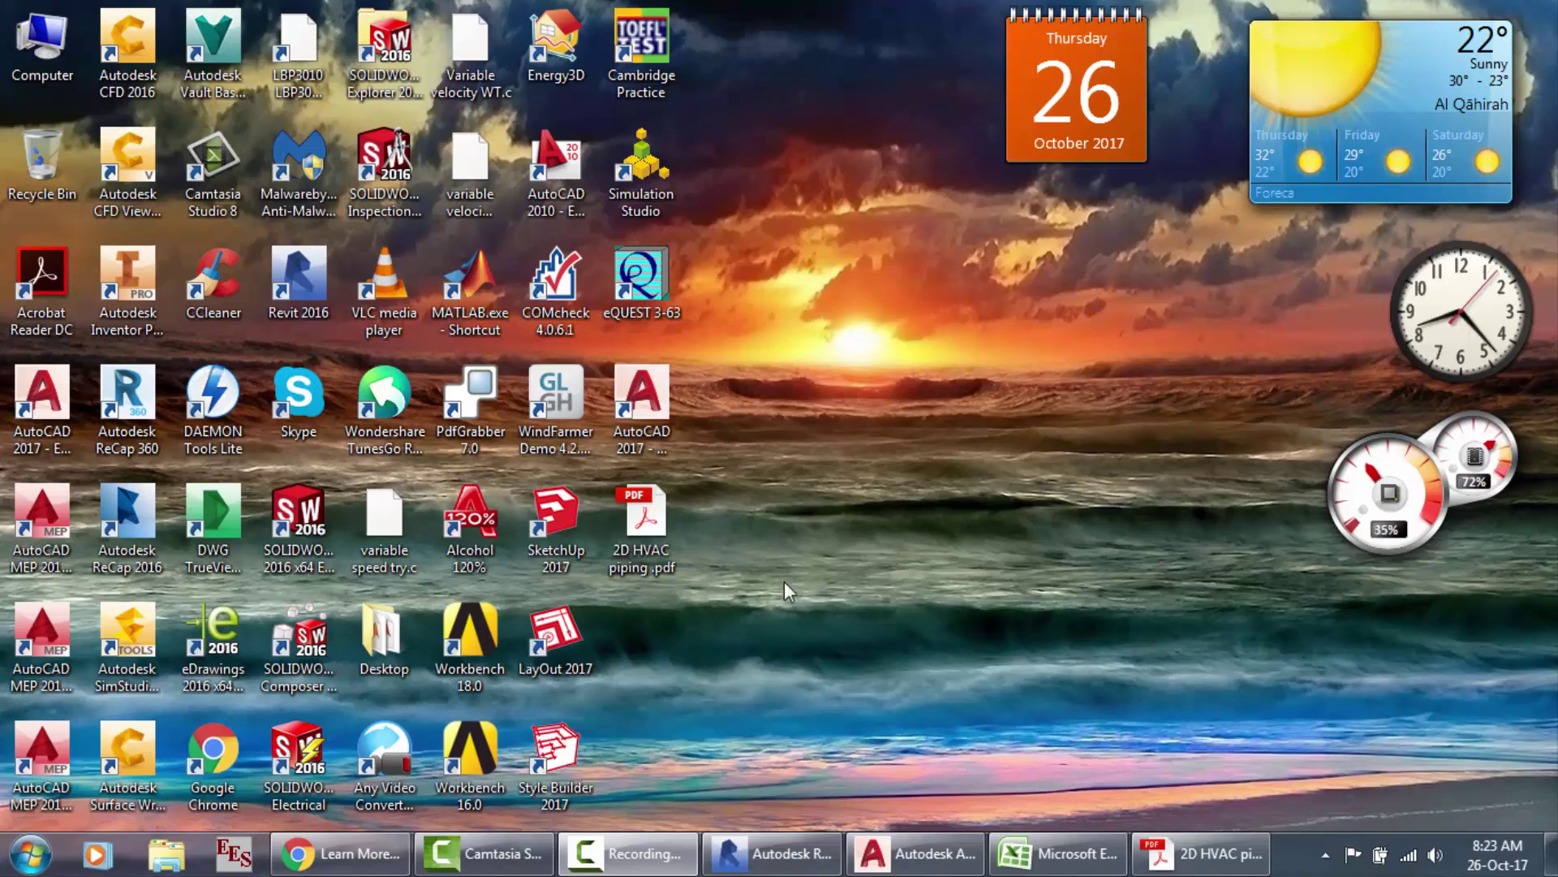
Step: Launch Hourly Analysis Program 4.90, open the Office2 project and maximize its window
left_click(31, 854)
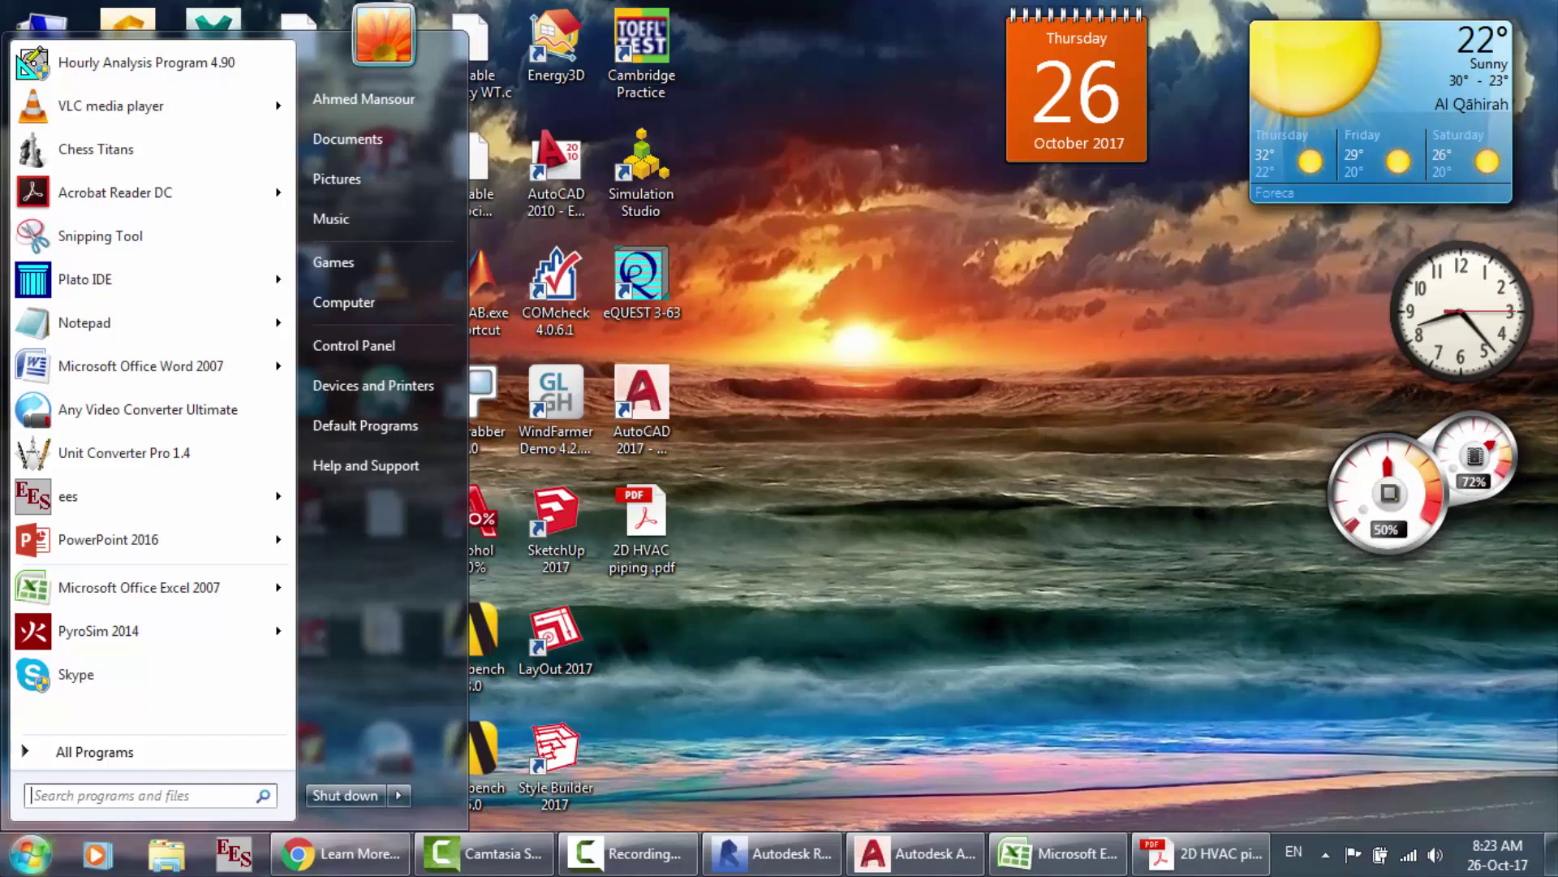
left_click(75, 74)
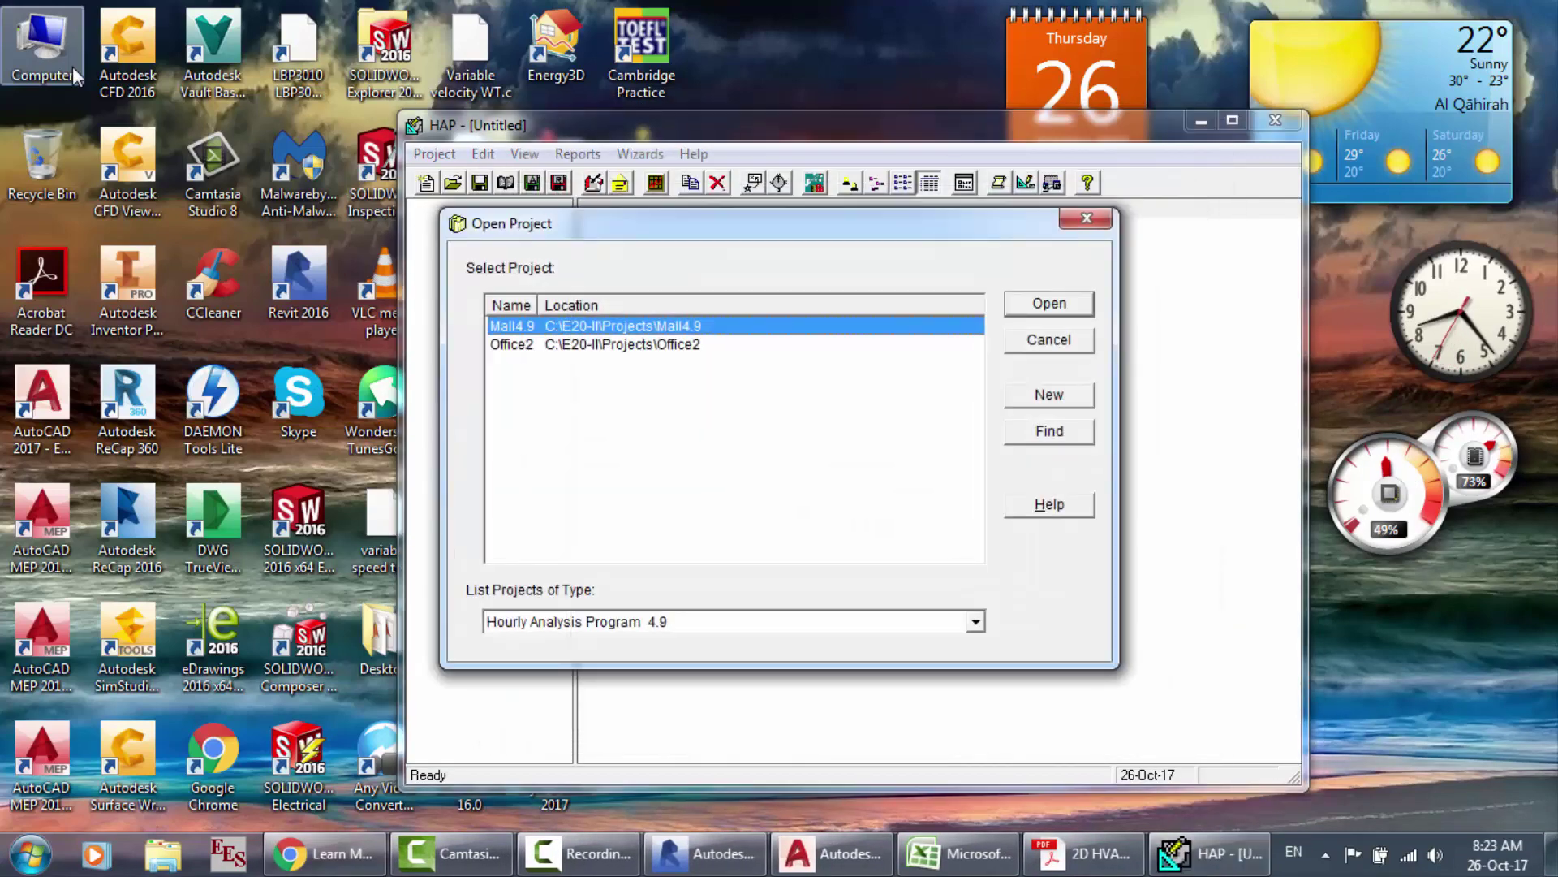
left_click(664, 347)
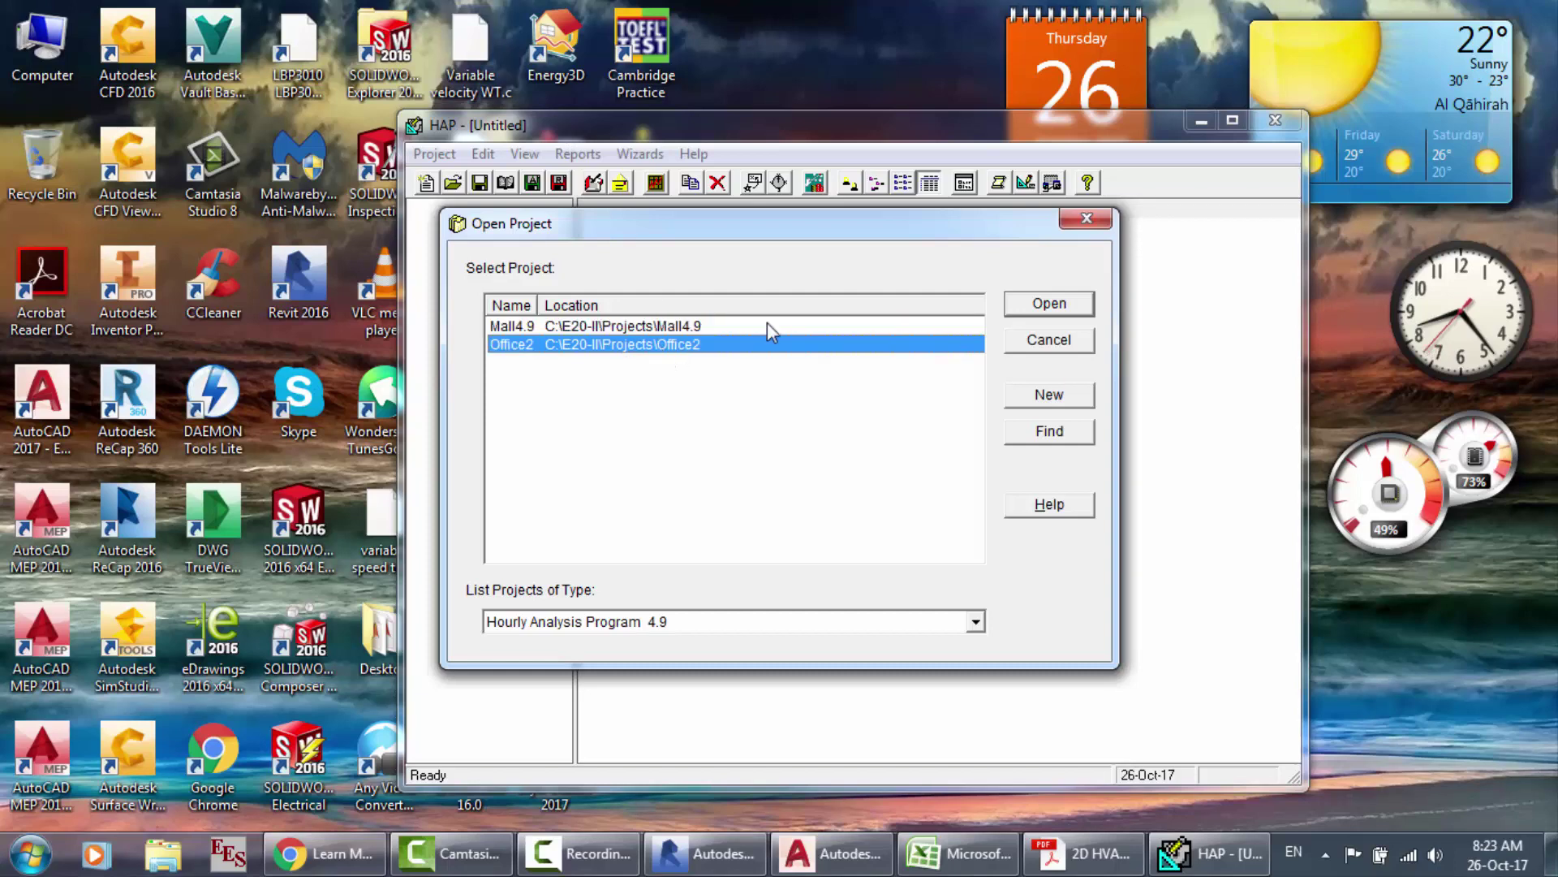
left_click(1043, 313)
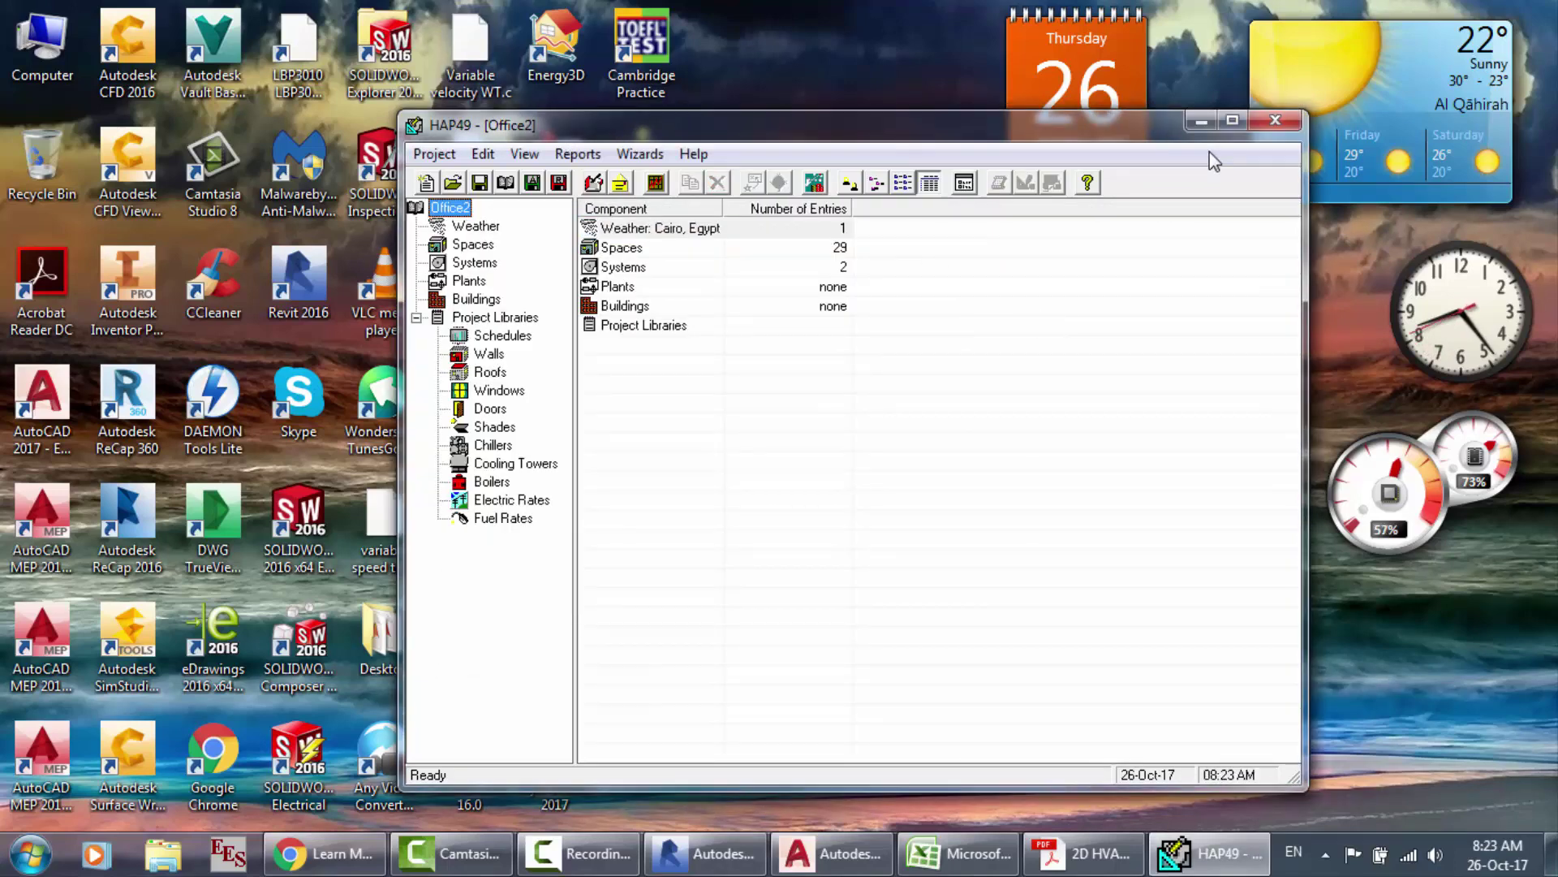
left_click(1230, 119)
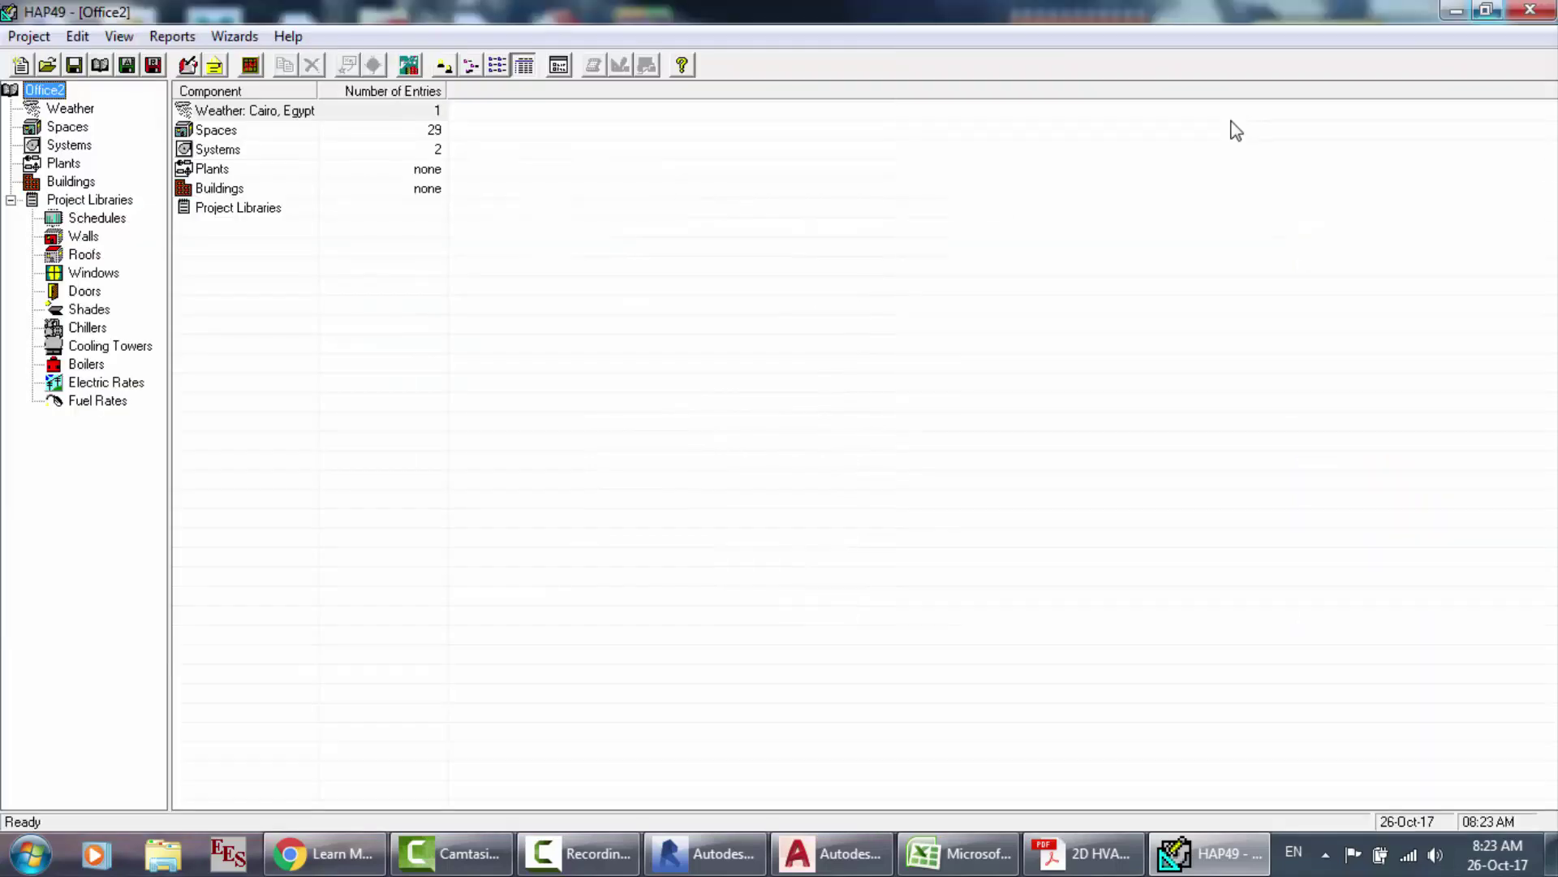
Step: Look over the project's list of spaces and its list of air systems
left_click(215, 134)
double_click(216, 134)
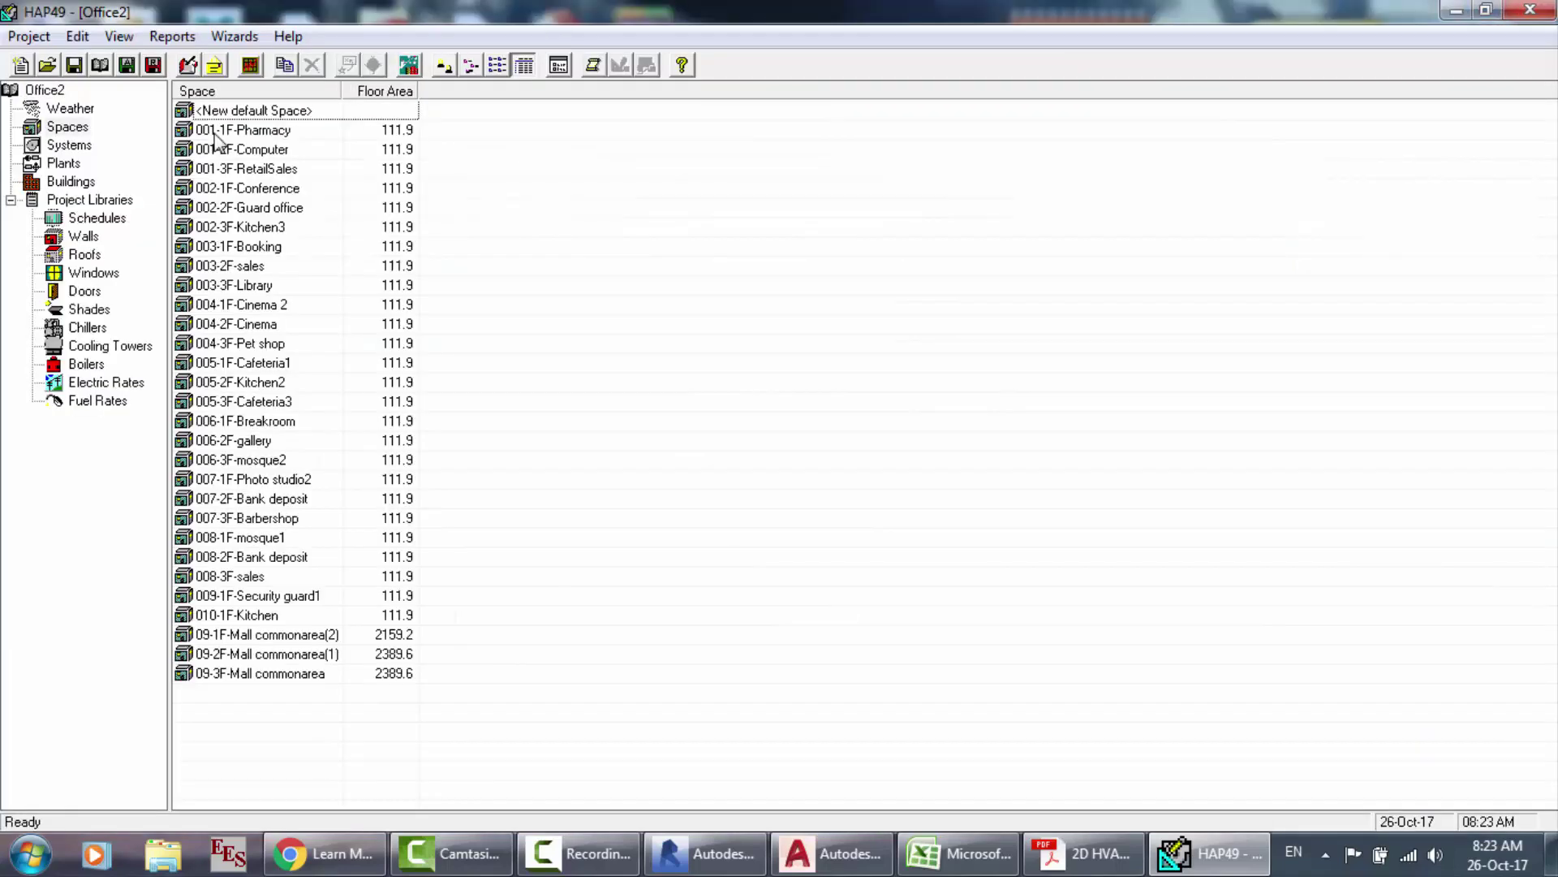
left_click(69, 144)
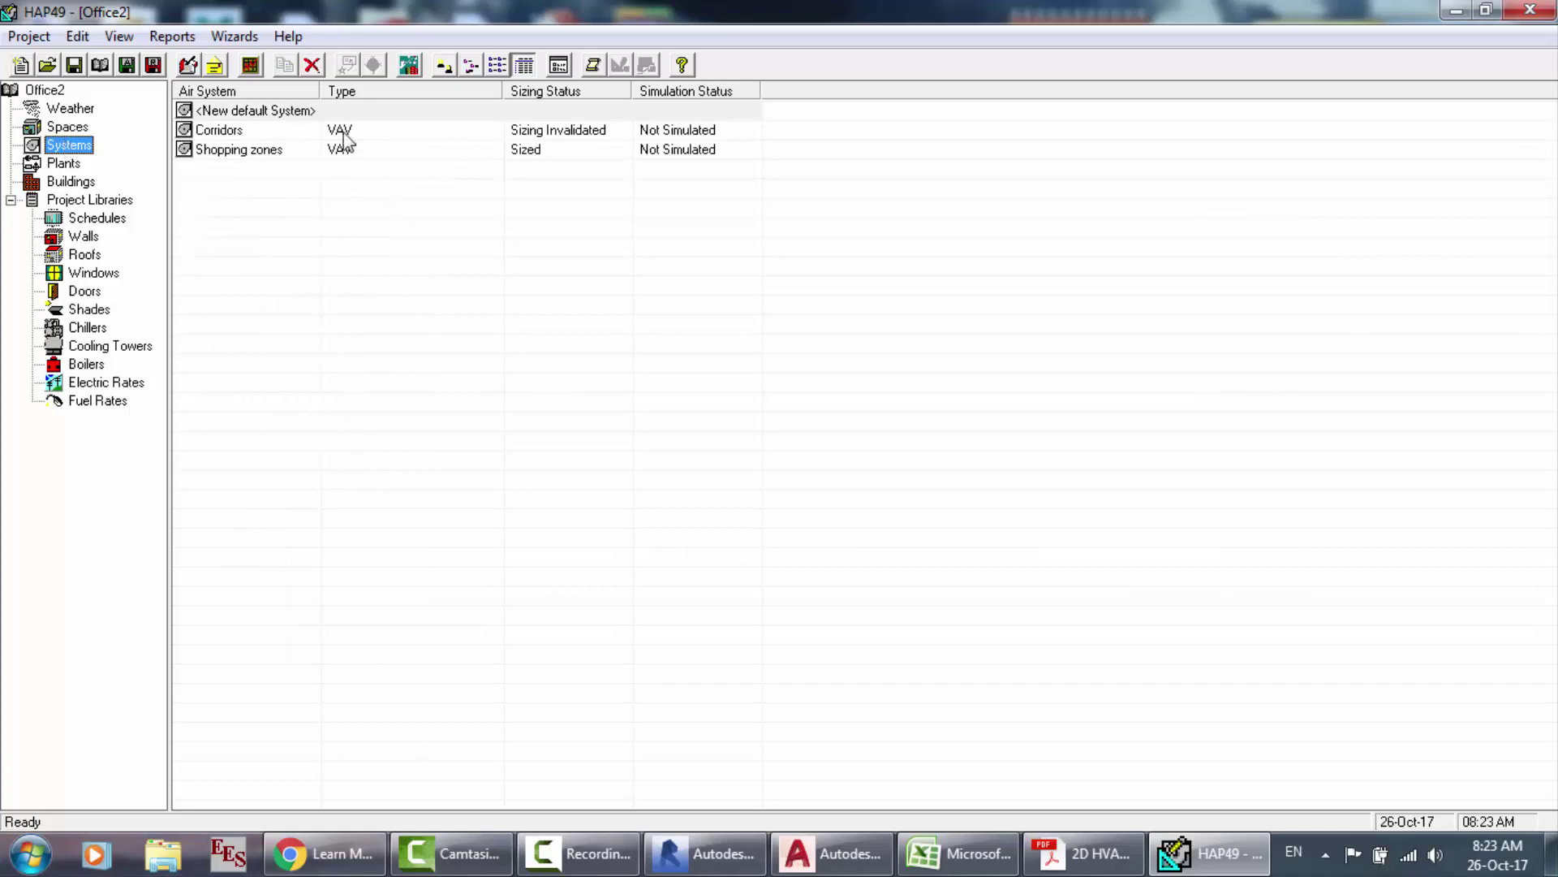
Step: Open the properties of the Shopping zones air system and set its number of zones to 32
left_click(226, 151)
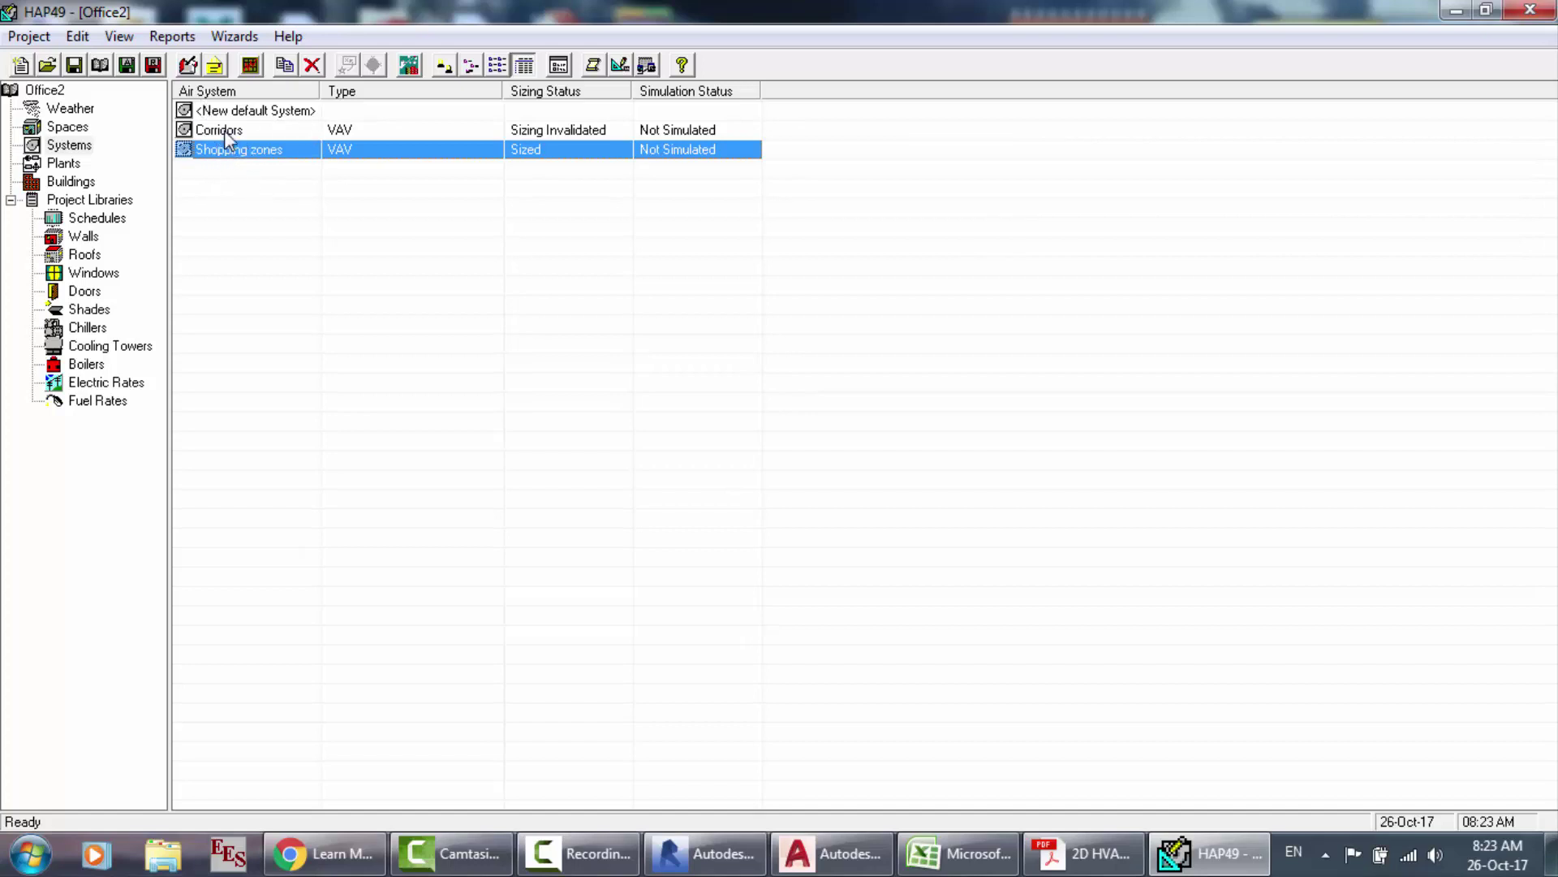
double_click(305, 151)
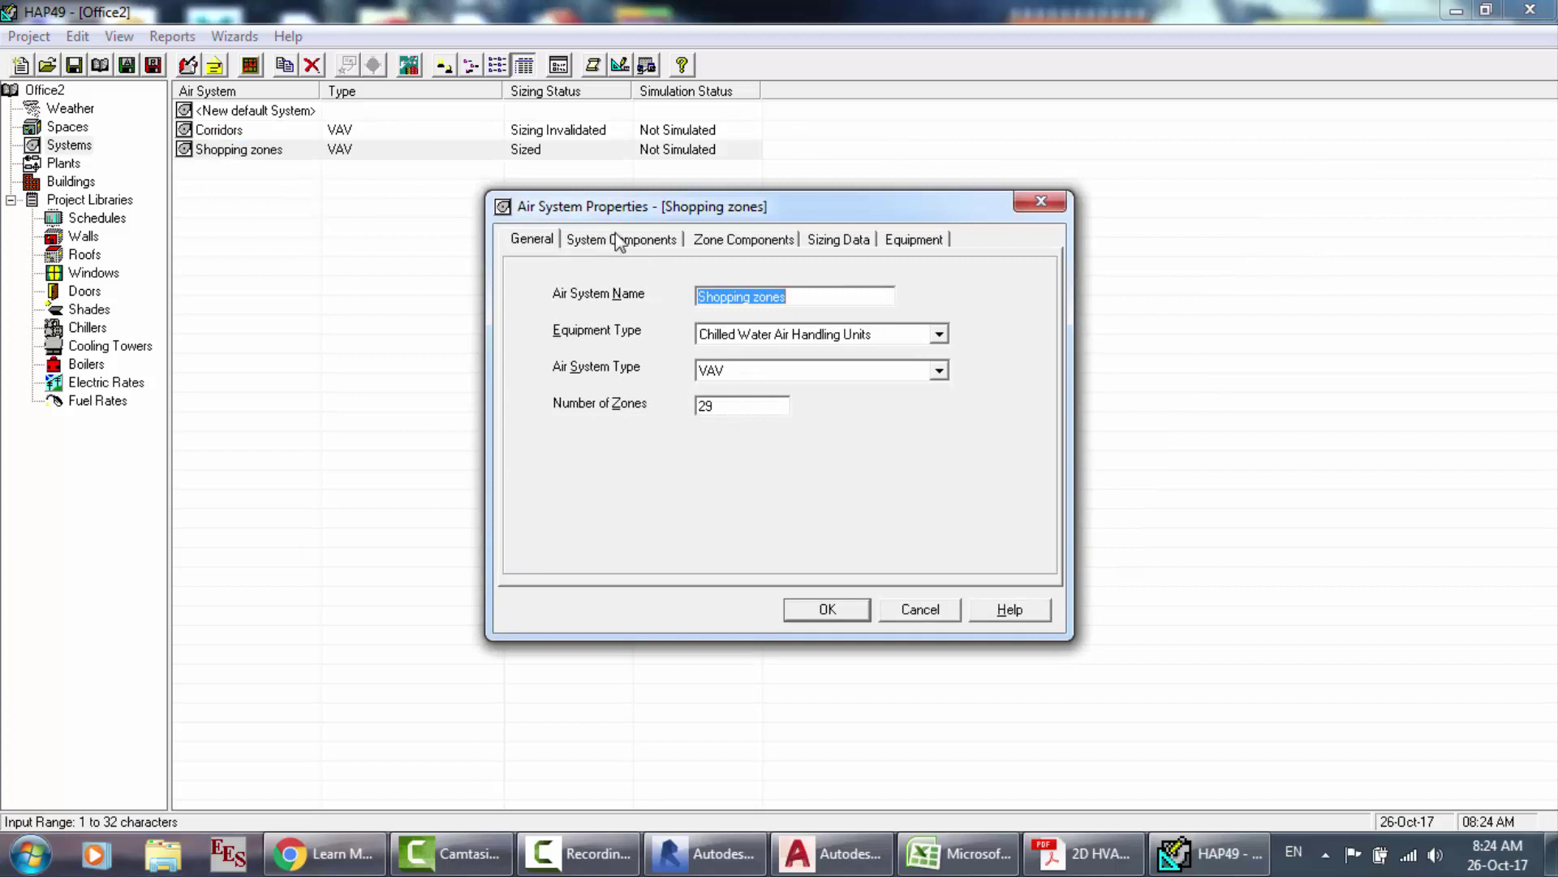
left_click(758, 241)
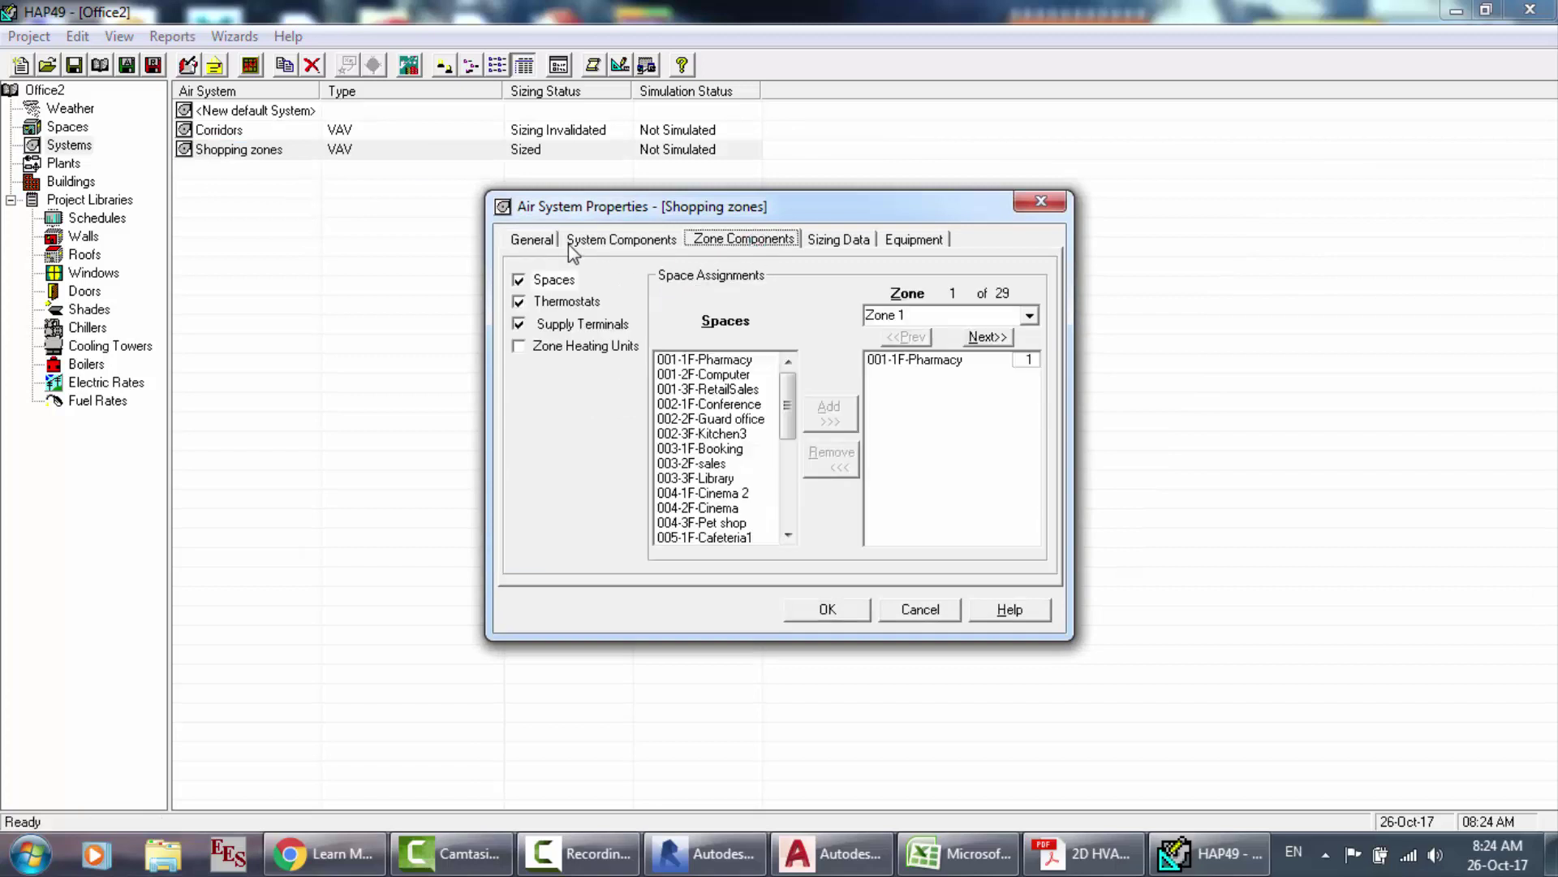
left_click(534, 240)
left_click(700, 406)
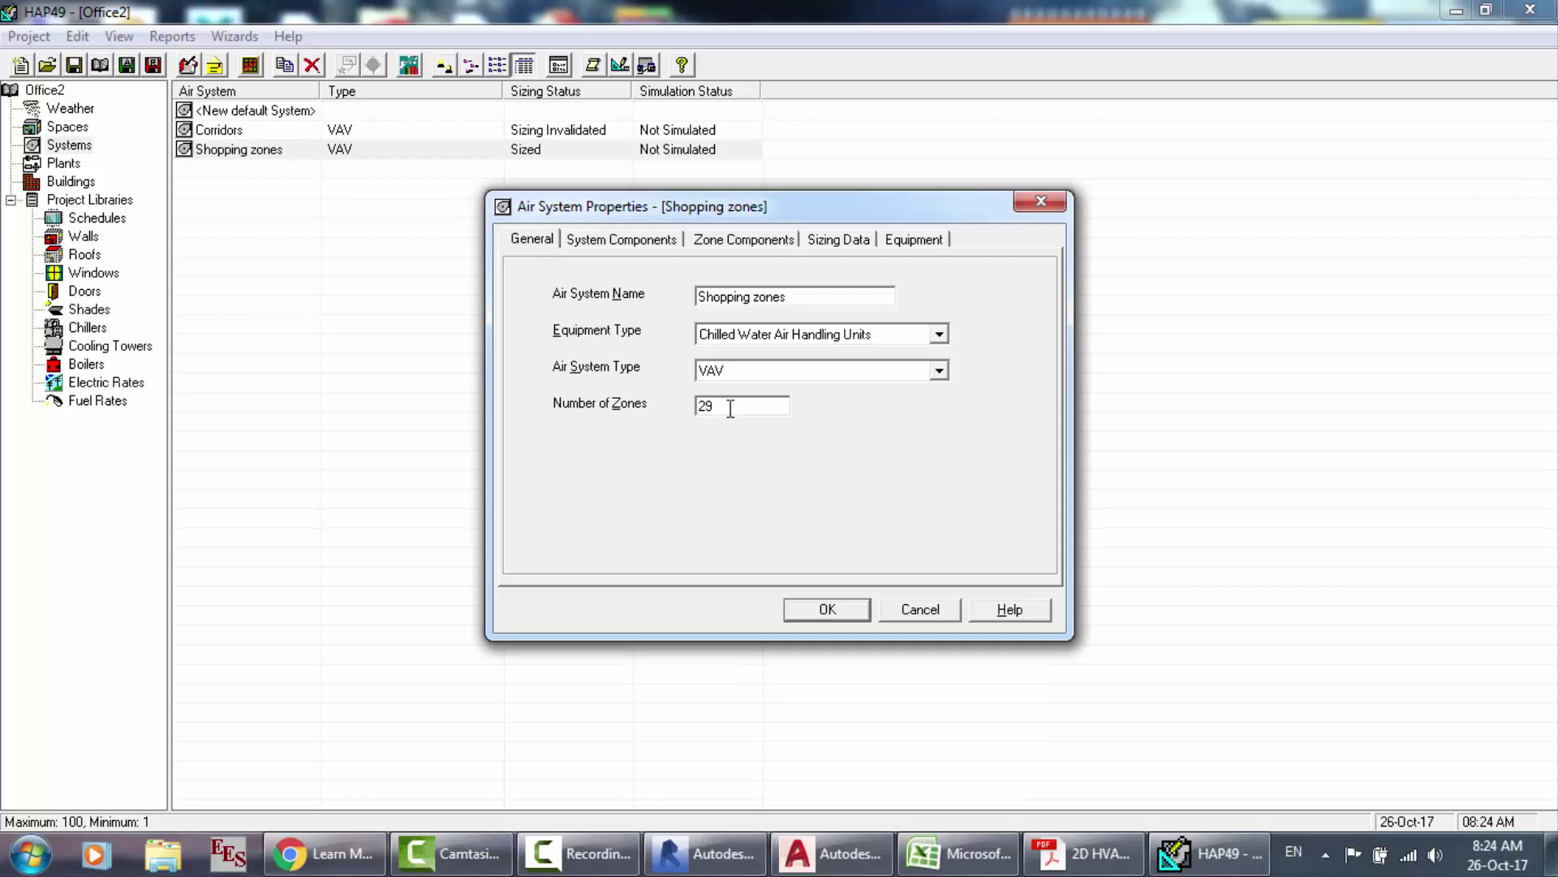
left_click_drag(731, 406, 674, 406)
type("32")
Step: Assign the space 09-1F-Mall commonarea(2) to Zone 30 in the zone components
left_click(743, 238)
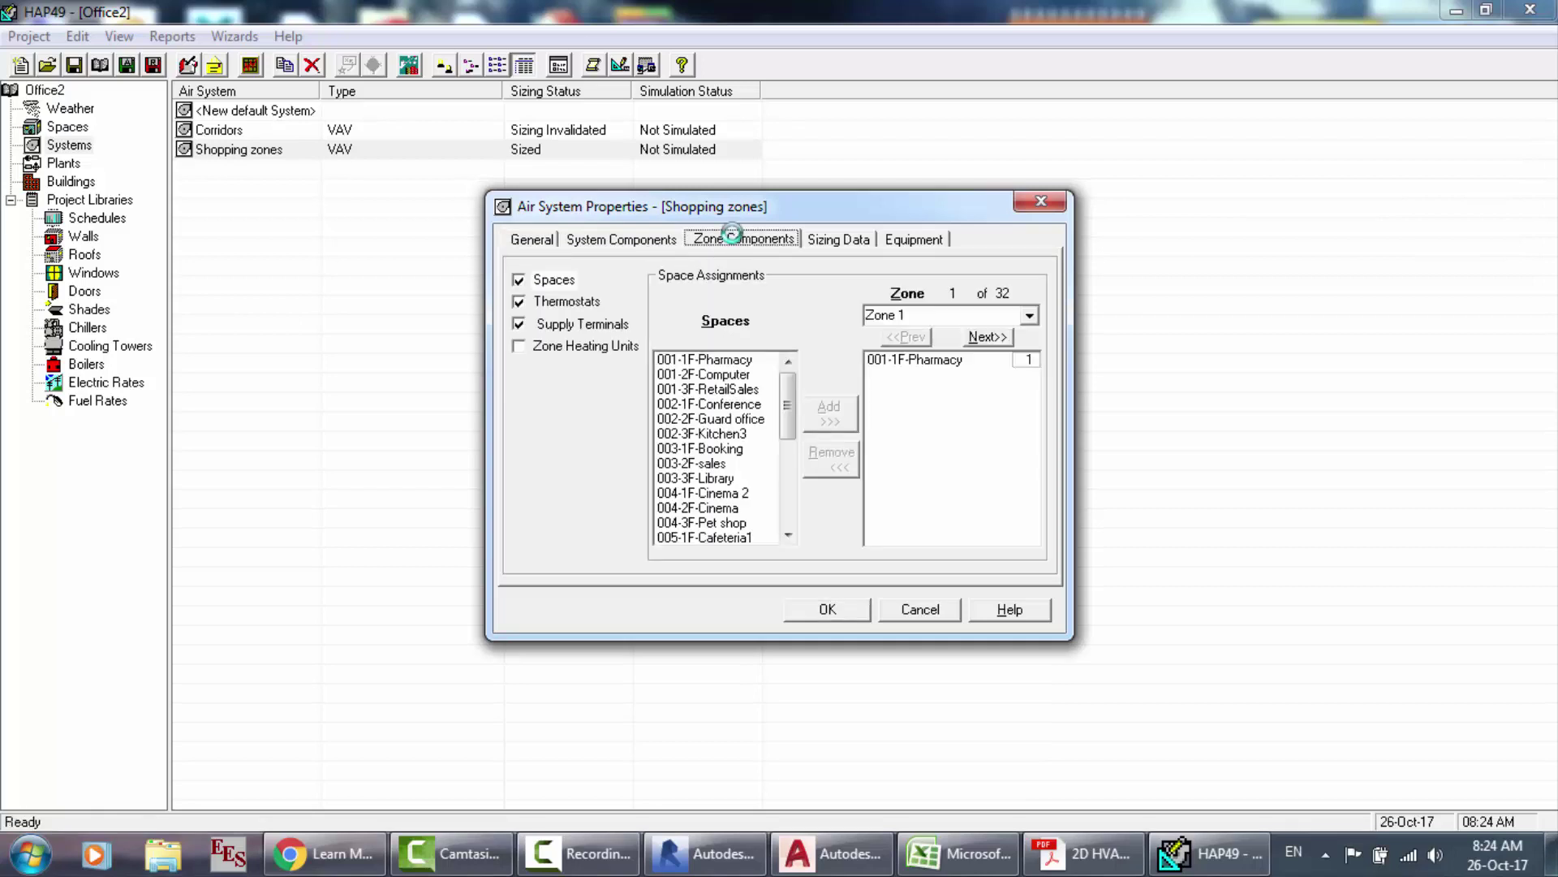
left_click(1028, 317)
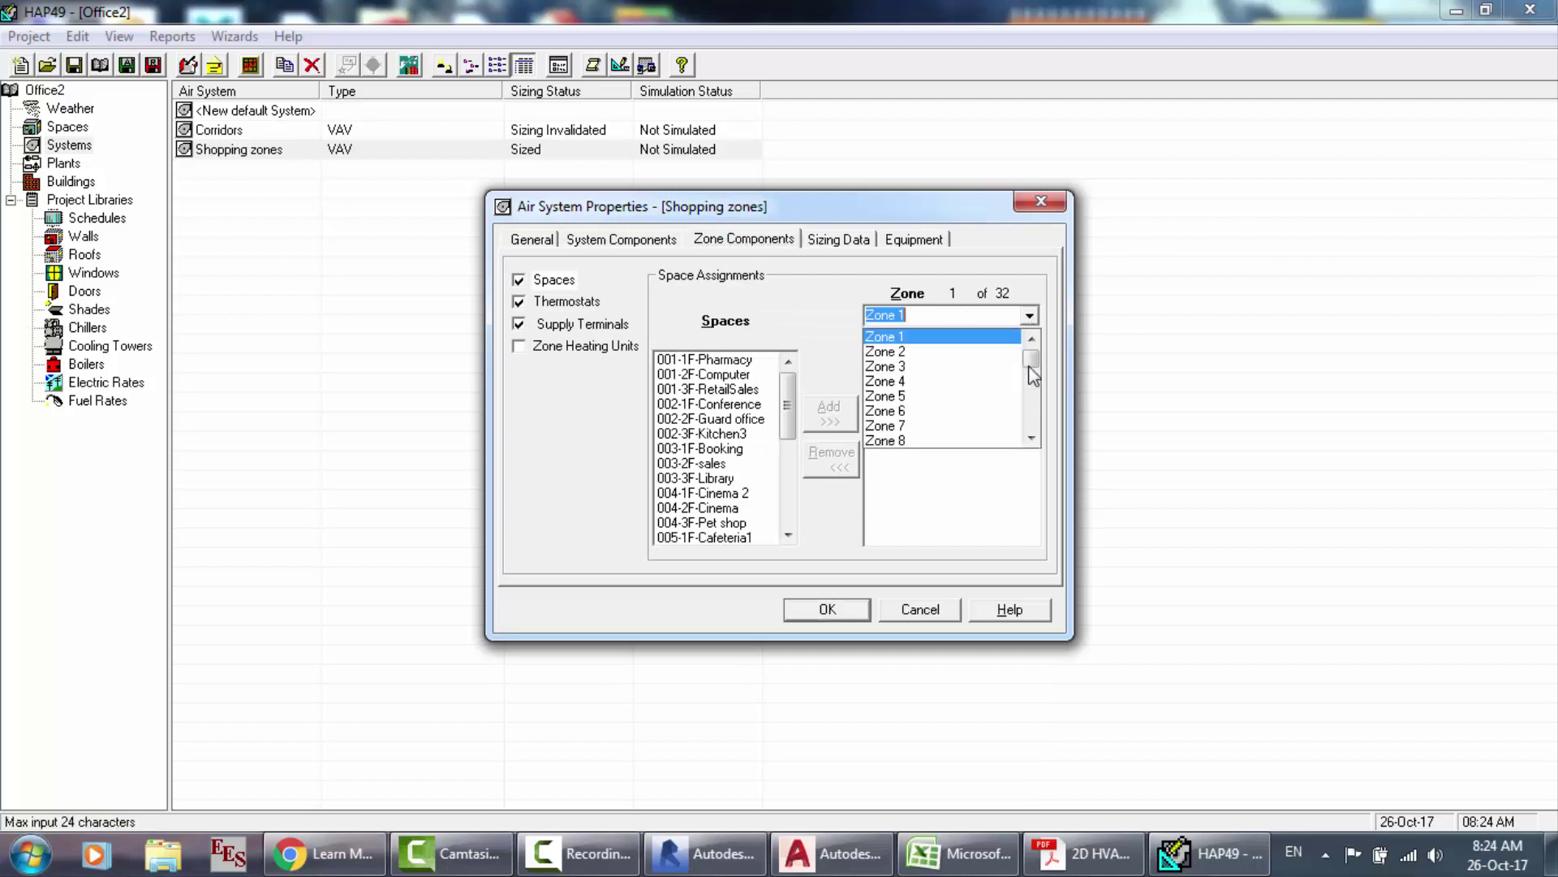
left_click_drag(1039, 369, 1031, 416)
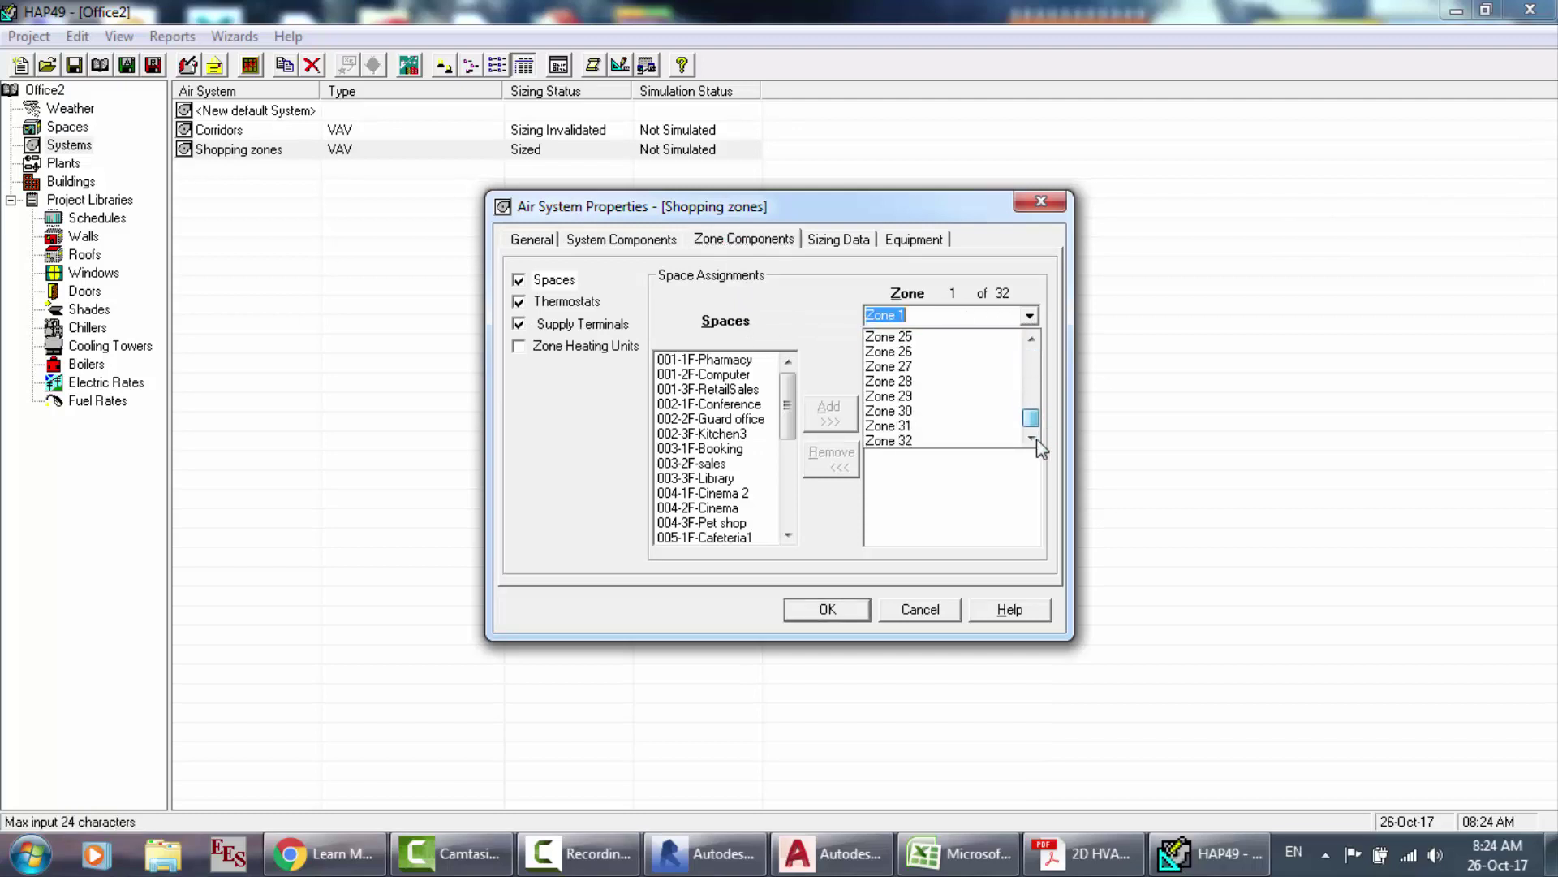
left_click(940, 412)
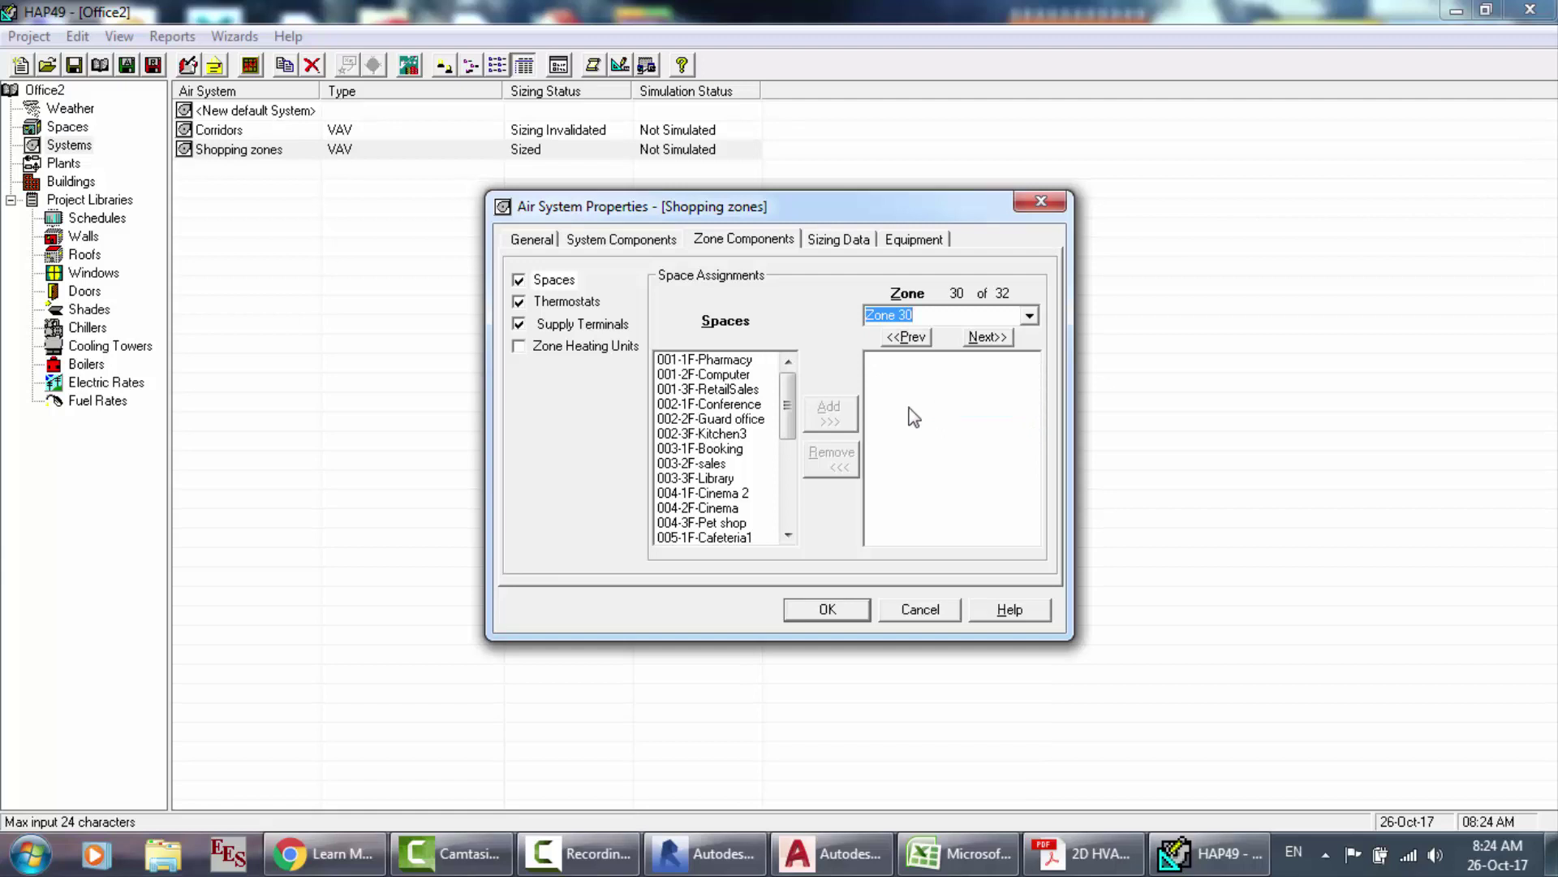
left_click_drag(788, 461, 789, 545)
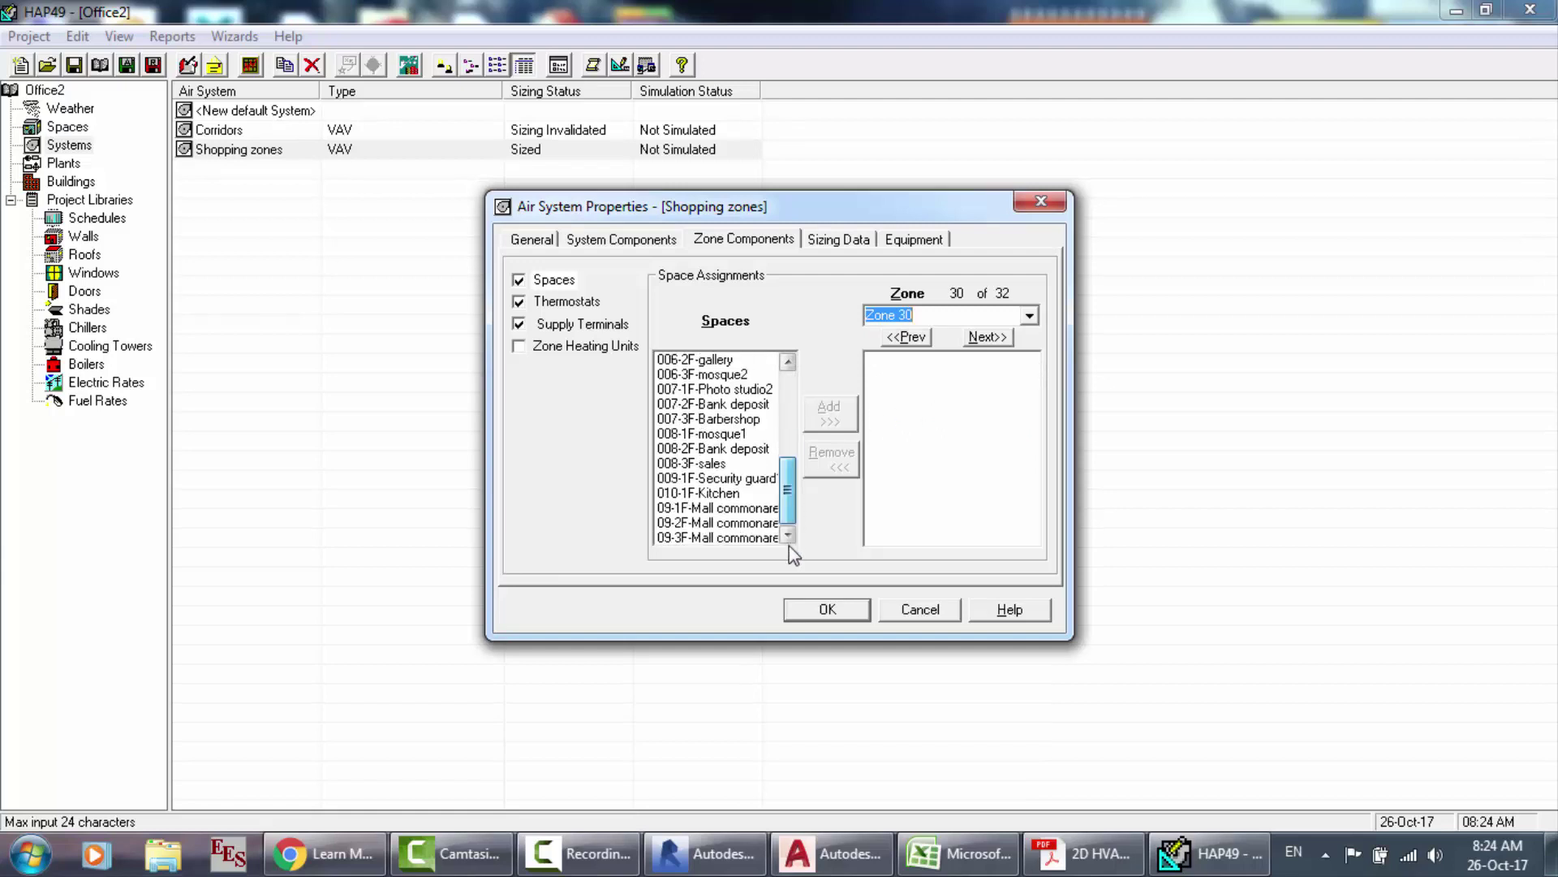
left_click(741, 510)
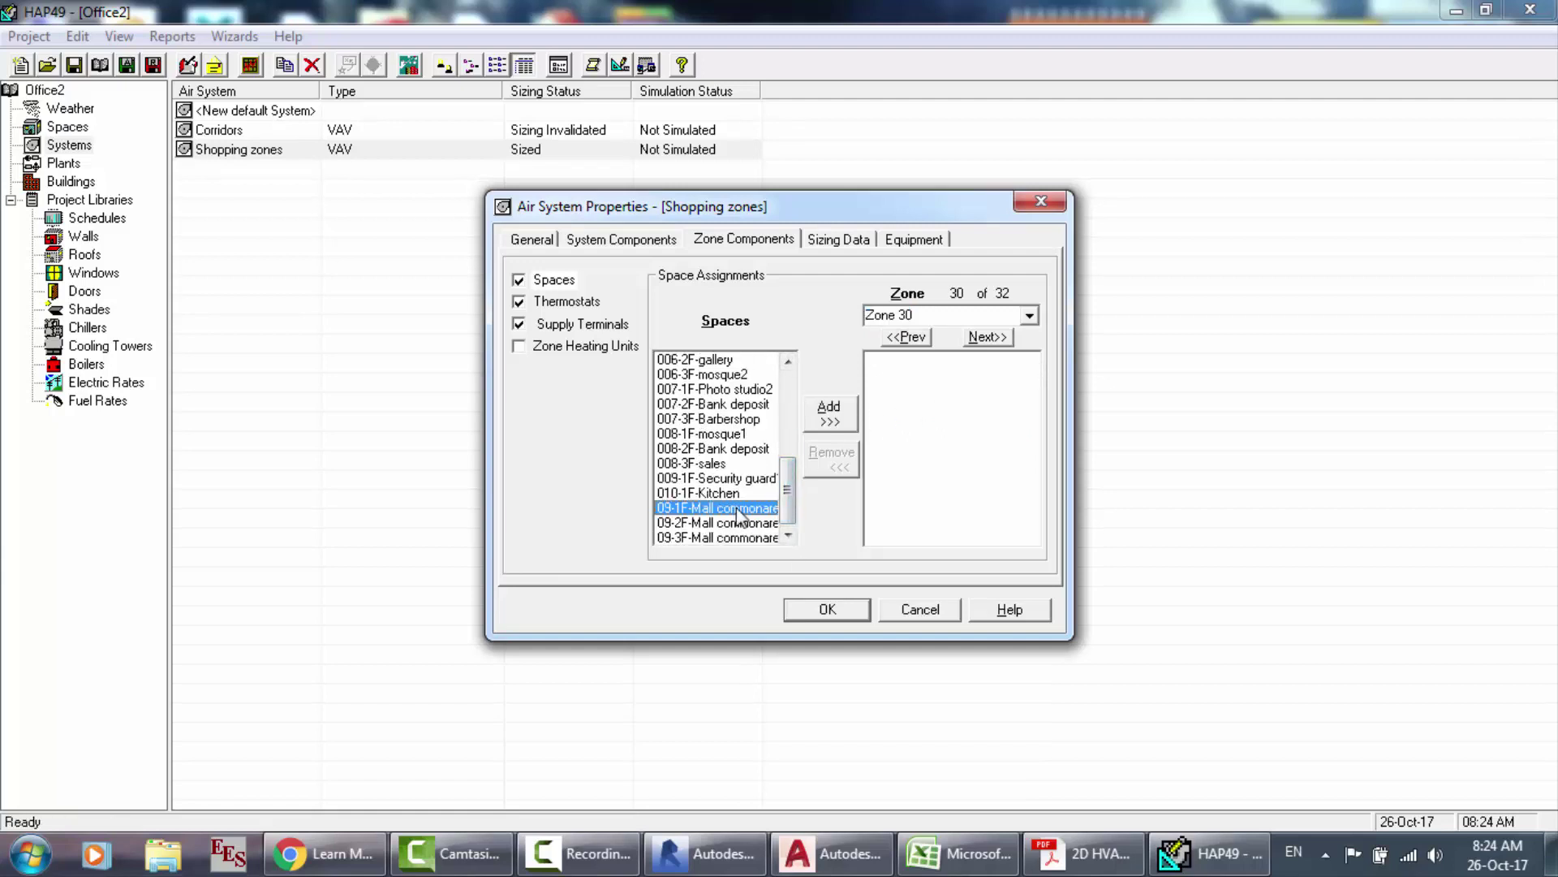
left_click(829, 418)
Step: Assign the 09-3F-Mall commonarea space to Zone 32
left_click(985, 339)
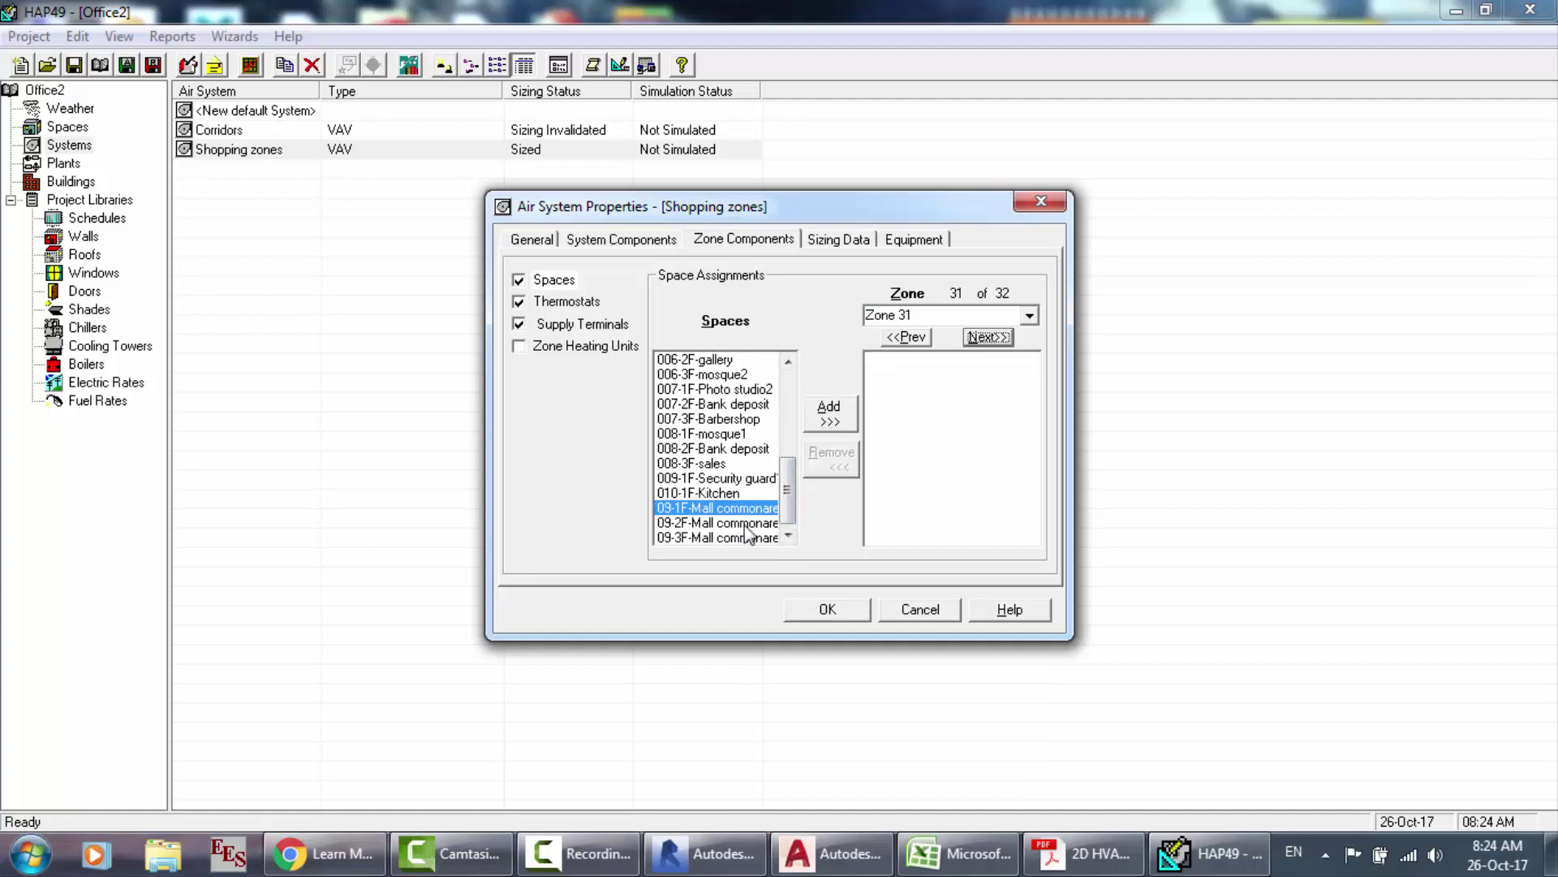
left_click(746, 525)
left_click(982, 337)
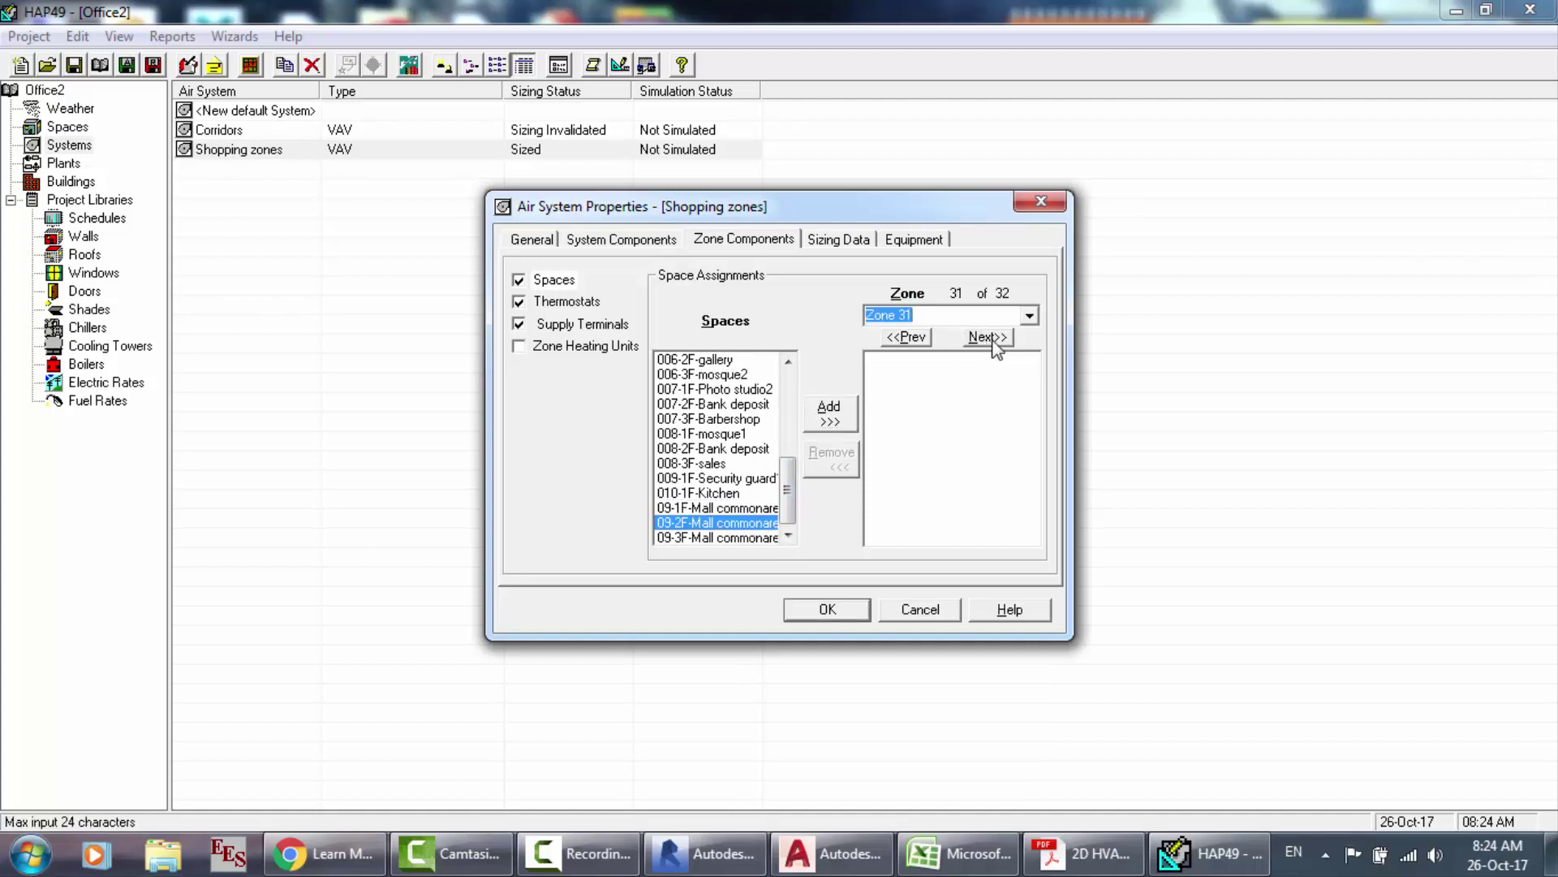
left_click(732, 539)
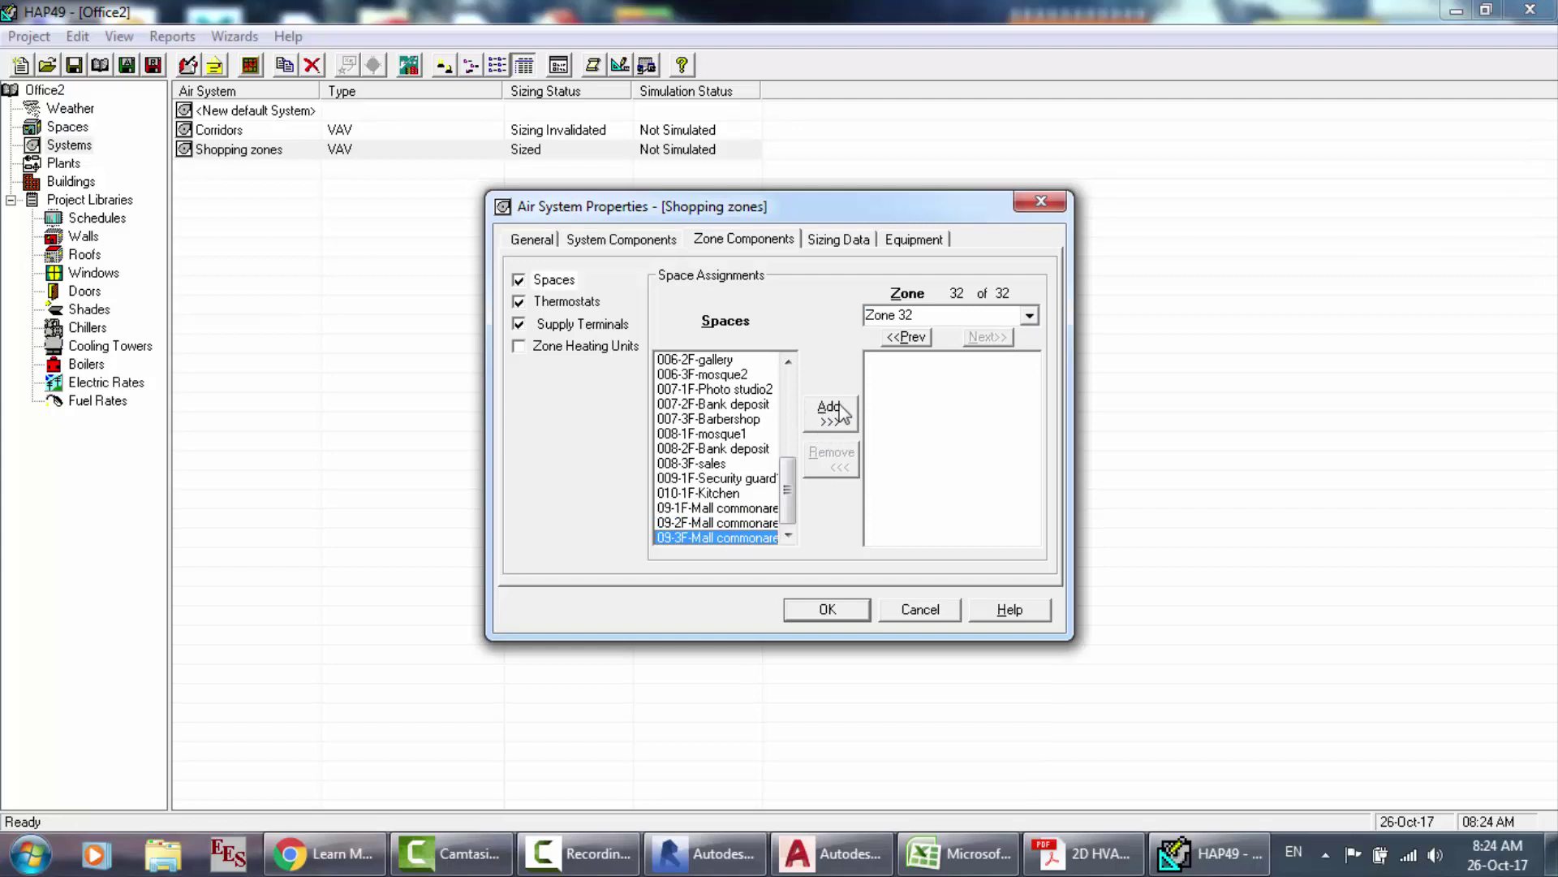
left_click(841, 414)
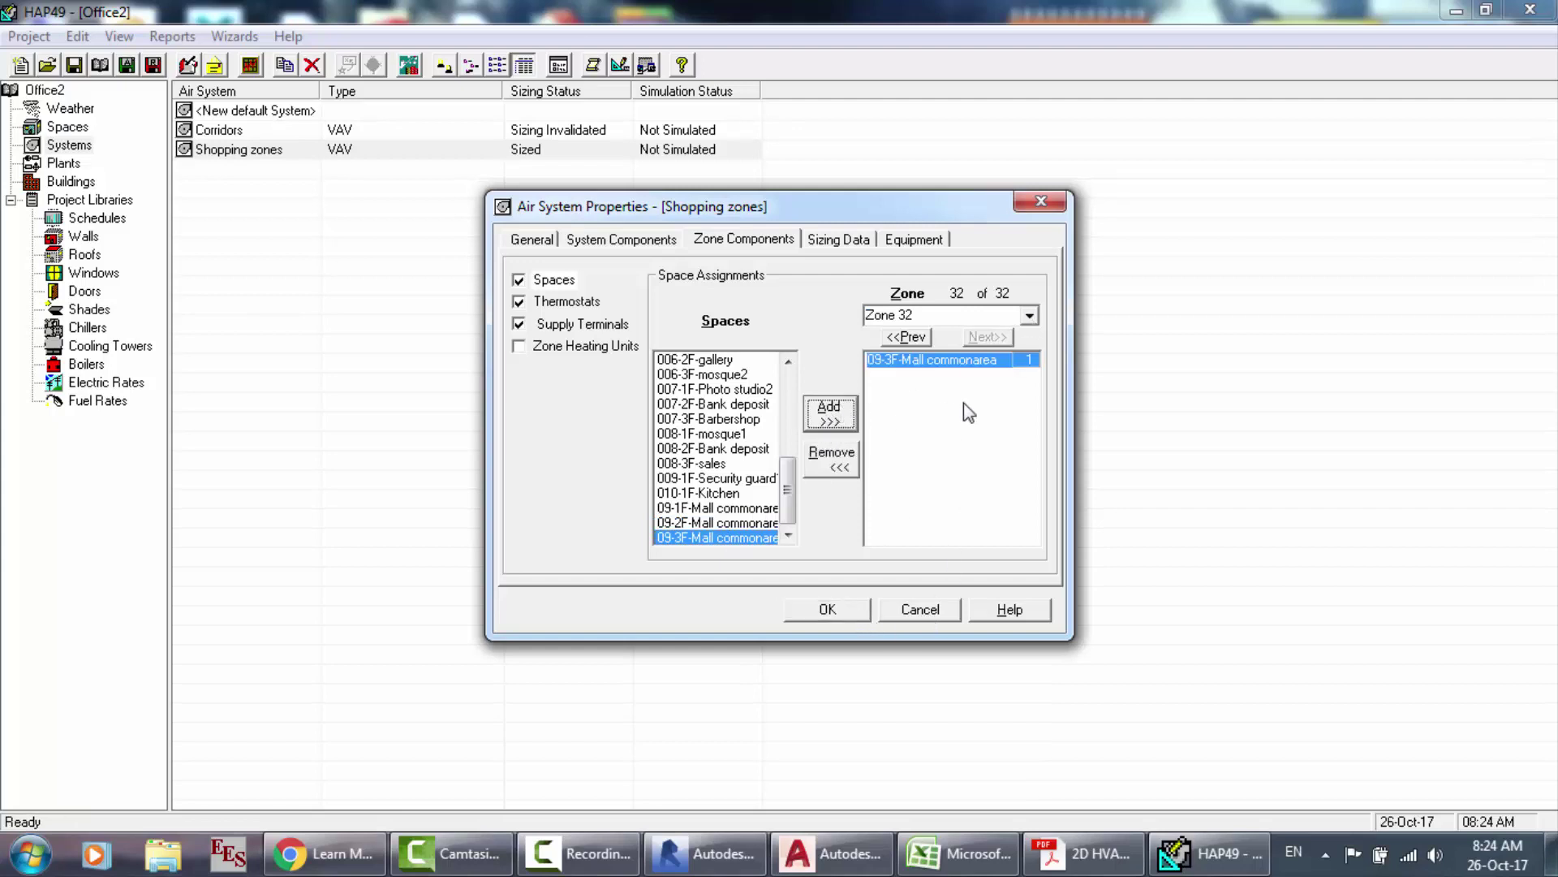
Step: Go back to Zone 31 and assign the space 09-2F-Mall commonarea(1) to it
left_click(907, 338)
left_click(908, 341)
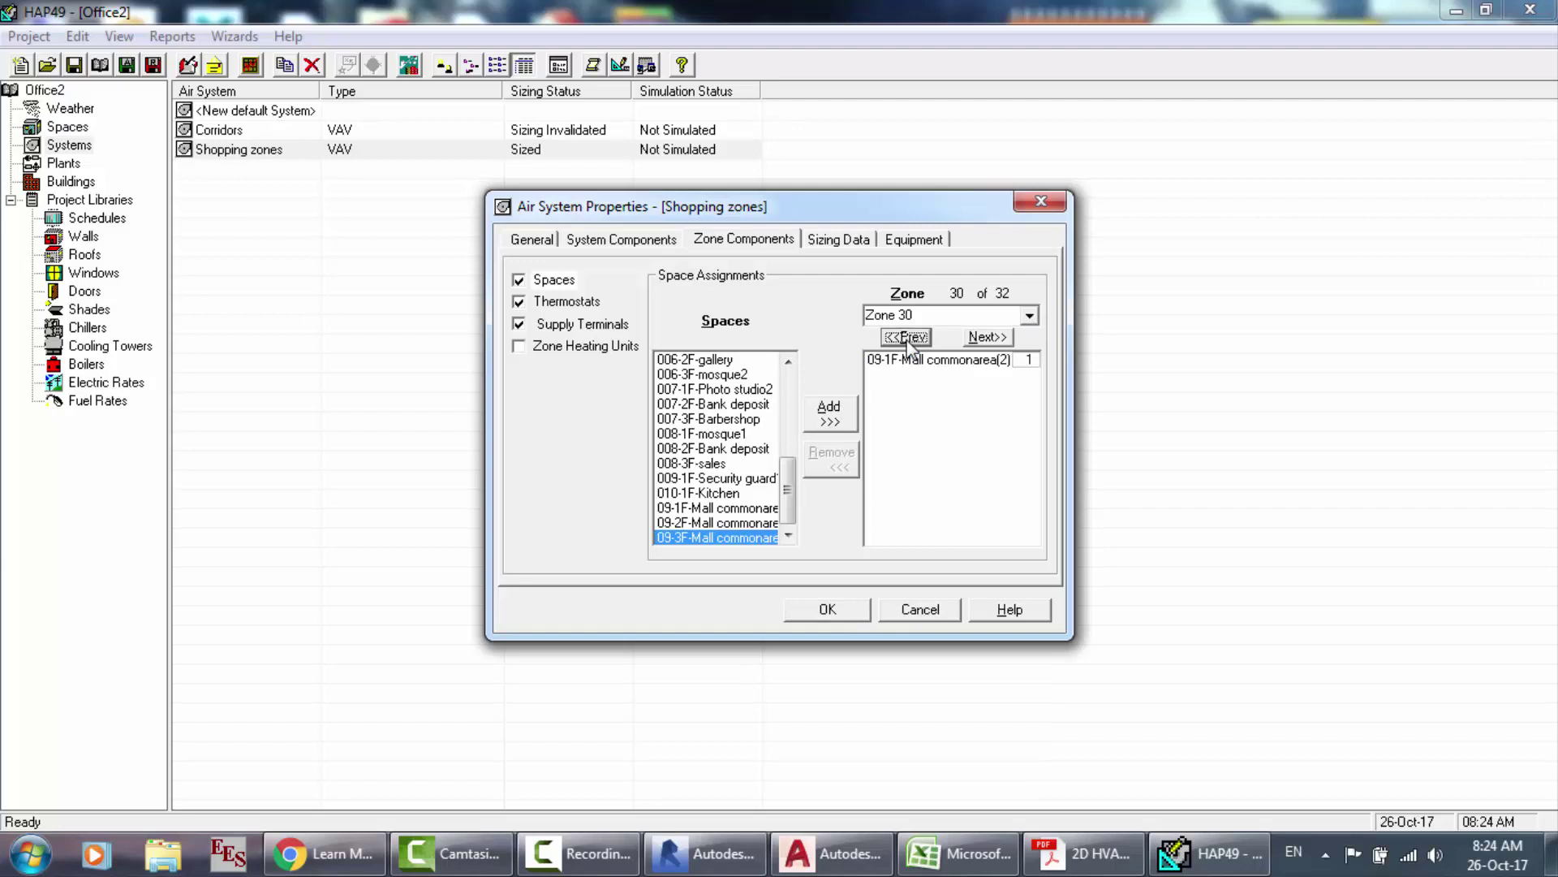
left_click(976, 340)
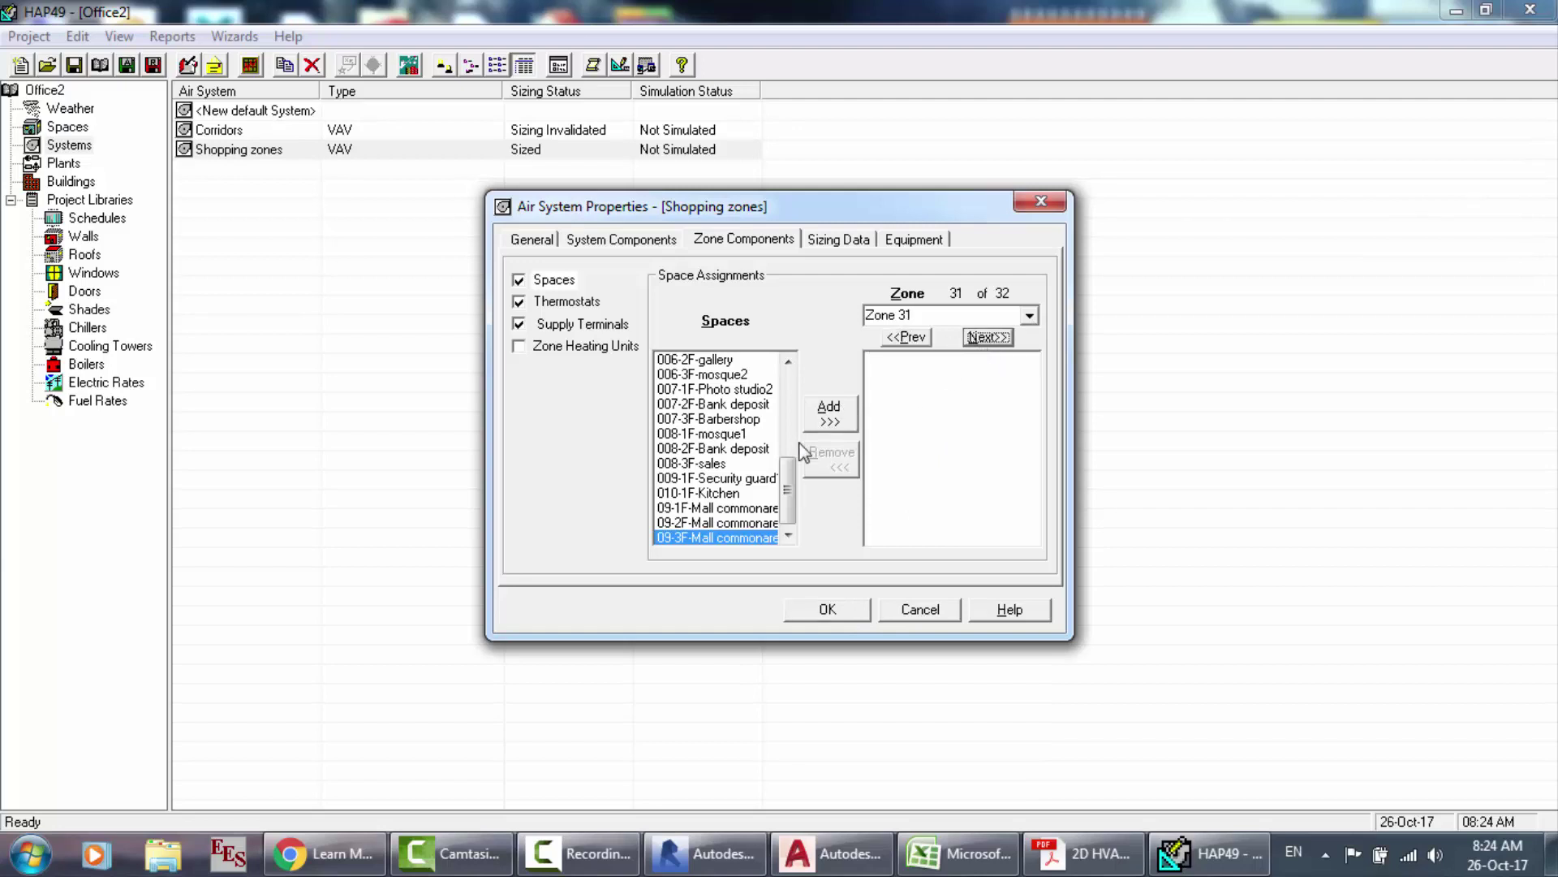
left_click(731, 523)
left_click(827, 416)
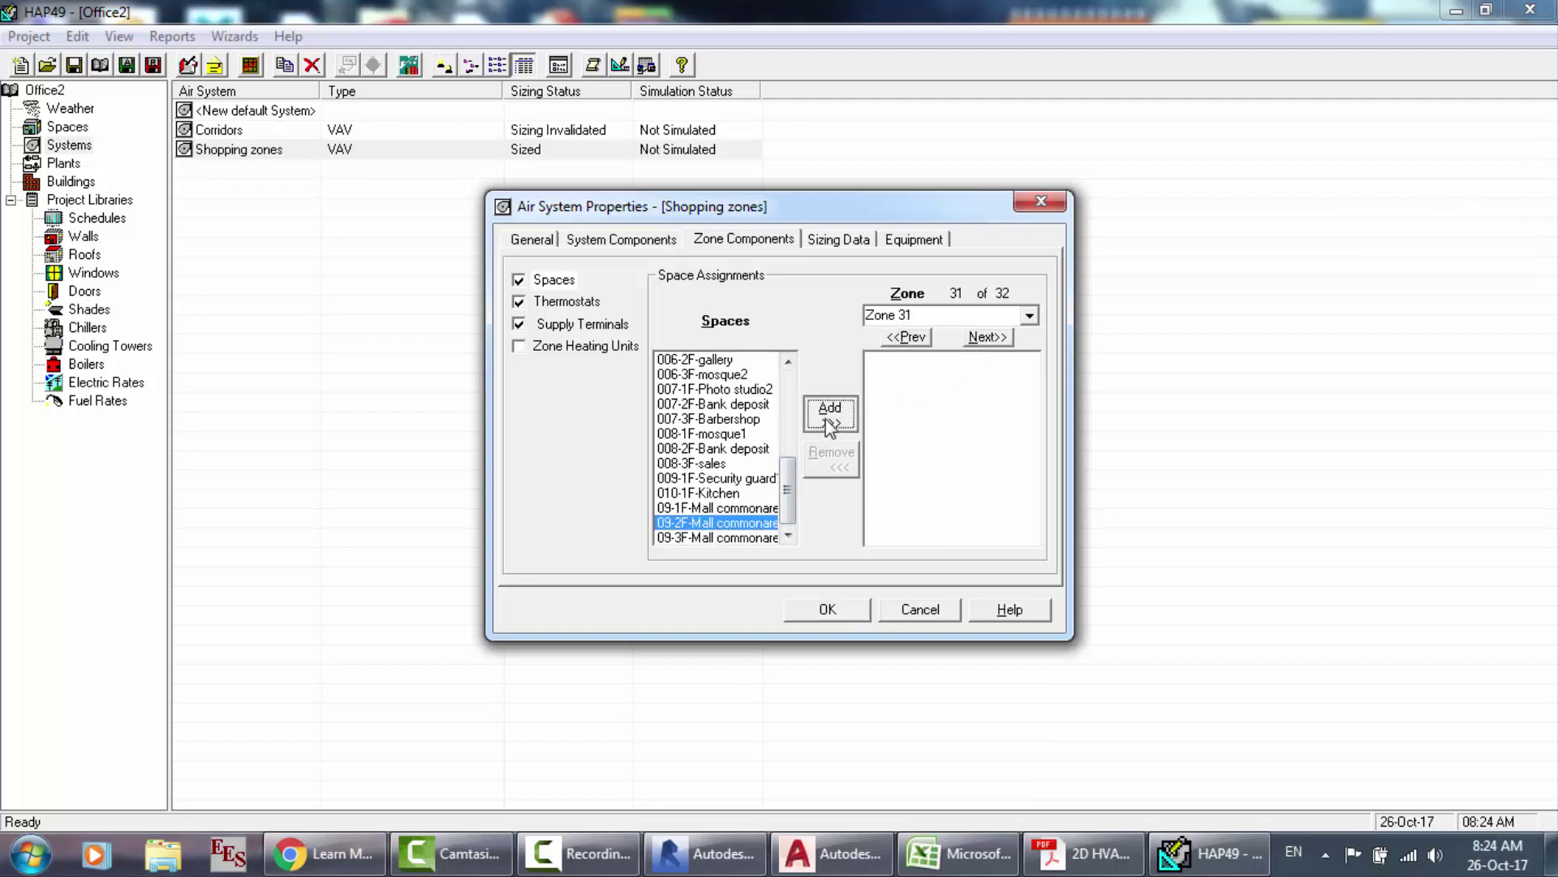
Step: Check the space assignments of Zones 30 to 32 and accept the air system changes
left_click(988, 336)
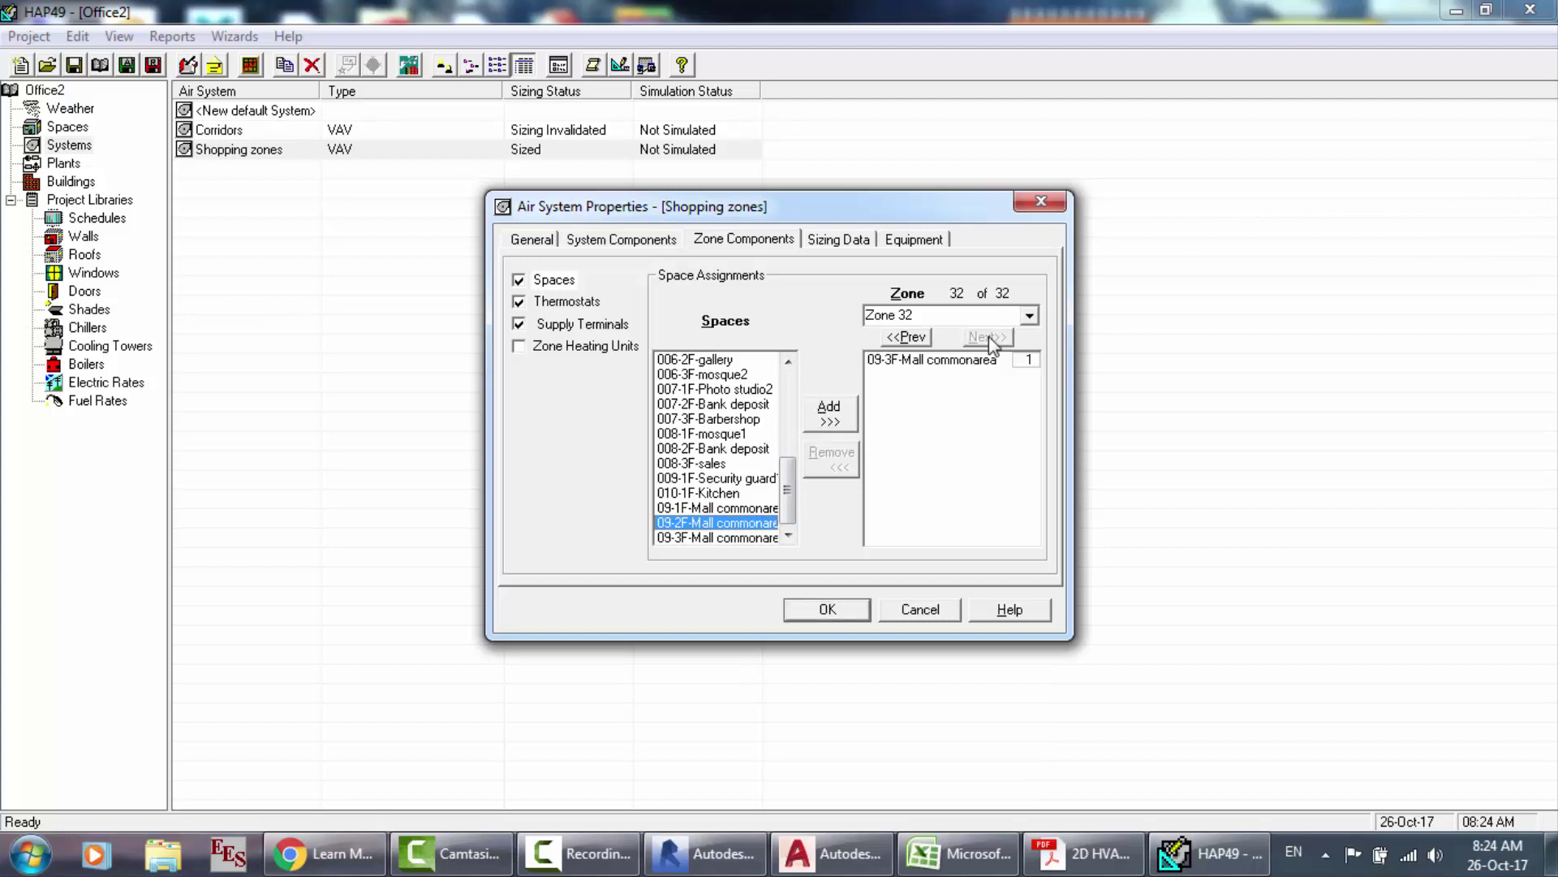
left_click(976, 369)
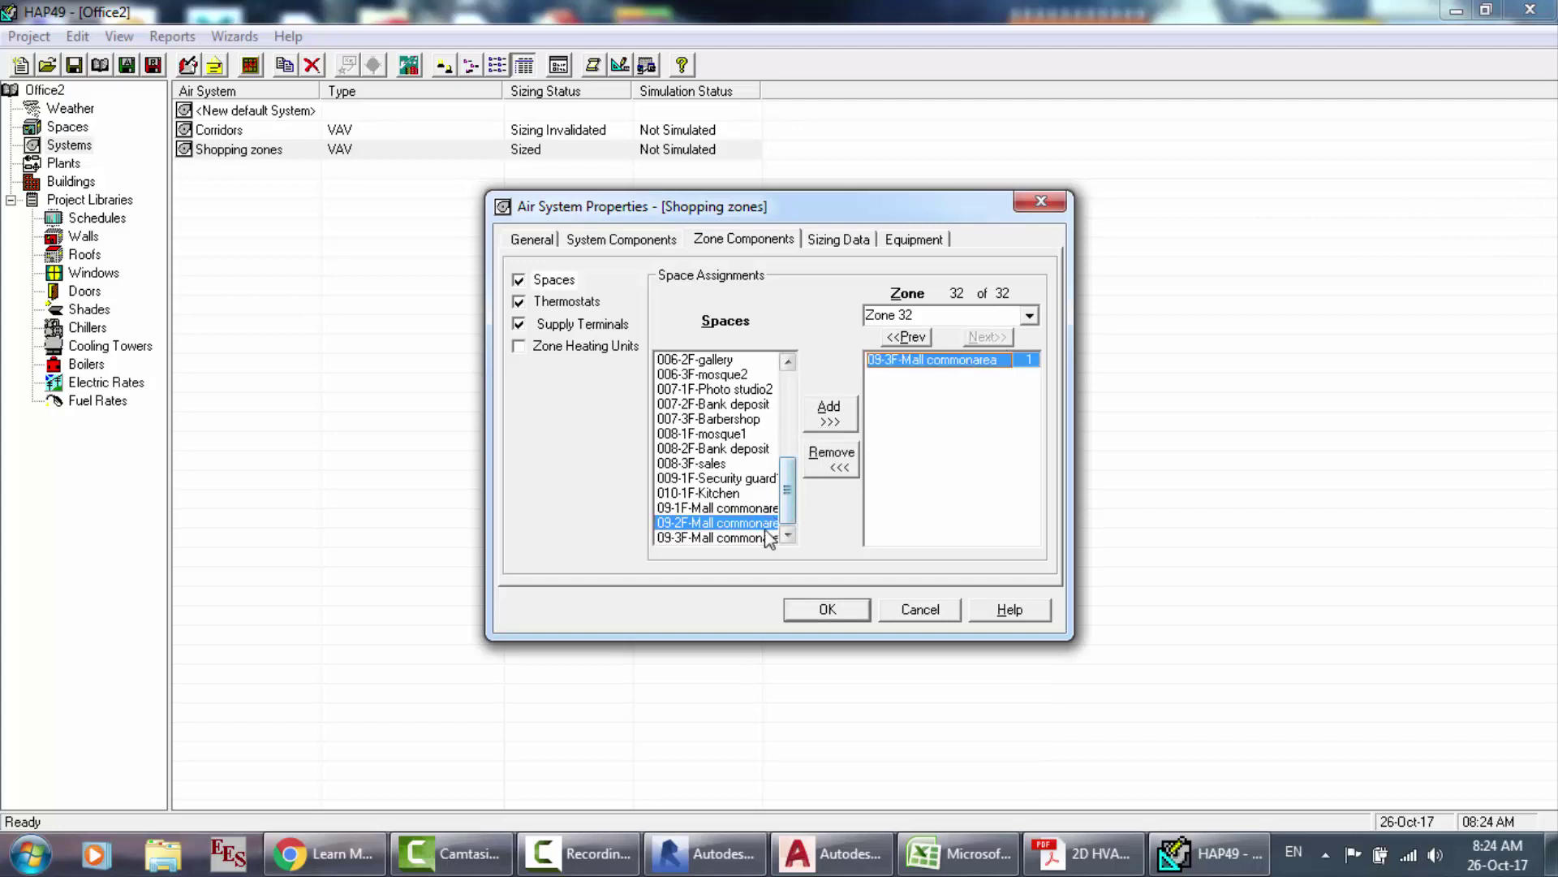
left_click(915, 341)
left_click(913, 341)
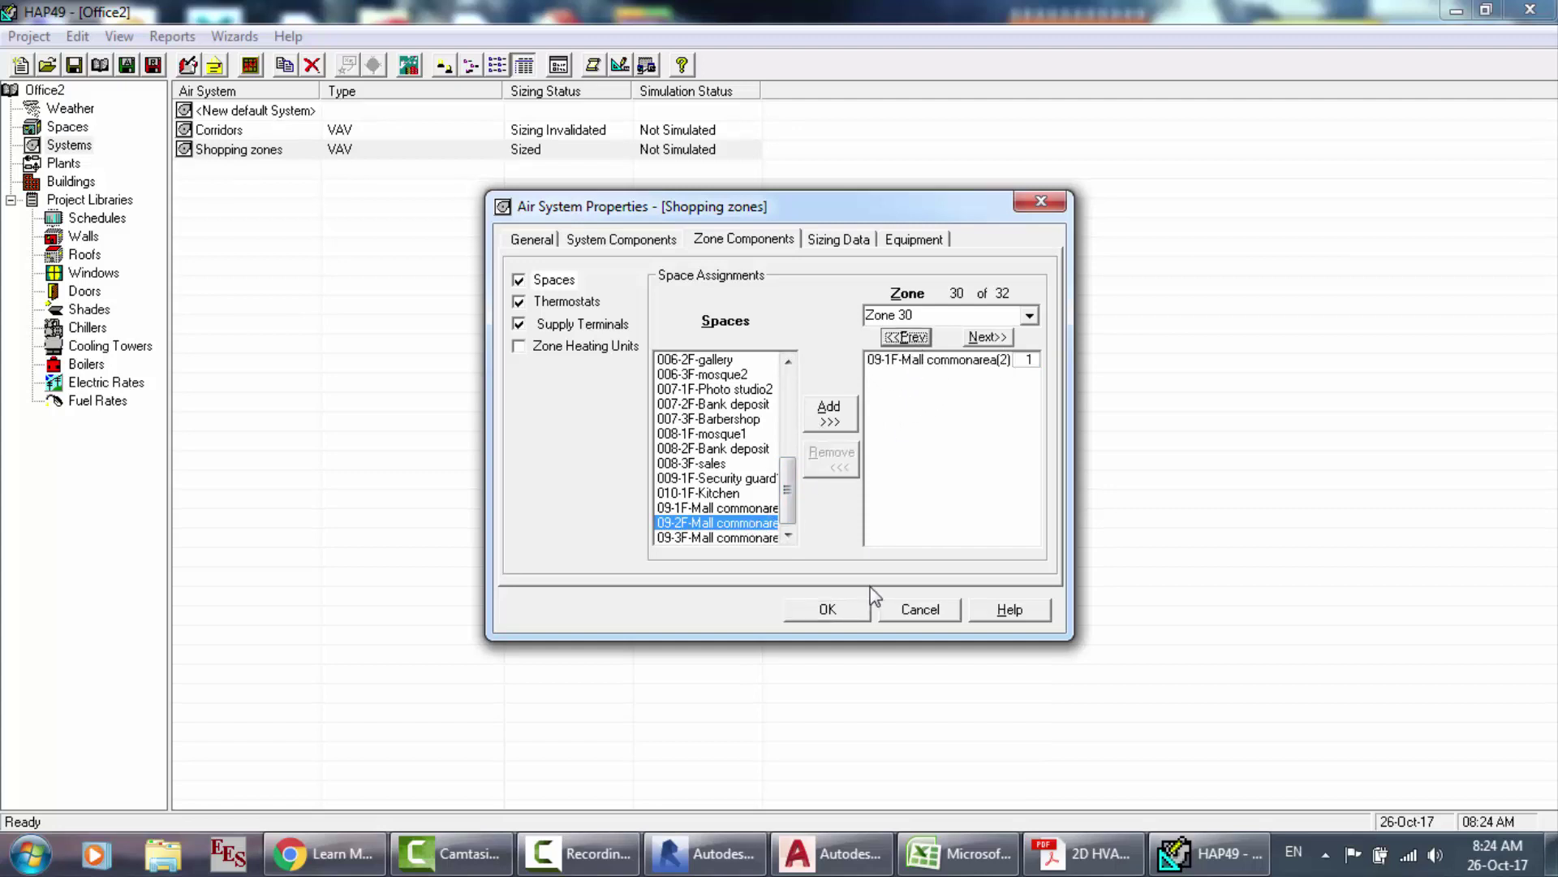
left_click(827, 609)
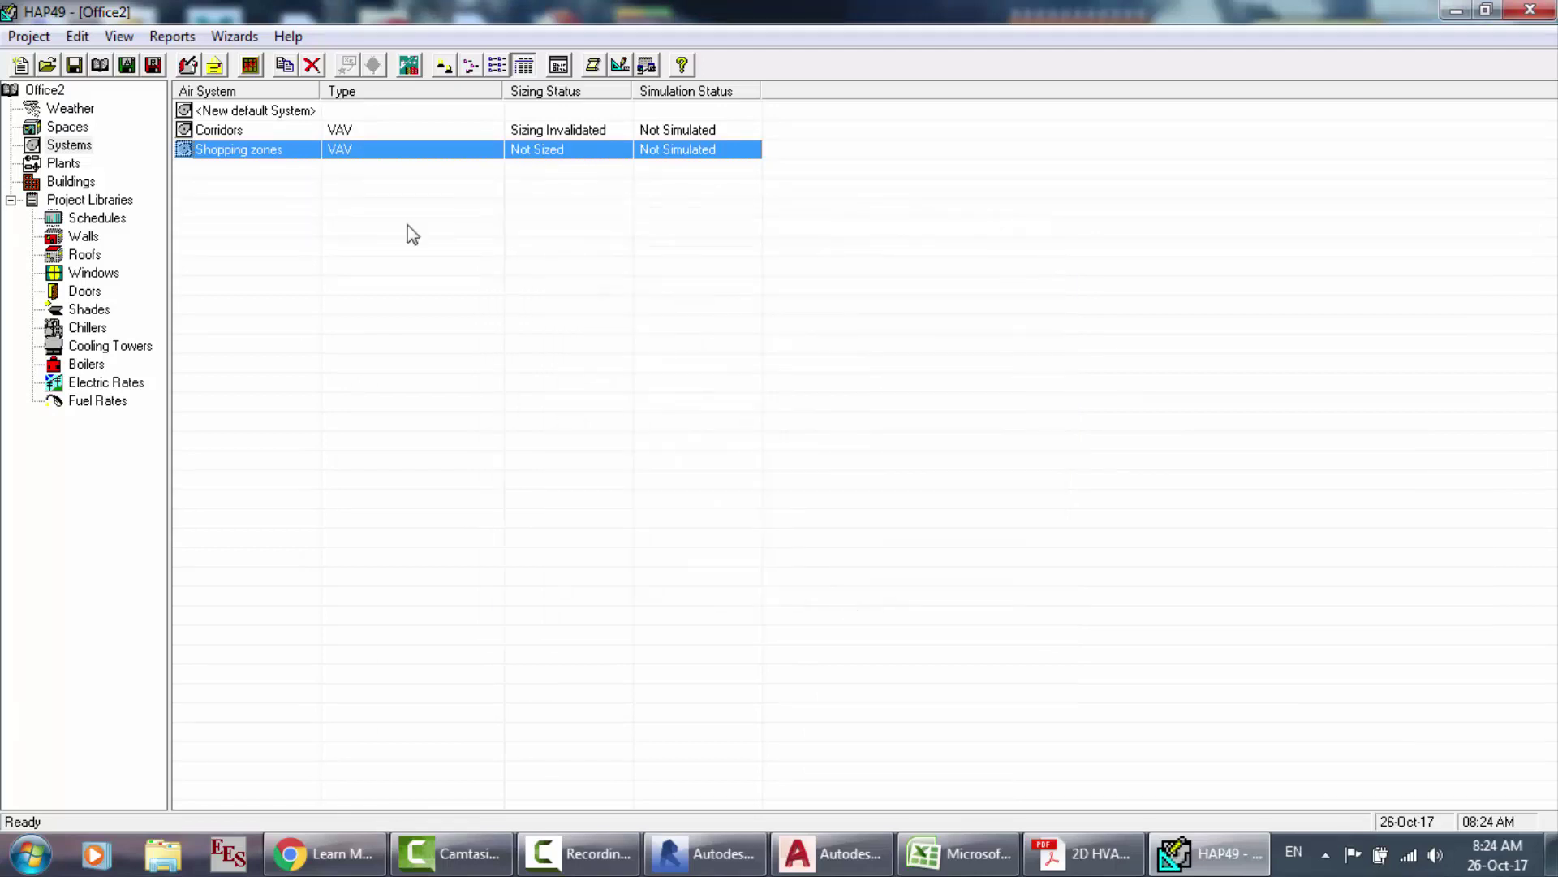
Step: Generate the design results report for the Shopping zones air system
right_click(344, 152)
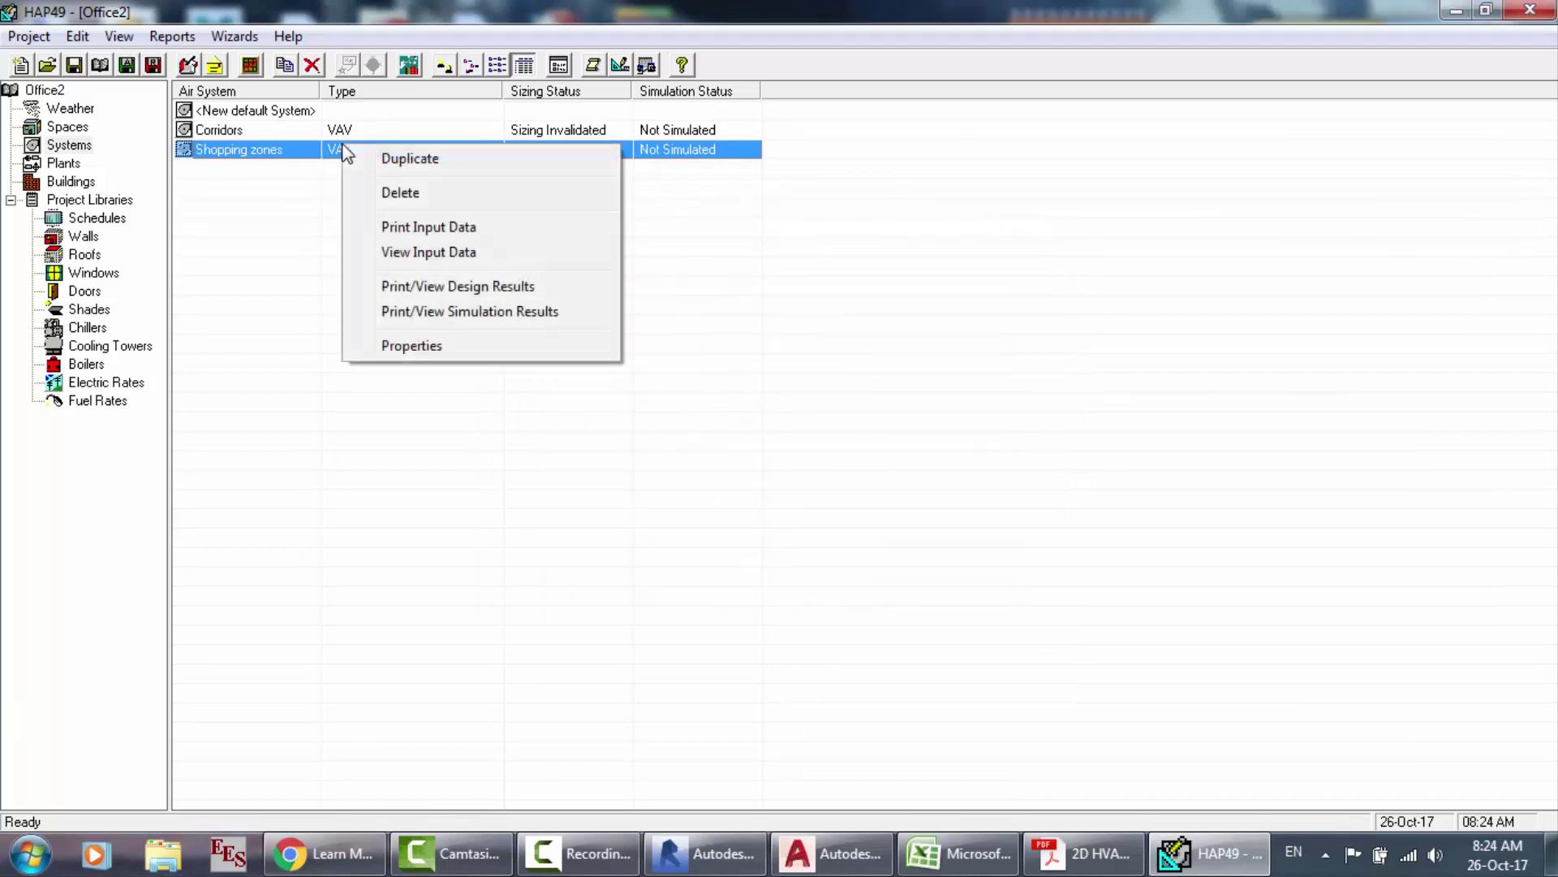
left_click(444, 291)
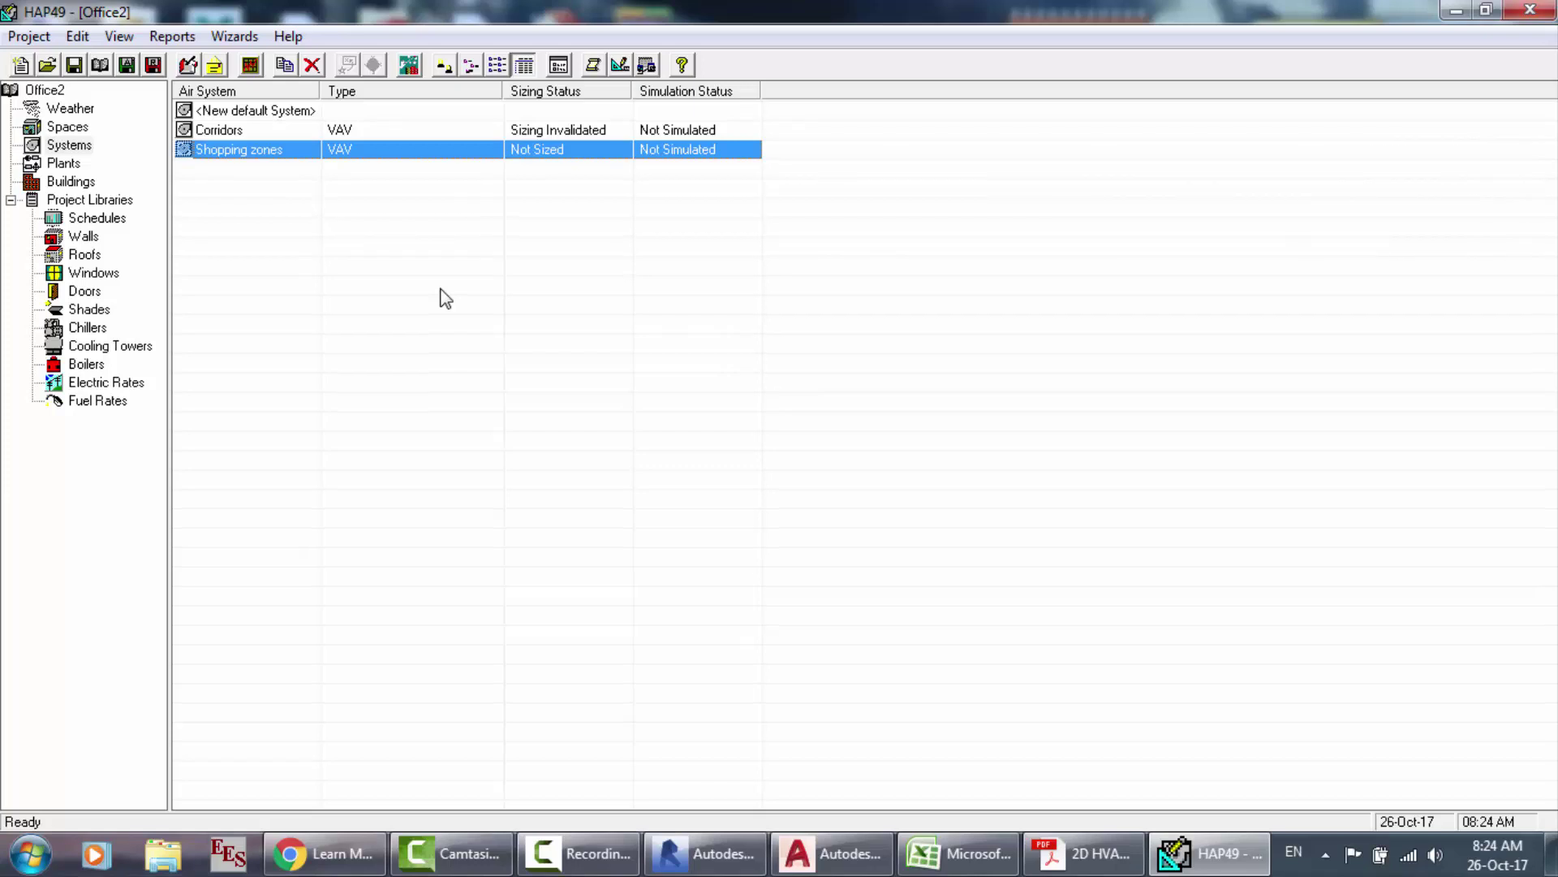
left_click(776, 611)
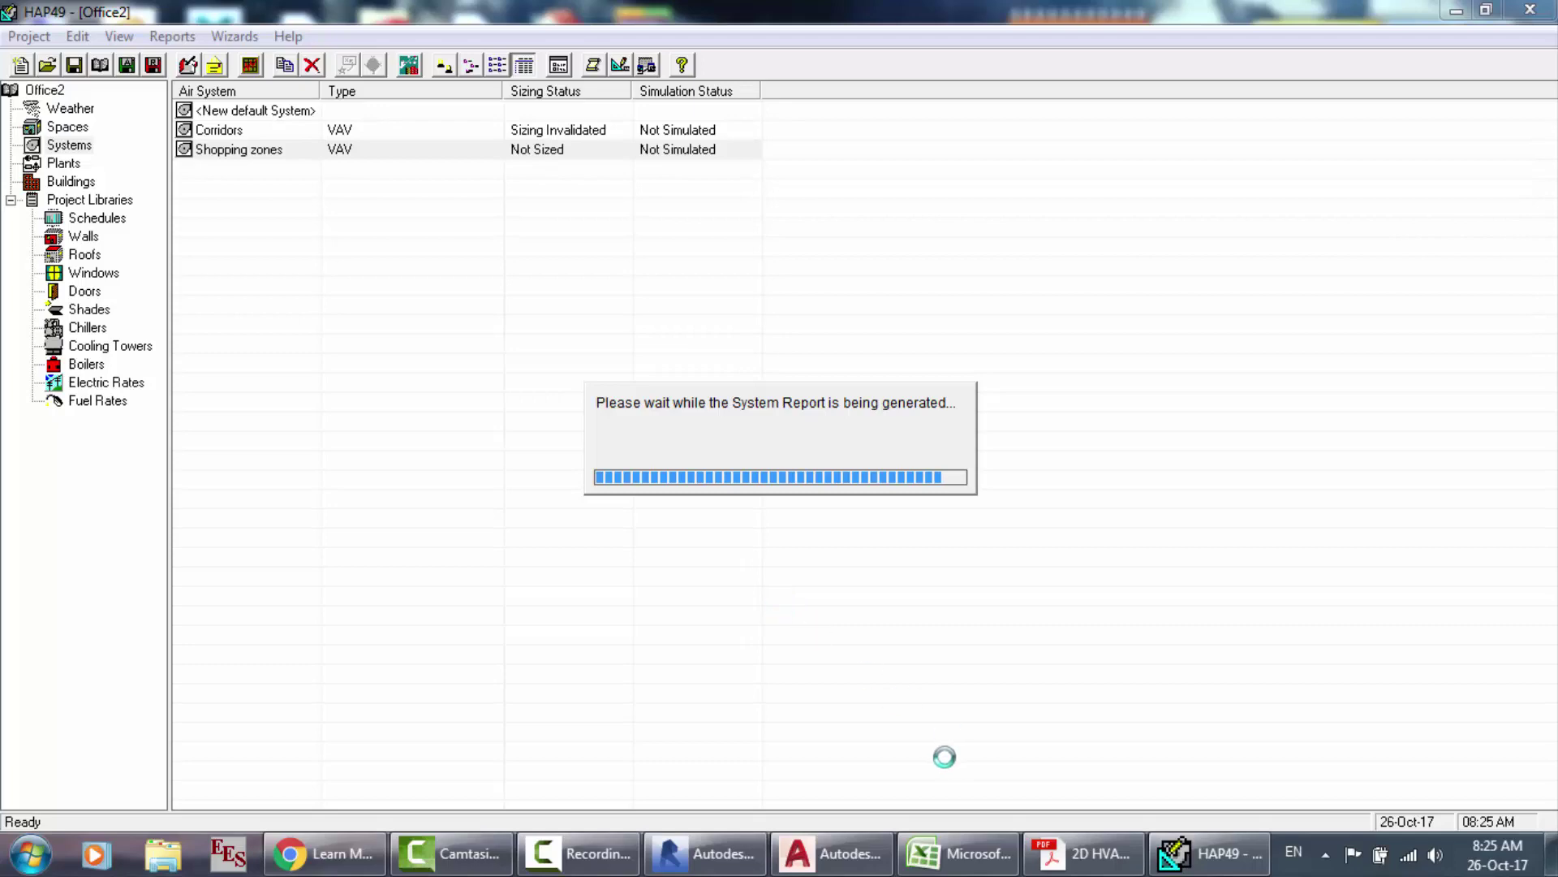
Step: Switch to Adobe Acrobat Reader, consult the chilled water pipe sizing table in HVAC piping.pdf, and return to the Shopping zones sizing report in HAP
left_click(1124, 868)
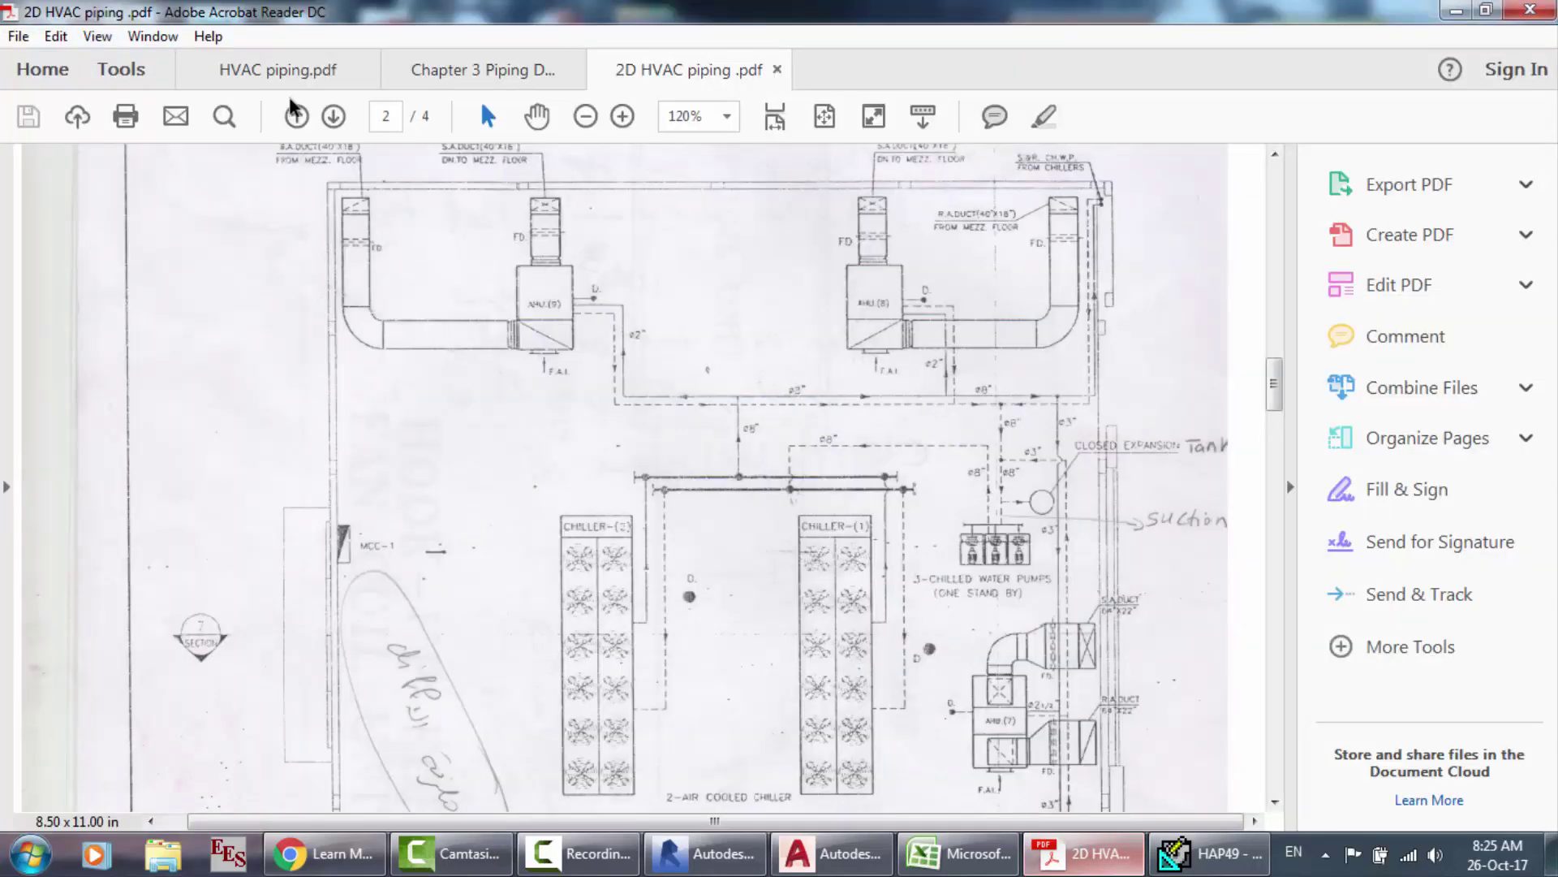
left_click(413, 70)
left_click(290, 70)
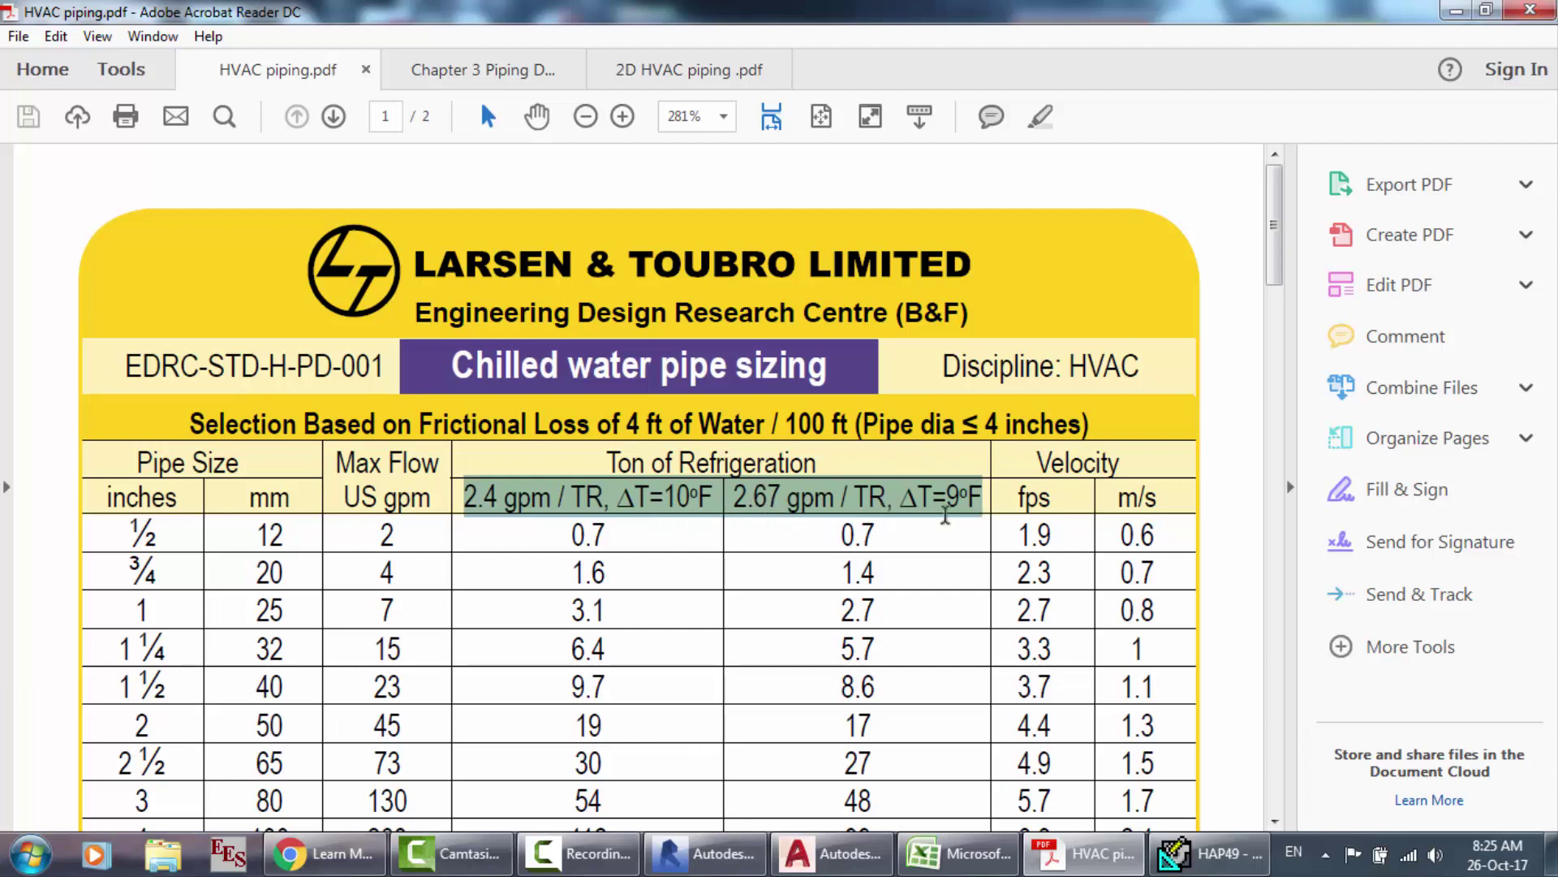
left_click(1209, 853)
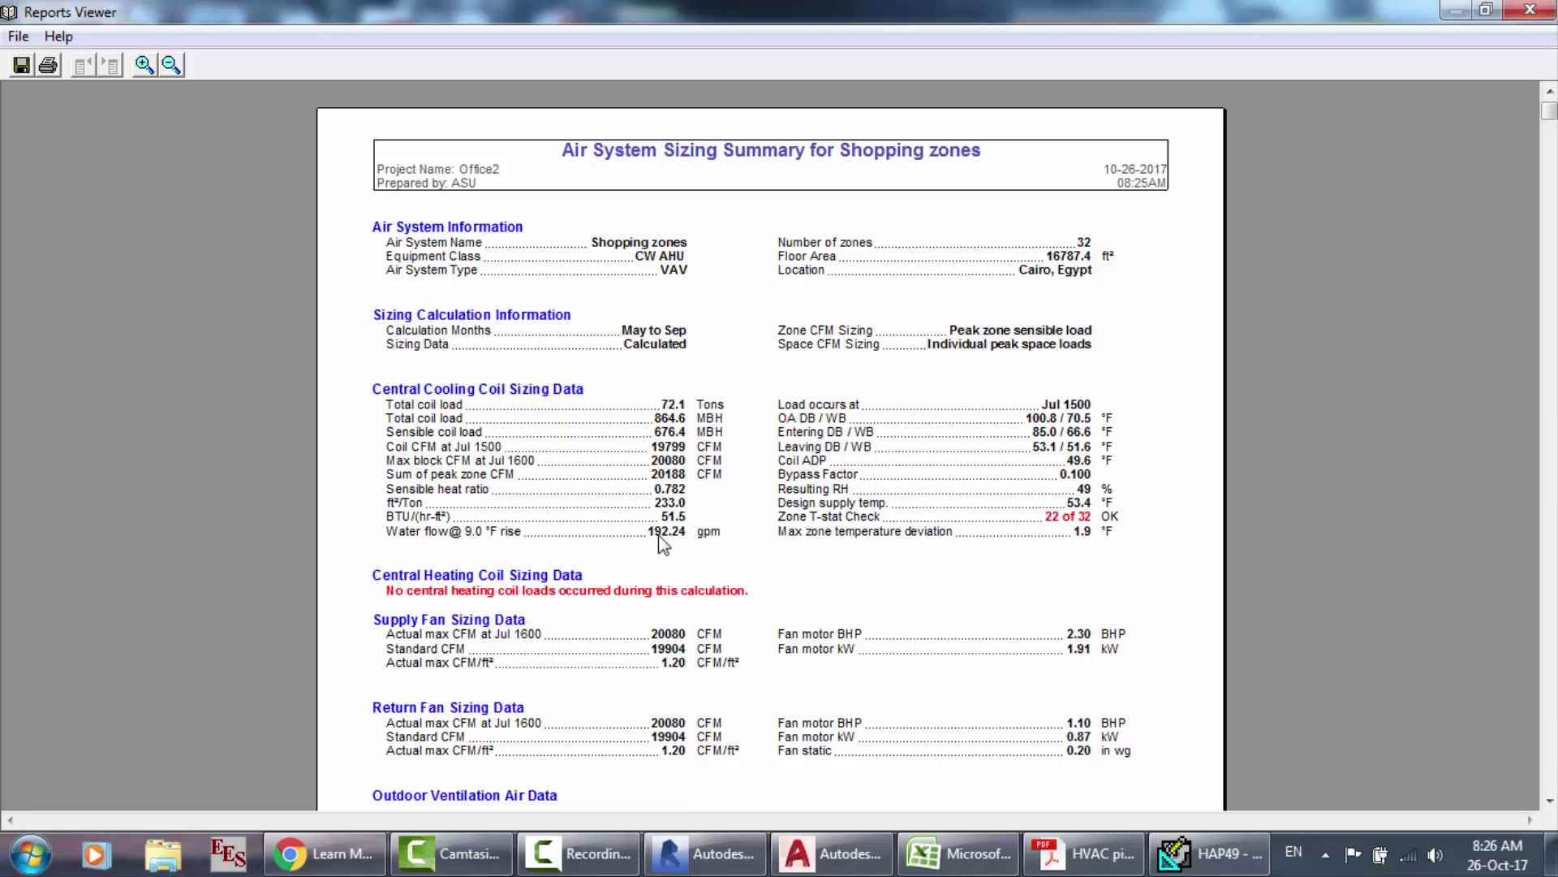
Step: Open Unit Converter Pro 1.4 and bring up its Flow unit conversion
left_click(31, 853)
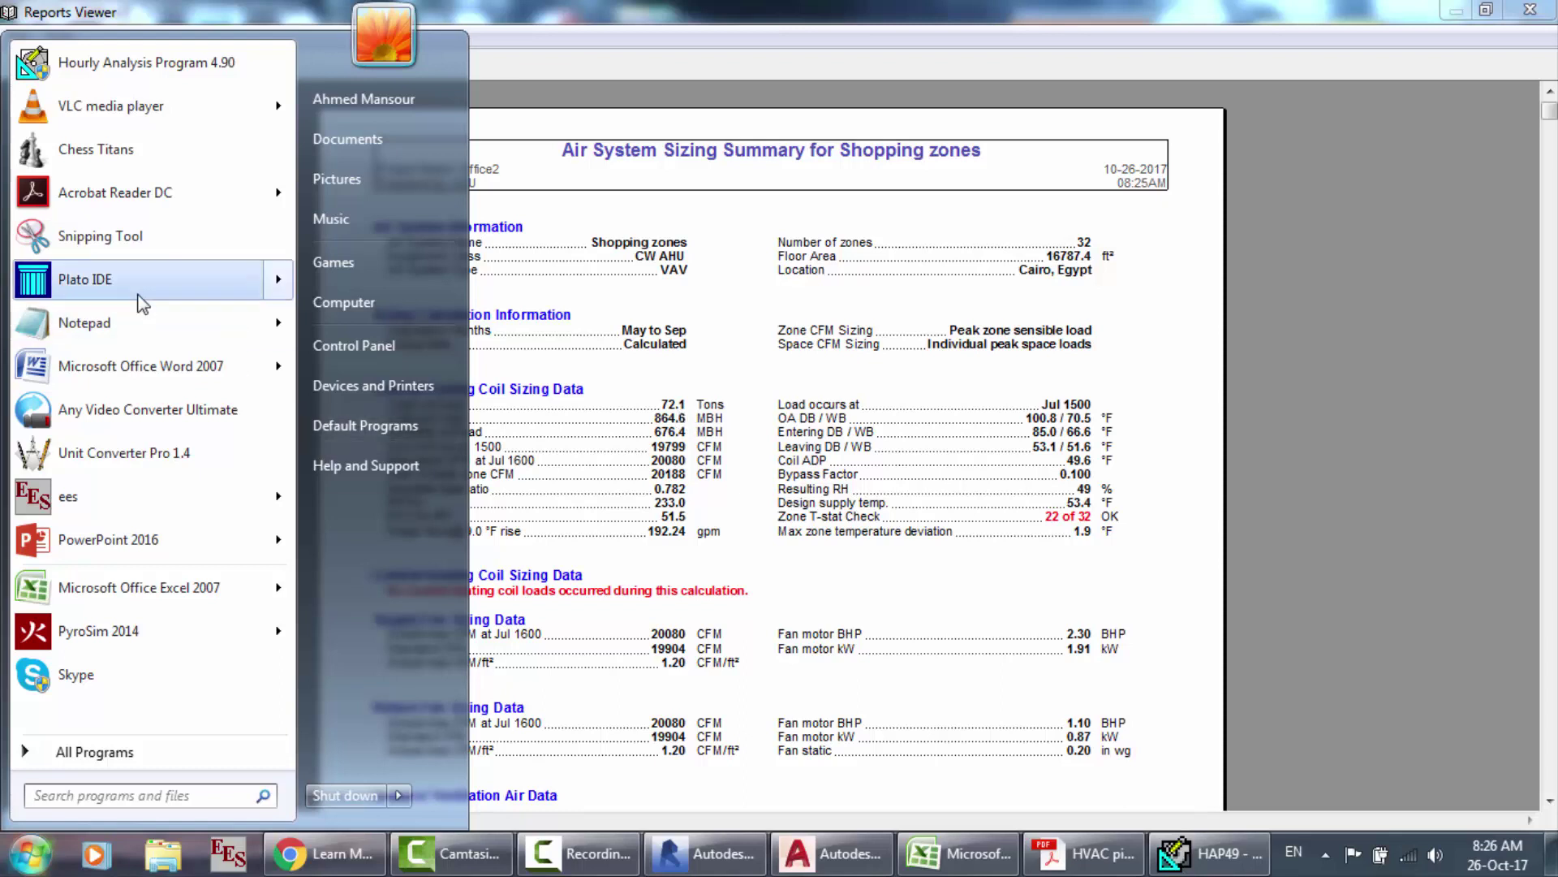
left_click(109, 452)
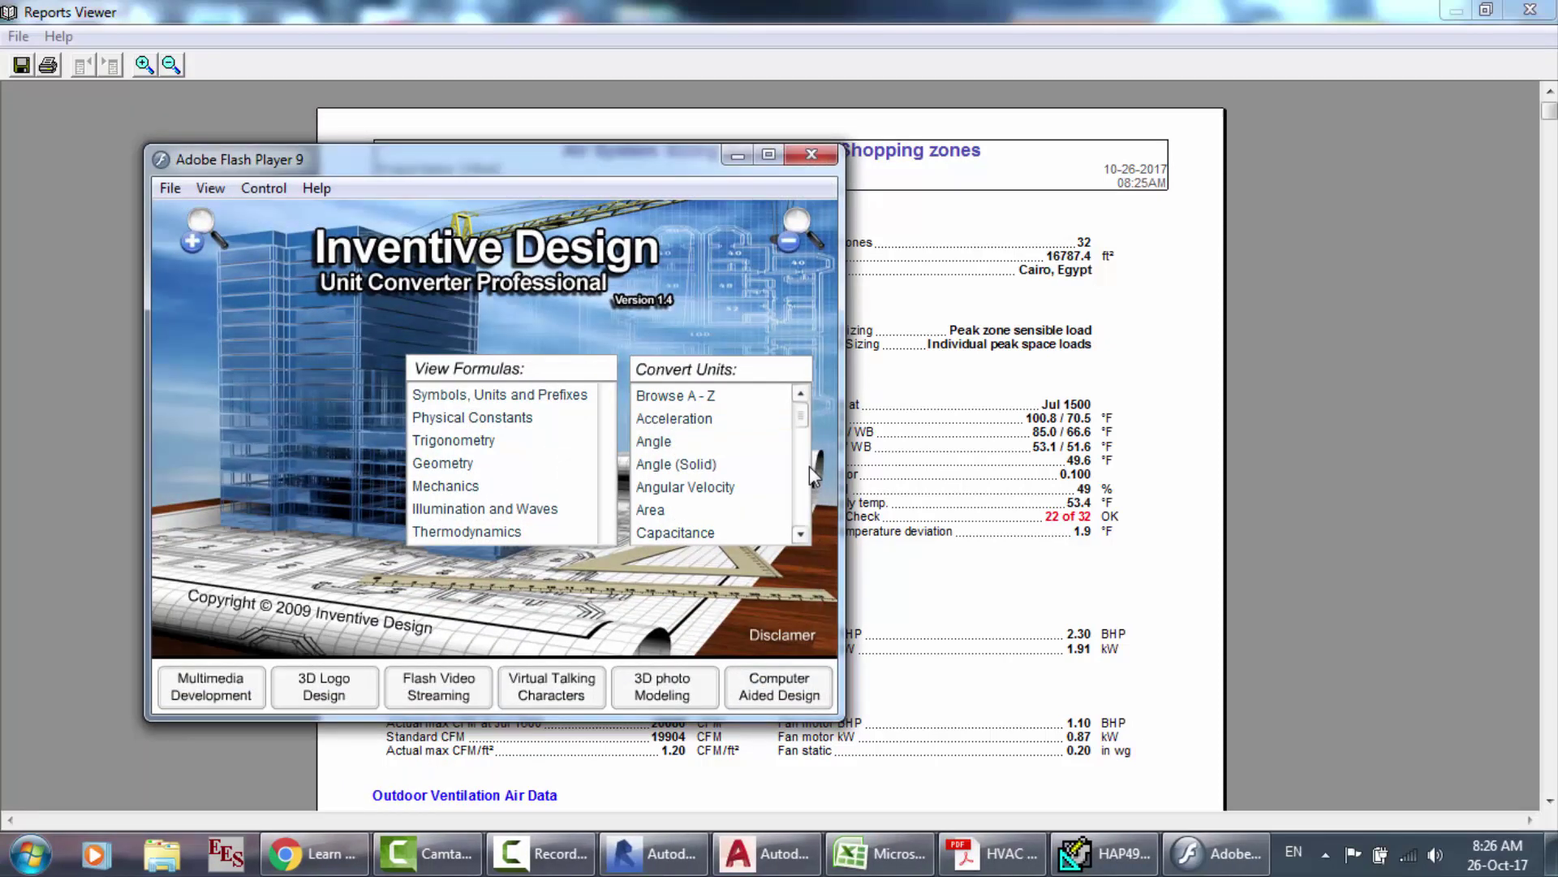
left_click(806, 464)
left_click(806, 464)
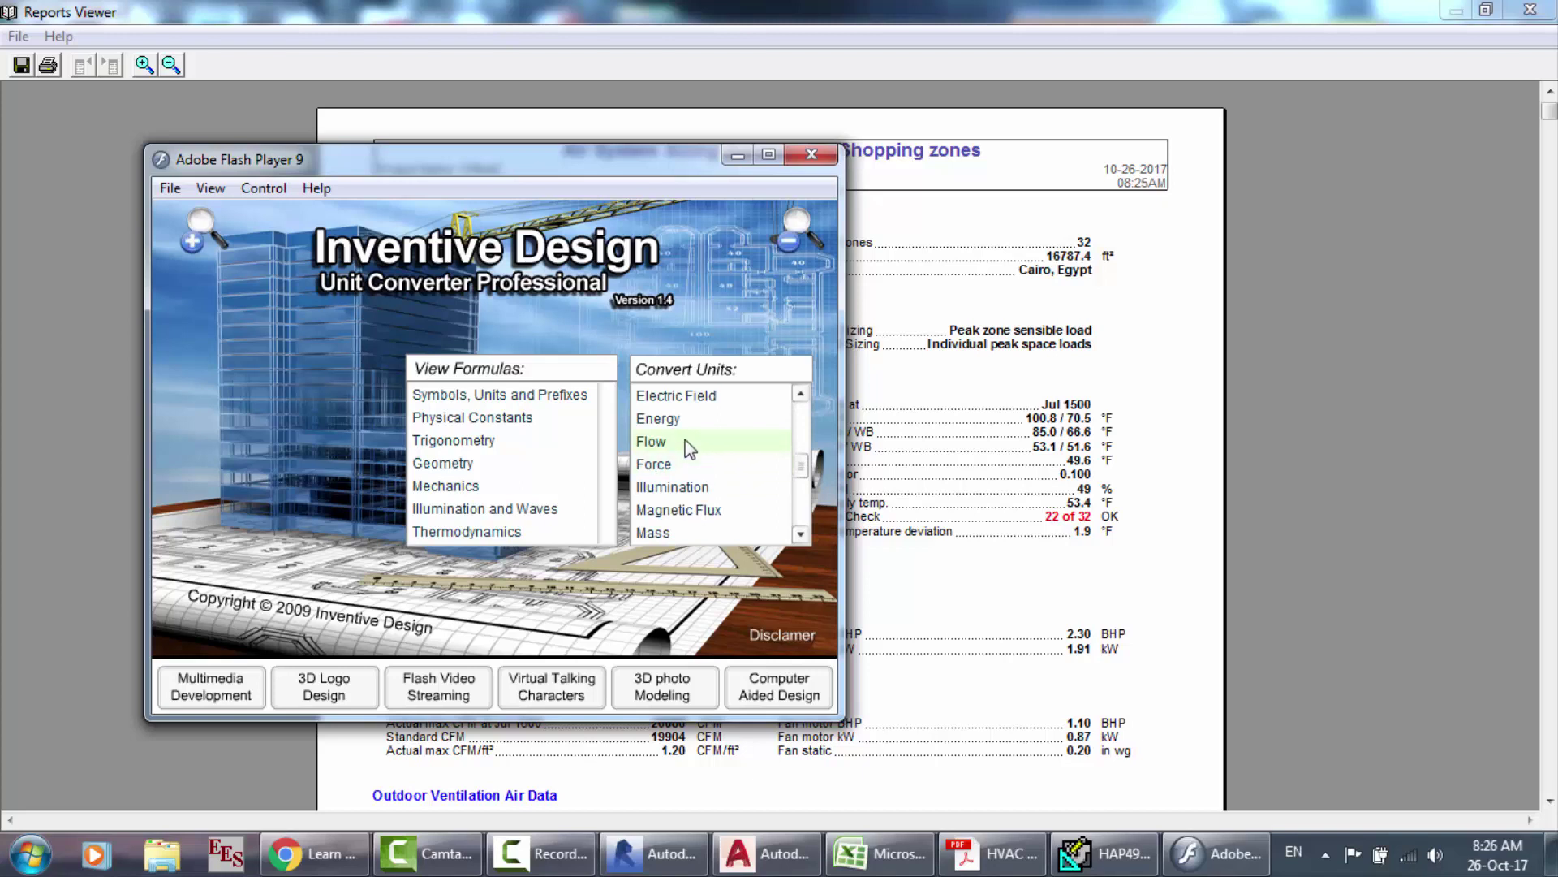
left_click(686, 443)
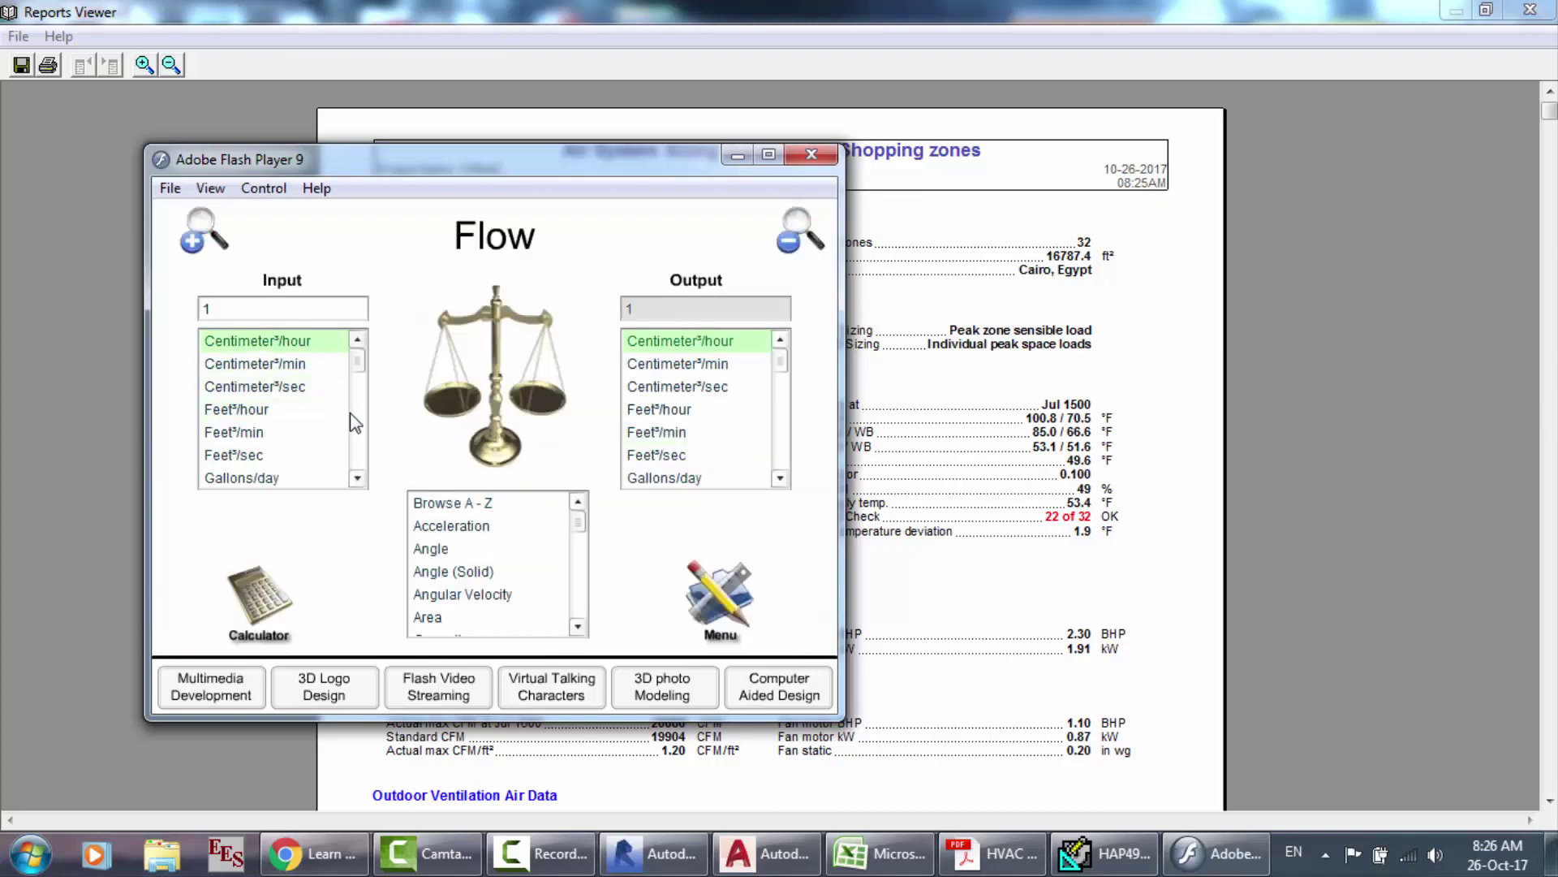
Step: Set the flow conversion input to 192.24 Gallon/min, moving the converter aside to uncover the sizing report
left_click(361, 423)
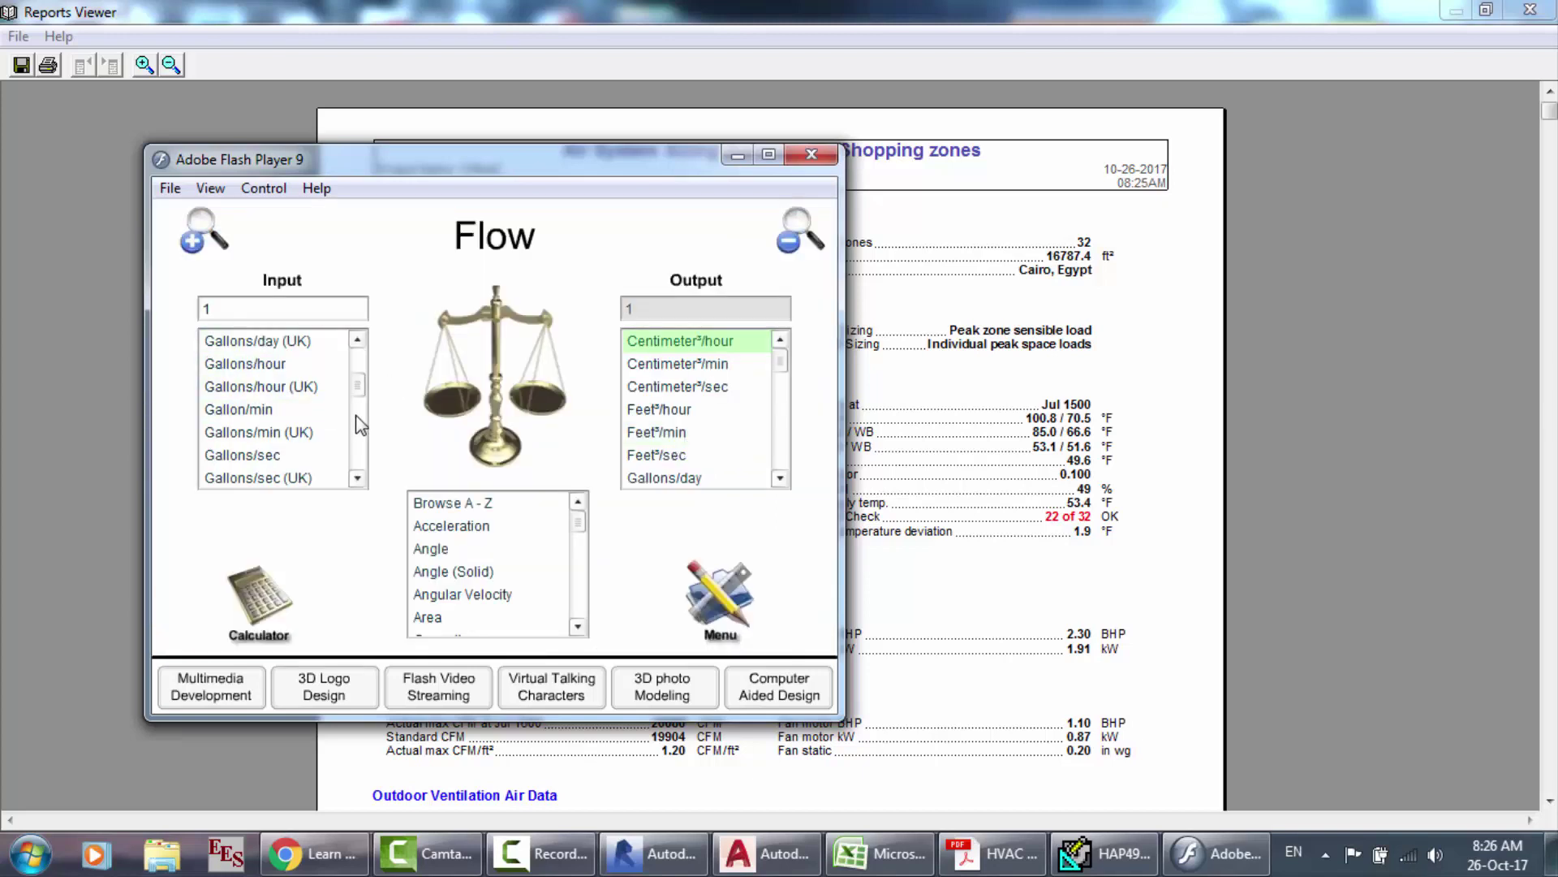
left_click(281, 414)
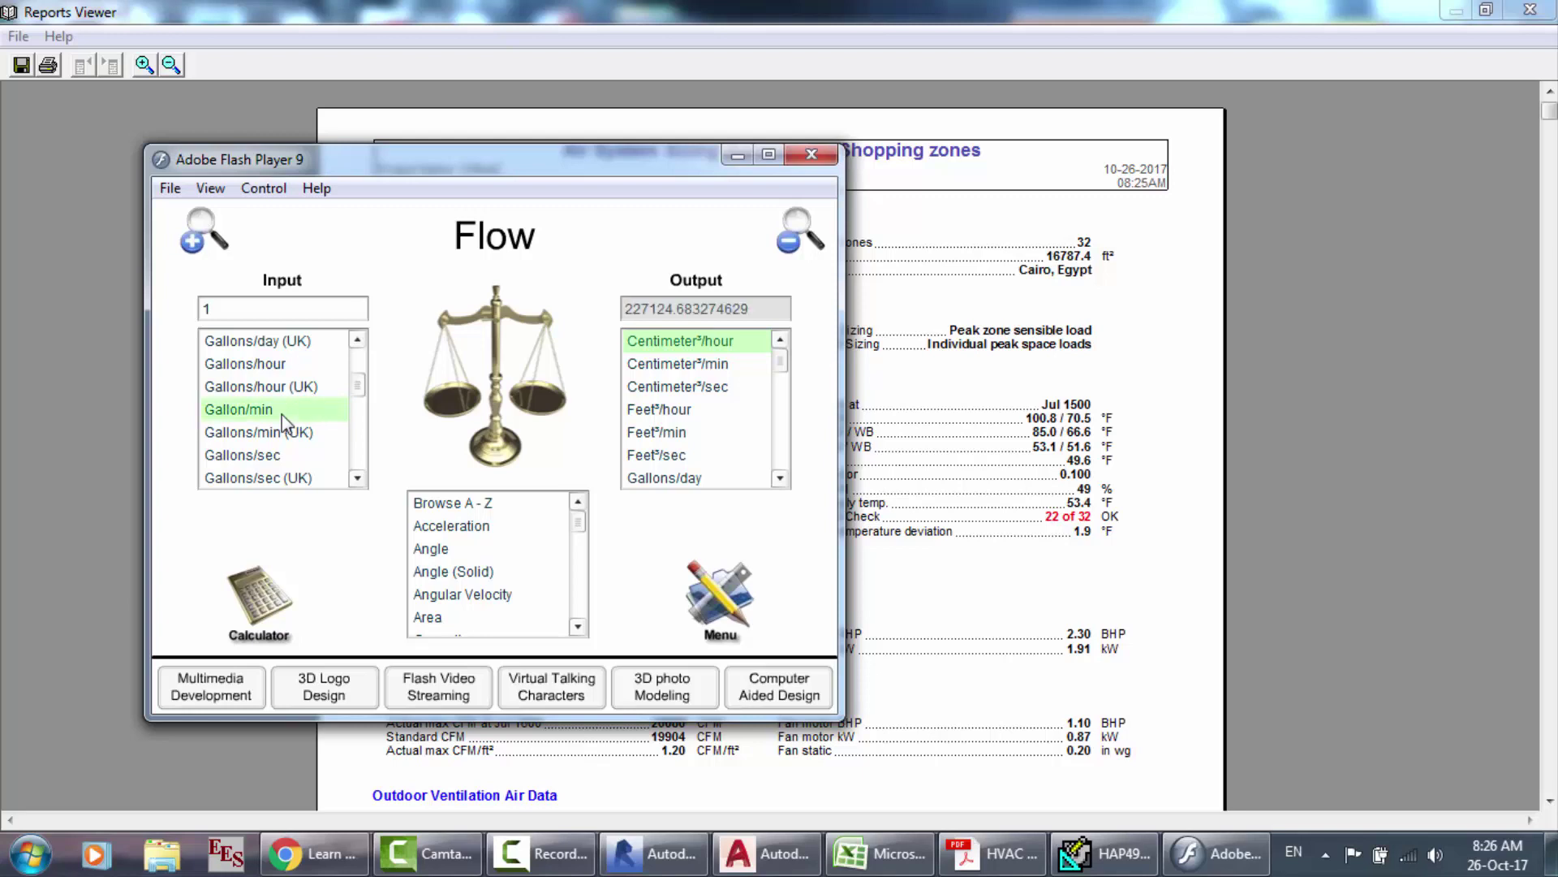
left_click_drag(254, 307, 177, 300)
type("92")
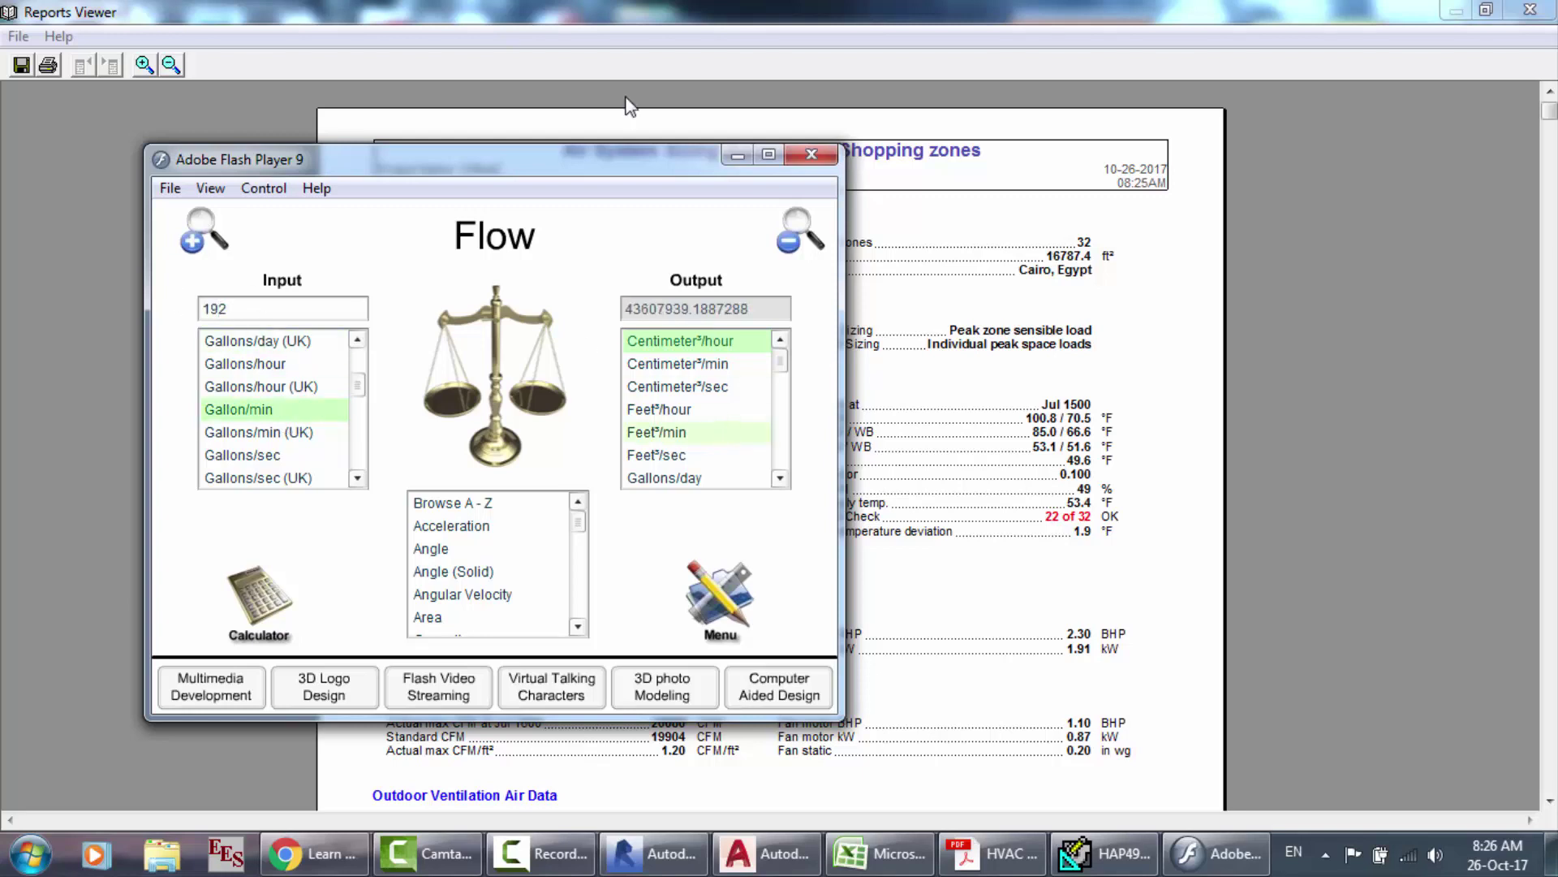
left_click_drag(633, 163, 1234, 185)
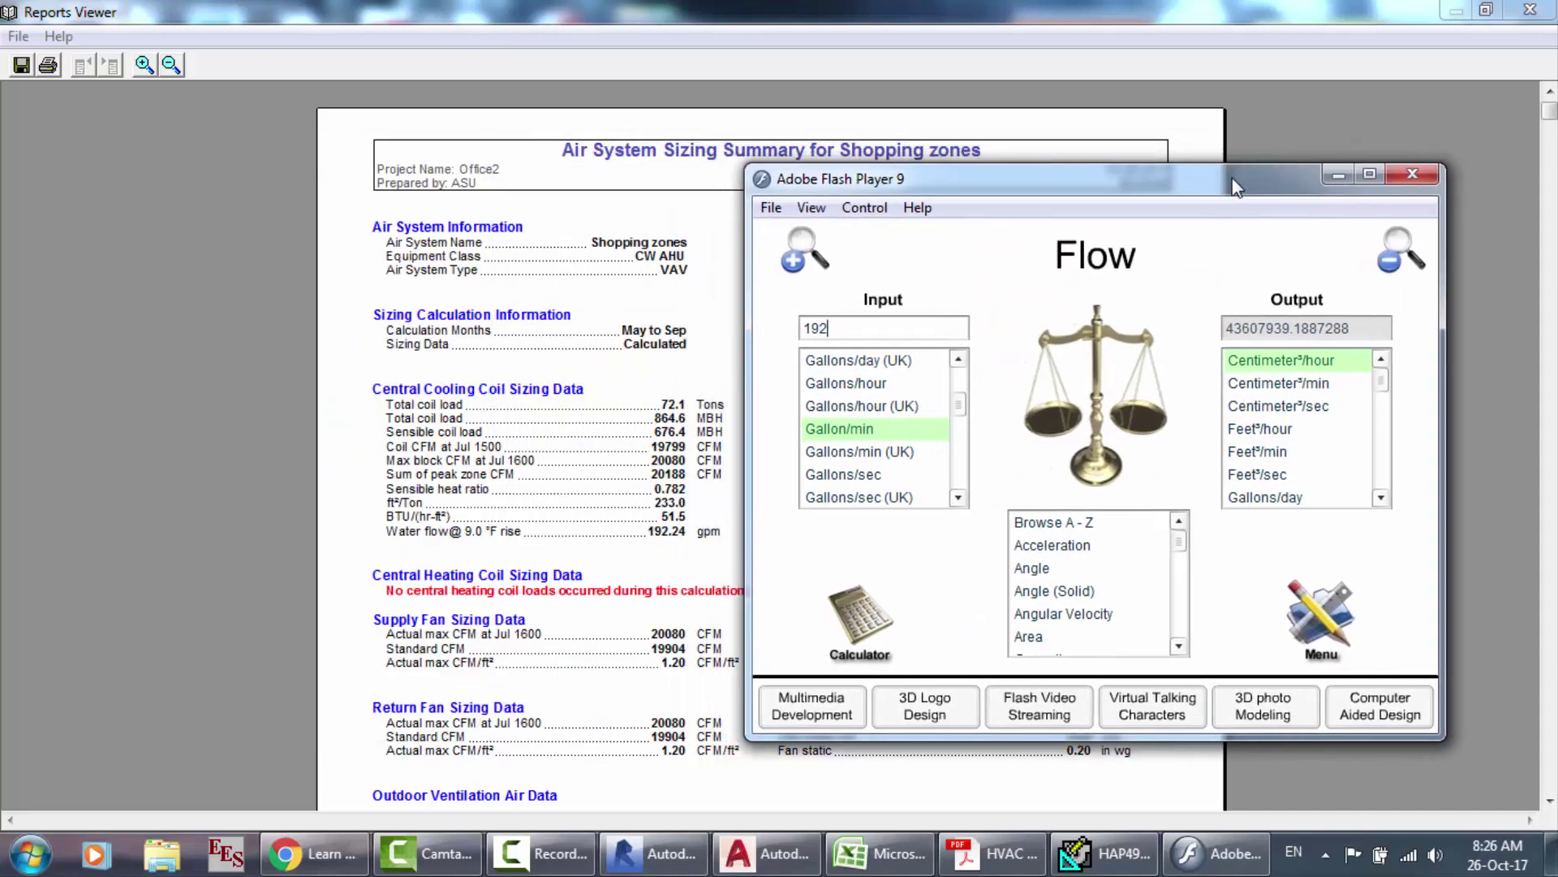
type(".24")
Step: Convert the entered water flow to Liters/sec
left_click(1385, 437)
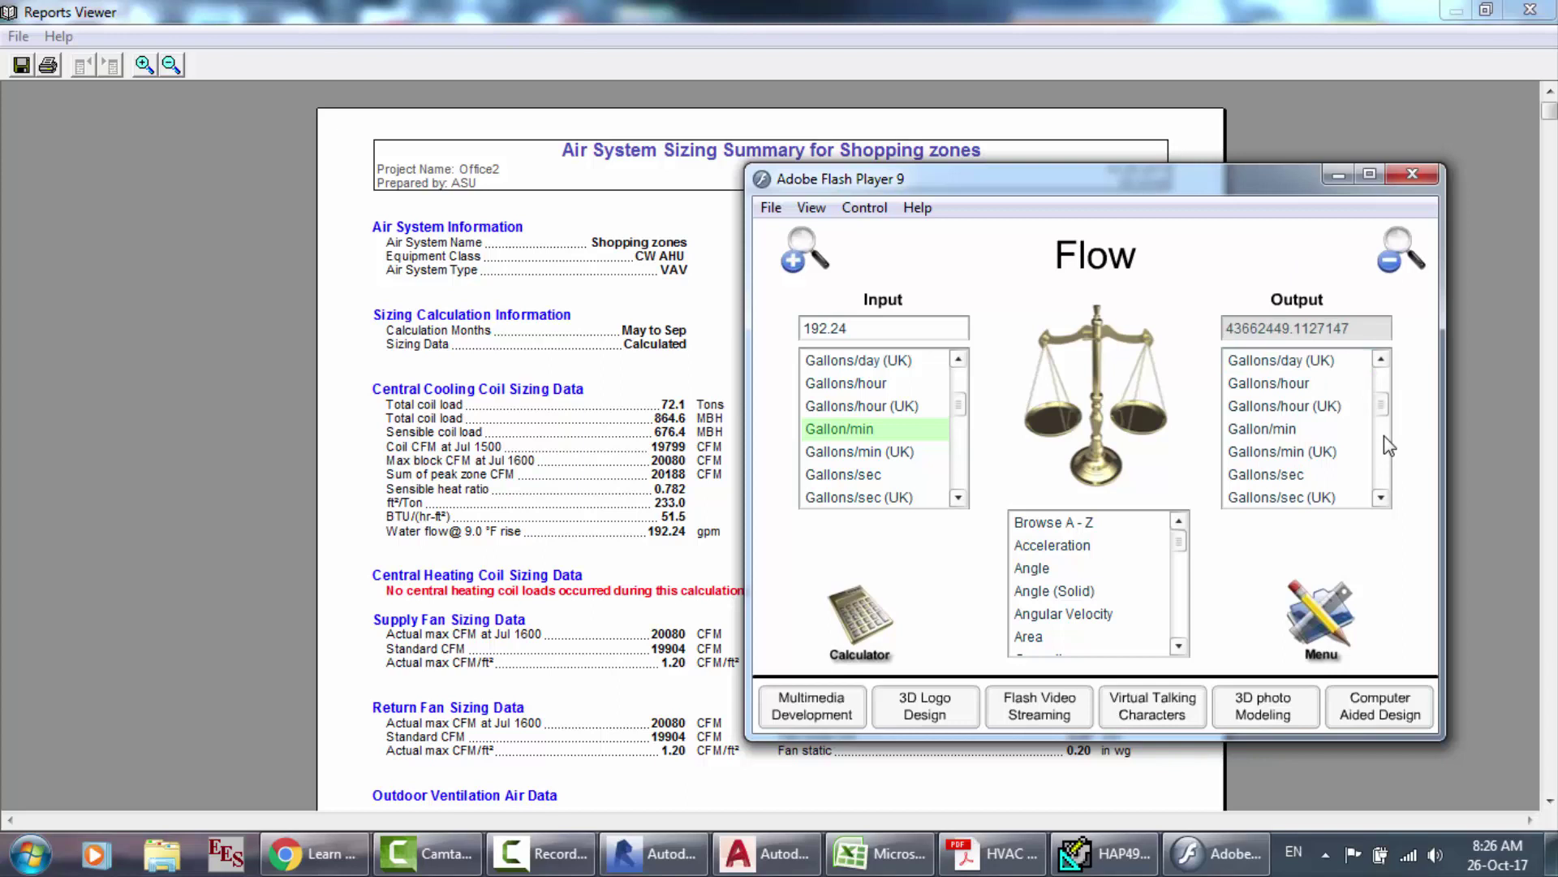
left_click(1385, 436)
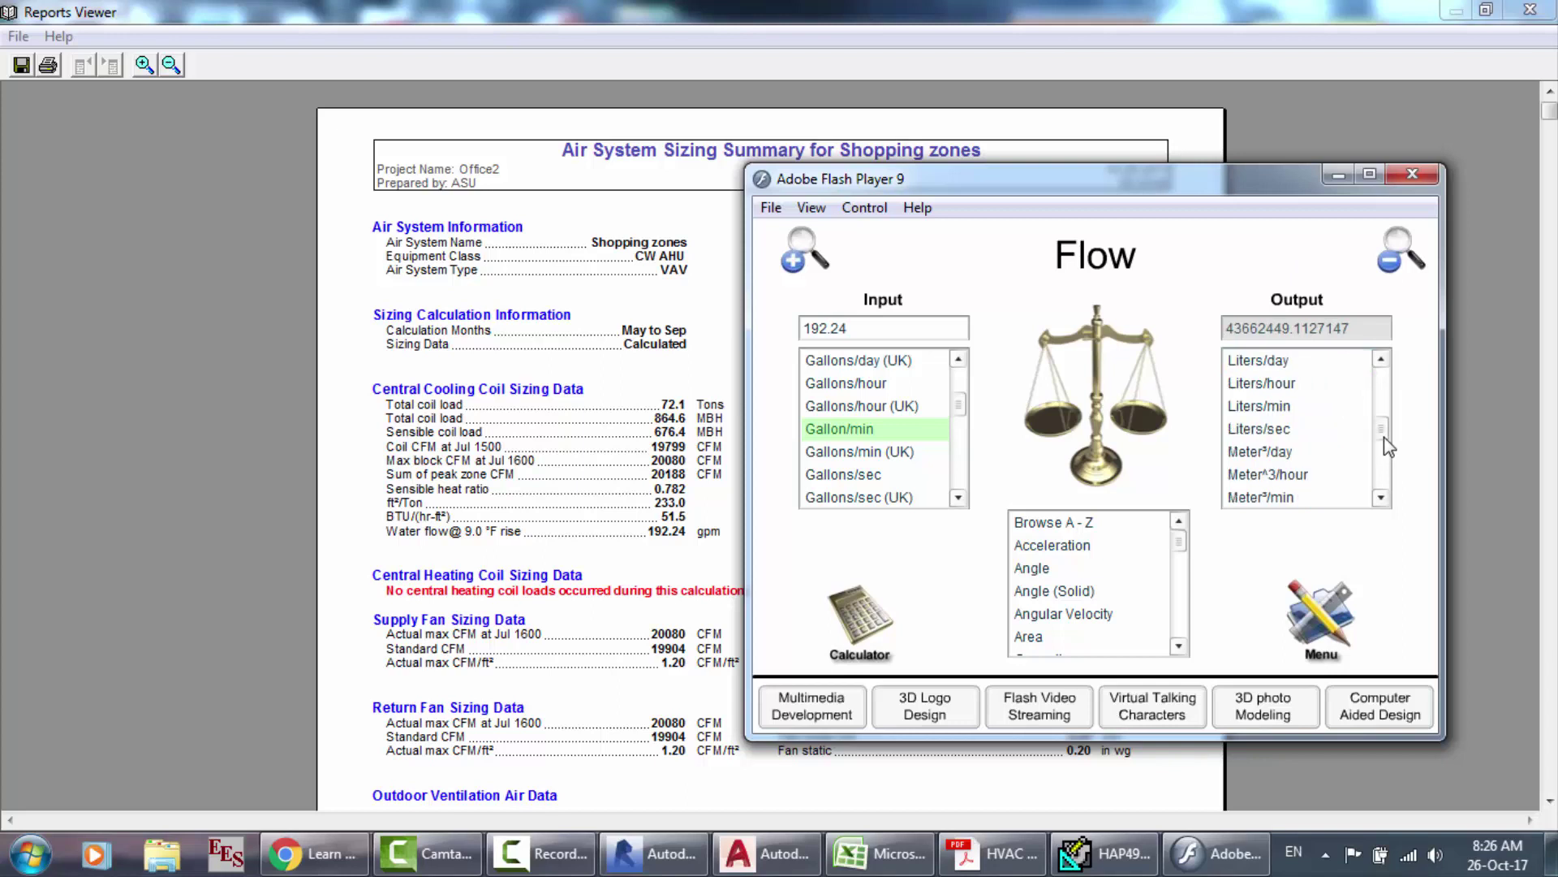
left_click(1284, 434)
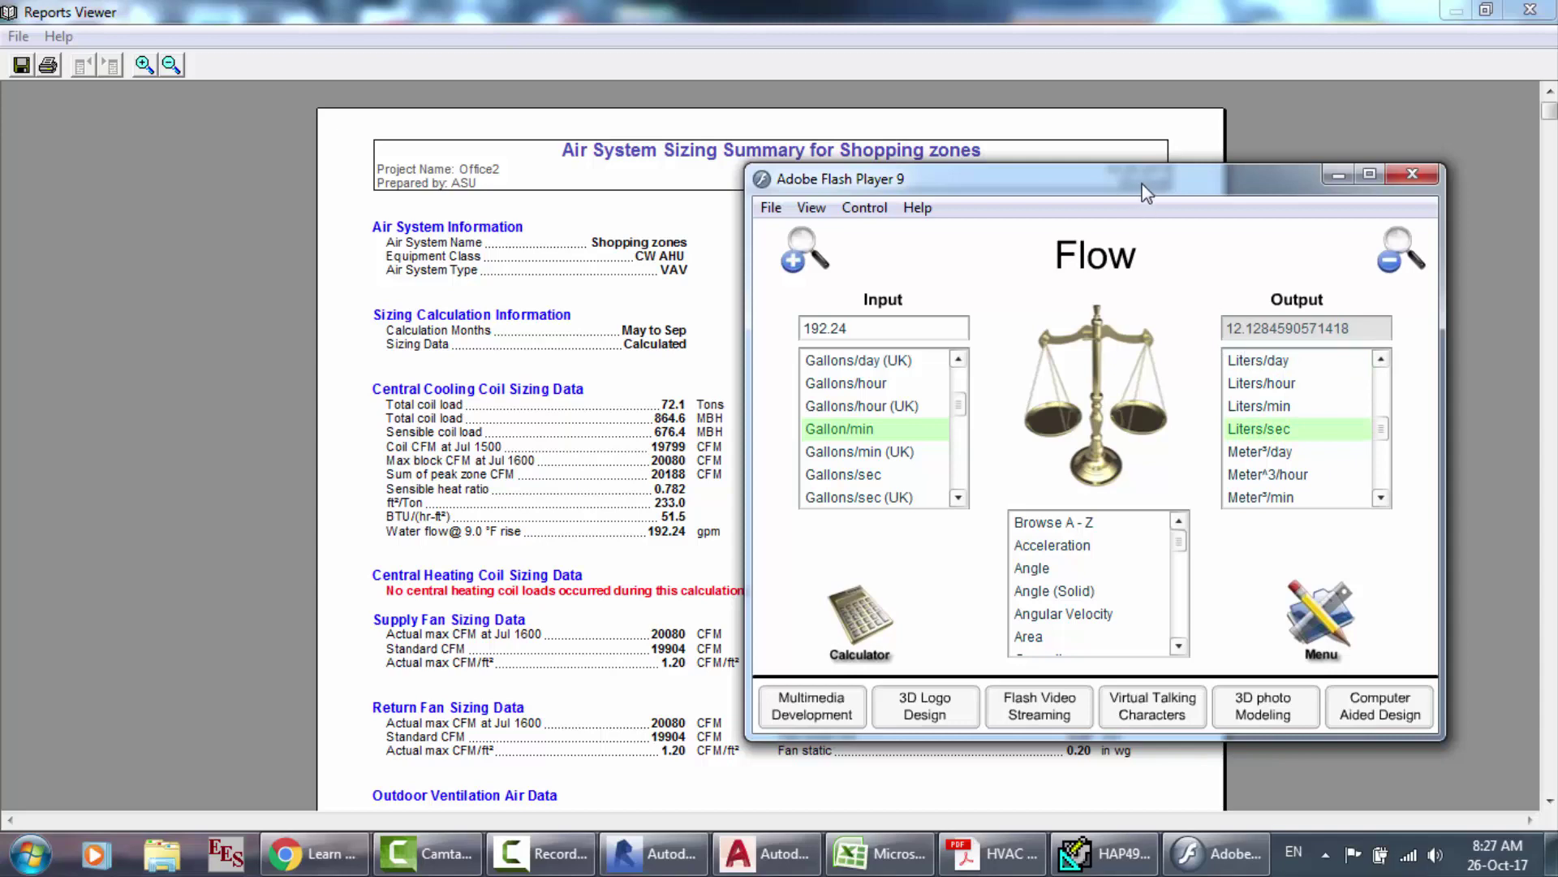
left_click_drag(1136, 188, 1115, 181)
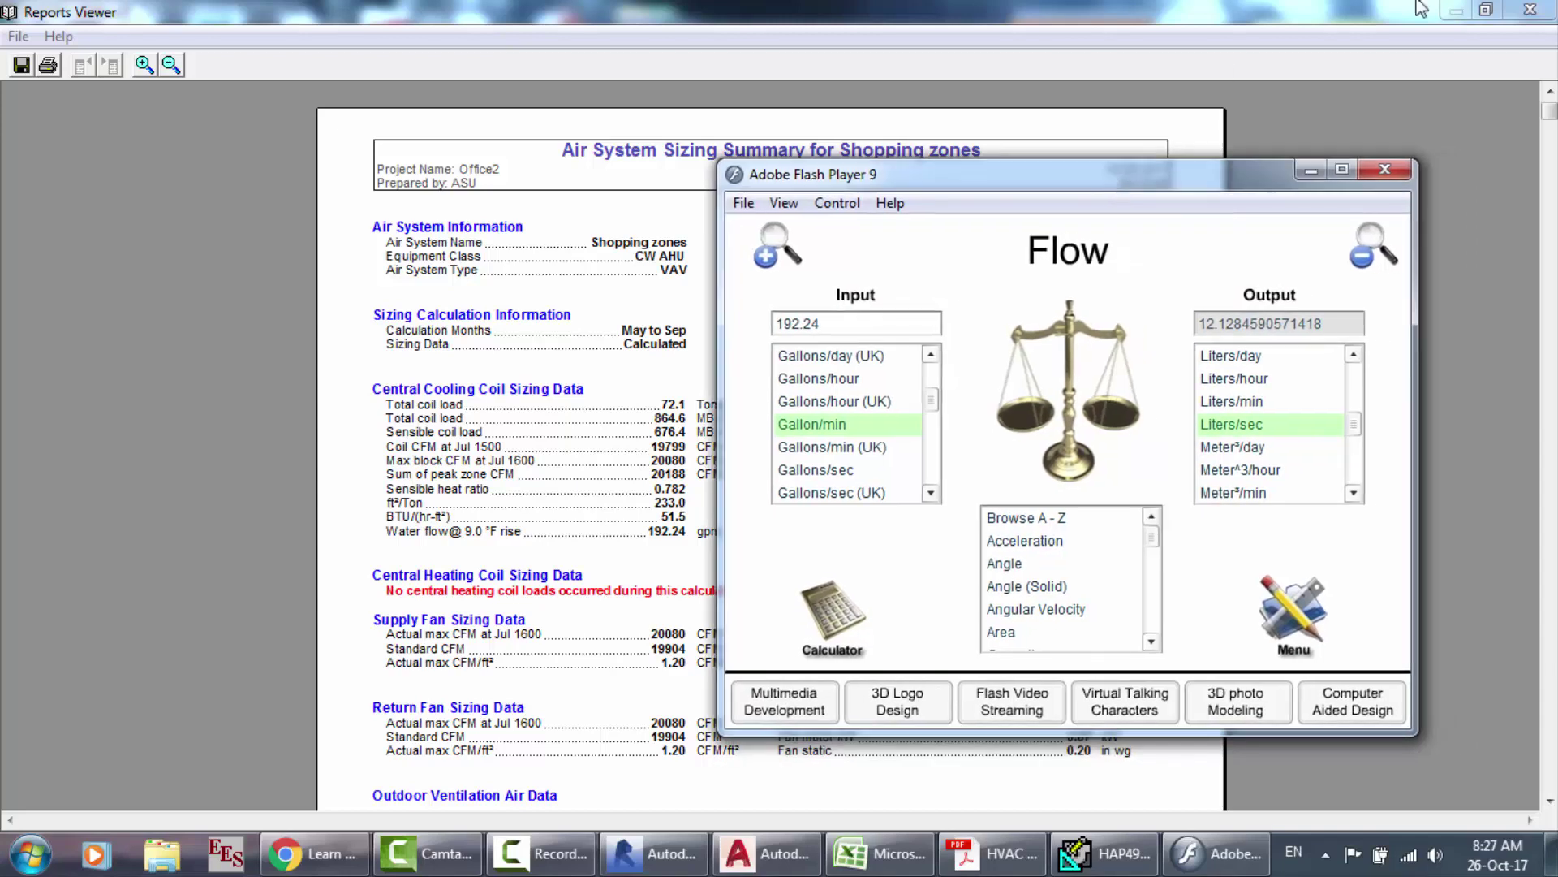
Step: Close the sizing report, put the converter away, and set HAP's measurement units to SI Metric in the preferences
left_click(1530, 9)
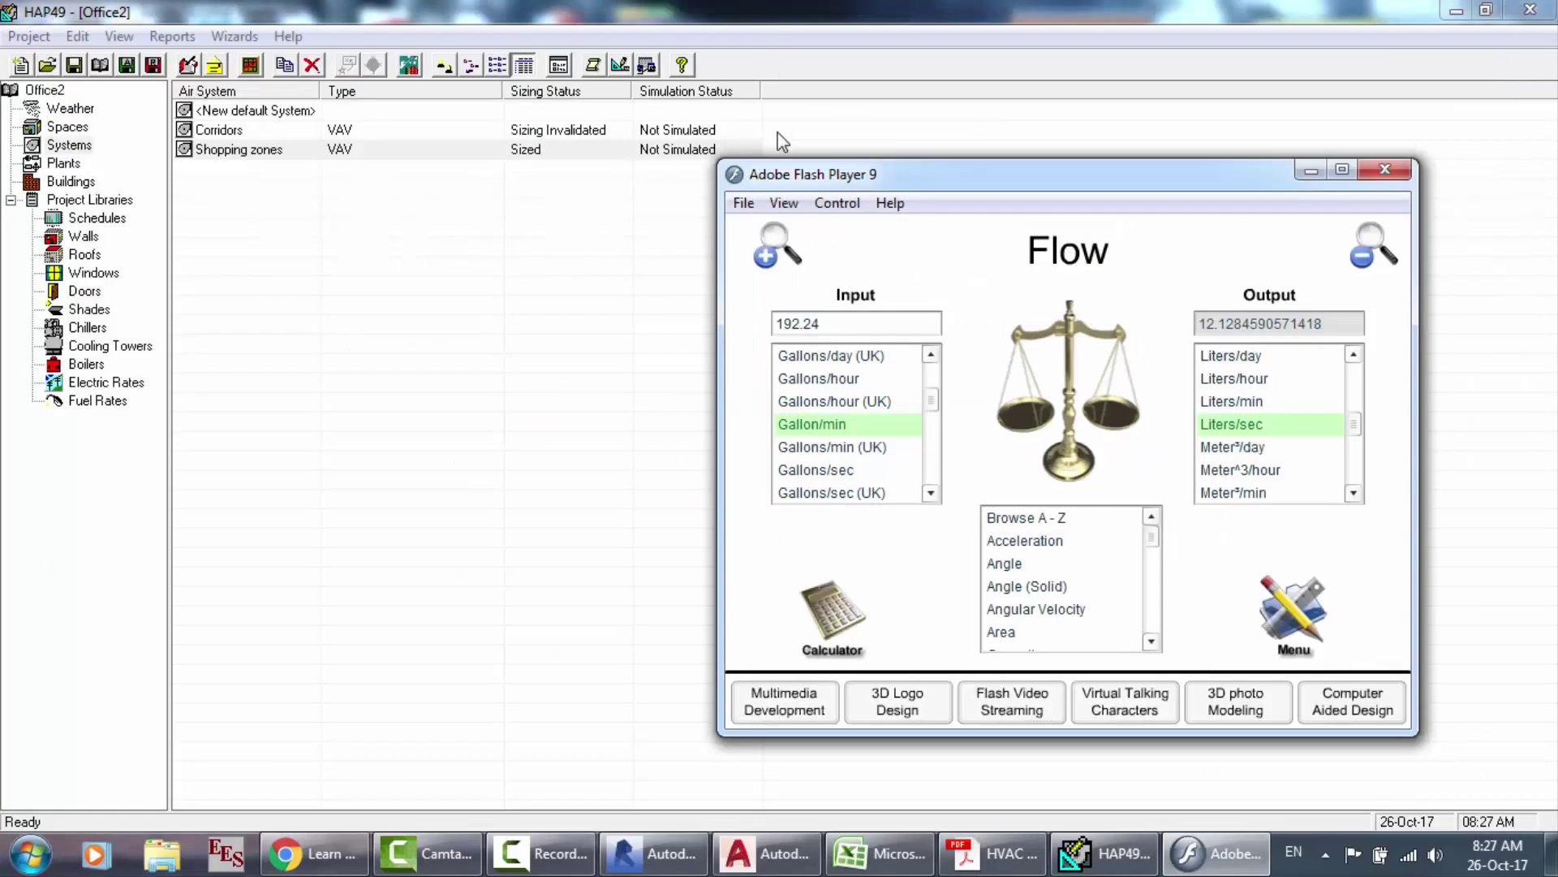
left_click(1310, 169)
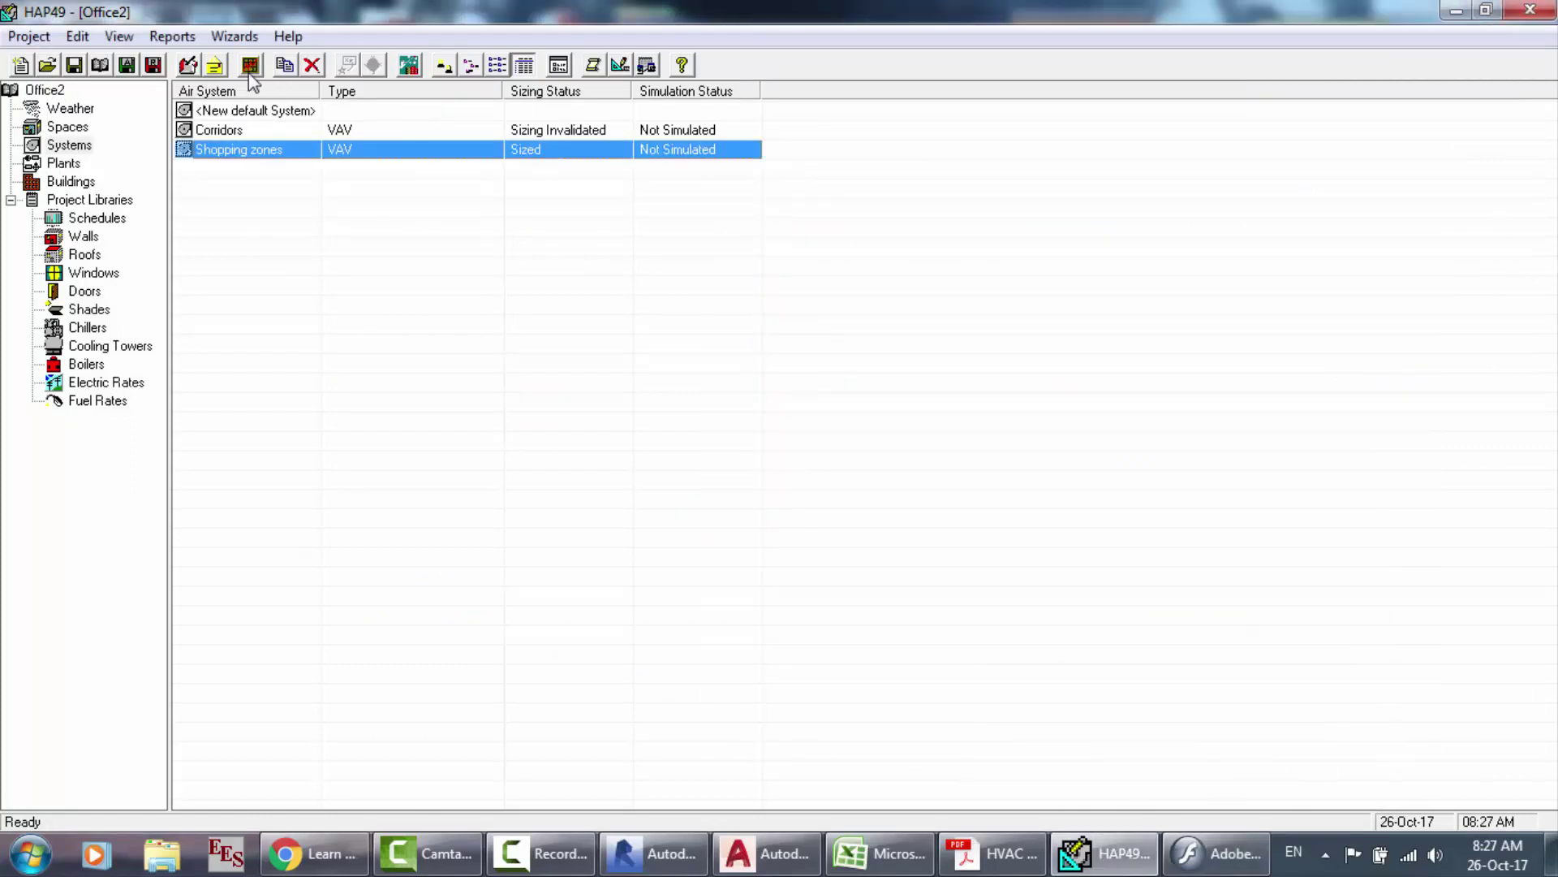
left_click(118, 36)
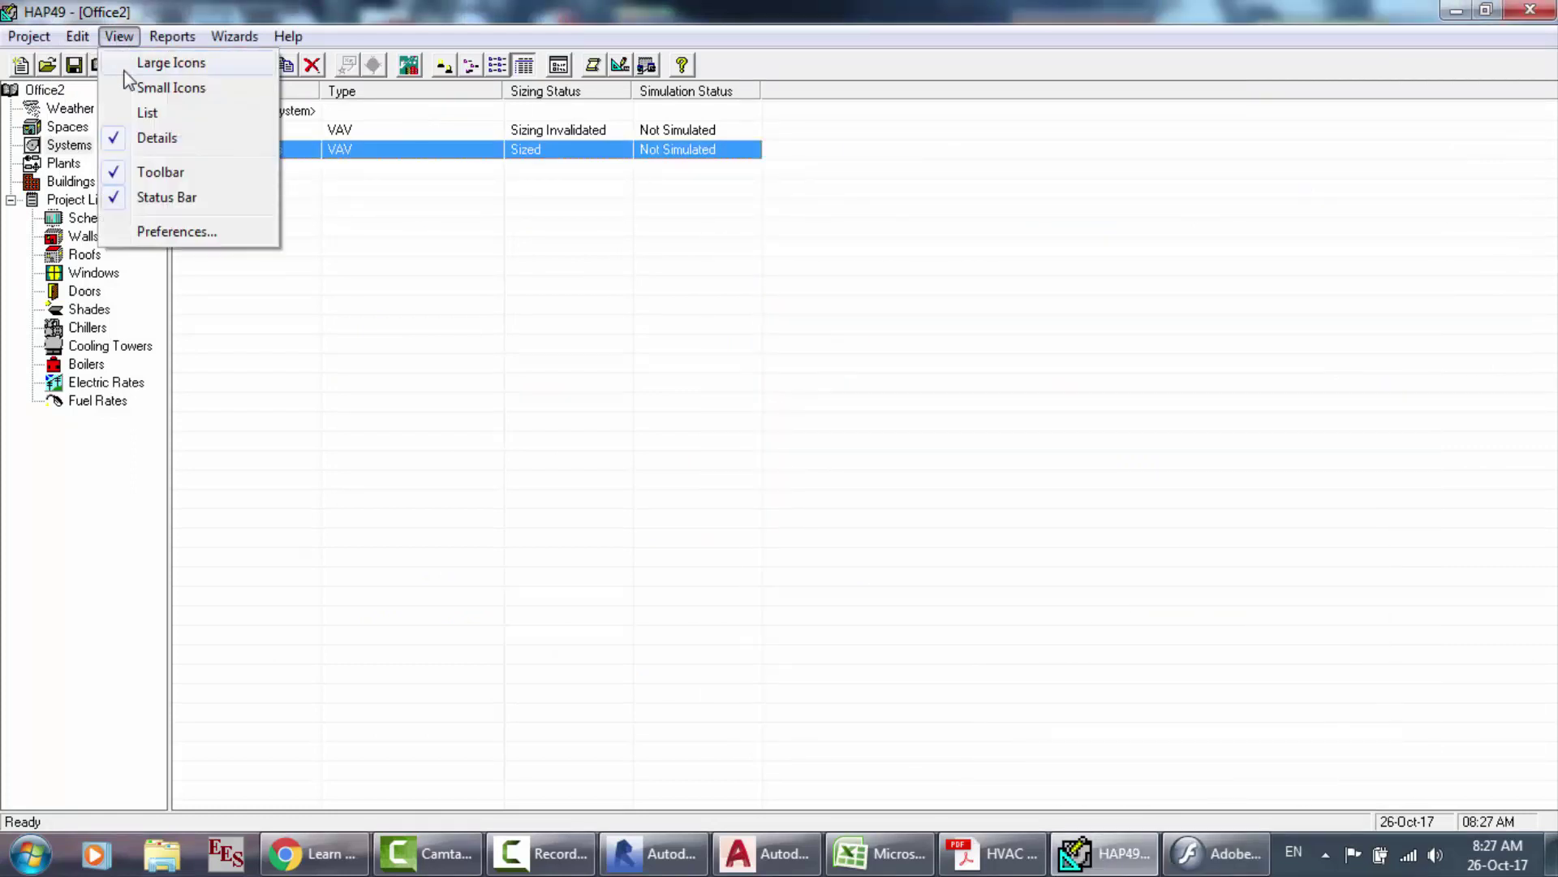
left_click(150, 236)
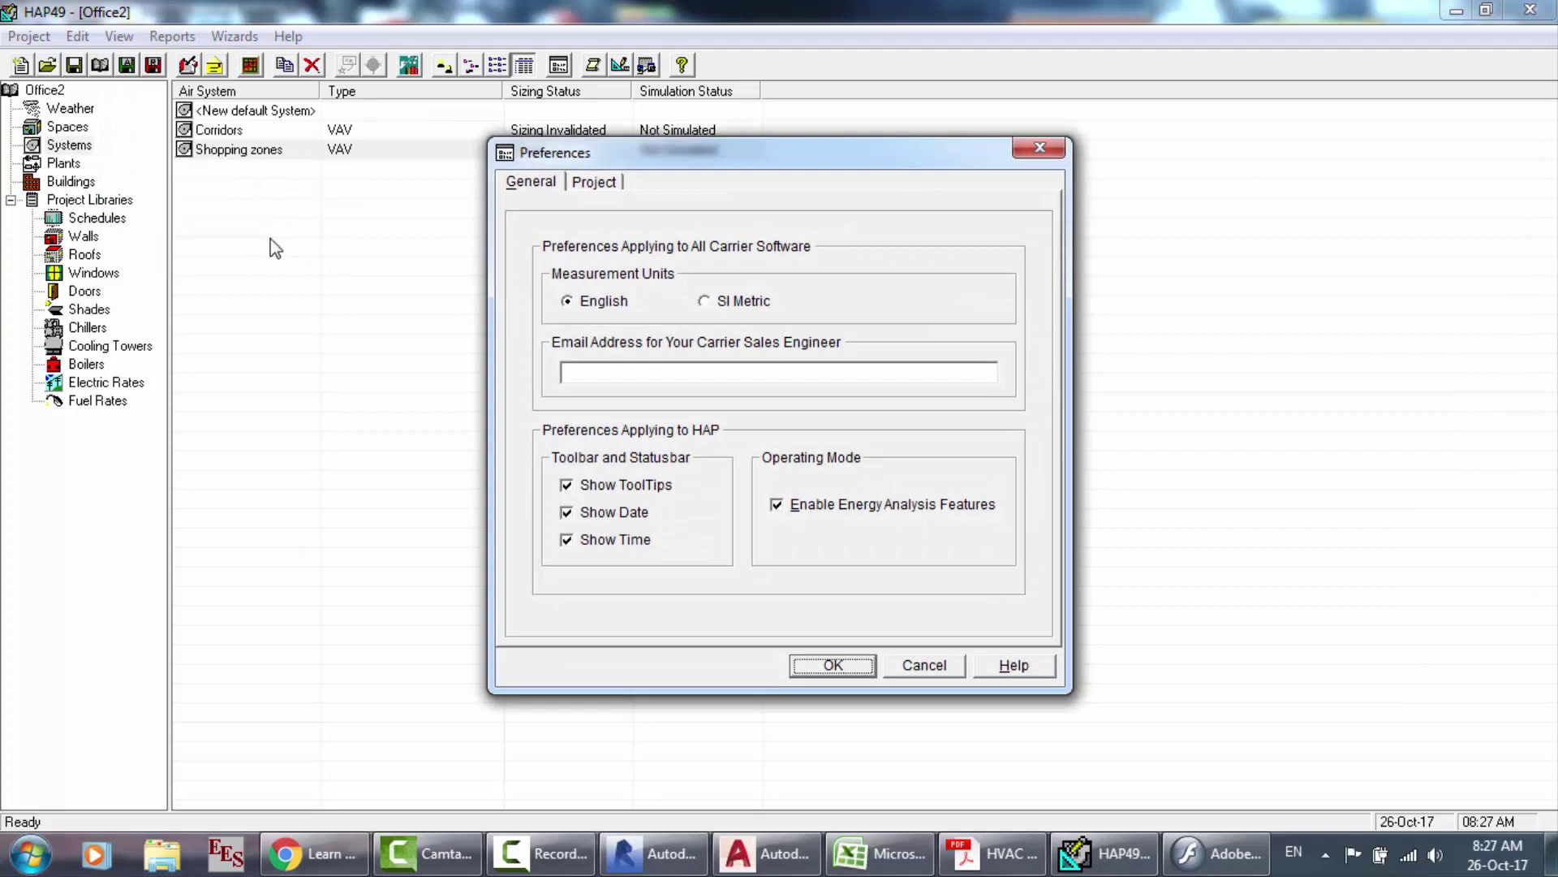
left_click(732, 302)
key("Return")
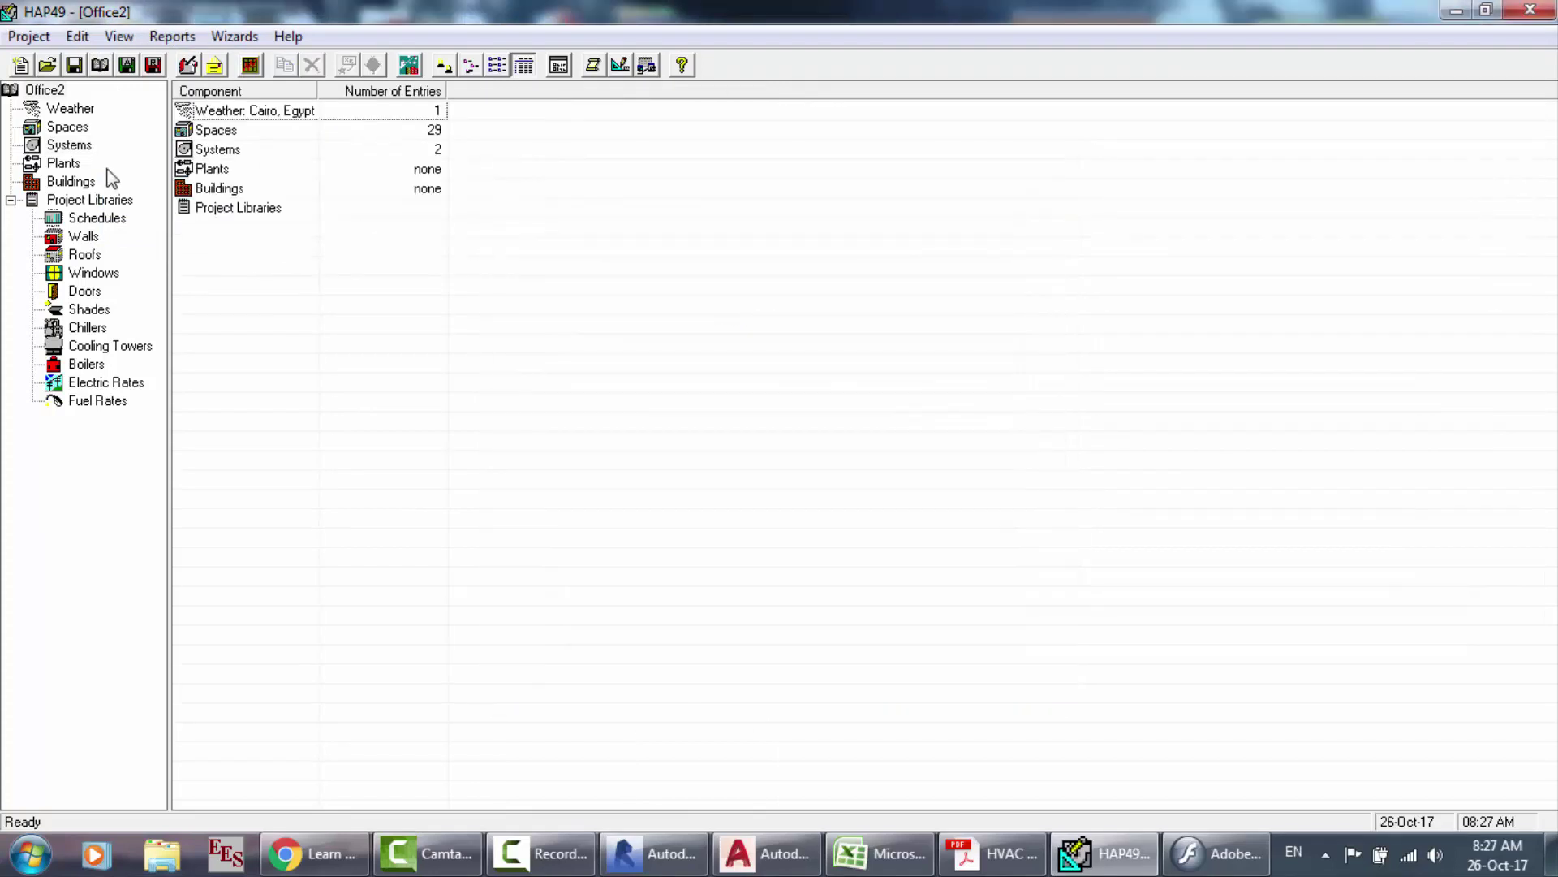
Step: Generate a preview of the Shopping zones system design reports from the project's air systems
double_click(233, 154)
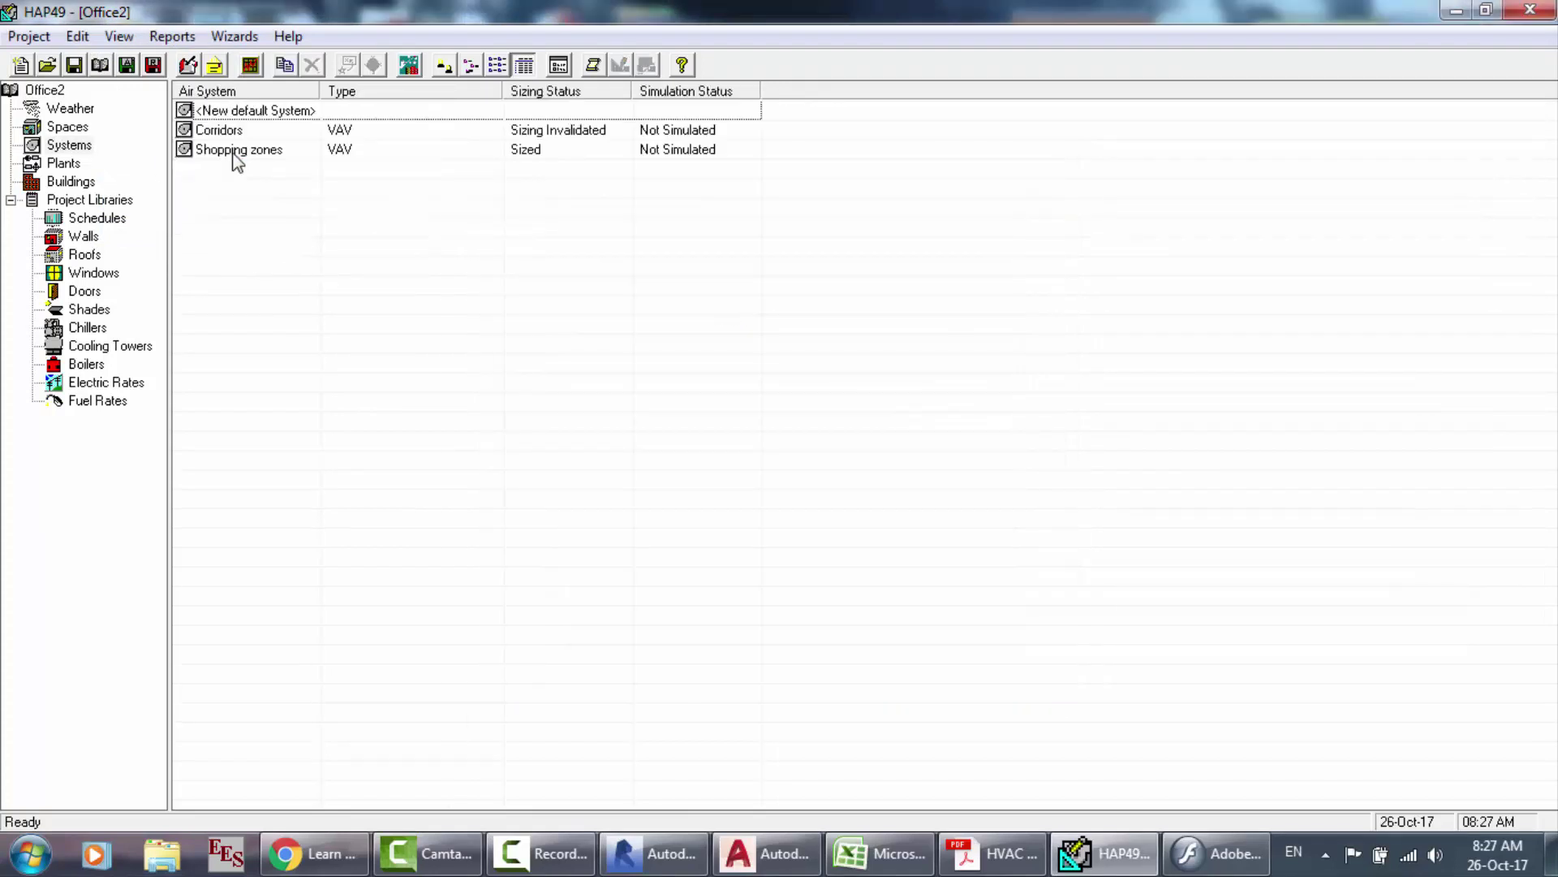
right_click(326, 153)
left_click(393, 284)
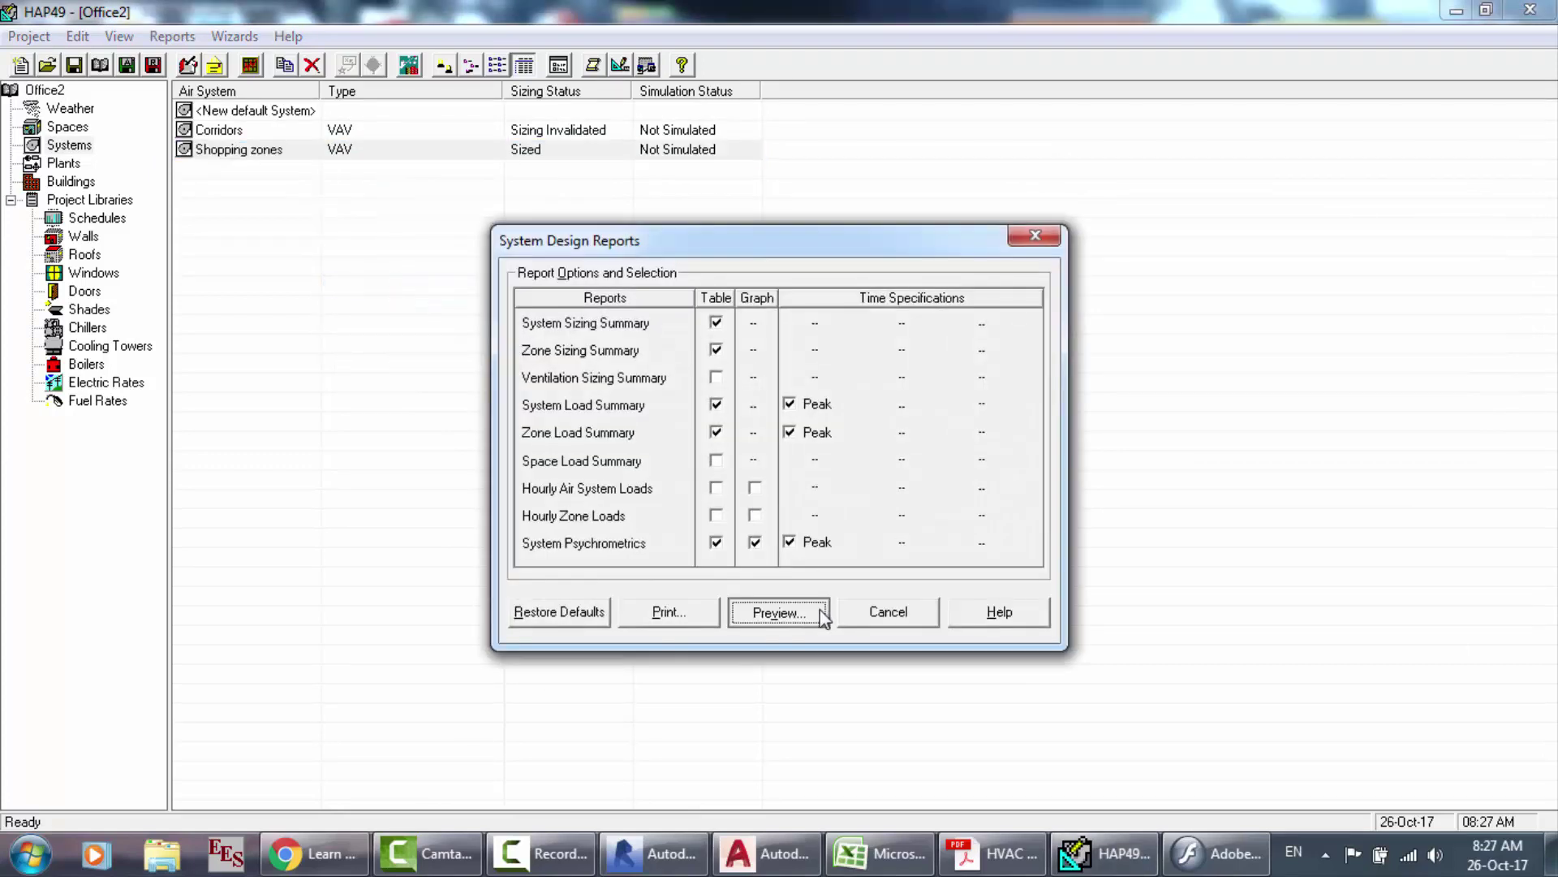
left_click(820, 610)
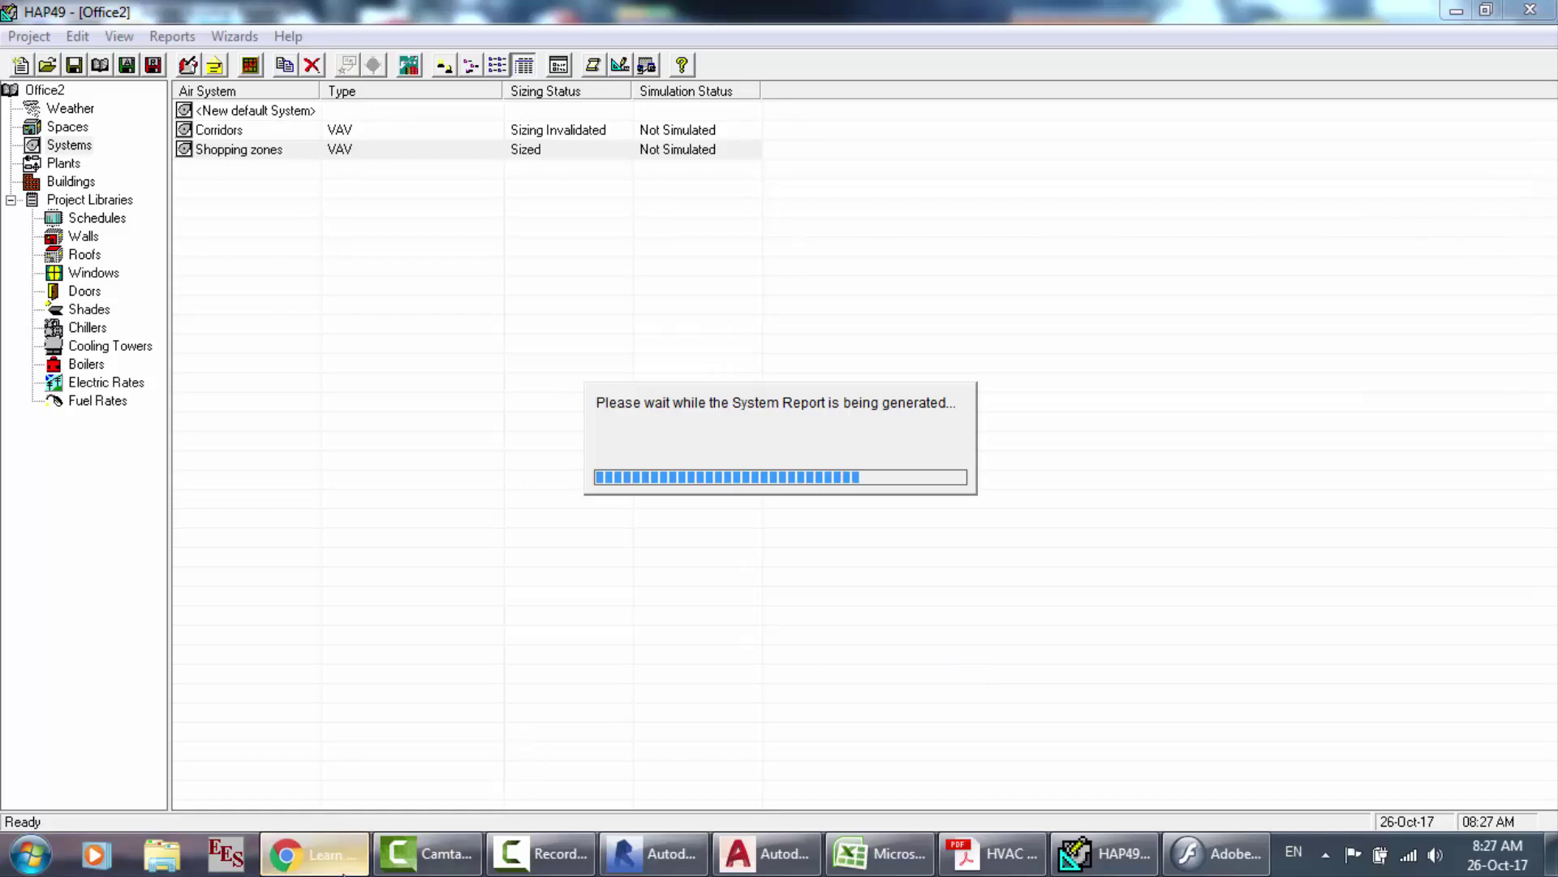
Step: Switch to Google Chrome, open youtube.com in a new tab, and go to the channel's Creator Studio dashboard
left_click(312, 853)
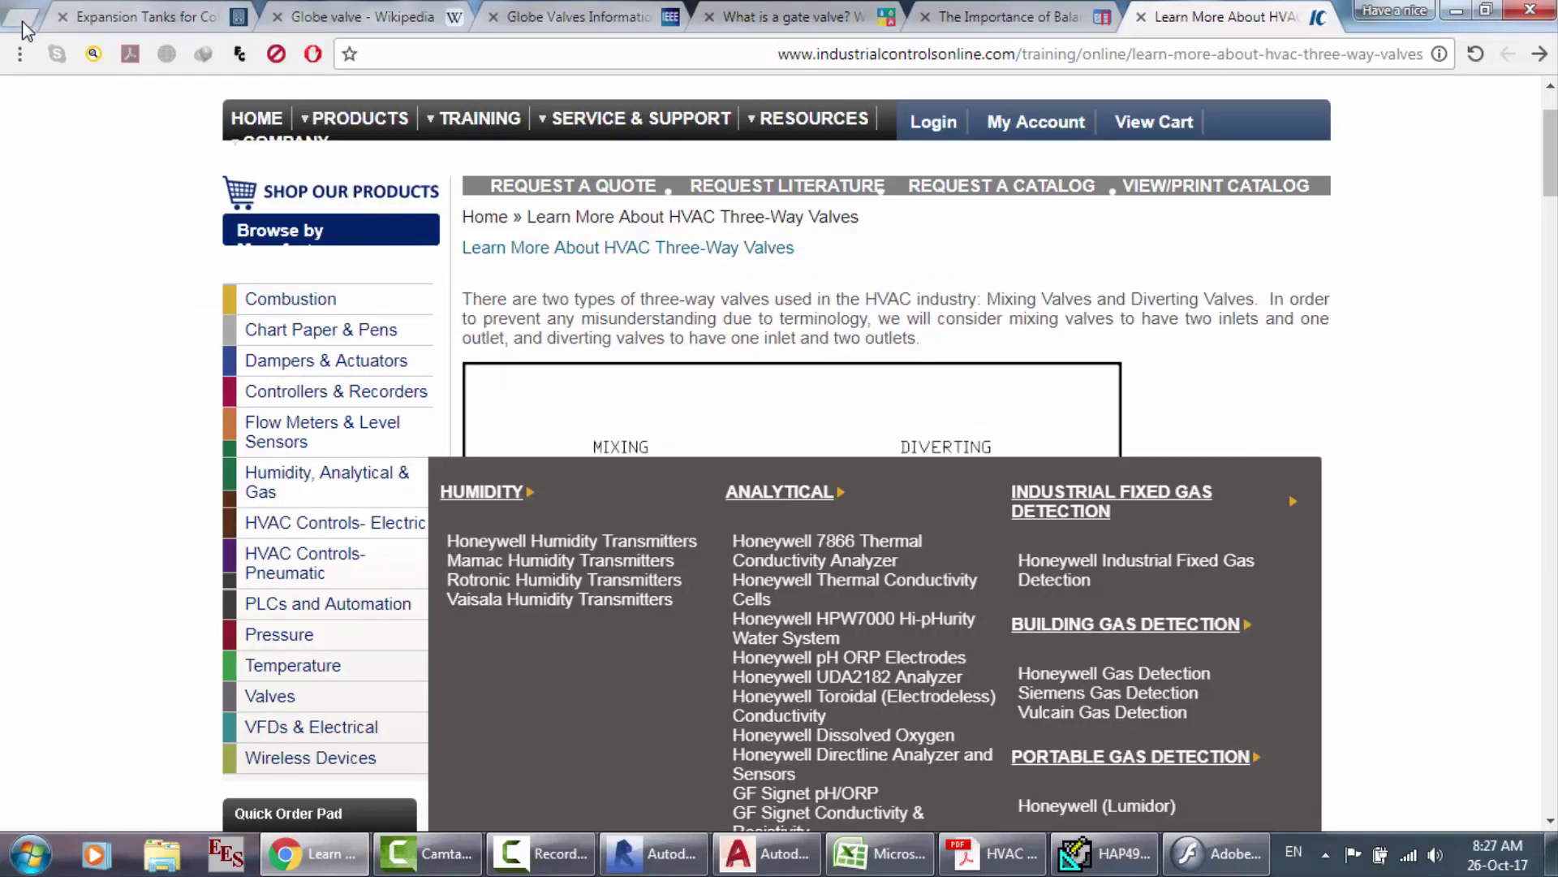
left_click(22, 21)
type("youtube.com")
key("Return")
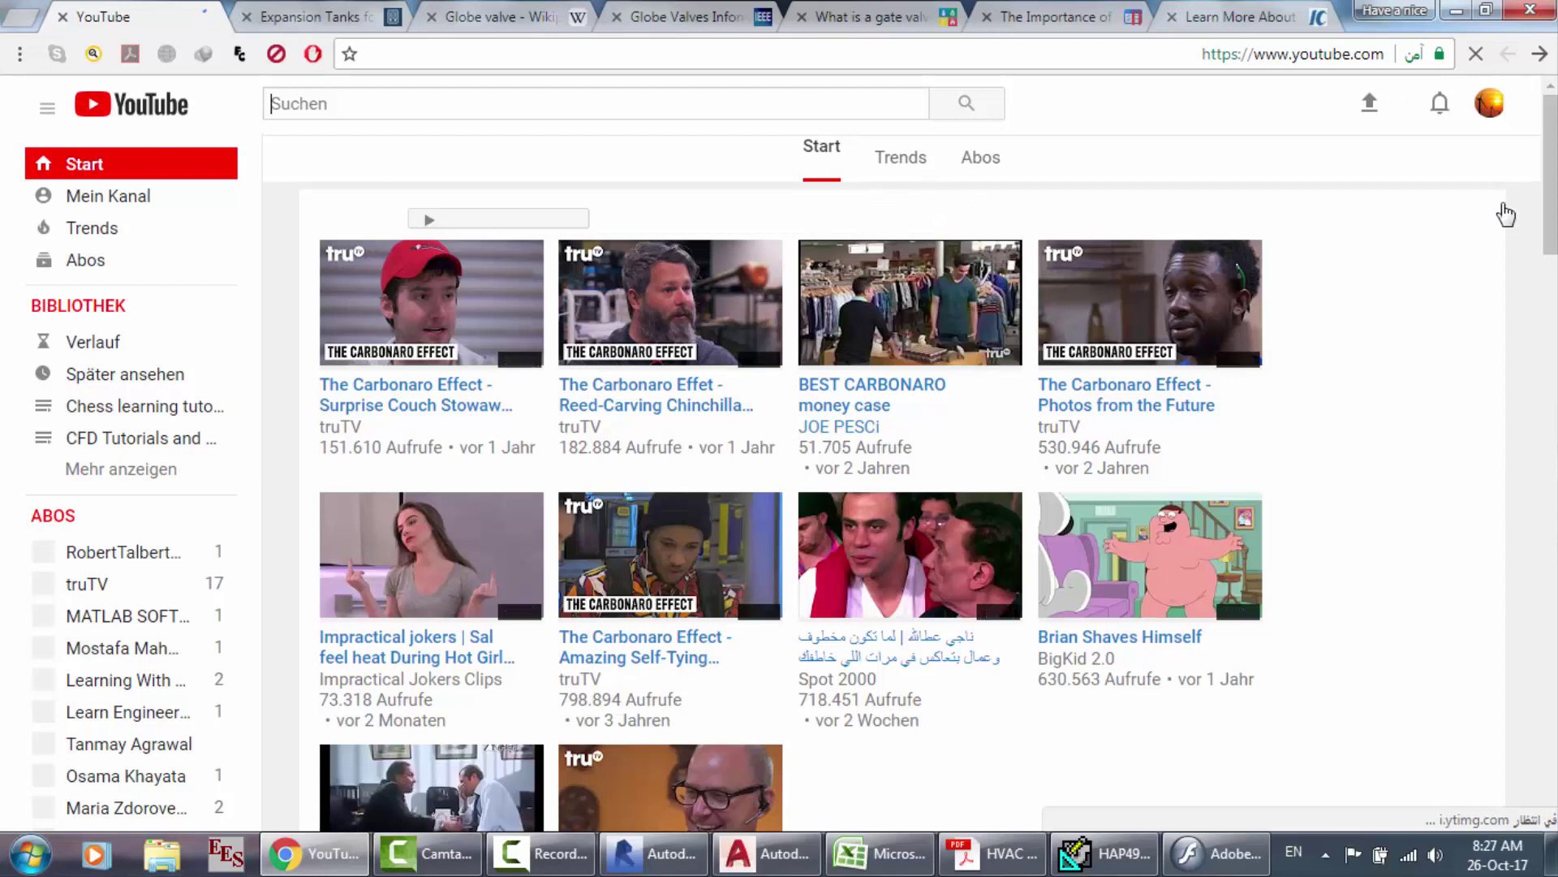
left_click(1490, 104)
left_click(1357, 248)
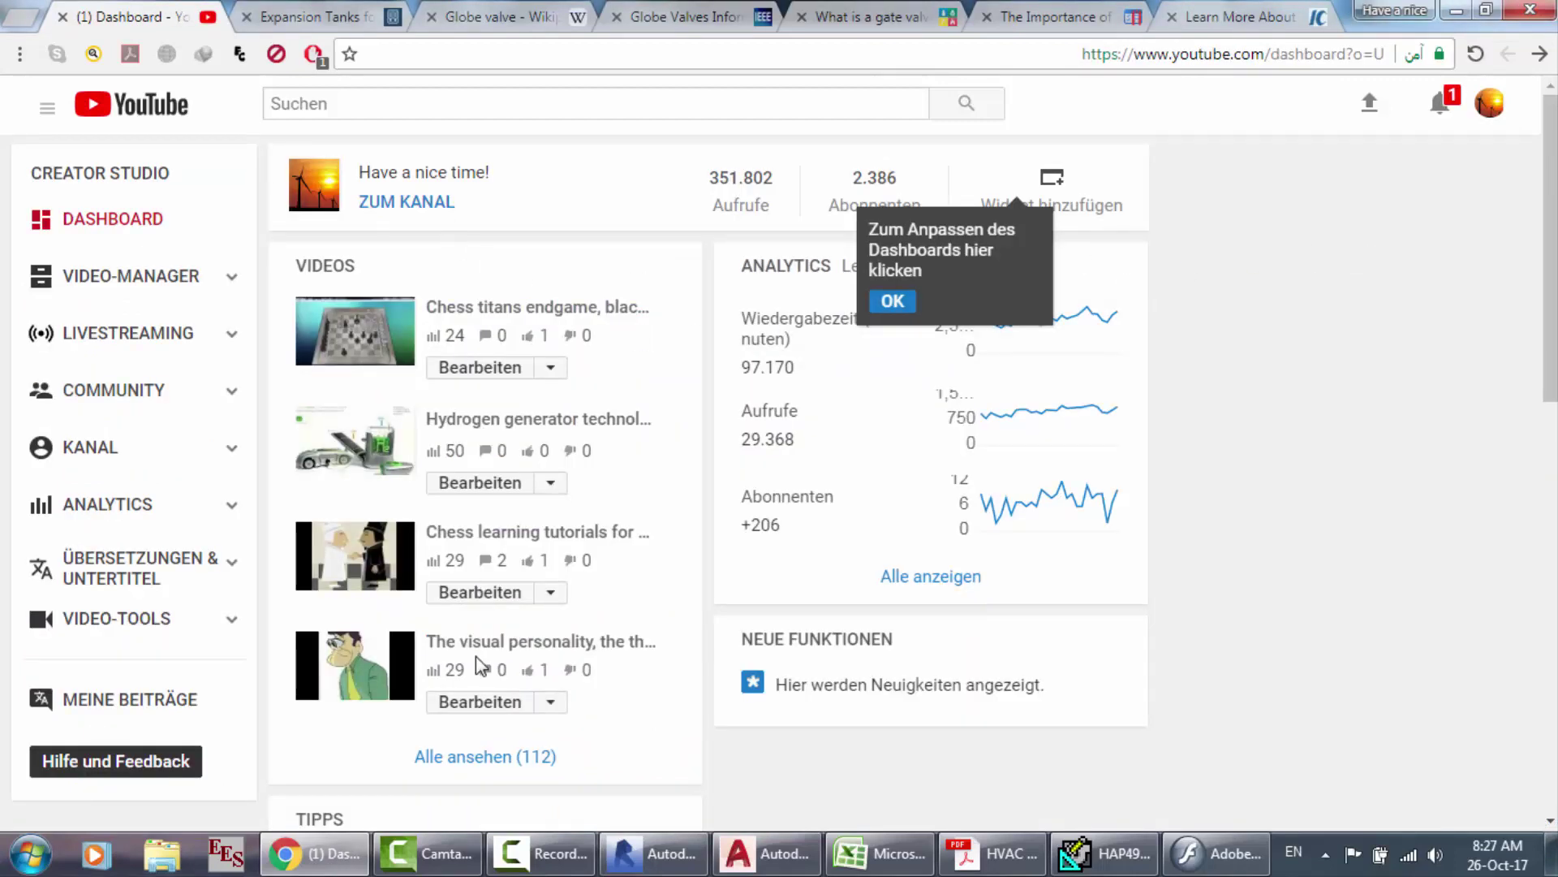
Step: Search YouTube for "hp software tutorial in english piping design"
left_click(398, 89)
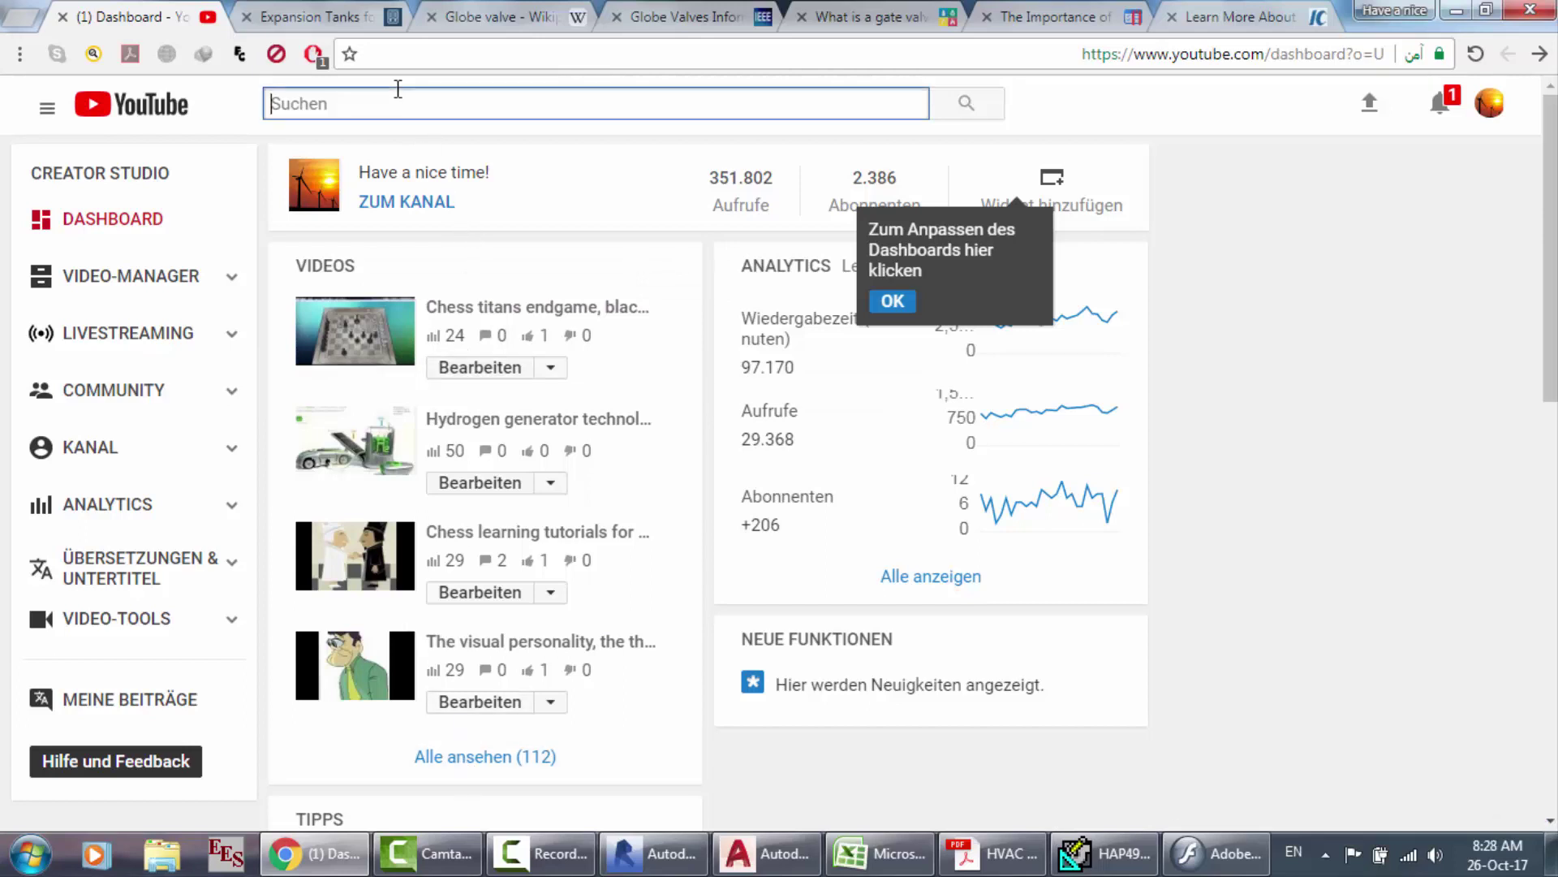
type("hap soft")
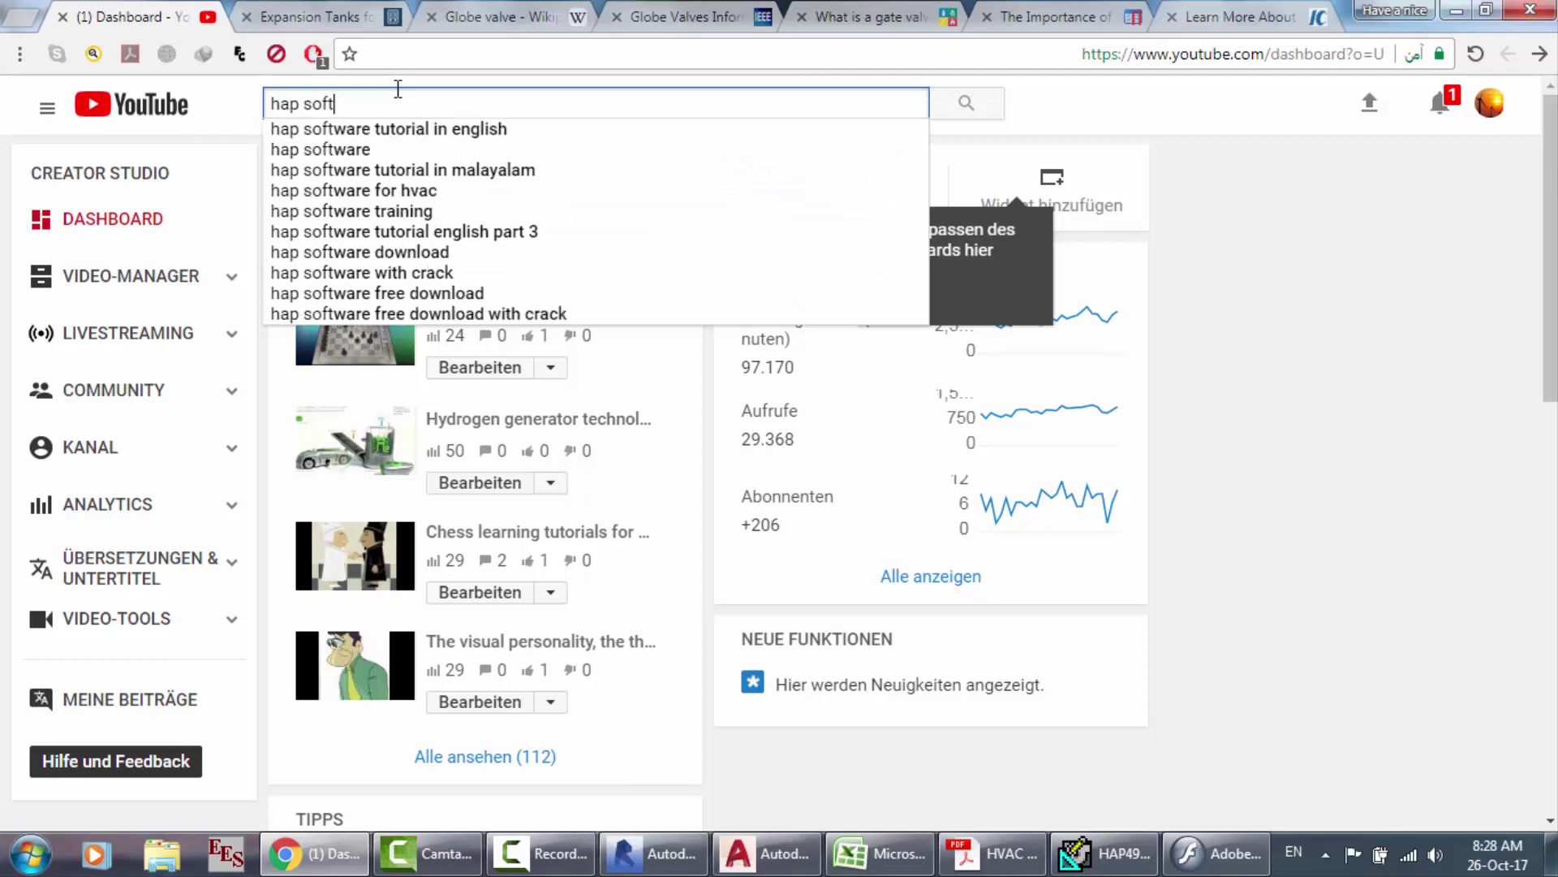
type("ware")
key("Down")
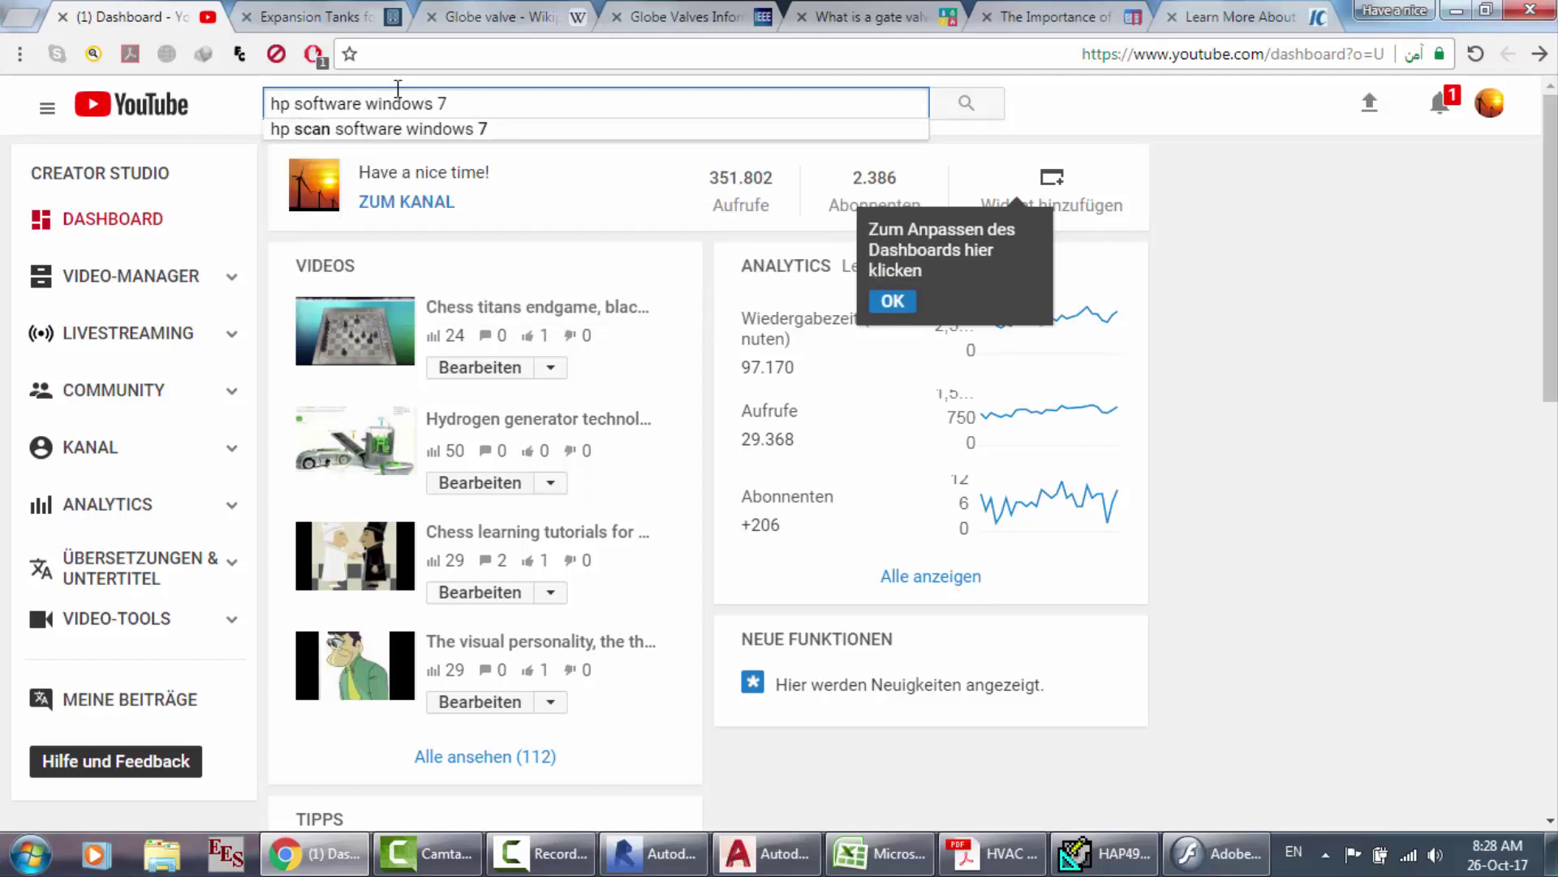
key("BackSpace")
key("BackSpace")
key("BackSpace")
key("BackSpace")
key("BackSpace")
key("BackSpace")
key("BackSpace")
key("BackSpace")
key("BackSpace")
key("BackSpace")
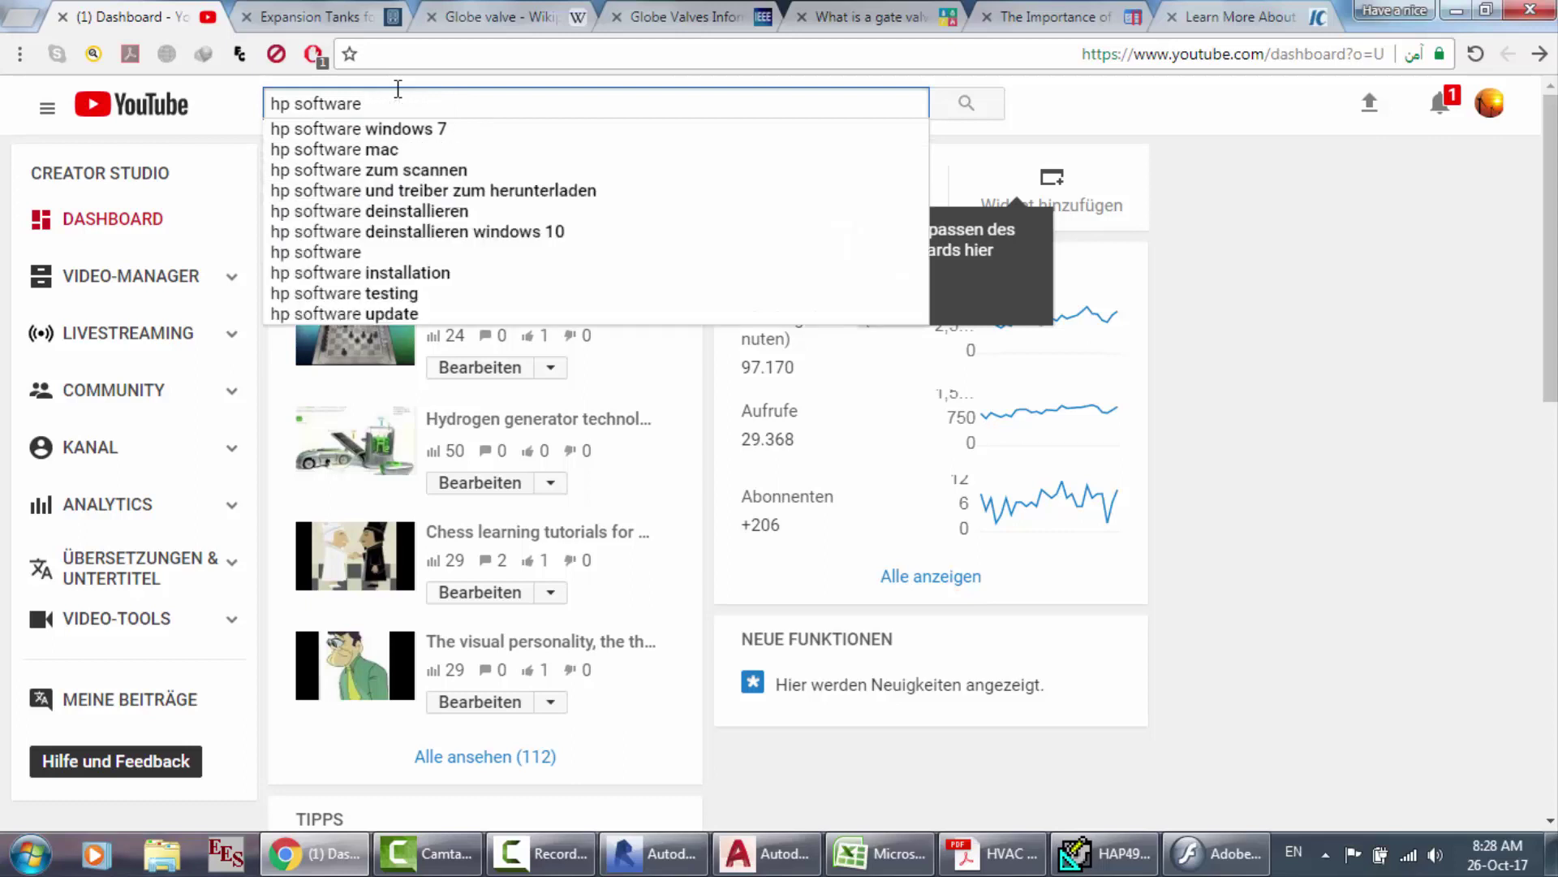
type("tut")
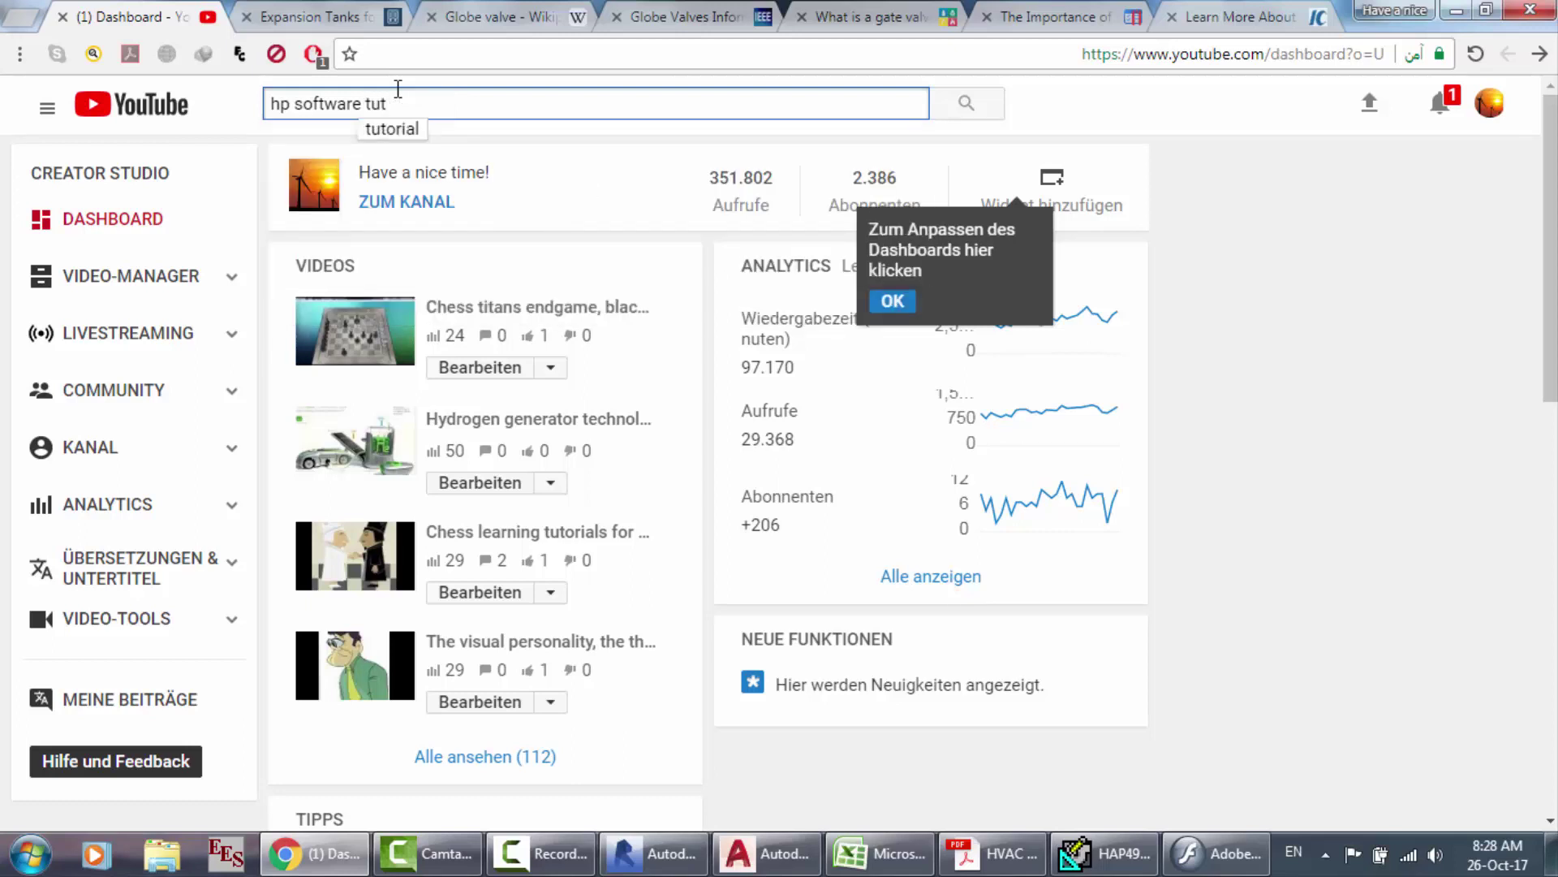
type("orial ")
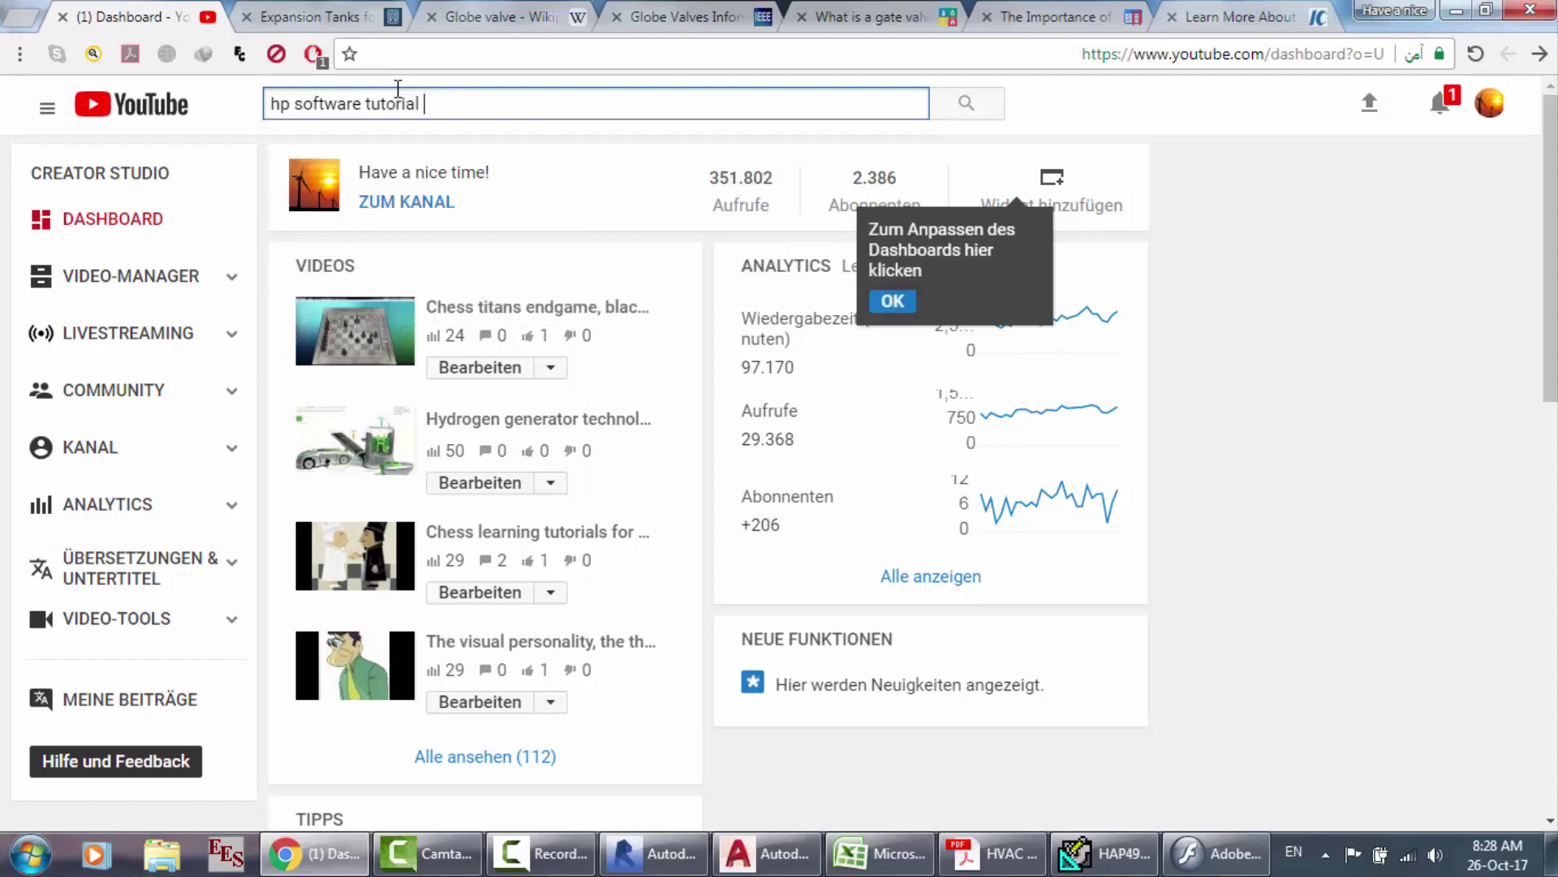
type("in eng")
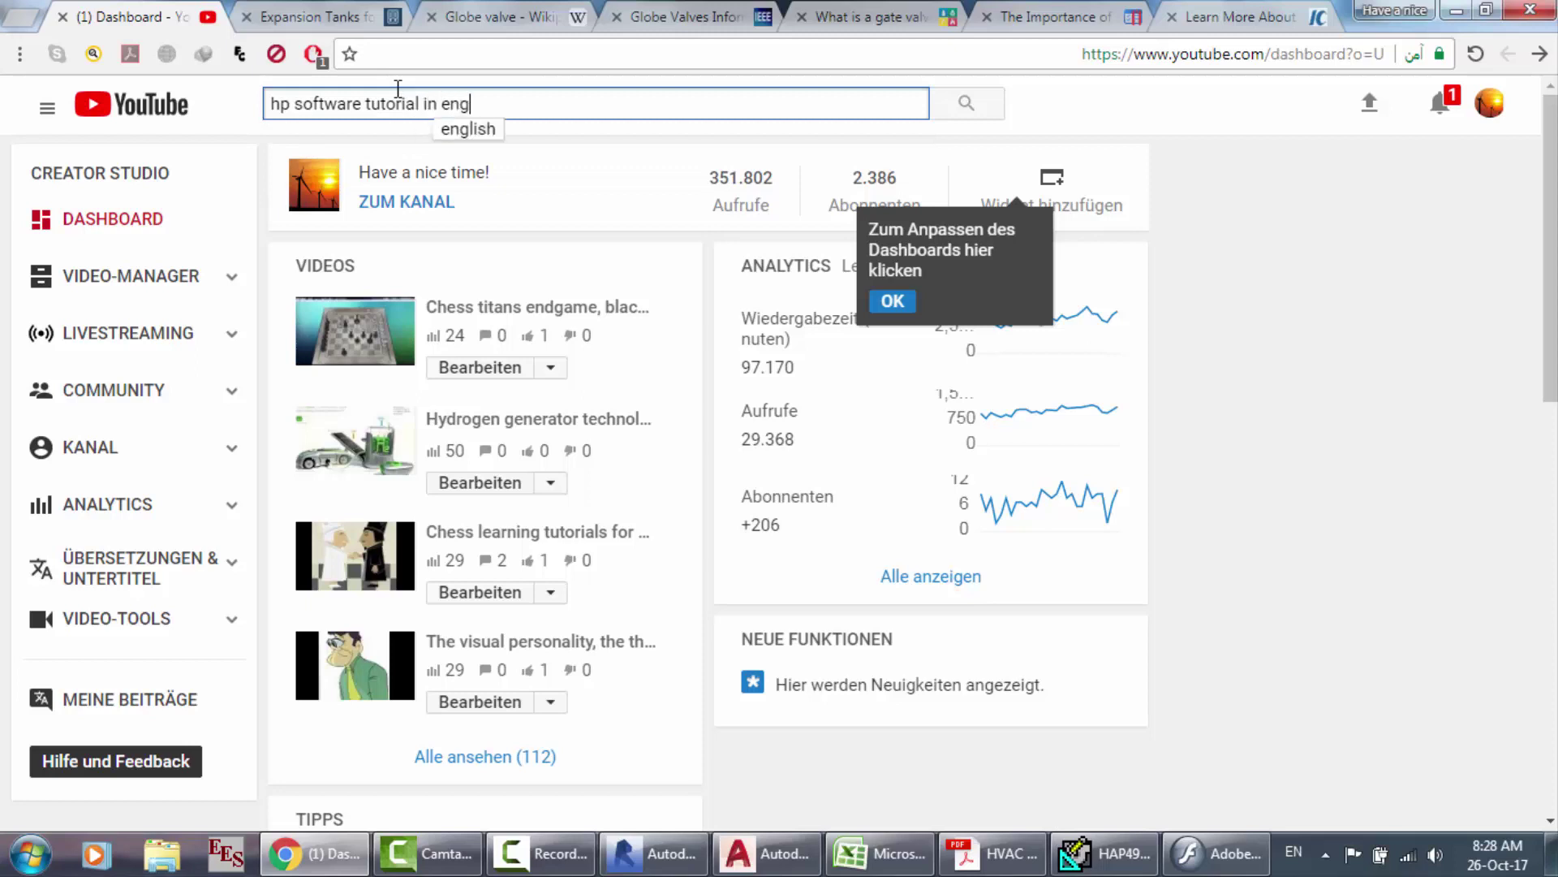
type("lish ")
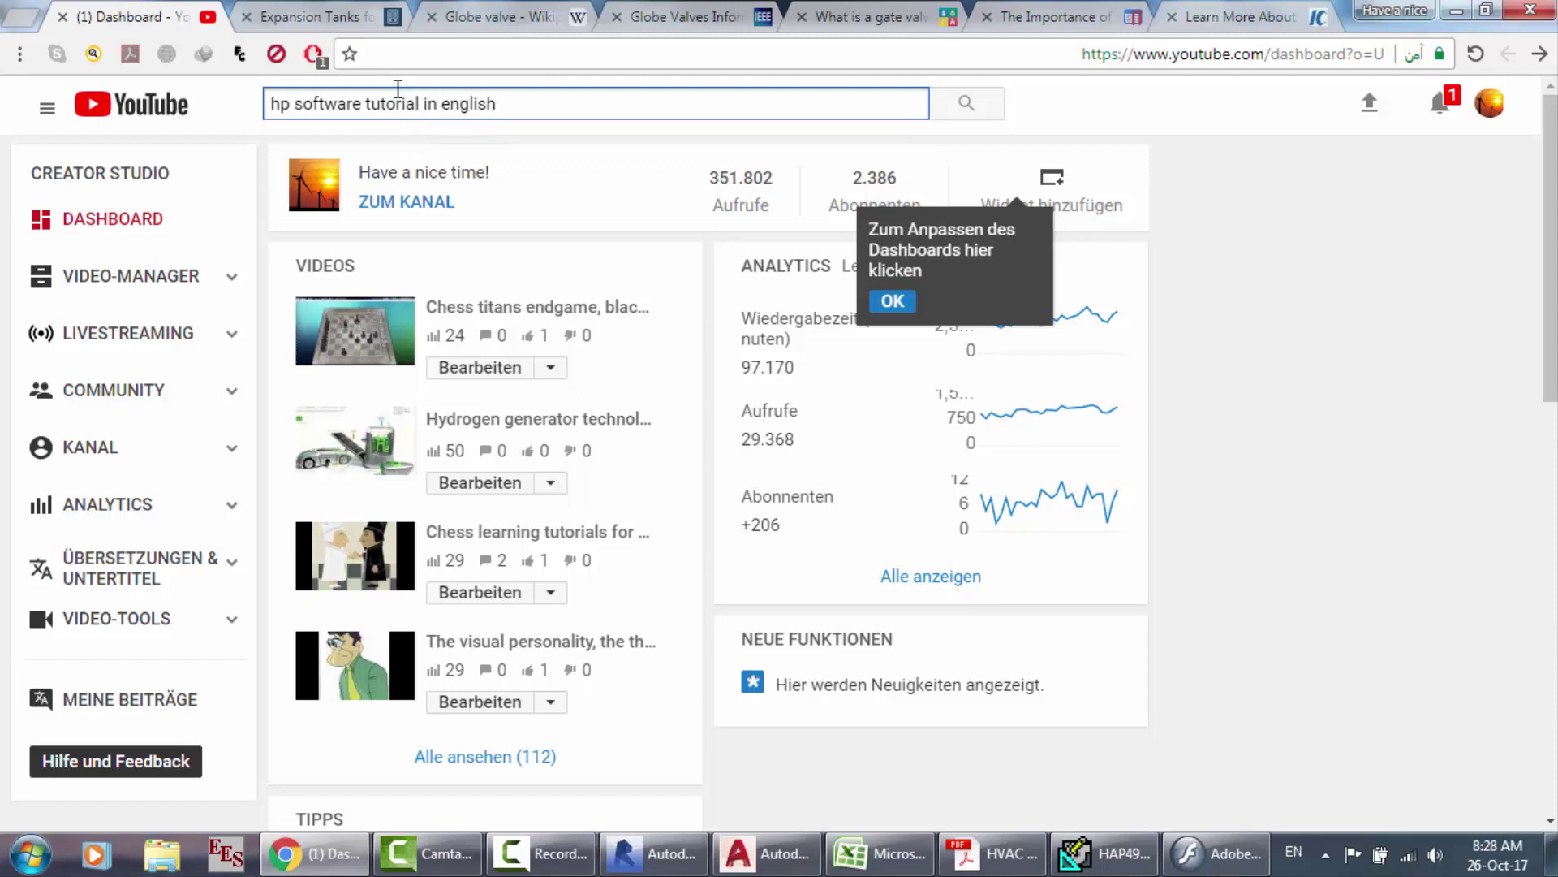
type("pipin")
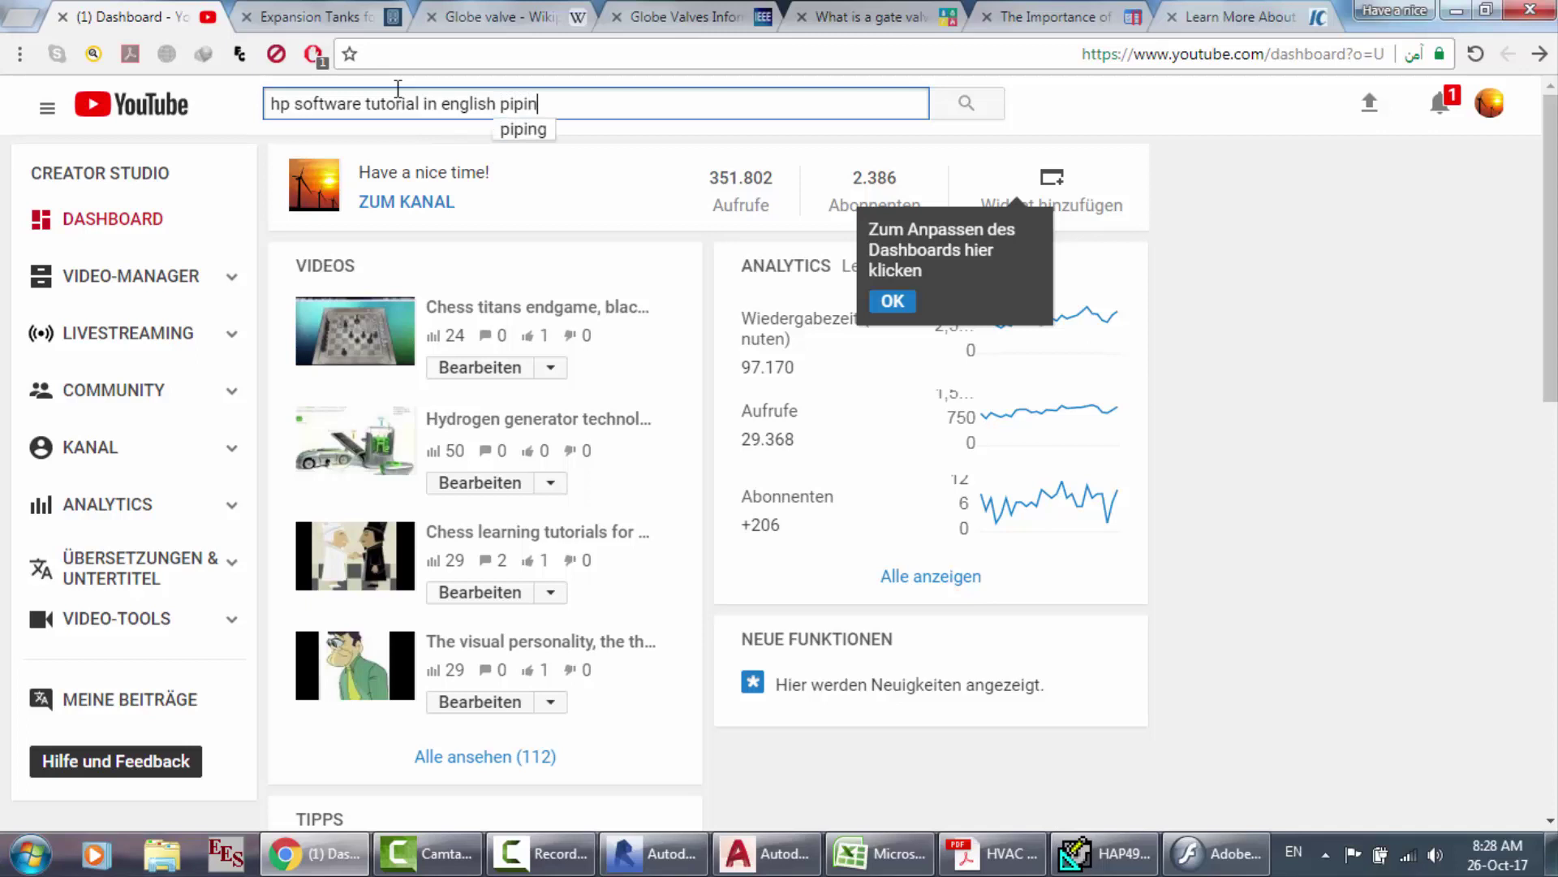
type("g design")
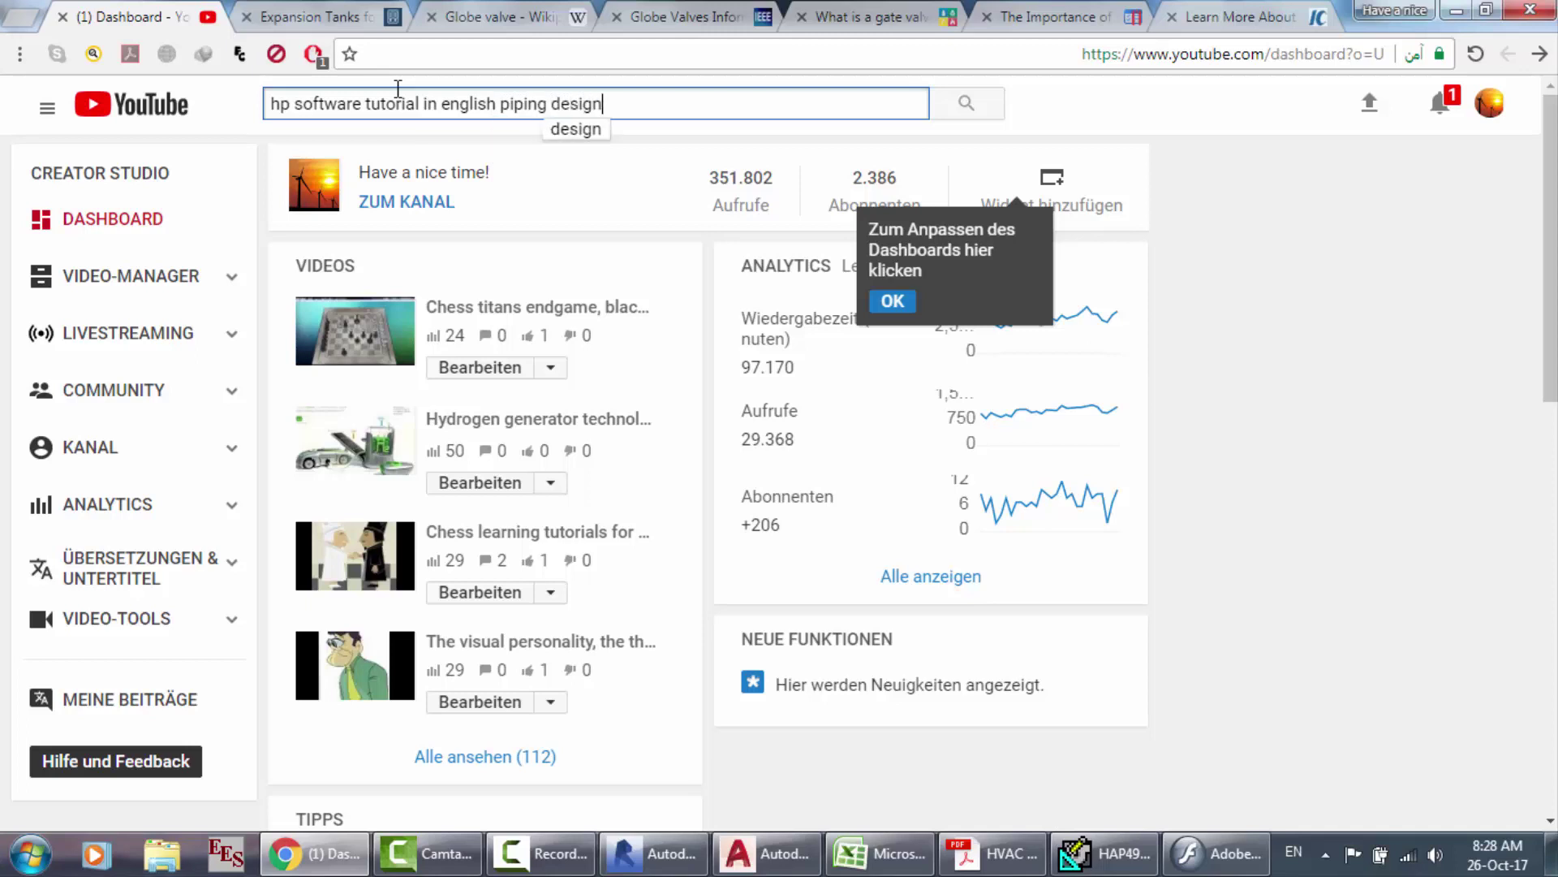
key("Return")
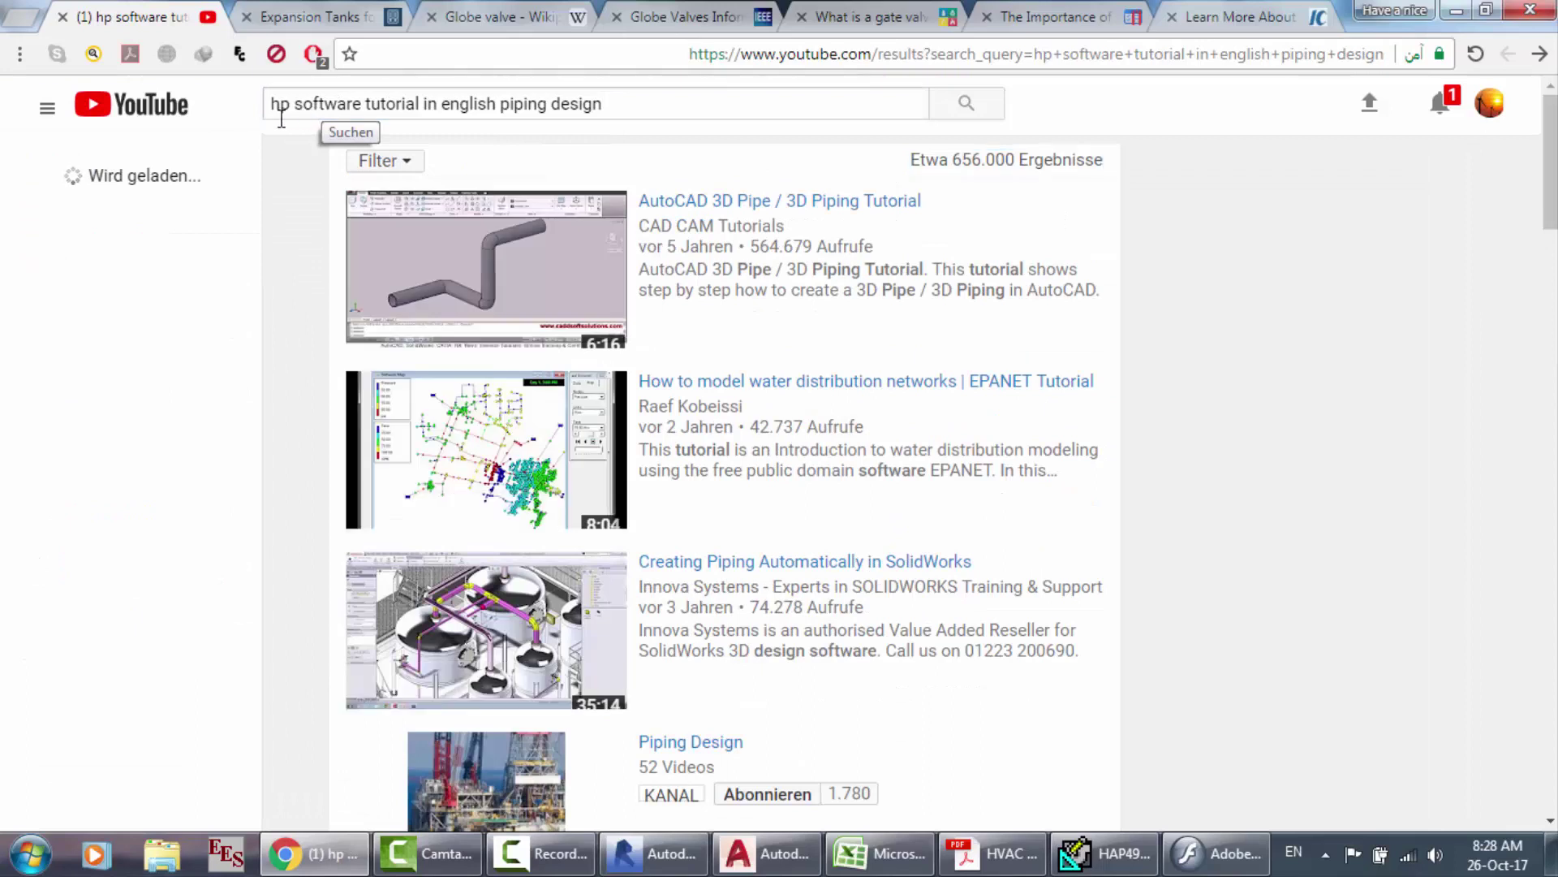
Step: Correct the YouTube search to "hap software tutorial in english piping design" and choose the HAP Piping Design (sizing) video
left_click(283, 111)
type("a")
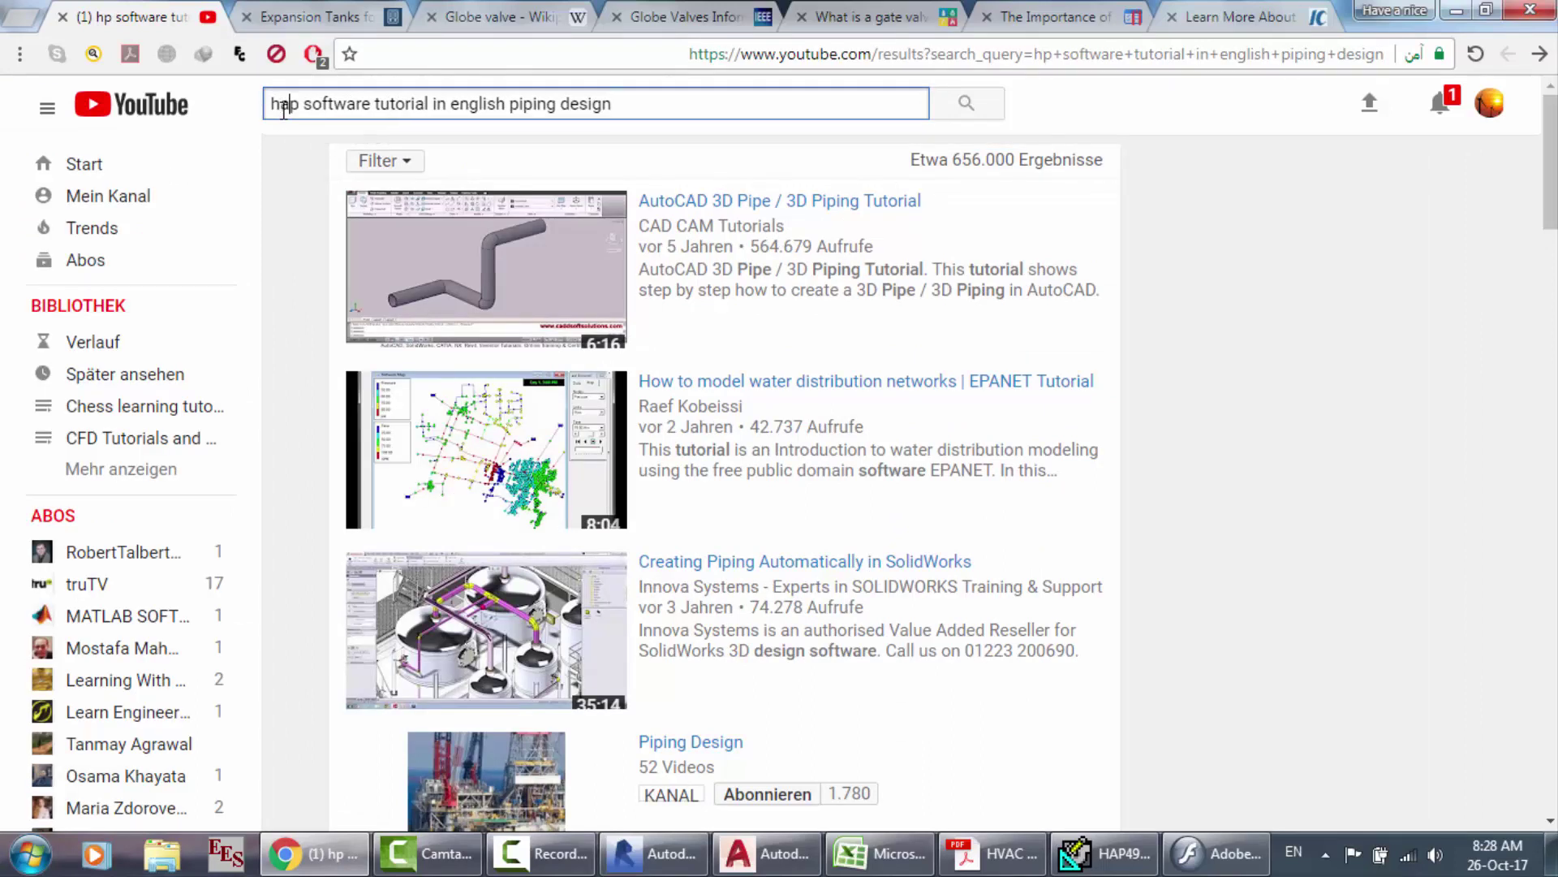
key("Return")
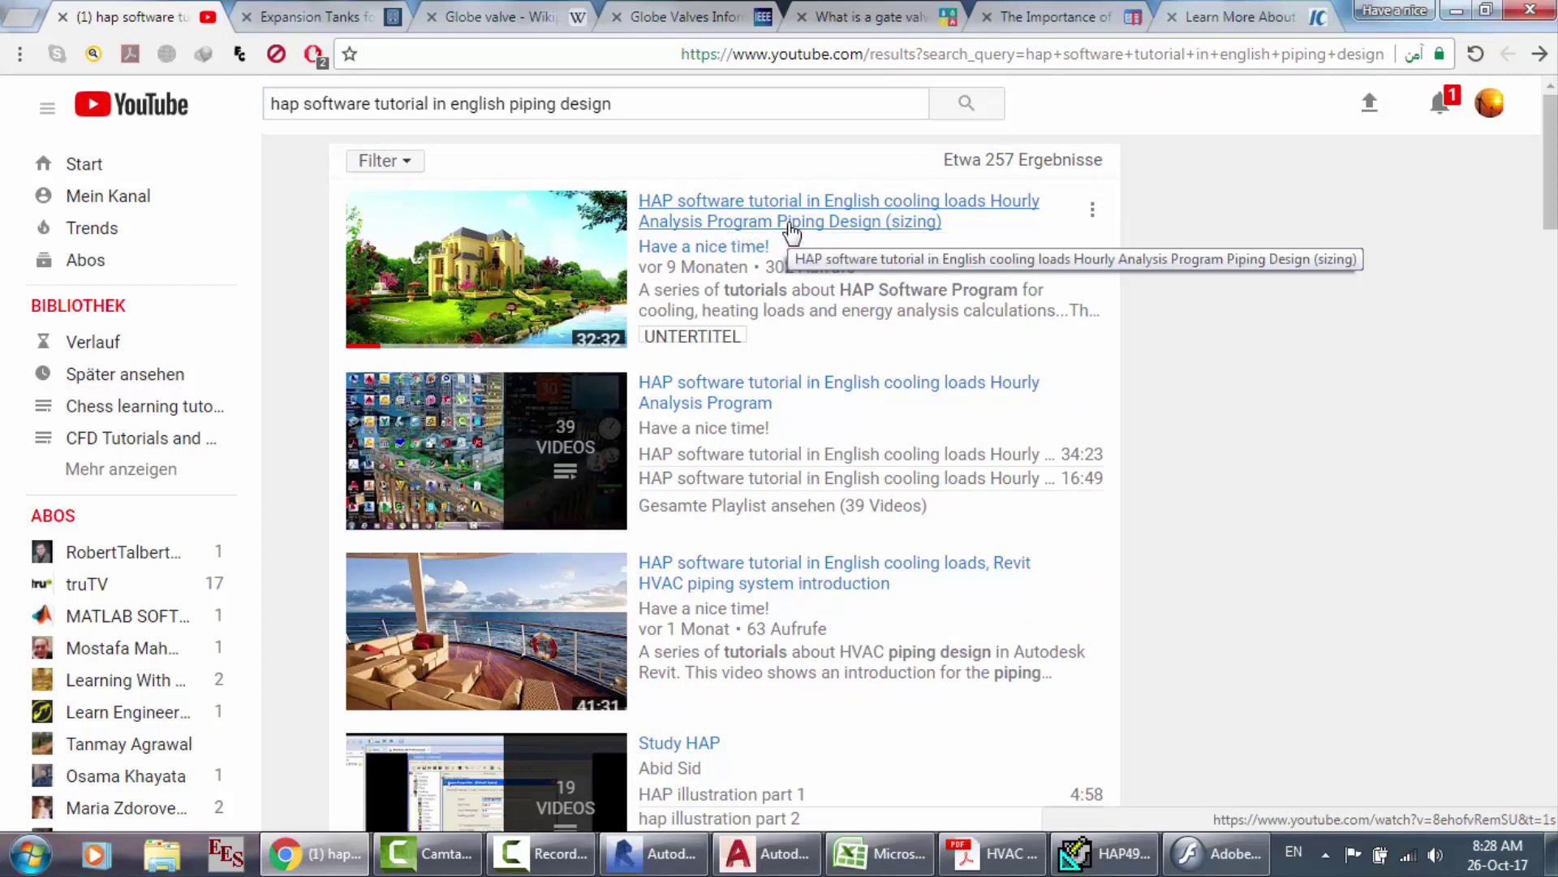
left_click(713, 221)
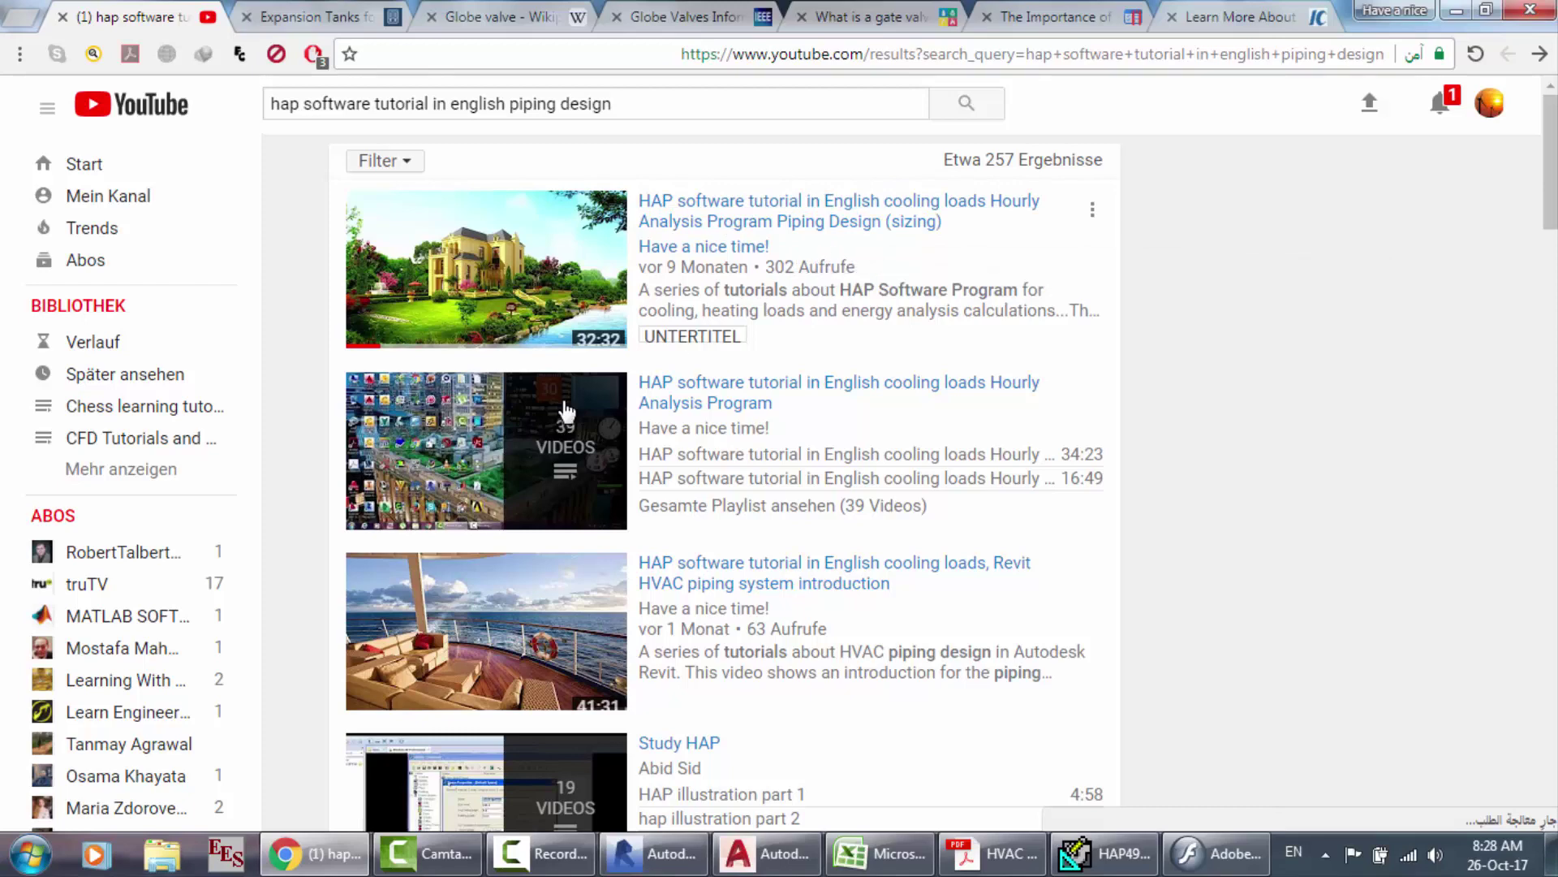
Step: Launch Pipe Flow Wizard and switch its layout to show only the Find pressure calculation
left_click(31, 854)
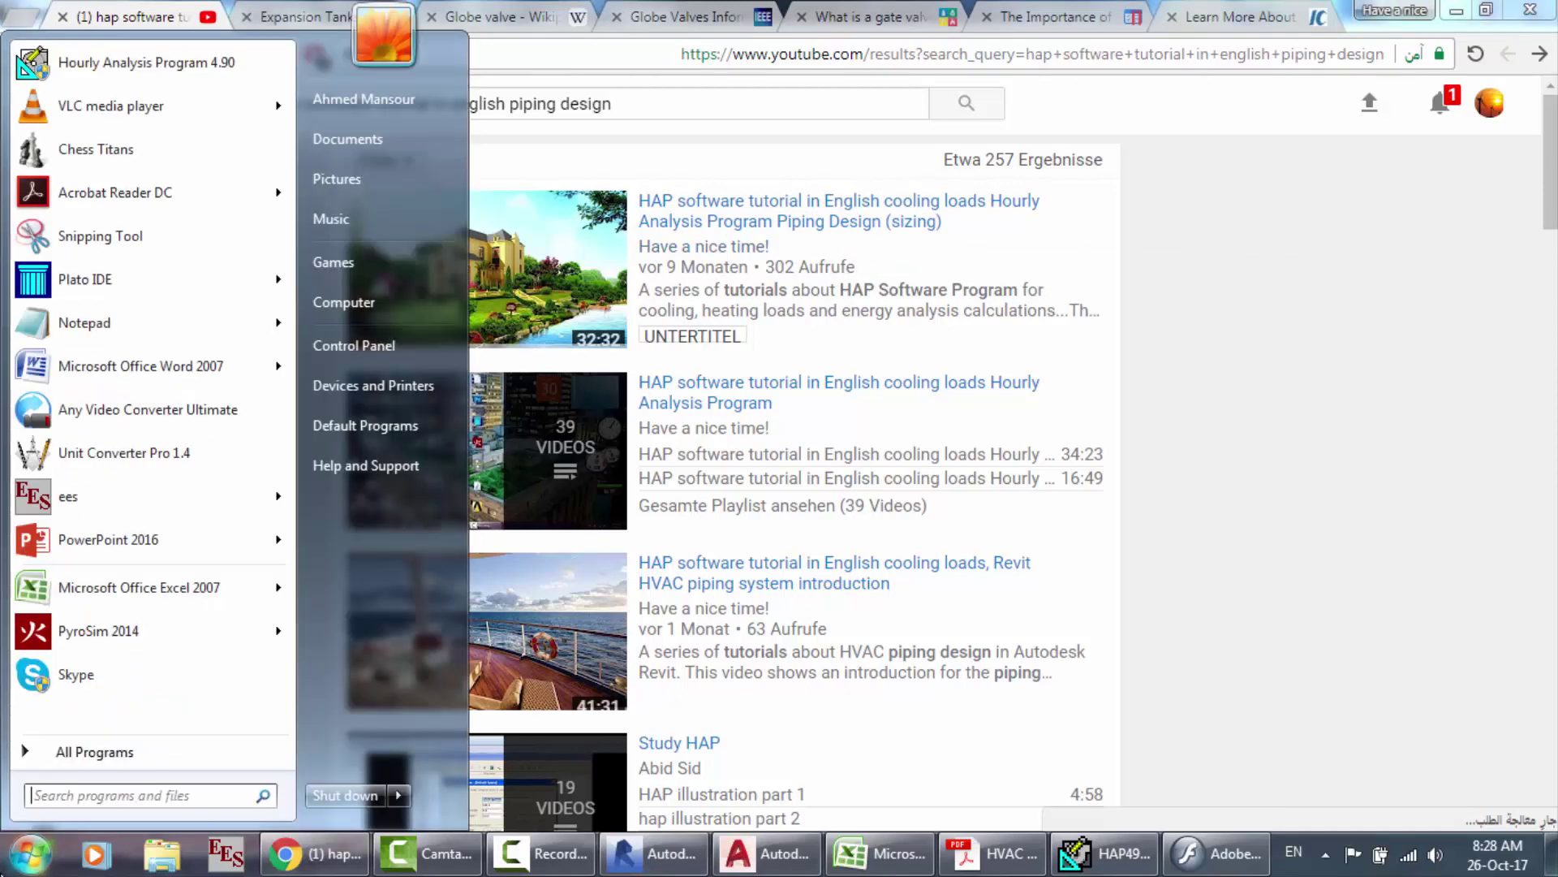
type("pipe flo")
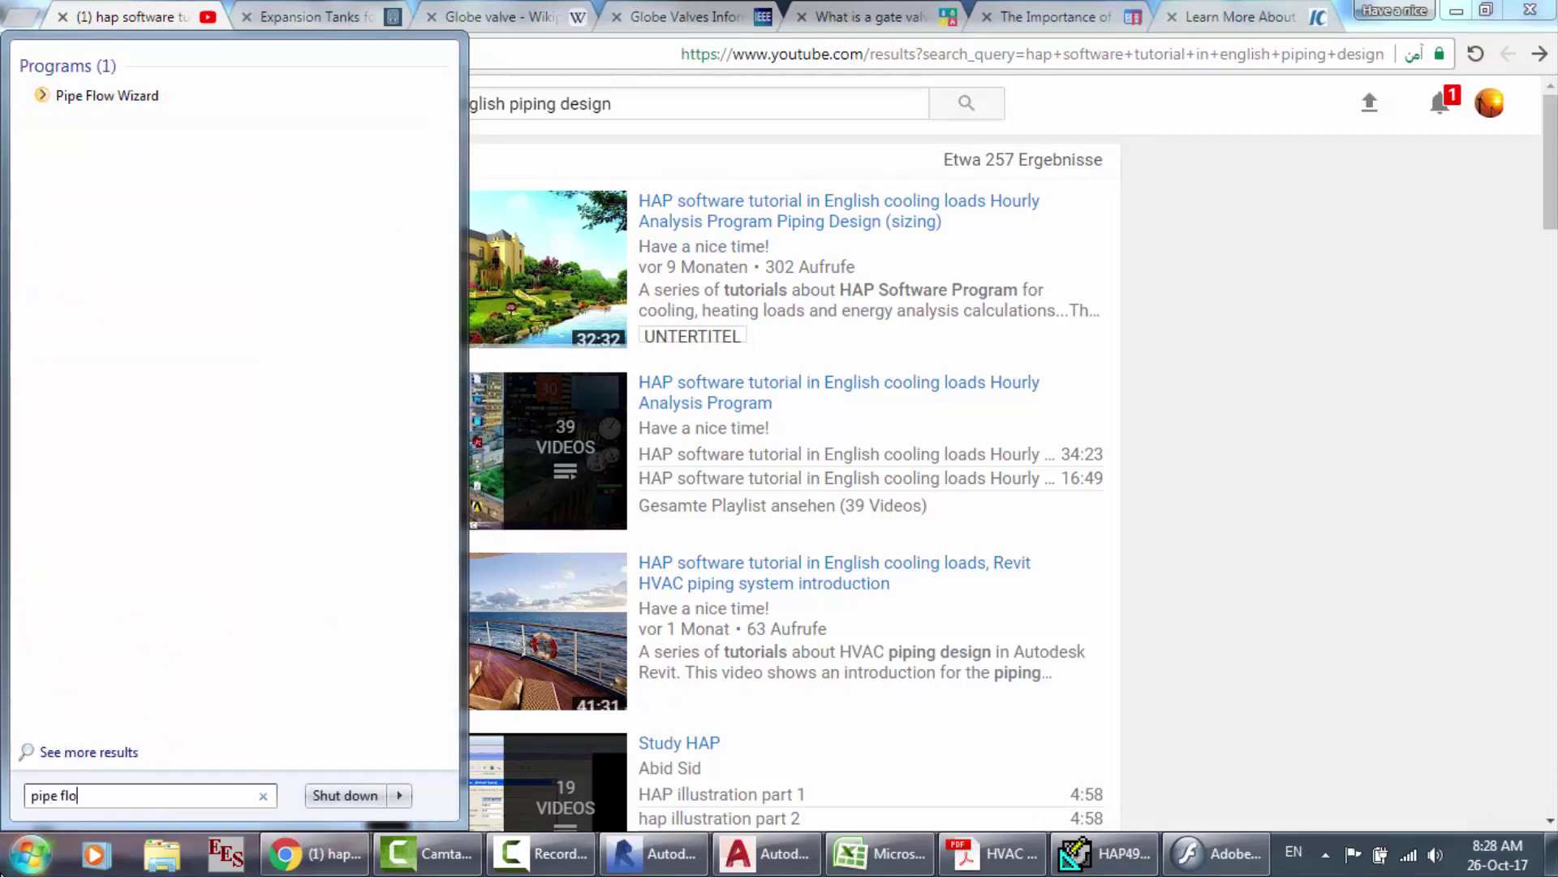
left_click(107, 98)
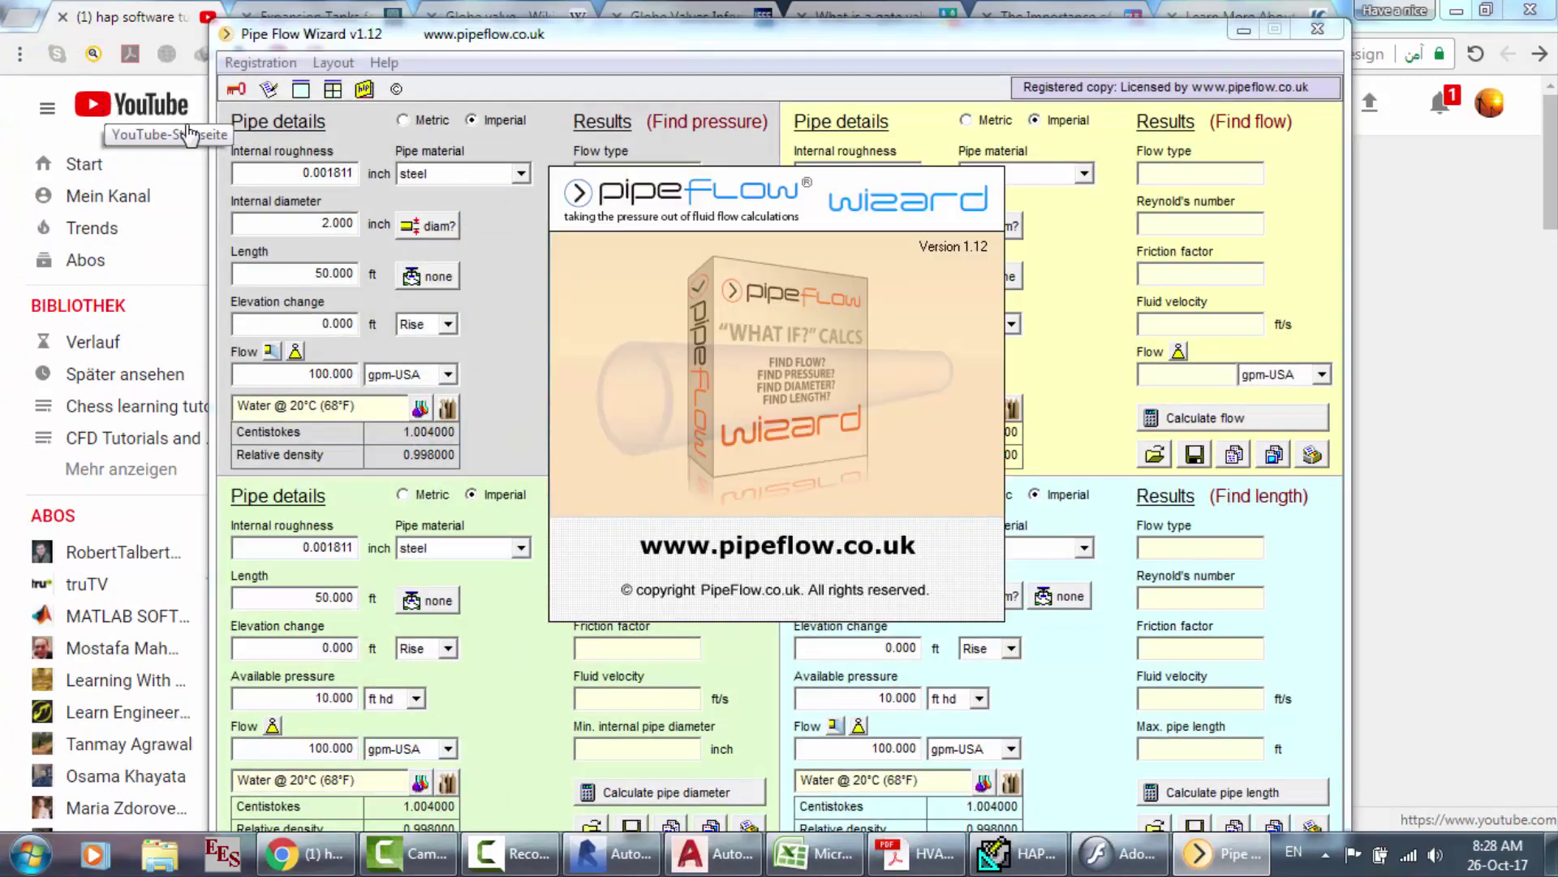
left_click(307, 91)
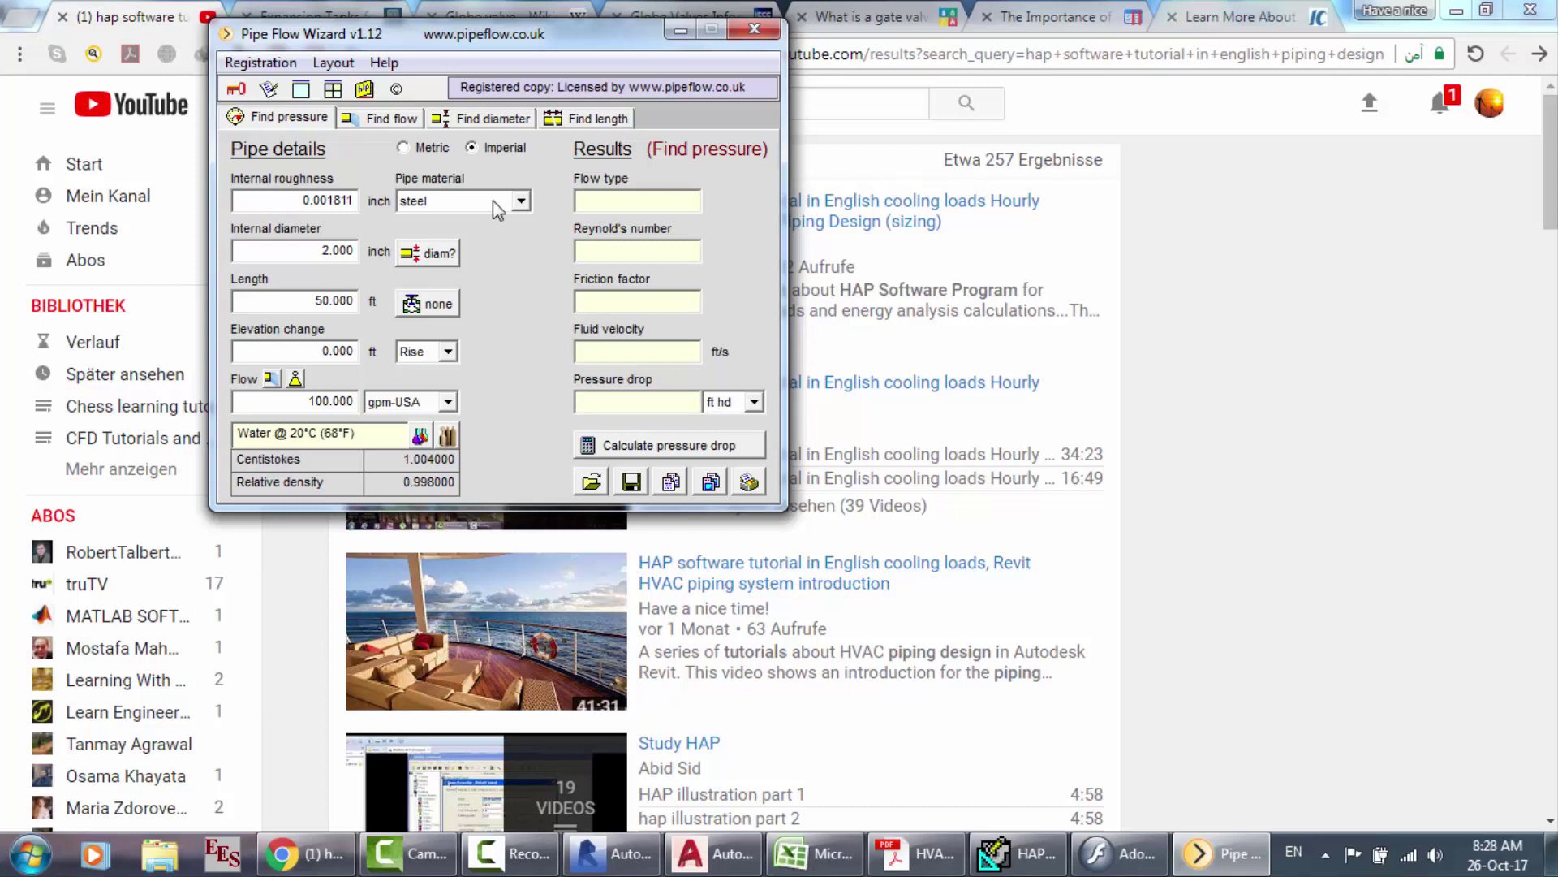
Step: Look through the available pipe materials and the internal diameter data without changing the pipe
left_click(521, 202)
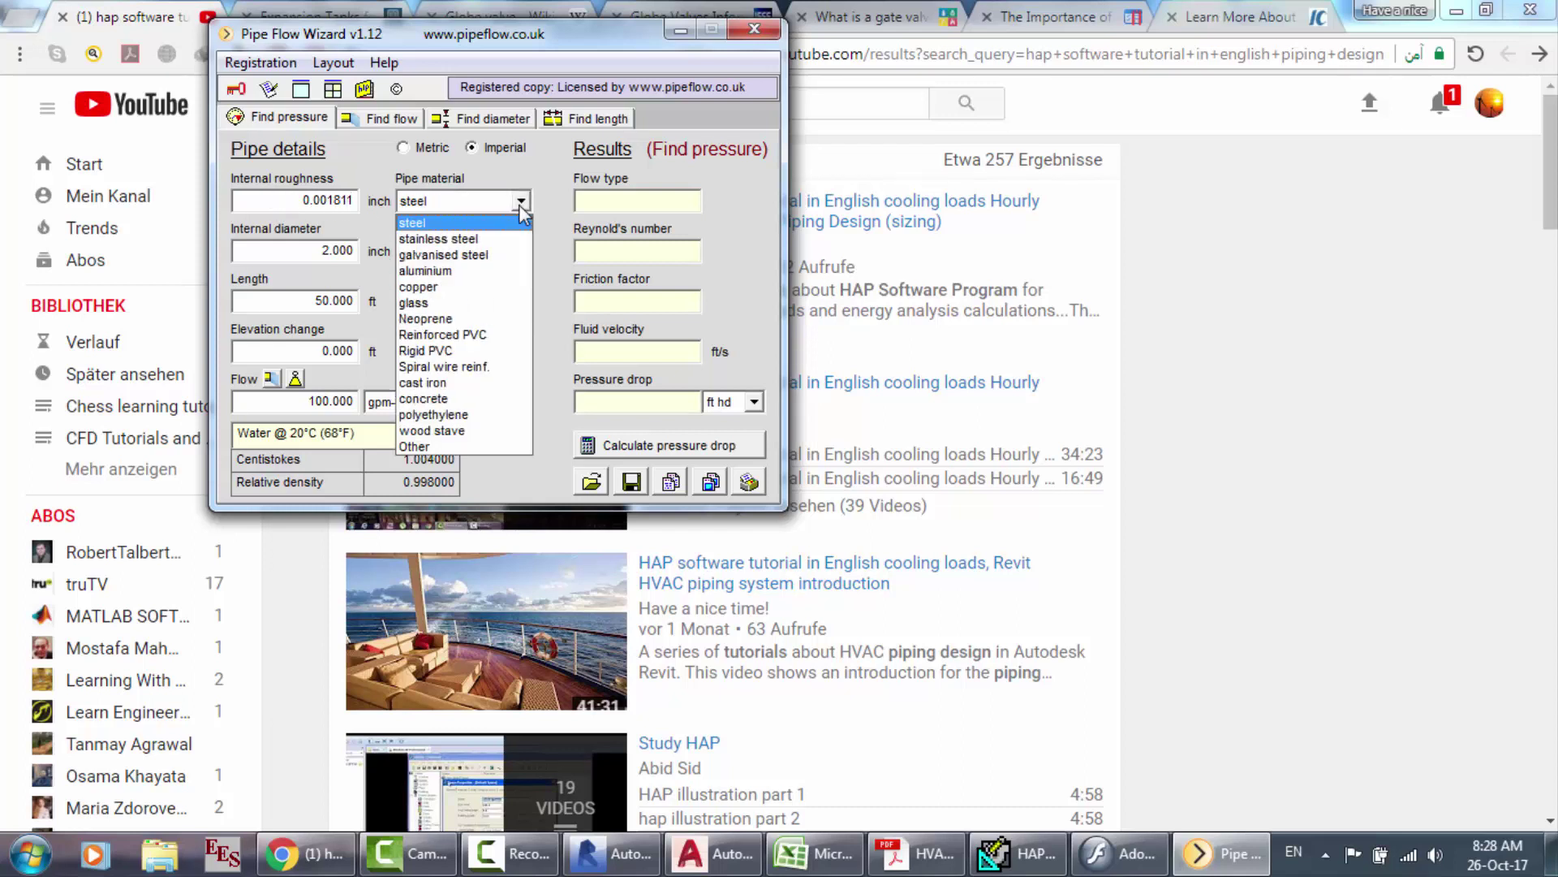
left_click(520, 202)
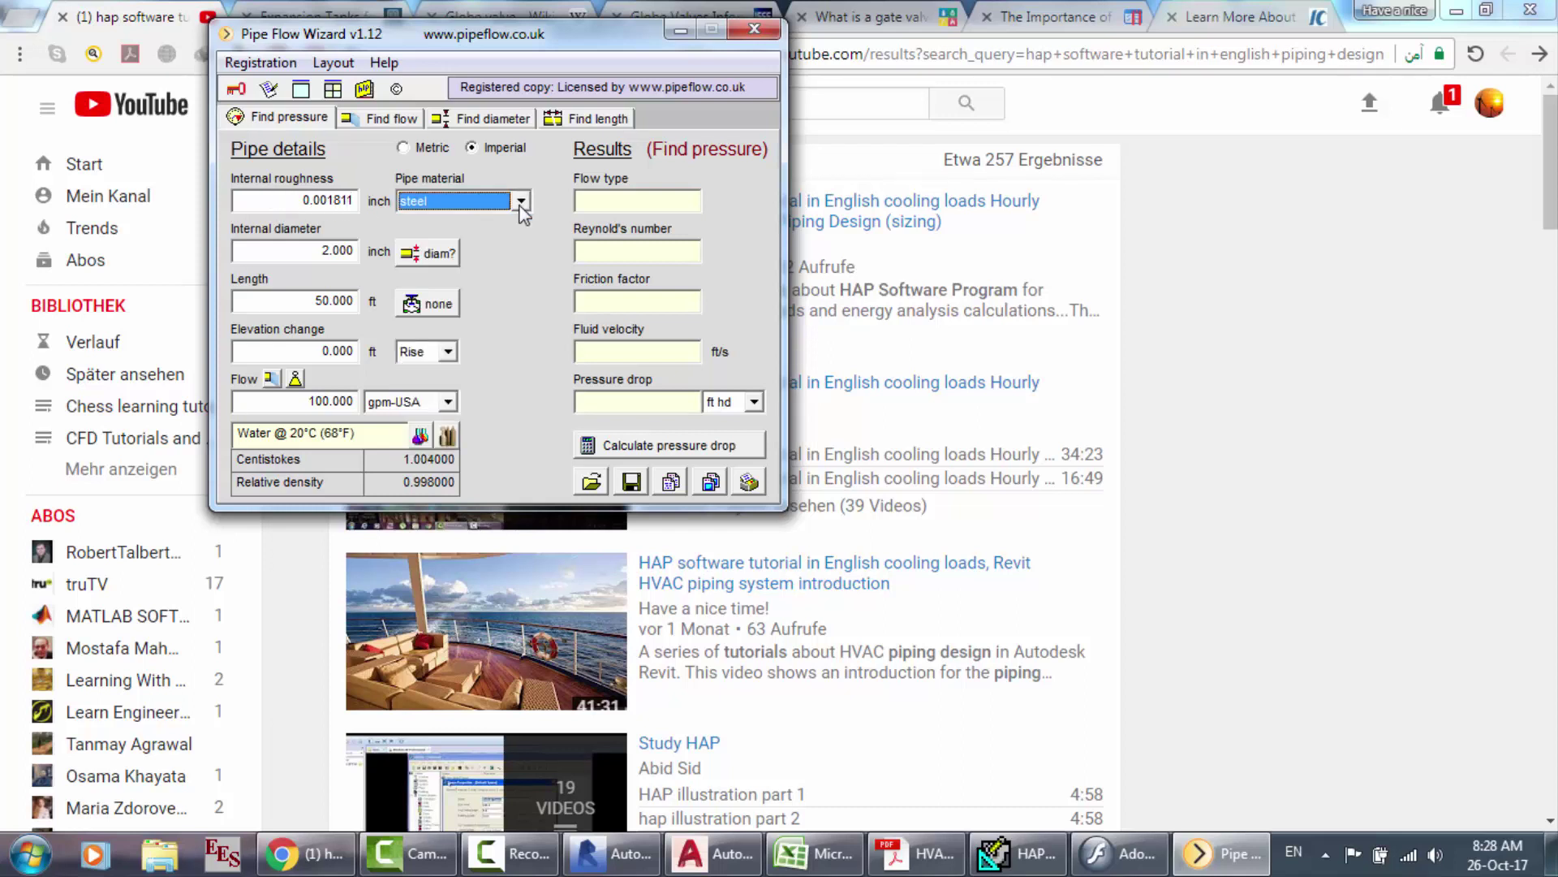
left_click(425, 262)
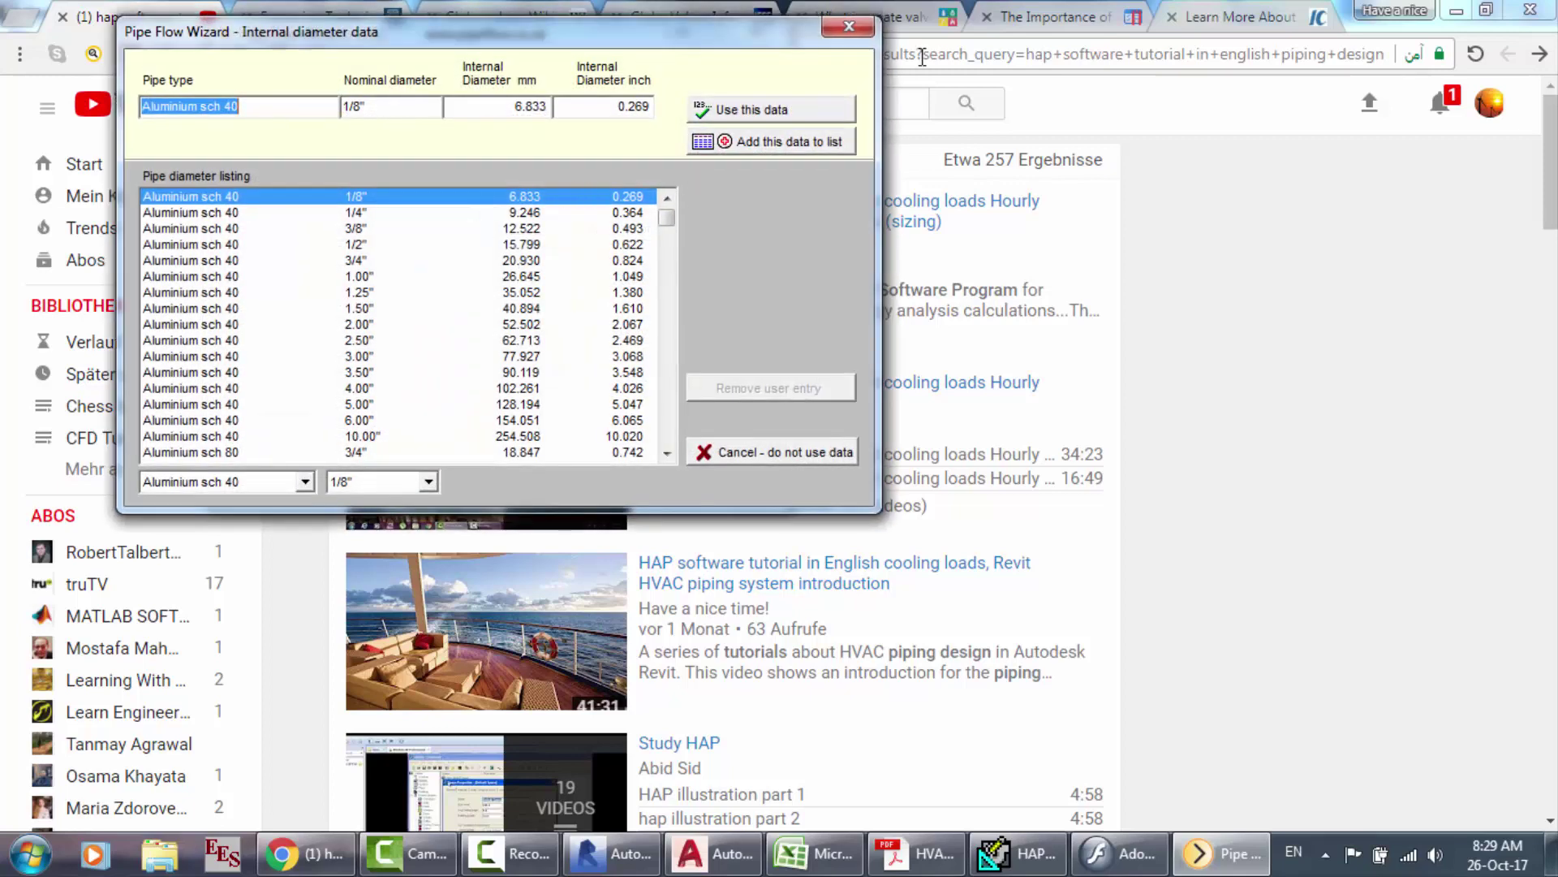
left_click(849, 27)
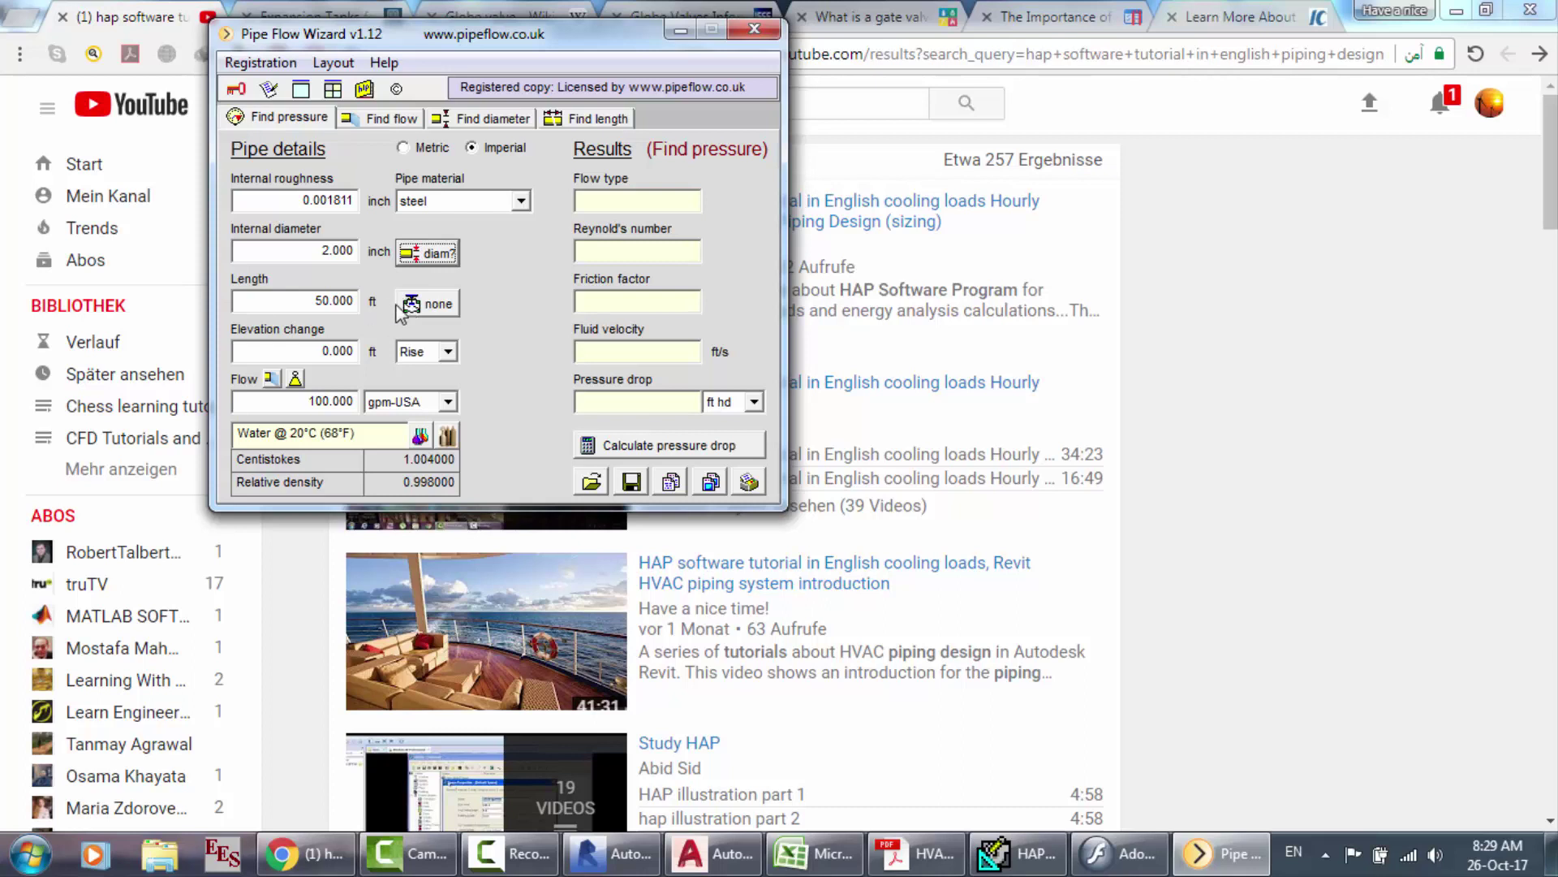
Step: Convert the pipe details to metric with liter/sec as the flow unit, and set the pipe length to 1 m
left_click(420, 147)
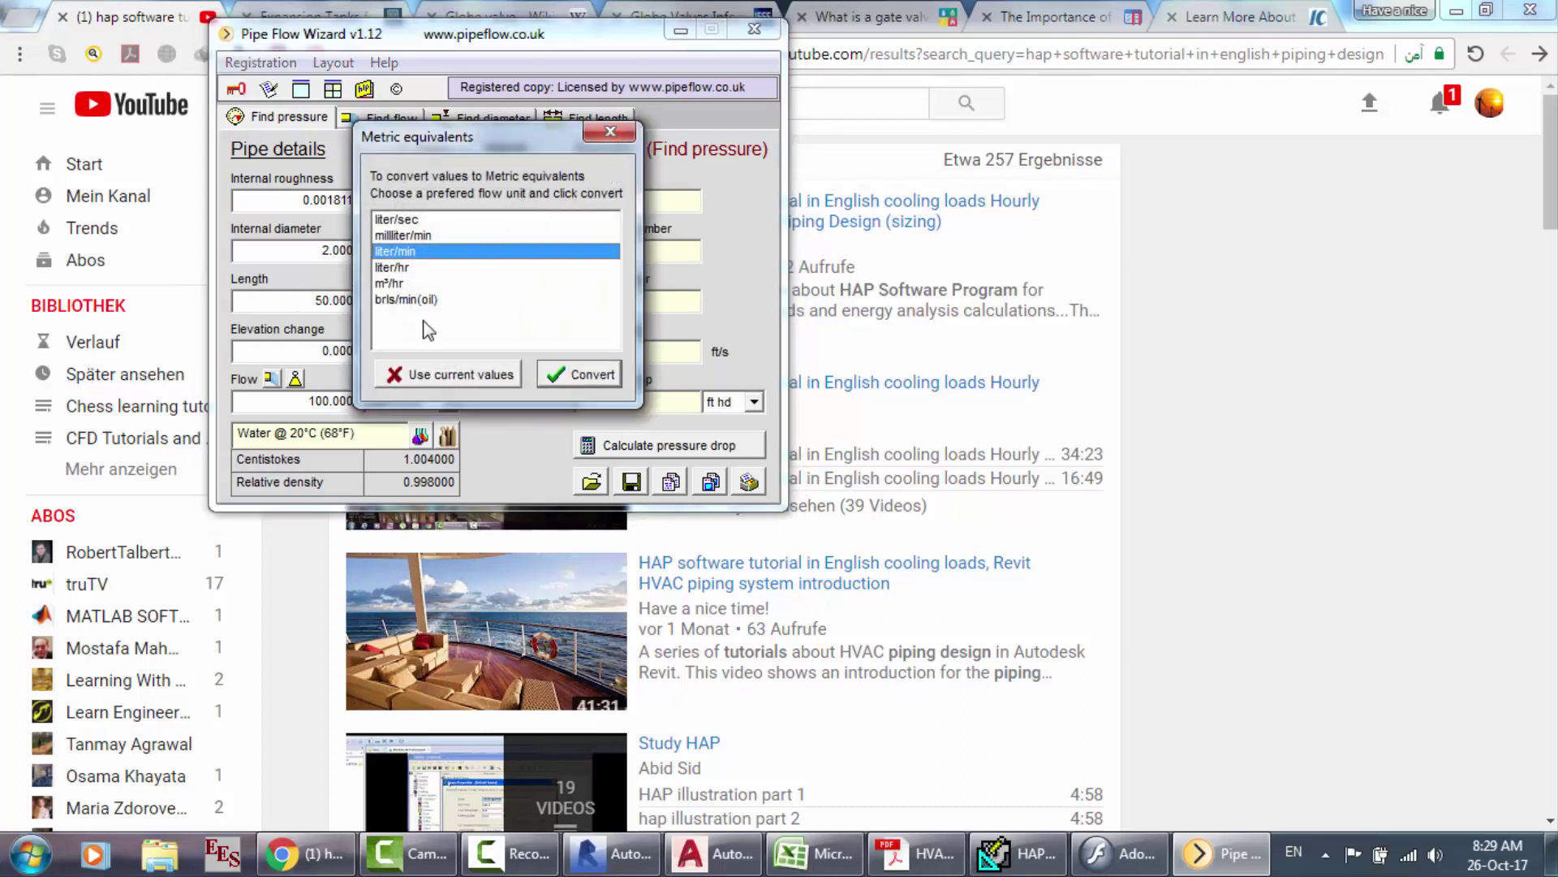
left_click(411, 220)
left_click(566, 374)
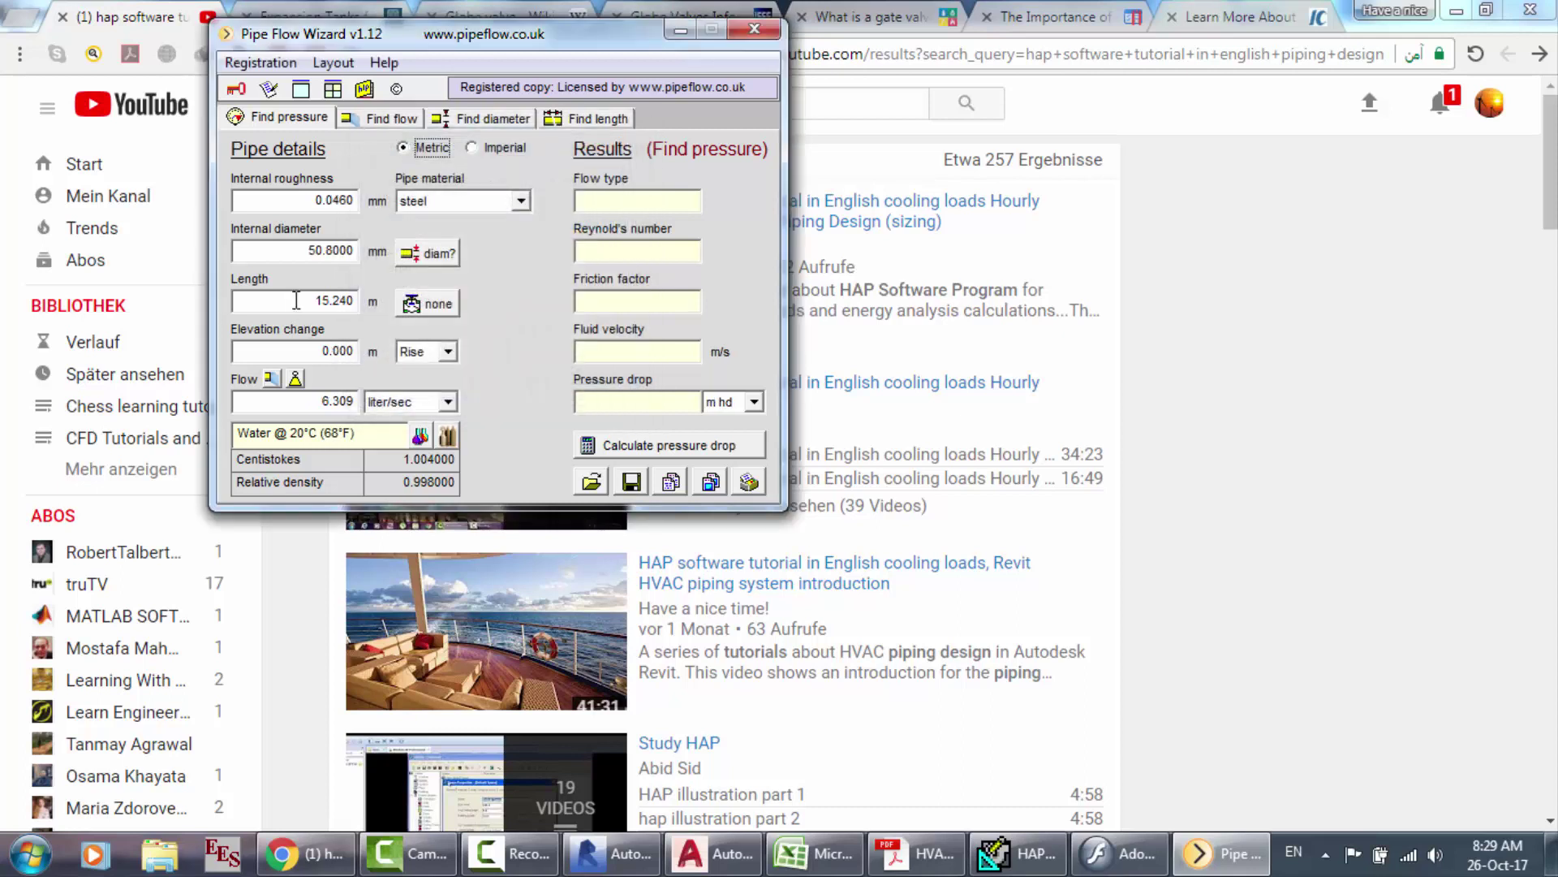
left_click_drag(302, 302, 357, 301)
type("1")
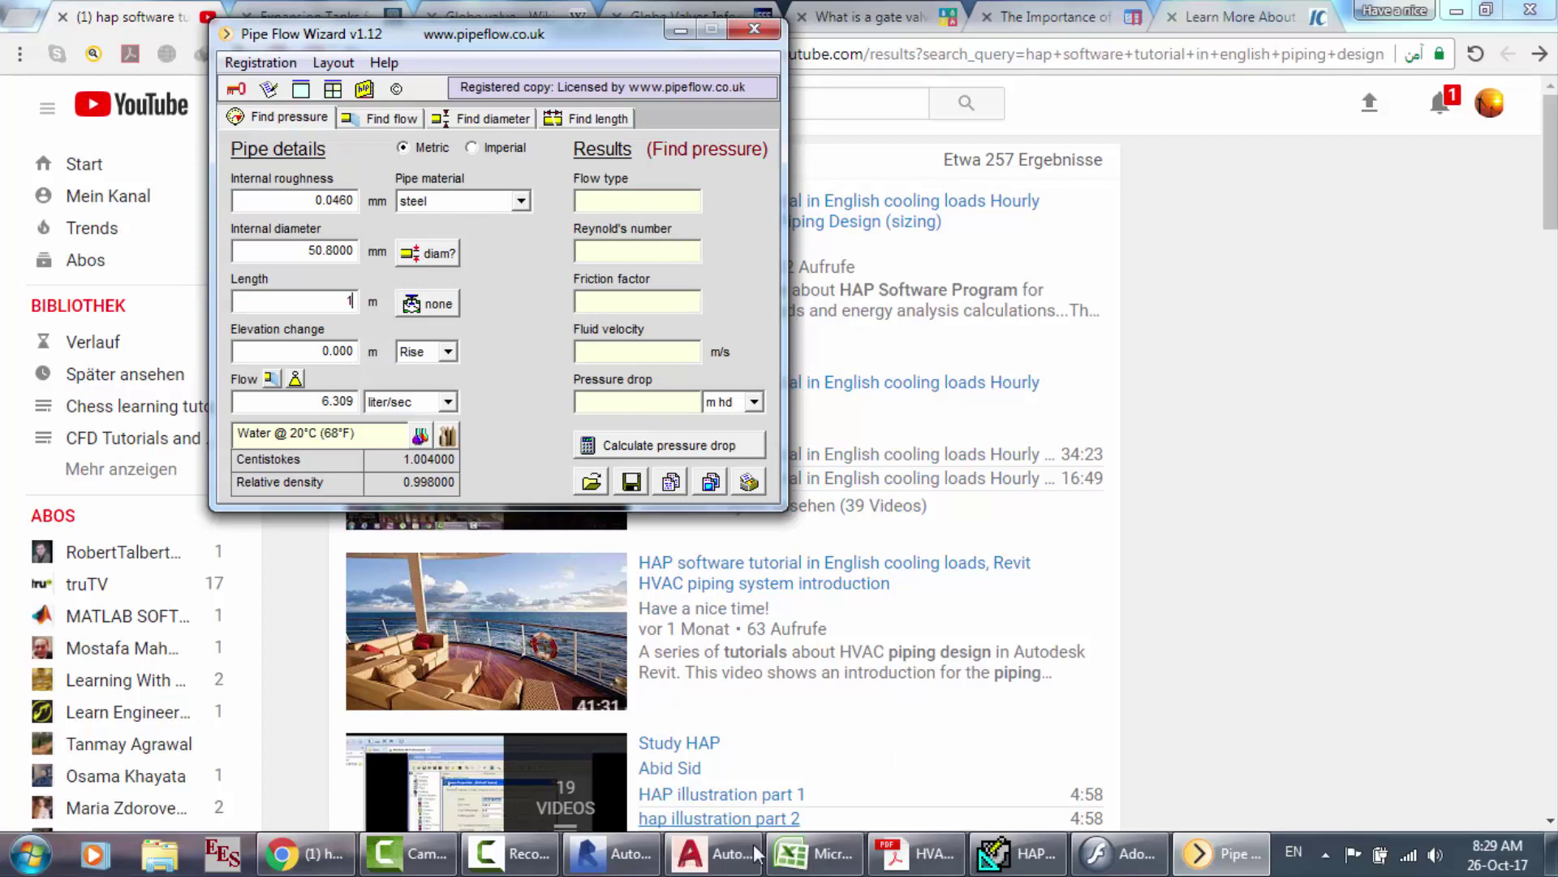
Step: Review the labelled pipe runs in the AutoCAD pipe layout and check section A's length in the Excel pipe sizing sheet
left_click(714, 853)
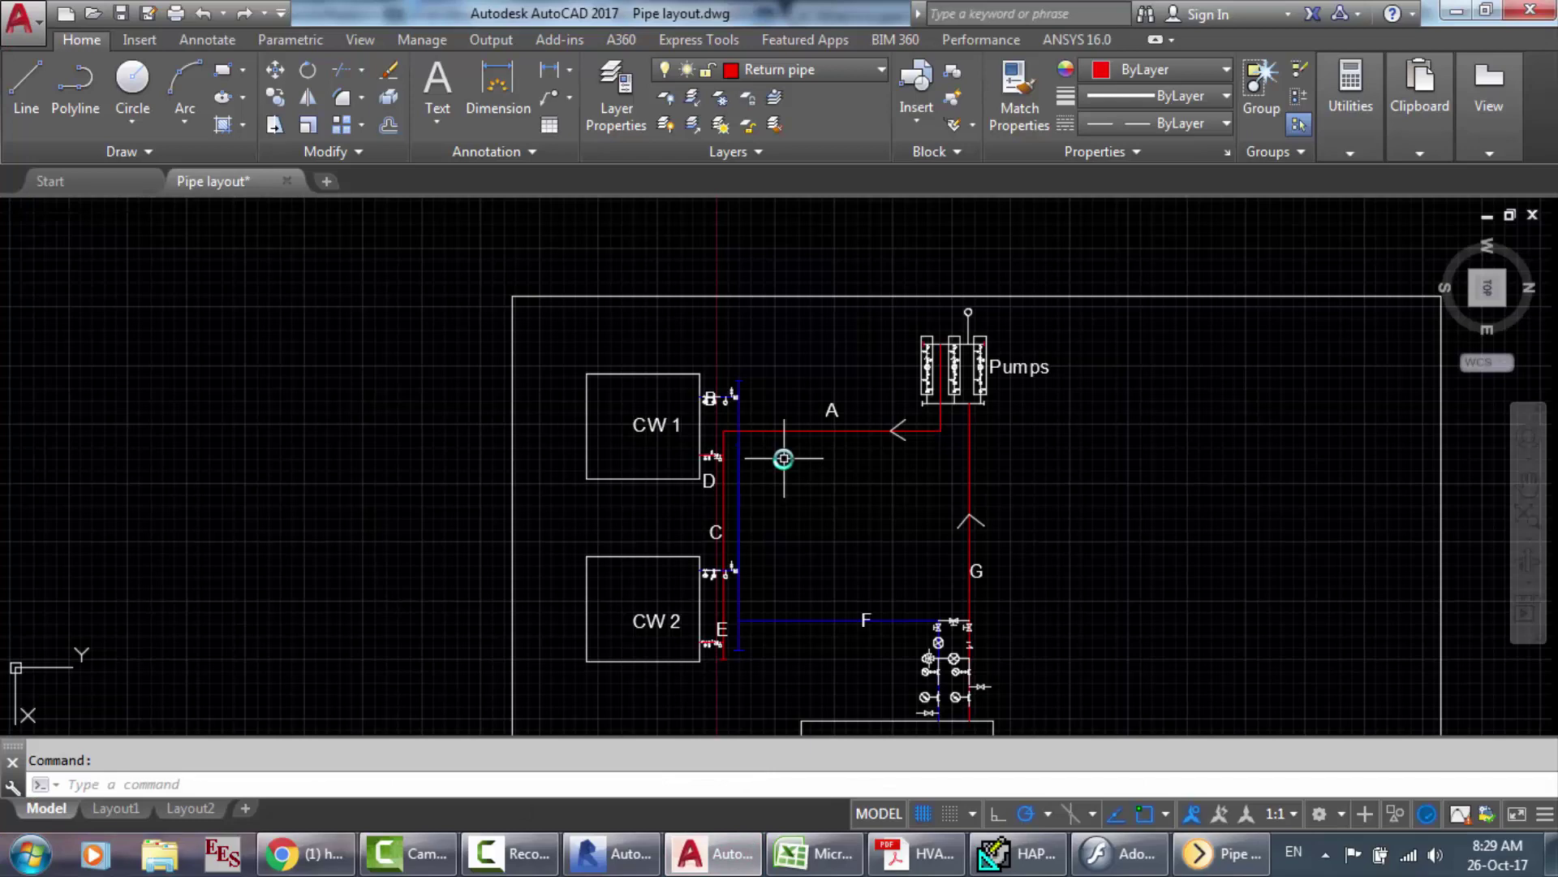
scroll(783, 458, "down", 2)
scroll(900, 552, "up", 2)
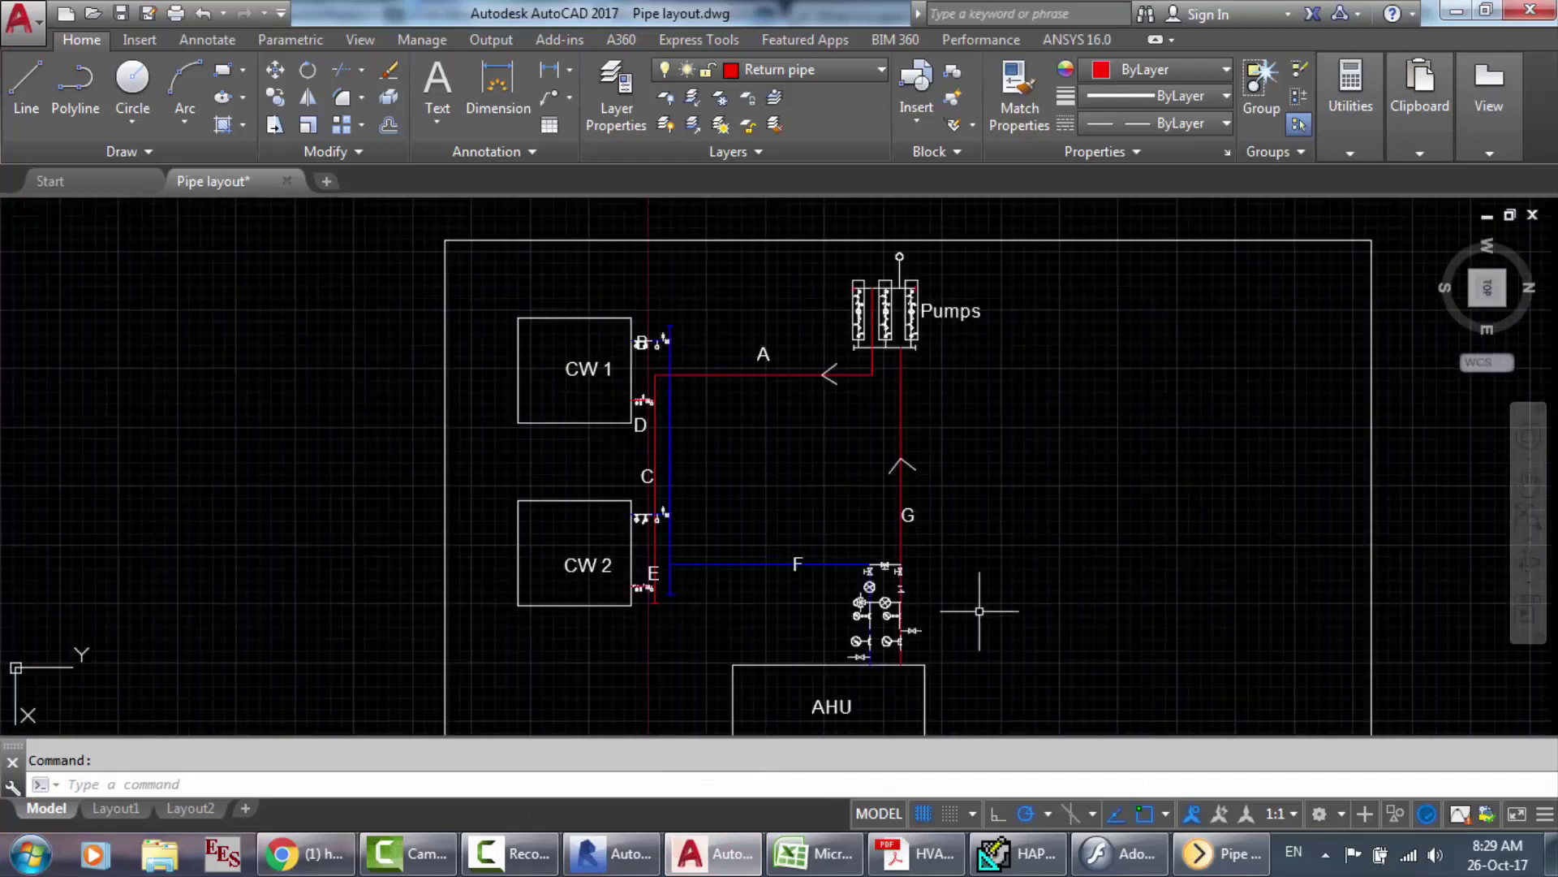
left_click(814, 853)
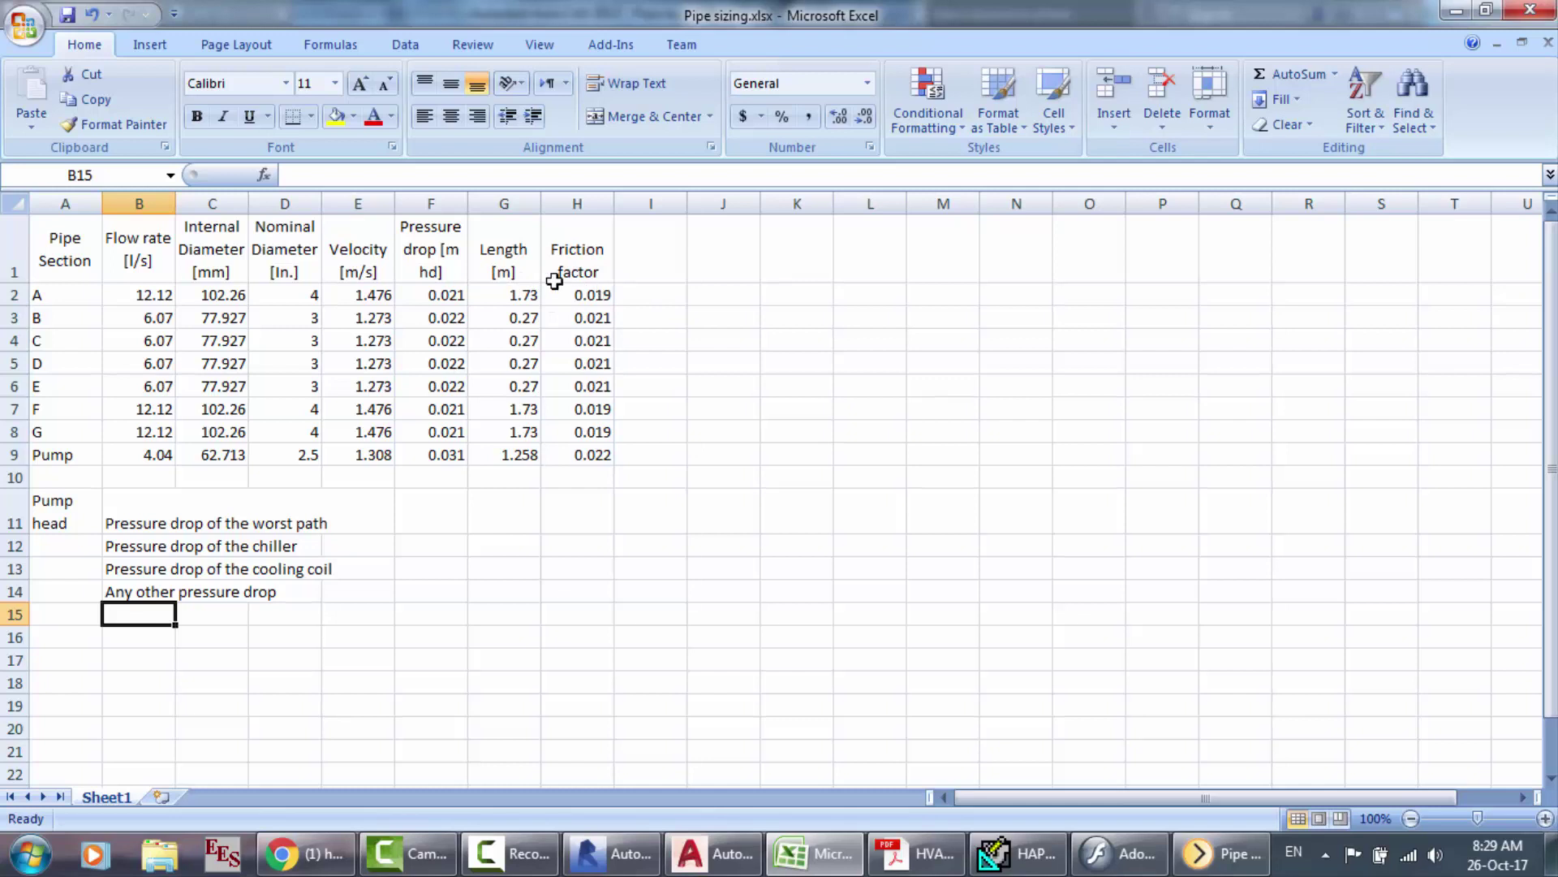
left_click(511, 294)
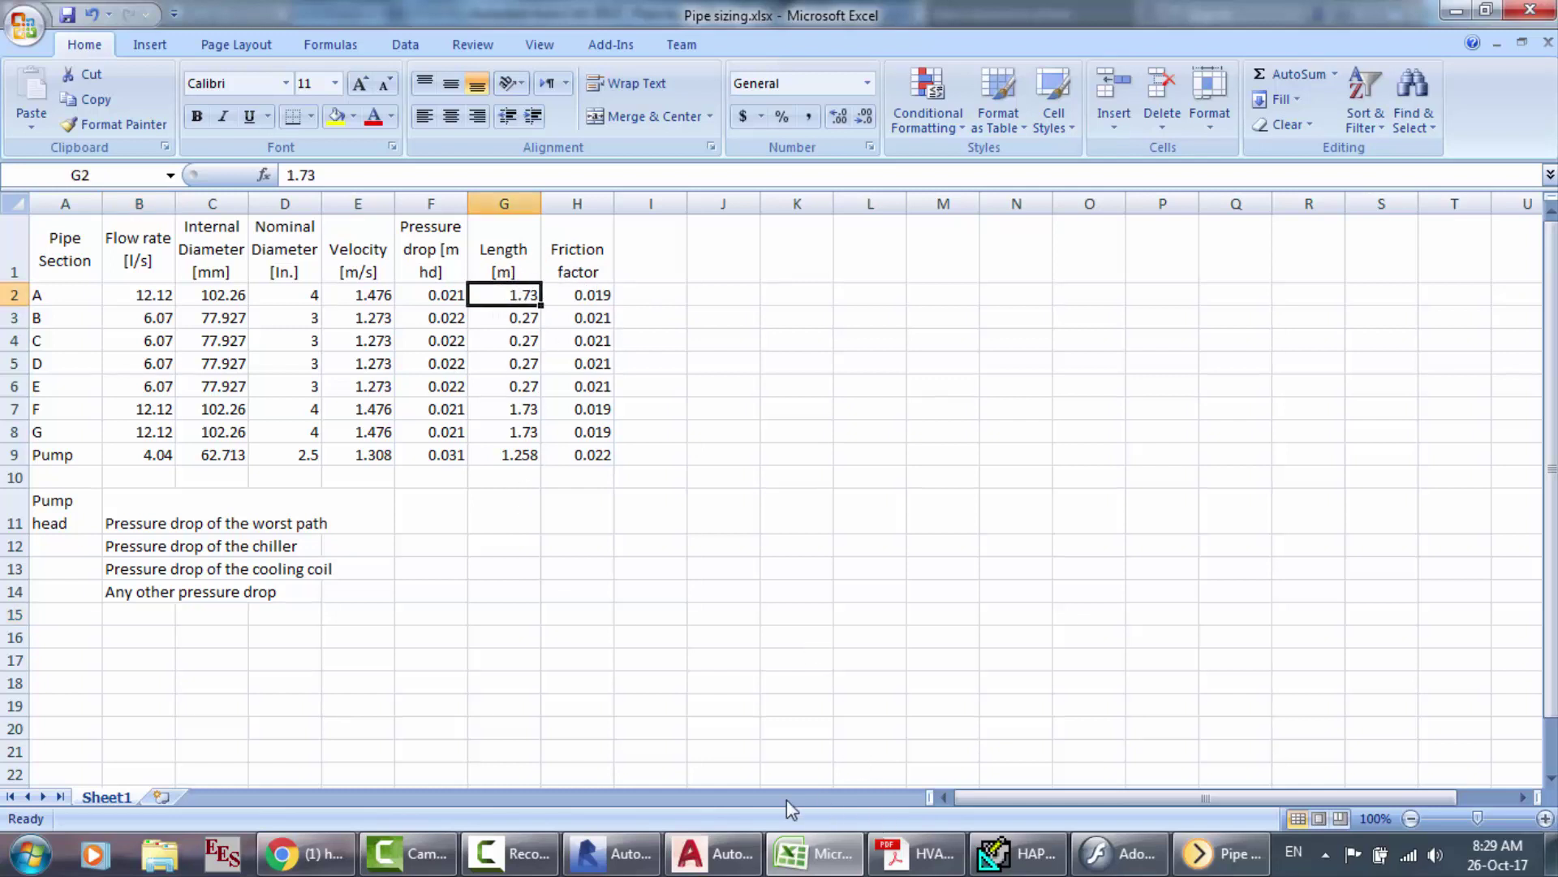
left_click(730, 858)
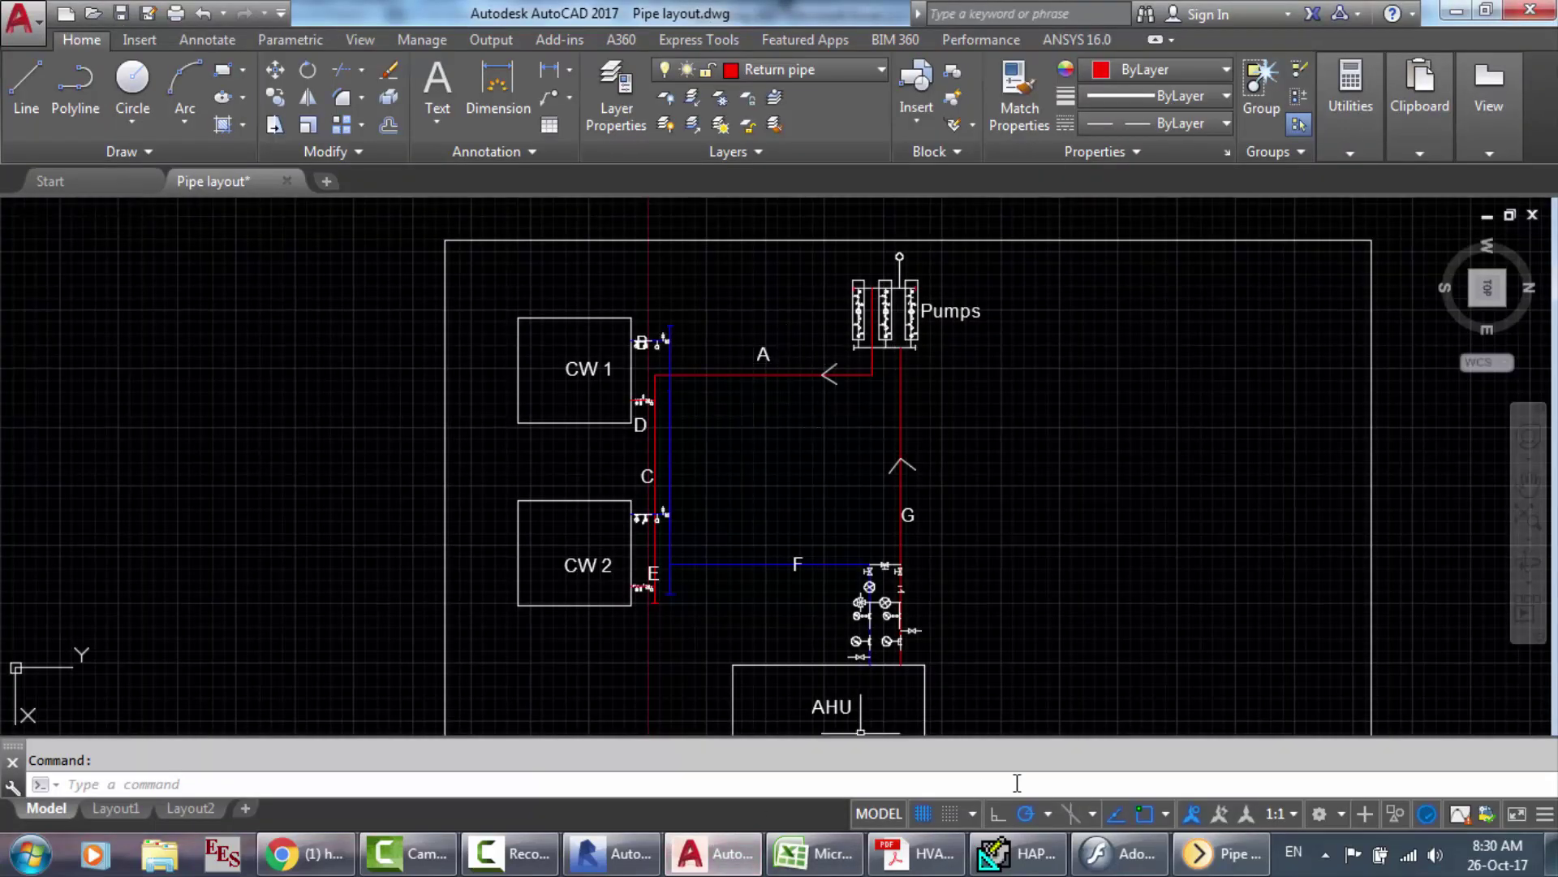
Step: Close the YouTube search results in Chrome, and close Pipe Flow Wizard
left_click(1181, 858)
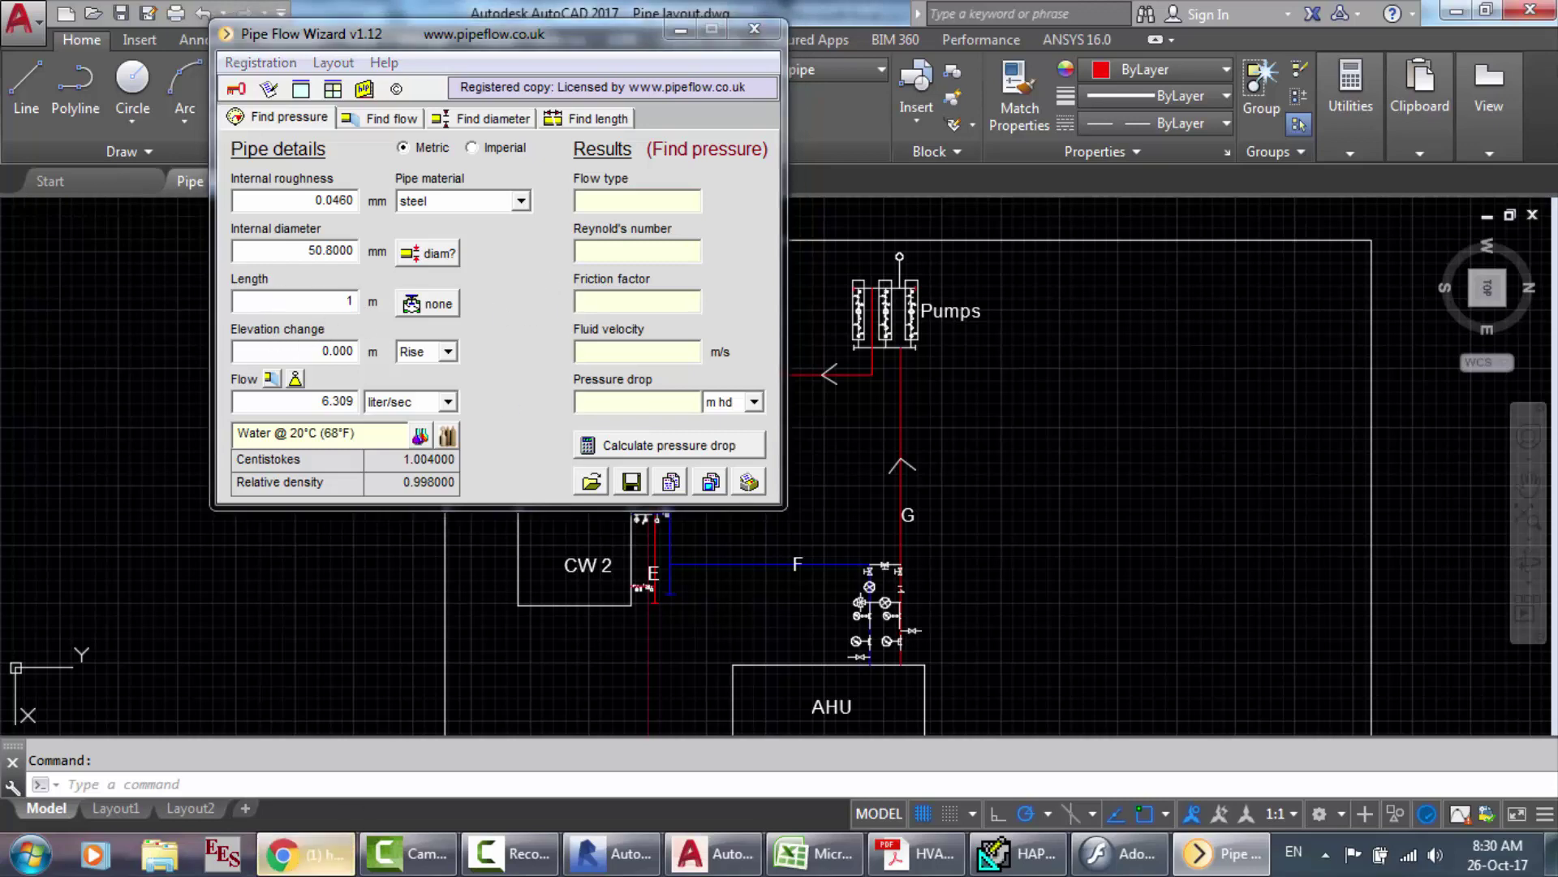
left_click(307, 853)
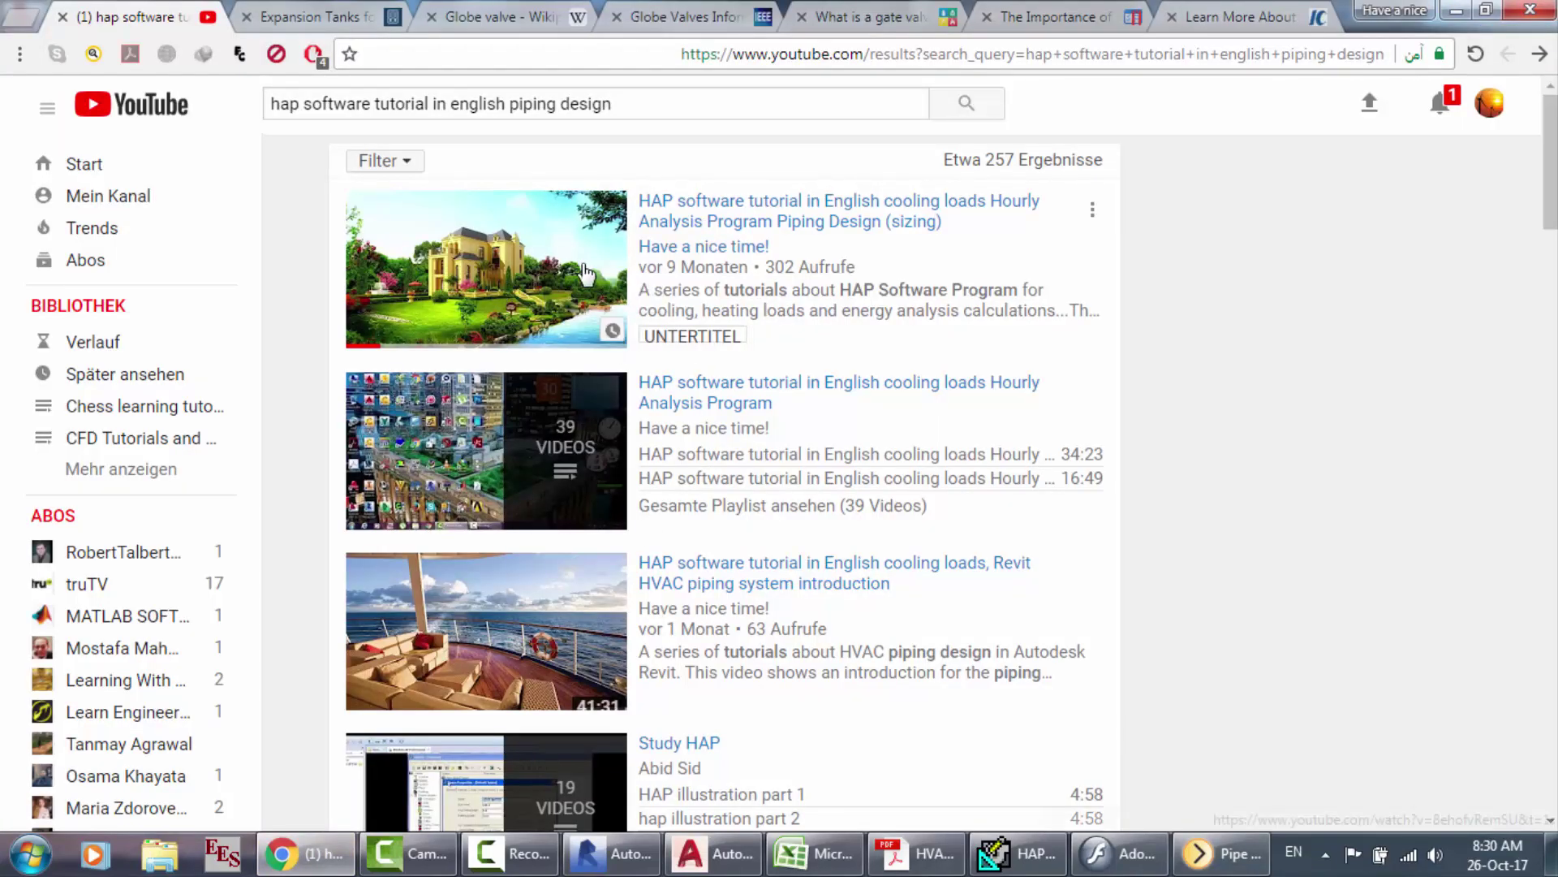
left_click(63, 18)
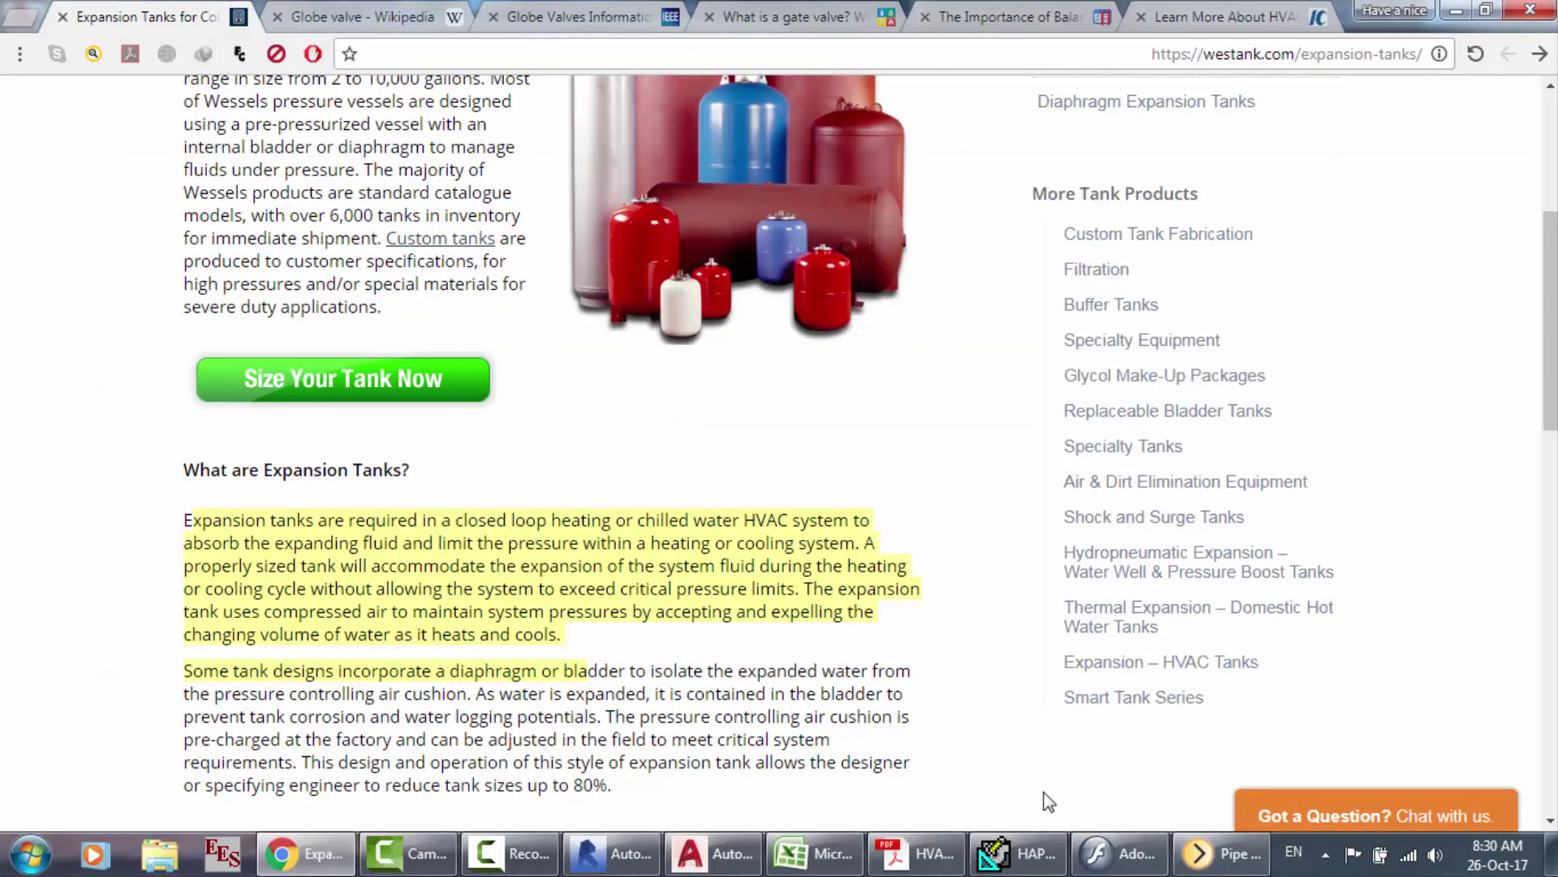
left_click(1220, 853)
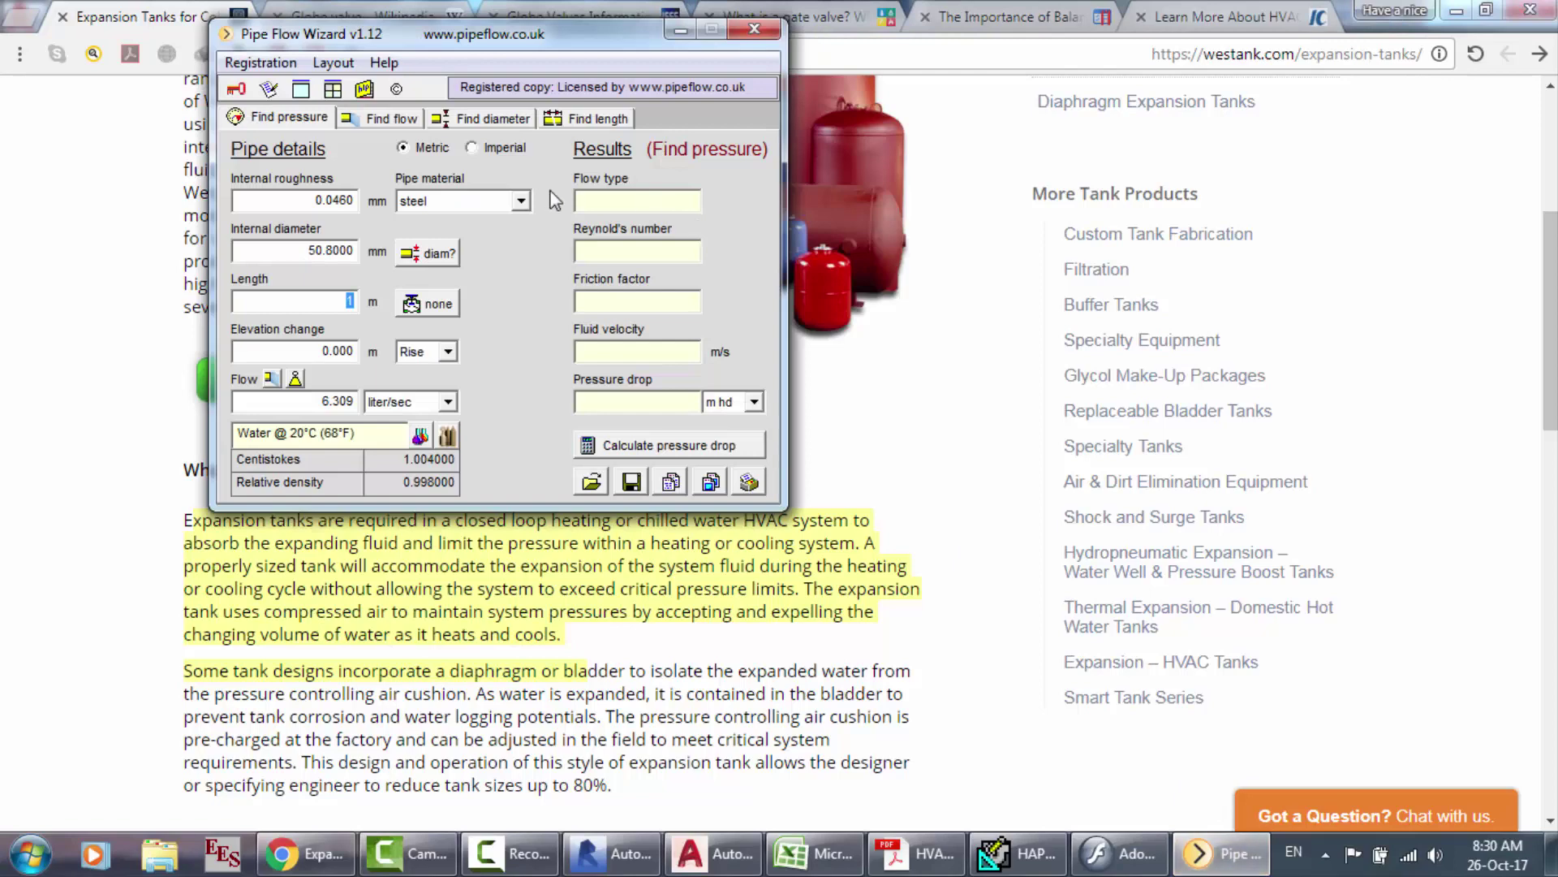
left_click(763, 29)
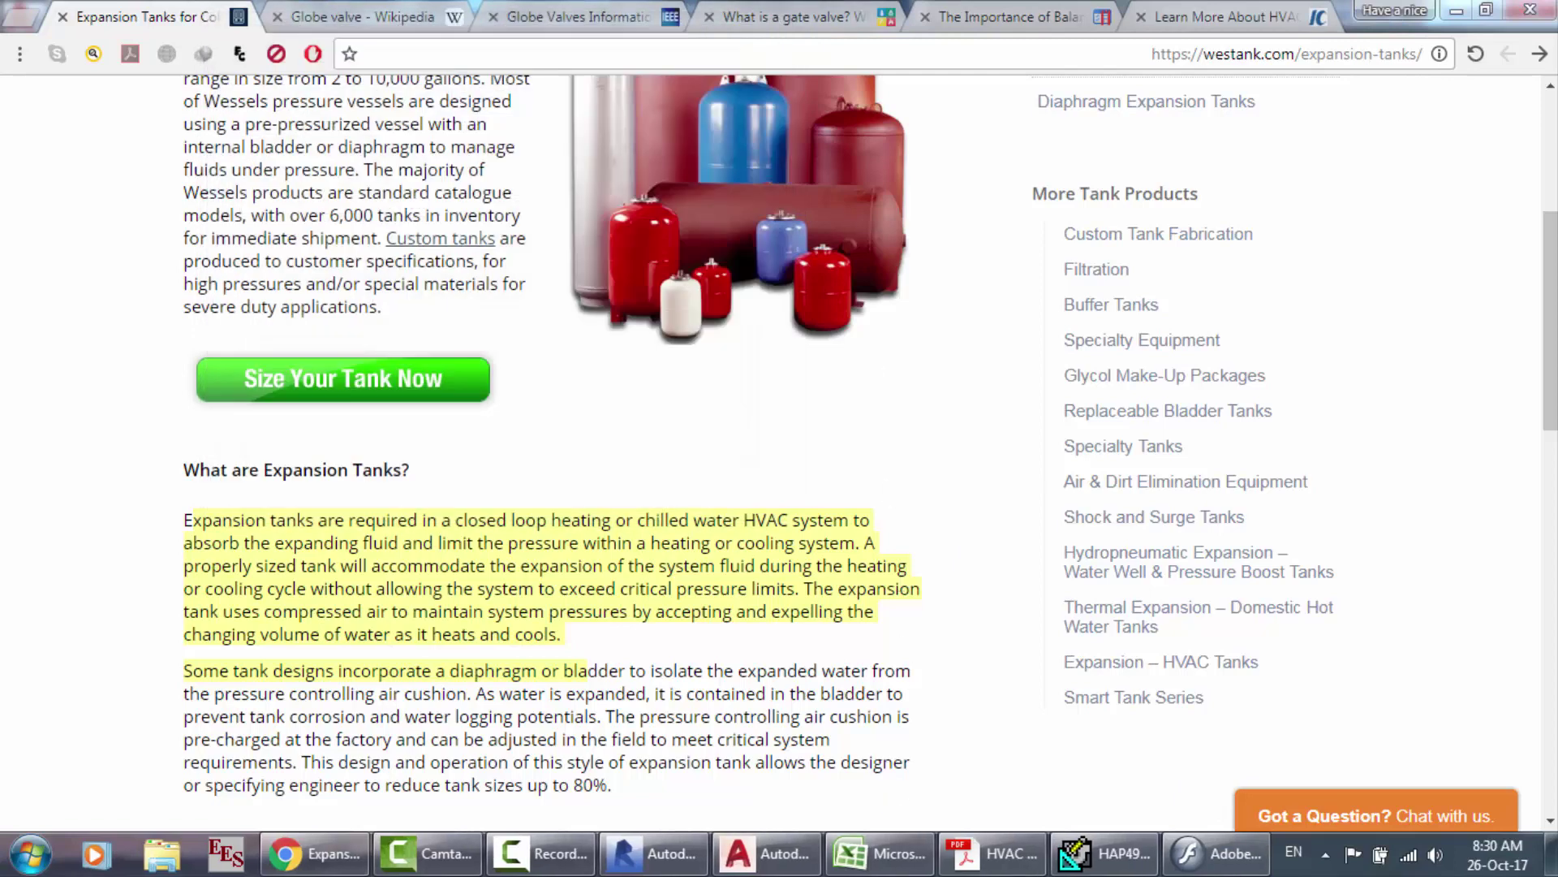
Step: Check the nominal diameters of sections A to G in the Excel sheet against the pumps and piping in the AutoCAD layout
left_click(881, 853)
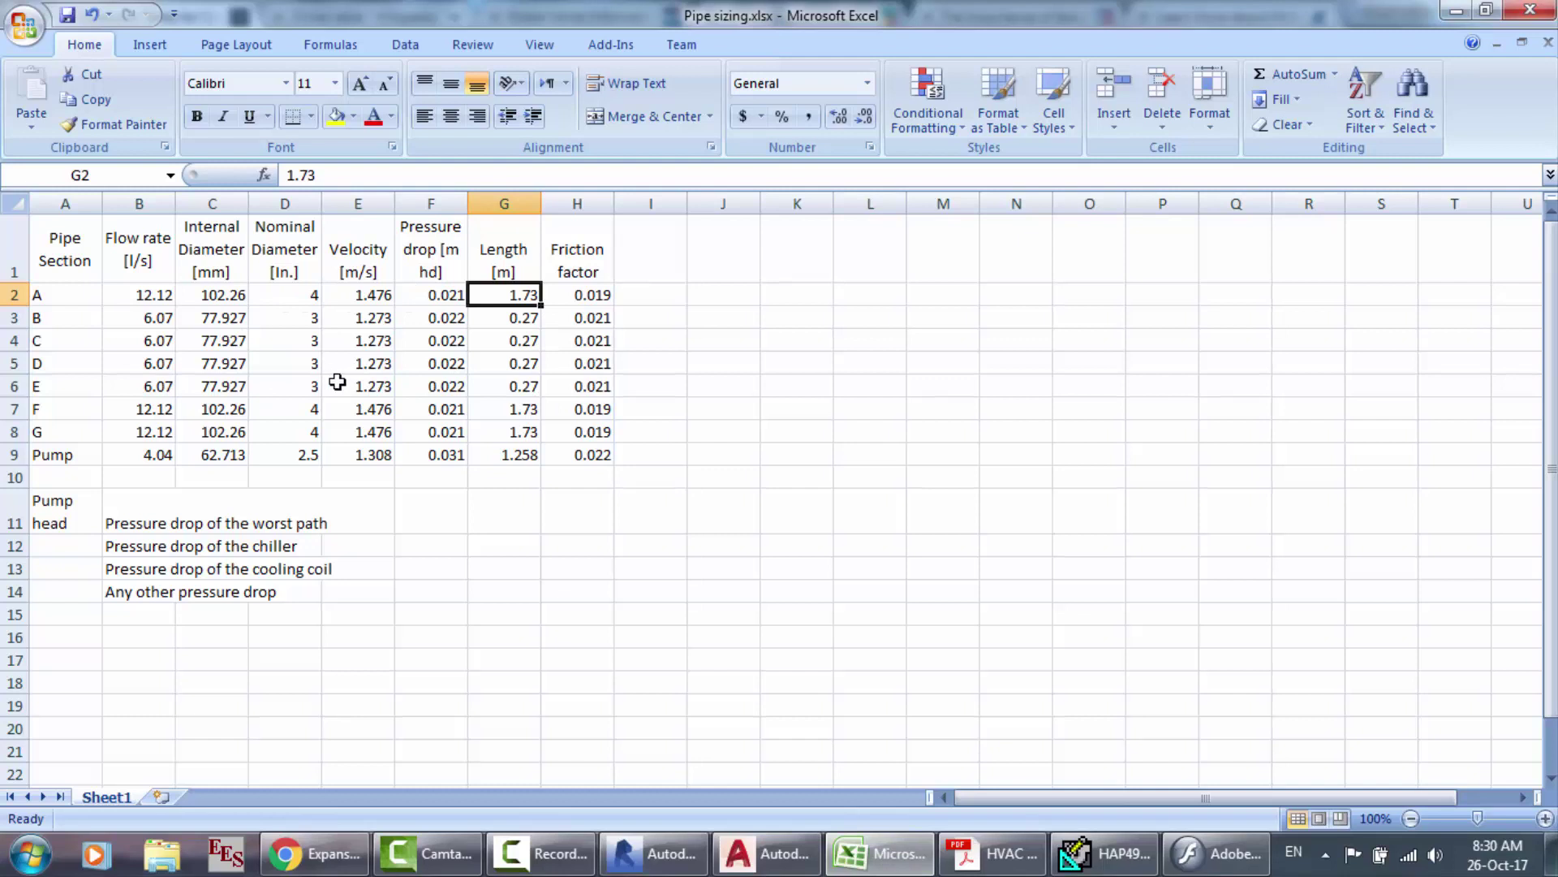
mouse_move(307, 289)
left_mouse_down()
mouse_move(300, 456)
mouse_move(302, 345)
mouse_move(302, 436)
left_mouse_up()
left_click(764, 853)
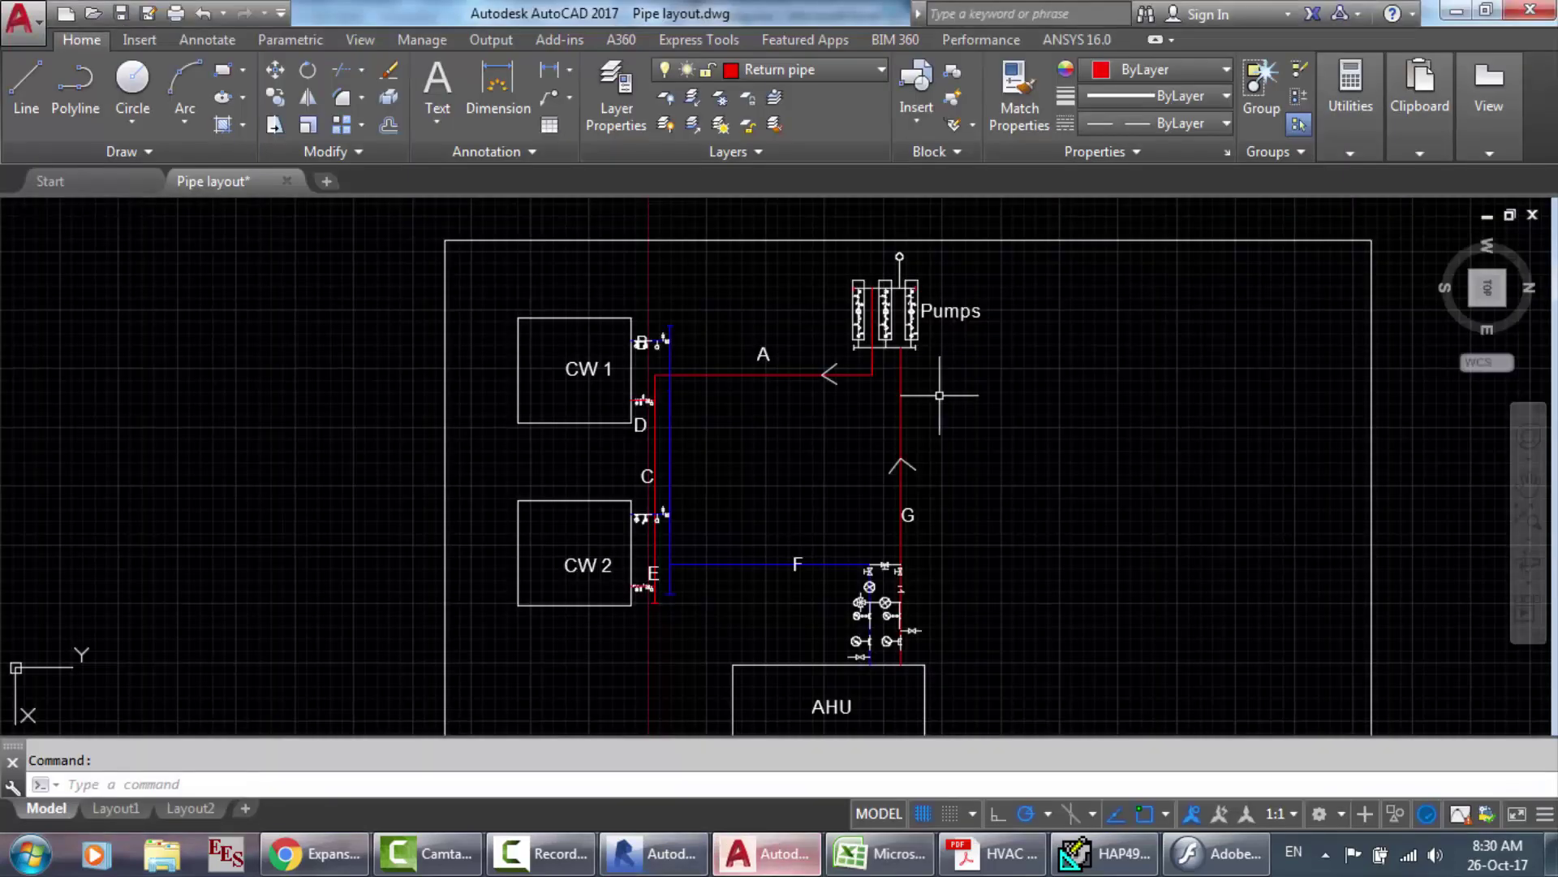
scroll(942, 284, "up", 4)
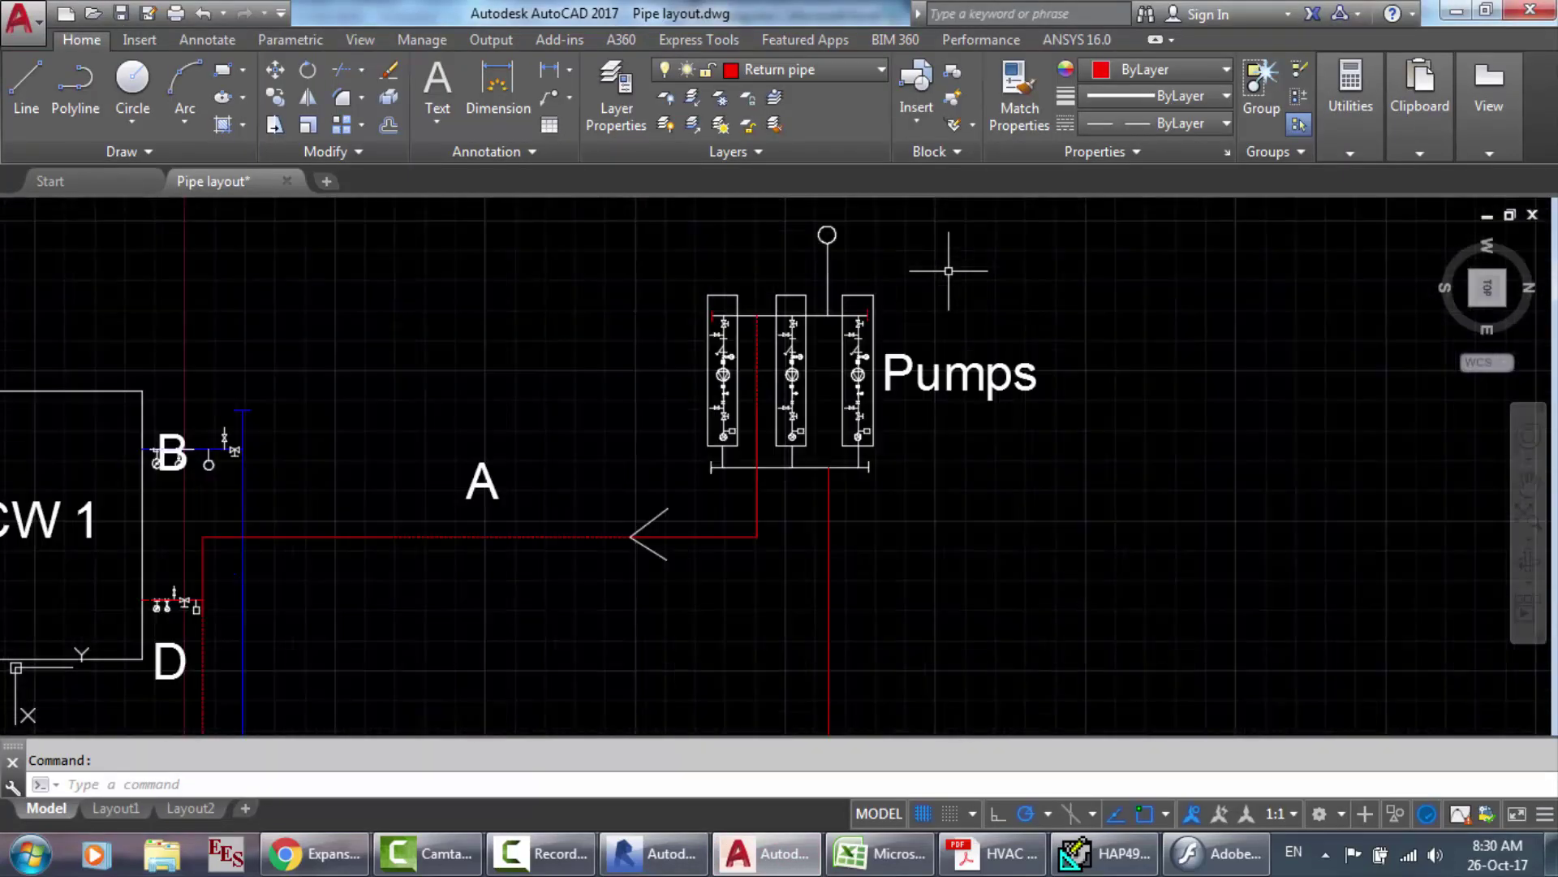
scroll(948, 271, "down", 4)
Step: Compare HAP's Shopping zones sizing summary with the scroll chillers on Revit's Level 3 ceiling plan, inspecting the upper chiller's properties and pipe connections
left_click(1104, 853)
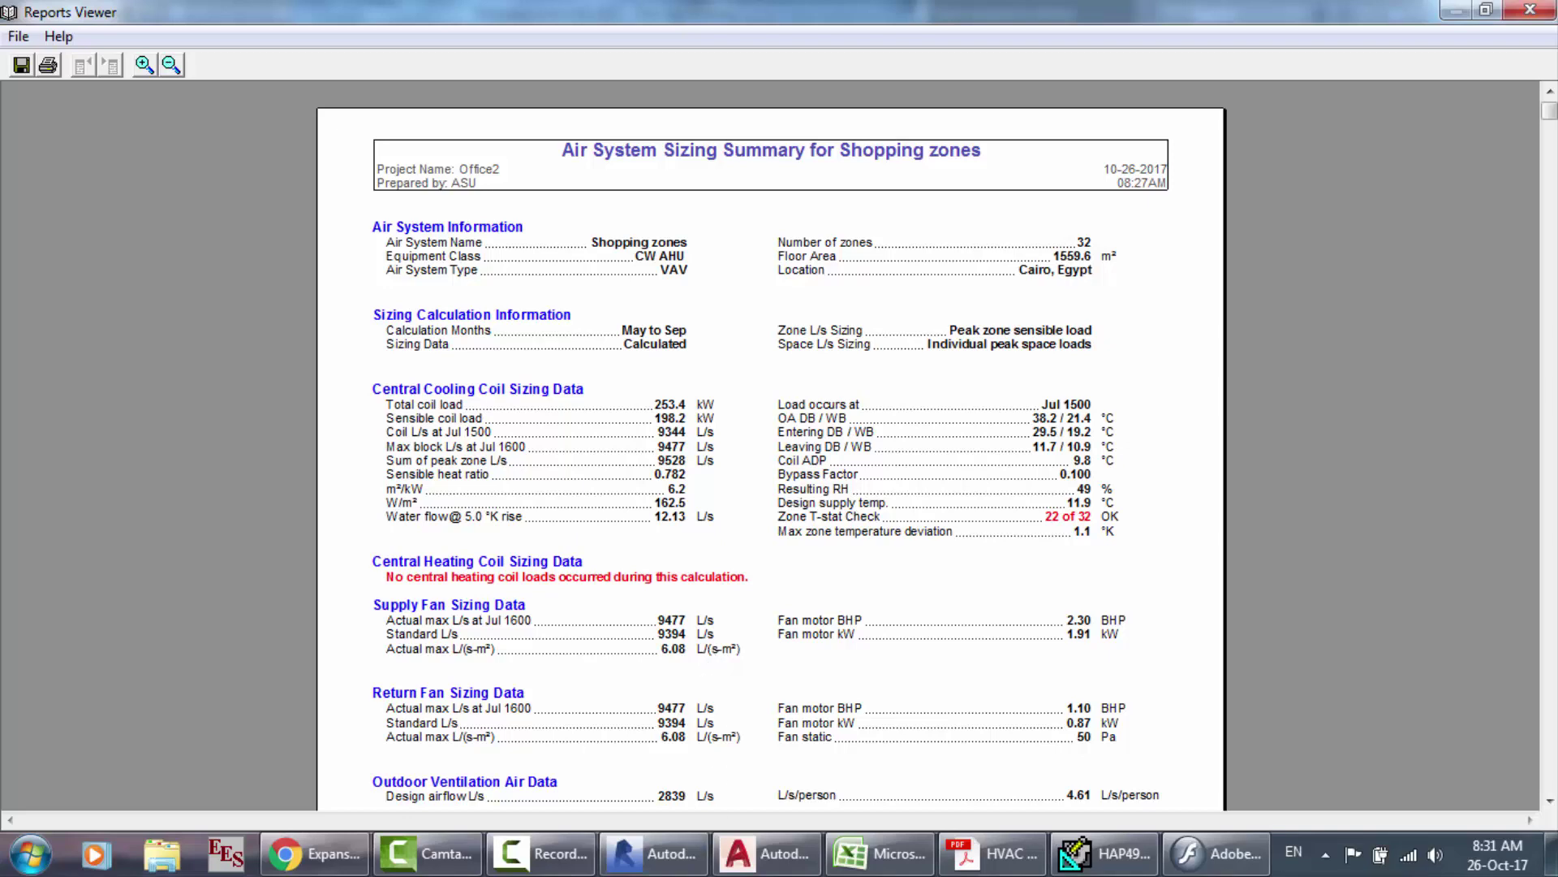
left_click(653, 853)
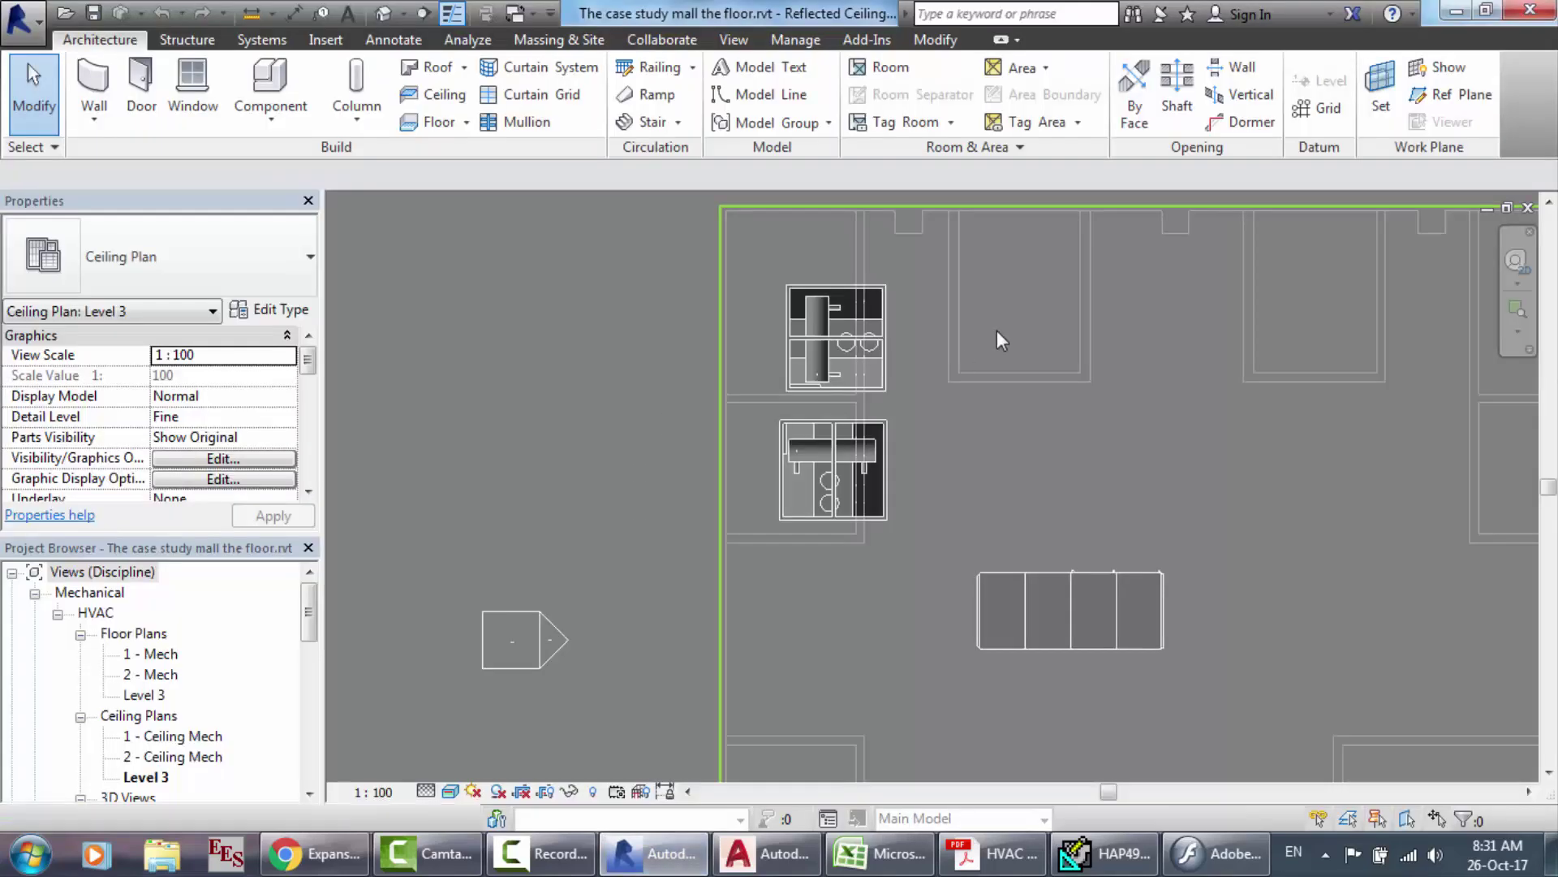
scroll(1024, 263, "up", 2)
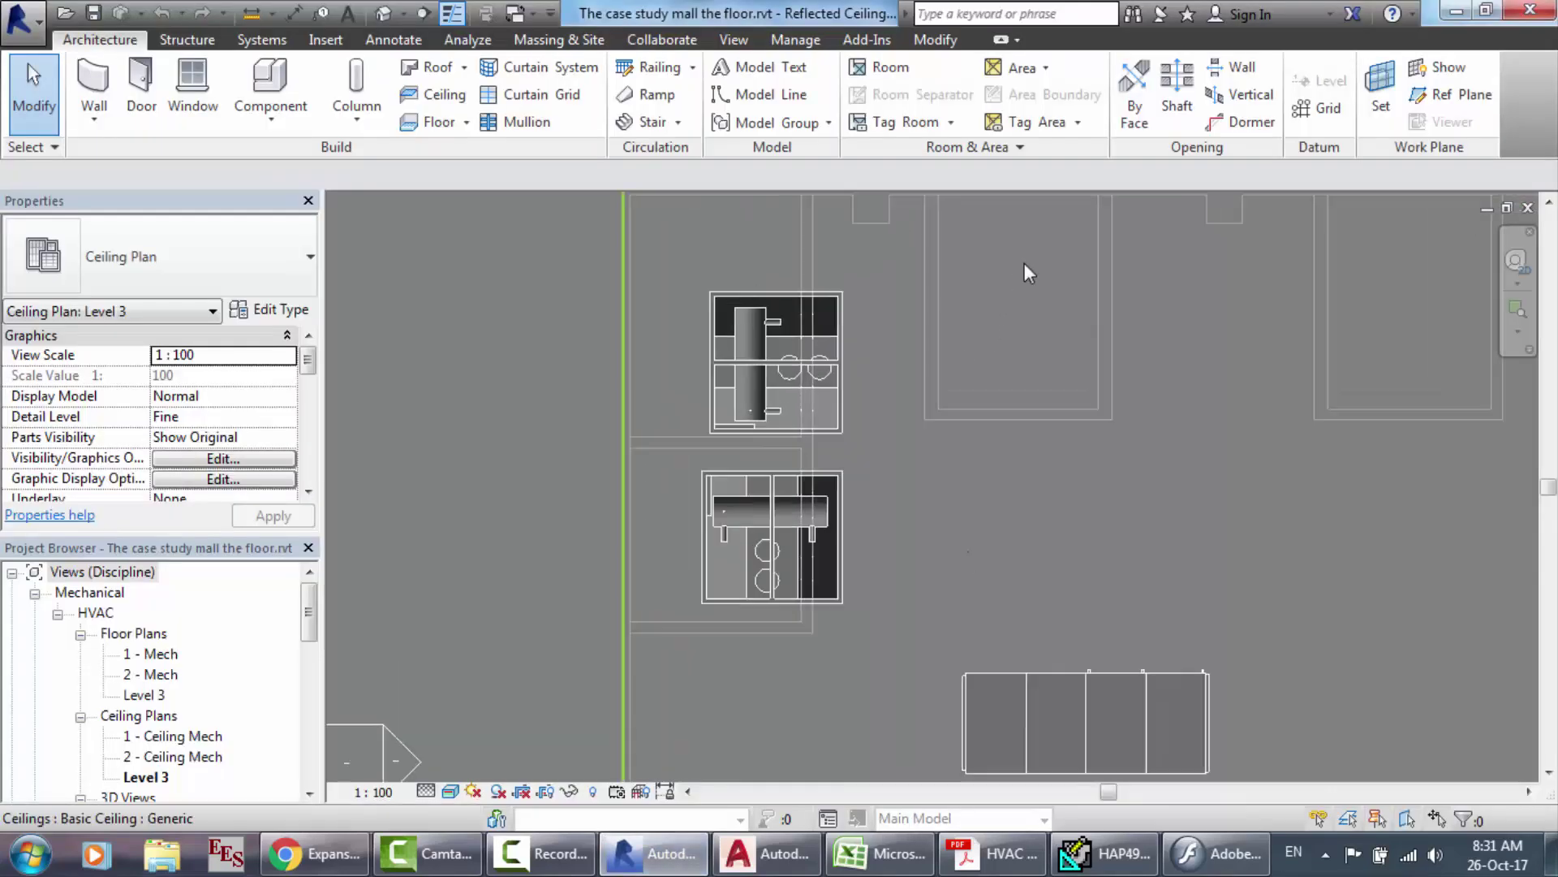
left_click(791, 315)
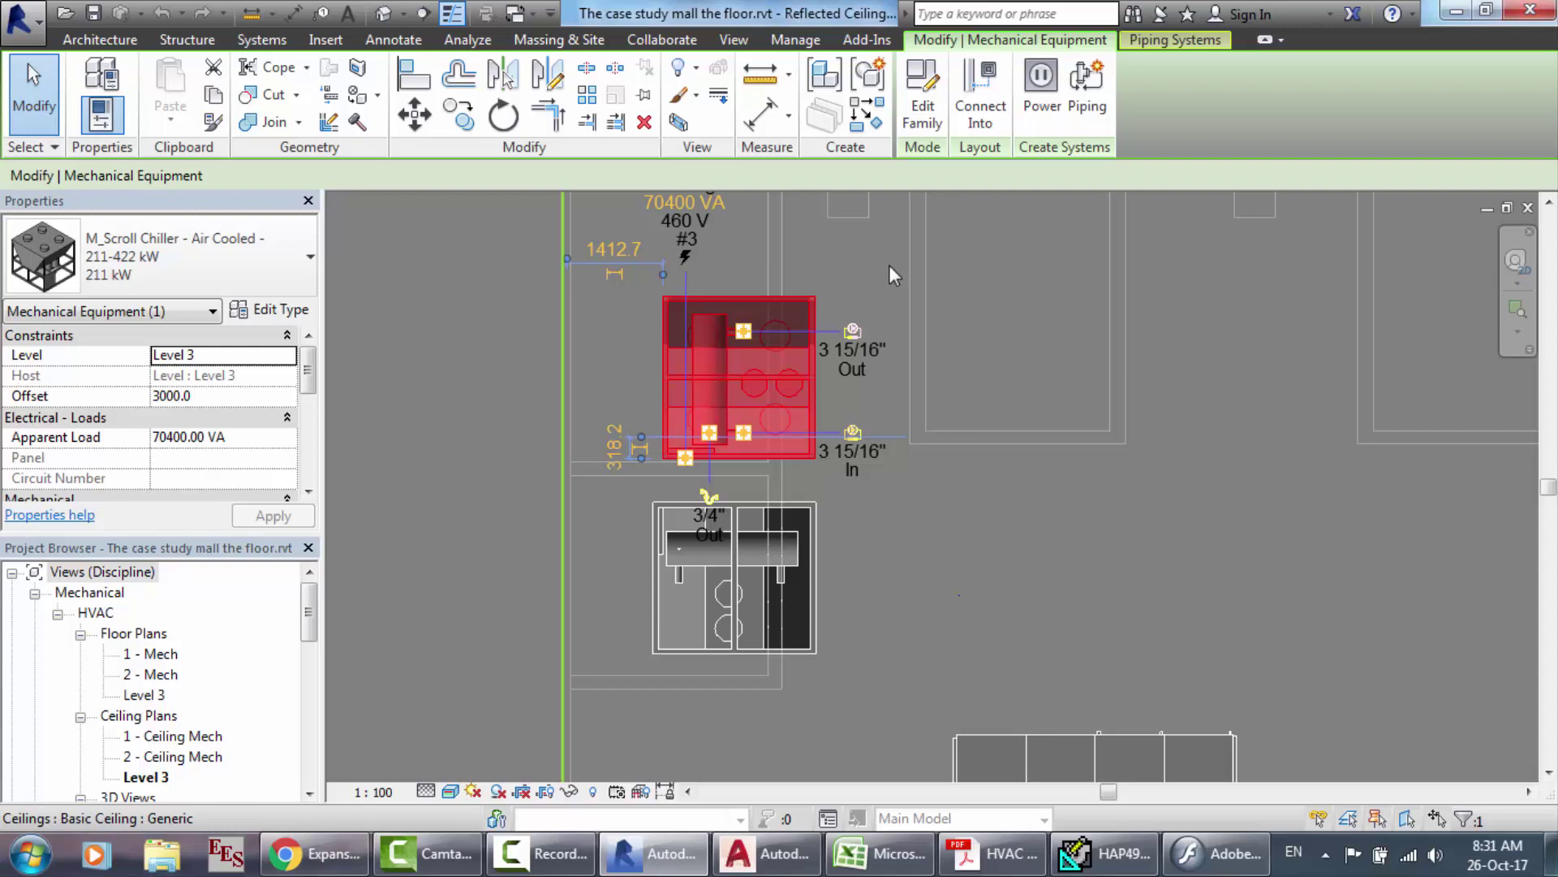
scroll(888, 264, "up", 1)
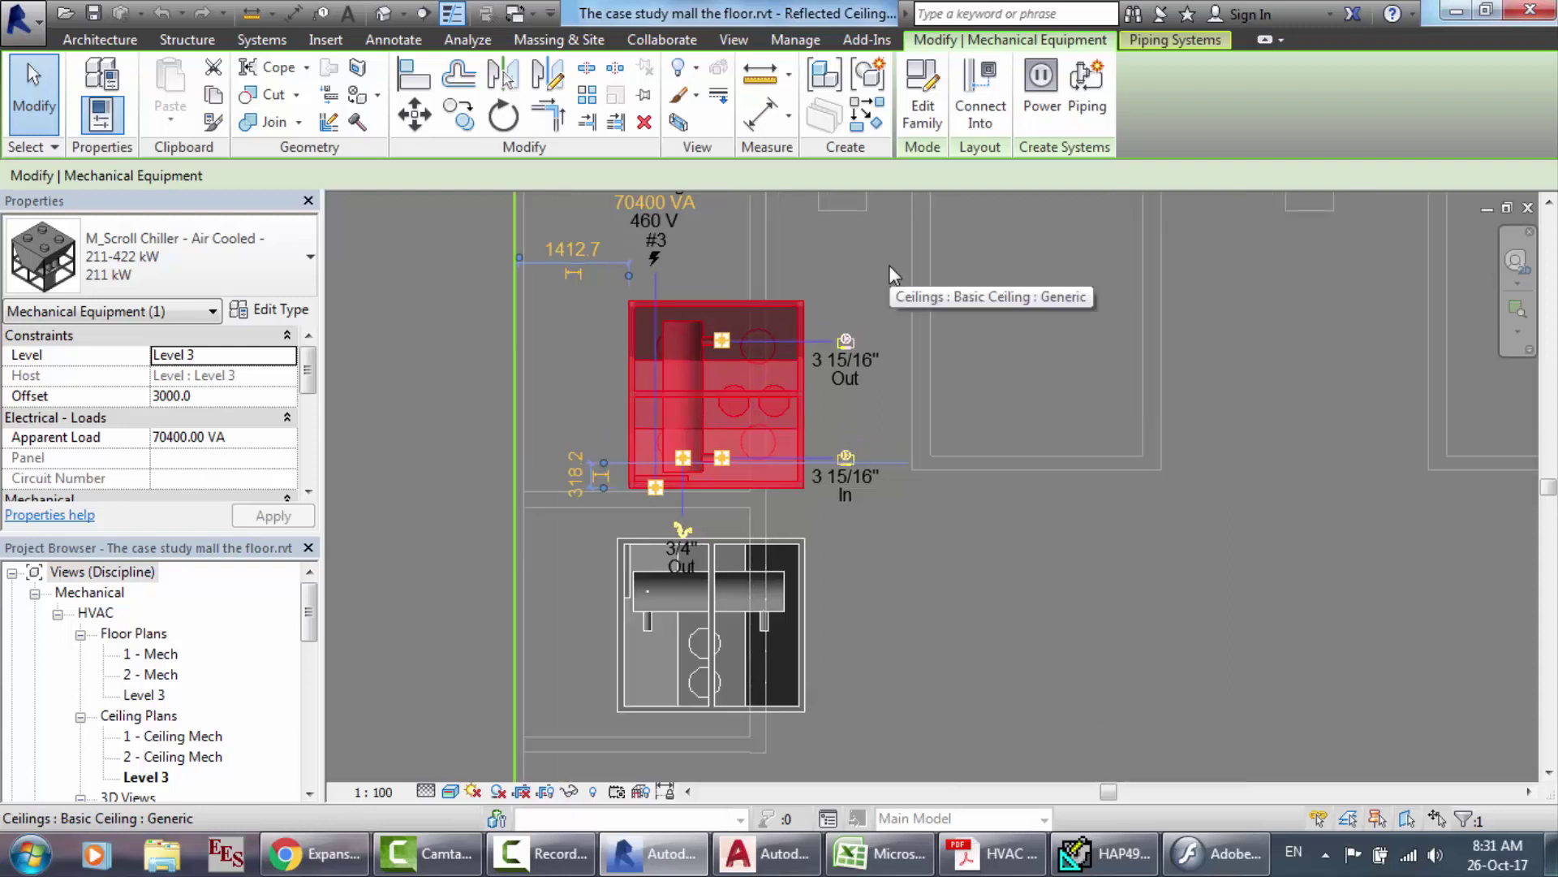
left_click(753, 617)
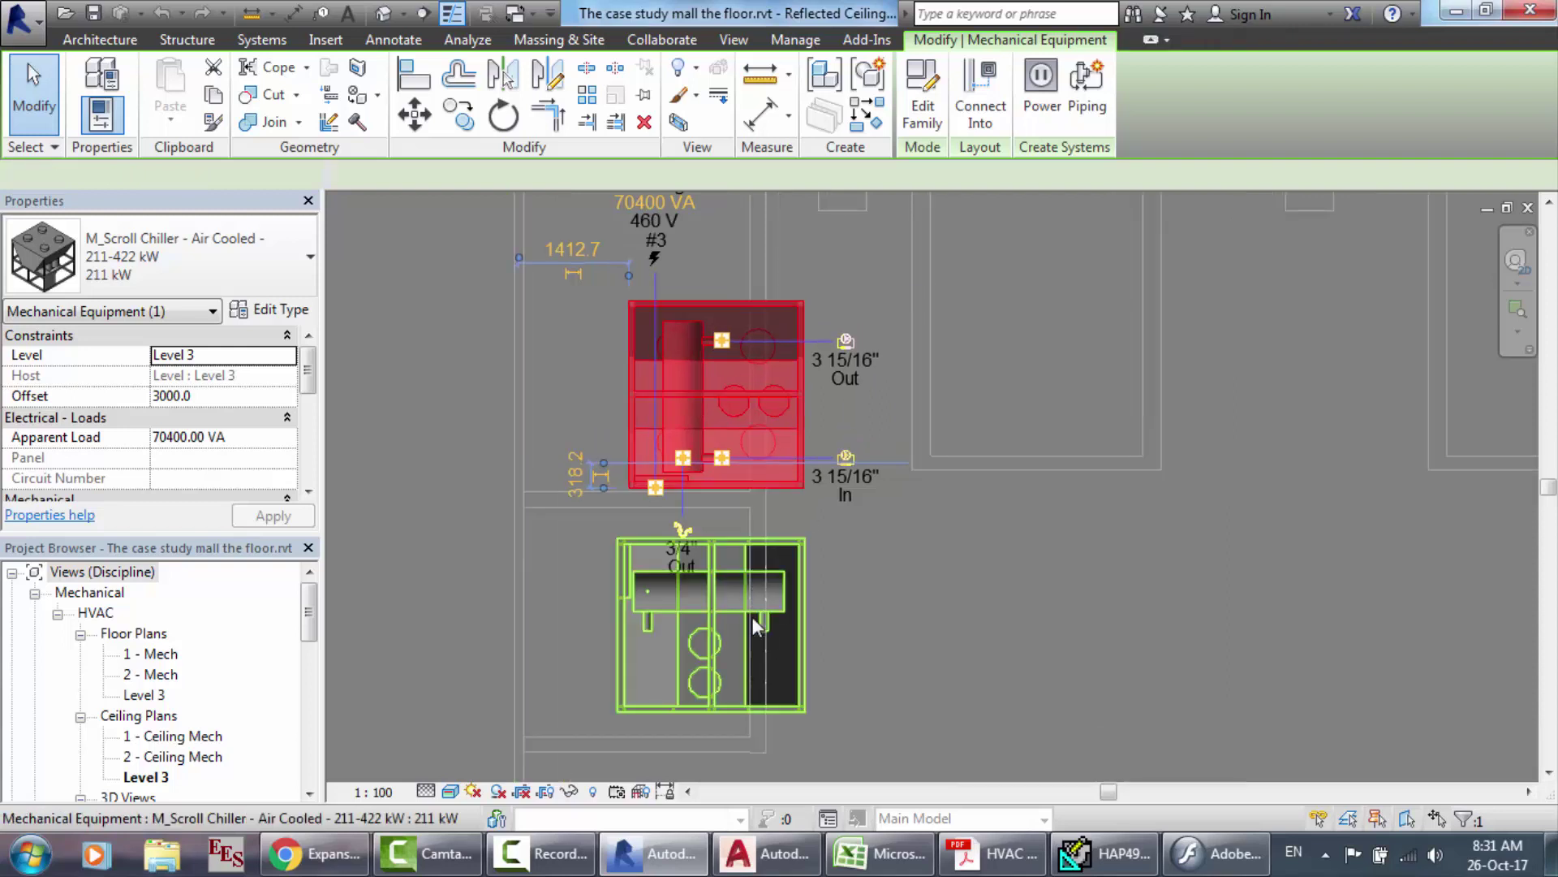
left_click(740, 397)
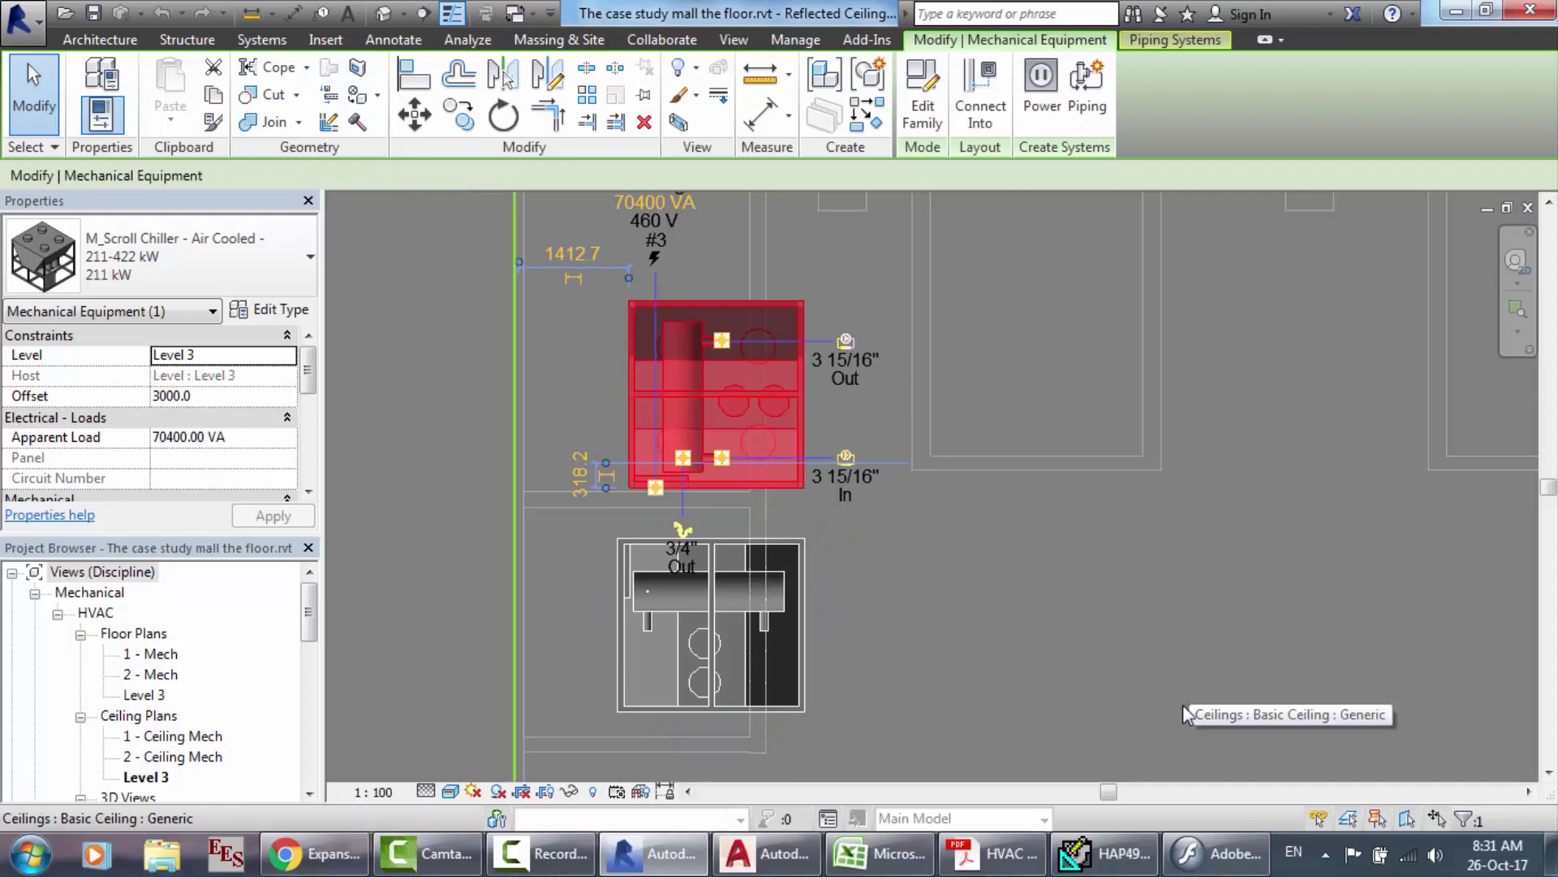
left_click(1124, 848)
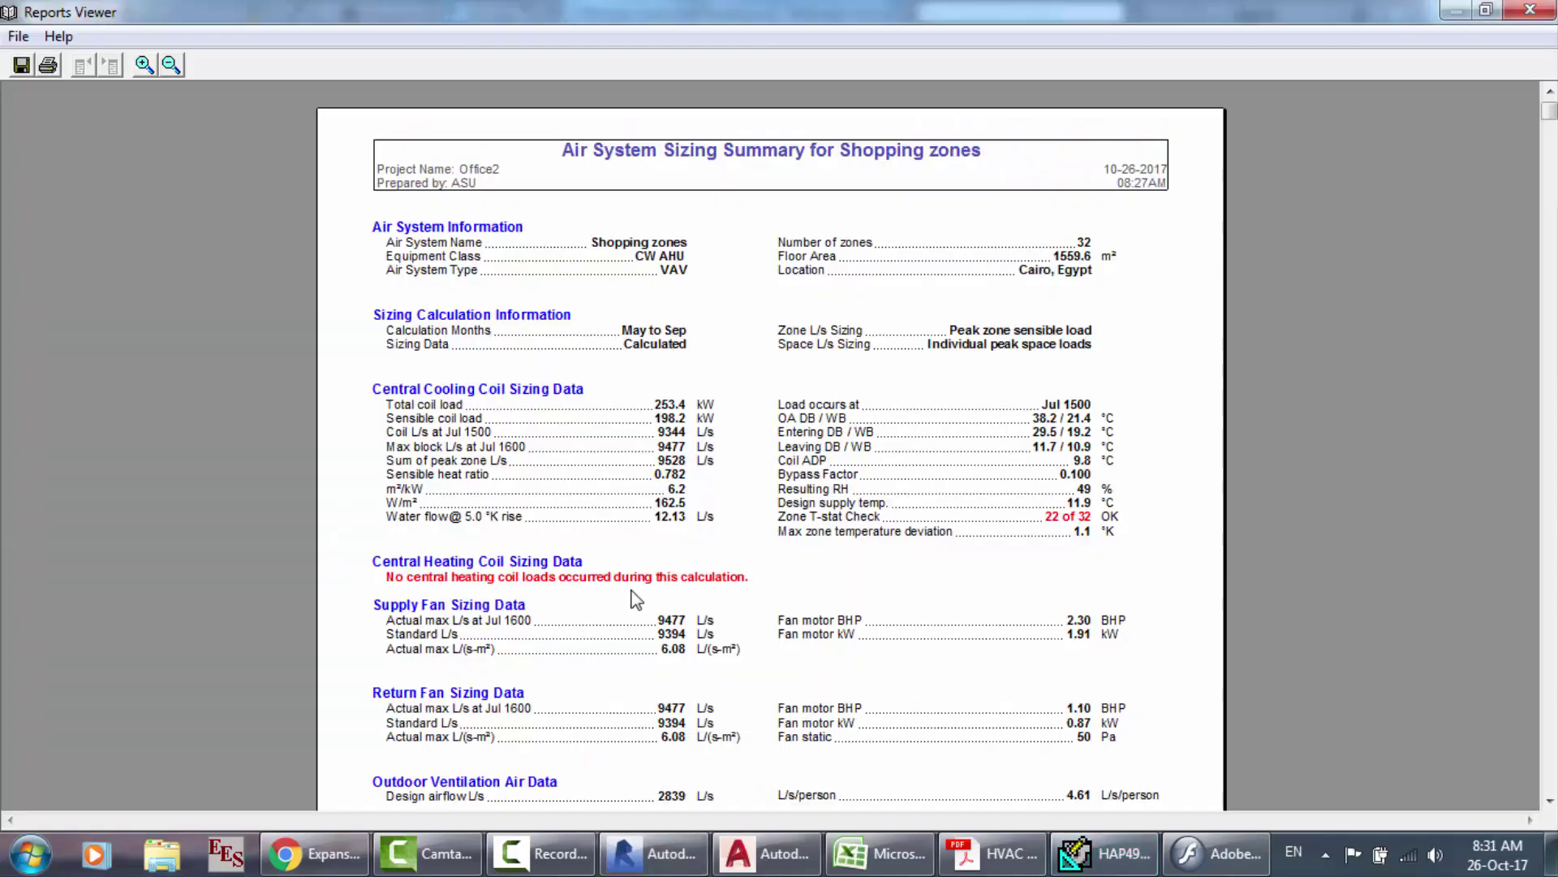
Step: Close the Shopping zones sizing summary report and exit HAP without saving changes to the Office2 project
left_click(1545, 10)
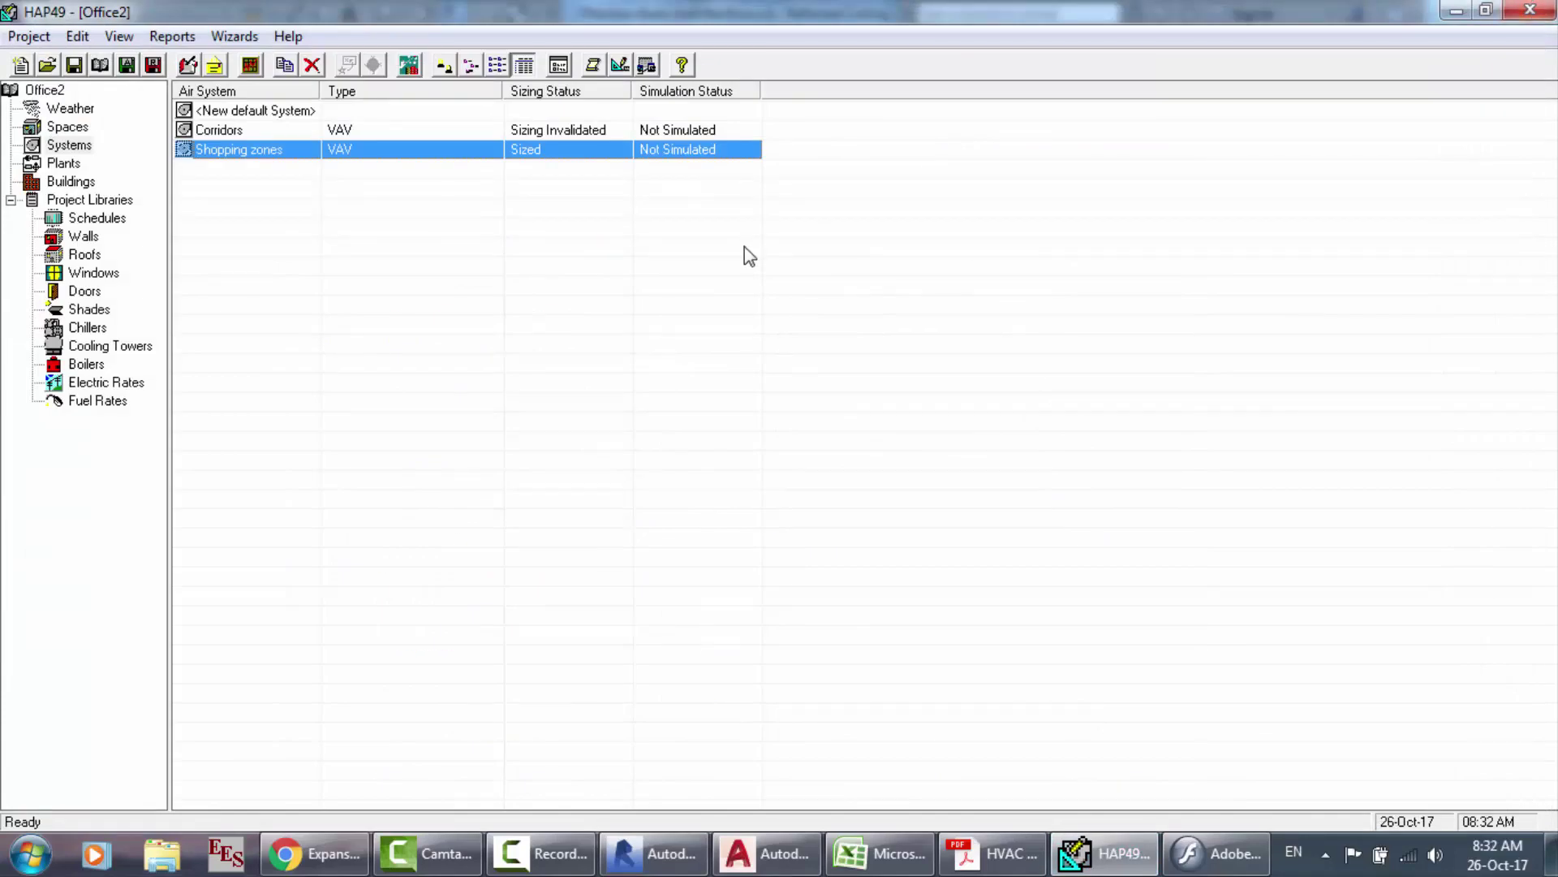
left_click(1538, 10)
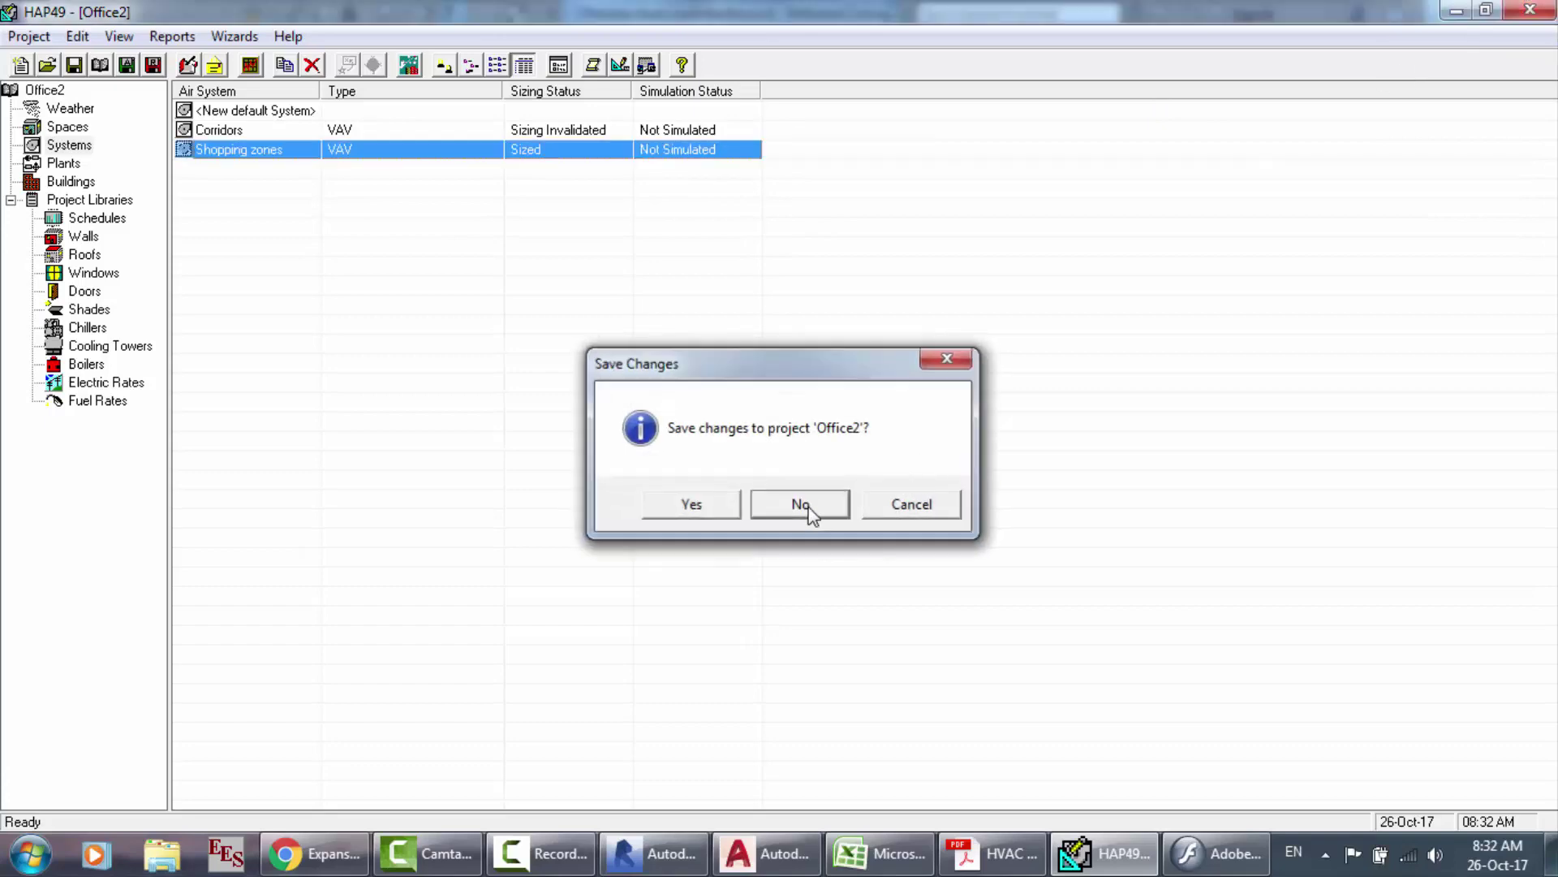
left_click(807, 505)
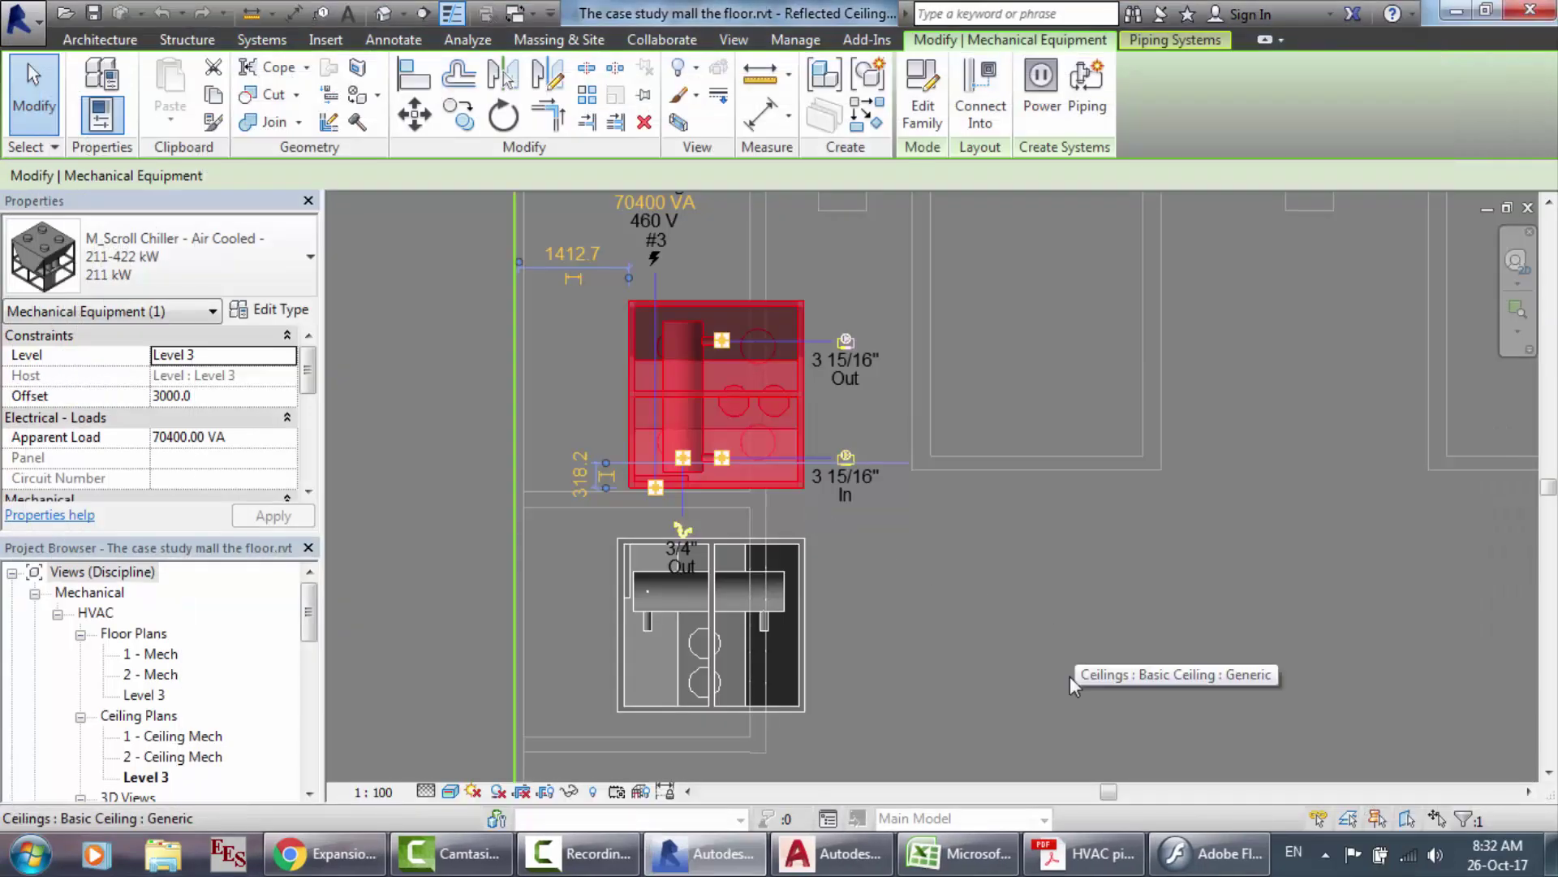
Step: Review the pump head components in the Excel pipe sizing sheet and examine the three pumps in the AutoCAD pipe layout
left_click(958, 853)
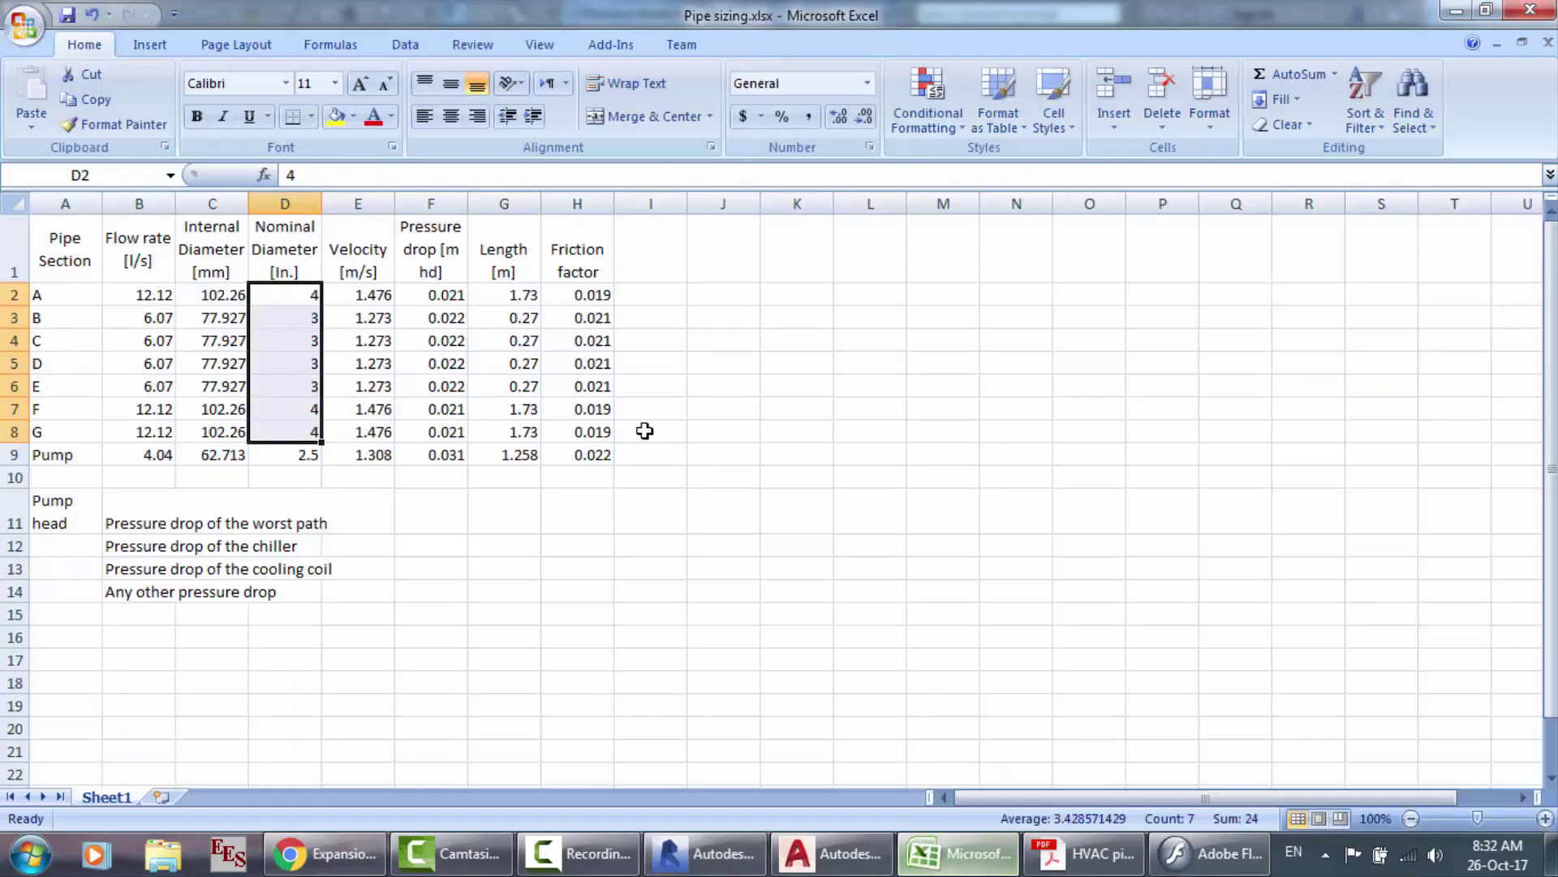
left_click(496, 570)
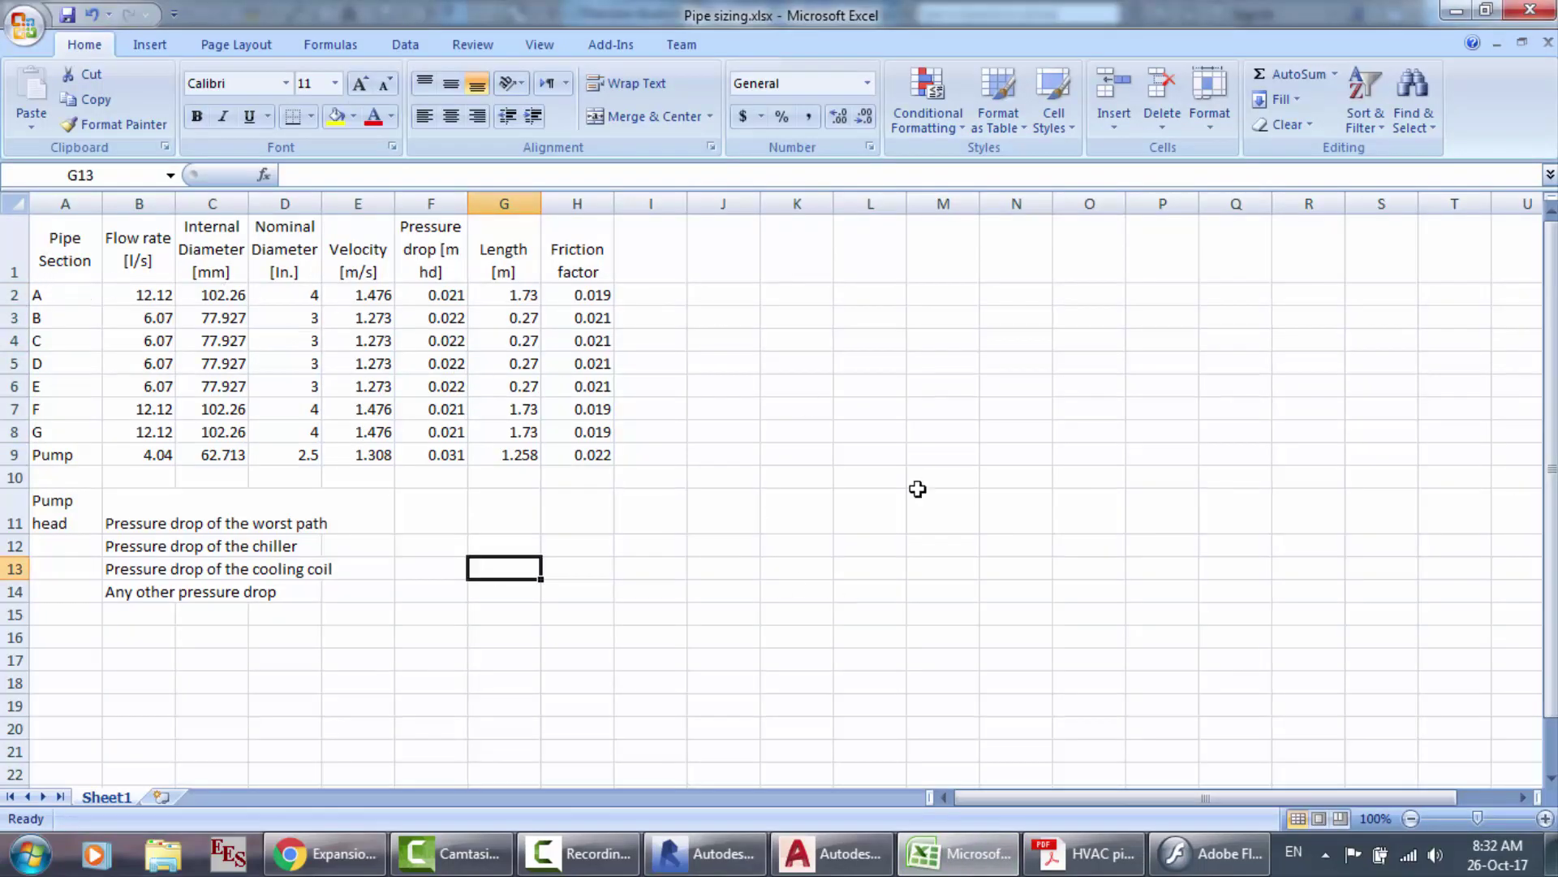
left_click(830, 853)
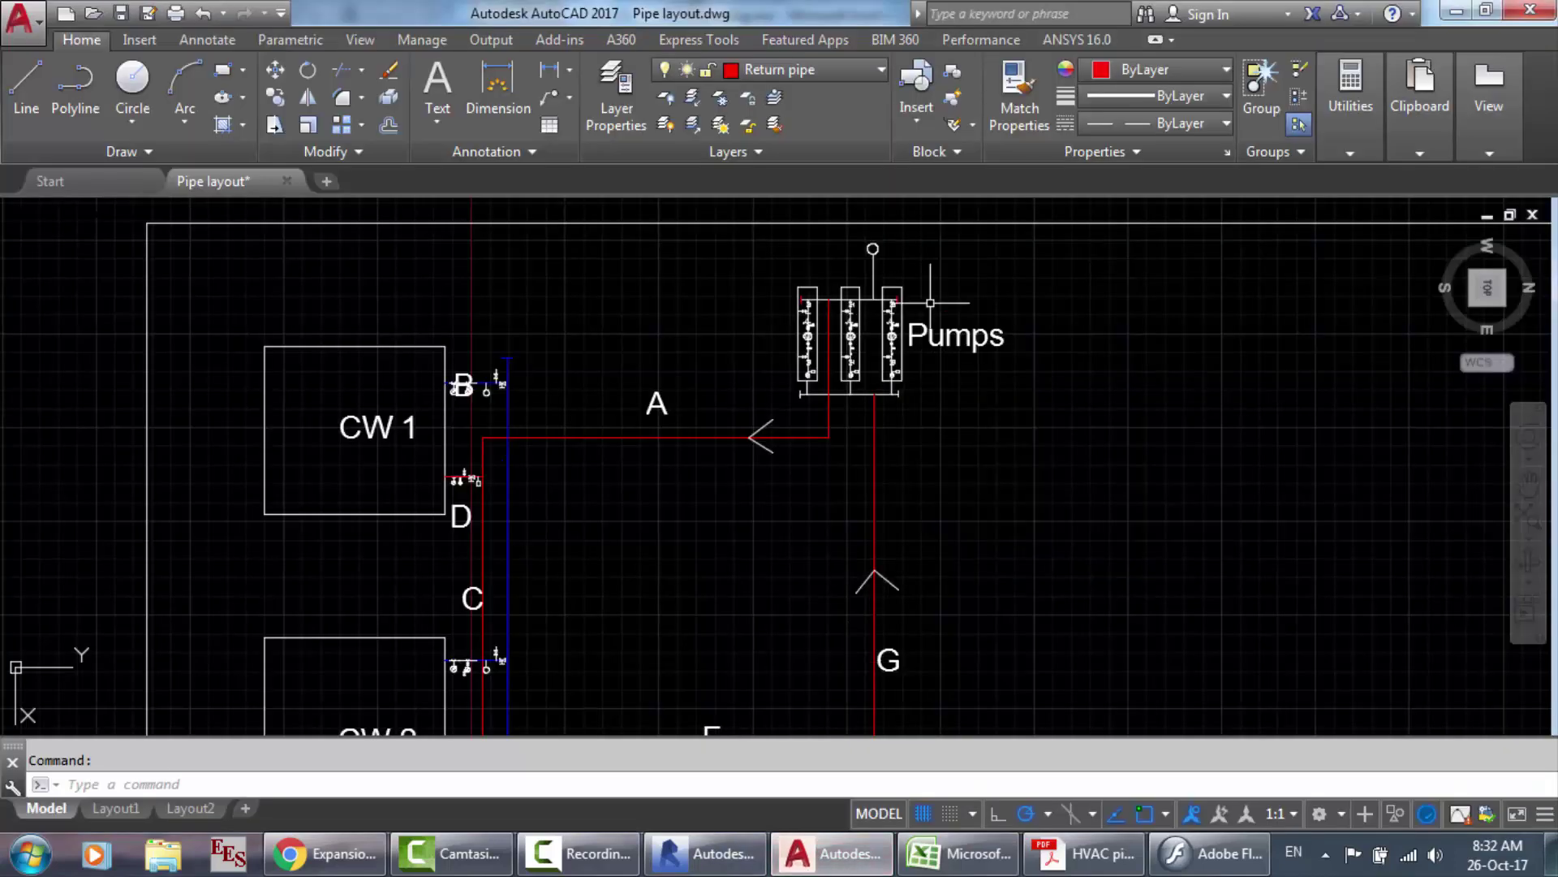
scroll(931, 303, "up", 4)
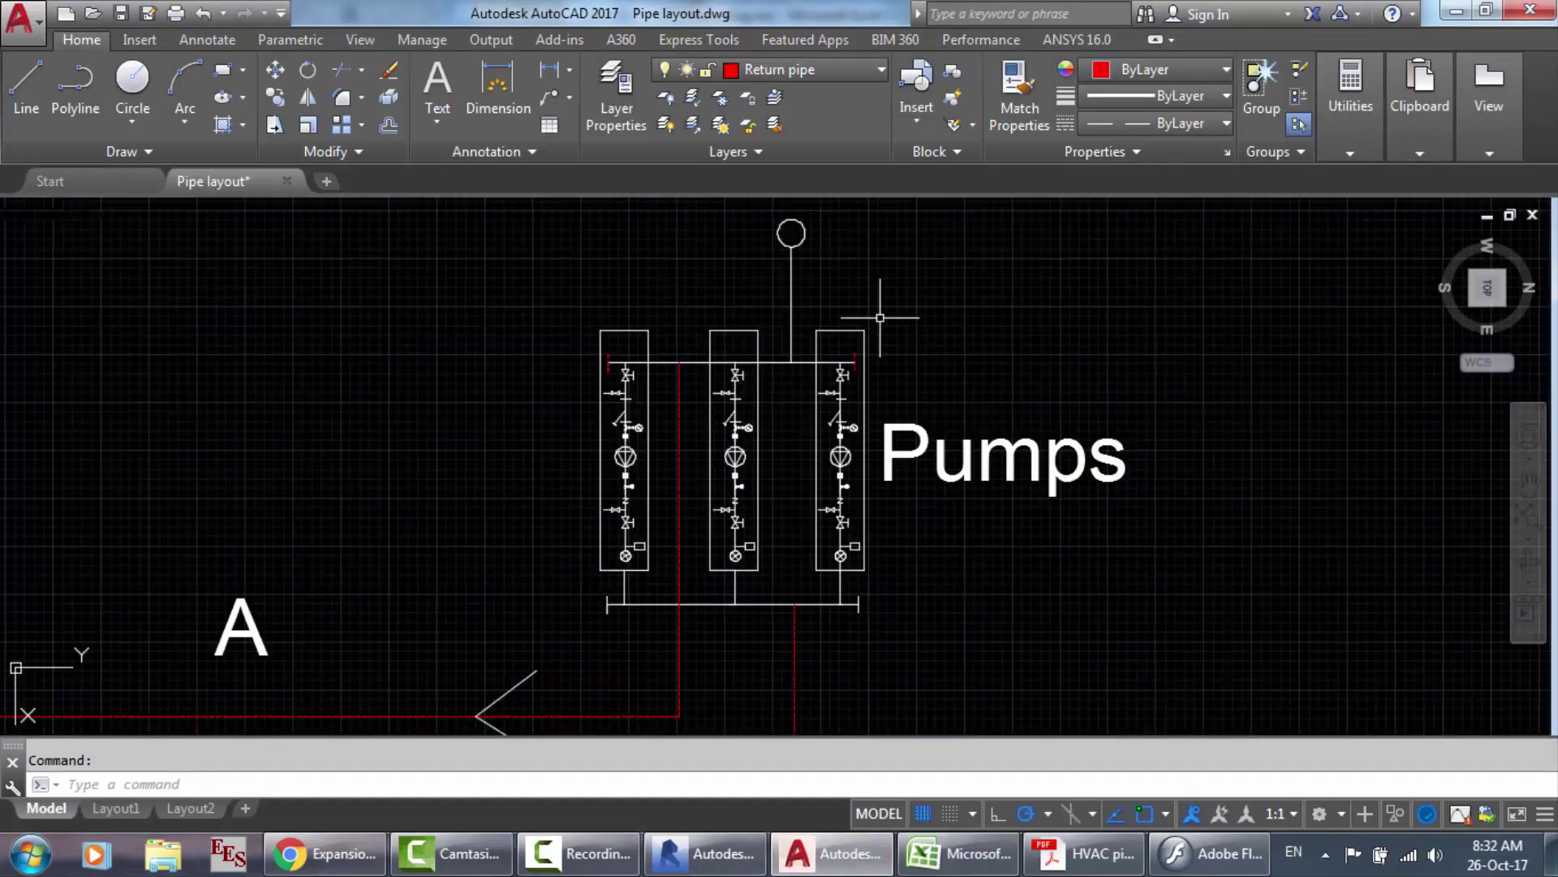
scroll(783, 485, "down", 2)
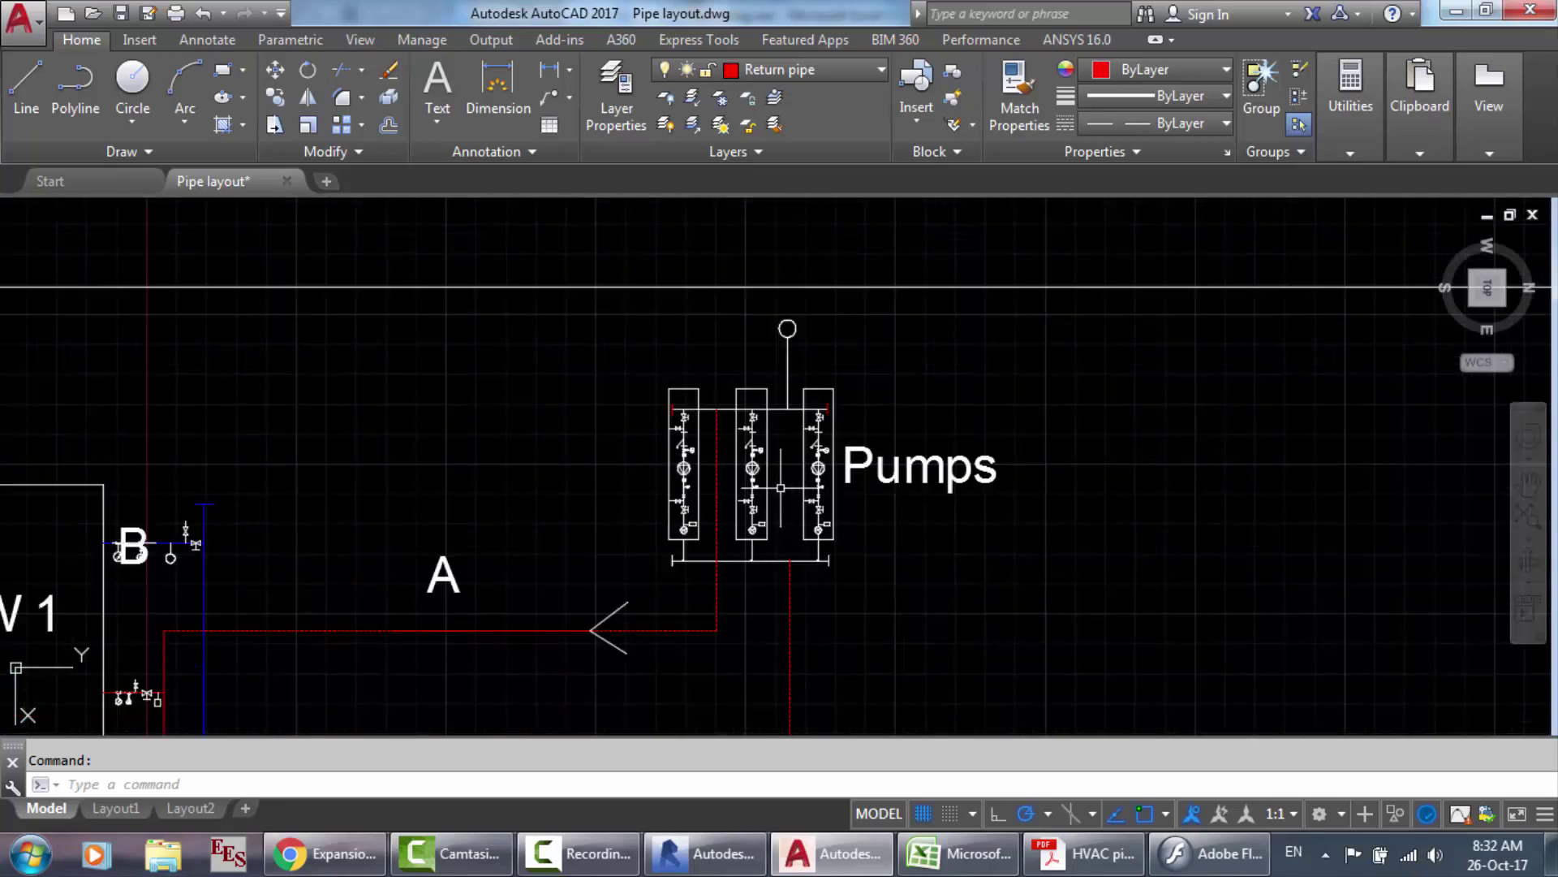
Step: Switch to Acrobat Reader, look through the piping references, and examine the chiller and pump piping in the 2D HVAC piping PDF
left_click(1086, 853)
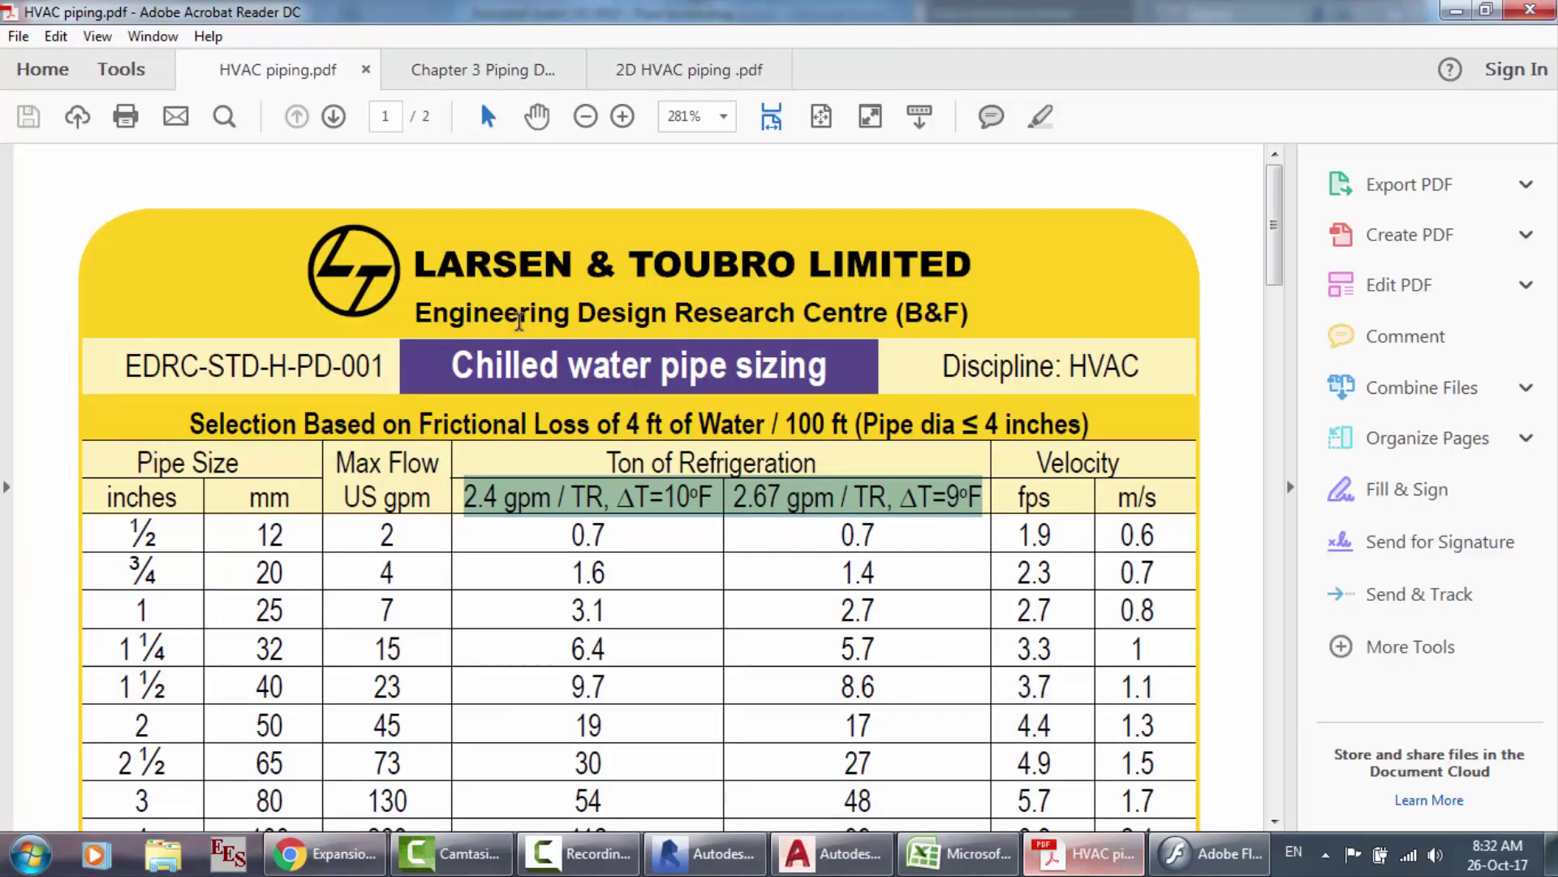
left_click(444, 68)
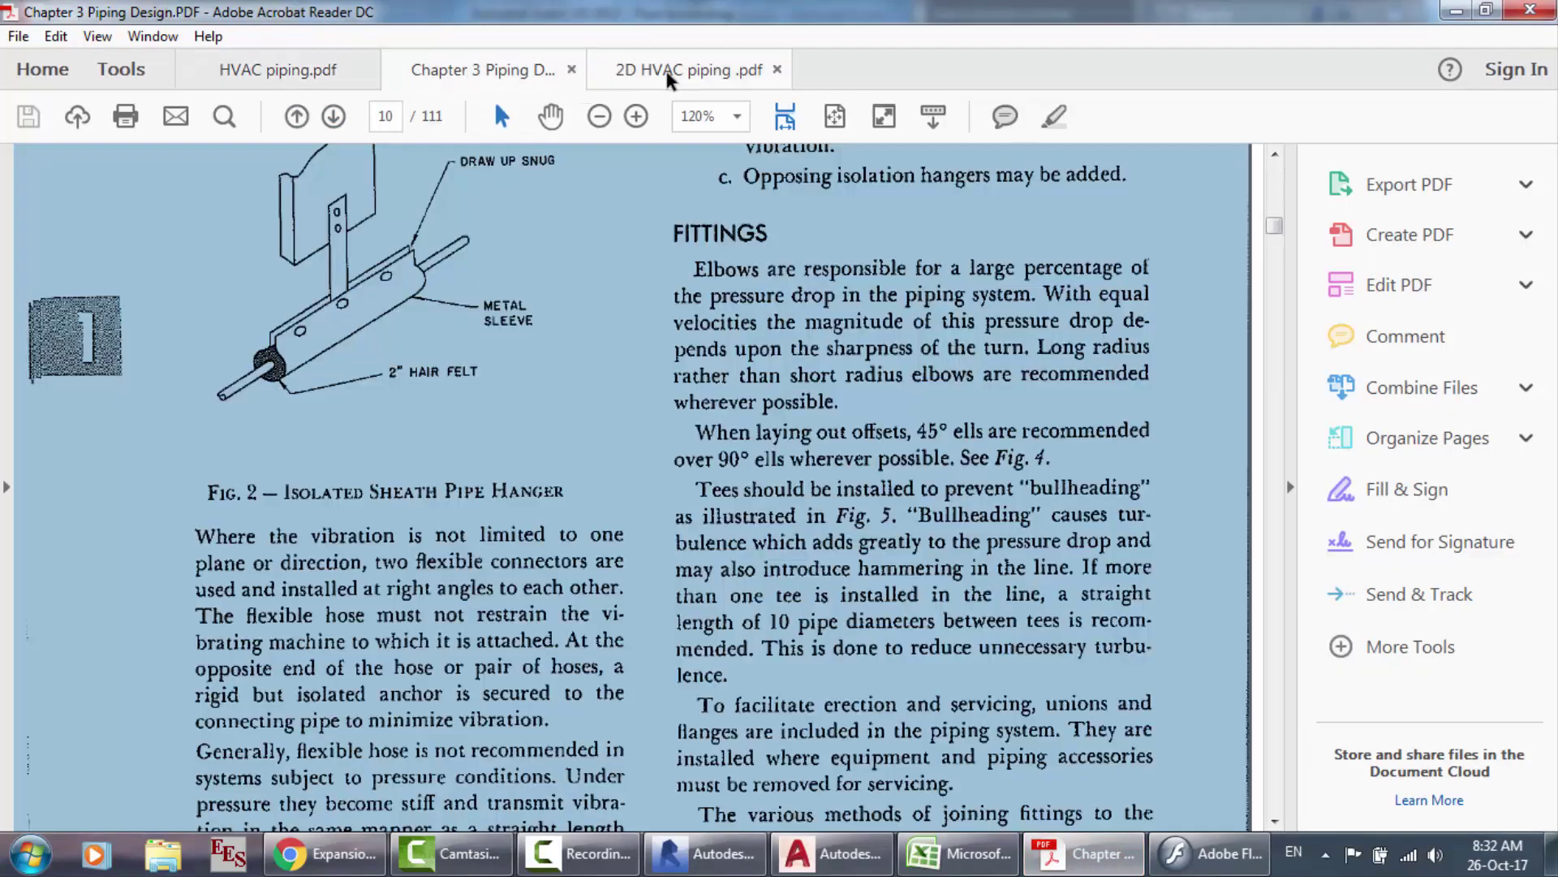
left_click(669, 73)
scroll(804, 294, "down", 1)
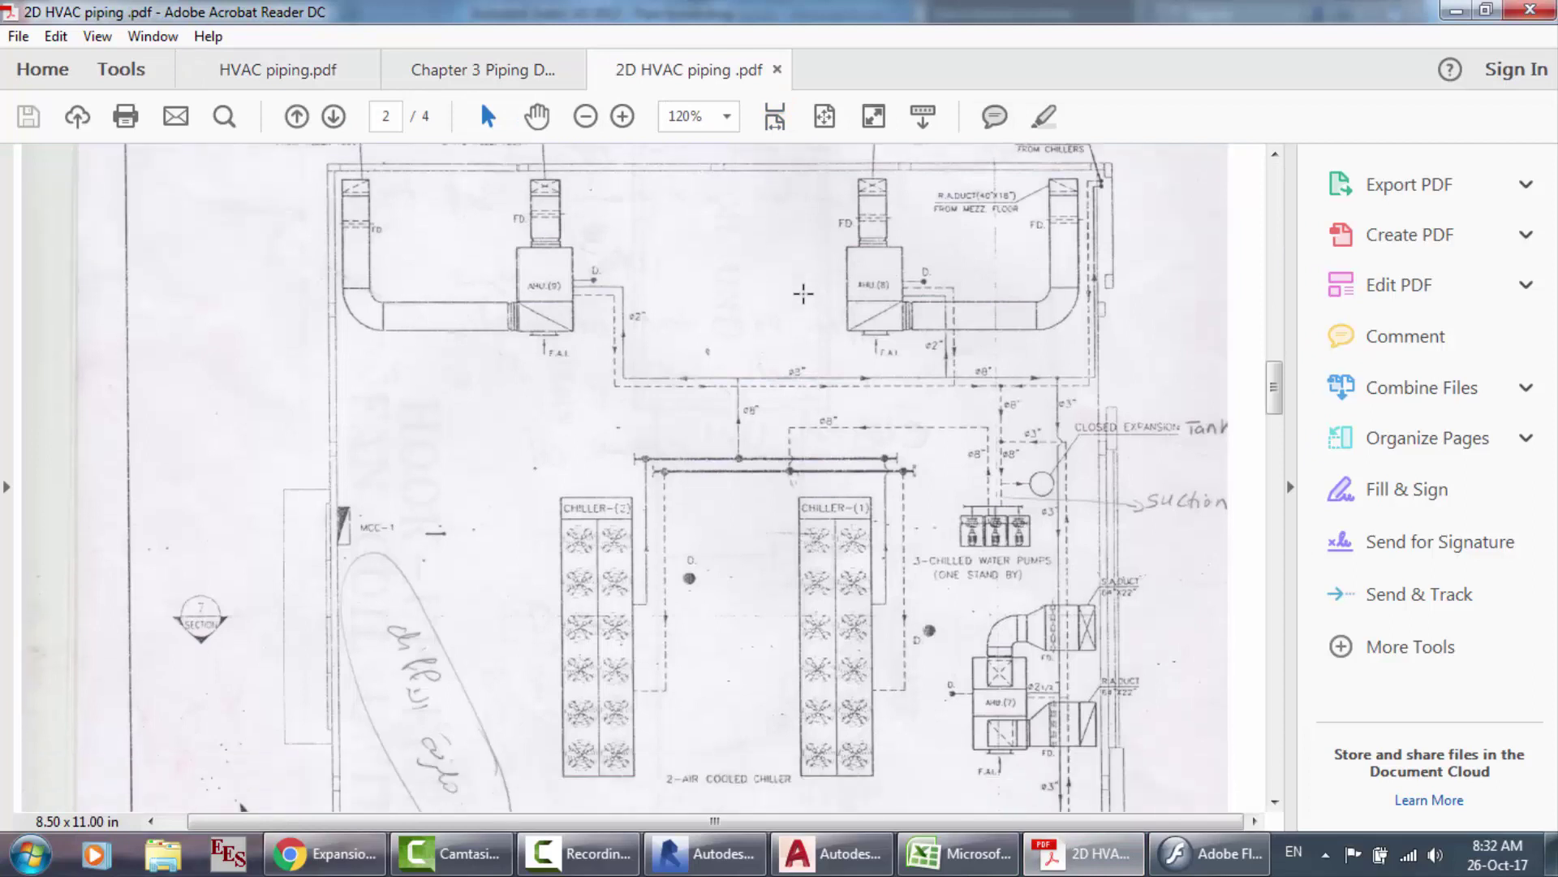
scroll(804, 293, "up", 1)
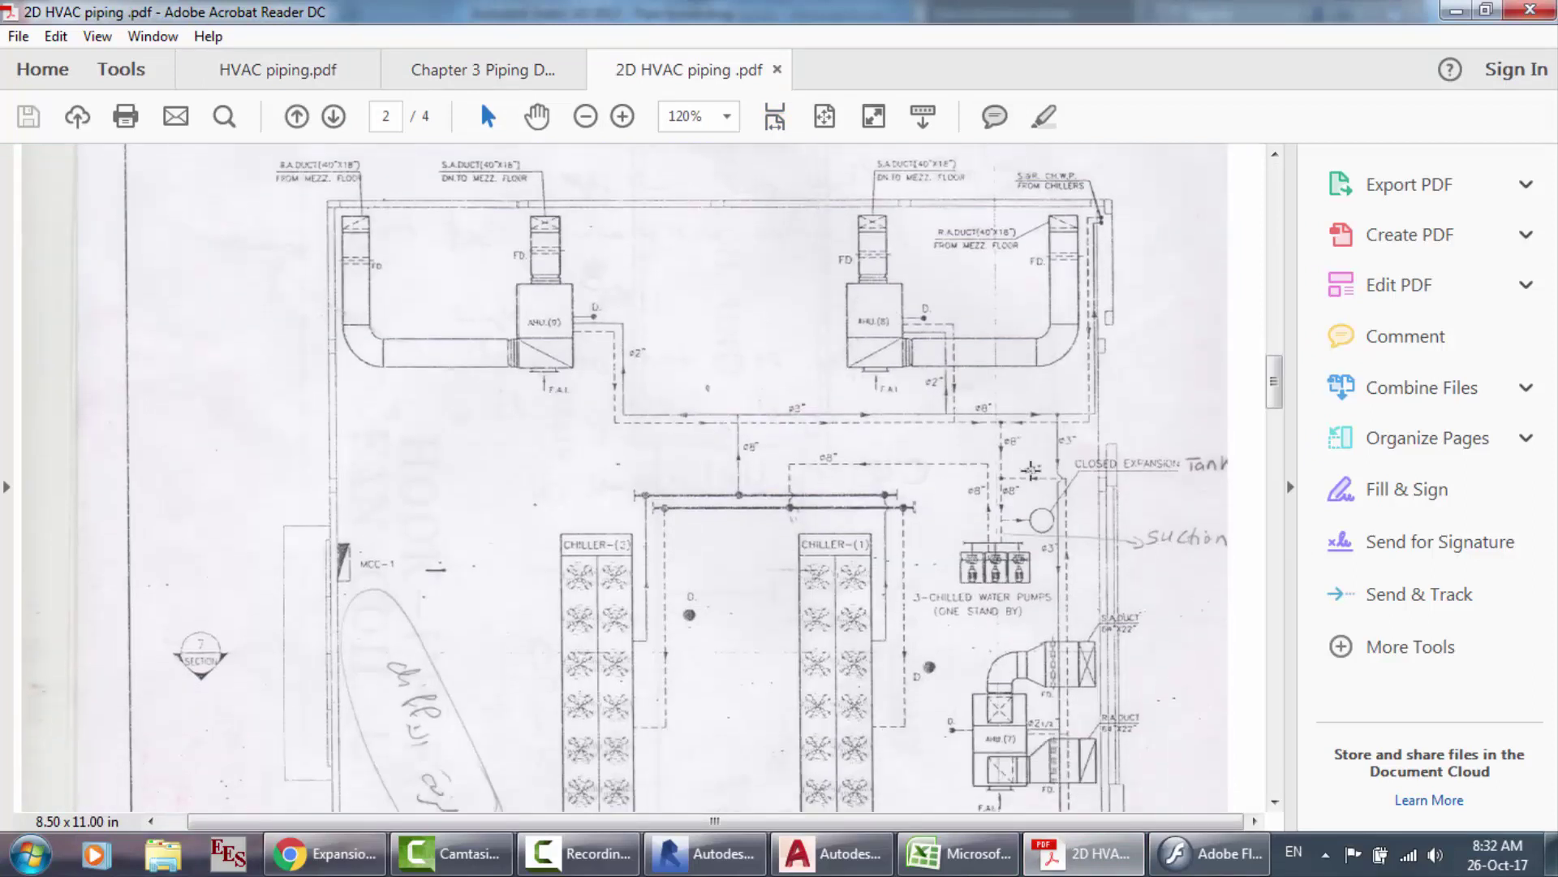
scroll(1030, 469, "down", 1)
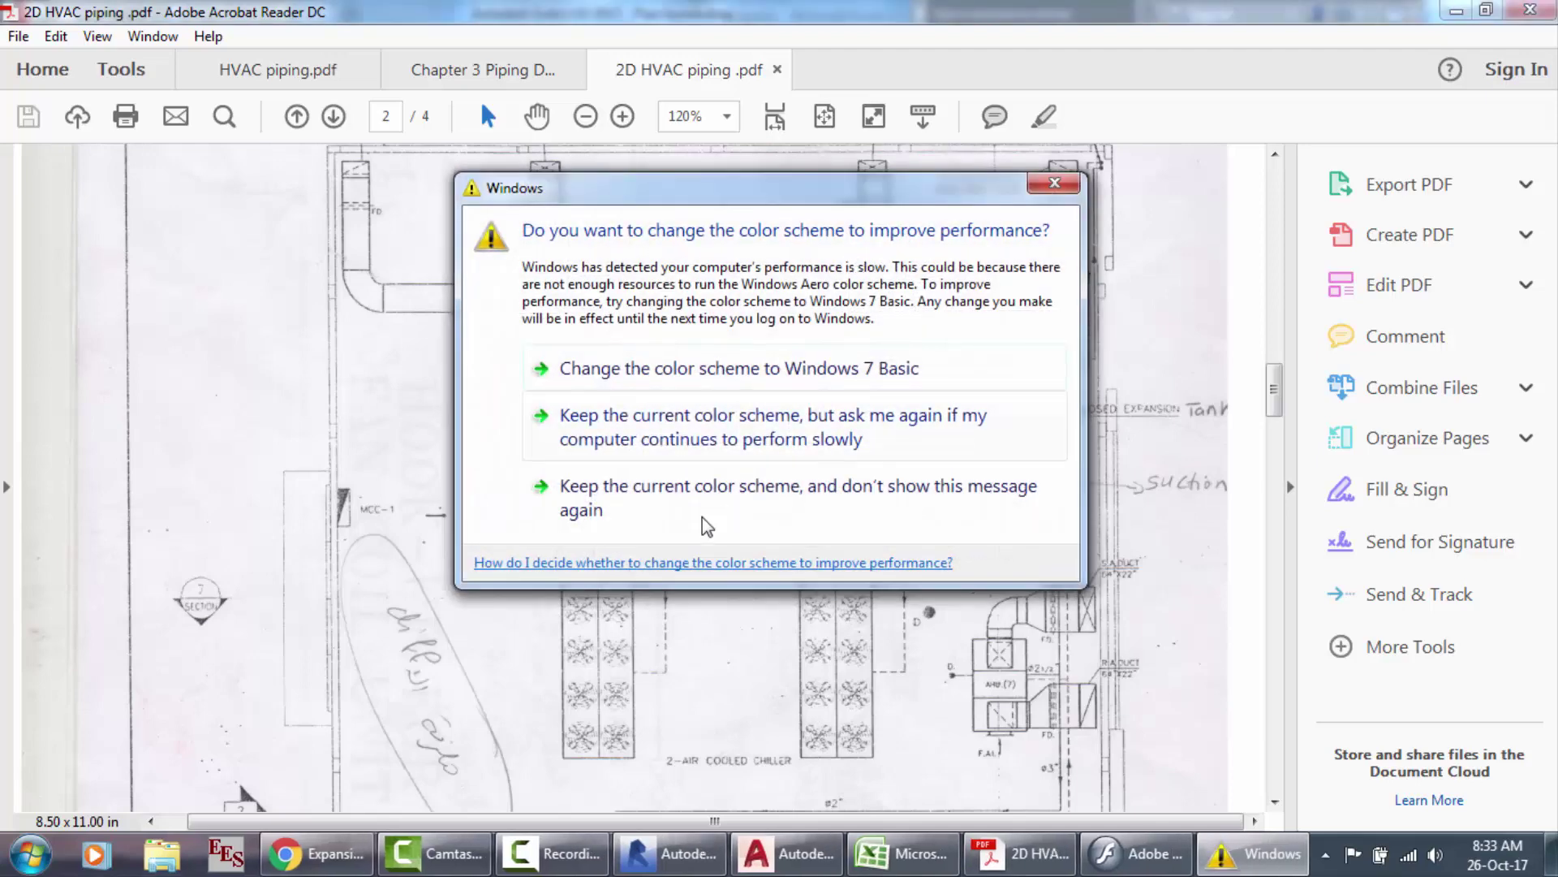
Step: Keep the current Windows color scheme without further messages, and examine the pipe runs between the AHUs and air cooled chillers in the PDF
left_click(703, 512)
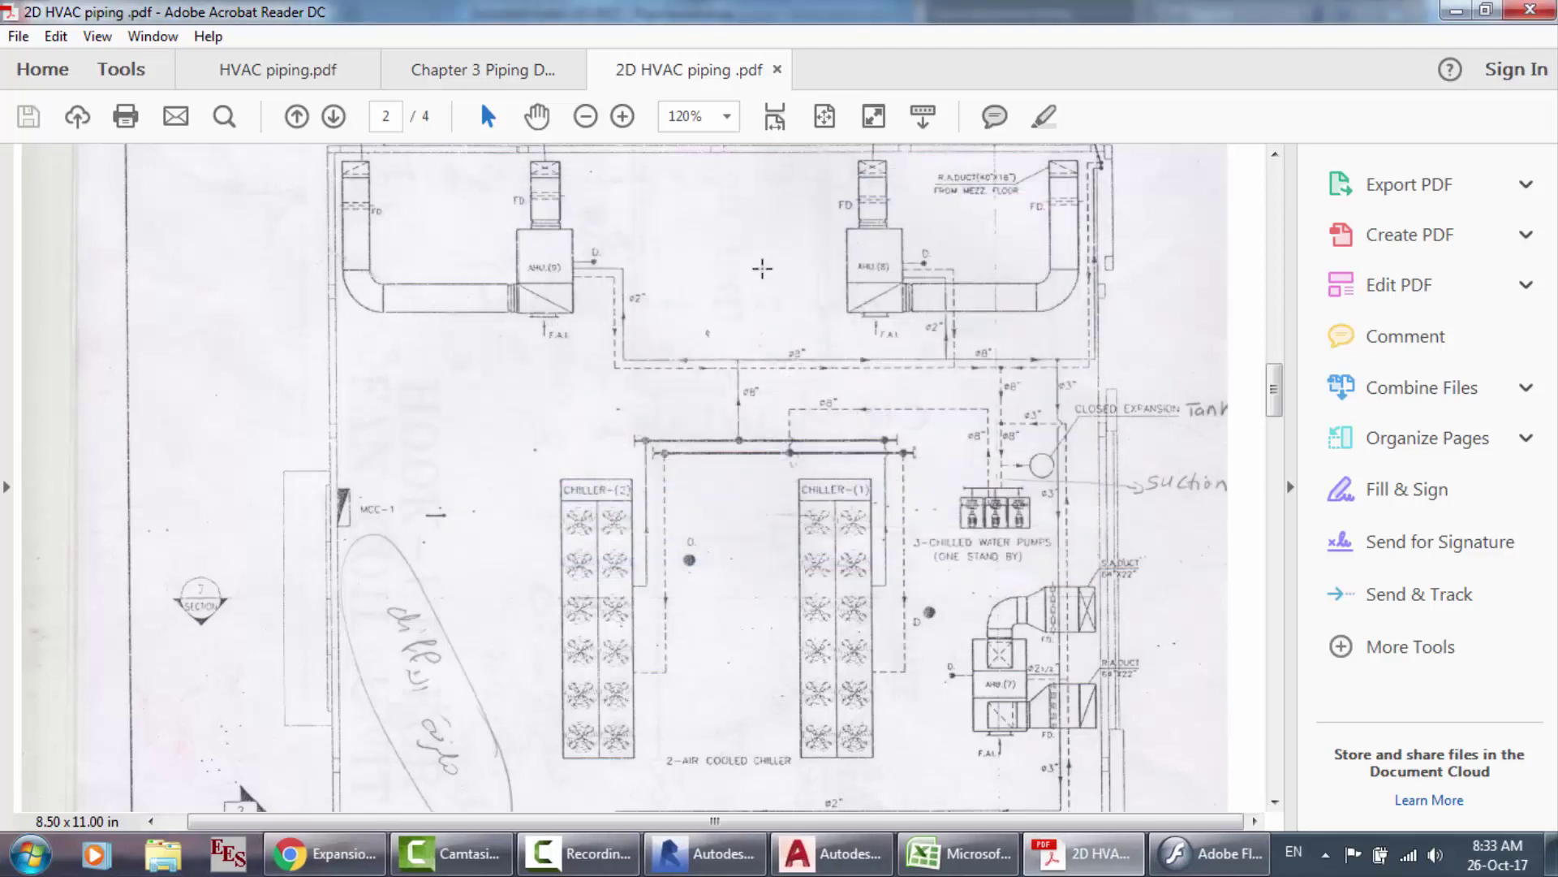
scroll(443, 262, "down", 2)
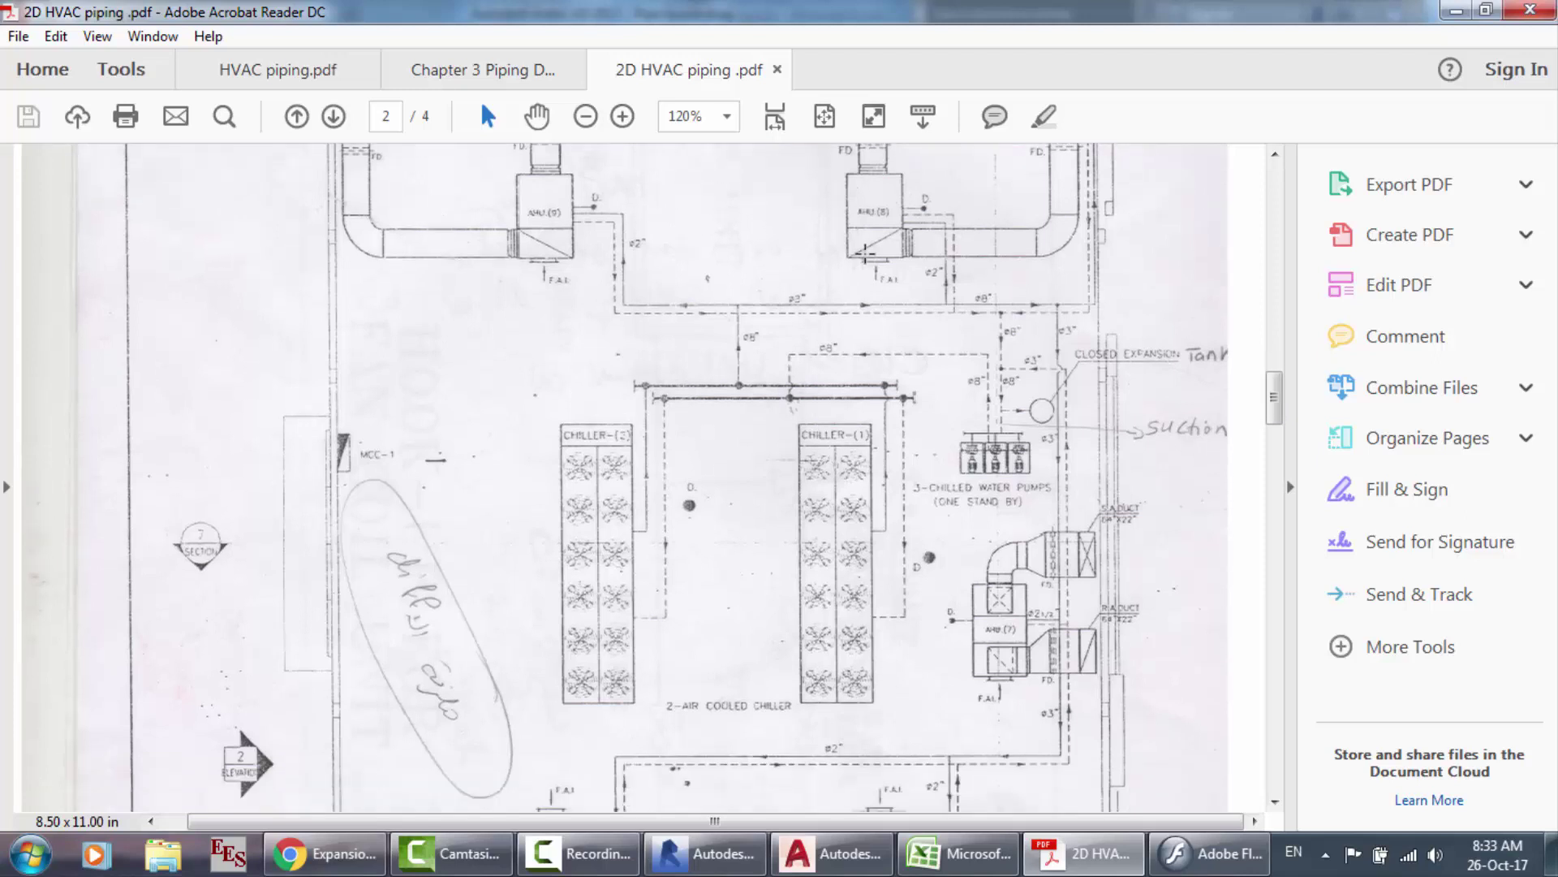
scroll(955, 182, "up", 2)
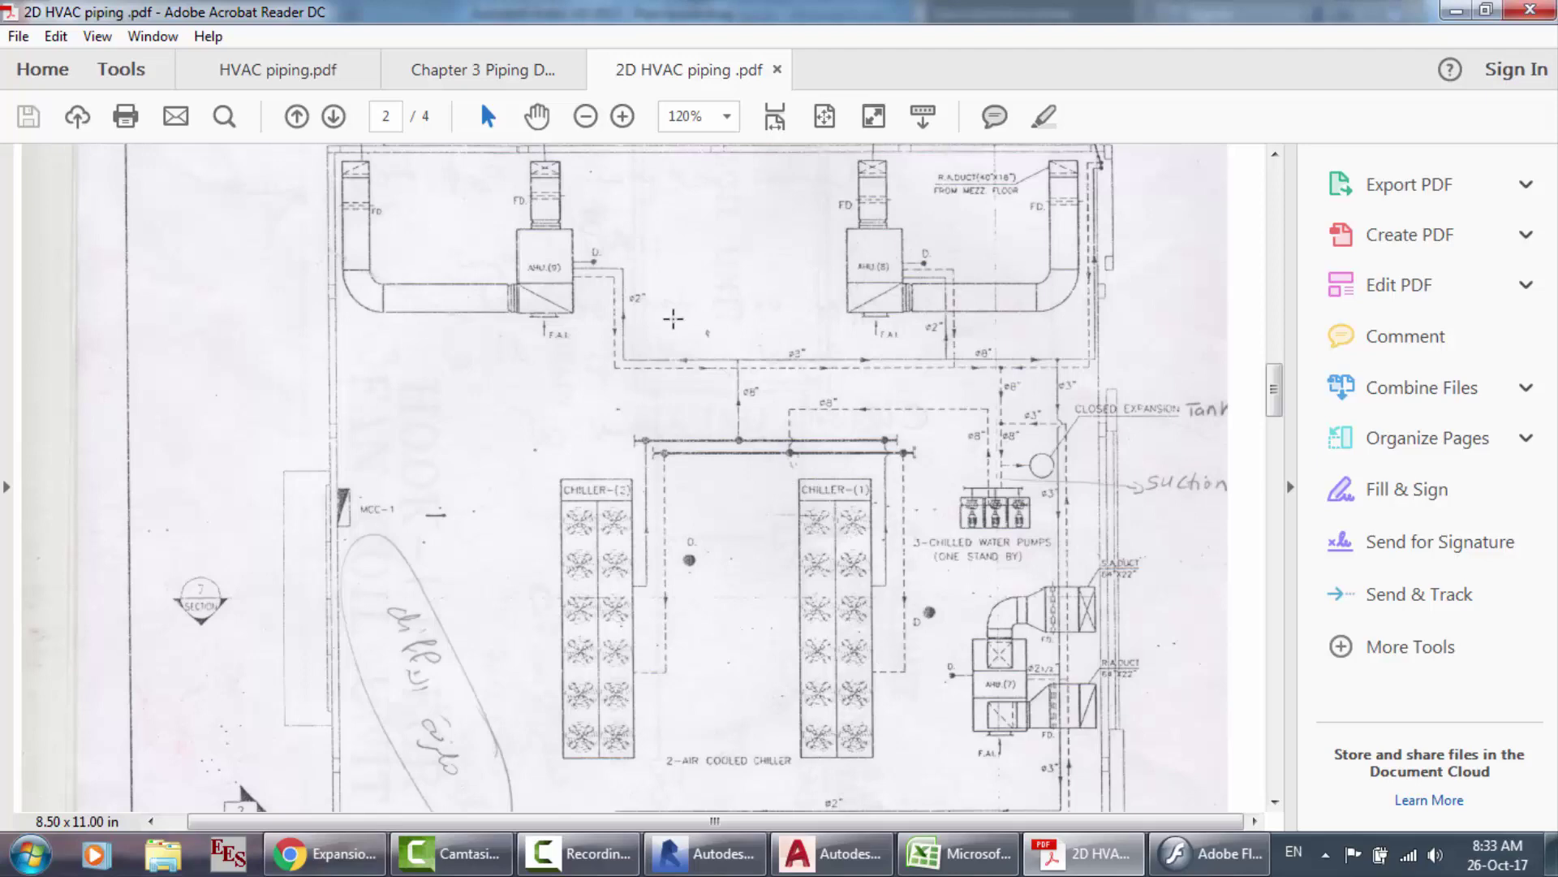
scroll(672, 319, "down", 5)
scroll(673, 318, "up", 3)
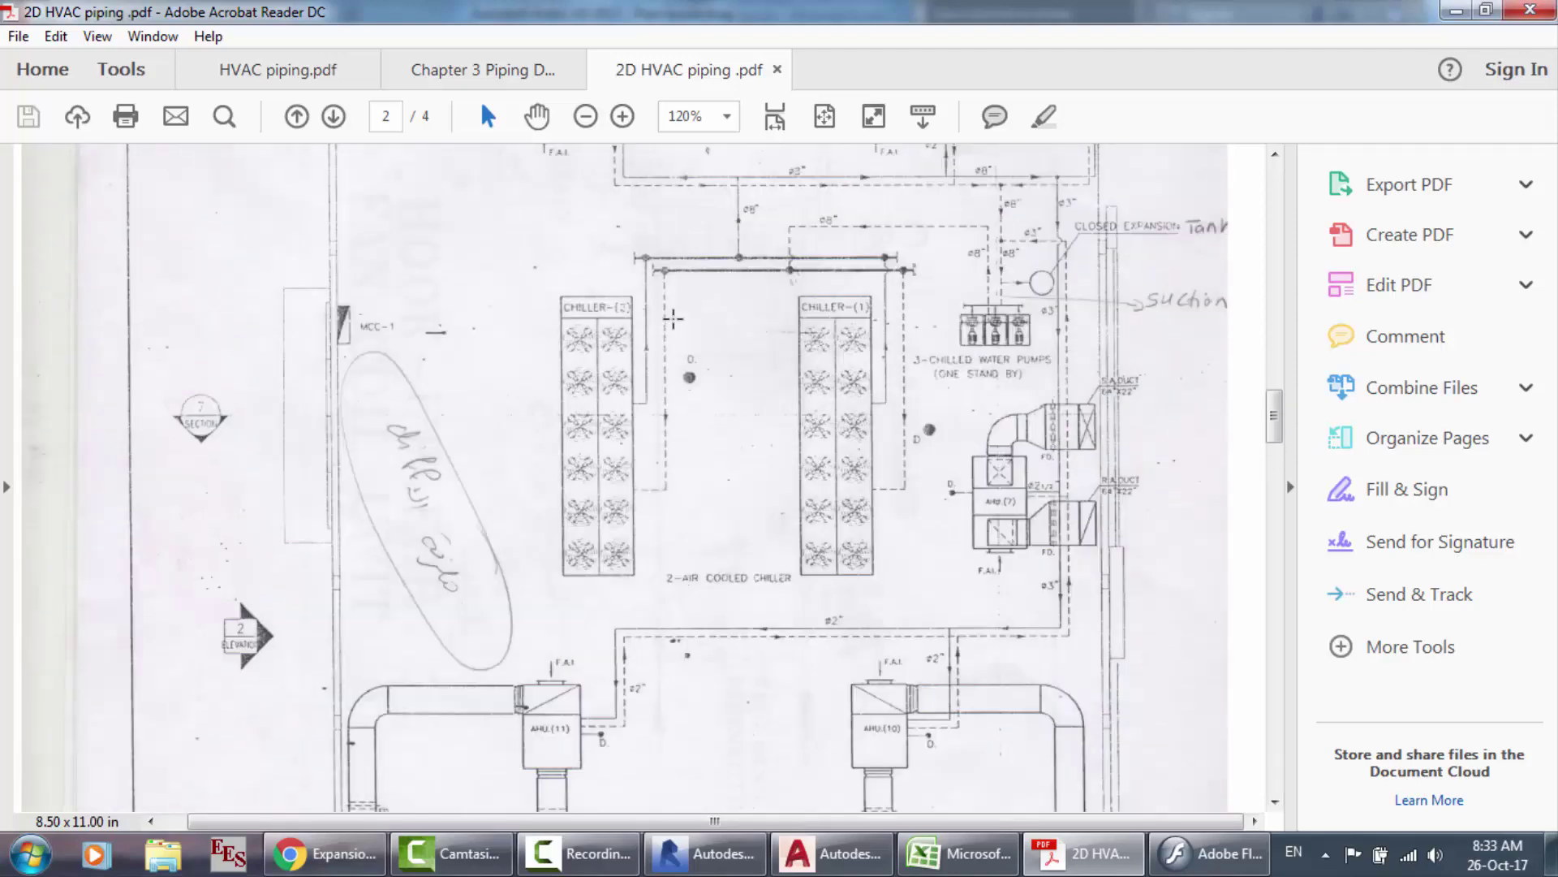
scroll(673, 318, "up", 1)
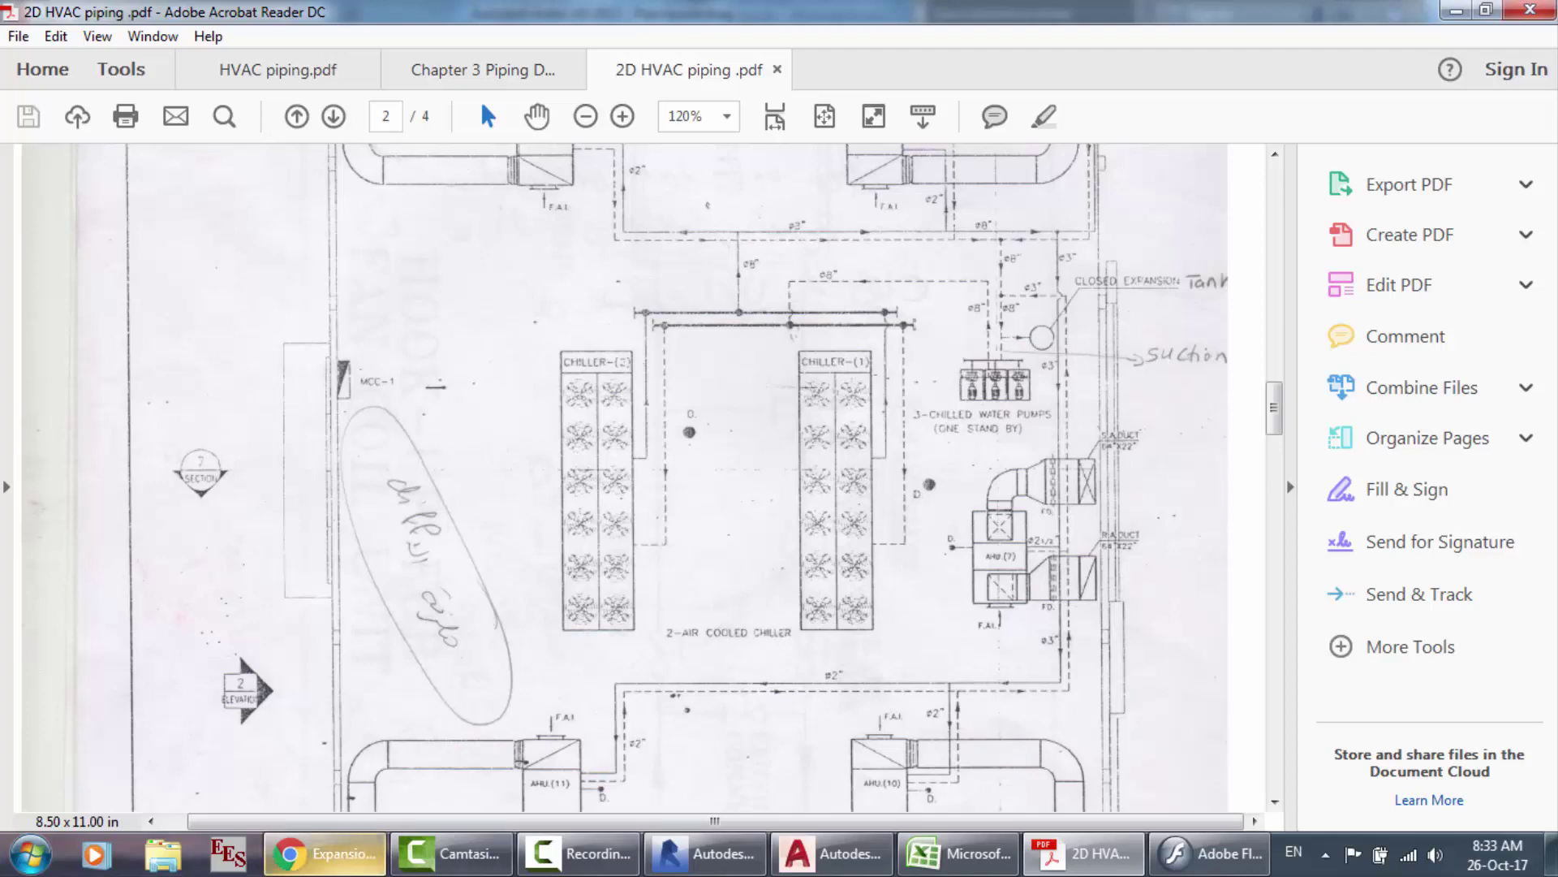
Step: Switch to Chrome and open YouTube in a new tab
left_click(325, 853)
left_click(25, 17)
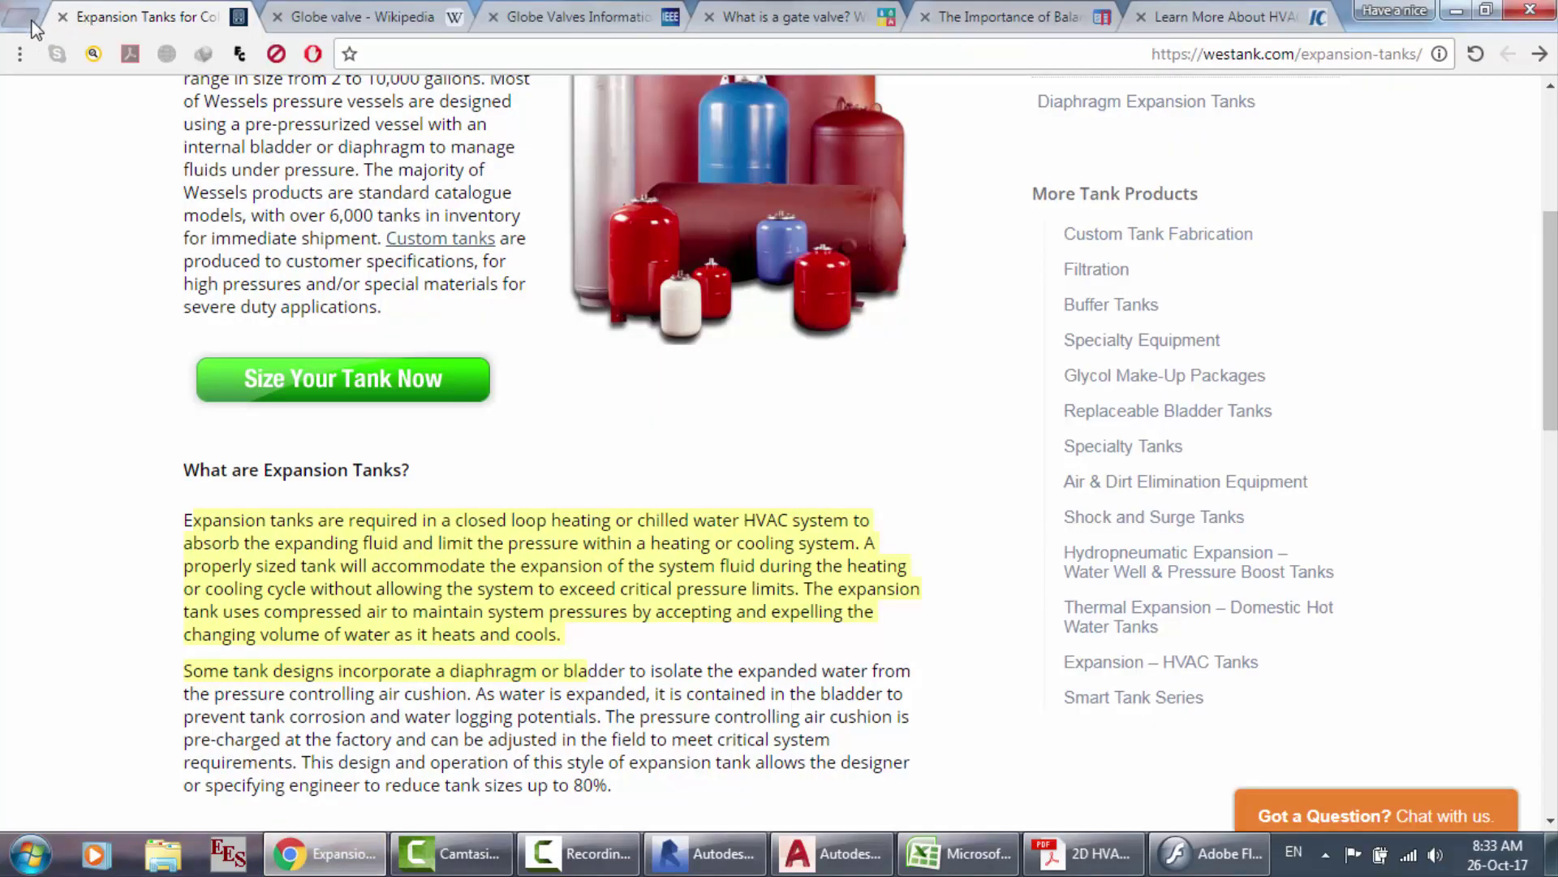
type("y")
key("Return")
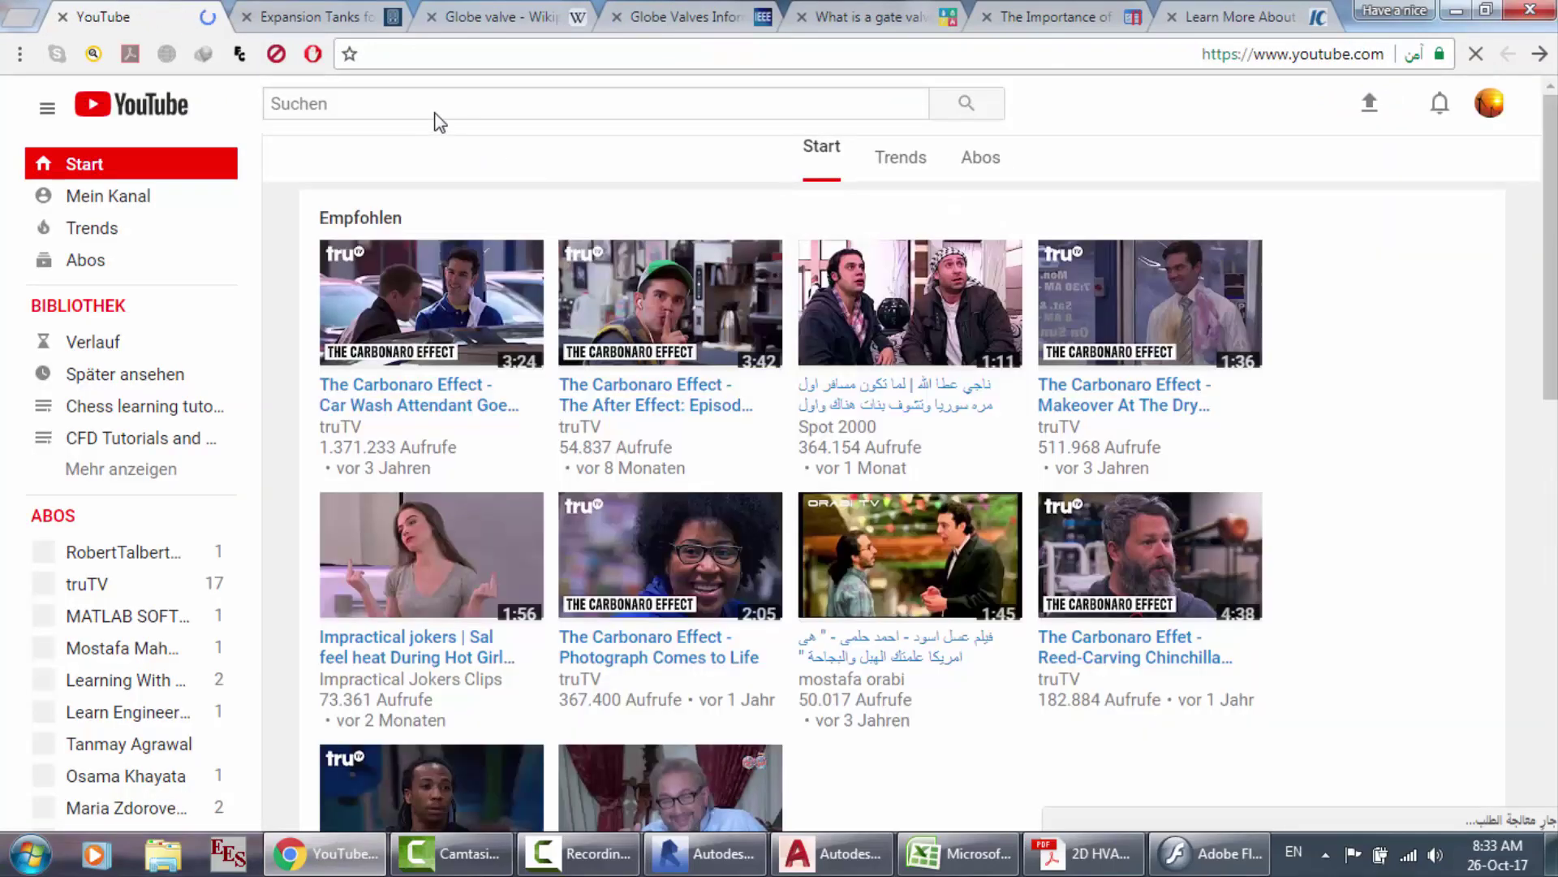
Step: Search YouTube for "hap software tutorial in english selecting the equipment"
left_click(436, 114)
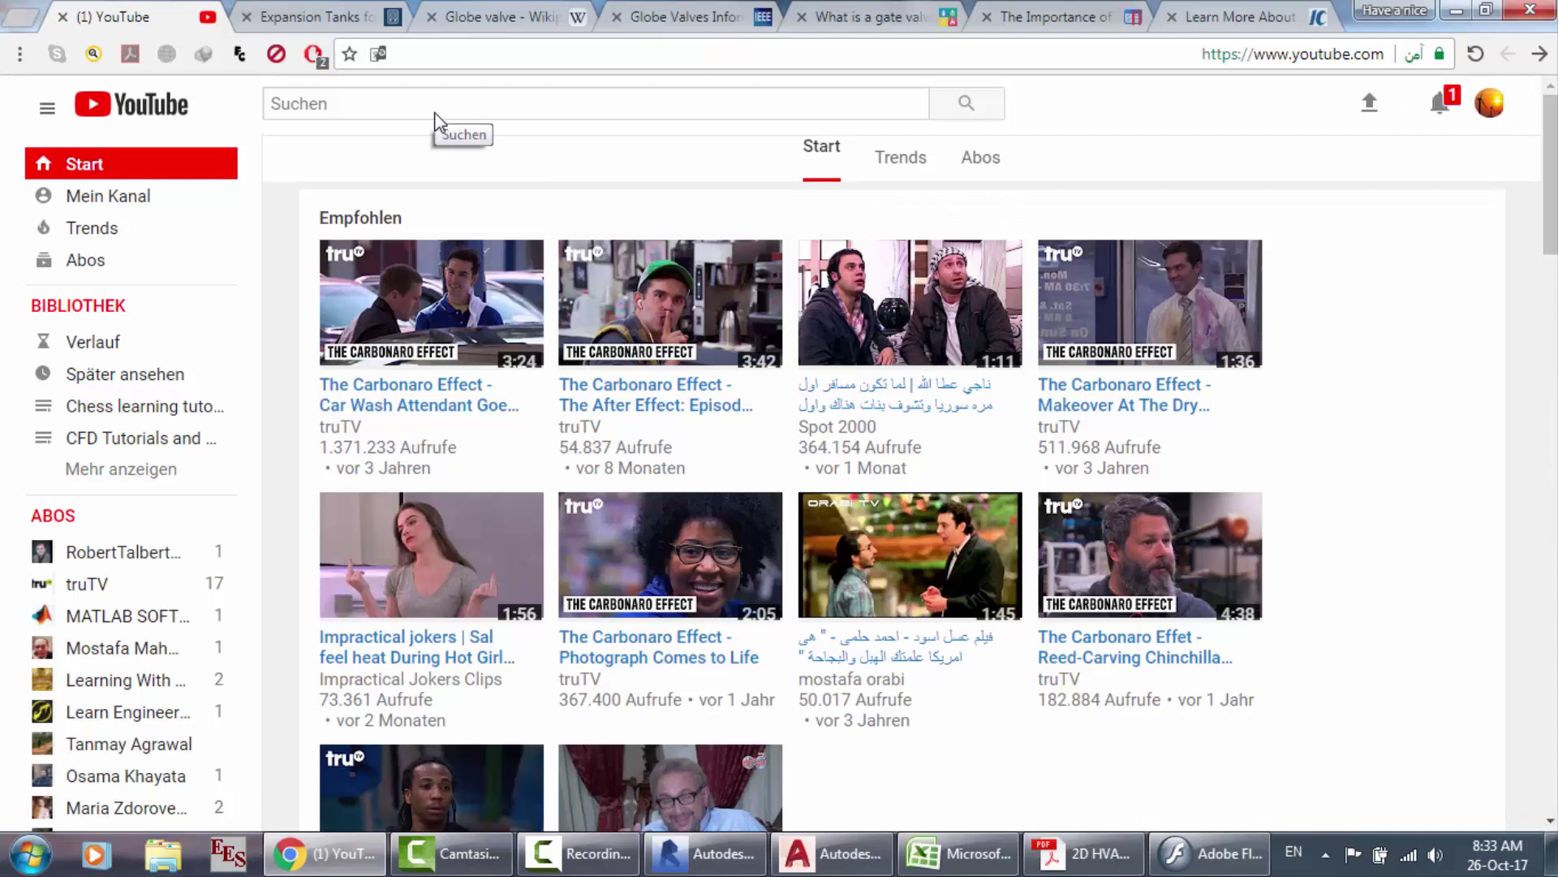
type("ha")
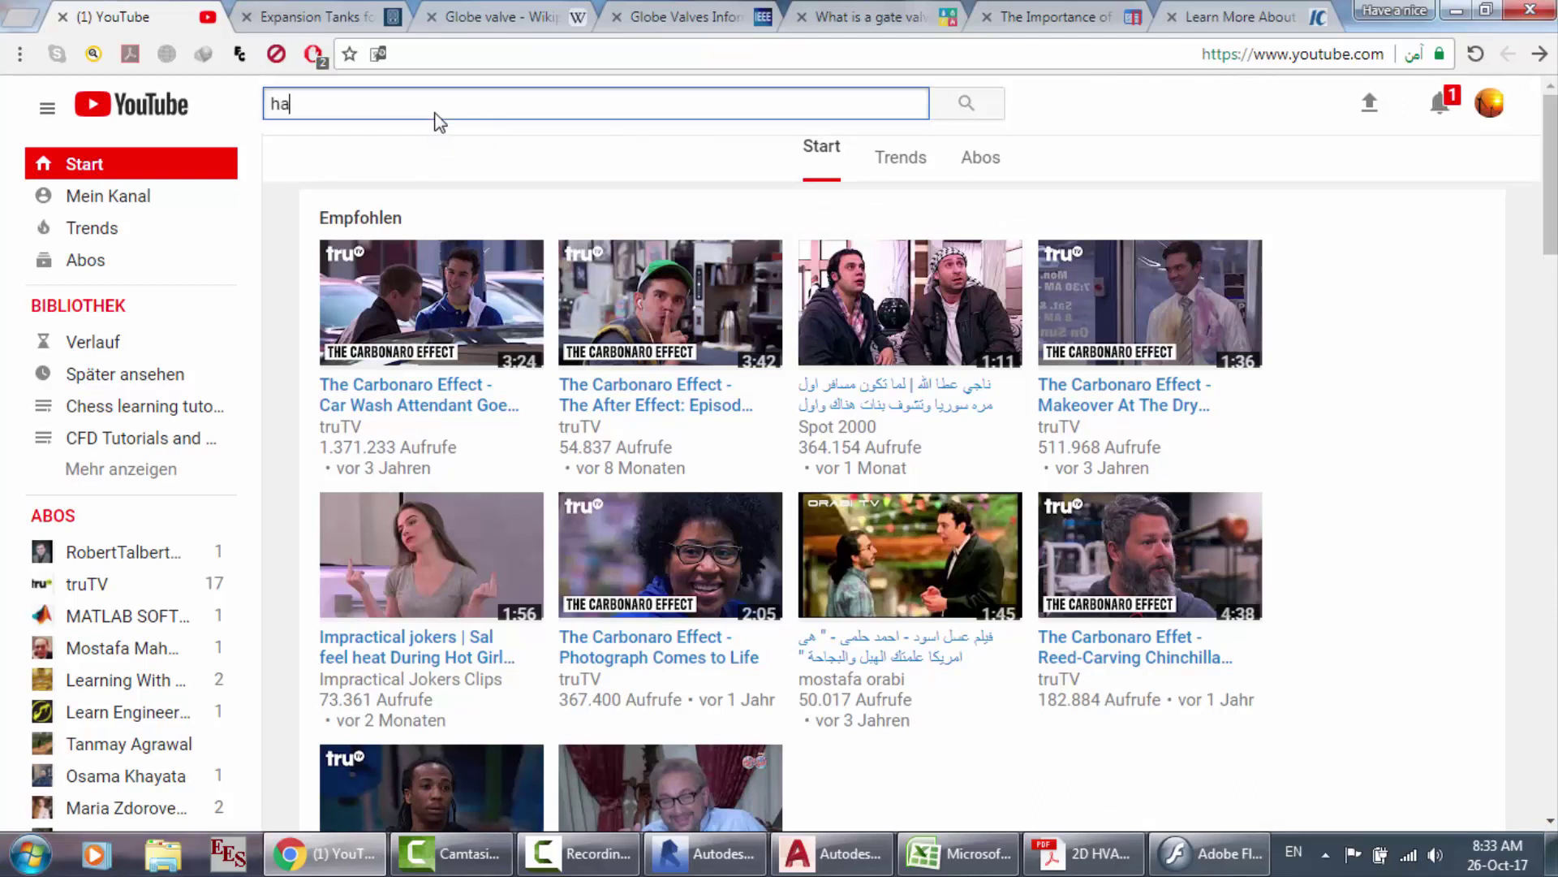
type("p software")
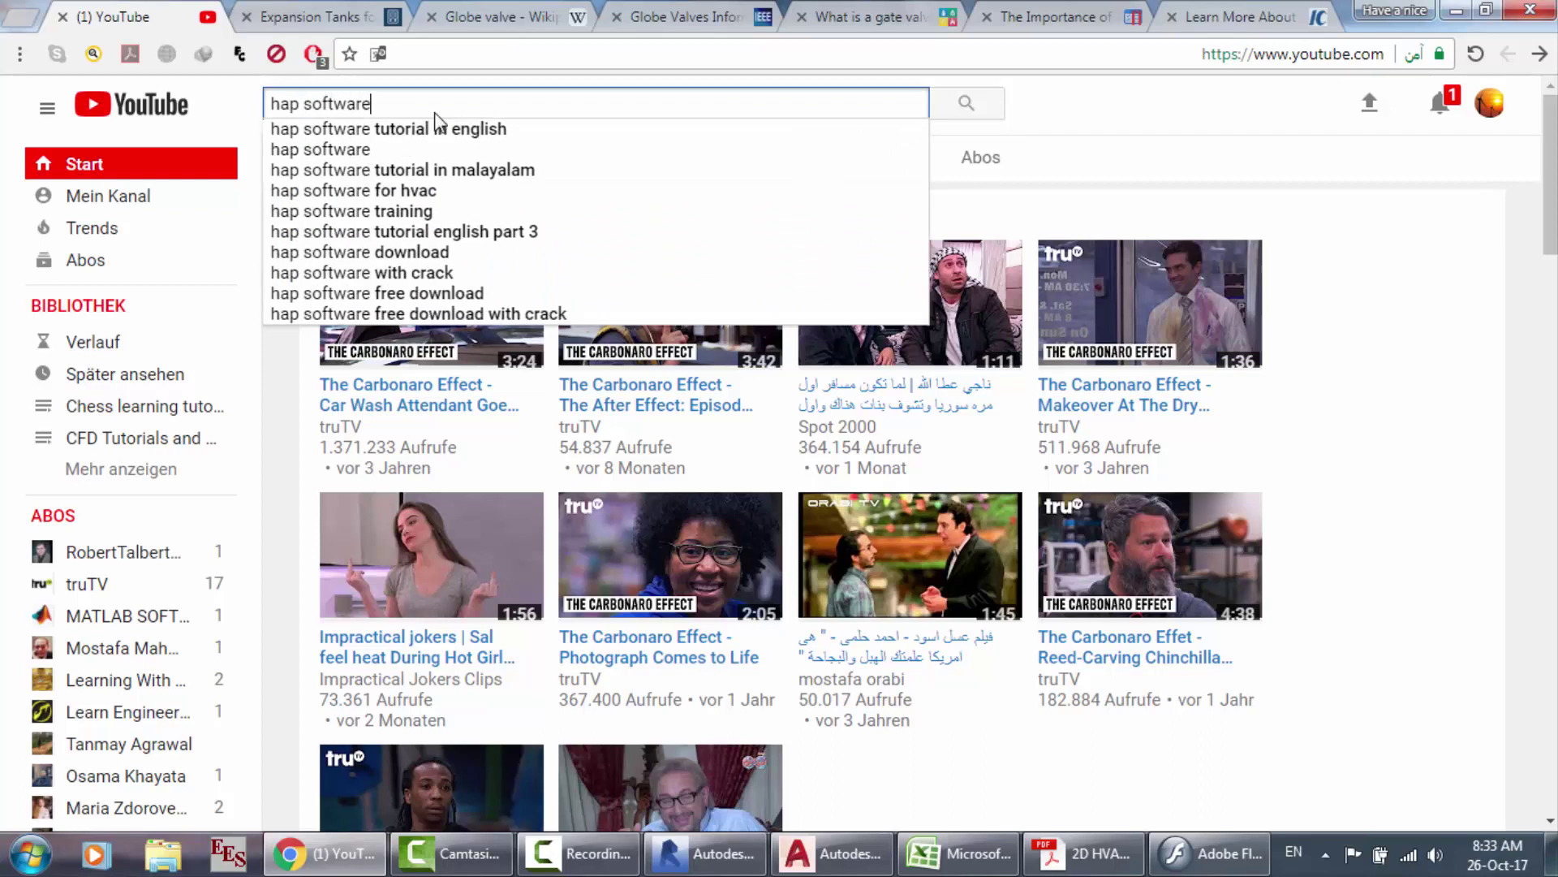
key("Down")
type("se")
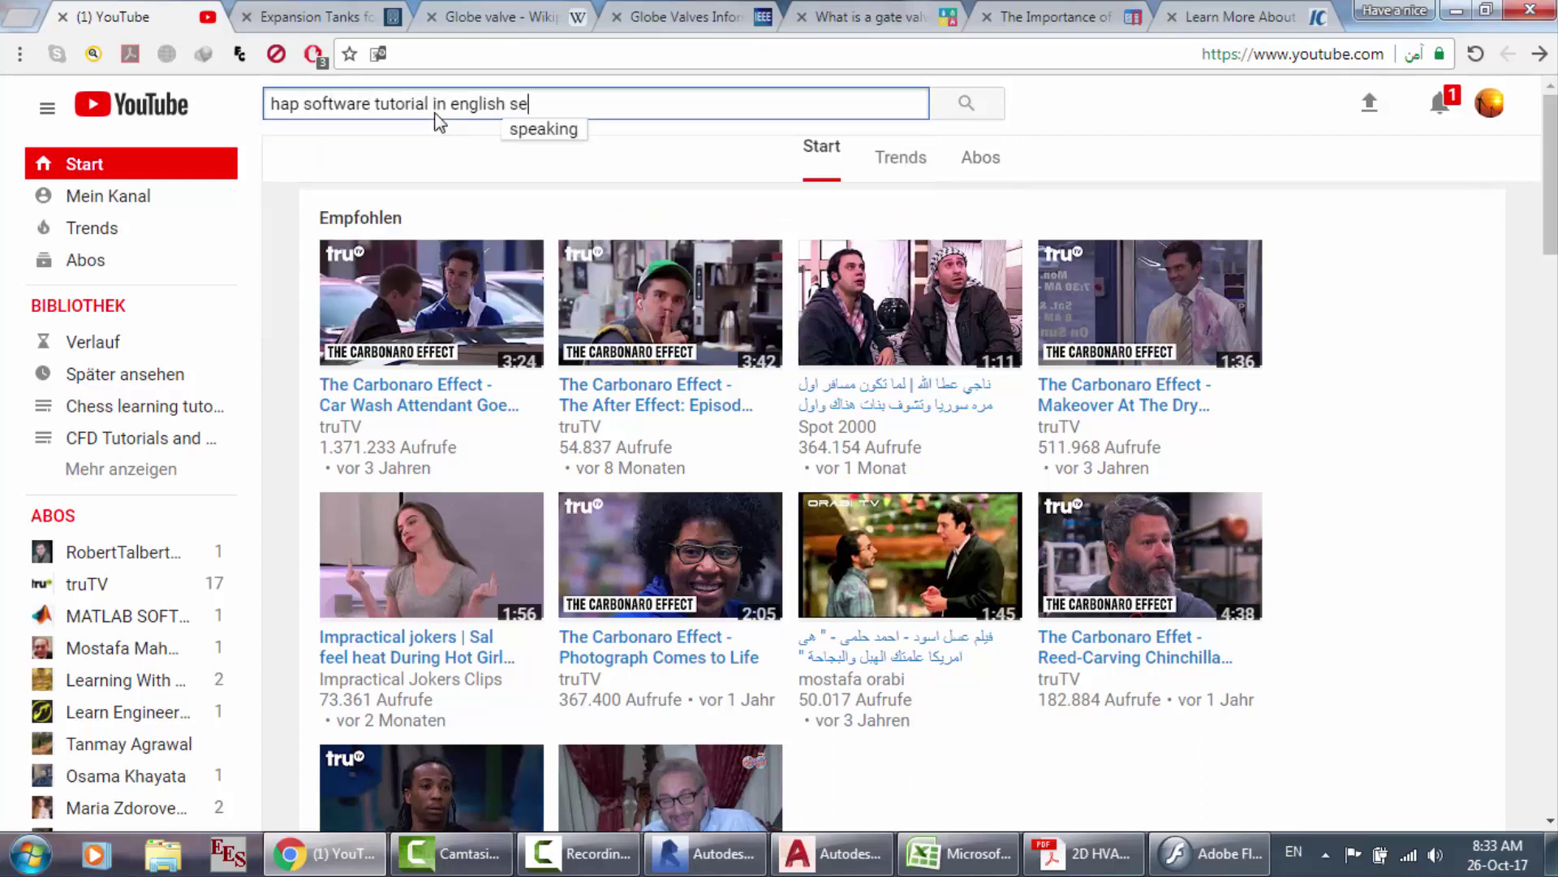
type("lecting t")
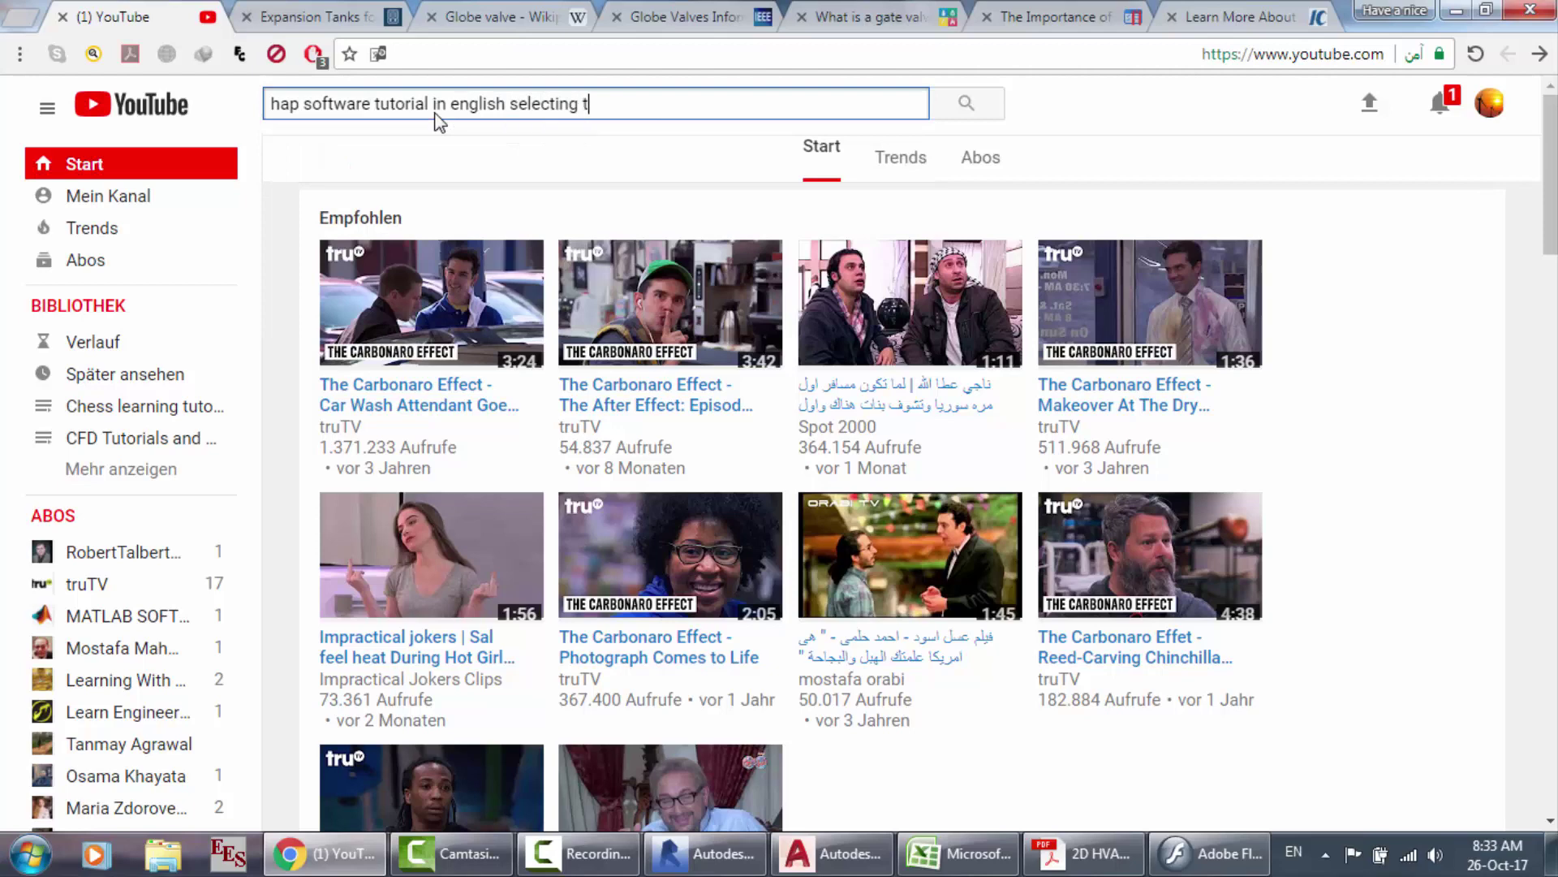
type("he equipment")
key("Return")
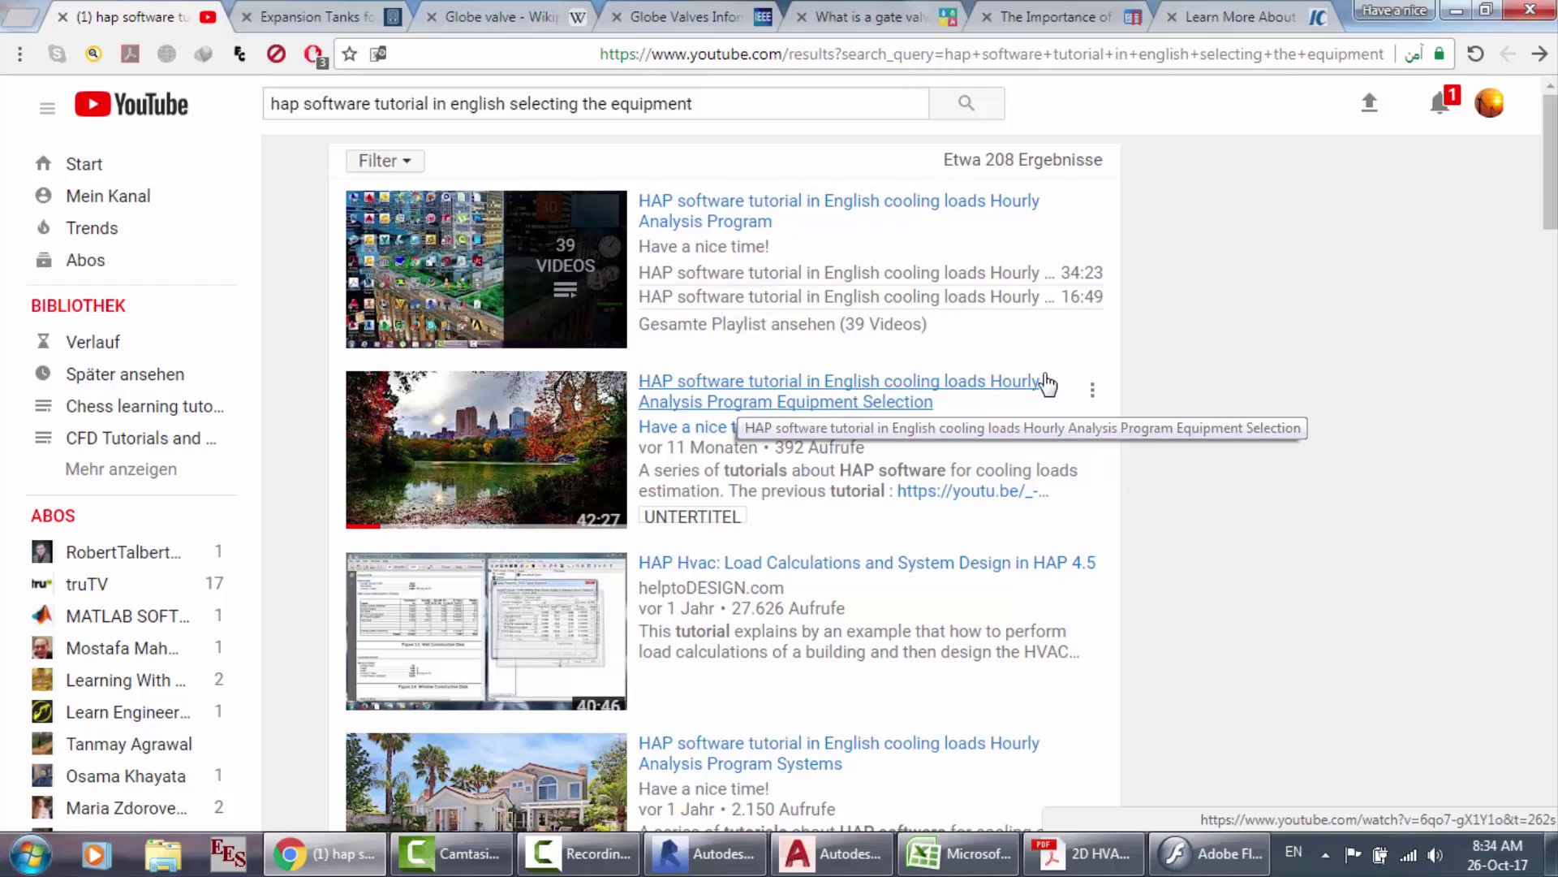
Step: Look through the search results for the HAP Equipment Selection tutorial, and close the YouTube tab
scroll(1045, 383, "down", 4)
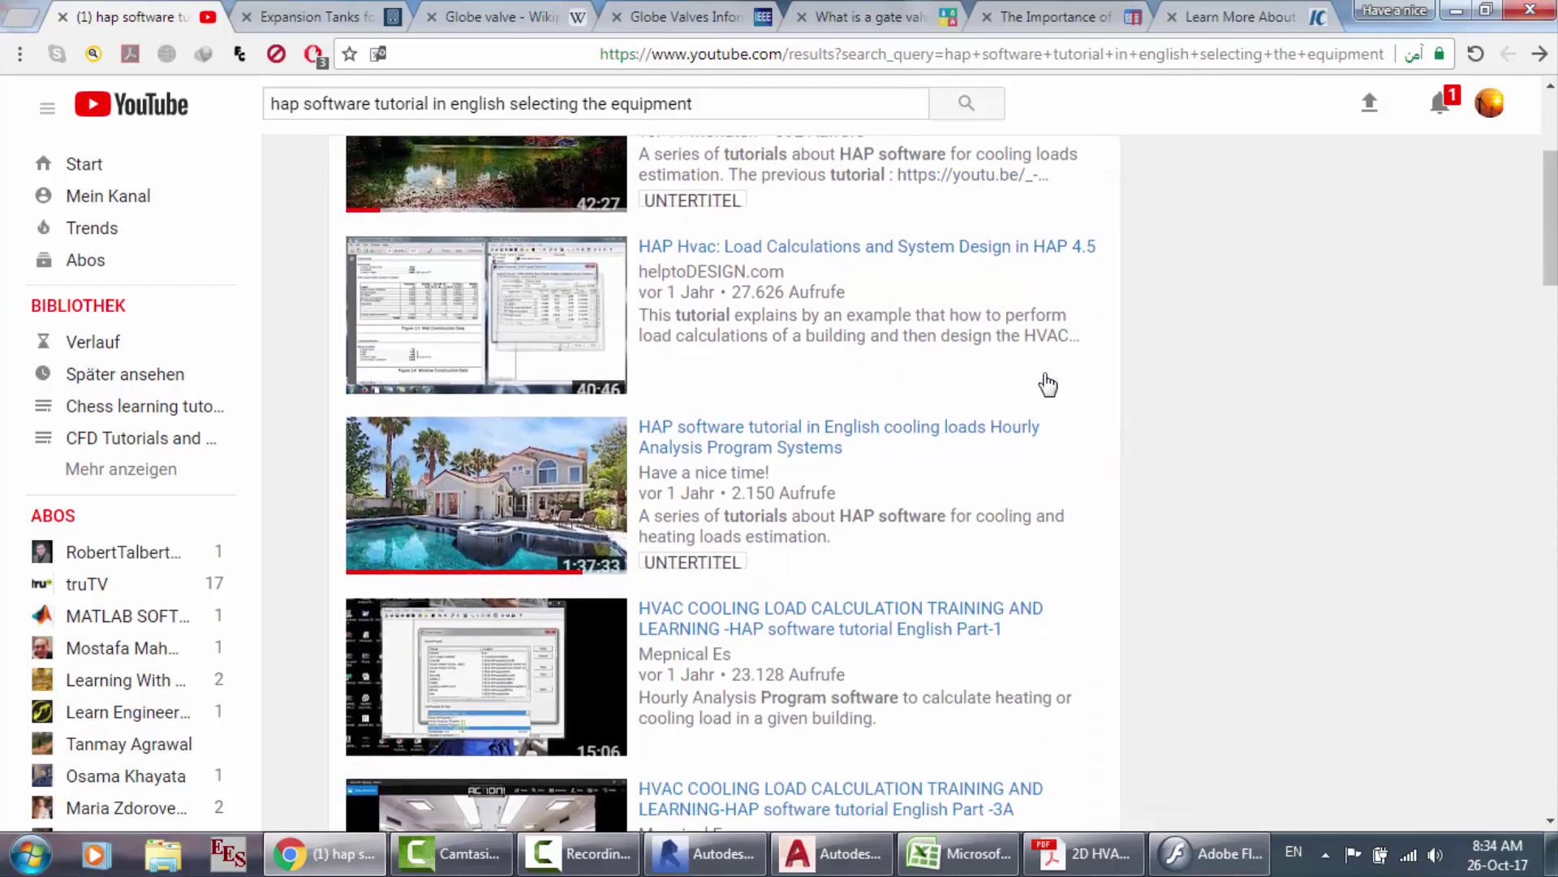
scroll(1047, 383, "up", 4)
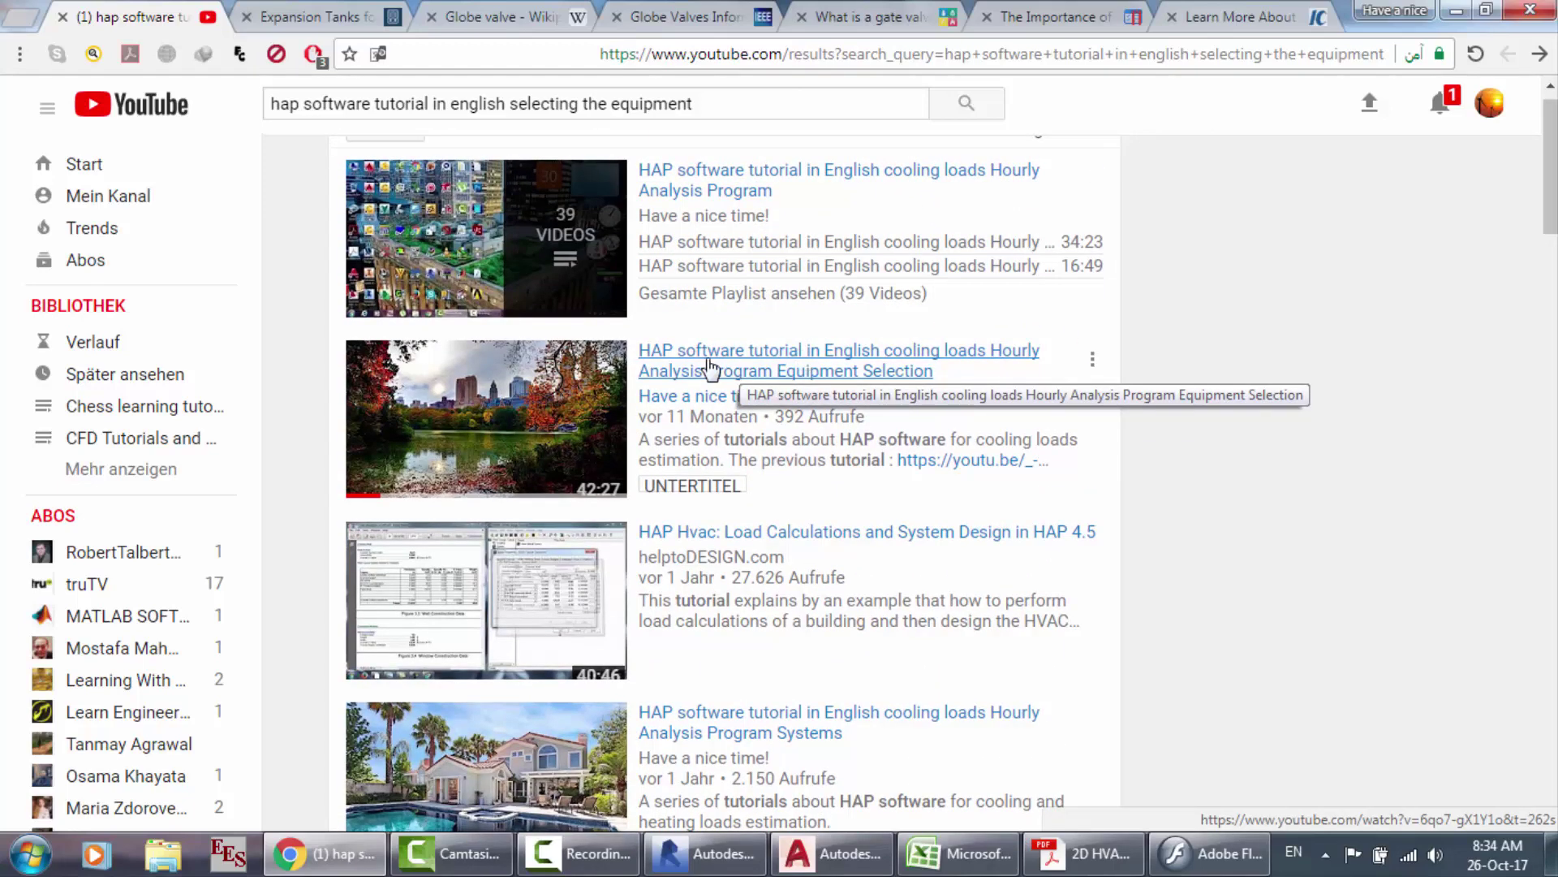
left_click(62, 17)
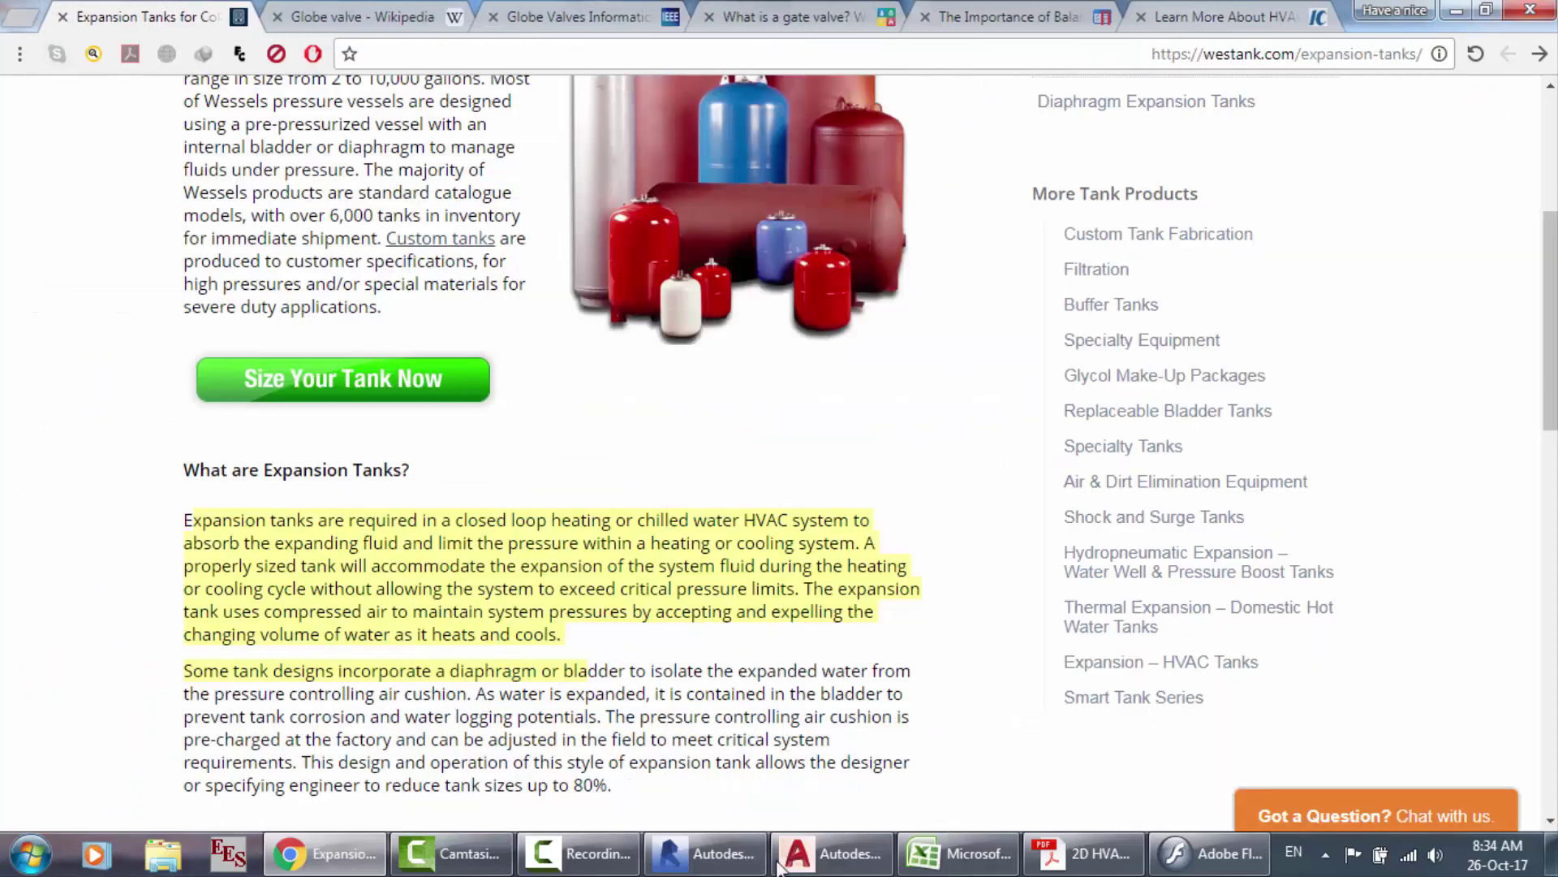
Step: Switch to Revit and examine the selected 211 kW scroll chiller's pipe connections and placement on the Level 3 ceiling plan
left_click(717, 866)
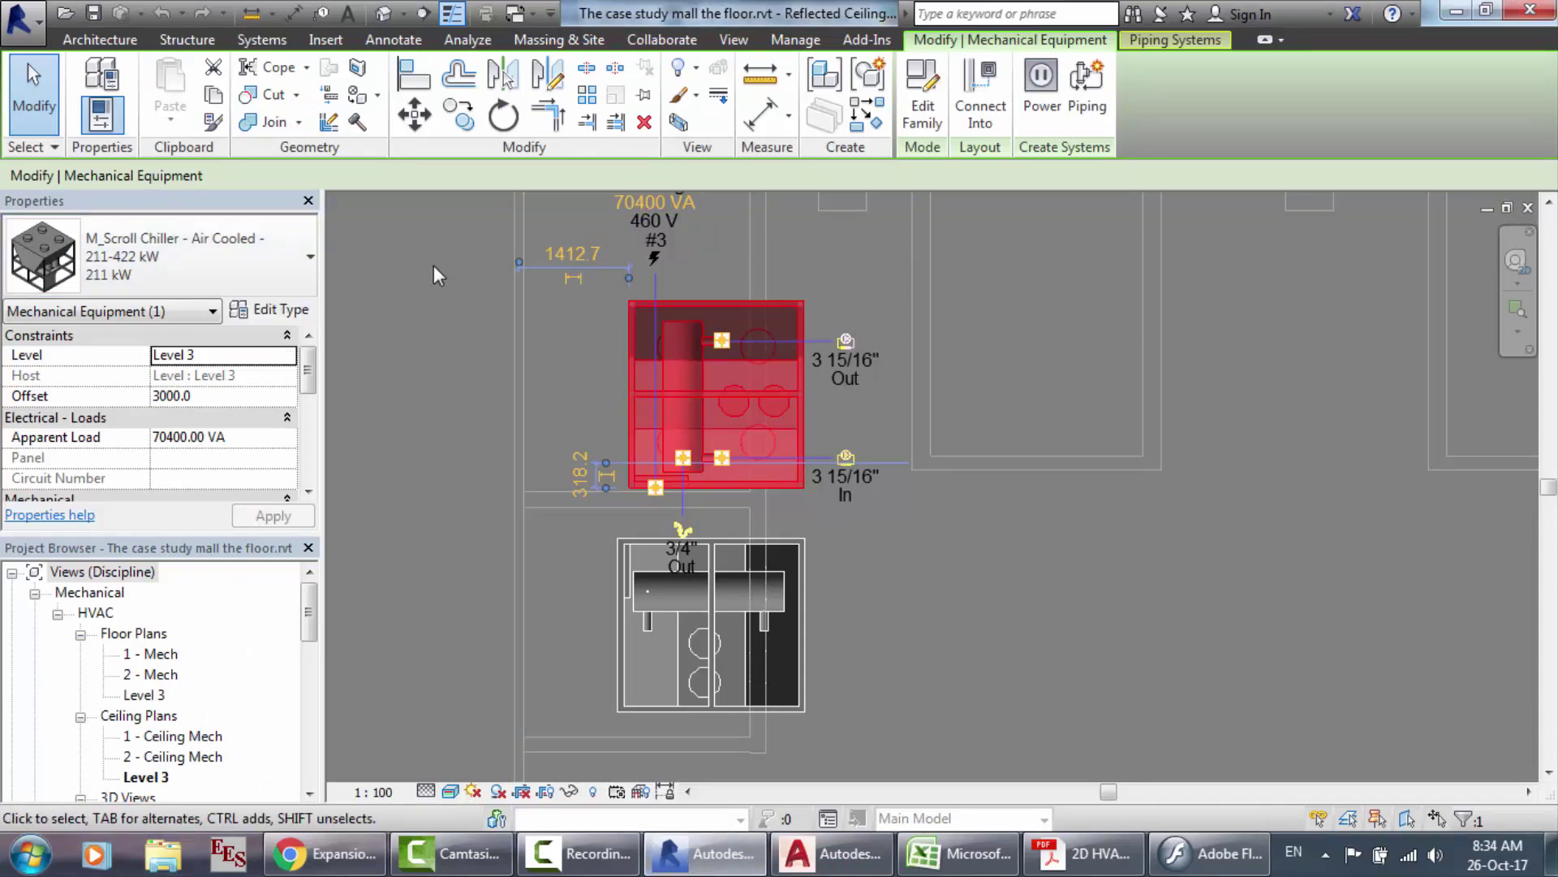
scroll(792, 240, "up", 2)
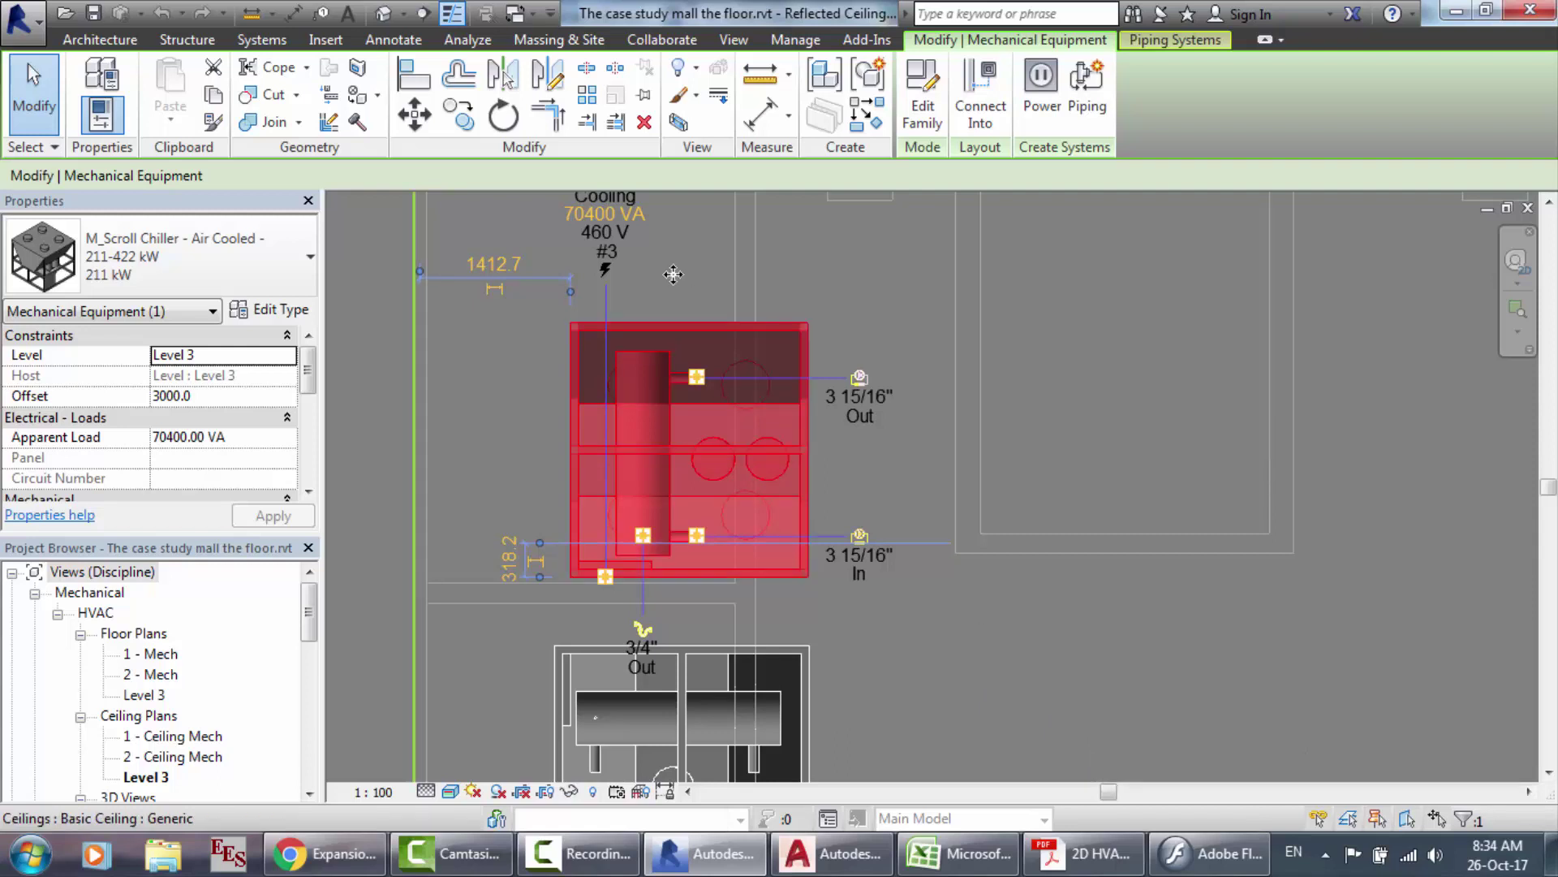
scroll(482, 281, "up", 2)
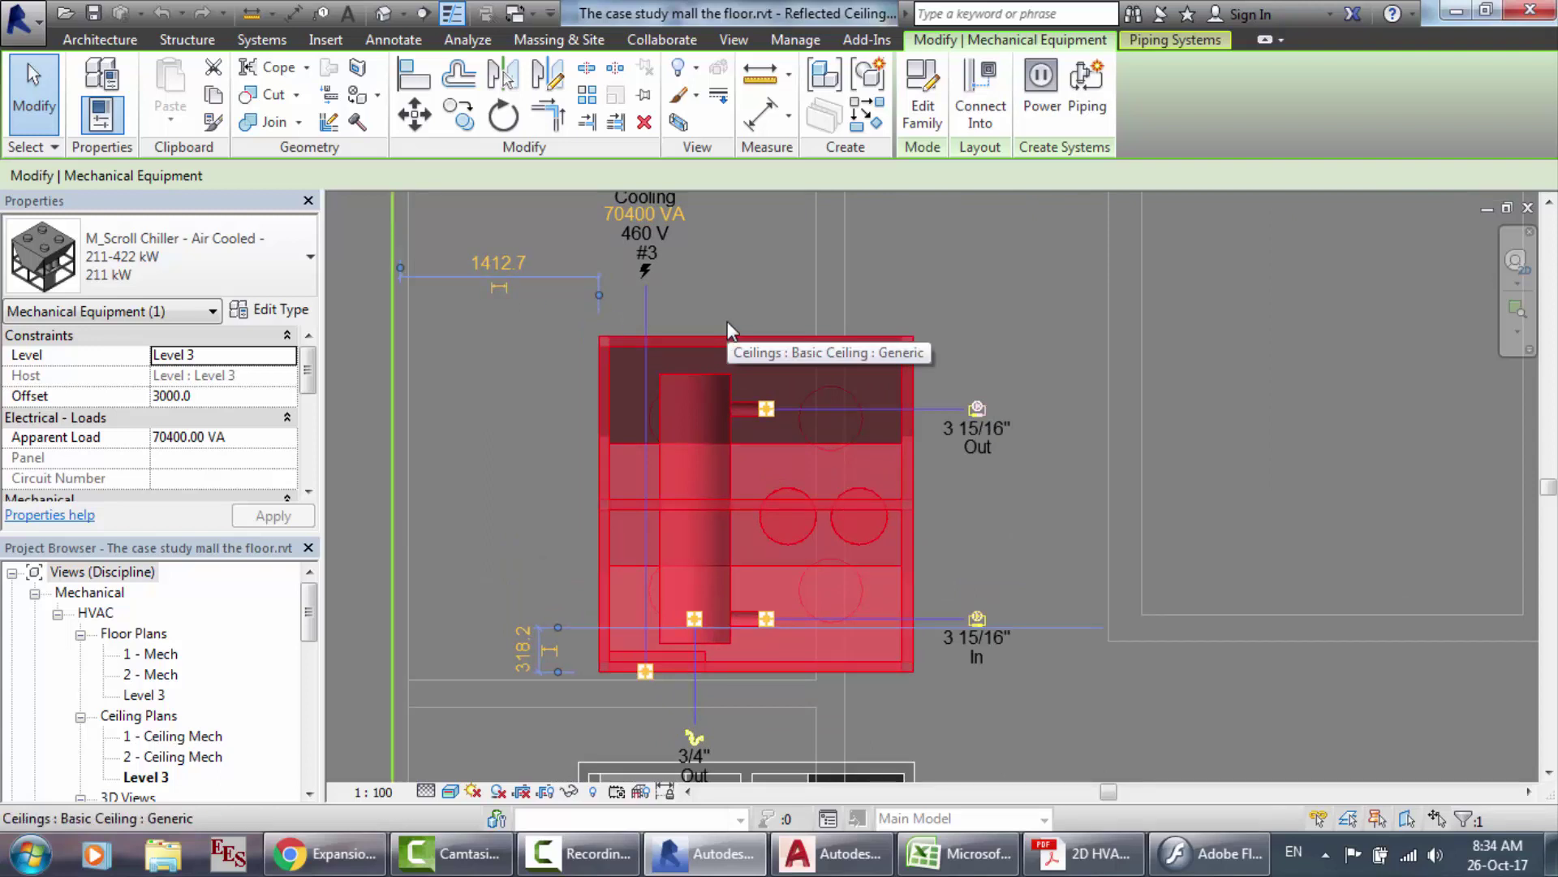
scroll(896, 257, "down", 3)
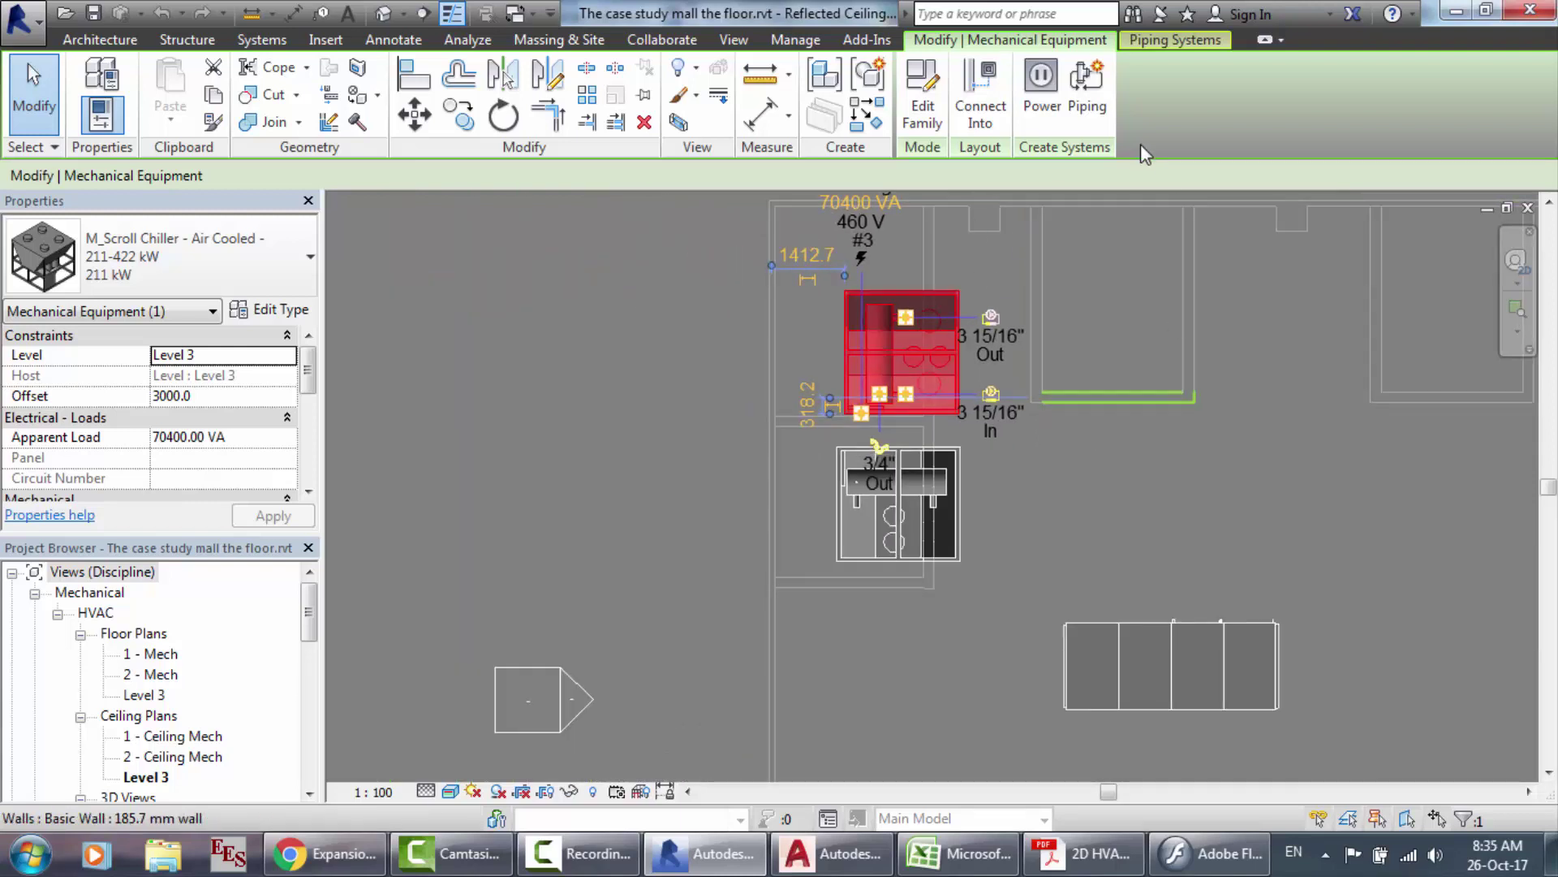
scroll(844, 323, "up", 2)
scroll(844, 312, "up", 1)
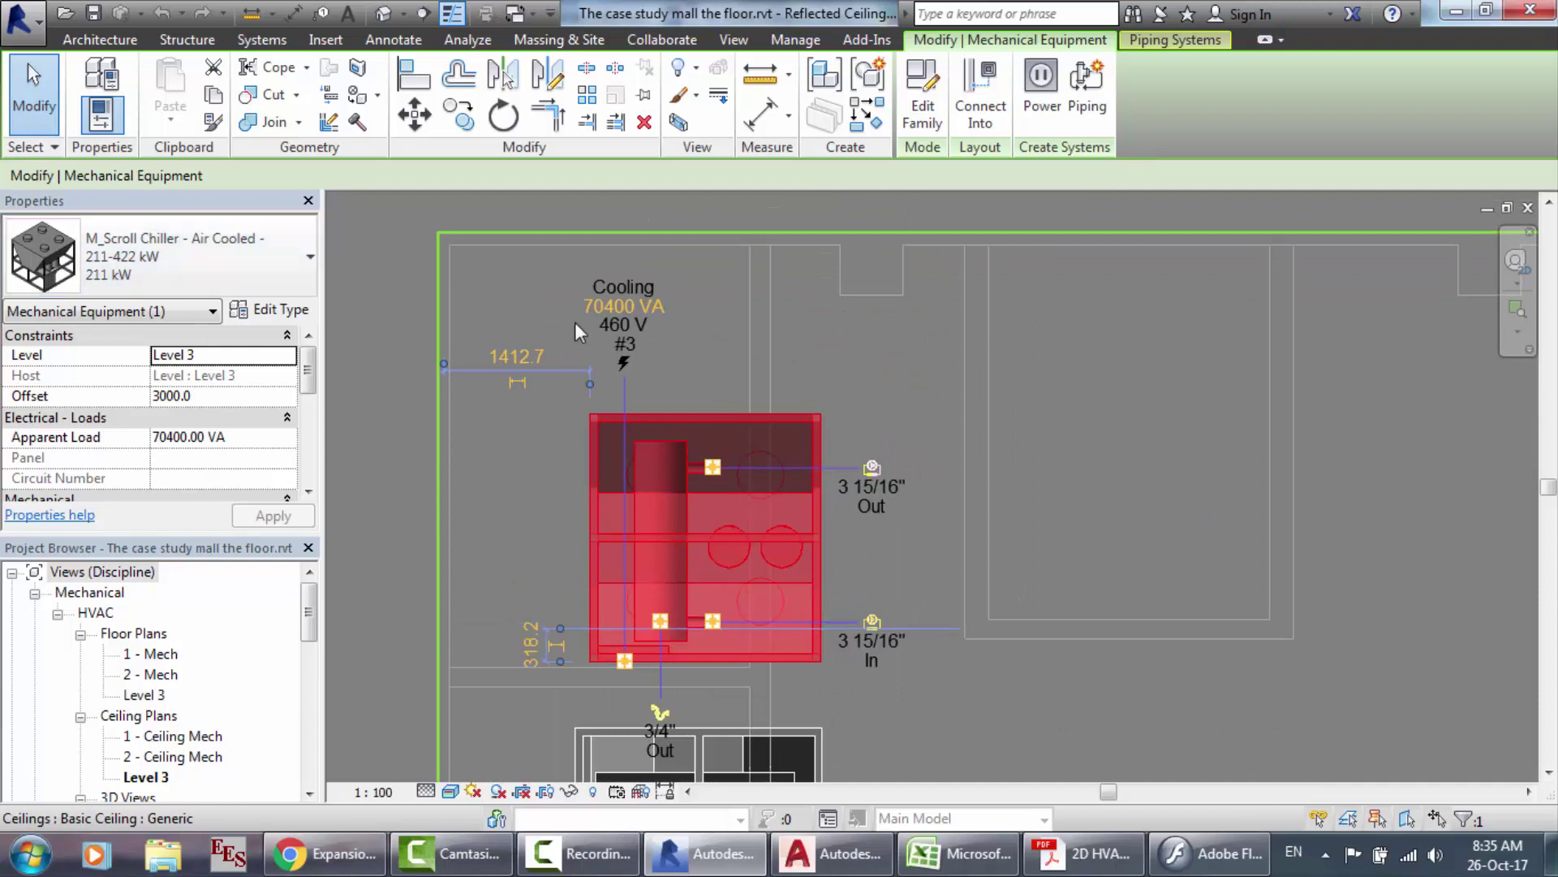
scroll(922, 375, "down", 1)
scroll(921, 380, "down", 3)
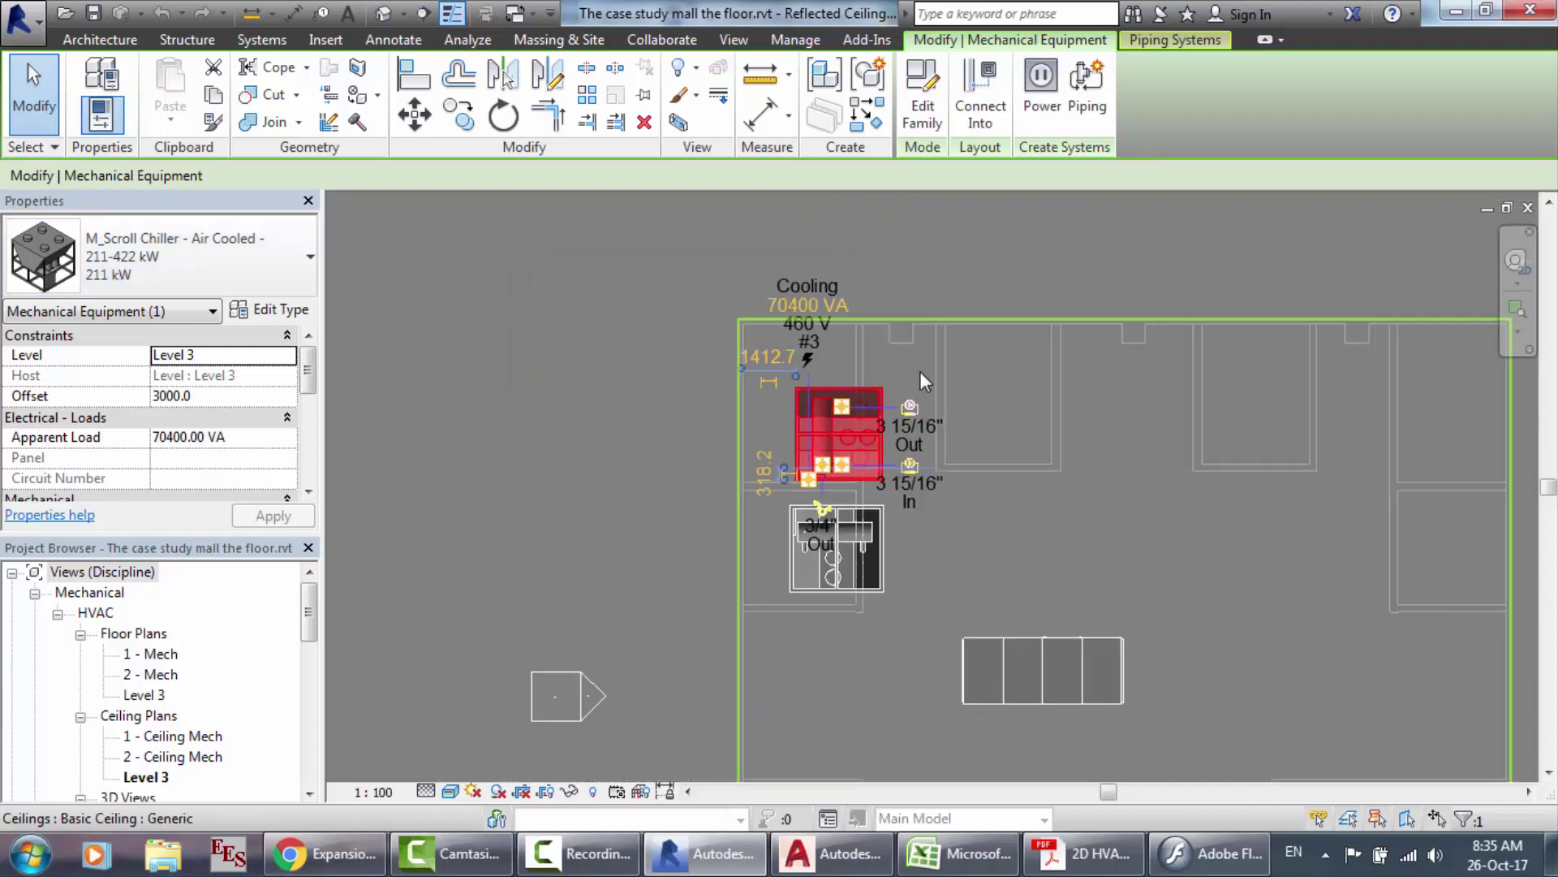
Step: Inspect the inlet and outlet connectors on the selected scroll chiller more closely
scroll(914, 484, "up", 3)
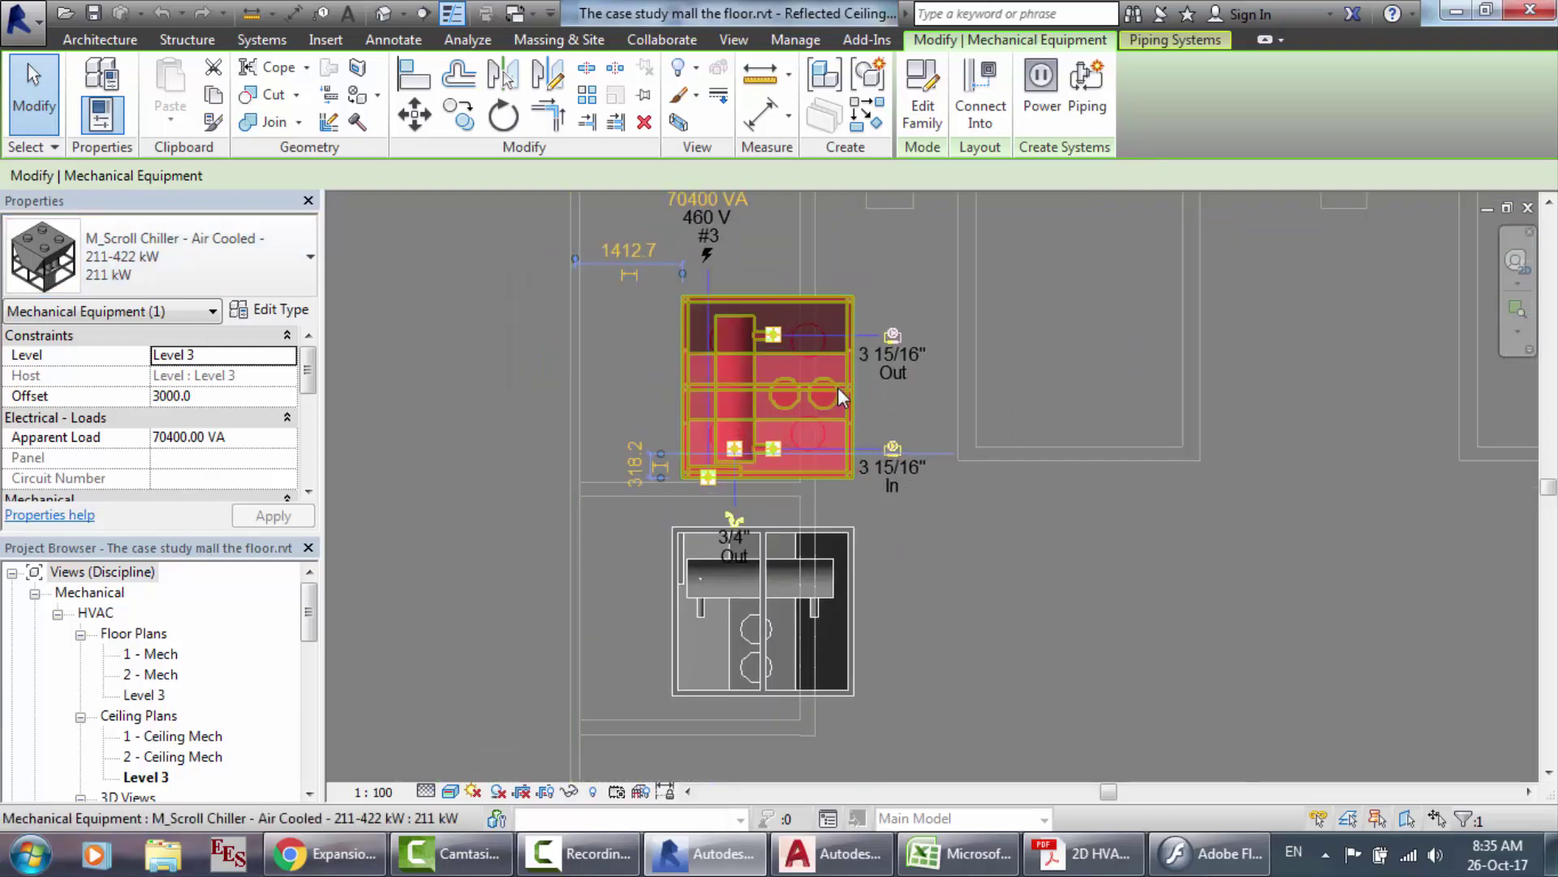
scroll(840, 378, "up", 1)
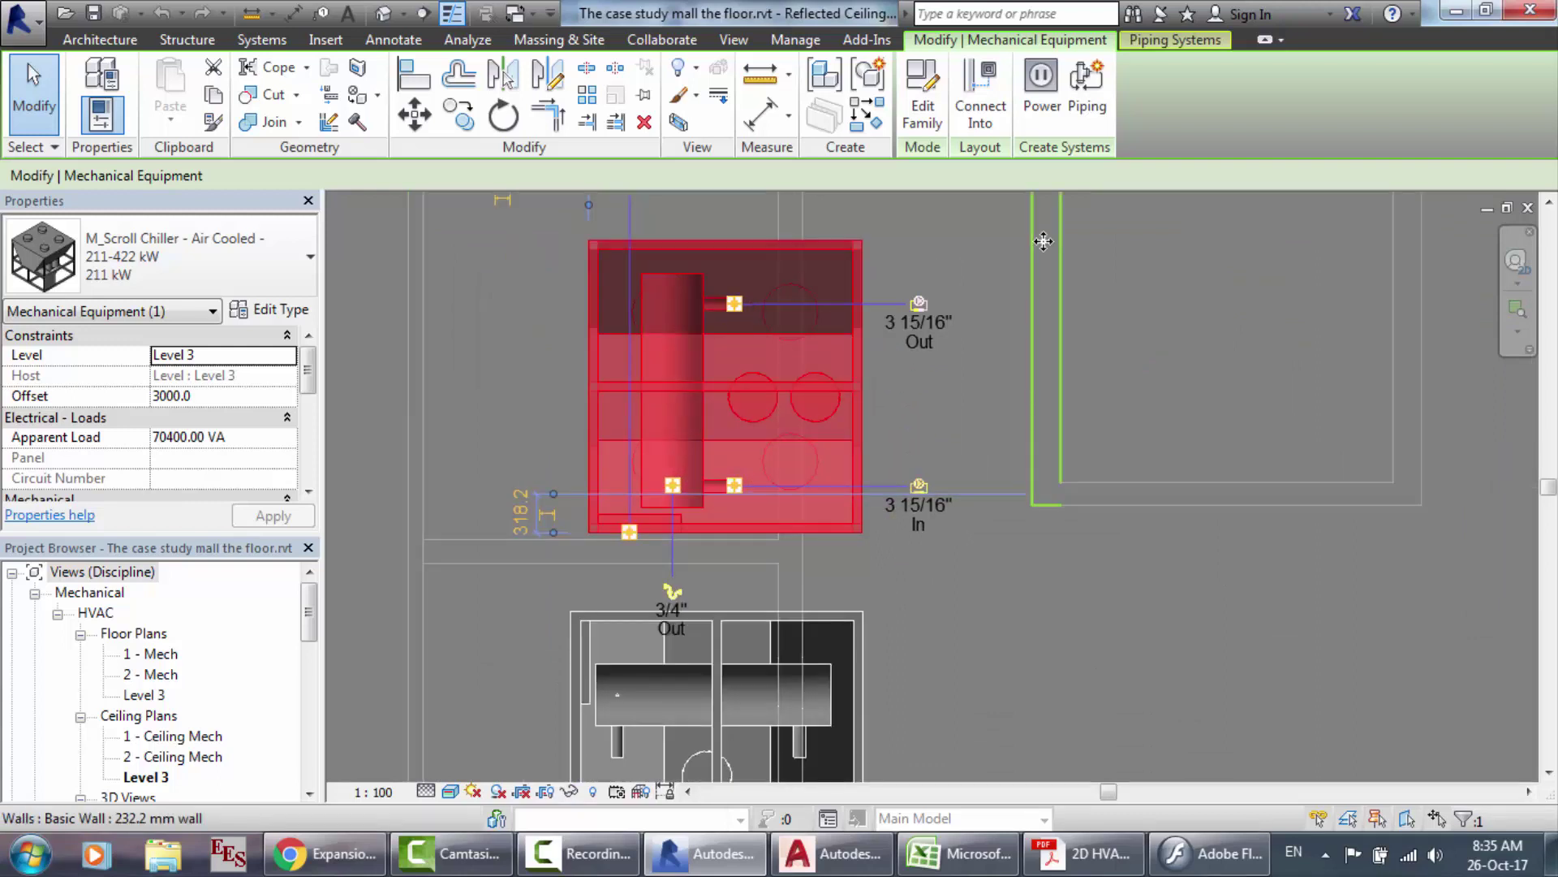
scroll(954, 476, "down", 1)
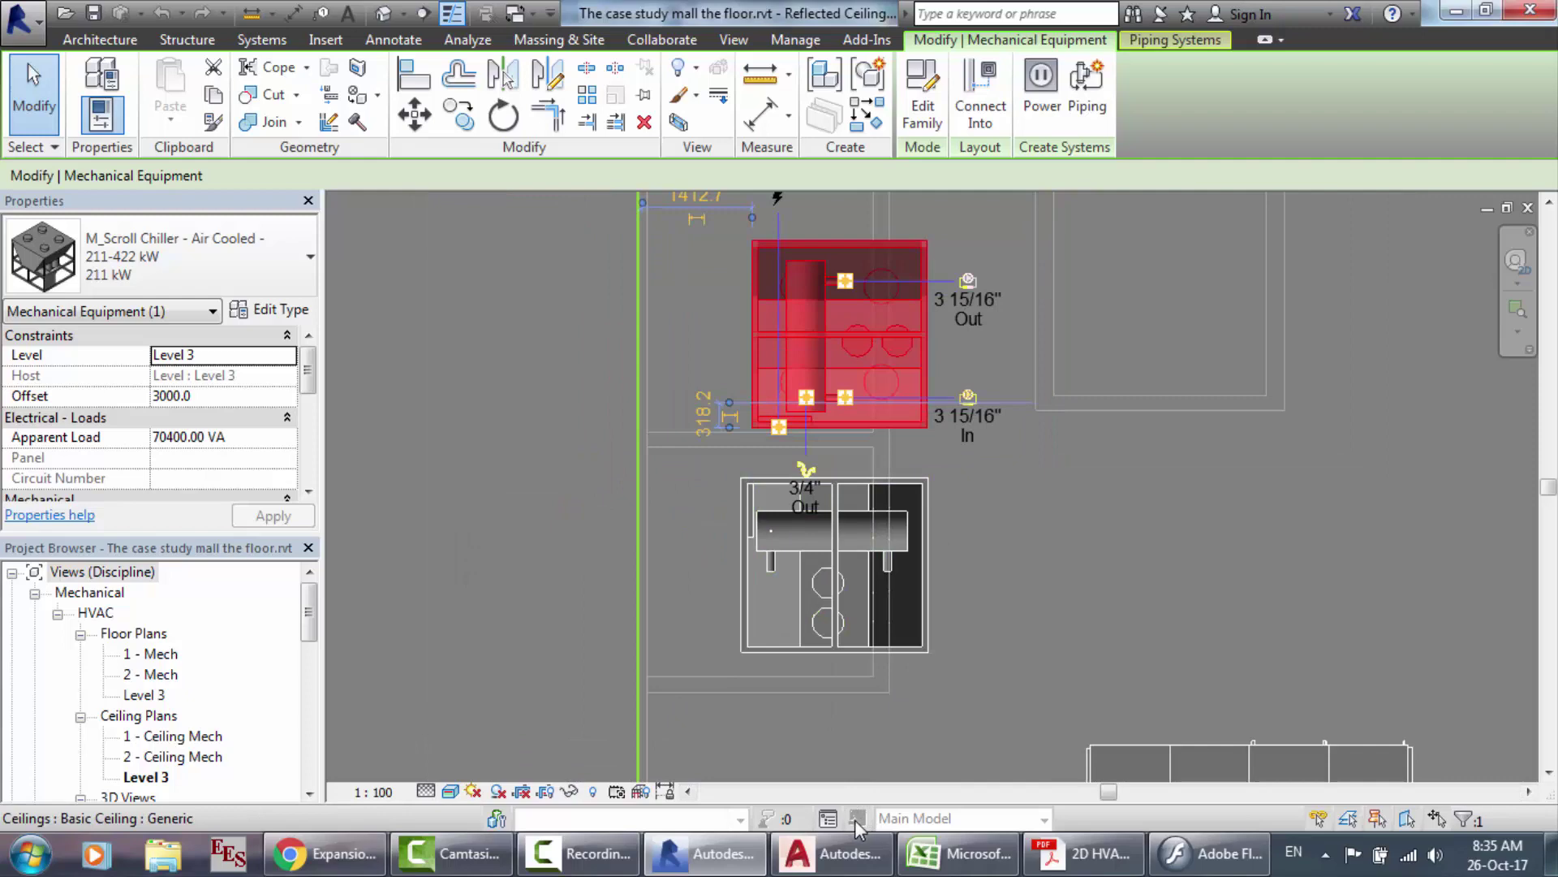
Step: Switch to AutoCAD and examine the valves and fittings around the three pumps in the pipe layout
left_click(854, 873)
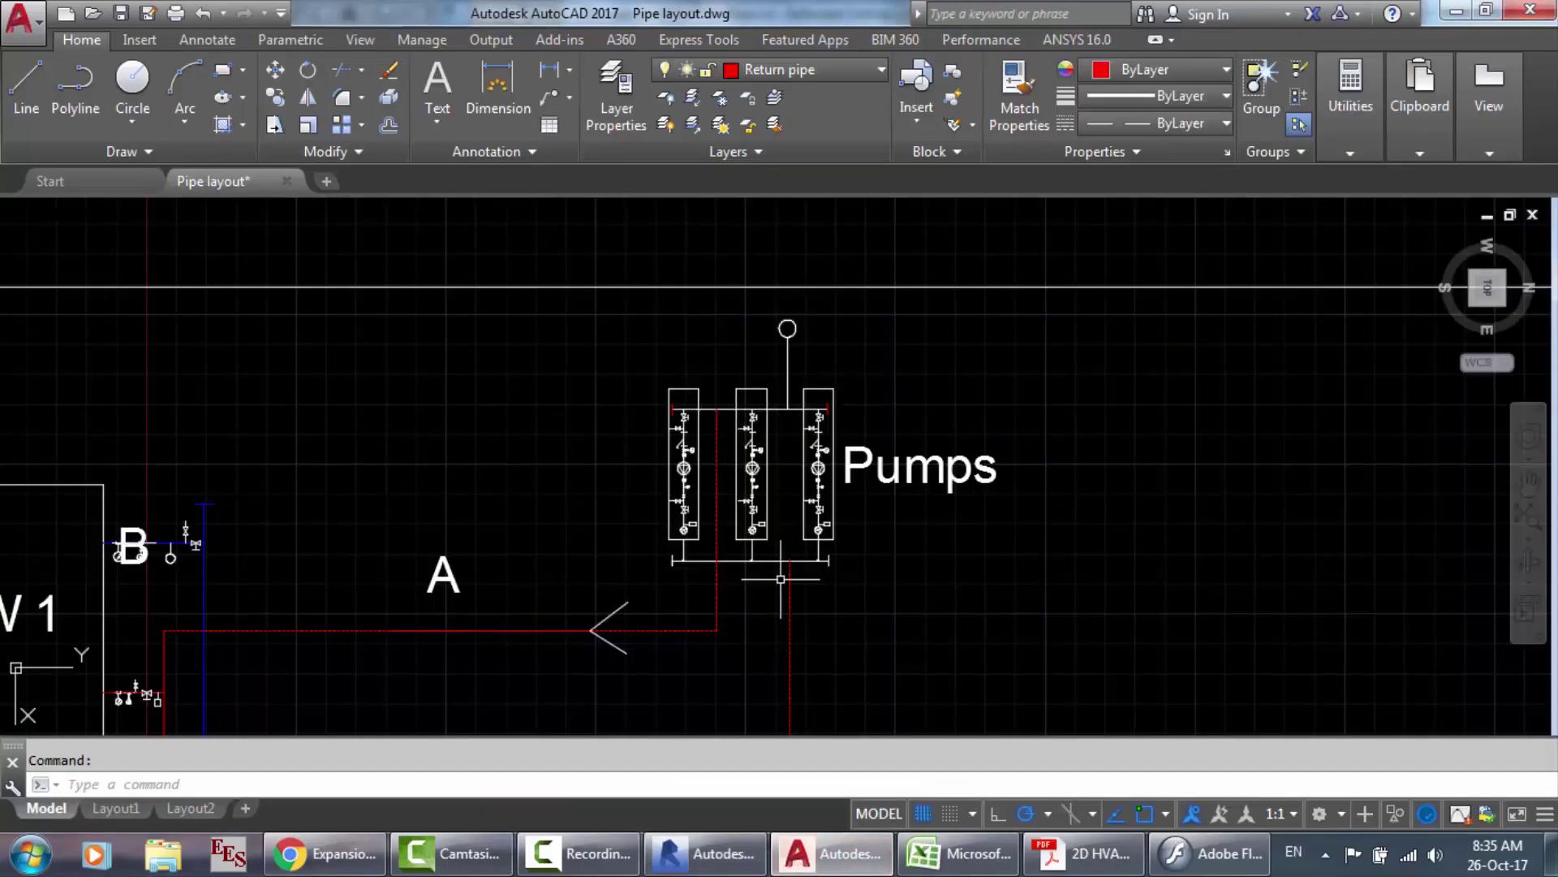
scroll(781, 578, "up", 4)
scroll(788, 422, "down", 6)
scroll(771, 342, "up", 6)
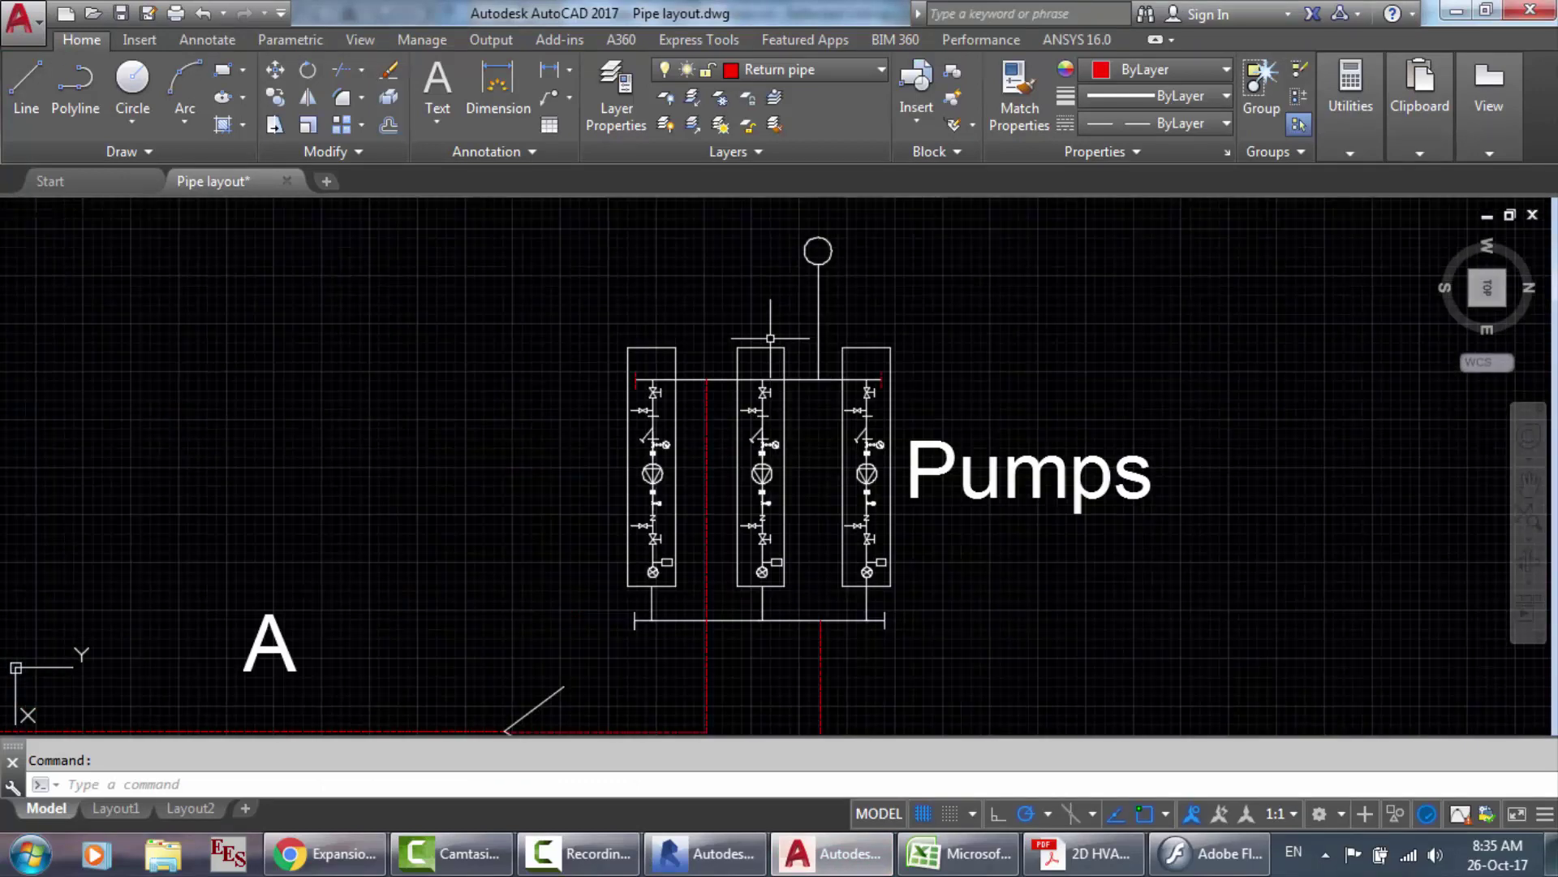
scroll(966, 521, "up", 2)
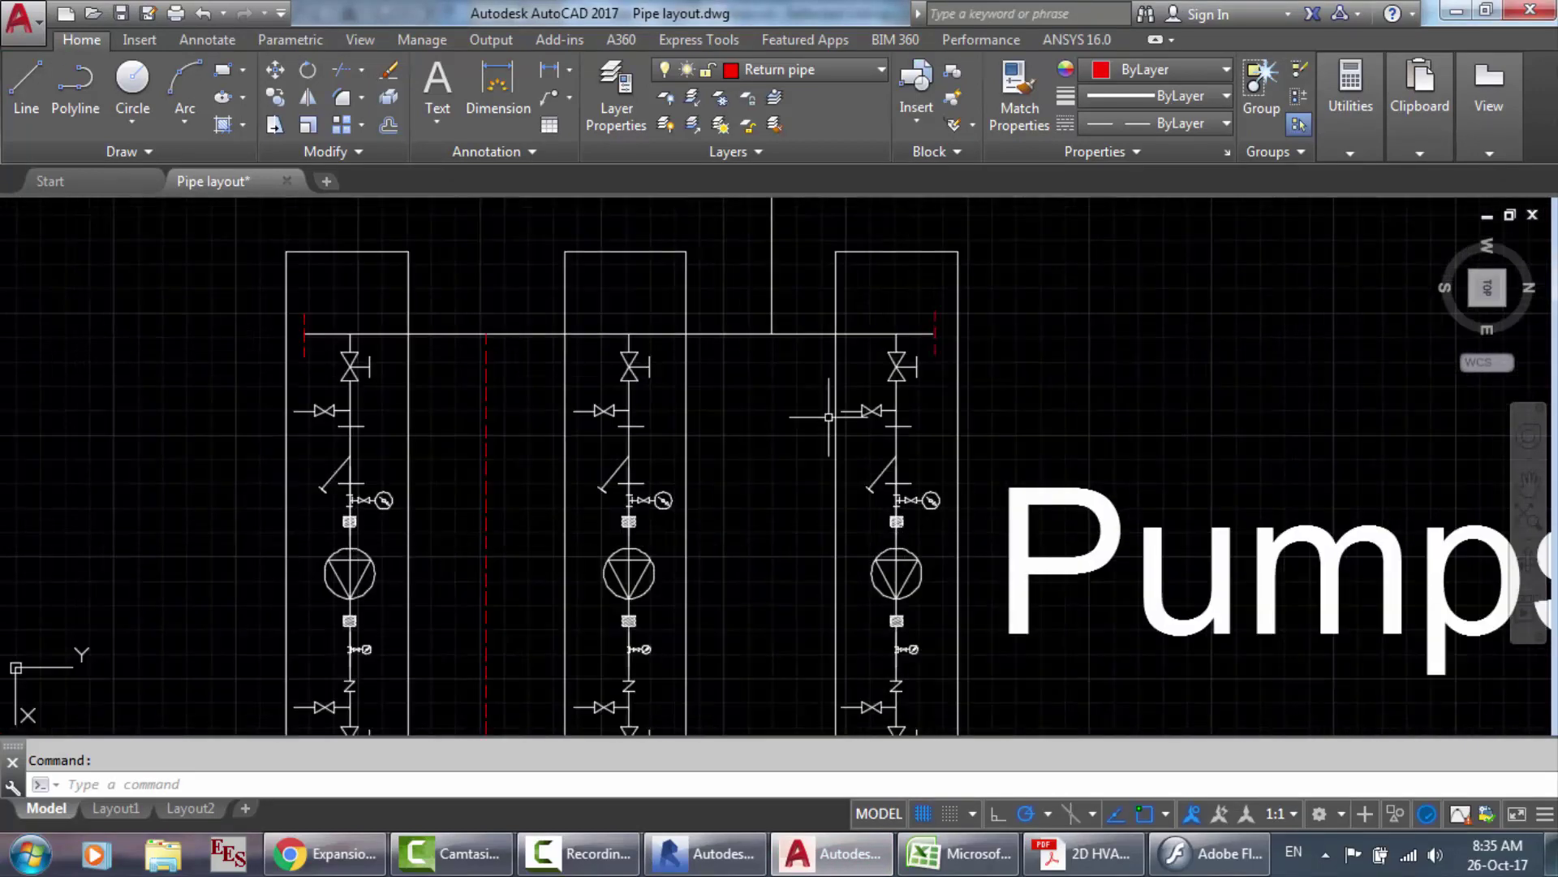
scroll(828, 419, "down", 2)
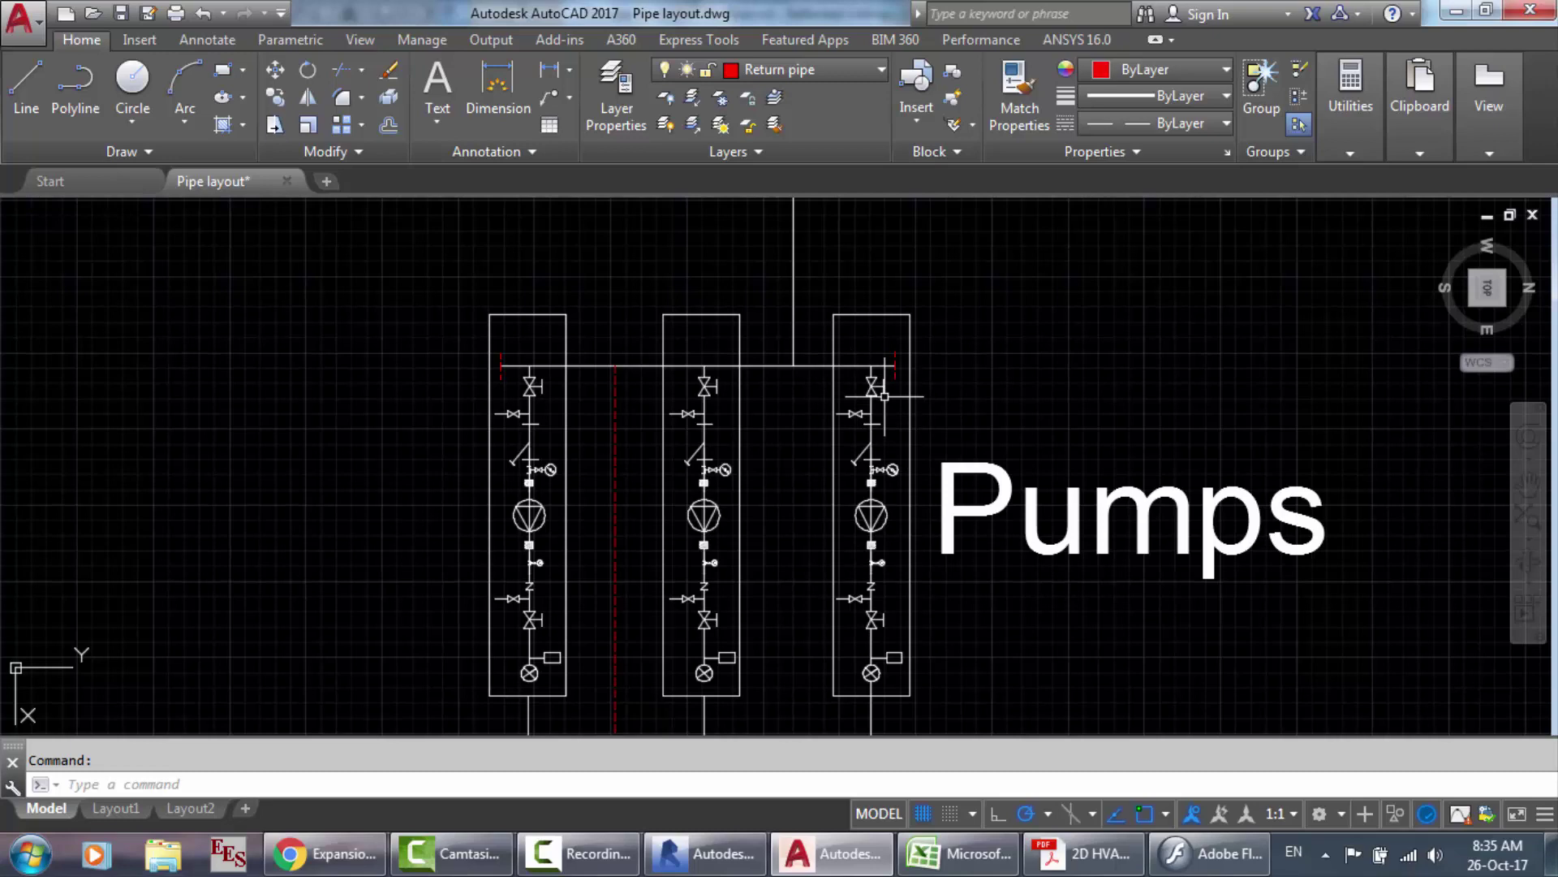
Step: Switch to the 2D HVAC piping PDF in Acrobat Reader and review the fan coil unit hook-up, continuing to the air handling unit page
left_click(1083, 853)
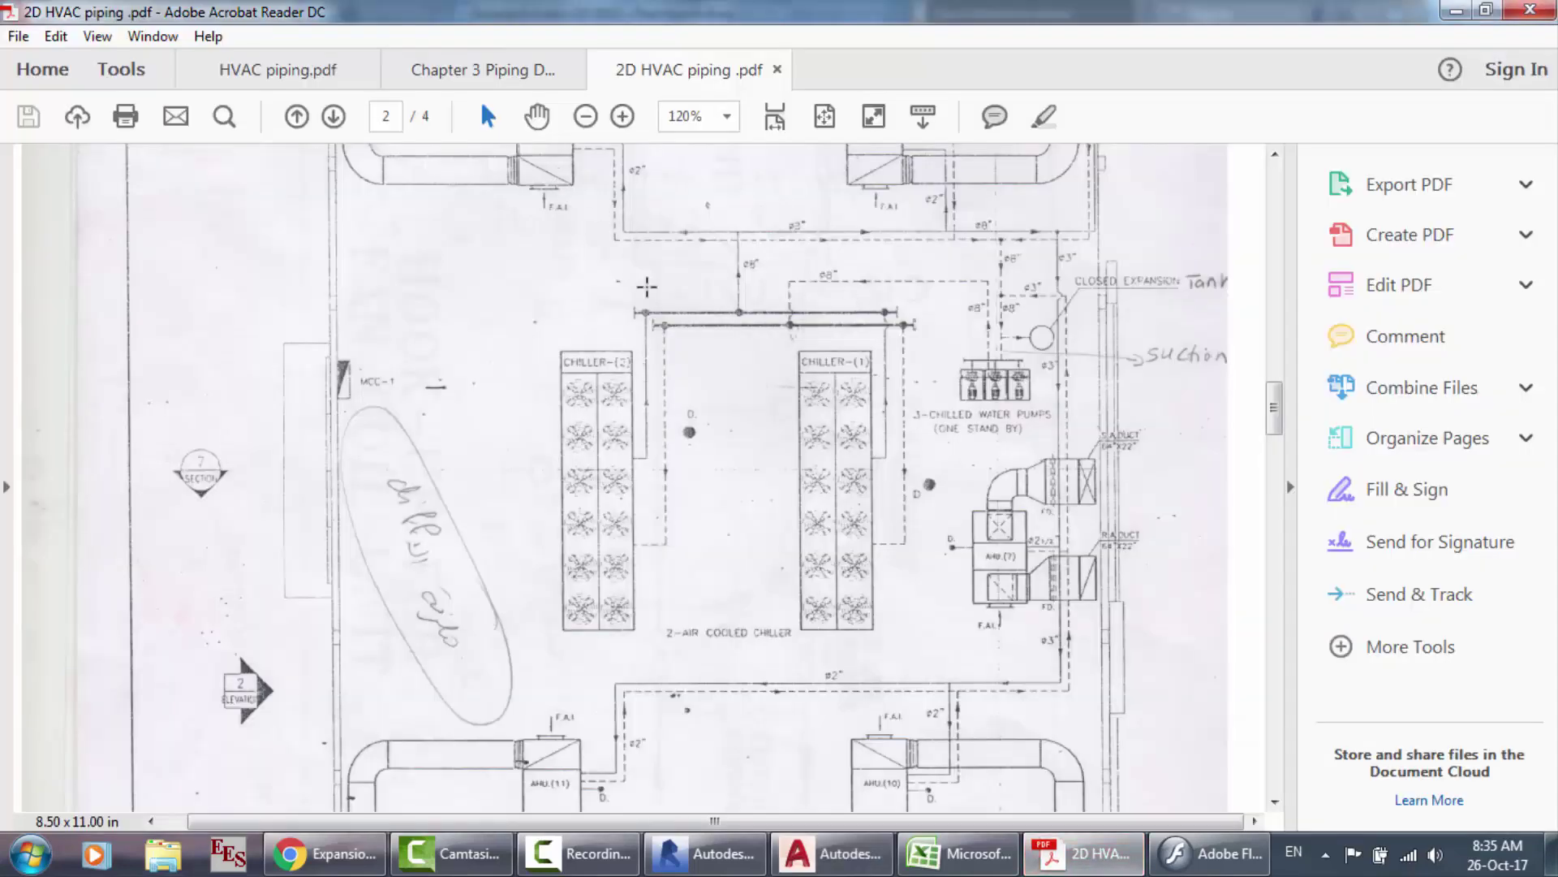
scroll(645, 289, "down", 5)
scroll(647, 287, "down", 10)
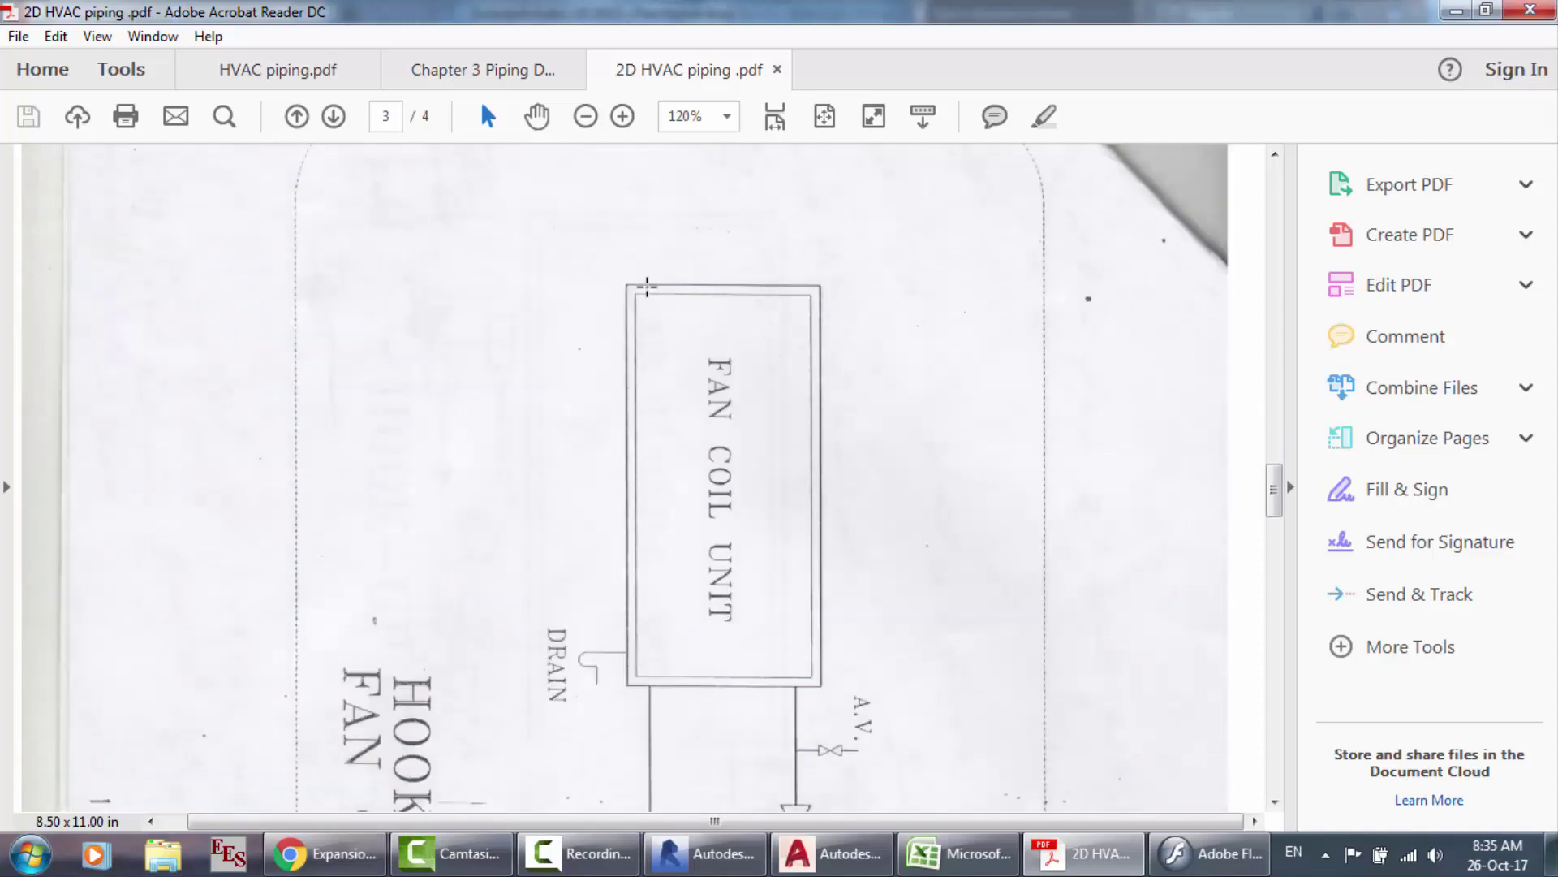
scroll(647, 287, "down", 14)
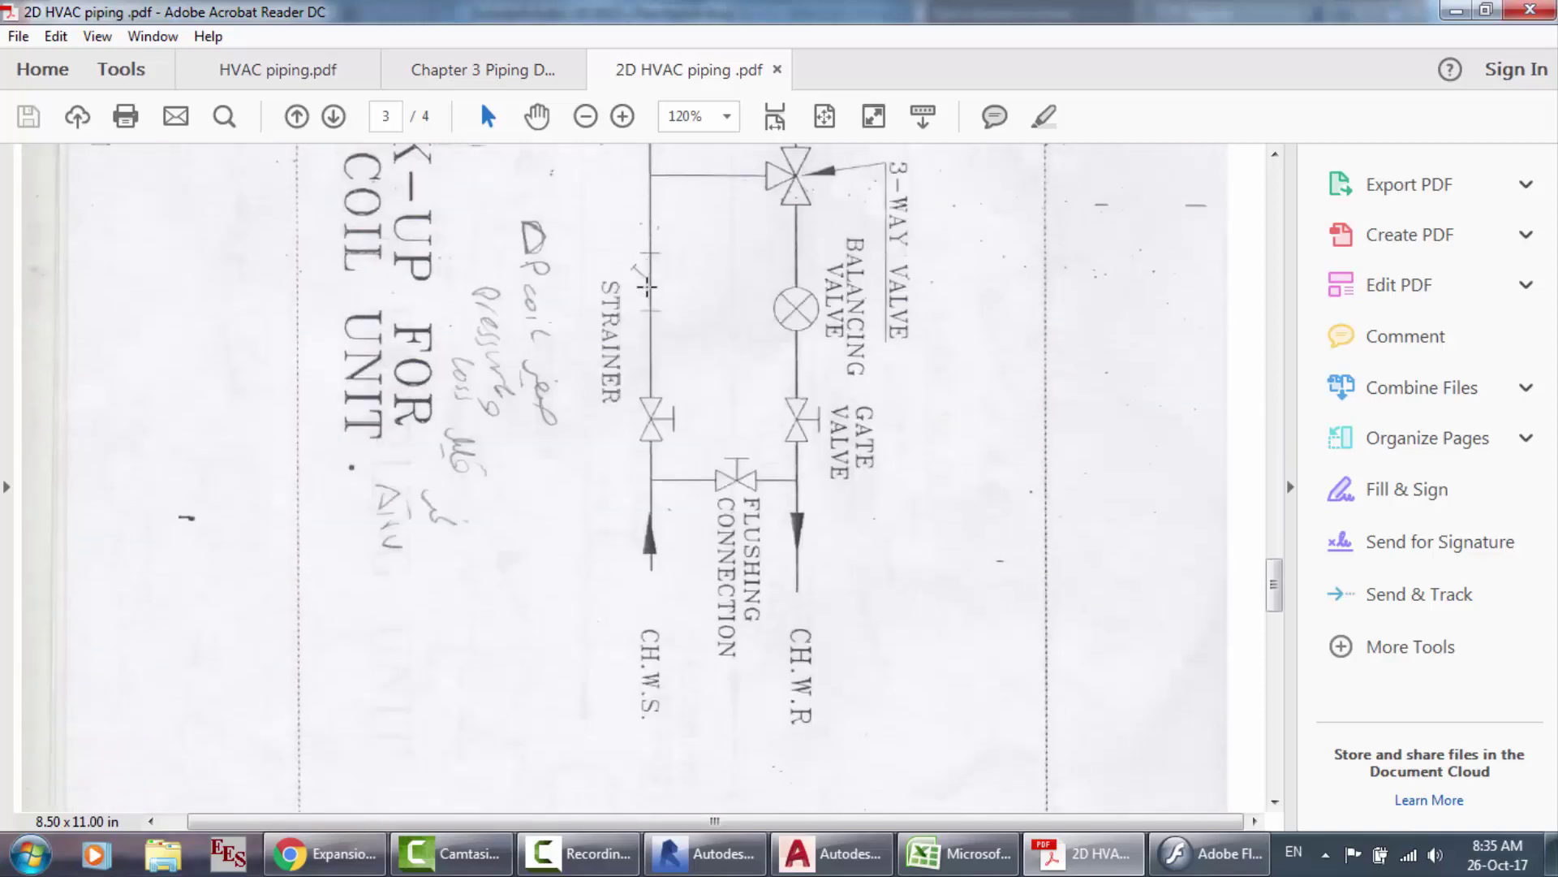
scroll(647, 286, "up", 5)
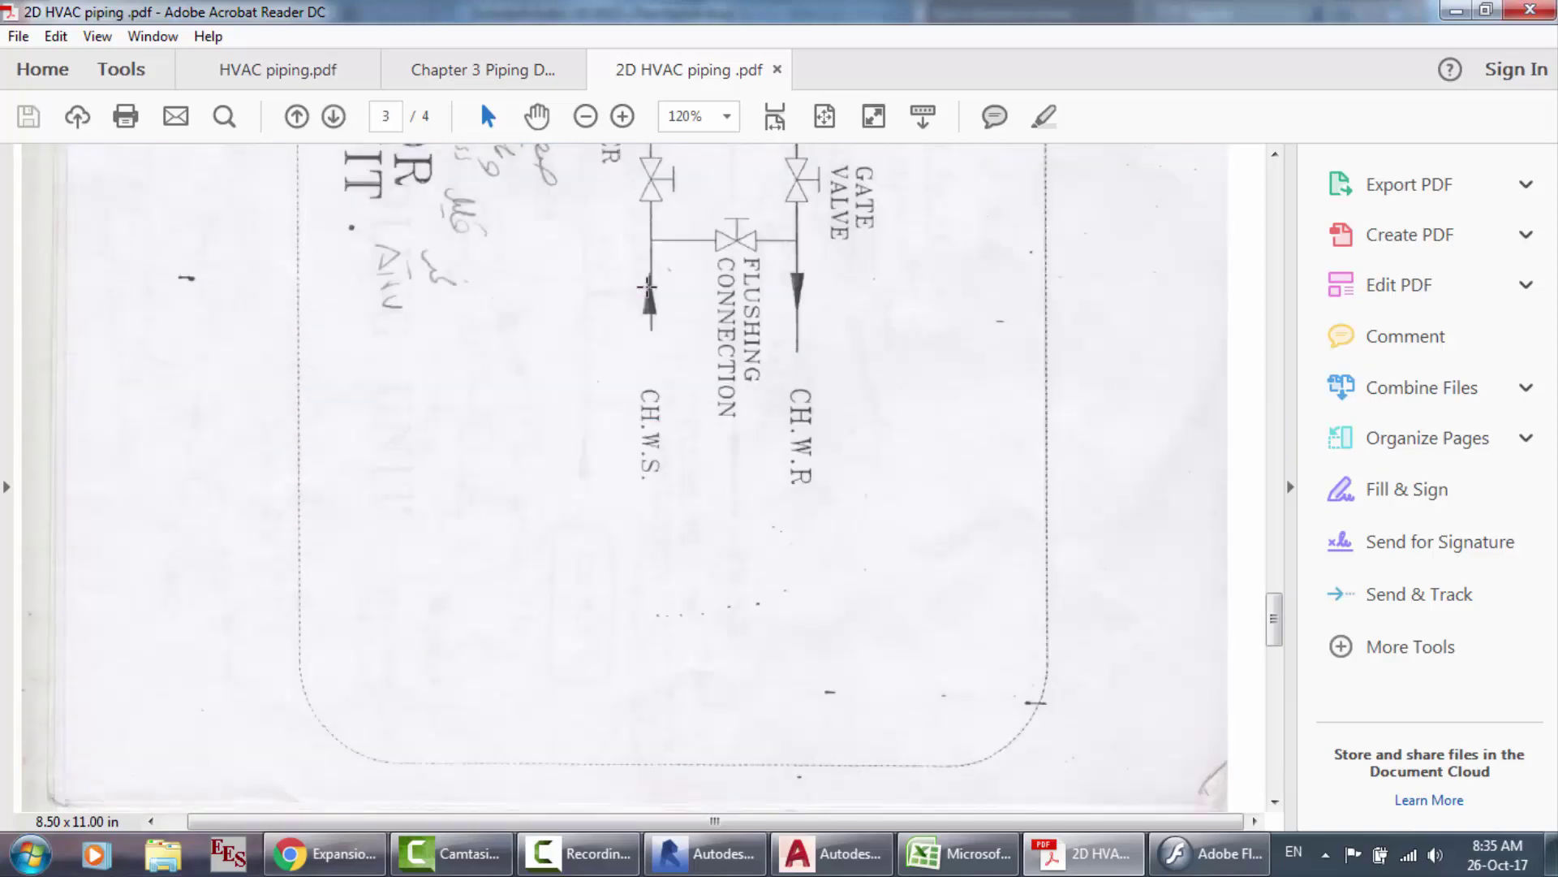
scroll(647, 285, "down", 5)
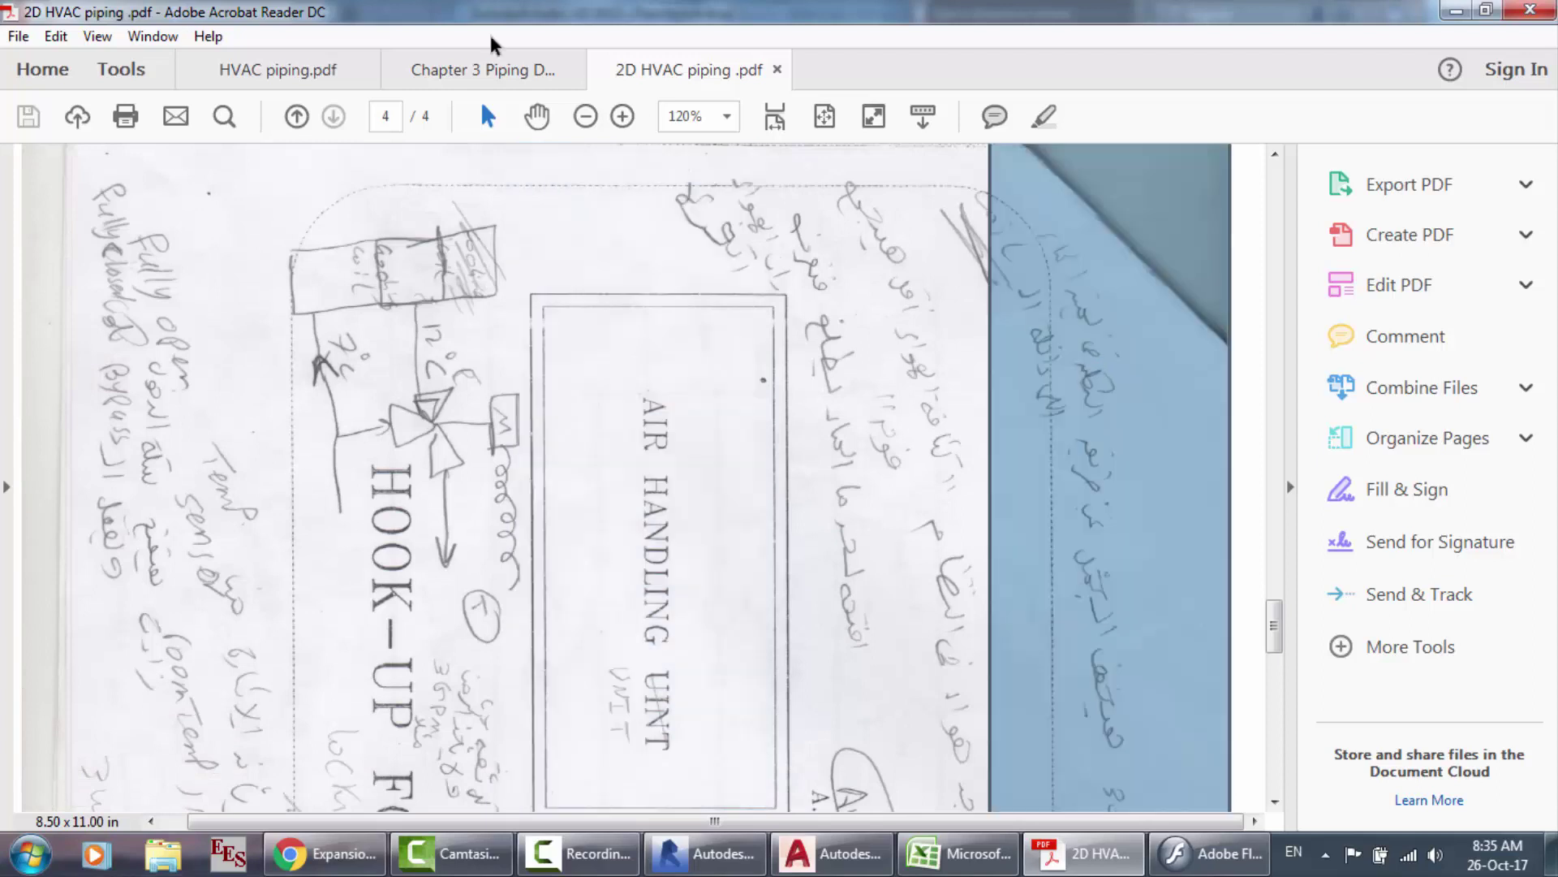
Step: Rotate the PDF view counterclockwise so the air handling unit hook-up on page 4 reads upright
left_click(84, 33)
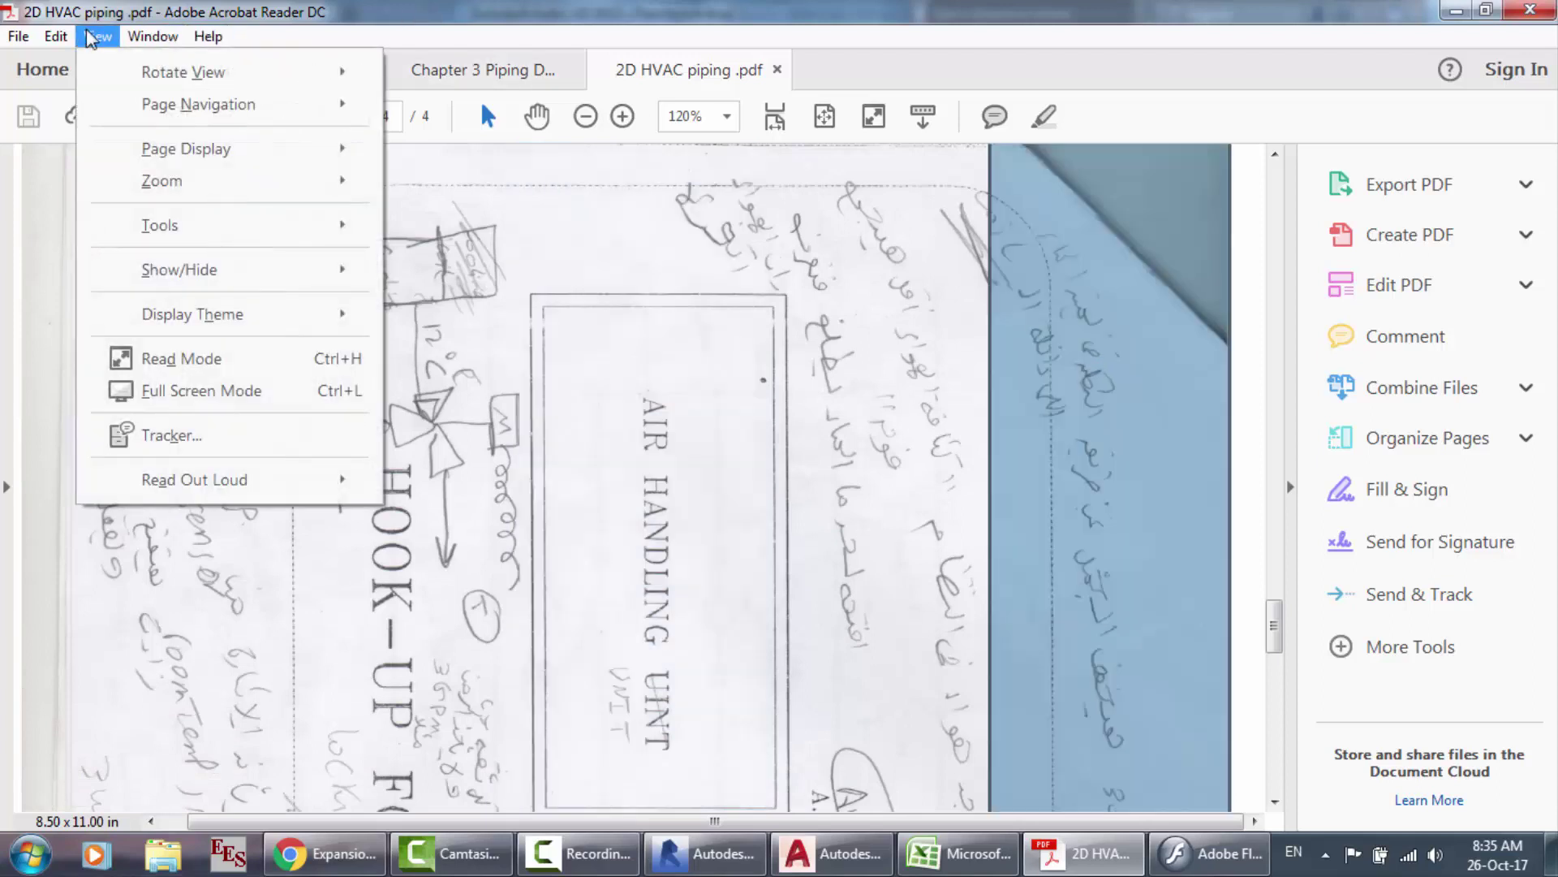
mouse_move(162, 73)
left_click(412, 110)
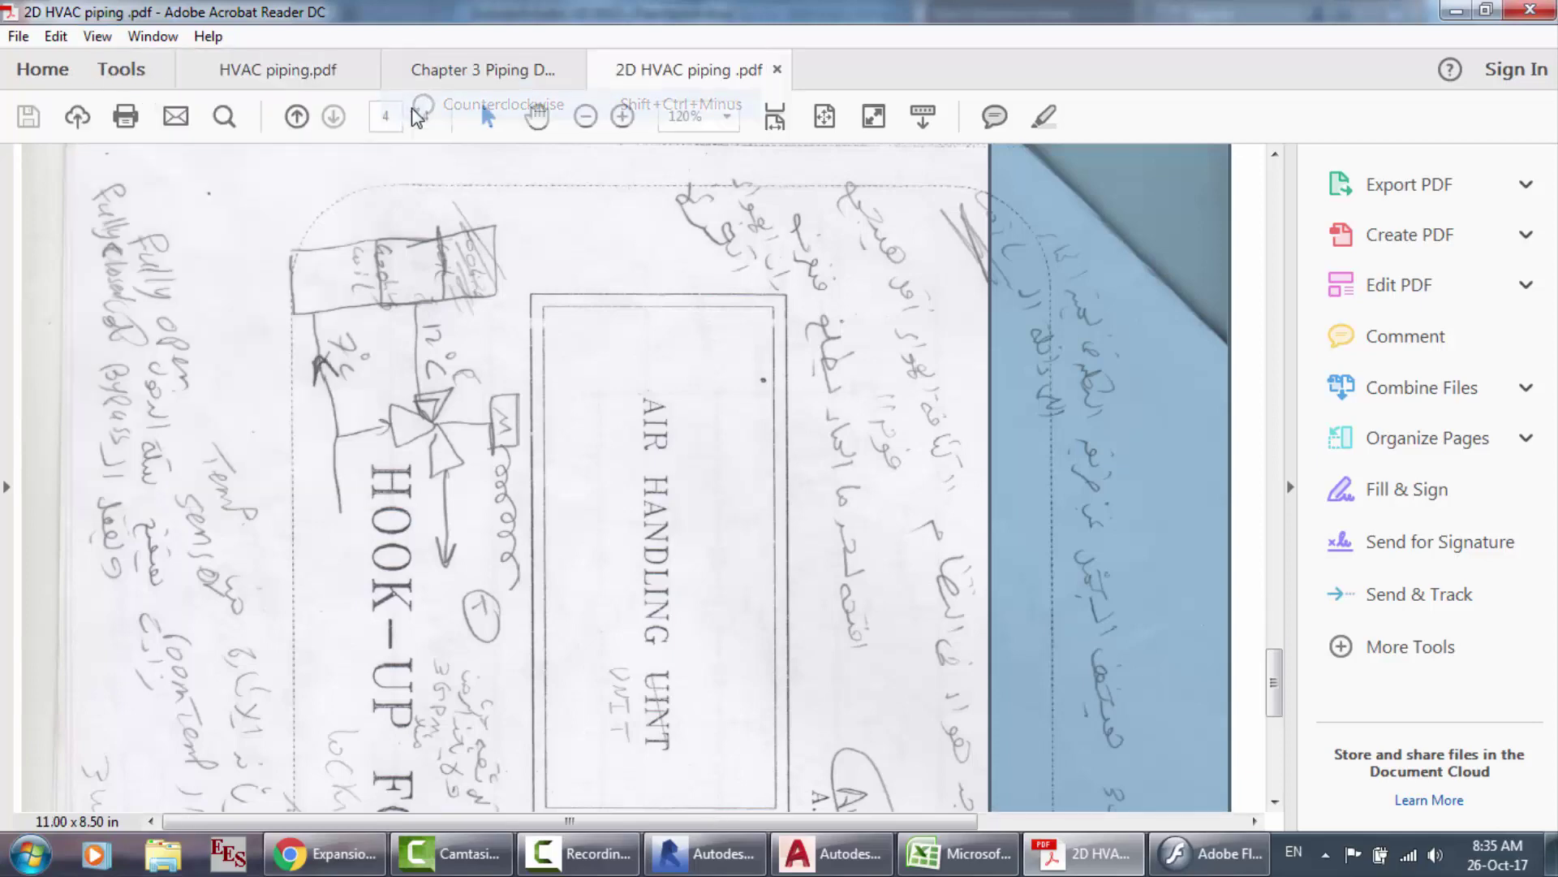
scroll(633, 238, "down", 1)
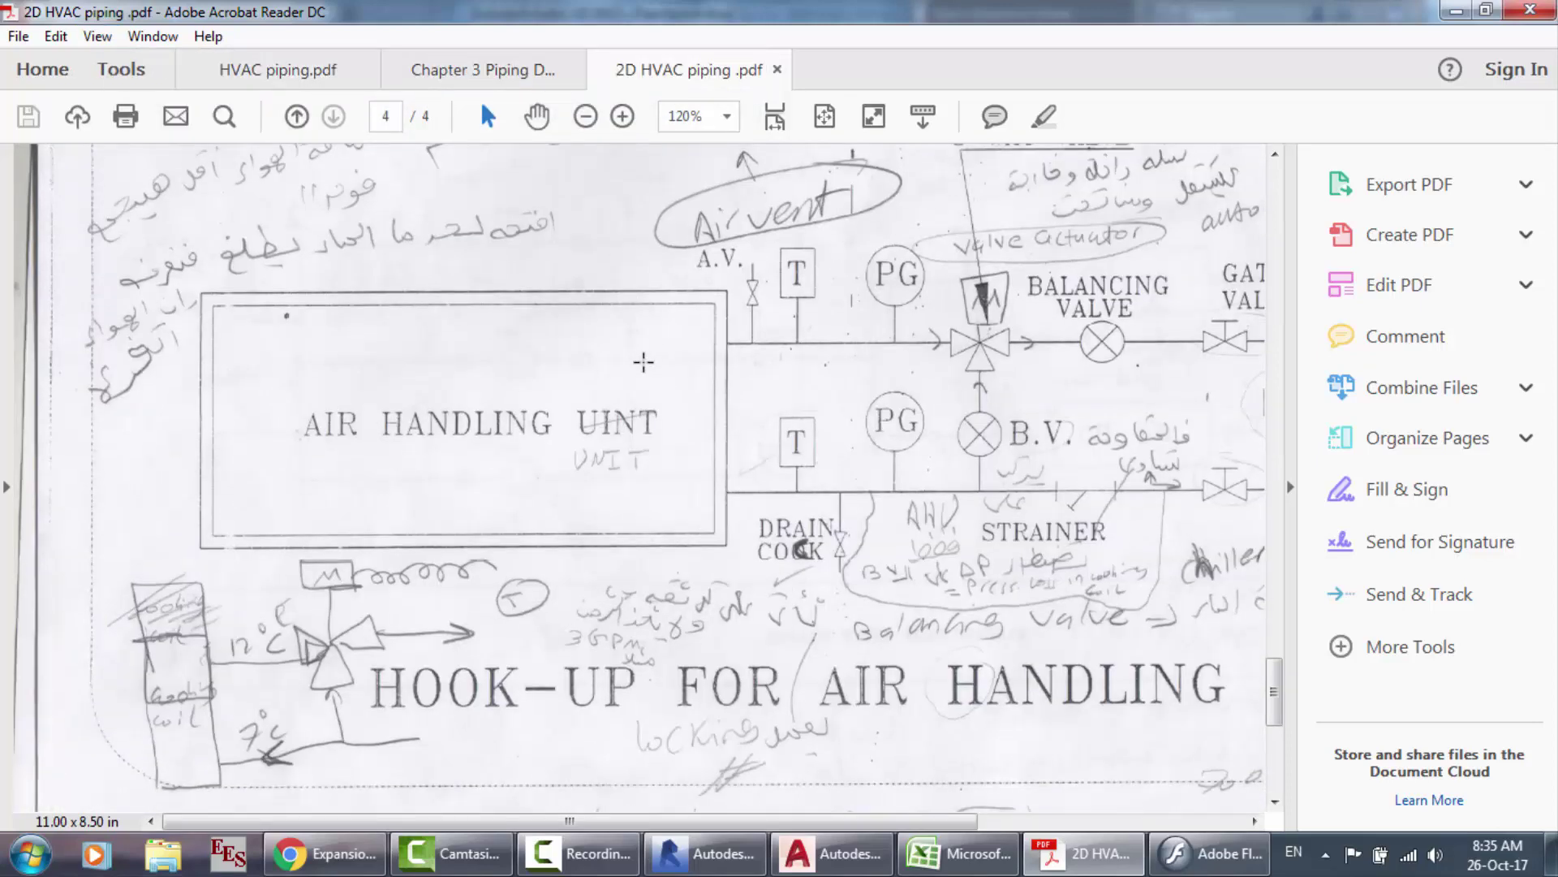
Step: Switch to AutoCAD and examine the valves and gauges on the AHU's supply and return pipes
left_click(832, 853)
scroll(842, 498, "down", 5)
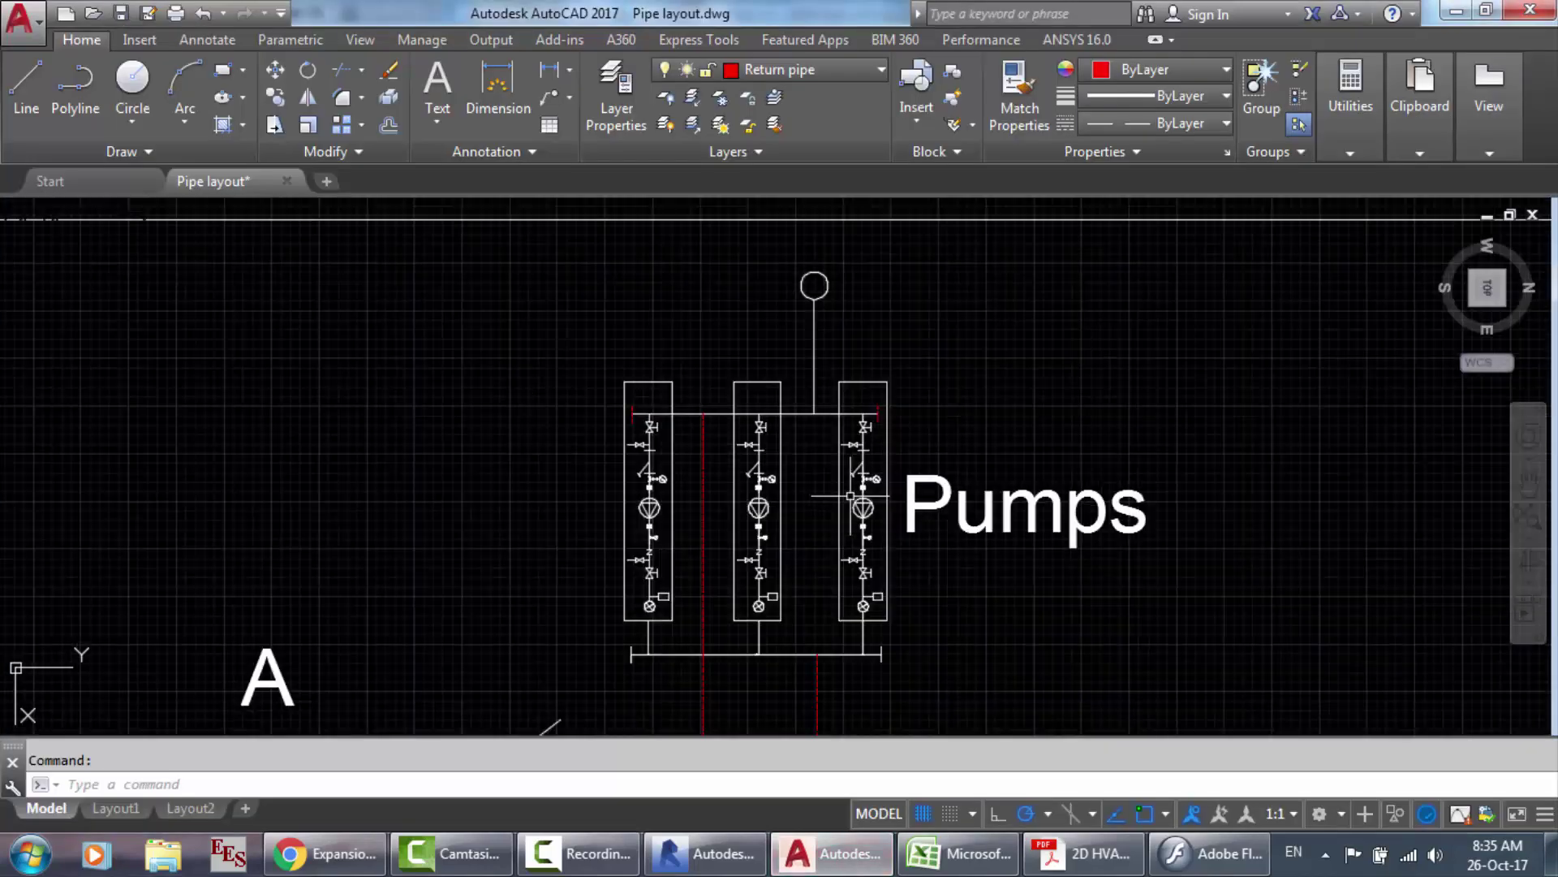
scroll(844, 499, "down", 4)
scroll(840, 621, "up", 2)
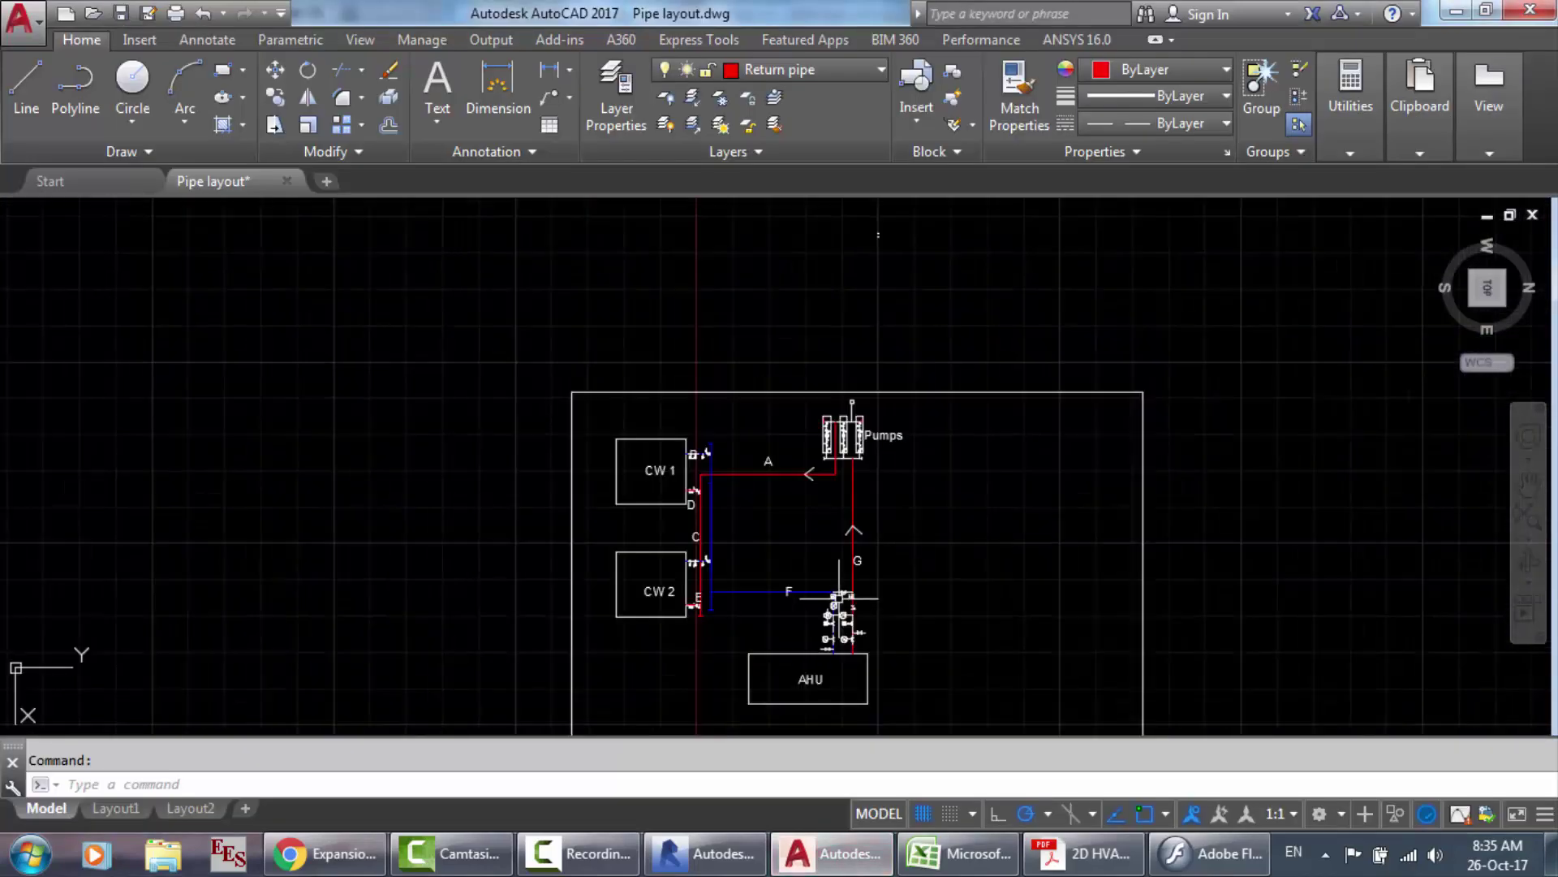
scroll(861, 659, "up", 5)
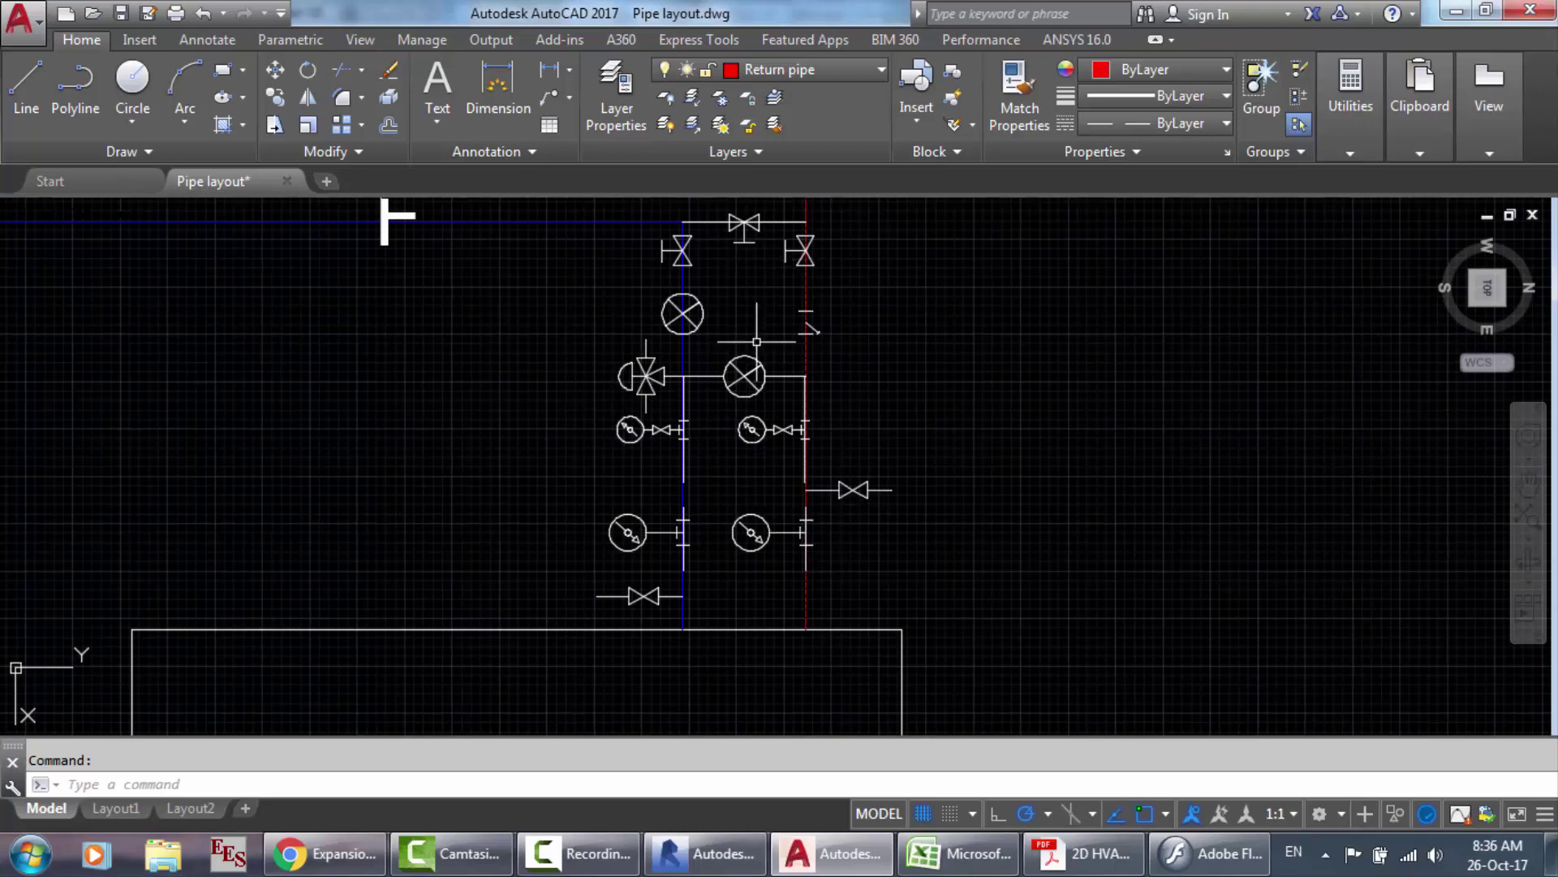
Step: Switch to Acrobat Reader and study the air handling unit hook-up from the air vent and gauges to the three-way valve, strainer and flushing connection
left_click(1083, 853)
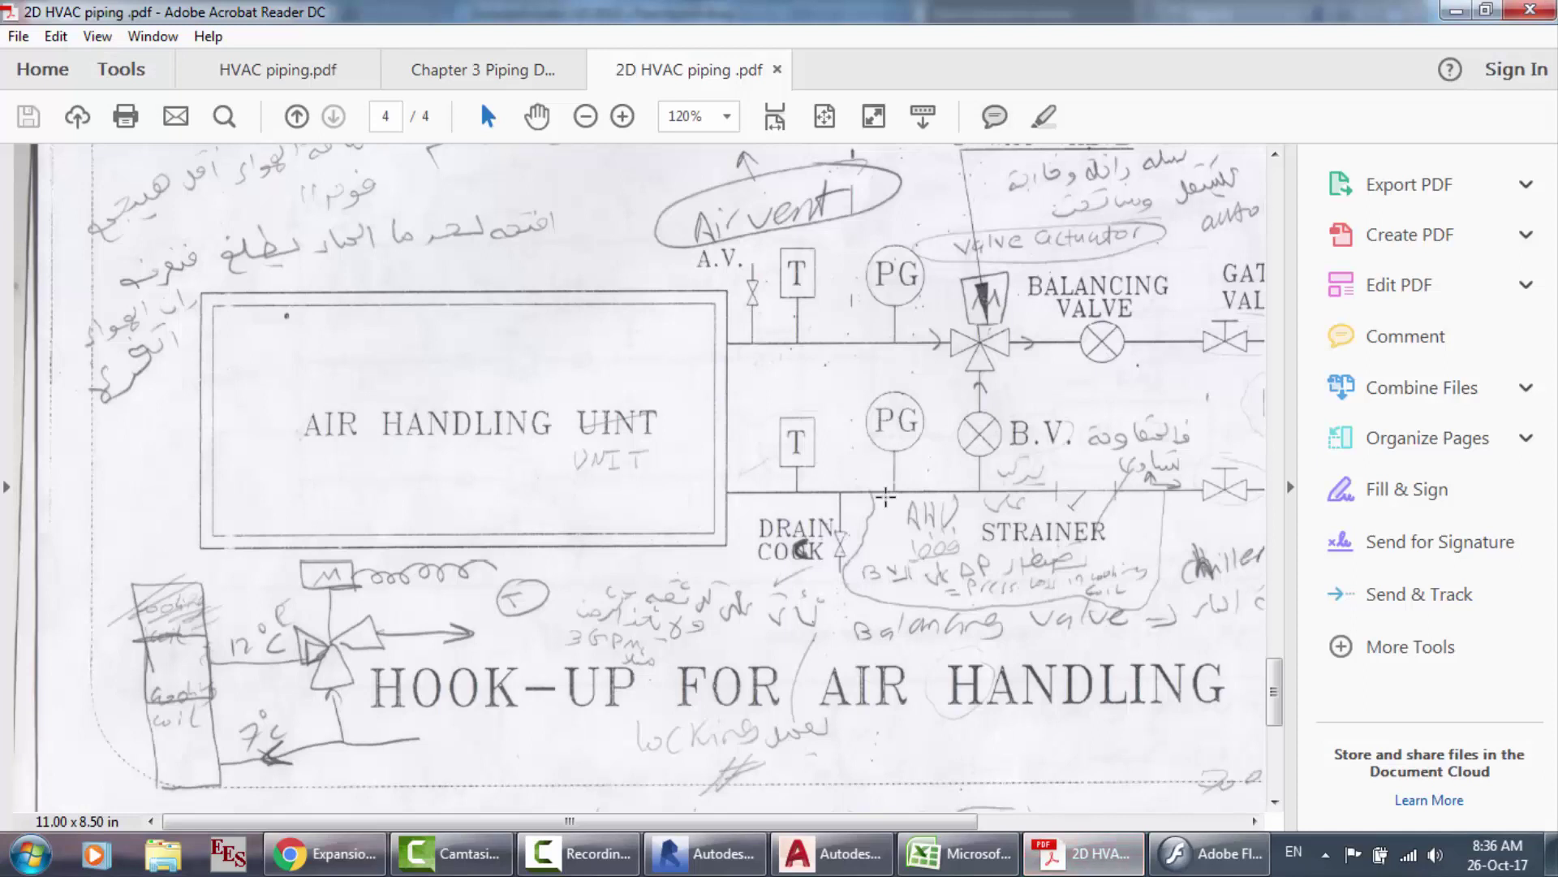
scroll(750, 287, "up", 1)
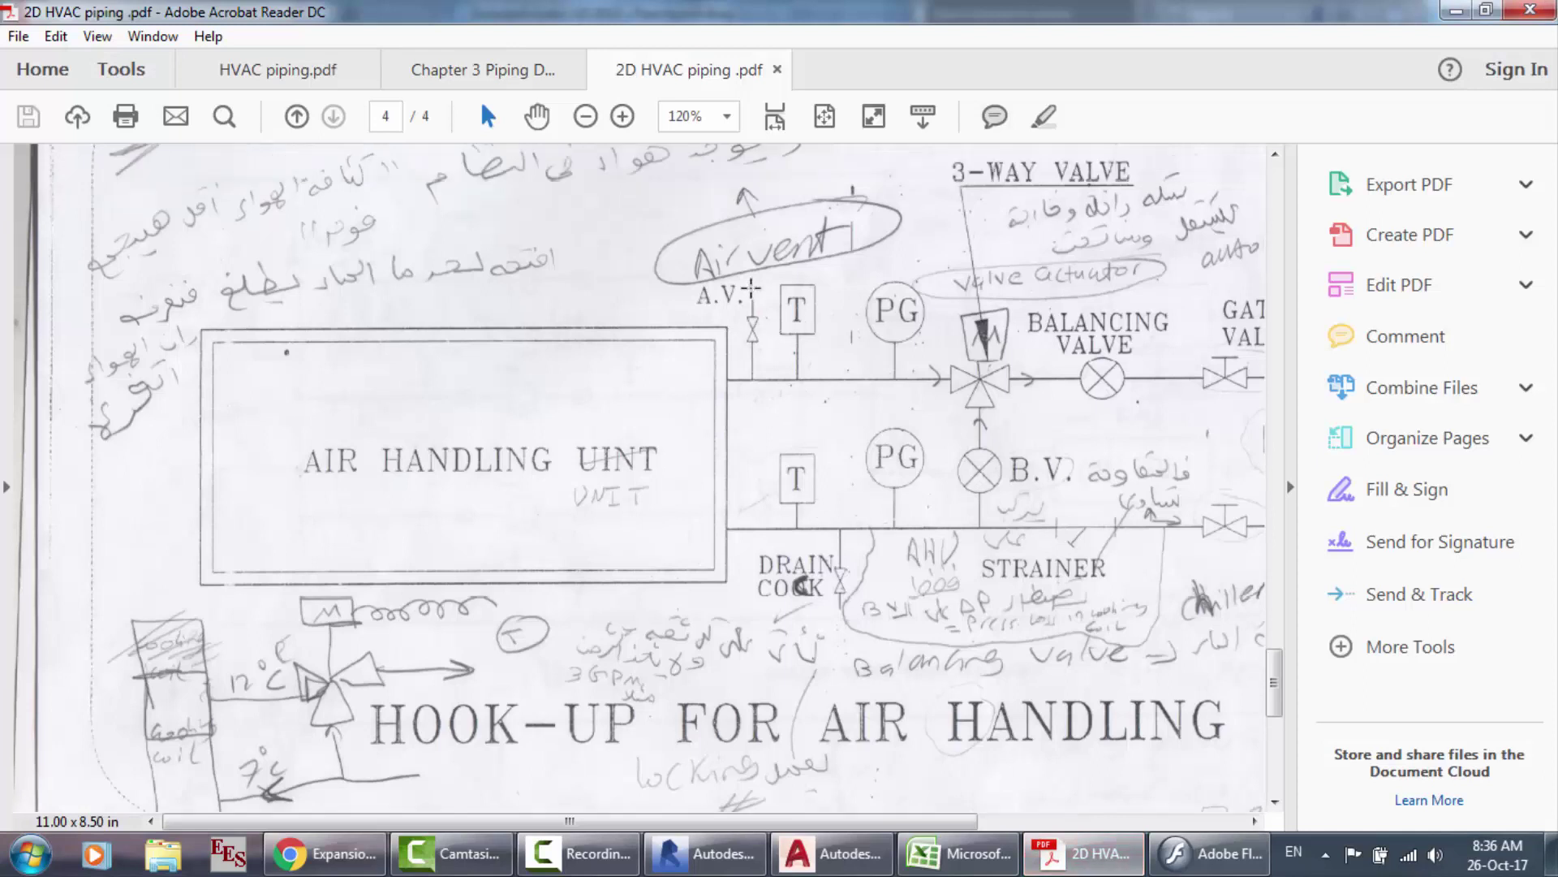
scroll(696, 286, "up", 1)
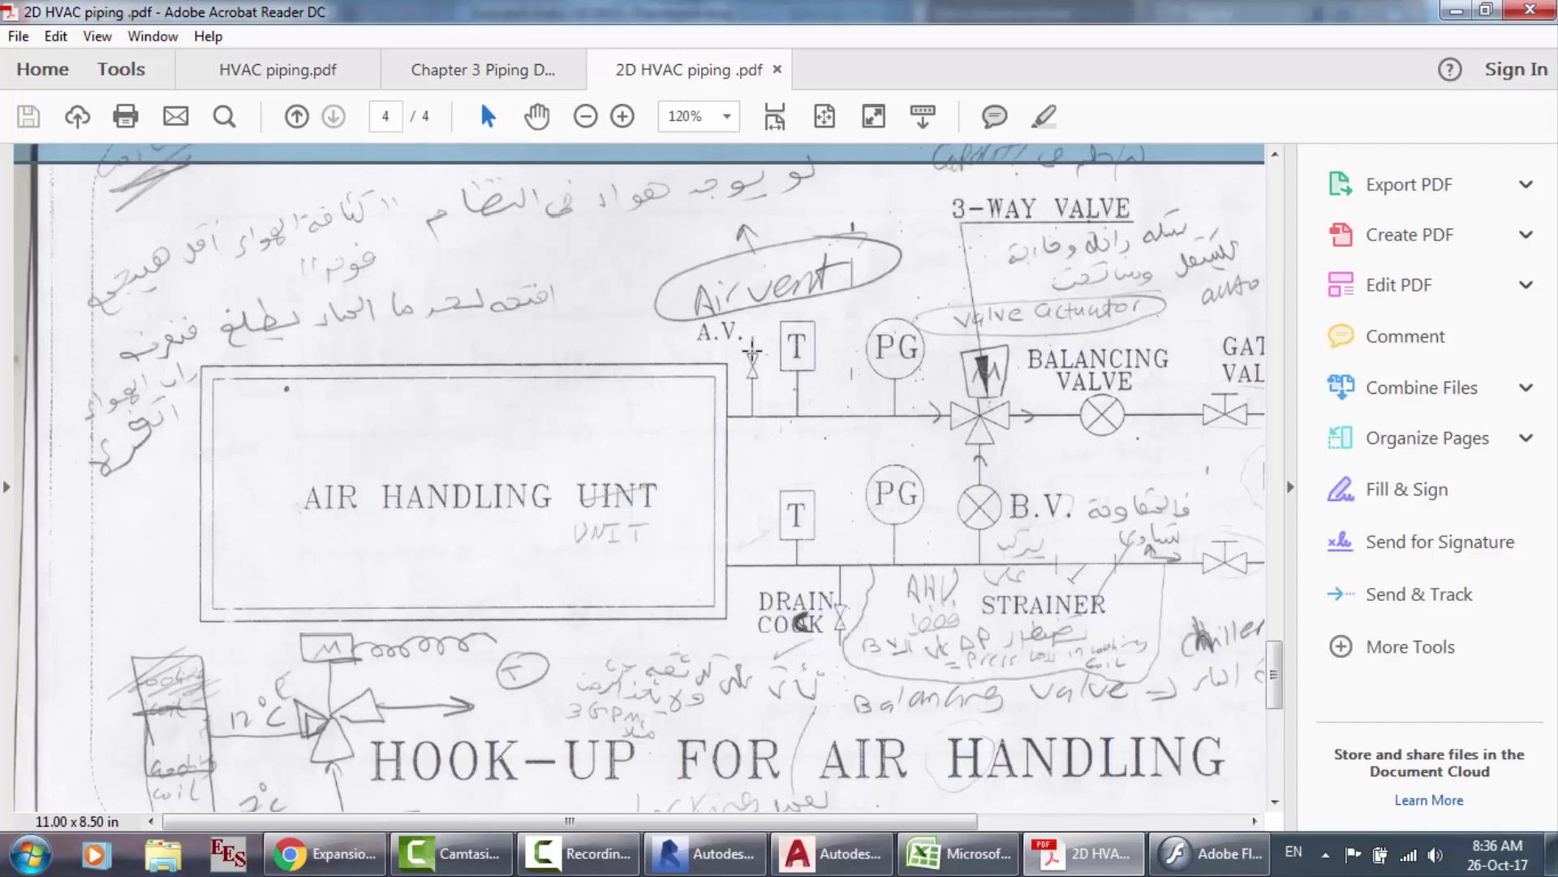
scroll(712, 359, "up", 1)
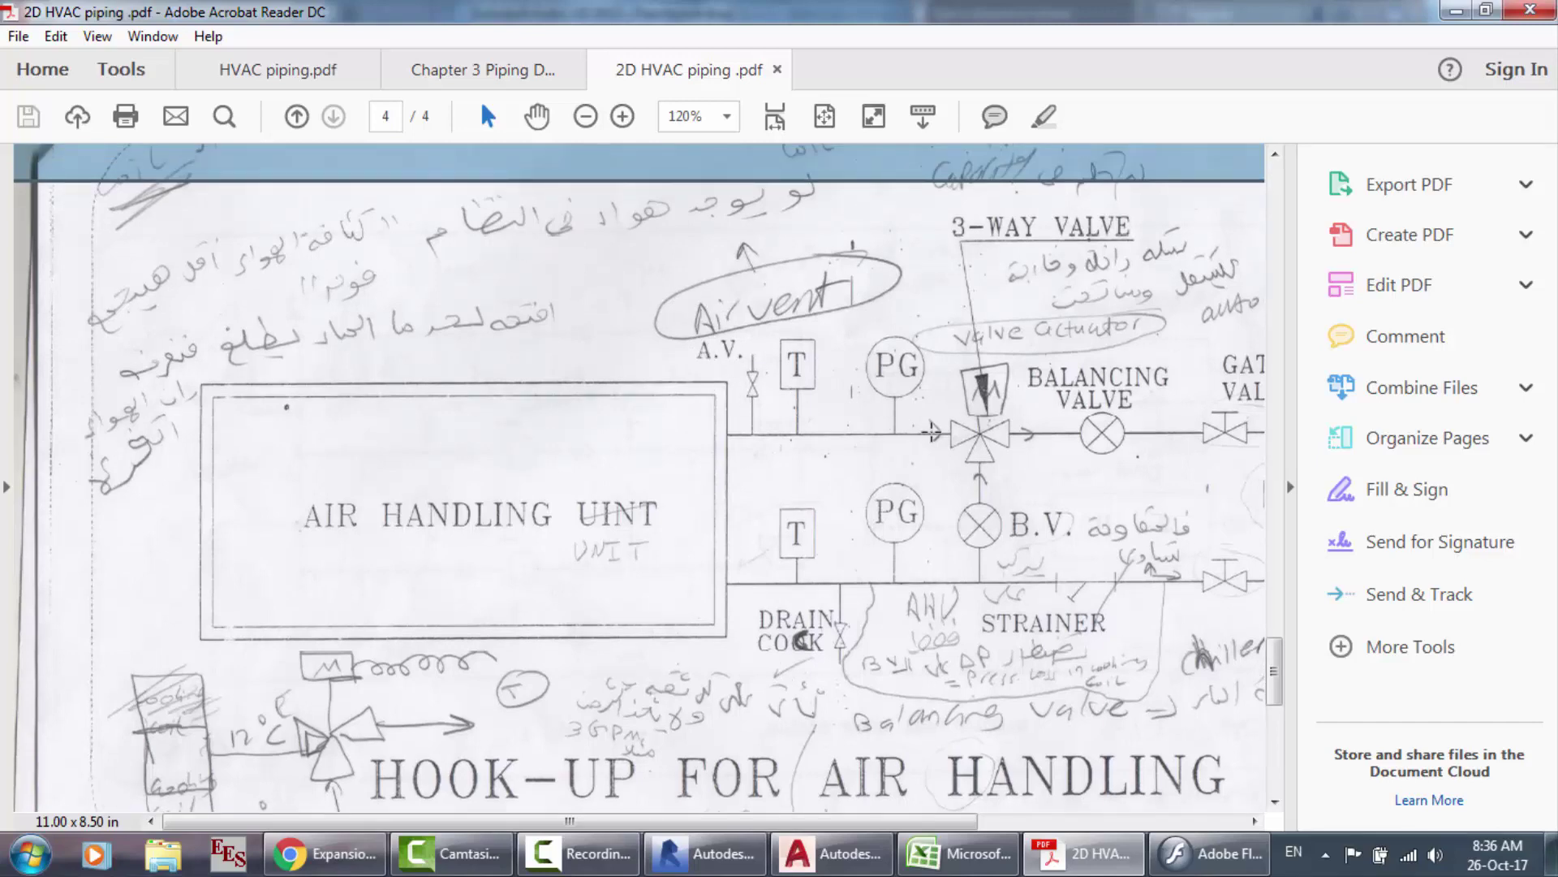
scroll(781, 375, "up", 1)
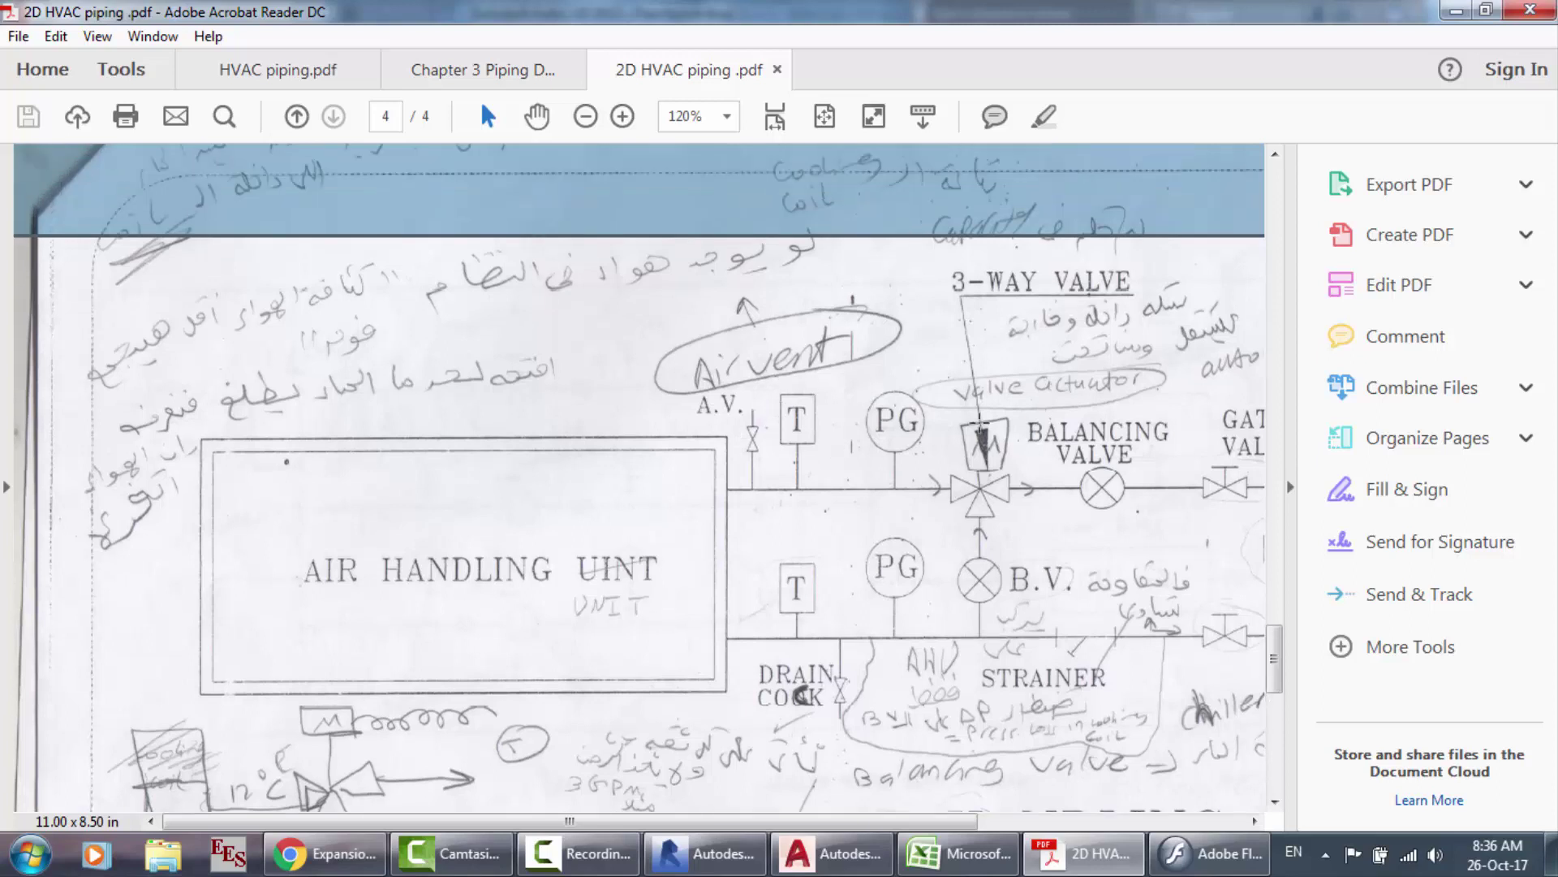
scroll(1051, 417, "up", 1)
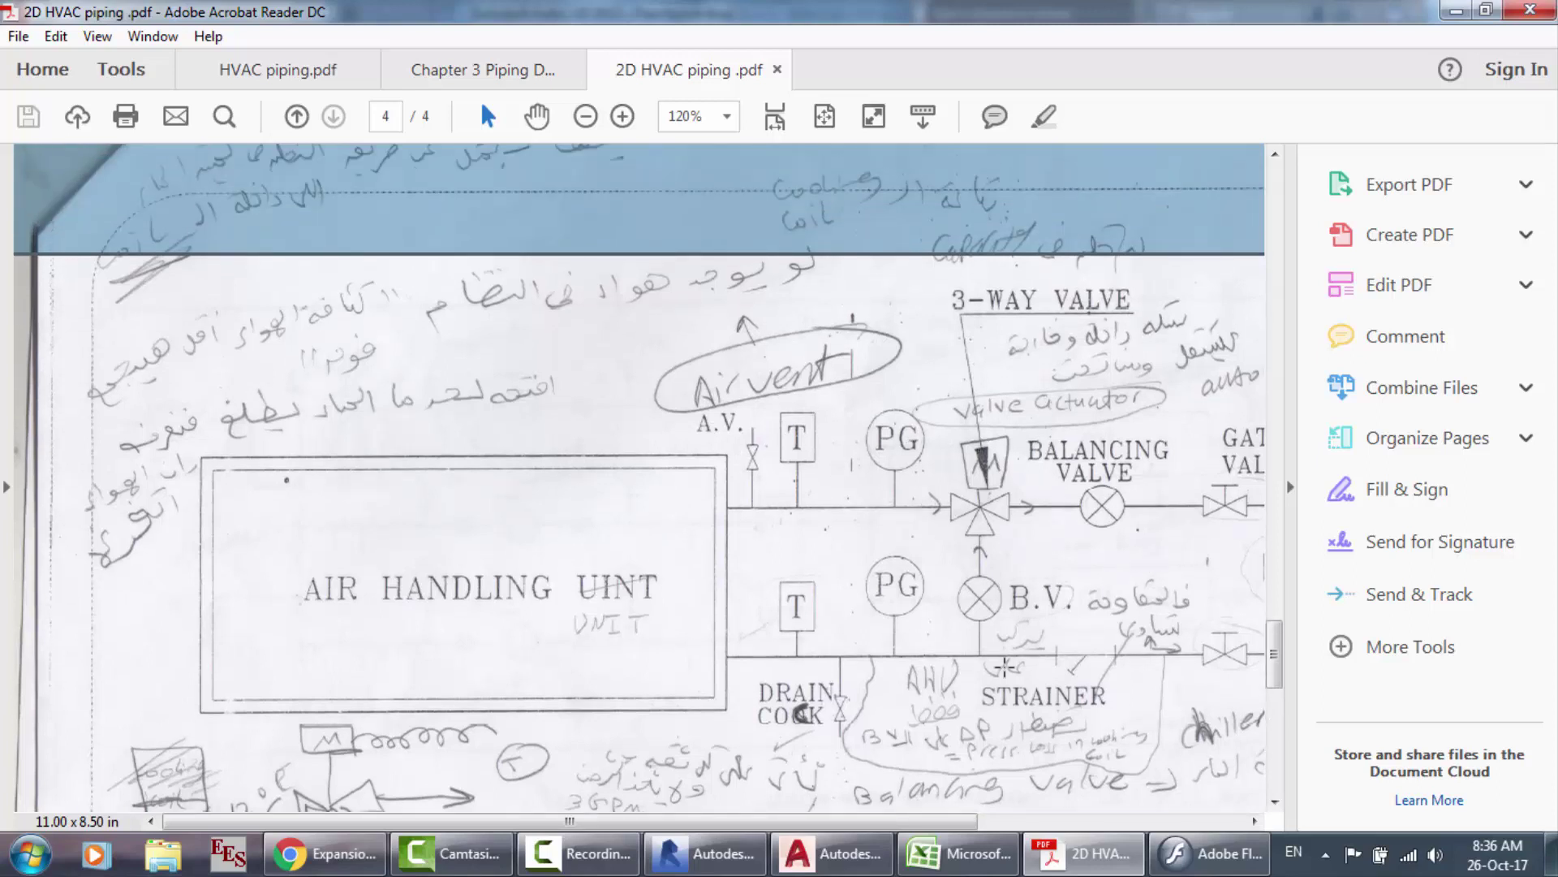
scroll(915, 826, "right", 4)
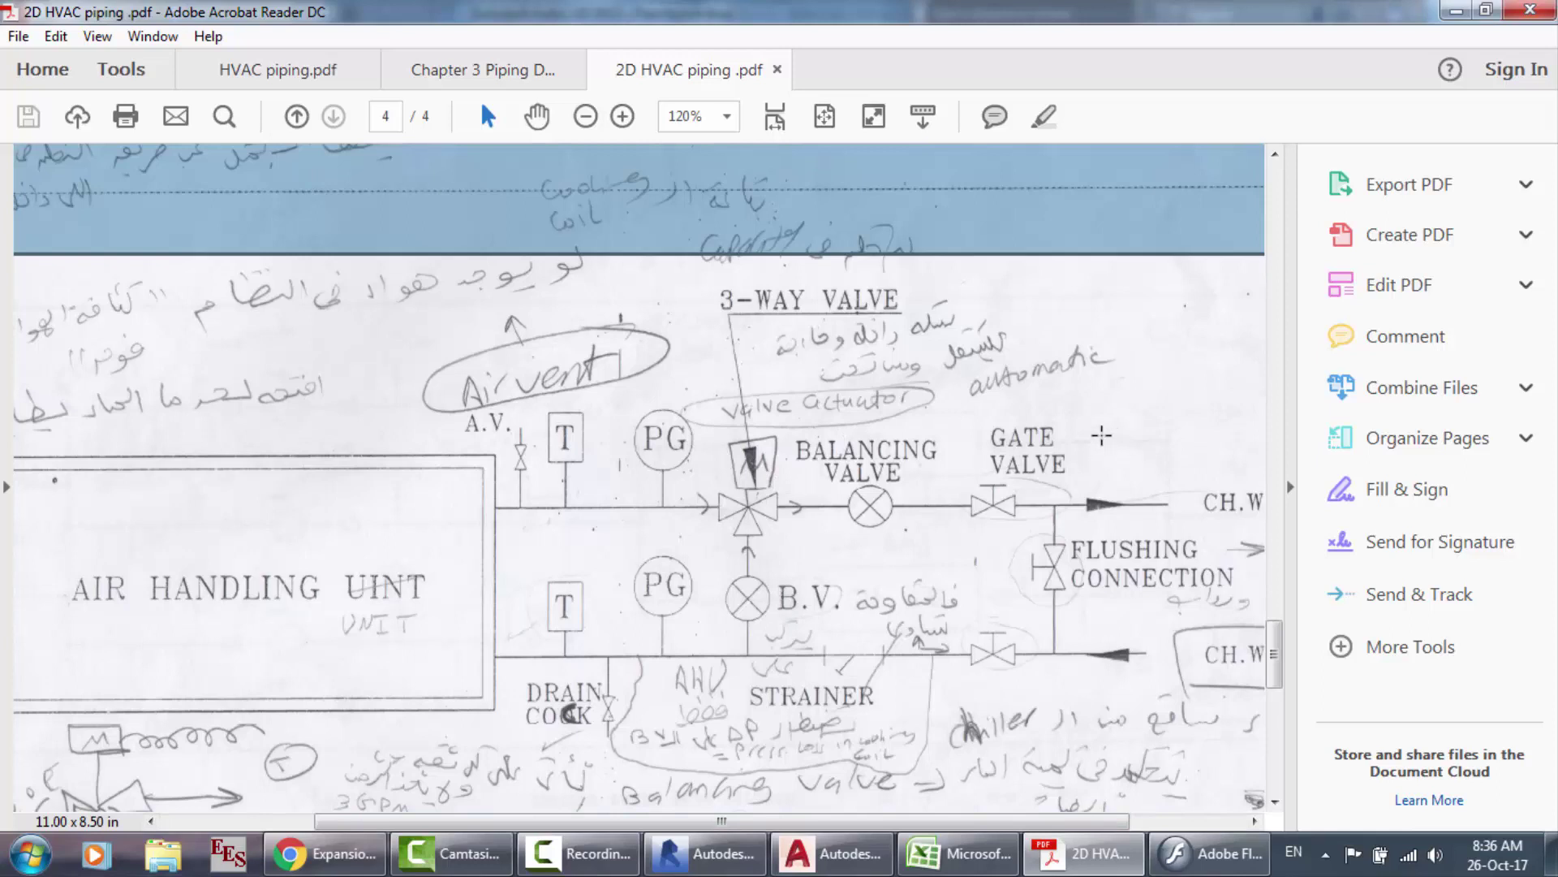
scroll(1164, 570, "down", 1)
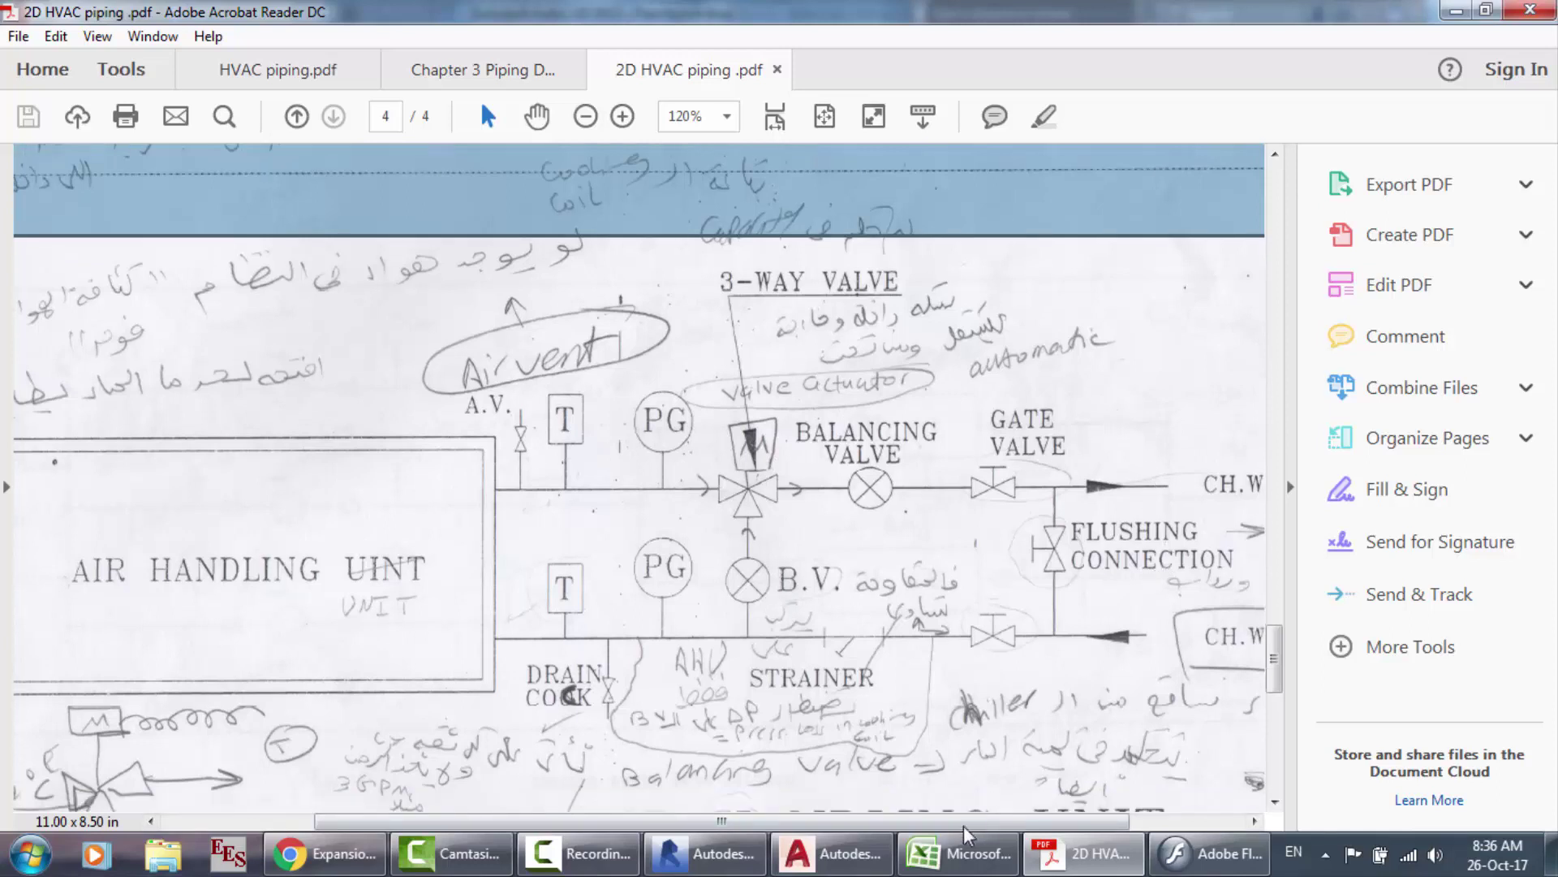
left_click_drag(970, 821, 1085, 827)
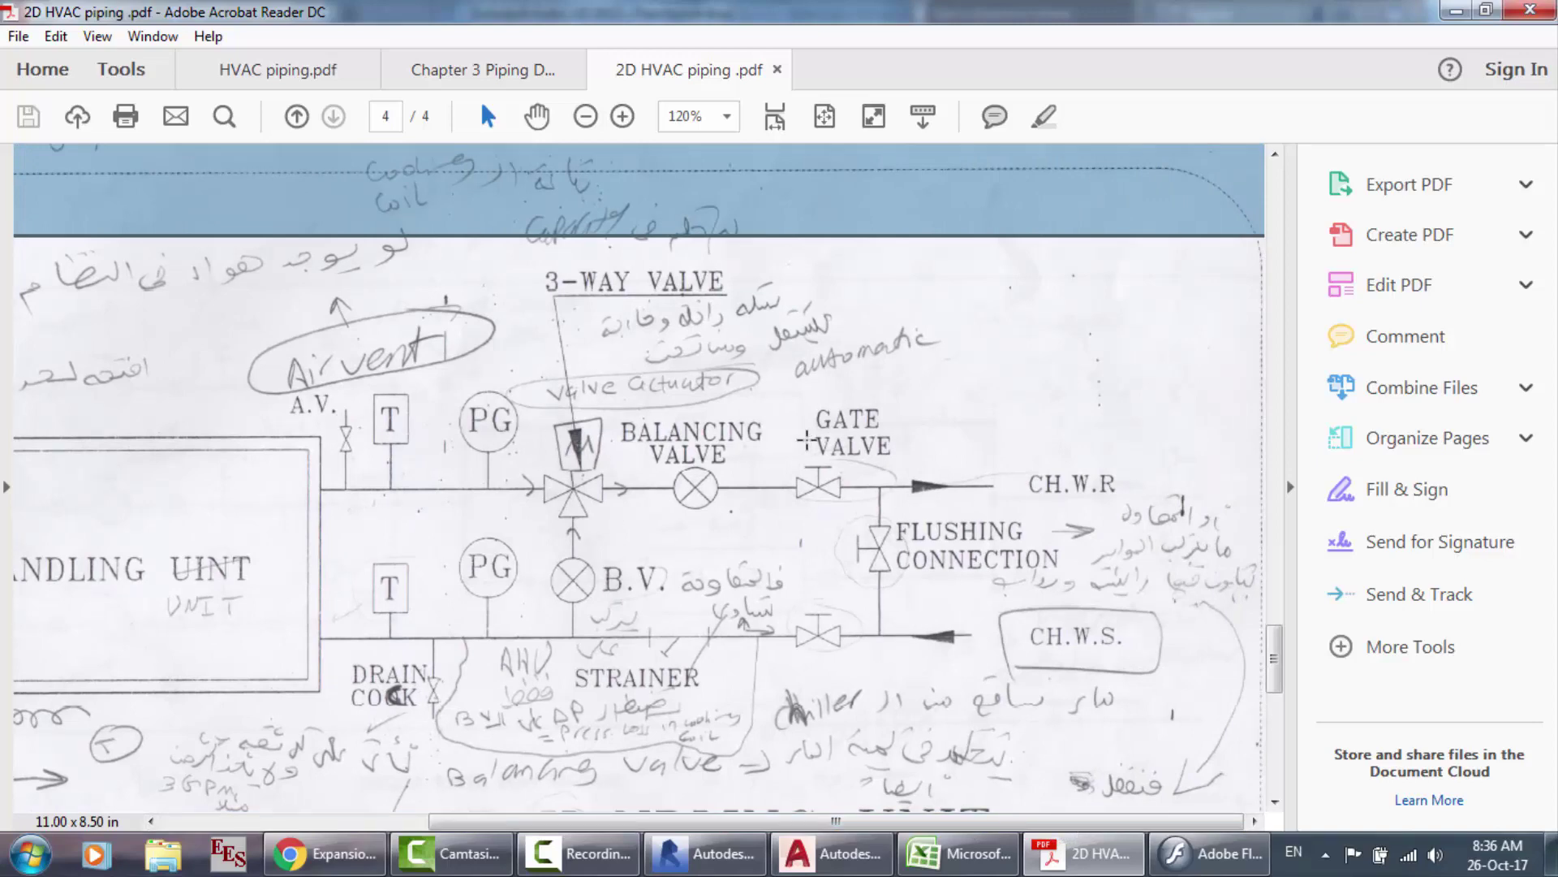
scroll(971, 515, "down", 1)
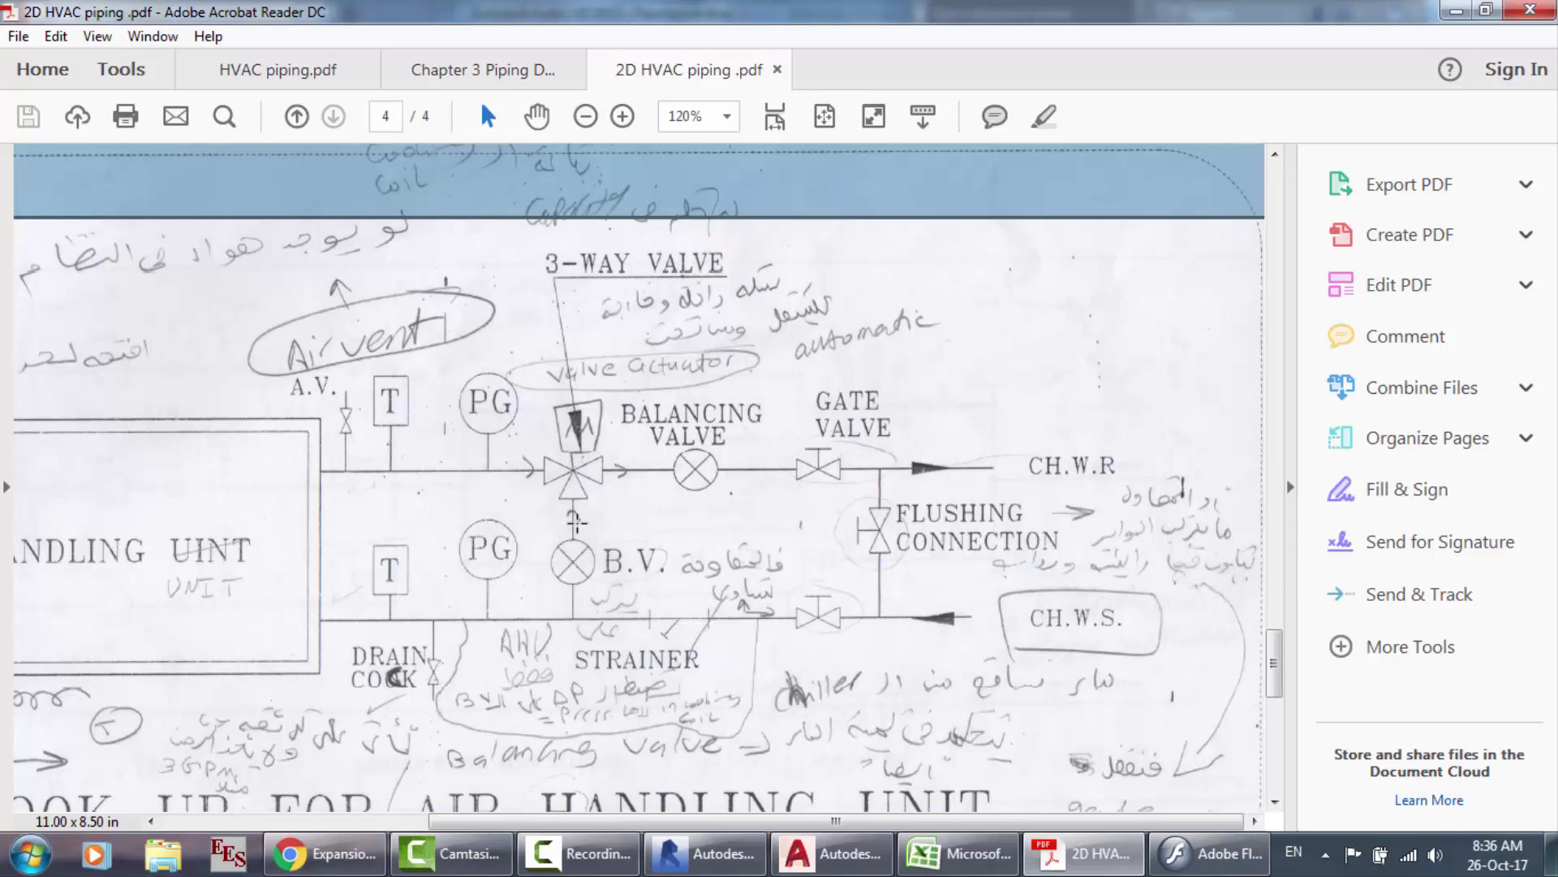
scroll(497, 528, "down", 2)
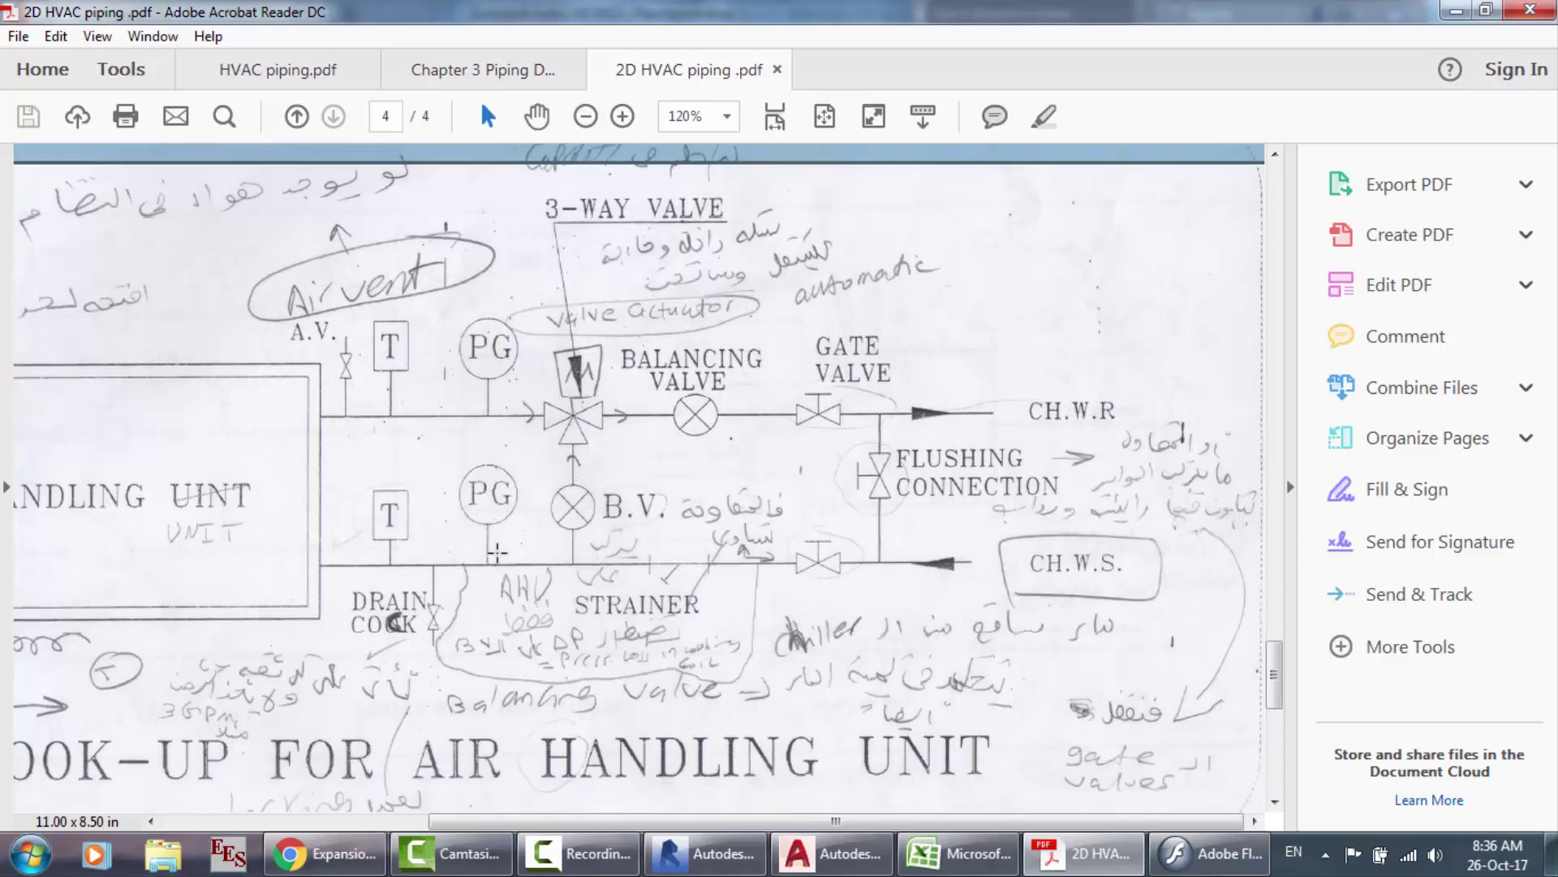
Step: Switch to Chrome and view the mixing and diverting diagrams on the HVAC three-way valves page
left_click(325, 853)
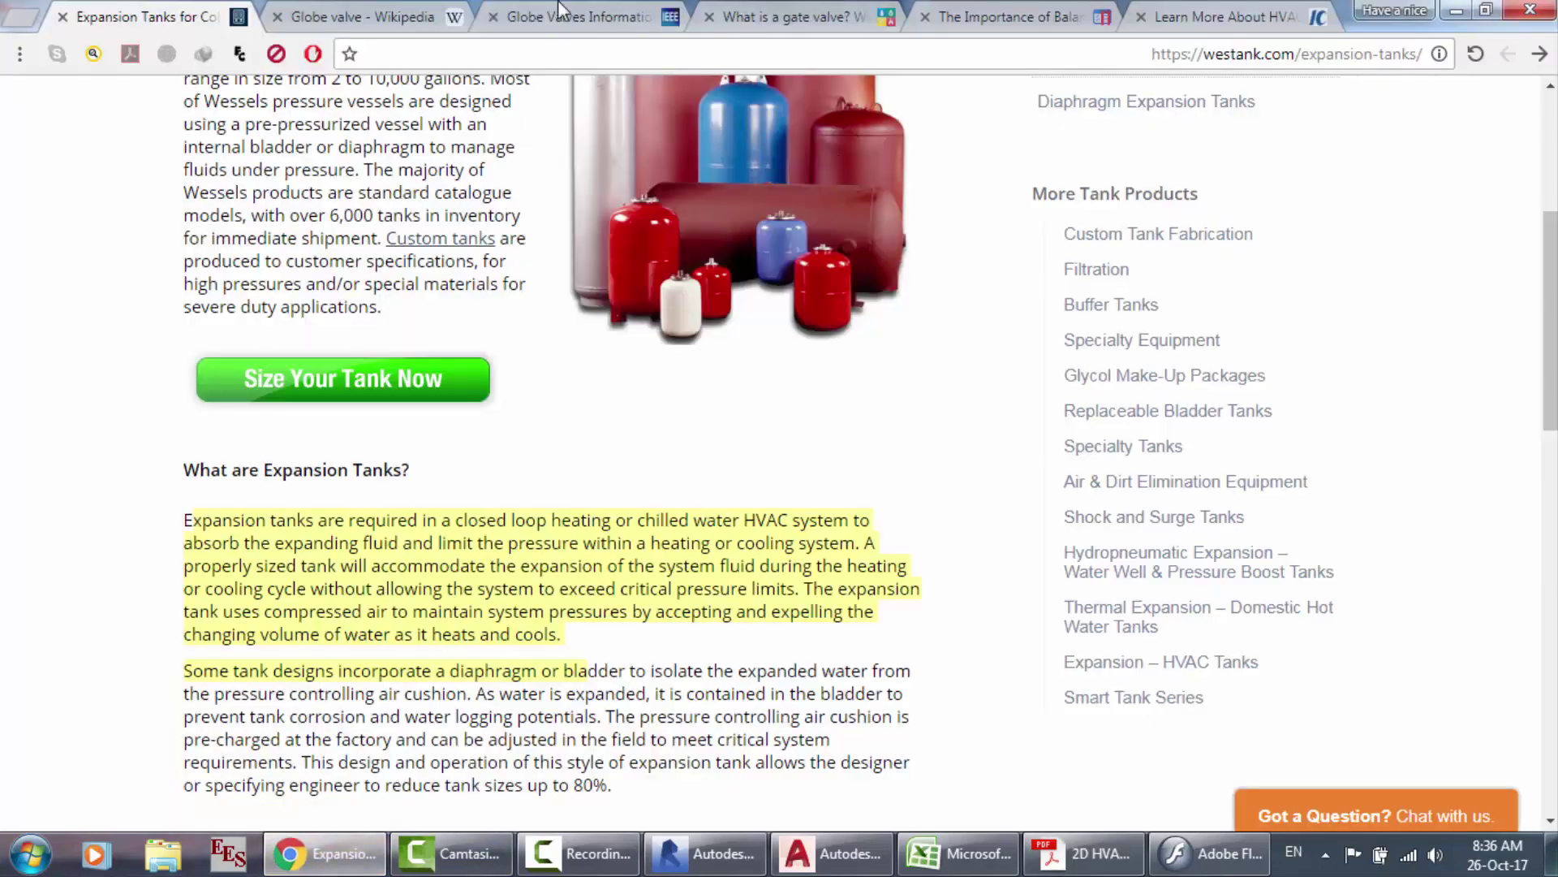
left_click(1185, 10)
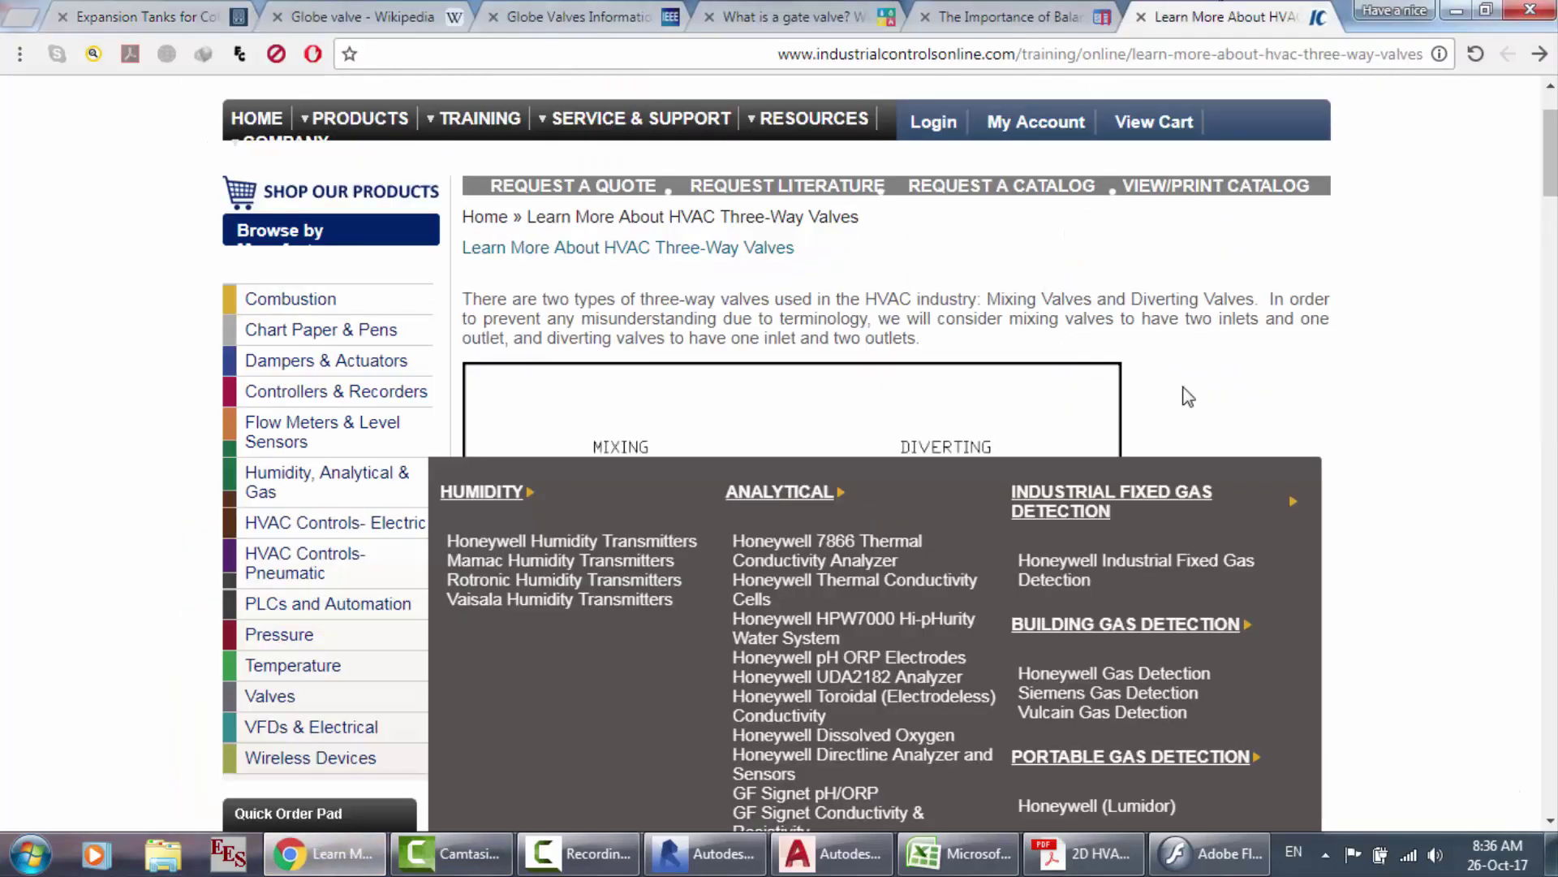
scroll(1387, 423, "up", 2)
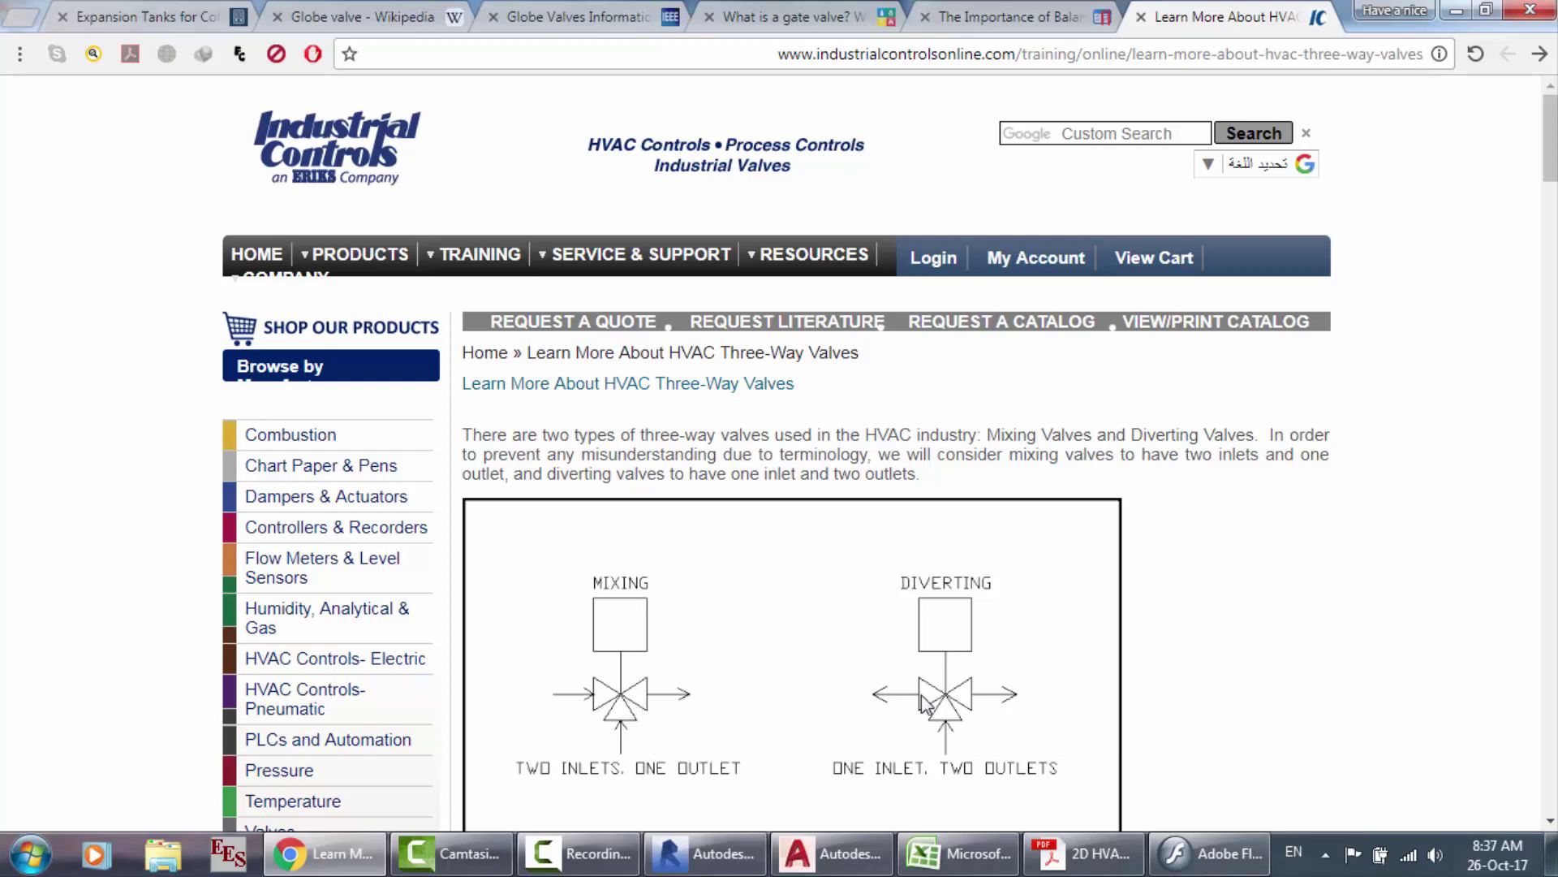
Step: Compare the three-way valve in the AutoCAD layout and the PDF hook-up with the mixing and diverting diagrams in Chrome
left_click(828, 853)
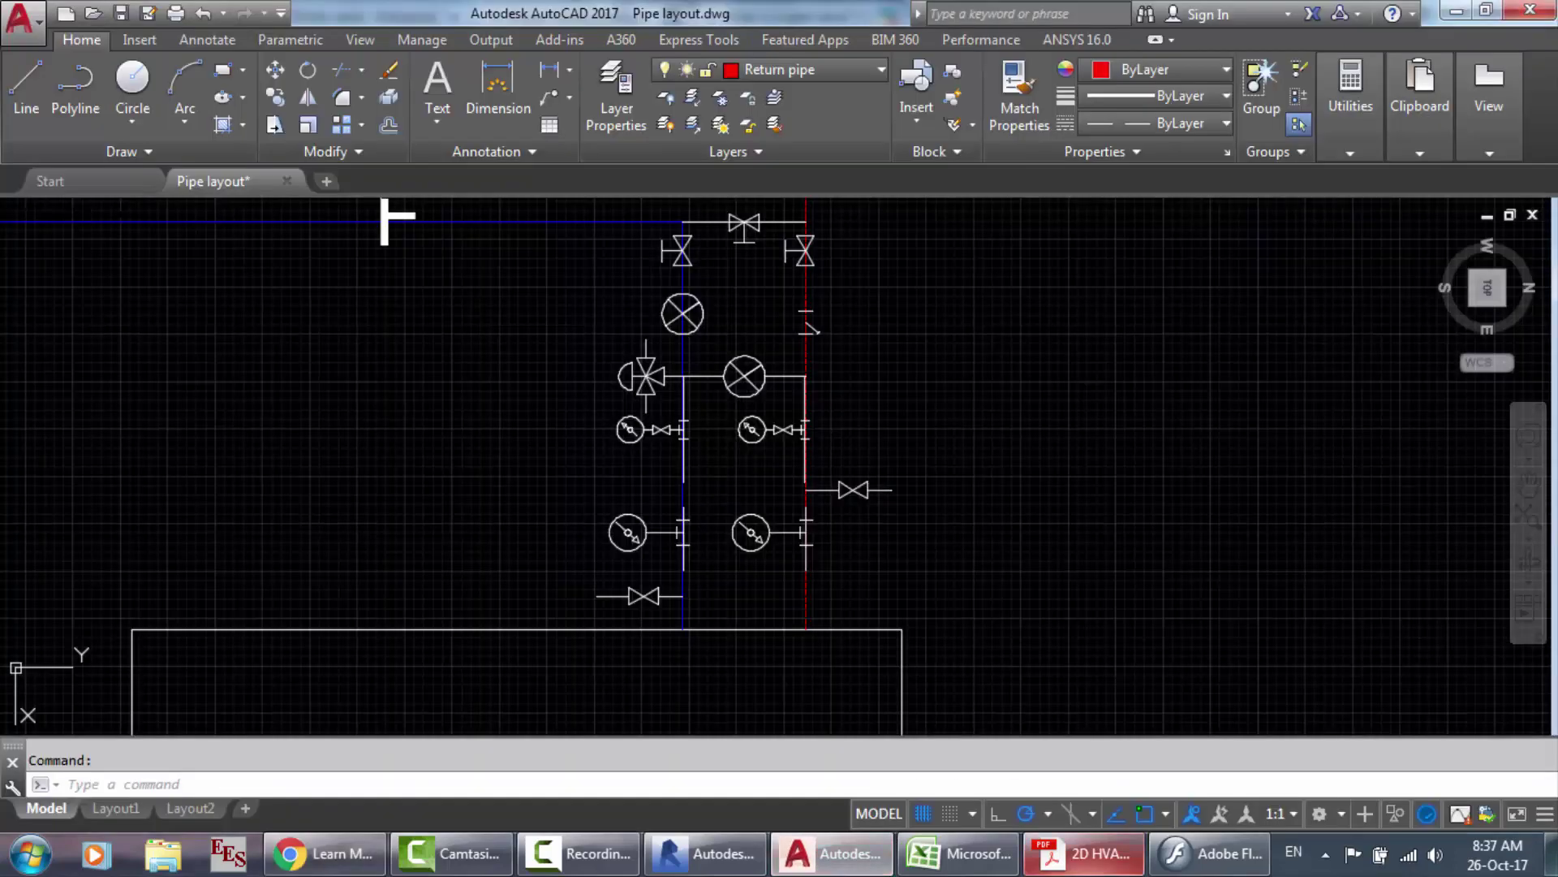
left_click(1084, 854)
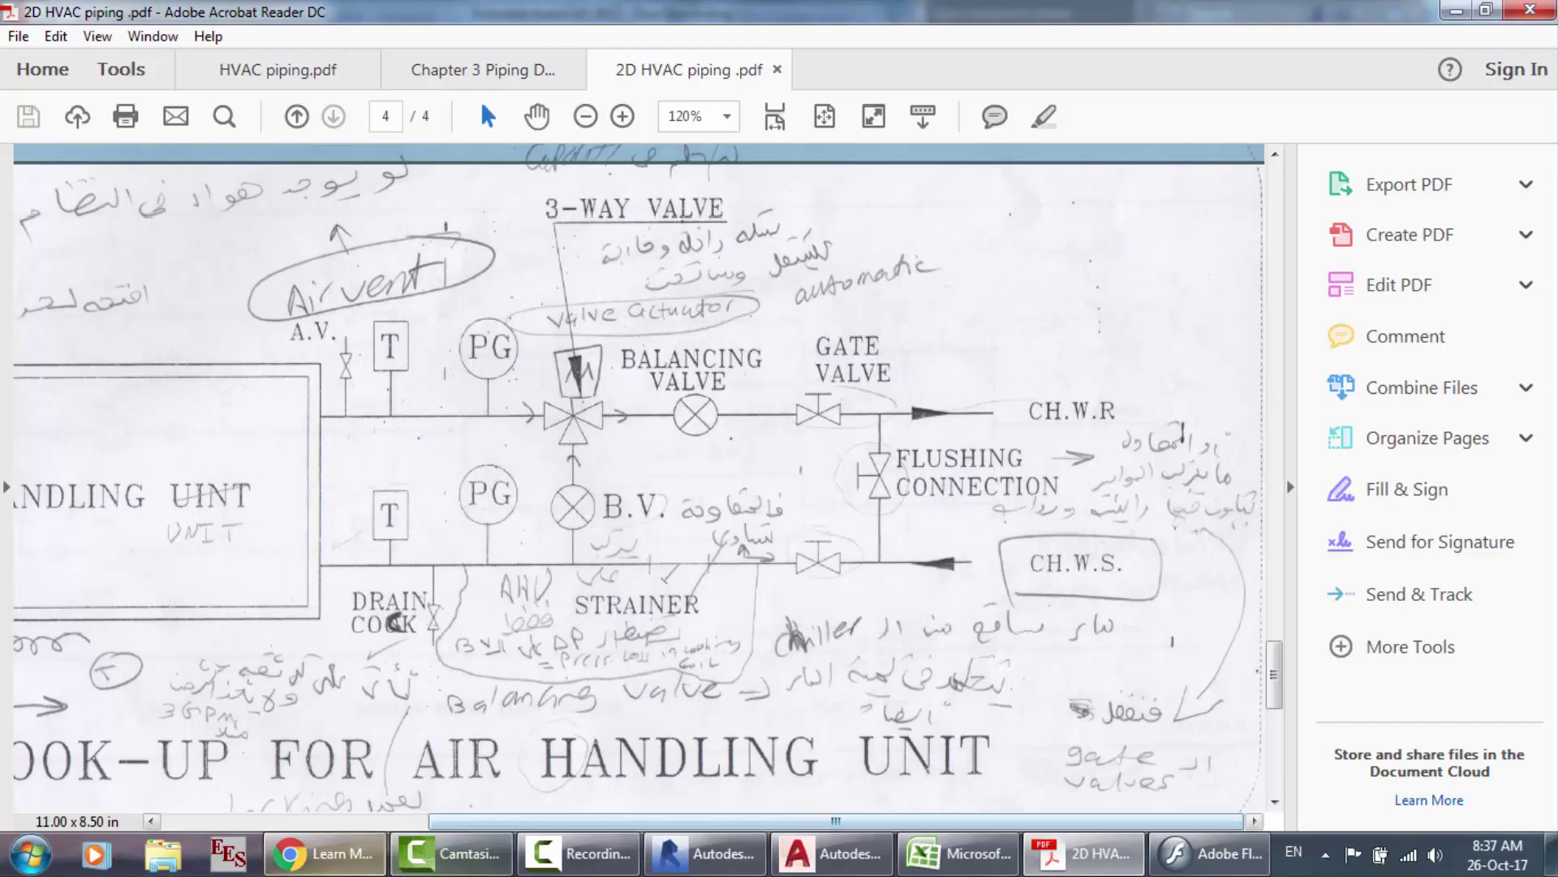
left_click(372, 862)
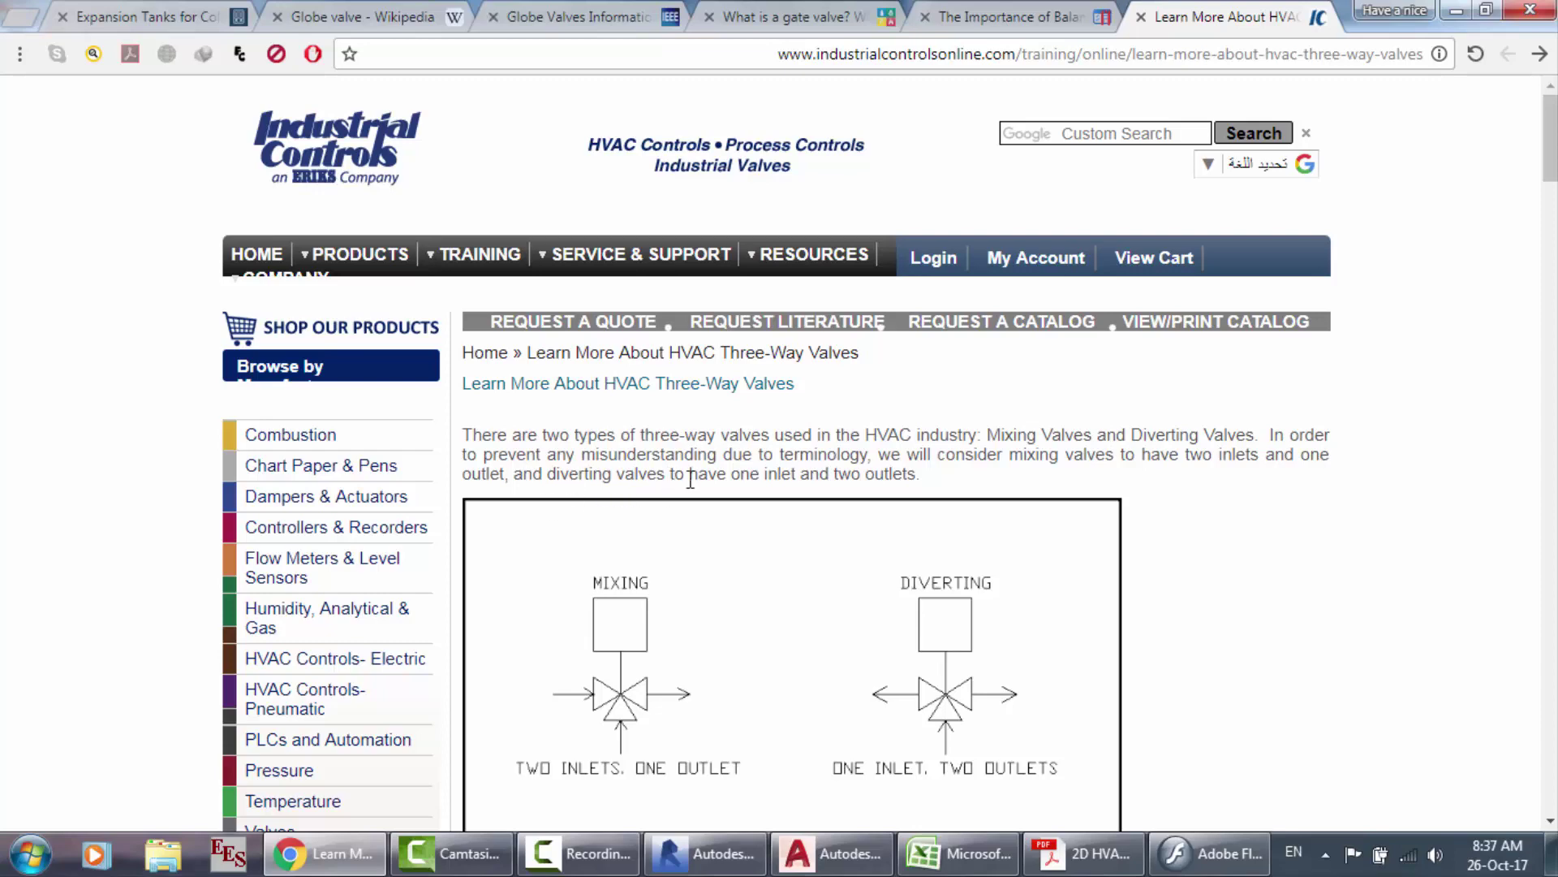
Step: Read through the HVAC three-way valves page, covering the mixing and diverting types, piping figures and pressure rating section
scroll(803, 492, "down", 7)
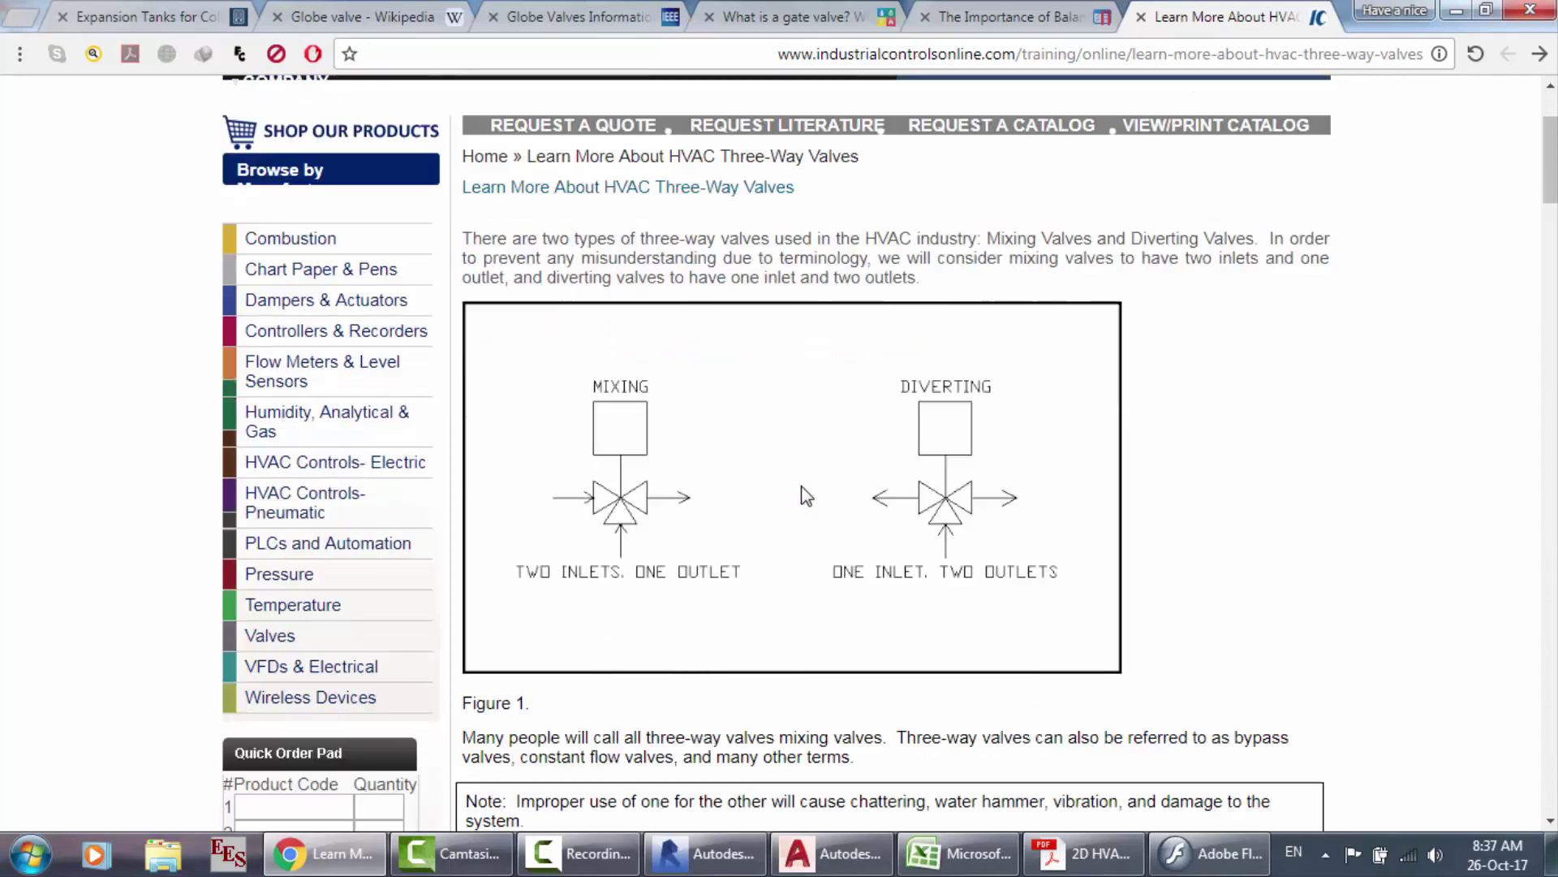
scroll(801, 486, "down", 5)
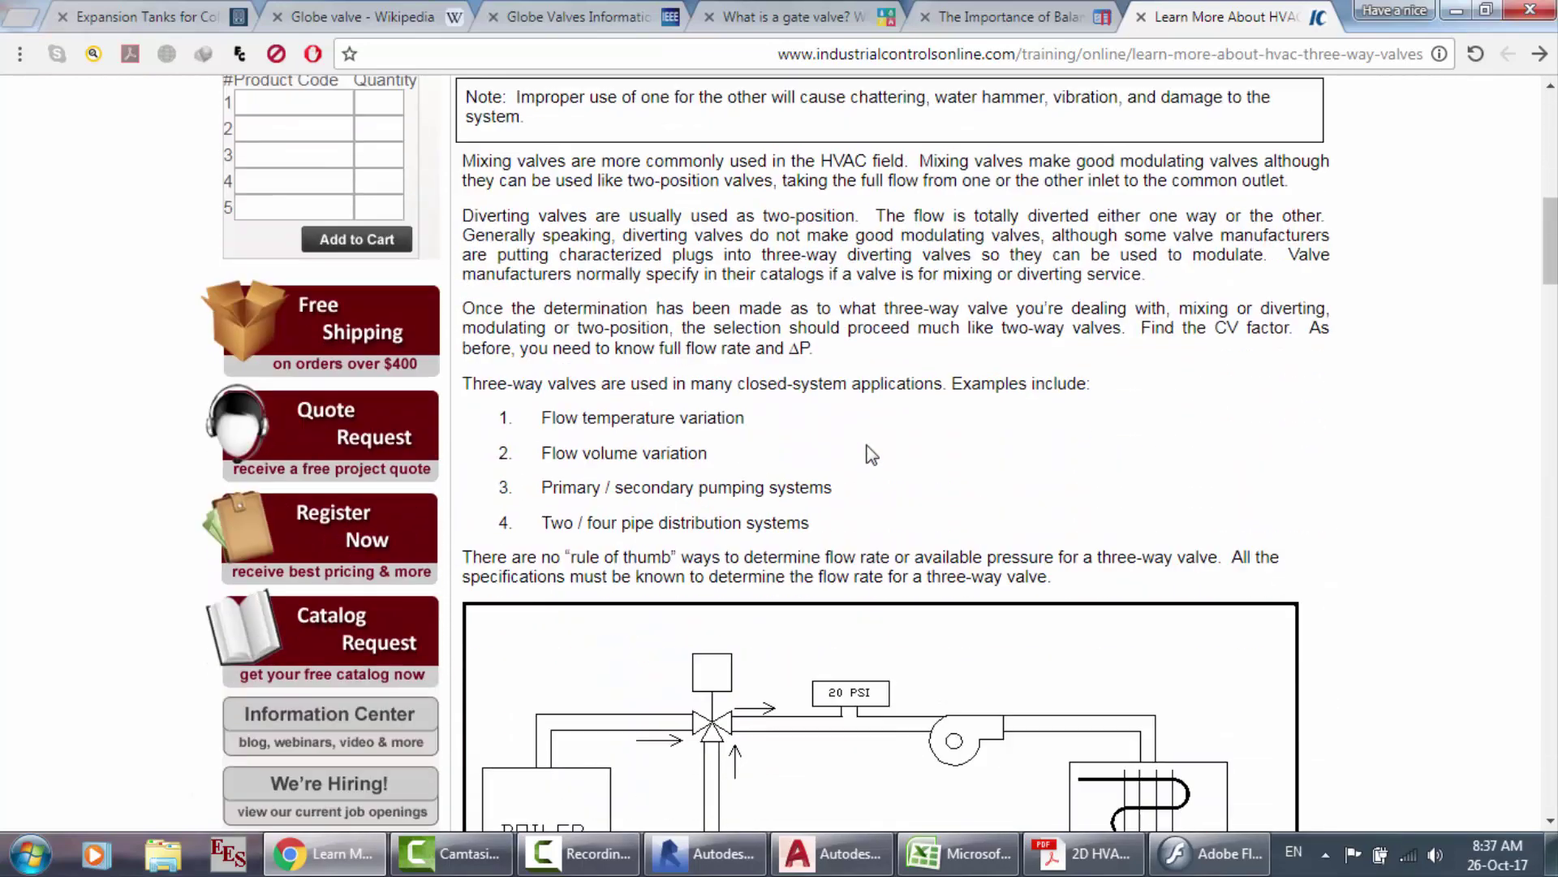
scroll(913, 304, "down", 4)
scroll(913, 305, "down", 15)
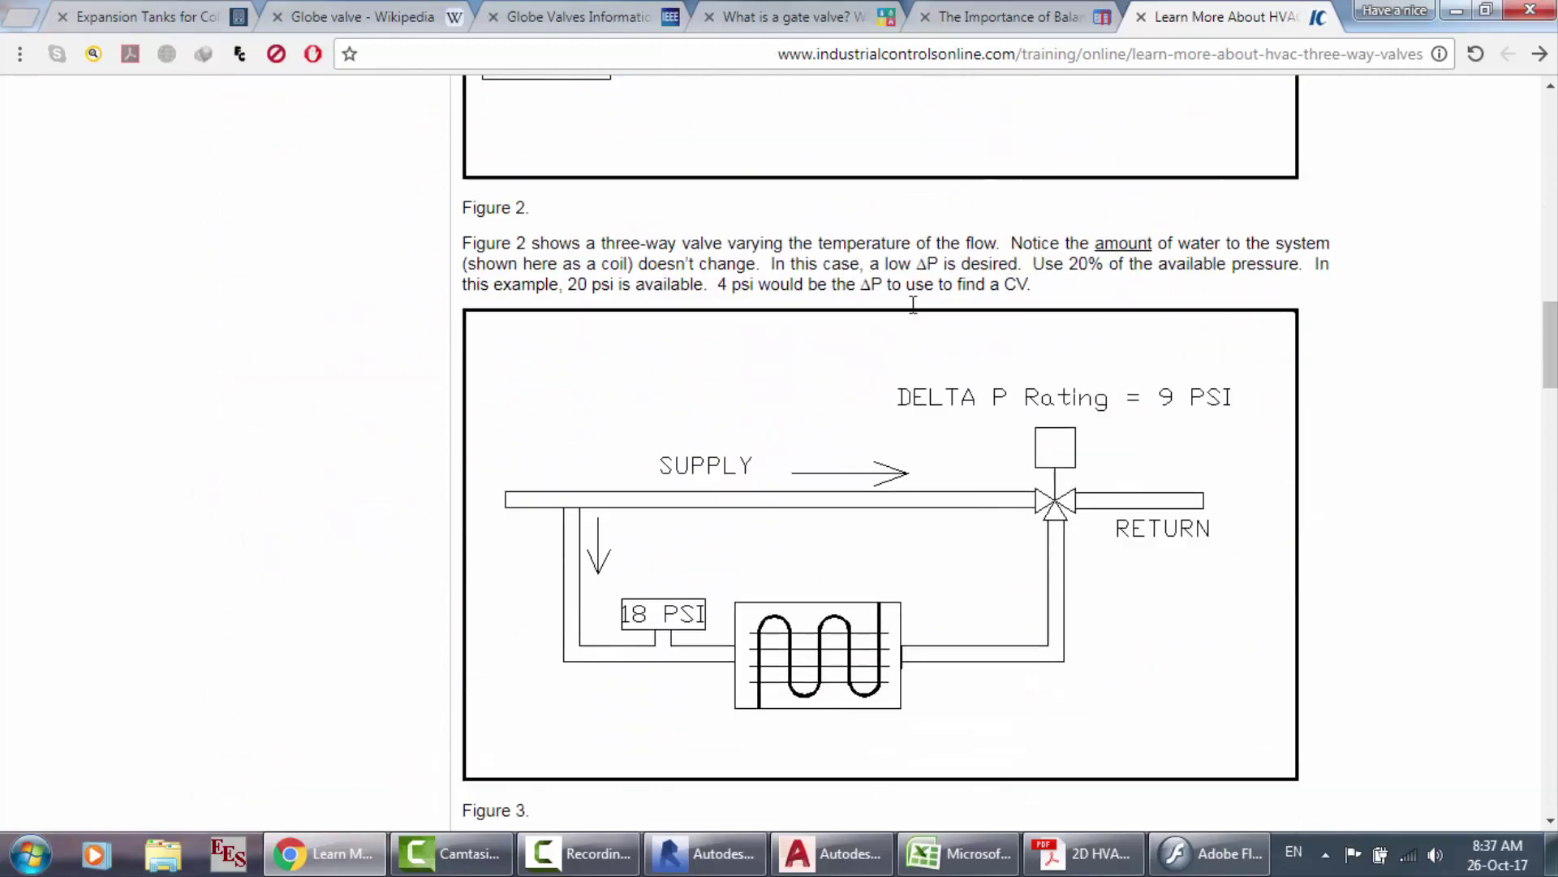
scroll(913, 305, "down", 5)
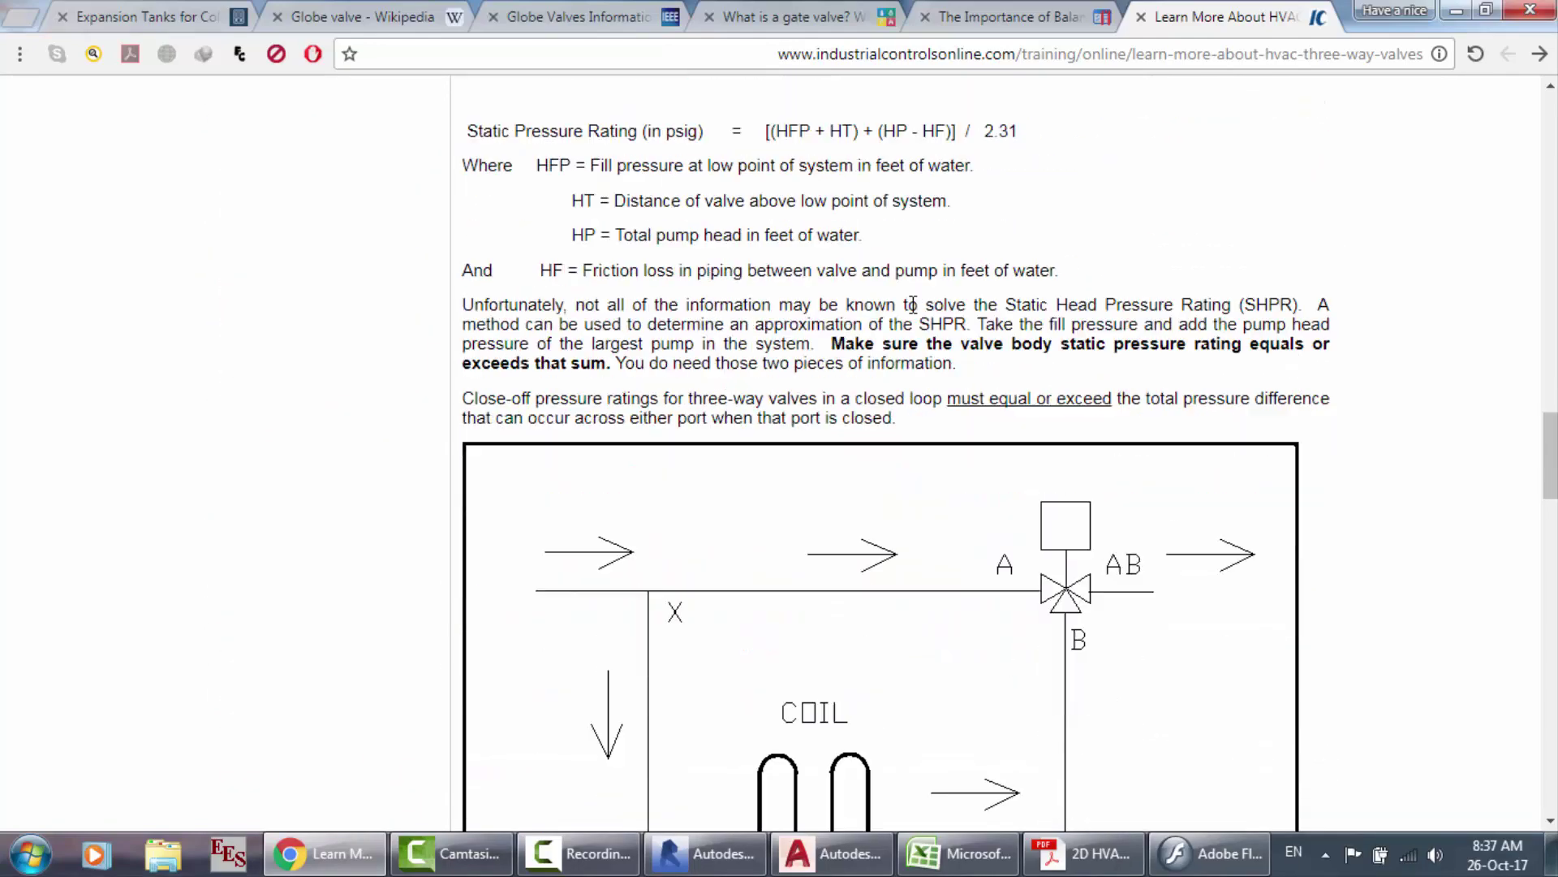
scroll(913, 304, "up", 17)
scroll(913, 305, "up", 16)
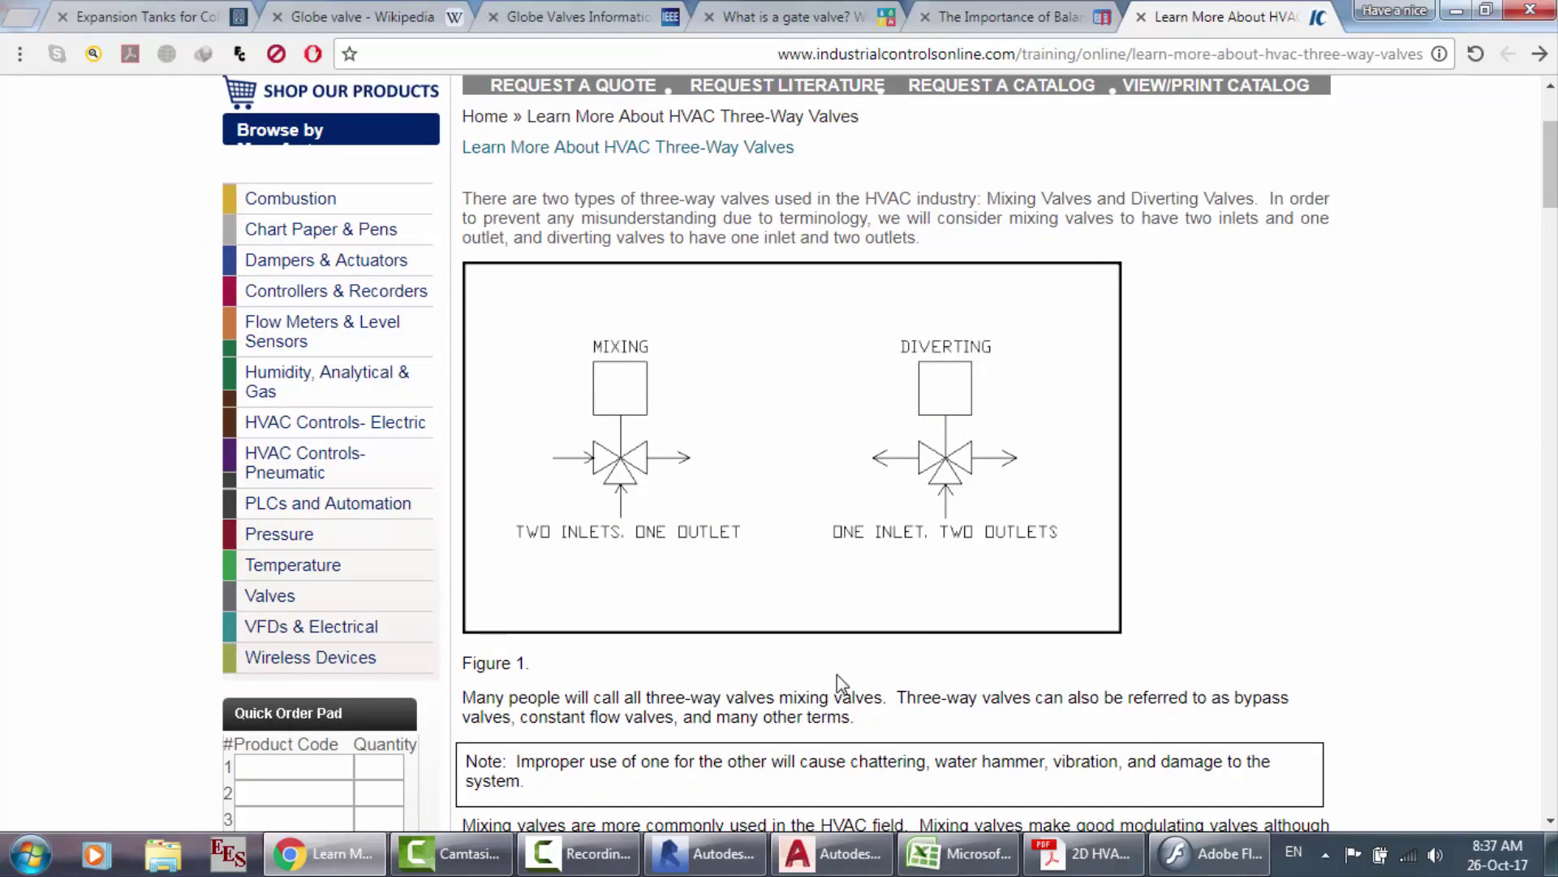
Step: Recheck the AHU's three-way valve in the AutoCAD layout and the Acrobat Reader hook-up drawing, and return to Chrome
left_click(829, 853)
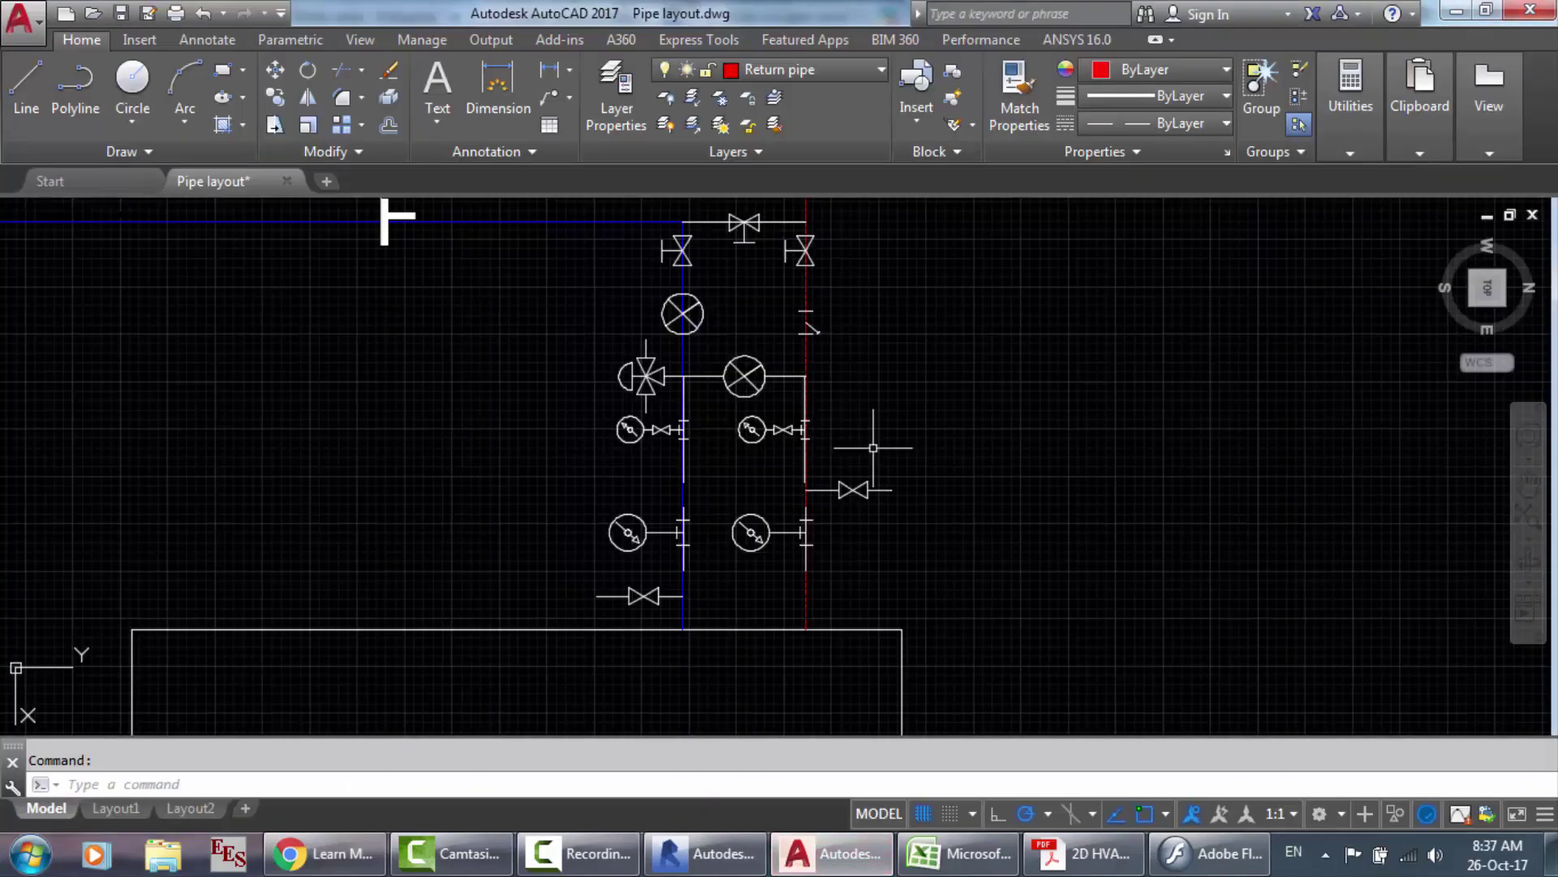
left_click(1084, 853)
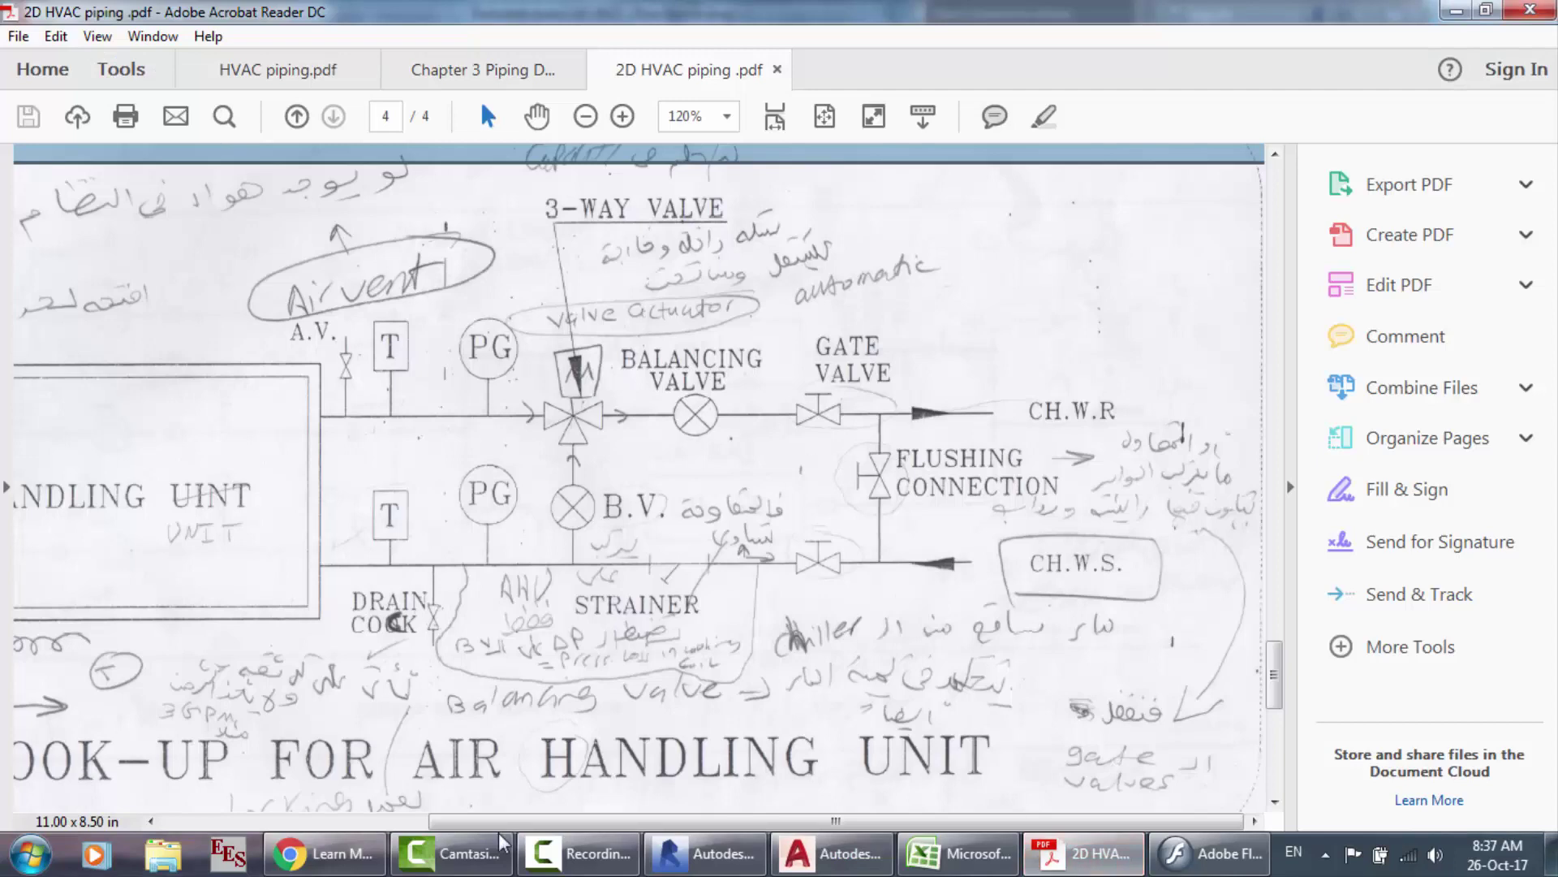
left_click(324, 853)
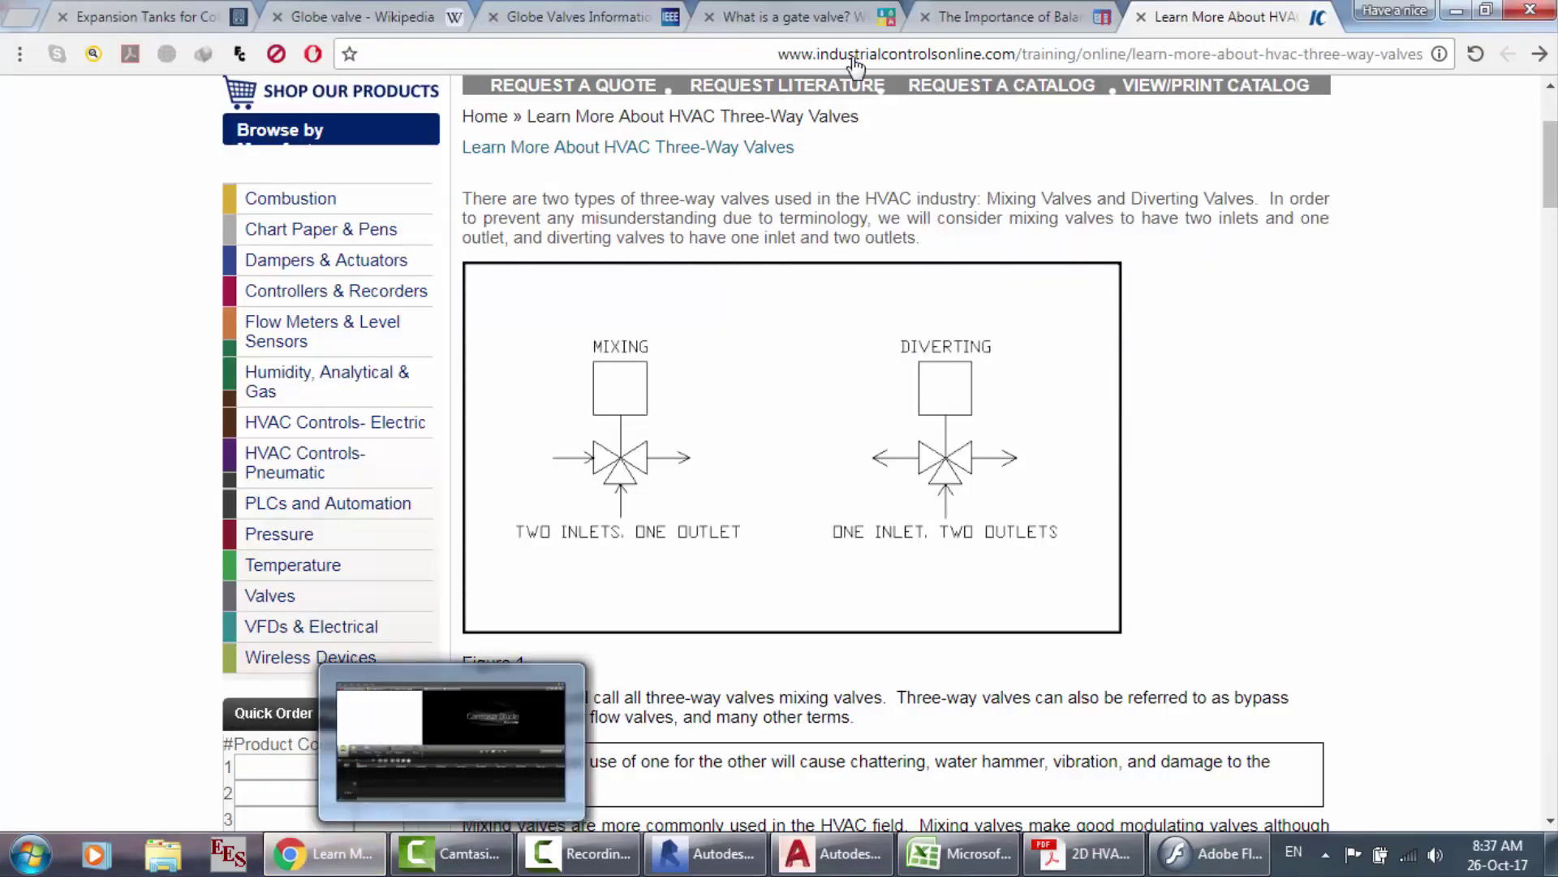
Step: Read the Hays Fluid Controls article on balancing valves in chilled water systems, highlighting the unbalanced-system problems and the valve benefits
left_click(1007, 17)
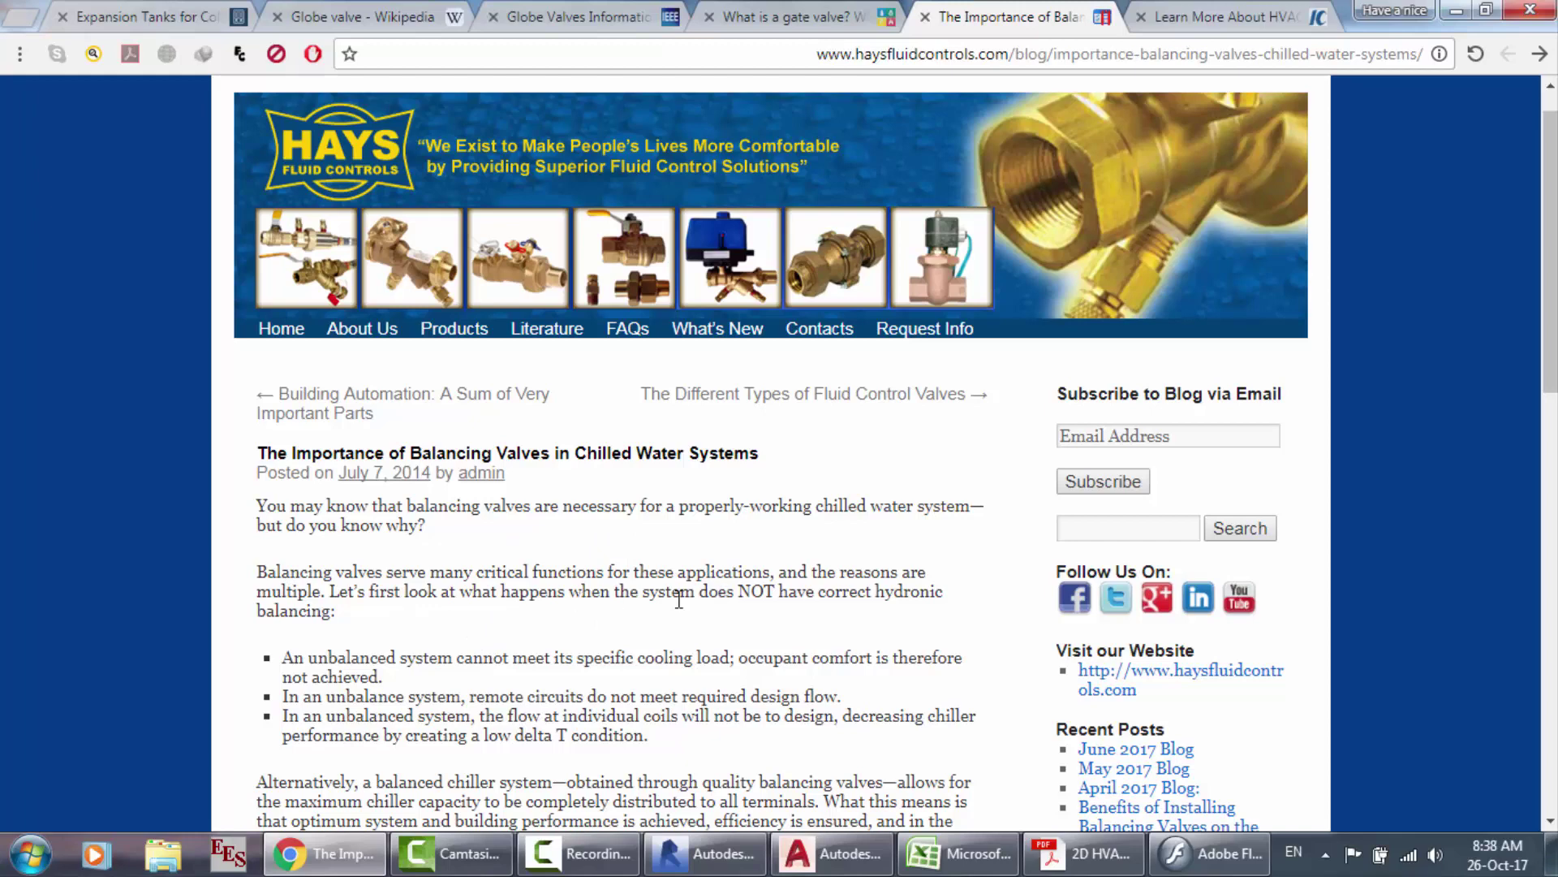
scroll(836, 590, "down", 1)
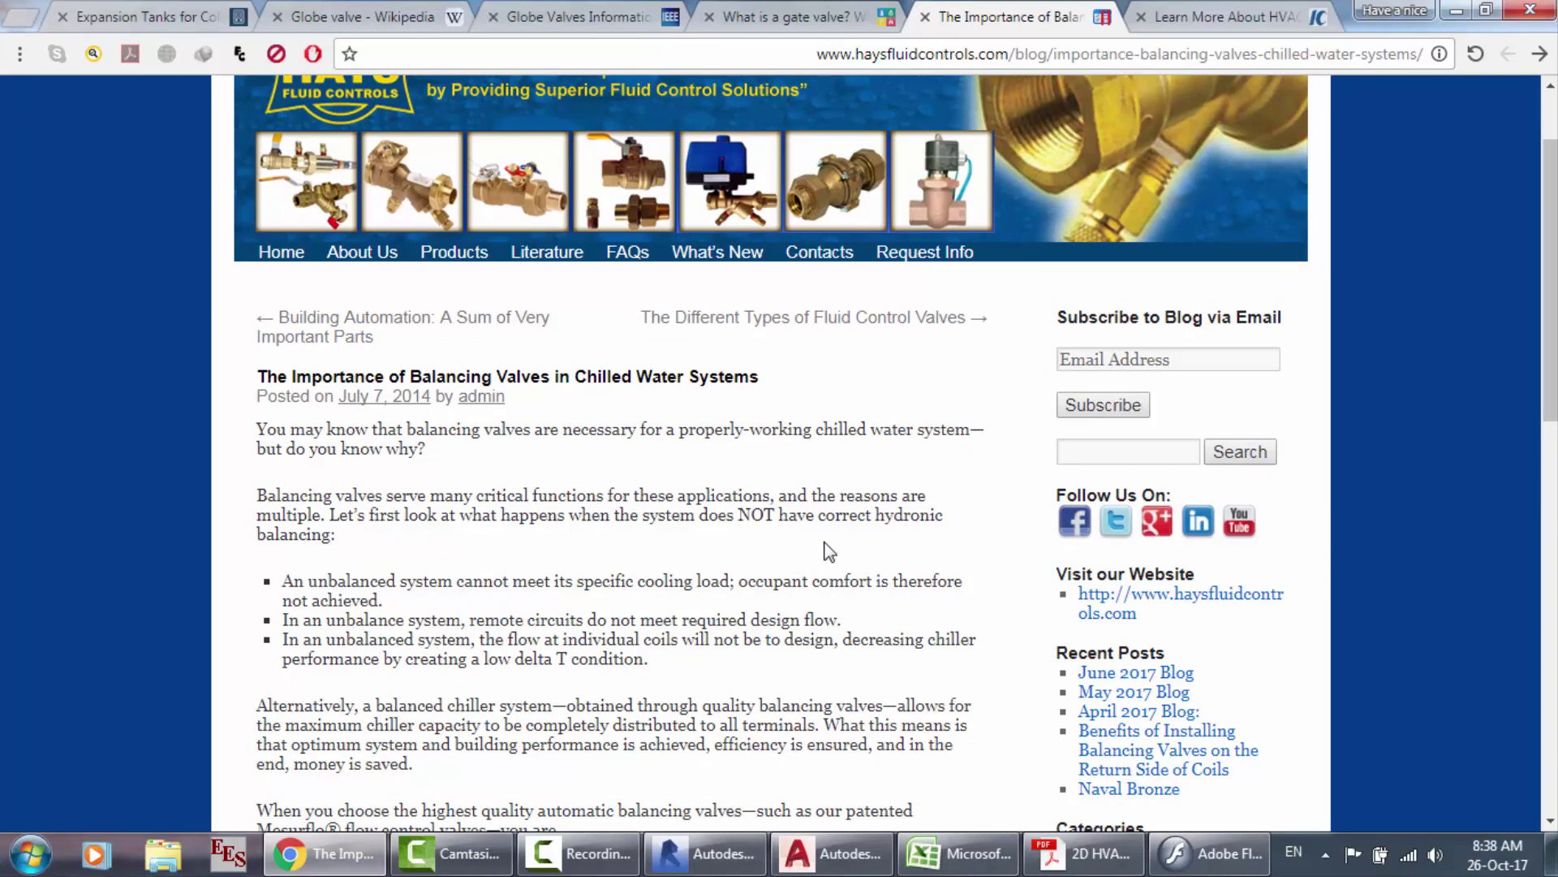
scroll(825, 550, "down", 2)
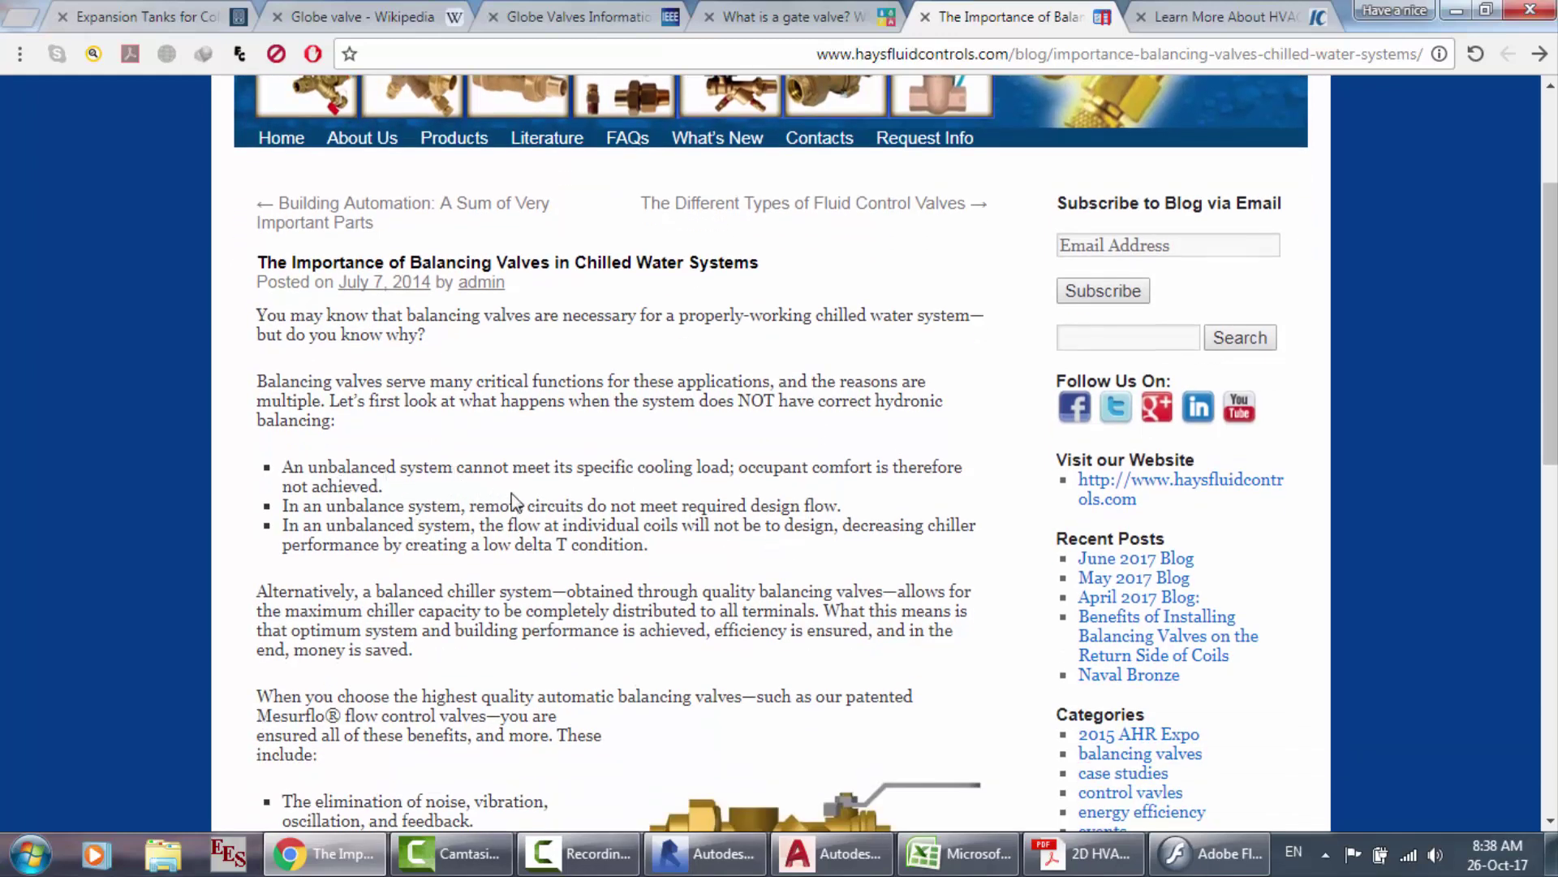
left_click_drag(646, 464, 824, 585)
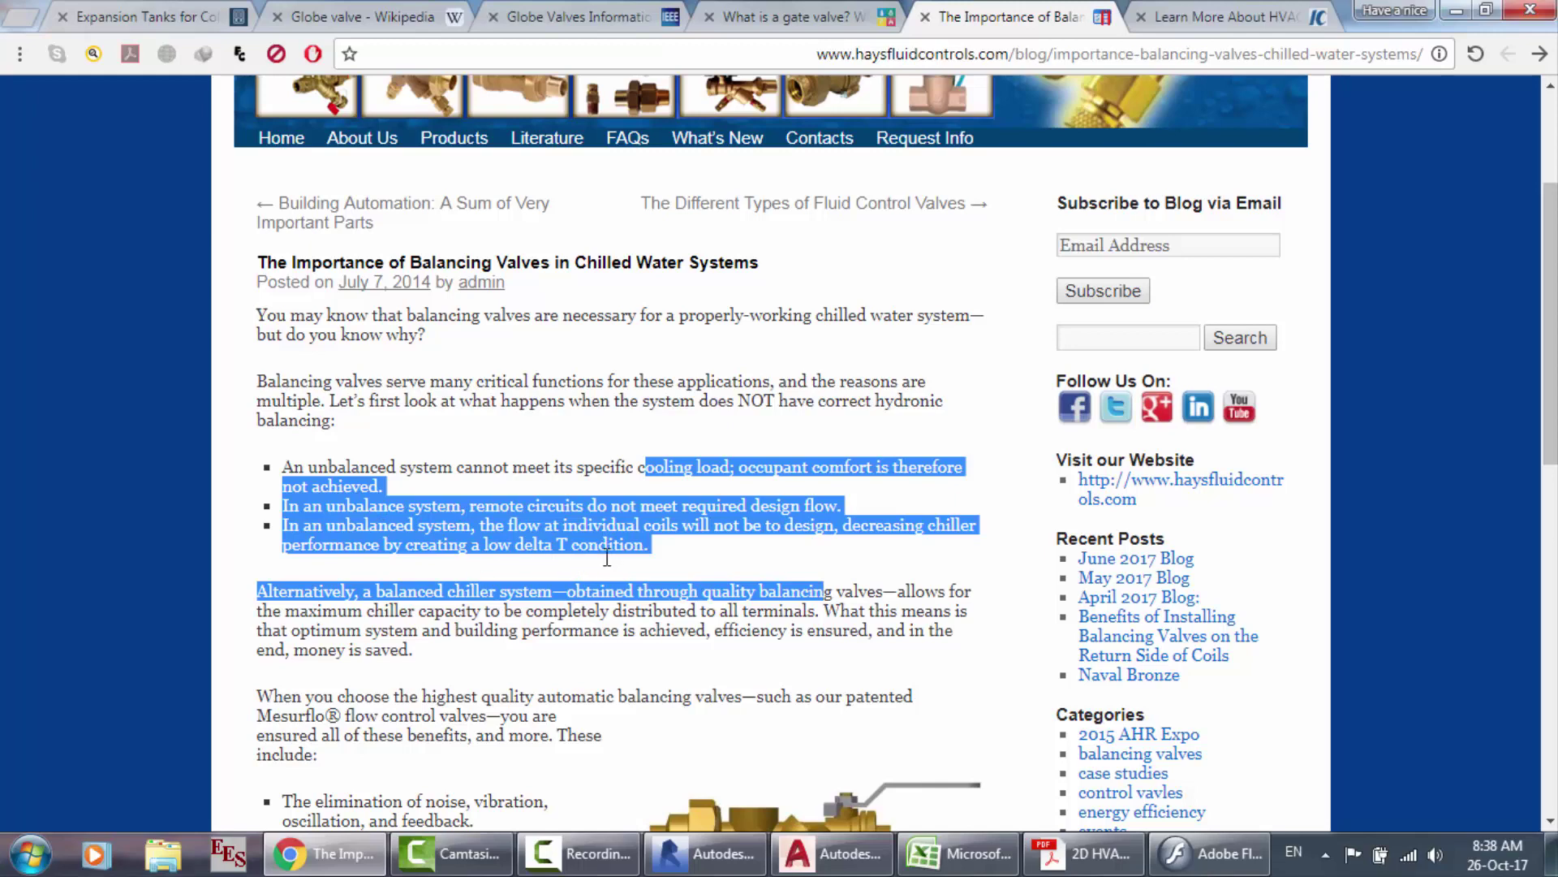
scroll(607, 557, "down", 3)
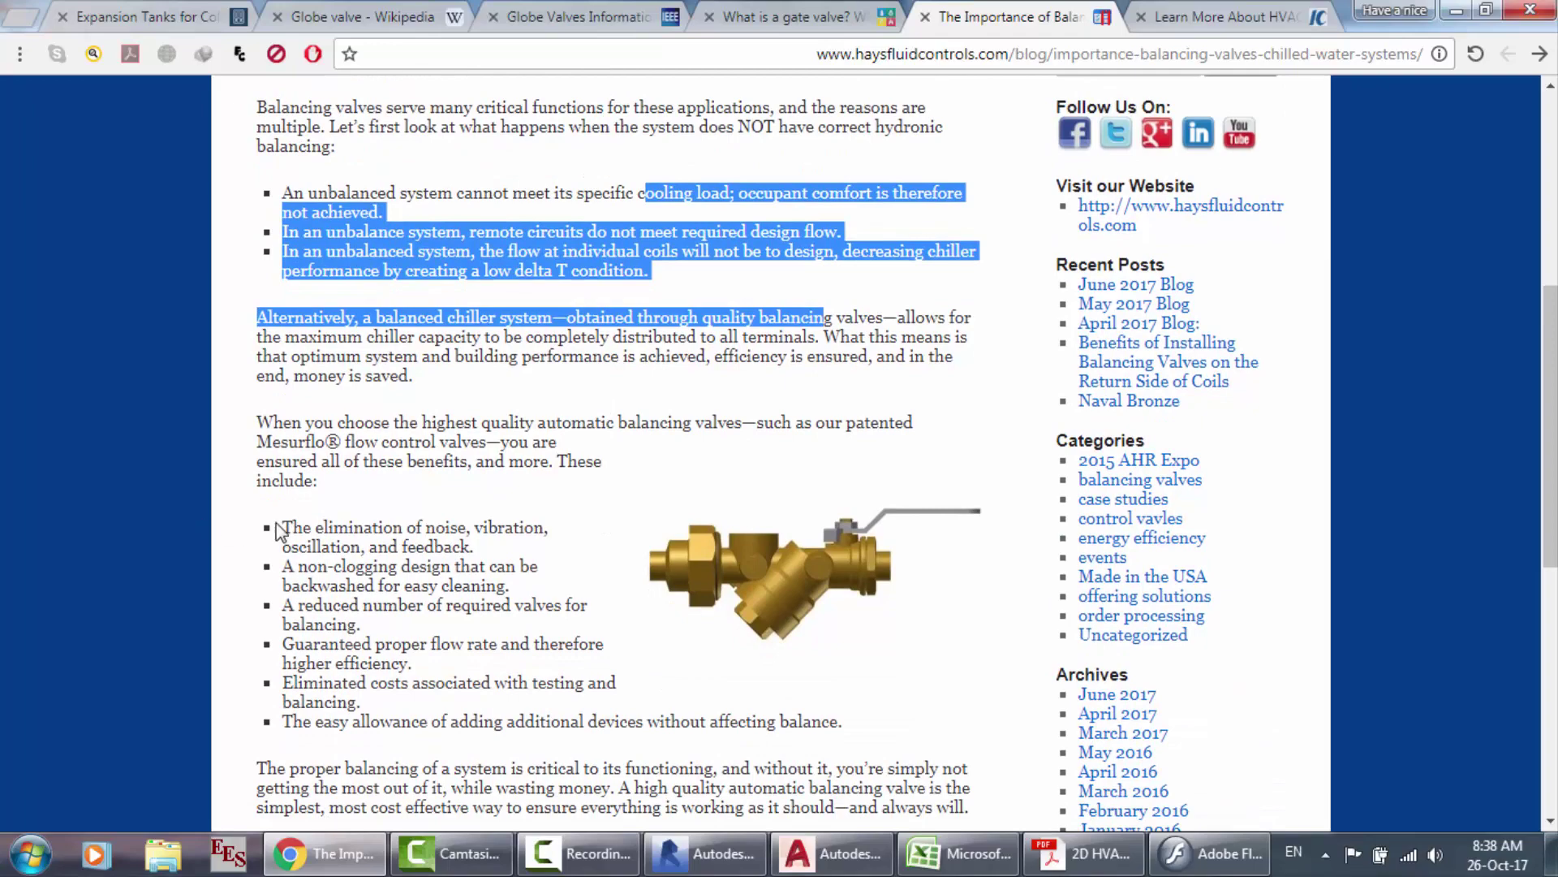
left_click_drag(282, 528, 449, 768)
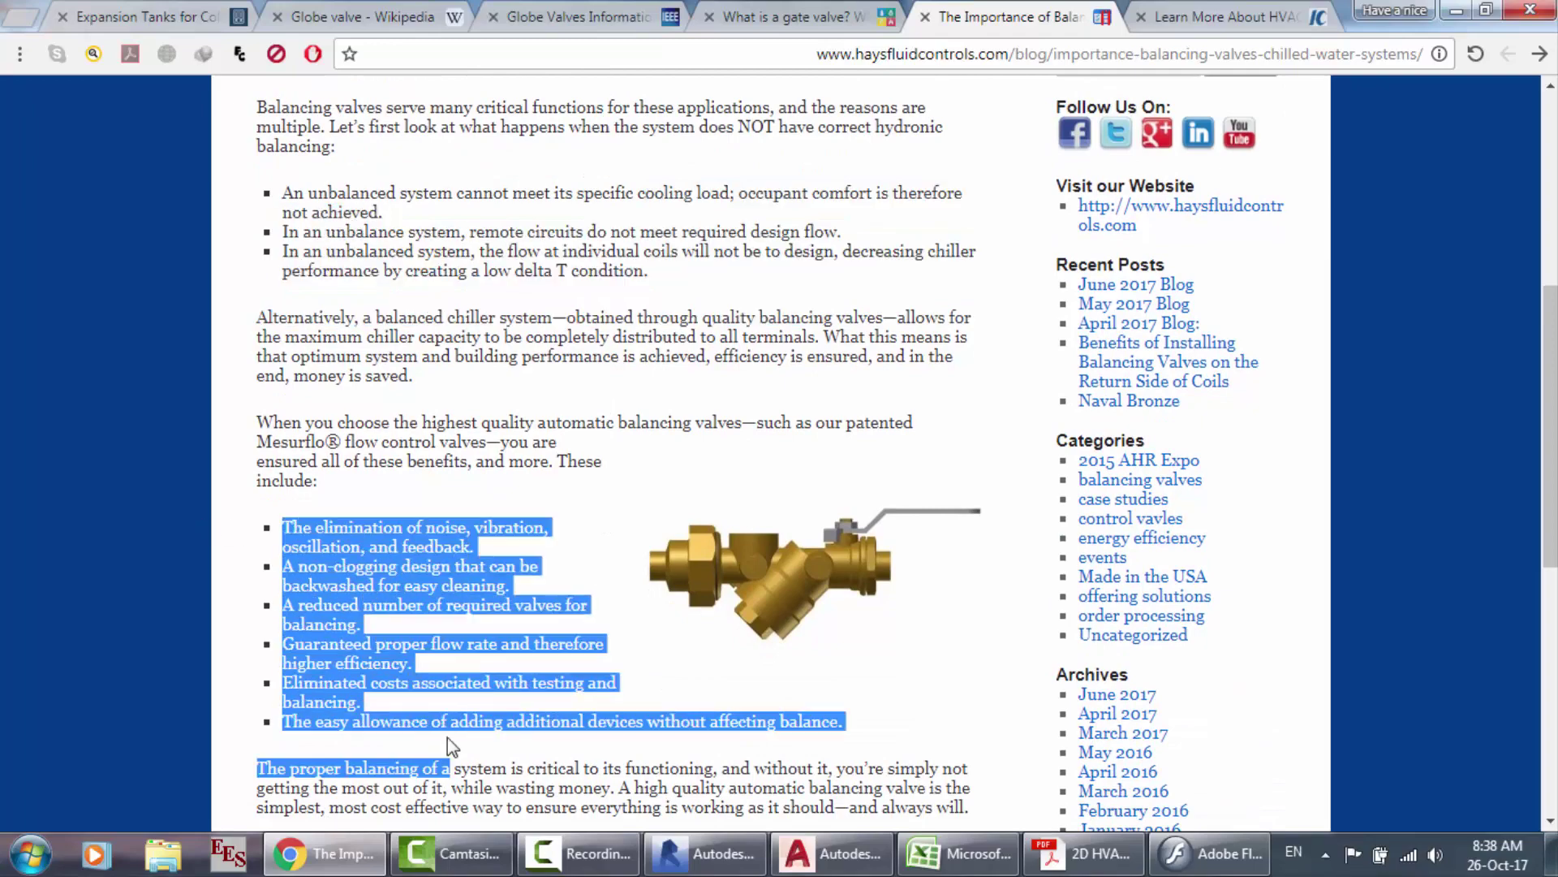
scroll(447, 737, "down", 3)
scroll(447, 737, "up", 9)
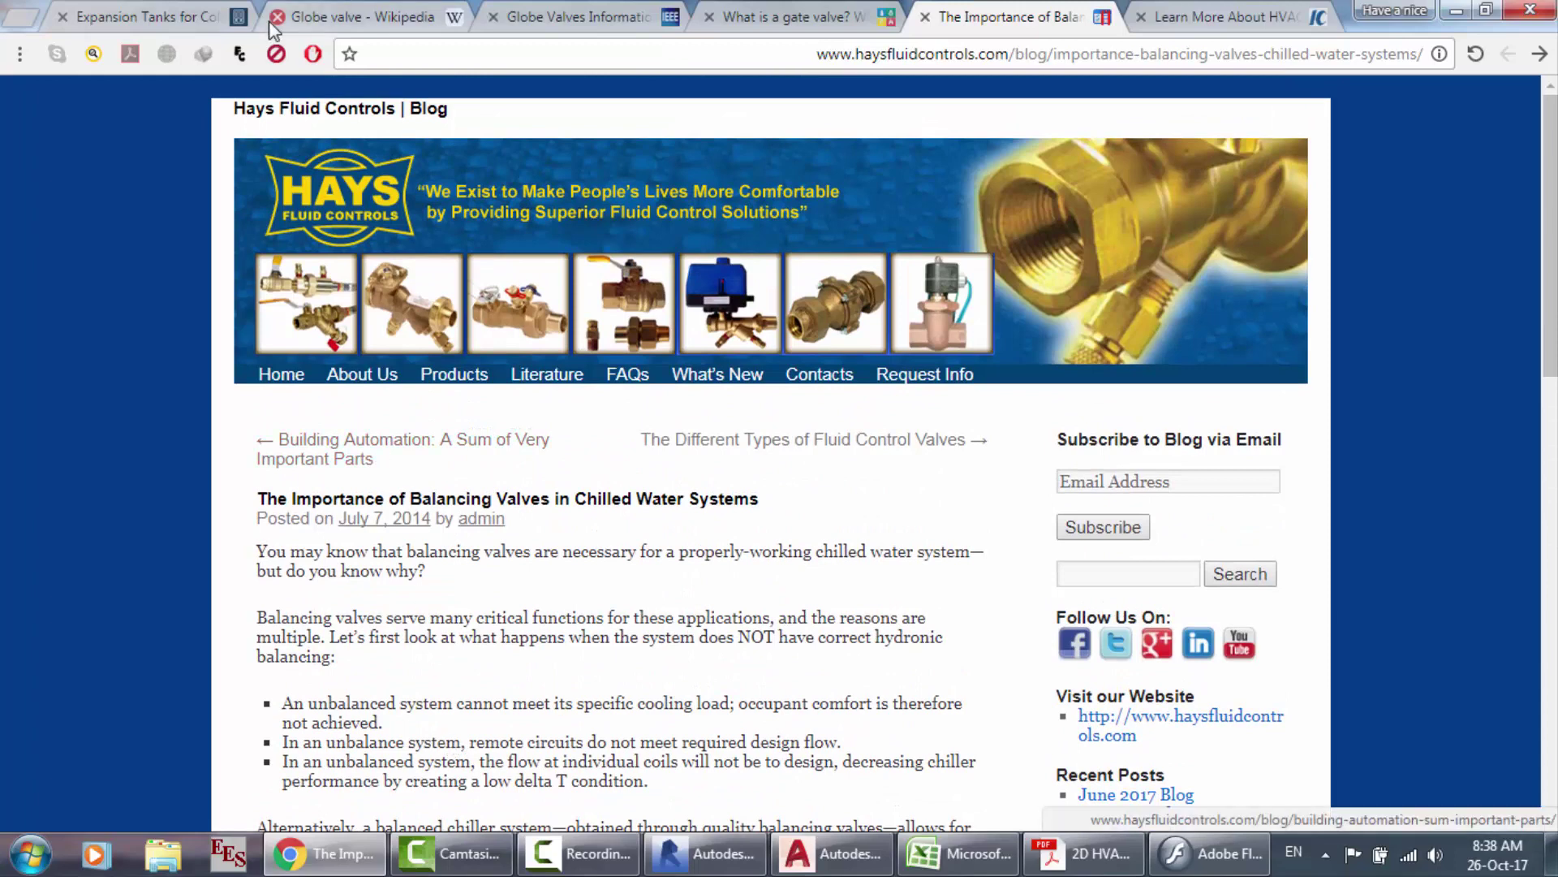
Step: Read the AVK gate valve page, highlighting the introductory text and the paragraph on minimum pressure loss and free bore
left_click(798, 11)
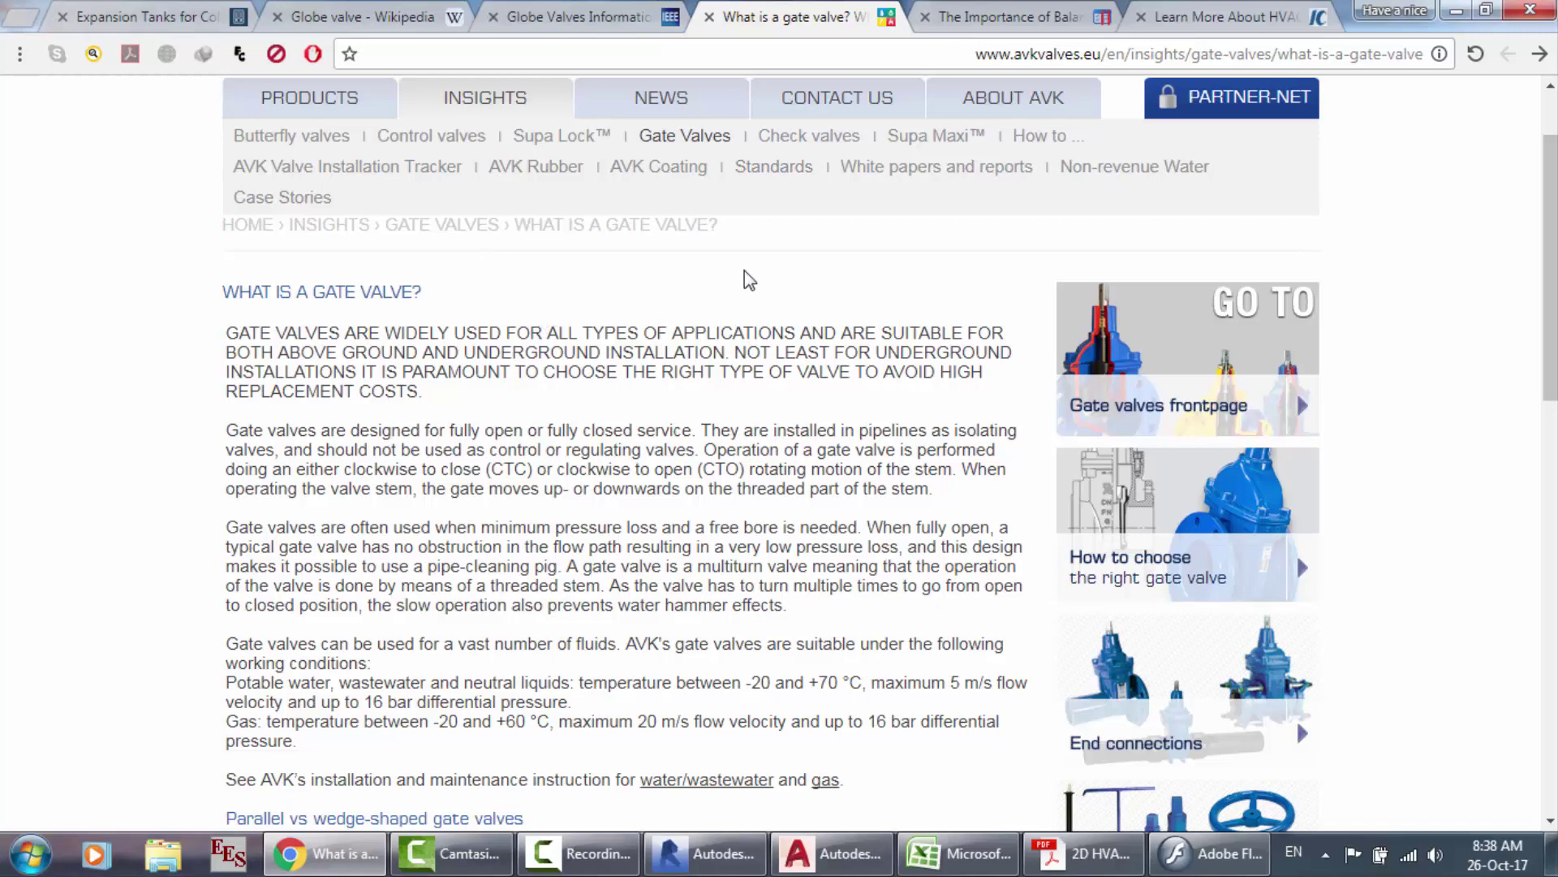
left_click_drag(226, 333, 717, 609)
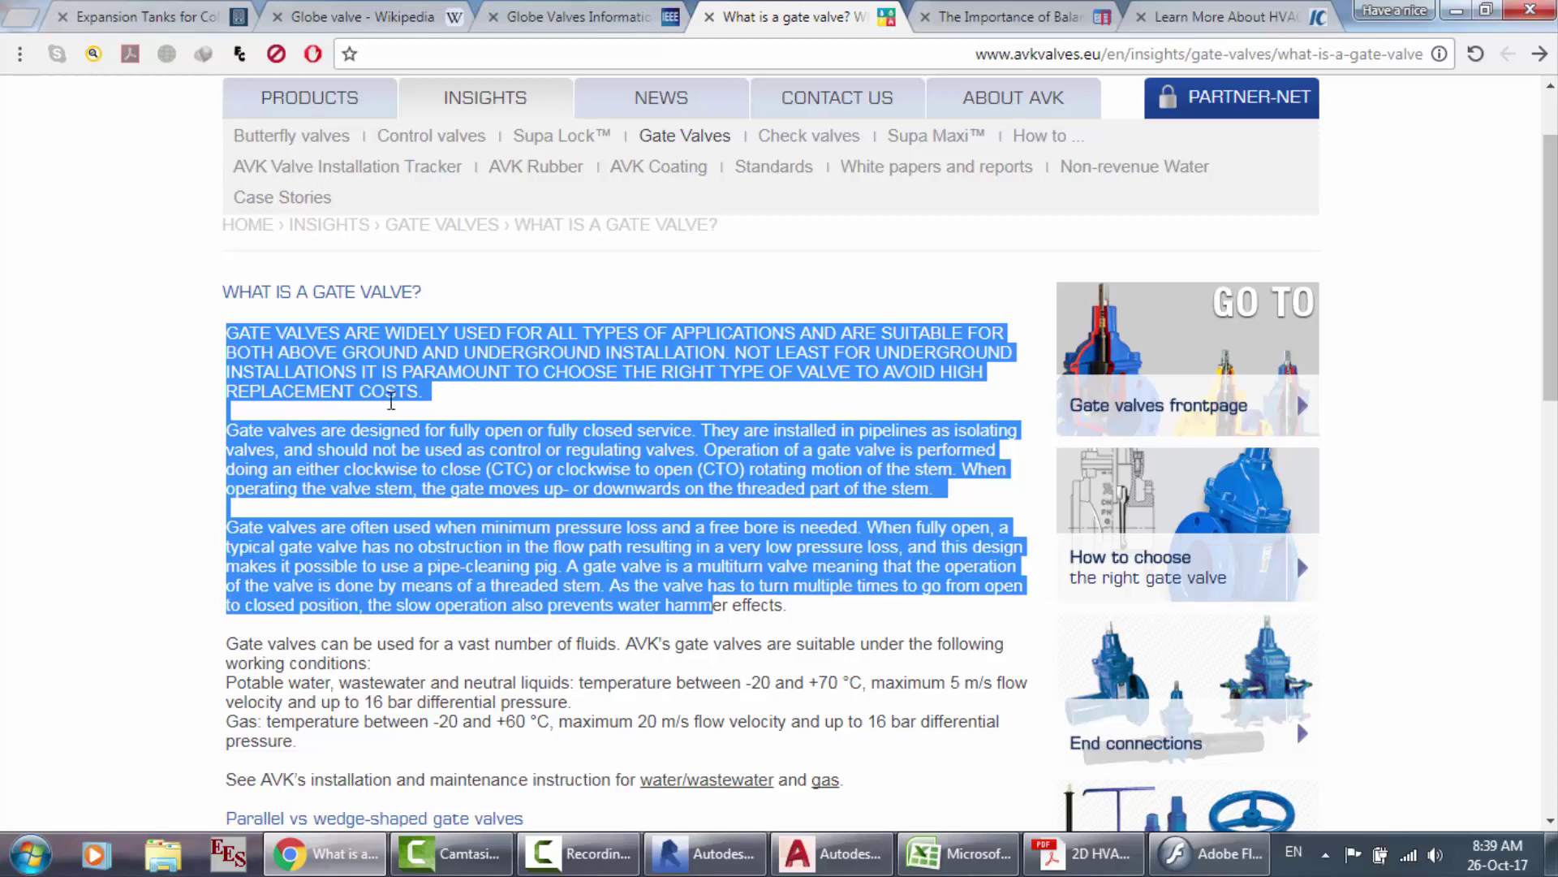
scroll(390, 400, "down", 2)
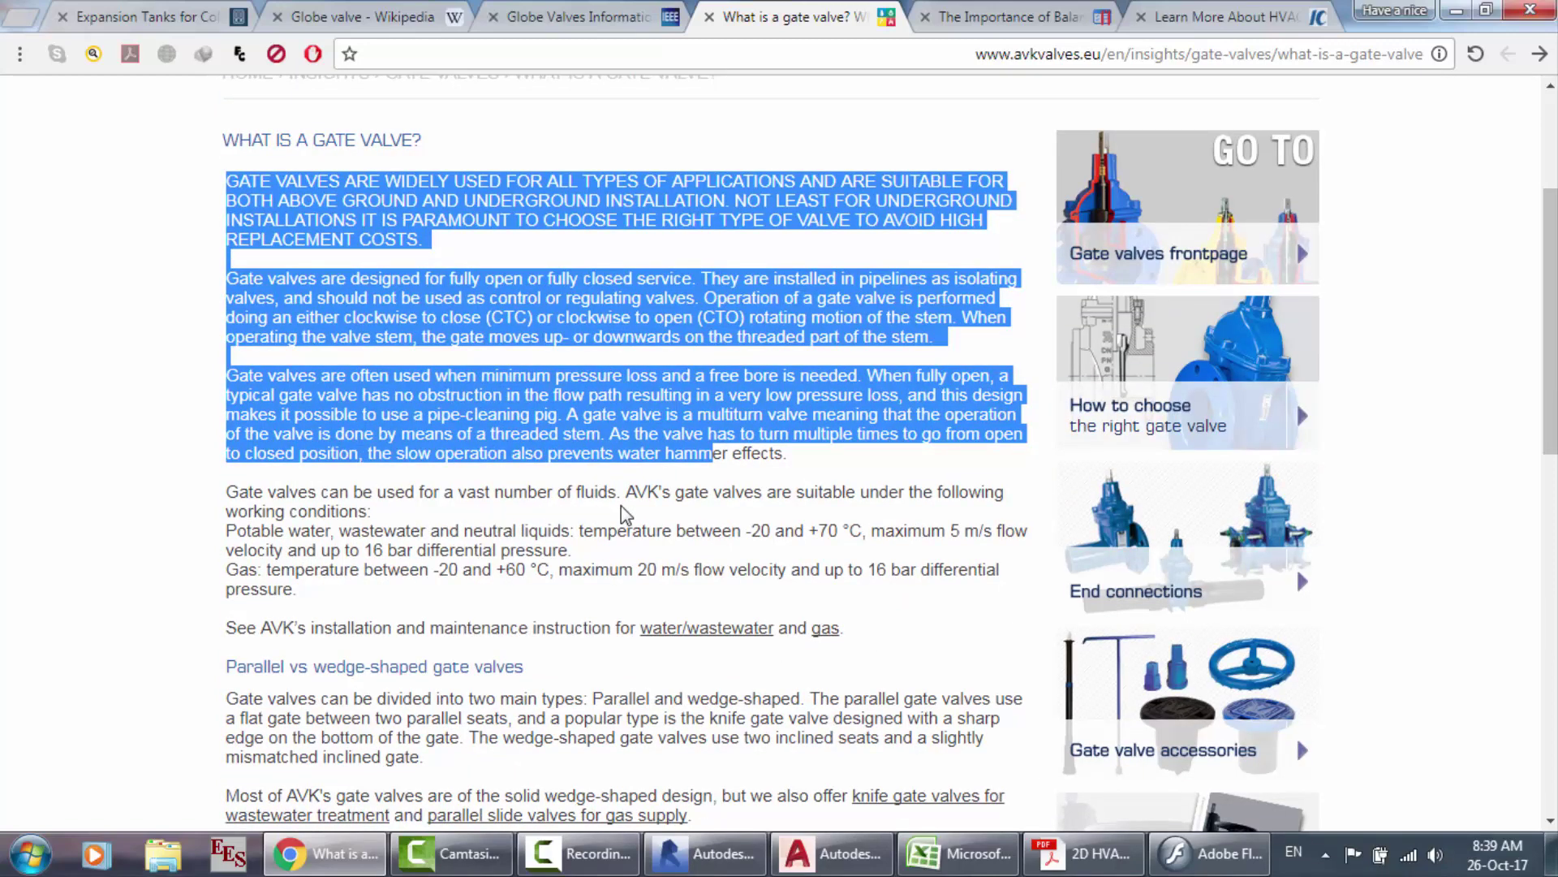
scroll(781, 527, "up", 1)
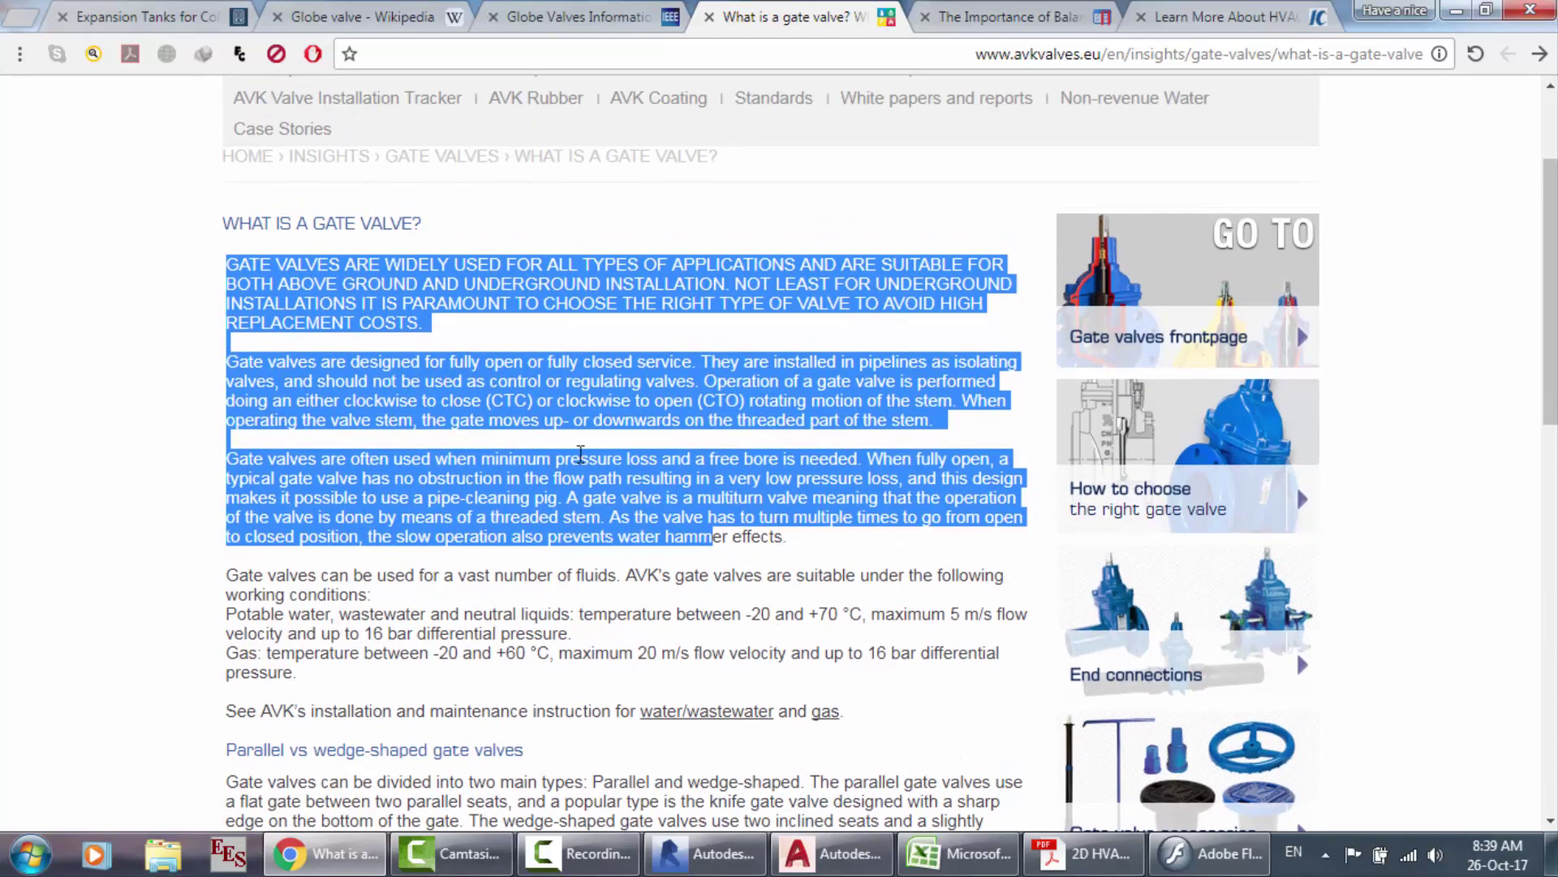
left_click(381, 448)
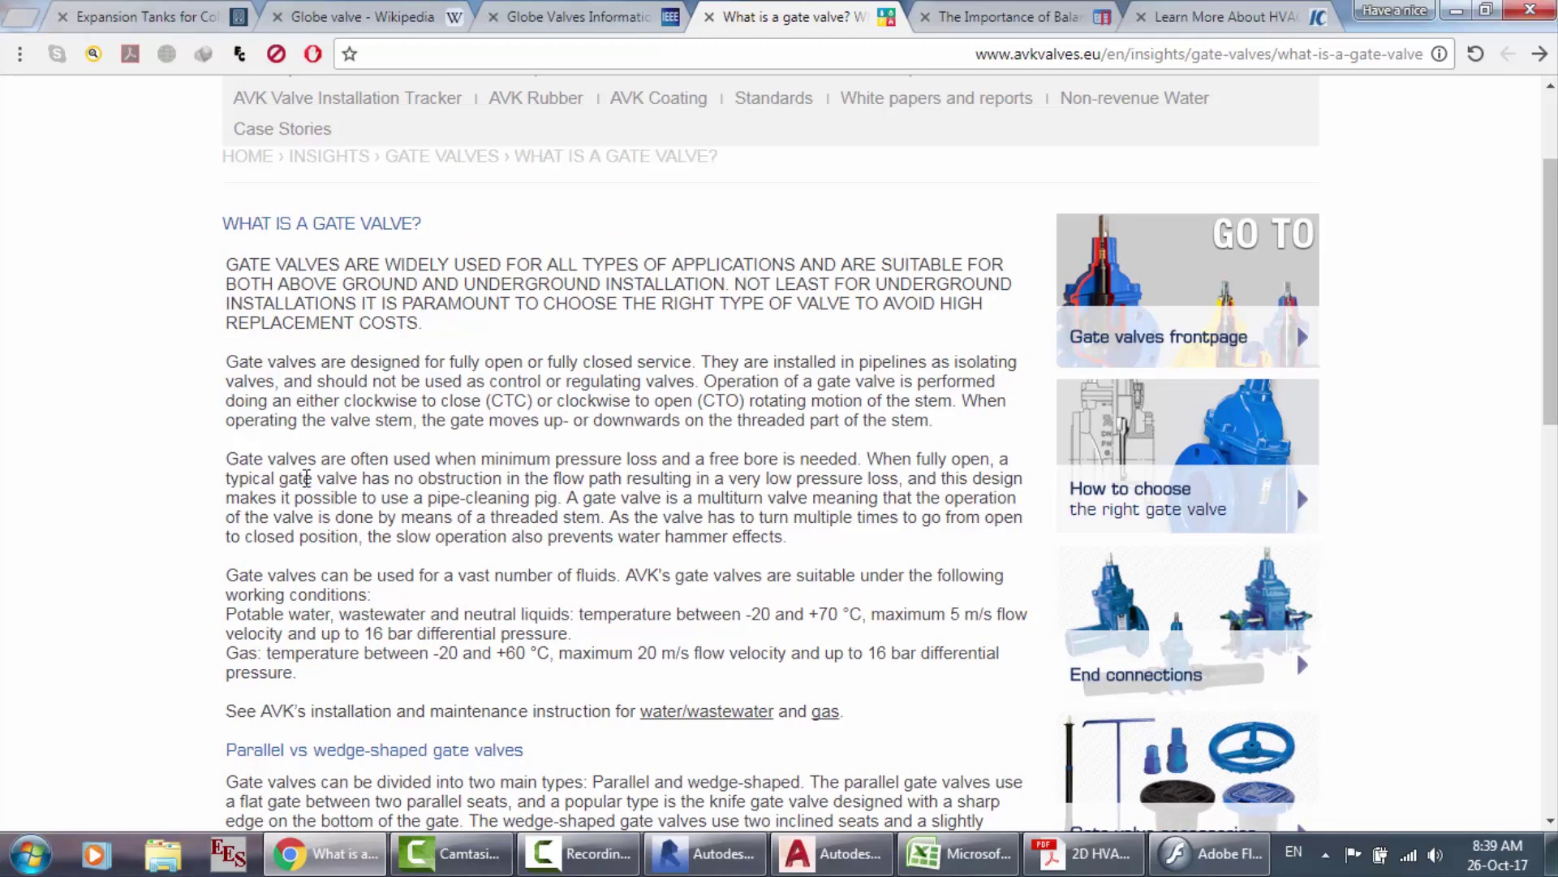
left_click_drag(523, 448, 740, 570)
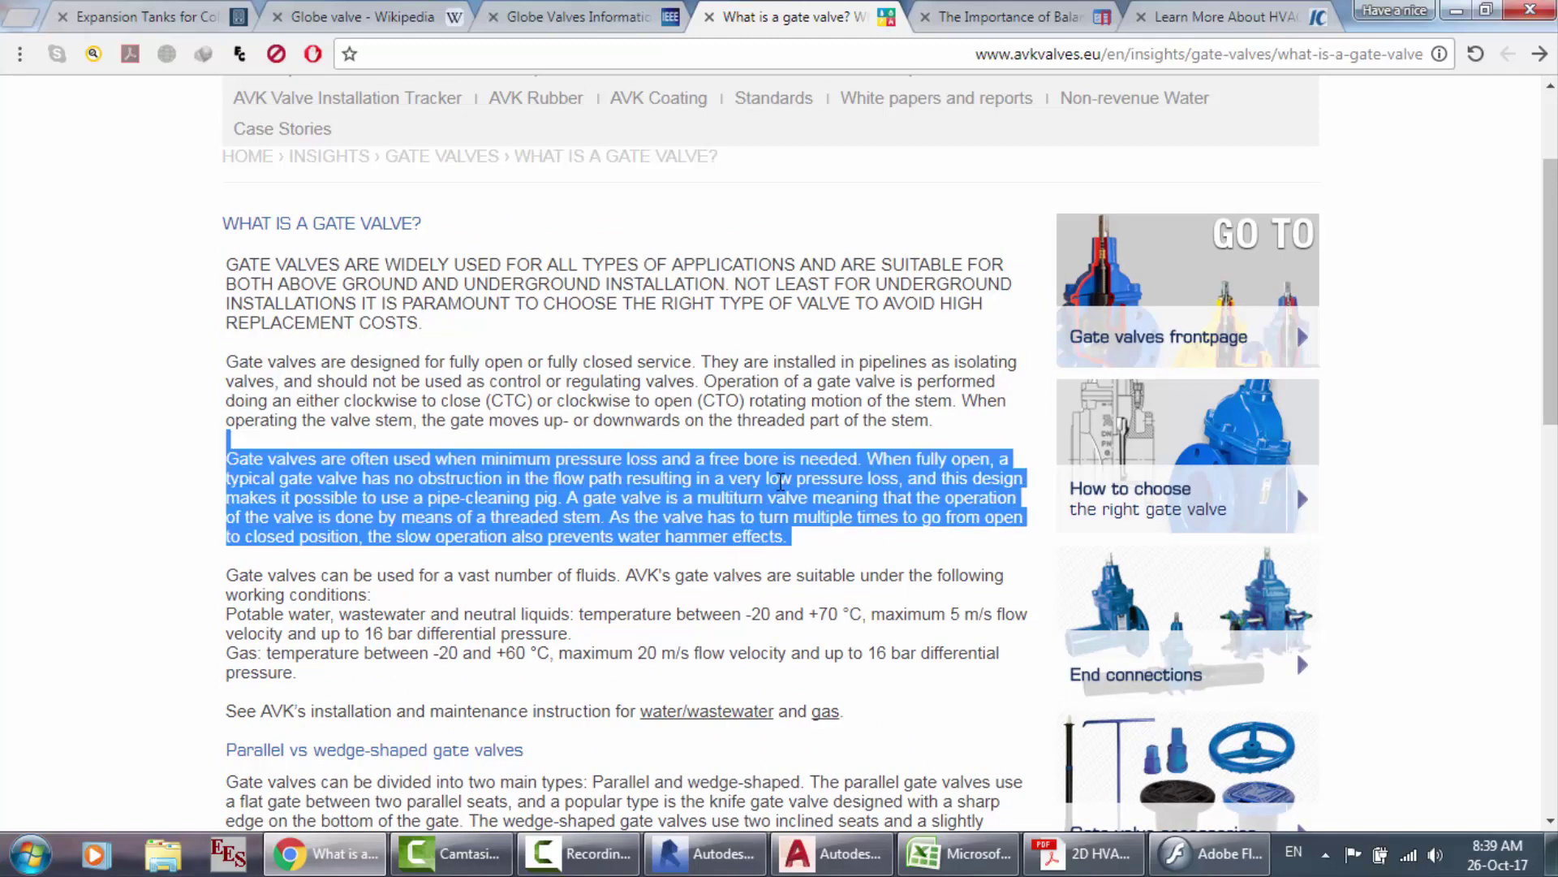
Step: Study the globe valve description on the Engineering360 page and the valve's internal parts in the Wikipedia article
left_click(557, 7)
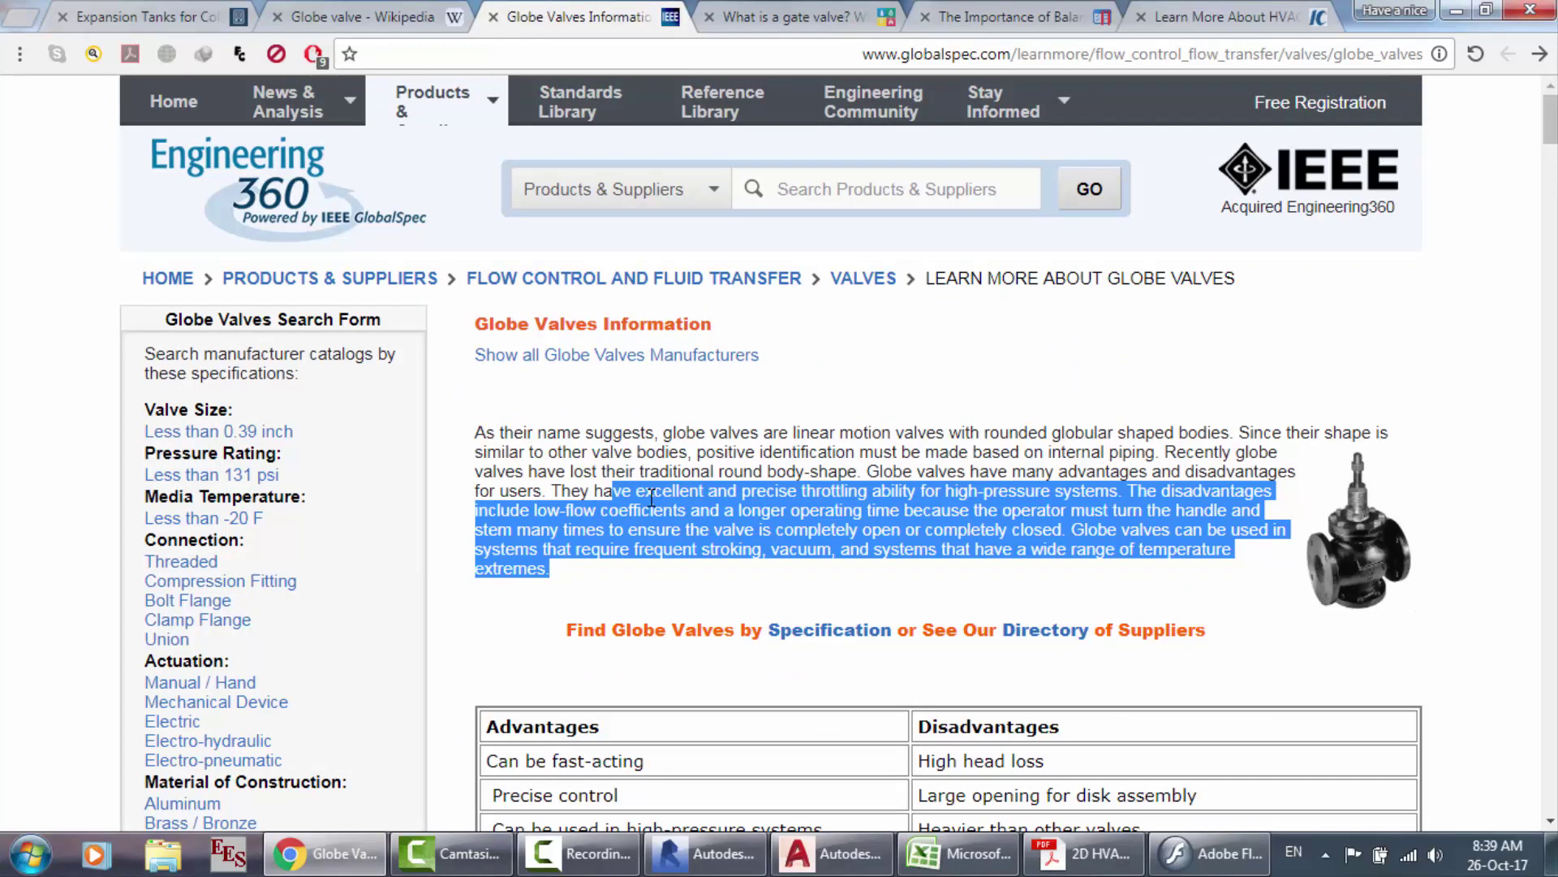
scroll(652, 498, "down", 1)
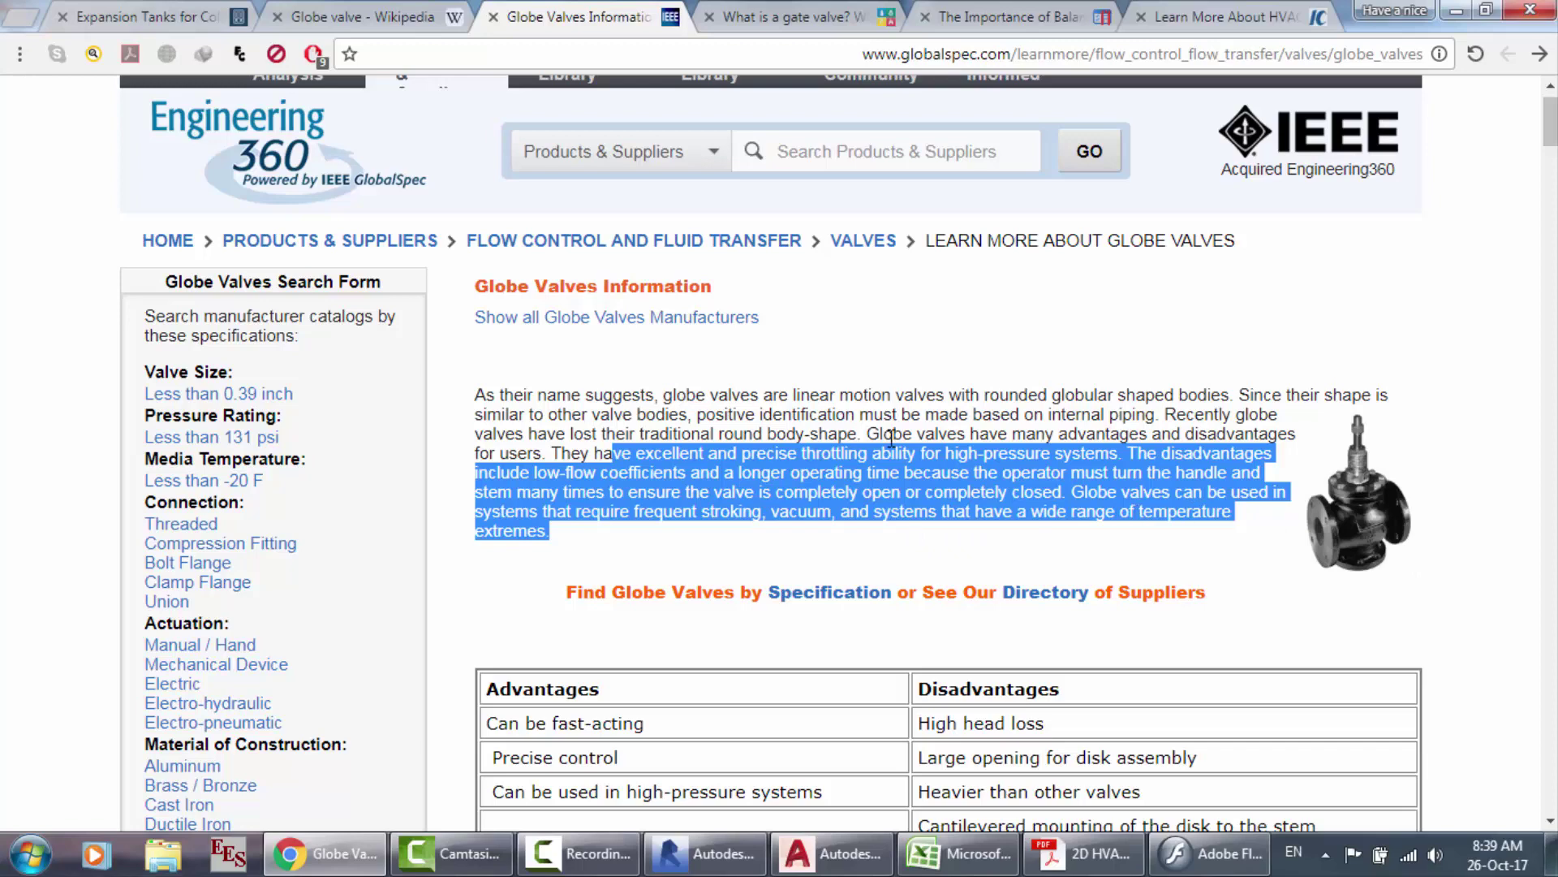
scroll(889, 434, "up", 1)
left_click(345, 16)
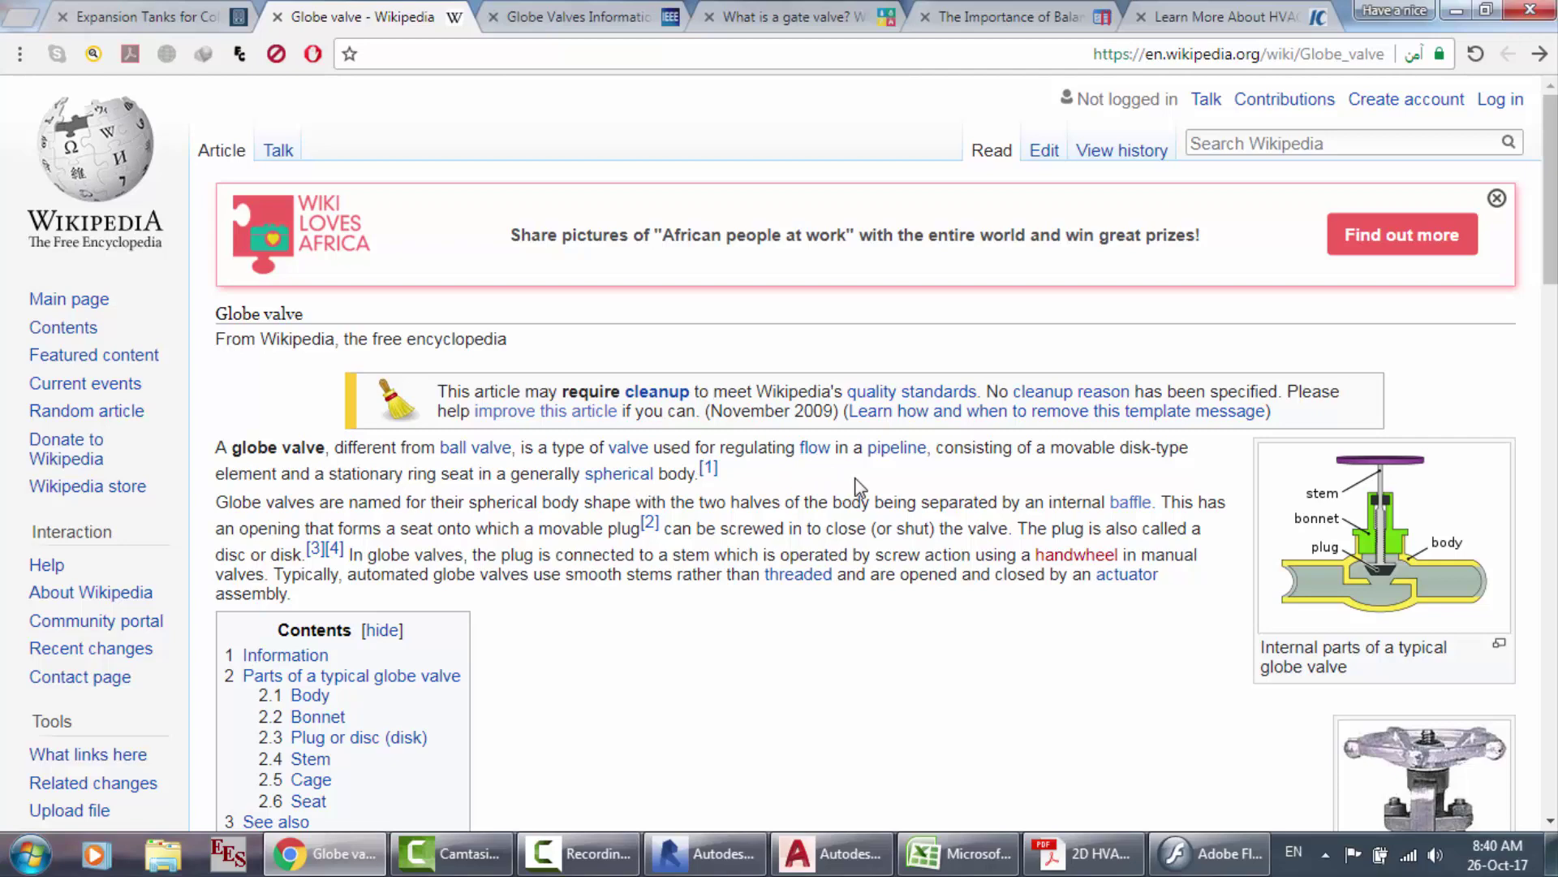
Step: View the Wessels expansion tanks page and switch to Acrobat Reader to find the chilled water flow diagram on page 1
left_click(151, 15)
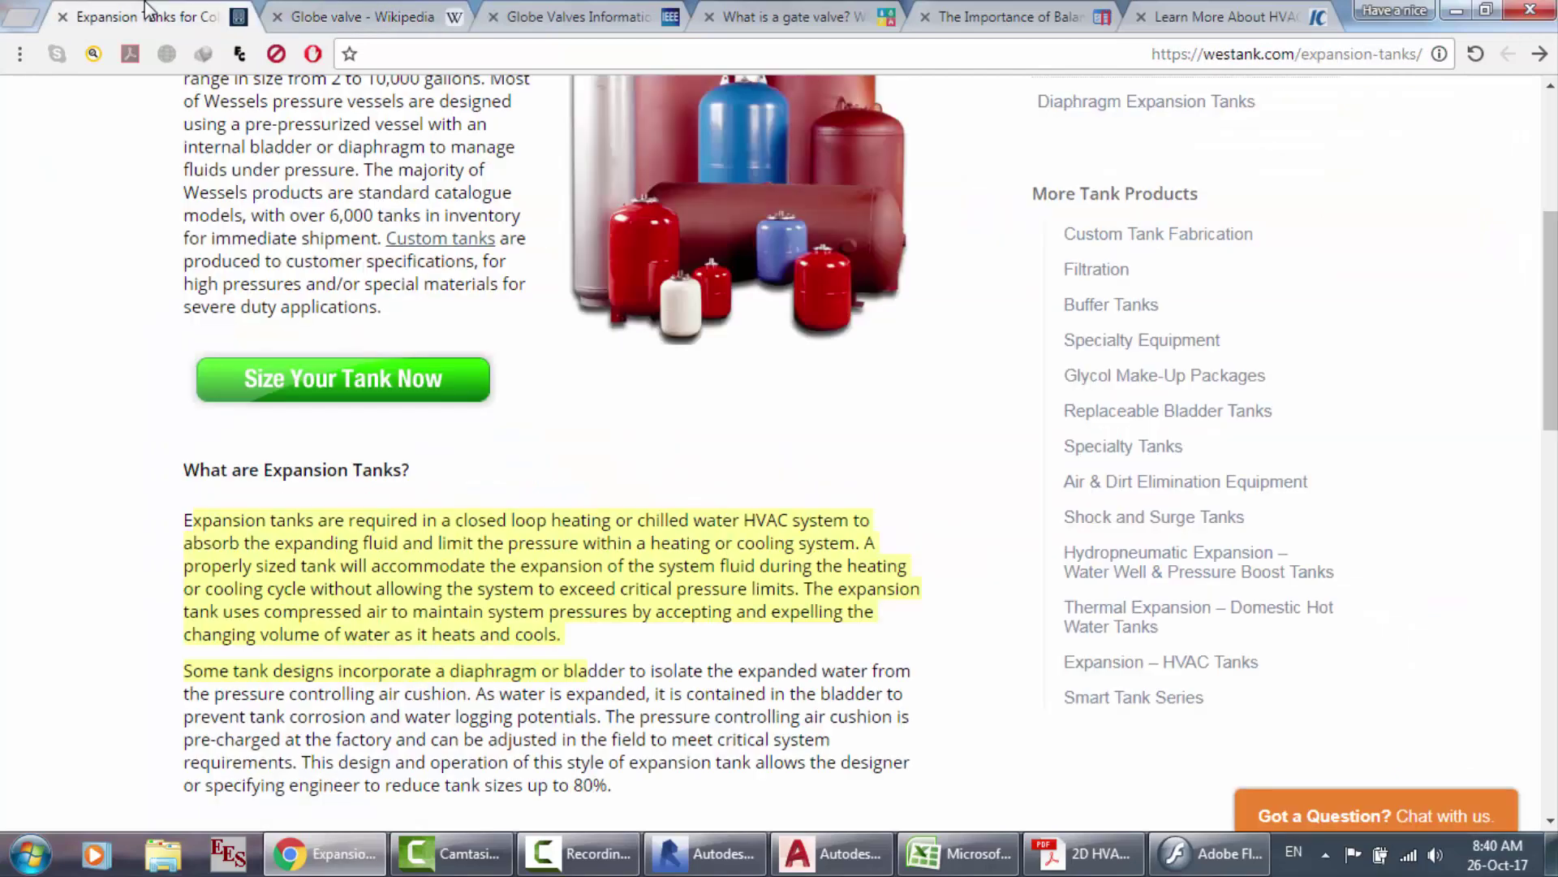
left_click(1084, 853)
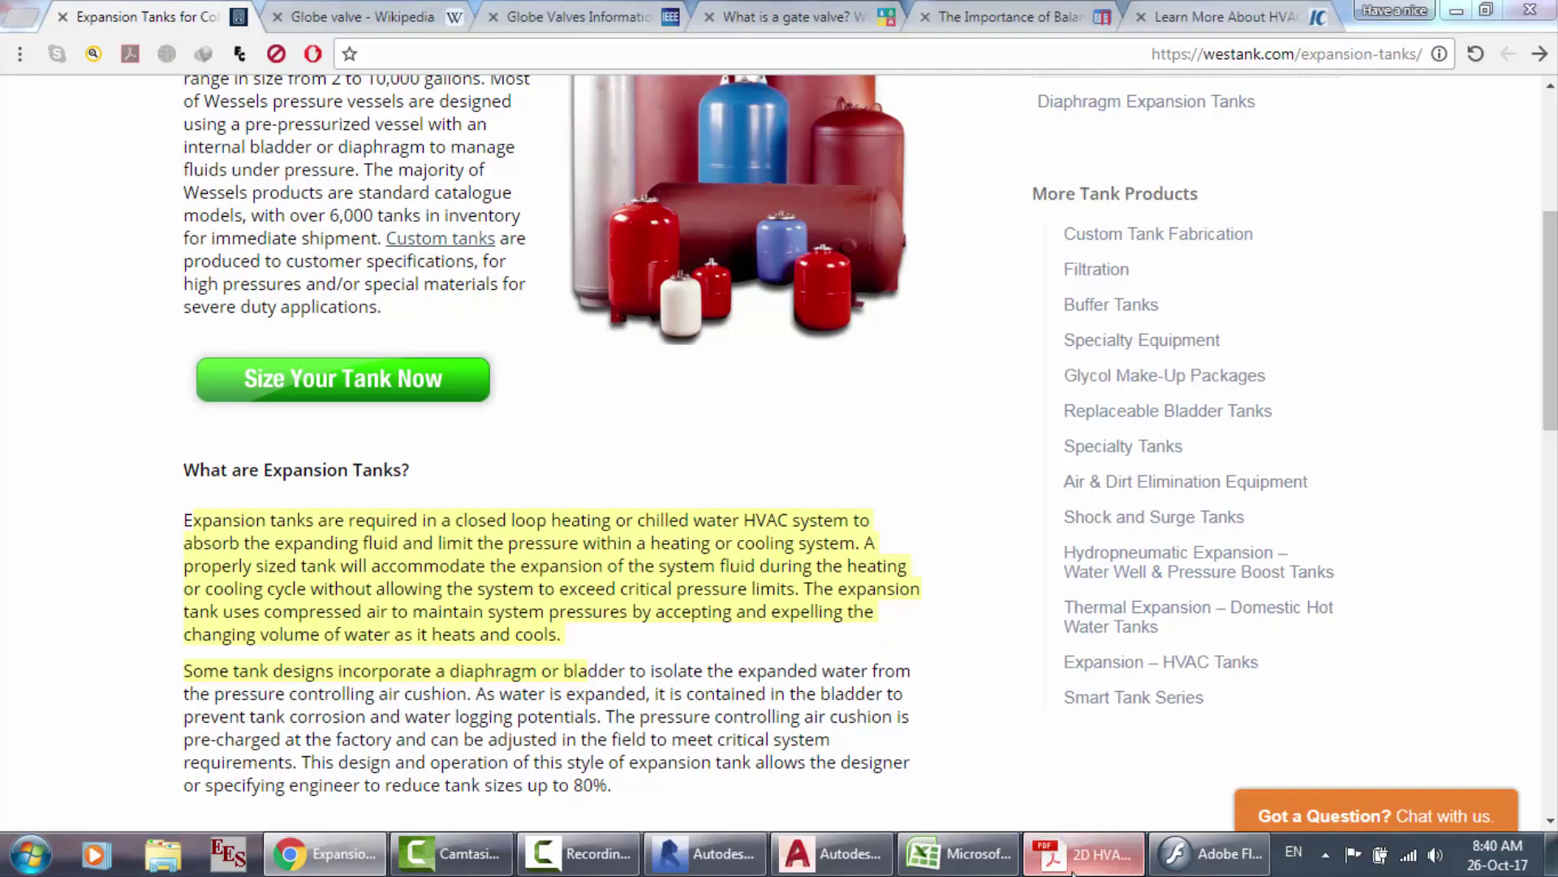
scroll(987, 520, "down", 5)
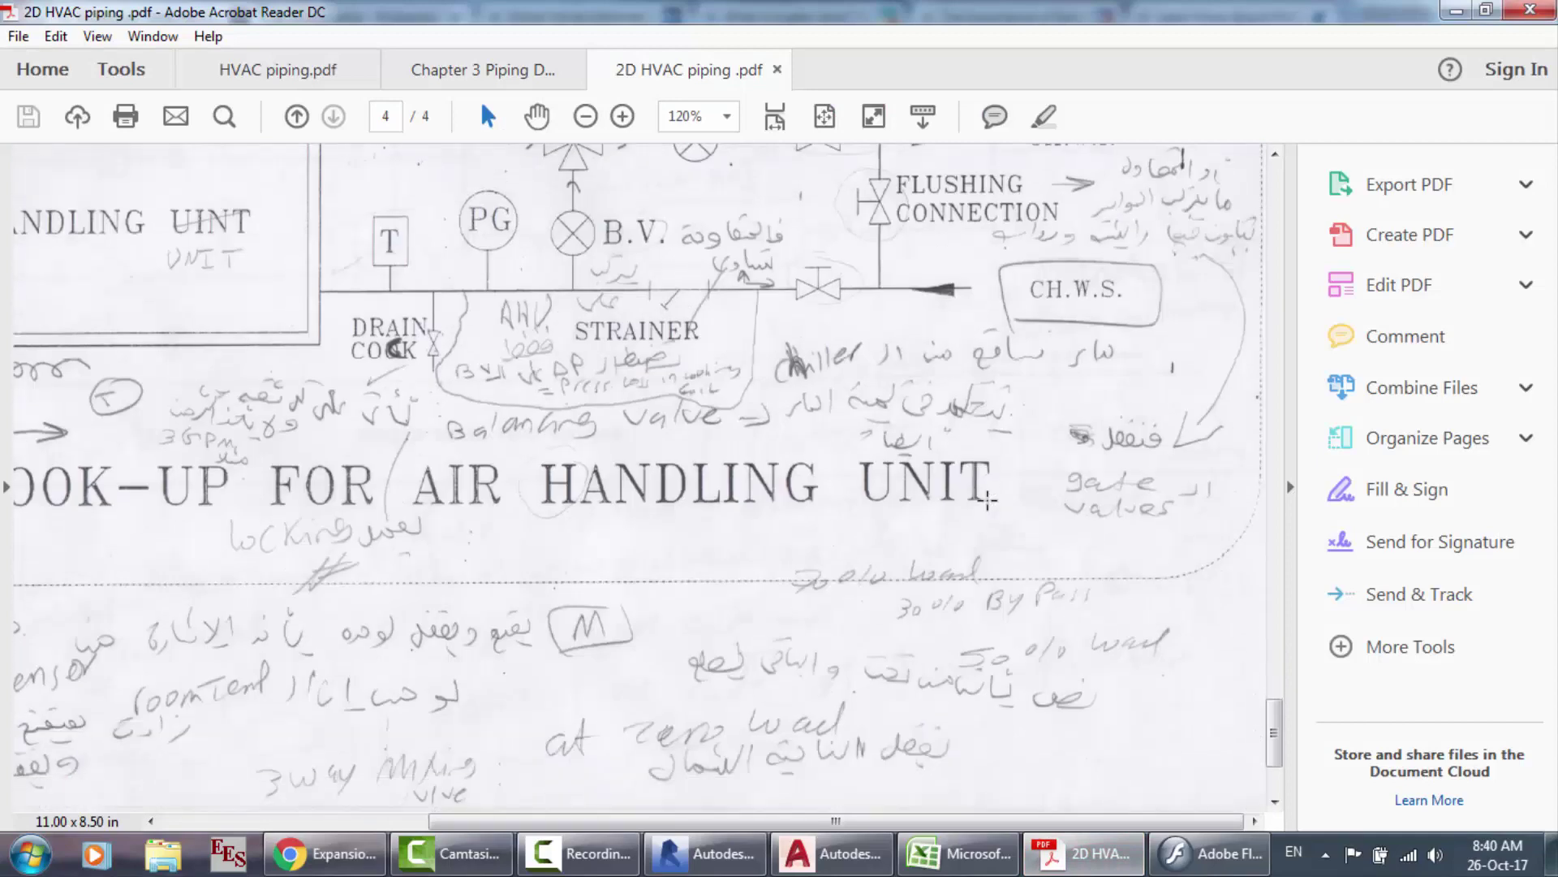
scroll(987, 496, "up", 5)
scroll(986, 499, "up", 15)
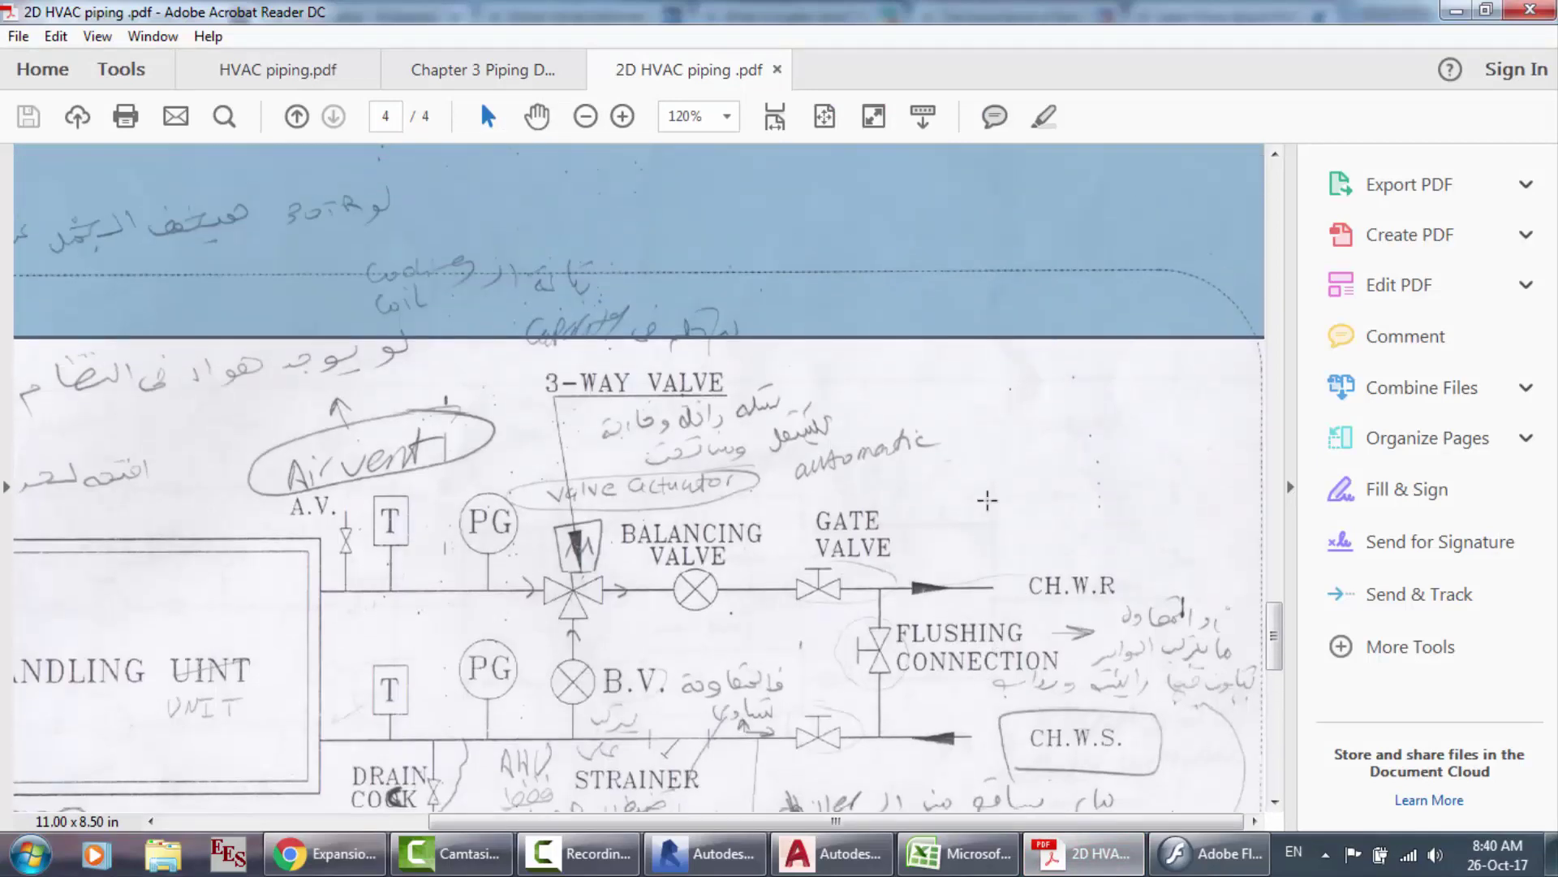
scroll(987, 500, "up", 10)
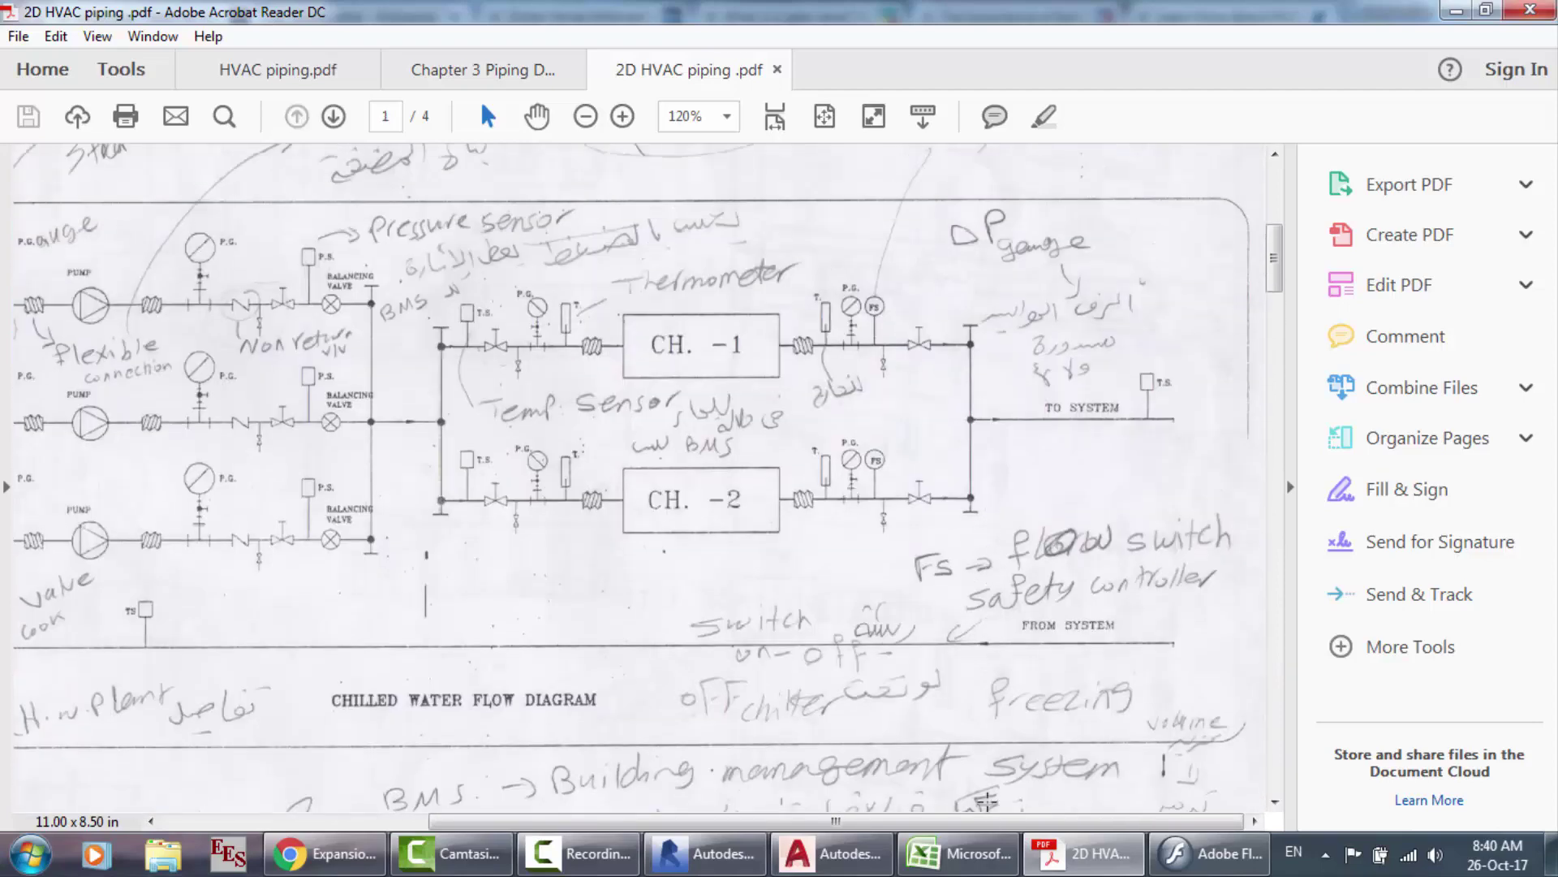
Step: Set the PDF zoom to 100% to view the pumps and chillers in the chilled water flow diagram
left_click_drag(978, 821, 845, 828)
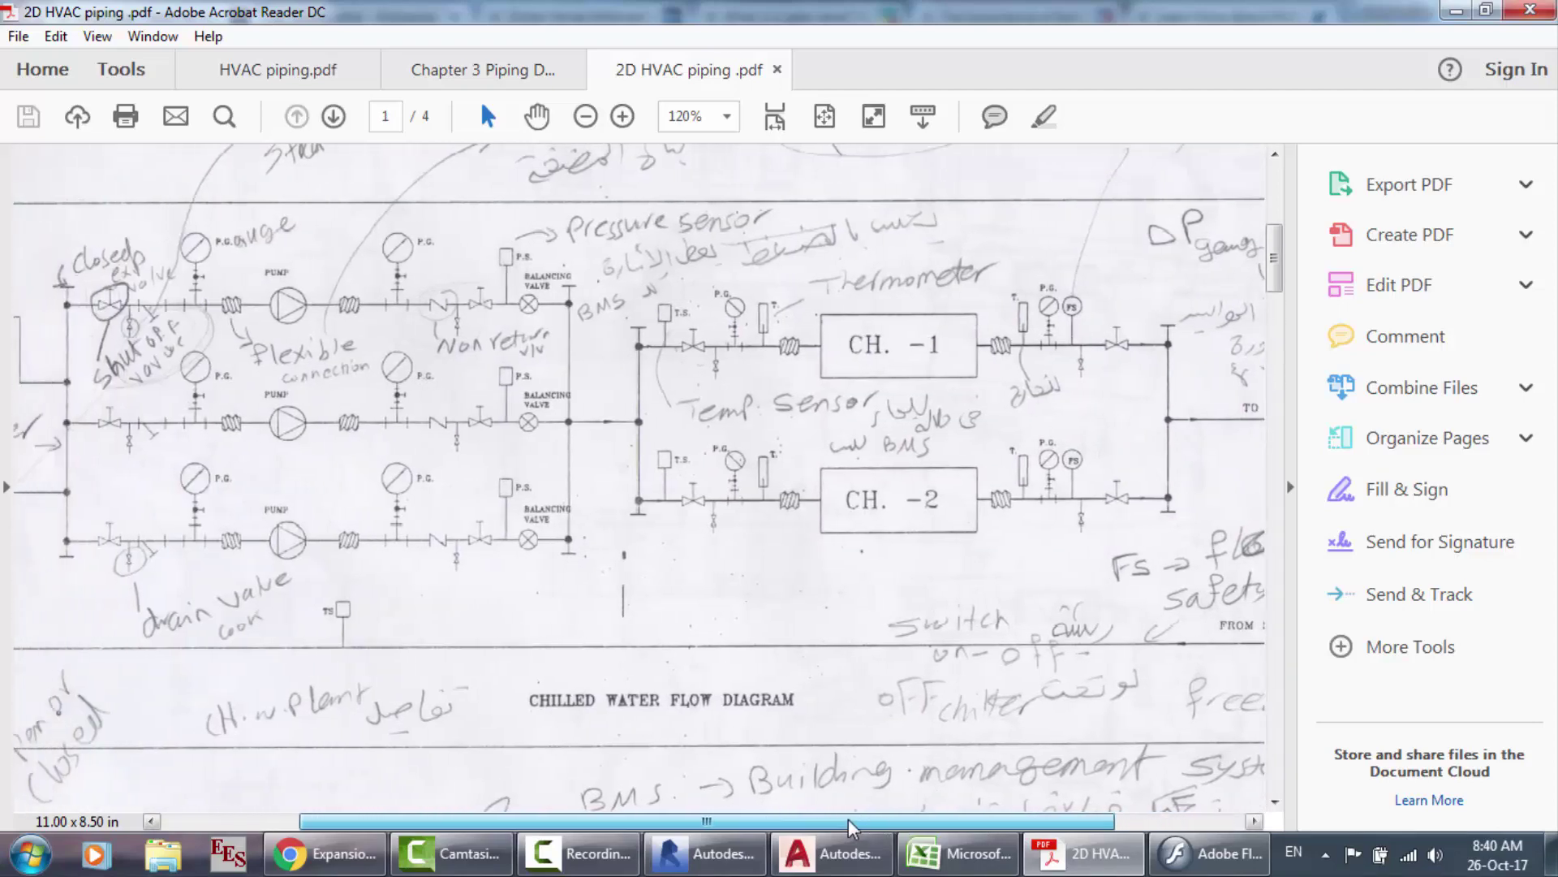
left_click(707, 120)
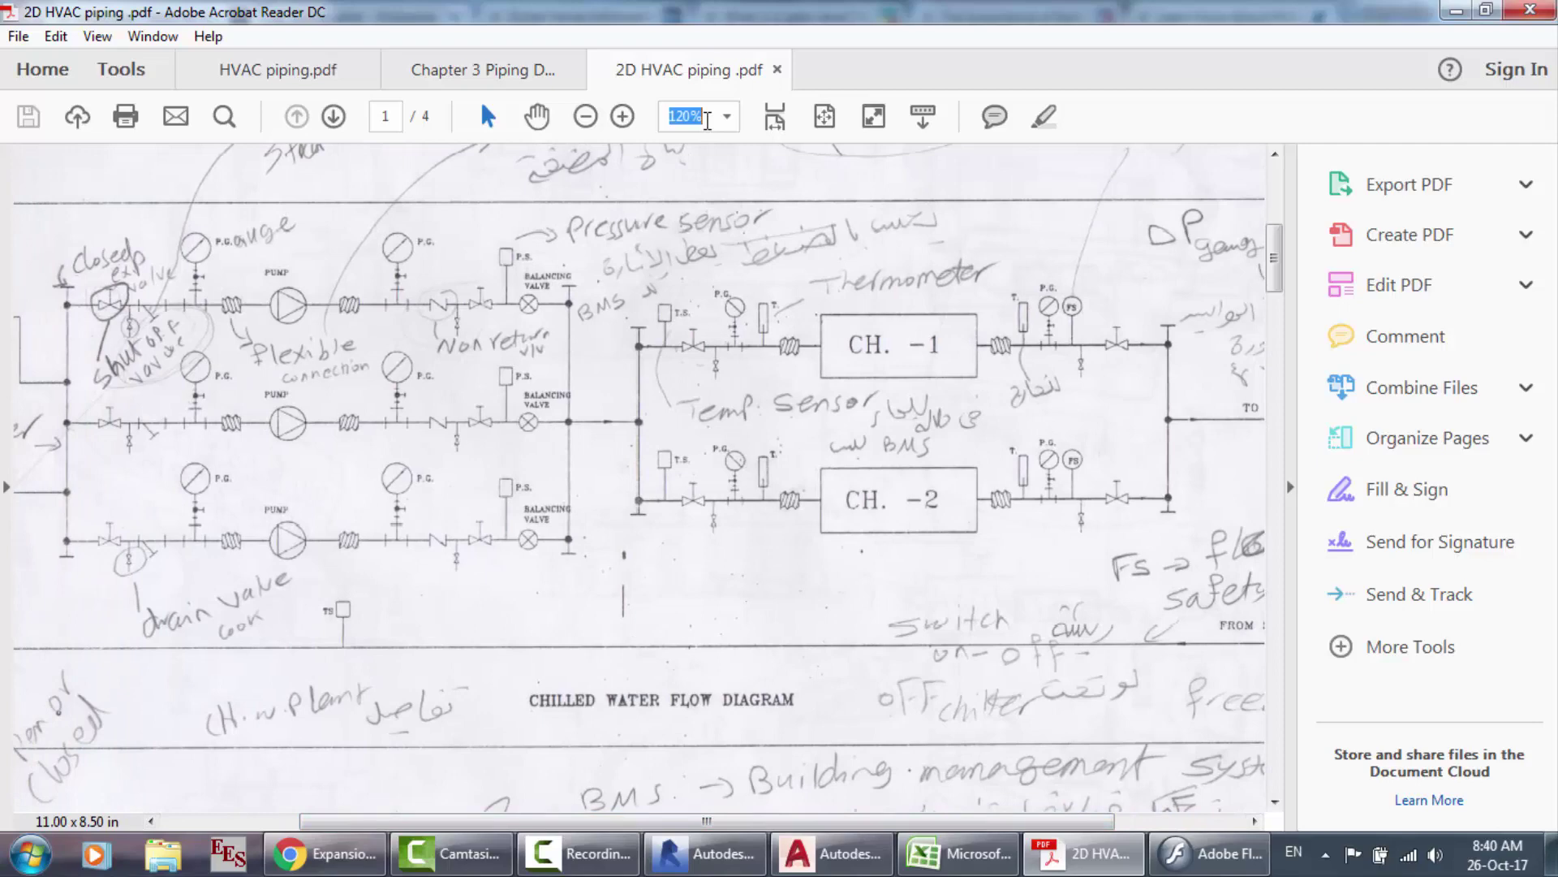
type("100")
key("Return")
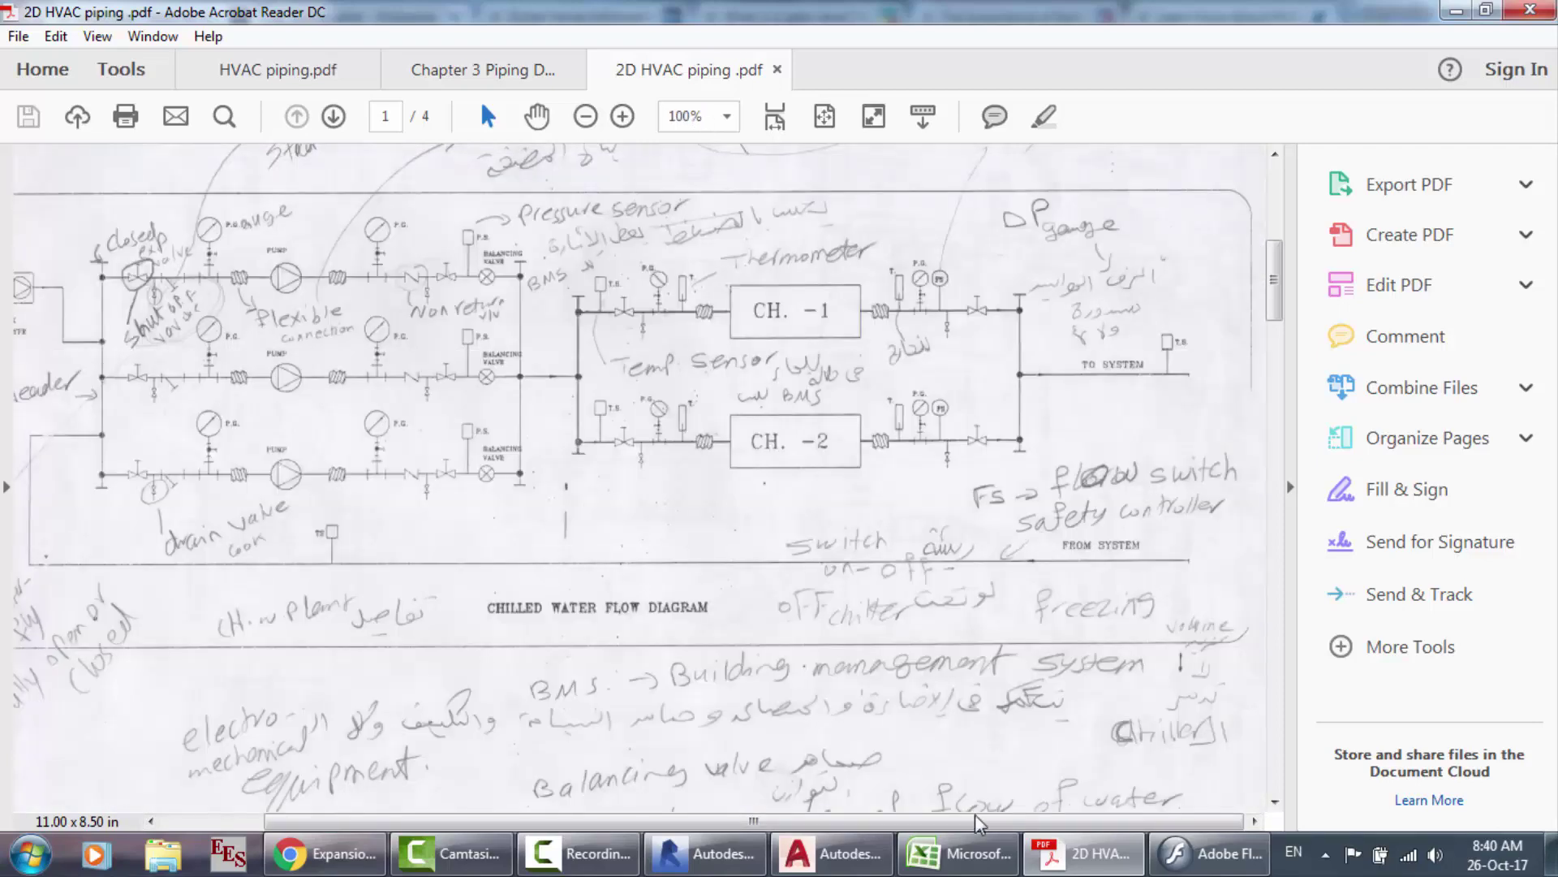
Step: Examine the closed expansion tank at the pump header in the flow diagram, and switch to the expansion tanks page in Chrome
left_click(579, 853)
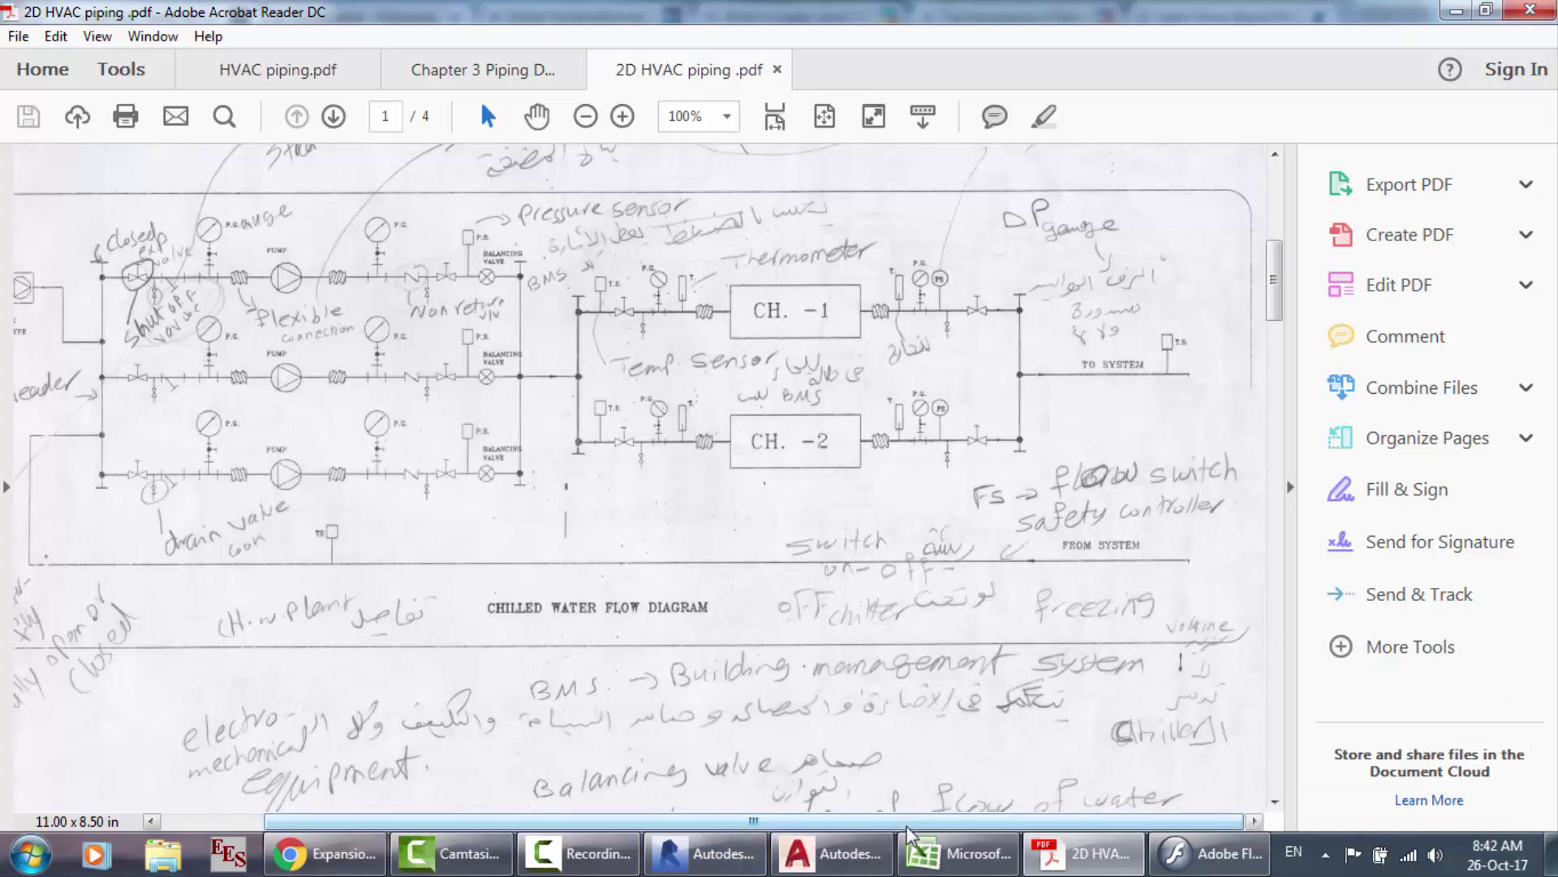
left_click_drag(907, 821, 805, 816)
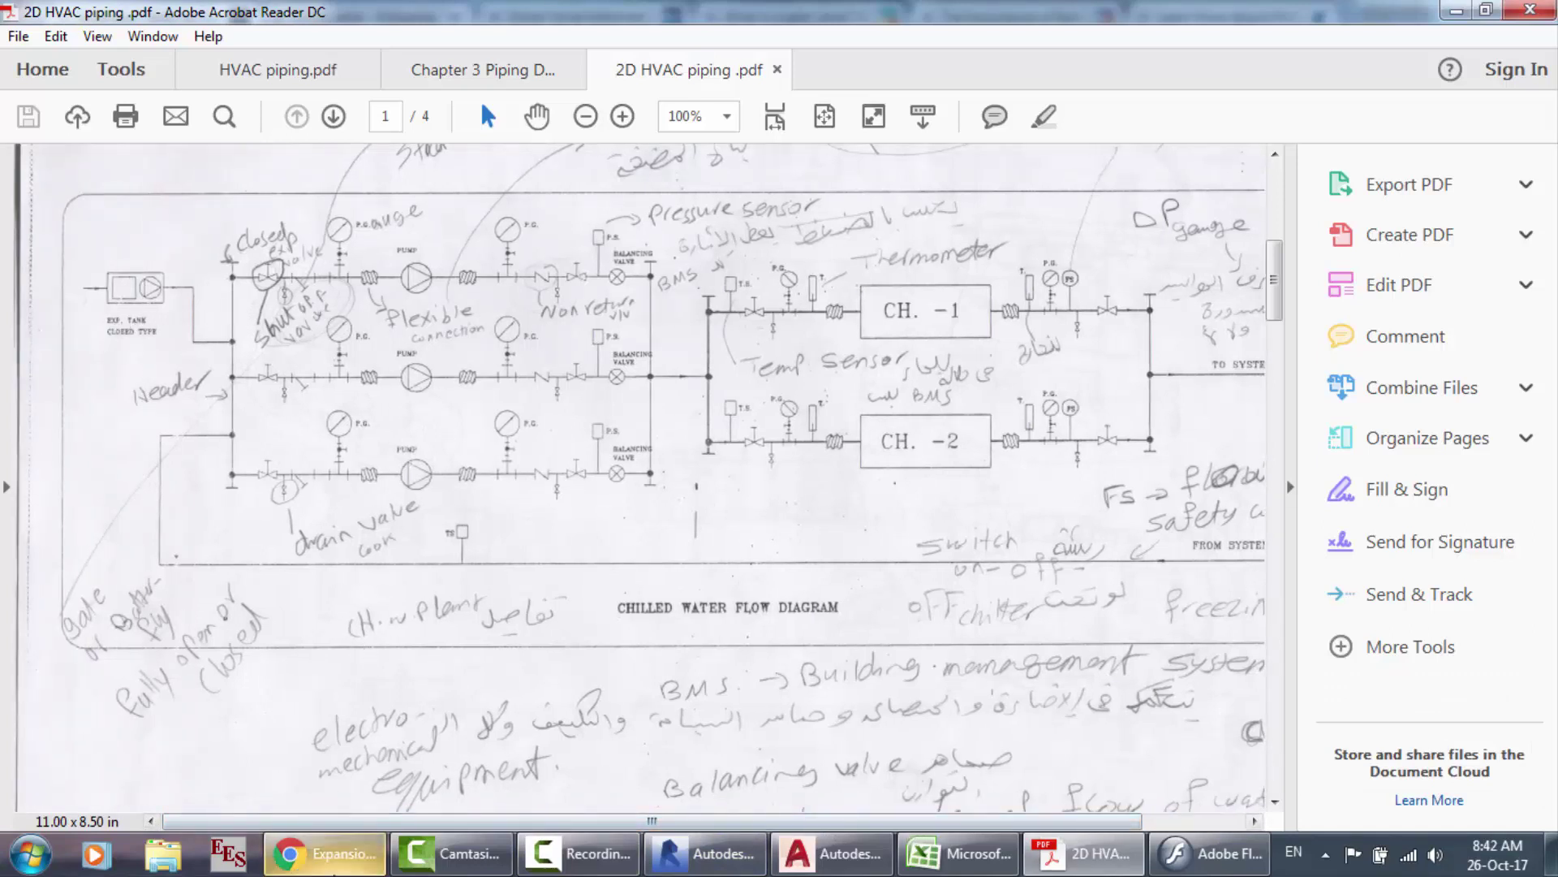
left_click(333, 858)
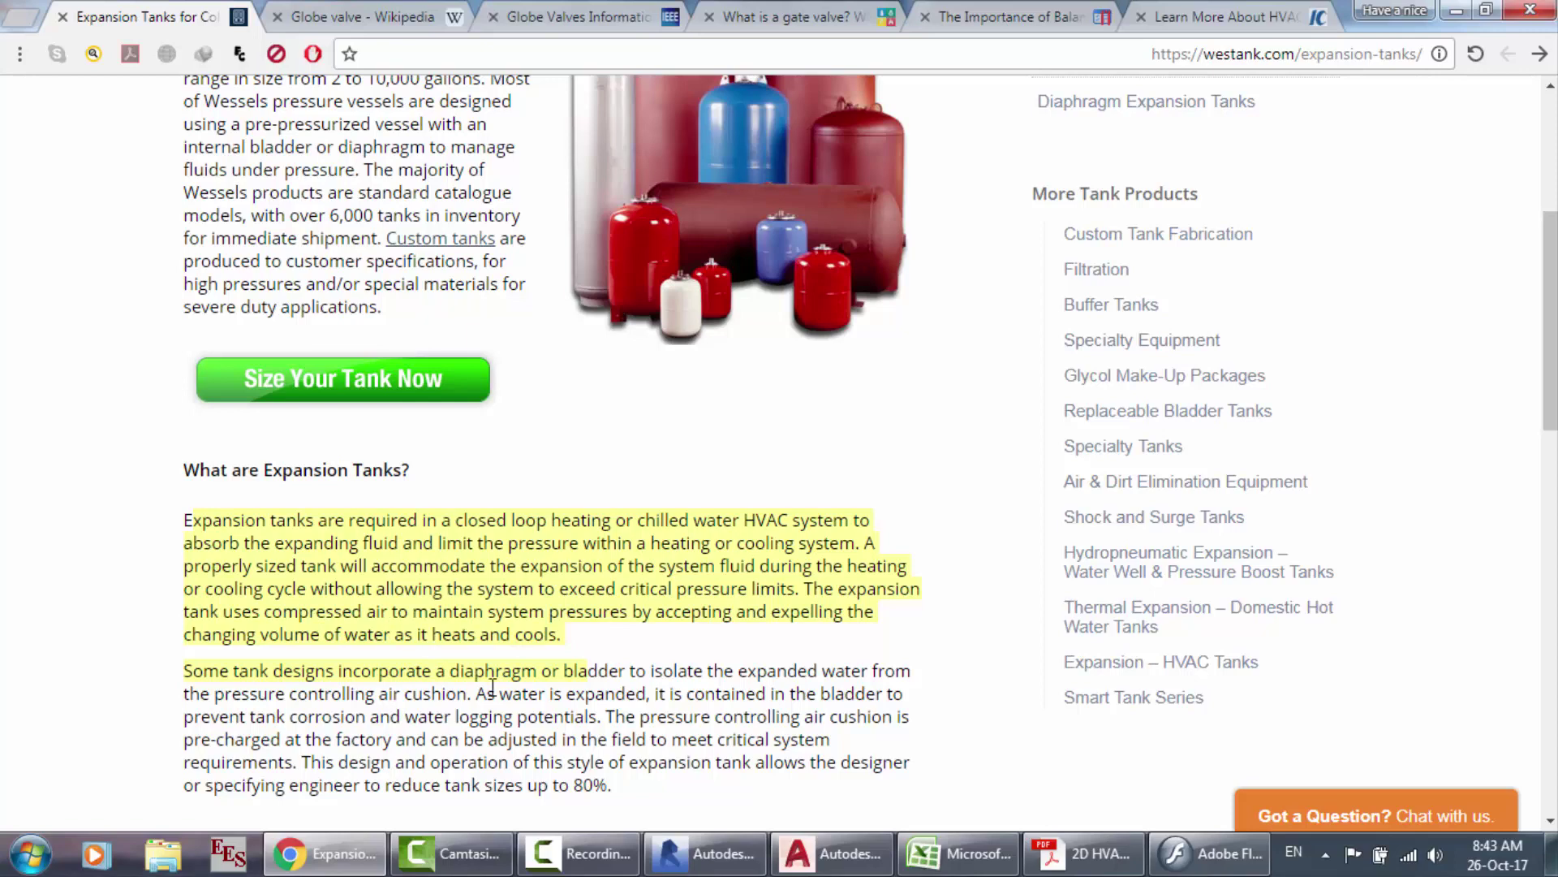
Step: Switch from the expansion tanks page to Acrobat Reader and find the air handling unit hook-up on page 4 of the piping PDF
scroll(492, 687, "up", 5)
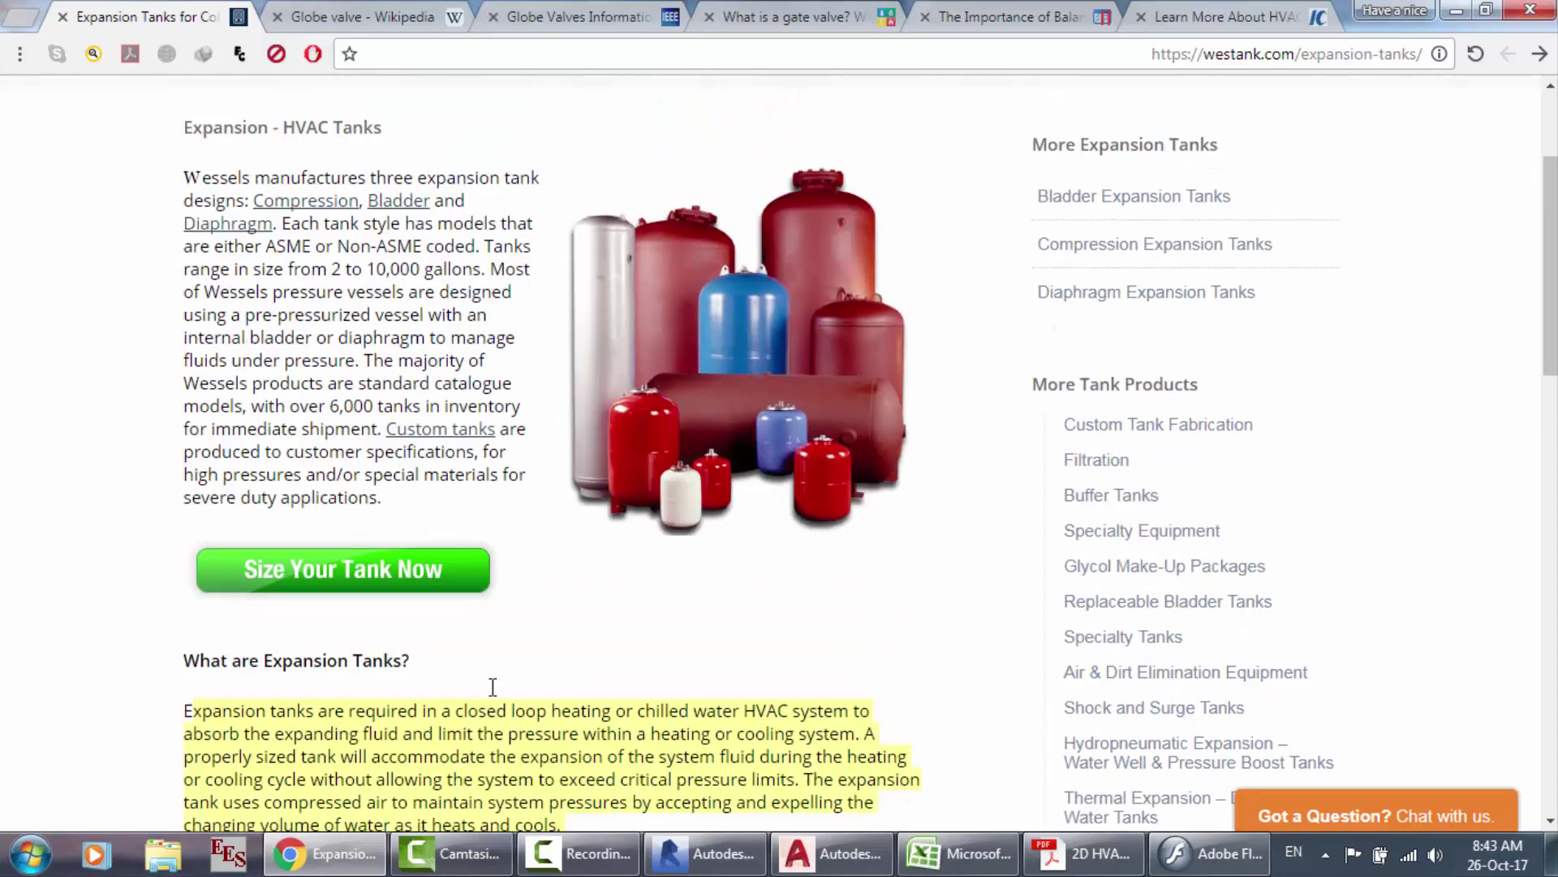
left_click(1083, 853)
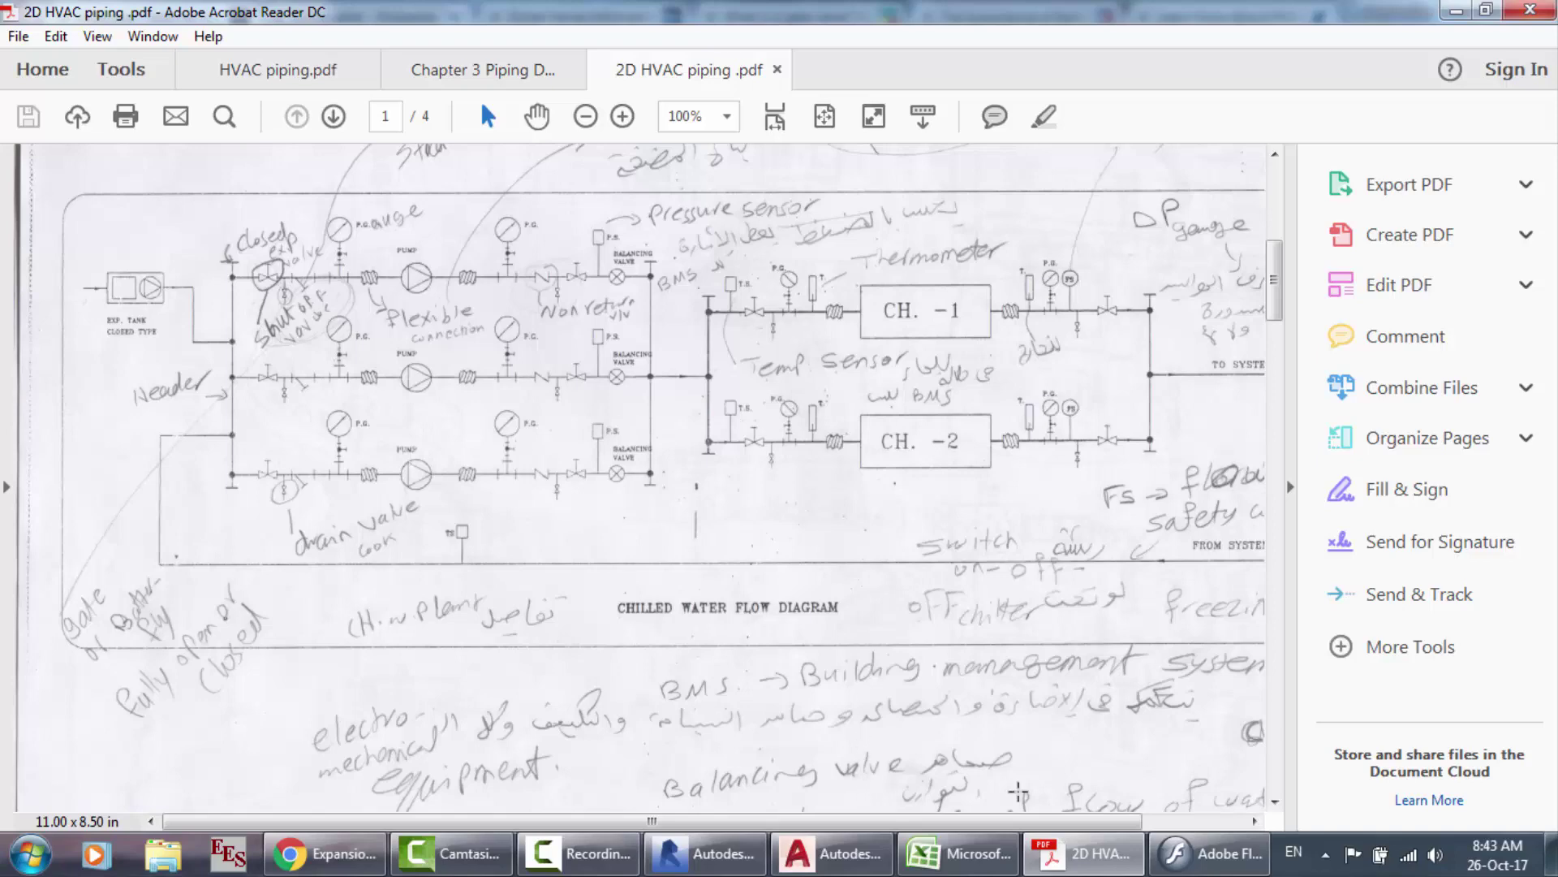
scroll(1031, 542, "down", 3)
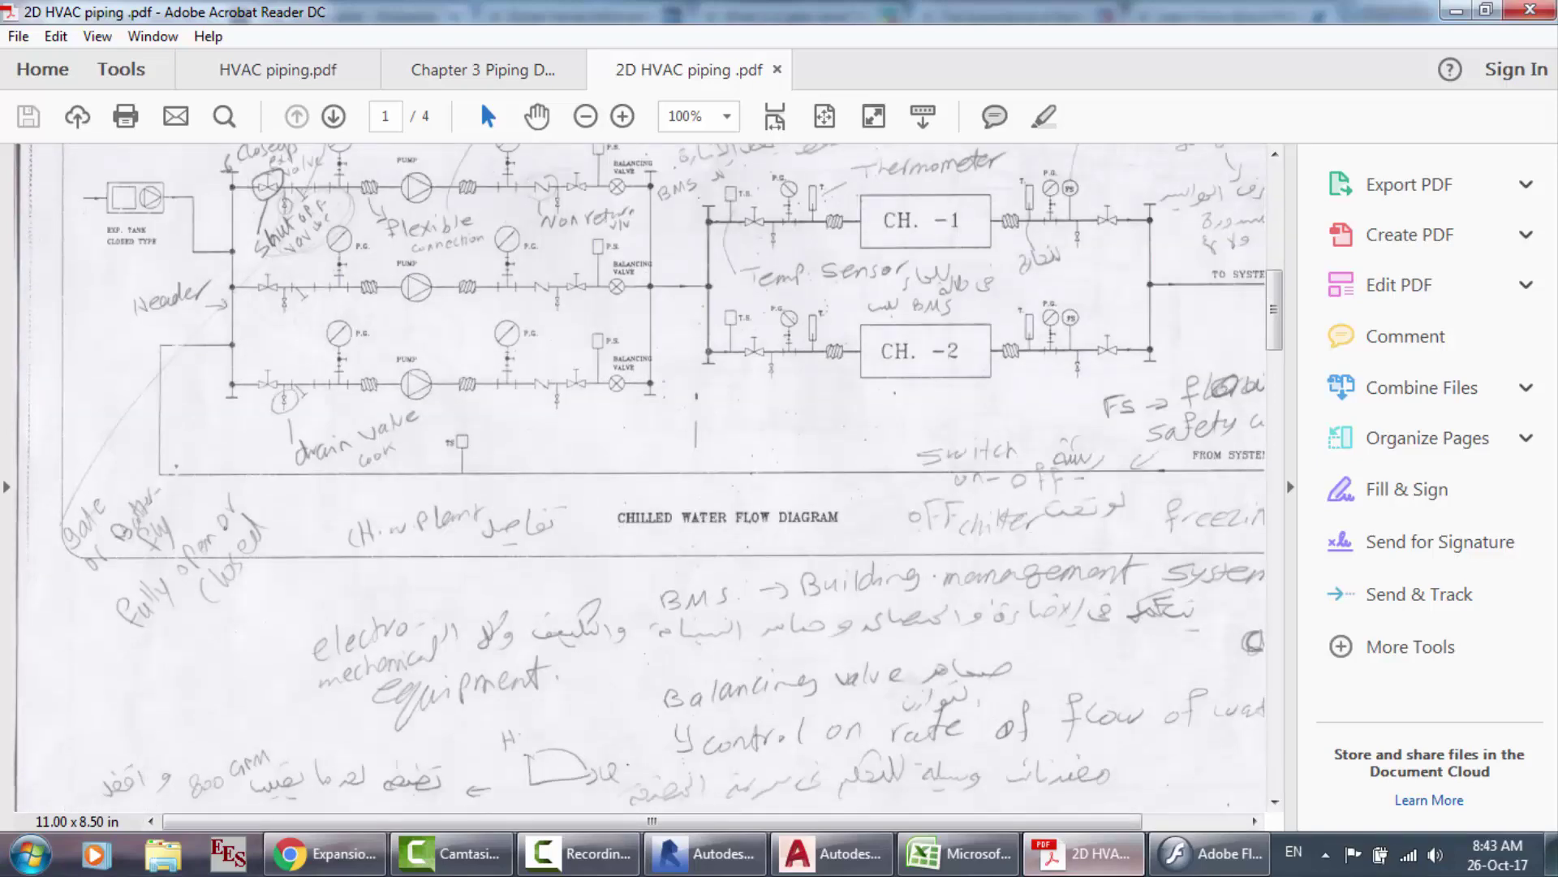
scroll(977, 590, "down", 10)
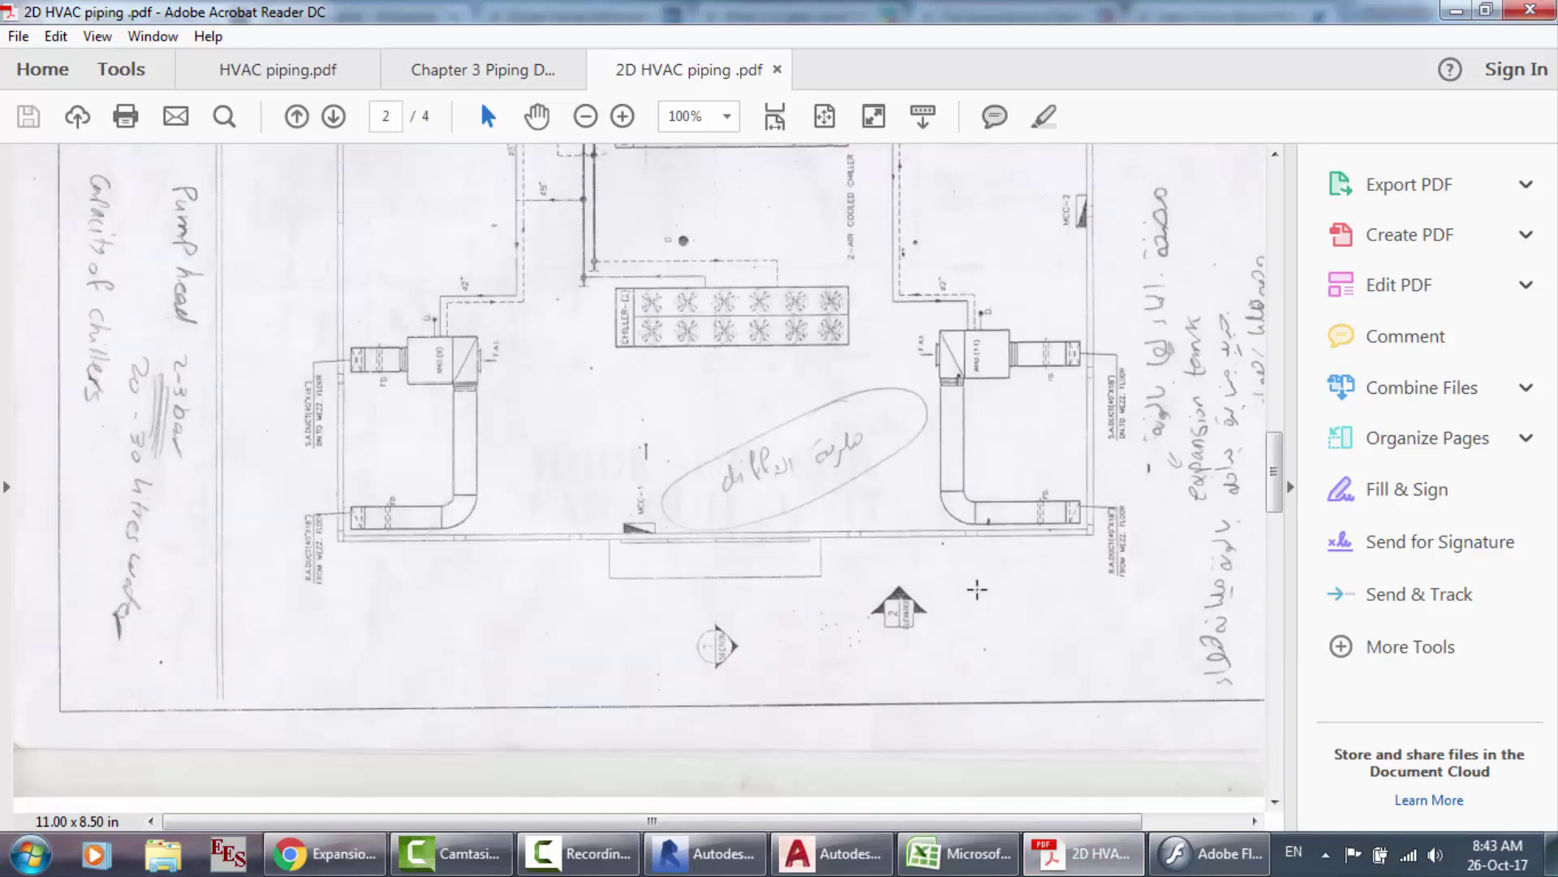
scroll(977, 590, "down", 5)
scroll(978, 590, "down", 8)
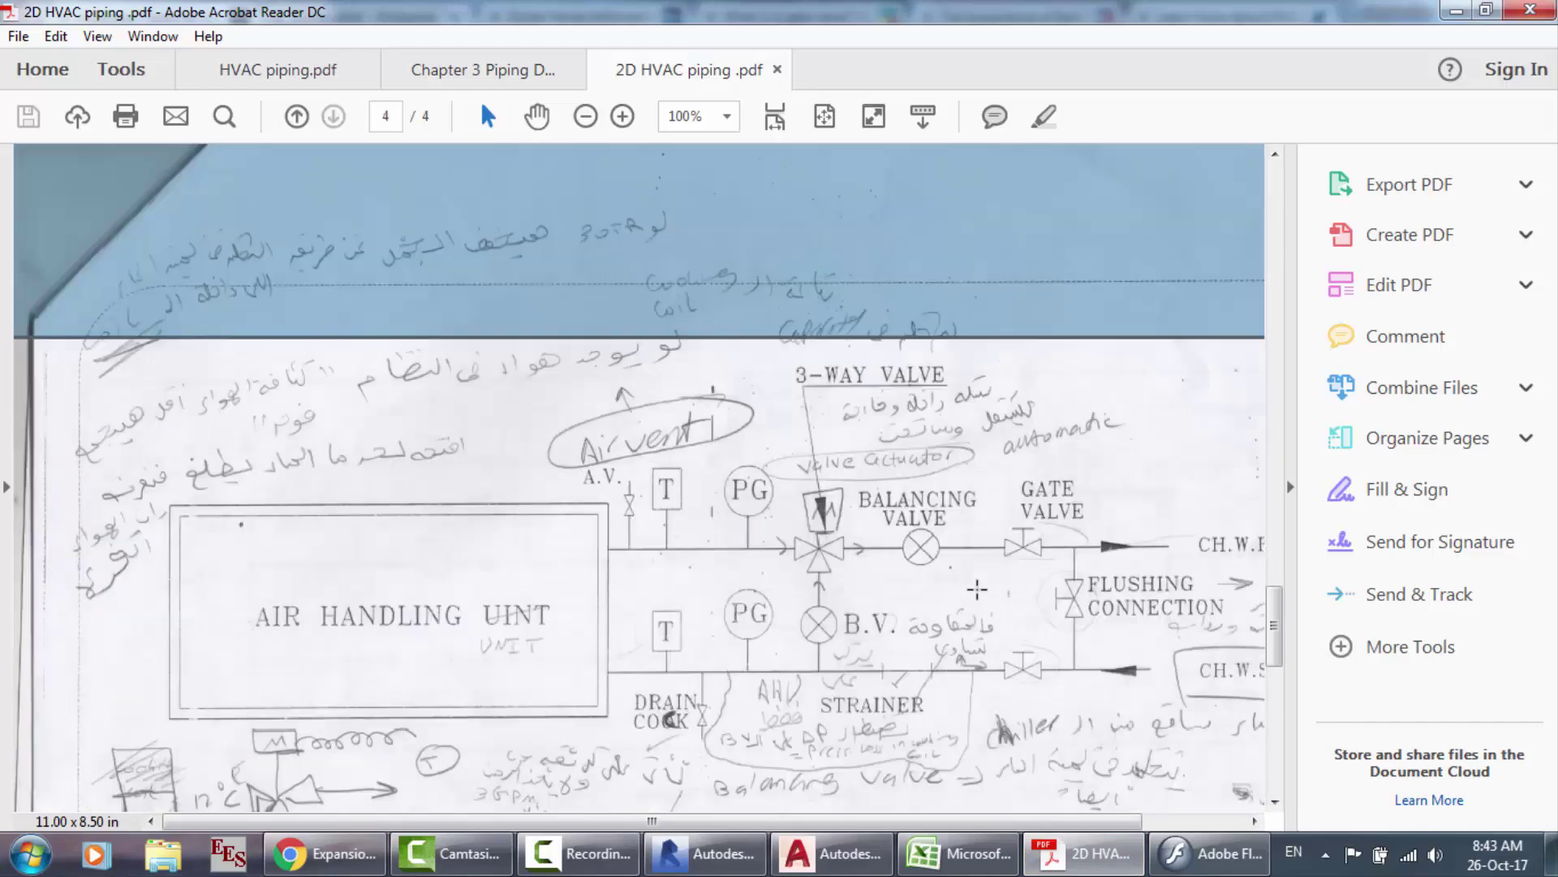
scroll(977, 590, "down", 1)
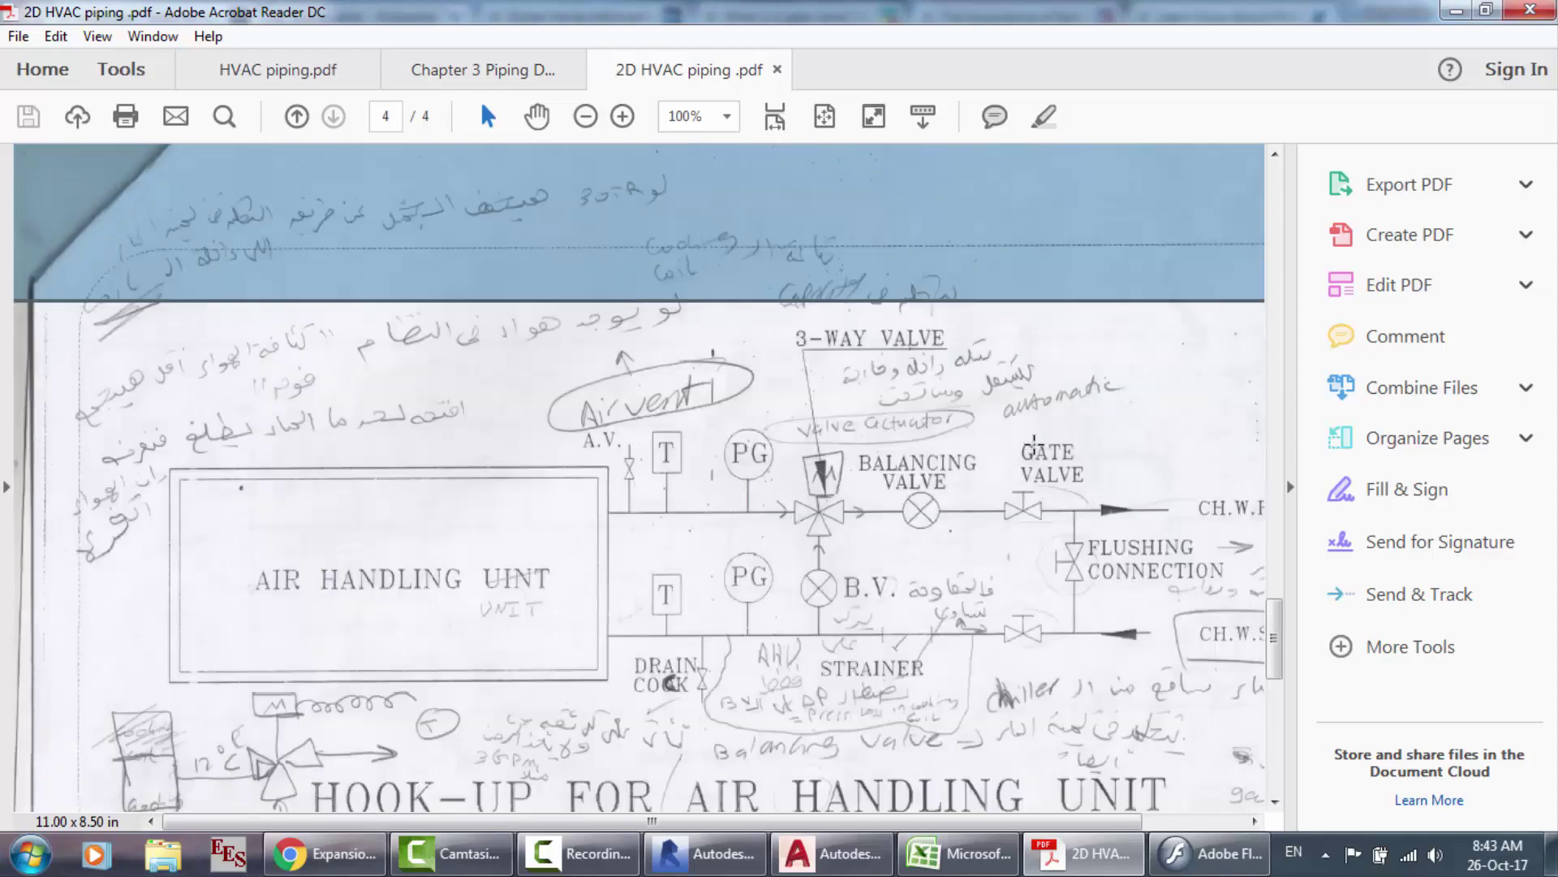
Step: Return to the chilled water flow diagram on page 1 and set the PDF zoom to 120%
scroll(1034, 446, "up", 8)
scroll(1034, 446, "up", 15)
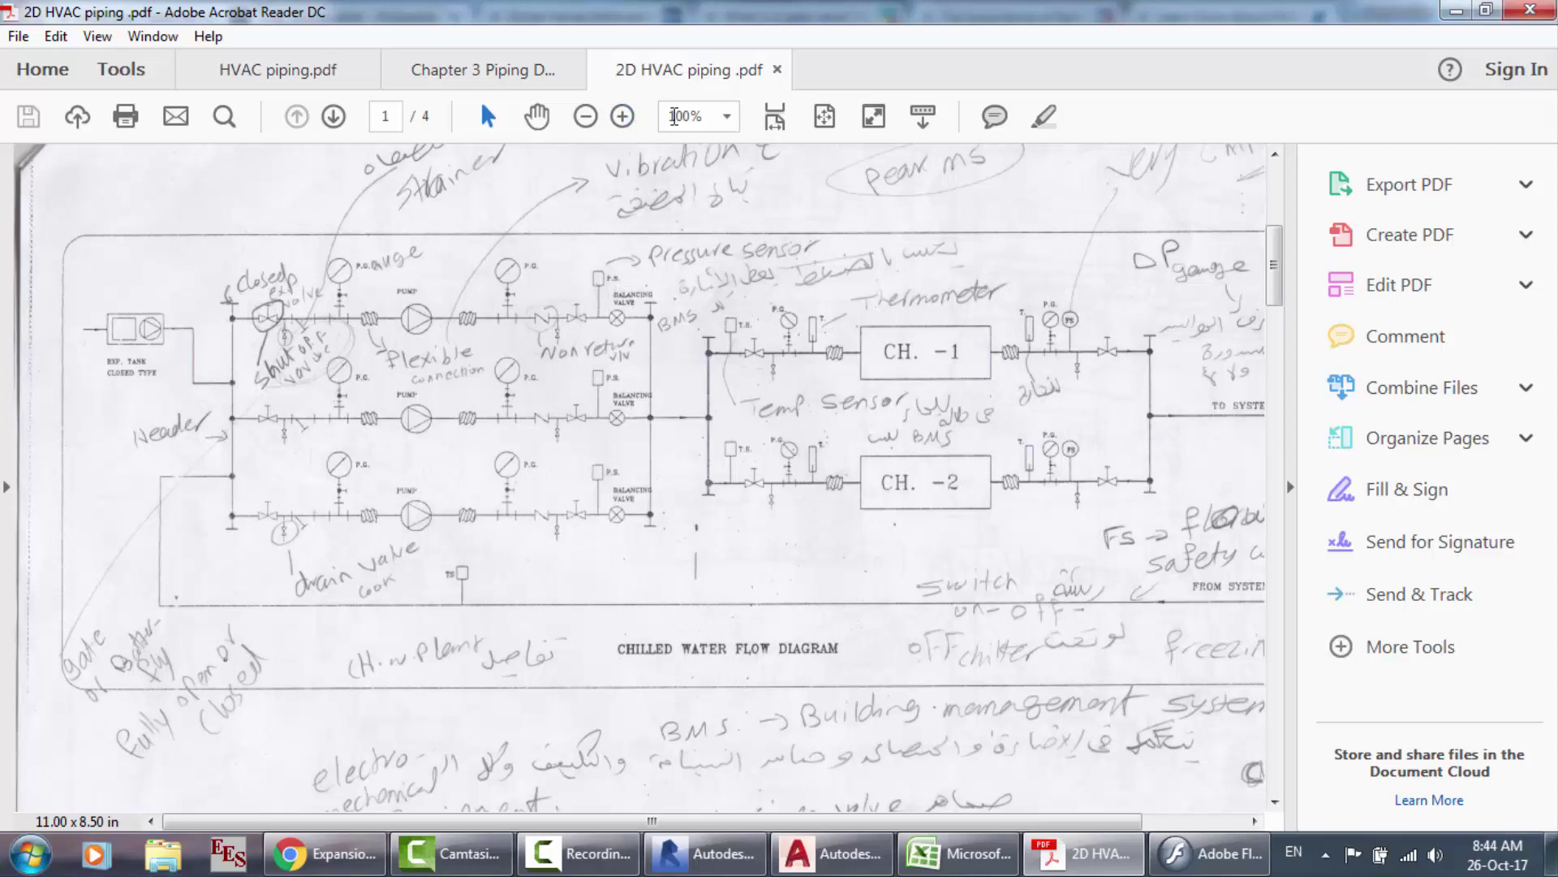
left_click(687, 120)
type("120")
key("Return")
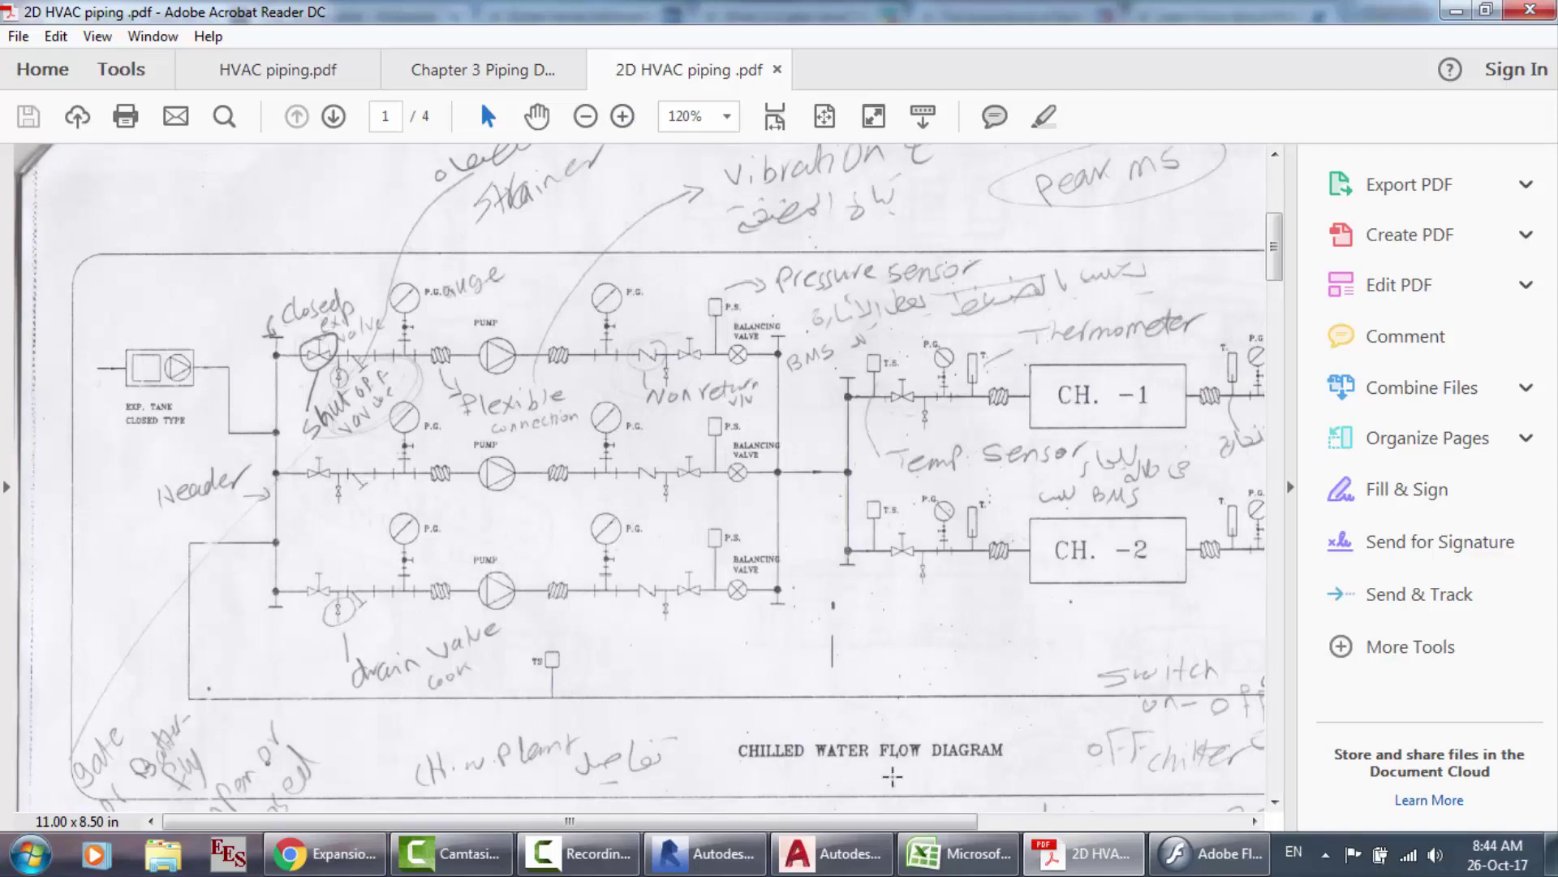
Step: Switch to the pipe layout in AutoCAD and examine the fittings on the three pump lines and their headers
left_click(832, 854)
scroll(820, 324, "down", 5)
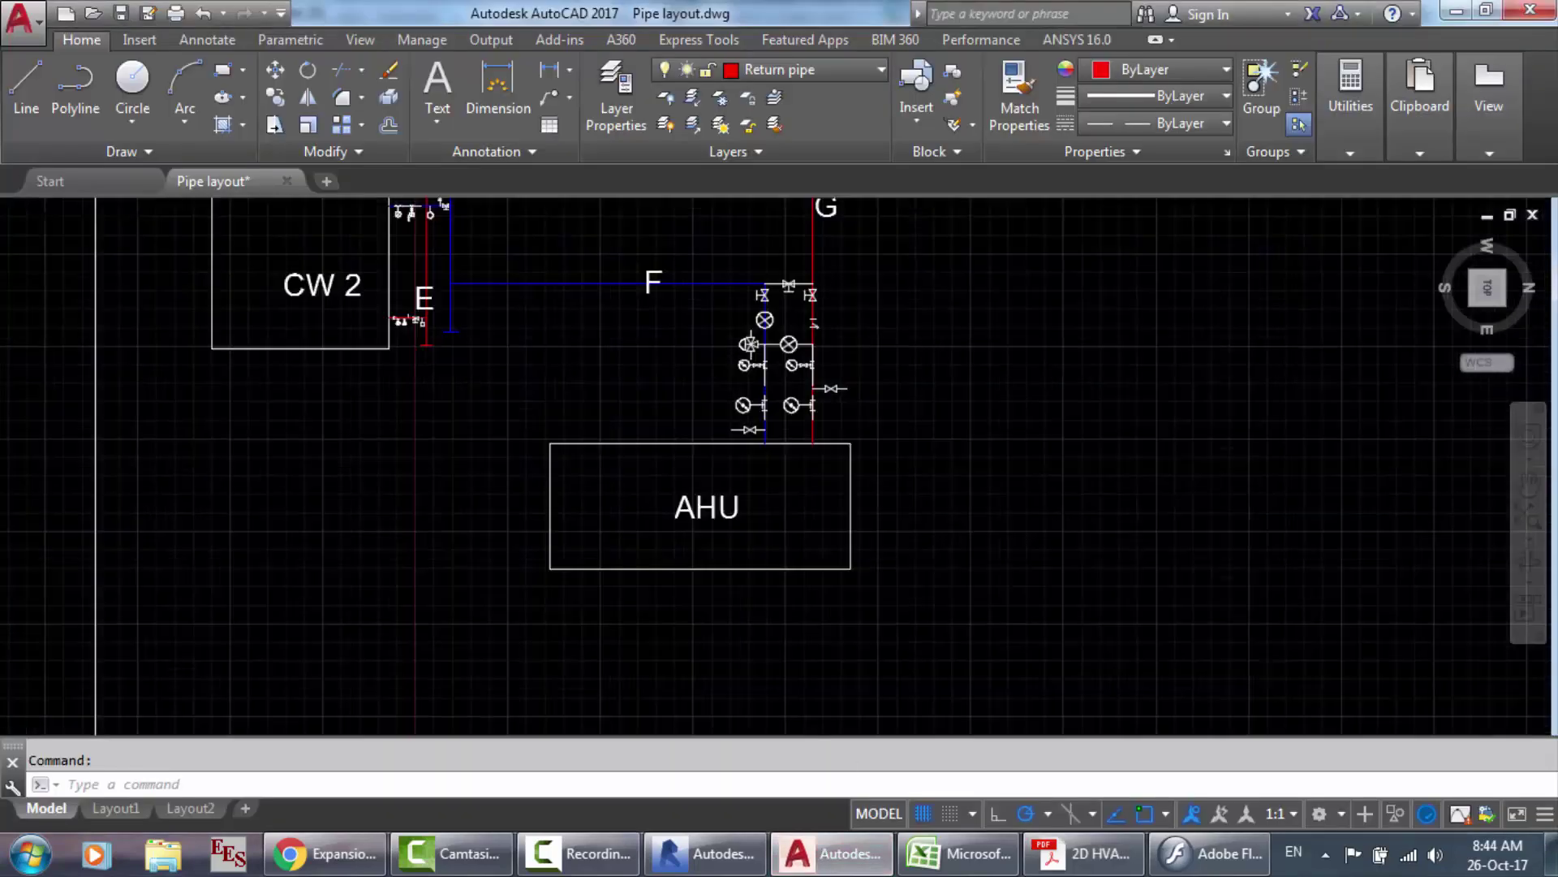
scroll(816, 317, "down", 2)
scroll(817, 251, "up", 6)
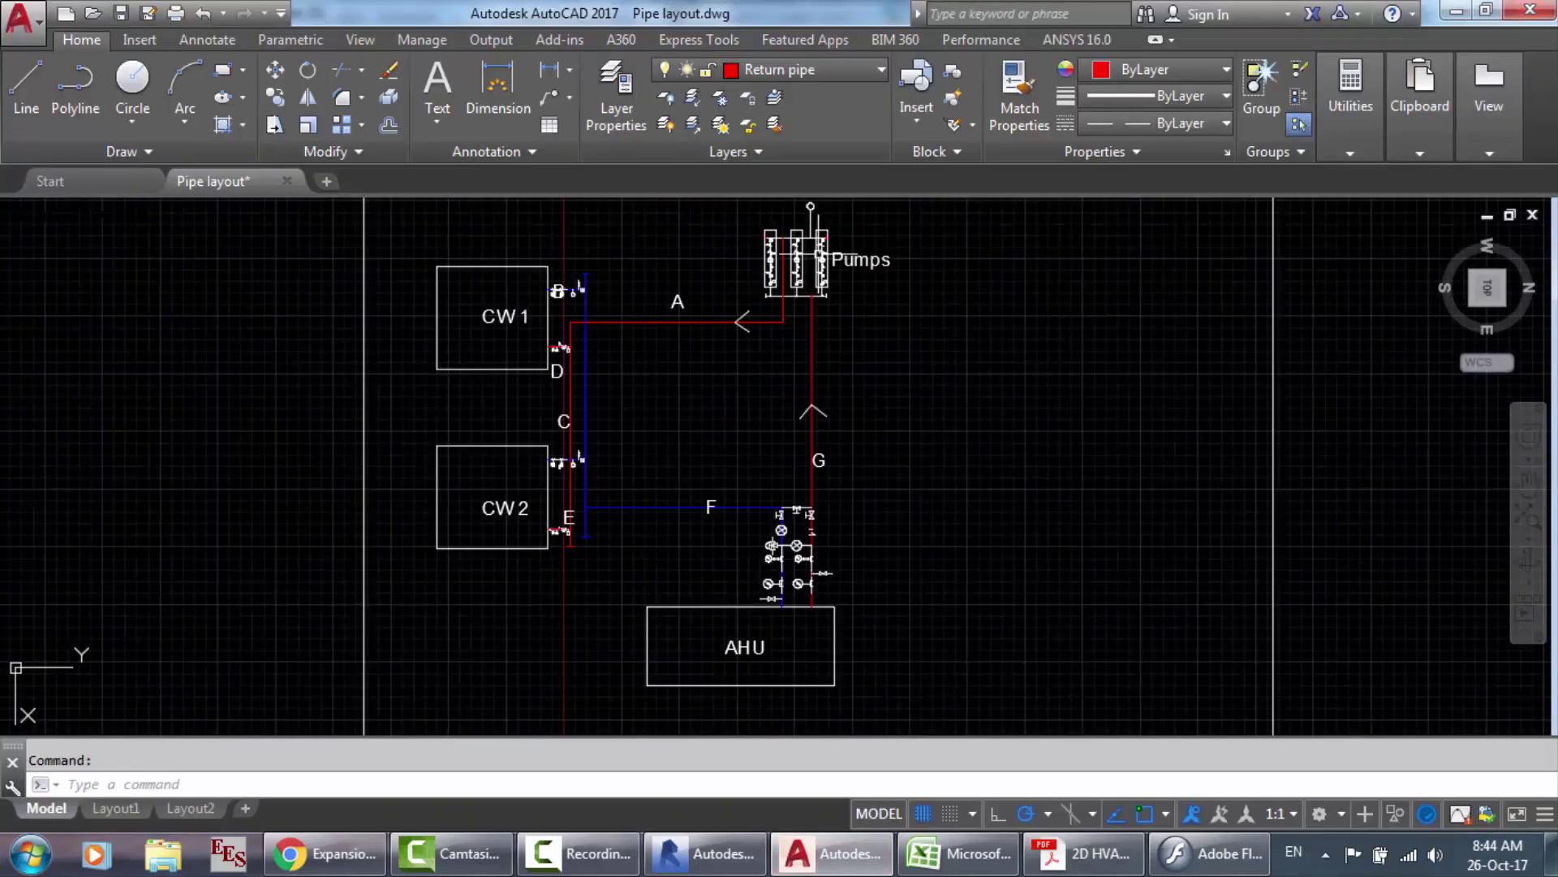
scroll(823, 256, "up", 2)
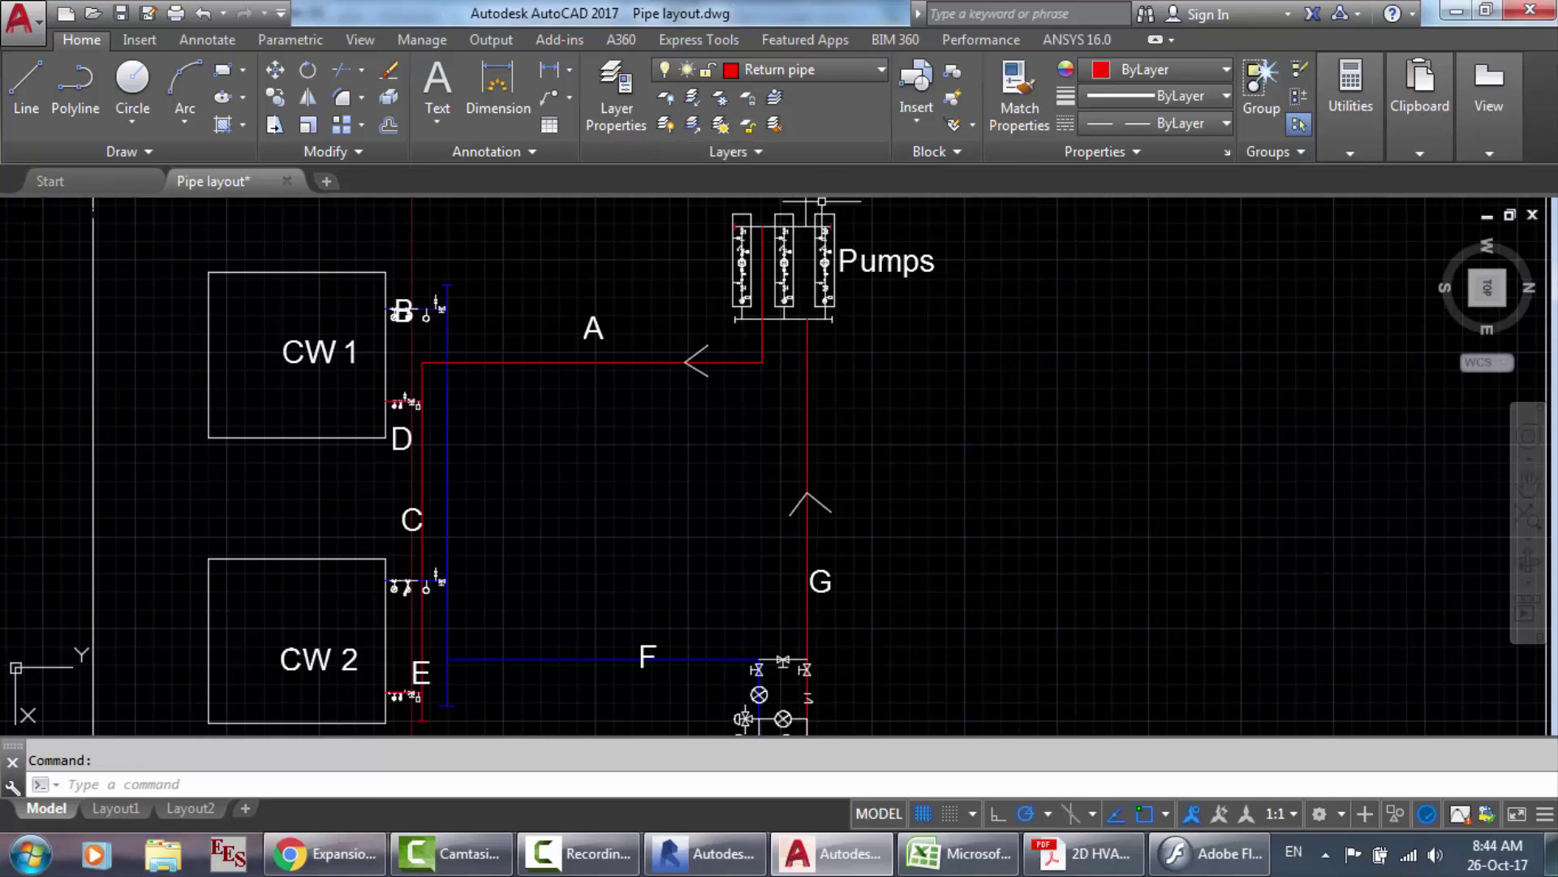
left_click(821, 200)
scroll(816, 201, "up", 6)
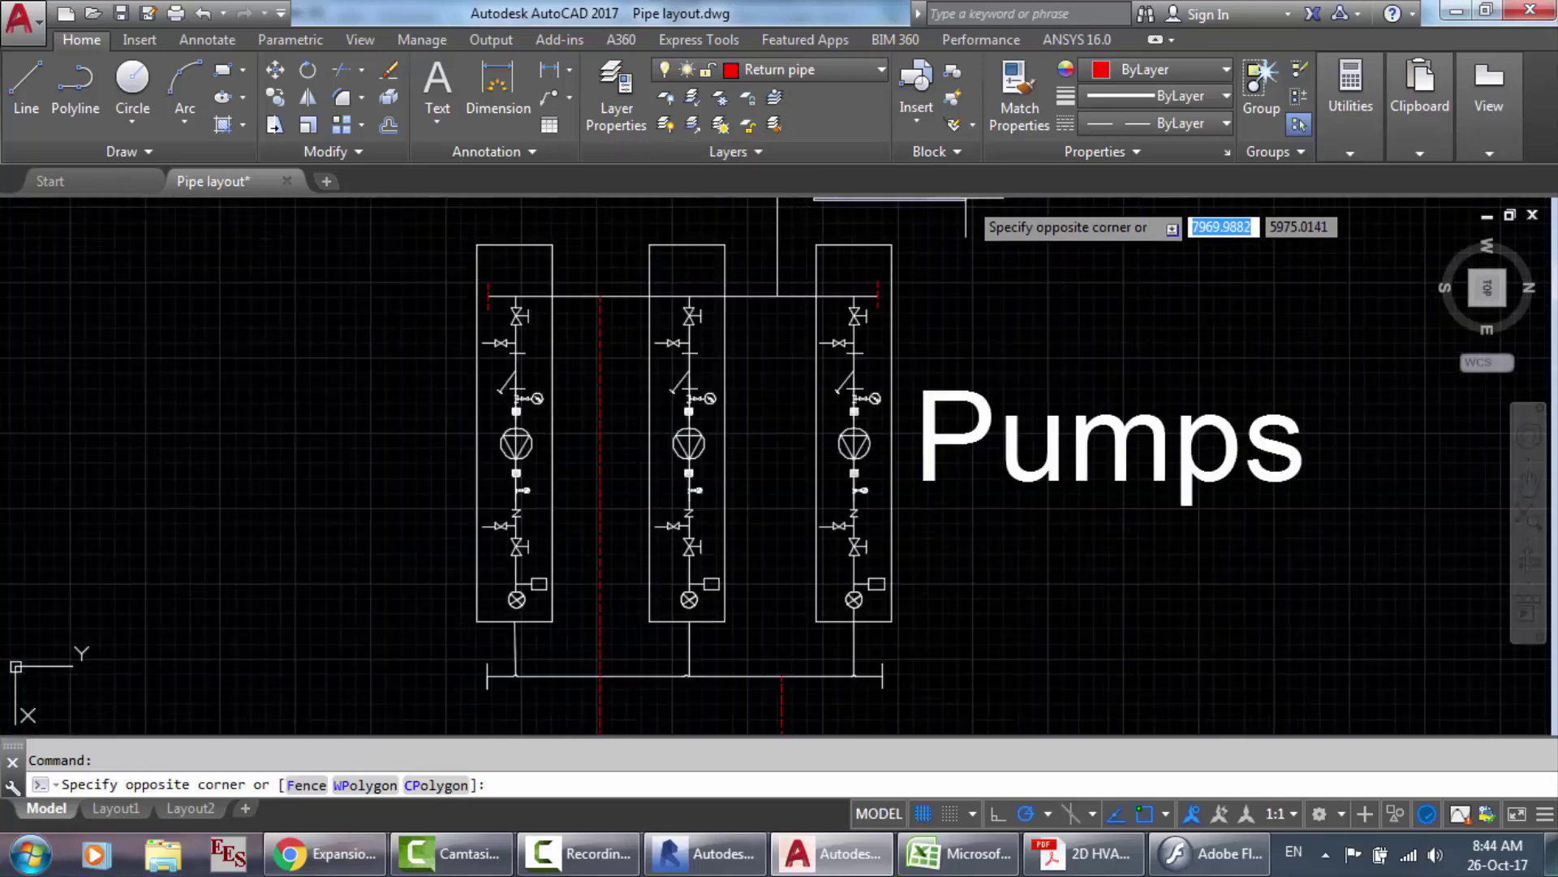
left_click(942, 223)
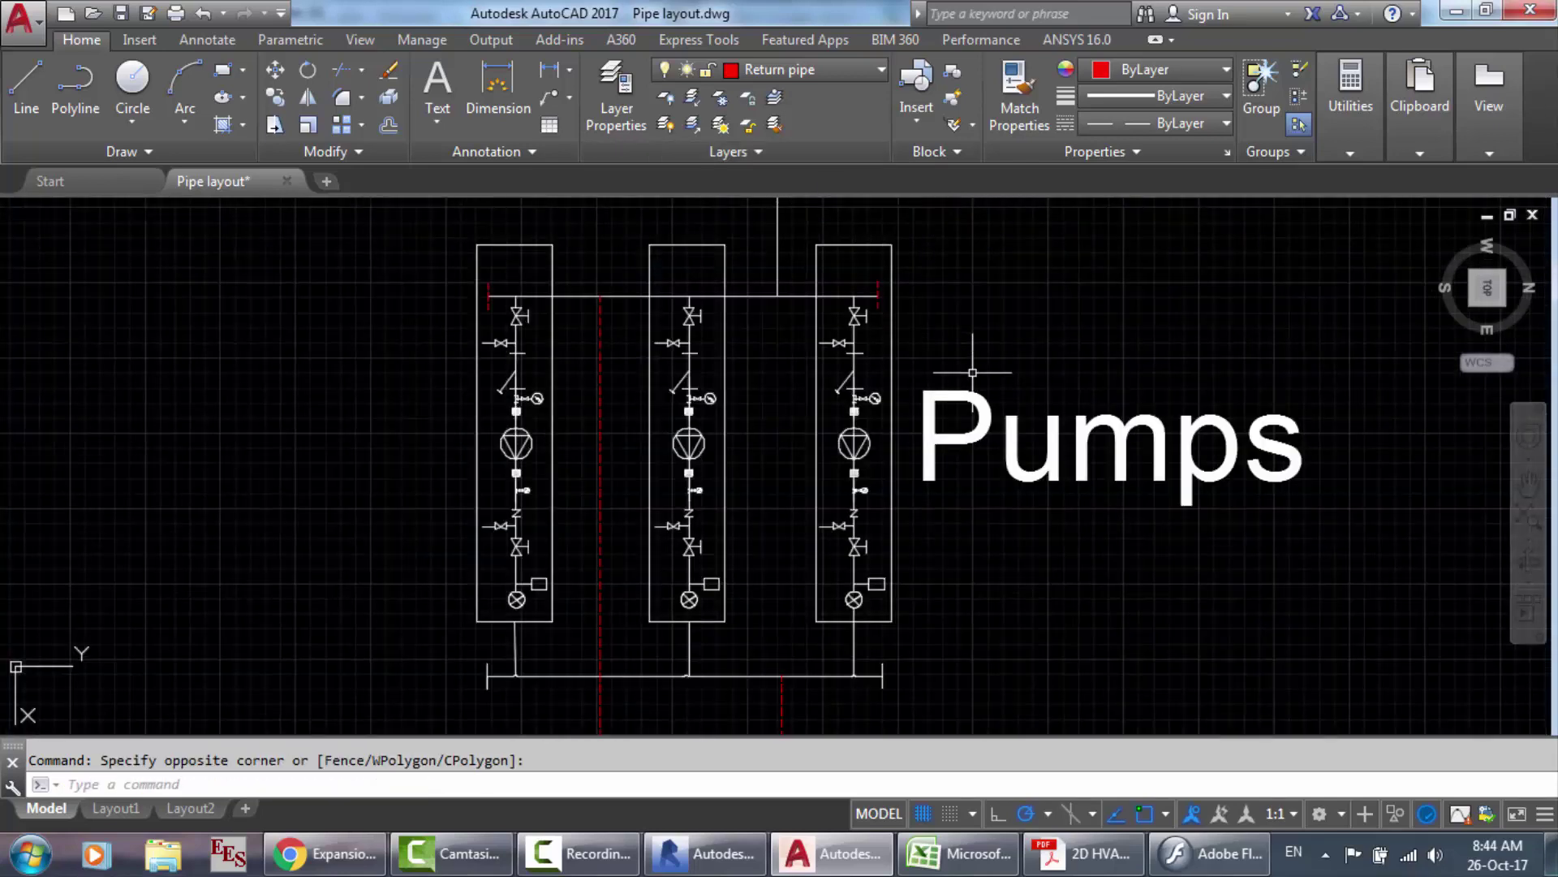
scroll(972, 372, "up", 2)
scroll(823, 406, "down", 2)
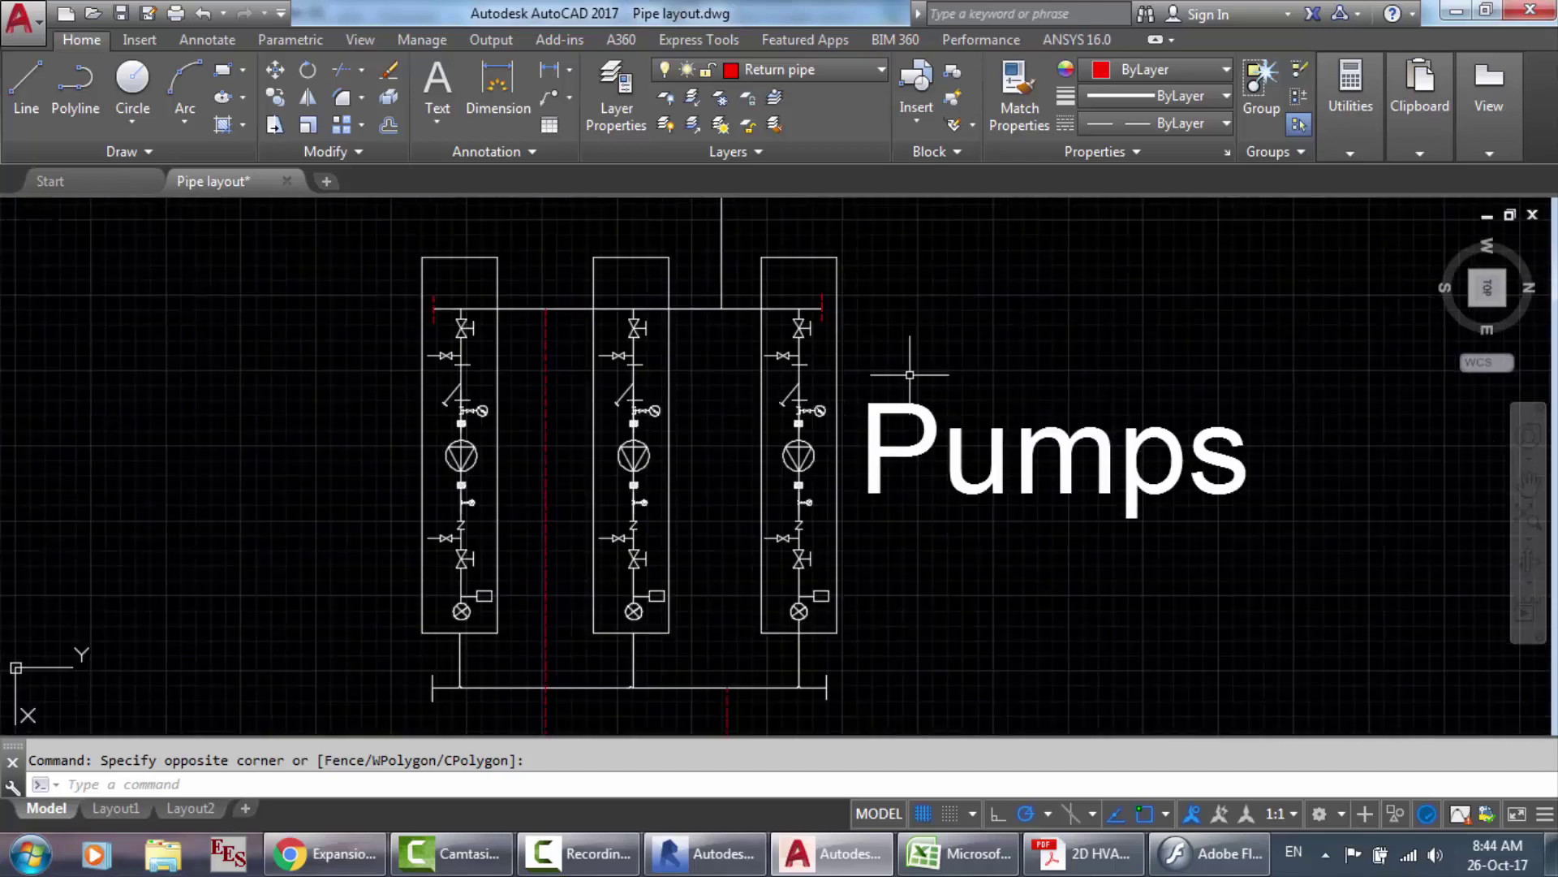
Step: Switch to Acrobat Reader and examine the fittings around chillers CH-1 and CH-2 and the system connections in the flow diagram
left_click(1084, 853)
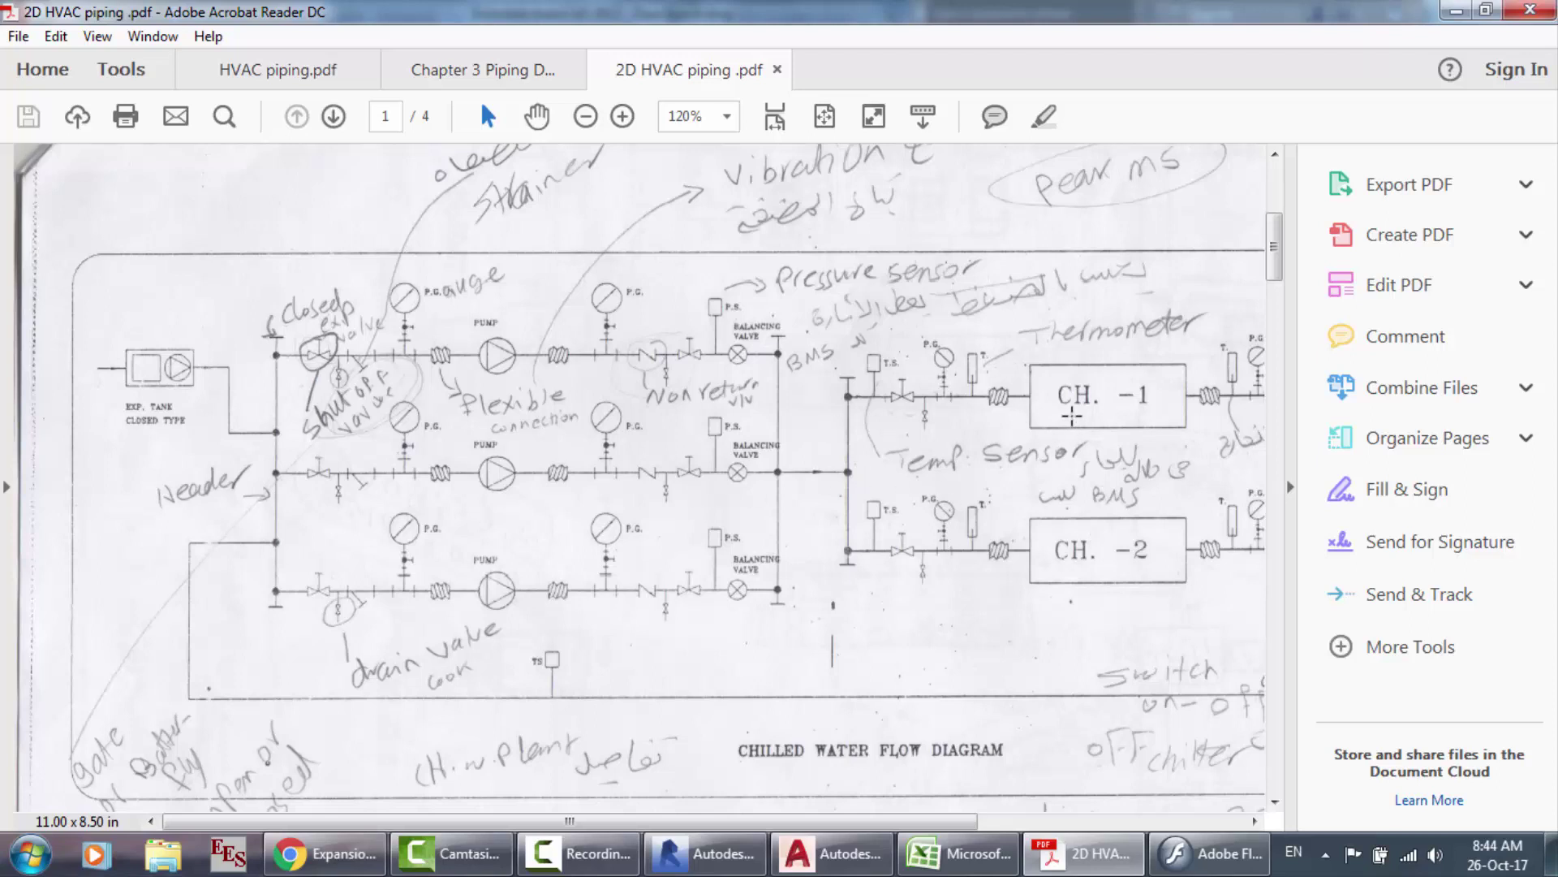
left_click_drag(831, 820, 996, 821)
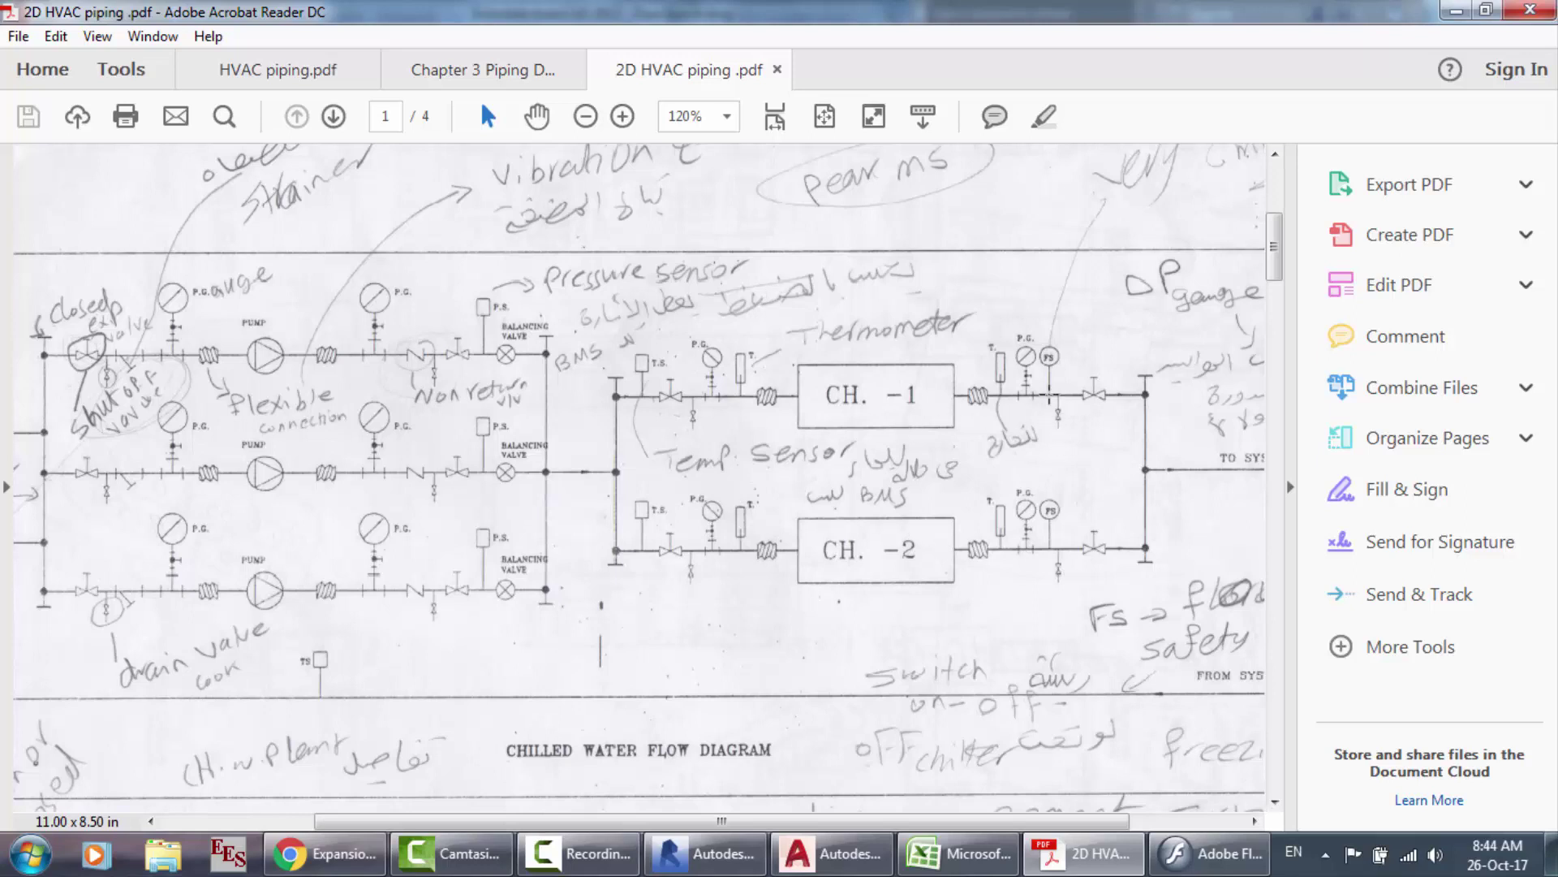
scroll(1050, 394, "down", 1)
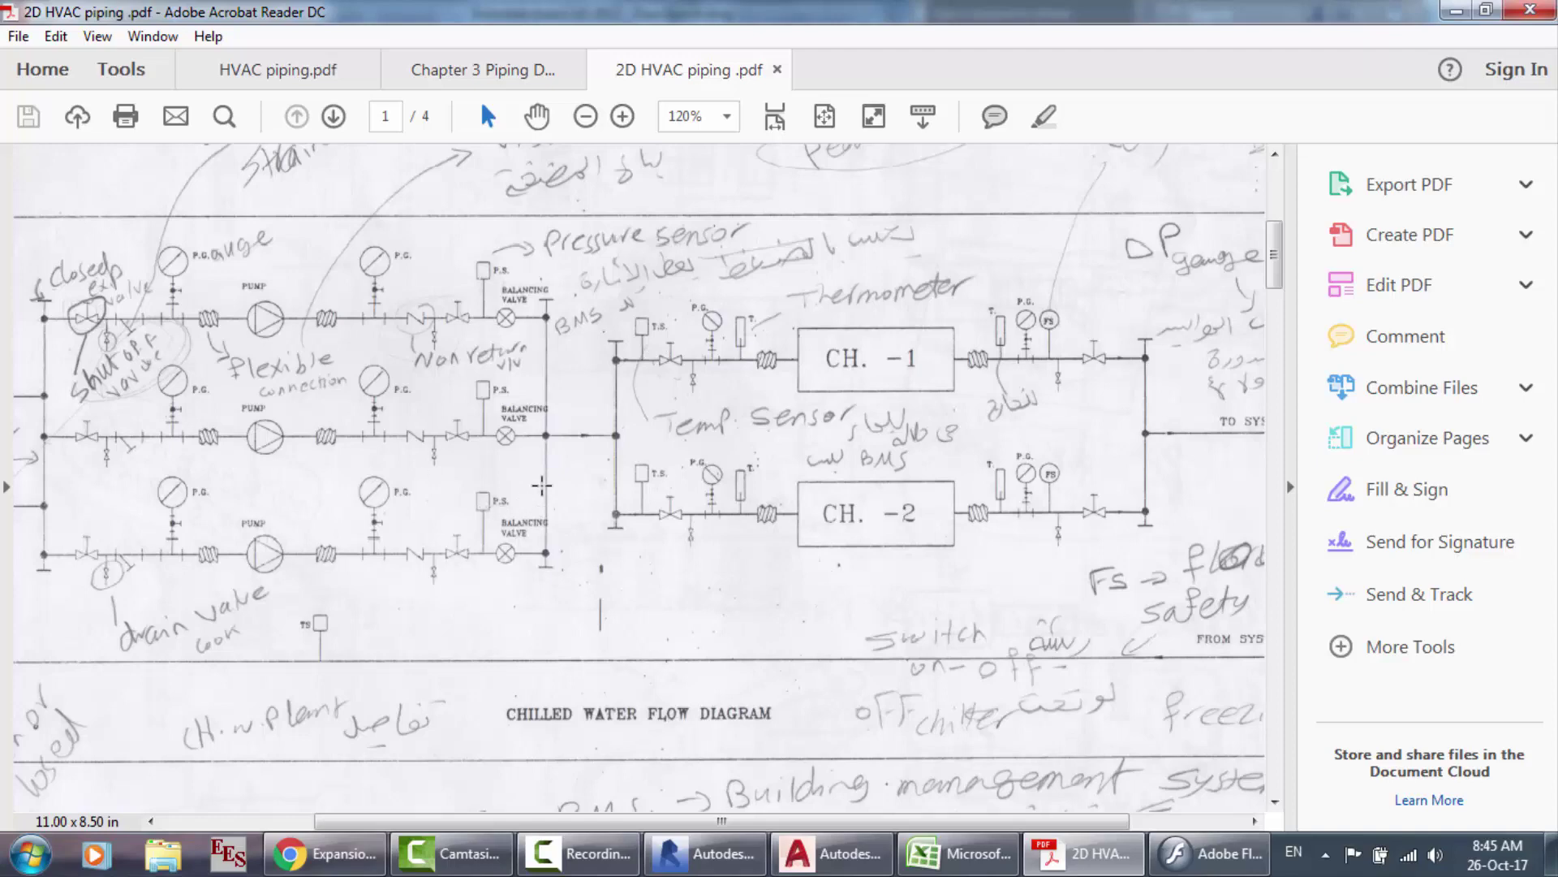
scroll(924, 495, "down", 1)
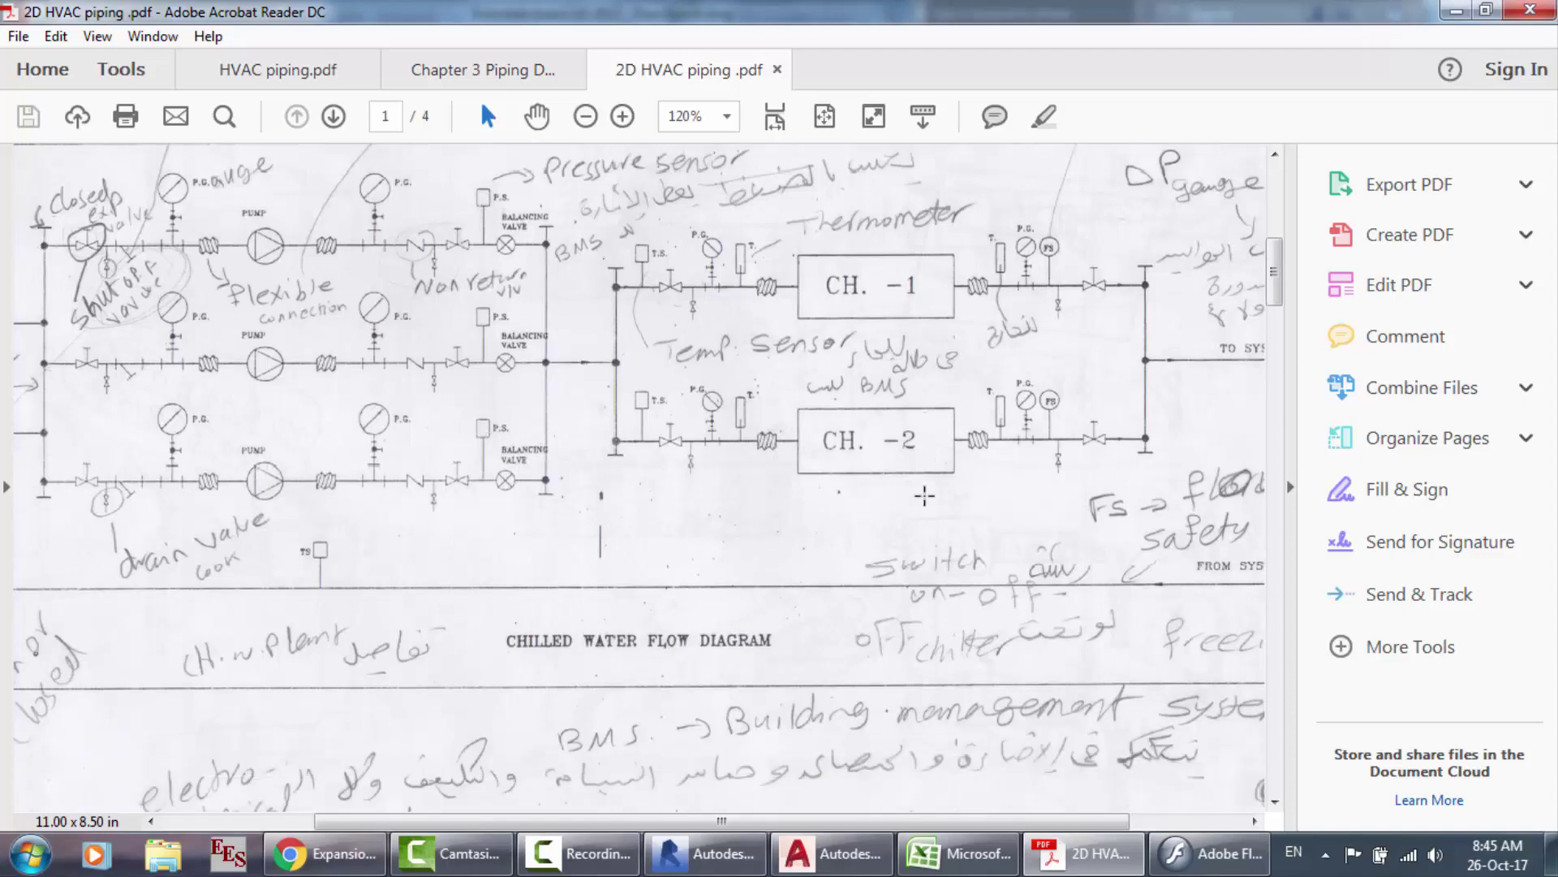
scroll(925, 495, "up", 3)
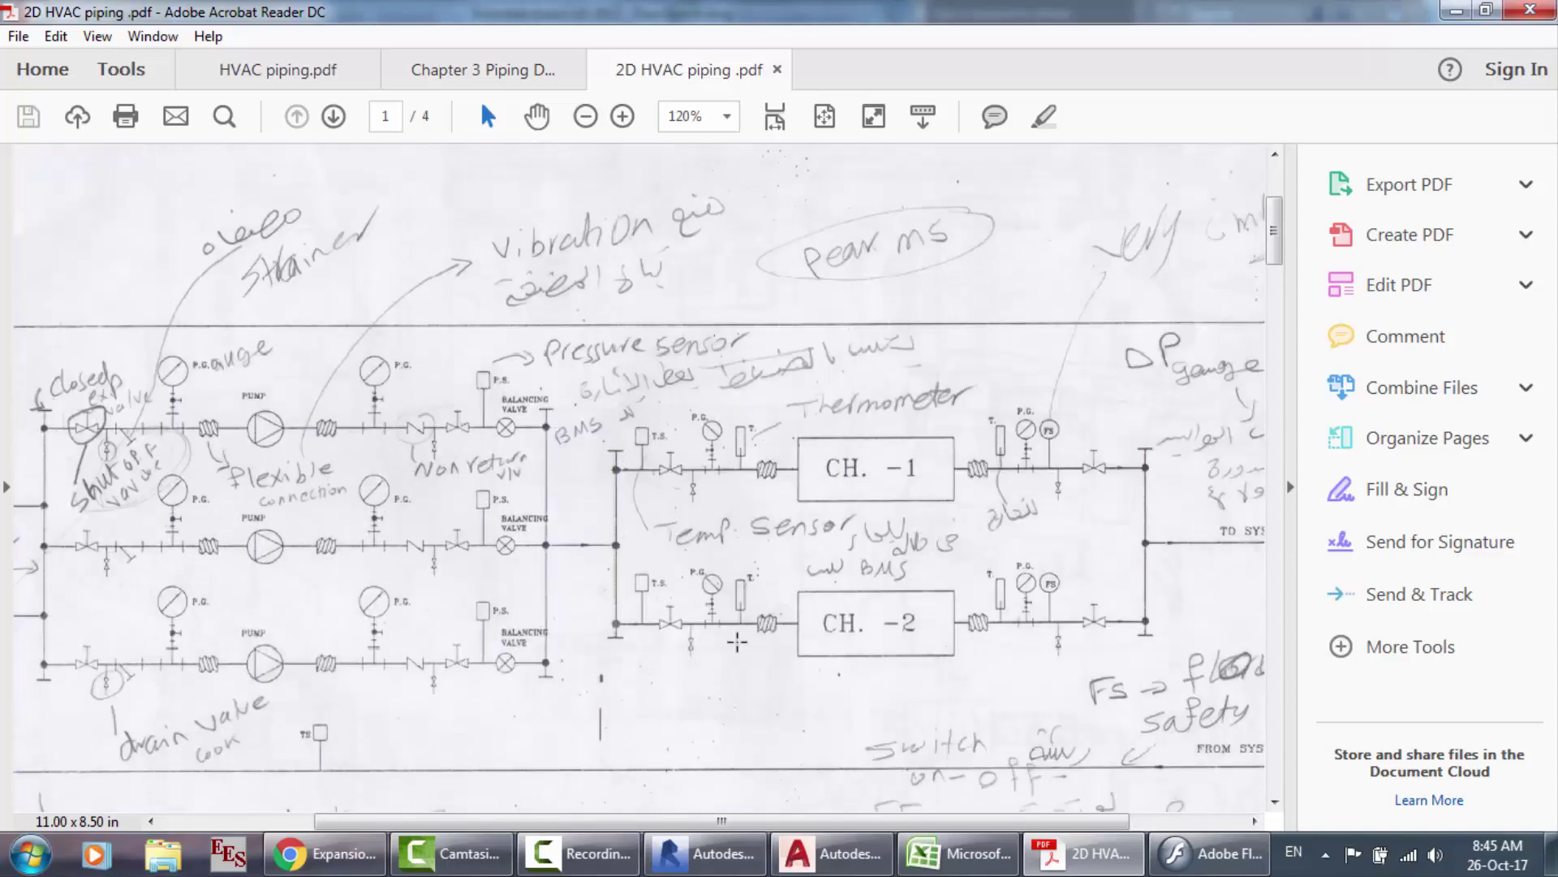
left_click_drag(765, 824, 908, 829)
scroll(726, 460, "down", 4)
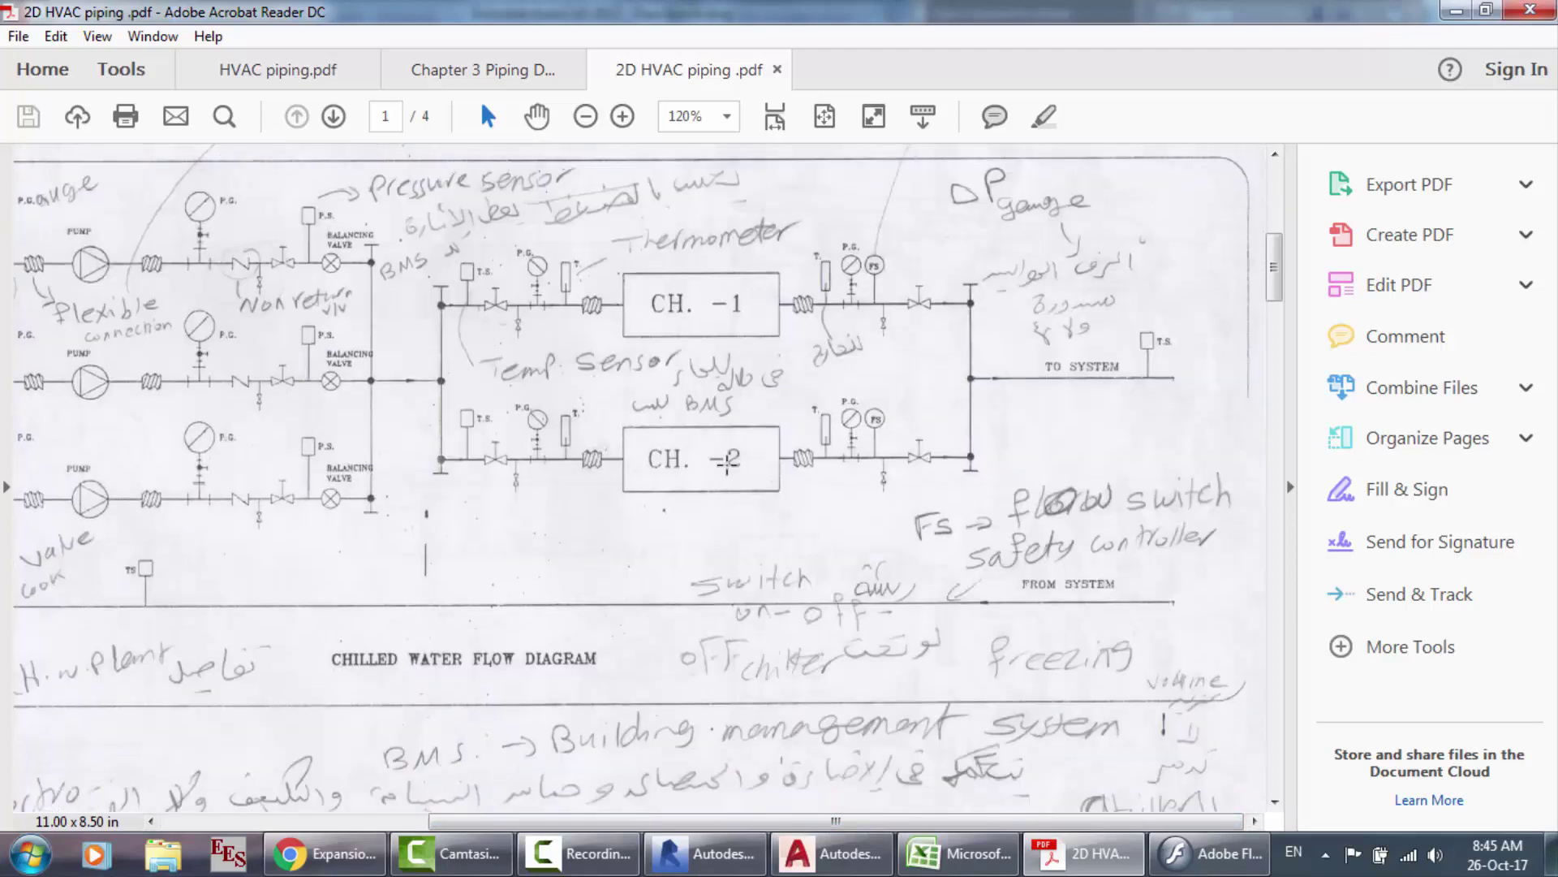
Step: Switch to AutoCAD and inspect the pump lines between their headers and the connection to pipe section A
left_click(828, 853)
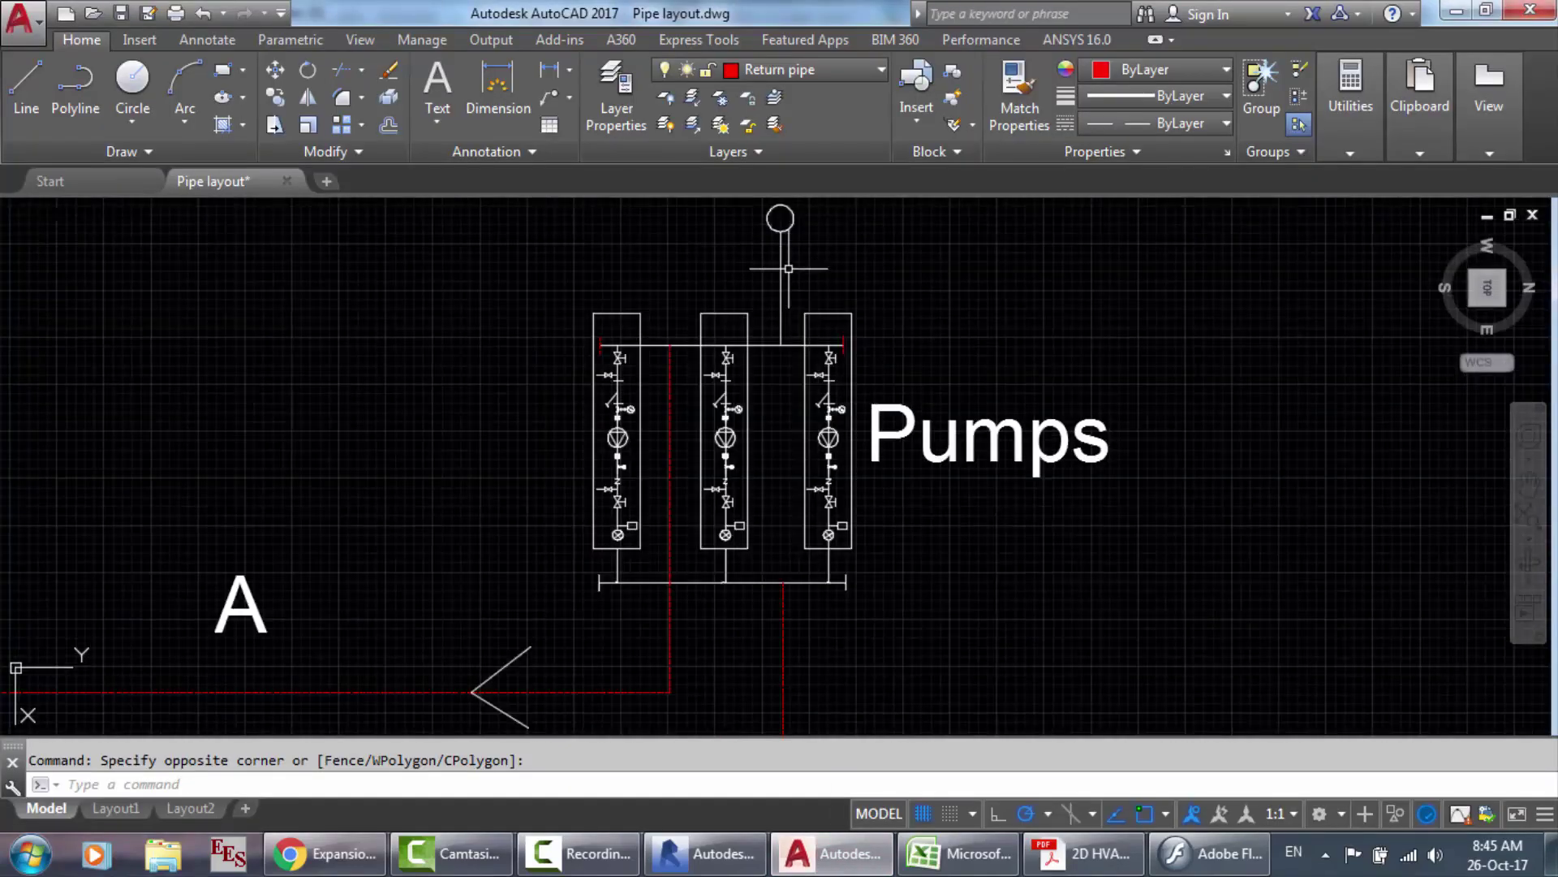
scroll(741, 544, "up", 2)
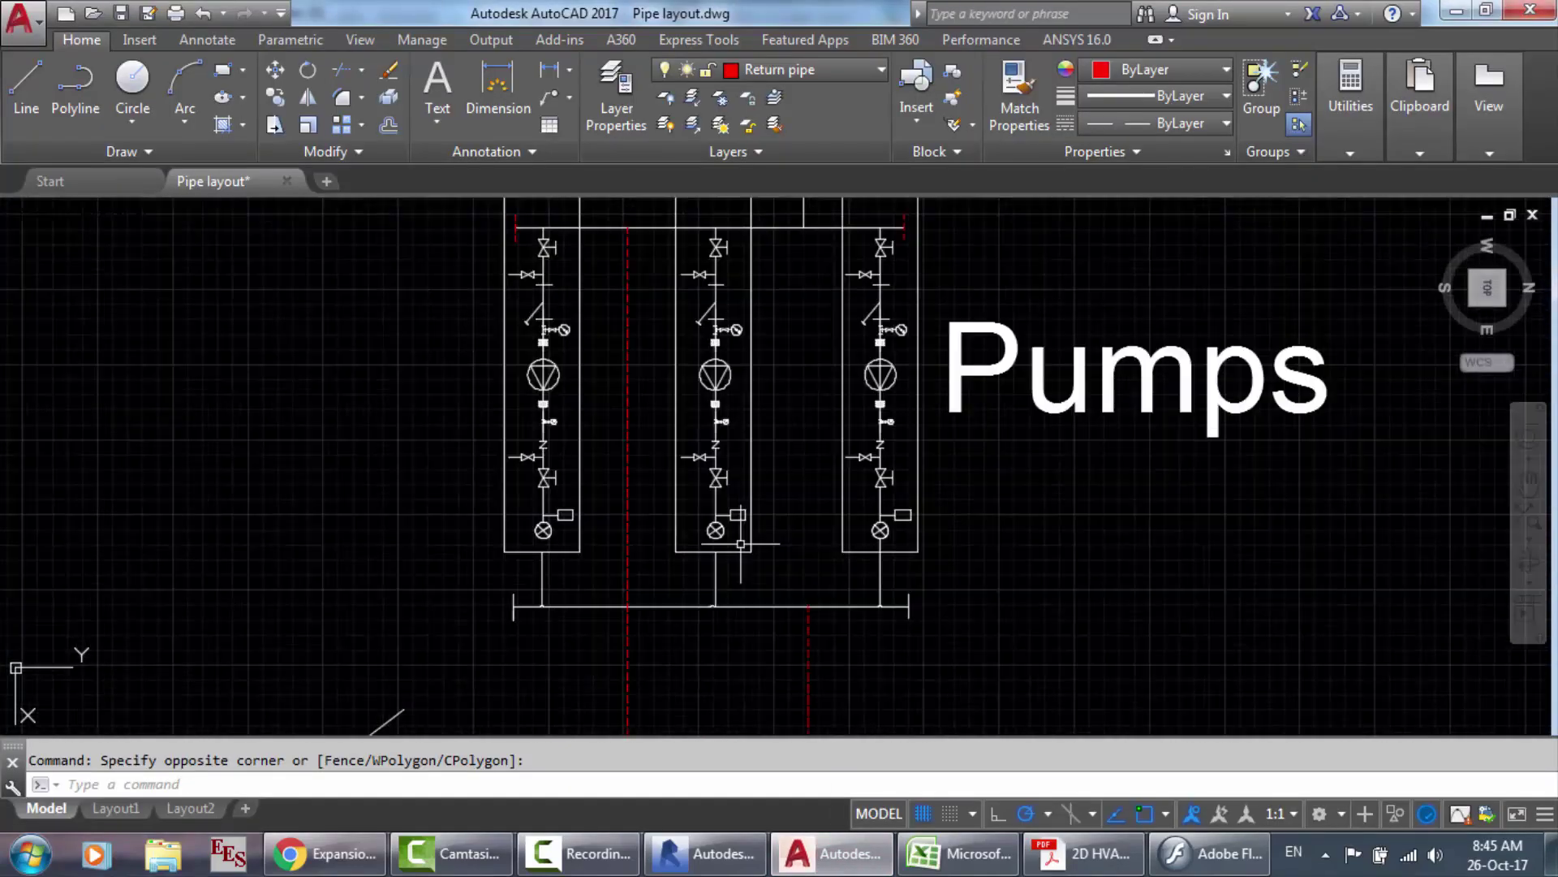
scroll(626, 528, "down", 7)
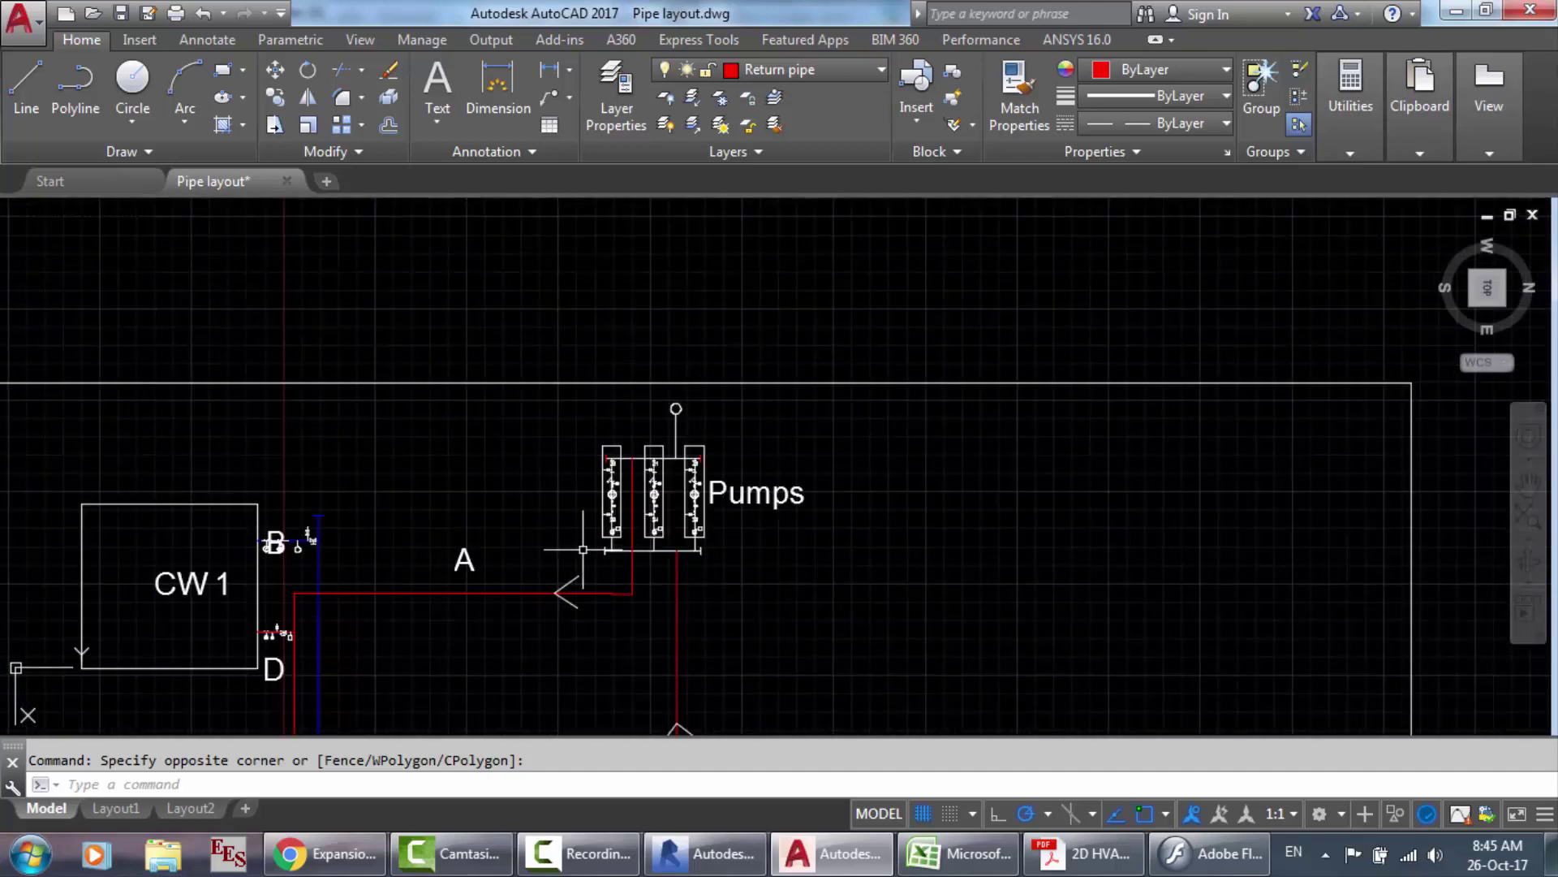
scroll(580, 550, "up", 3)
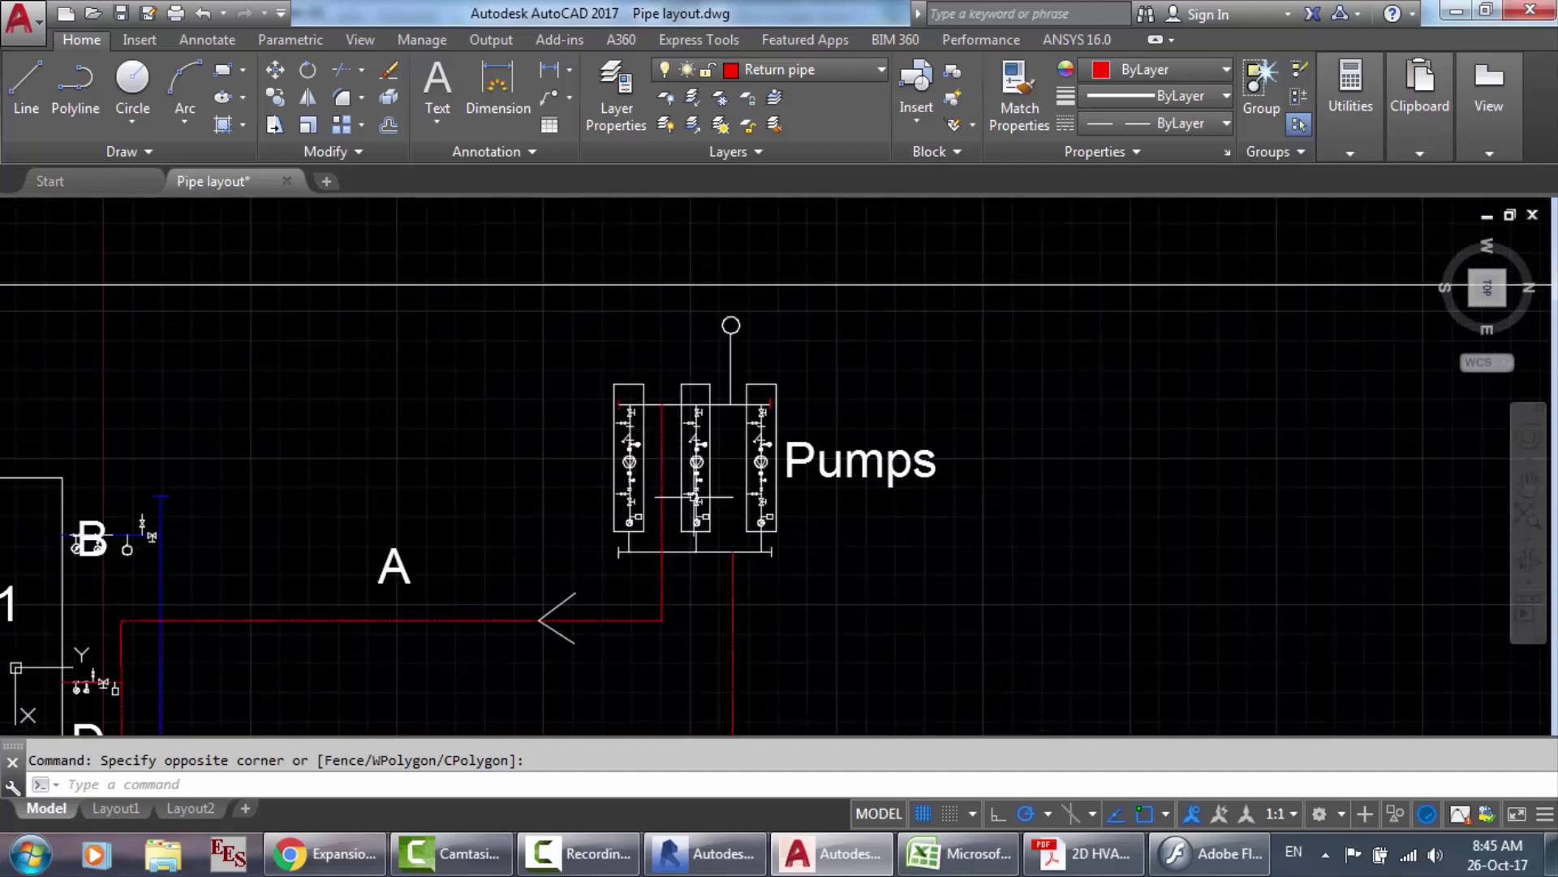
Step: Compare the pipe sizing sheet in Excel with pipe section A and the CW 1 connections in the AutoCAD layout
left_click(958, 853)
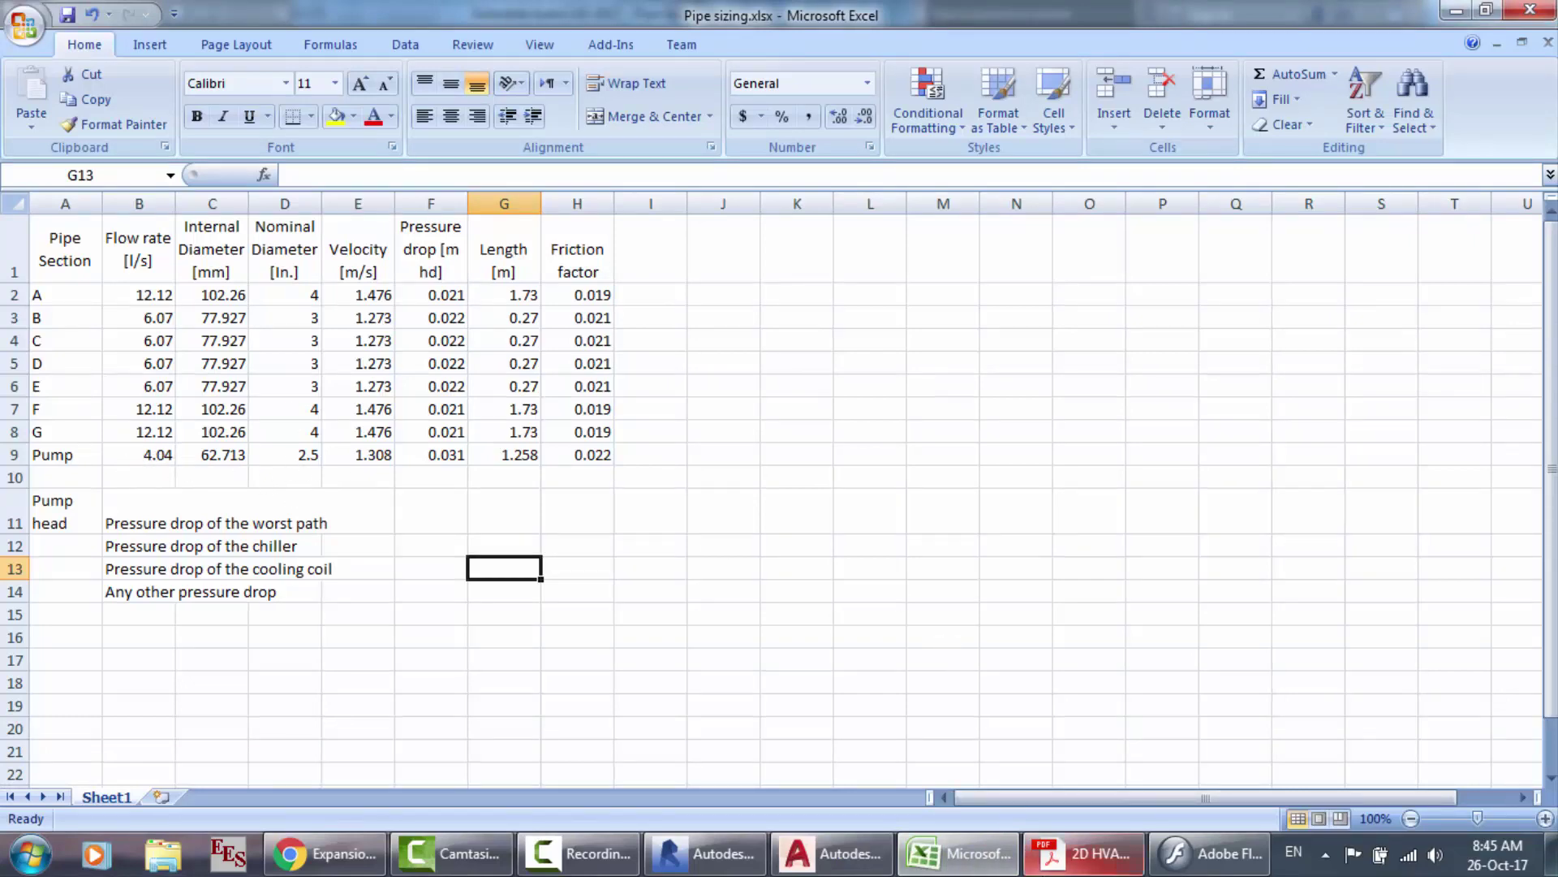
left_click(832, 853)
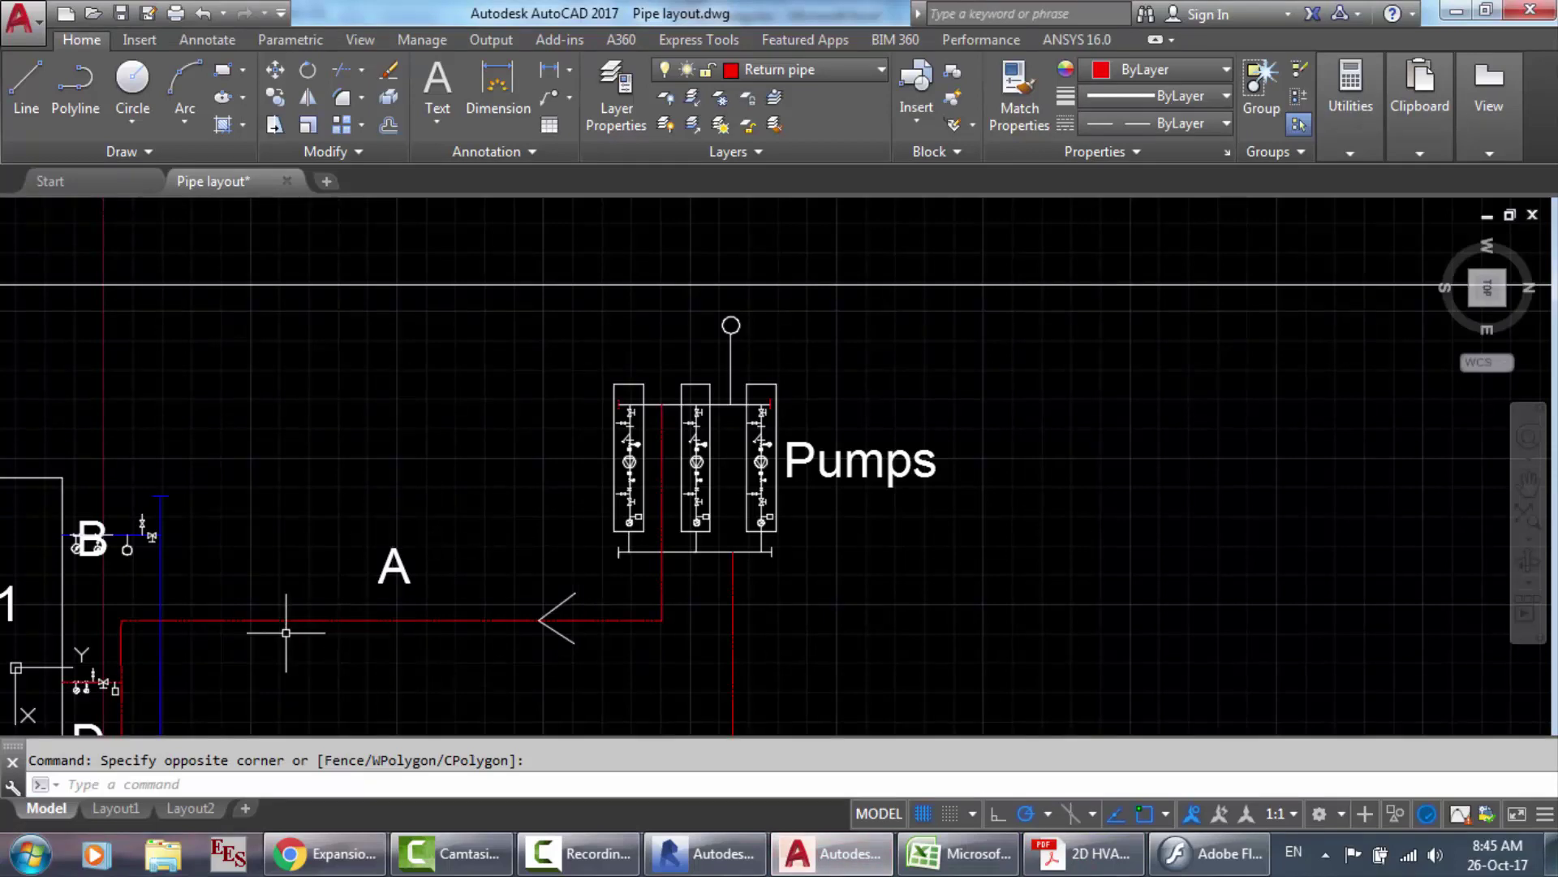
left_click(957, 853)
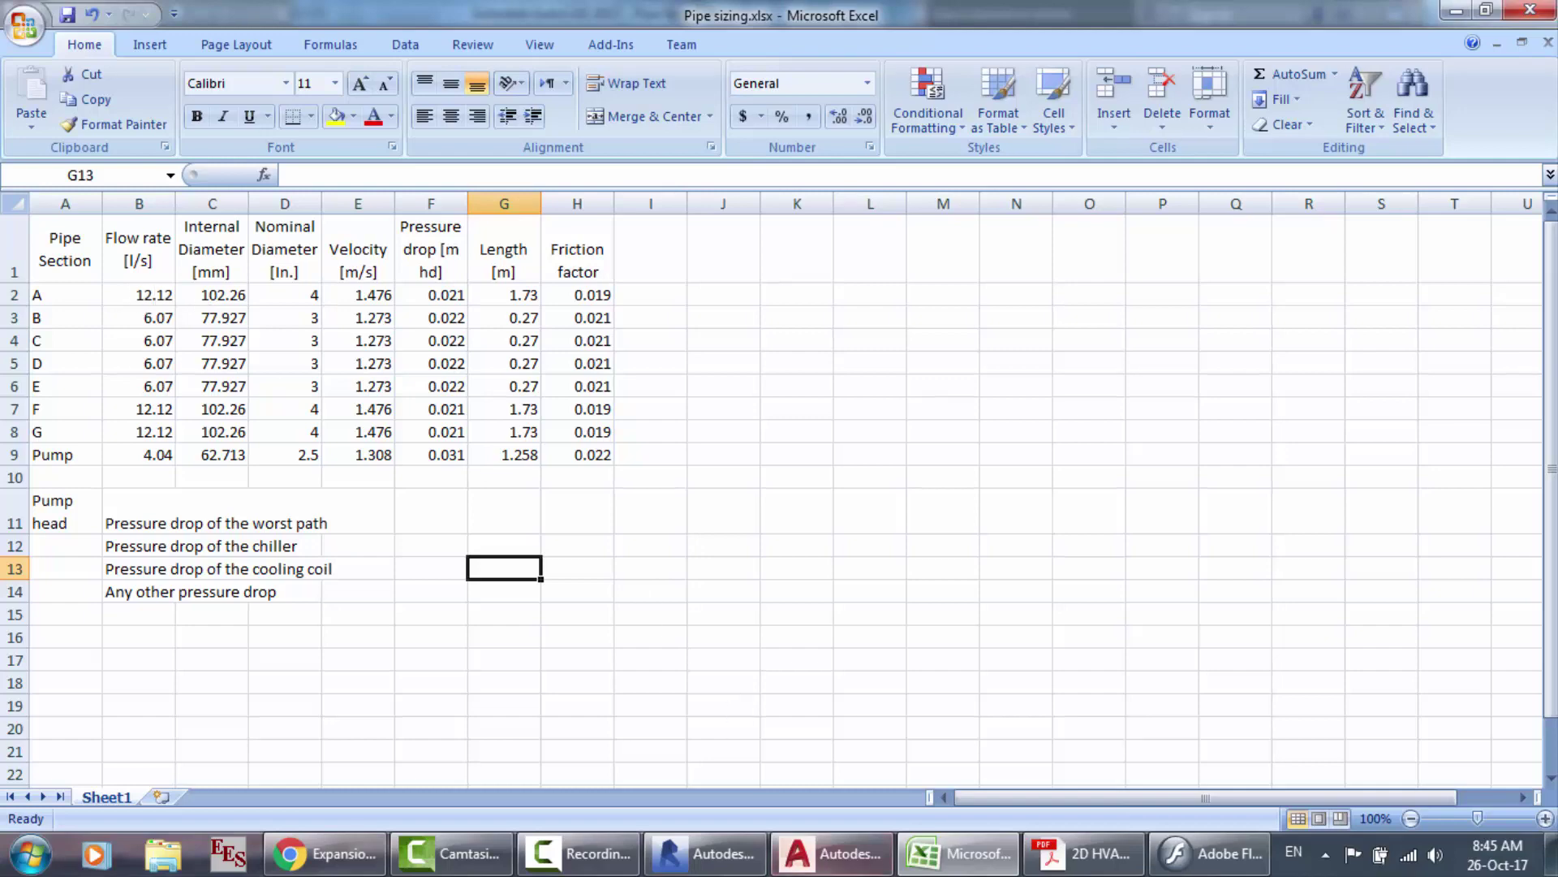
left_click(830, 853)
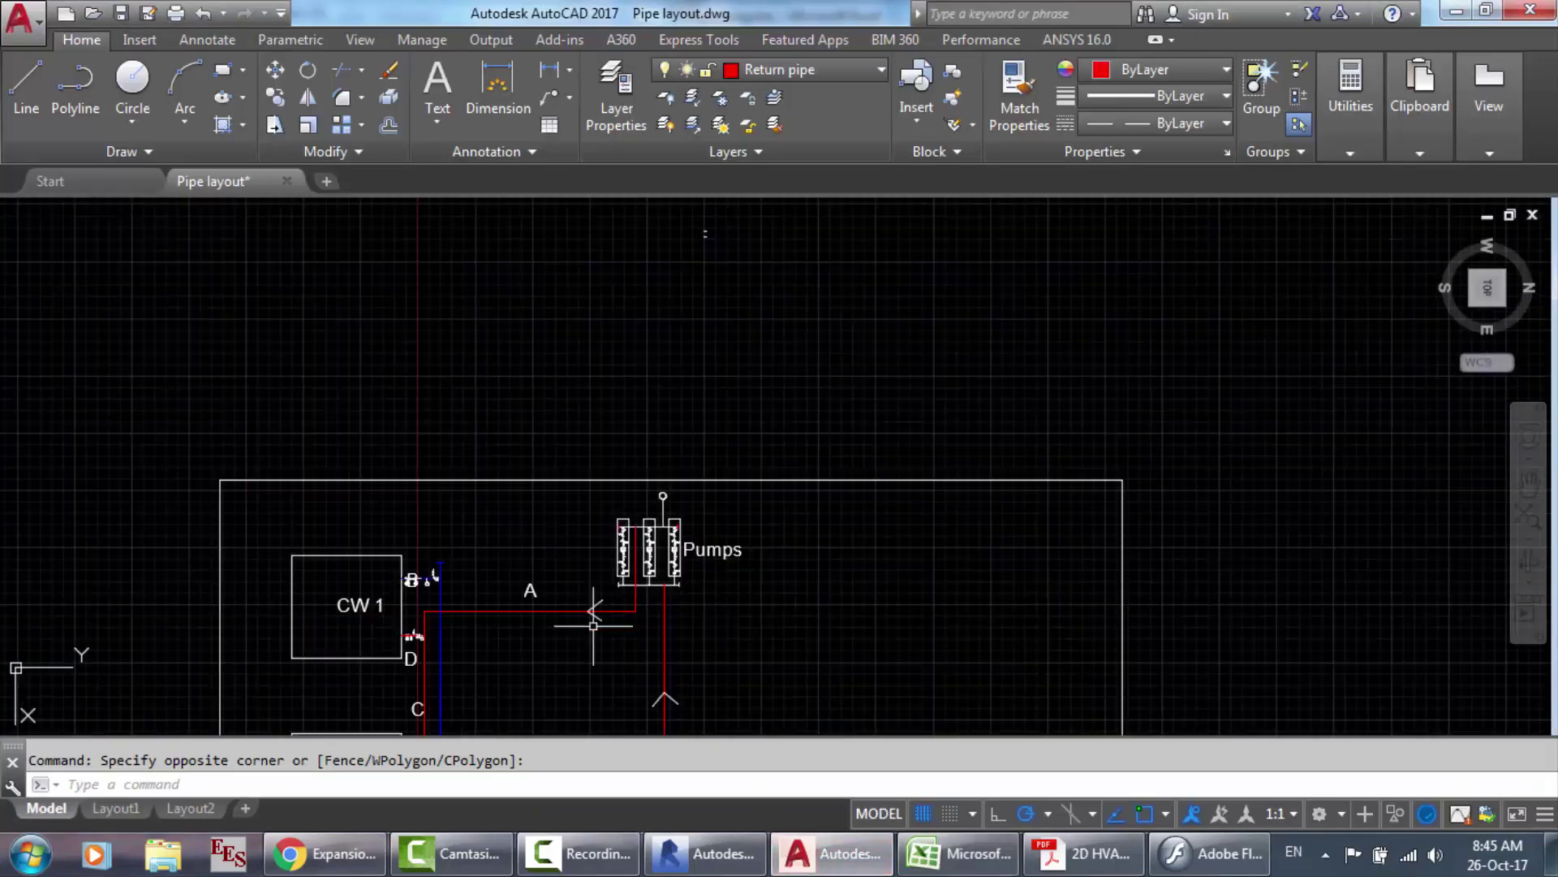
scroll(424, 699, "up", 4)
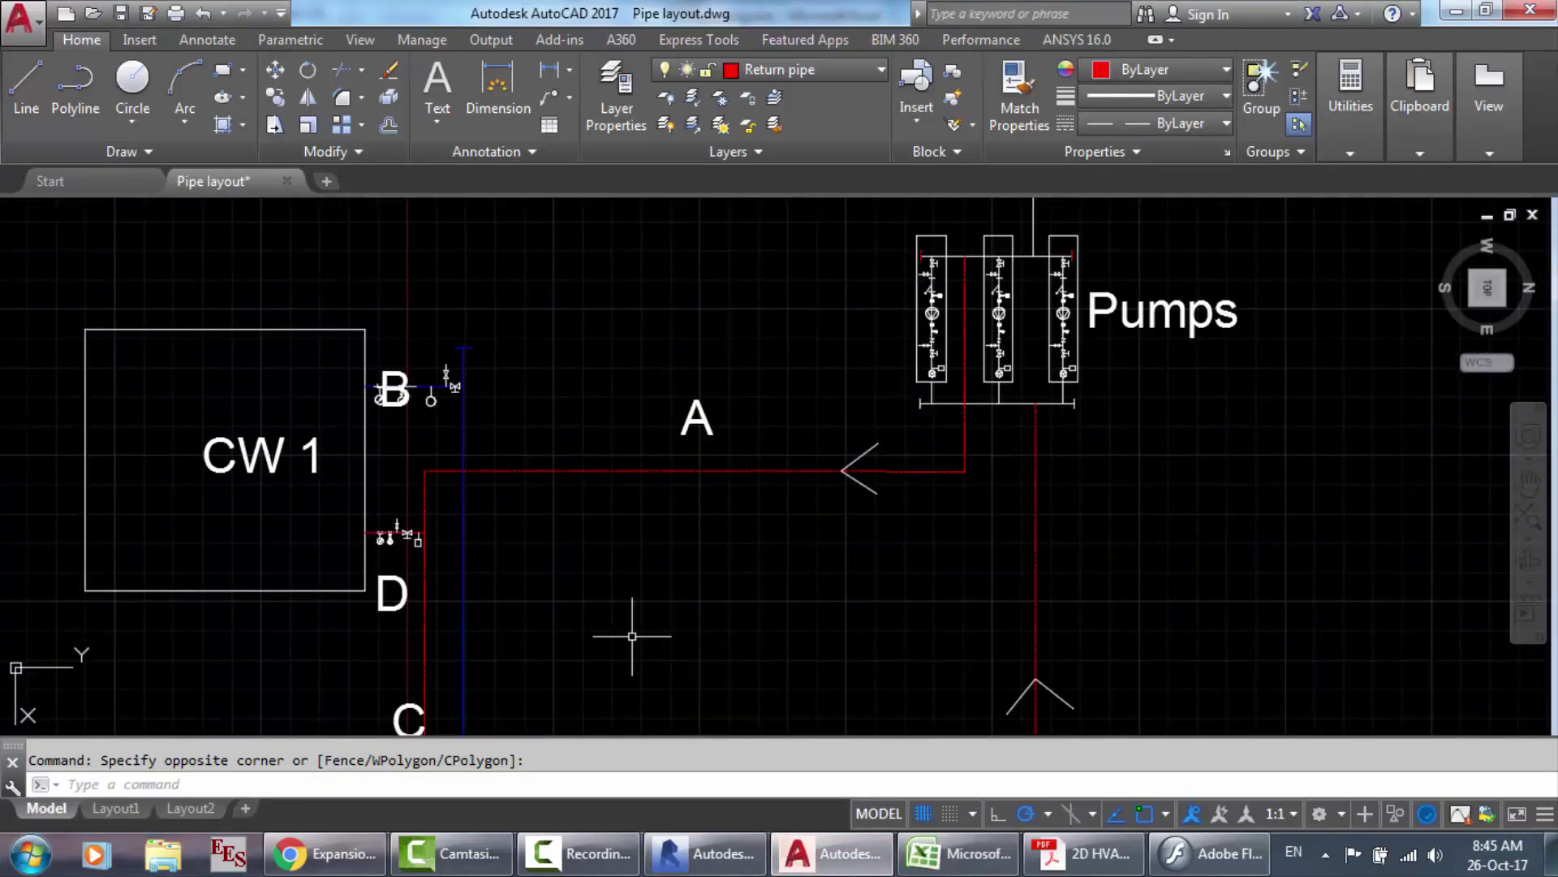
left_click(958, 853)
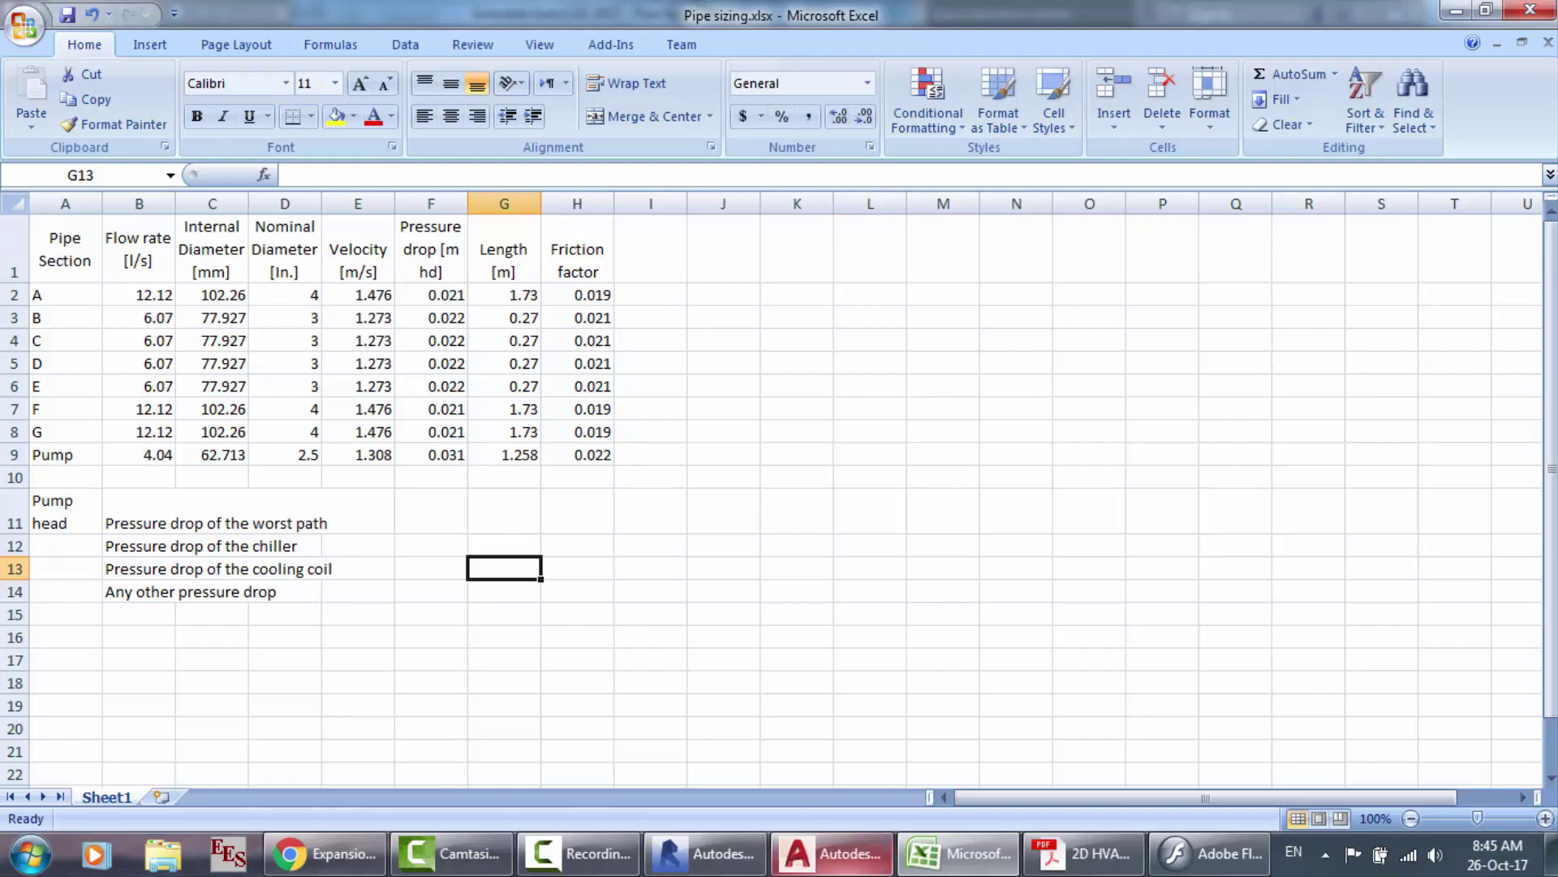
Step: Inspect pipe section F near CW 2 in AutoCAD and check it against the sizing sheet in Excel
left_click(832, 853)
scroll(557, 545, "down", 5)
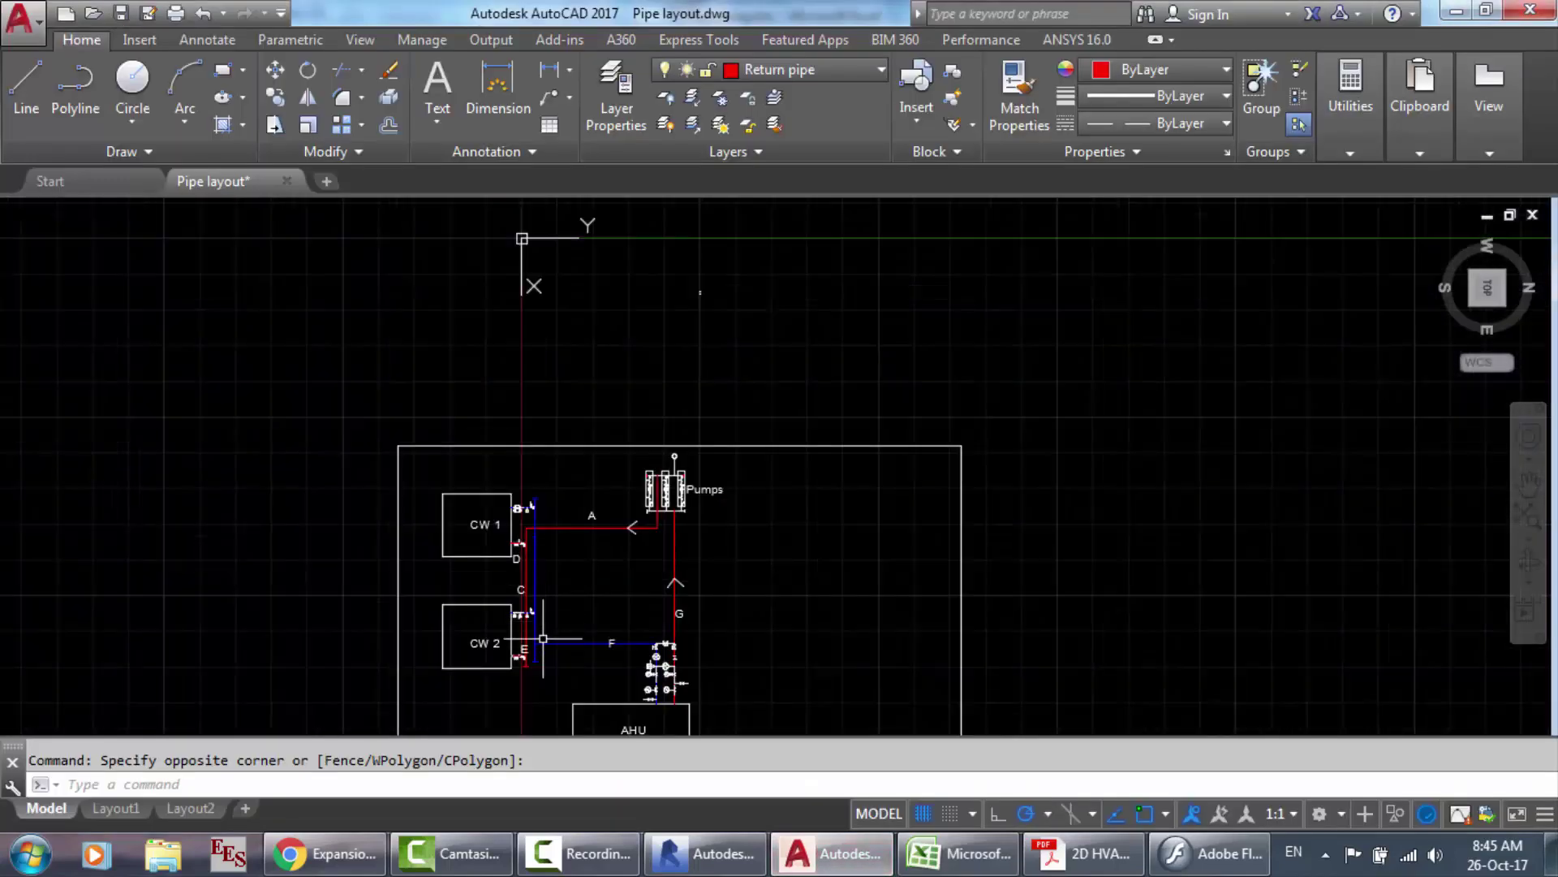
scroll(533, 682, "up", 6)
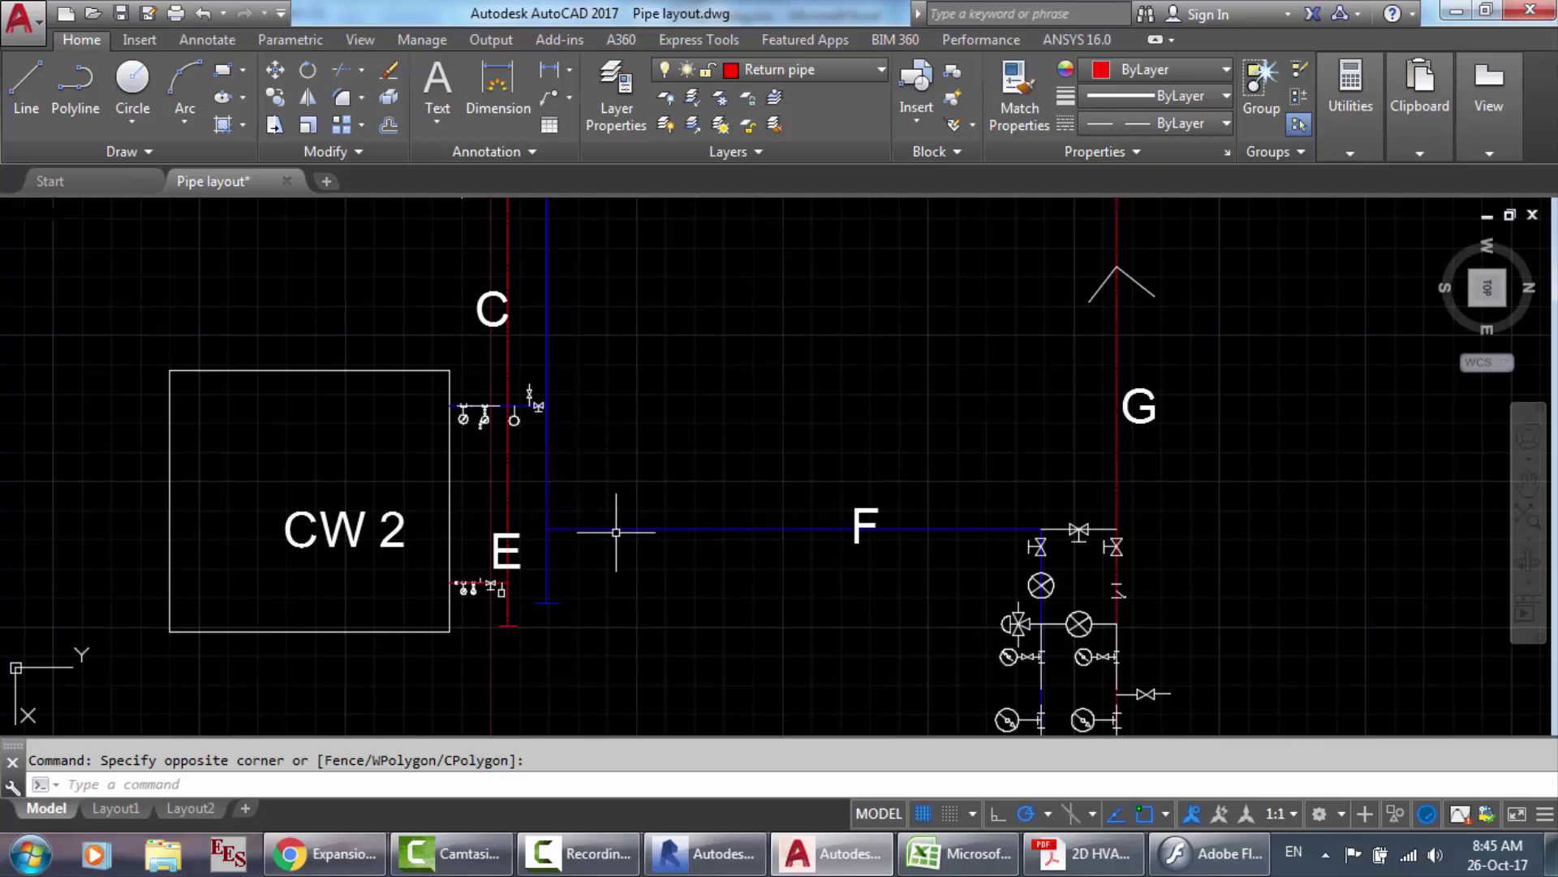
left_click(958, 853)
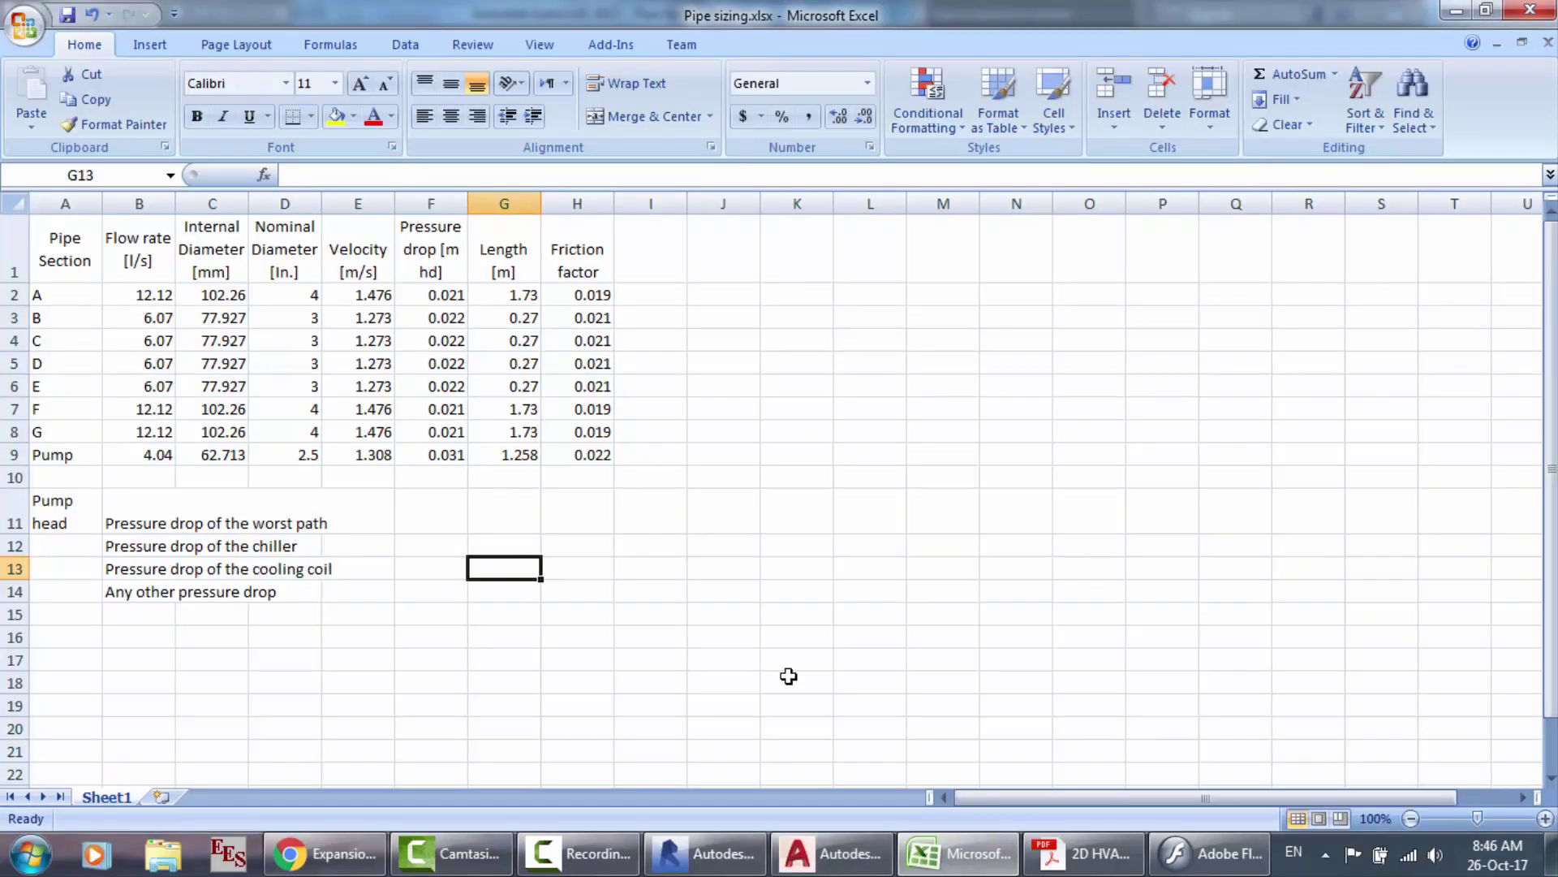
Step: Switch to AutoCAD and examine where pipe sections F and G meet the AHU hook-up
left_click(799, 853)
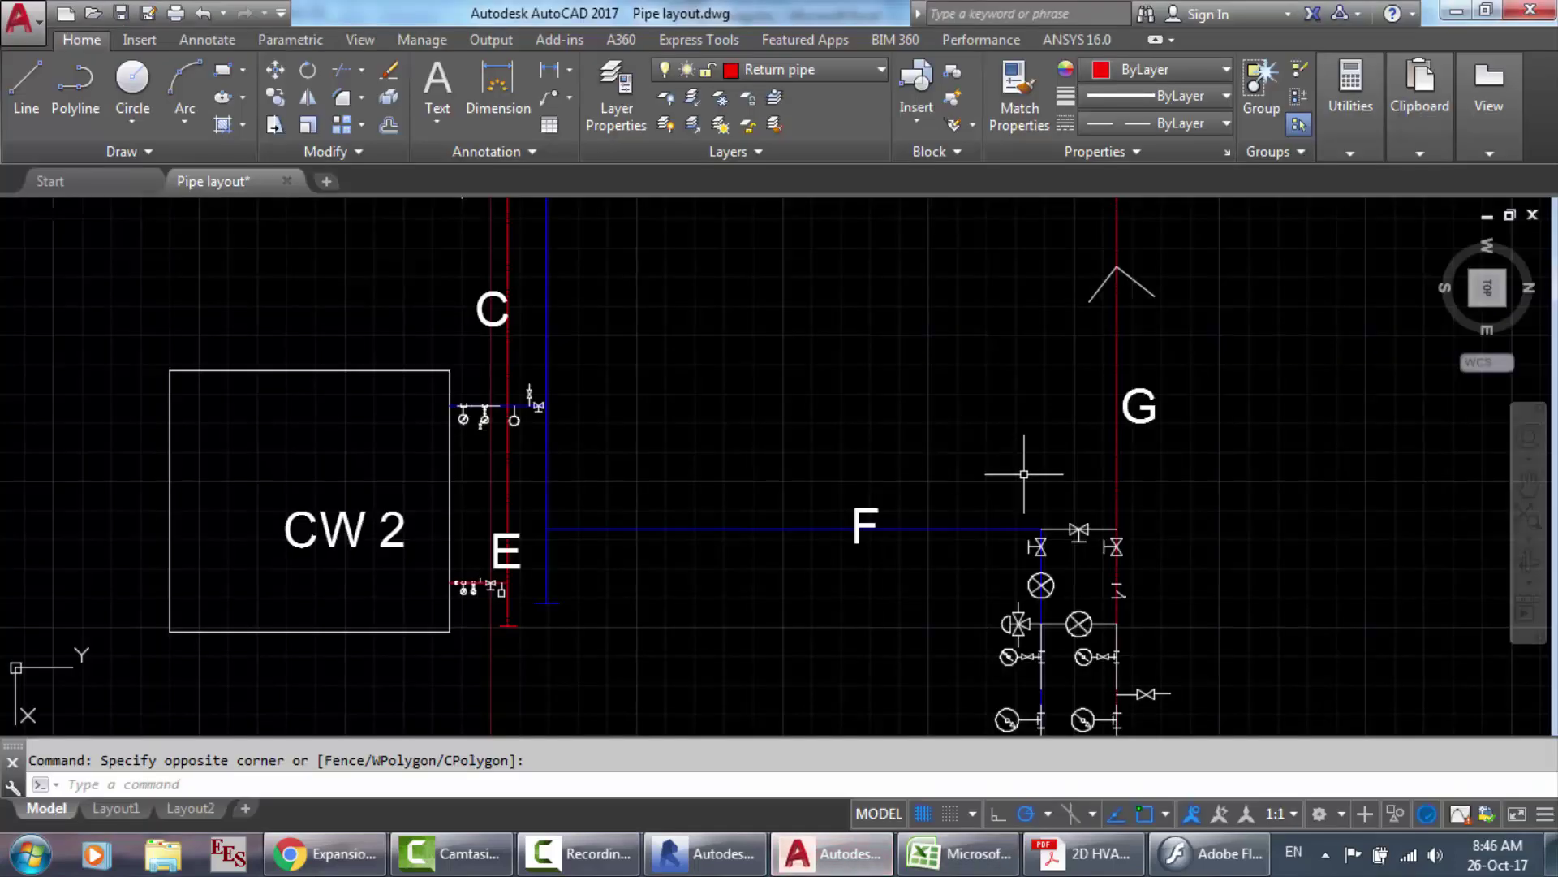
scroll(1222, 598, "up", 3)
scroll(791, 546, "down", 5)
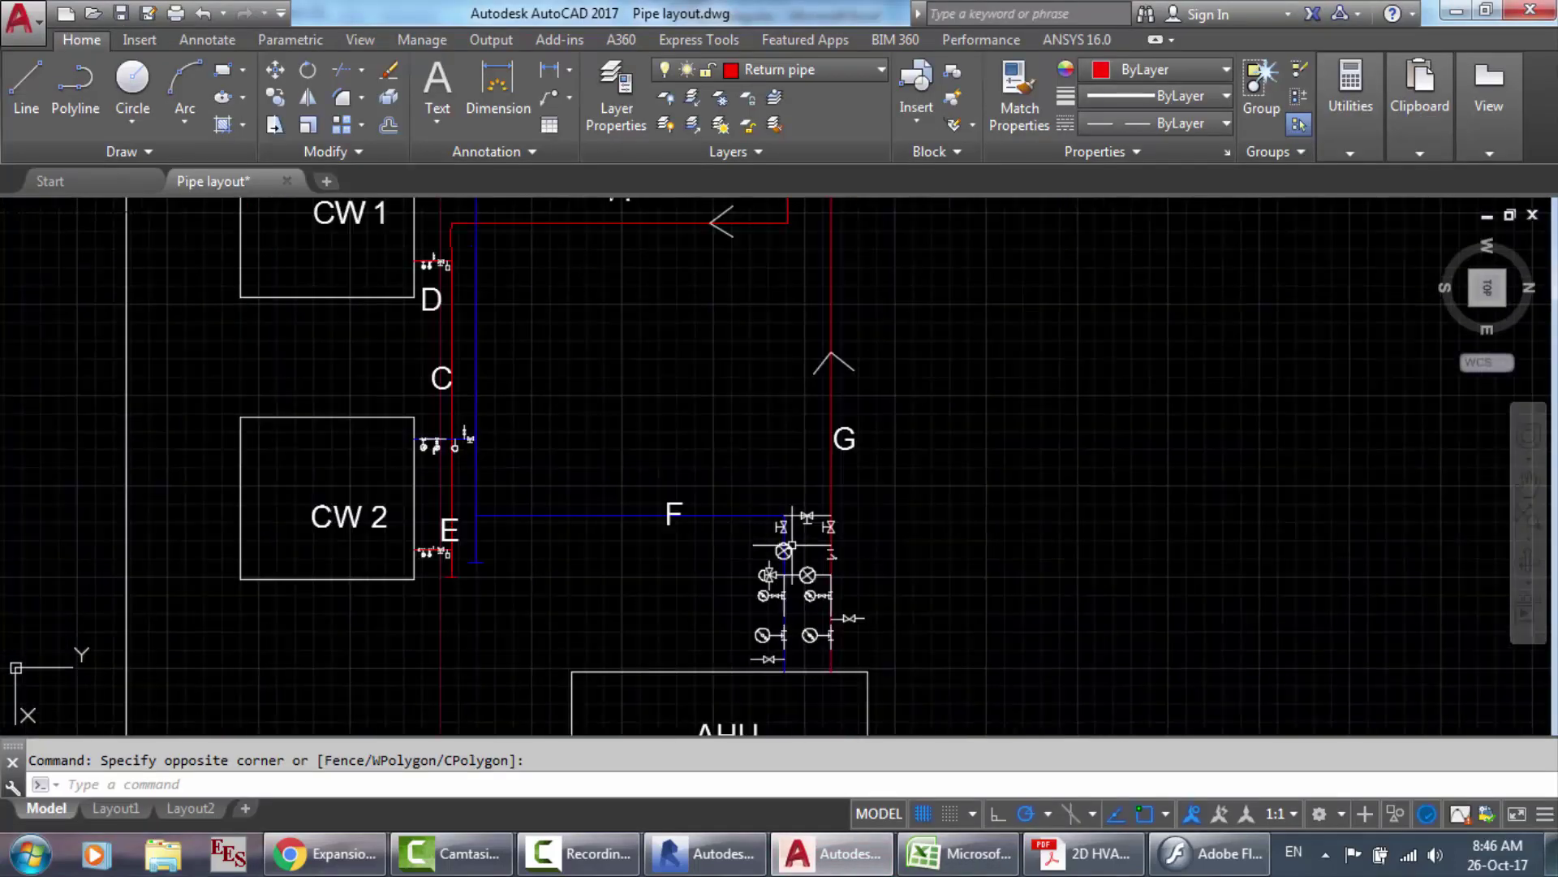
Step: Inspect the AHU hook-up and pipe section G, and check section G against the pipe sizing sheet in Excel
scroll(788, 616, "up", 4)
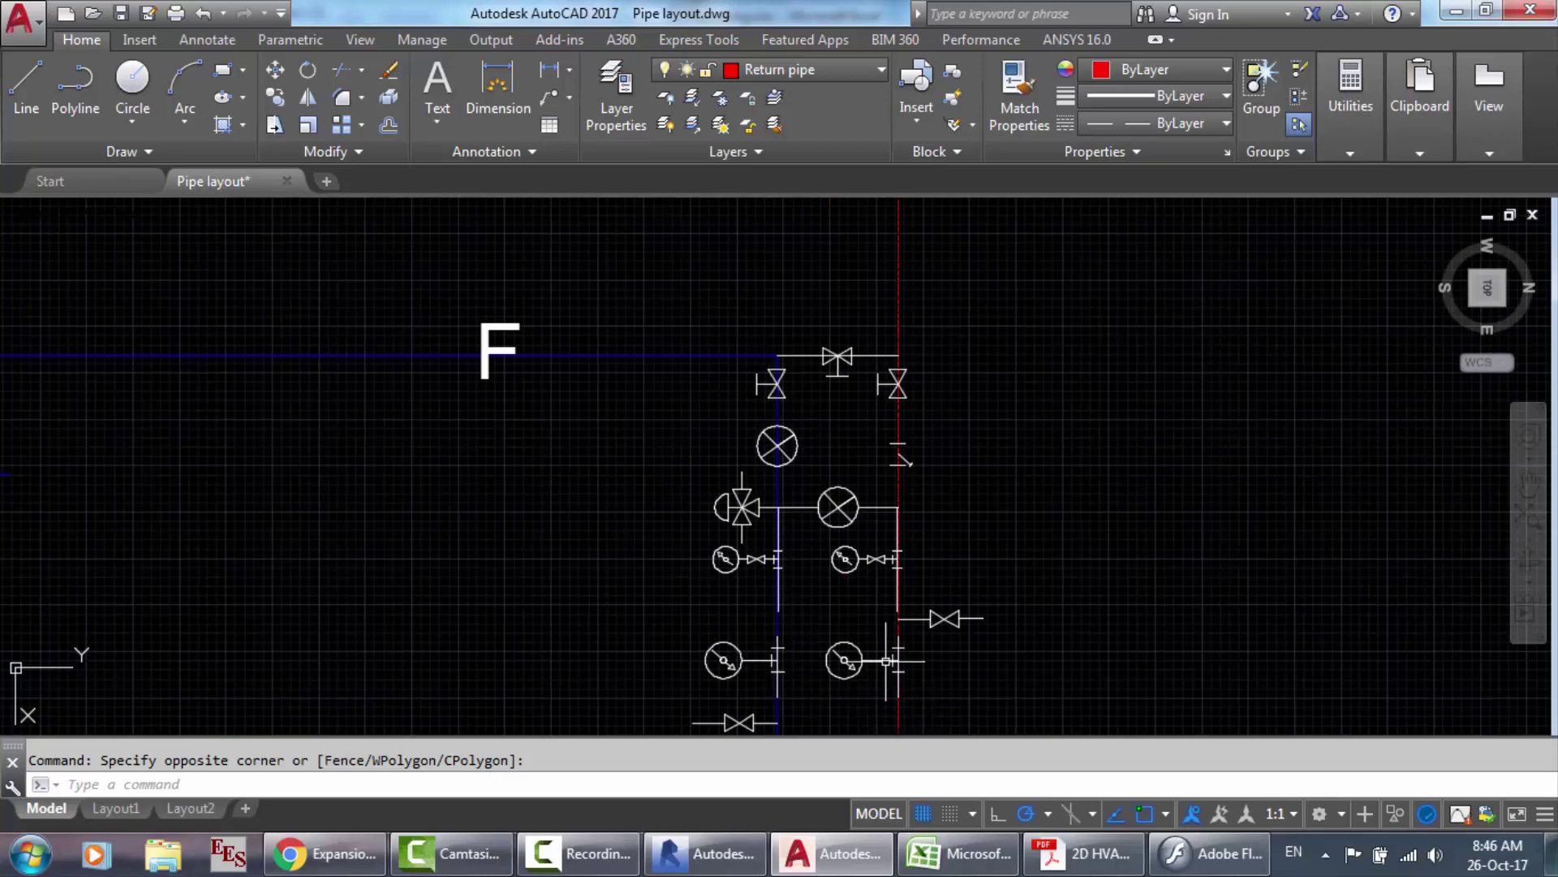
scroll(898, 546, "down", 4)
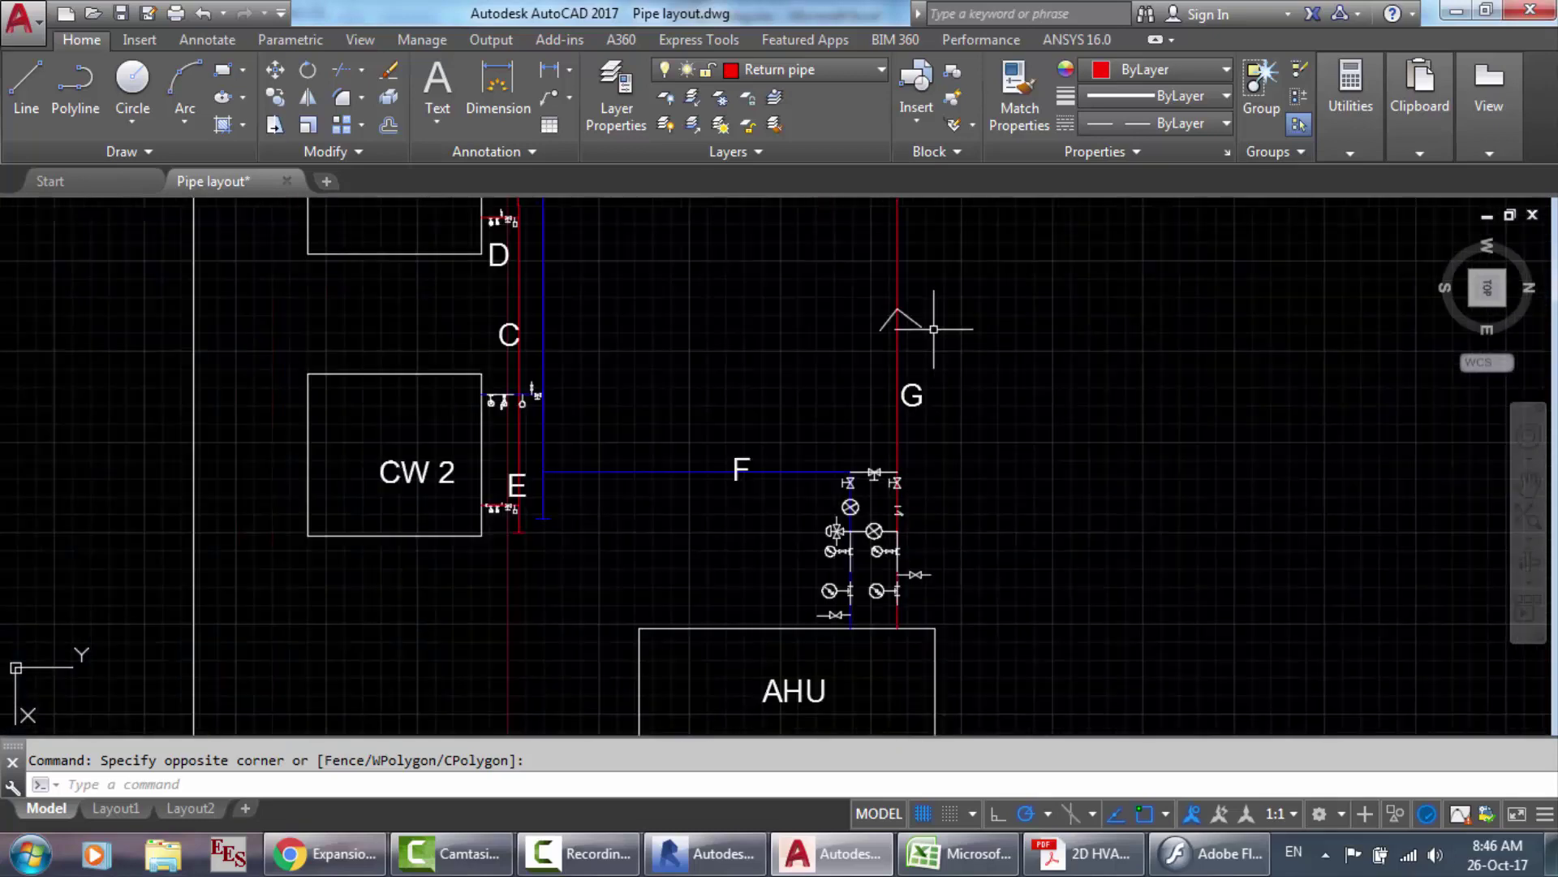
left_click(958, 853)
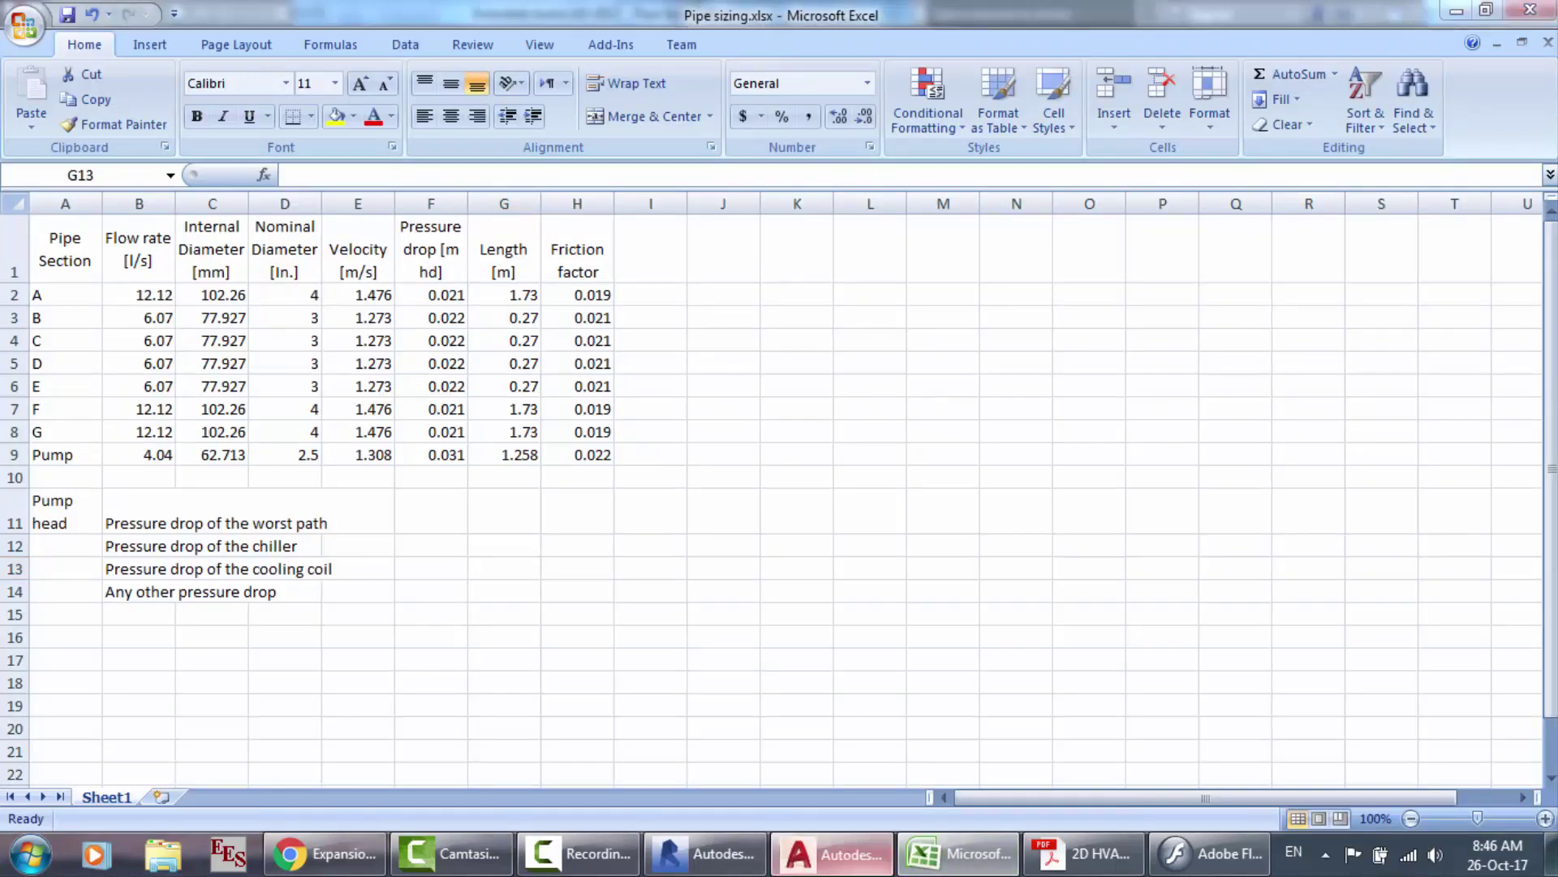
Step: Switch to AutoCAD and review the whole piping loop linking CW 1, CW 2, the AHU and the pumps
left_click(832, 853)
scroll(984, 363, "down", 5)
scroll(939, 248, "up", 3)
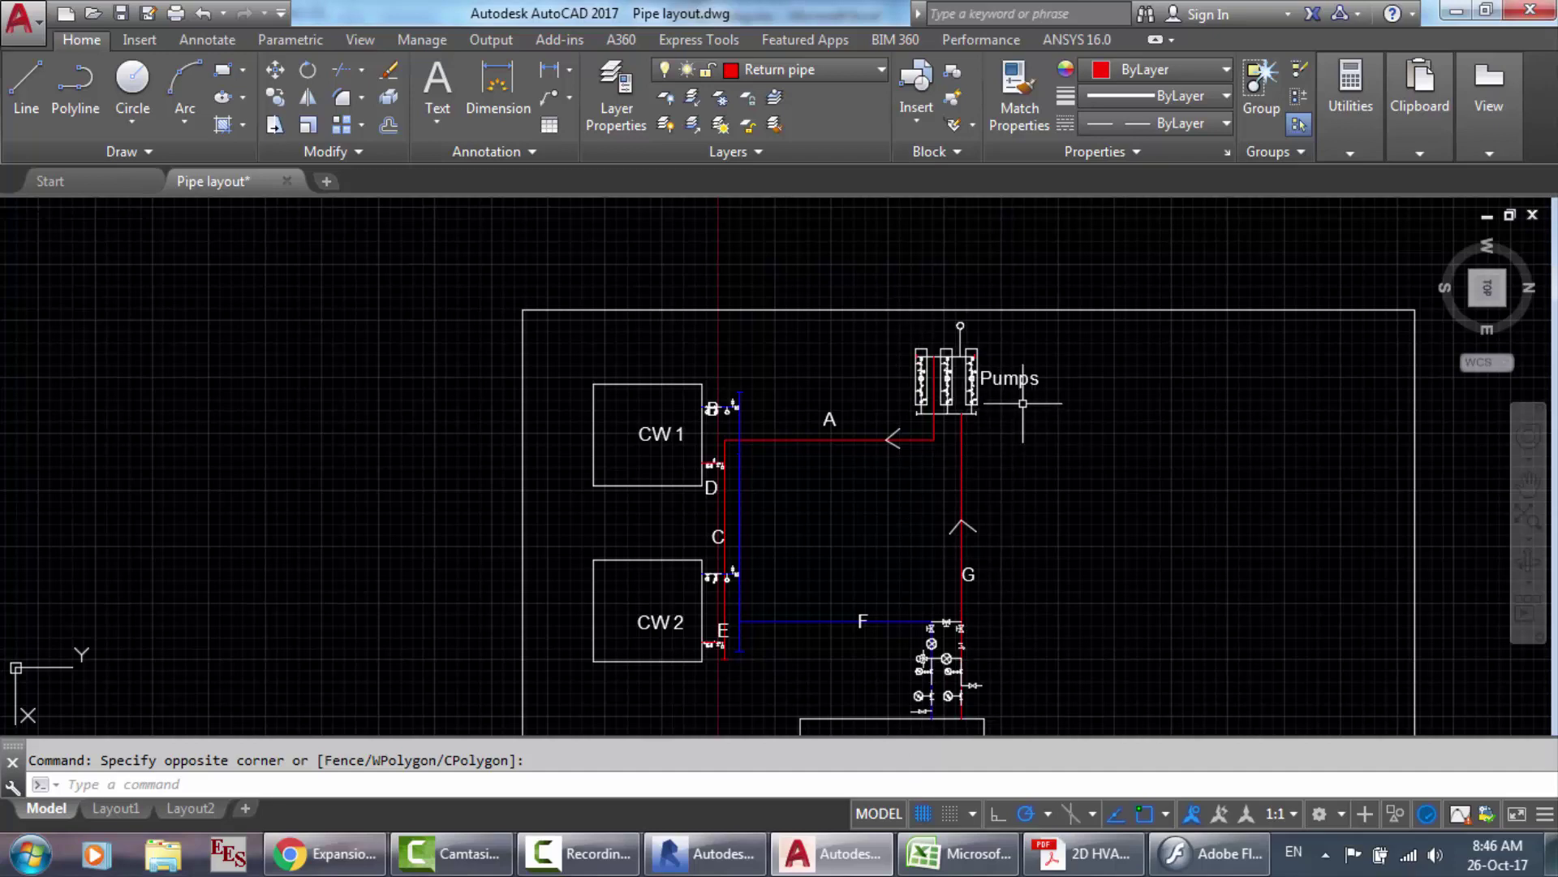
scroll(1006, 583, "up", 2)
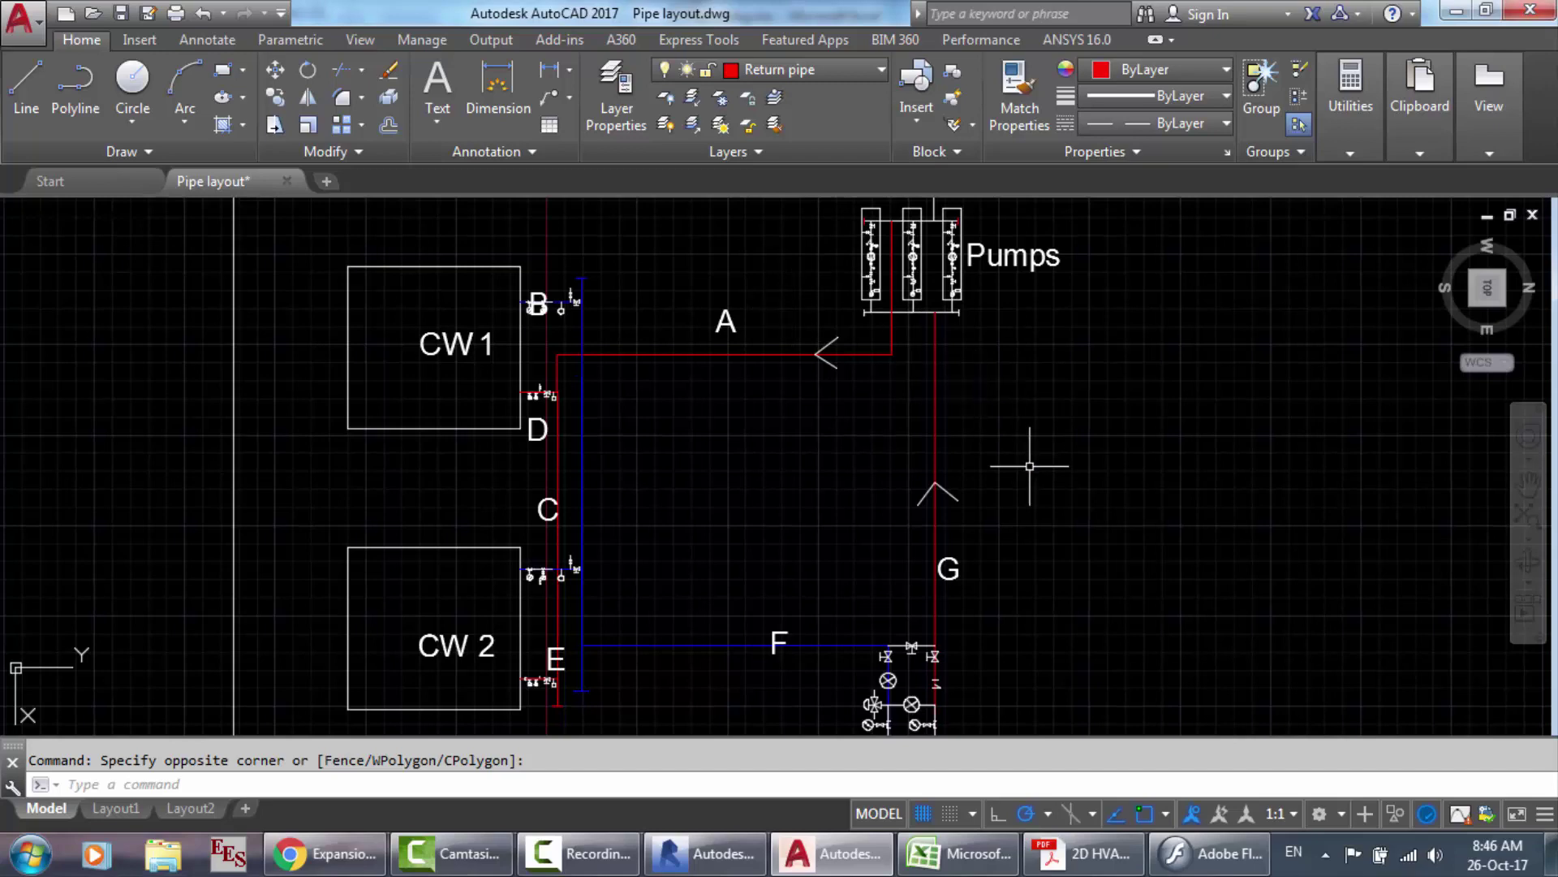
scroll(1030, 456, "down", 2)
scroll(1037, 347, "up", 2)
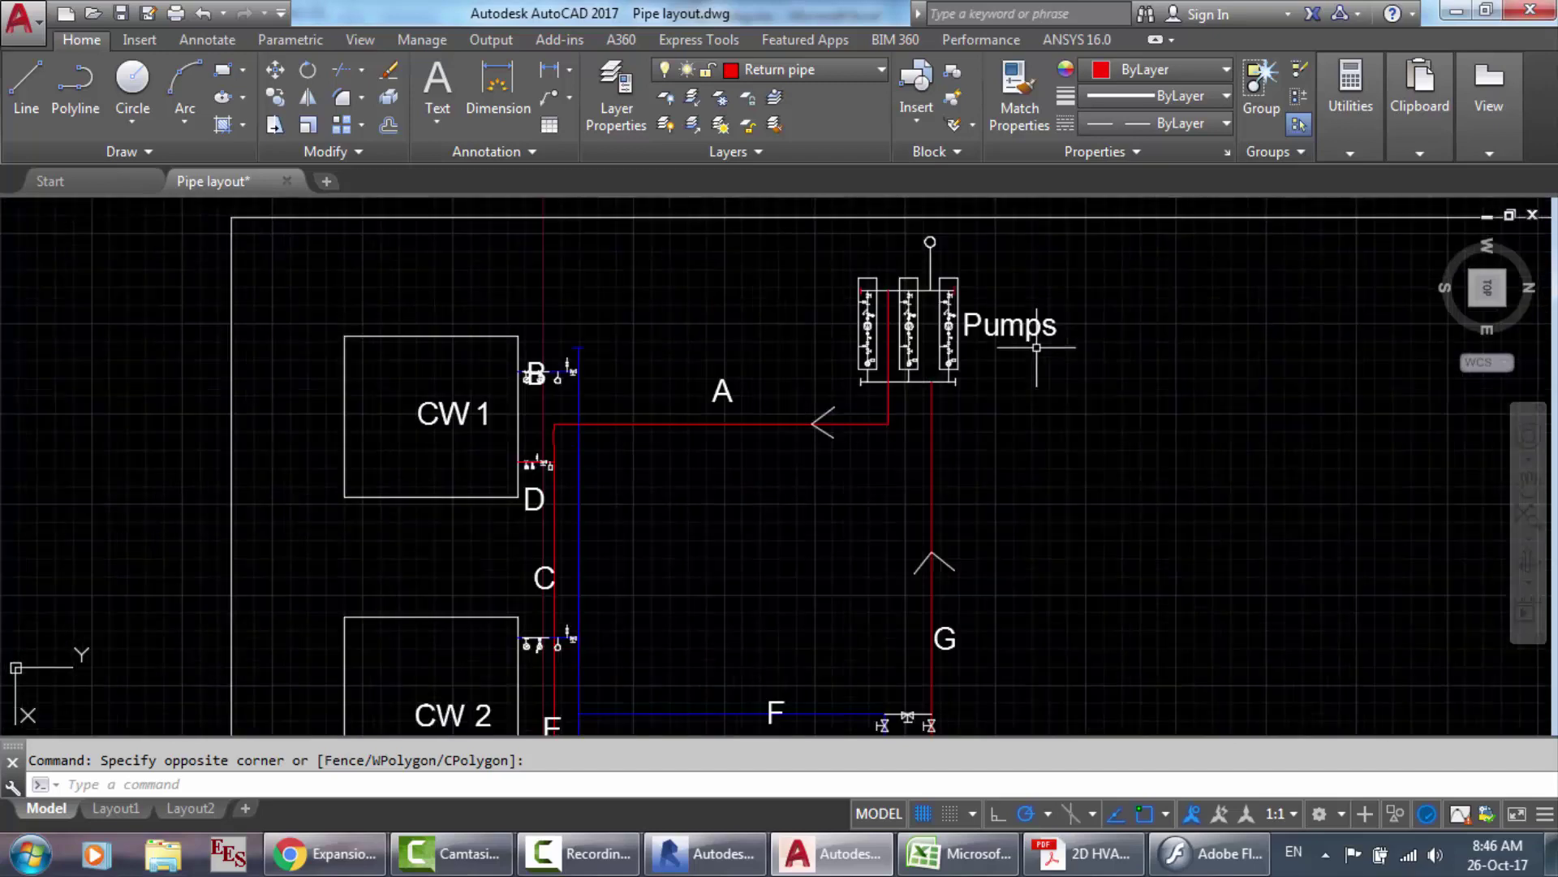
Step: Review the pump head pressure drop items in Excel and examine the three pump lines in AutoCAD
left_click(926, 854)
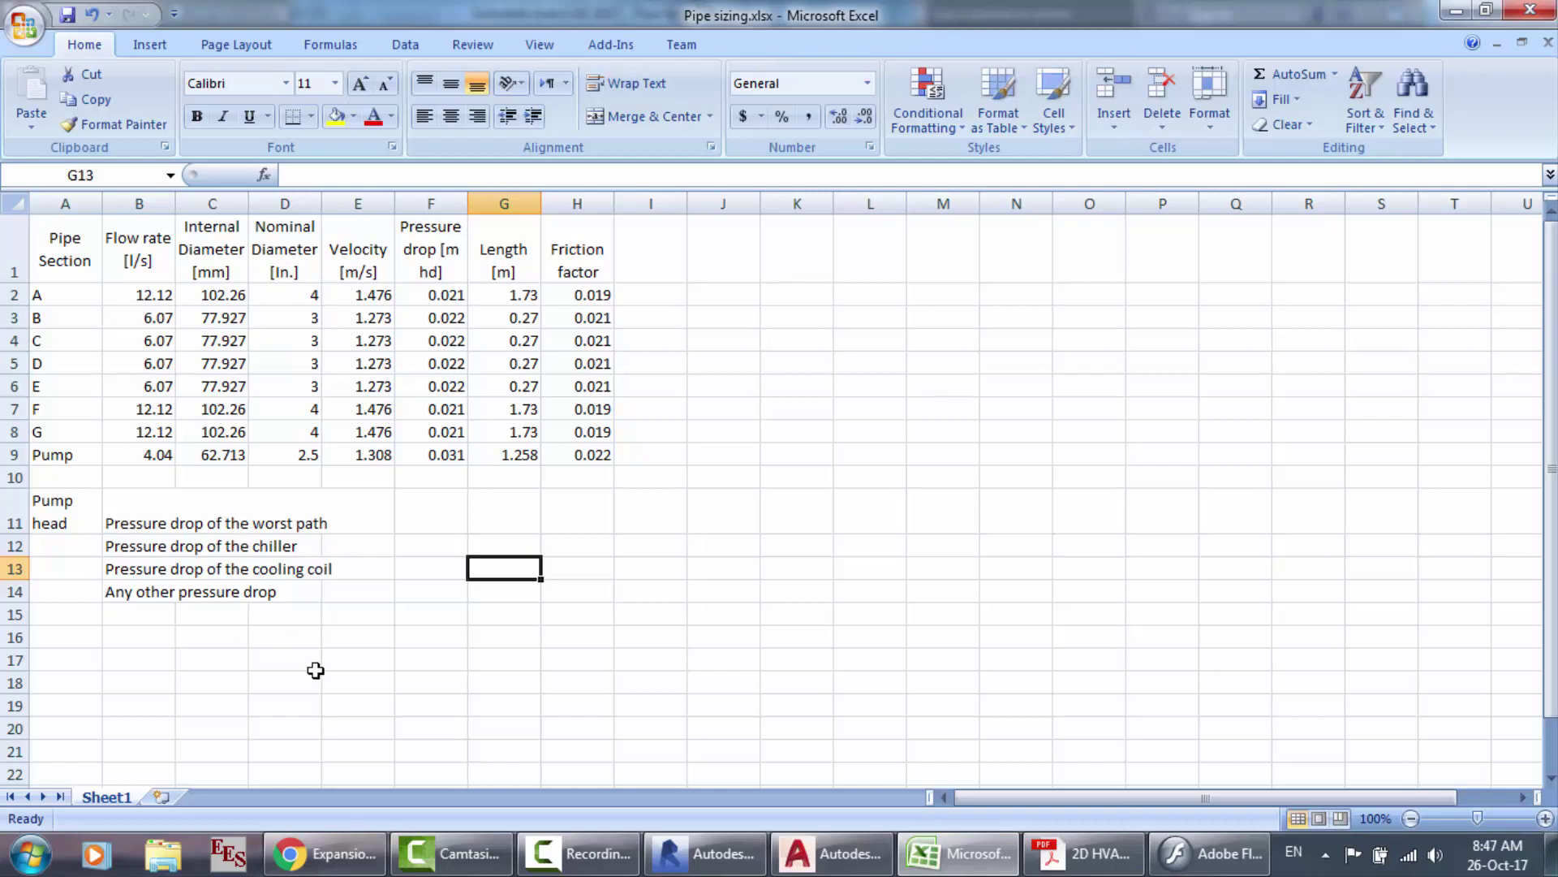
left_click_drag(381, 614, 135, 530)
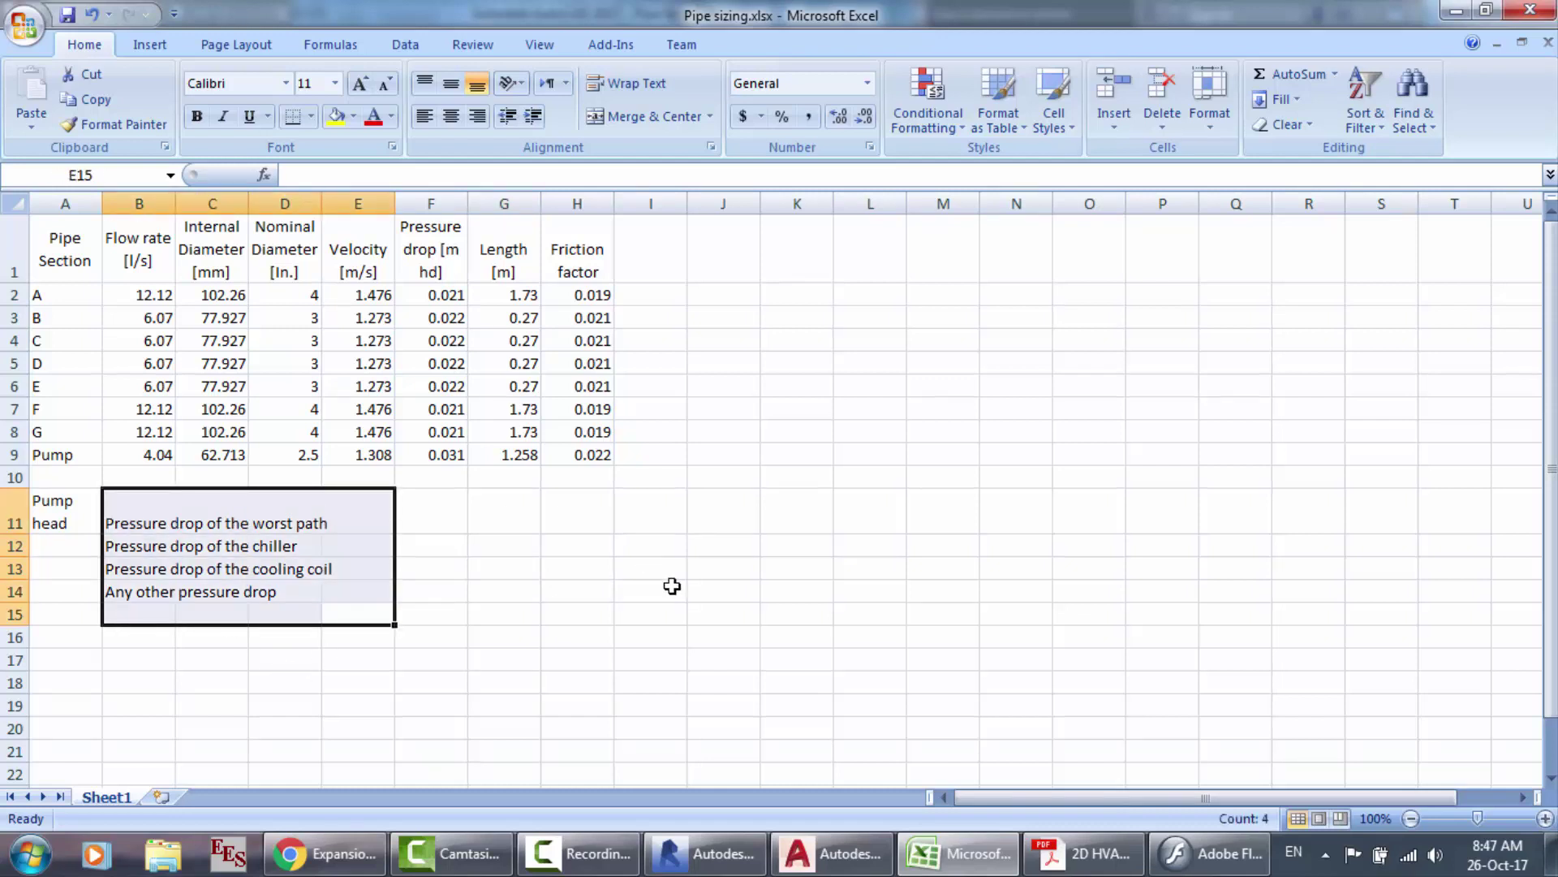
left_click(827, 852)
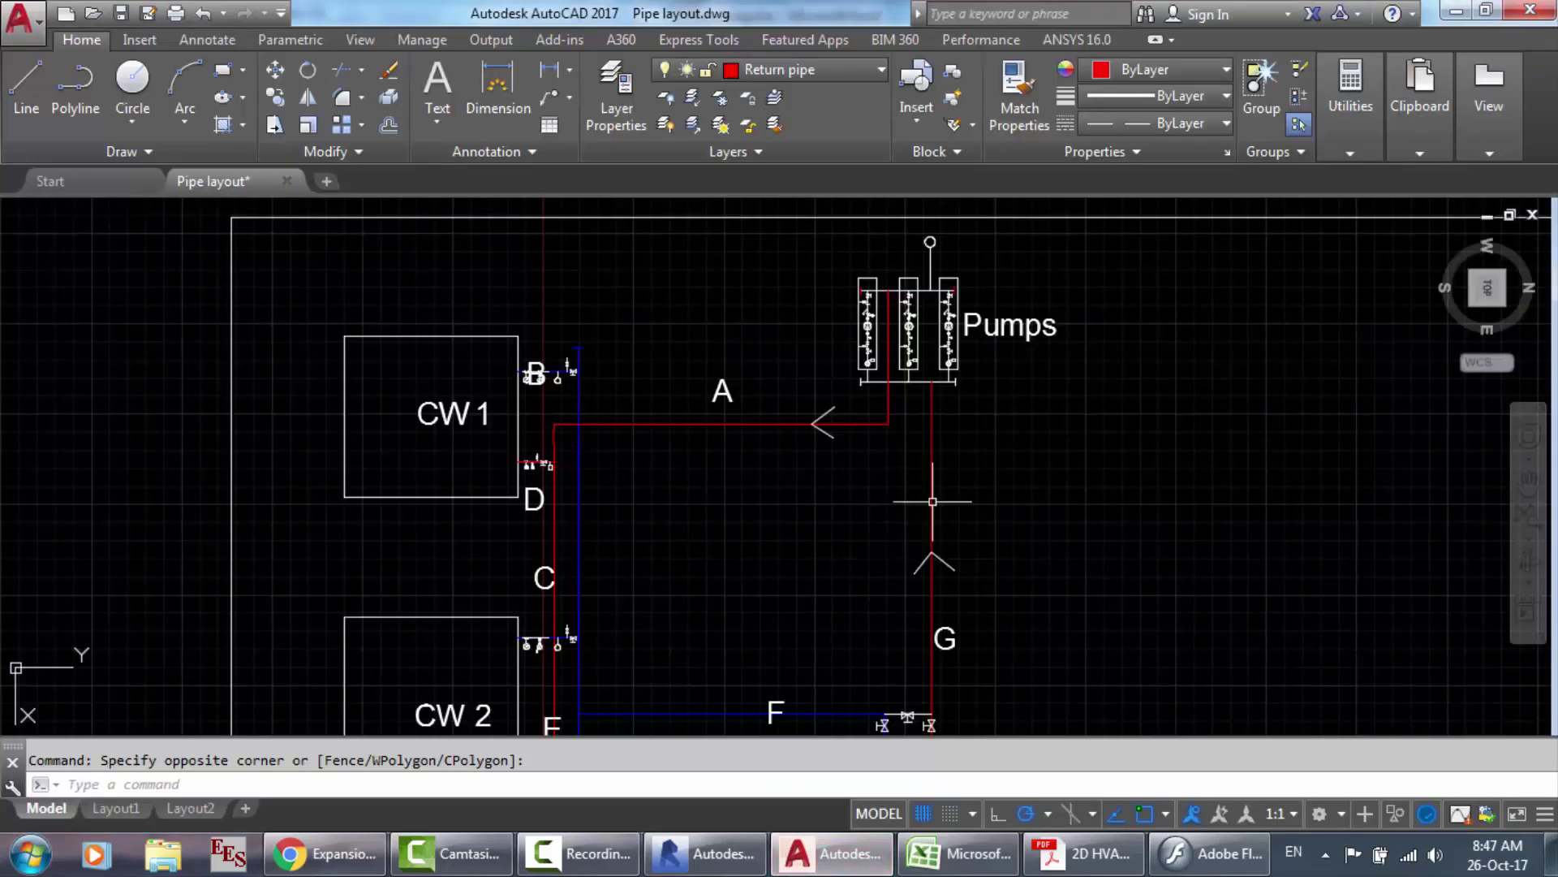
scroll(979, 313, "up", 4)
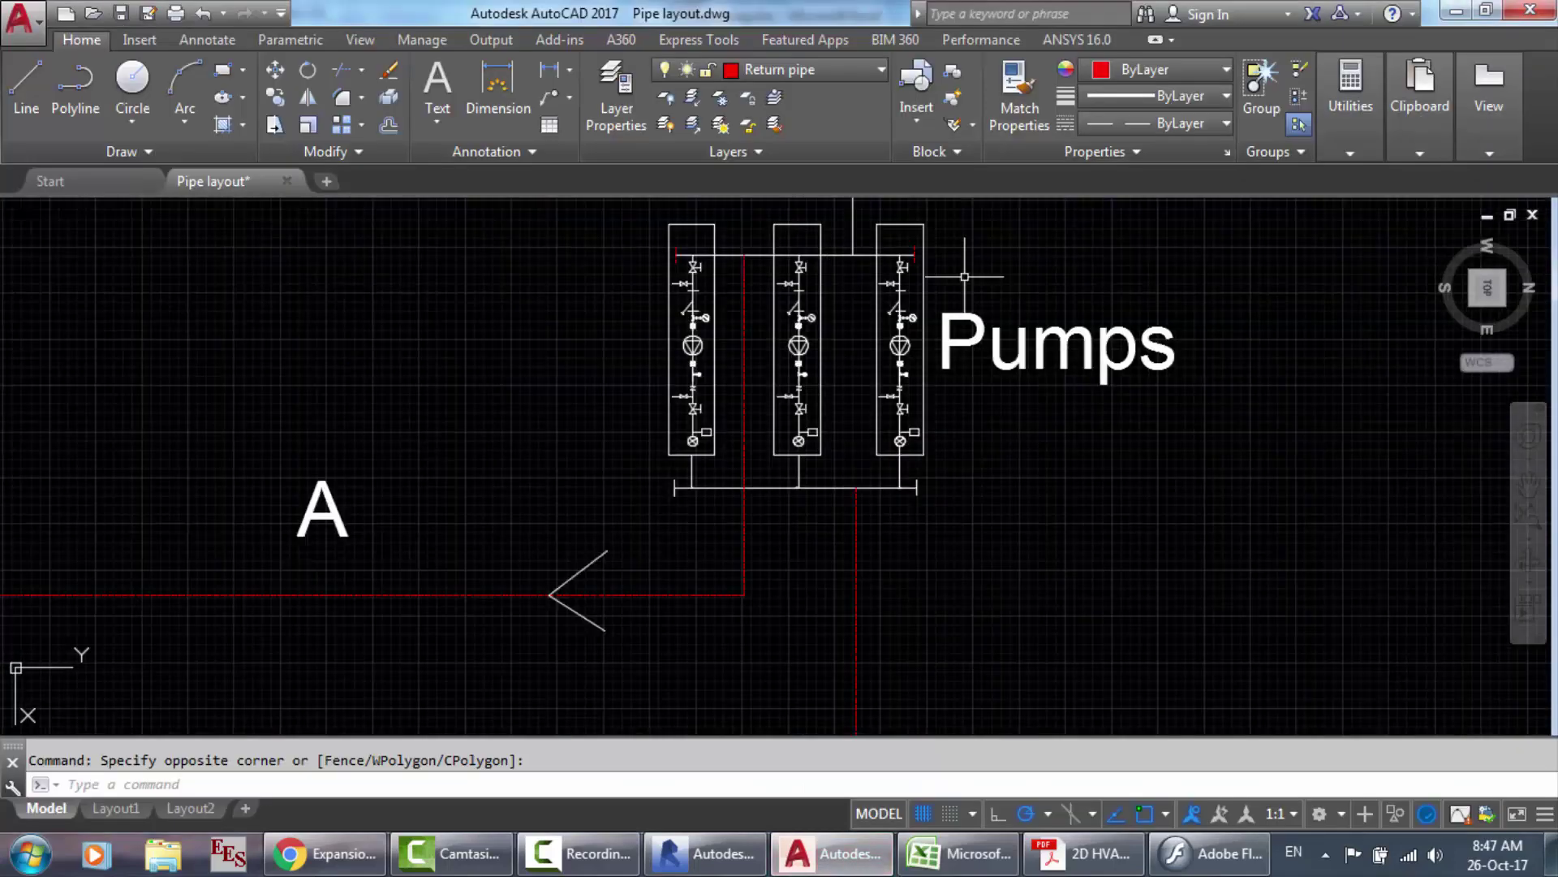
scroll(898, 327, "up", 2)
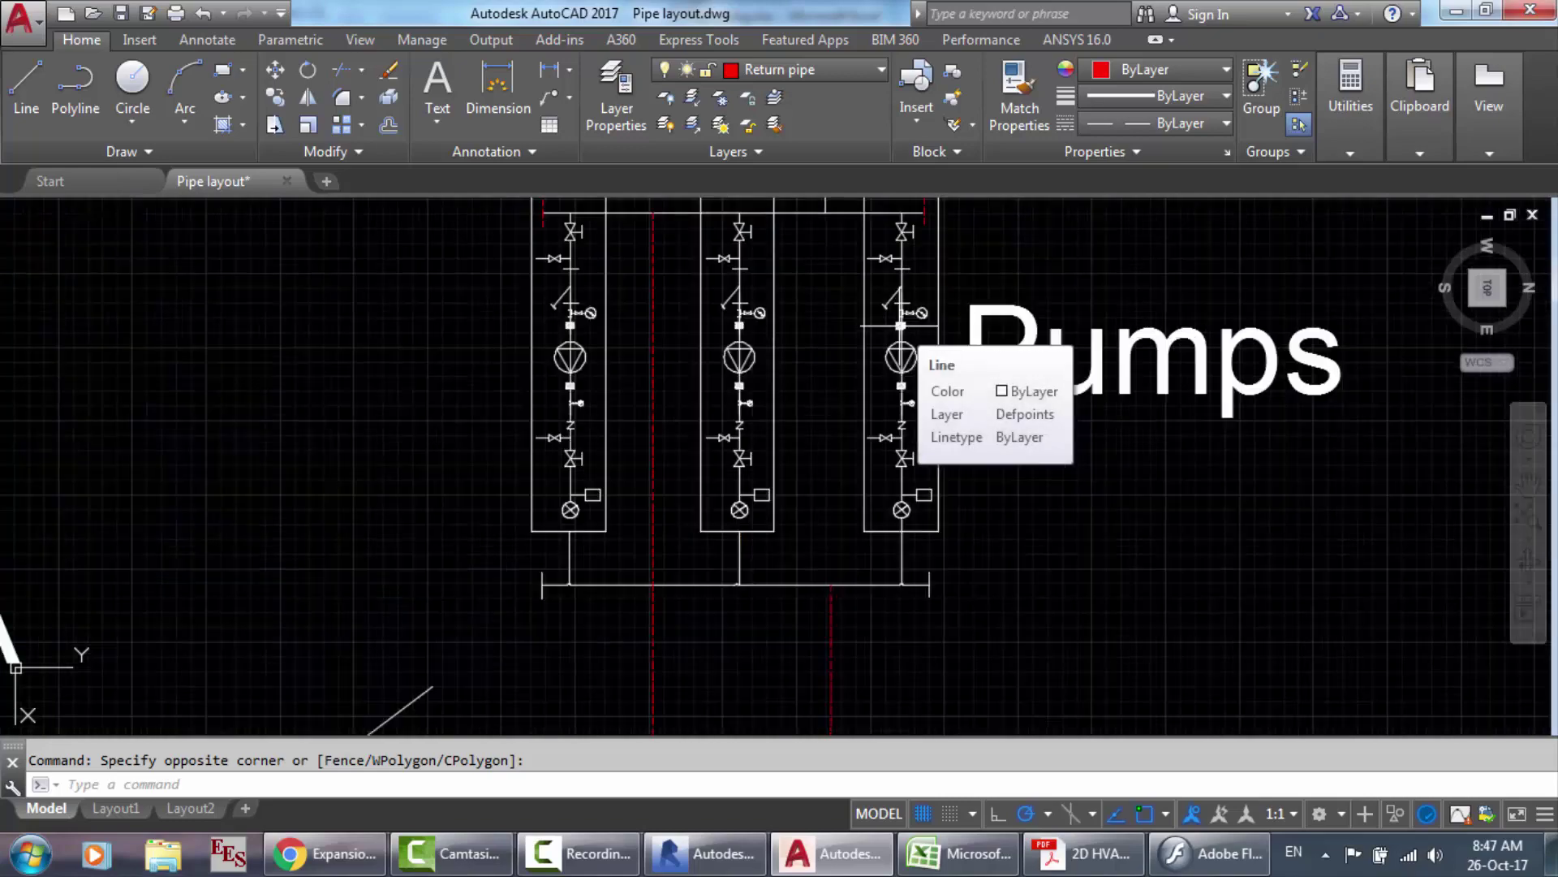
scroll(900, 302, "down", 4)
scroll(902, 218, "up", 2)
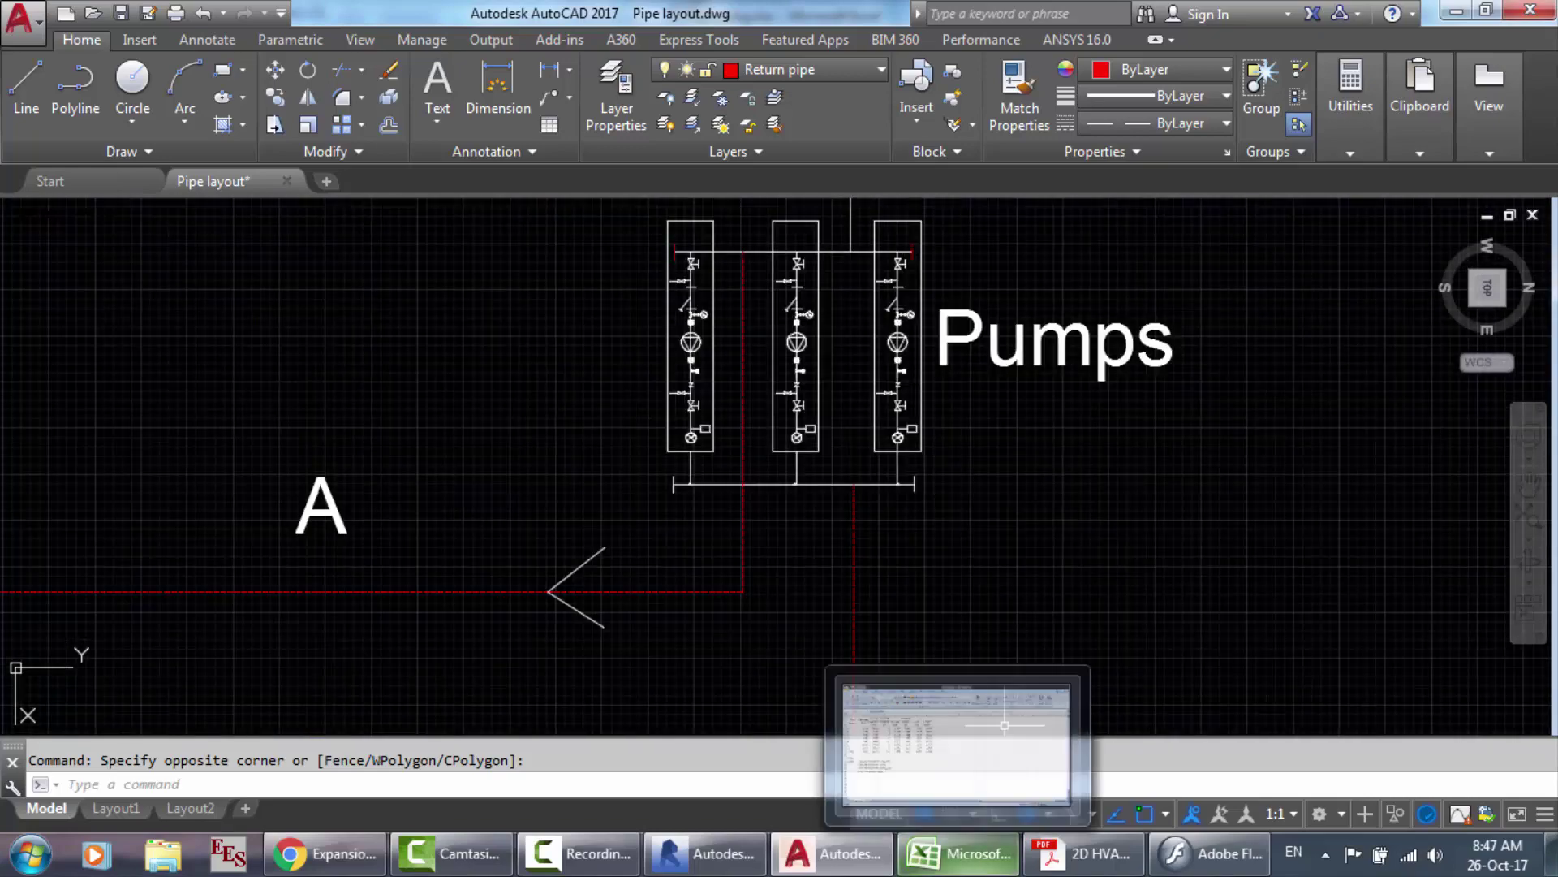
Step: Switch to Excel and check the flow rate and nominal diameter in the Pump row
left_click(962, 853)
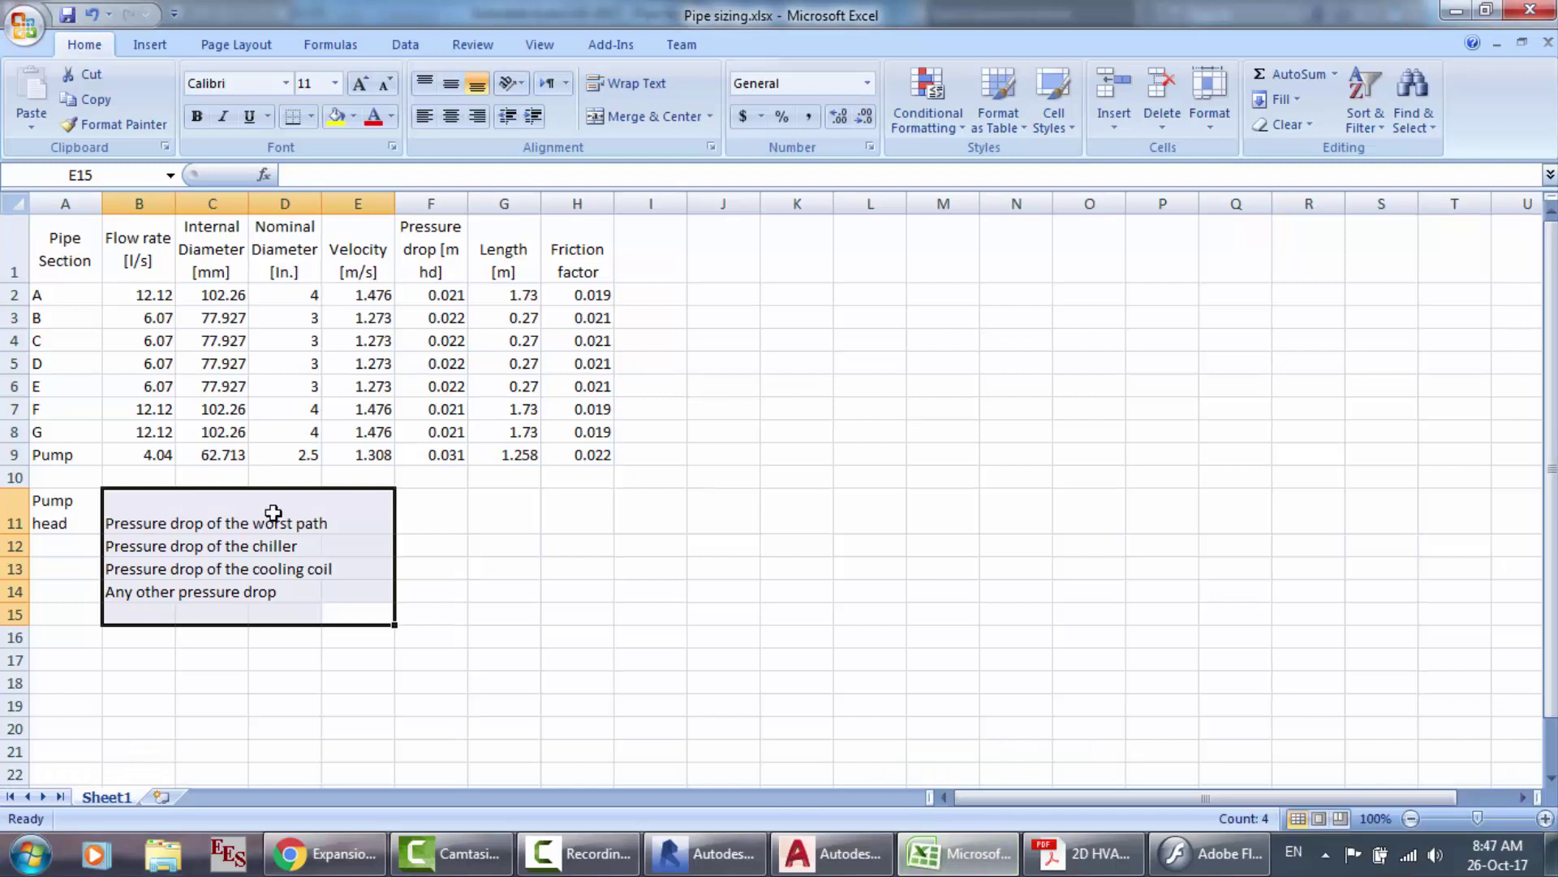
left_click(125, 462)
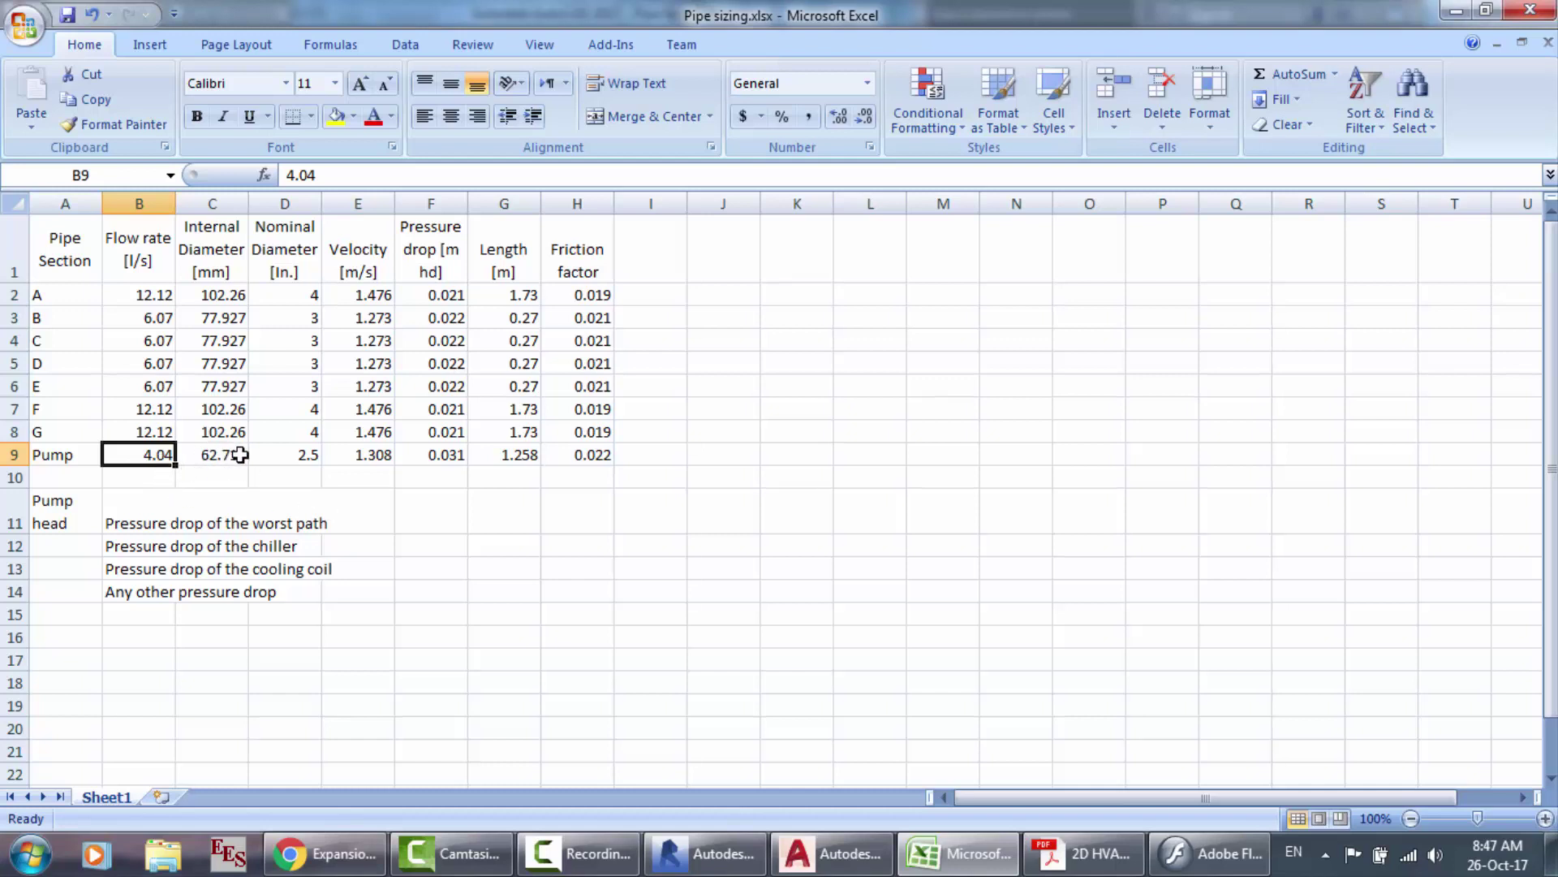
left_click(274, 464)
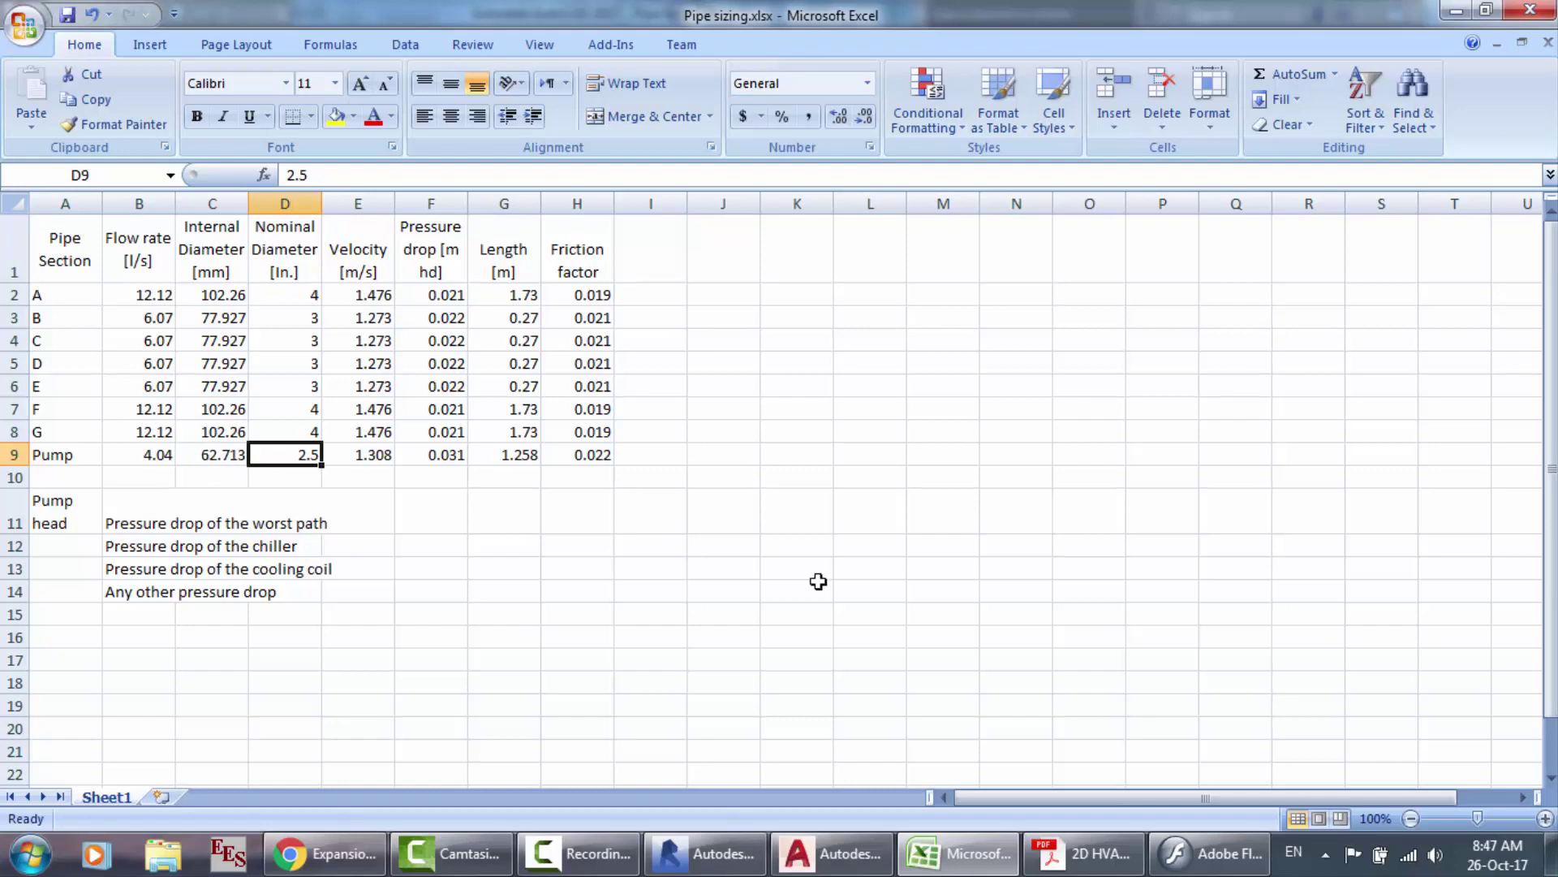
Step: Switch to Revit and start placing a new piece of mechanical equipment in the Level 3 ceiling plan
left_click(764, 862)
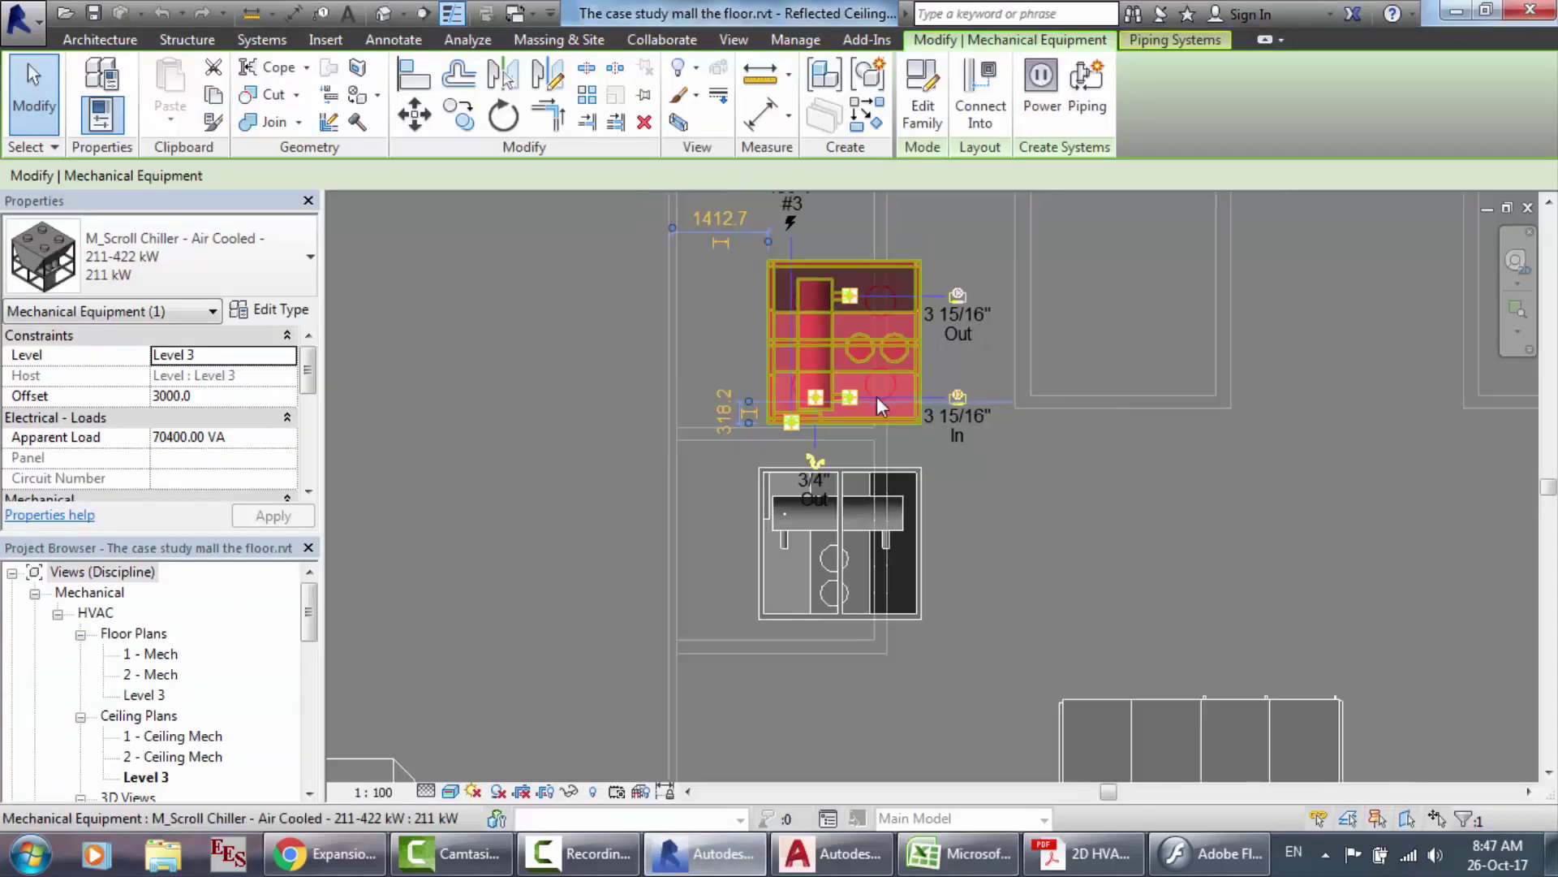
scroll(1146, 220, "up", 3)
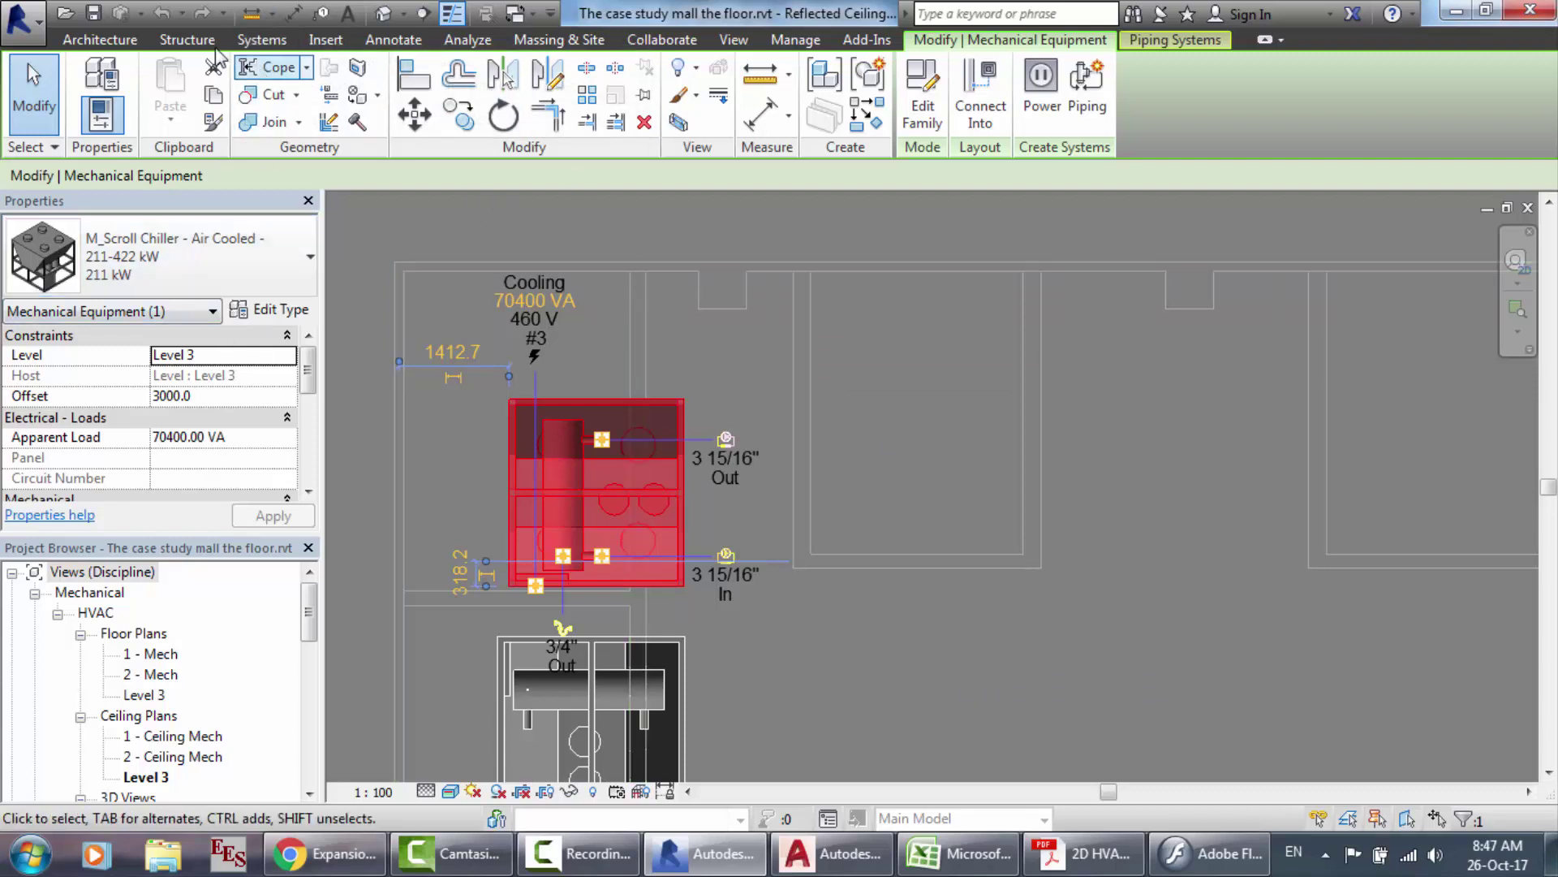
left_click(261, 41)
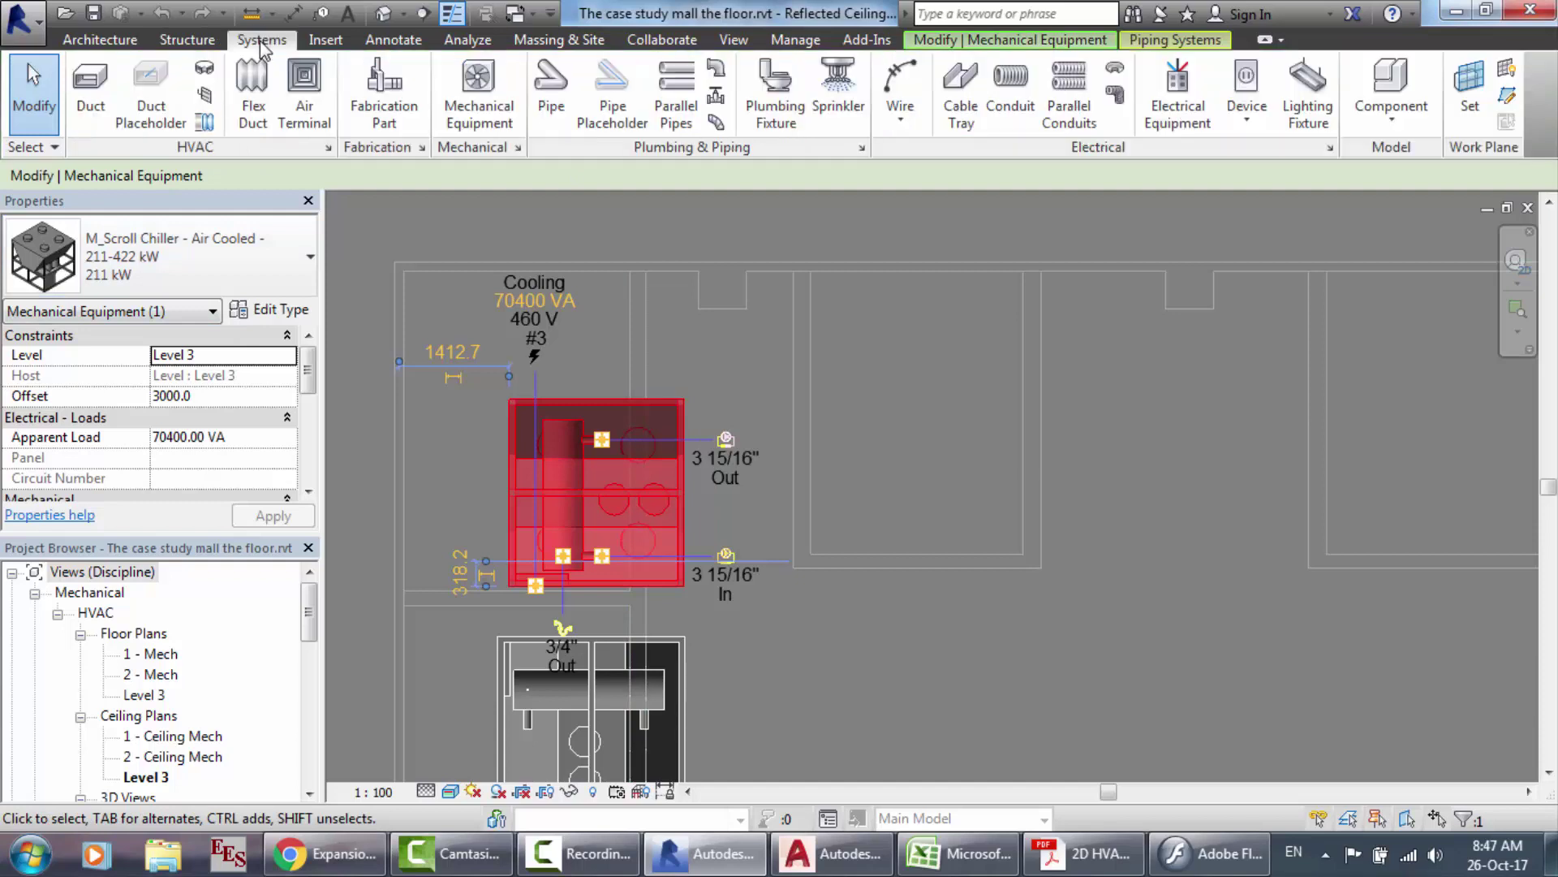
left_click(466, 104)
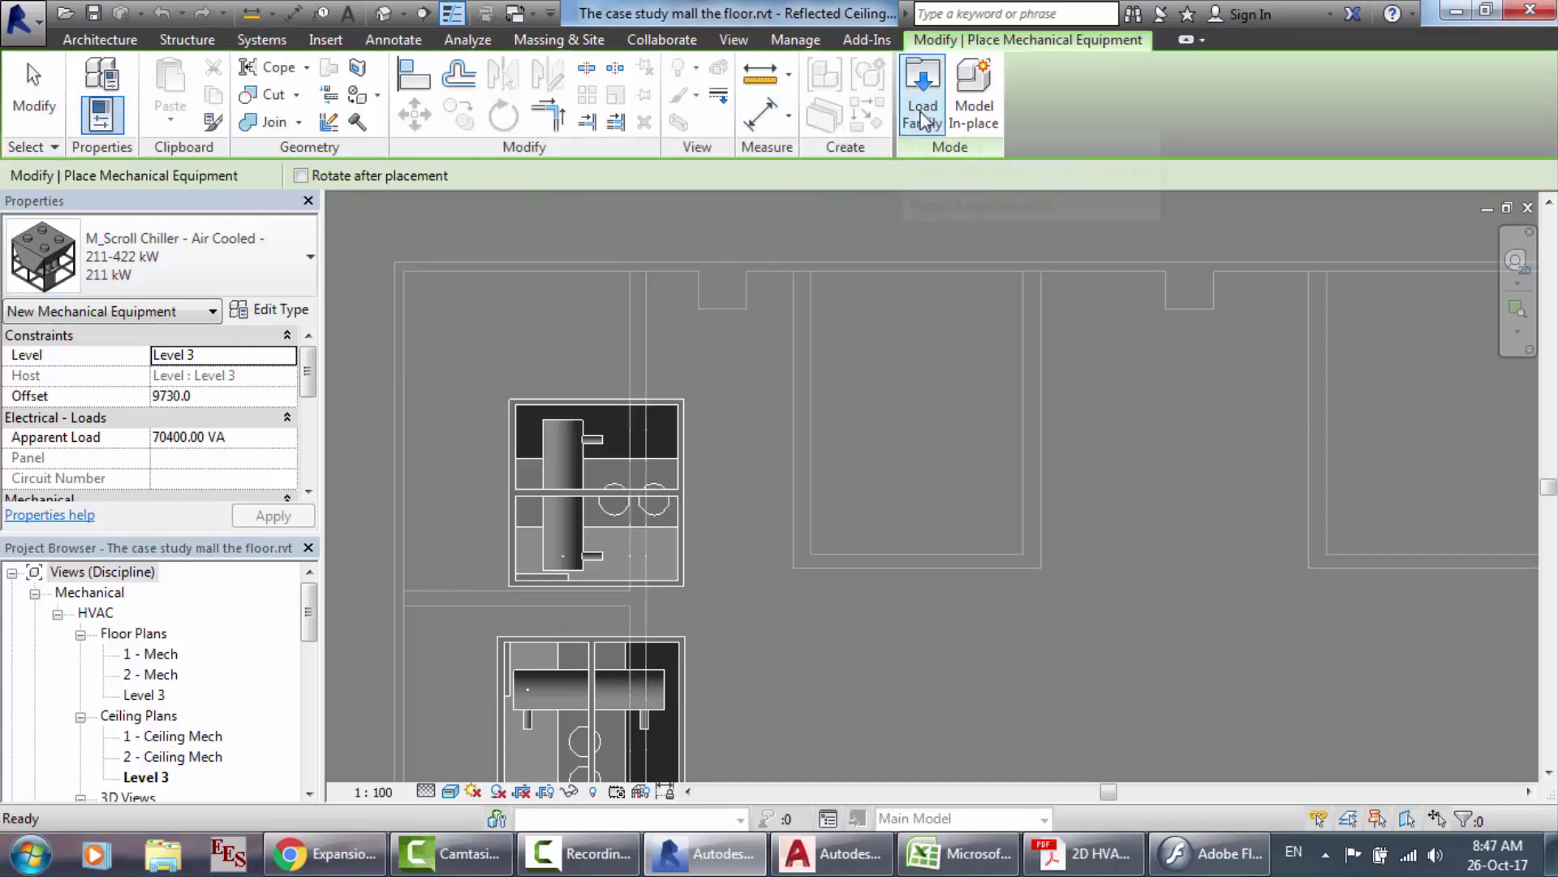
Step: Open the Chillers folder within Mechanical, MEP, Water-Side Components of the US Metric family library
left_click(924, 115)
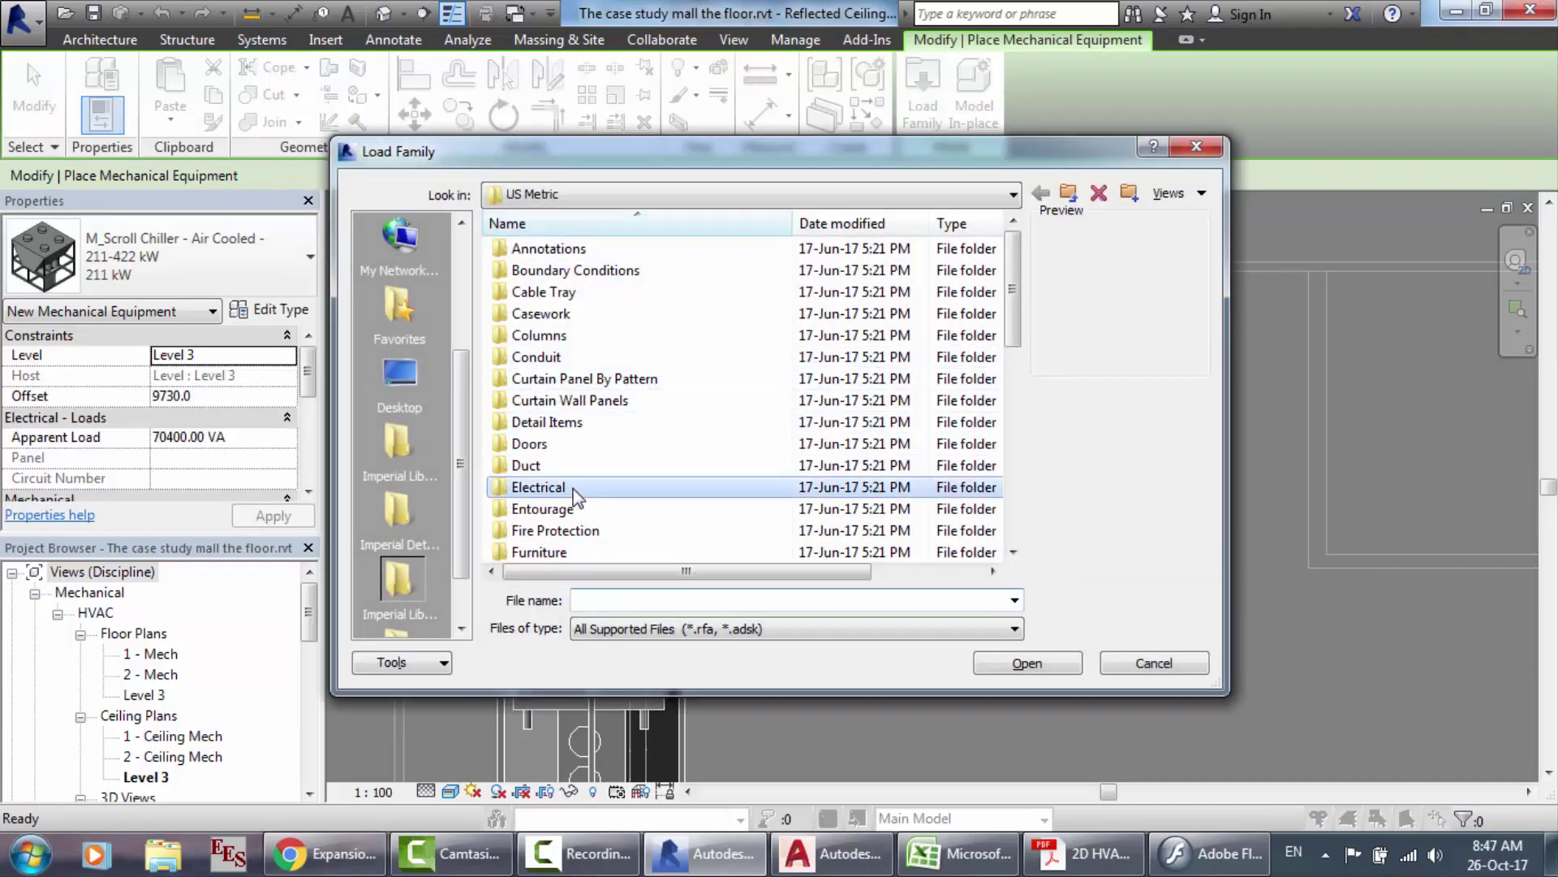
scroll(576, 495, "down", 7)
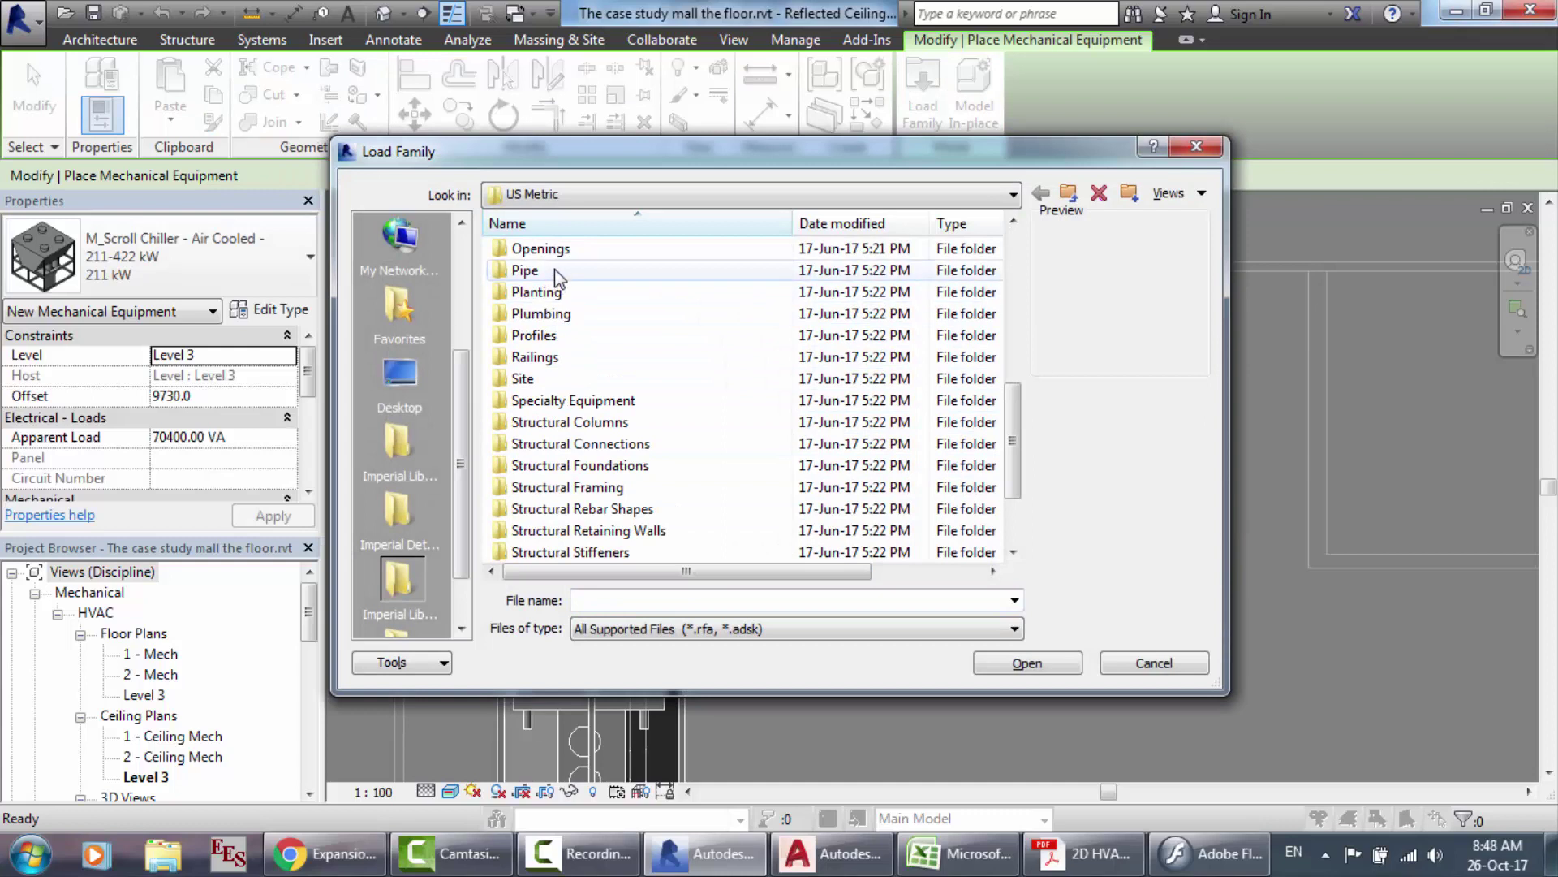
scroll(558, 278, "up", 1)
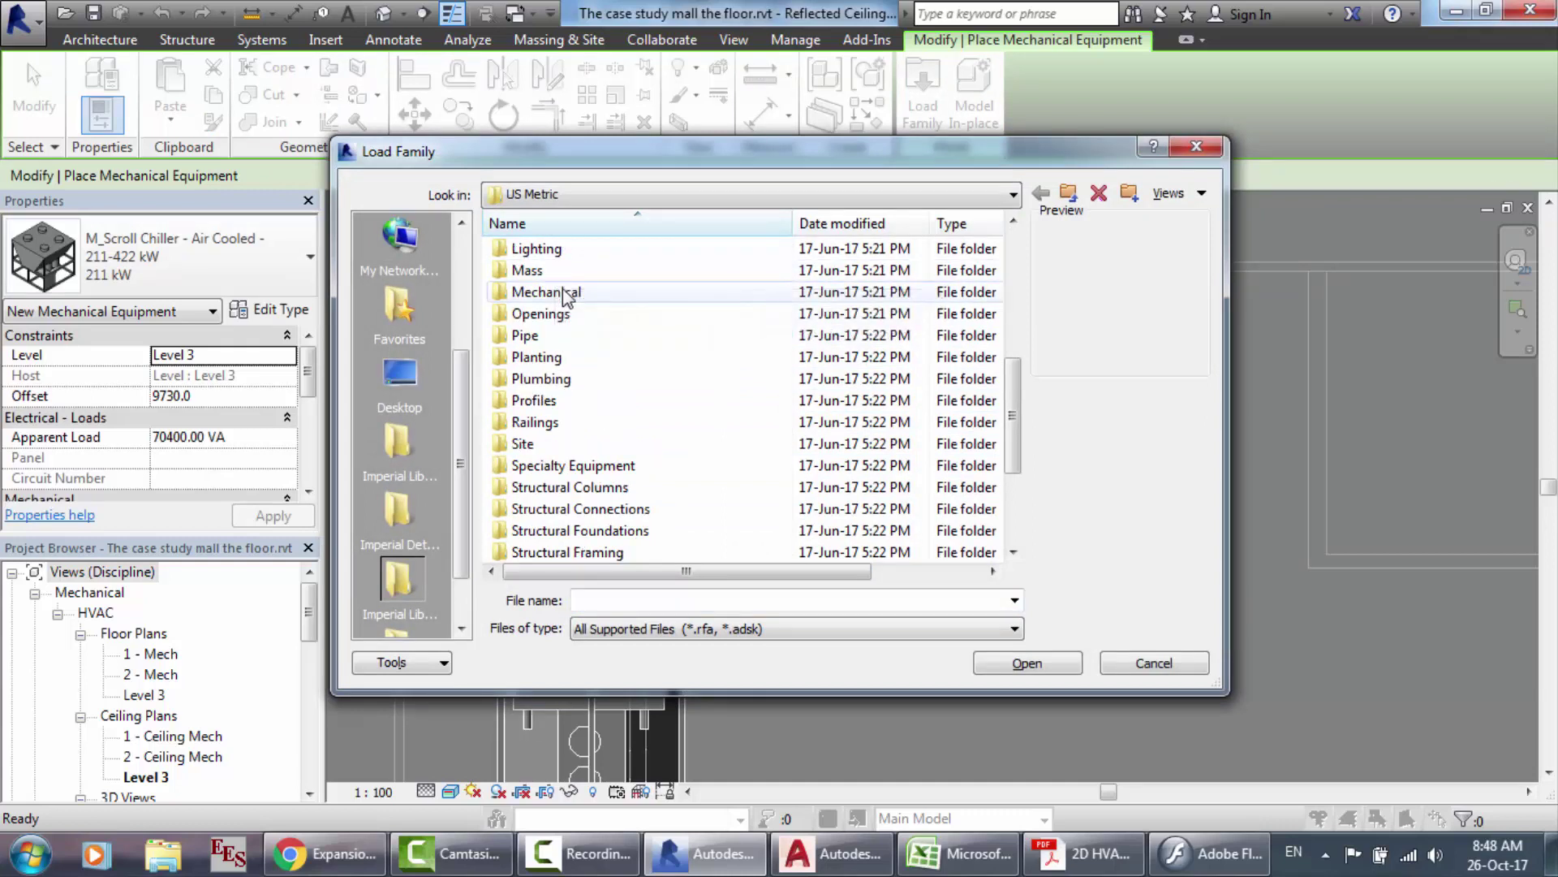
double_click(565, 294)
double_click(529, 271)
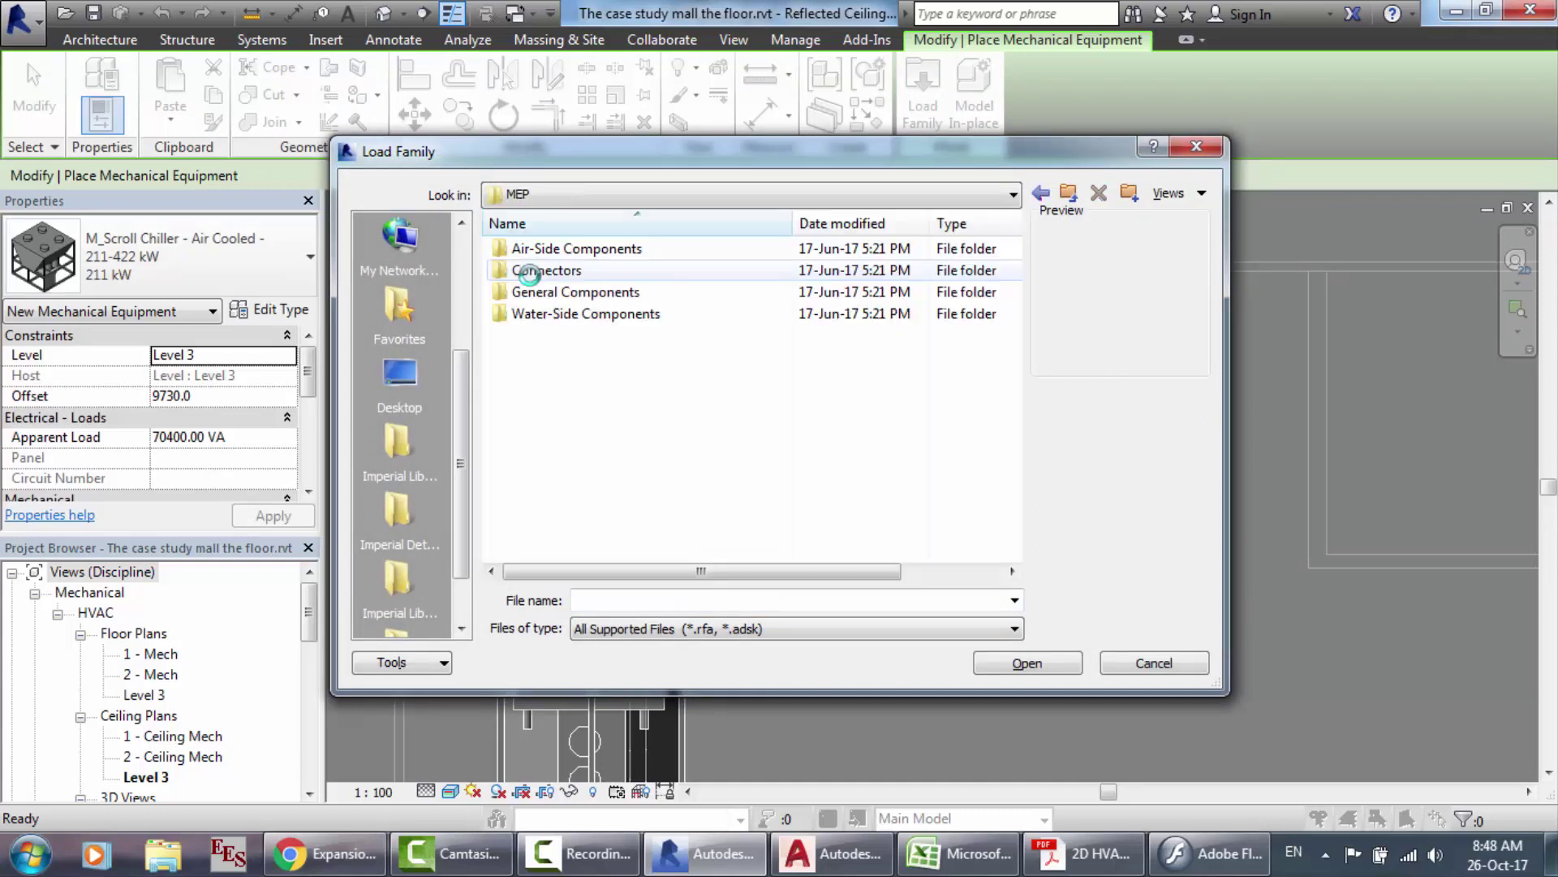
double_click(578, 314)
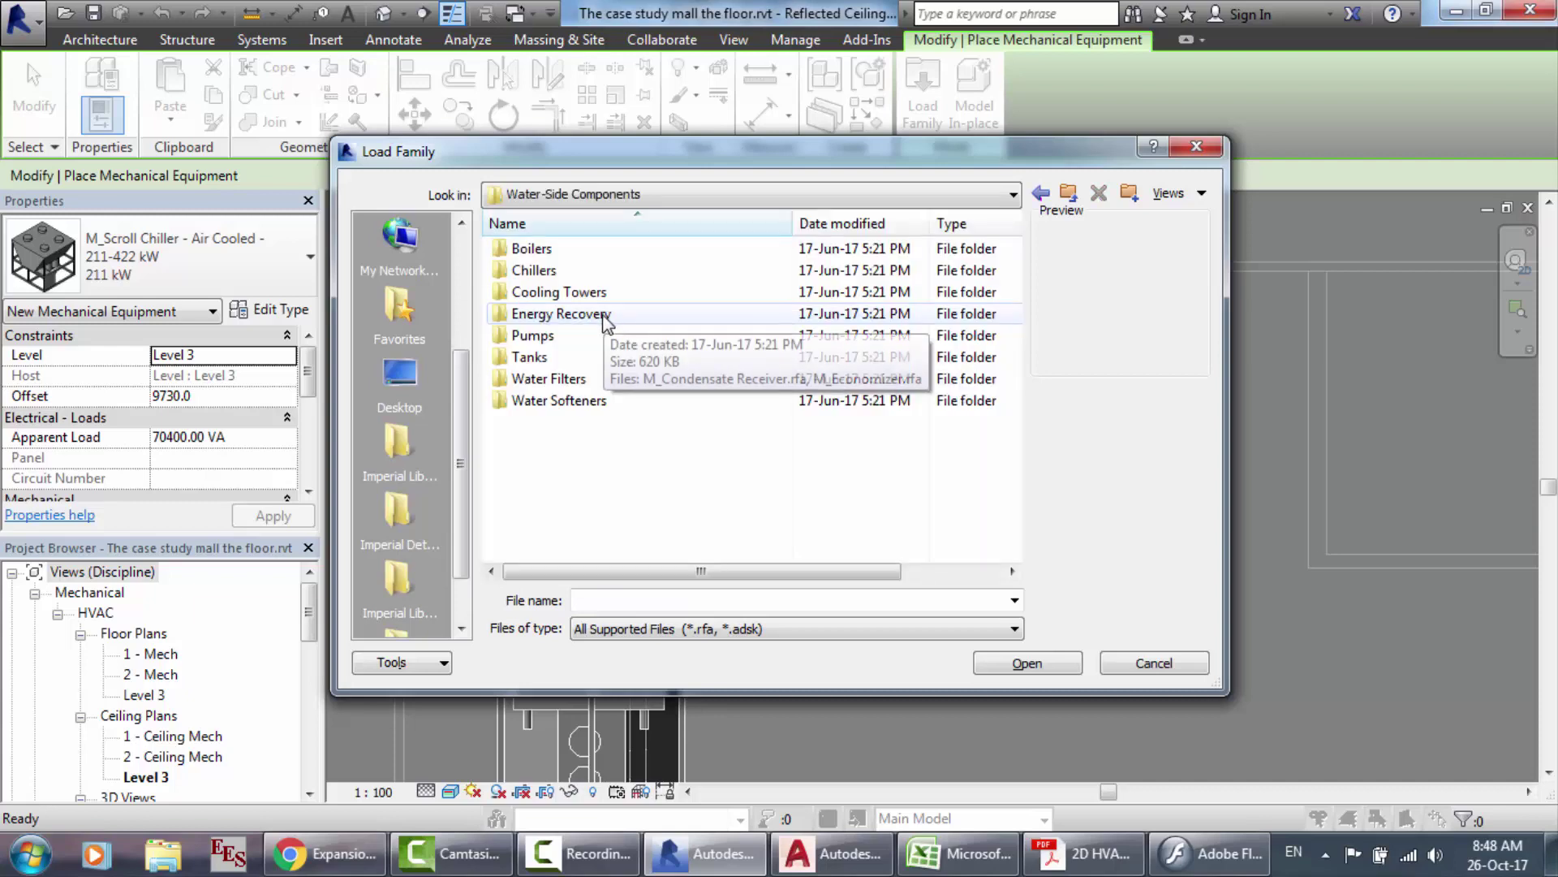
double_click(558, 273)
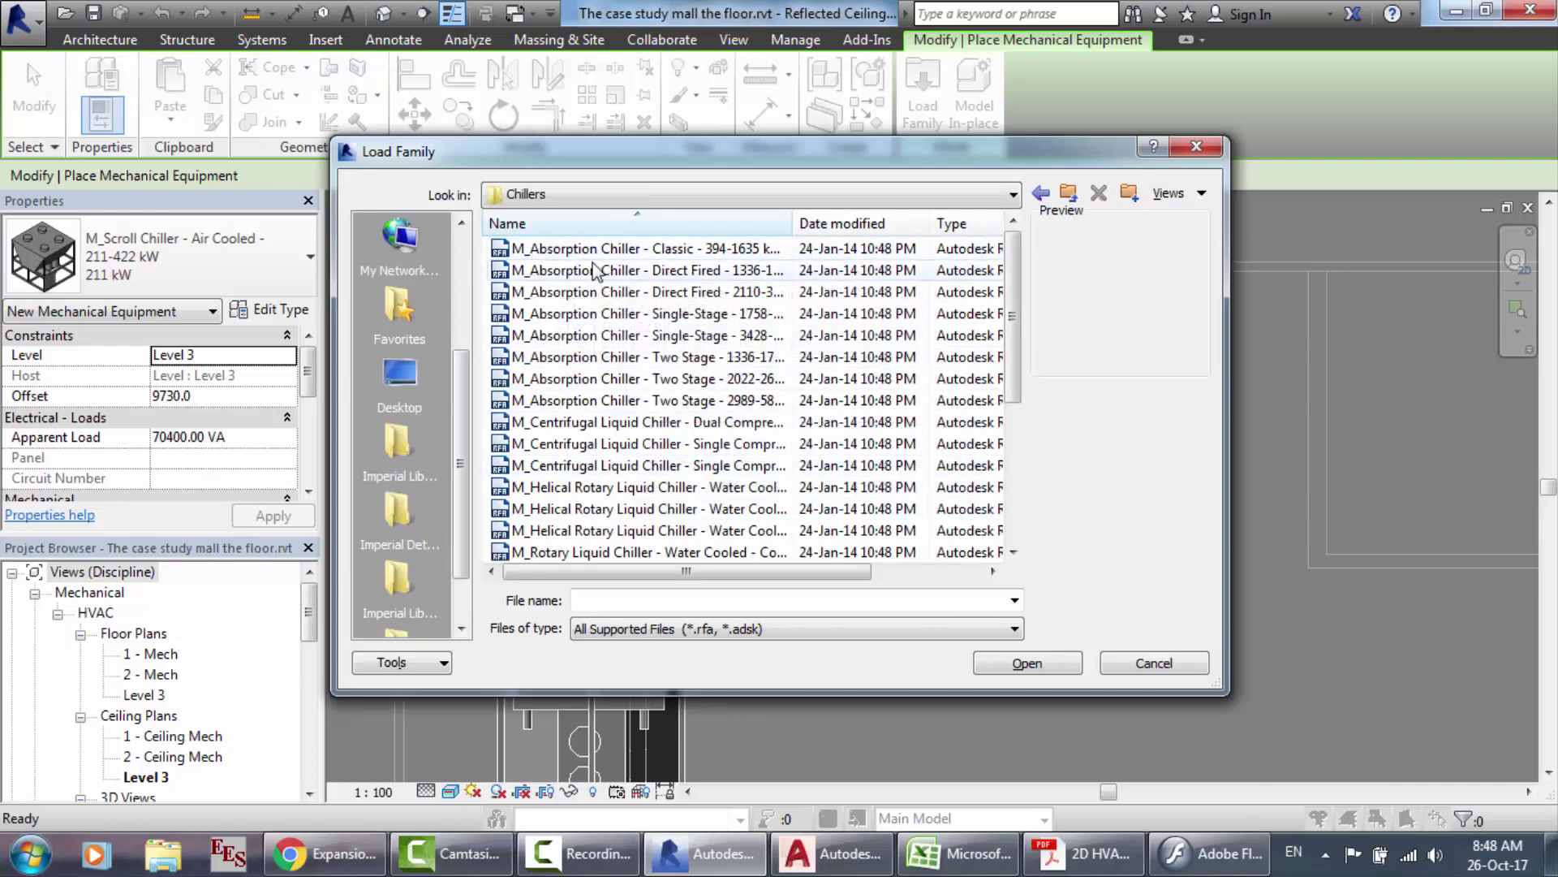
Step: Preview the absorption, centrifugal, screw and scroll chiller families and leave the library without loading any
left_click(595, 272)
key("Down")
key("Down")
key("Down")
key("Down")
key("Down")
key("Down")
key("Down")
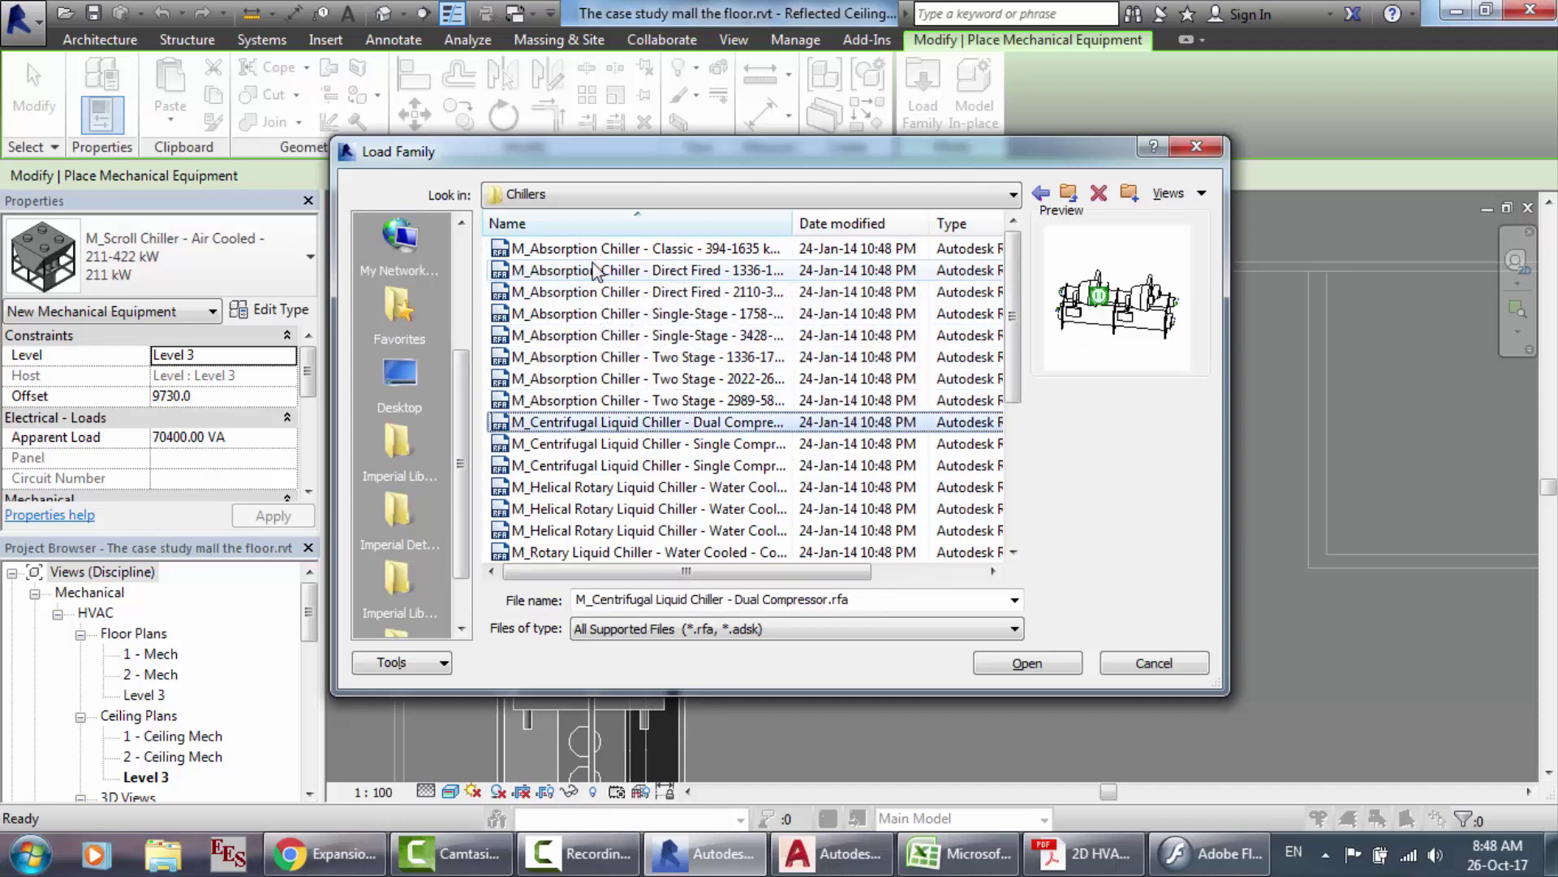
key("Down")
key("Down")
key("Down")
key("Down")
key("Down")
key("Down")
key("Down")
key("Down")
key("Down")
key("Down")
key("Down")
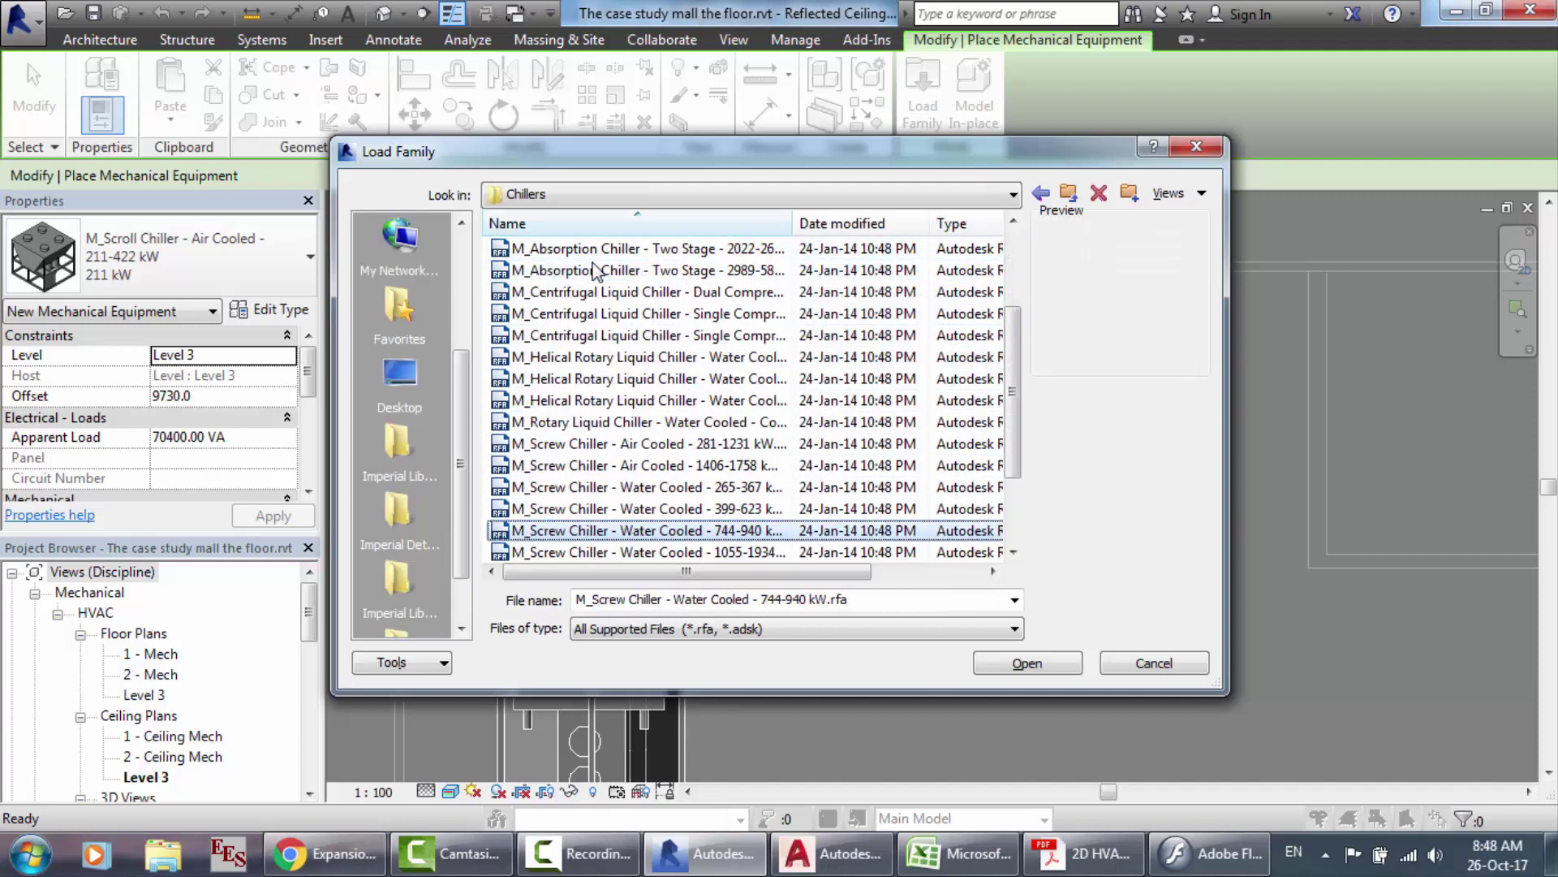
key("Down")
key("Down")
key("Down")
key("Down")
key("Down")
key("Up")
key("Up")
key("Up")
key("Up")
key("Up")
key("Up")
key("Up")
key("Up")
key("Up")
key("Up")
key("Up")
key("Up")
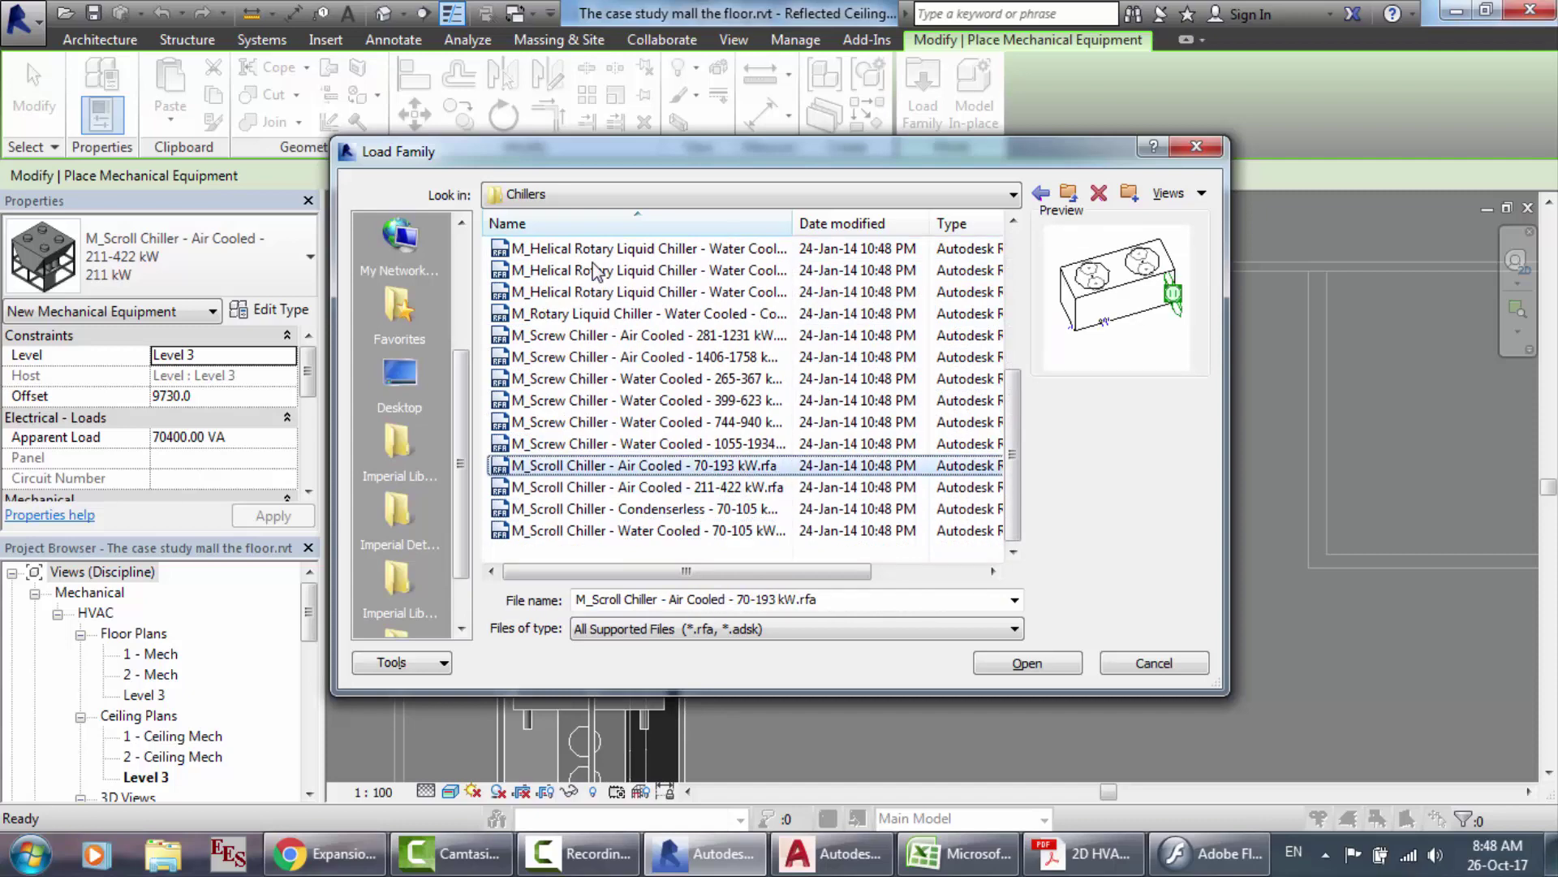
key("Up")
key("Up")
key("Up")
key("Up")
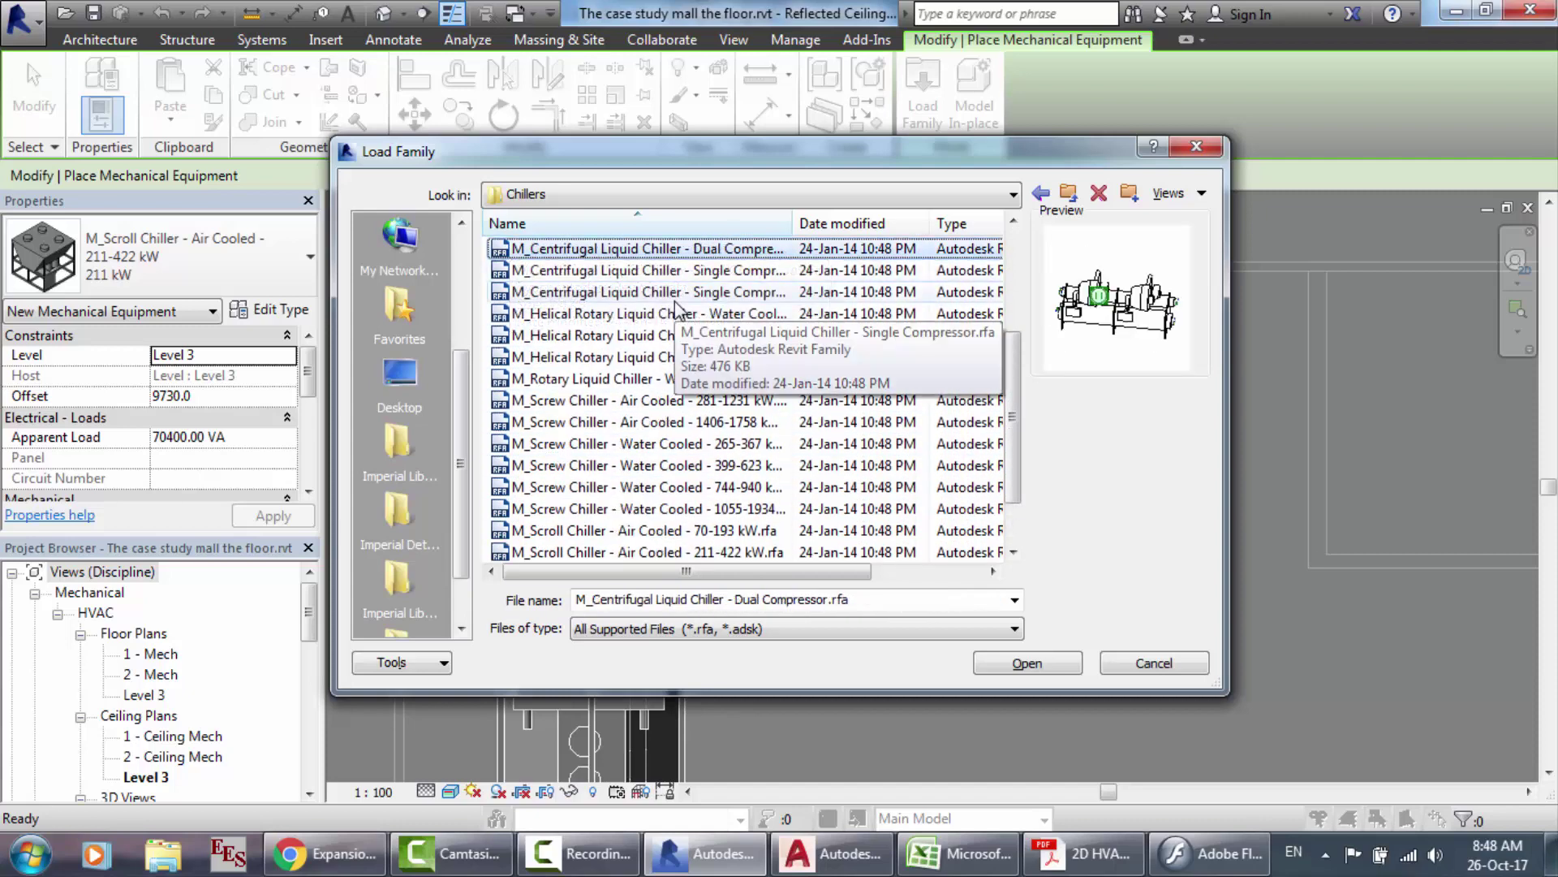
left_click(1125, 664)
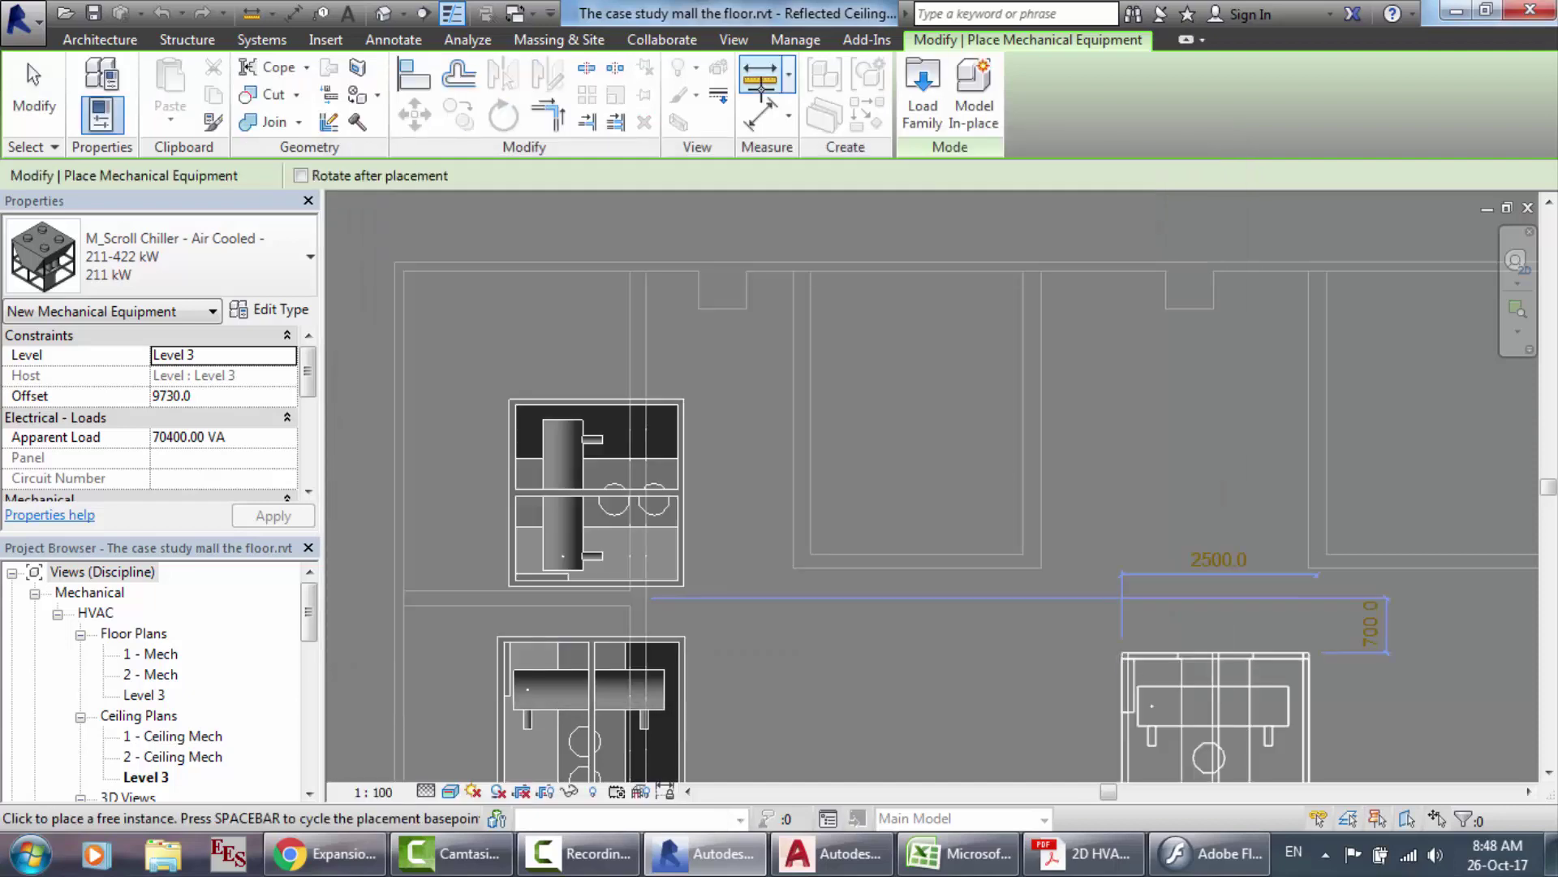
Step: Browse the US Metric family library to Mechanical, MEP, Water-Side Components and open its Pumps folder
left_click(923, 130)
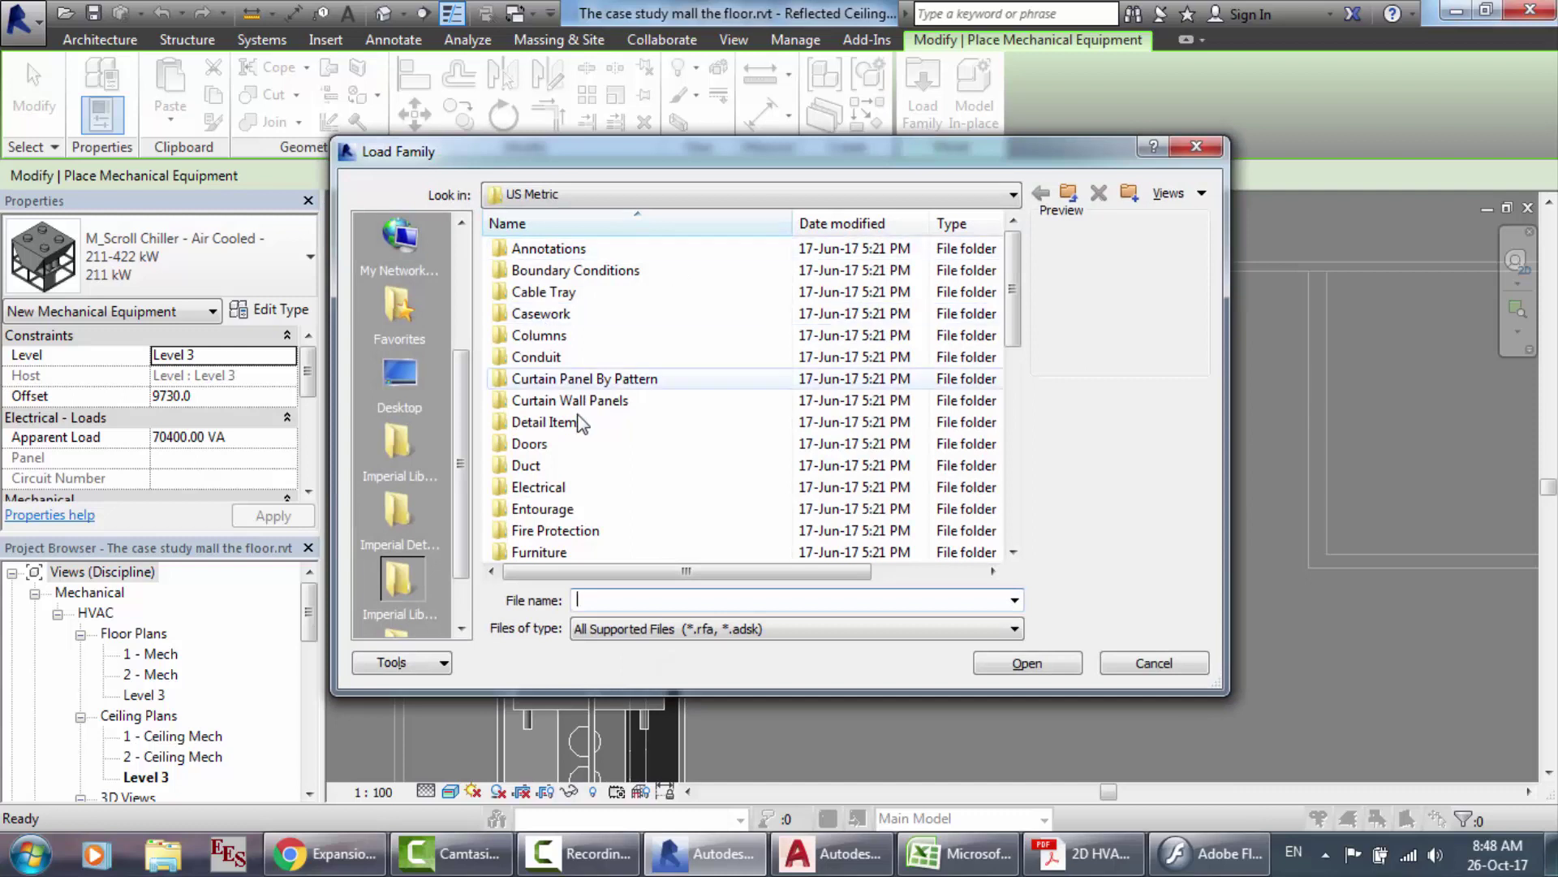
left_click(573, 488)
scroll(573, 489, "down", 3)
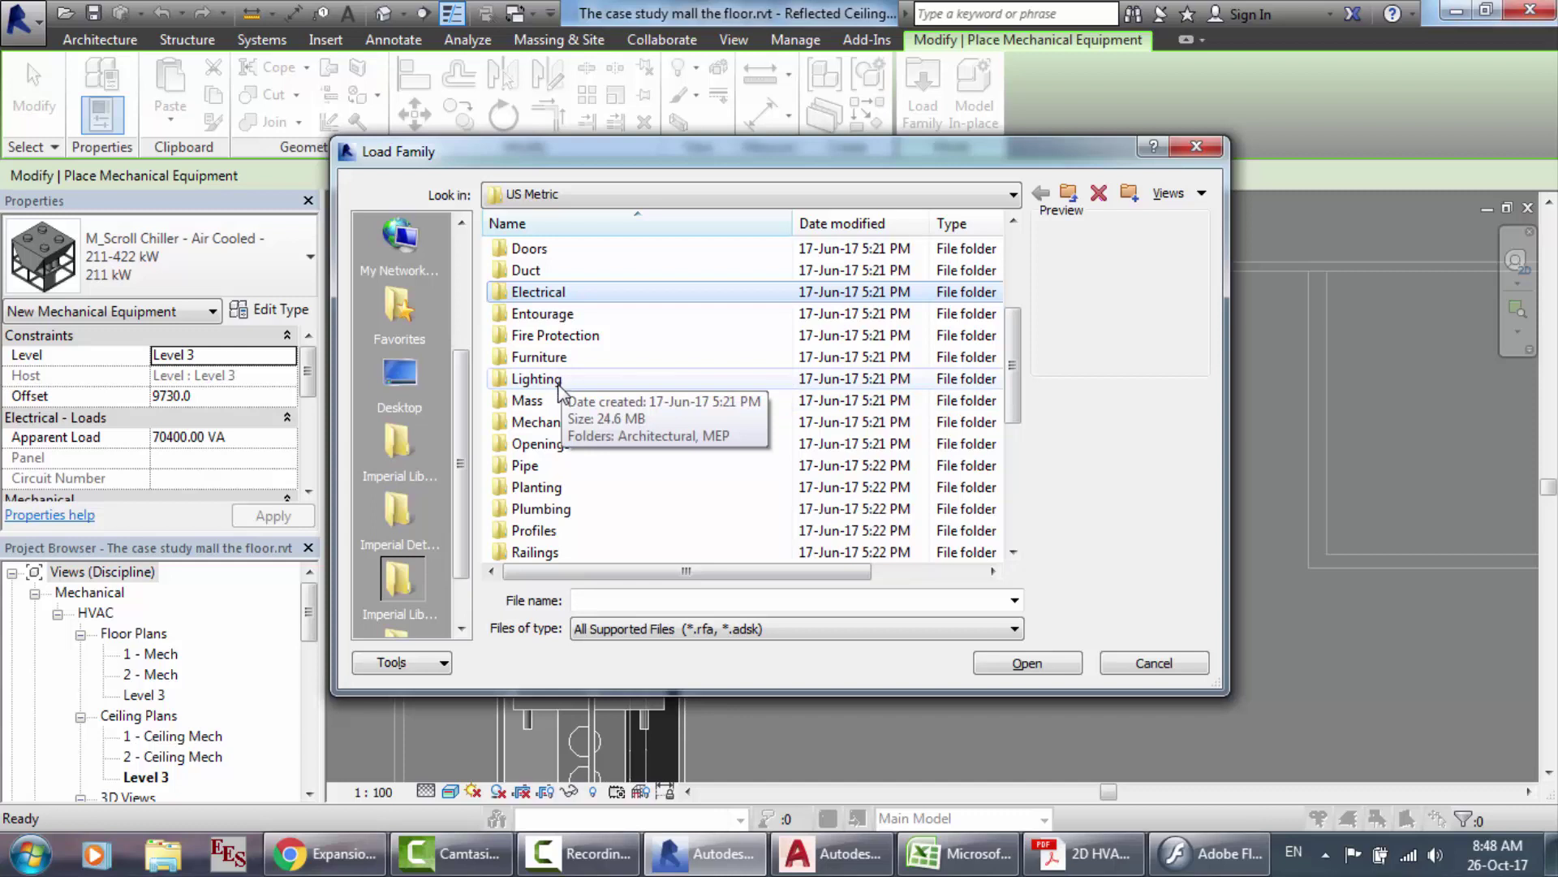
left_click(557, 423)
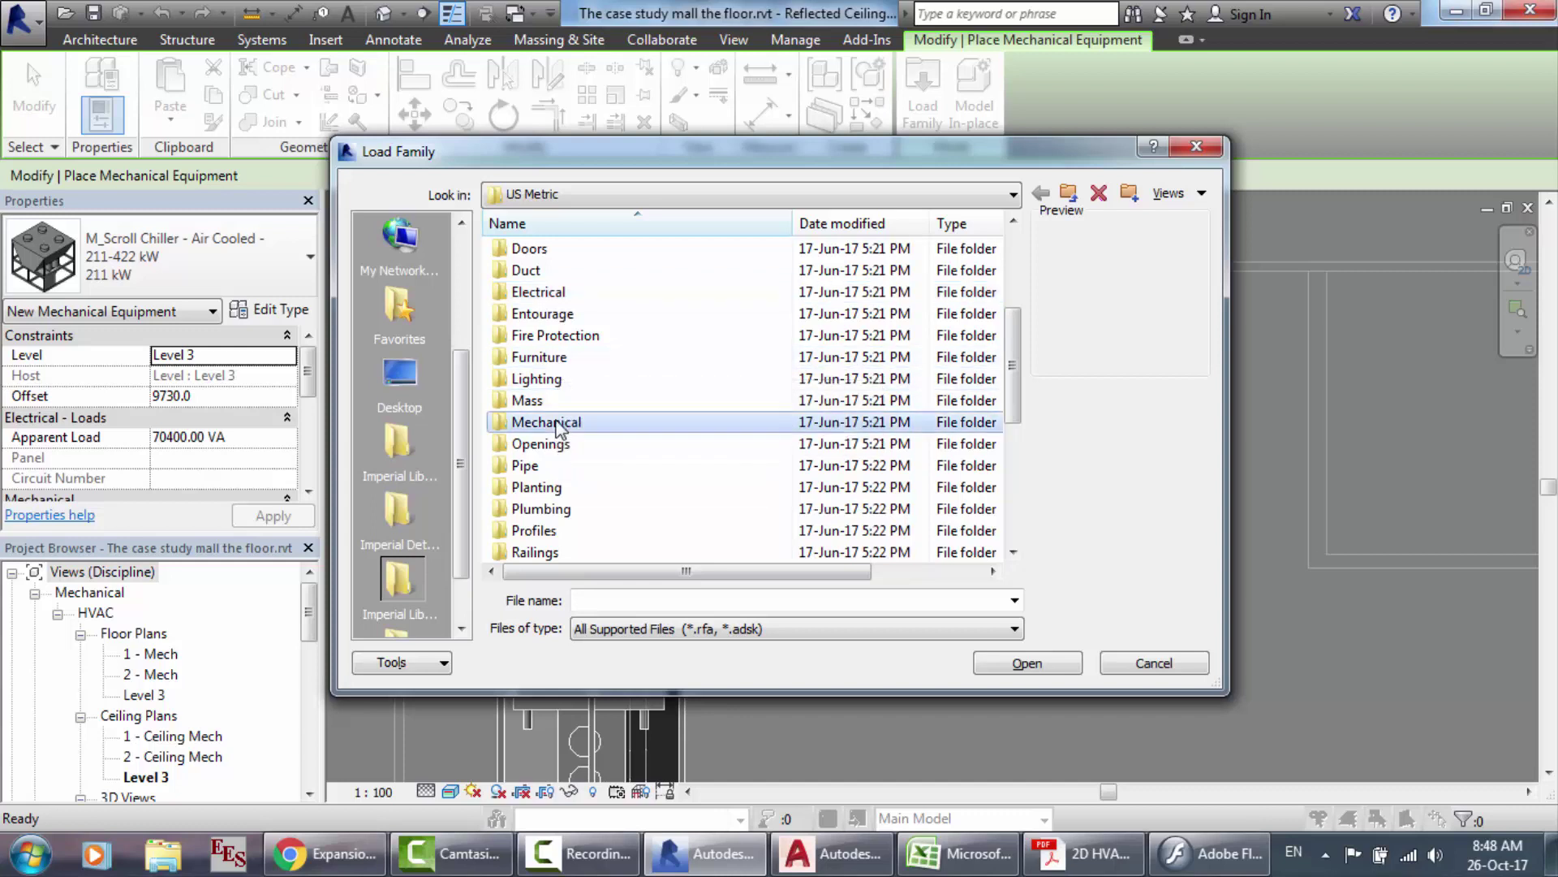
double_click(557, 424)
double_click(552, 271)
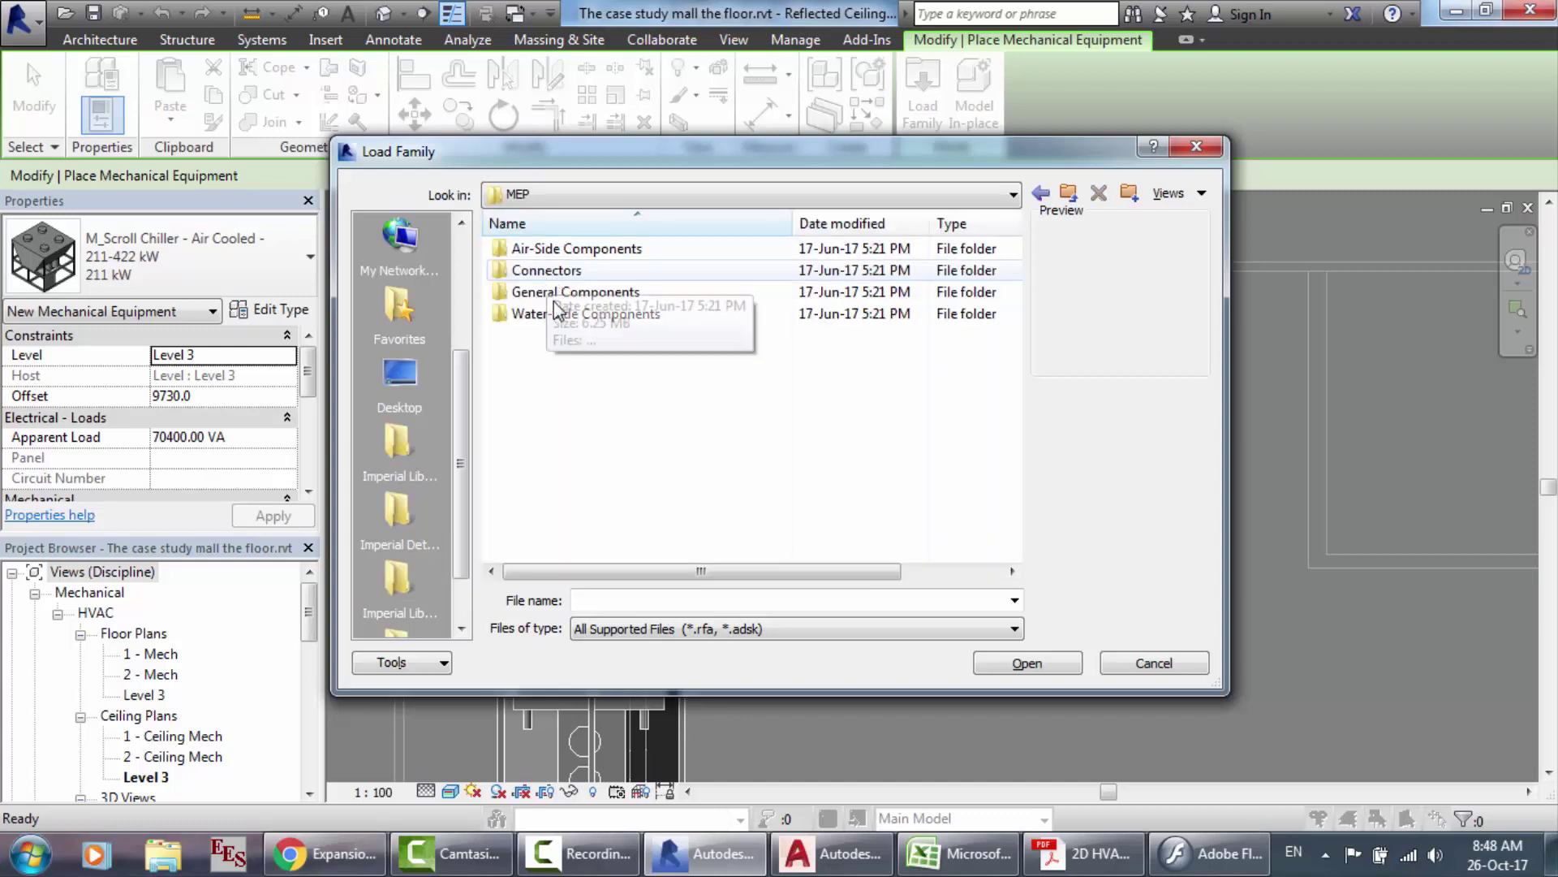
double_click(557, 313)
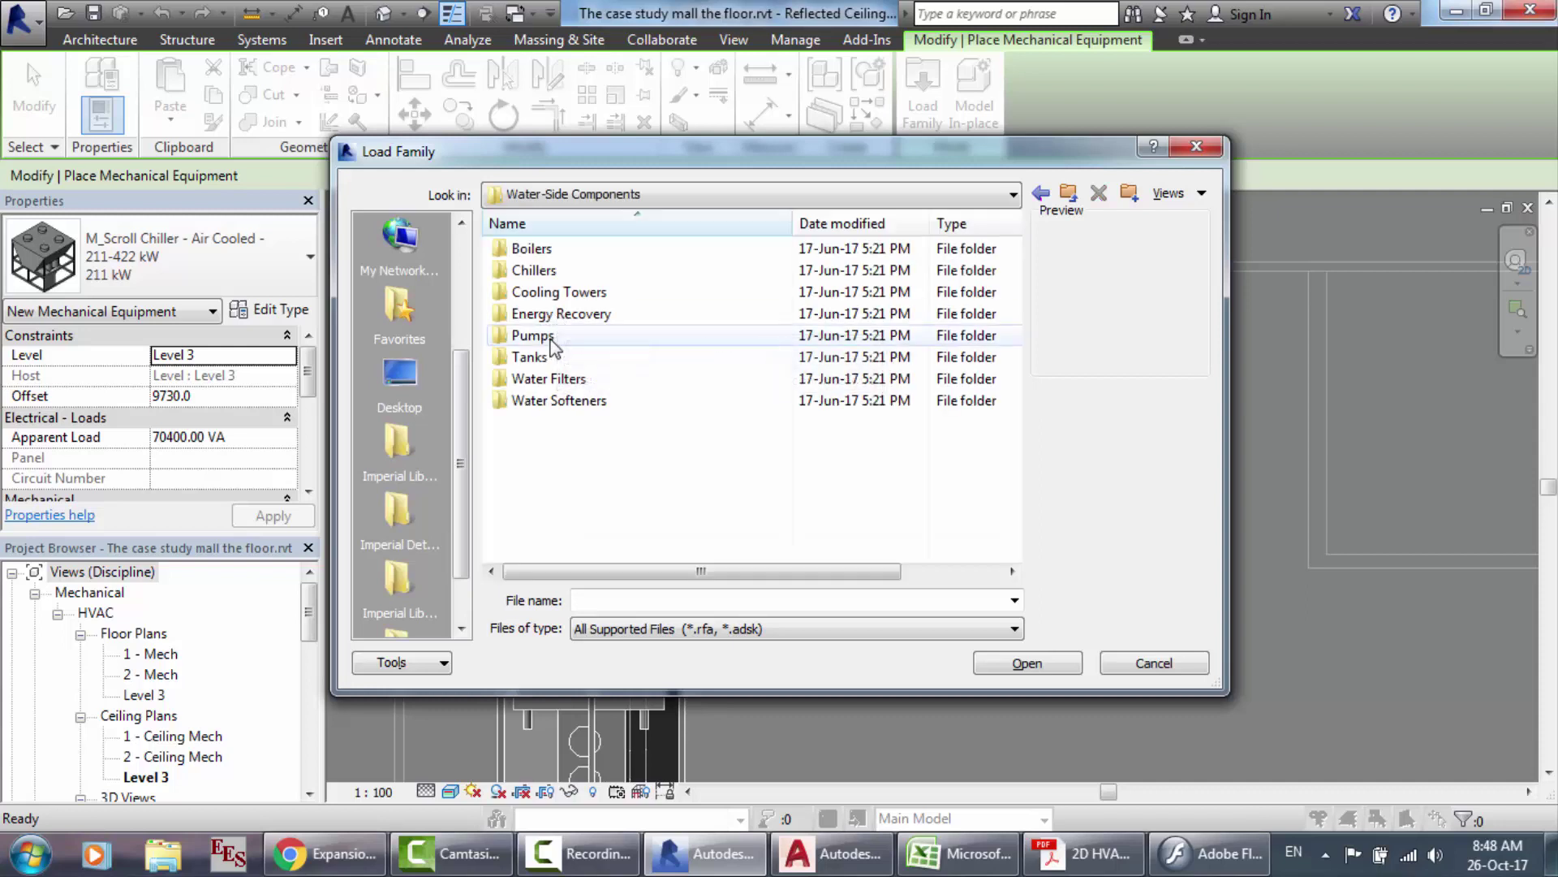
double_click(552, 338)
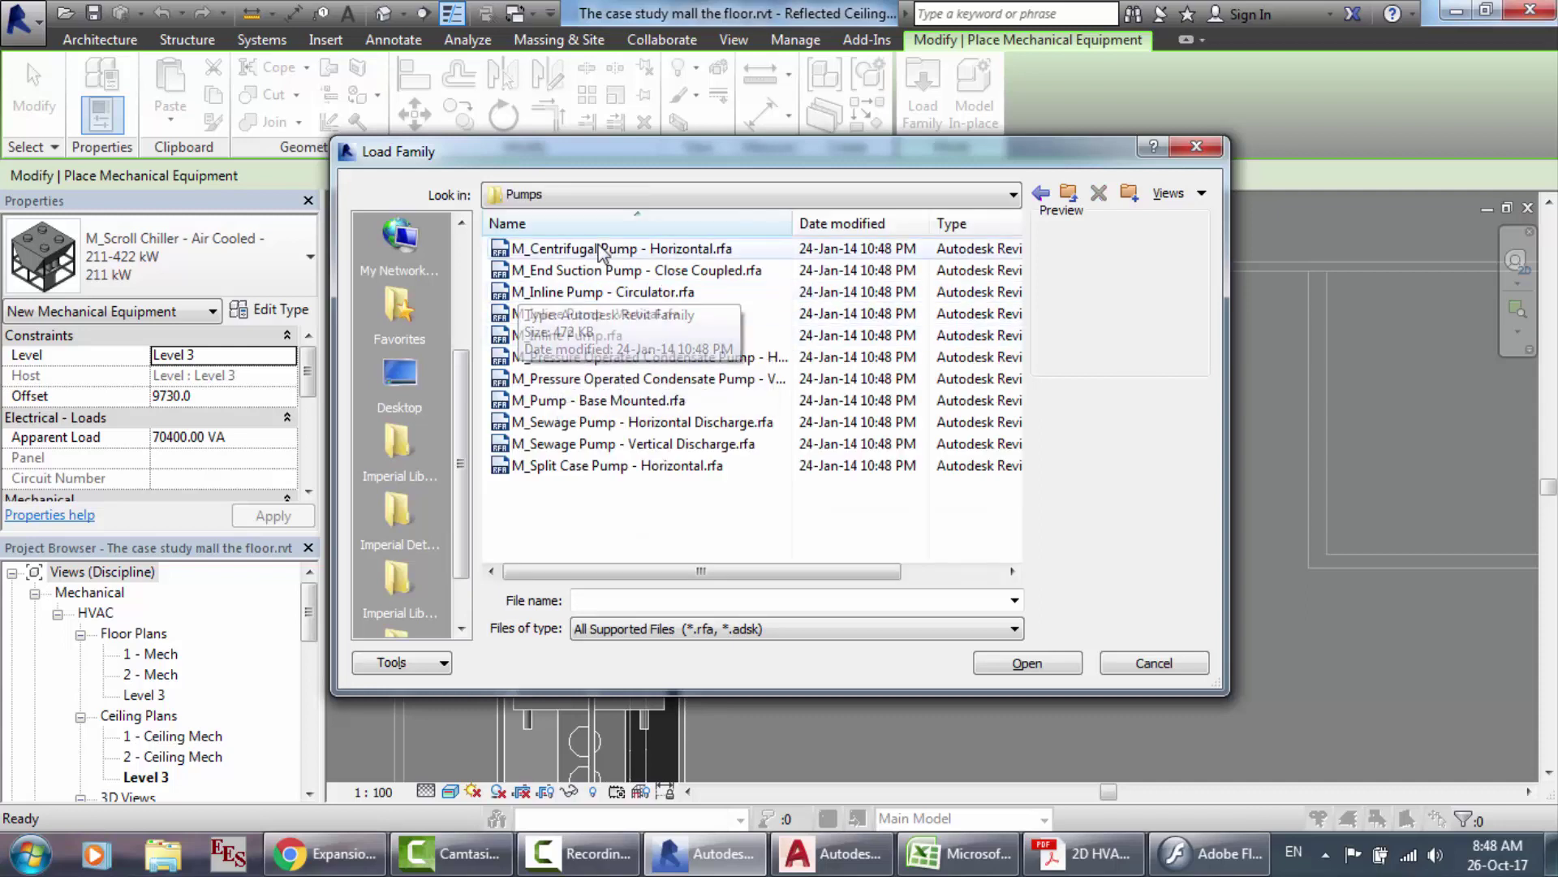
Step: Load the M_Centrifugal Pump - Horizontal family and set its offset to 3000 on Level 3
left_click(602, 250)
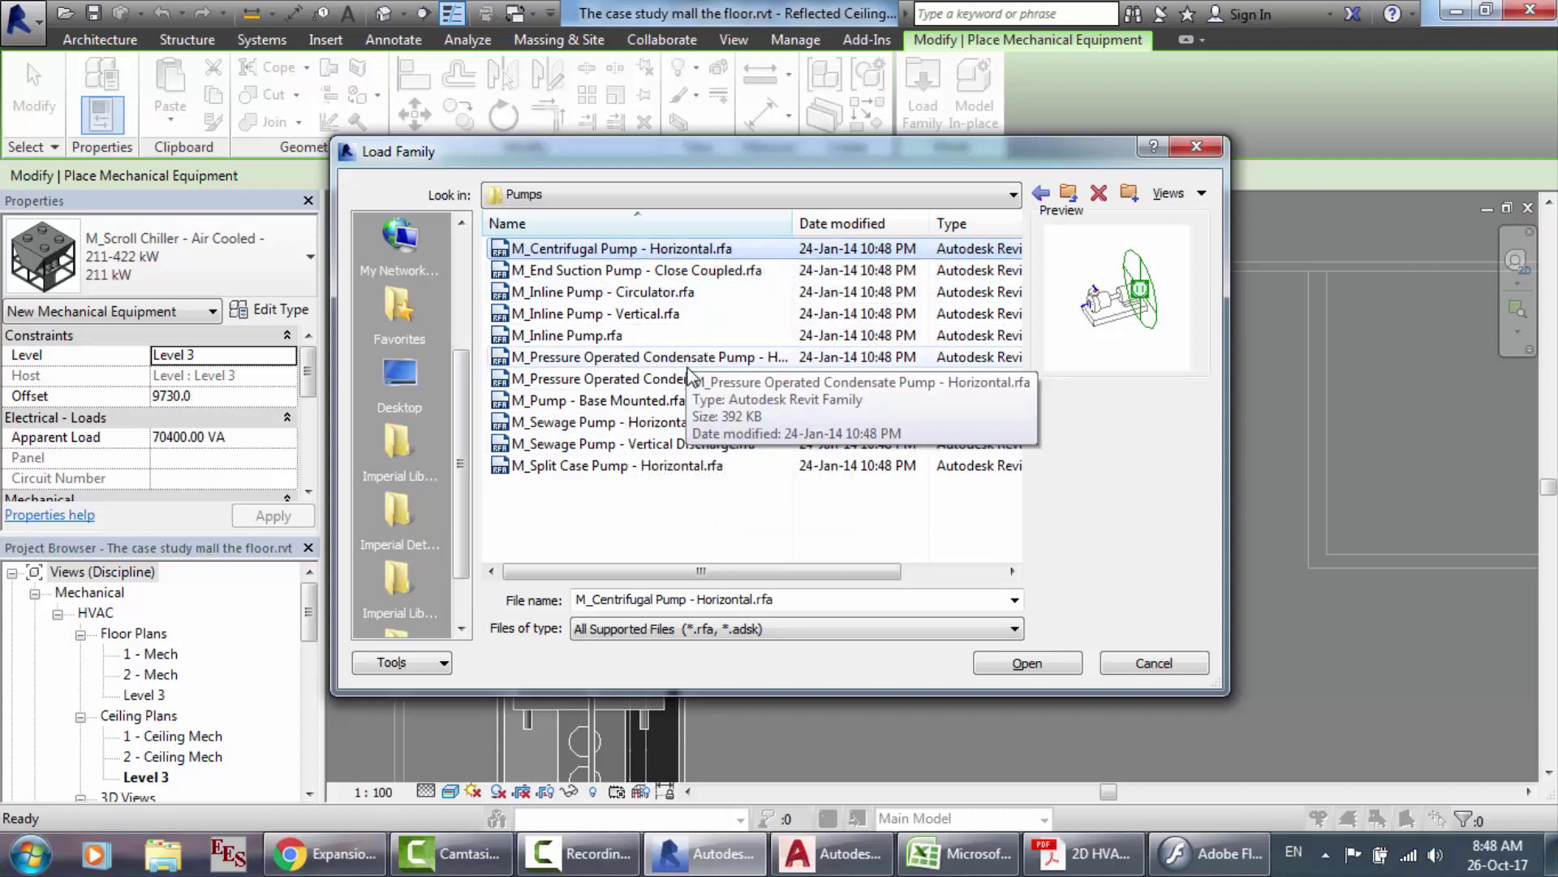
left_click(1040, 669)
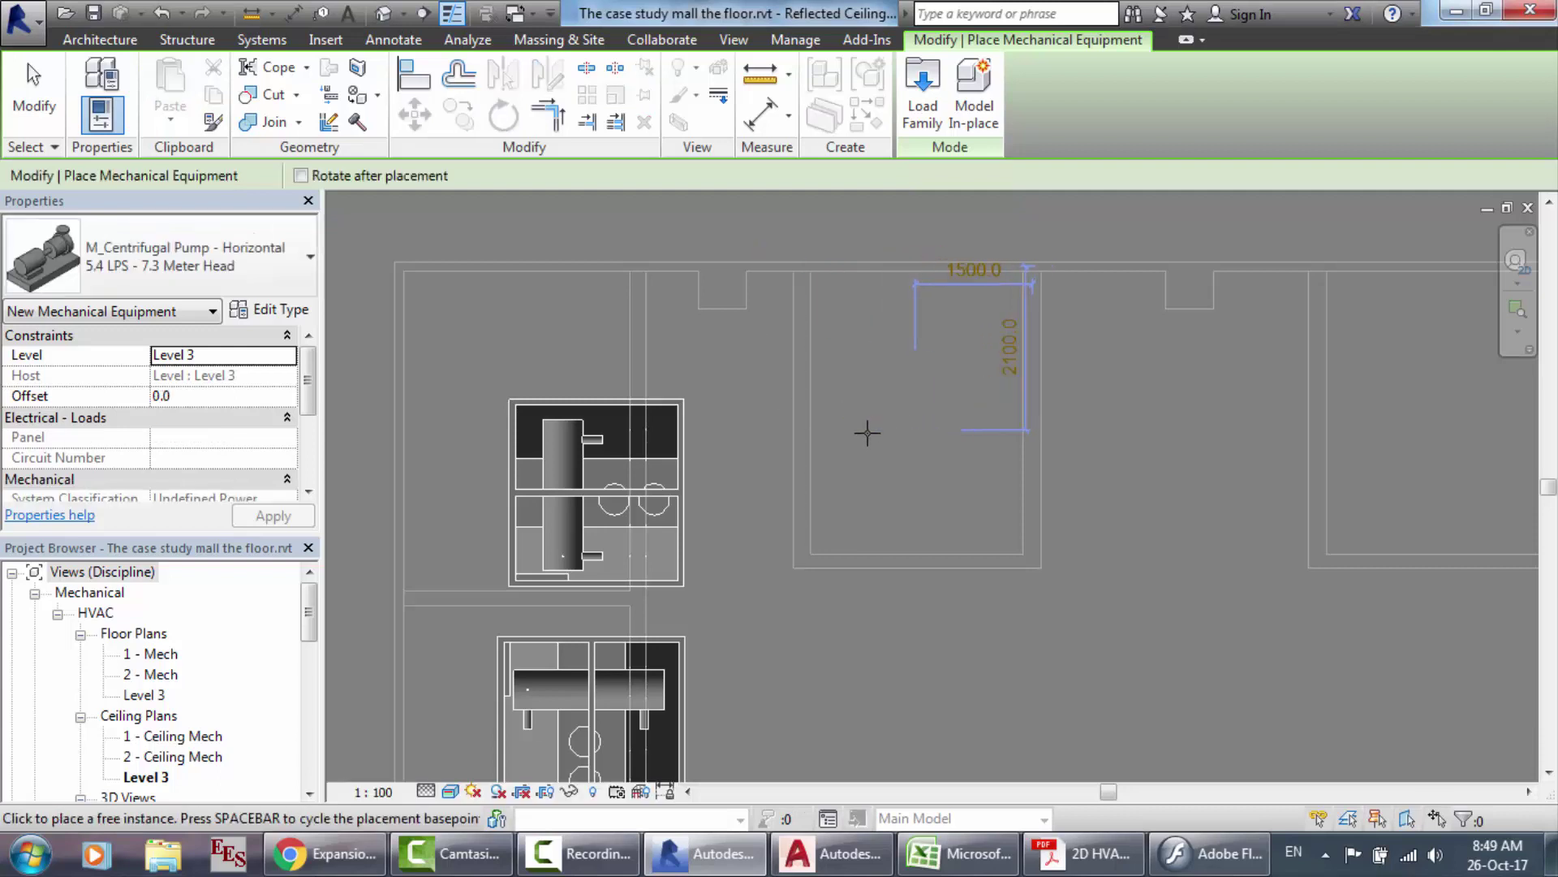
left_click(190, 398)
type("300")
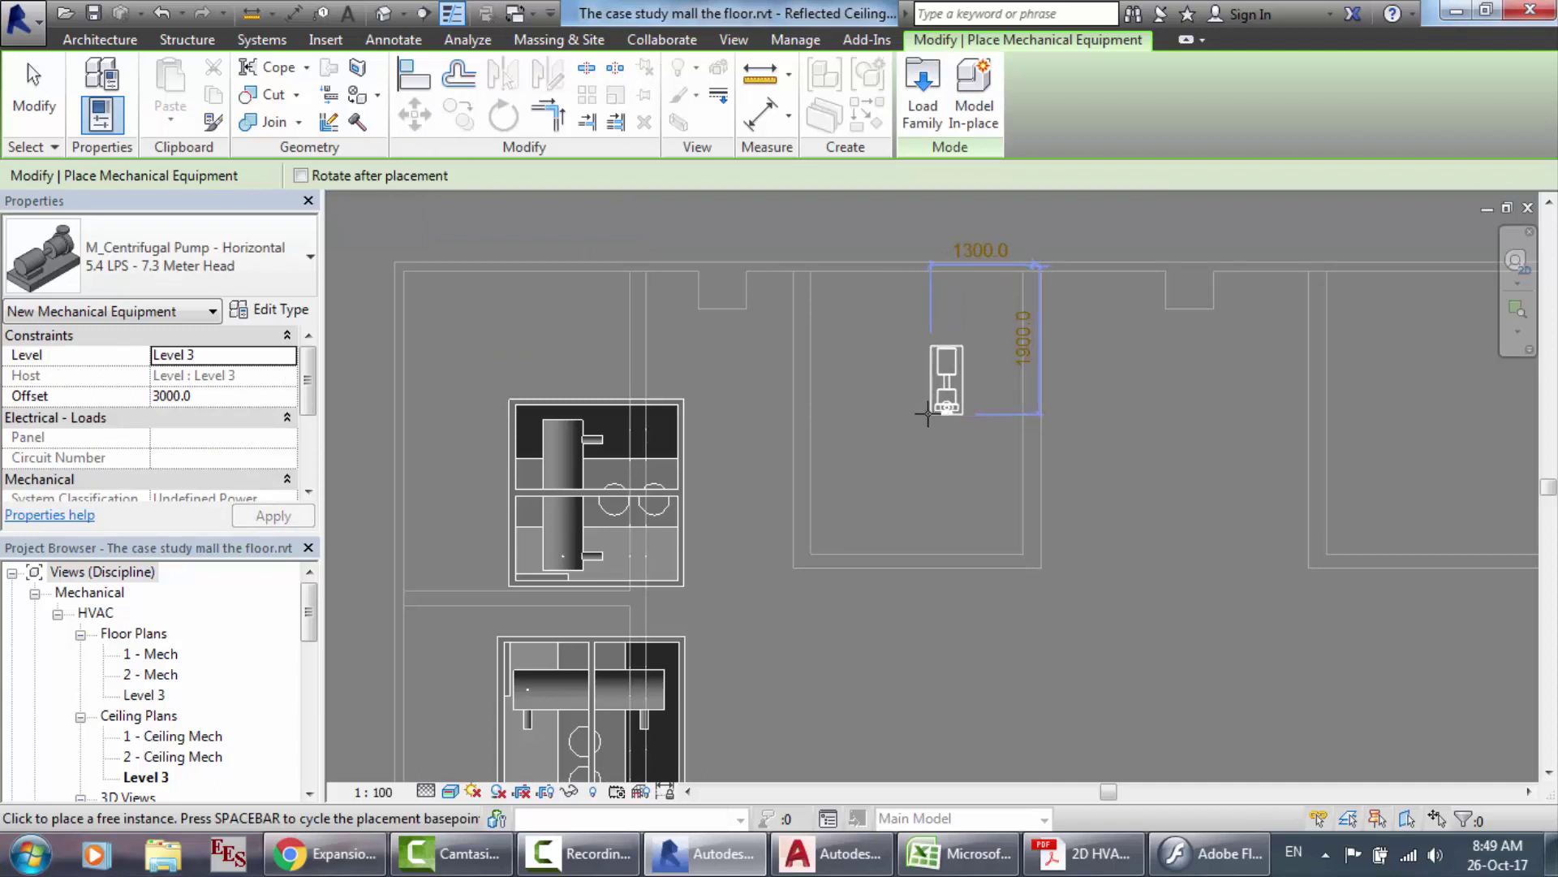
Step: Place three 5.4 LPS - 7.3 Meter Head centrifugal pumps side by side in a horizontal row east of the chillers
left_click(926, 415)
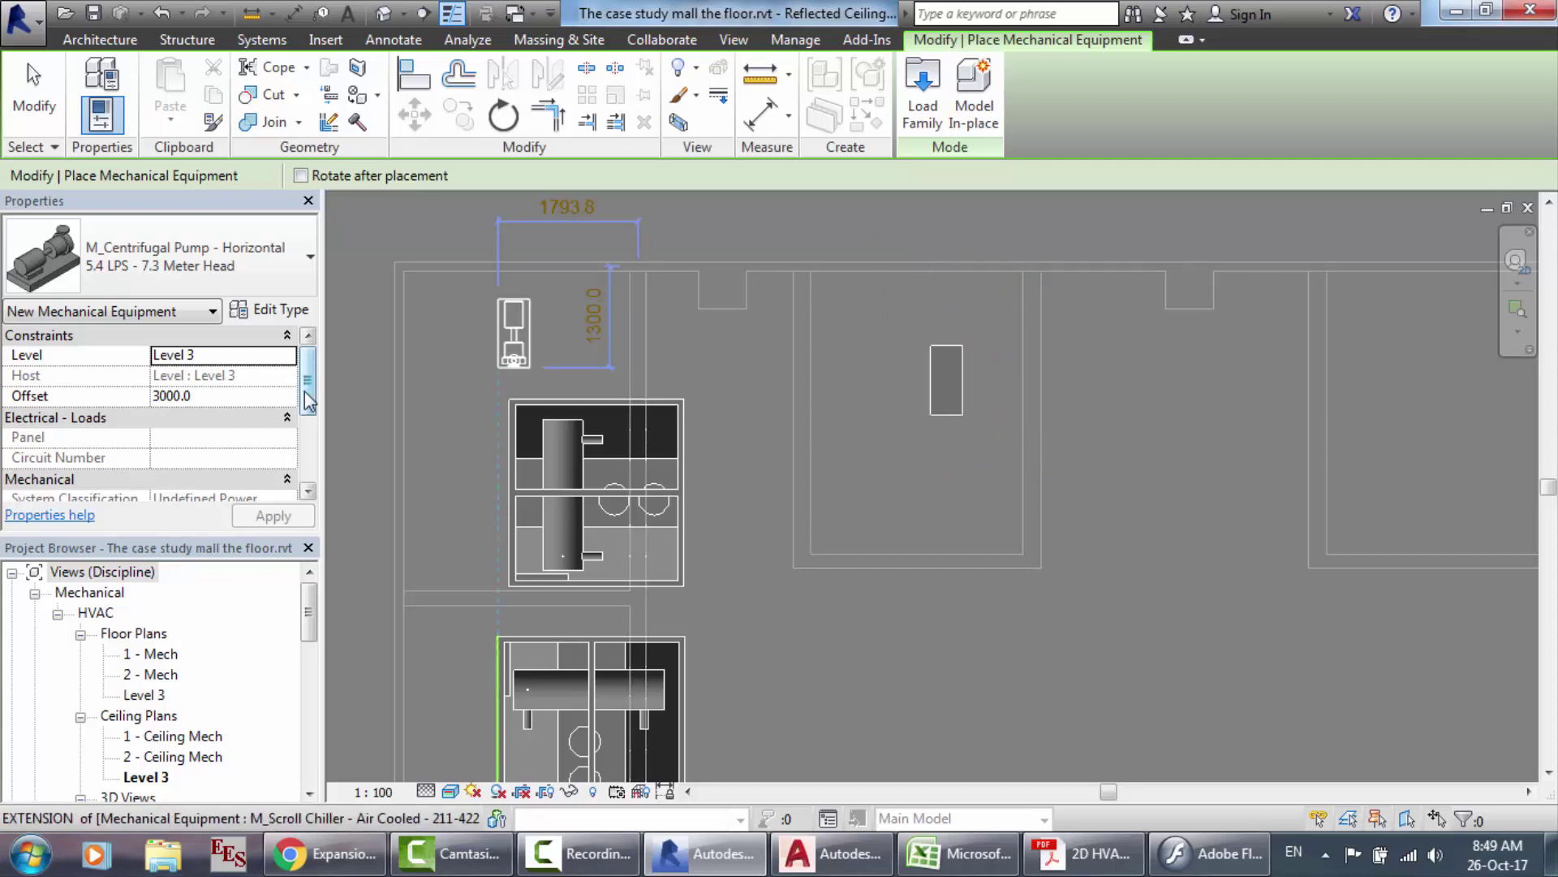
scroll(308, 399, "down", 4)
scroll(311, 399, "up", 4)
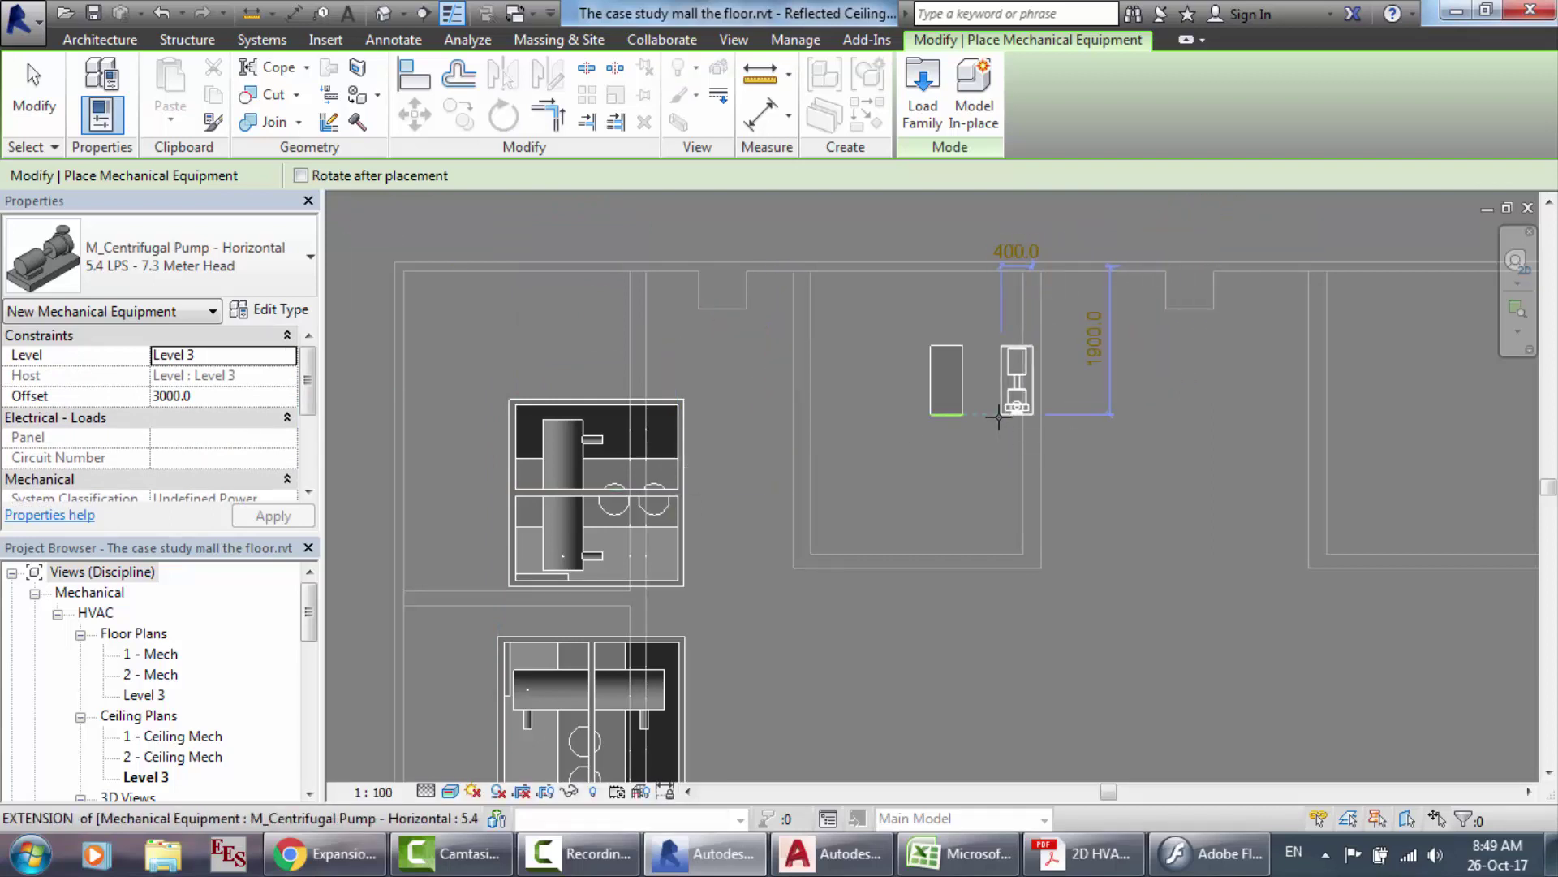
left_click(1024, 416)
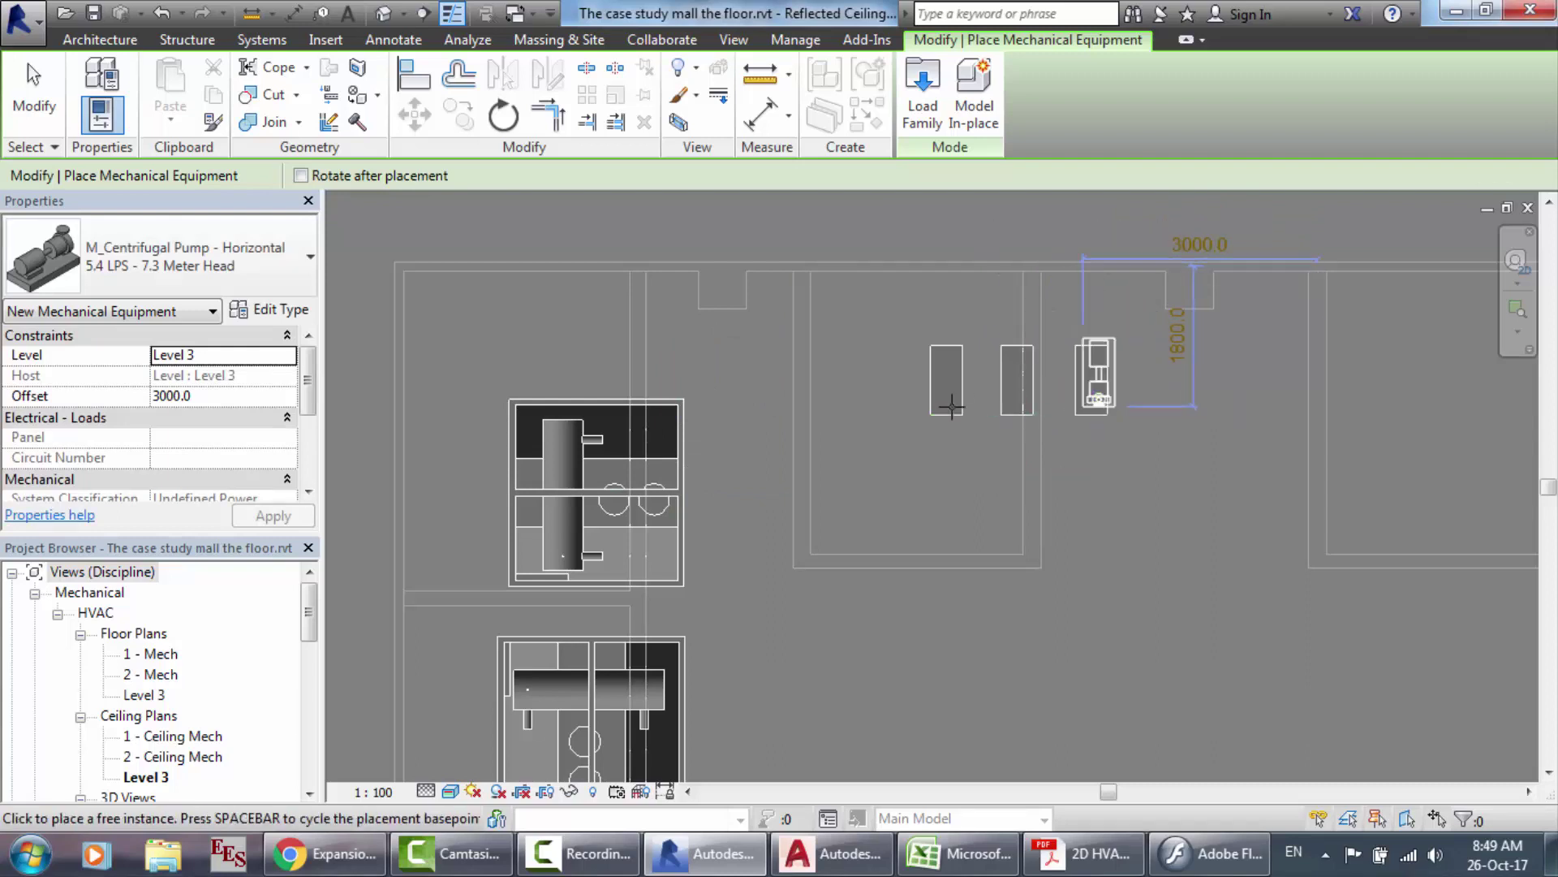
left_click(1090, 382)
key("Escape")
key("Escape")
left_click_drag(1090, 390, 958, 404)
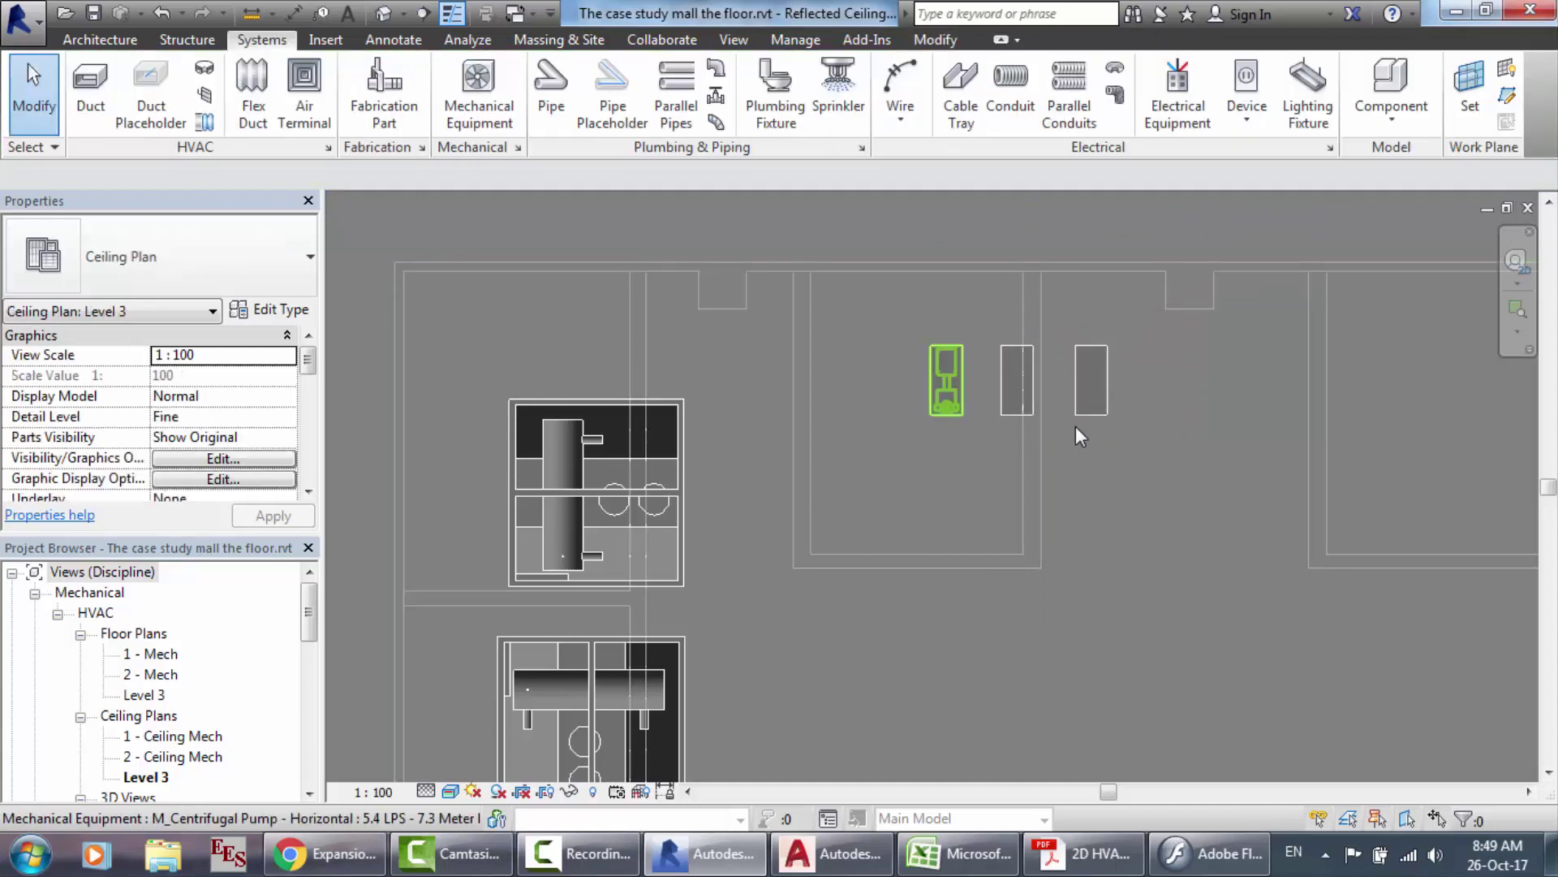
key("ctrl+z")
key("ctrl+z")
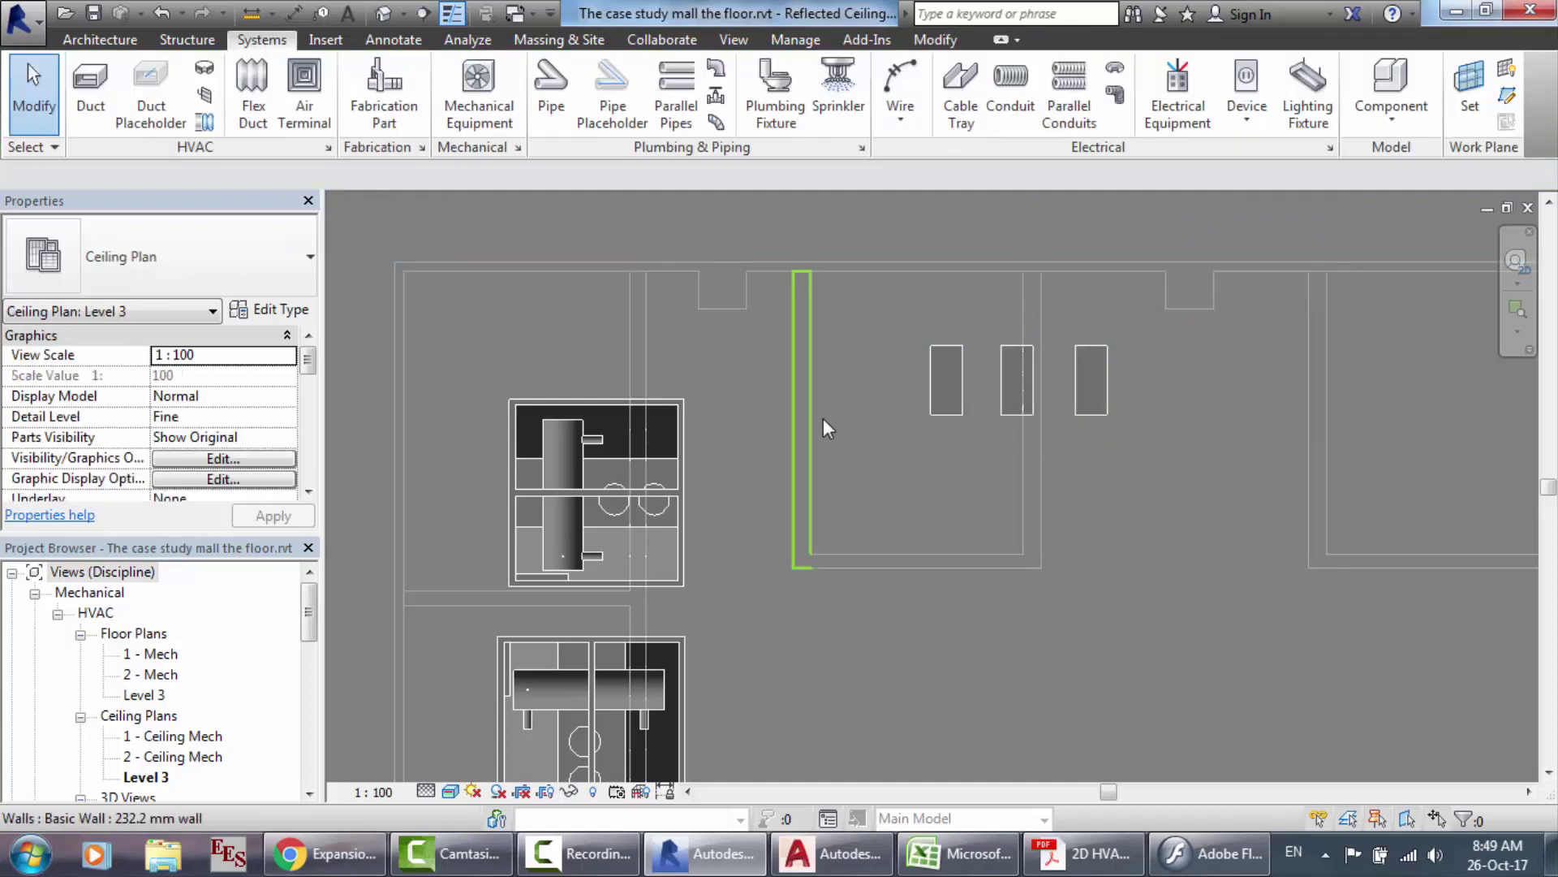
Step: Select the upper air-cooled scroll chiller and examine its inlet and outlet pipe connectors relative to the pumps
left_click(309, 408)
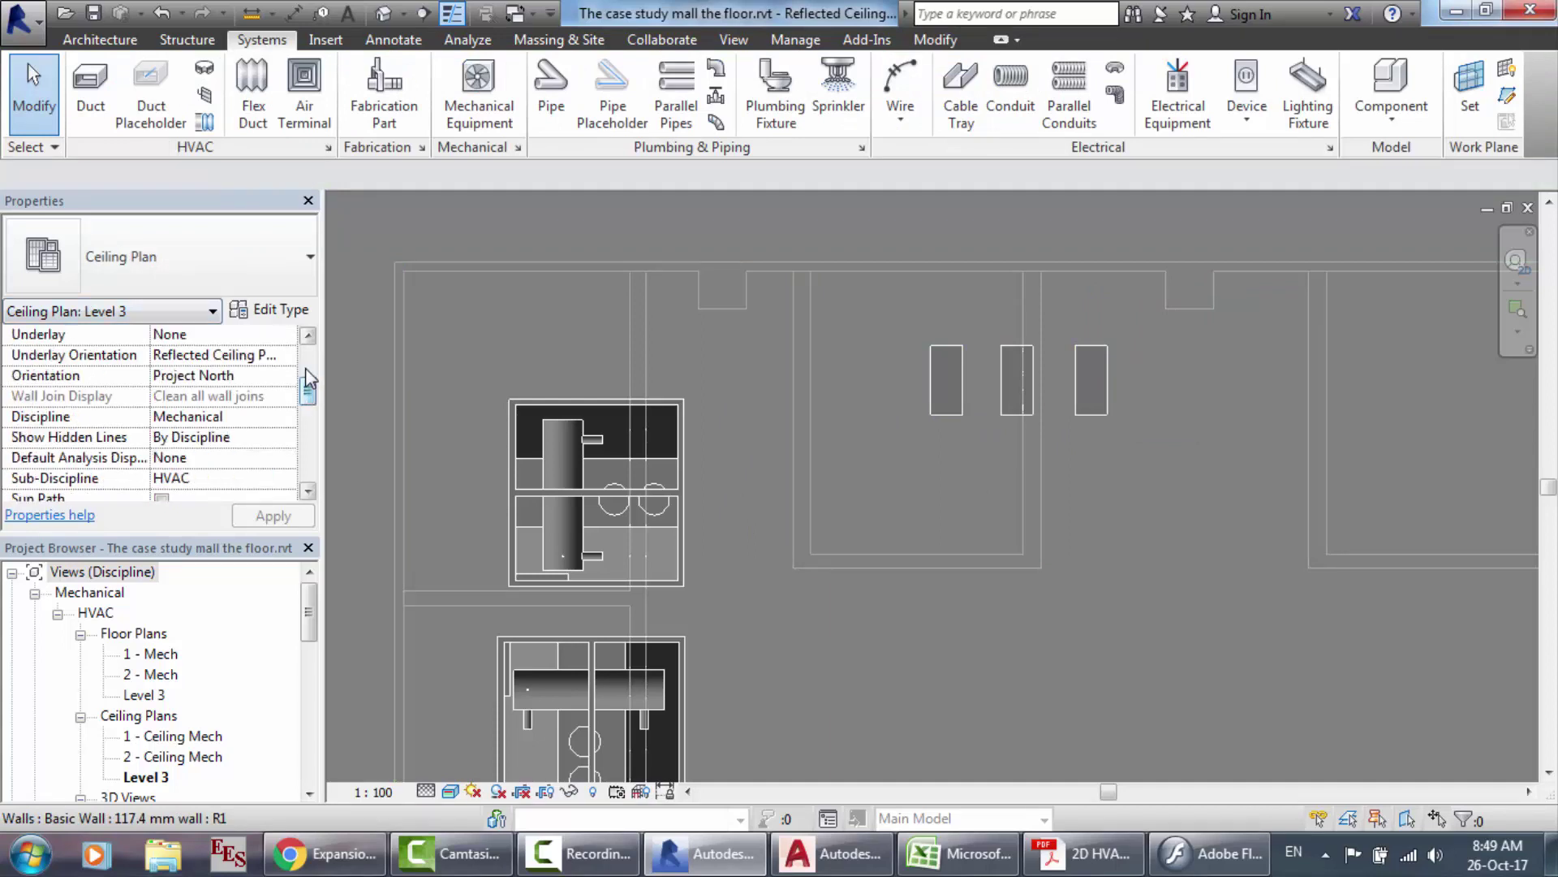
left_click(307, 370)
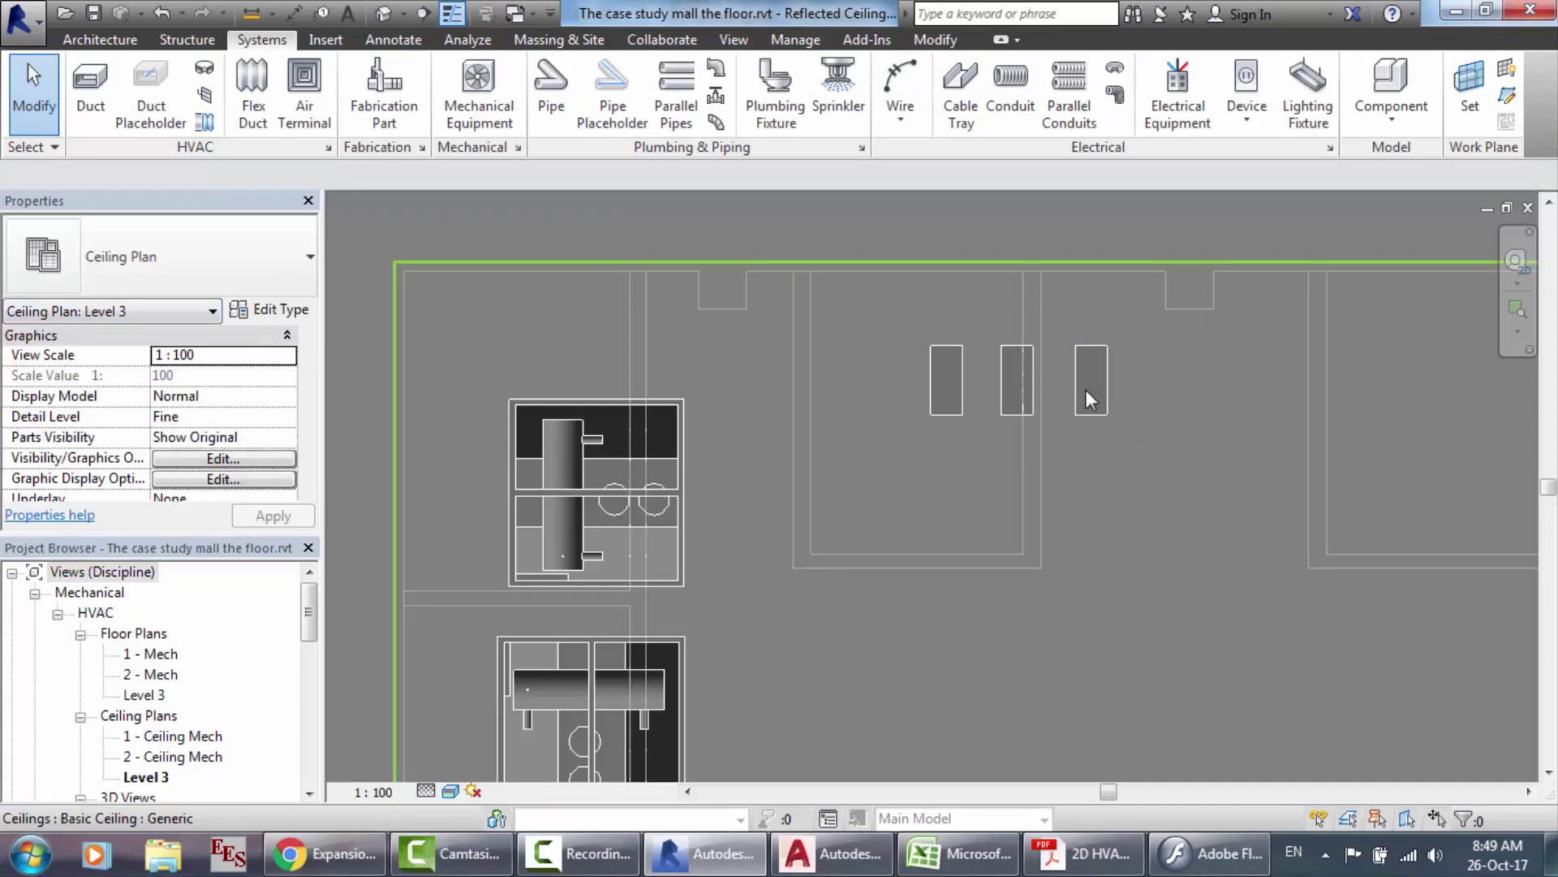
scroll(943, 305, "up", 1)
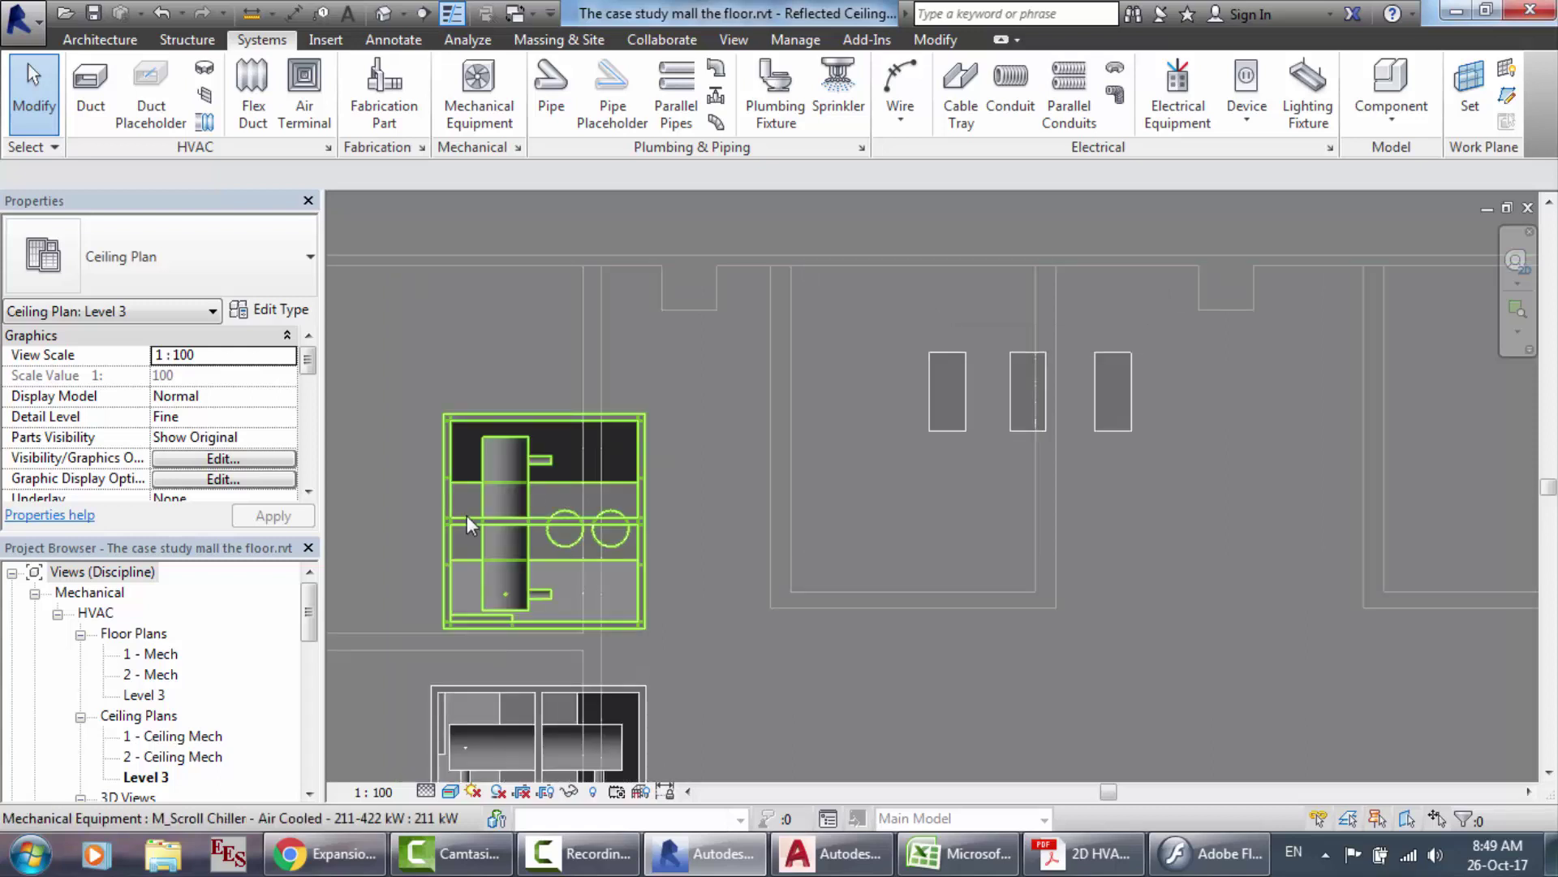
scroll(466, 515, "up", 3)
left_click(684, 505)
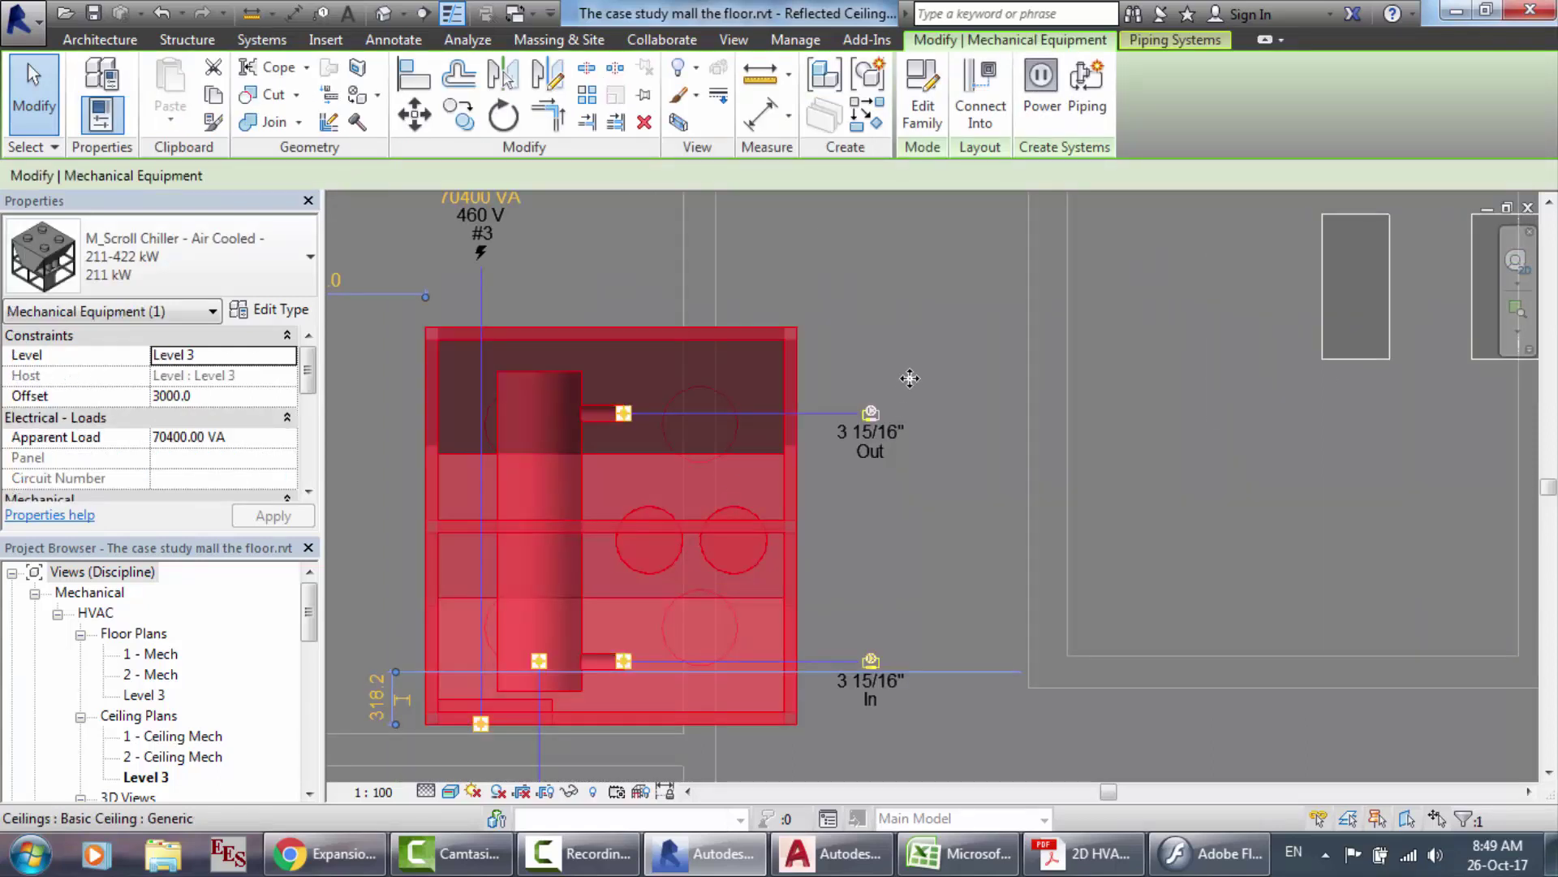
scroll(1102, 357, "down", 5)
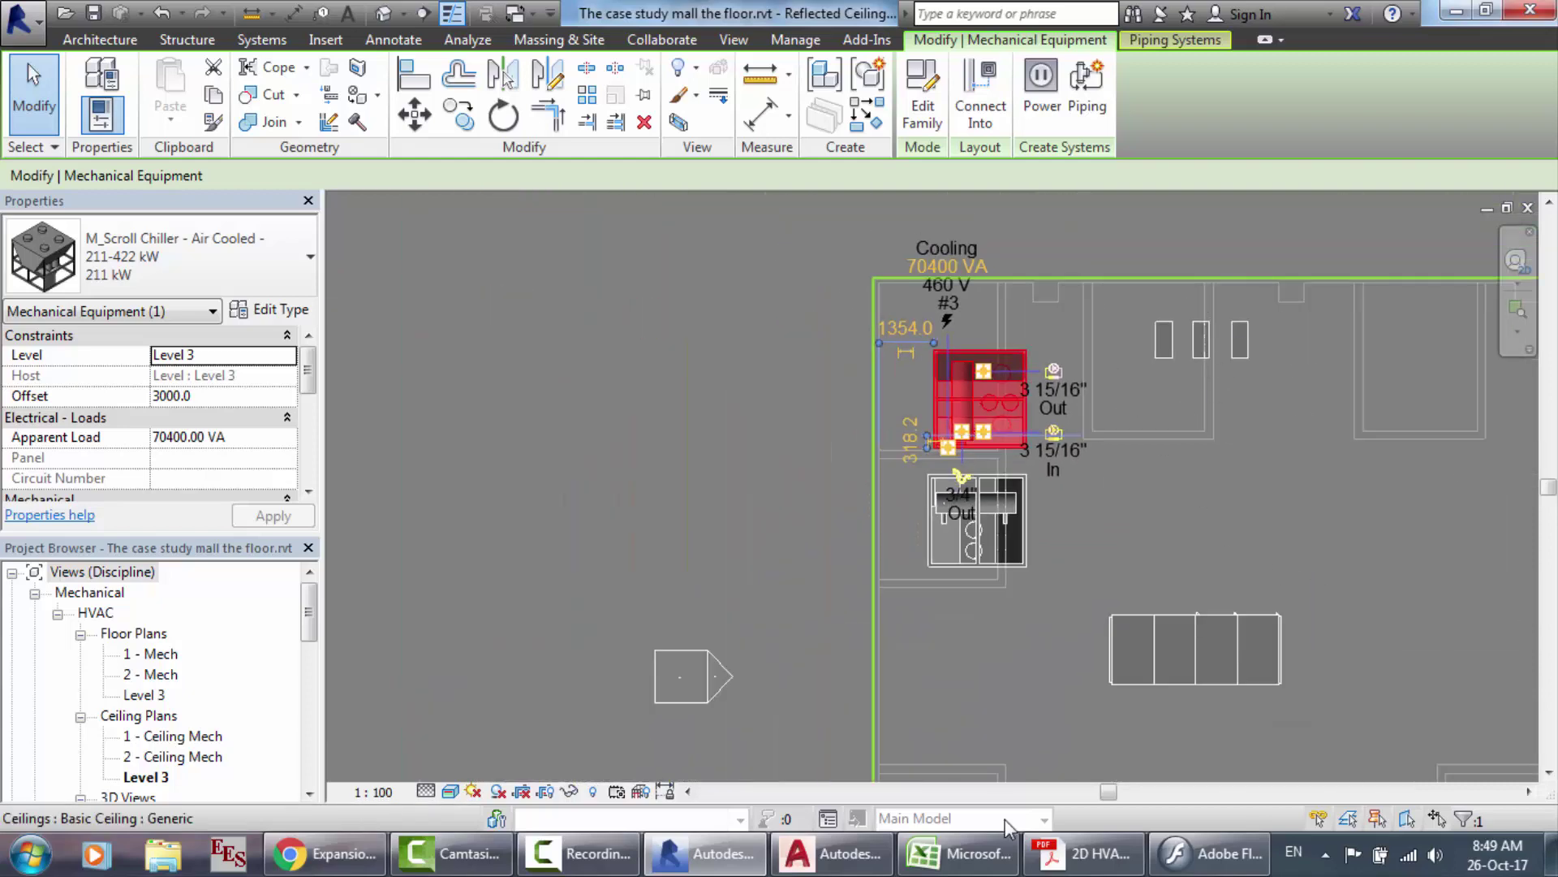
Step: Switch to AutoCAD, check how the pumps and chillers are piped in the pipe layout, and return to Revit
left_click(835, 870)
scroll(766, 412, "down", 3)
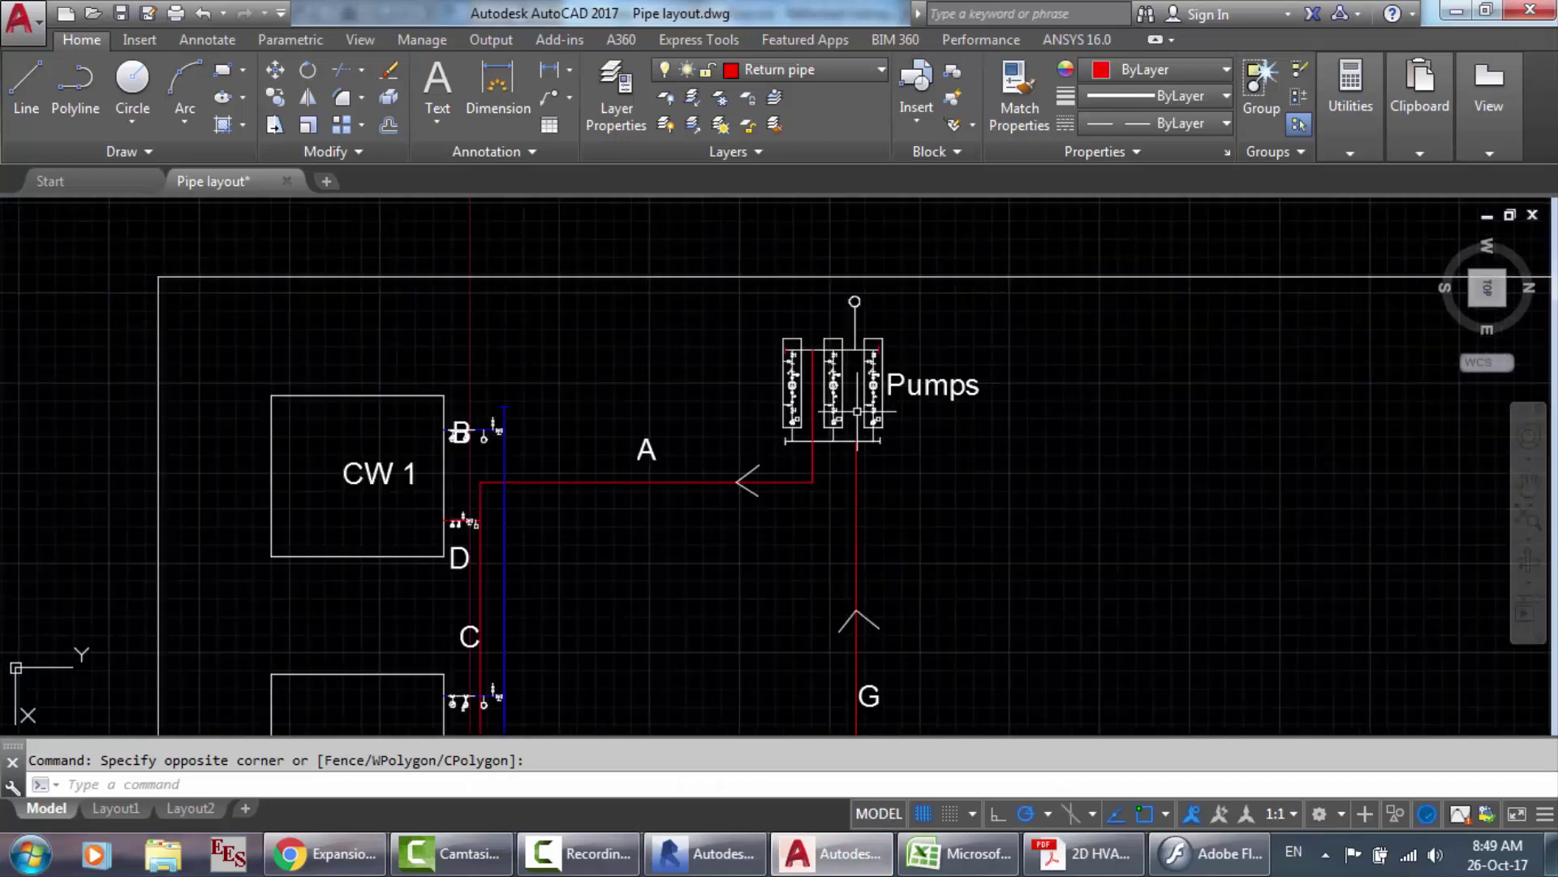
scroll(571, 439, "down", 2)
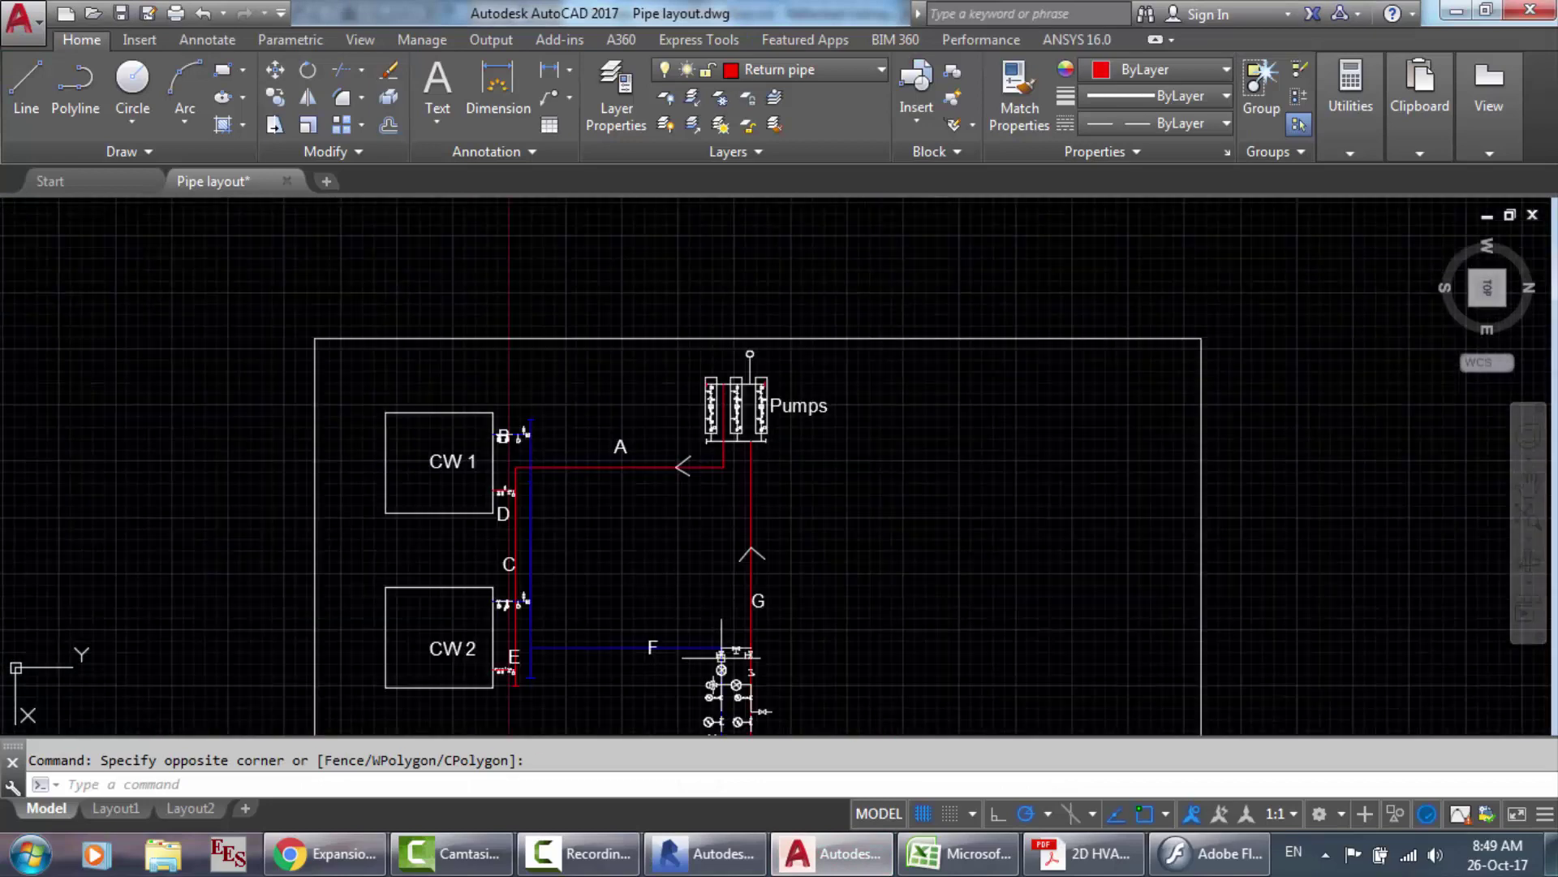
left_click(718, 870)
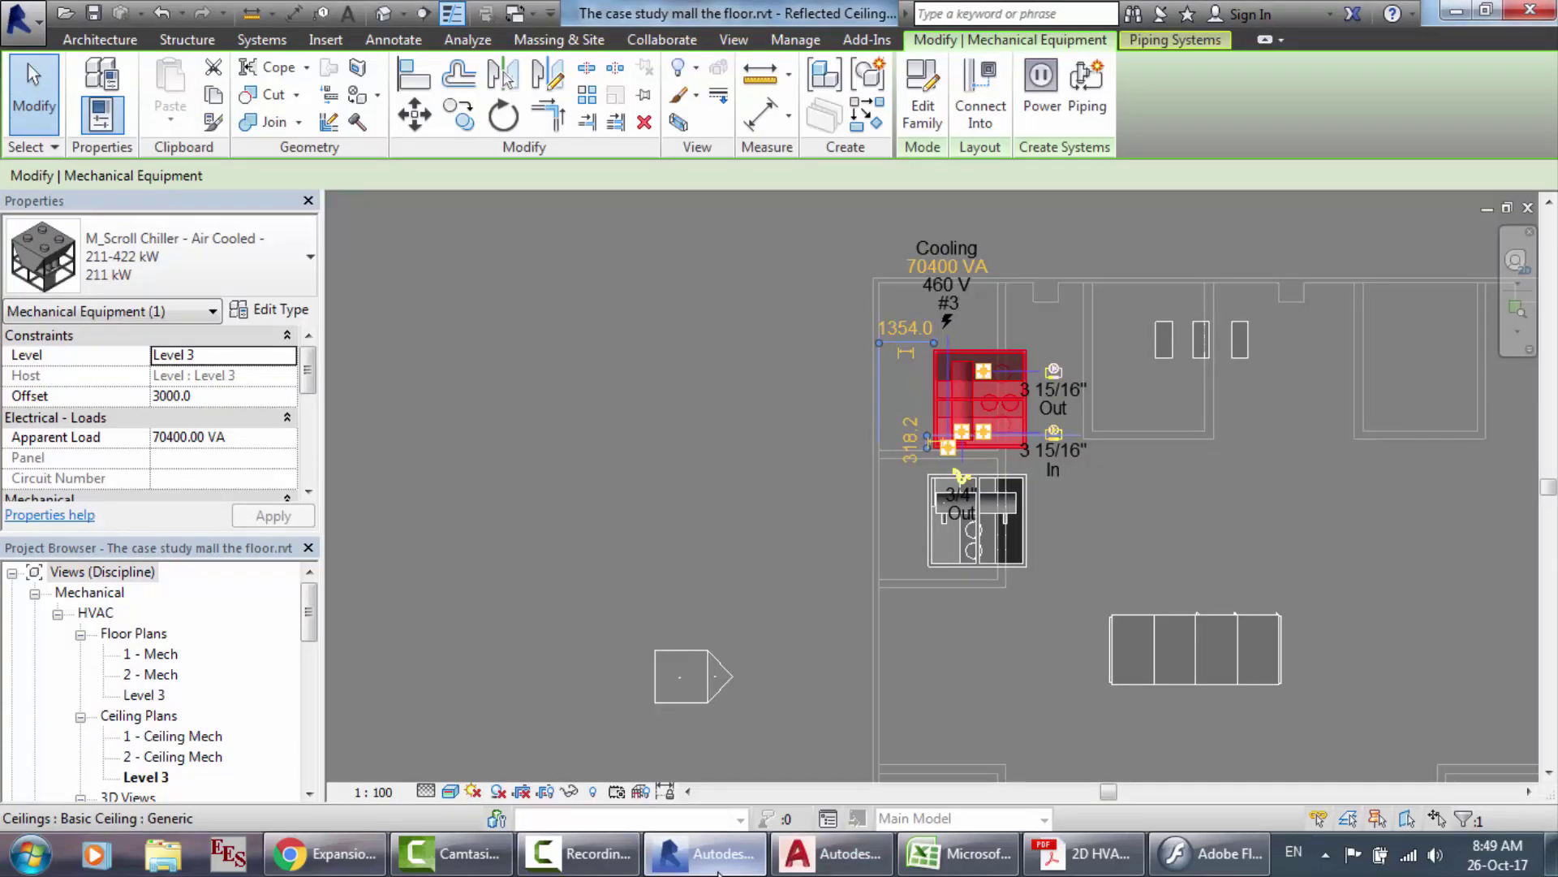
Step: Switch to Acrobat Reader and find Table 10, Valve Losses in Equivalent Feet of Pipe, in the Chapter 3 Piping Design document
left_click(1082, 853)
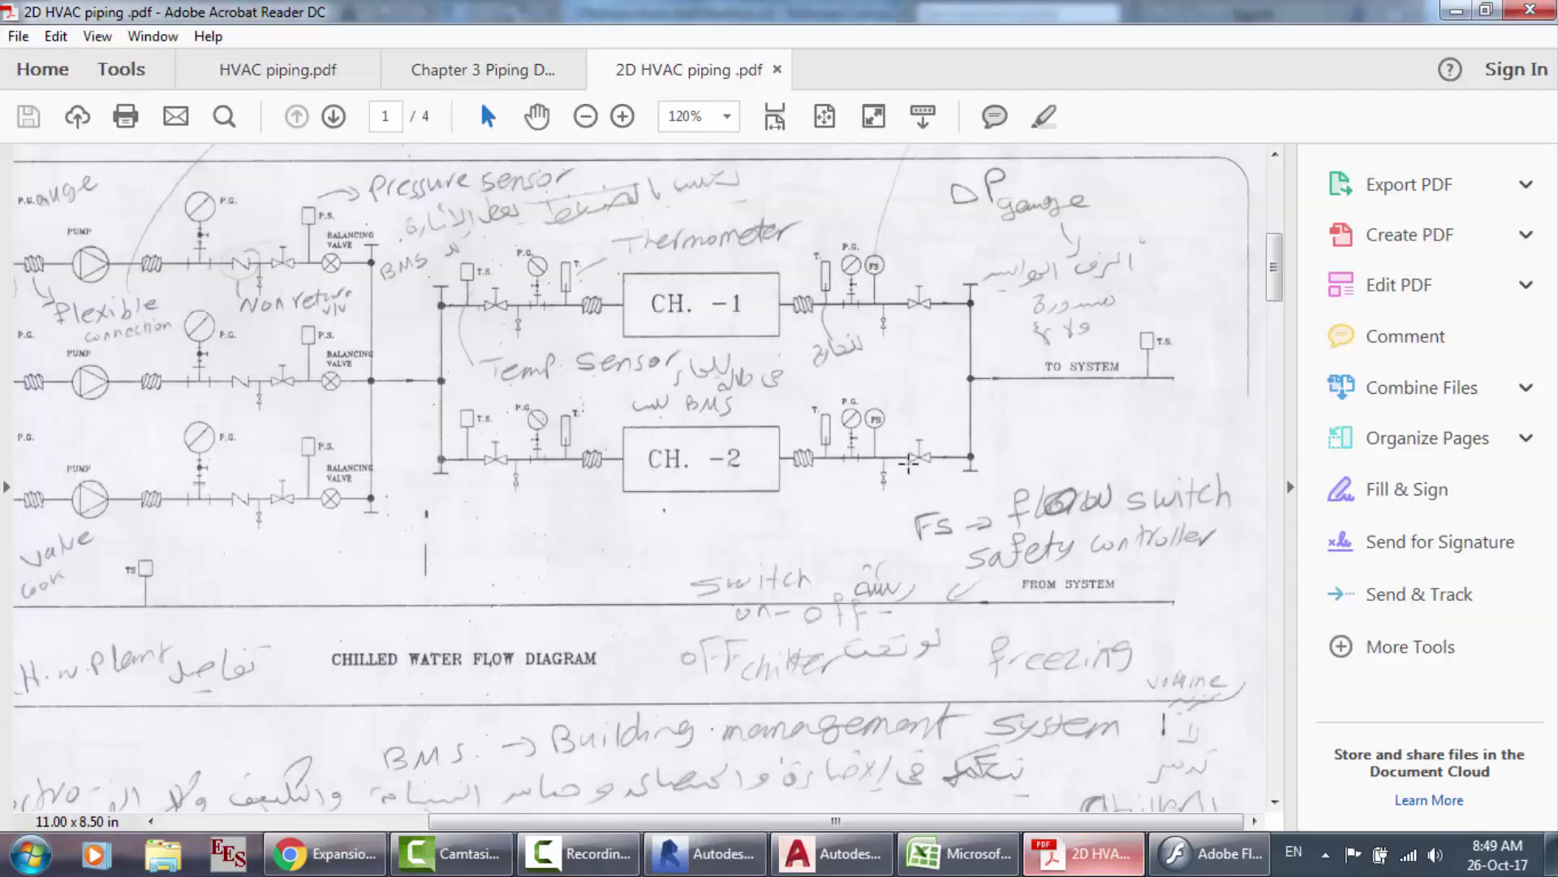
left_click(490, 72)
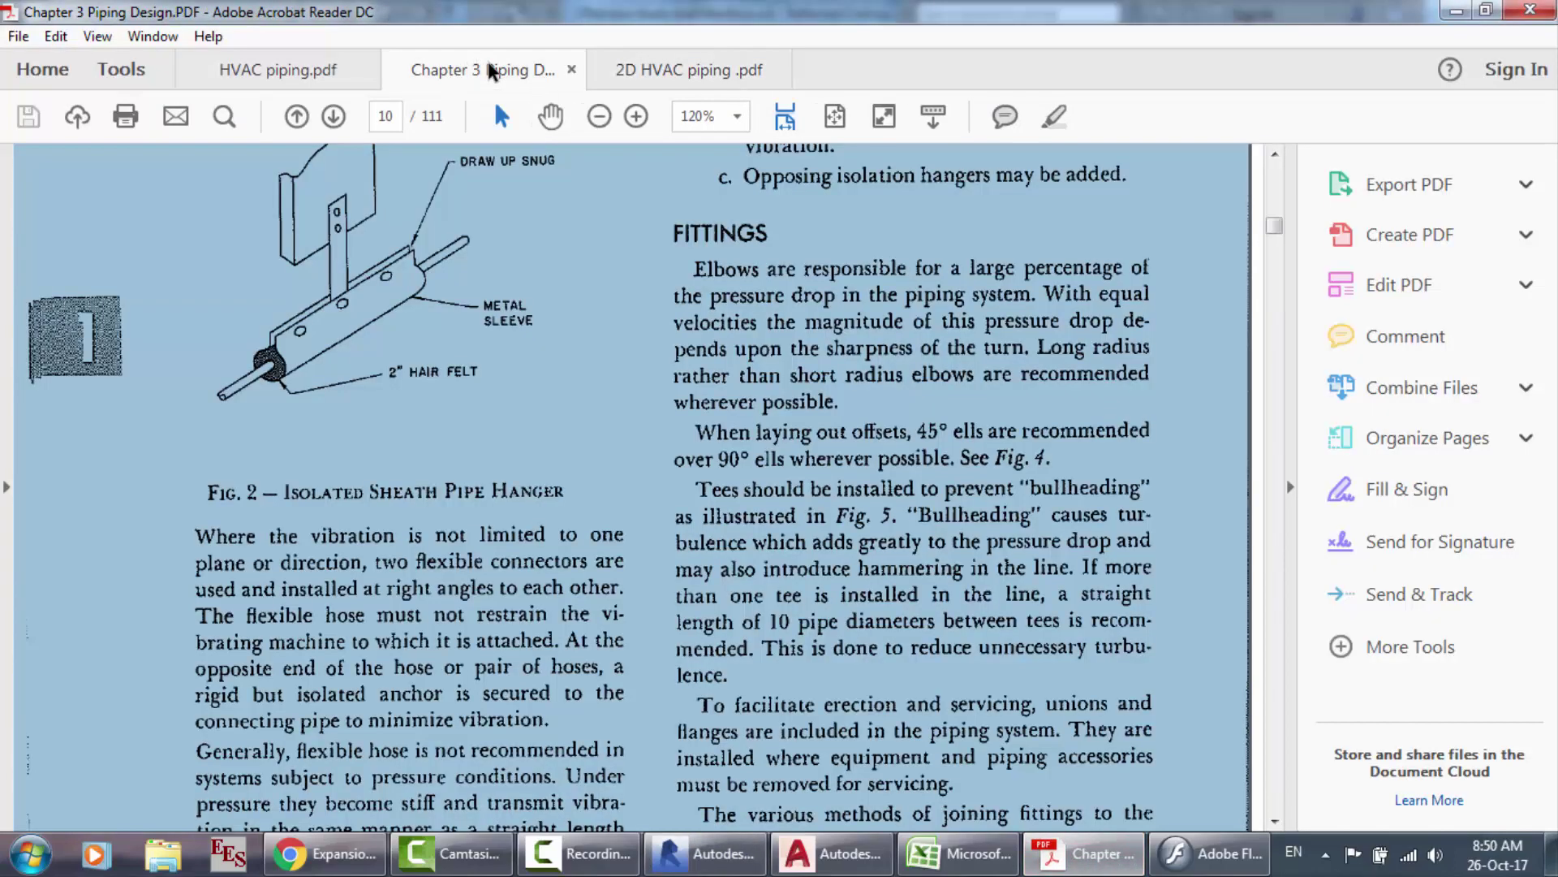
scroll(799, 323, "up", 3)
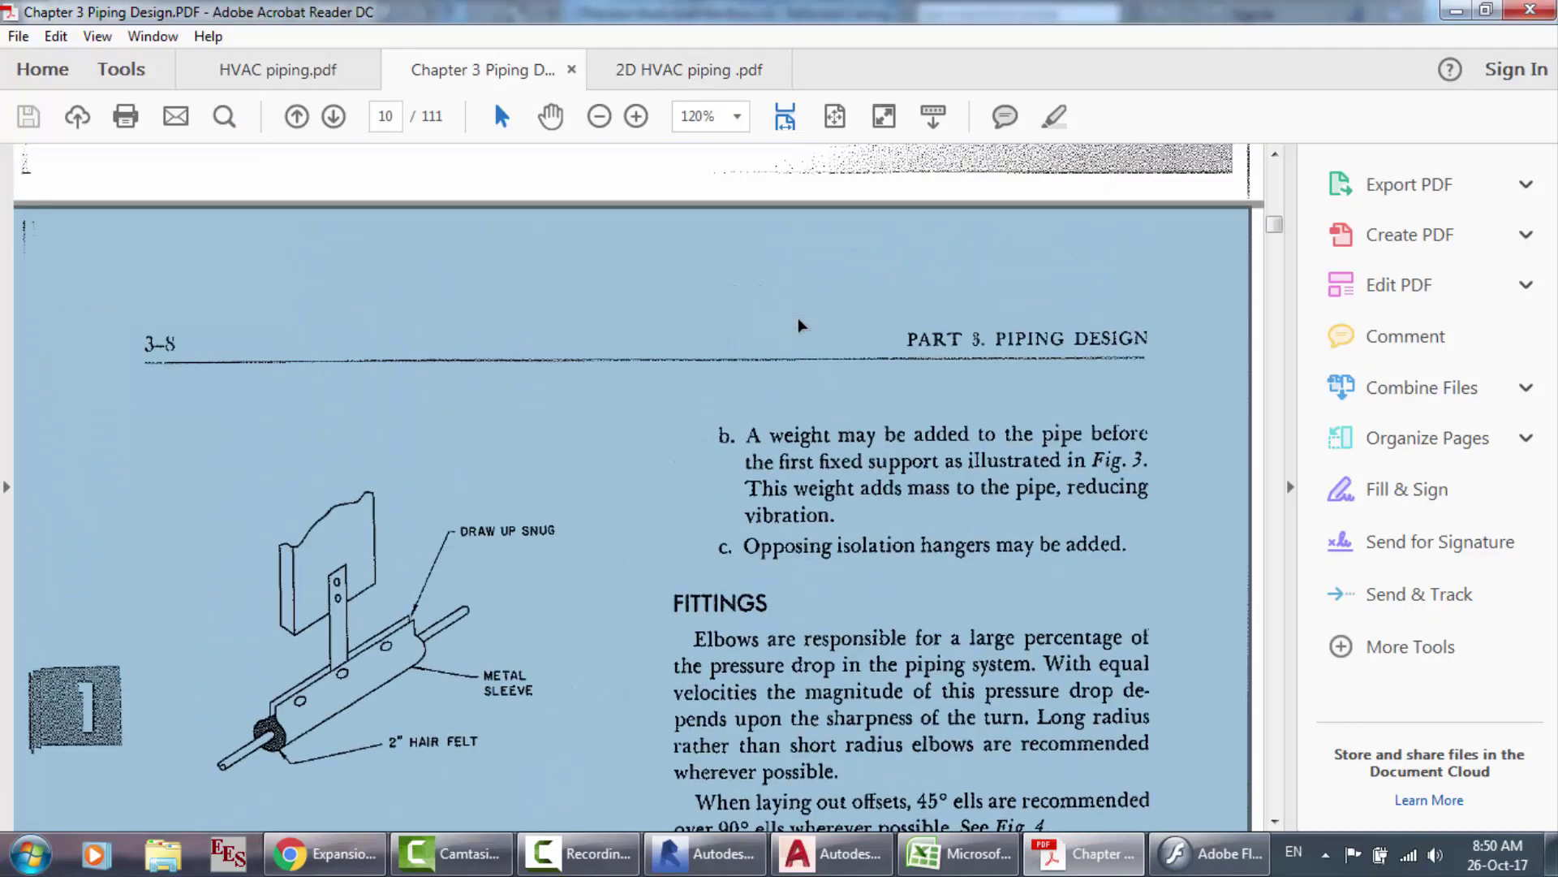
scroll(798, 323, "down", 15)
scroll(801, 326, "down", 15)
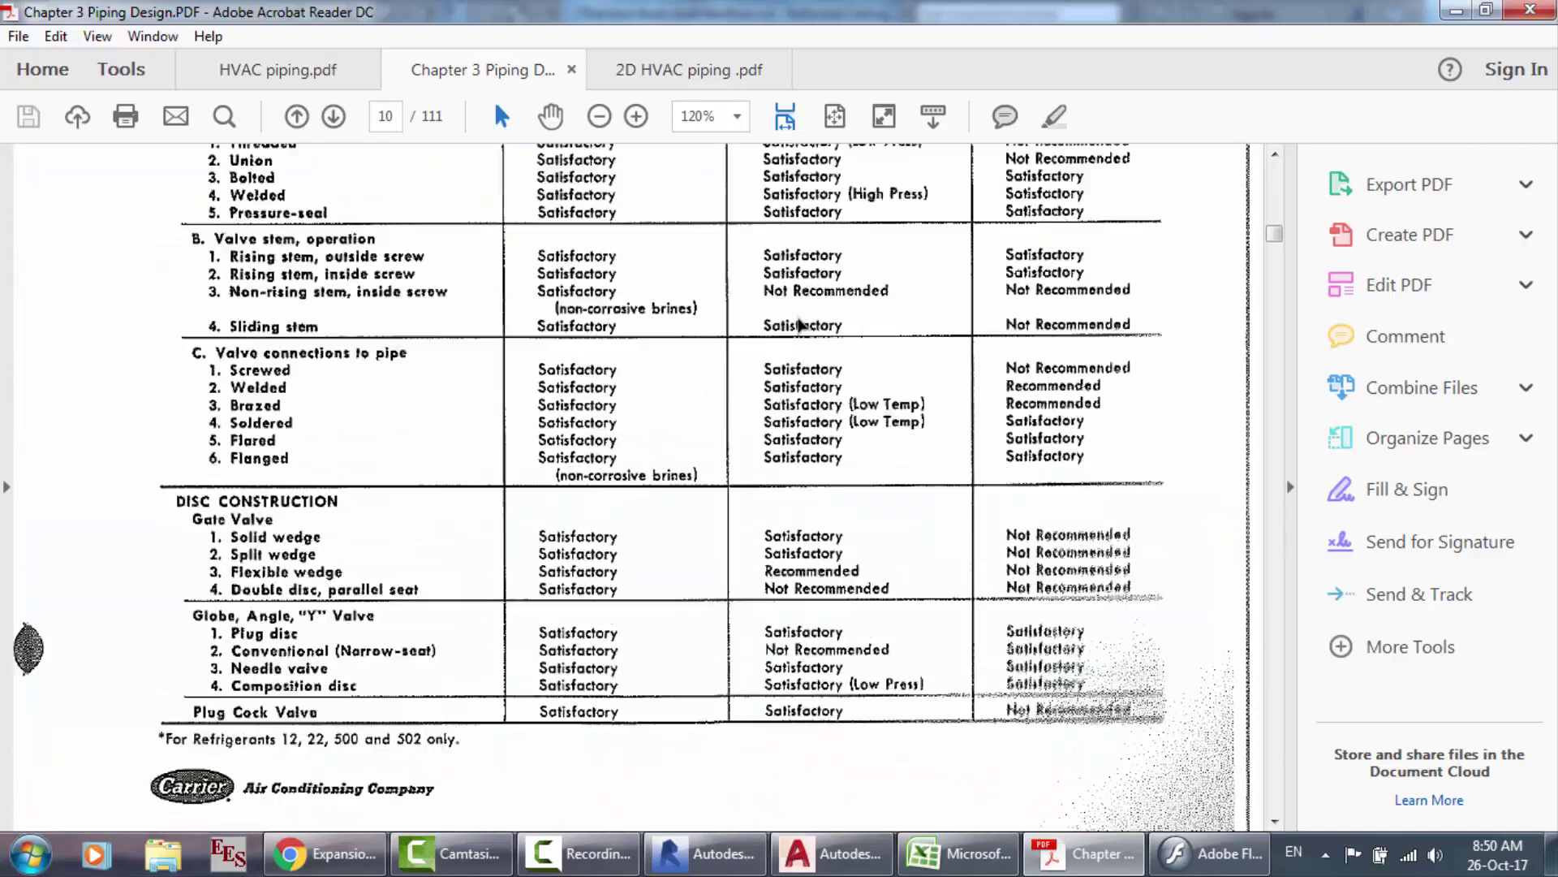
scroll(799, 325, "down", 15)
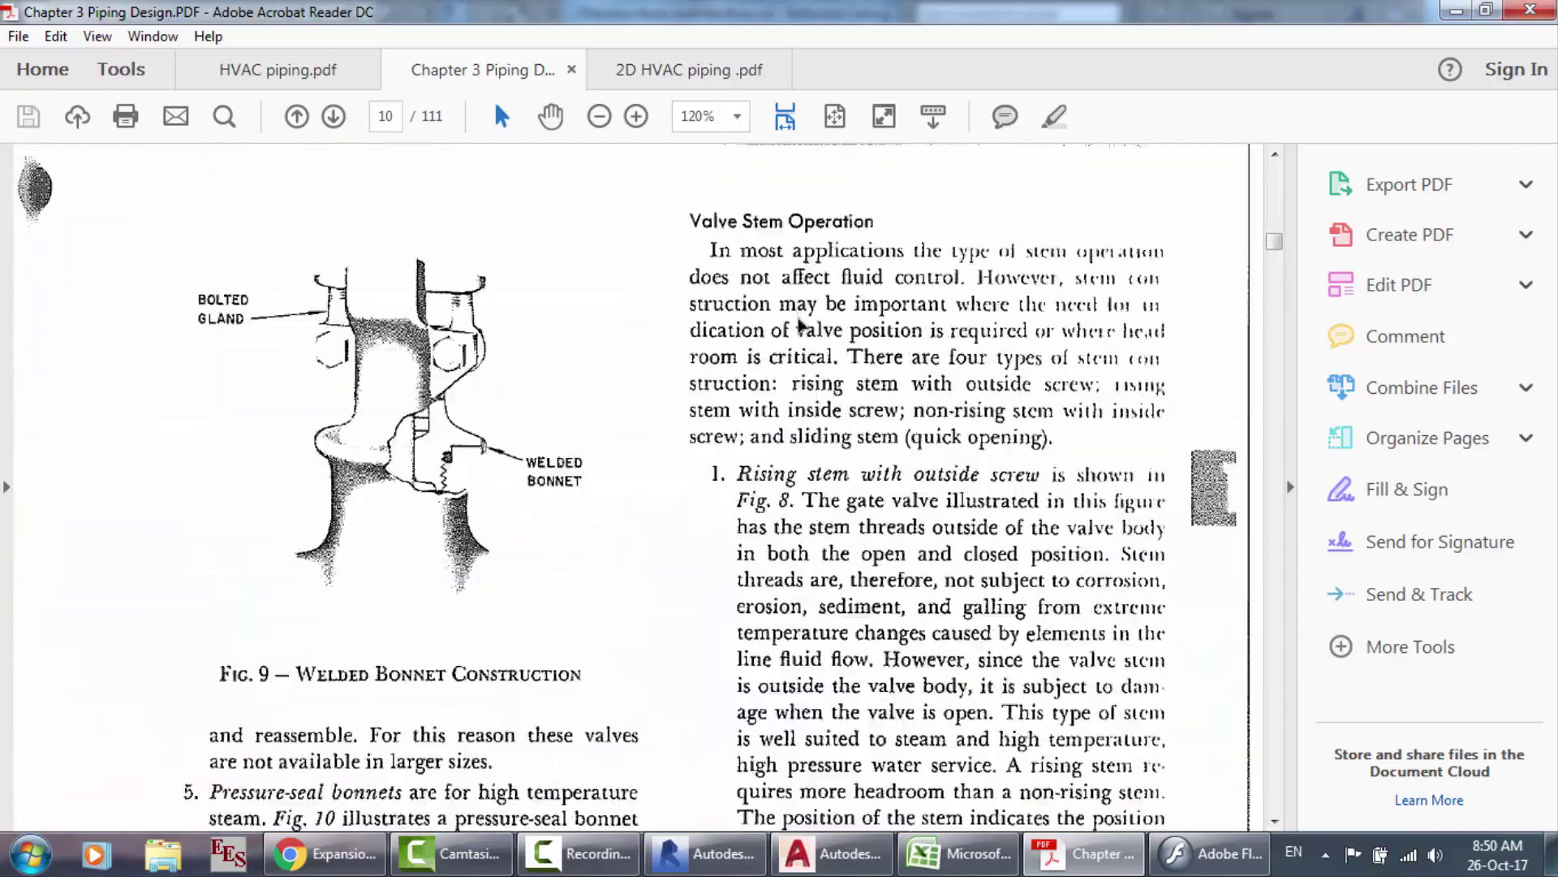
scroll(798, 325, "down", 15)
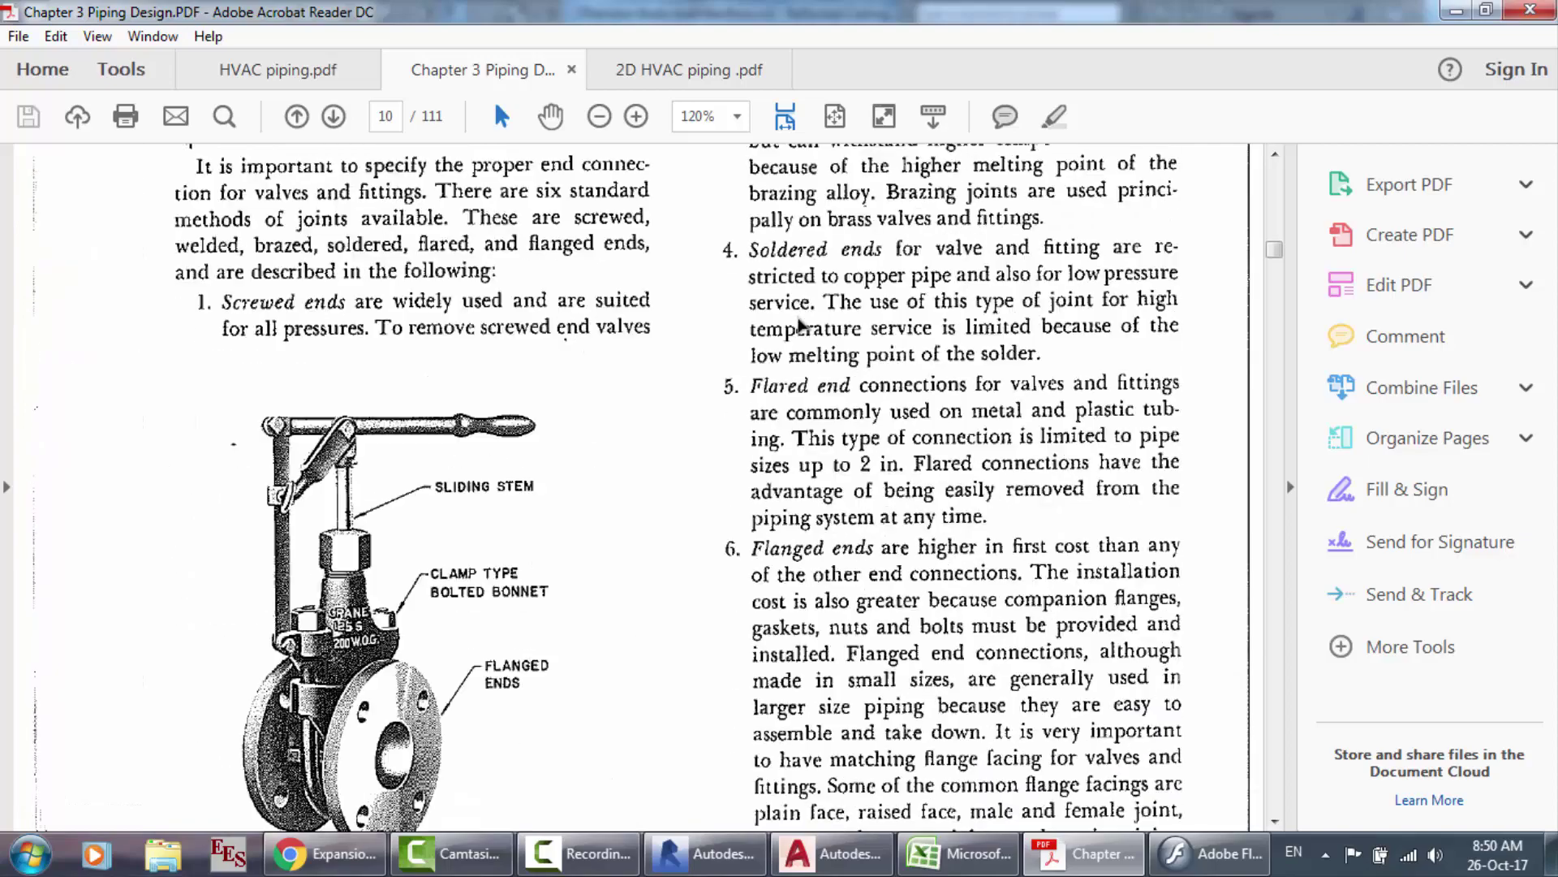
scroll(799, 324, "down", 15)
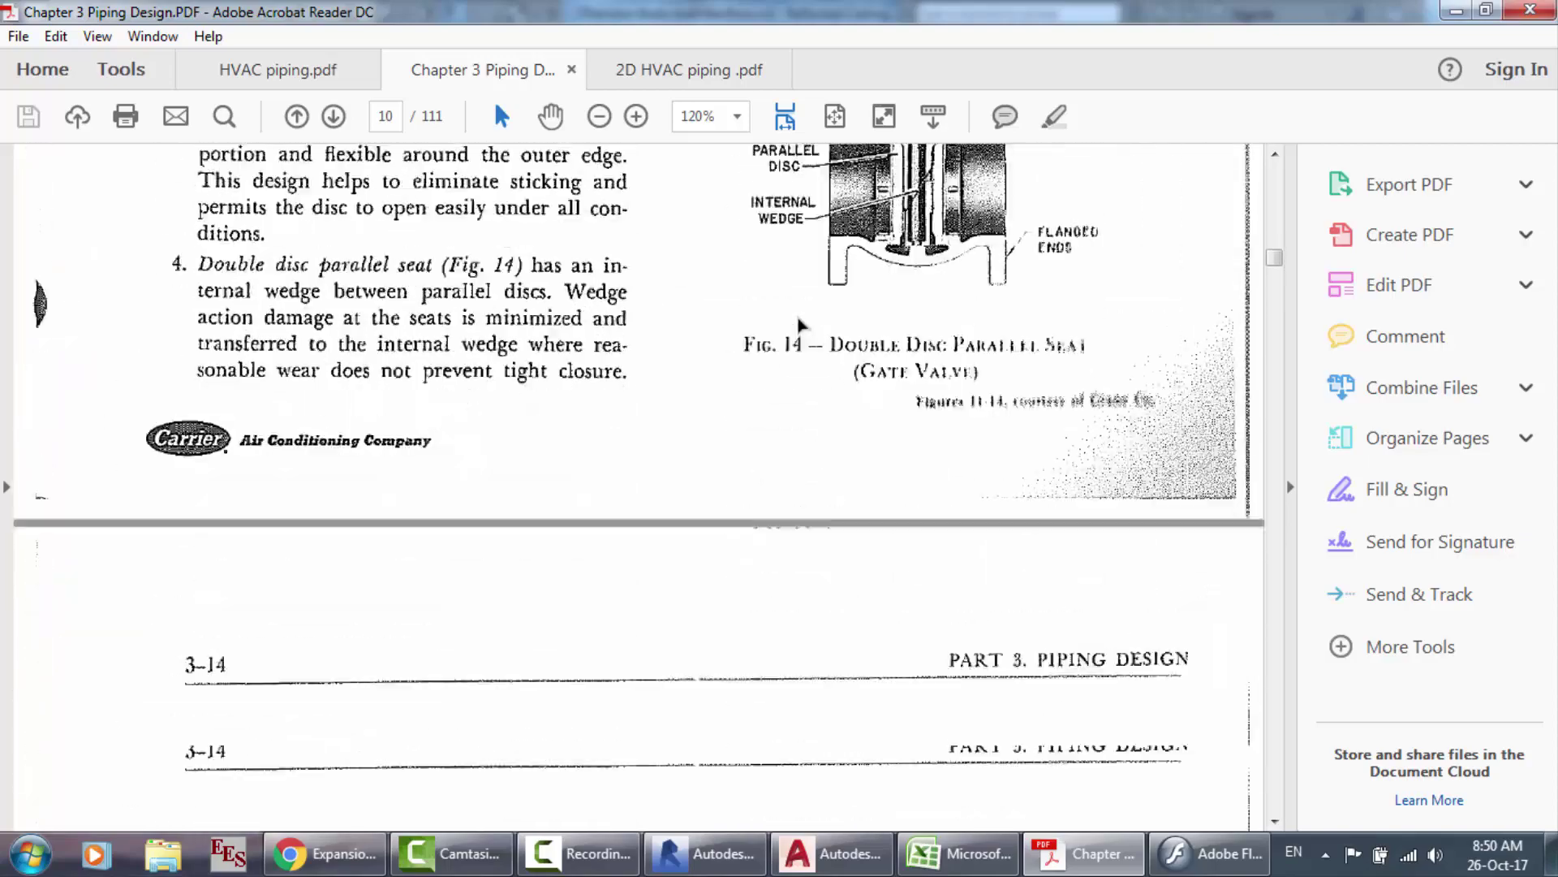
scroll(800, 324, "down", 10)
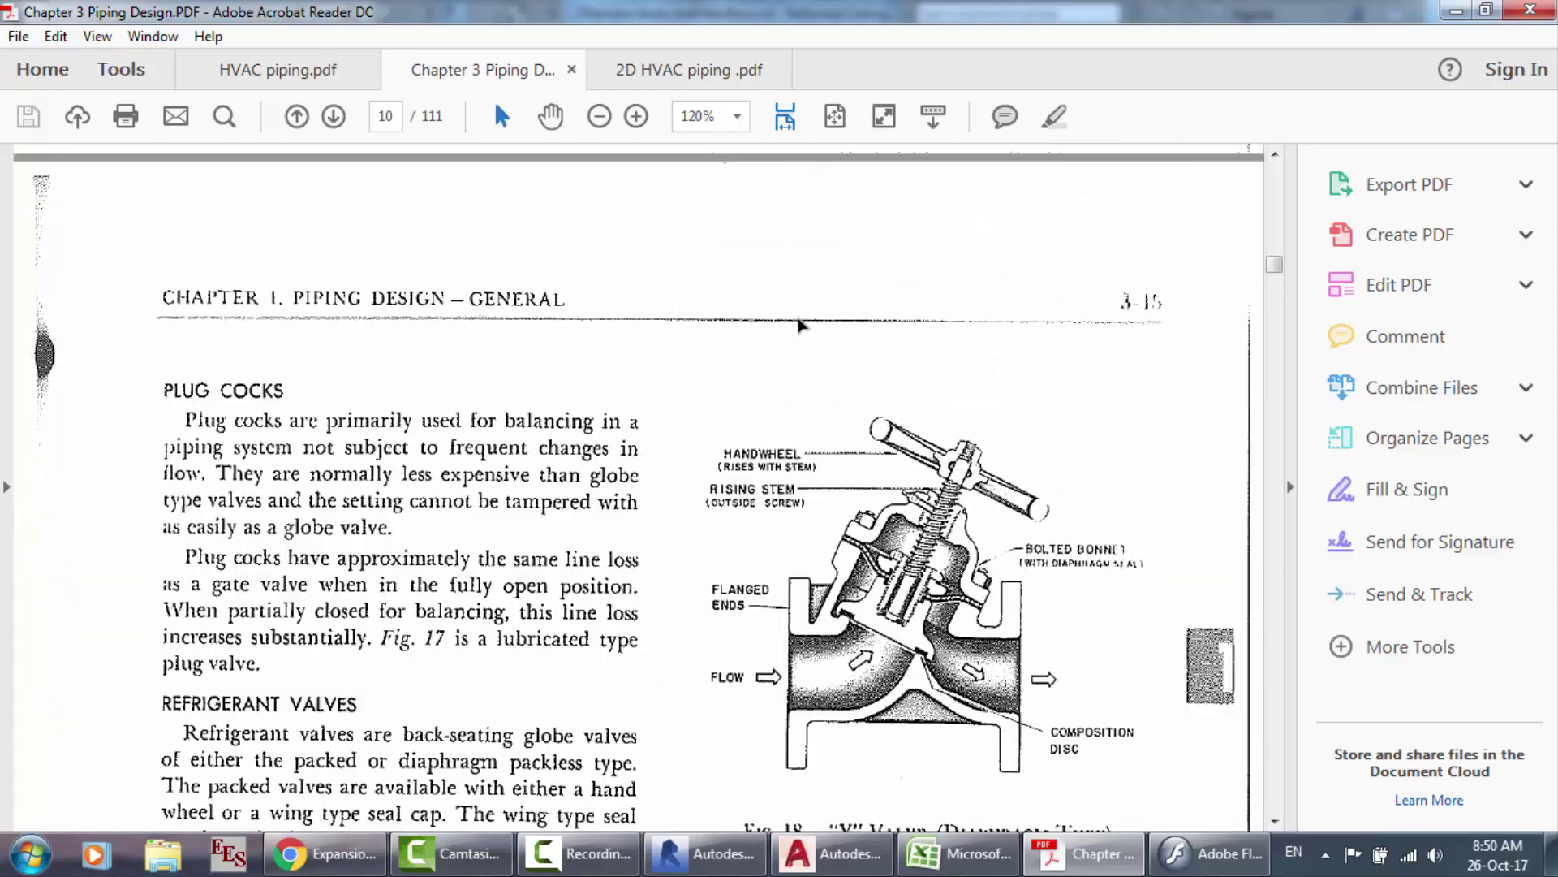
scroll(645, 388, "down", 15)
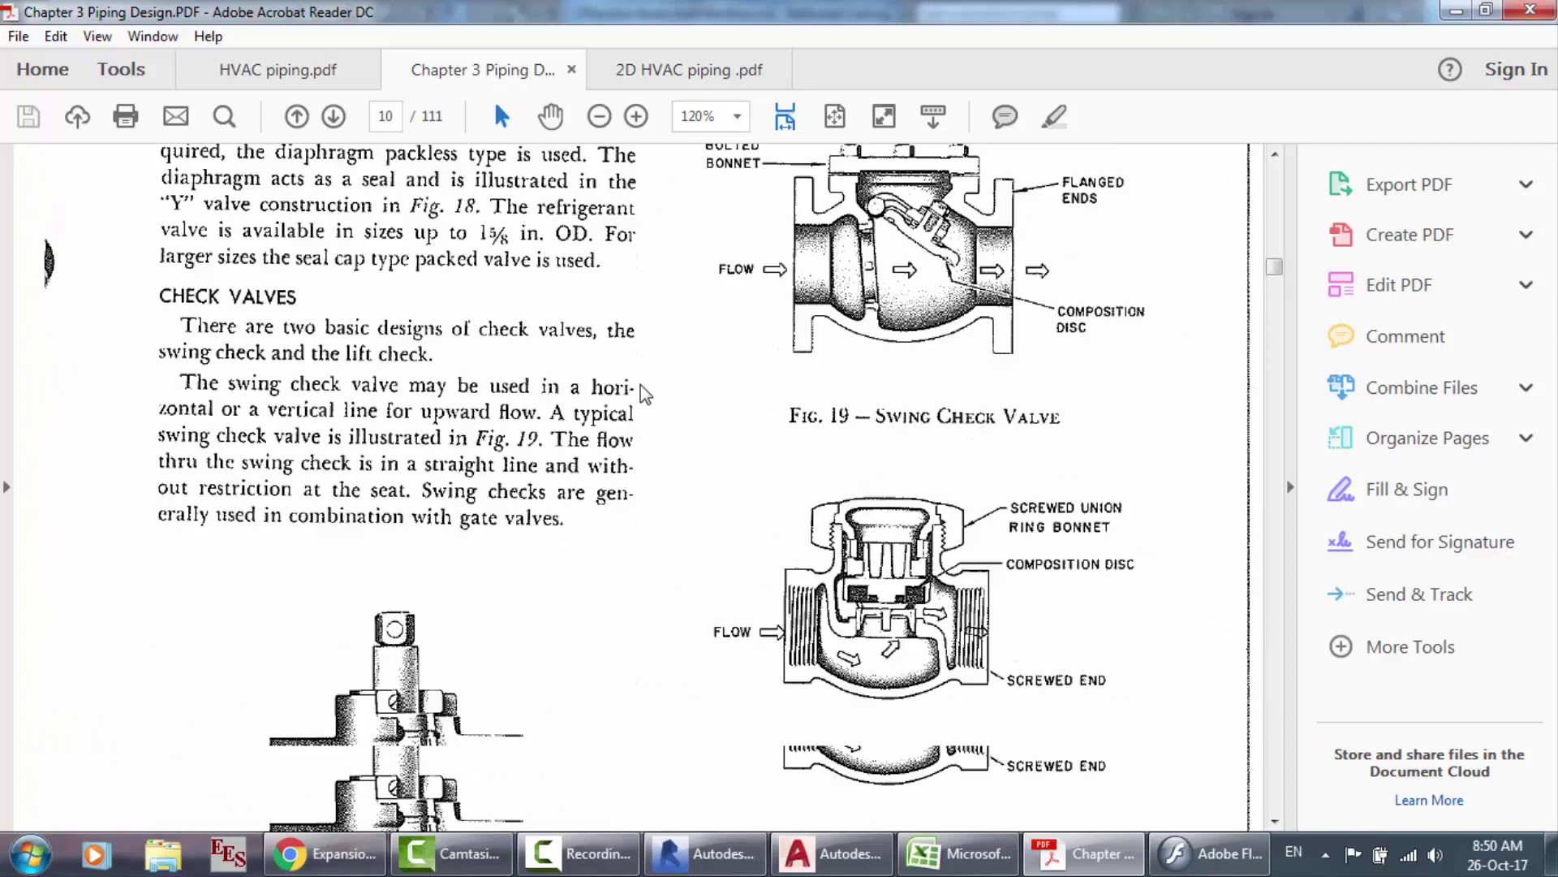
scroll(646, 393, "down", 15)
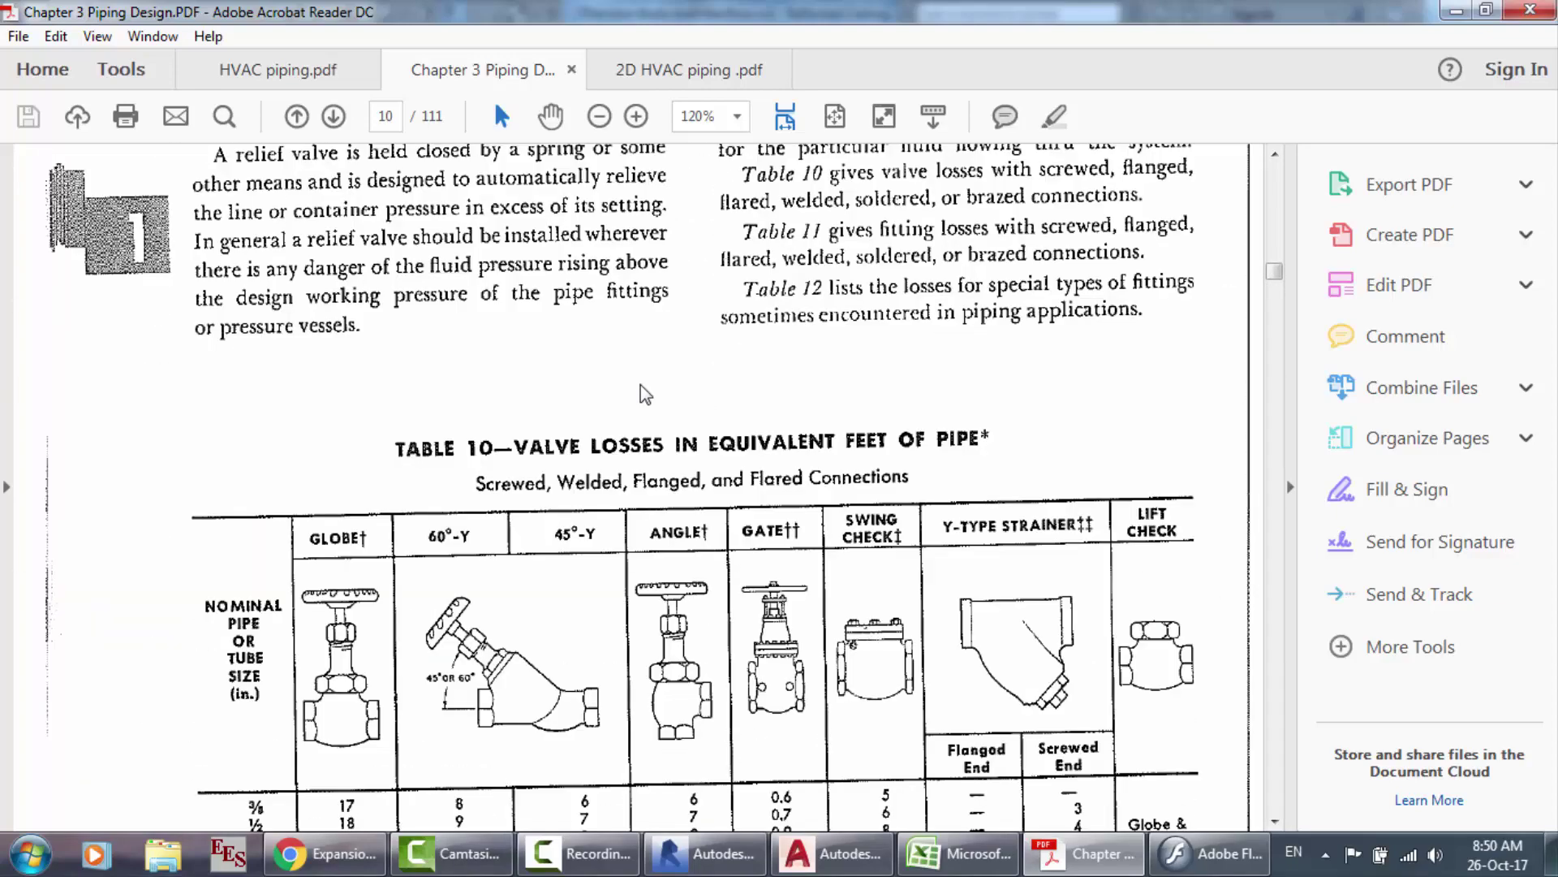
scroll(646, 393, "up", 7)
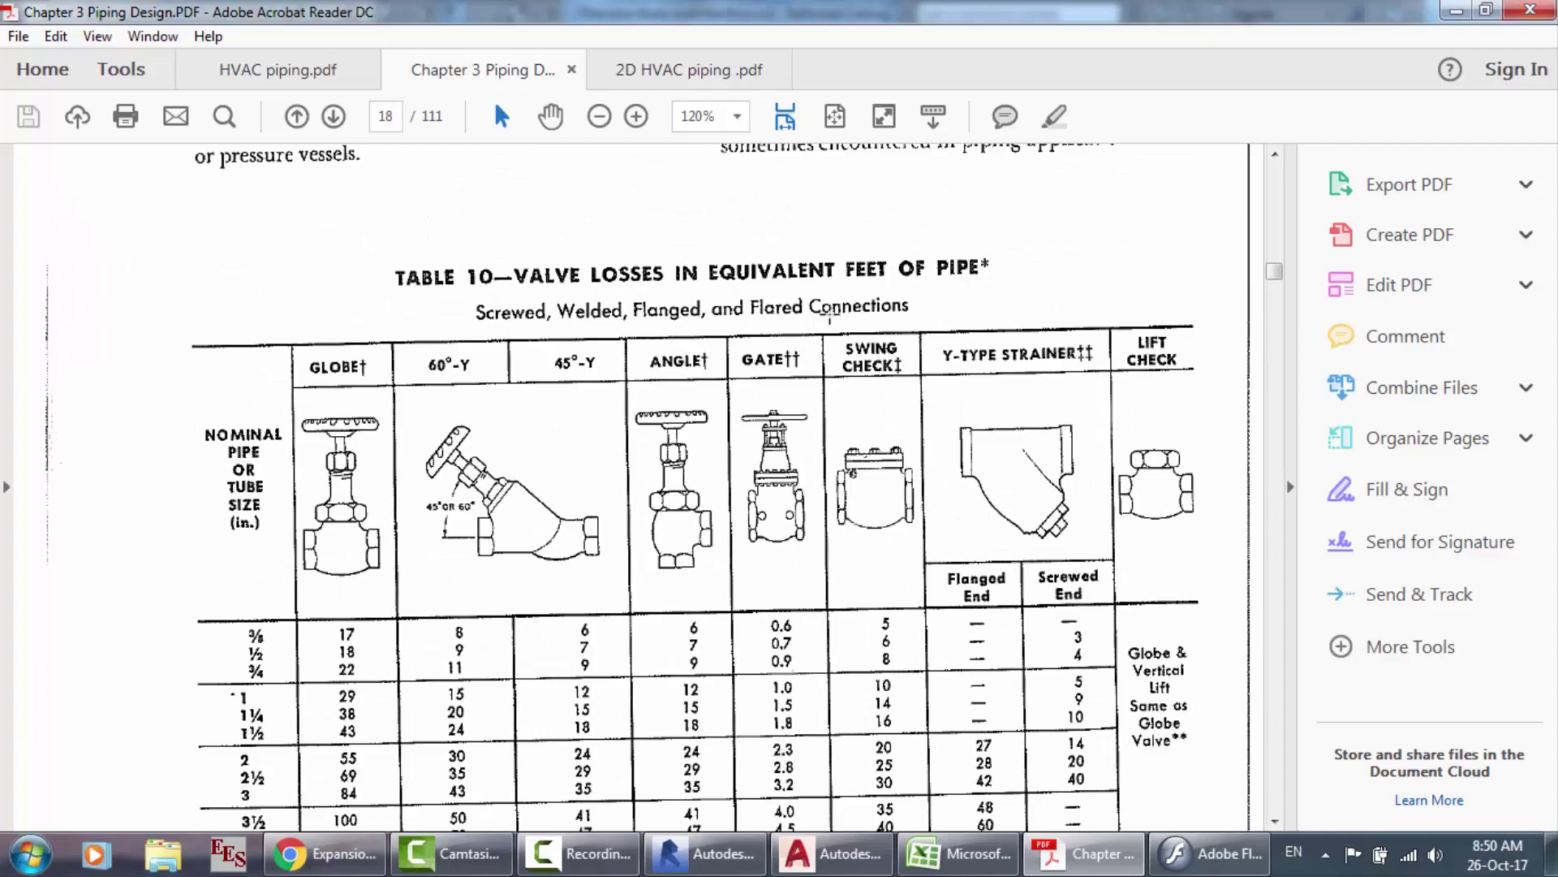
Step: Browse Chapter 3 Piping Design from the valve and fitting loss tables through the water friction charts to the header pipe sizing examples
scroll(740, 268, "down", 20)
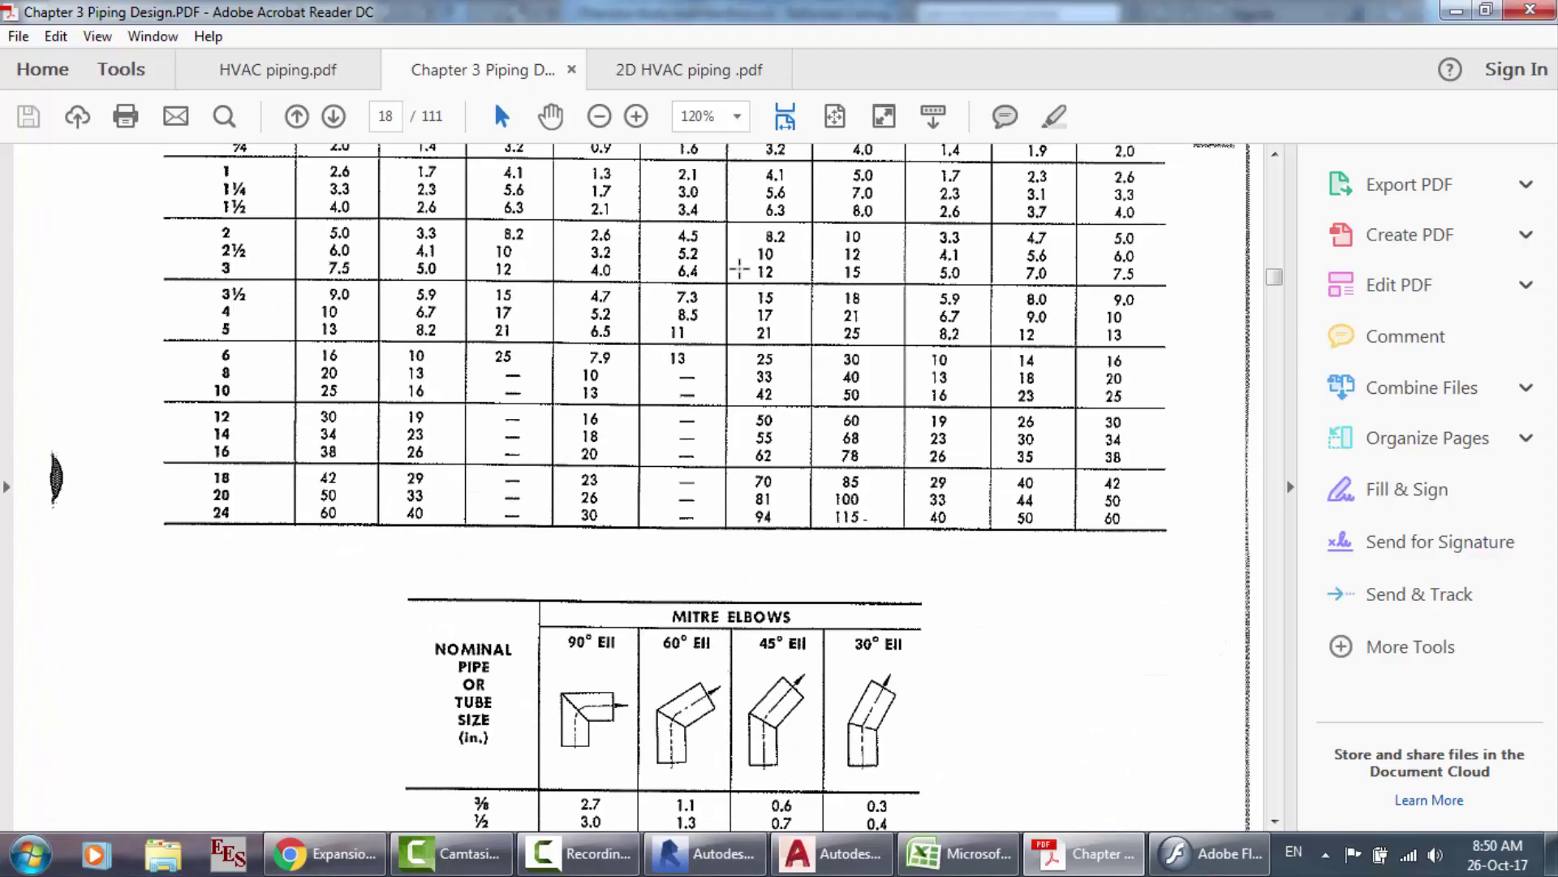
scroll(740, 268, "down", 15)
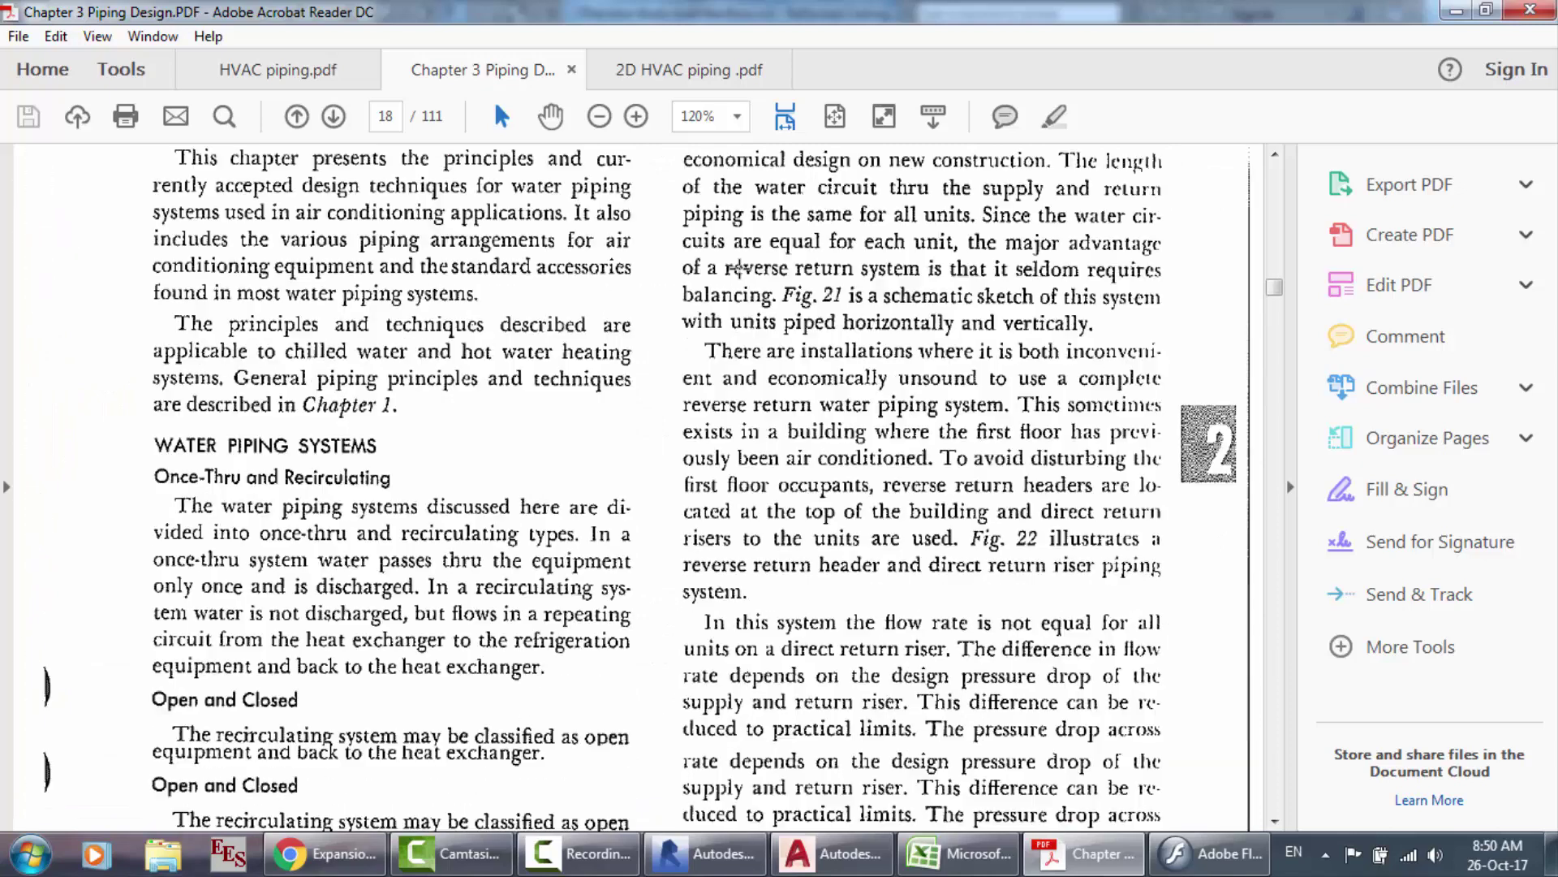
scroll(740, 268, "down", 20)
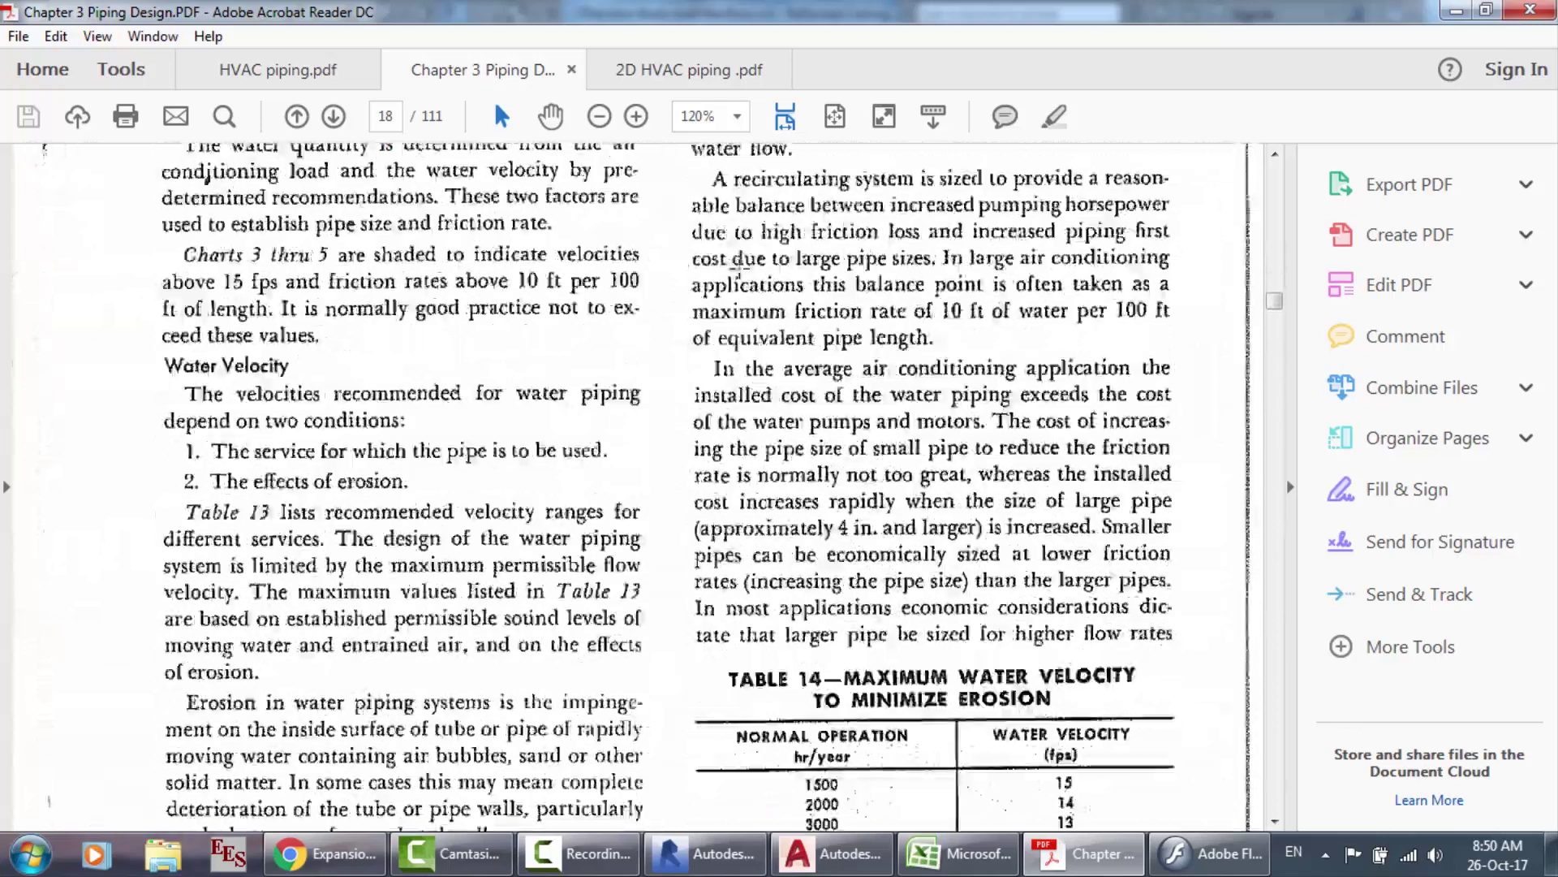
scroll(741, 280, "down", 20)
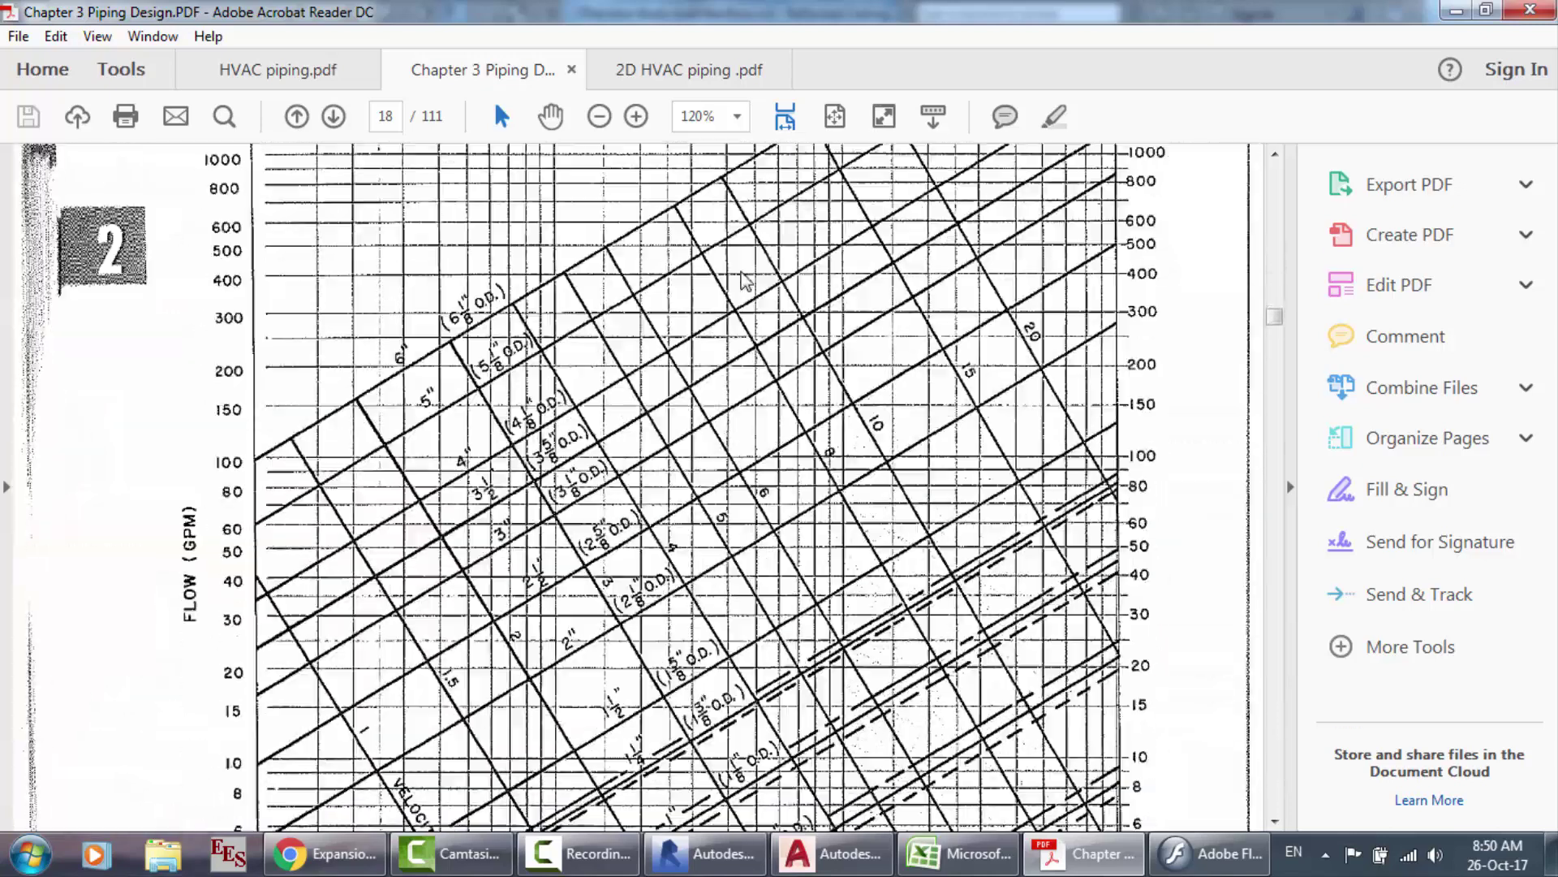
scroll(746, 280, "down", 20)
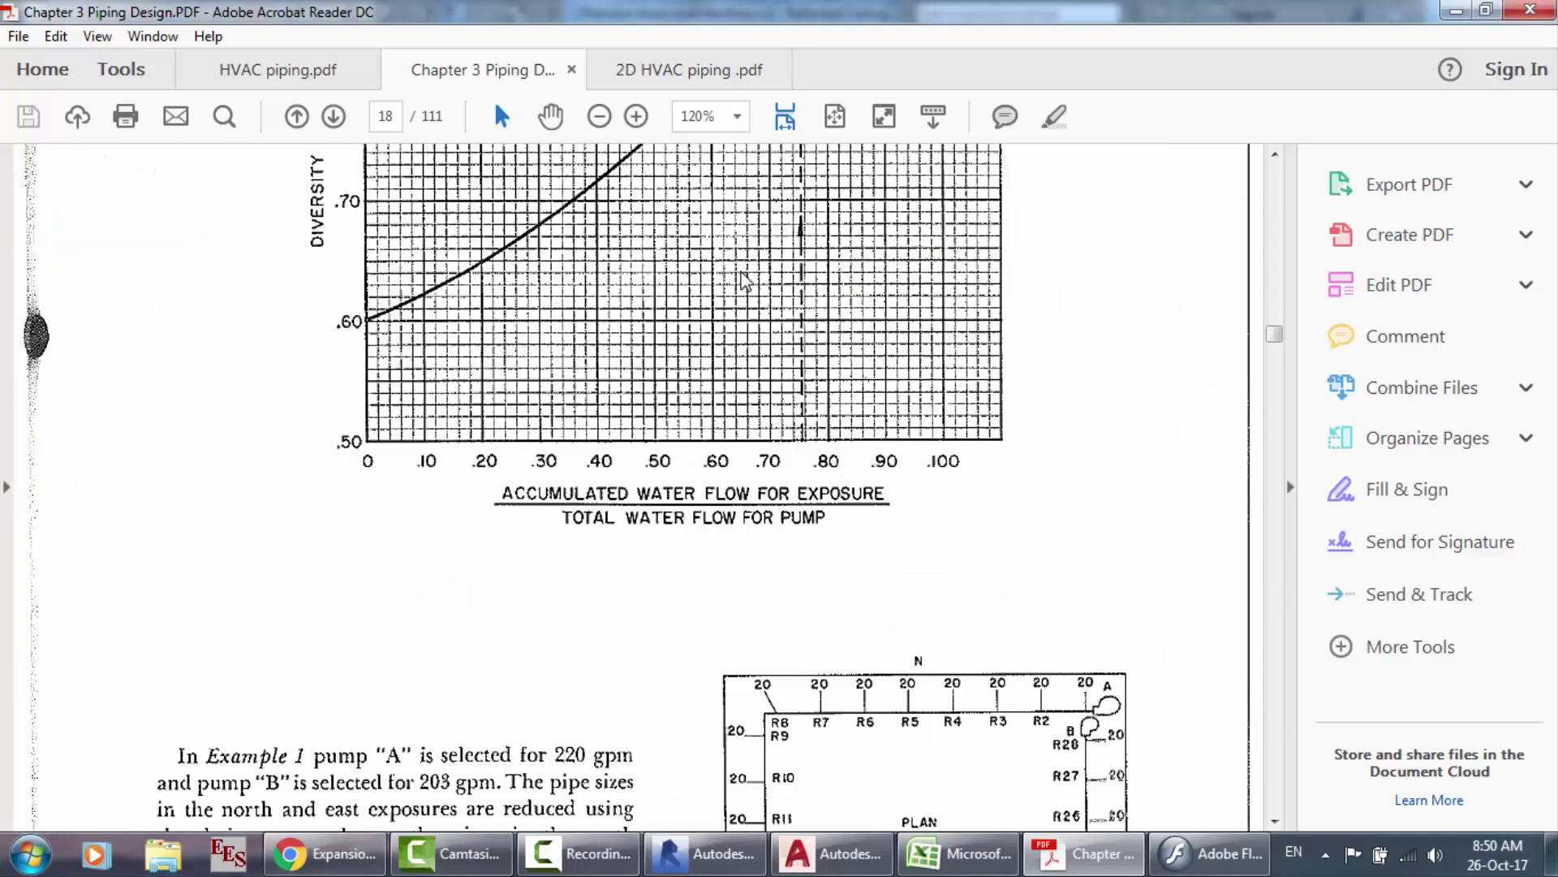
scroll(745, 280, "down", 15)
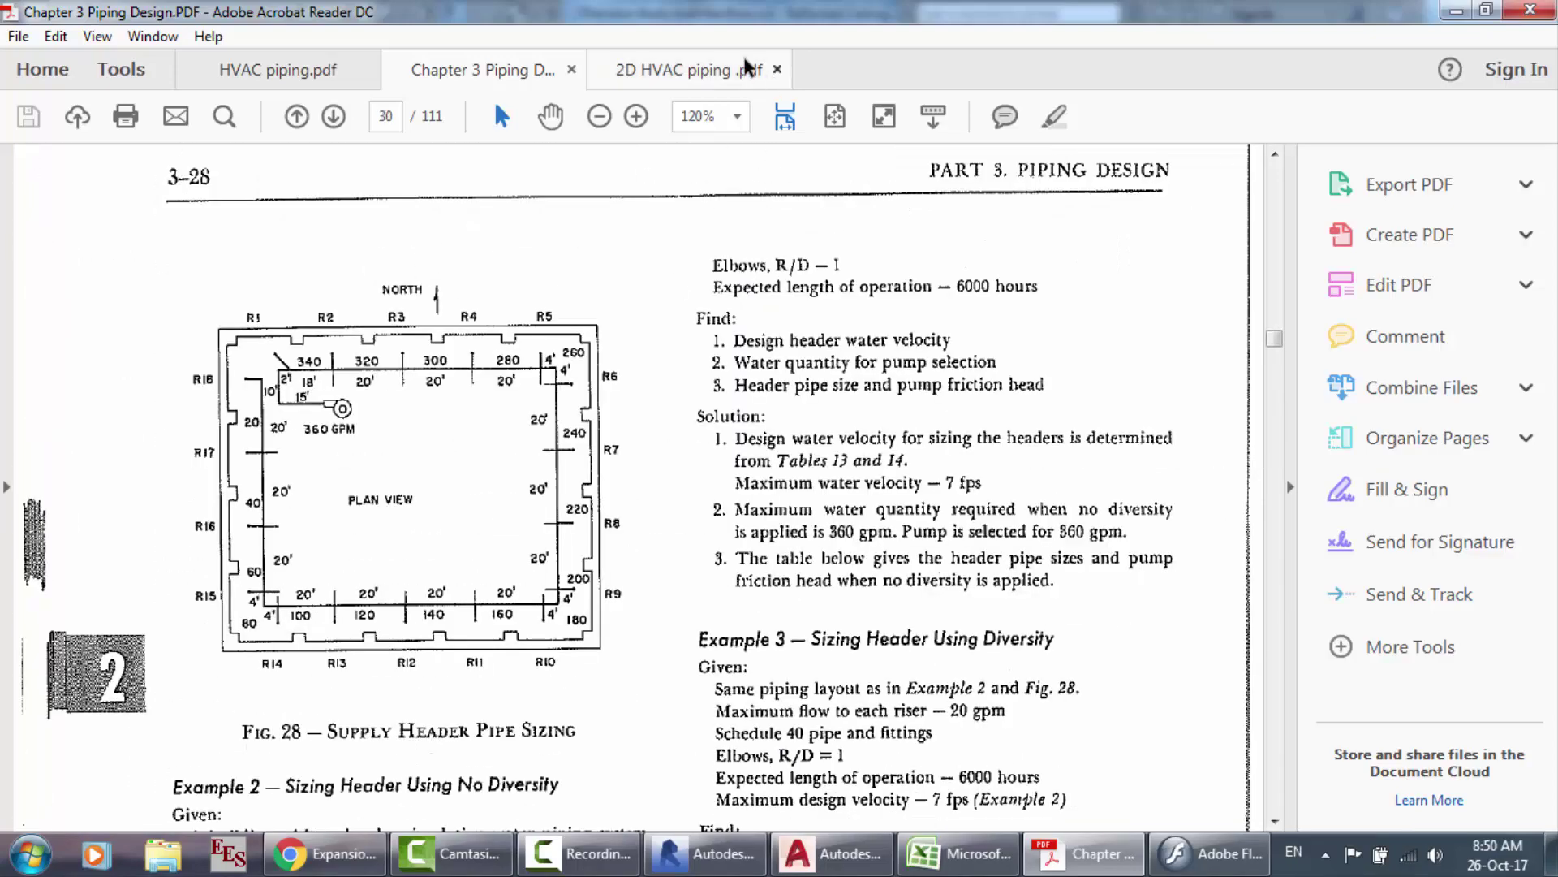
Step: View the chilled water flow diagram in 2D HVAC piping .pdf, then close all PDF documents and the flow unit converter
left_click(672, 80)
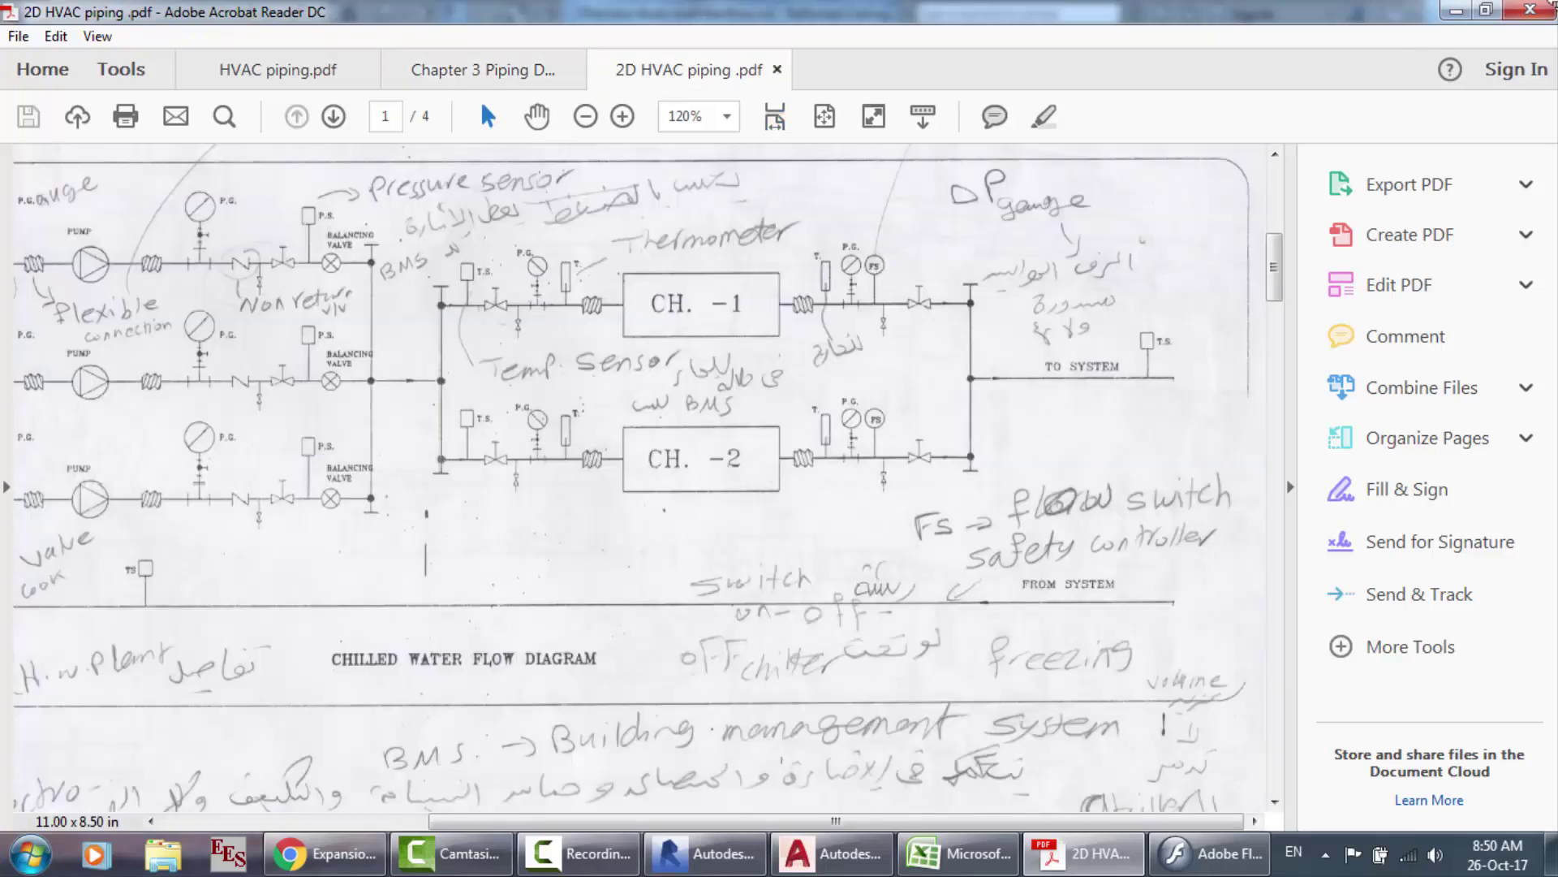
left_click(1539, 11)
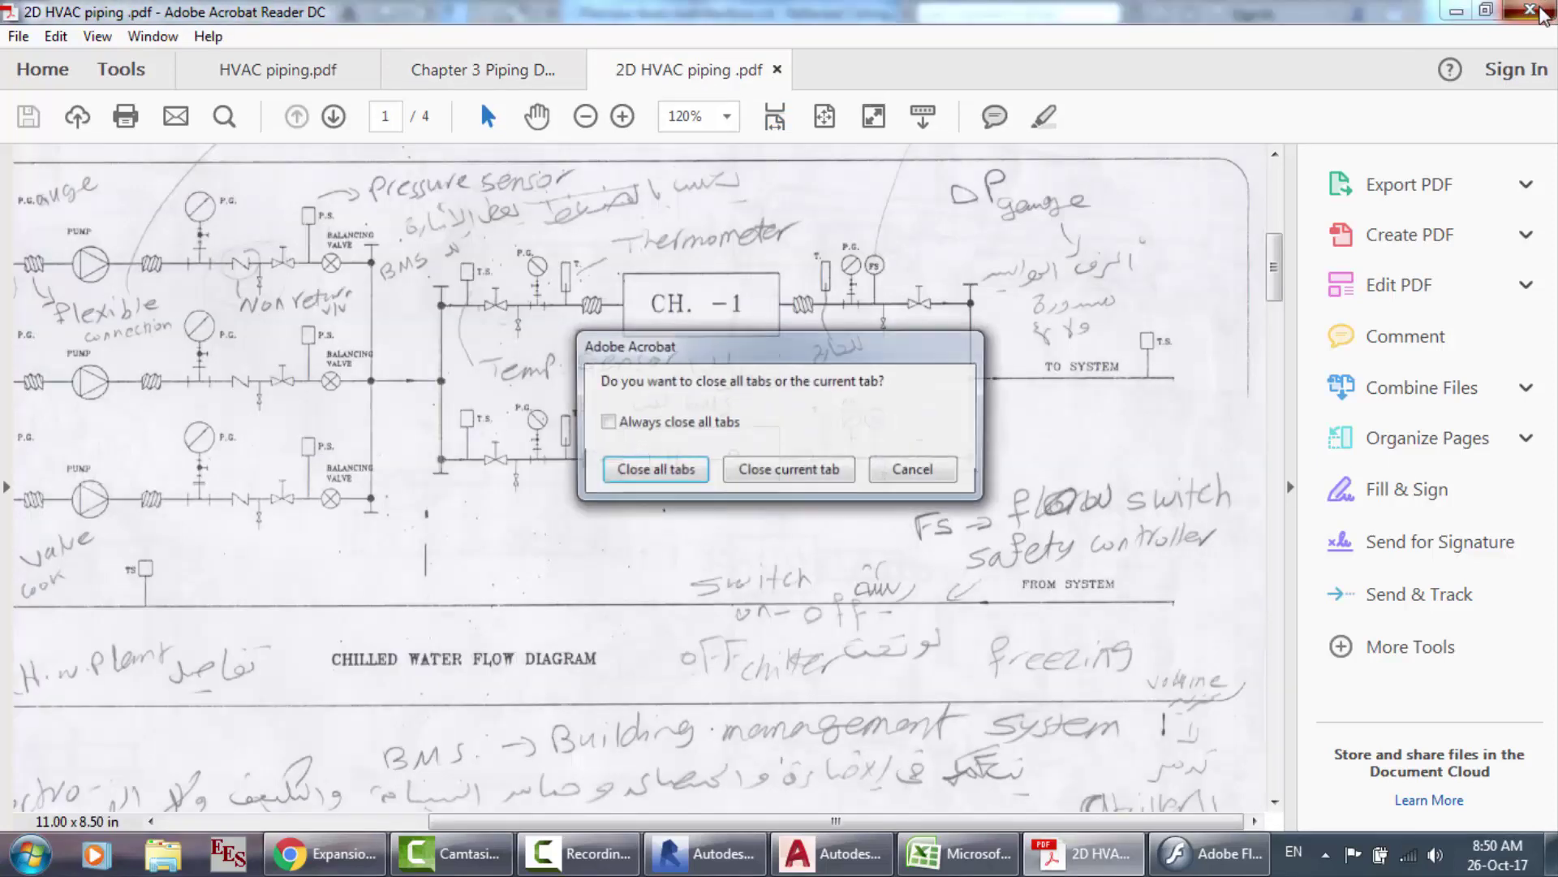
left_click(682, 481)
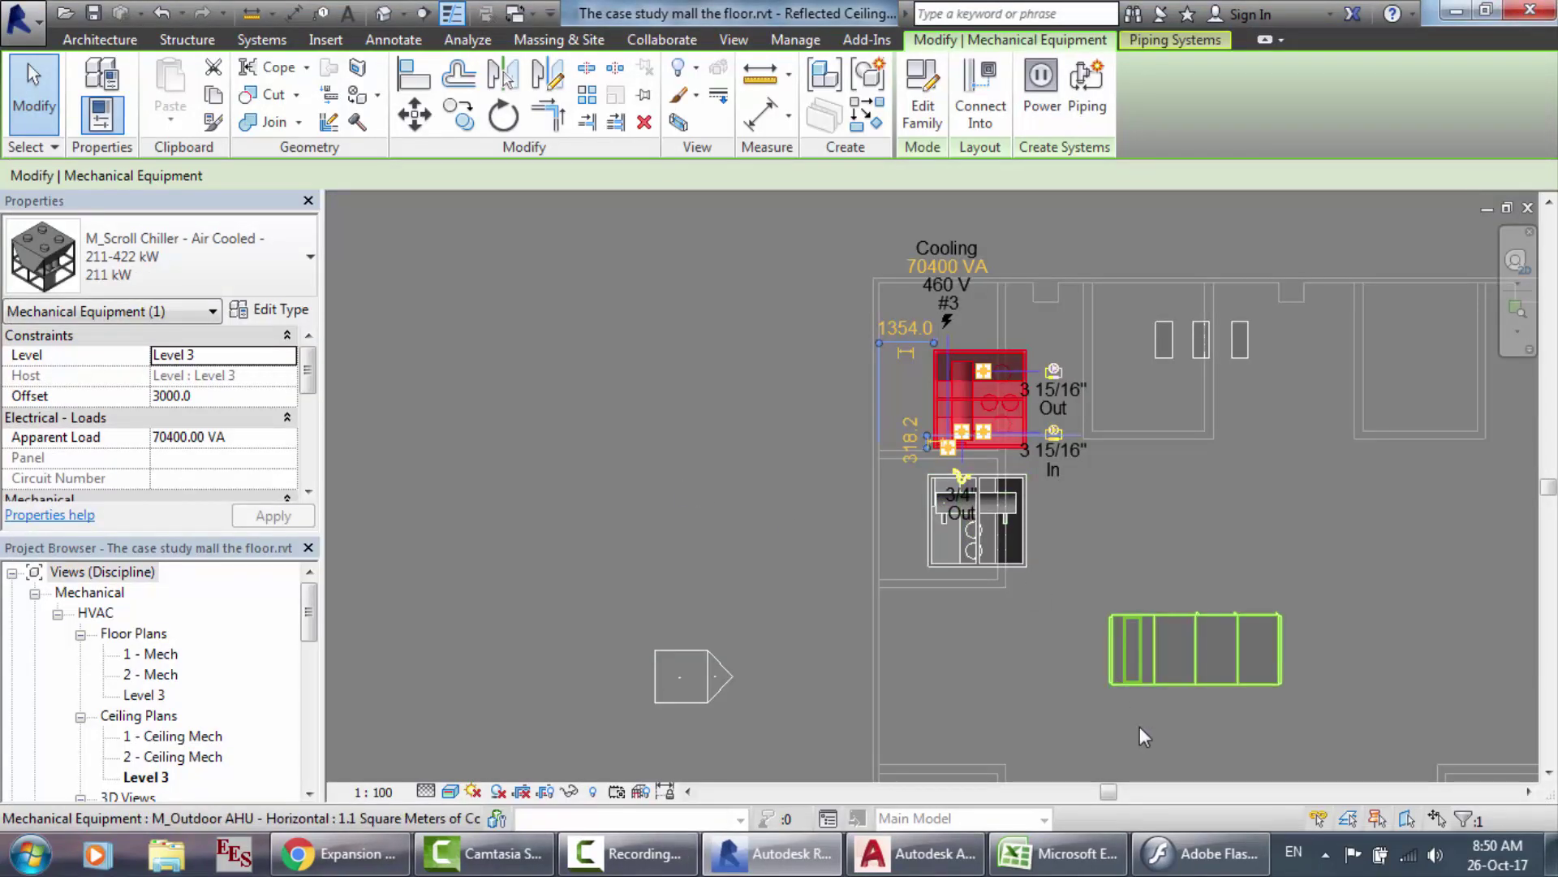
left_click(1199, 853)
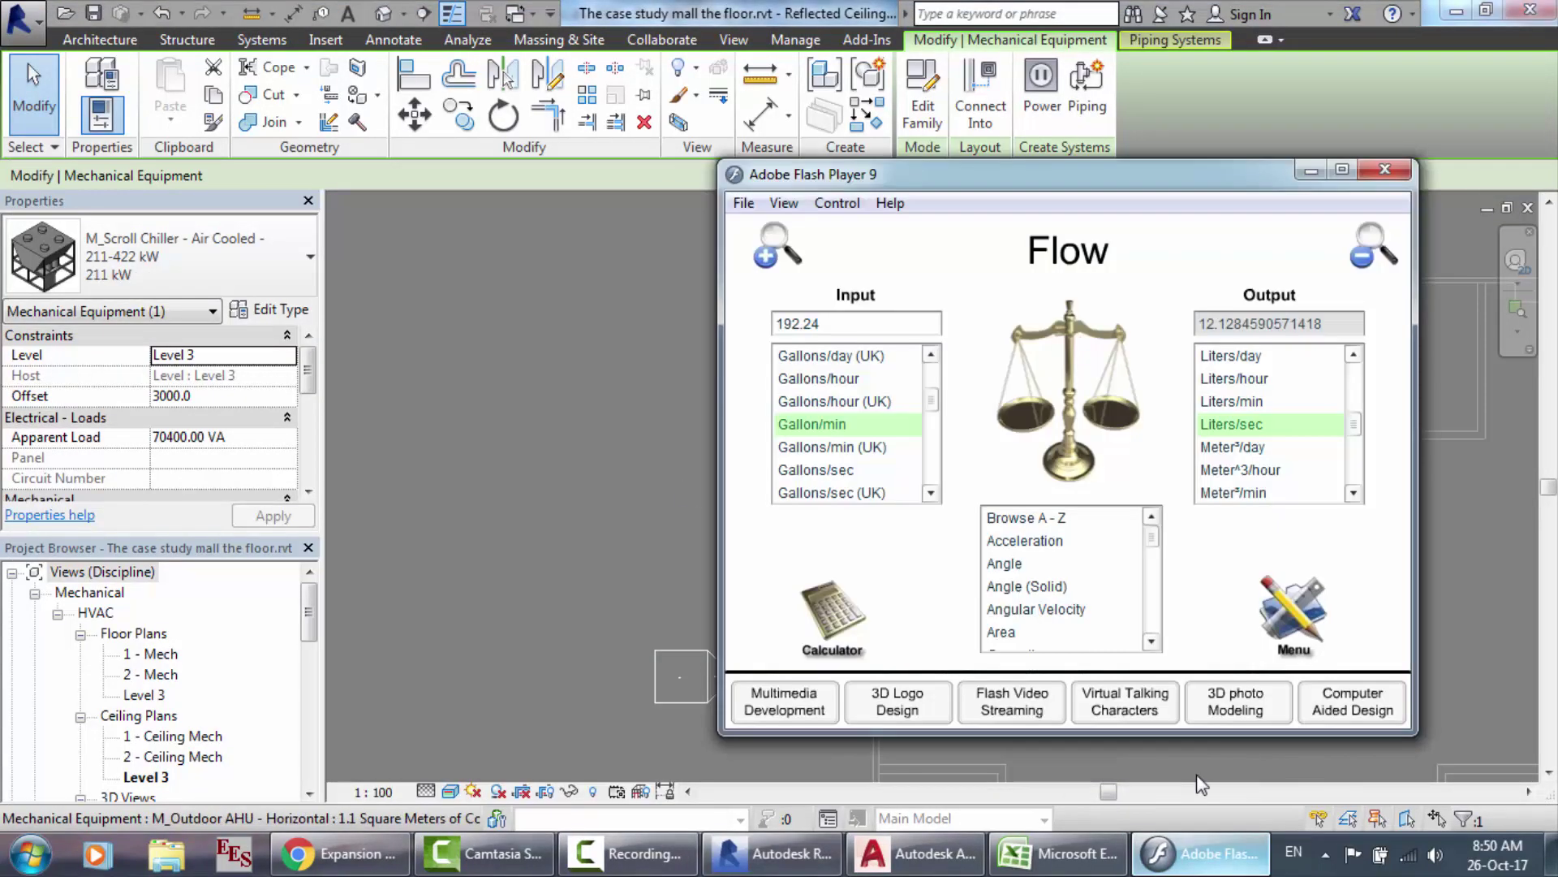
left_click(1387, 173)
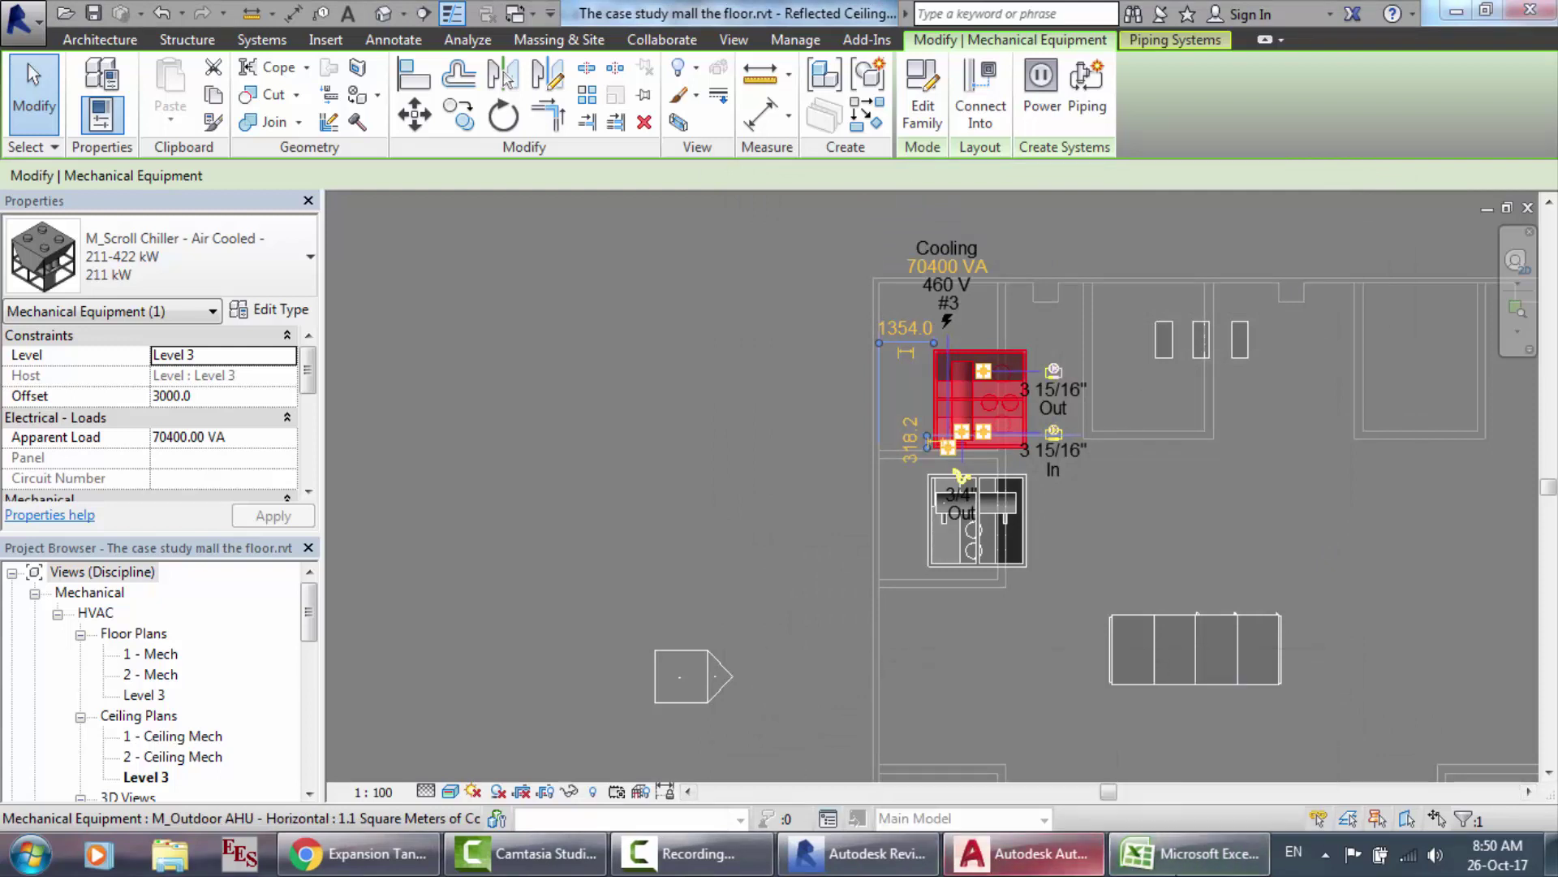
Step: Switch to Excel, check the flow rate and nominal diameter of pipe section B in Pipe sizing.xlsx, and return to Revit
left_click(1189, 853)
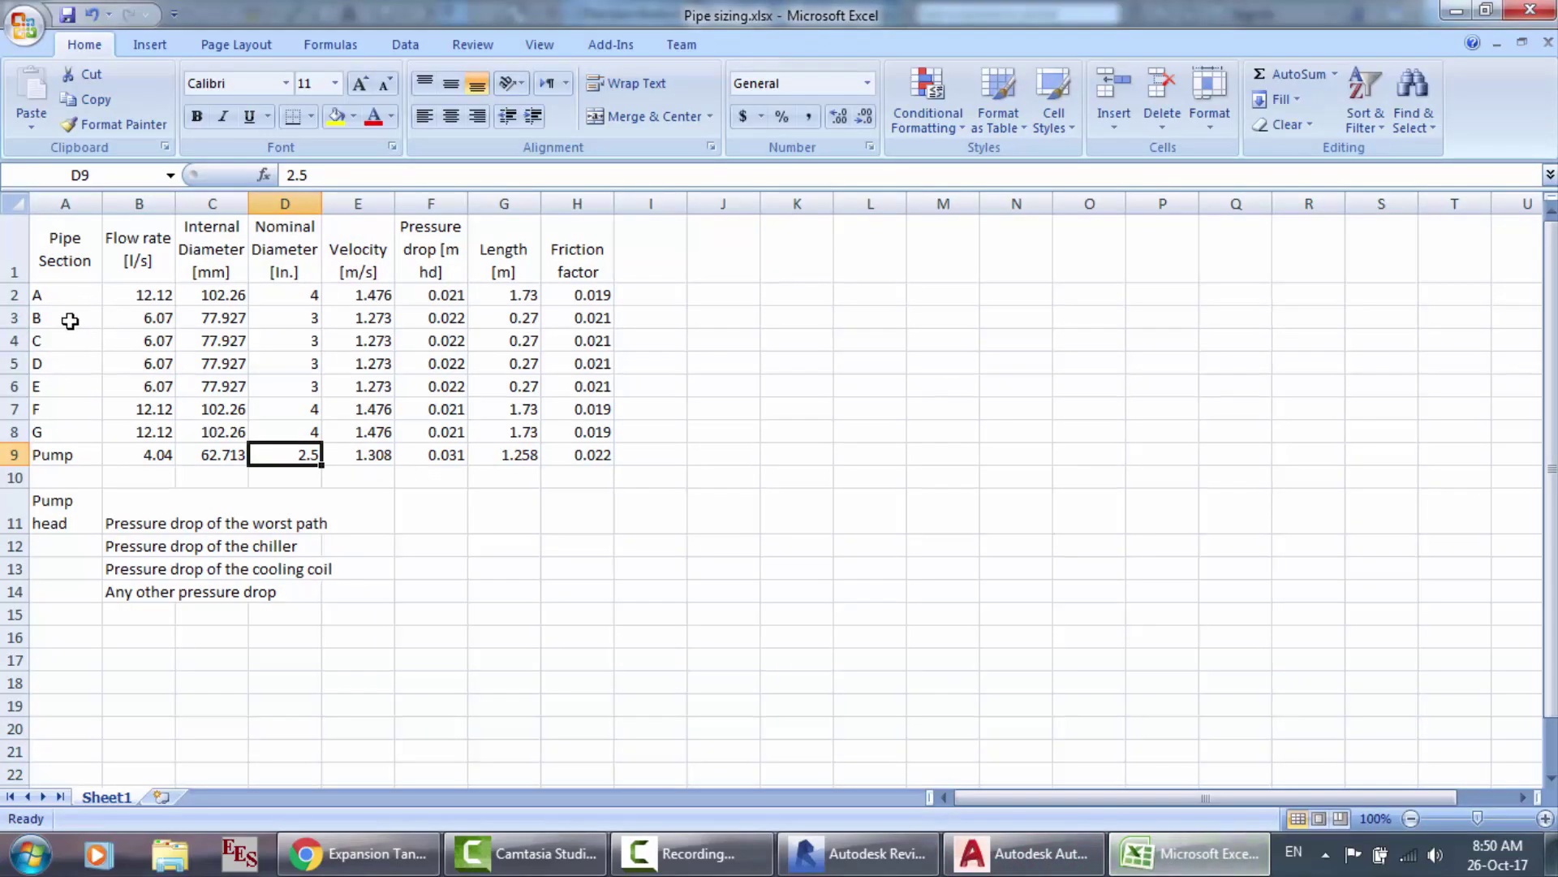
left_click(147, 317)
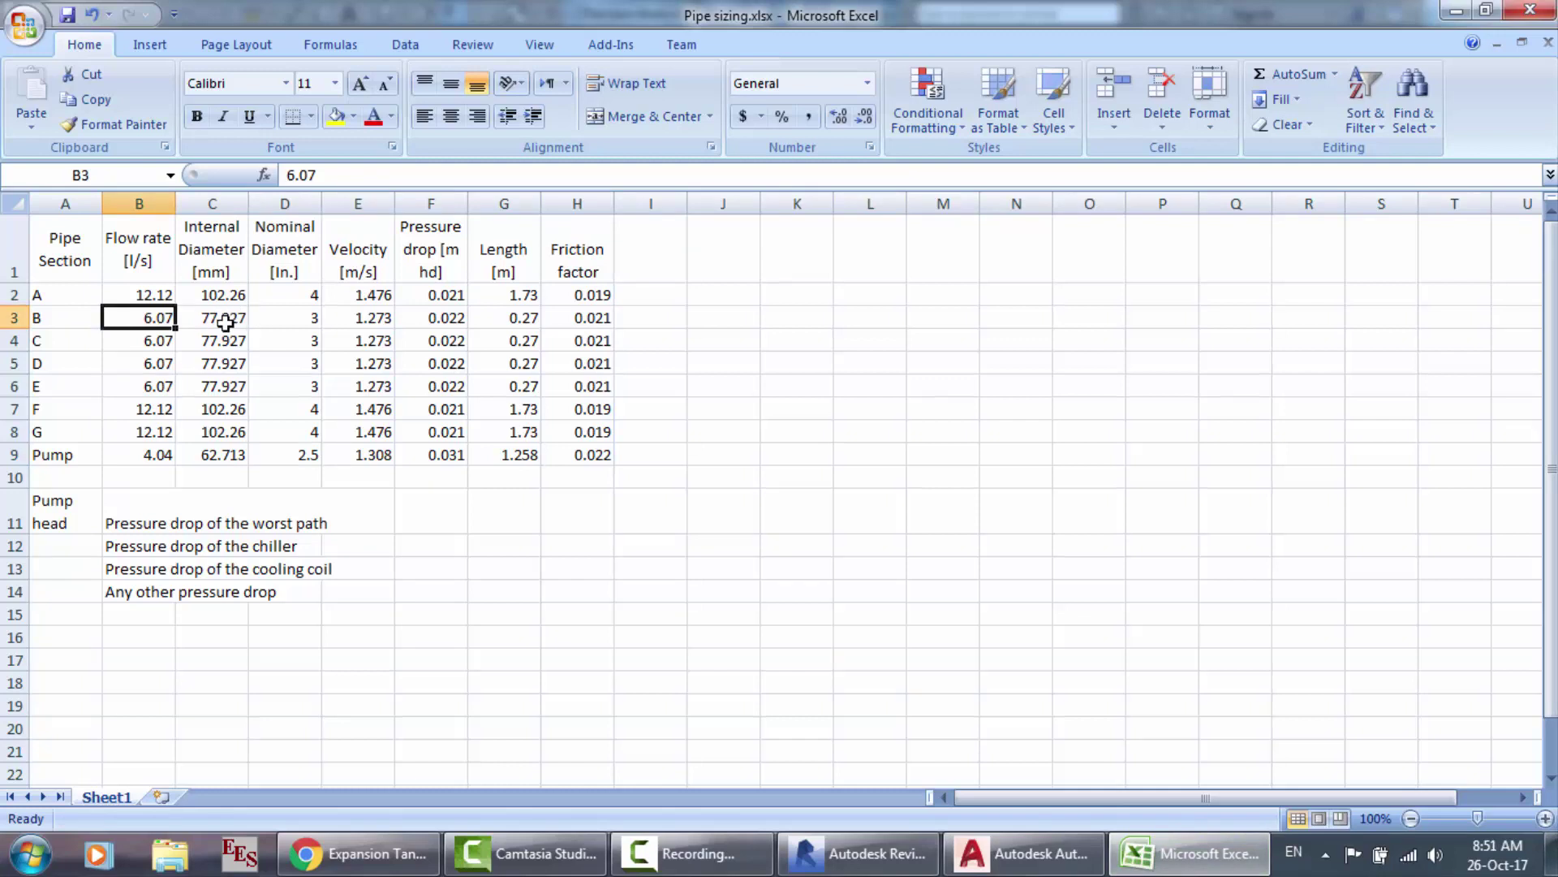
left_click(278, 319)
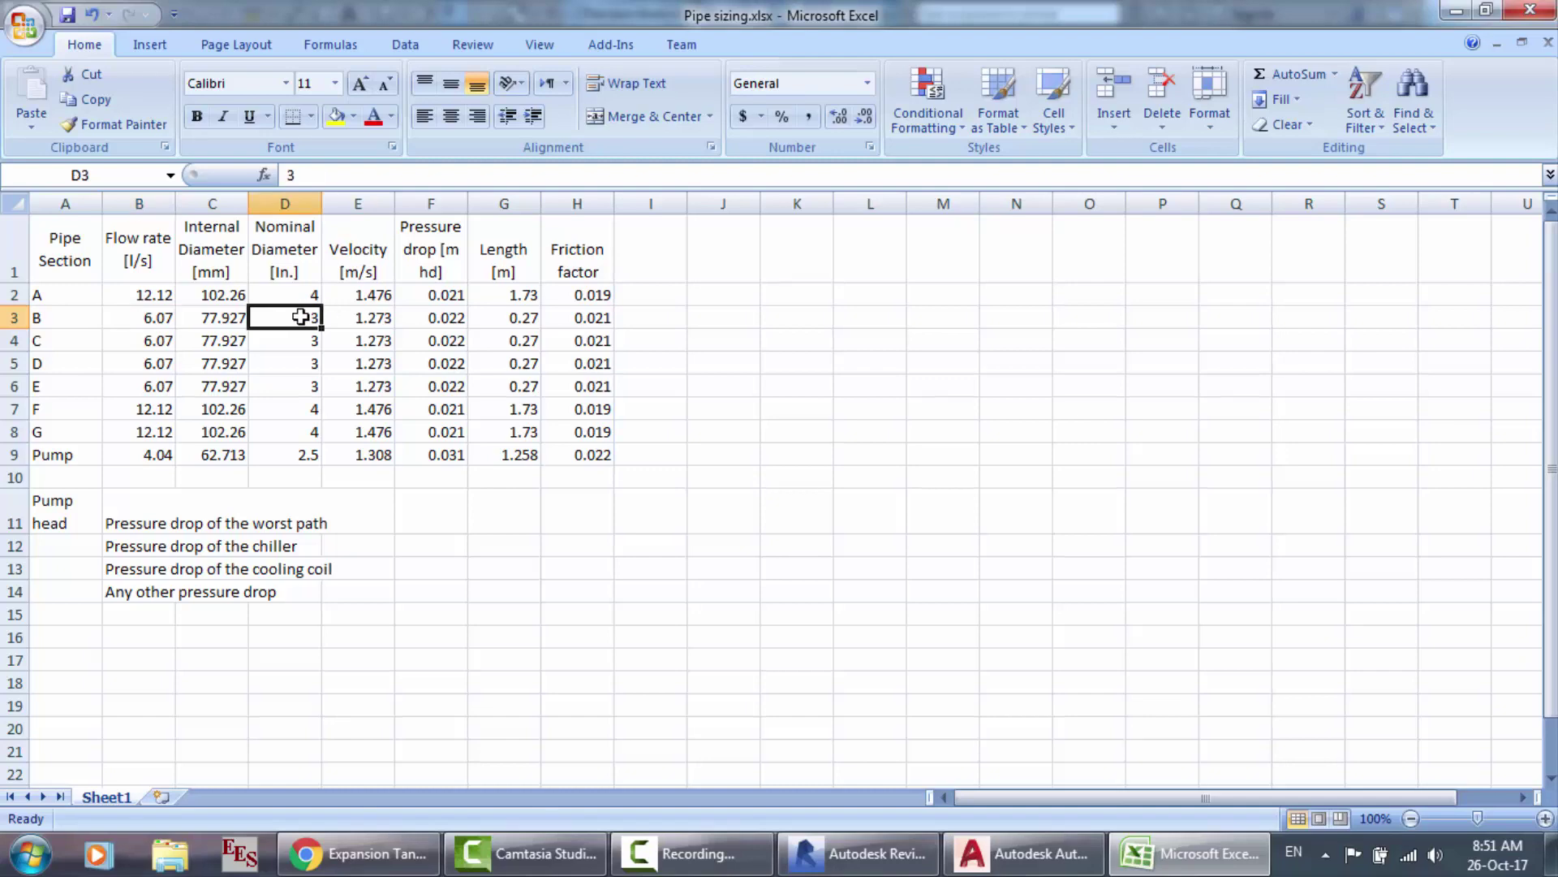
left_click(1024, 853)
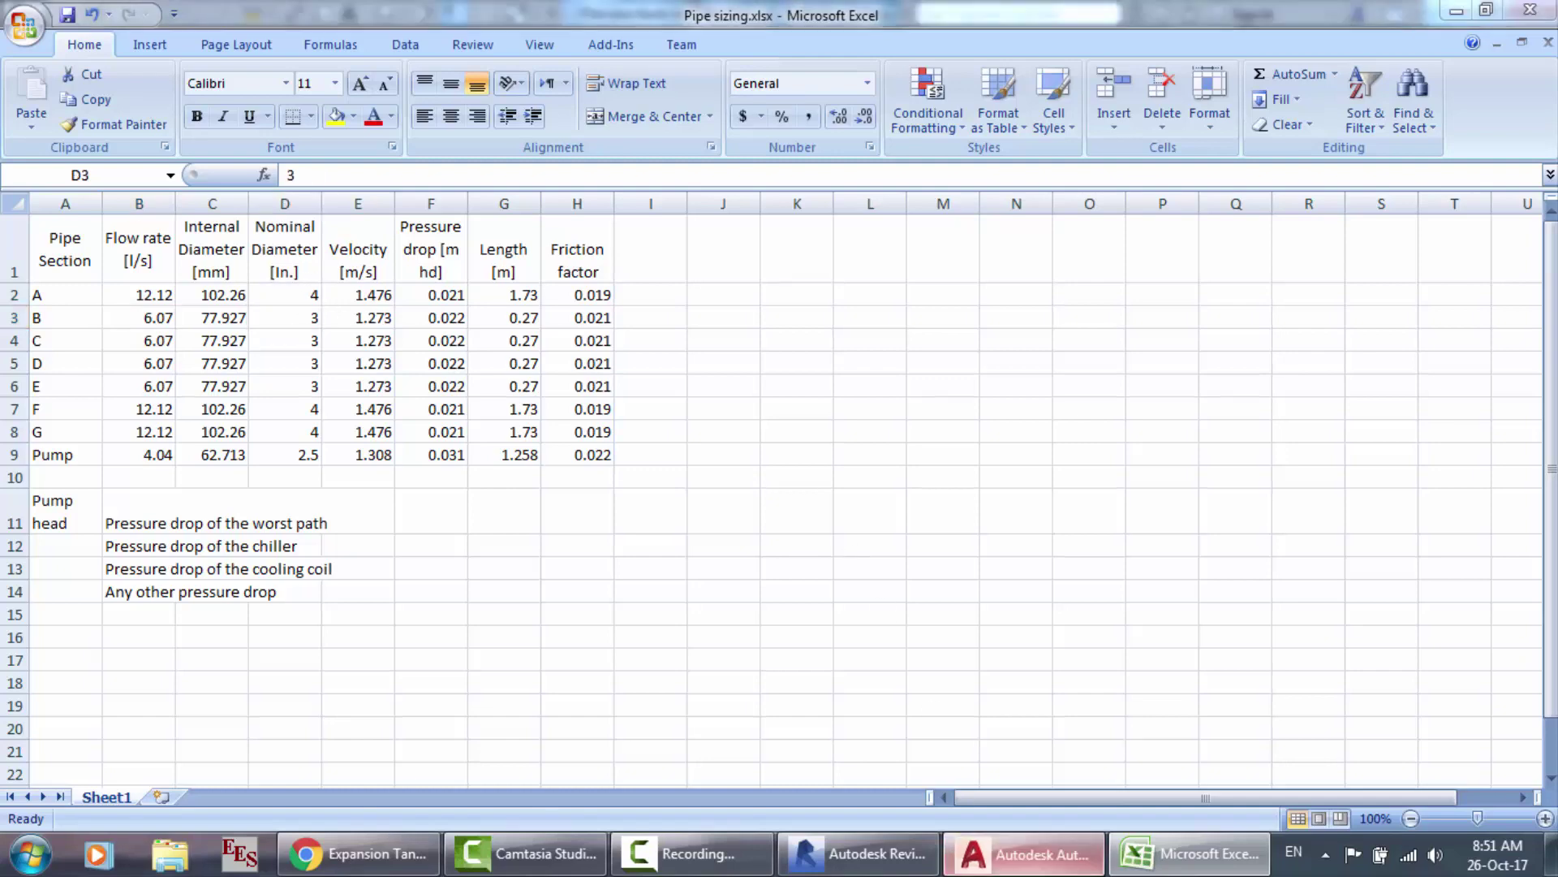
left_click(858, 853)
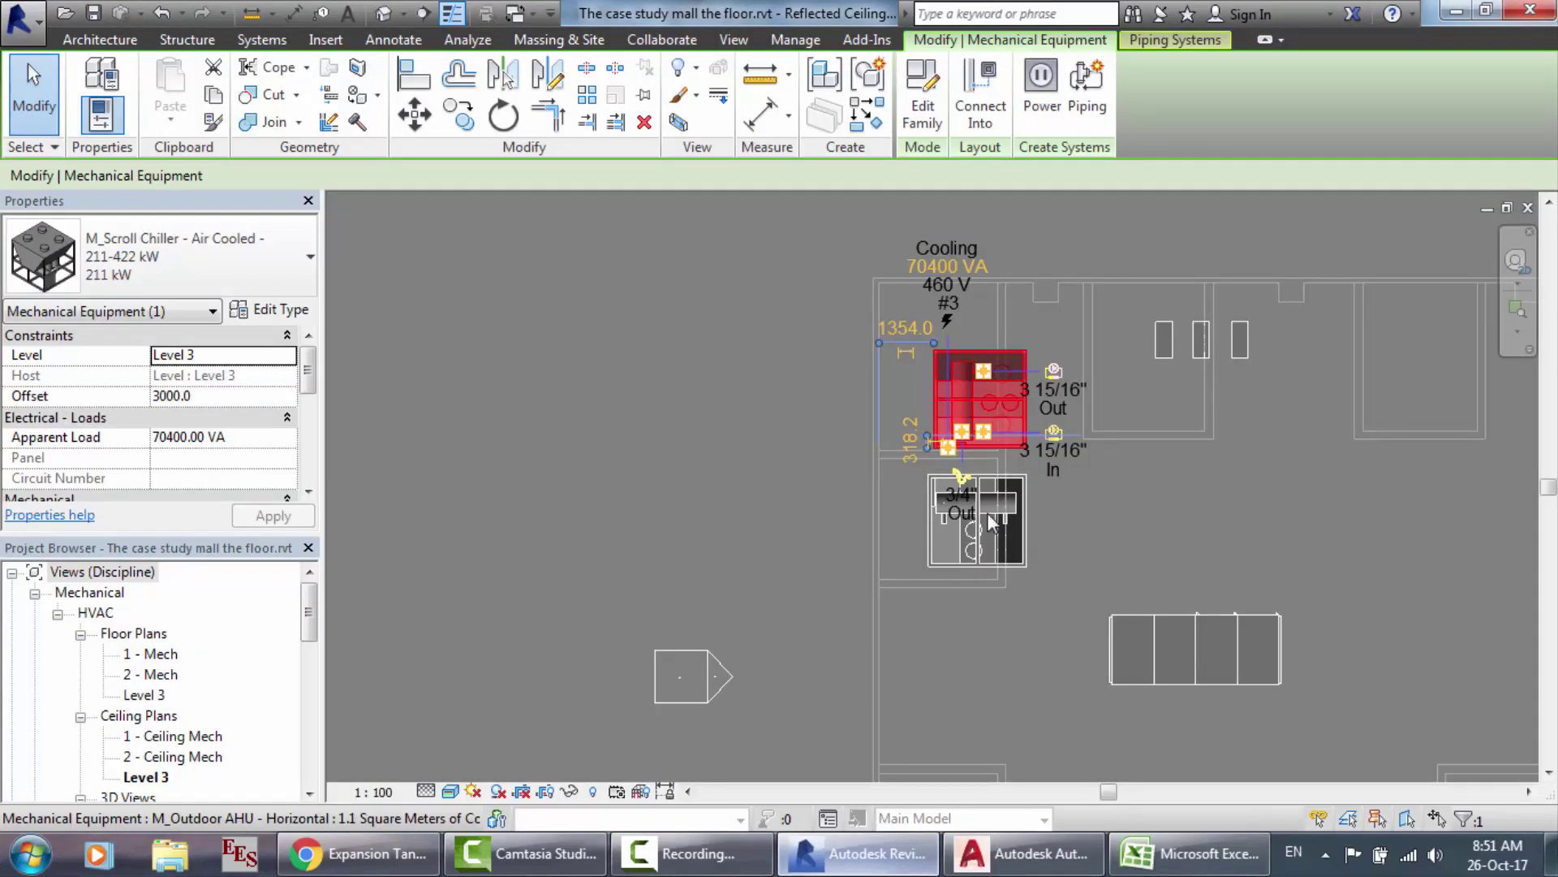
Step: Draw a horizontal 3" Standard pipe about 3054 mm long from the upper chiller's Out connector toward the east
scroll(1103, 376, "up", 2)
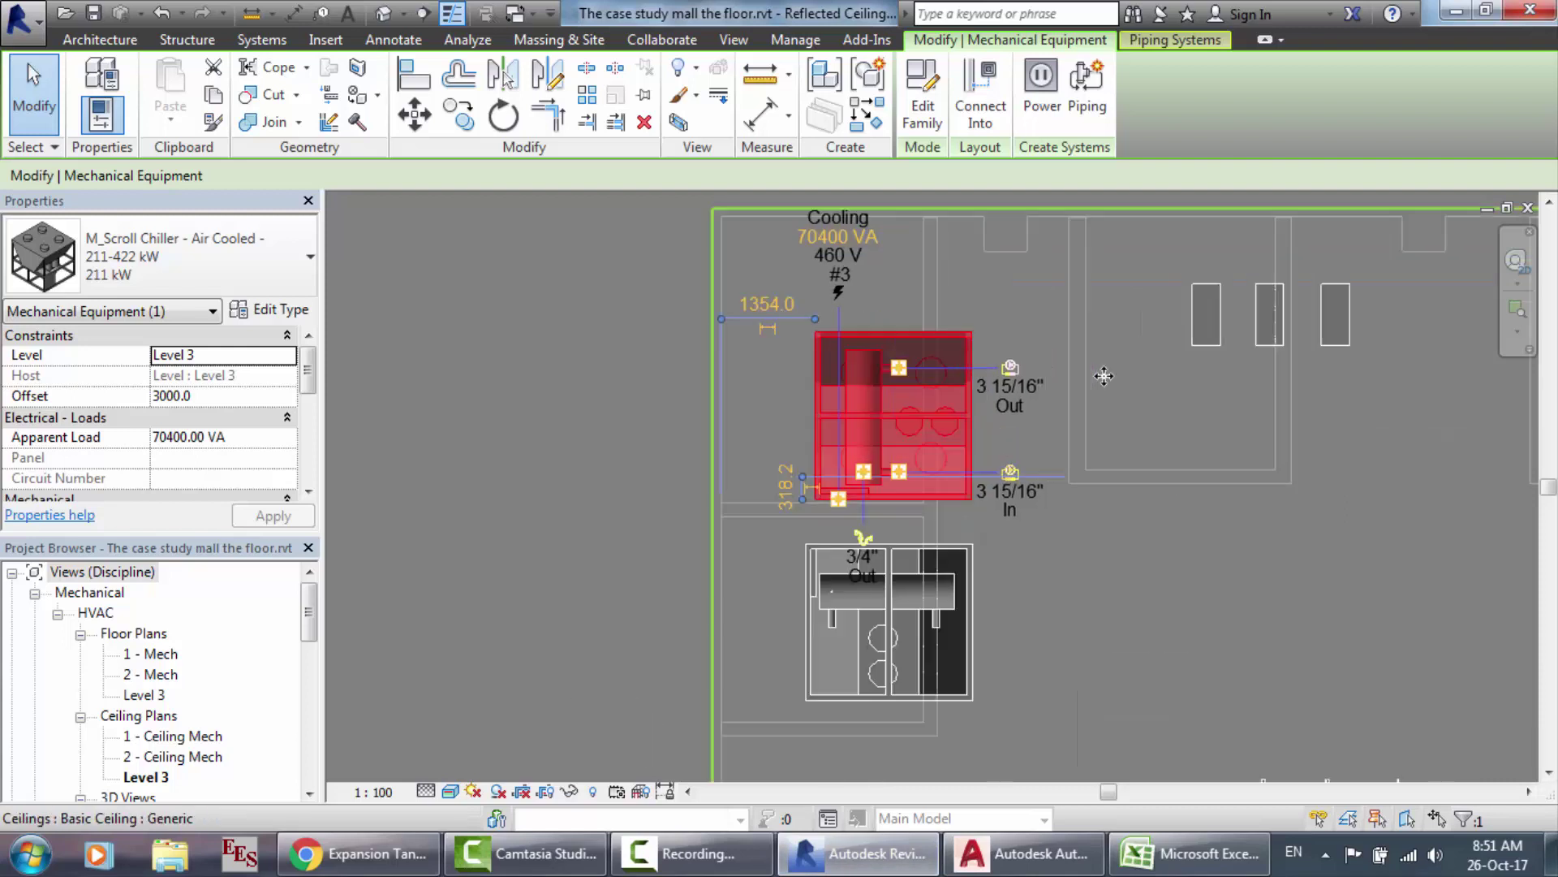
scroll(1104, 376, "up", 4)
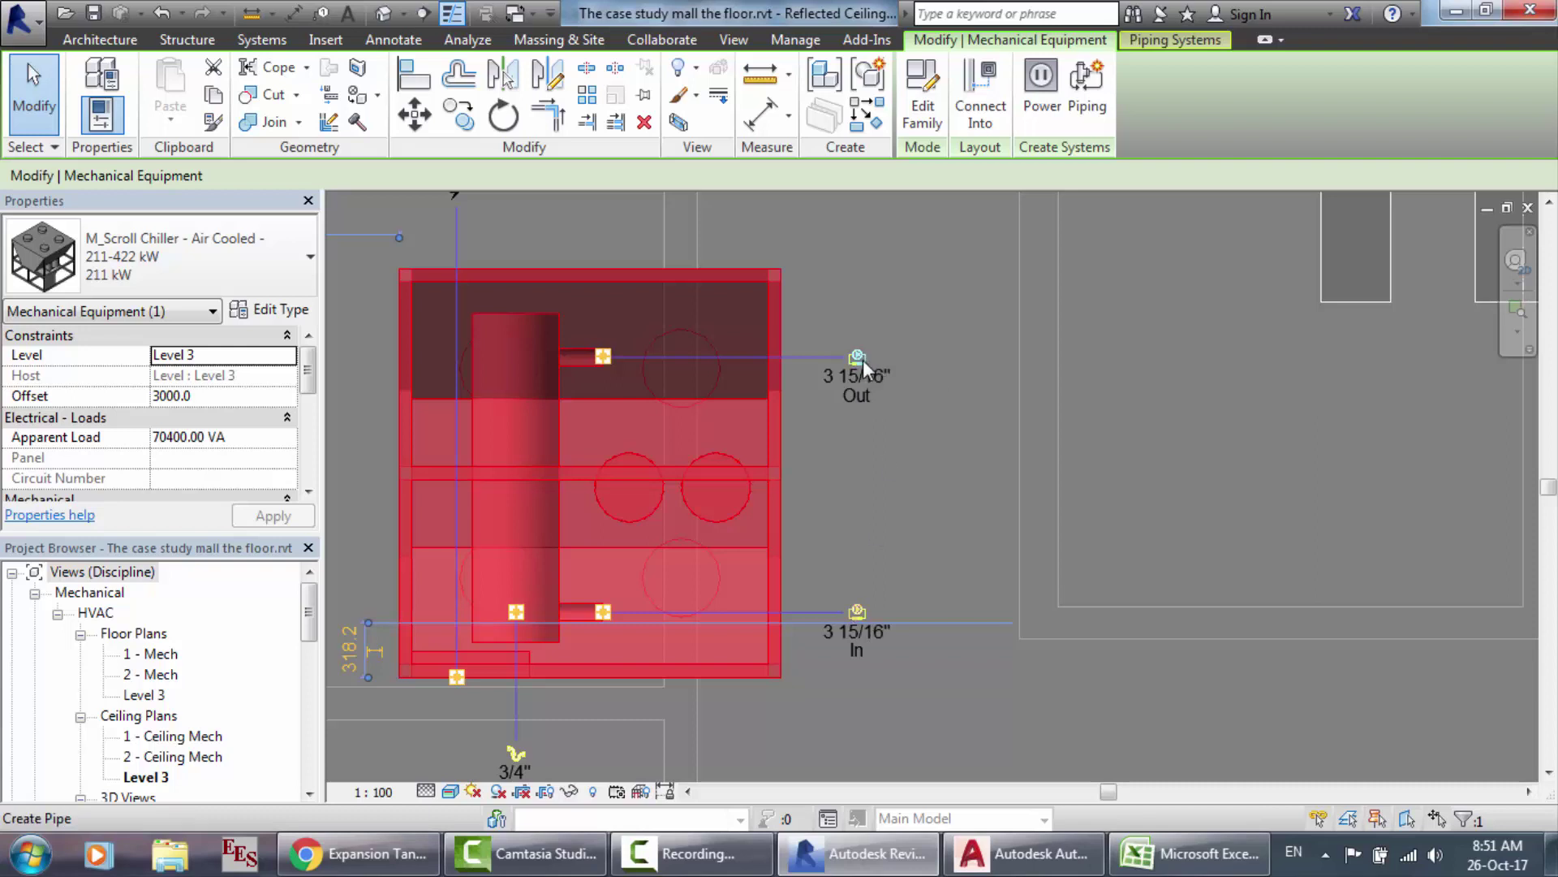
left_click(863, 365)
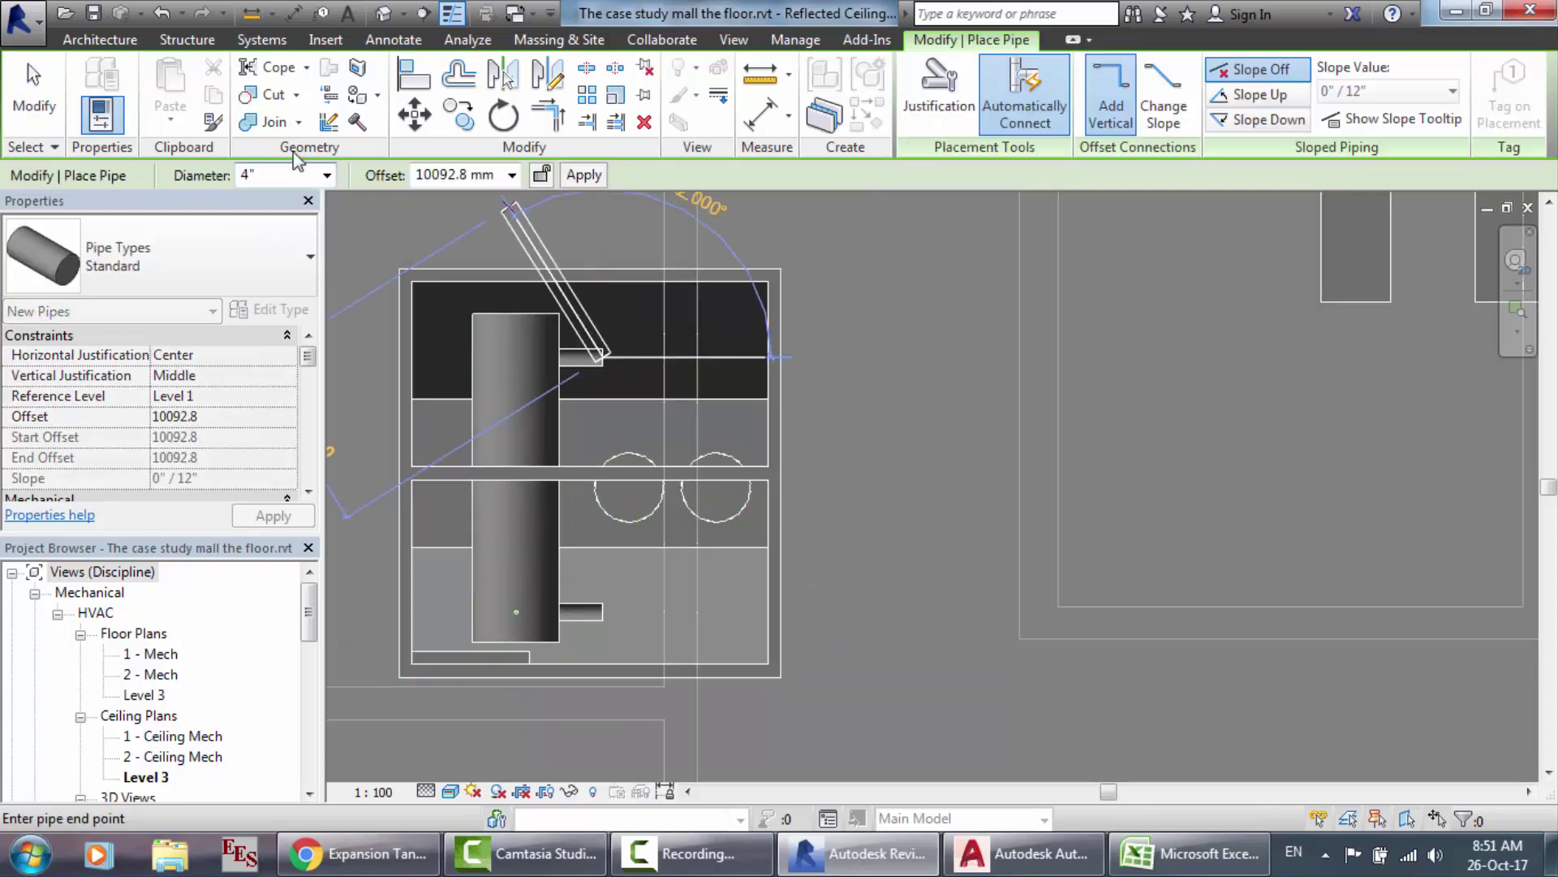
left_click(258, 175)
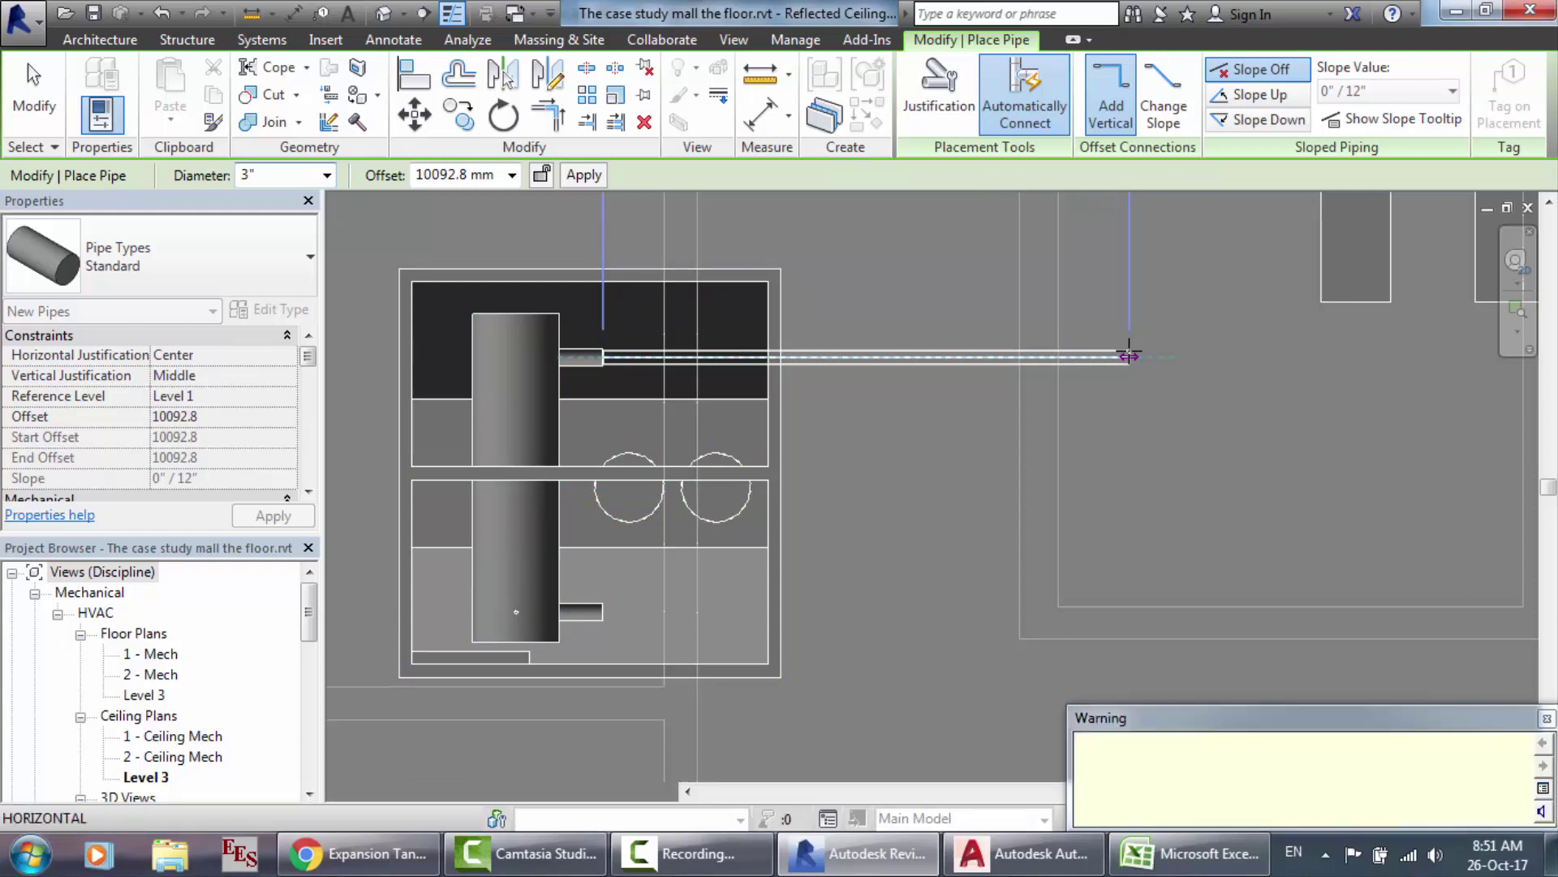
left_click(1129, 355)
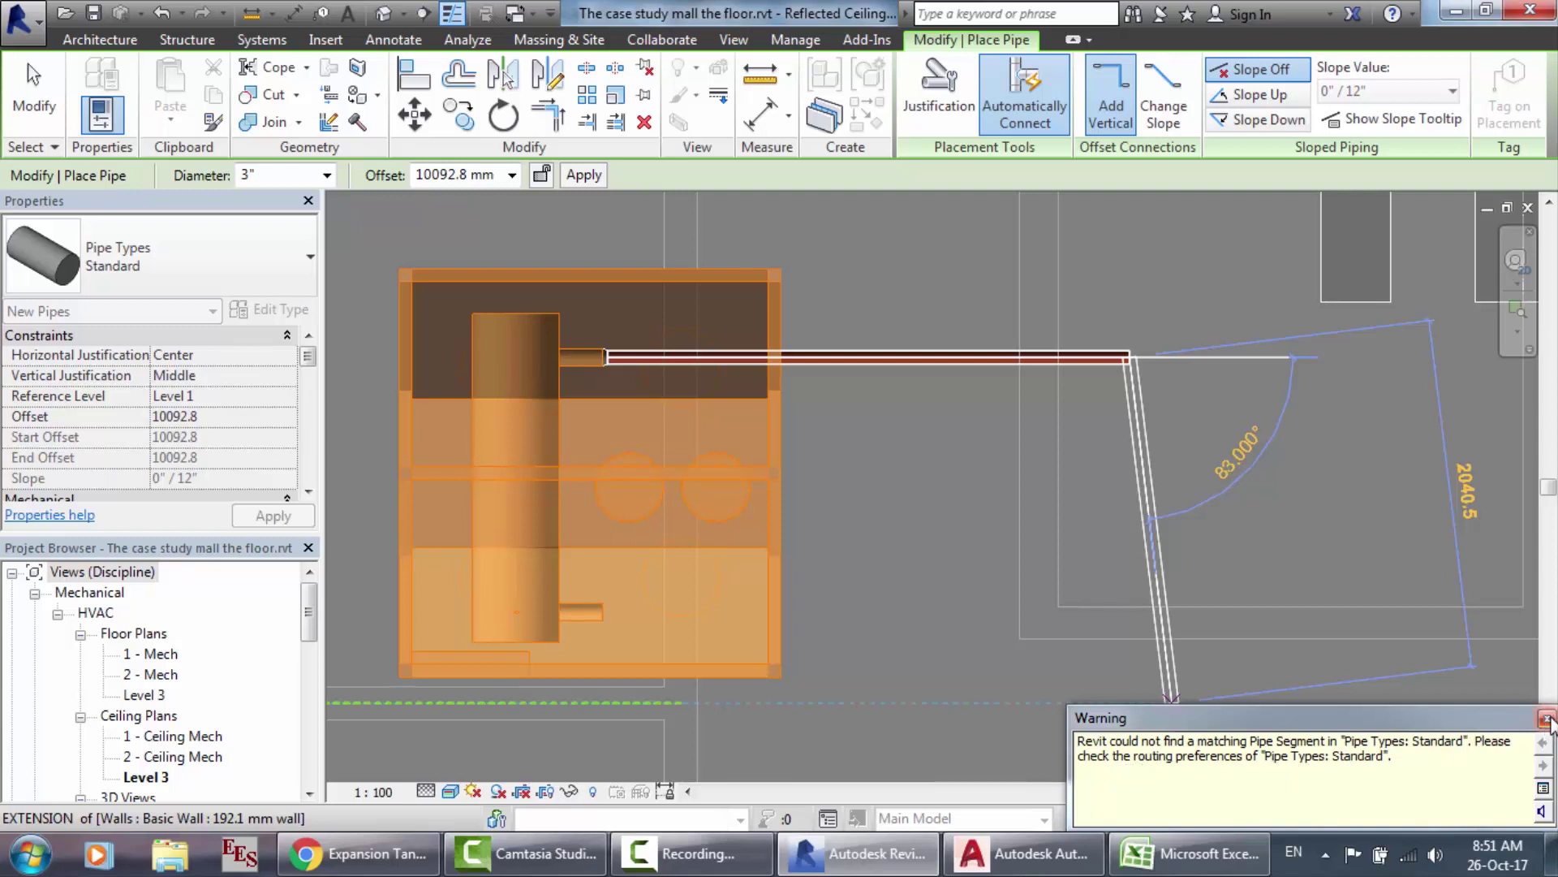
key("Escape")
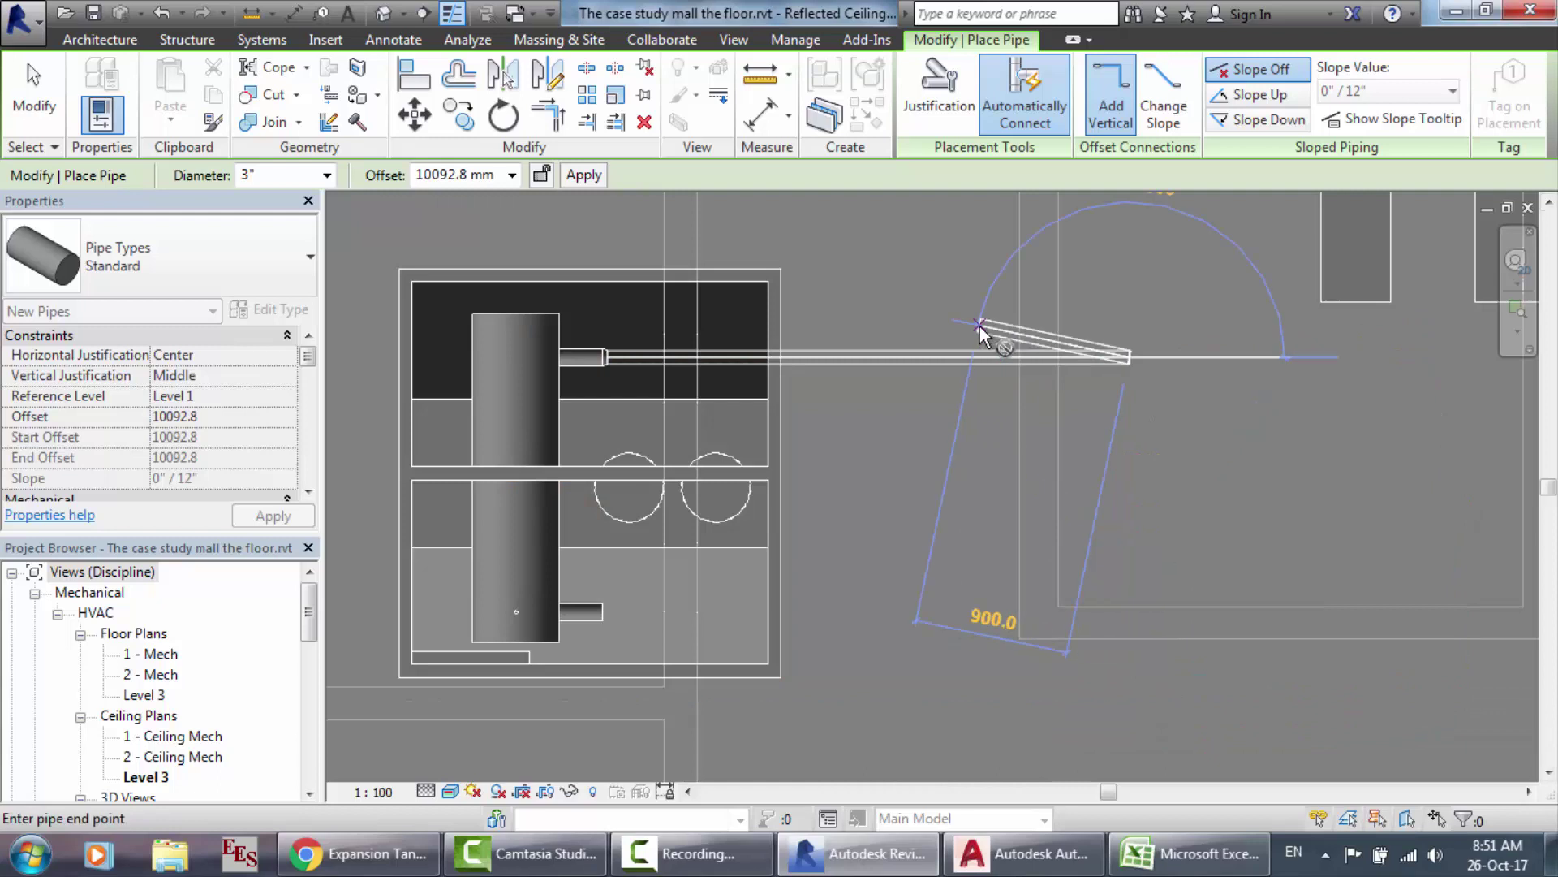
left_click(1127, 356)
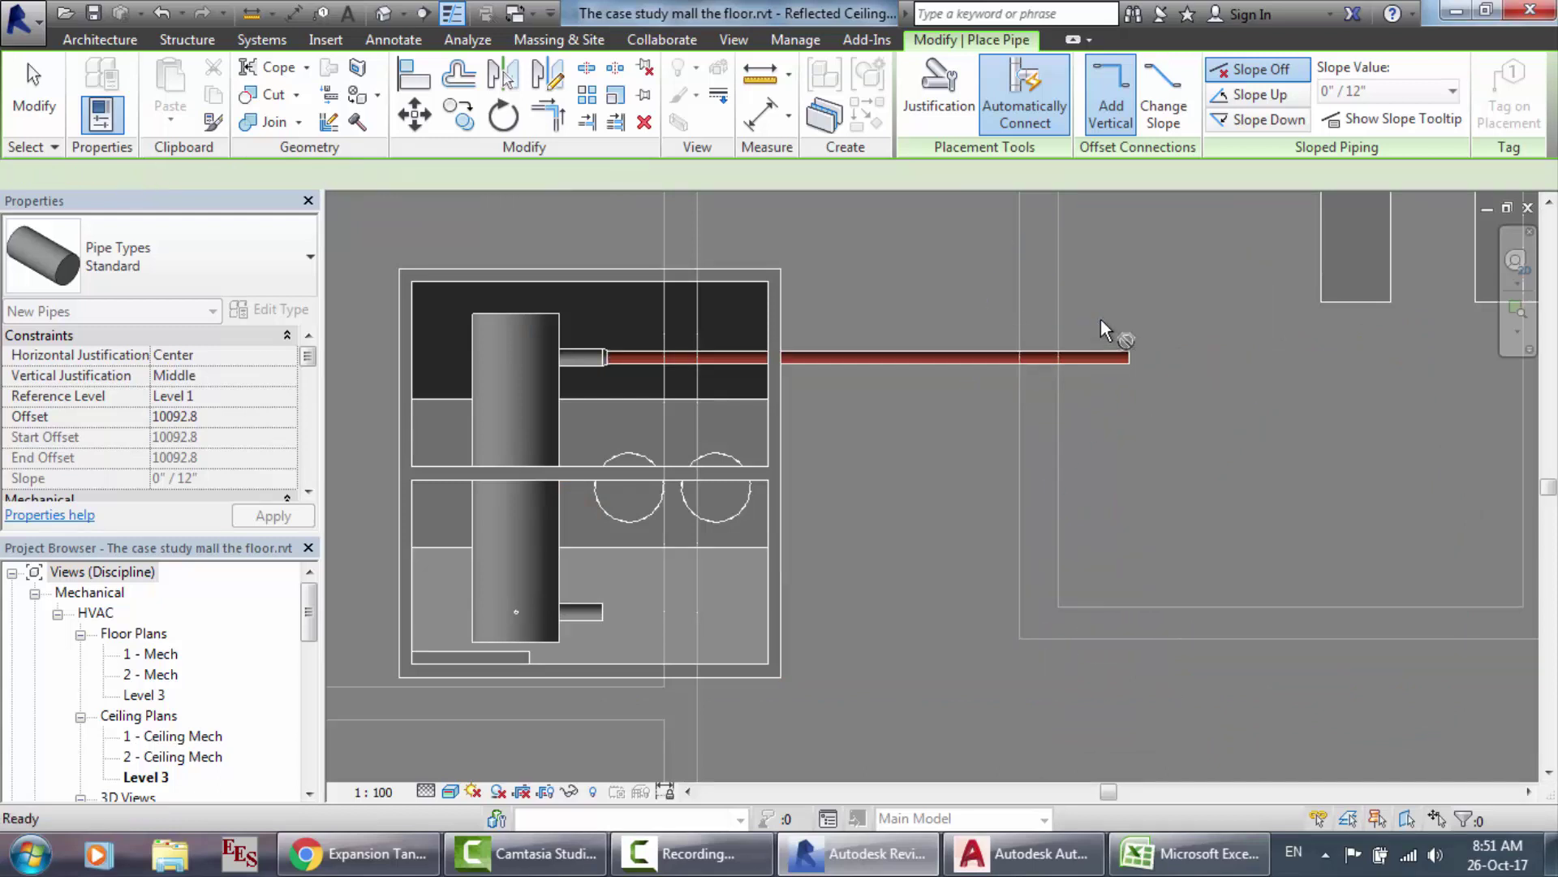
key("Escape")
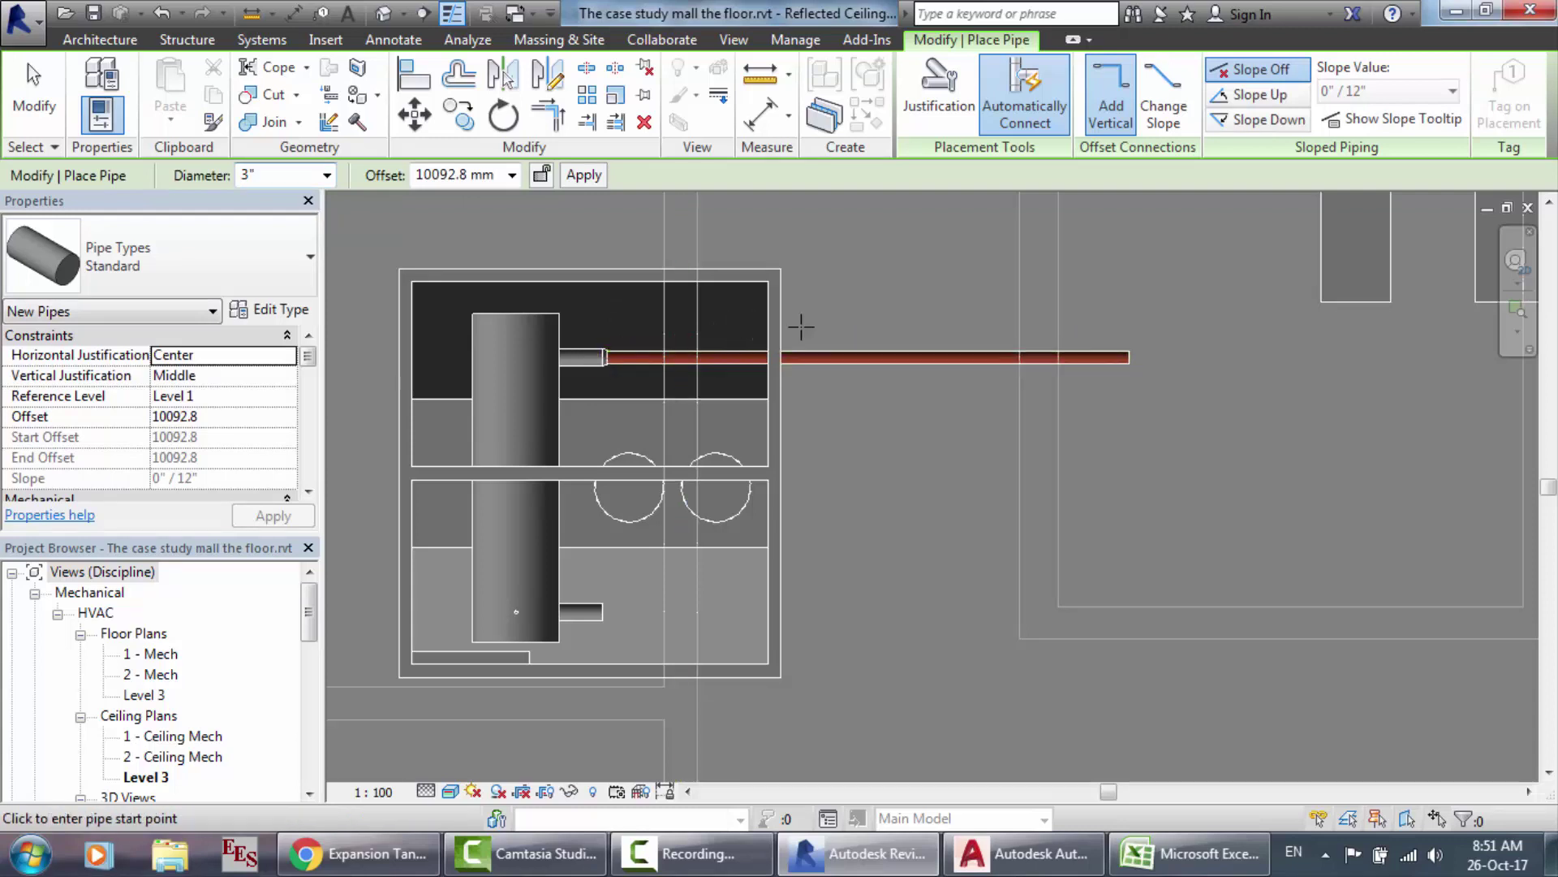
scroll(549, 338, "up", 3)
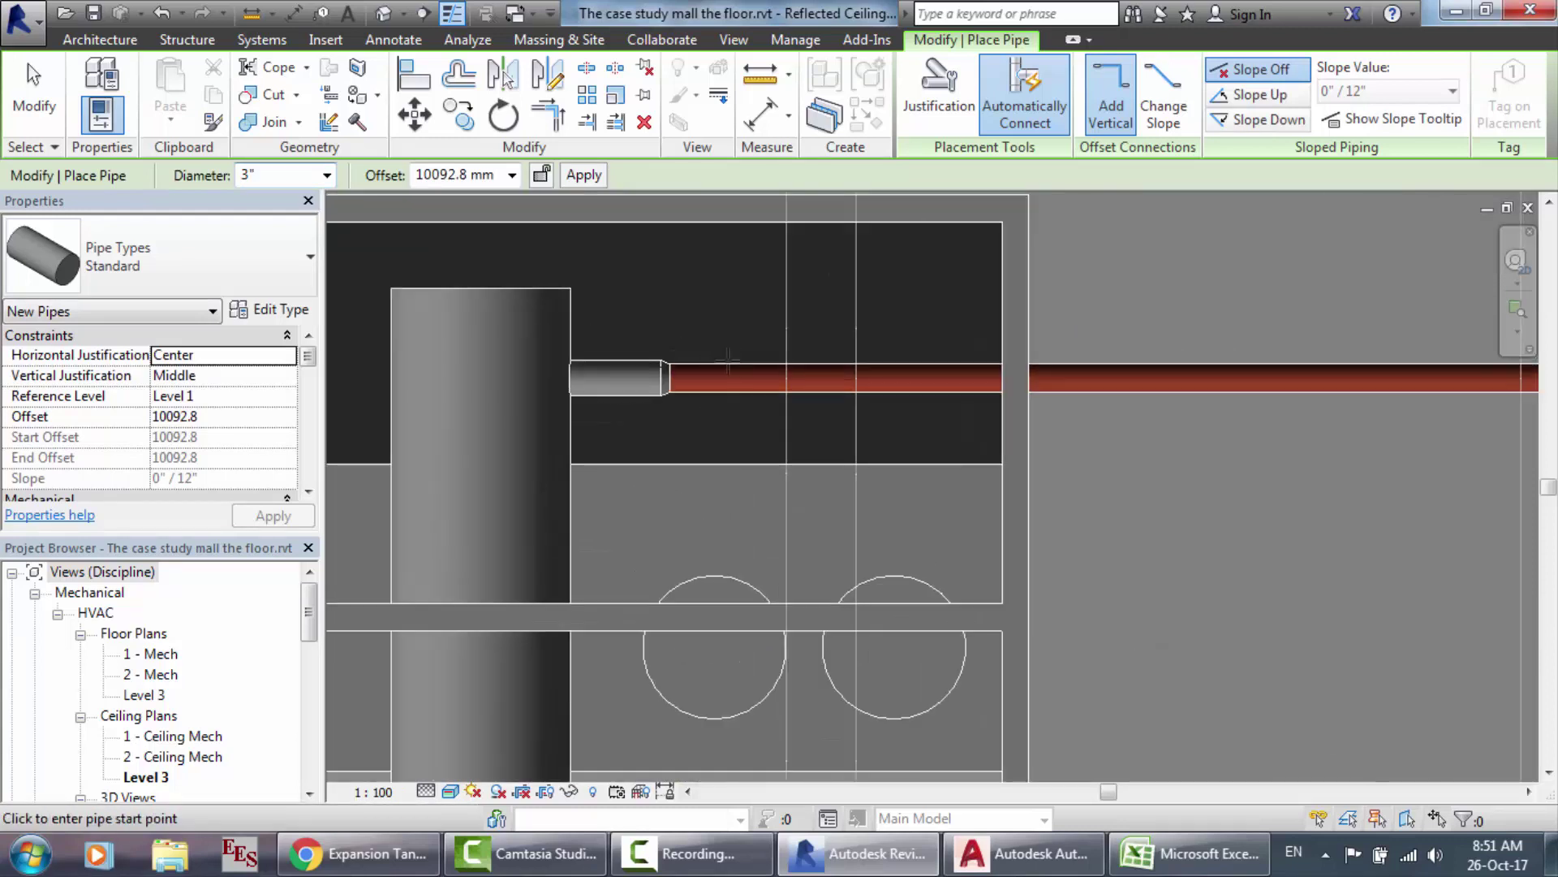
key("Escape")
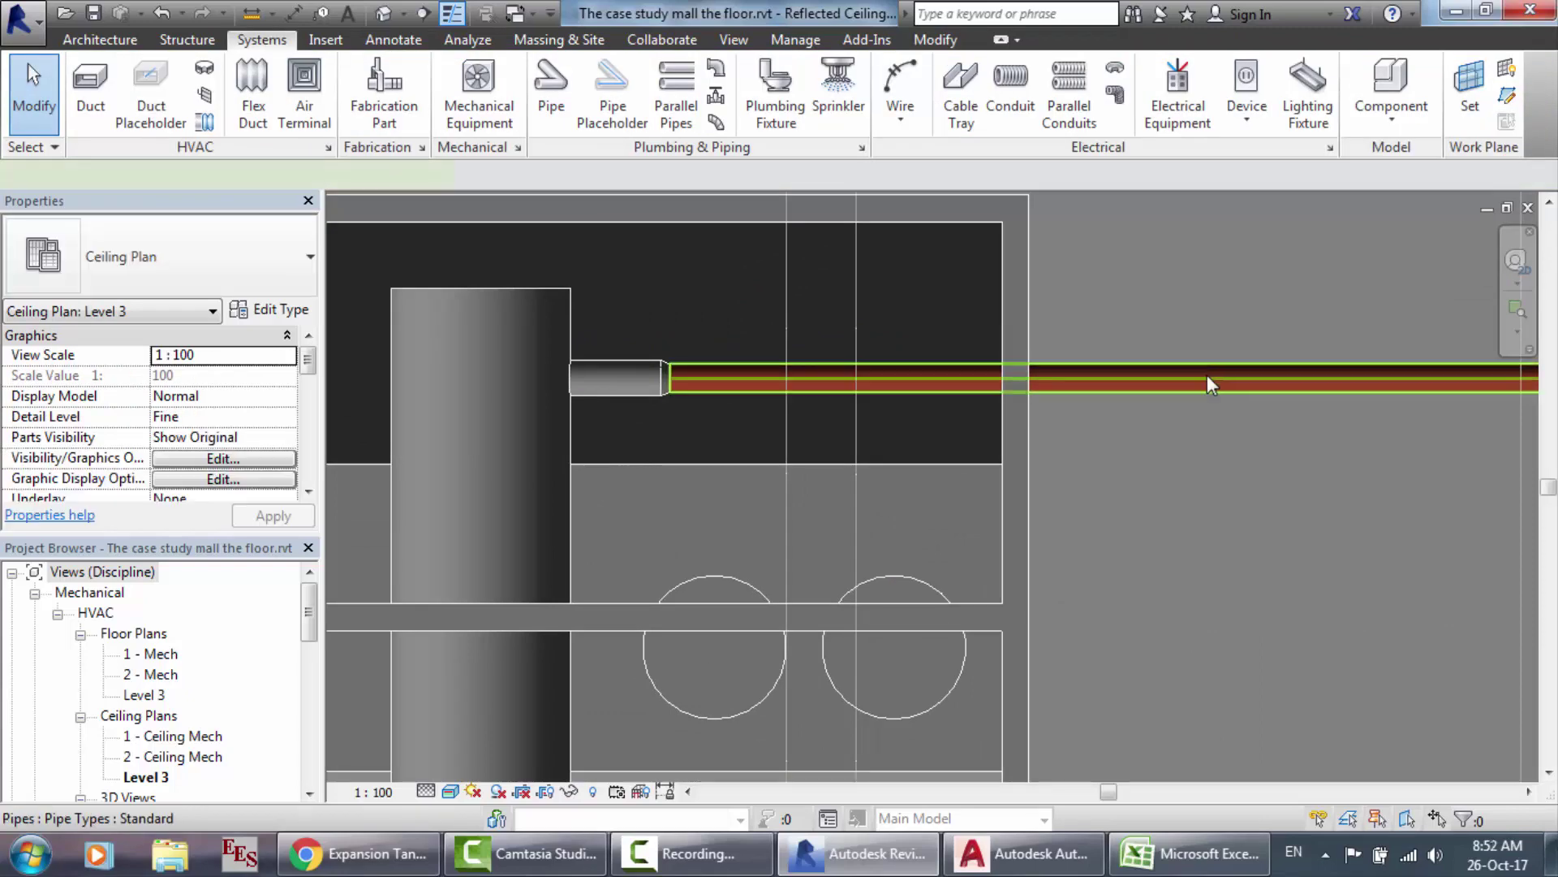
Step: Delete the 3" pipe at the chiller outlet, inspect the chiller's Out connector, and undo the deletion
left_click(1206, 373)
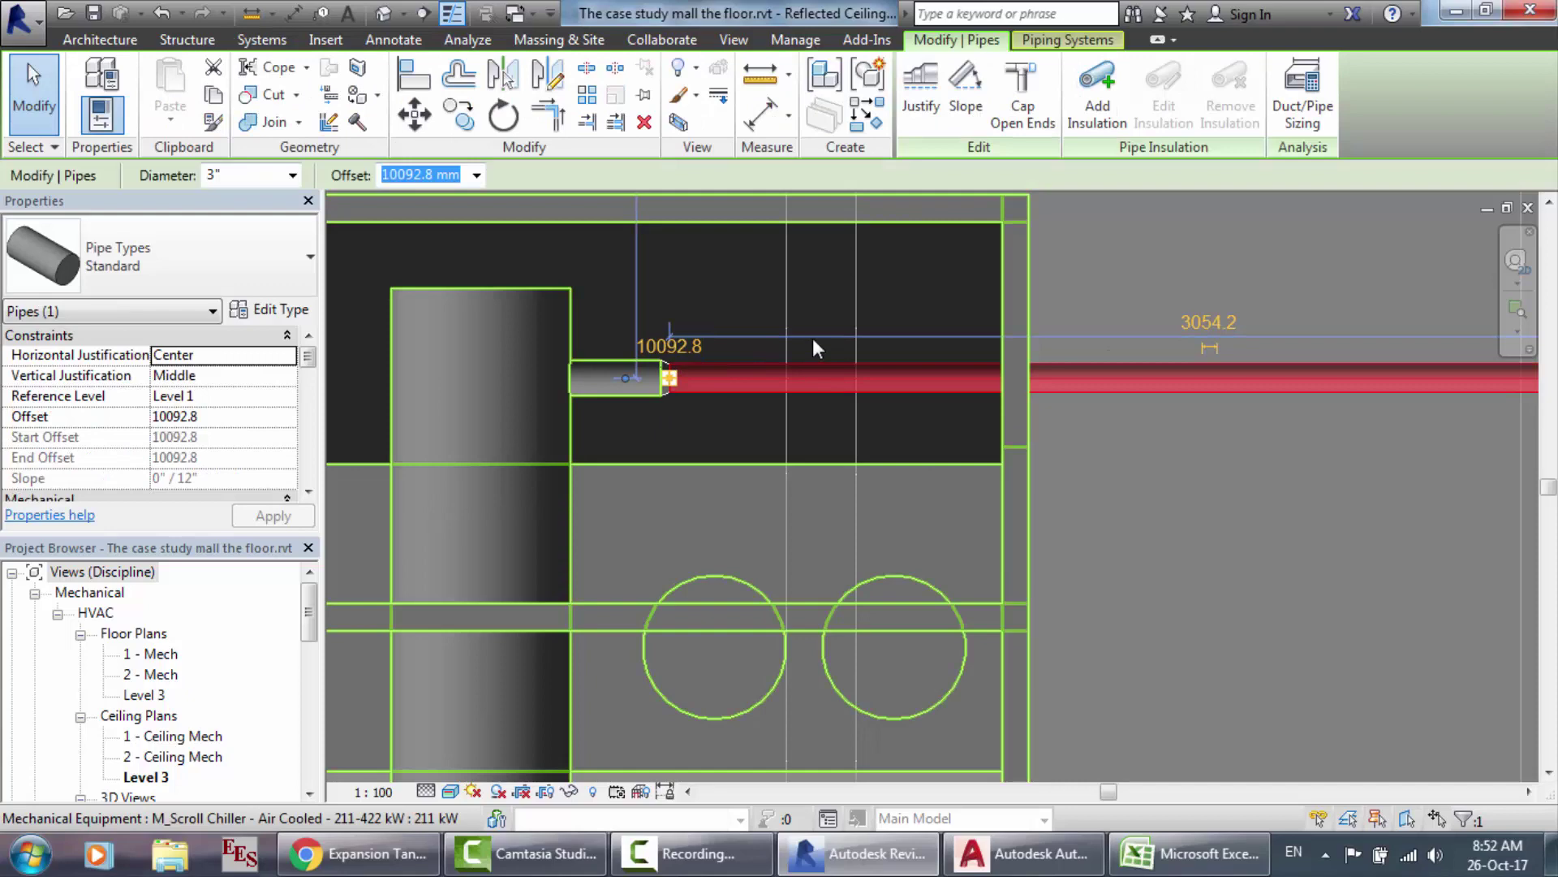
key("Delete")
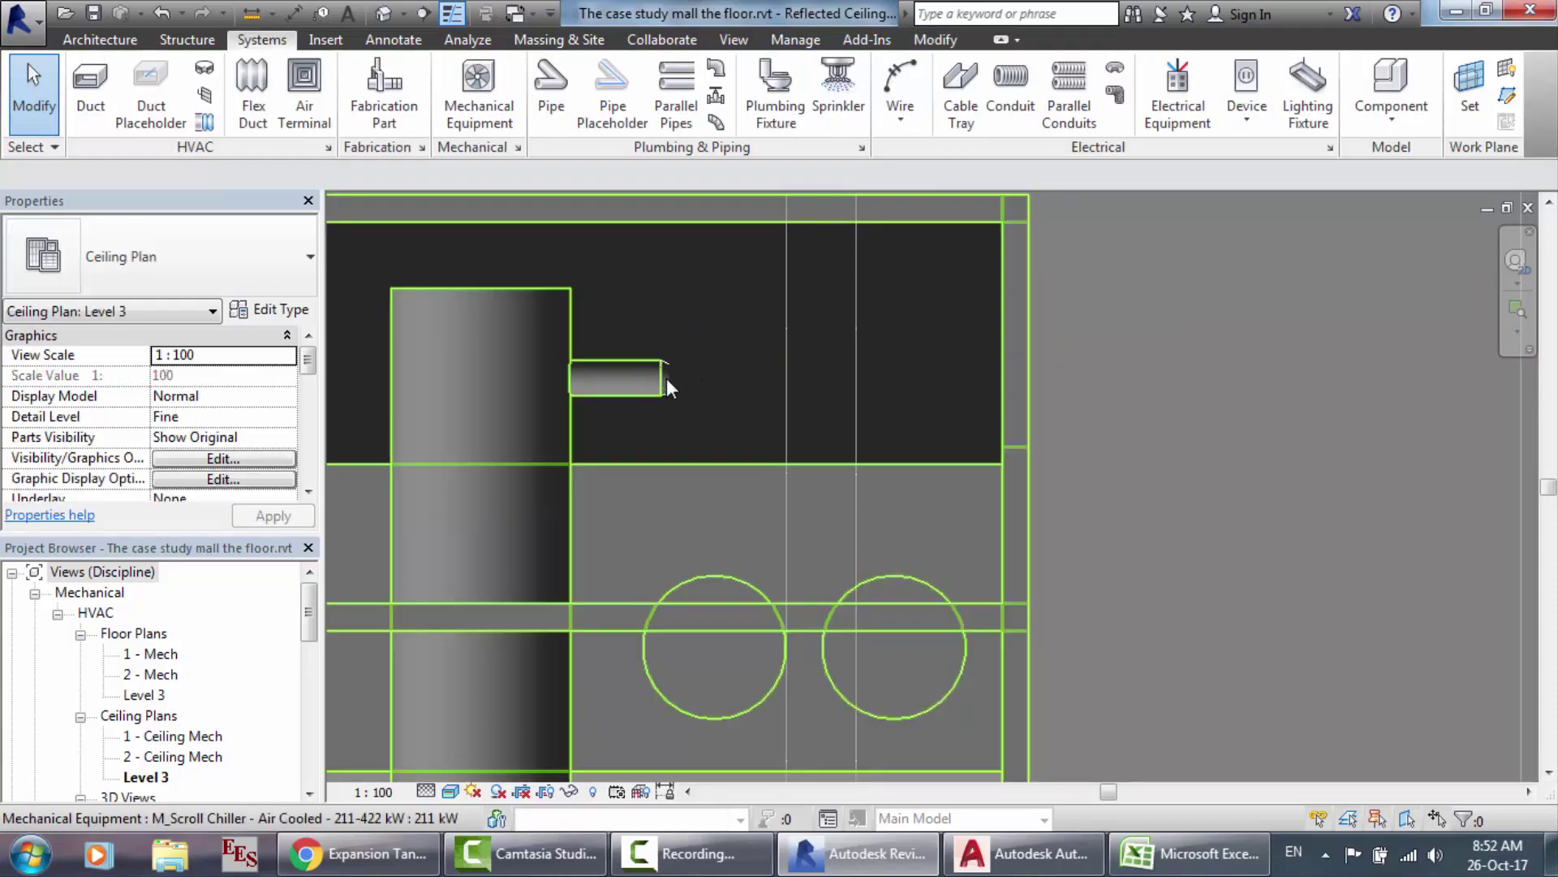
left_click(665, 378)
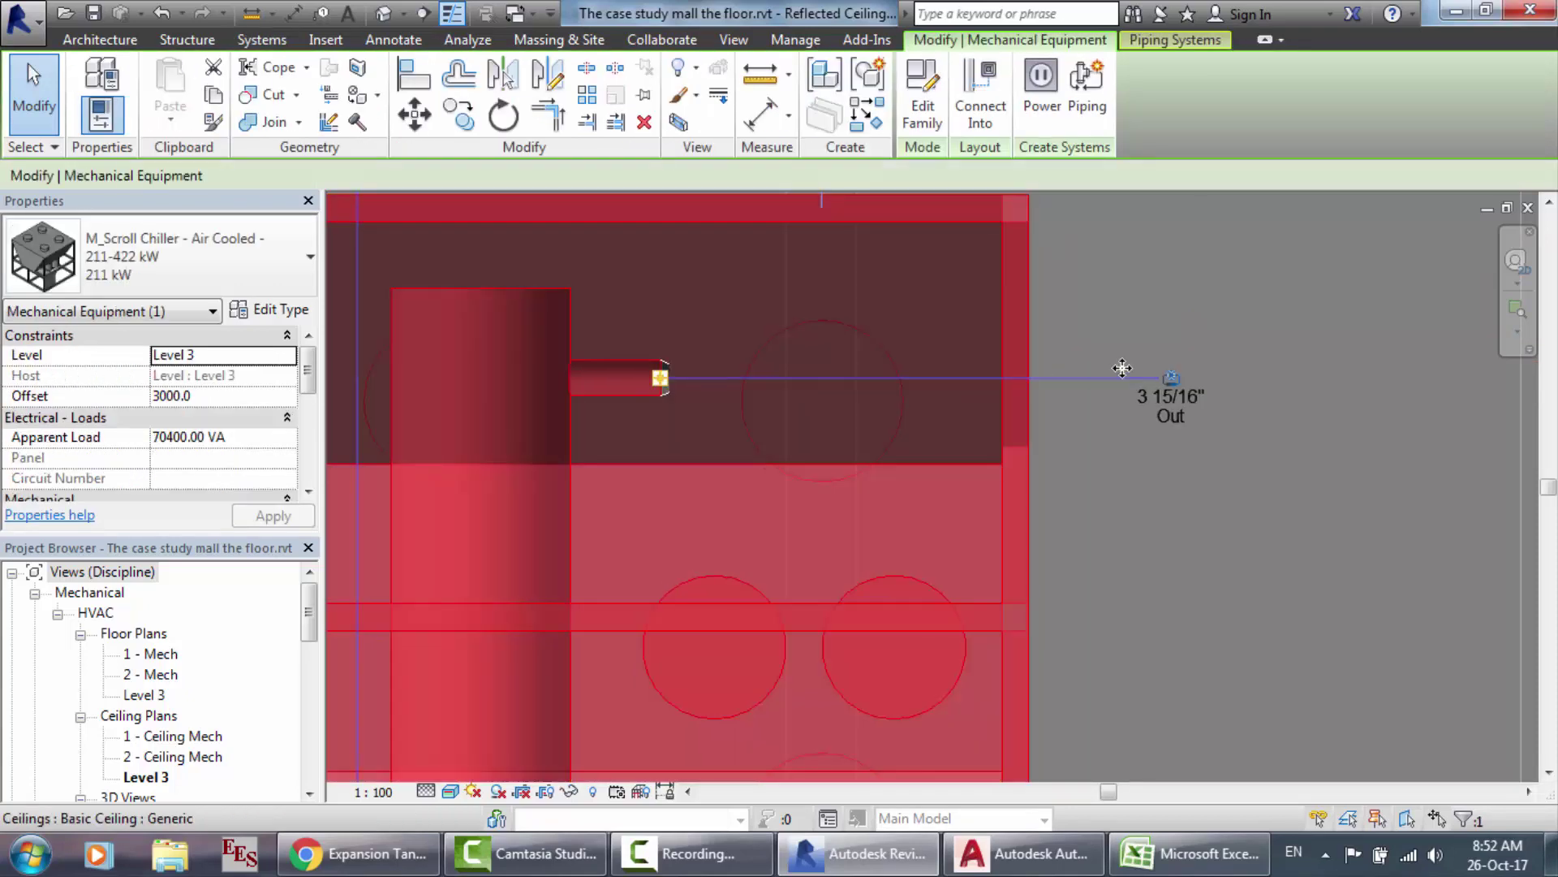
left_click(1123, 367)
key("Escape")
scroll(1122, 368, "down", 3)
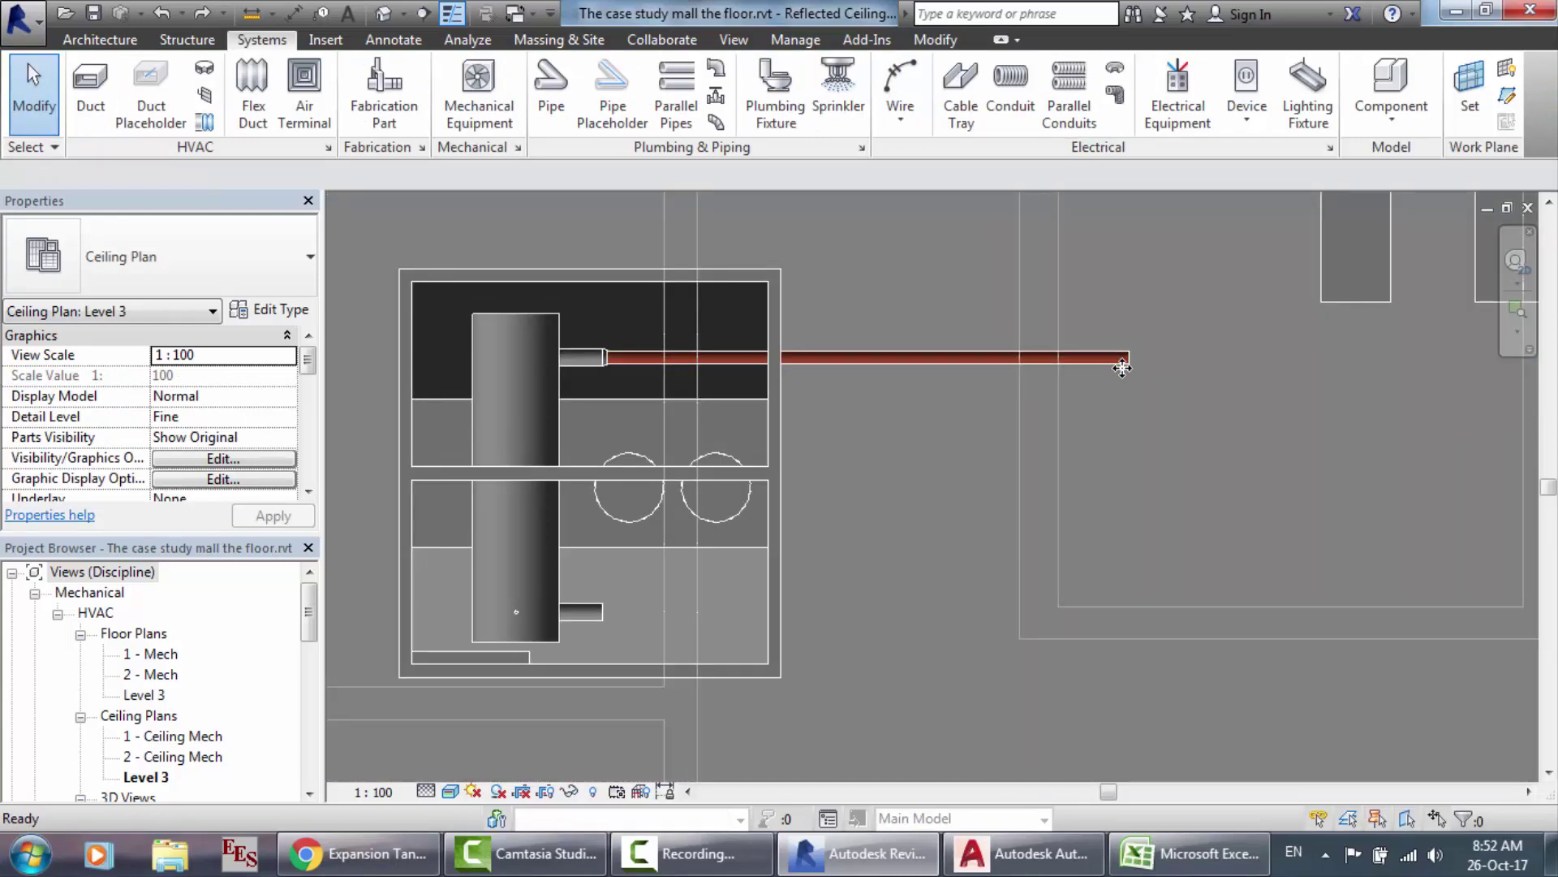
Step: Undo the last pipe run drawn from the upper equipment connection and leave the Pipe command
key("ctrl+z")
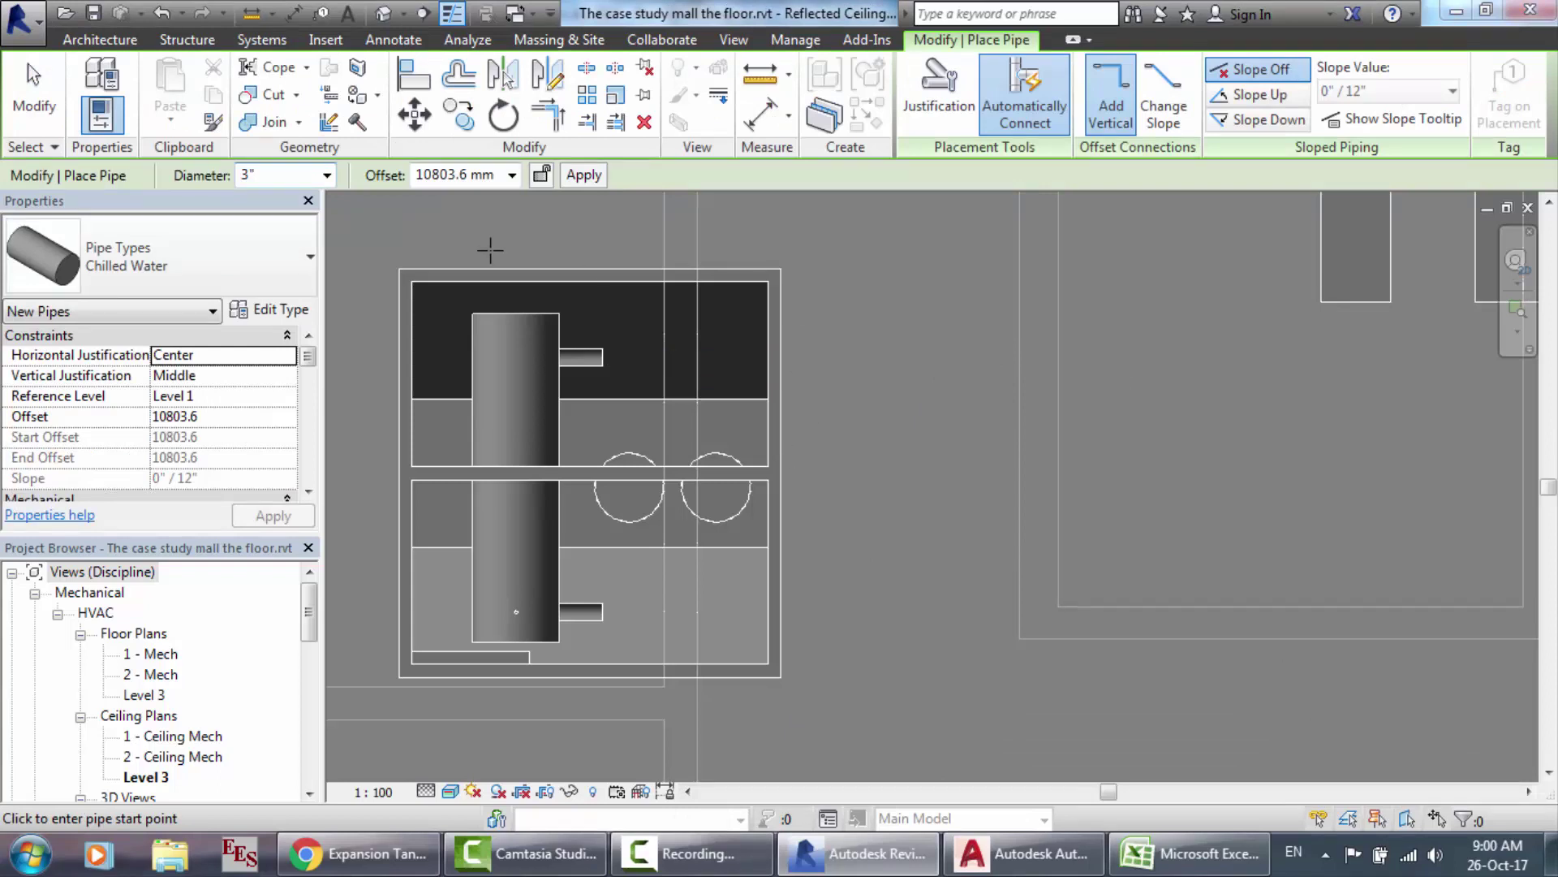
key("Escape")
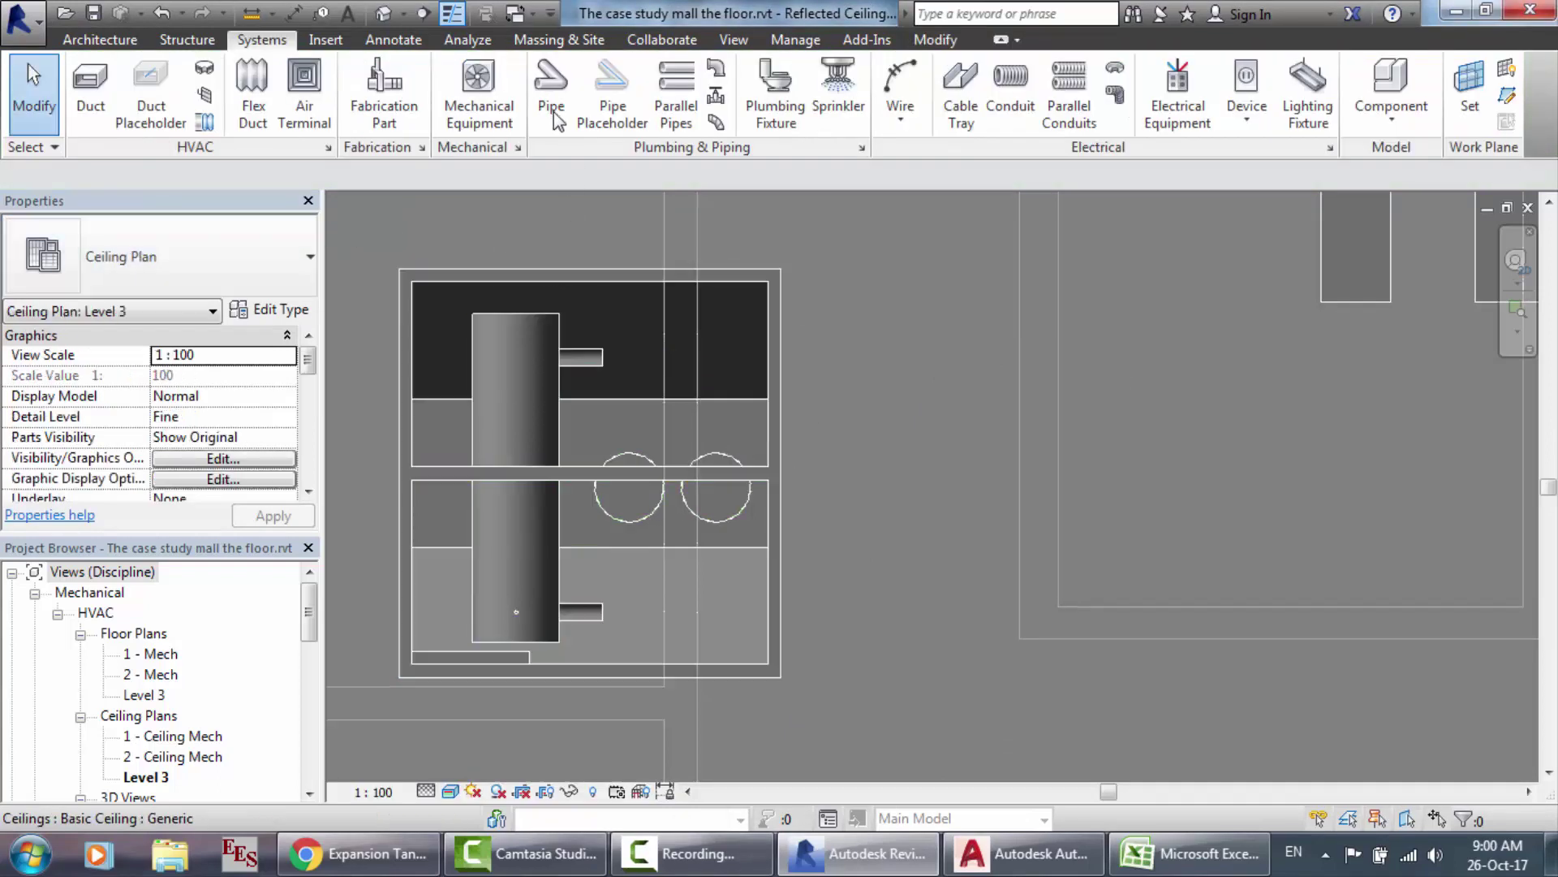
Step: Examine the pipe Segments and Sizes in Mechanical Settings and the options for creating a new segment, without adding one
left_click(519, 149)
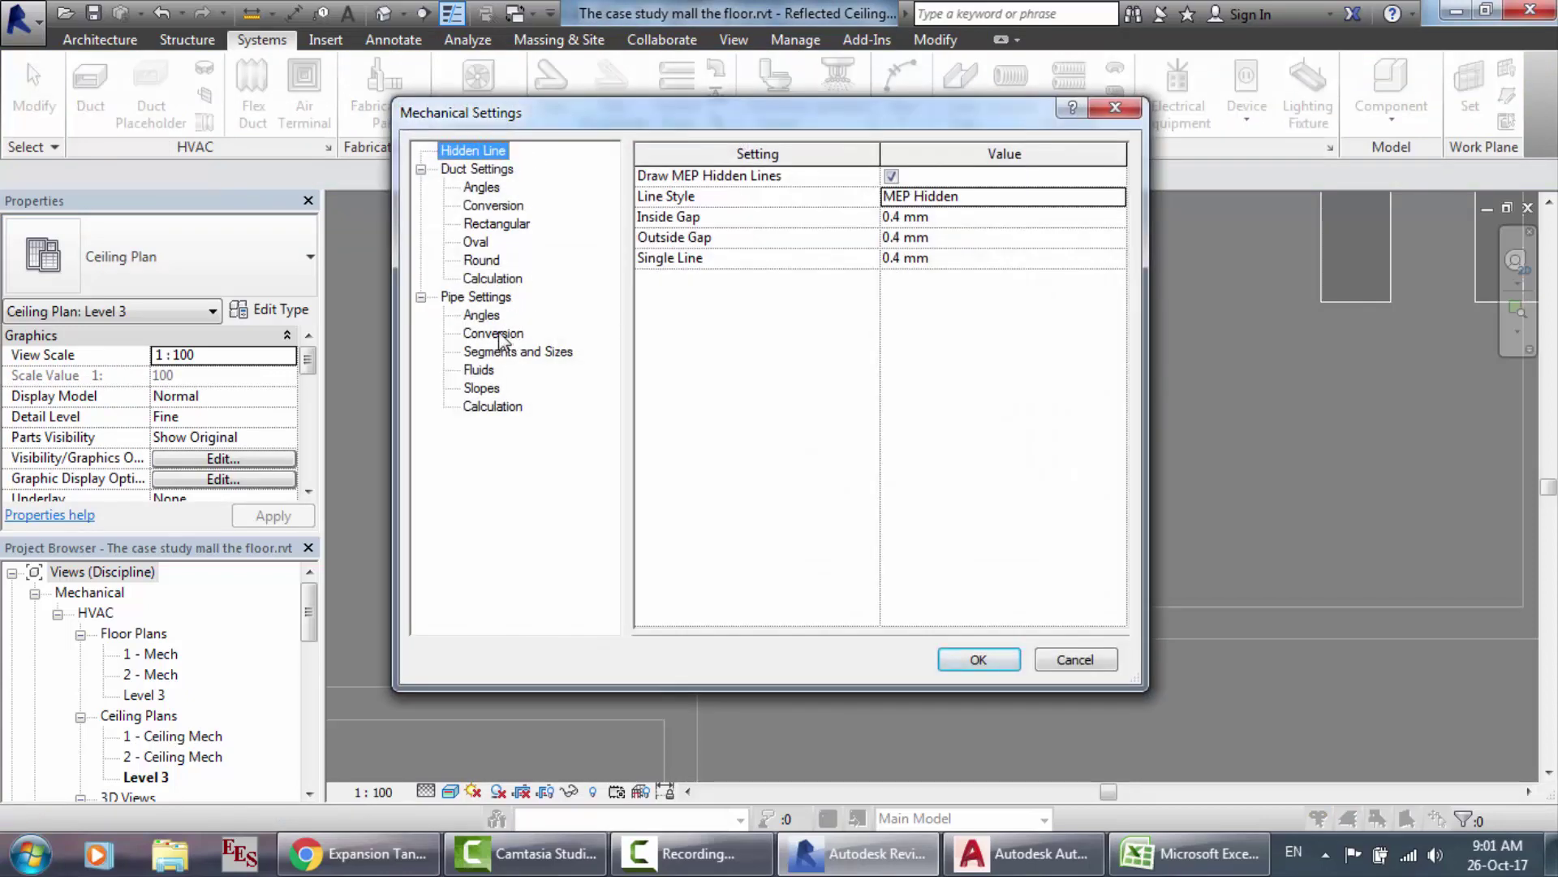
left_click(502, 353)
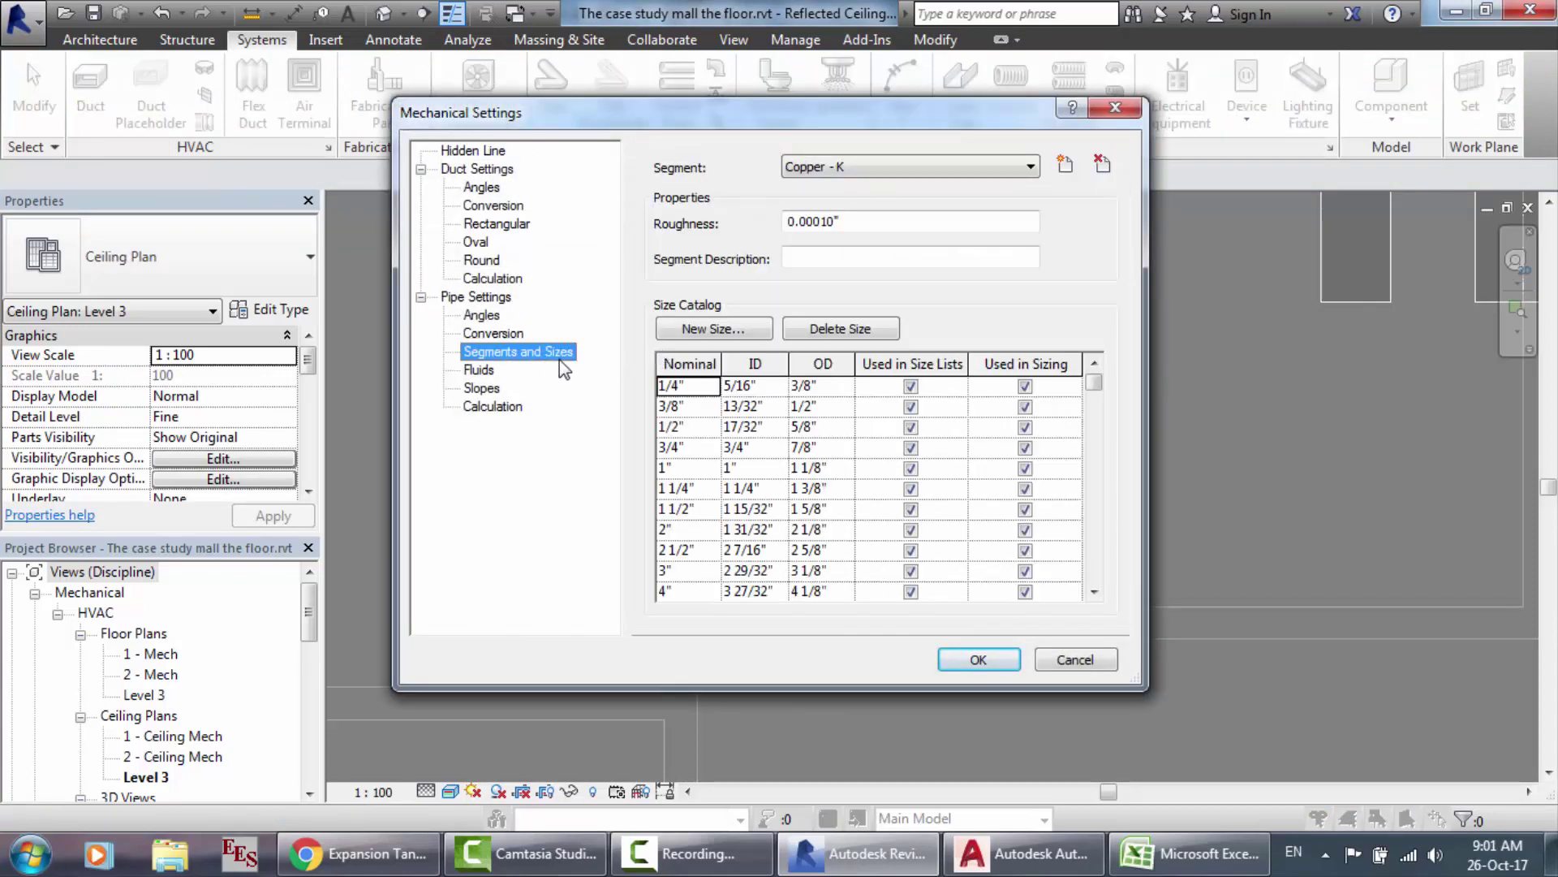
left_click(1066, 166)
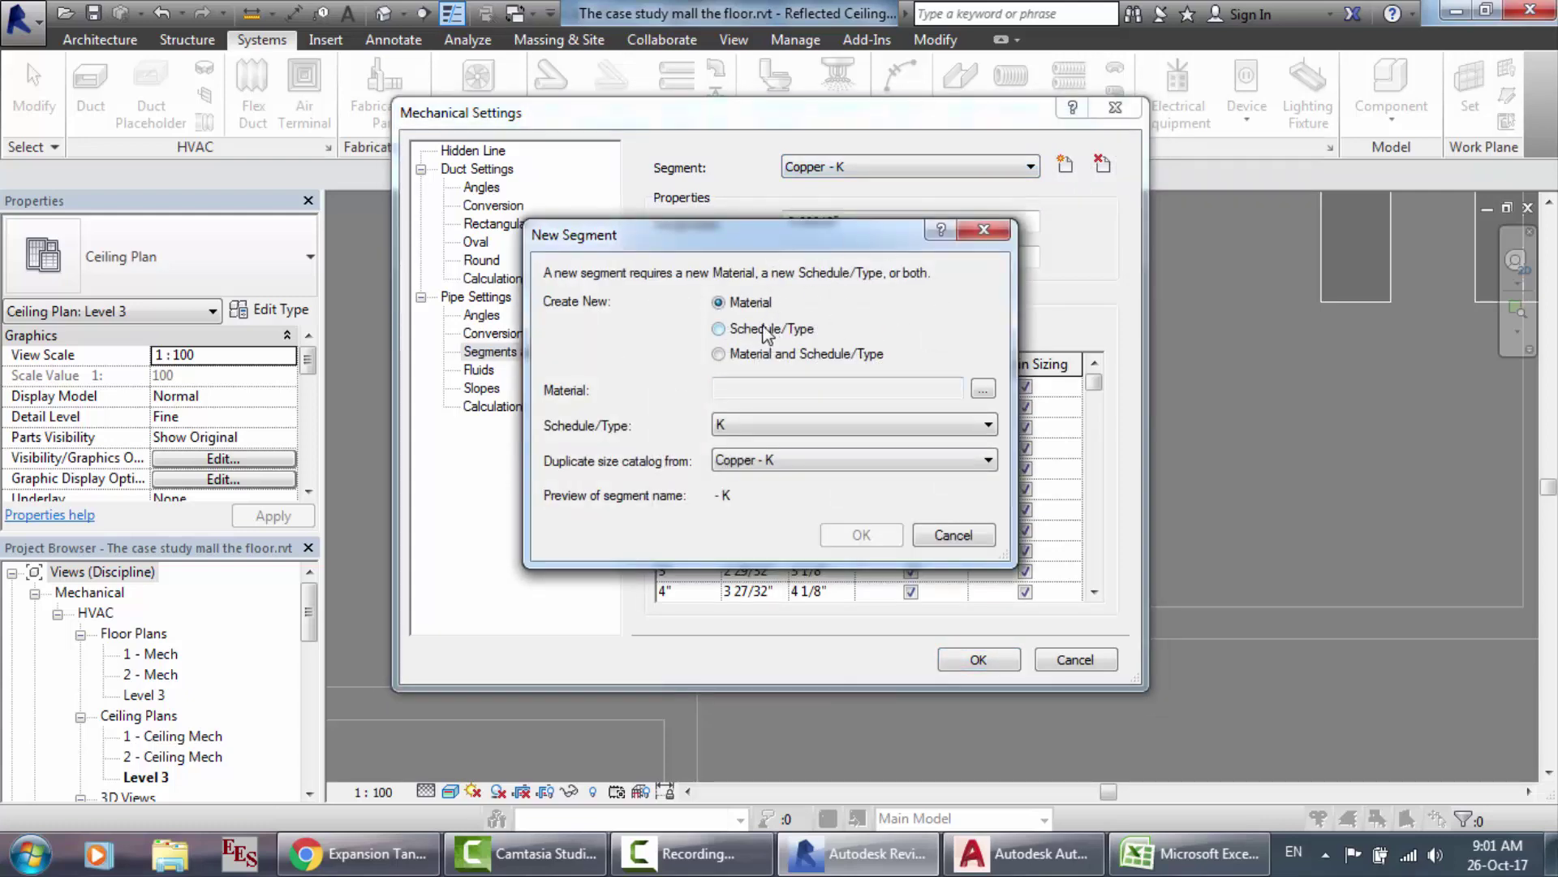
left_click(766, 330)
left_click(760, 355)
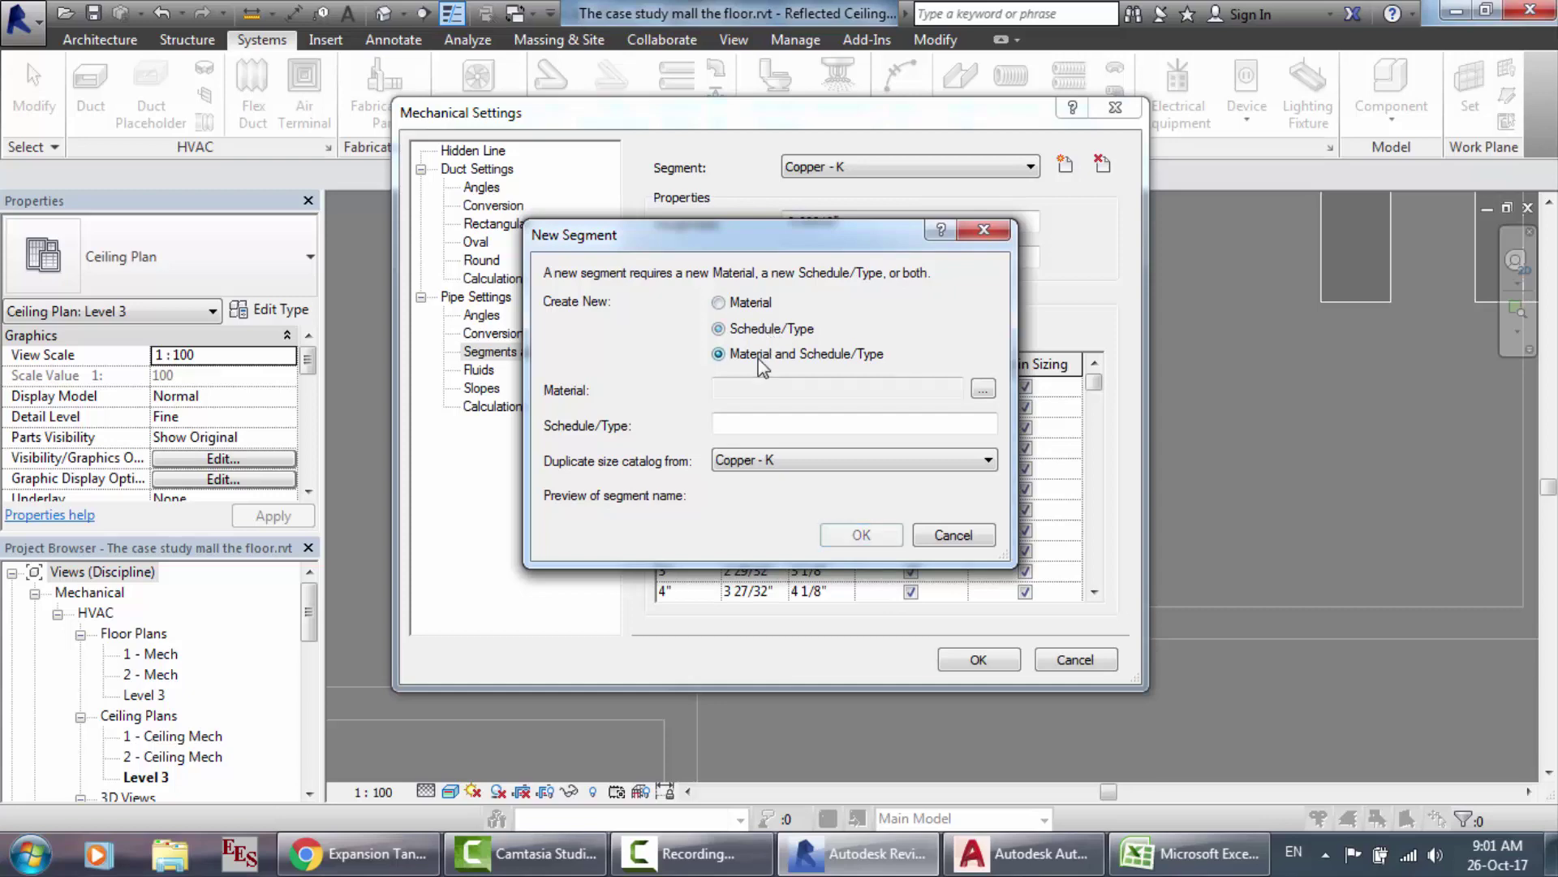
left_click(739, 308)
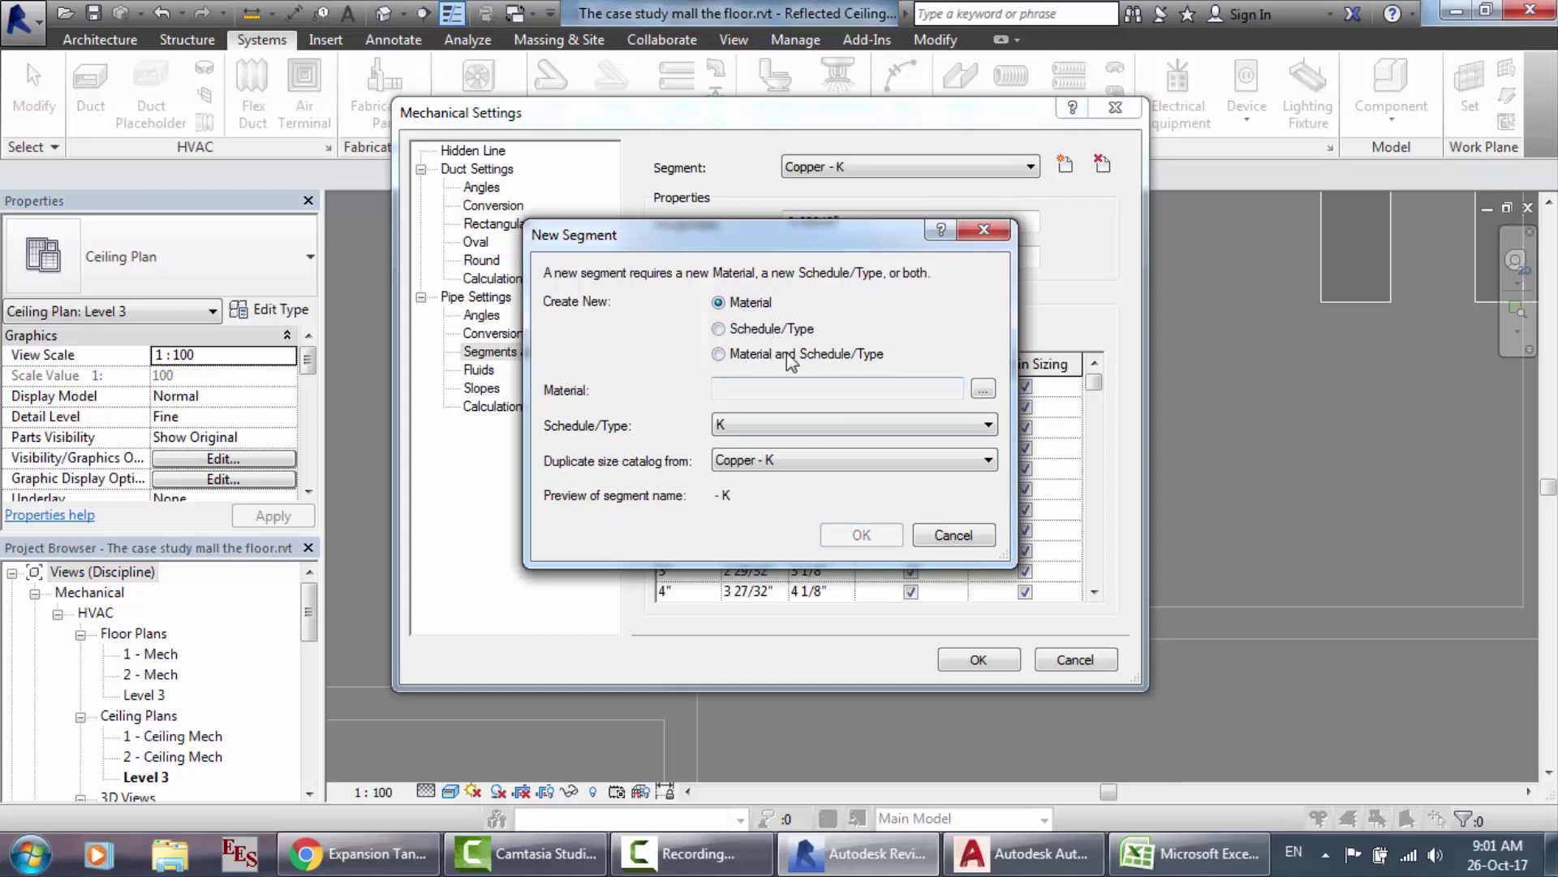
left_click(948, 537)
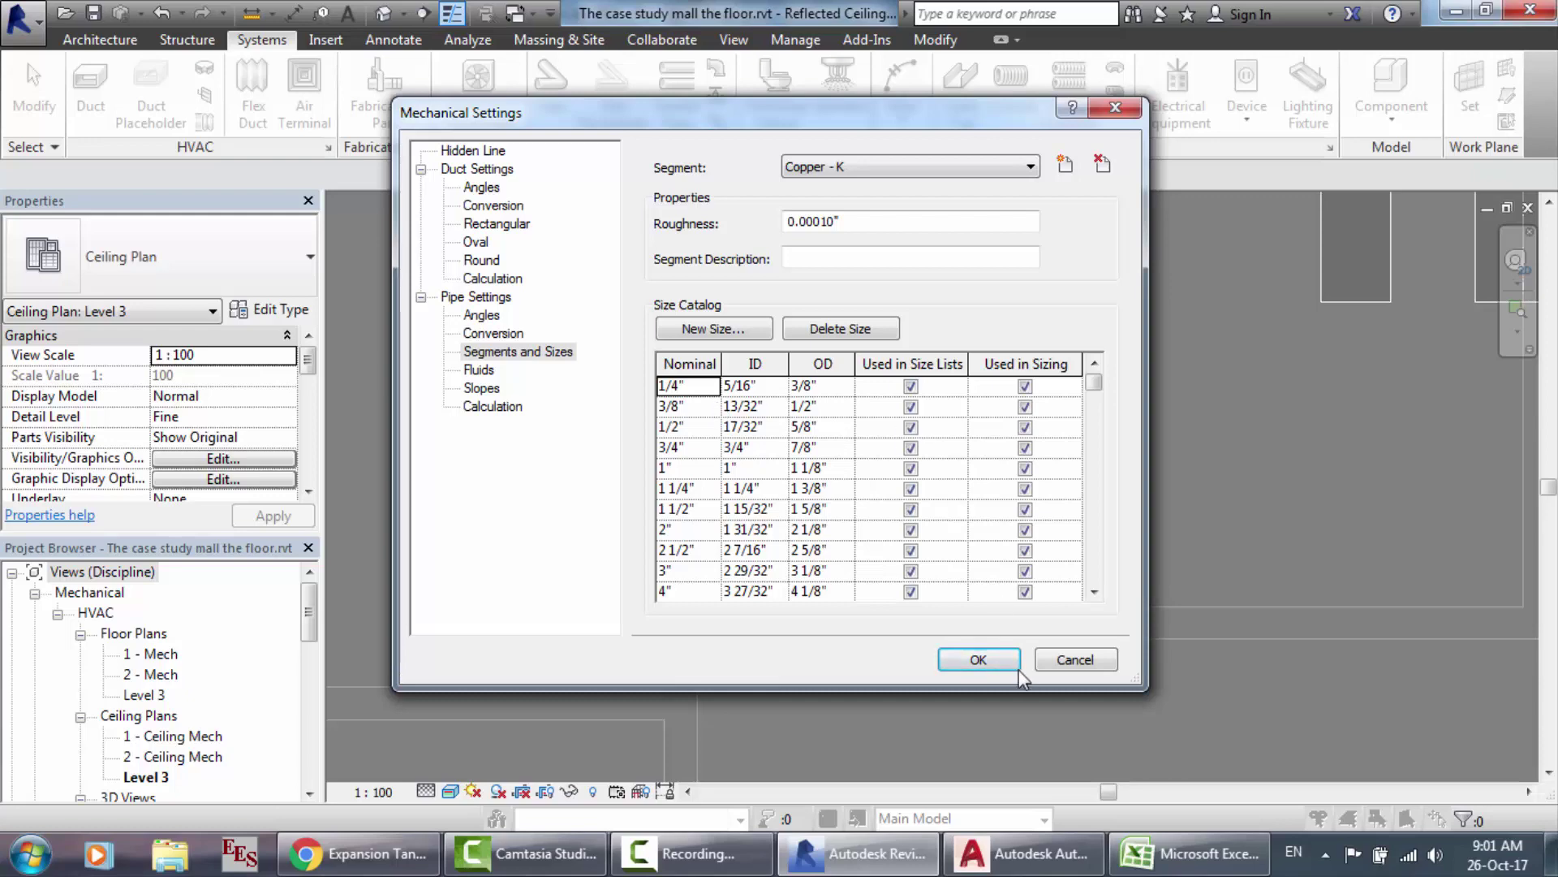
left_click(985, 659)
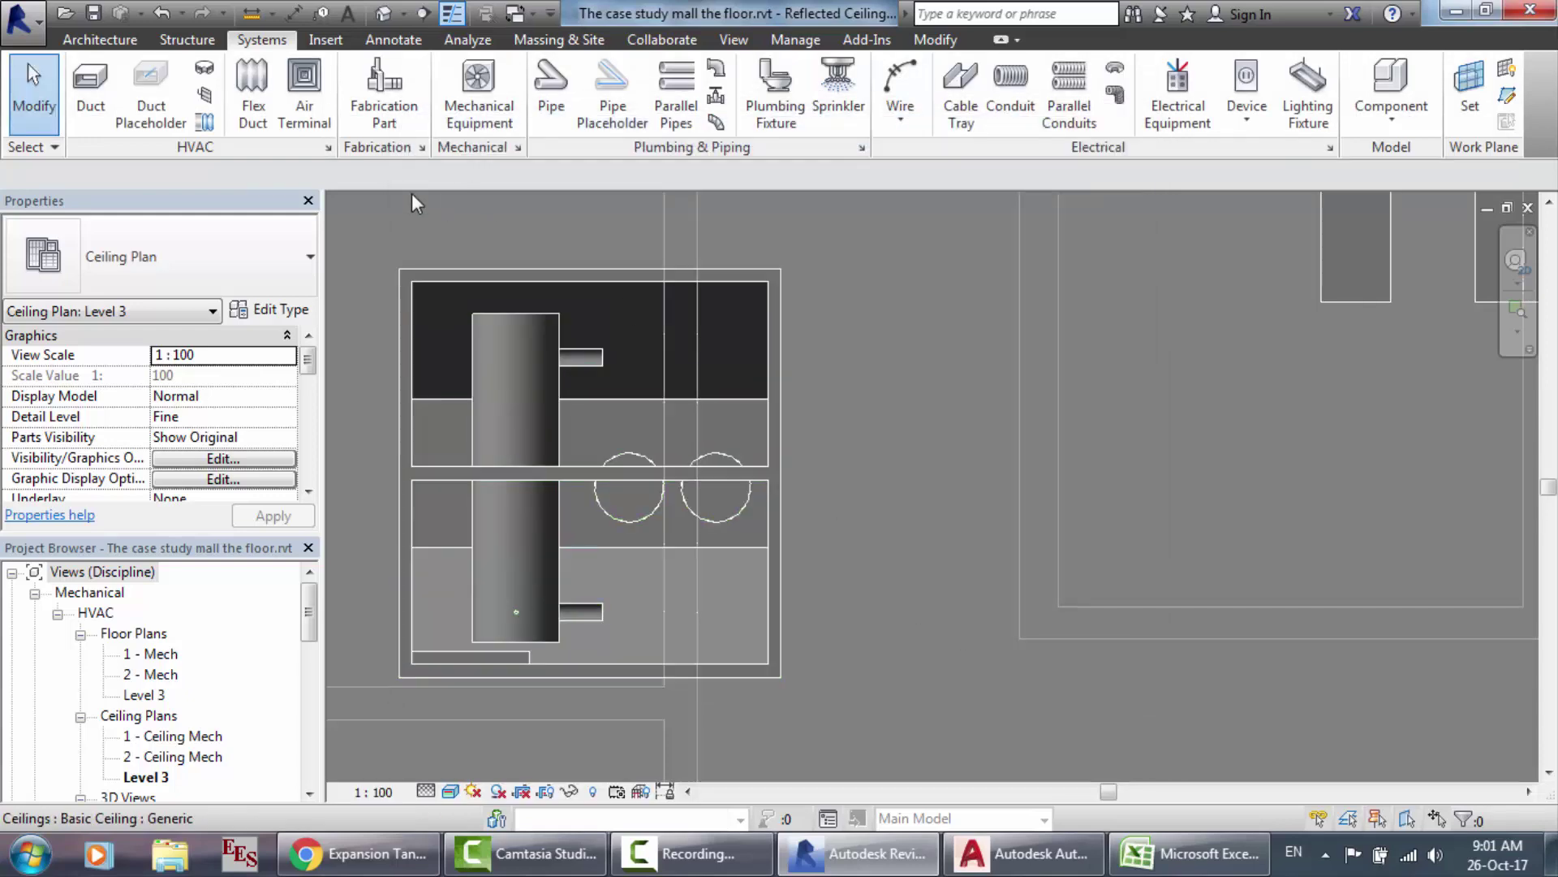
Step: Open the routing preferences of the Chilled Water pipe type and examine the materials available for its first pipe segment
left_click(544, 97)
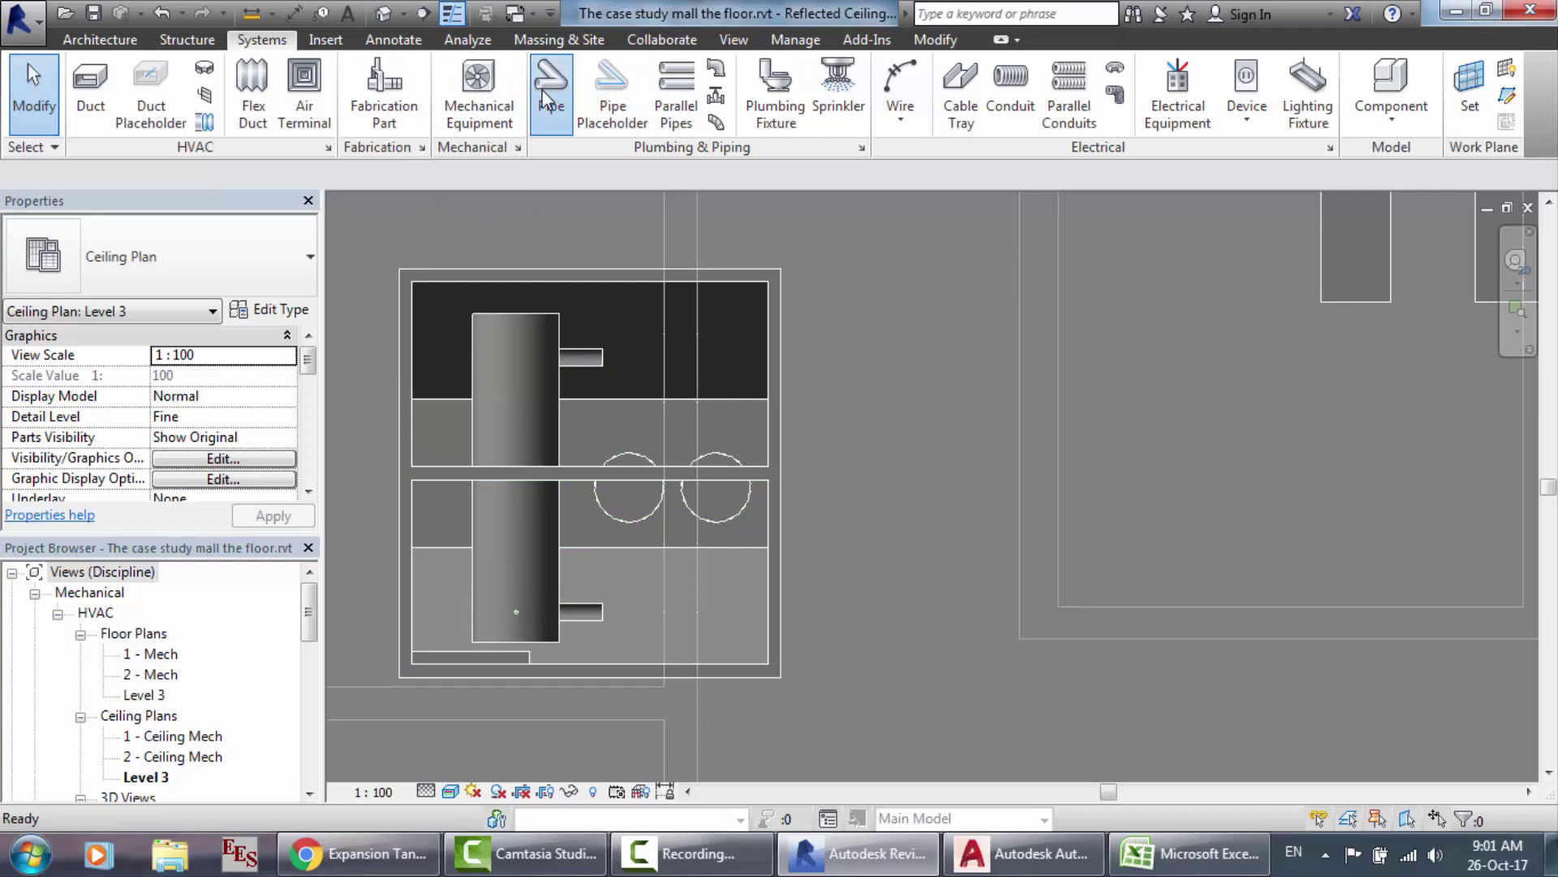
left_click(264, 312)
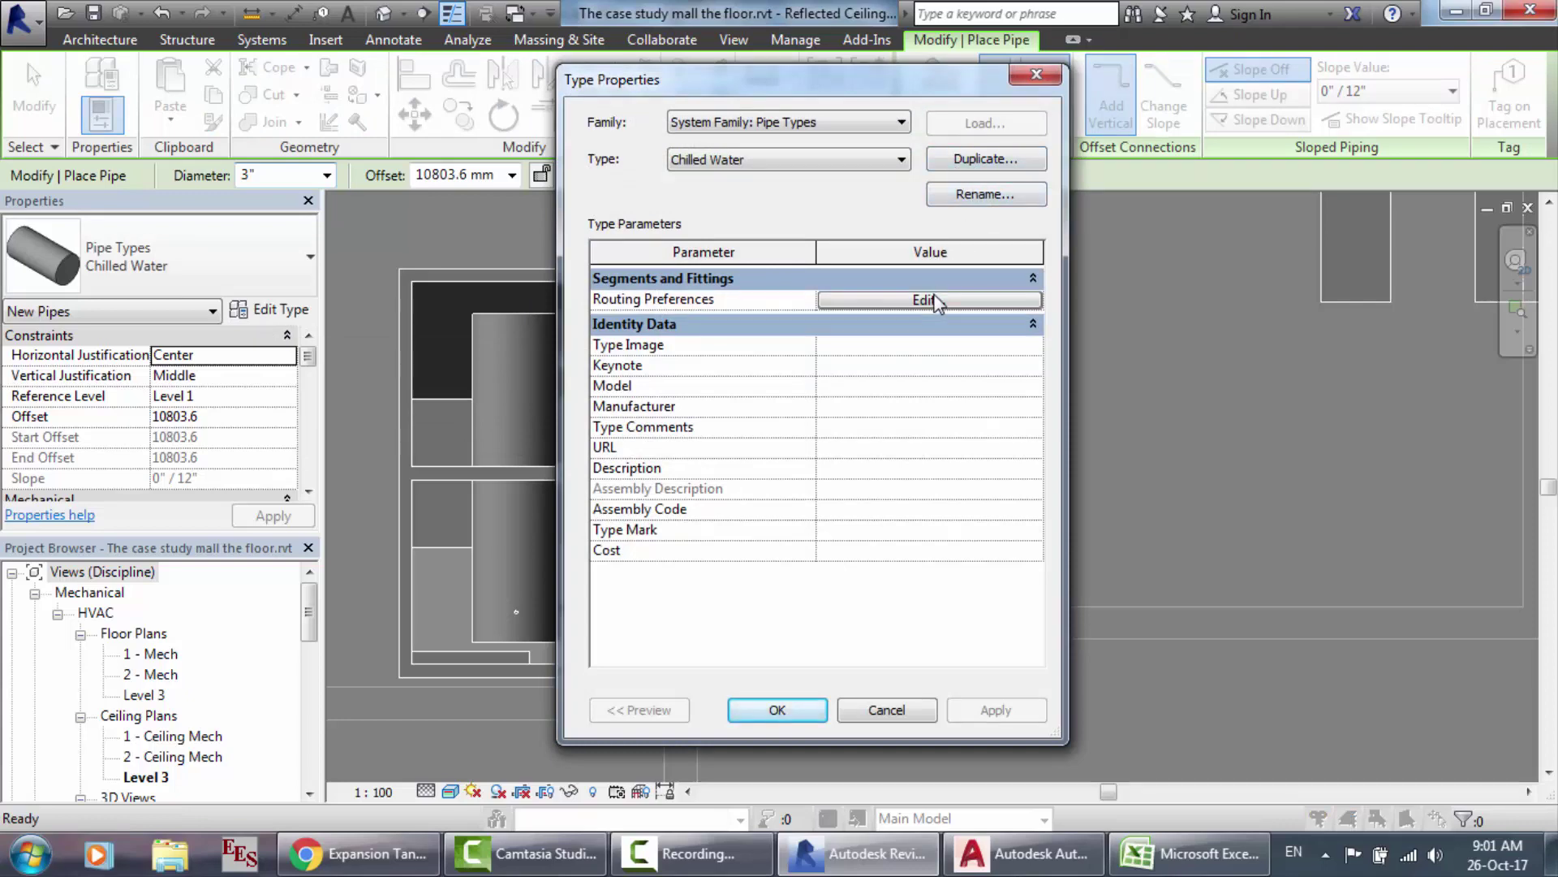
left_click(891, 300)
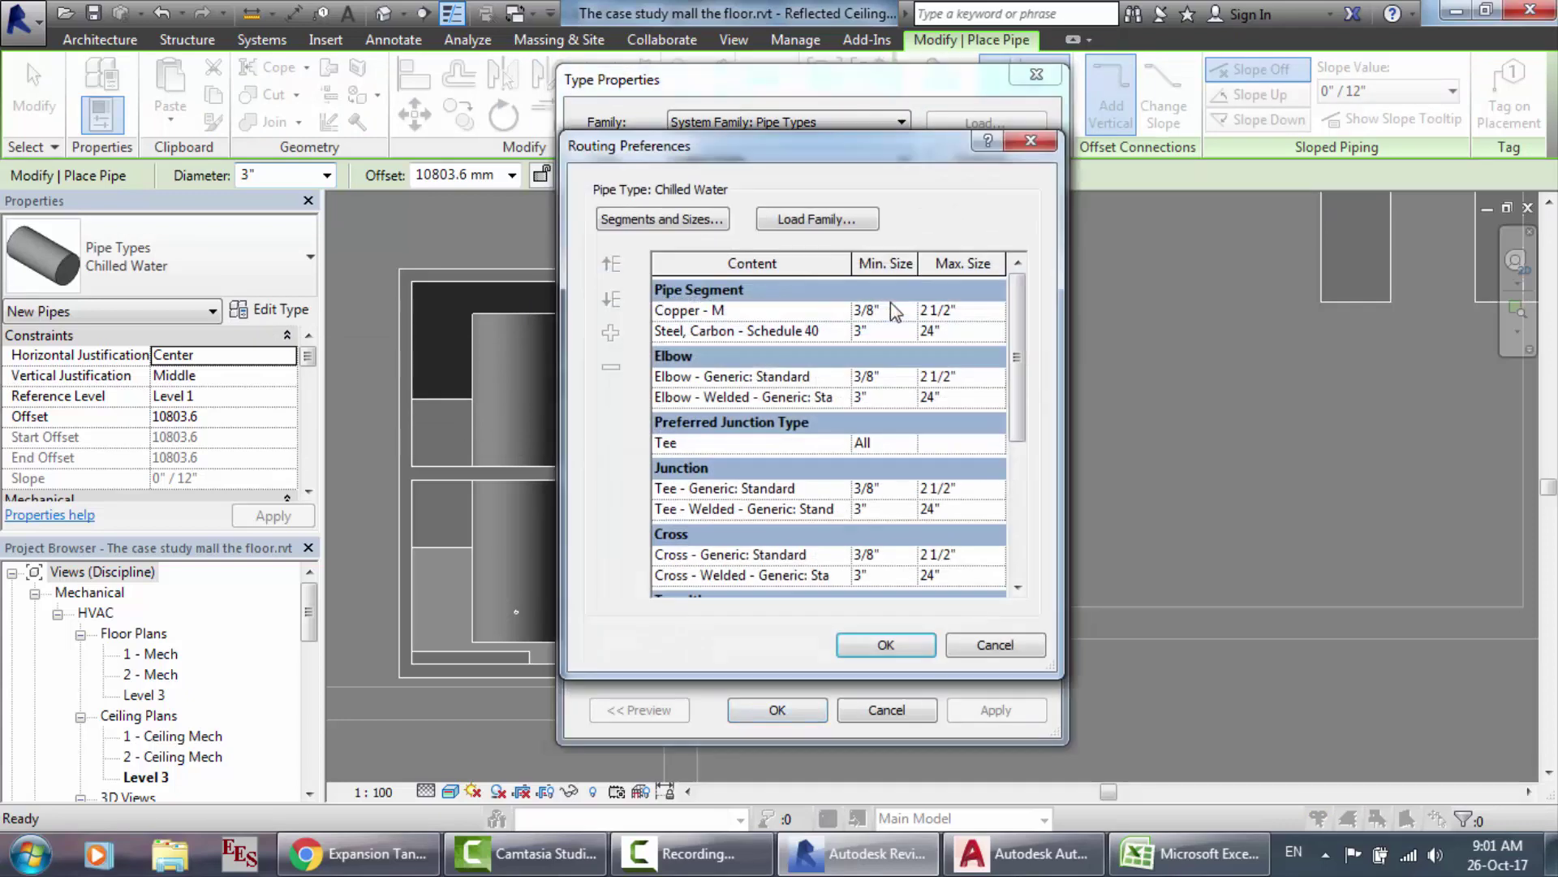
left_click(767, 312)
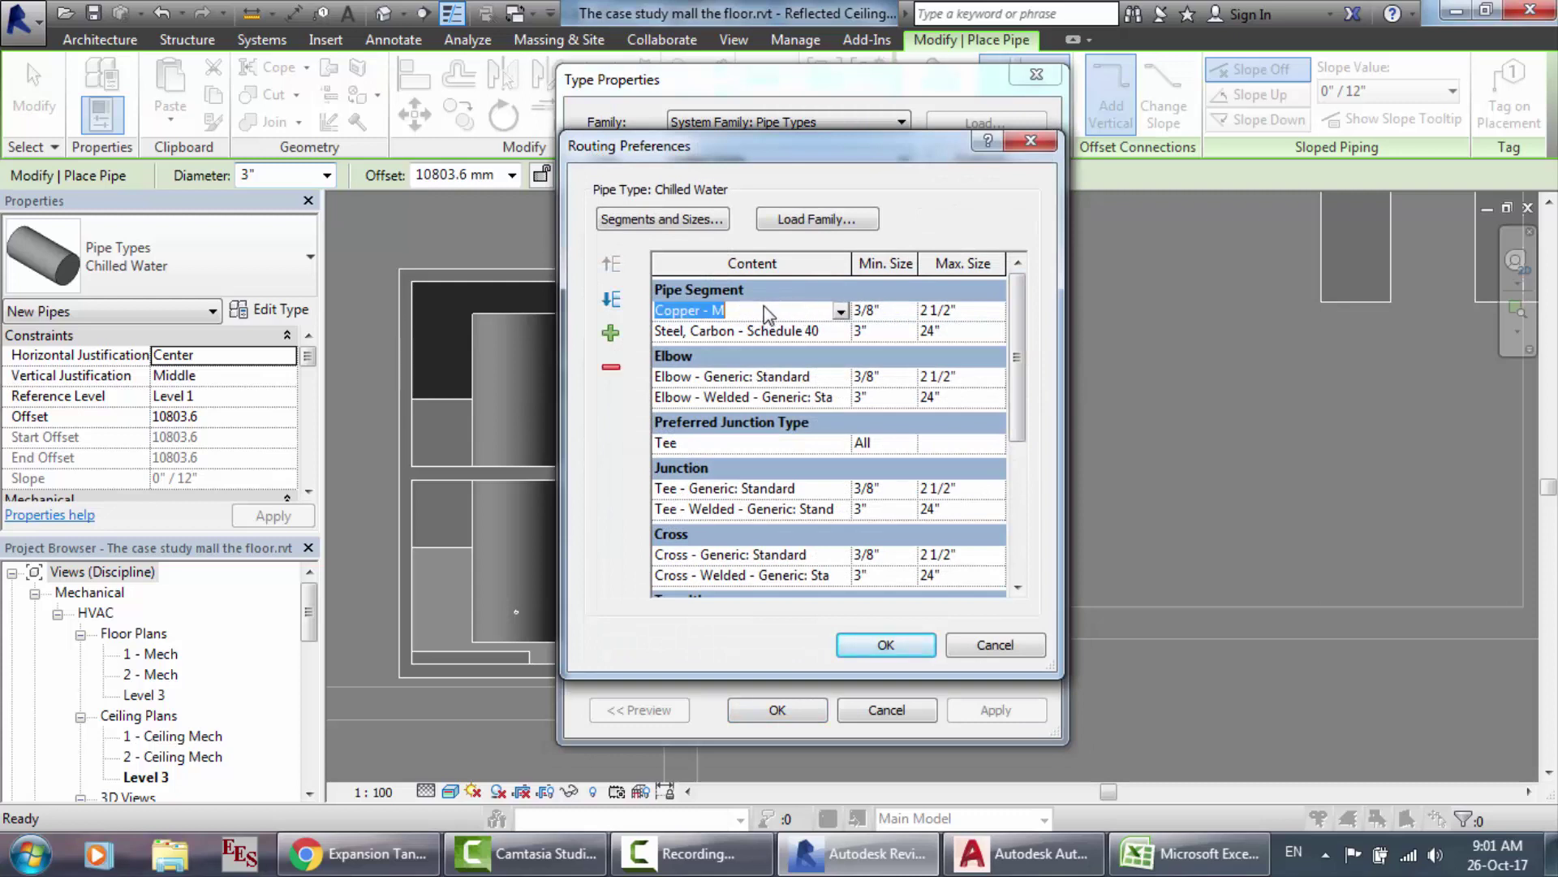
left_click(840, 311)
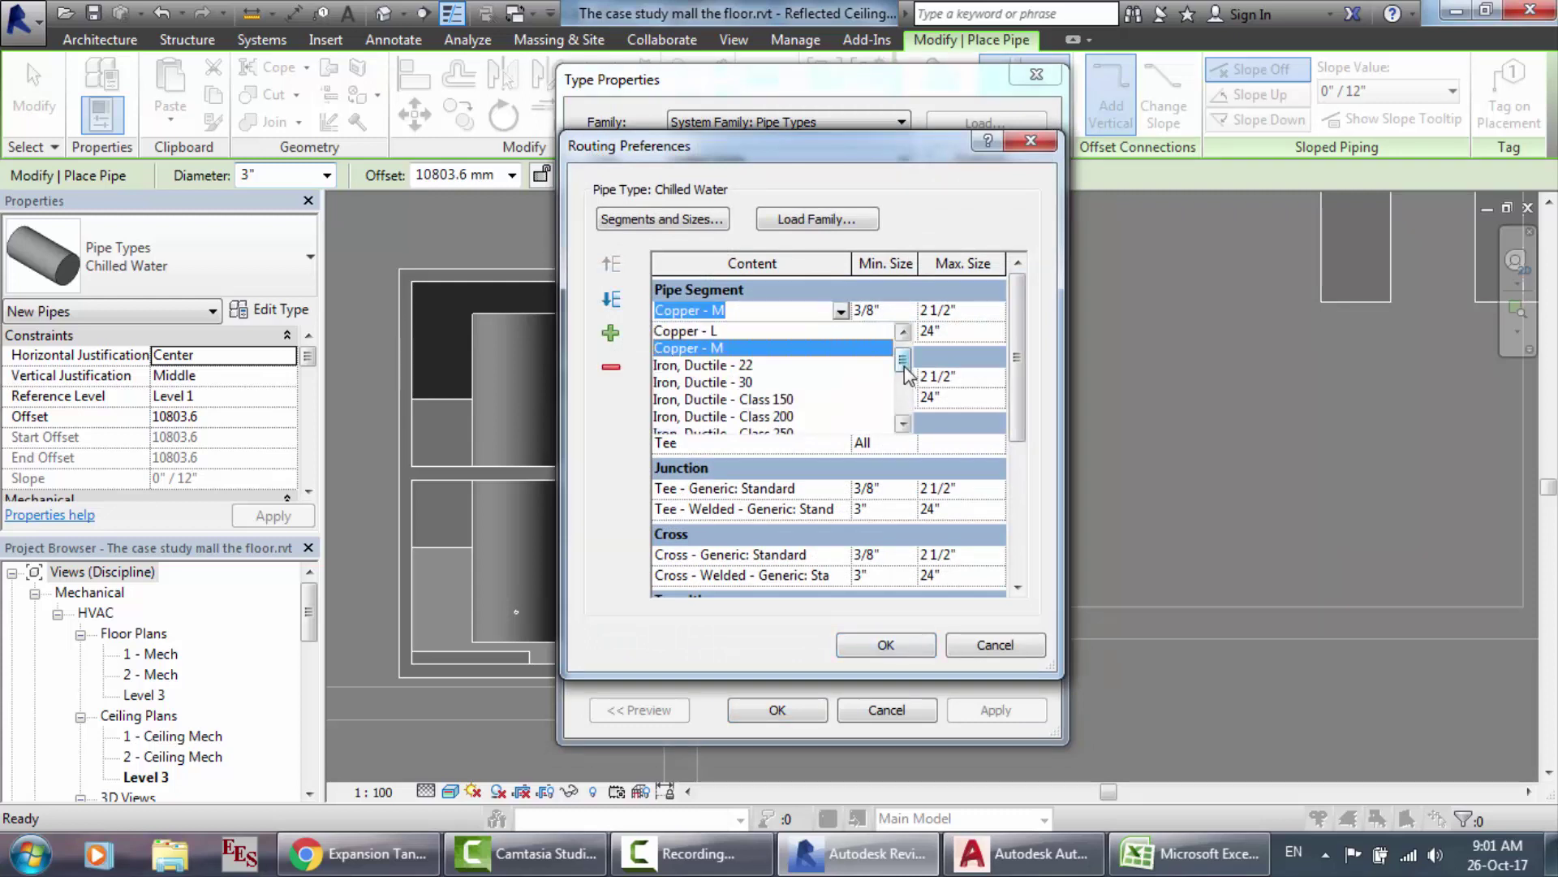
left_click_drag(911, 362, 911, 414)
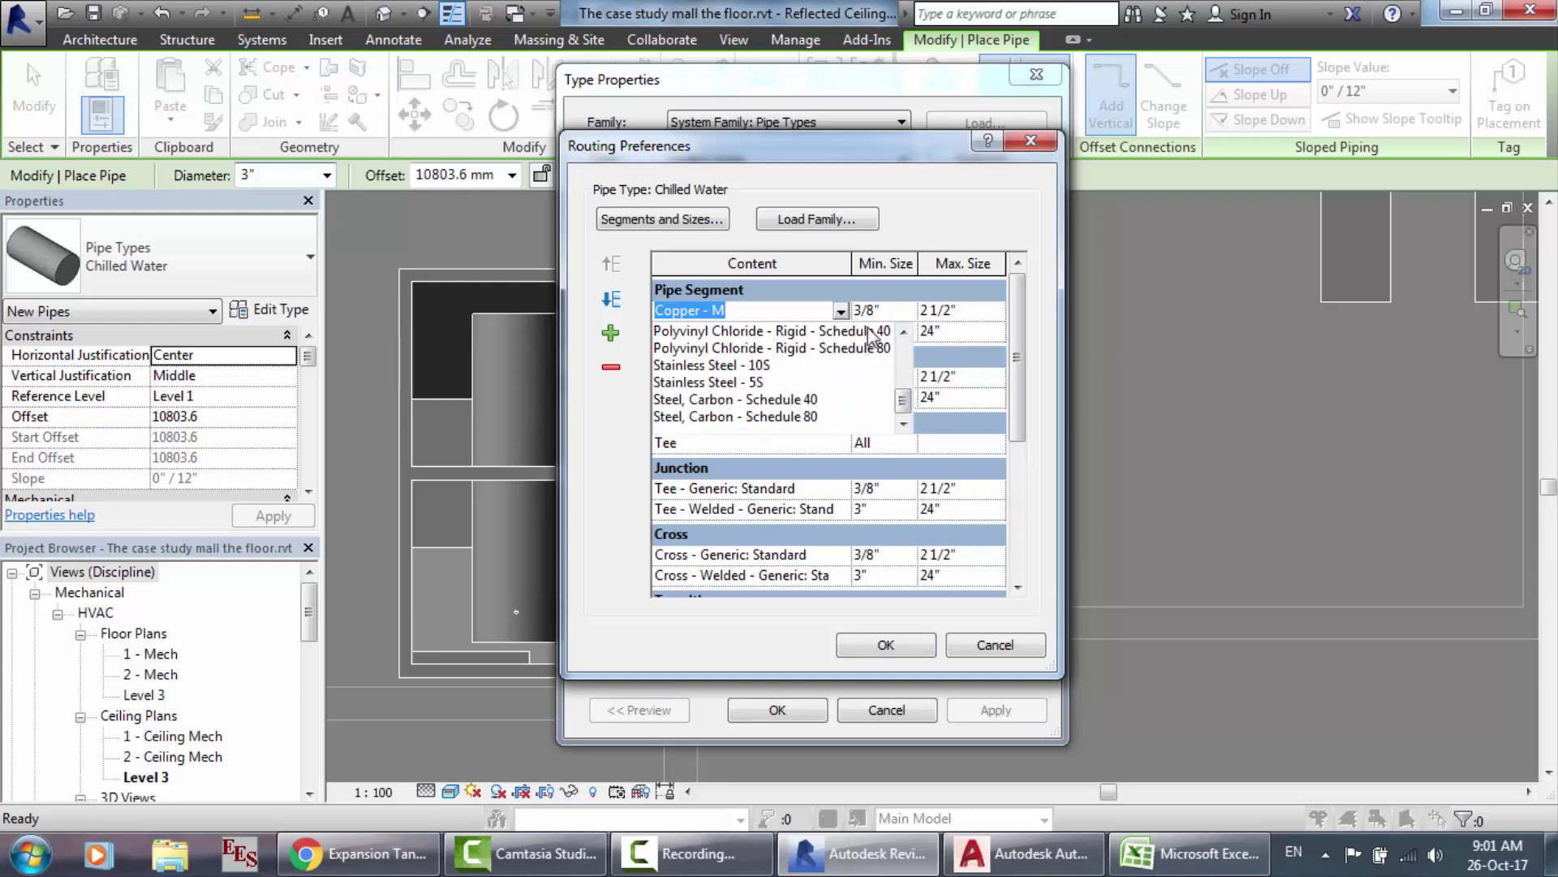
left_click(910, 254)
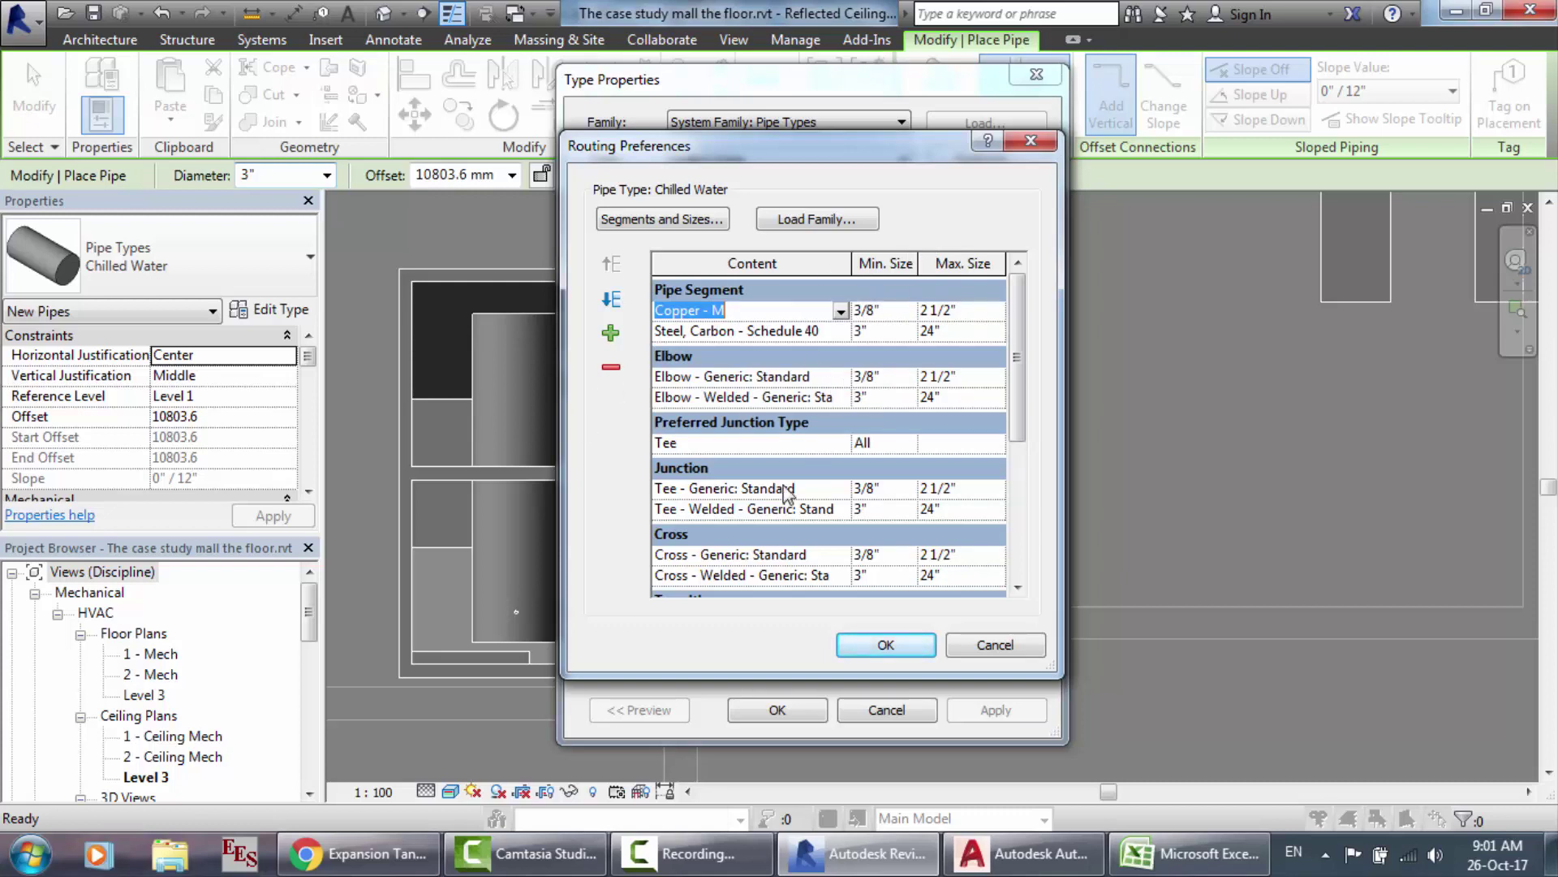
Step: Examine the minimum and maximum size options of the Copper - M segment and the materials available for the second segment
left_click(896, 307)
left_click(908, 312)
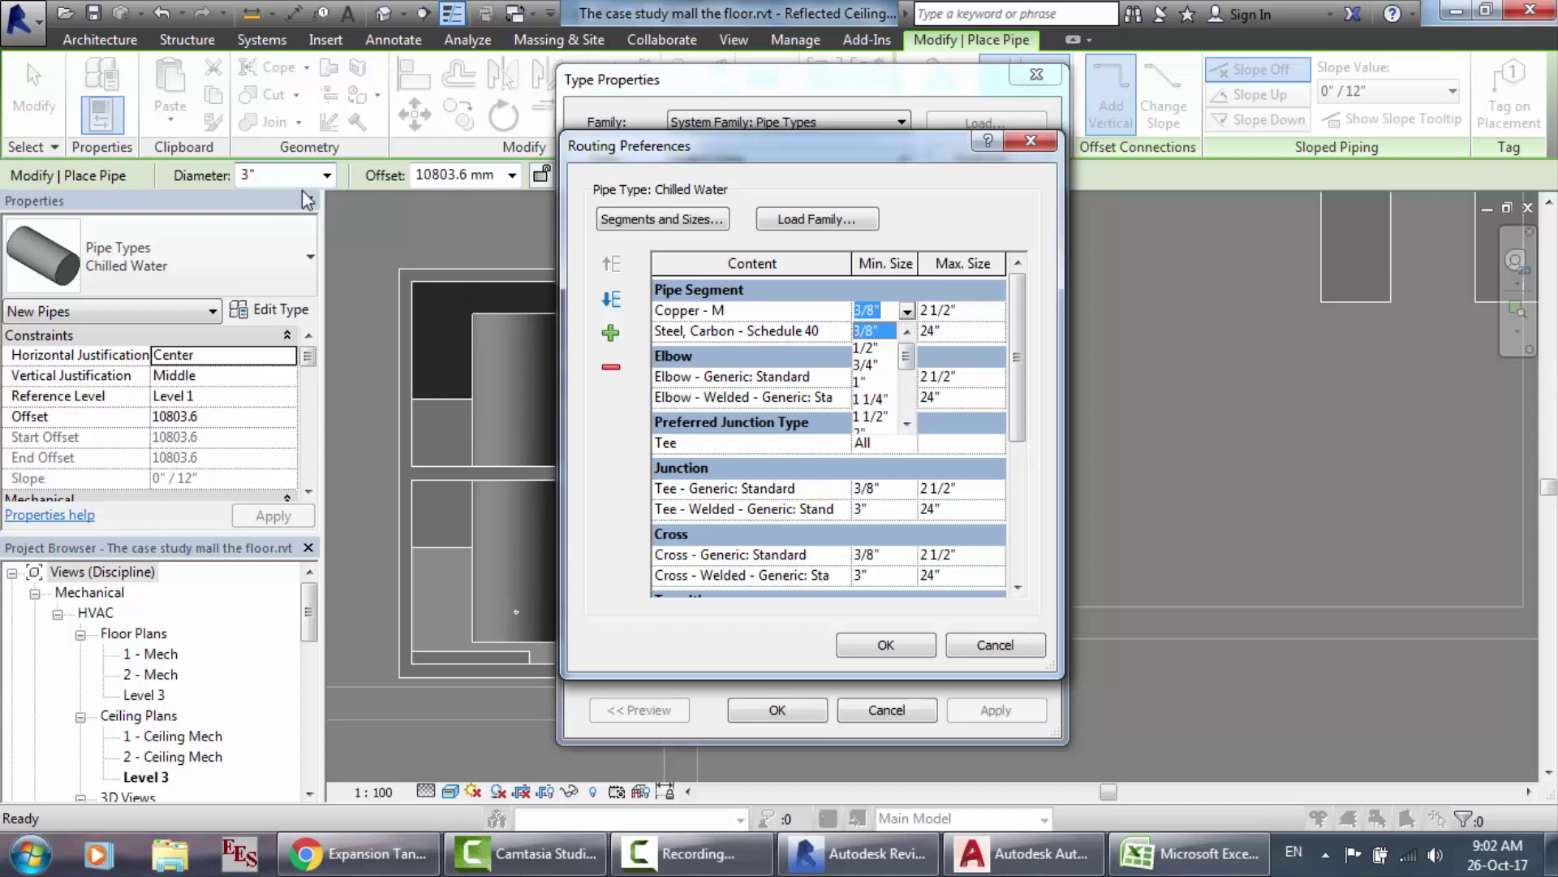
left_click(986, 312)
left_click(989, 314)
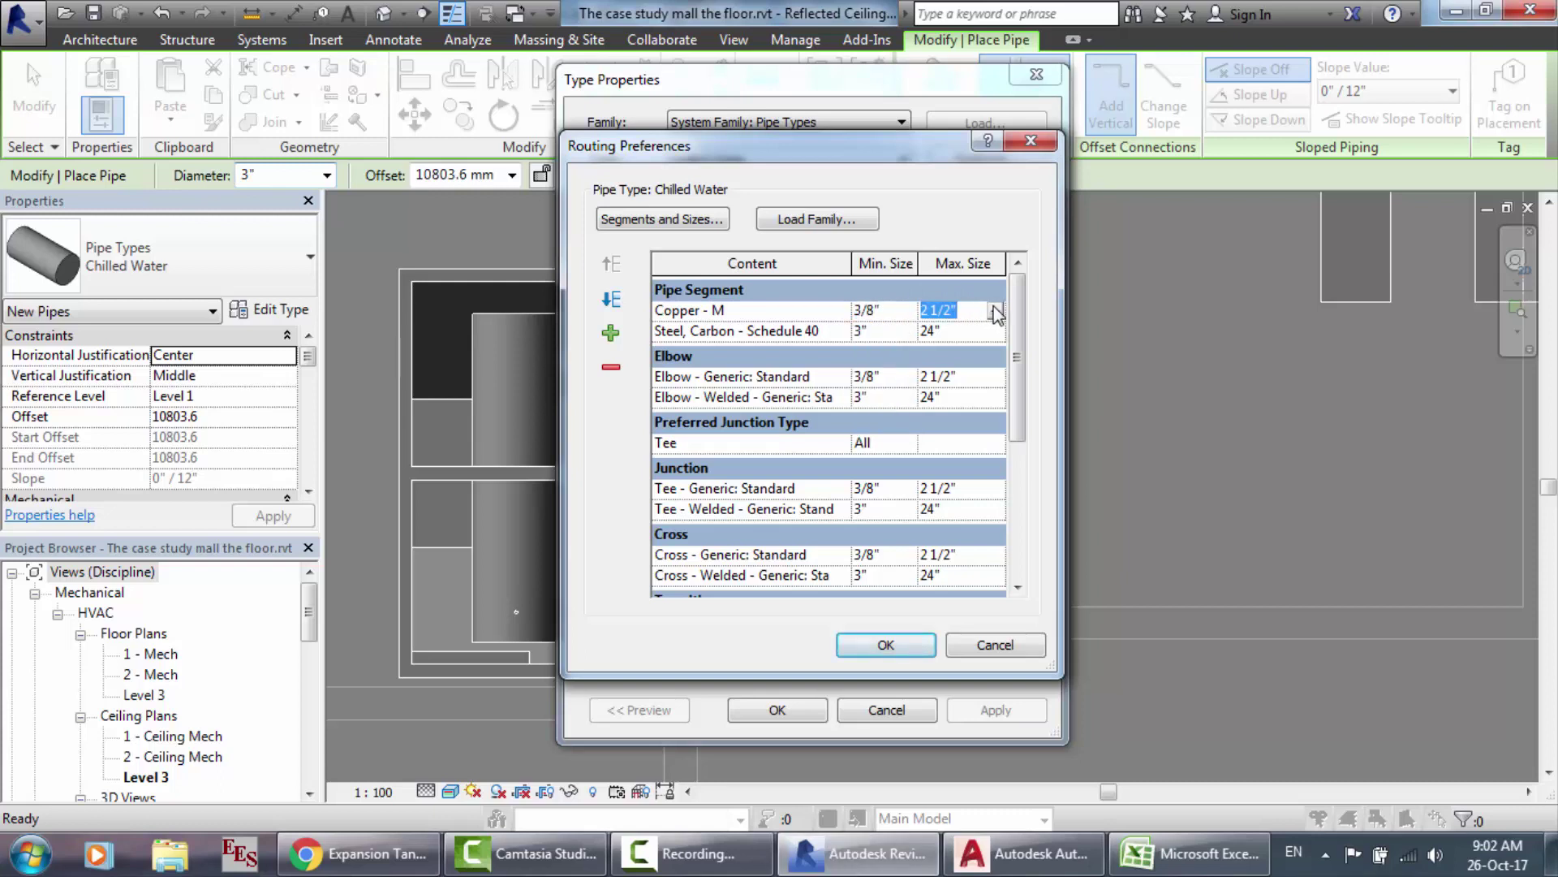
left_click(995, 310)
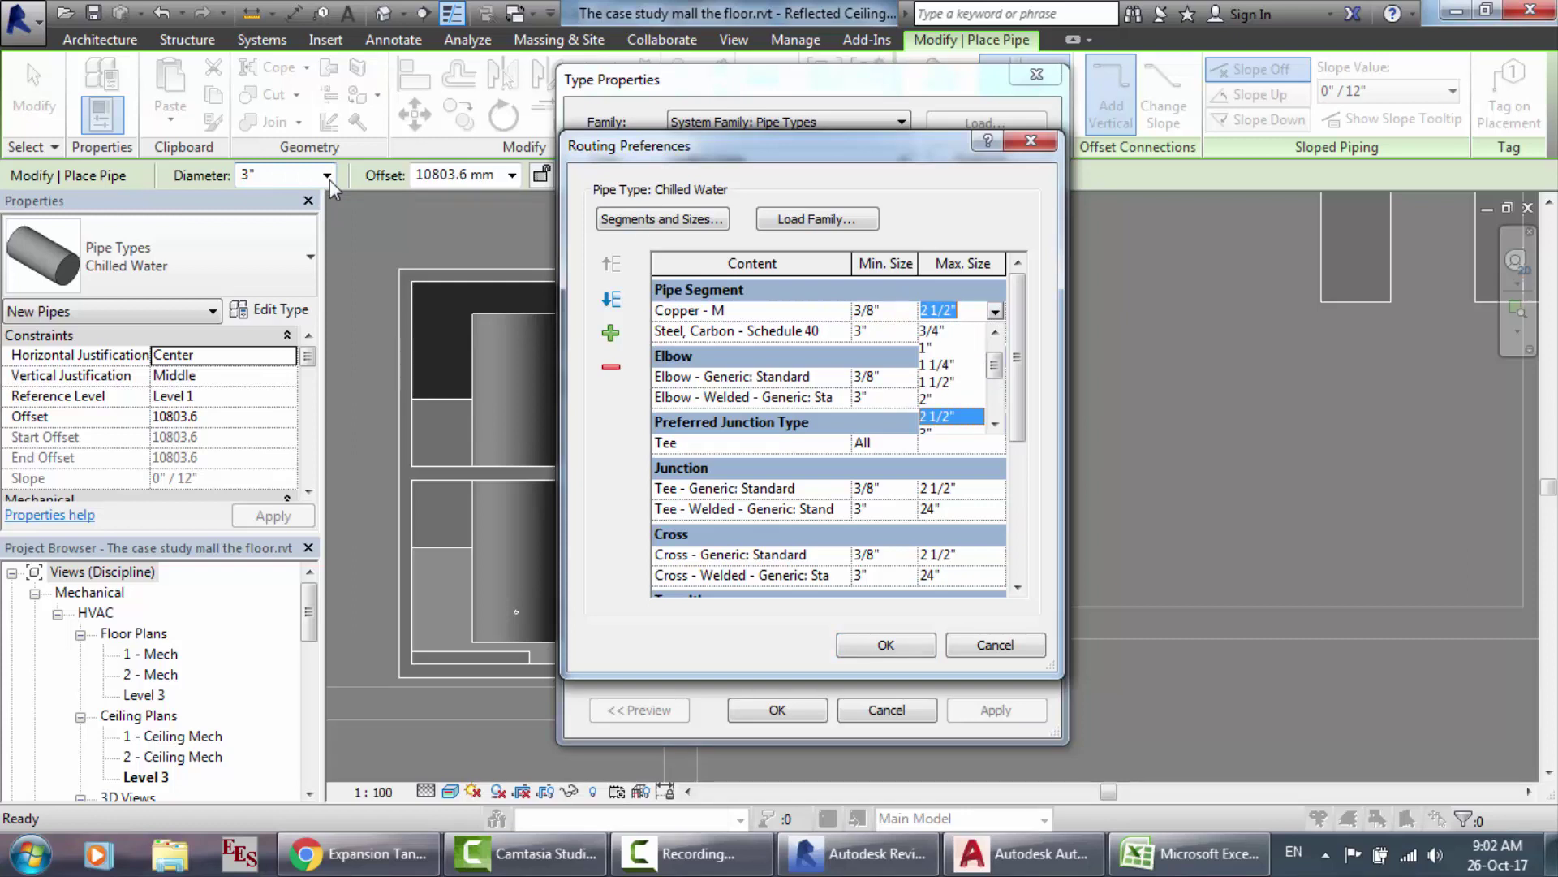
left_click(997, 312)
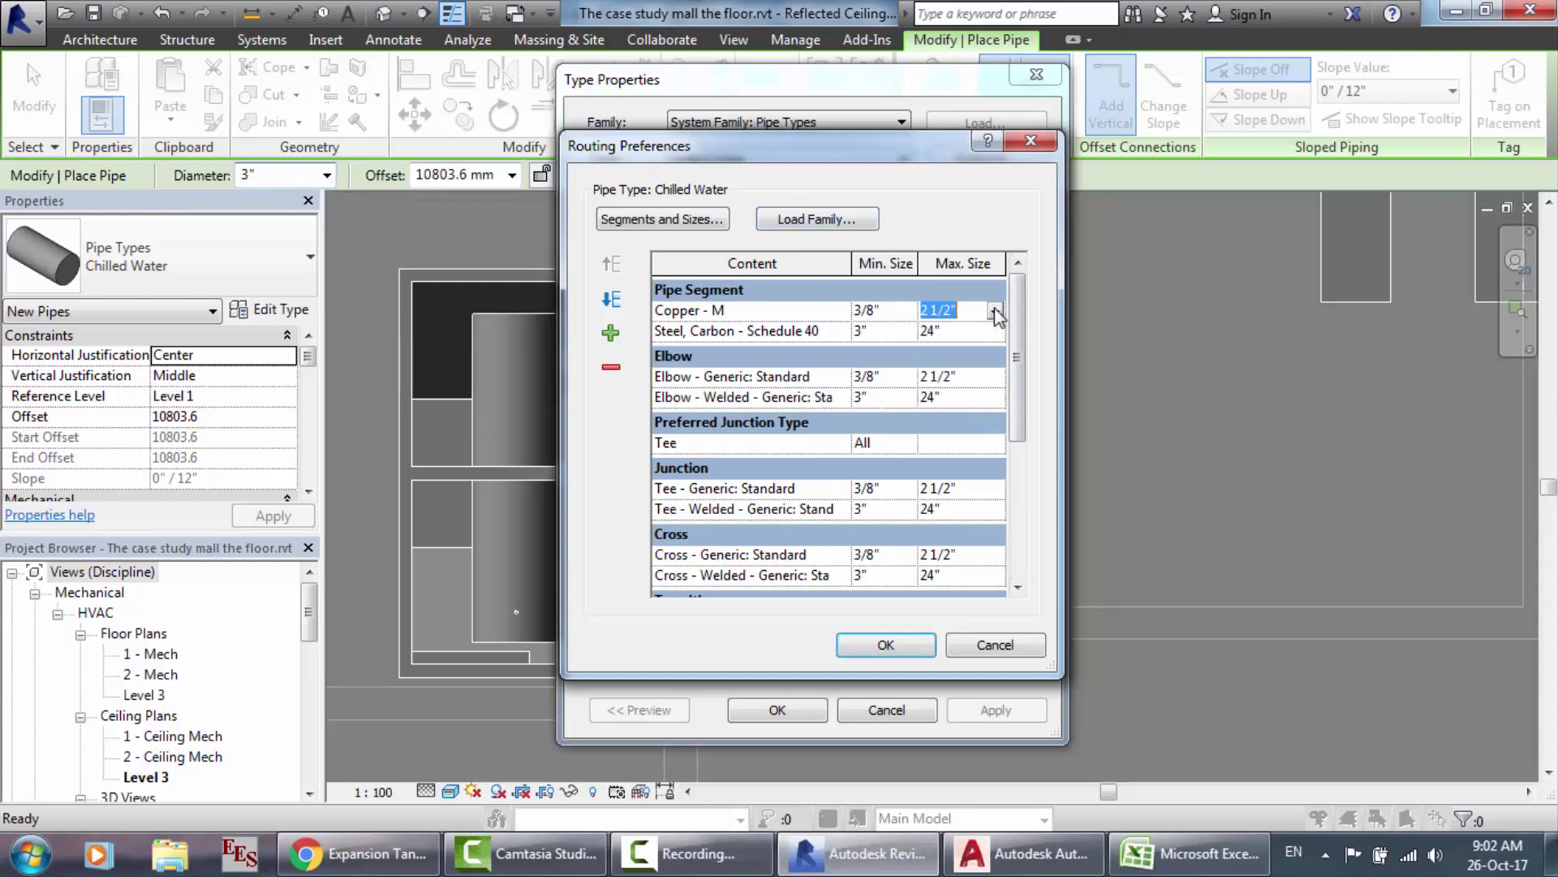
left_click(799, 330)
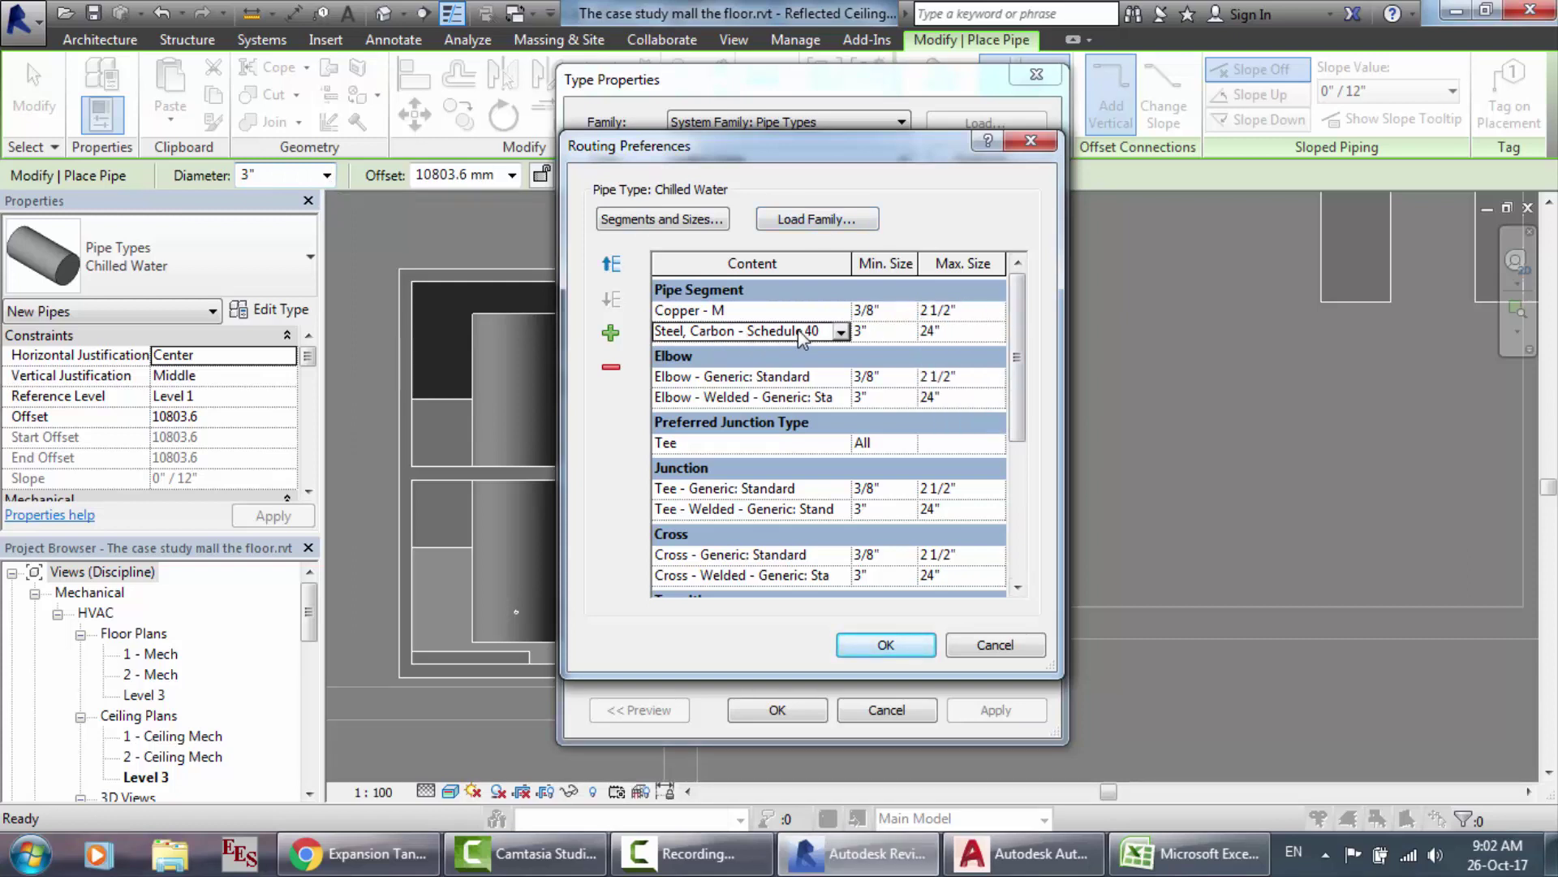
left_click(841, 332)
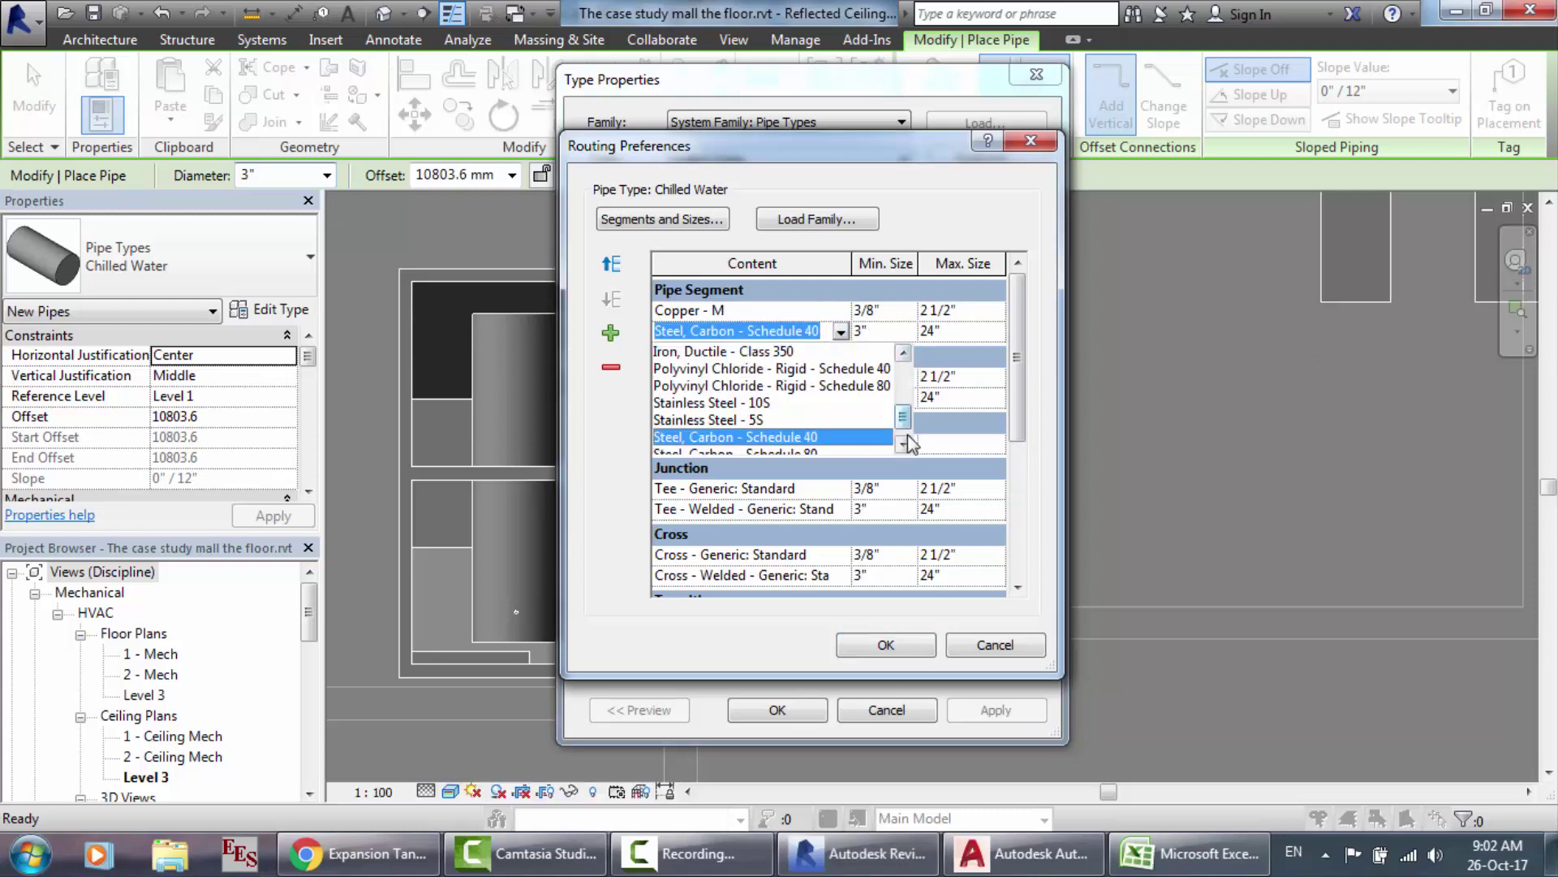
left_click(690, 853)
left_click(1449, 743)
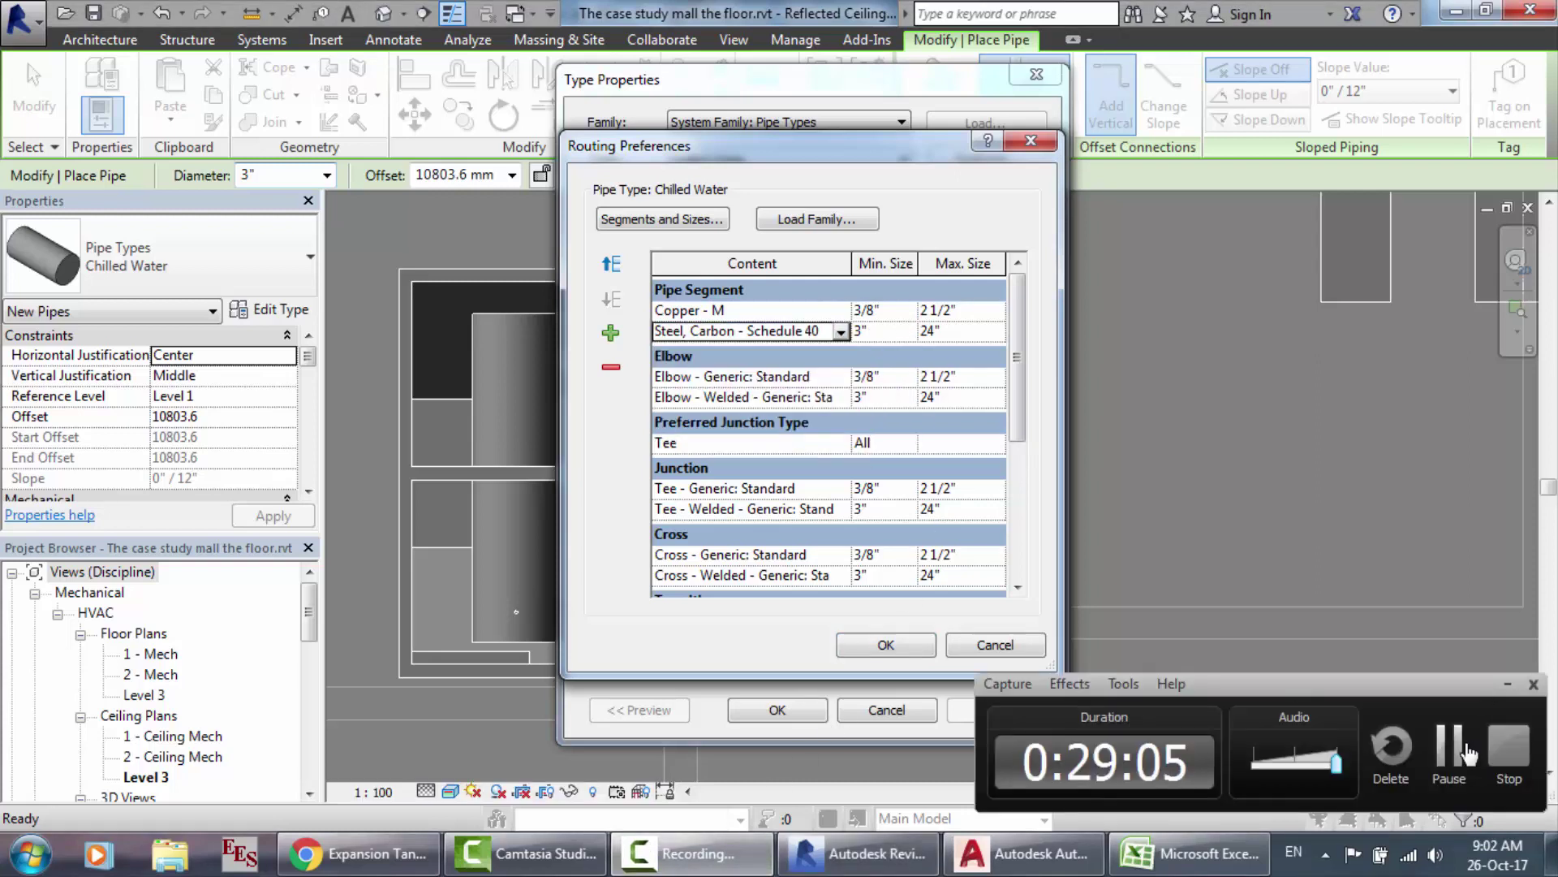
left_click(1453, 742)
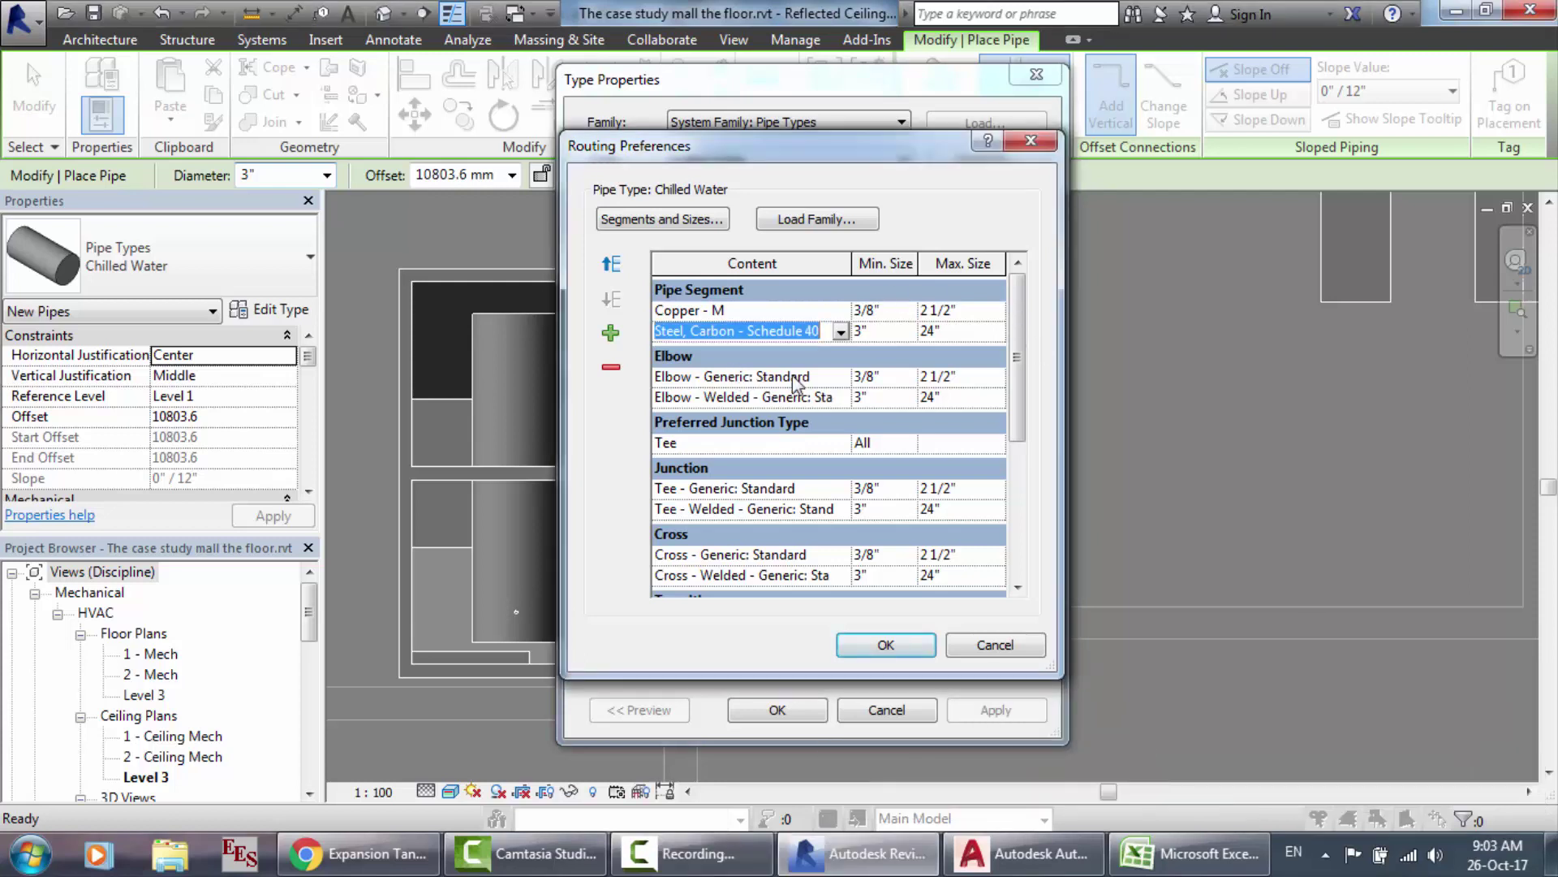
Step: Examine the fitting options for the generic and welded elbows in the routing preferences
left_click(829, 377)
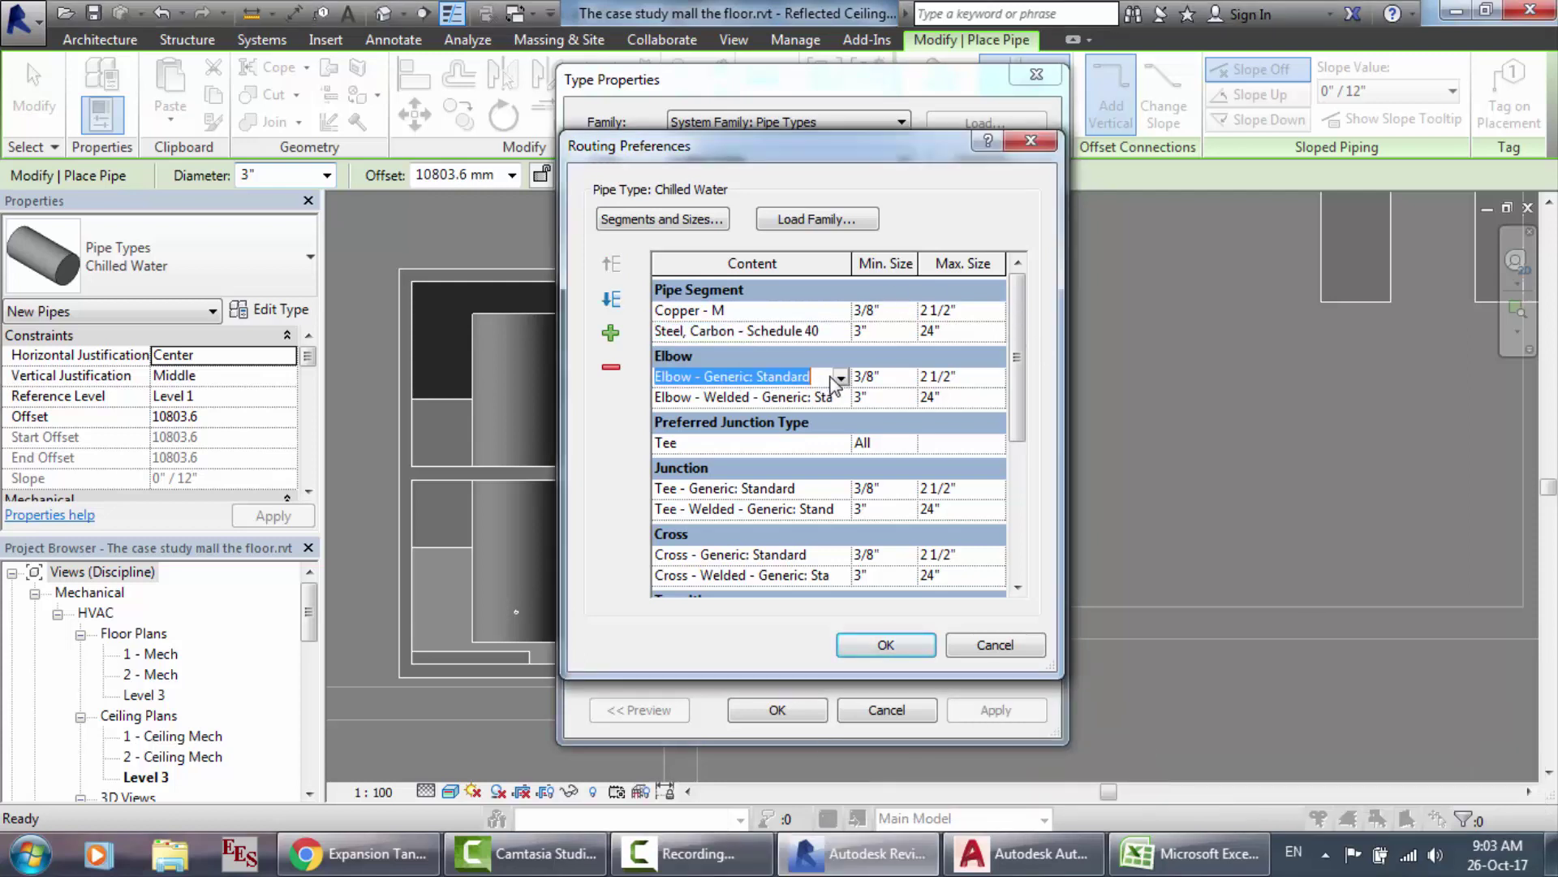
left_click(841, 378)
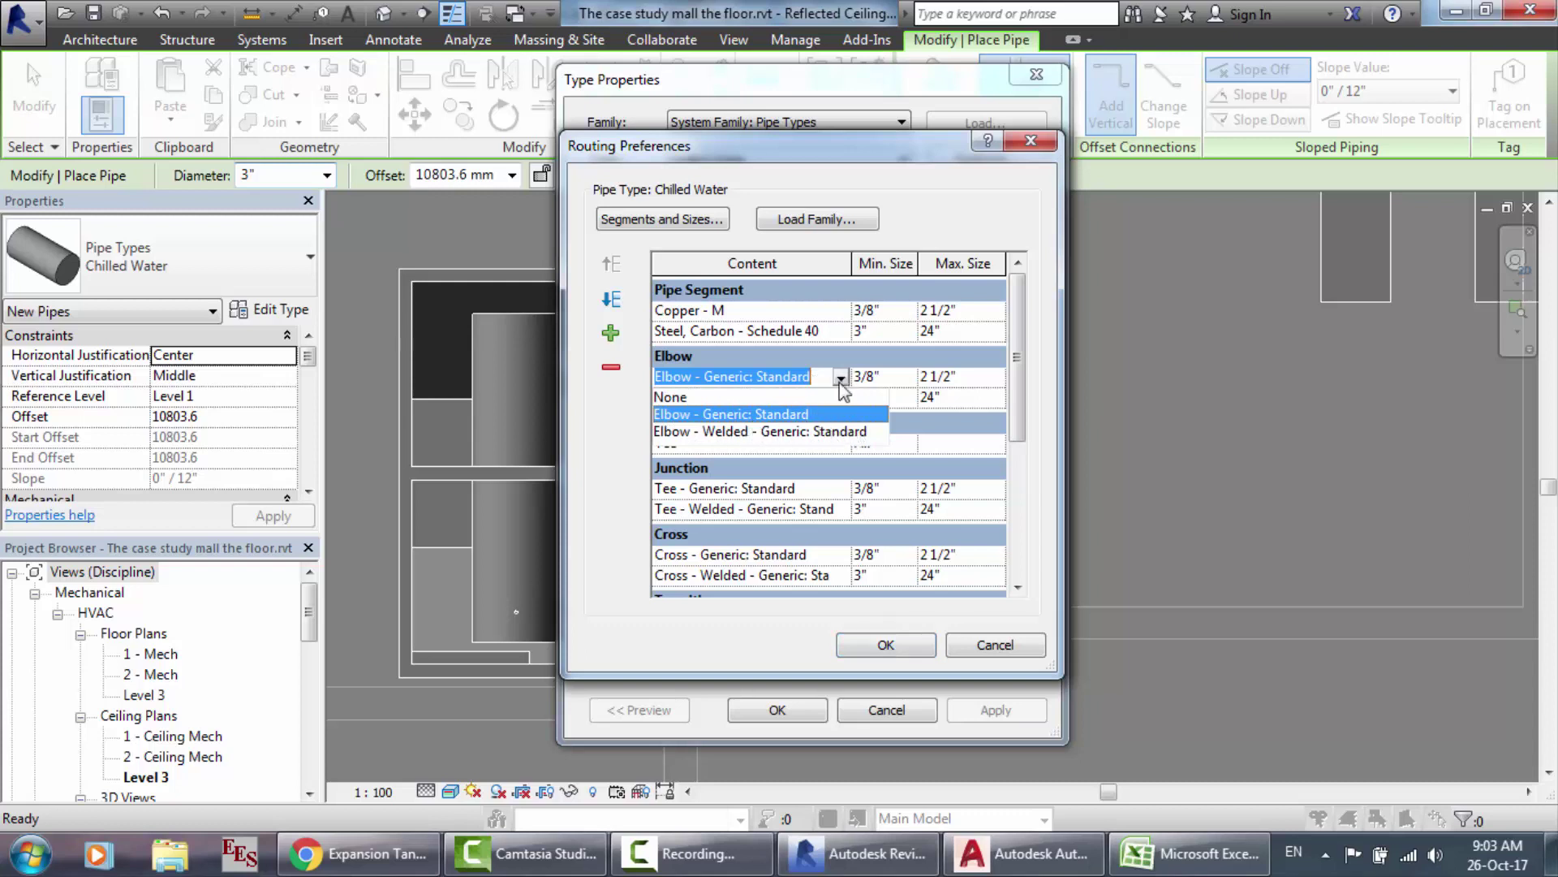
left_click(844, 380)
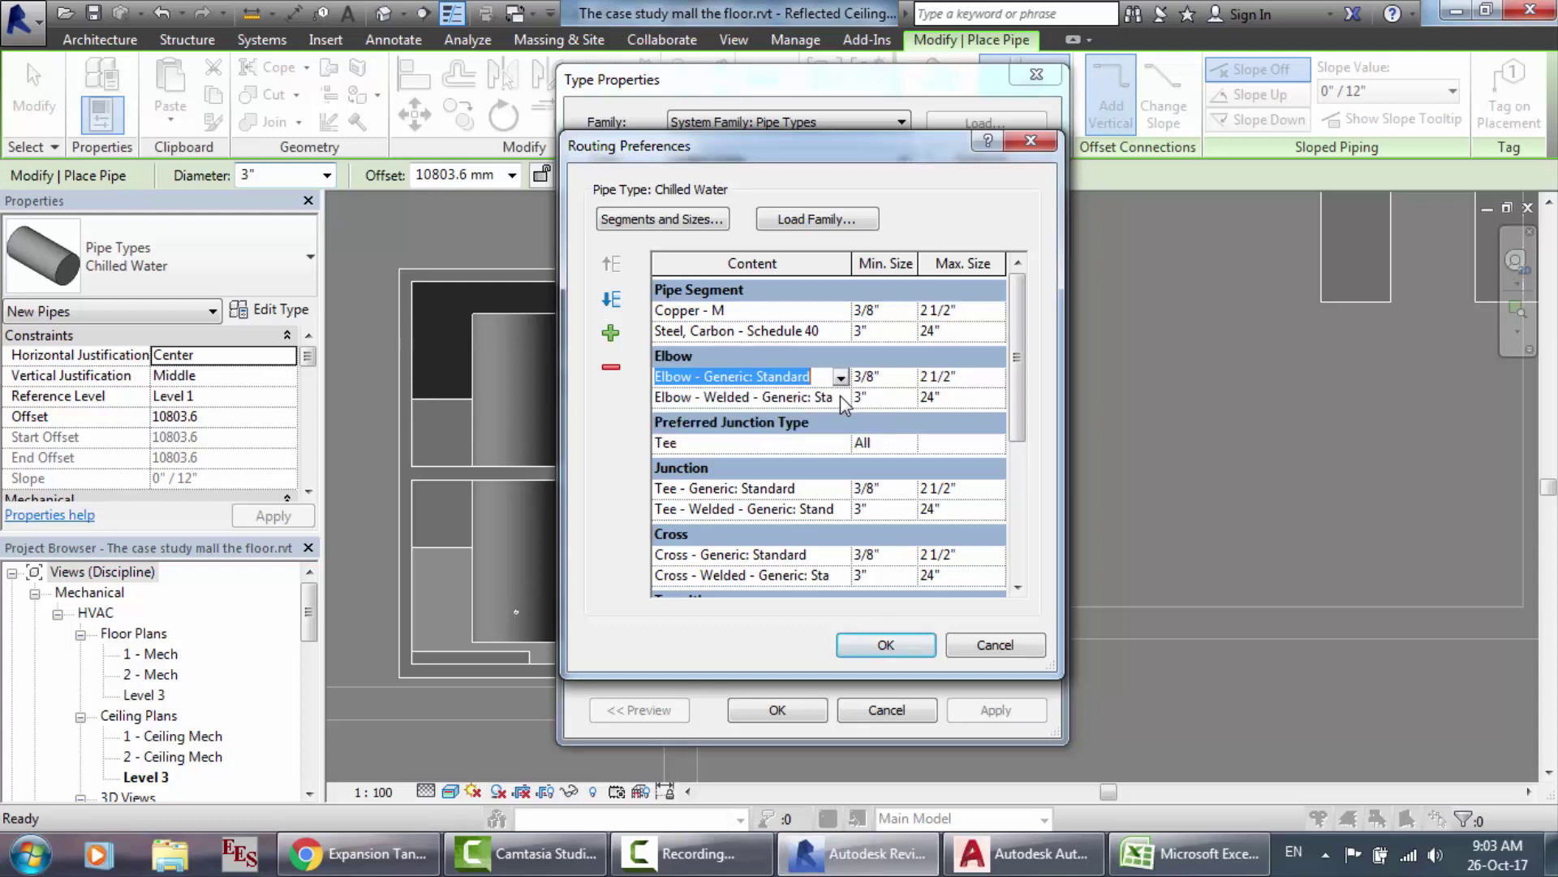
left_click(841, 397)
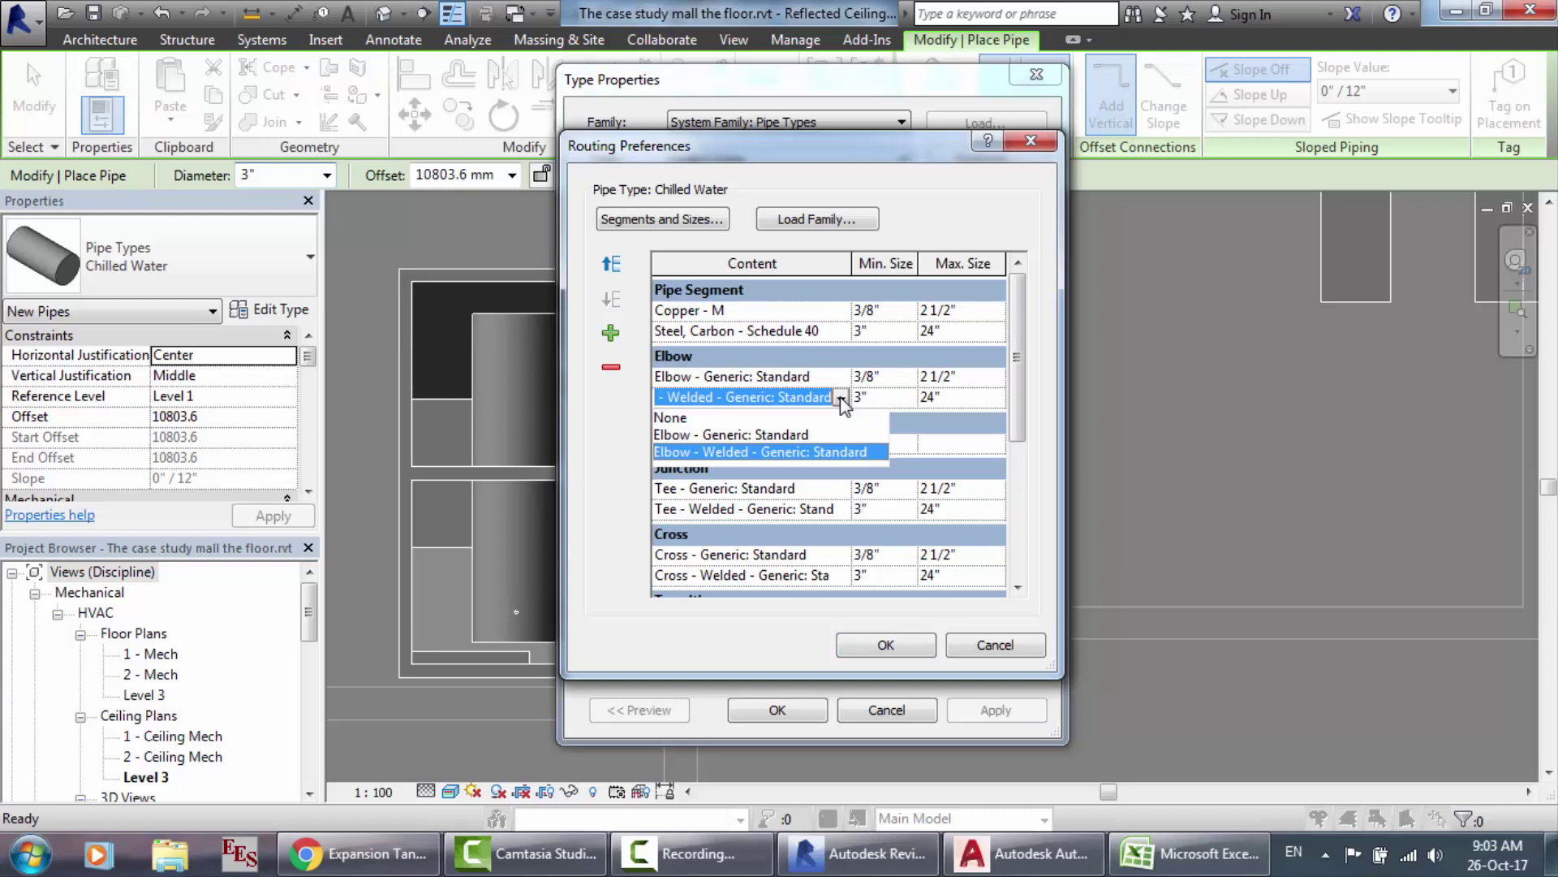
left_click(841, 398)
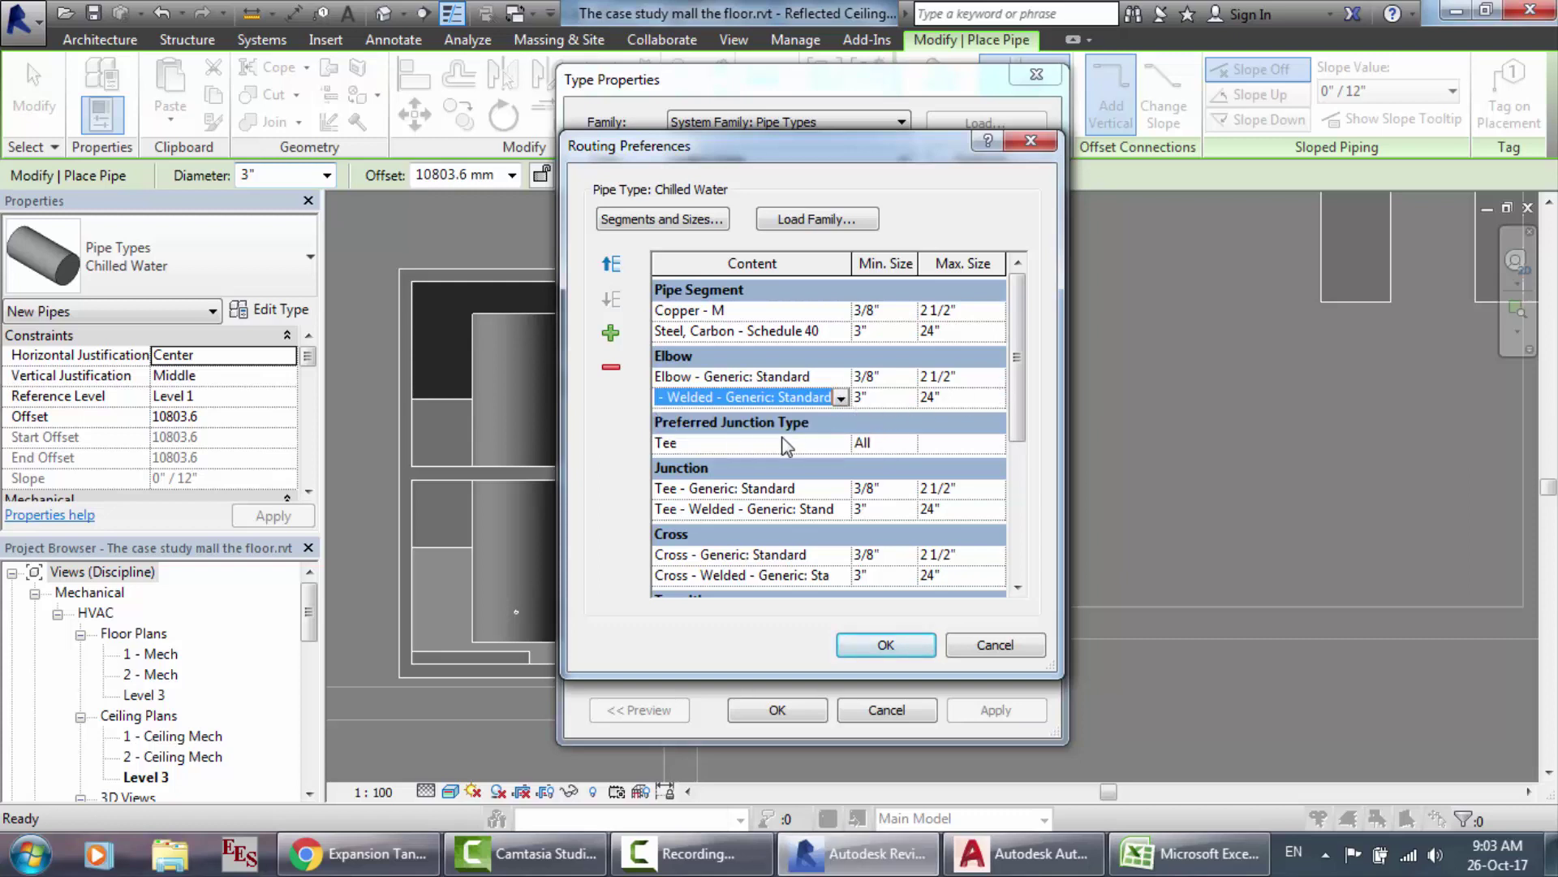
Step: Examine the preferred junction type options and the fittings available for the generic and welded tee junctions
left_click(832, 444)
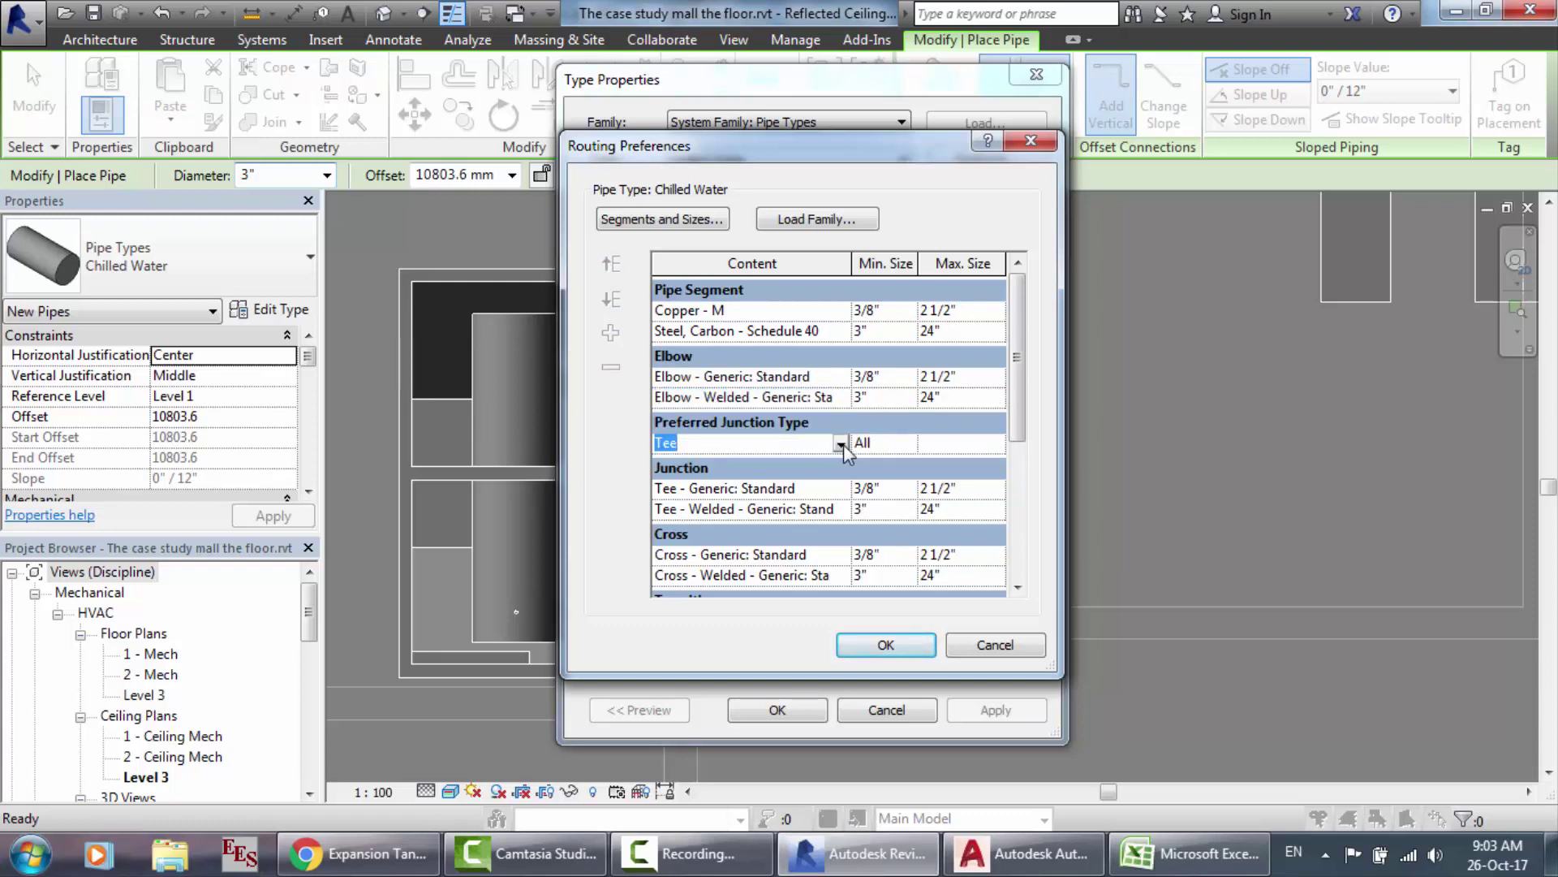
left_click(841, 443)
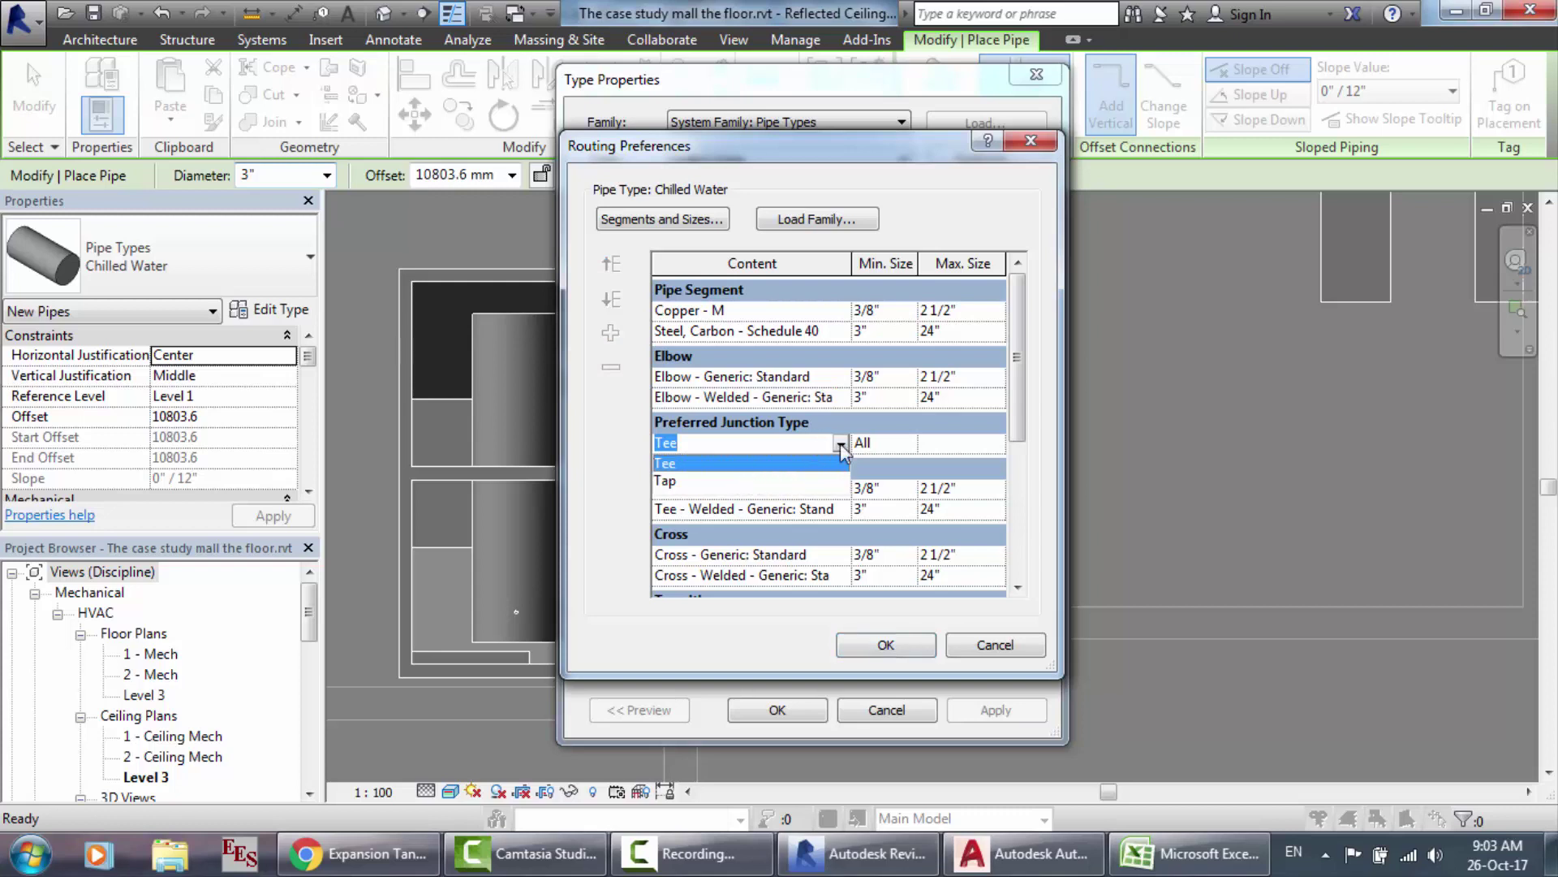
left_click(849, 443)
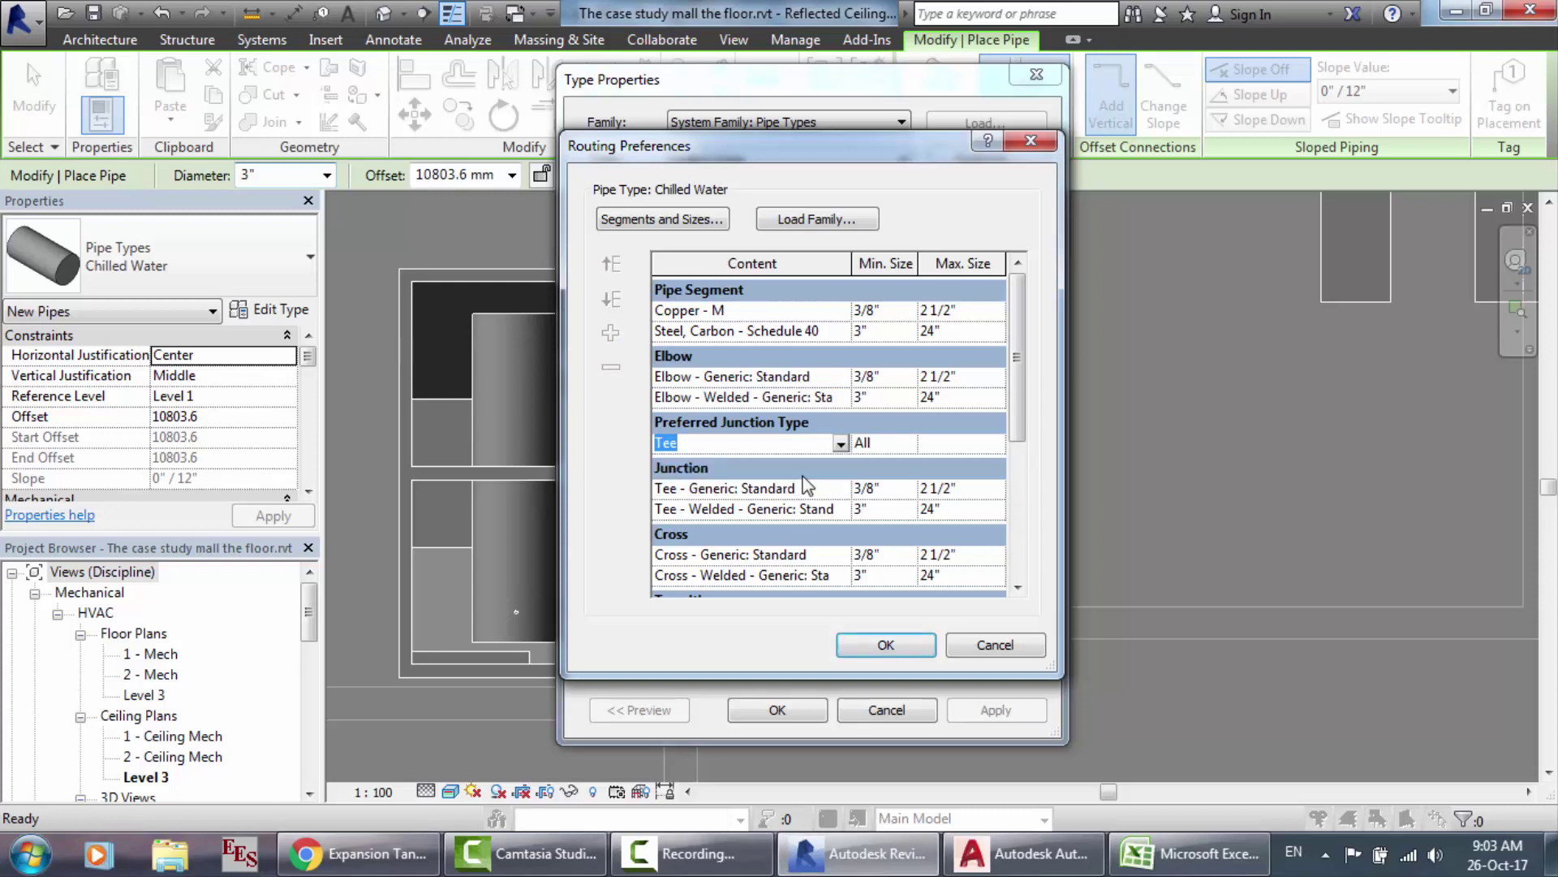
left_click(841, 490)
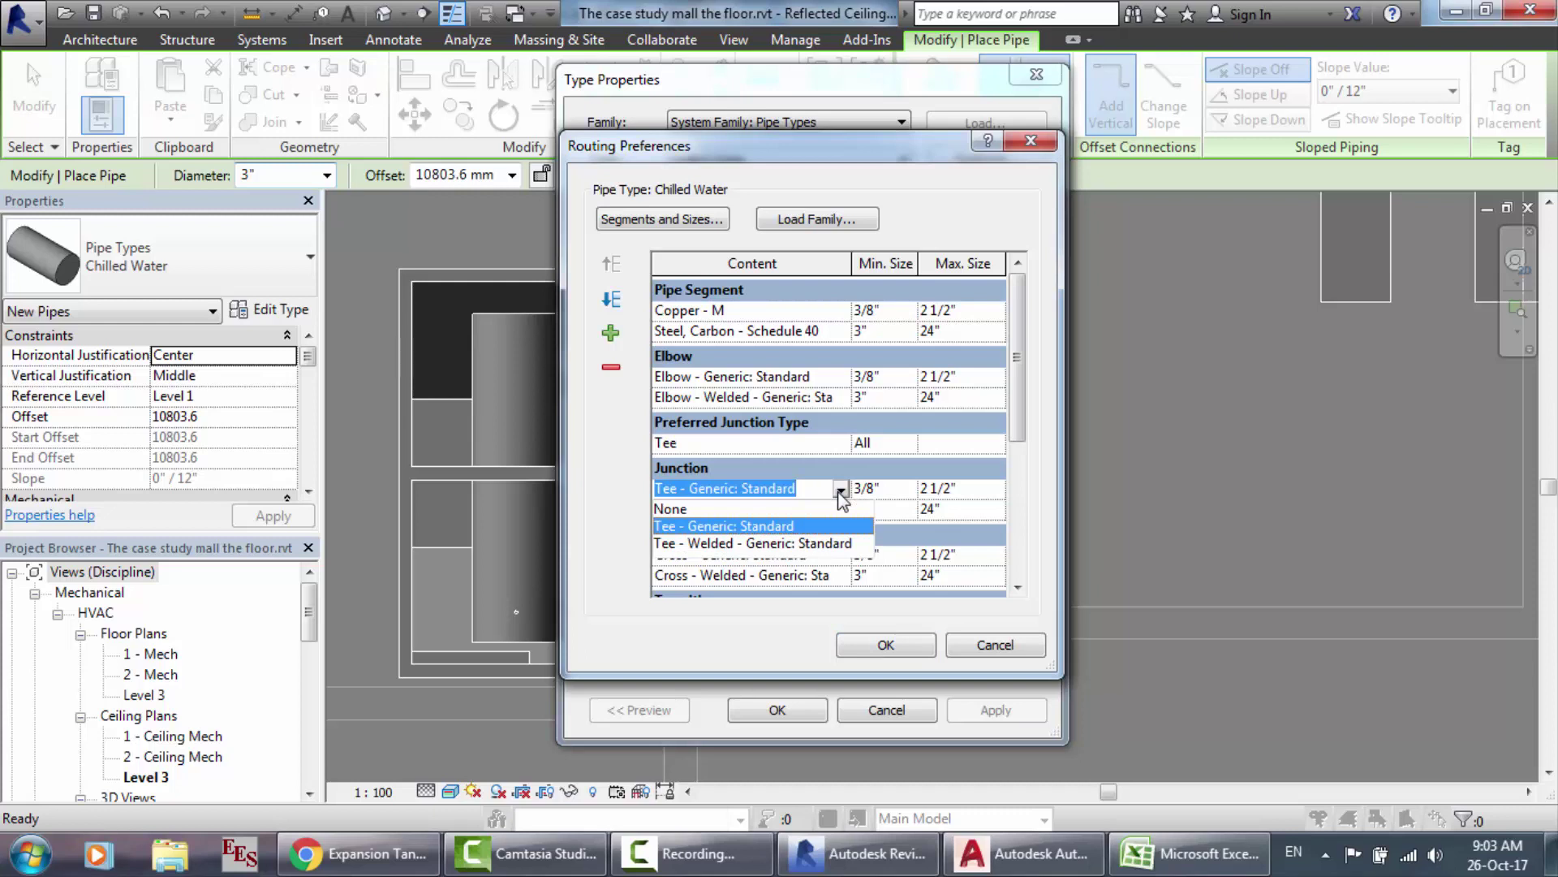
left_click(840, 491)
left_click(840, 512)
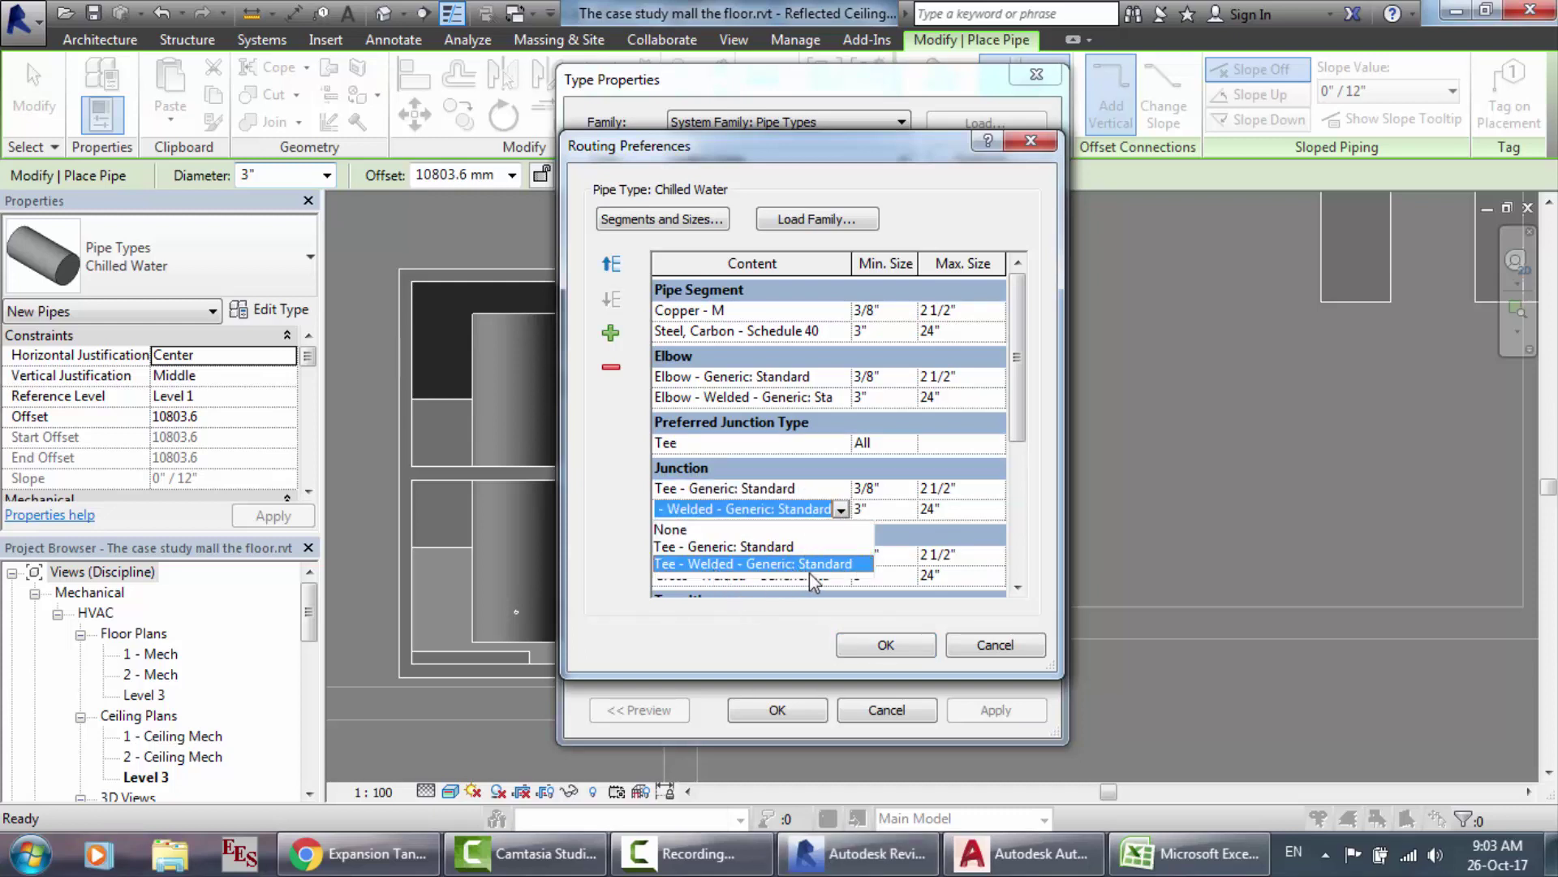
left_click(840, 511)
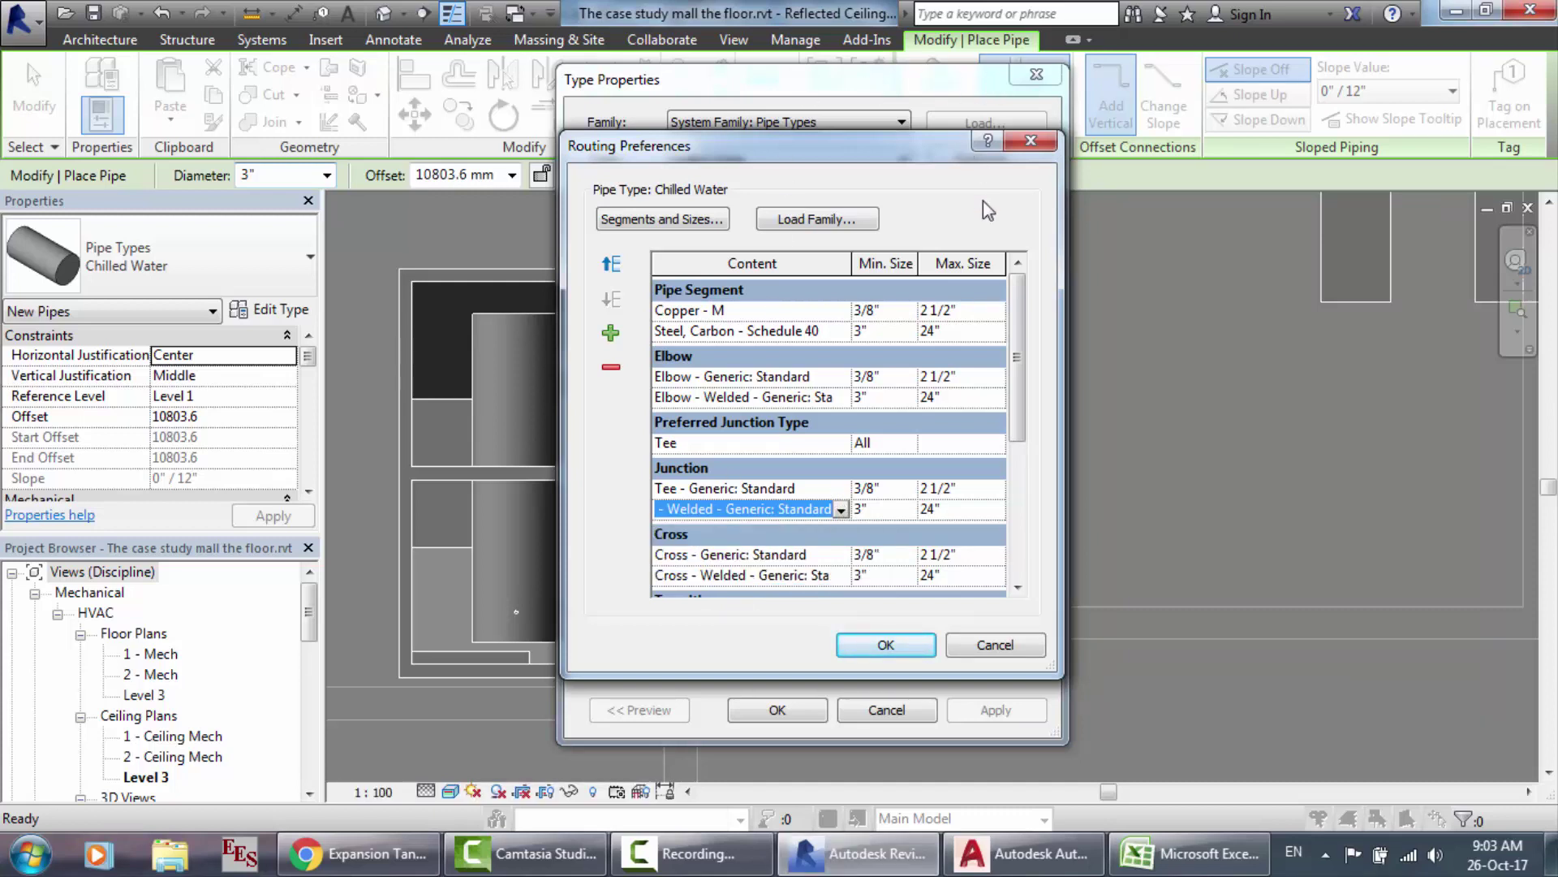
Step: Examine the loadable family folders and the cross, transition, union, flange and cap fittings in the routing preferences
left_click(809, 223)
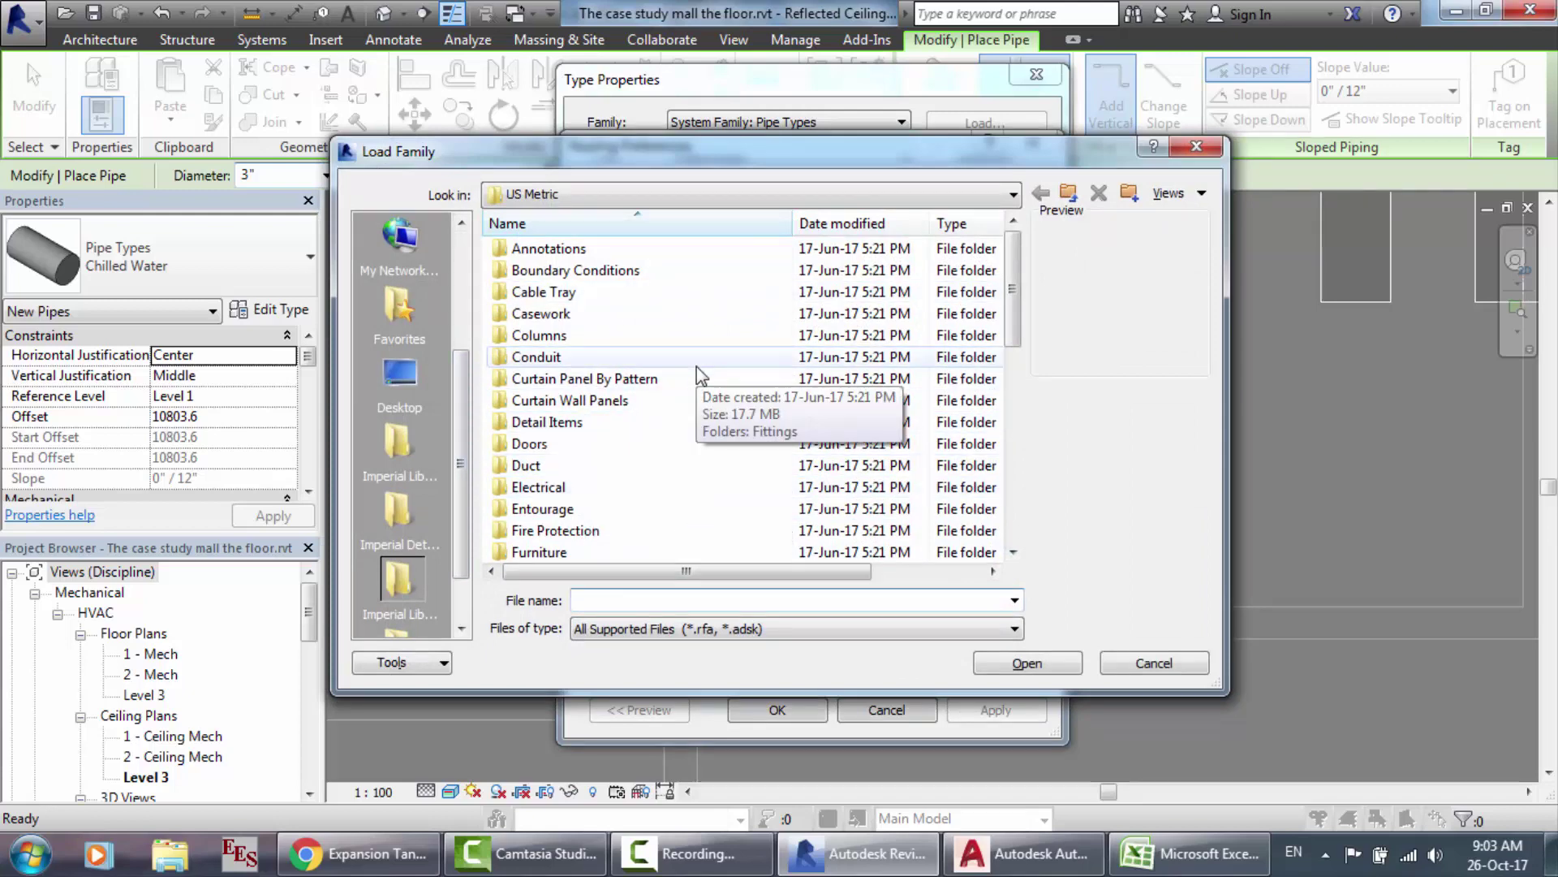
left_click(1169, 664)
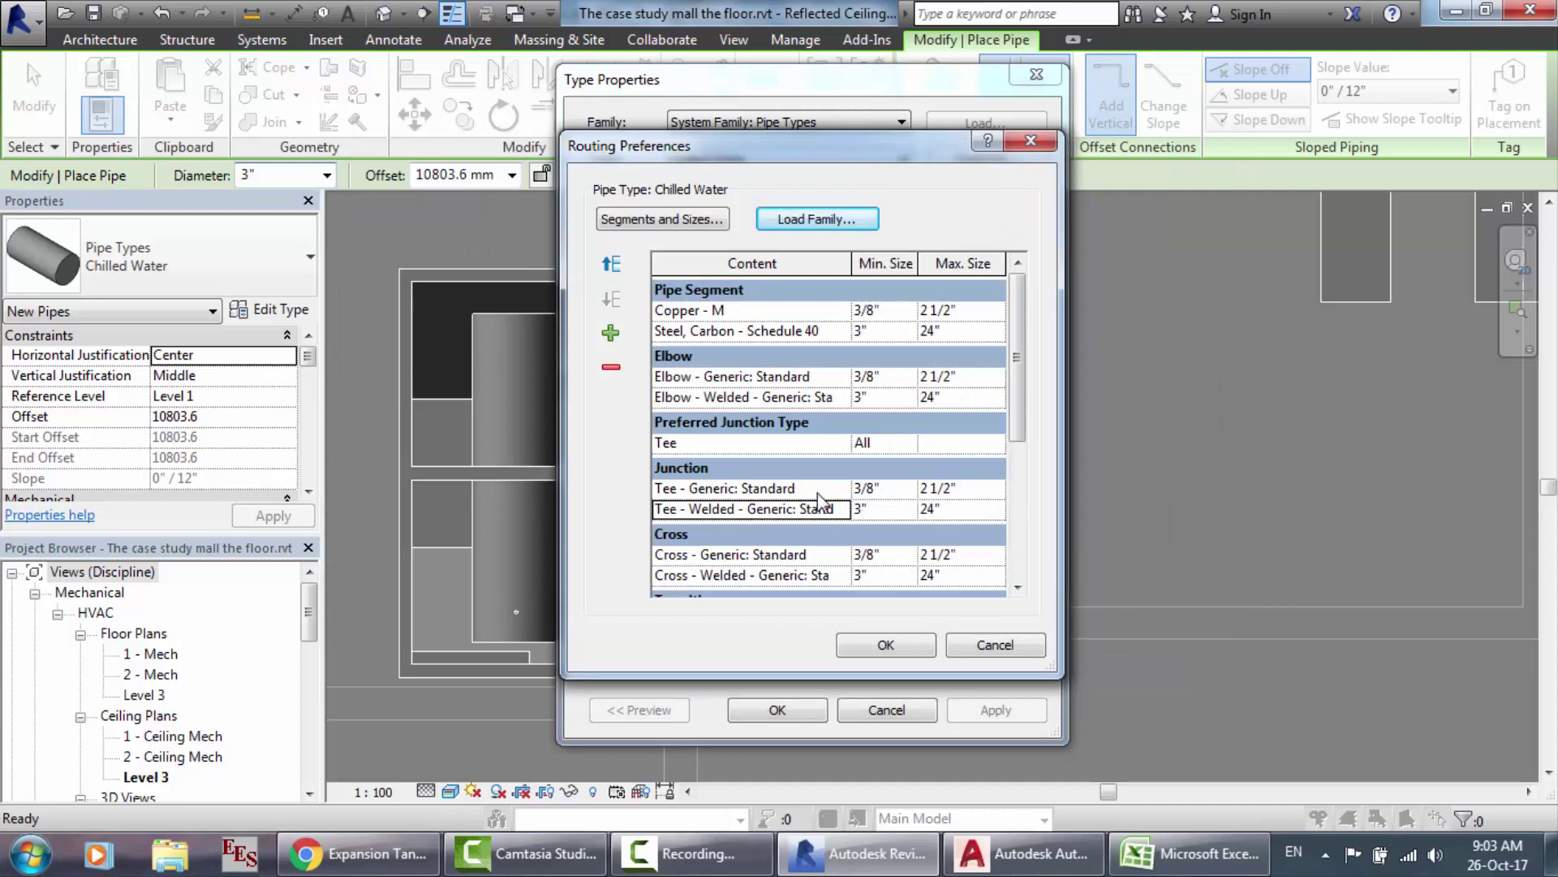
left_click(833, 554)
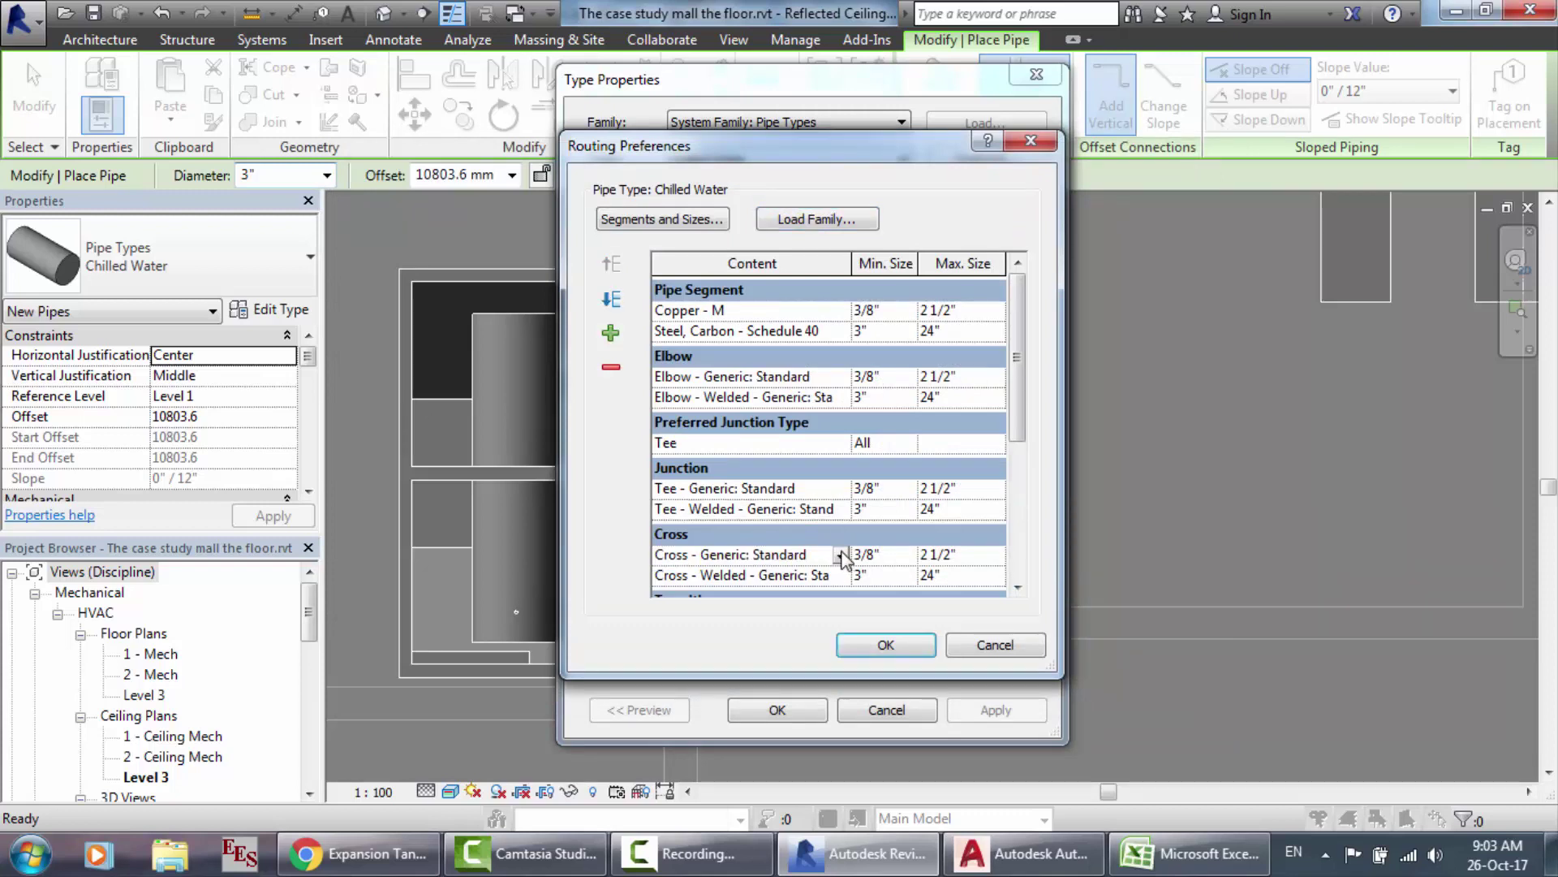
left_click(841, 556)
left_click(844, 557)
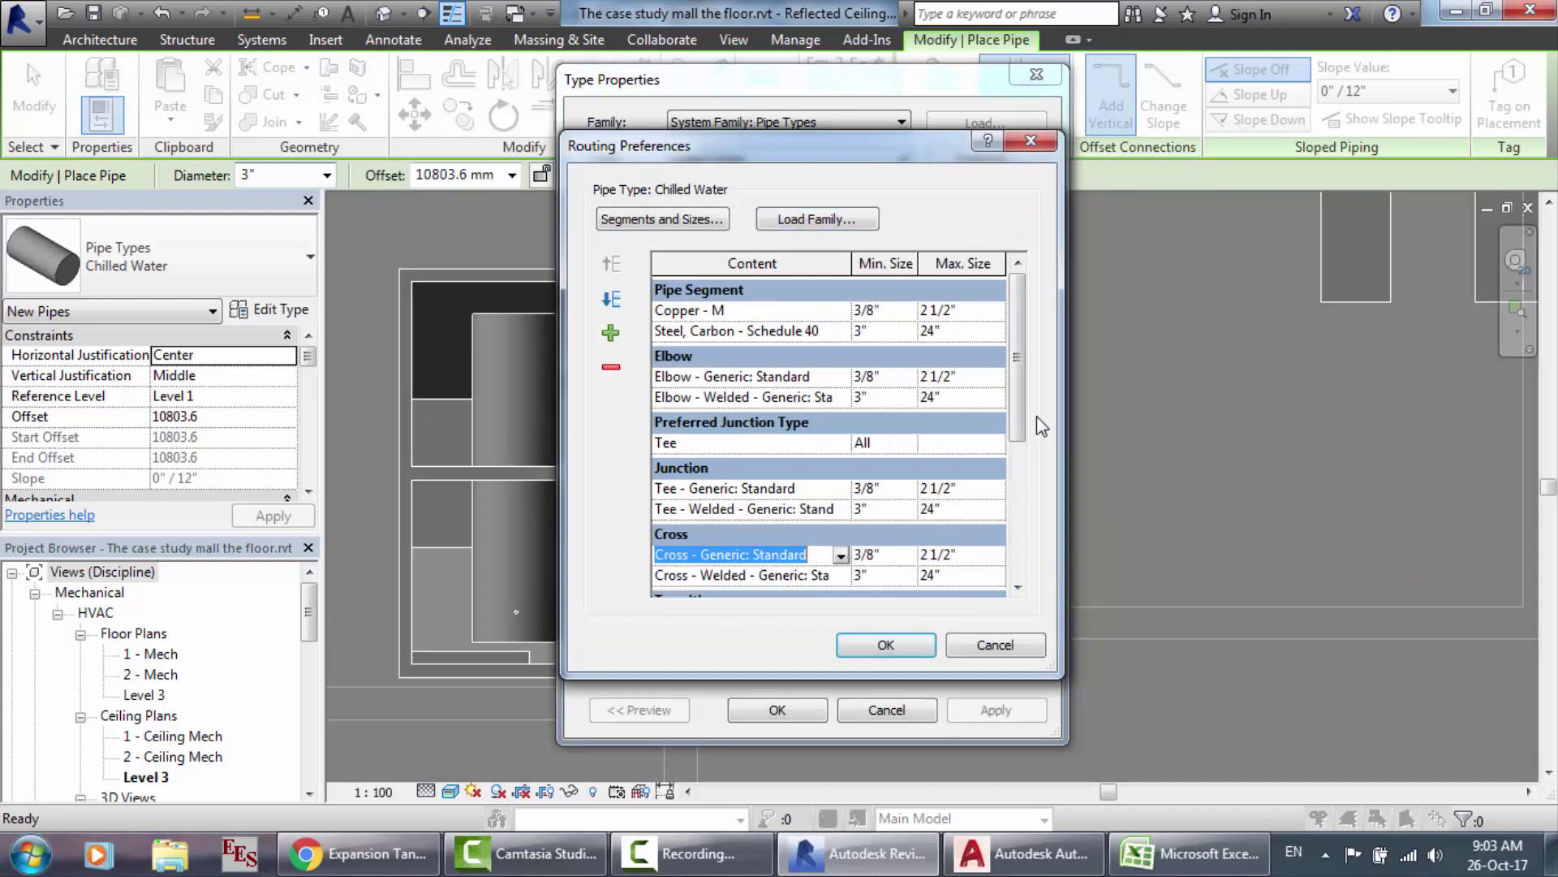
left_click_drag(1016, 417, 1016, 552)
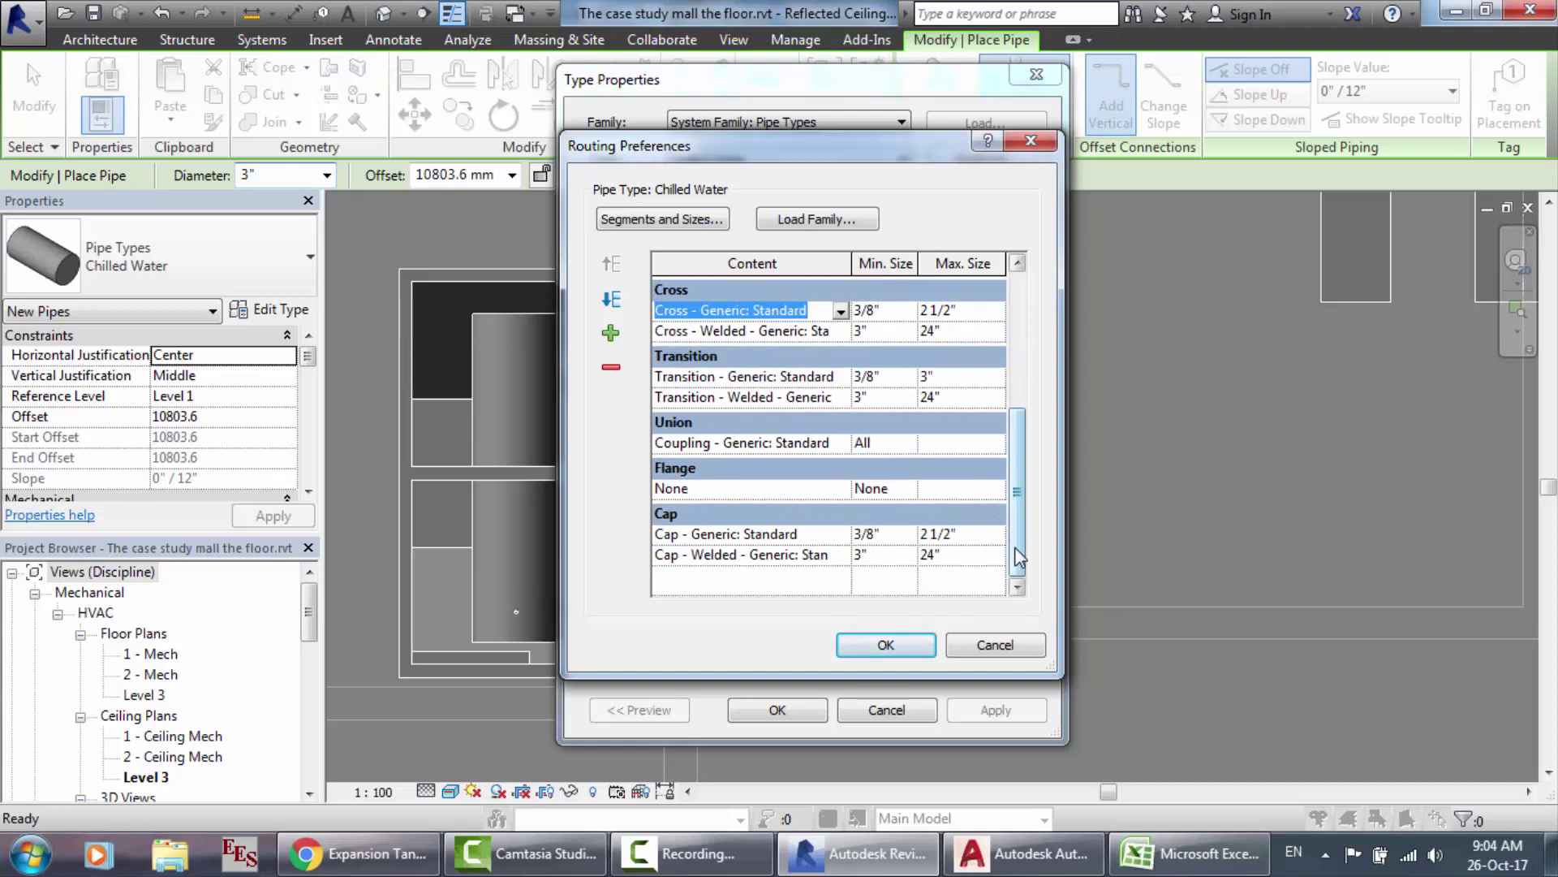
Step: Check the pipe segment and size settings, and leave the Chilled Water type settings and pipe placement without changes
left_click(664, 218)
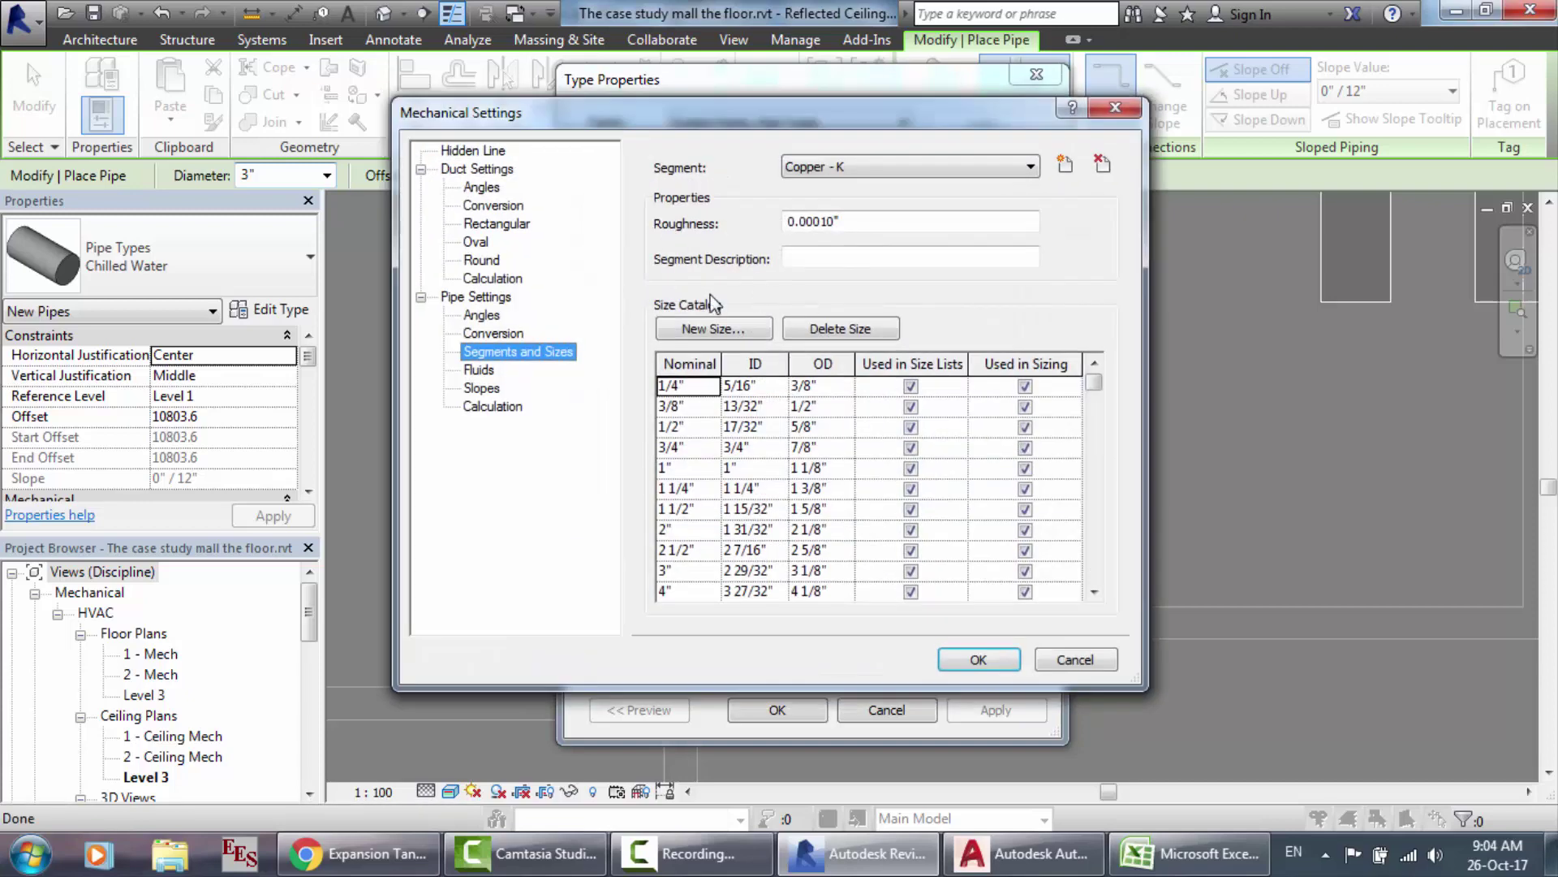
left_click(1080, 660)
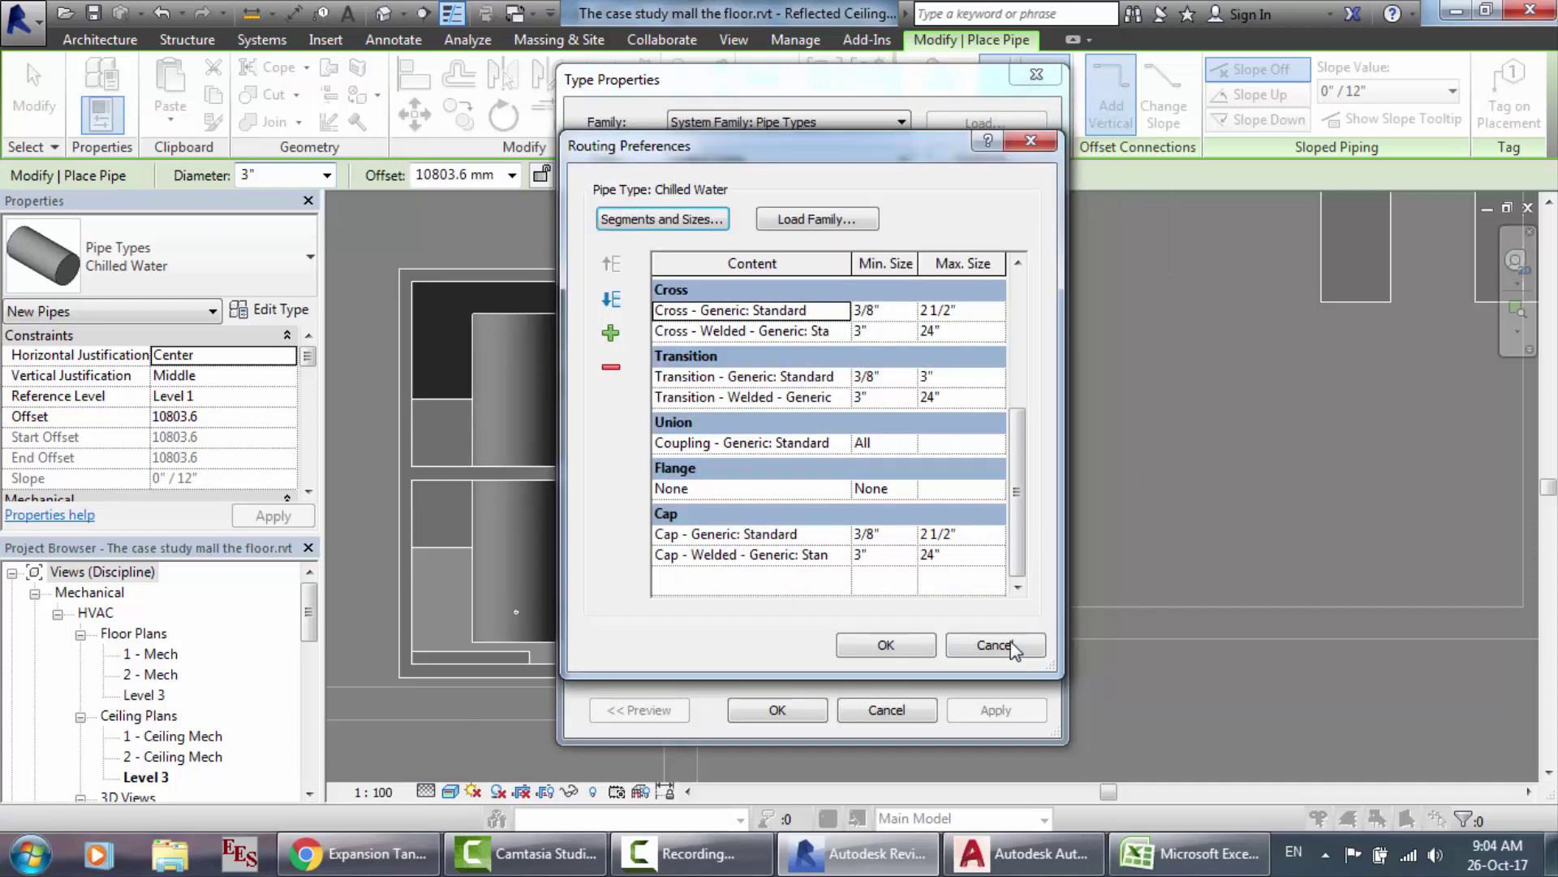
left_click(998, 645)
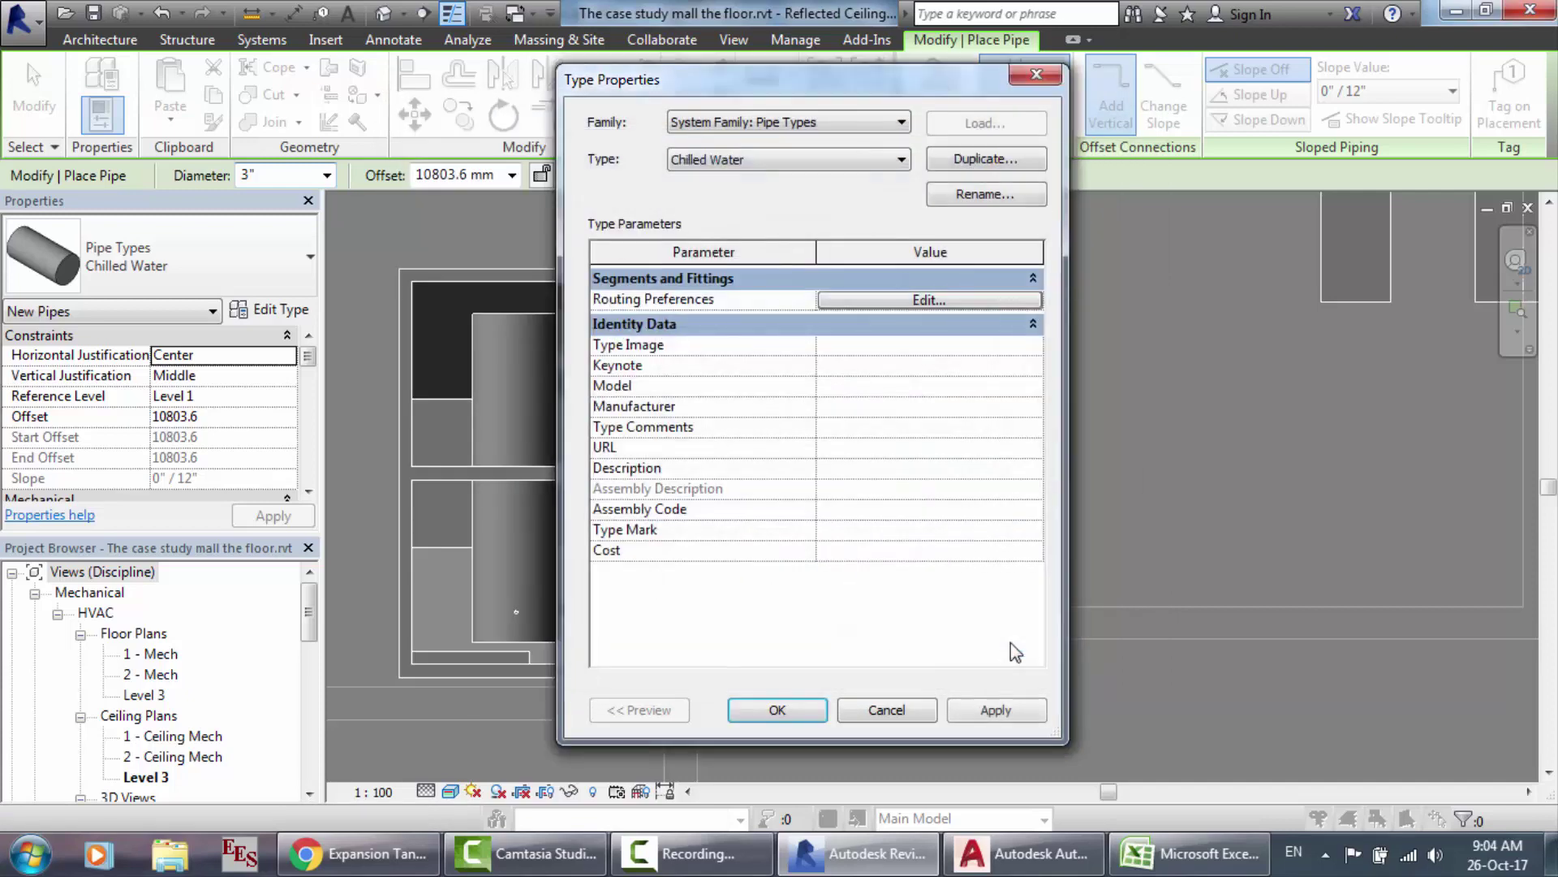
left_click(882, 711)
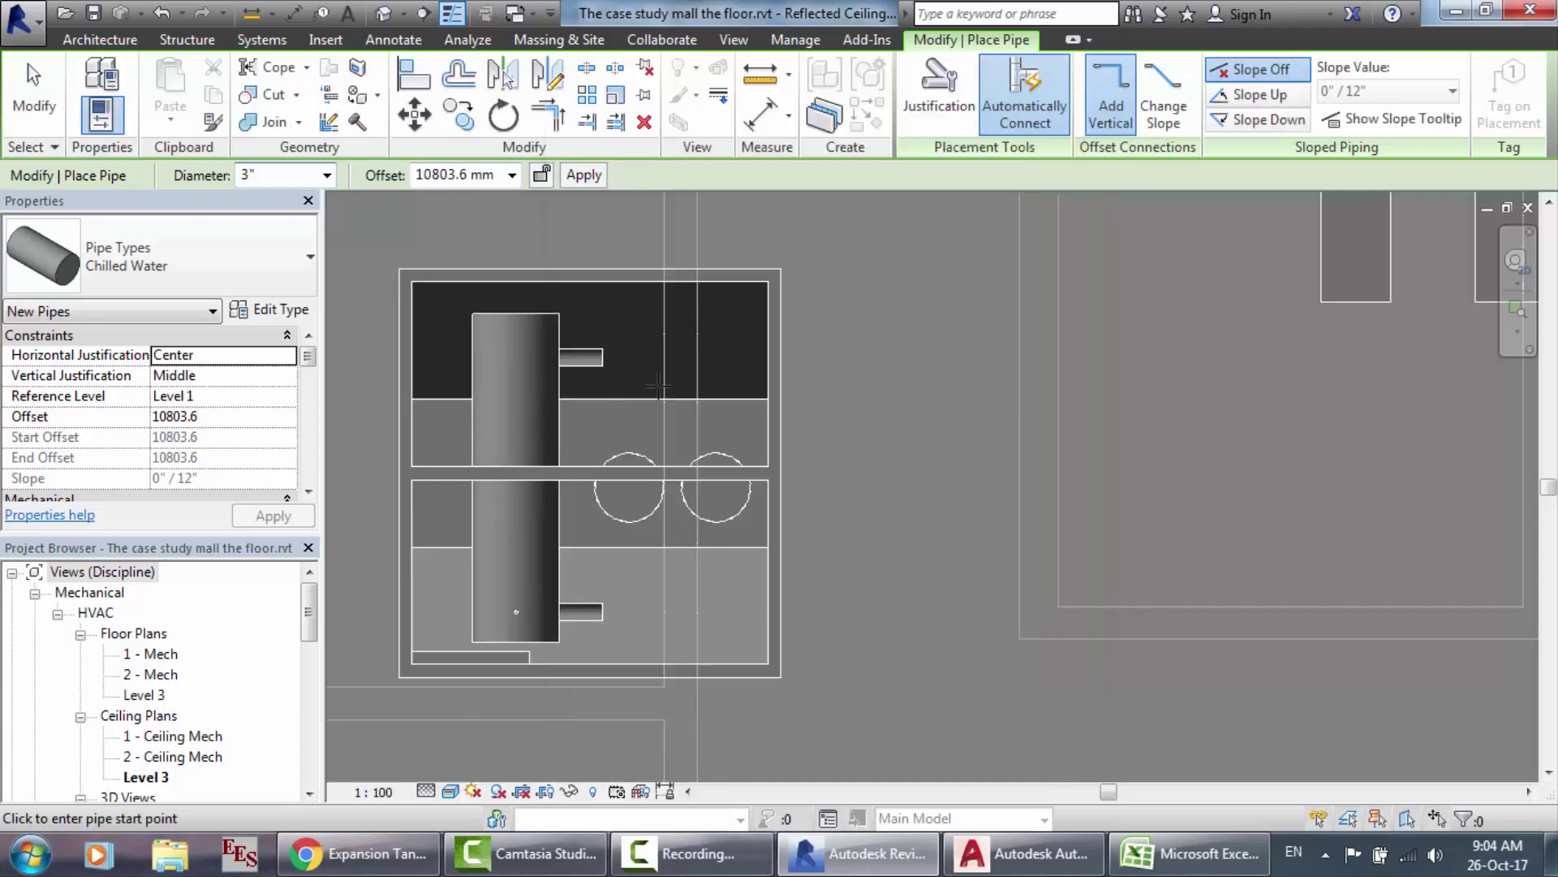
key("Escape")
key("Escape")
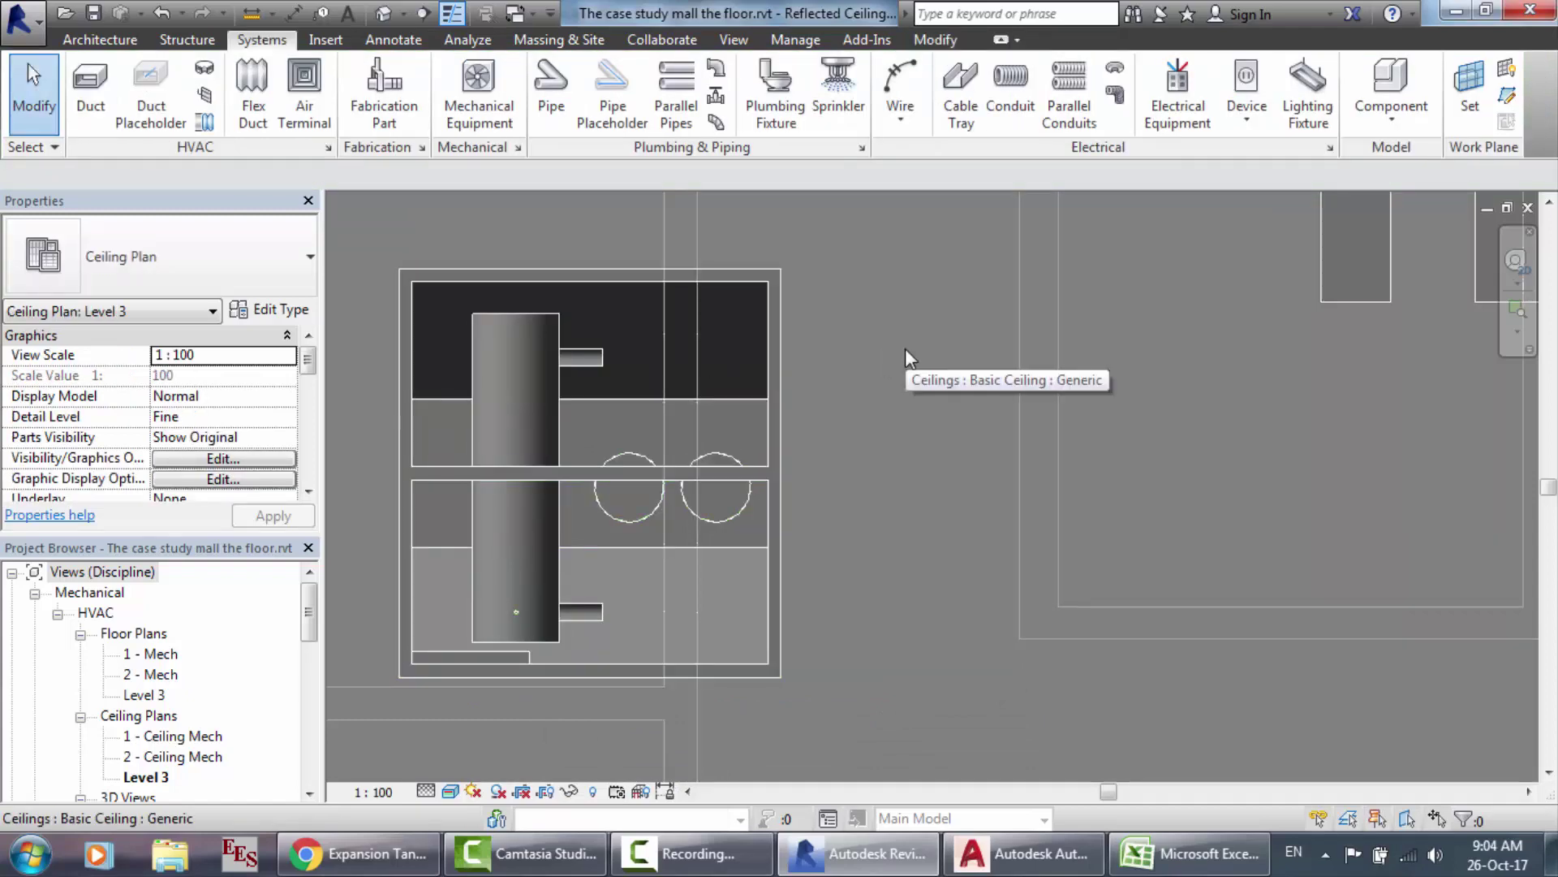
scroll(687, 249, "up", 1)
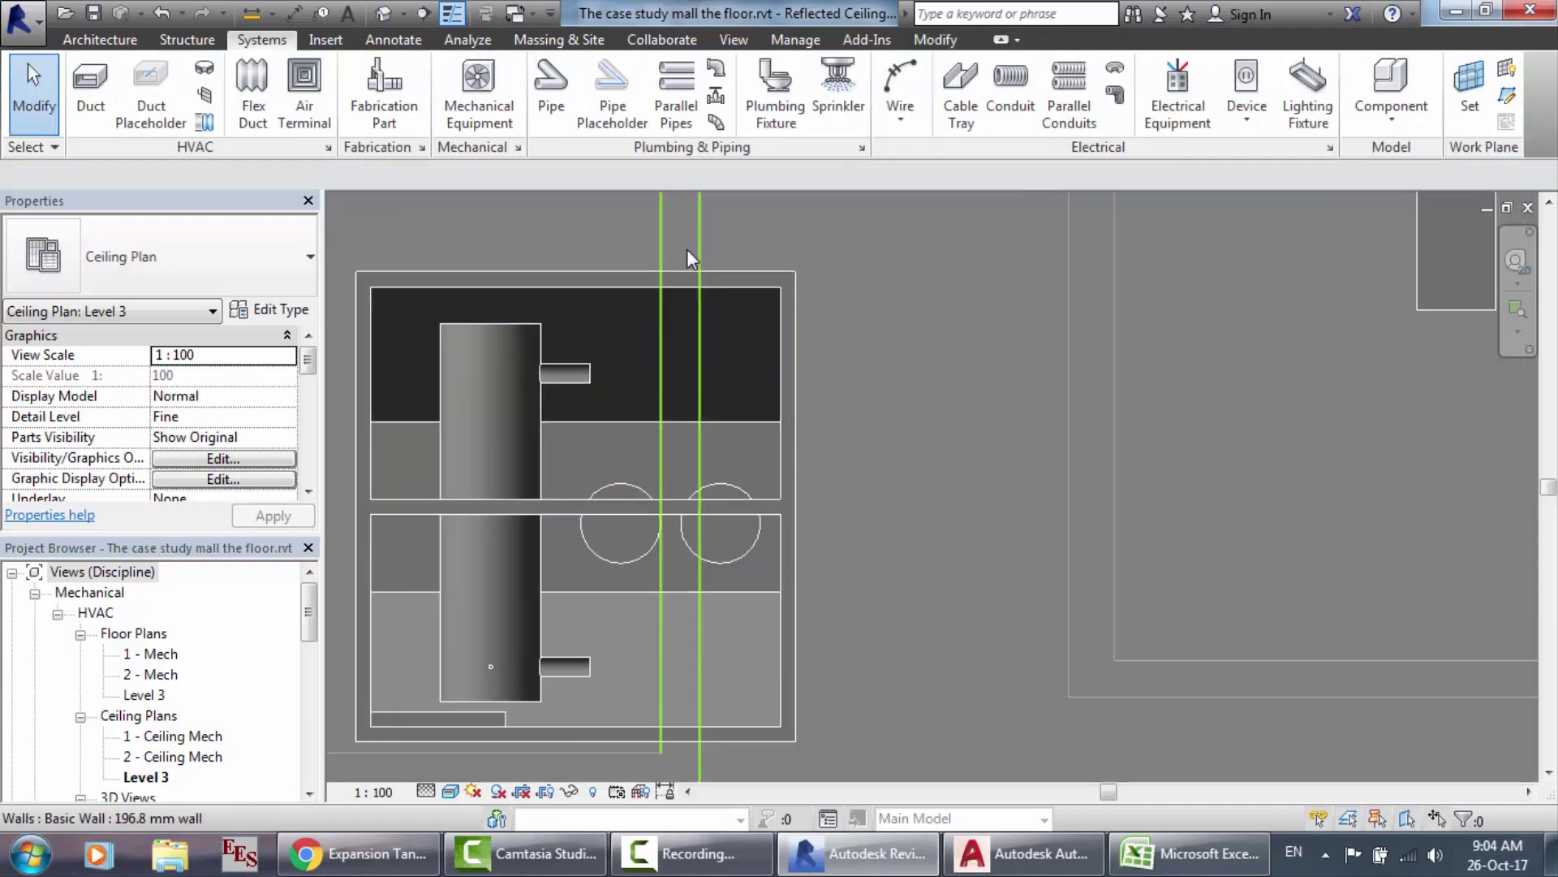
left_click(763, 373)
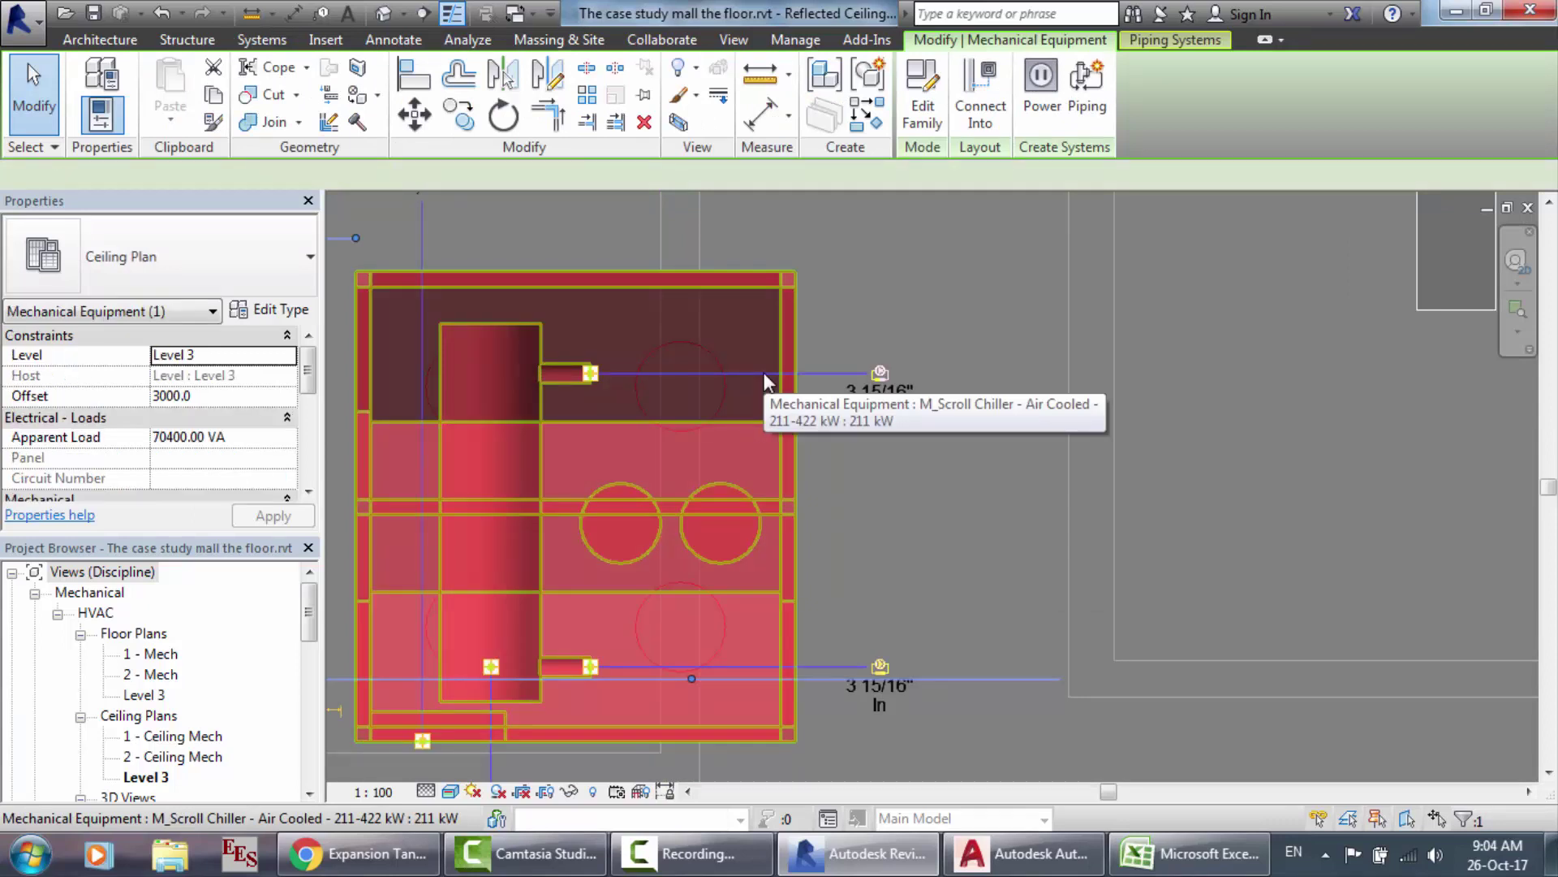
left_click_drag(591, 376, 592, 379)
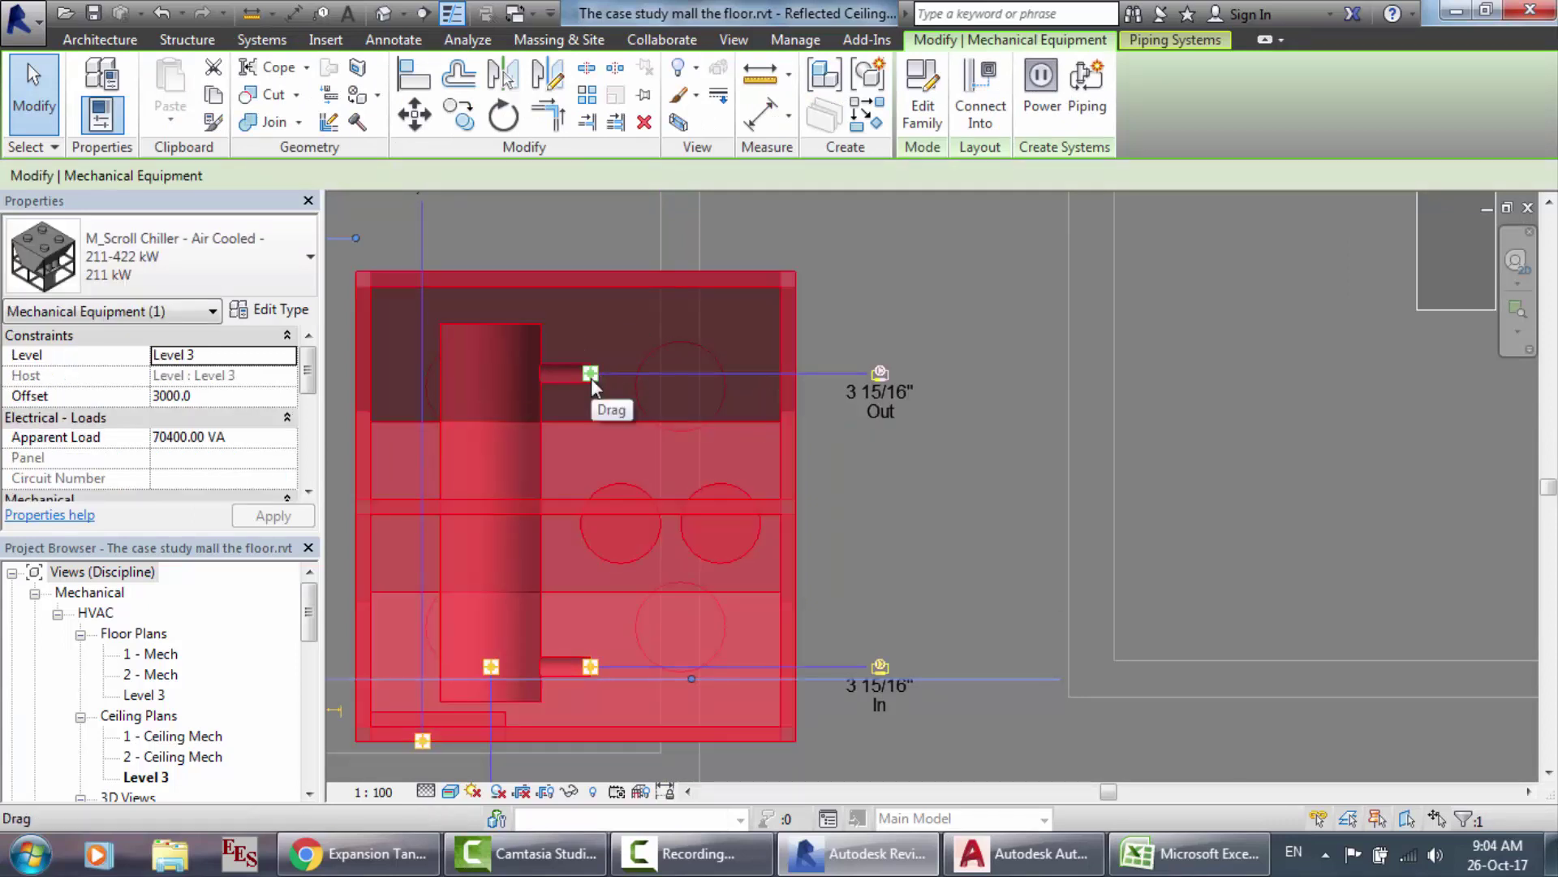
left_click(880, 375)
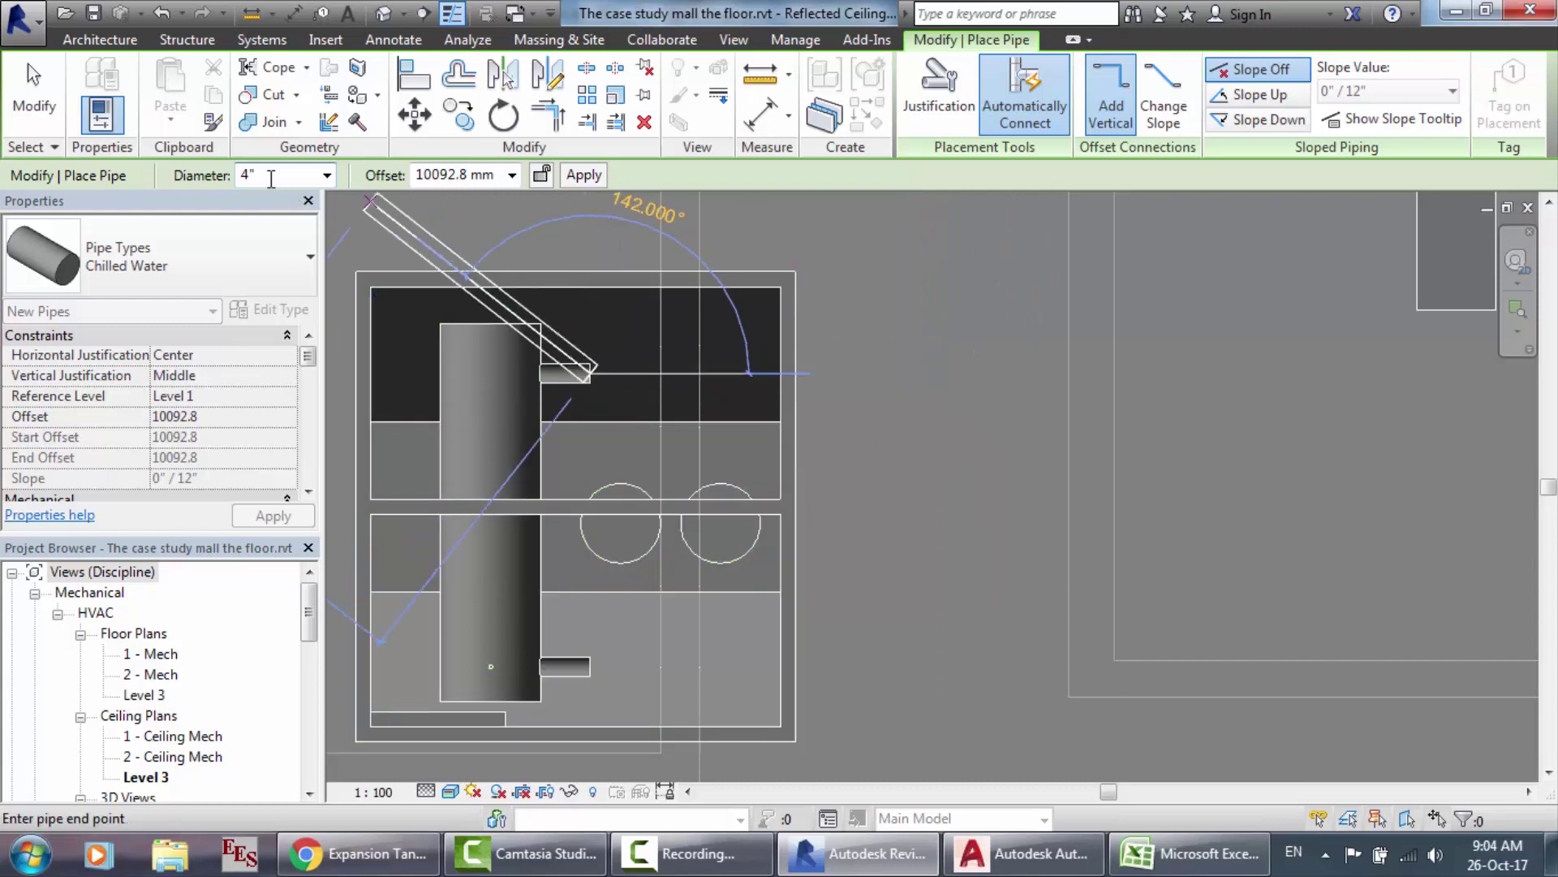
left_click(593, 373)
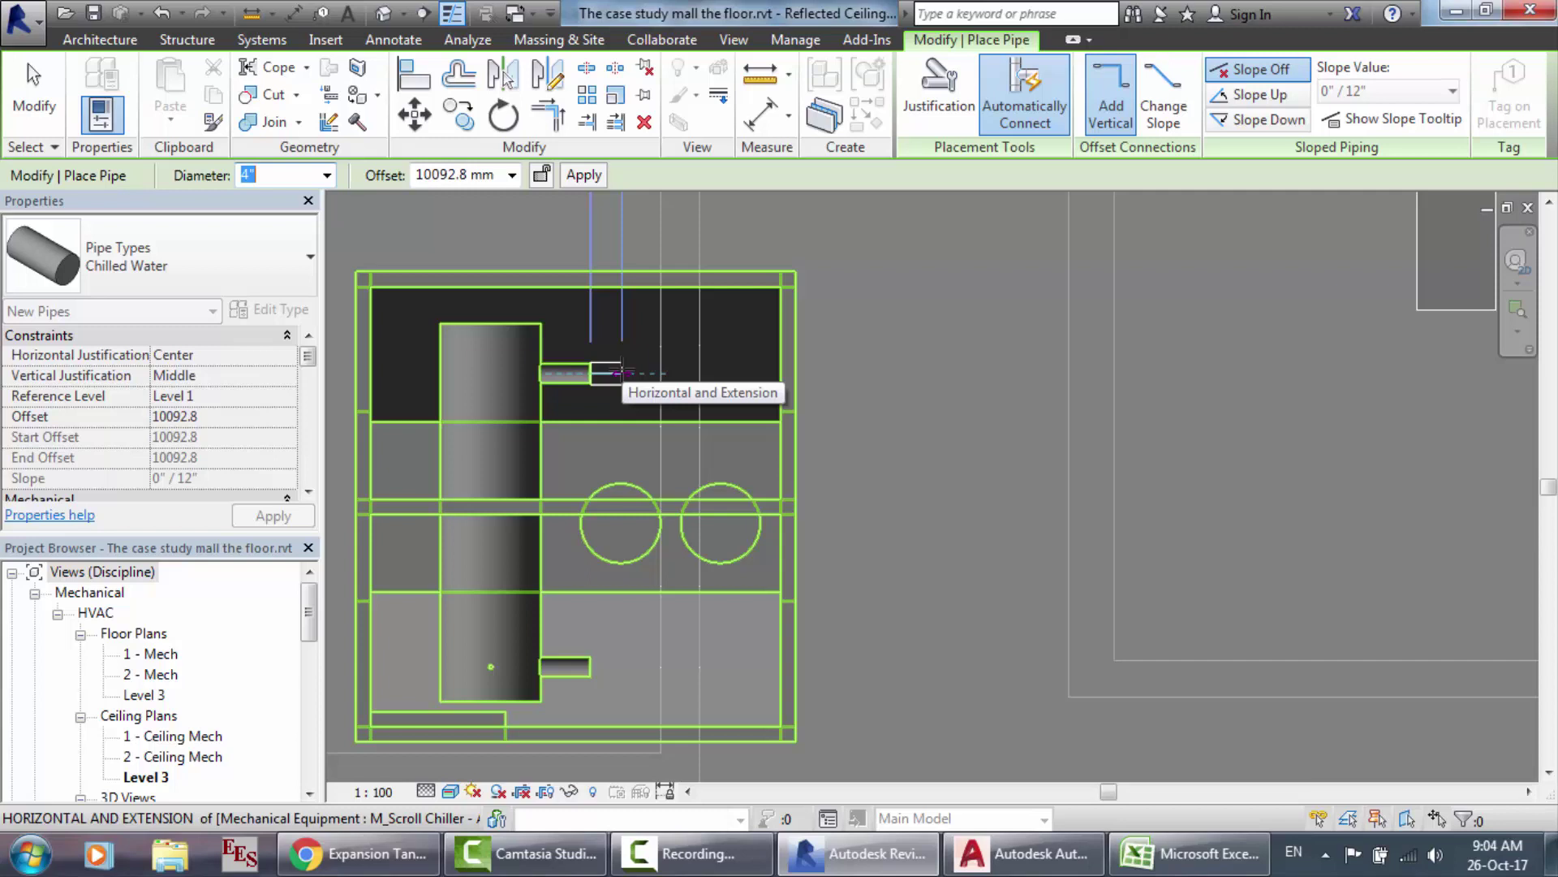
key("Escape")
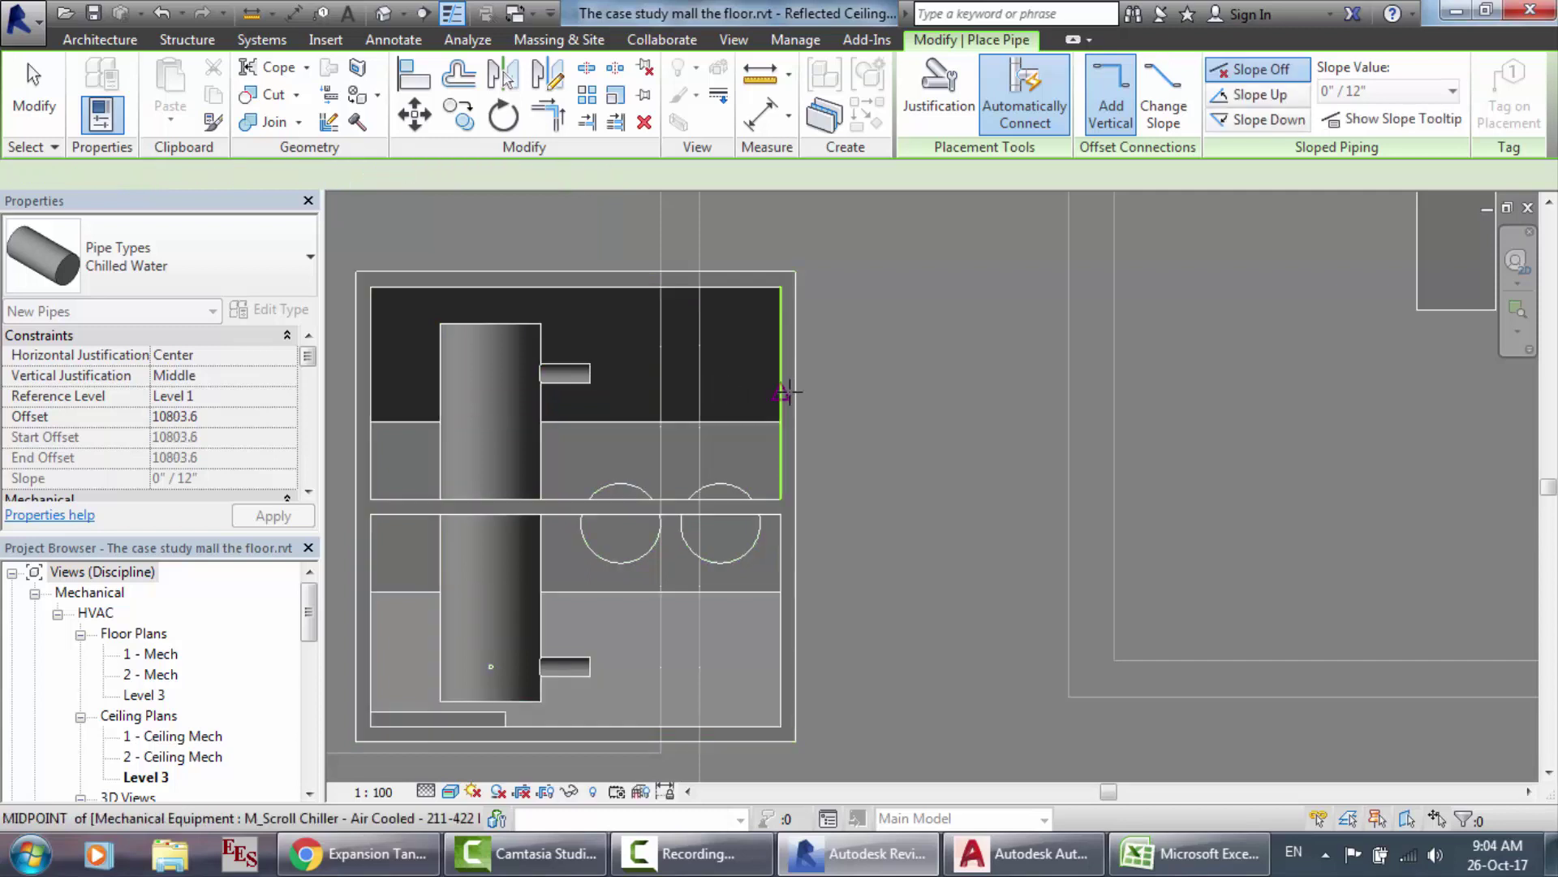
key("Escape")
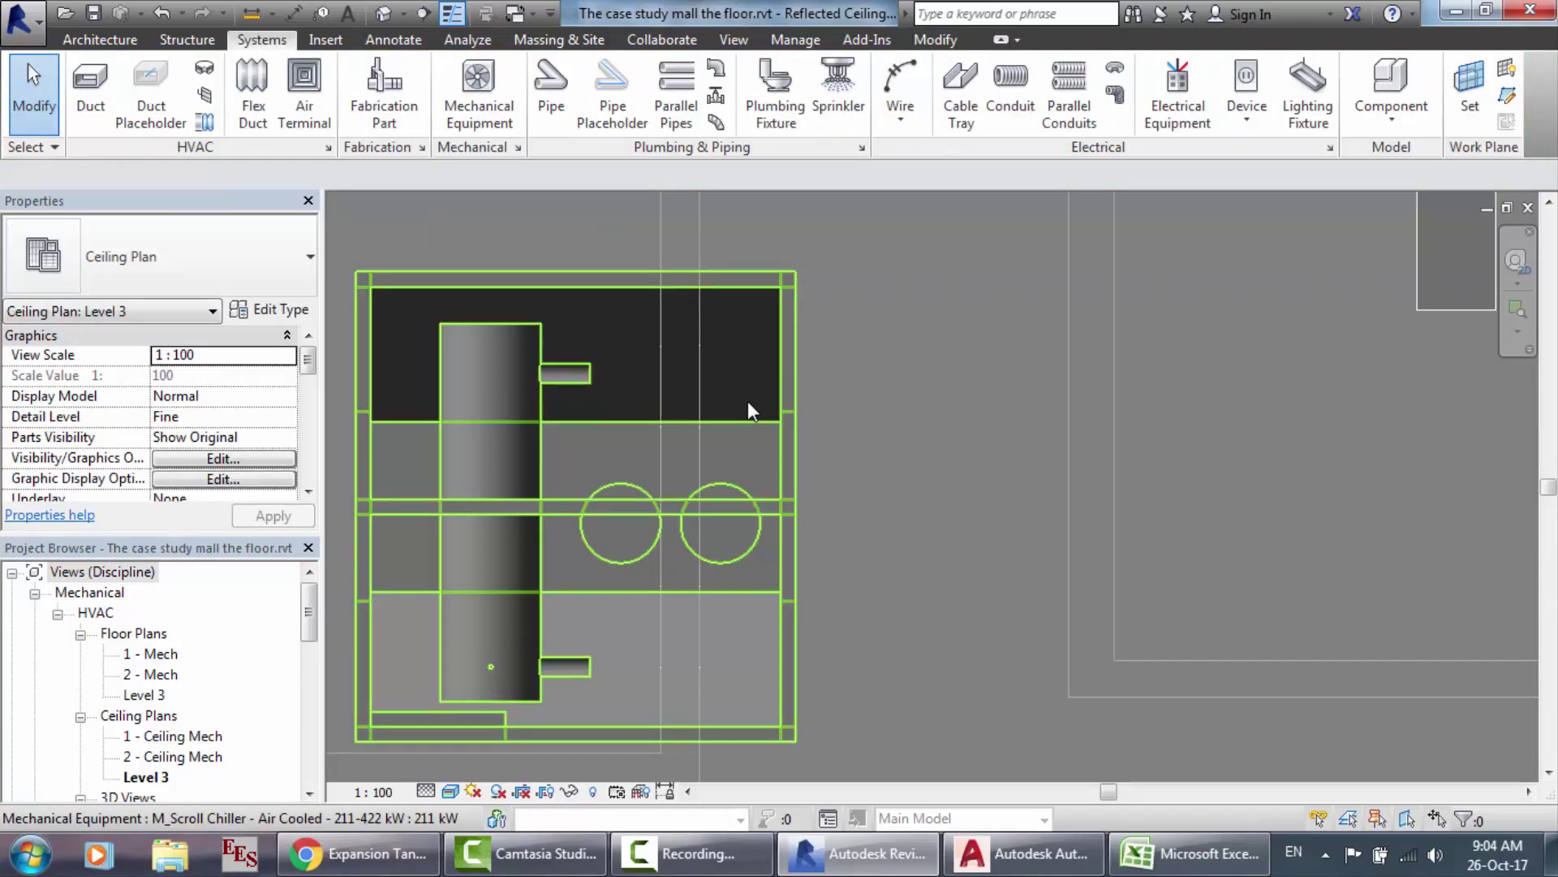
Step: Set both the Chilled Water Supply Diameter and the Chilled Water Return Diameter of the 211 kW scroll chiller type to 3"
left_click(747, 402)
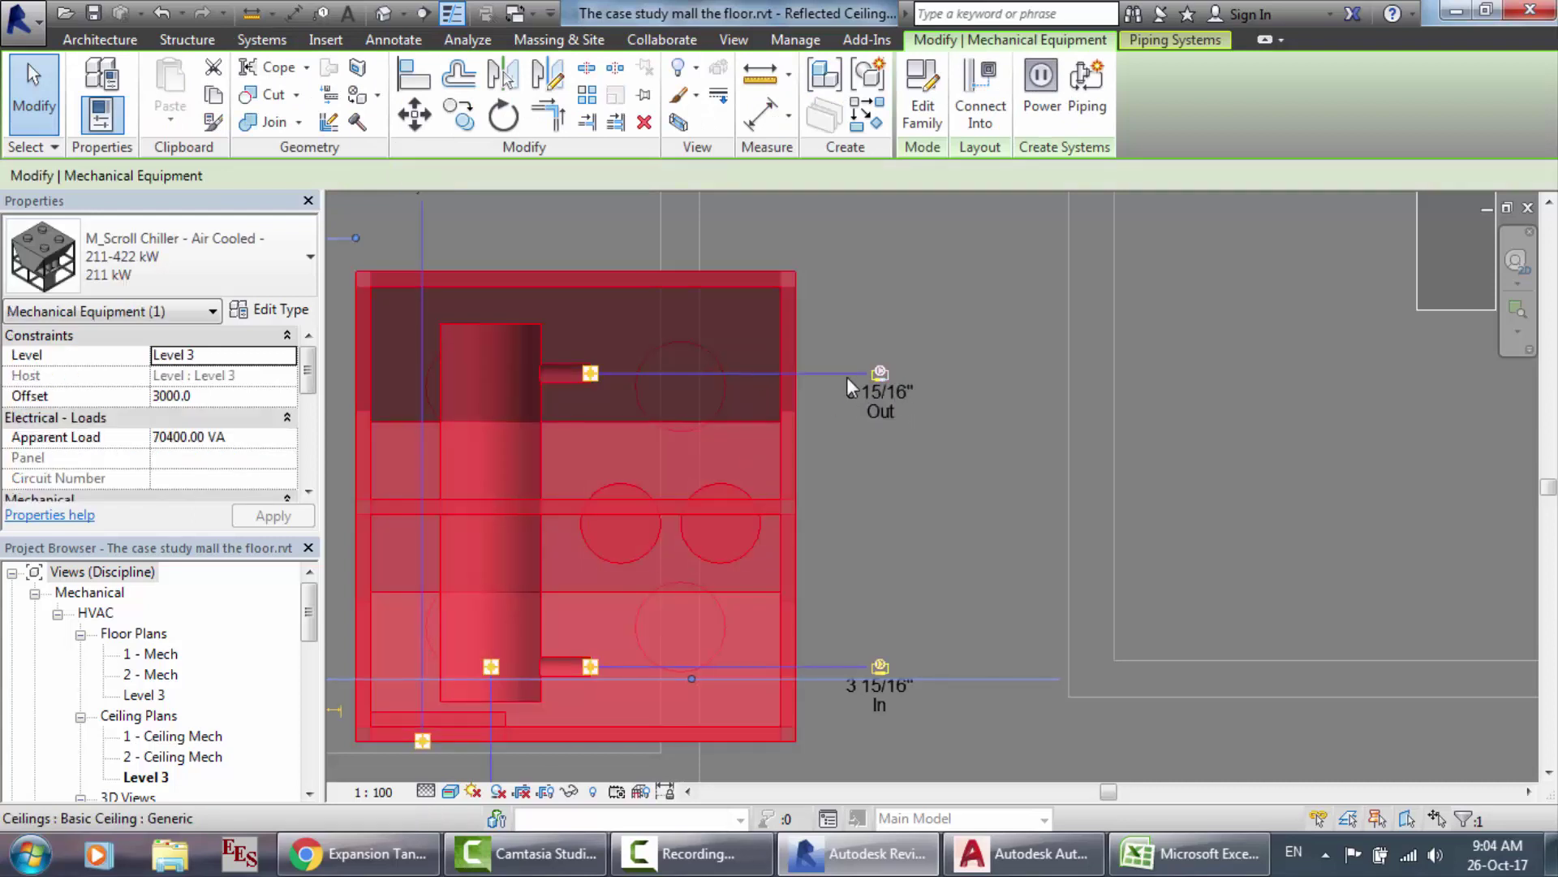
left_click(274, 311)
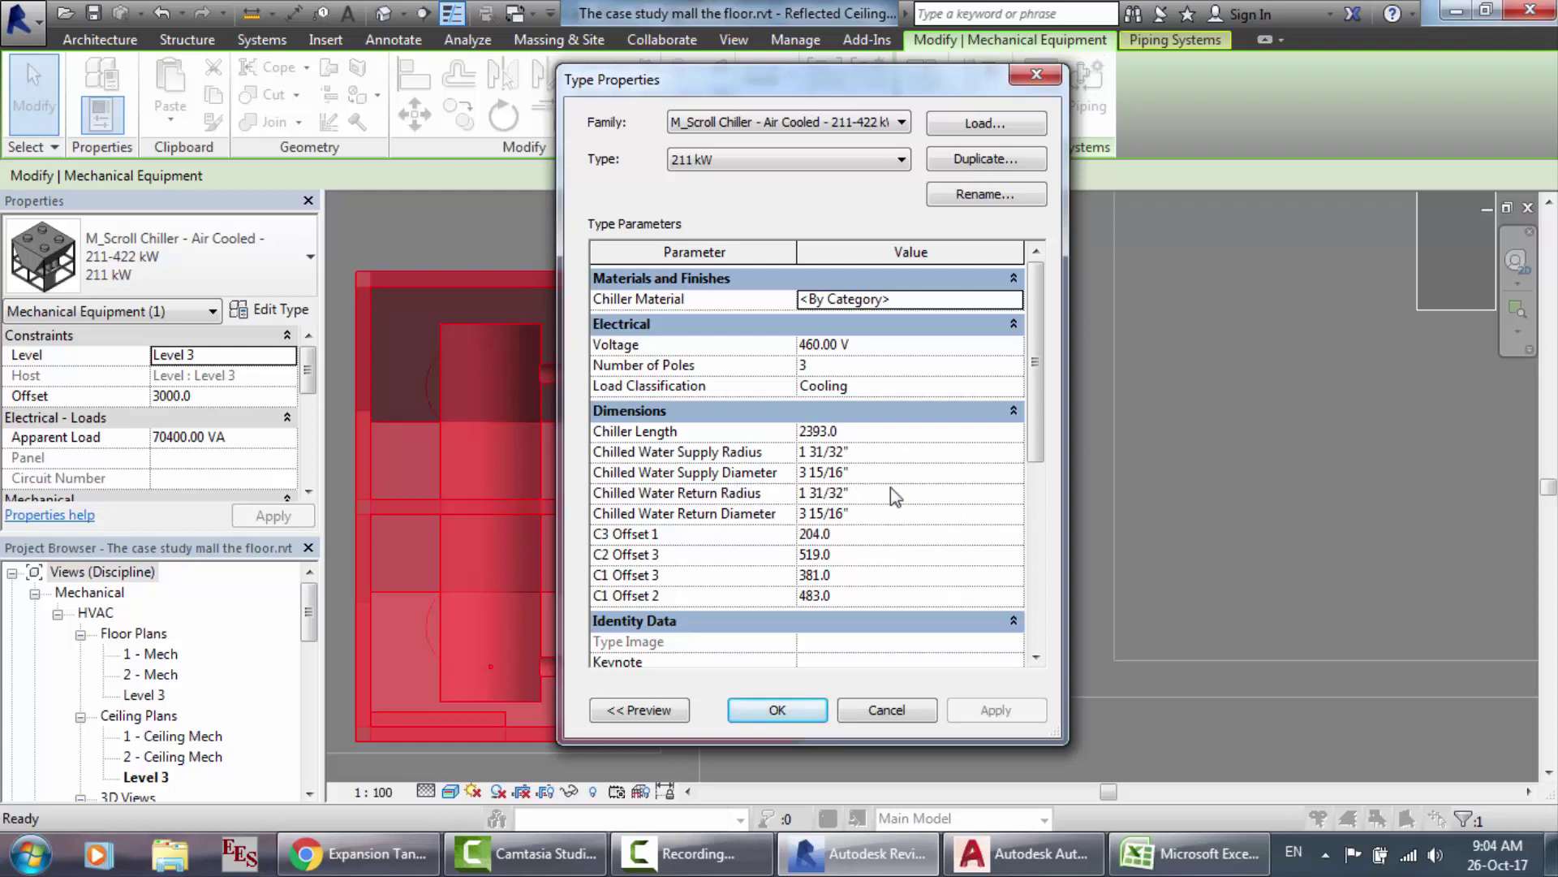
left_click(851, 474)
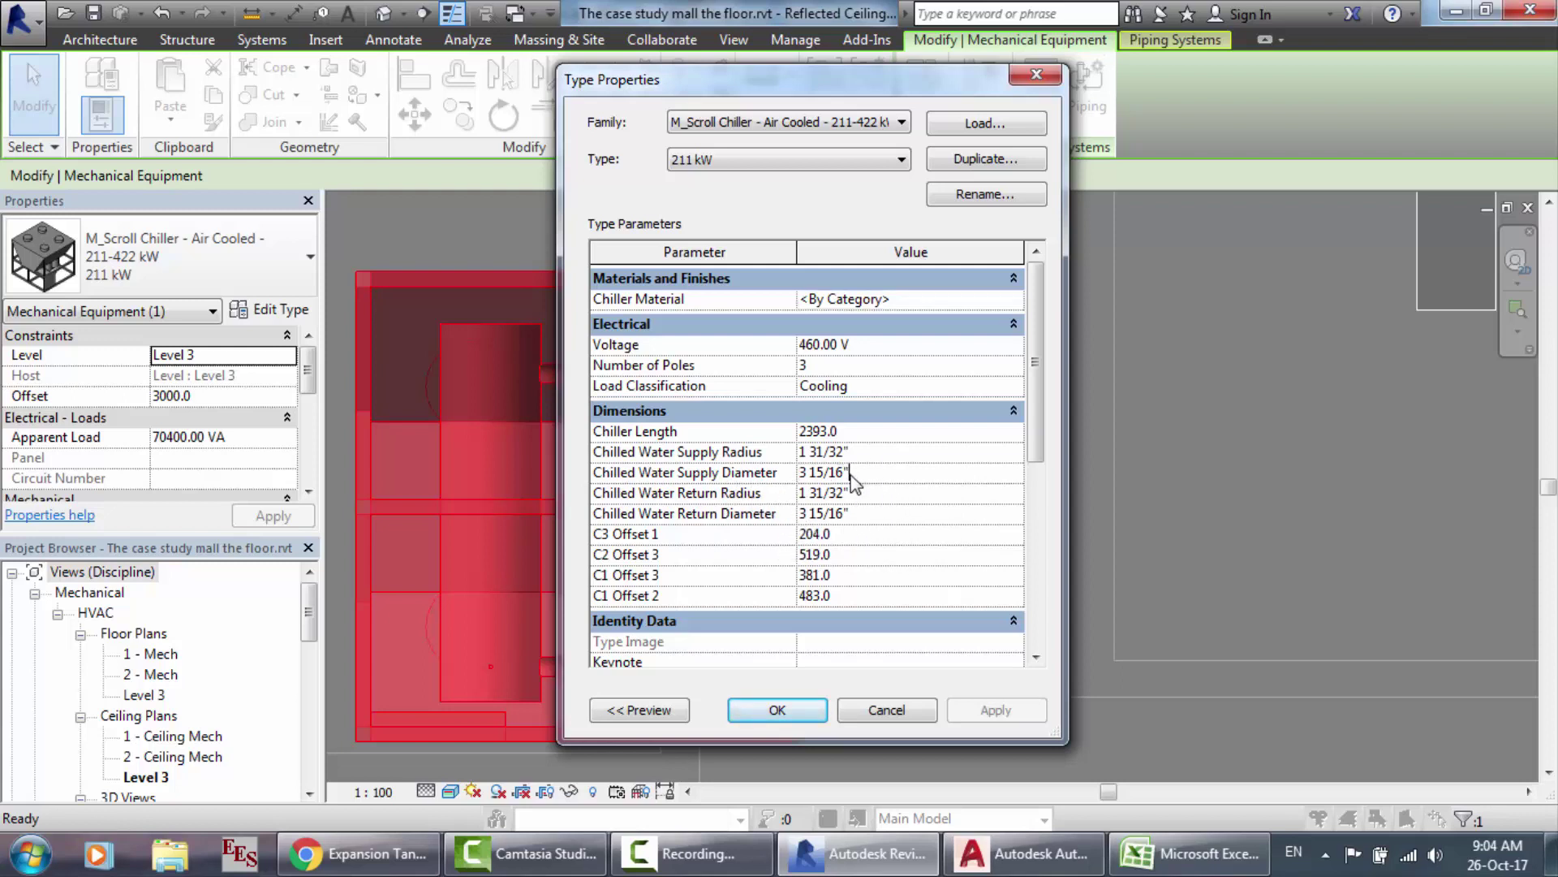
left_click_drag(851, 474, 770, 472)
type("3")
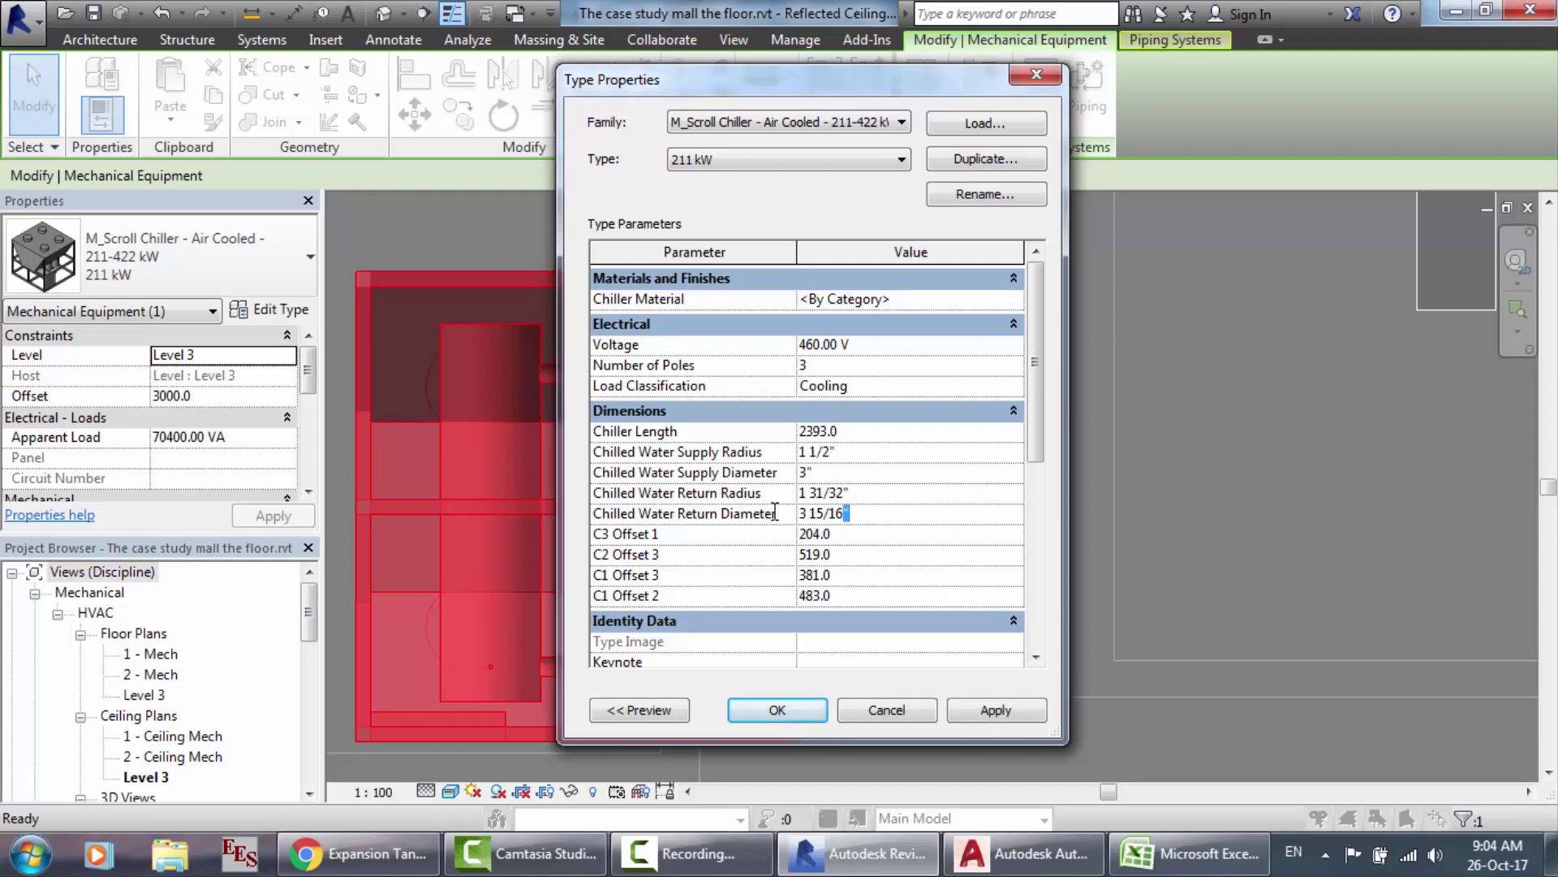
left_click_drag(775, 512, 772, 509)
type("3")
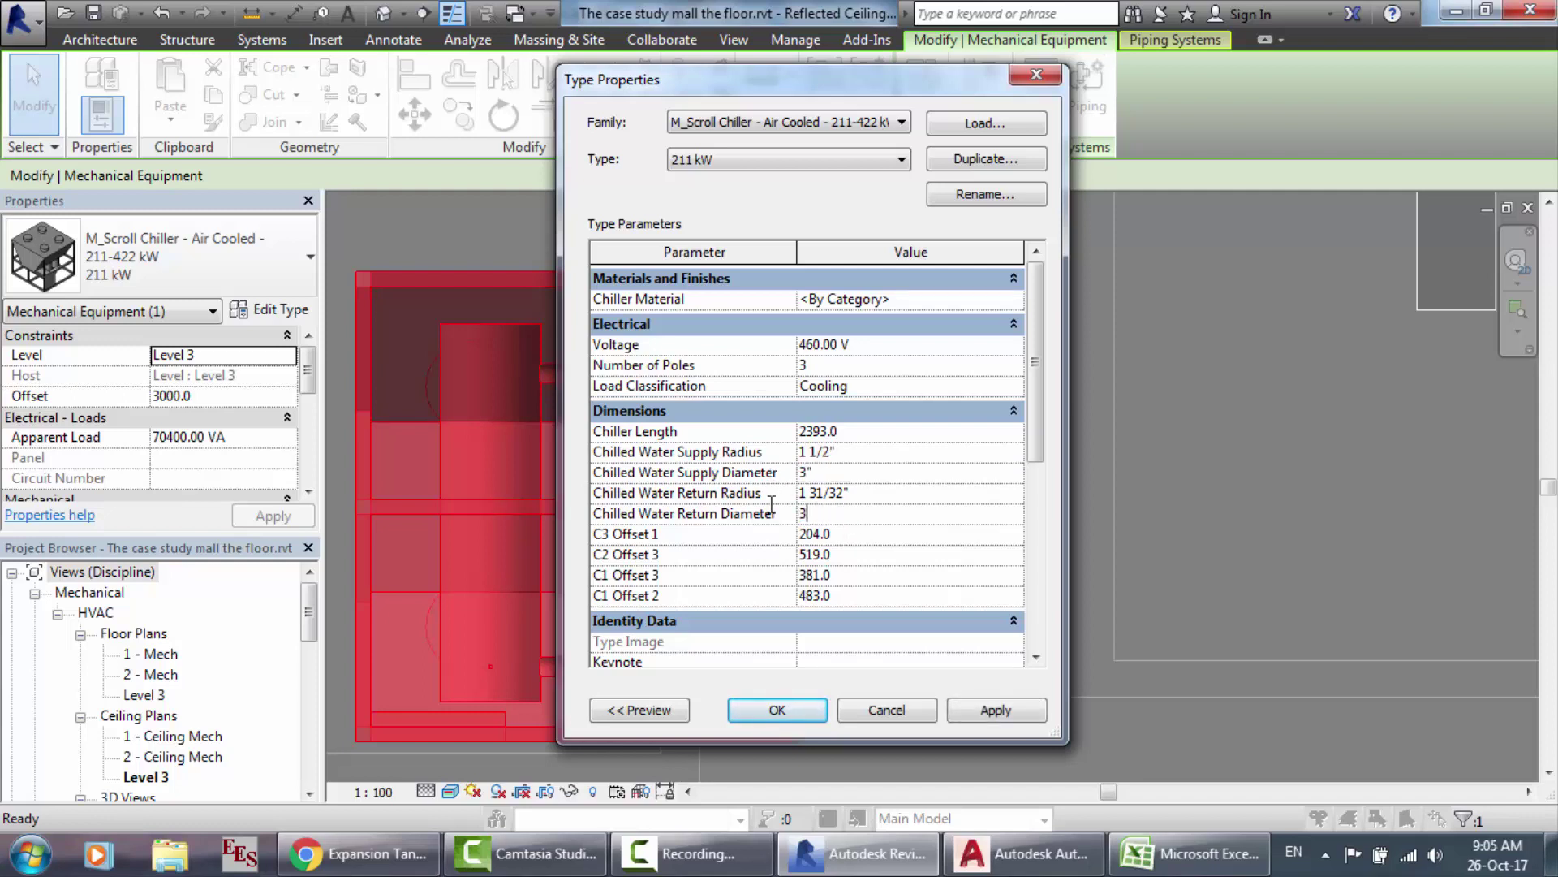
left_click(816, 714)
left_click(817, 716)
left_click(809, 440)
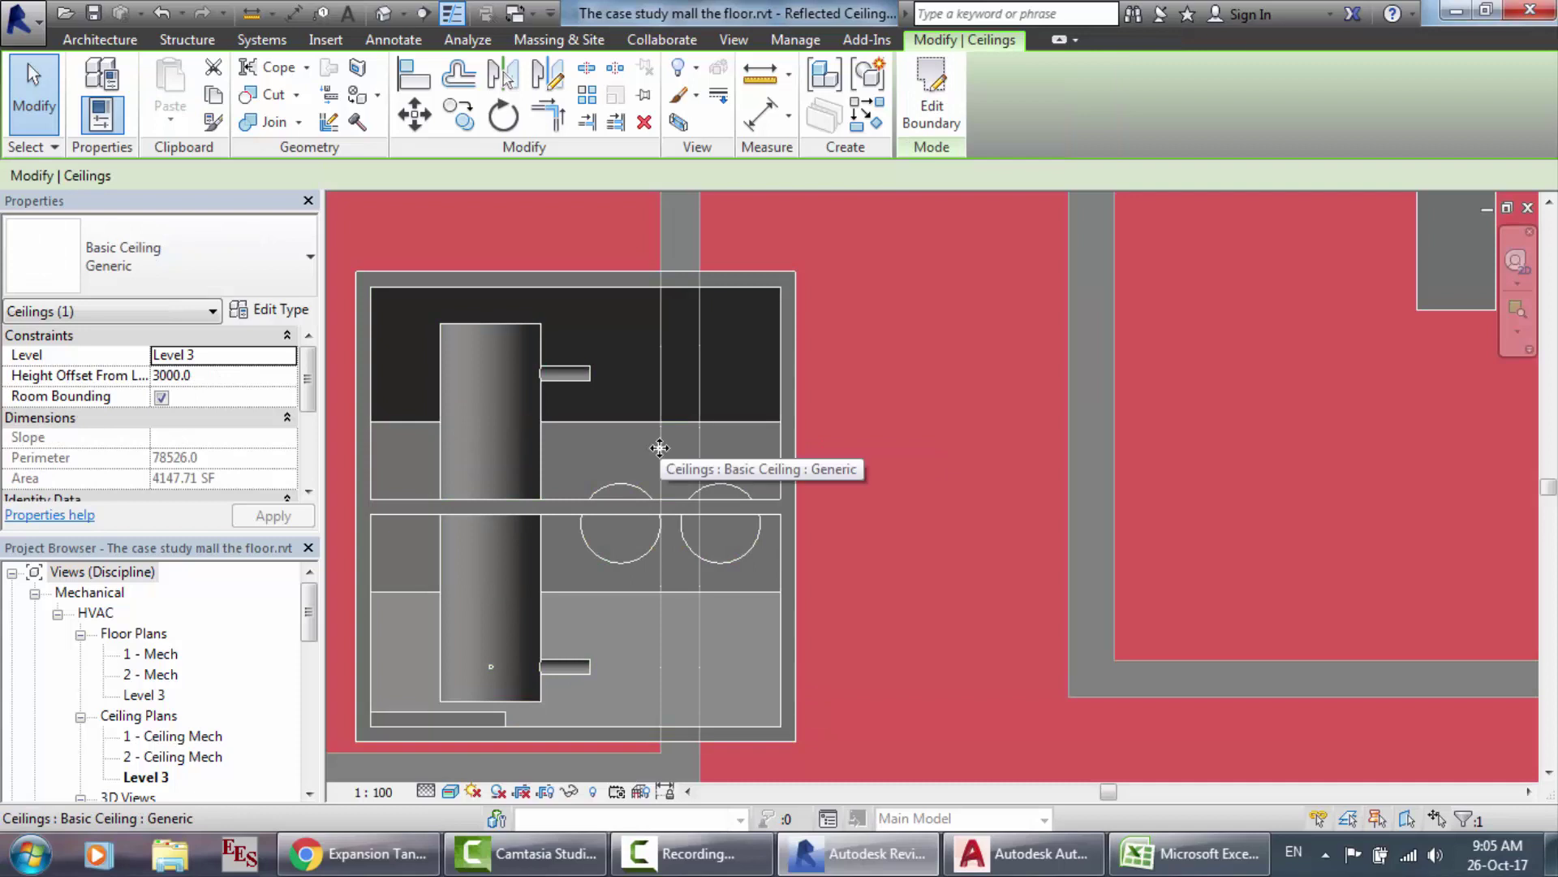
key("Escape")
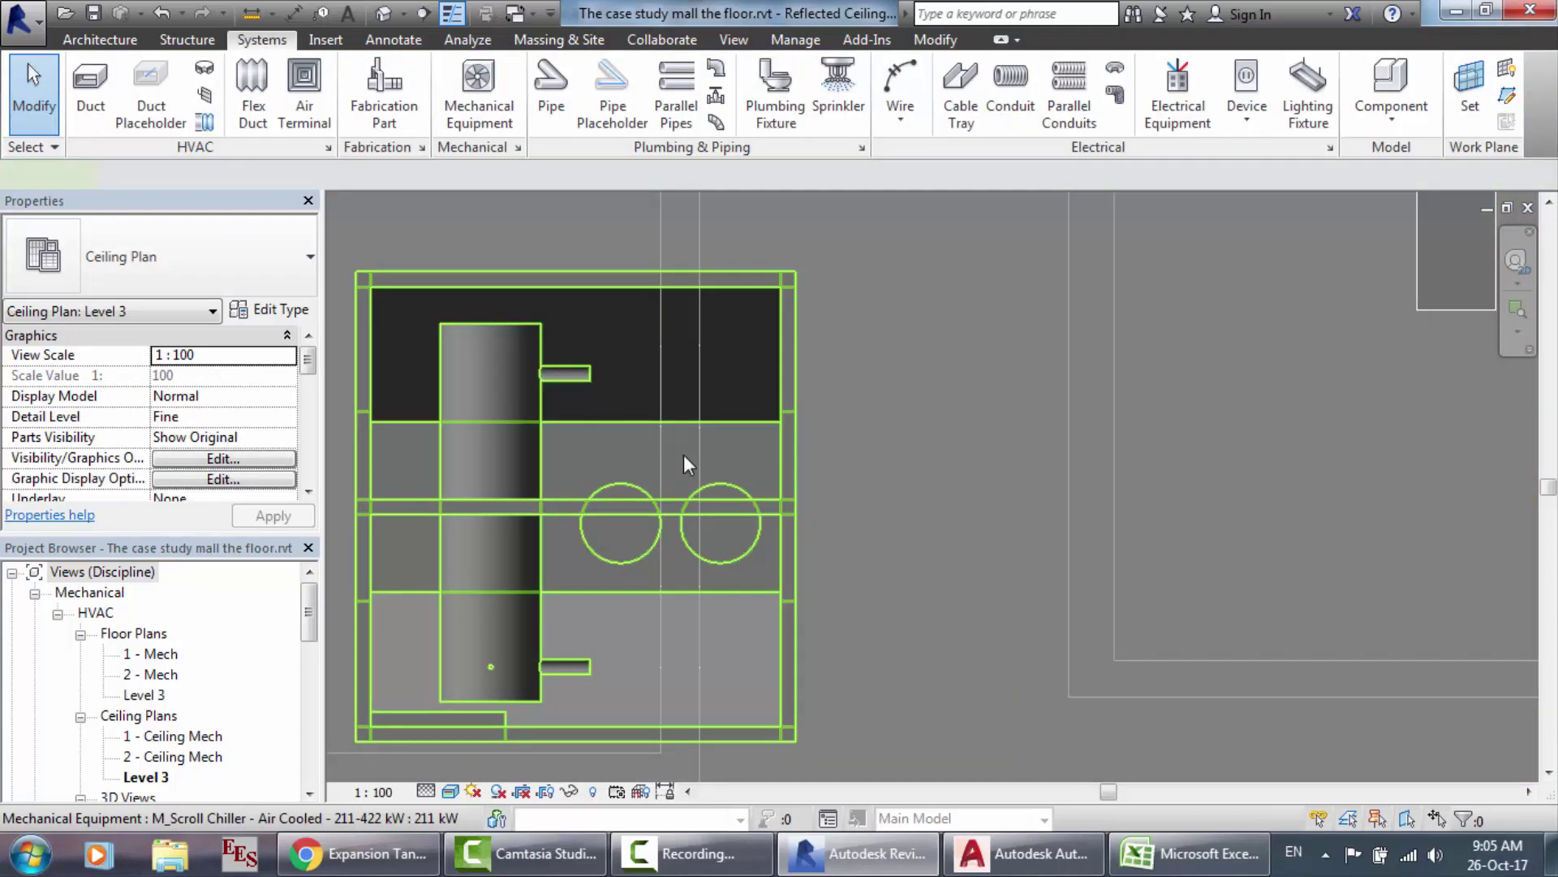
Step: Examine the chilled water inlet and outlet connector sizes on the upper chiller
left_click(684, 455)
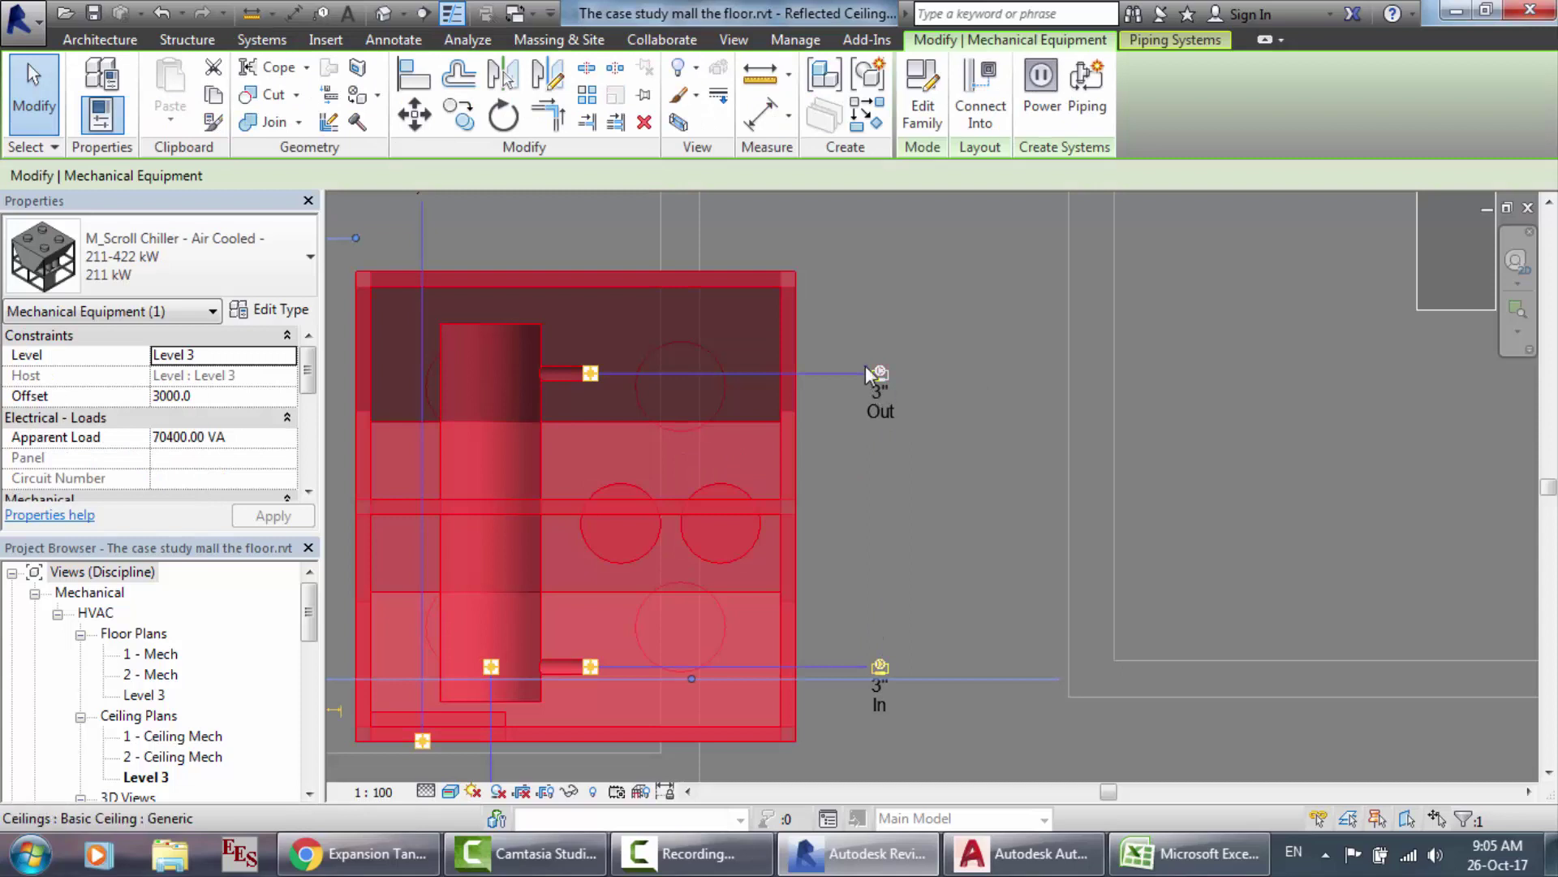
scroll(870, 319, "up", 2)
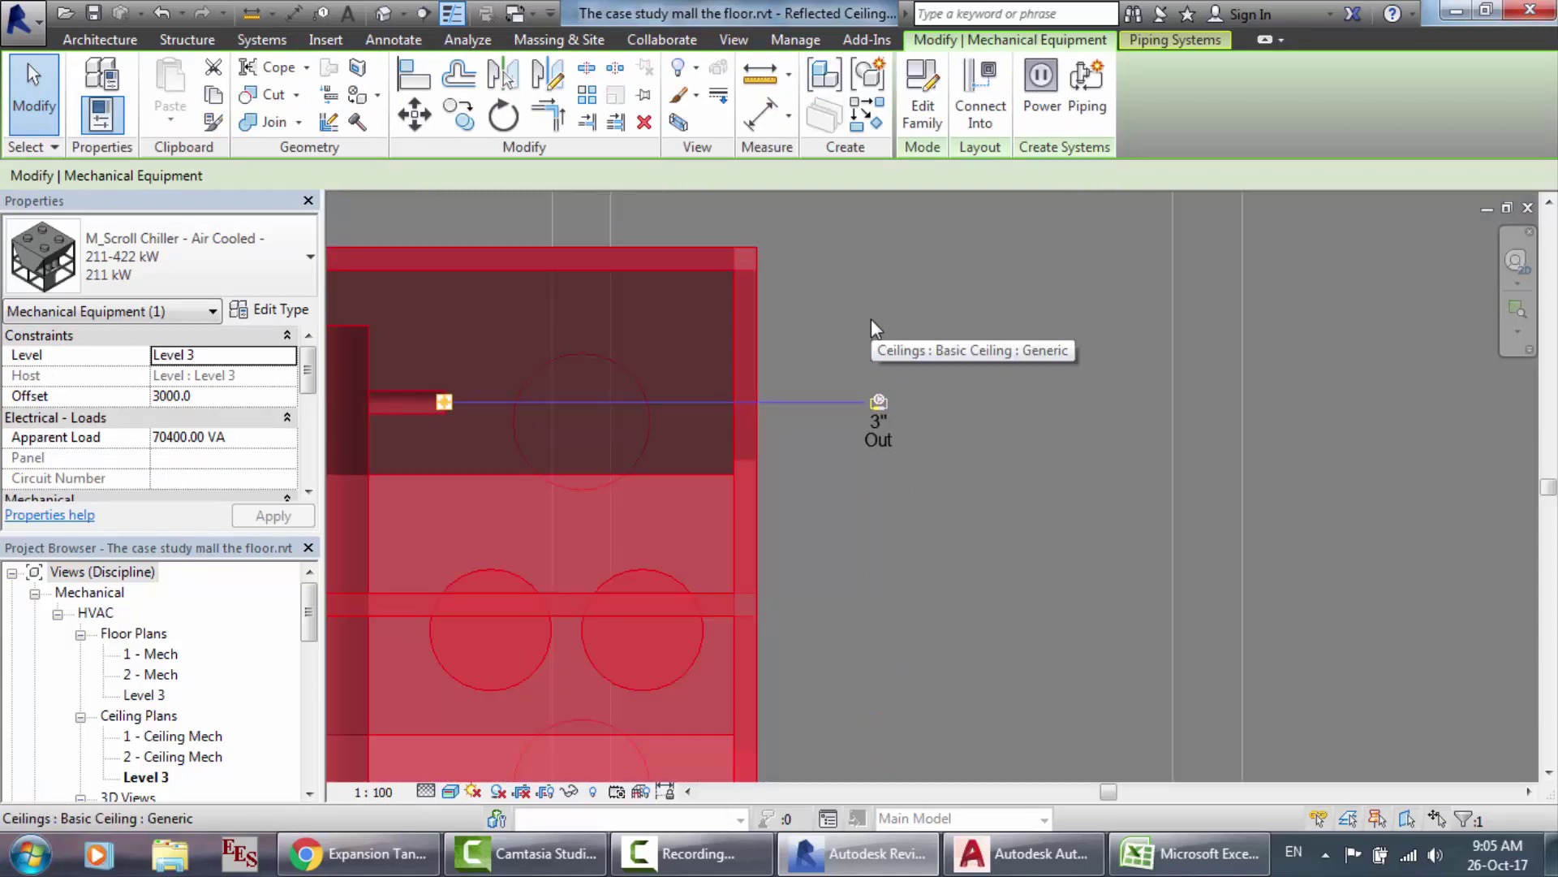
scroll(870, 318, "down", 3)
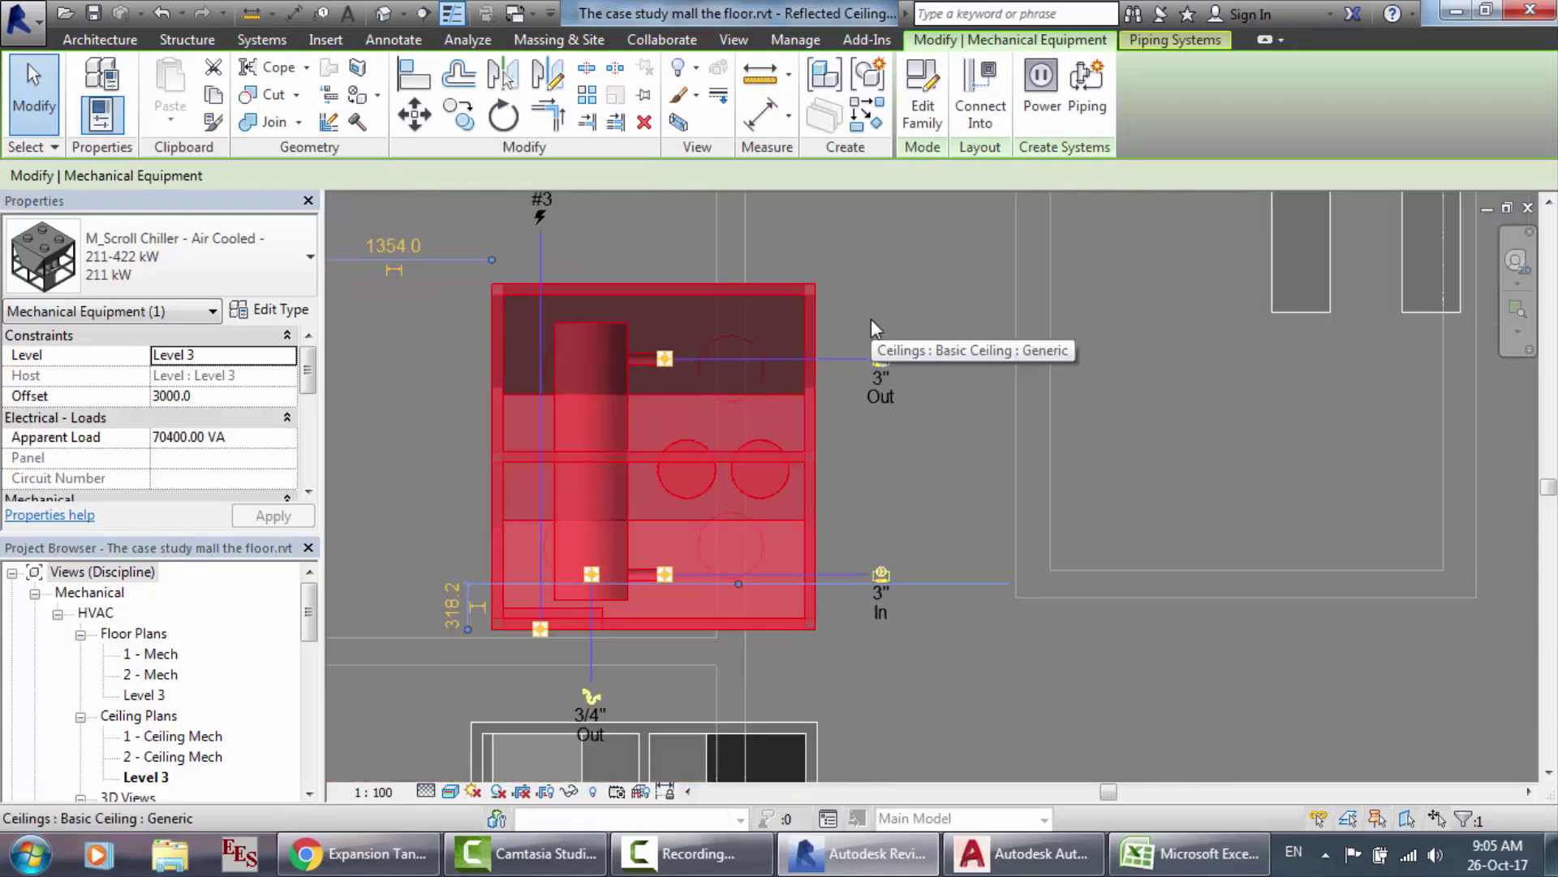
scroll(655, 297, "up", 2)
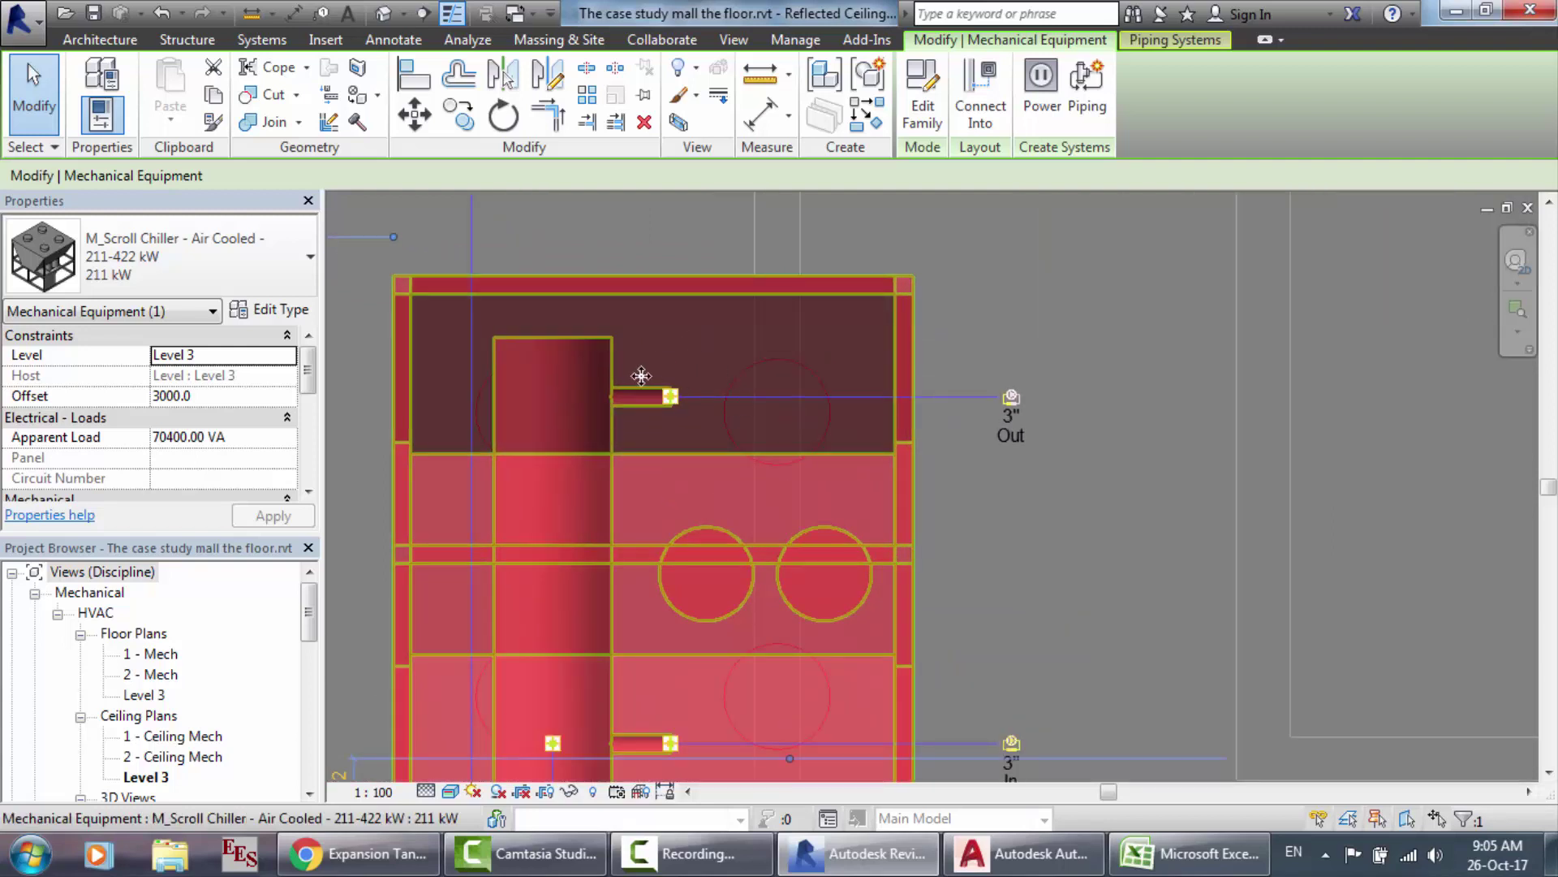
scroll(619, 358, "down", 2)
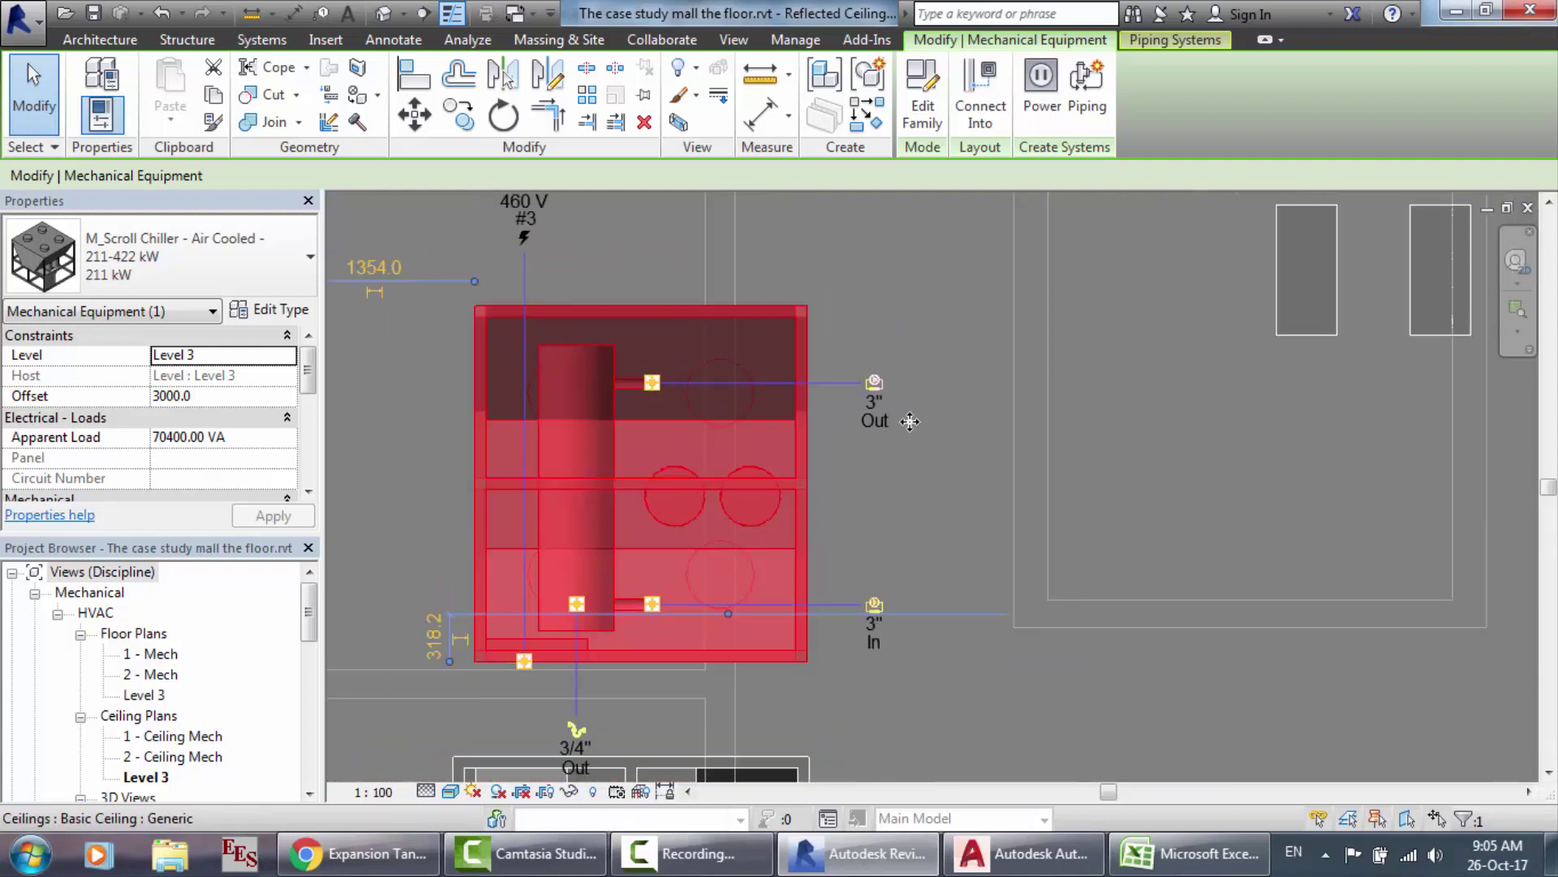
Step: Rotate the lower chiller 90° counterclockwise about its centre so its water connectors face the same way as the upper chiller's
scroll(907, 421, "down", 5)
scroll(864, 702, "up", 3)
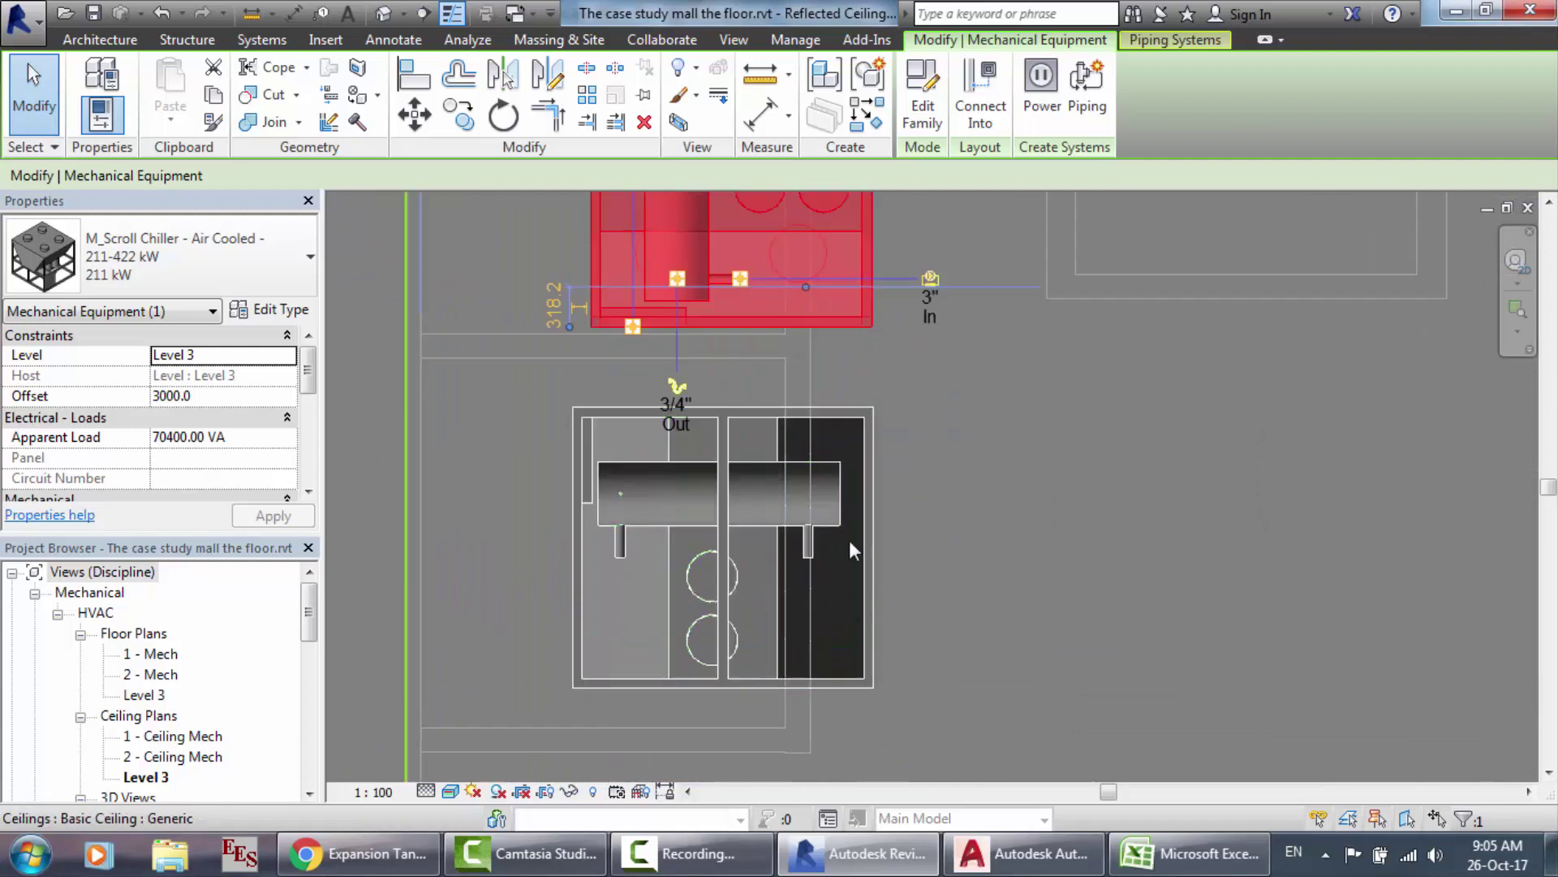
left_click(846, 500)
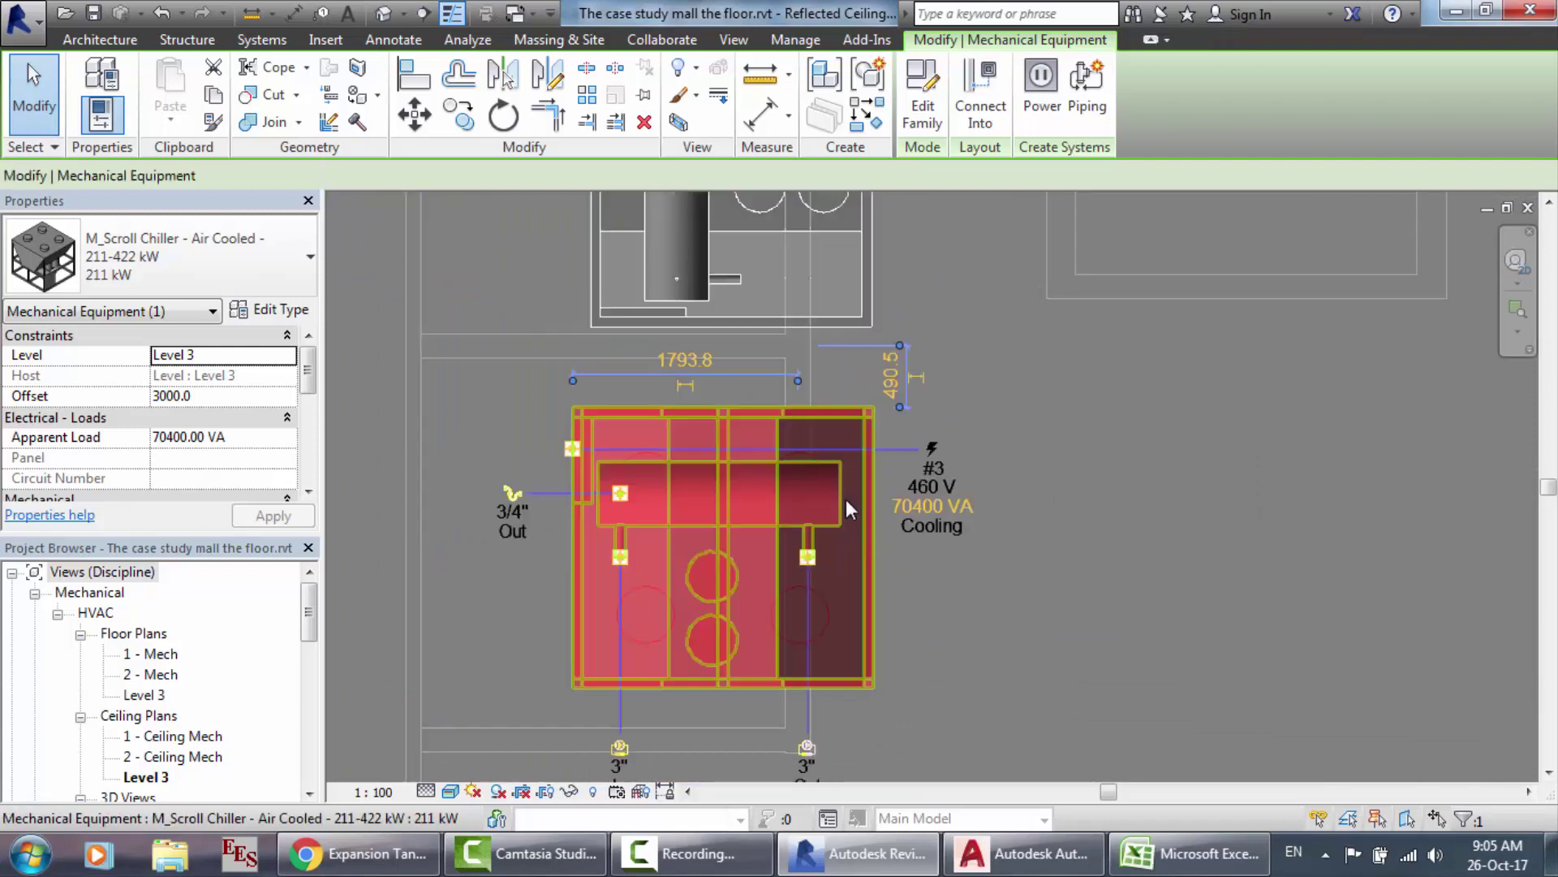
left_click(503, 114)
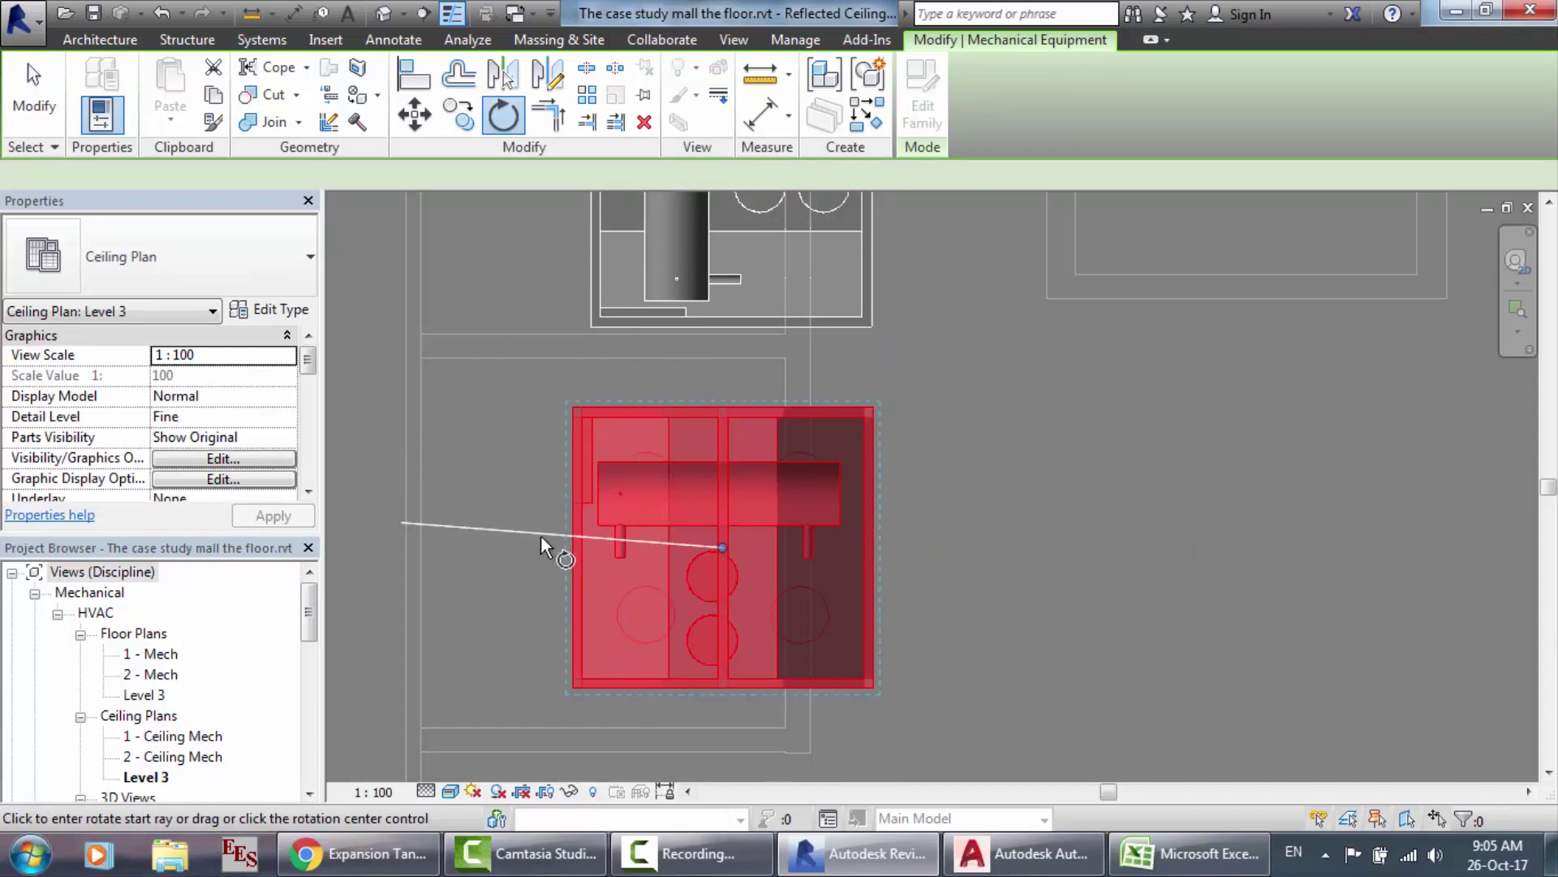
left_click(521, 547)
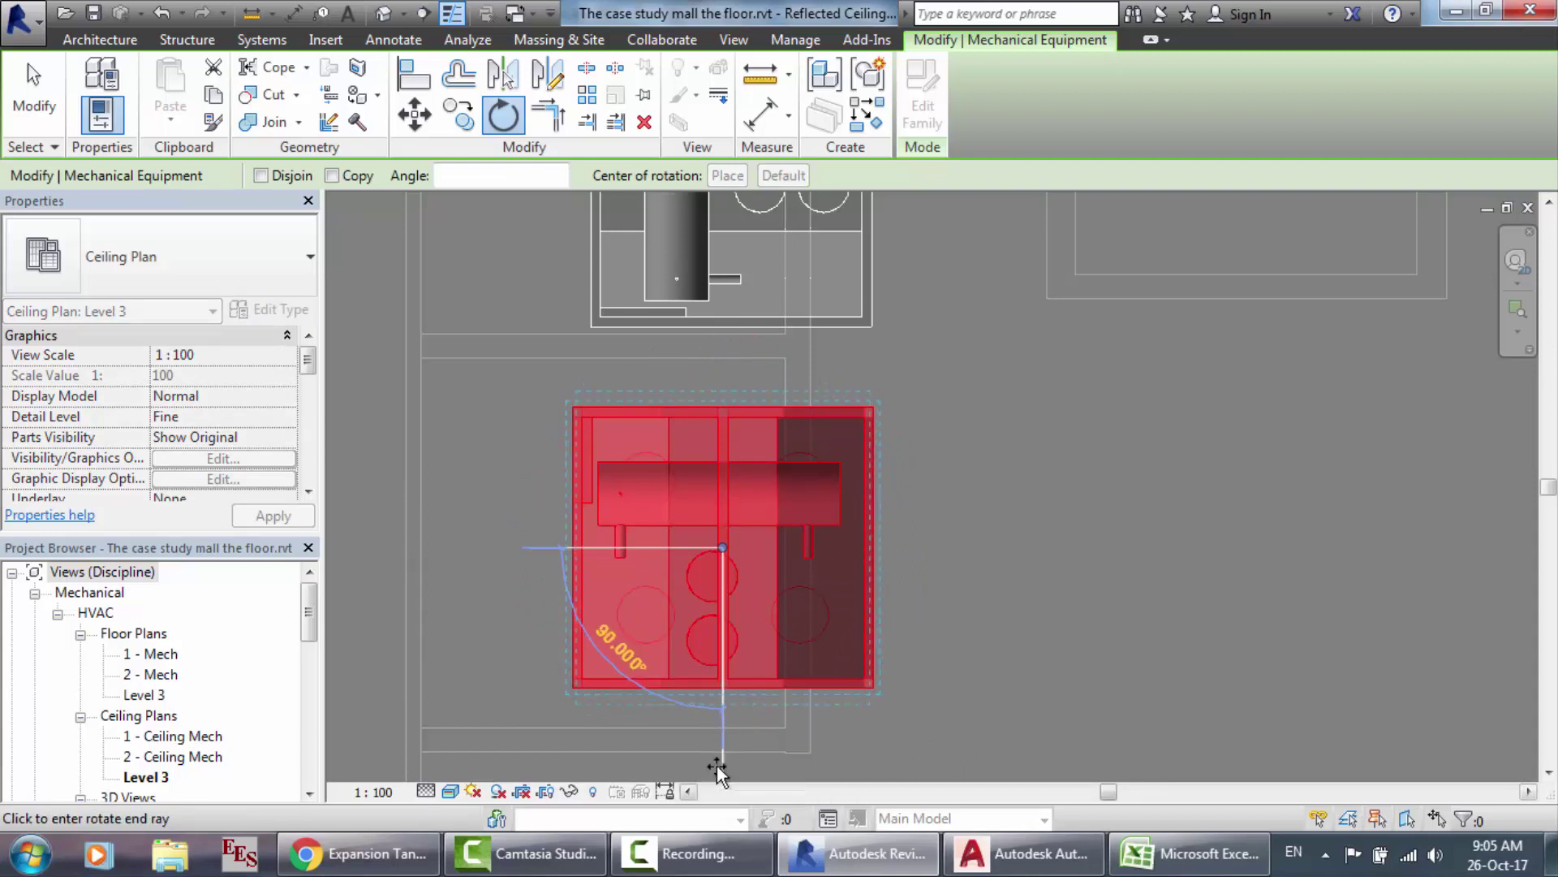
left_click(719, 768)
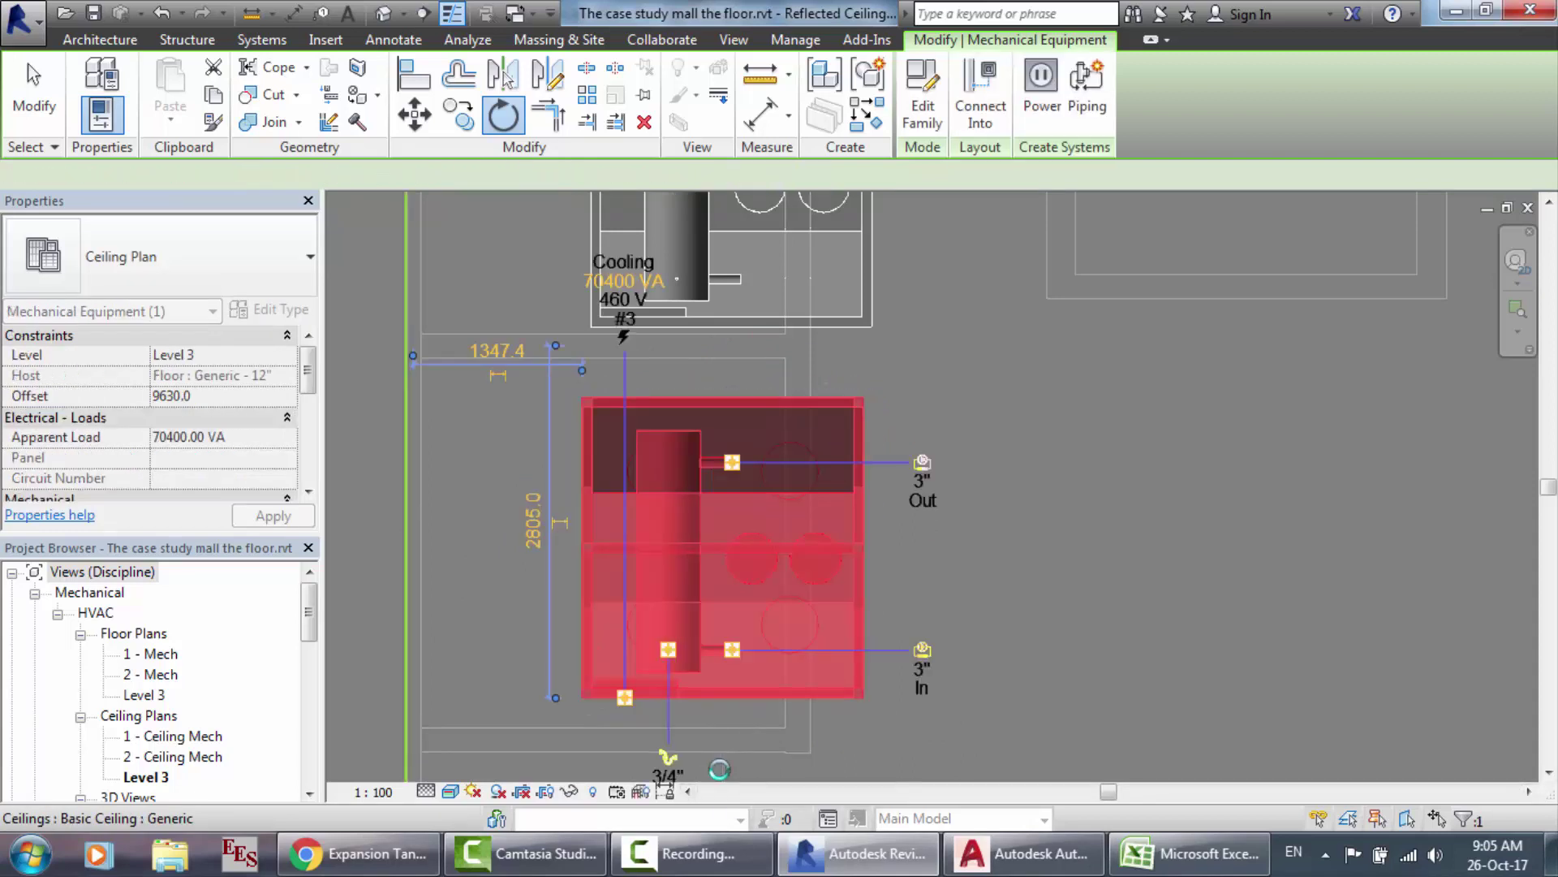
scroll(899, 351, "up", 2)
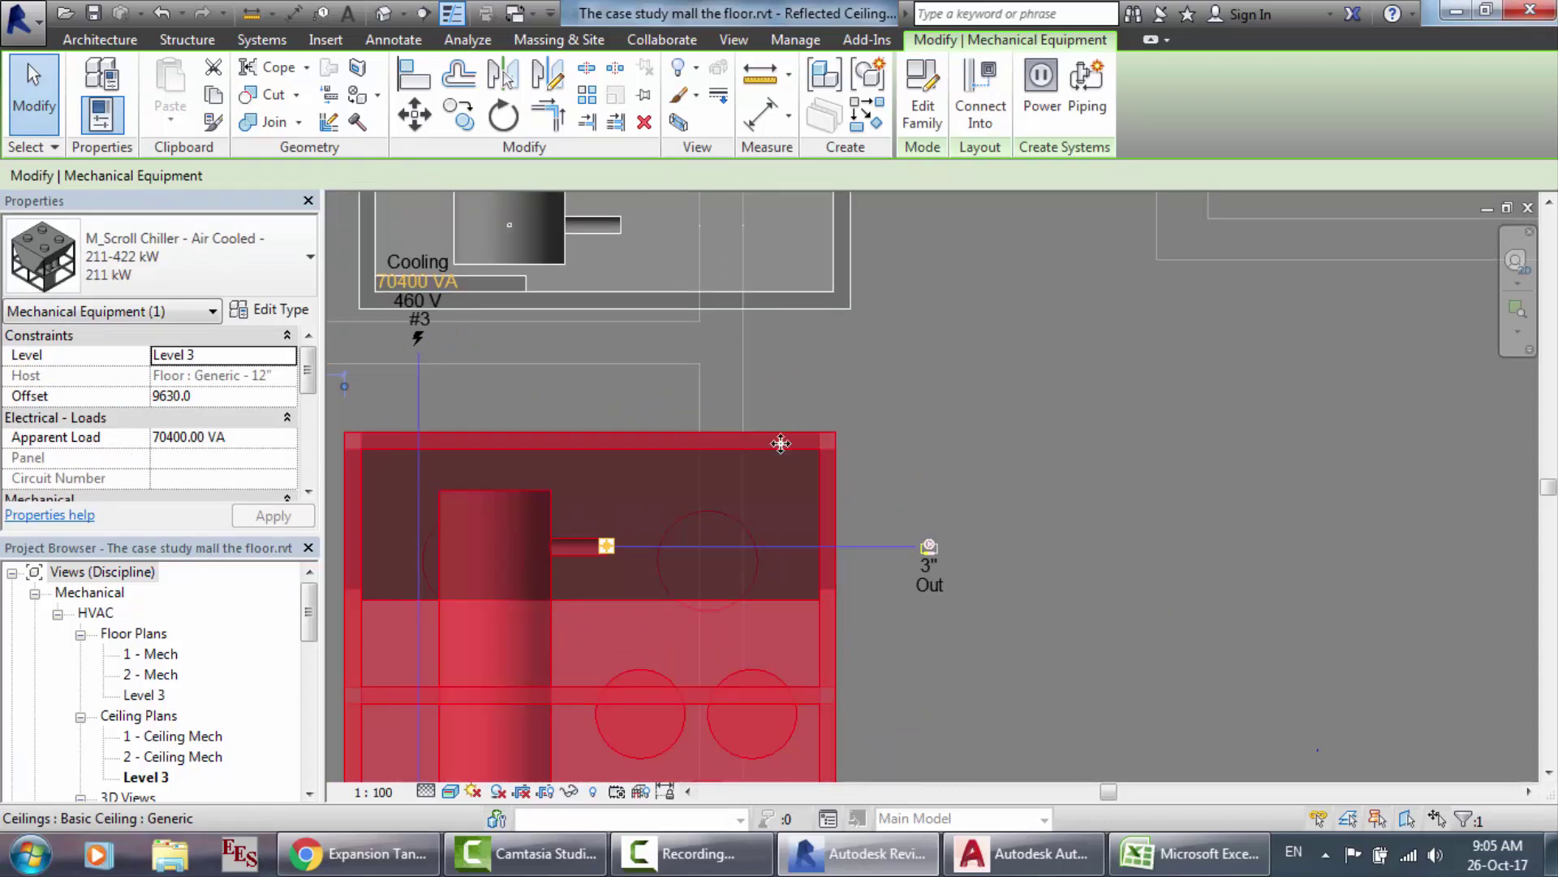
Step: Move the lower chiller horizontally so its left edge lines up with the left edge of the upper chiller
left_click(416, 121)
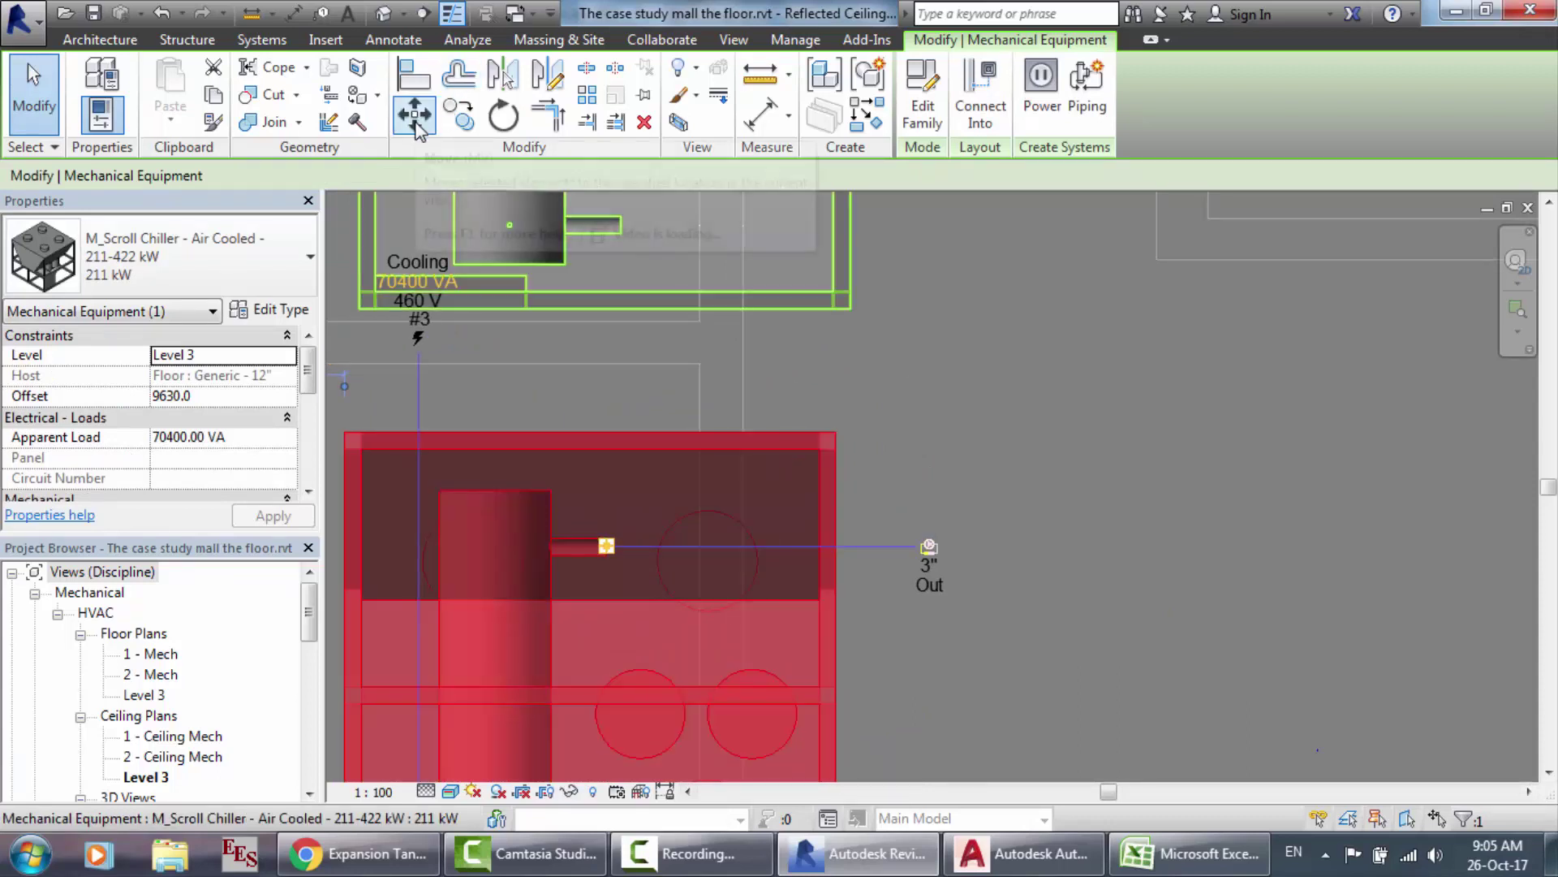
left_click(344, 429)
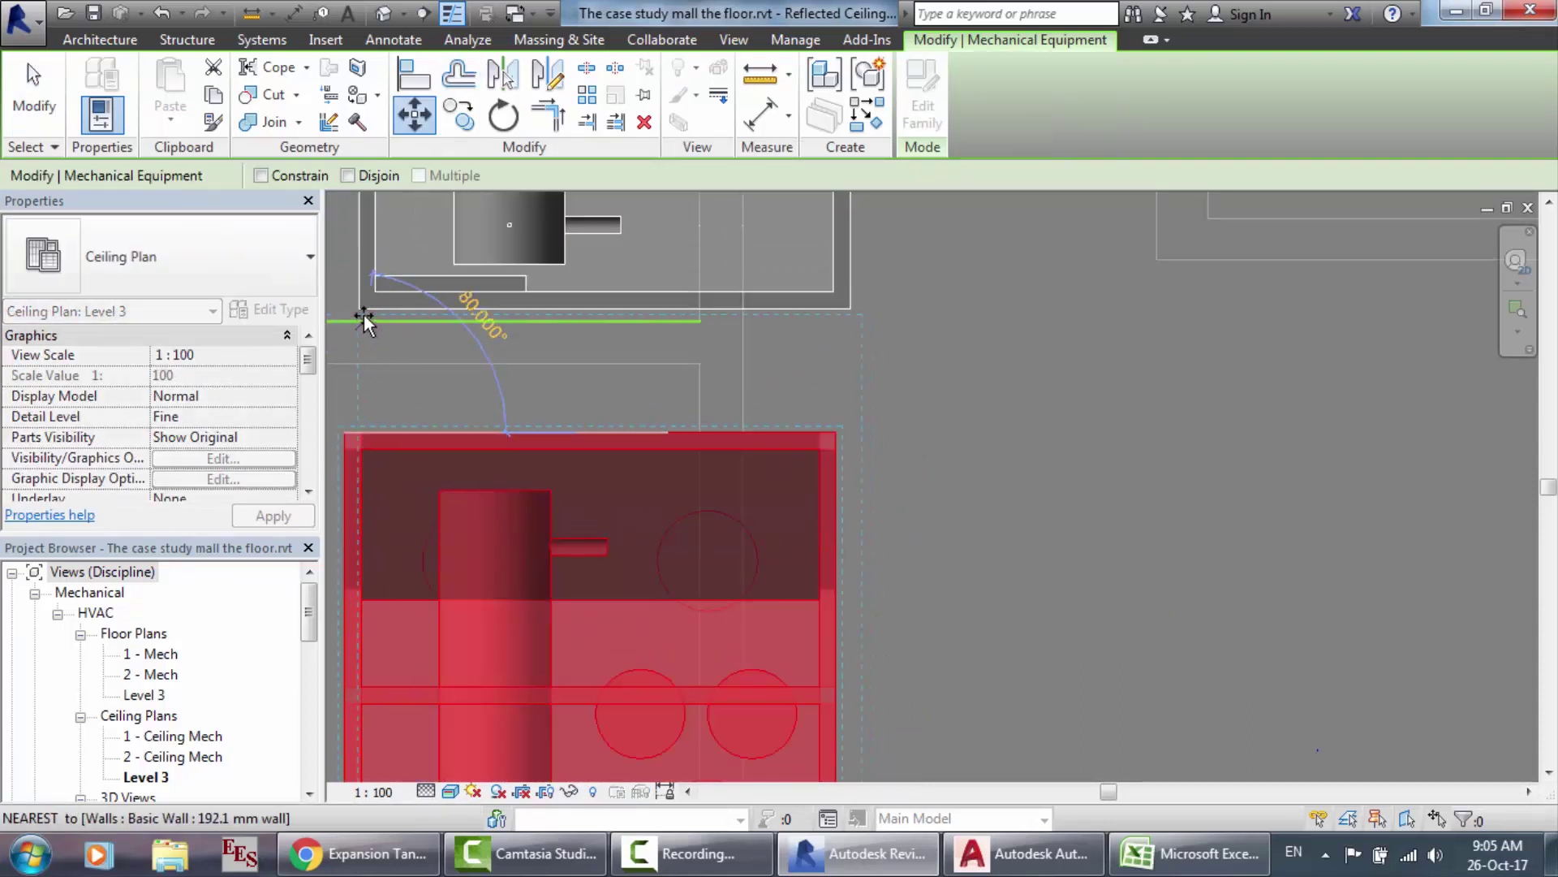
left_click(362, 427)
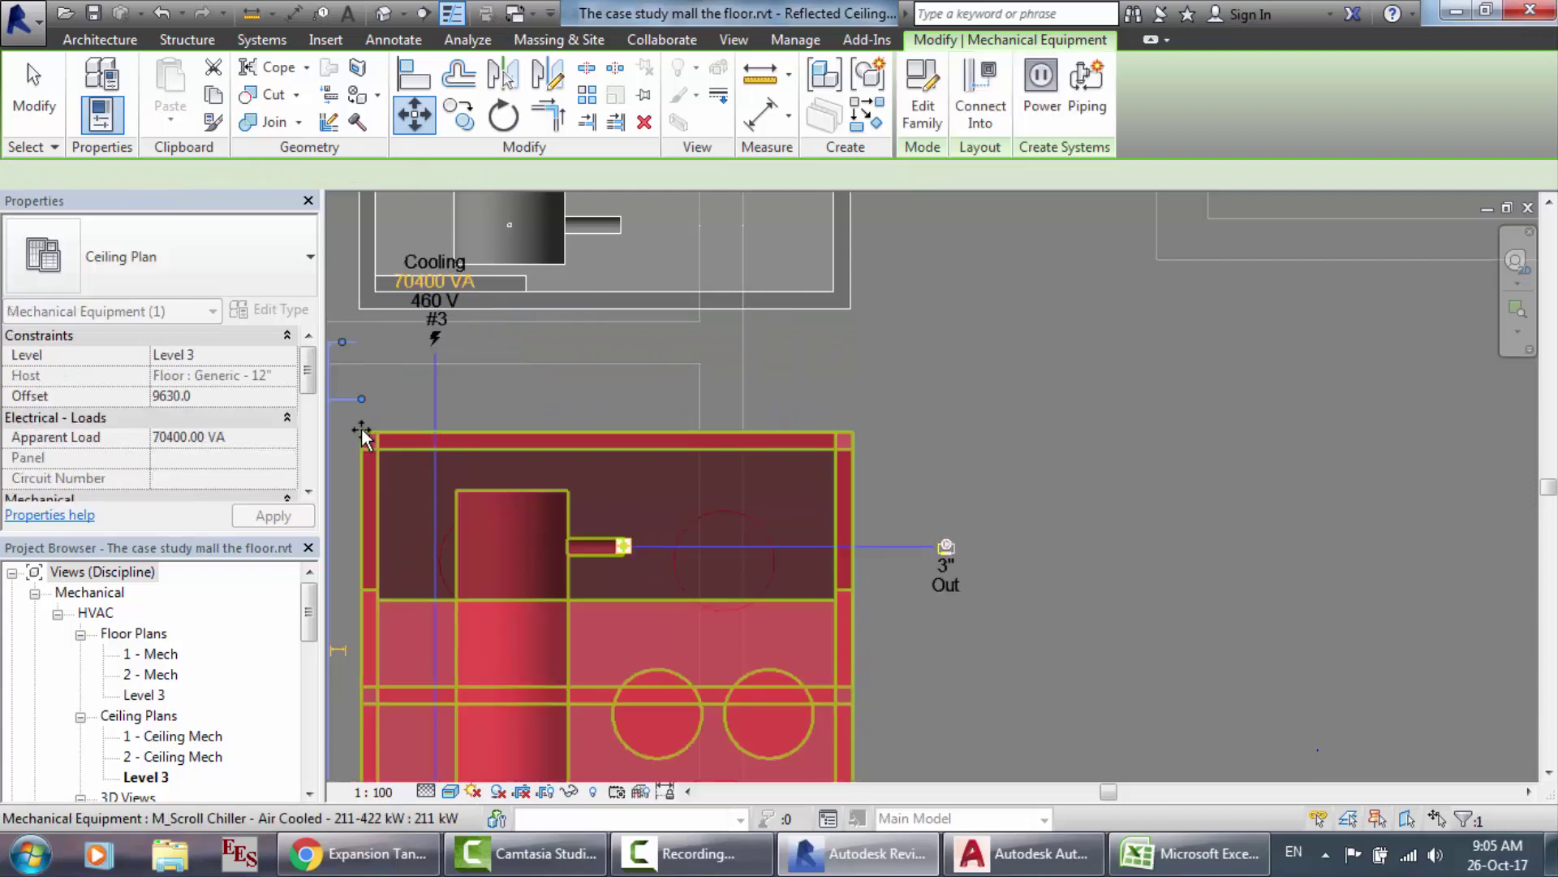
scroll(697, 326, "down", 2)
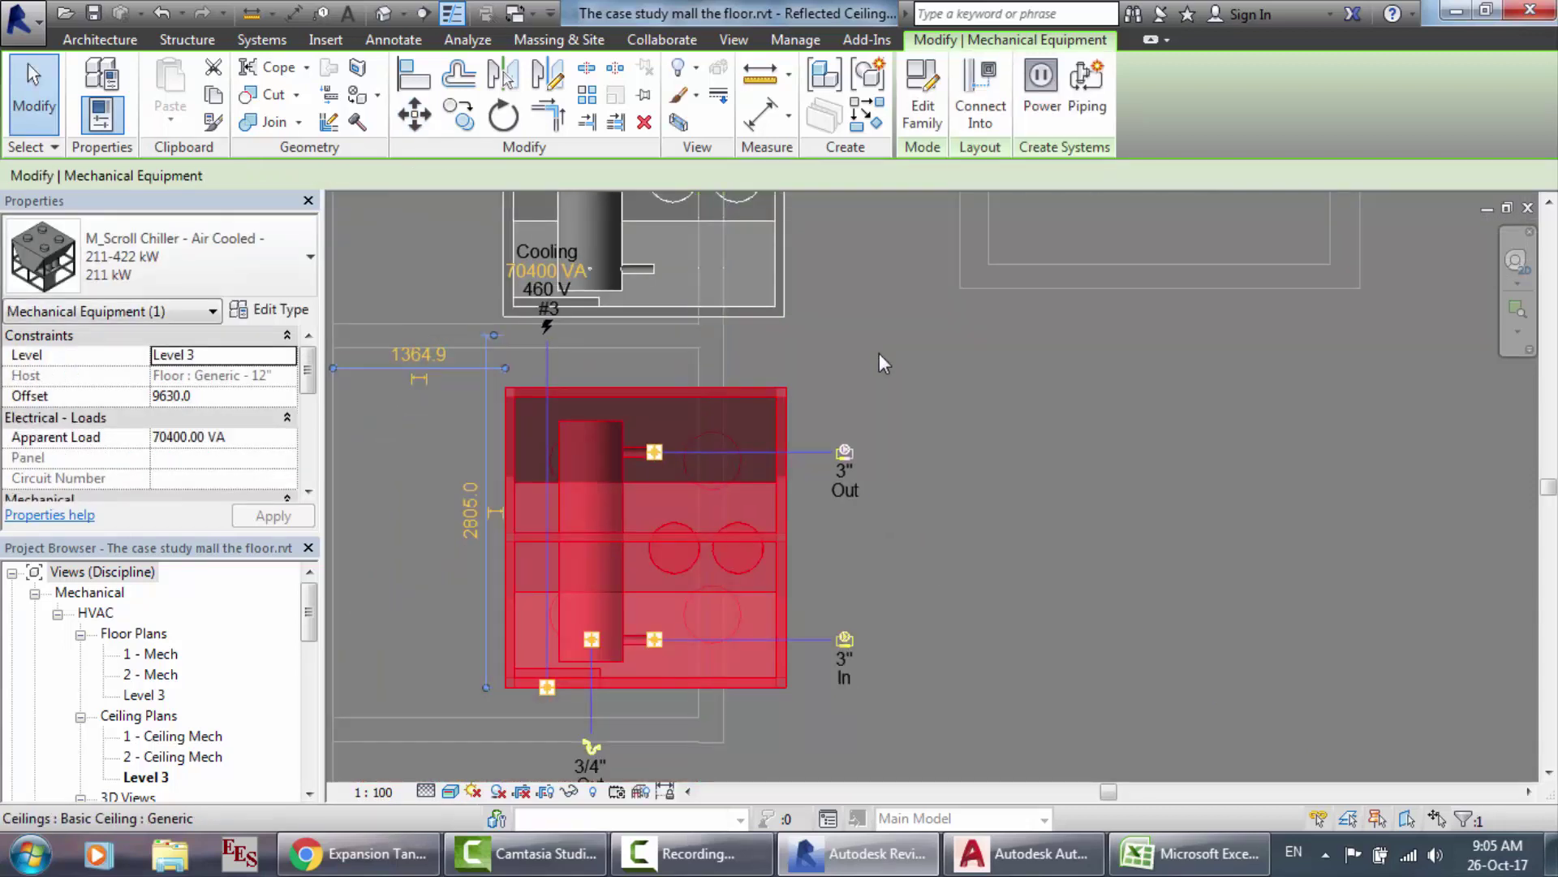
scroll(879, 353, "down", 3)
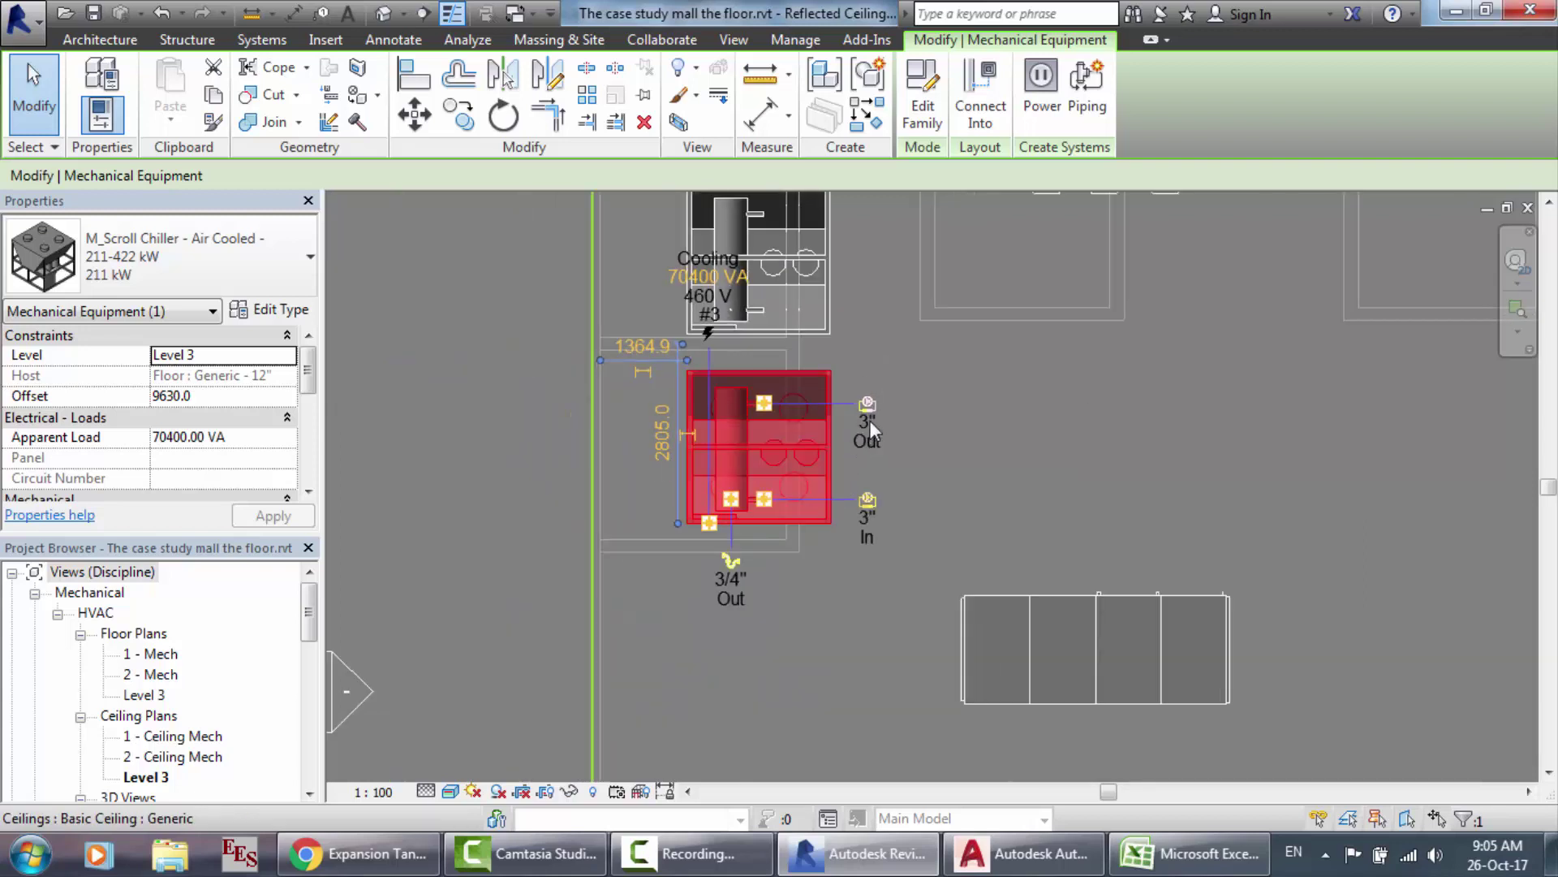
scroll(930, 367, "down", 1)
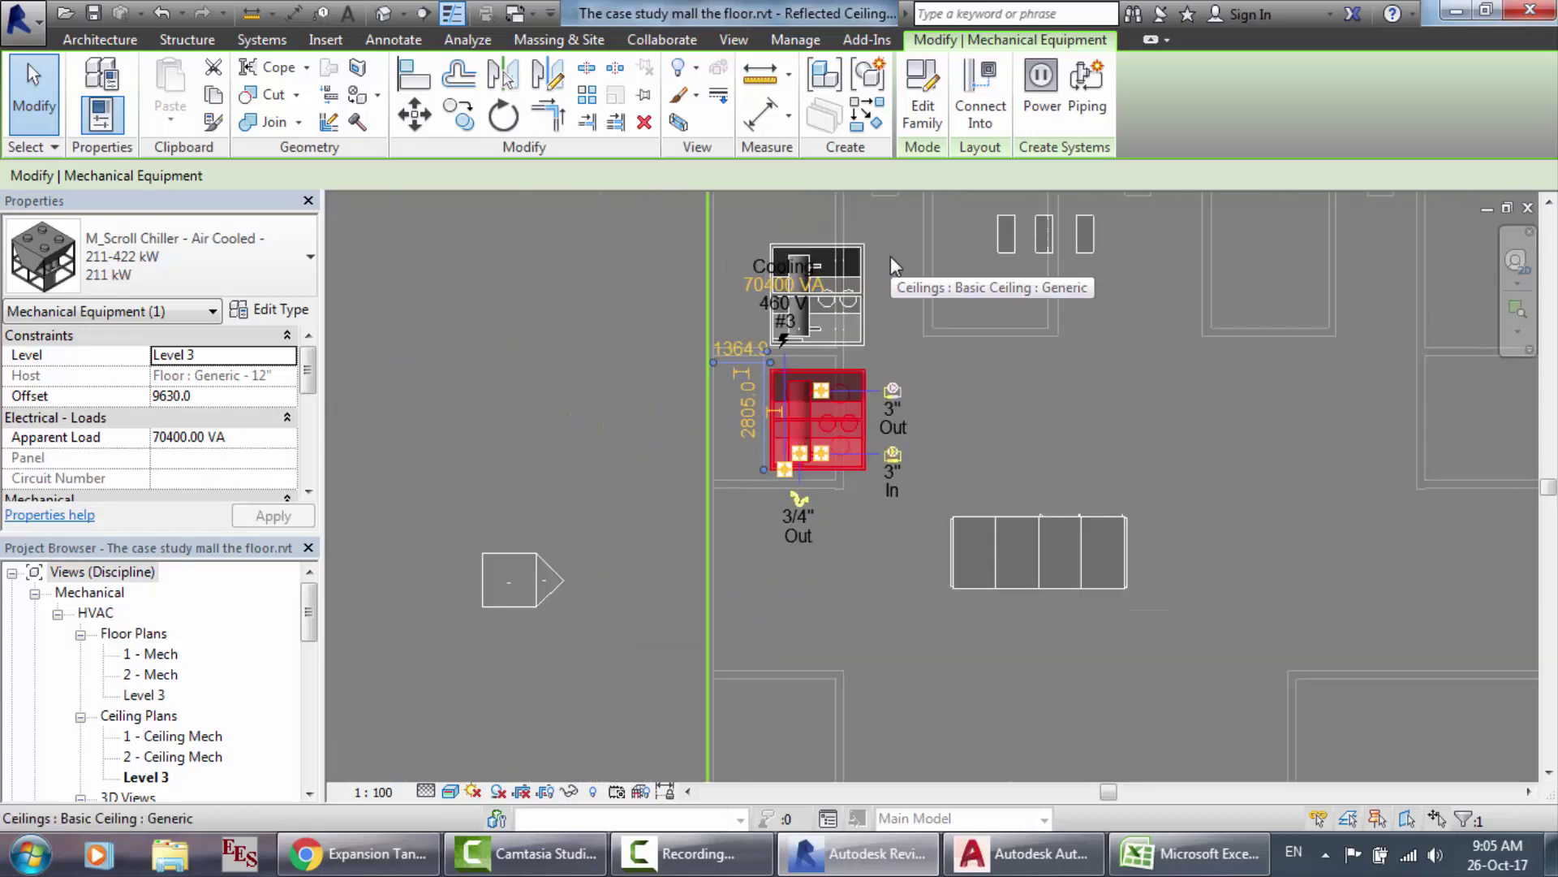
Step: Compare the alignment and the chilled water inlet and outlet connectors of the upper and lower chillers
scroll(889, 256, "up", 2)
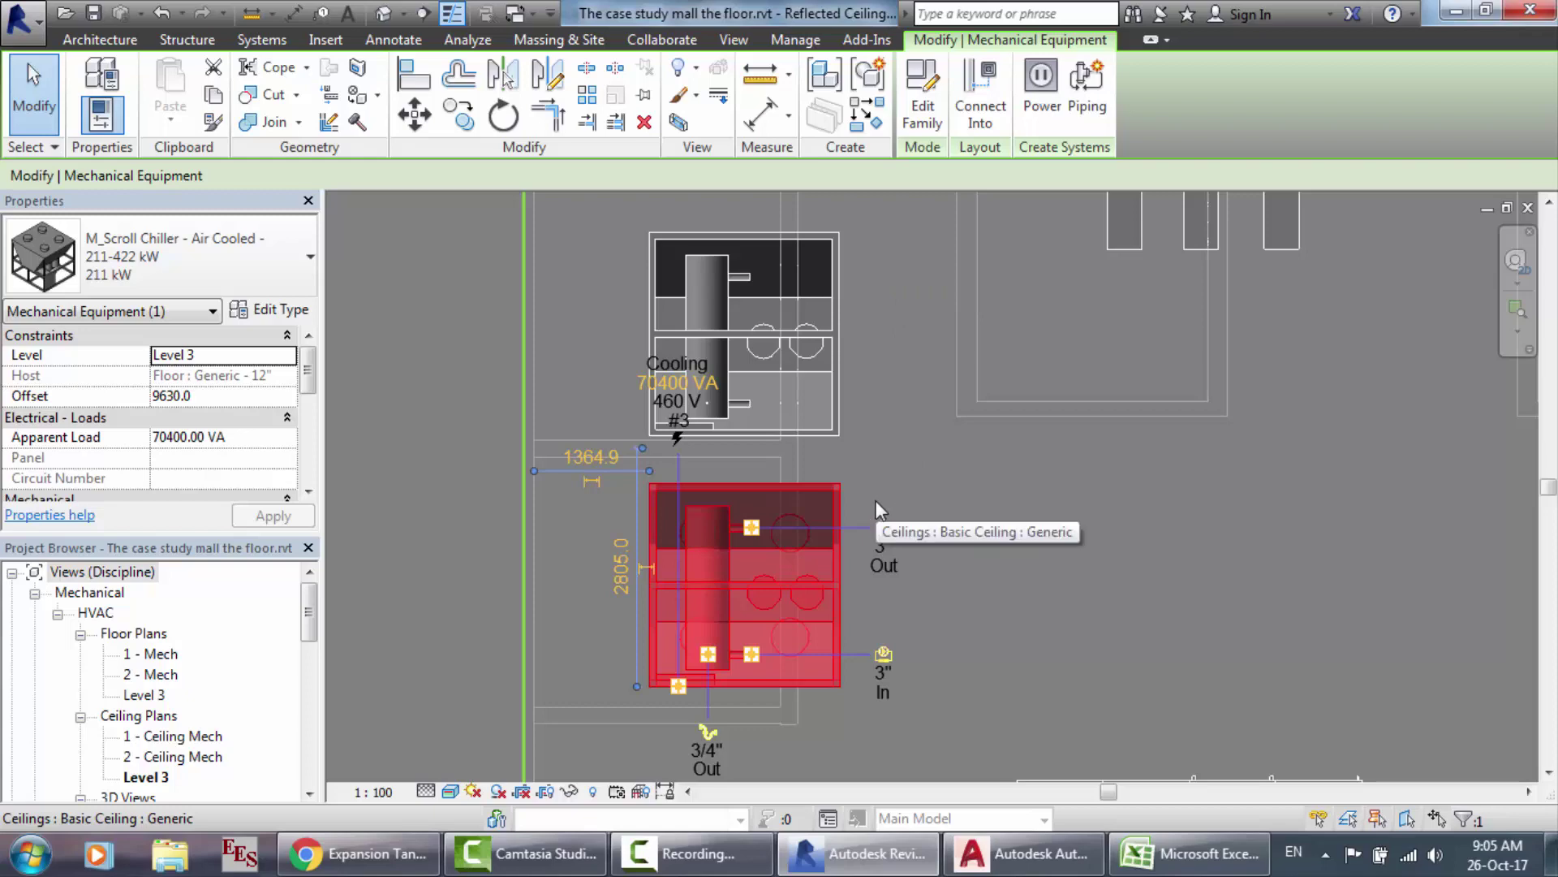
scroll(892, 503, "up", 2)
scroll(849, 229, "down", 2)
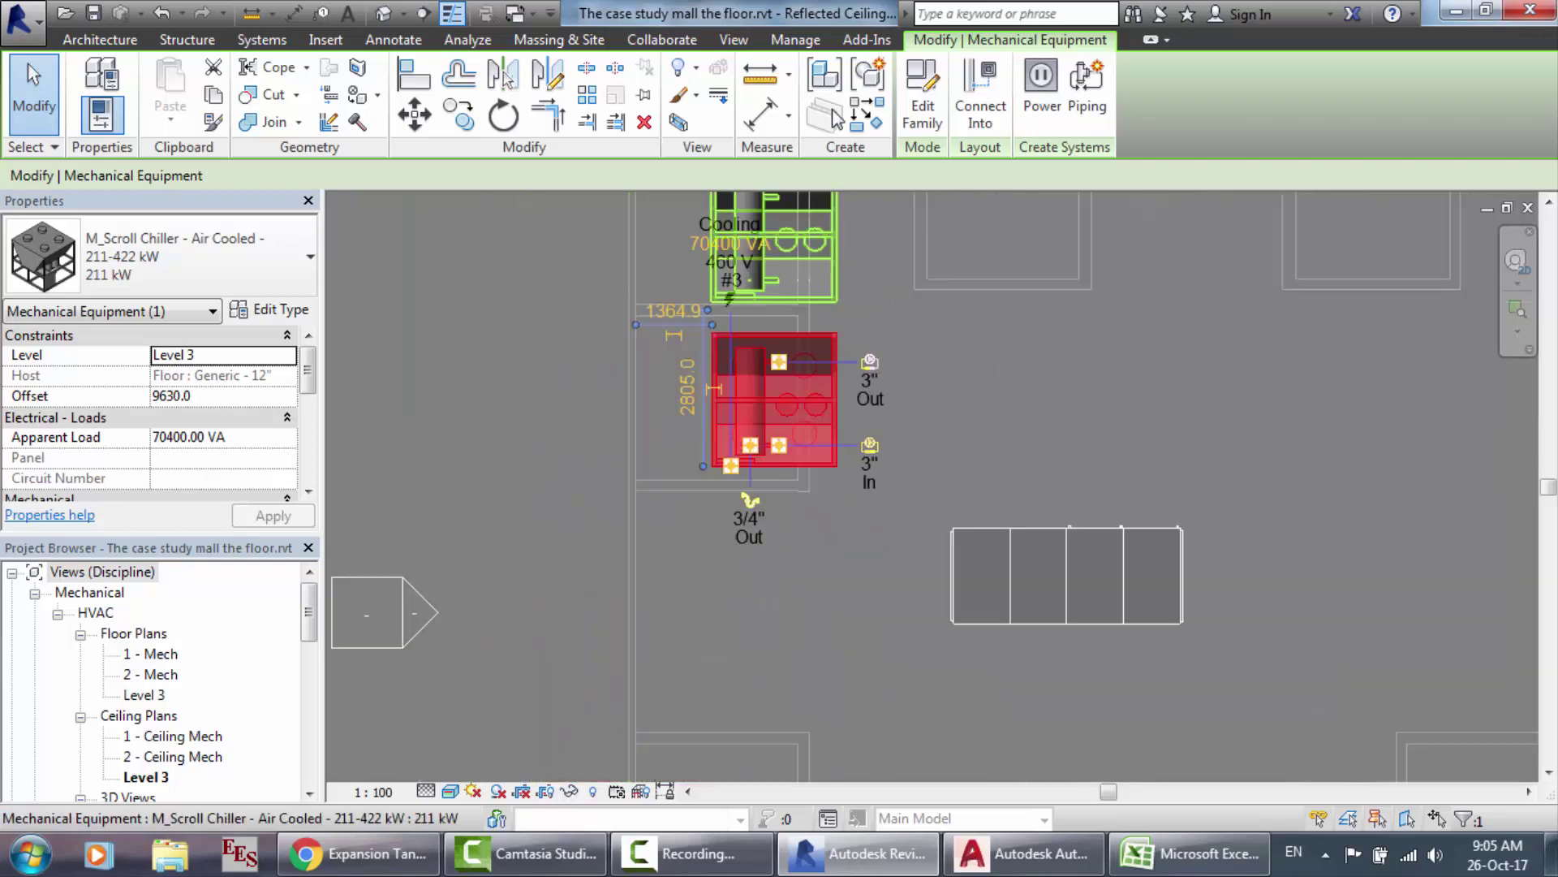
scroll(844, 211, "up", 3)
scroll(801, 407, "up", 2)
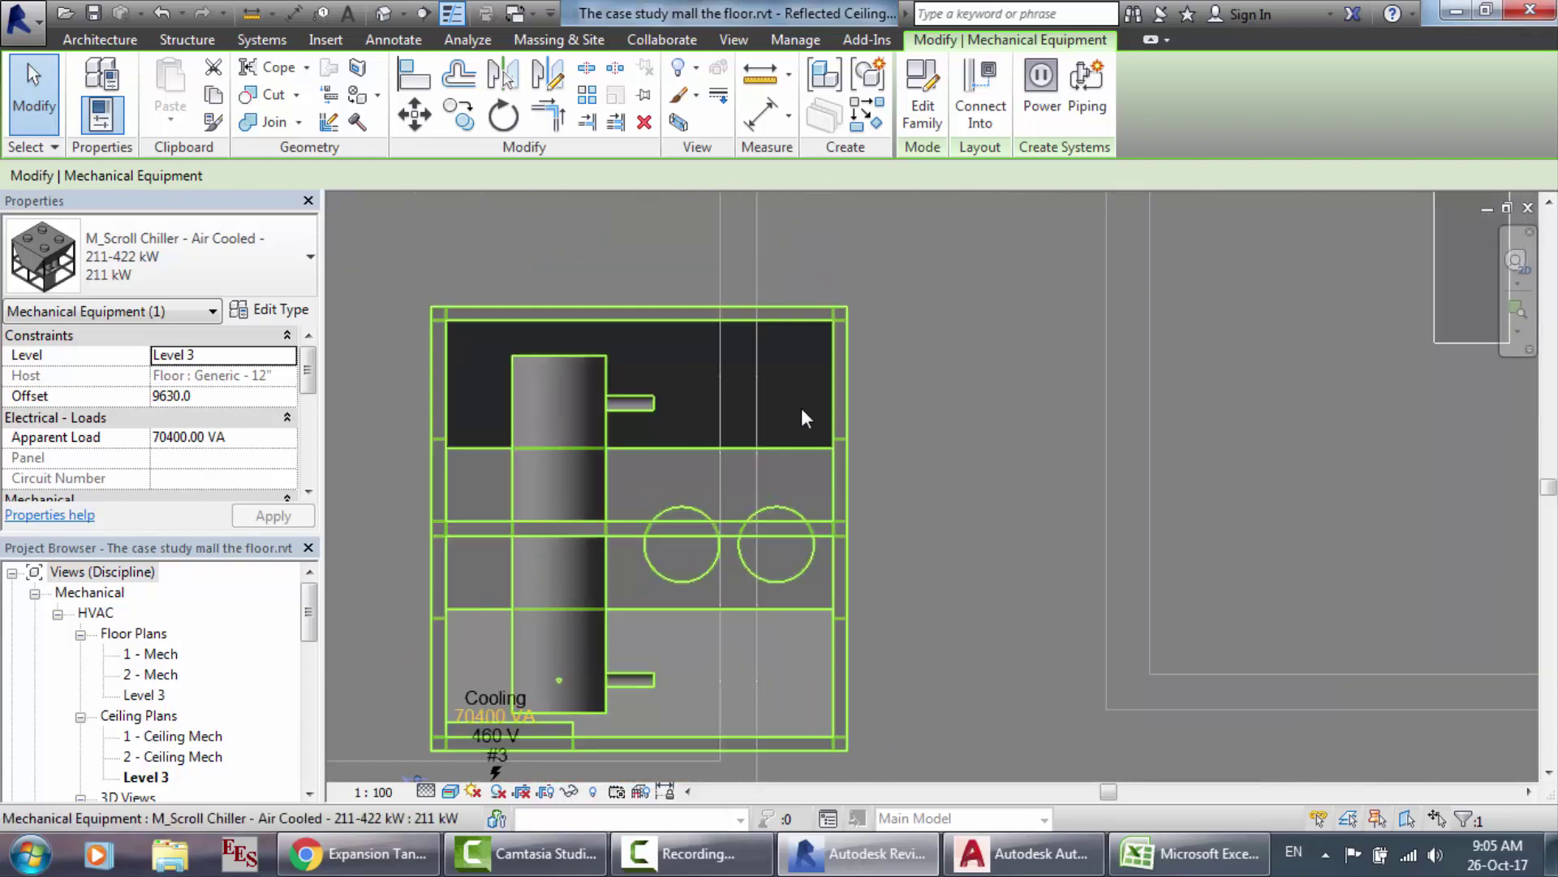
left_click(802, 407)
scroll(846, 405, "down", 5)
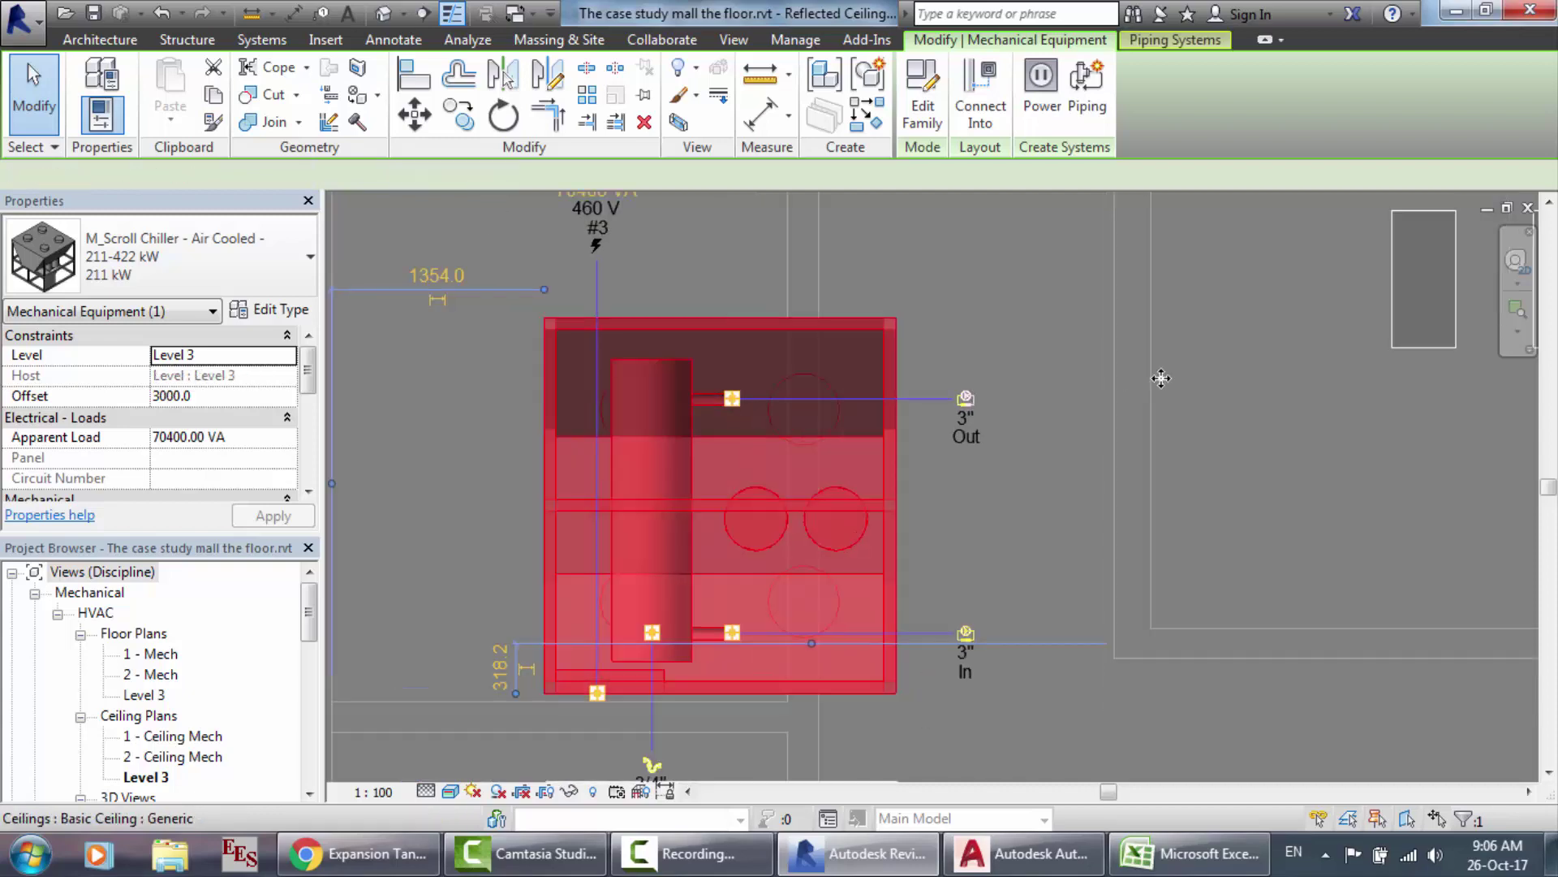
scroll(1326, 309, "down", 2)
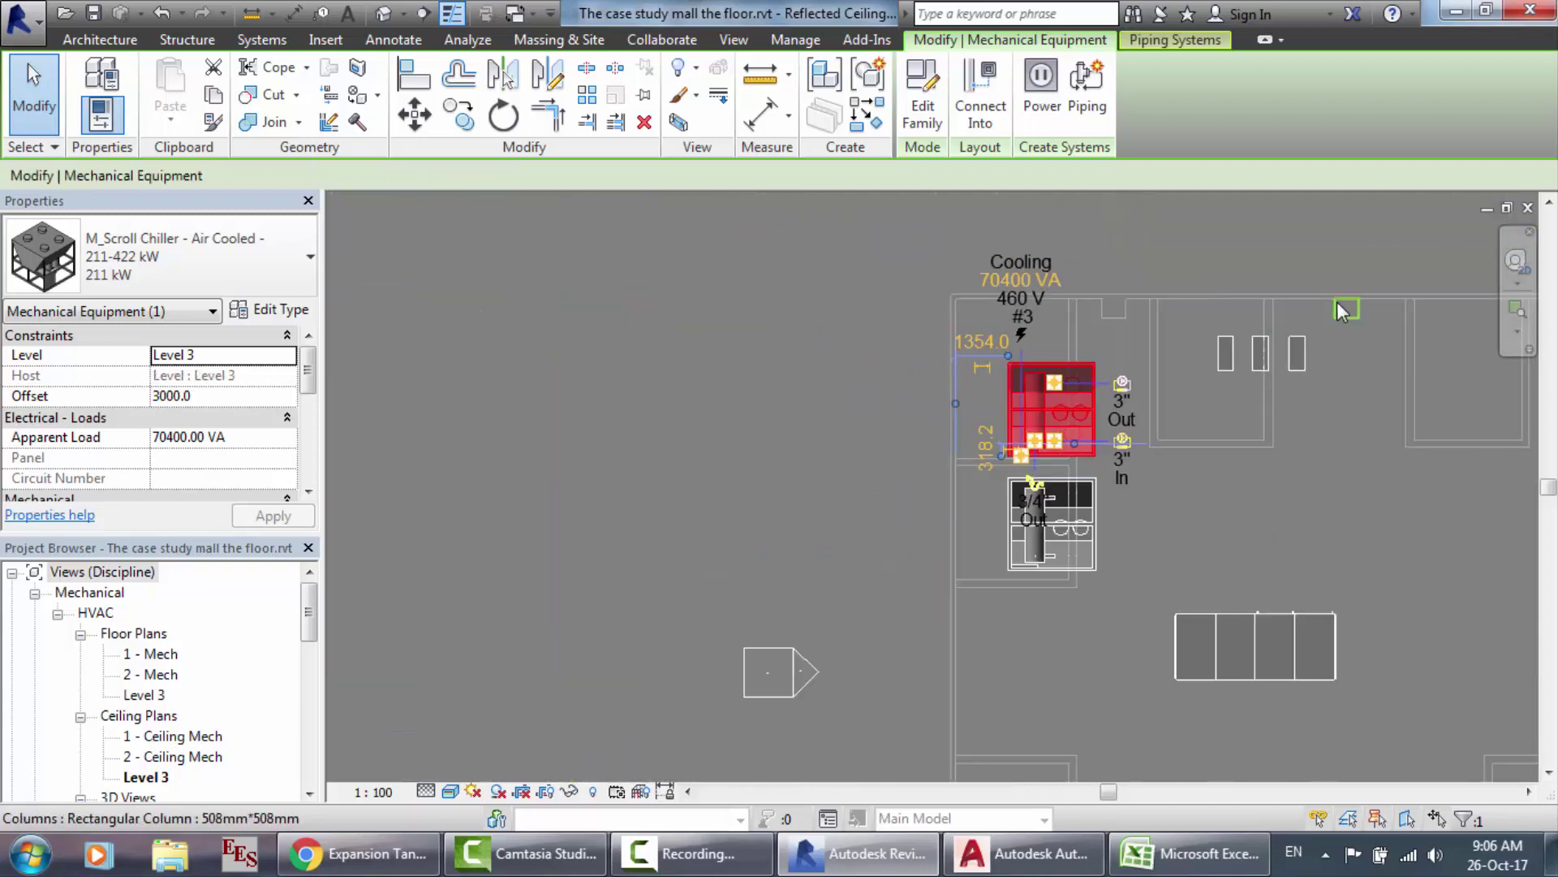
Step: Select the leftmost of the three horizontal centrifugal pumps near the chillers
scroll(1337, 300, "up", 4)
scroll(1258, 460, "up", 3)
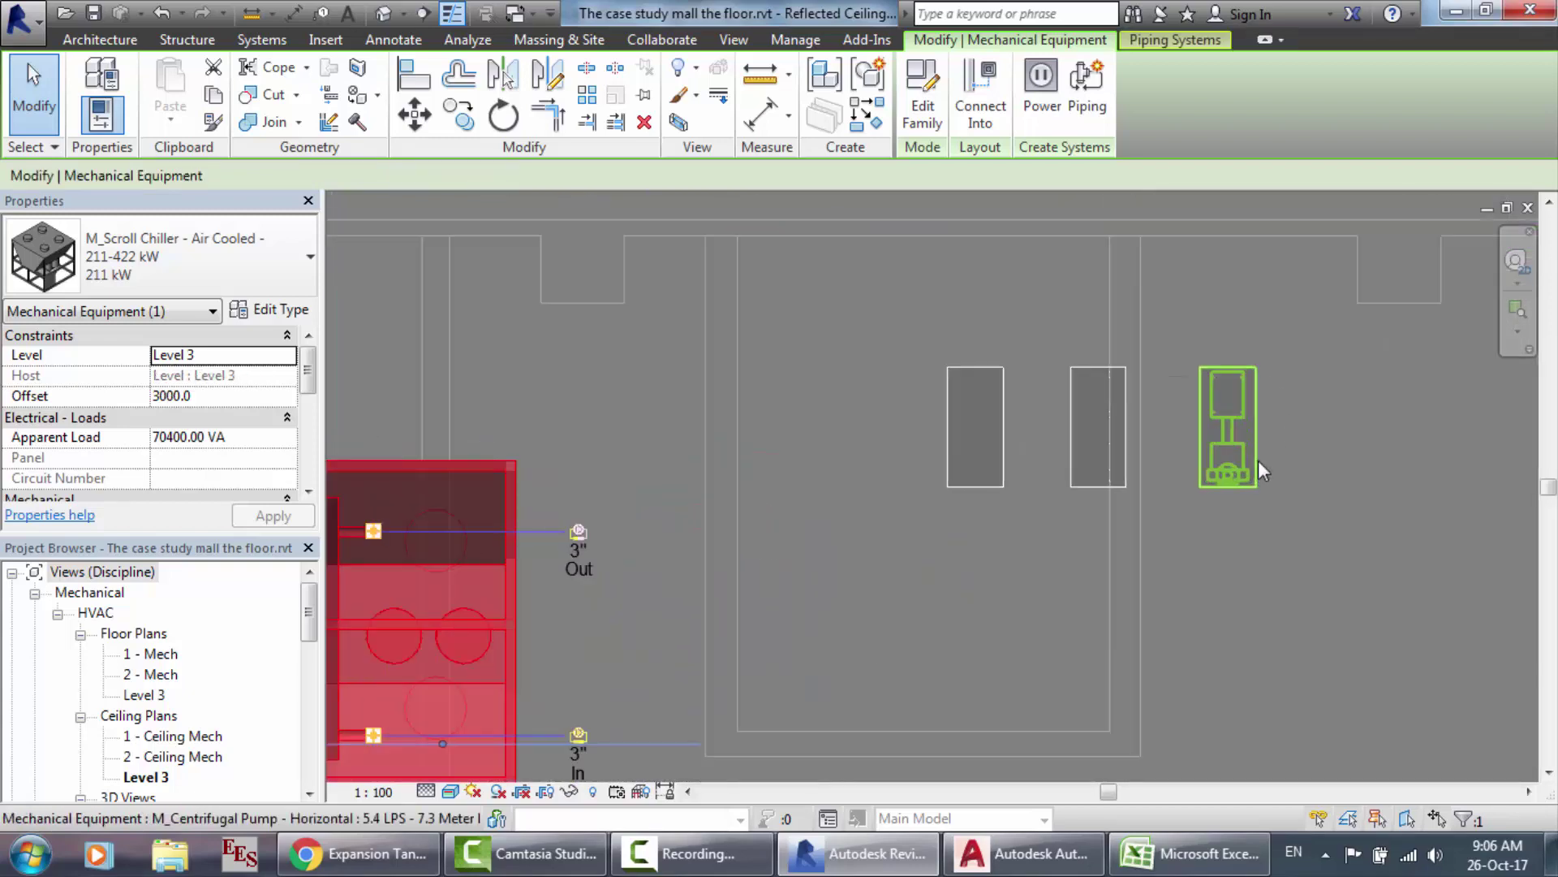
scroll(1263, 305, "up", 2)
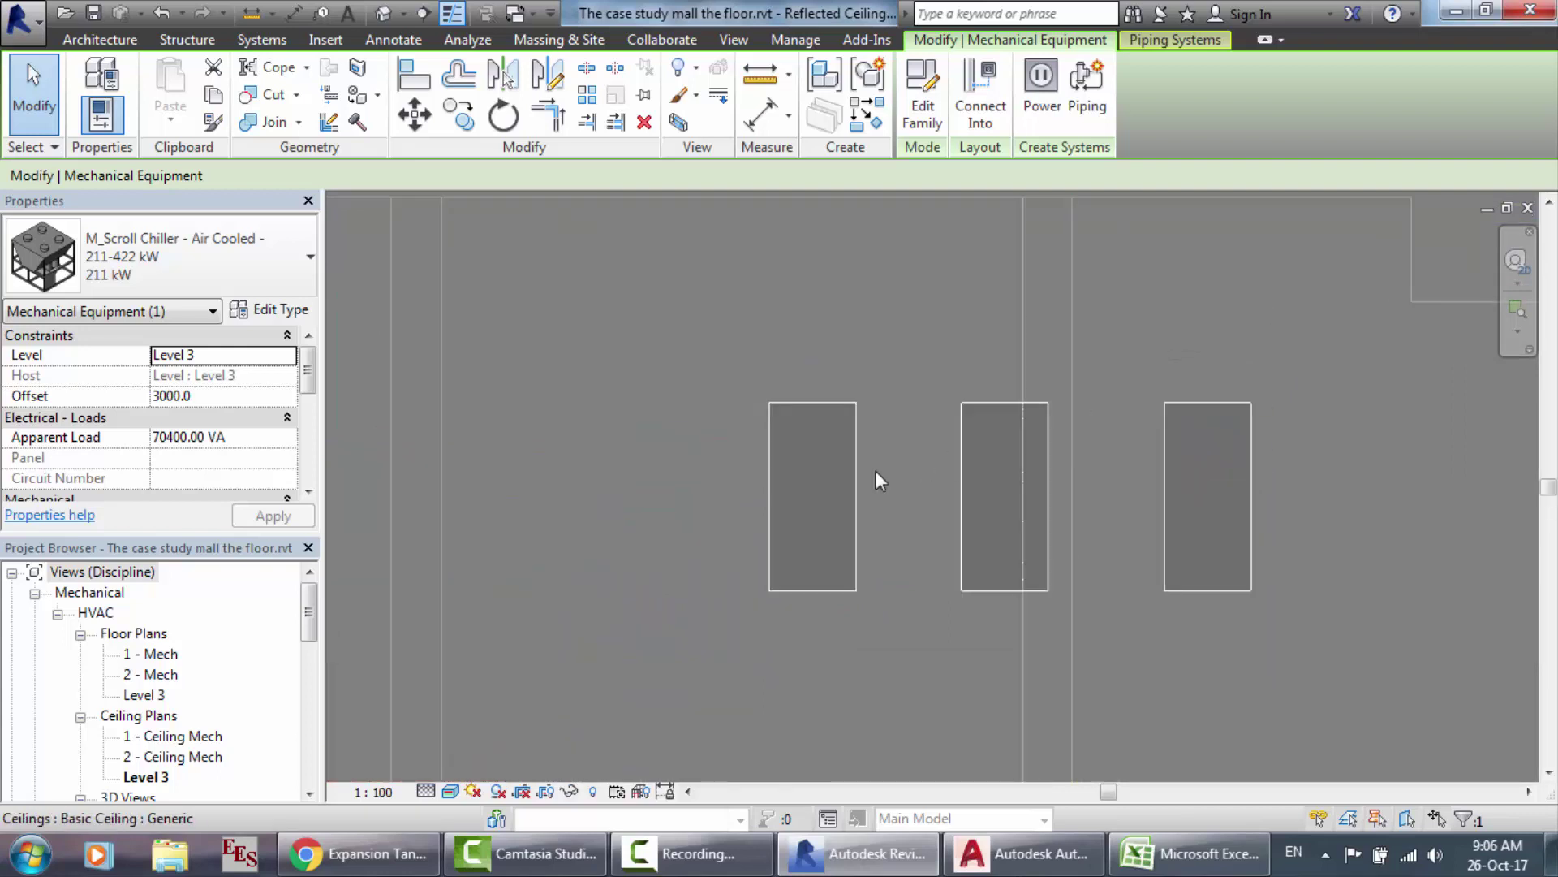
scroll(875, 470, "up", 1)
scroll(1149, 567, "up", 1)
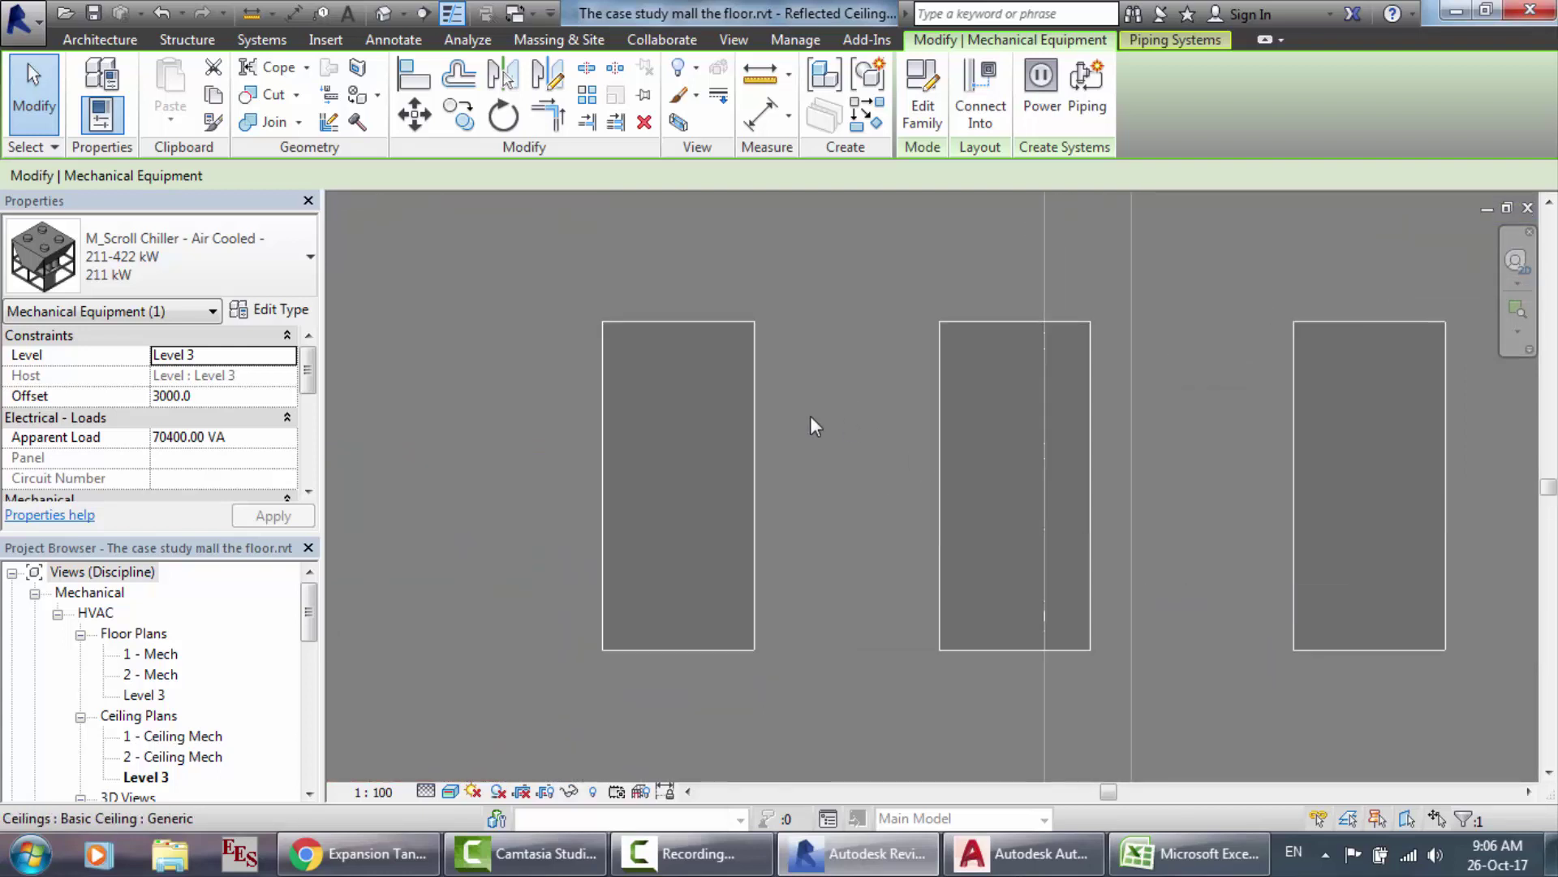
left_click(734, 425)
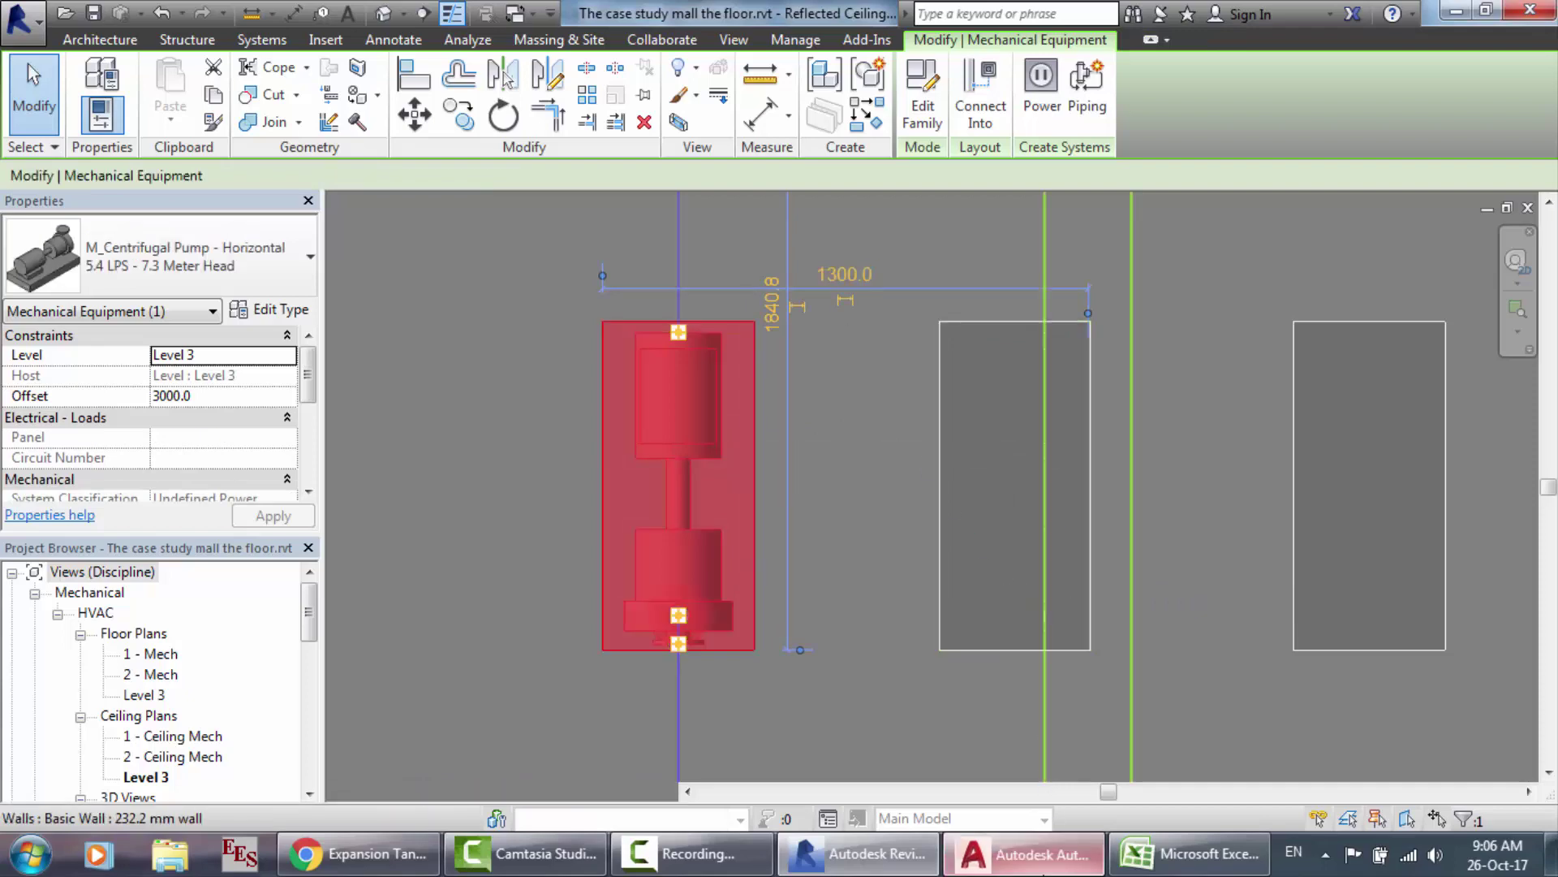
Step: Check the pump arrangement in AutoCAD's Pipe layout drawing and the pump's nominal pipe diameter in Excel's Pipe sizing workbook
left_click(1023, 853)
scroll(767, 363, "up", 3)
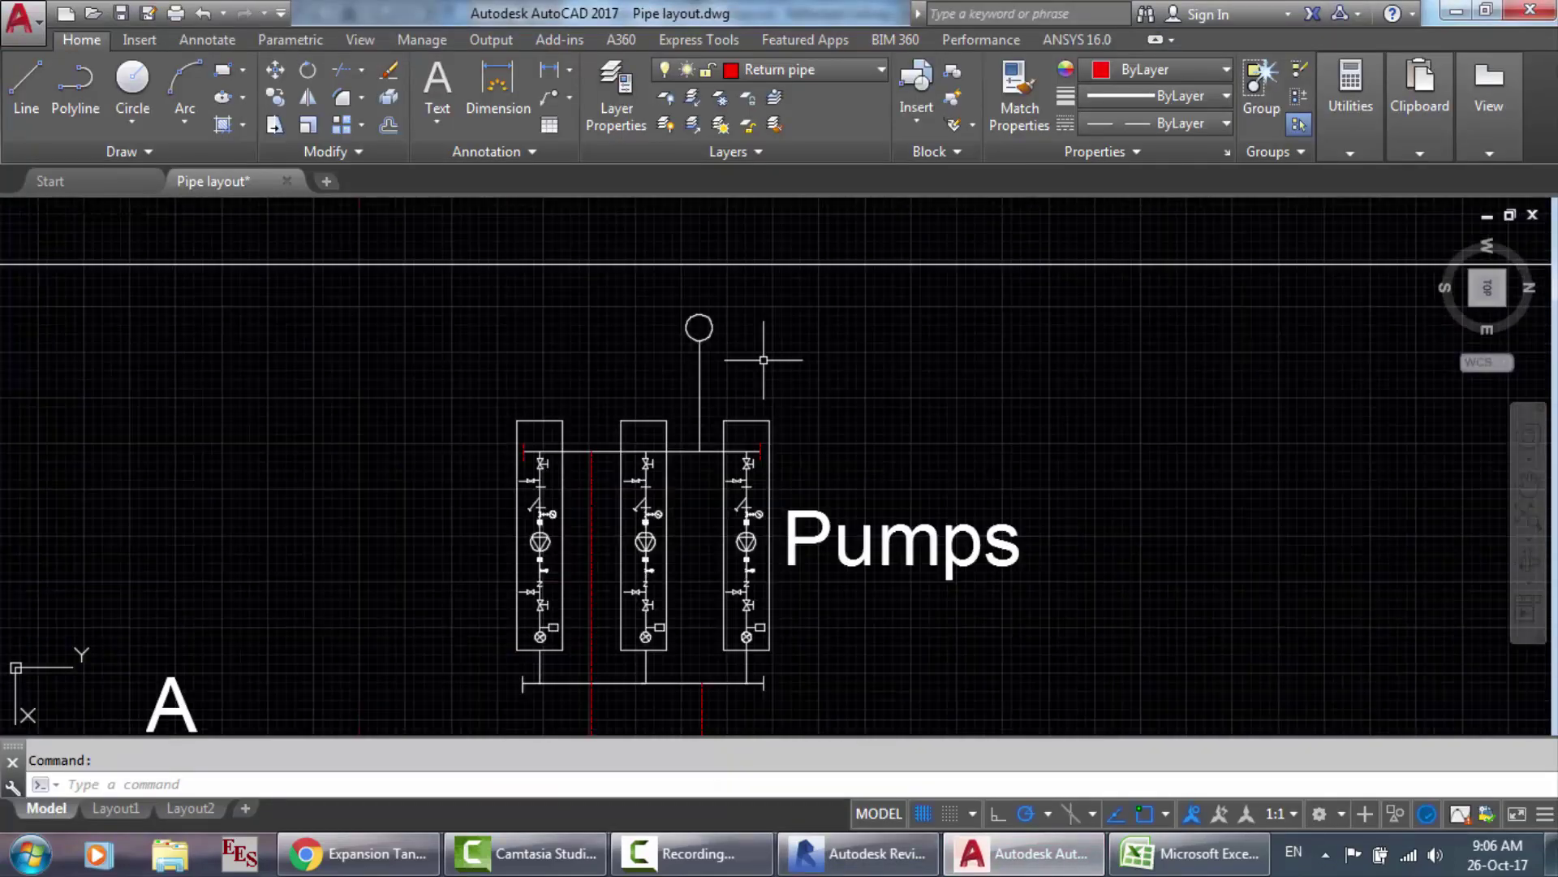
scroll(630, 556, "up", 1)
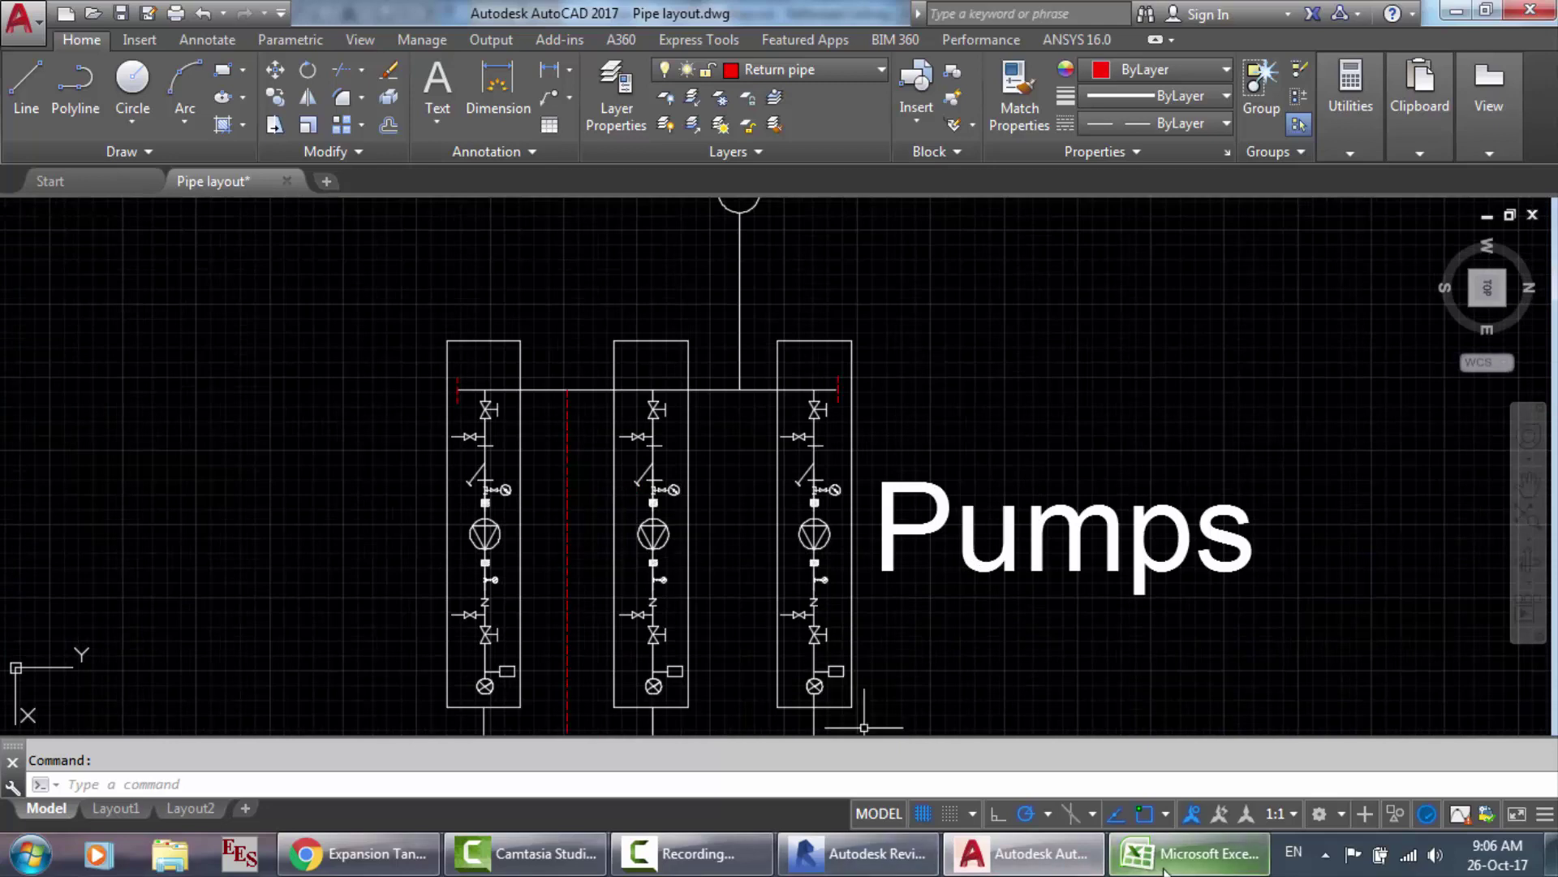
left_click(1164, 869)
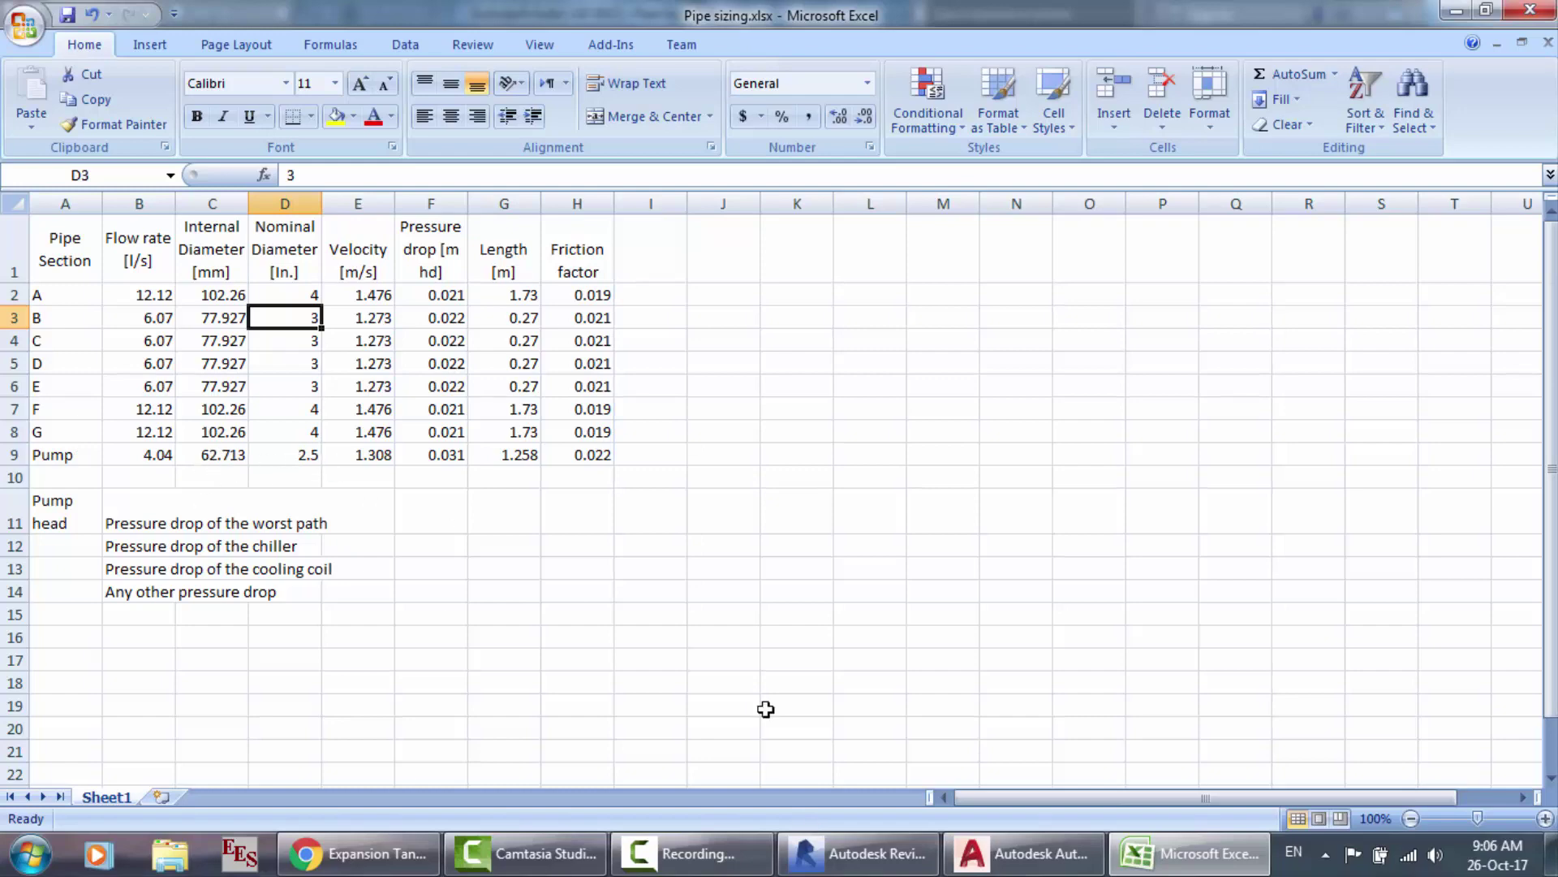
Step: Switch back to Revit and try to draw a 2 1/2" Chilled Water pipe about 520 mm long straight out from the leftmost pump's connector
left_click(860, 853)
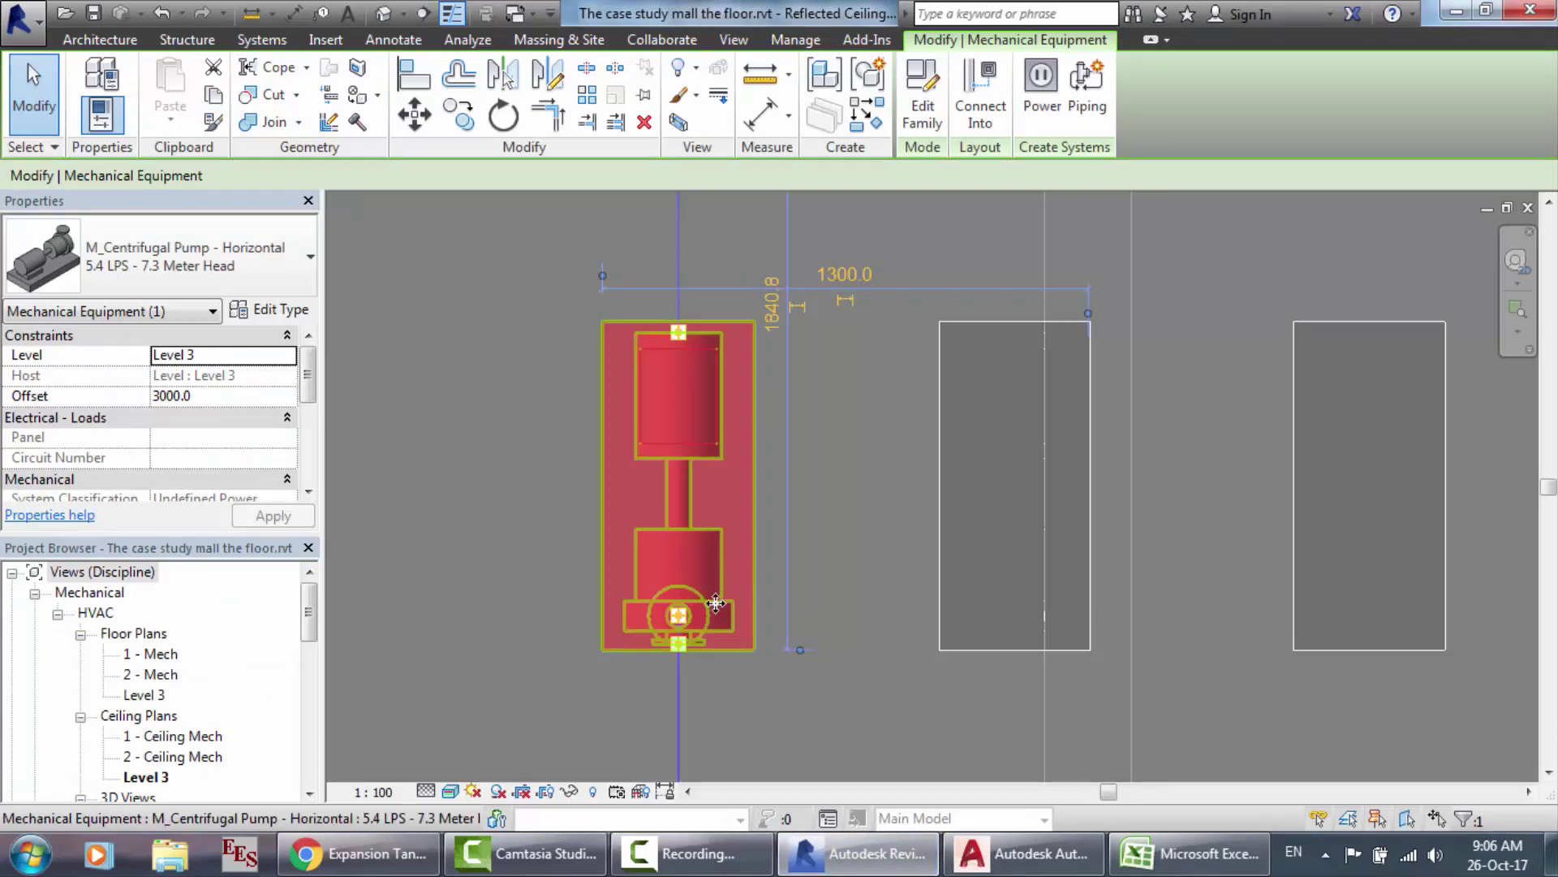
scroll(686, 640, "down", 2)
scroll(687, 638, "down", 1)
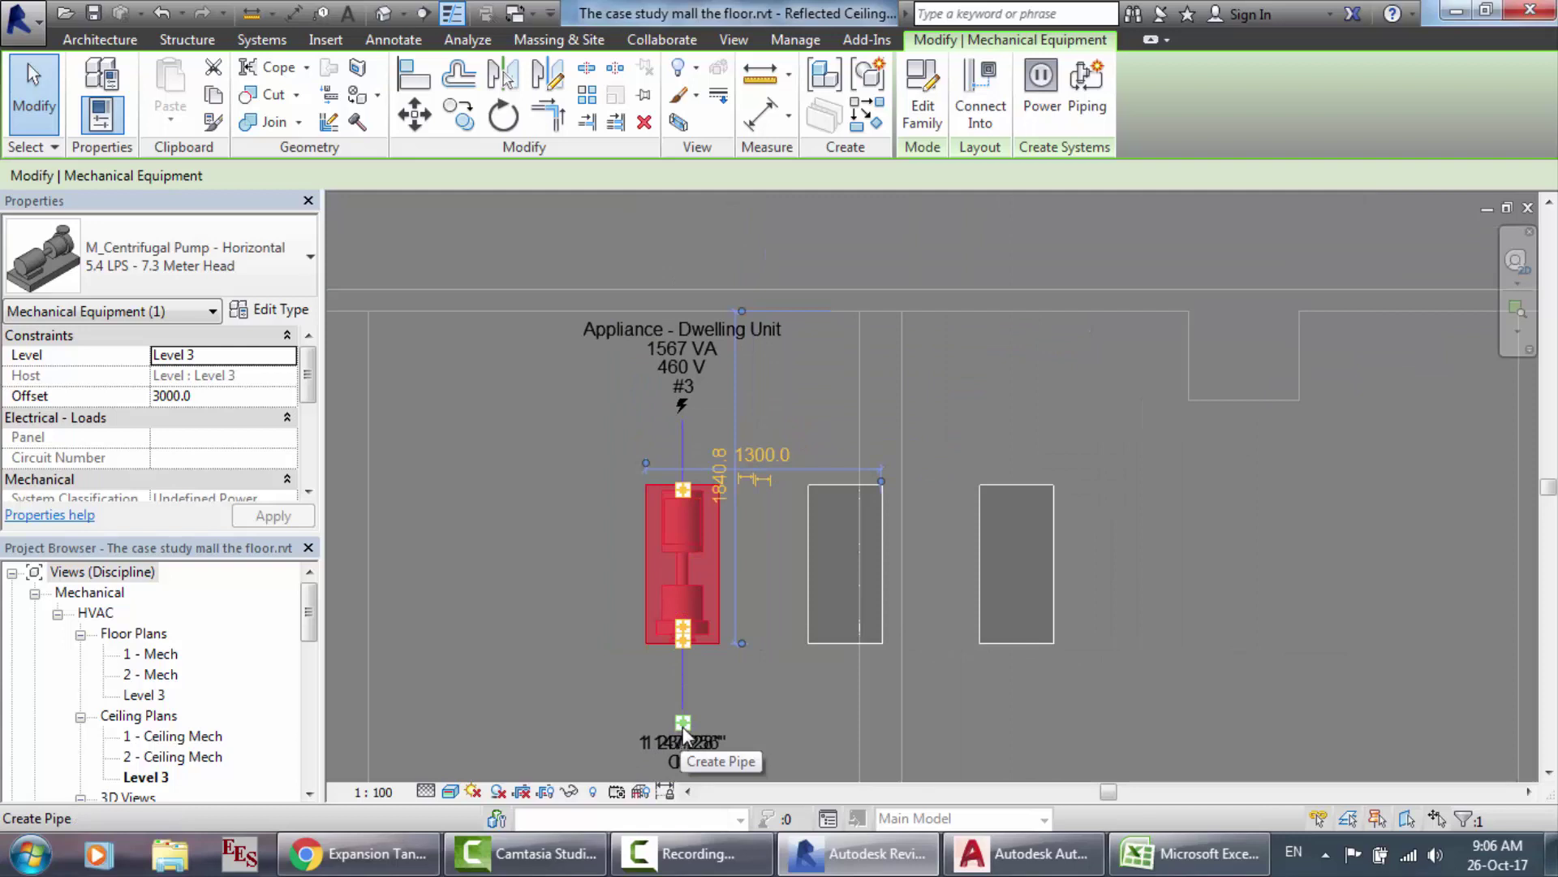
left_click(683, 723)
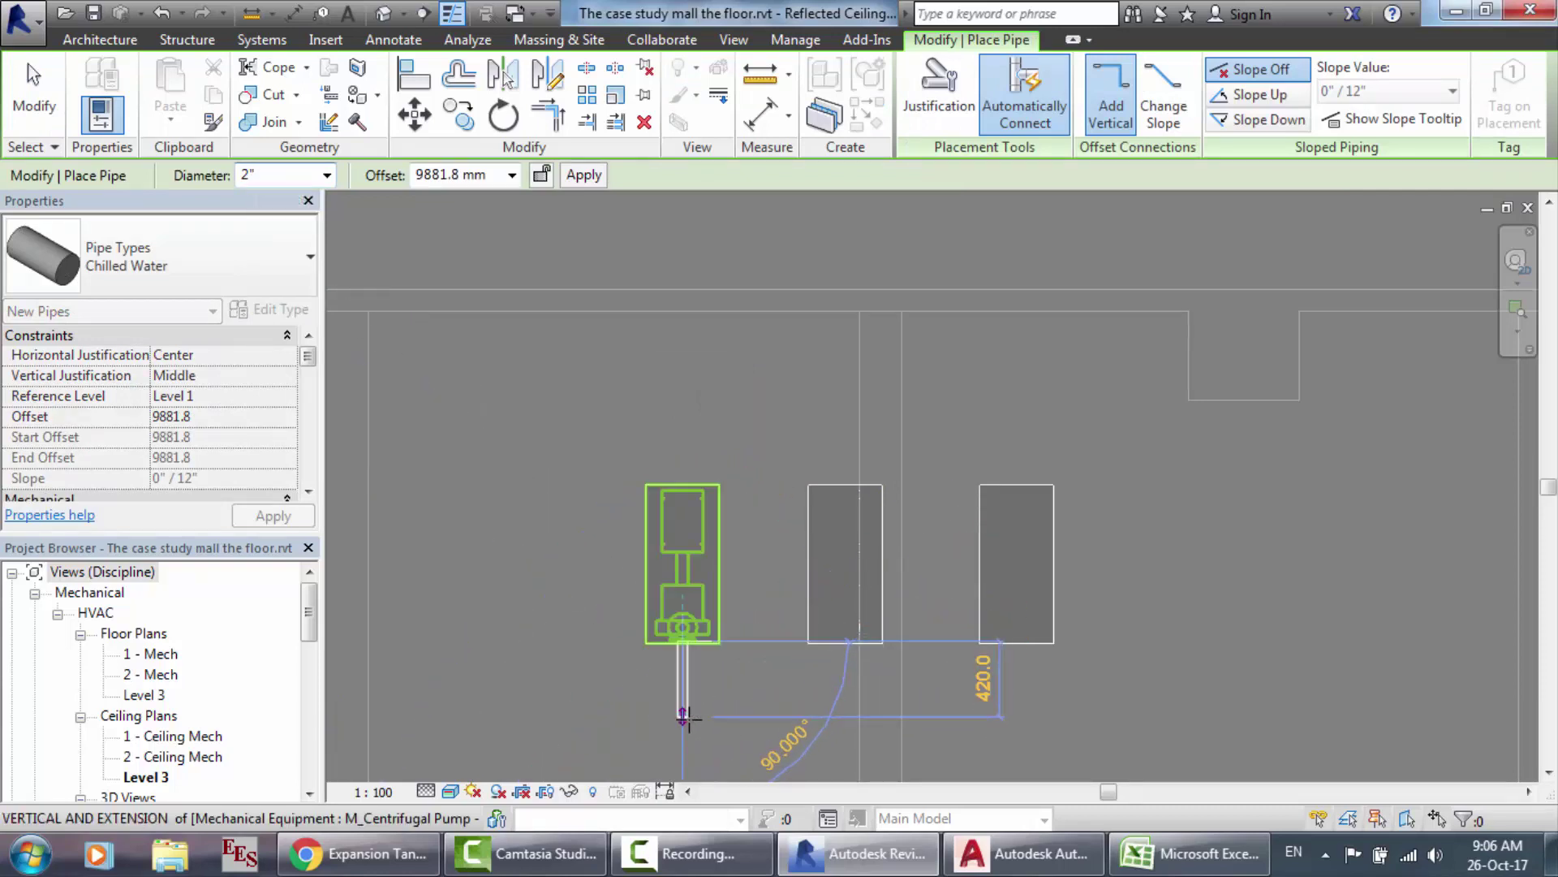
left_click(274, 173)
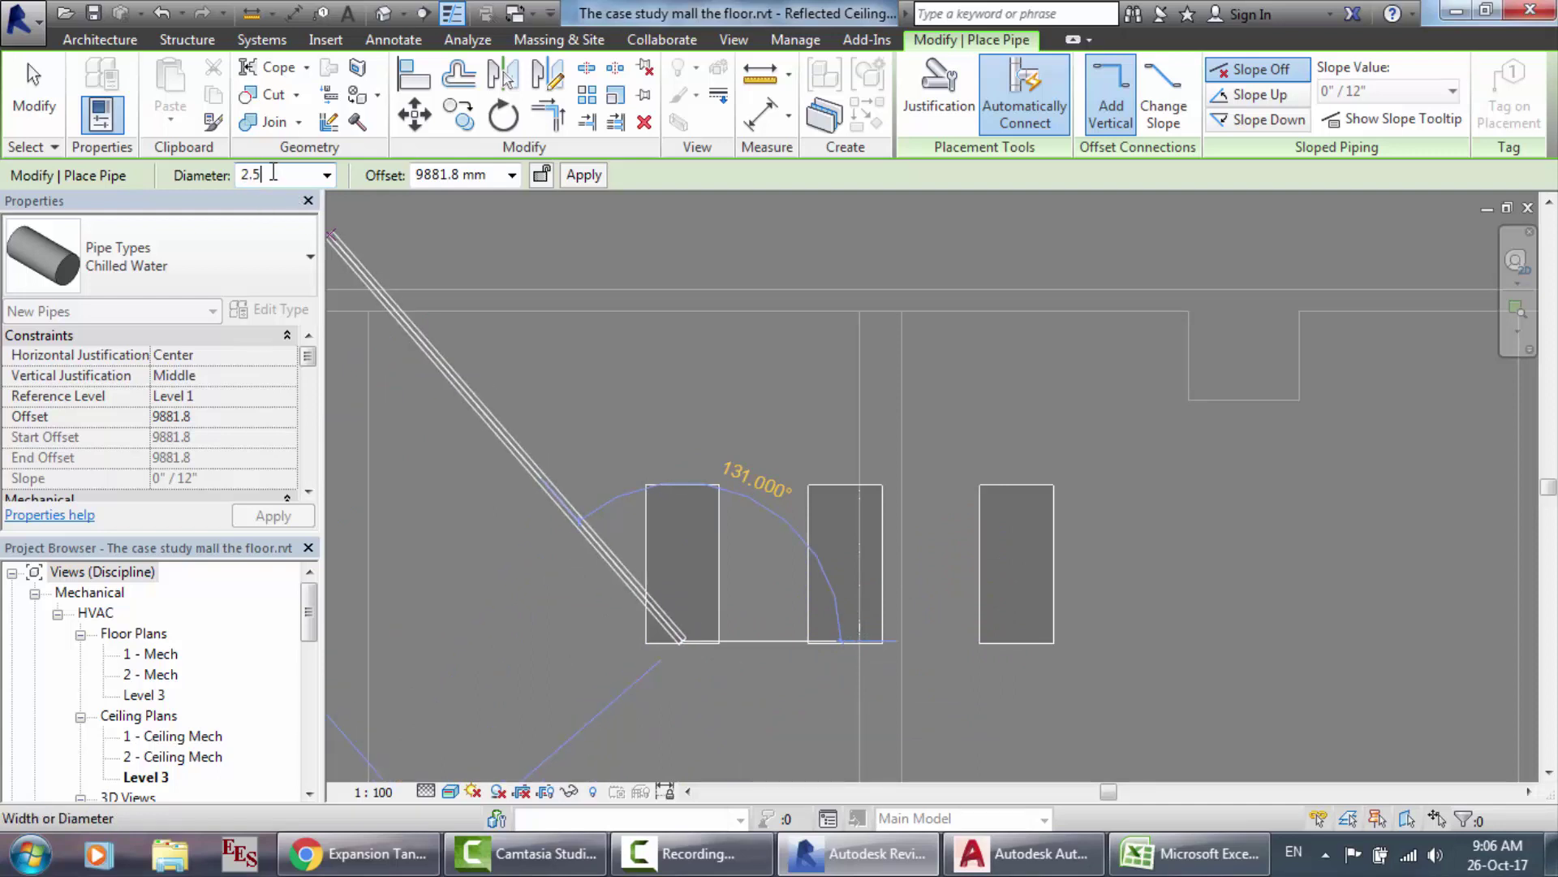
key("Return")
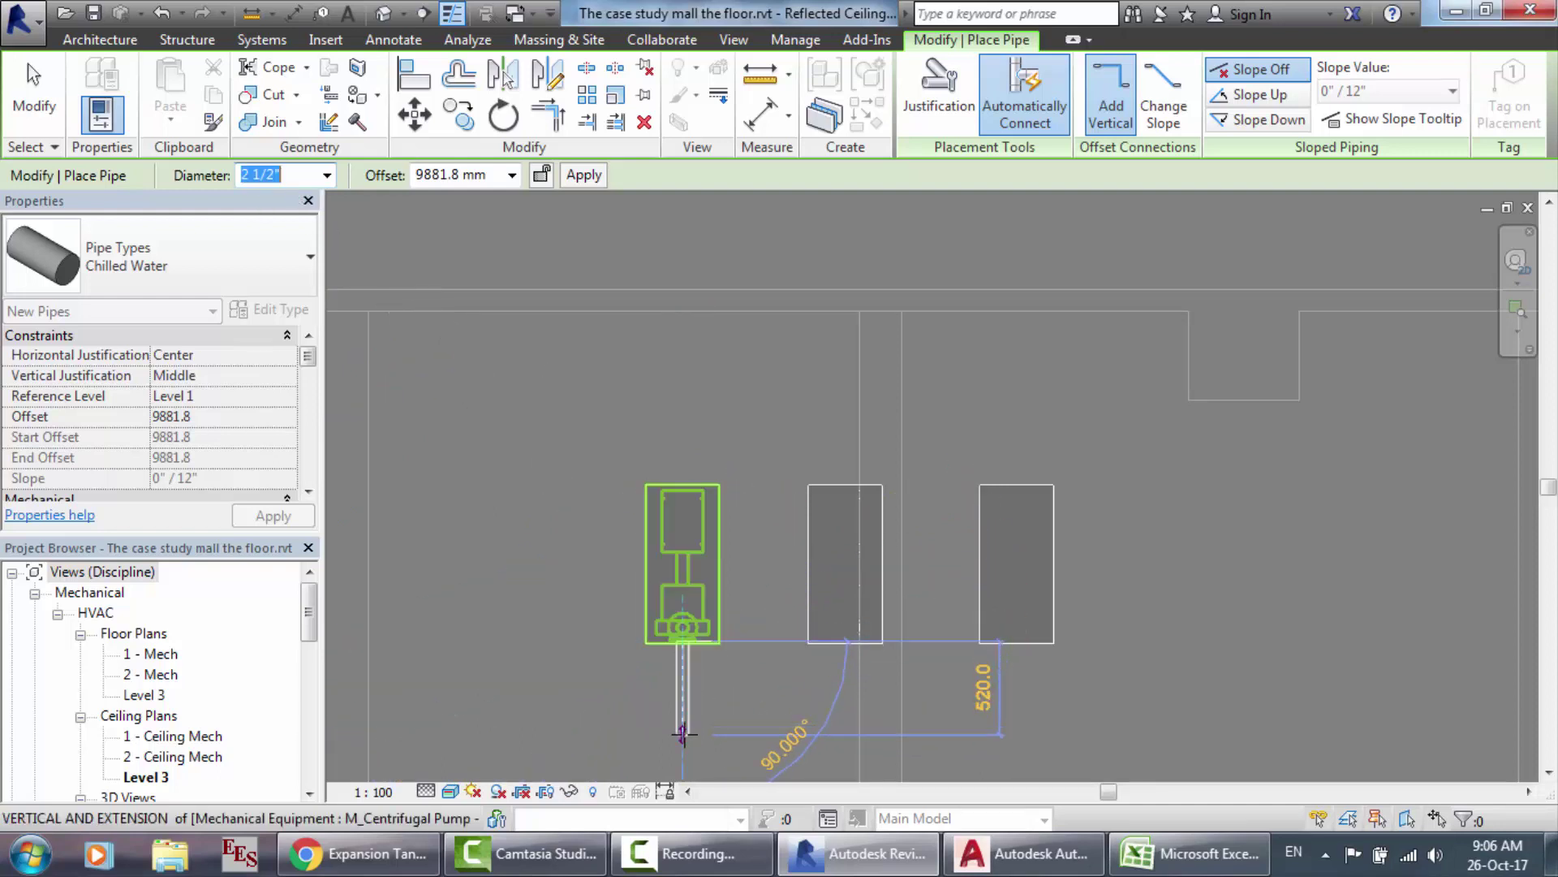
left_click(682, 734)
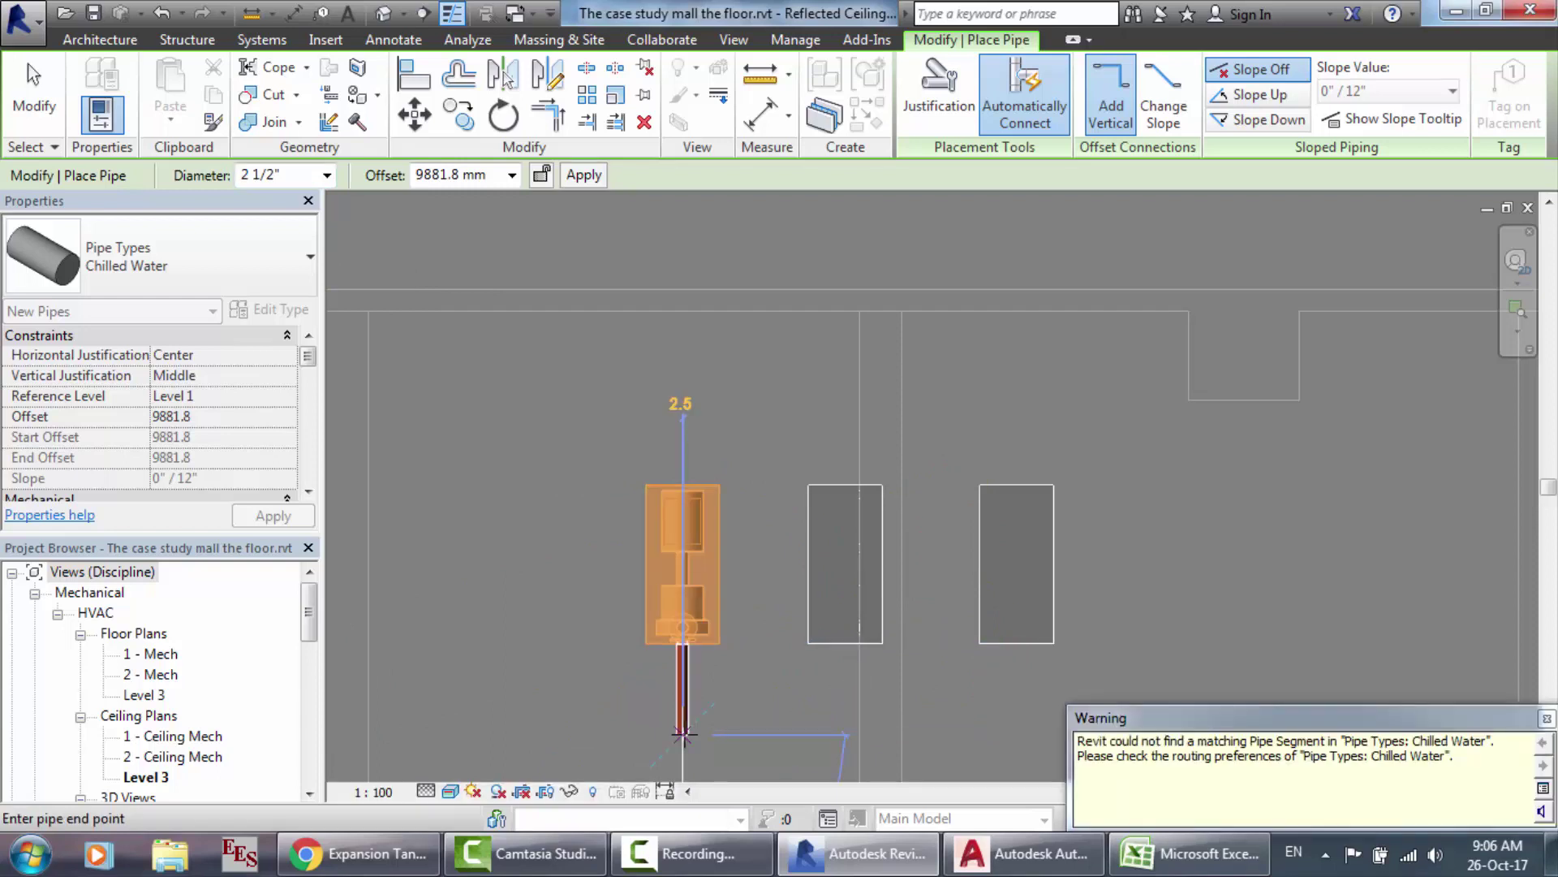
key("Escape")
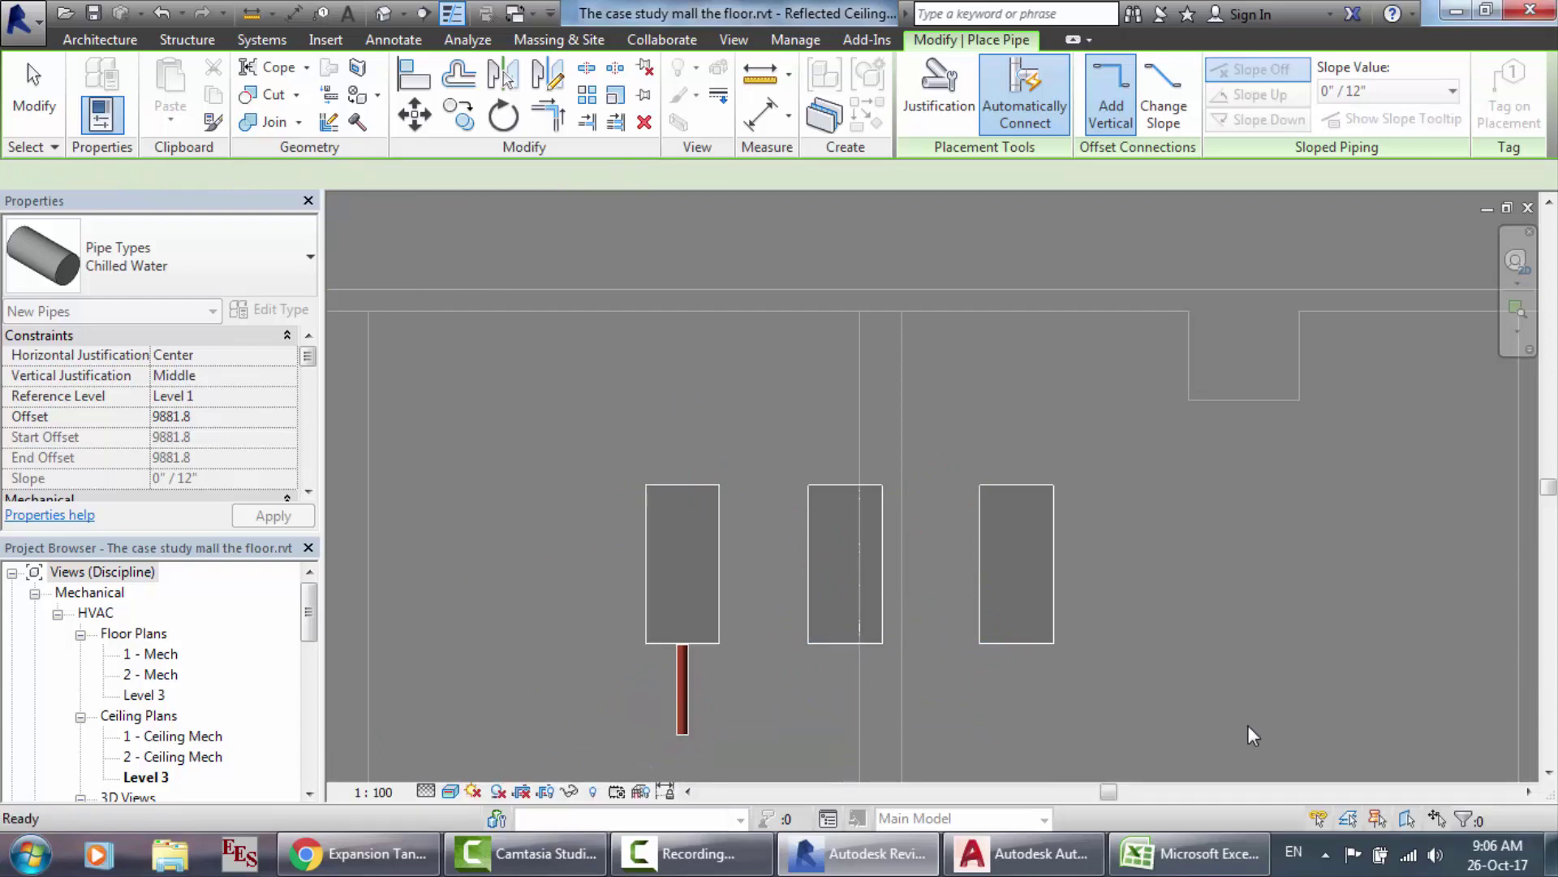
key("Escape")
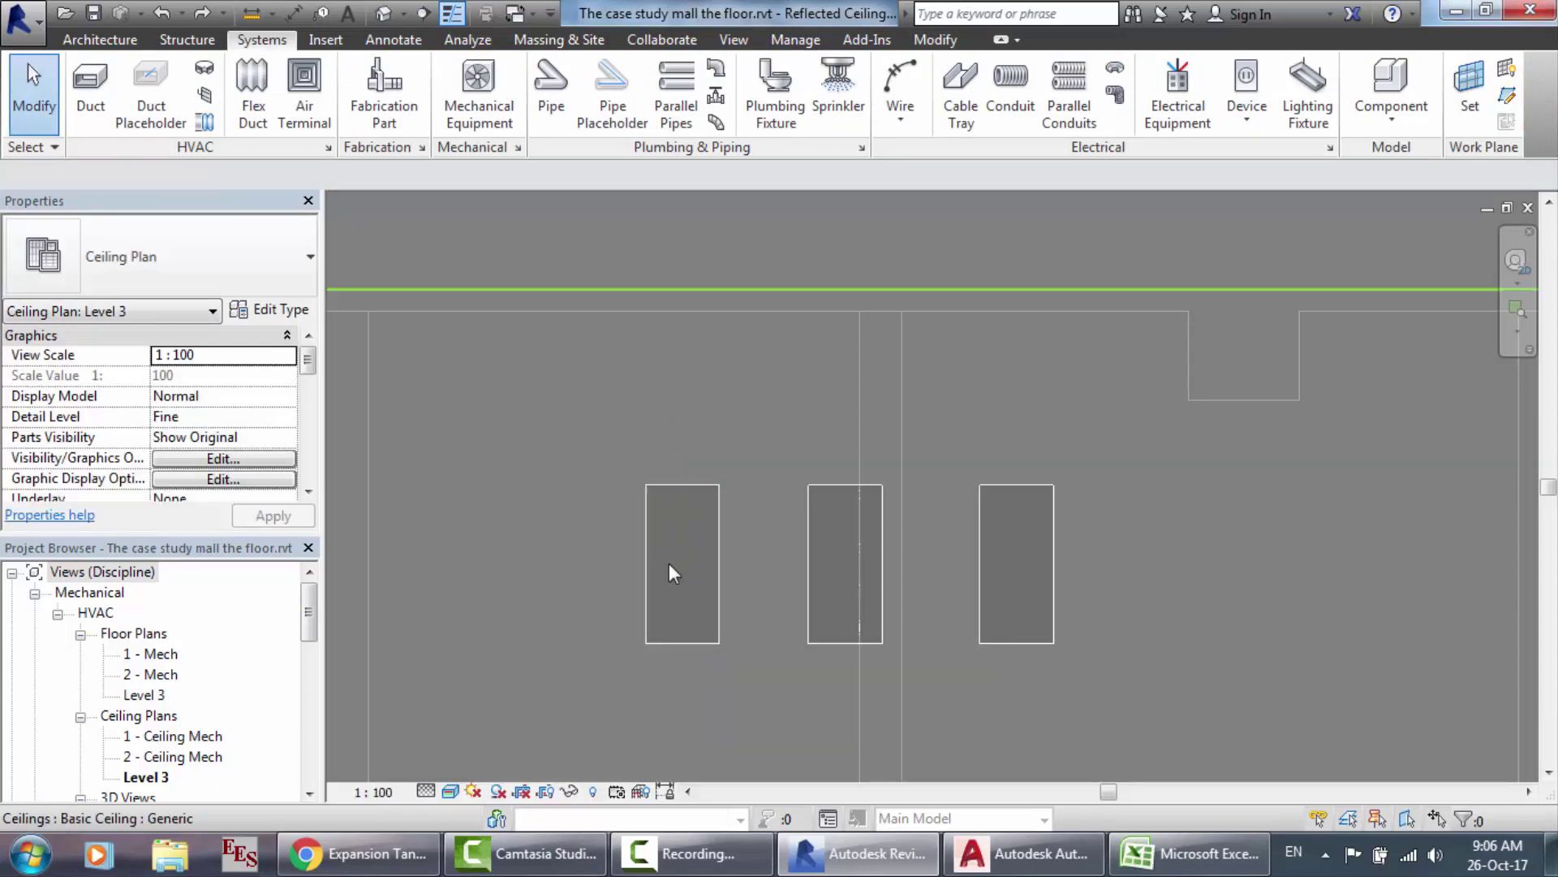
Step: Check the leftmost pump's connectors and the equipment types available for it, keeping the 5.4 LPS - 7.3 Meter Head type
left_click(685, 582)
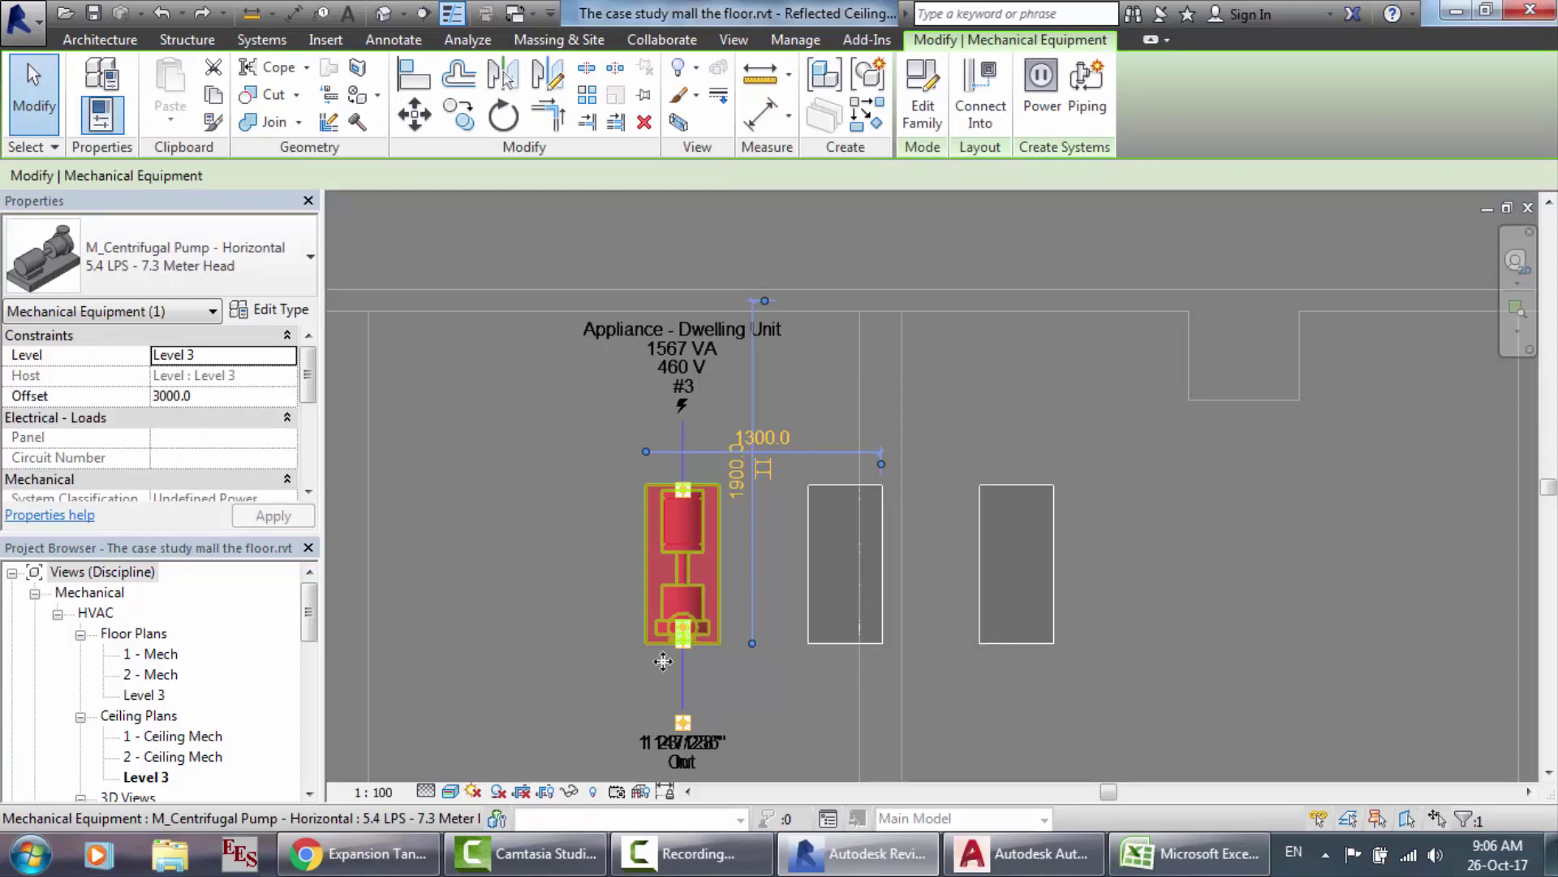
scroll(630, 693, "up", 1)
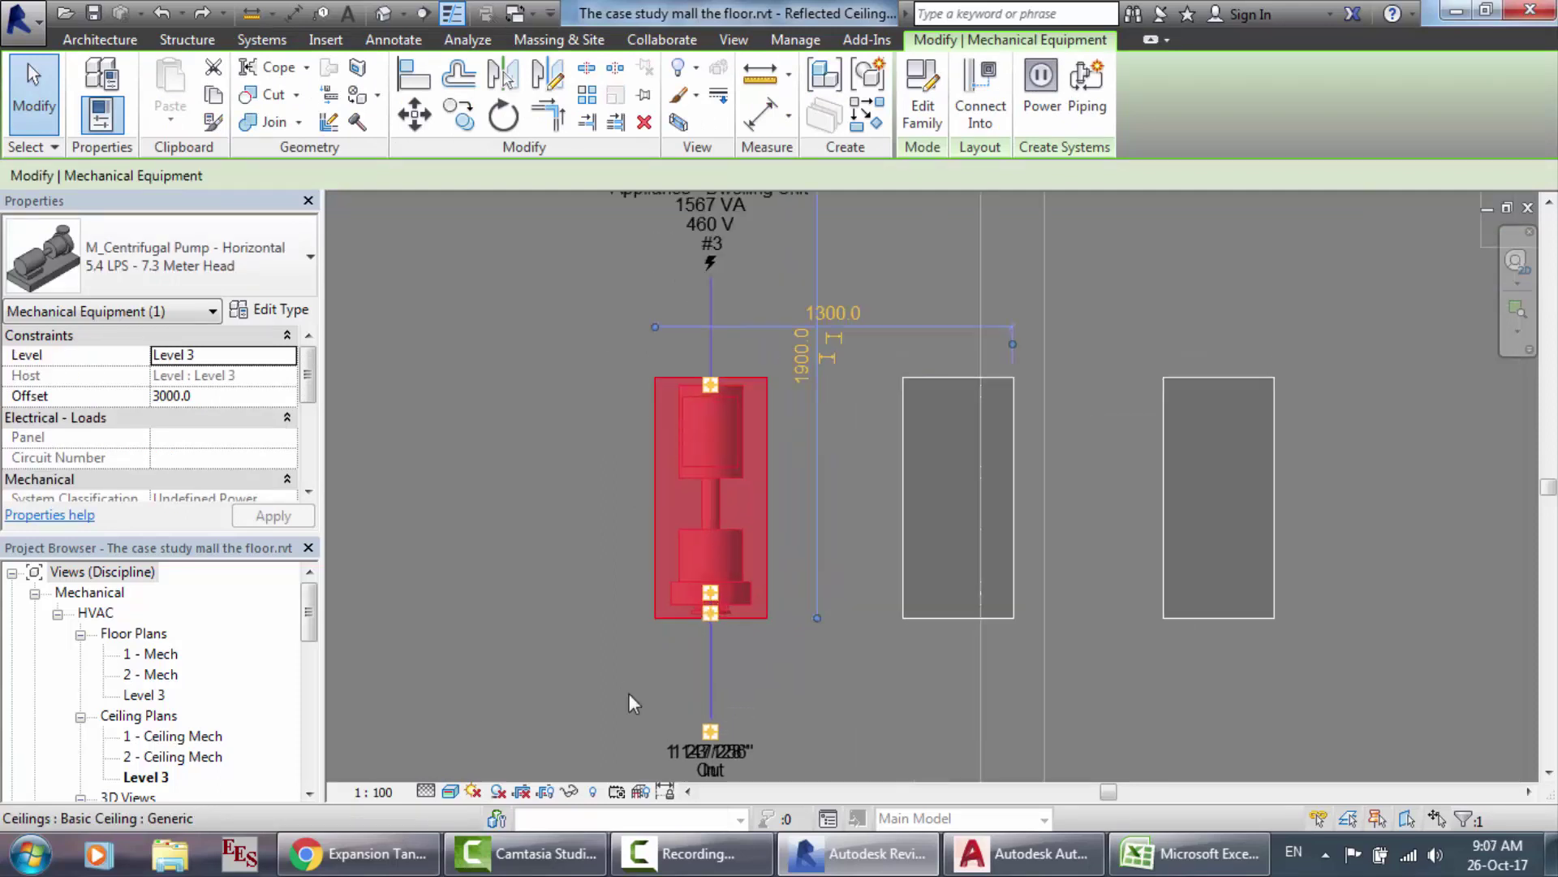
scroll(615, 675, "up", 2)
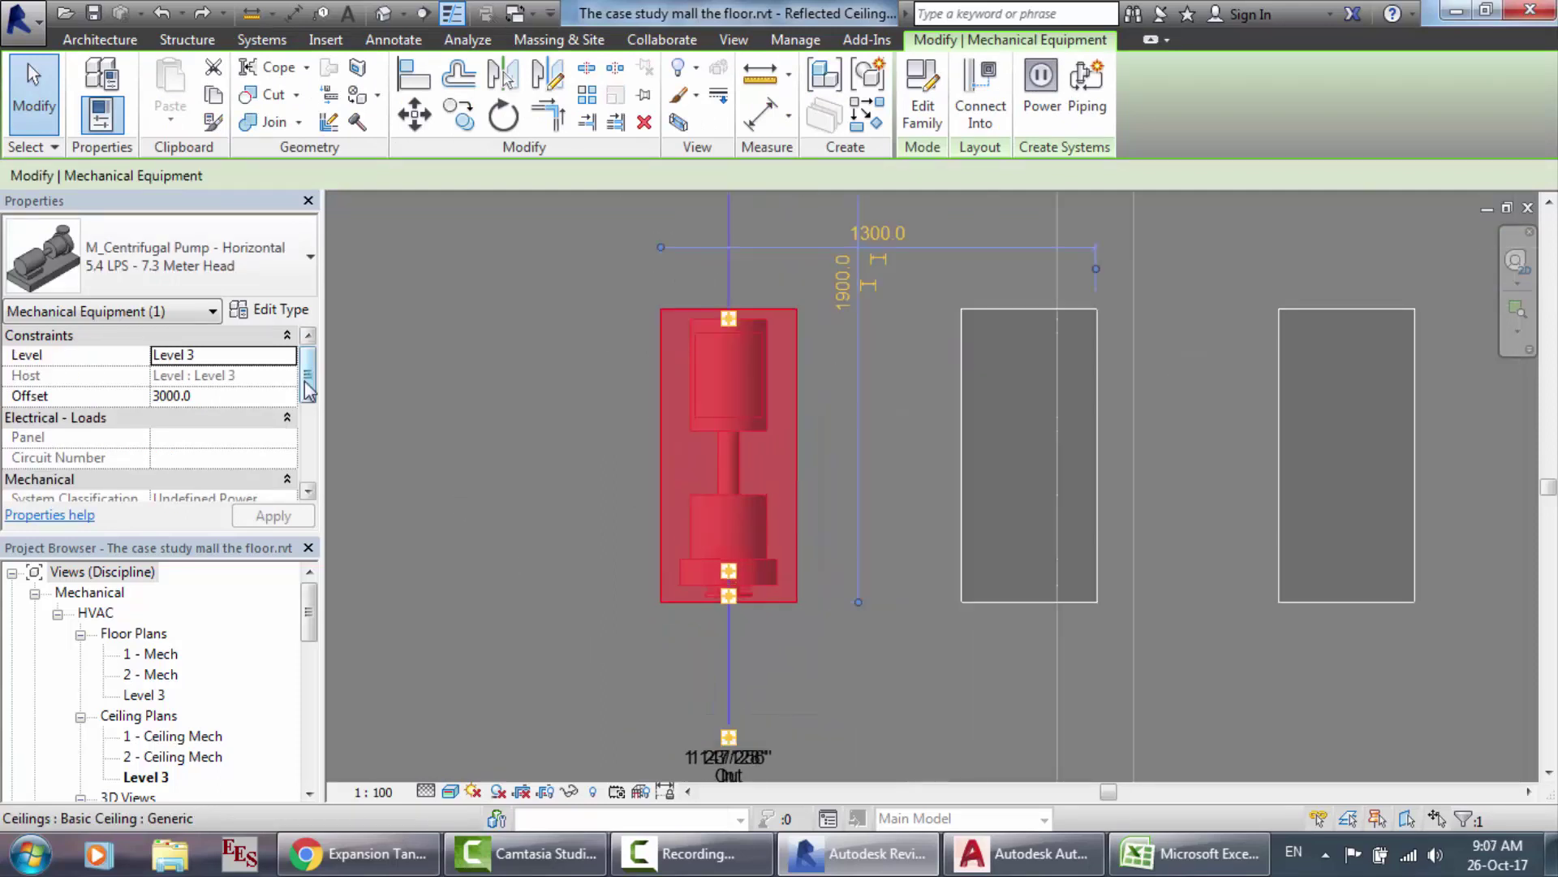
mouse_move(308, 395)
left_mouse_down()
mouse_move(308, 464)
mouse_move(308, 392)
left_mouse_up()
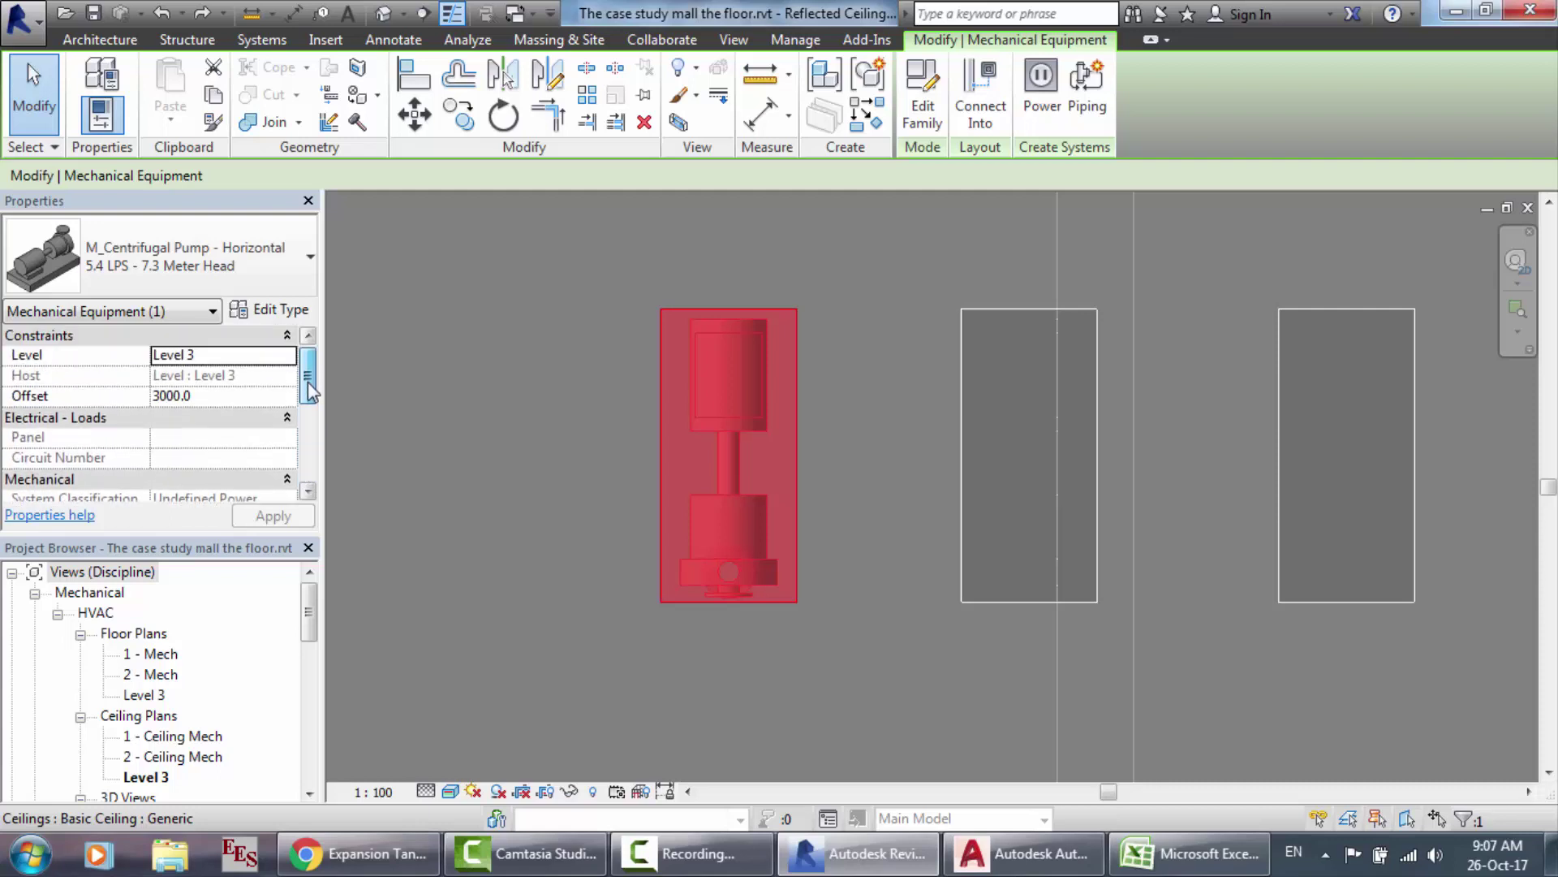
left_click(280, 284)
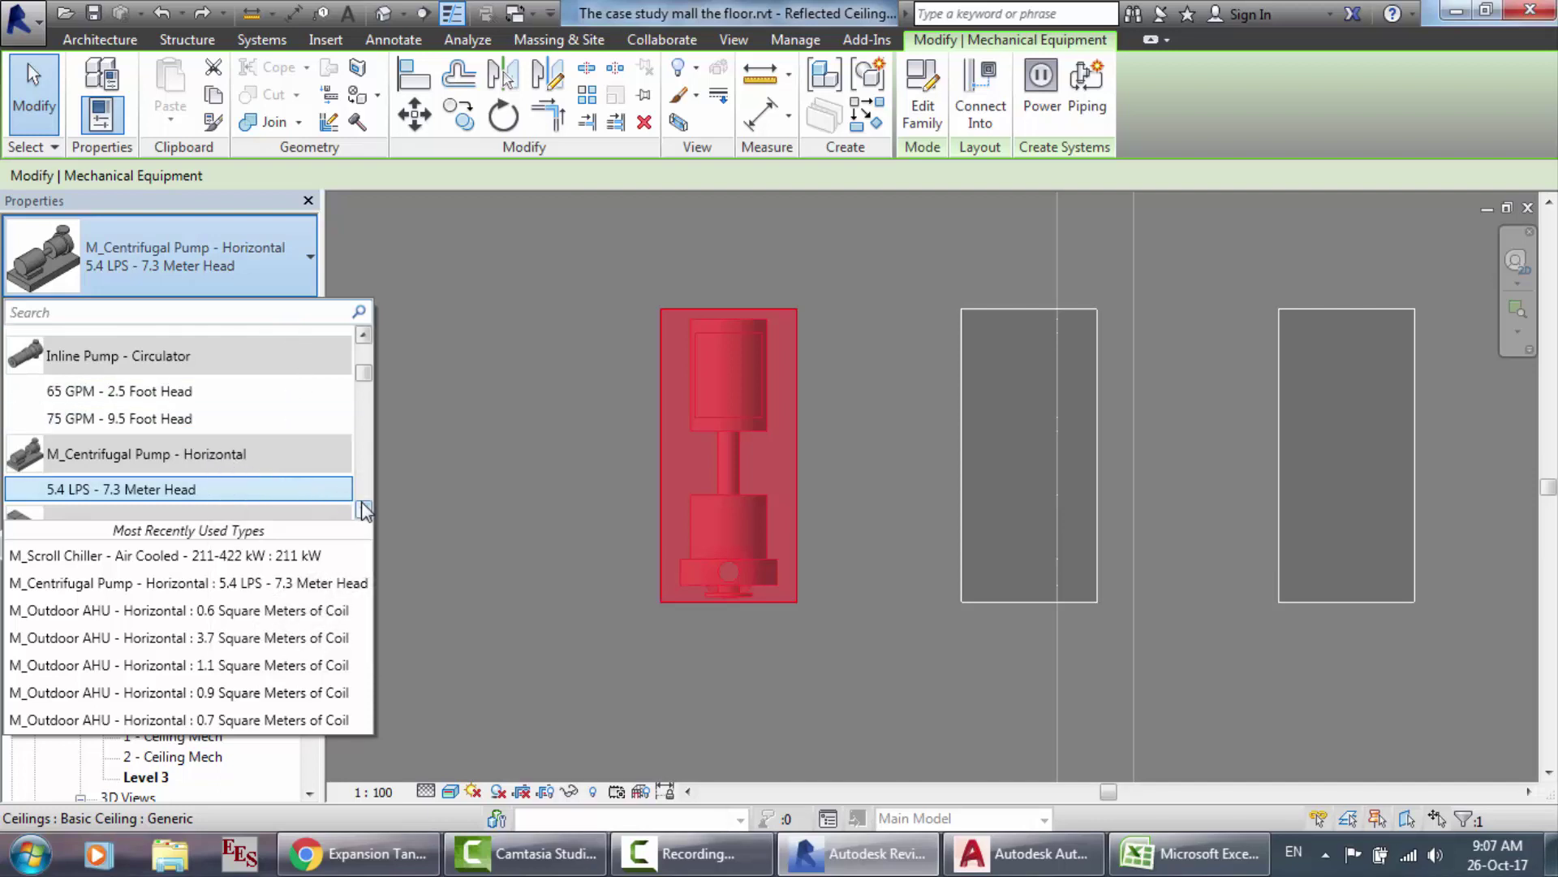
left_click(770, 529)
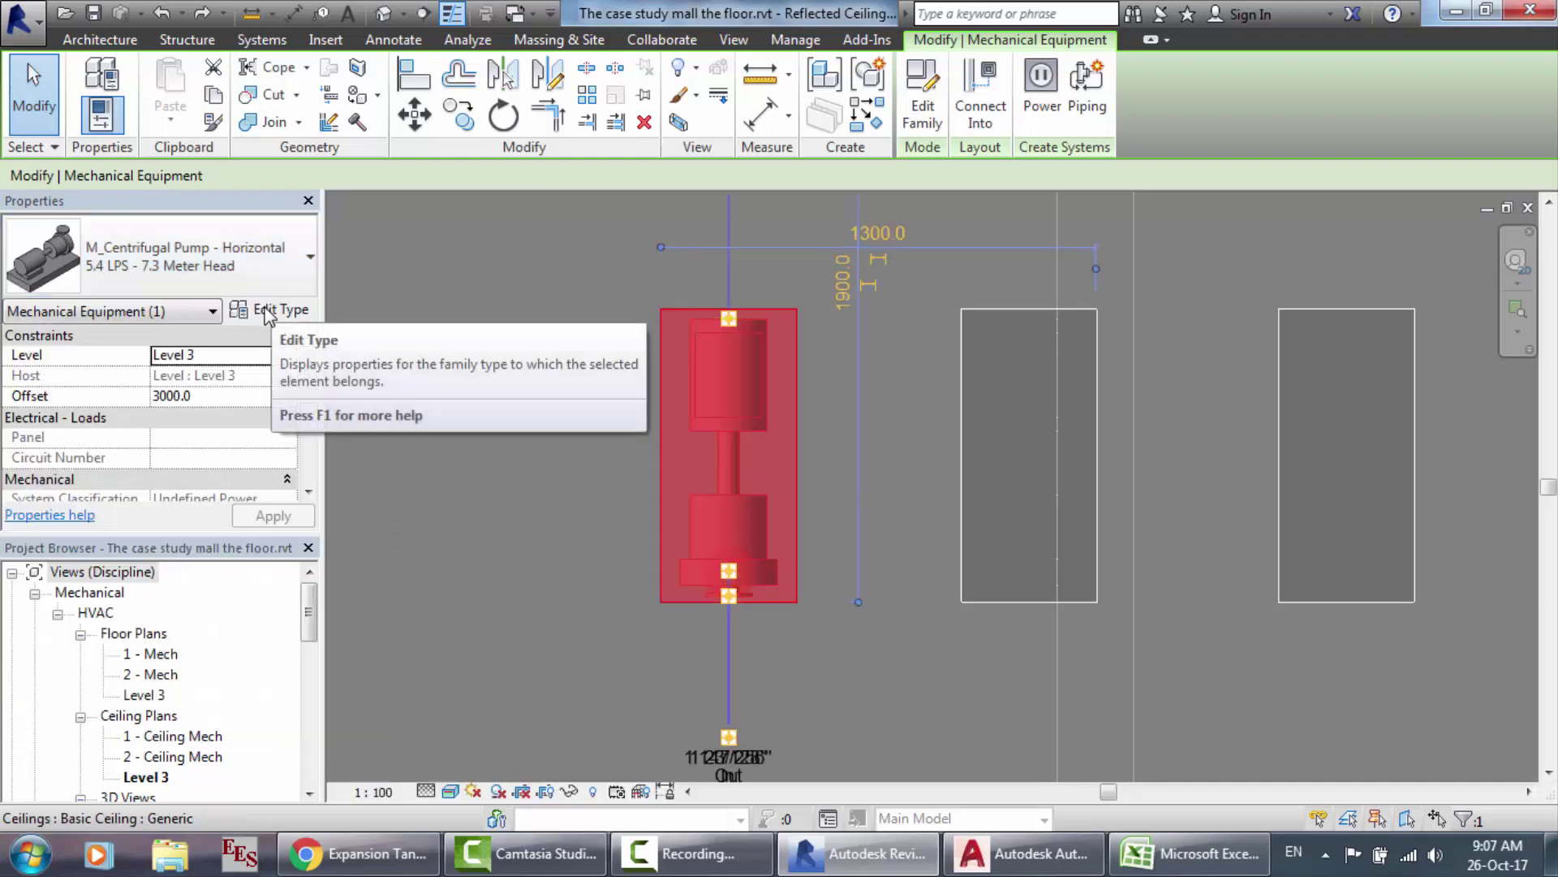
Step: Examine the suction and discharge dimensions in the pump's type properties and leave them without changes
left_click(269, 316)
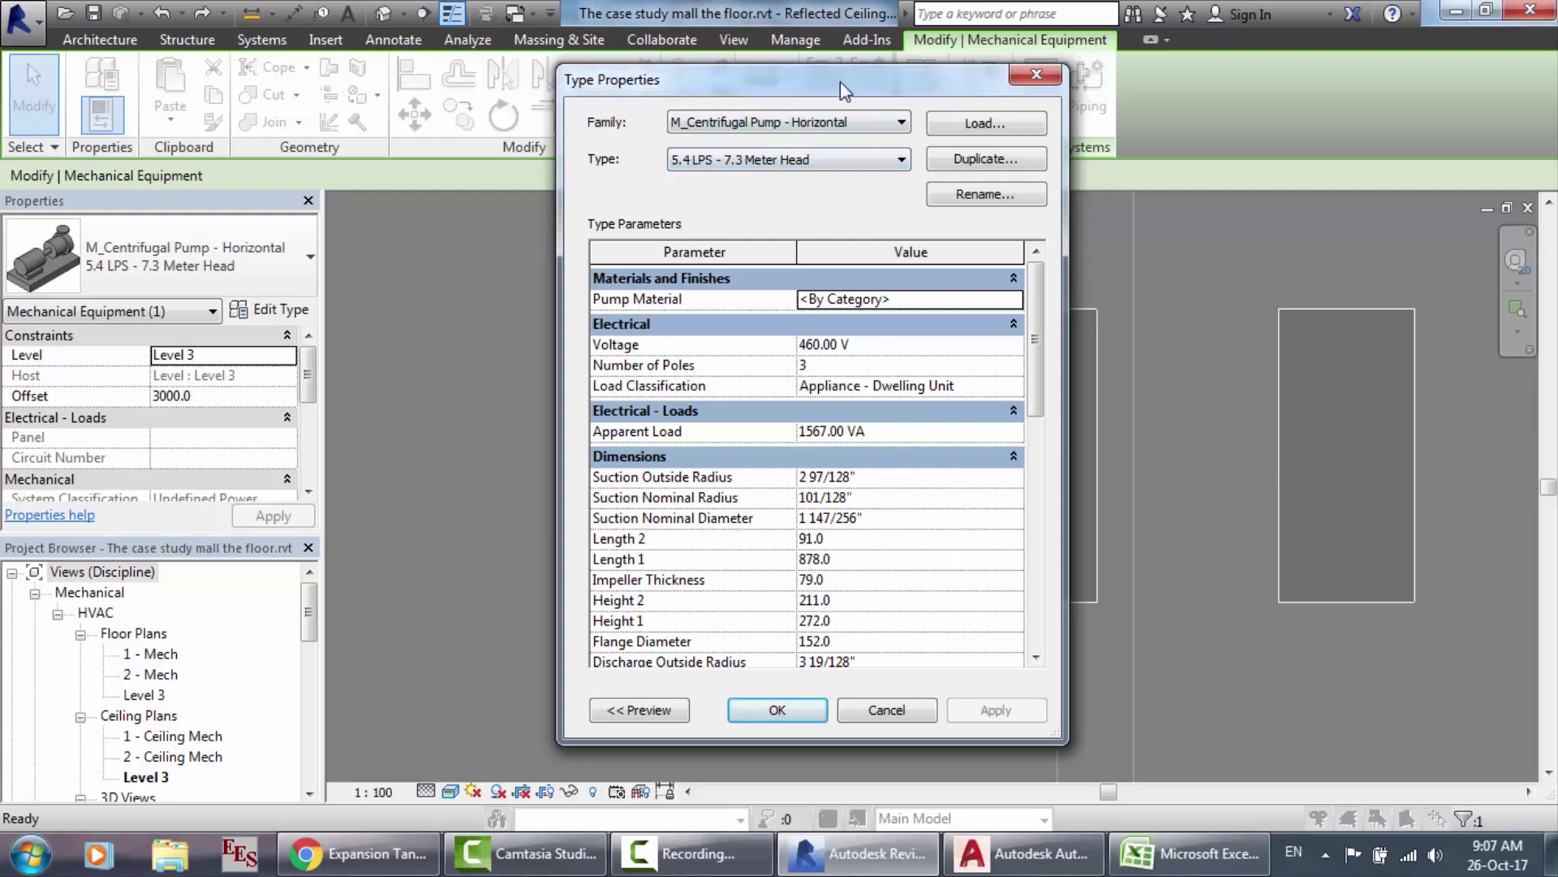
left_click_drag(840, 82, 1147, 95)
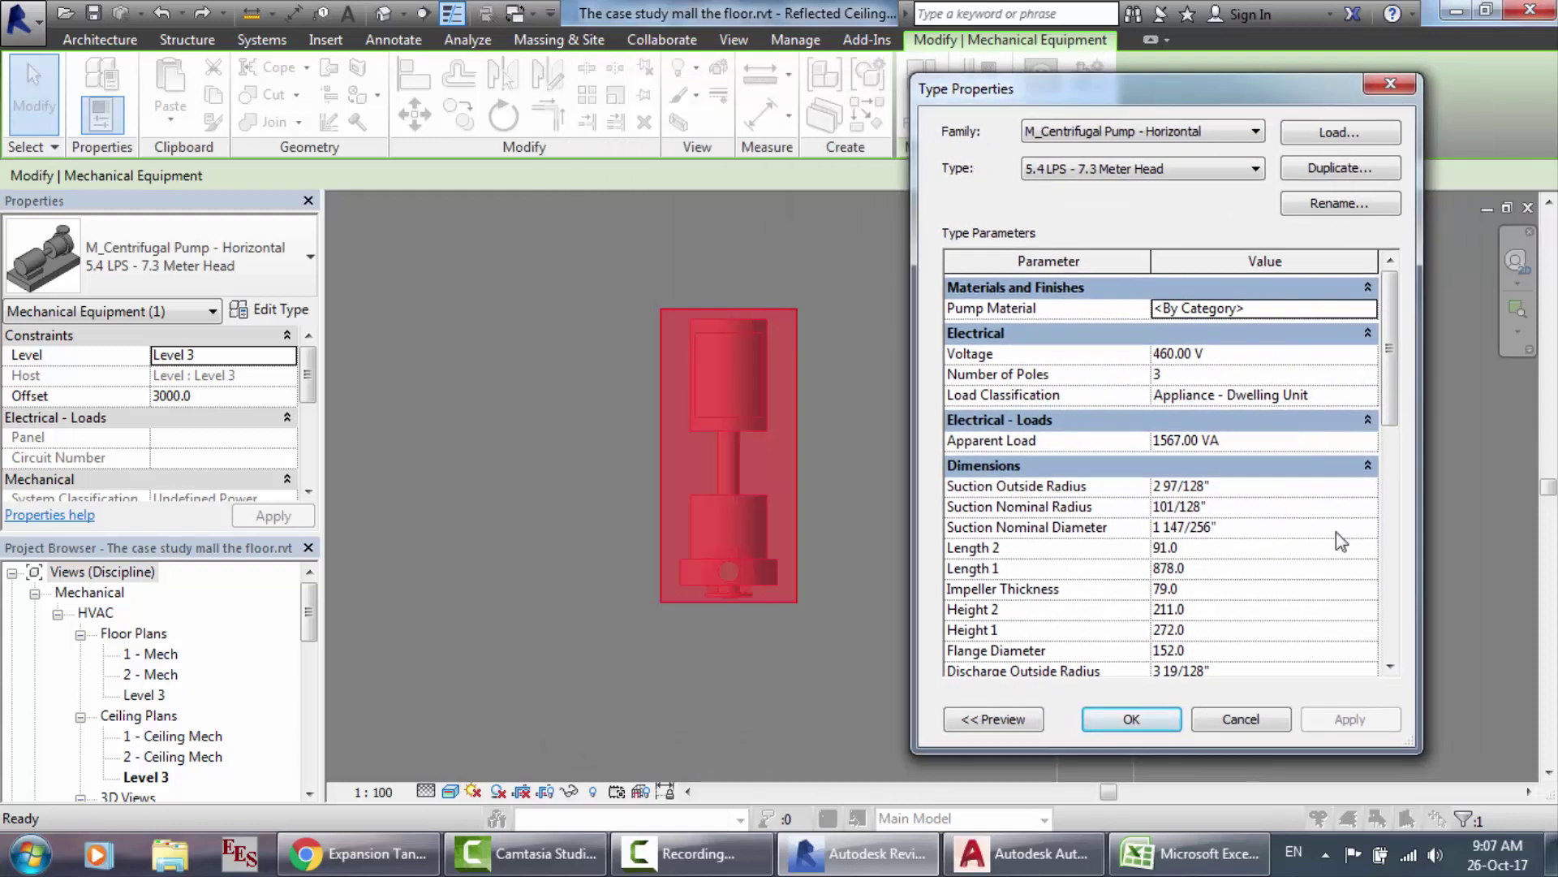
left_click(1242, 720)
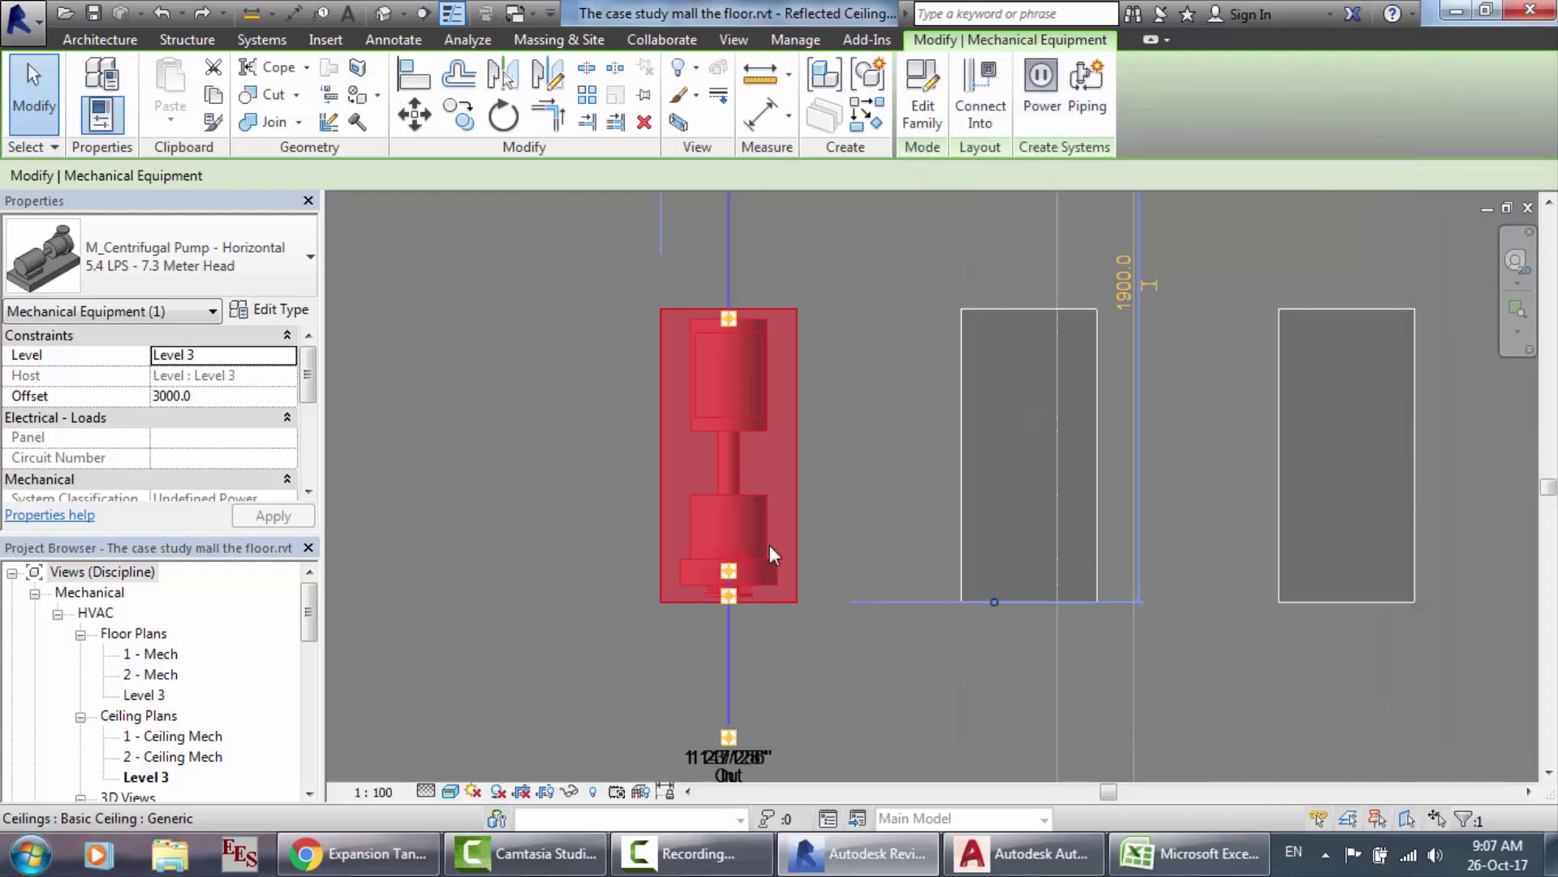
scroll(718, 783, "up", 2)
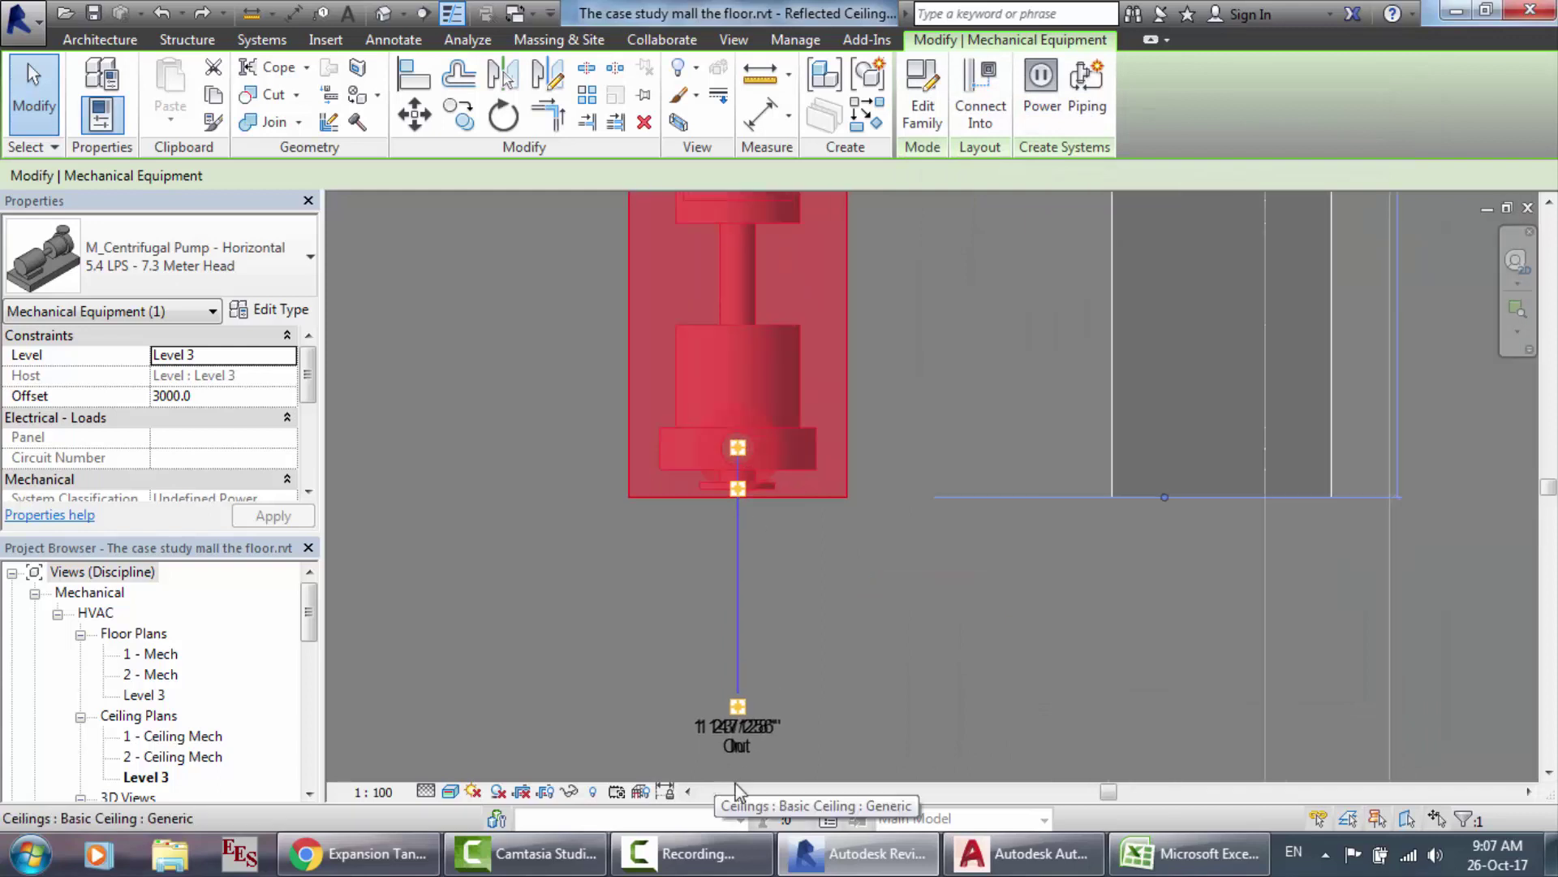
left_click(694, 853)
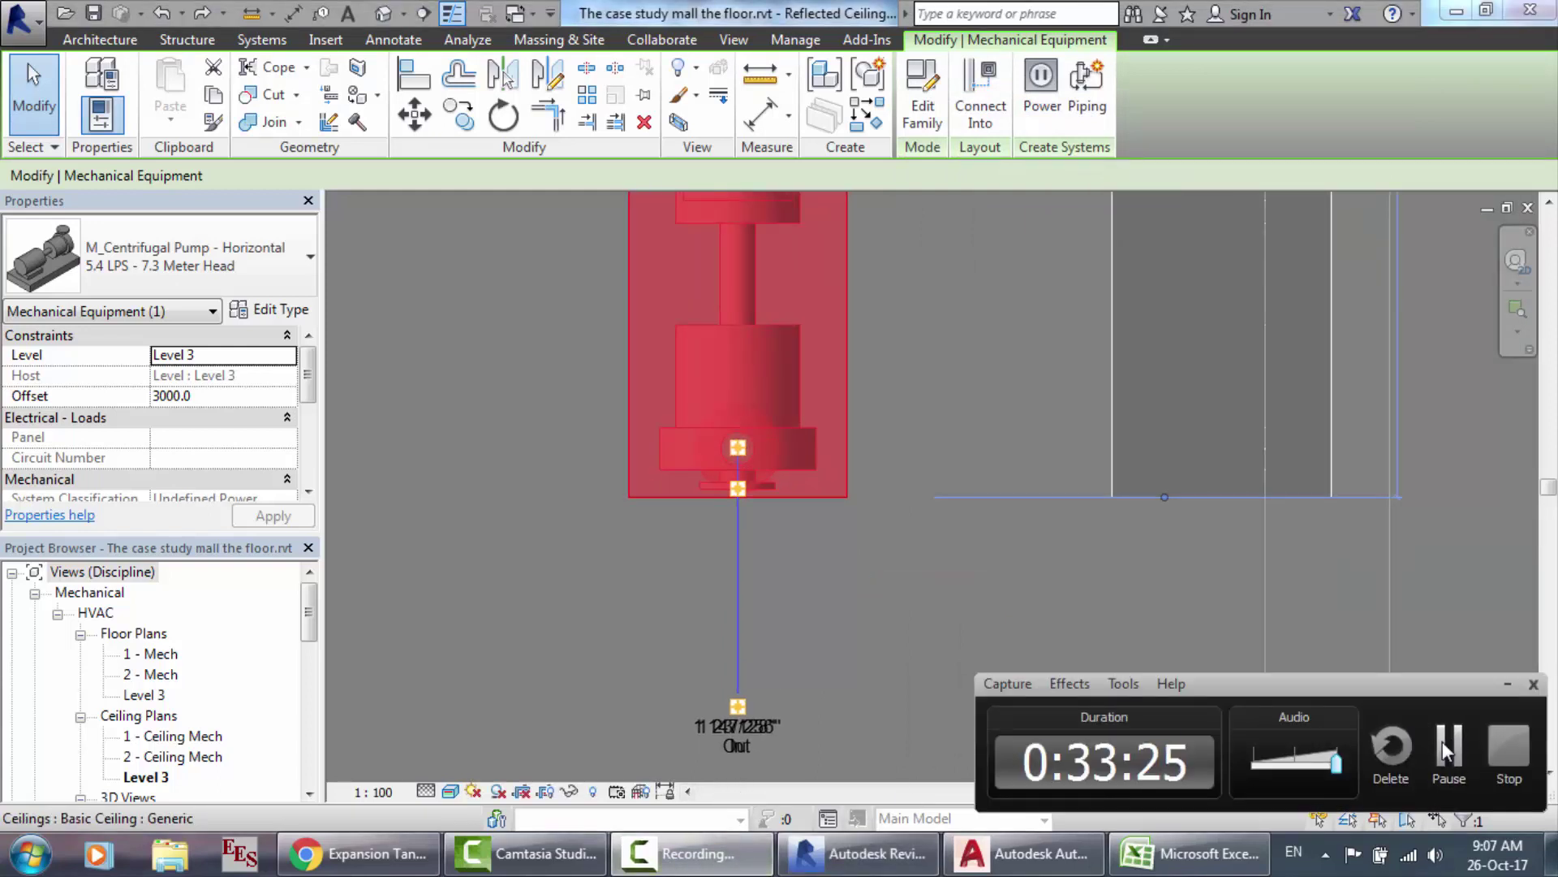
left_click(1449, 752)
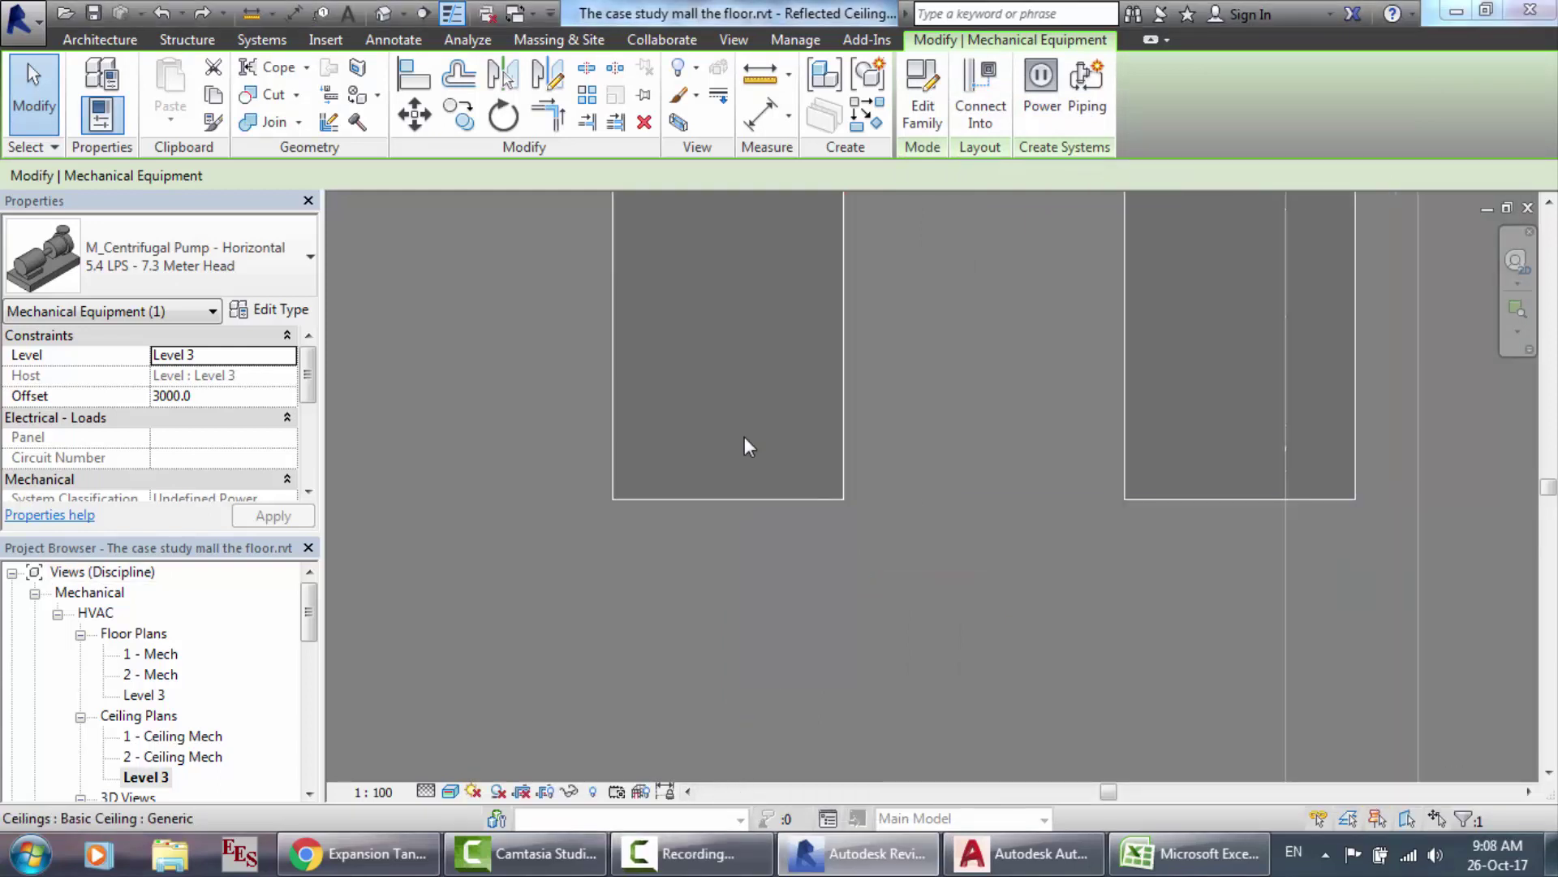
Step: Set the Discharge Nominal Diameter to 2.5 in the leftmost centrifugal pump's type properties
left_click(743, 437)
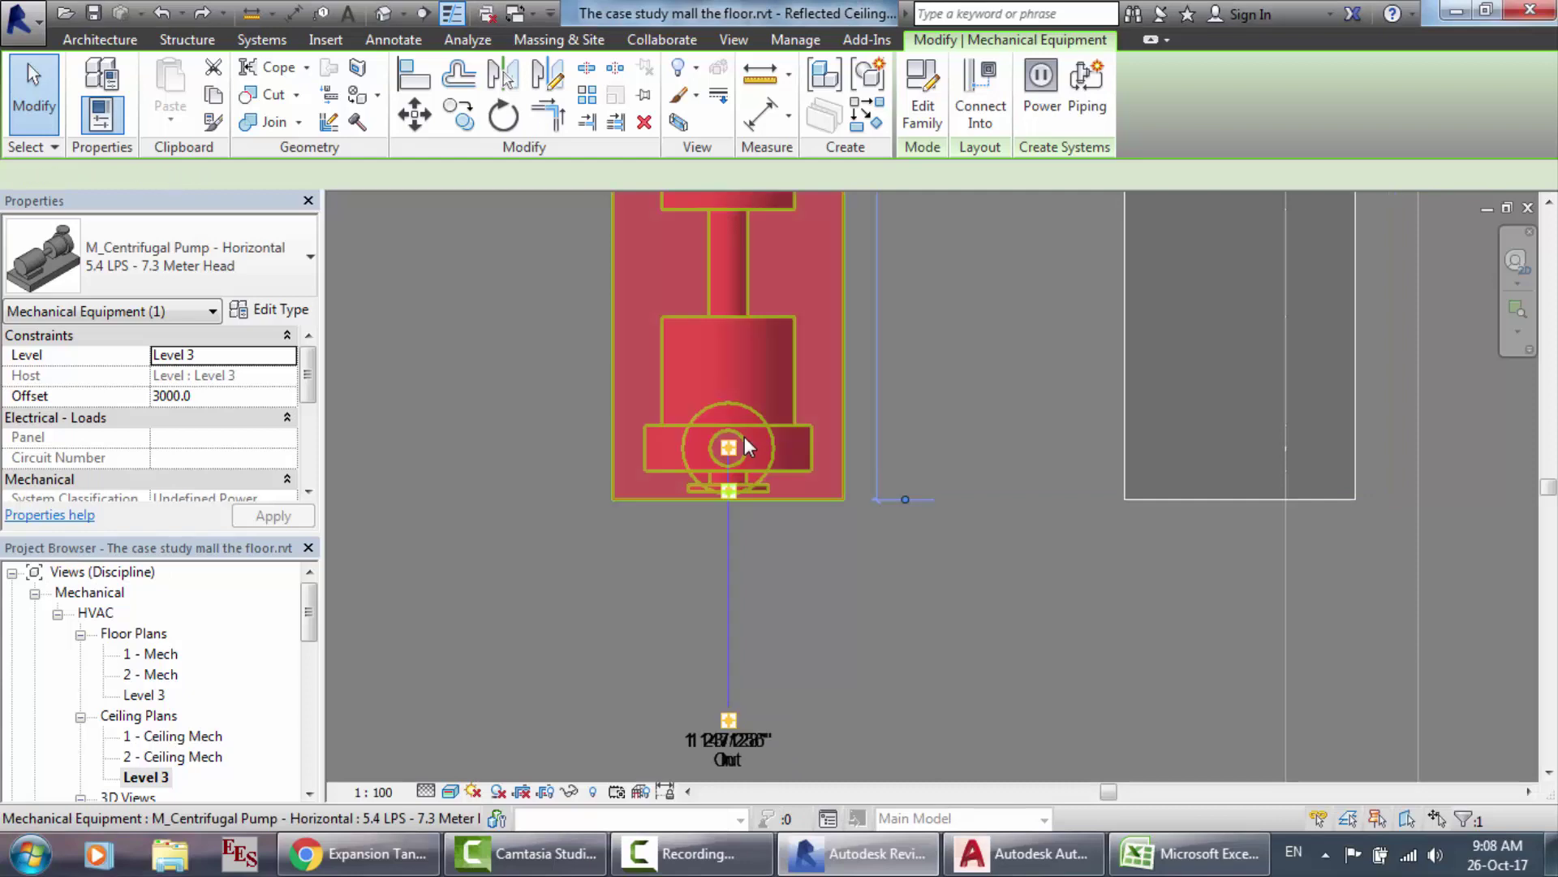
left_click(277, 311)
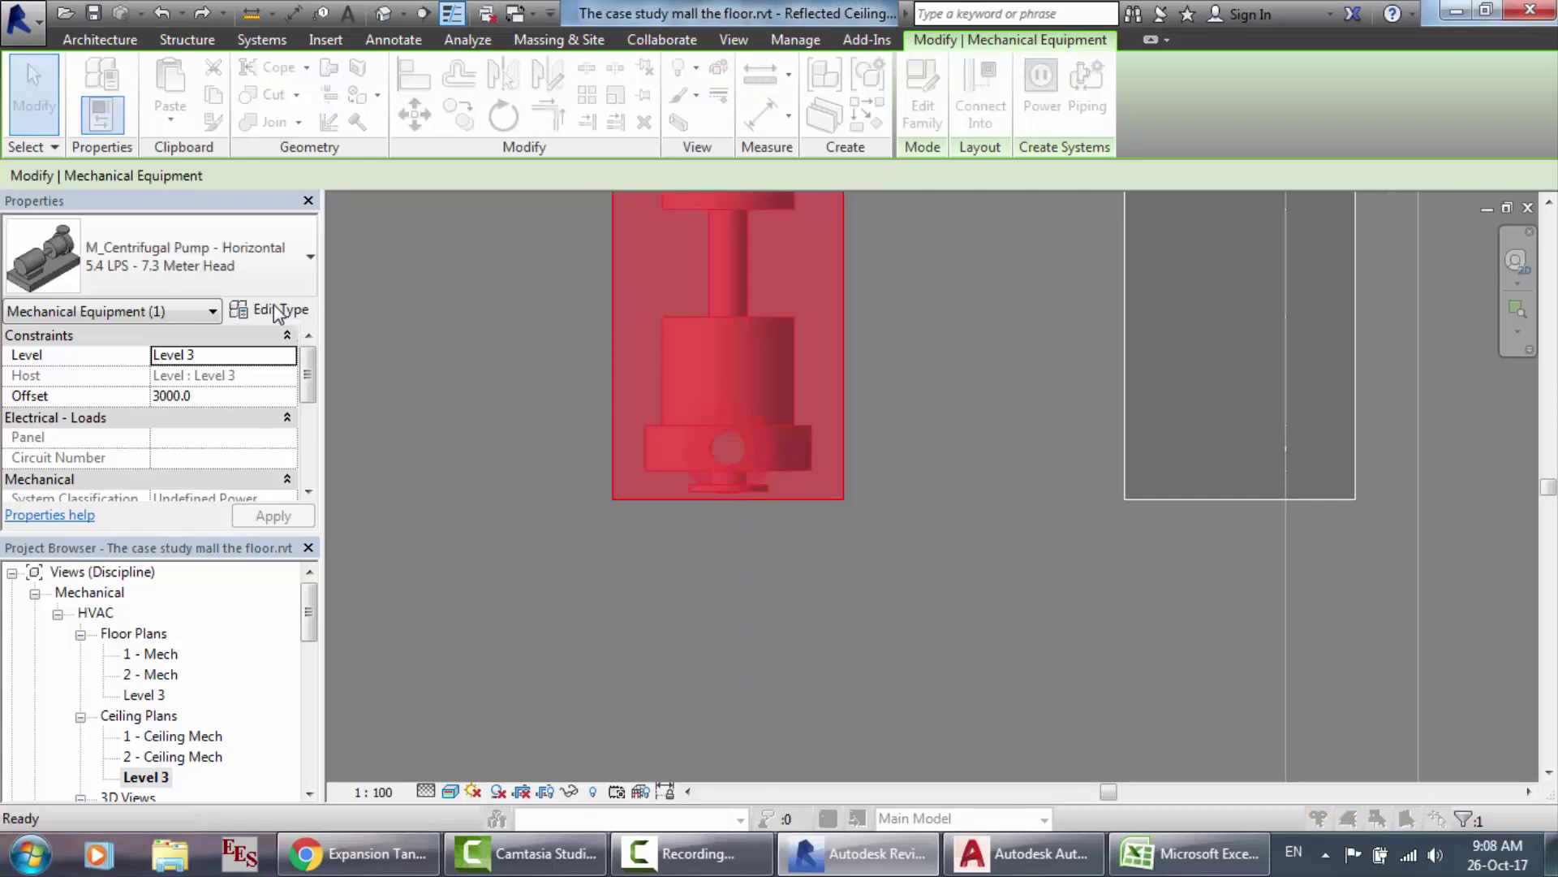
left_click_drag(1425, 397, 1430, 460)
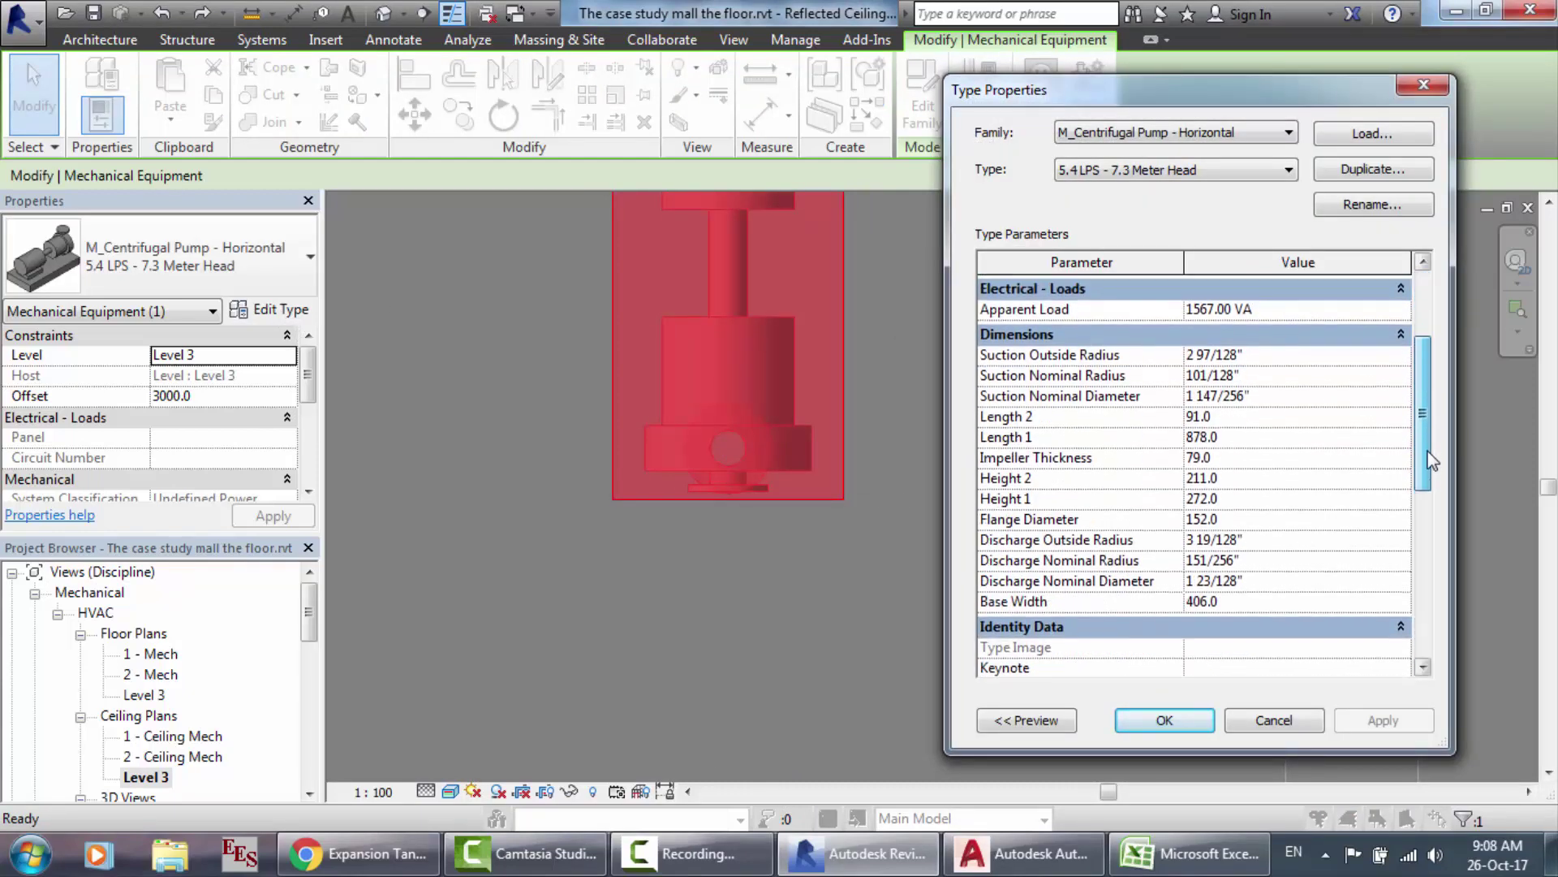
left_click(1253, 562)
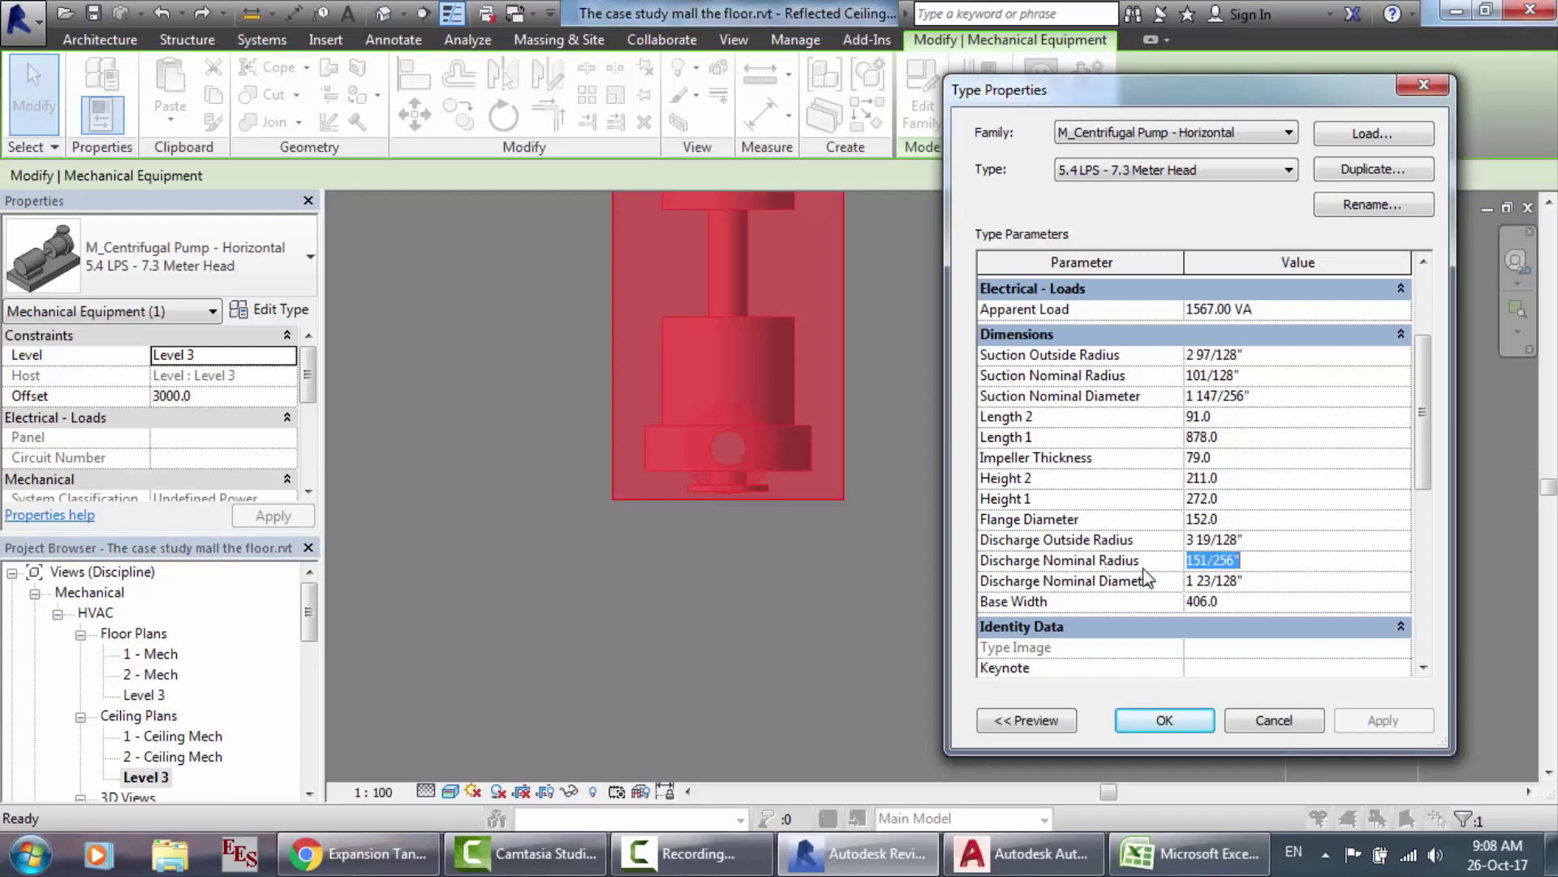
left_click(1243, 582)
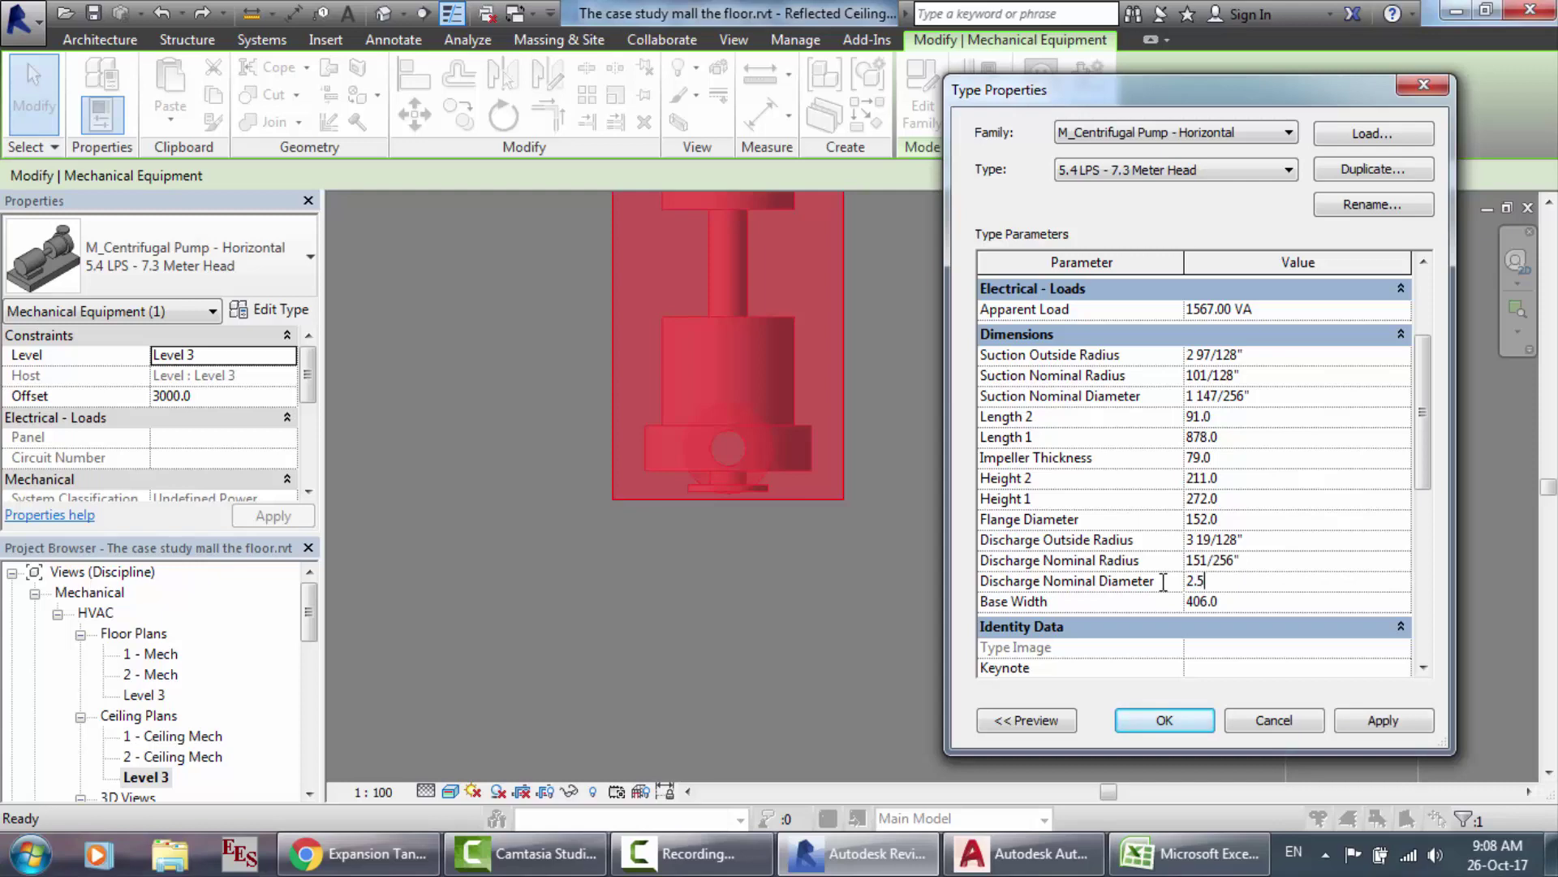
Step: Check the pump's nominal diameter in Excel's Pipe sizing workbook, return to Revit and set the pump type's Suction Nominal Diameter to 2.5
left_click(1134, 858)
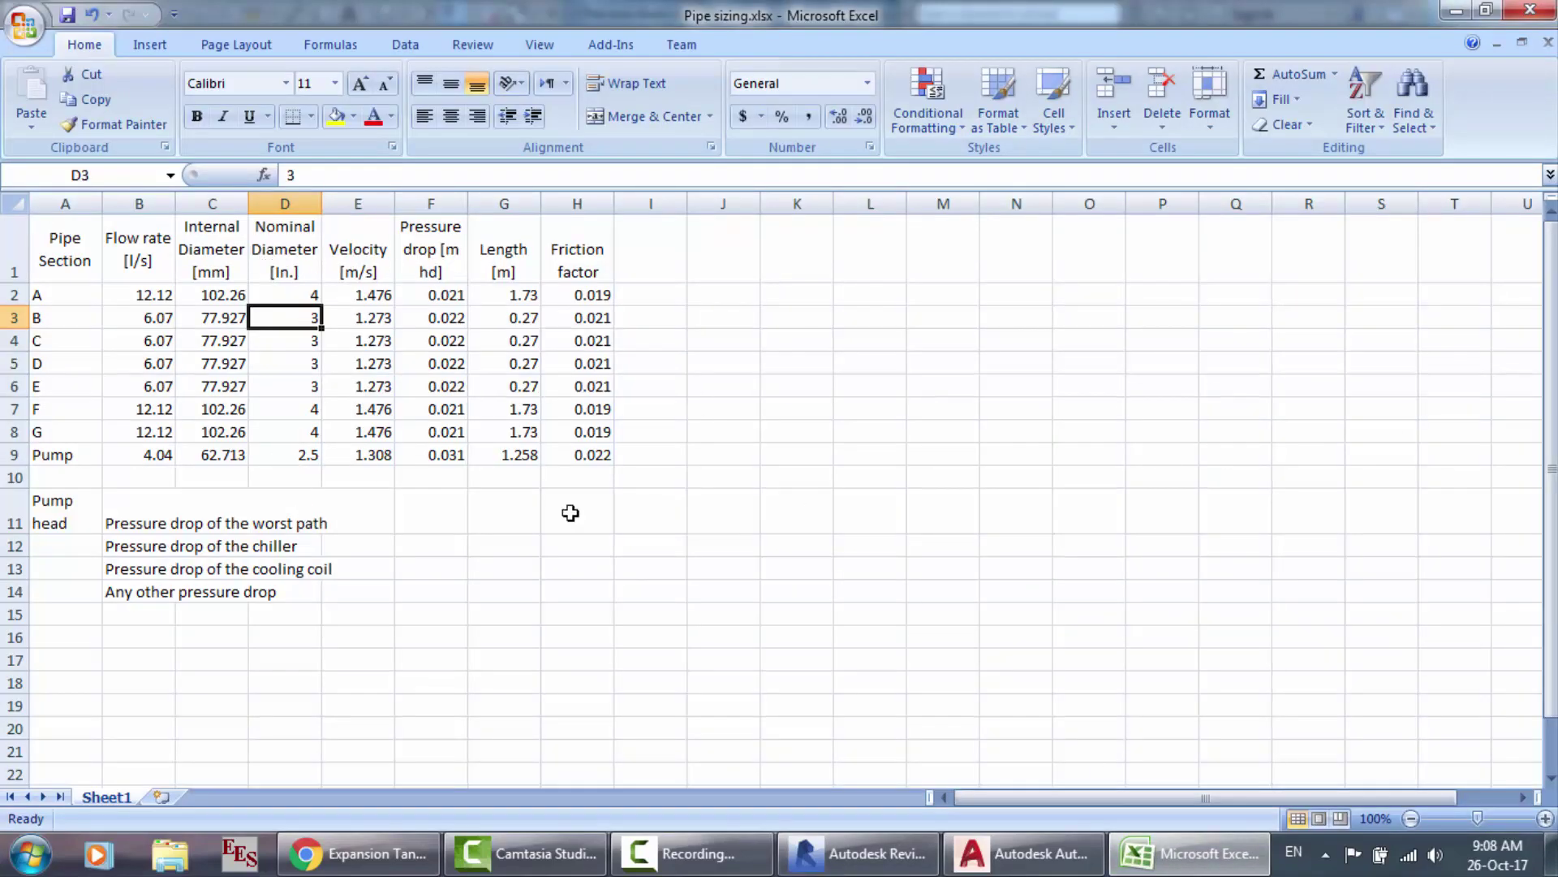
left_click(860, 854)
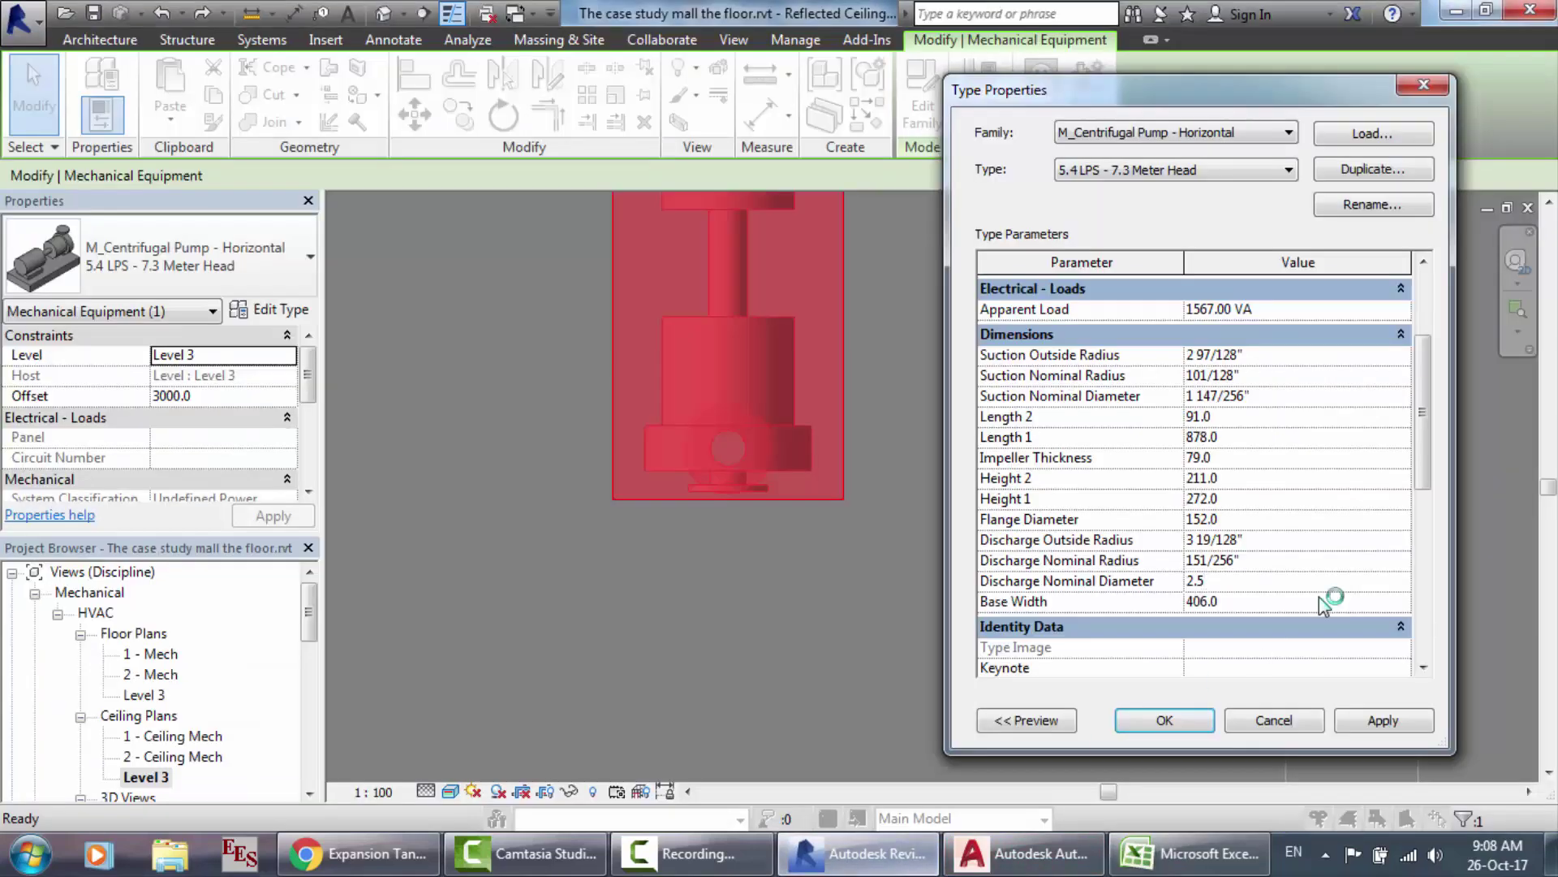
left_click(1268, 579)
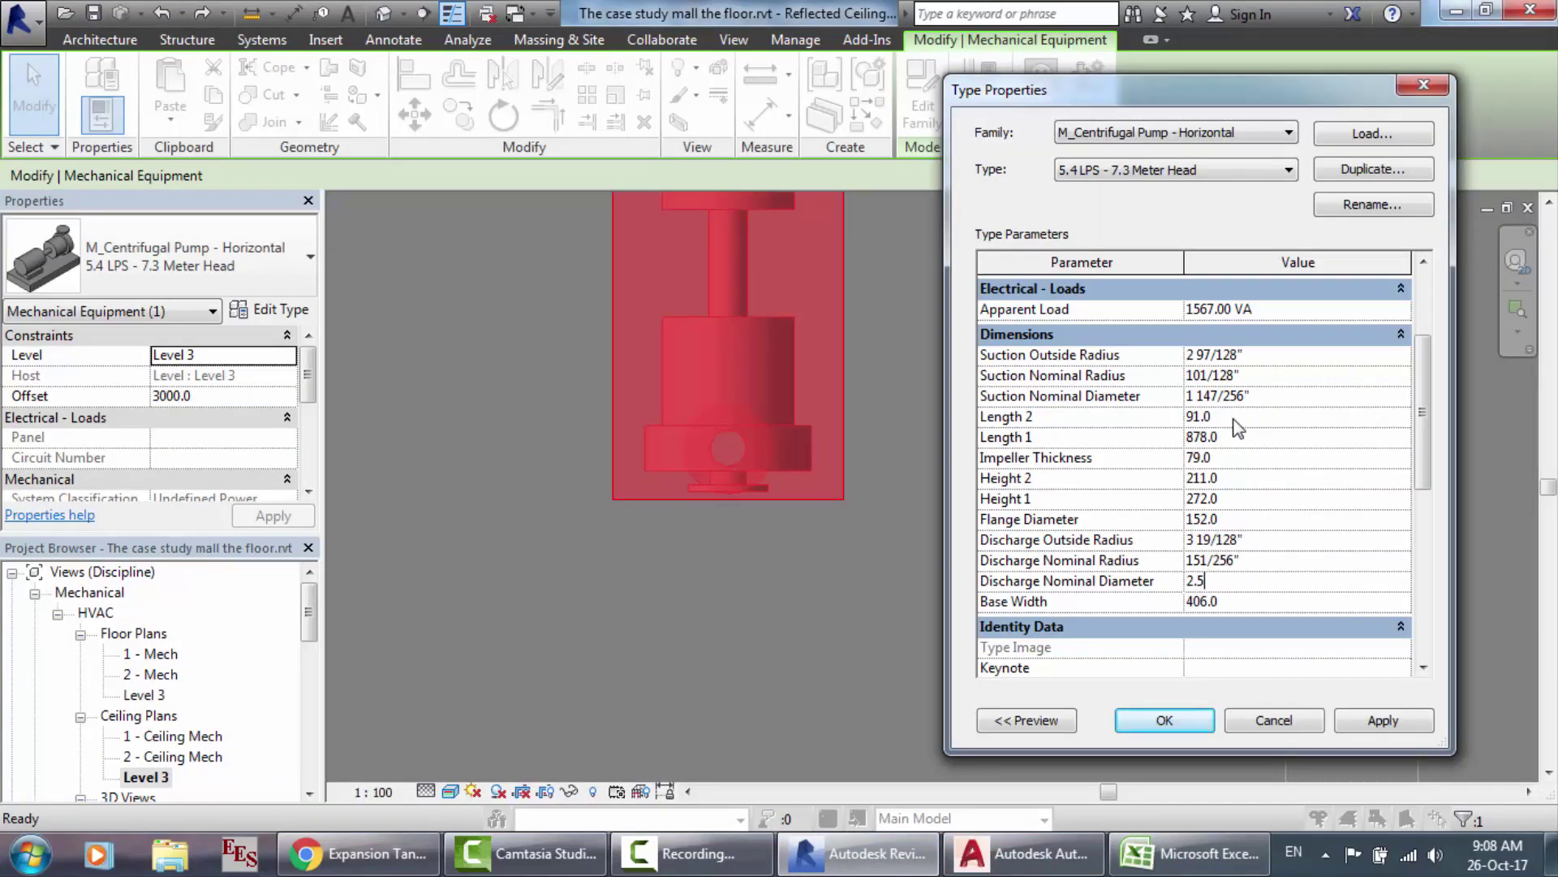
left_click(1267, 394)
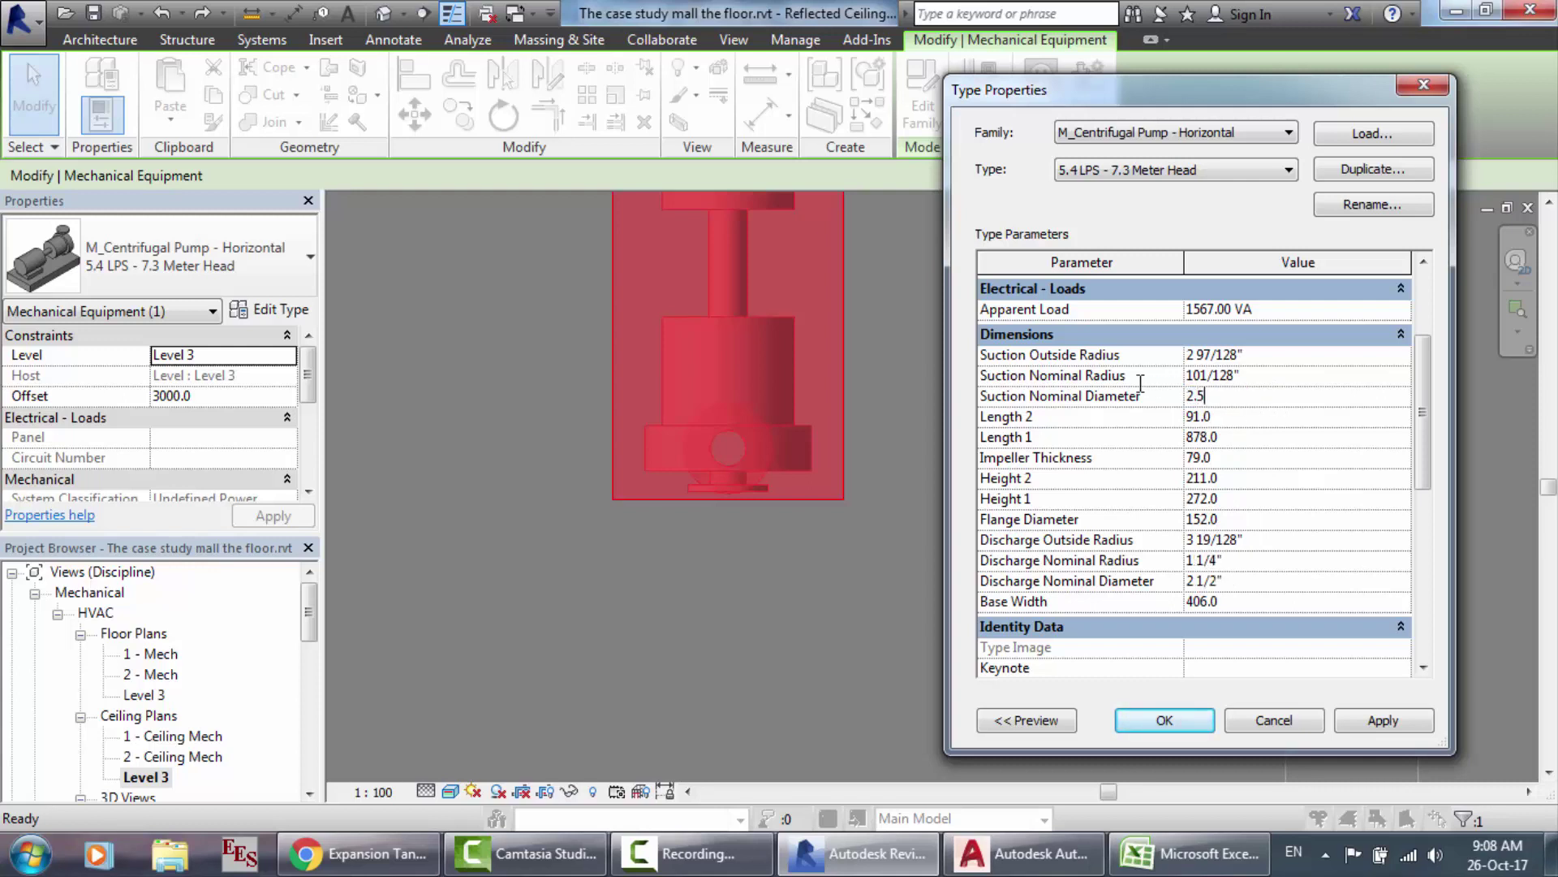
left_click(1165, 720)
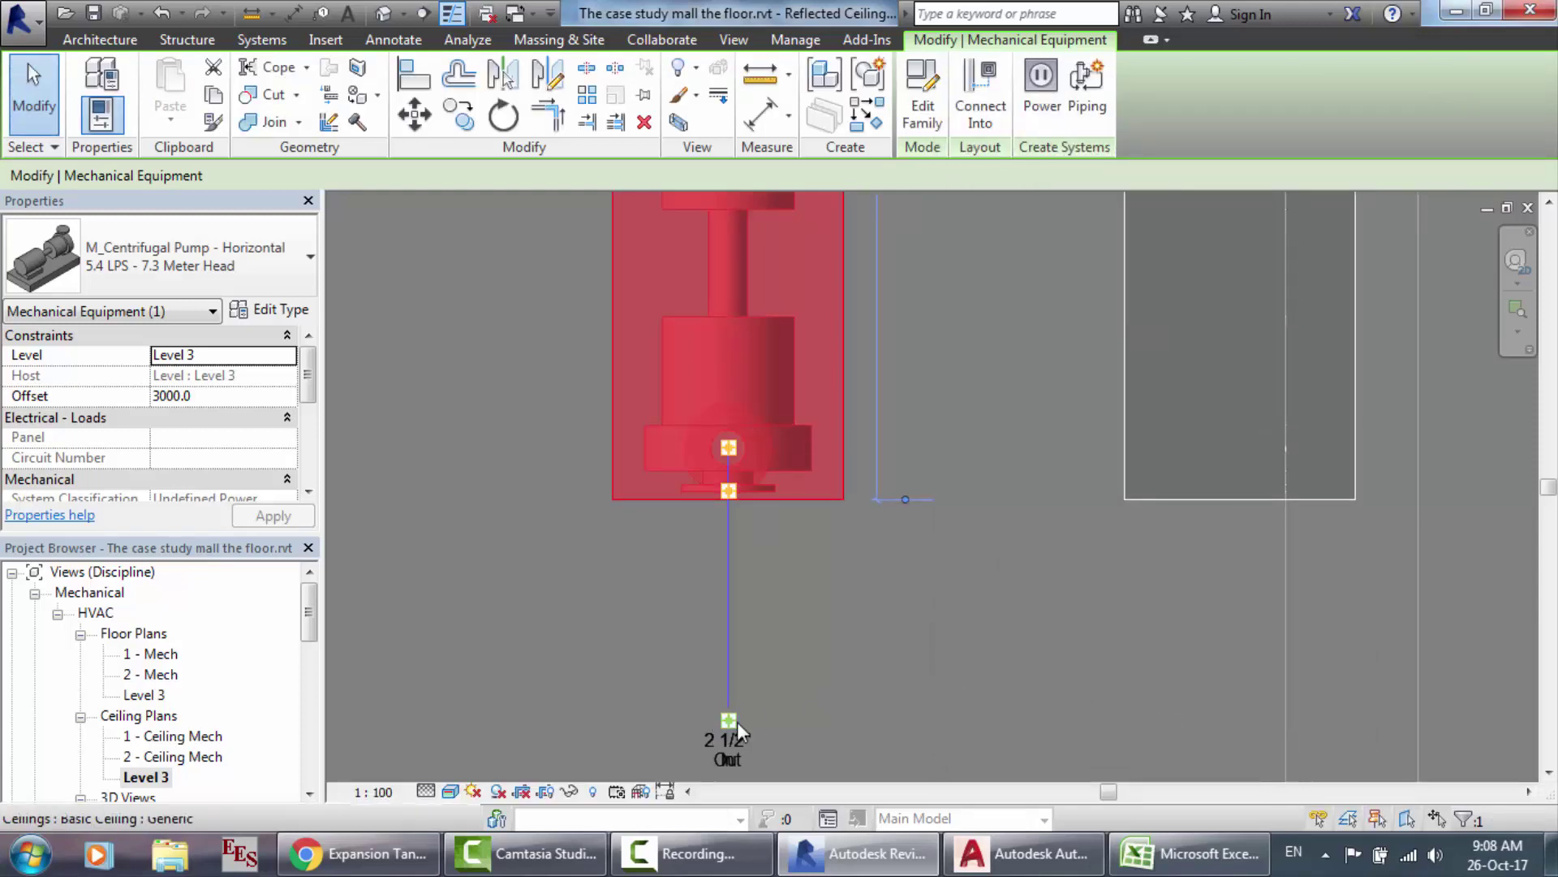
Step: Try a 2 1/2" Chilled Water pipe straight out from the leftmost pump's connector with a short angled end segment, and undo it
left_click(729, 720)
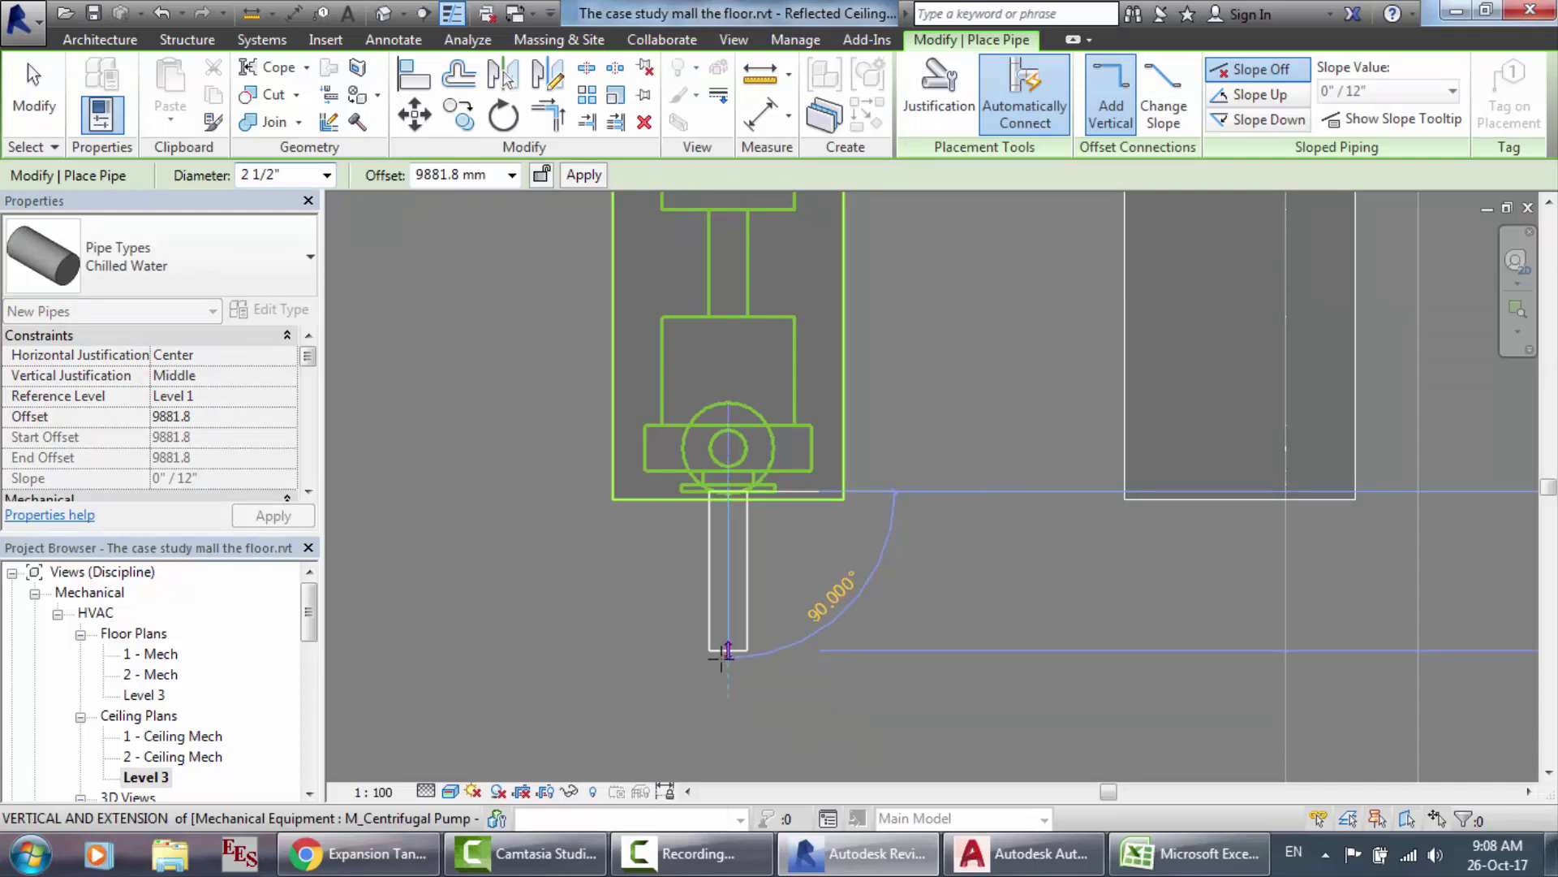
left_click(739, 705)
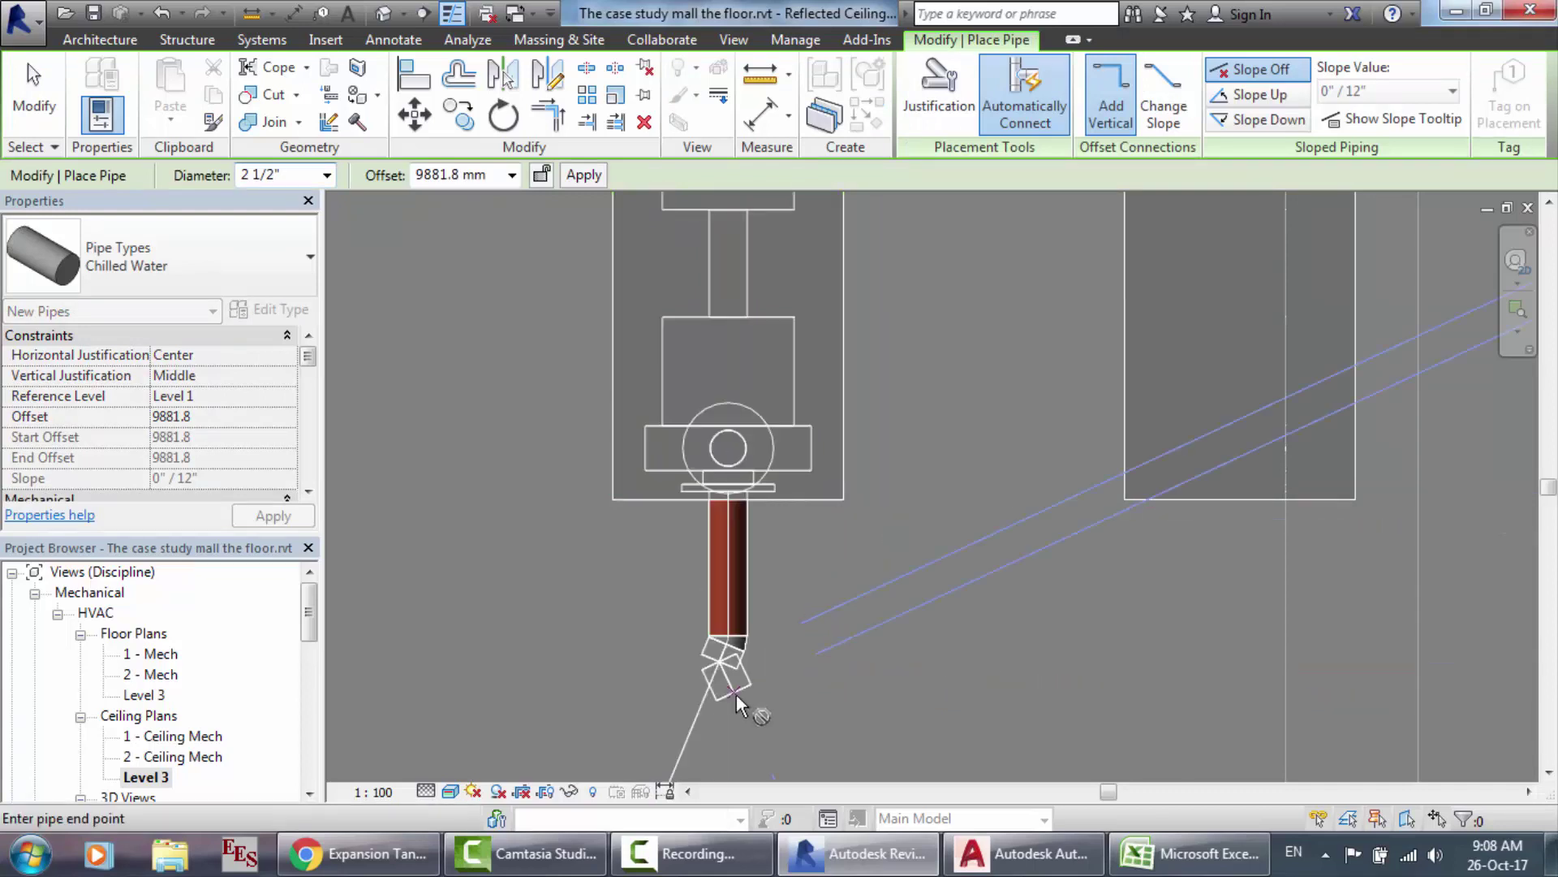
key("Escape")
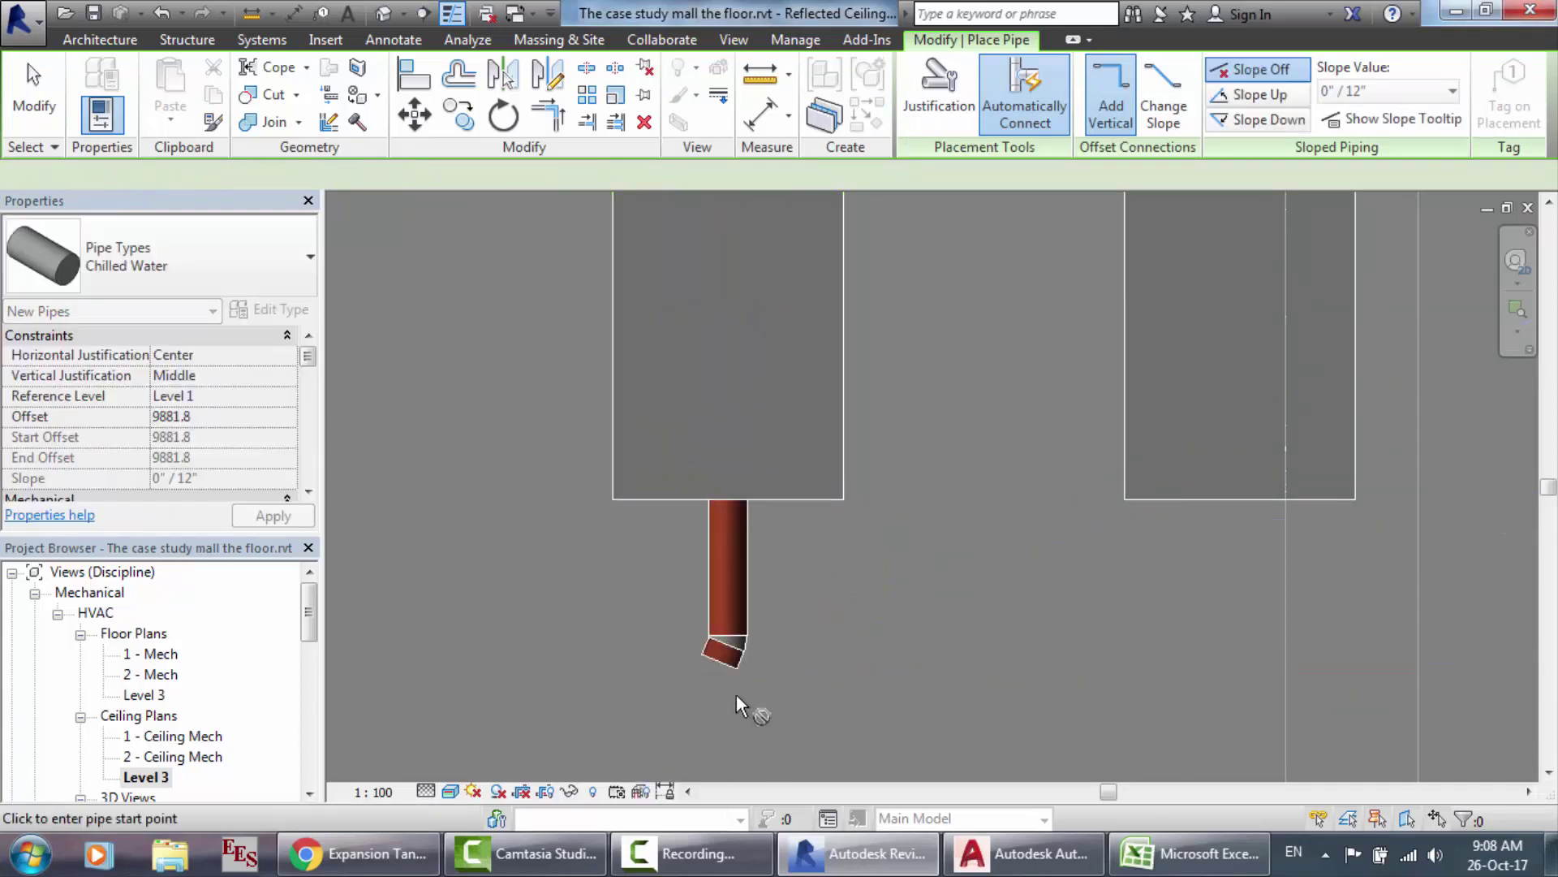
key("Escape")
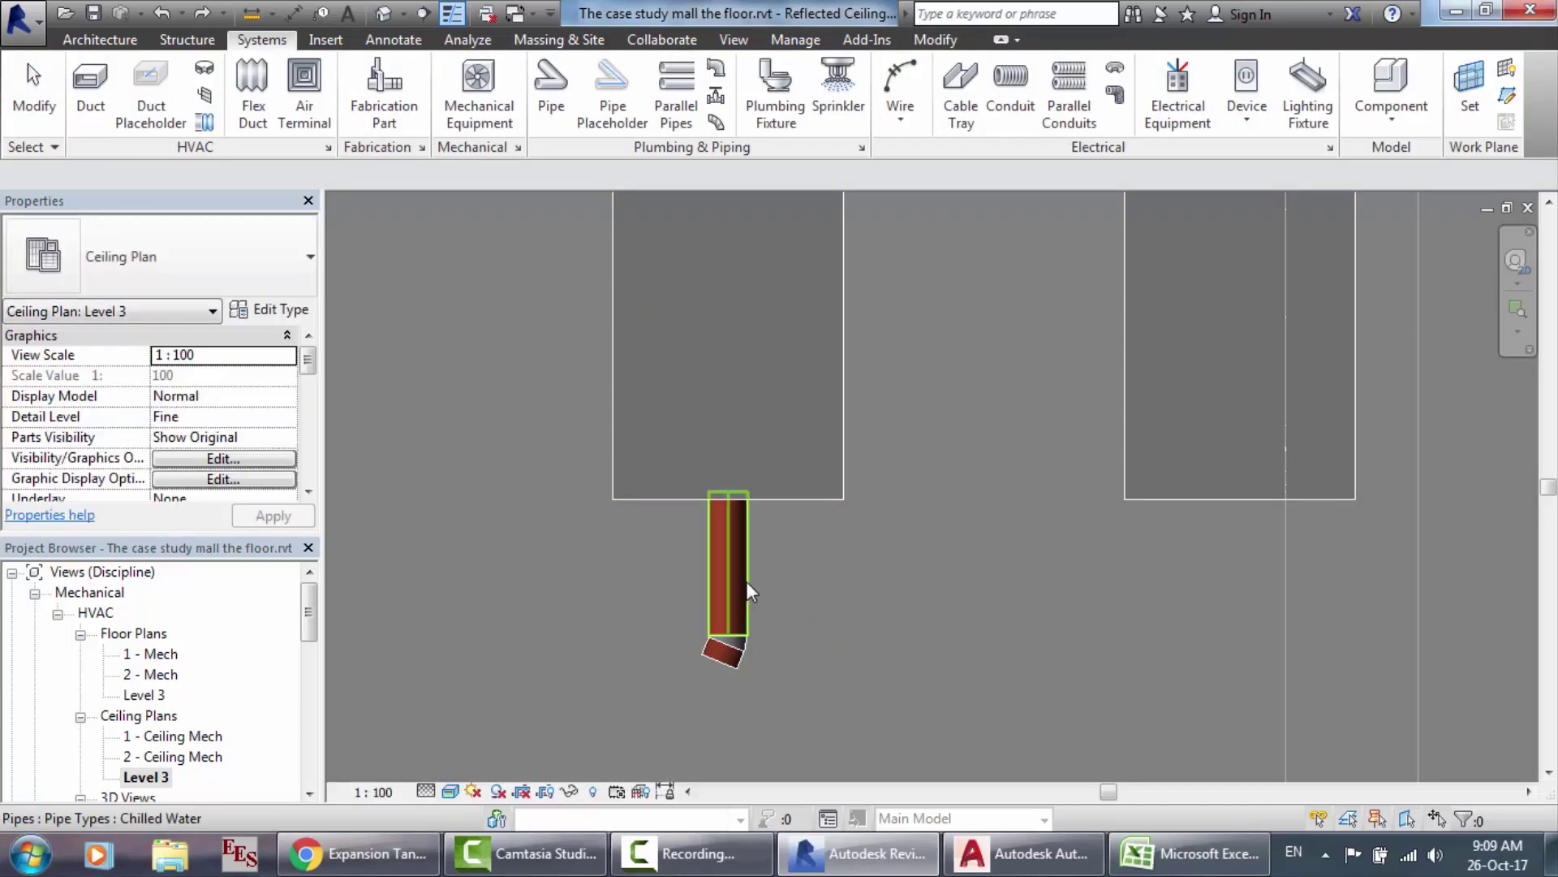
key("ctrl+z")
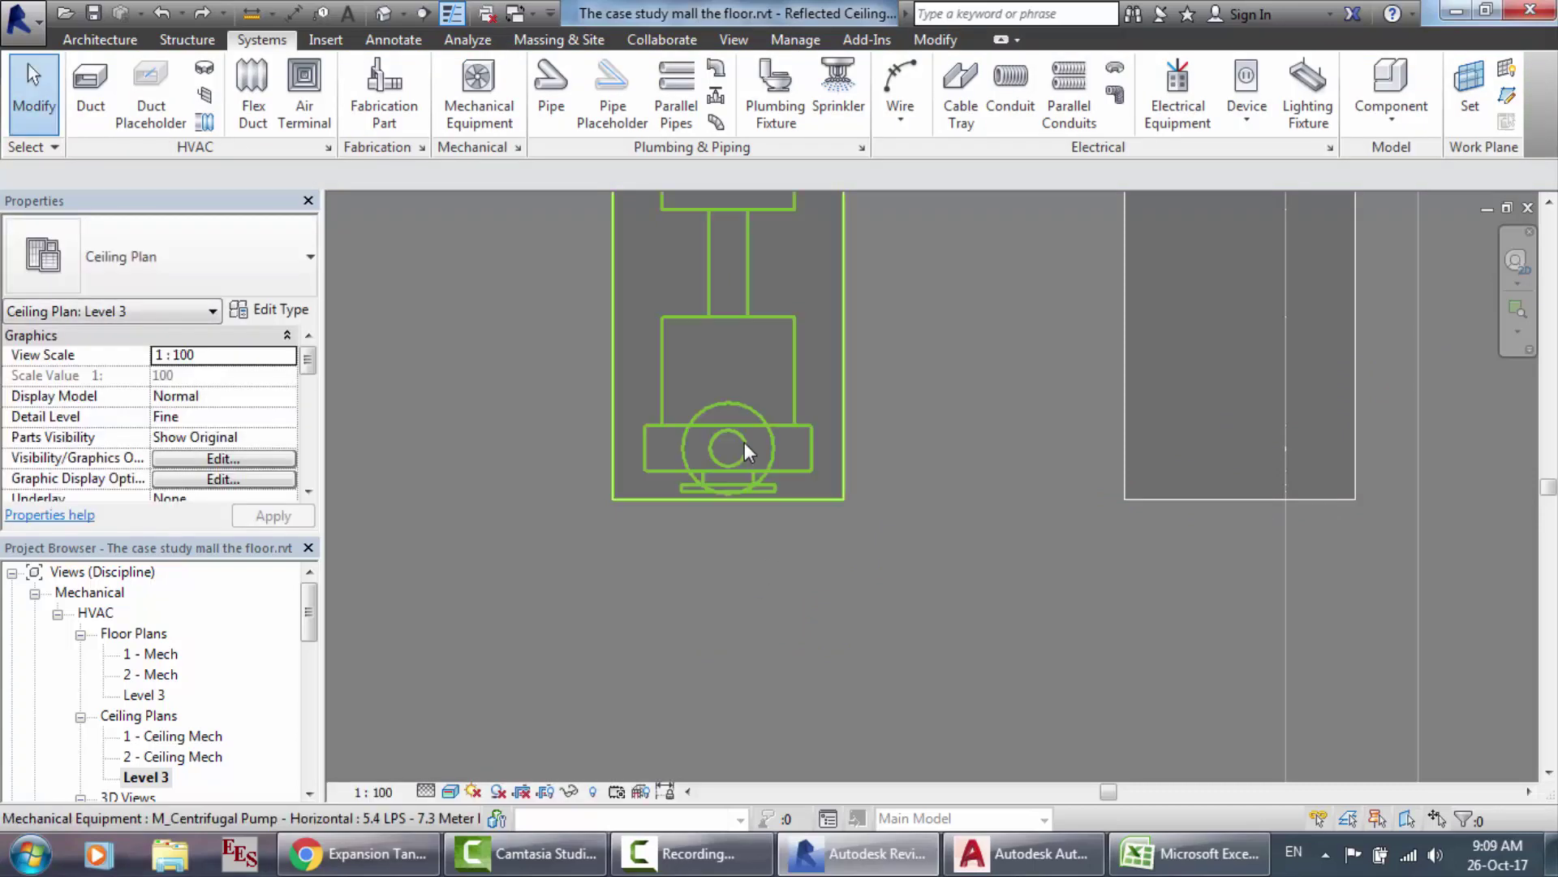
Step: Check the leftmost pump's connector sizes in the Level 3 ceiling plan
left_click(743, 449)
scroll(743, 445, "down", 4)
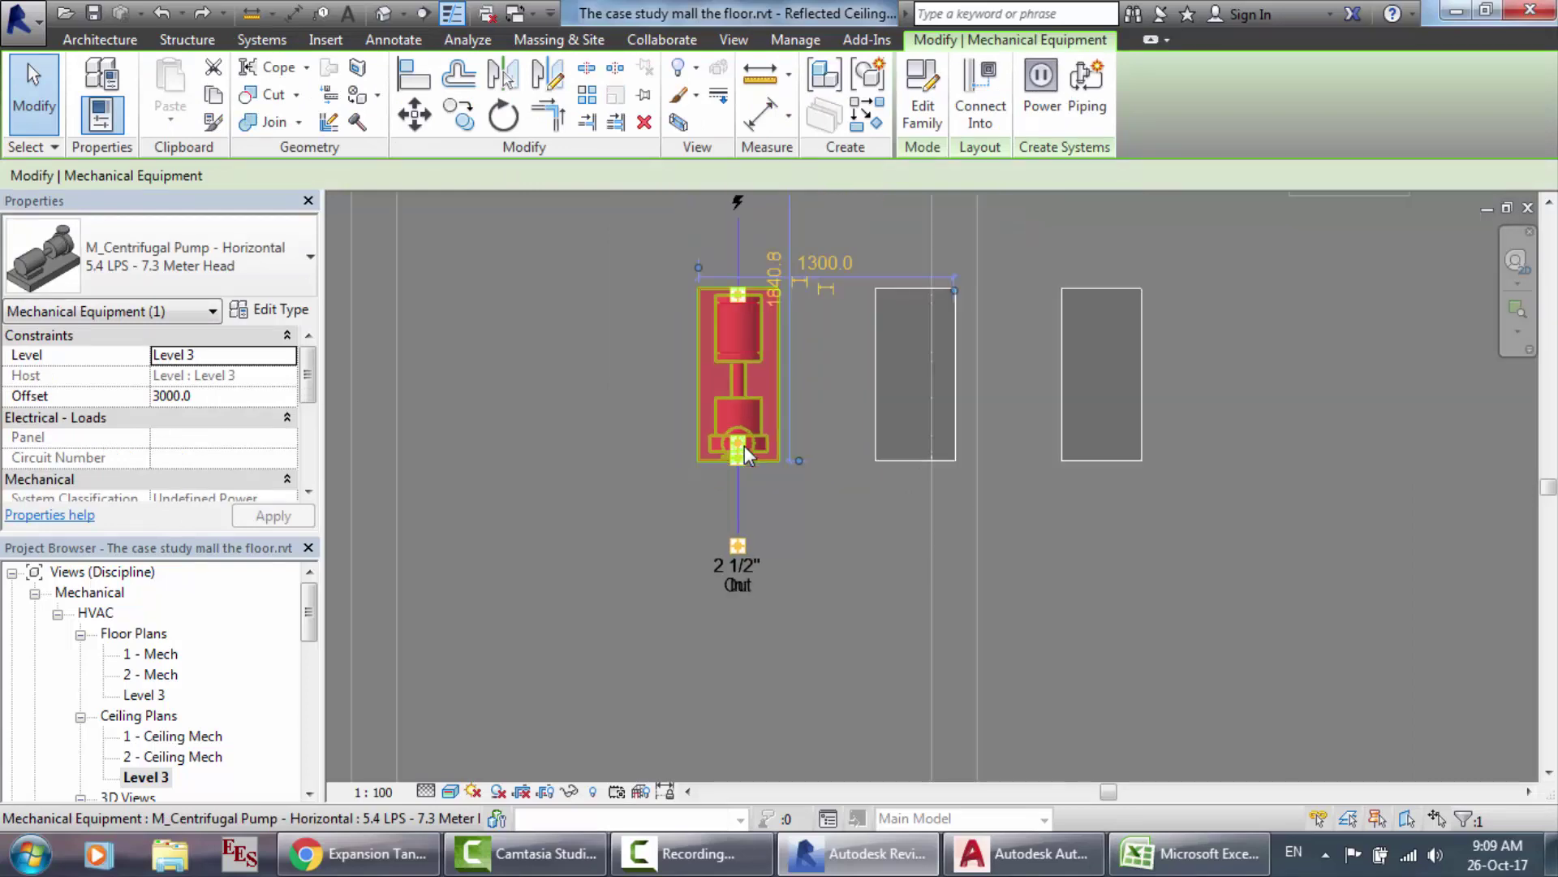
scroll(710, 282, "up", 2)
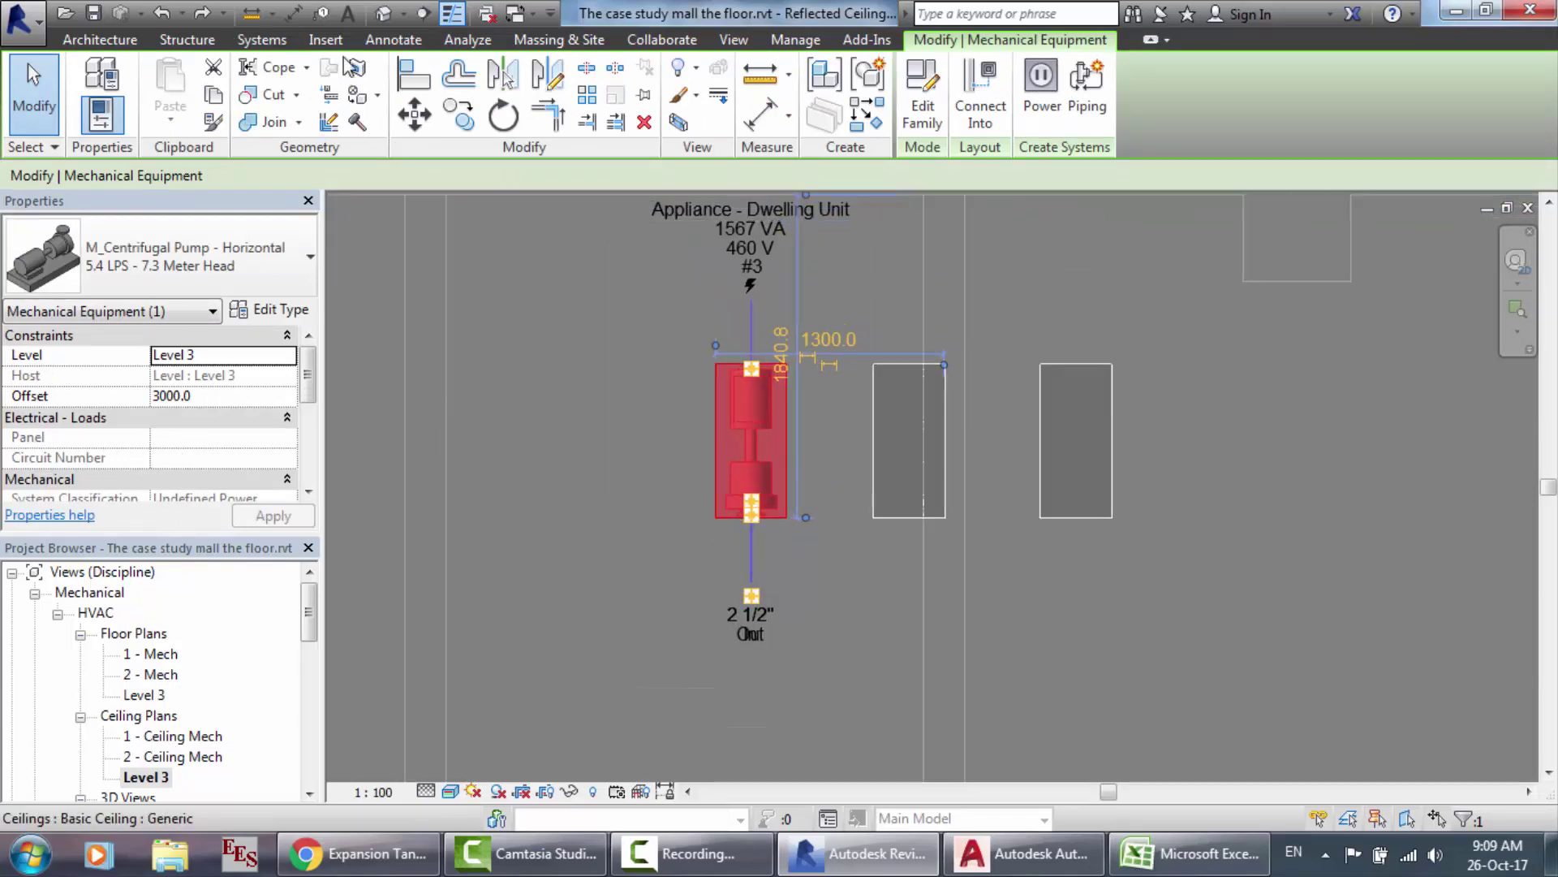
Step: Open the 3D view and examine the three pumps and the rectangular duct running over them from the chiller side
left_click(383, 13)
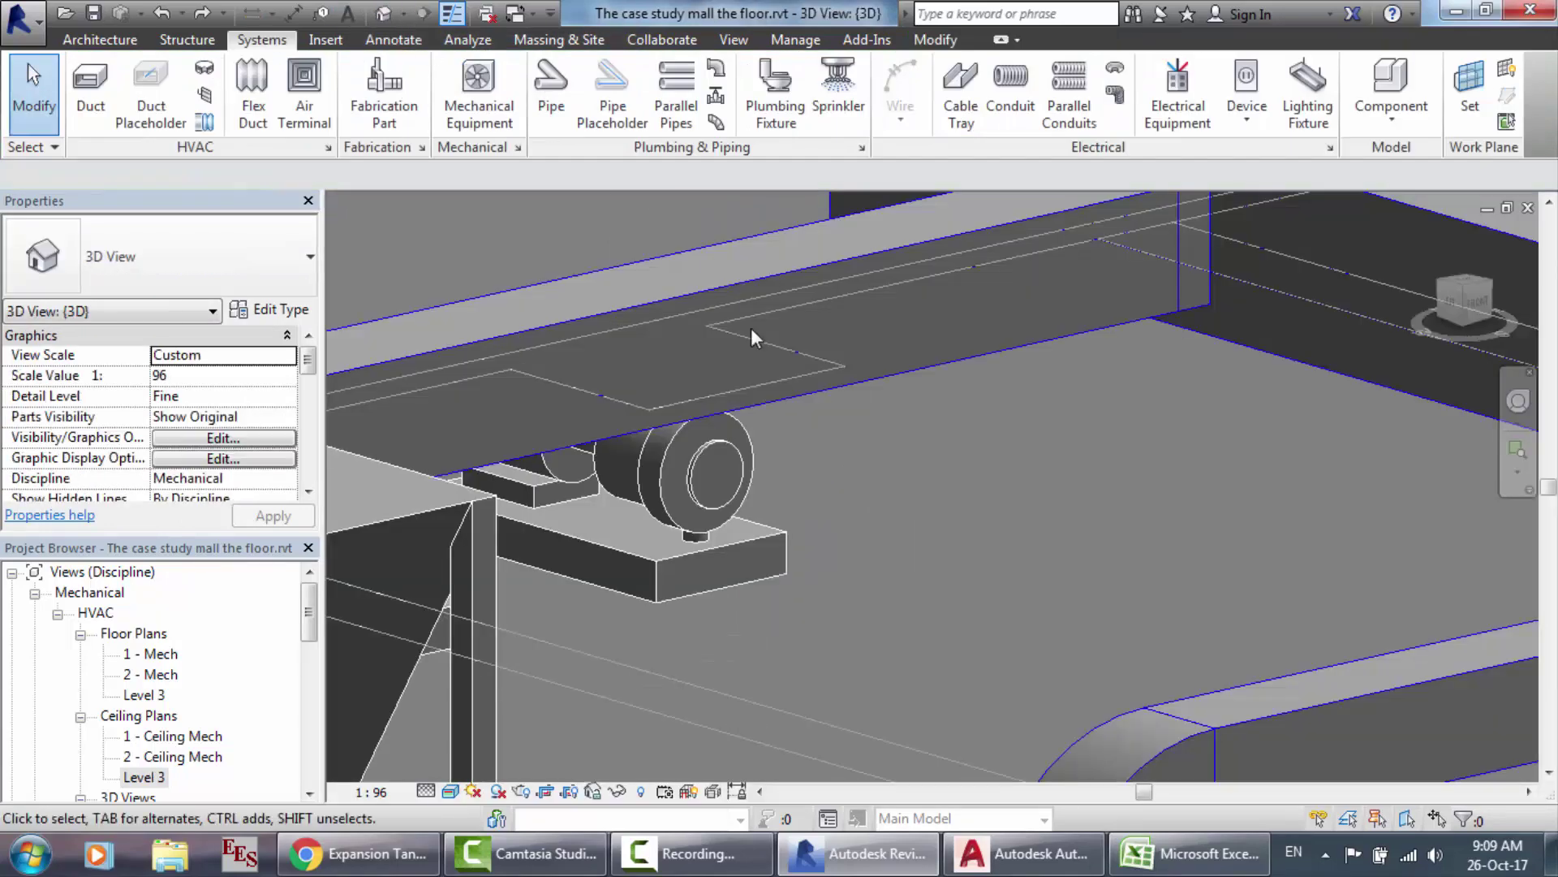
scroll(751, 328, "down", 8)
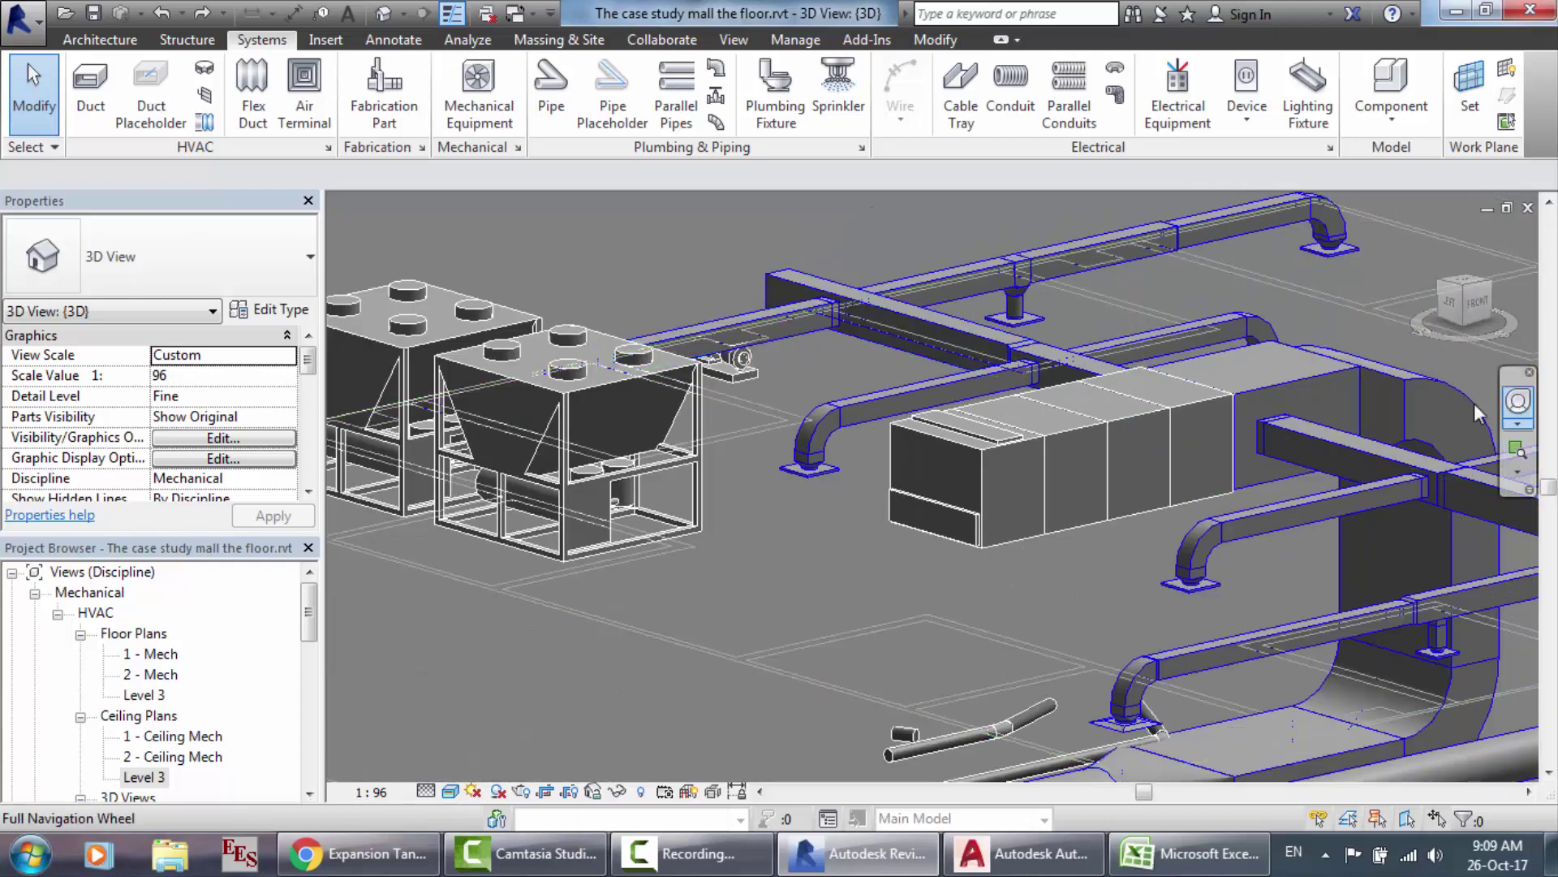
left_click(1518, 401)
left_click_drag(1163, 453, 803, 503)
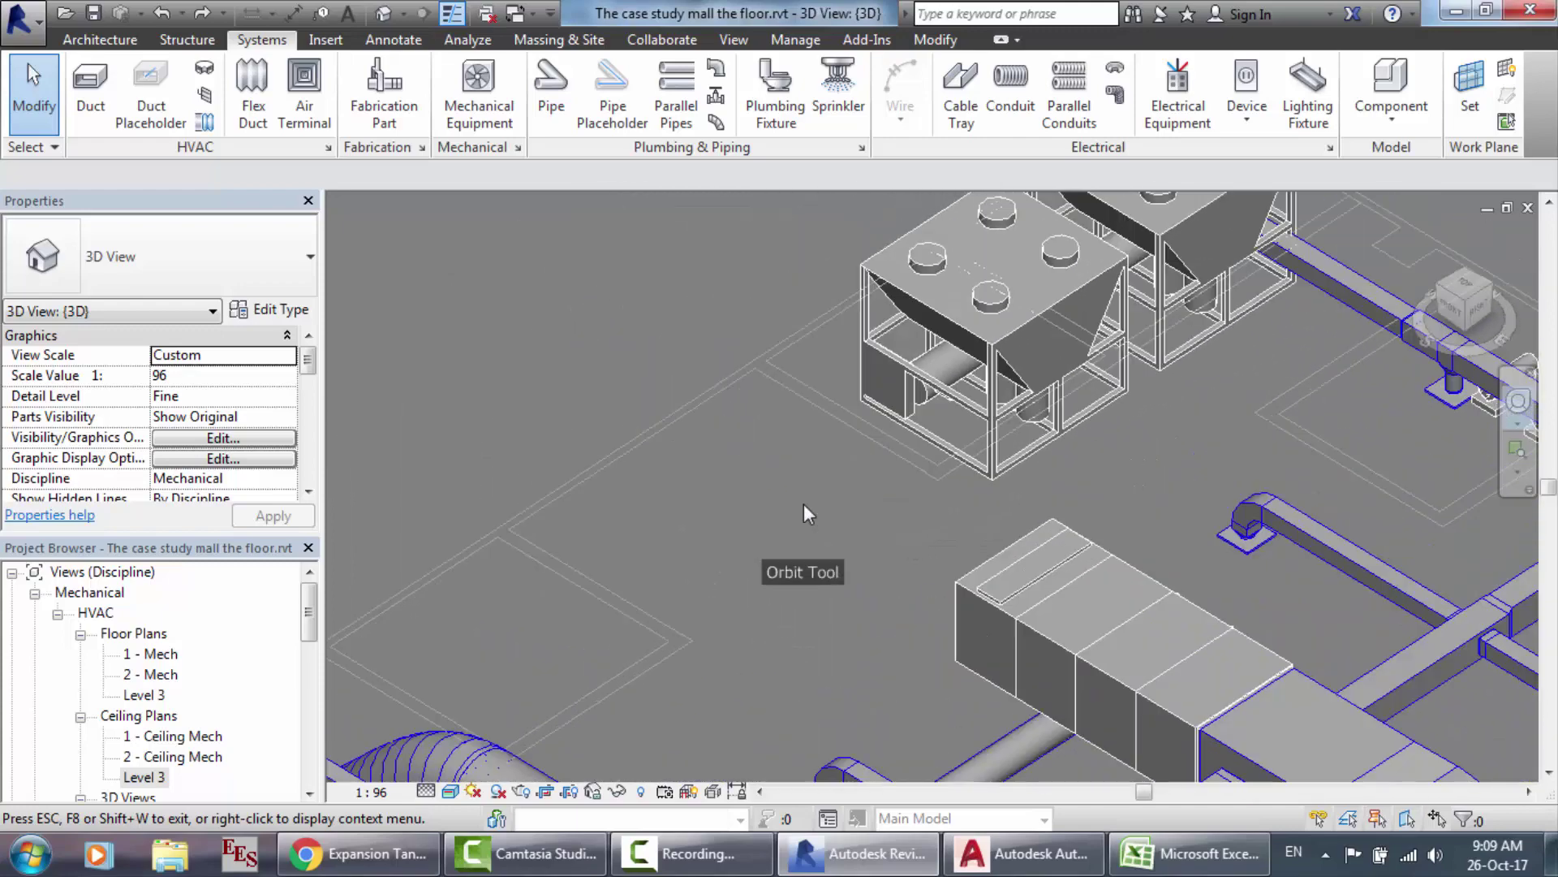
scroll(1339, 359, "down", 5)
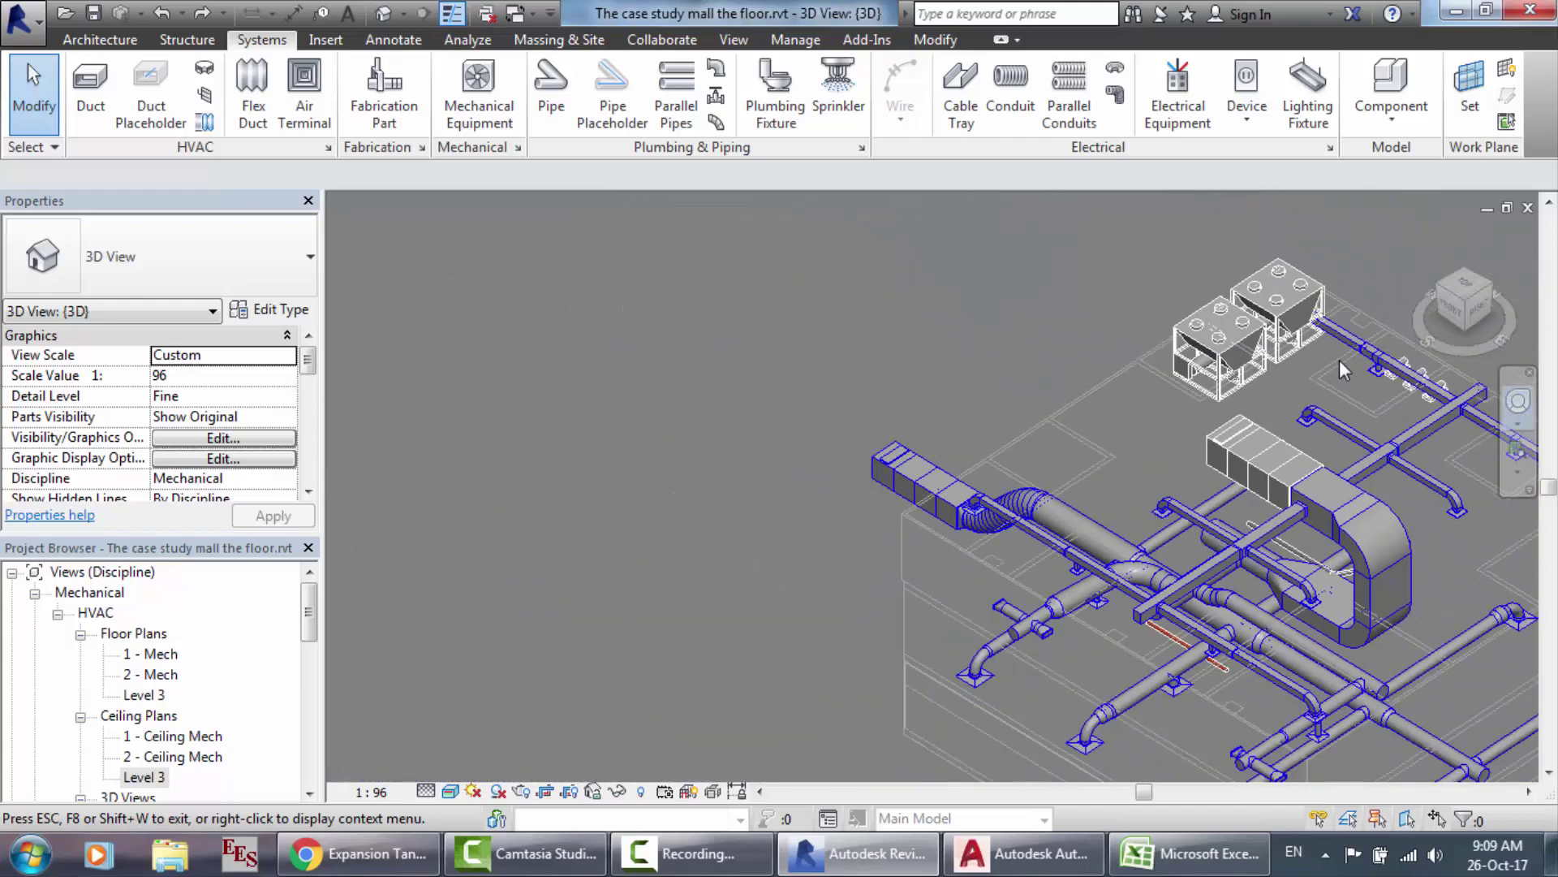
scroll(1339, 358, "up", 3)
scroll(1385, 344, "up", 3)
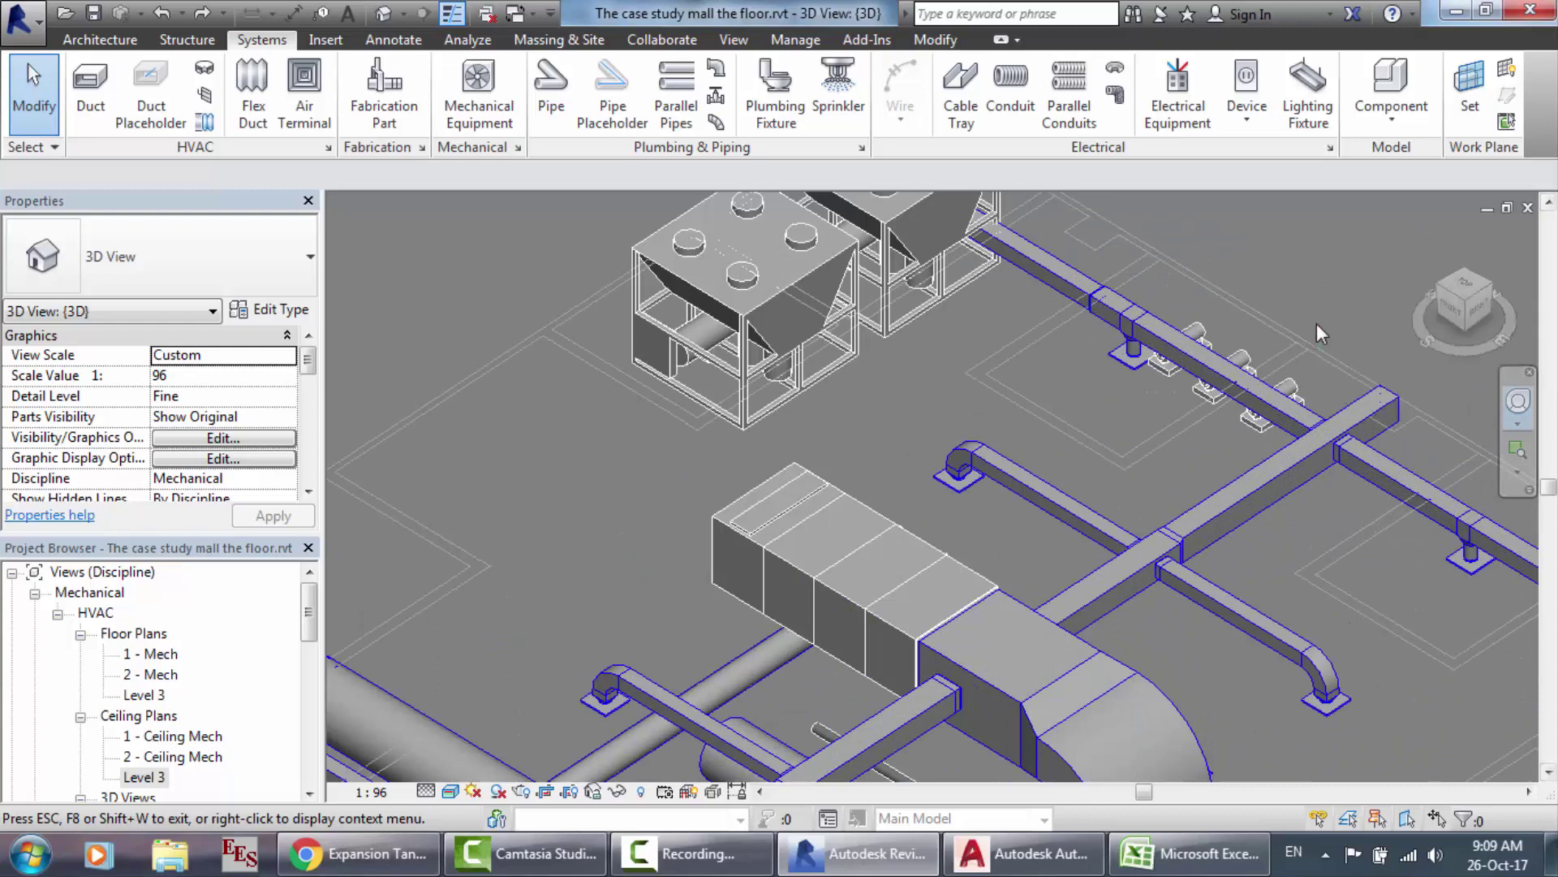
scroll(1316, 323, "up", 4)
scroll(1077, 318, "down", 4)
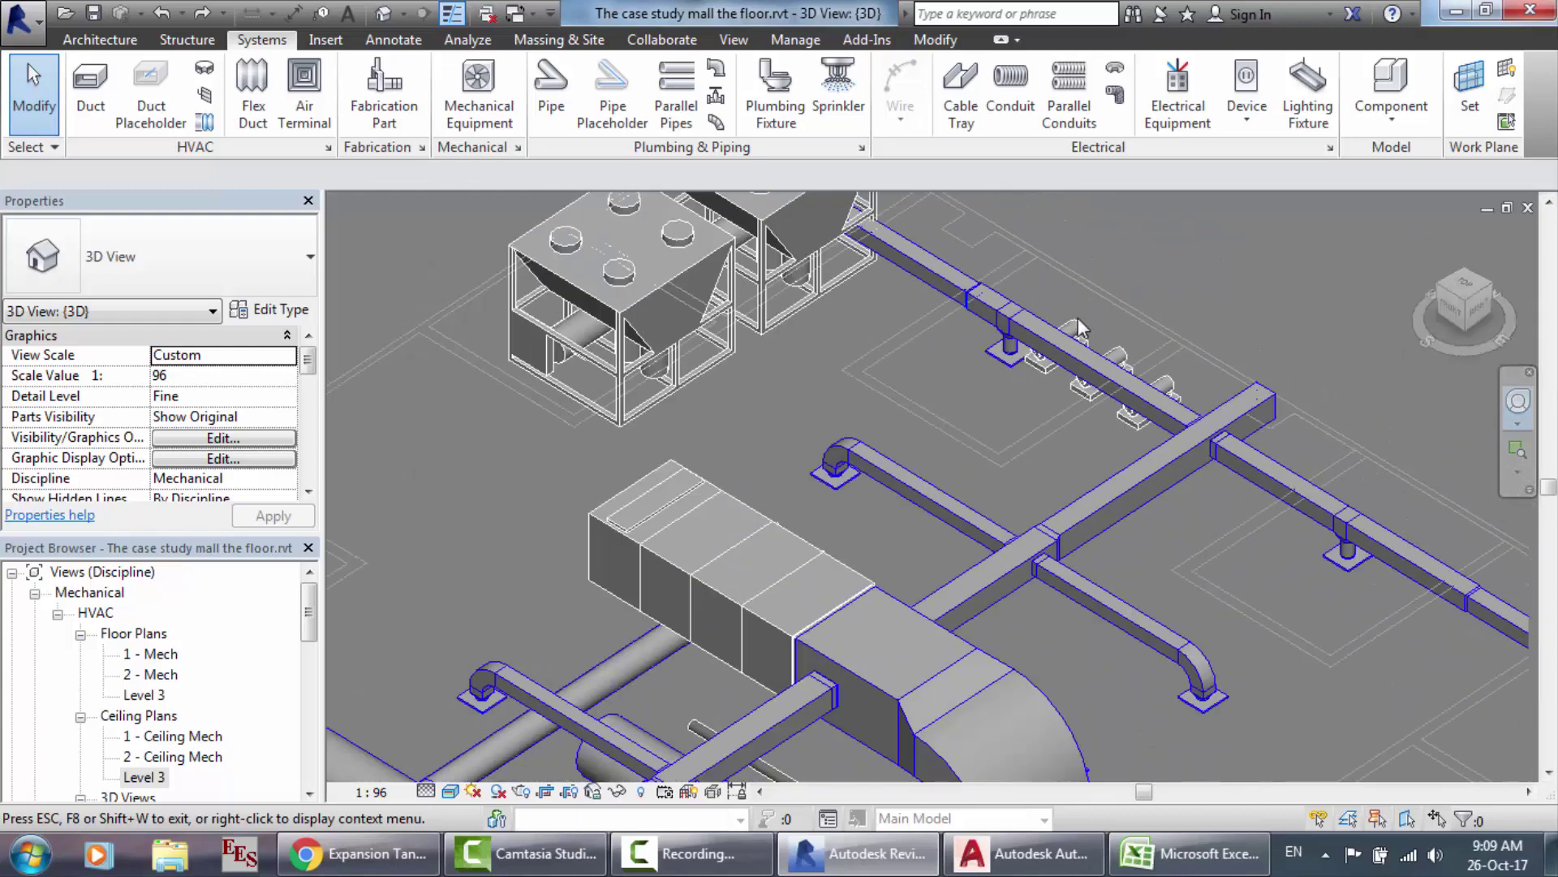
scroll(845, 196, "up", 3)
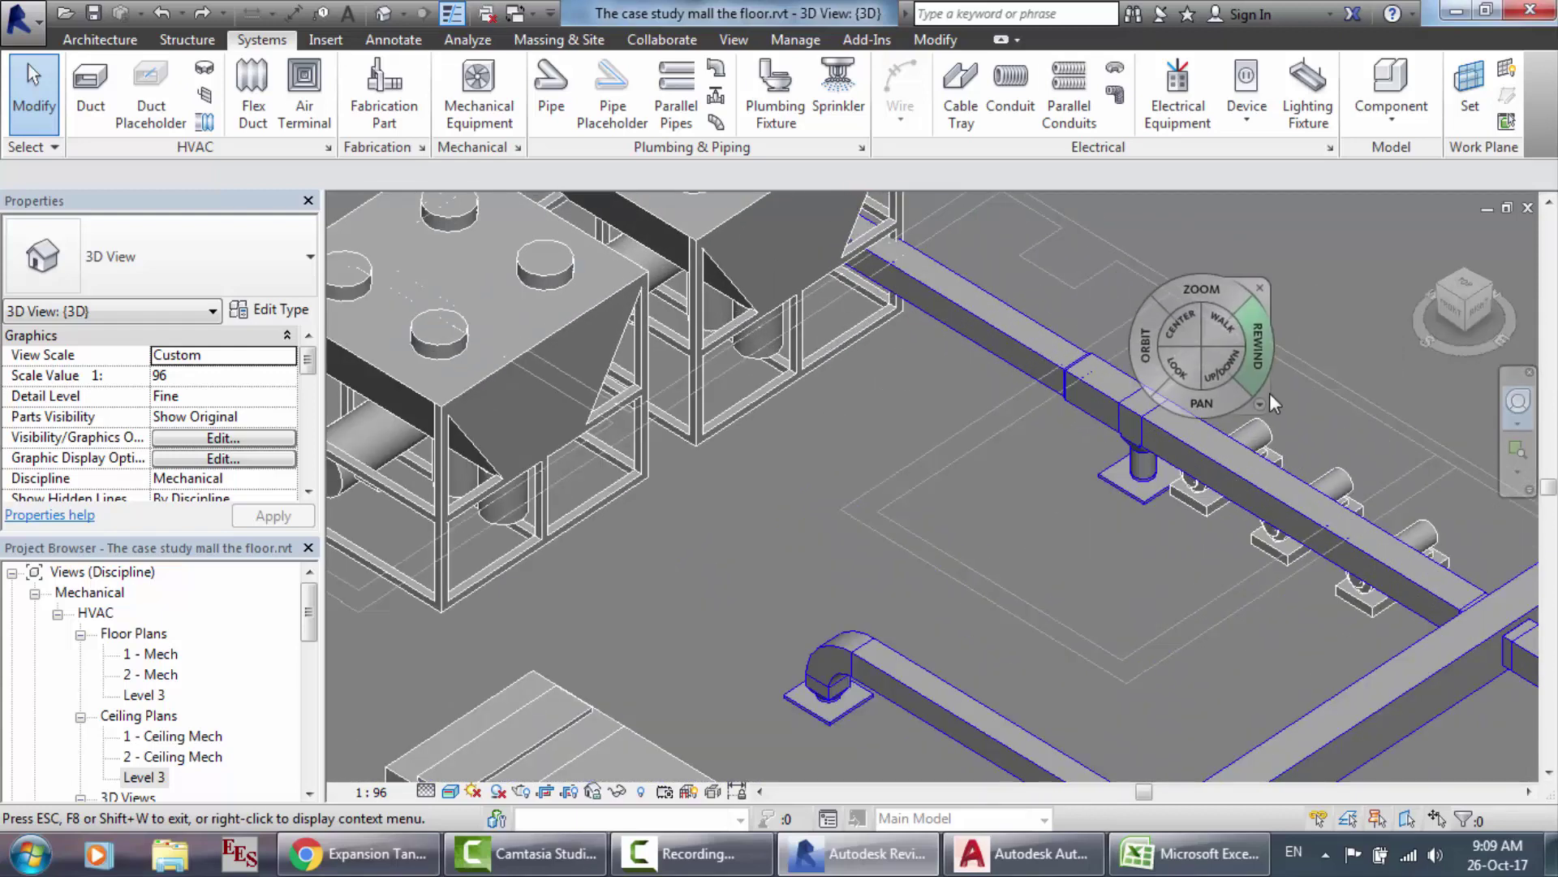
scroll(1270, 393, "down", 3)
scroll(1498, 457, "up", 3)
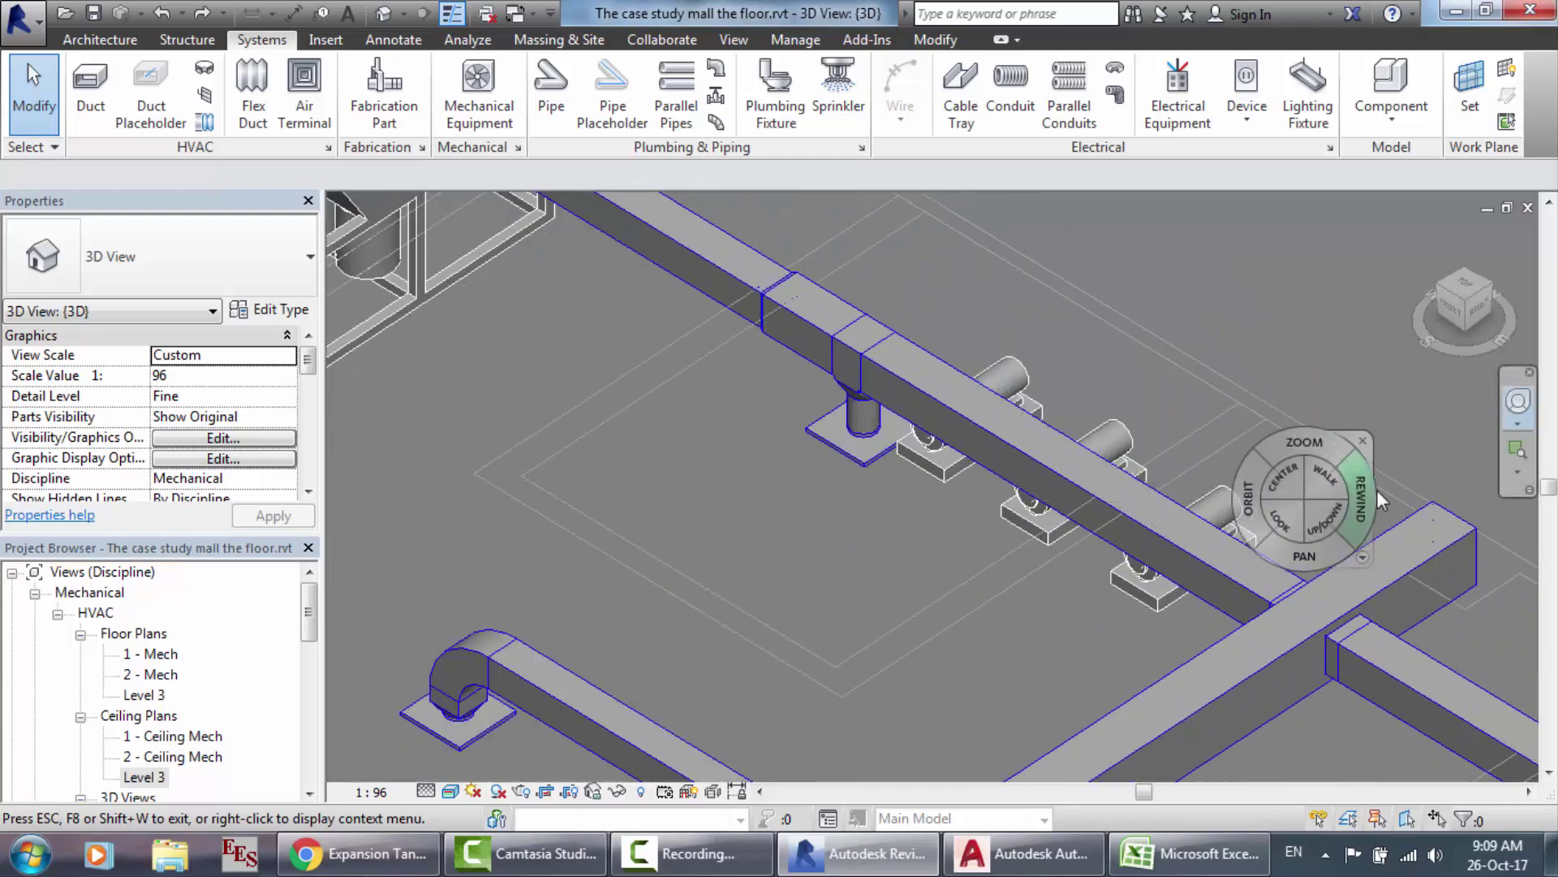
left_click(1361, 443)
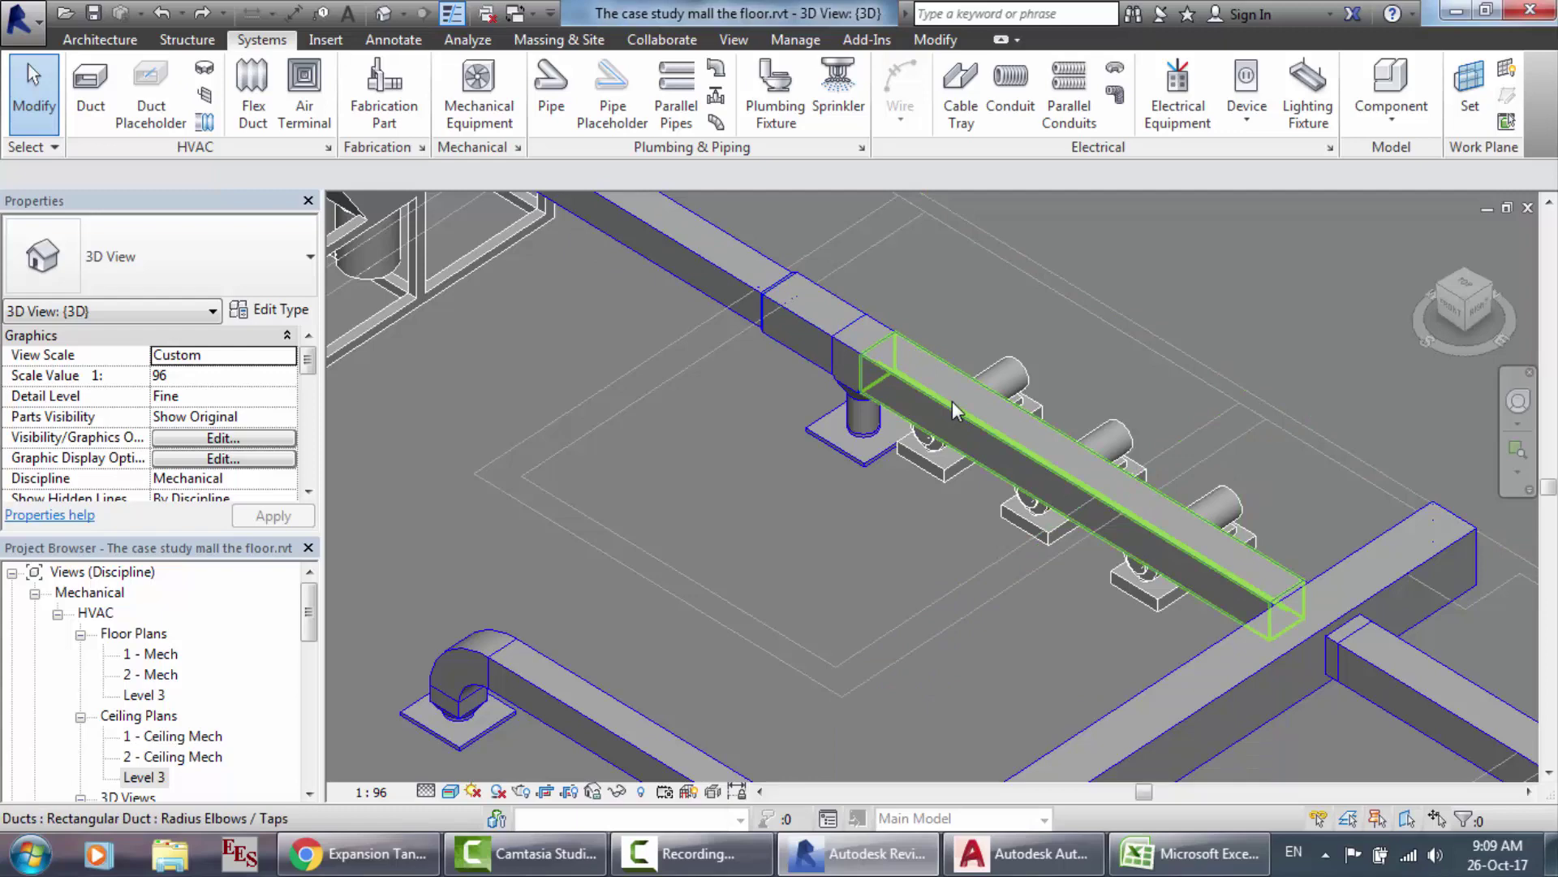
Step: Delete the rectangular duct segment that runs over the three pumps
scroll(1075, 320, "down", 3)
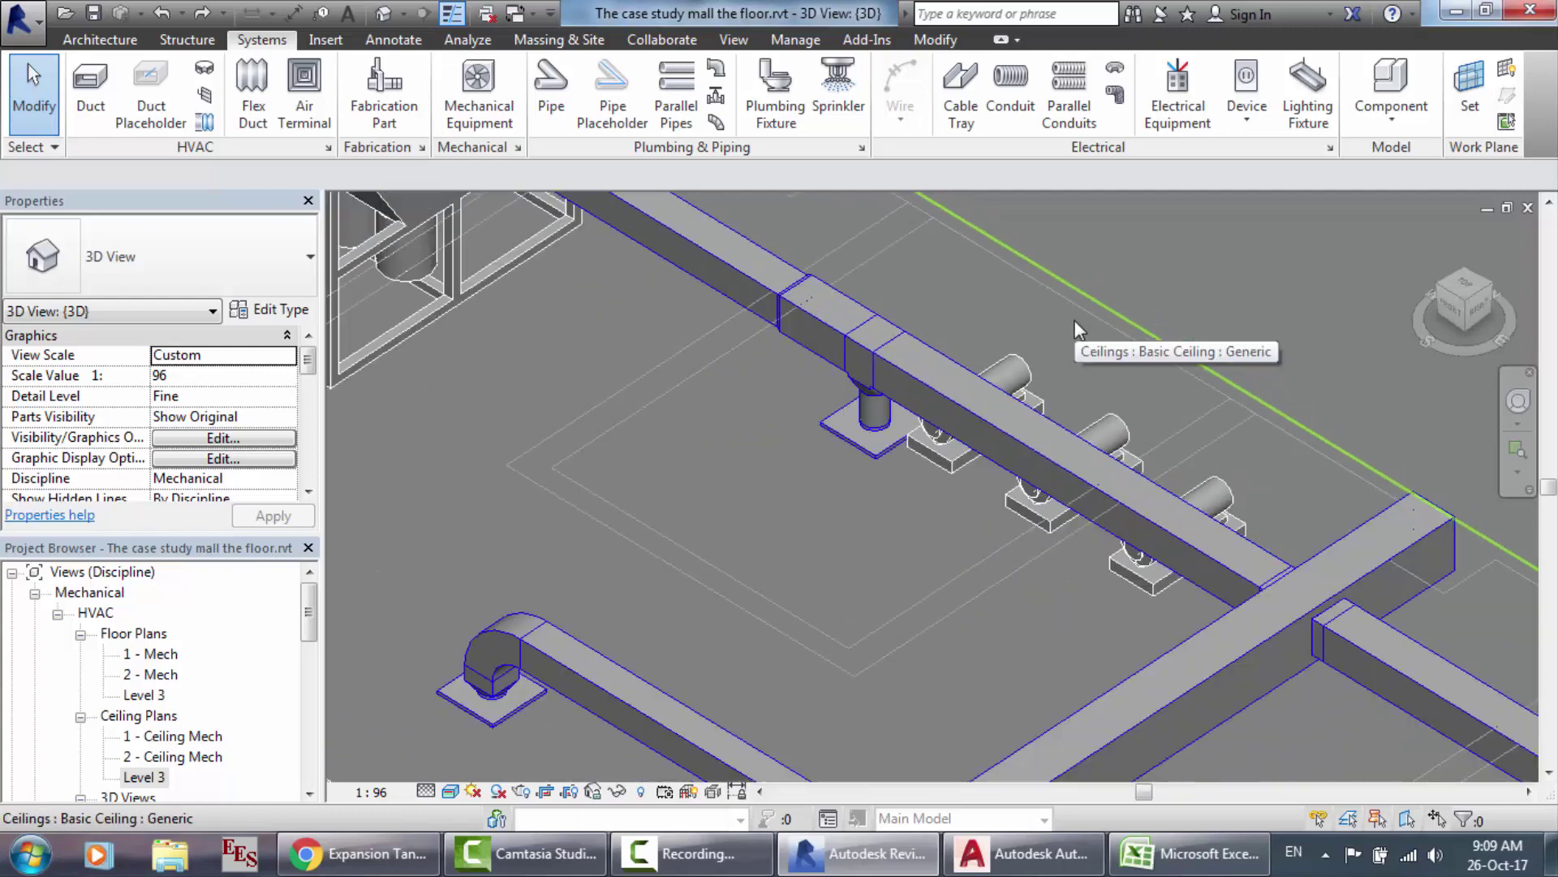
scroll(703, 293, "down", 5)
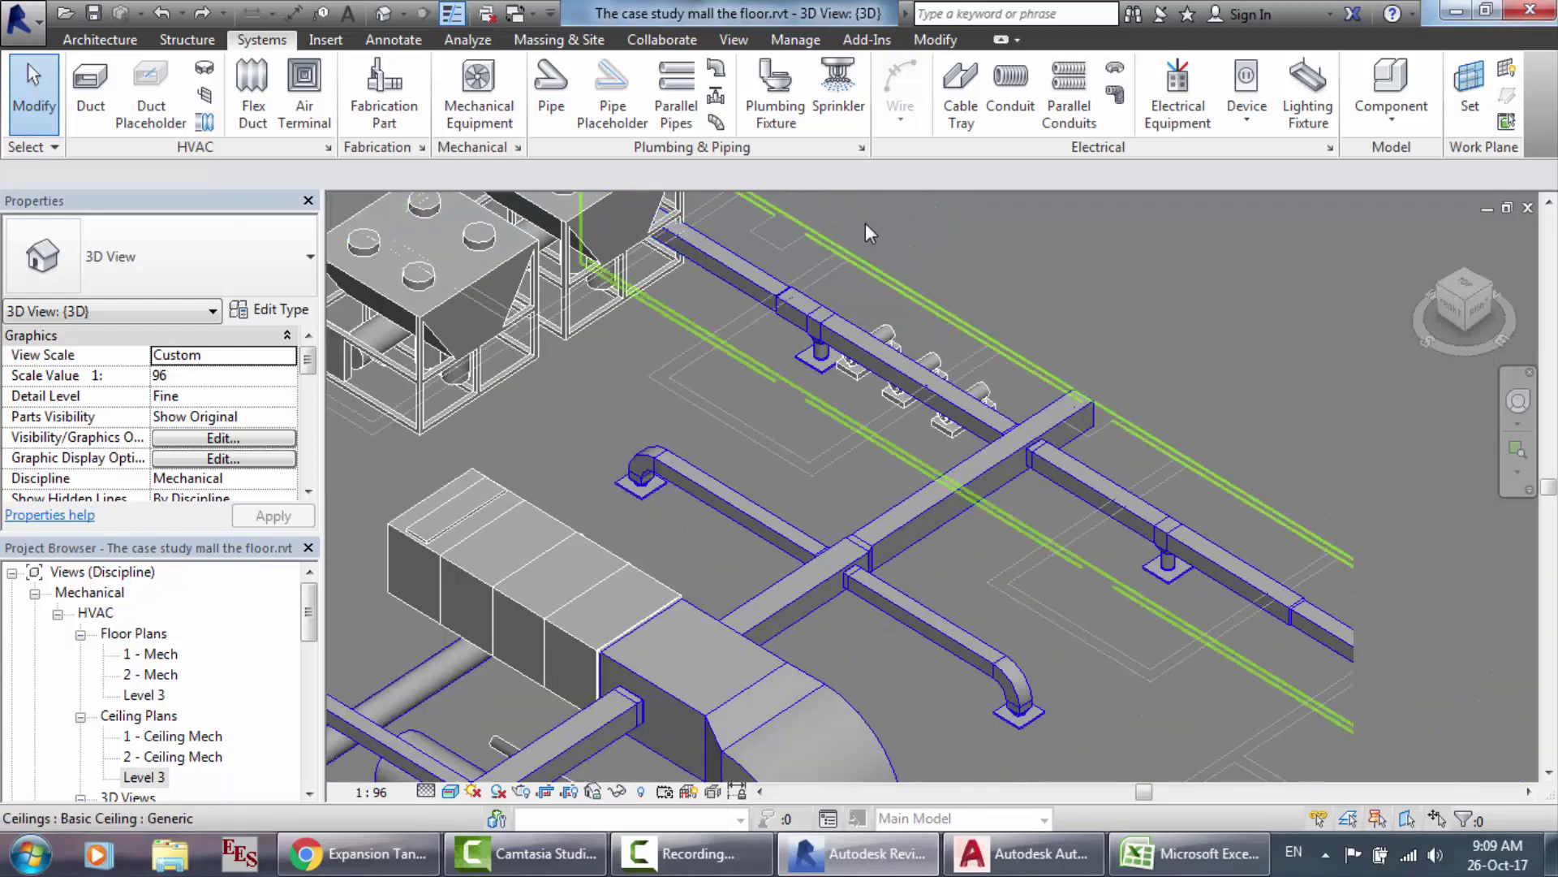
scroll(961, 403, "up", 3)
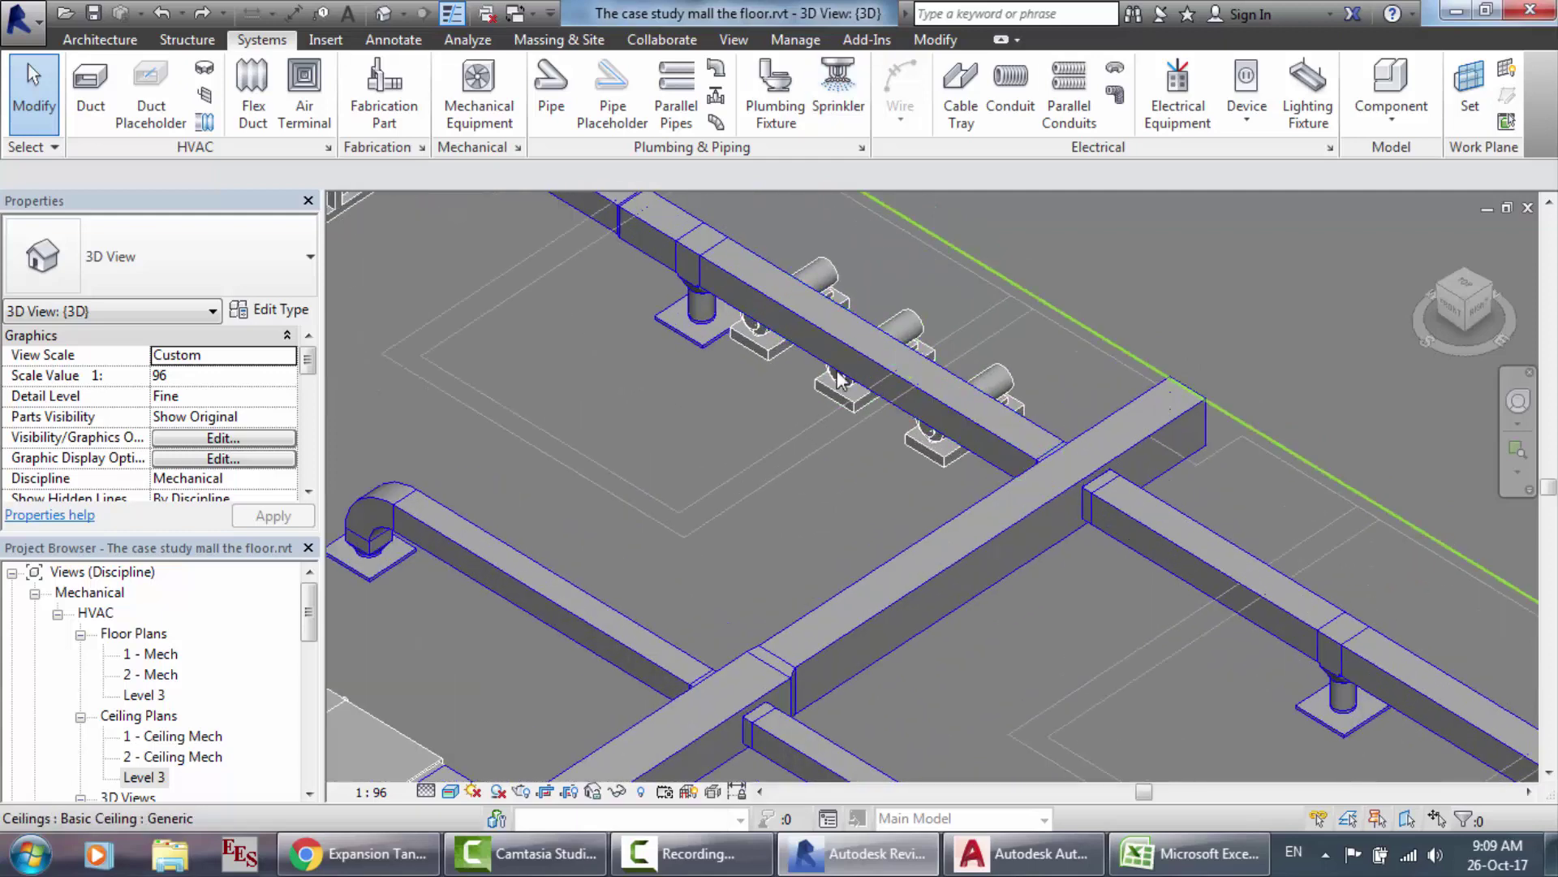
scroll(826, 241, "up", 2)
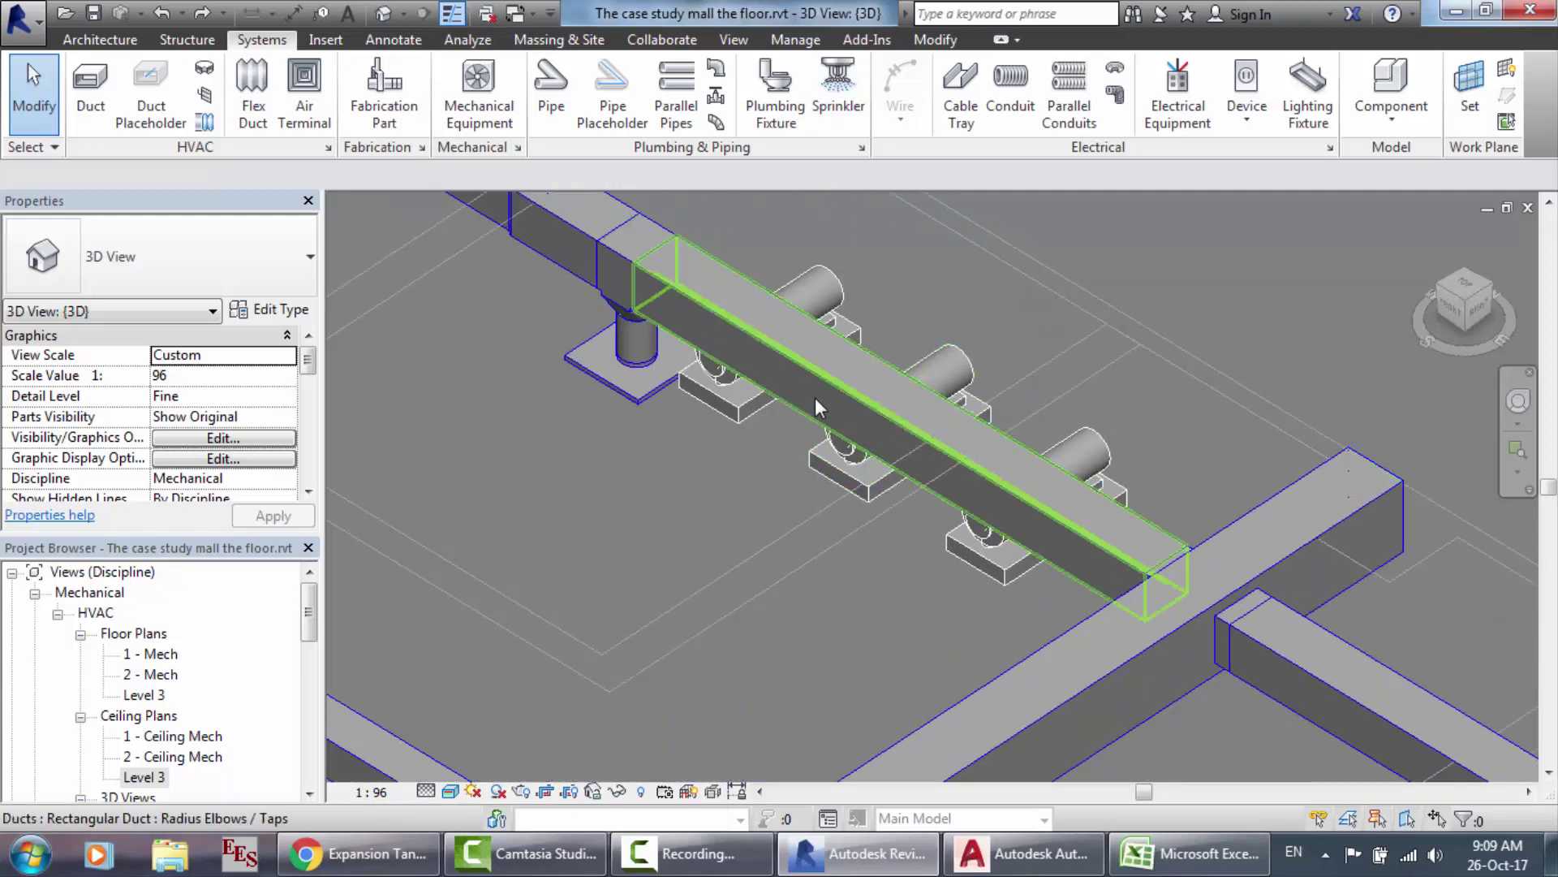
left_click(725, 326)
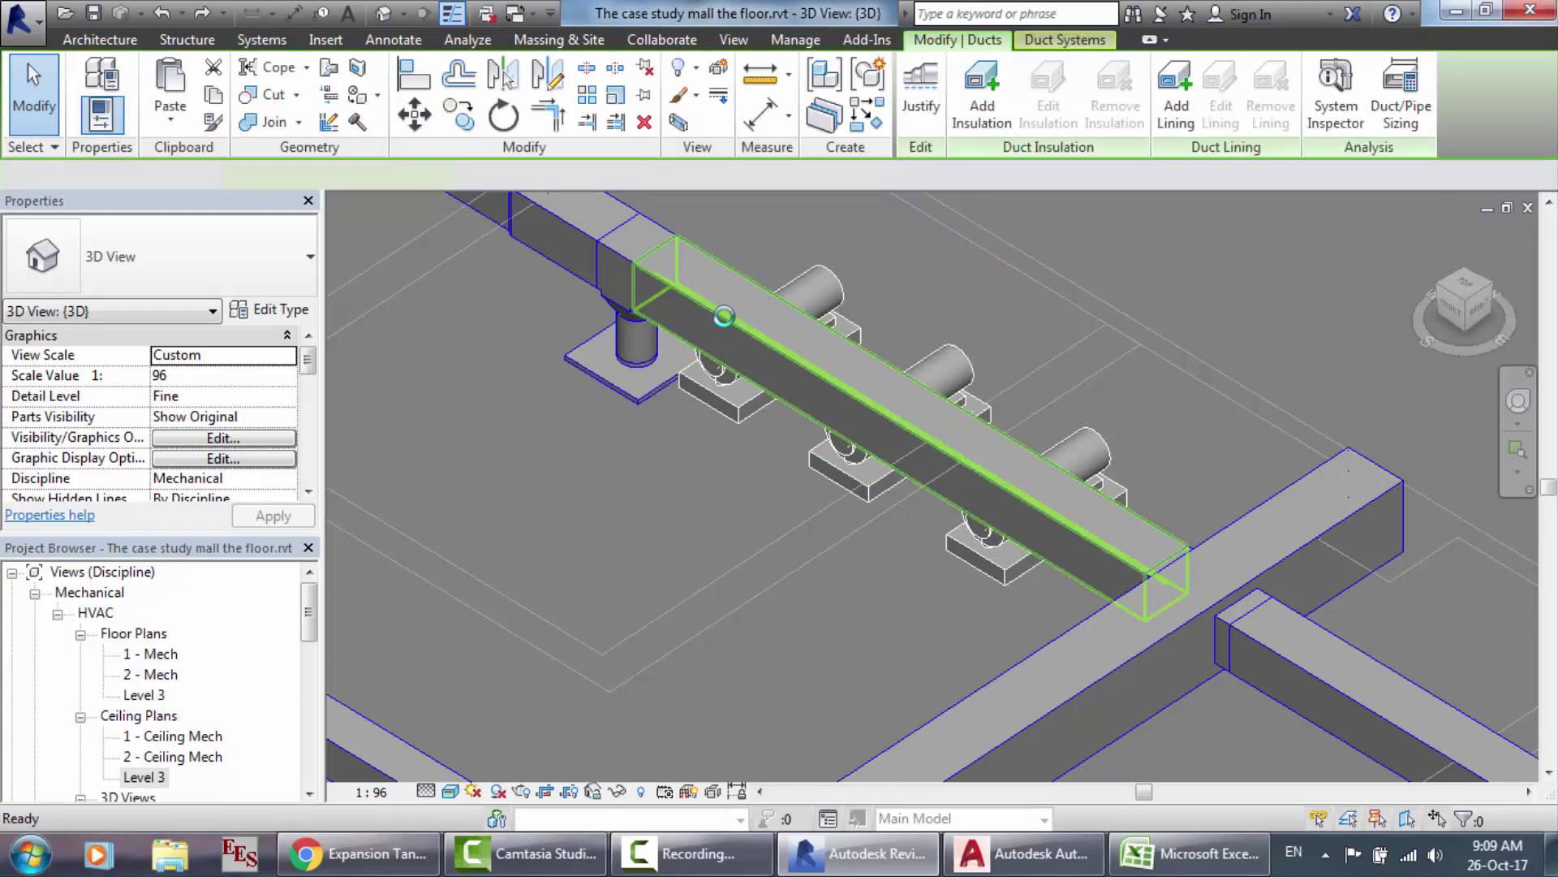
key("Delete")
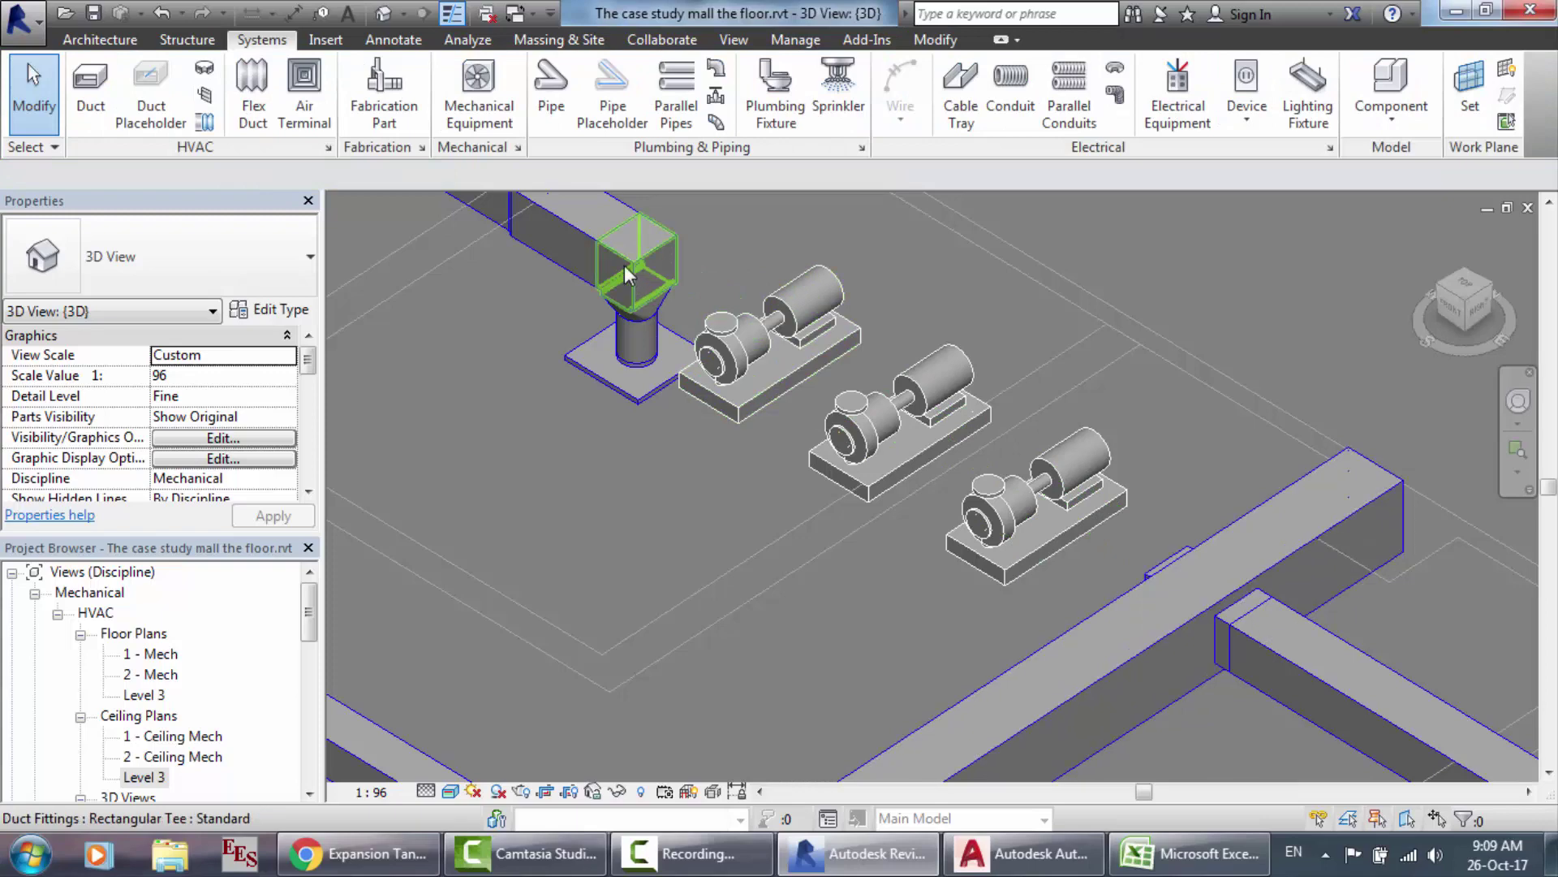
Step: Delete the rectangular tee beside the leftmost pump together with its round duct, air terminal and rectangular-to-round transition
left_click(625, 268)
key("Delete")
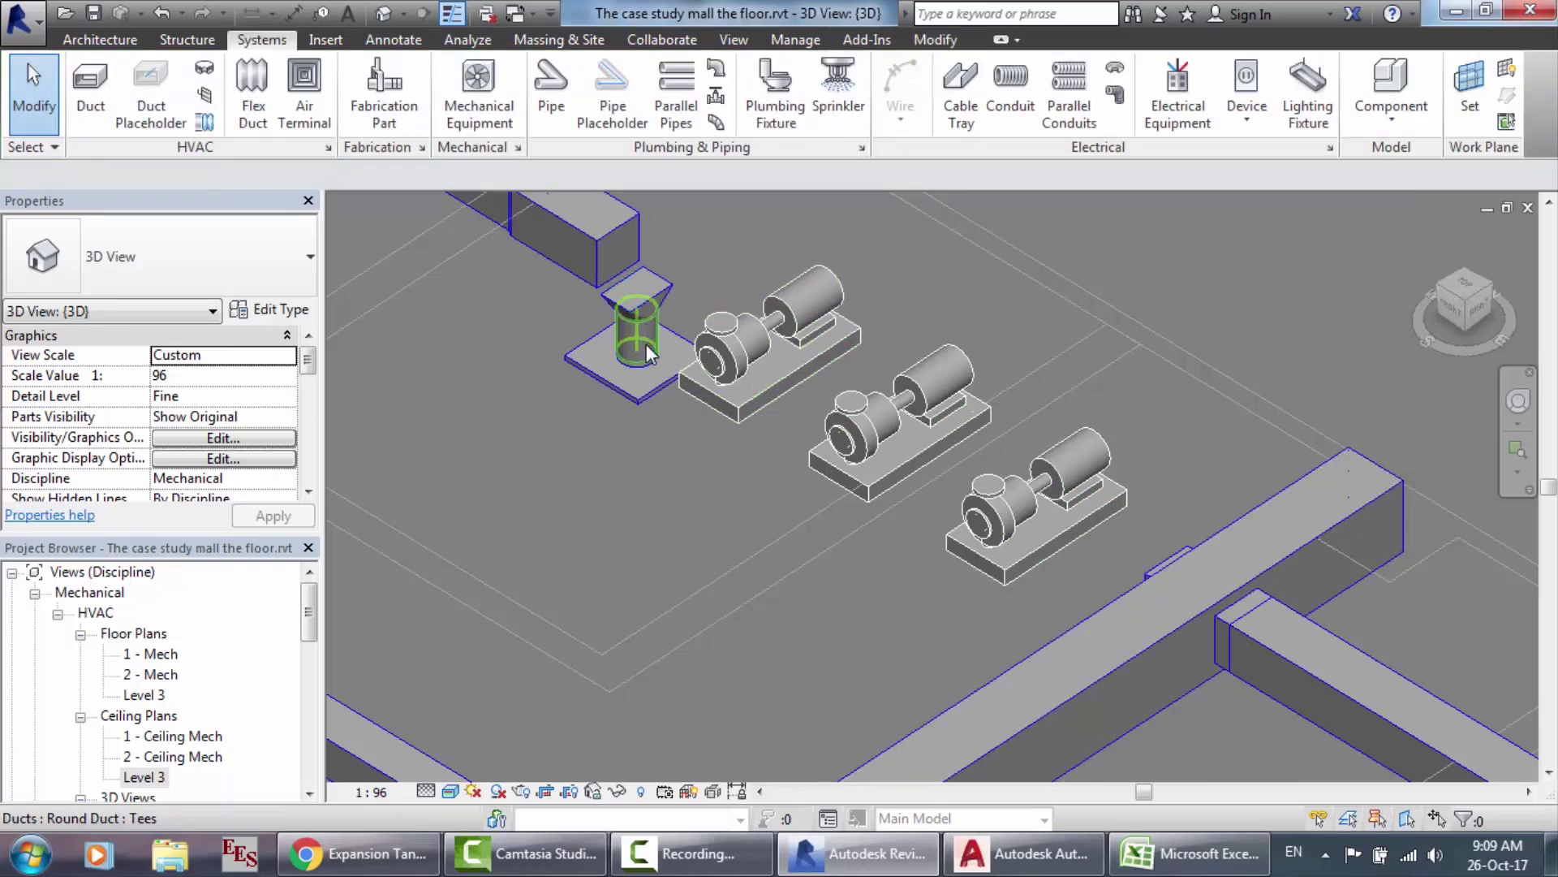
left_click(646, 344)
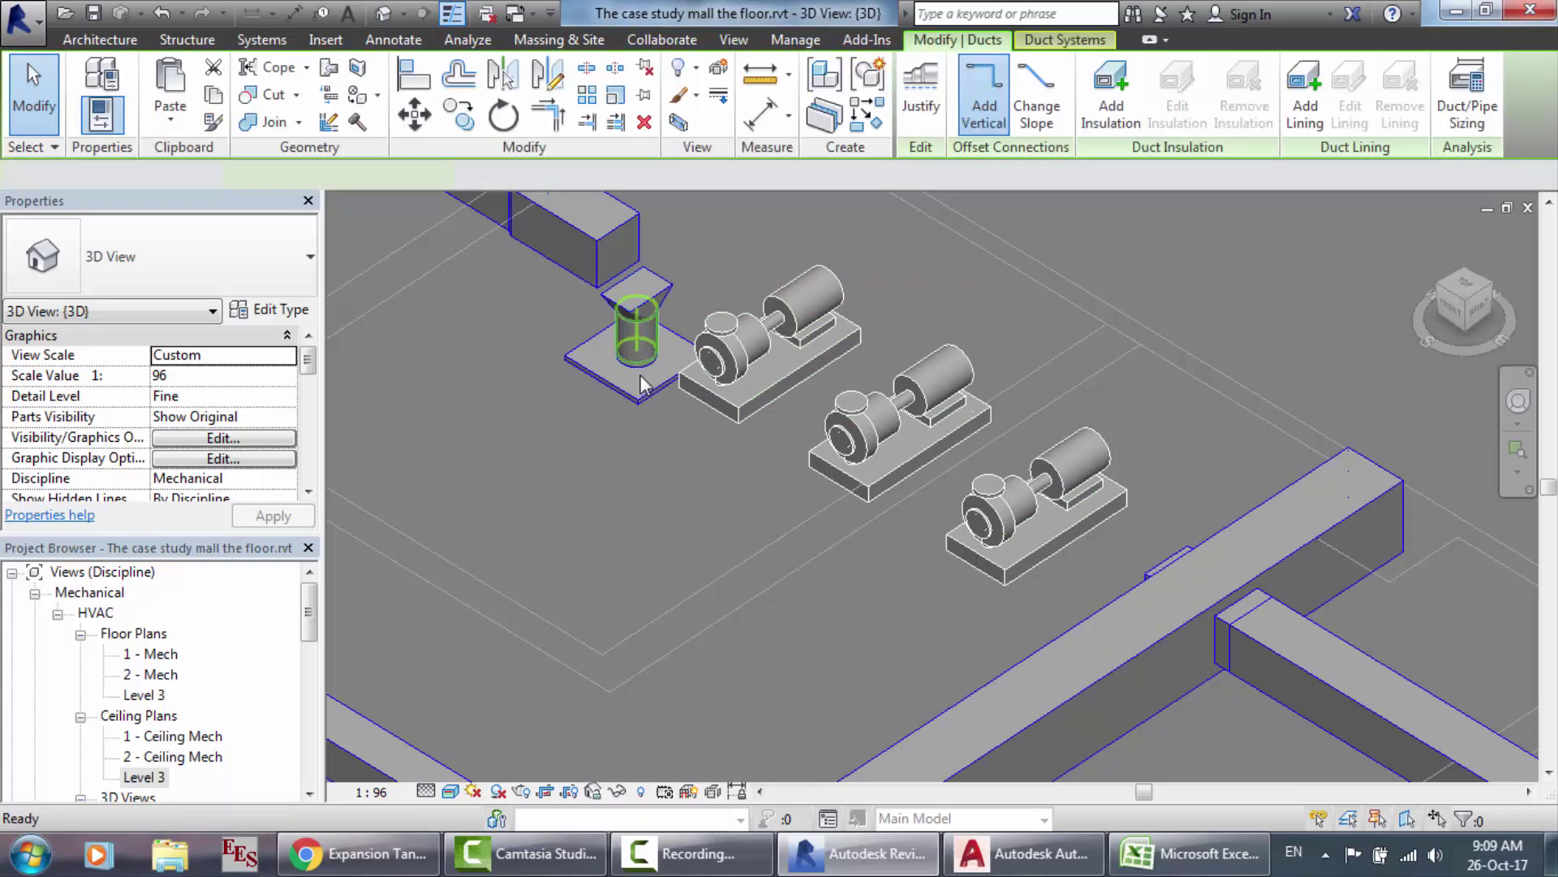
key("Delete")
left_click(640, 377)
key("Delete")
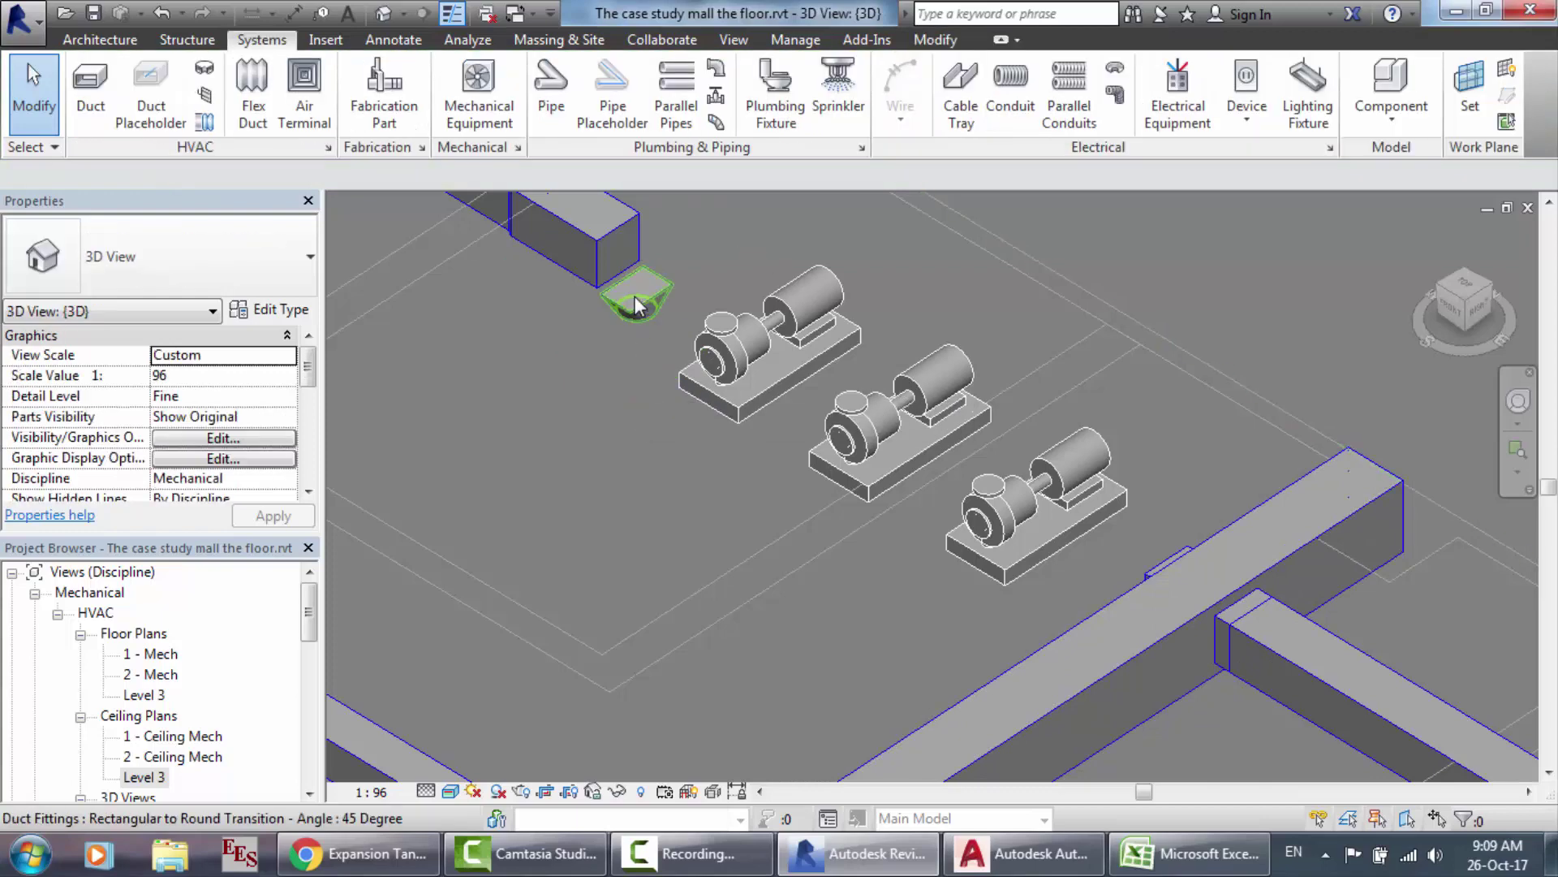
left_click(637, 308)
key("Delete")
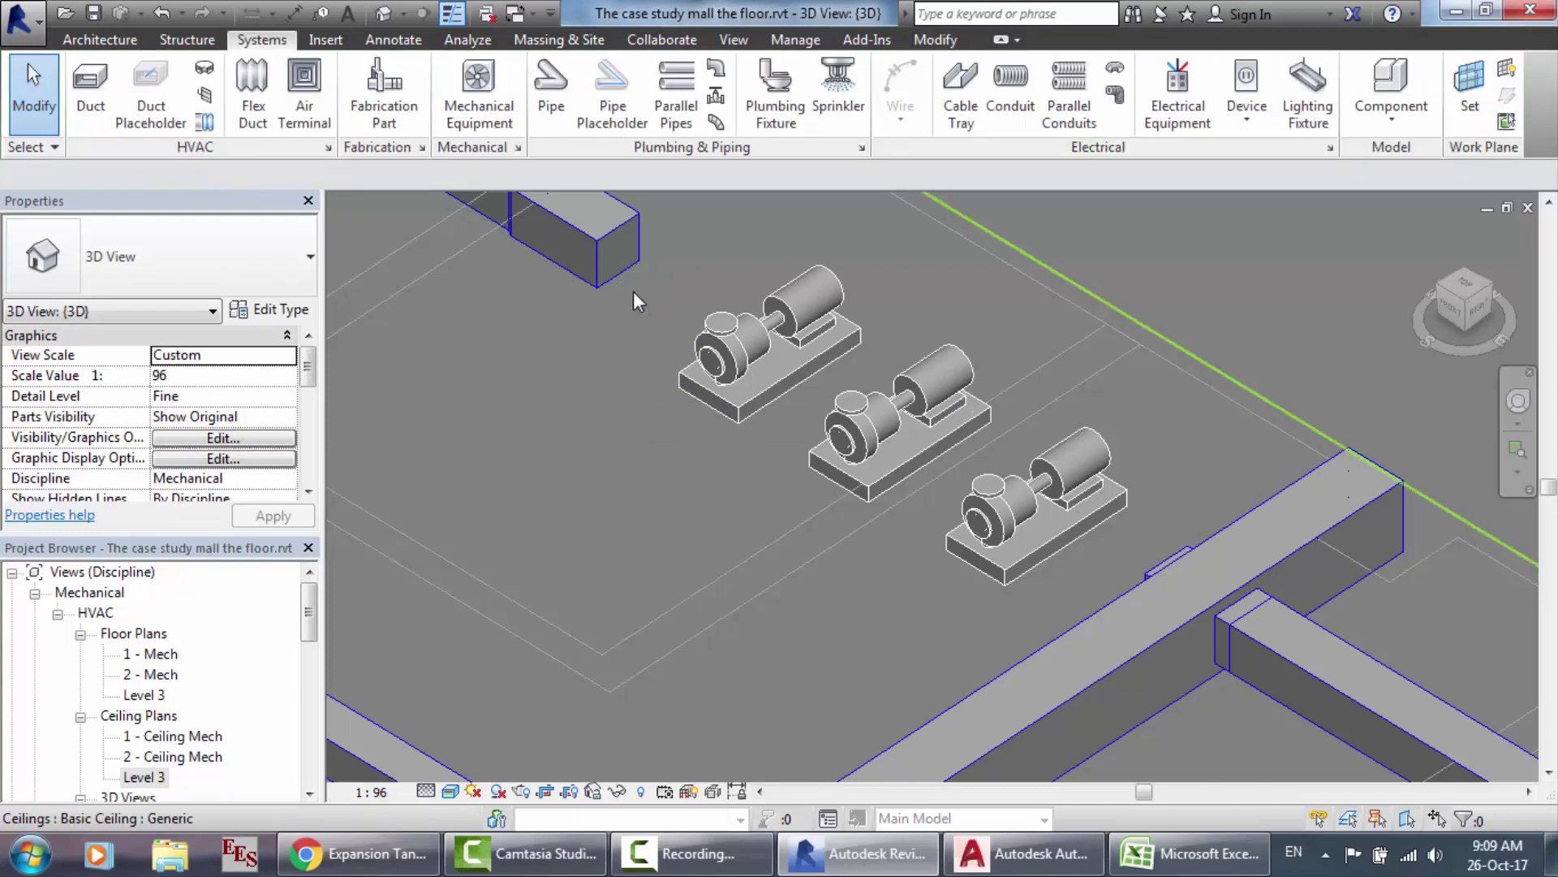
Step: Delete the remaining rectangular duct segments between the chiller and the pumps, including the leftover fitting at their joint
left_click(584, 250)
key("Delete")
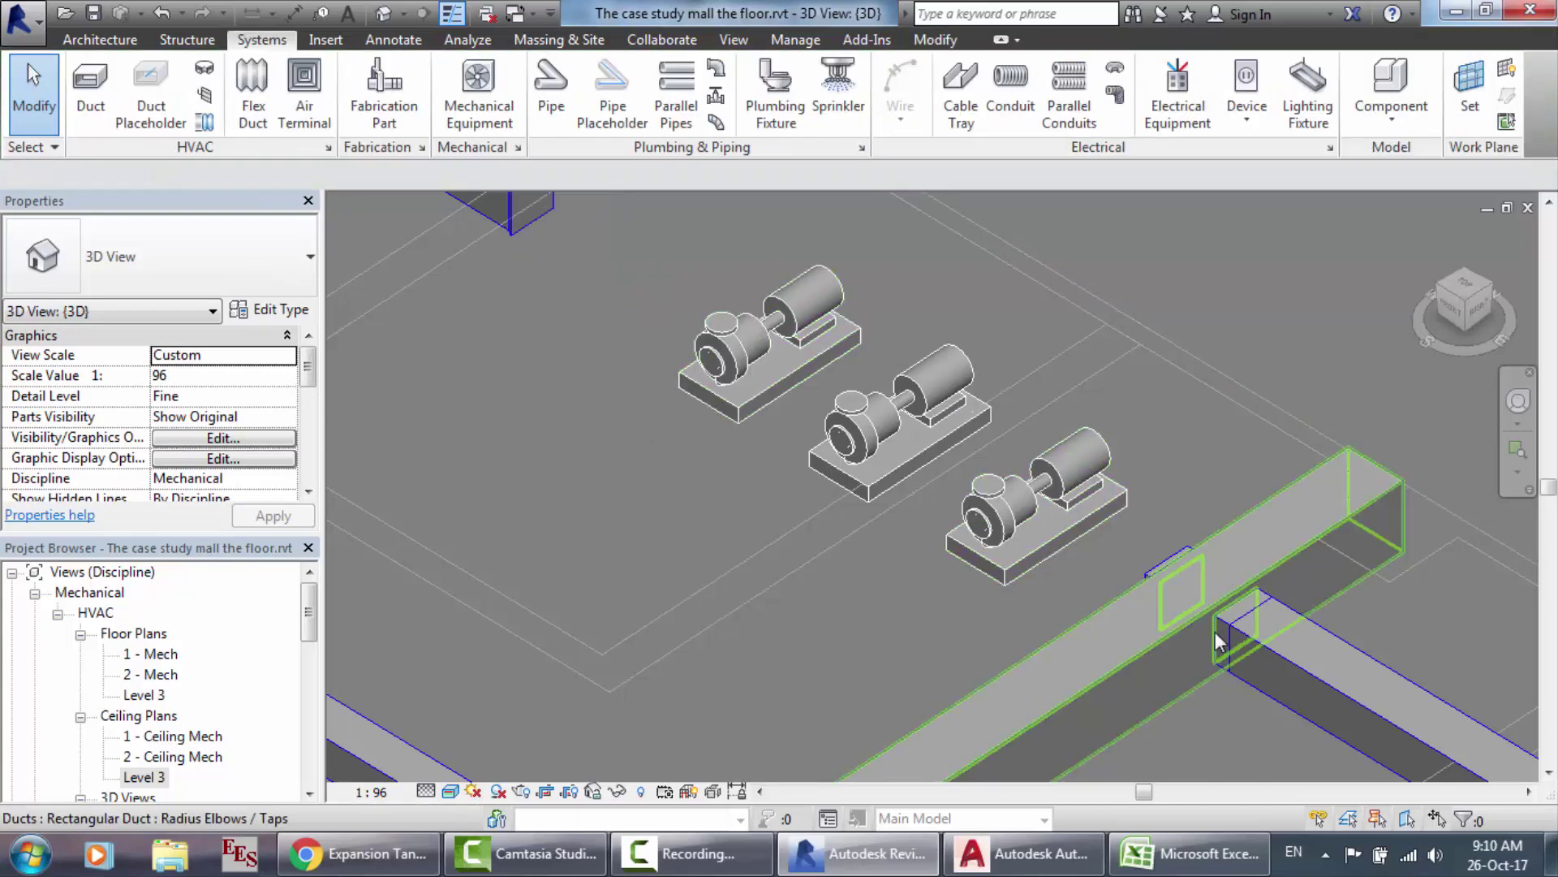
scroll(538, 219, "down", 3)
scroll(538, 220, "up", 2)
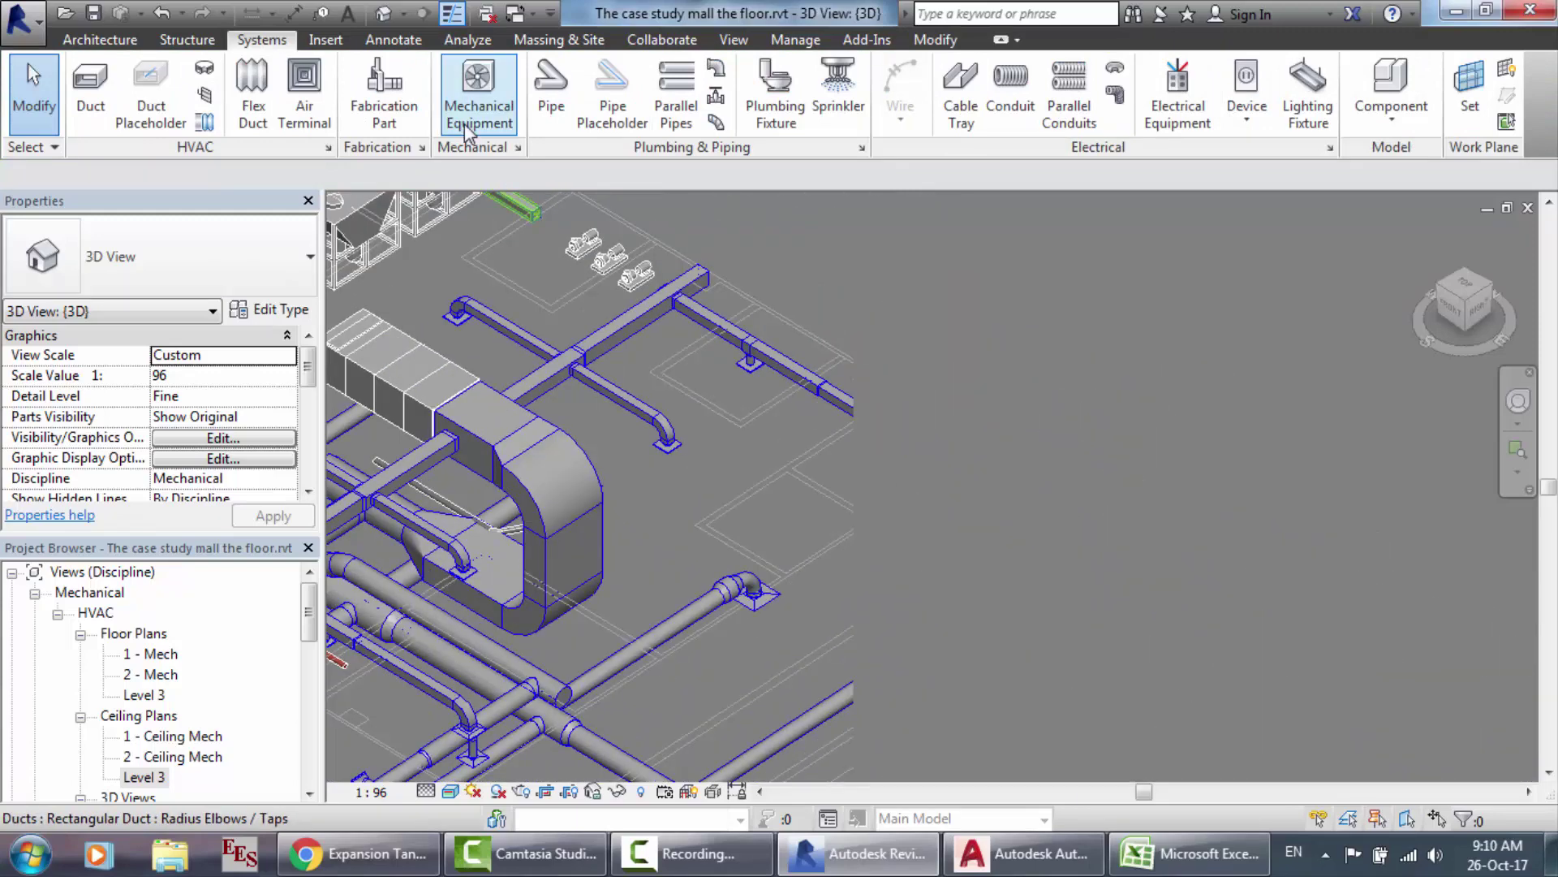
scroll(513, 267, "down", 3)
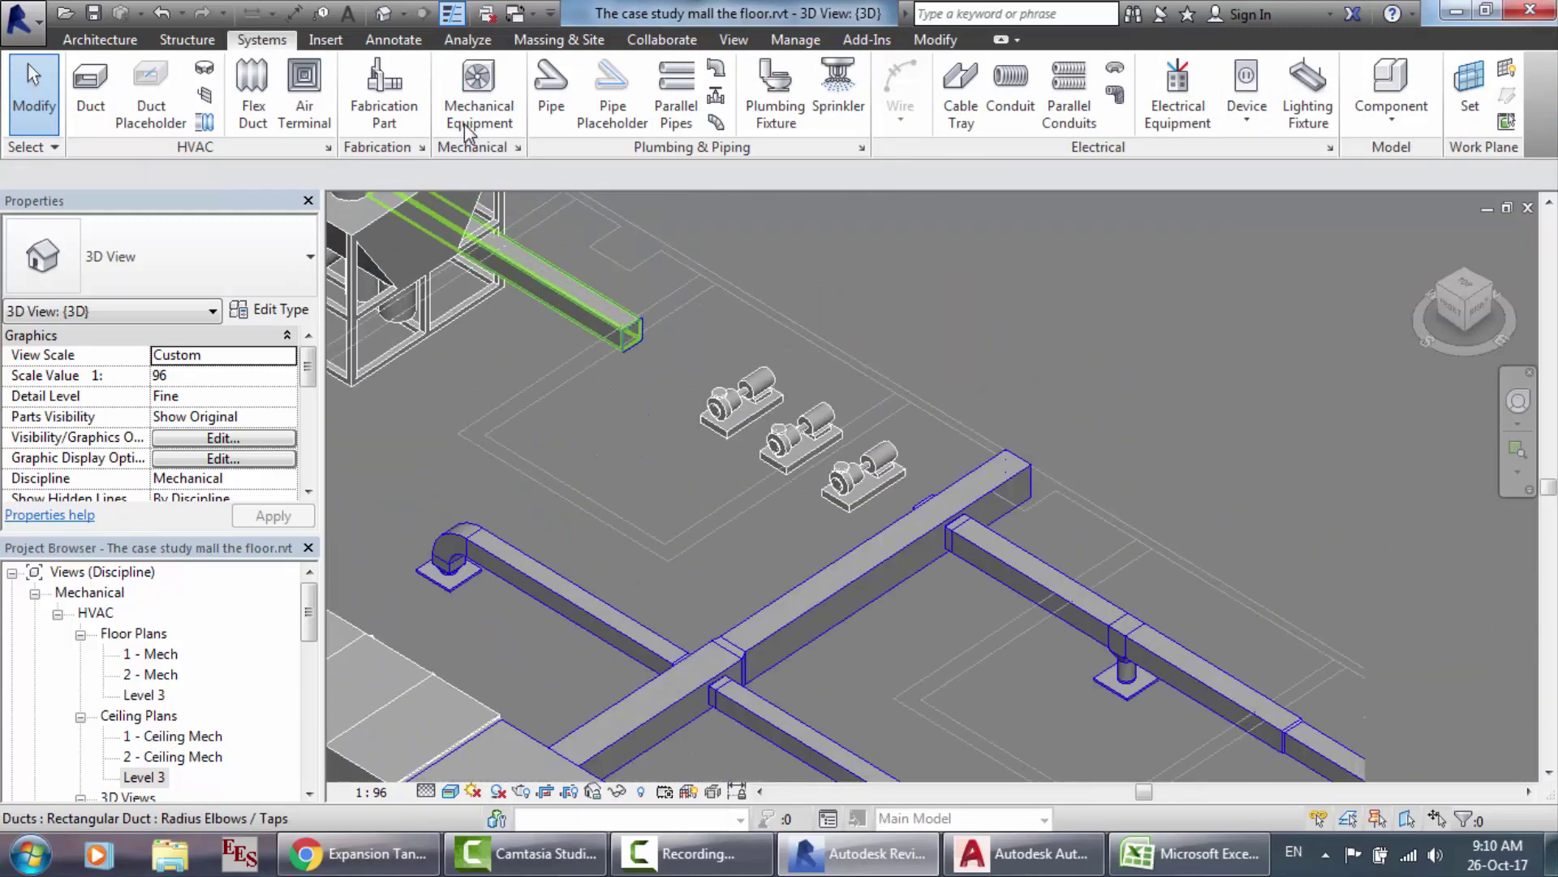
left_click(520, 264)
key("Delete")
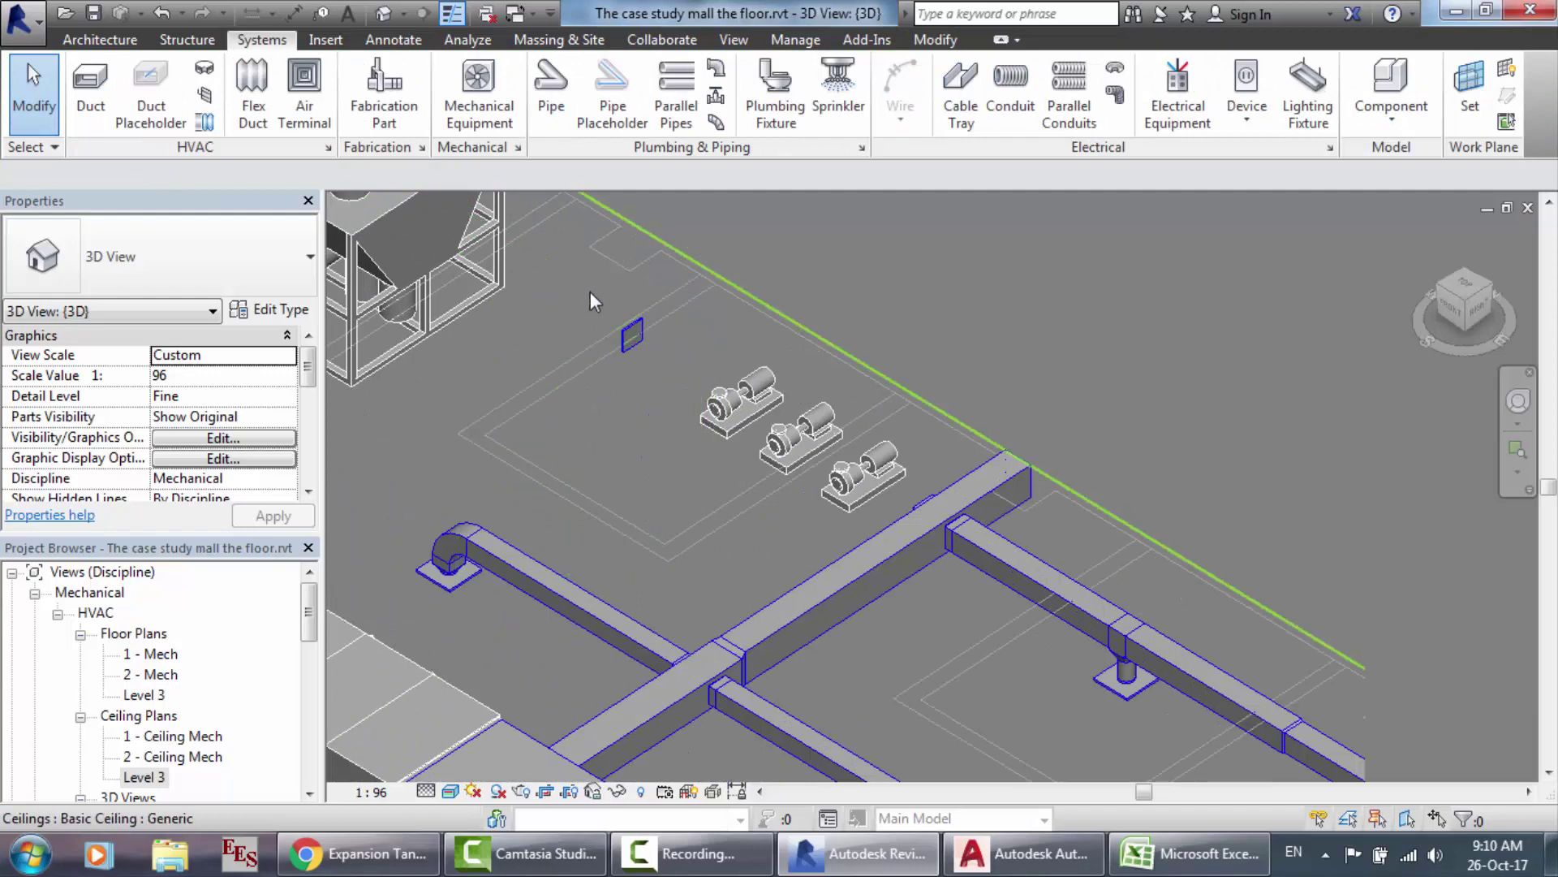
left_click(634, 333)
key("Delete")
Step: Check the leftmost pump's In and Out connectors against the pump arrangement in the AutoCAD pipe layout drawing
scroll(748, 369, "up", 5)
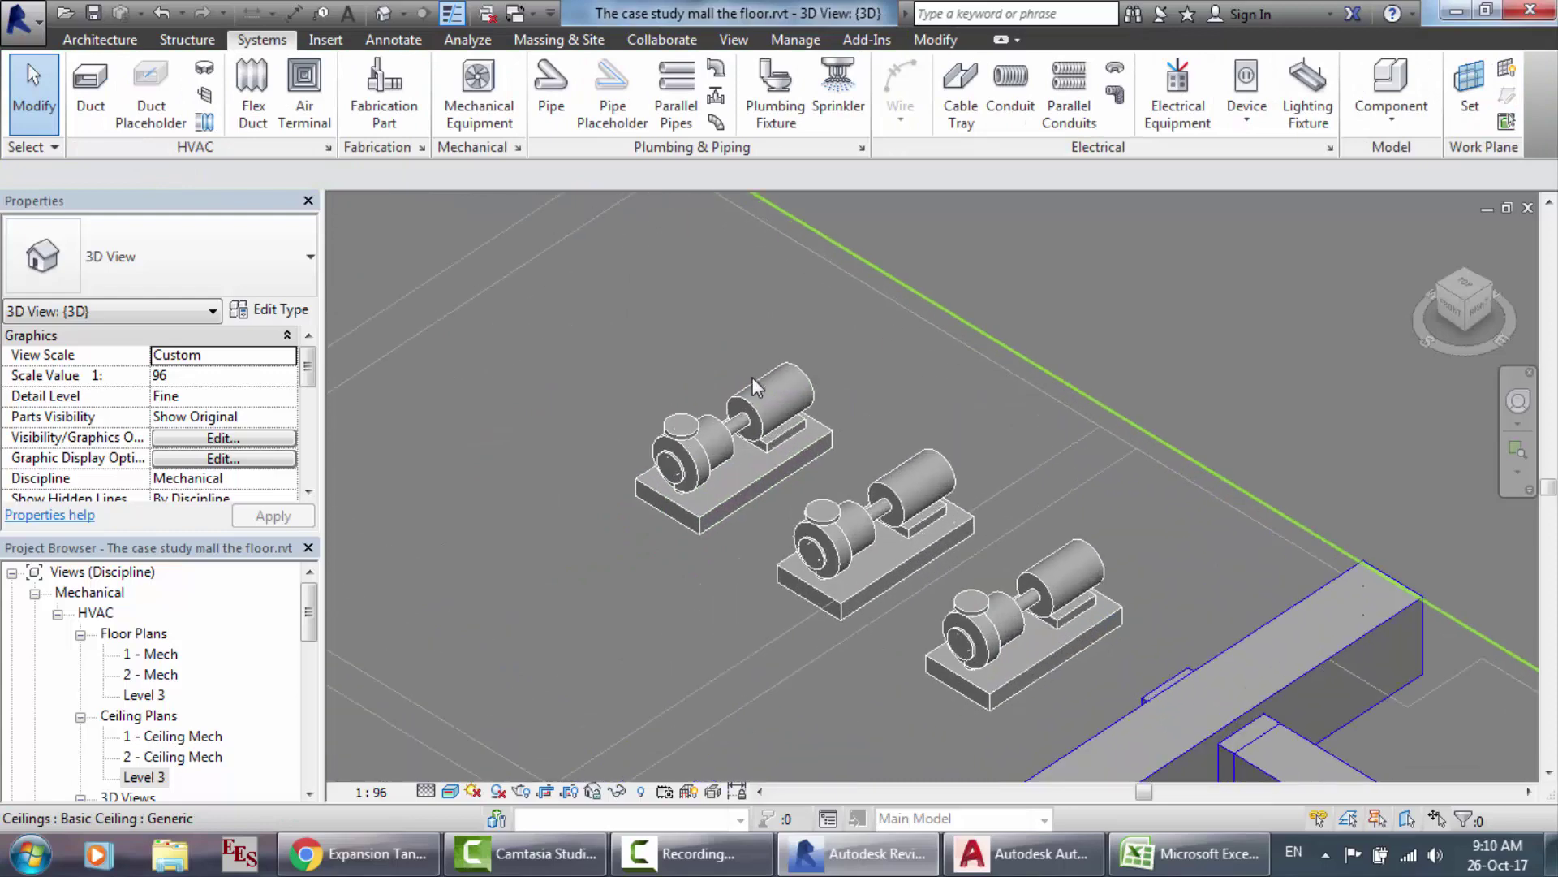
left_click(768, 461)
scroll(718, 281, "up", 2)
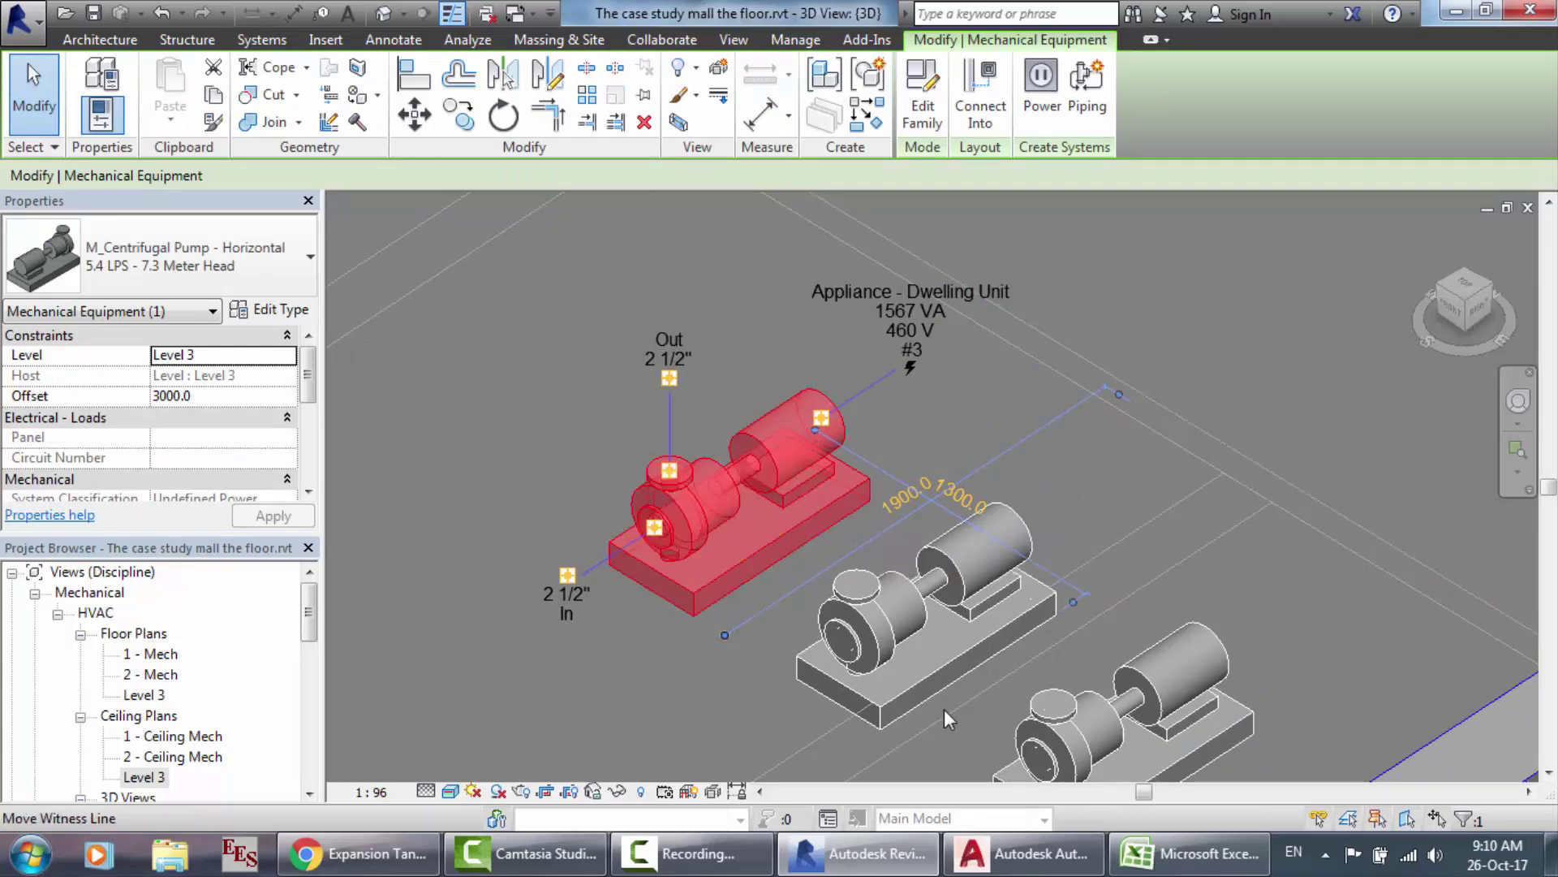
key("alt+Tab")
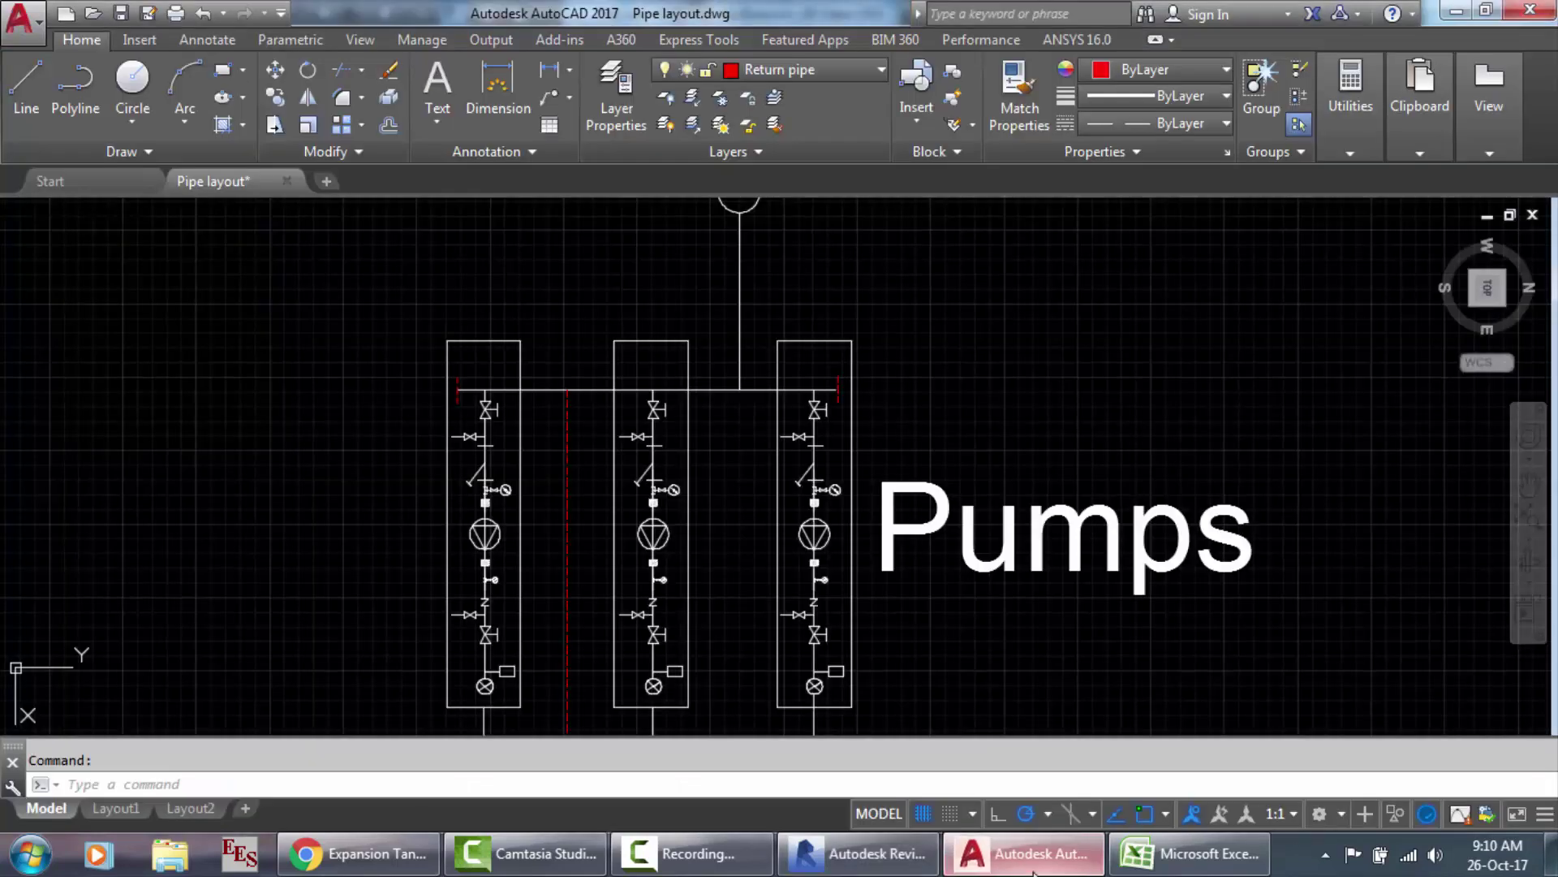
scroll(755, 413, "down", 2)
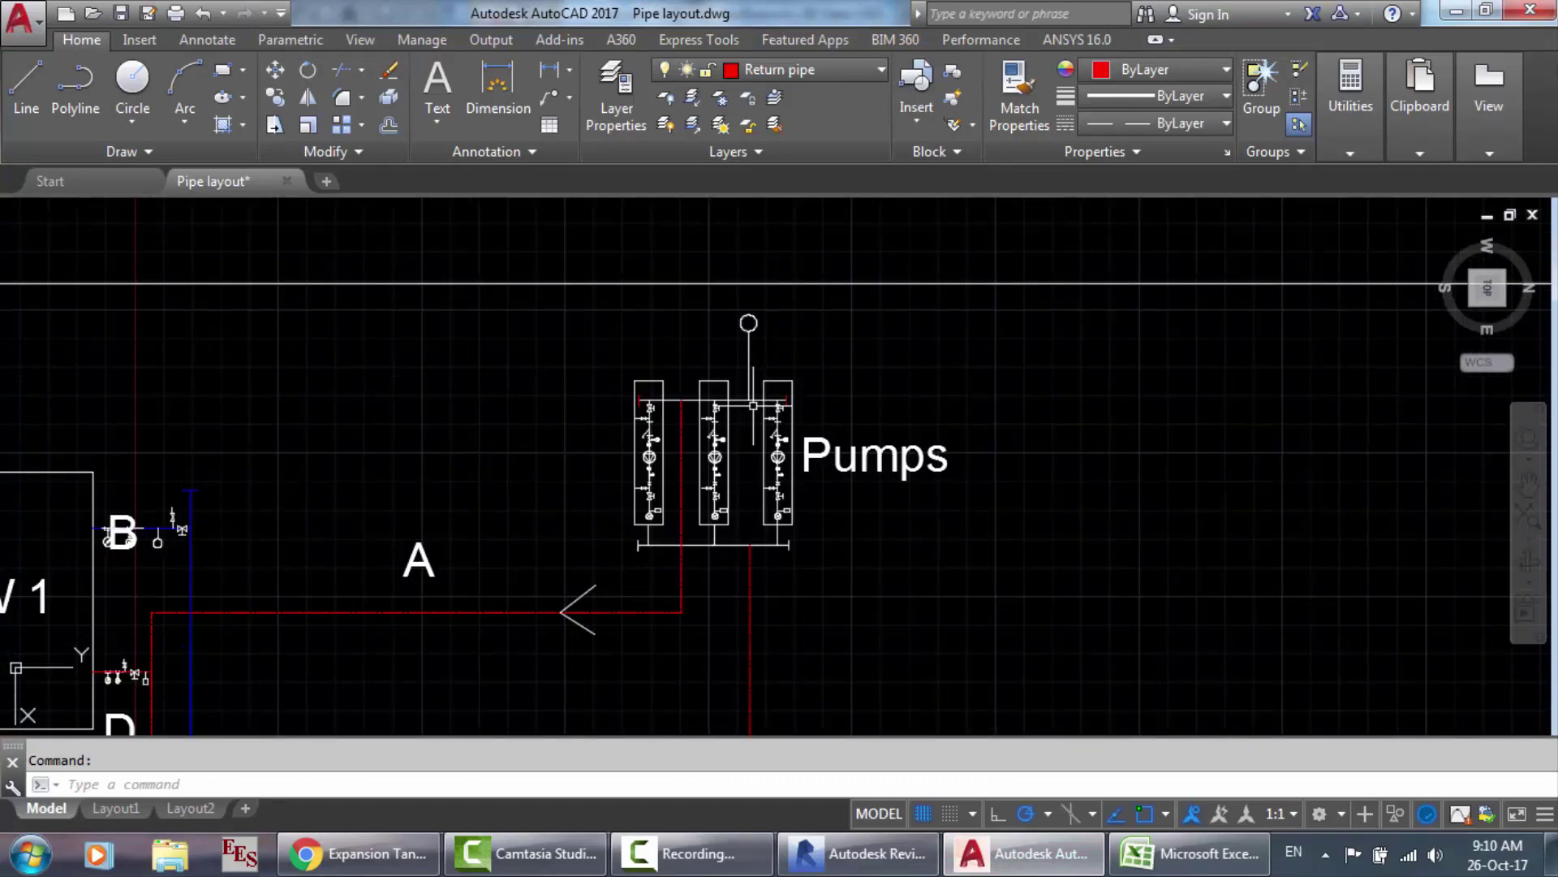
left_click(690, 853)
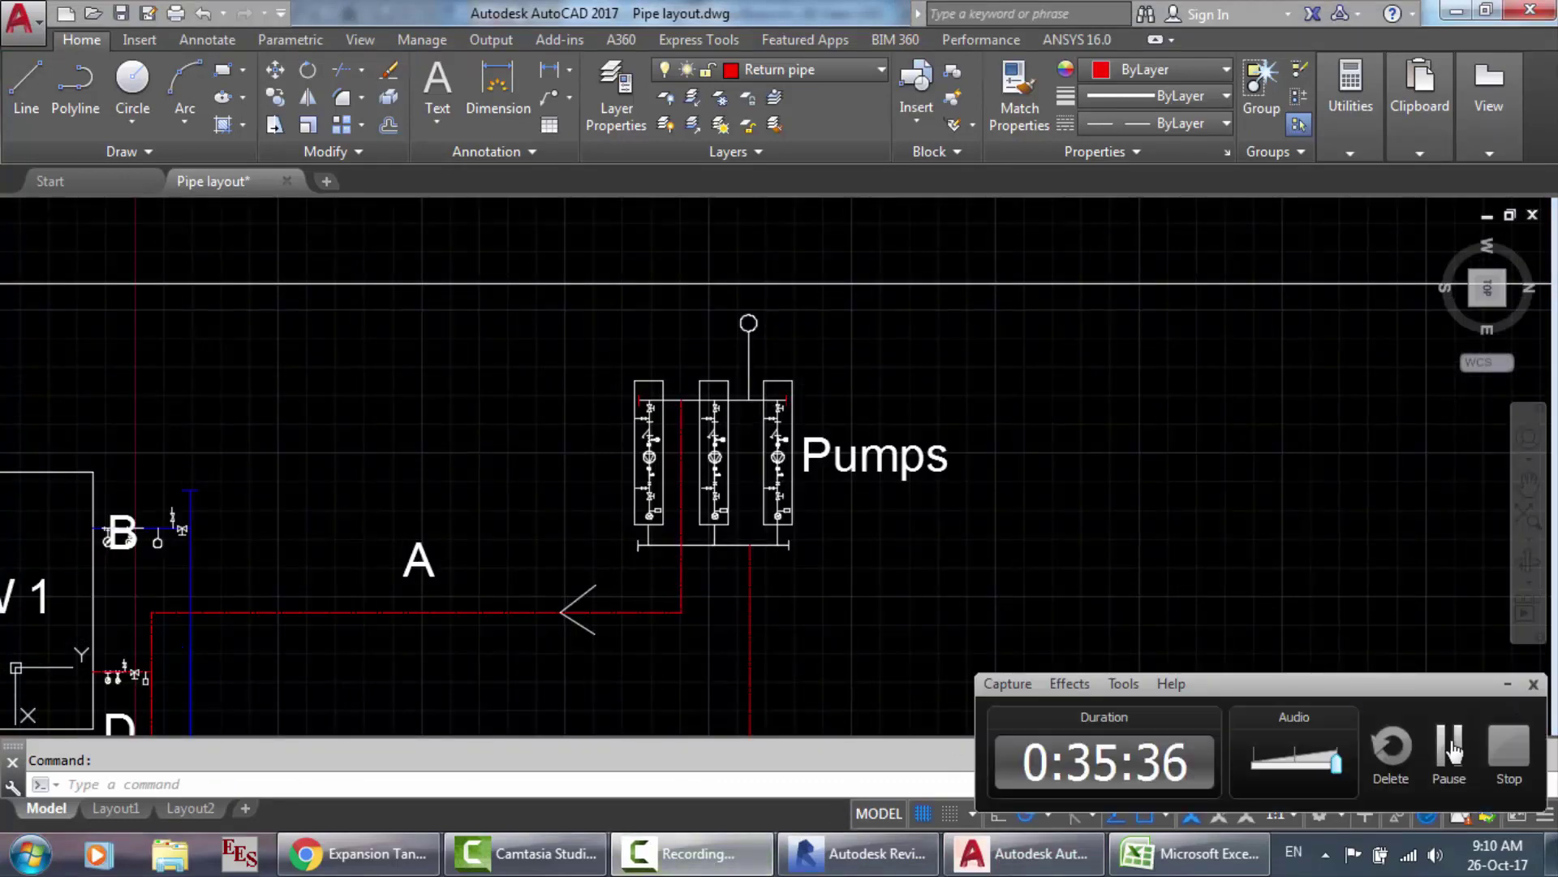
left_click(1421, 747)
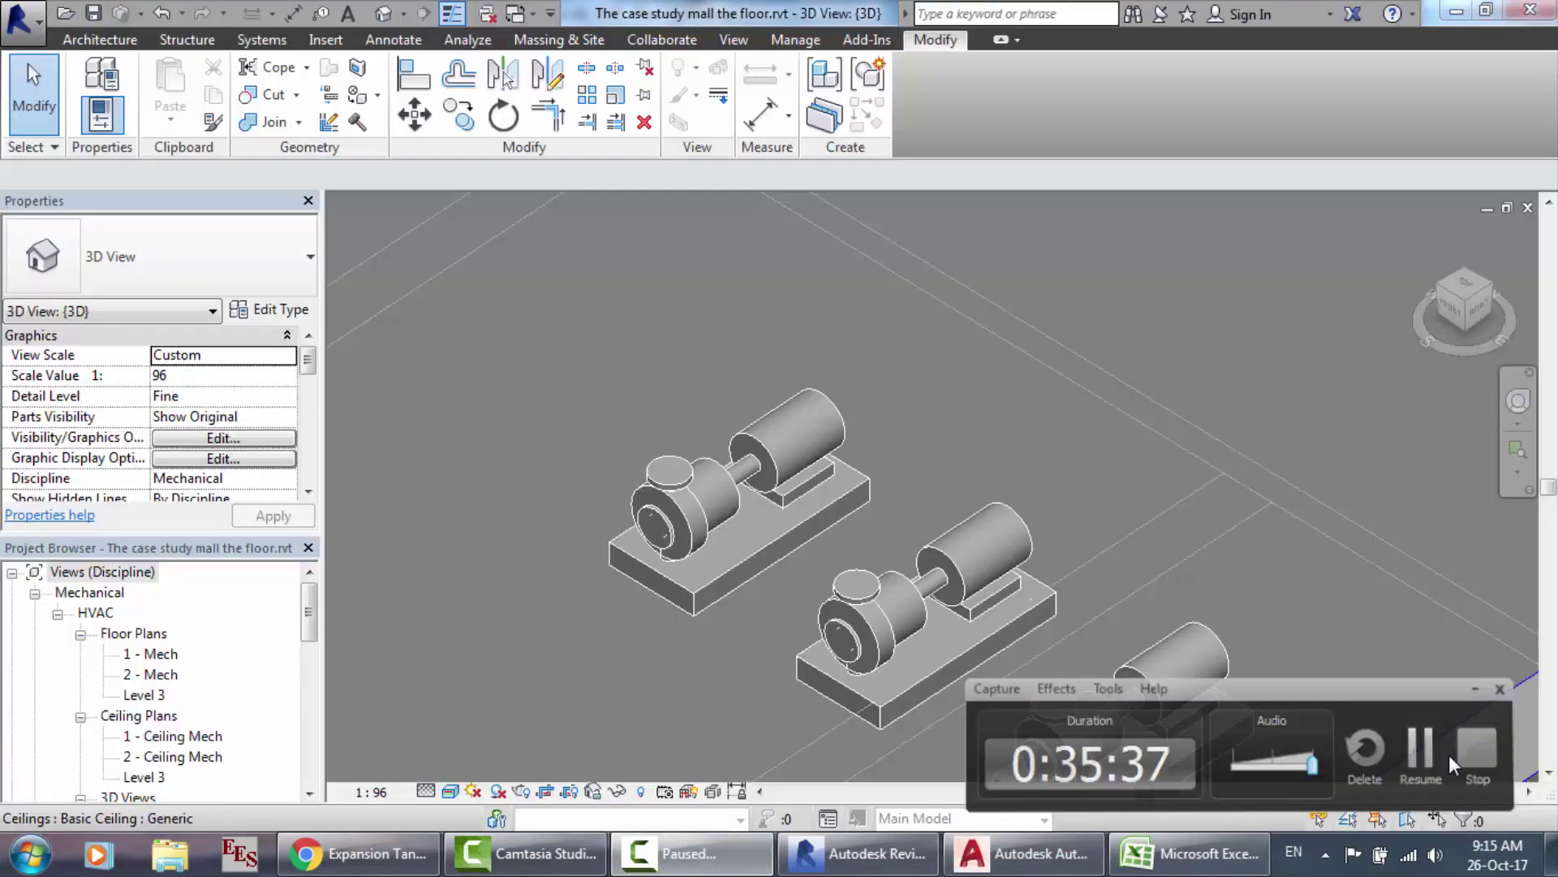
left_click(1422, 751)
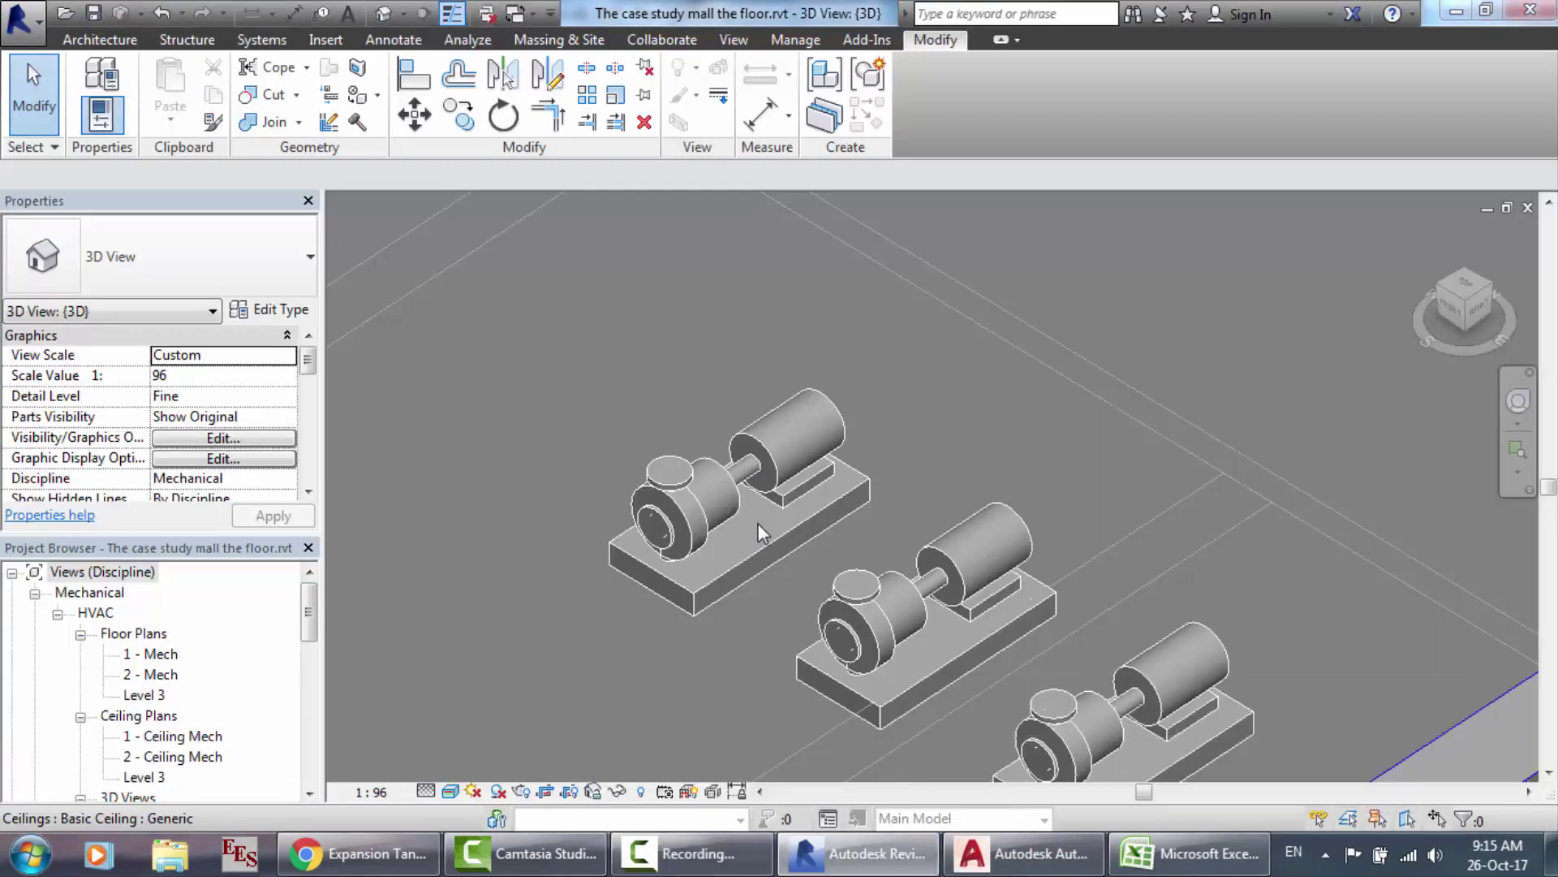
Step: Rotate all three pumps together by half a turn about their common centre in the Level 3 ceiling plan
double_click(144, 777)
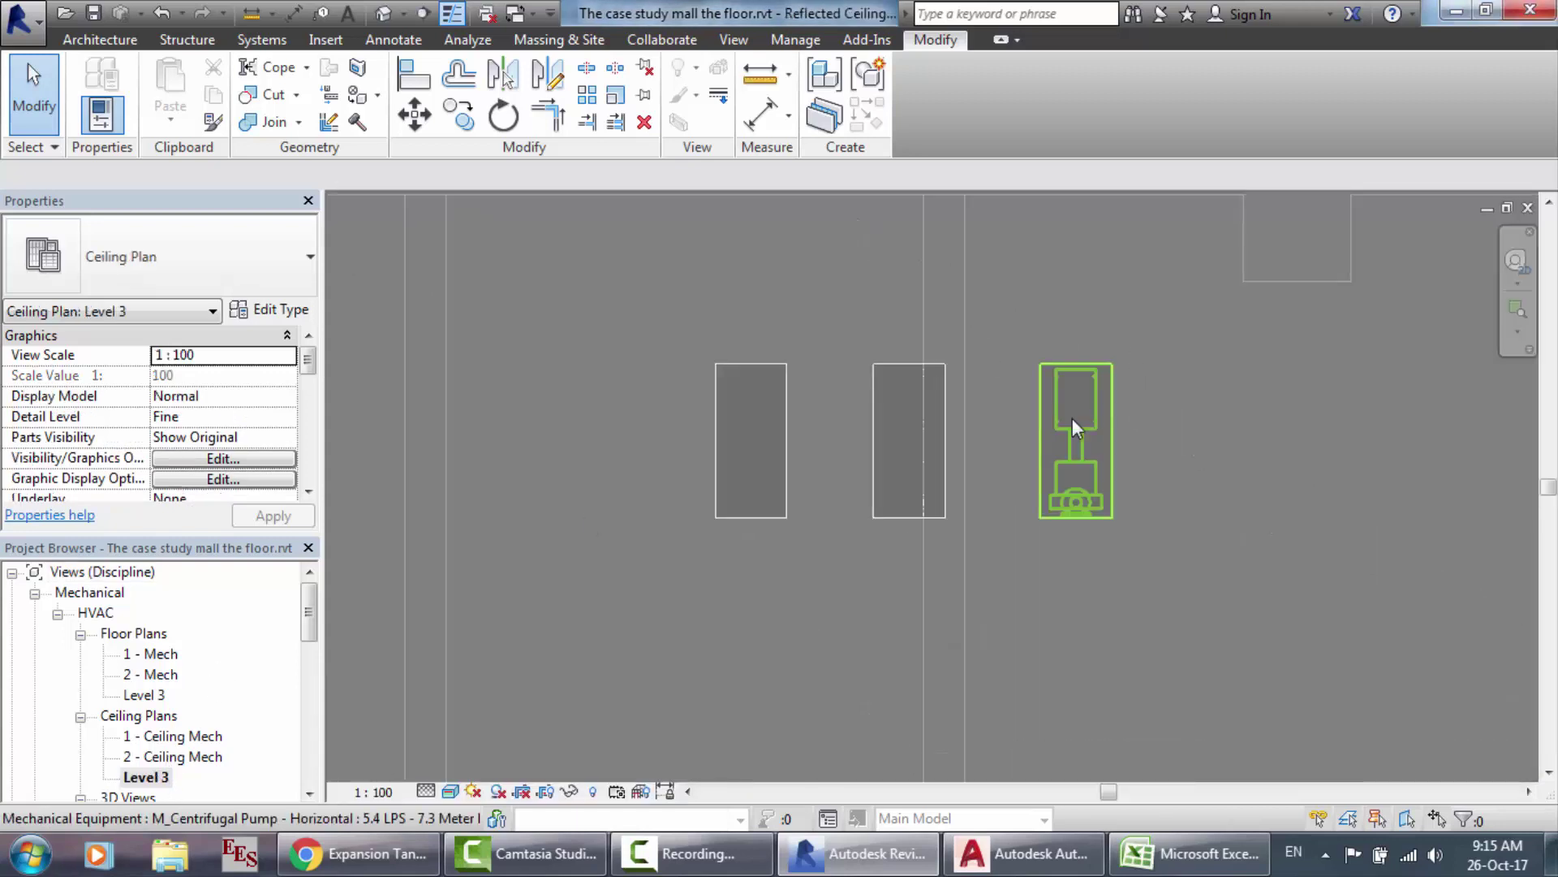
left_click(1073, 417)
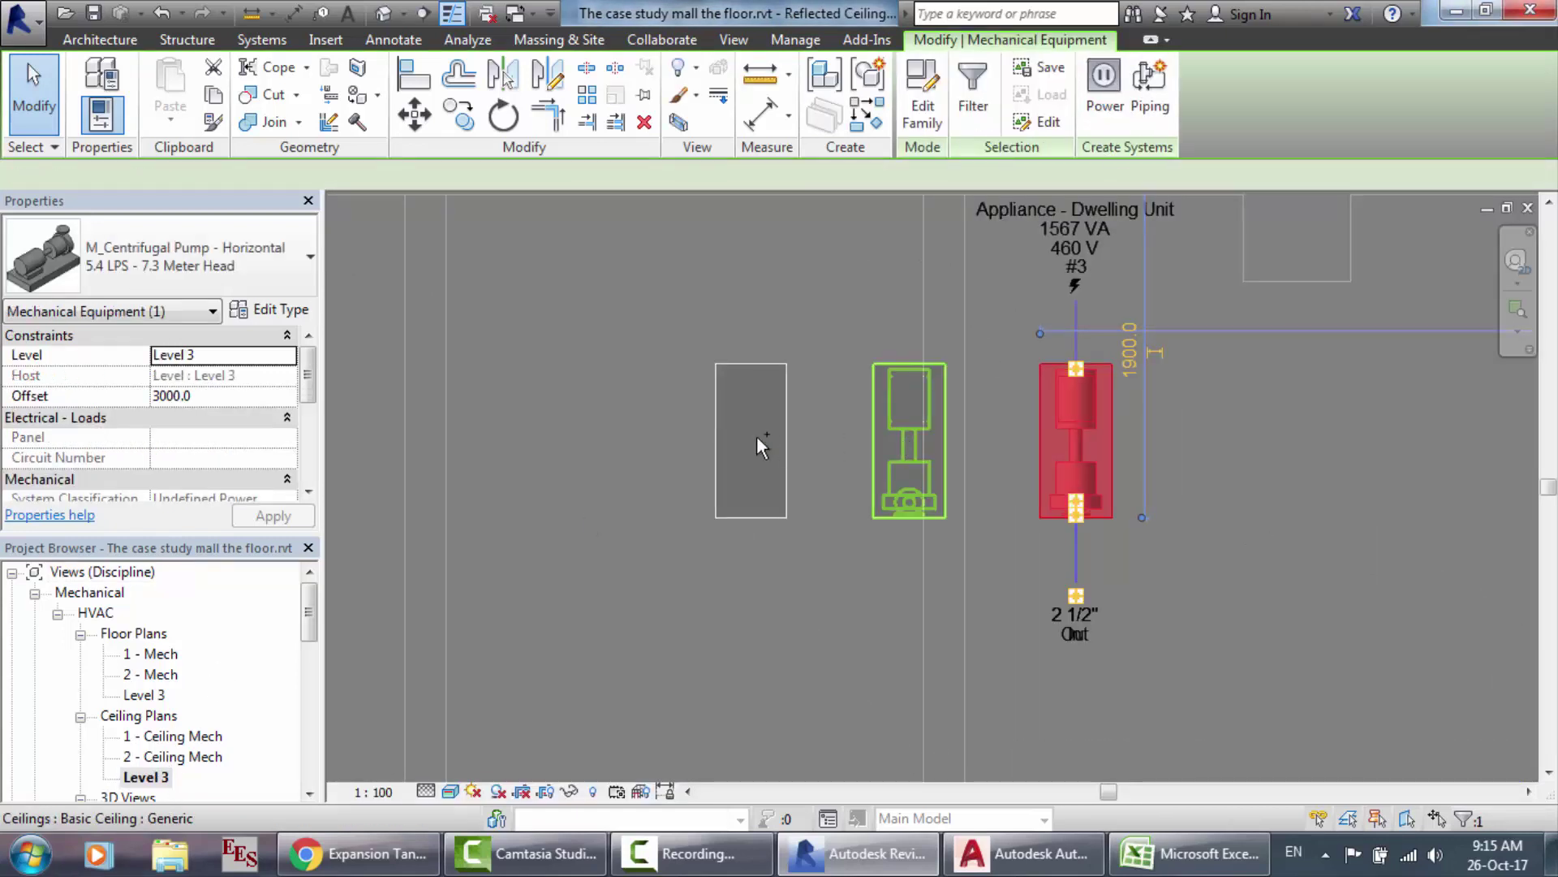
left_click(908, 437, "ctrl")
left_click(737, 435, "ctrl")
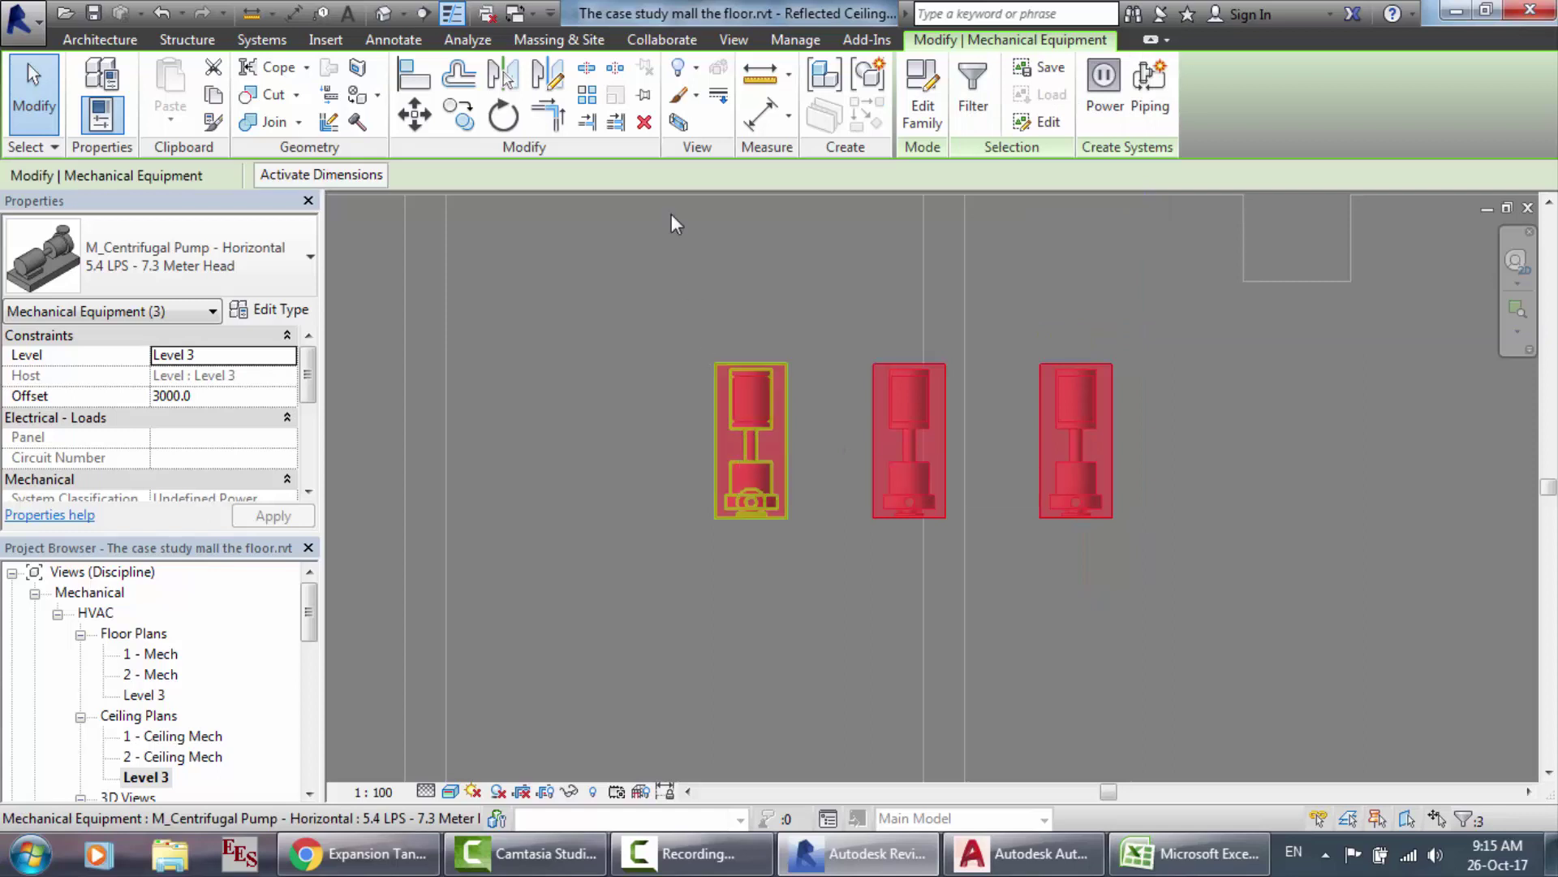
left_click(503, 118)
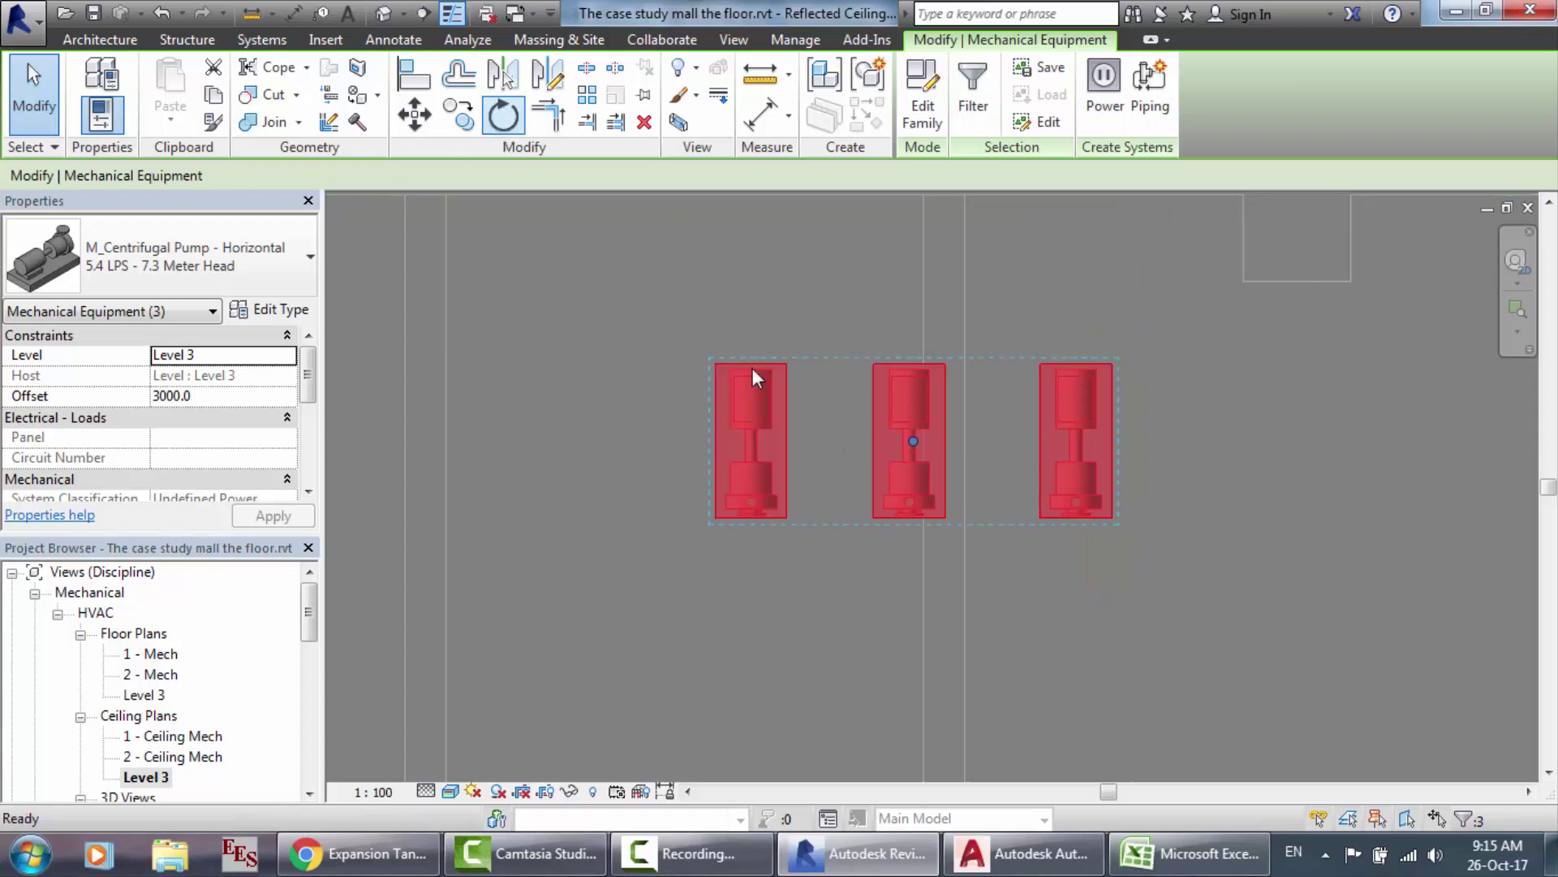
left_click(765, 435)
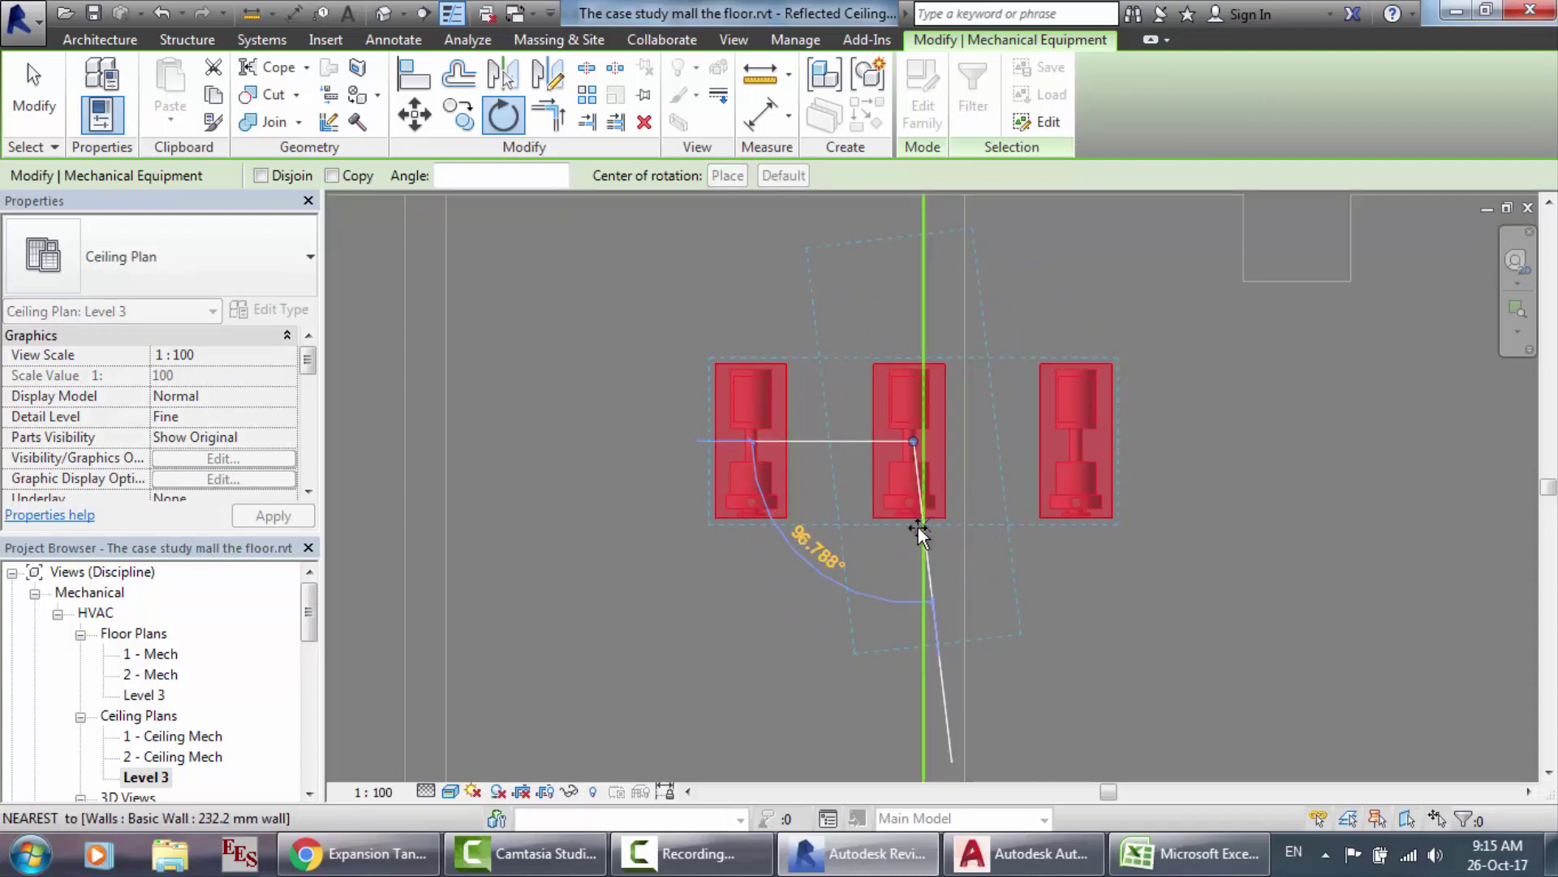
left_click(1050, 439)
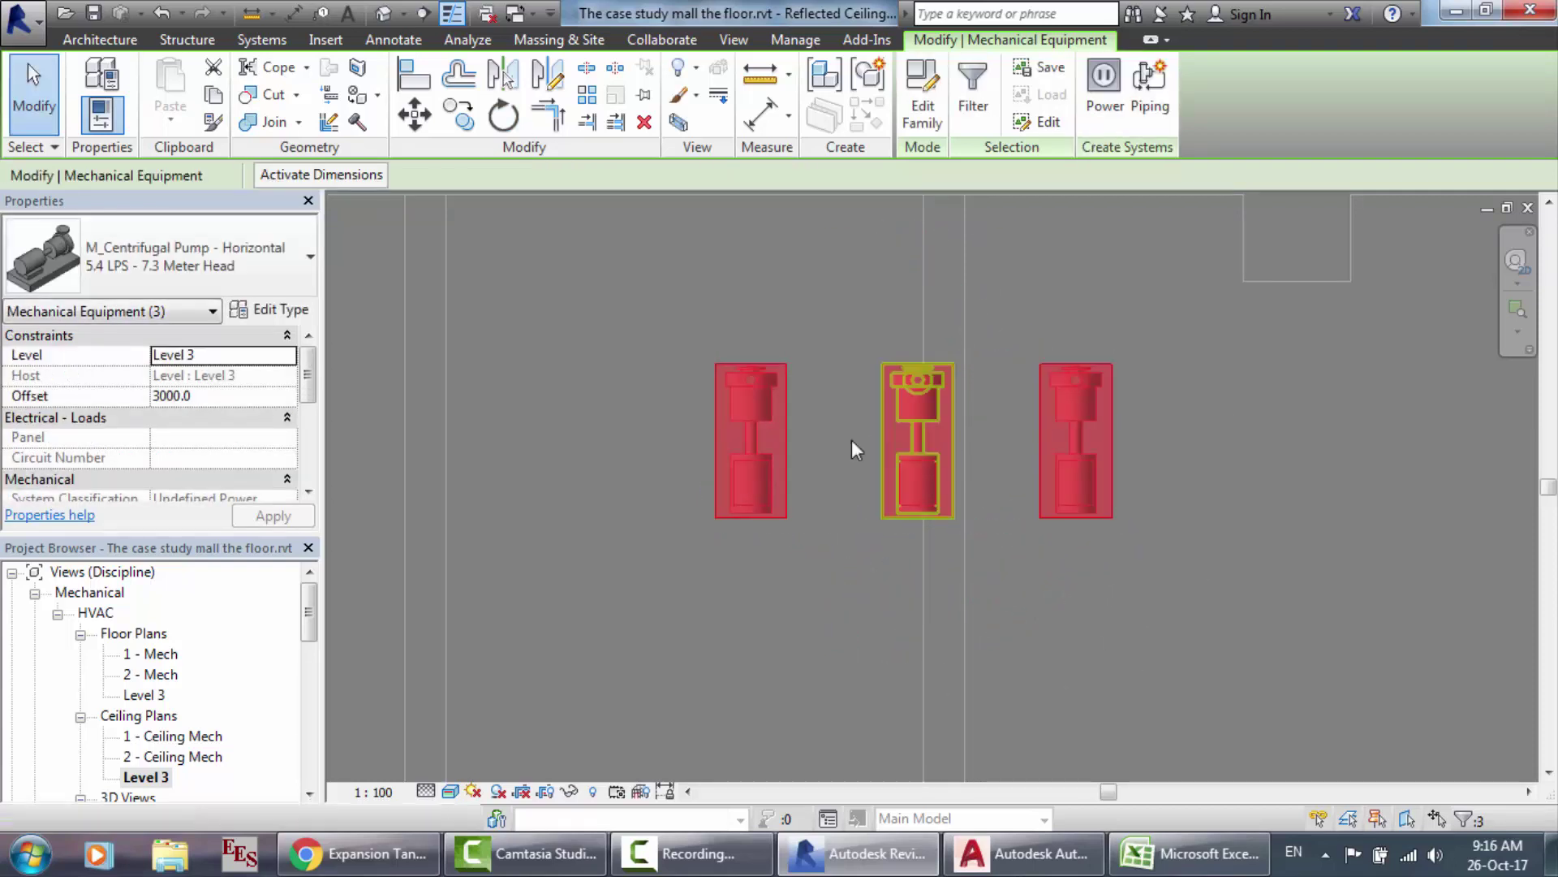
Step: Inspect the leftmost pump's connectors in the 3D view and compare them with the pump headers in the AutoCAD pipe layout
left_click(775, 461)
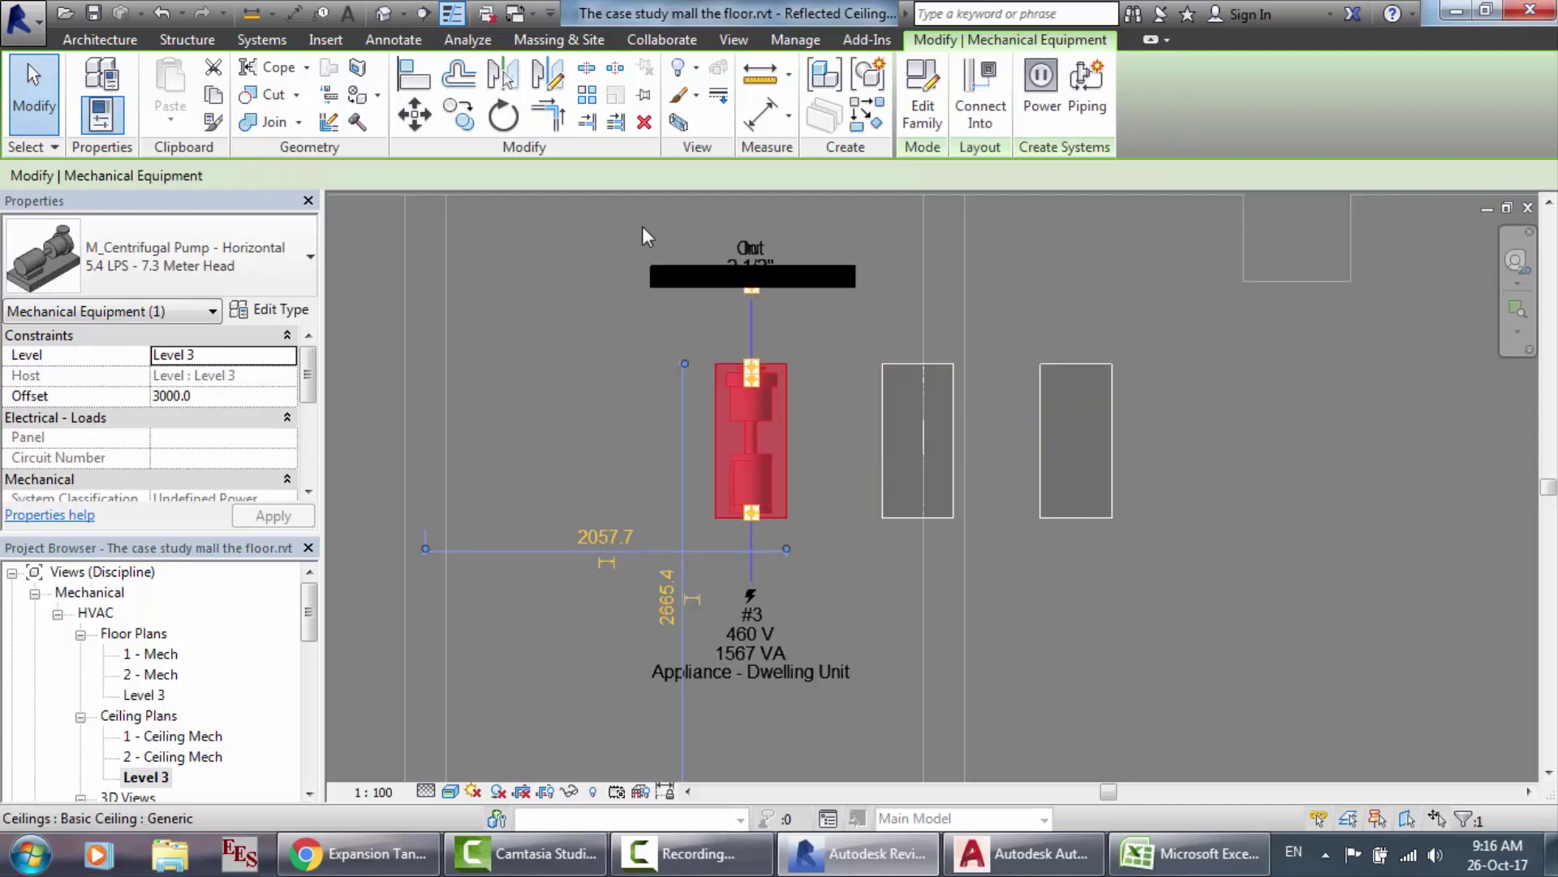
left_click(385, 15)
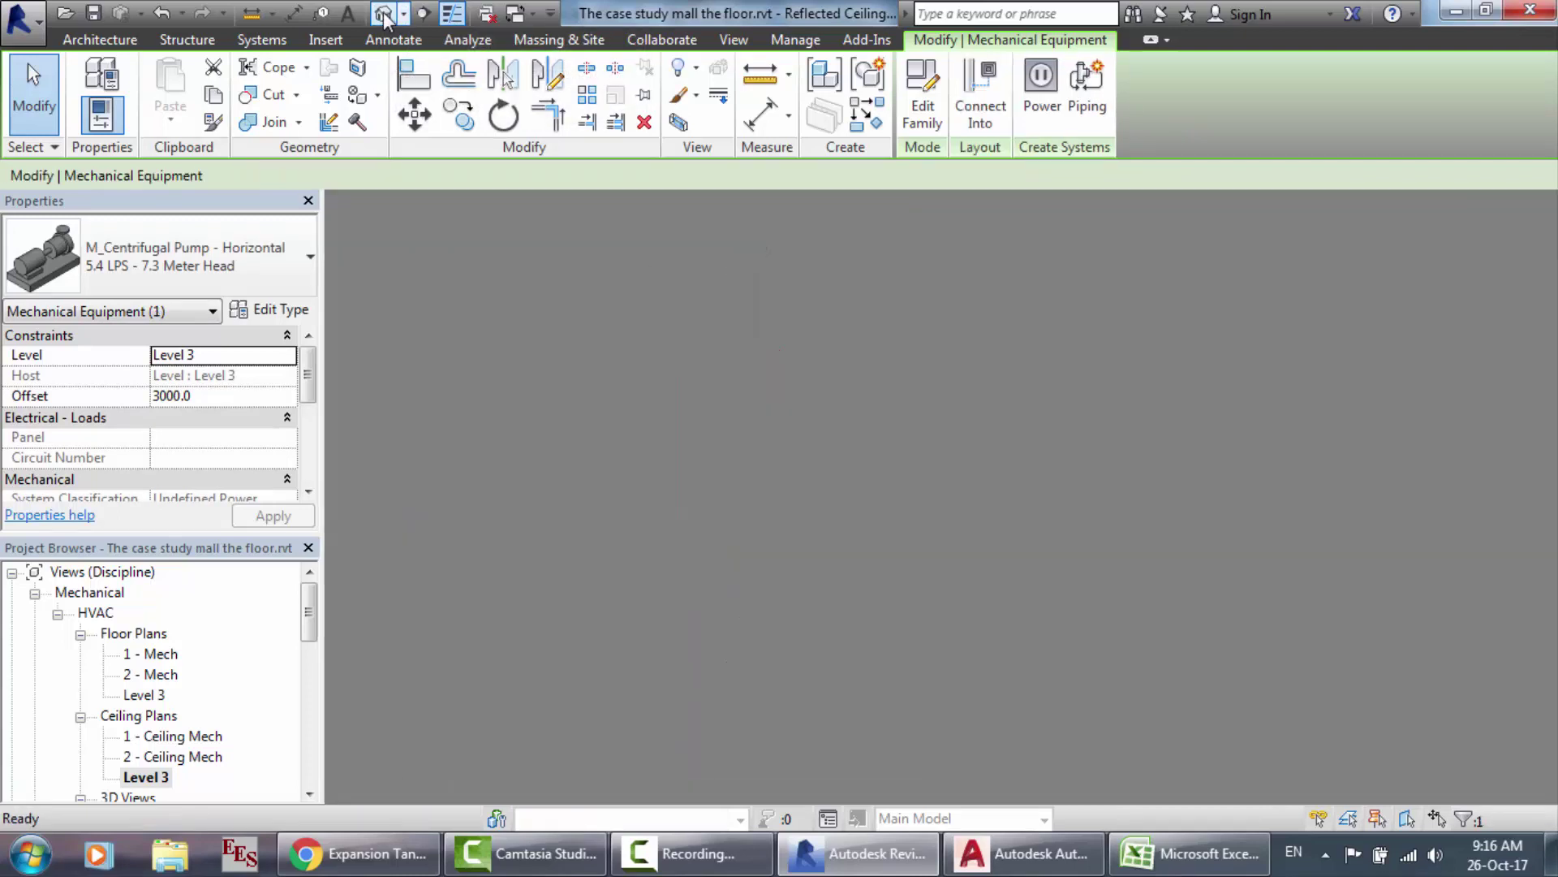
left_click(796, 477)
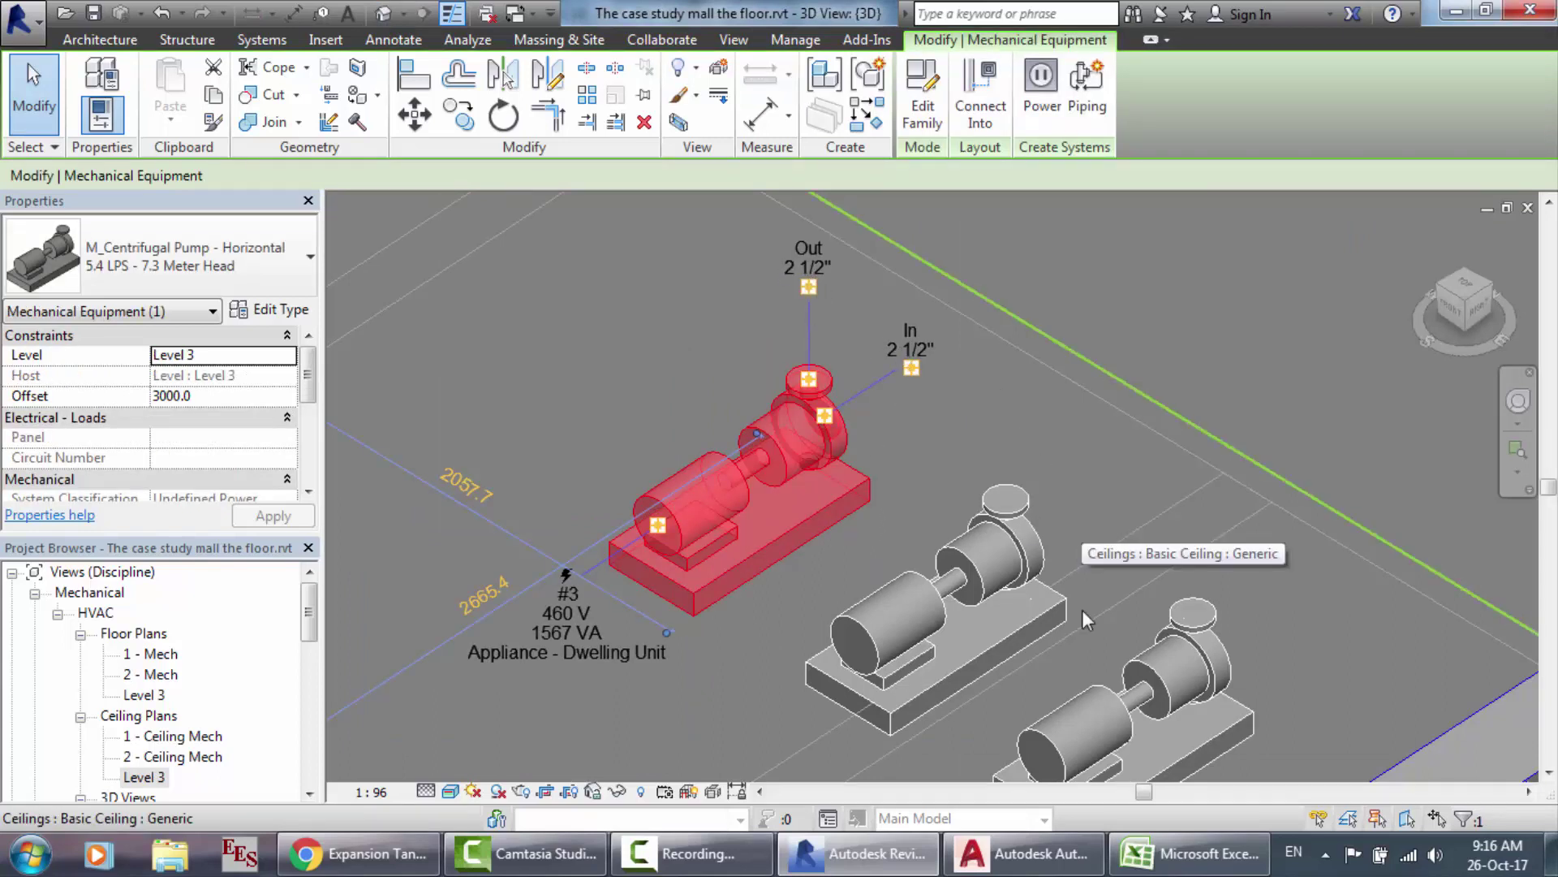
left_click(1024, 854)
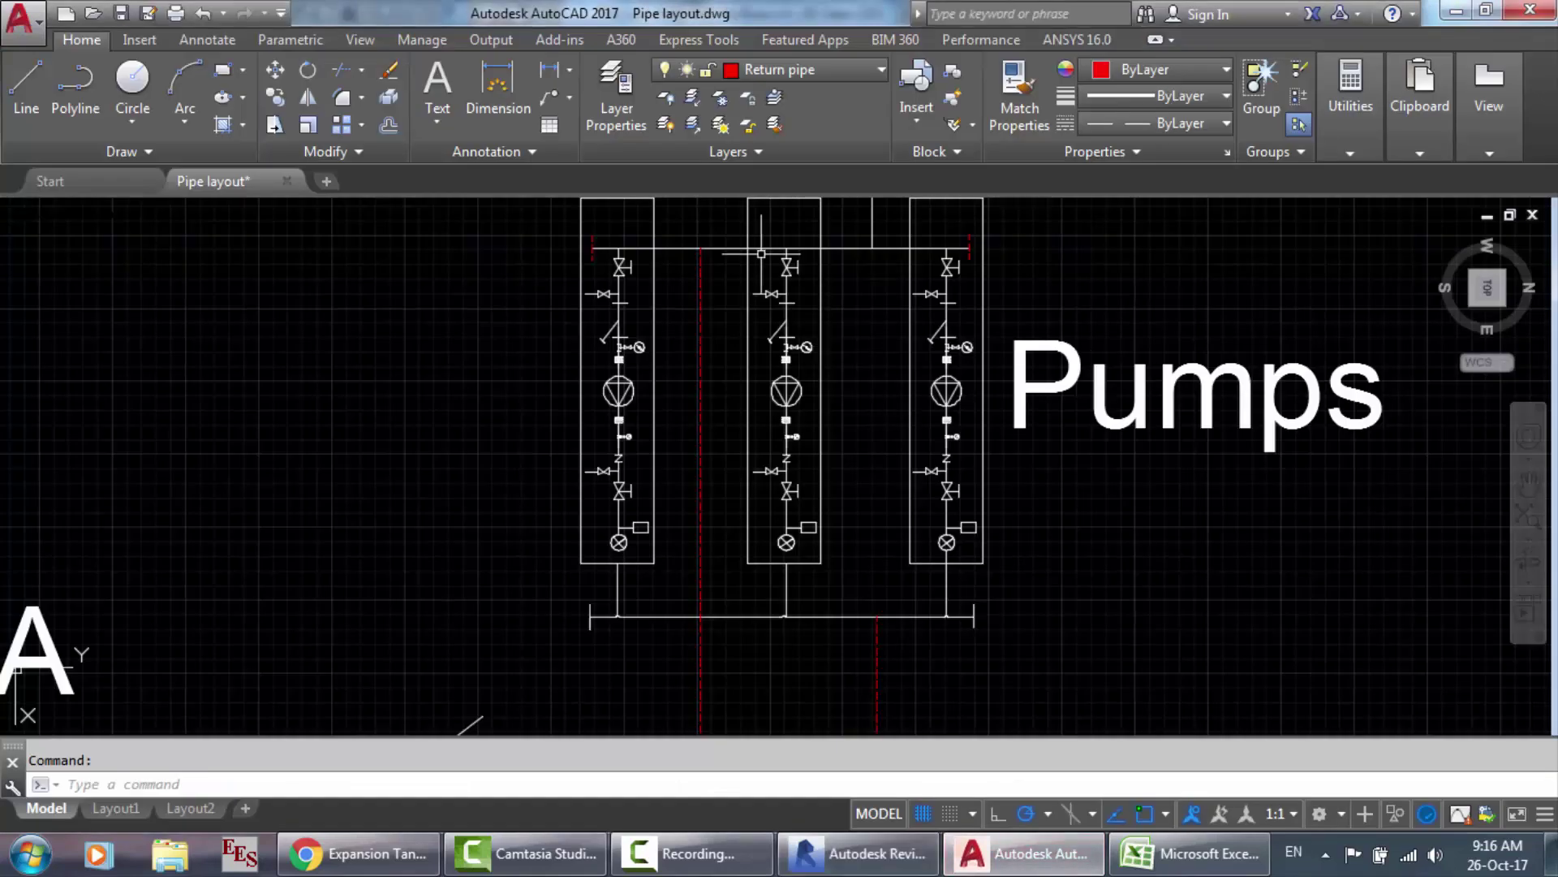
scroll(761, 254, "down", 2)
scroll(761, 195, "down", 2)
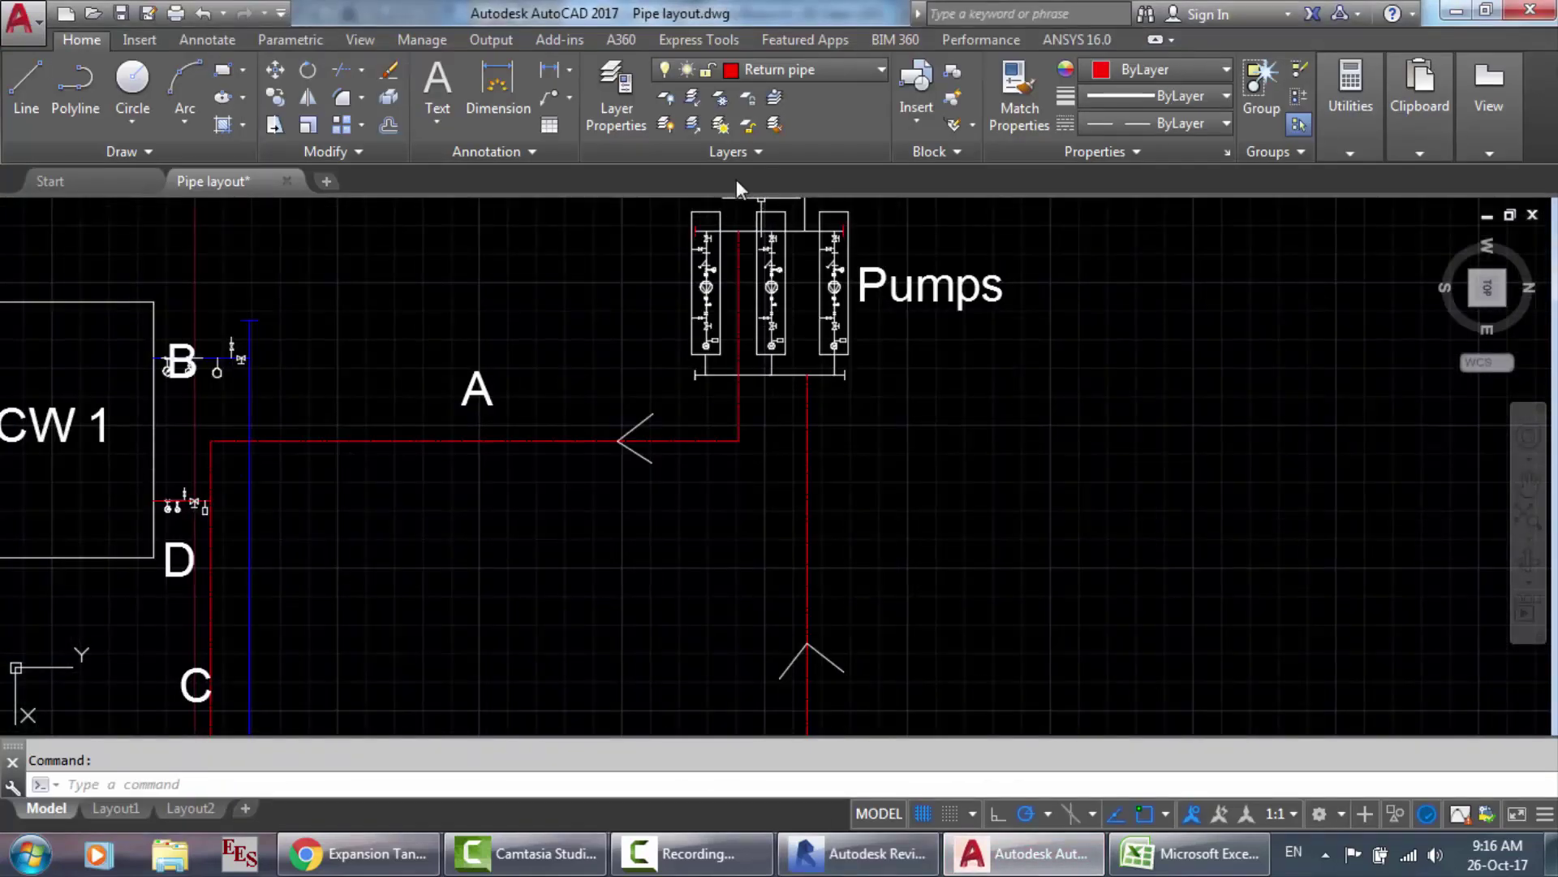
scroll(737, 199, "up", 6)
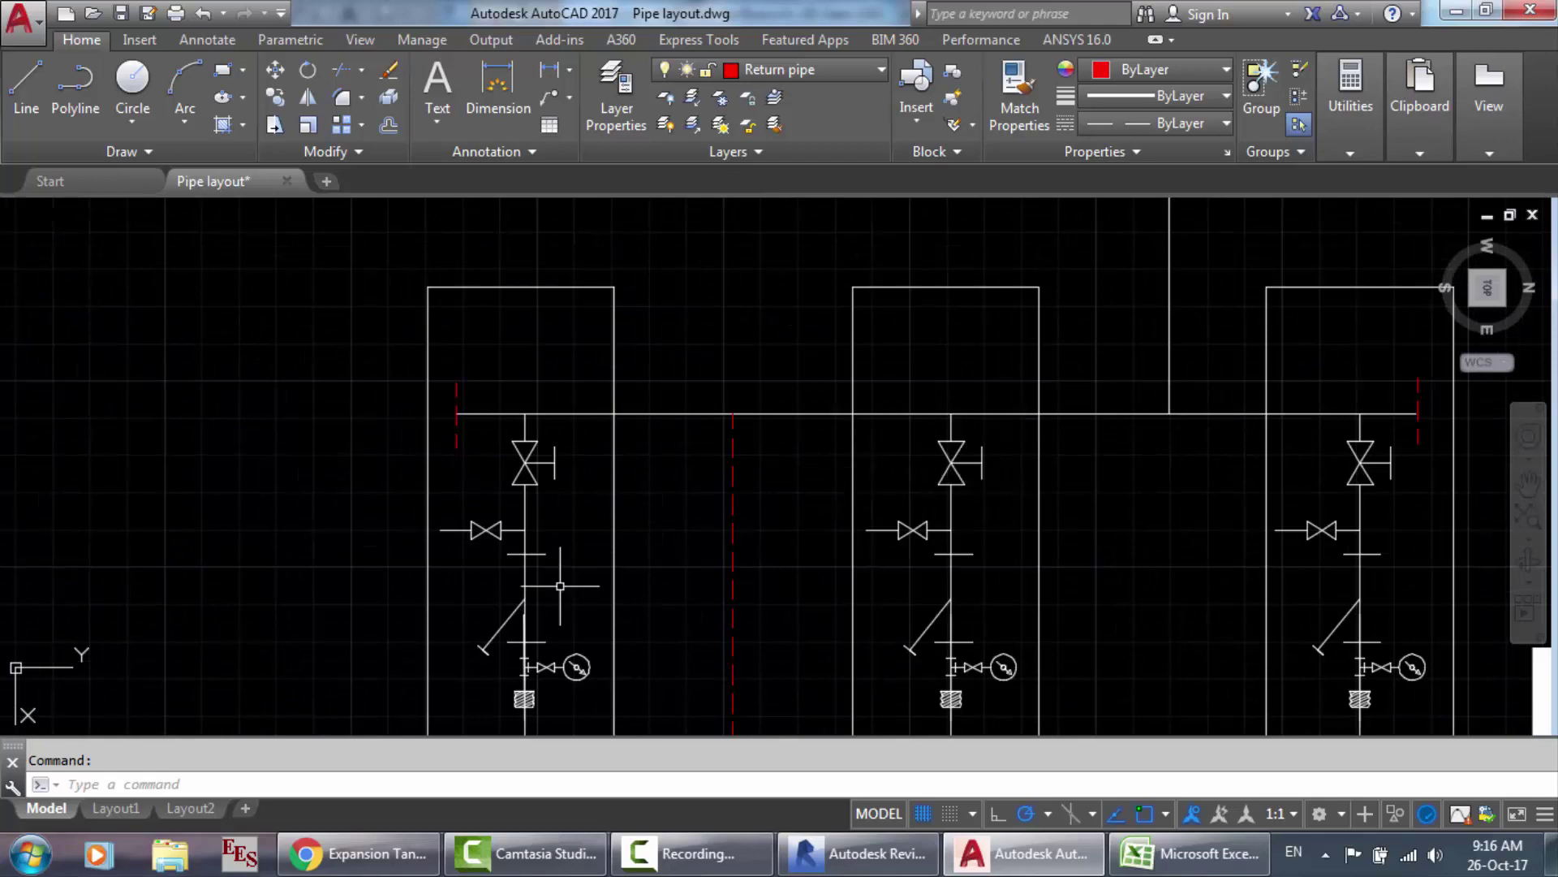
Step: Switch back to the Revit 3D view and draw a short straight 2 1/2" Chilled Water pipe from the leftmost pump's In connector
left_click(909, 849)
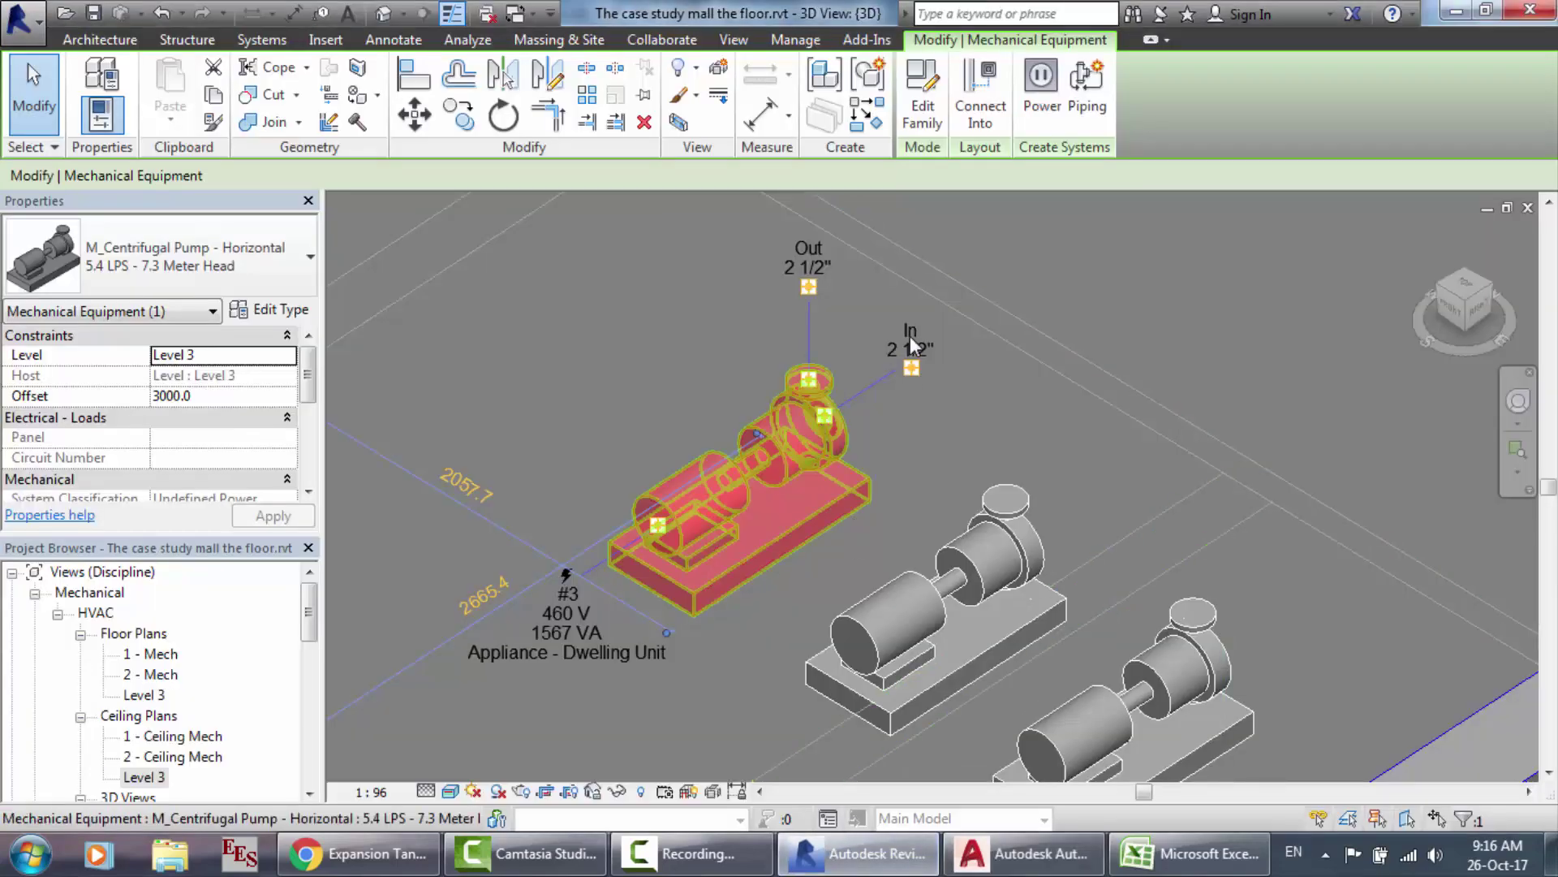
left_click(914, 363)
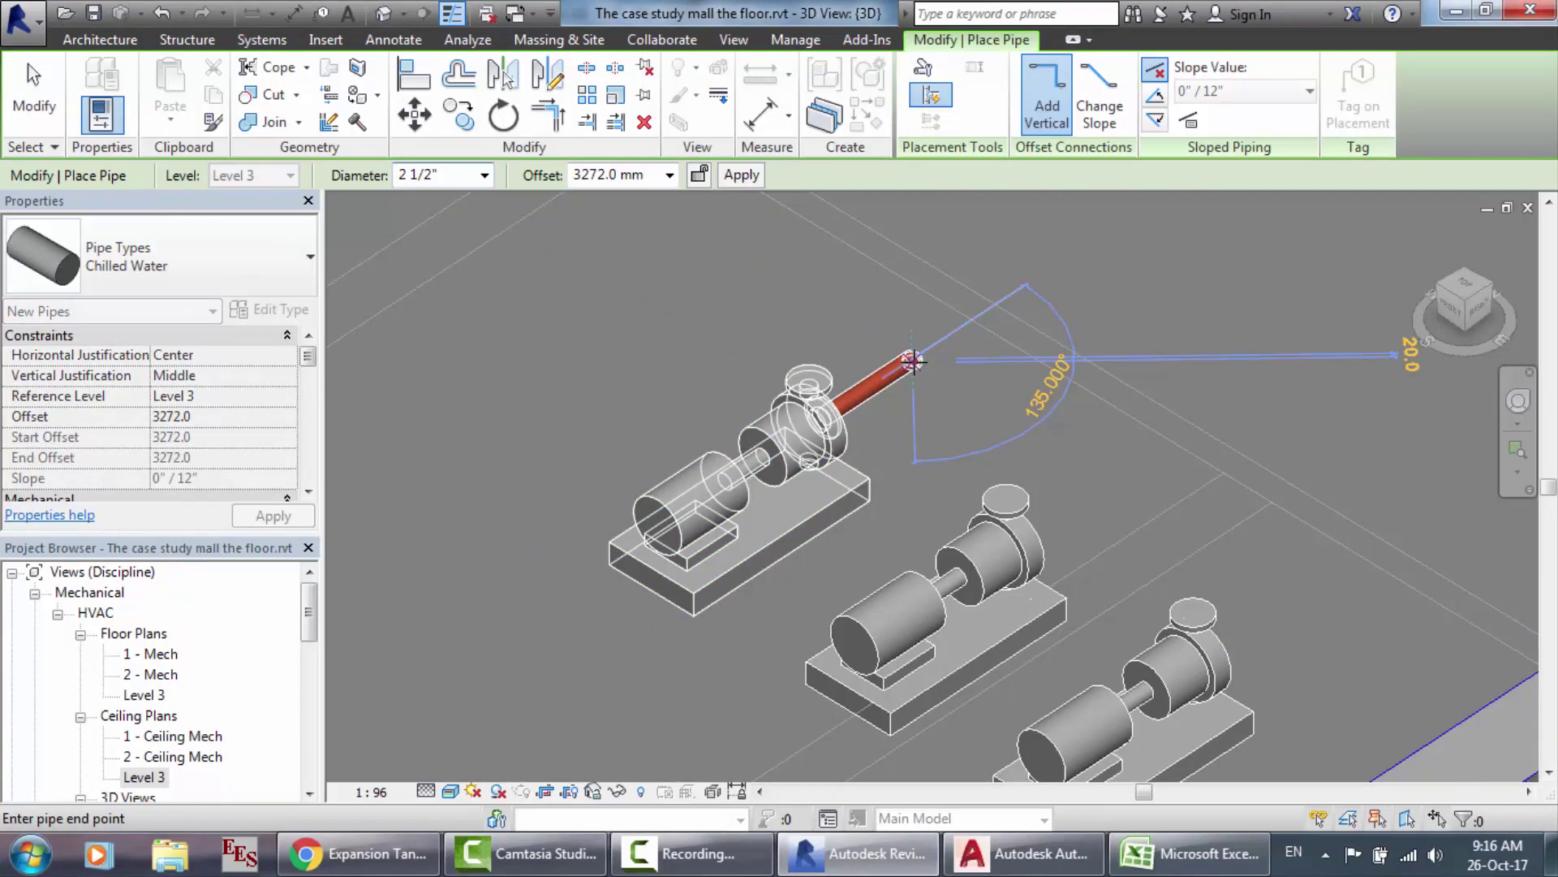
left_click(912, 360)
key("Escape")
key("Escape")
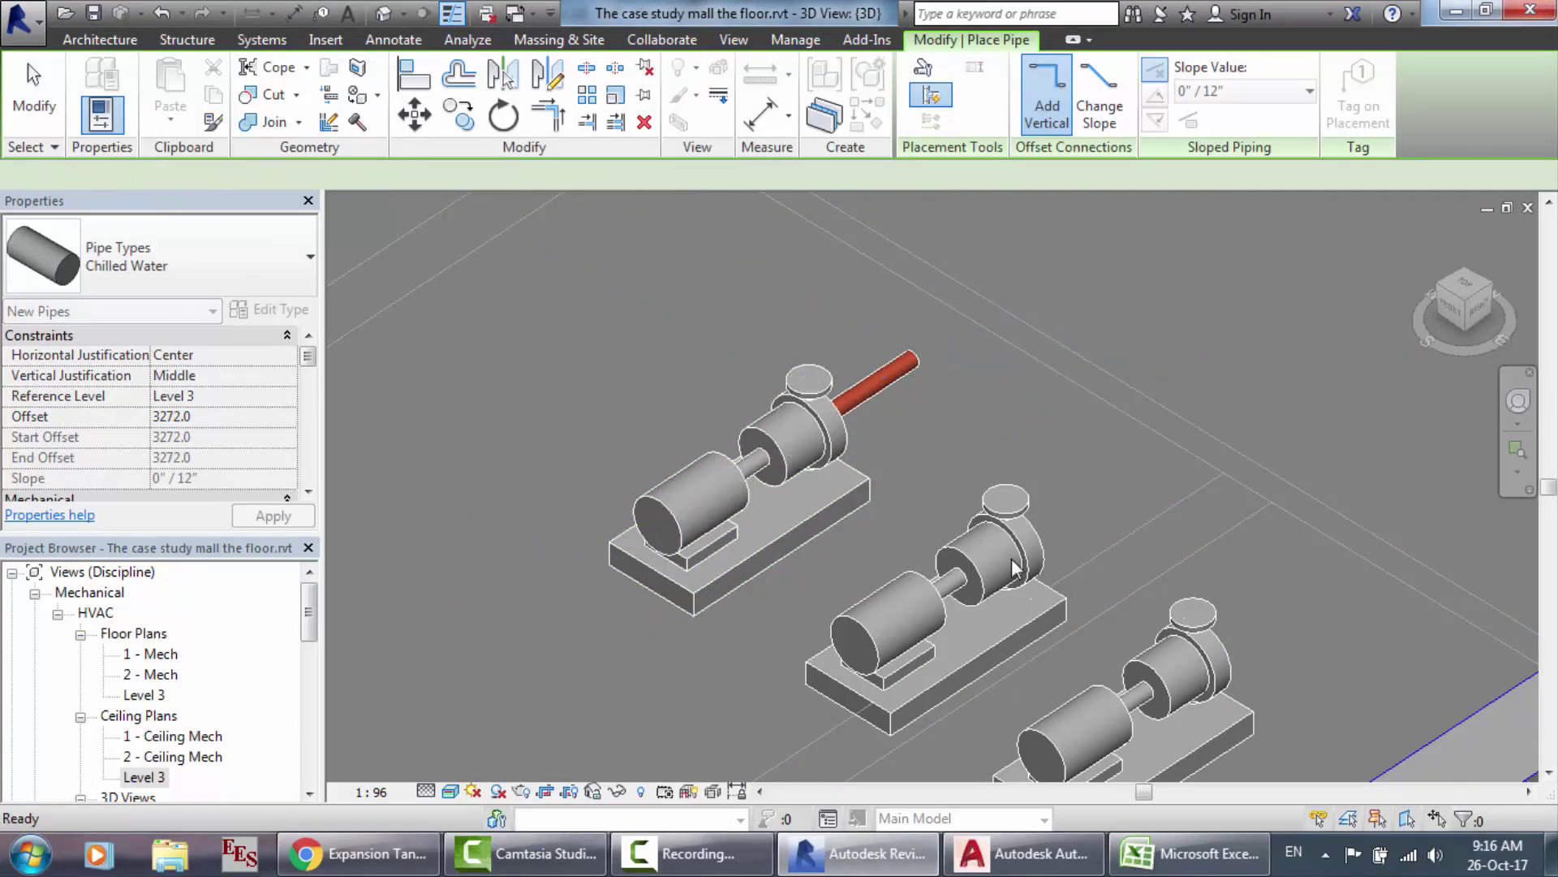
Step: Draw a straight 2 1/2" Chilled Water pipe about 400 mm long from the middle pump's In connector
left_click(985, 590)
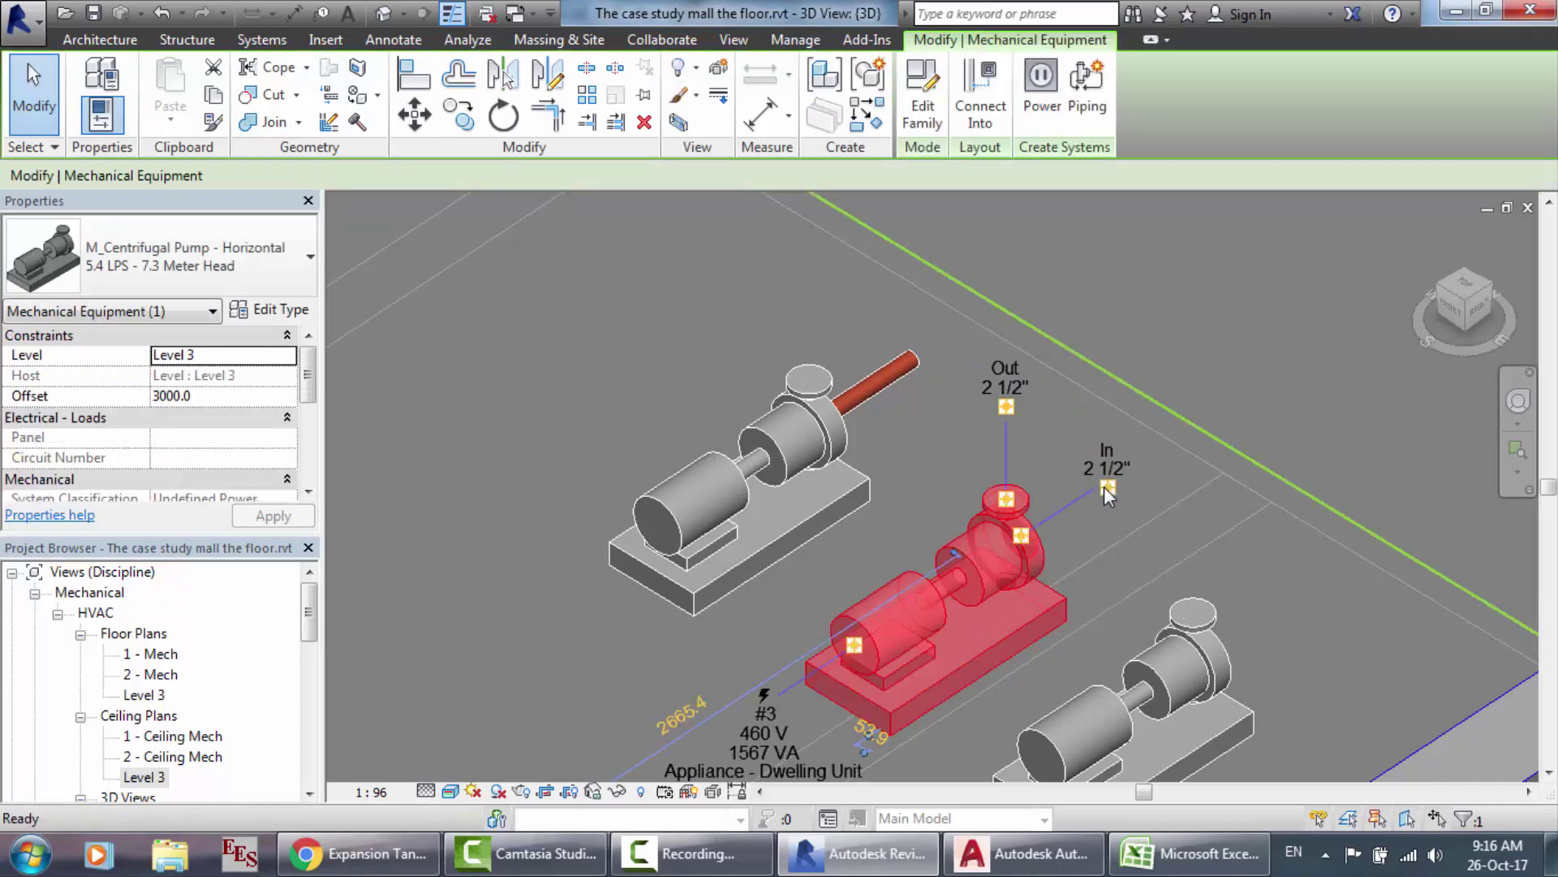
left_click(1105, 487)
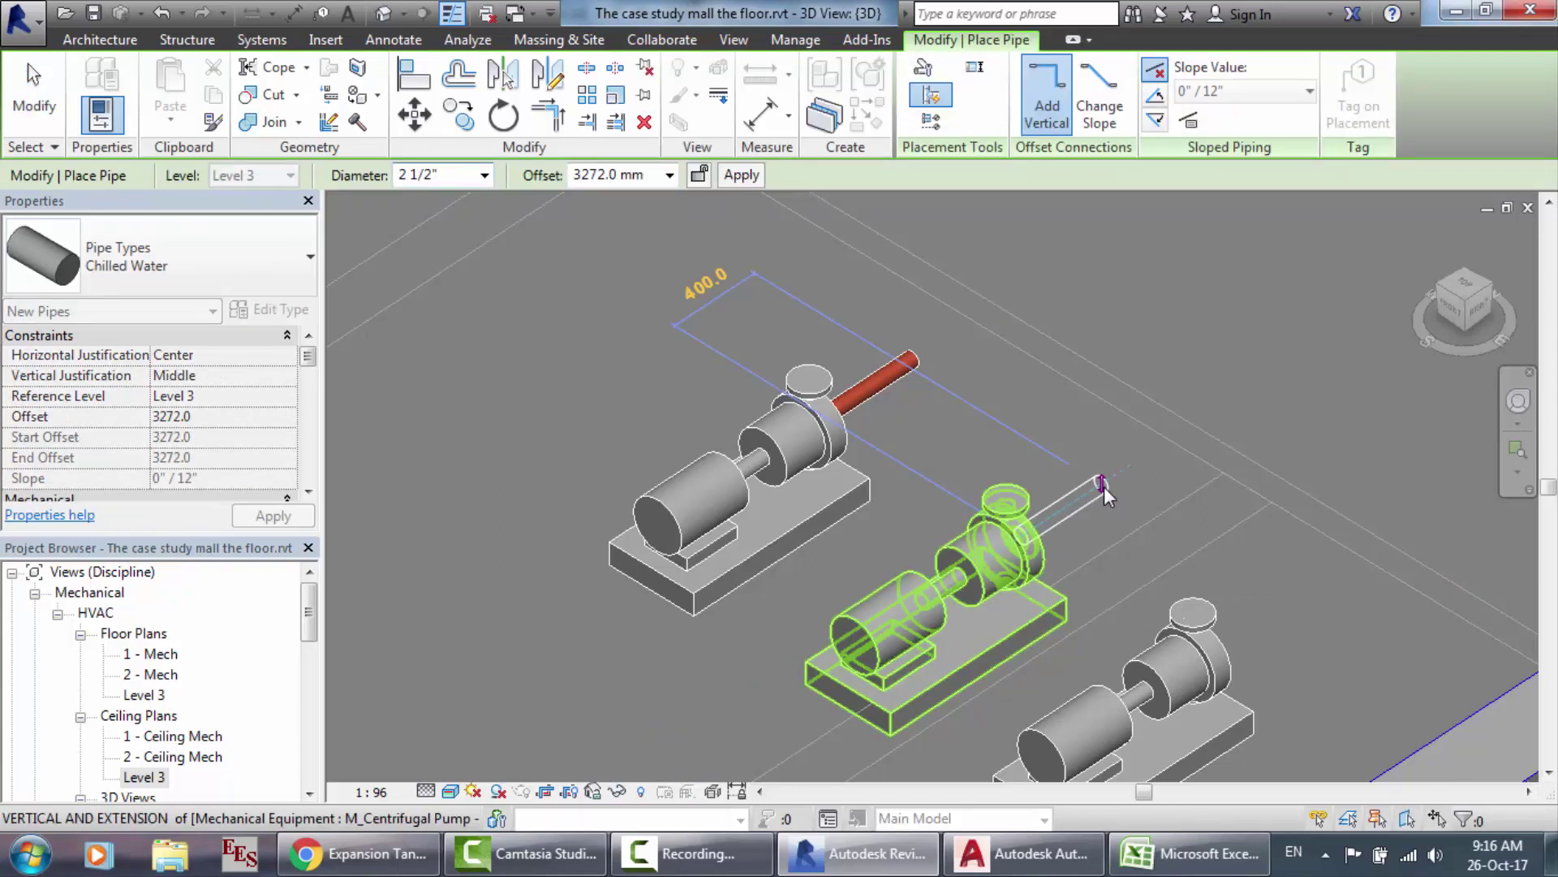
left_click(1104, 485)
key("Escape")
key("Escape")
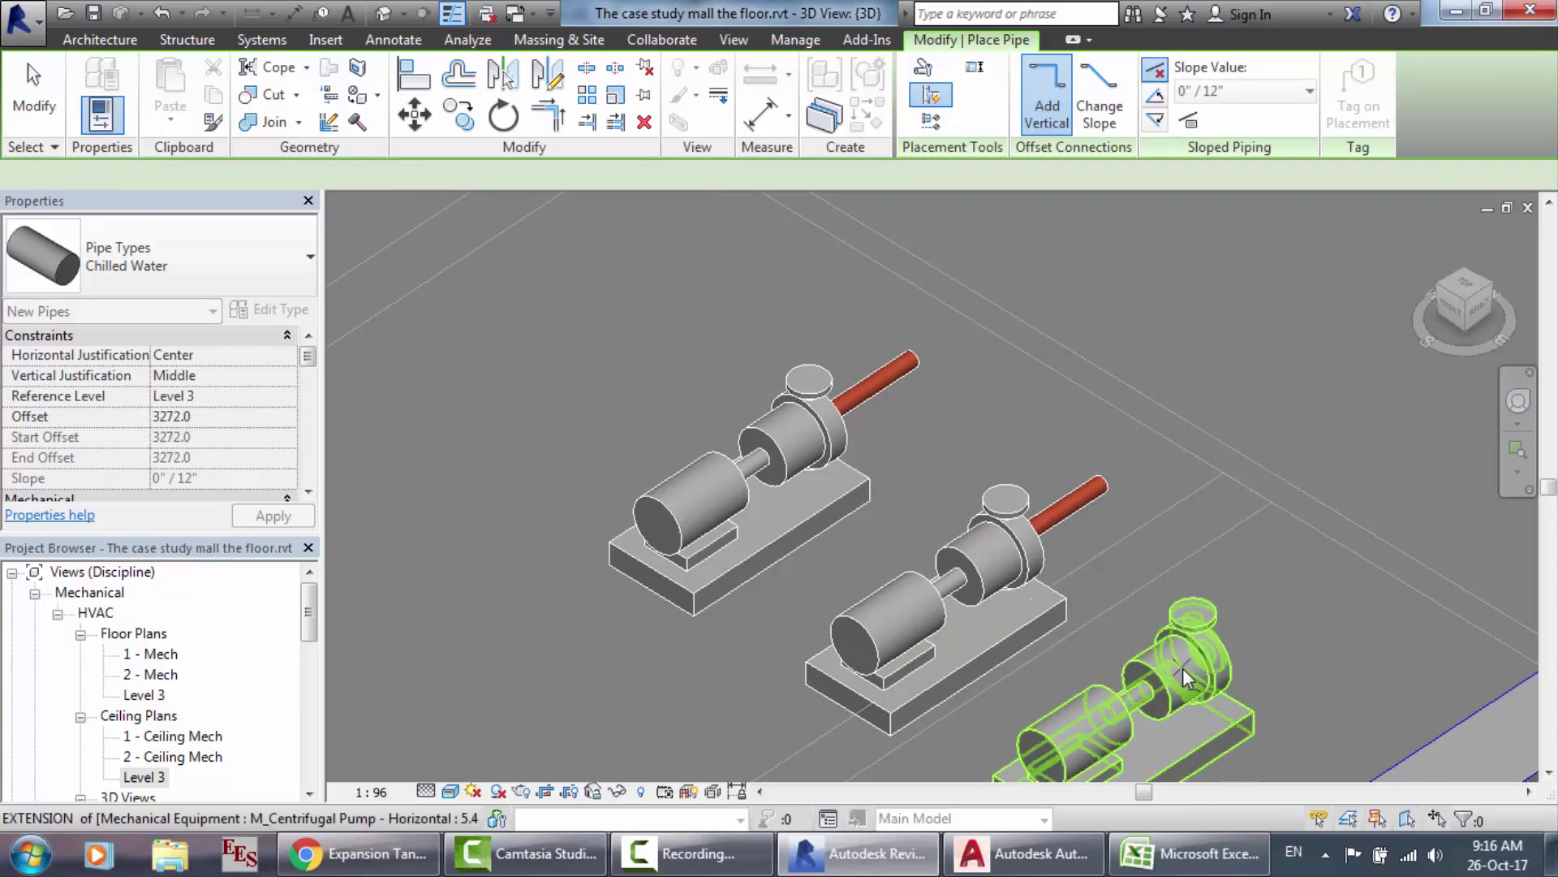
key("Escape")
Step: Draw a straight 2 1/2" Chilled Water pipe about 400 mm long from the rightmost pump's In connector
left_click(1204, 697)
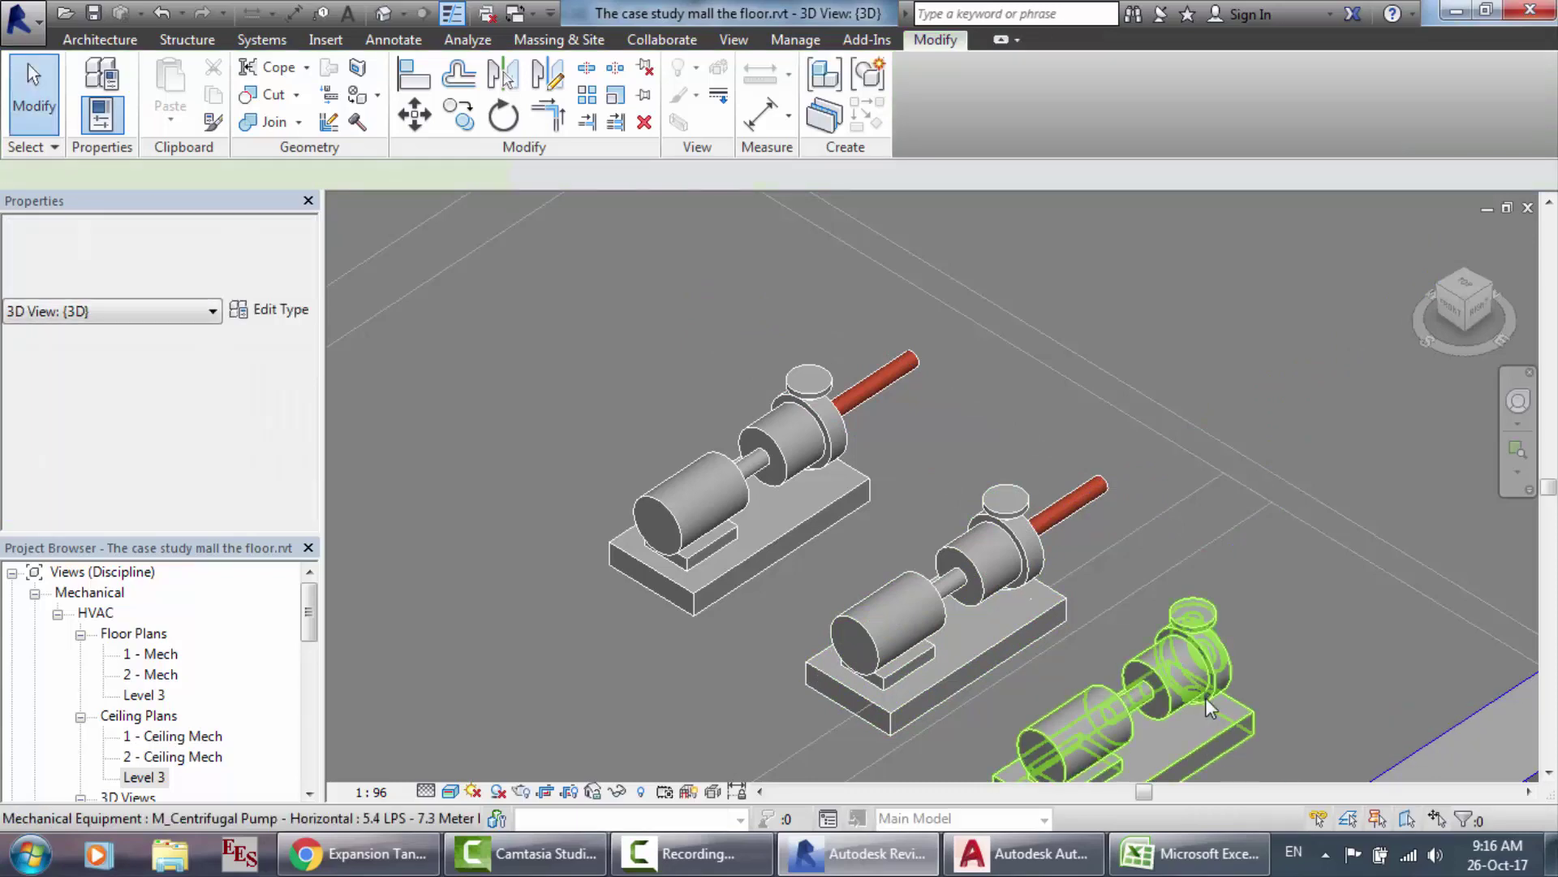
left_click(1294, 599)
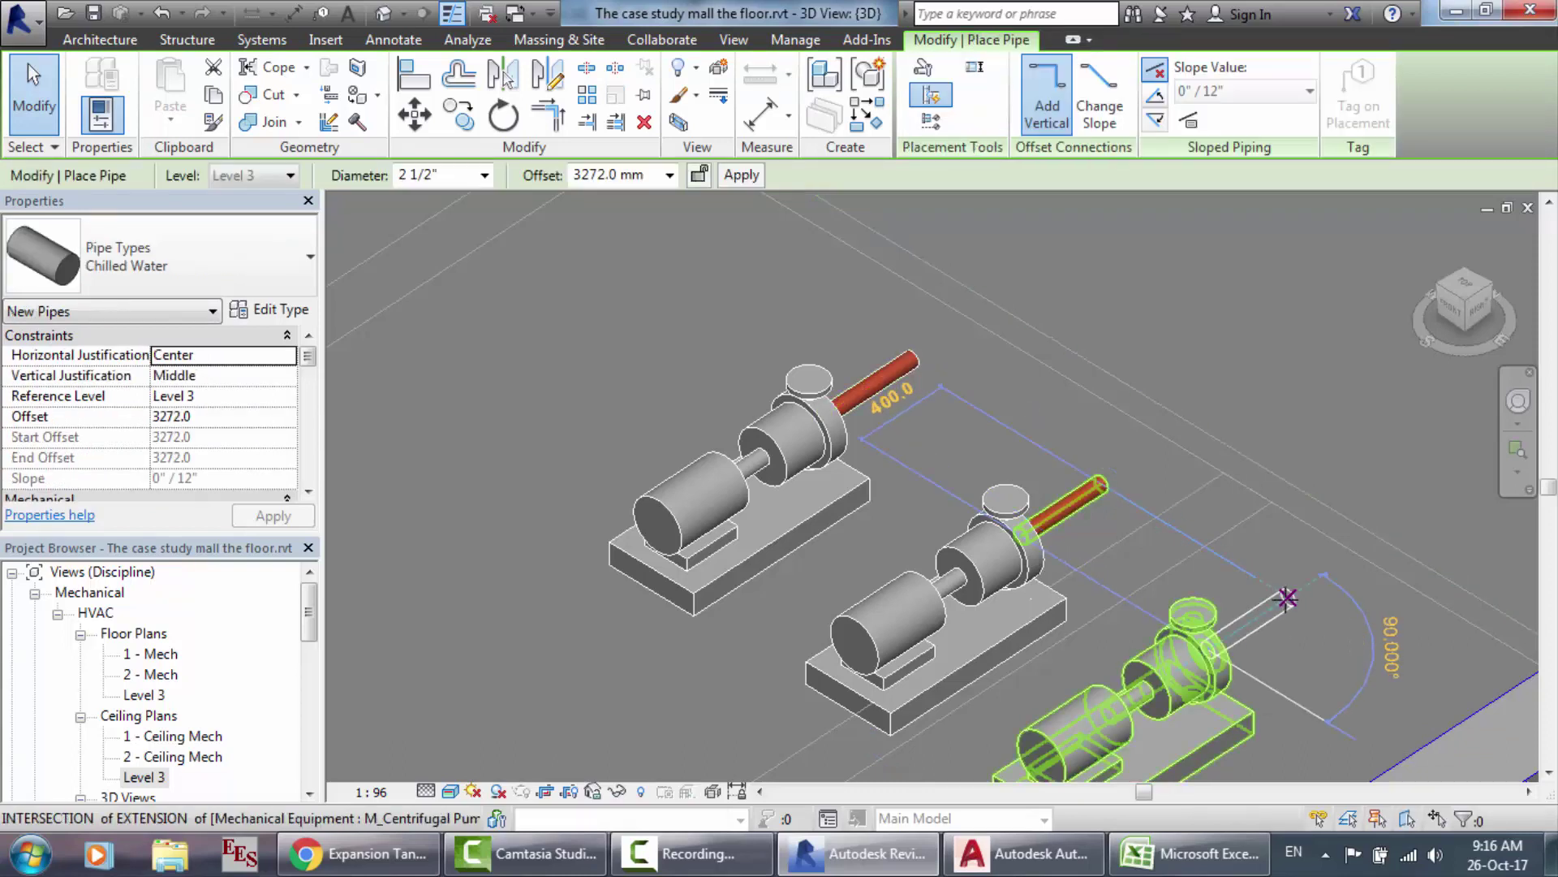
left_click(1286, 598)
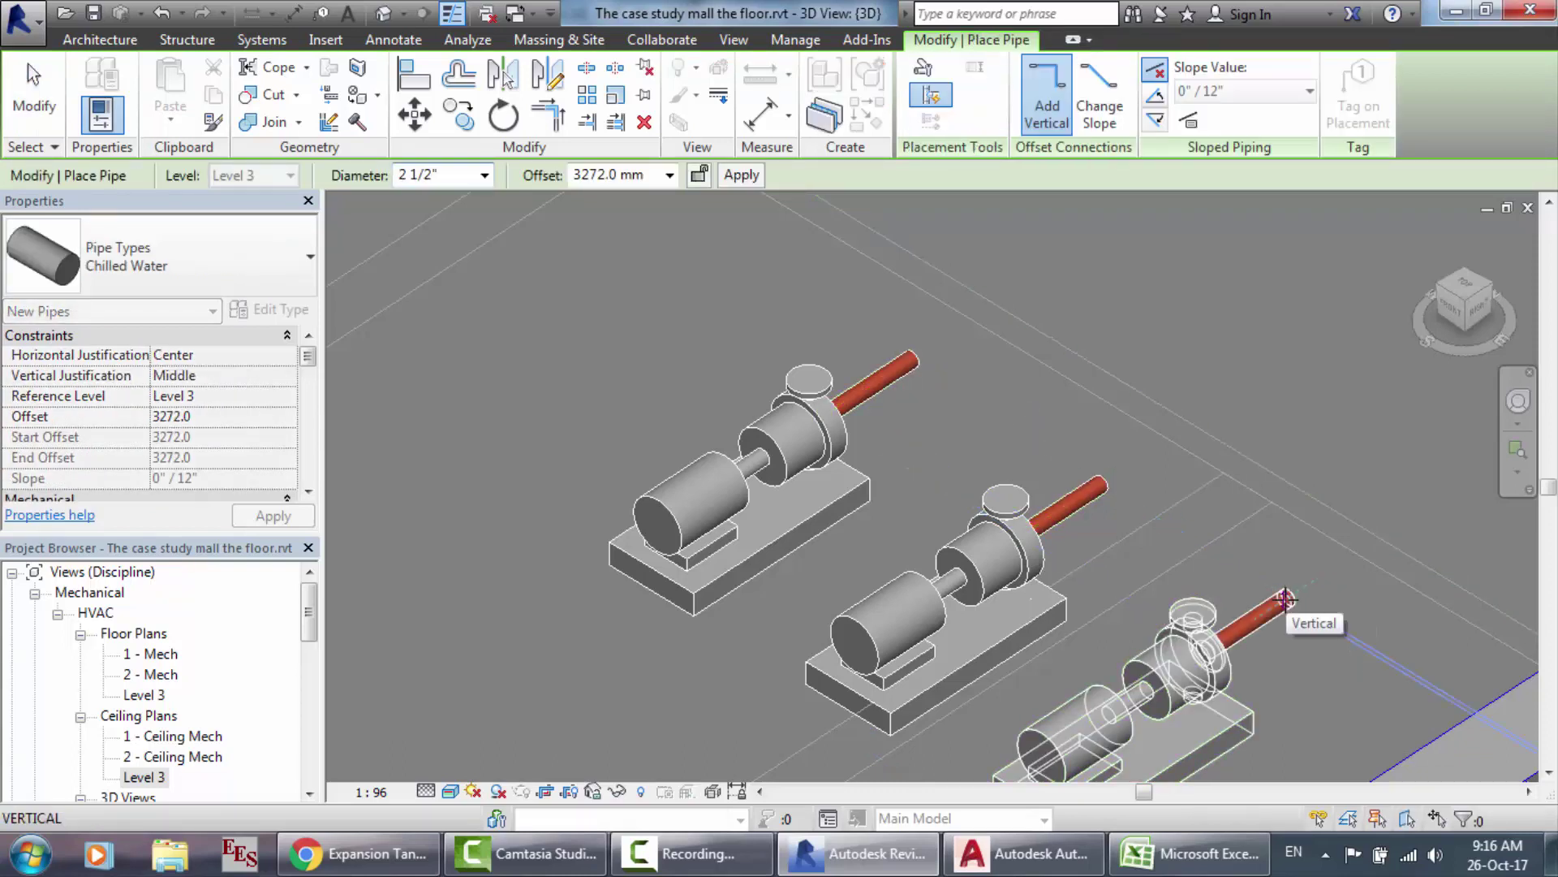
Step: Switch to the AutoCAD pipe layout and examine the valves, strainers and gauges between the pumps and the header
left_click(1023, 853)
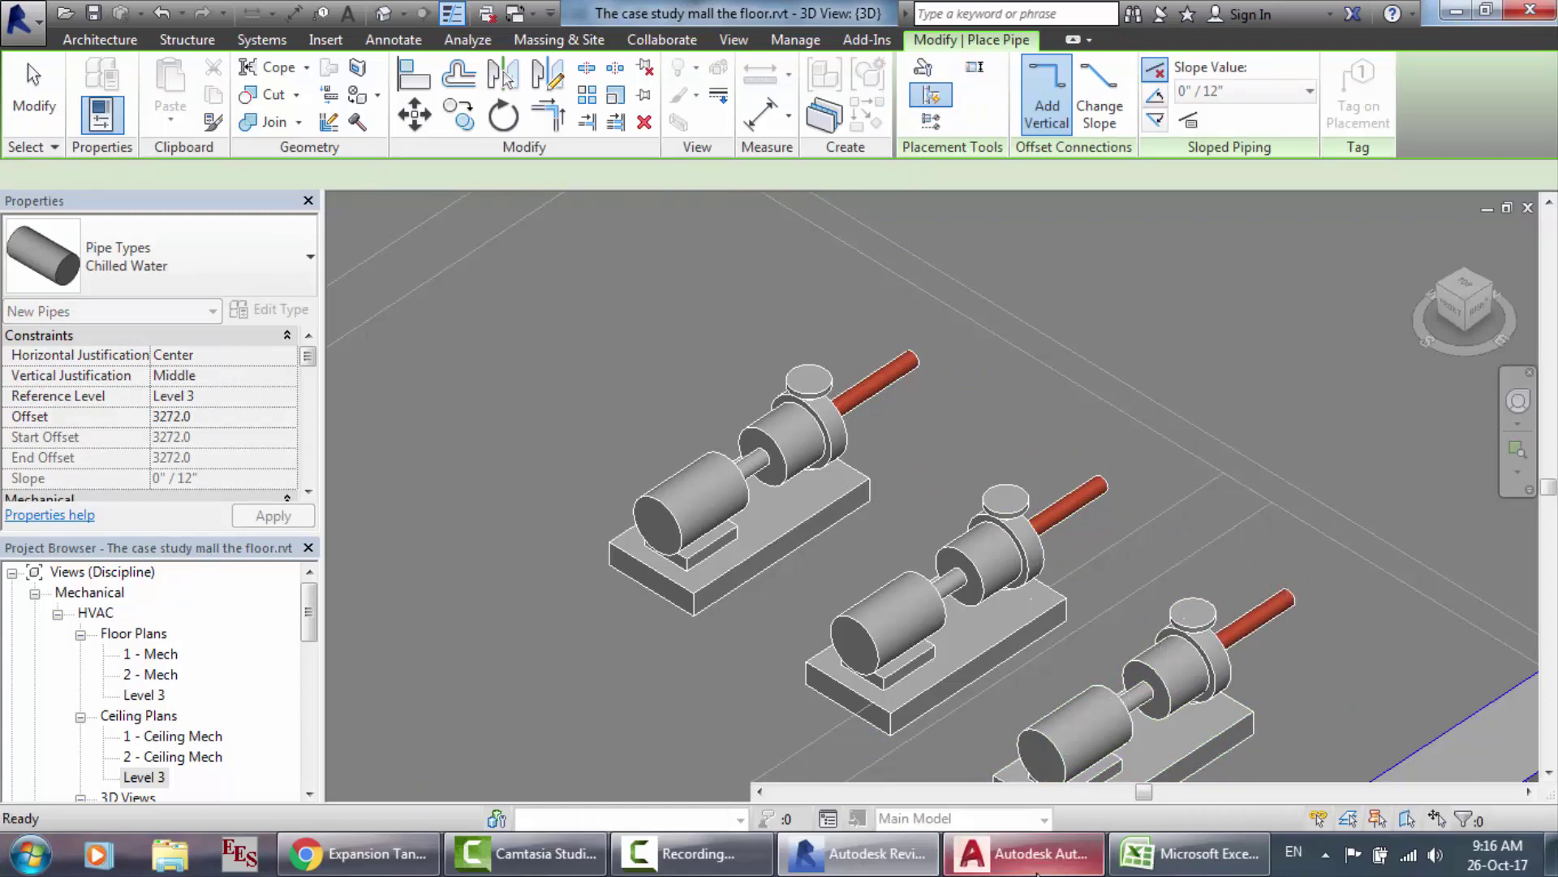
scroll(964, 402, "down", 3)
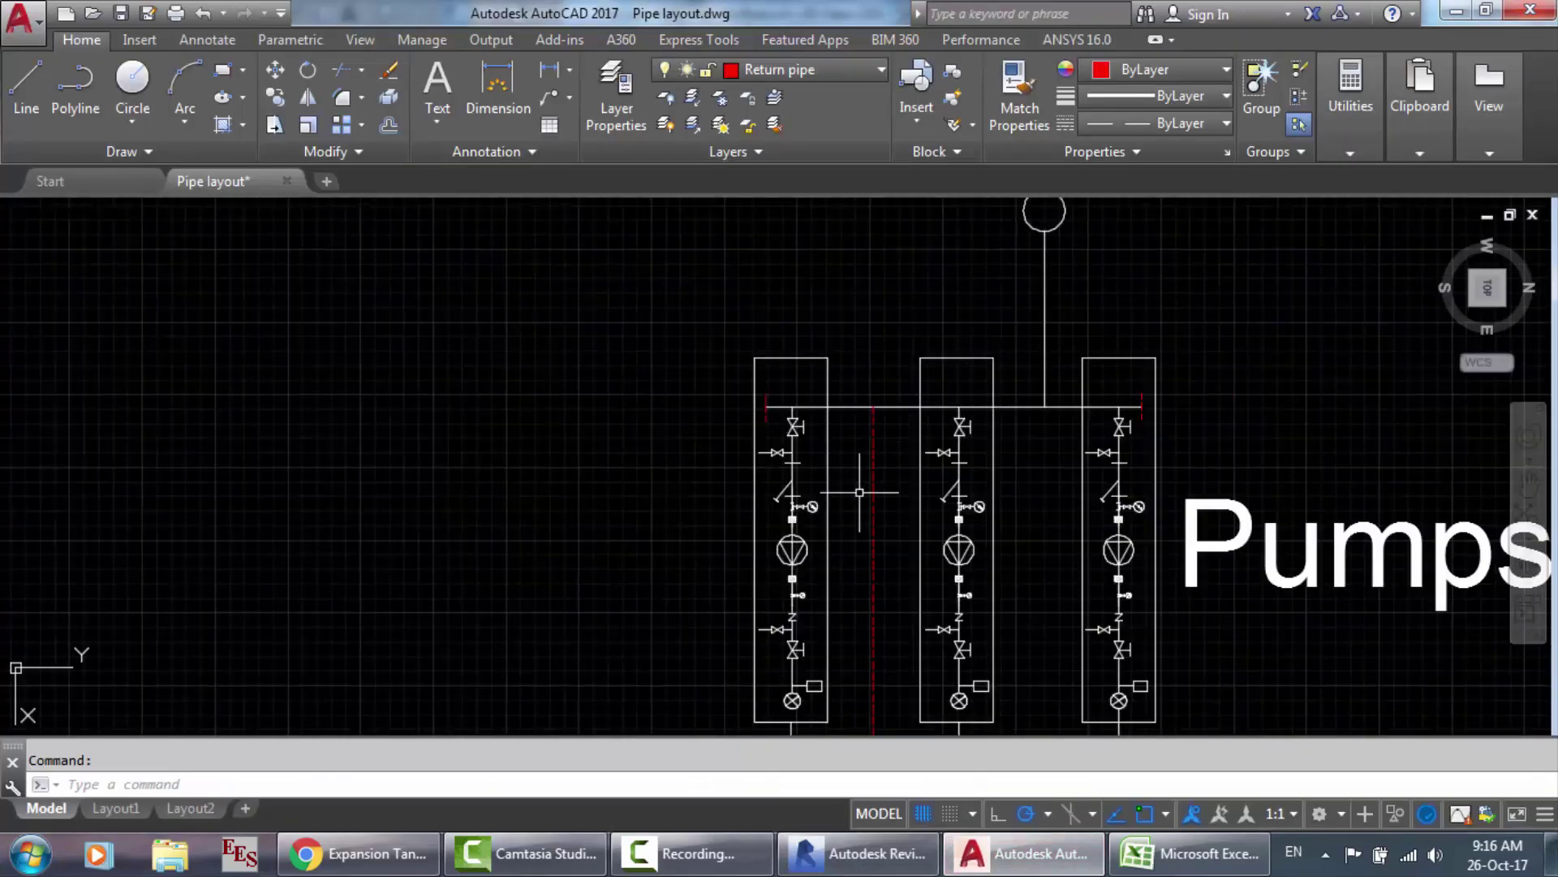
scroll(858, 590, "up", 2)
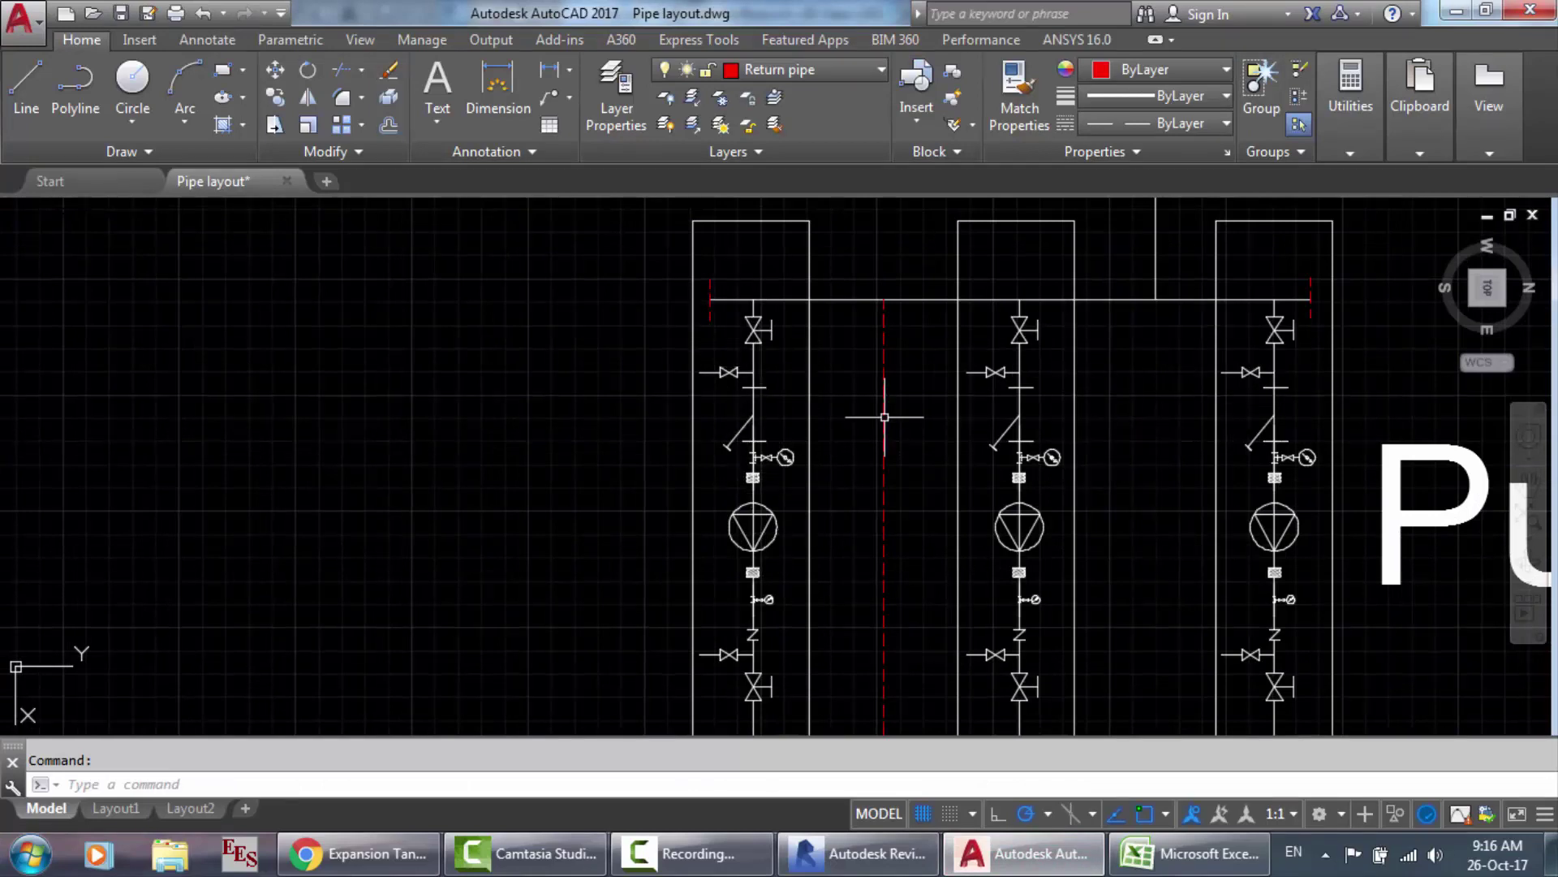
scroll(885, 417, "up", 5)
scroll(517, 534, "down", 5)
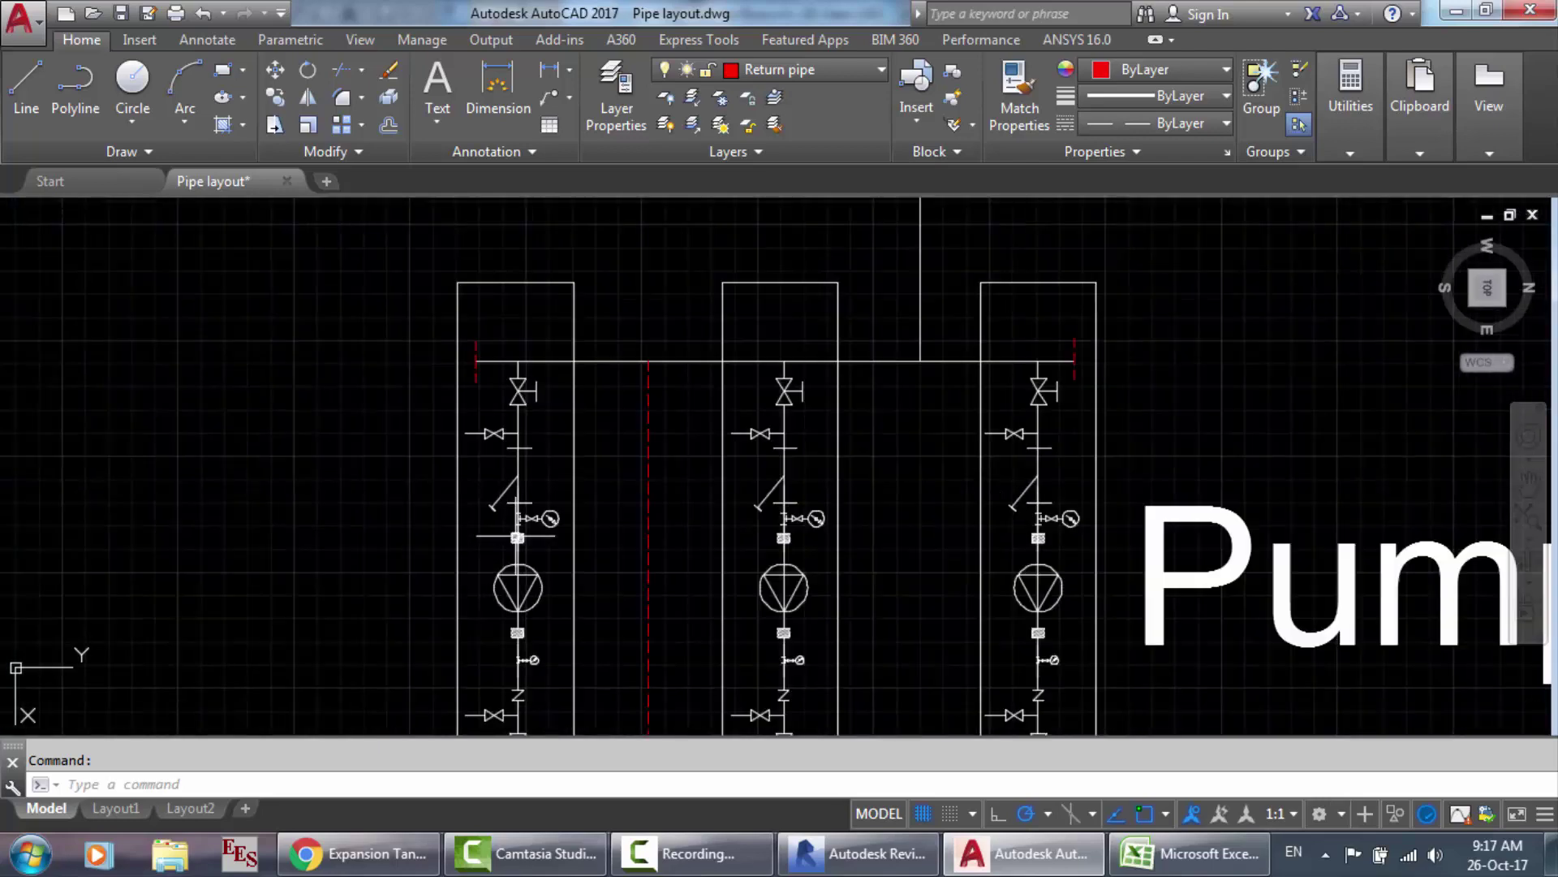
scroll(505, 463, "up", 2)
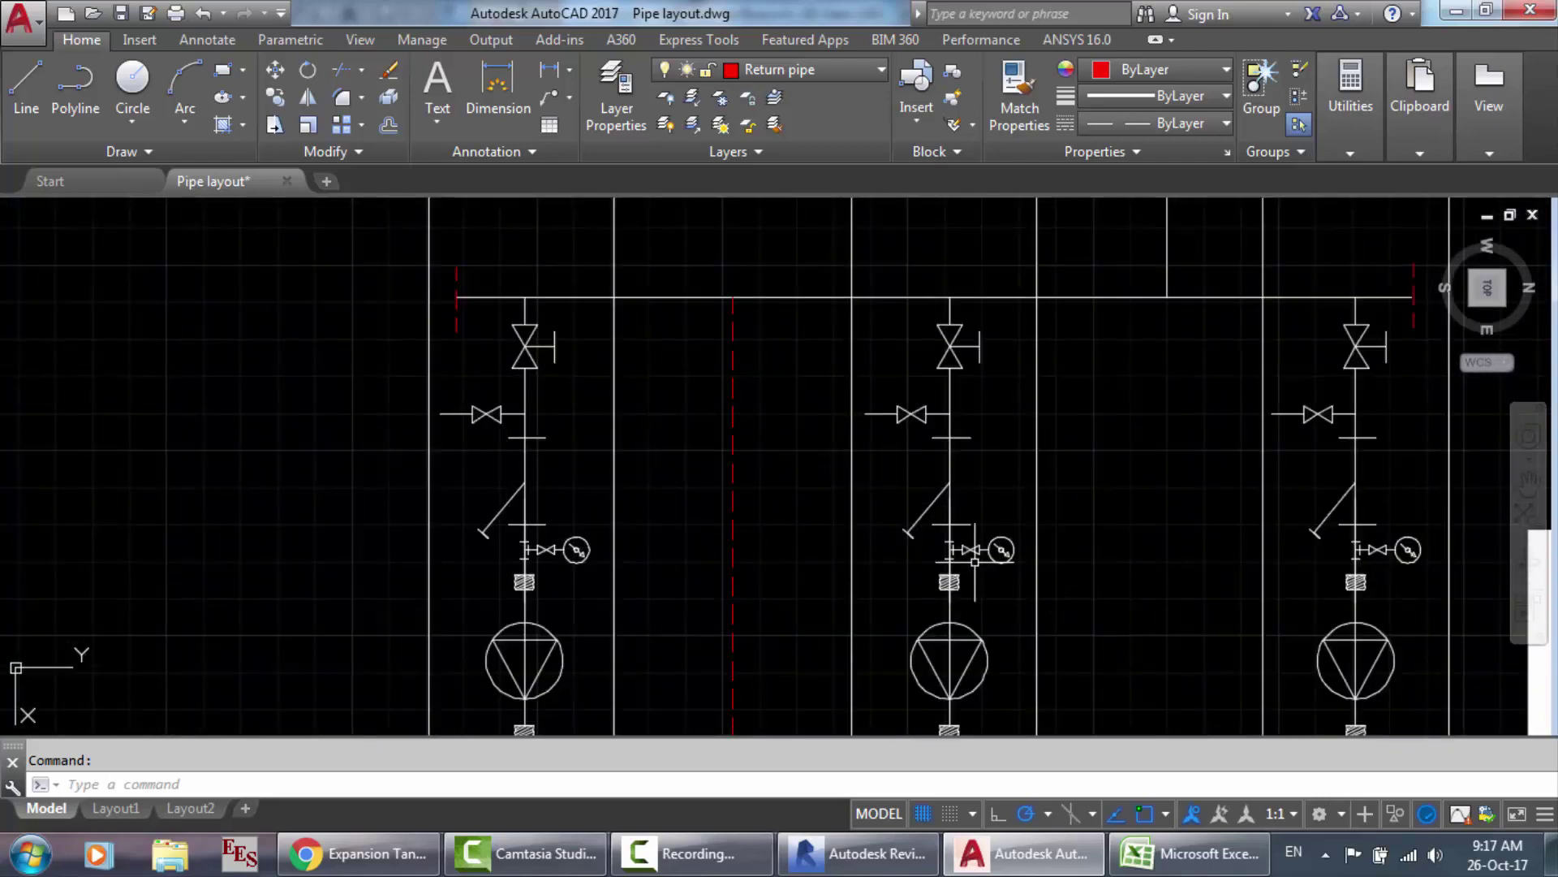
scroll(1354, 532, "up", 2)
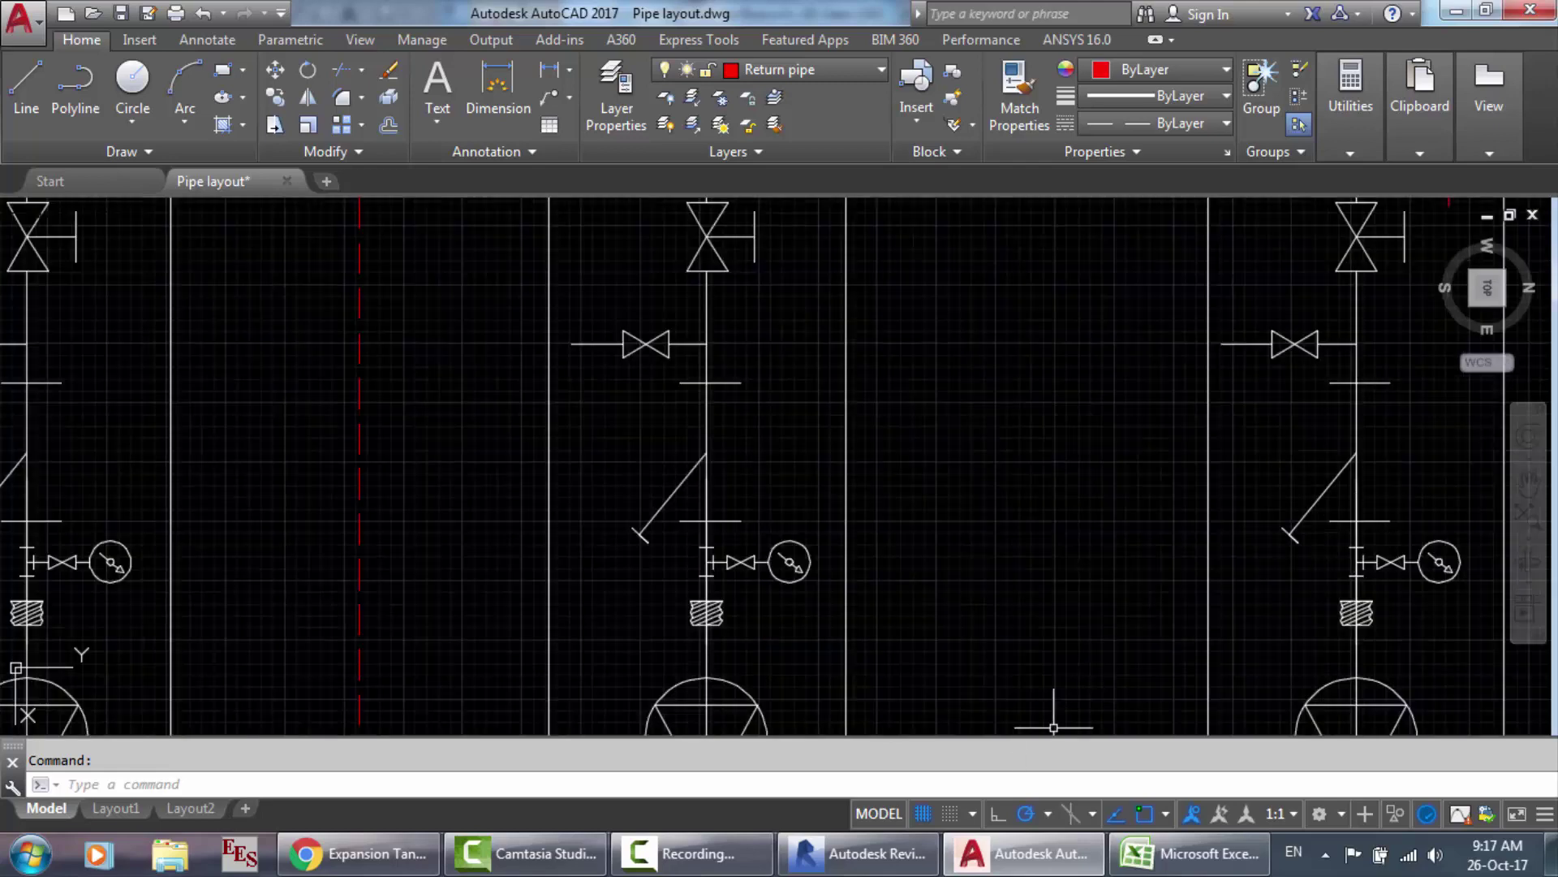
Step: Switch back to Revit and, in the Level 3 ceiling plan, set the leftmost pump's pipe length to 400 mm, checking it against the other two pipes
left_click(877, 865)
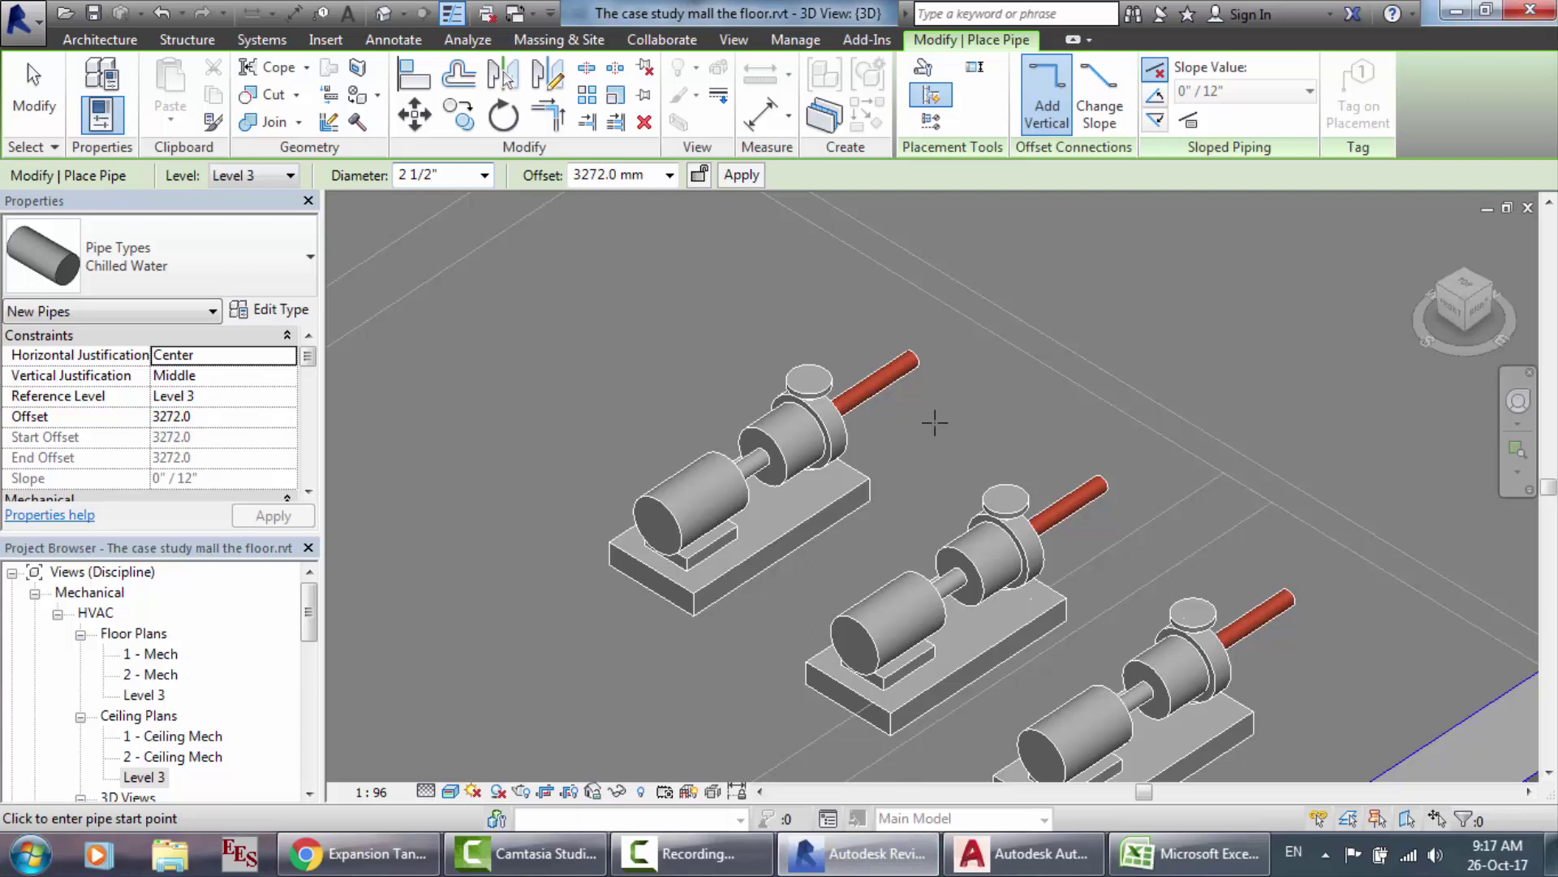
key("Escape")
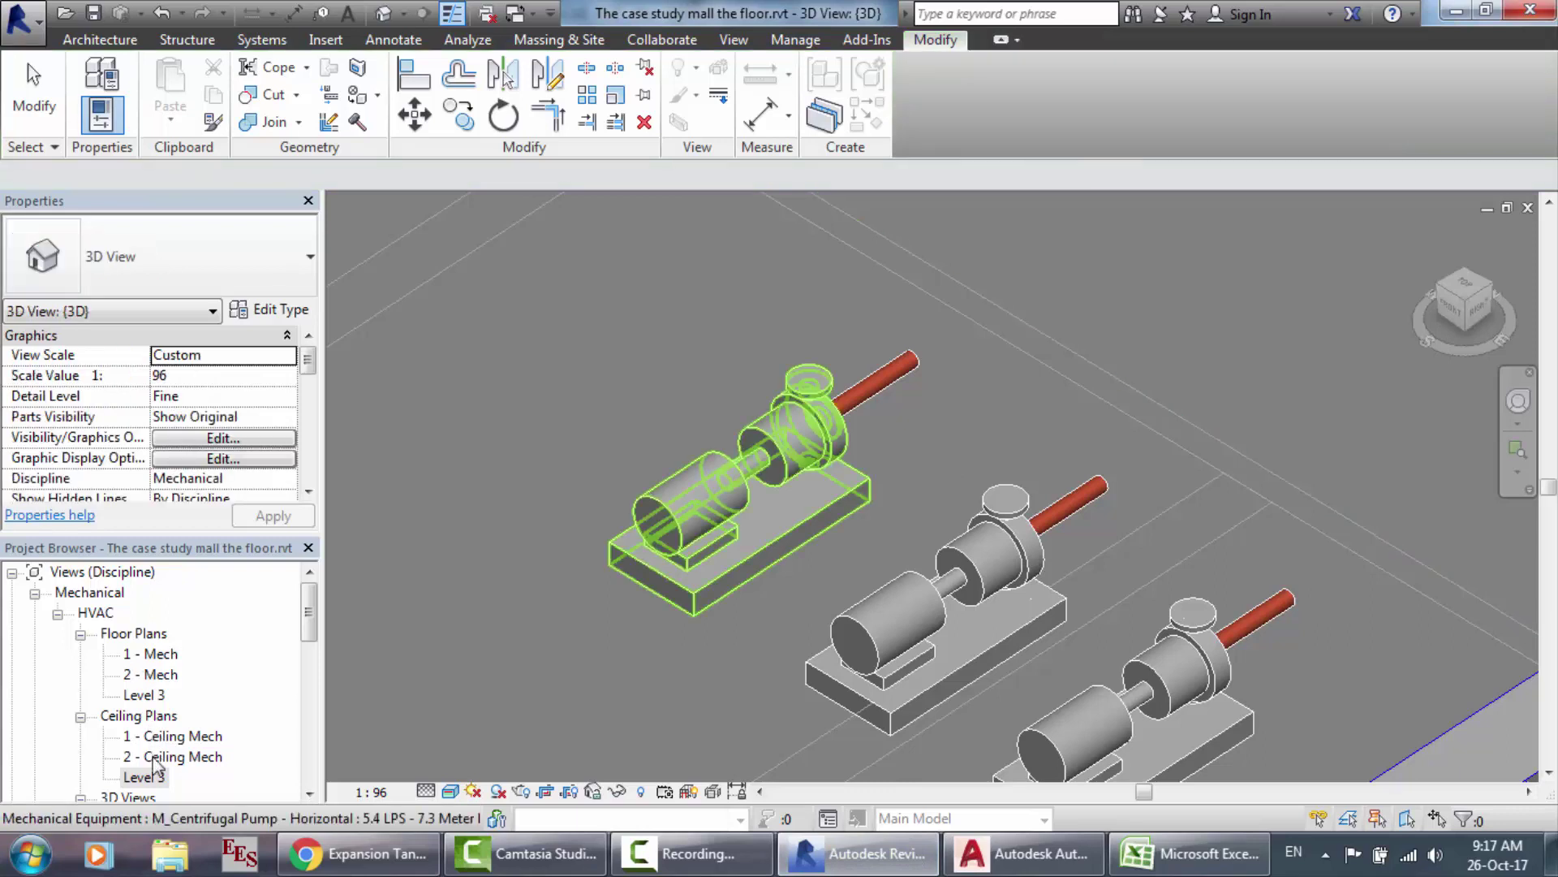
double_click(146, 778)
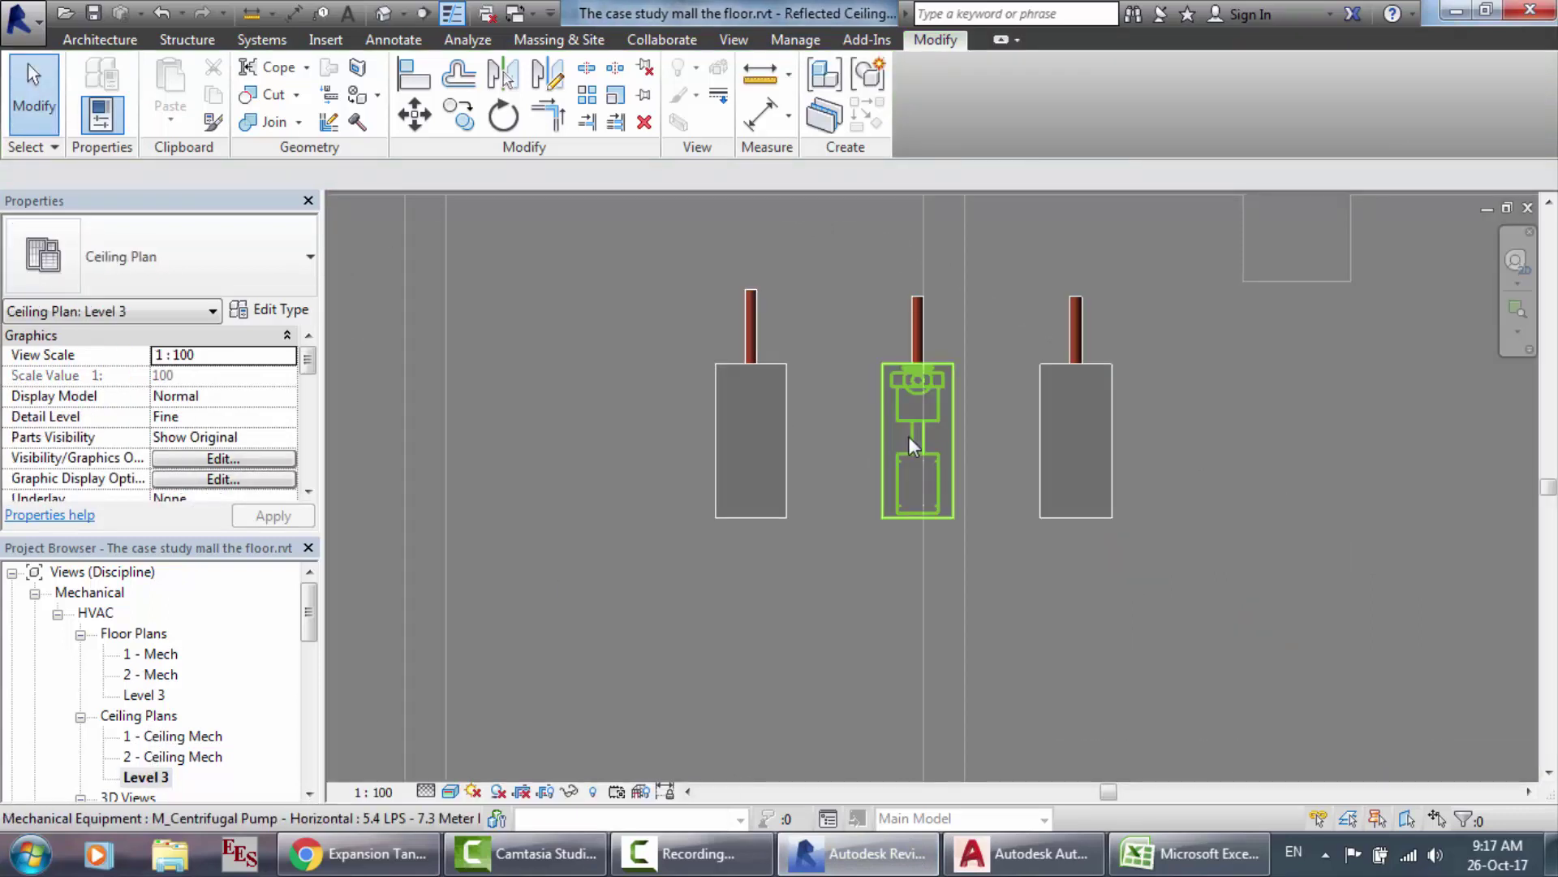
scroll(910, 266, "down", 1)
scroll(831, 230, "up", 2)
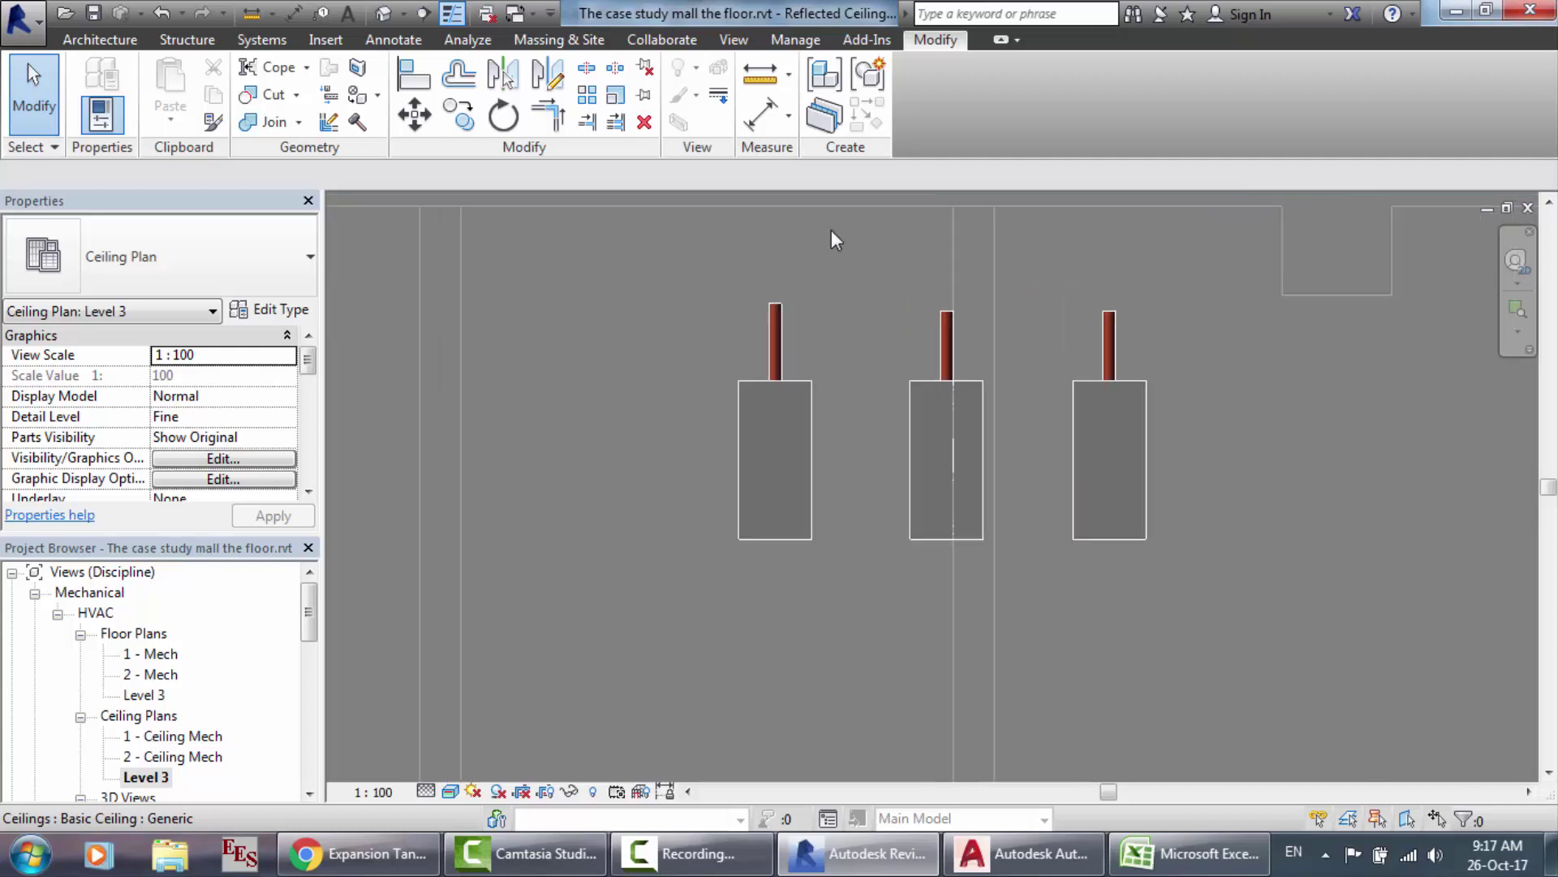
scroll(831, 231, "up", 2)
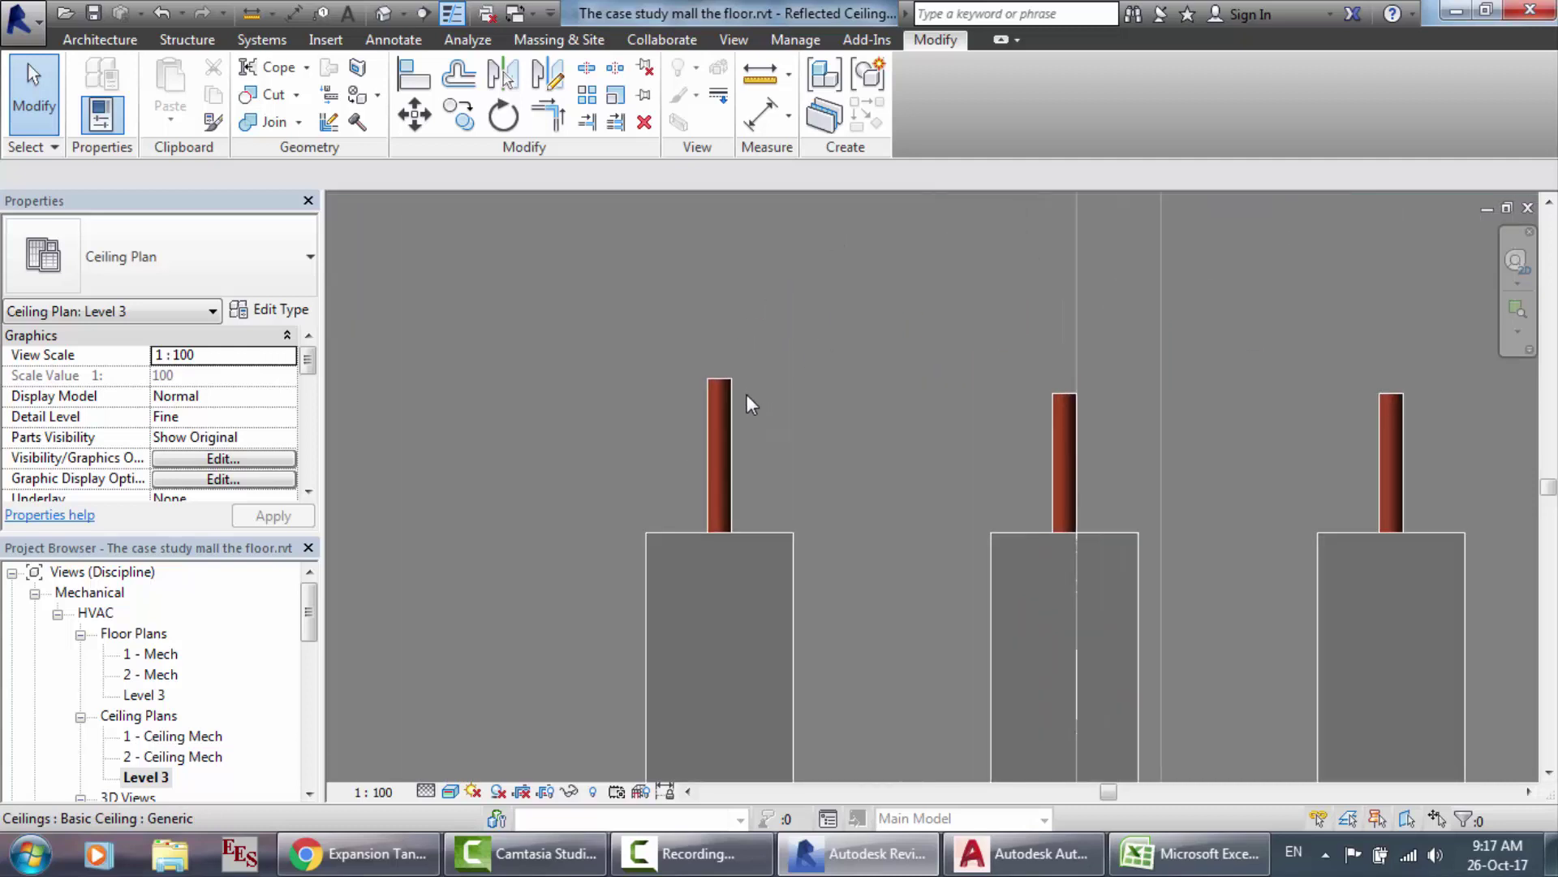
left_click(714, 441)
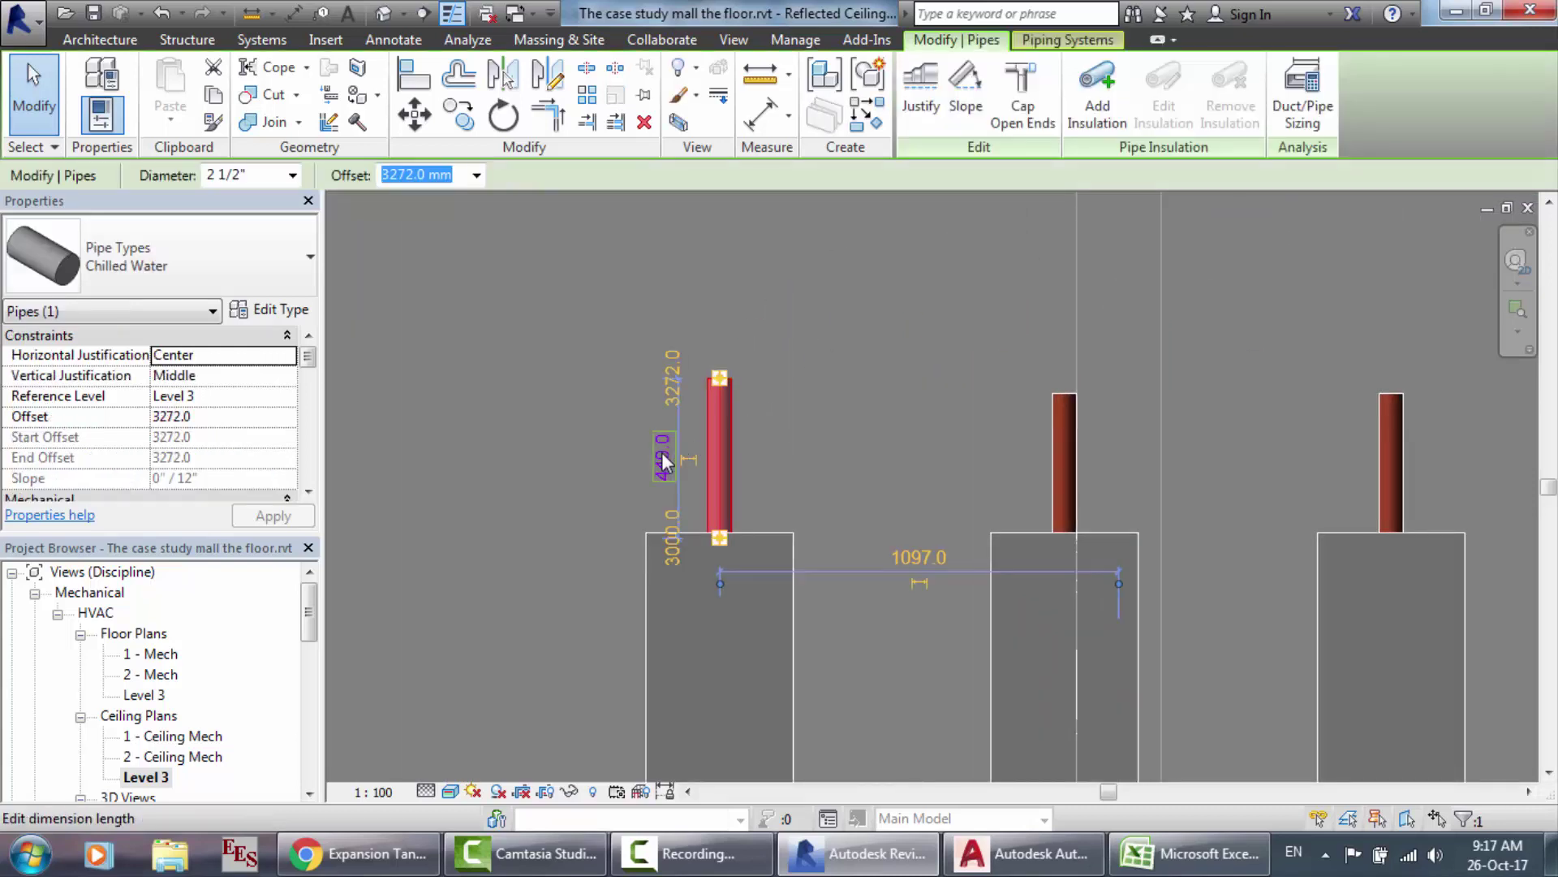
left_click(667, 454)
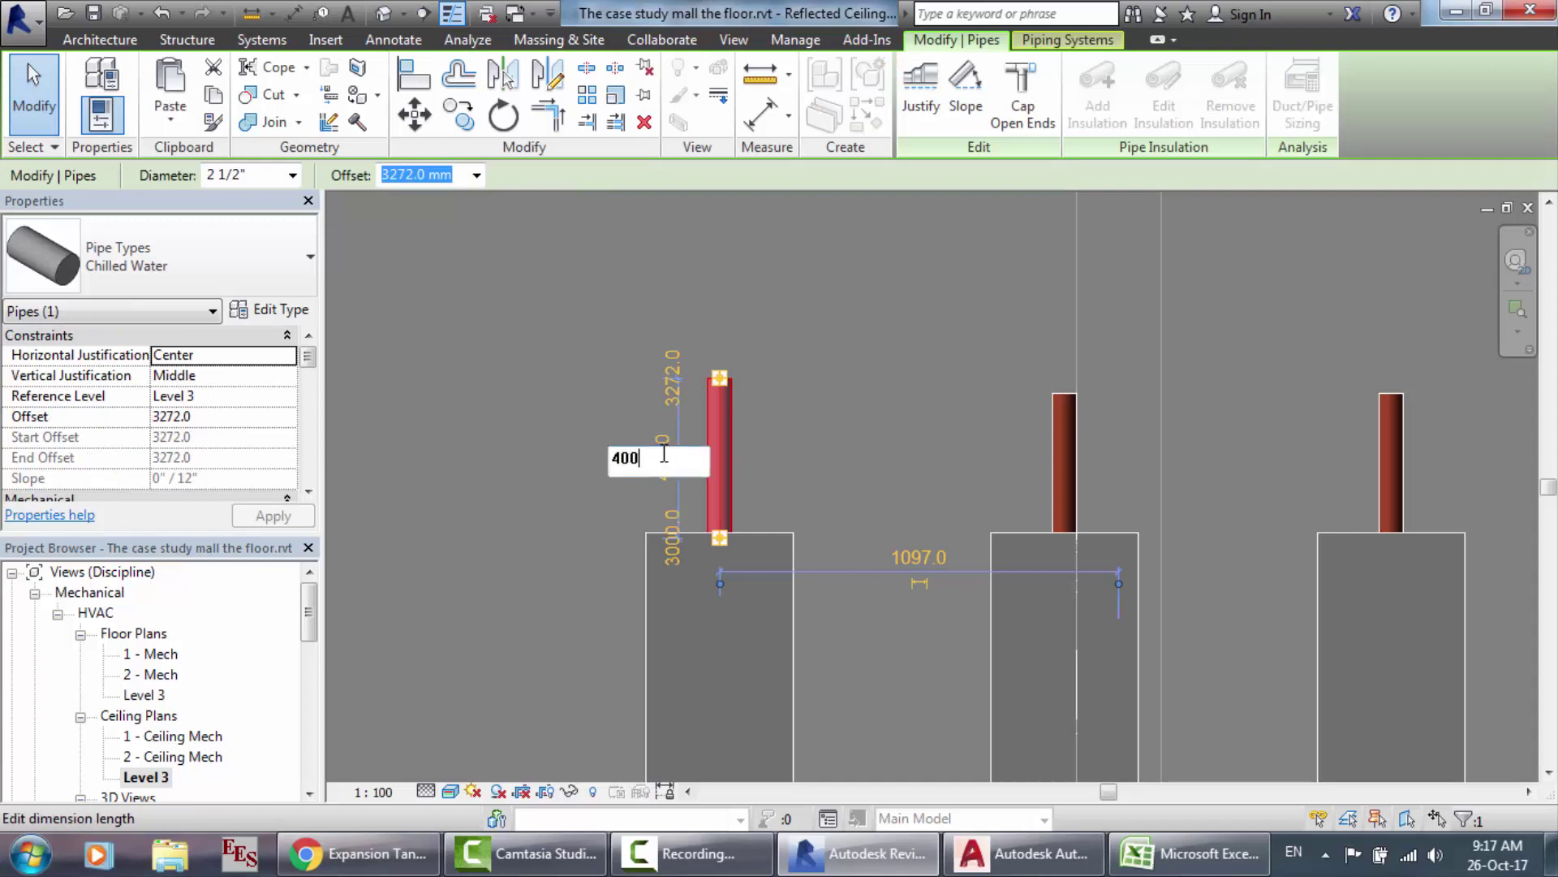
key("Return")
left_click(1067, 434)
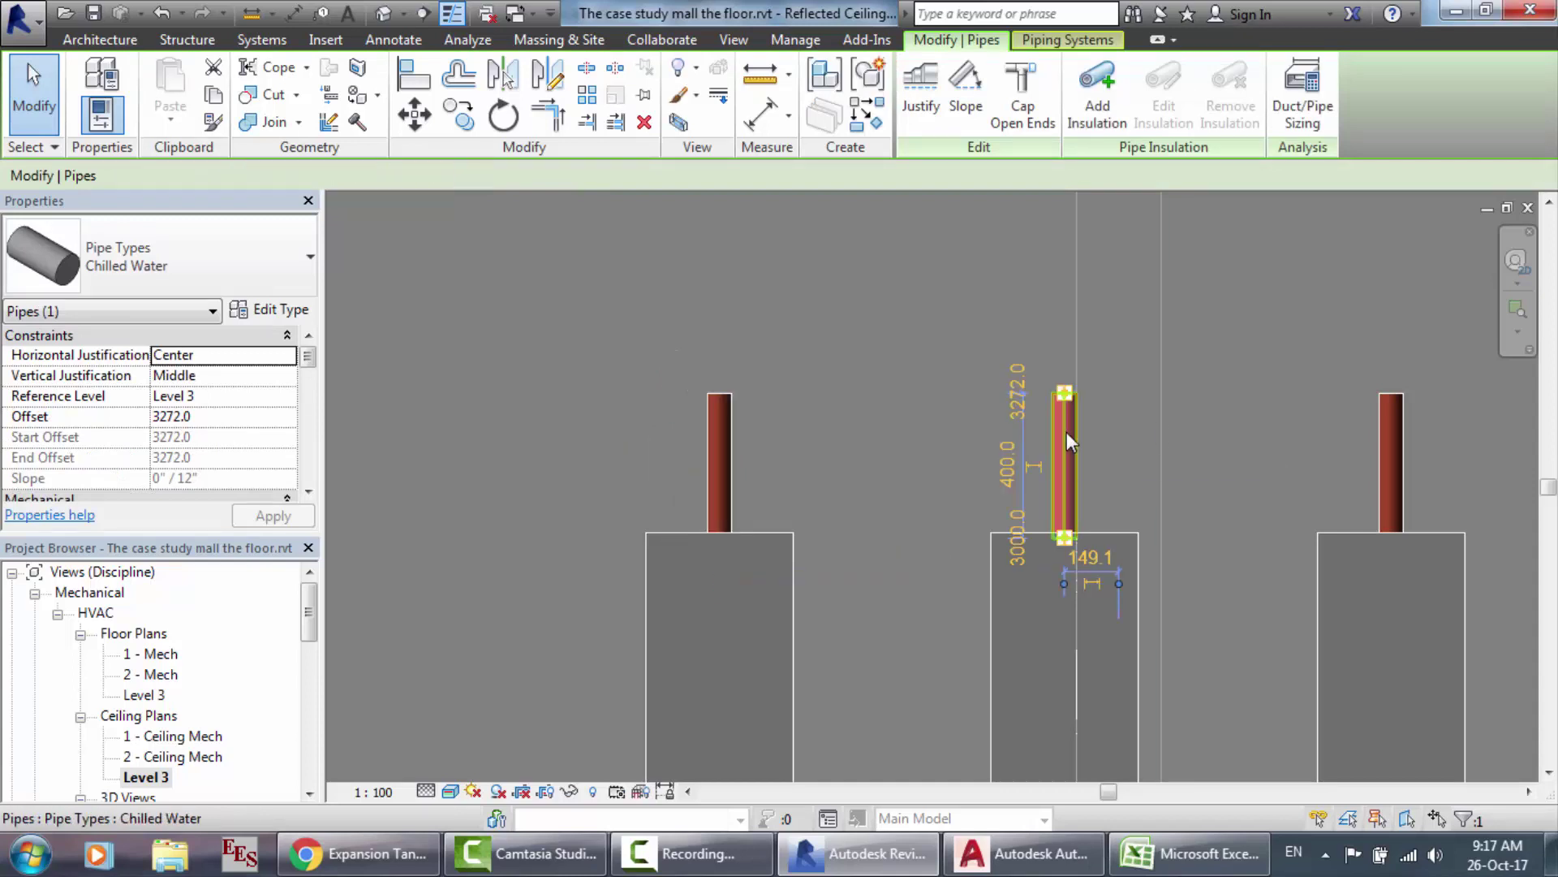
left_click(1396, 431)
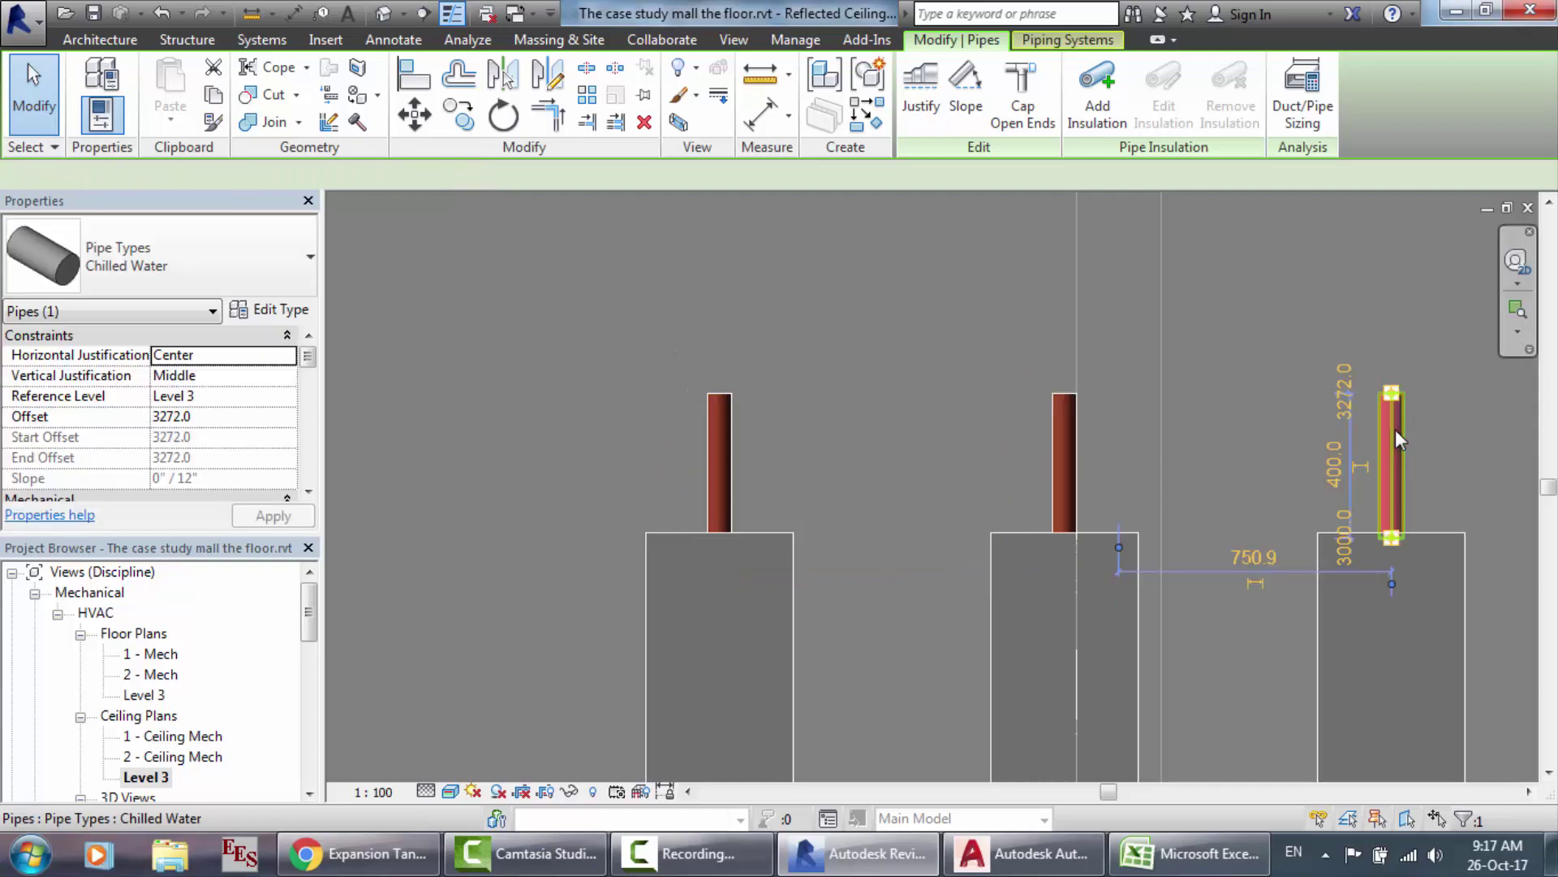
left_click(716, 454)
Step: Start placing a pipe accessory, agree to load a family, and open the Pipe folder of the US Metric library
left_click(261, 42)
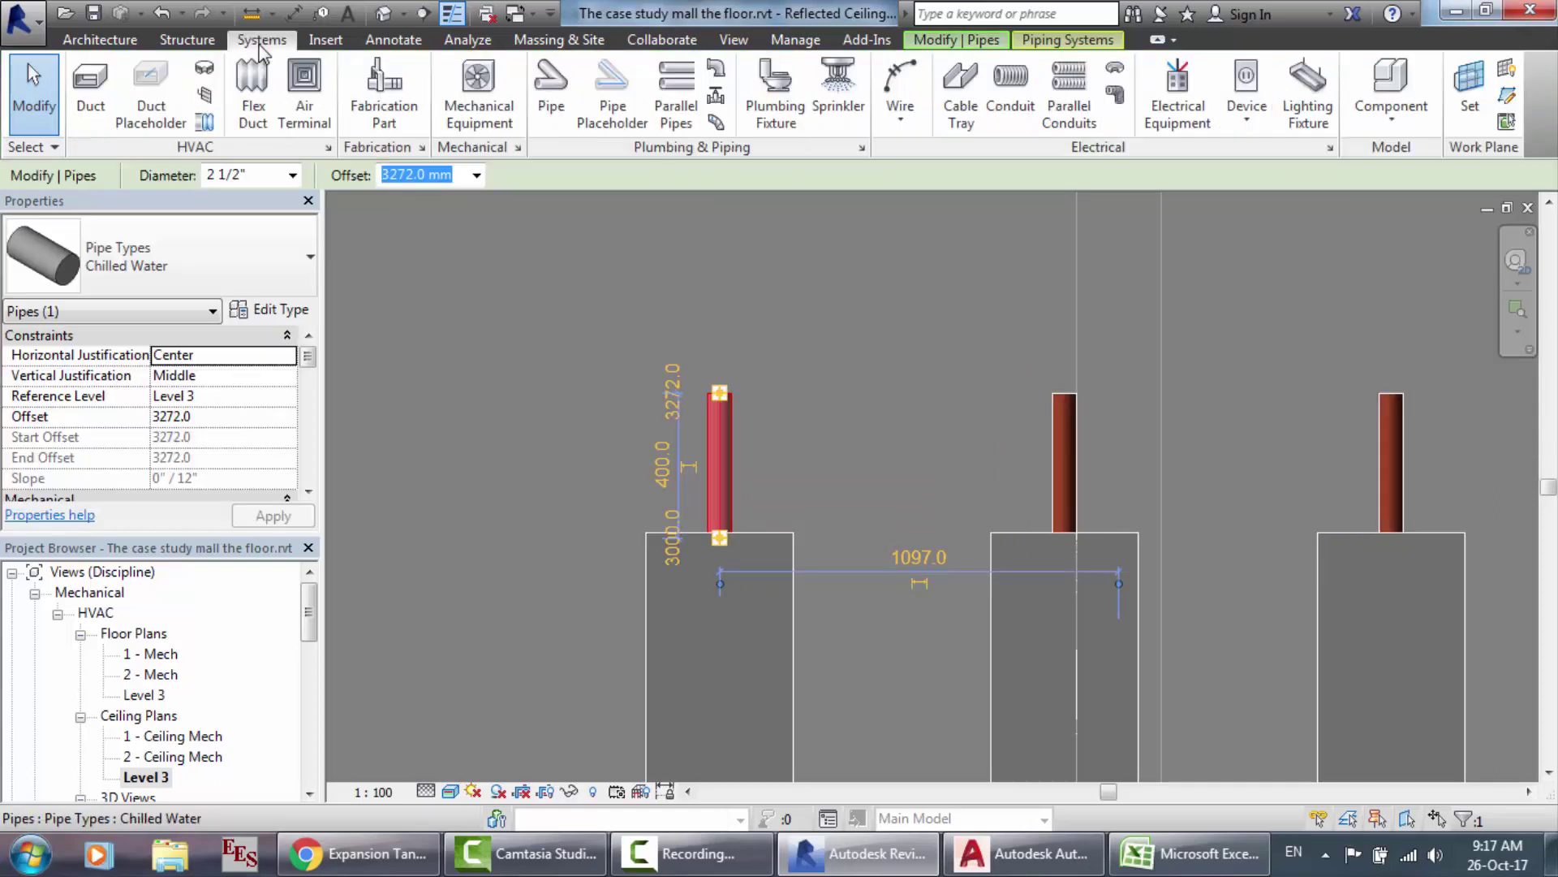
left_click(716, 98)
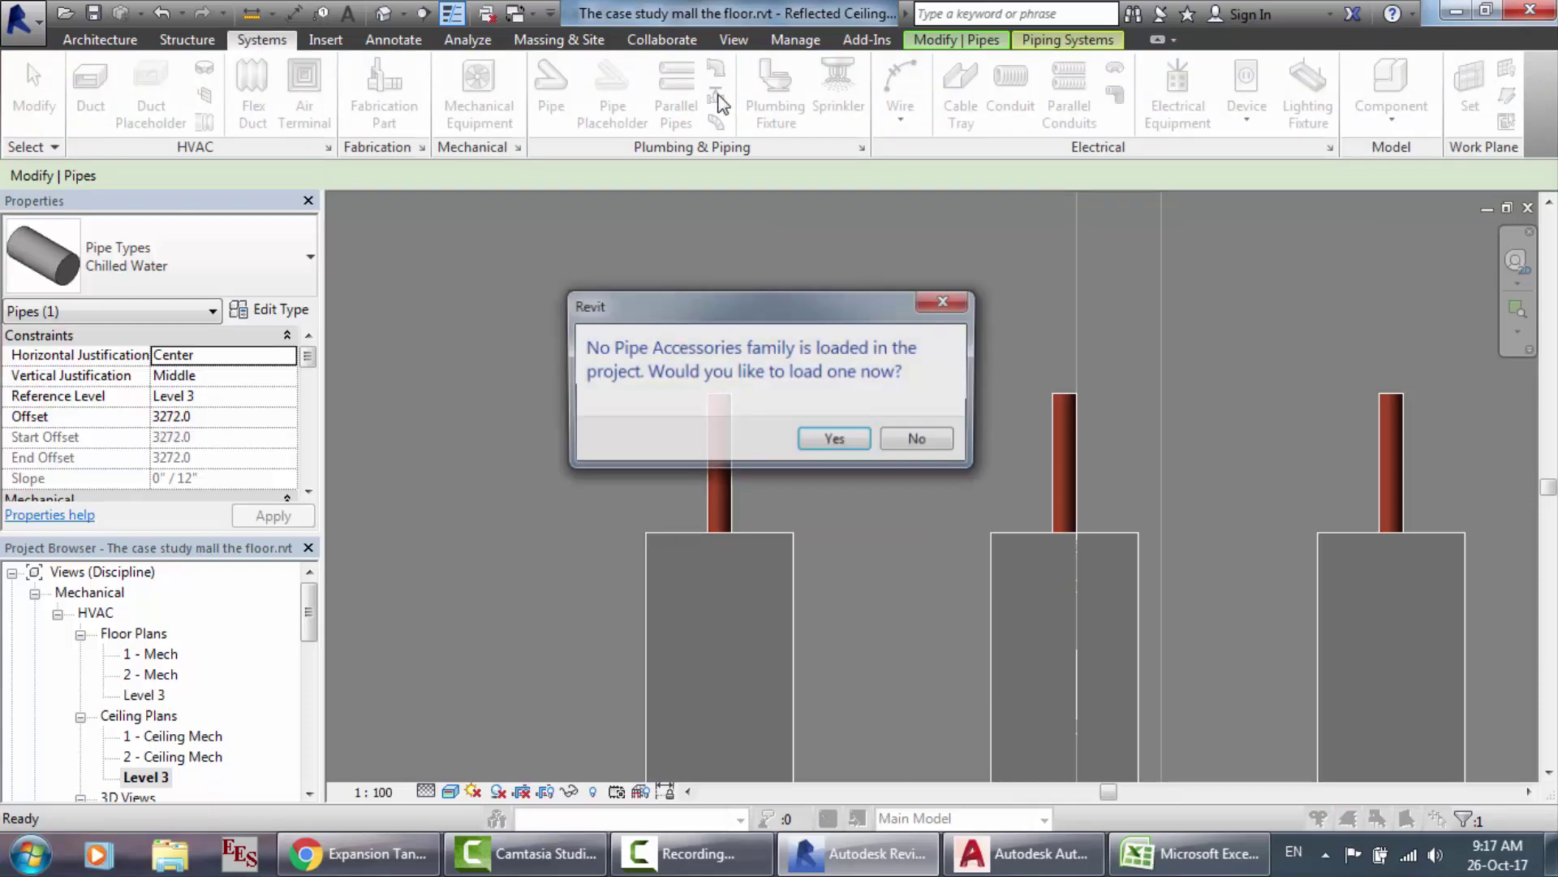
left_click(846, 441)
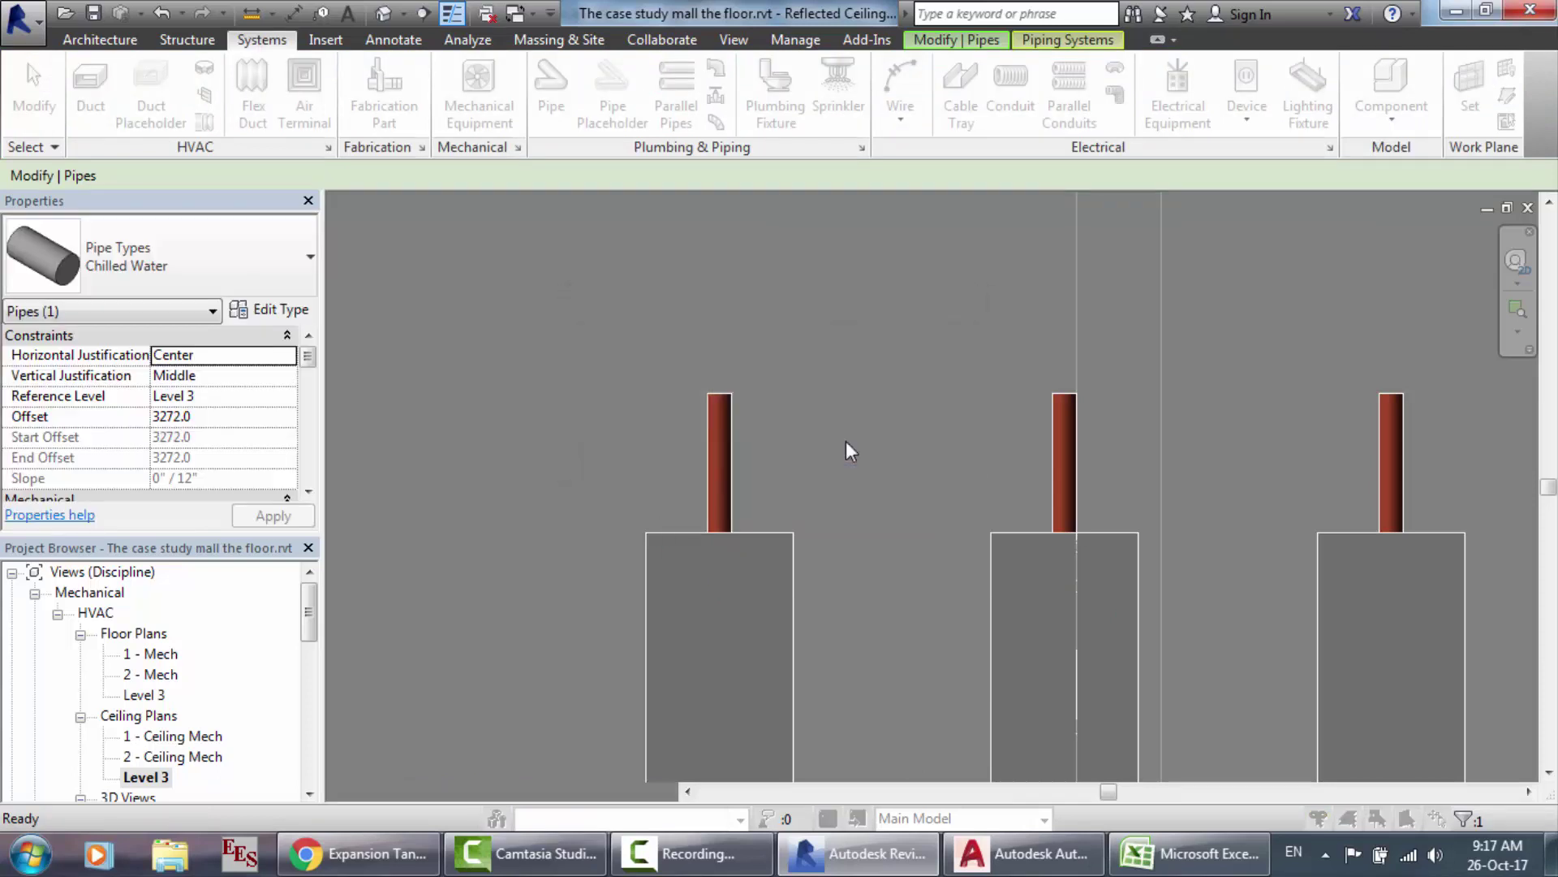
scroll(588, 460, "down", 4)
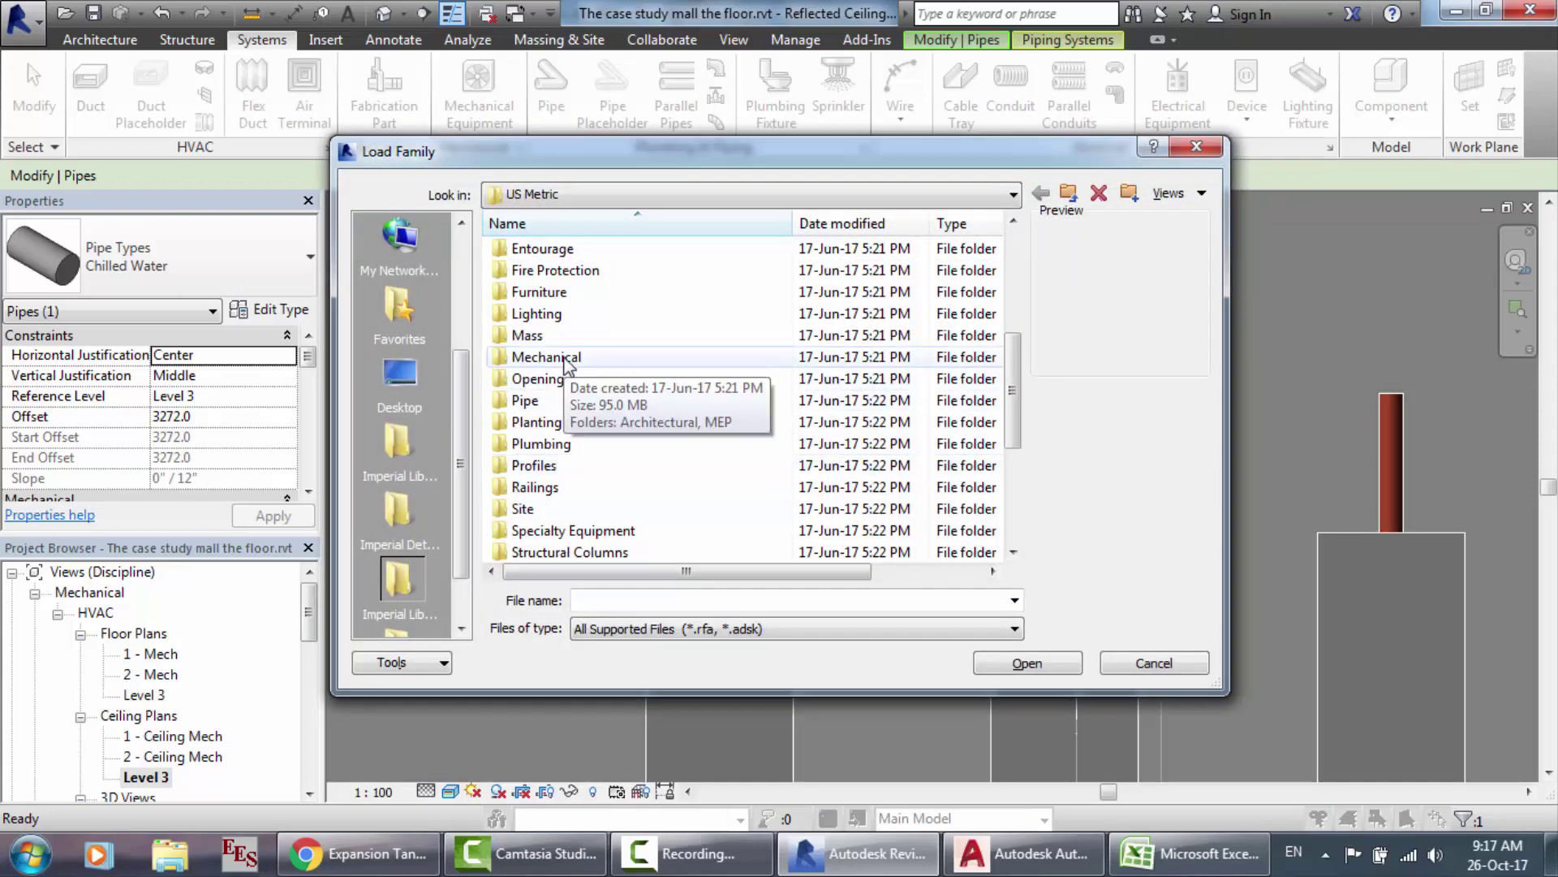
double_click(534, 401)
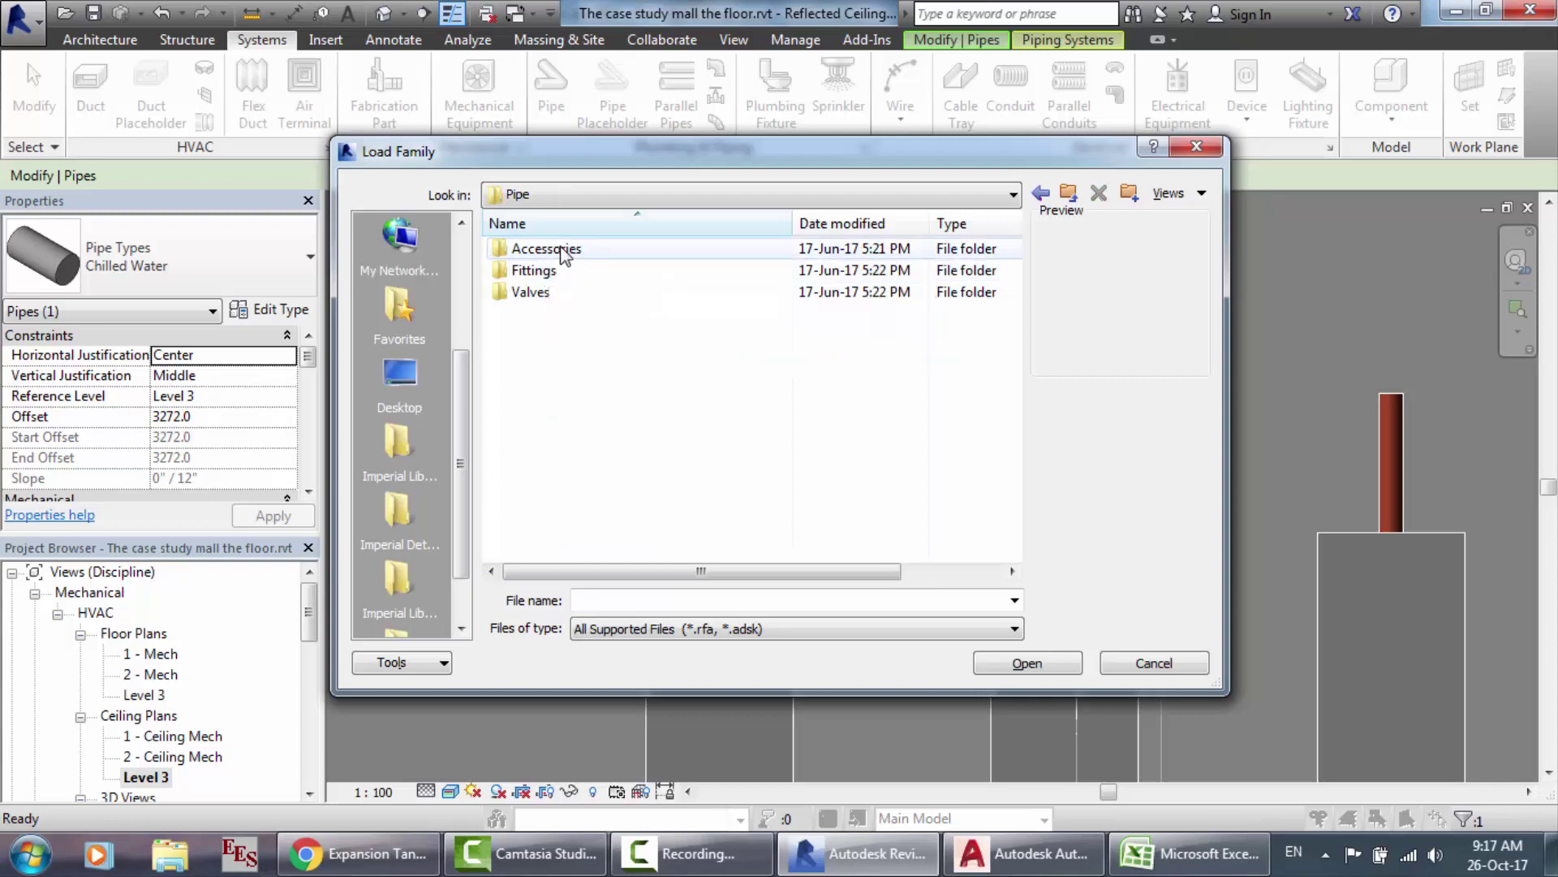
Step: Look through the Valves folder and its Pressure Regulating Valves subfolder for a suitable family, and return to the Pipe folder
double_click(544, 294)
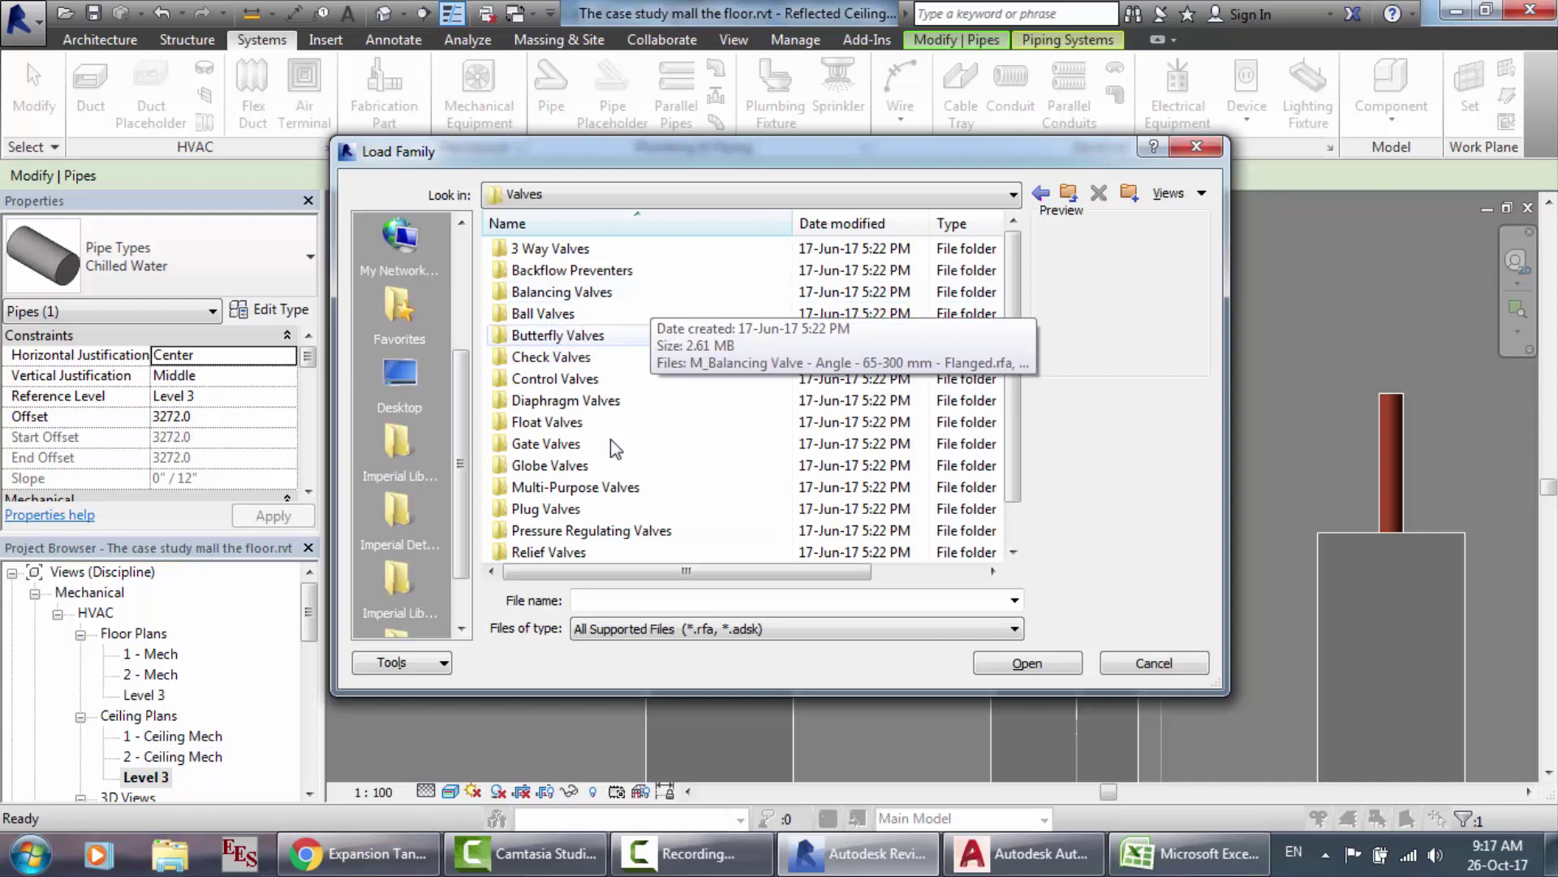
scroll(615, 451, "down", 1)
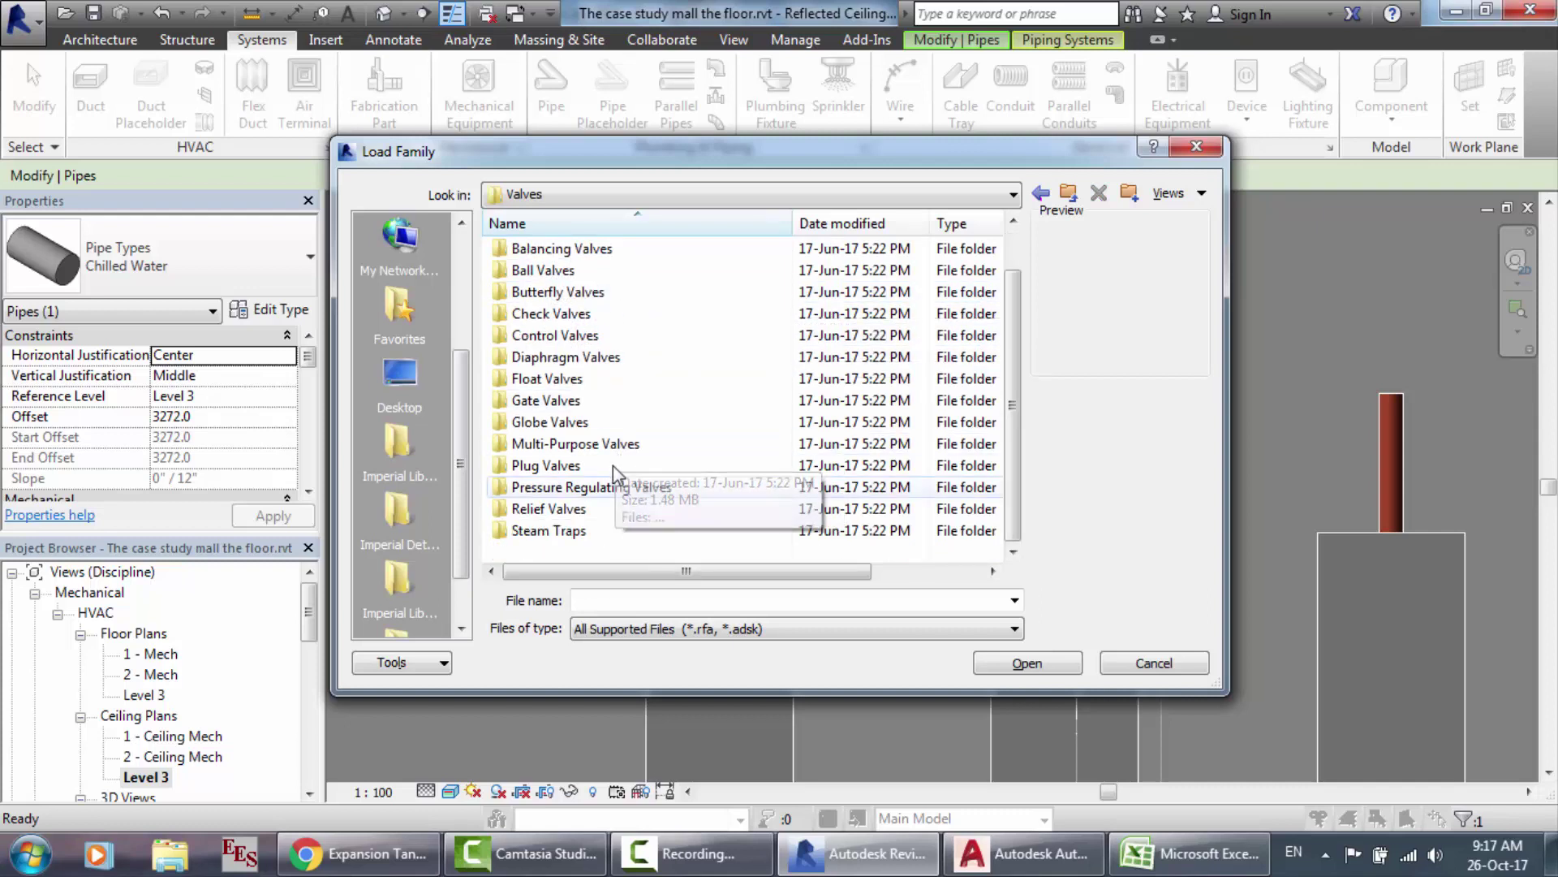
left_click(596, 490)
double_click(596, 490)
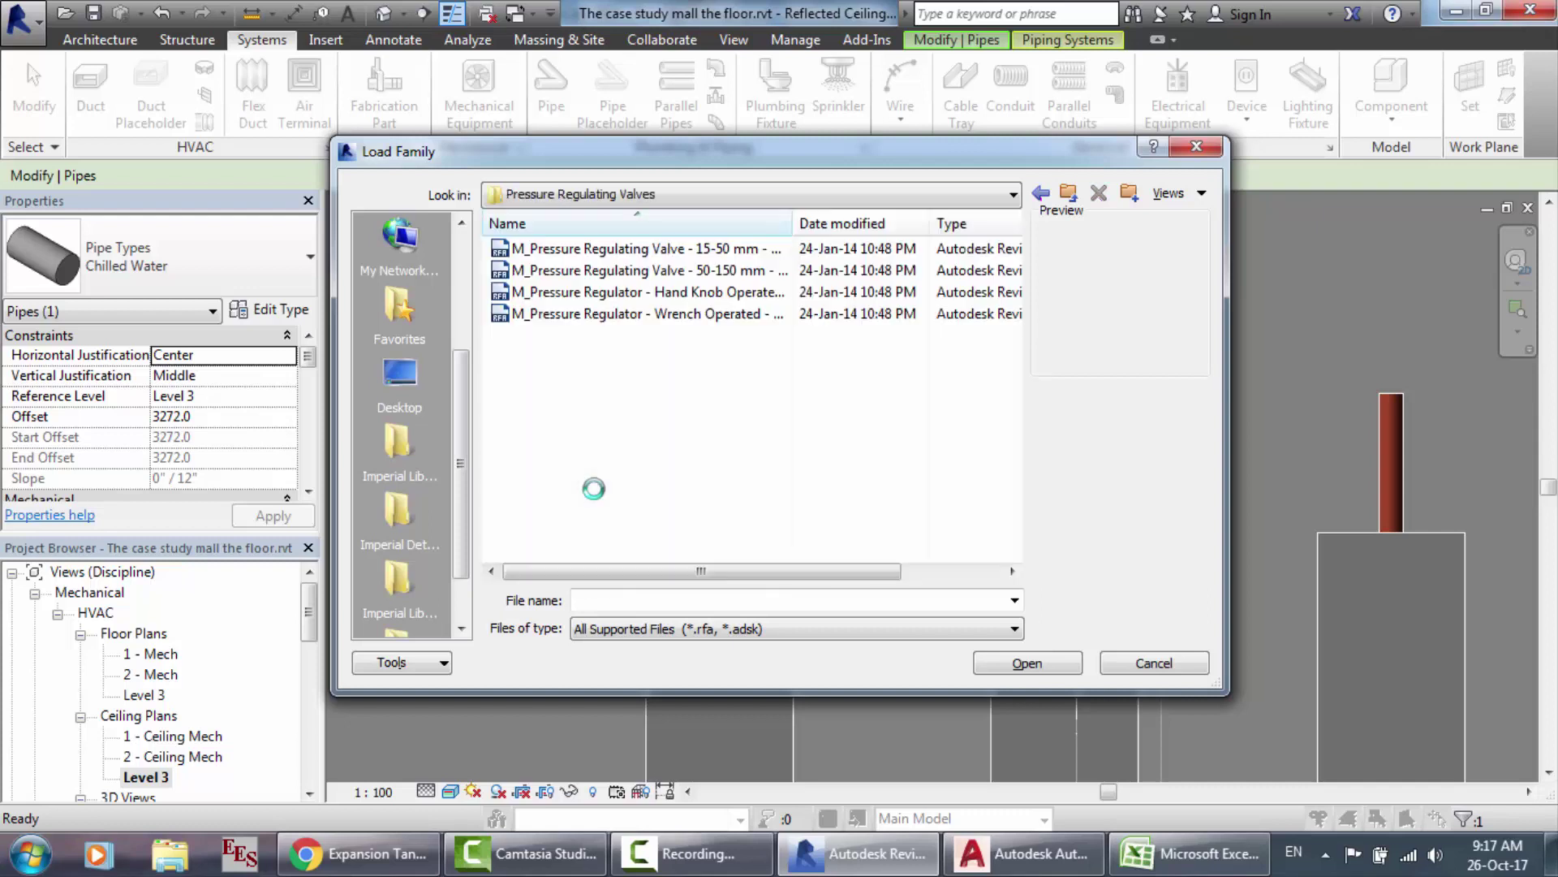
left_click(1040, 195)
left_click(1041, 195)
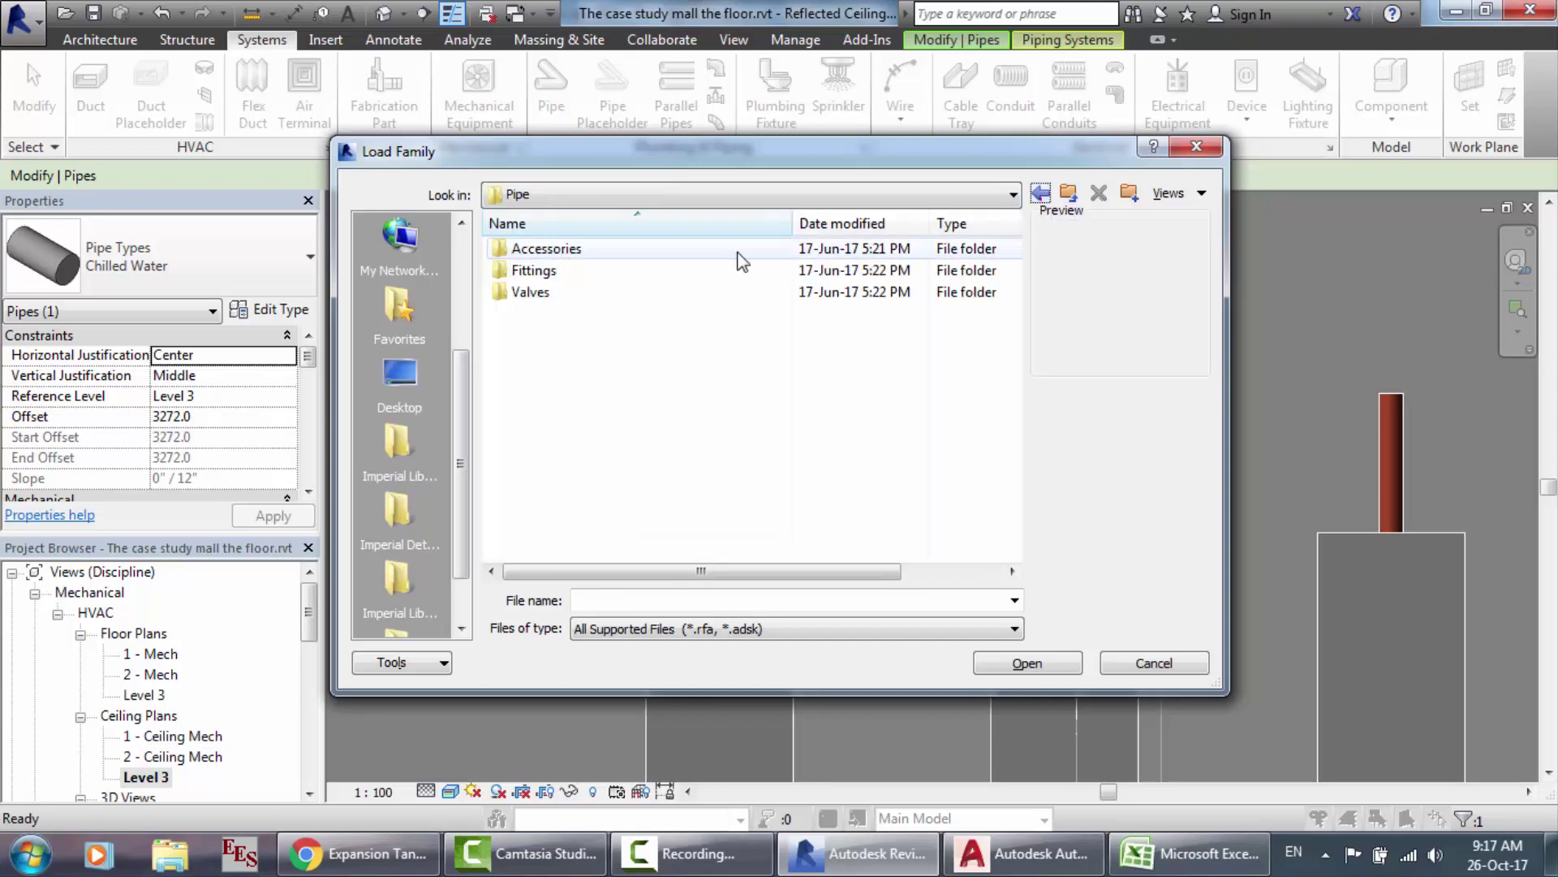
Step: Check the Fittings folder, and choose M_Pressure Gauge.rfa in the Accessories folder as the family to load
double_click(621, 271)
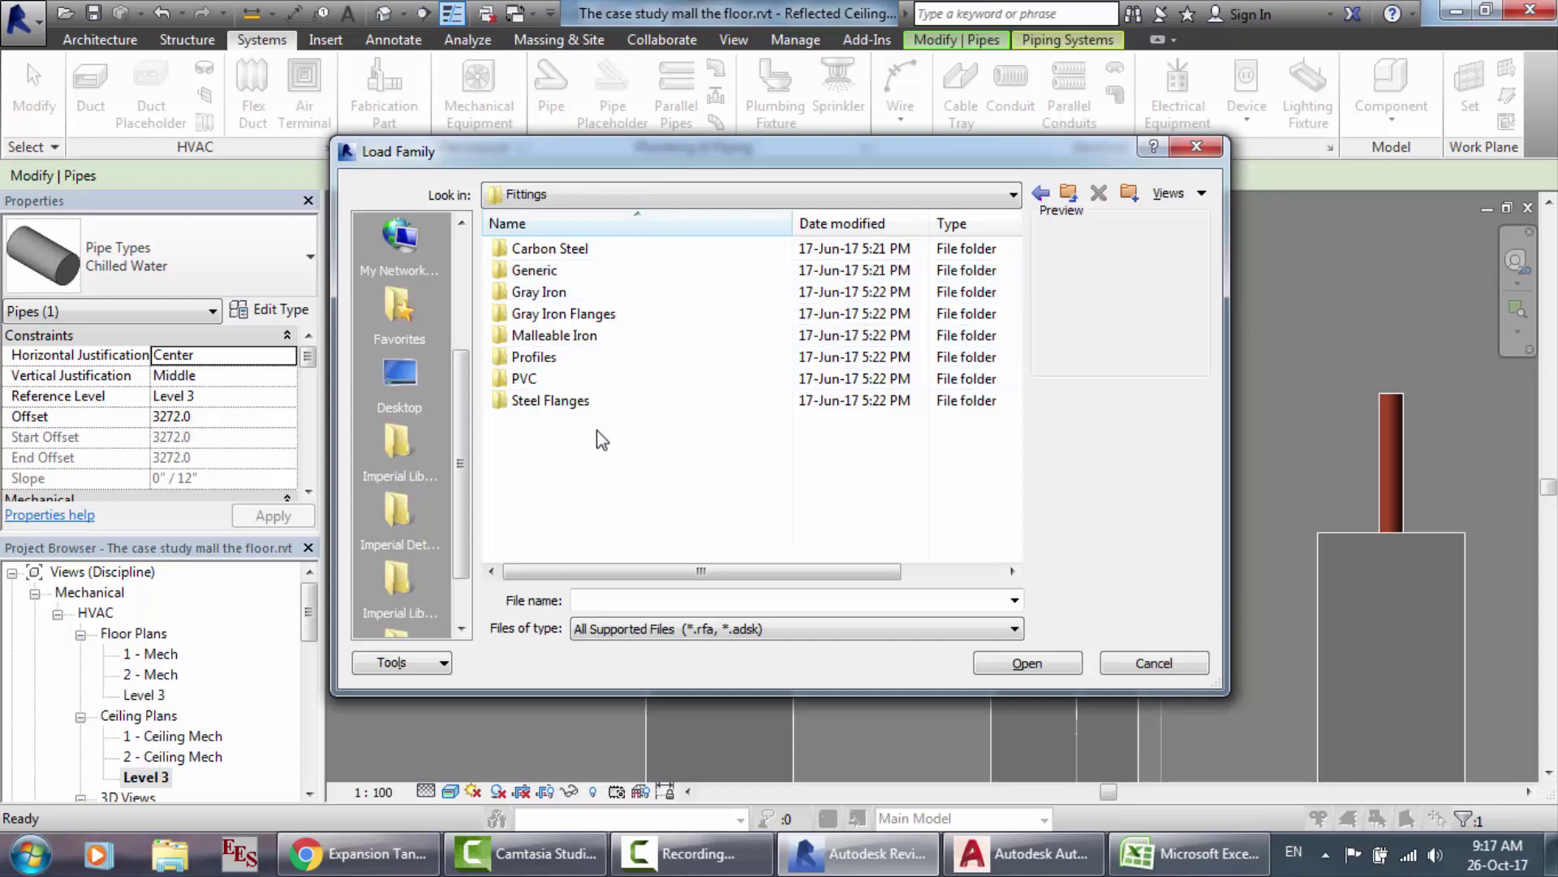
left_click(1051, 197)
left_click(647, 247)
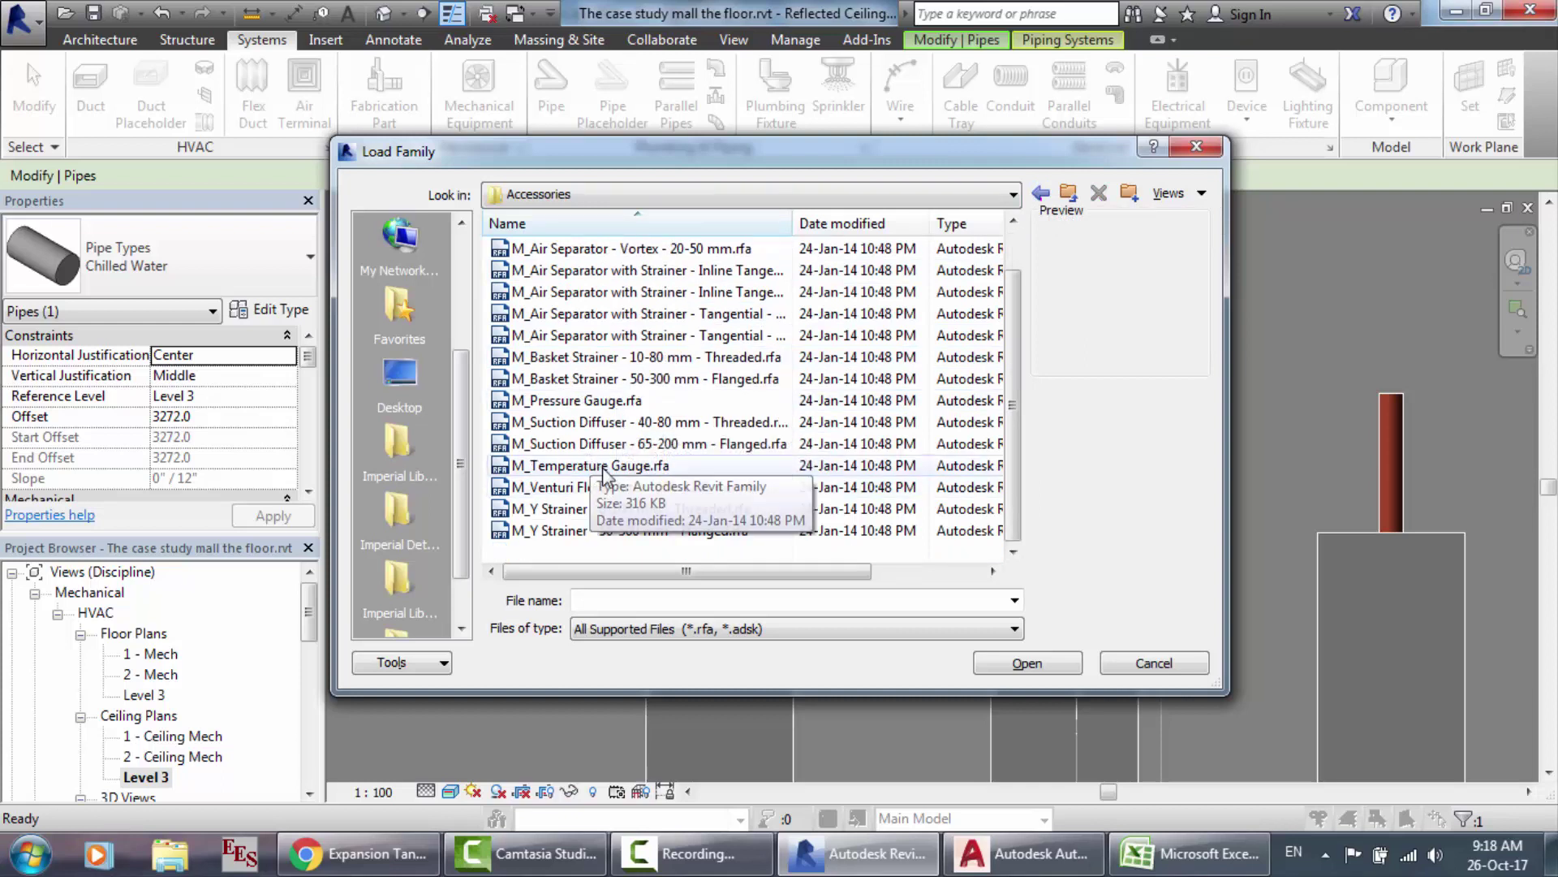
left_click(611, 406)
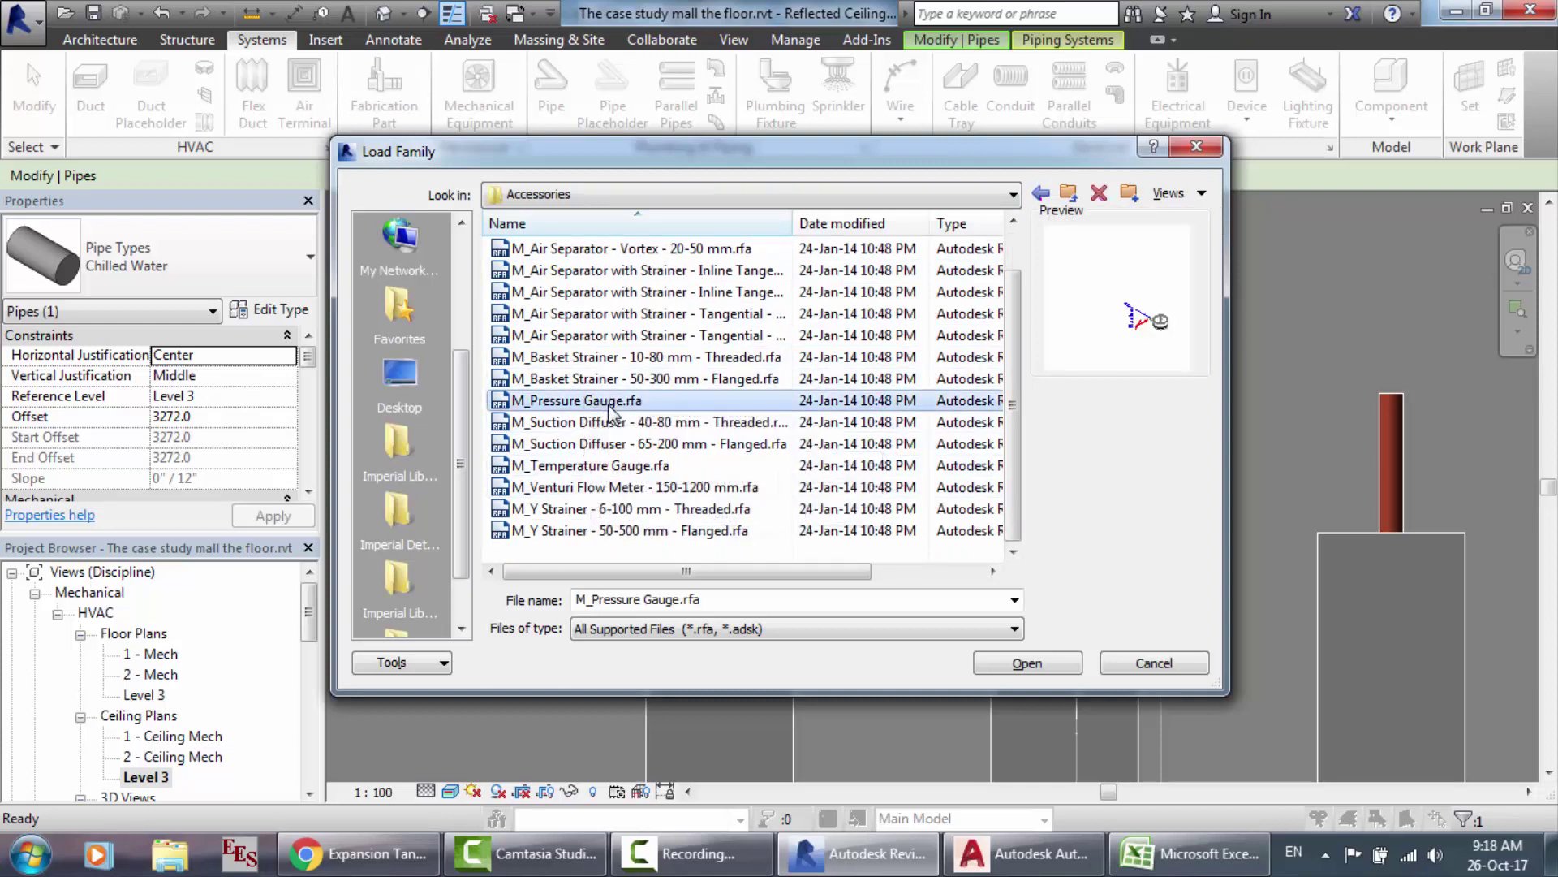
Step: Switch to the AutoCAD pipe layout and inspect the gauge and valve block above the middle pump by selecting it
key("alt+Tab")
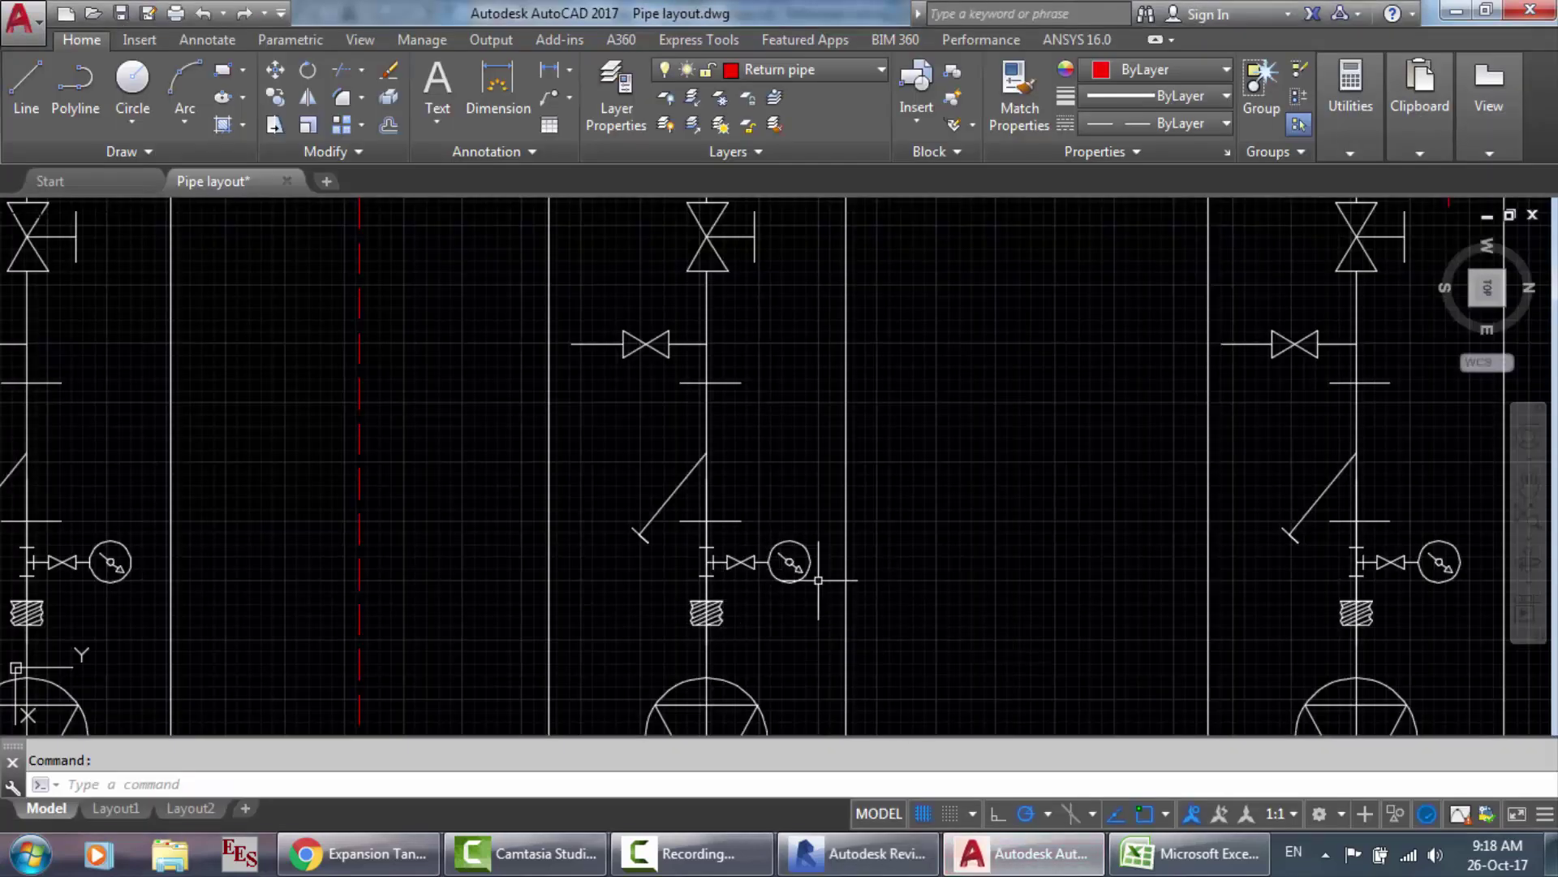
scroll(818, 579, "down", 2)
left_click(800, 569)
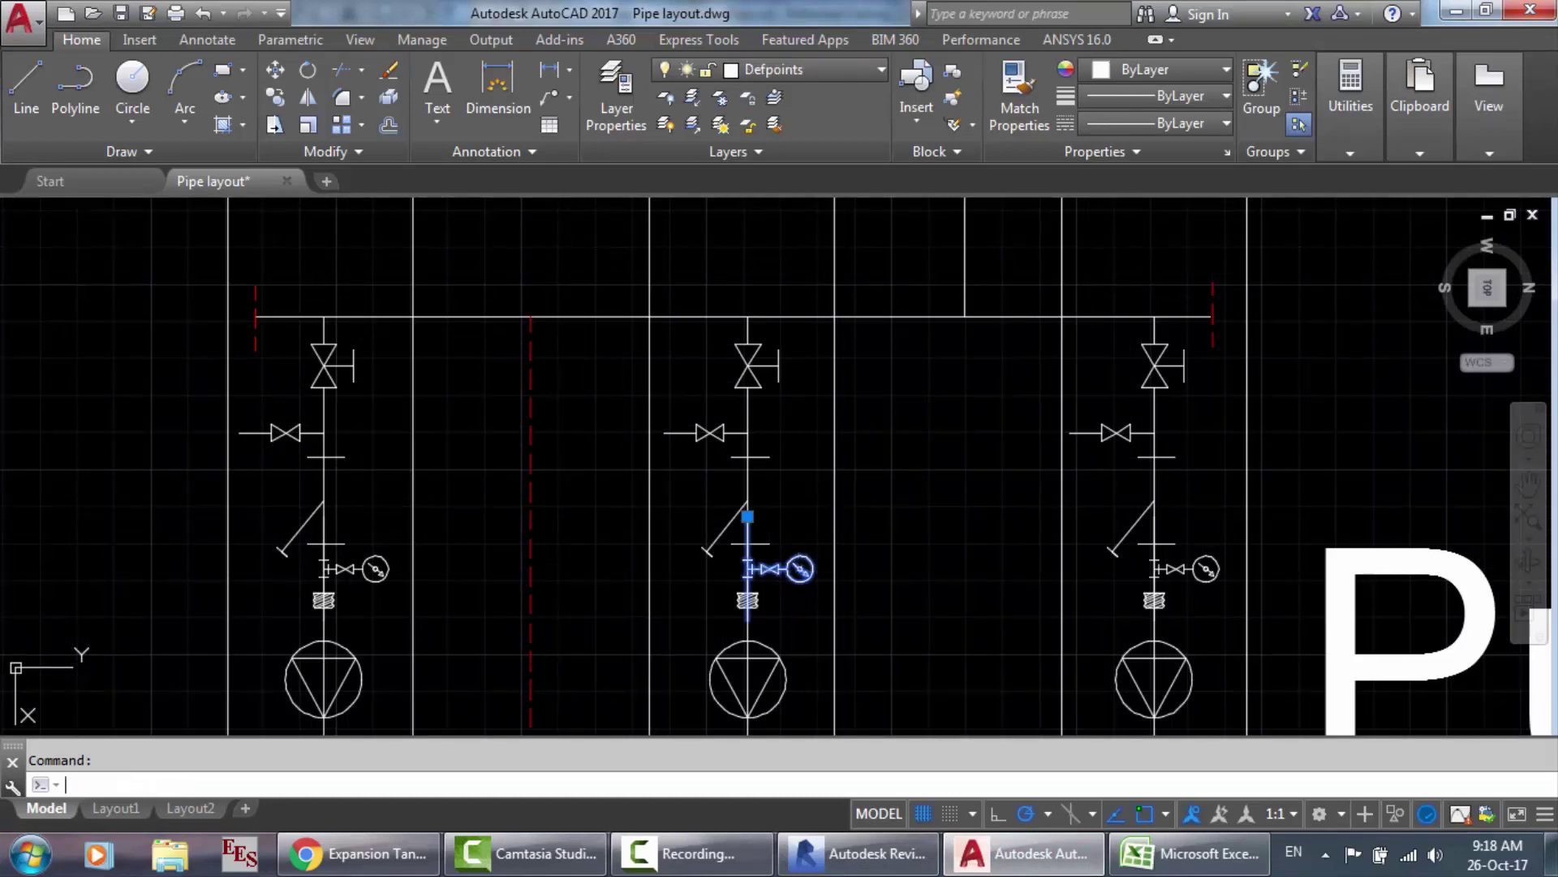
key("F1")
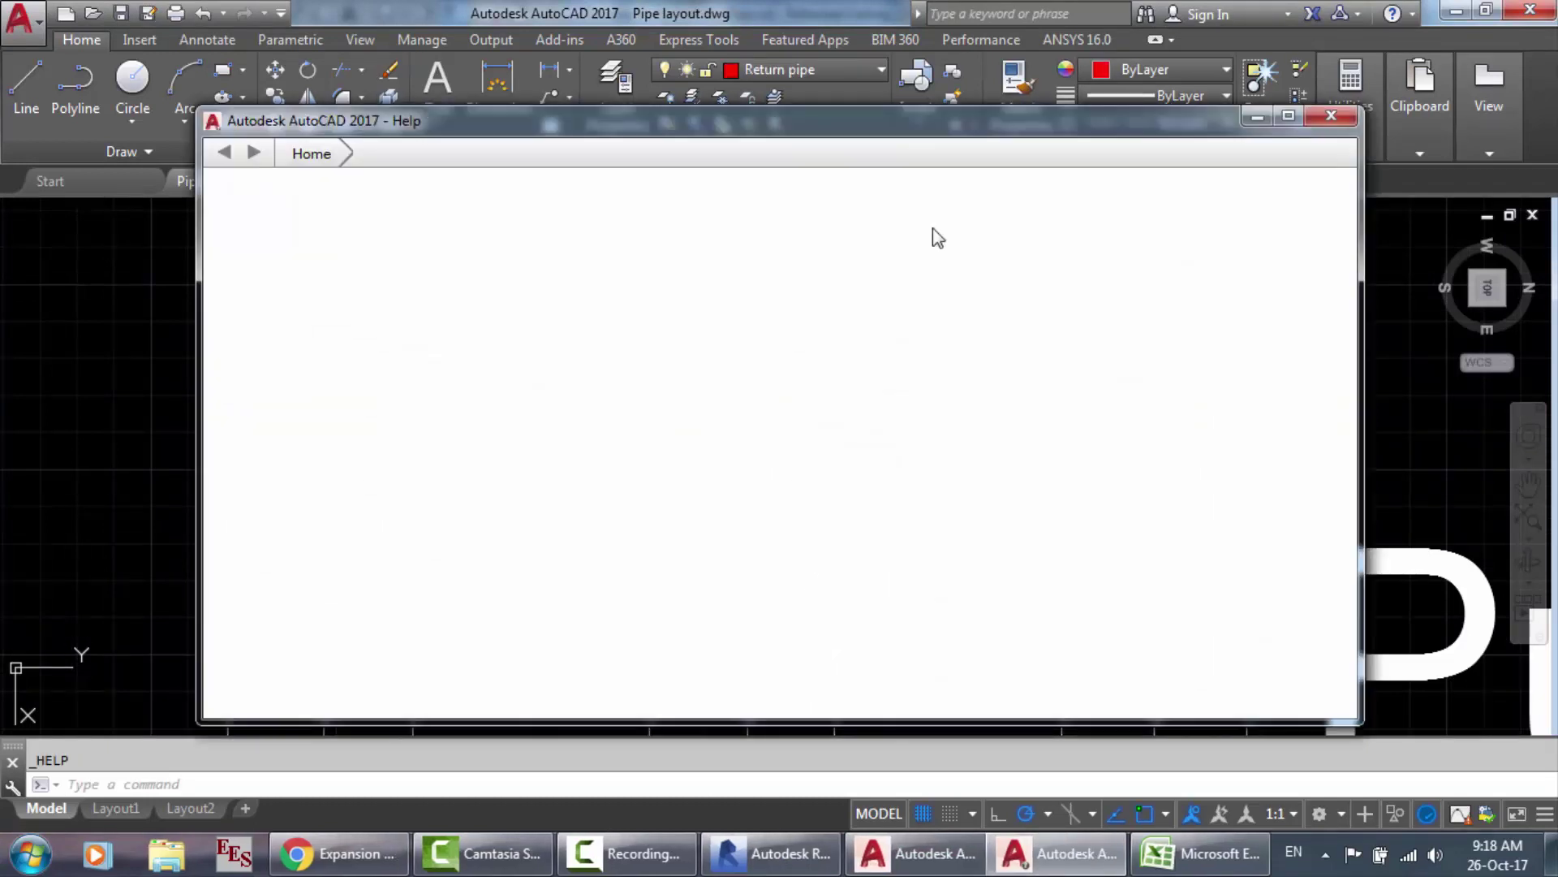
left_click(1331, 118)
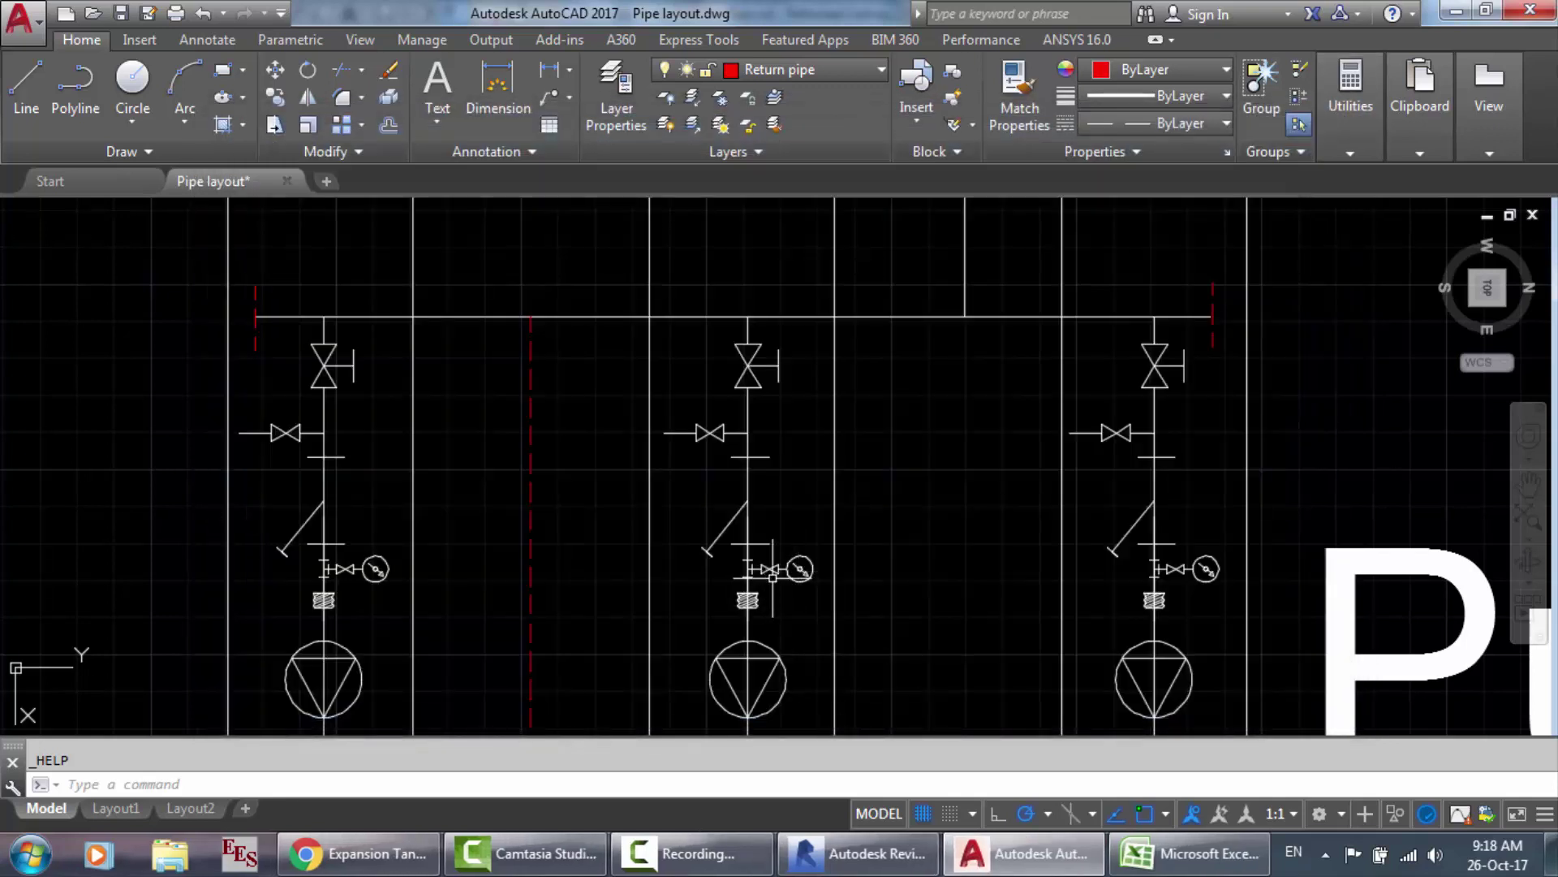
left_click(775, 569)
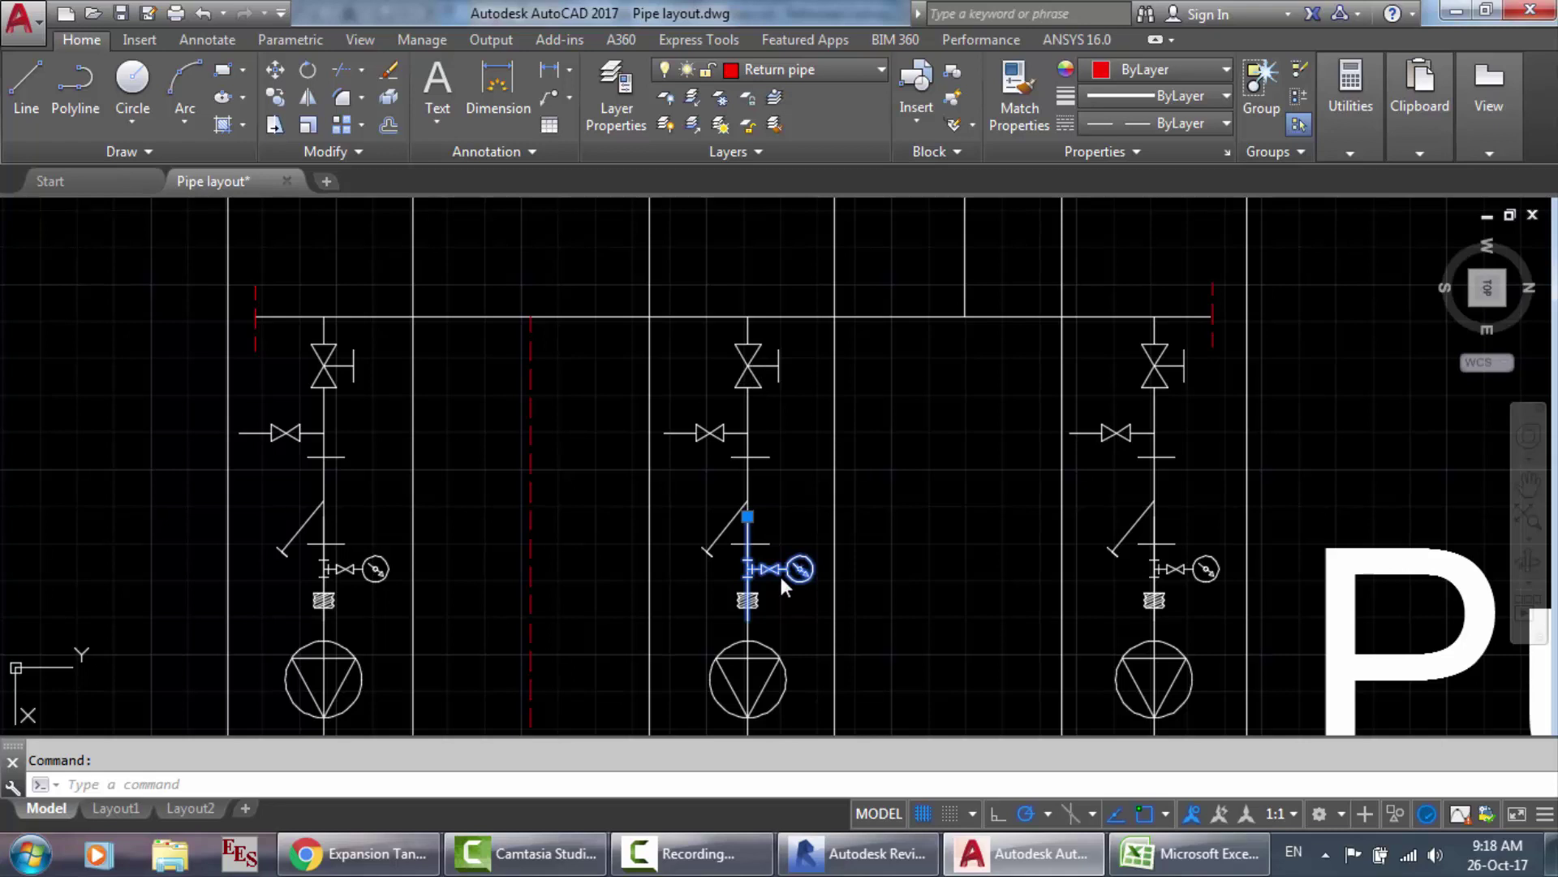
Step: Check the Pressure Gage block definition in the AutoCAD layout, and load the chosen M_Pressure Gauge.rfa family back in Revit
double_click(779, 573)
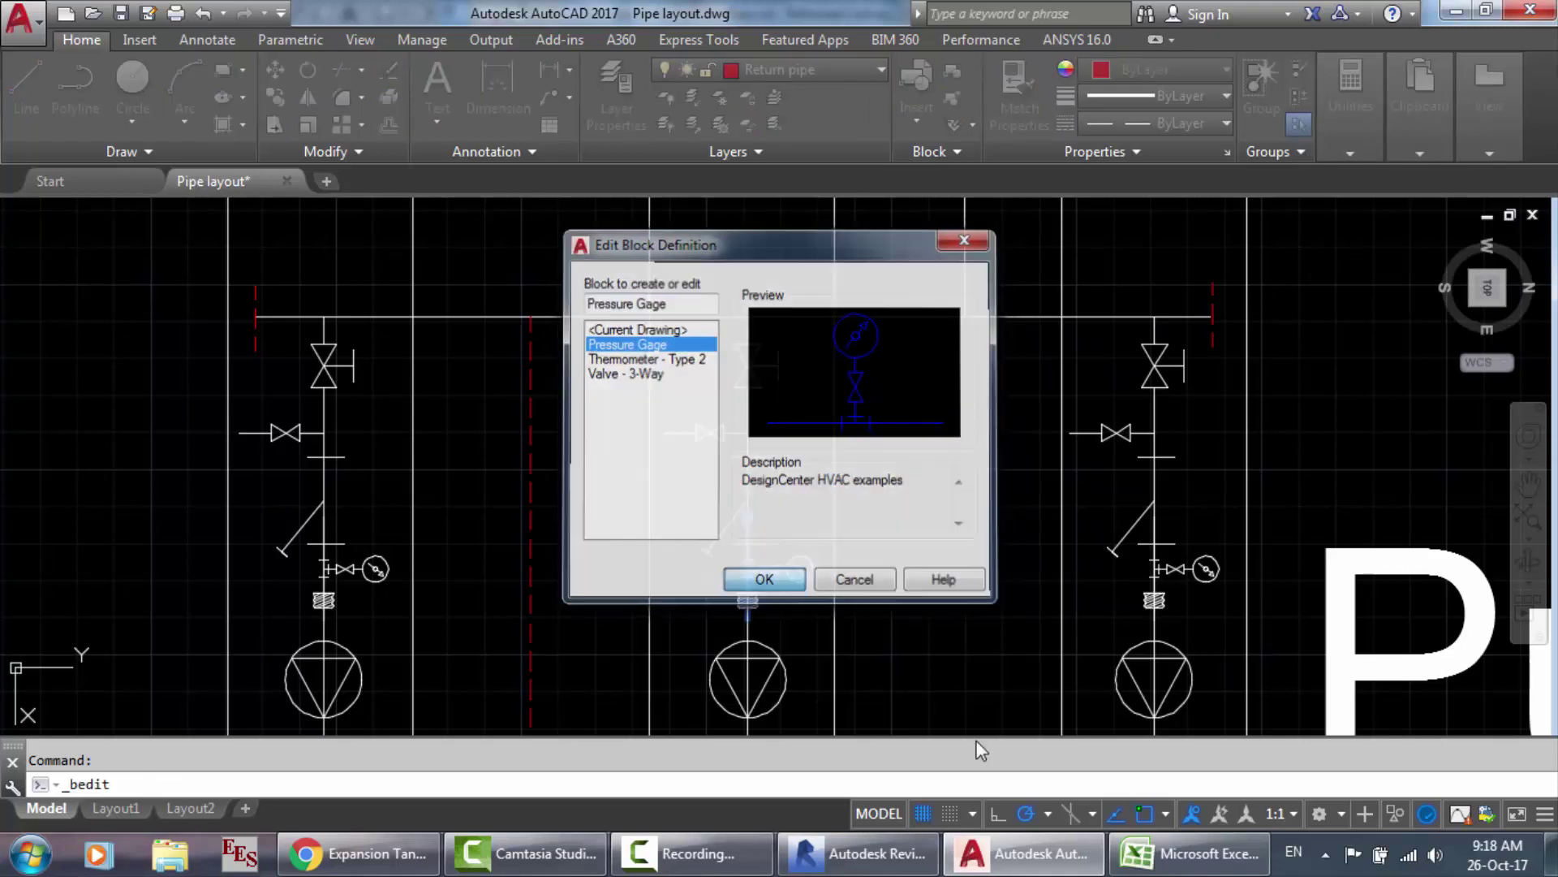
key("Escape")
left_click(857, 853)
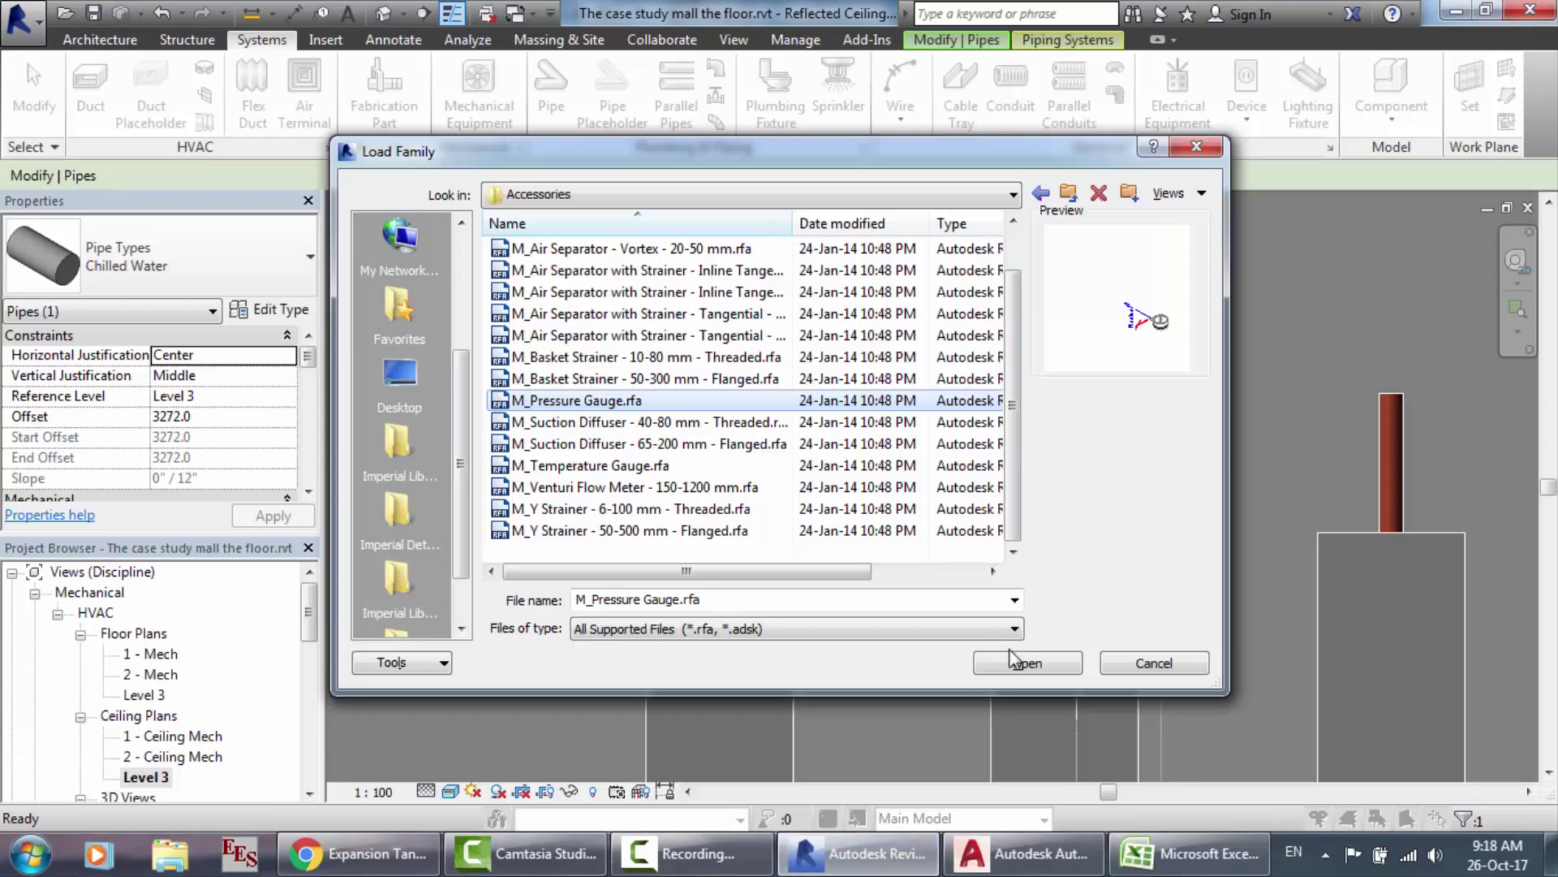
left_click(1026, 664)
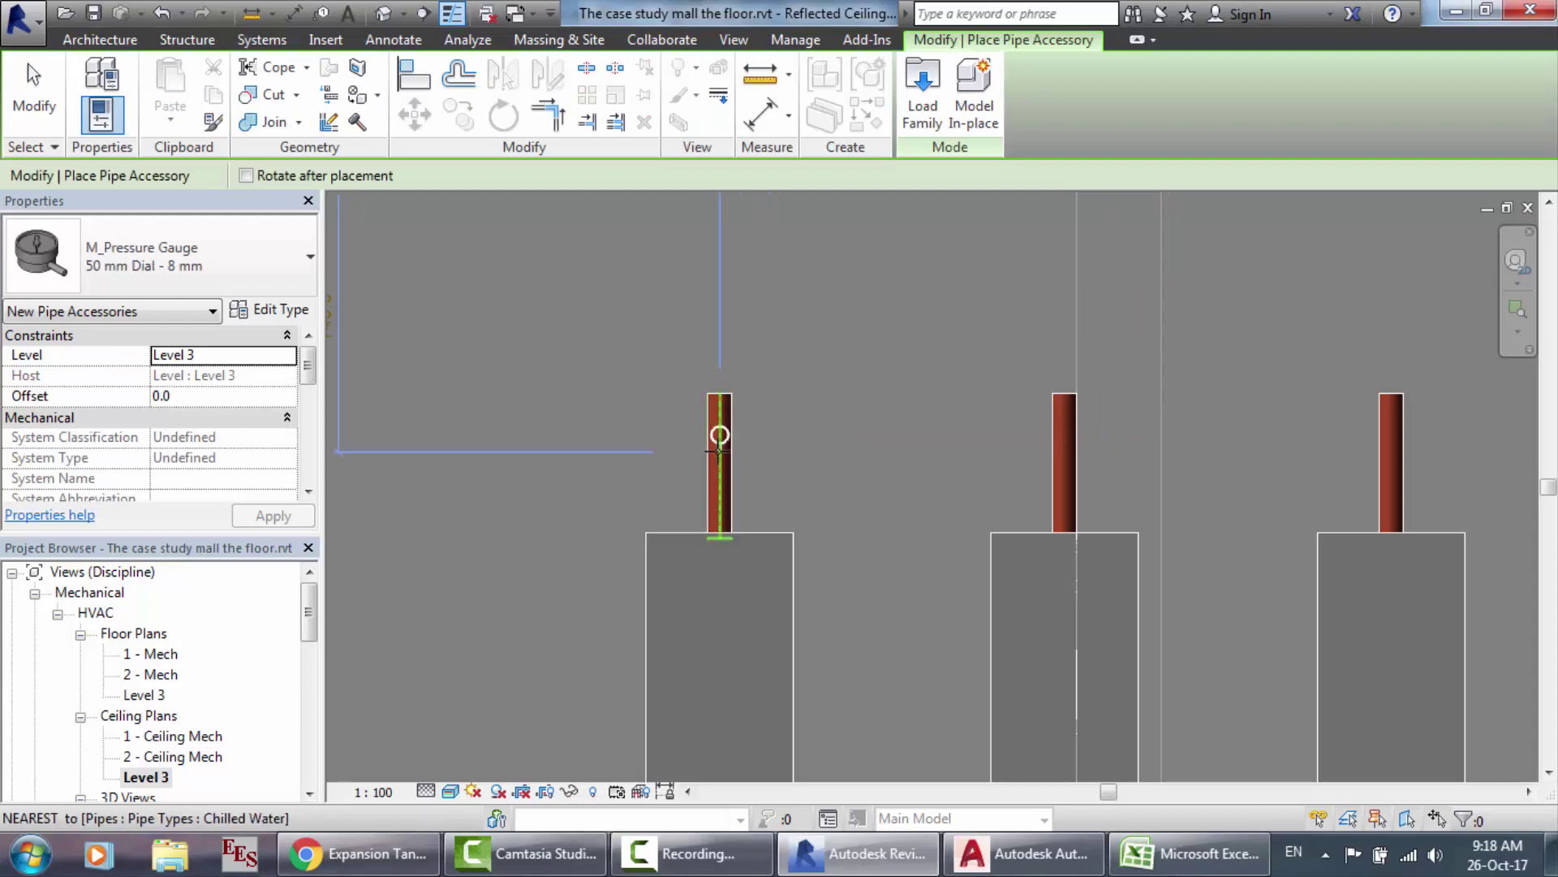
Step: Place a 50 mm Dial - 8 mm pressure gauge on the first pump's red Chilled Water pipe stub
left_click(720, 436)
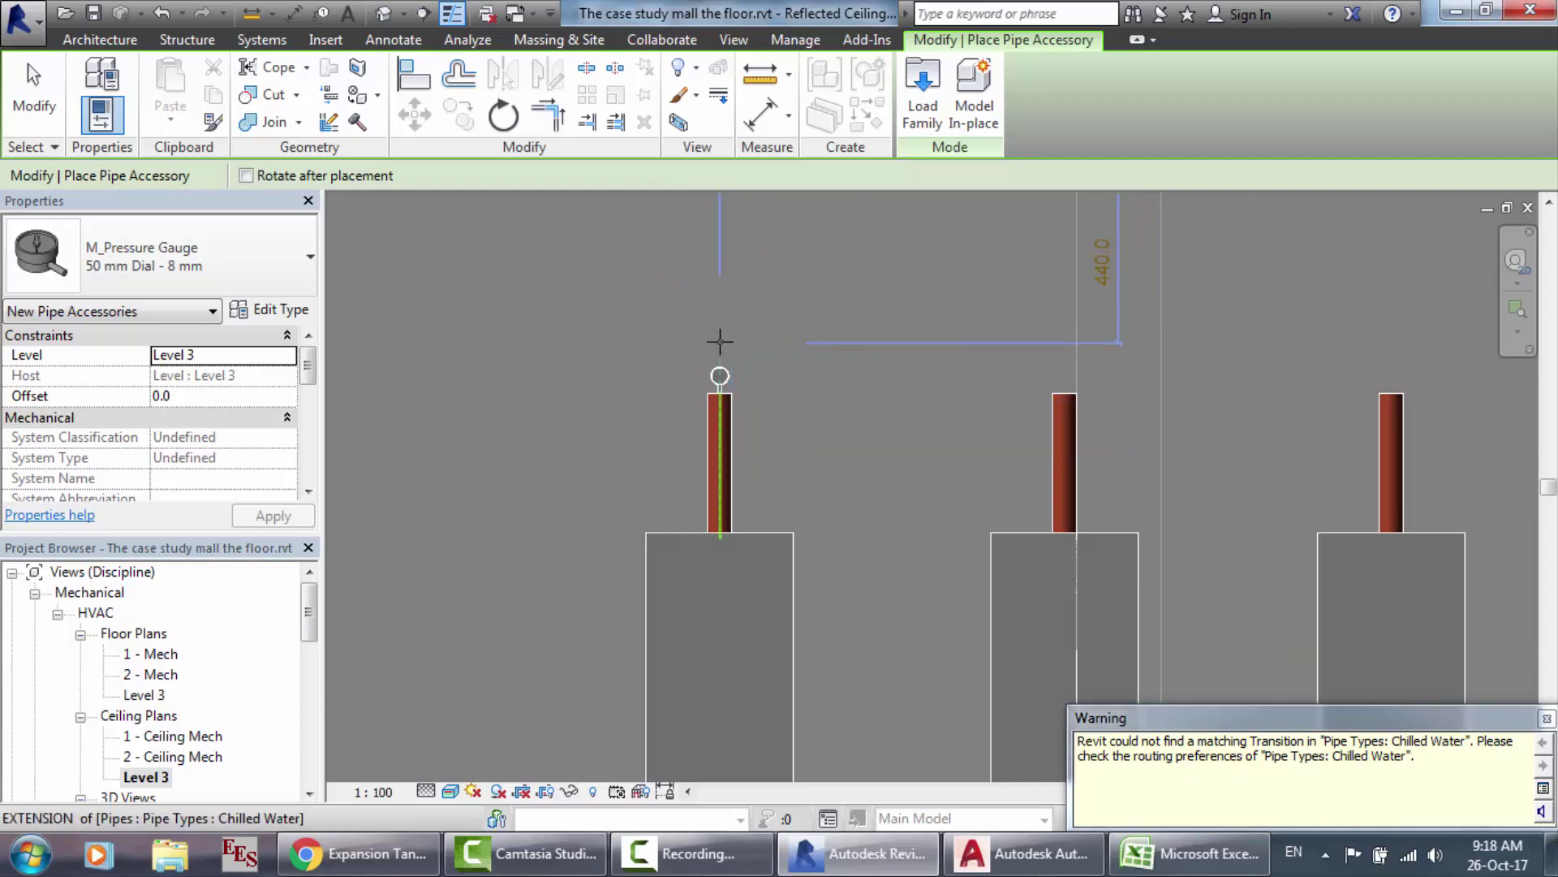
key("Escape")
scroll(719, 341, "up", 3)
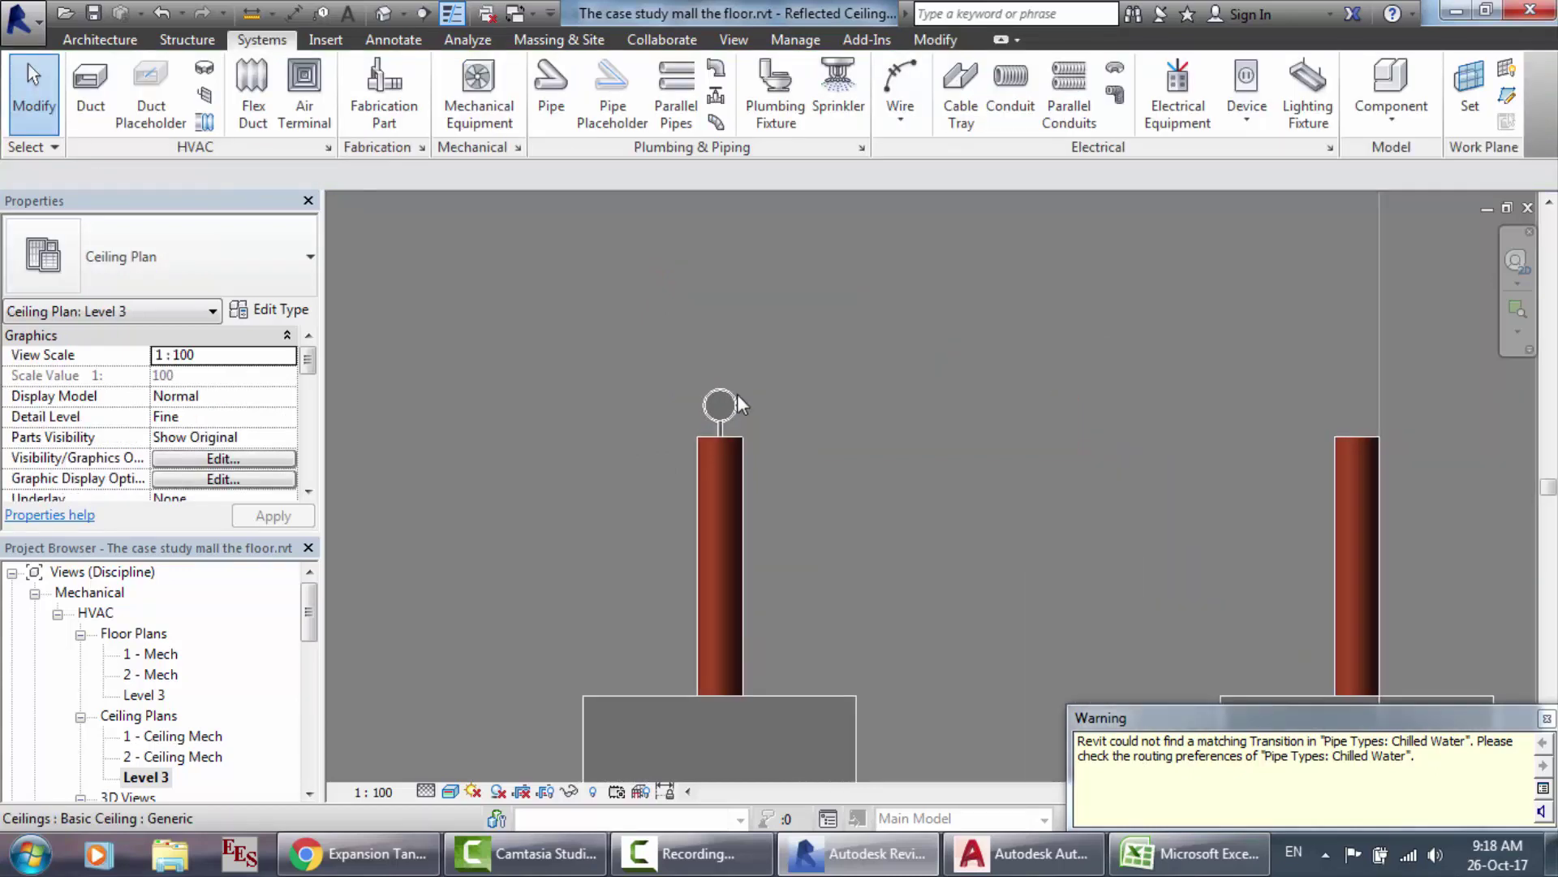
scroll(737, 396, "up", 1)
scroll(717, 412, "up", 2)
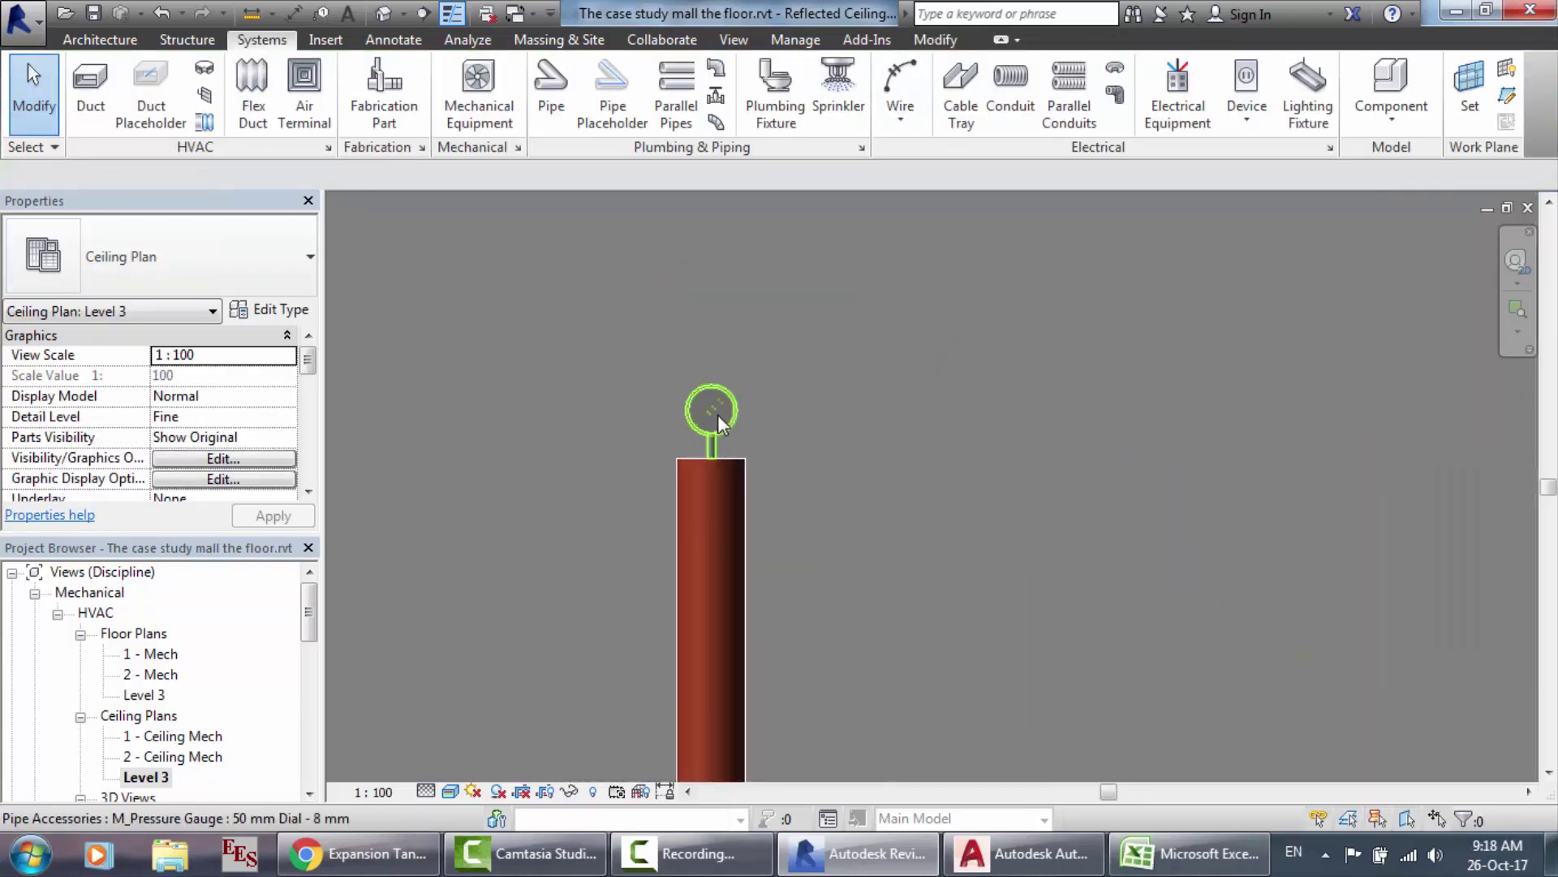
Step: Look through the dial types available for the placed pressure gauge without changing its type
left_click(718, 414)
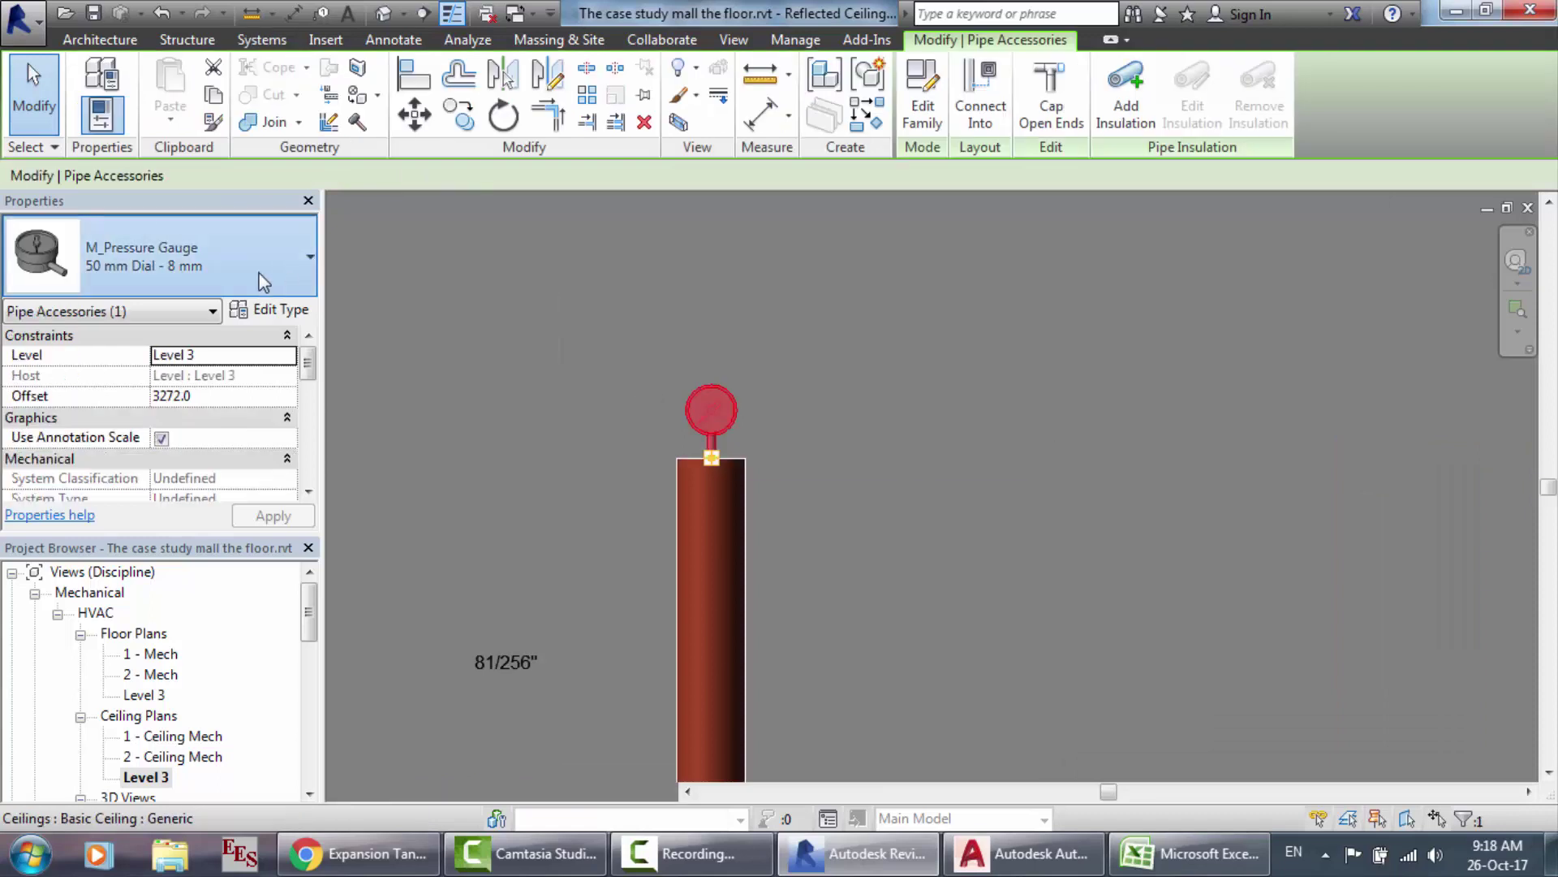
left_click(117, 282)
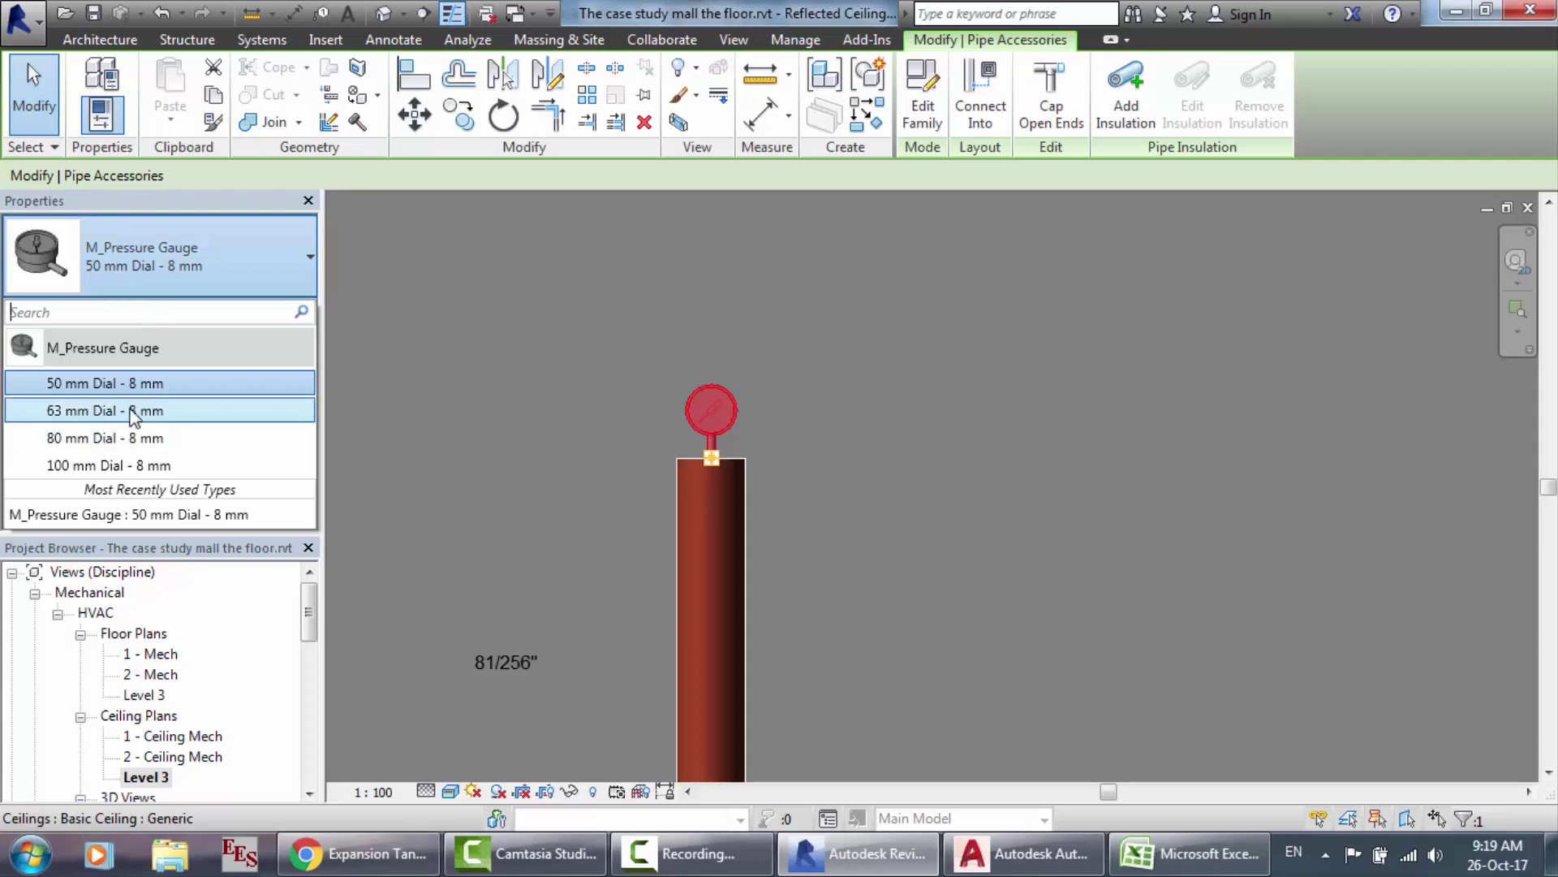
left_click(537, 378)
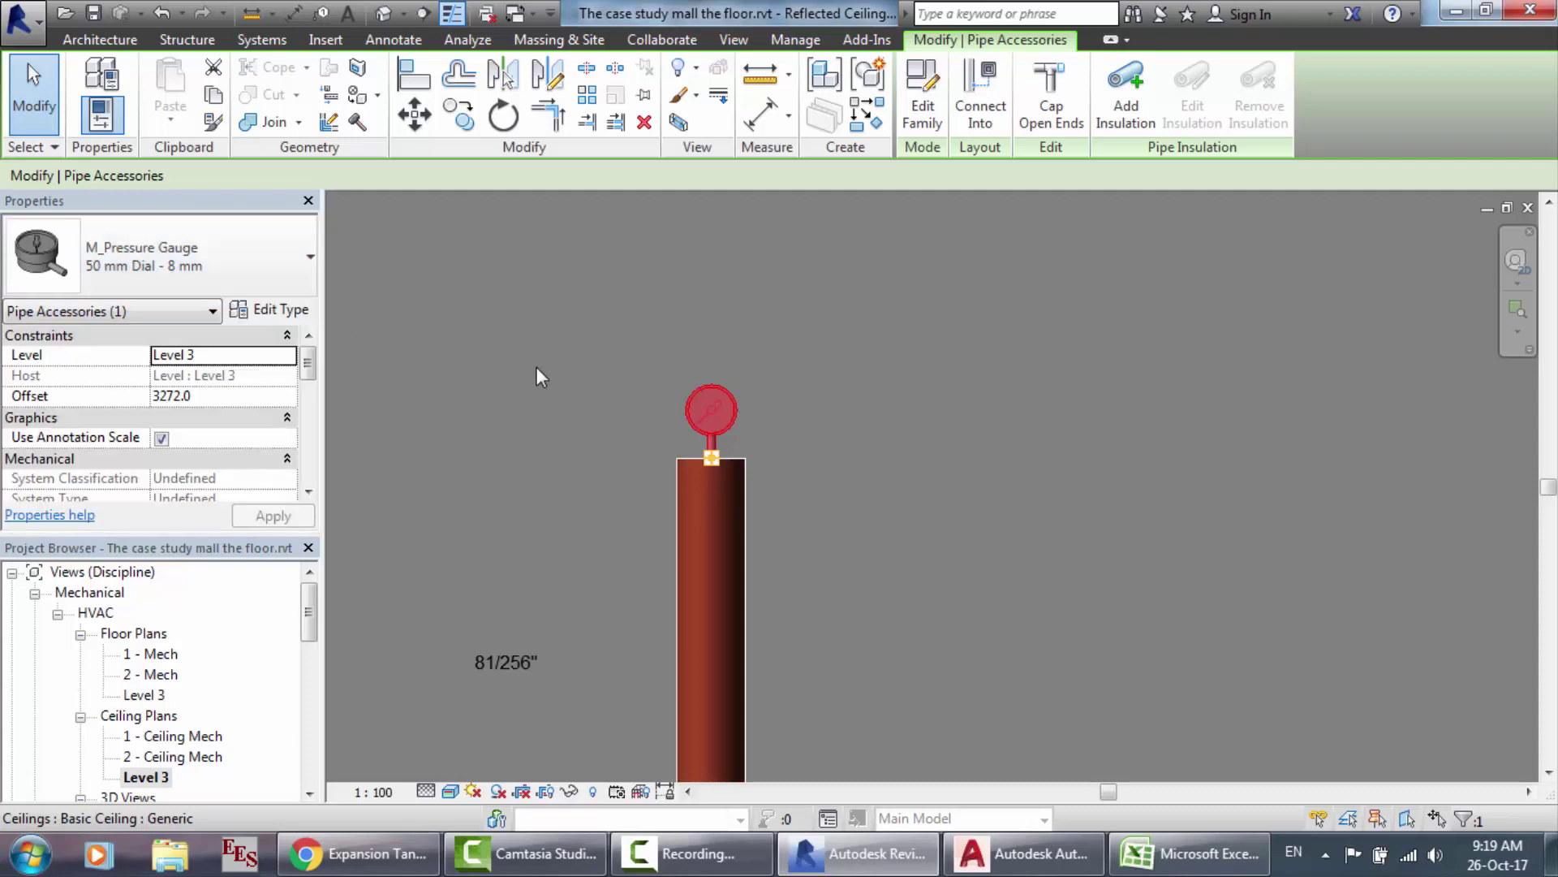
key("Escape")
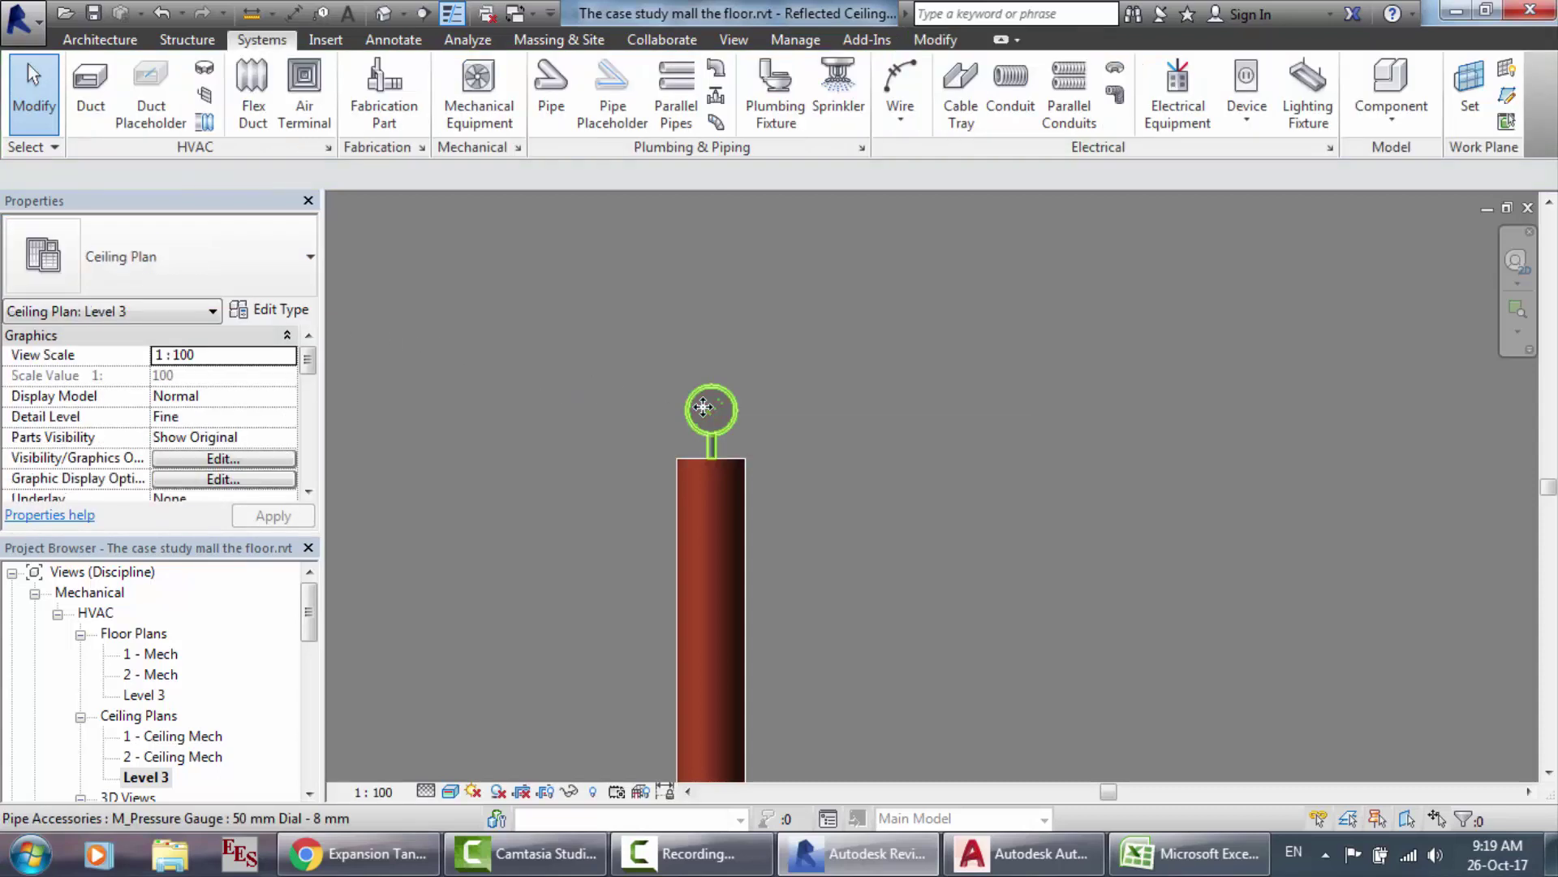
Step: Move the pressure gauge horizontally off the pipe's end so that it stands free beside the first pump's pipe
left_click(703, 406)
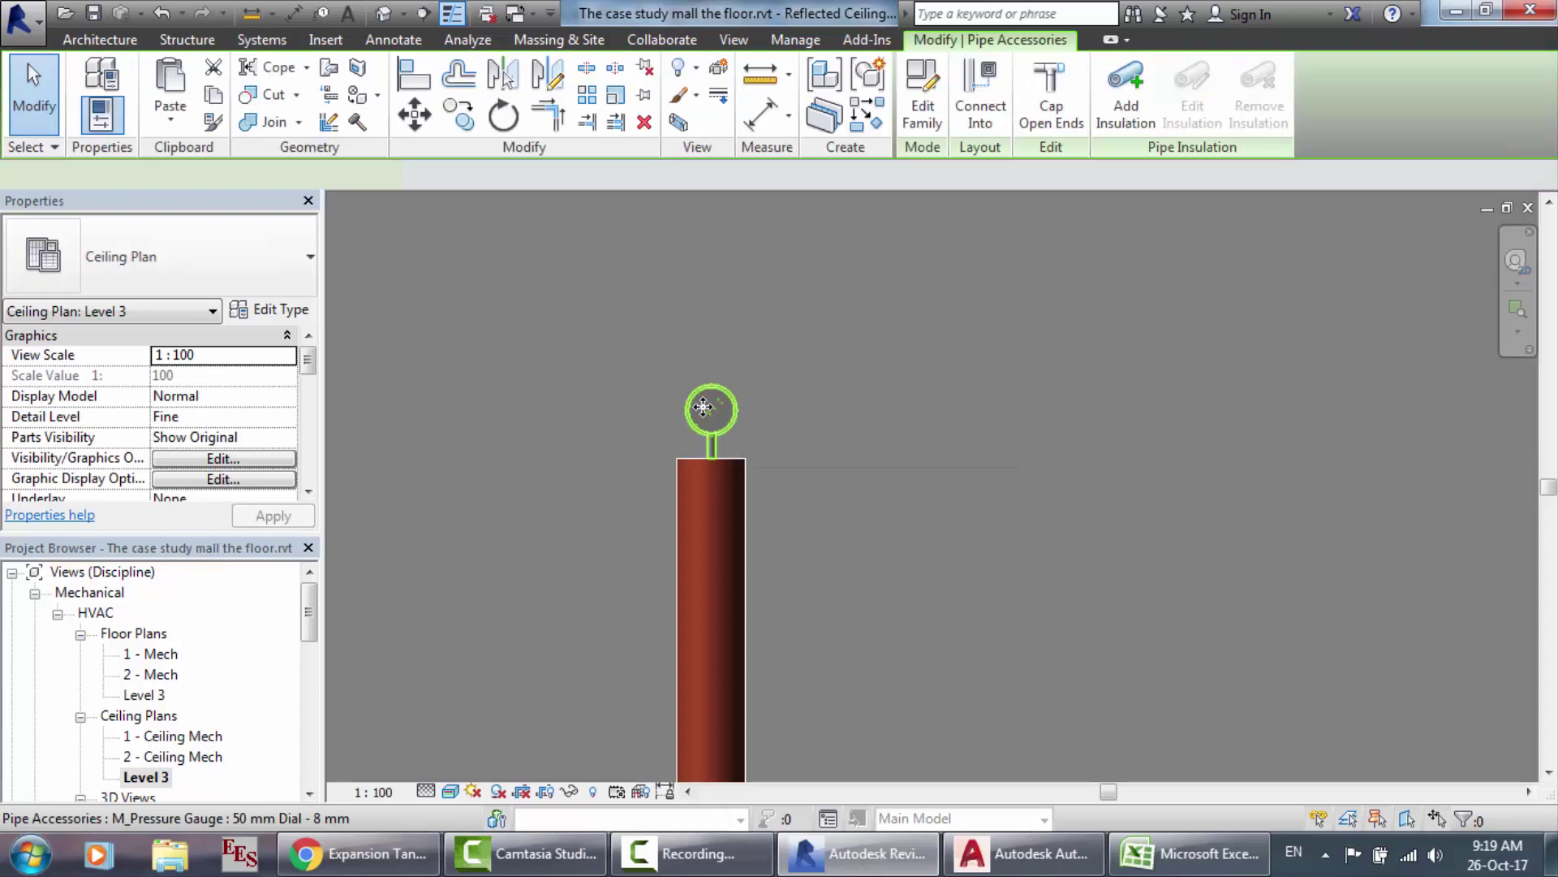
left_click(414, 118)
left_click(704, 411)
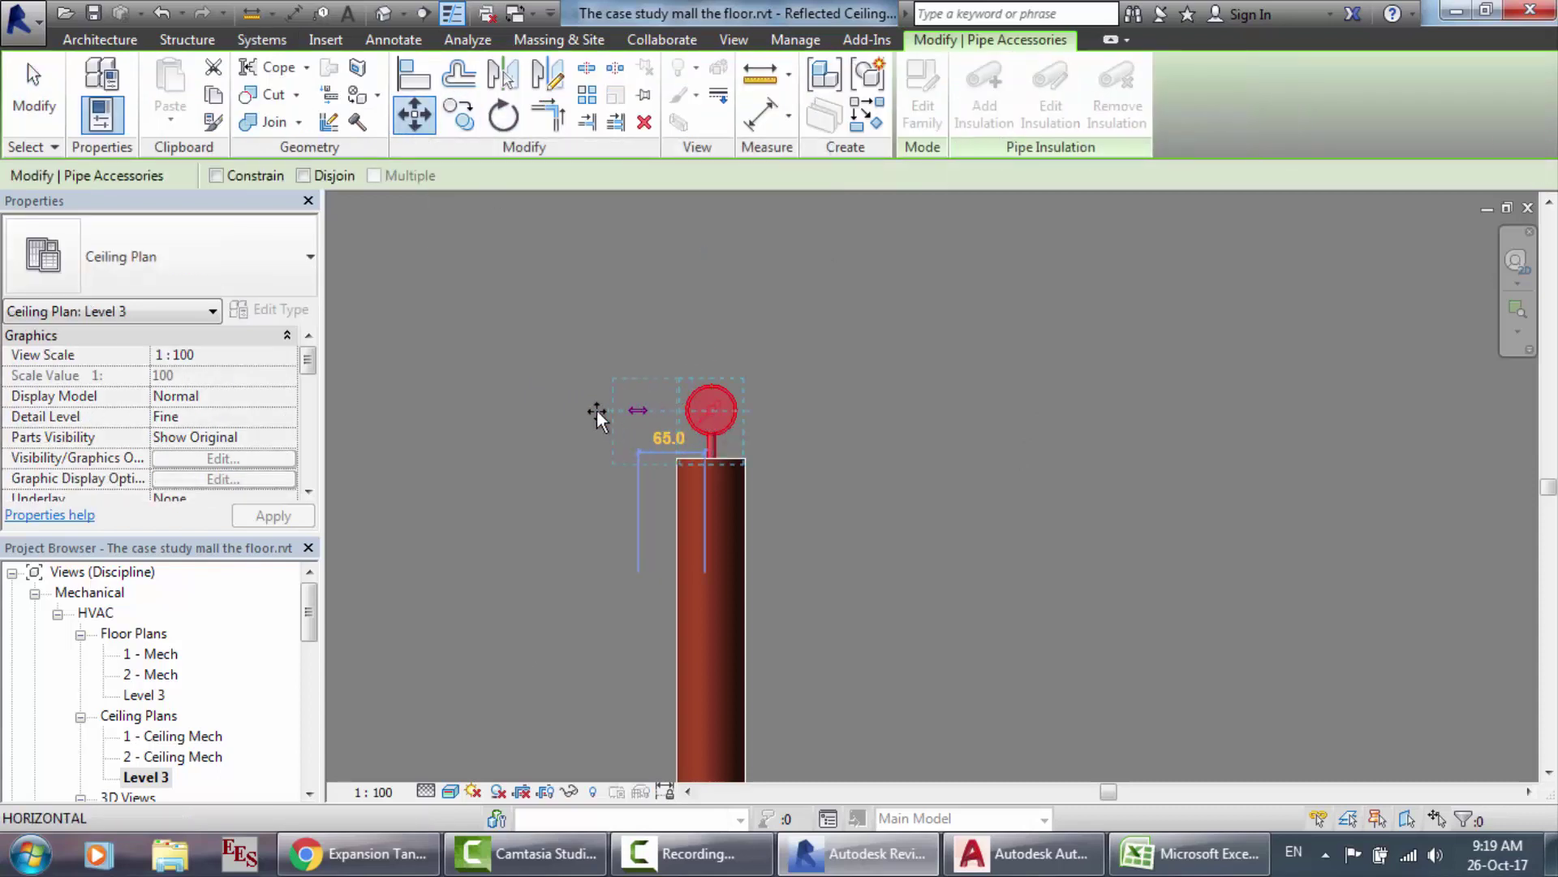
left_click(550, 409)
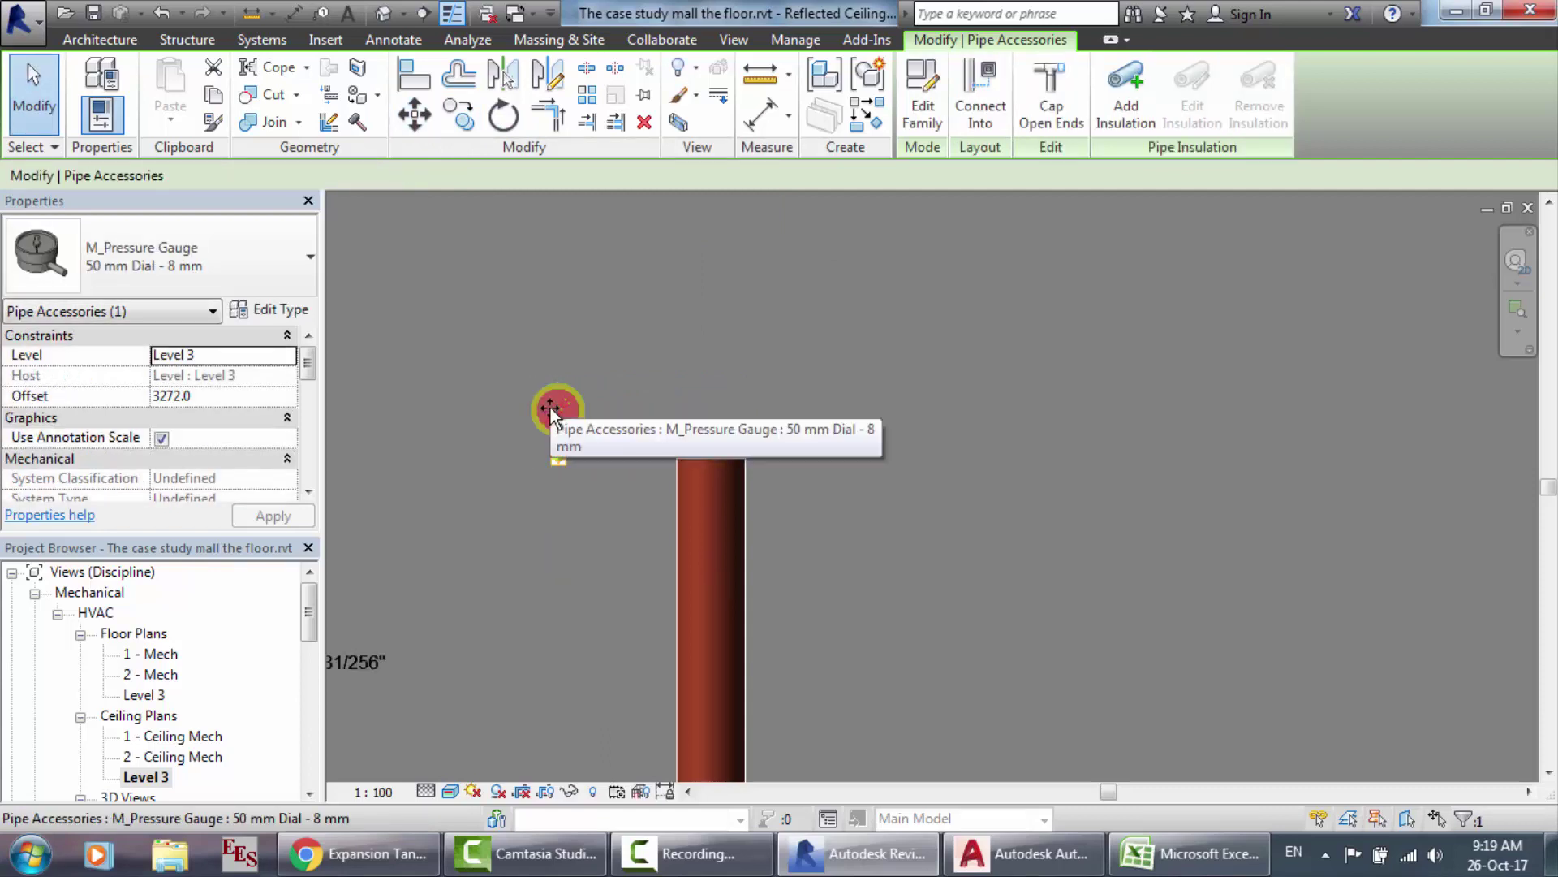
key("Escape")
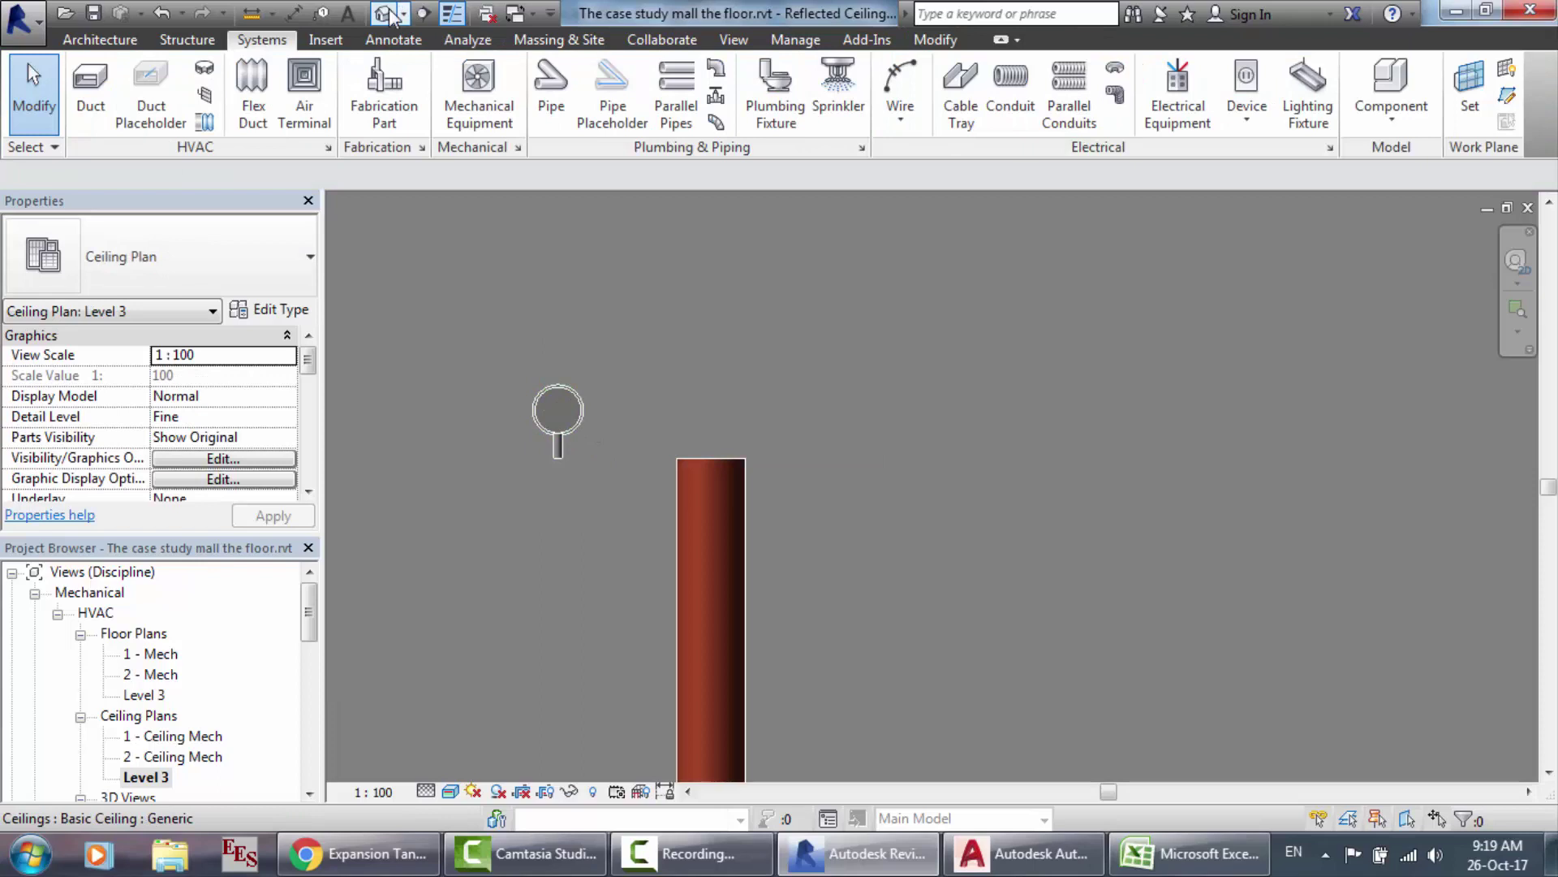
Step: Open the 3D view and examine the gauge's size and orientation relative to the first pump's pipe
left_click(700, 370)
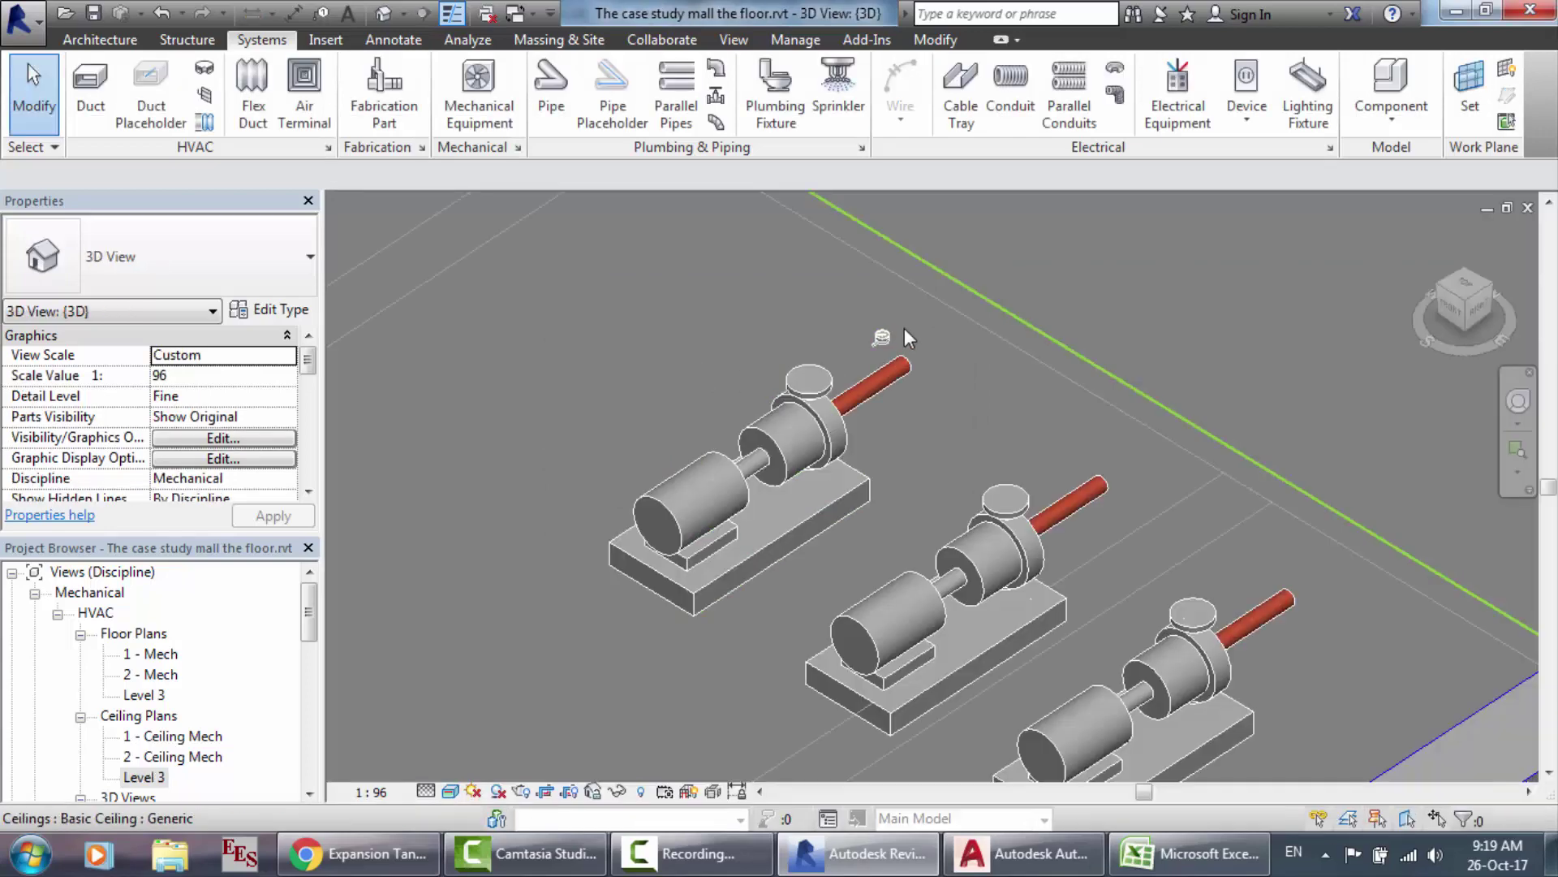
scroll(902, 285, "up", 5)
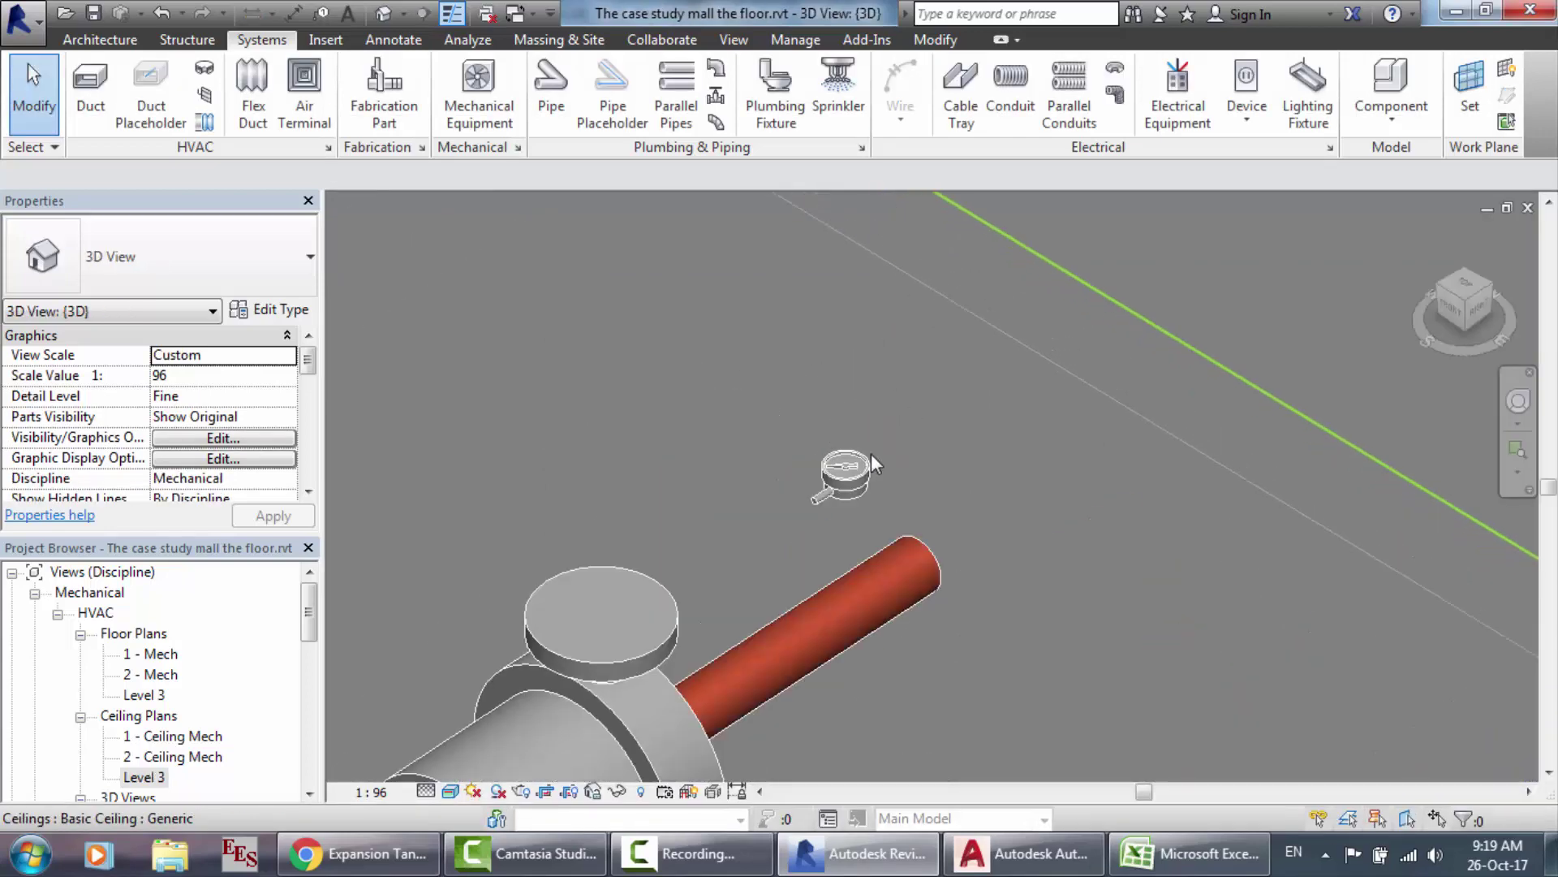
scroll(852, 475, "up", 3)
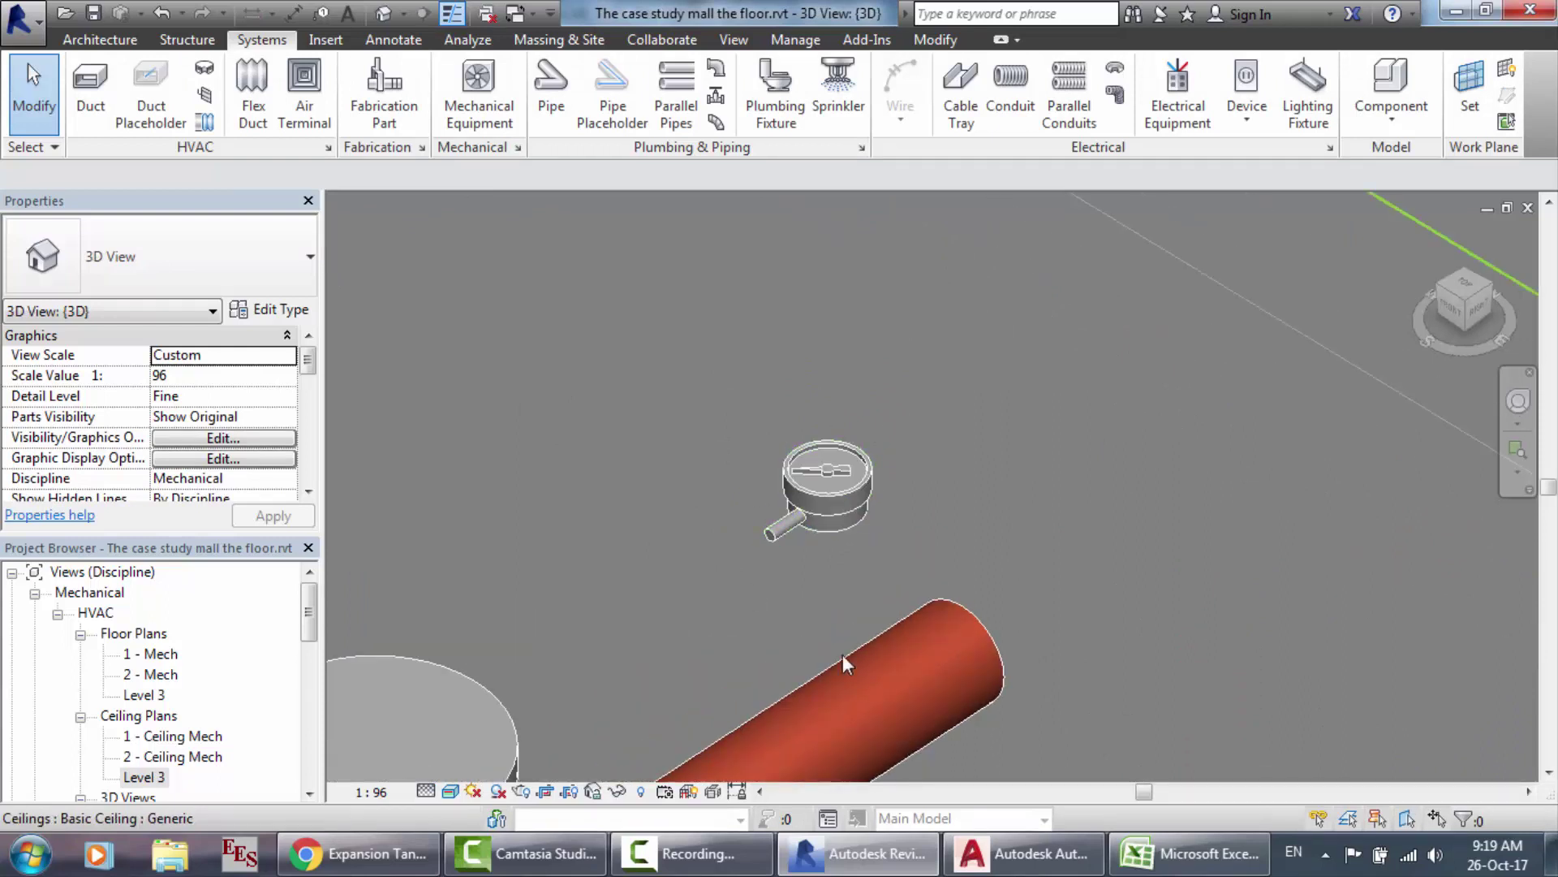
scroll(834, 480, "down", 1)
scroll(834, 480, "down", 3)
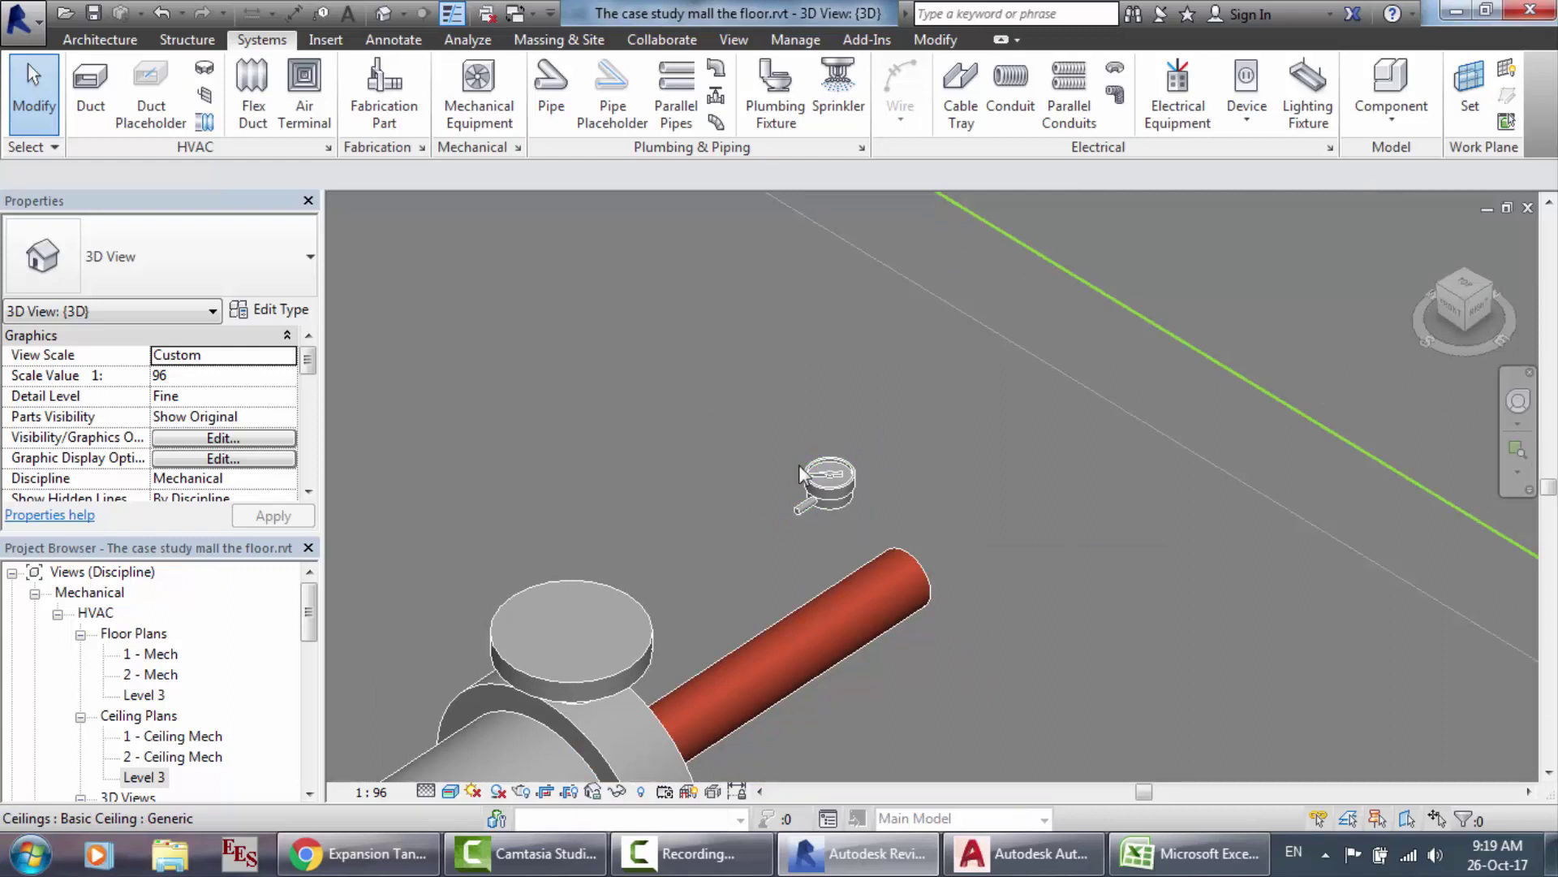
Step: Try a Nominal Diameter of 3" in the pressure gauge's type properties, and undo the change
left_click(845, 489)
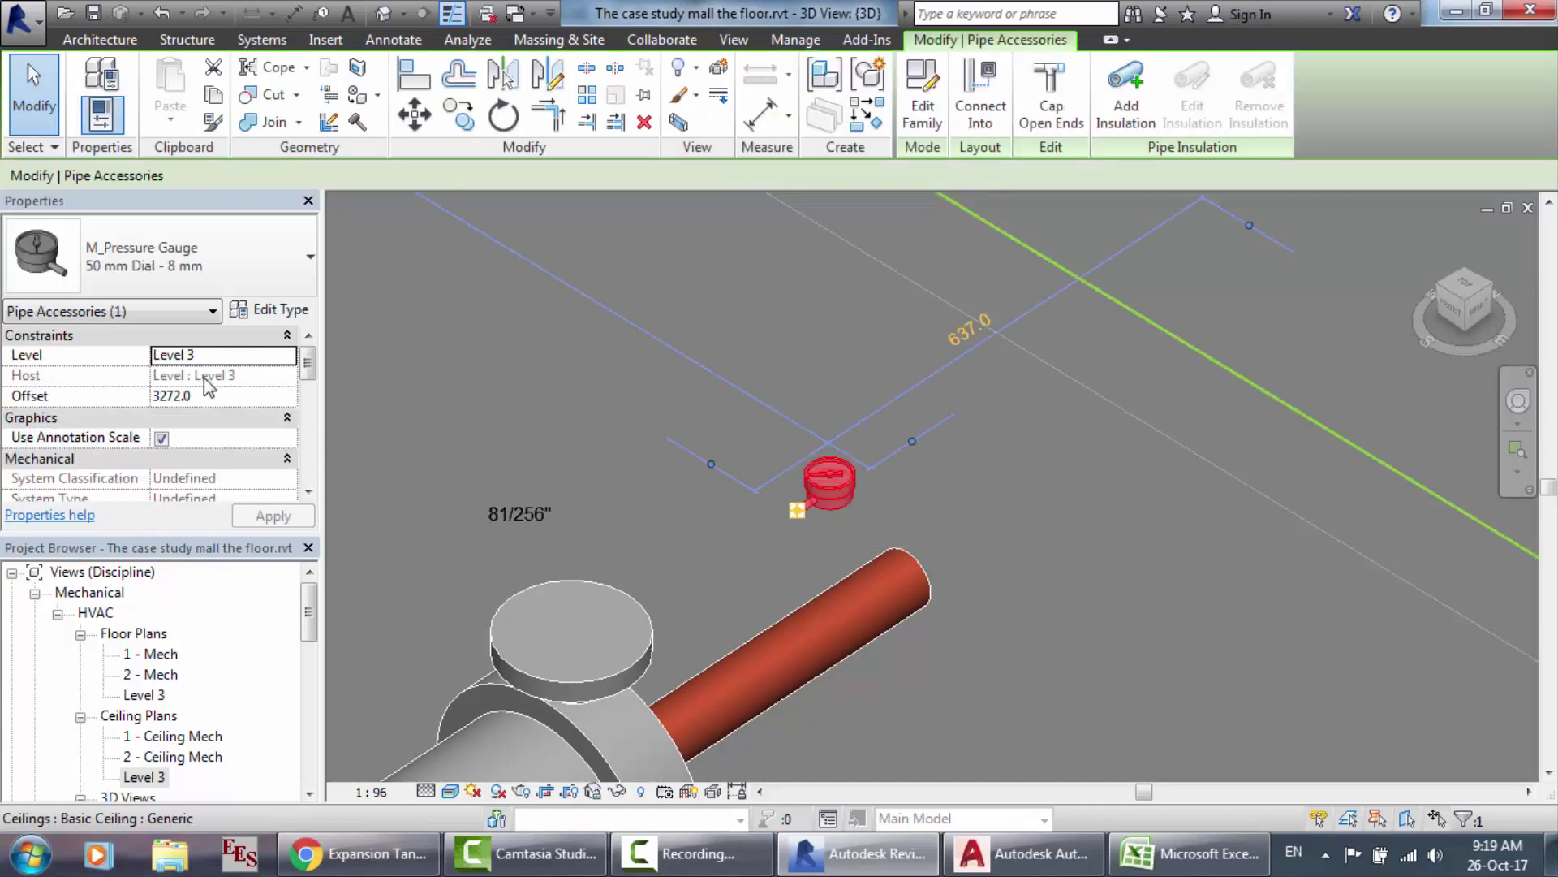
left_click(276, 310)
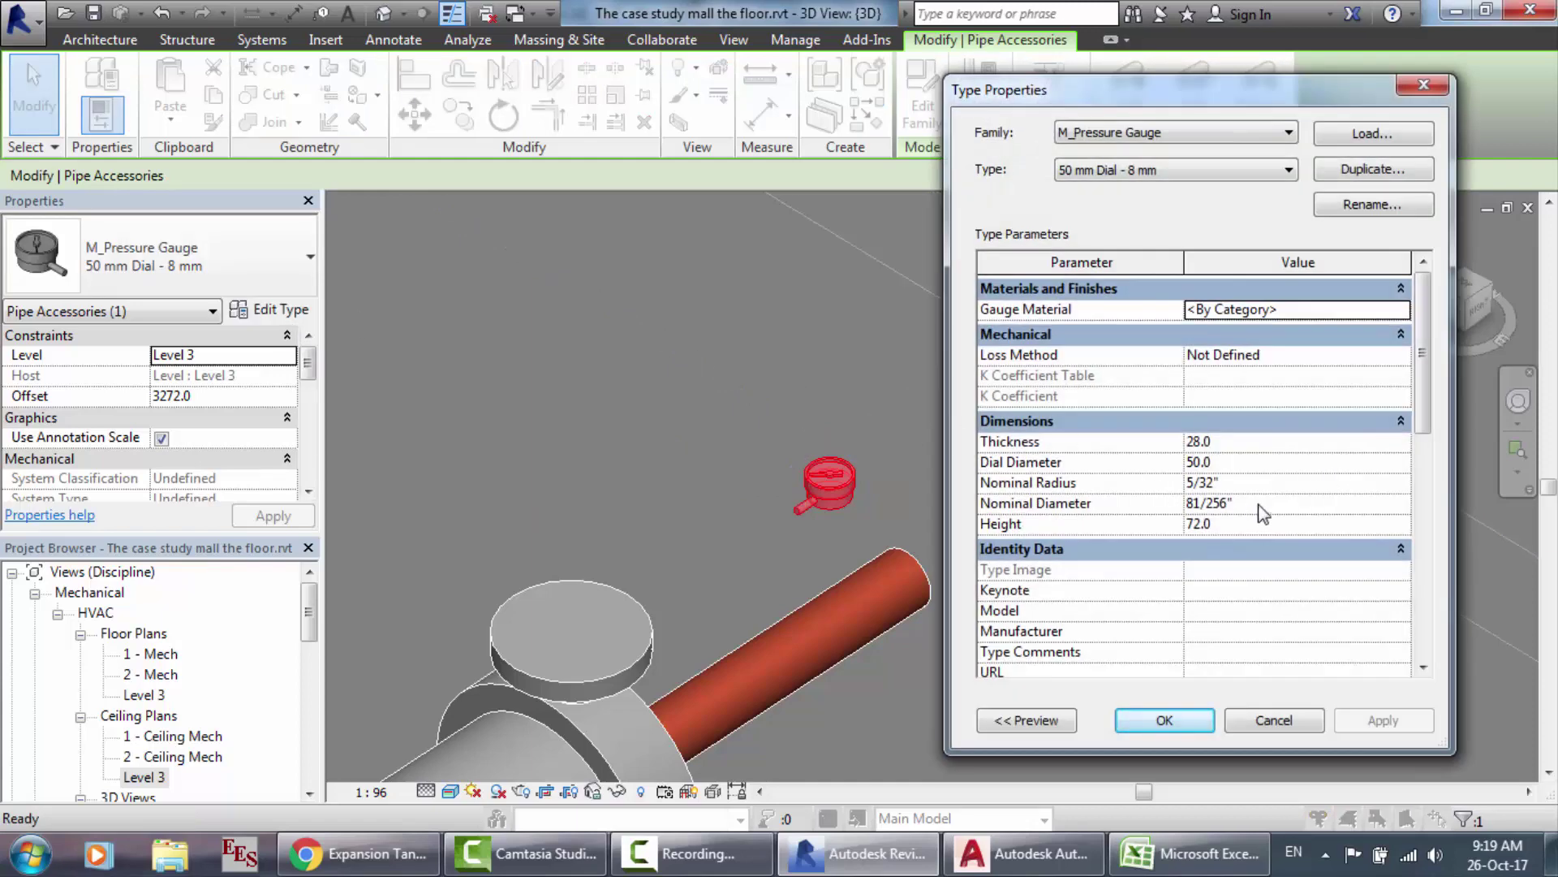
left_click(1250, 502)
type("3")
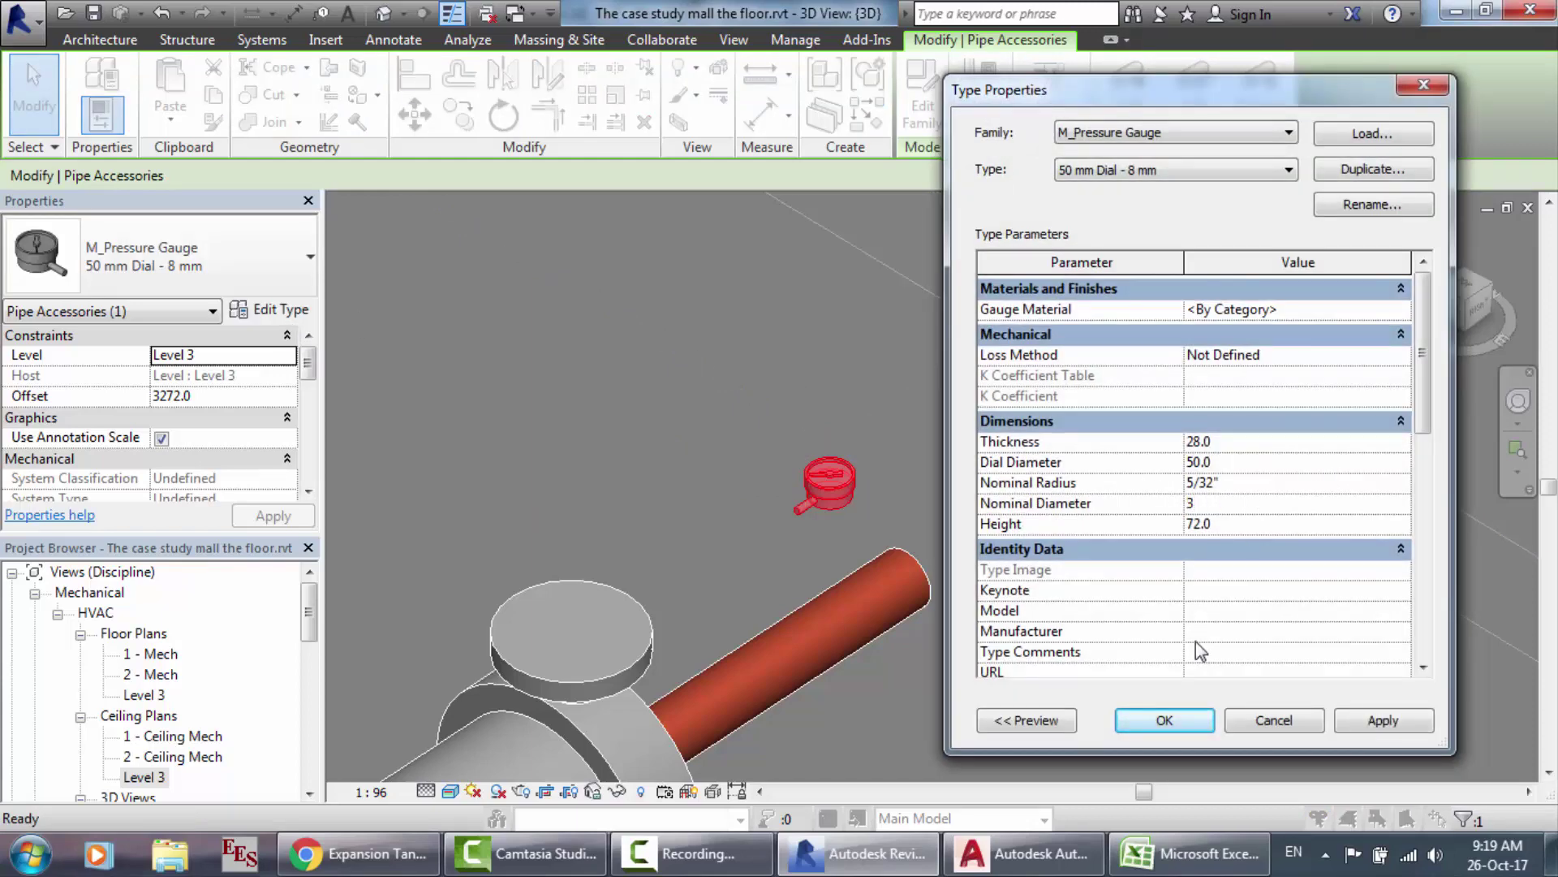
left_click(1165, 721)
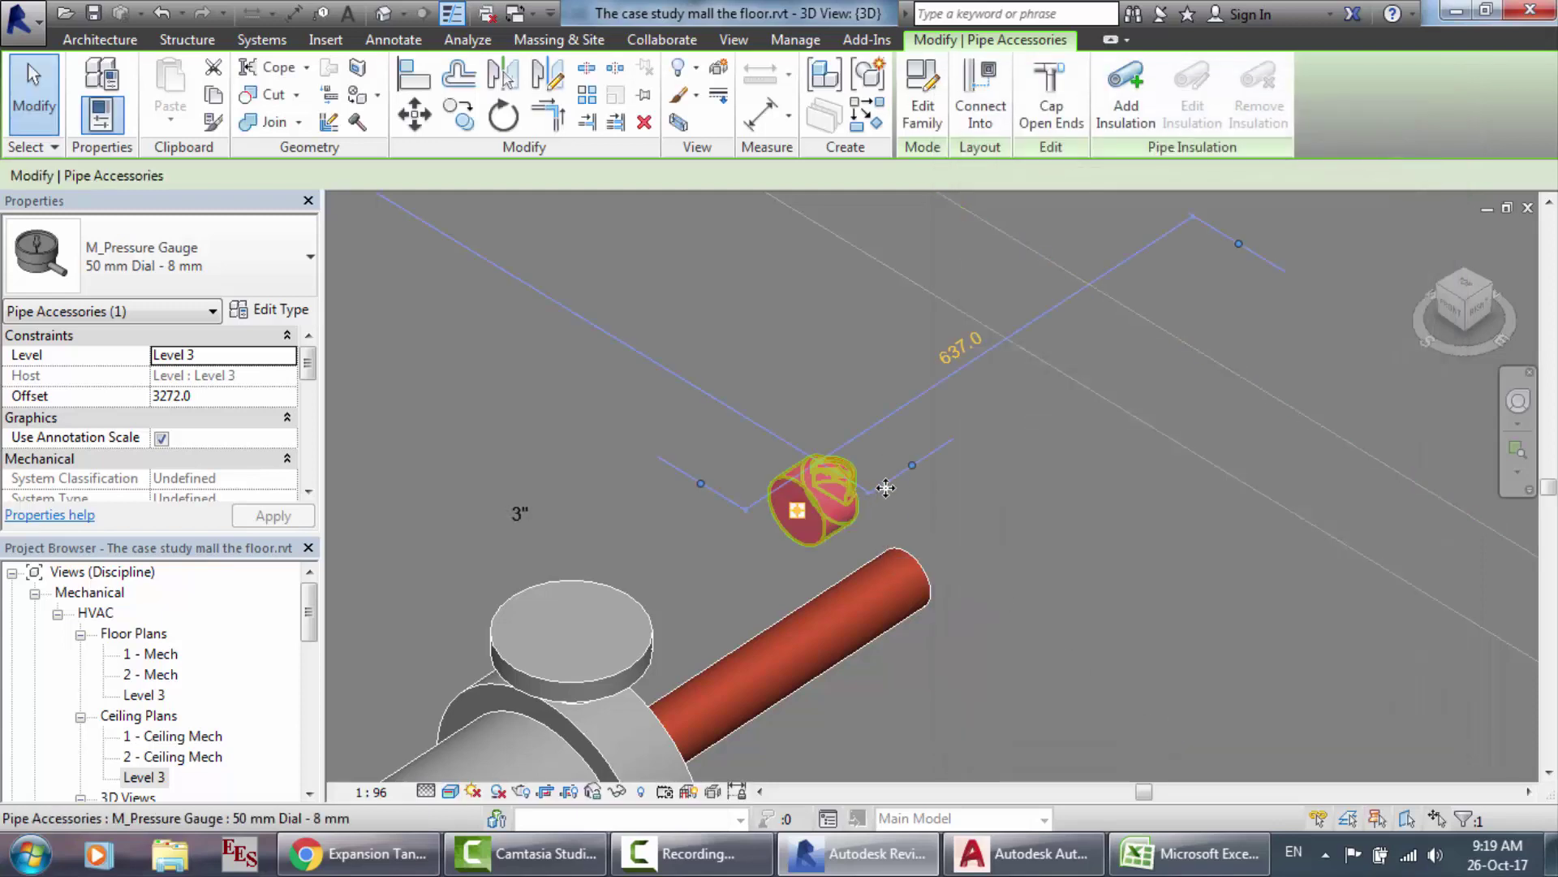
scroll(875, 435, "up", 1)
key("ctrl+z")
scroll(875, 435, "down", 1)
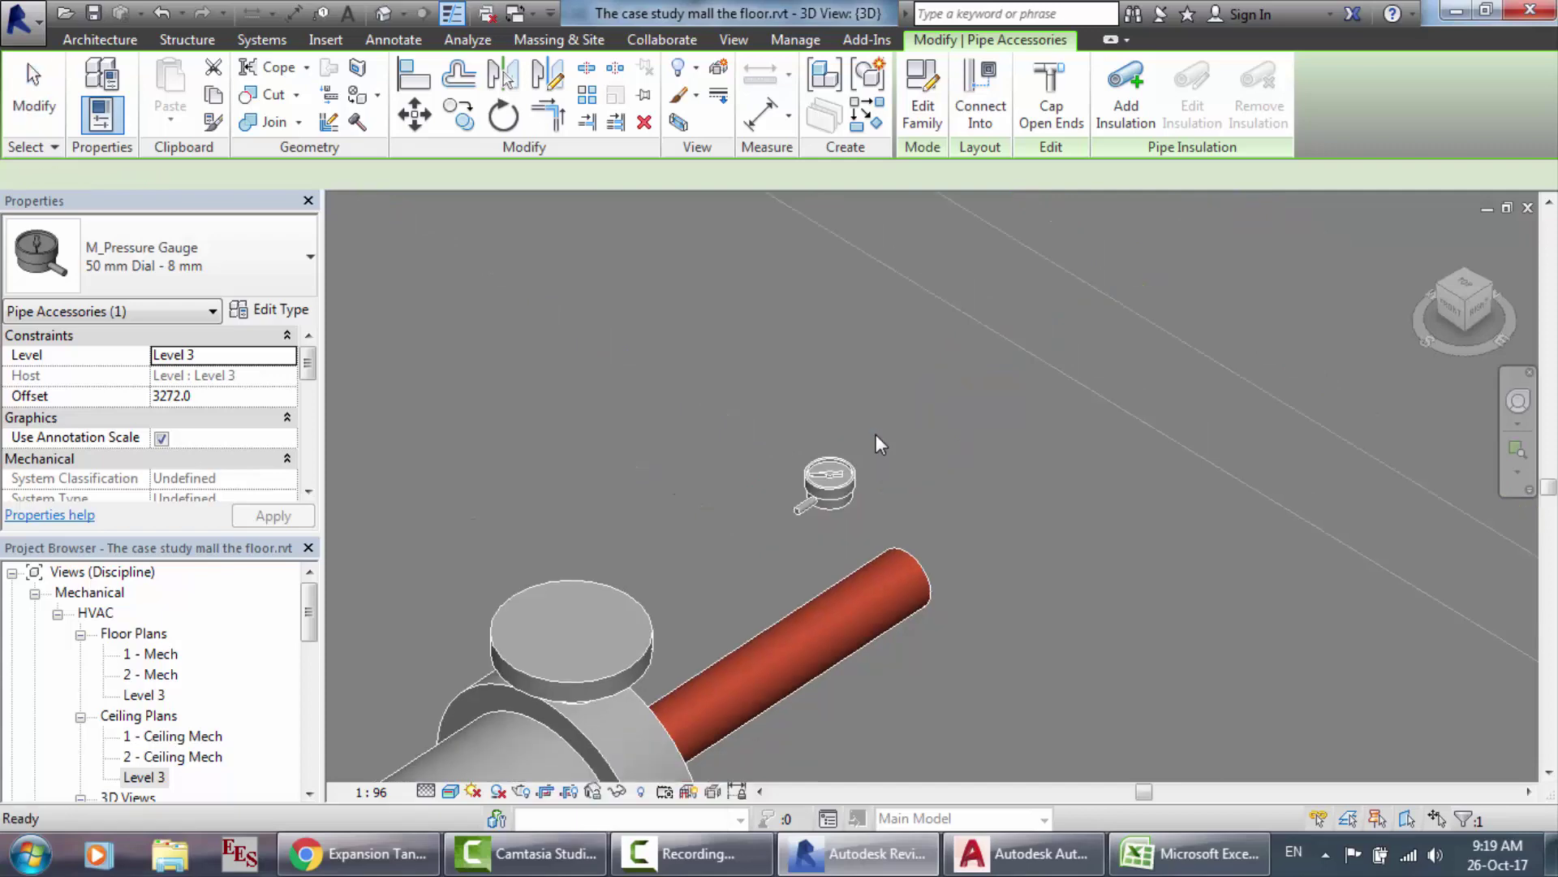
Step: Return to the Level 3 ceiling plan and draw a vertical building section line through the pressure gauge
left_click(840, 487)
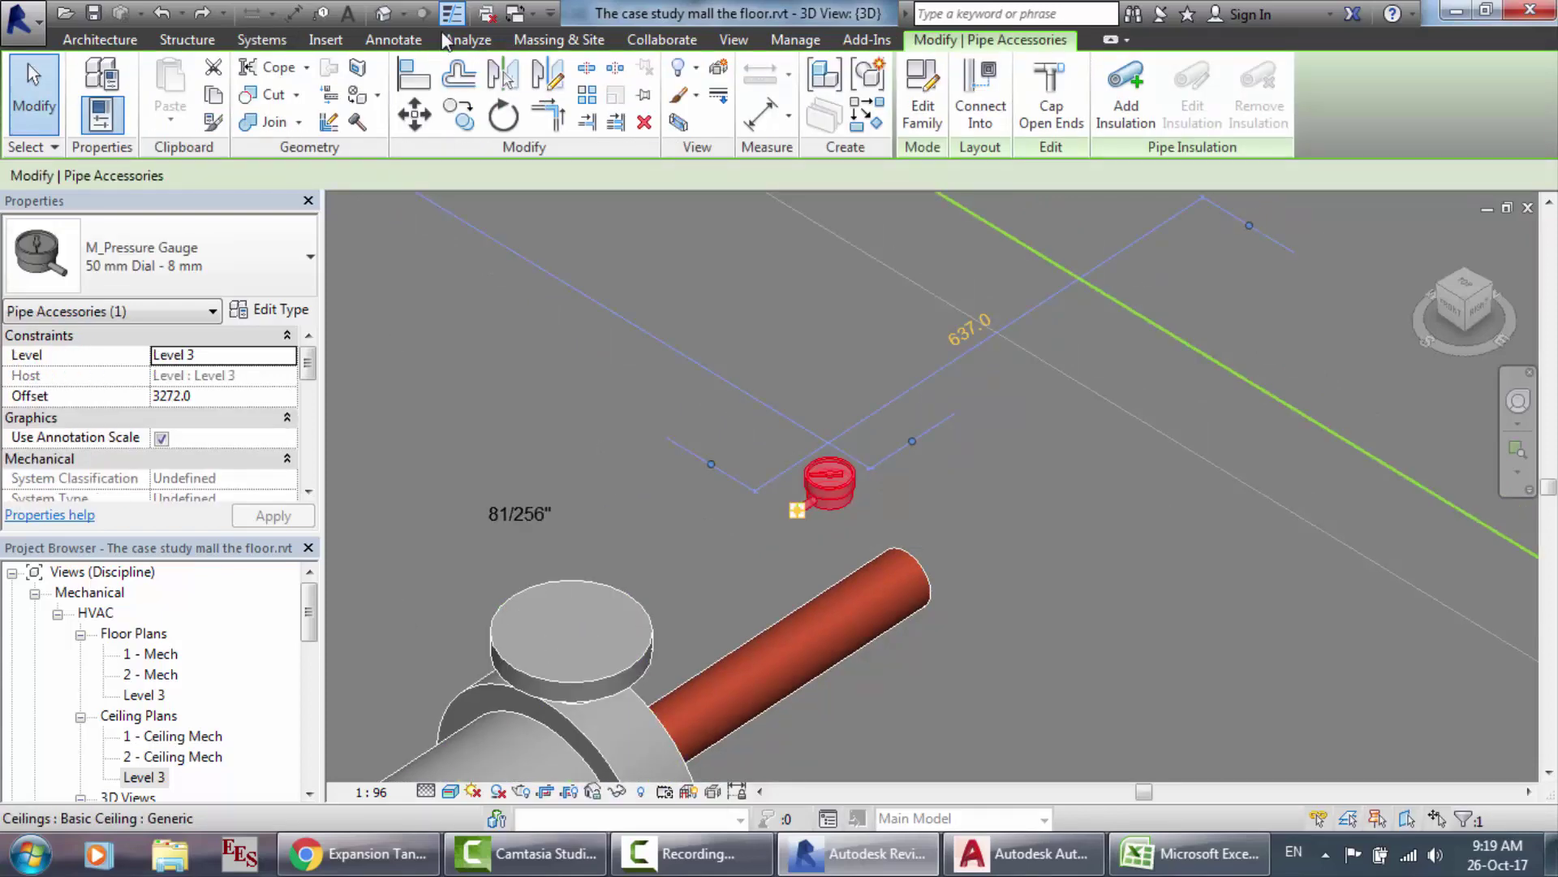
left_click(734, 39)
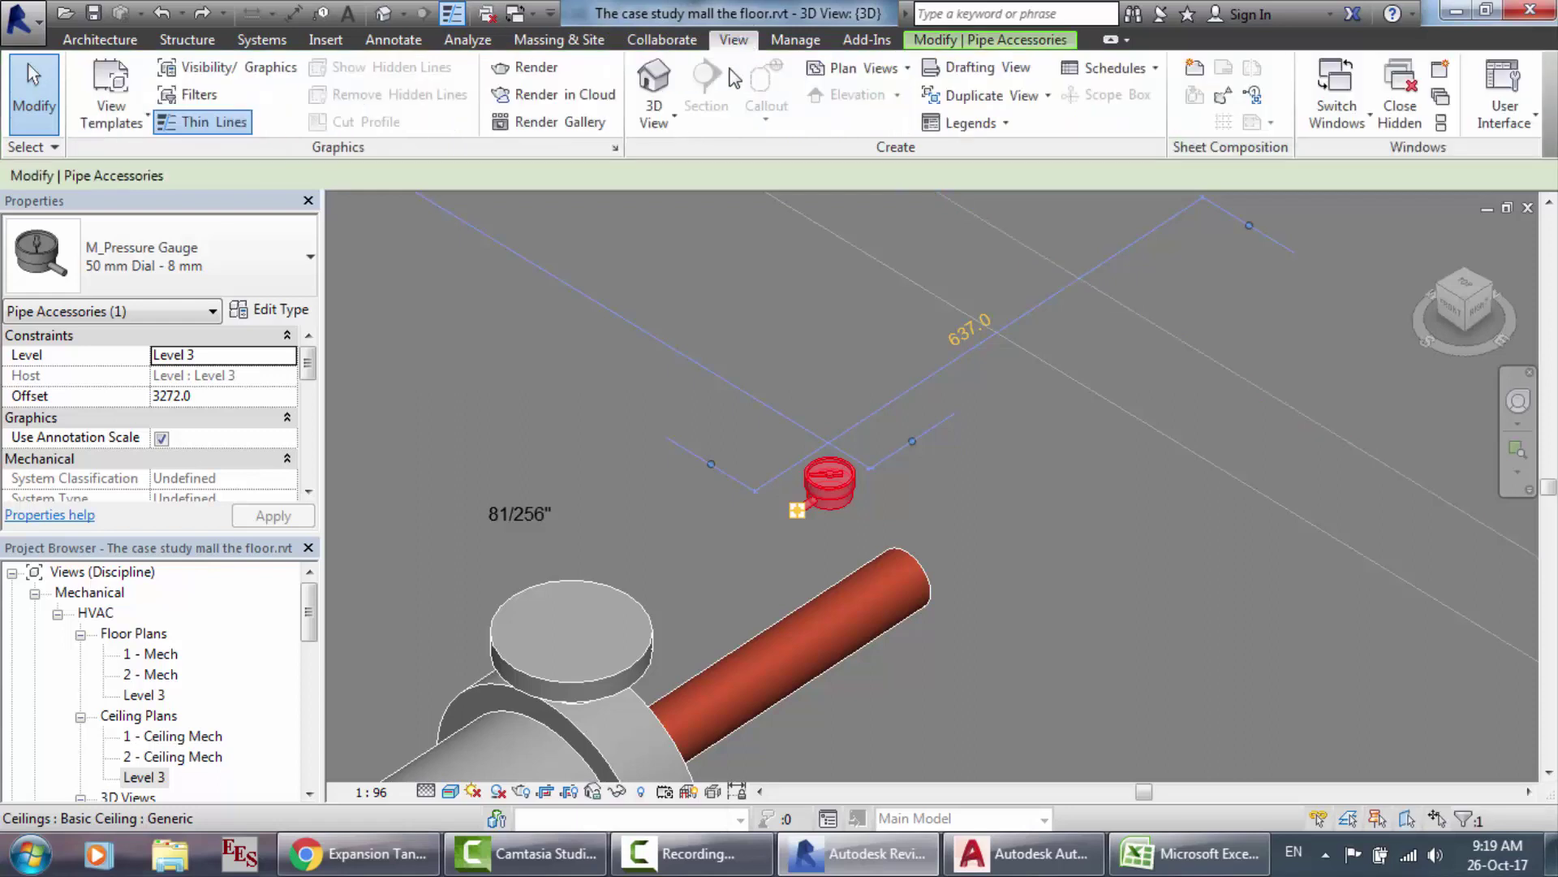
double_click(149, 777)
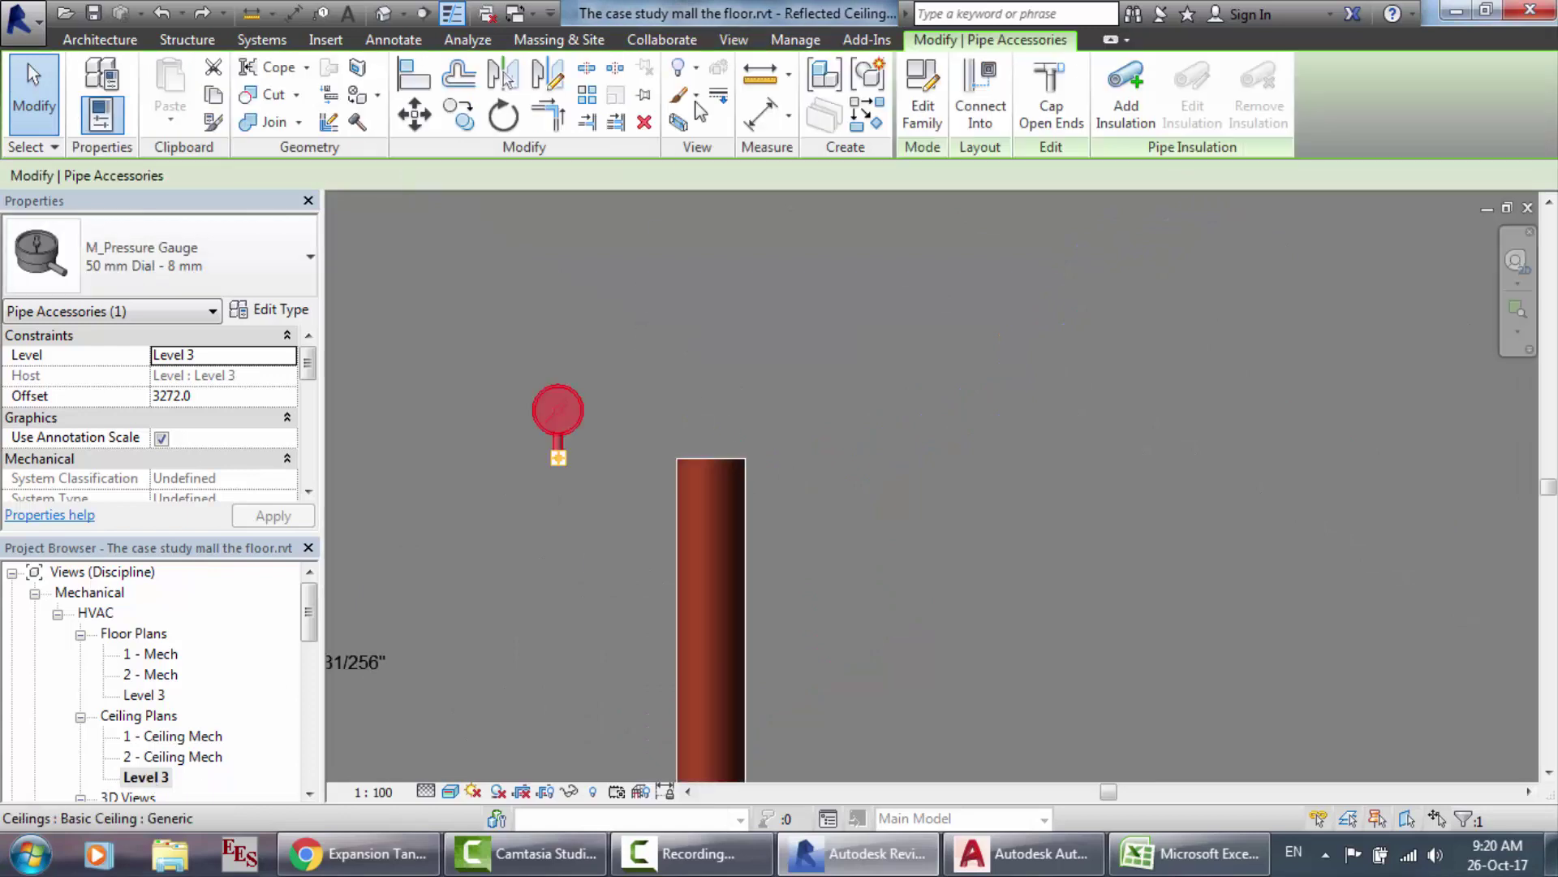
left_click(733, 40)
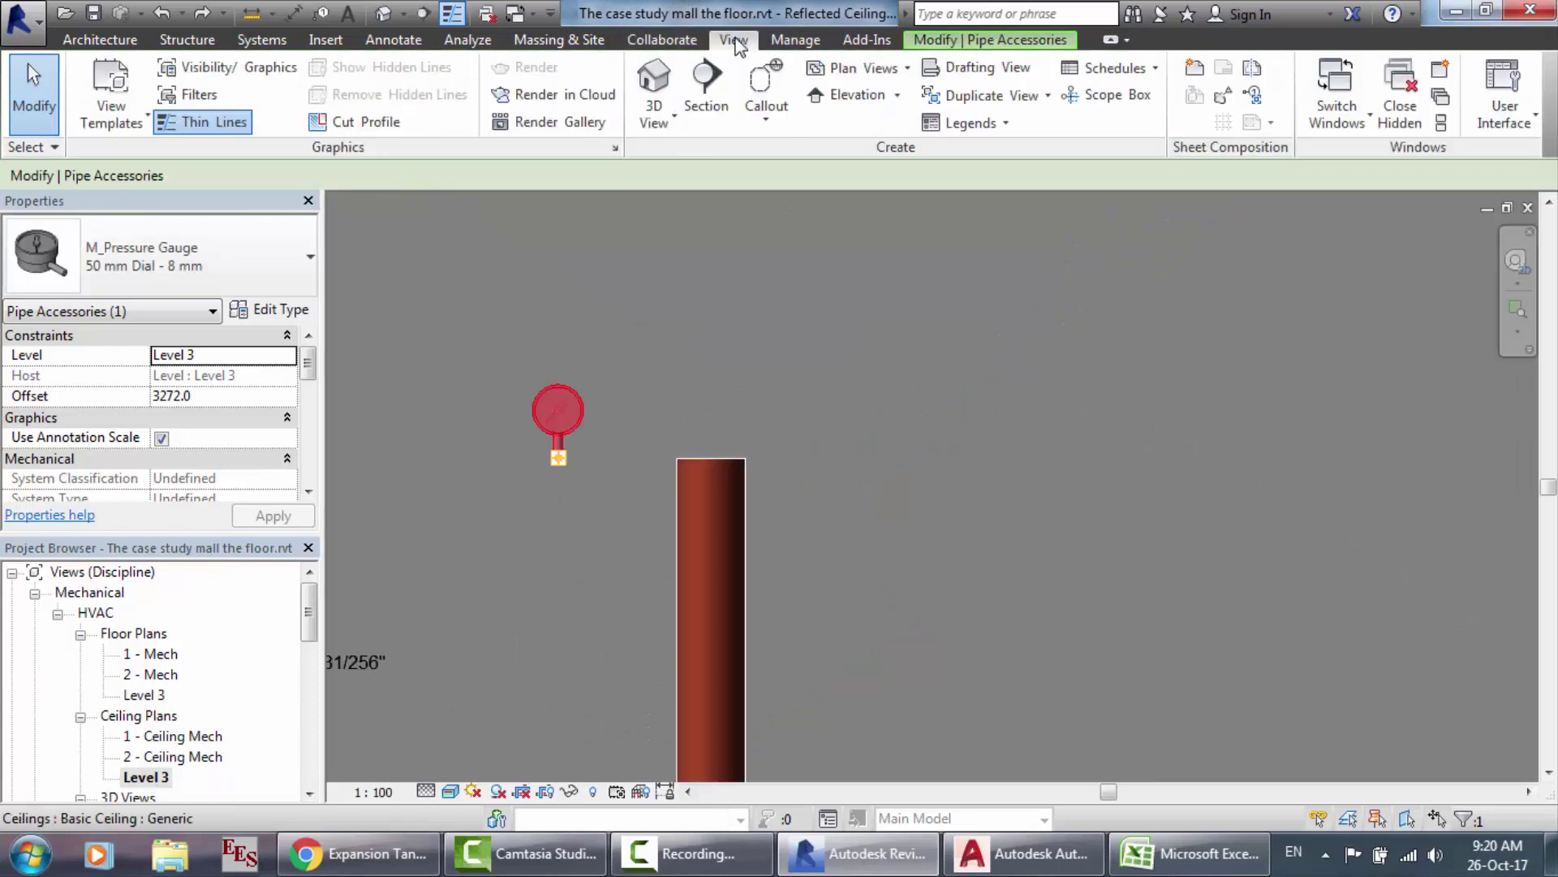
left_click(711, 93)
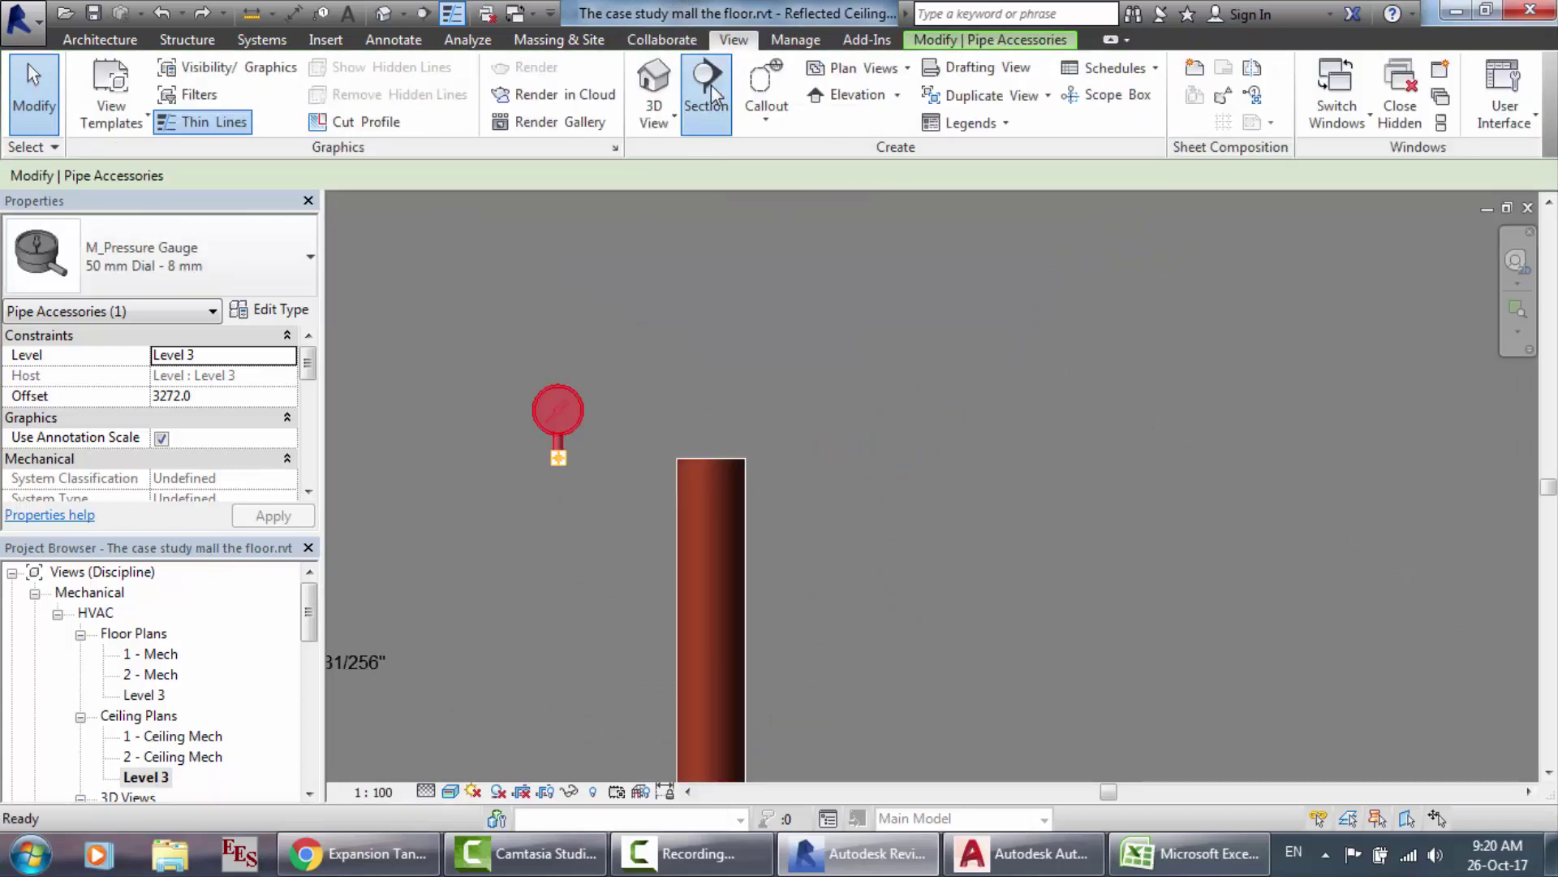
left_click(560, 328)
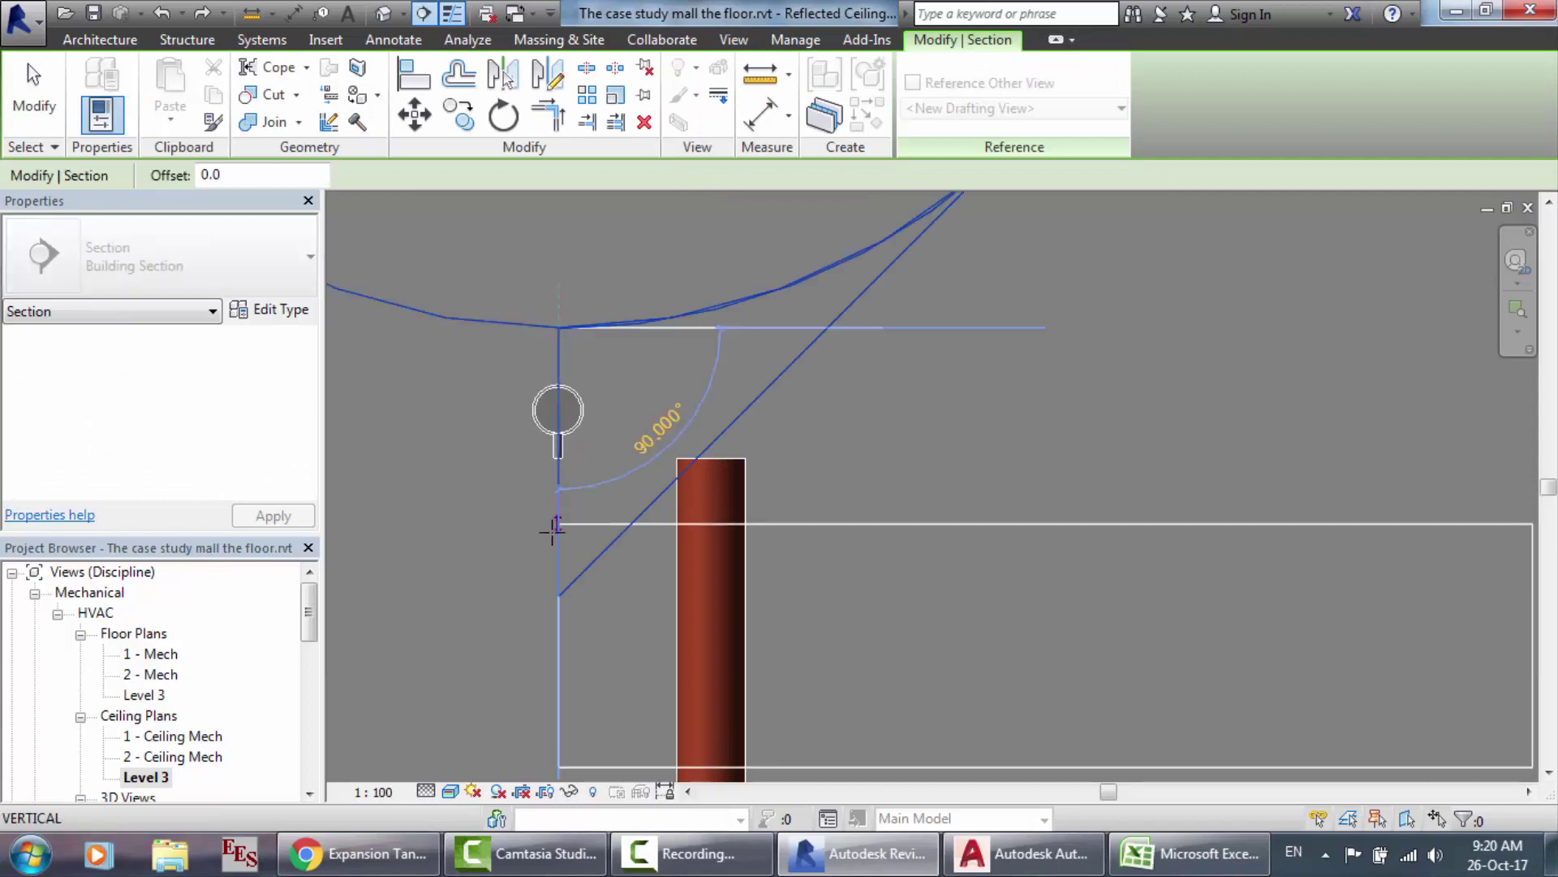
left_click(557, 629)
key("Escape")
key("Escape")
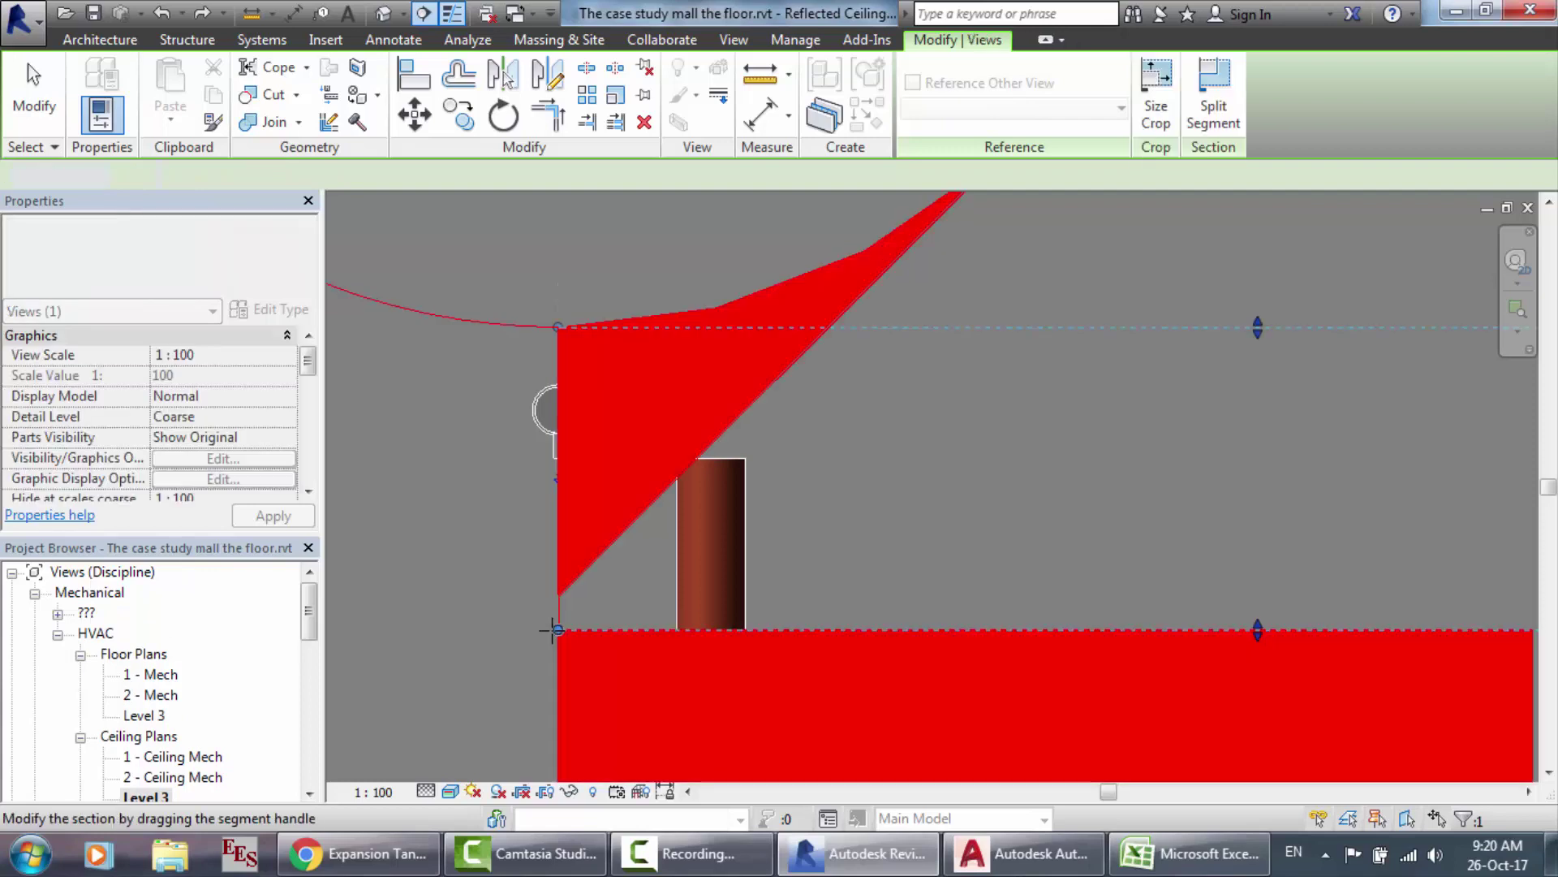
Step: Open the new section view and look for the pressure gauge in the area around and above Level 3
double_click(658, 348)
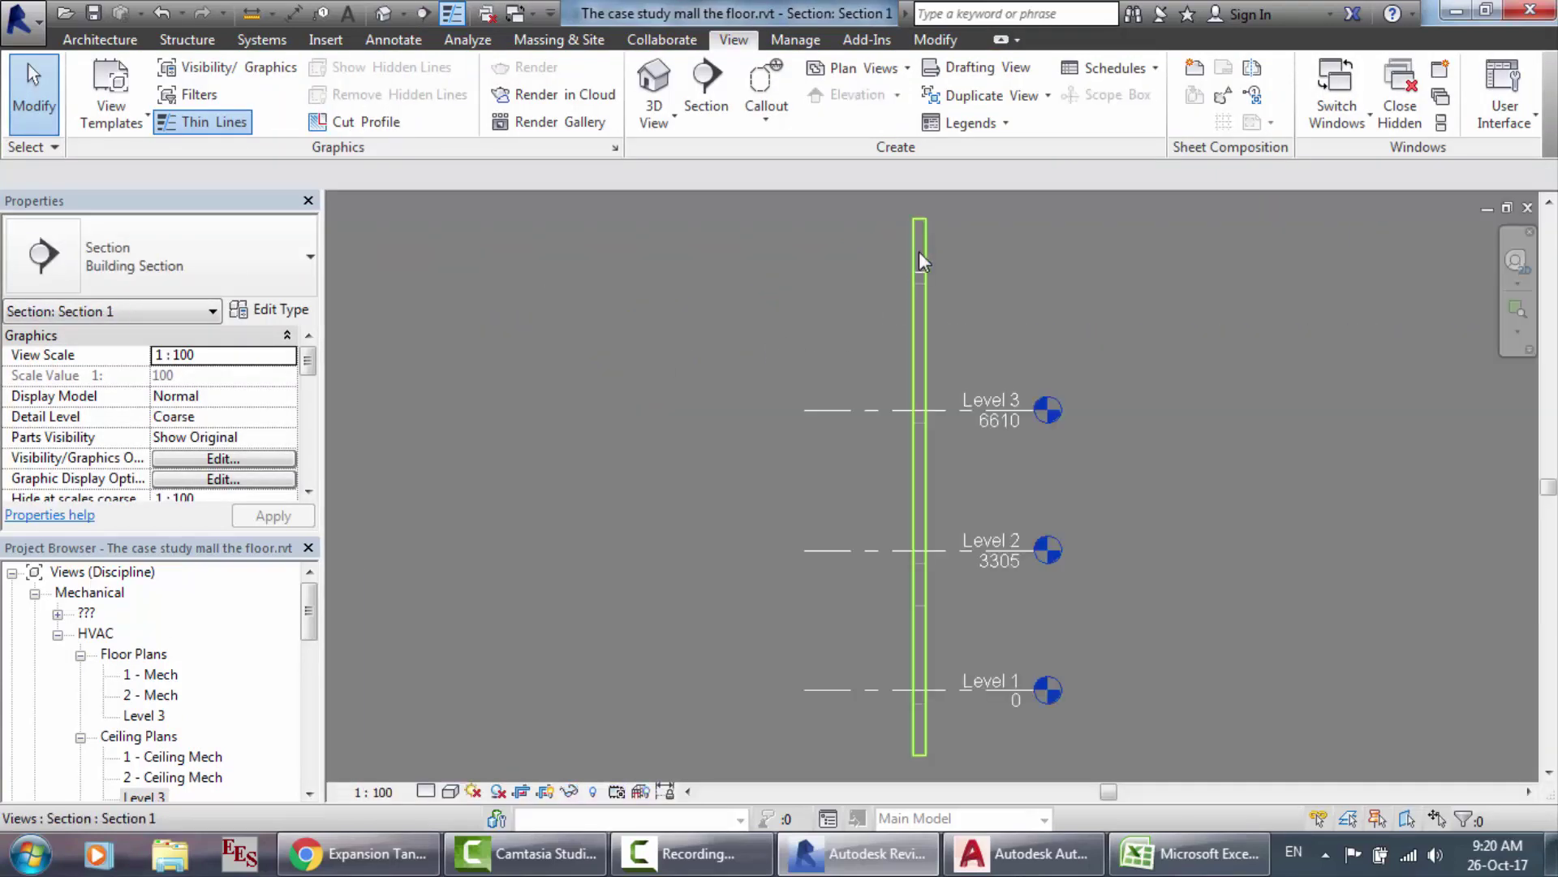
scroll(921, 257, "up", 5)
scroll(919, 250, "up", 2)
scroll(952, 377, "up", 3)
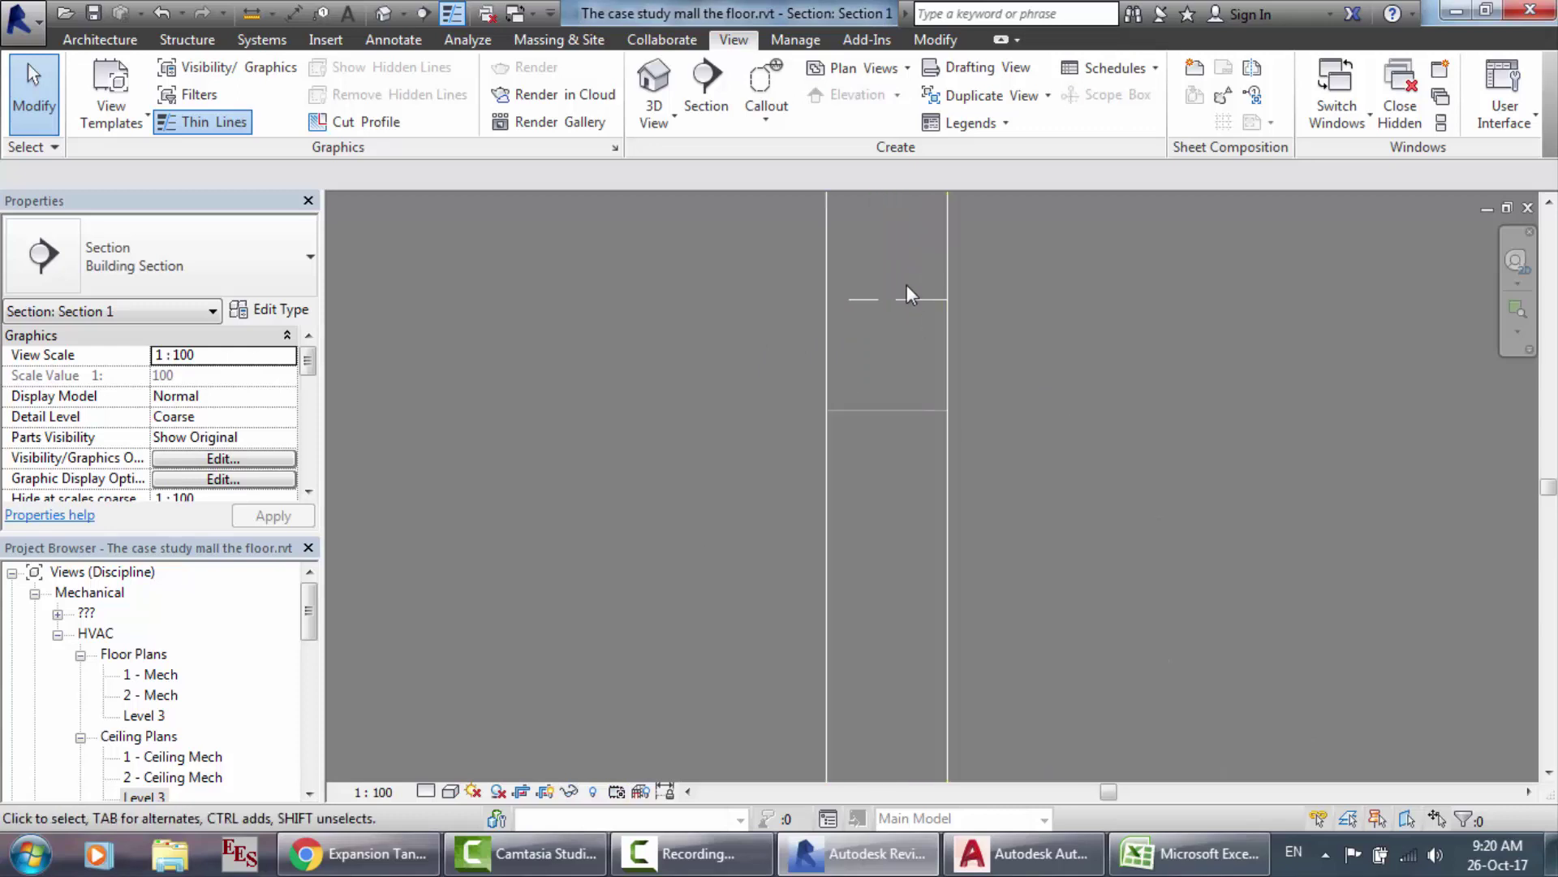
scroll(889, 274, "down", 5)
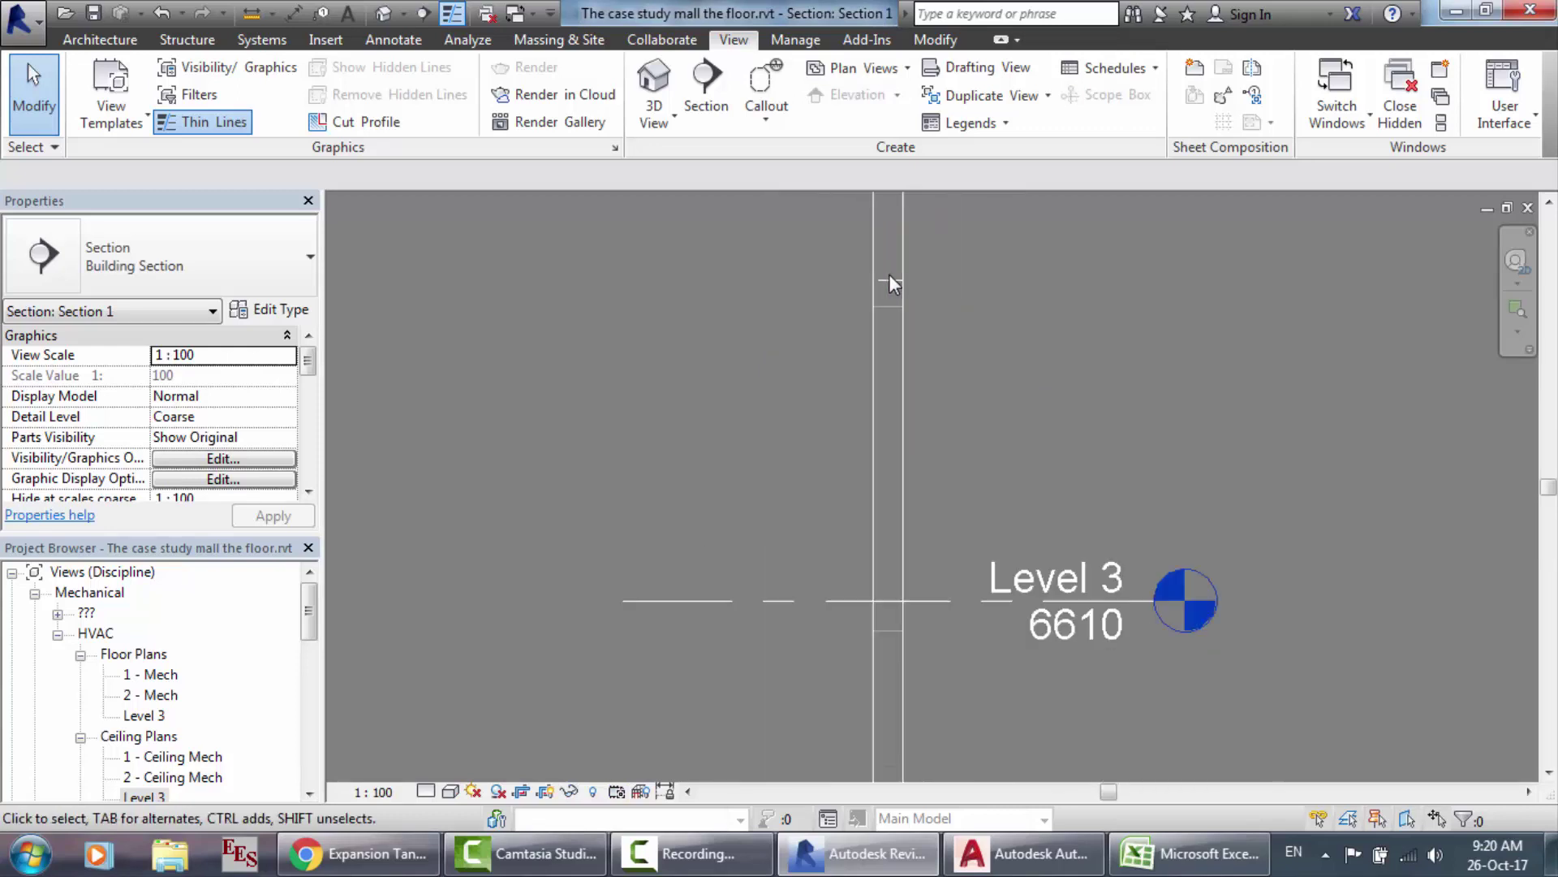
scroll(916, 598, "up", 1)
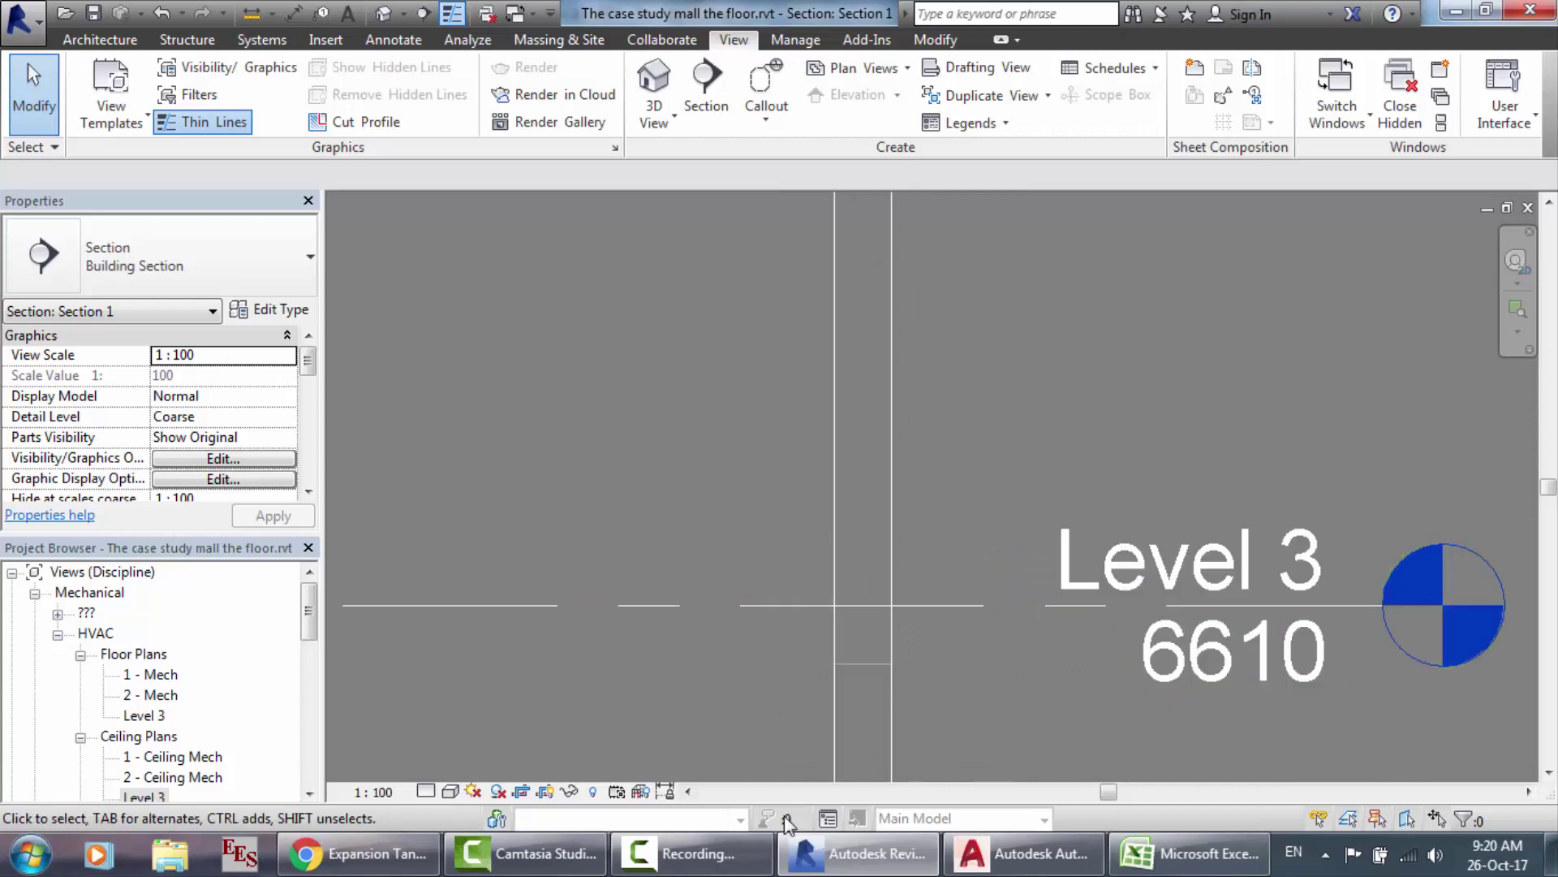
left_click(645, 852)
left_click(1450, 753)
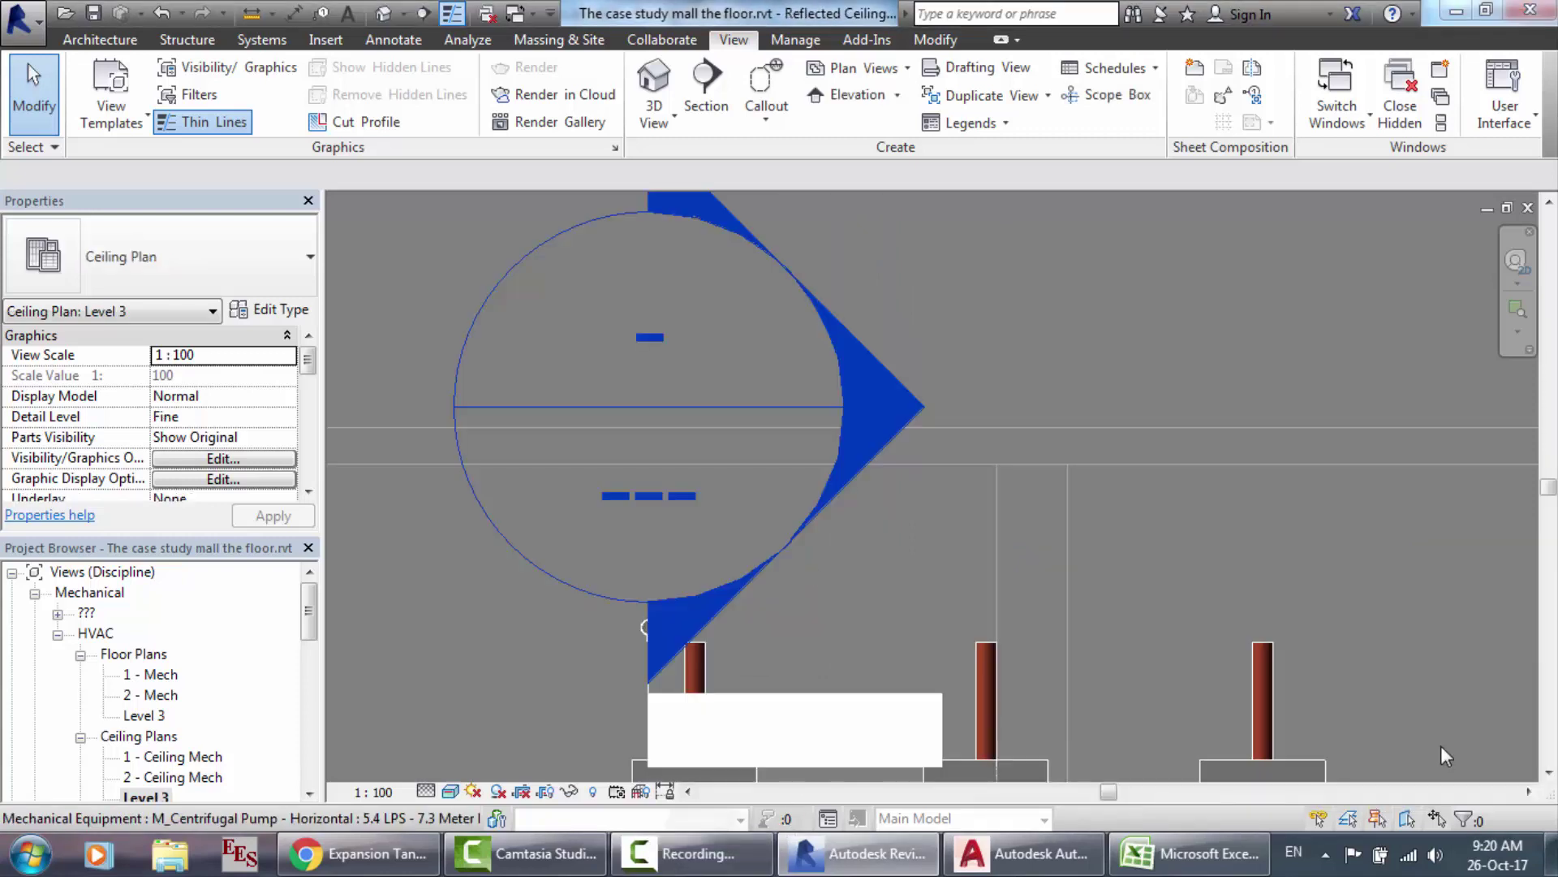
Step: Delete the existing building section, Section 1, from the project's views
left_click(58, 615)
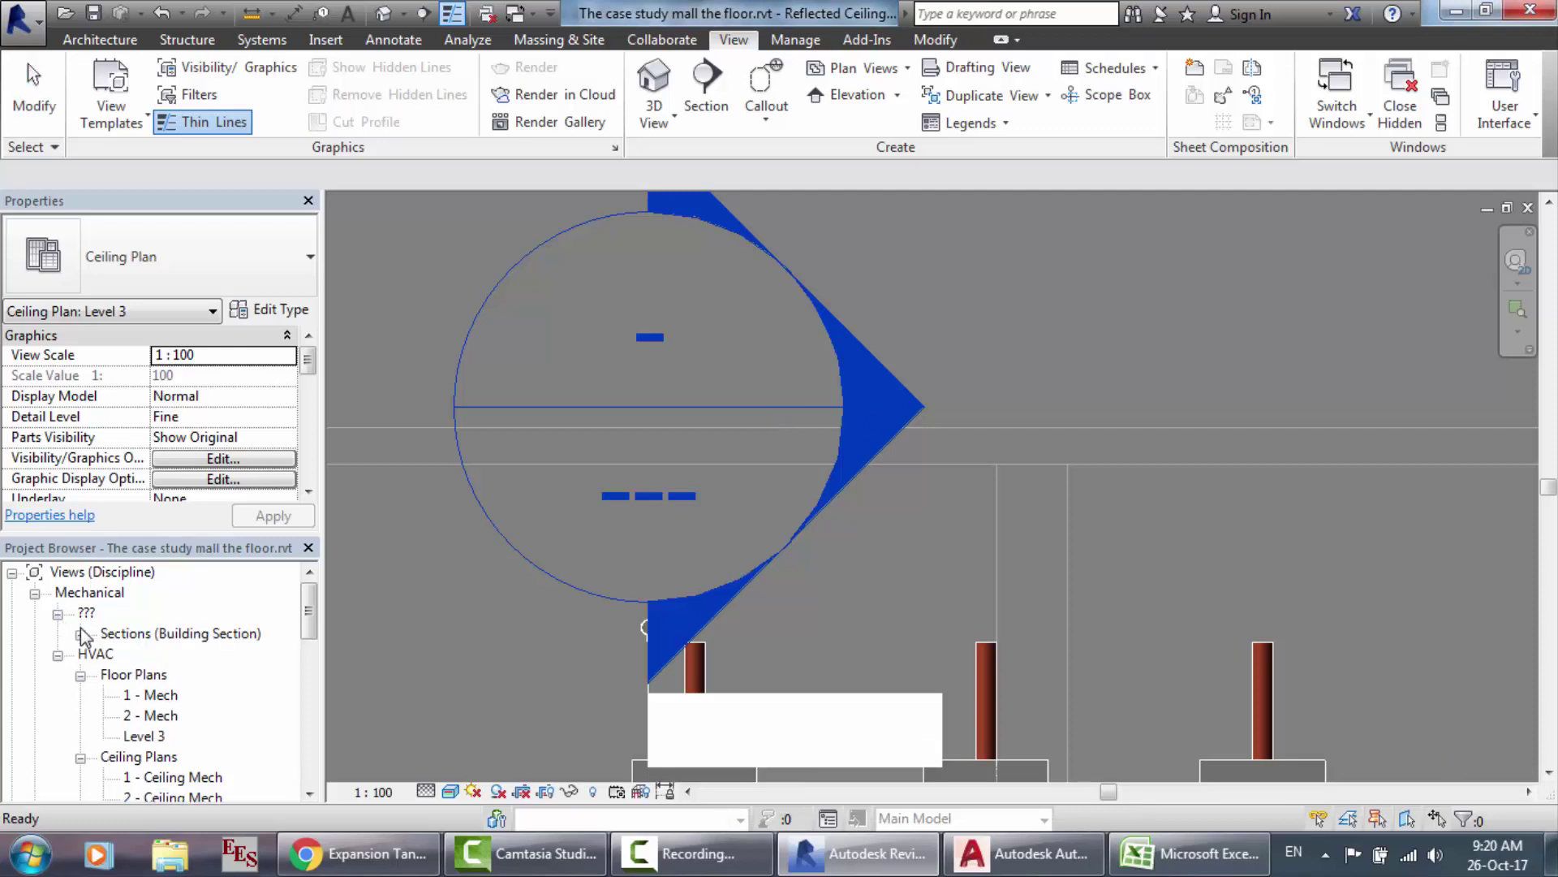
left_click(81, 634)
left_click(145, 654)
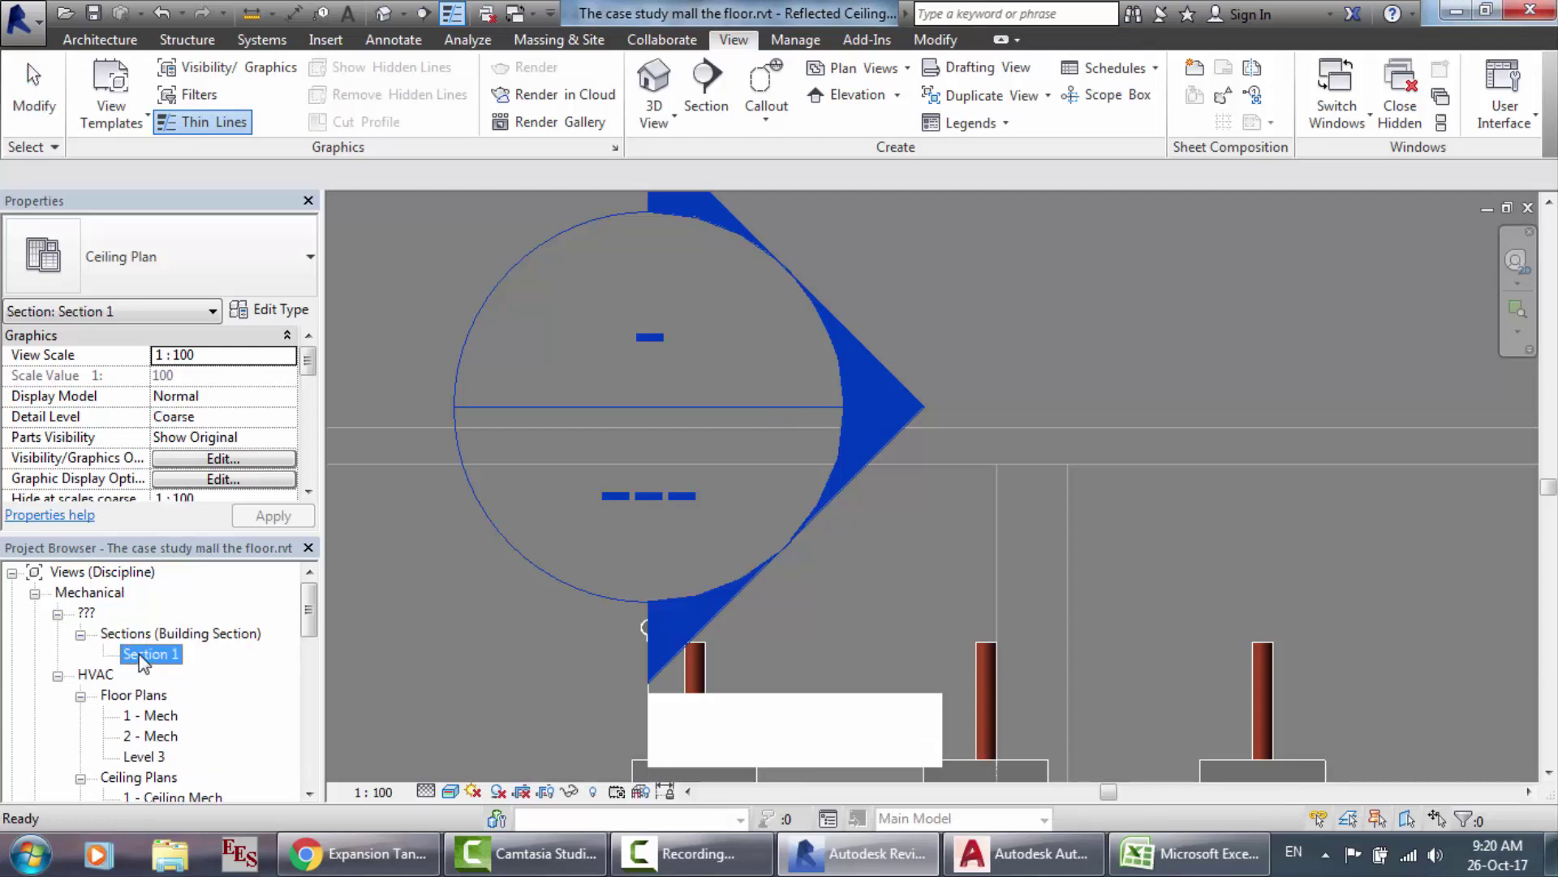
key("Delete")
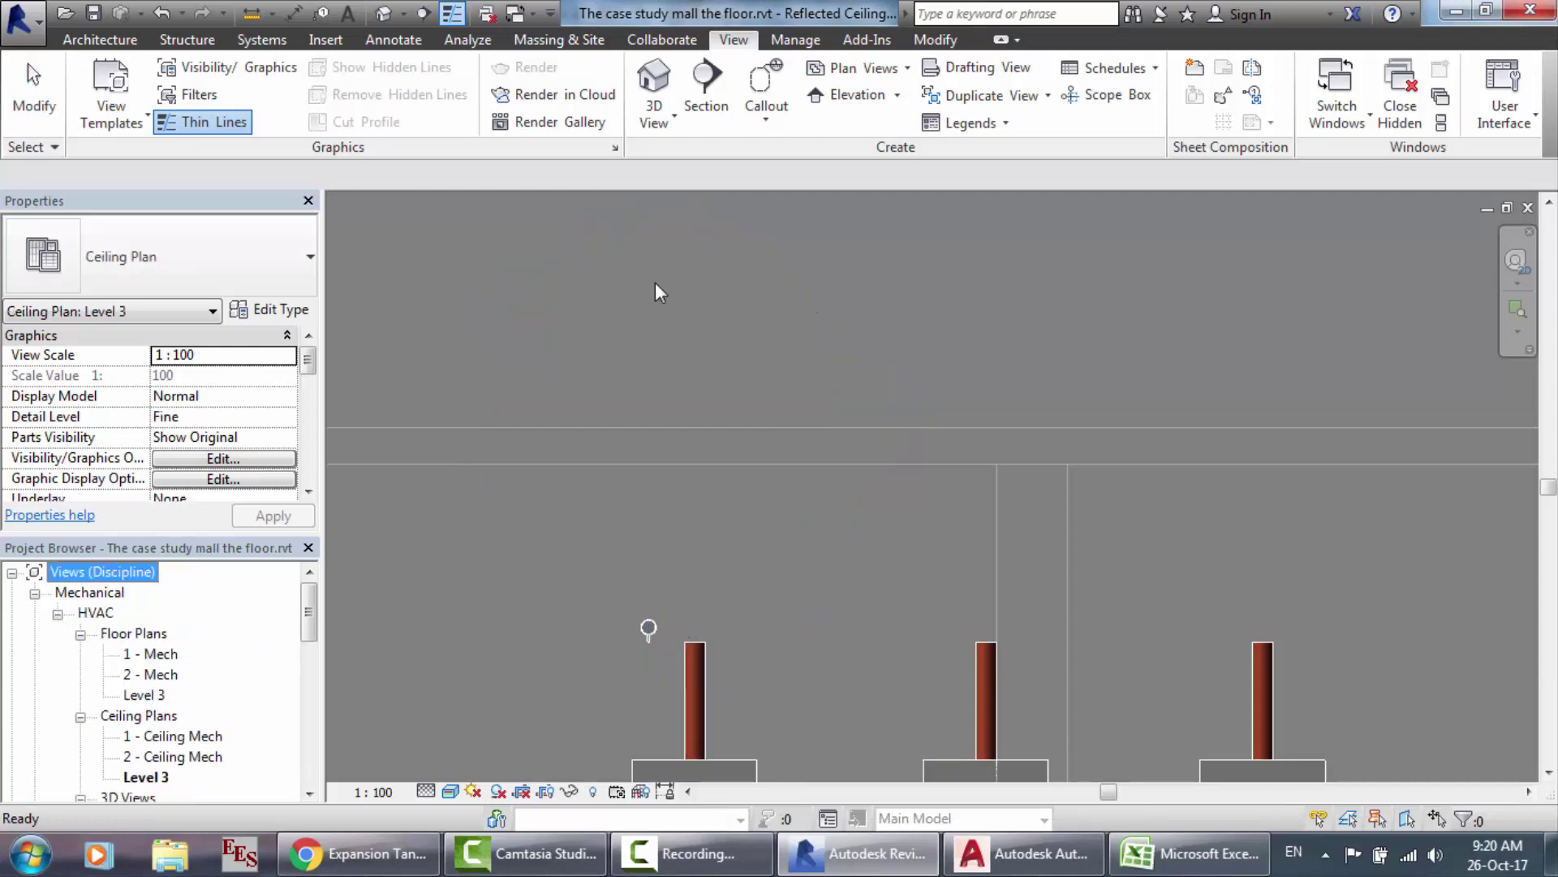
Step: Draw a short horizontal building section line through the pressure gauge, looking away from the pumps
left_click(711, 89)
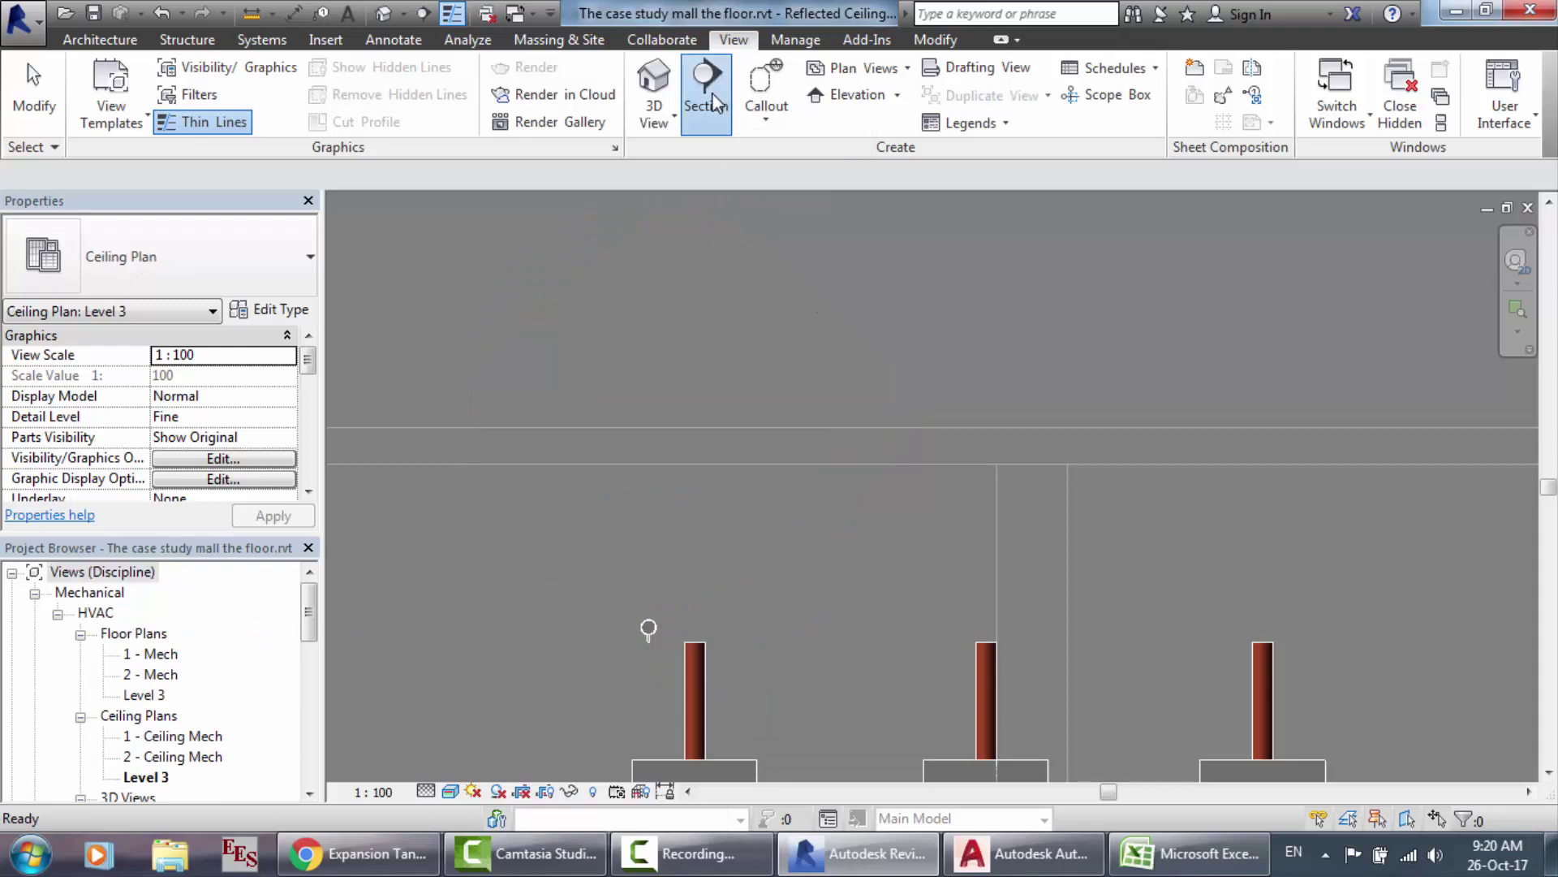
left_click(622, 623)
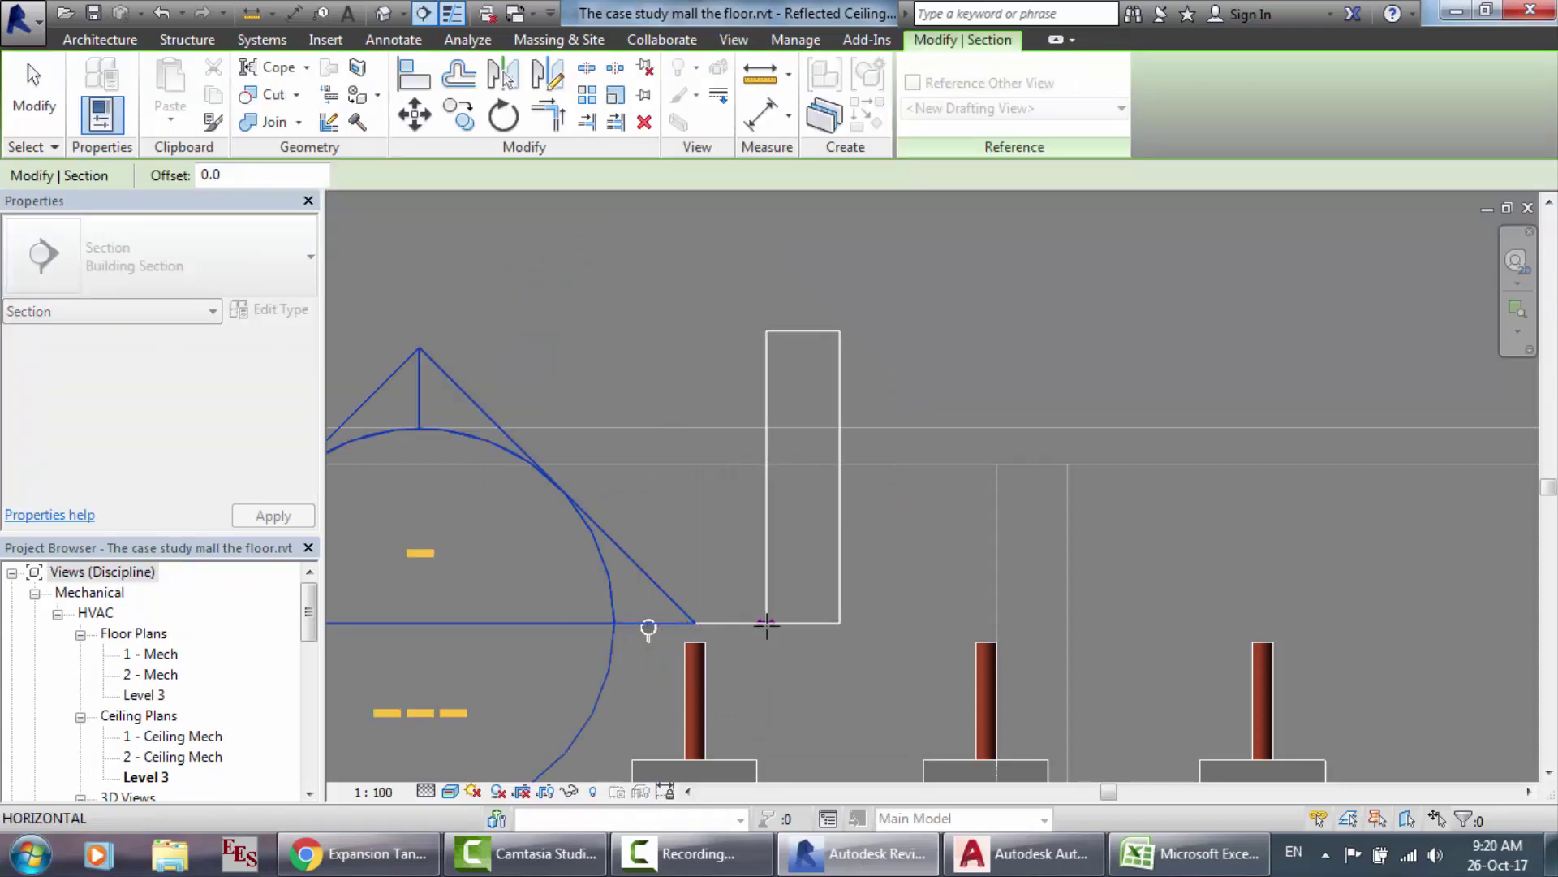
left_click(766, 623)
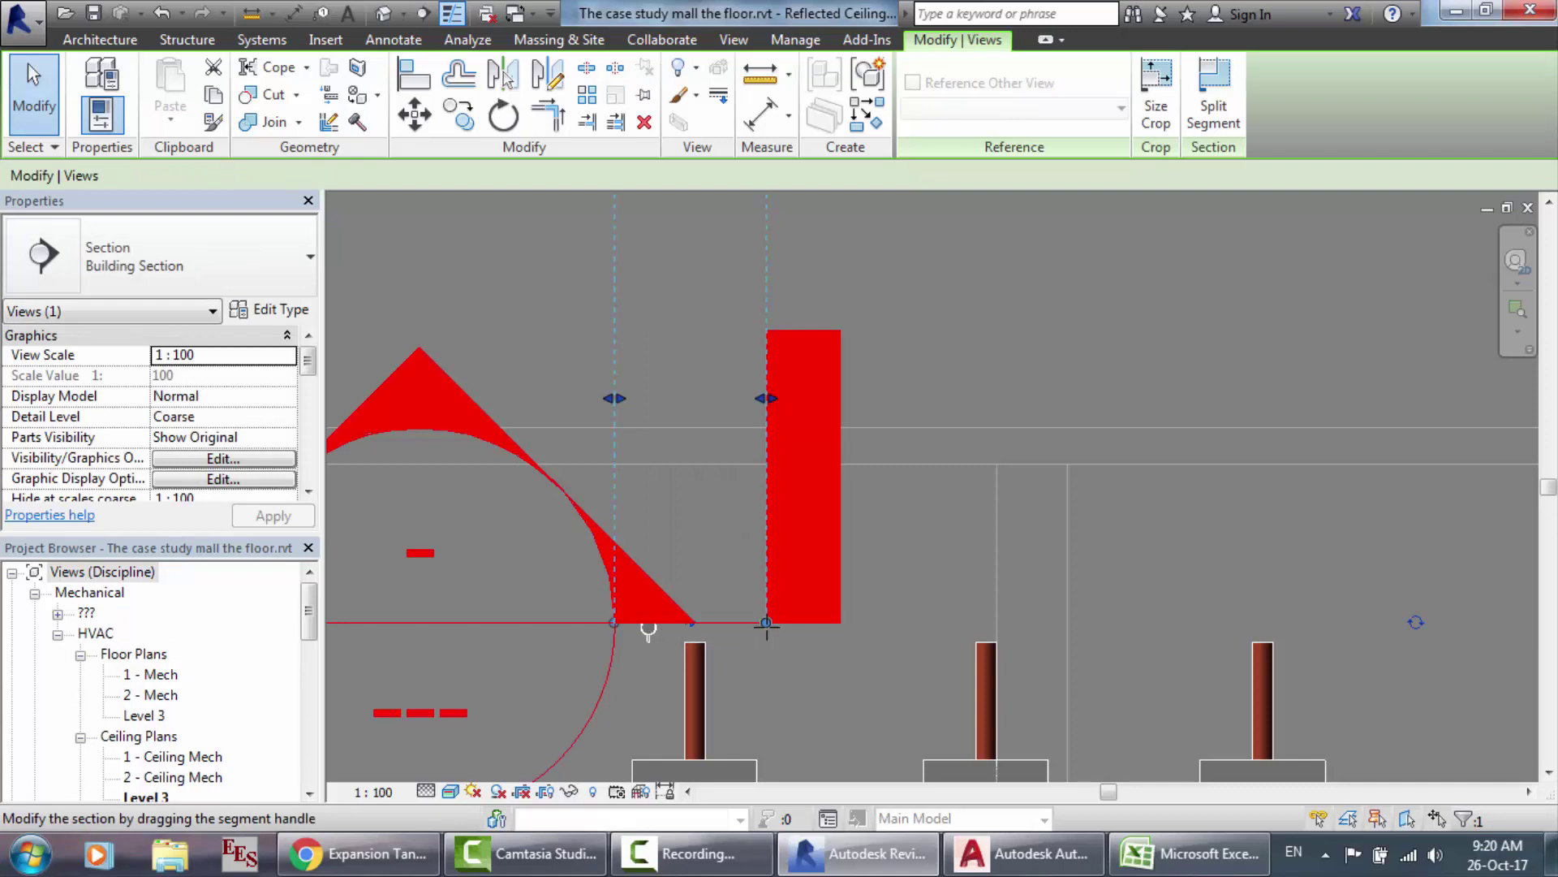
key("Escape")
key("Escape")
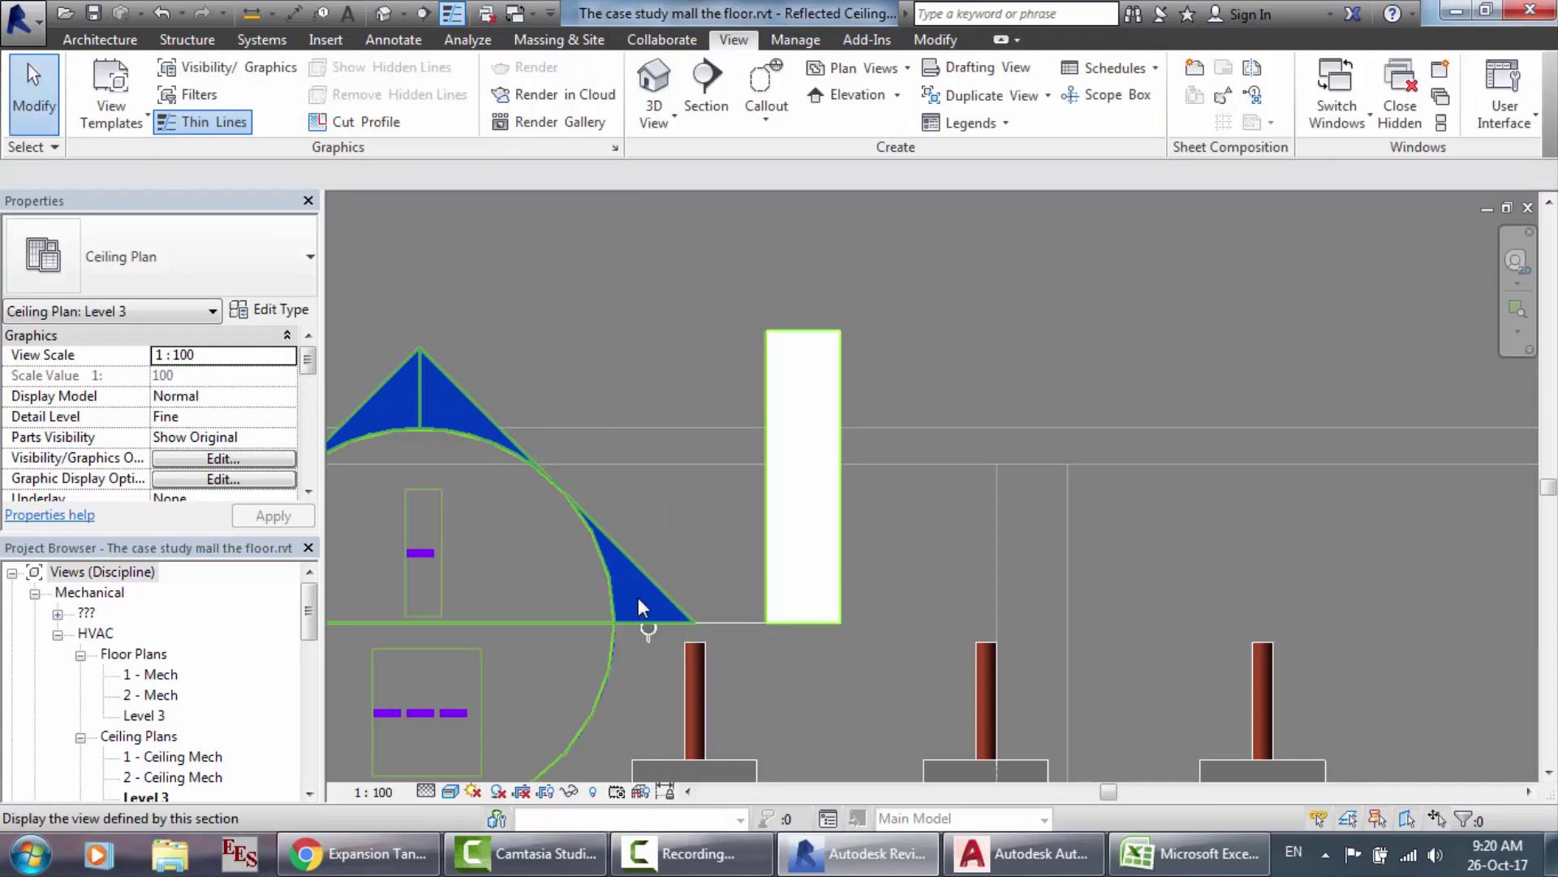
Step: Open the new section view and rotate the pressure gauge above Level 3 by 90° clockwise so it stands upright
double_click(638, 600)
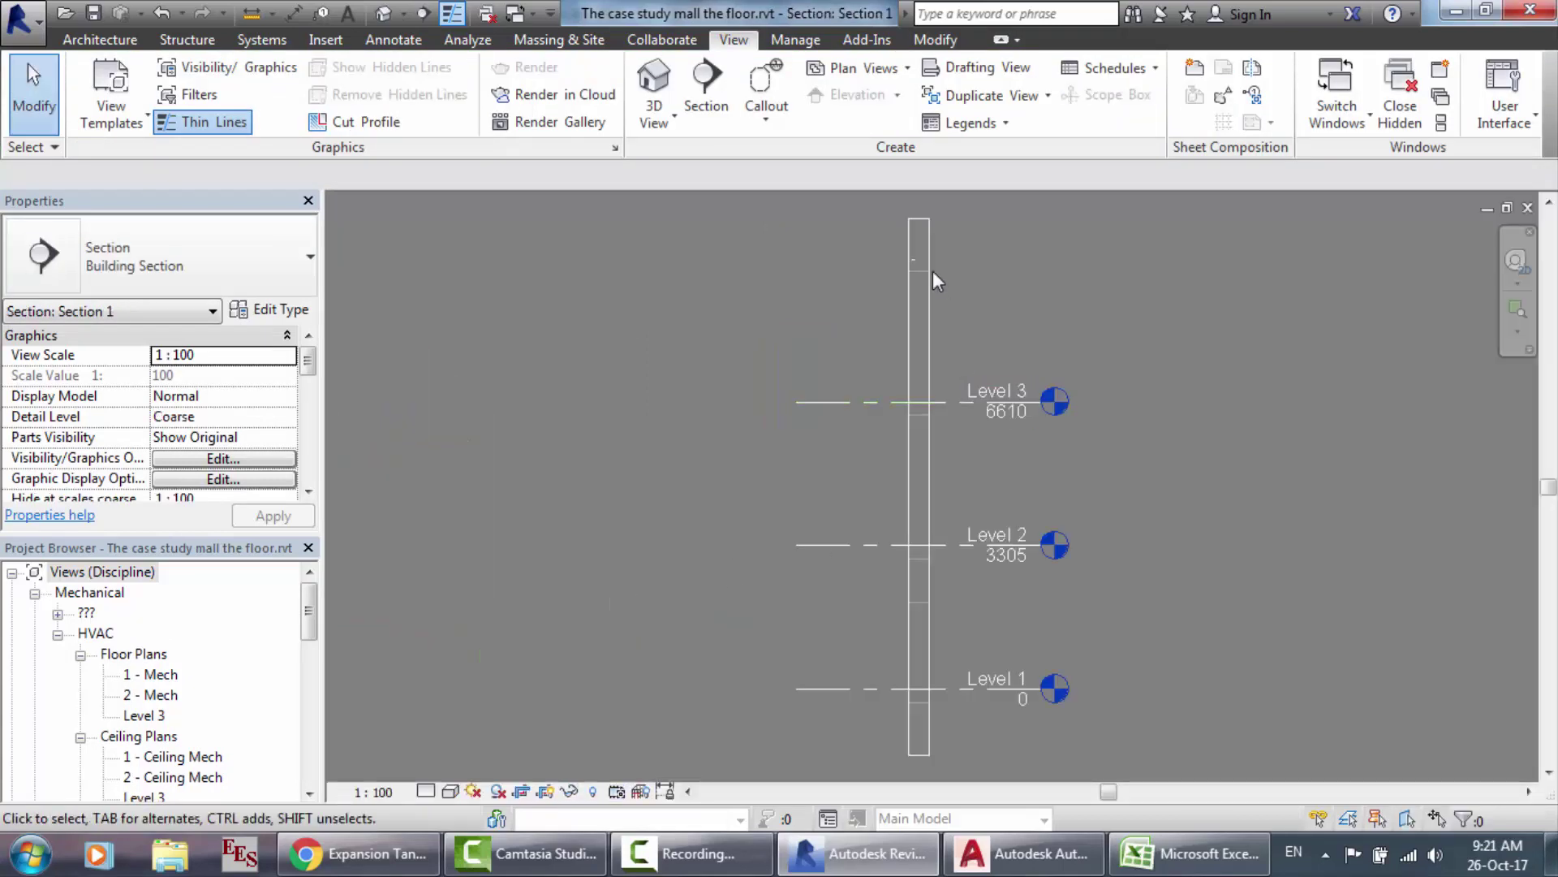
scroll(928, 383, "up", 3)
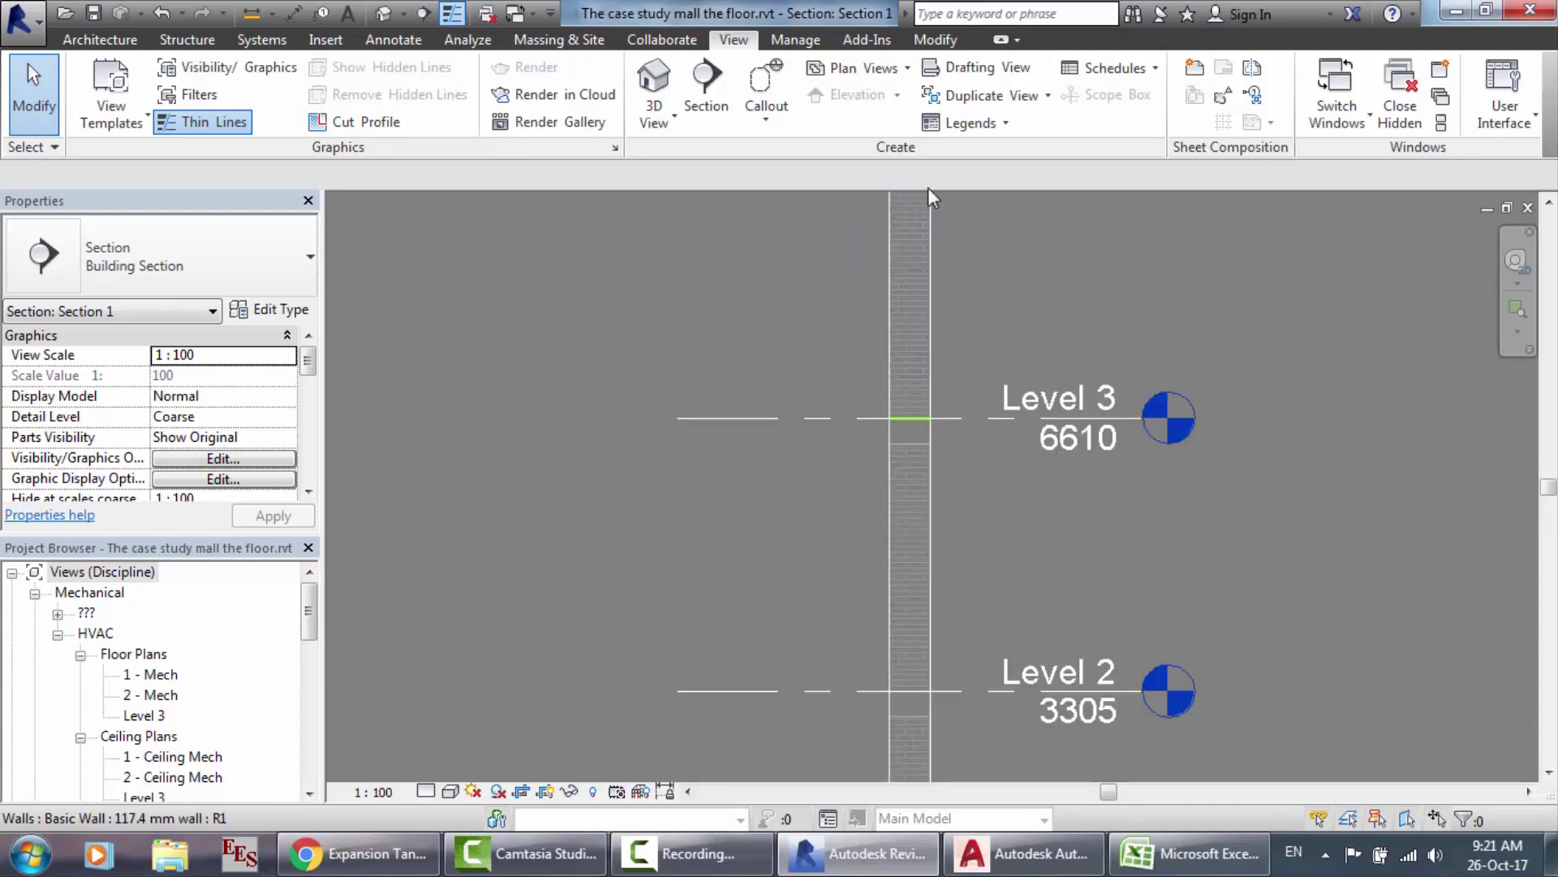
scroll(927, 188, "down", 2)
scroll(922, 153, "up", 5)
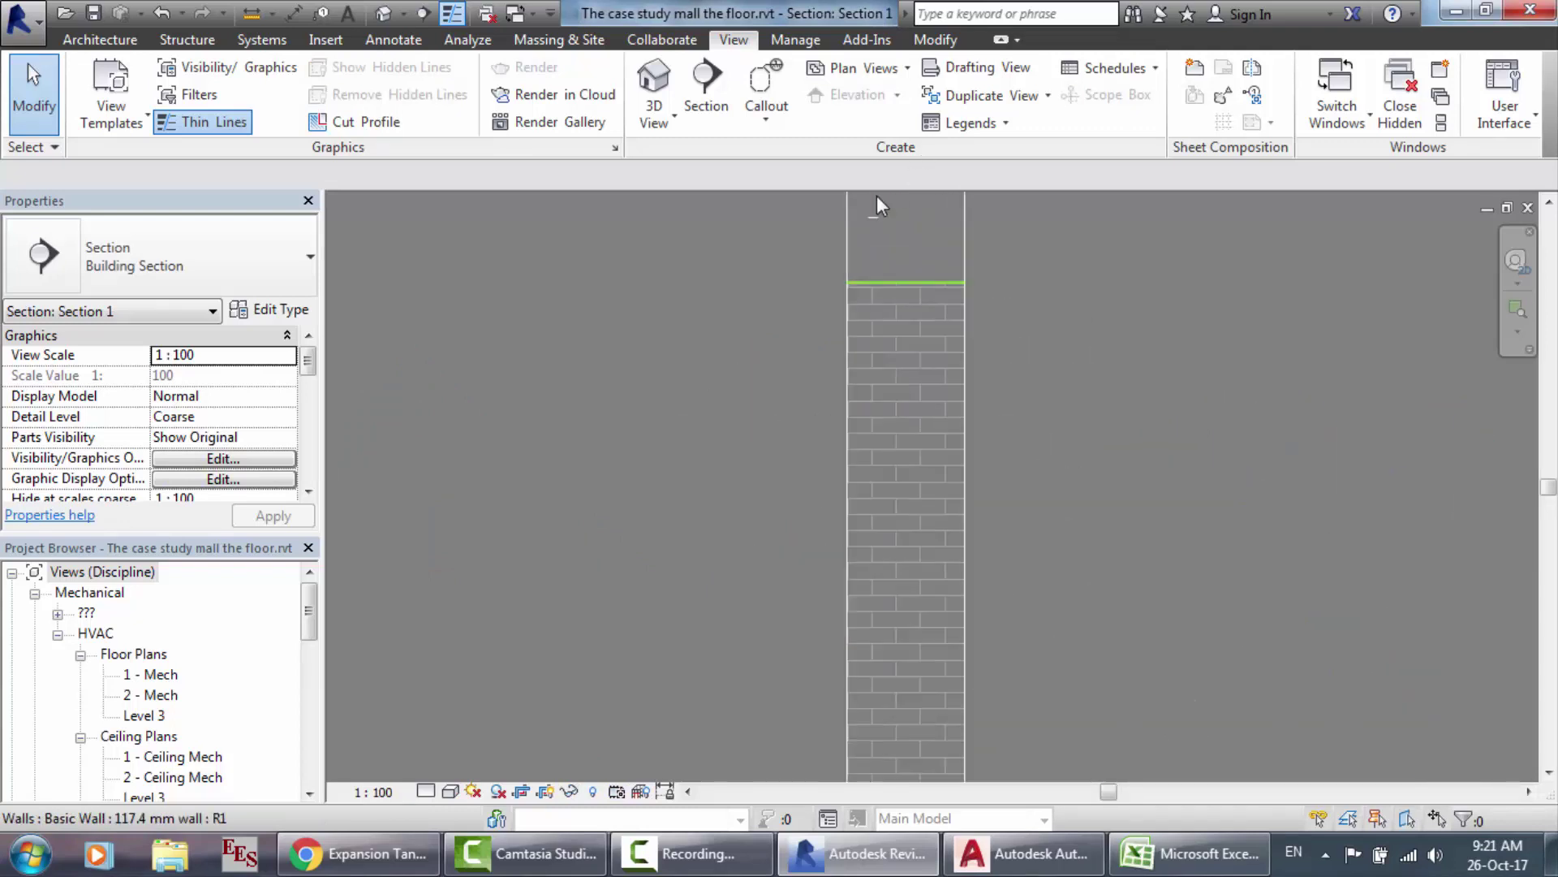
scroll(880, 201, "up", 5)
scroll(880, 205, "up", 1)
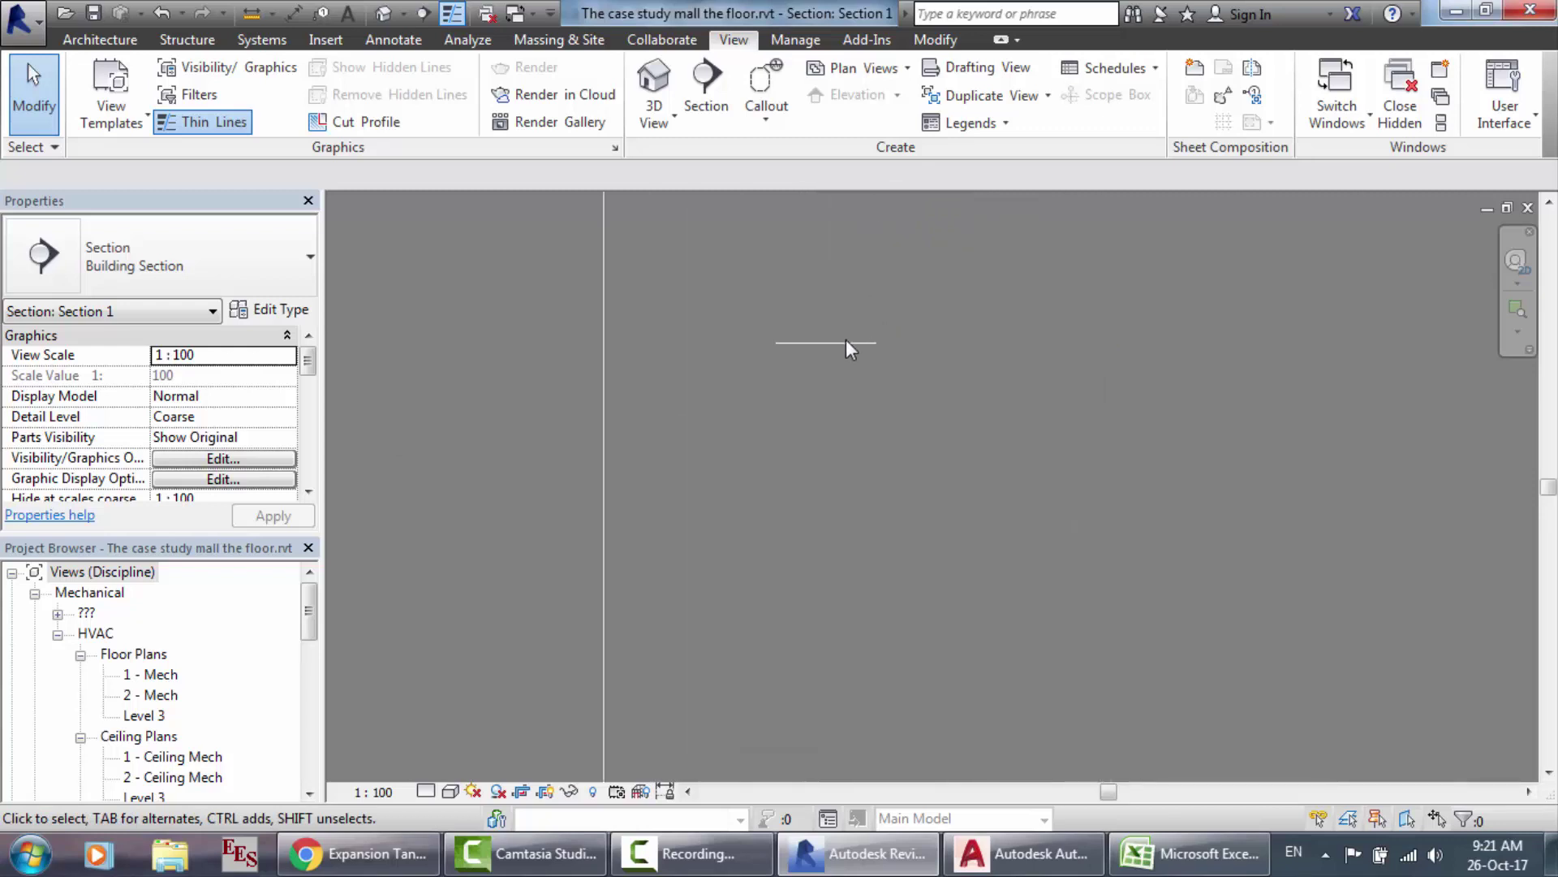
left_click(842, 343)
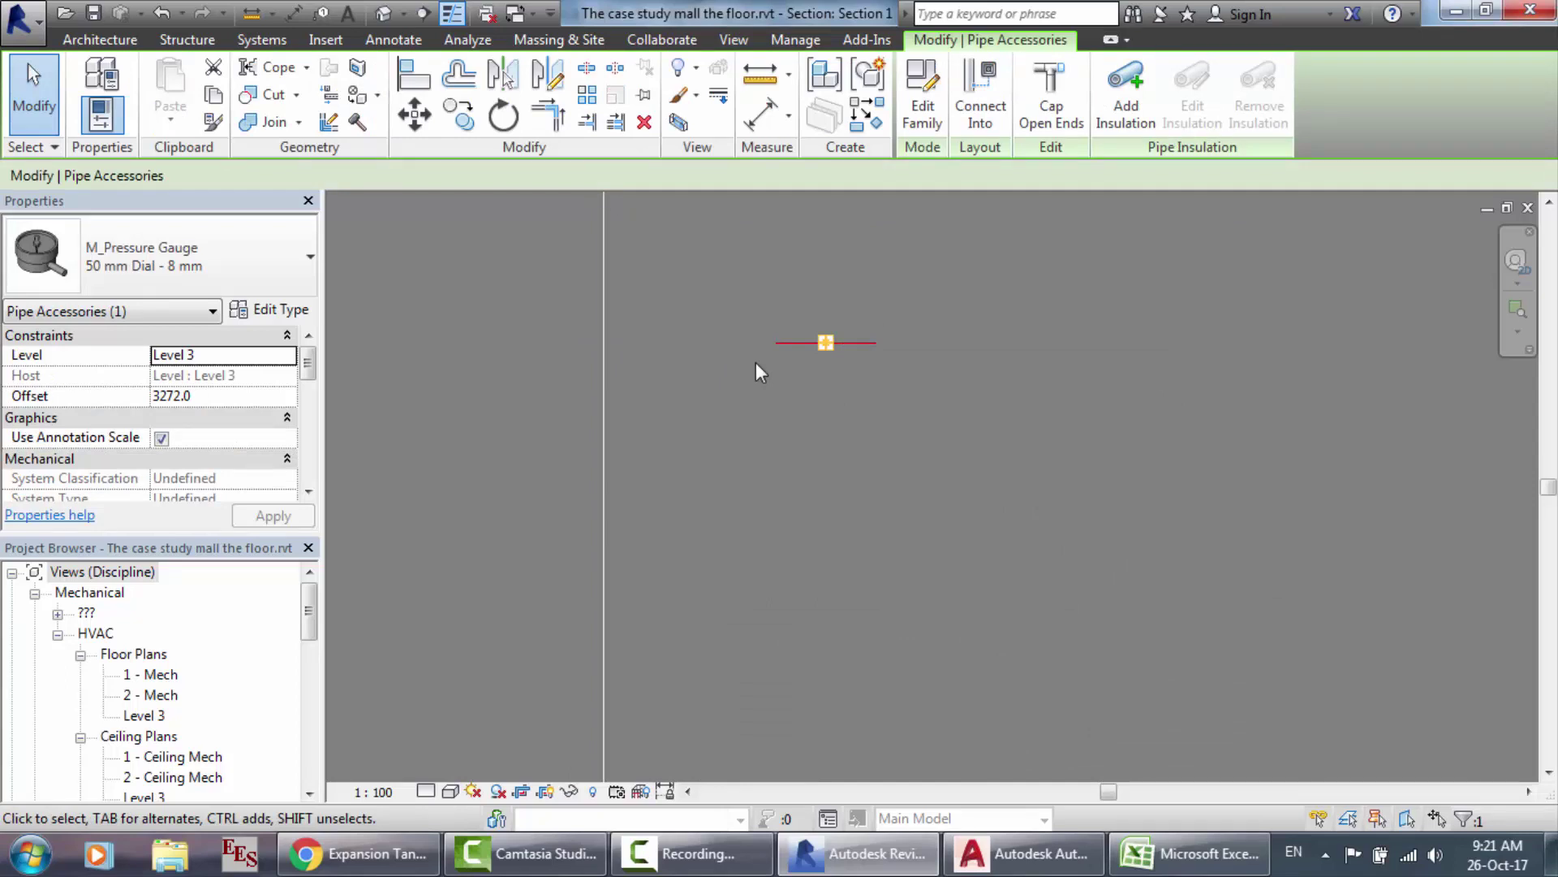
left_click(510, 113)
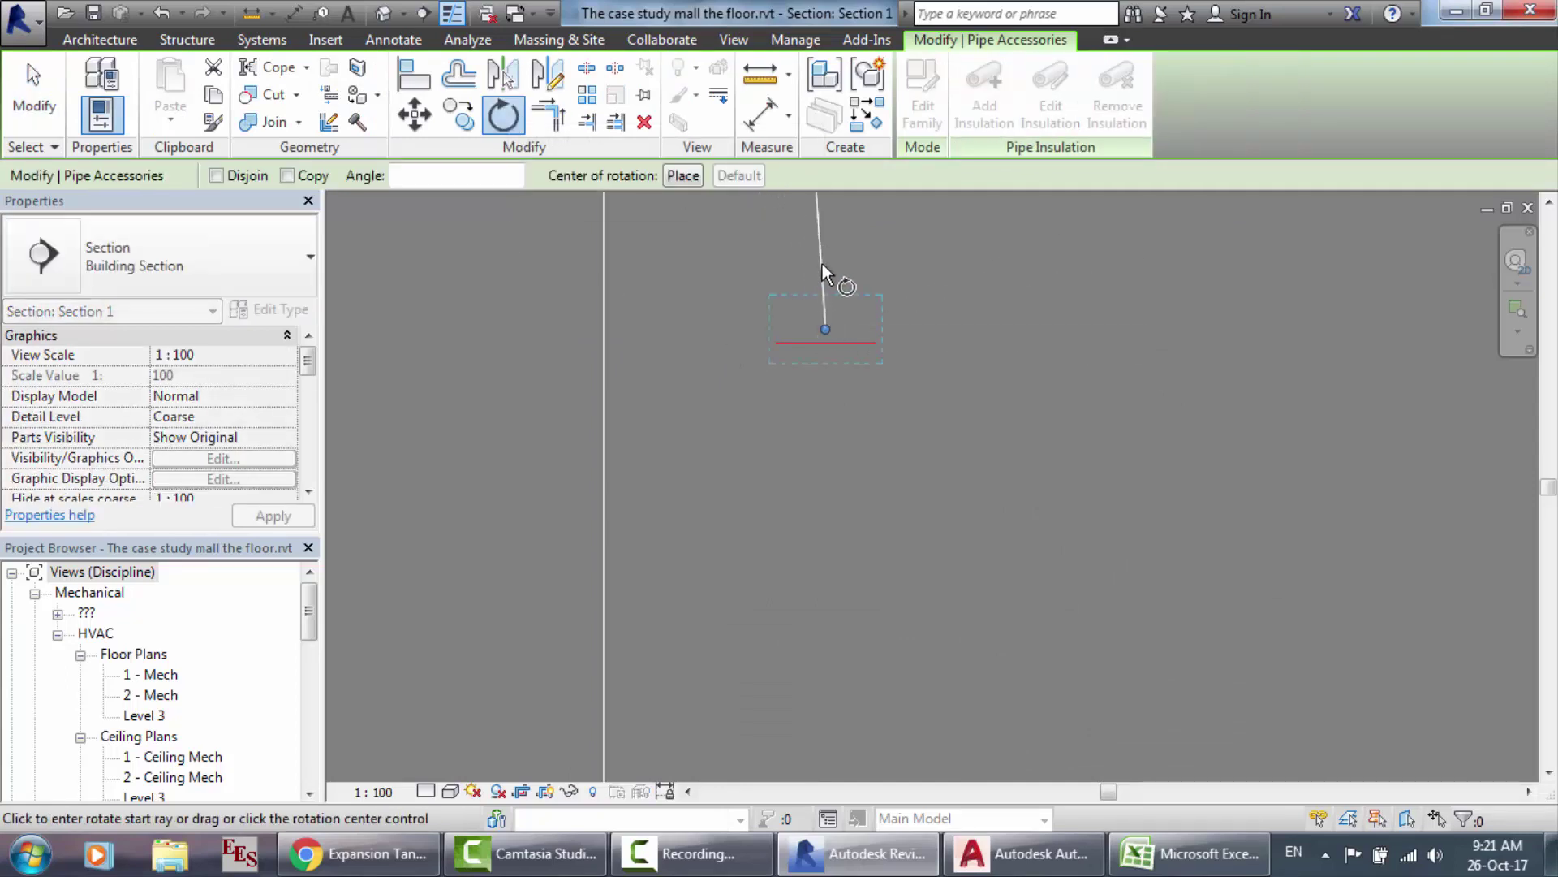
left_click(827, 260)
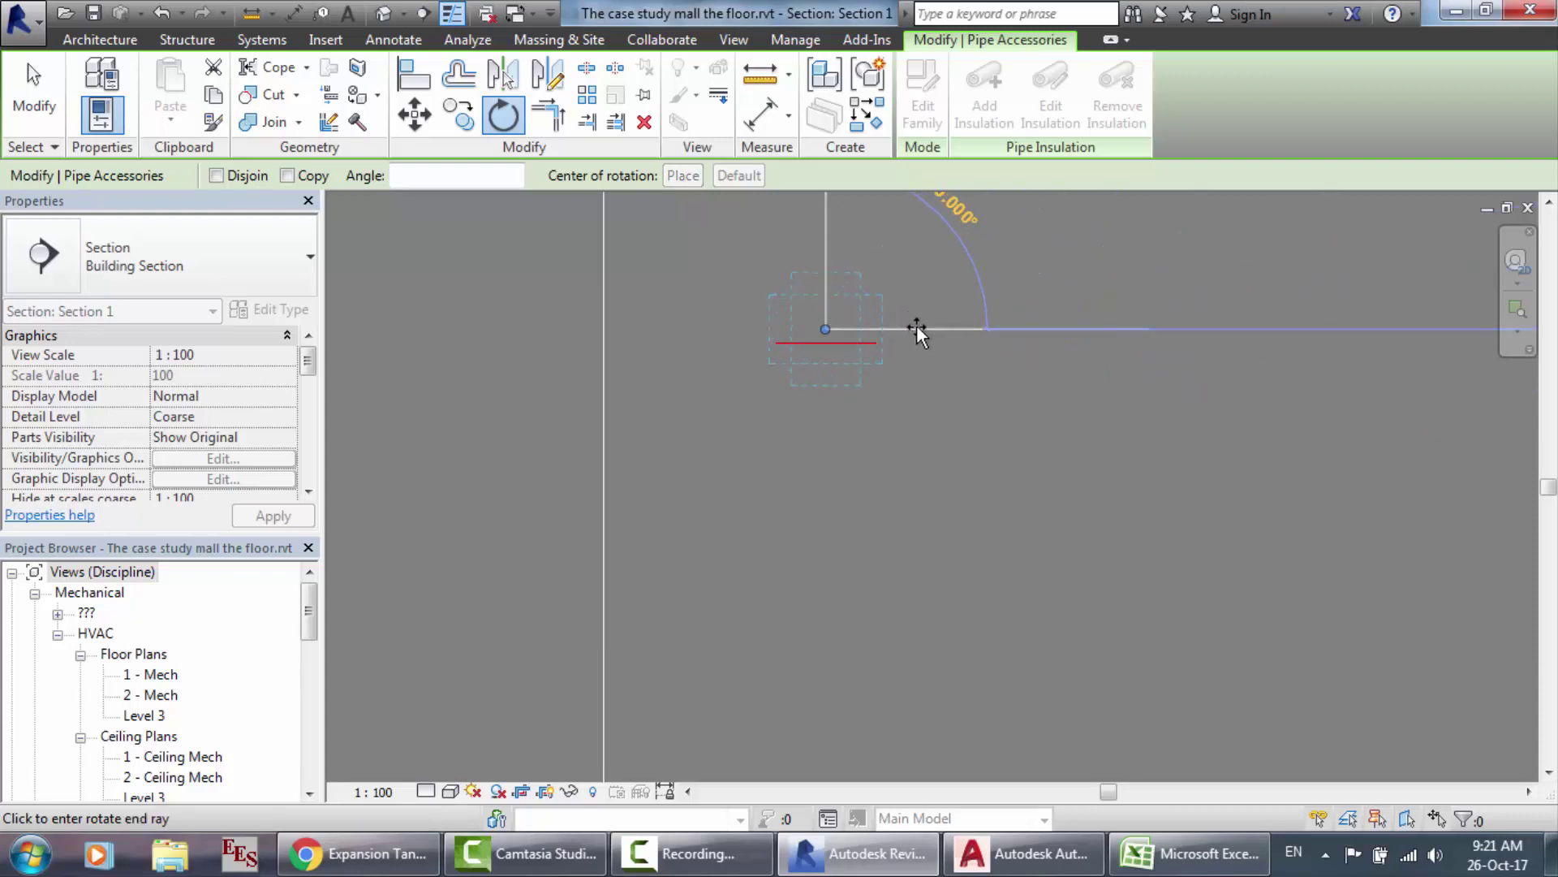
left_click(917, 327)
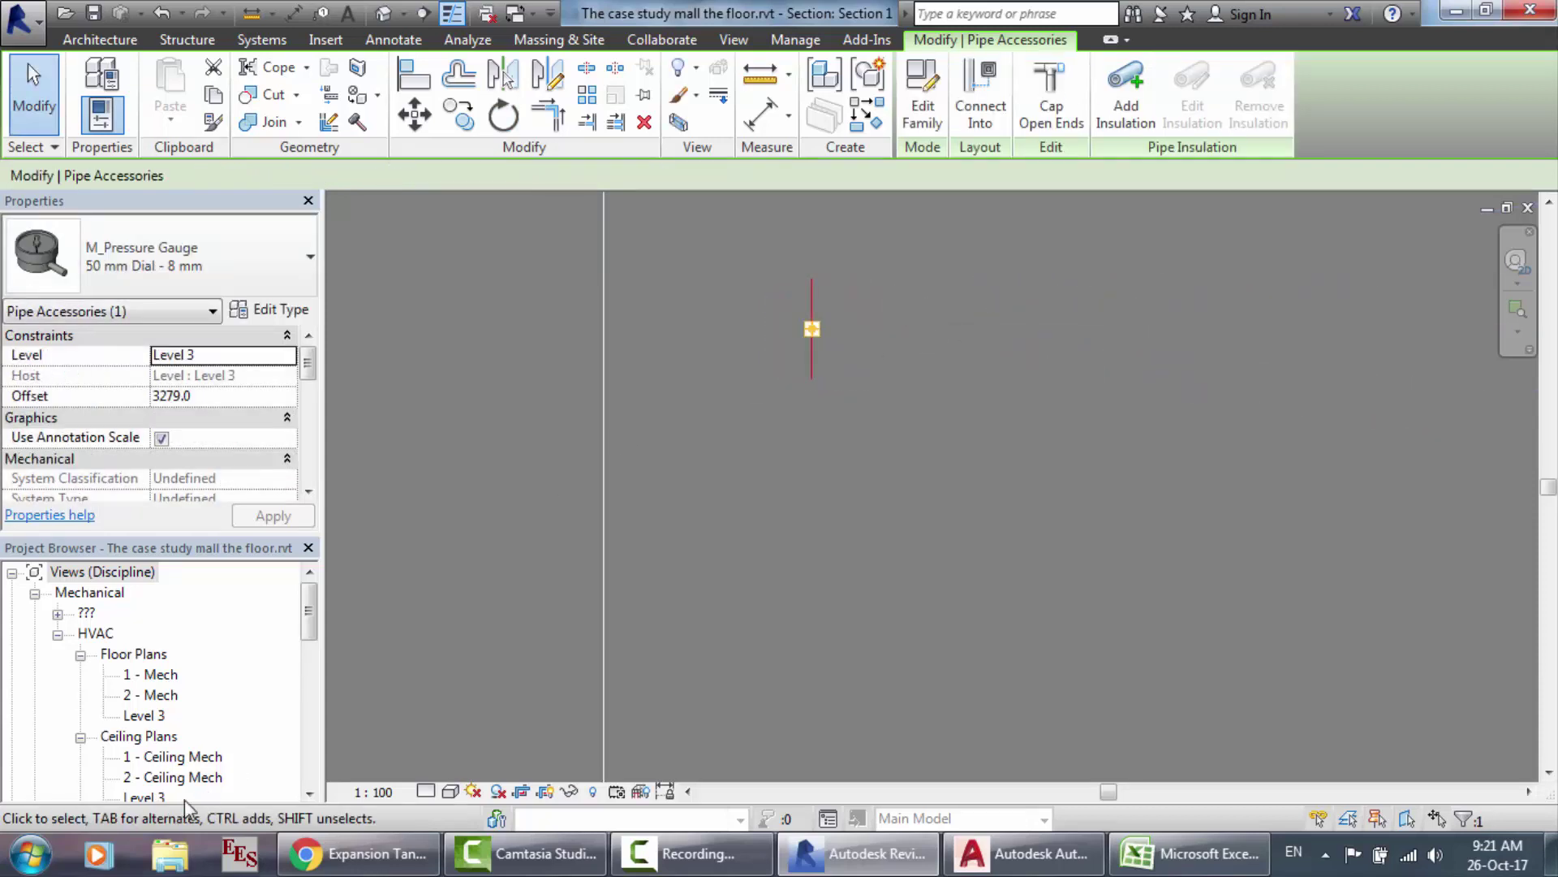
Step: Check the gauge's orientation in the Level 3 ceiling plan and in the 3D view
double_click(157, 799)
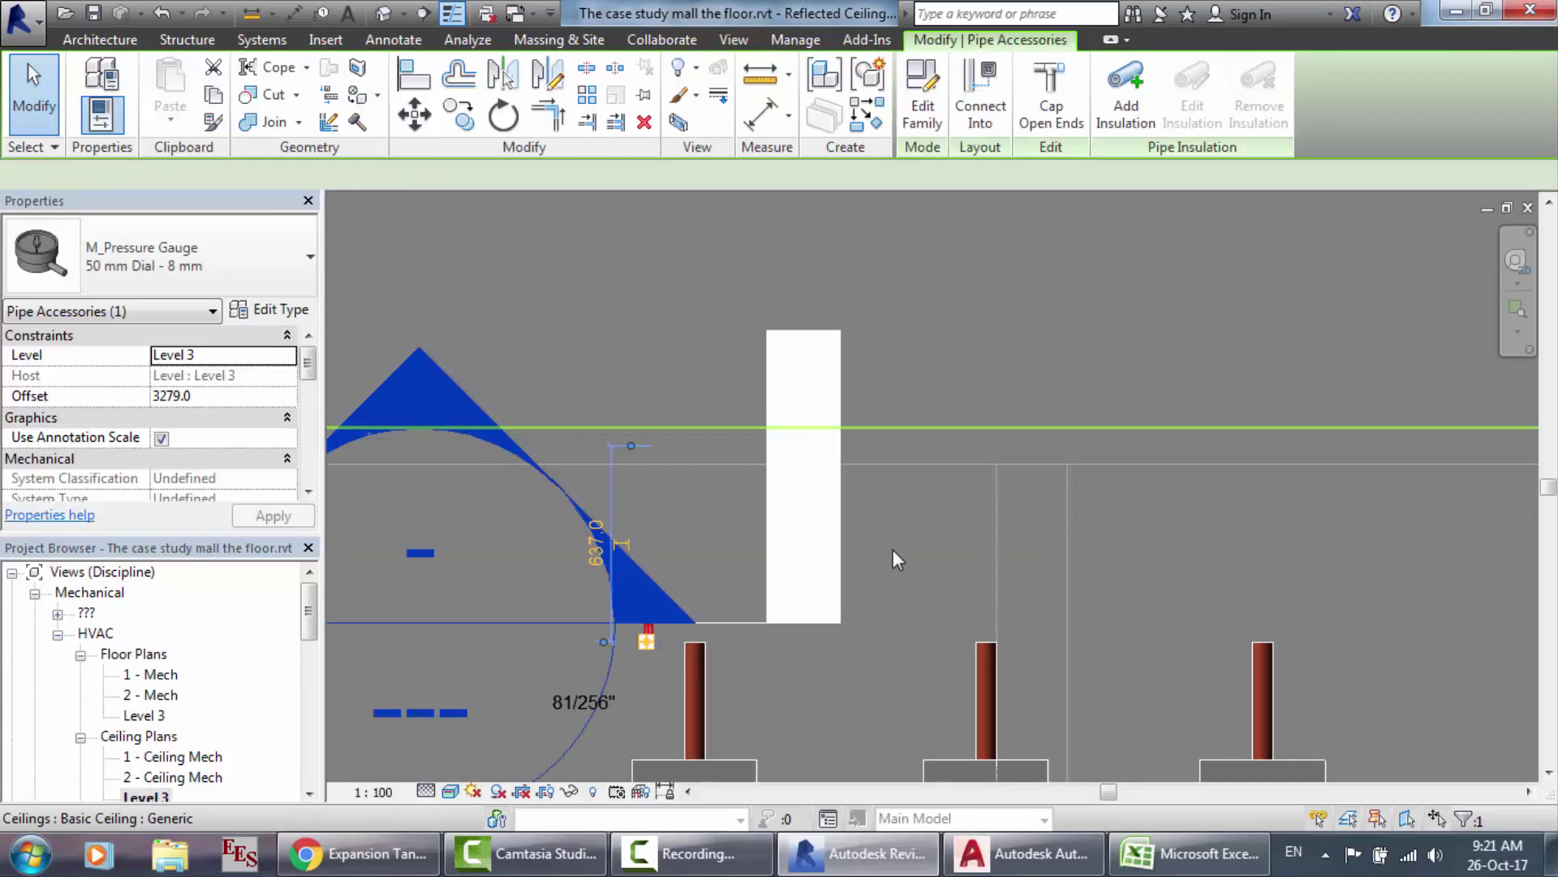
left_click(383, 13)
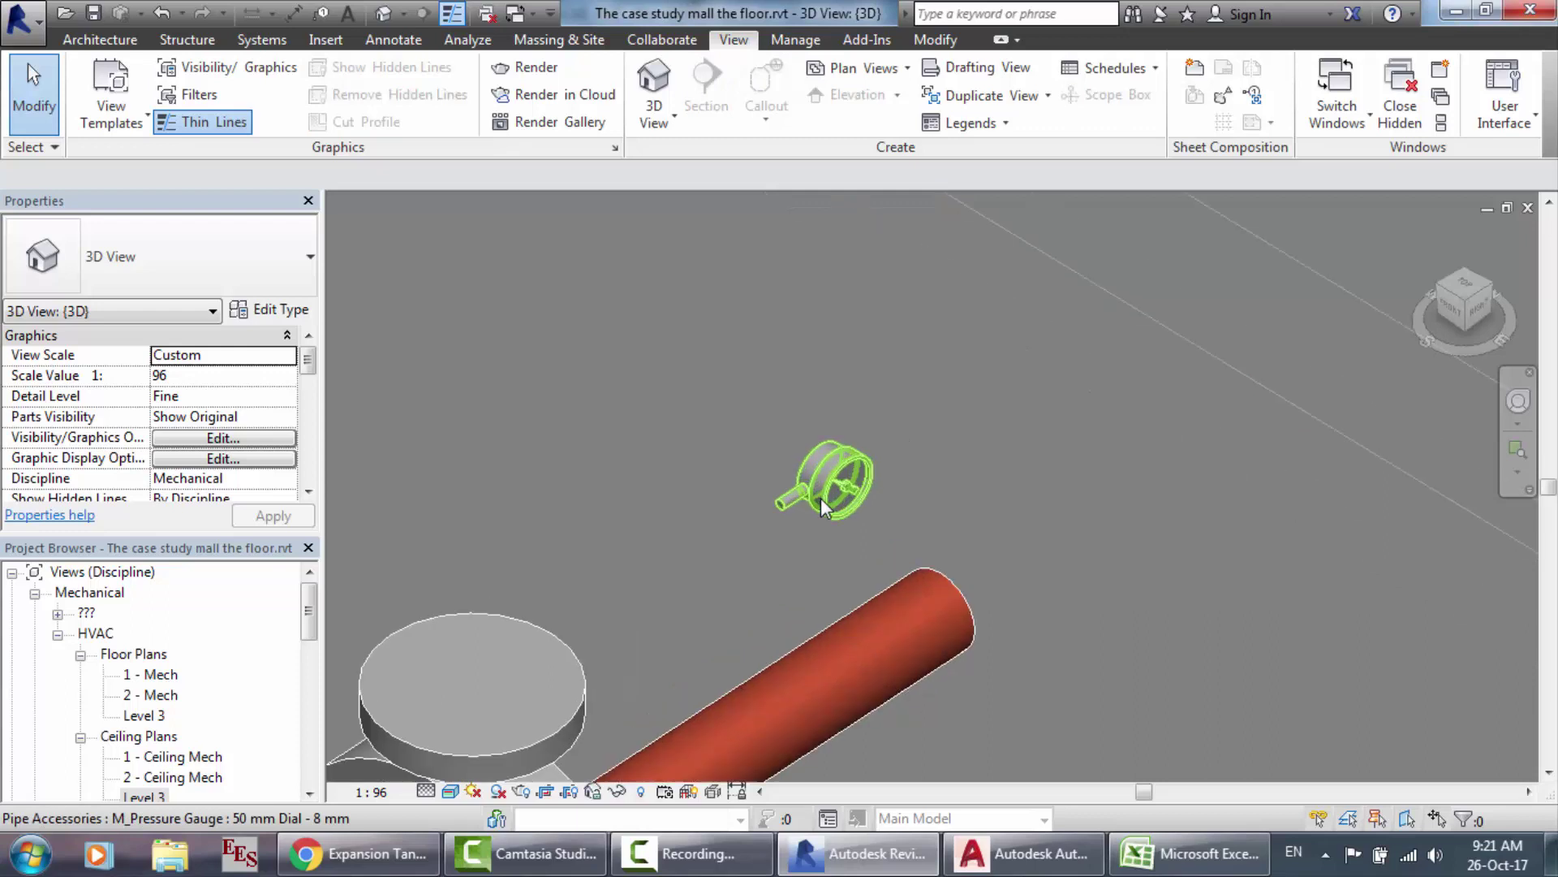
scroll(946, 378, "up", 1)
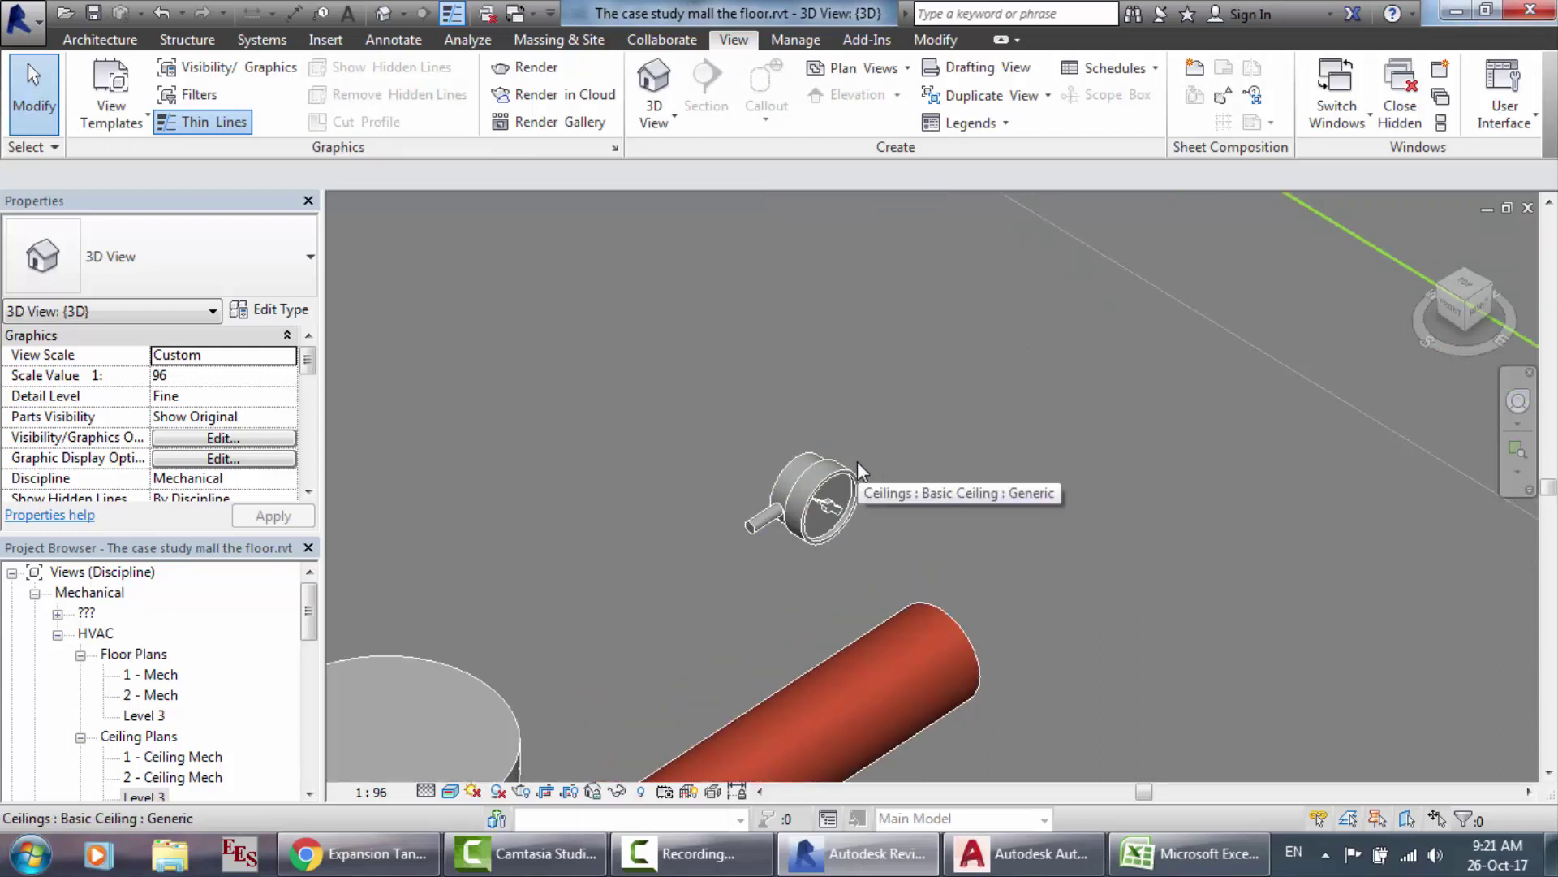
Step: Rotate the pressure gauge a quarter turn counter-clockwise in the 3D view so its stem points across the pump pipe
left_click(815, 493)
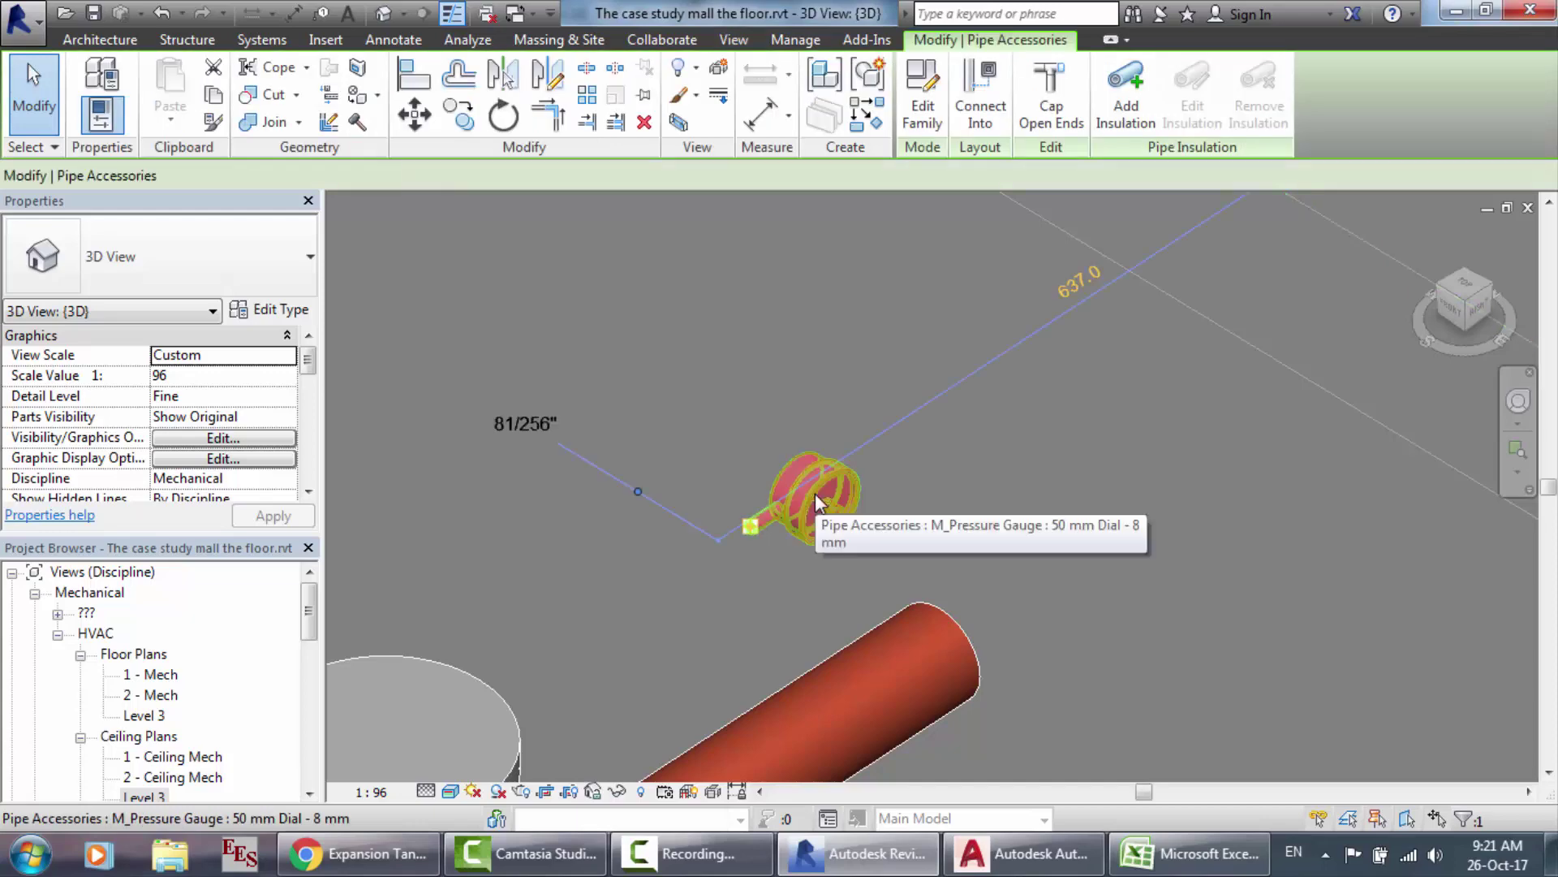
left_click(504, 116)
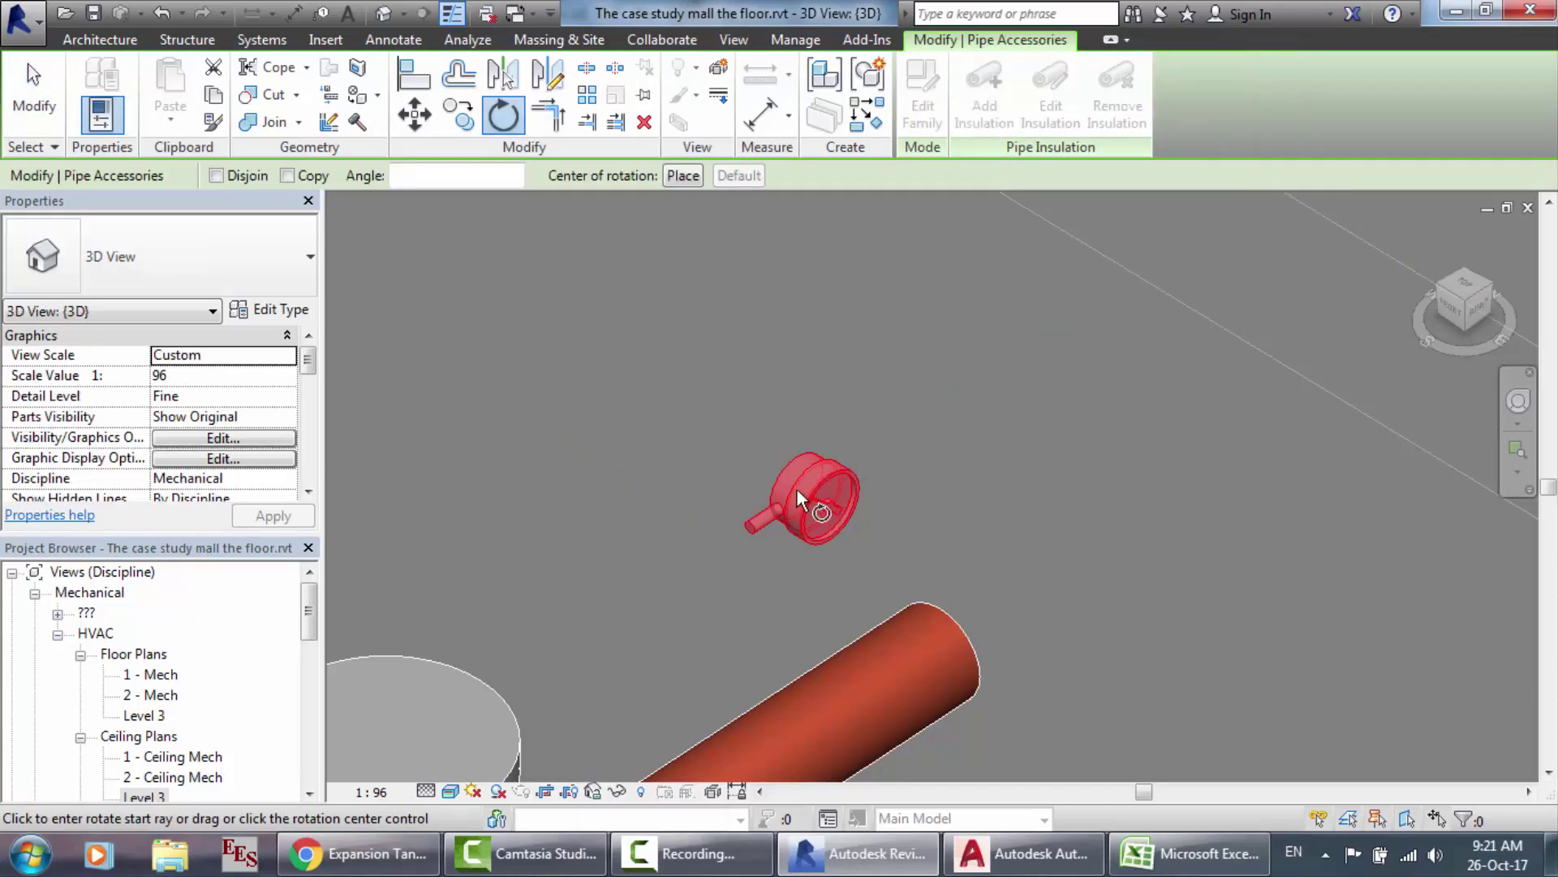
left_click(833, 487)
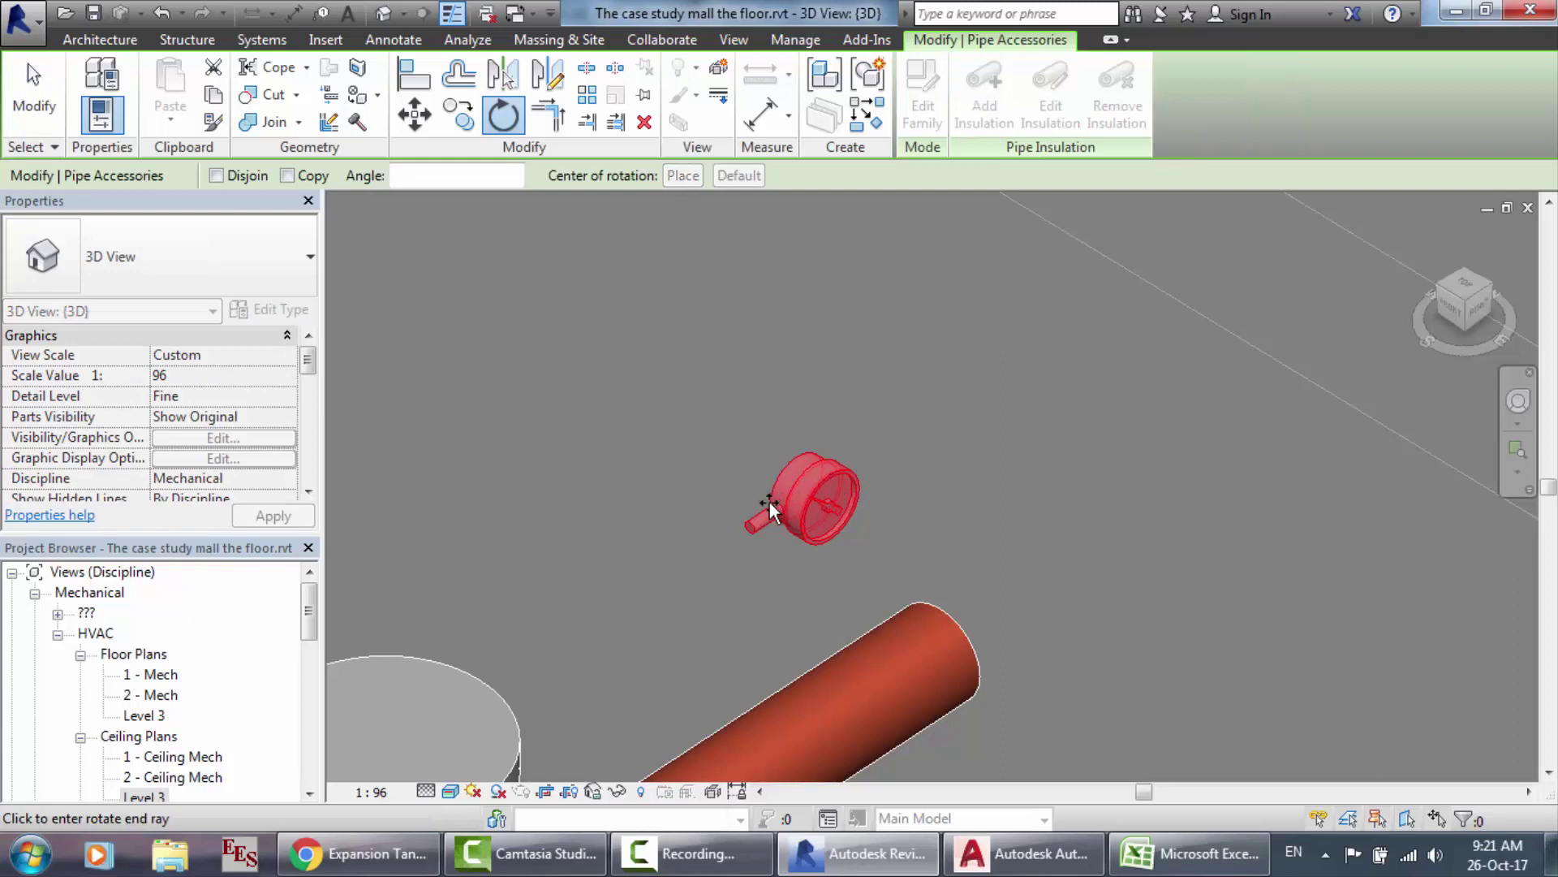
left_click(435, 175)
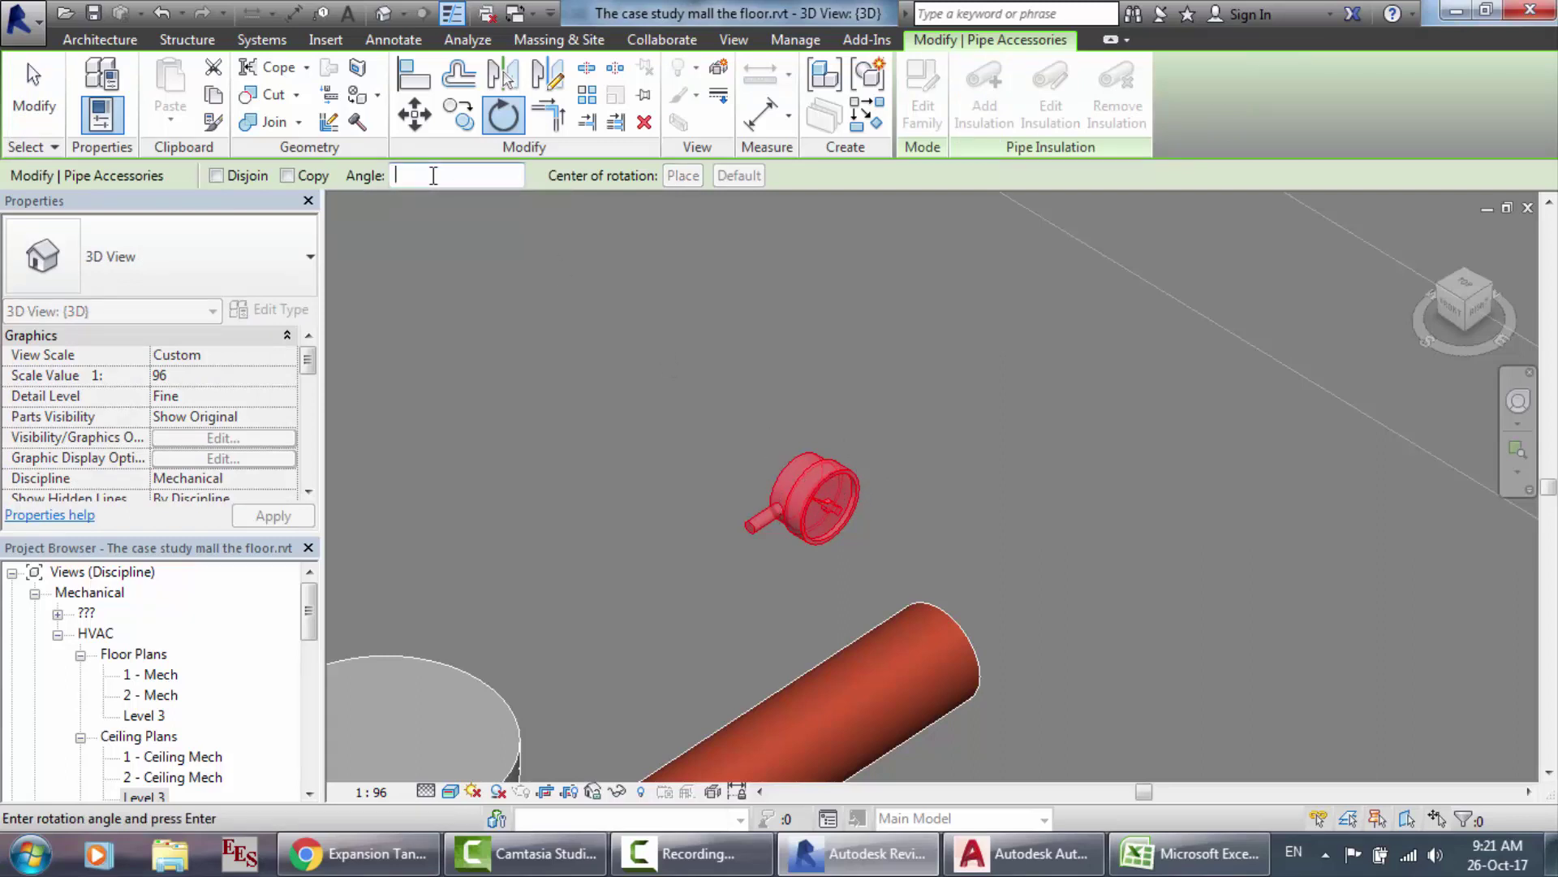
key("Return")
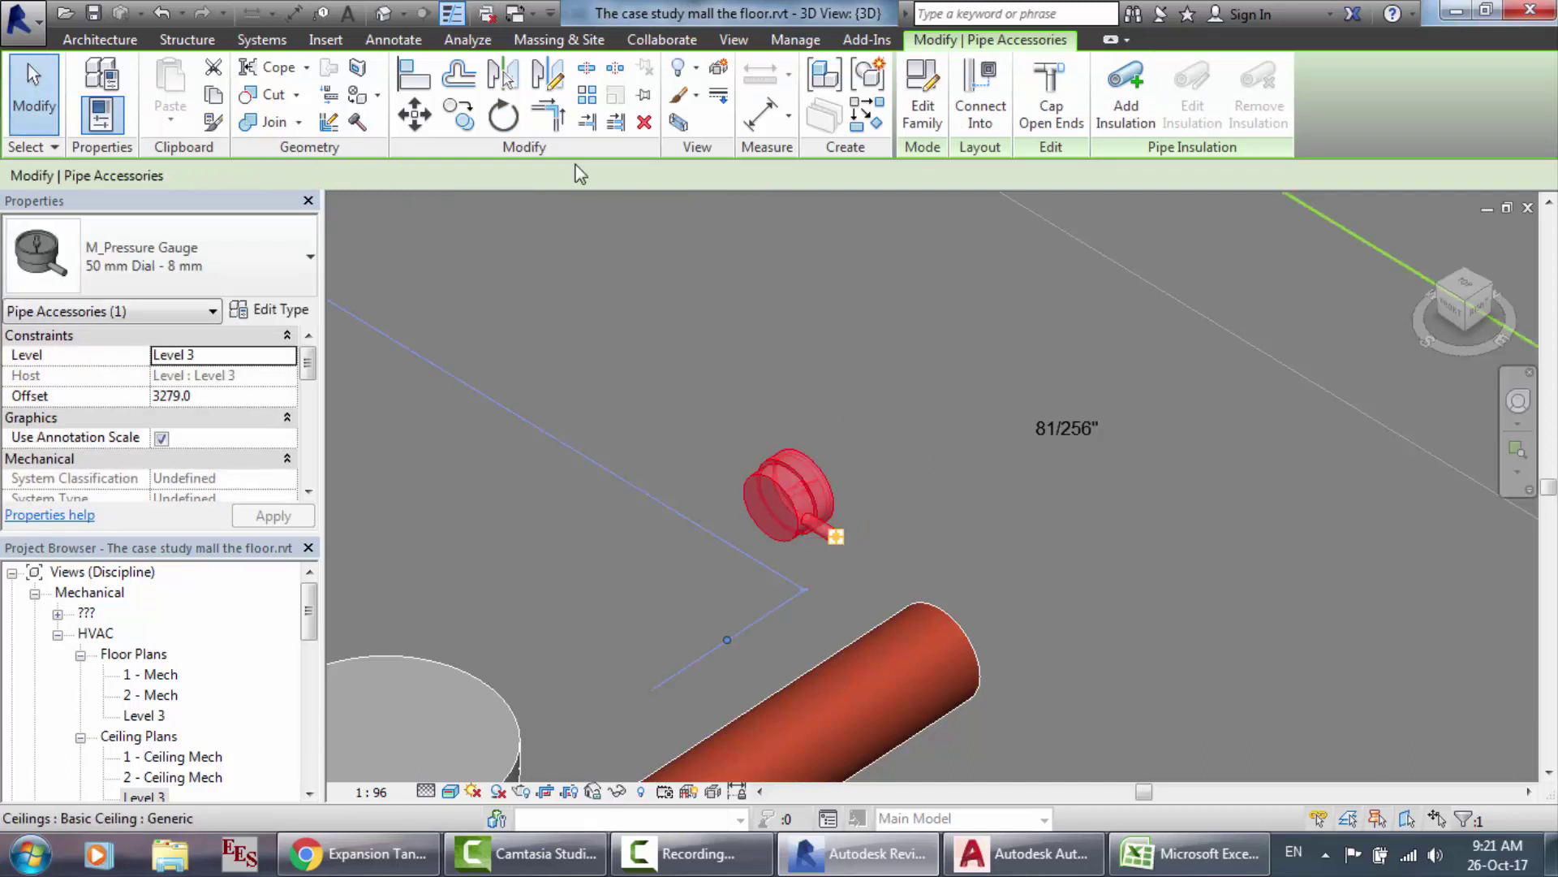
Step: Rotate the pressure gauge another quarter turn counter-clockwise so its stem runs parallel to the pump pipe, and deselect it
left_click(503, 116)
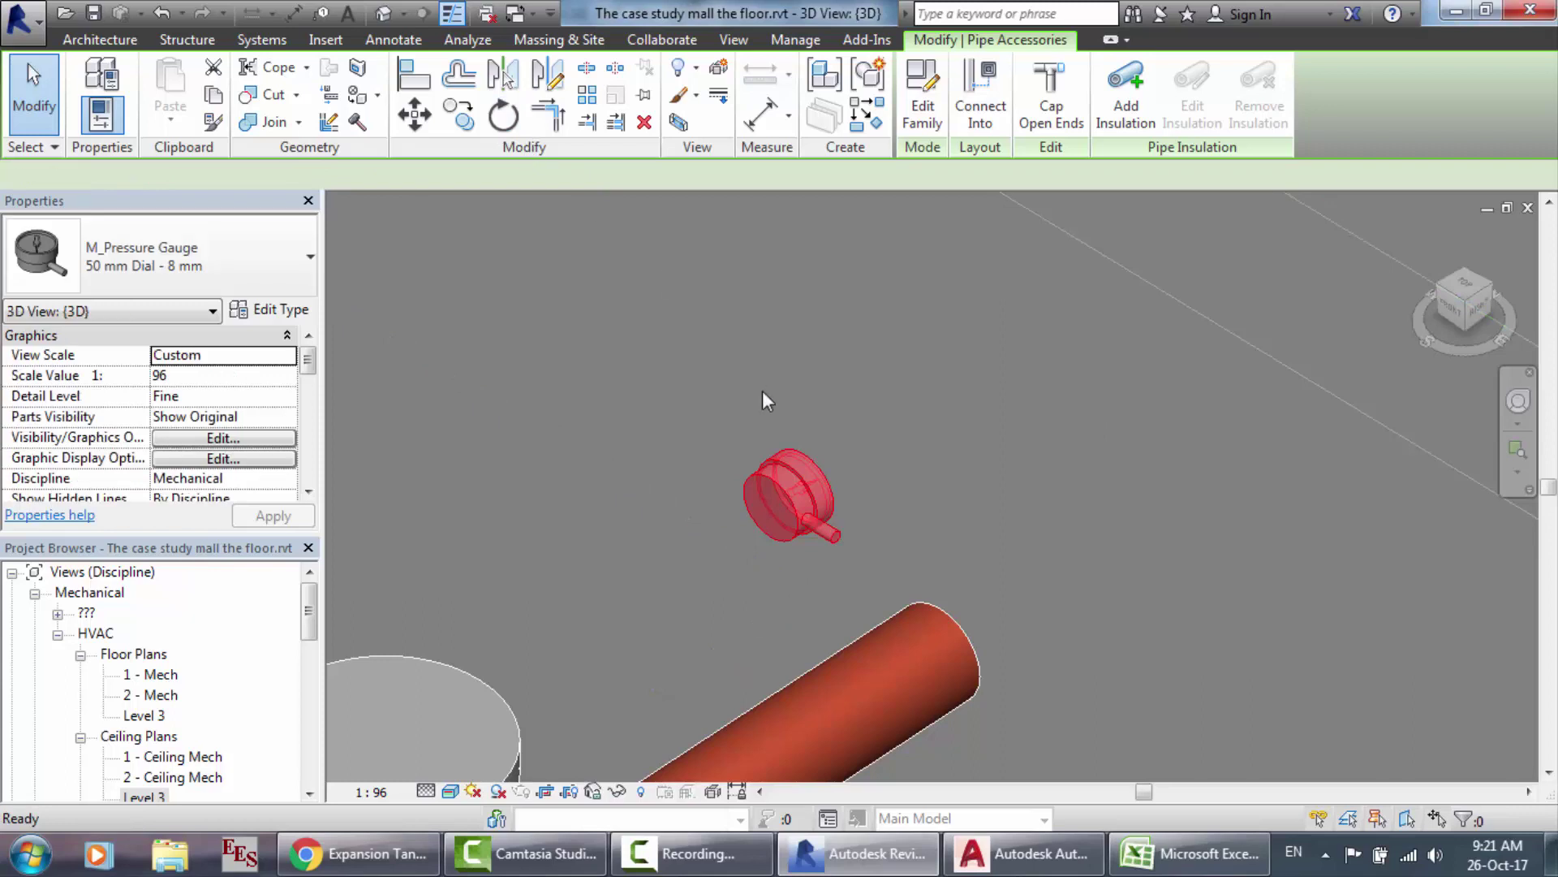
left_click(792, 477)
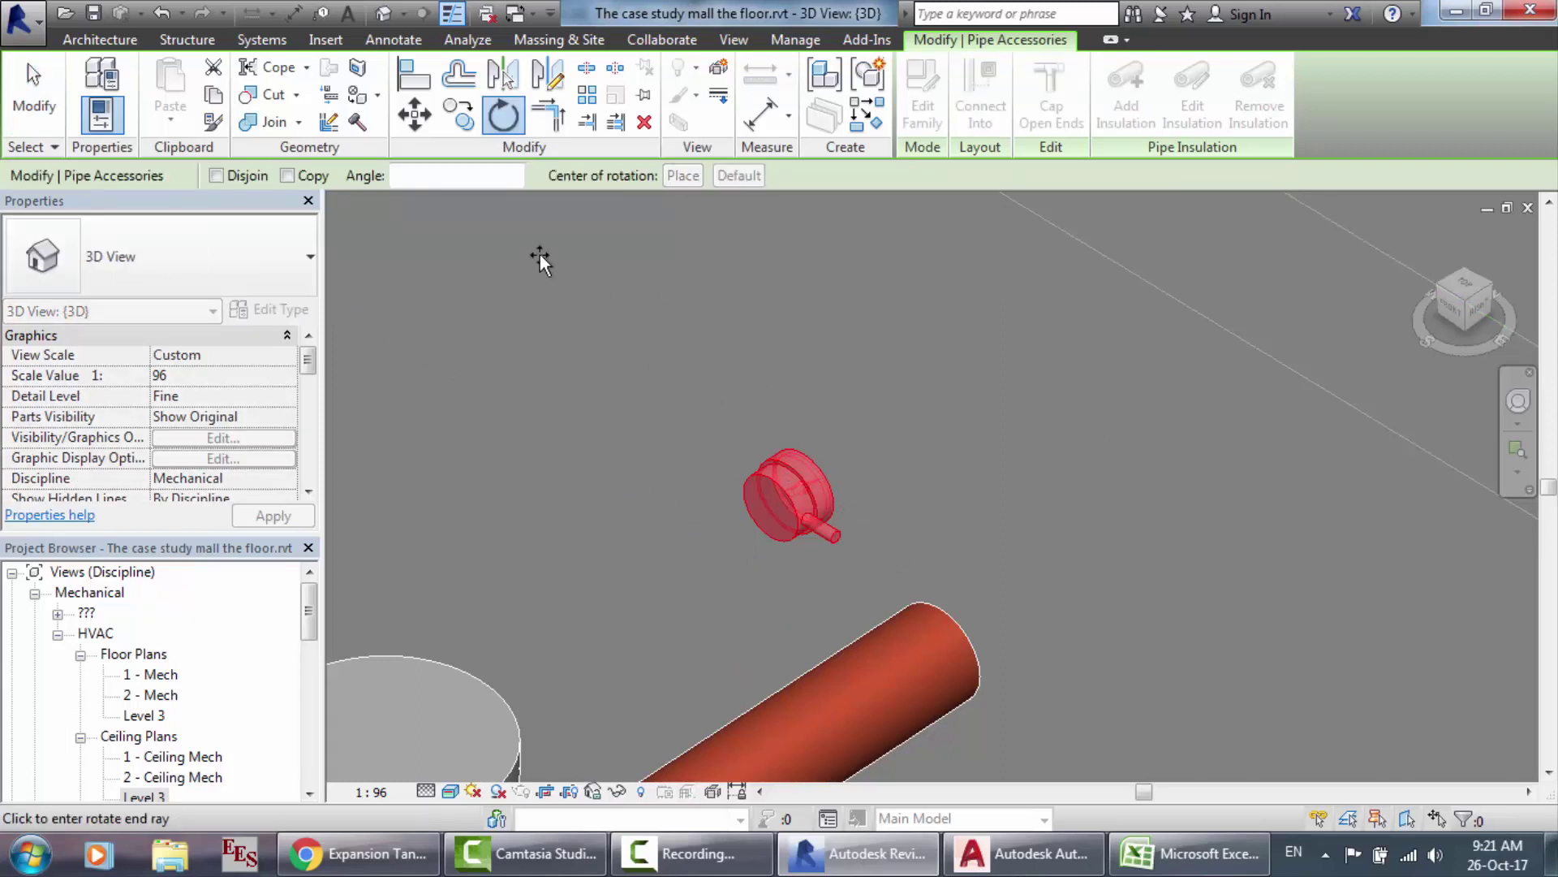
left_click(422, 176)
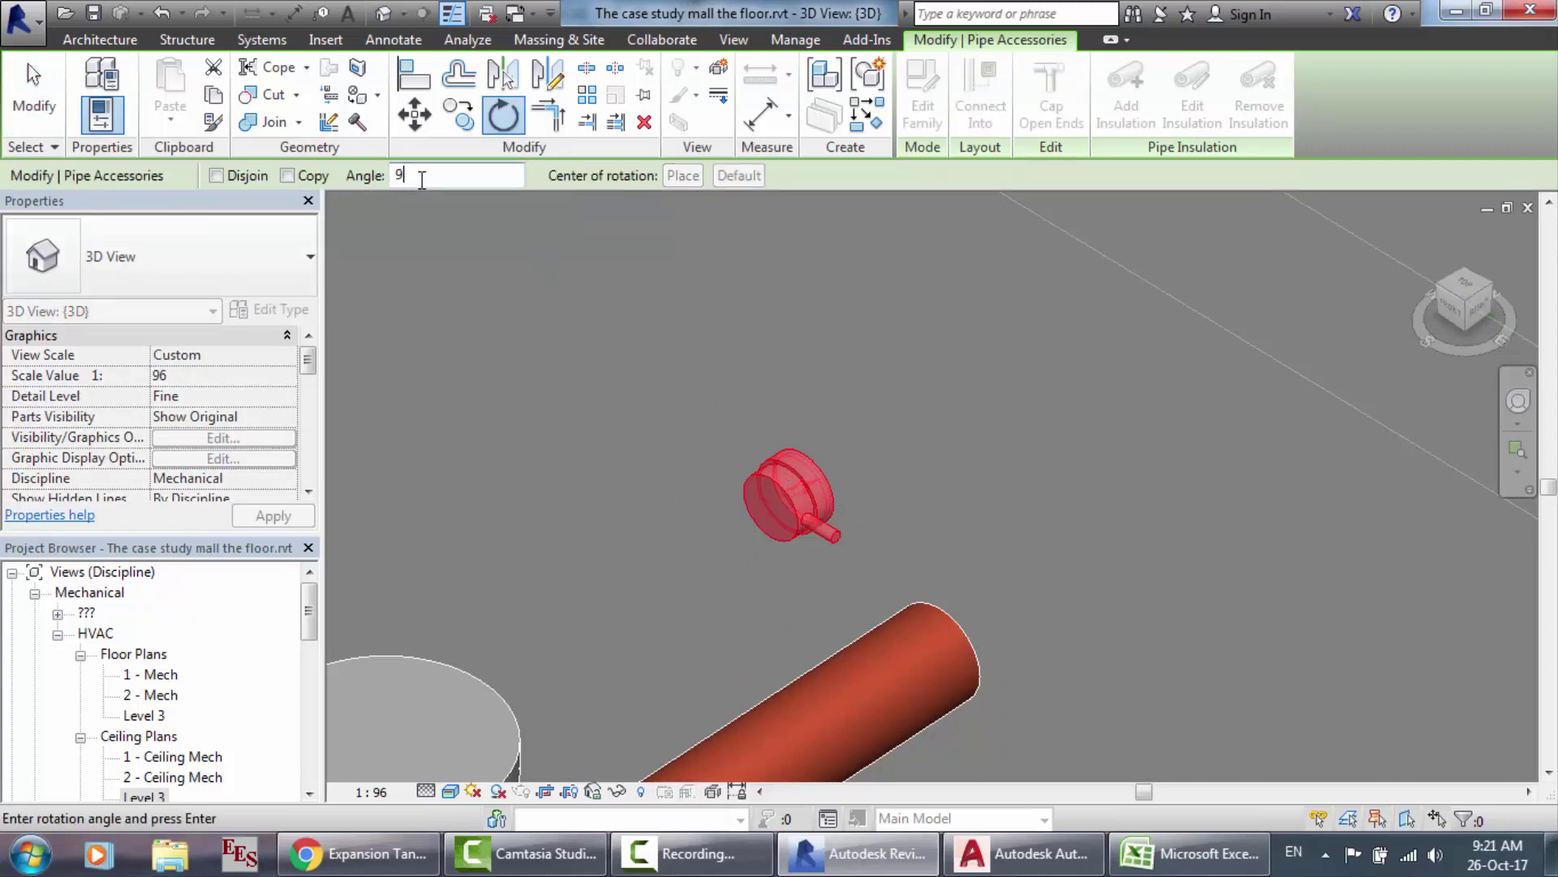
key("Return")
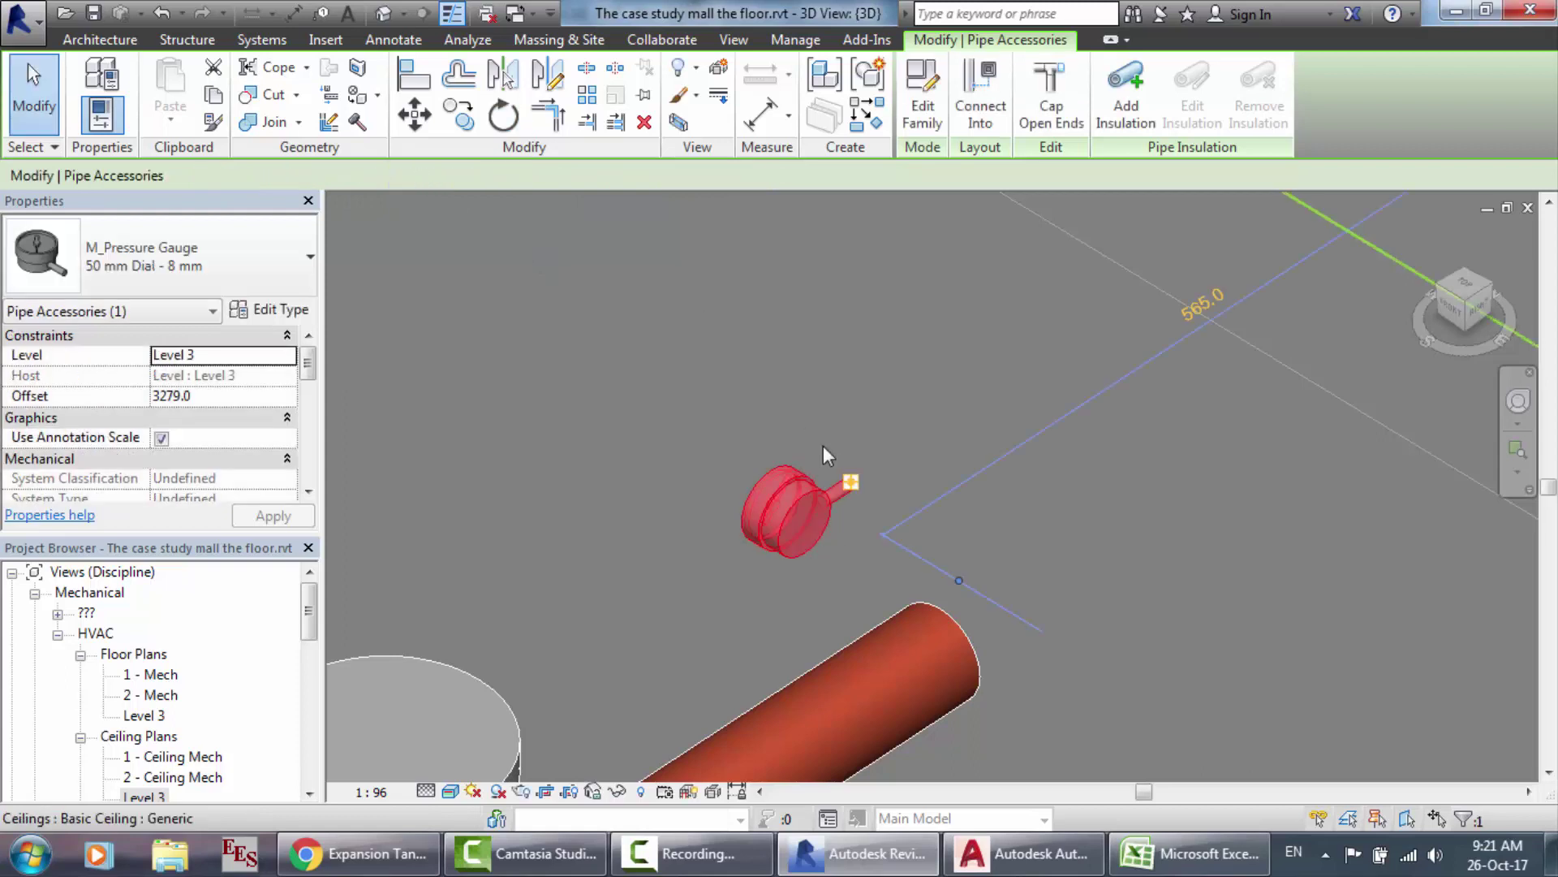
key("Escape")
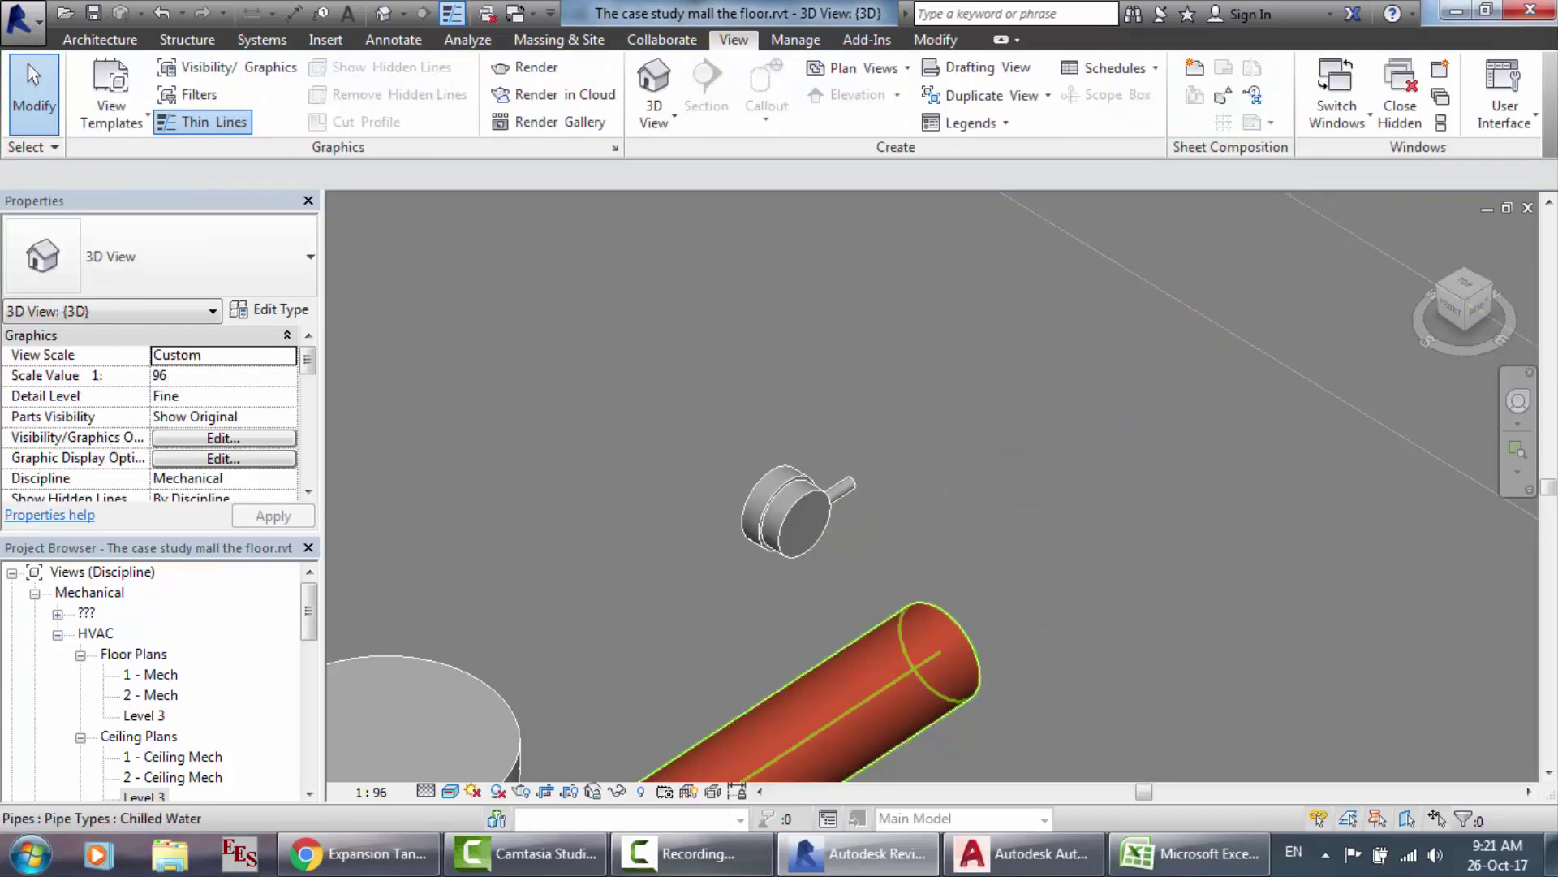
left_click(690, 853)
left_click(1449, 747)
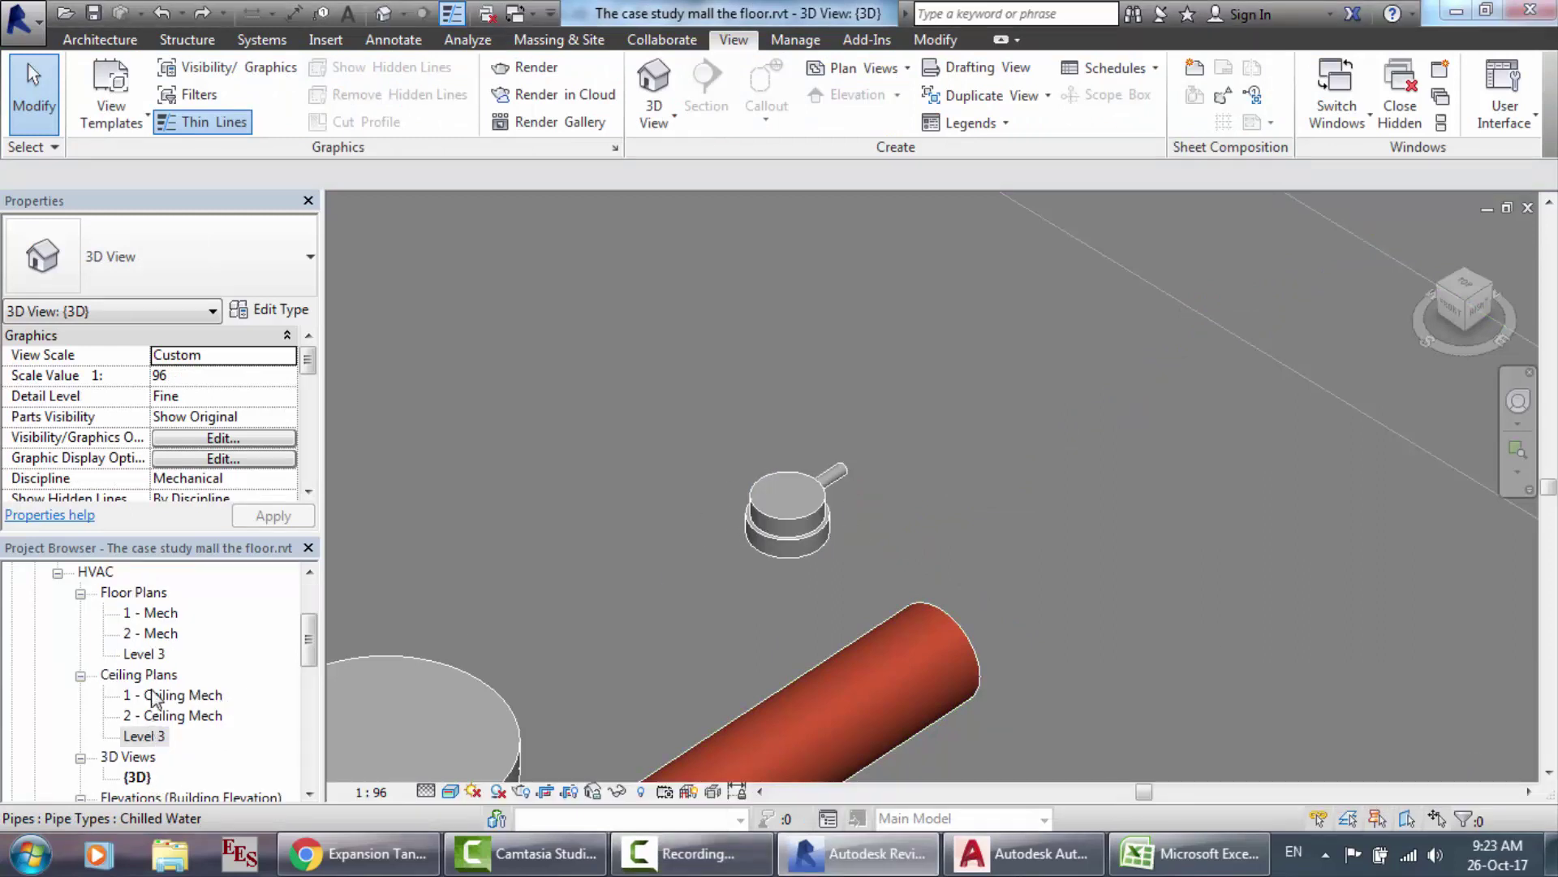
Step: Look at the Section 2 view, and return to the Level 3 ceiling plan to examine both section markers around the gauge
scroll(106, 617, "up", 2)
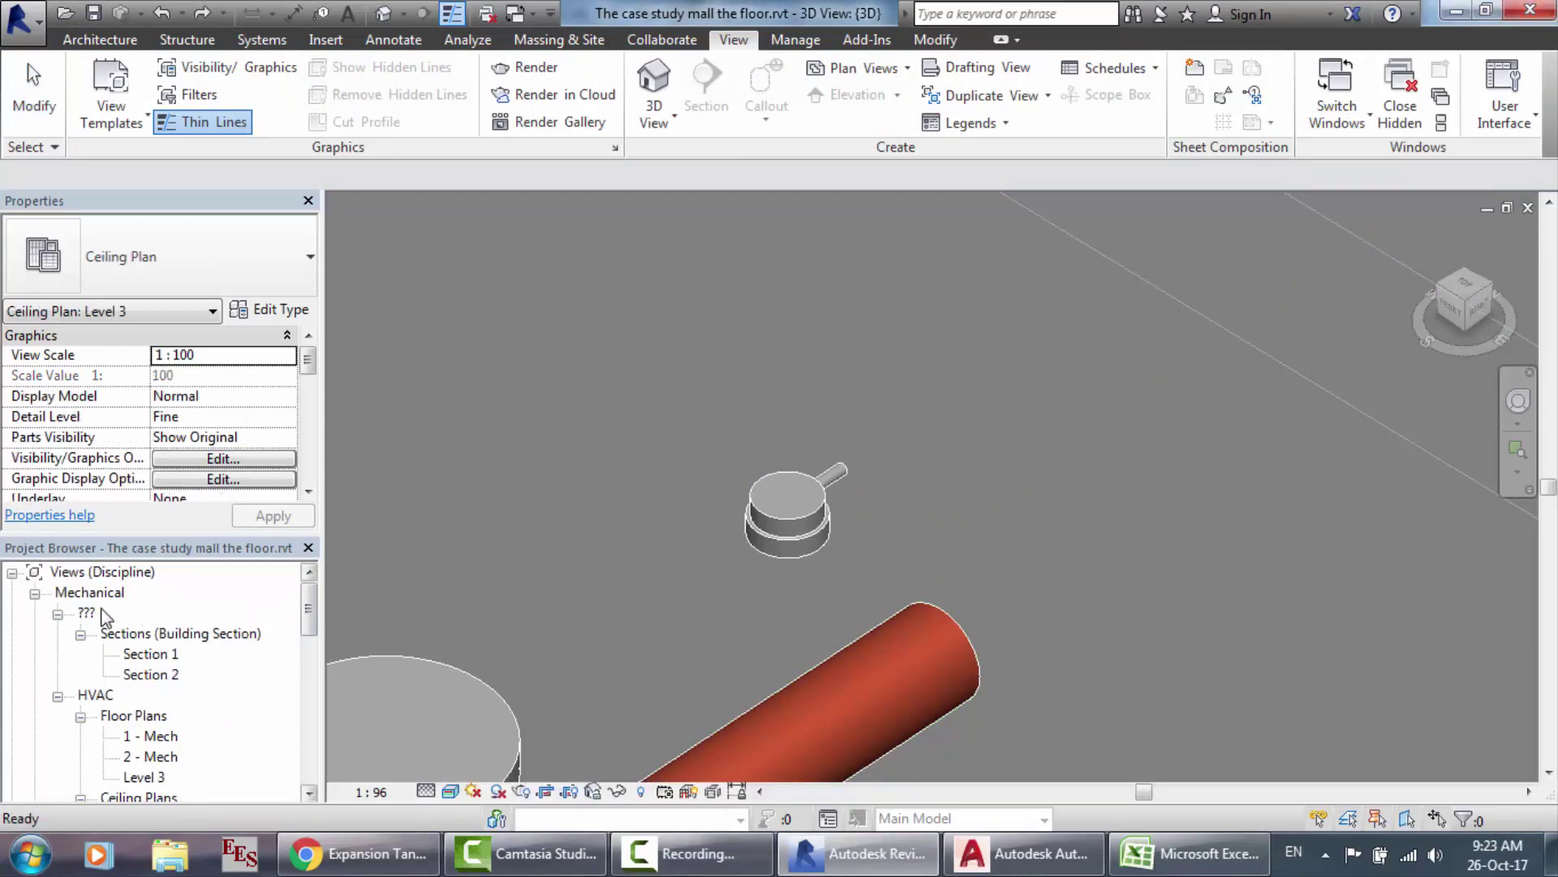
double_click(154, 675)
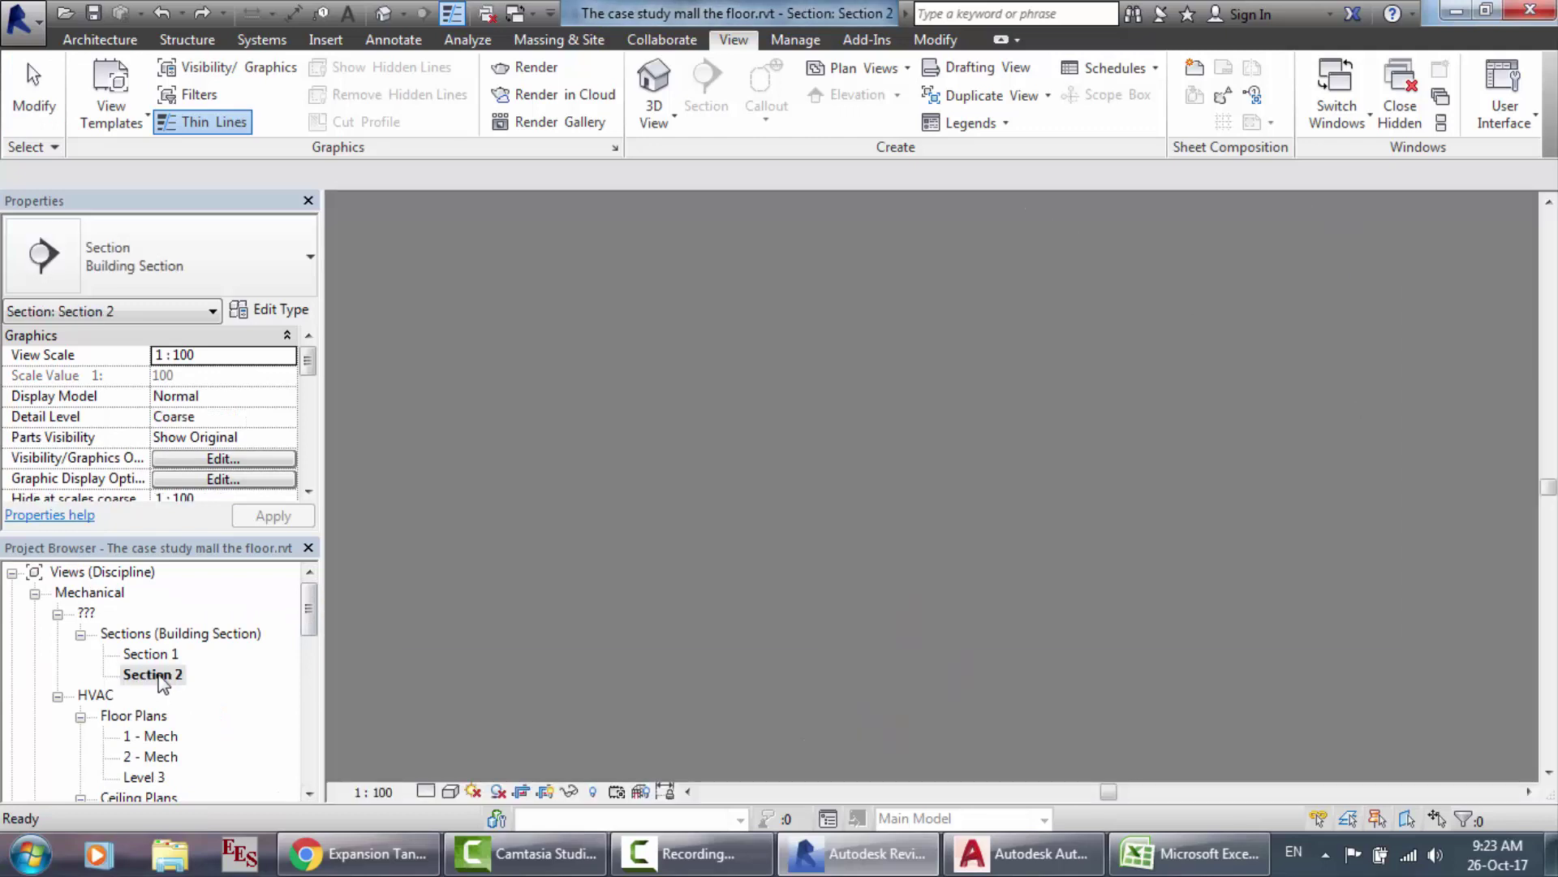
left_click(160, 779)
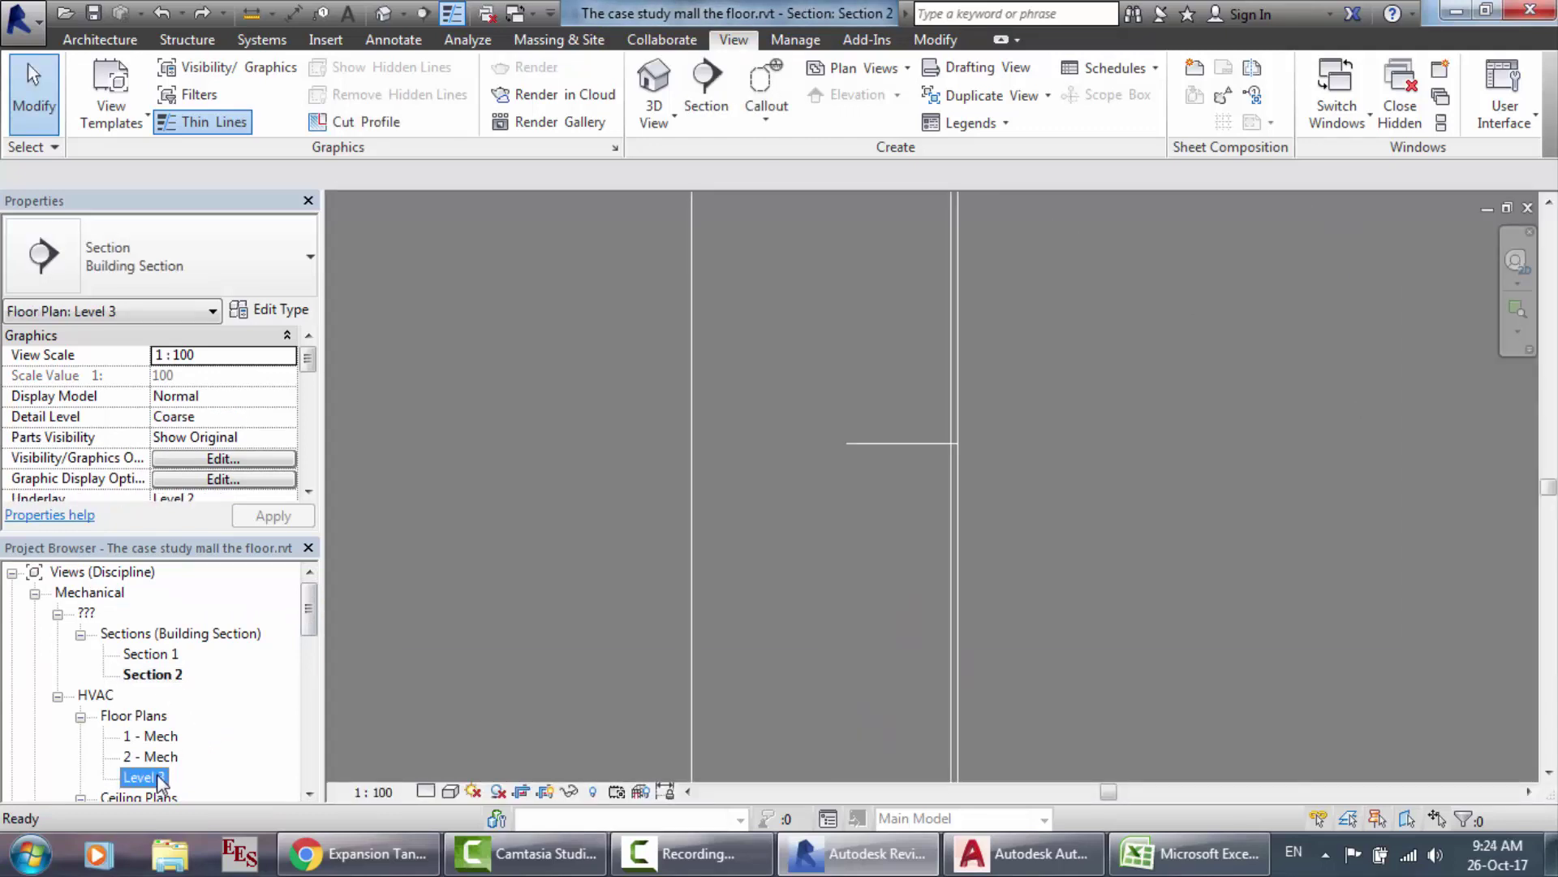
scroll(160, 799, "down", 1)
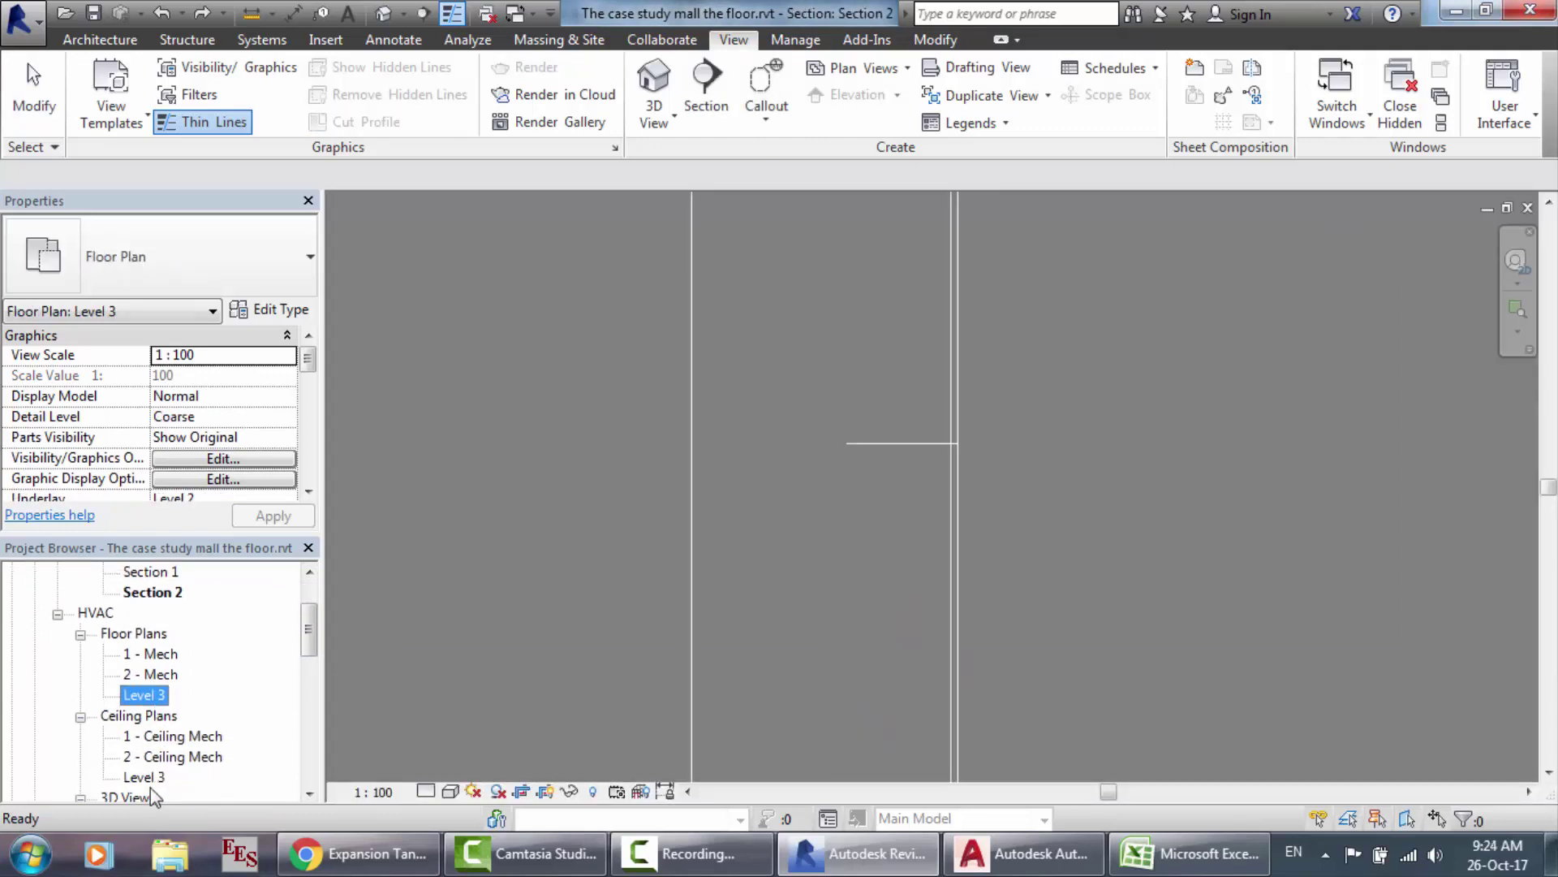
double_click(148, 778)
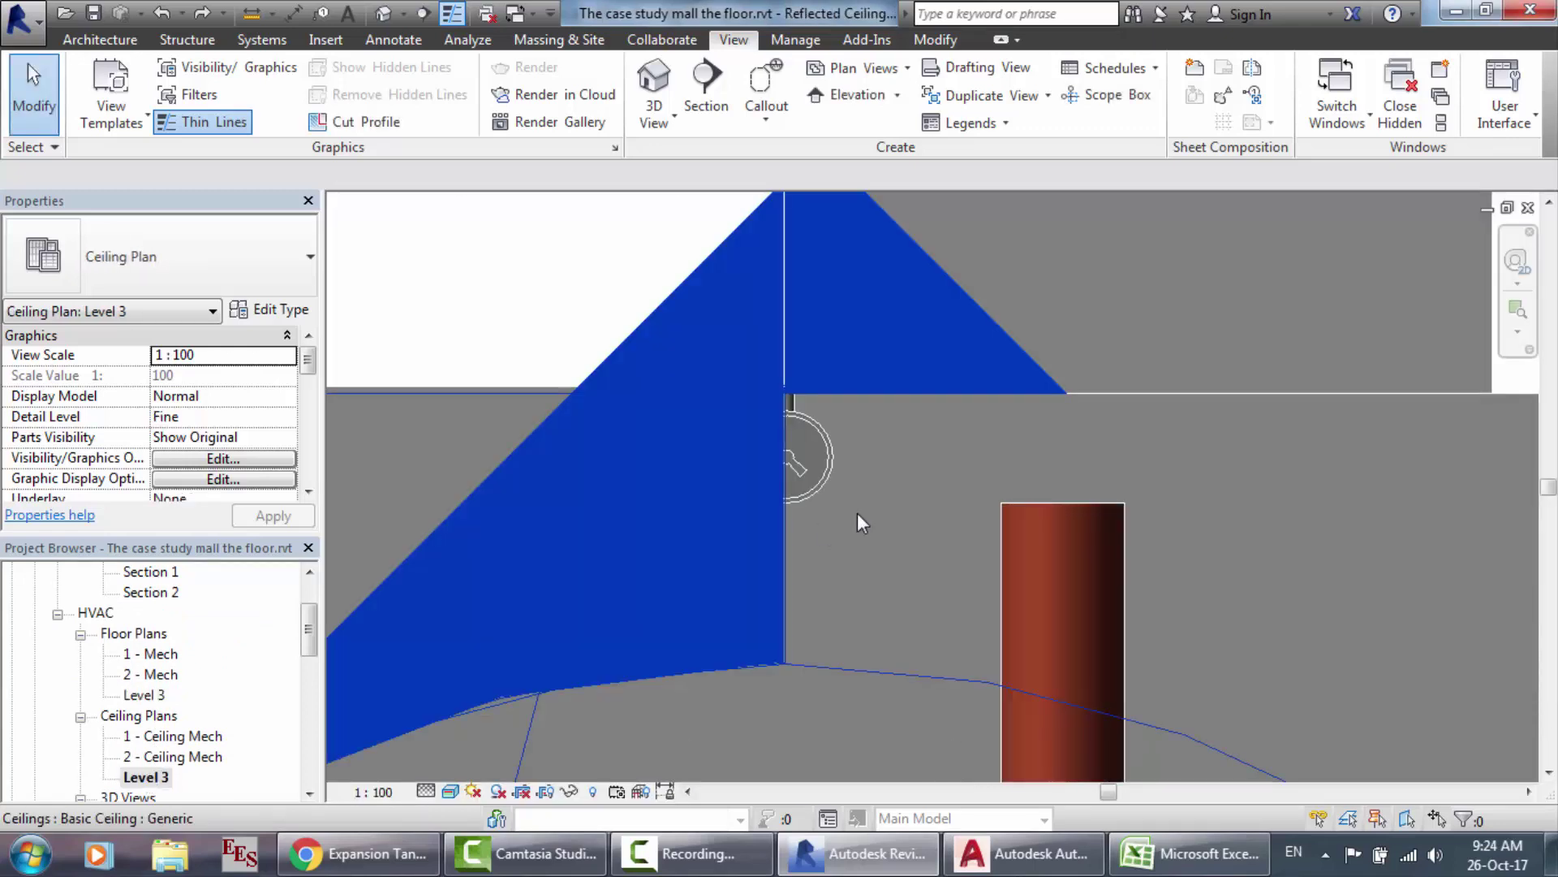
scroll(857, 513, "down", 5)
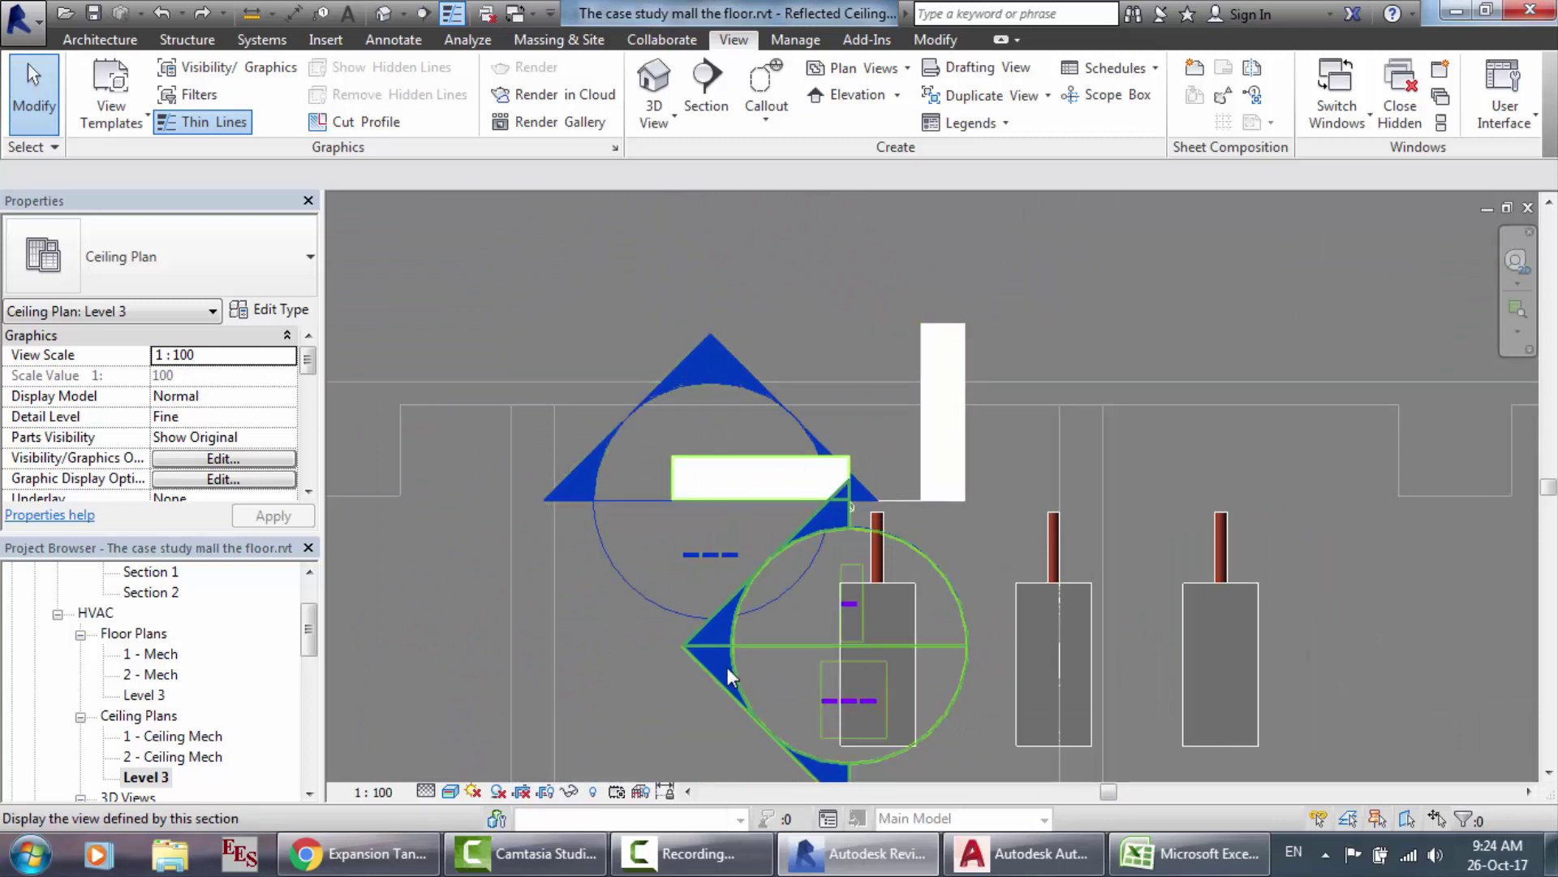
Step: Rotate the pressure gauge a quarter turn clockwise in the Section 2 view so it stands upright
double_click(161, 593)
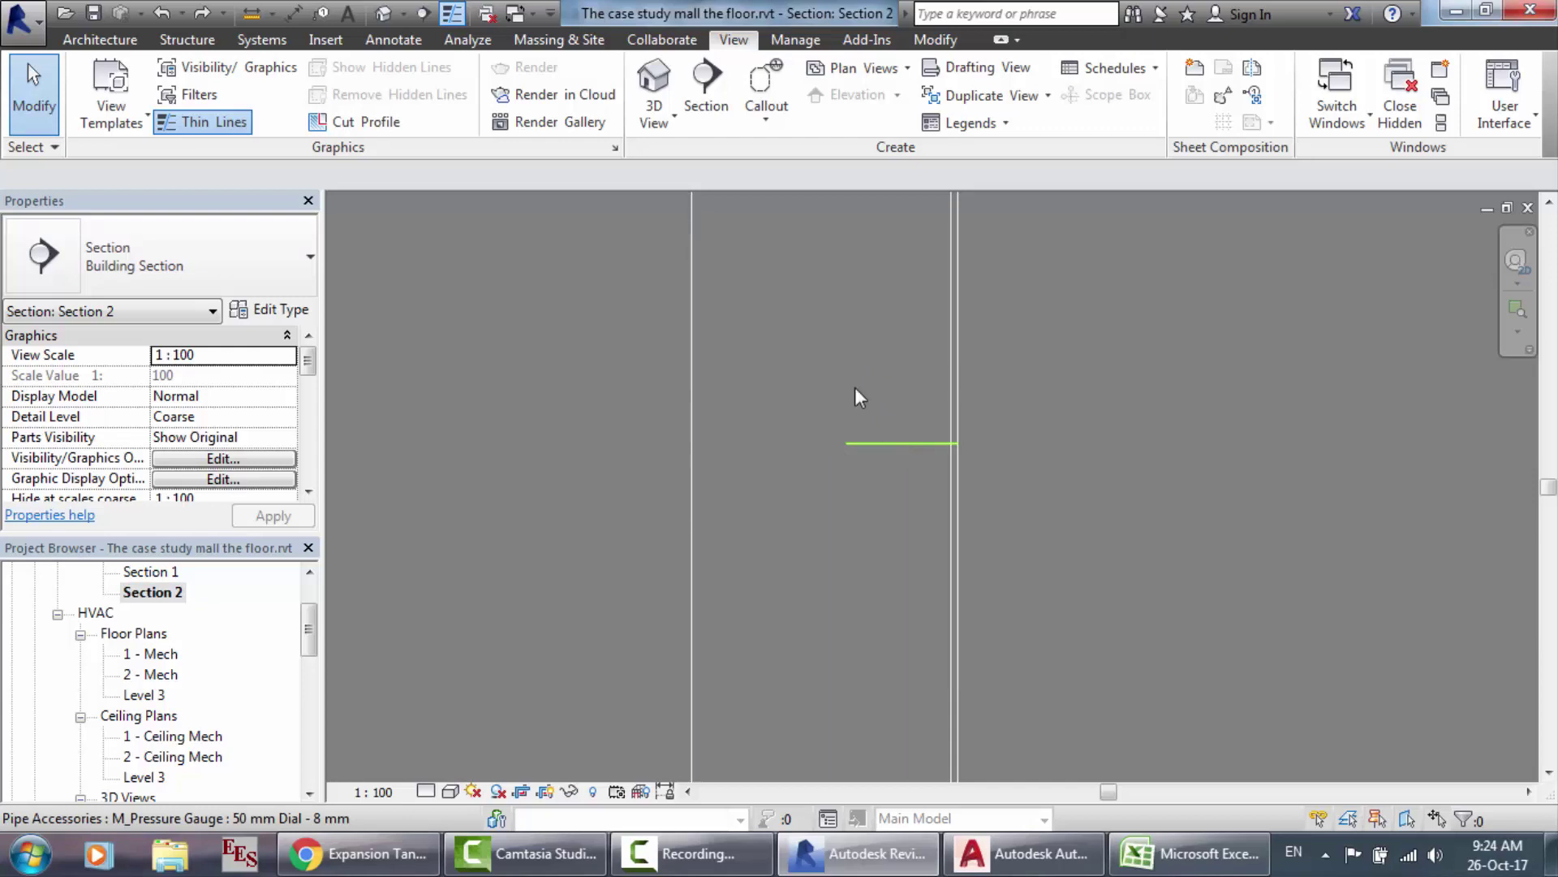
left_click(891, 442)
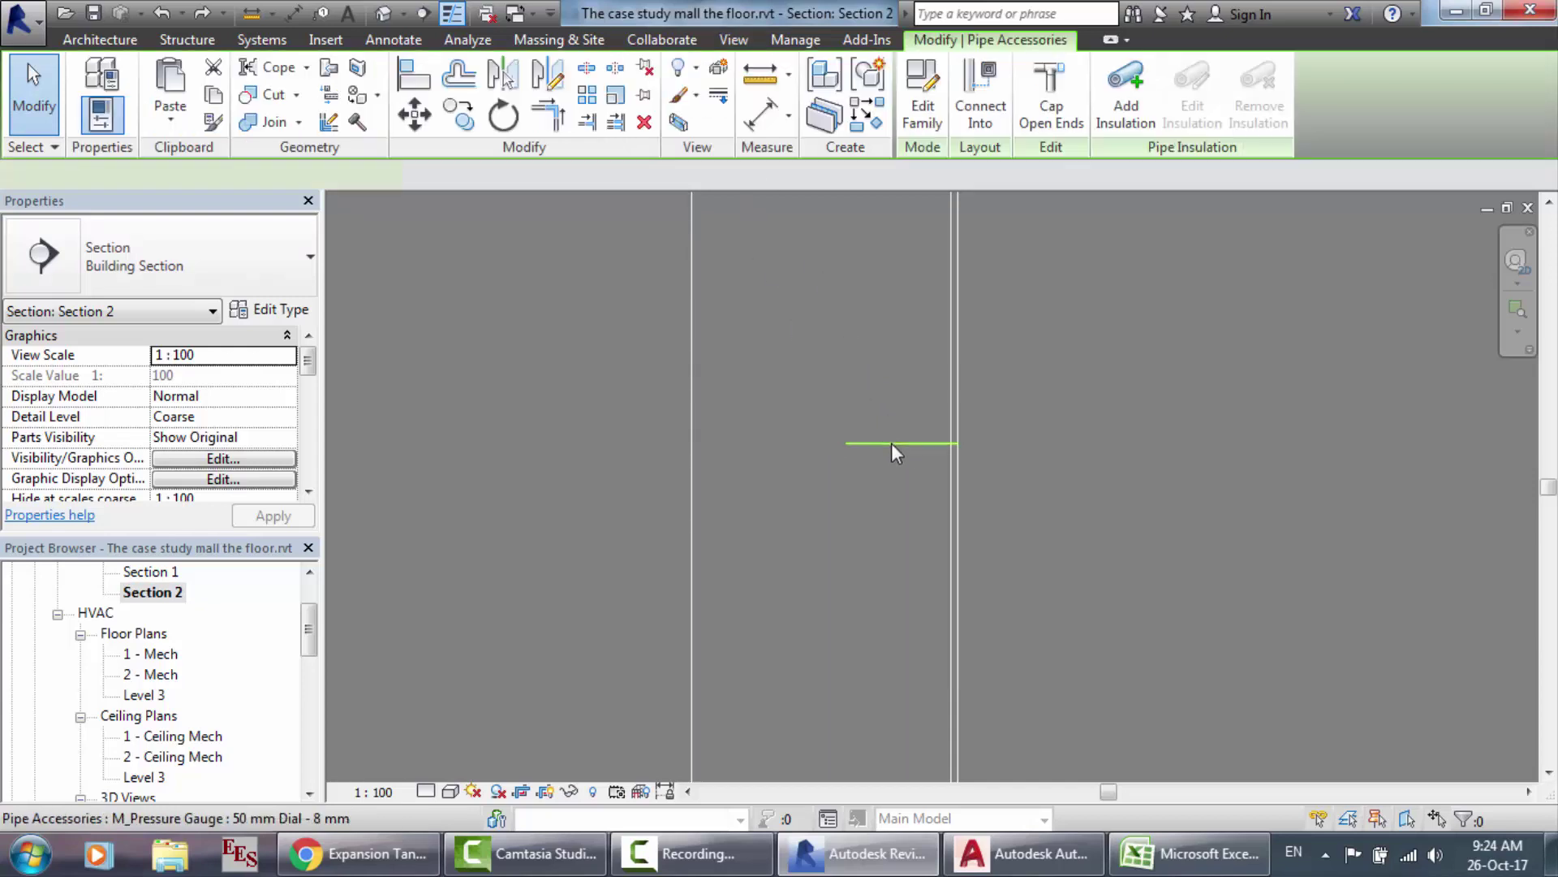
left_click(503, 116)
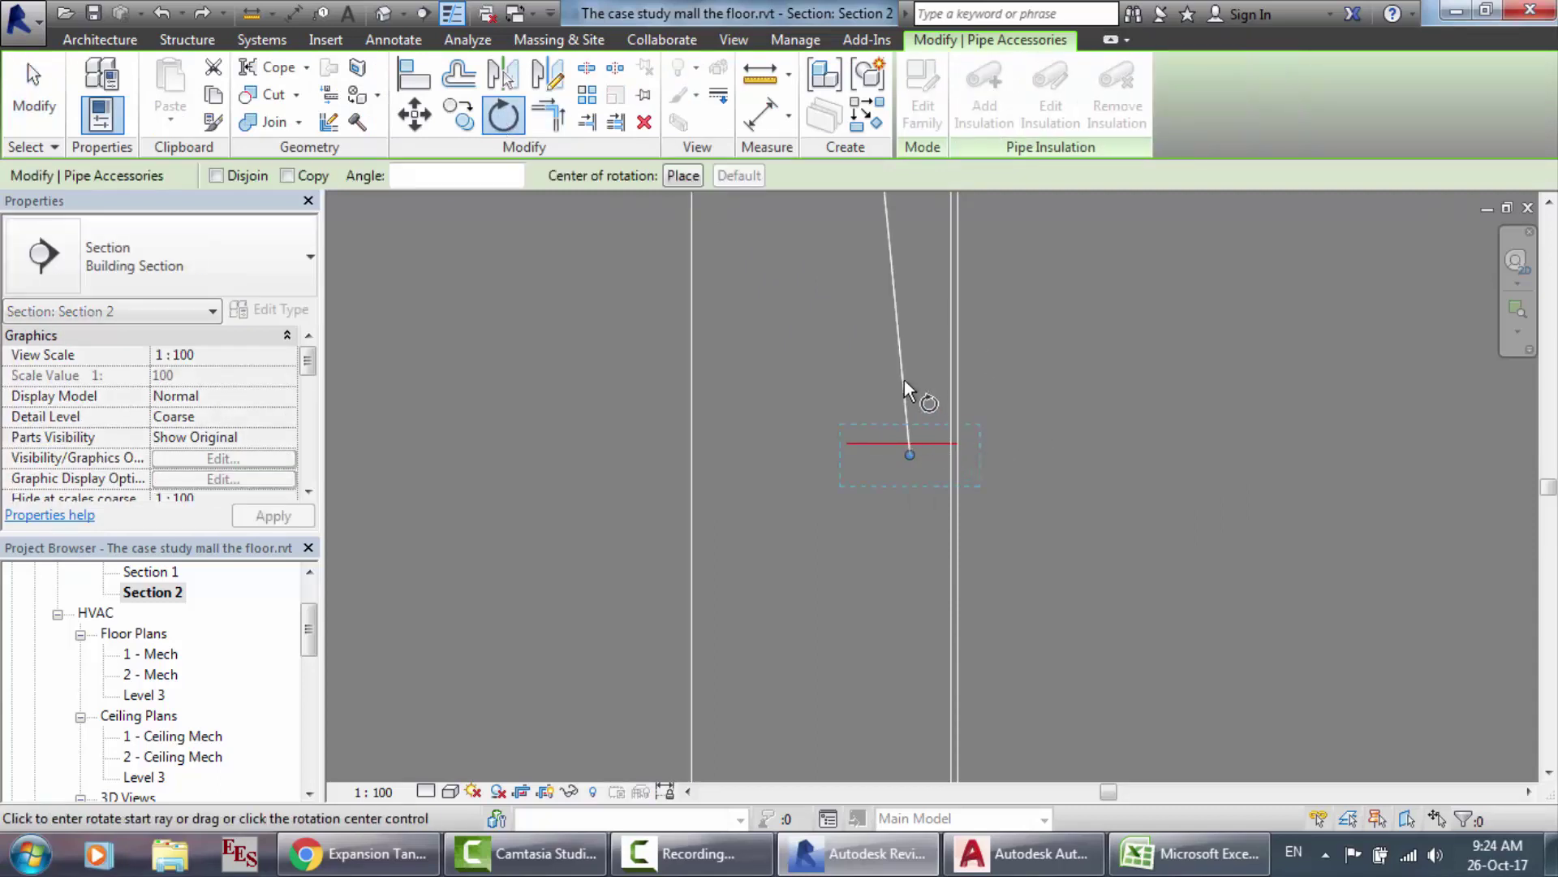
left_click(911, 374)
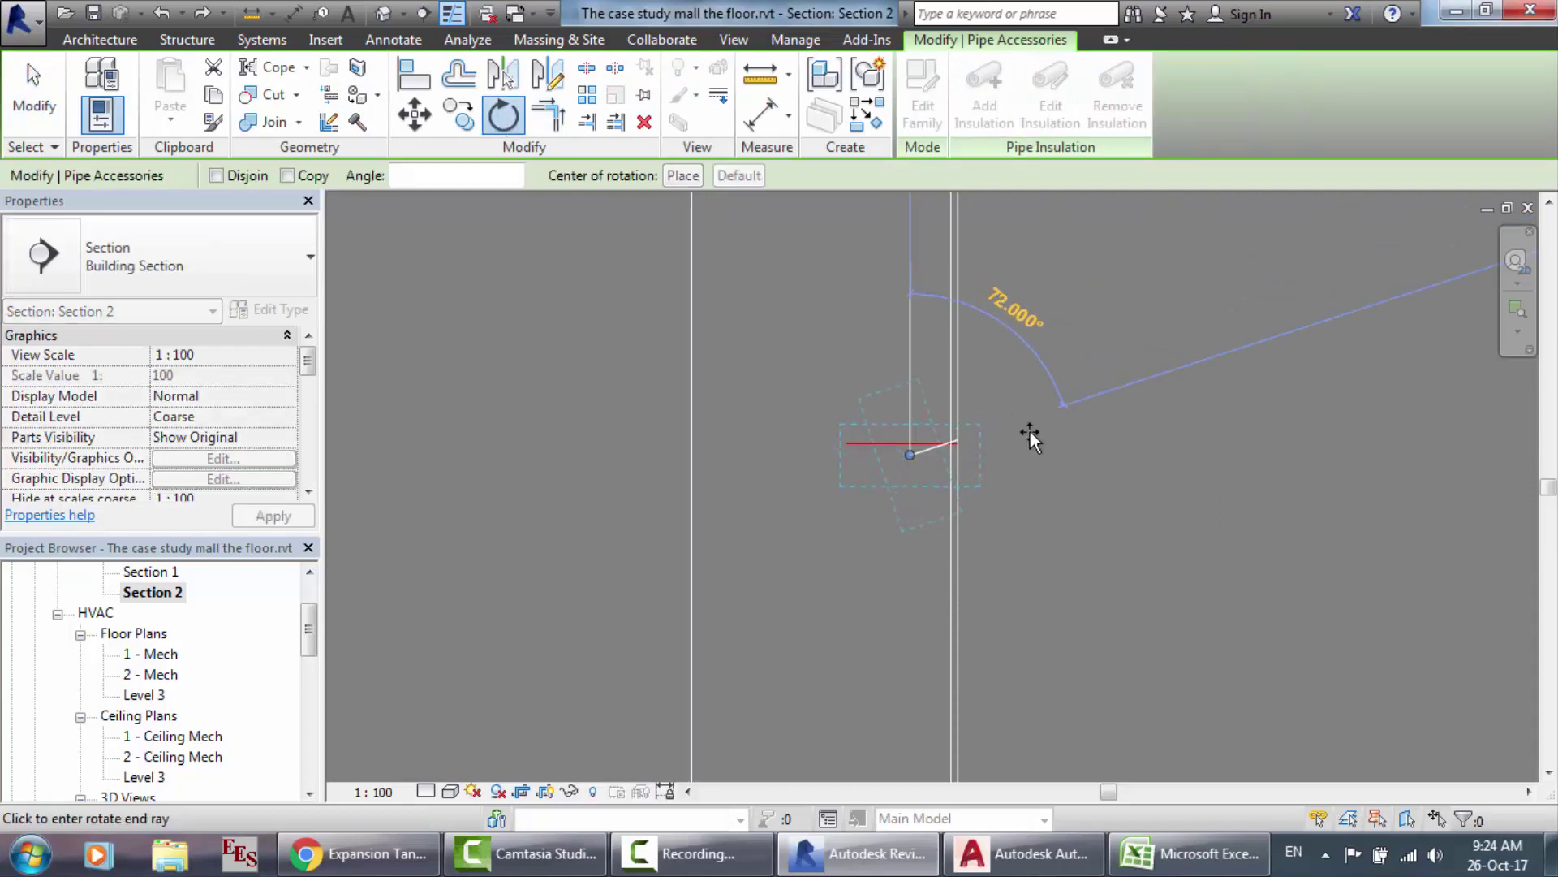
left_click(1065, 455)
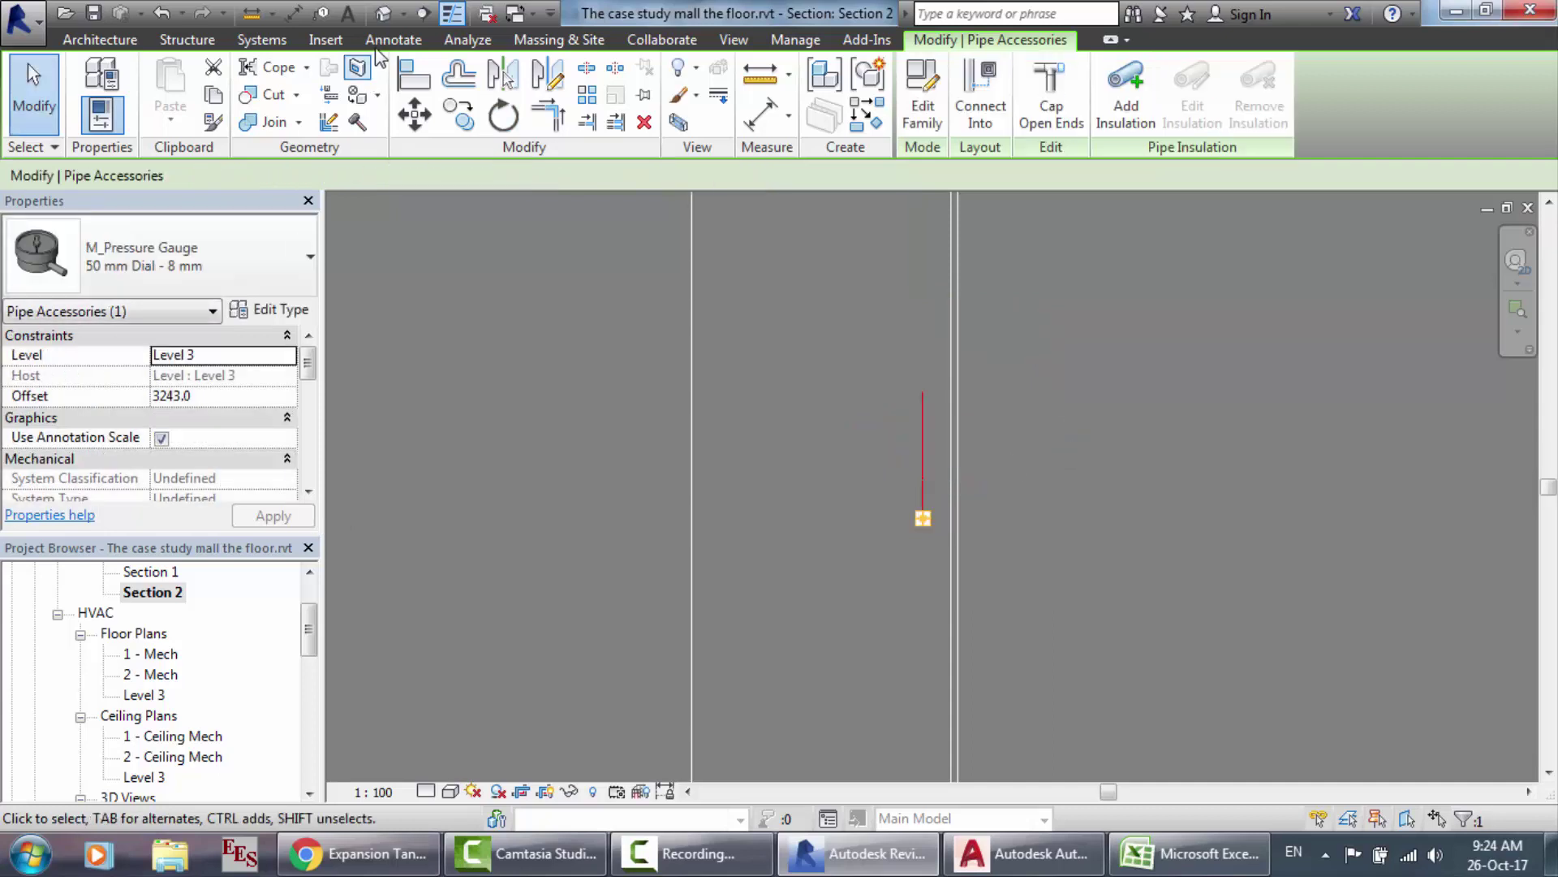
Step: Move the pressure gauge in the 3D view by its stem connector onto the pump pipe, near the pump flange
left_click(383, 13)
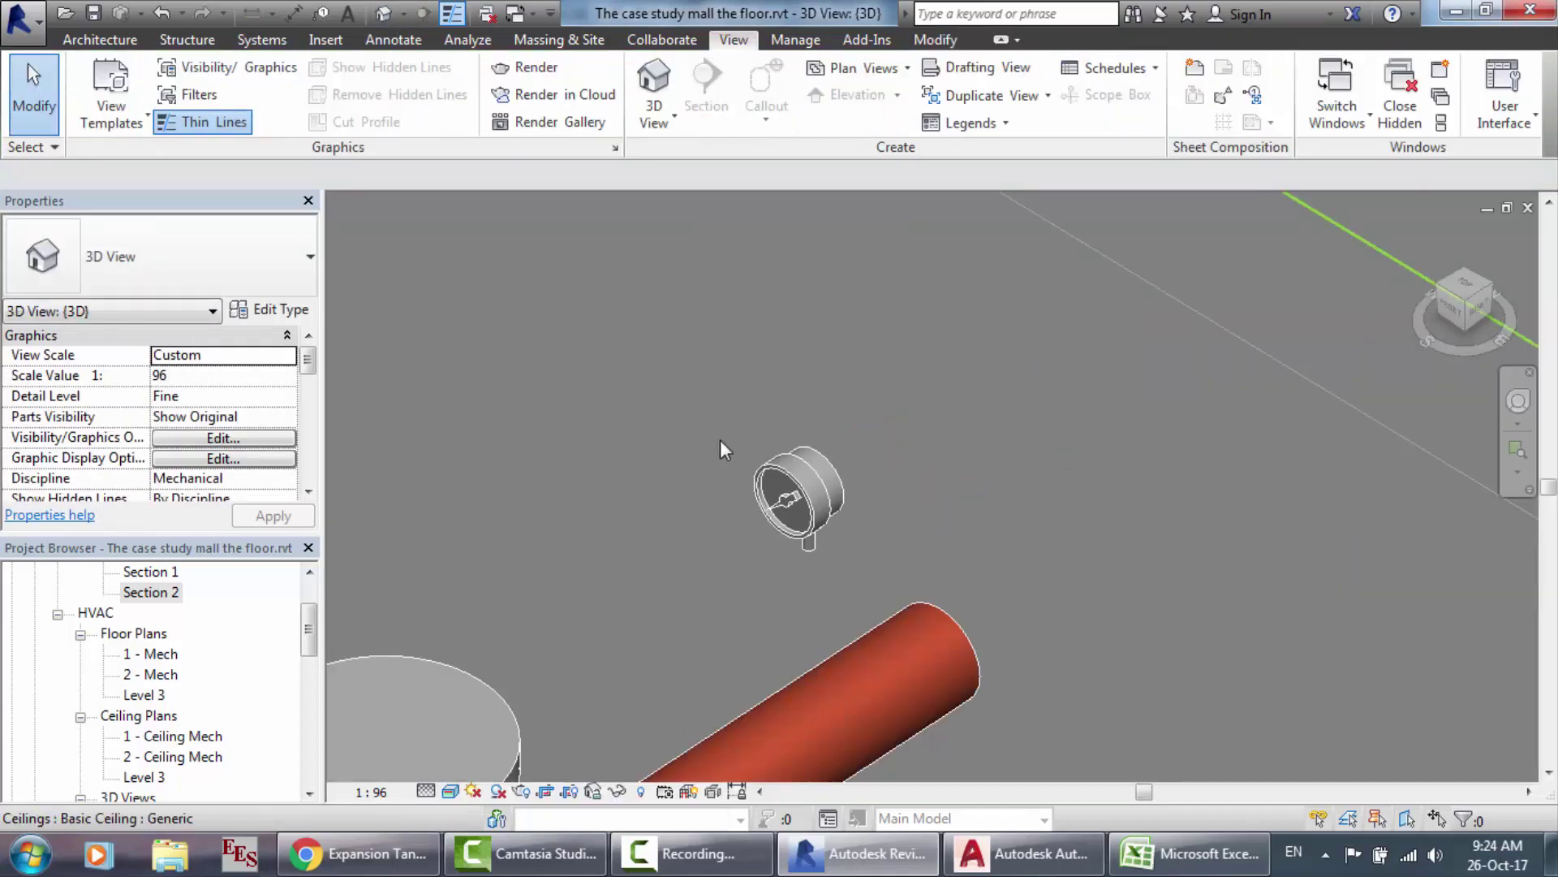
scroll(918, 500, "down", 4)
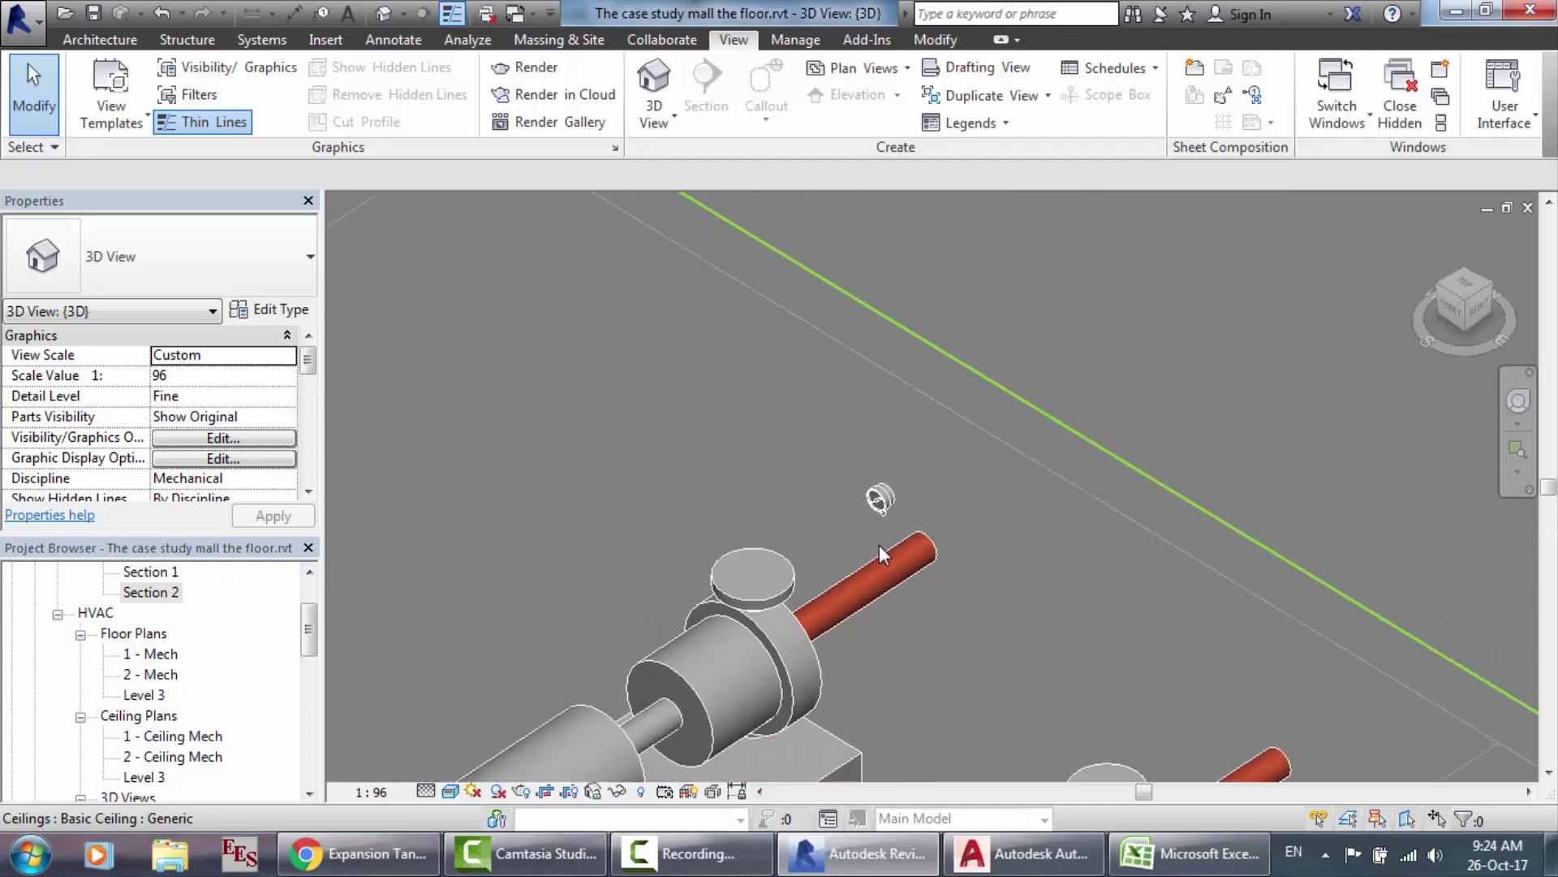
scroll(879, 544, "up", 2)
left_click(886, 456)
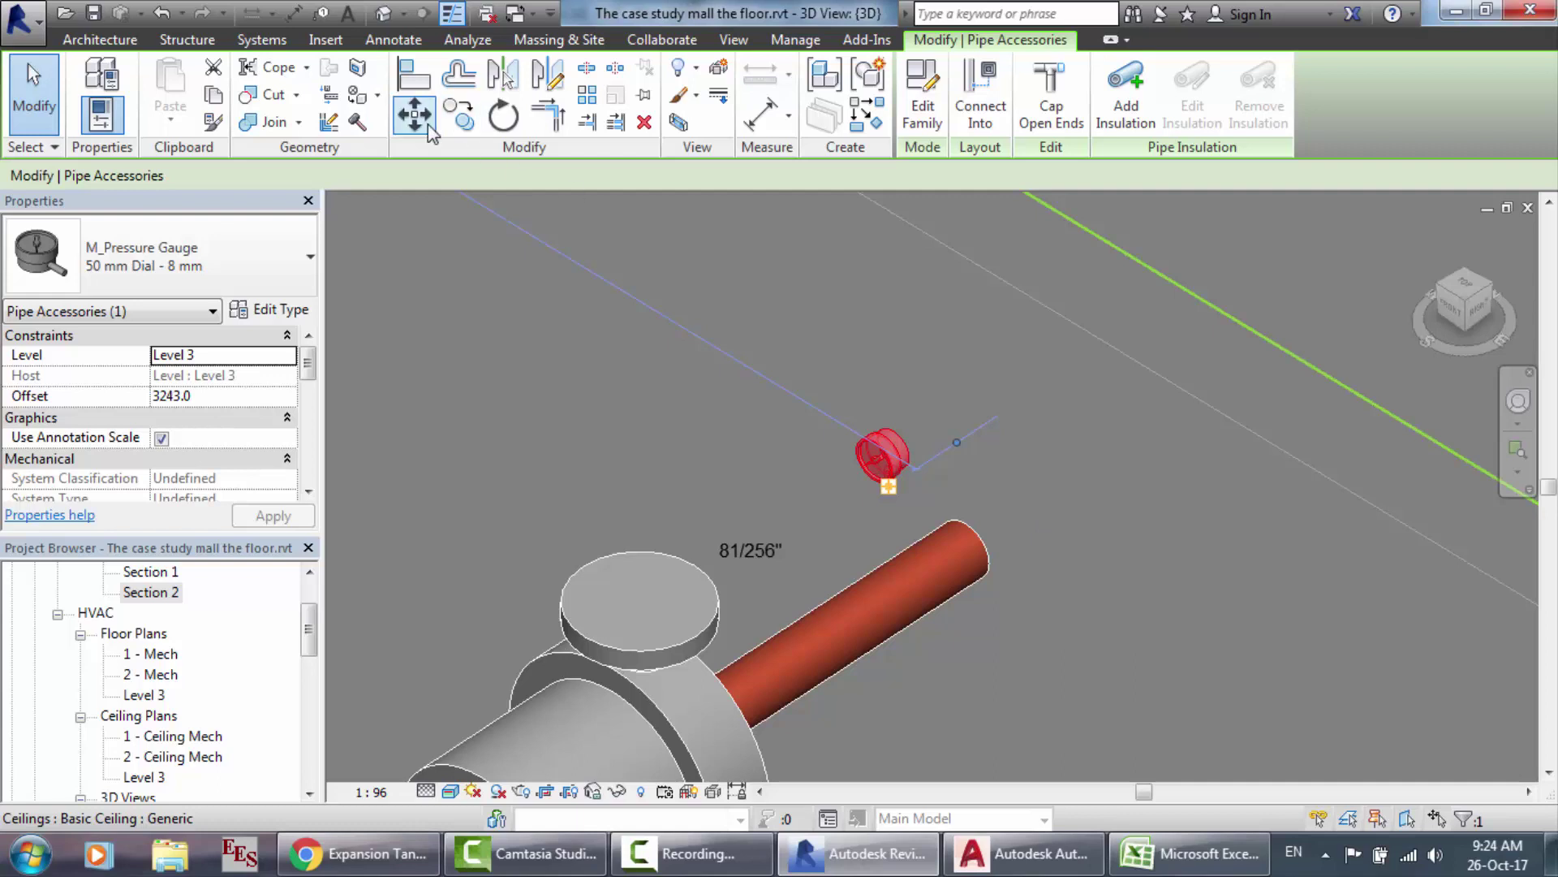
left_click(459, 116)
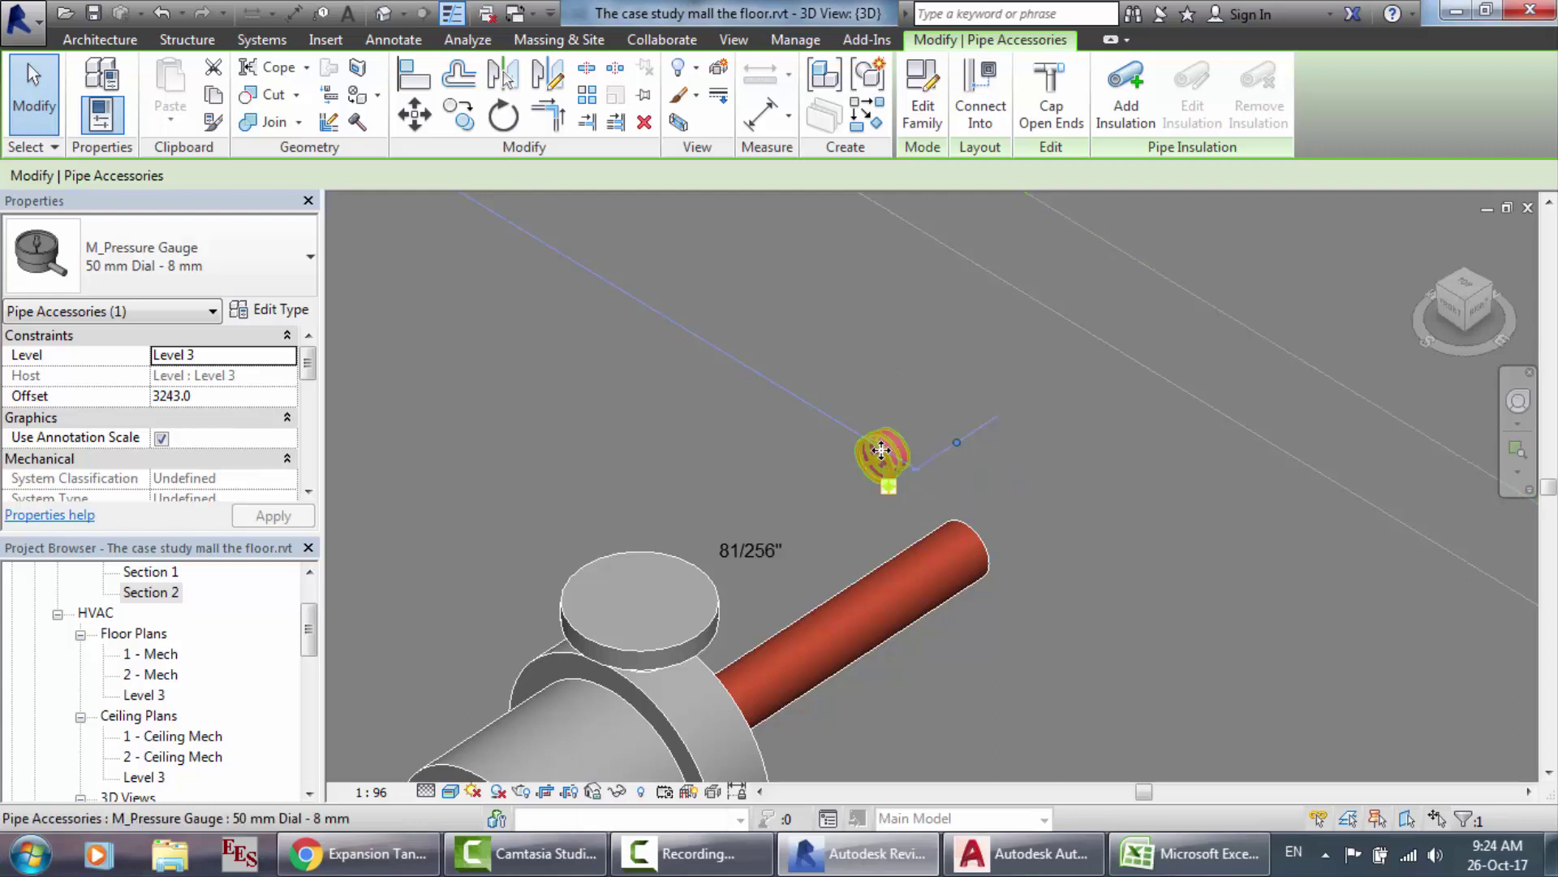
key("m")
key("v")
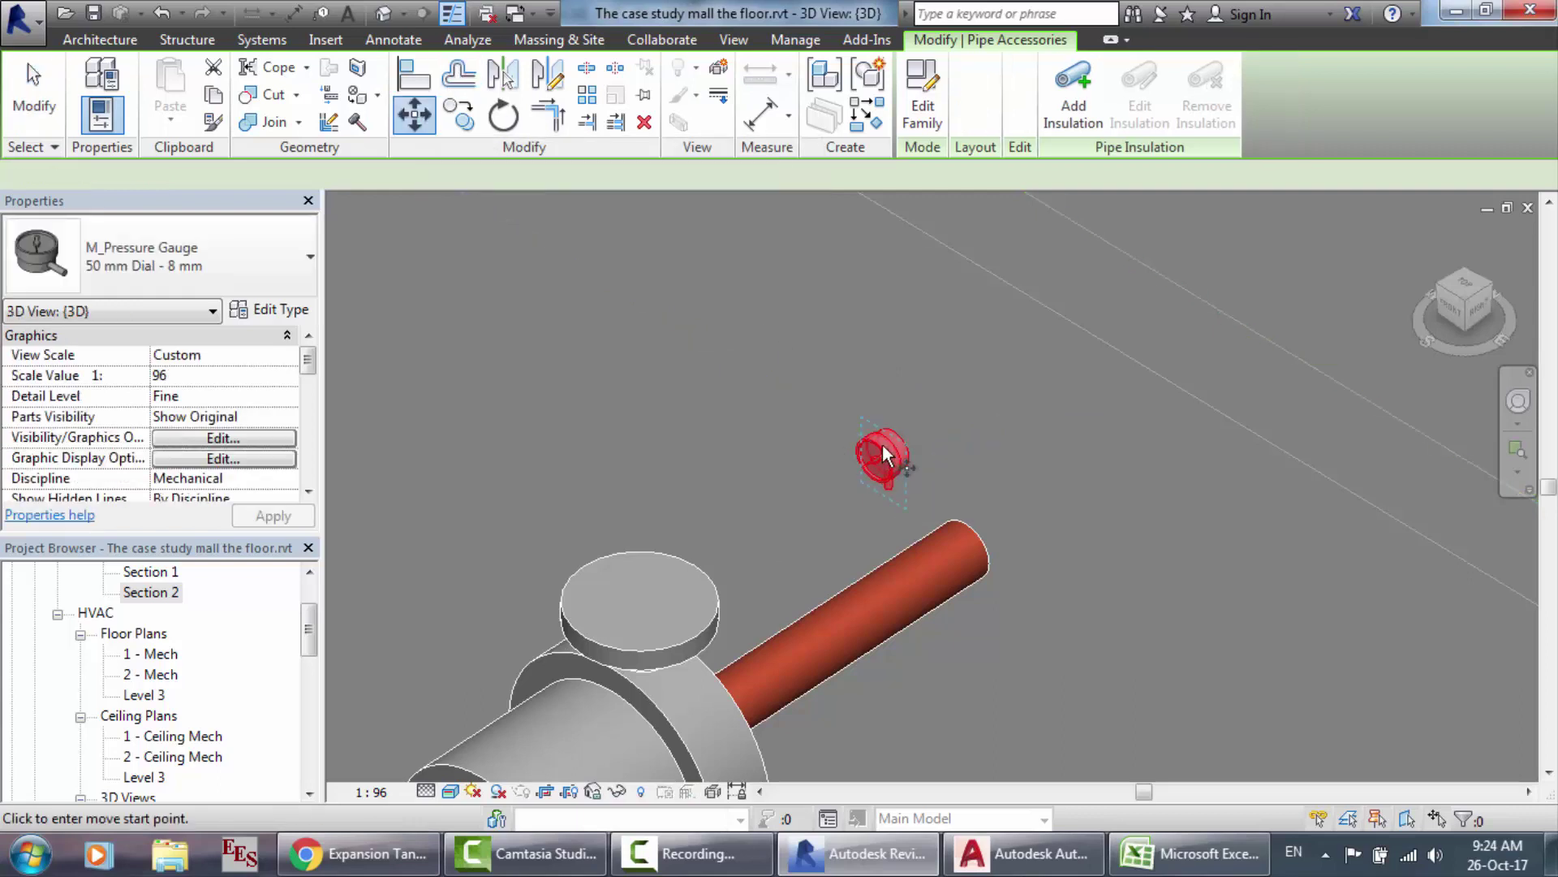
left_click(890, 485)
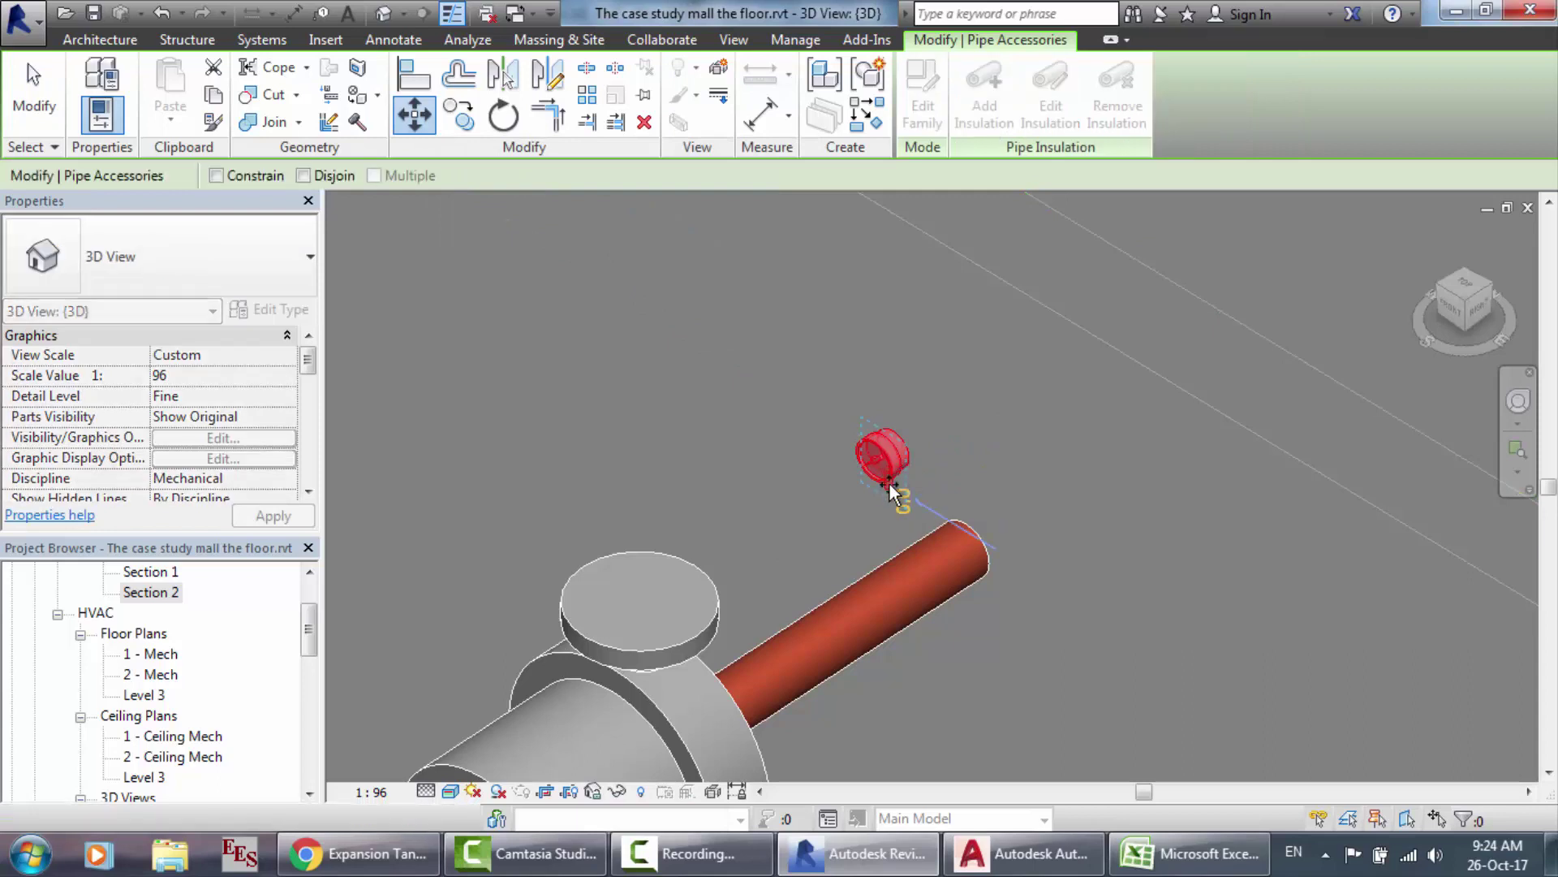
left_click(823, 638)
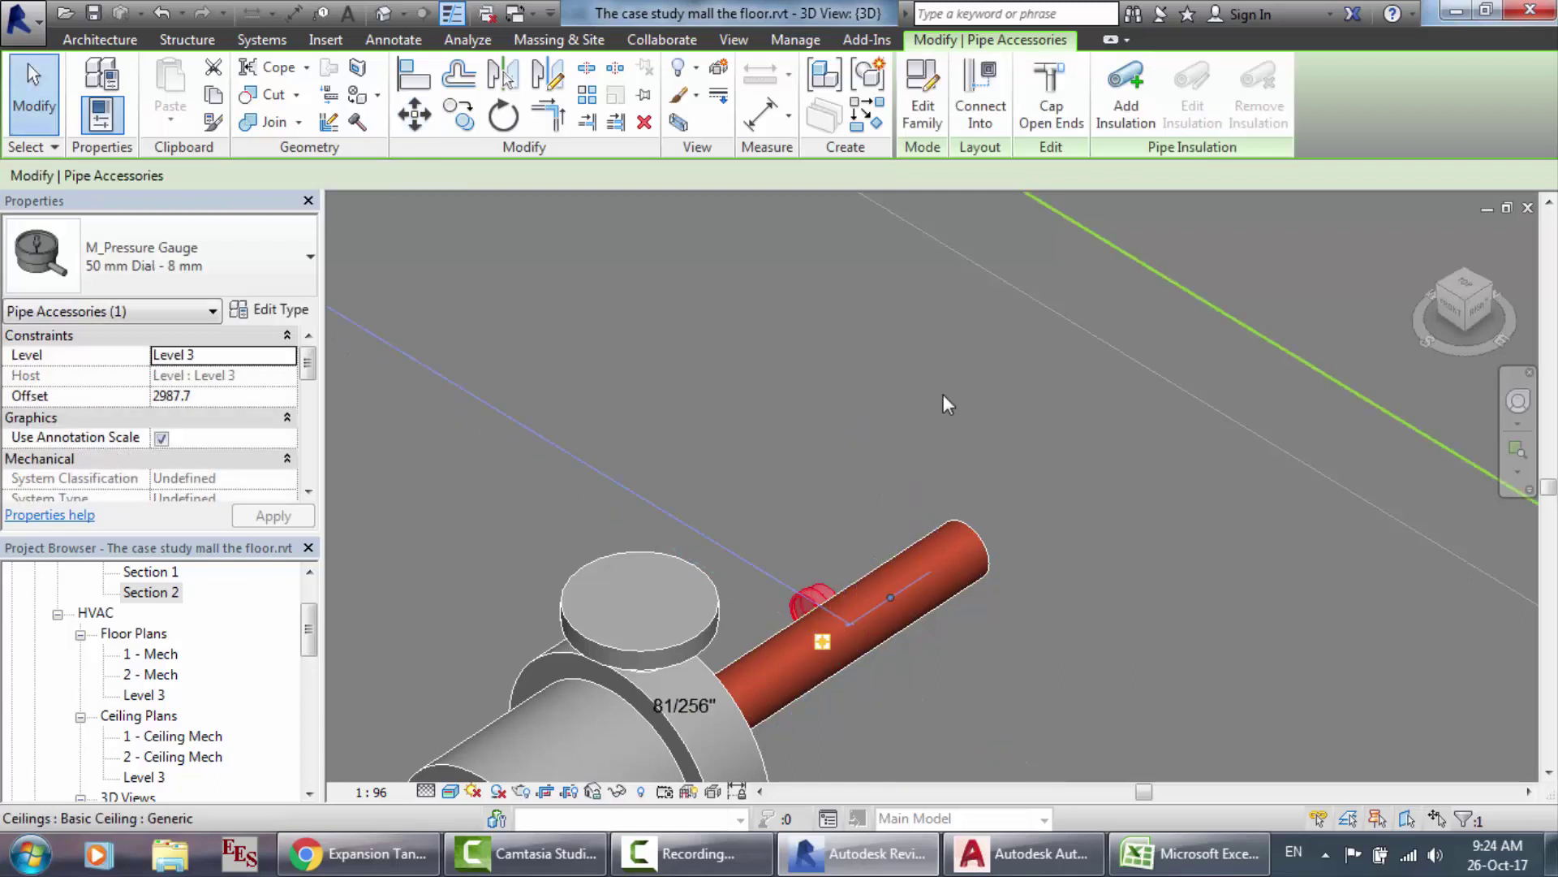
Step: Check the gauge's placement at the pump pipe in the Level 3 ceiling plan, and return to the 3D view
scroll(835, 689, "up", 4)
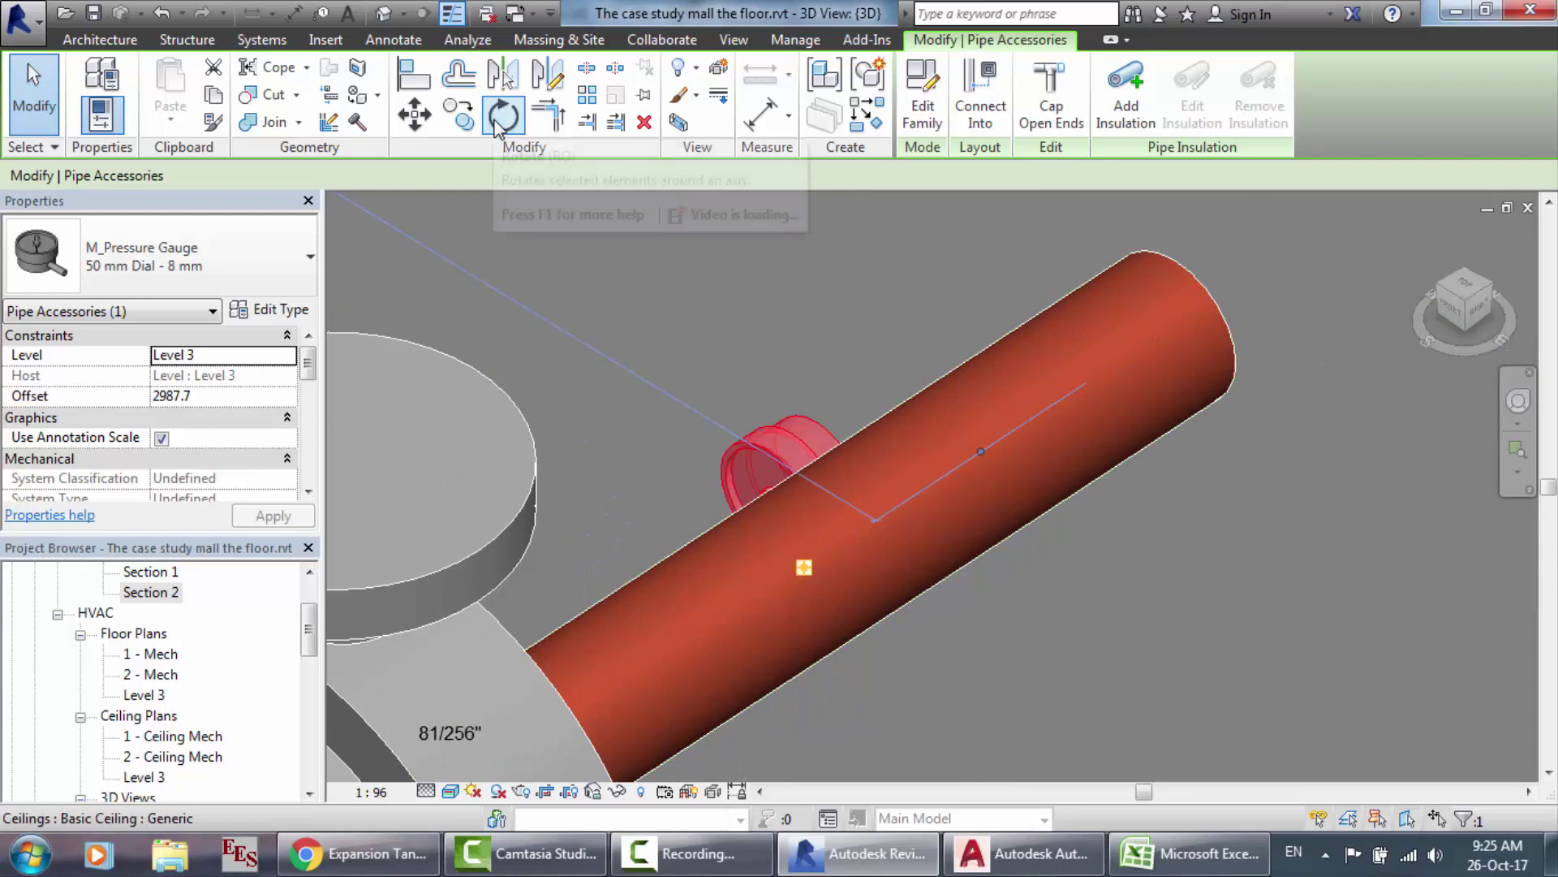
left_click(433, 122)
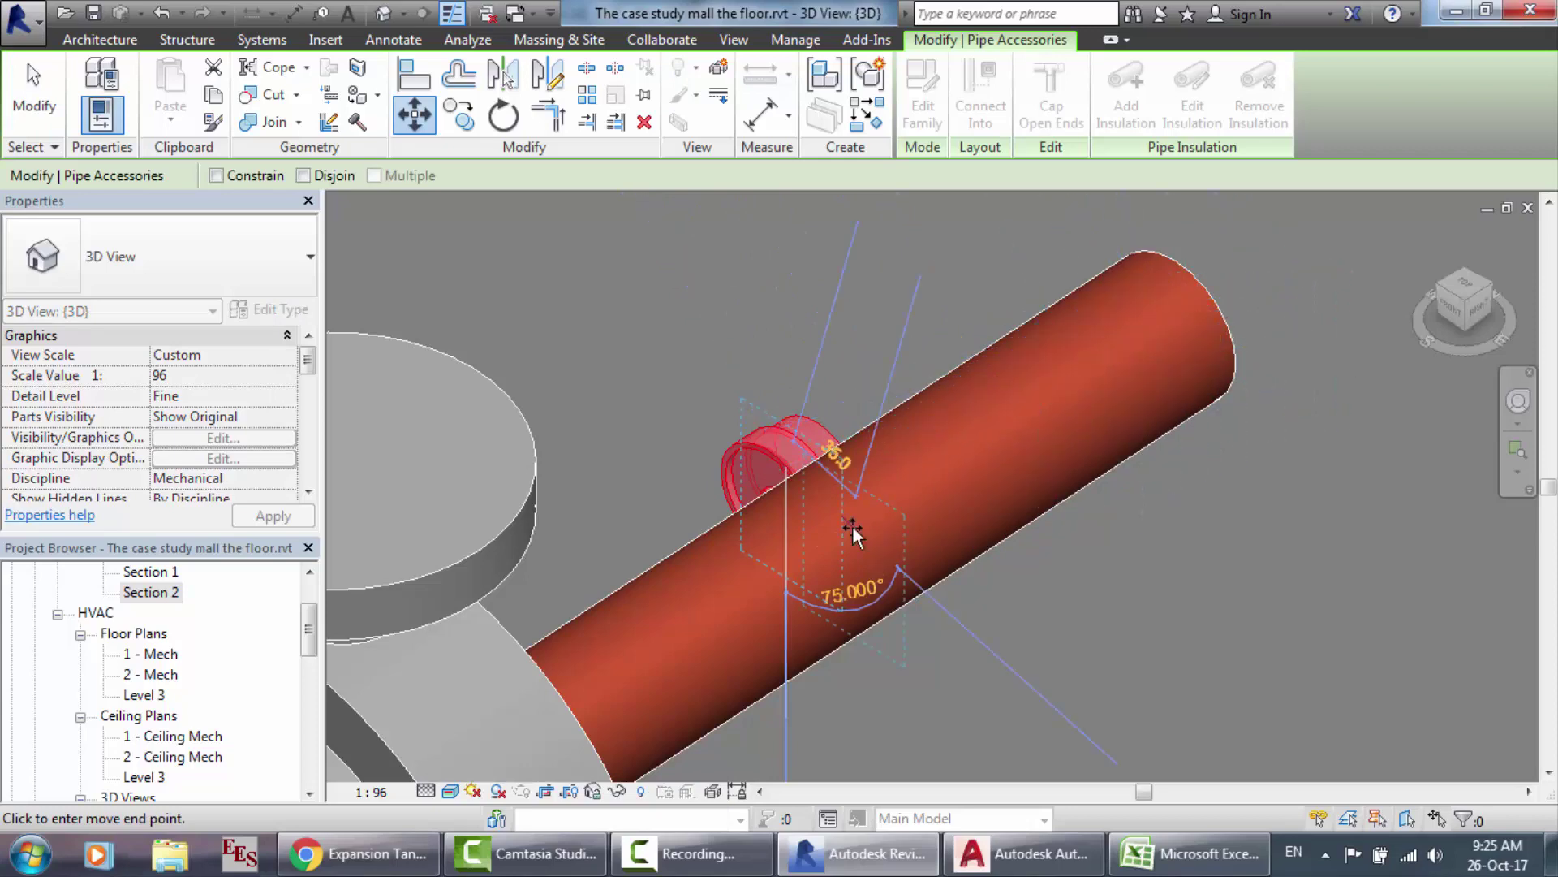
double_click(146, 778)
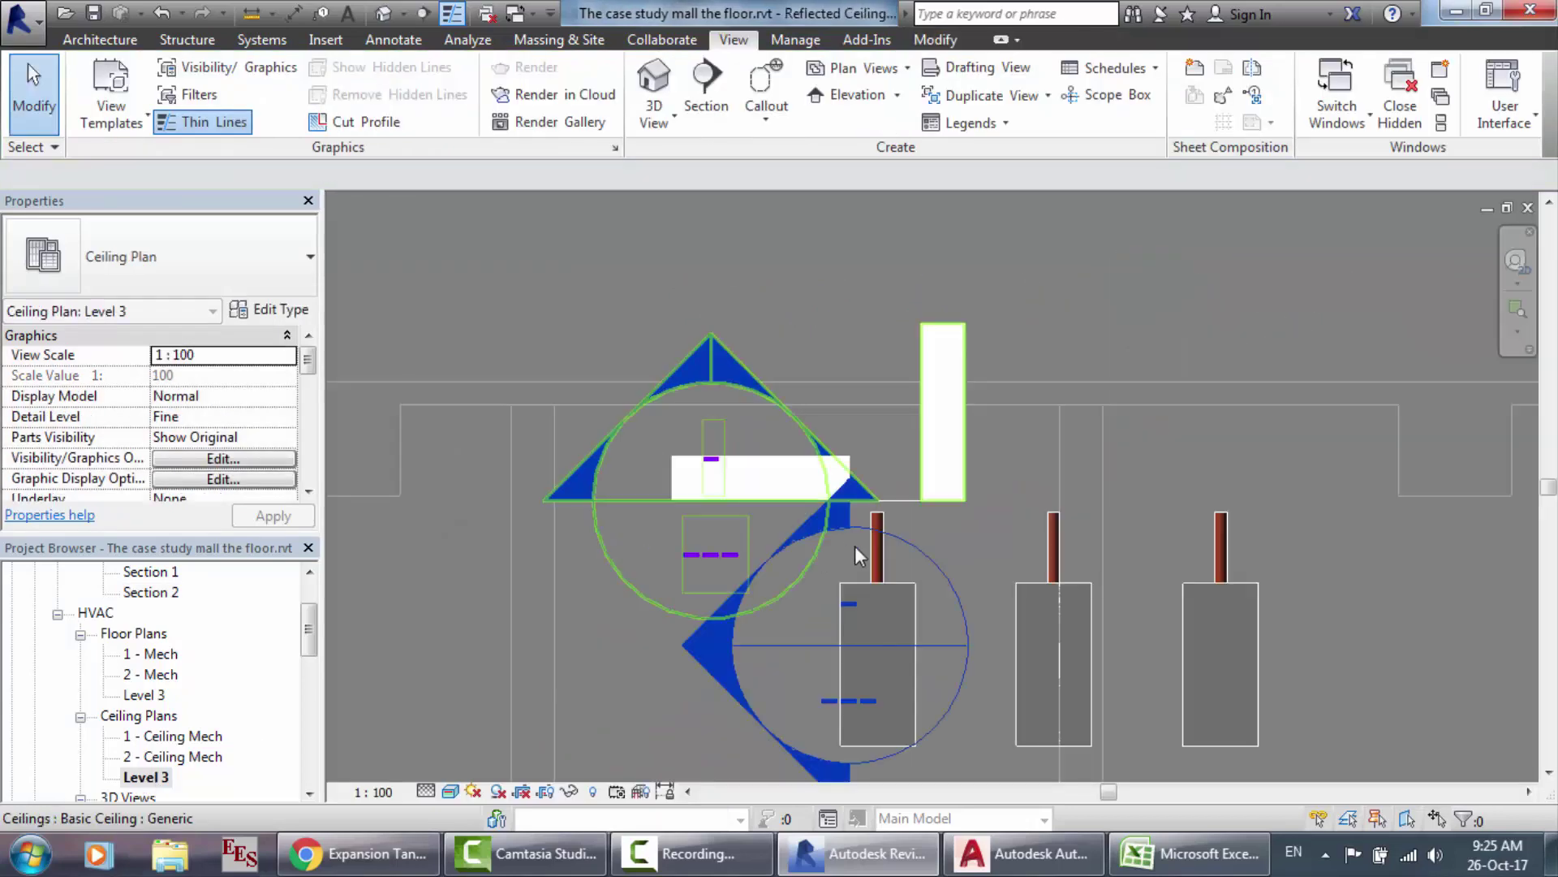
scroll(896, 552, "up", 5)
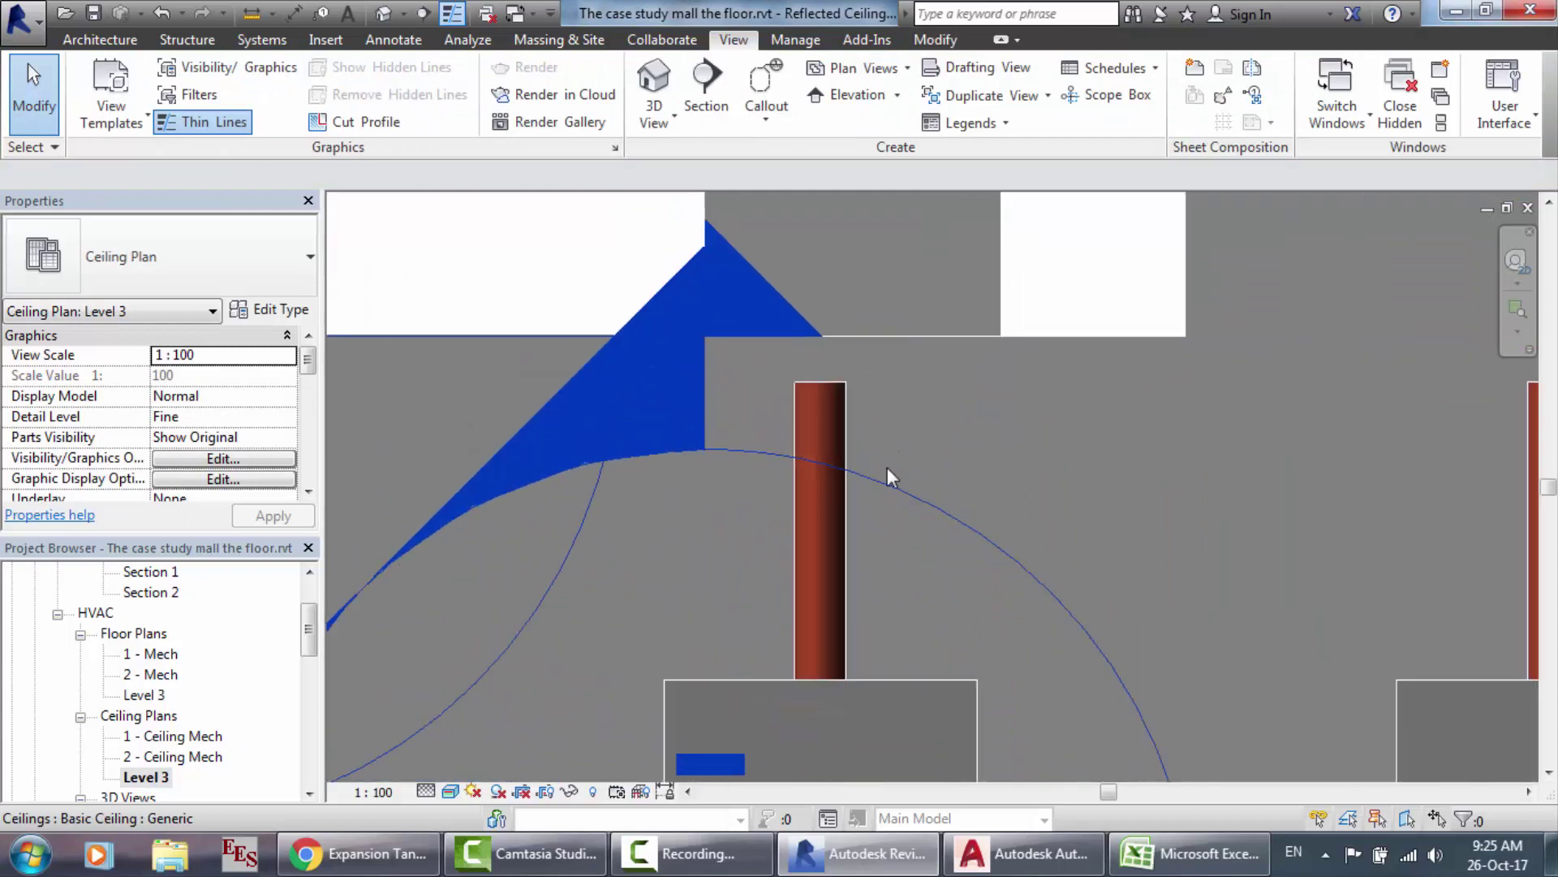
scroll(848, 373, "up", 2)
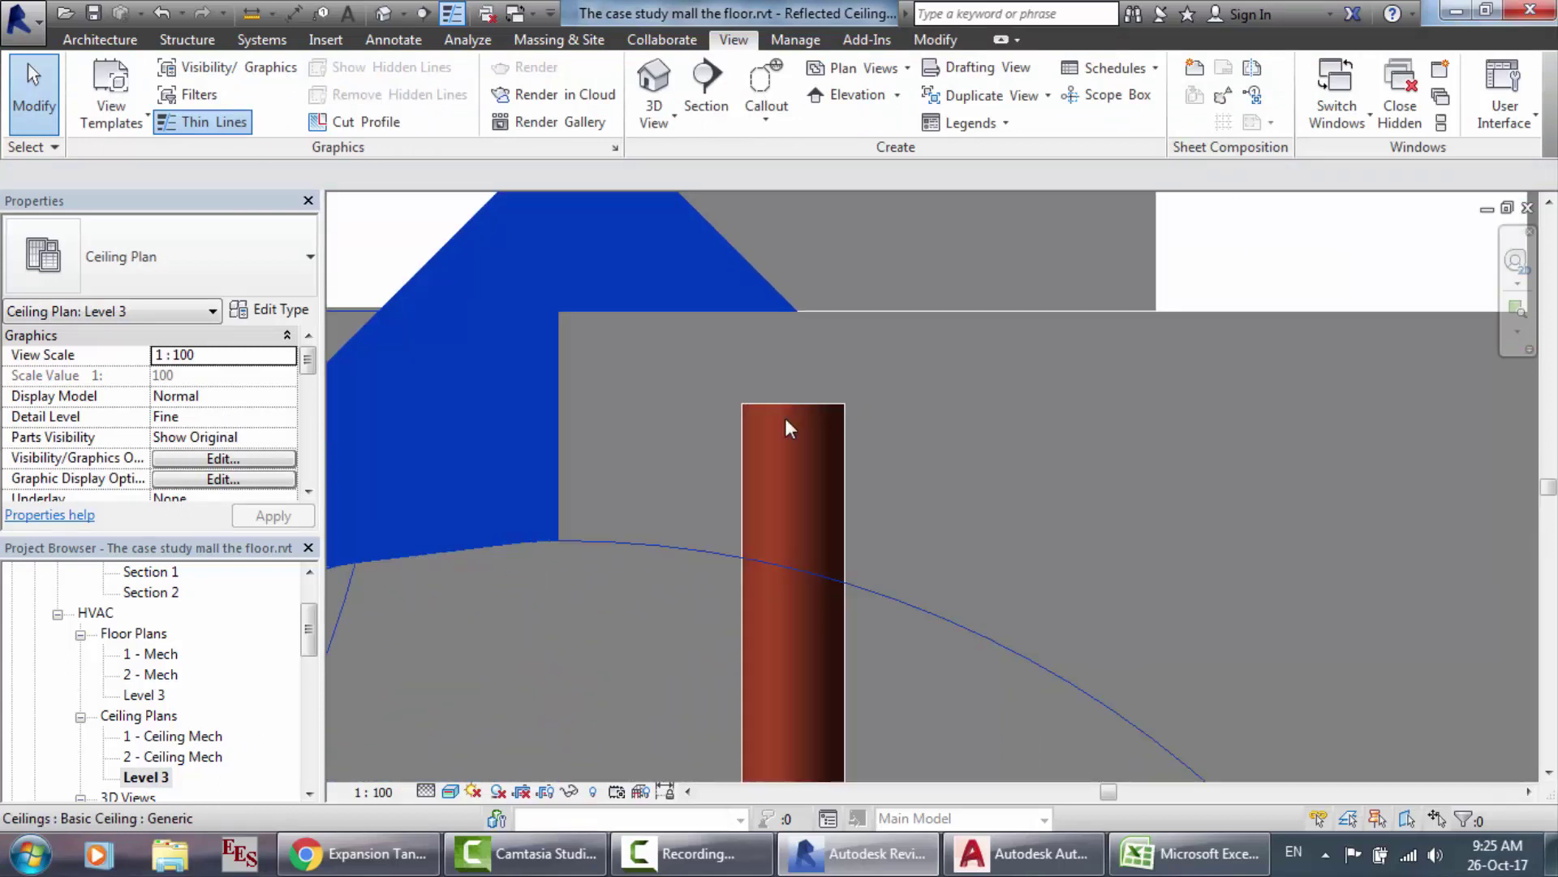
left_click(384, 14)
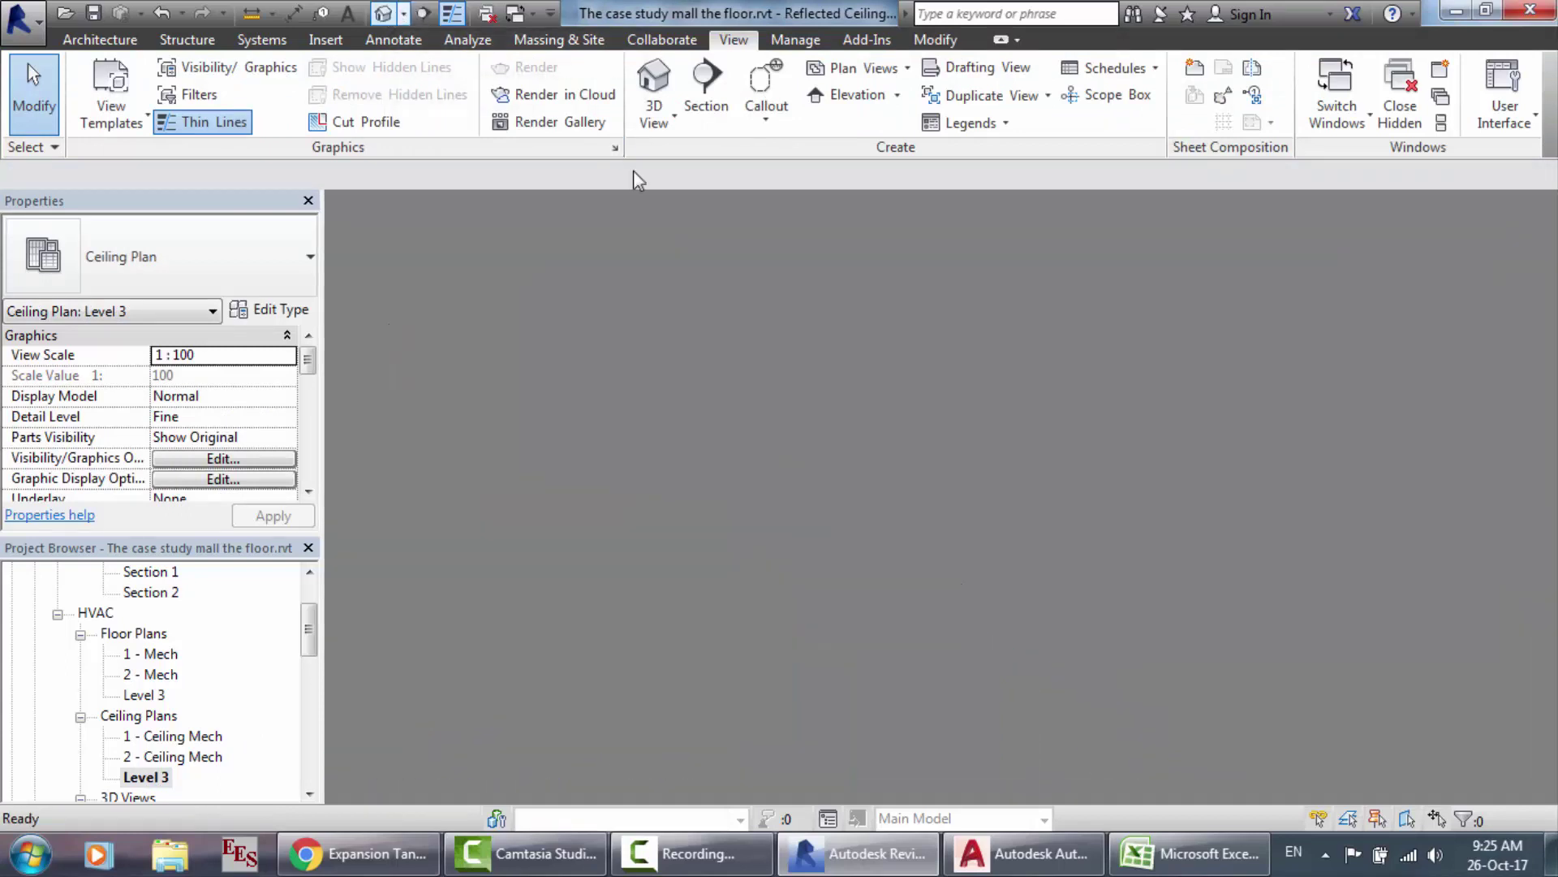
Step: Try to move the pressure gauge along the pump pipe to its open end
left_click(779, 436)
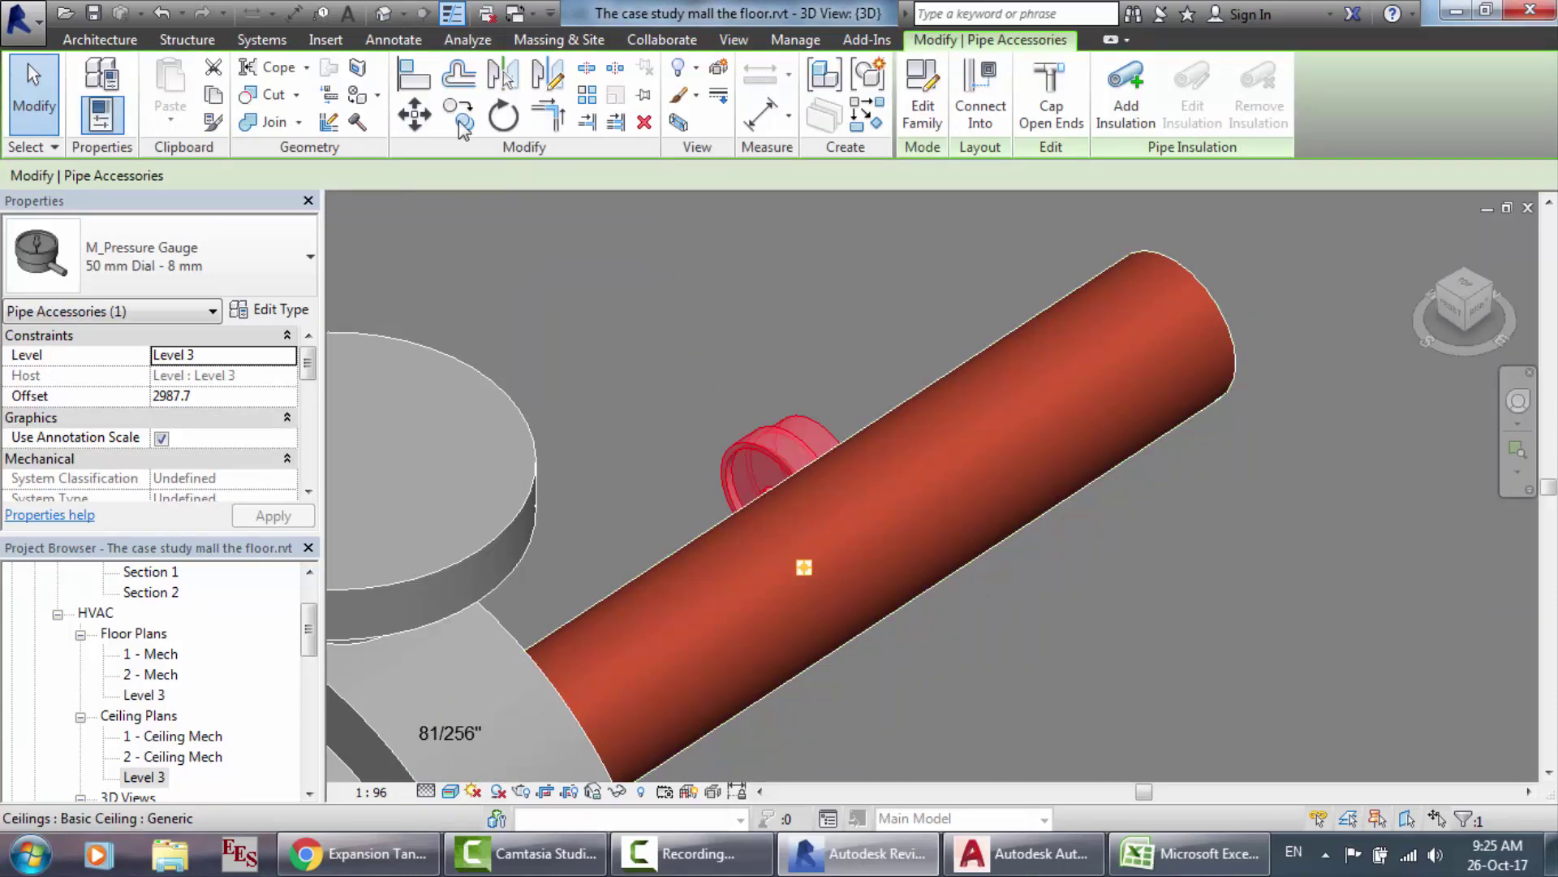
left_click(415, 115)
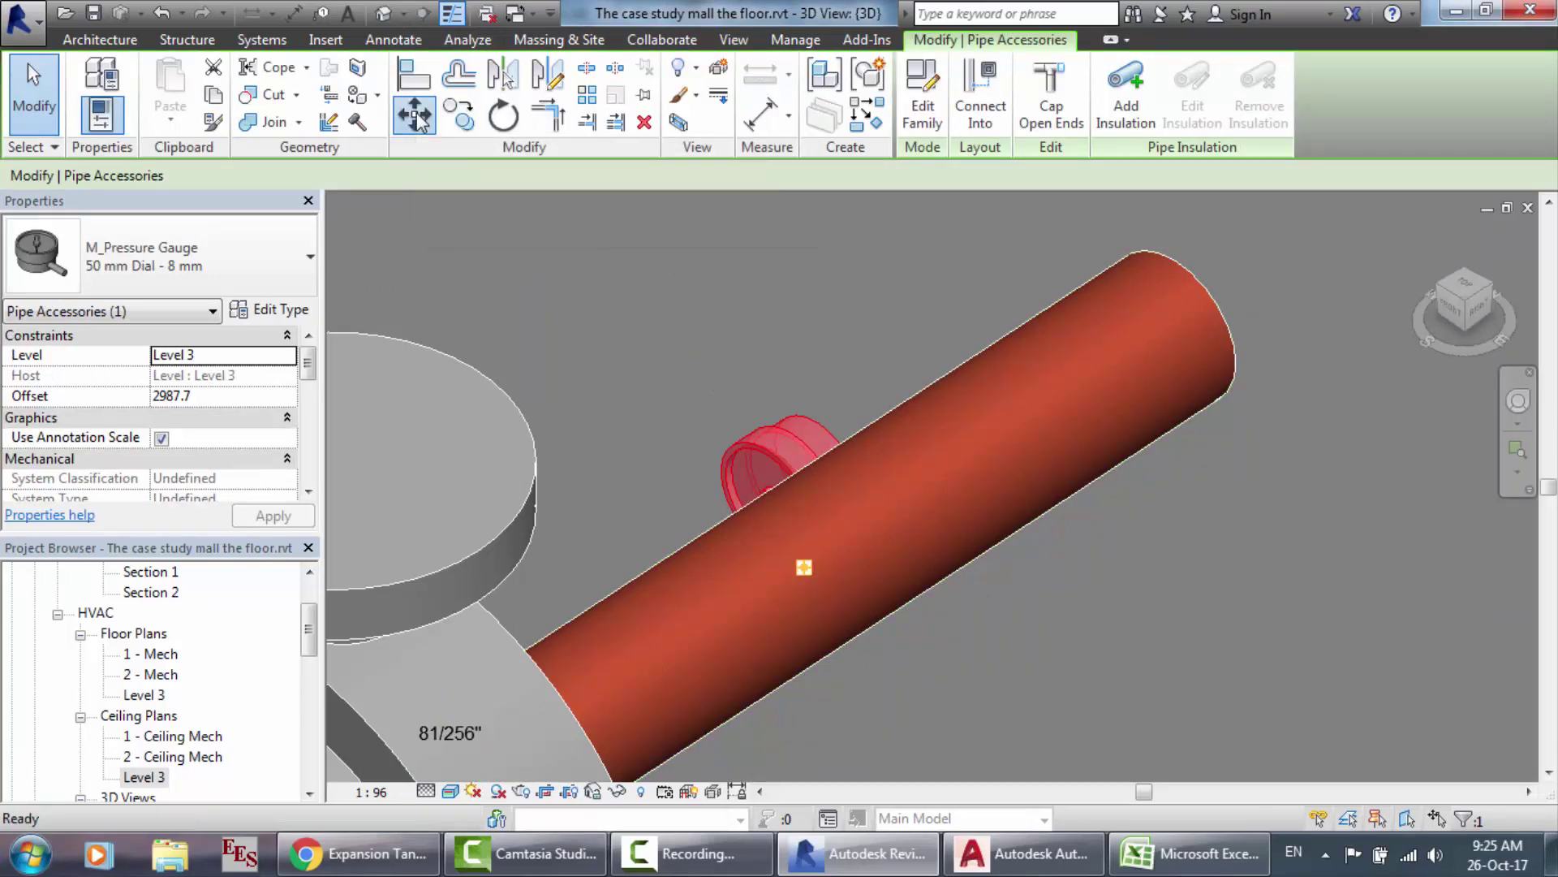
left_click(776, 471)
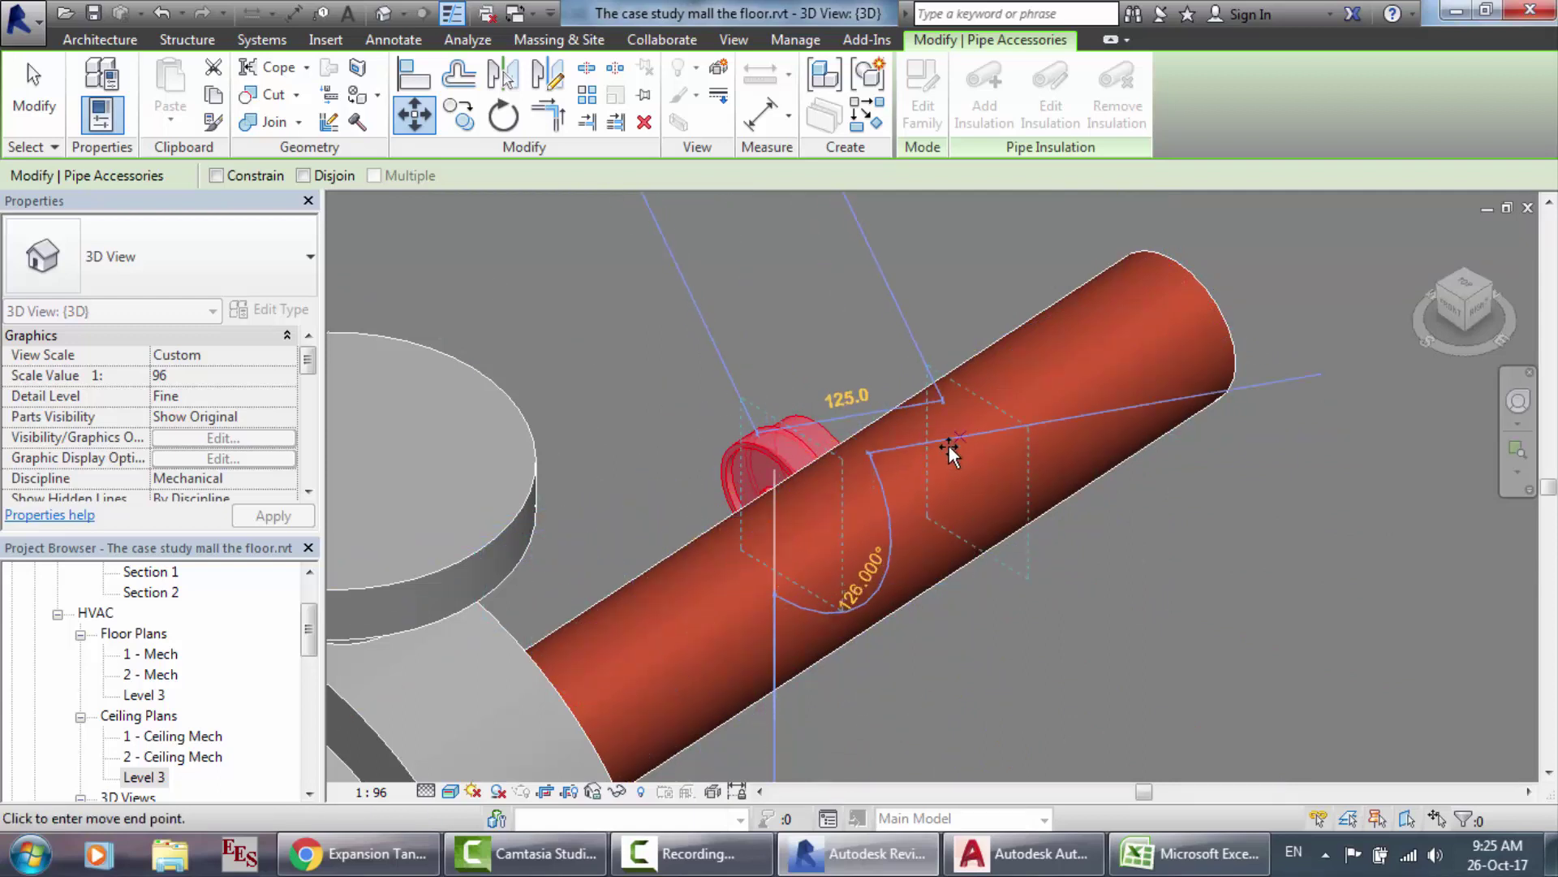
left_click(1209, 304)
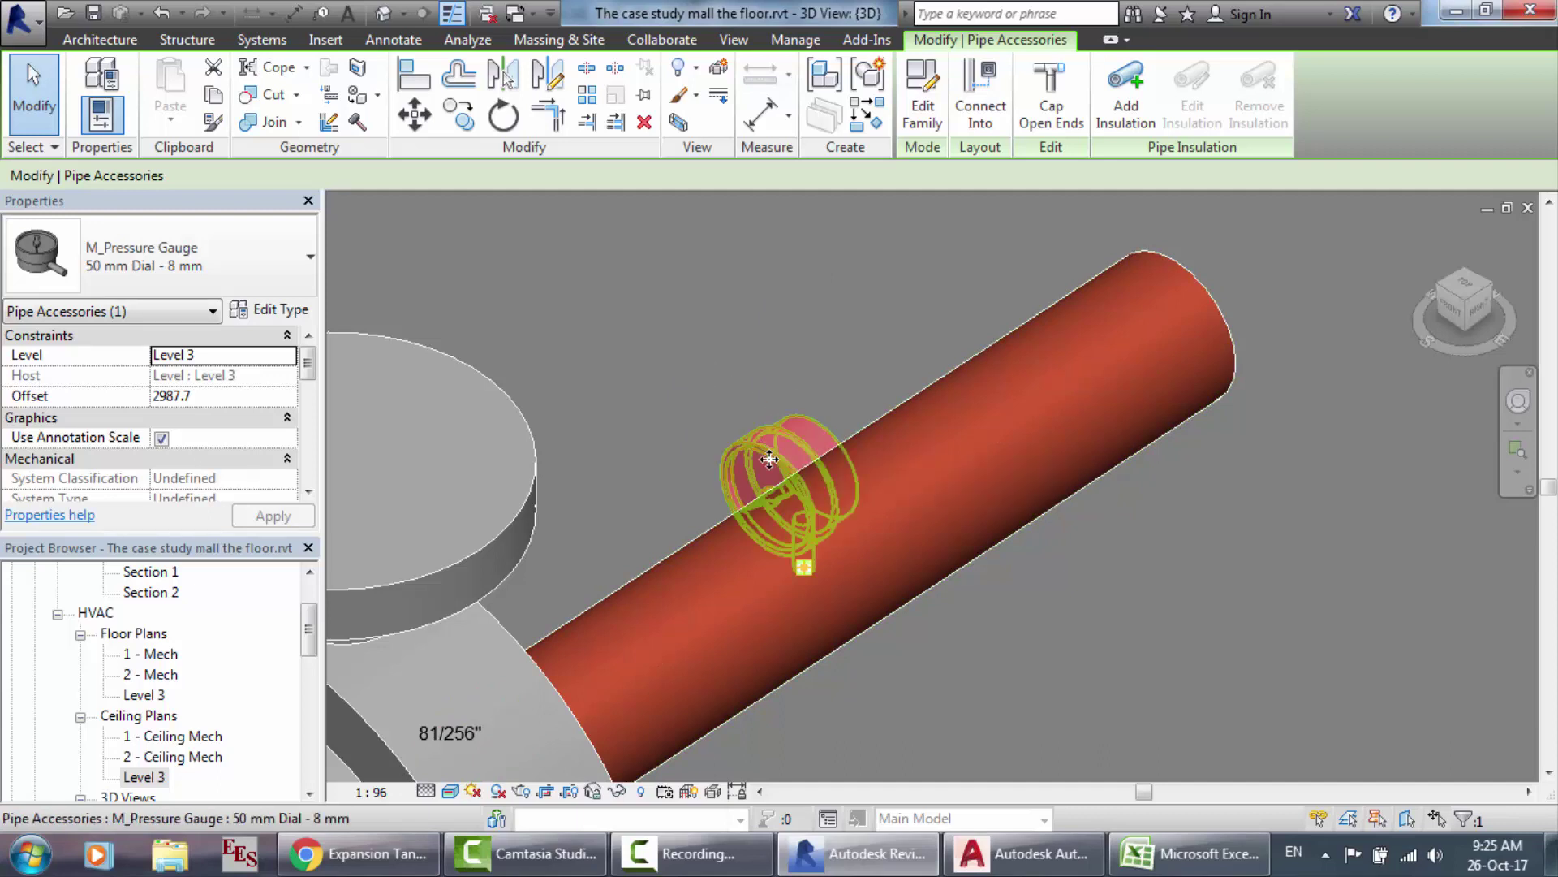
Step: Pull the pressure gauge out of the pump pipe so it floats clear beside it, and deselect it
left_click_drag(769, 459, 642, 331)
left_click(1063, 581)
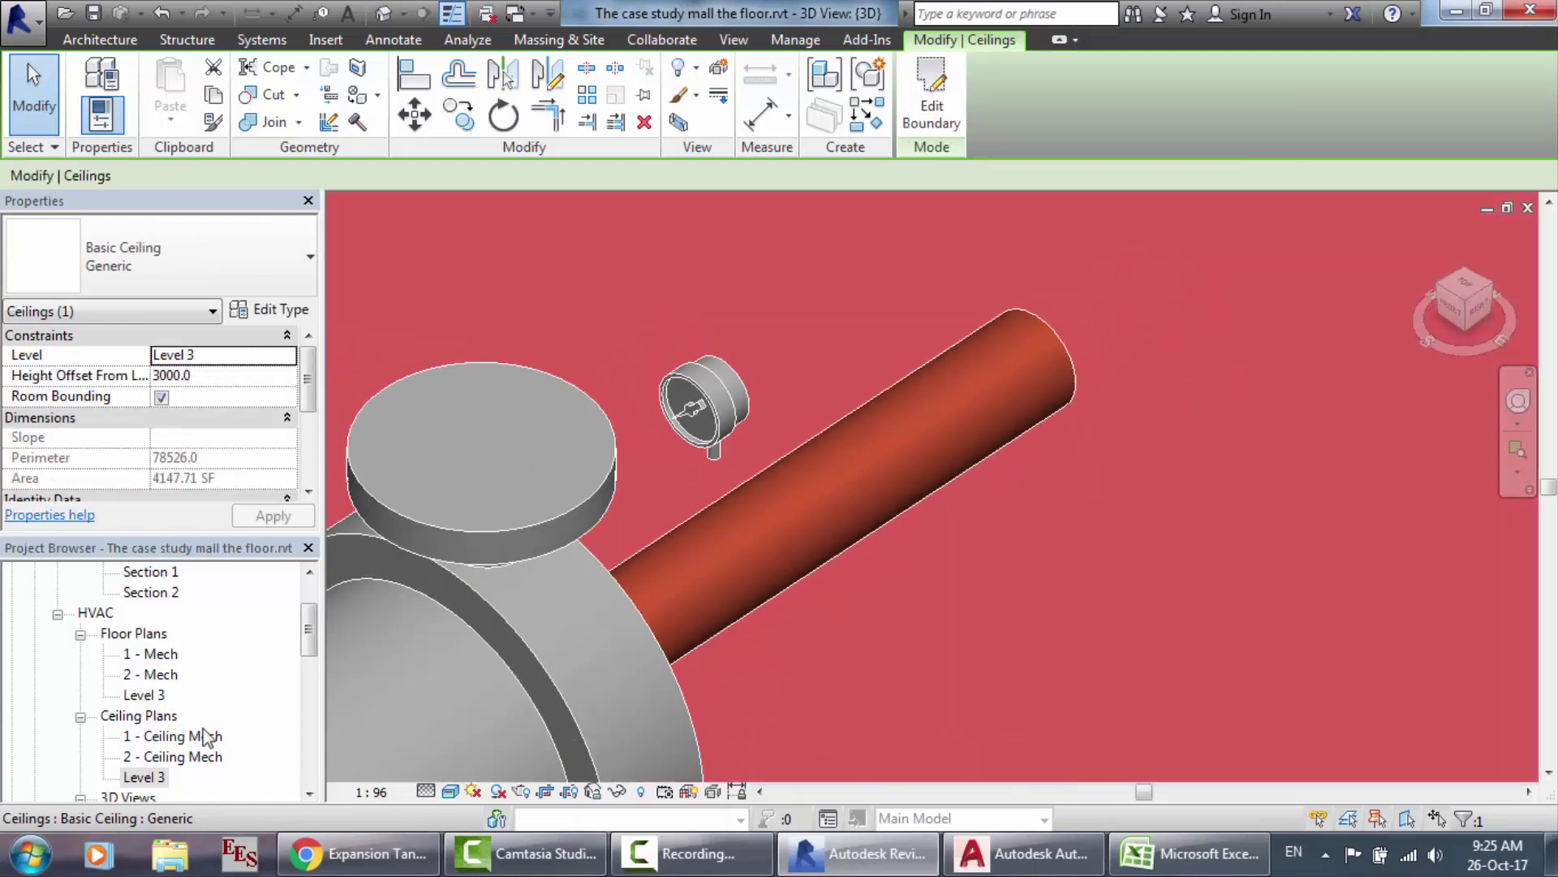
Step: Open the Level 3 ceiling plan, examine the accessories above the middle pump in AutoCAD's pipe layout, and return to Revit
double_click(146, 777)
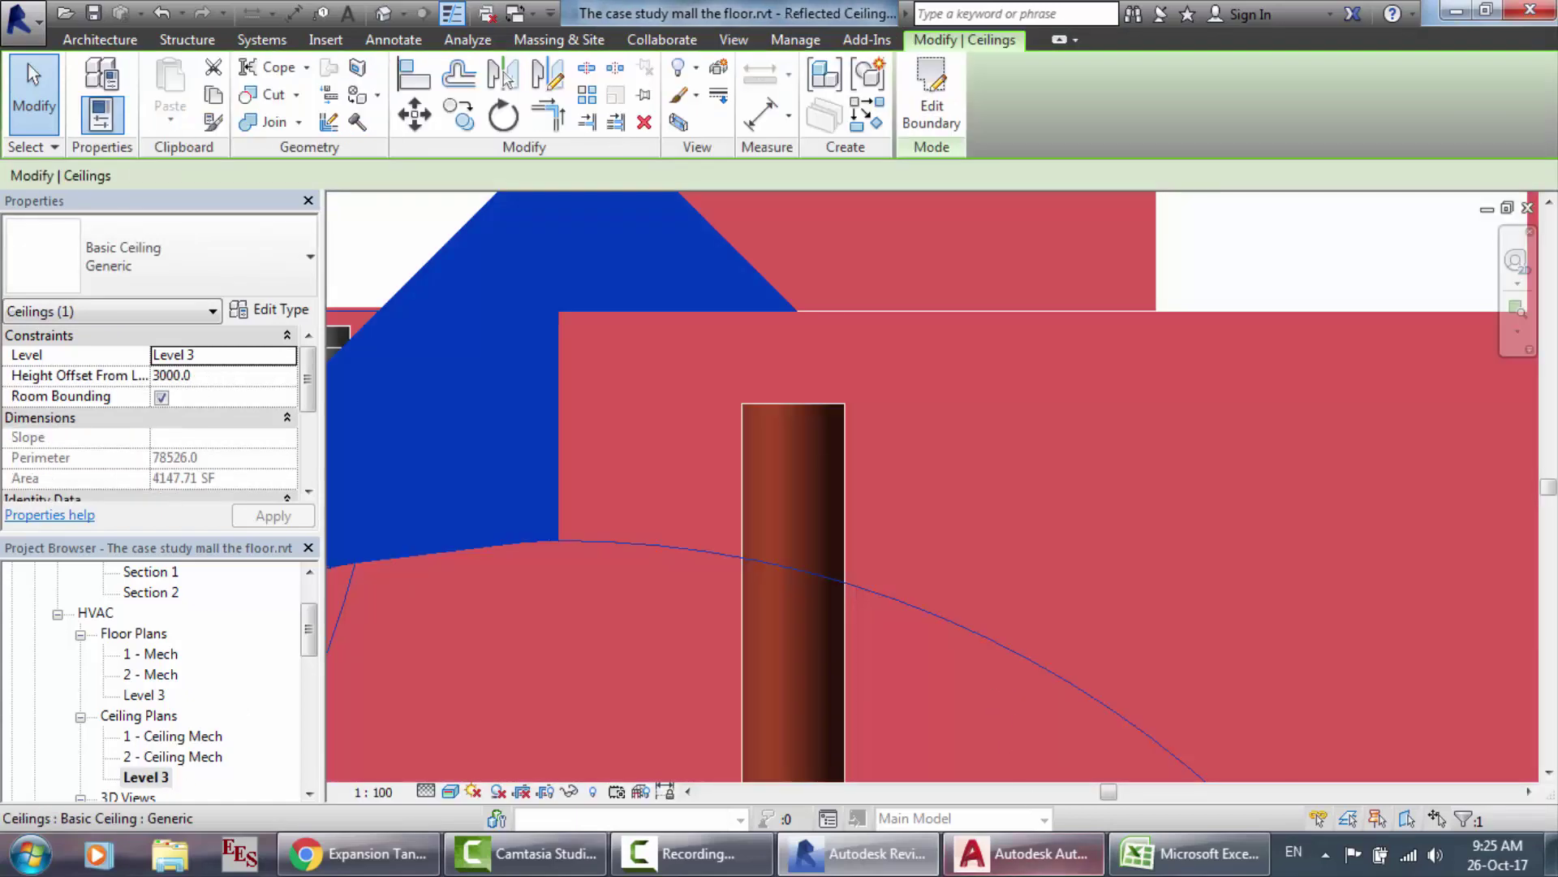
left_click(1044, 860)
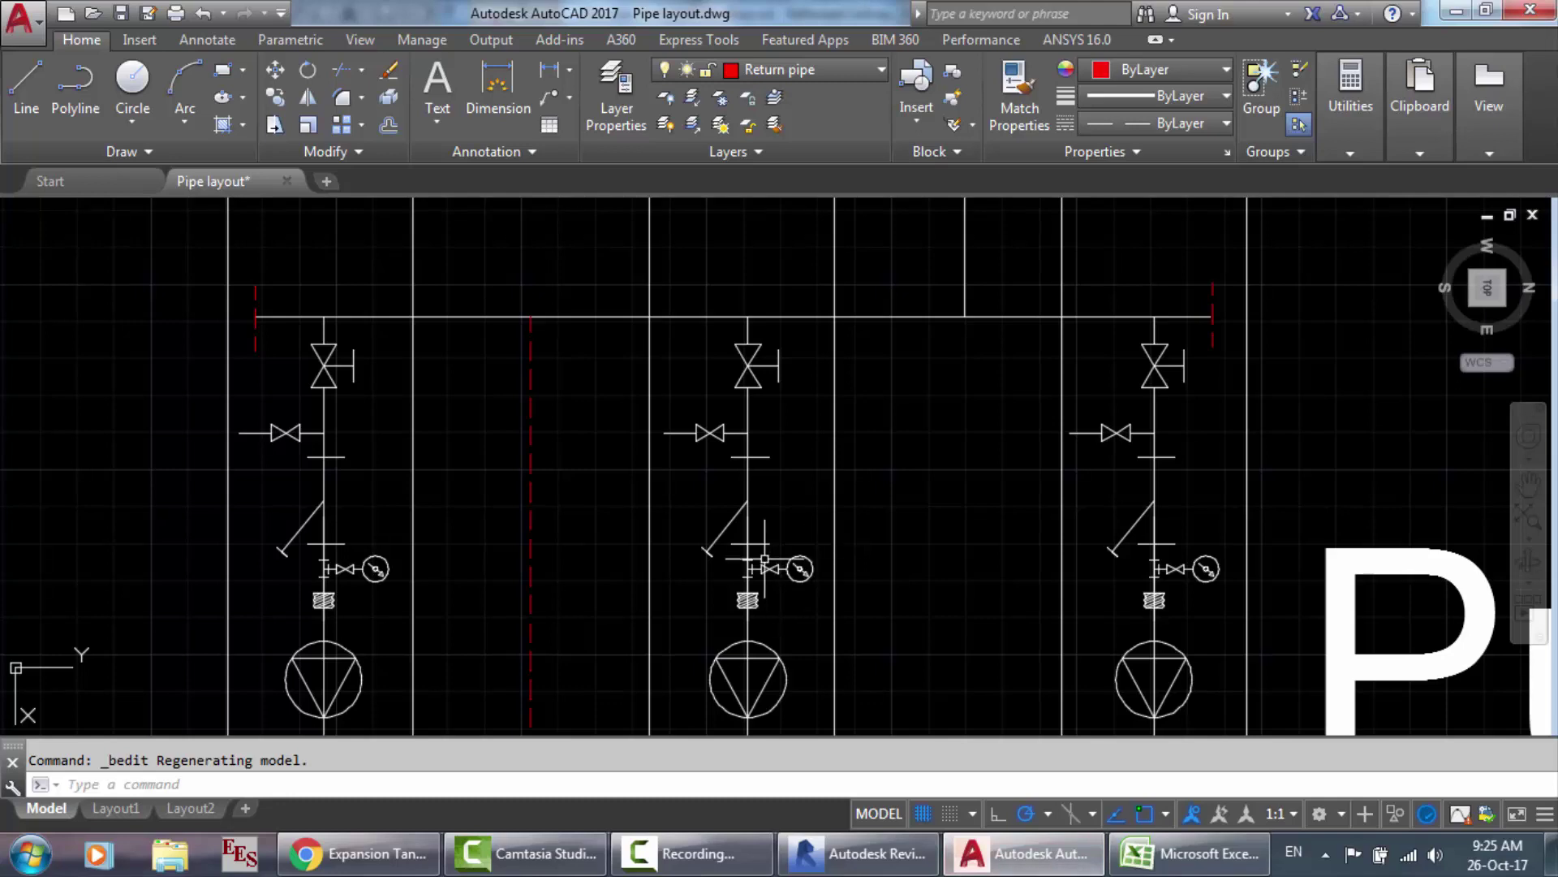
scroll(763, 559, "up", 4)
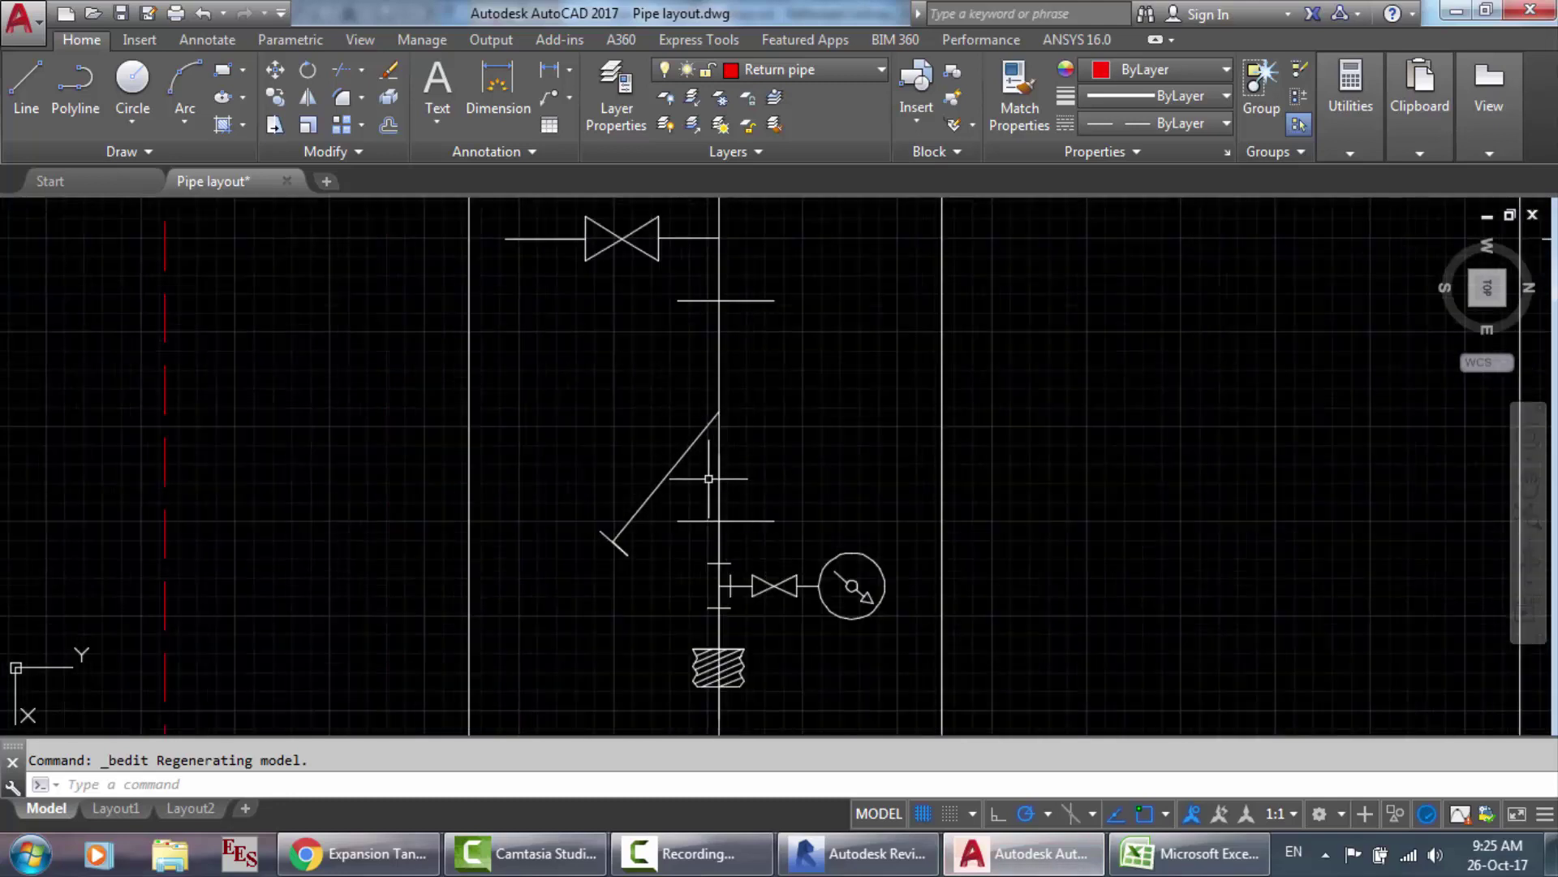
left_click(859, 853)
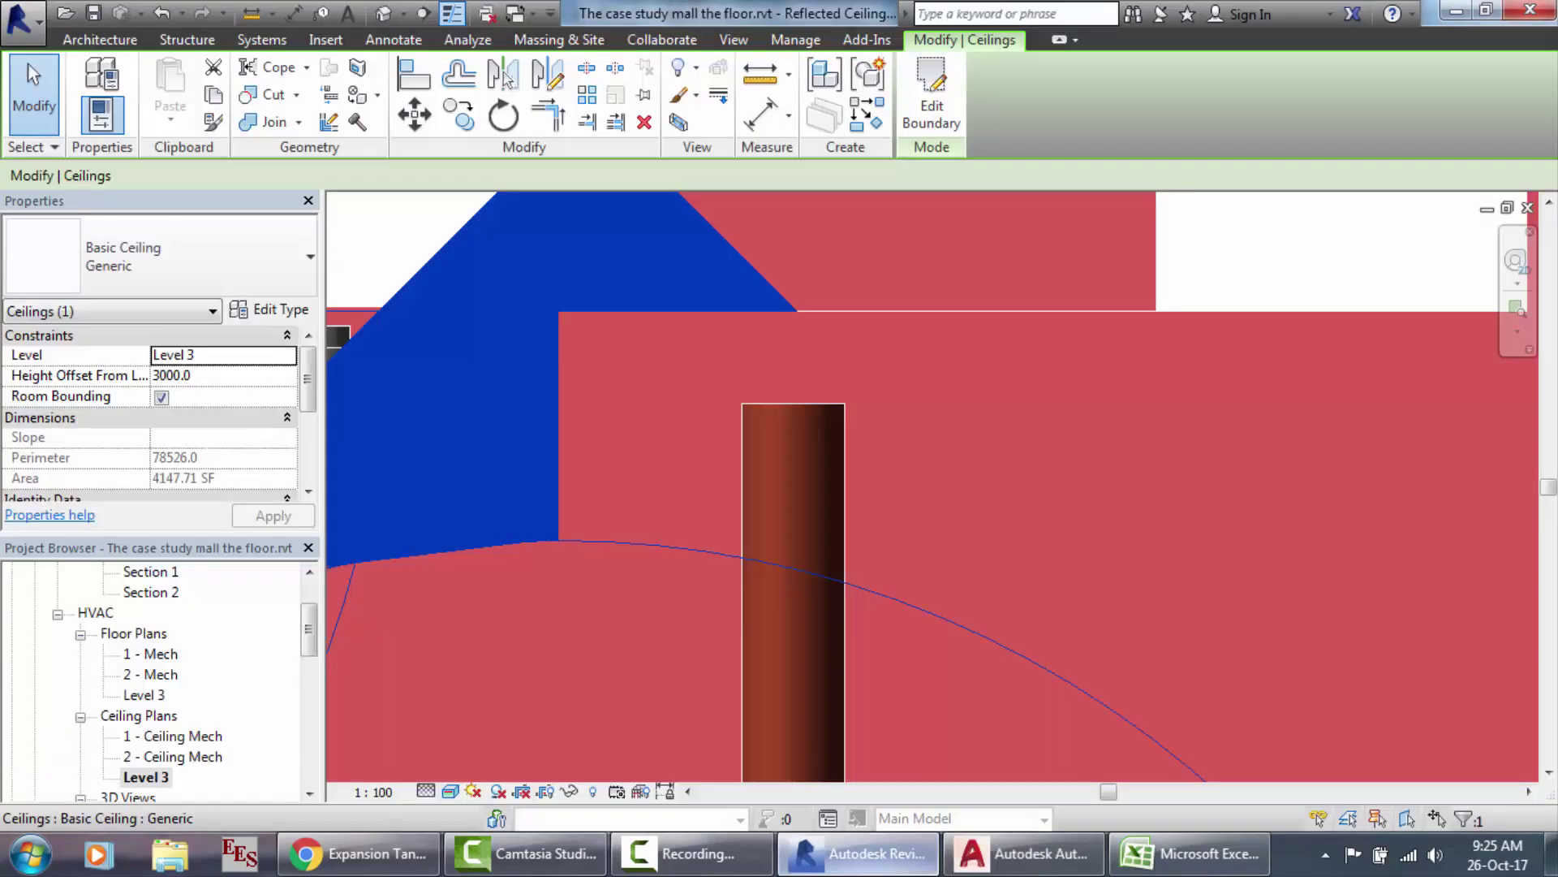
Step: Delete the Section 1 and Section 2 views from the project
scroll(806, 414, "down", 3)
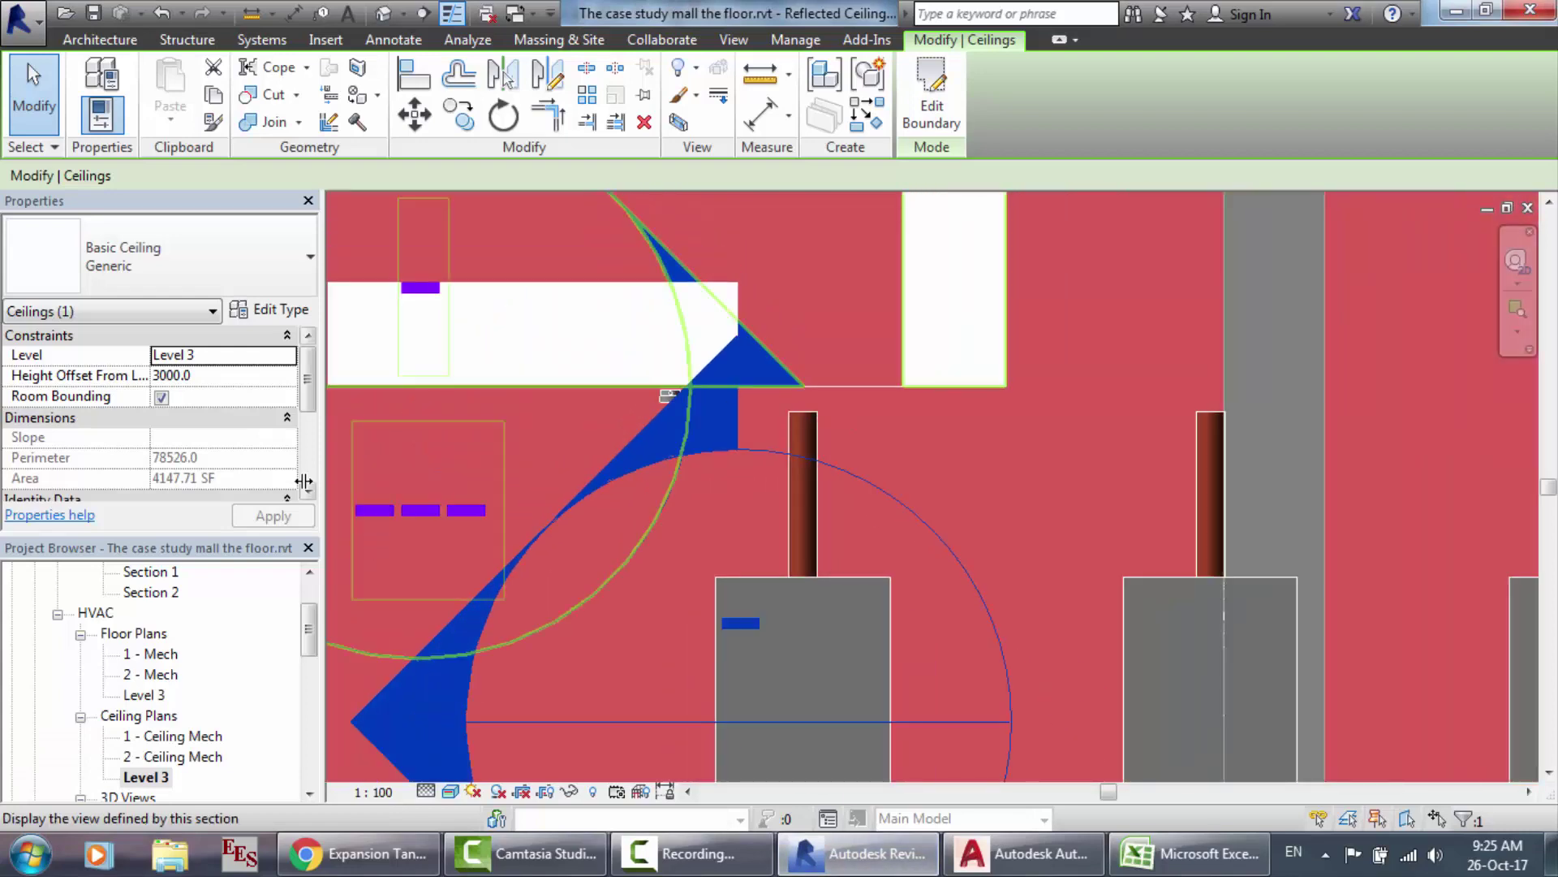
left_click(154, 573)
left_click(149, 593, "ctrl")
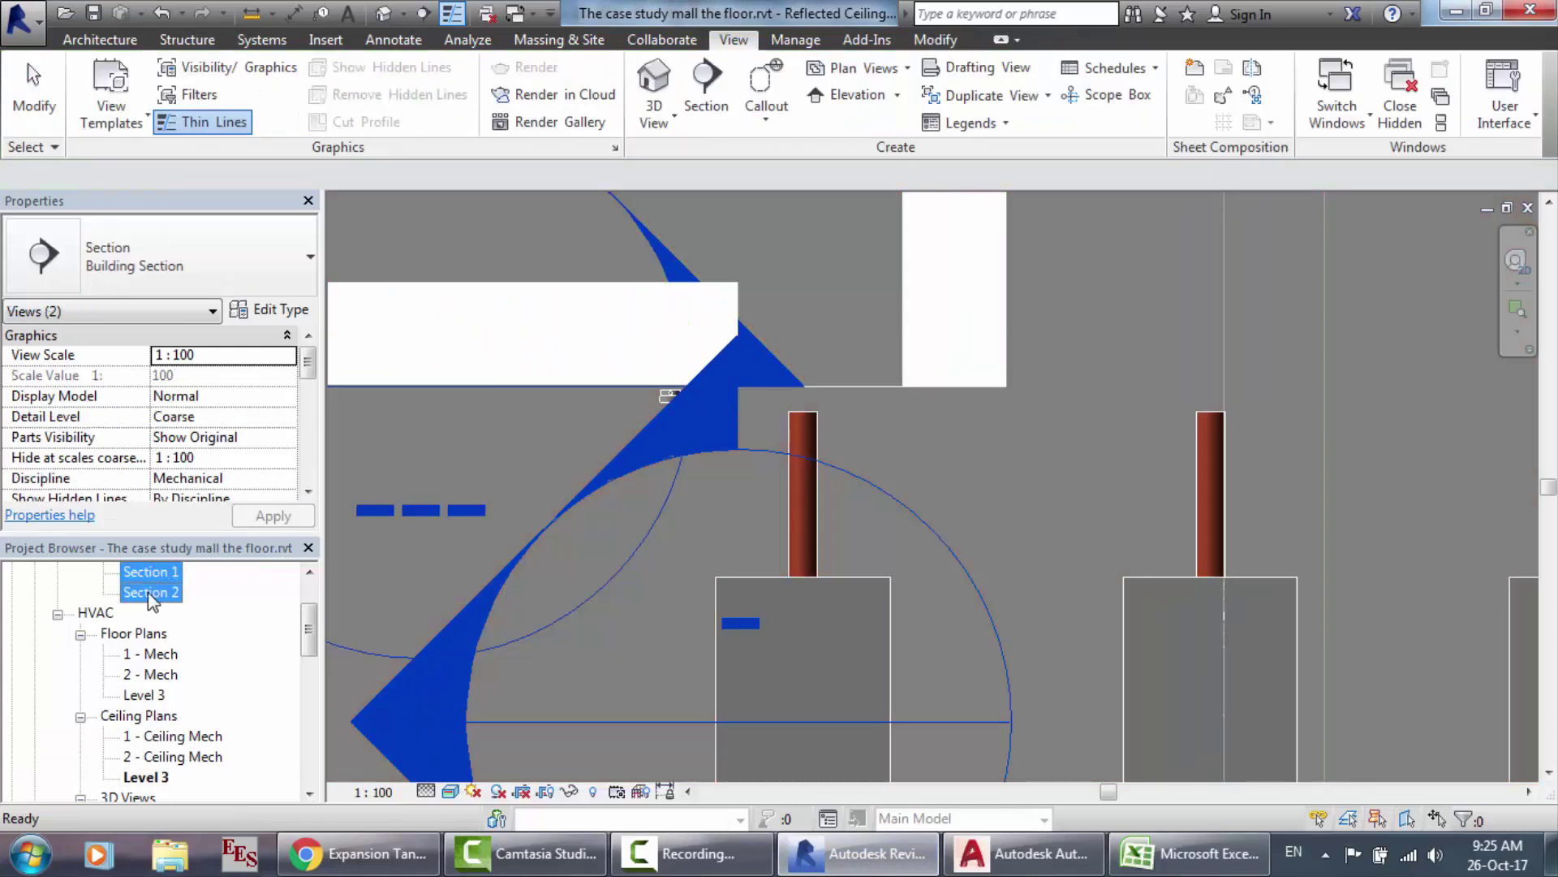
key("Delete")
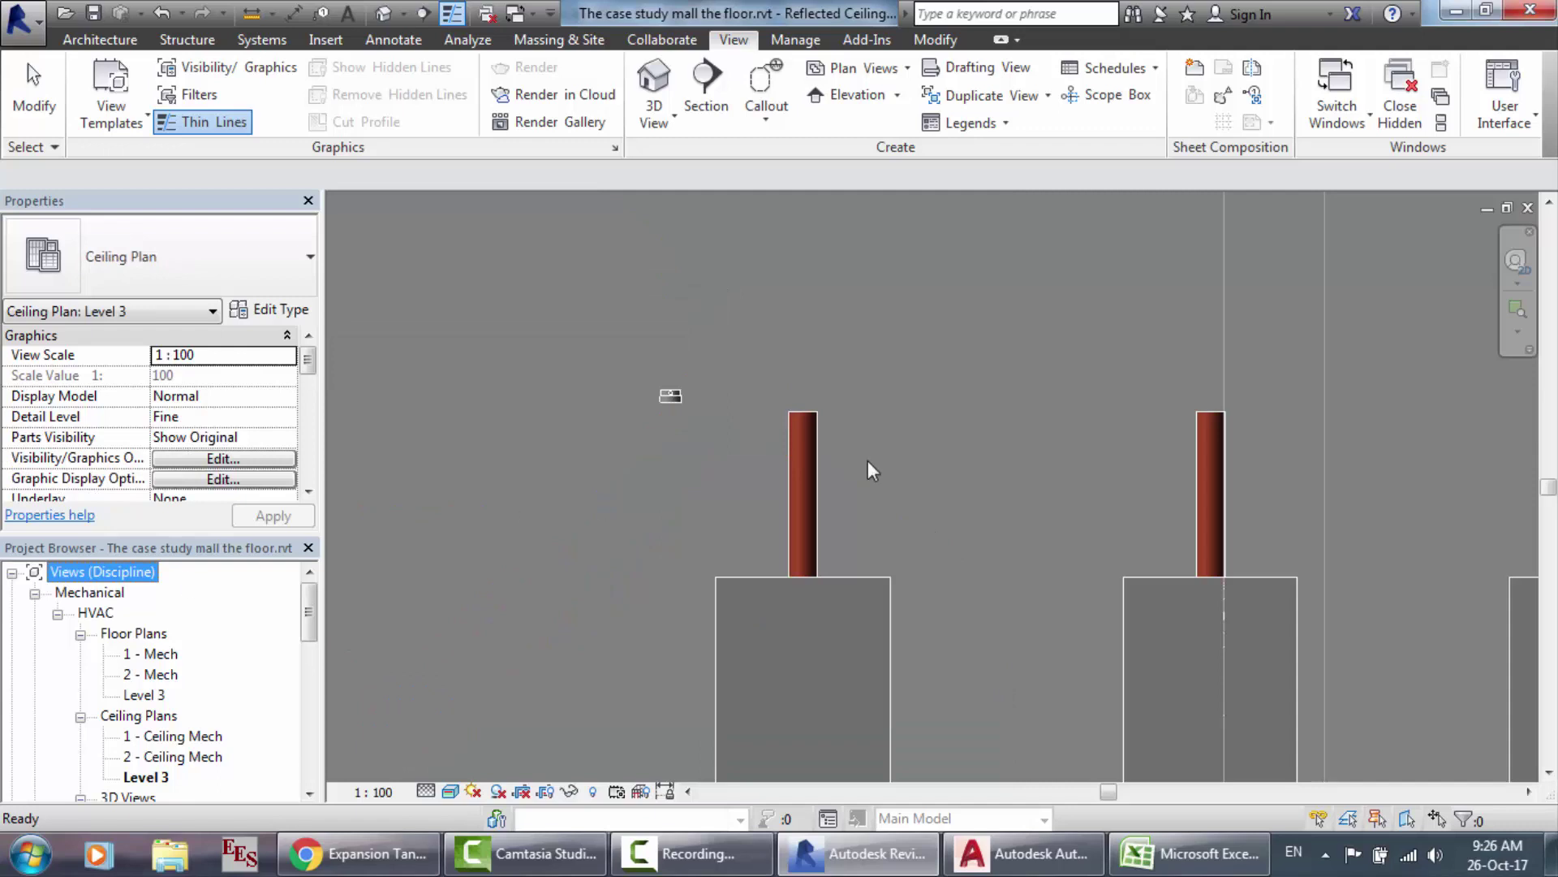
left_click(806, 494)
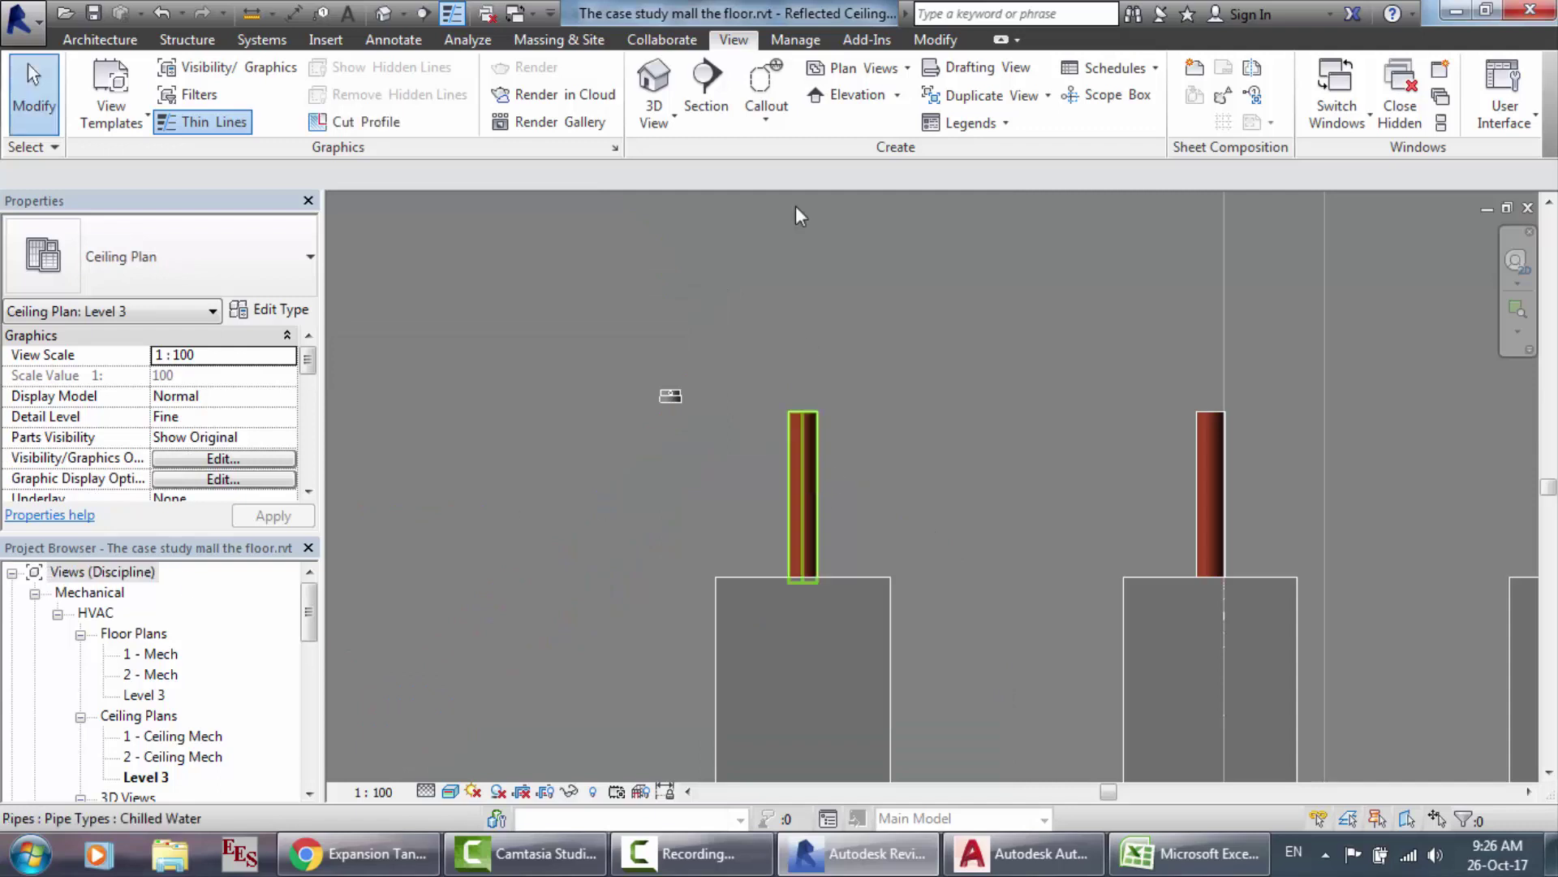
key("Escape")
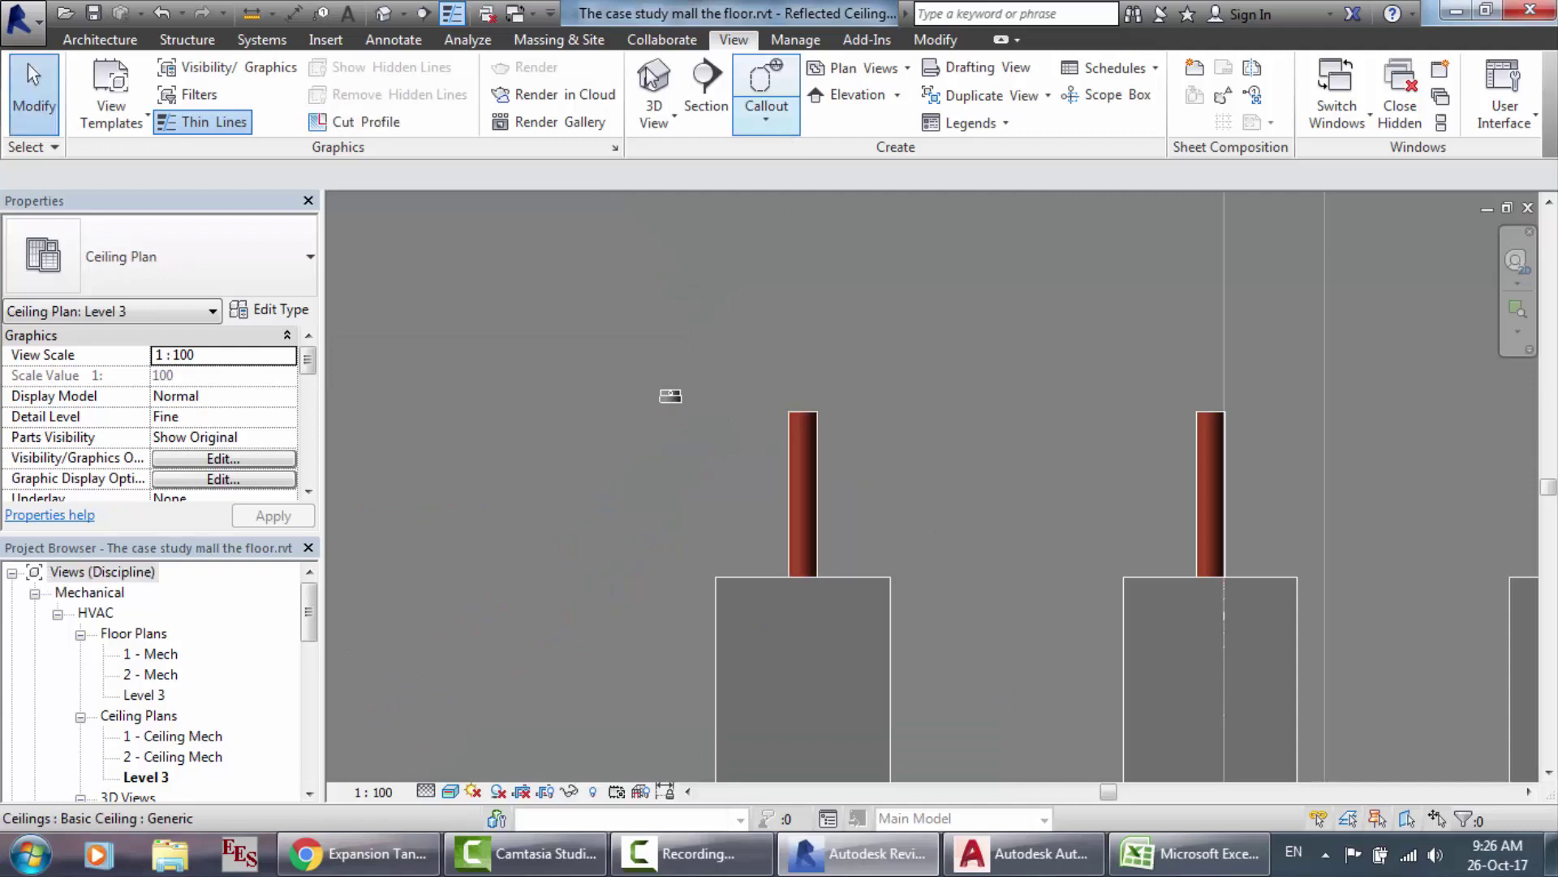
Step: Load the M_Y Strainer - 6-100 mm - Threaded family from the US Metric library's Pipe Accessories folder for placement
left_click(261, 40)
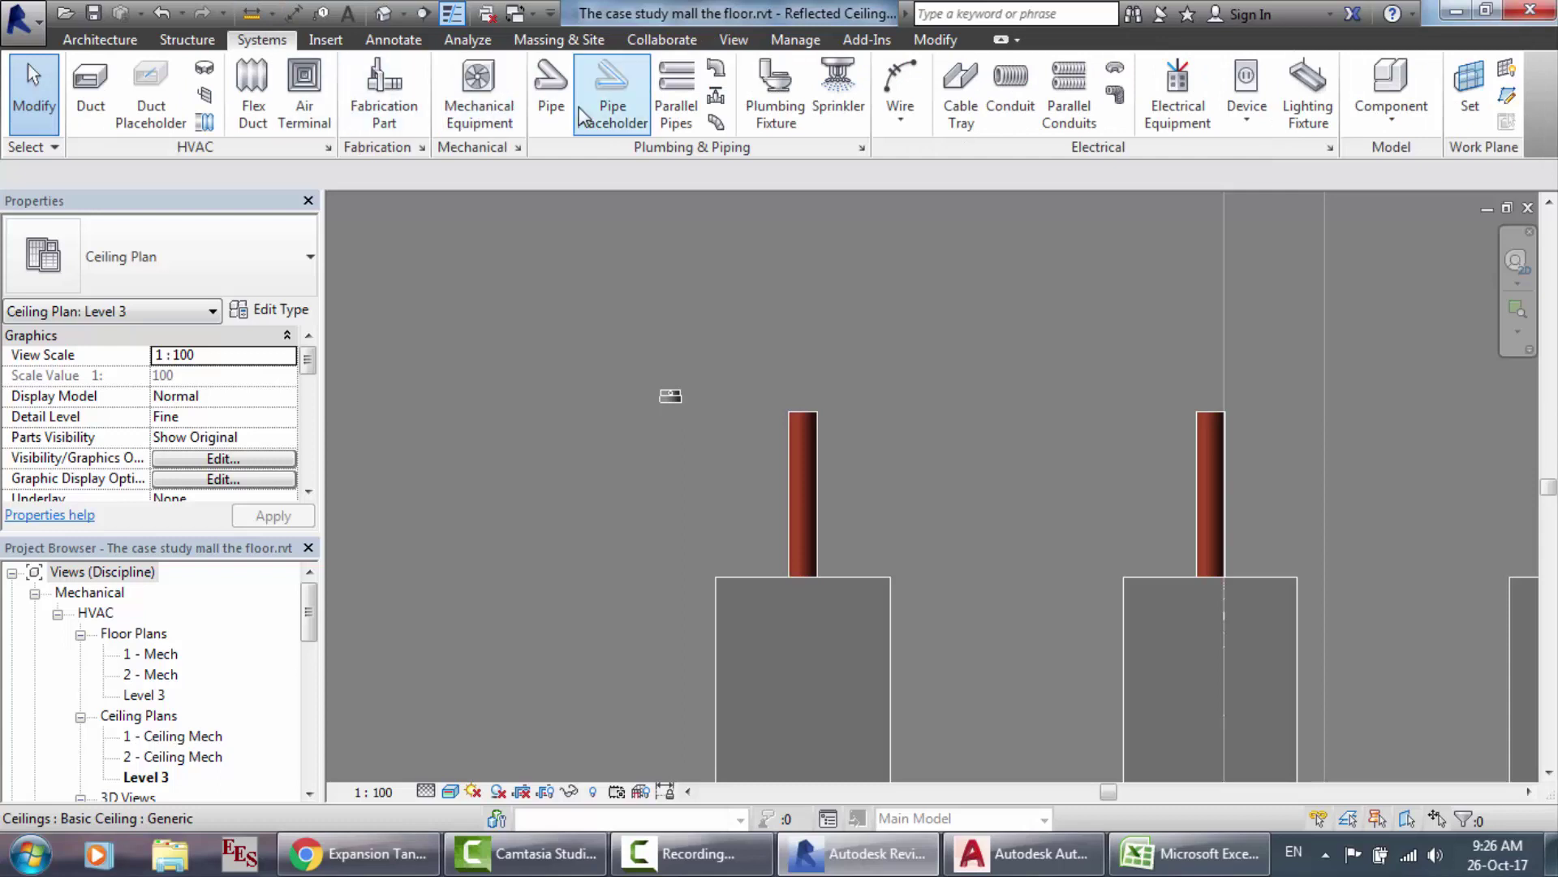
left_click(717, 97)
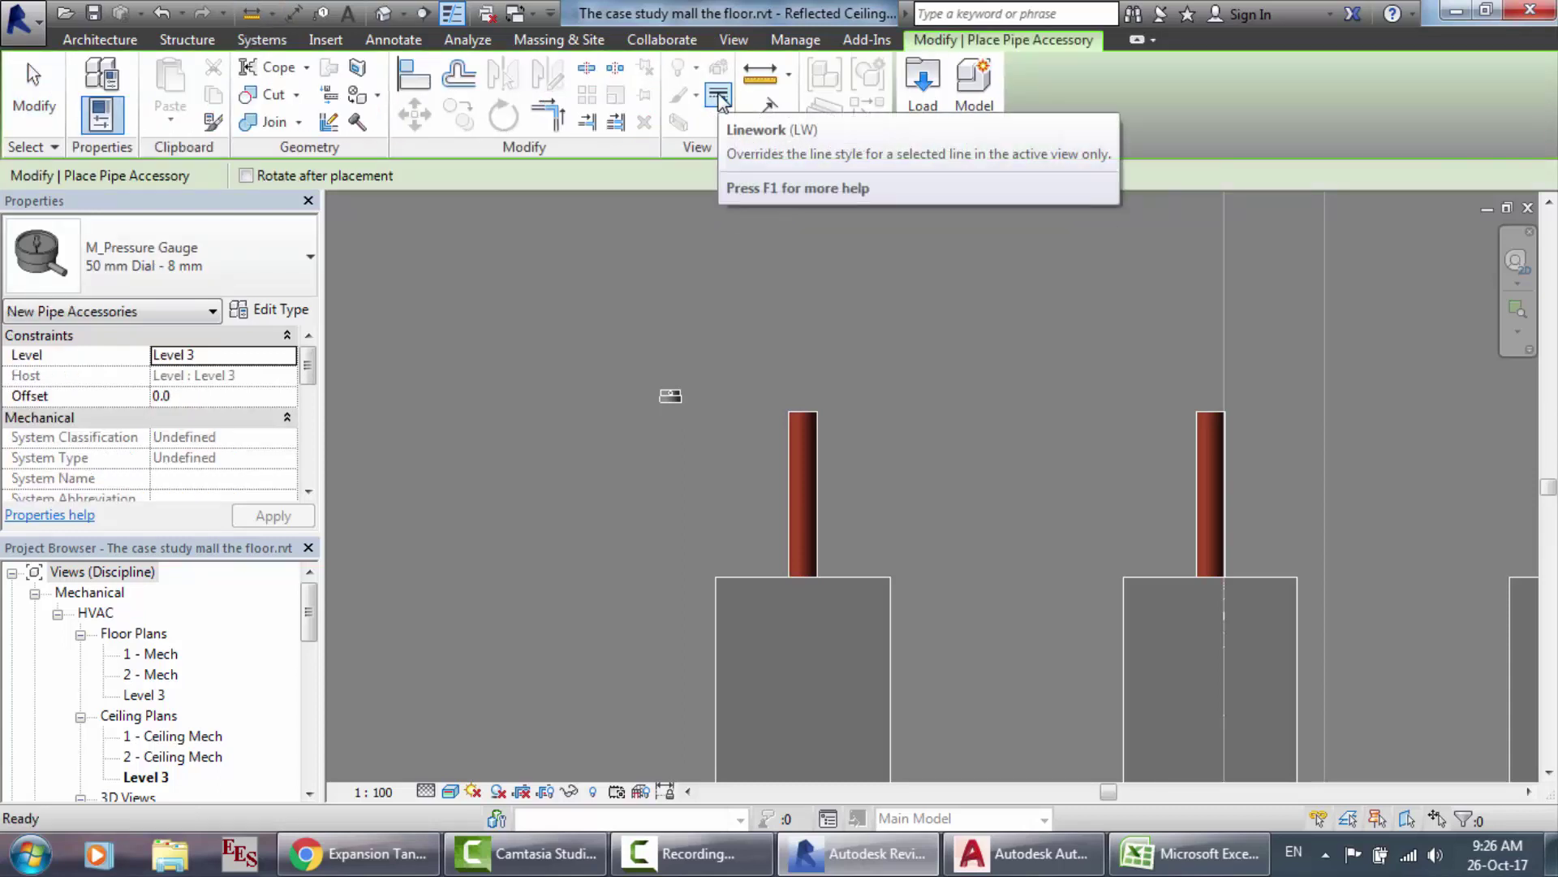
left_click(927, 98)
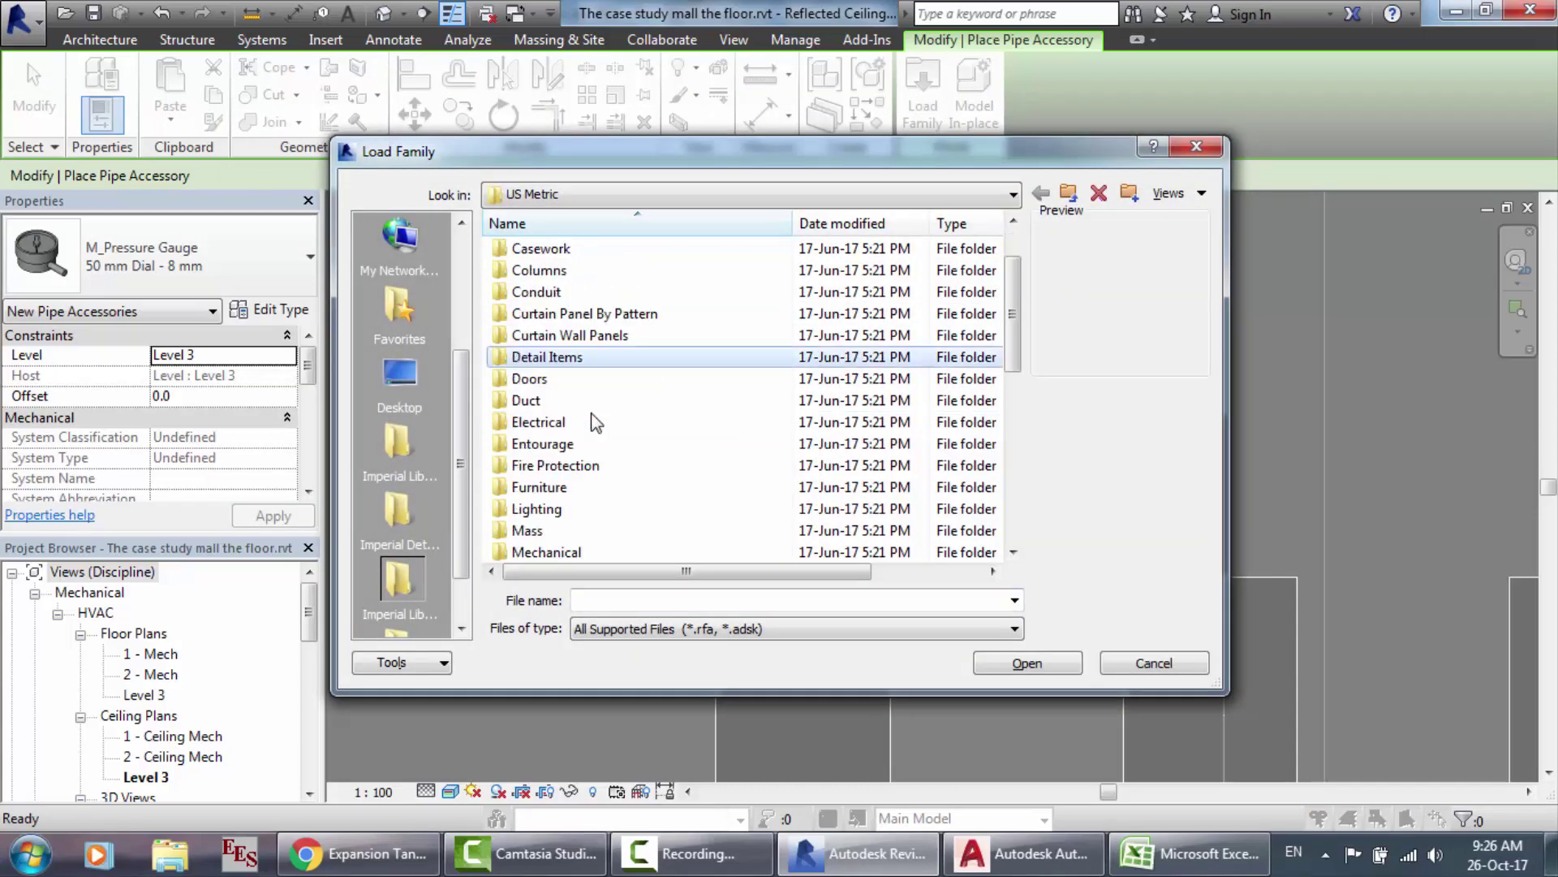
scroll(595, 422, "down", 4)
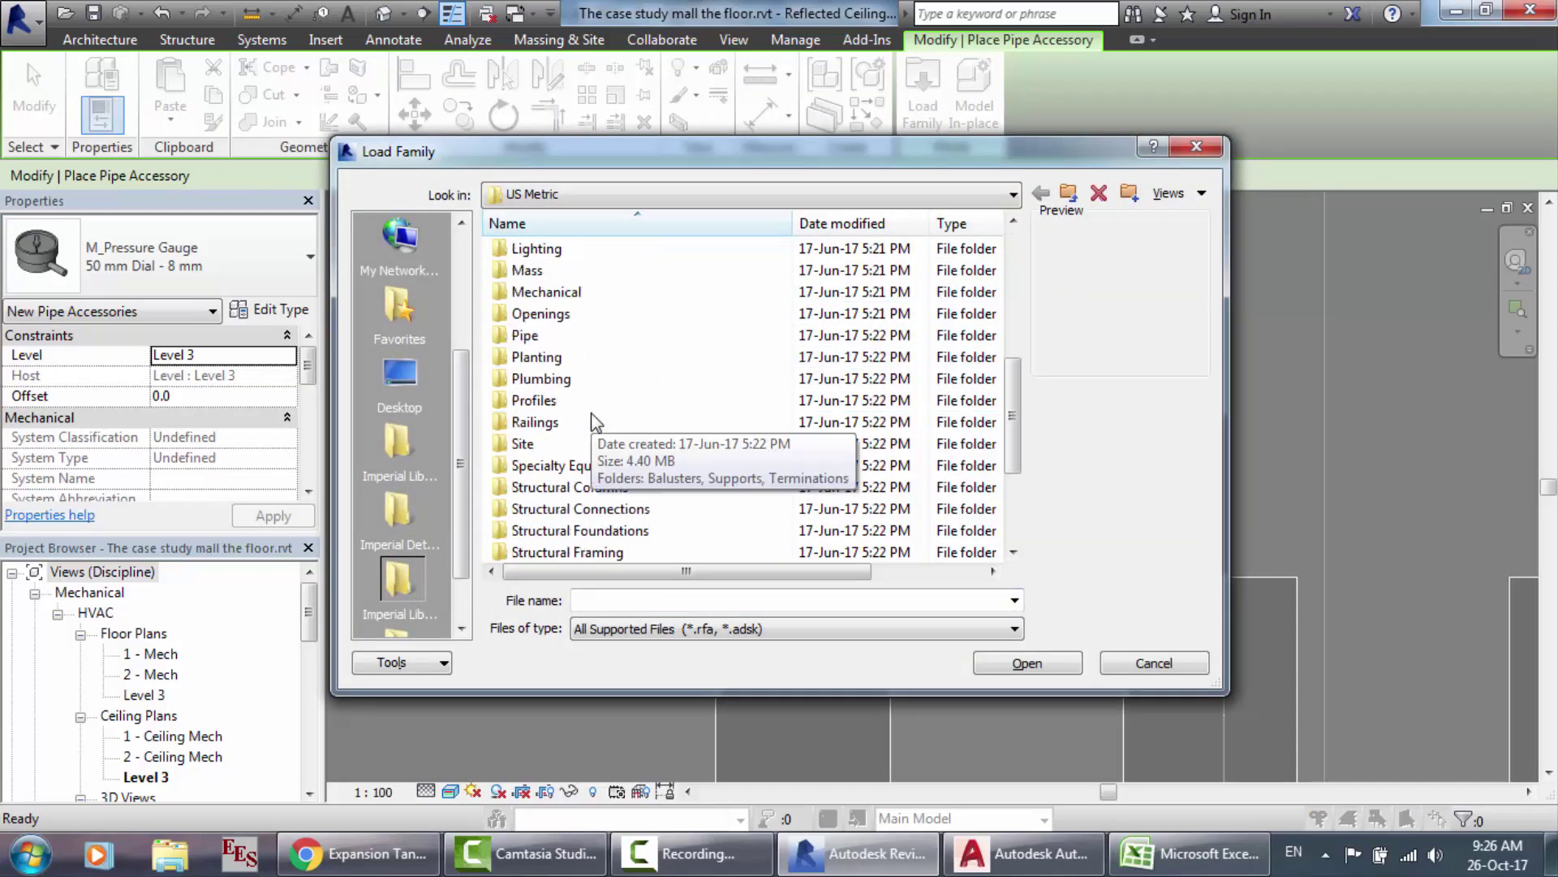
double_click(535, 335)
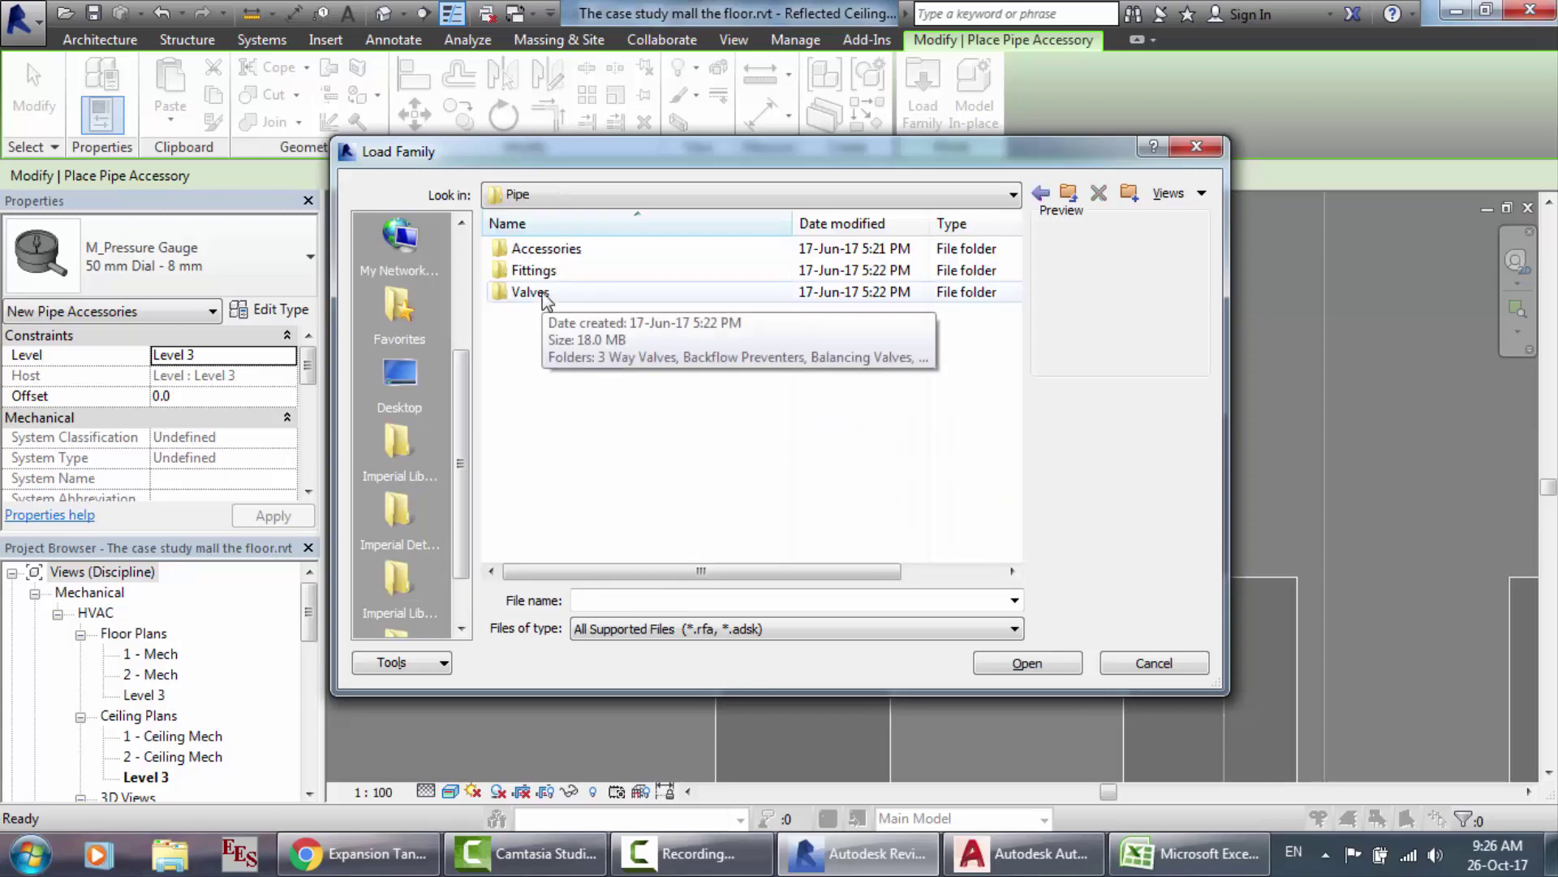
double_click(538, 294)
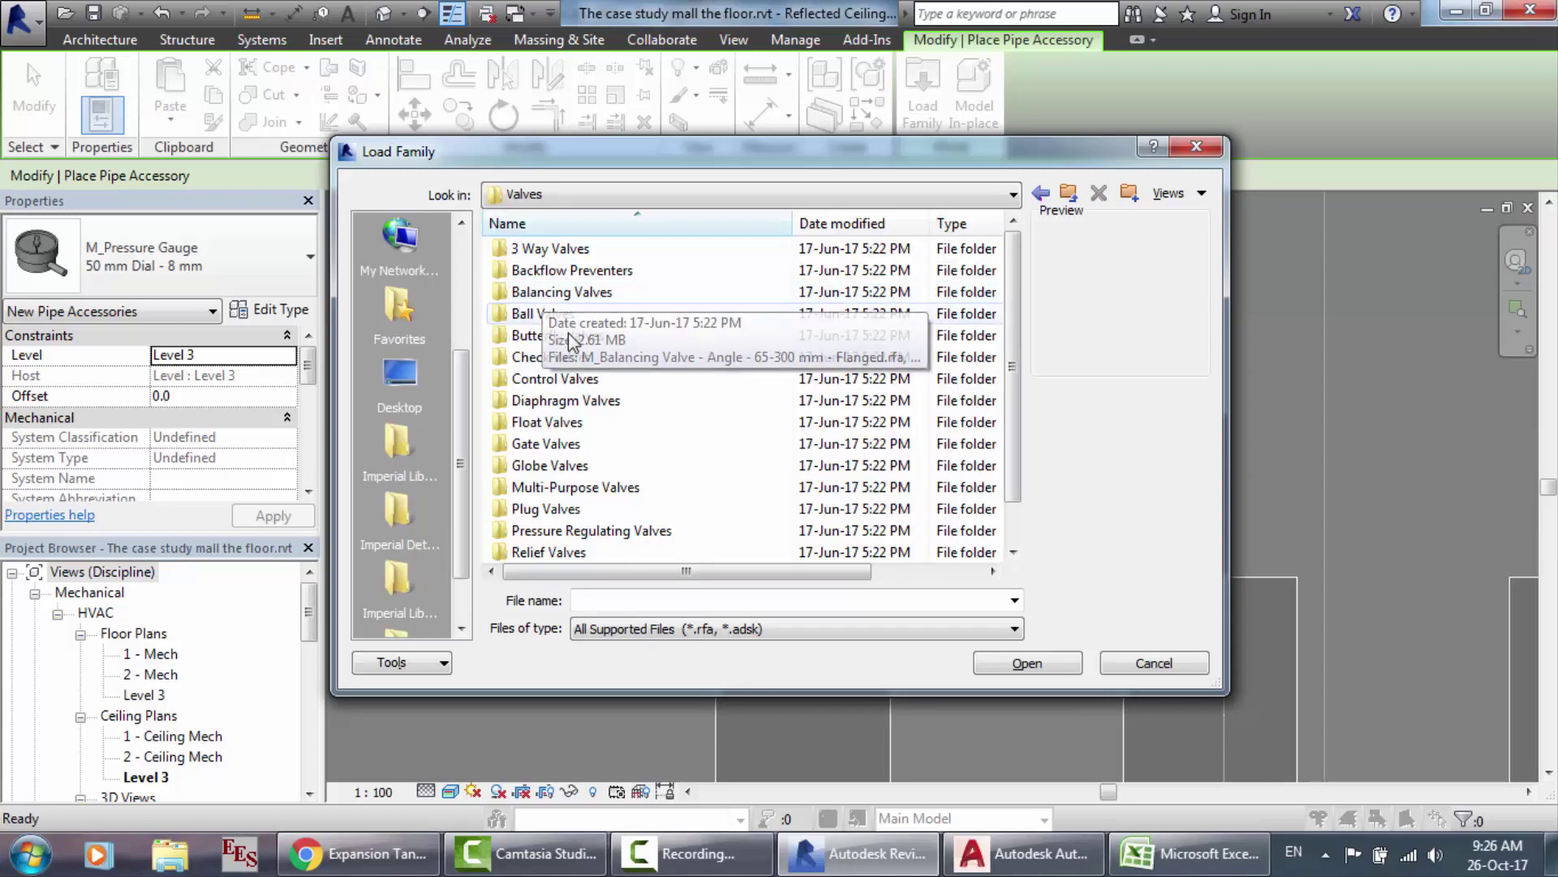
scroll(572, 341, "down", 1)
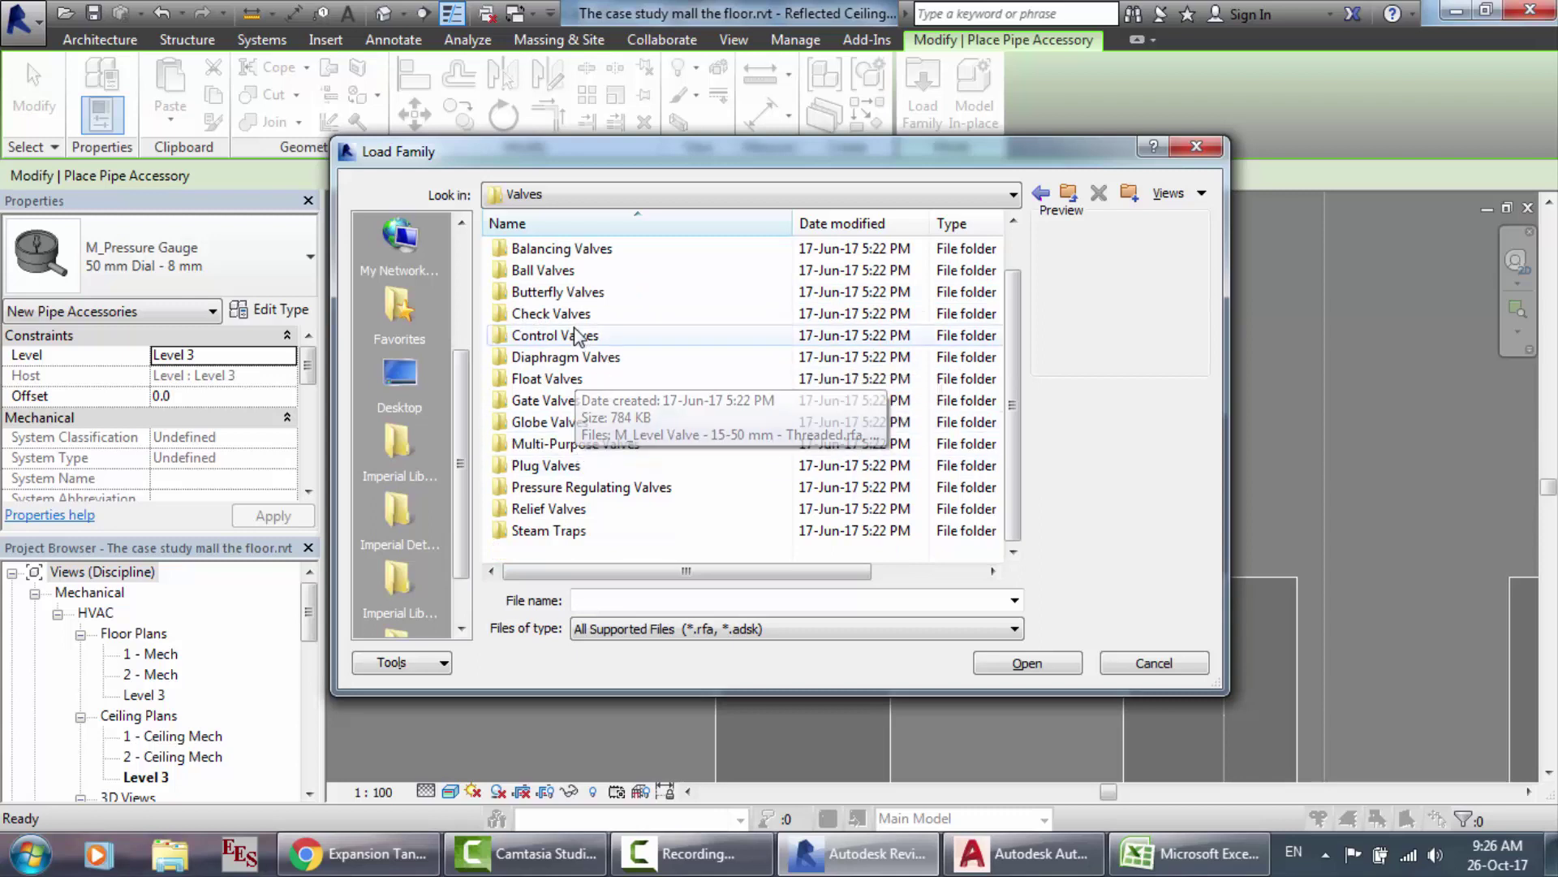
scroll(575, 335, "up", 1)
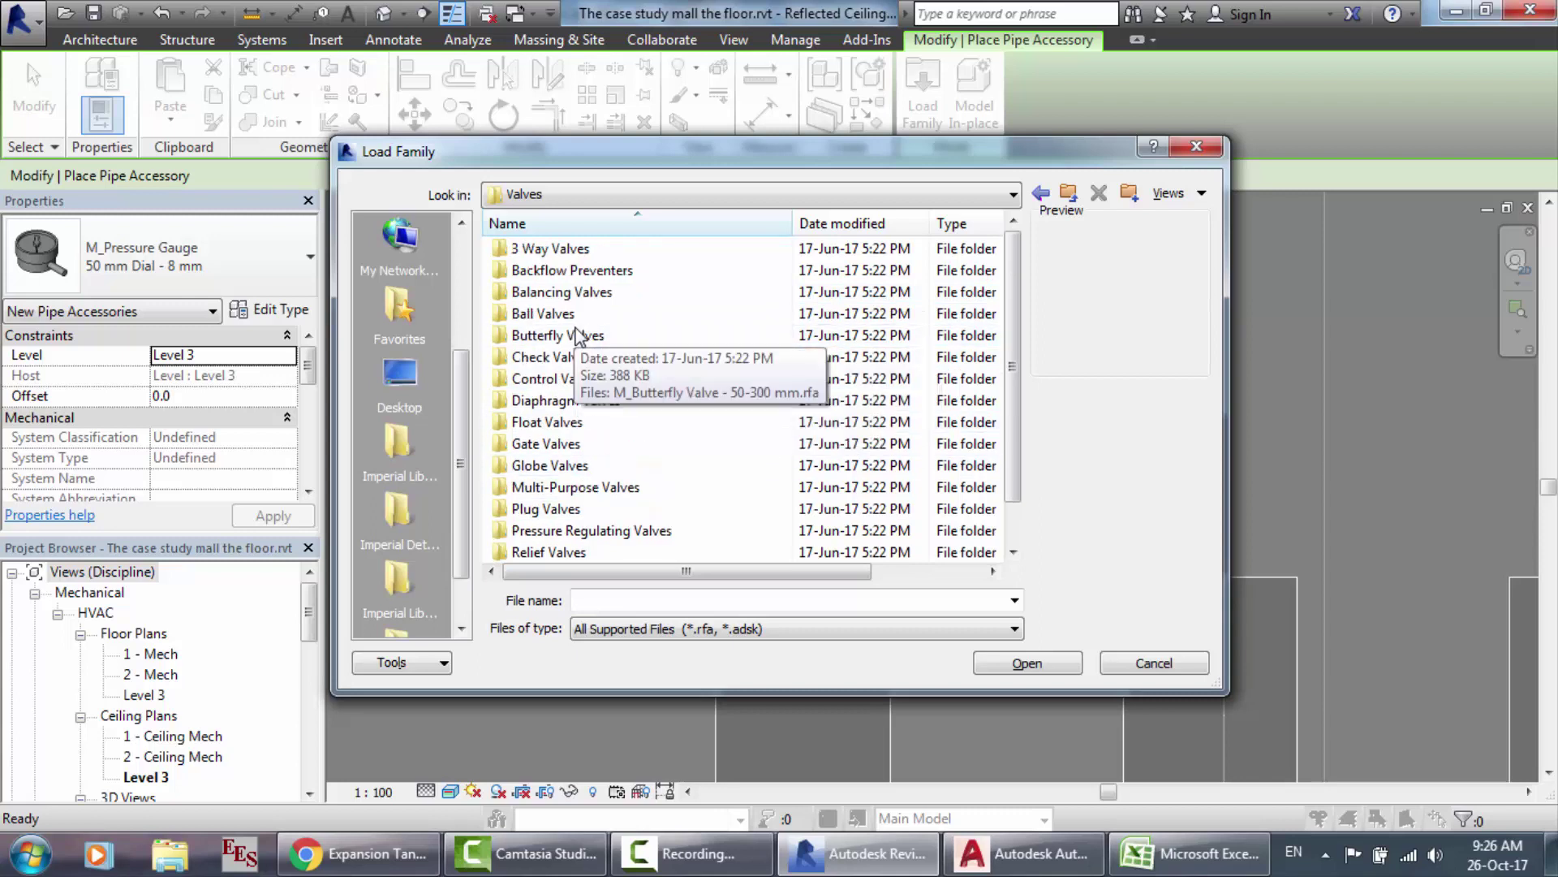
left_click(1041, 194)
double_click(574, 248)
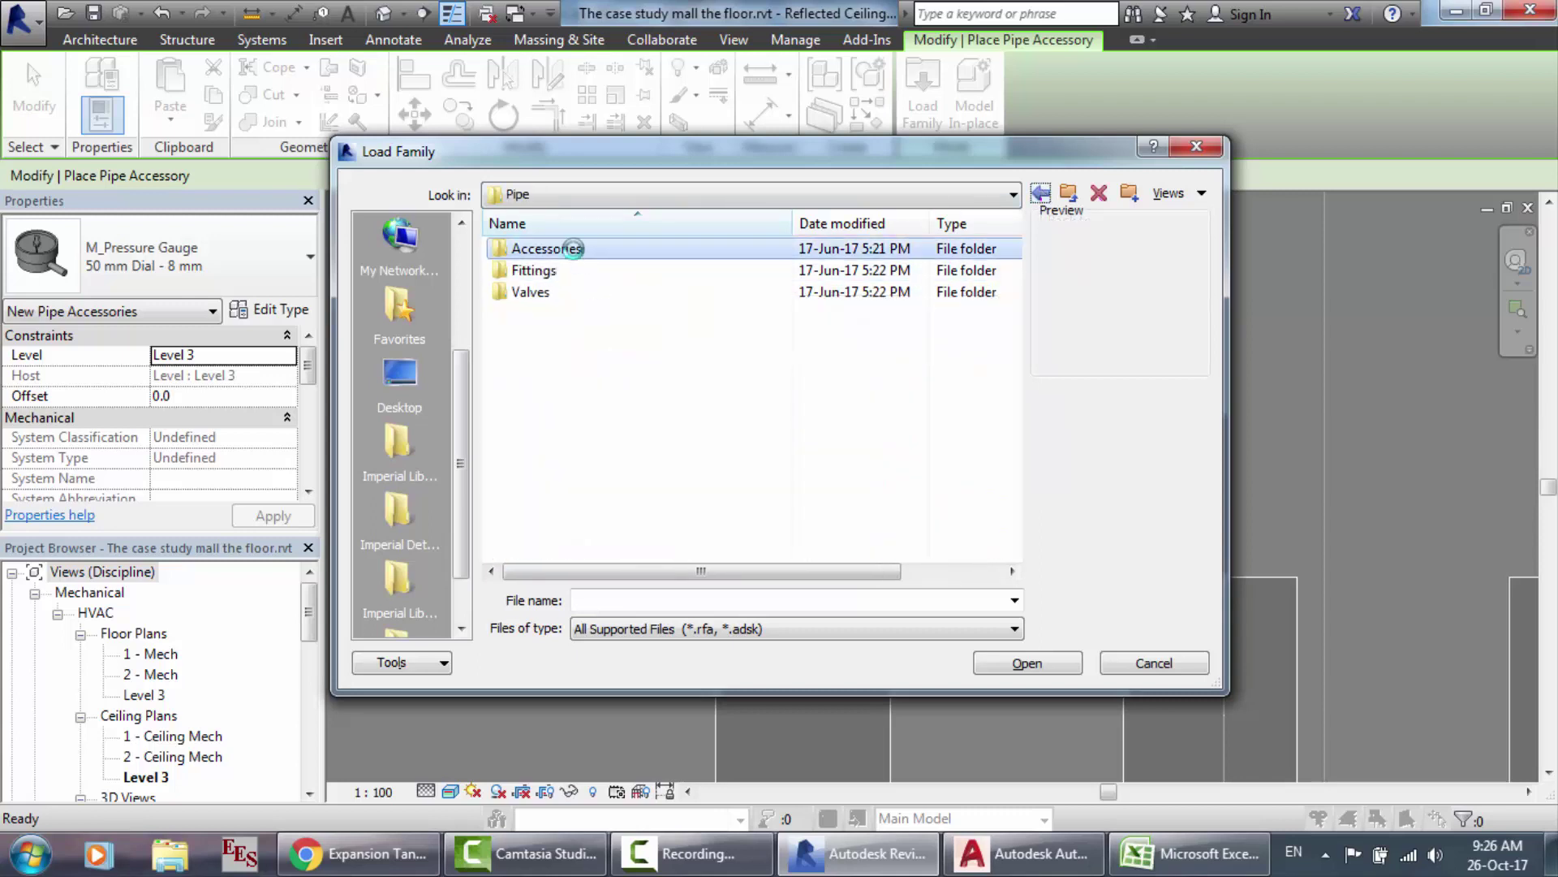
scroll(629, 507, "down", 1)
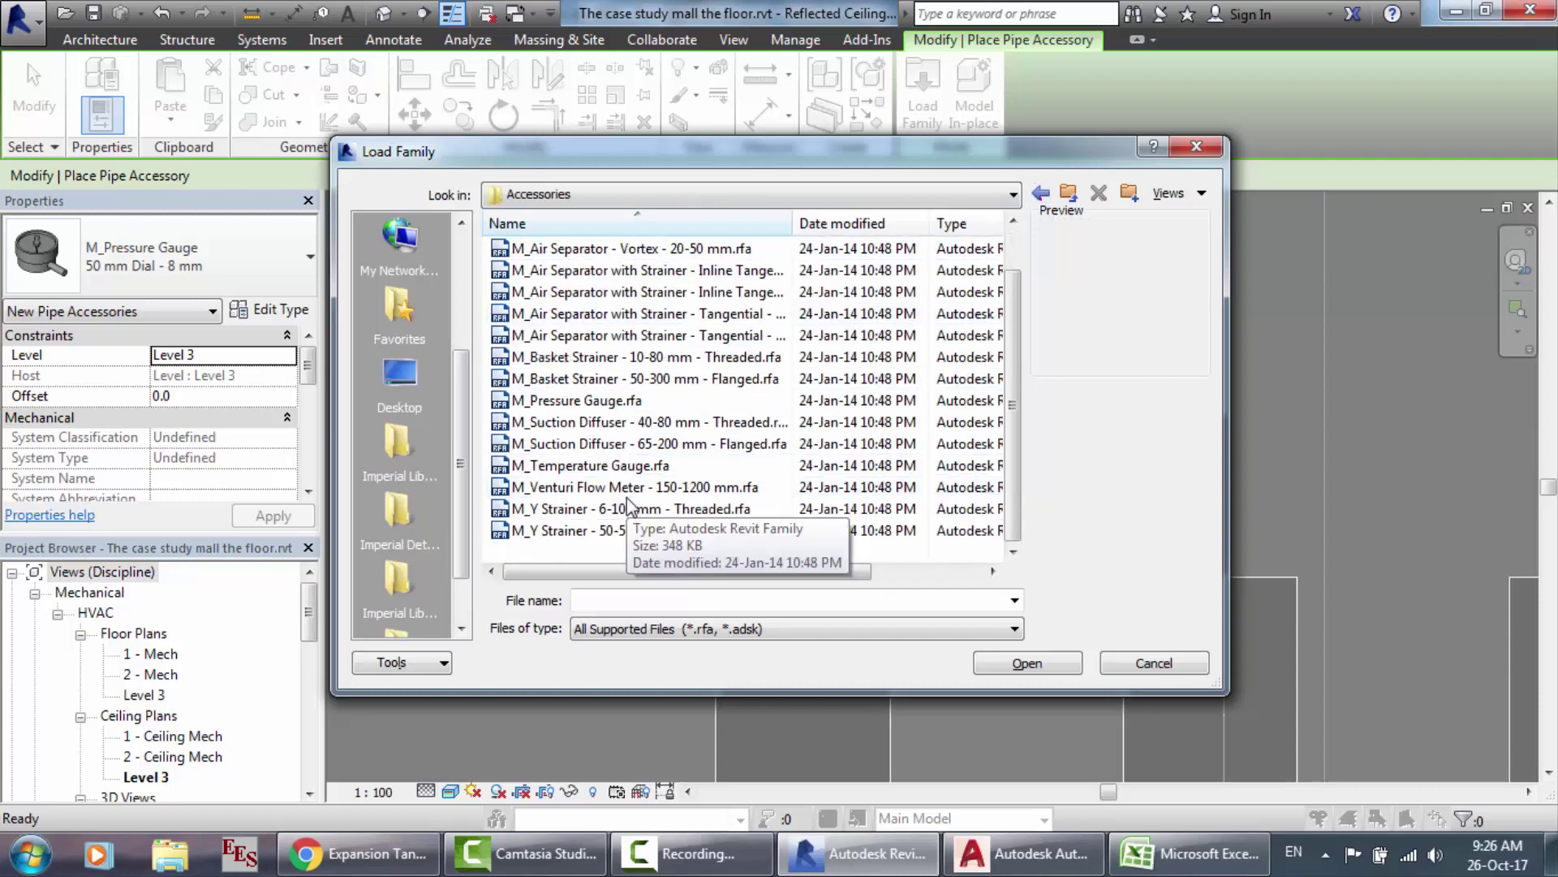
left_click(620, 513)
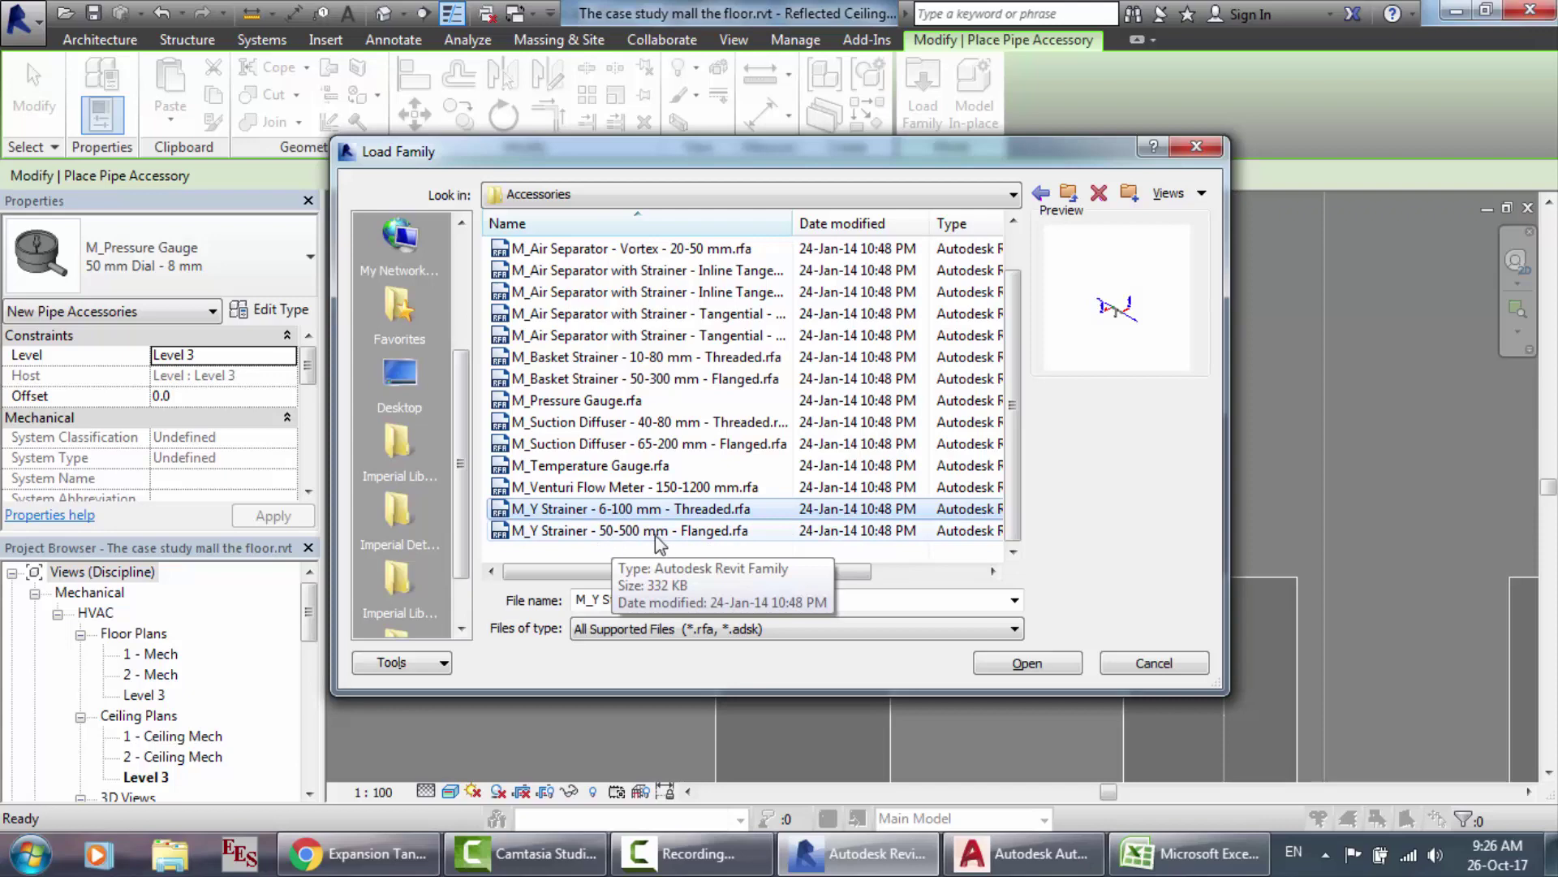
left_click(1045, 657)
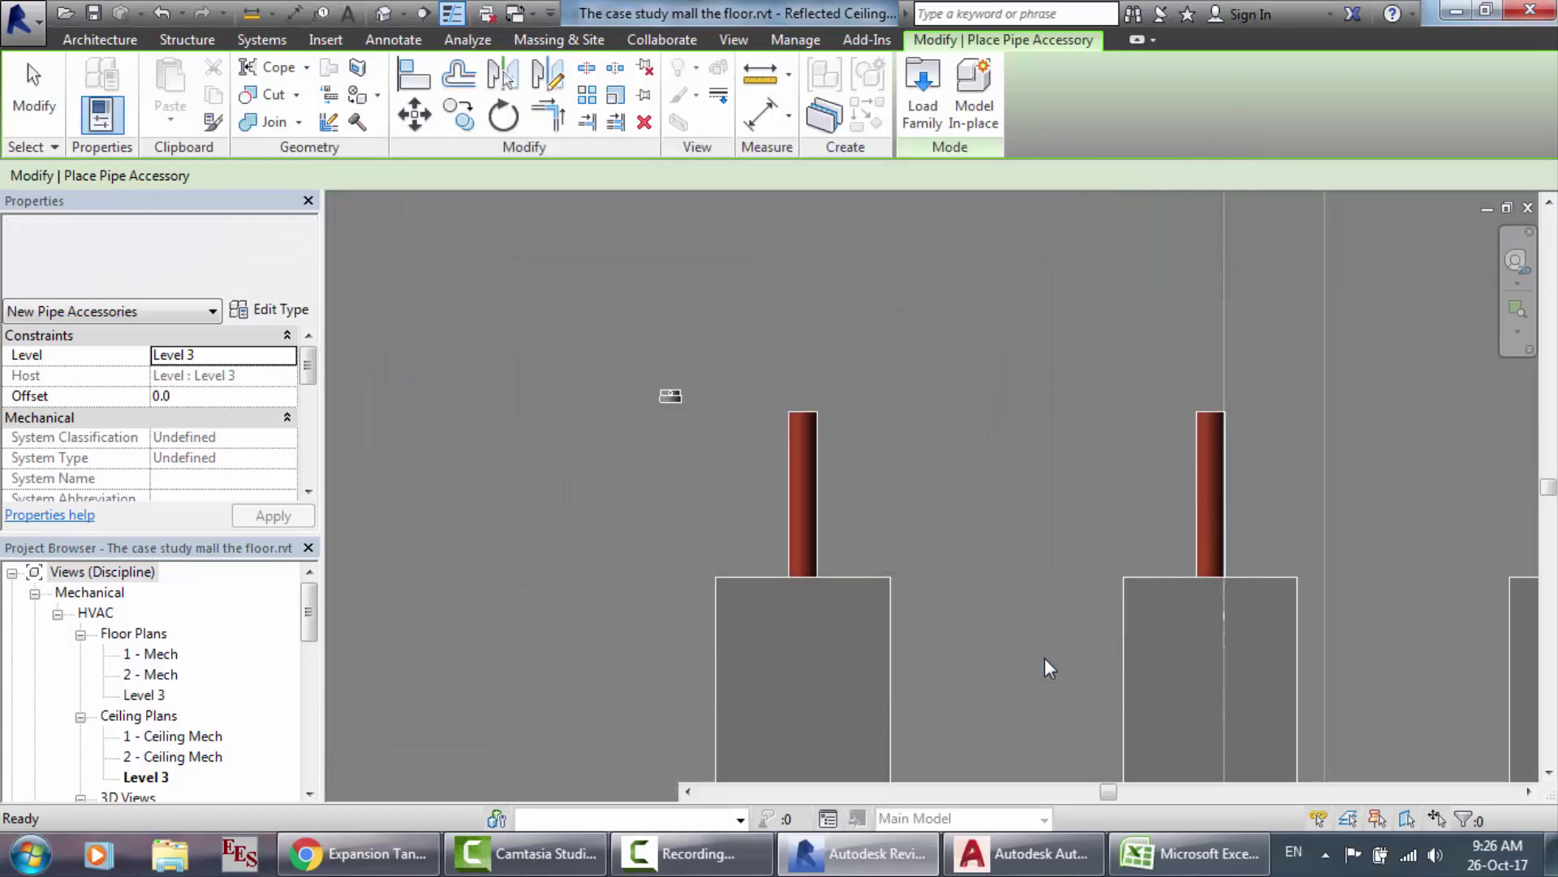
Step: Try to place the 6 mm Y strainer at an offset of 3000 on the pump pipe nearest the floating gauge, and undo it
left_click(177, 395)
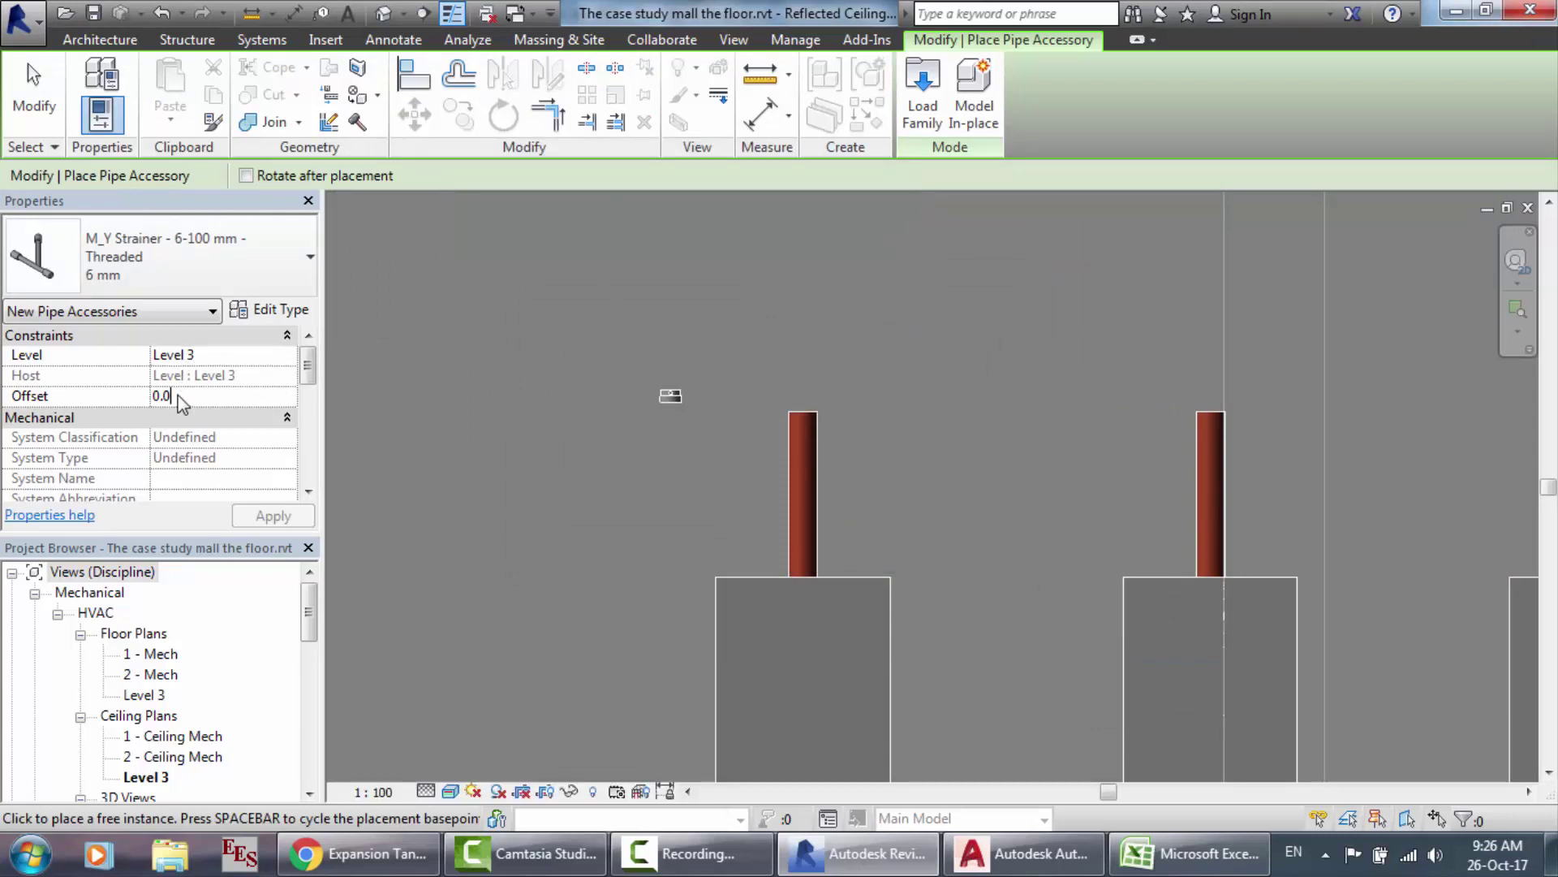
key("BackSpace")
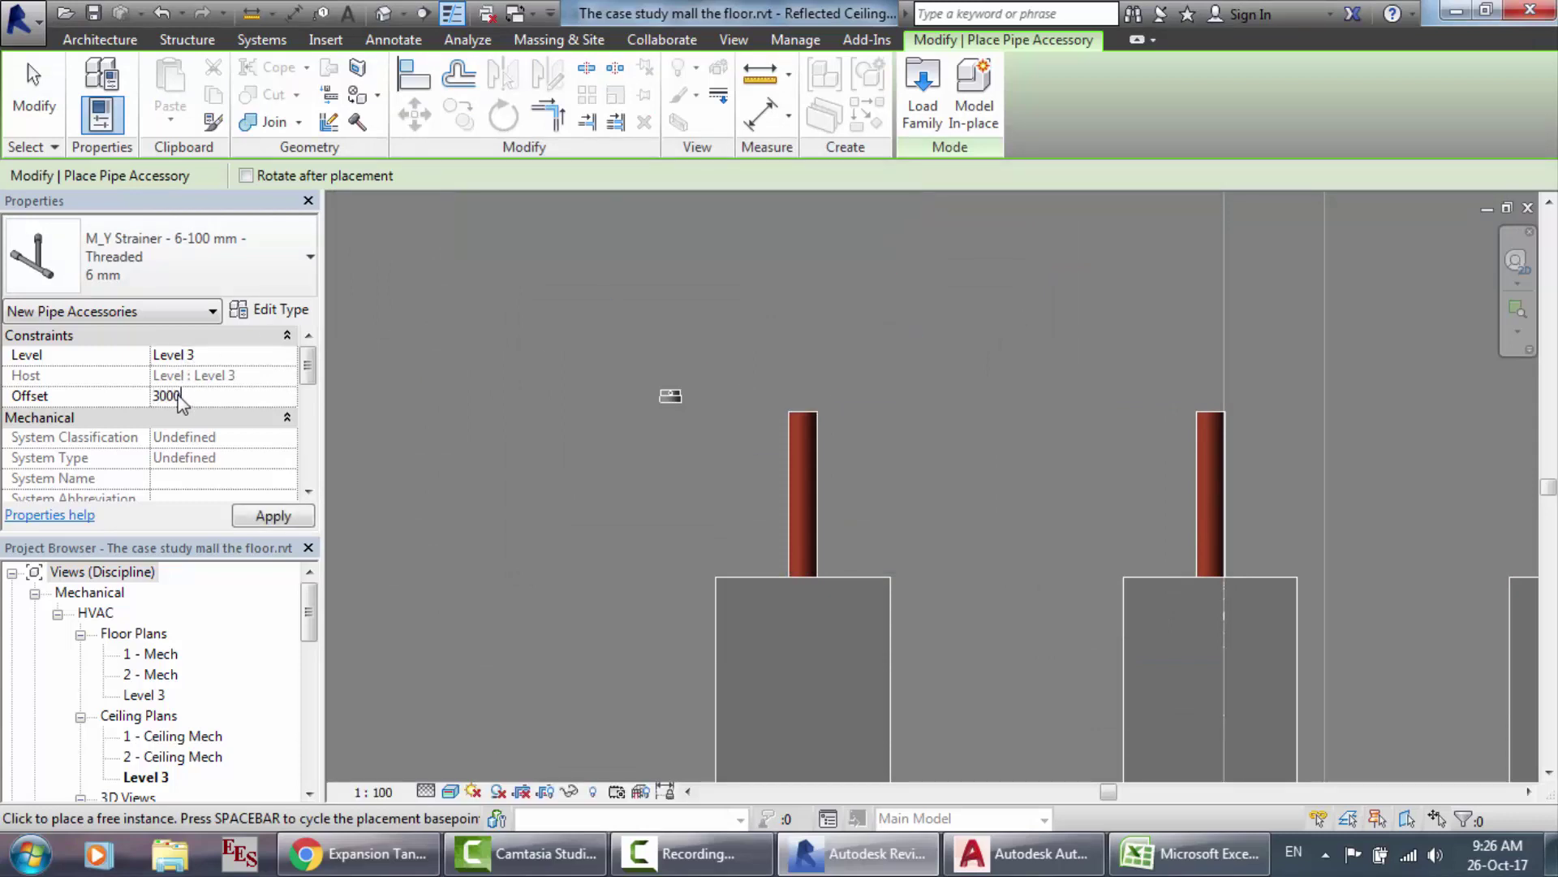
type("3000.0")
key("Return")
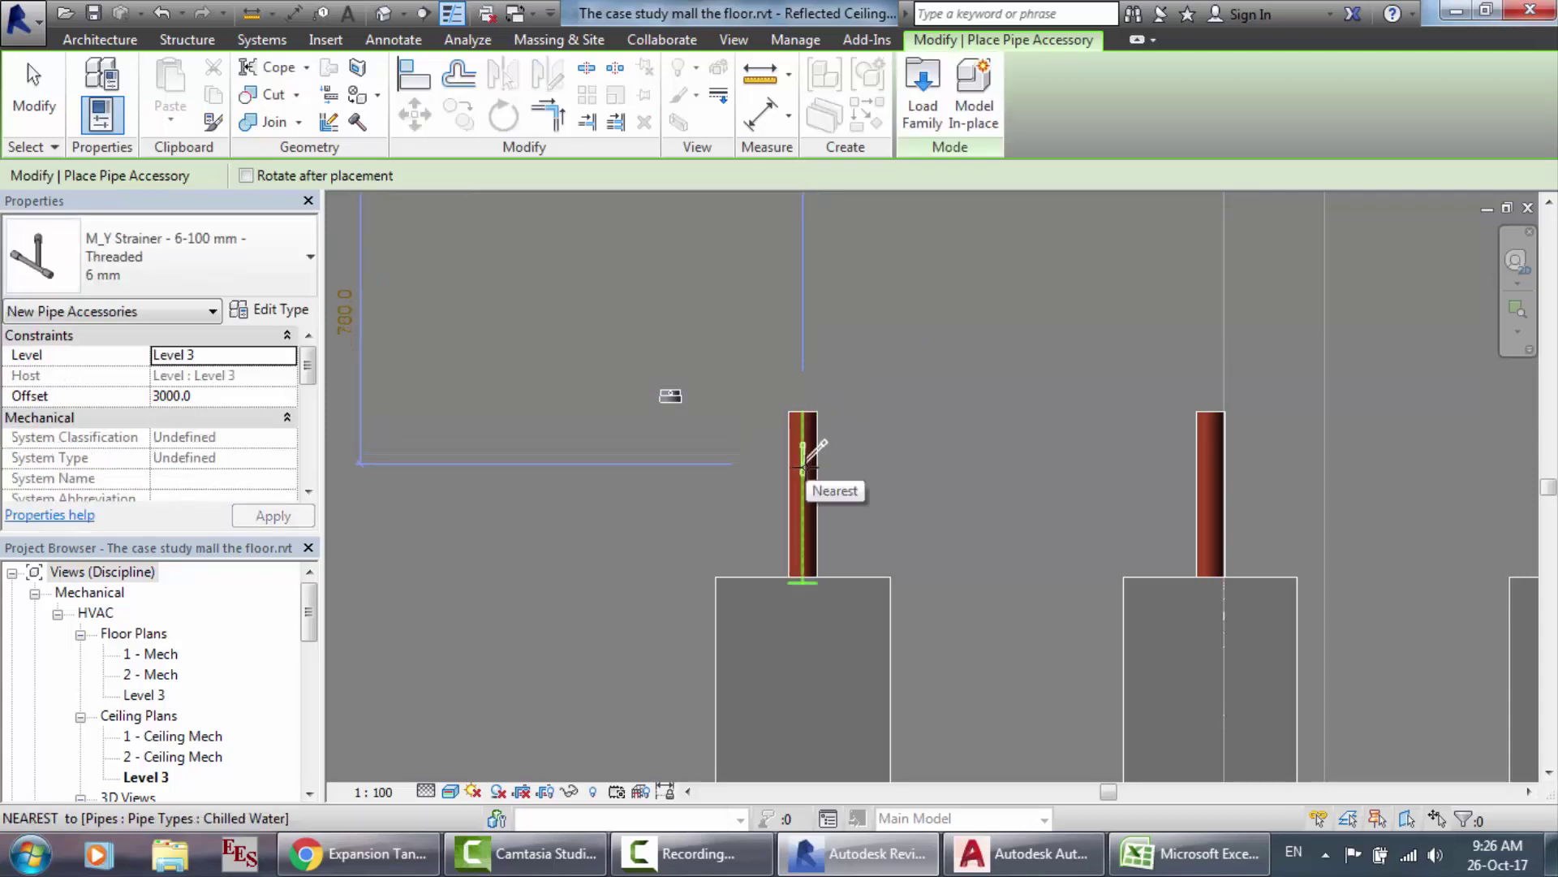
left_click(803, 475)
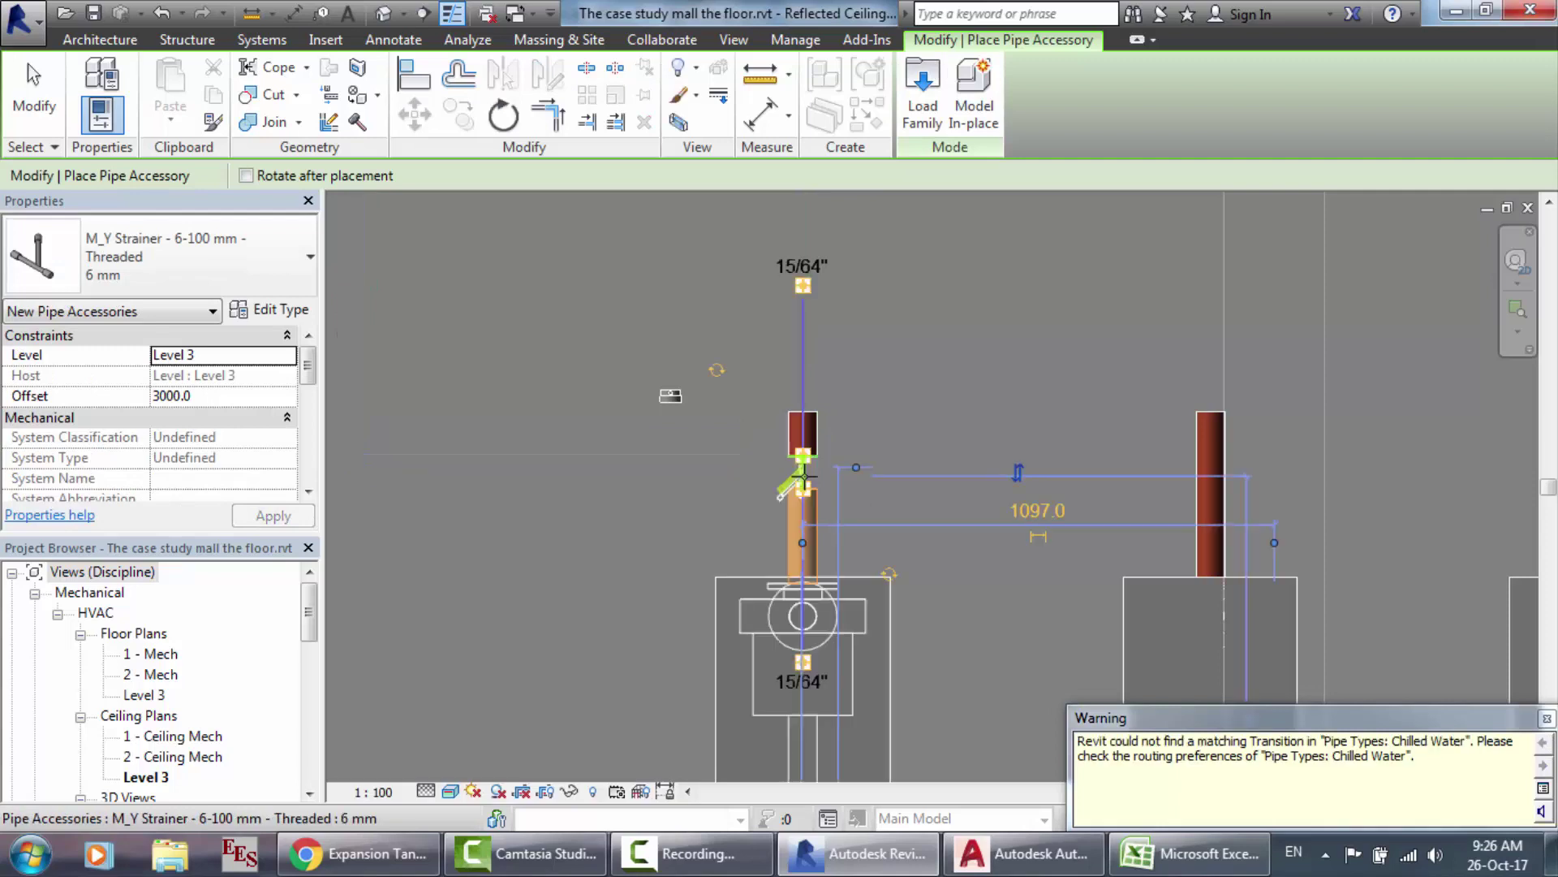
key("Escape")
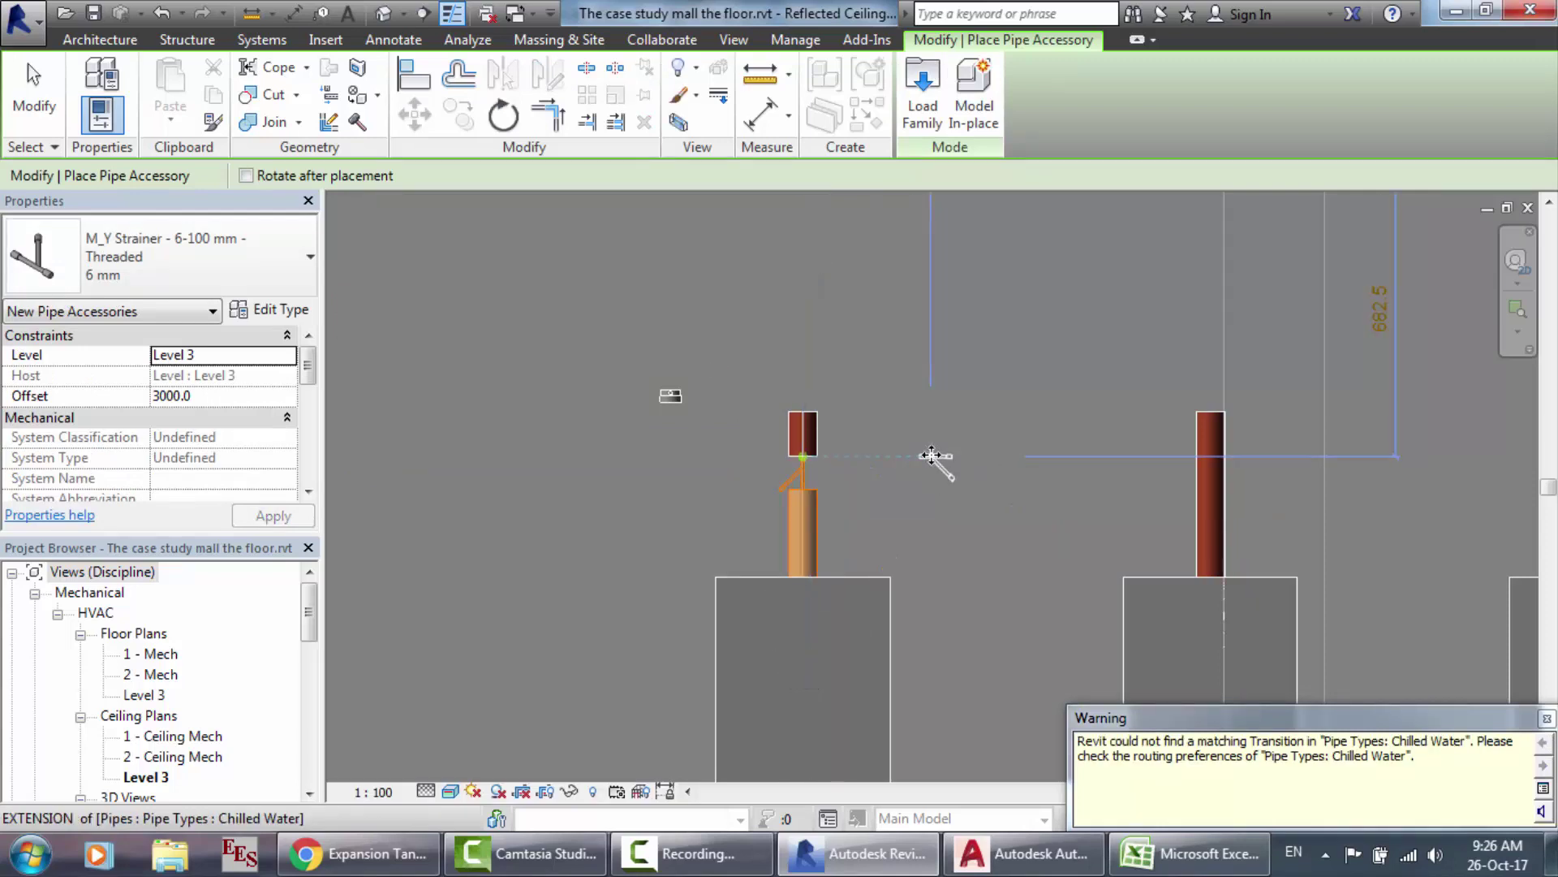
key("ctrl+z")
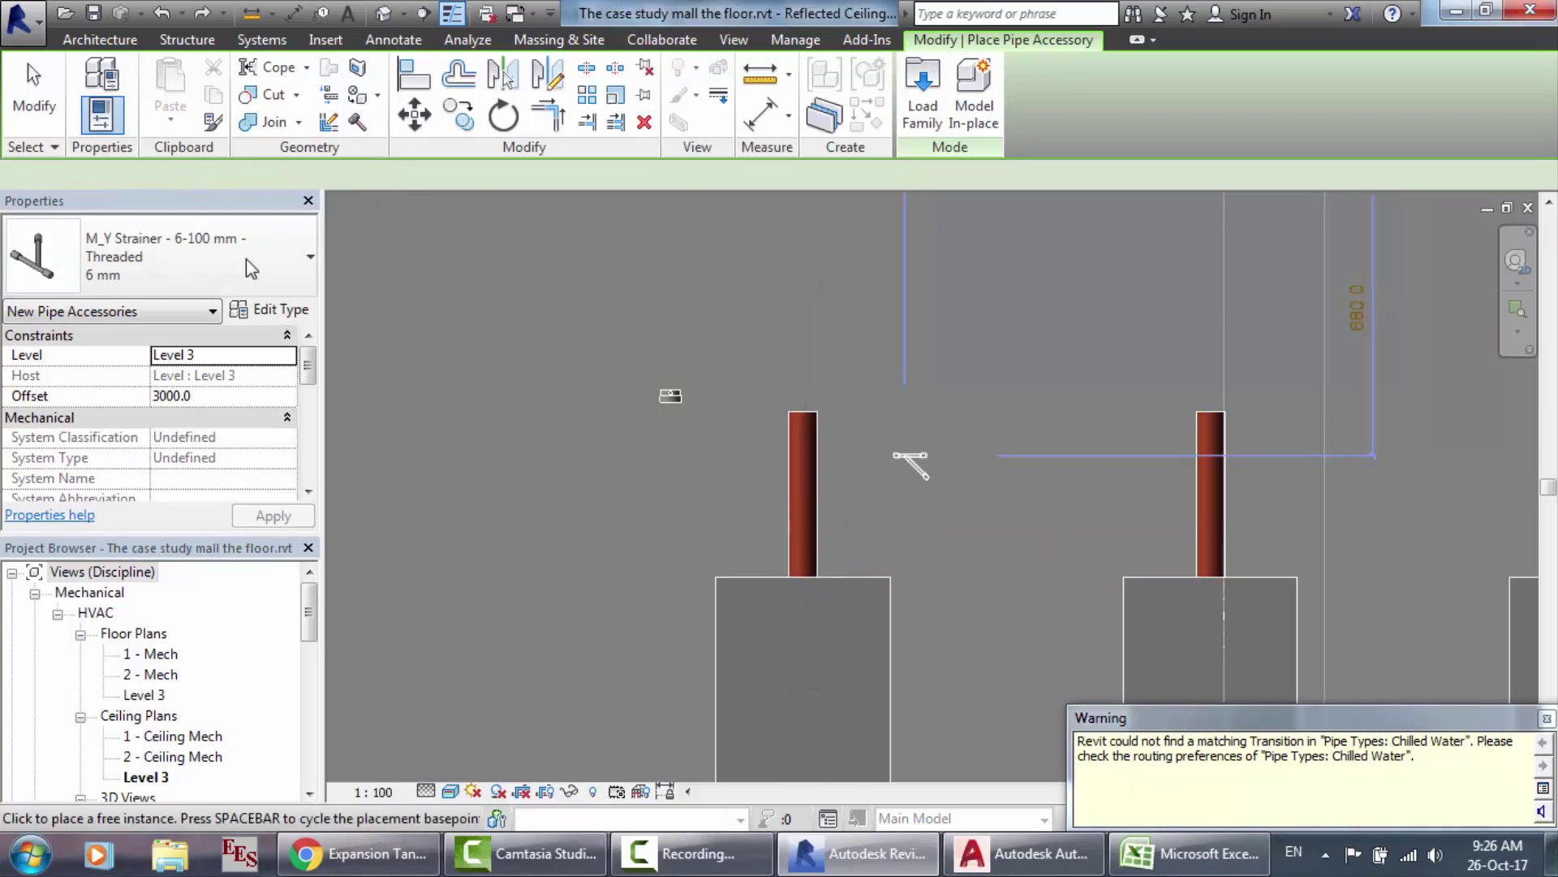
Step: Choose the M_Pressure Gauge type 63 mm Dial - 8 mm for placement and set its nominal diameter to 3" in the type properties
left_click(228, 239)
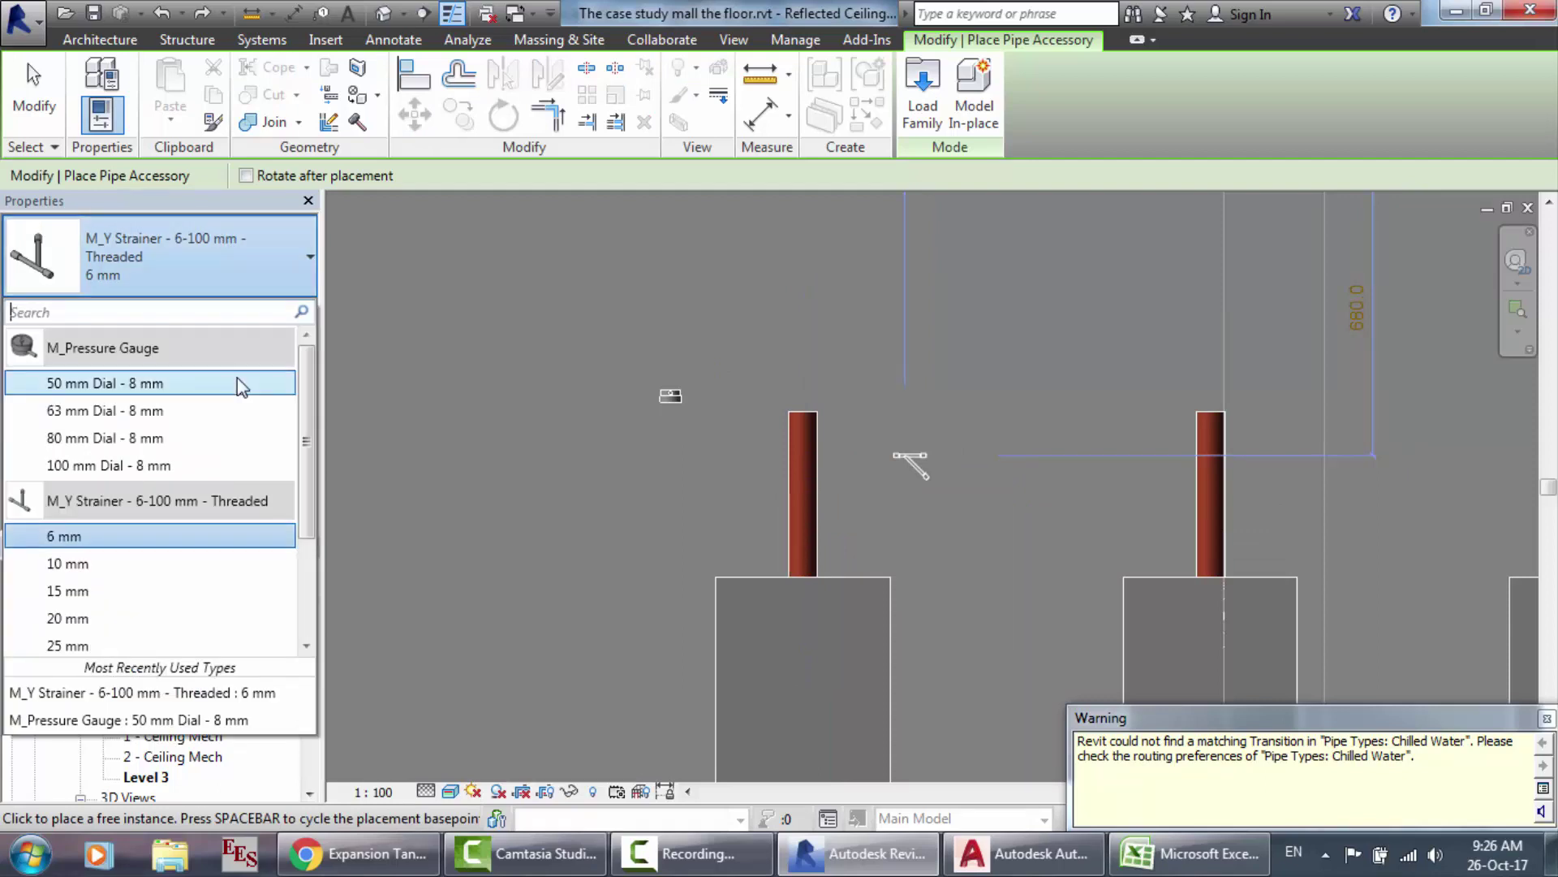
left_click(150, 411)
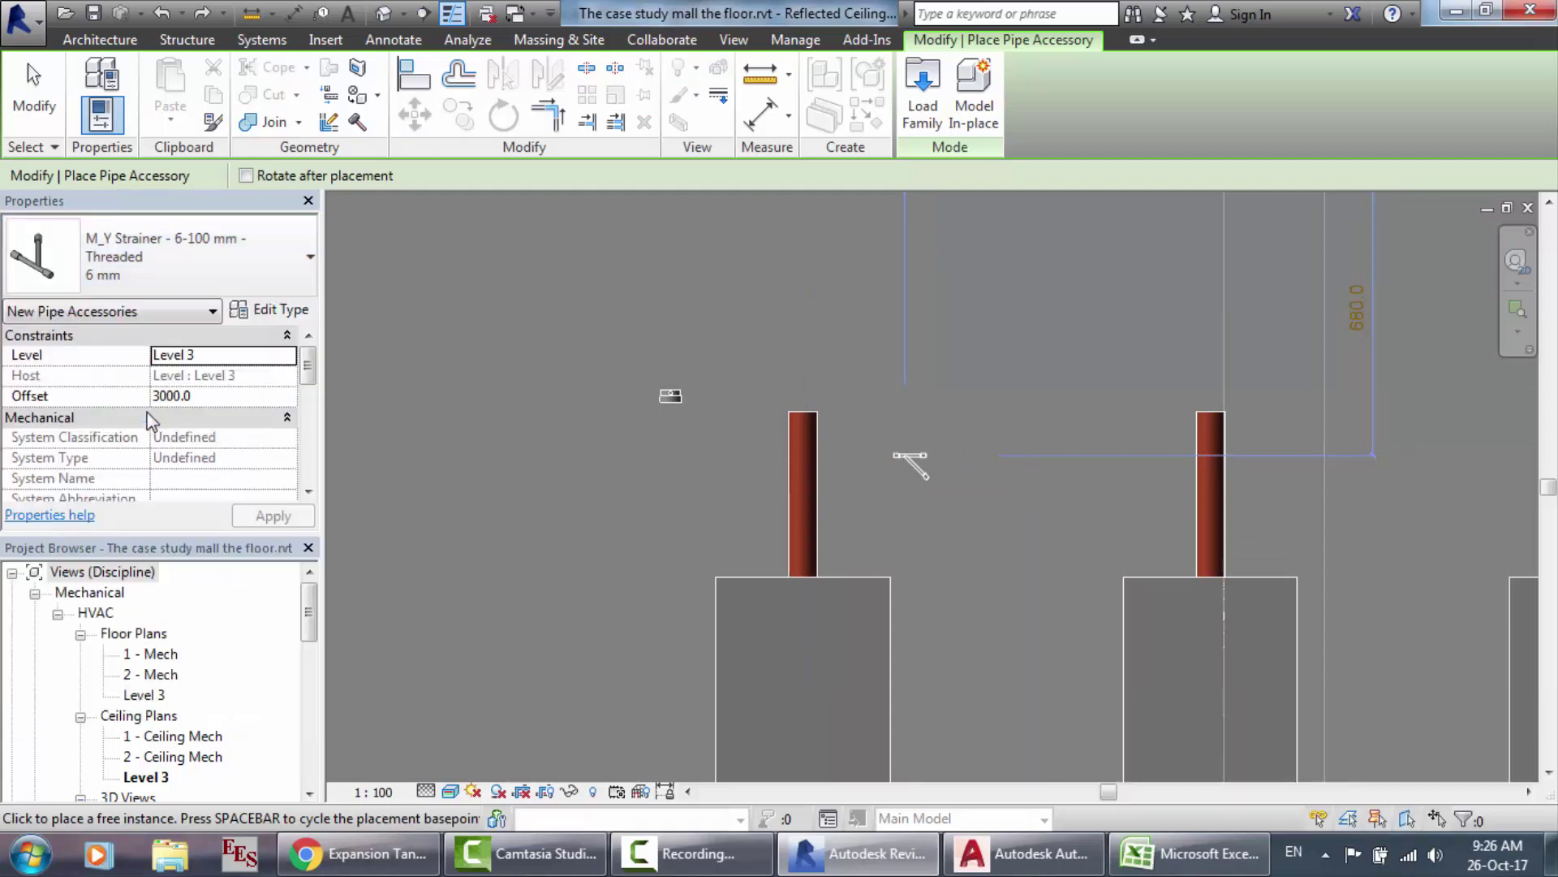
left_click(799, 481)
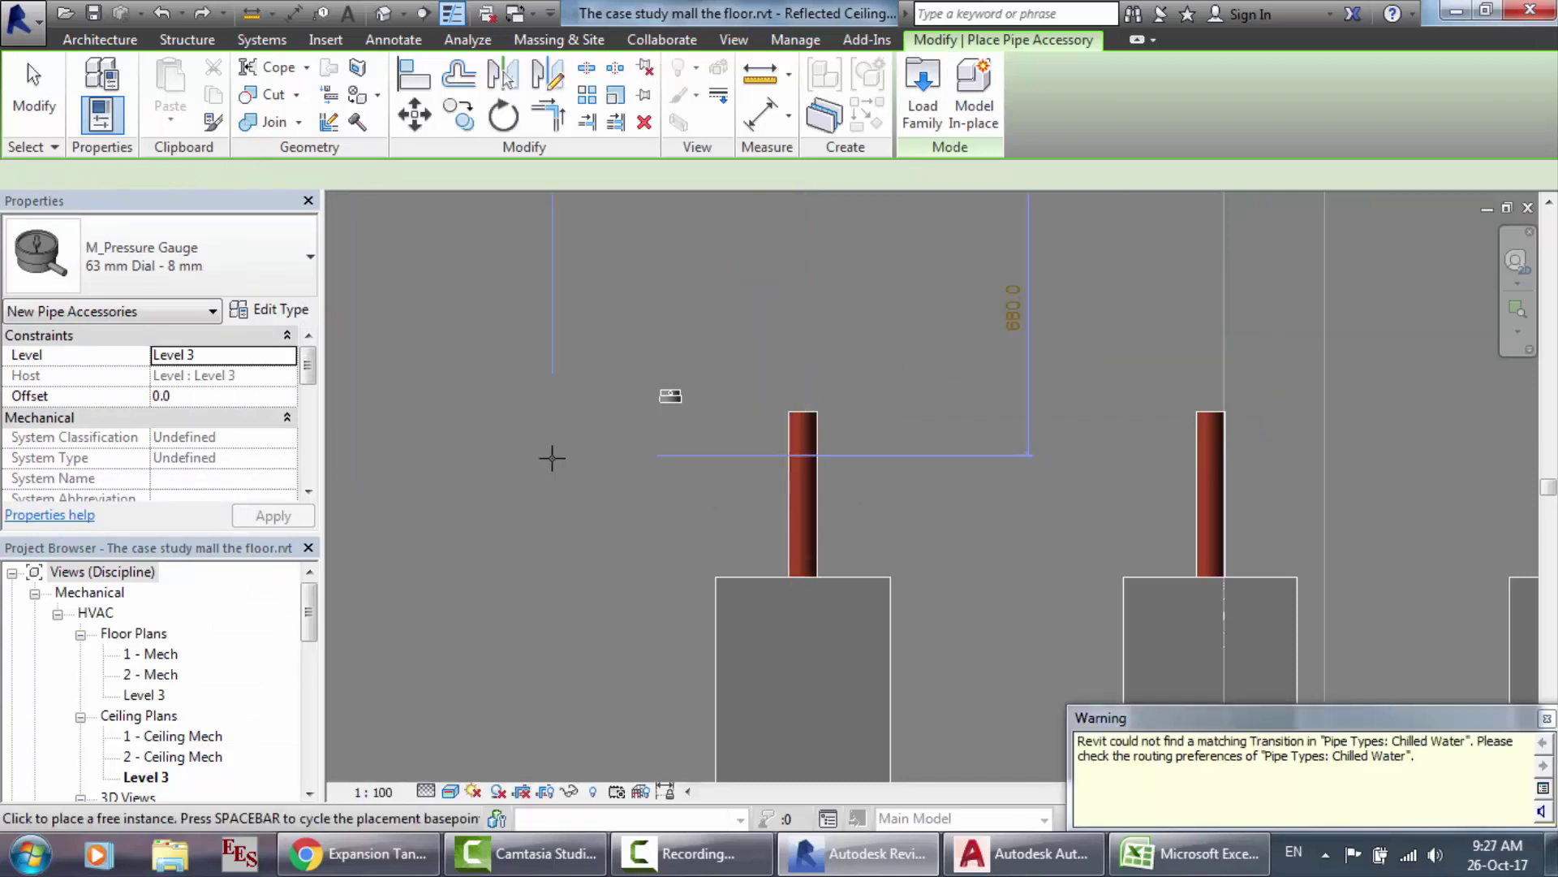
left_click(275, 310)
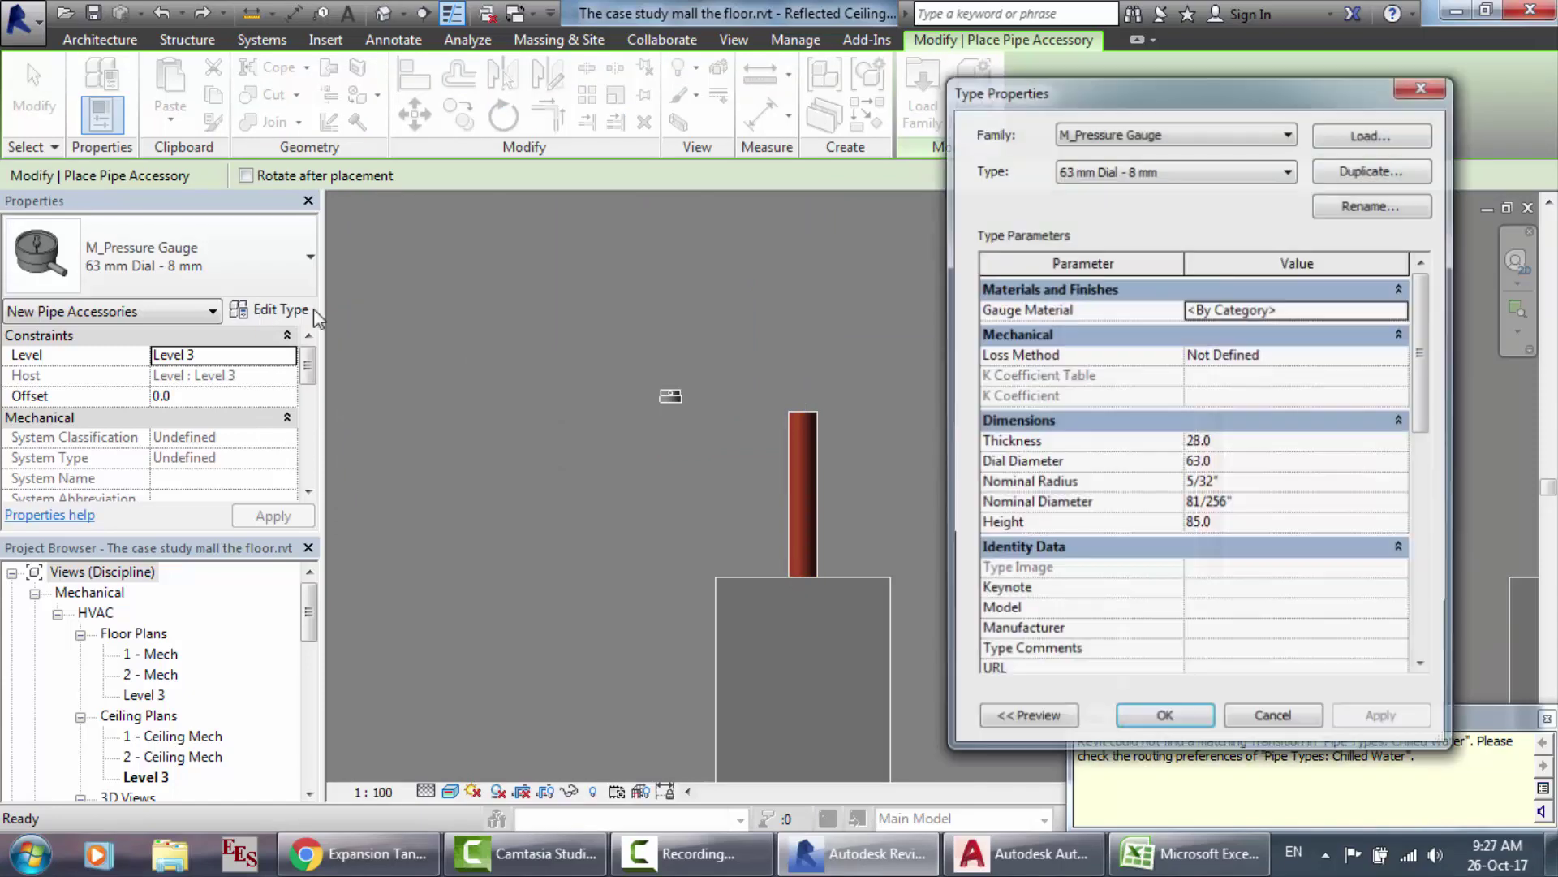
left_click(1239, 506)
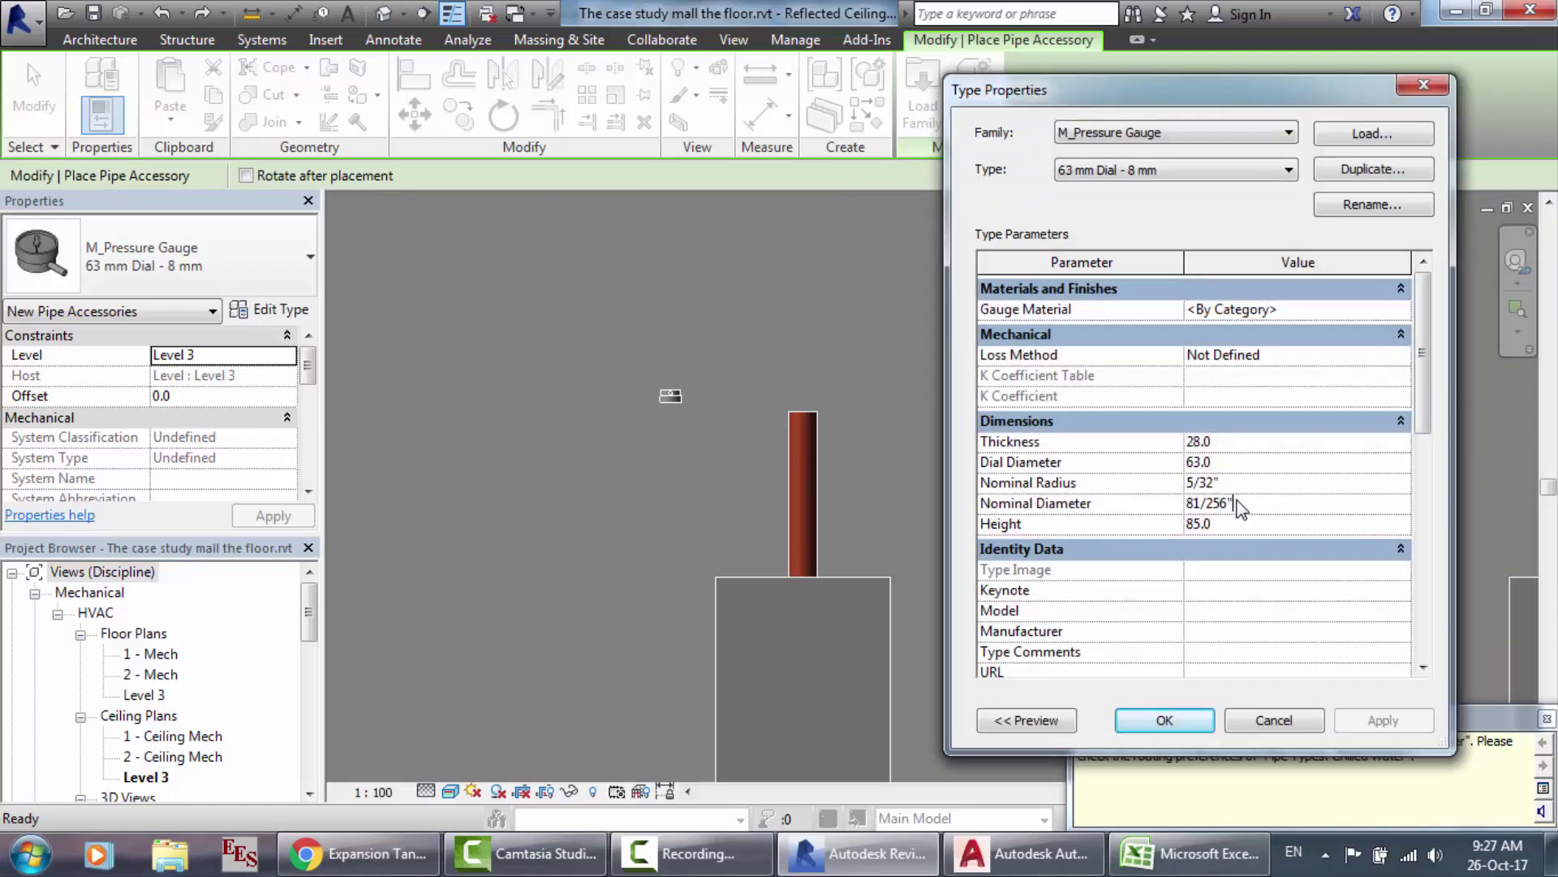
type("3")
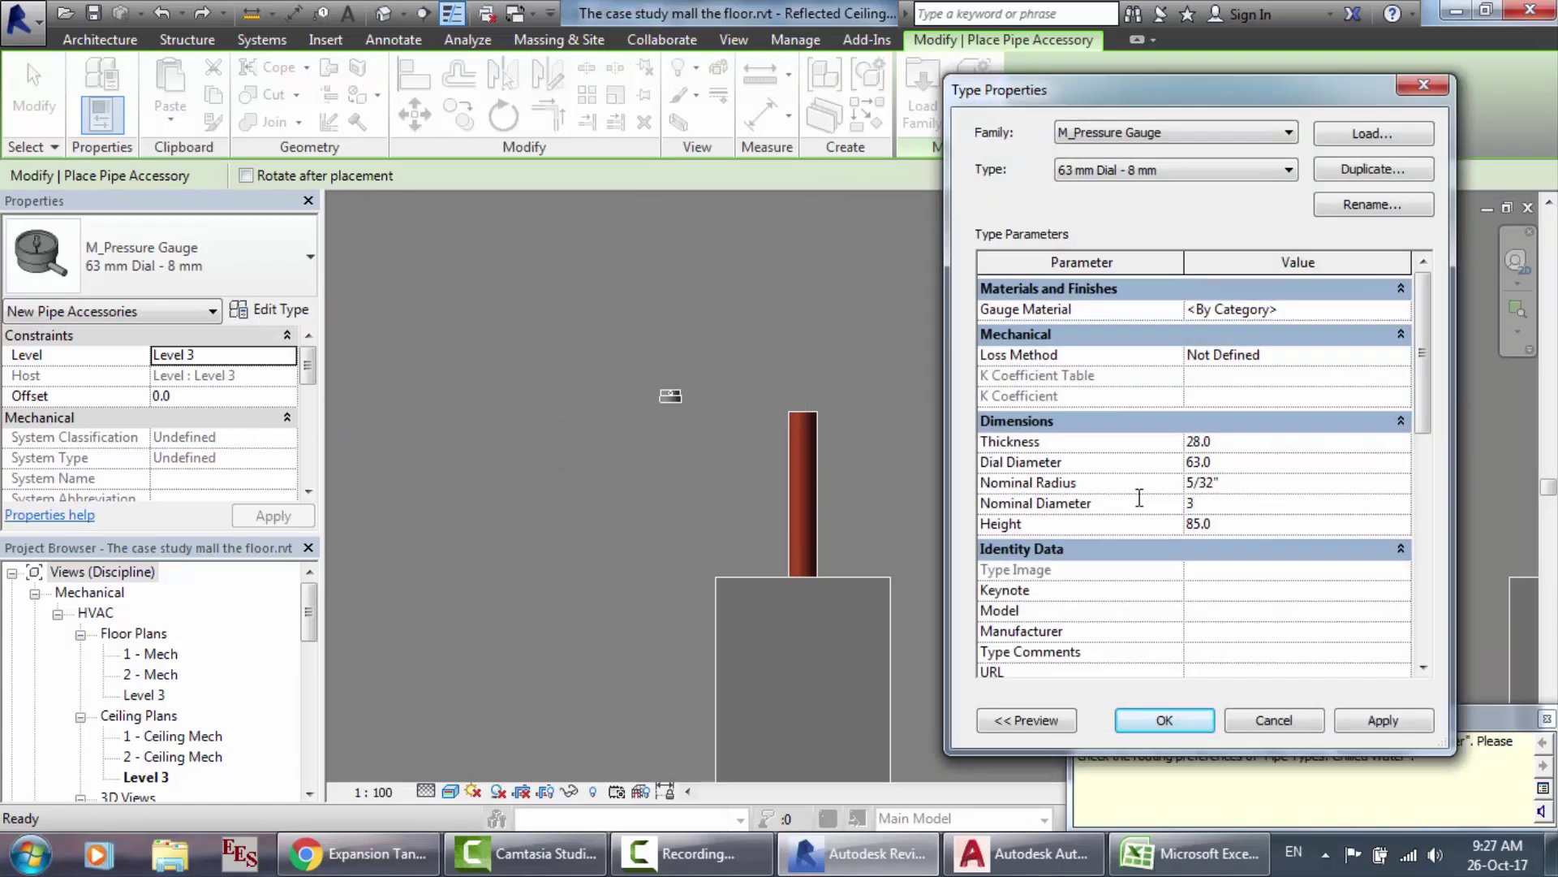
left_click(1140, 498)
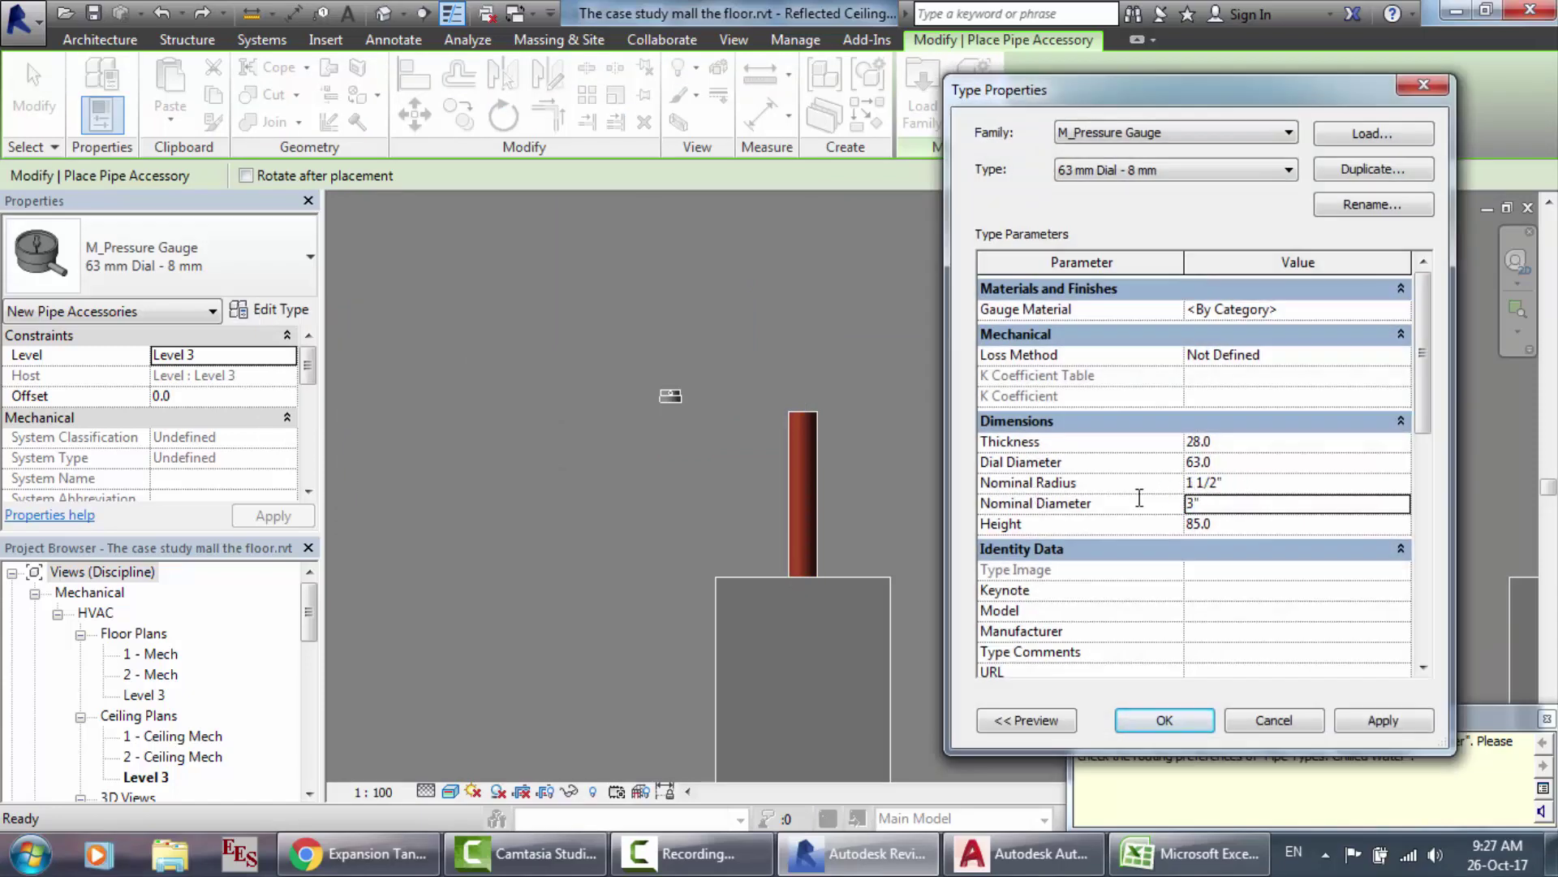
Step: Try to place the 63 mm dial pressure gauge with a 3" nominal diameter on the open end of the first pump's pipe
left_click(1163, 720)
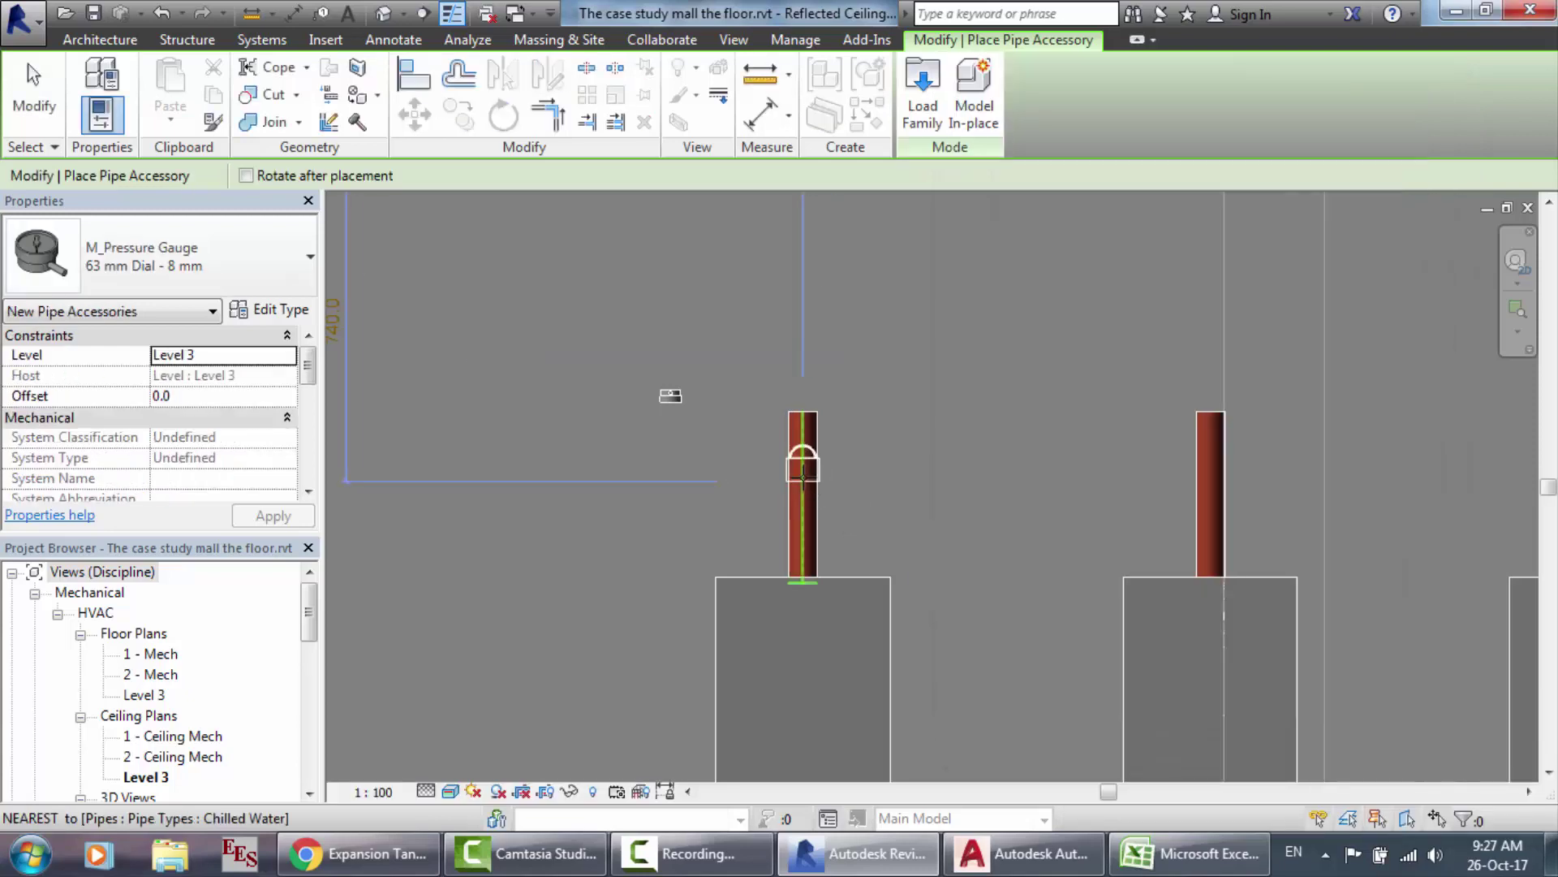
left_click(807, 408)
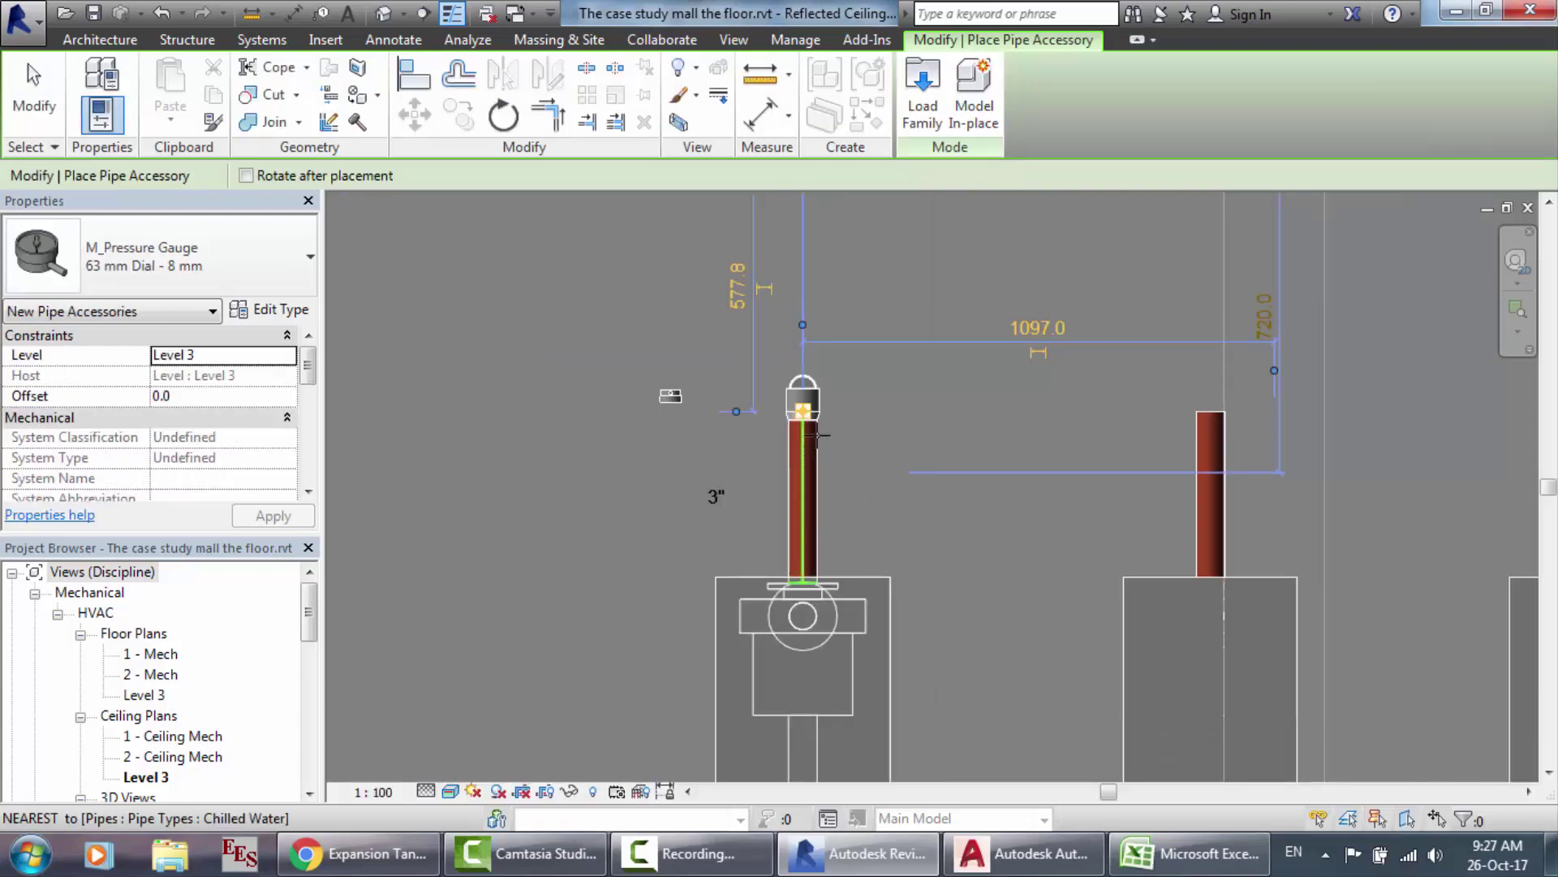
scroll(859, 362, "up", 2)
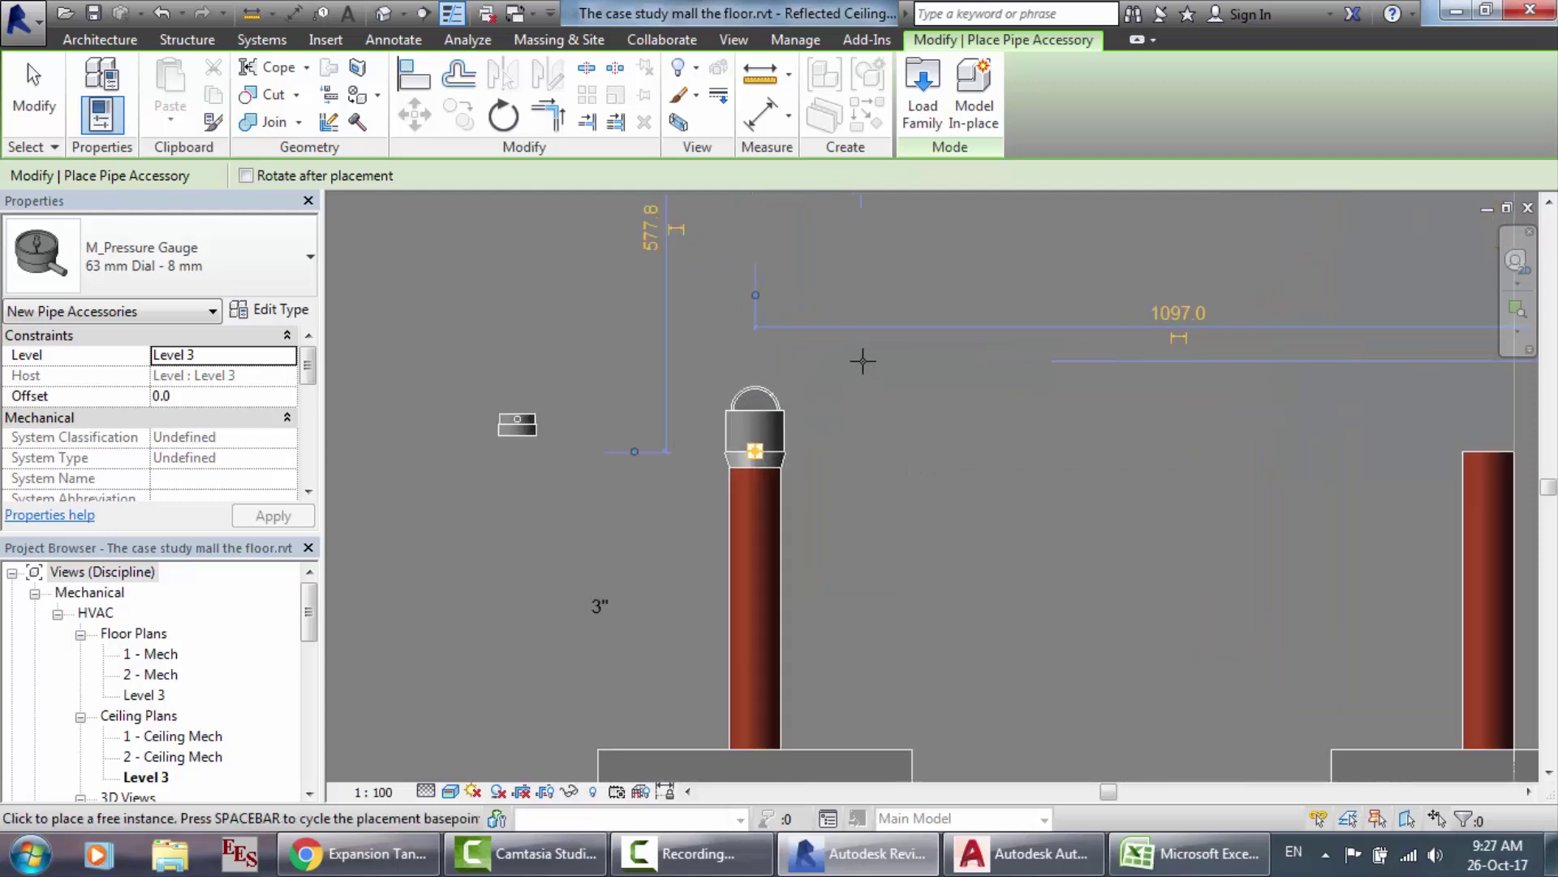
scroll(713, 364, "up", 2)
scroll(713, 364, "up", 1)
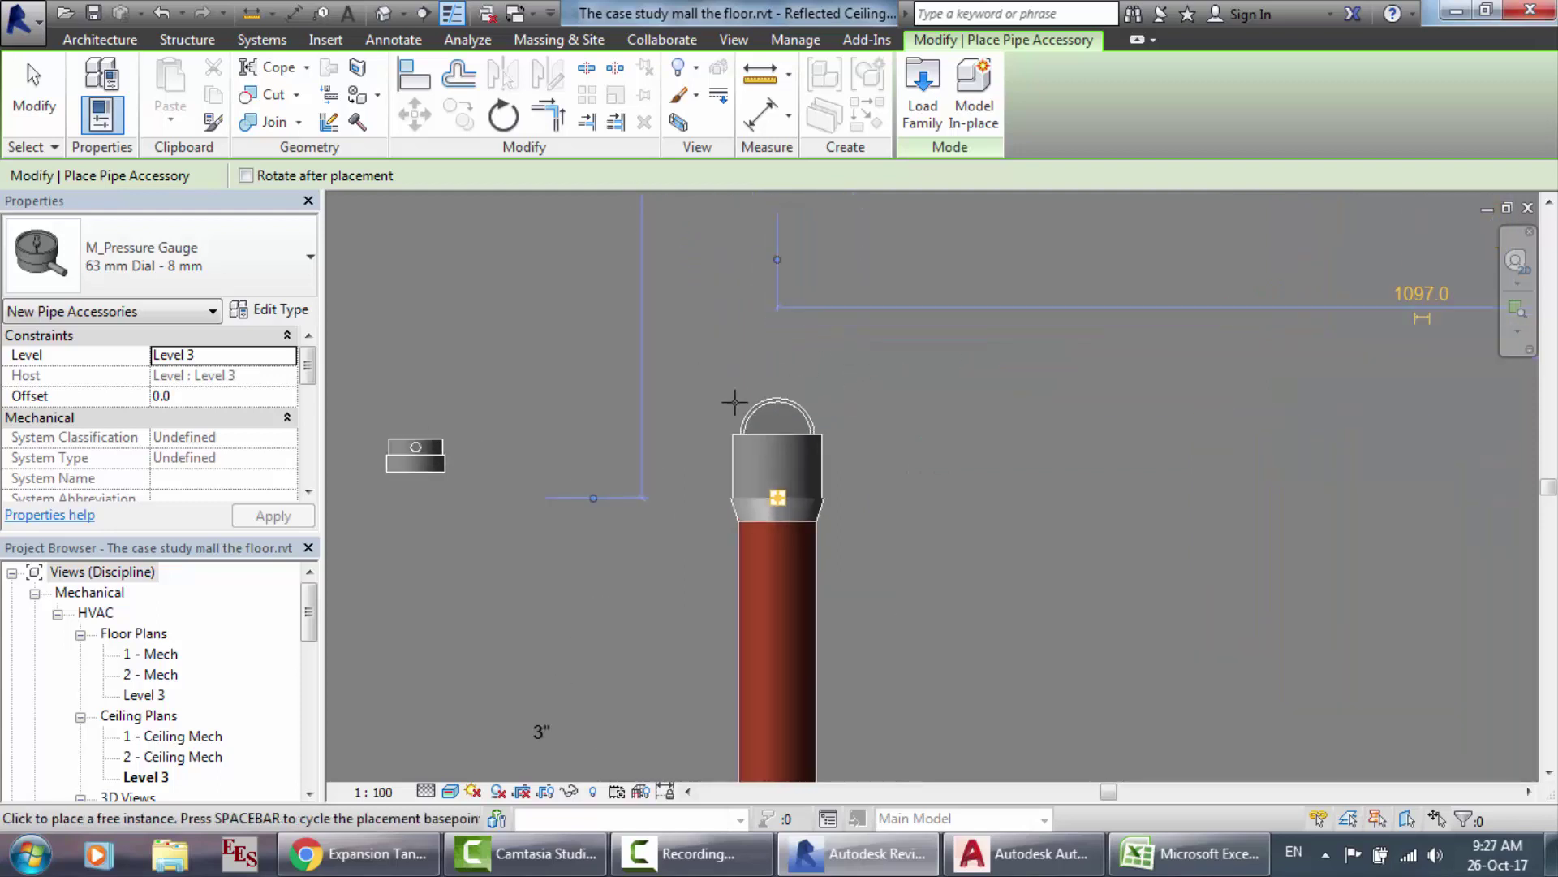
scroll(664, 392, "down", 3)
key("Escape")
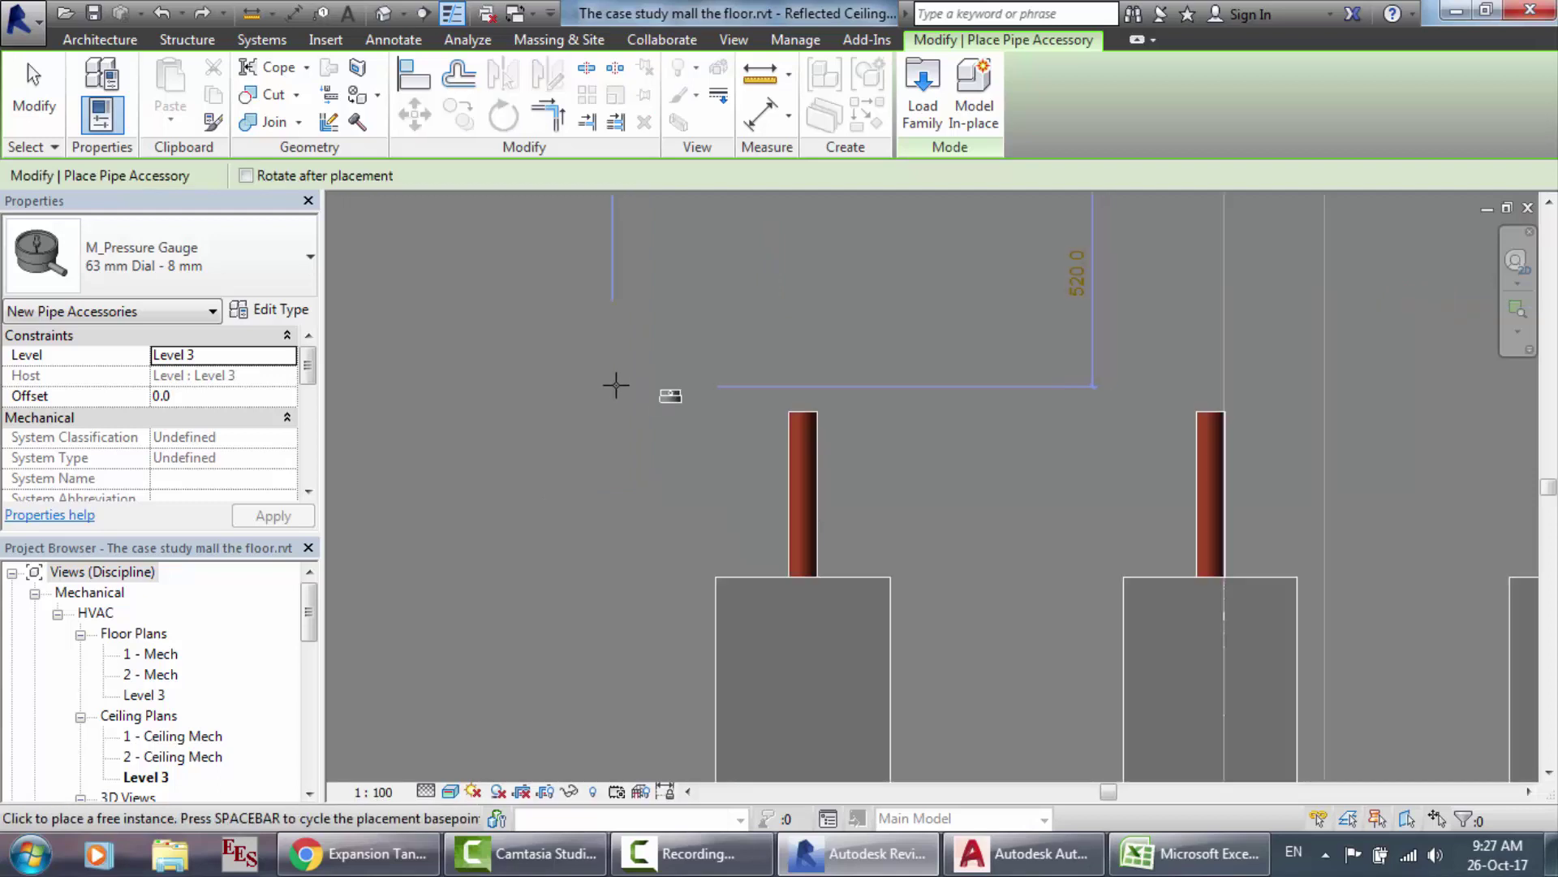
Step: Choose the 65 mm type of the M_Y Strainer - 6-100 mm - Threaded family as the pipe accessory
left_click(238, 253)
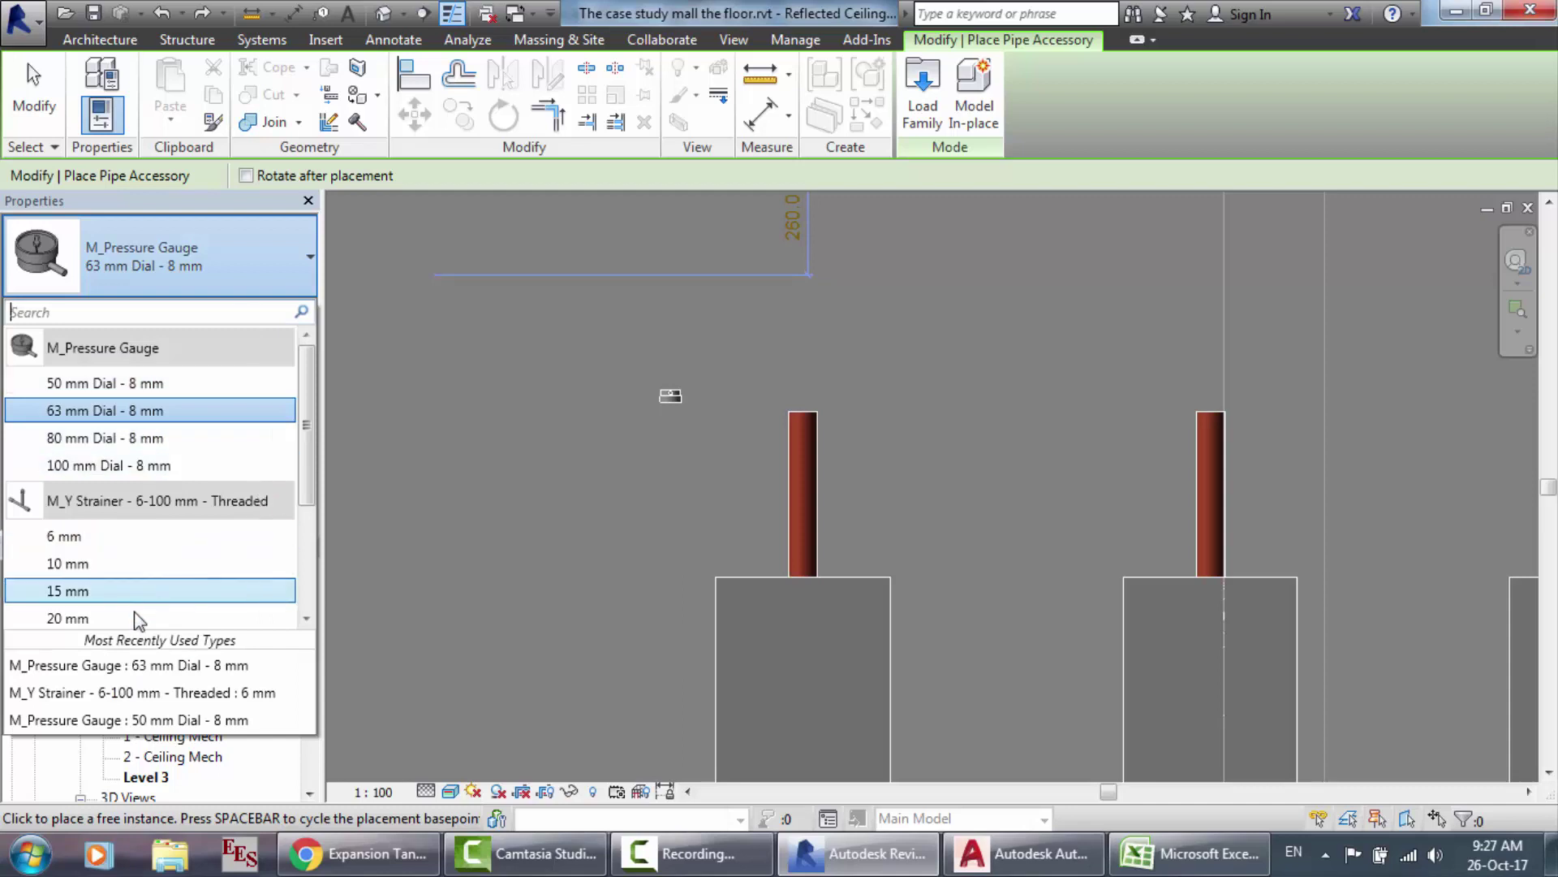
left_click(307, 621)
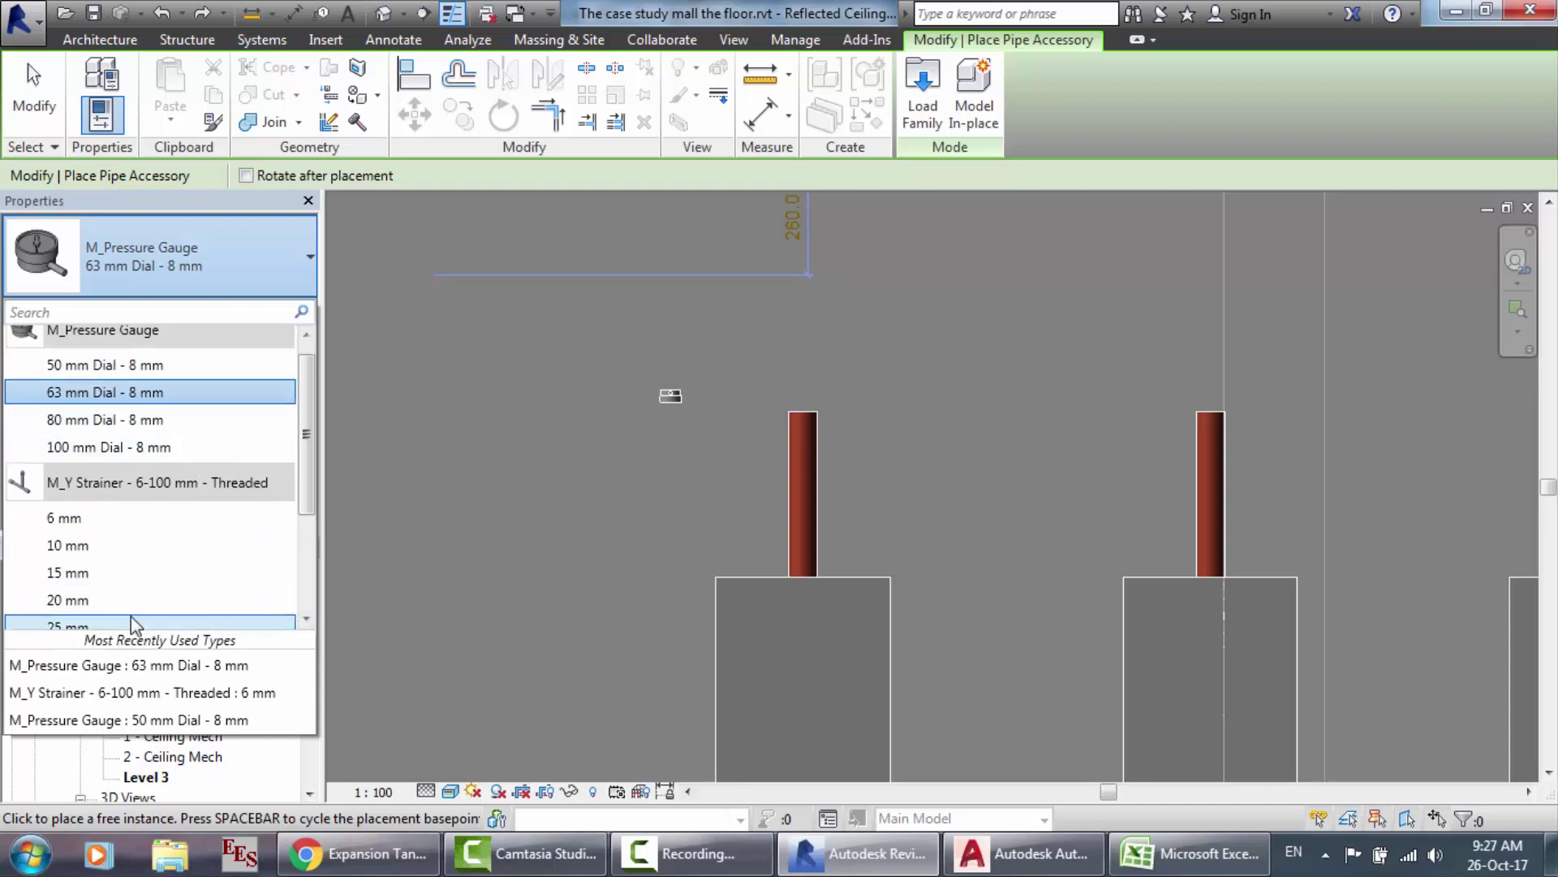
left_click_drag(307, 621, 307, 621)
left_click(73, 590)
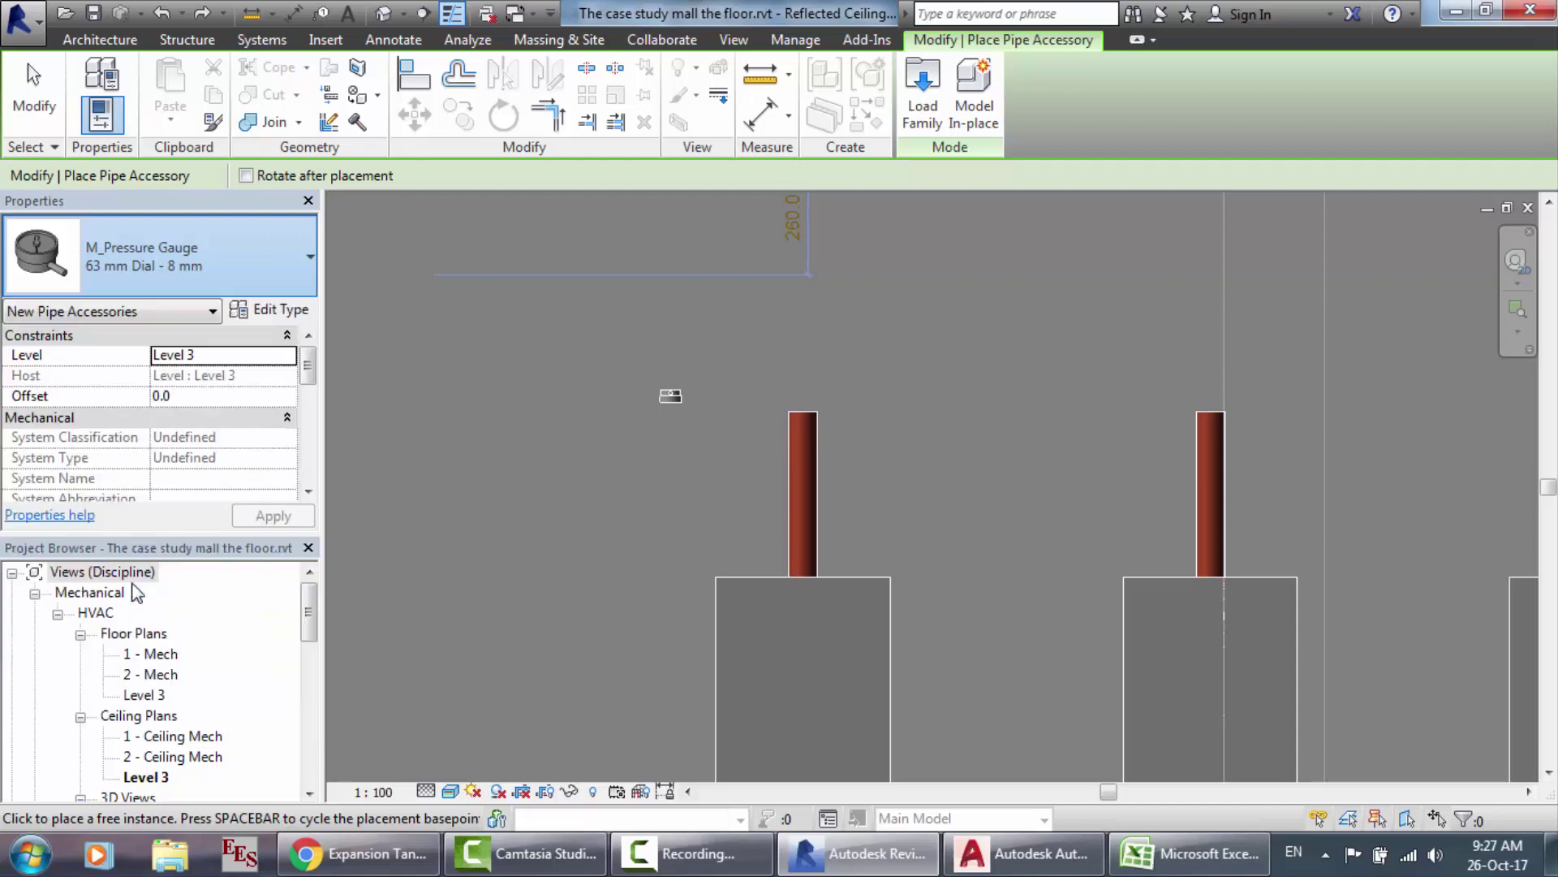
key("Escape")
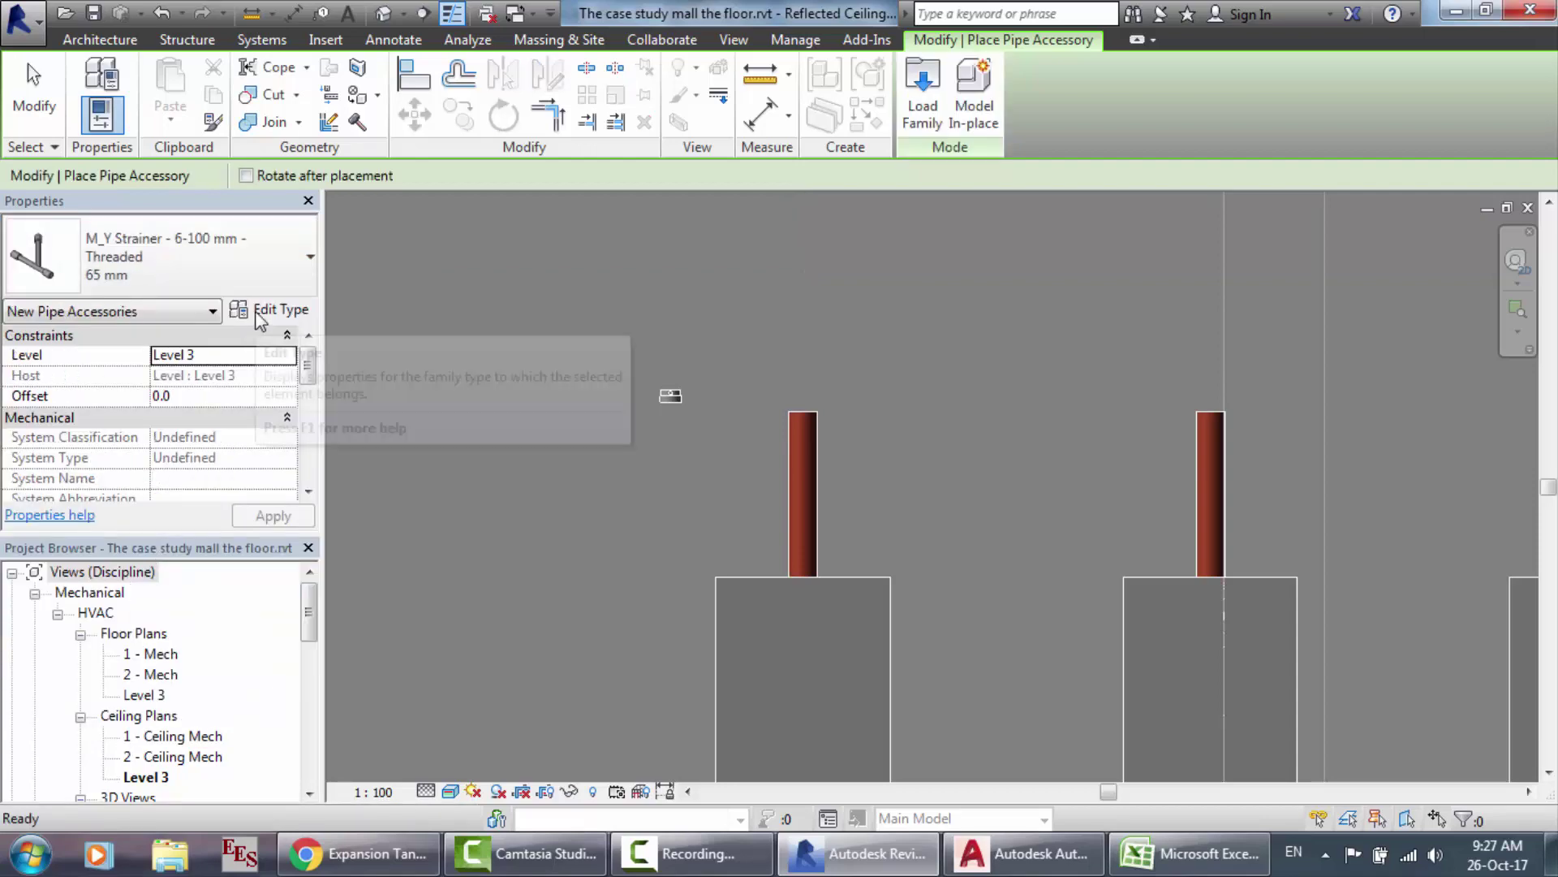
Step: Set the 65 mm Y strainer type's nominal diameter to 3" in its type properties
left_click(268, 309)
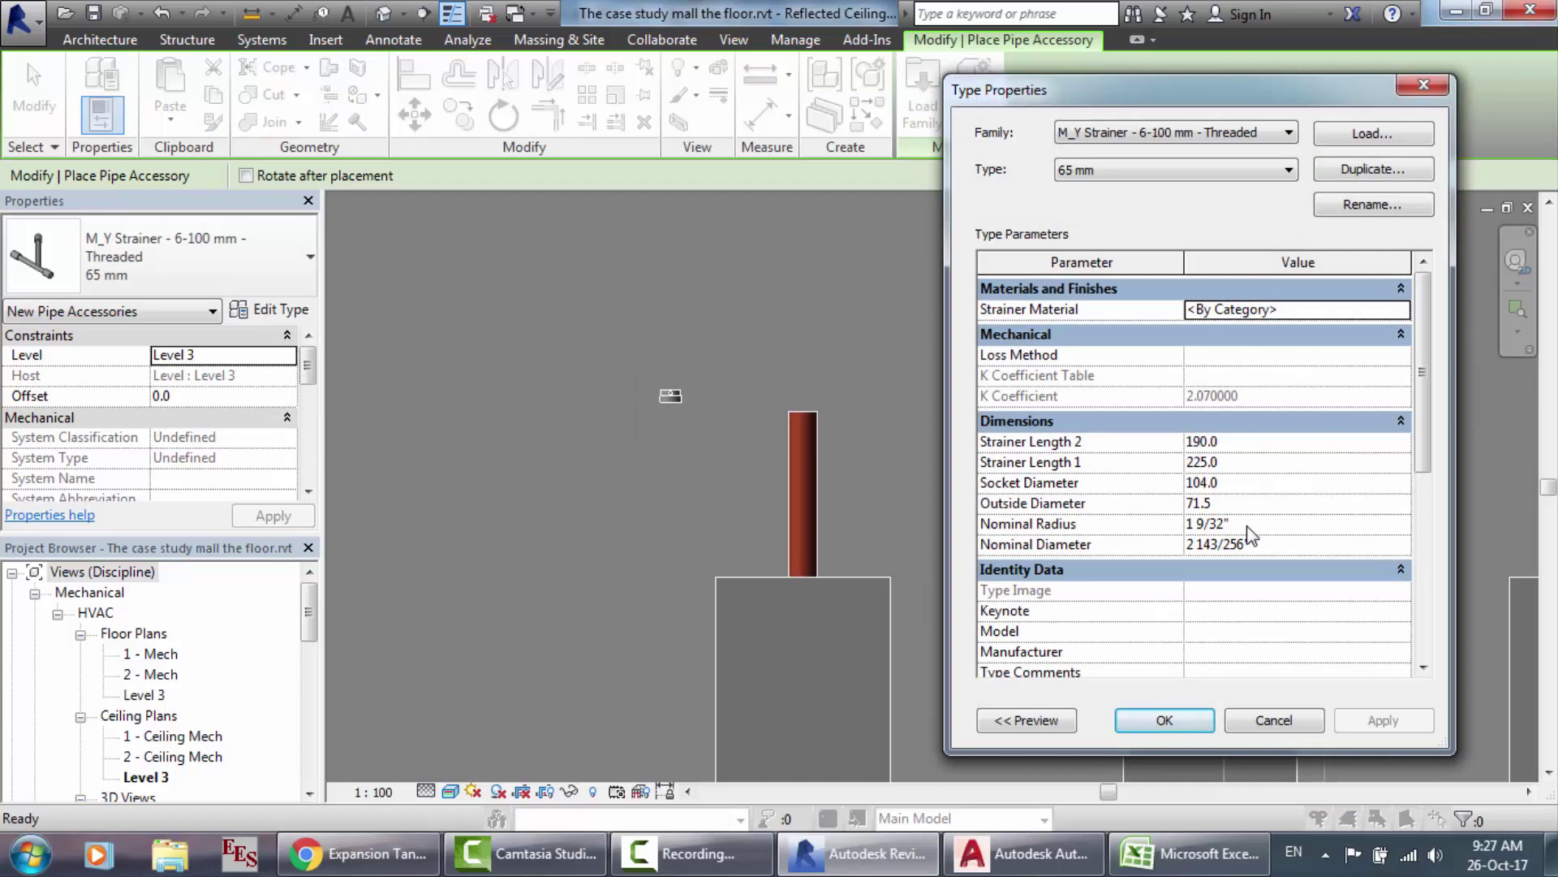
left_click(1266, 542)
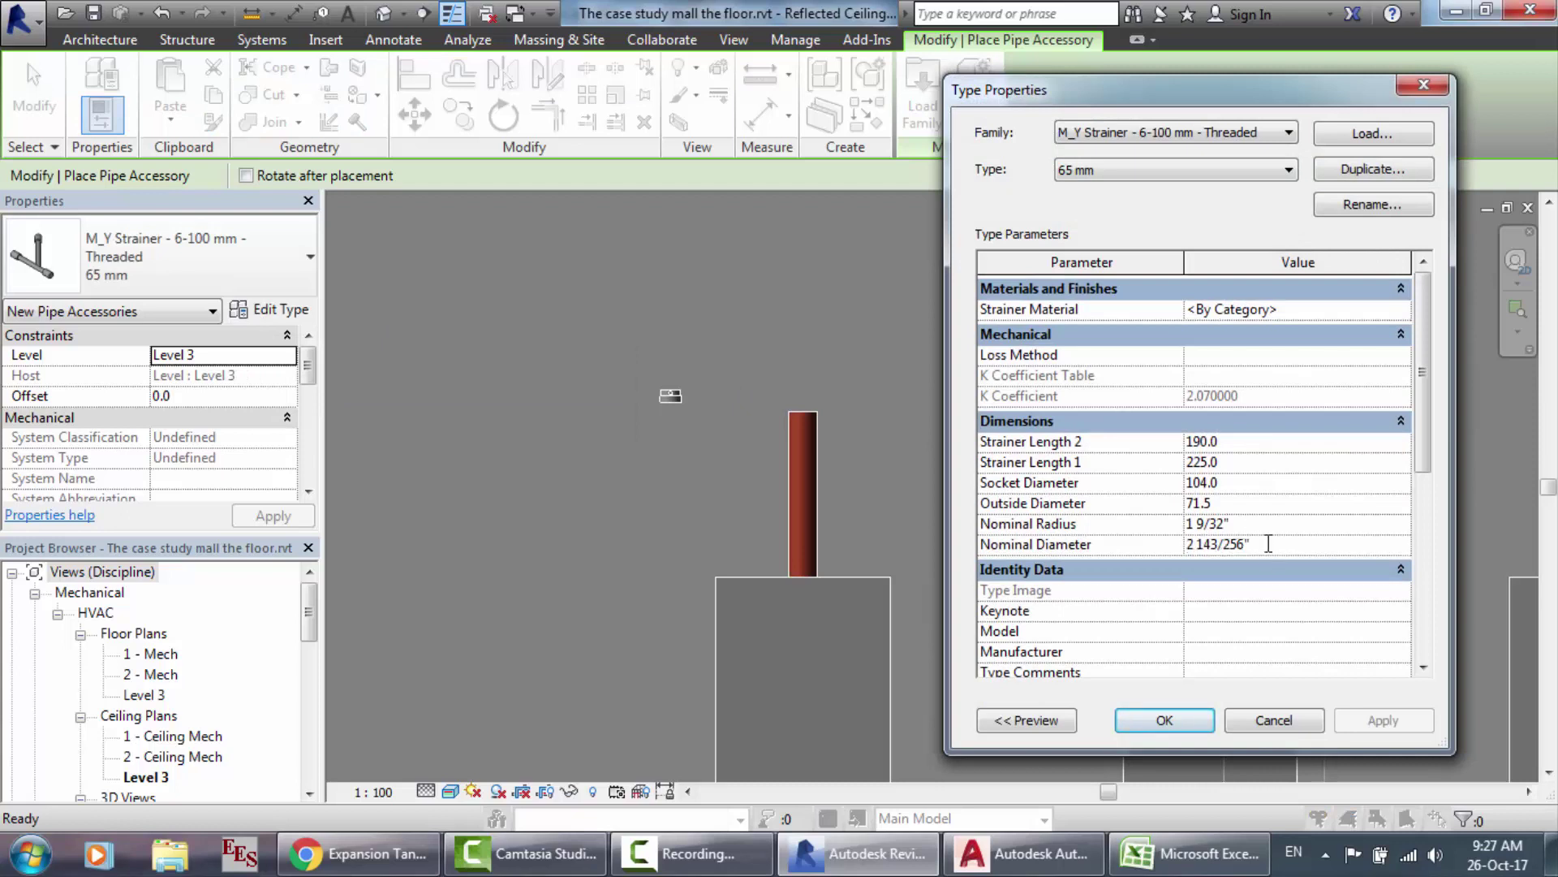
key("BackSpace")
key("BackSpace")
key("BackSpace")
key("BackSpace")
key("BackSpace")
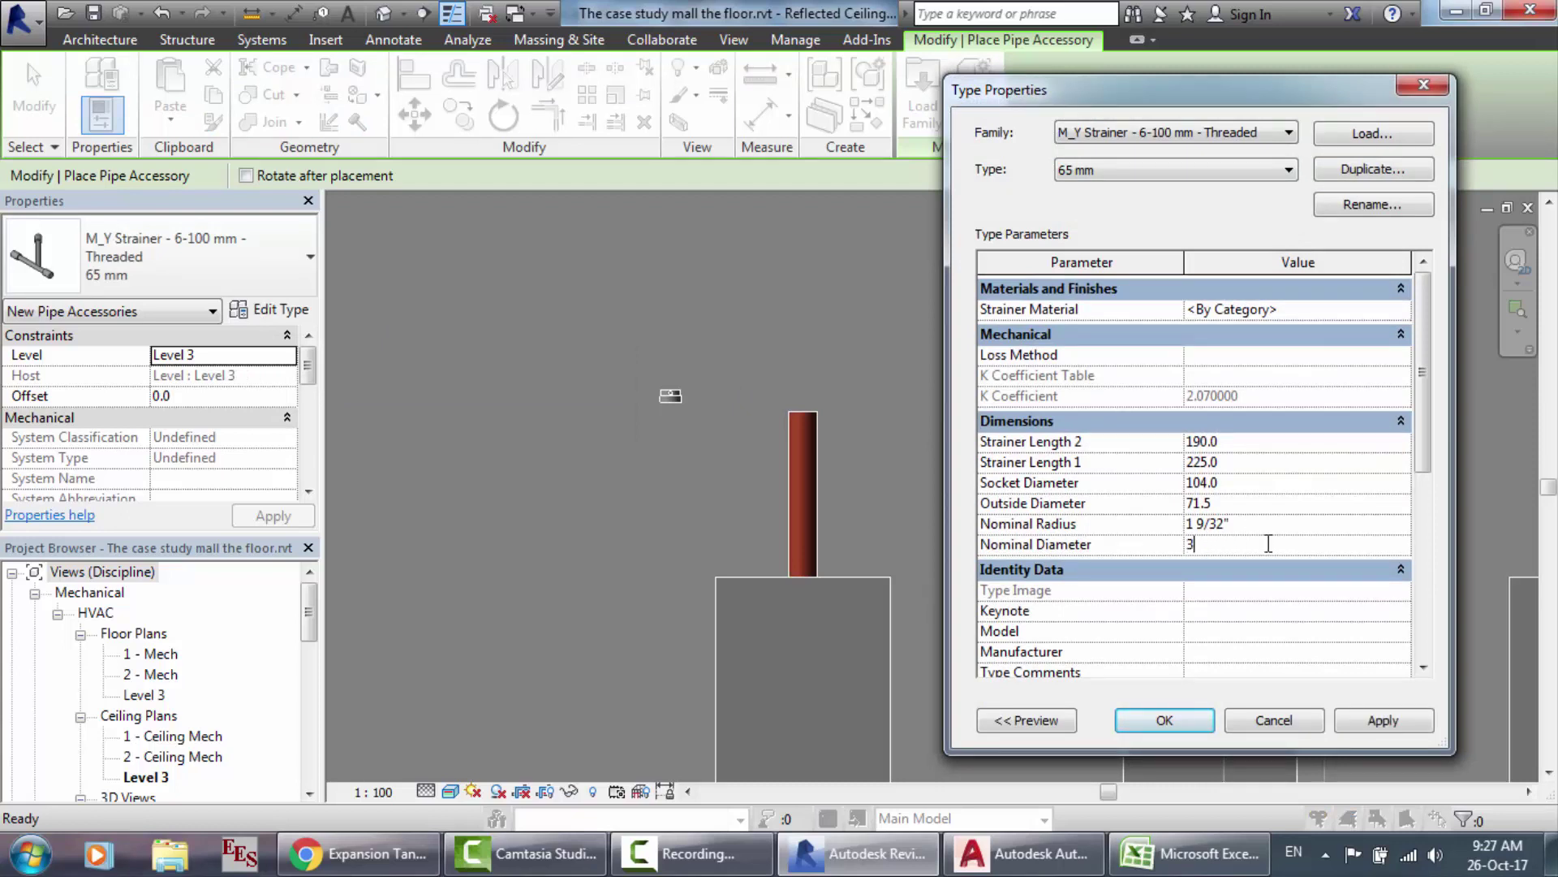
type("3")
key("Return")
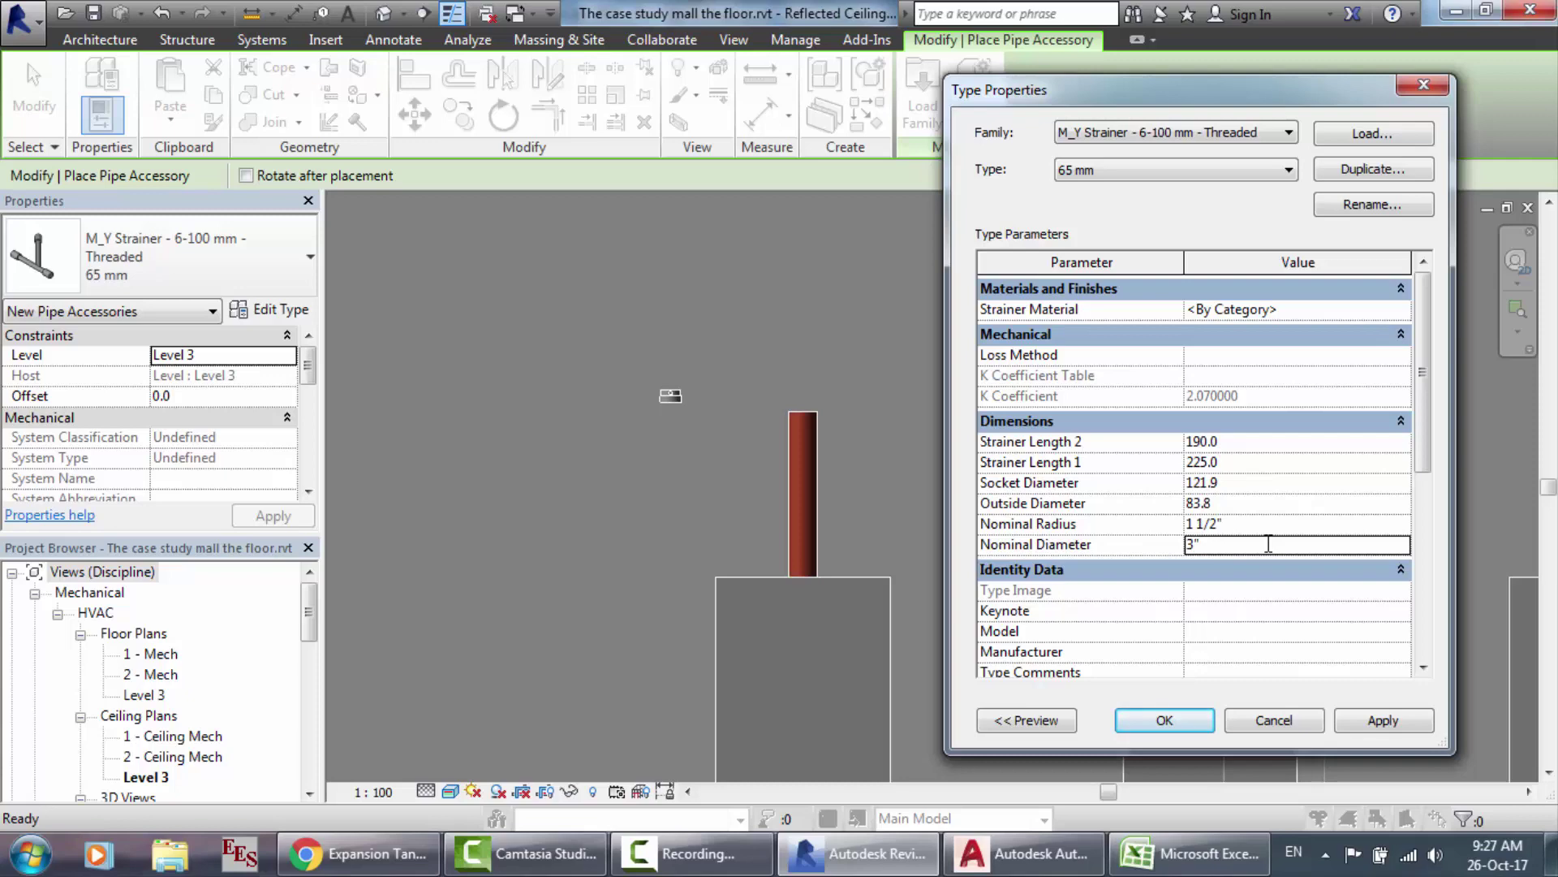
left_click(1165, 720)
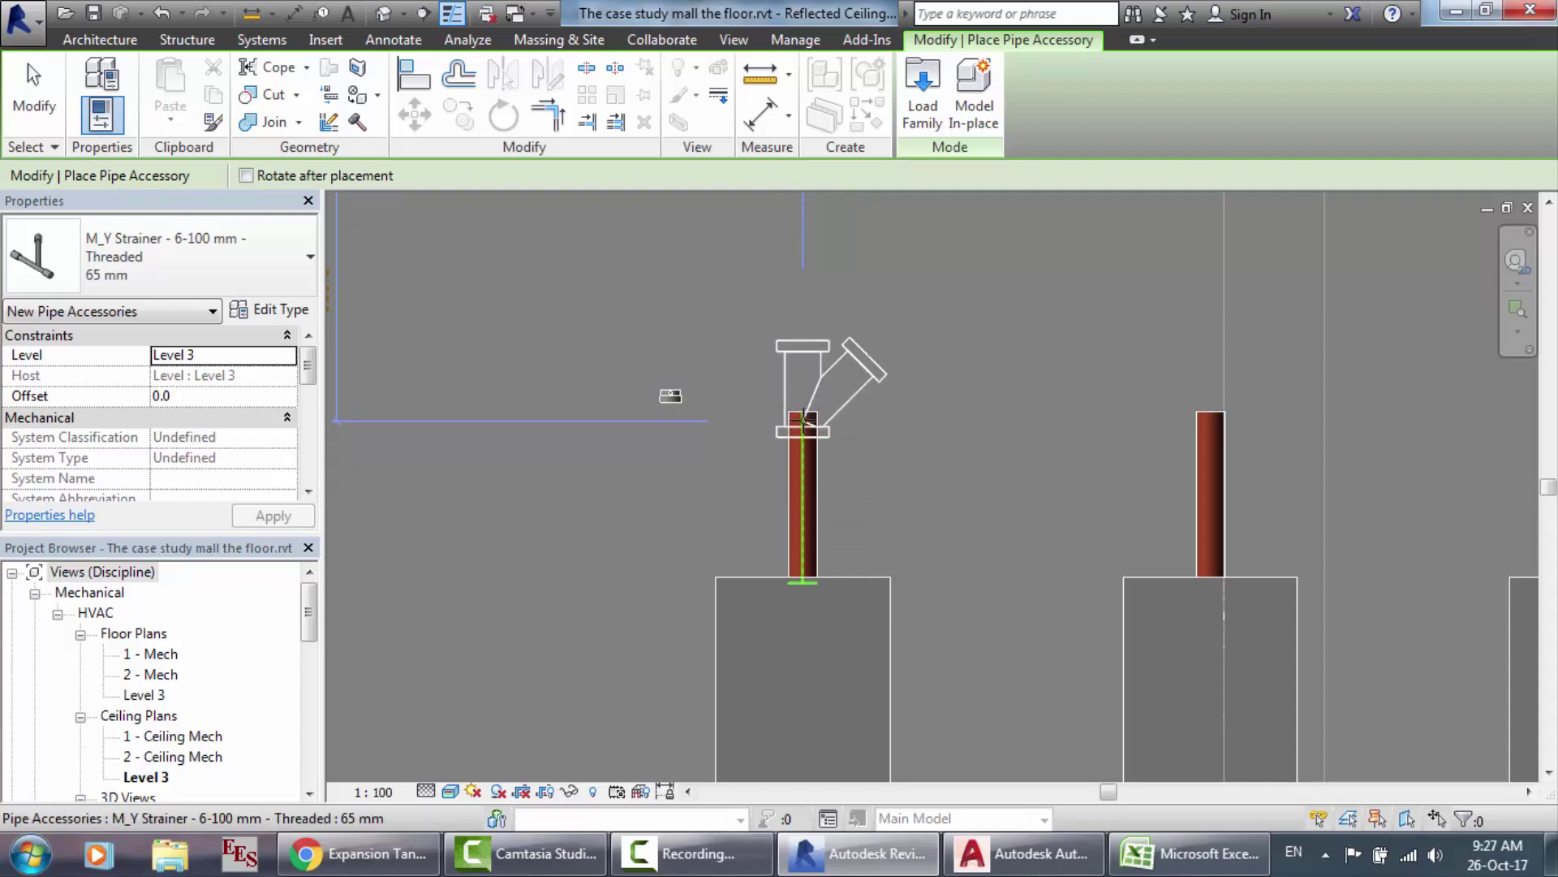
Step: Place the Y strainer on the open end of the first pump's pipe and finish placing accessories
left_click(803, 416)
scroll(894, 298, "down", 2)
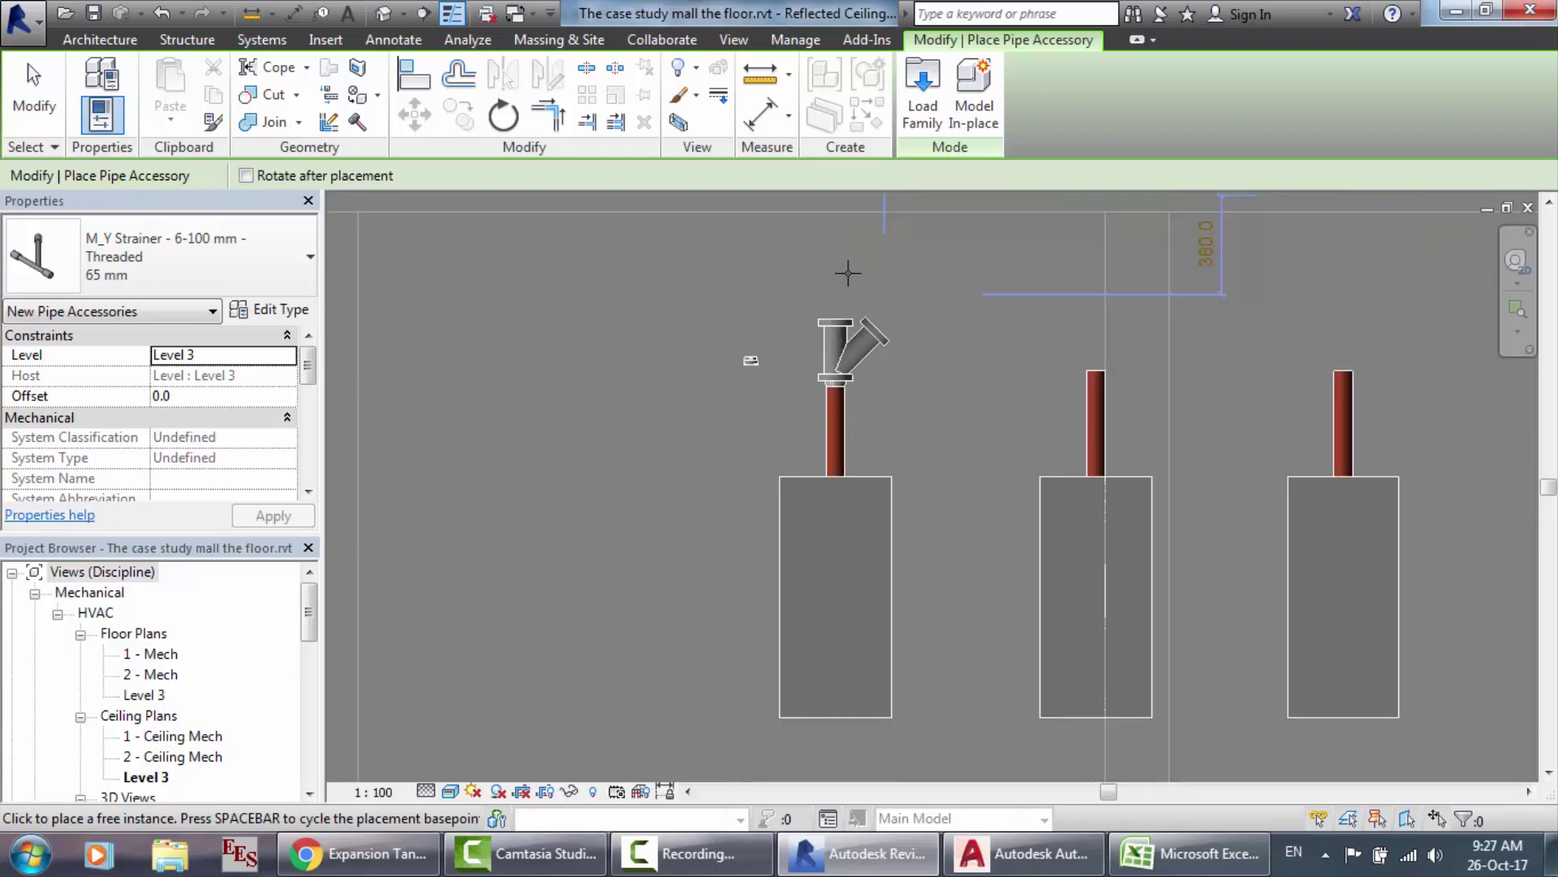
scroll(845, 268, "down", 2)
scroll(852, 199, "up", 2)
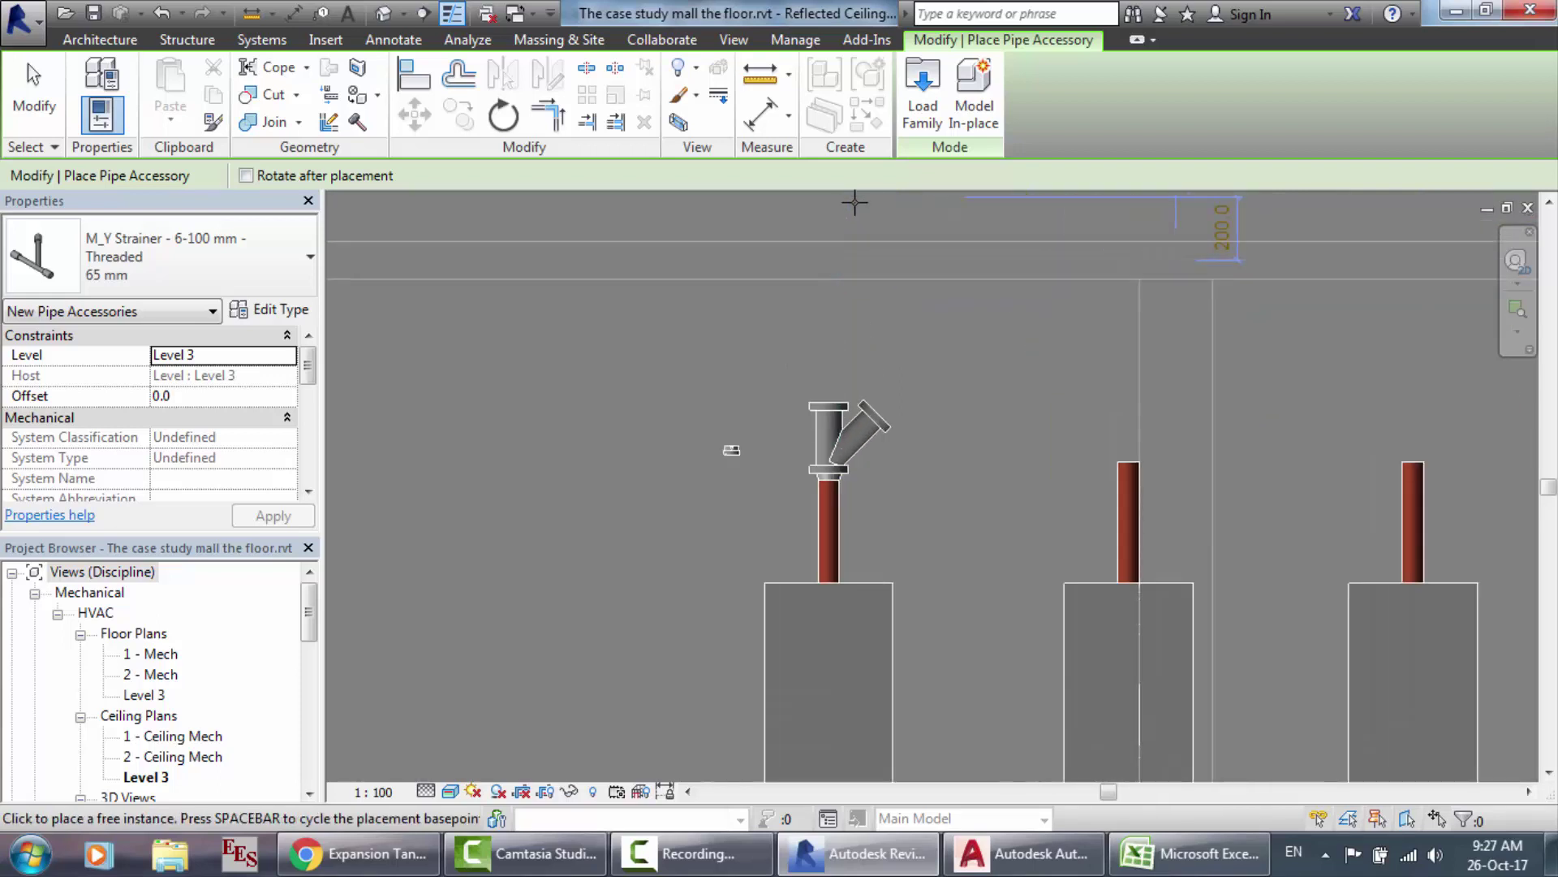
scroll(869, 265, "up", 2)
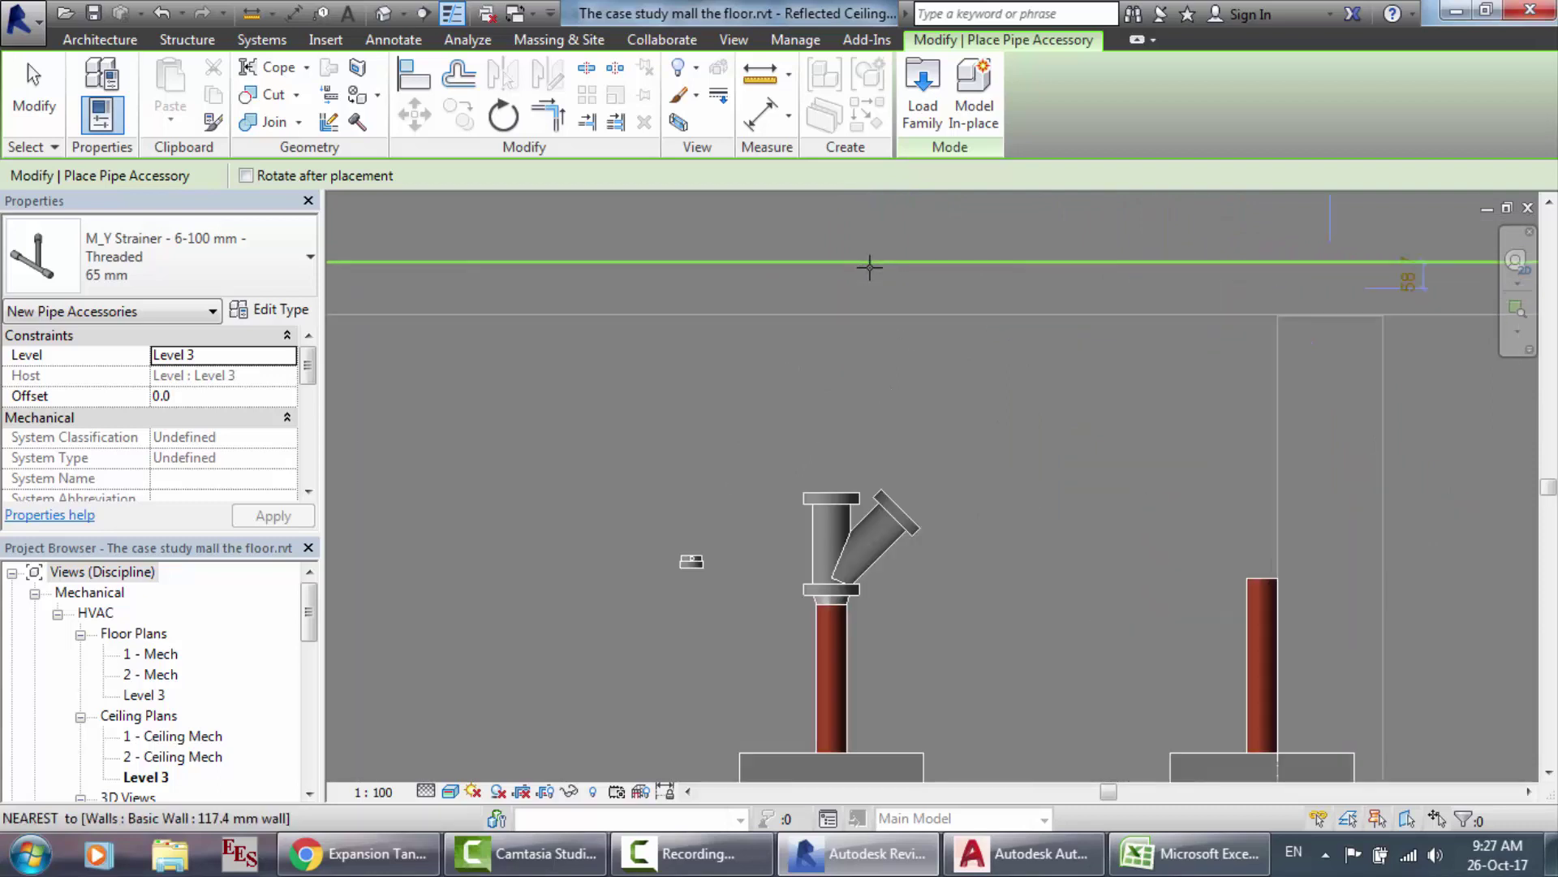
key("Escape")
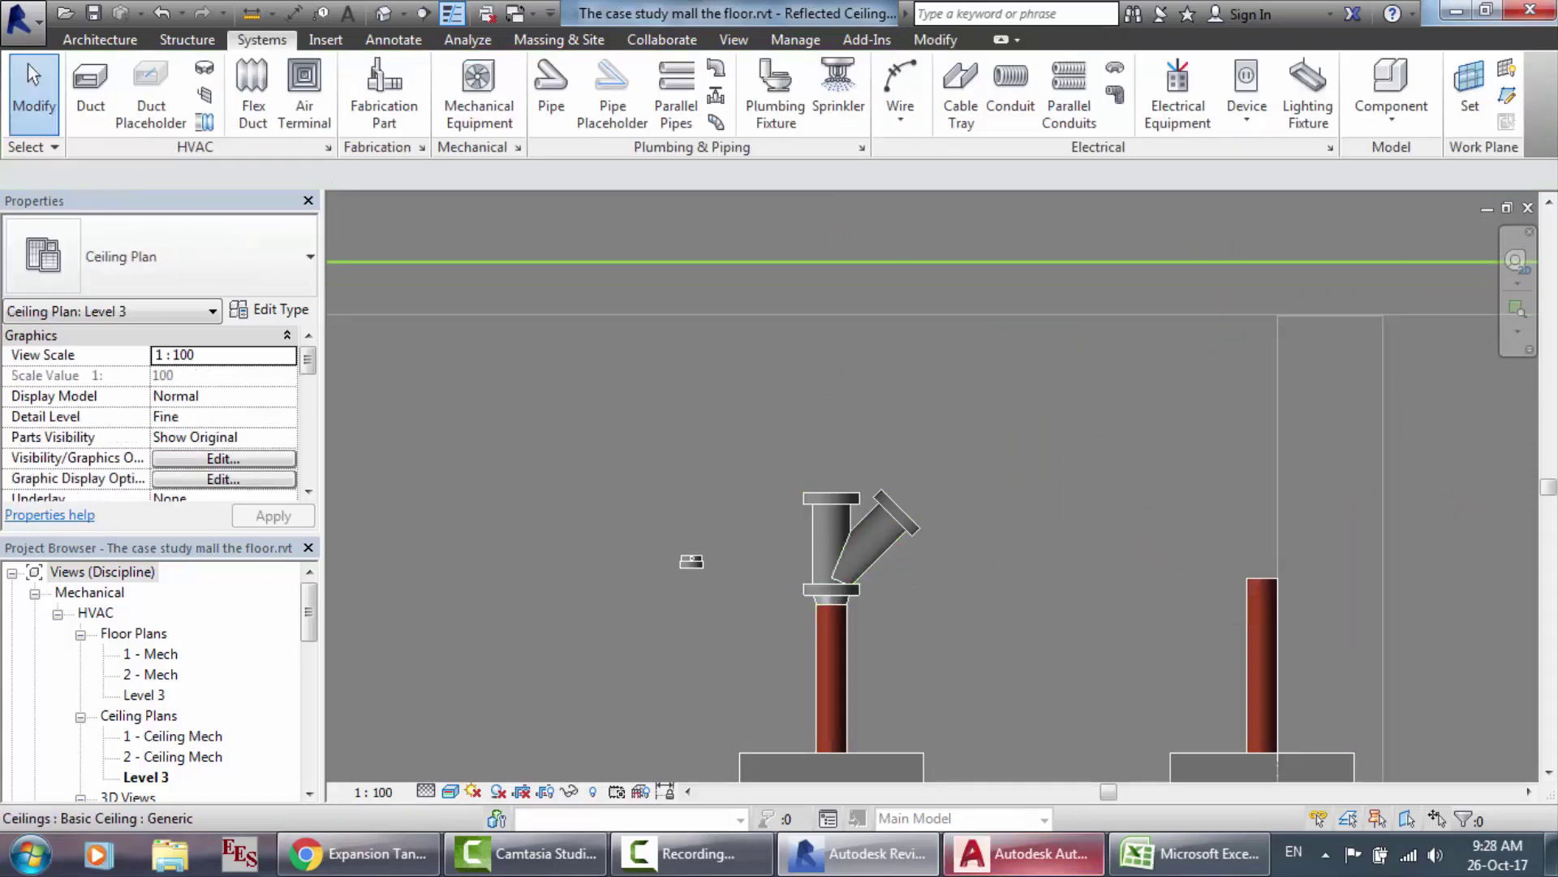
Step: Switch to AutoCAD and examine the order of valves and fittings above the middle pump in the pipe layout
left_click(1021, 853)
scroll(873, 578, "down", 4)
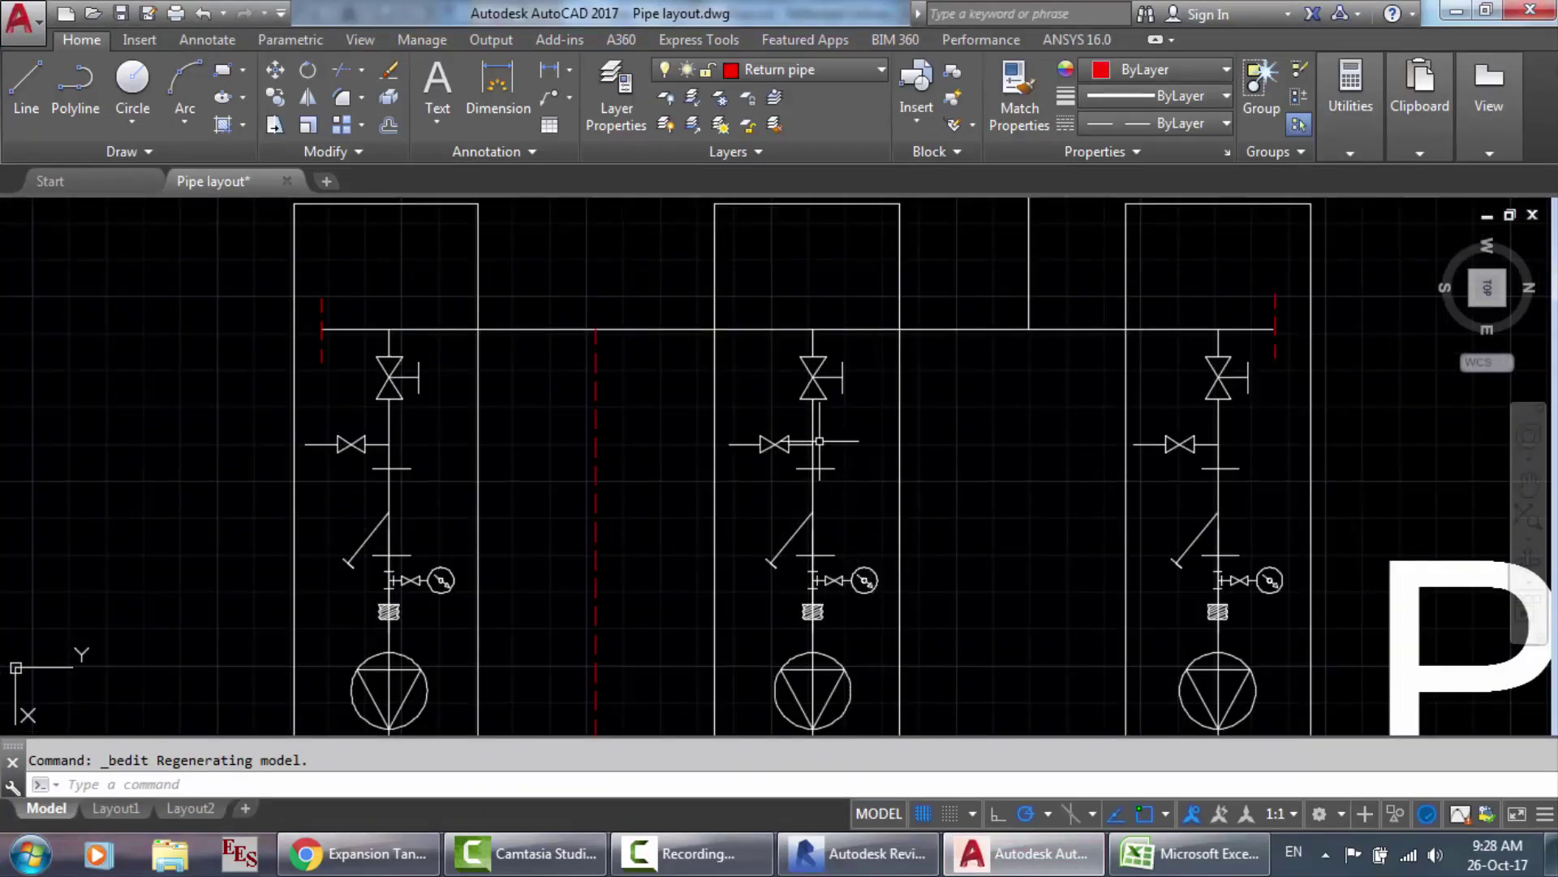
scroll(819, 441, "up", 4)
scroll(807, 425, "down", 4)
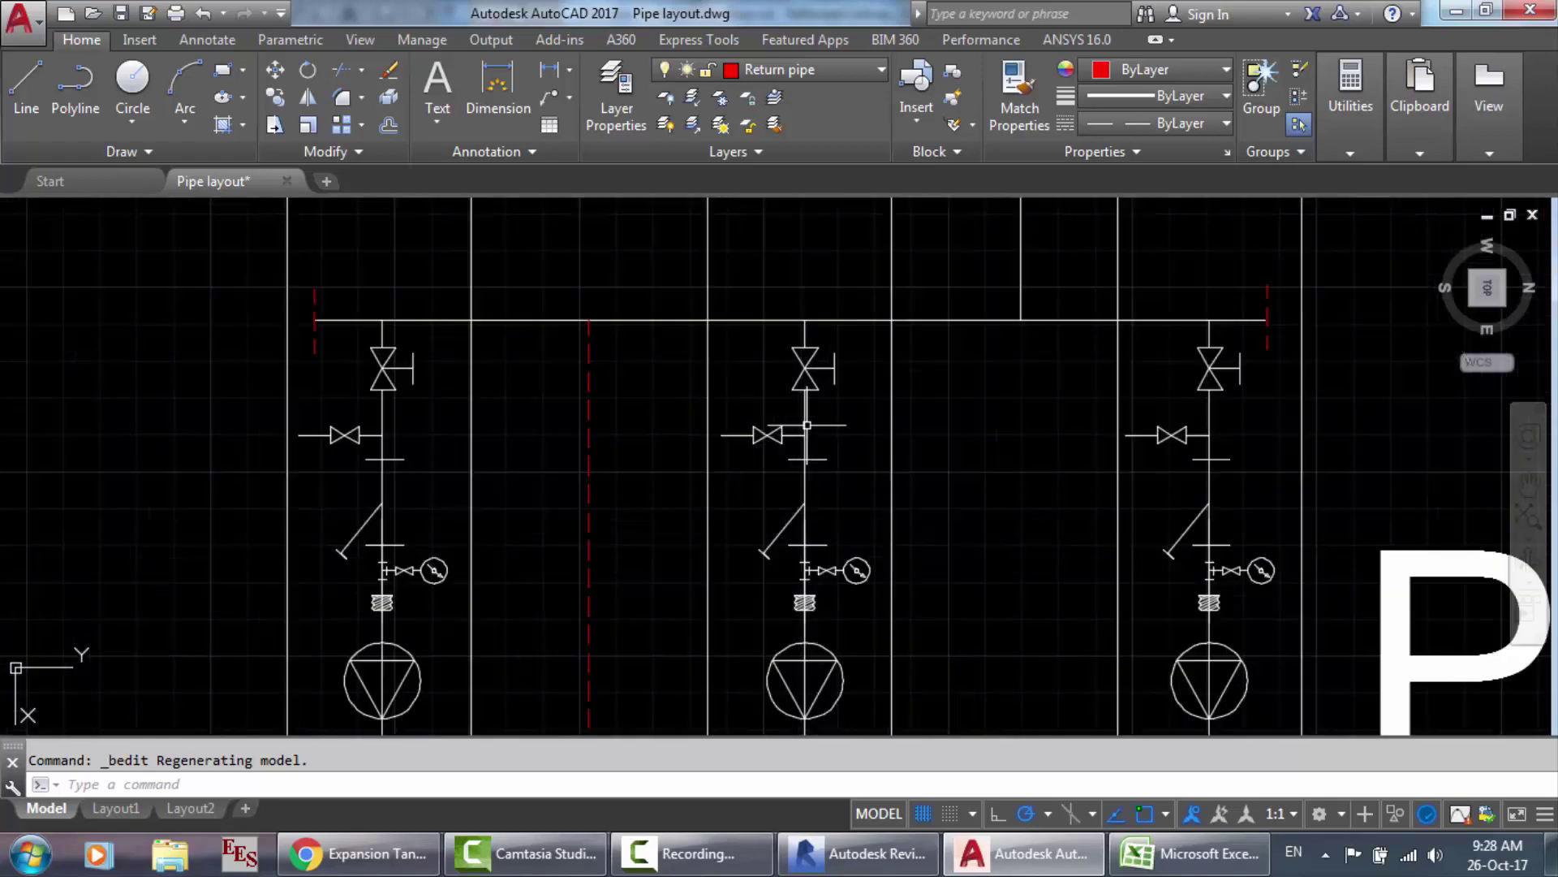
scroll(810, 335, "up", 4)
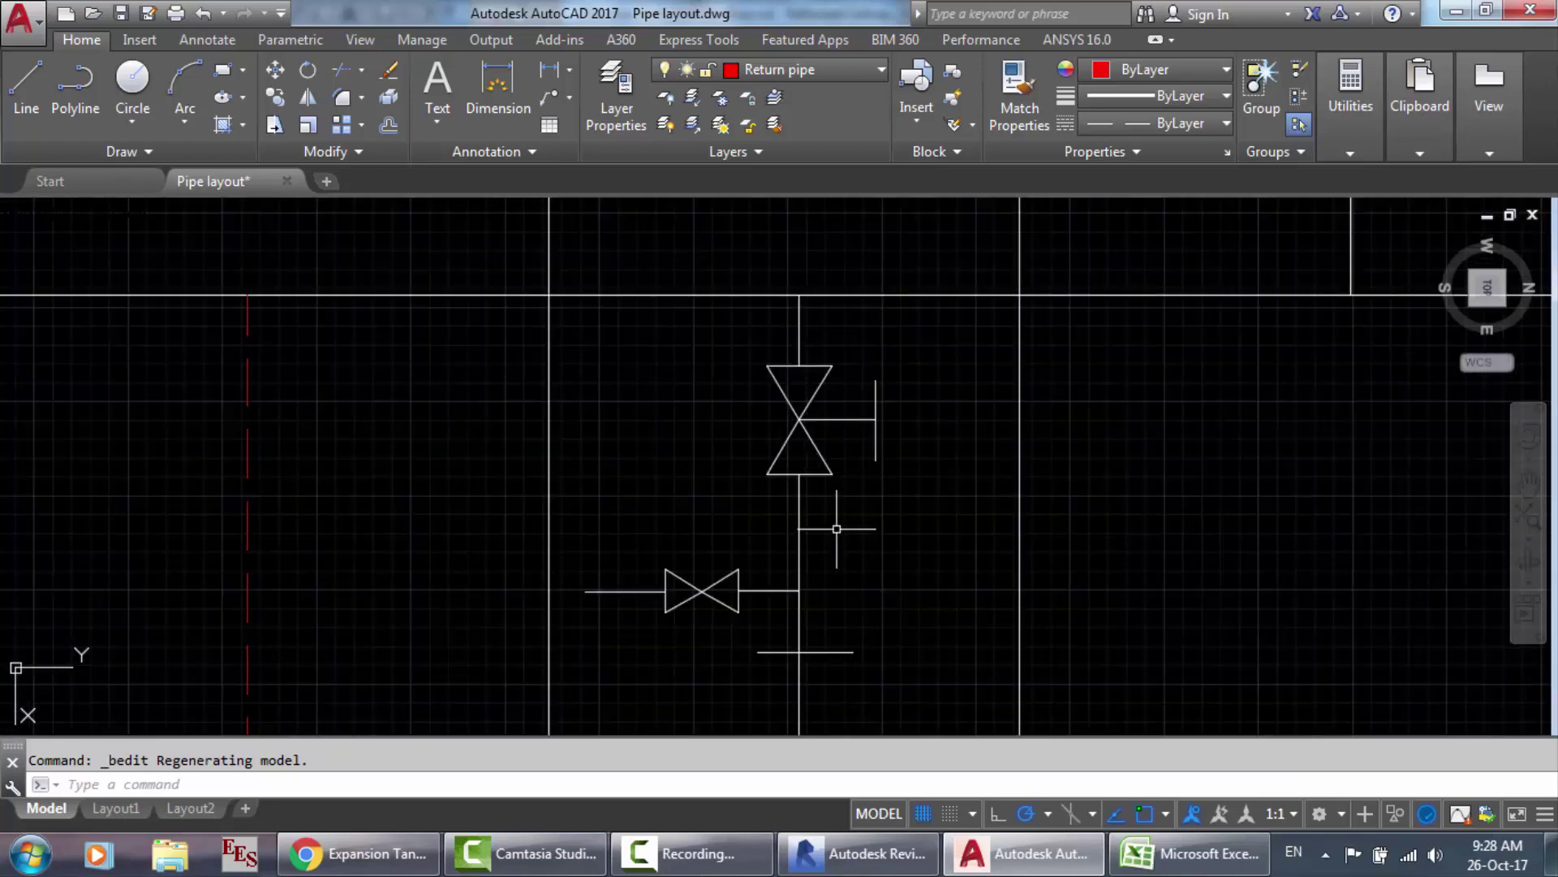
scroll(837, 528, "down", 3)
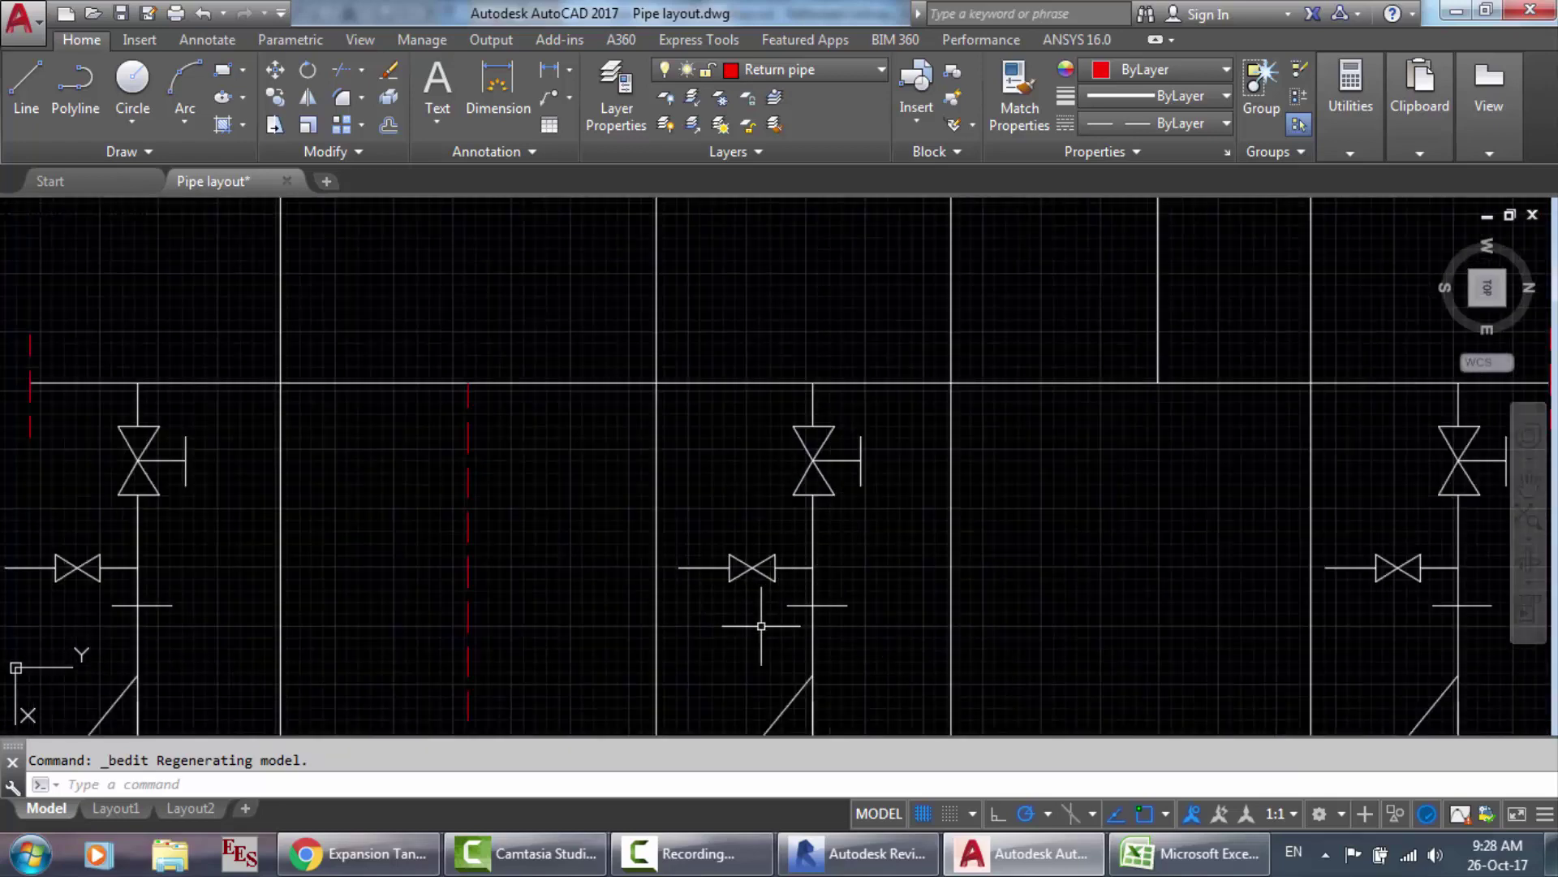
scroll(745, 554, "up", 2)
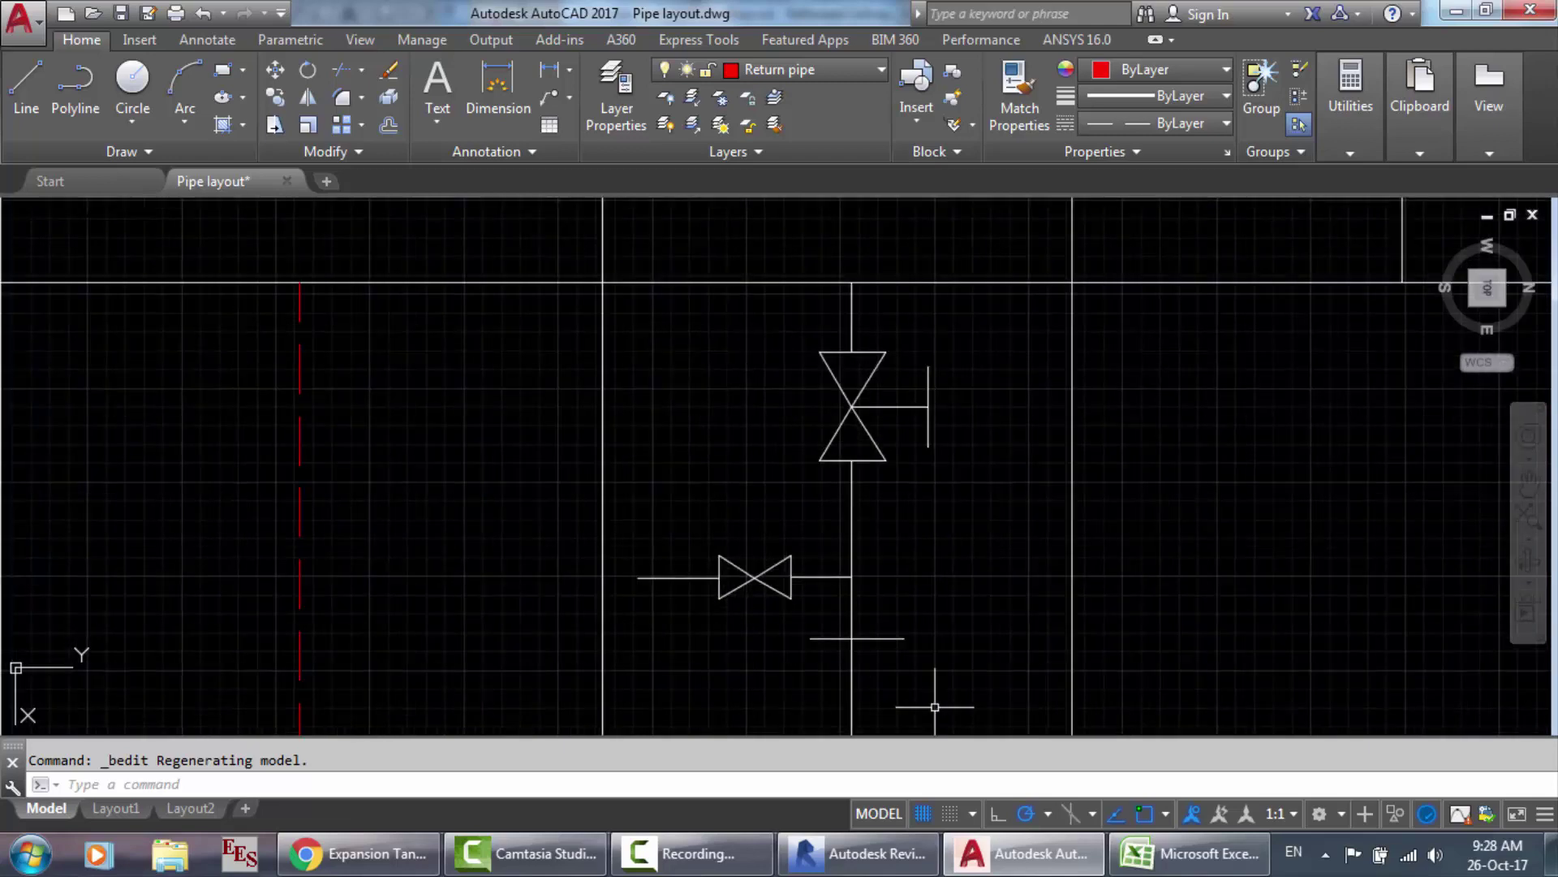
left_click(31, 854)
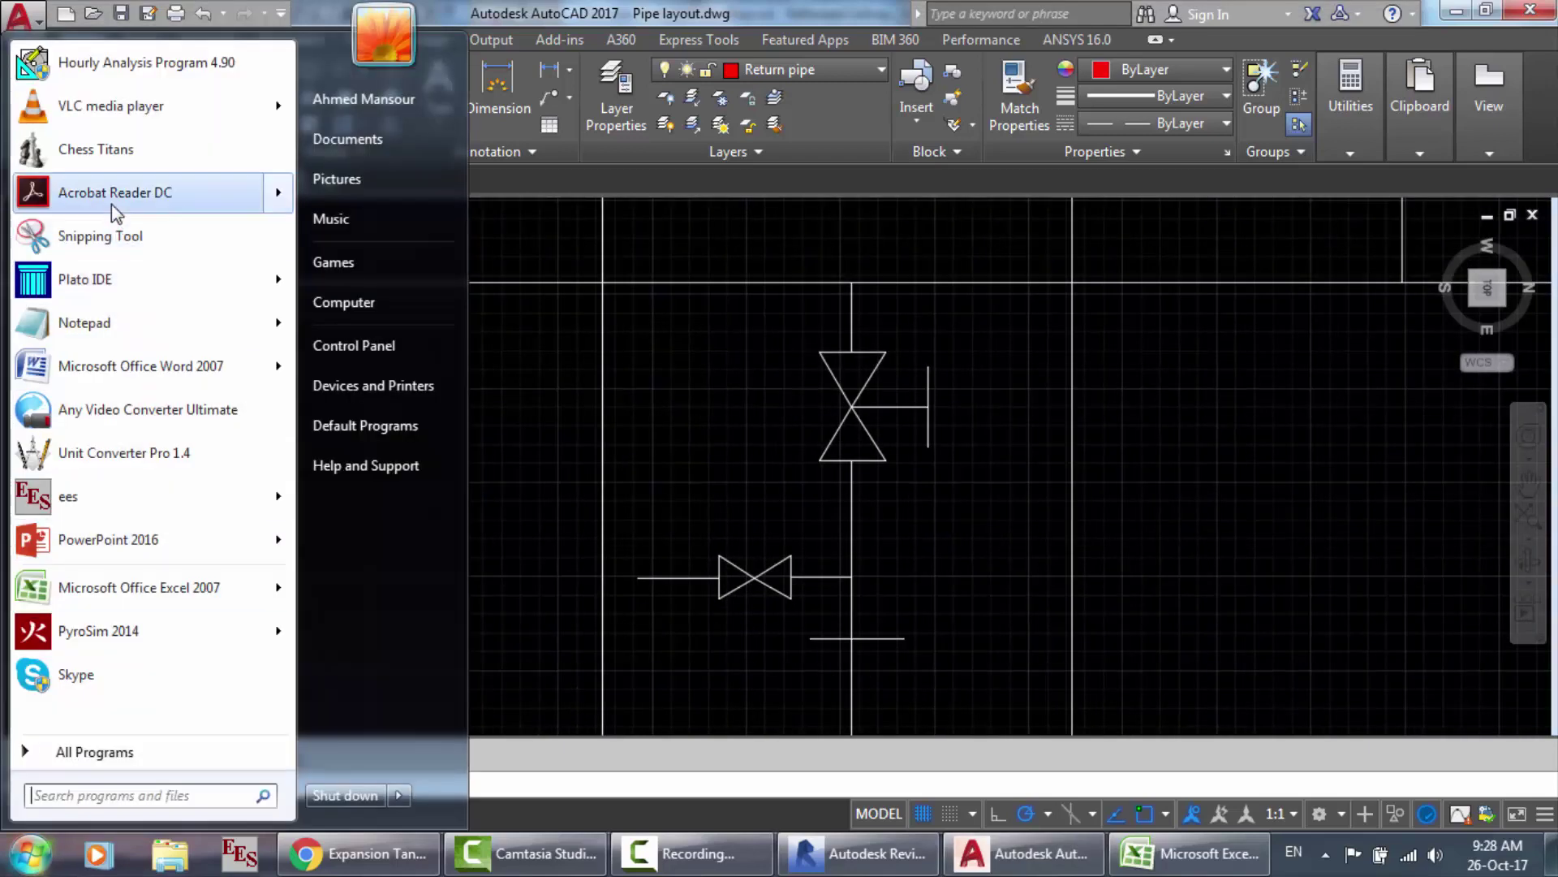
mouse_move(114, 210)
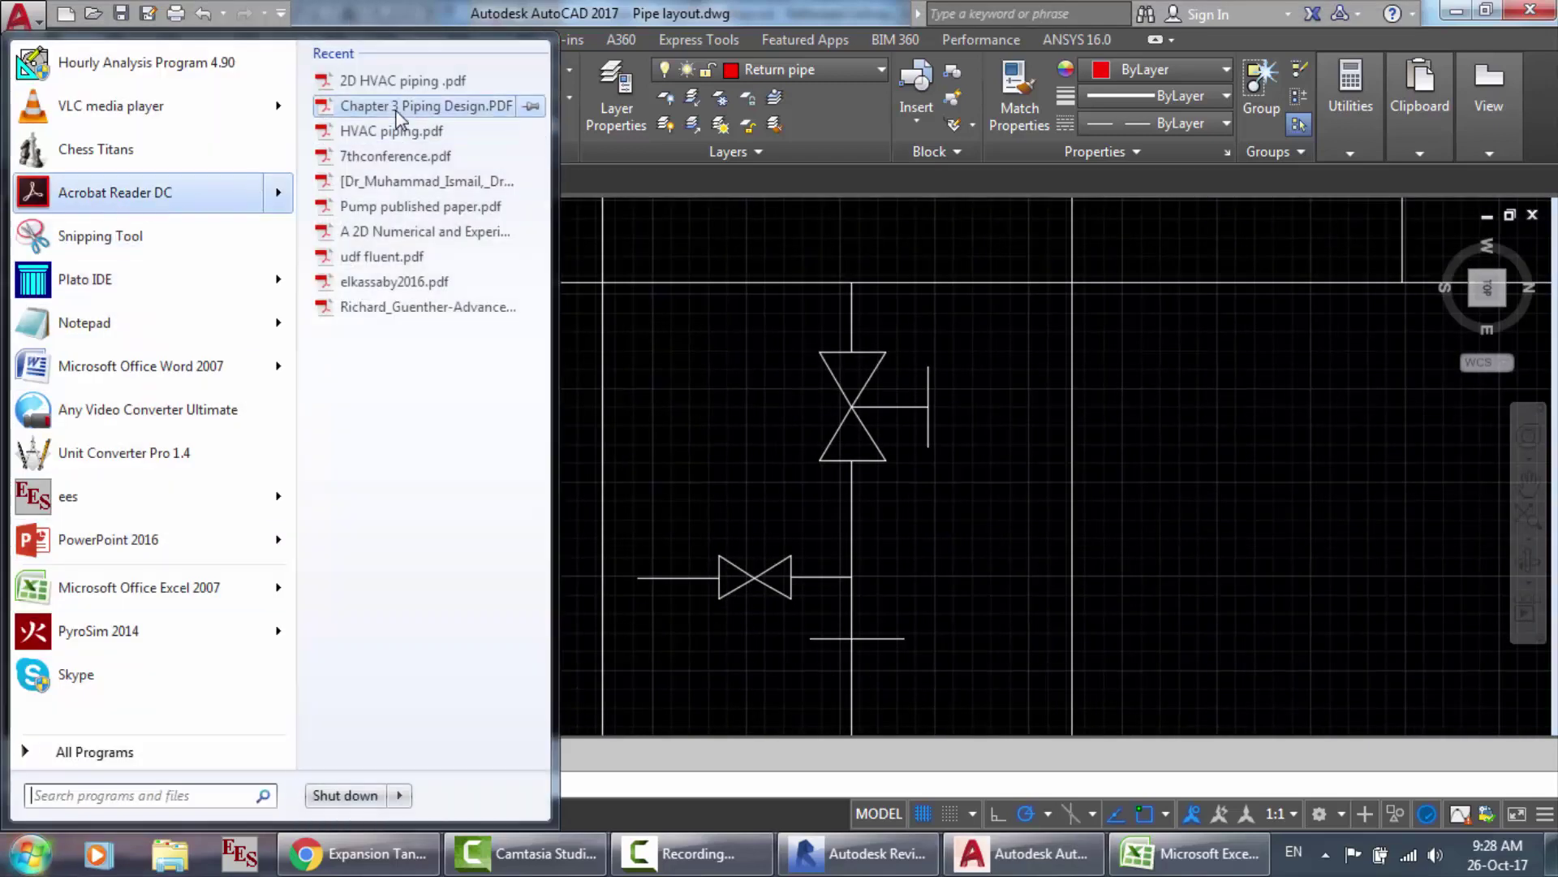
left_click(775, 519)
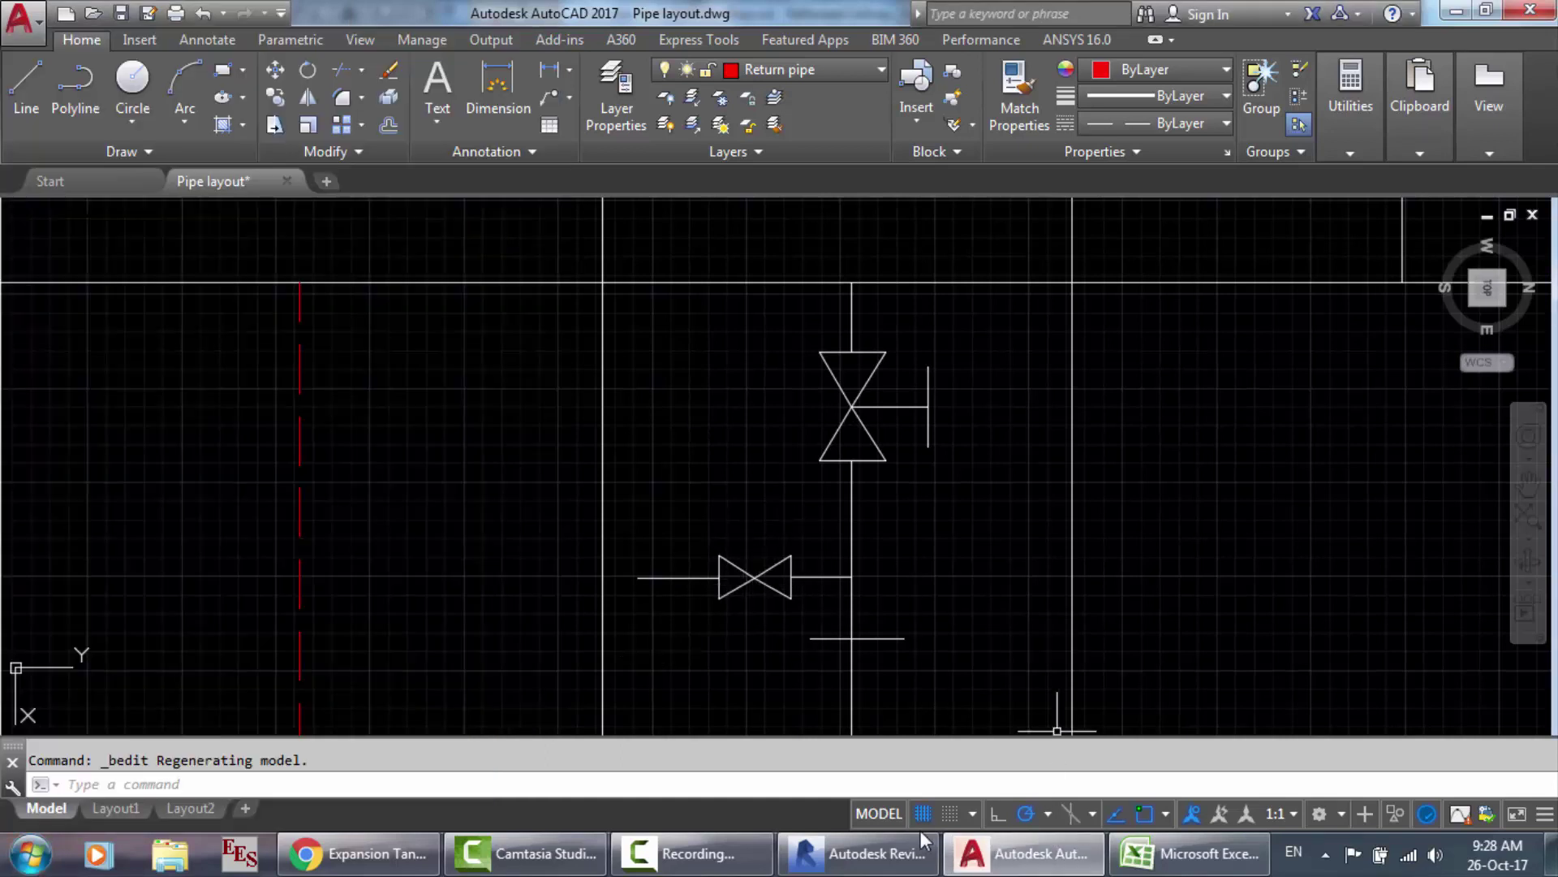
mouse_move(861, 854)
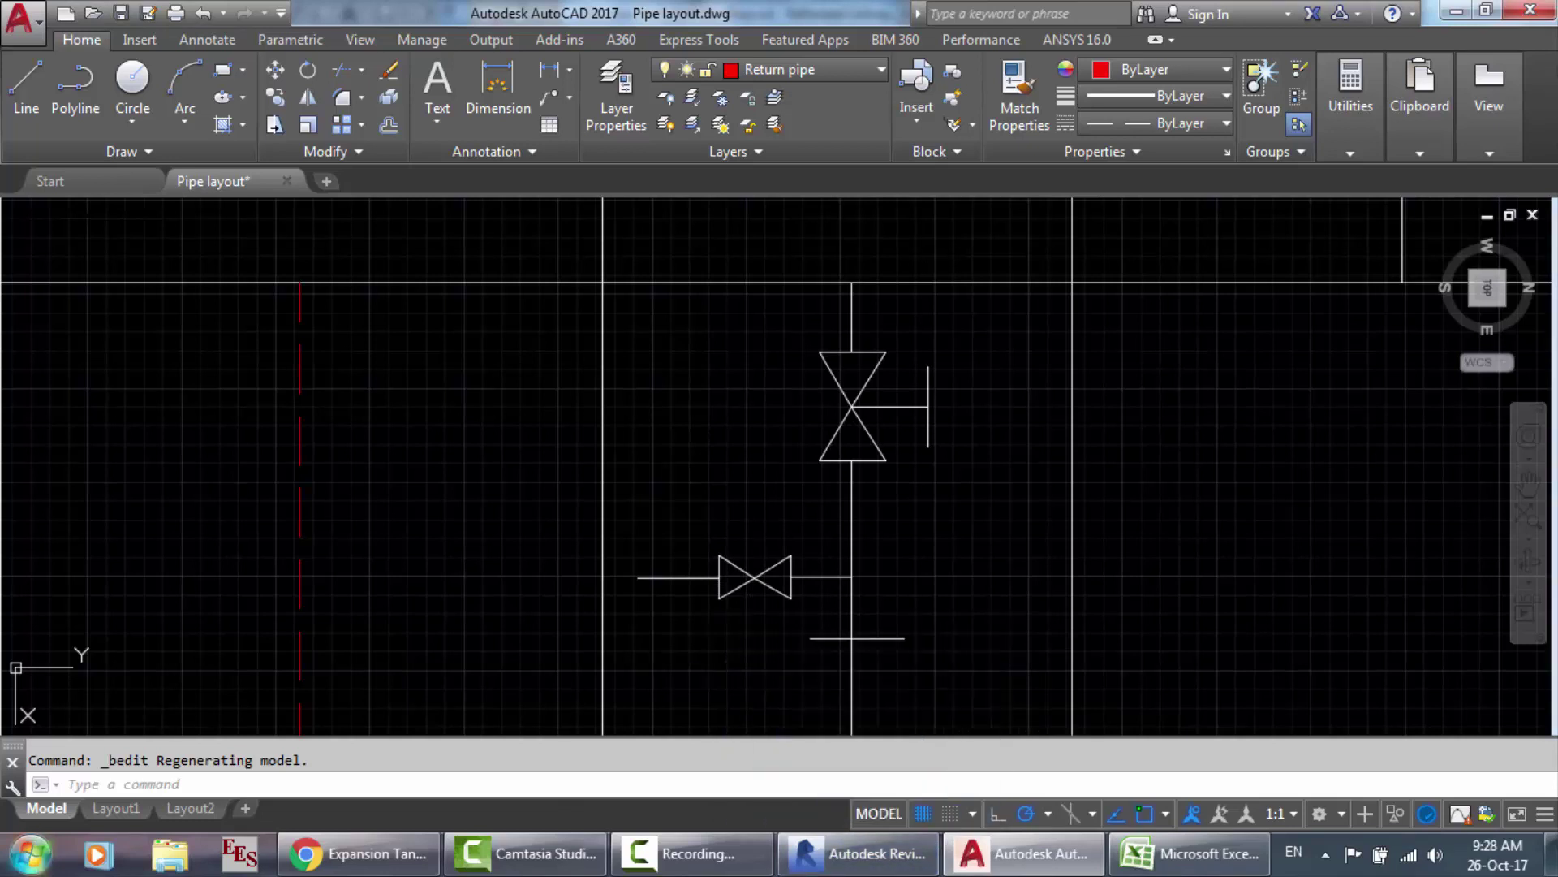
Step: Open the recent document 2D HVAC piping.pdf in Acrobat Reader
left_click(31, 854)
mouse_move(116, 212)
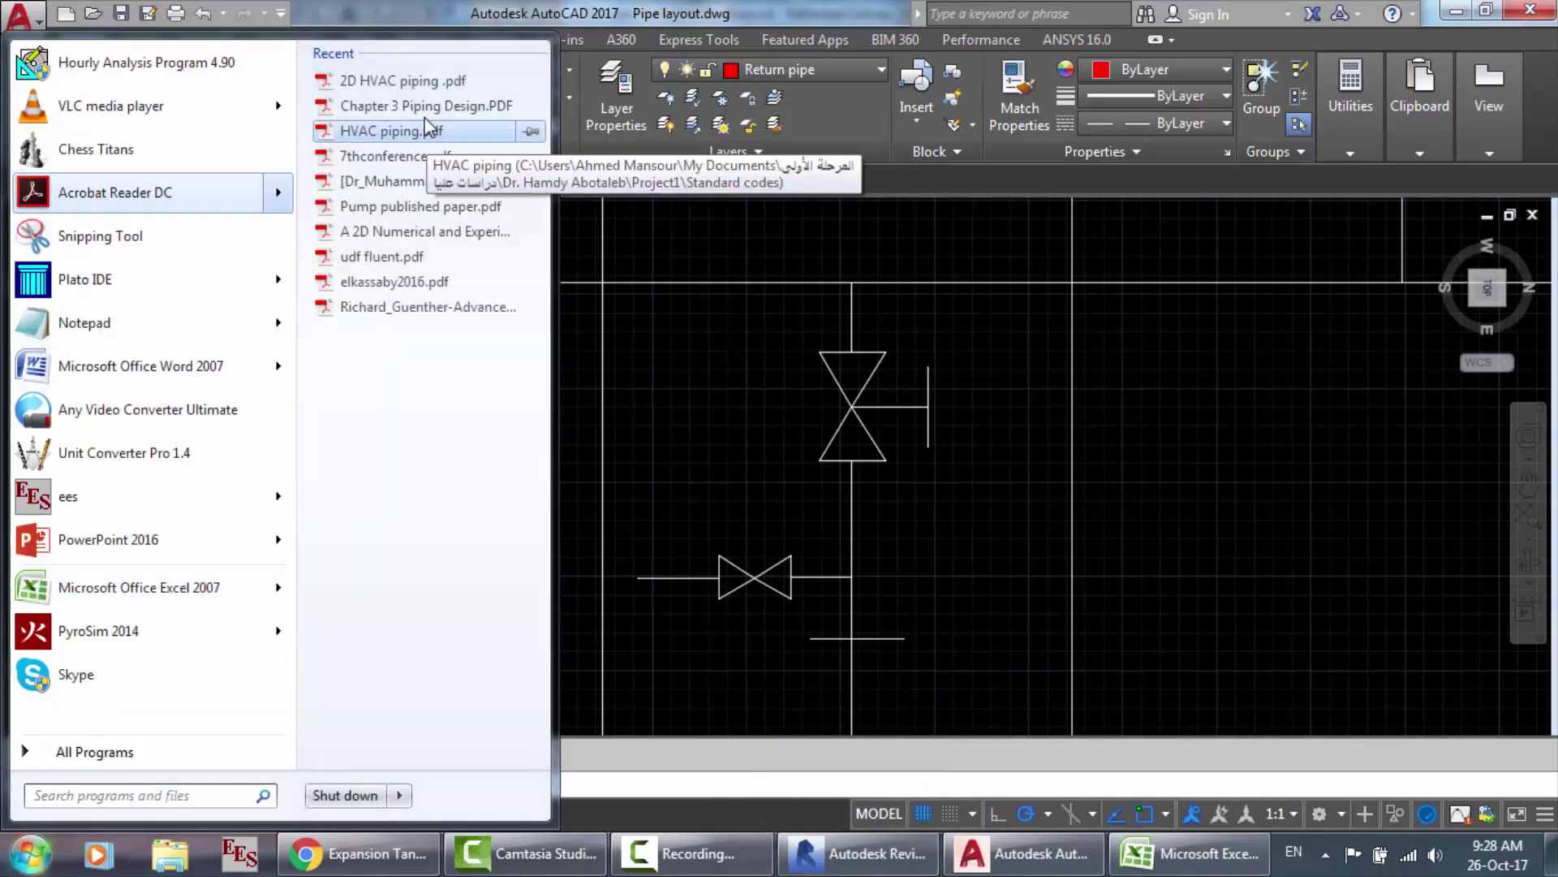
left_click(399, 81)
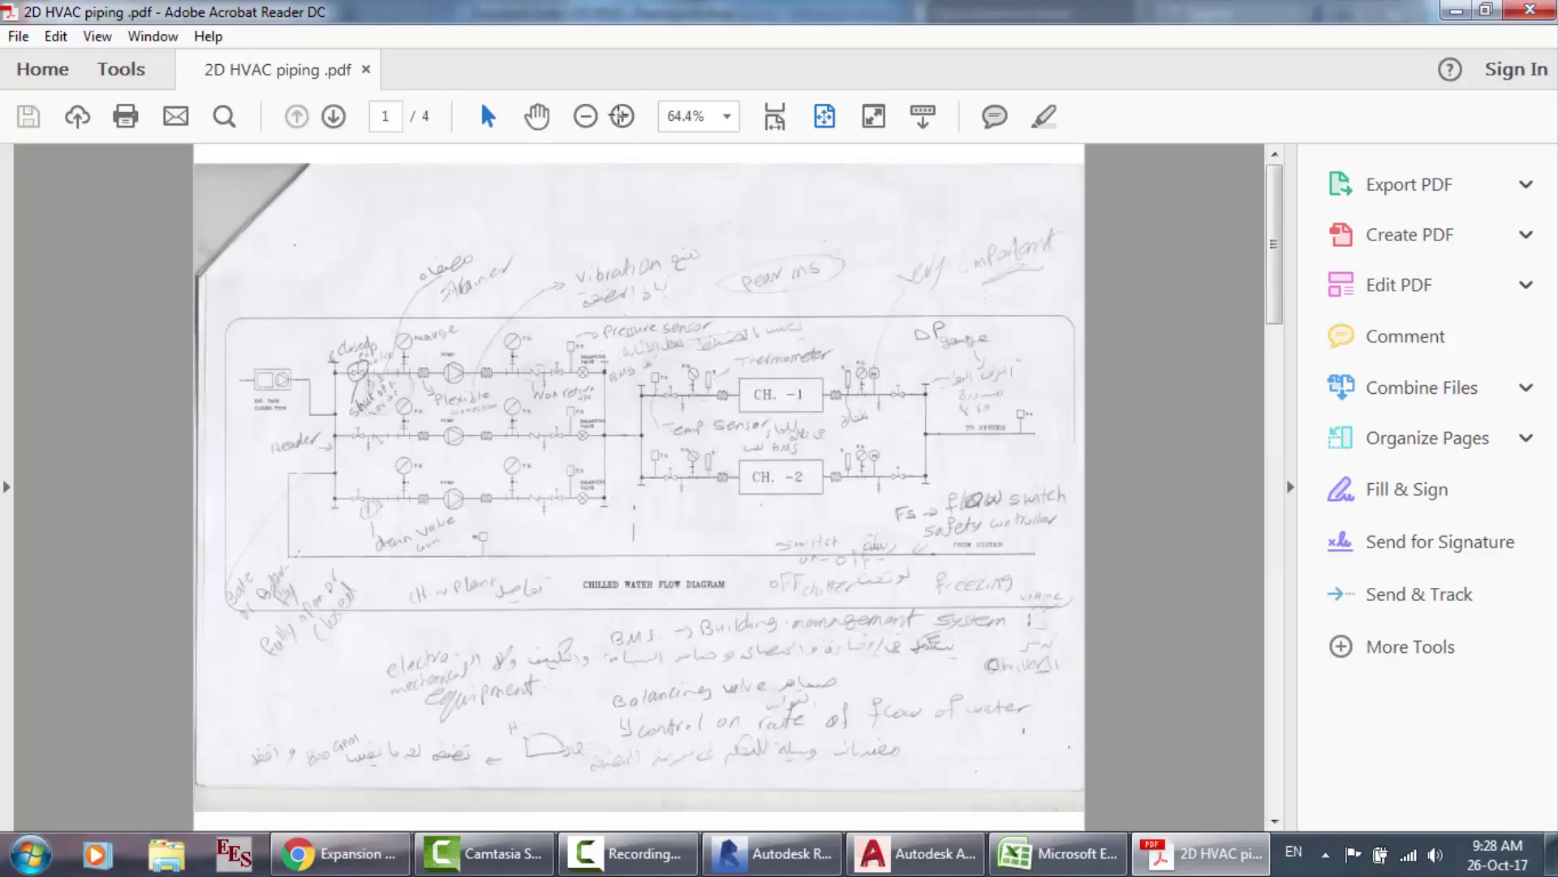
Step: Examine the chilled water flow diagram for the accessories on the three pump lines between the headers
left_click(623, 116)
left_click(623, 116)
left_click(623, 116)
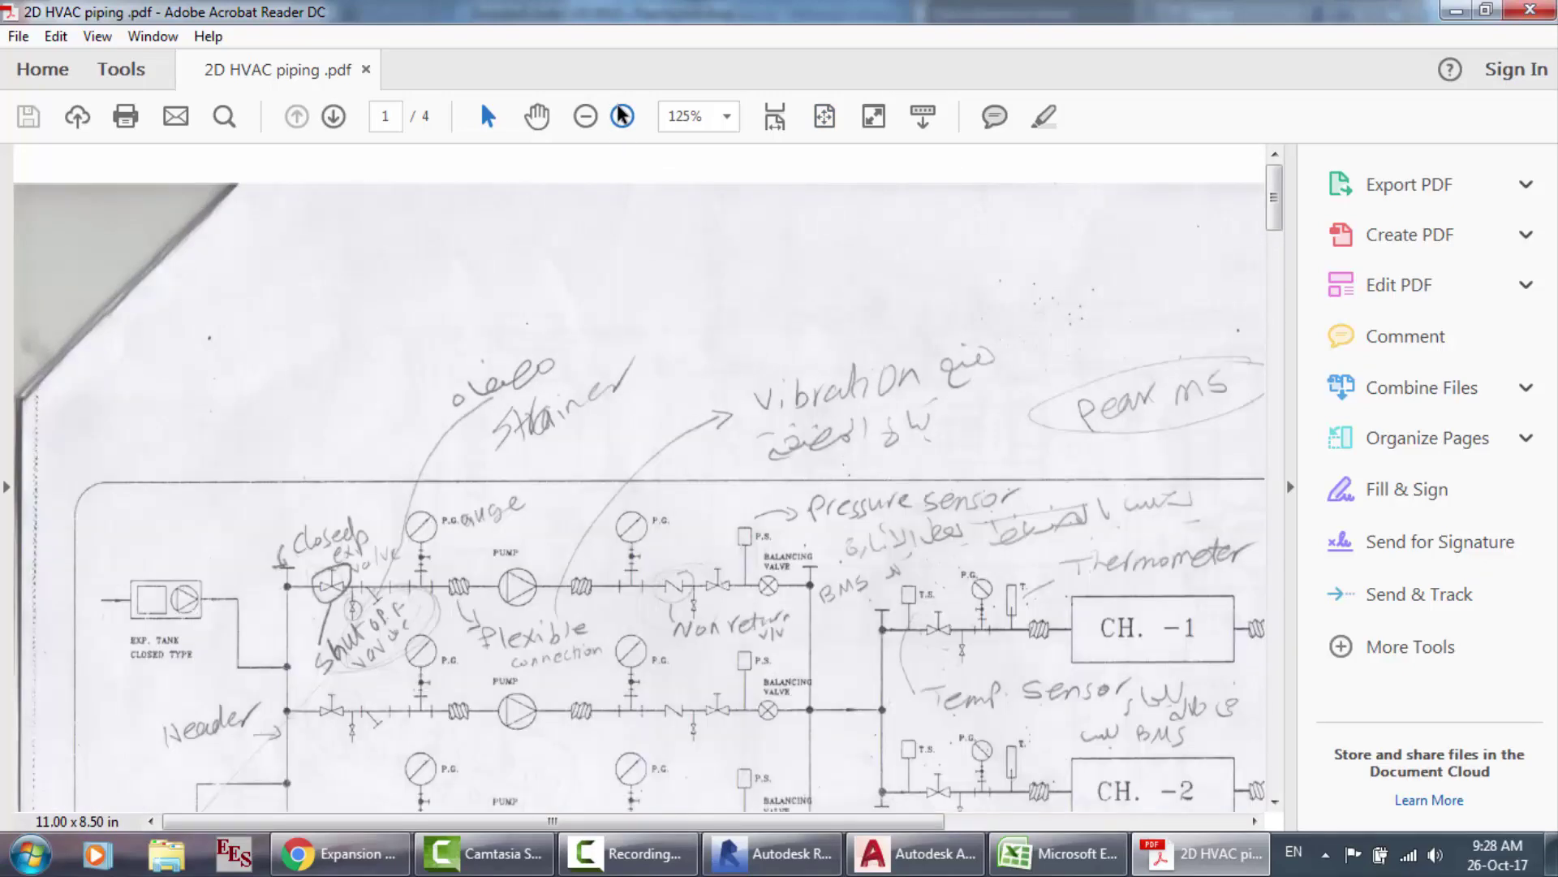
left_click(622, 116)
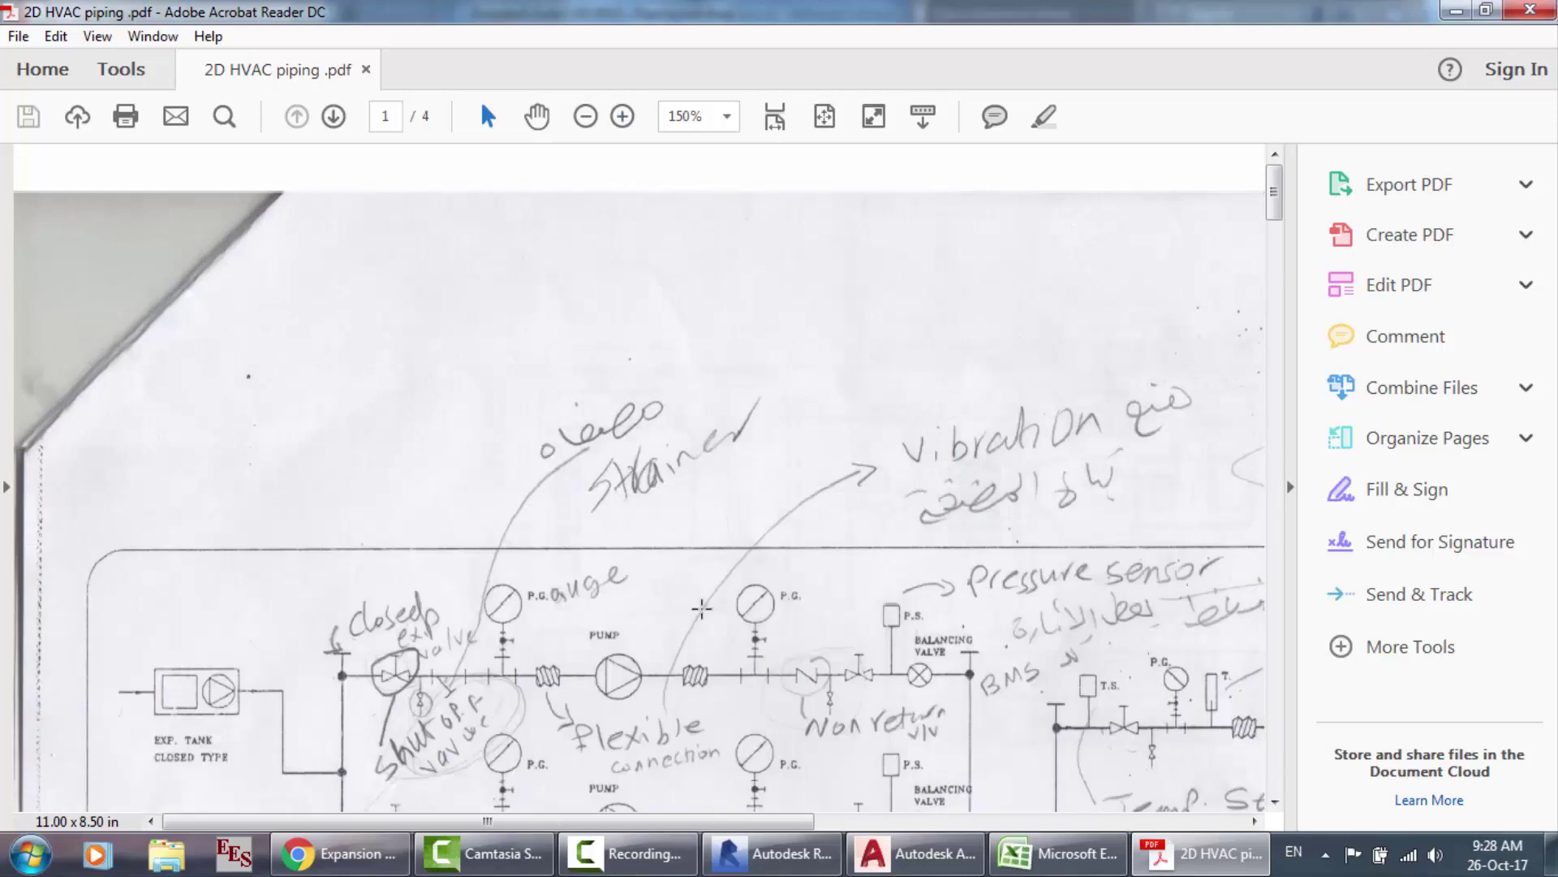
scroll(532, 634, "down", 1)
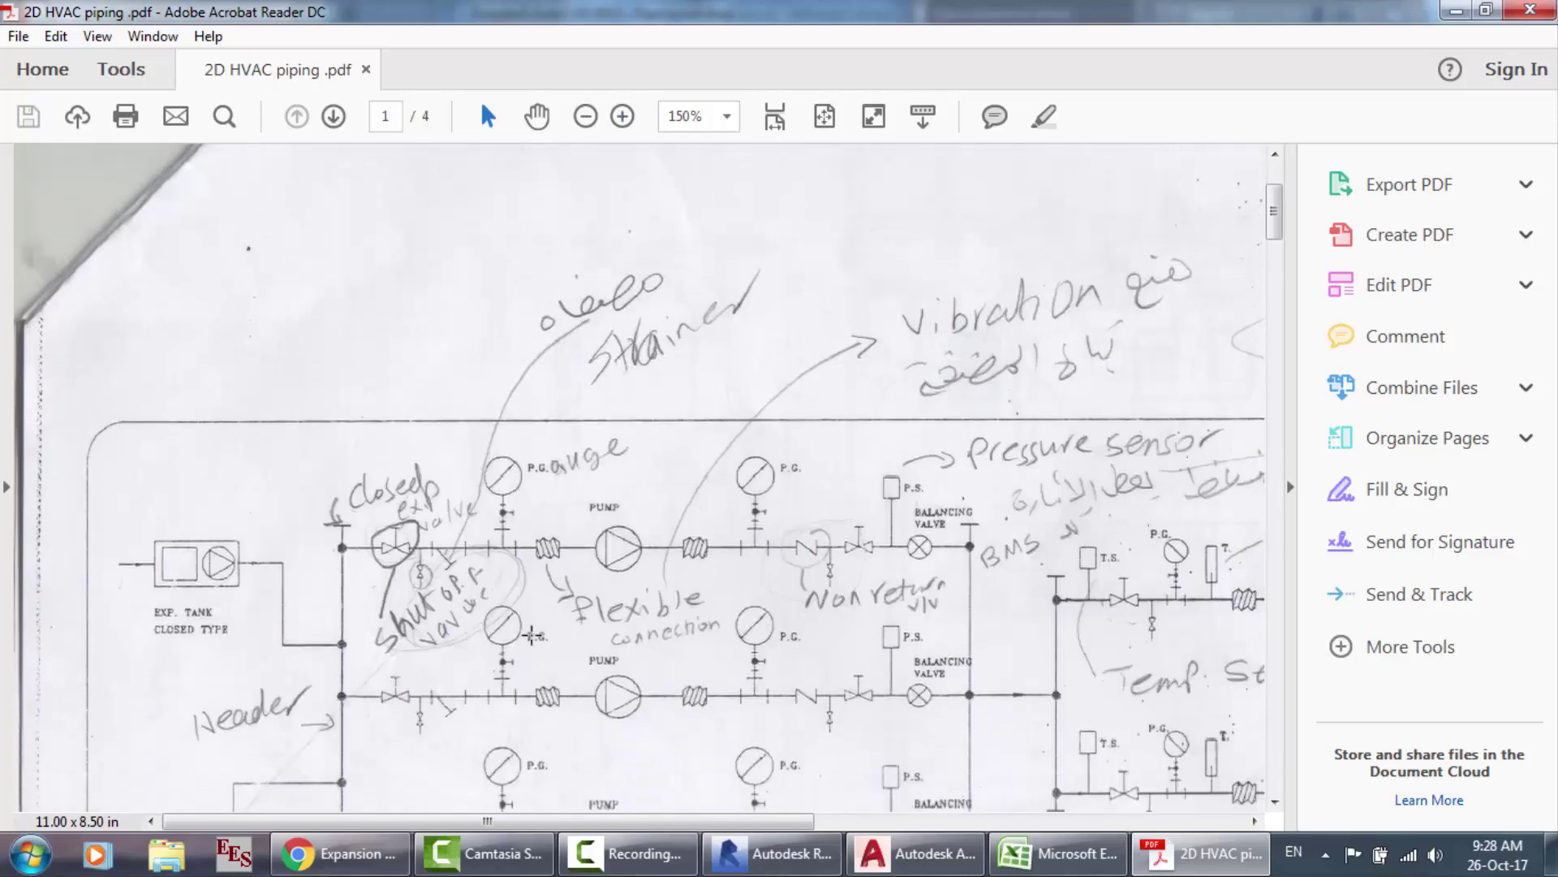
scroll(452, 625, "down", 1)
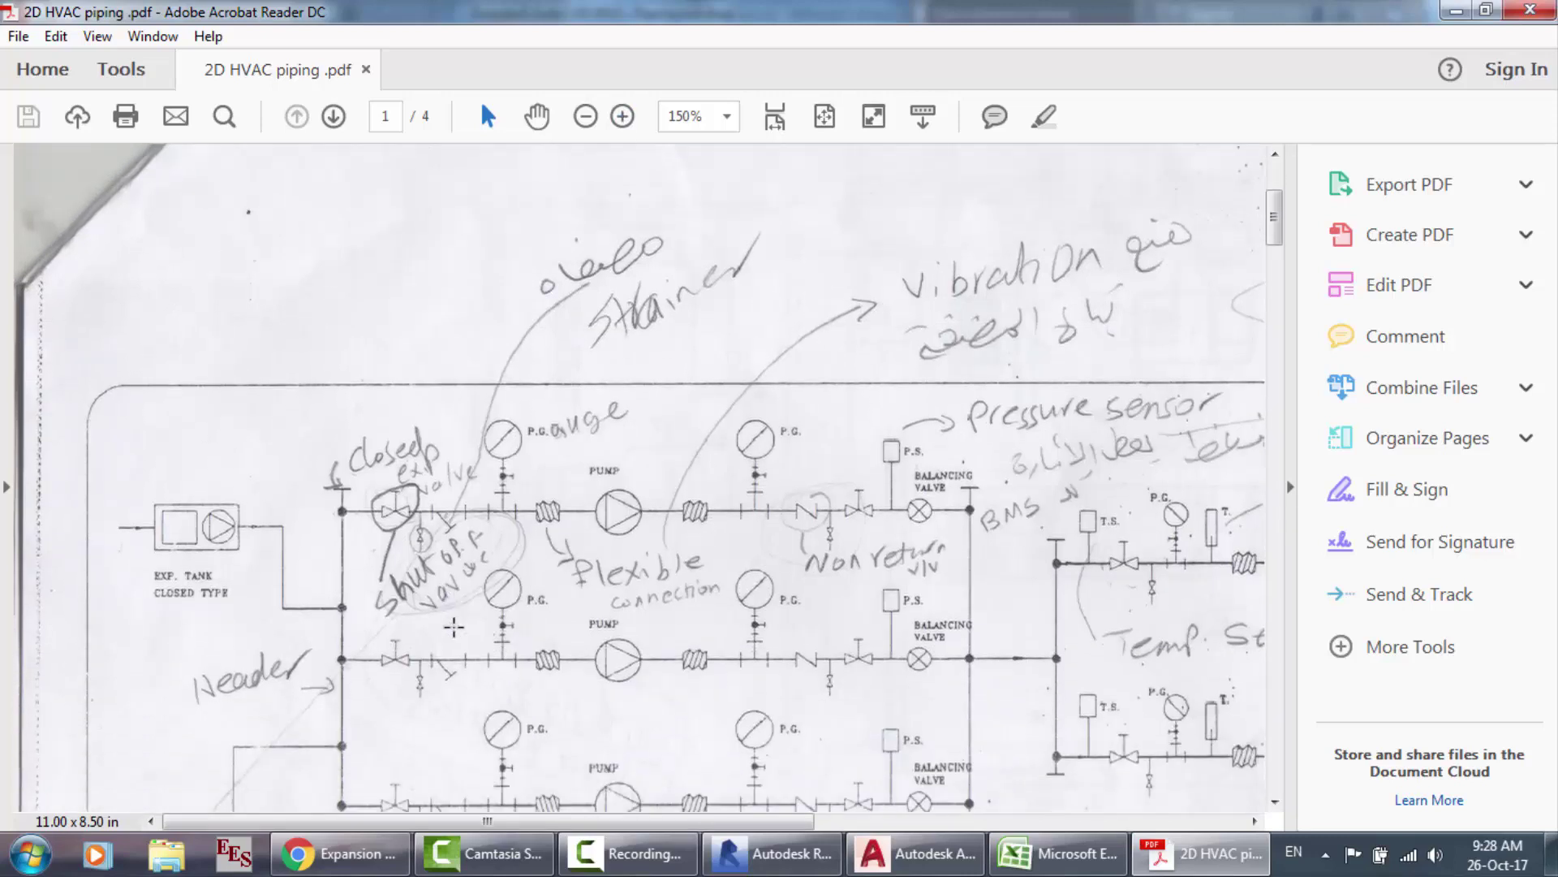
scroll(467, 551, "down", 2)
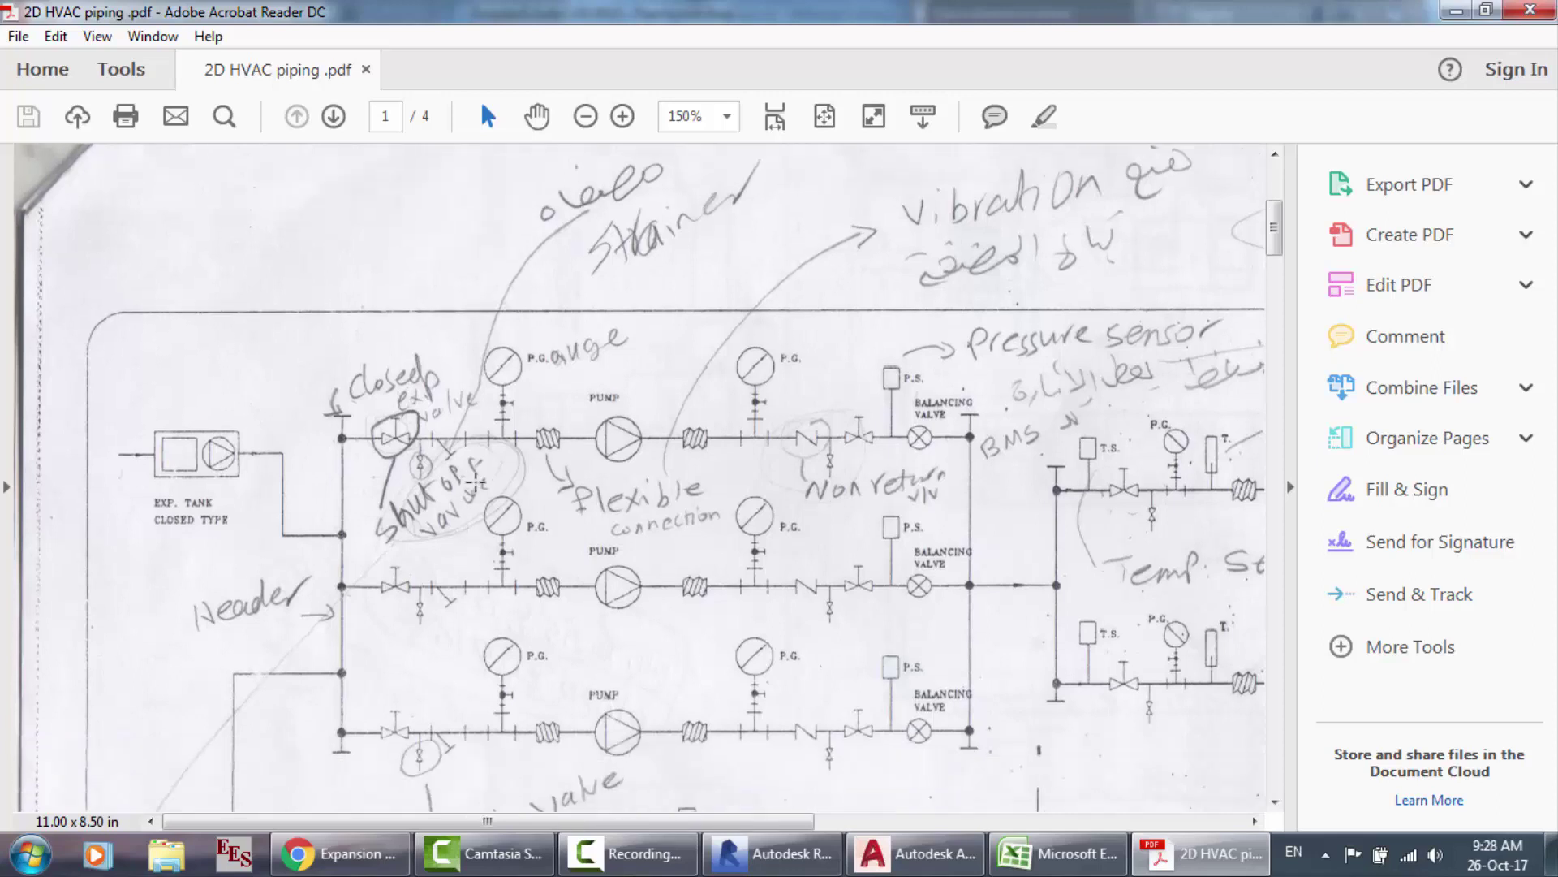
scroll(487, 503, "down", 5)
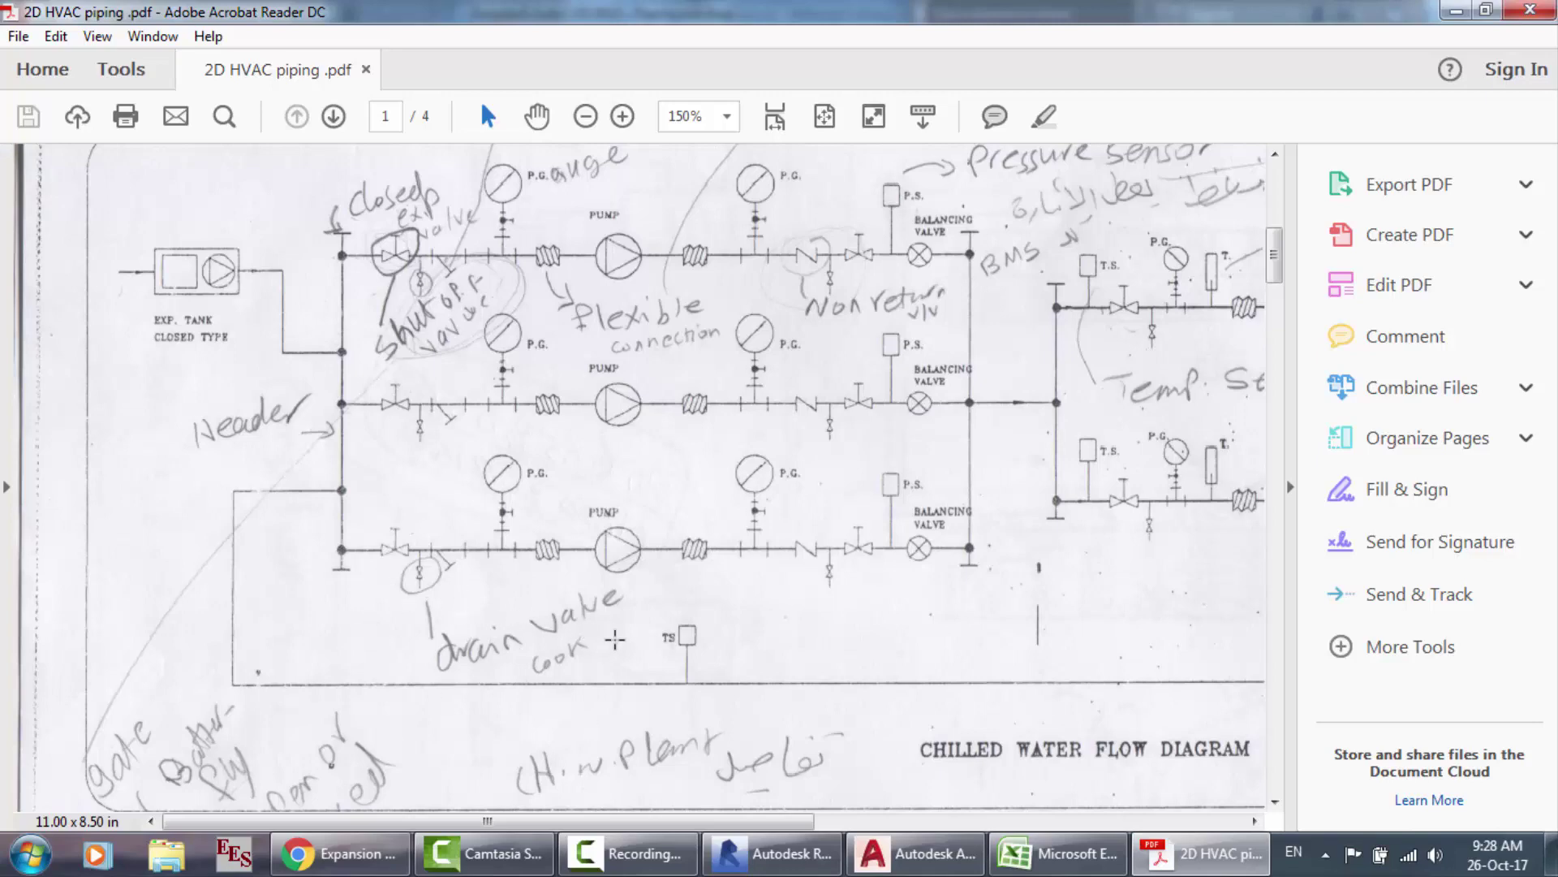
Step: Close the PDF flow diagram and switch from AutoCAD back to the Revit ceiling plan
scroll(616, 639, "up", 6)
key("alt+F4")
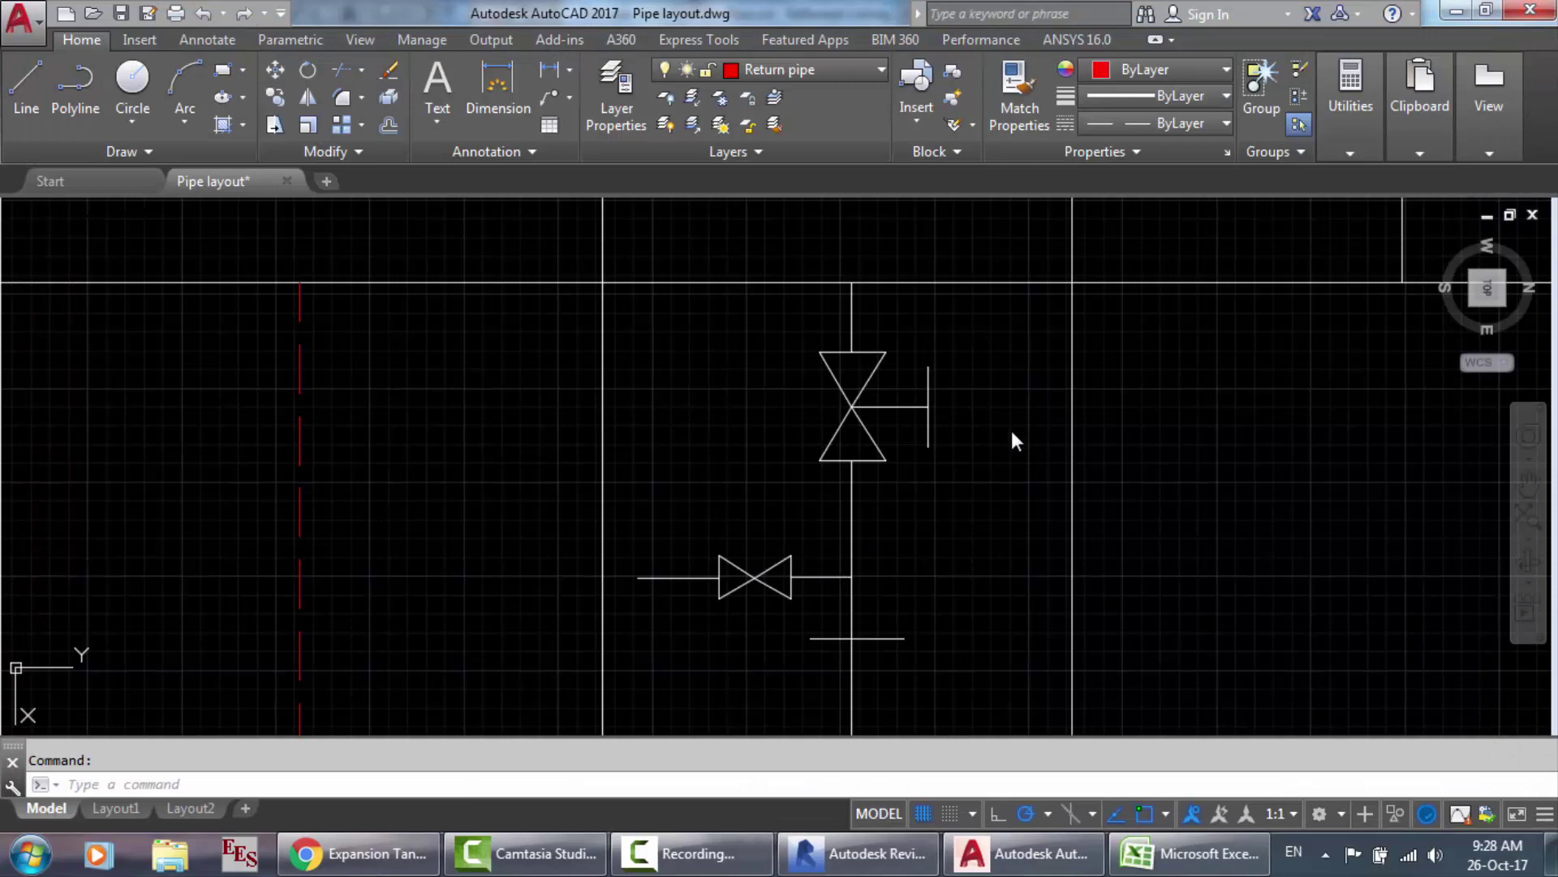
left_click(1012, 438)
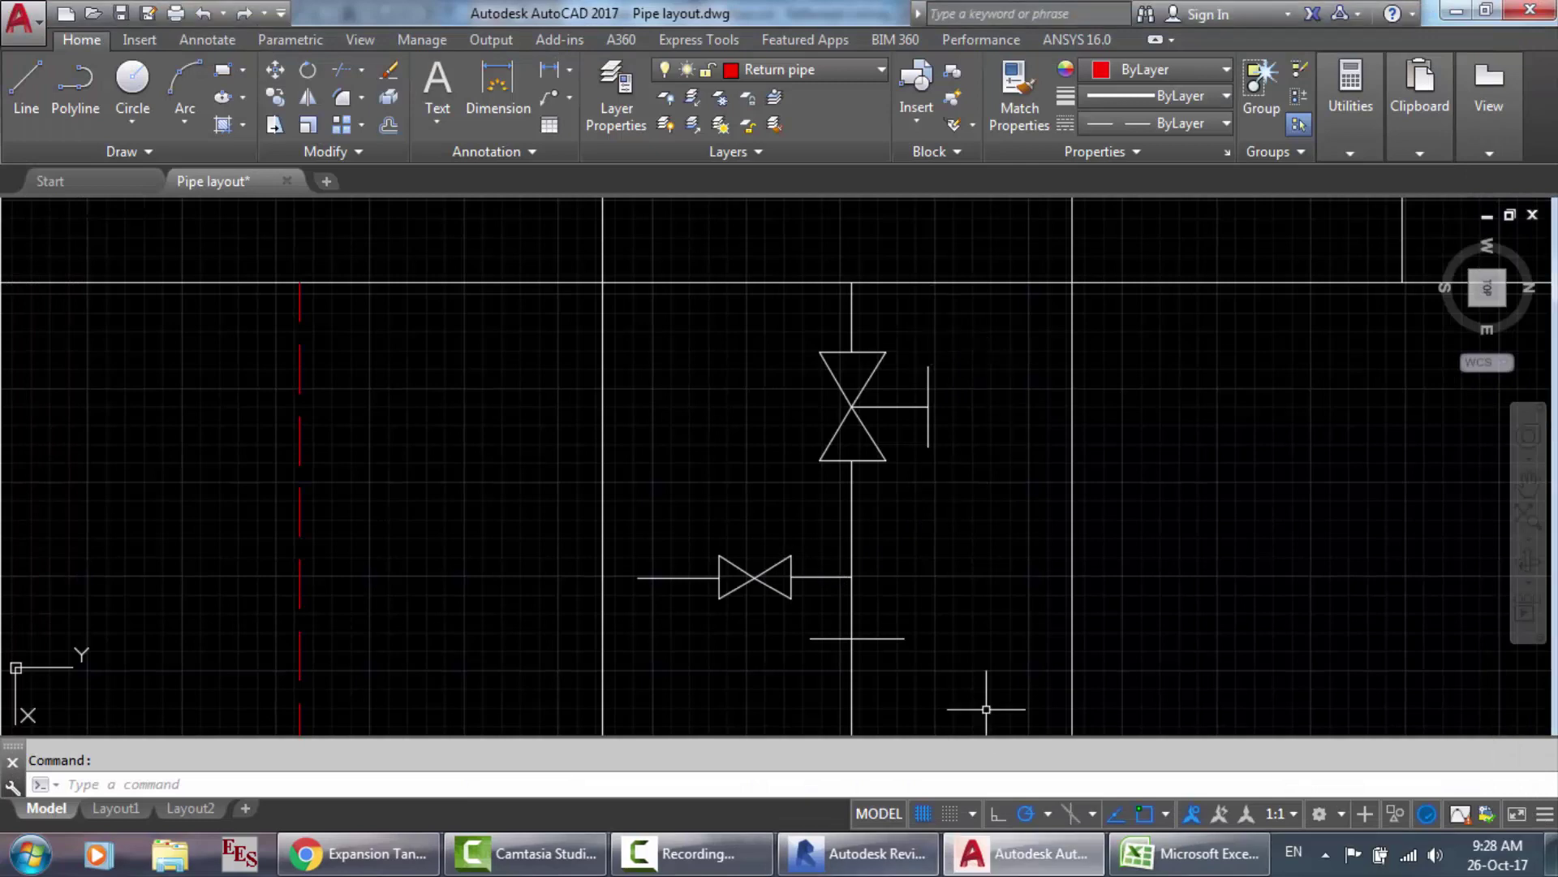
left_click(858, 853)
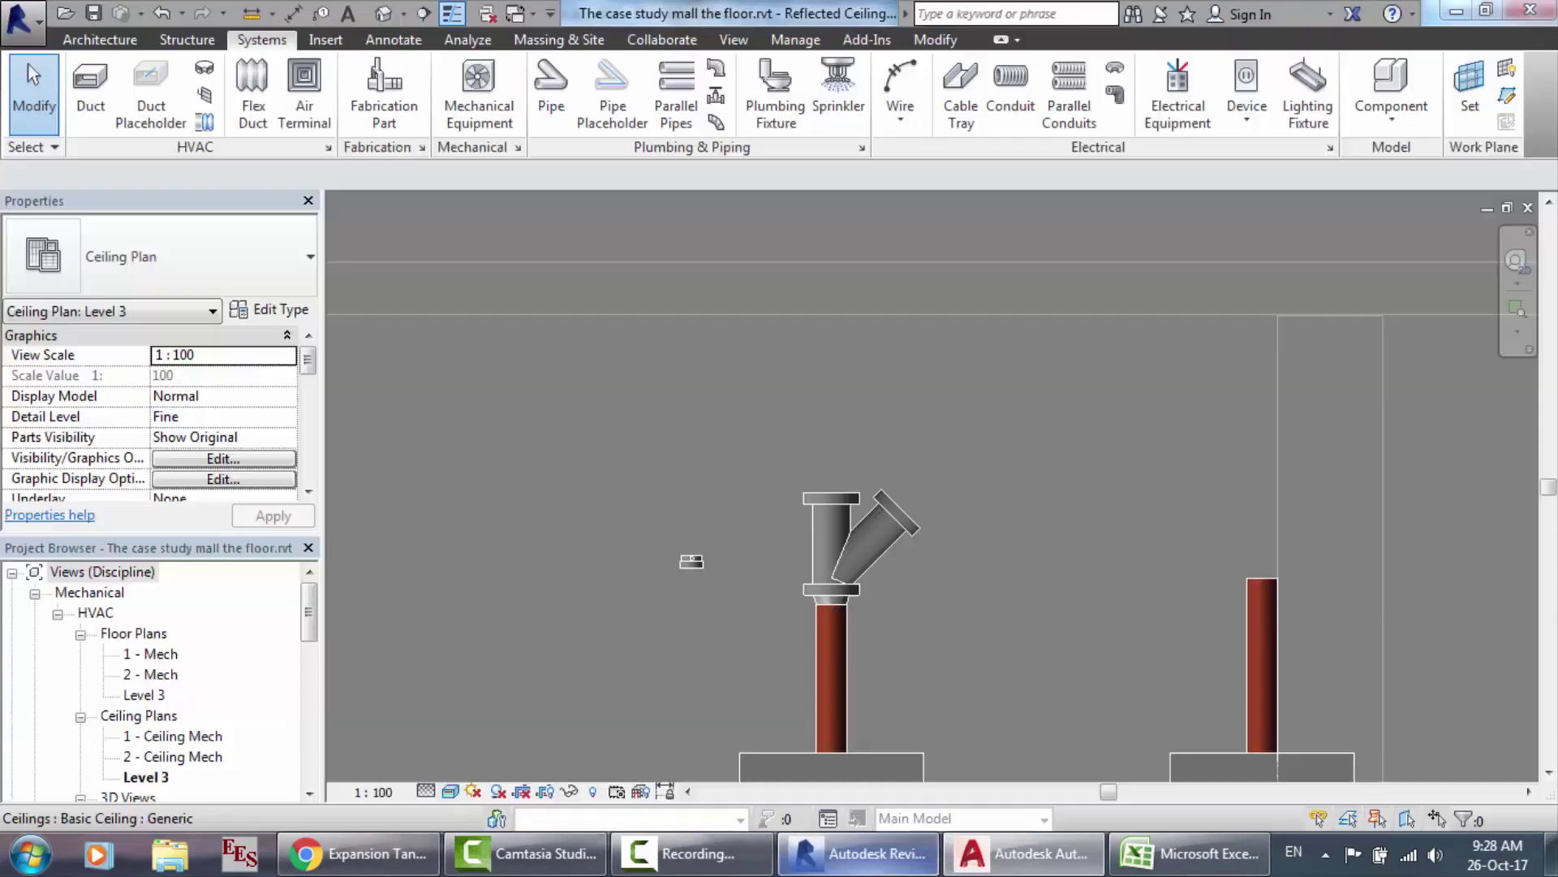
Step: Try to draw a short 3" Chilled Water pipe straight out of the Y strainer's open end in the Level 3 ceiling plan
left_click(811, 559)
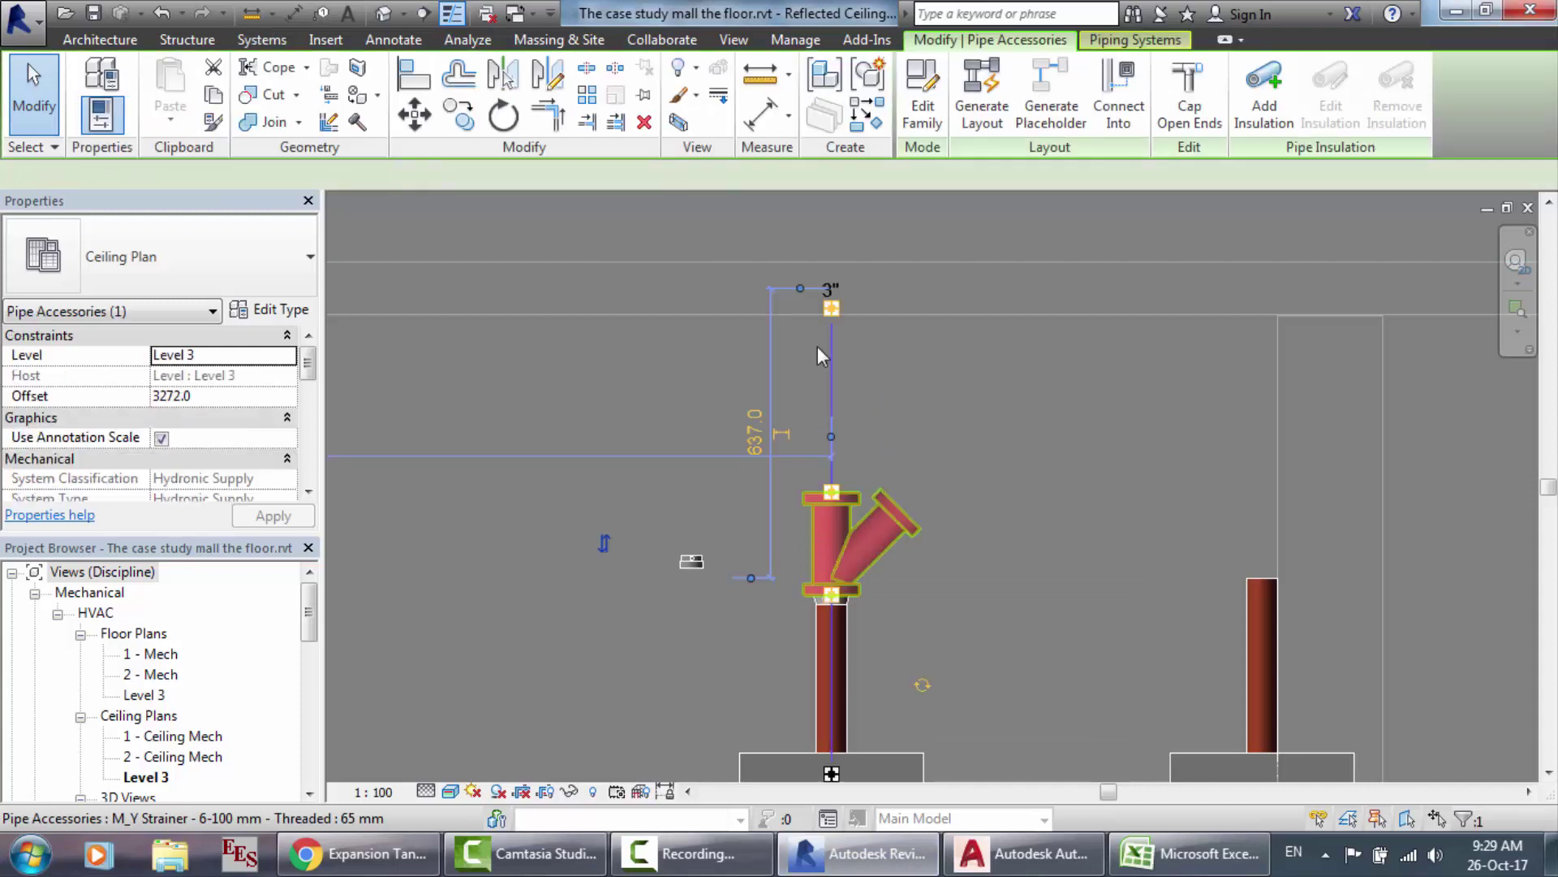
left_click(831, 307)
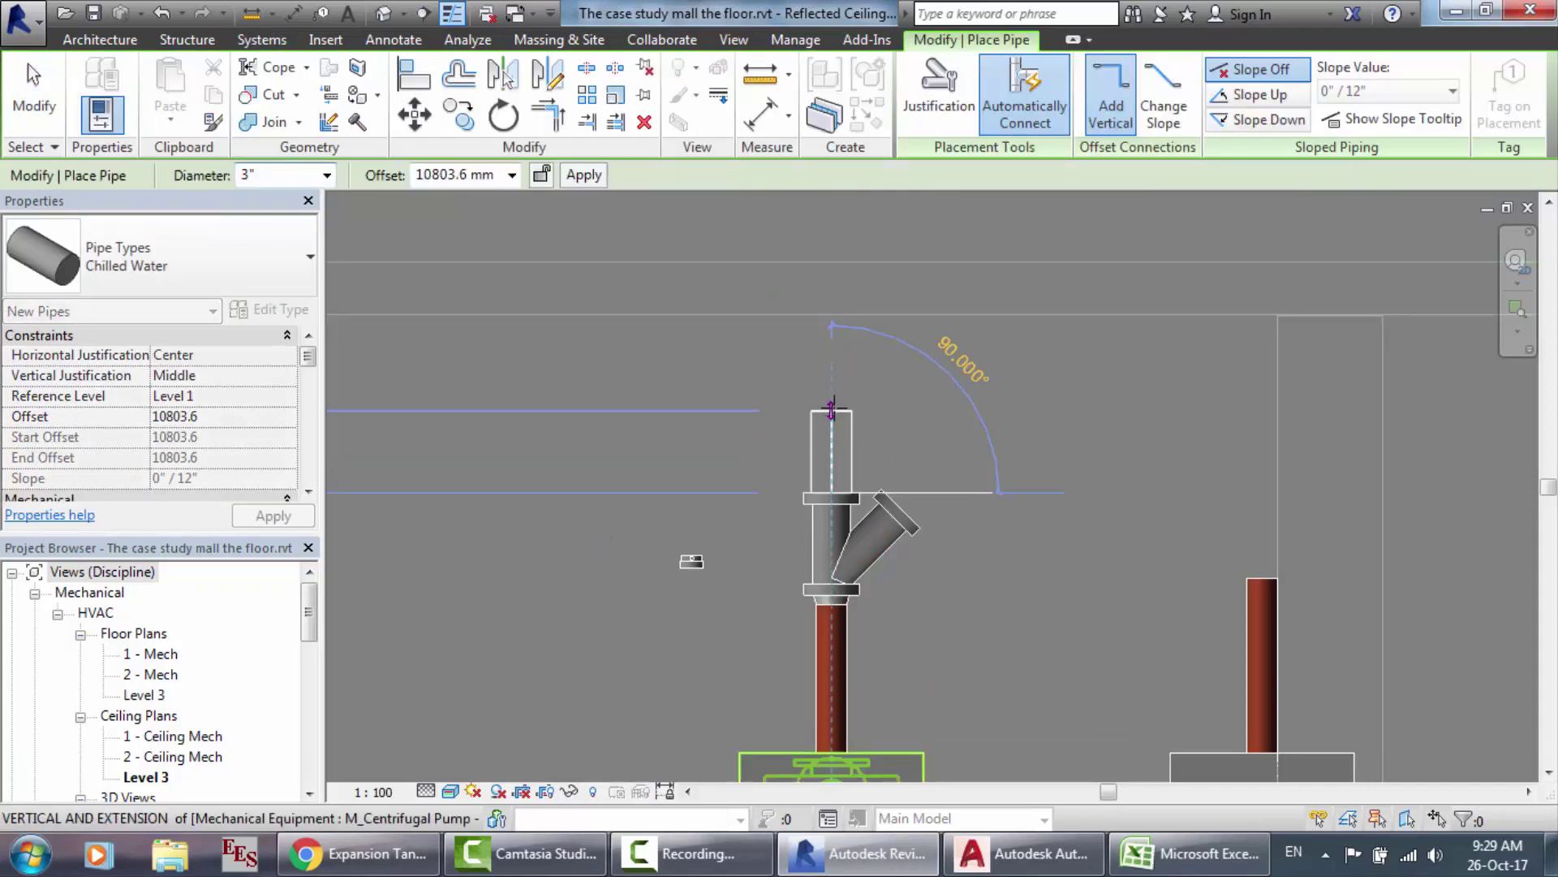
left_click(831, 410)
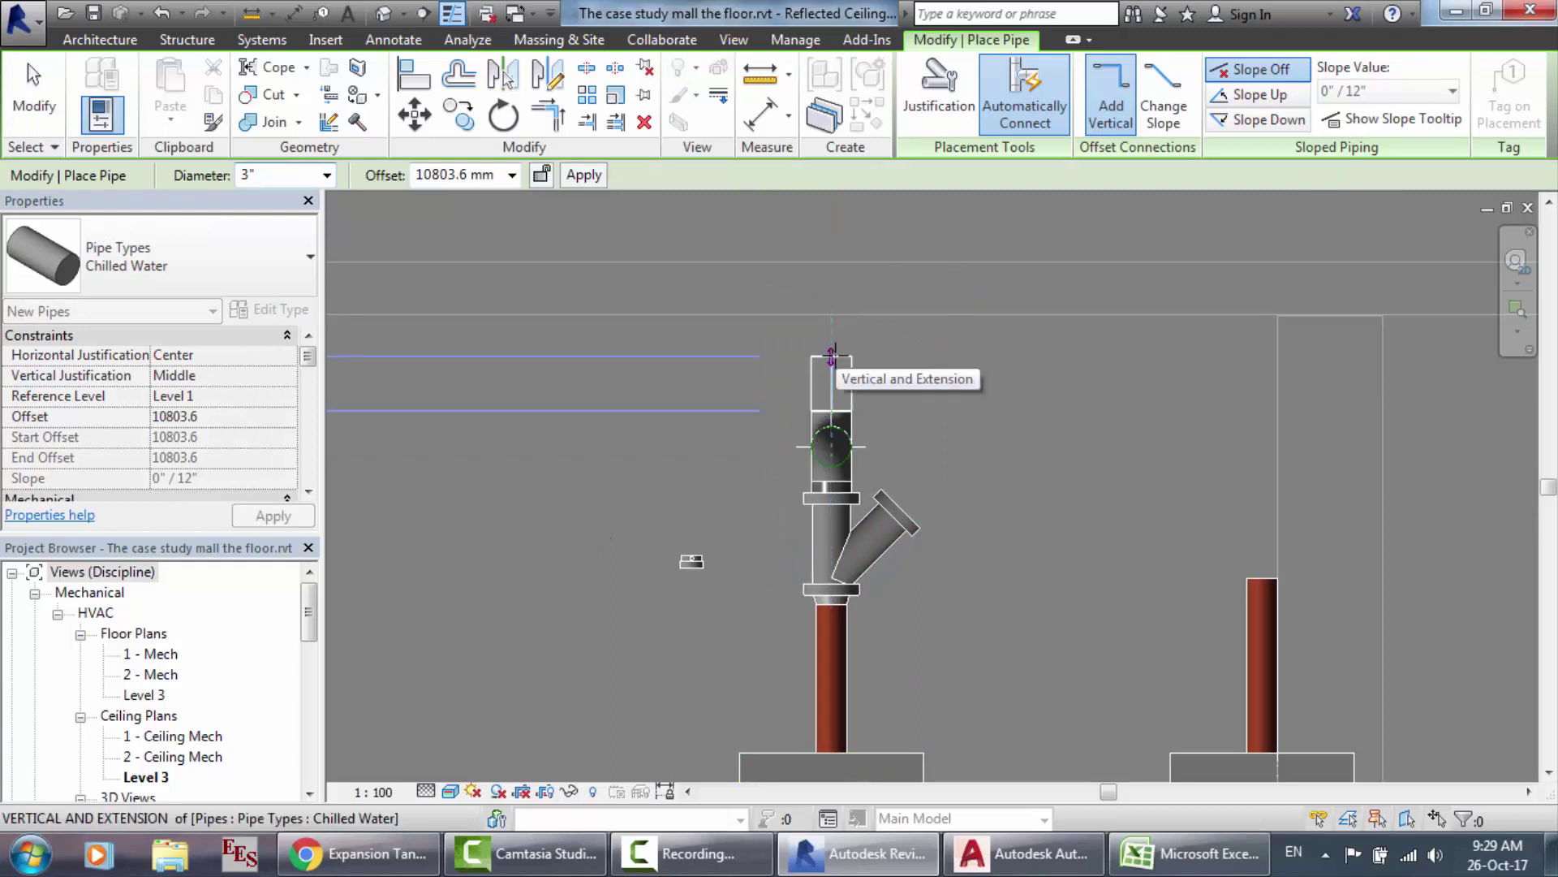
key("Escape")
key("Escape")
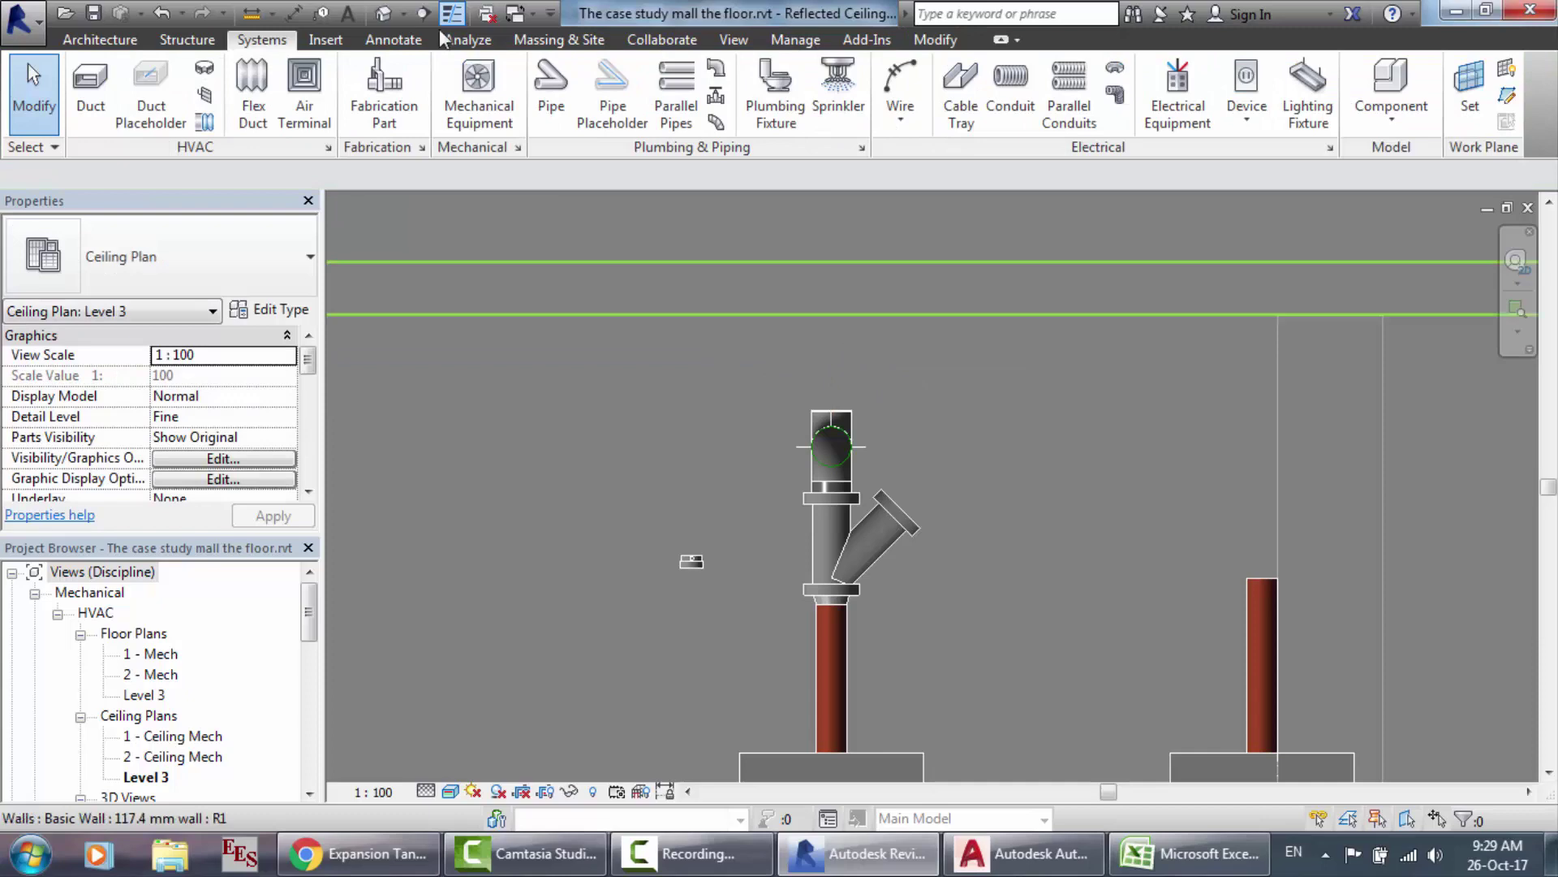
Step: Open the 3D view and examine how the new pipe and its elbows leave the first pump's Y strainer
left_click(384, 13)
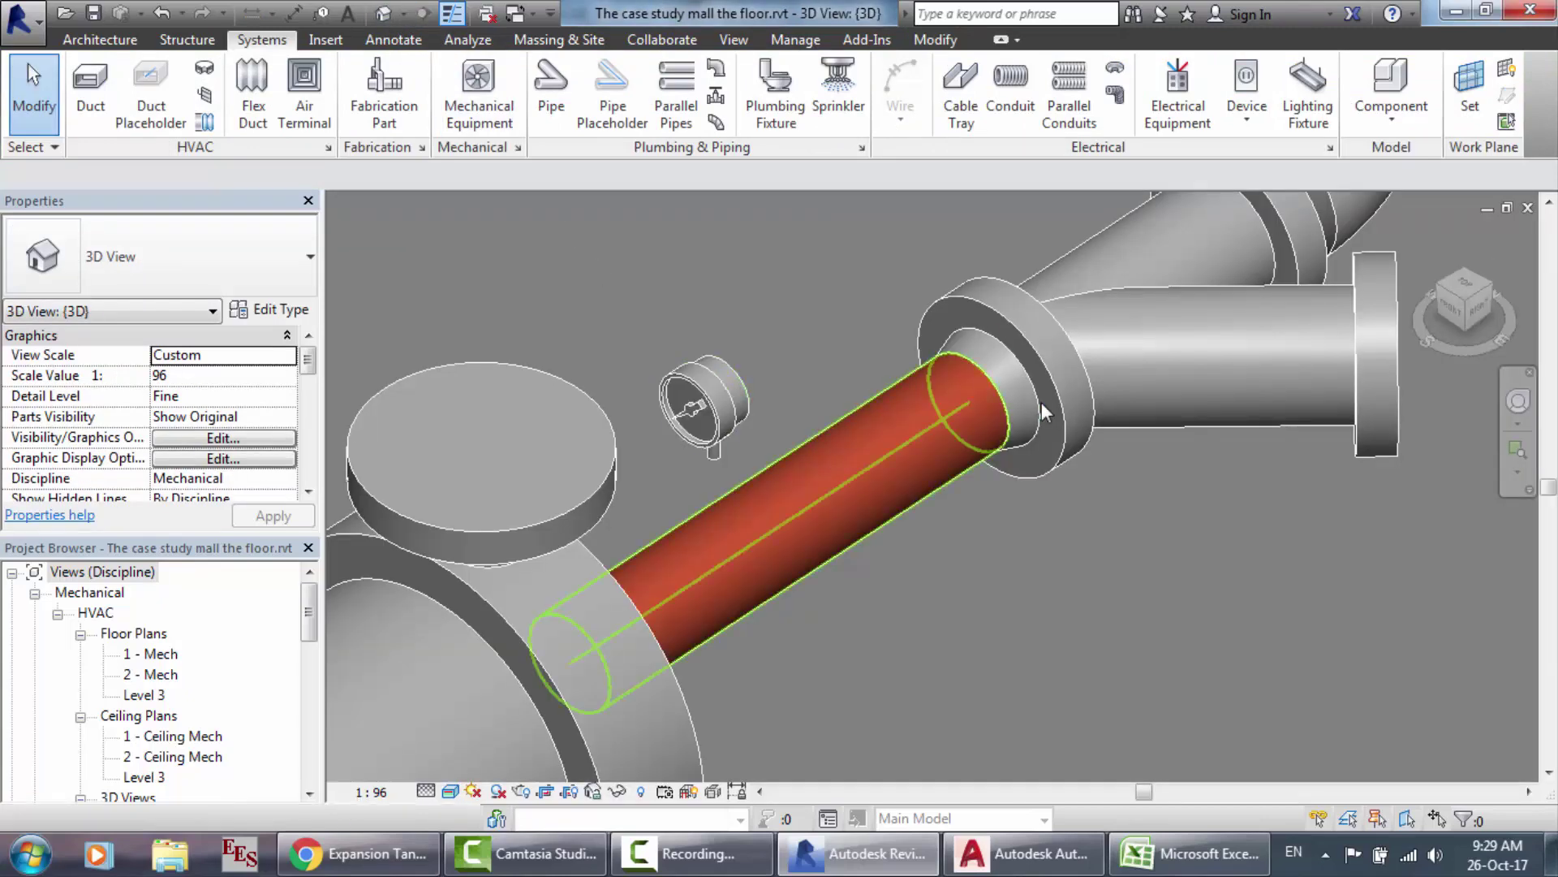
scroll(1040, 402, "down", 8)
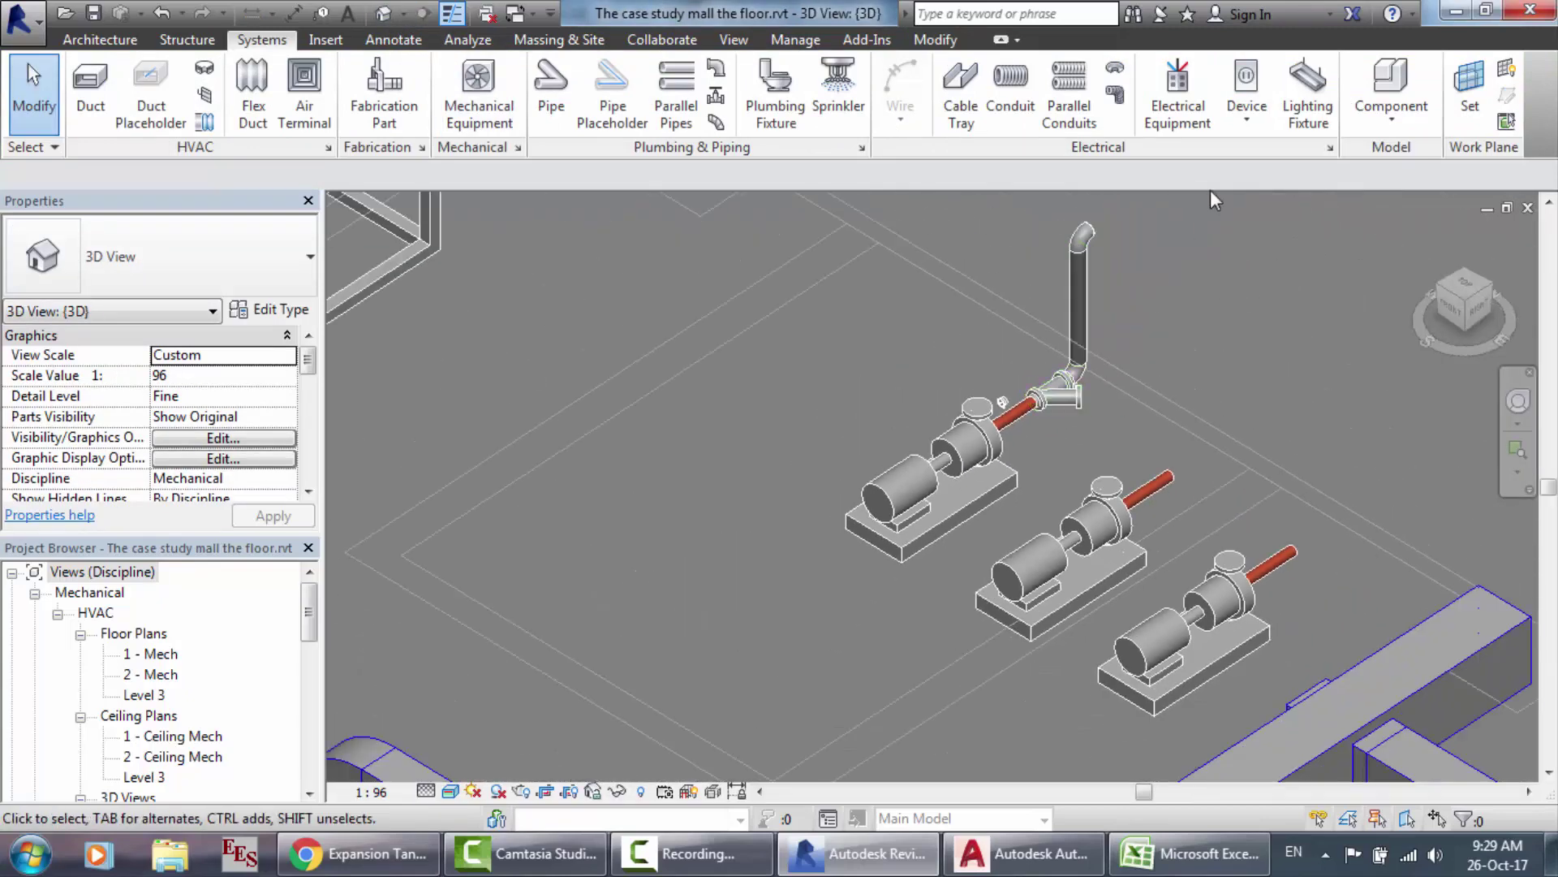
scroll(1180, 332, "down", 3)
scroll(1179, 251, "up", 5)
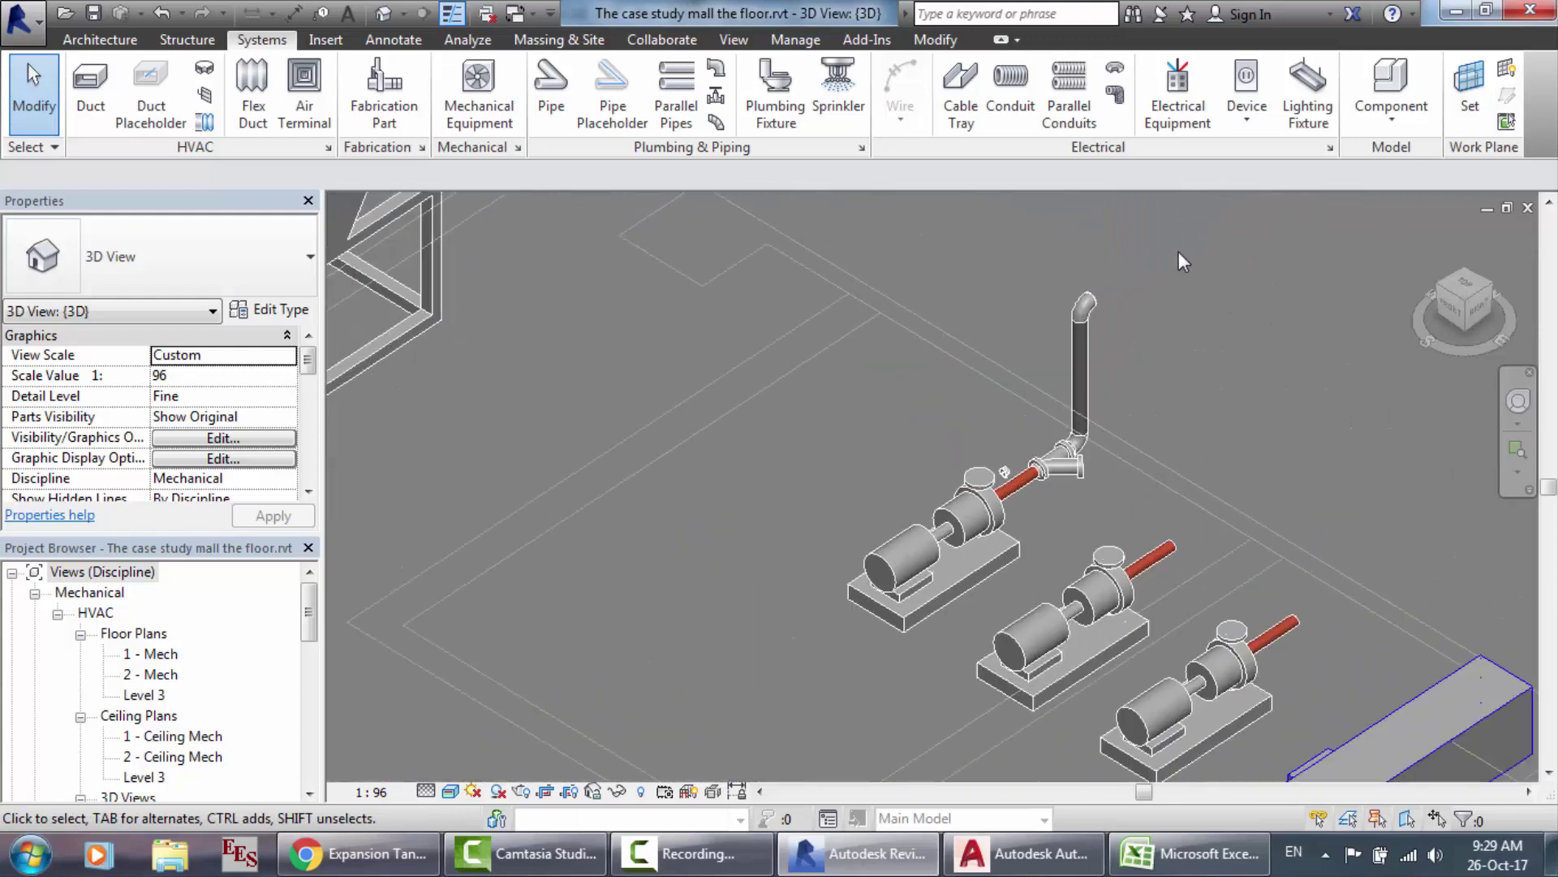
scroll(1123, 435, "up", 2)
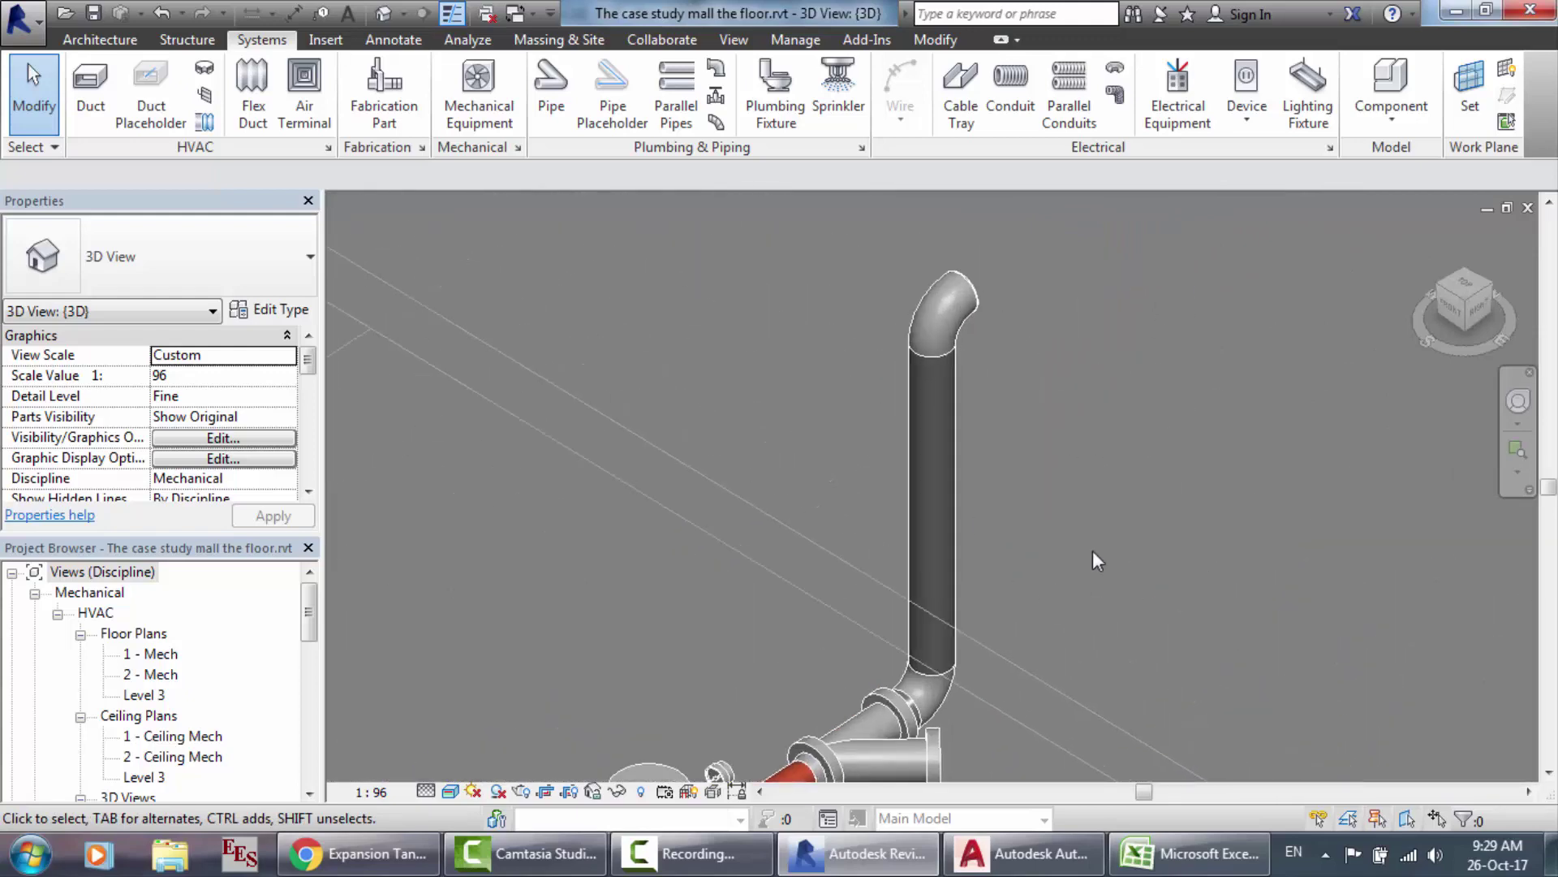
scroll(1026, 291, "down", 4)
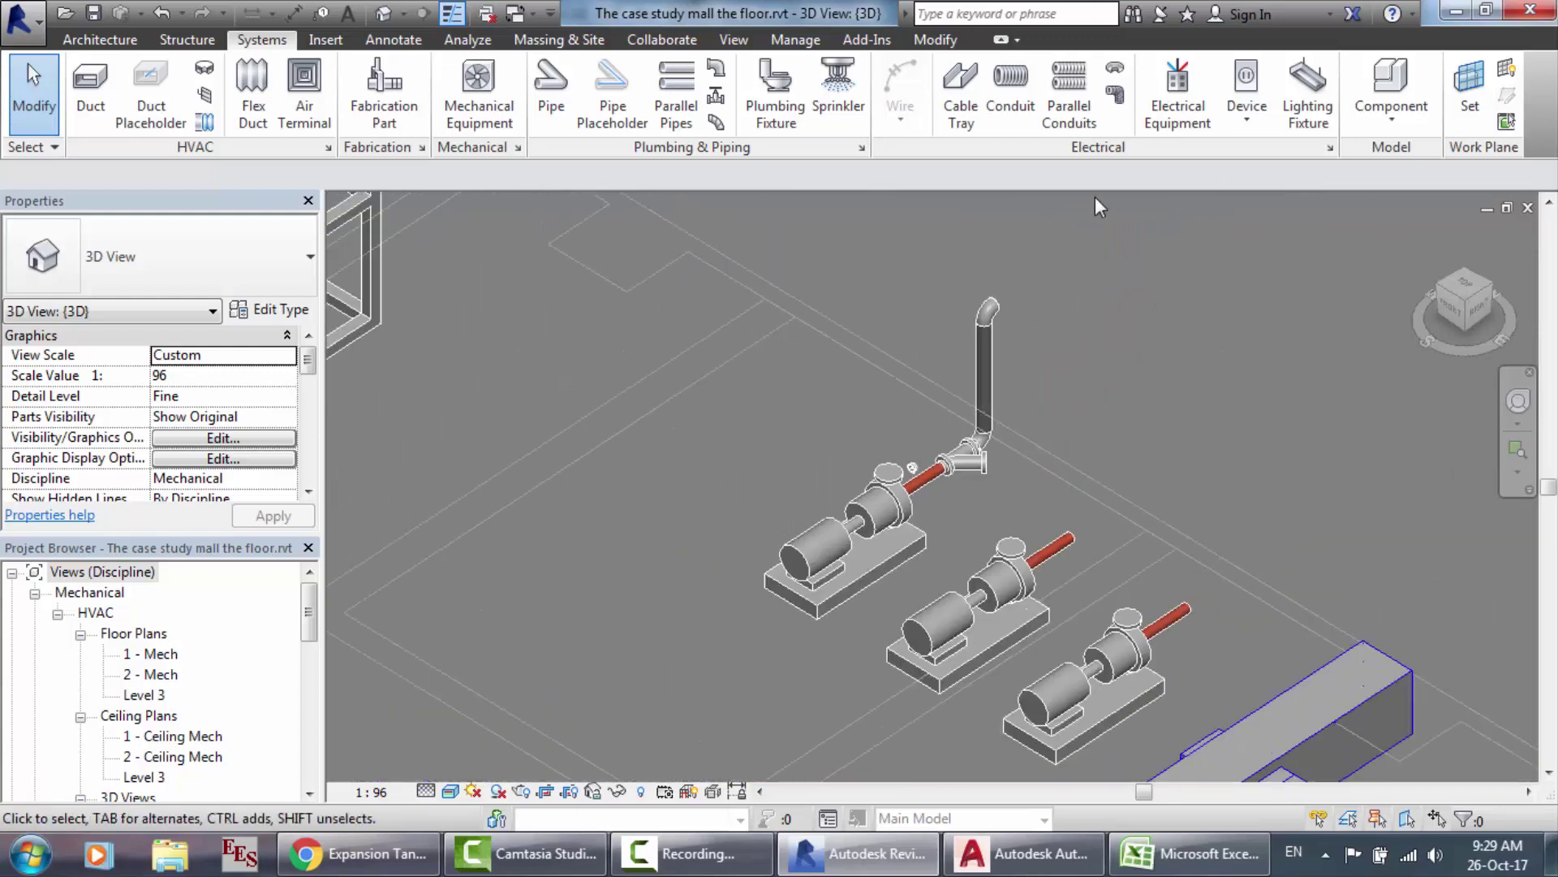
scroll(1094, 197, "up", 2)
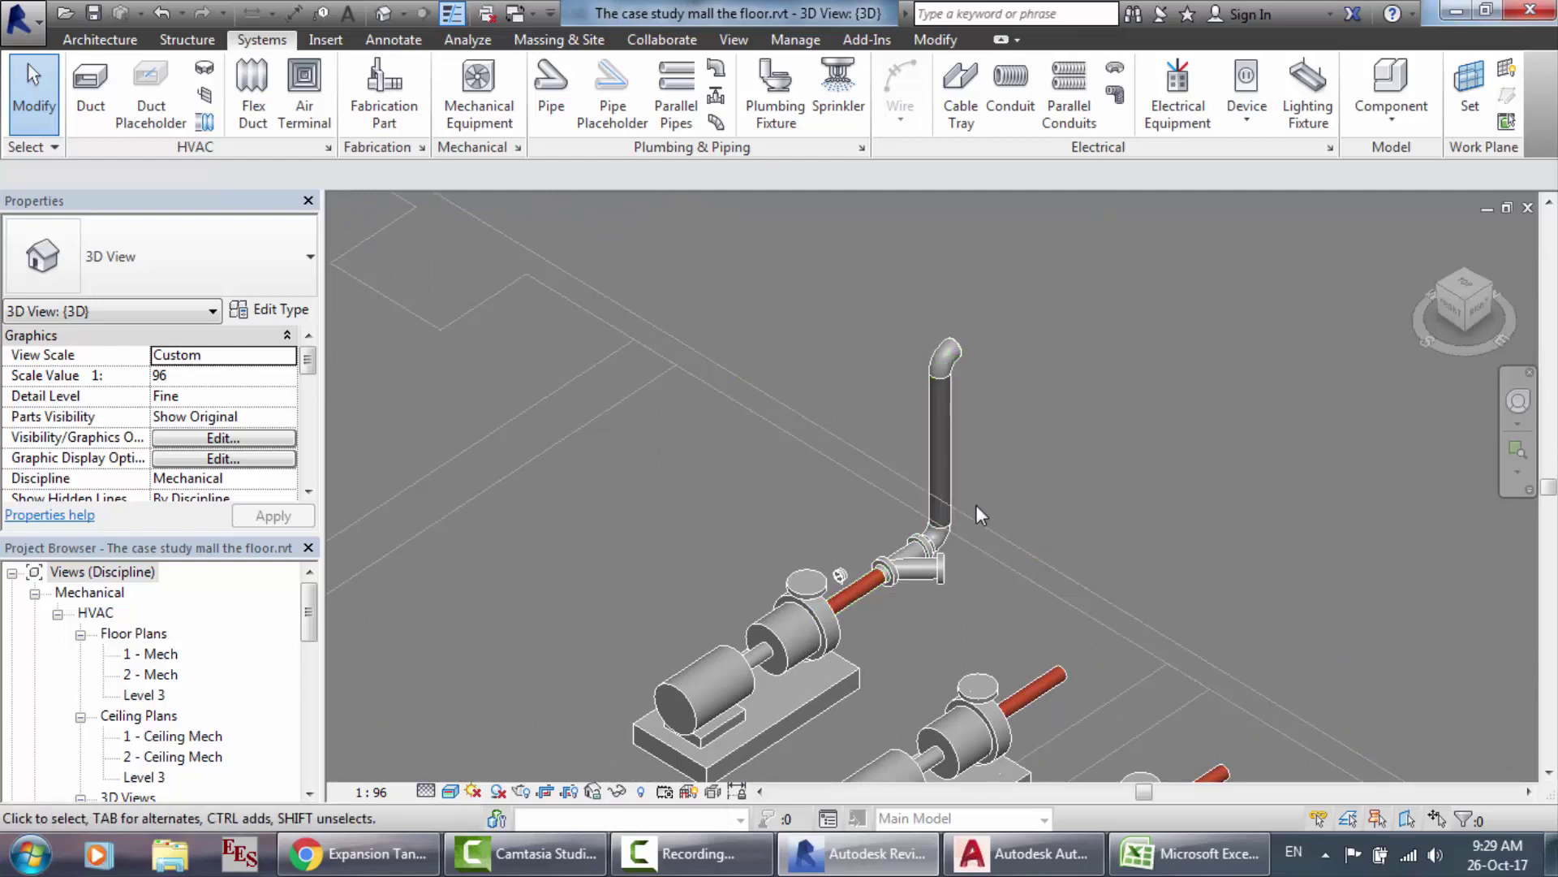
scroll(928, 486, "up", 2)
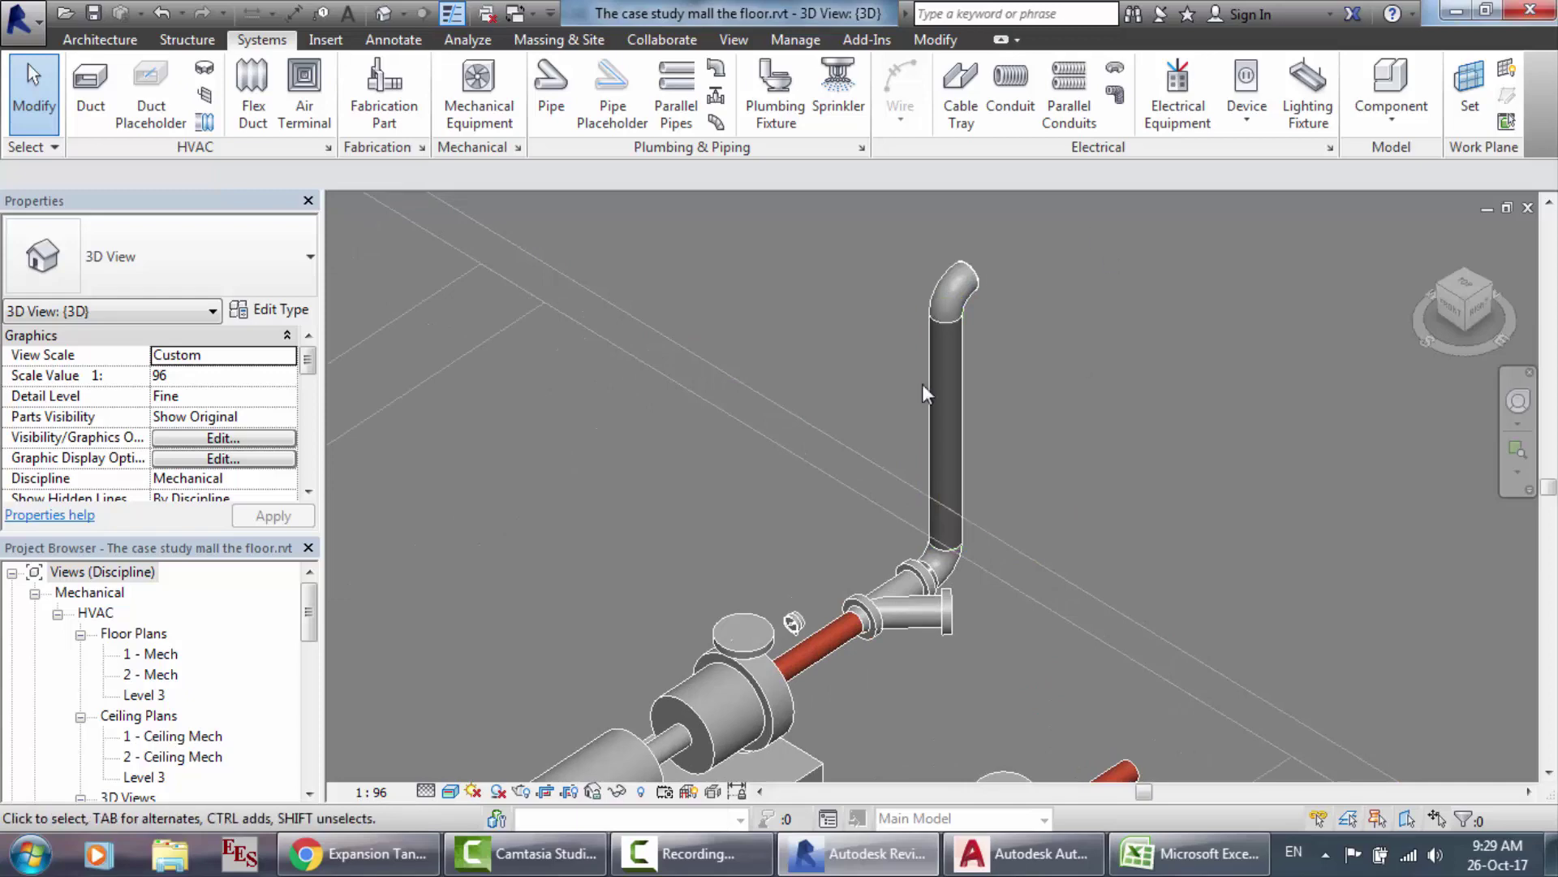
scroll(1049, 587, "up", 1)
scroll(911, 294, "down", 3)
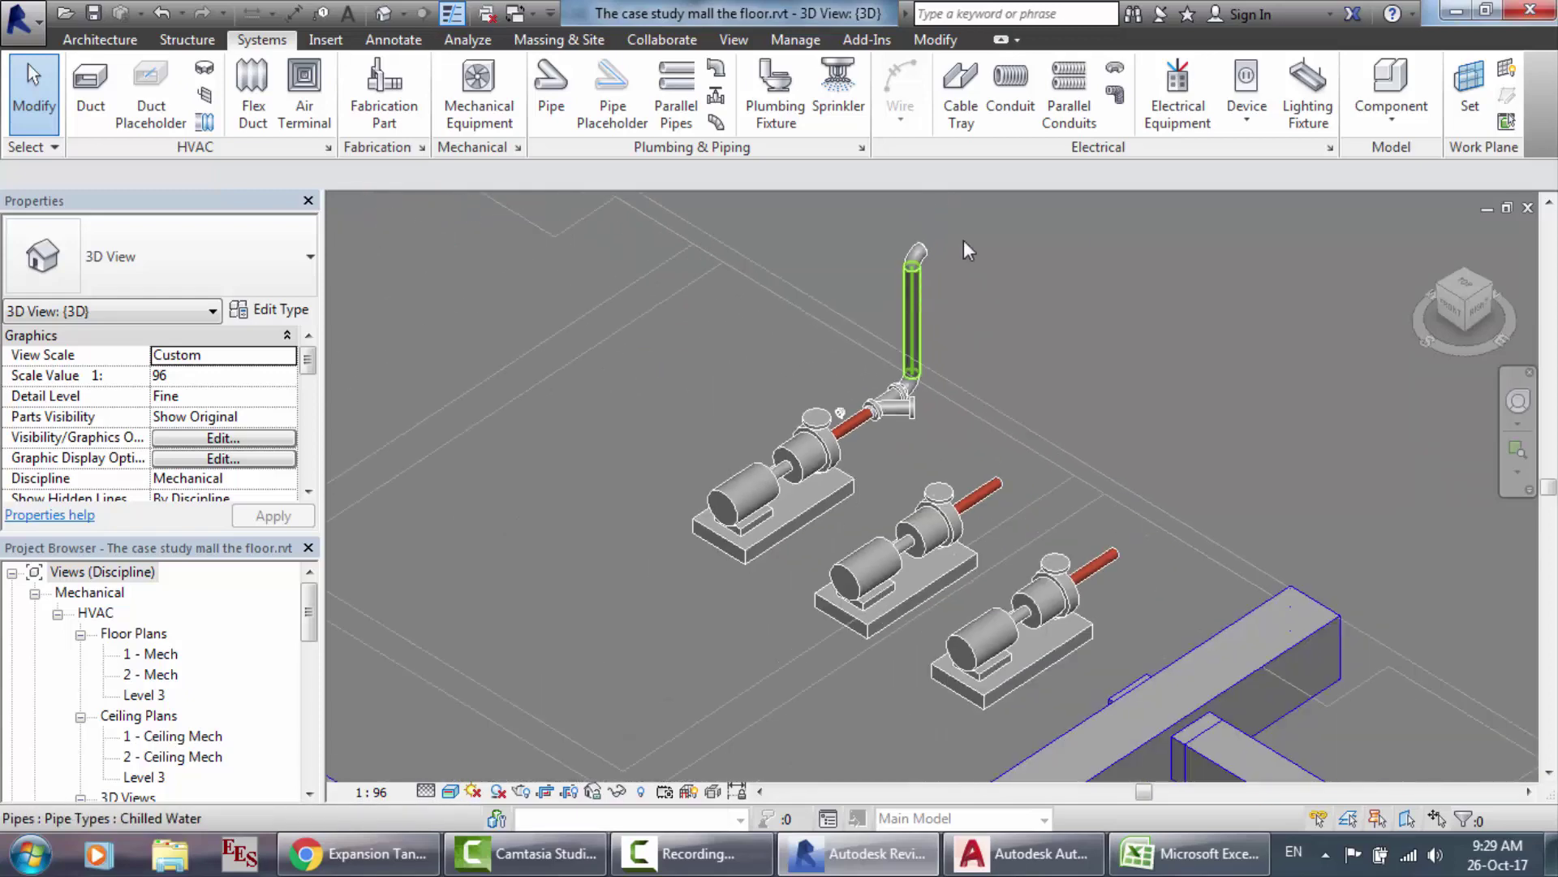
scroll(977, 216, "up", 3)
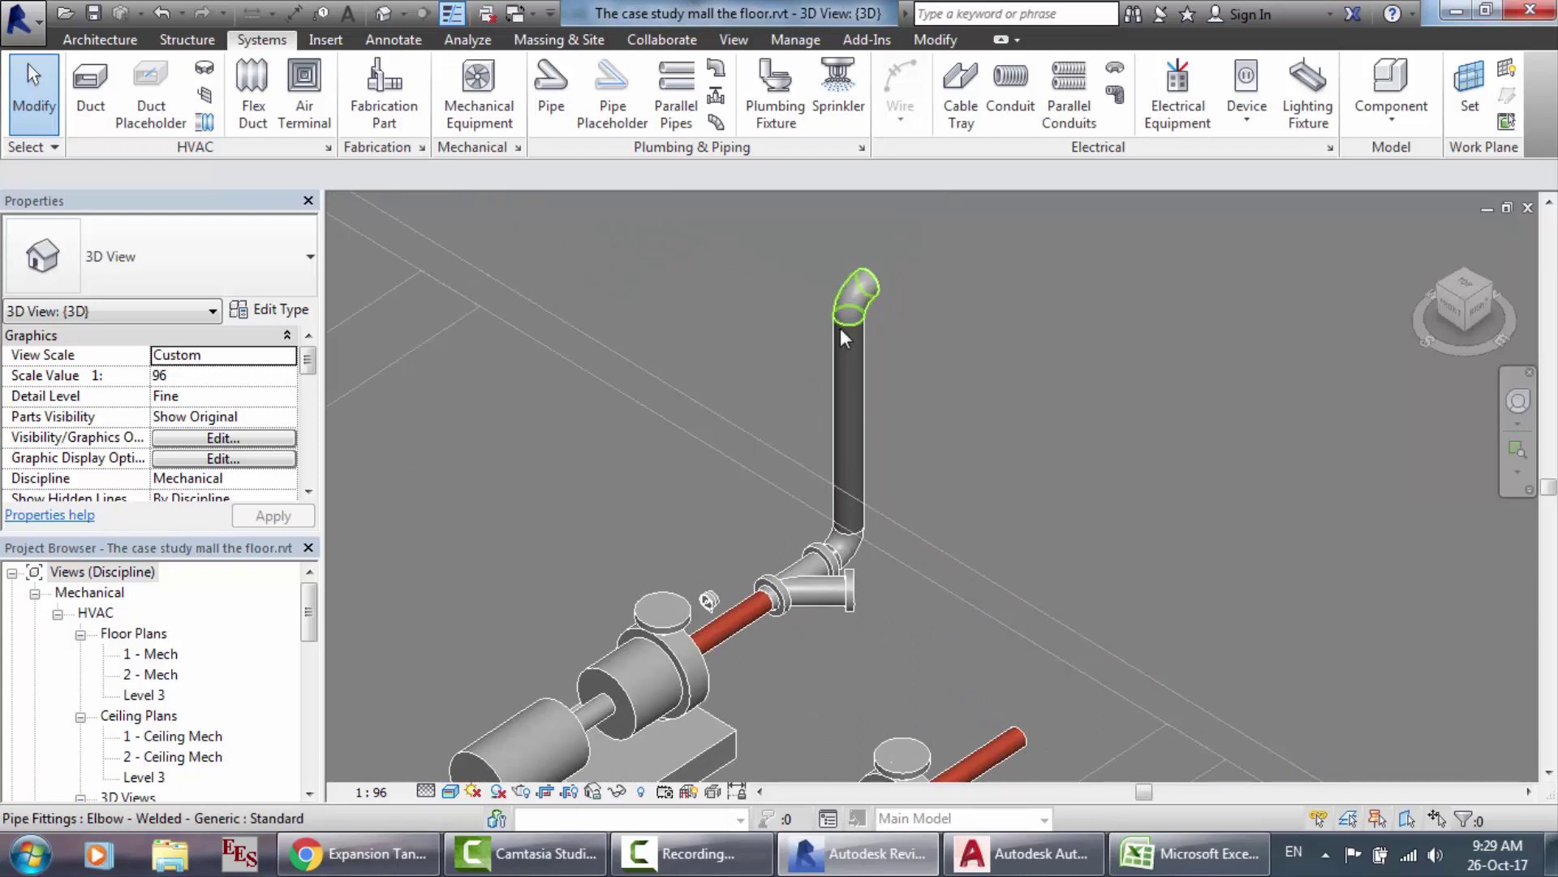
scroll(1031, 372, "down", 3)
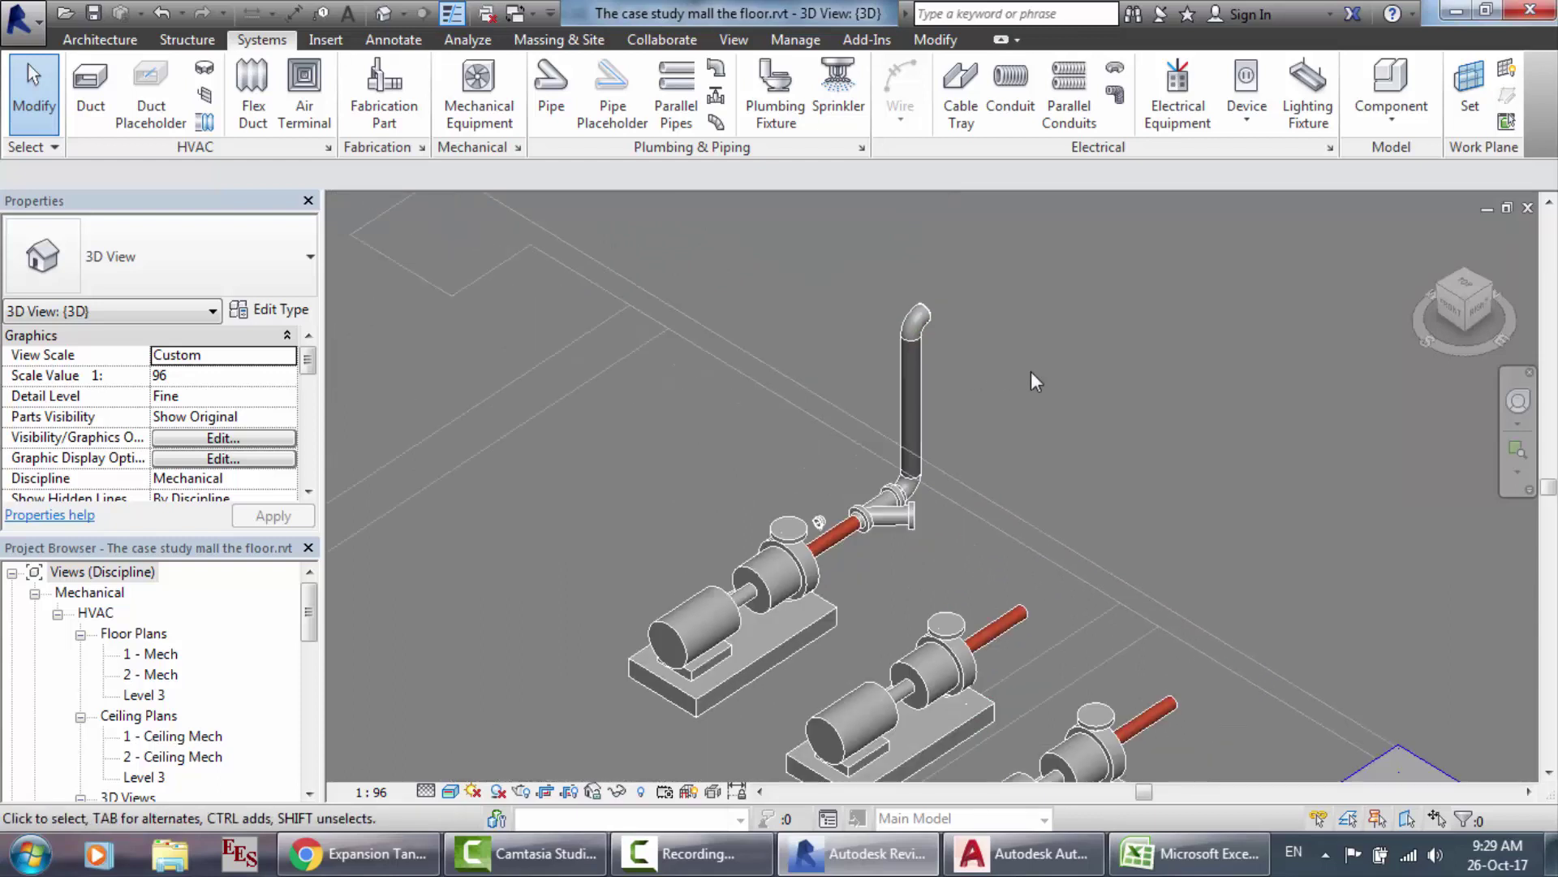
scroll(1031, 372, "up", 3)
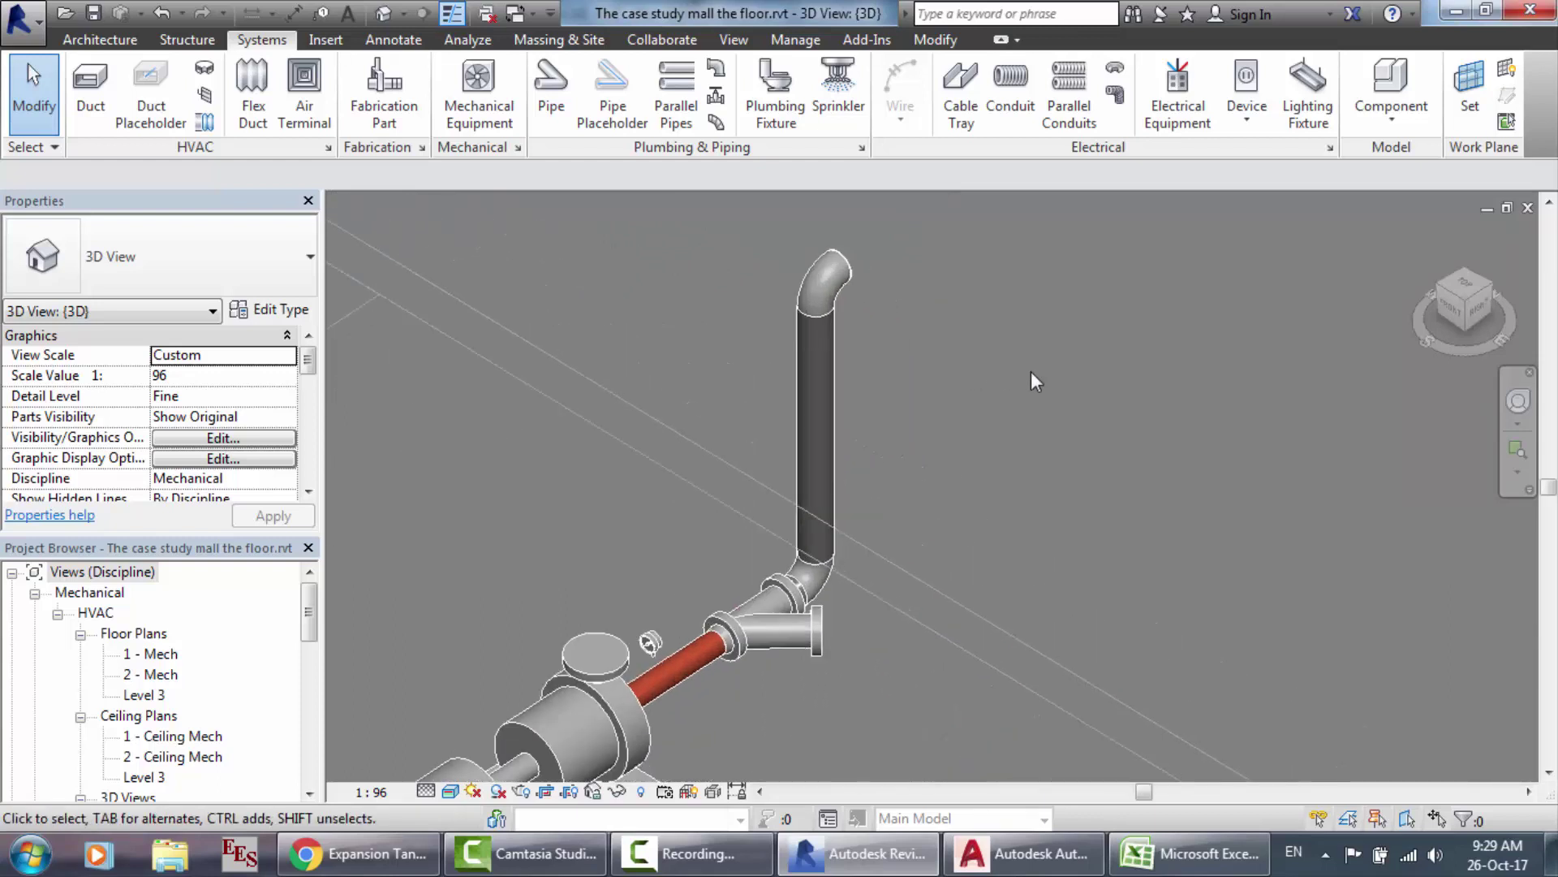
Step: Delete the upper elbow, the short pipe beyond it, the vertical riser and the lower elbow at the first pump's strainer
left_click(821, 275)
key("Delete")
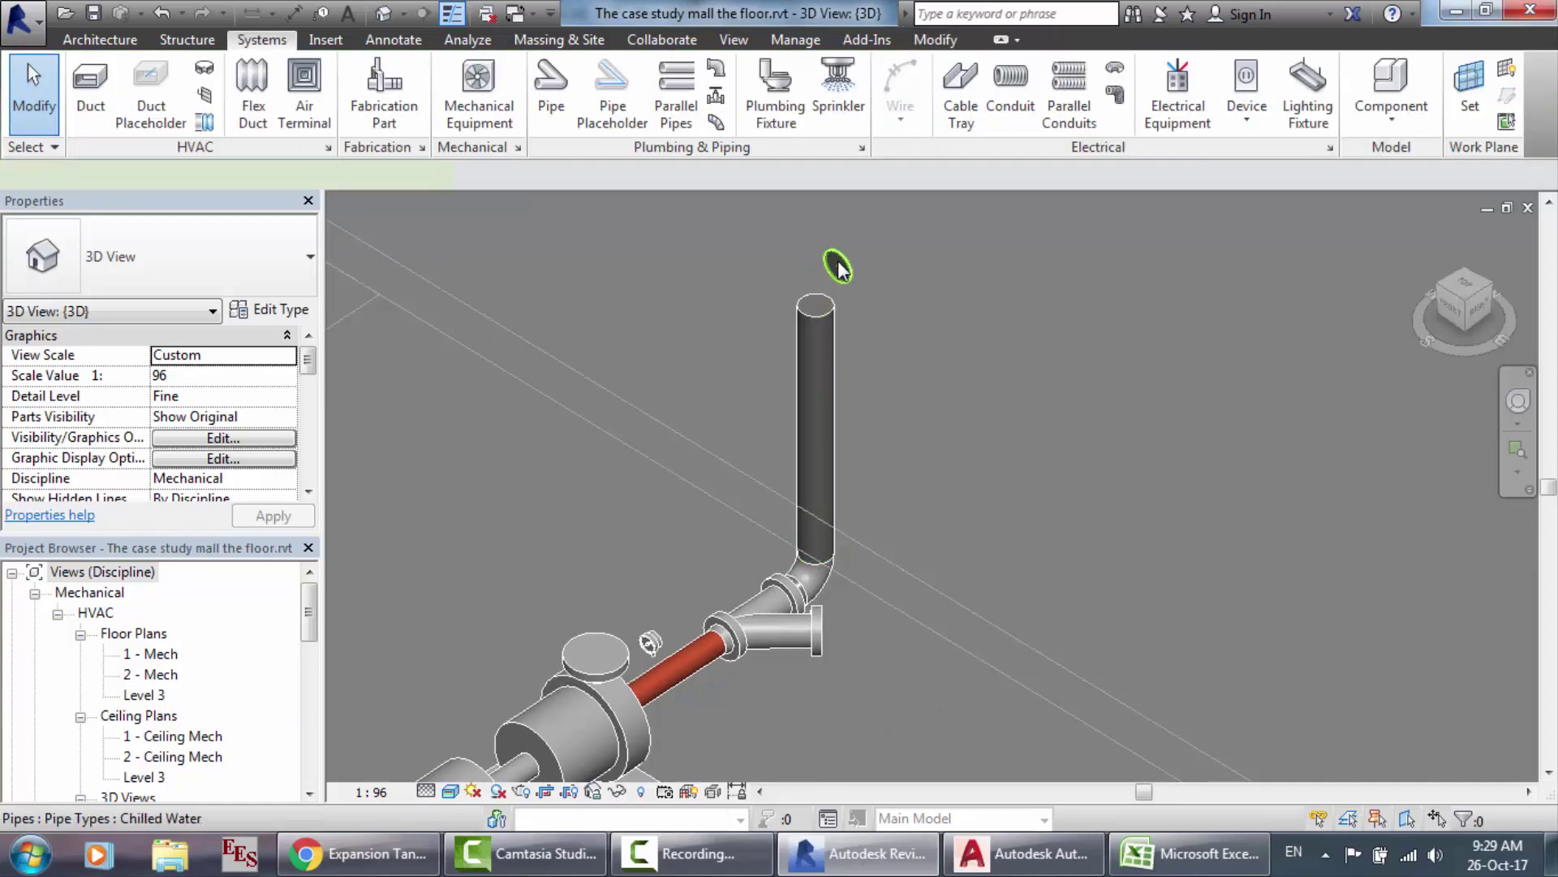
left_click(836, 264)
key("Delete")
left_click(814, 376)
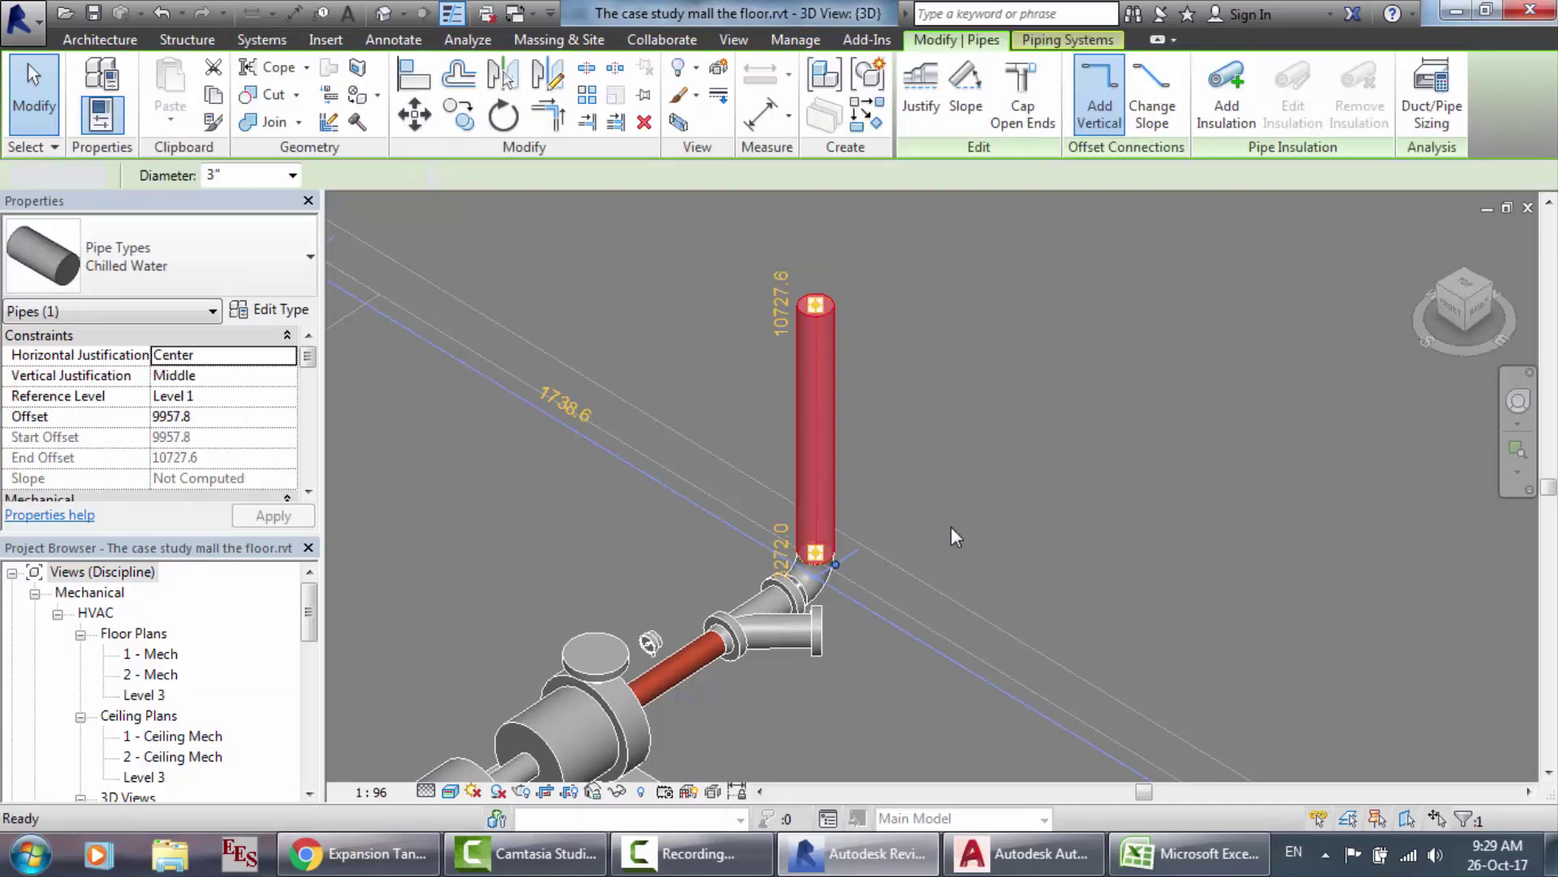
key("Delete")
left_click(829, 563)
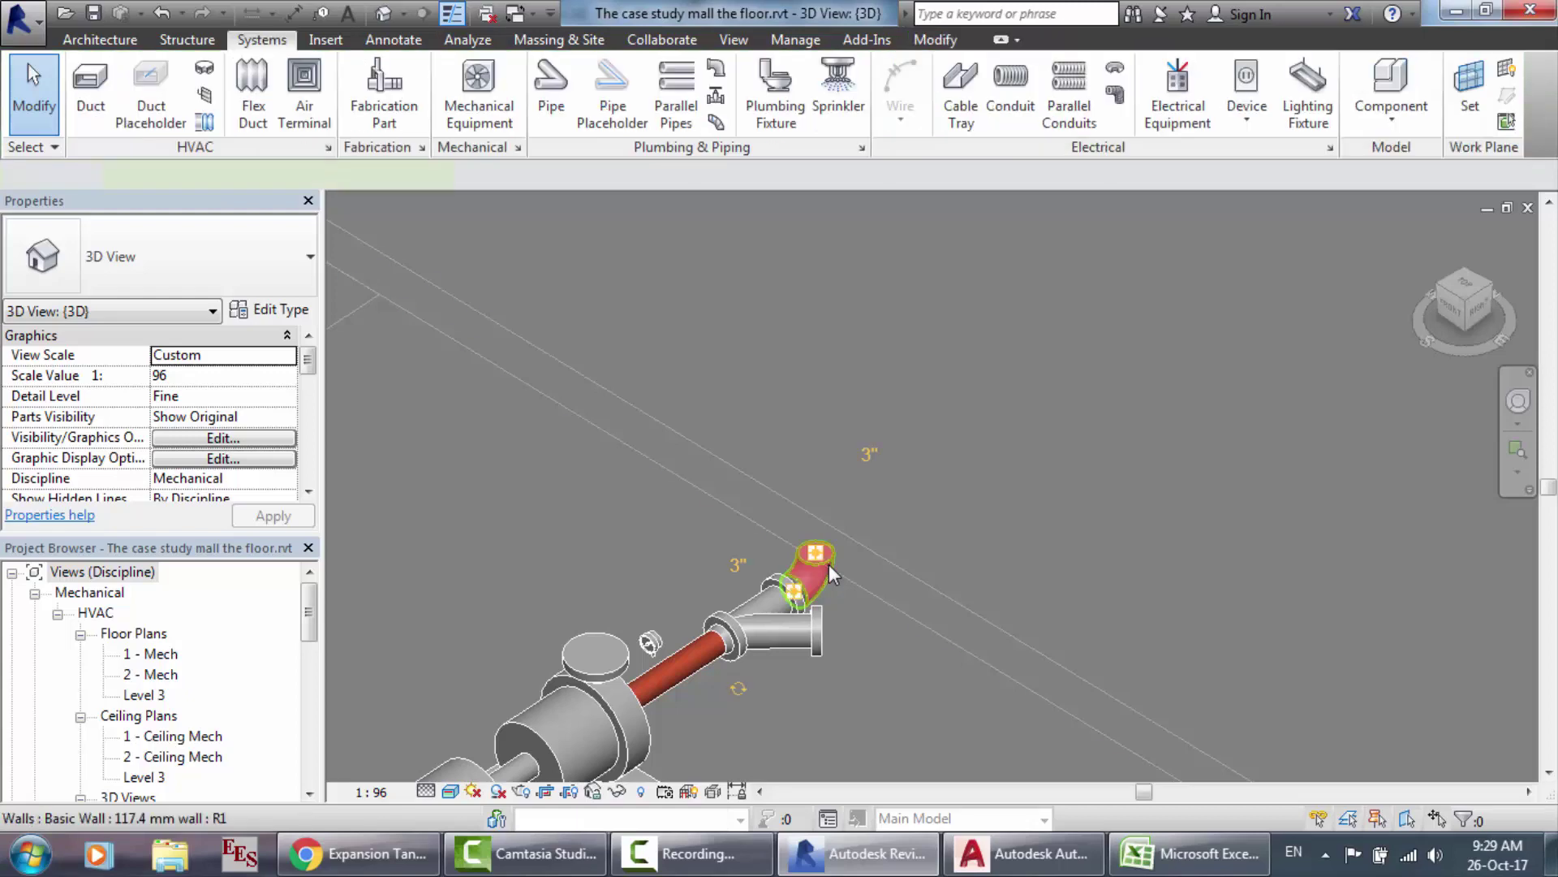
key("Delete")
left_click(781, 606)
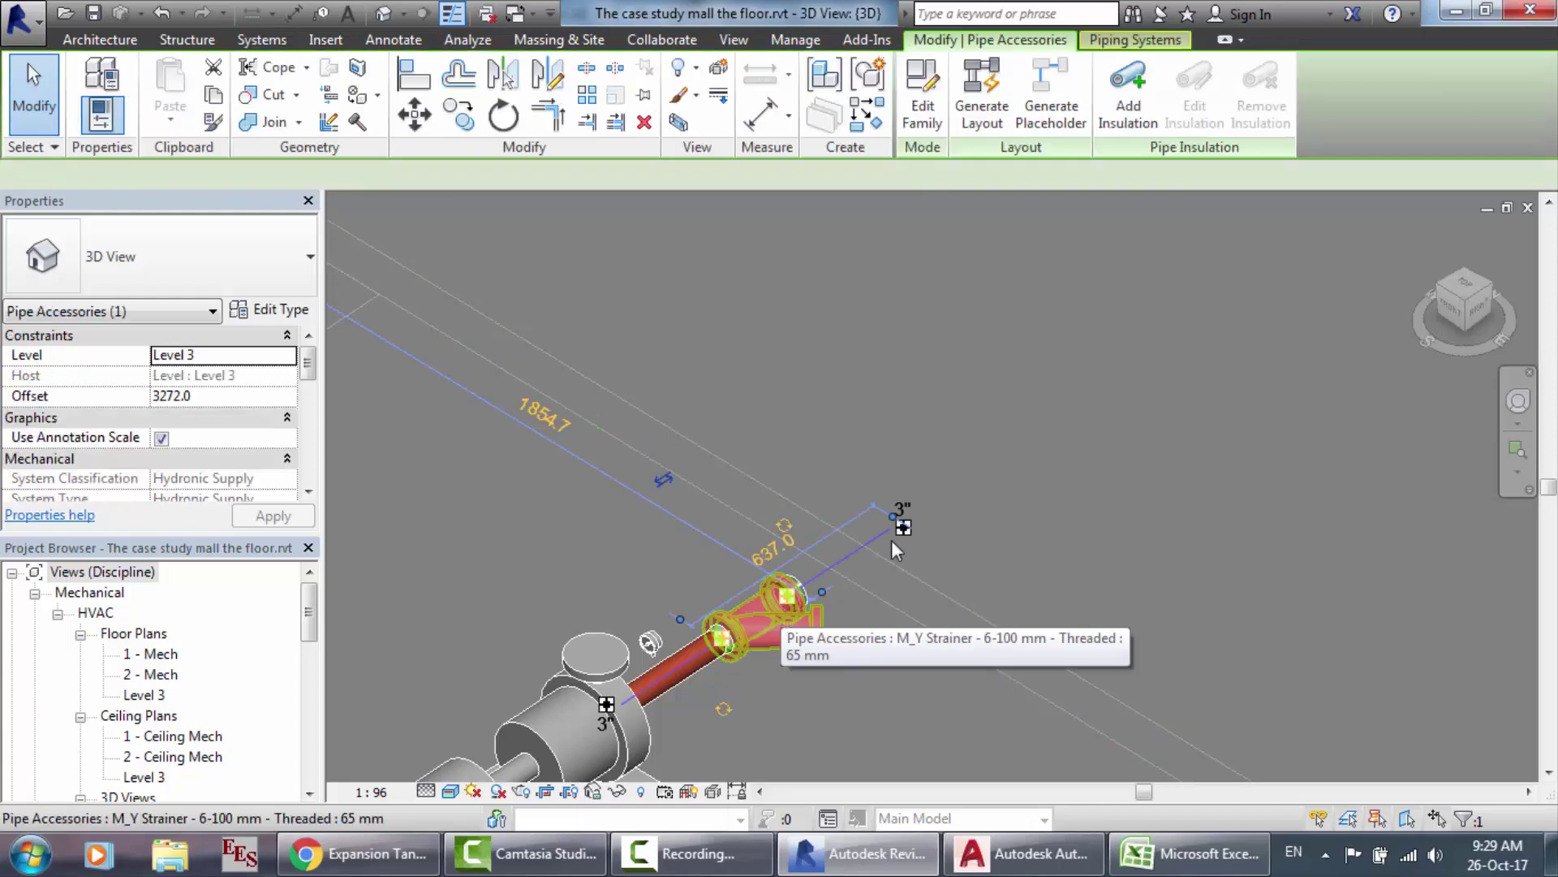
left_click(903, 526)
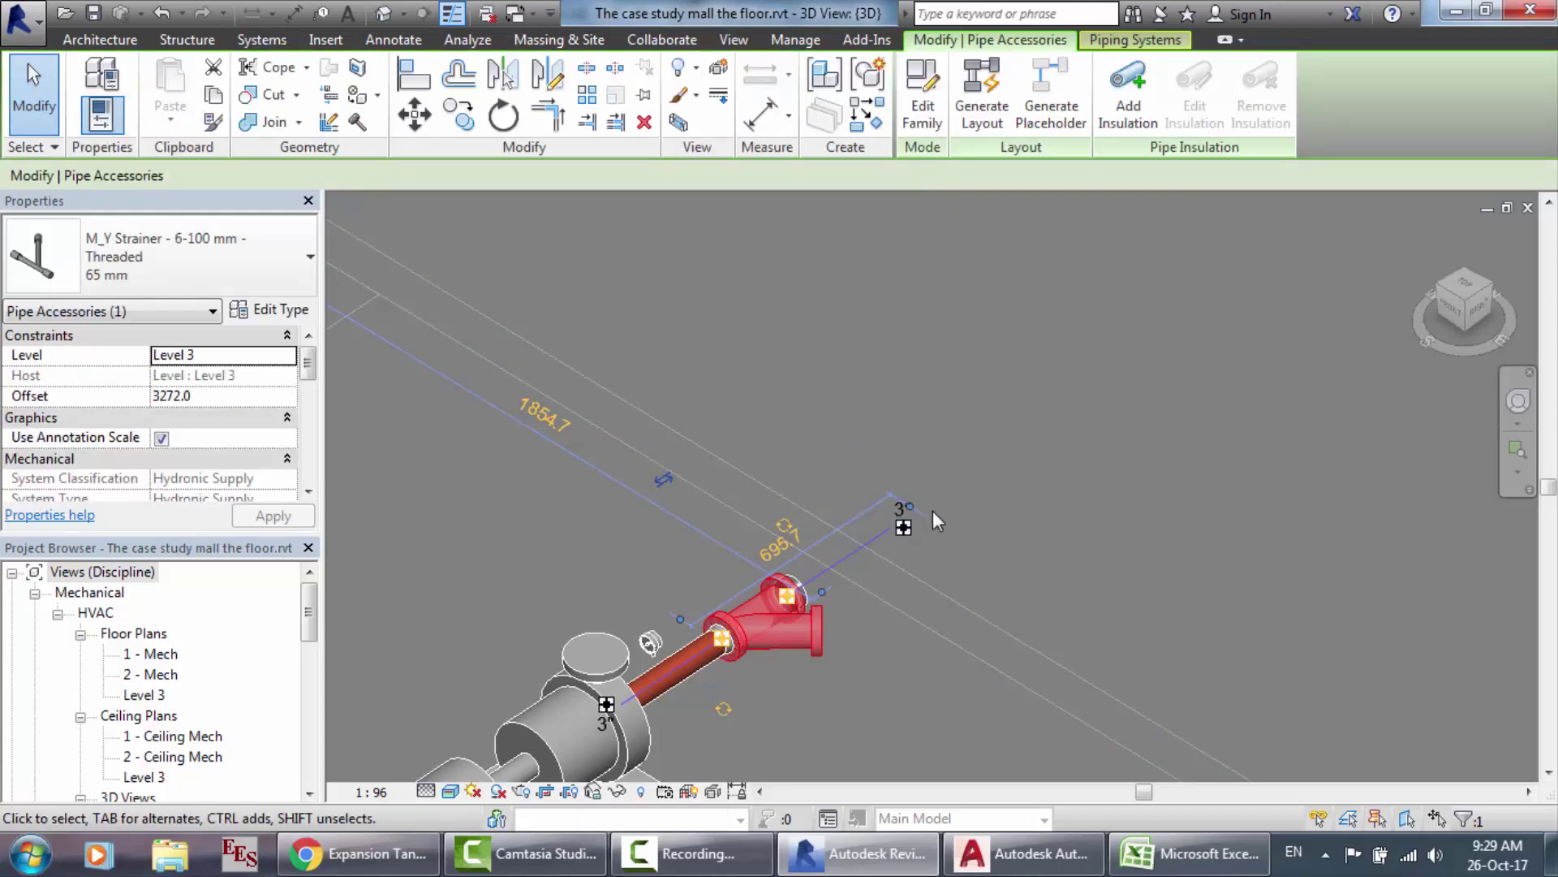
key("Escape")
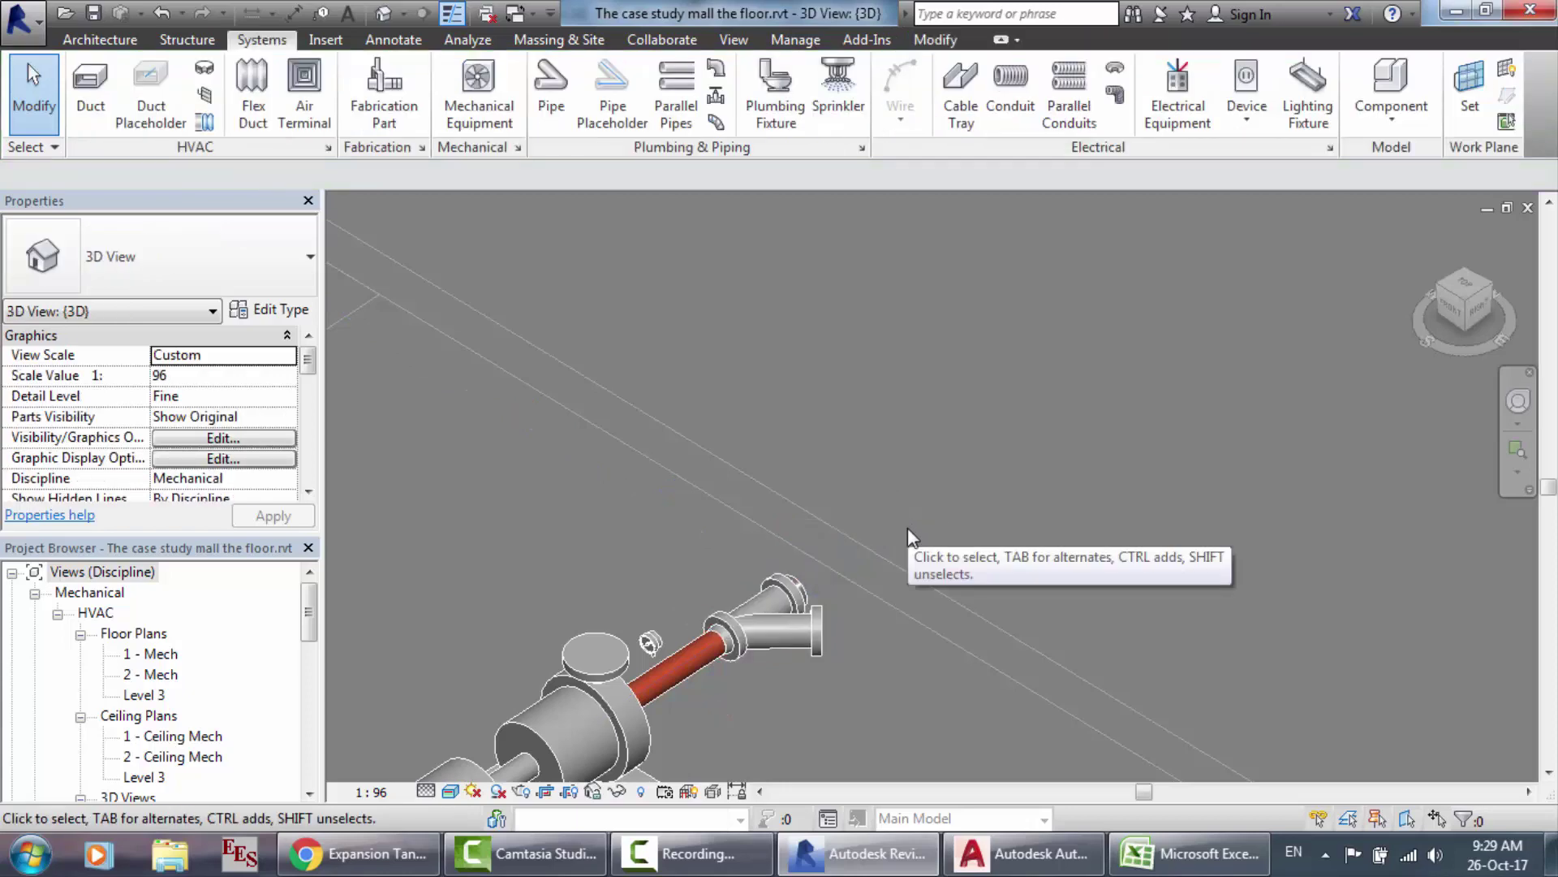
Step: Delete the leftover 3" pipe stub attached to the Y strainer's open end
scroll(801, 584, "up", 4)
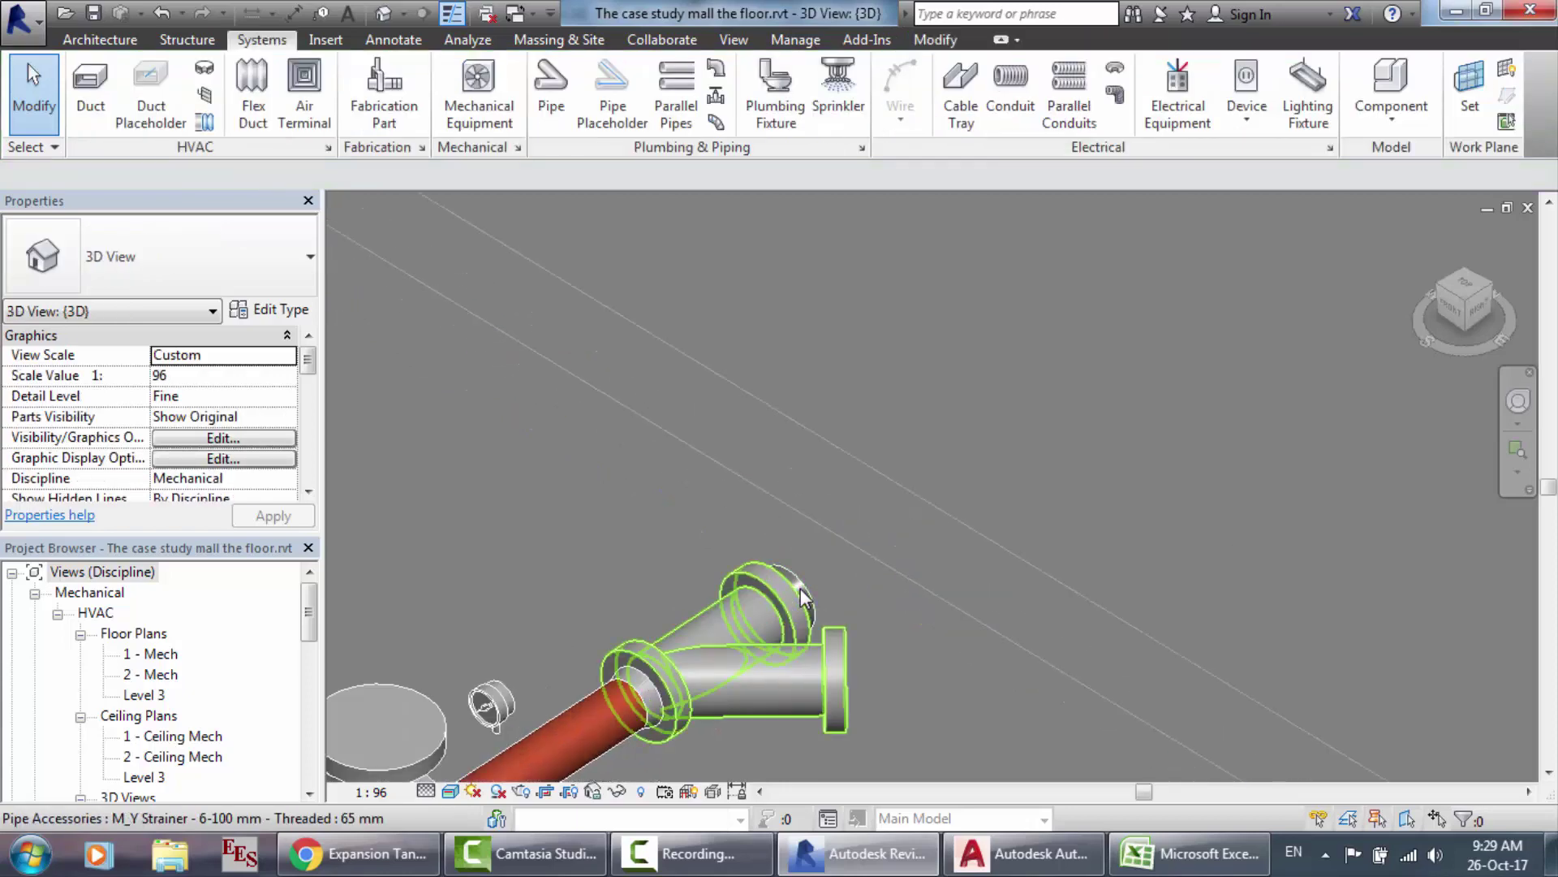
left_click(800, 587)
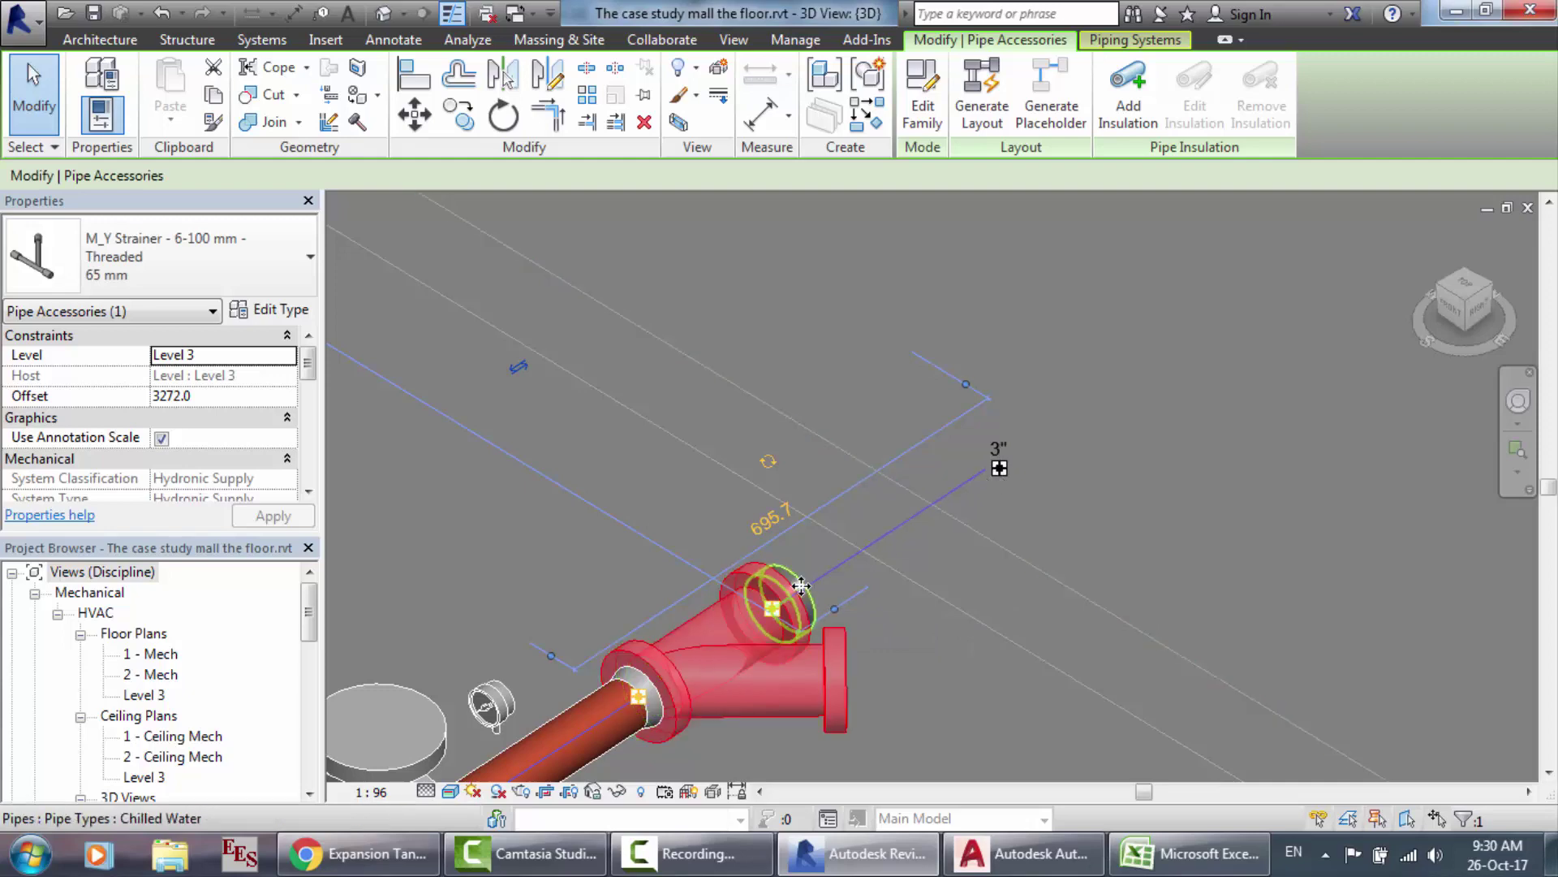
scroll(795, 581, "up", 5)
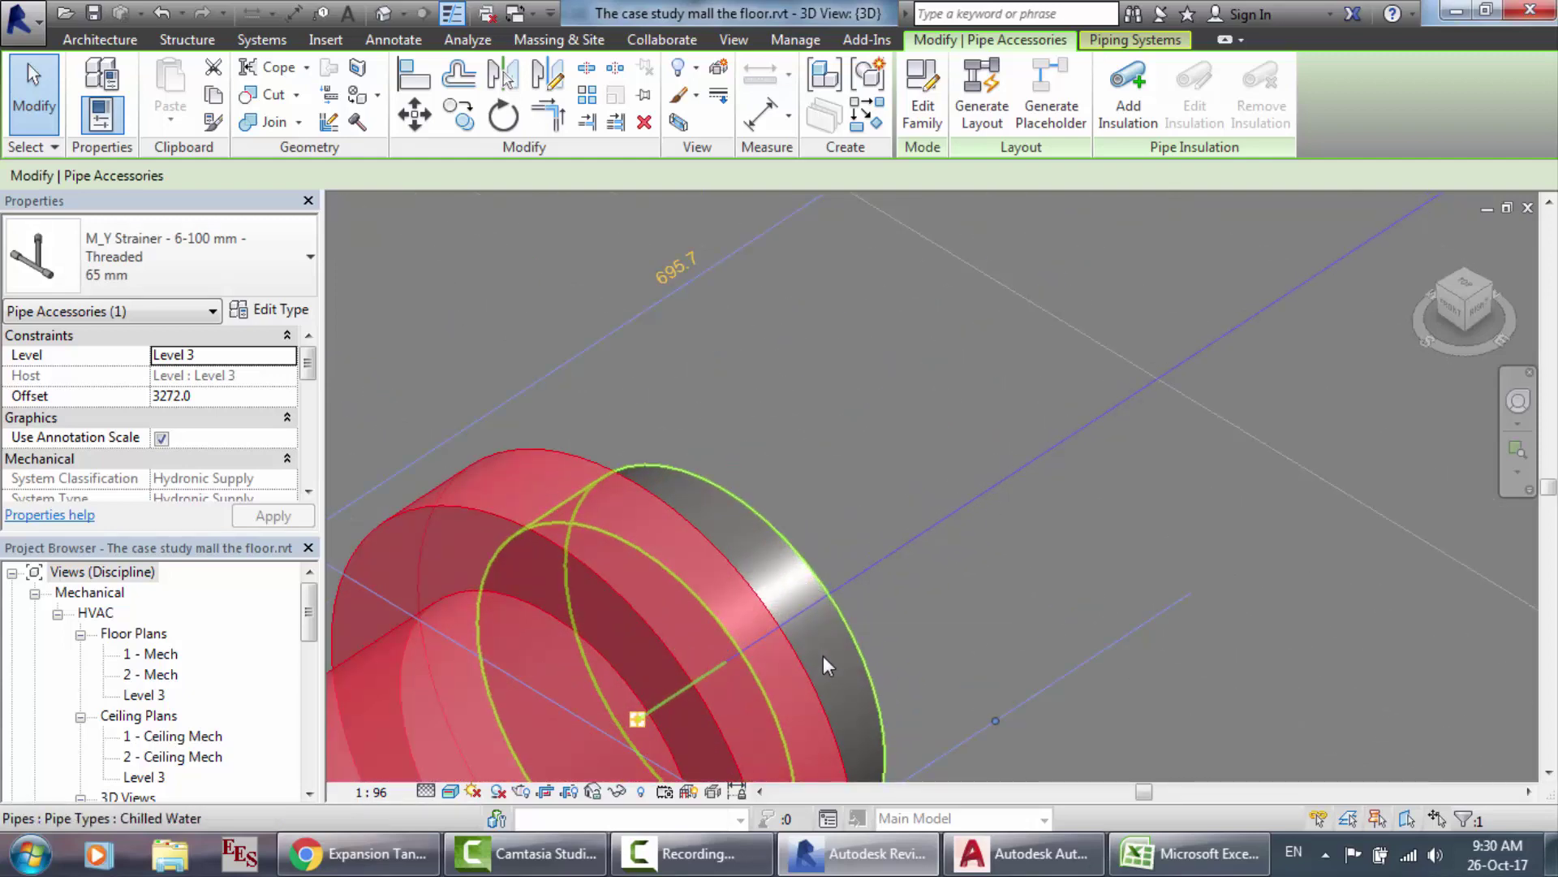
left_click(823, 657)
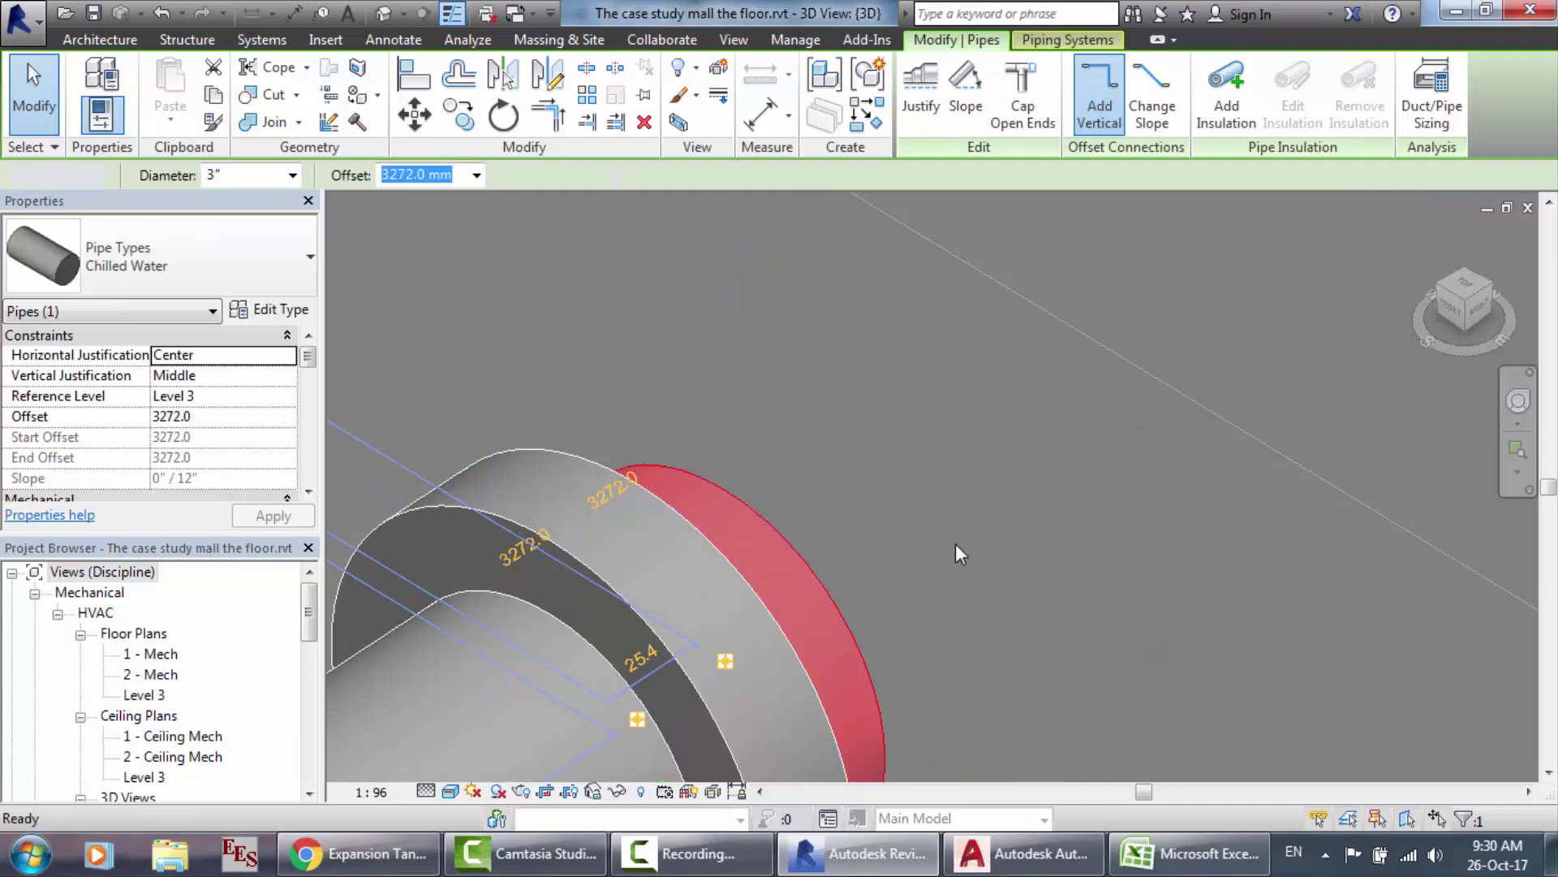
key("Escape")
scroll(826, 641, "down", 5)
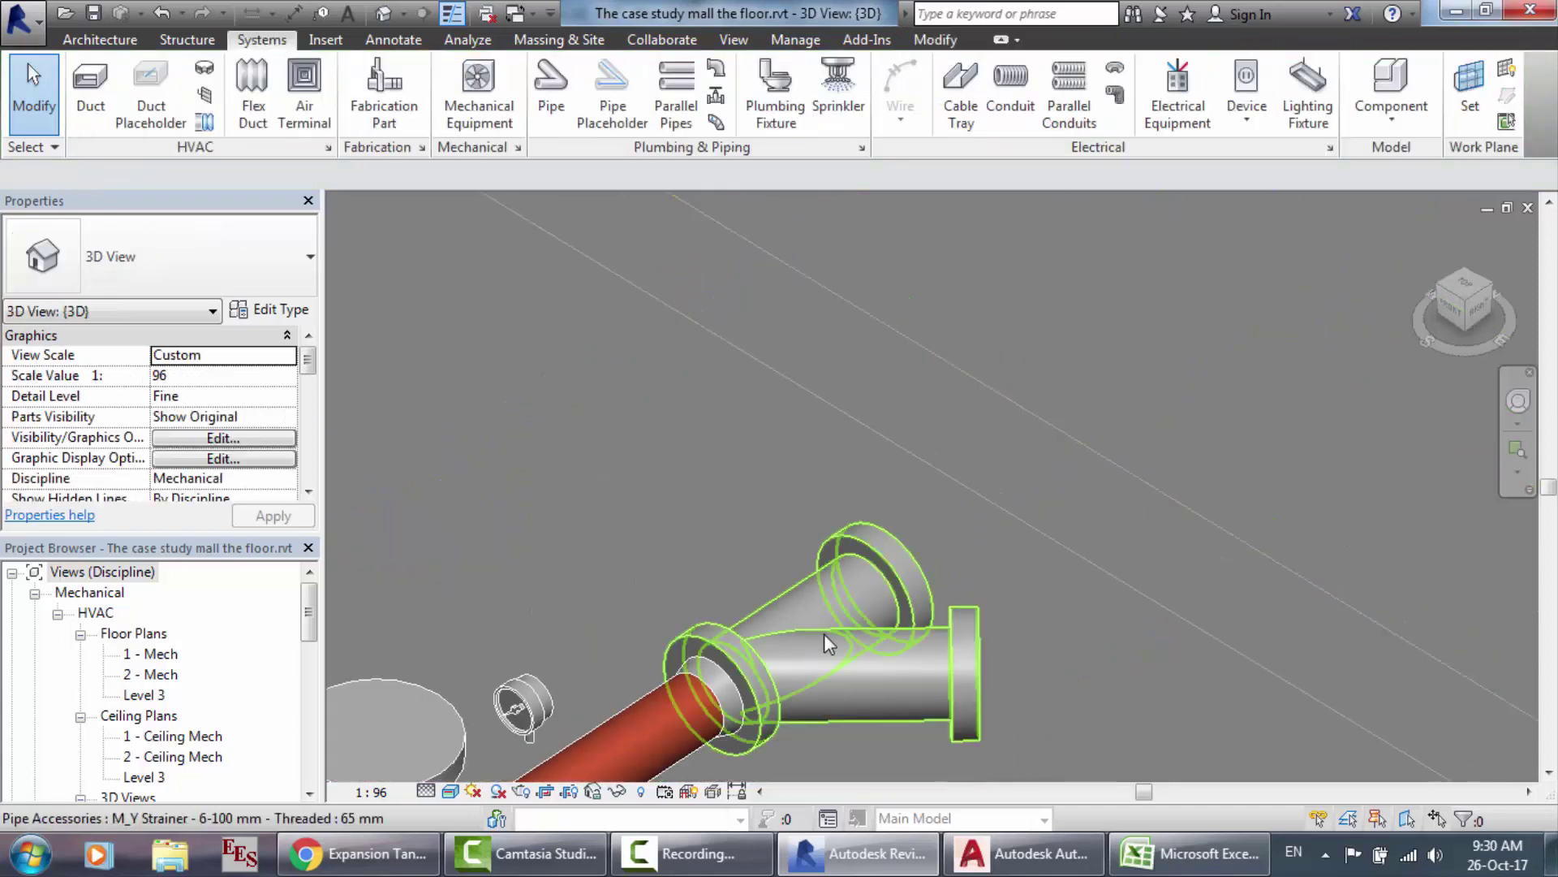
Step: Leave the pipe started at the Y strainer in the 3D view and reopen the Level 3 ceiling plan
left_click(824, 633)
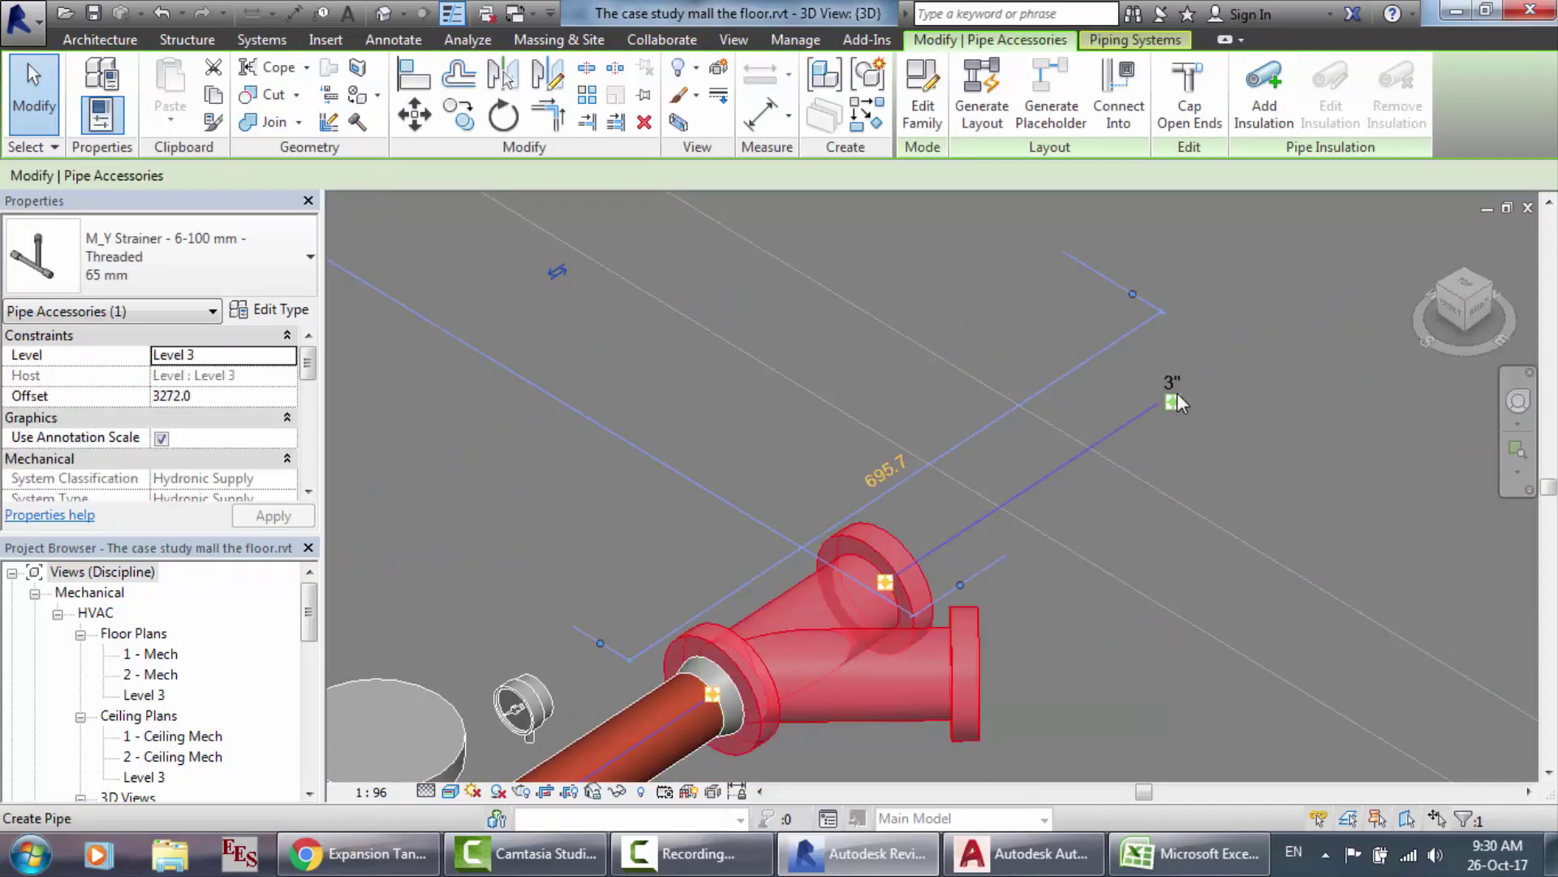
left_click(1173, 401)
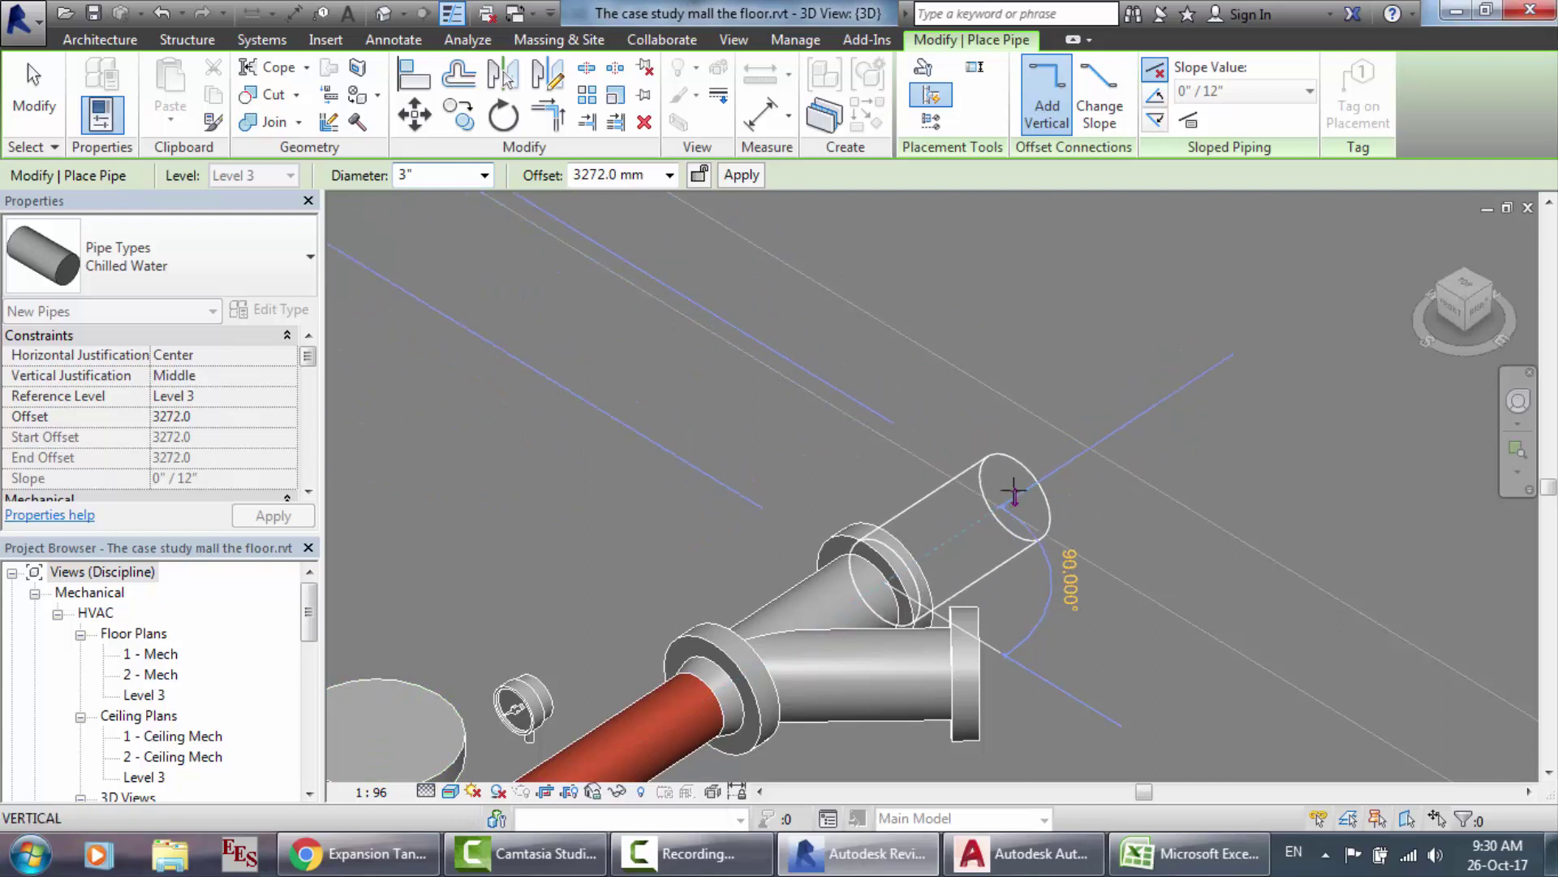
double_click(142, 778)
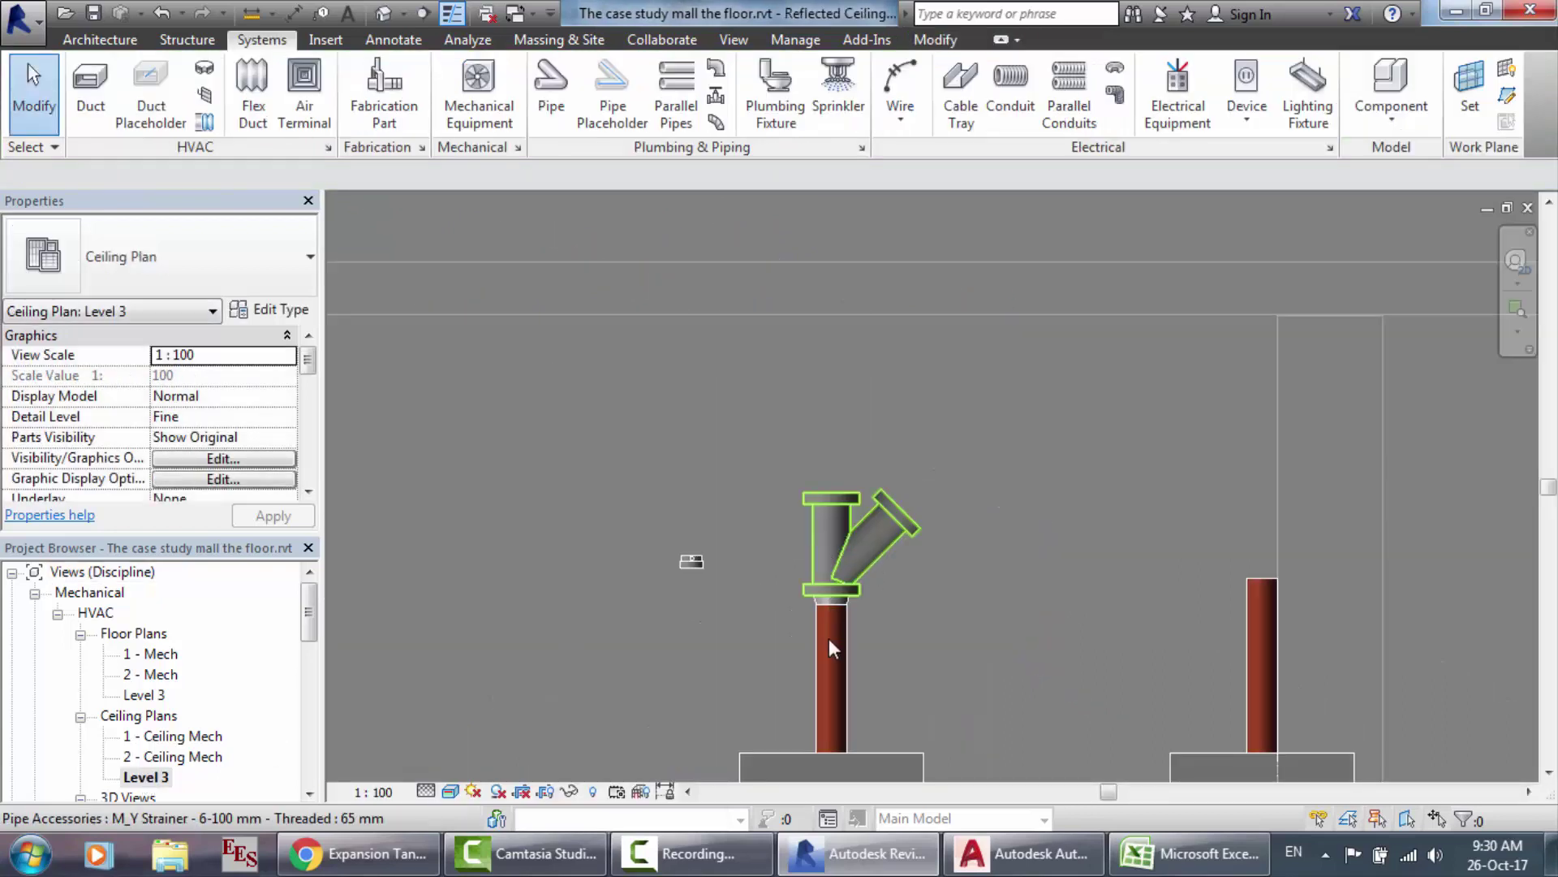
left_click(825, 674)
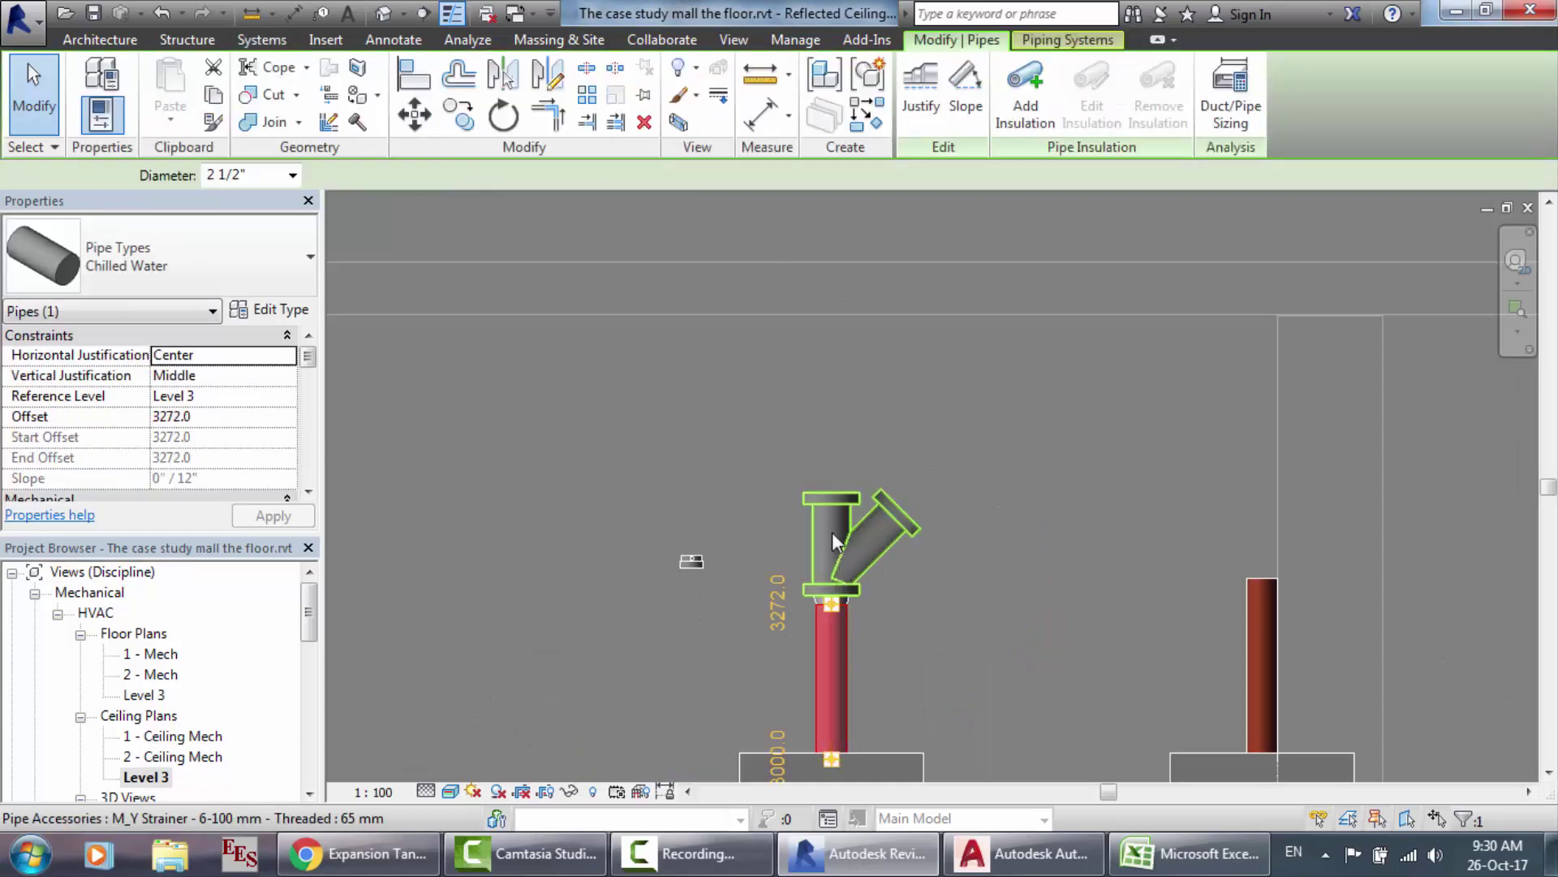
left_click(831, 532)
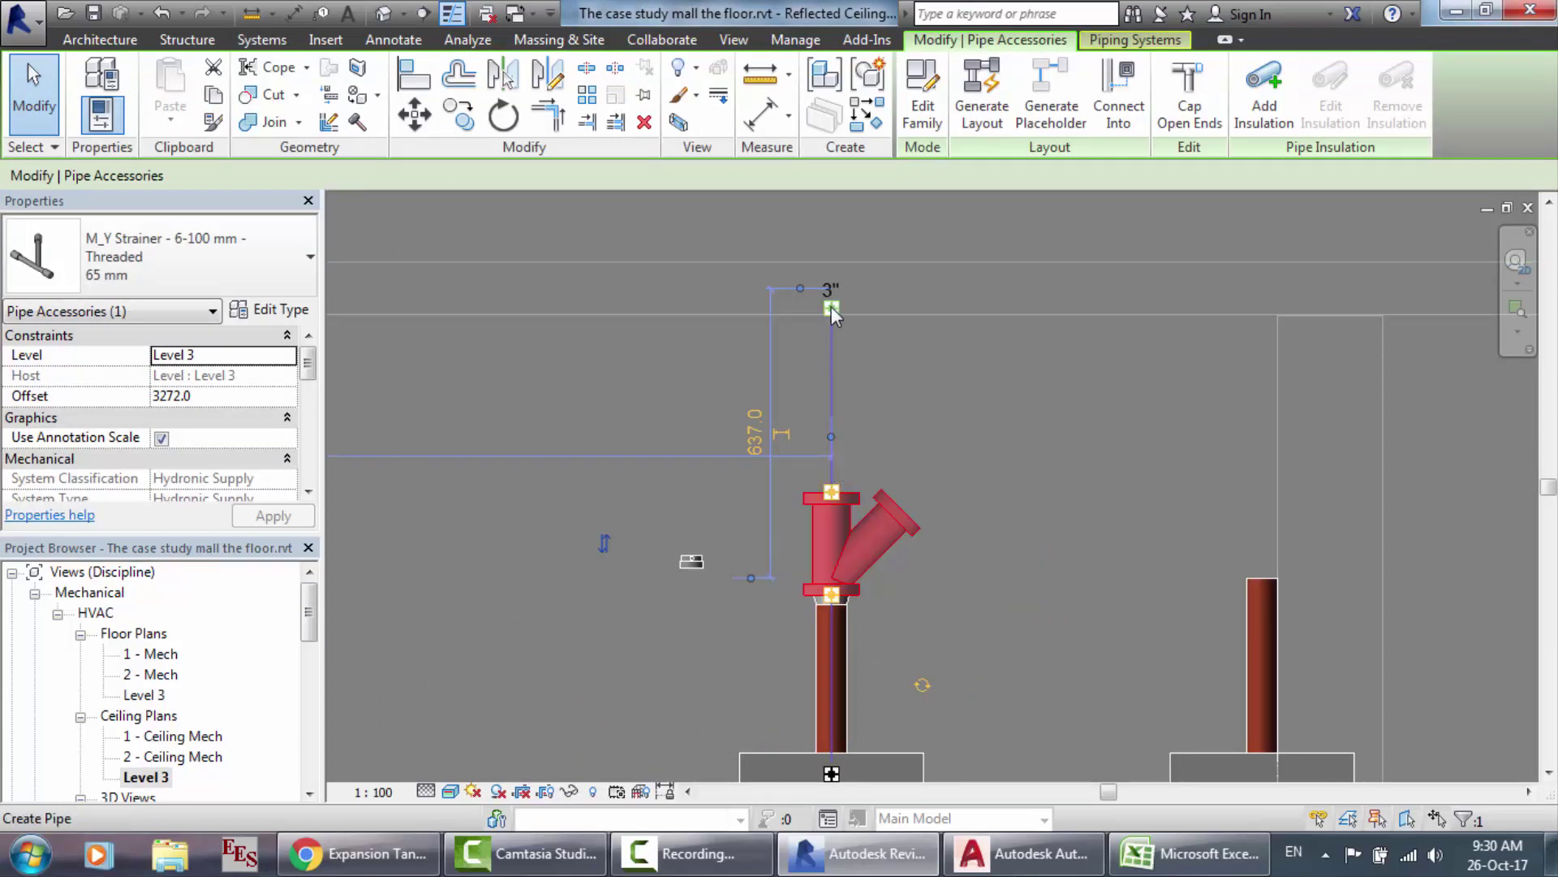
left_click(831, 308)
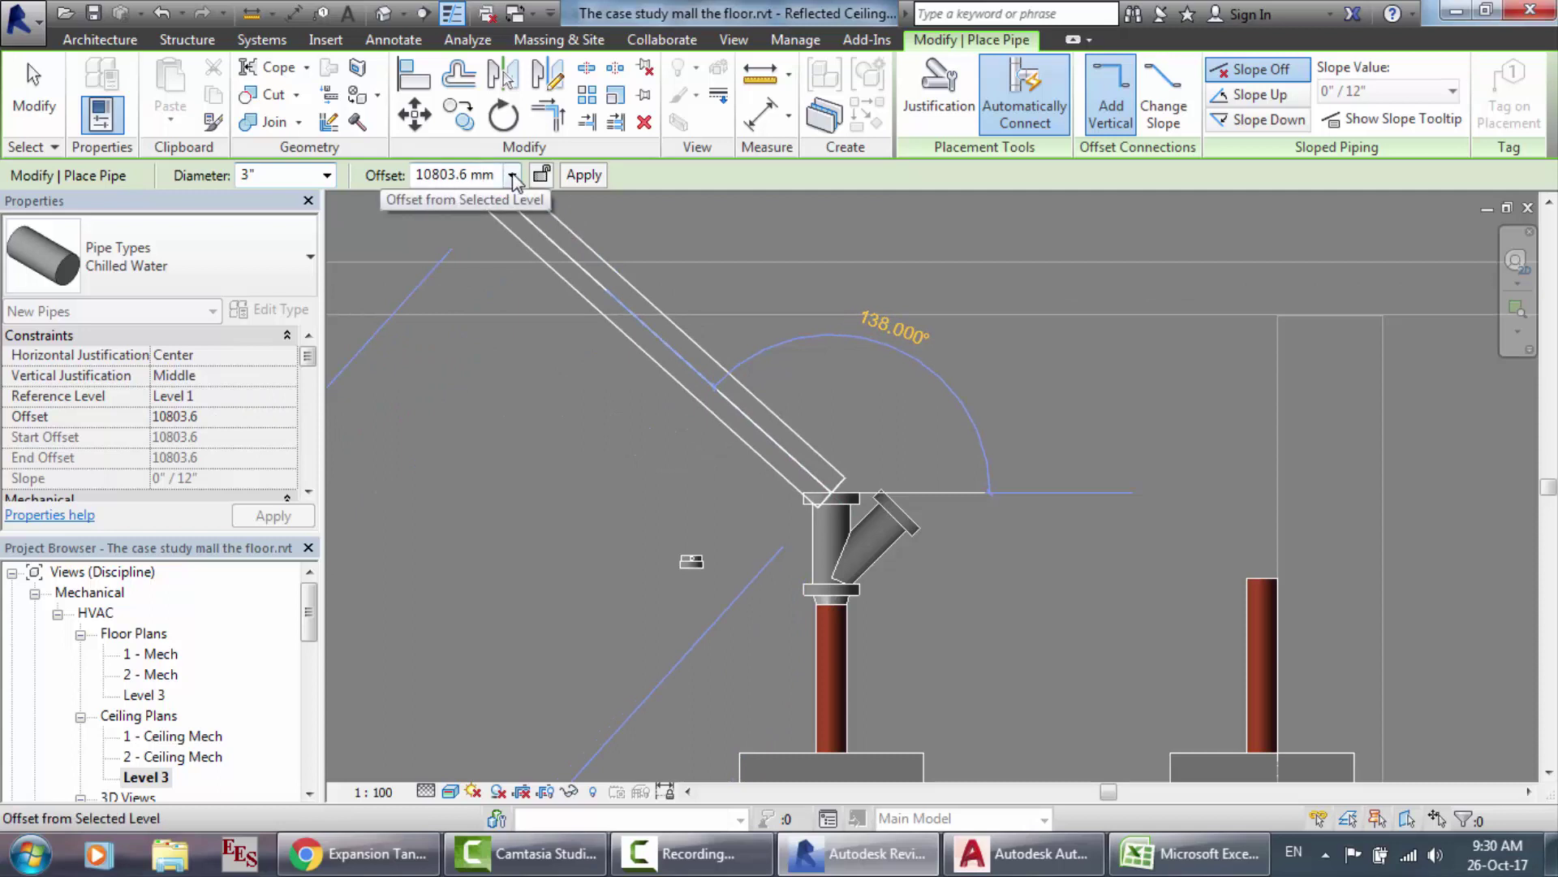
key("Escape")
key("Escape")
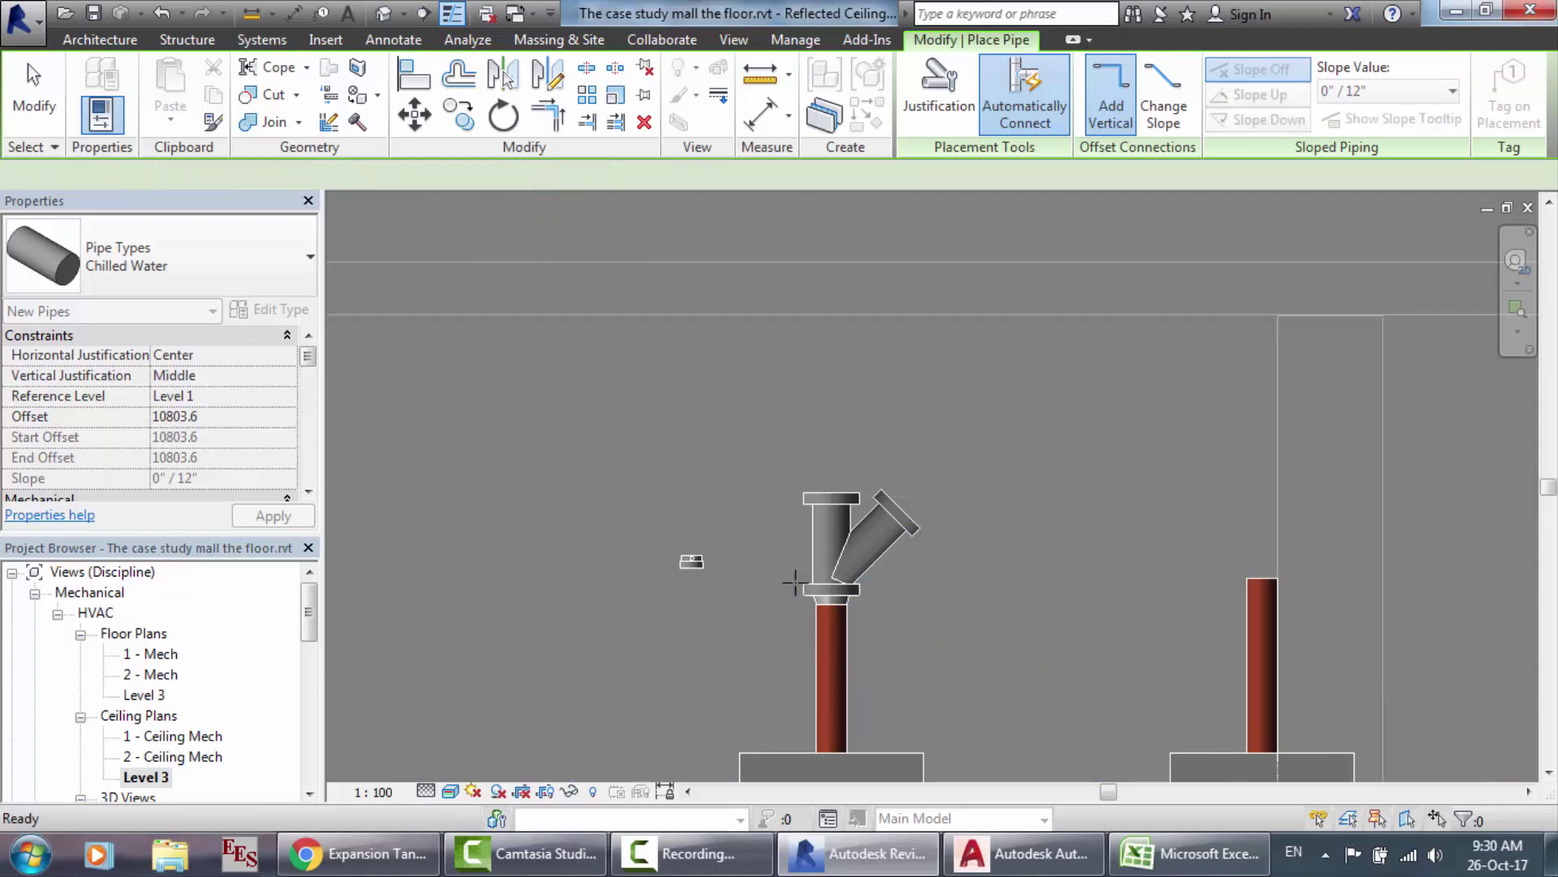
key("Escape")
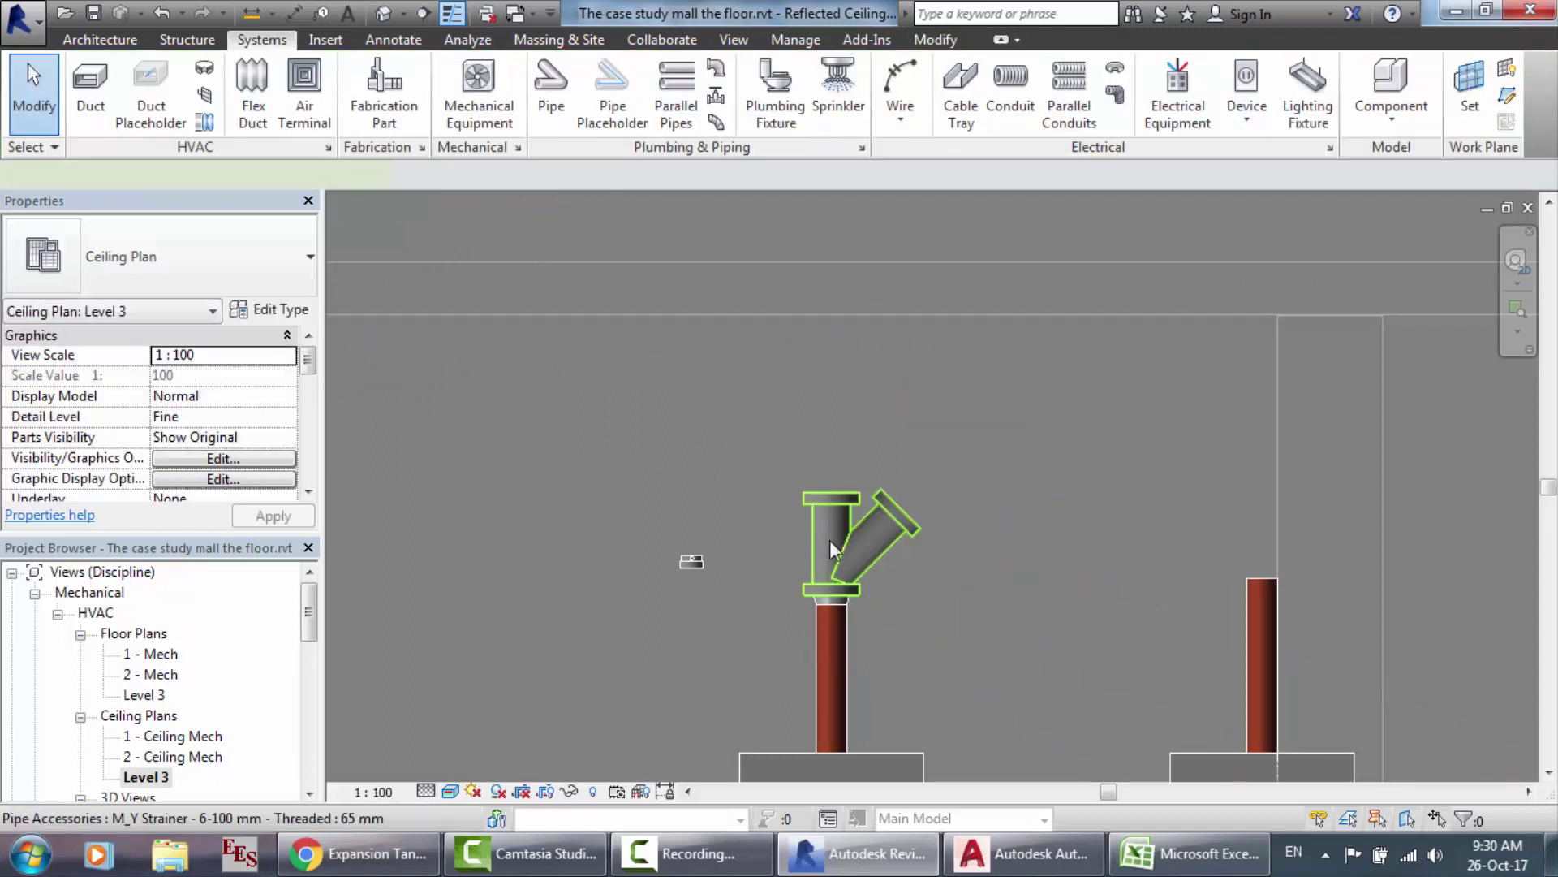
Step: Try to start a 3" Chilled Water pipe at the first pump's Y strainer with an offset of 3483 mm
left_click(829, 539)
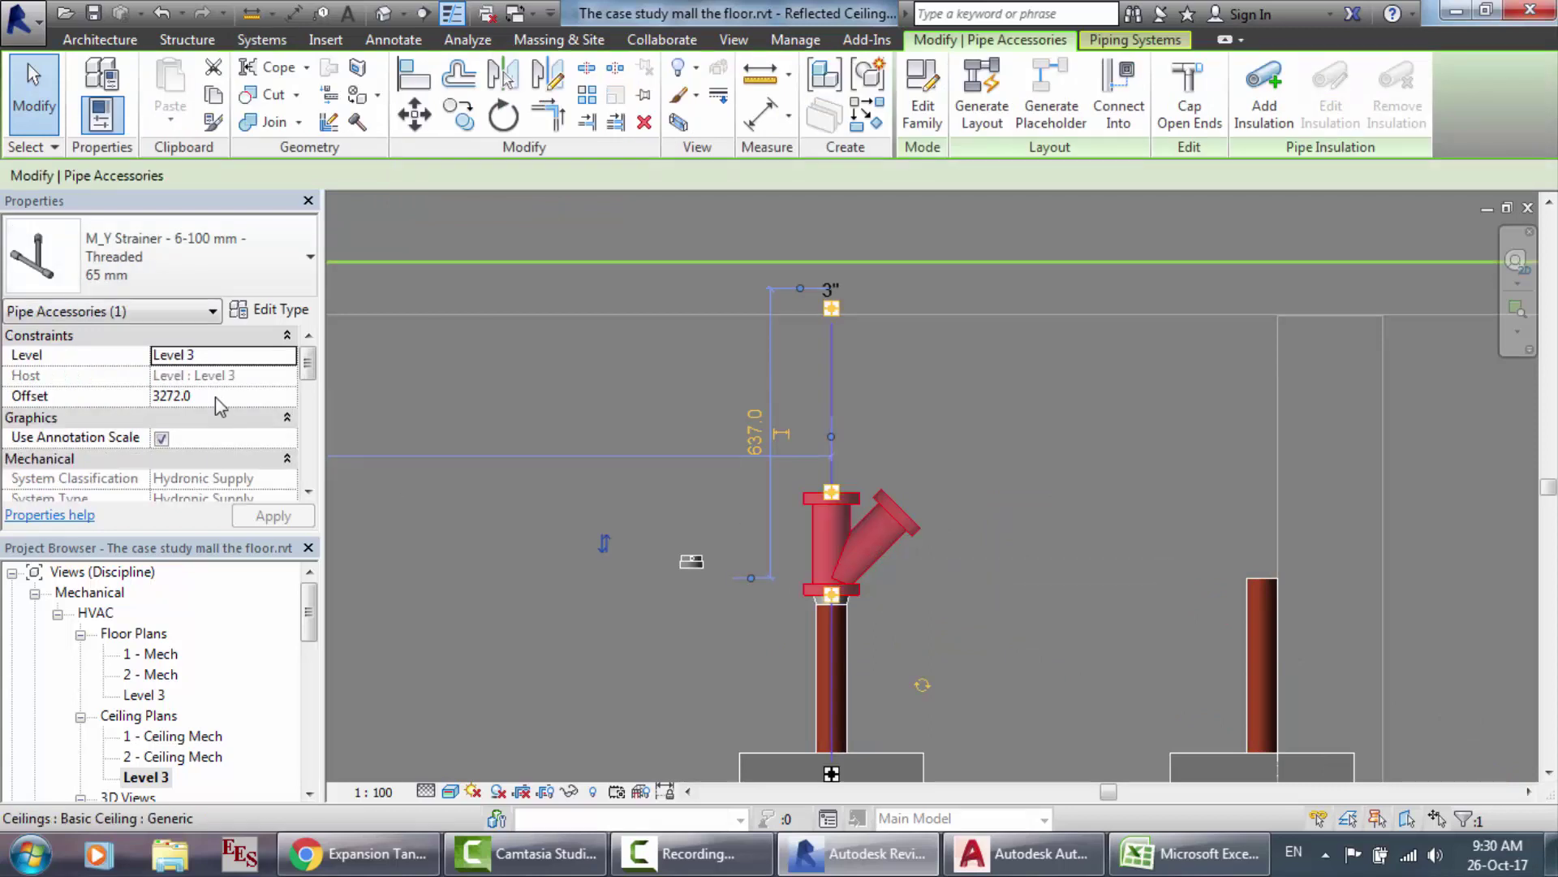
left_click(216, 397)
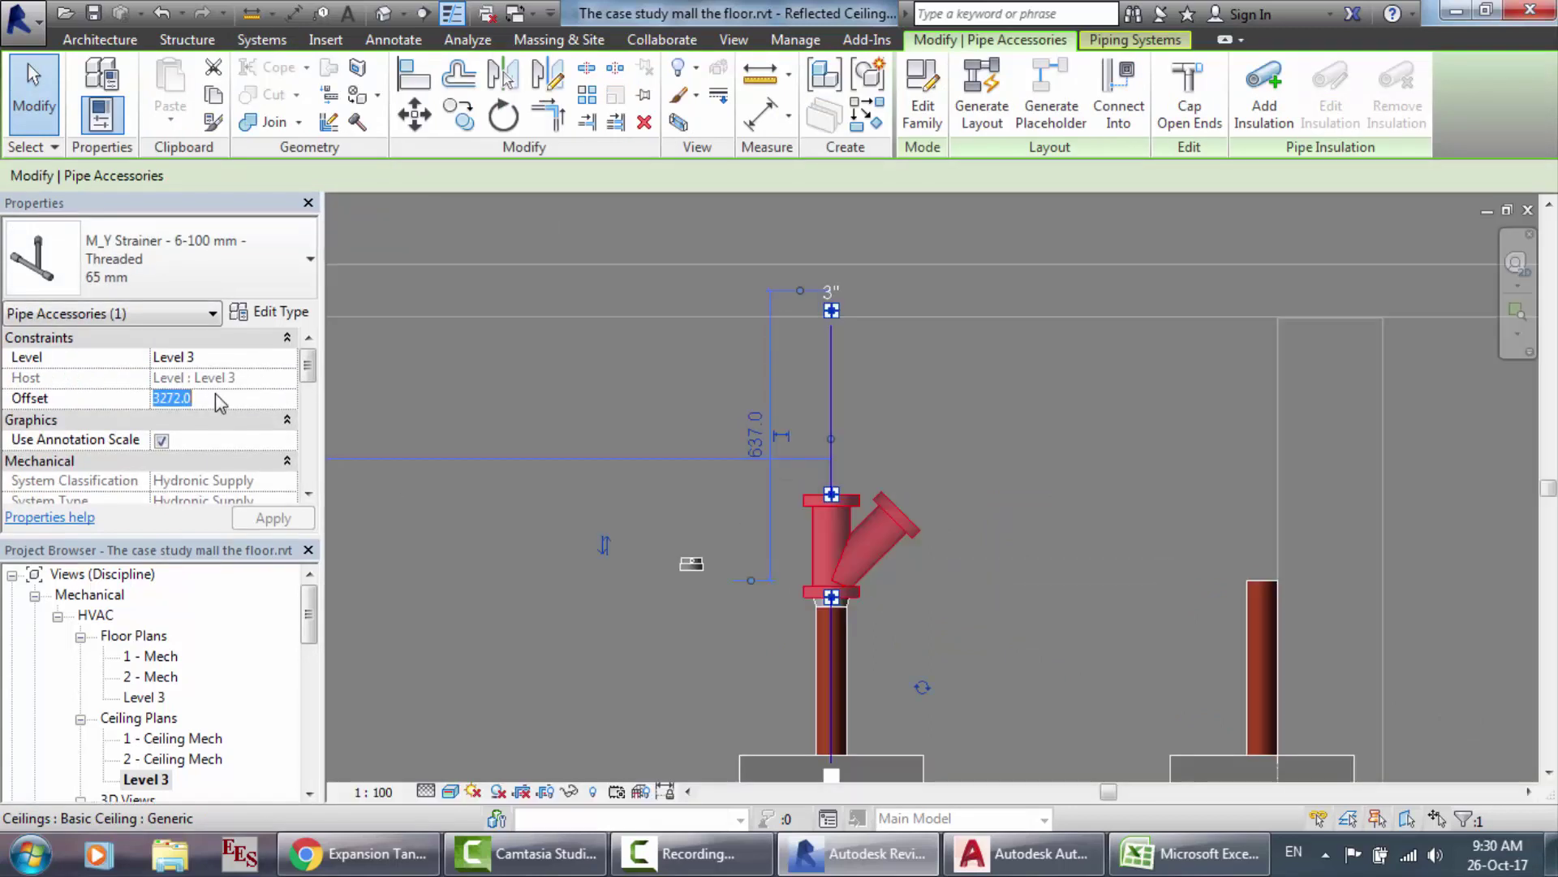
left_click(831, 309)
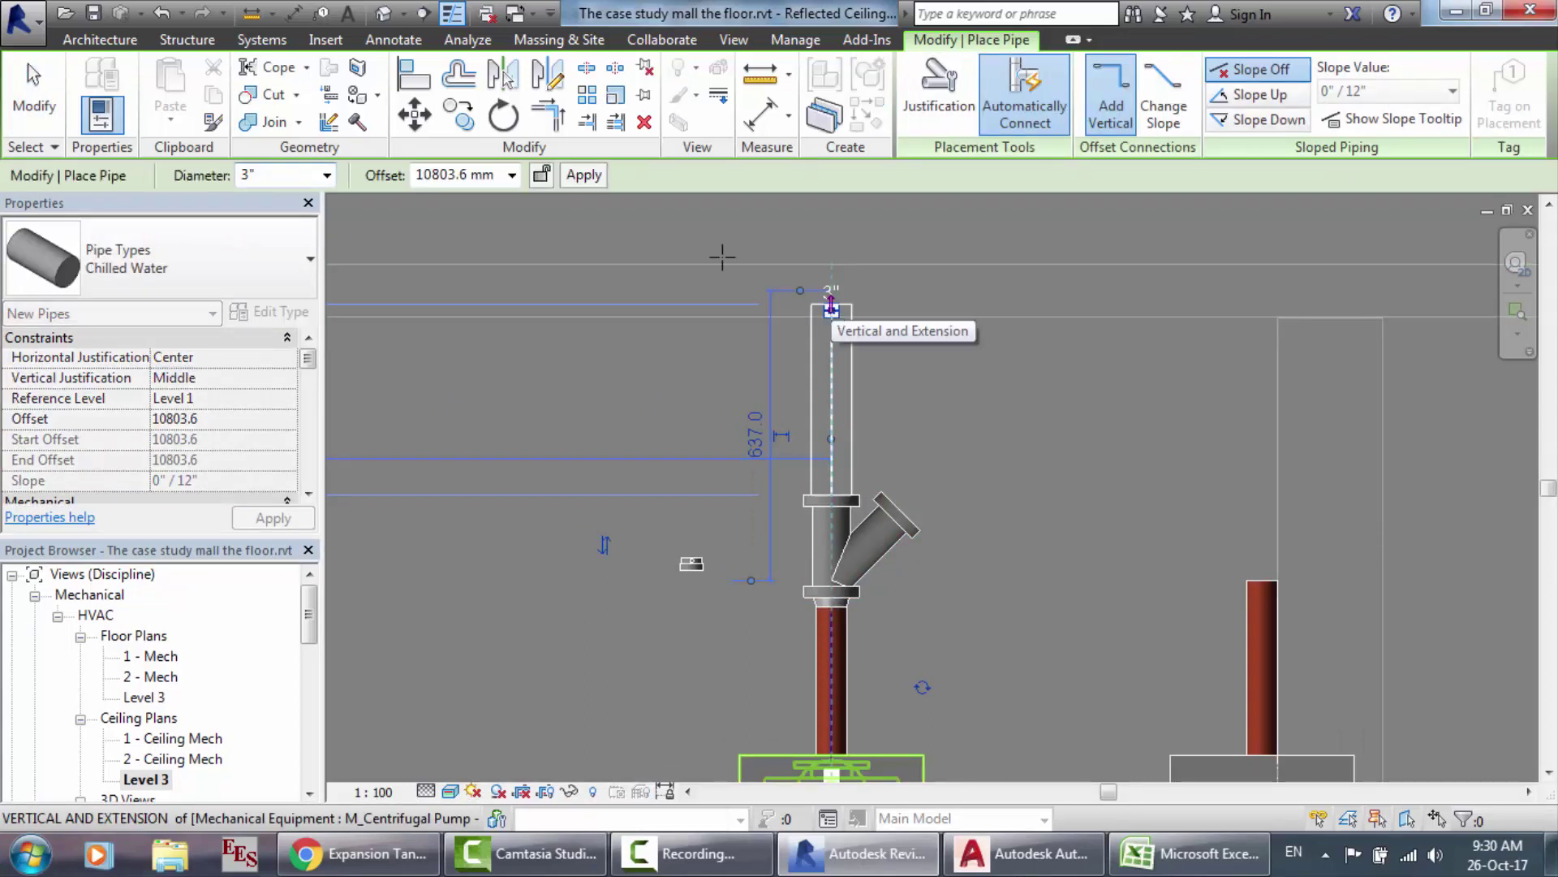
left_click(496, 177)
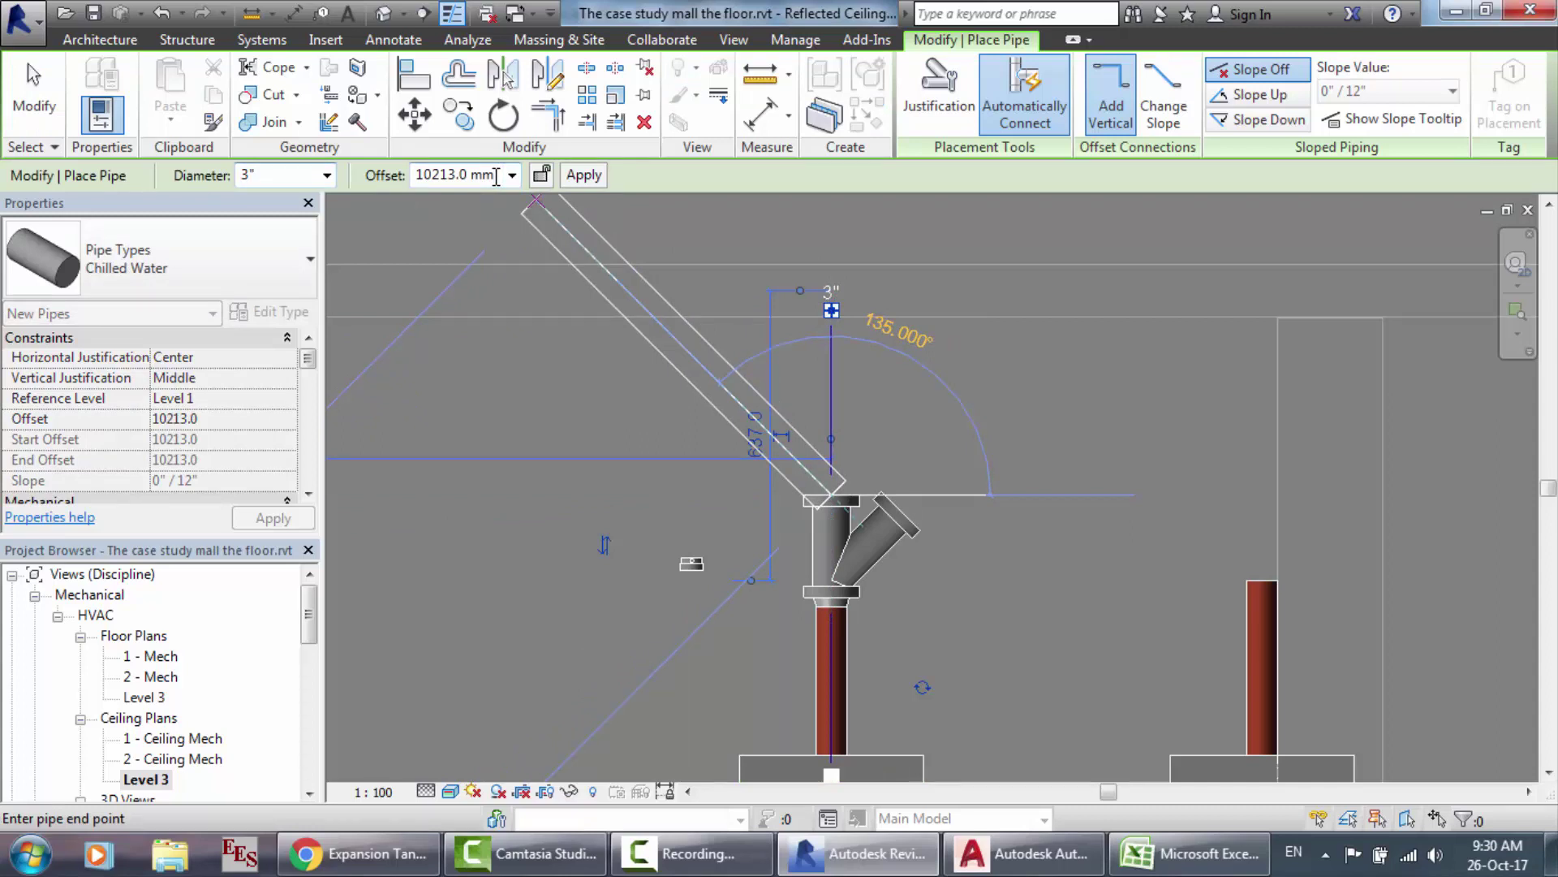
left_click_drag(496, 176, 424, 172)
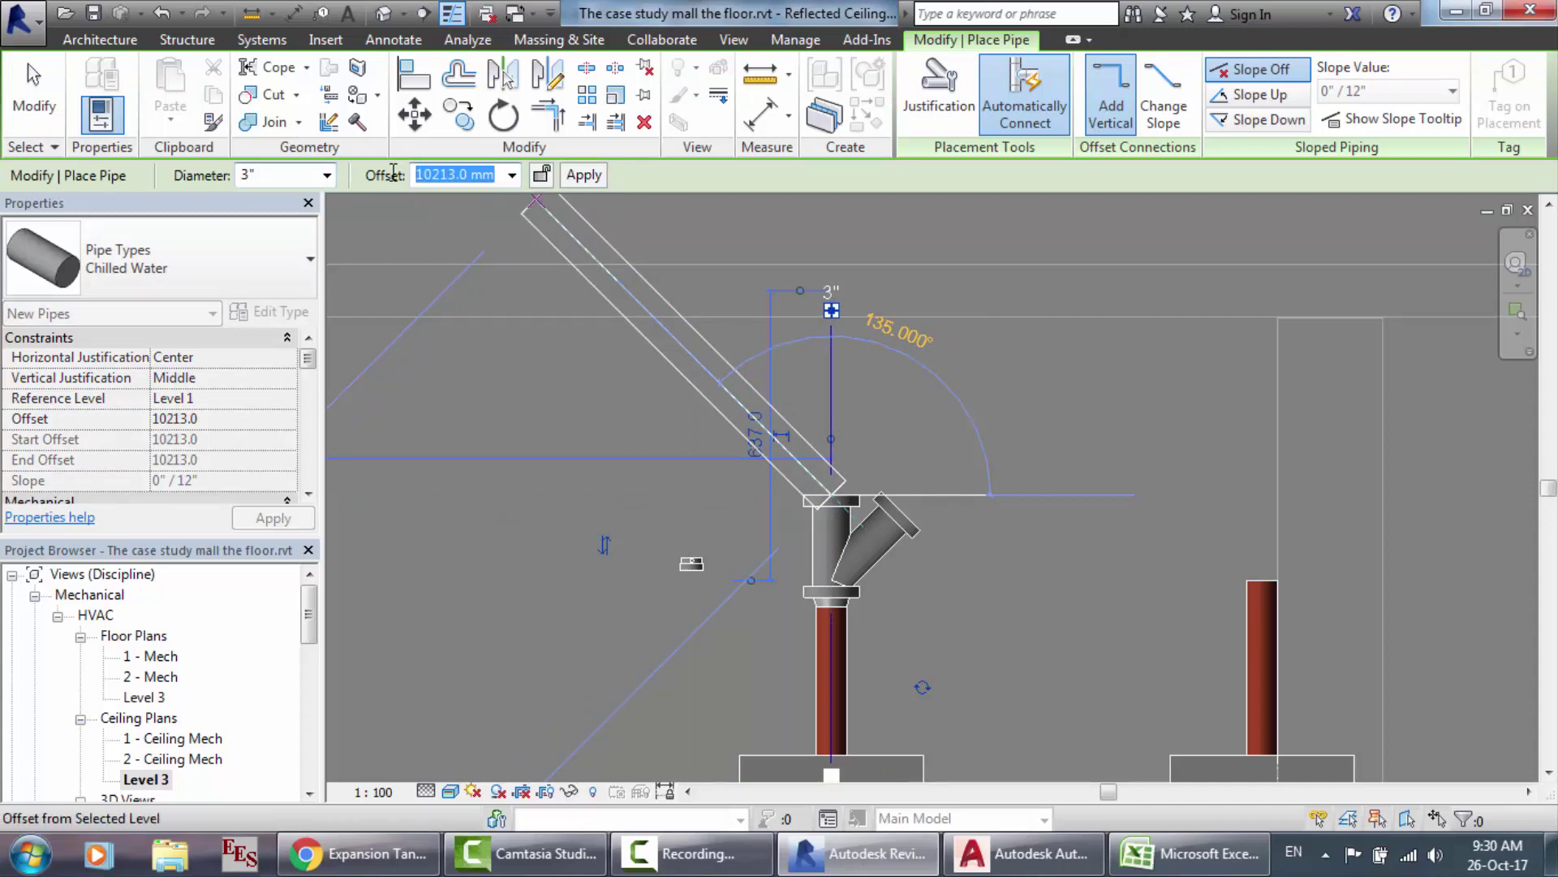
left_click(493, 177)
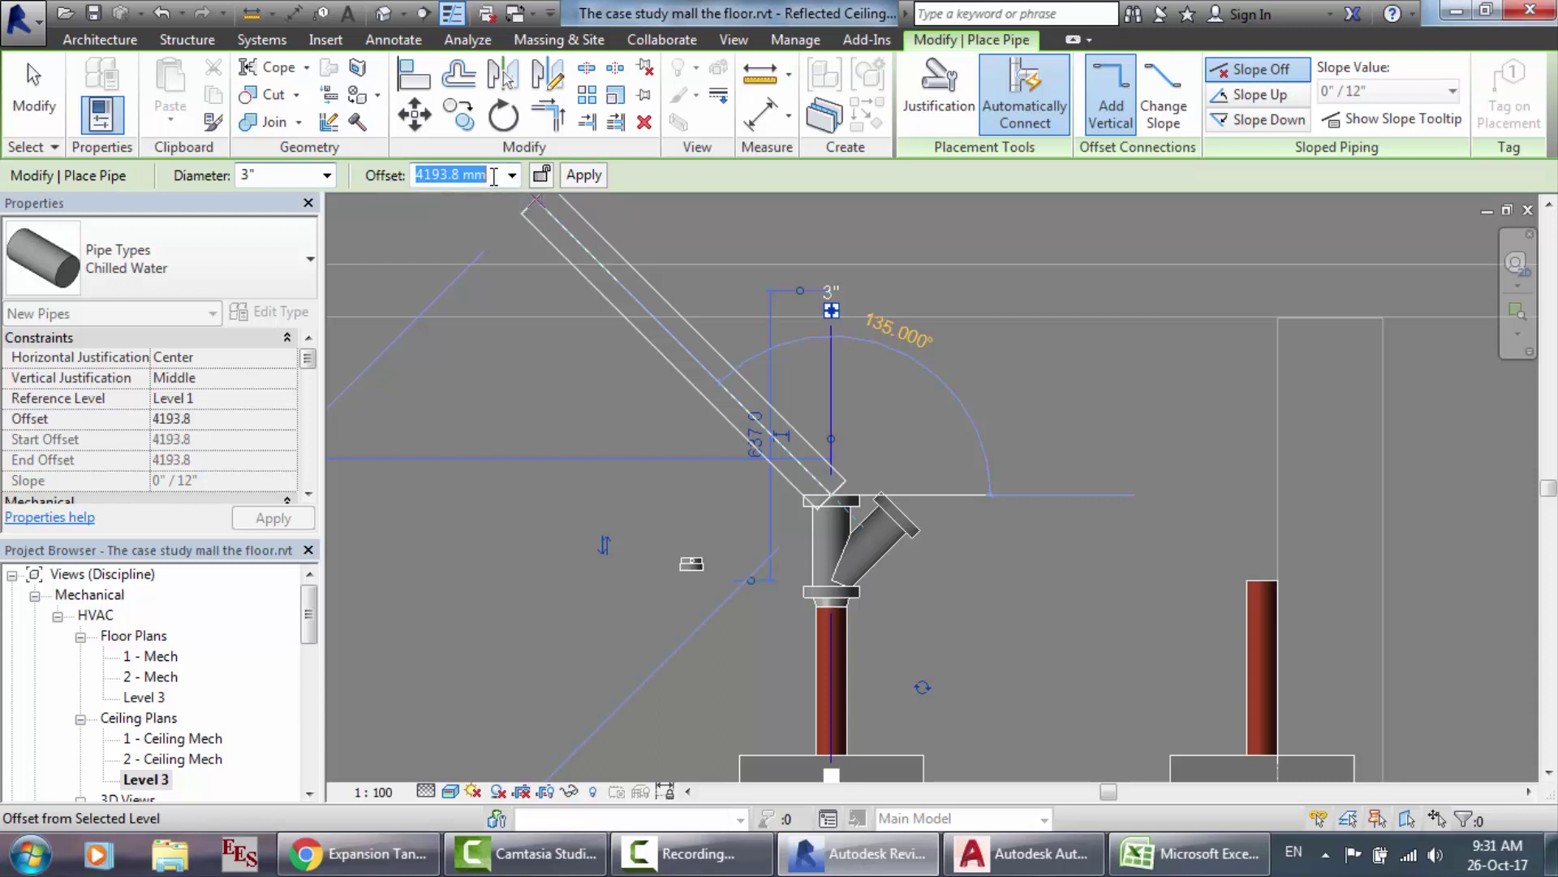
type("3483")
key("Return")
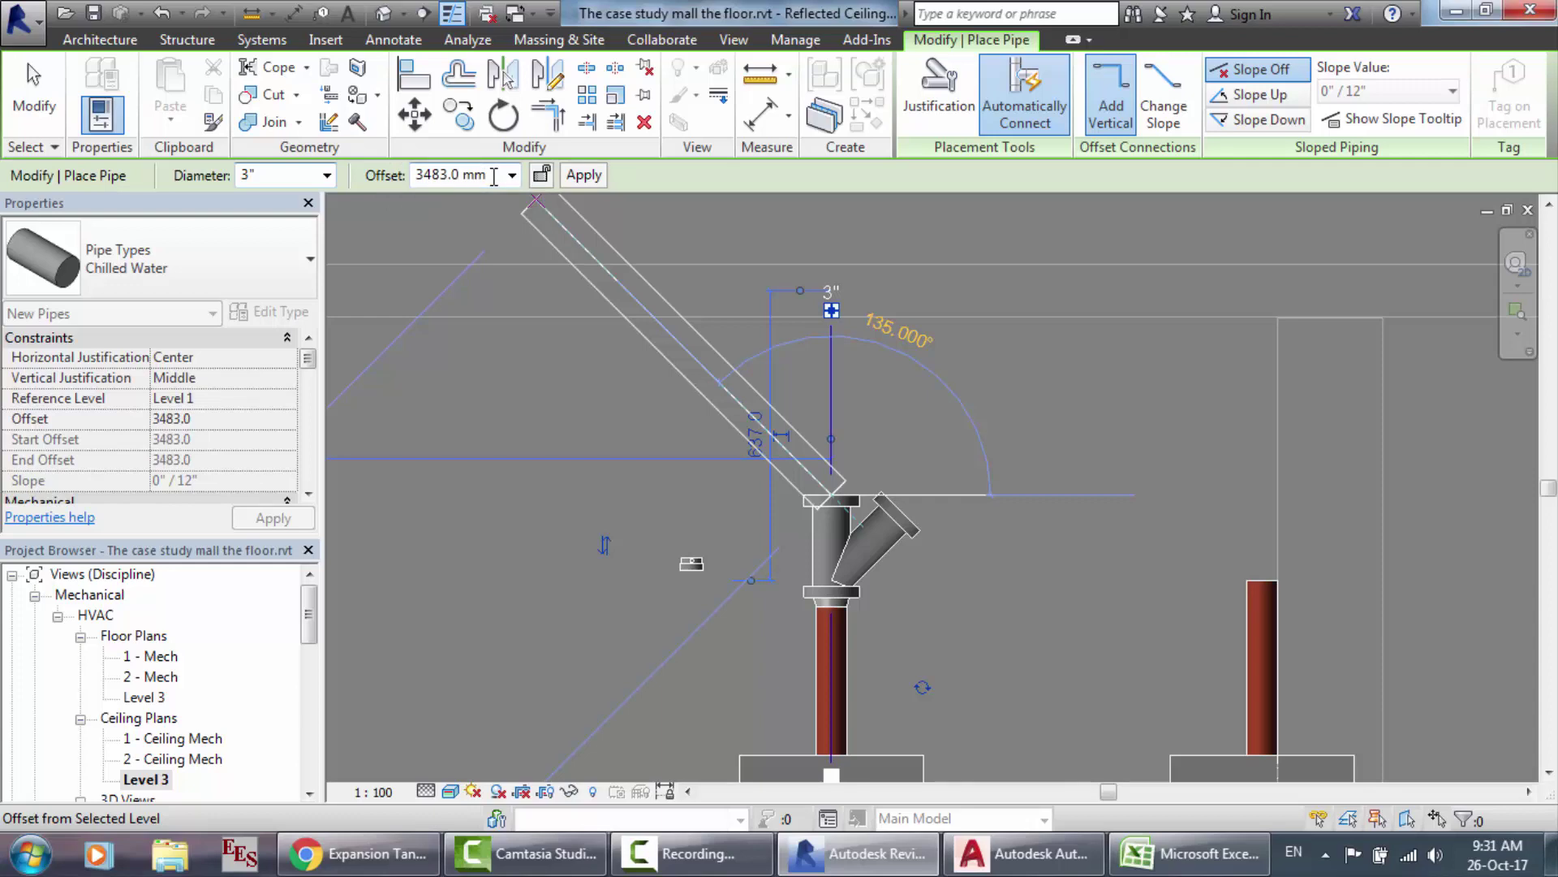
key("Escape")
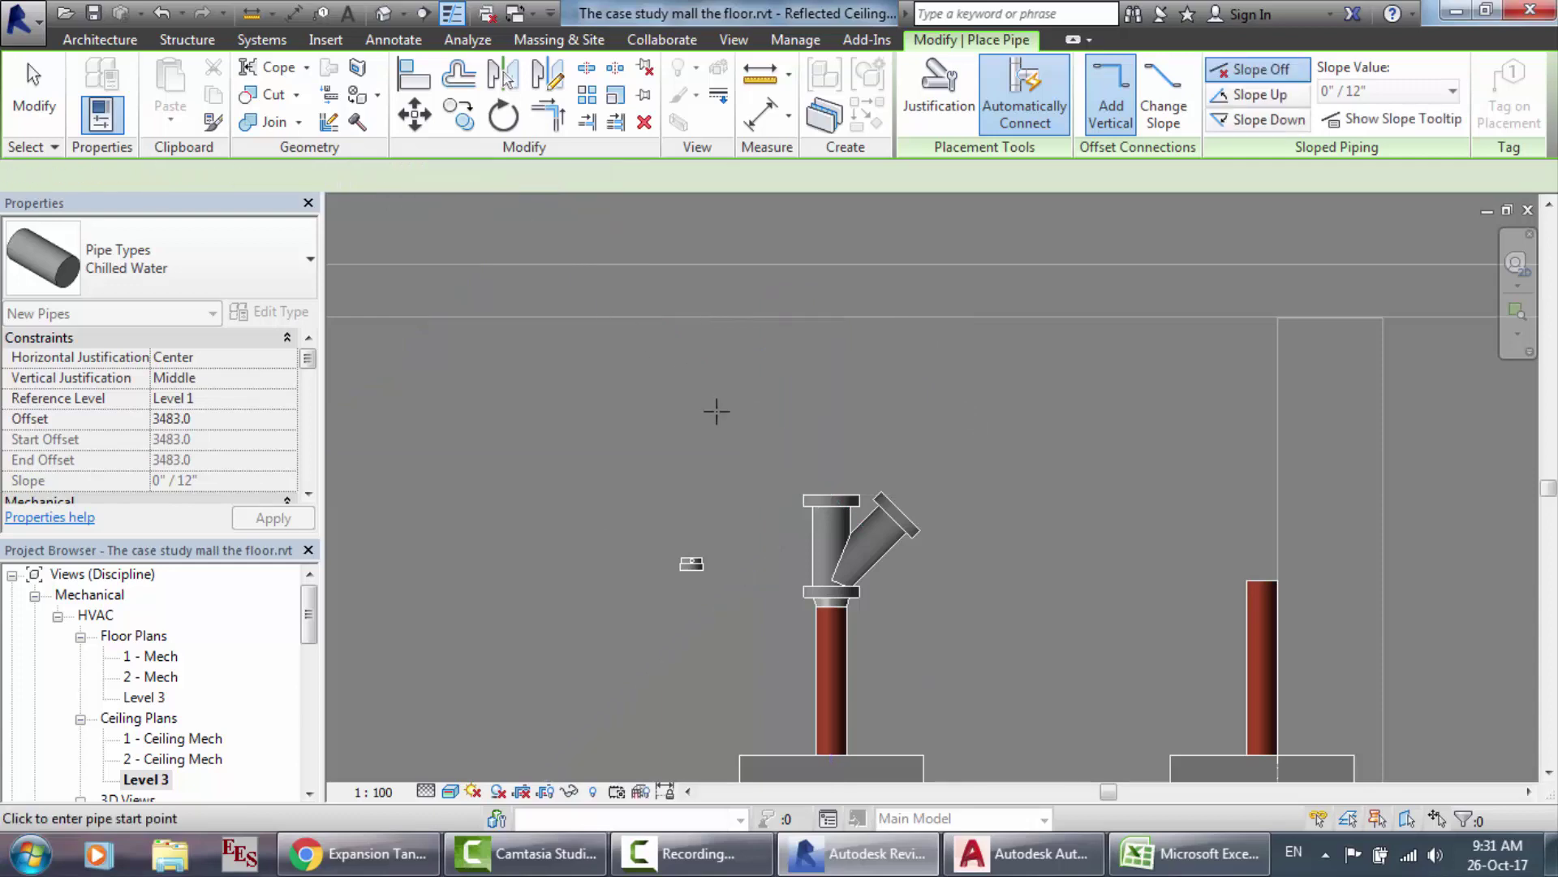
left_click(720, 868)
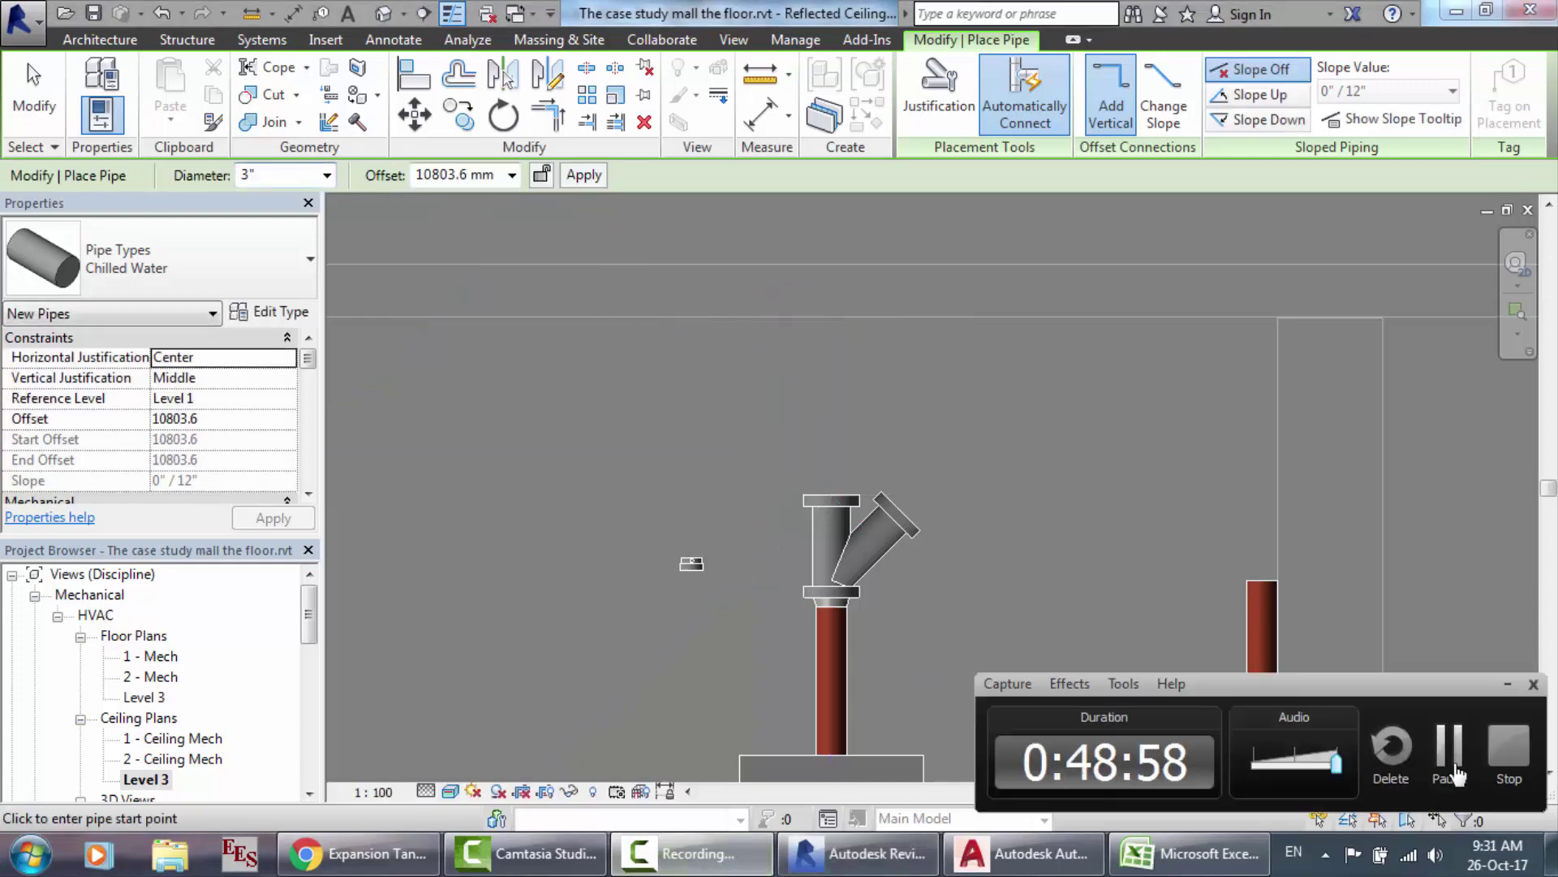
key("Escape")
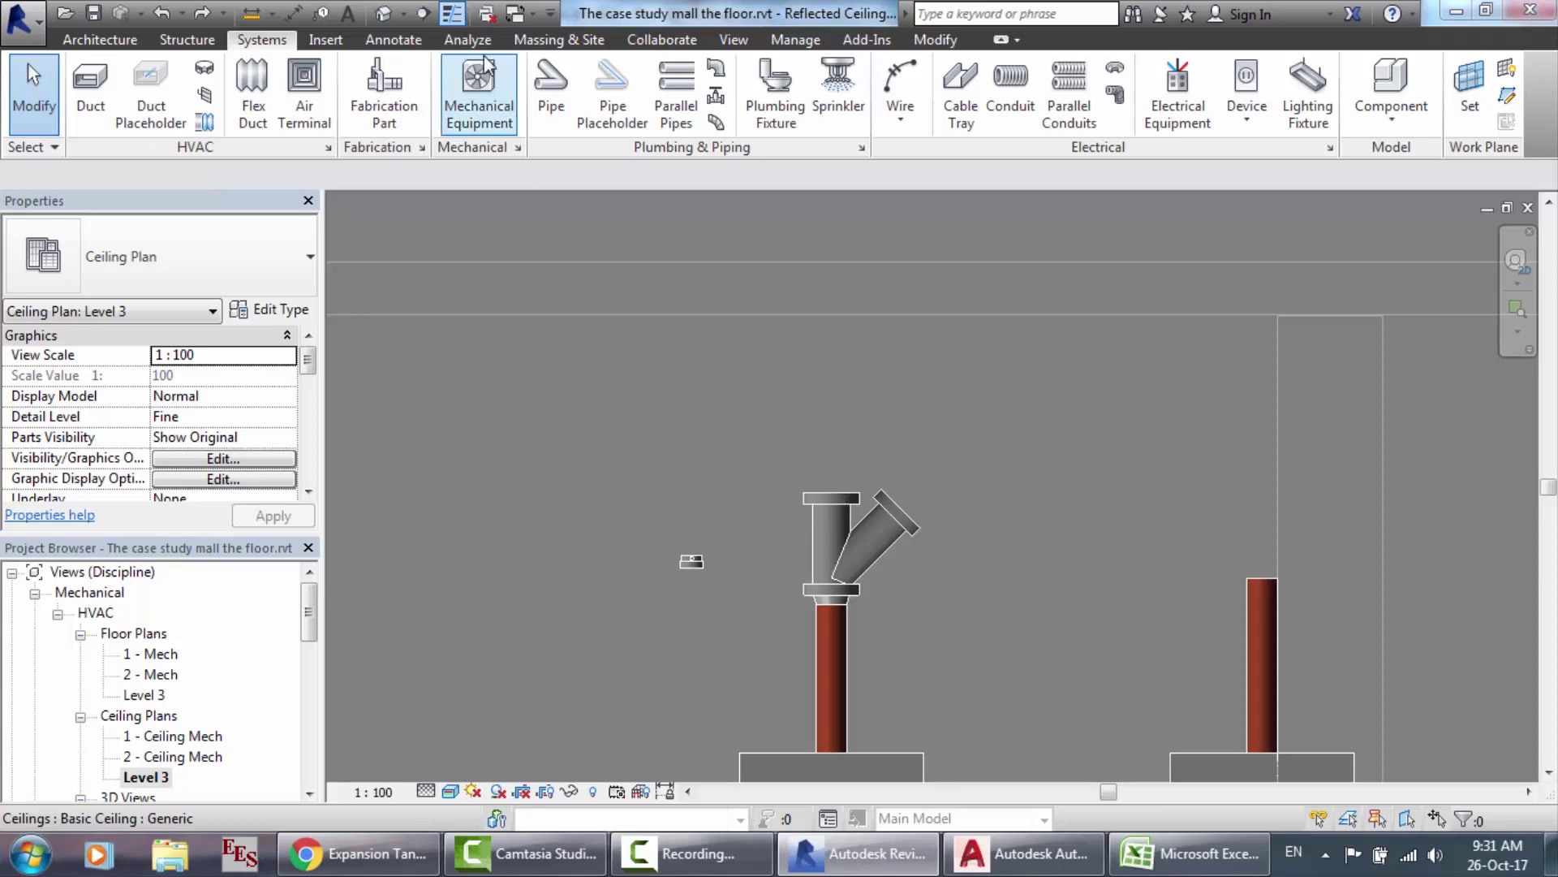
Step: Draw a short 3" Chilled Water pipe at 3272 mm offset straight out of the Y strainer's open end
left_click(551, 90)
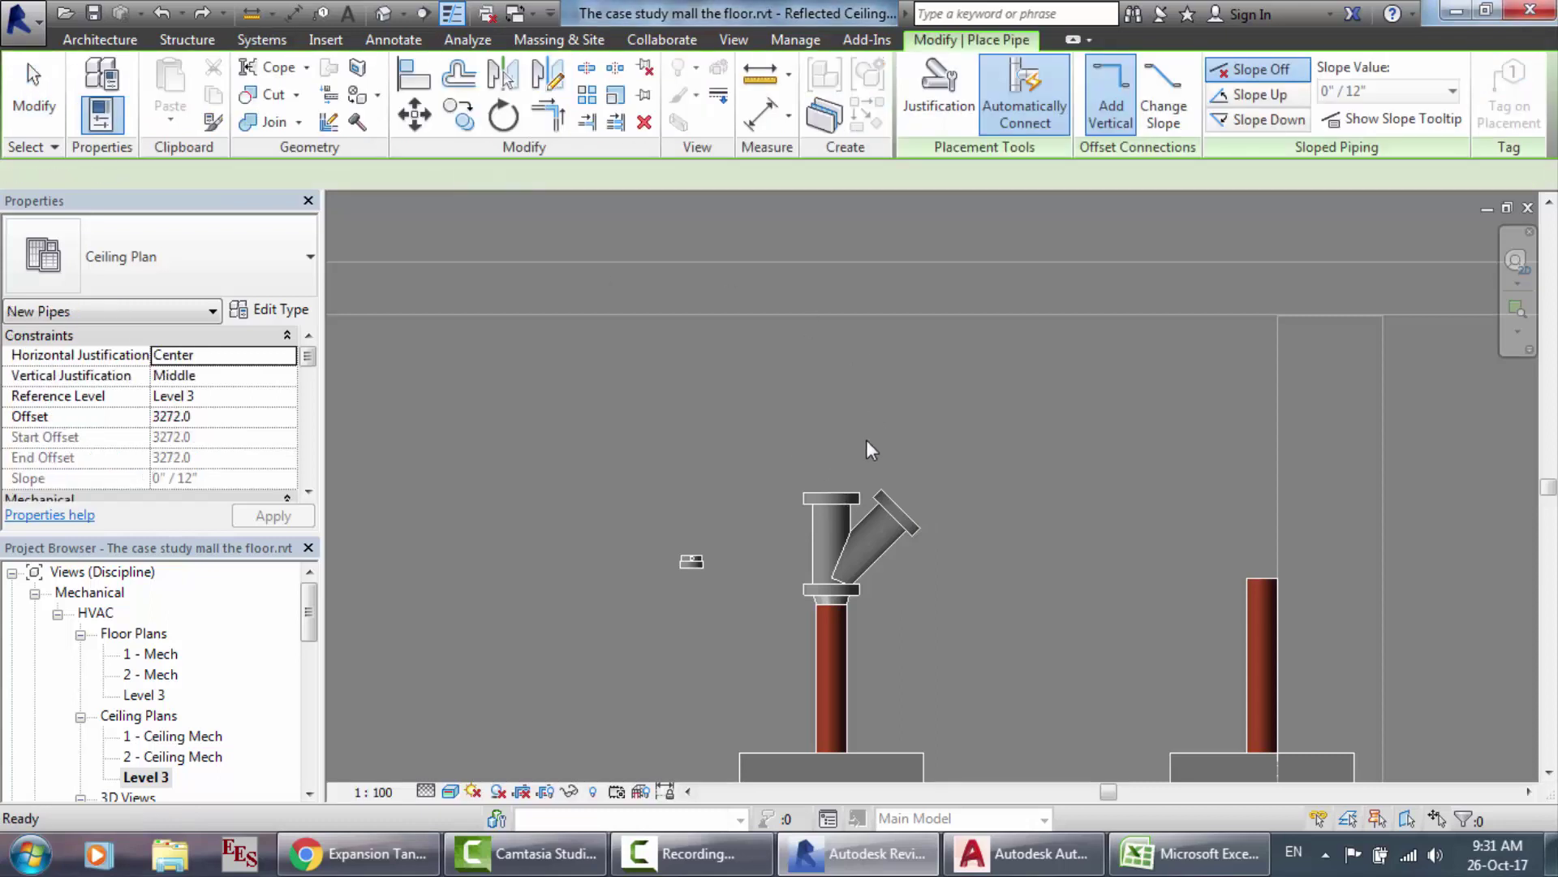
left_click(831, 491)
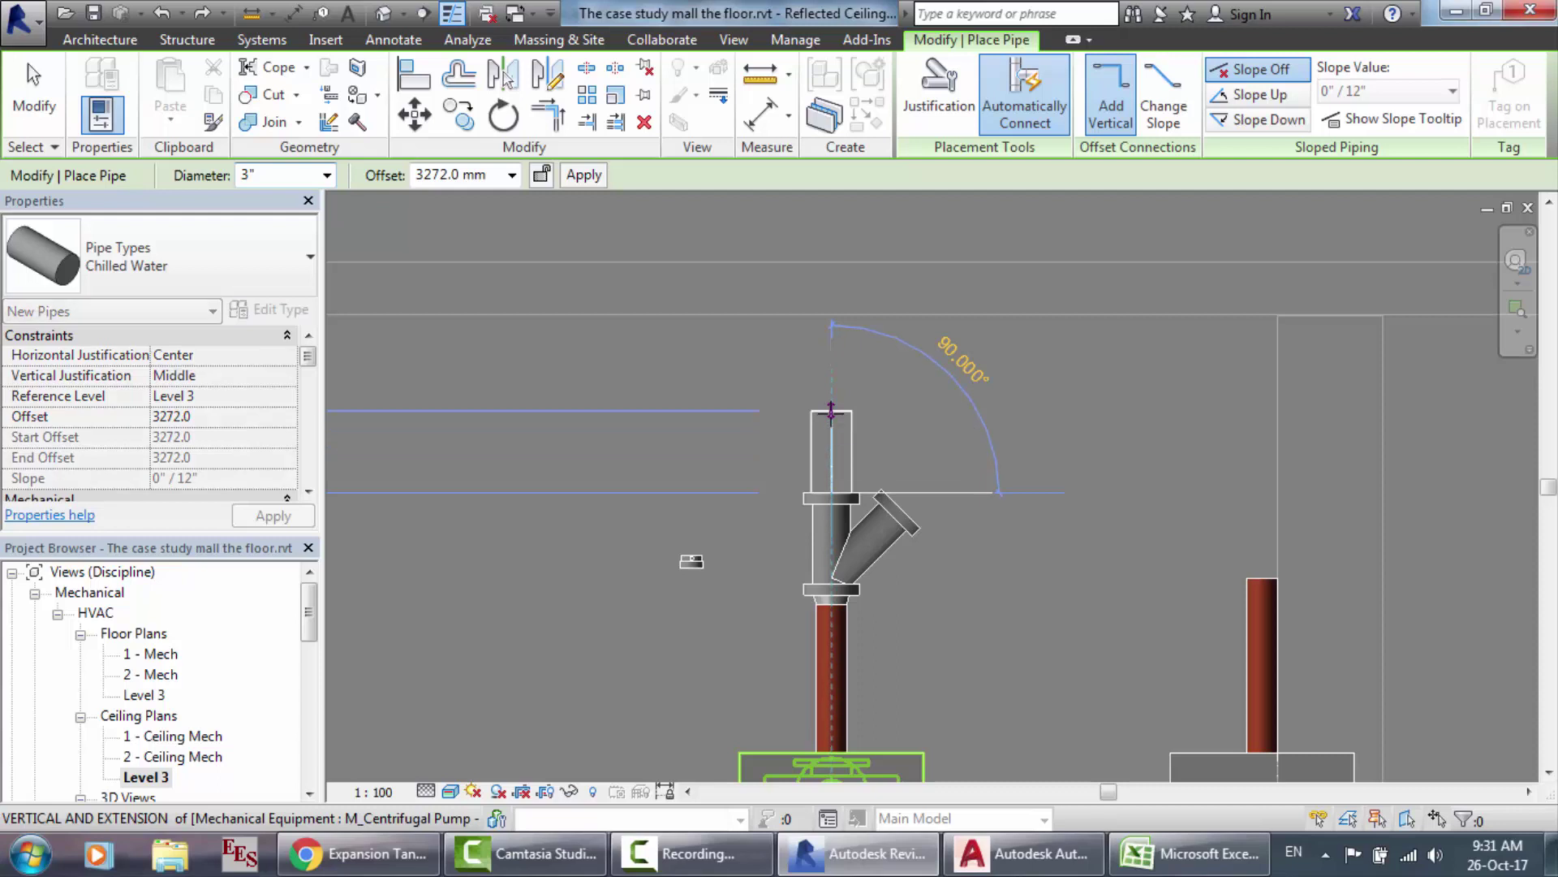
left_click(831, 411)
key("Escape")
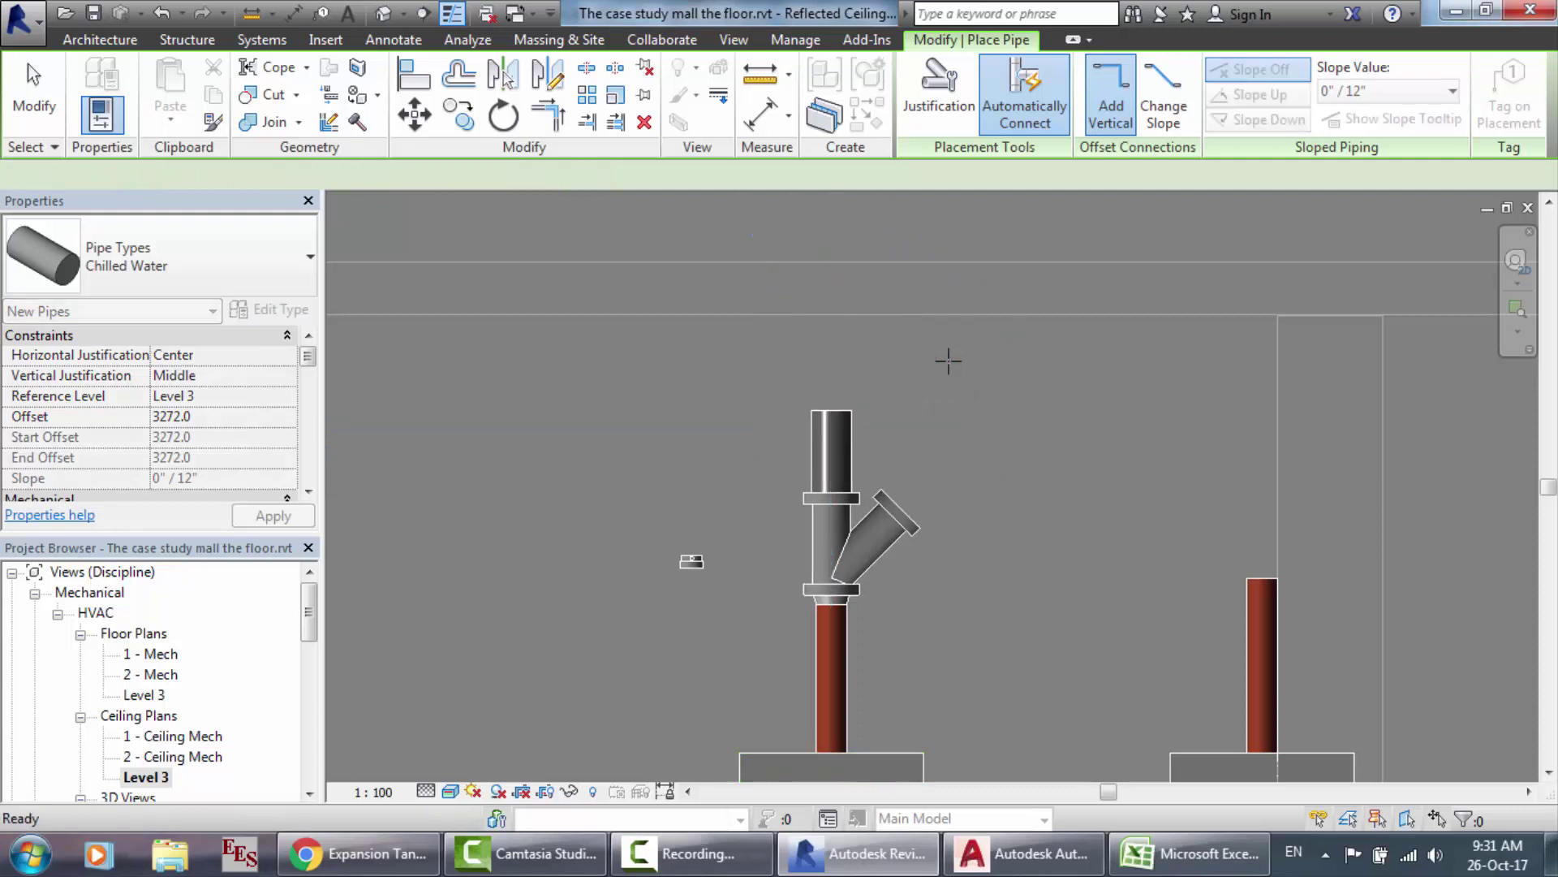
Step: Check the pump accessories in the AutoCAD pipe layout and return to the Level 3 ceiling plan in Revit
scroll(948, 360, "down", 3)
key("p")
key("i")
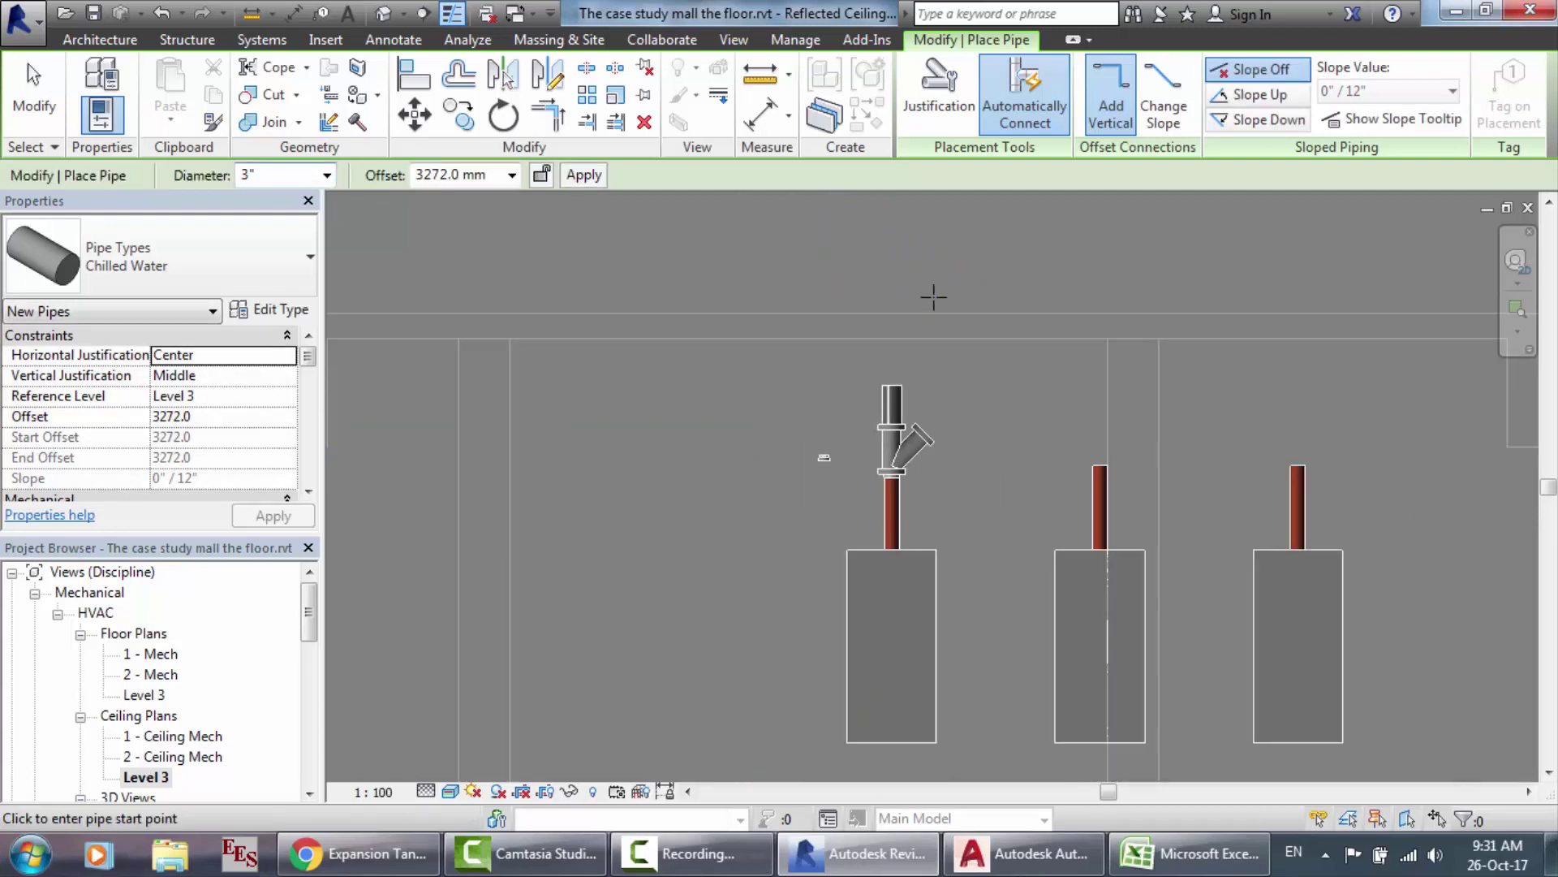
scroll(934, 297, "up", 2)
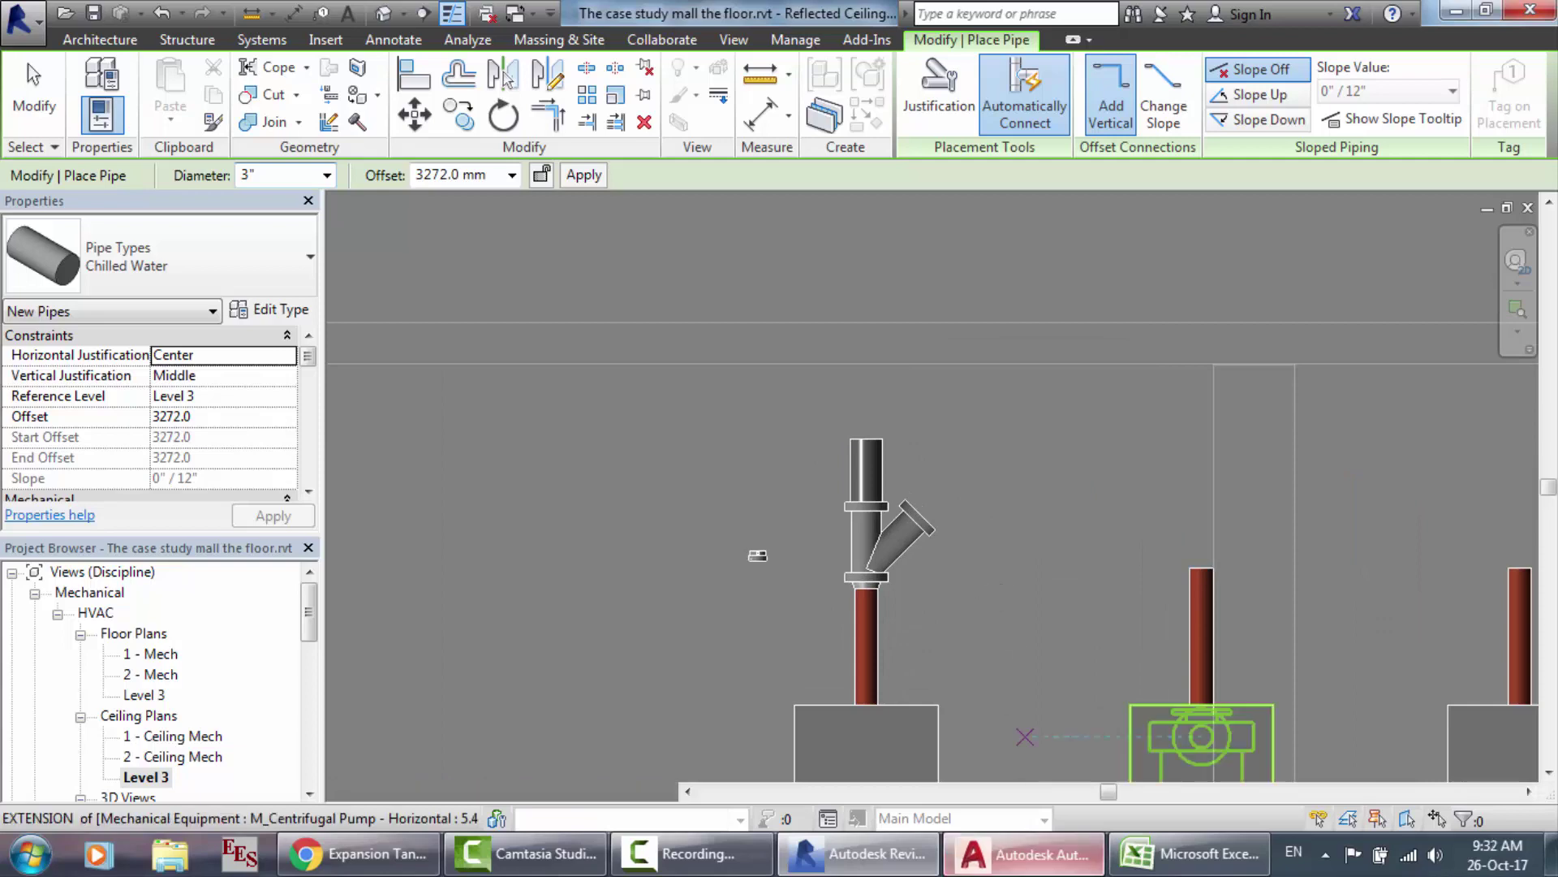
left_click(1024, 853)
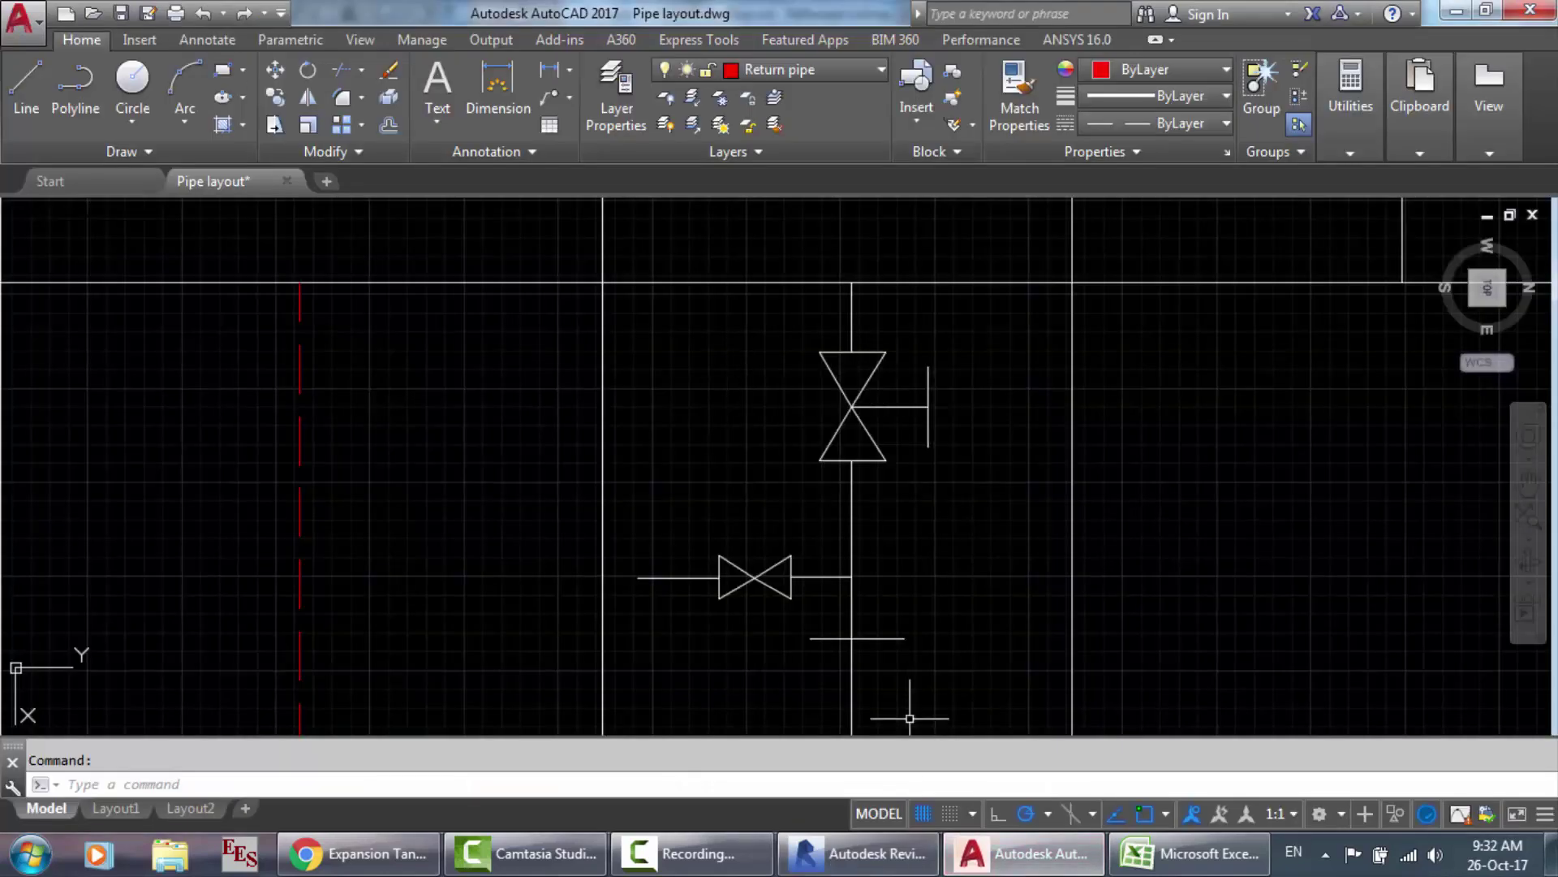
left_click(859, 853)
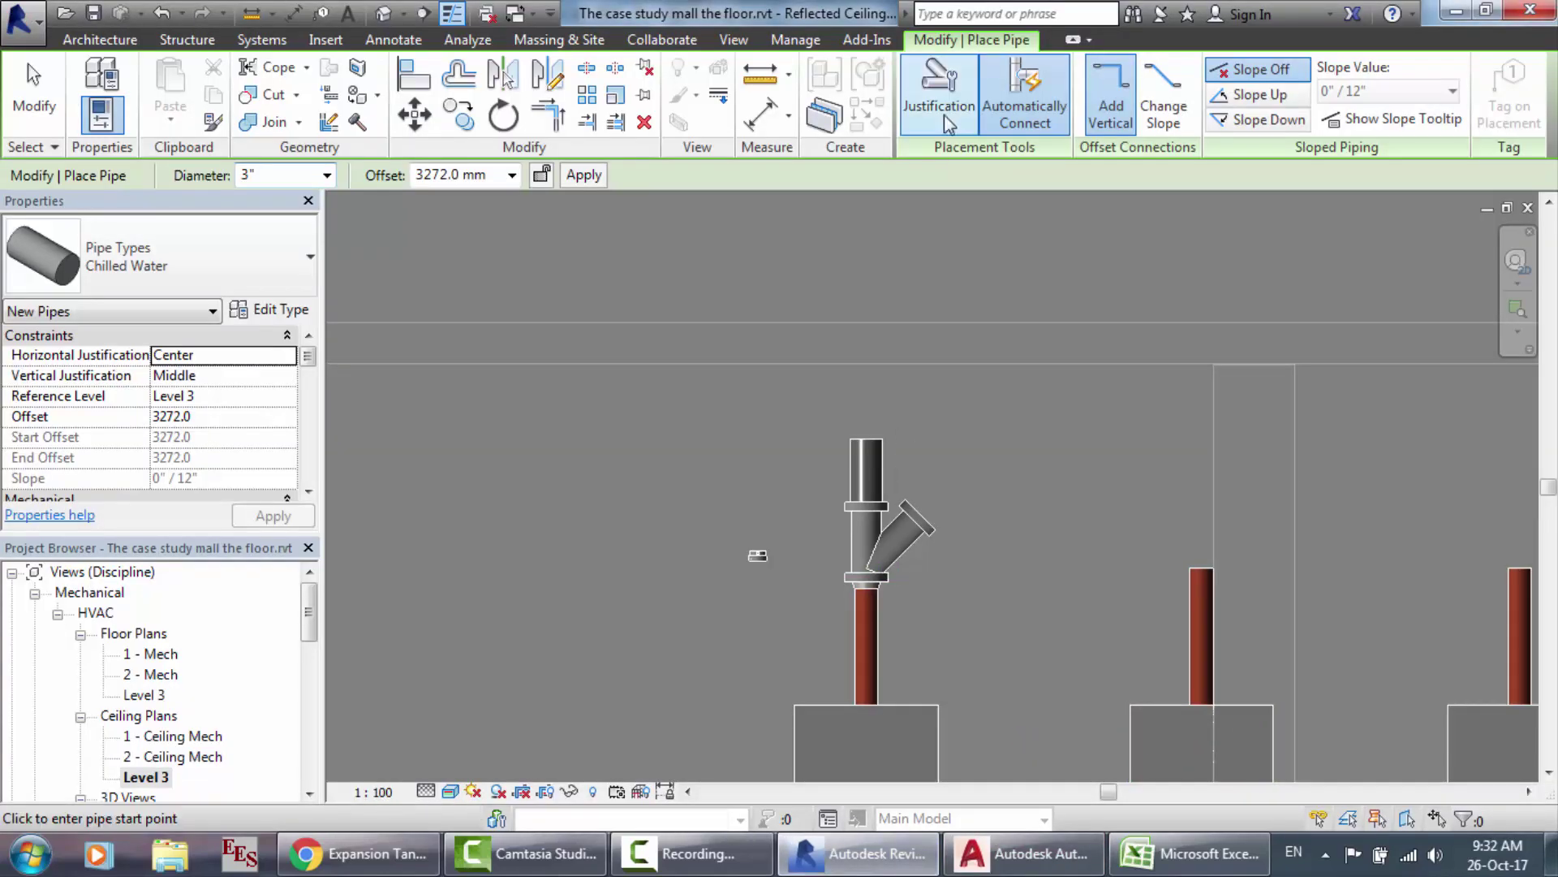
Step: Load the pipe accessory family M_Gate Valve - 50-300 mm from the US Metric library's Pipe, Valves, Gate Valves folder
left_click(274, 42)
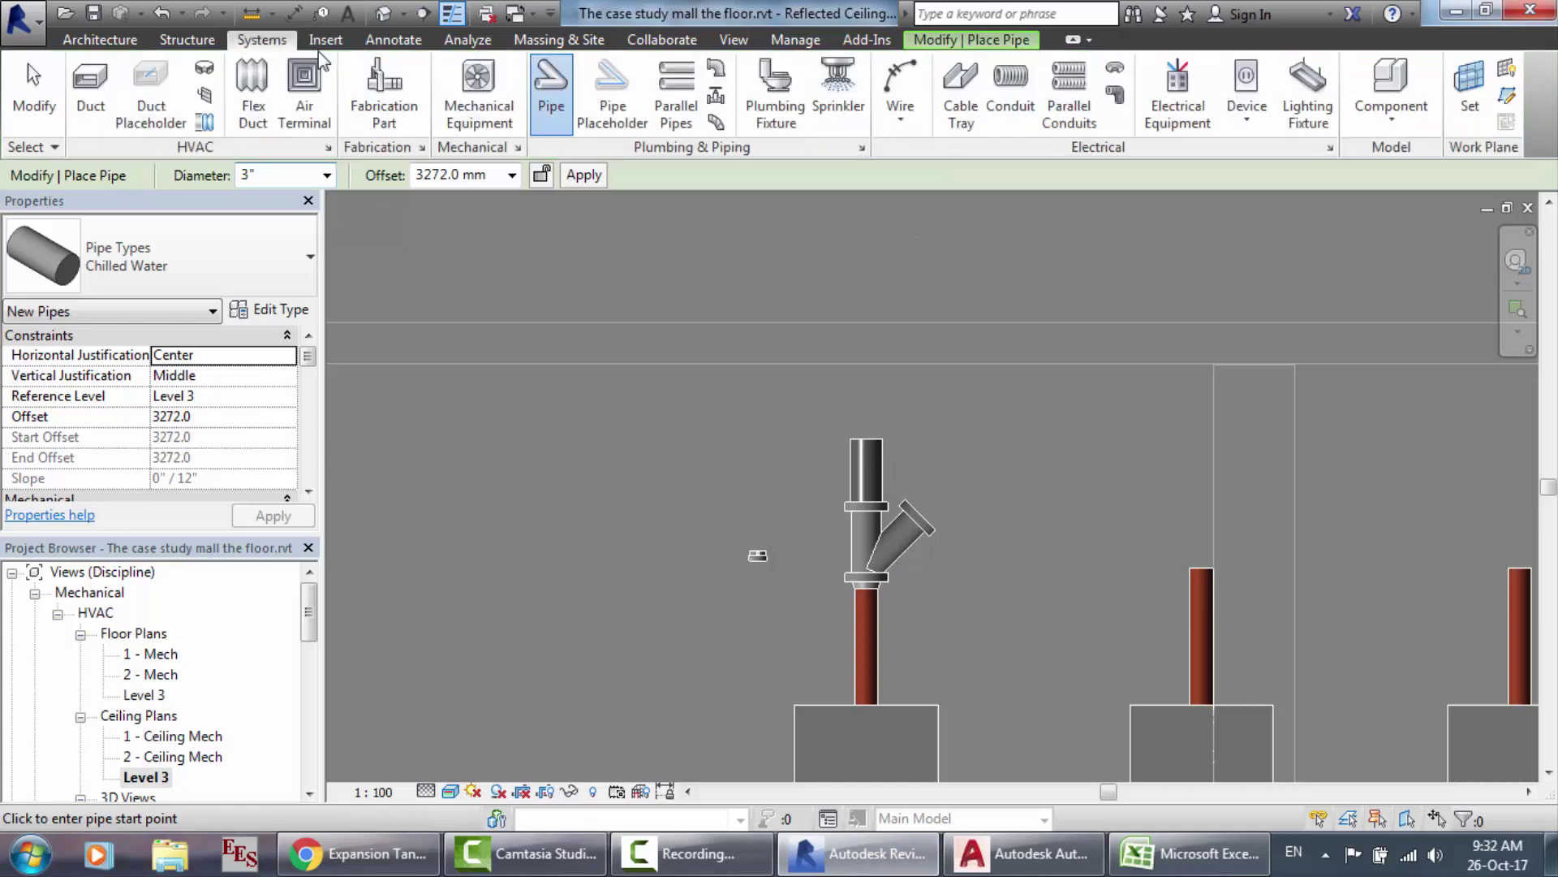
left_click(717, 99)
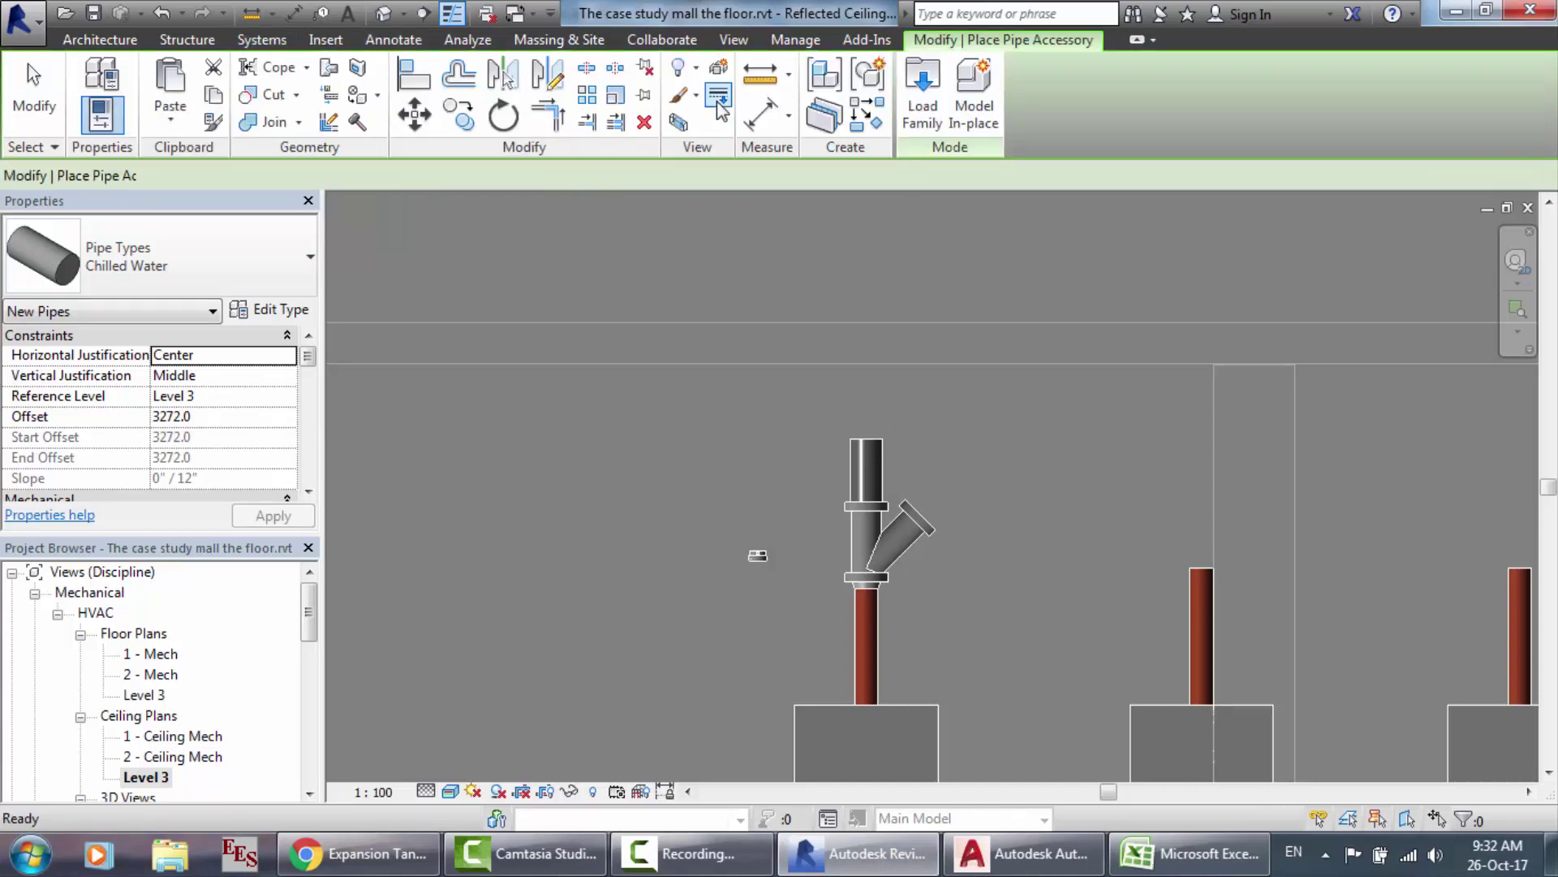
left_click(926, 112)
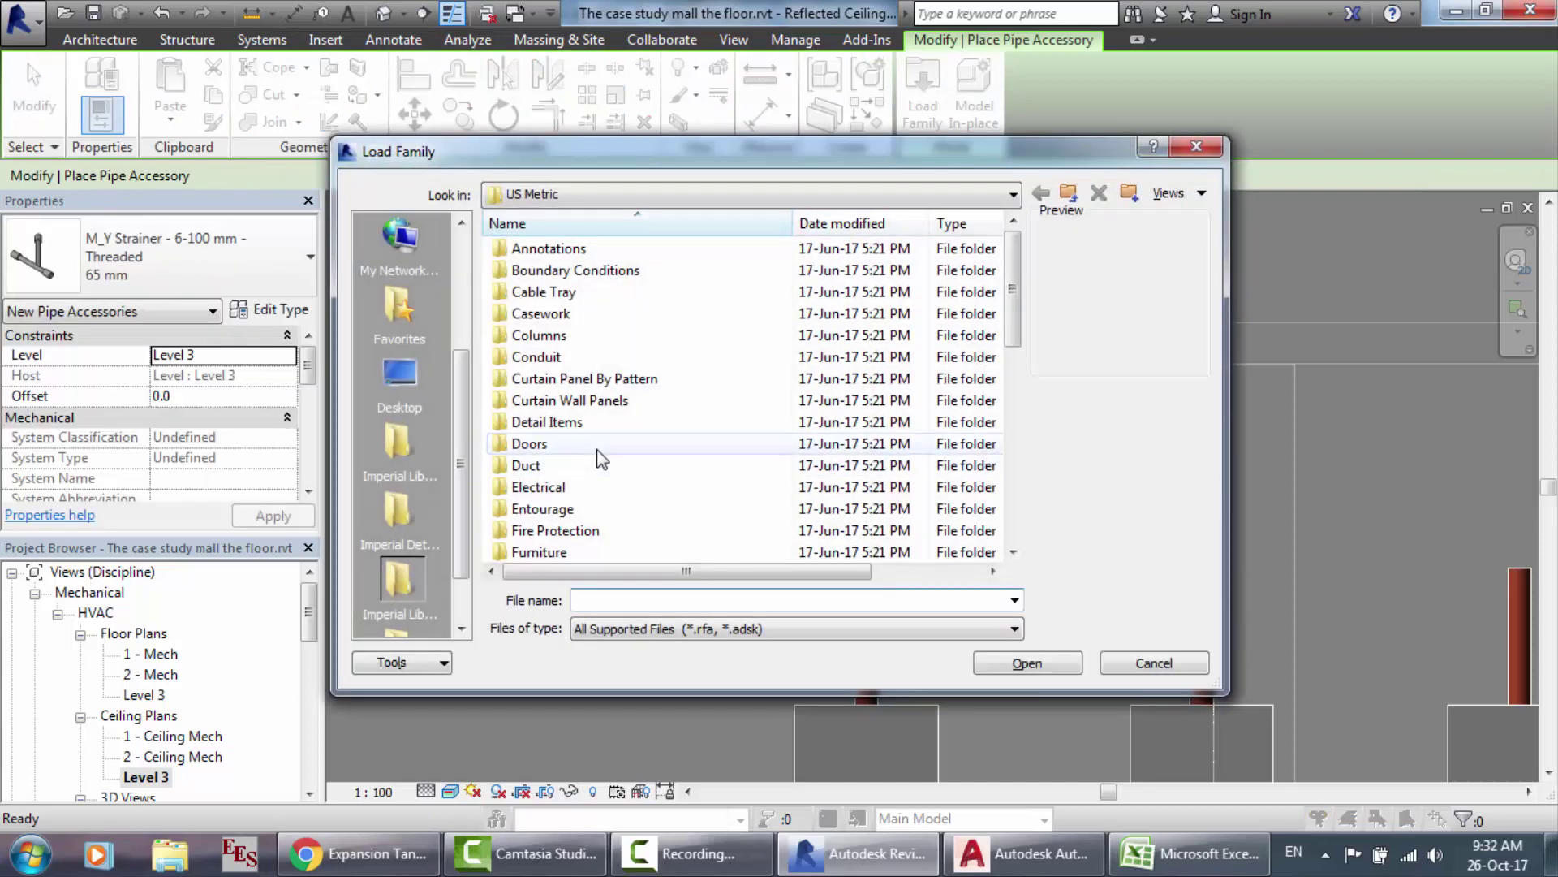
left_click(598, 449)
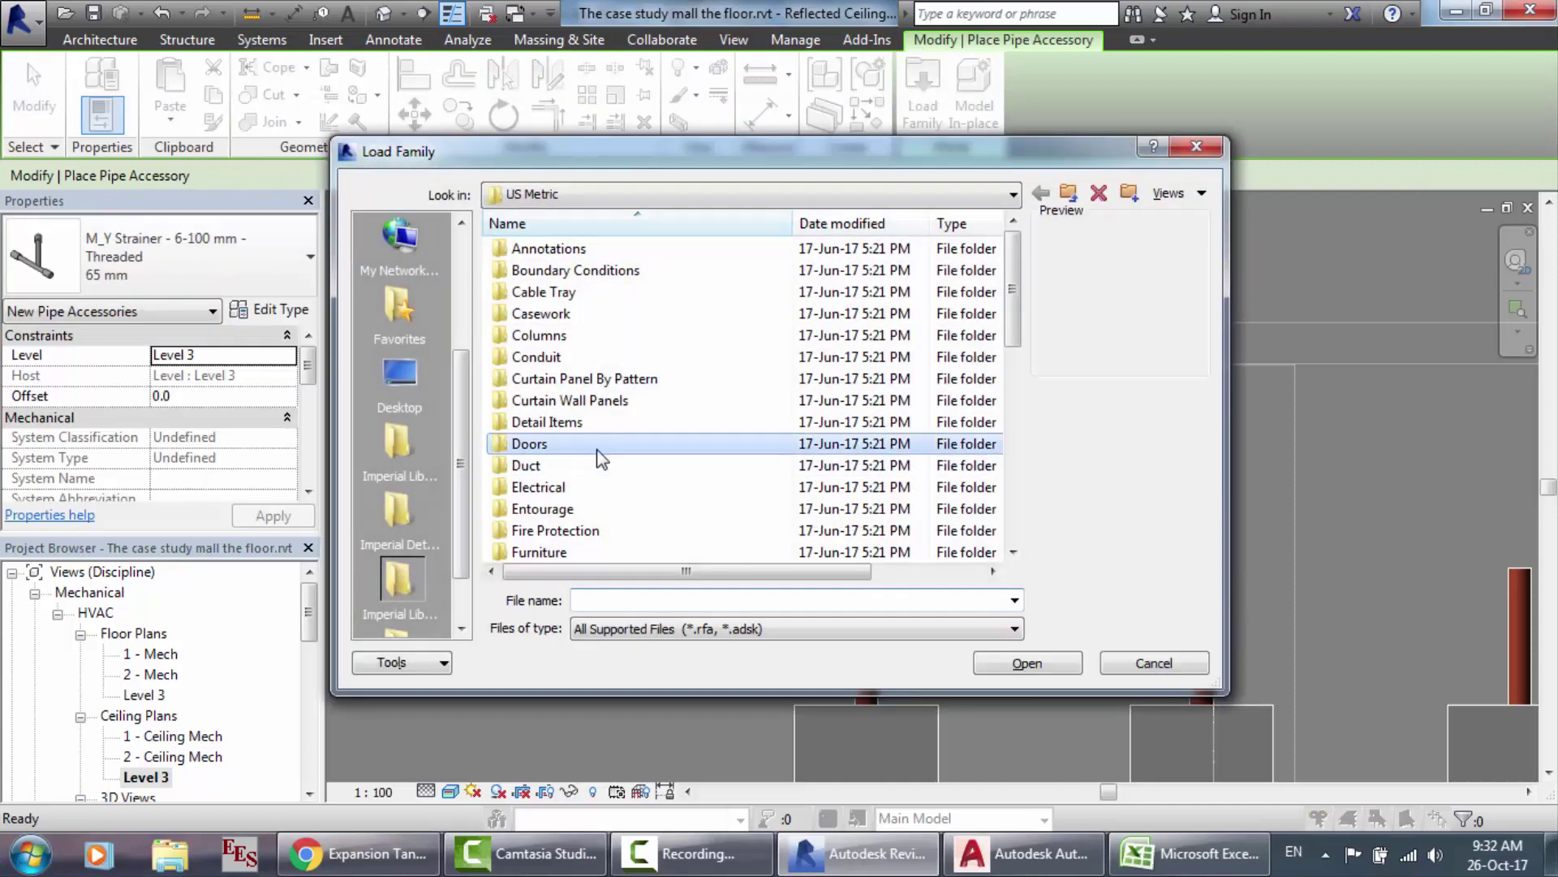
scroll(598, 454, "down", 3)
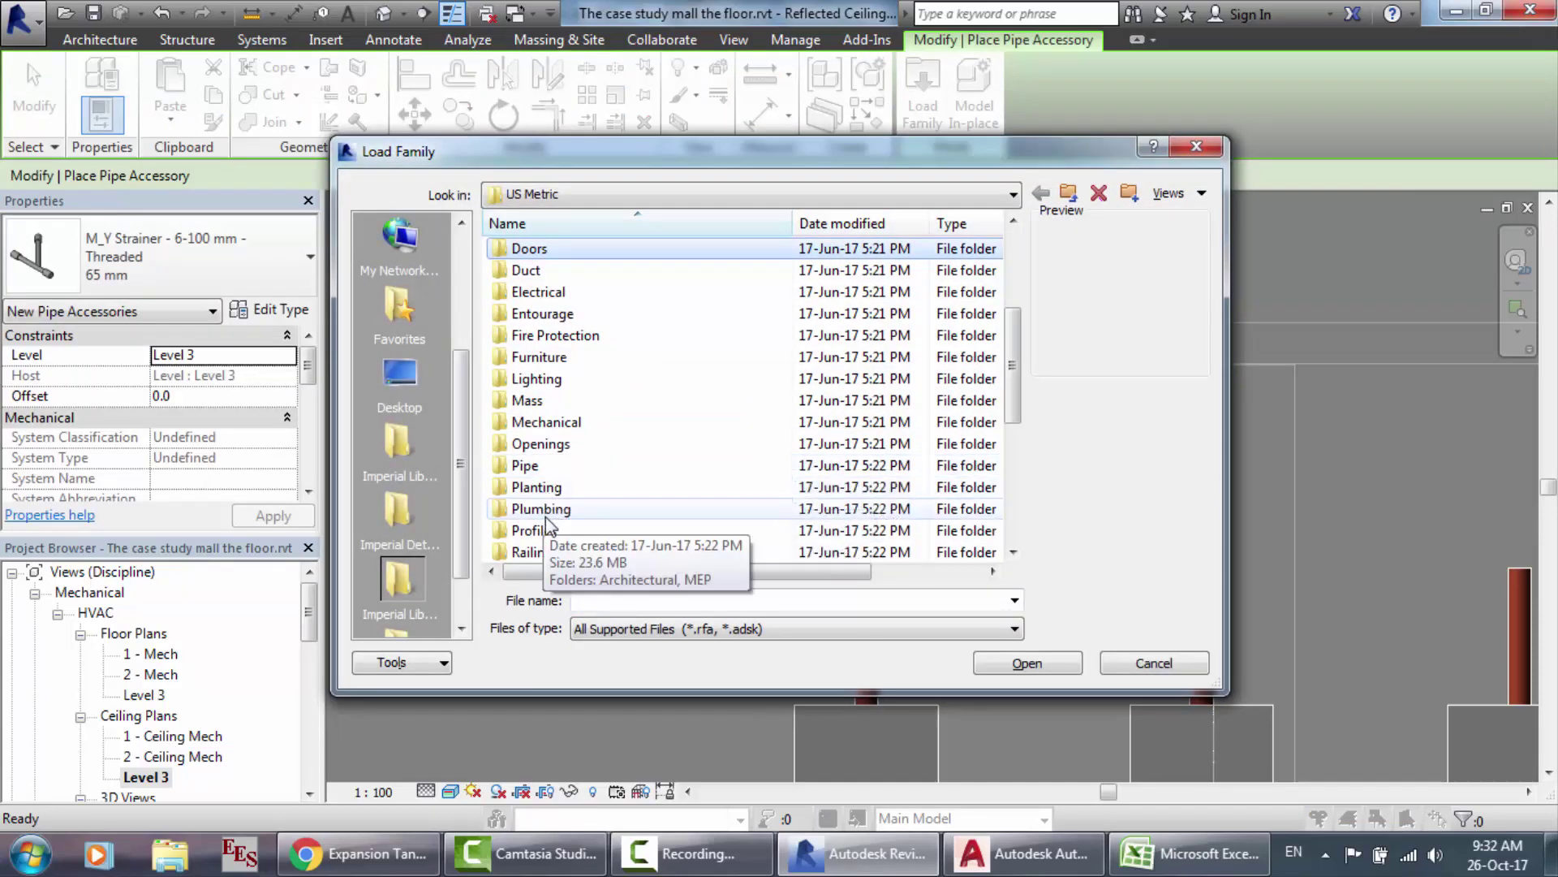
double_click(548, 466)
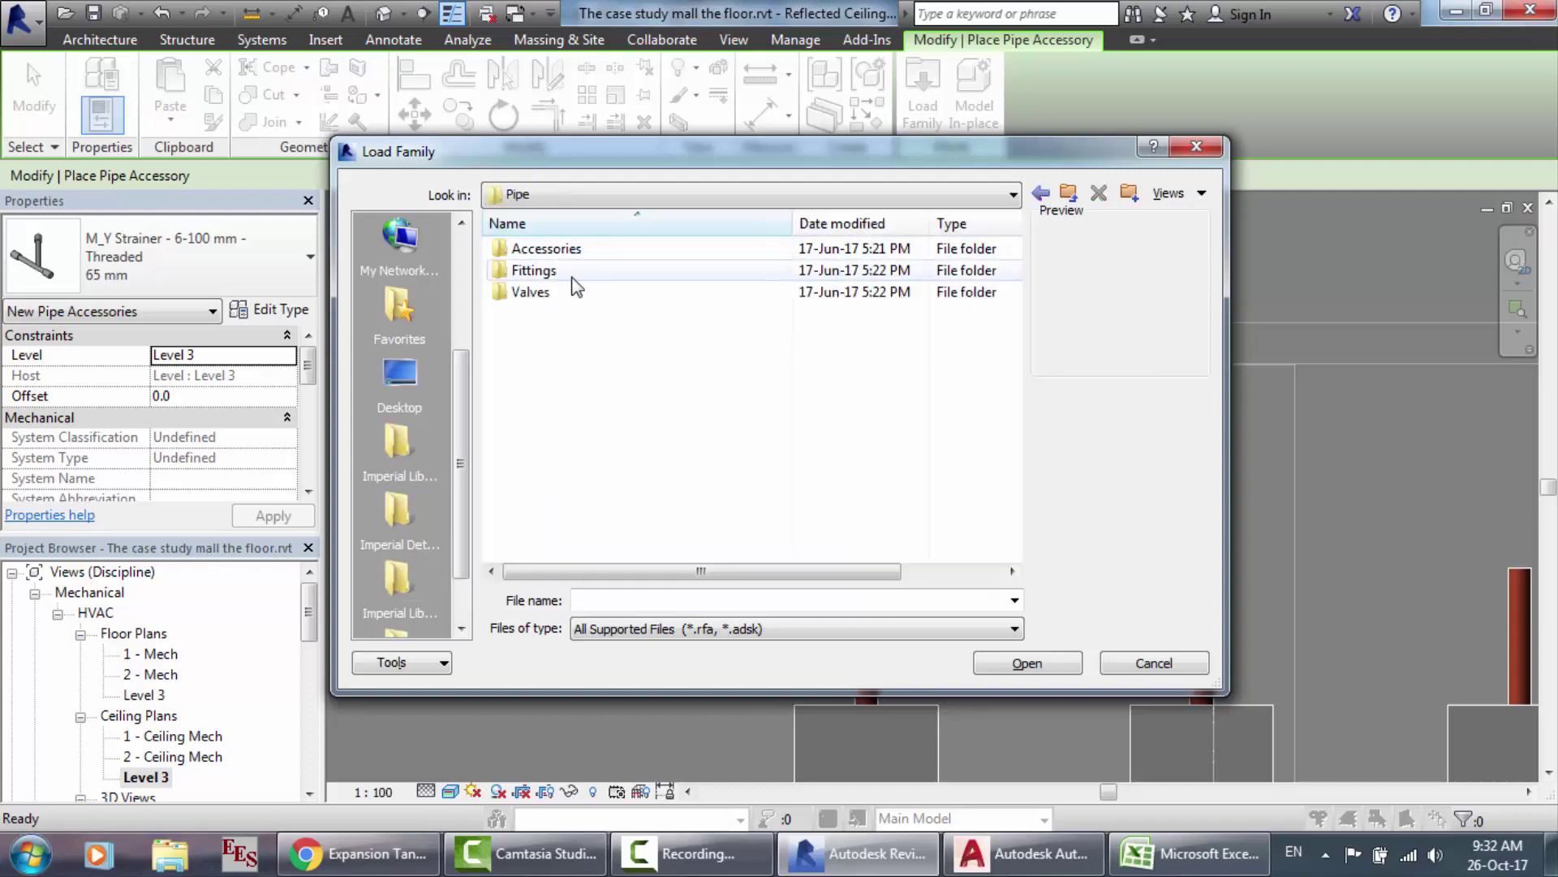
double_click(560, 291)
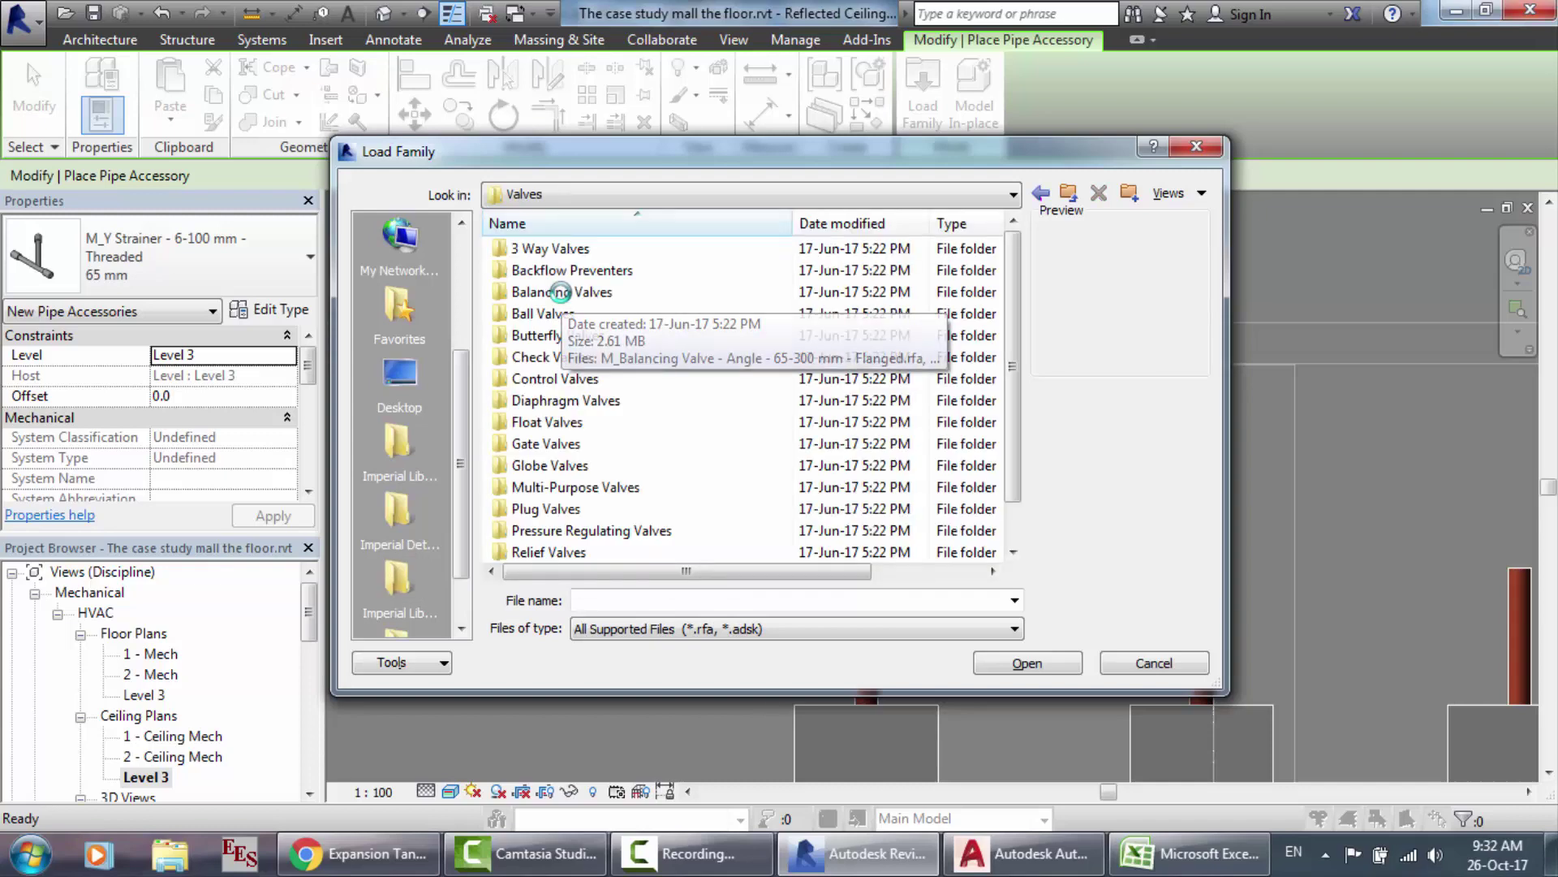
double_click(570, 444)
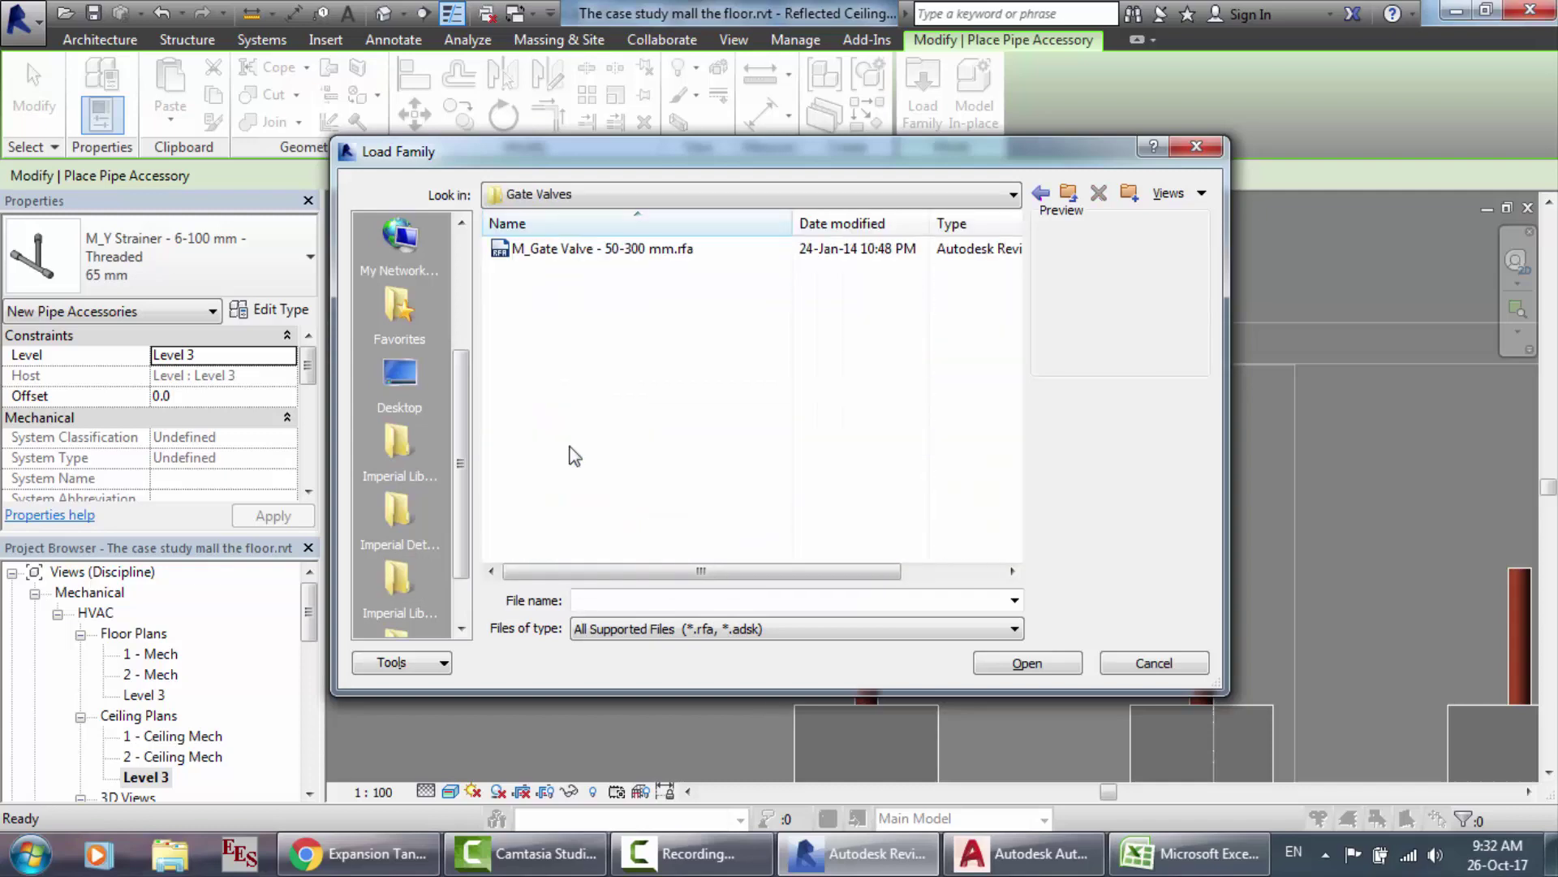
double_click(523, 249)
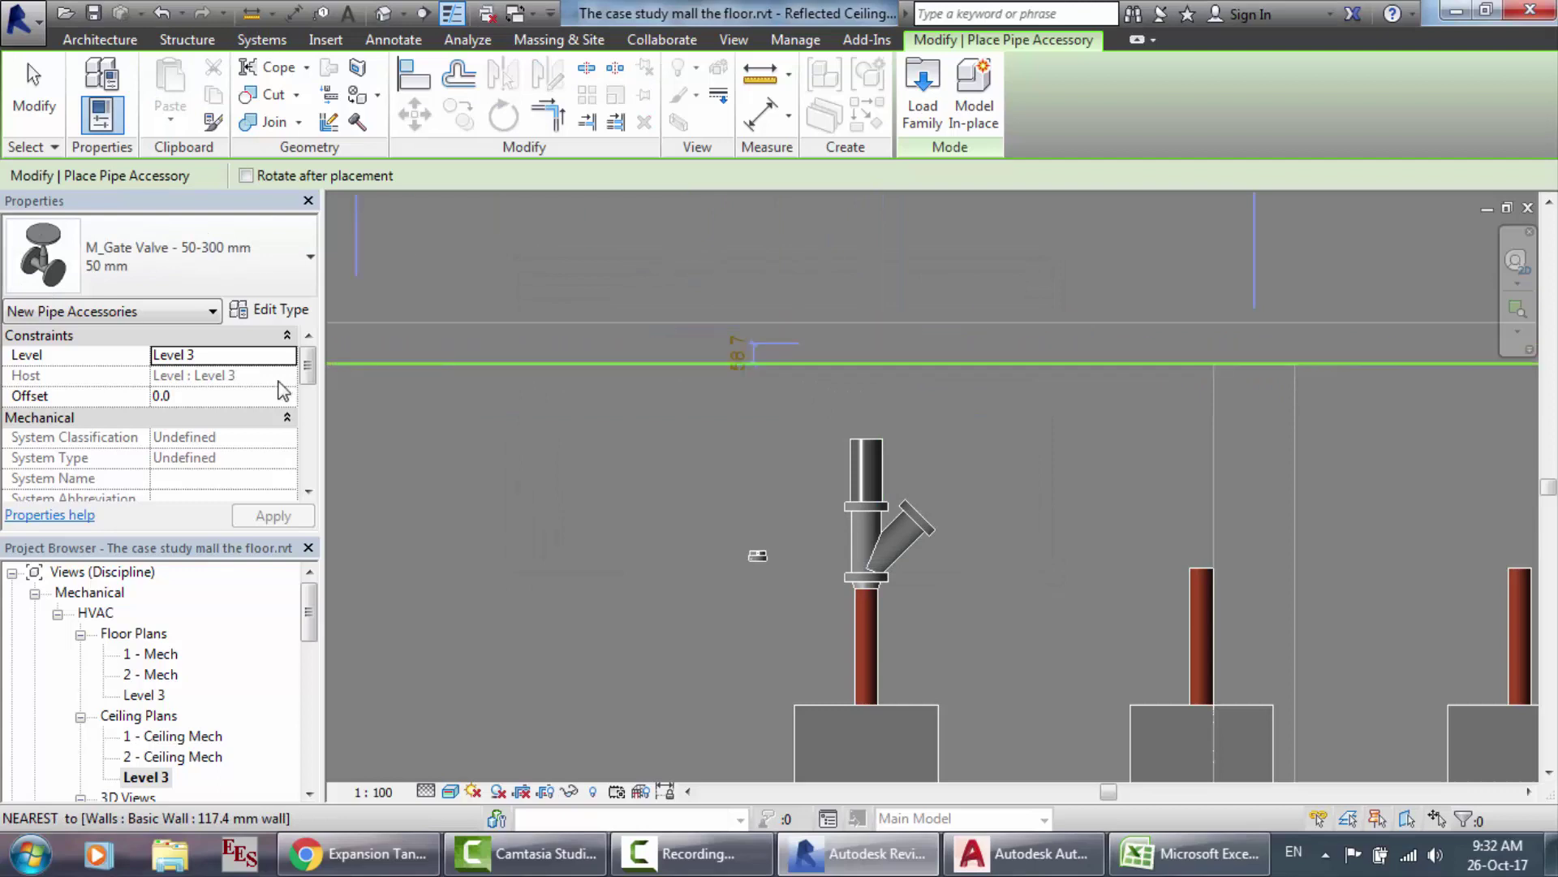
Step: Set the 50 mm gate valve's placement offset to 3000 mm and its type's nominal diameter to 3"
left_click(229, 401)
type("3000")
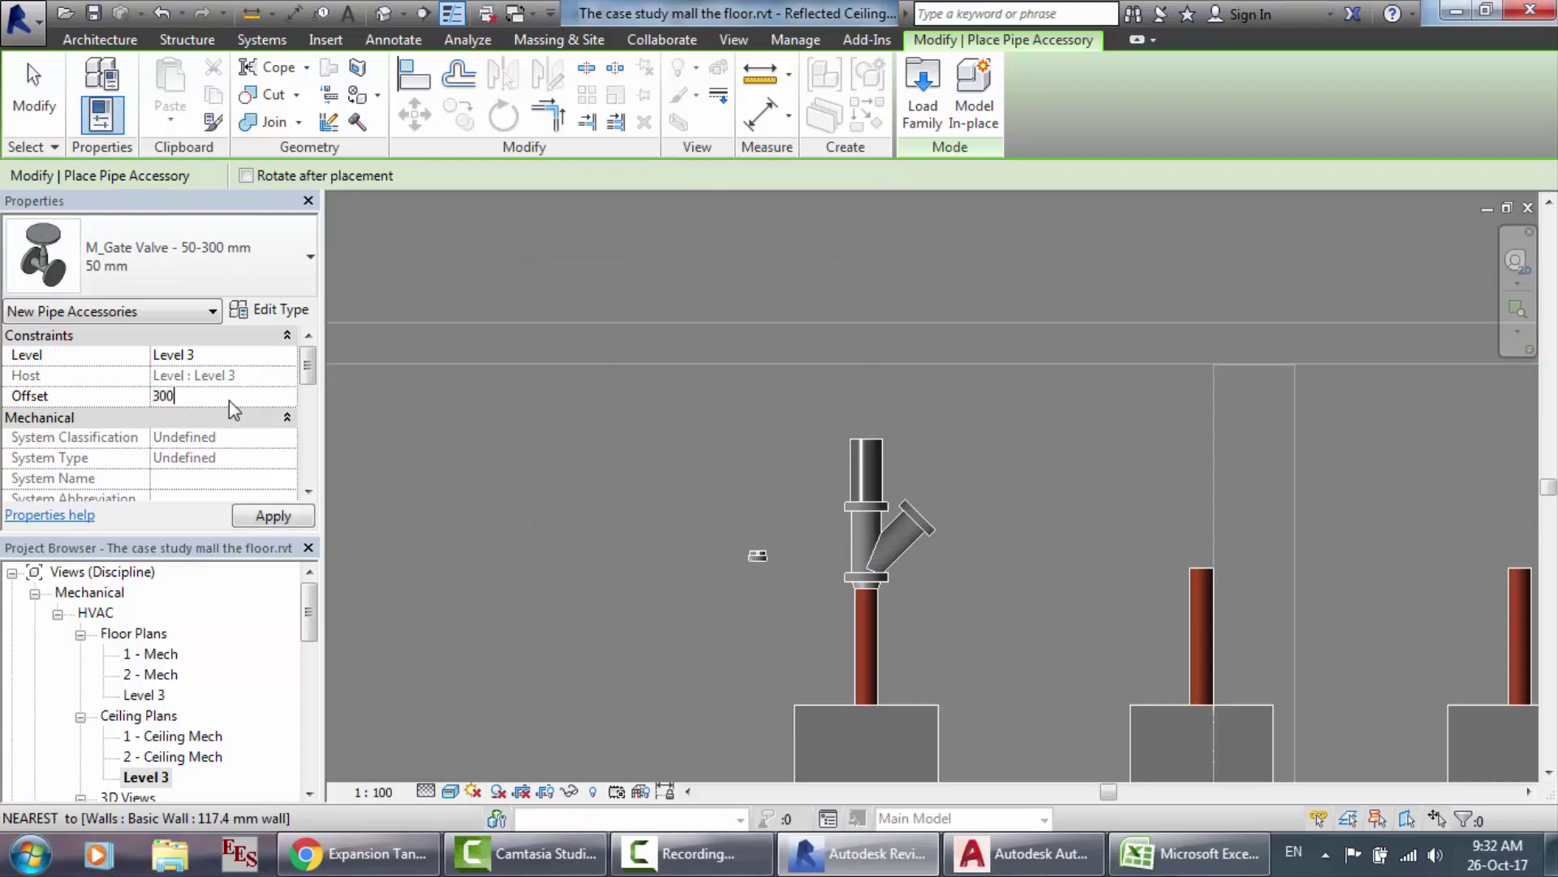
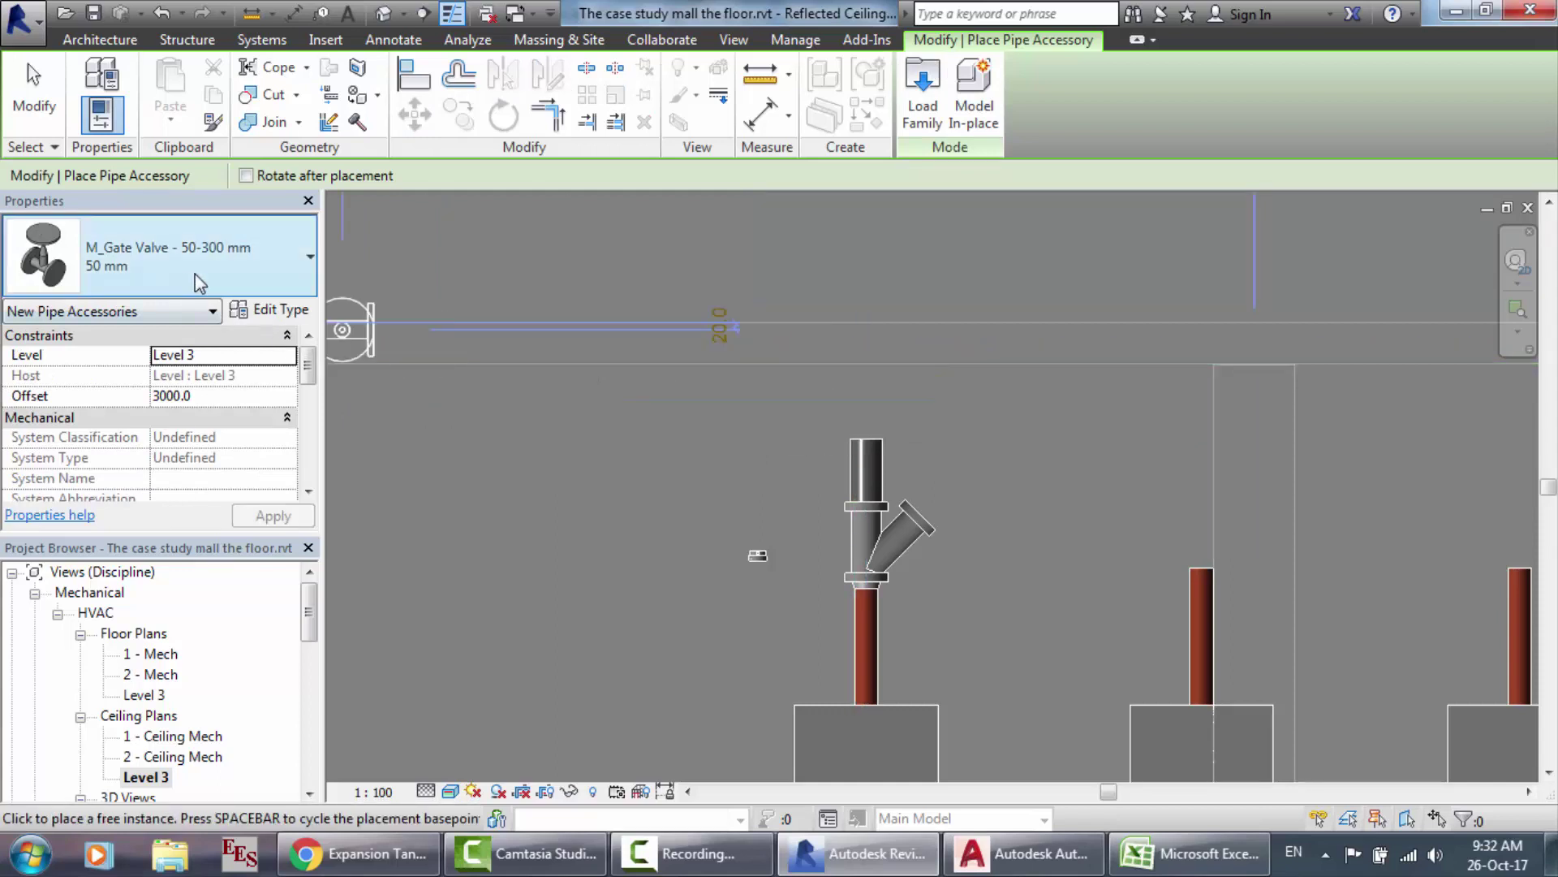
left_click(231, 264)
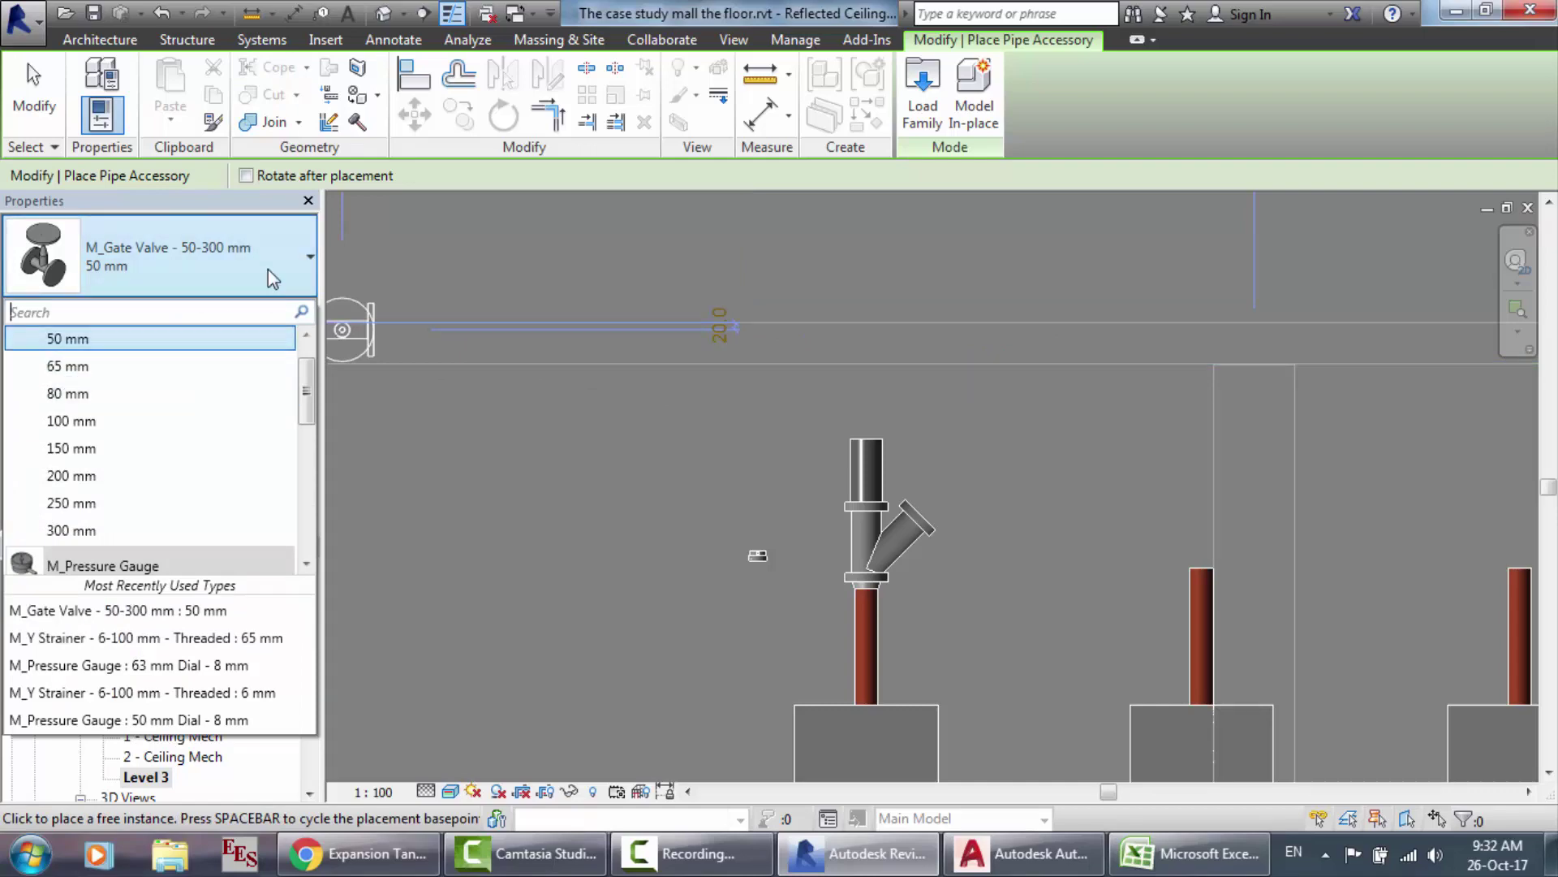
left_click(267, 269)
left_click(282, 311)
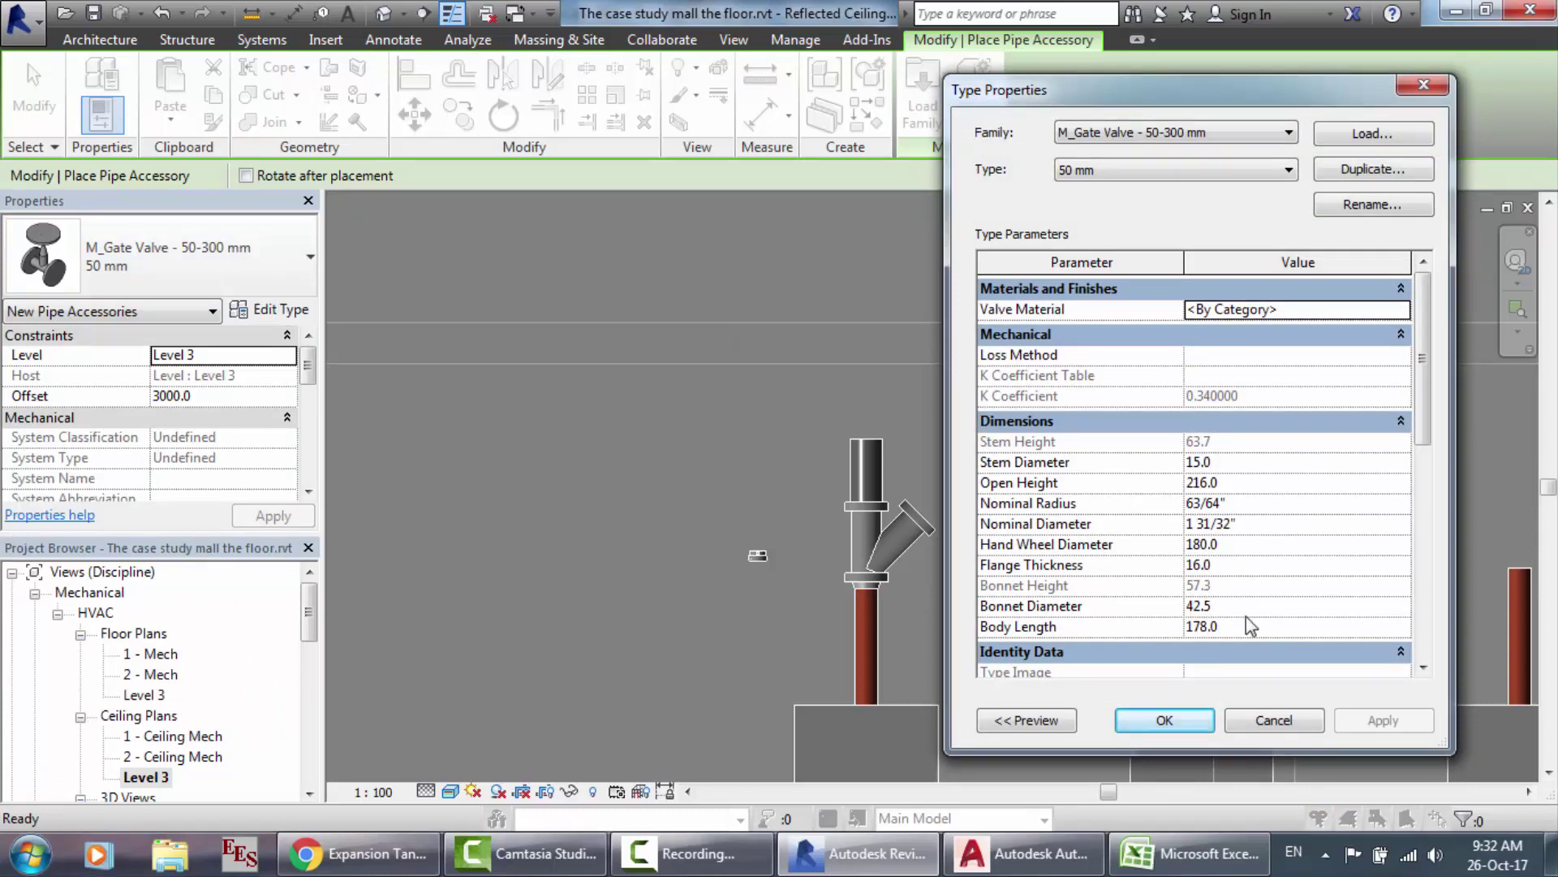
left_click(1234, 524)
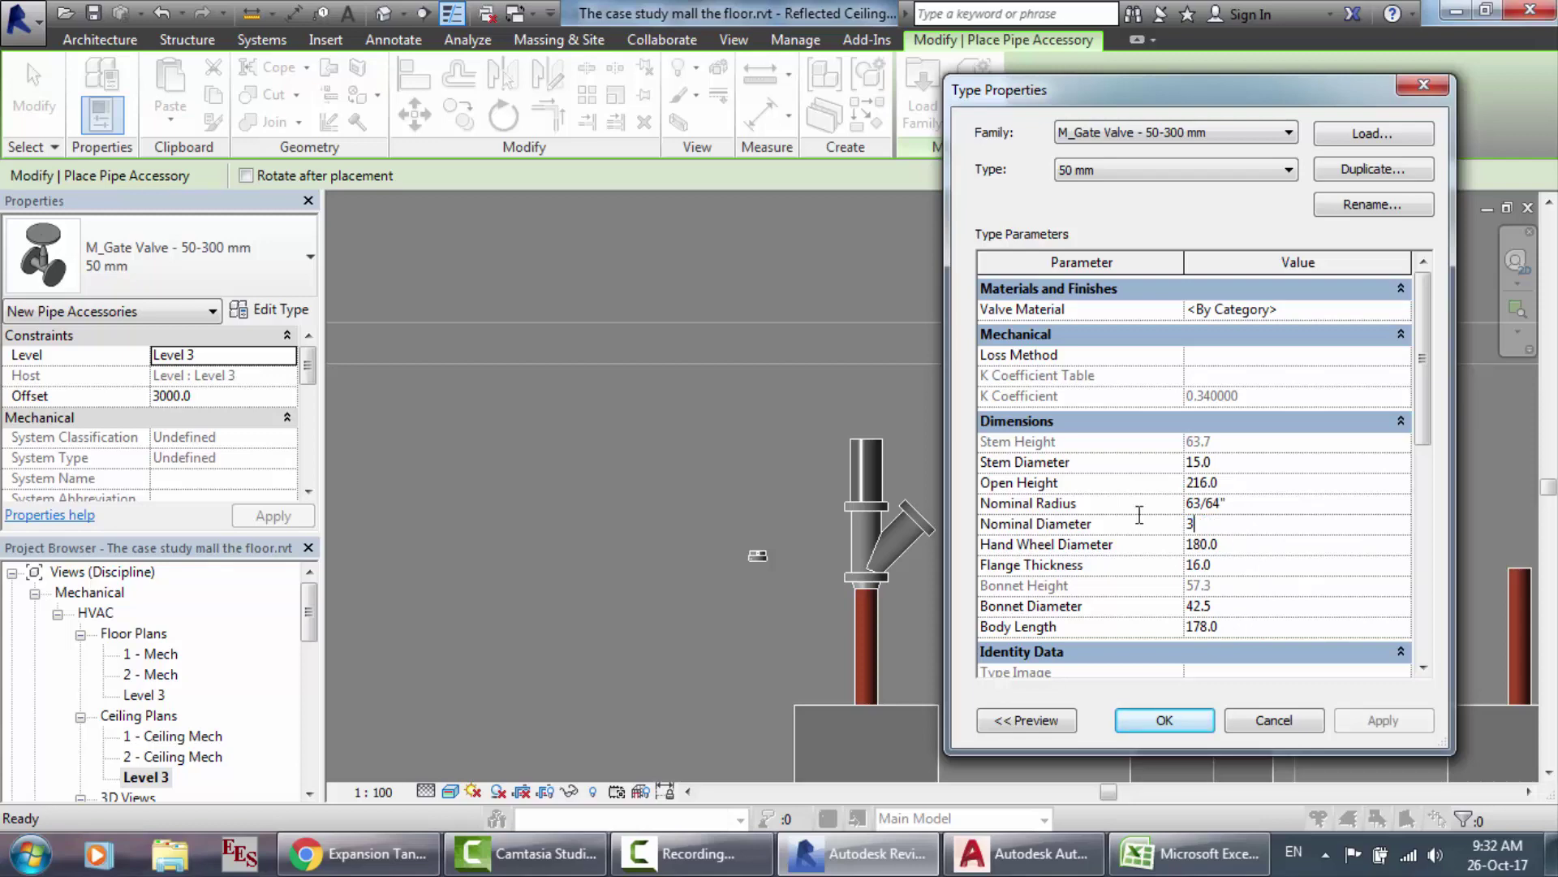
left_click(1197, 720)
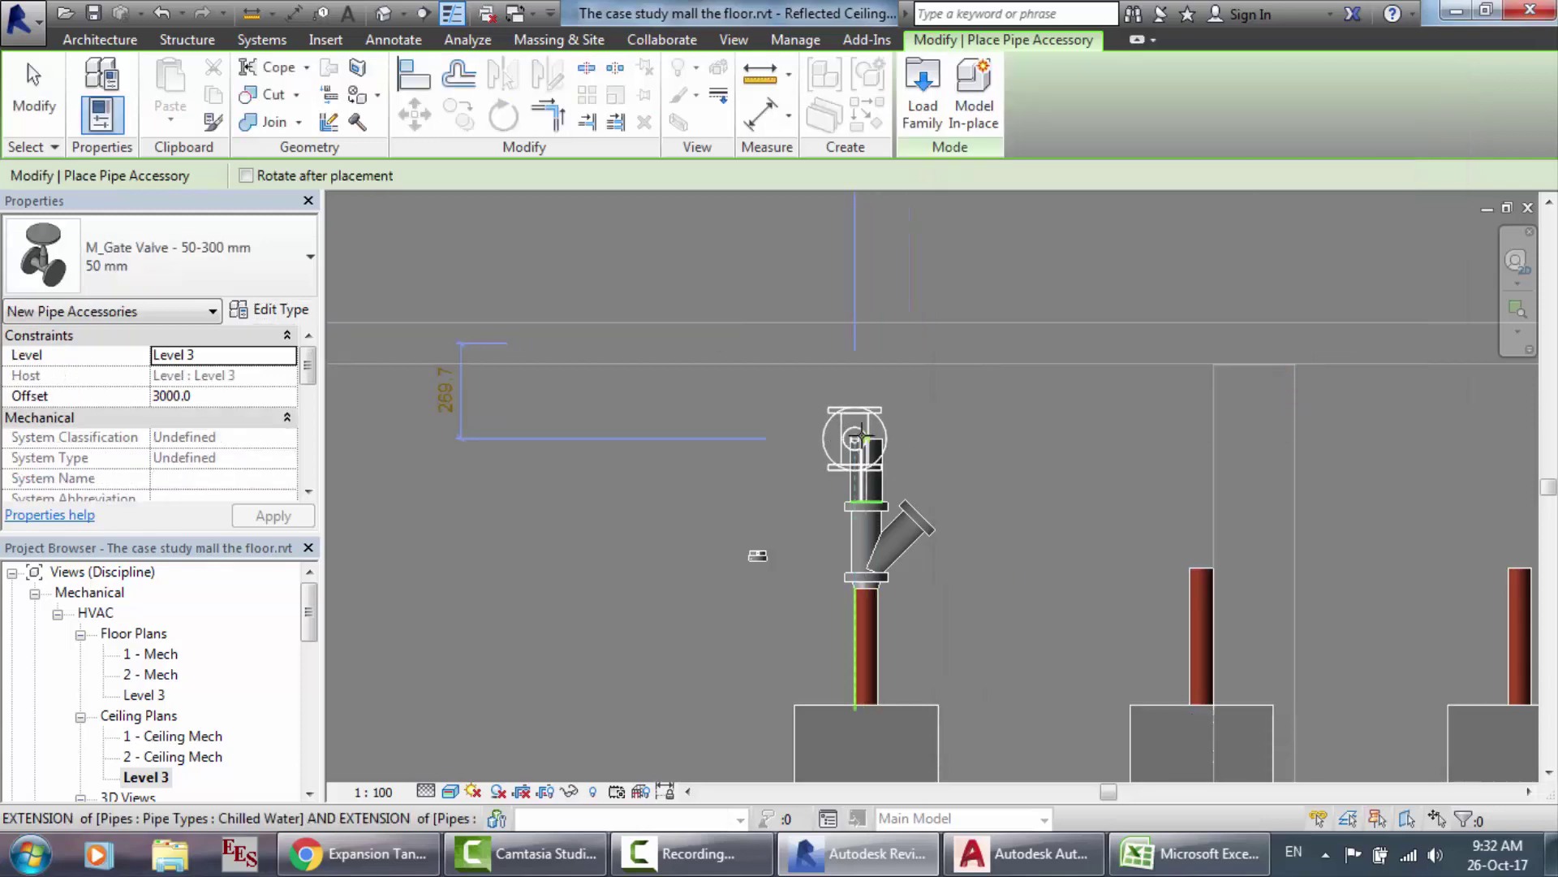
Step: Place the M_Gate Valve on the open end of the short pipe beyond the first pump's Y strainer
scroll(862, 438, "up", 3)
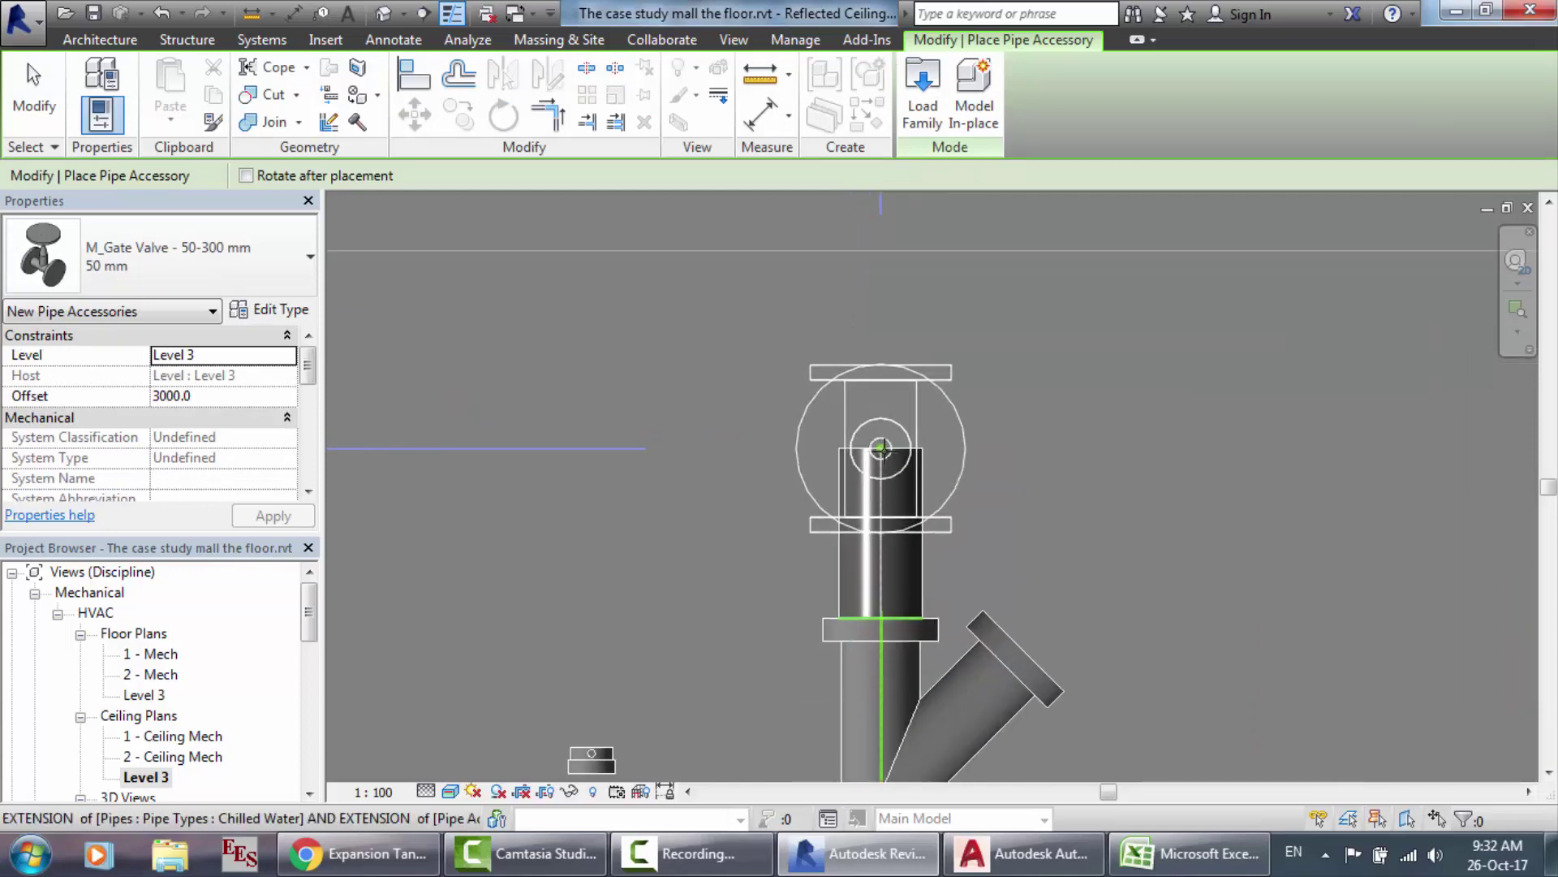
left_click(880, 447)
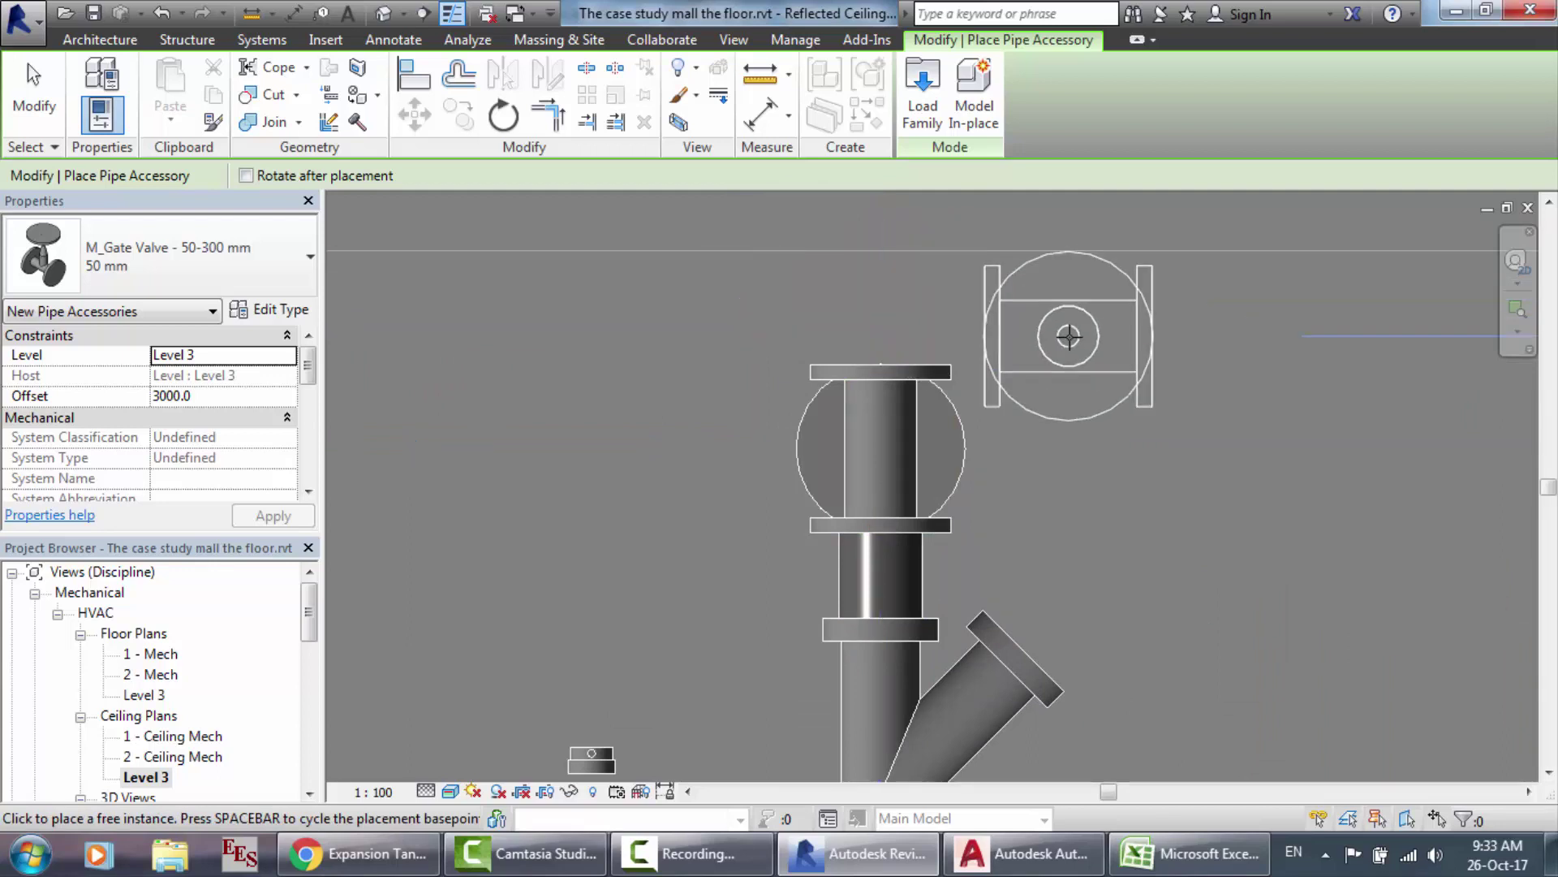
key("Escape")
key("Escape")
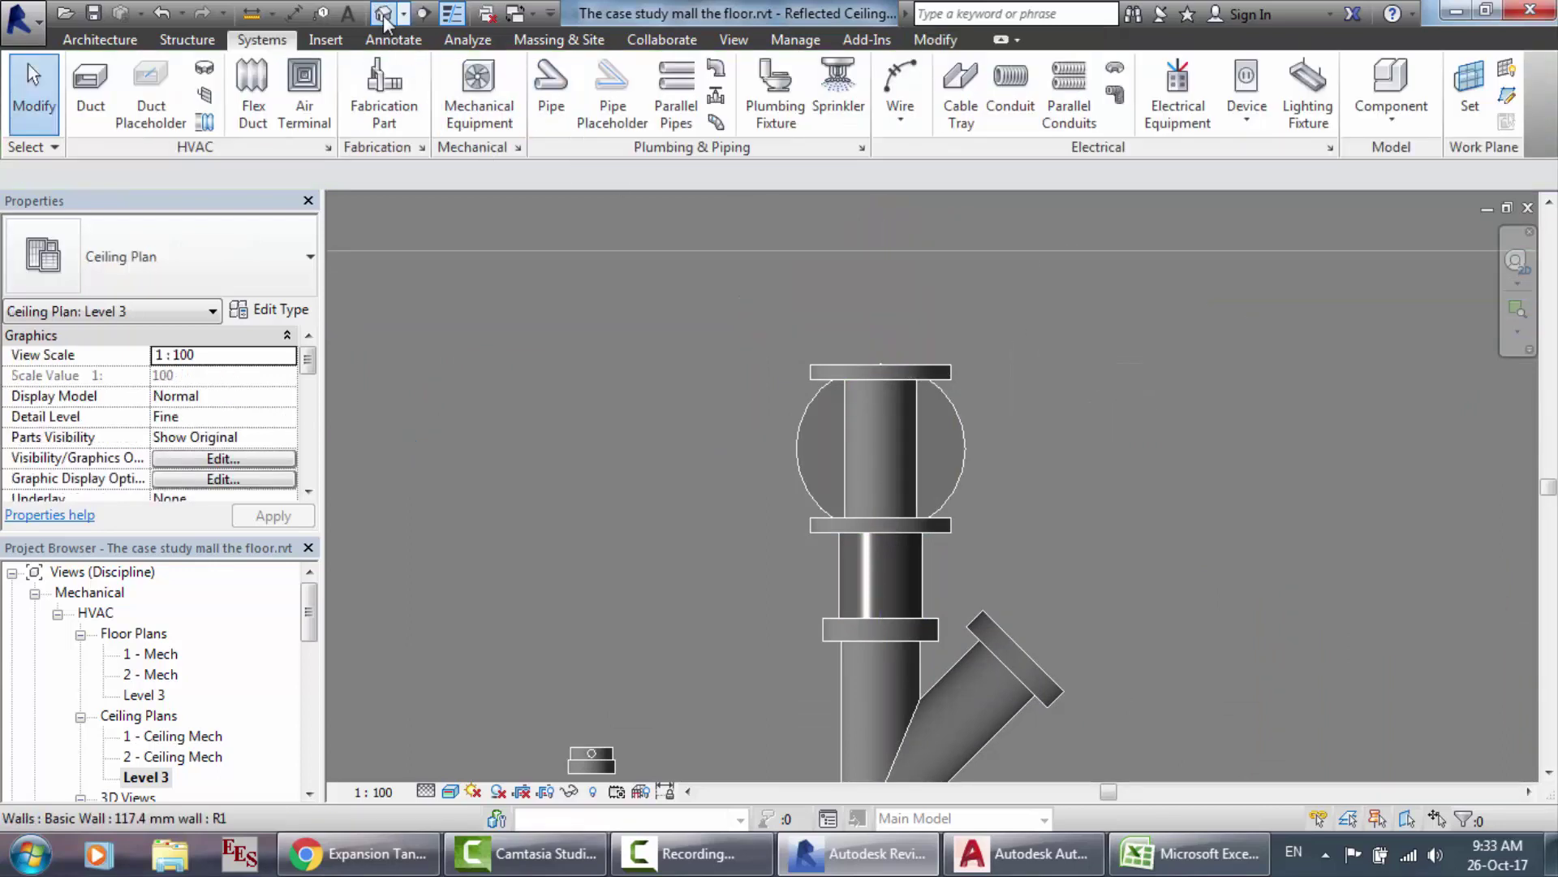
Step: Examine the first pump's gate valve and Y strainer assembly in the 3D view, including from the top
left_click(383, 14)
scroll(1204, 430, "down", 5)
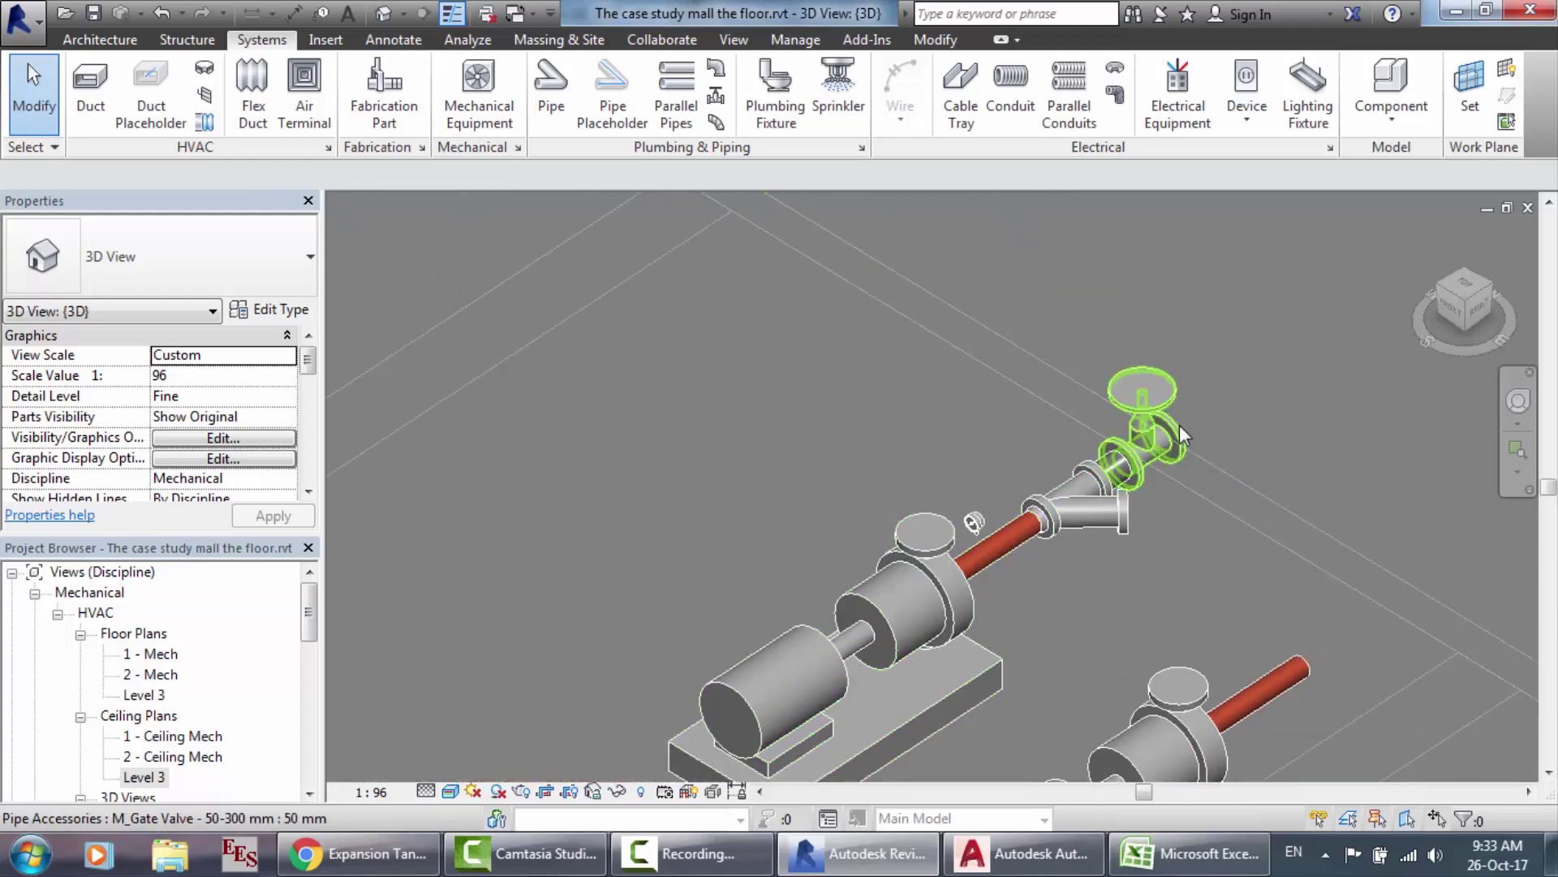
scroll(1180, 425, "up", 3)
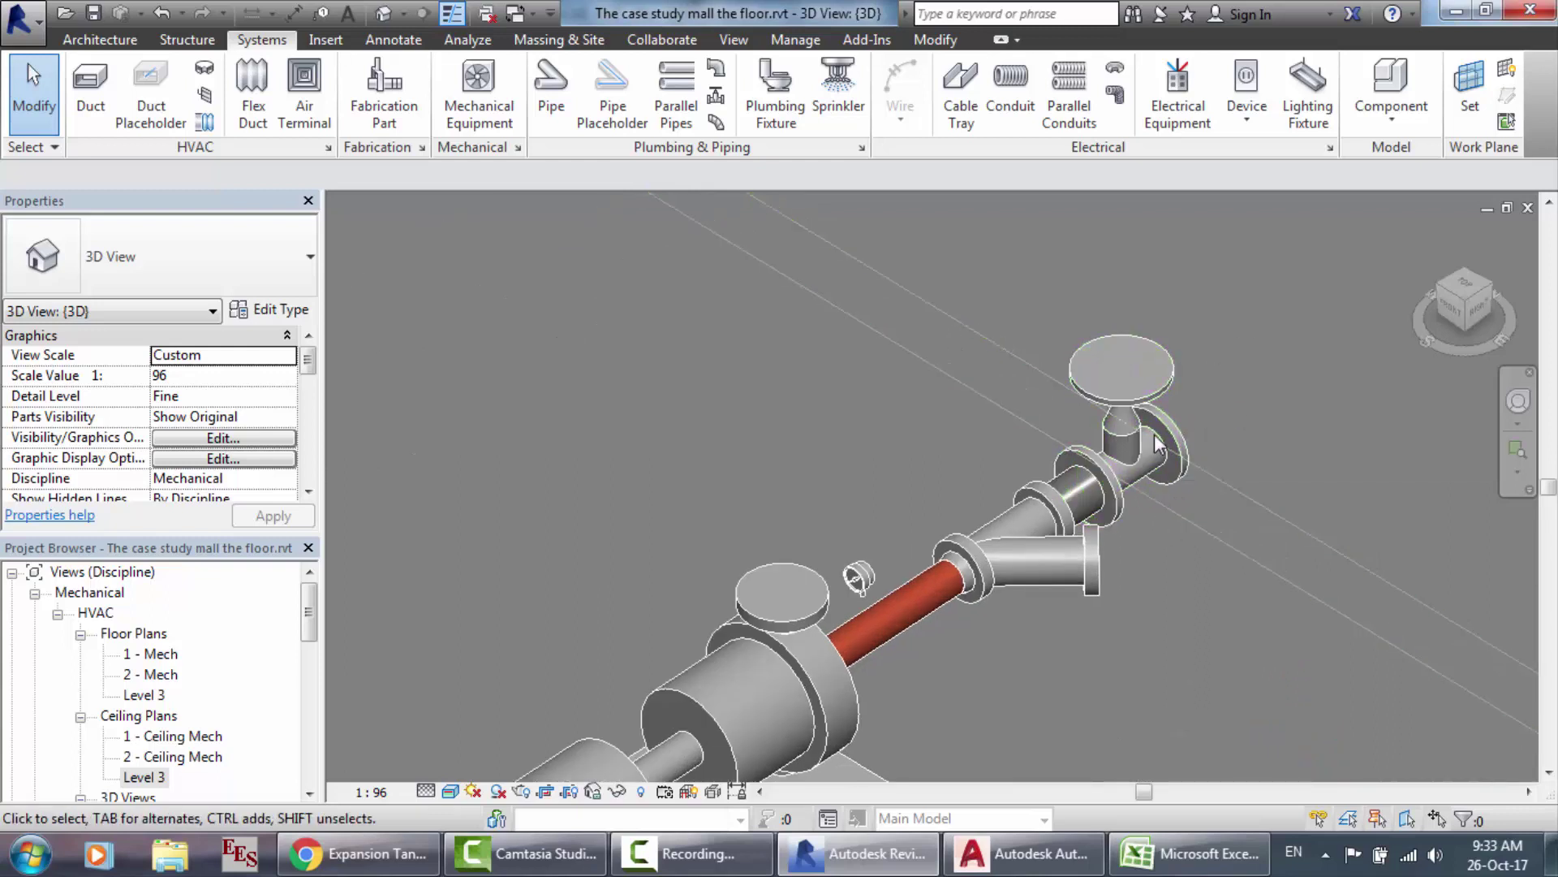
scroll(1128, 638, "down", 1)
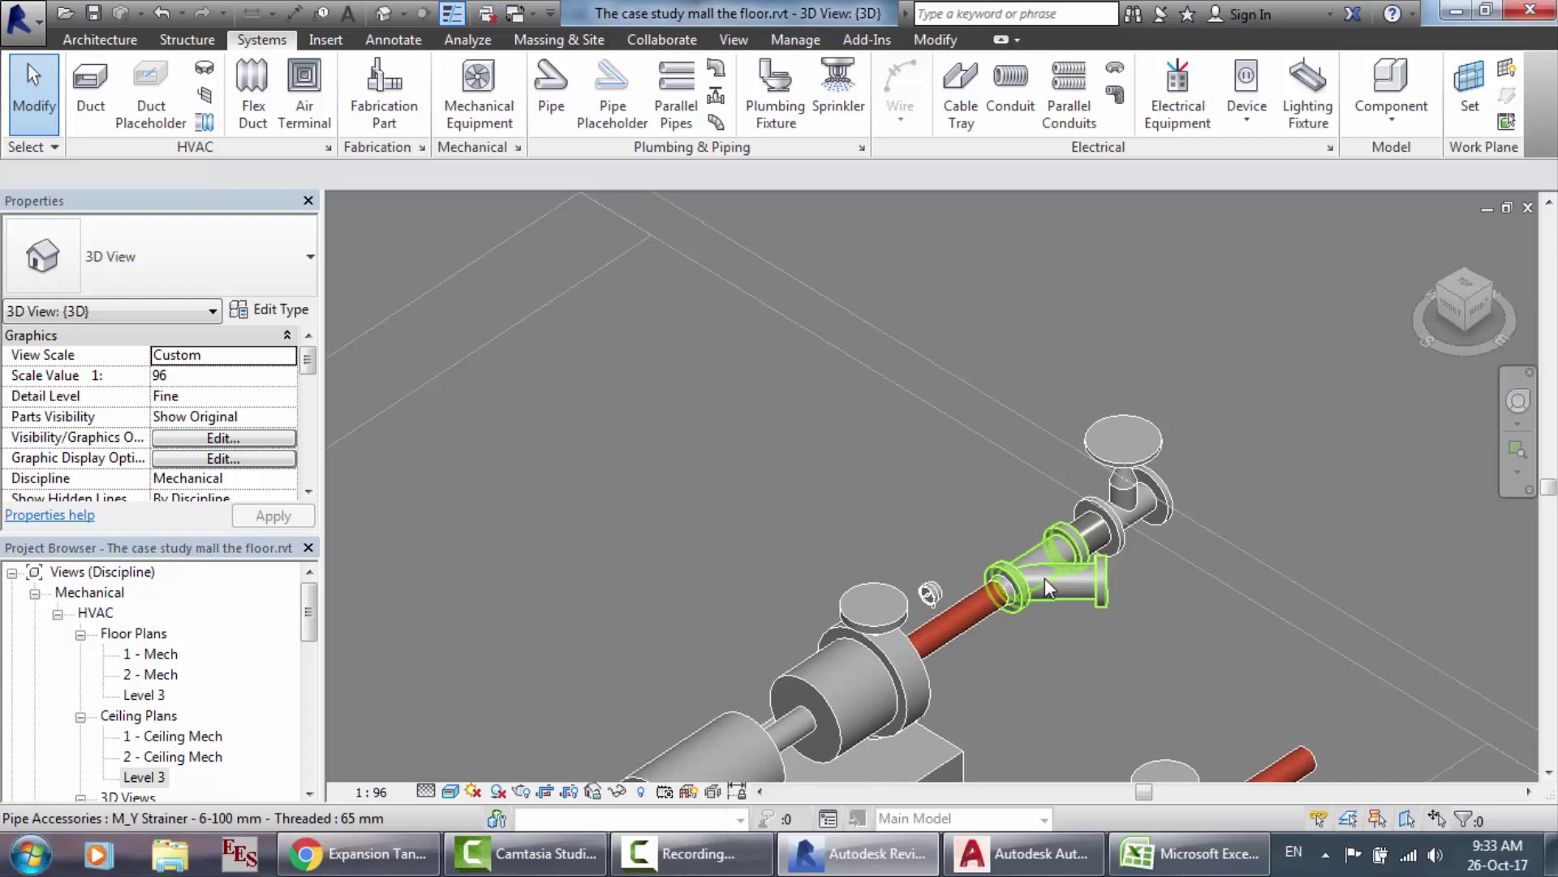
scroll(1044, 578, "up", 3)
scroll(1054, 568, "down", 3)
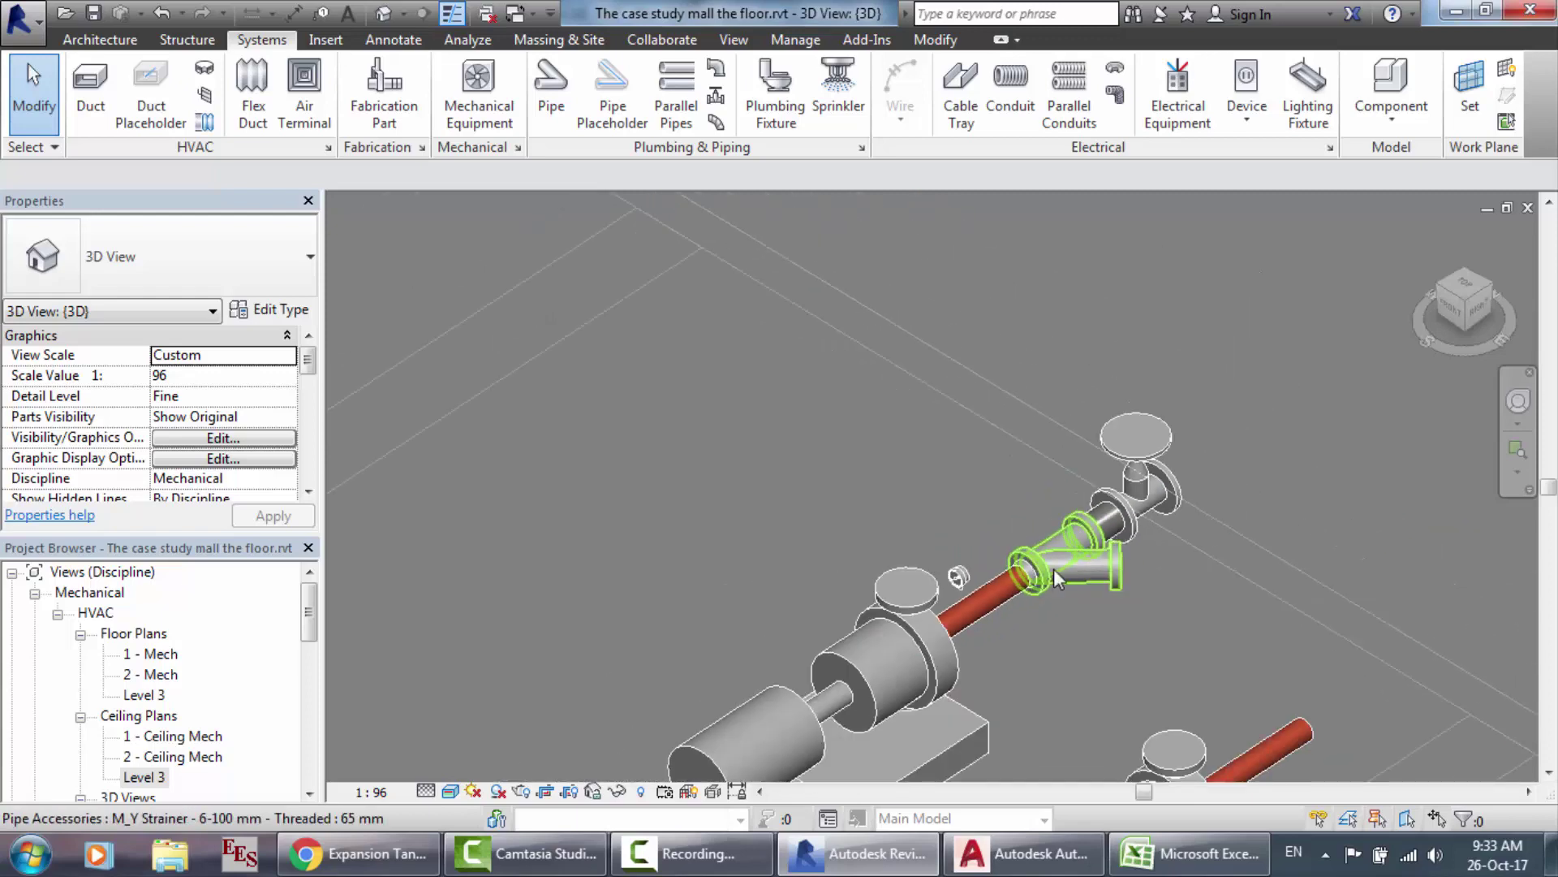
scroll(1030, 597, "up", 3)
scroll(1004, 607, "down", 4)
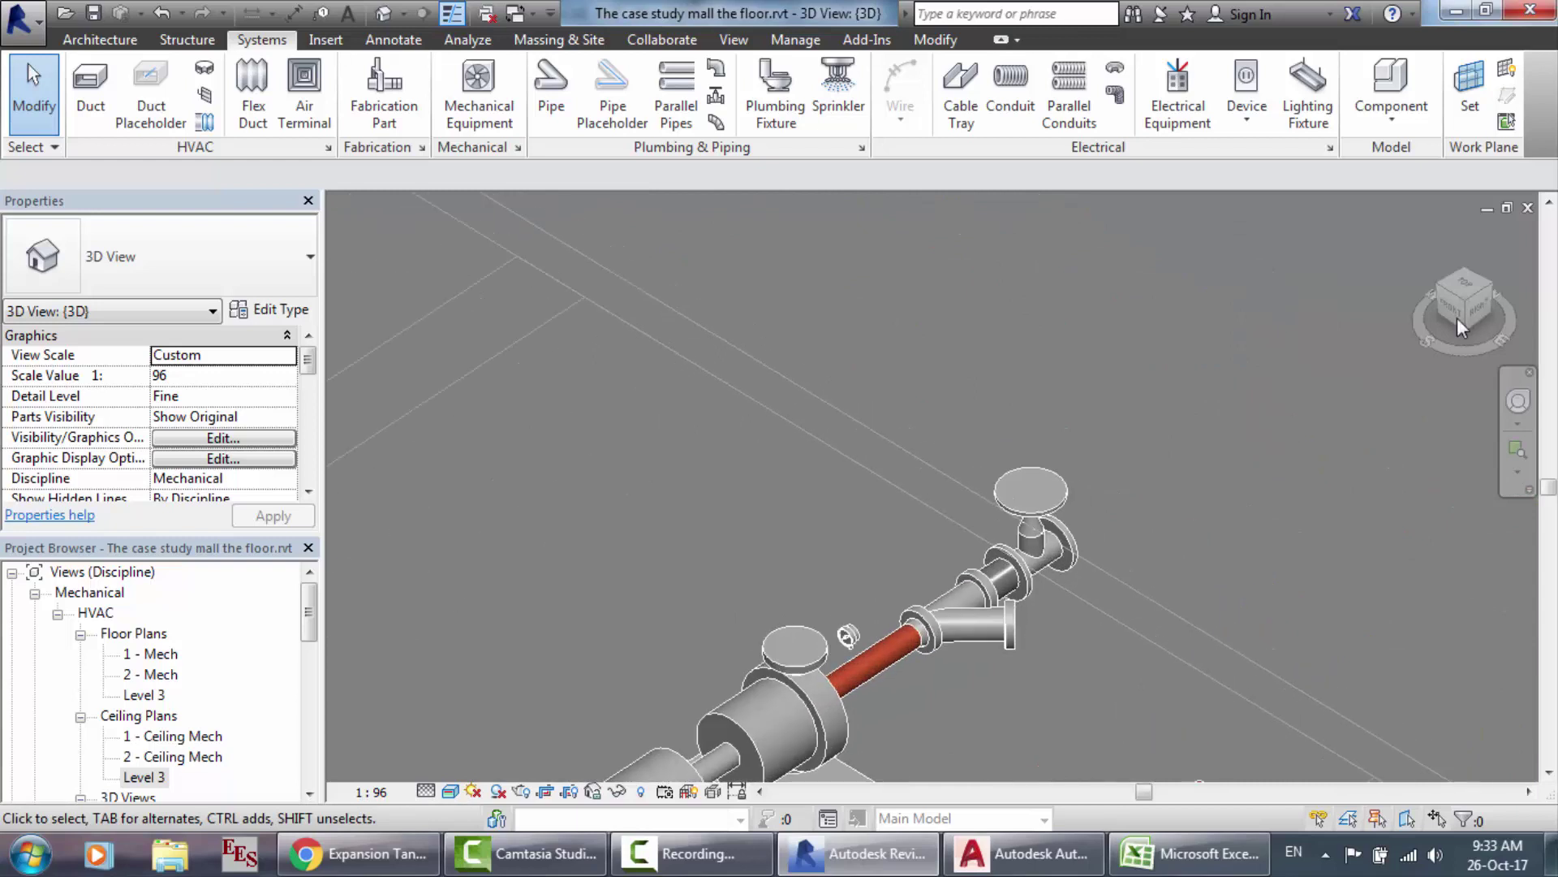
left_click(1465, 288)
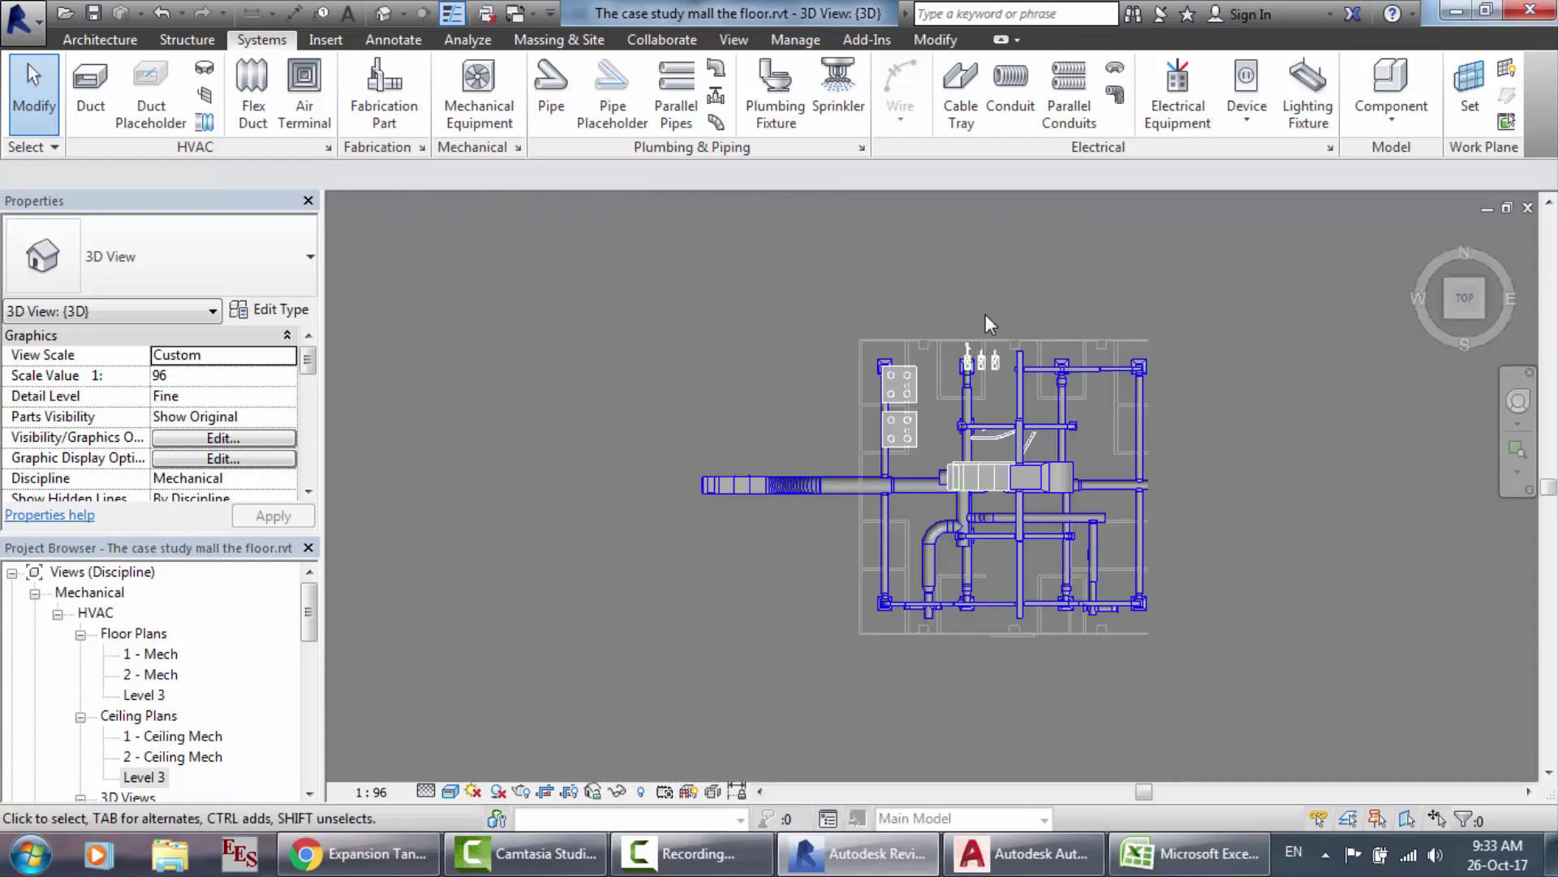
scroll(985, 315, "up", 5)
scroll(951, 407, "up", 5)
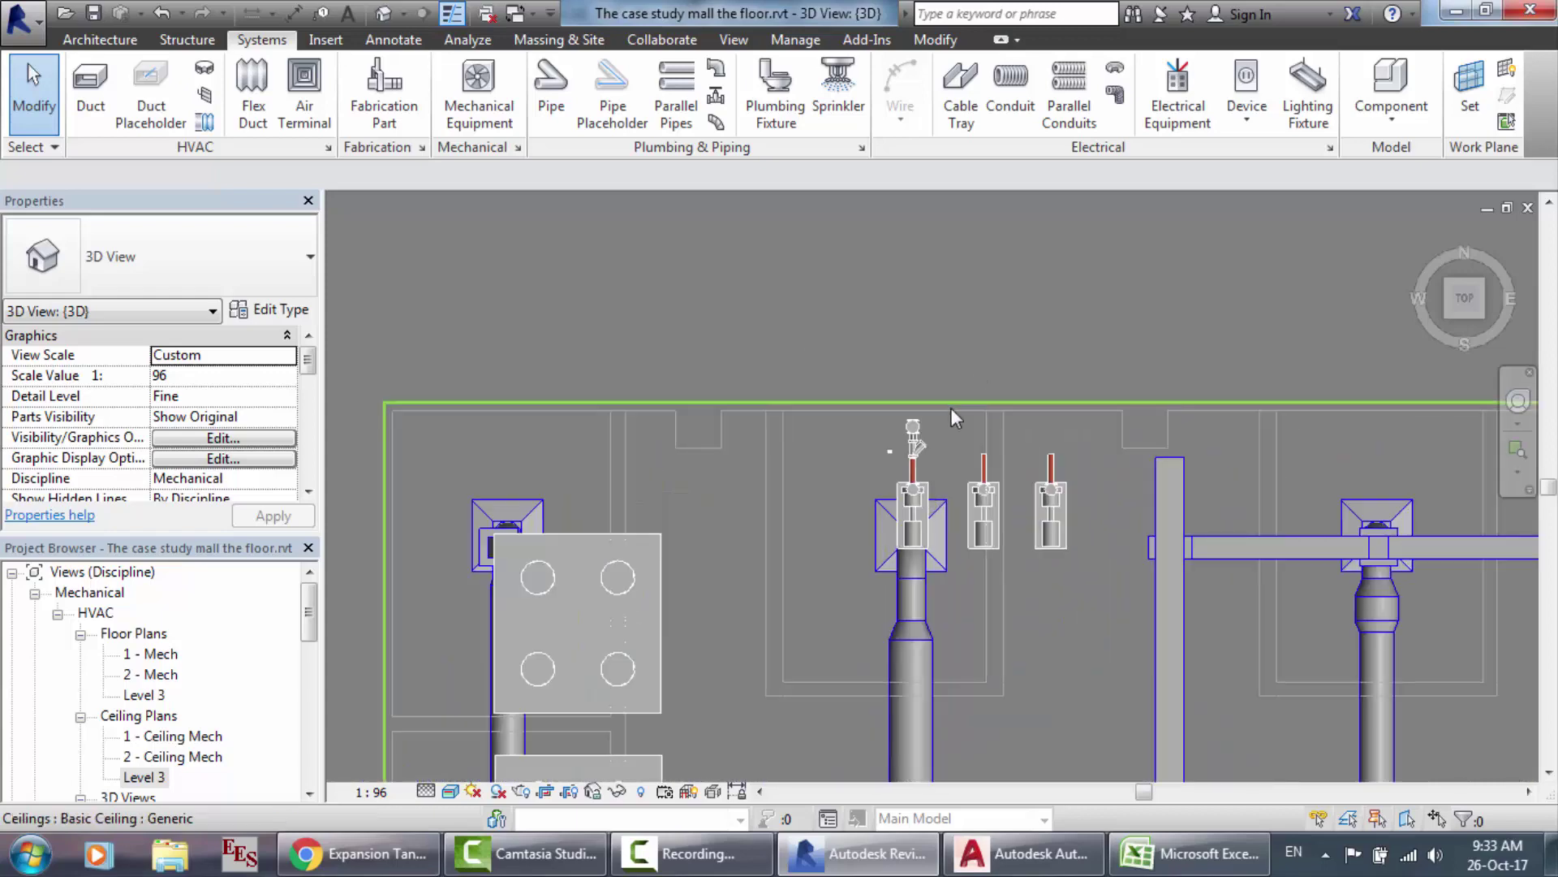
scroll(781, 475, "up", 2)
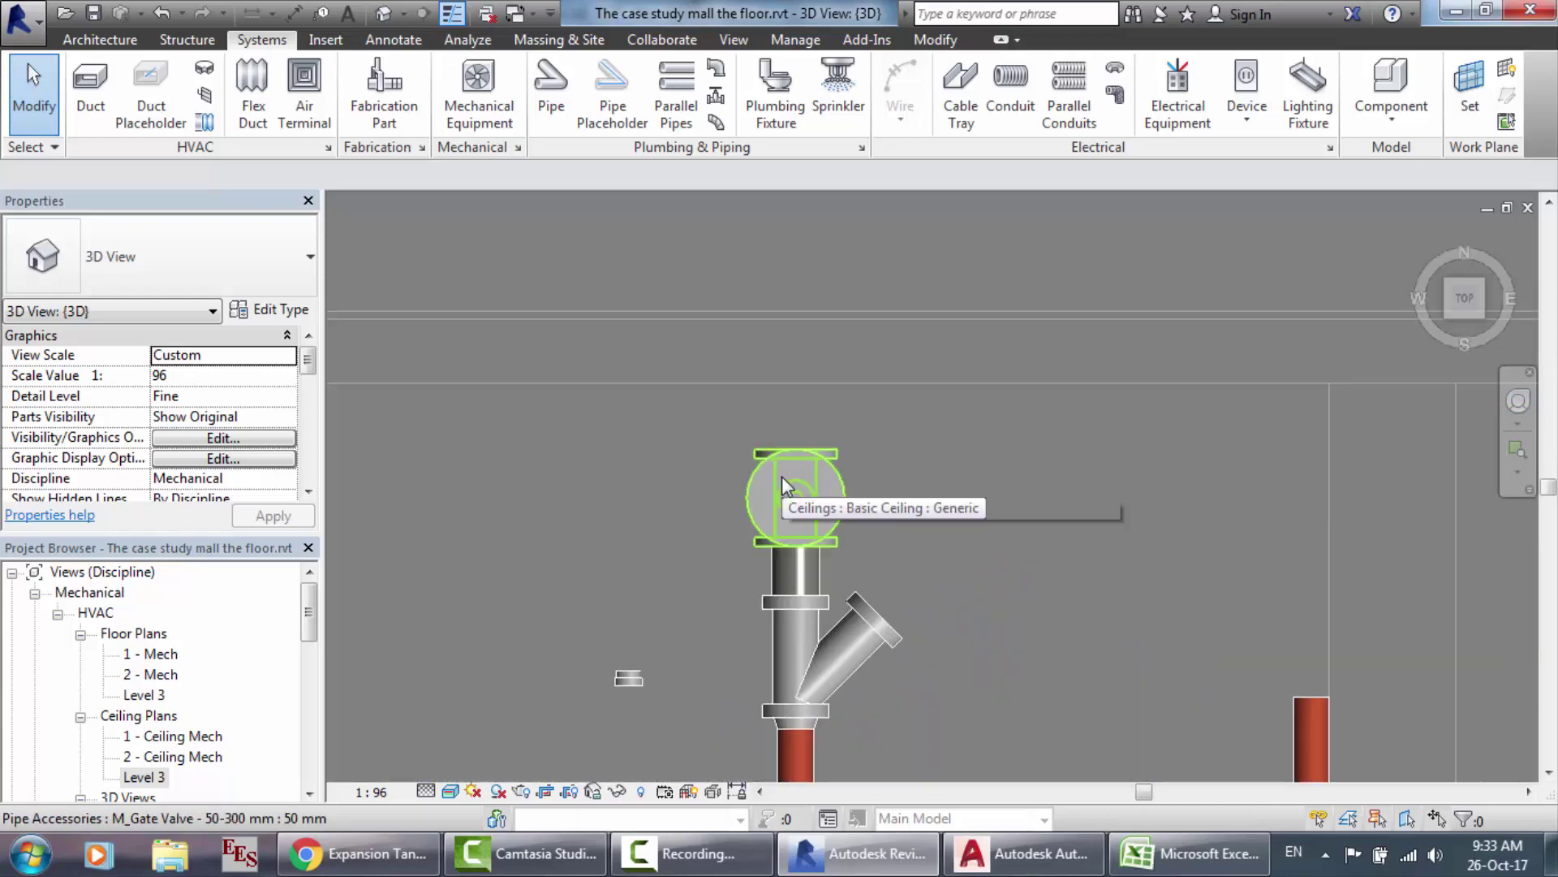
scroll(879, 407, "down", 5)
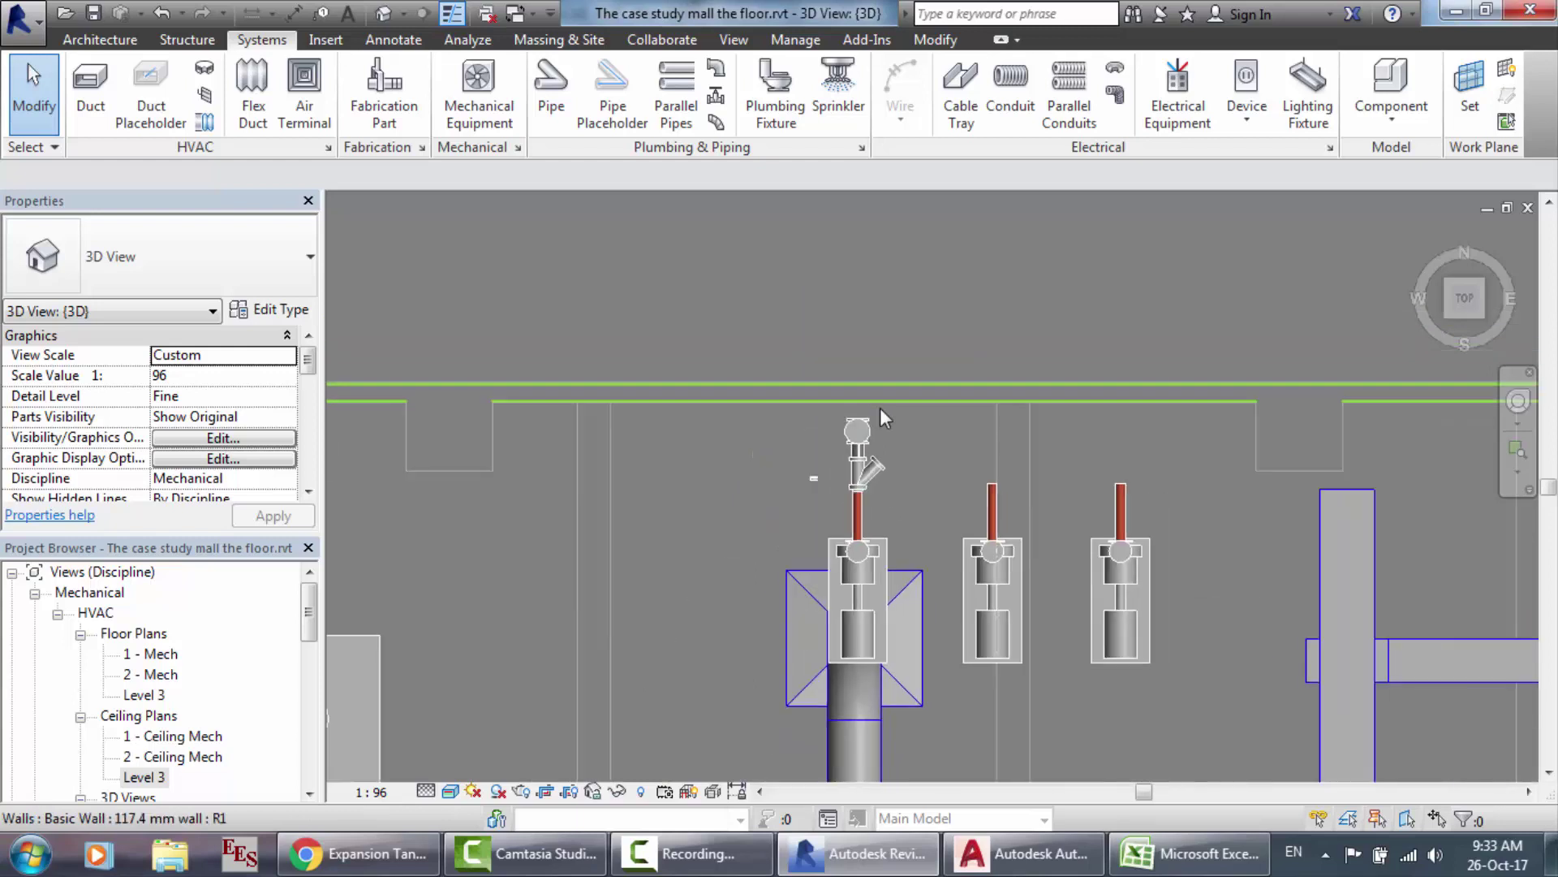
Step: In the Level 3 ceiling plan, select all three centrifugal pumps together with their Chilled Water pipes
double_click(159, 777)
scroll(1034, 517, "down", 5)
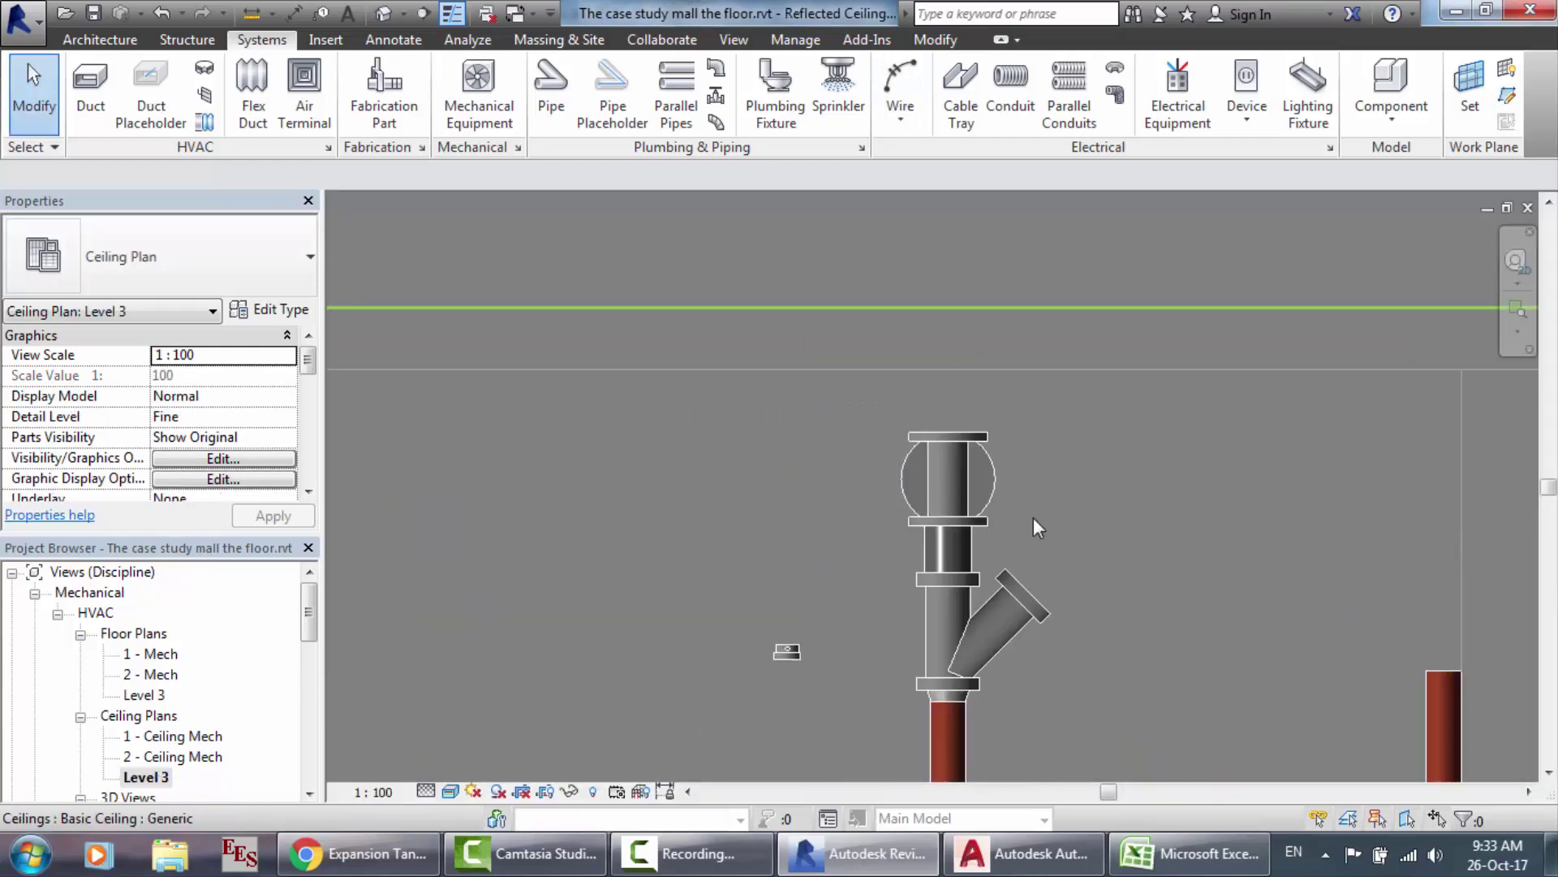
scroll(1166, 683, "down", 4)
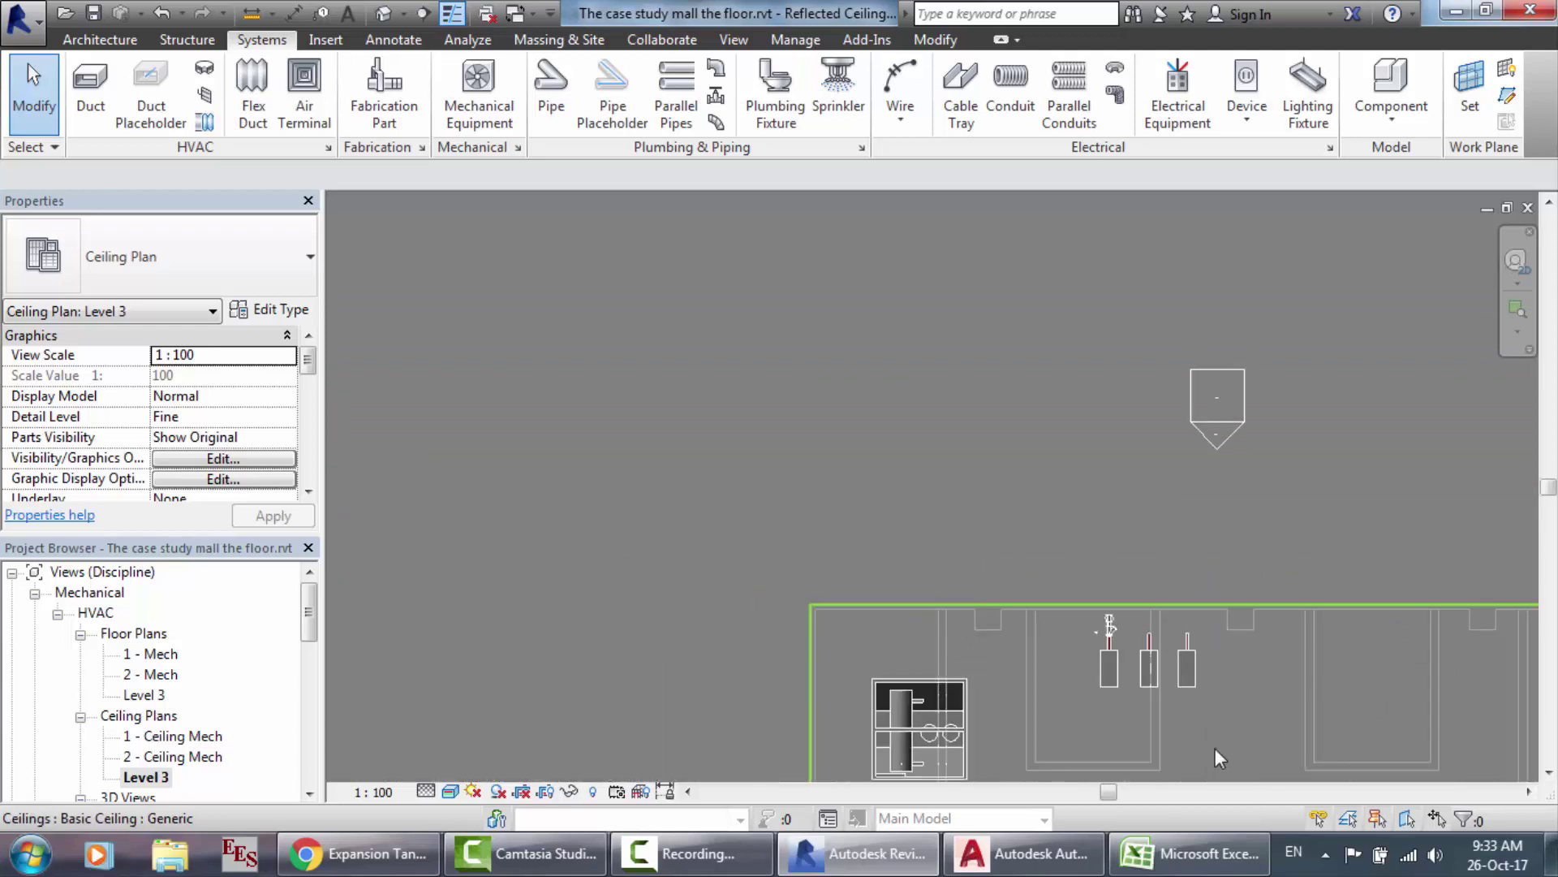
scroll(1240, 781, "up", 3)
scroll(1185, 623, "up", 2)
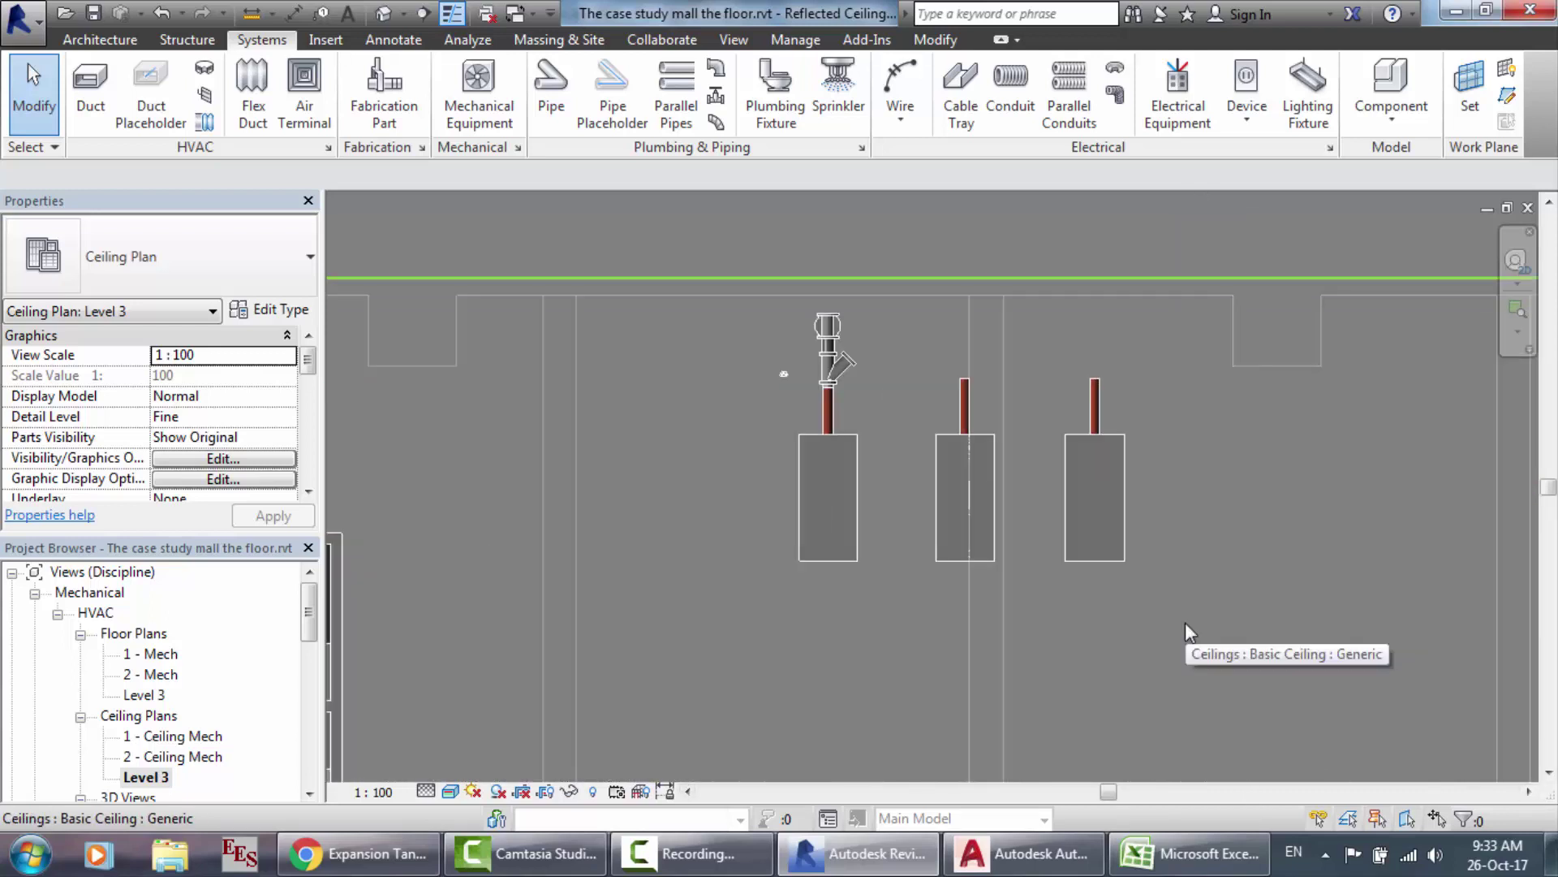
left_click(1092, 483)
left_click(1096, 406, "ctrl")
left_click(966, 406, "ctrl")
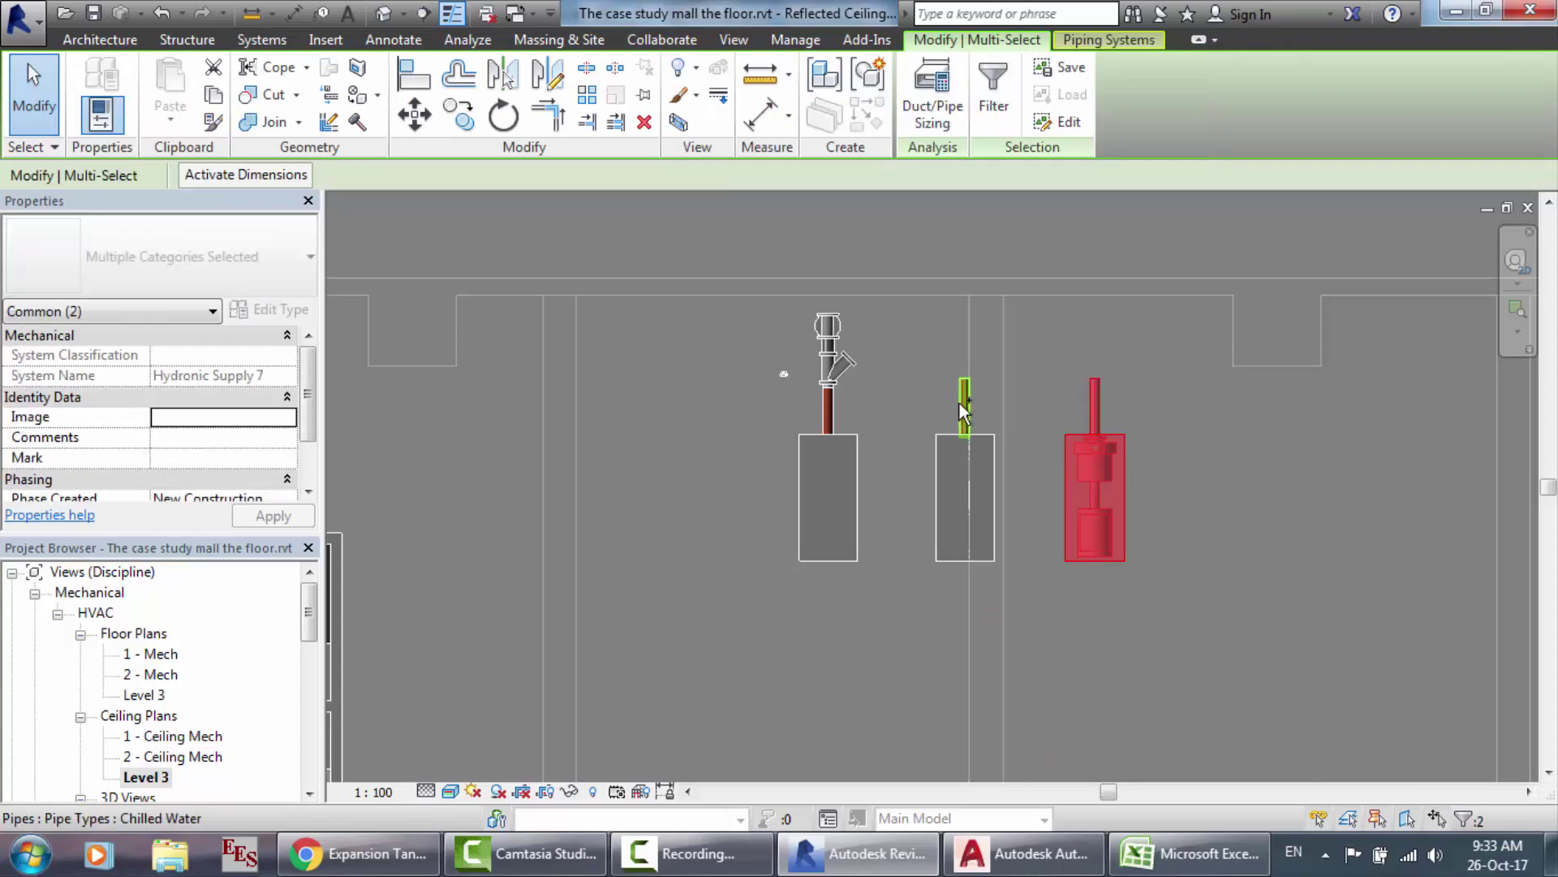
left_click(951, 485, "ctrl")
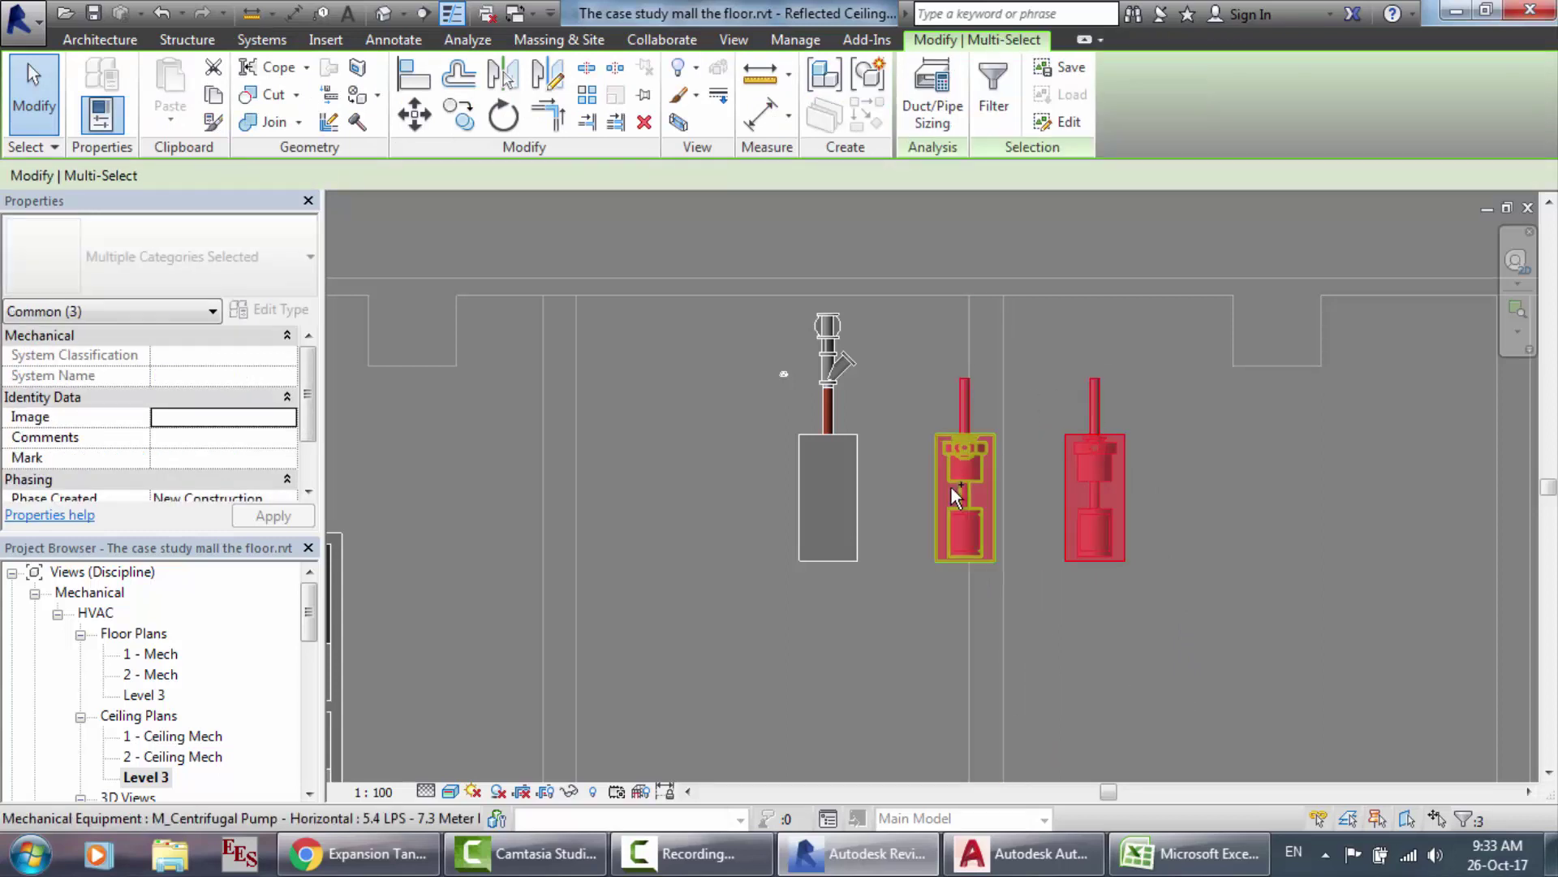
left_click(805, 451, "ctrl")
left_click(831, 407, "ctrl")
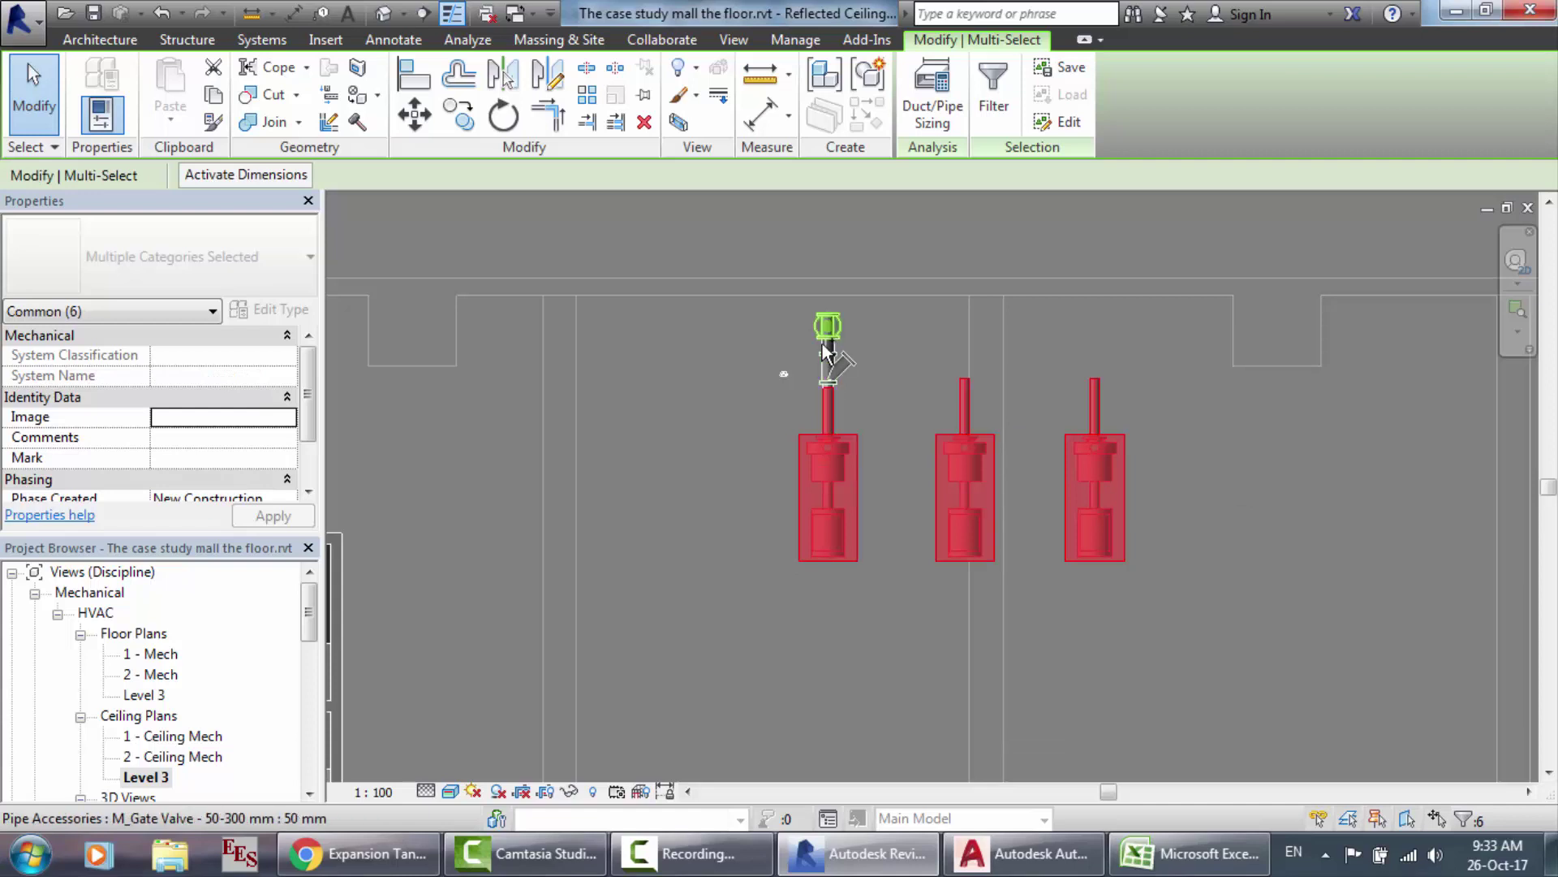
Step: Add the first pump's Y strainer, pipe transition, short connecting pipe and gate valve to the selection
scroll(828, 341, "up", 5)
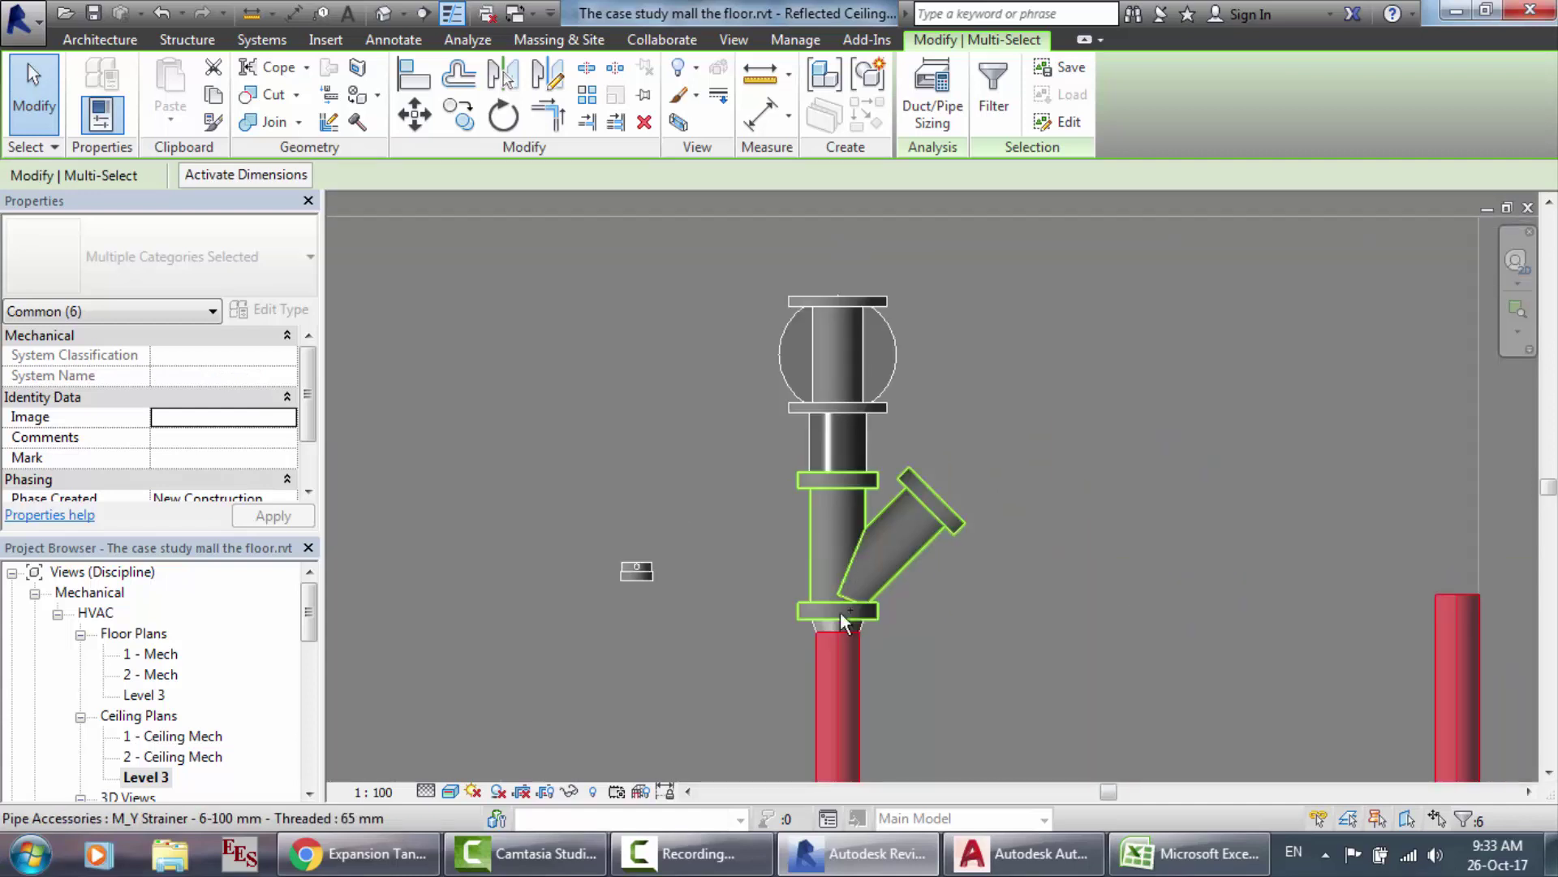
left_click(829, 622, "ctrl")
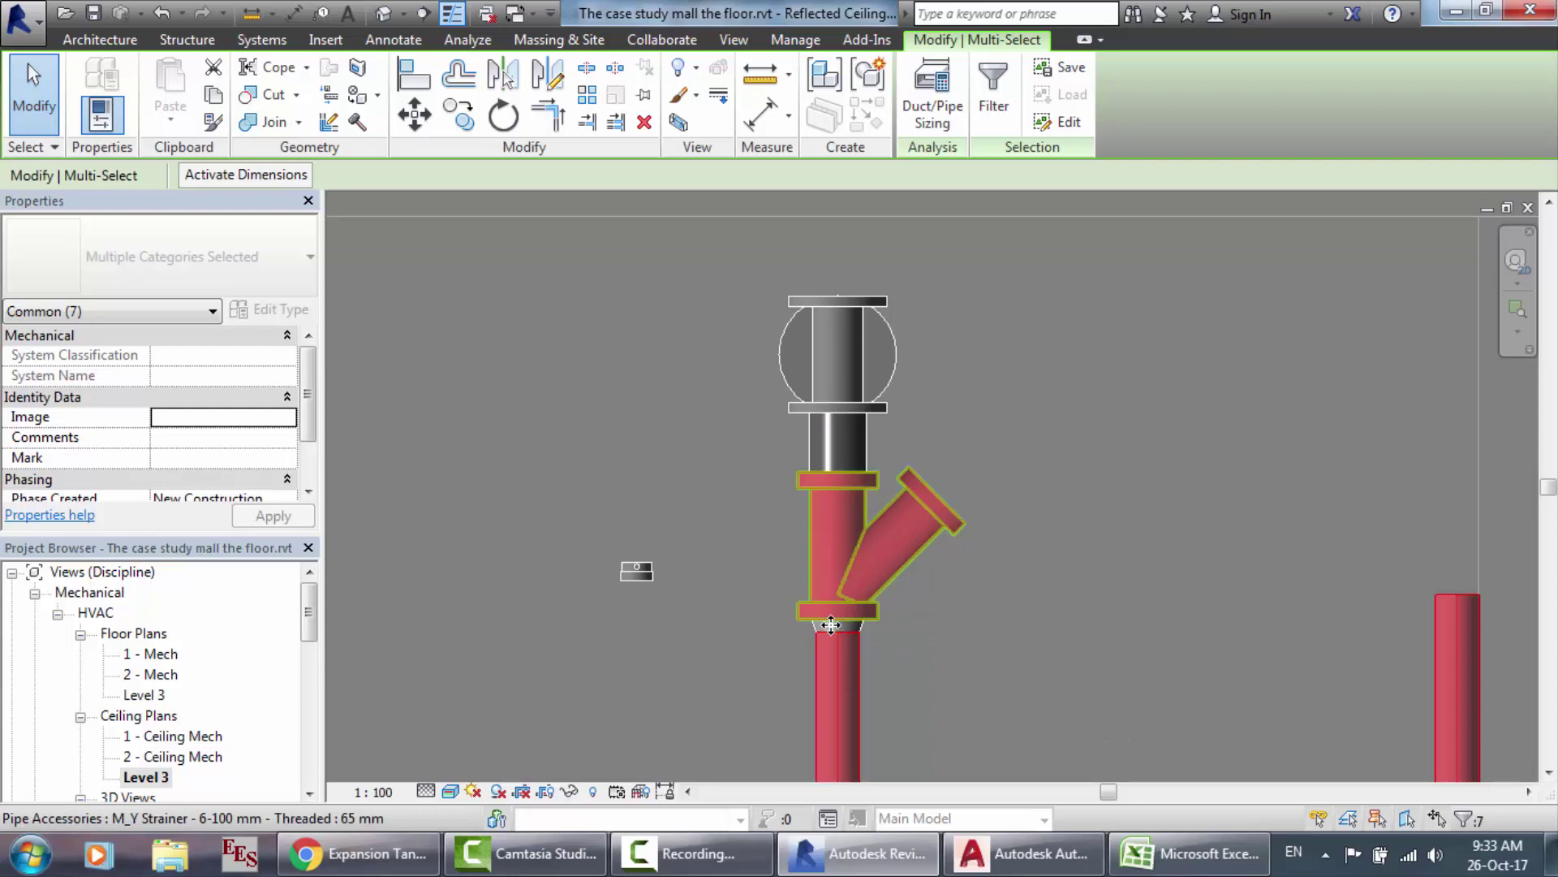
scroll(832, 624, "up", 5)
left_click(845, 625, "ctrl")
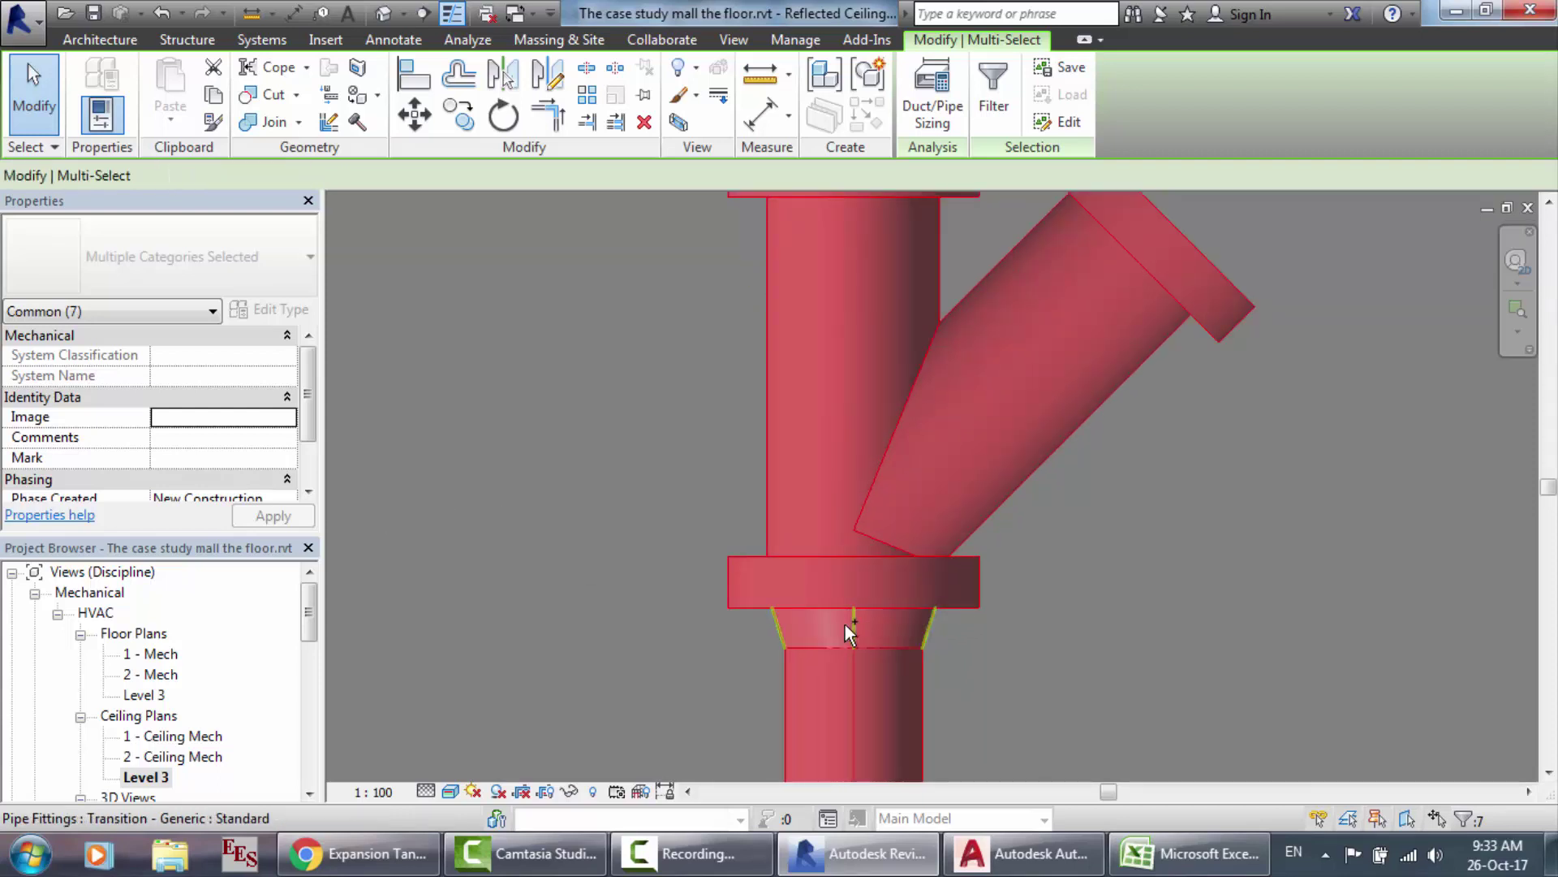
scroll(845, 625, "down", 5)
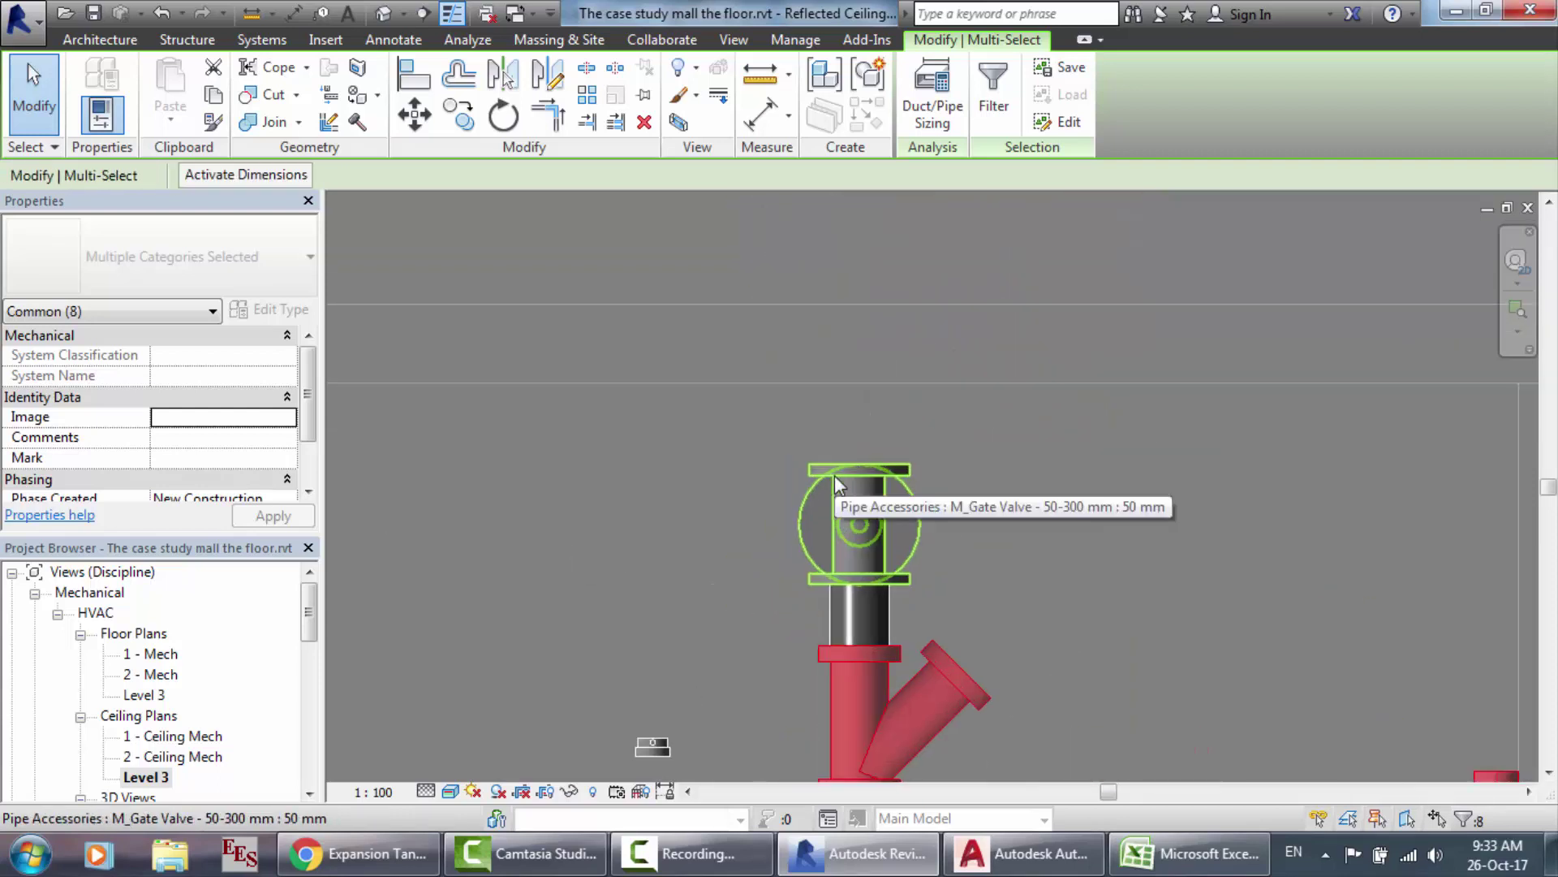
scroll(834, 475, "up", 5)
left_click(866, 743, "ctrl")
scroll(958, 583, "down", 3)
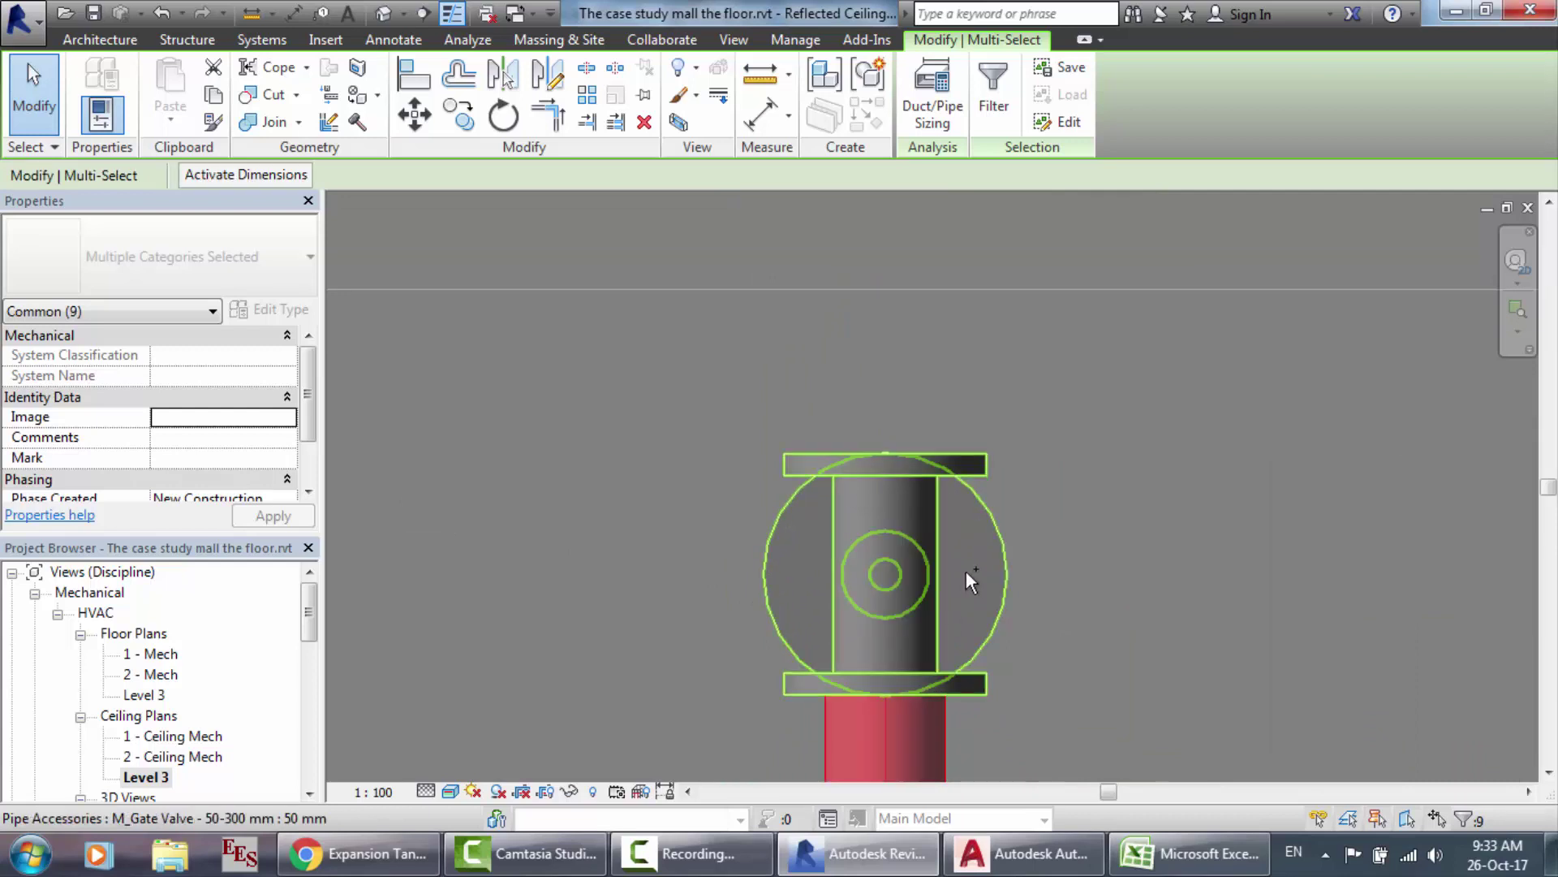
left_click(966, 572, "ctrl")
scroll(966, 571, "down", 5)
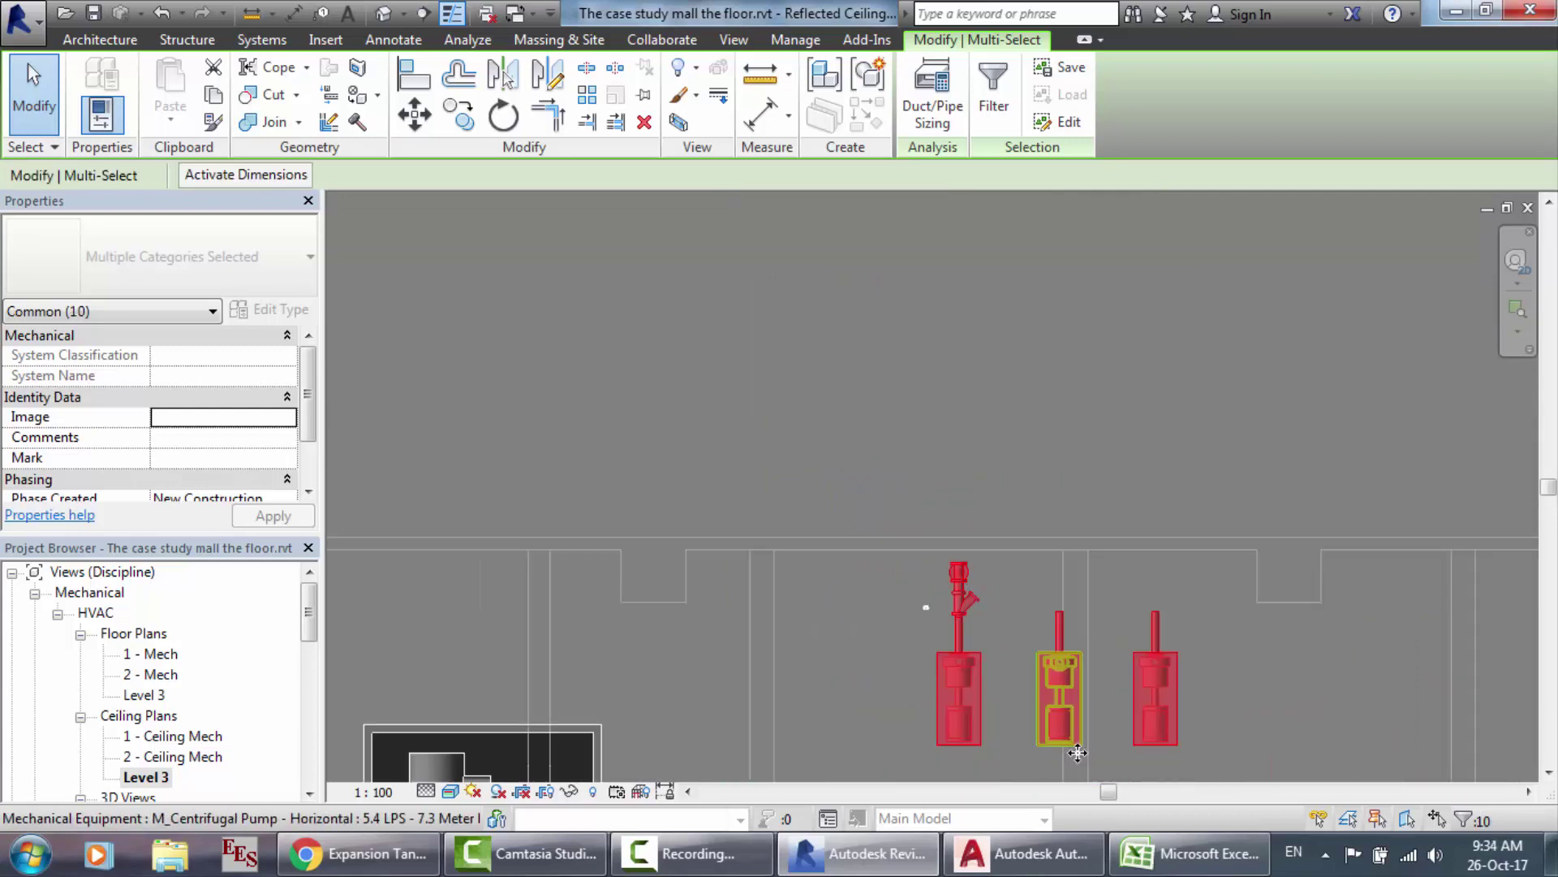
Step: Move the selected pumps, pipes and accessories about 660 mm straight down, away from the upper wall
scroll(1044, 854, "up", 6)
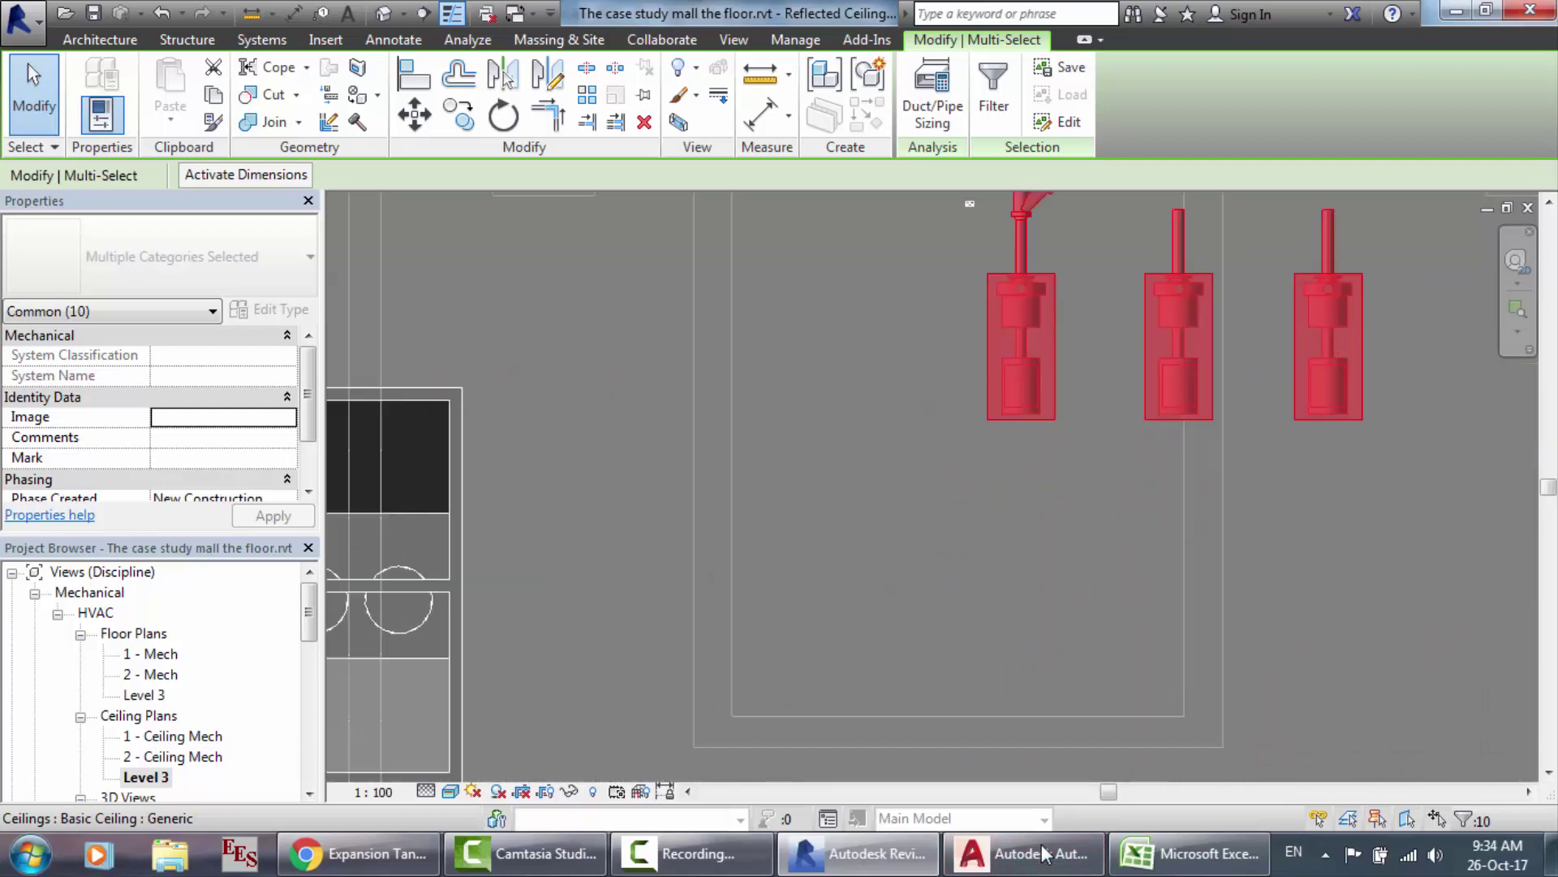
left_click(414, 113)
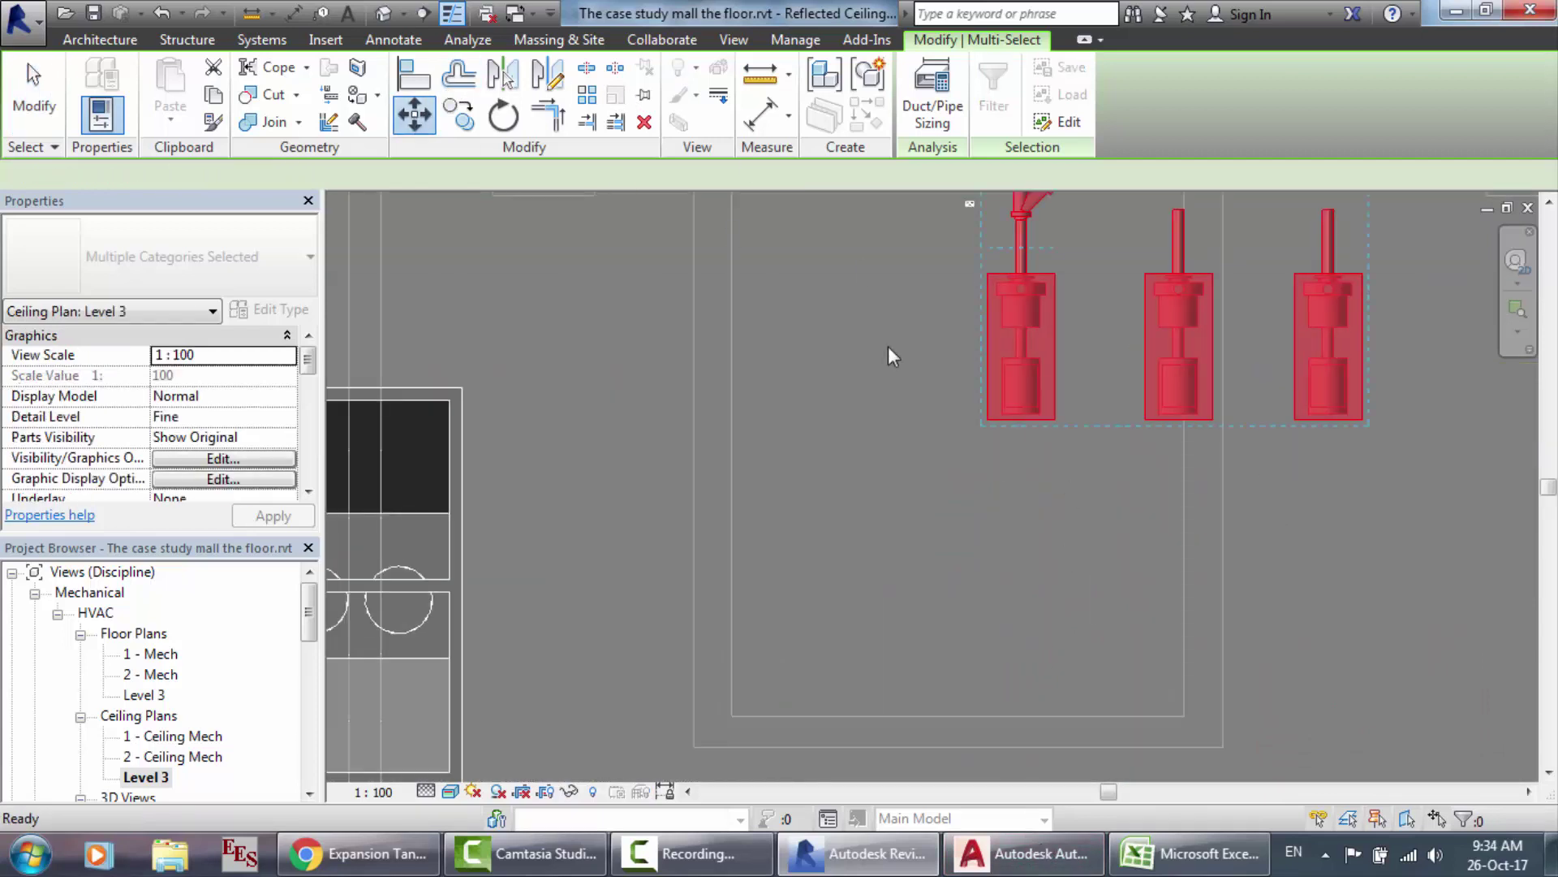
left_click(985, 421)
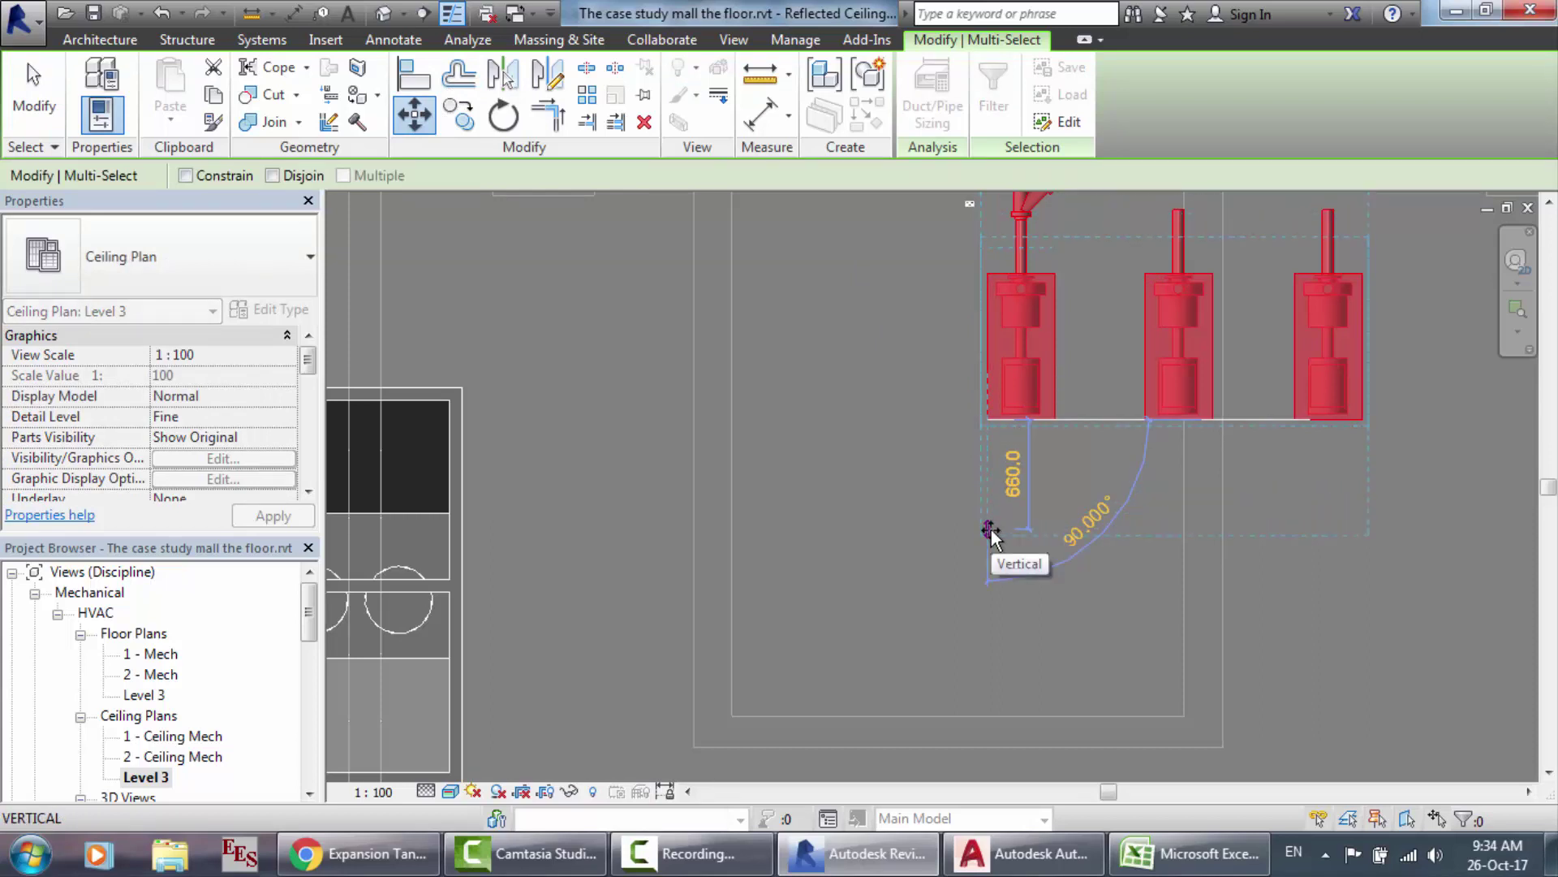
left_click(988, 532)
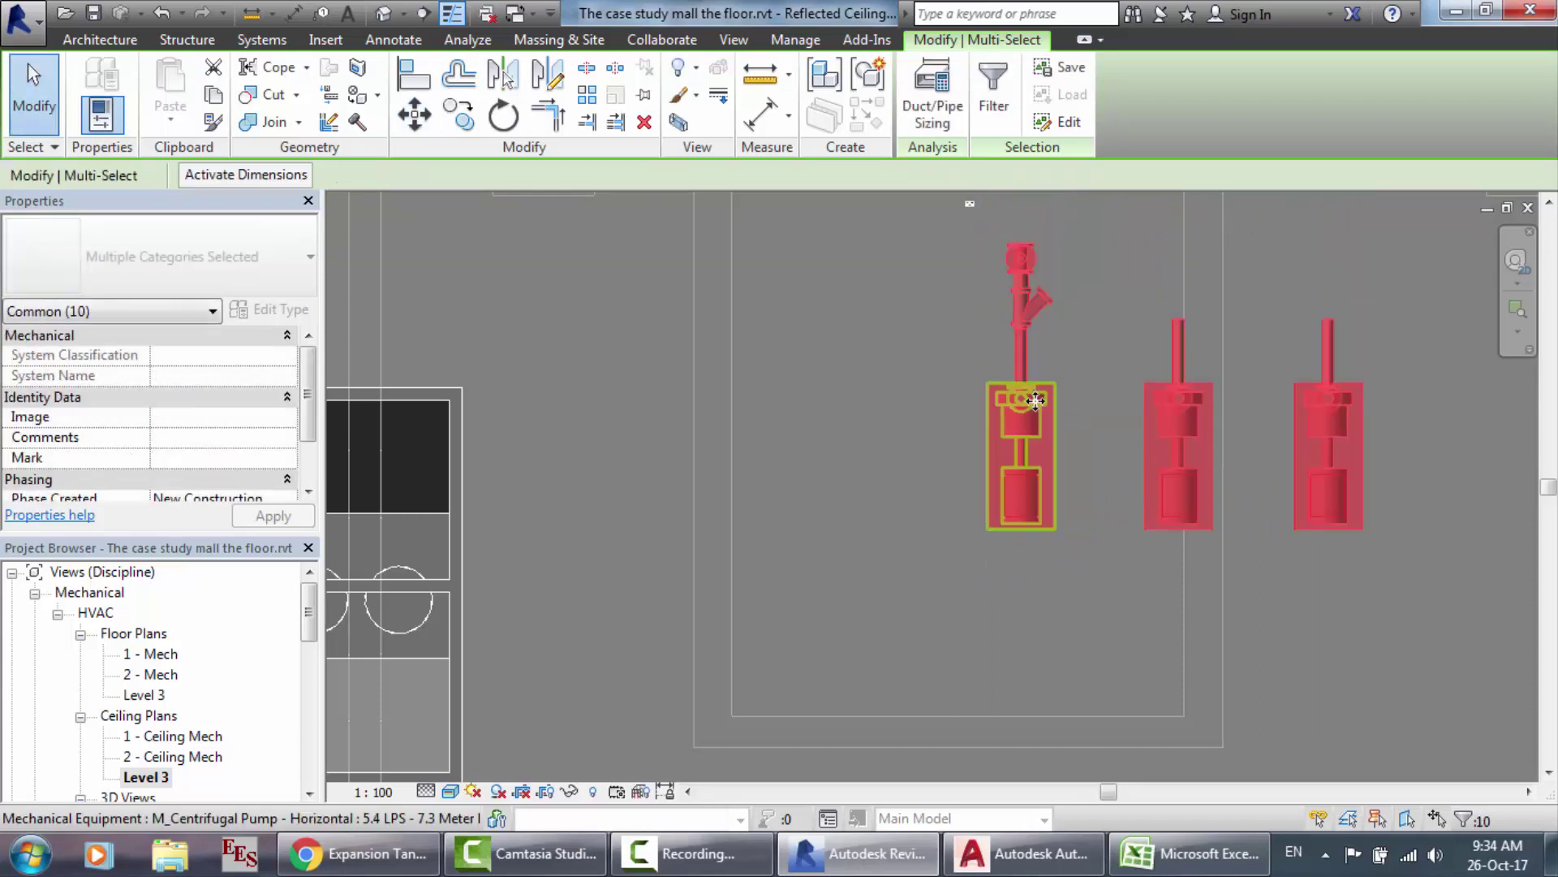
scroll(1035, 400, "down", 3)
scroll(1081, 290, "up", 3)
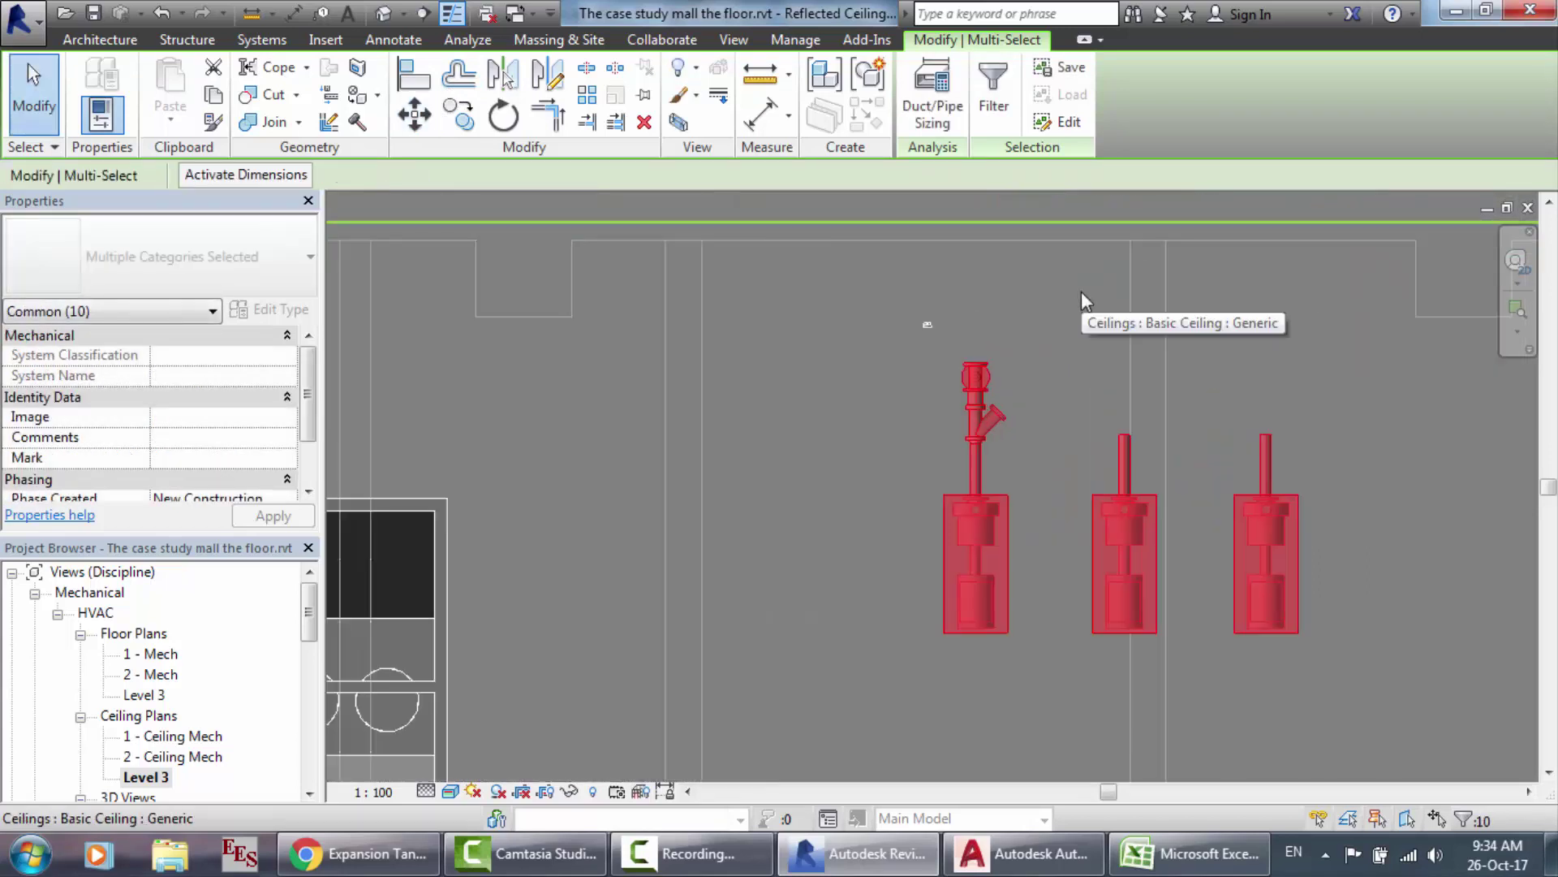
Step: Delete the small stray pipe accessory left near the first pump's gate valve
left_click(933, 323)
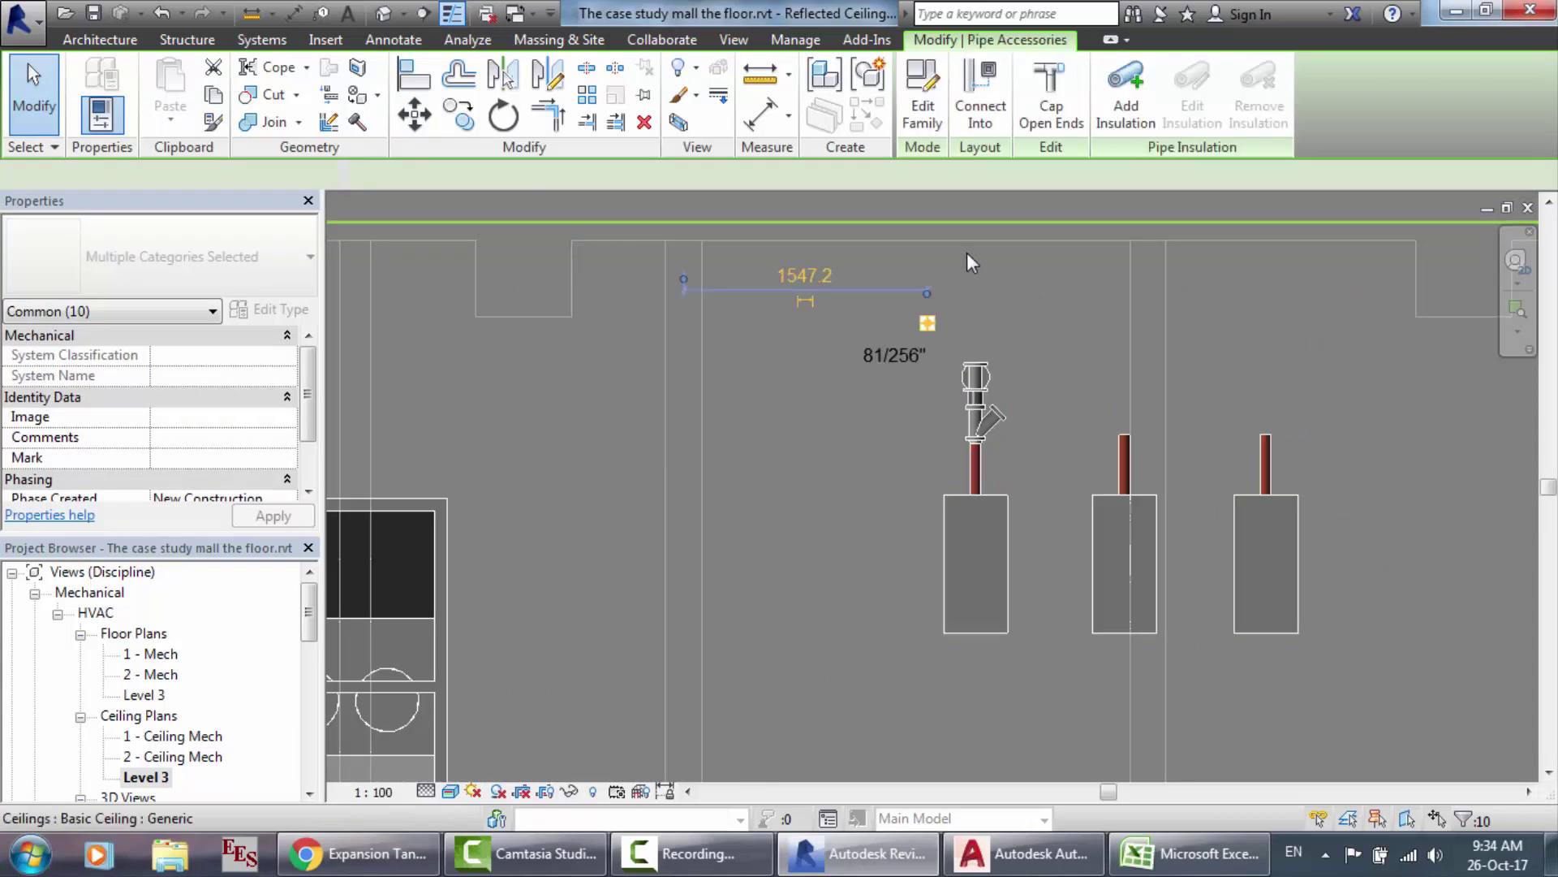
key("Escape")
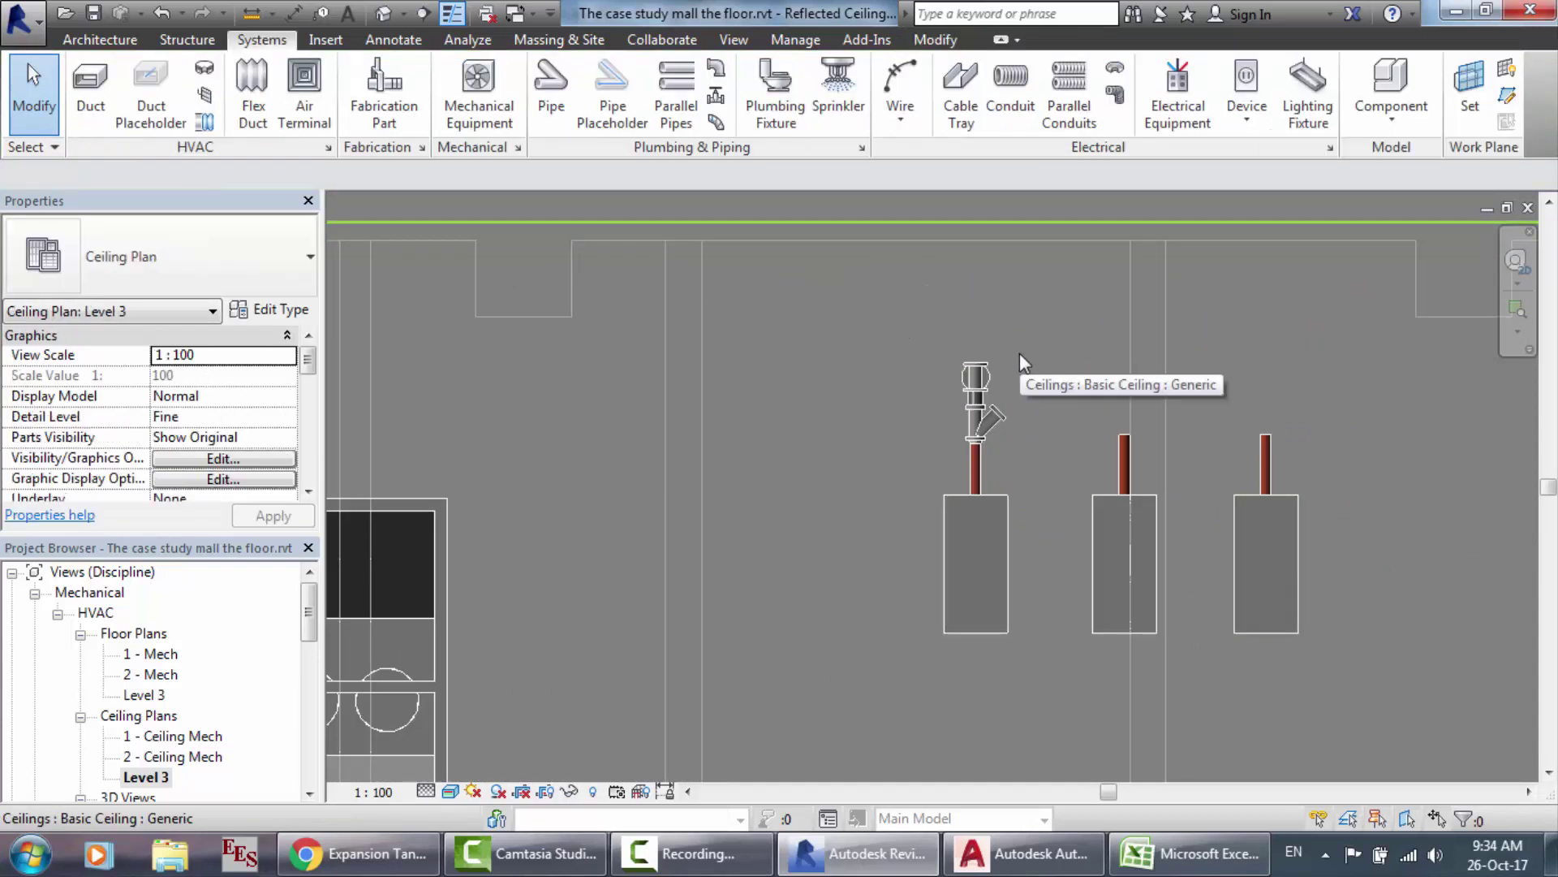
Step: Draw a short vertical 3" Chilled Water pipe at 3272 mm offset upward from the open end of the first pump's gate valve
scroll(1019, 352, "up", 3)
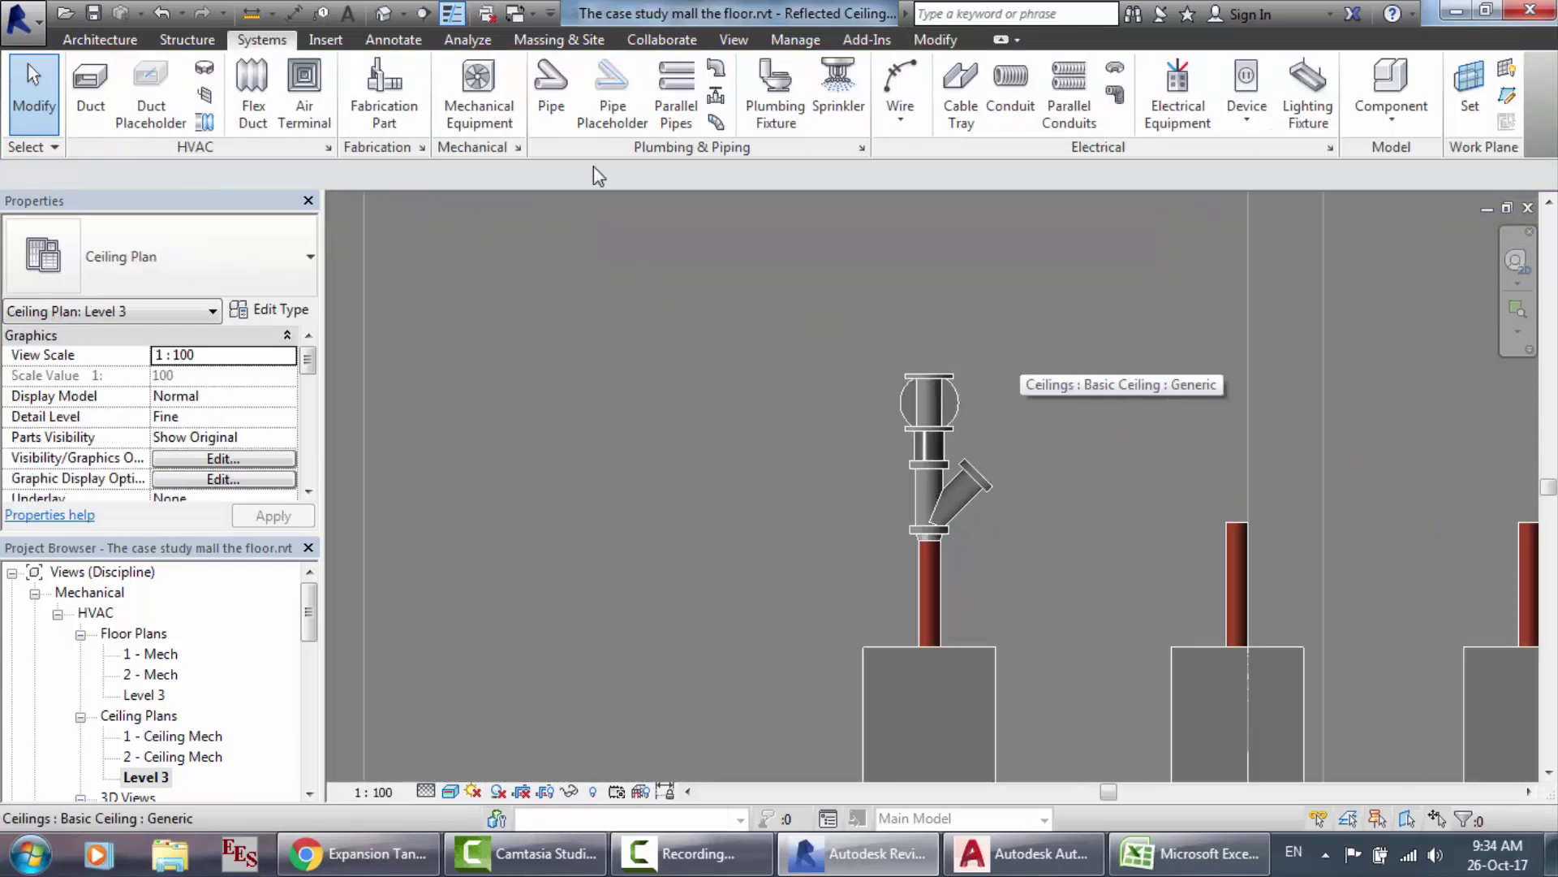
left_click(550, 85)
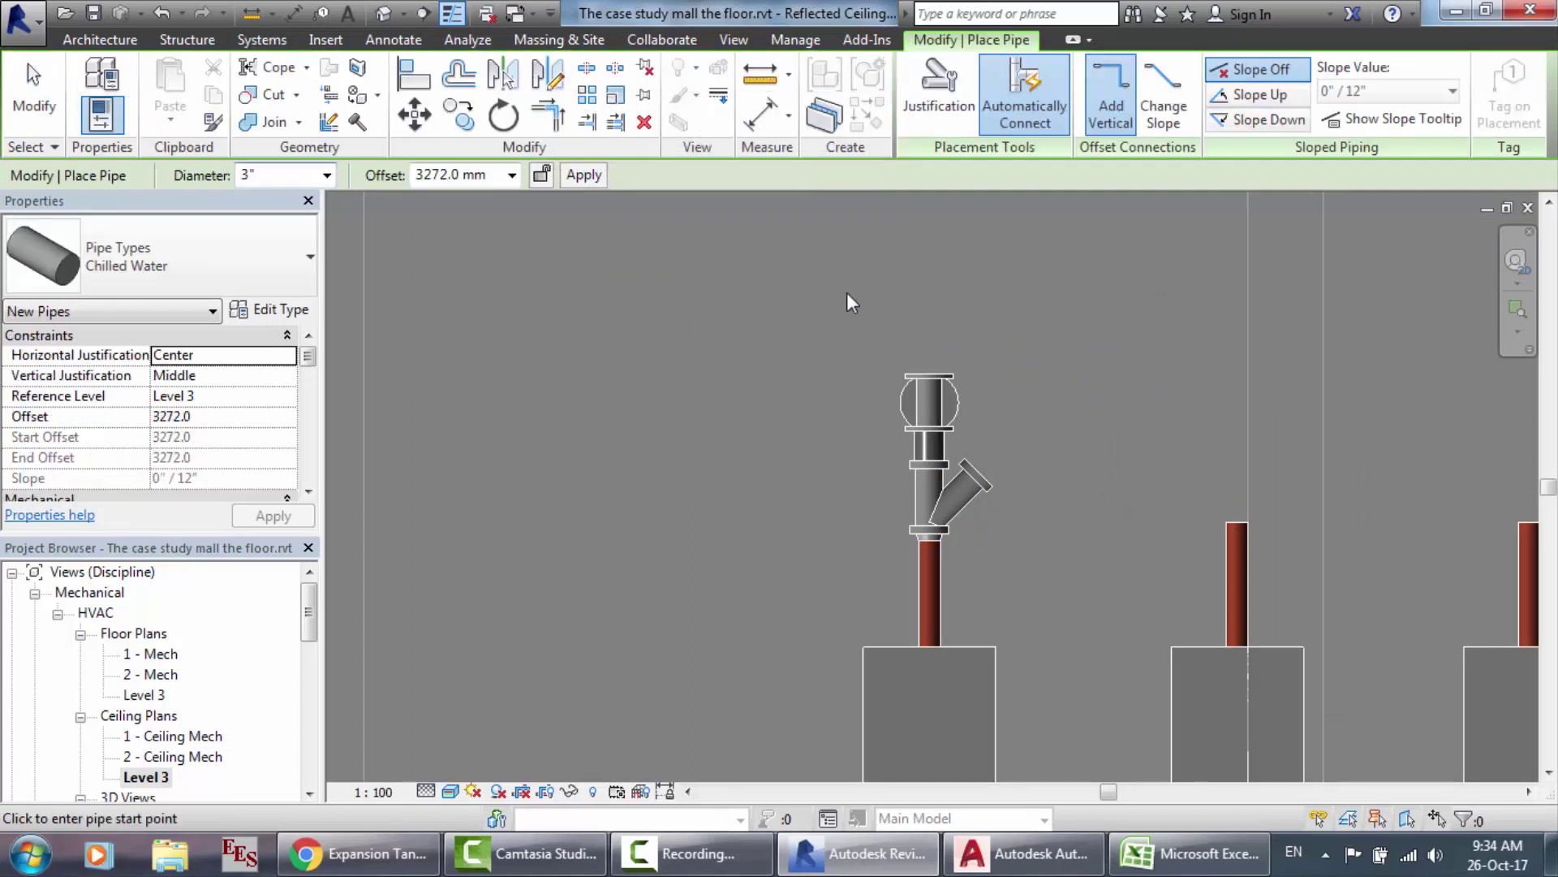
left_click(929, 374)
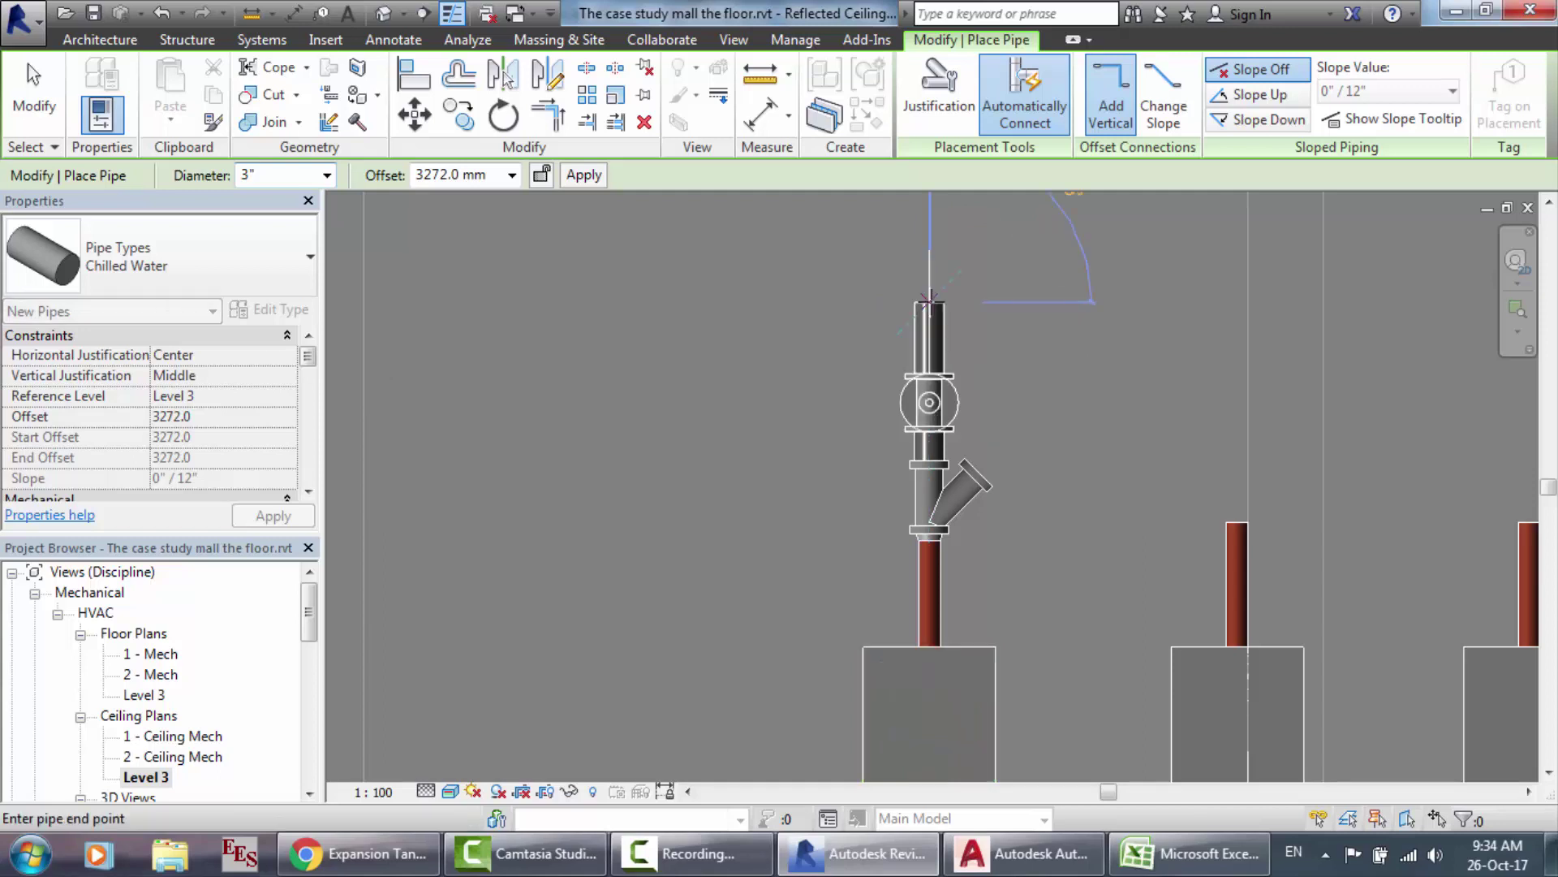
key("Escape")
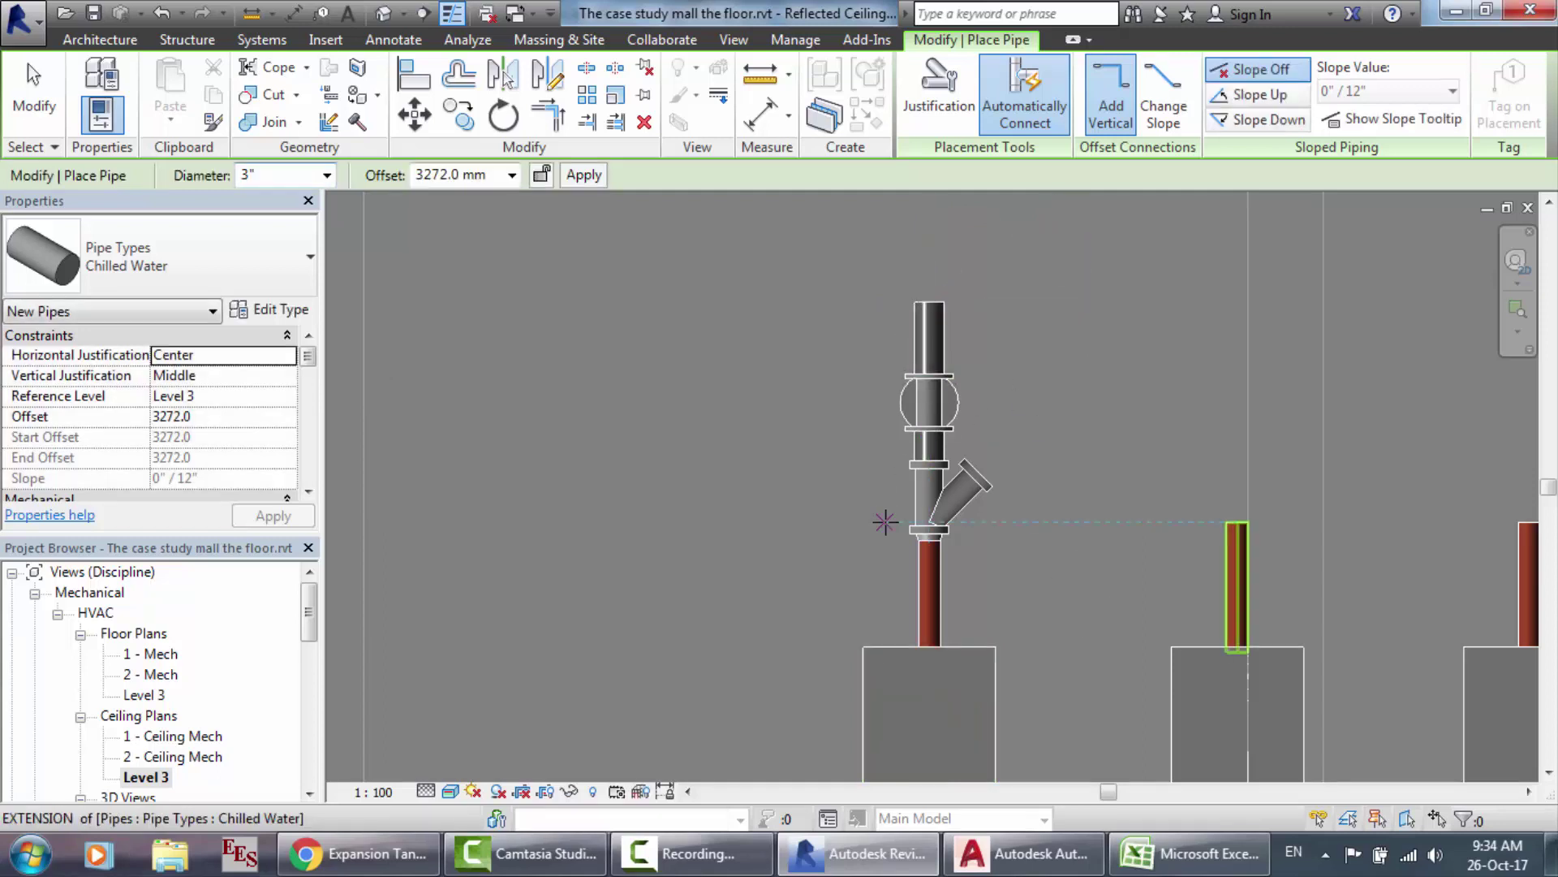
key("Escape")
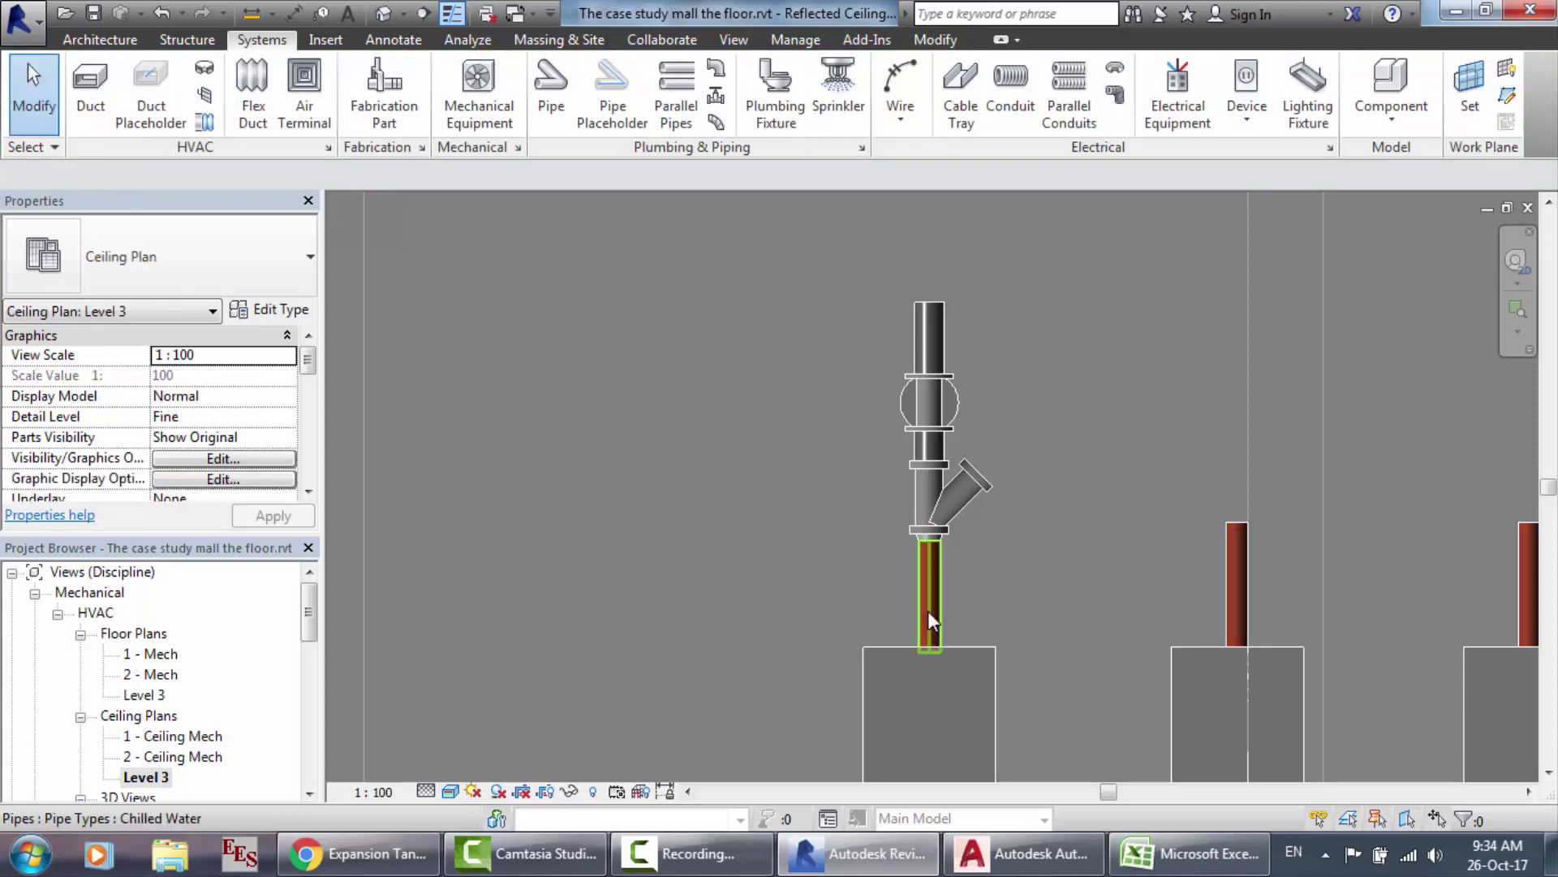
Step: Set the nominal diameter of the first pump's Y strainer type to 2 1/2", matching the pump's pipe
left_click(928, 611)
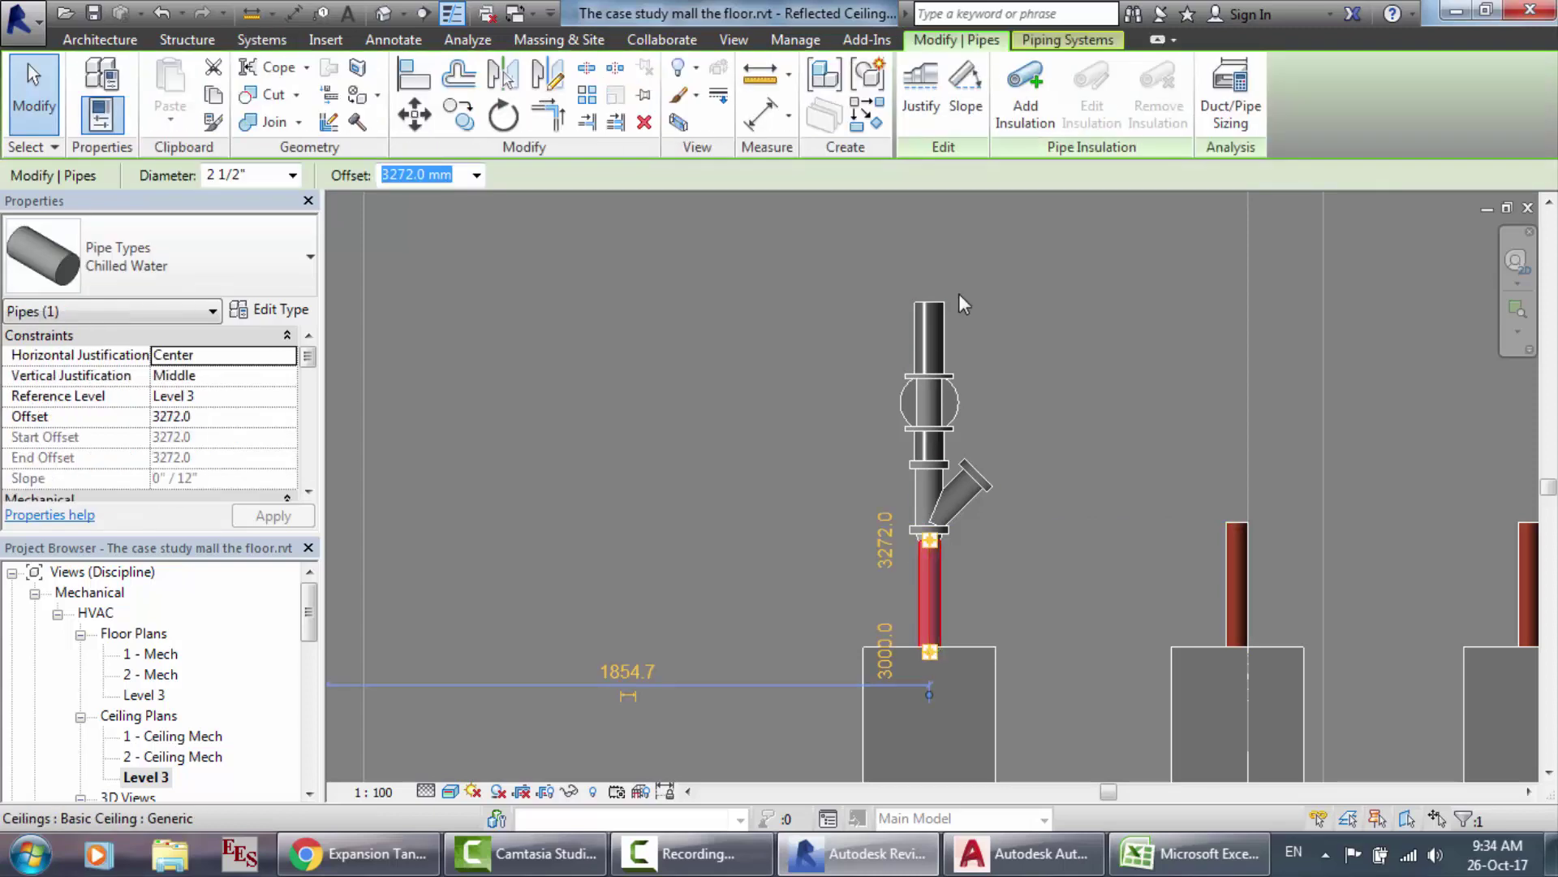
scroll(1000, 402, "up", 3)
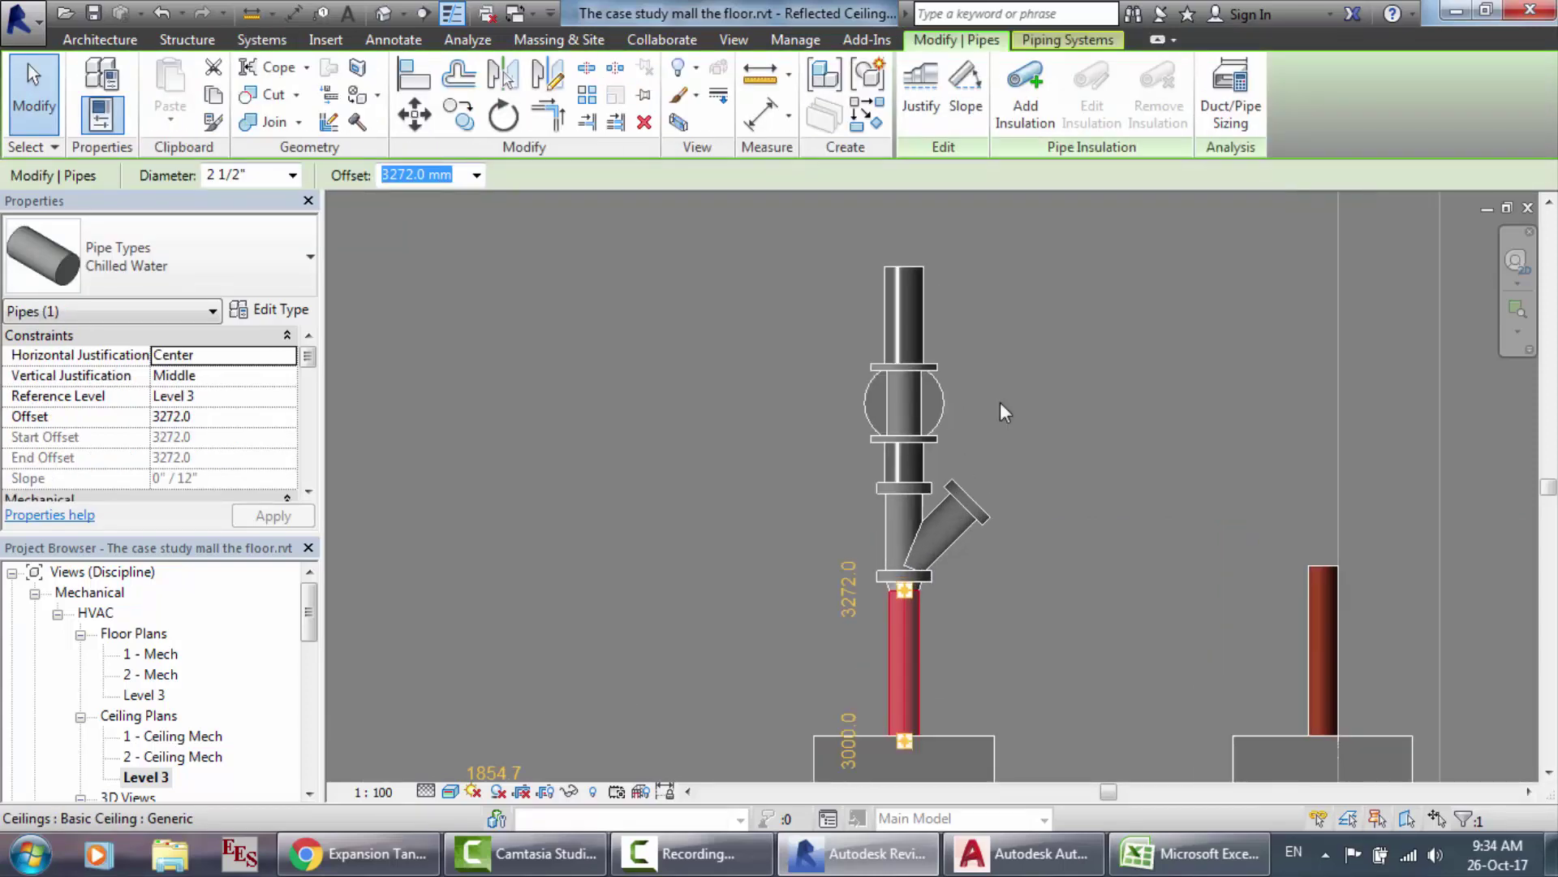
left_click(889, 559)
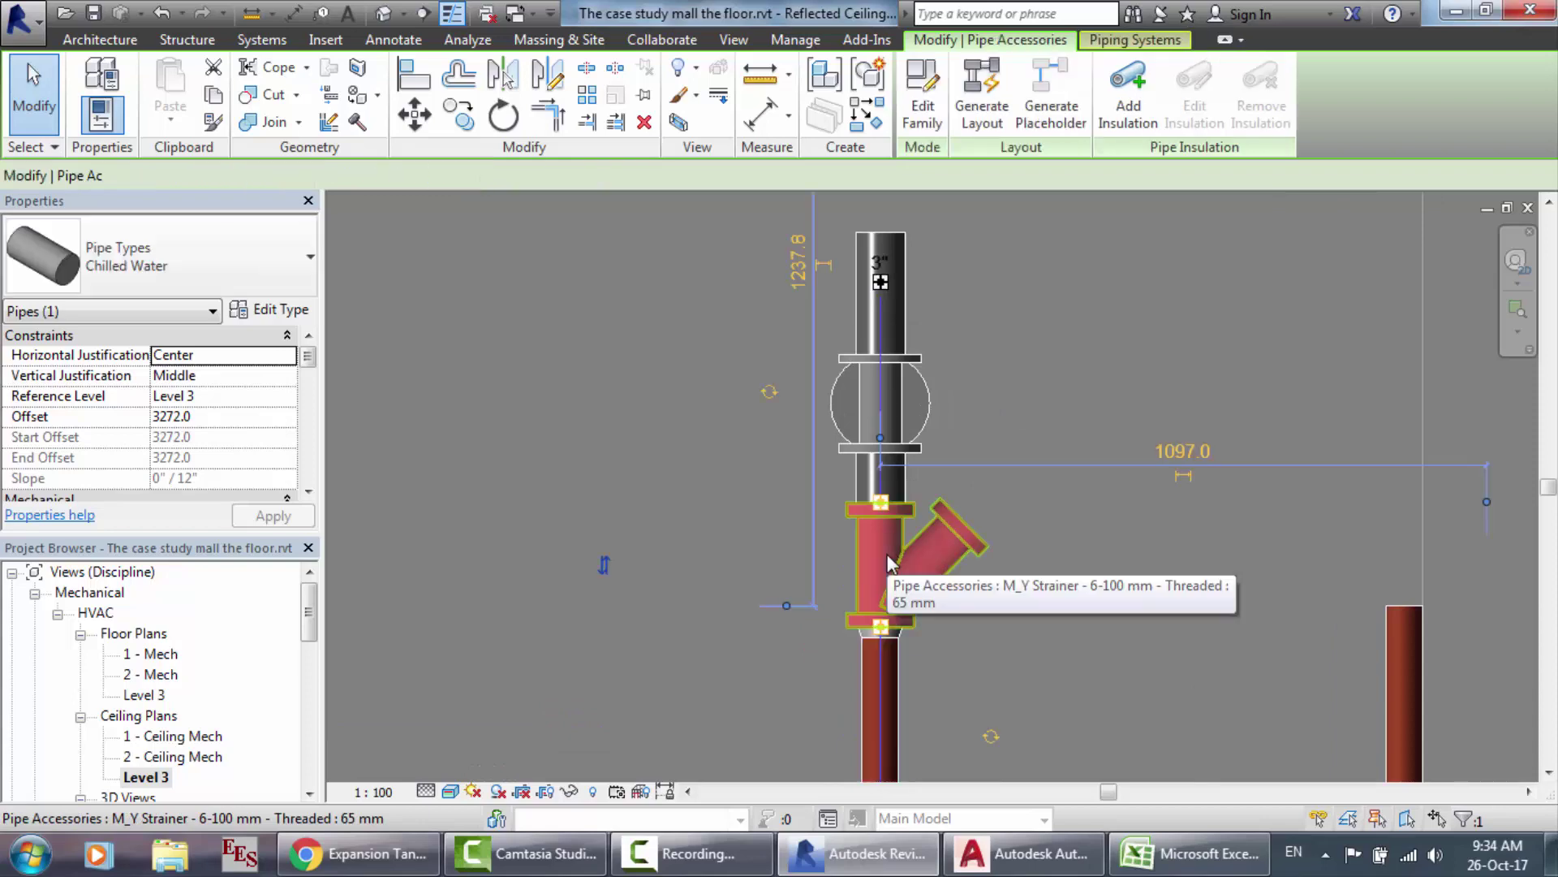
left_click(269, 312)
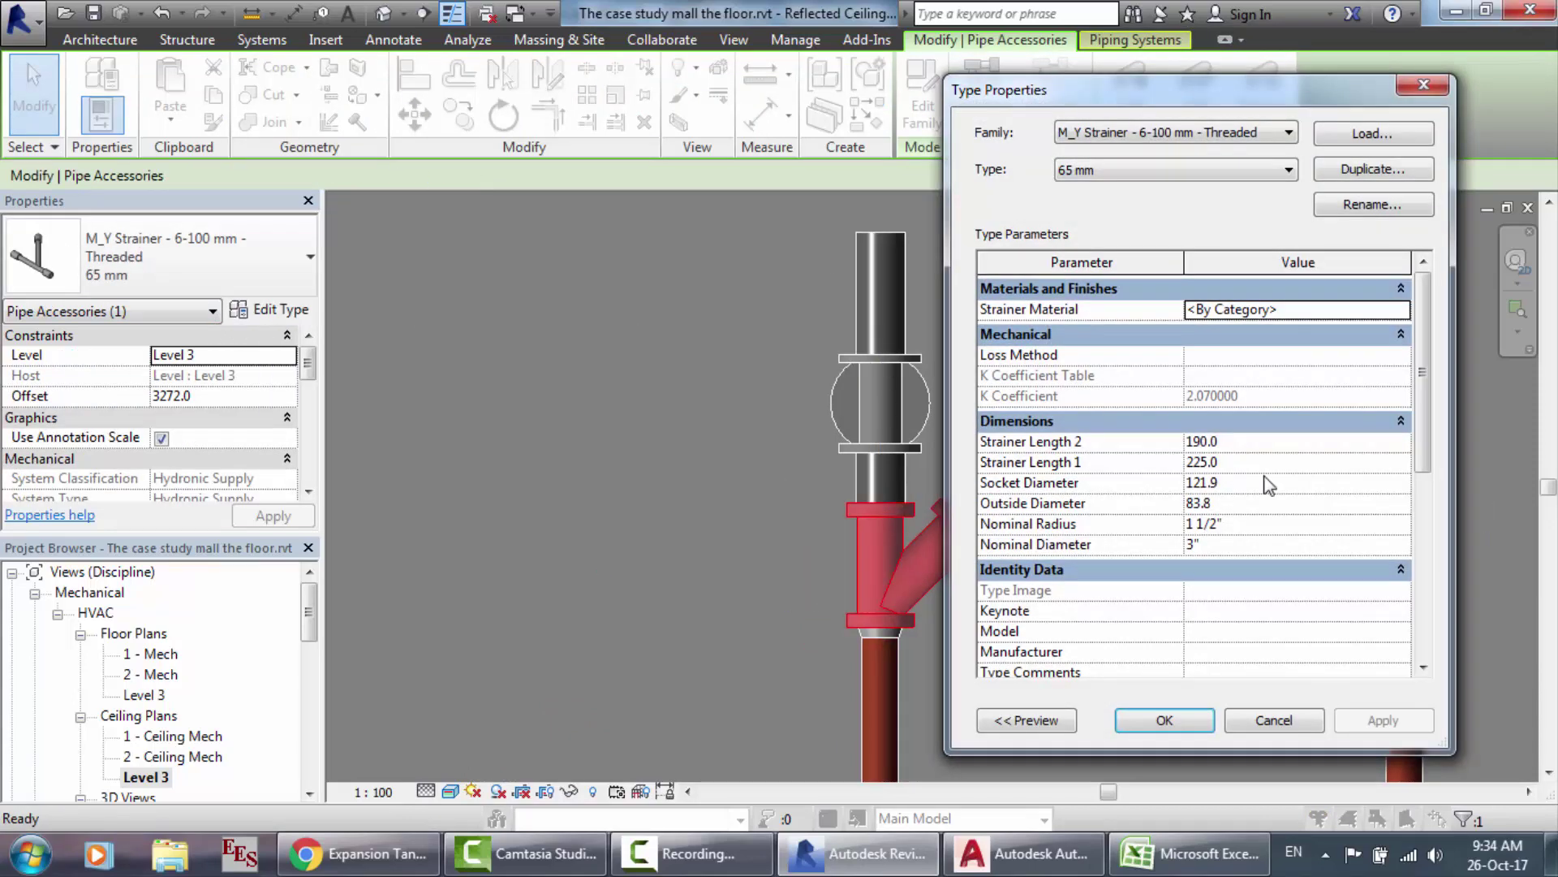
left_click(1222, 550)
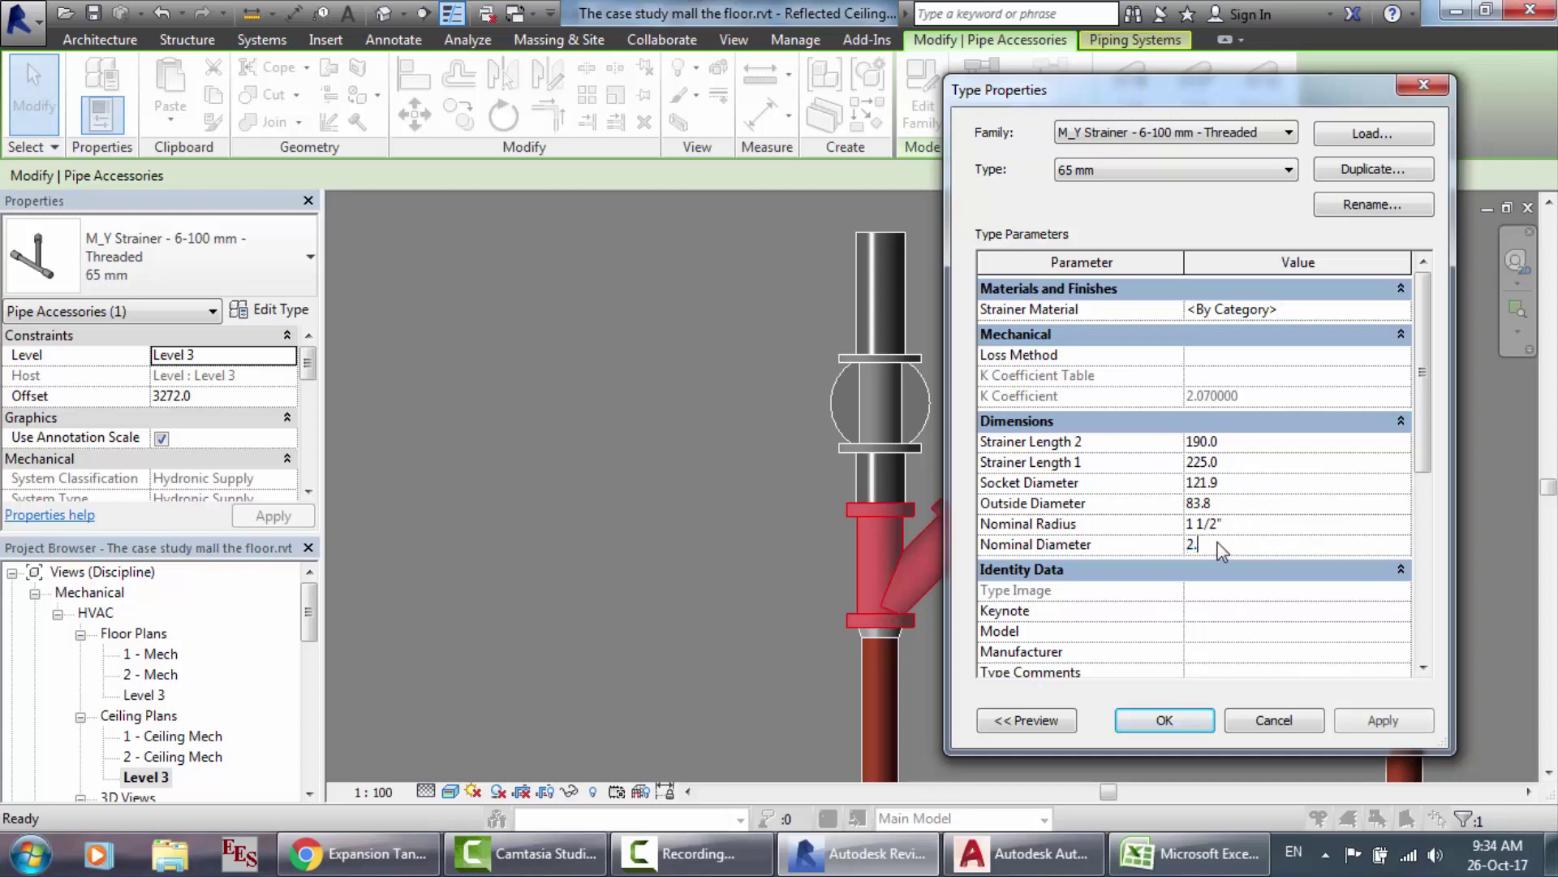
key("Return")
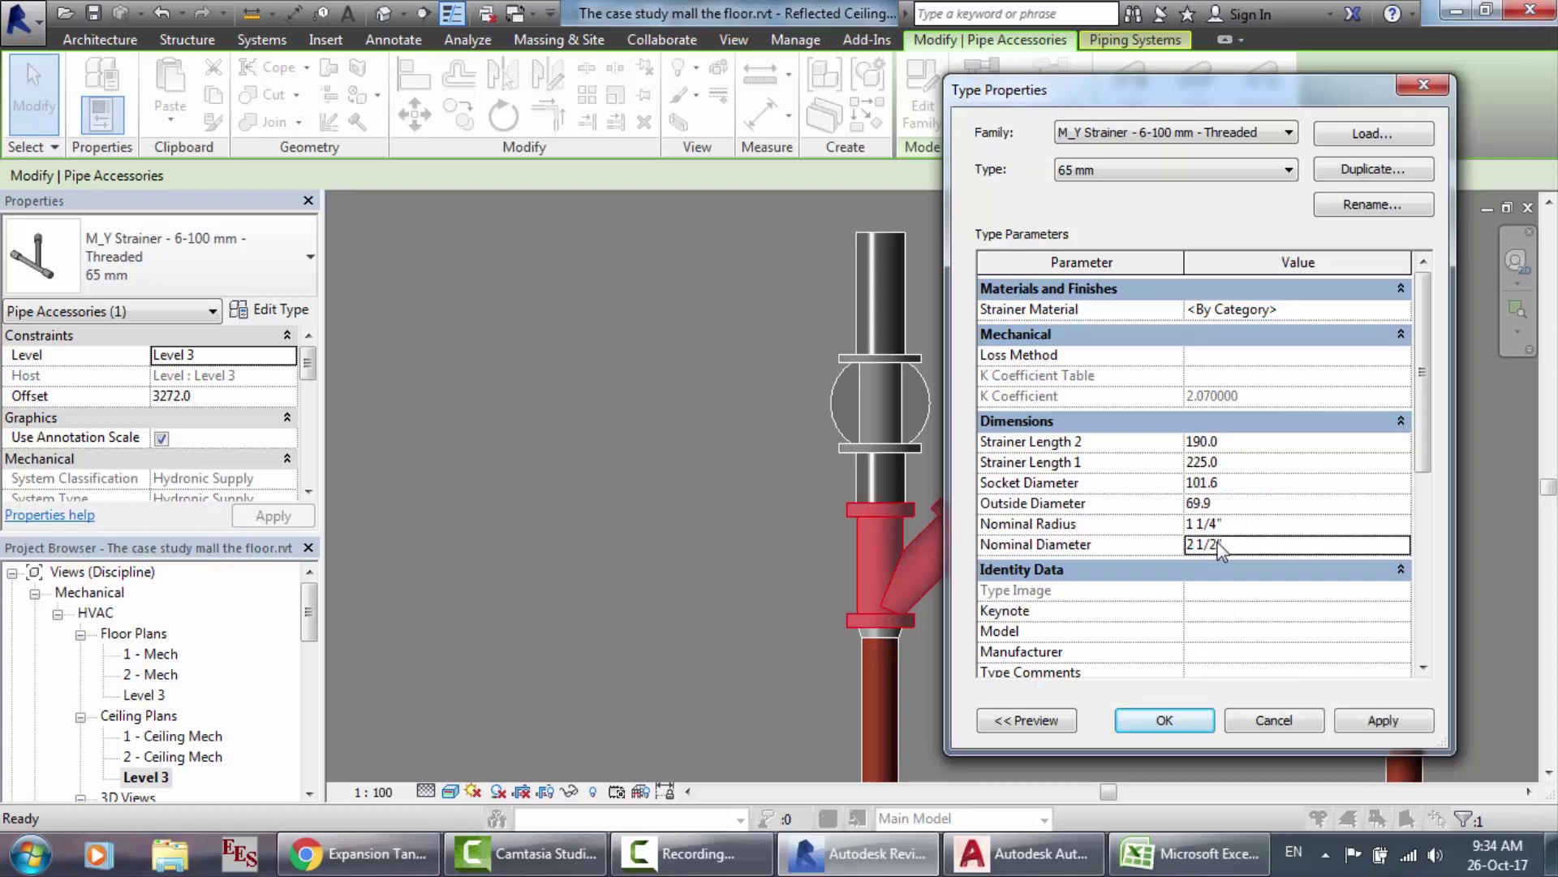
left_click(1164, 720)
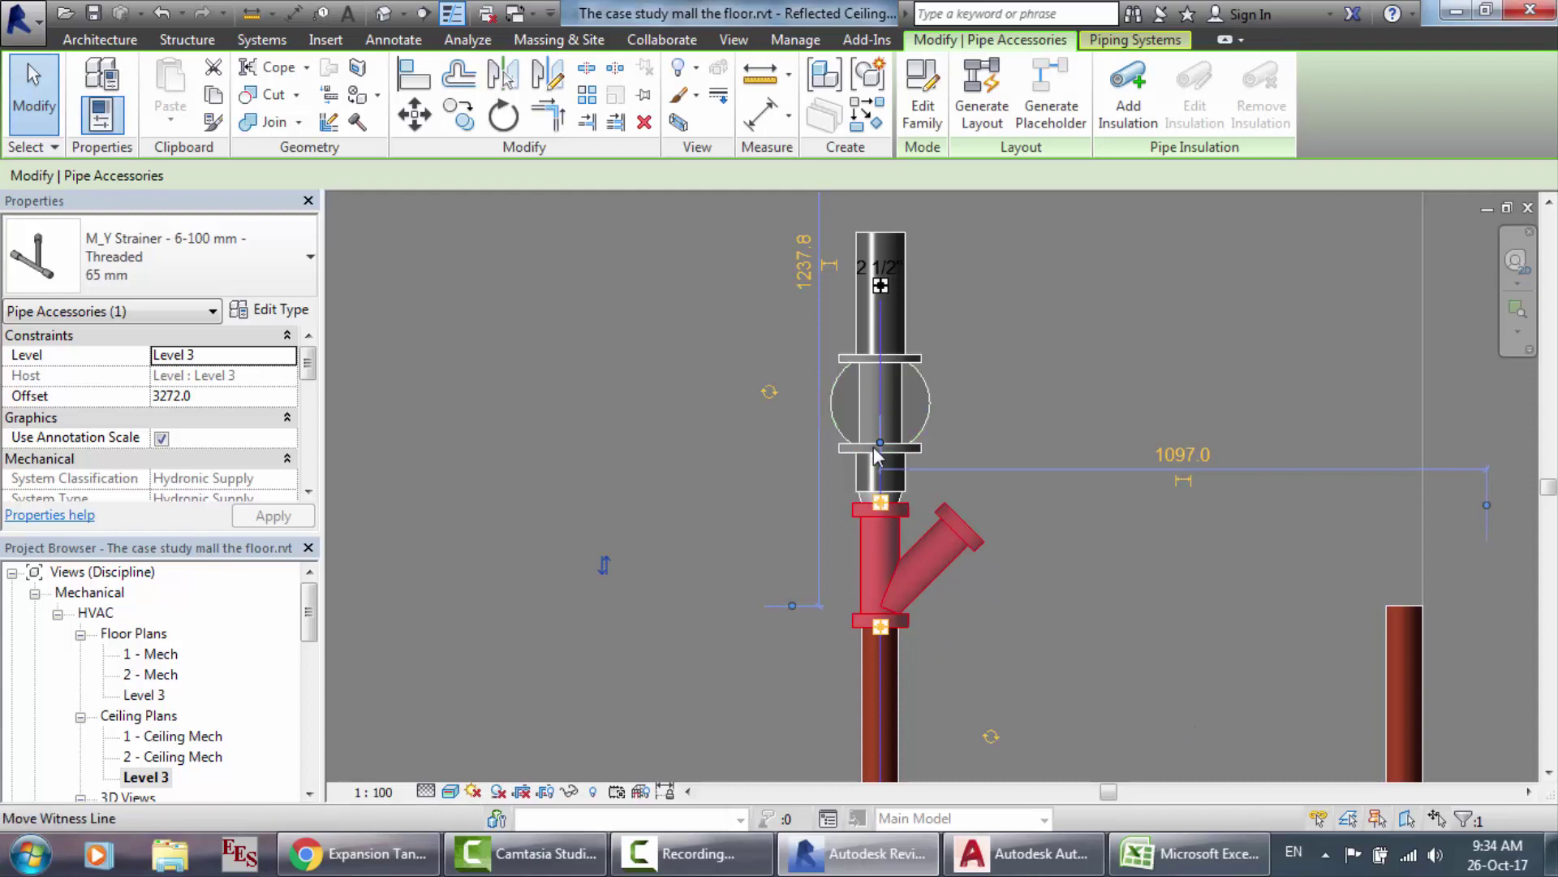
Step: Set the nominal diameter of the first pump's gate valve type to 2.5 inches
left_click(850, 409)
left_click(248, 310)
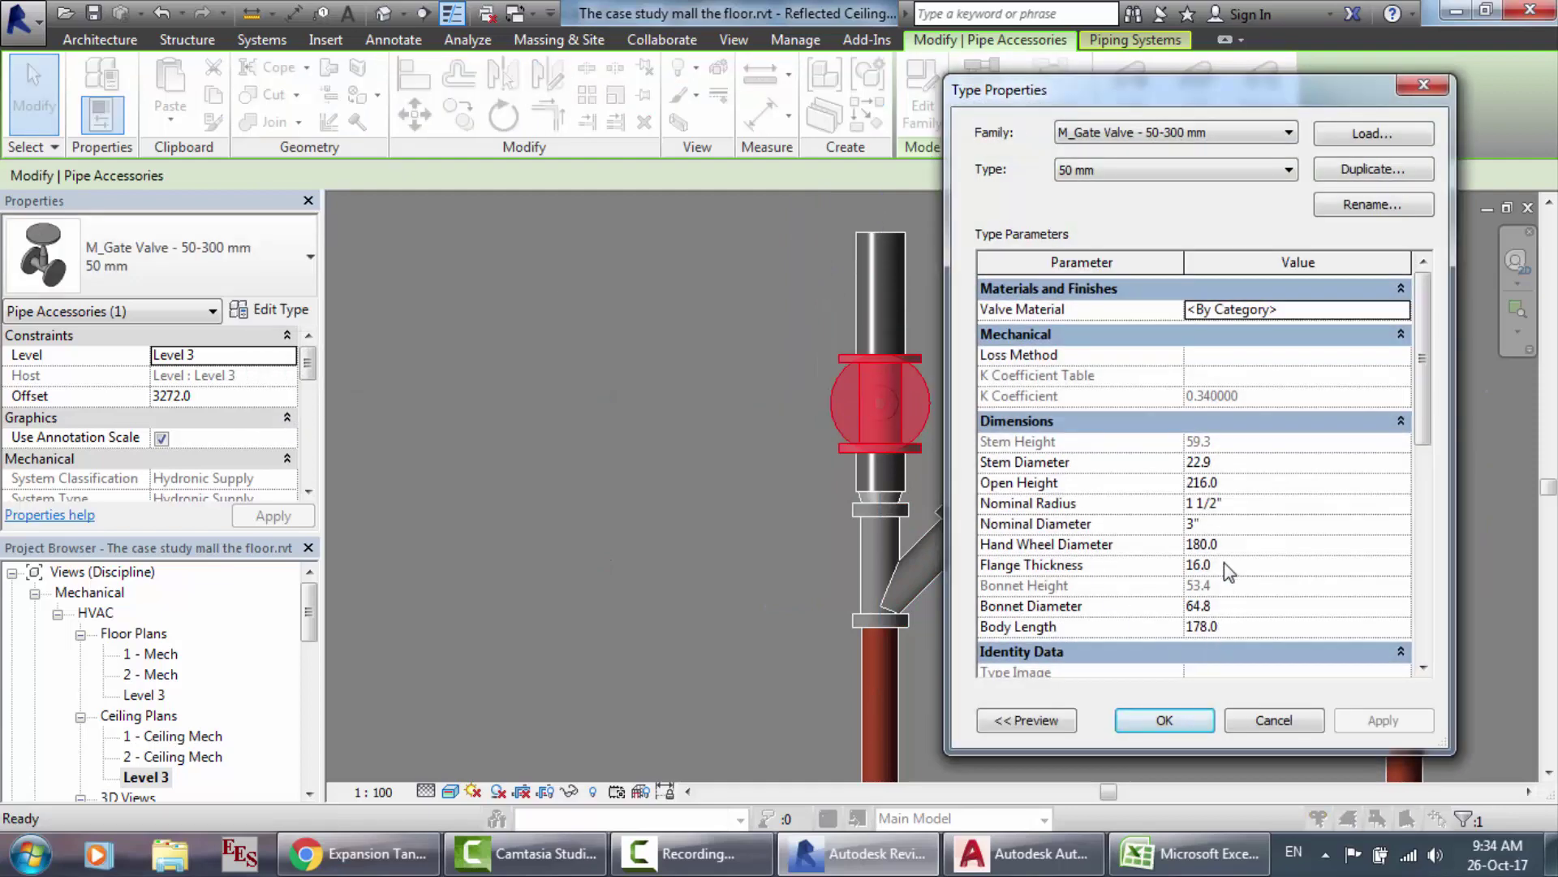
left_click(1219, 523)
double_click(1220, 523)
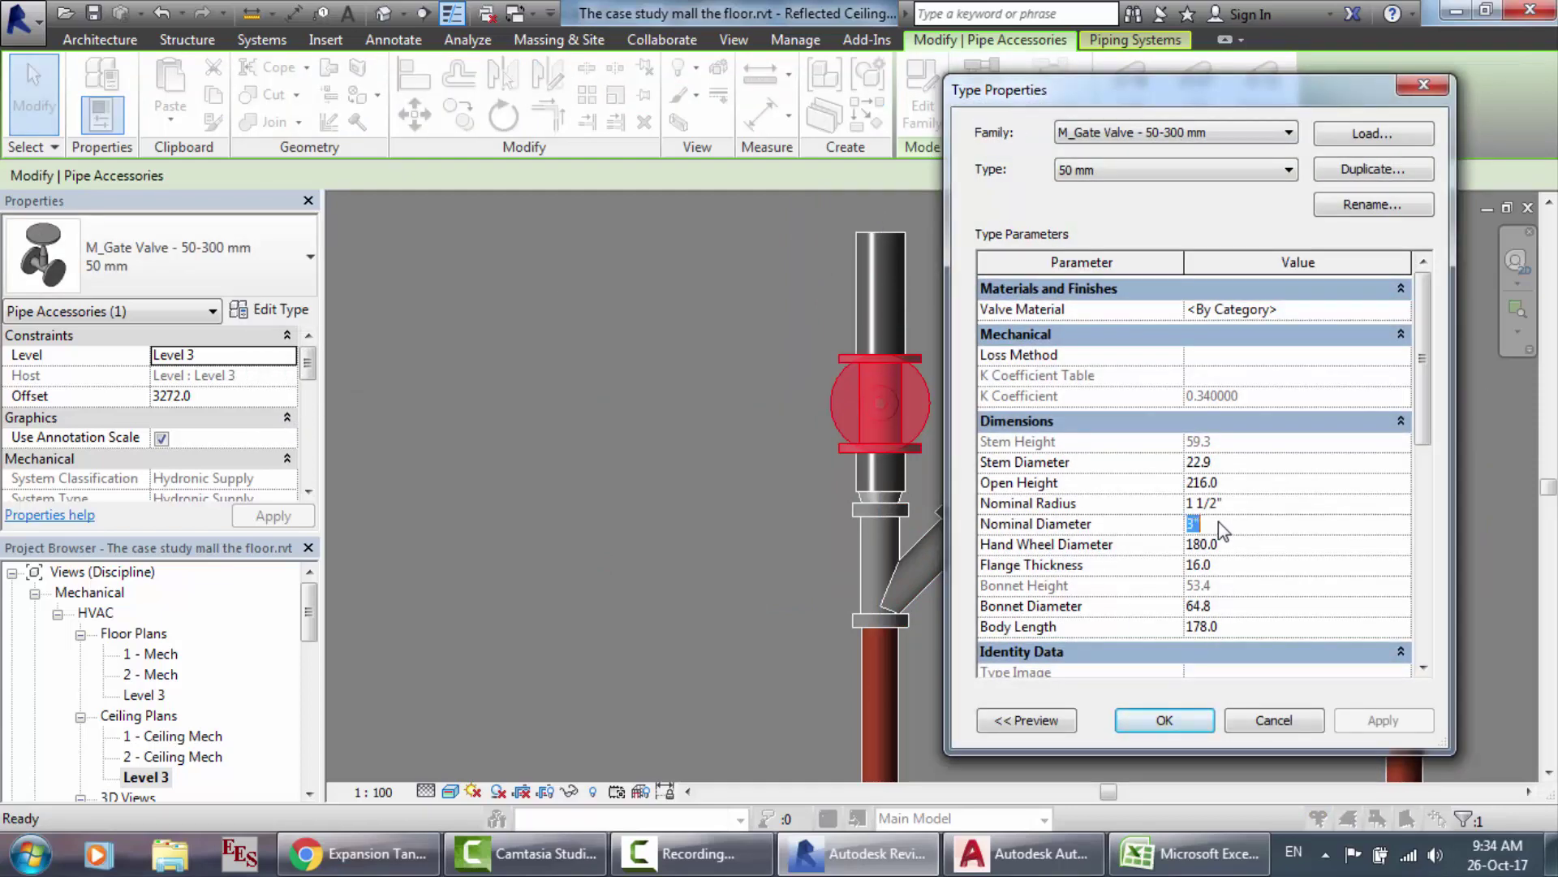
type("2.5")
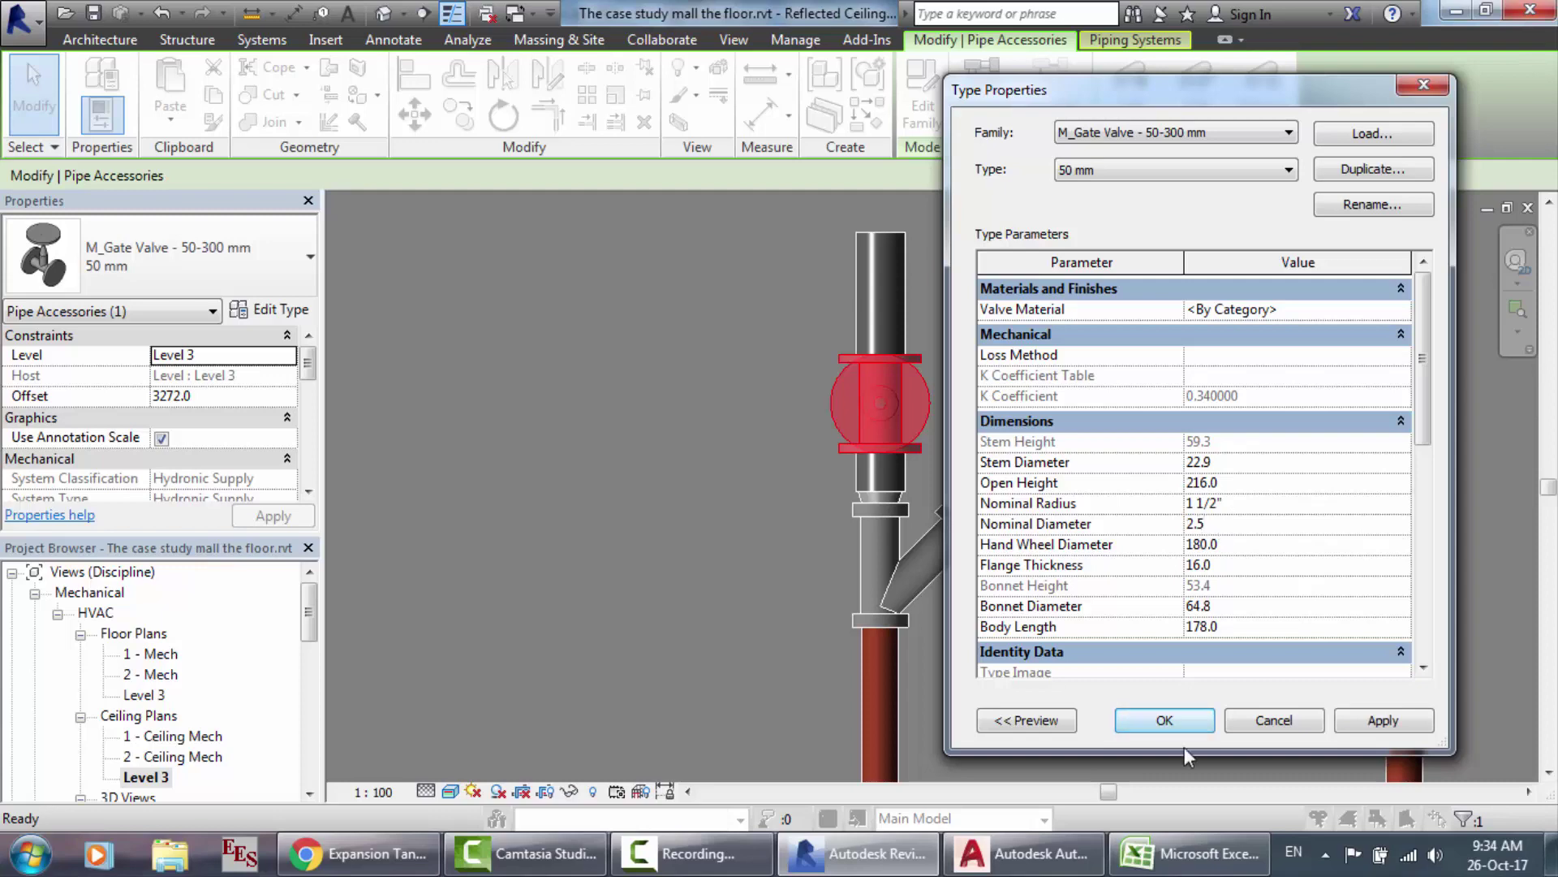
left_click(1175, 722)
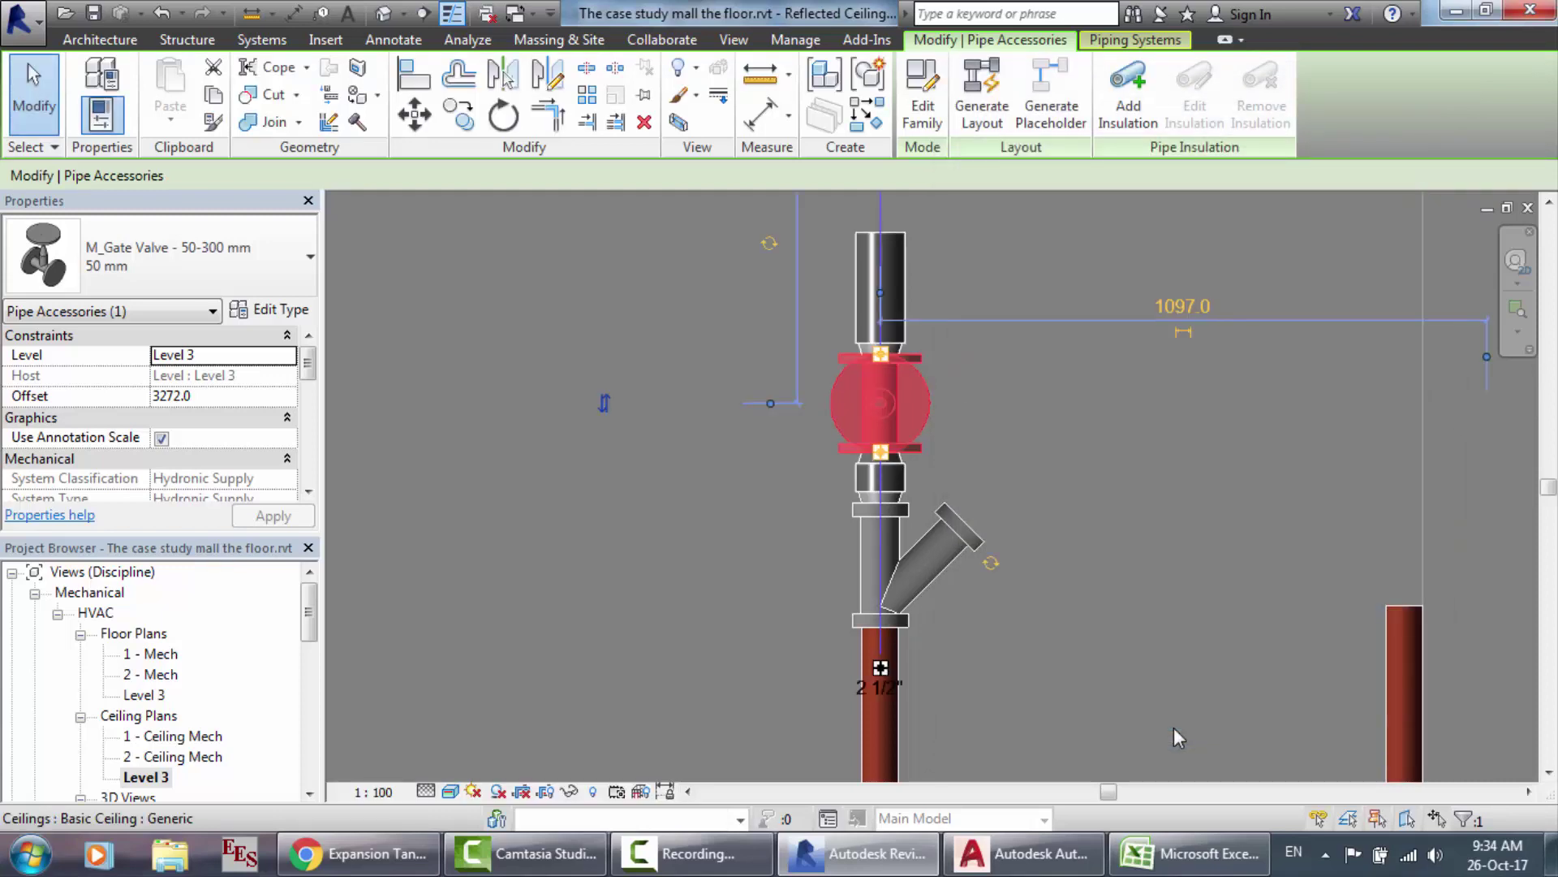
Step: Set the diameter of the short pipe between the gate valve and the Y strainer to 2 1/2"
left_click(889, 475)
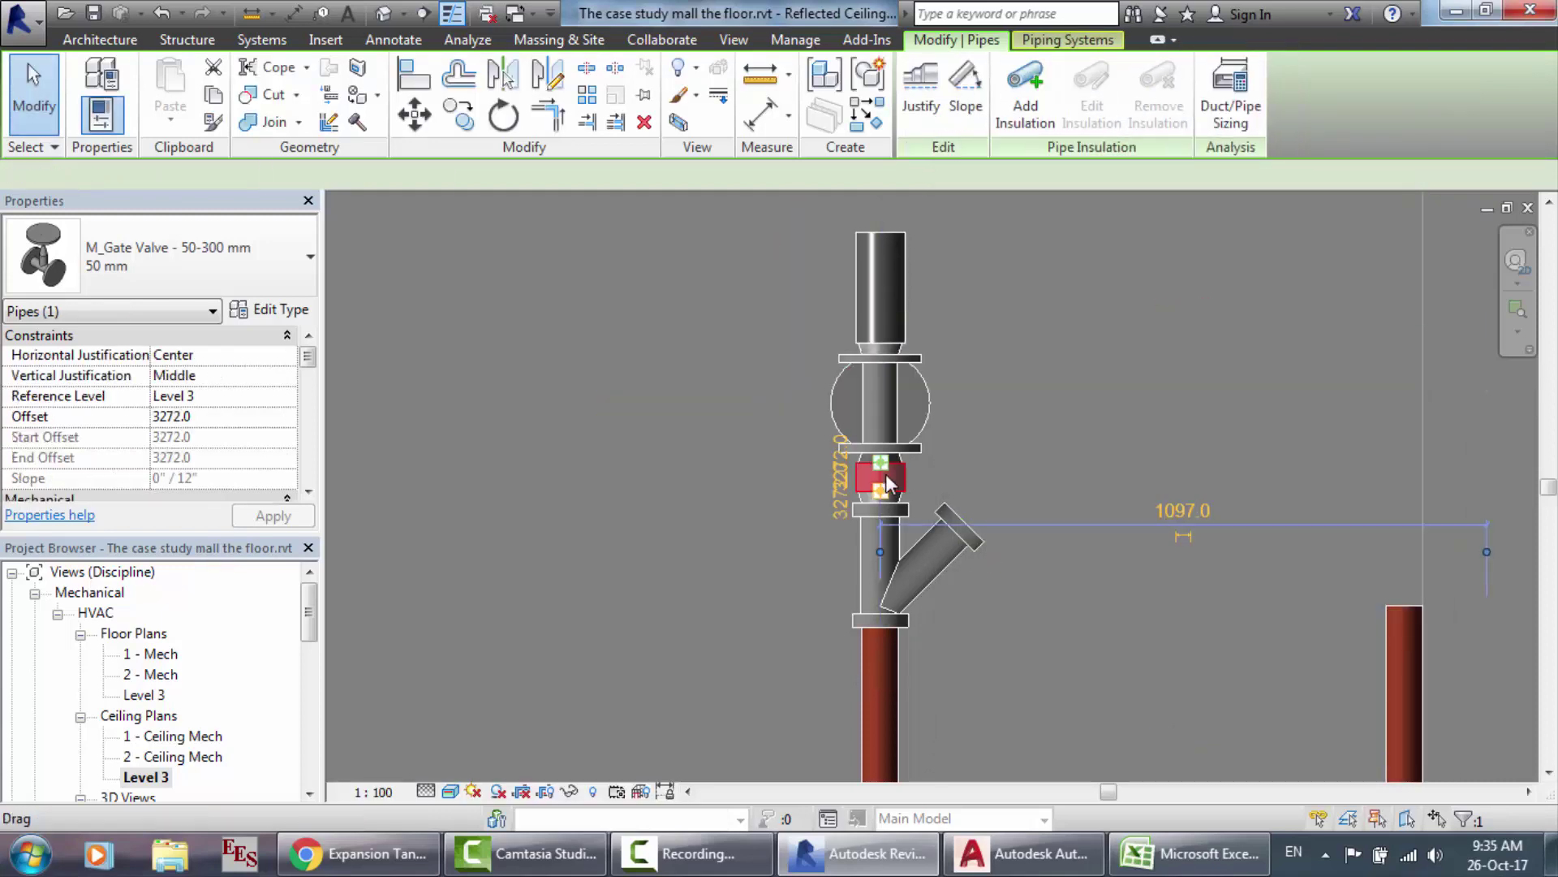
left_click(270, 313)
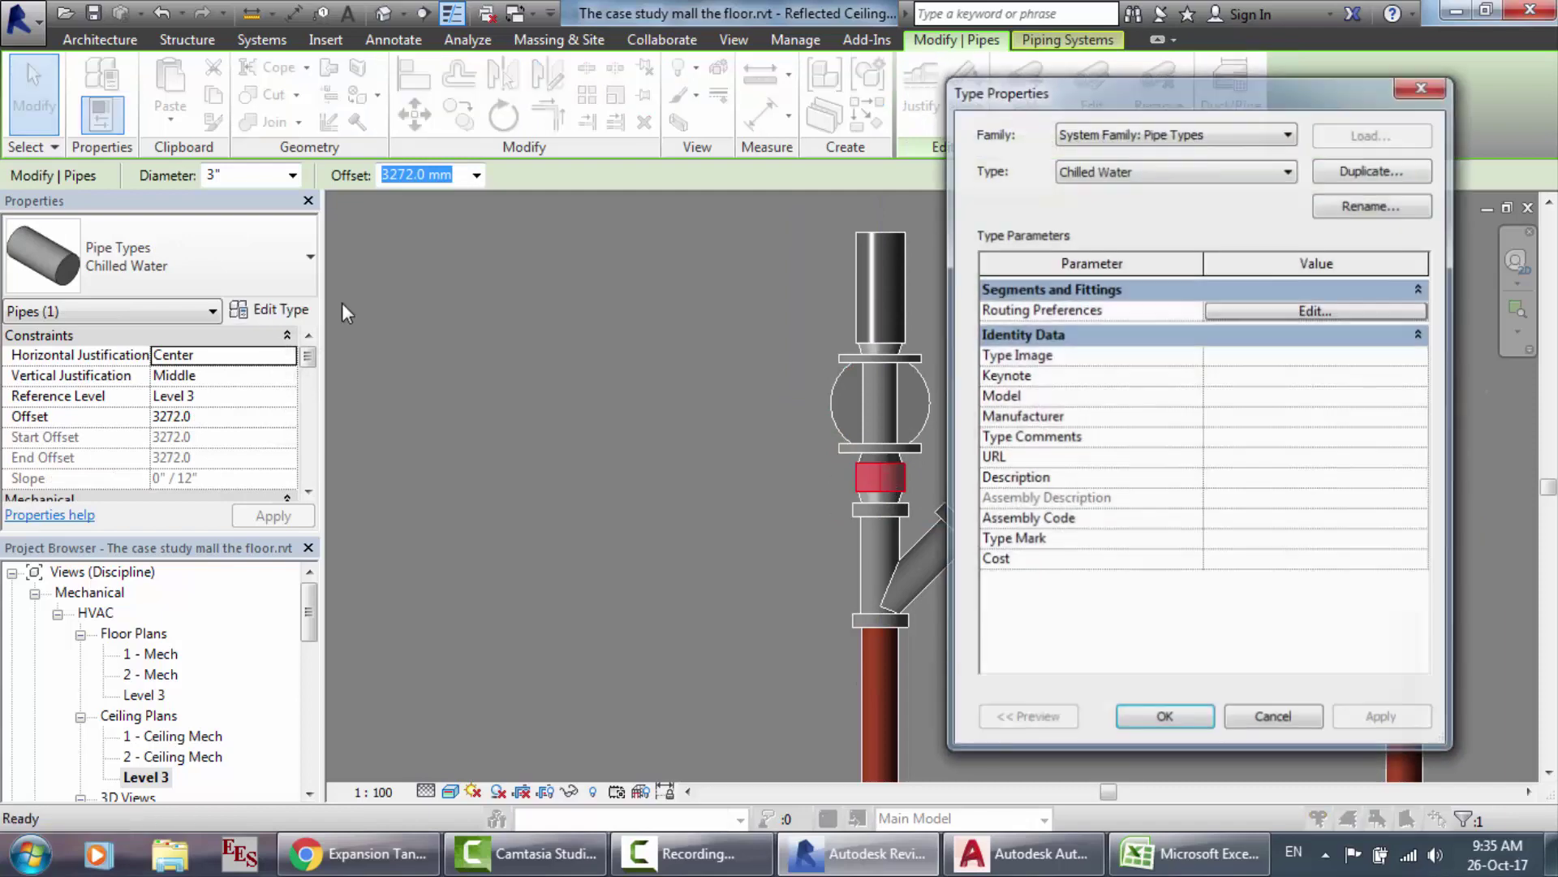
left_click(1422, 85)
left_click(233, 176)
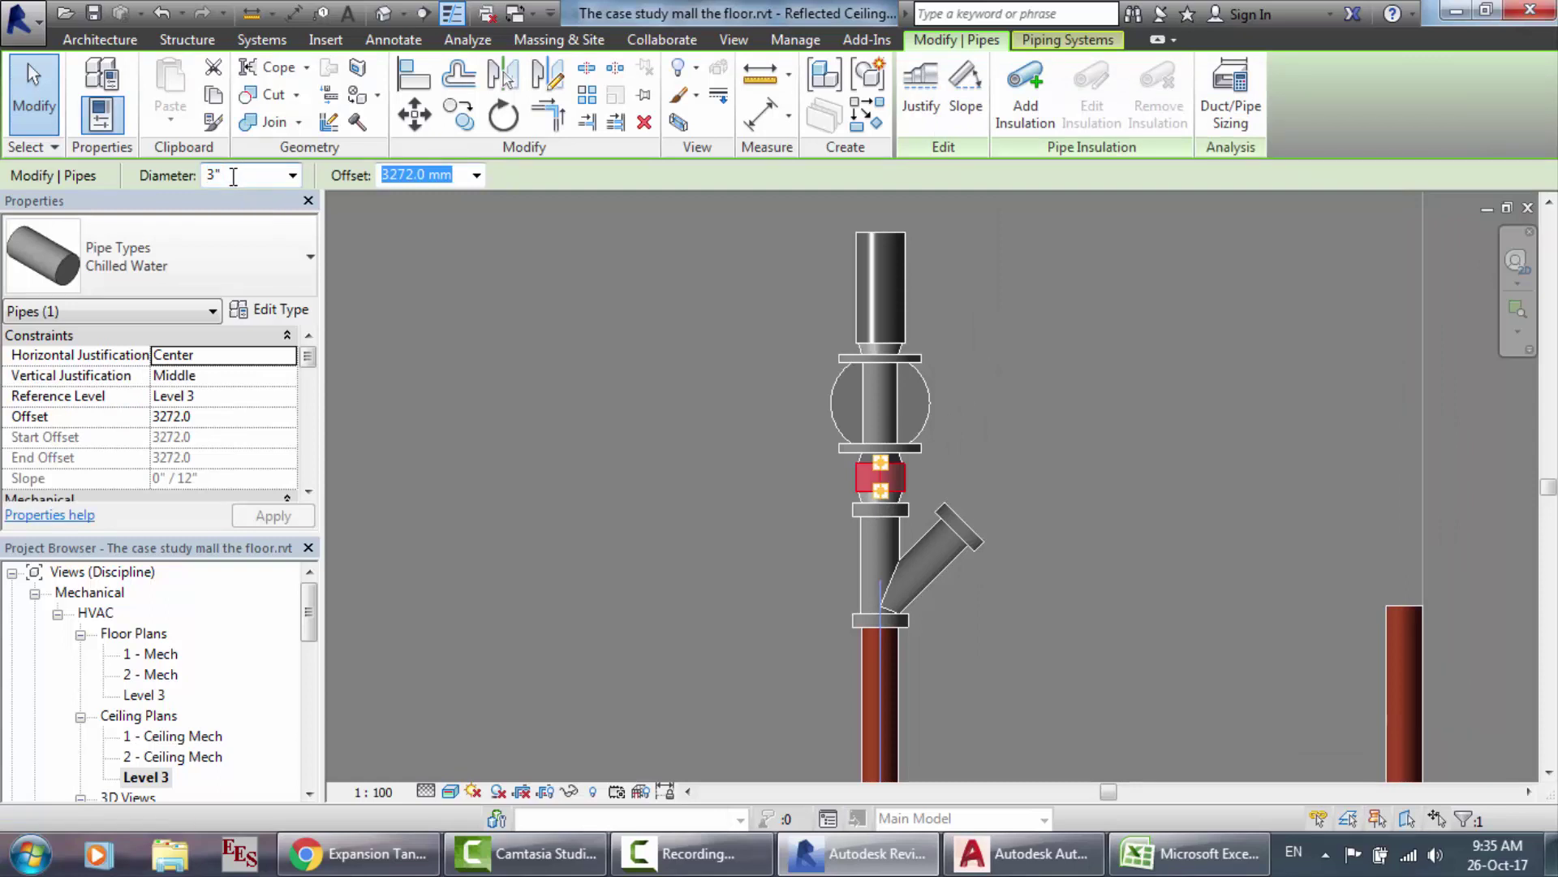
left_click(233, 176)
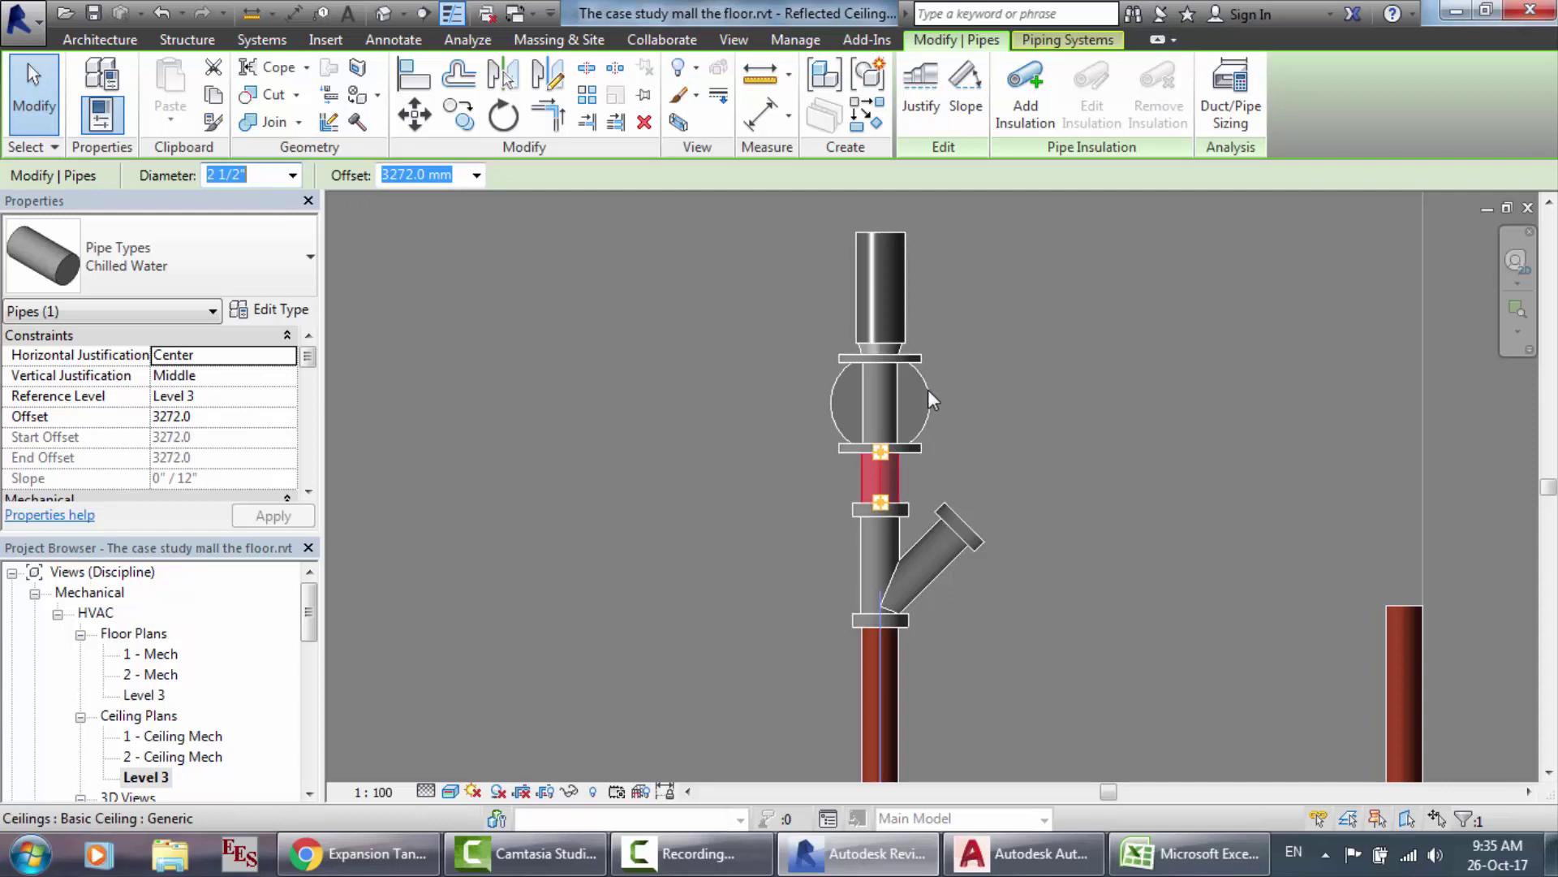
Step: Set the diameter of the pipe above the first pump's gate valve to 2 1/2"
left_click(885, 297)
left_click(885, 297)
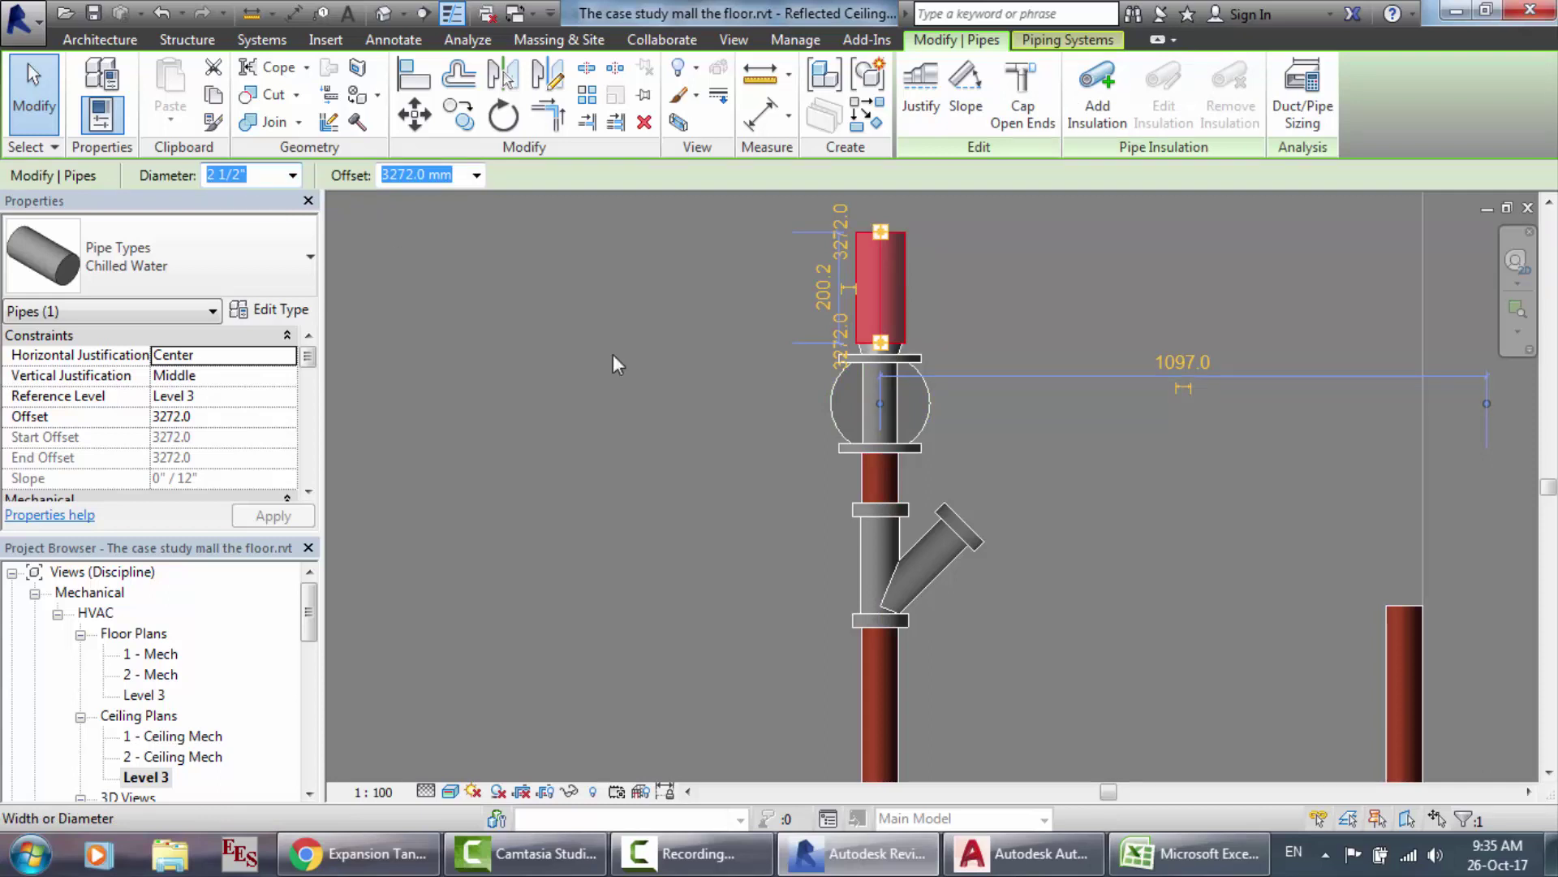
key("Escape")
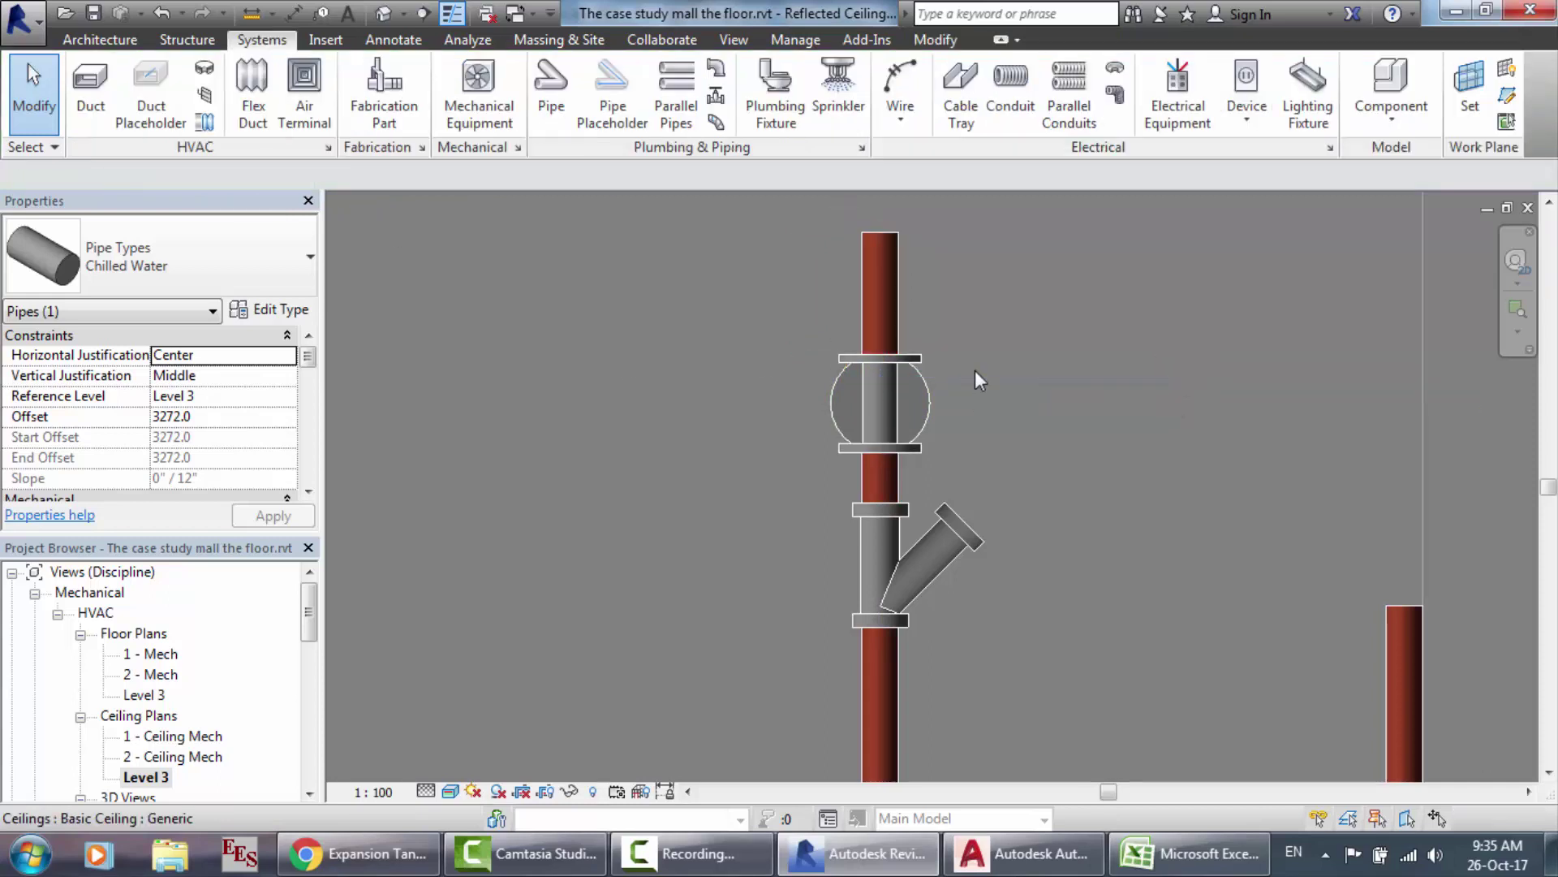
scroll(938, 634, "down", 3)
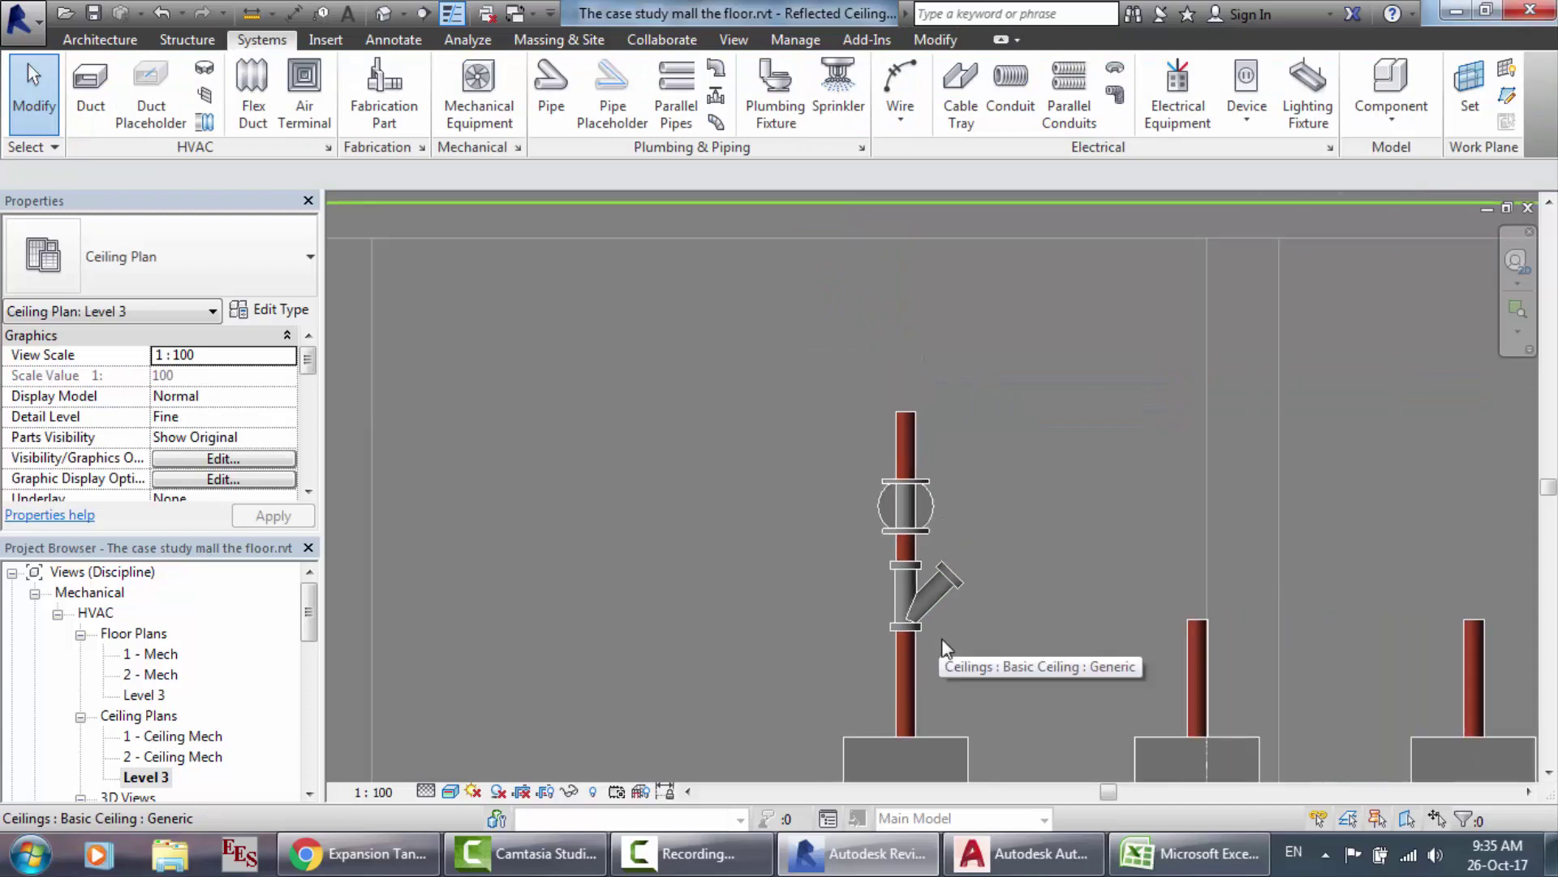
Step: Examine the valve and header arrangement above the three pumps in the AutoCAD Pipe layout drawing and return to the Revit ceiling plan
left_click(1021, 853)
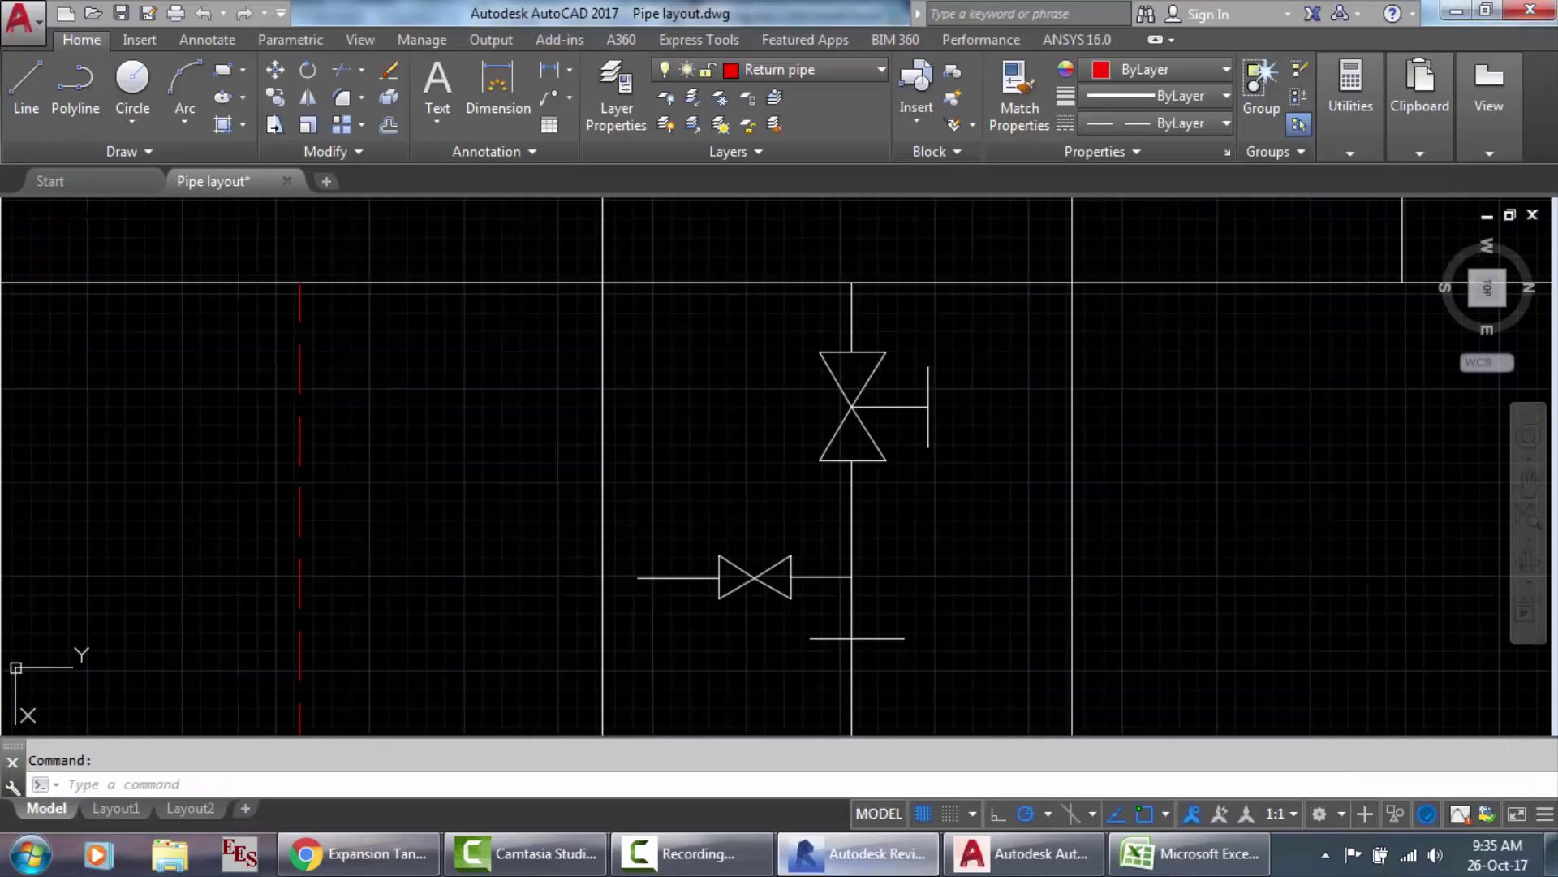
left_click(692, 853)
left_click(1455, 750)
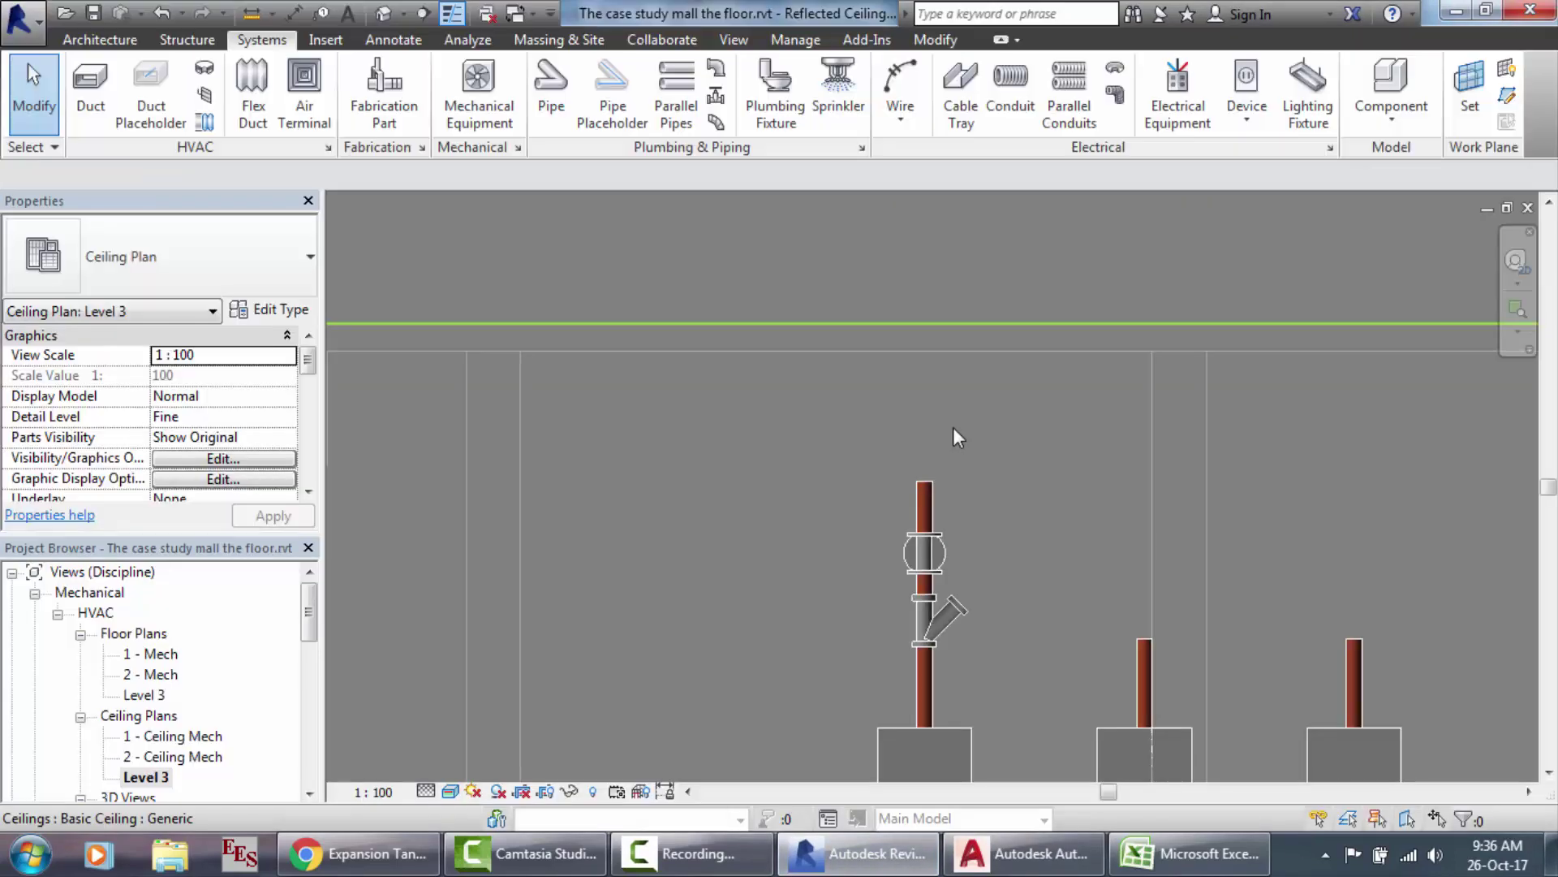
scroll(953, 427, "up", 2)
left_click(1018, 869)
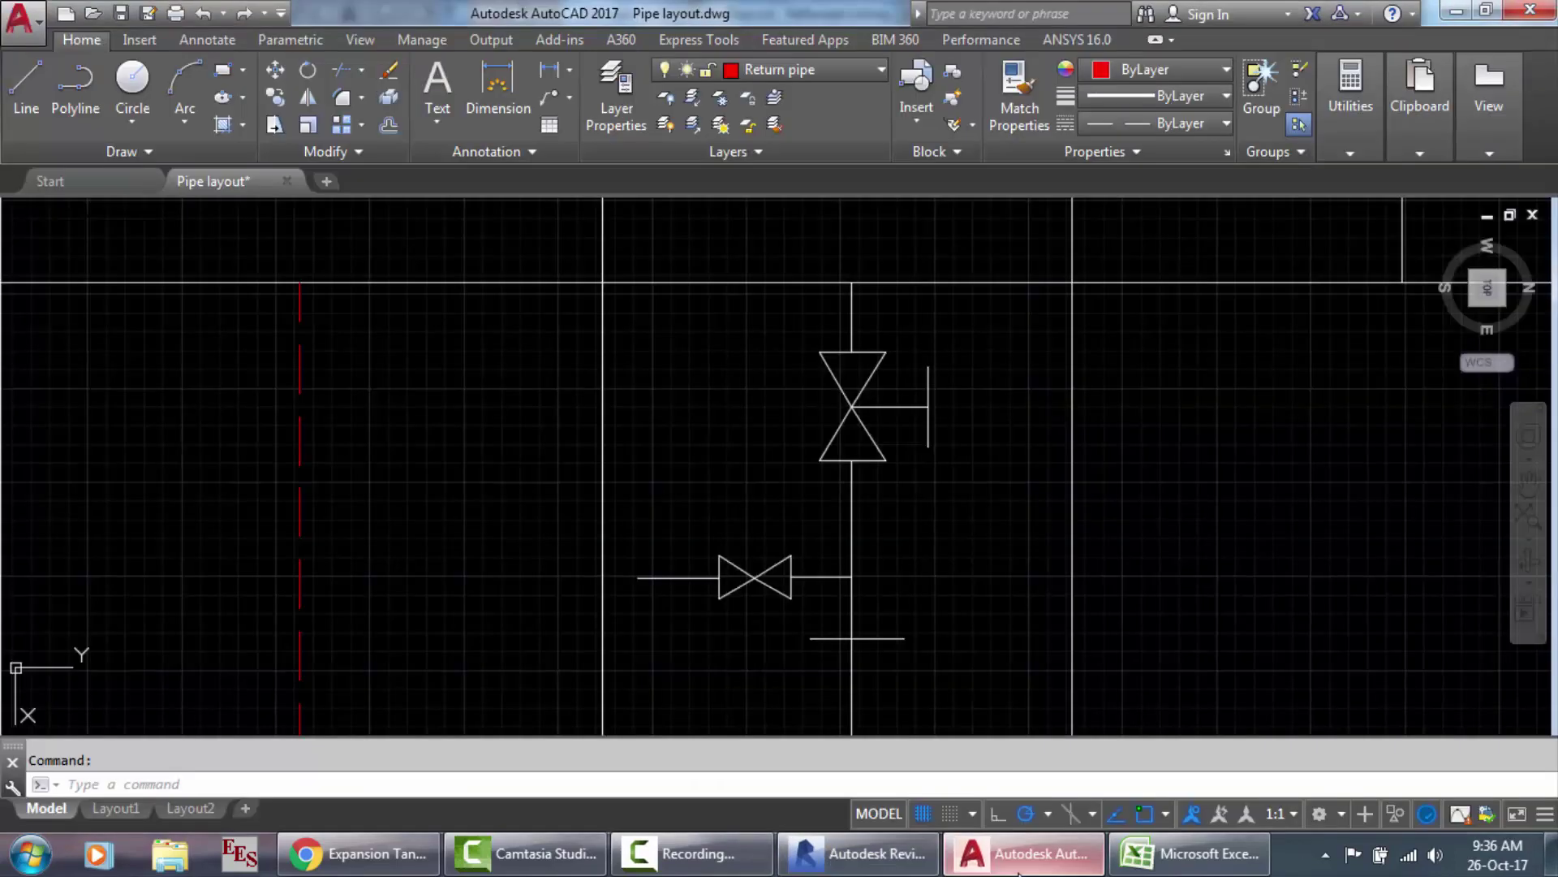
scroll(795, 315, "down", 6)
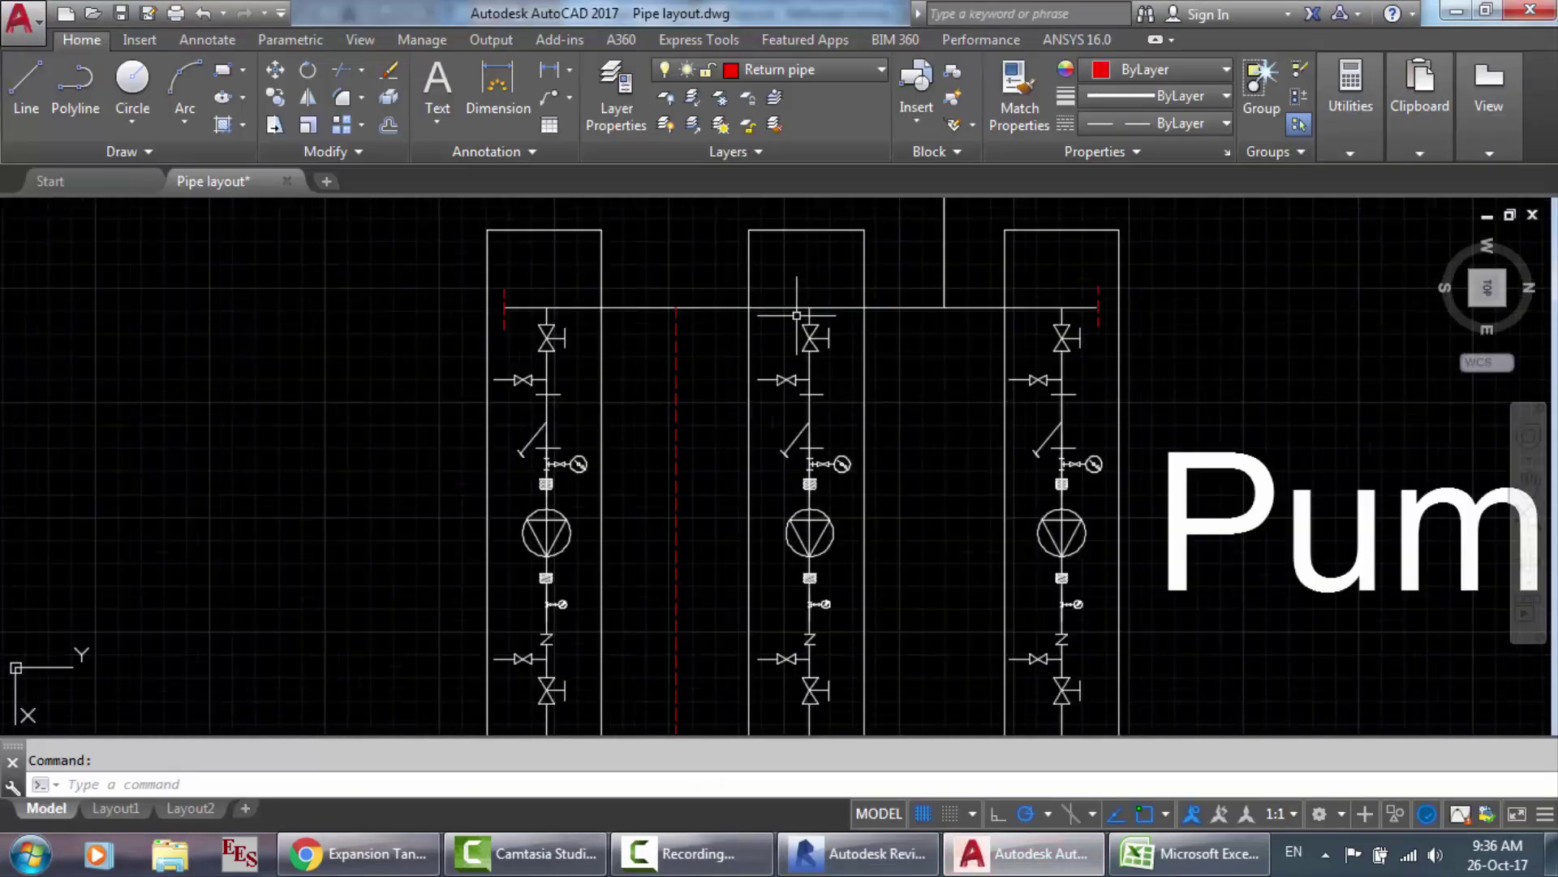
scroll(807, 300, "up", 4)
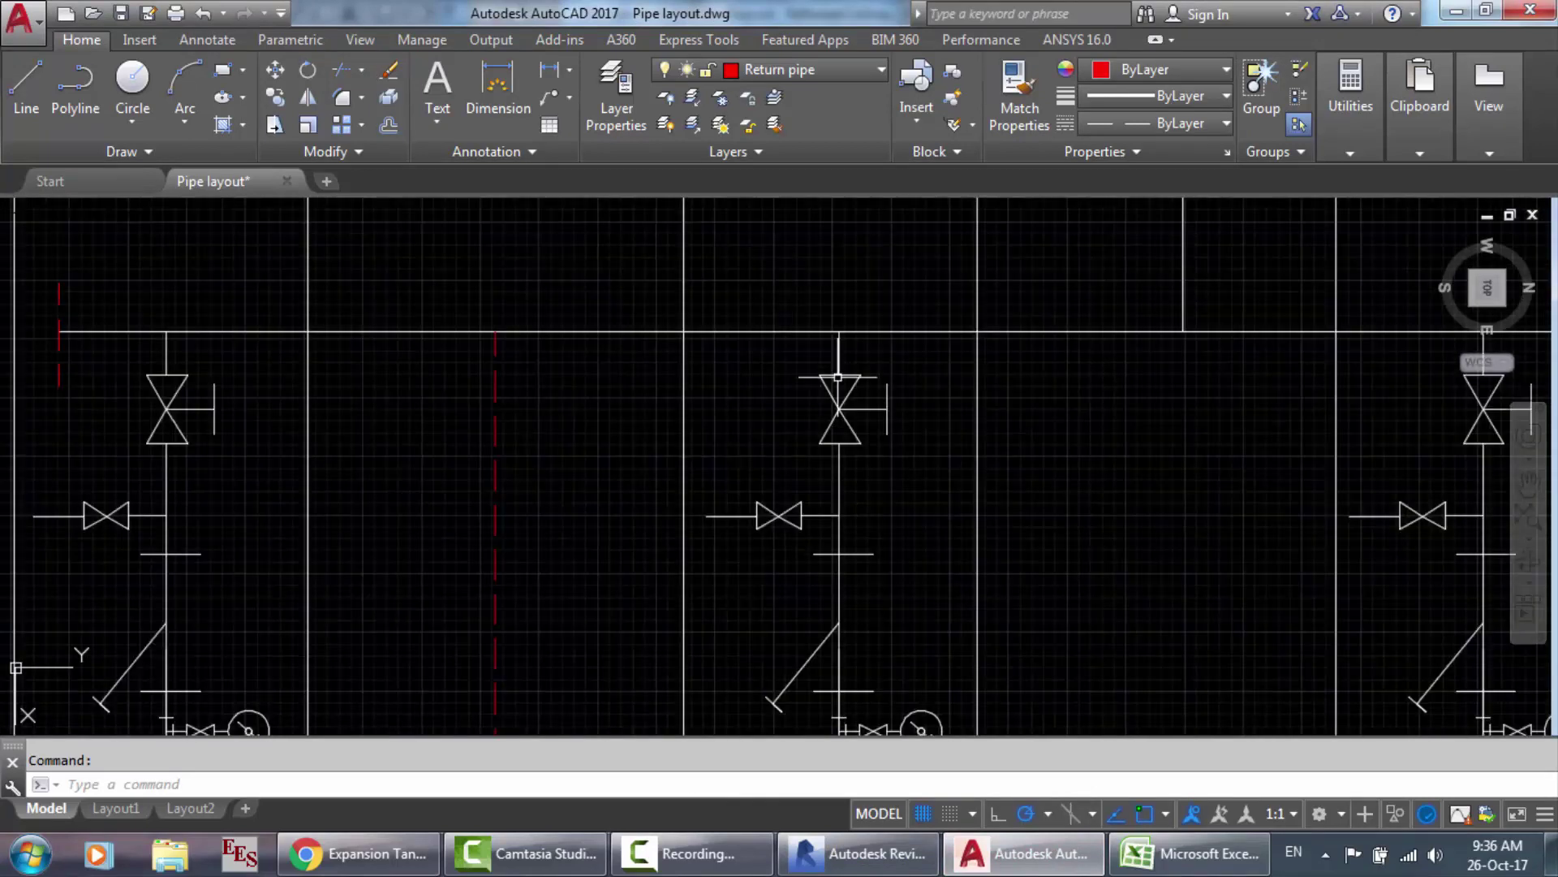
left_click(858, 853)
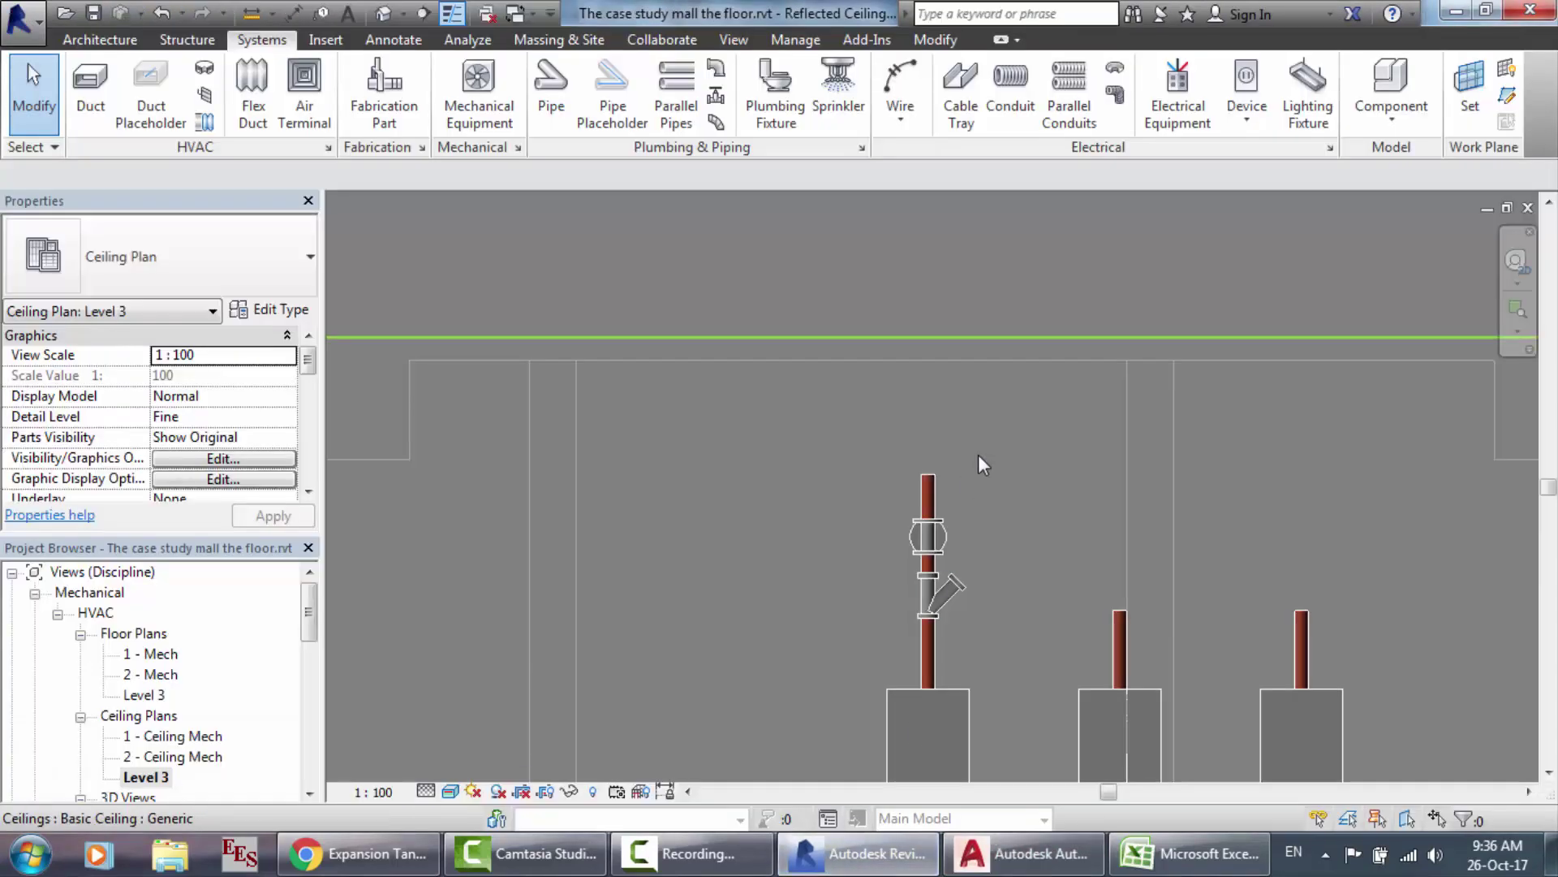
Step: Extend the second pump's pipe with a 2 1/2" Chilled Water pipe up to the end of the first pump's pipe
scroll(1059, 606, "up", 2)
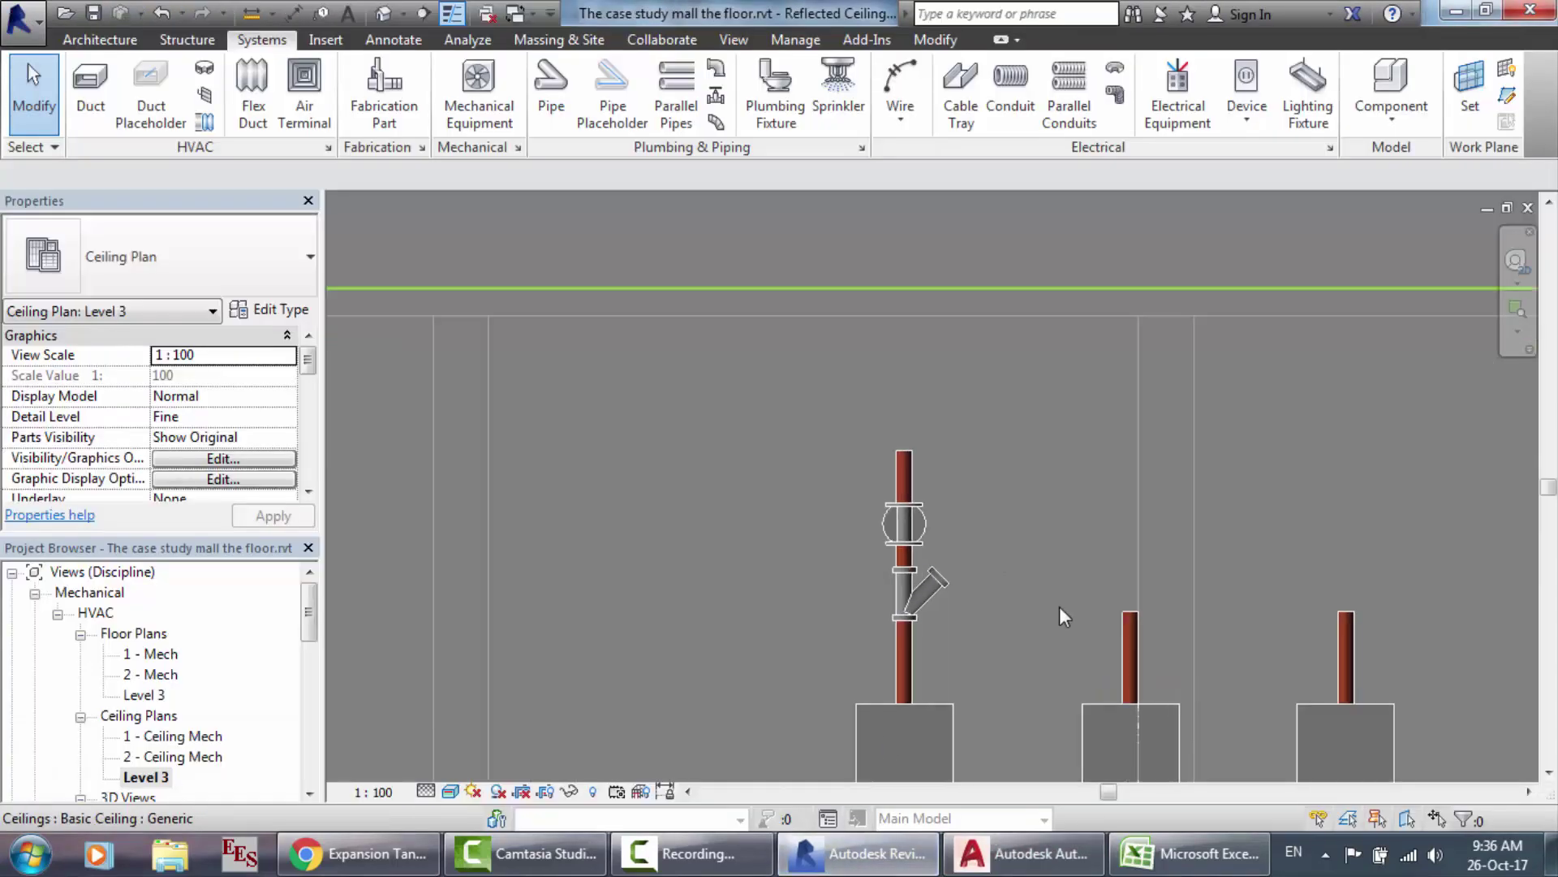
left_click(1128, 642)
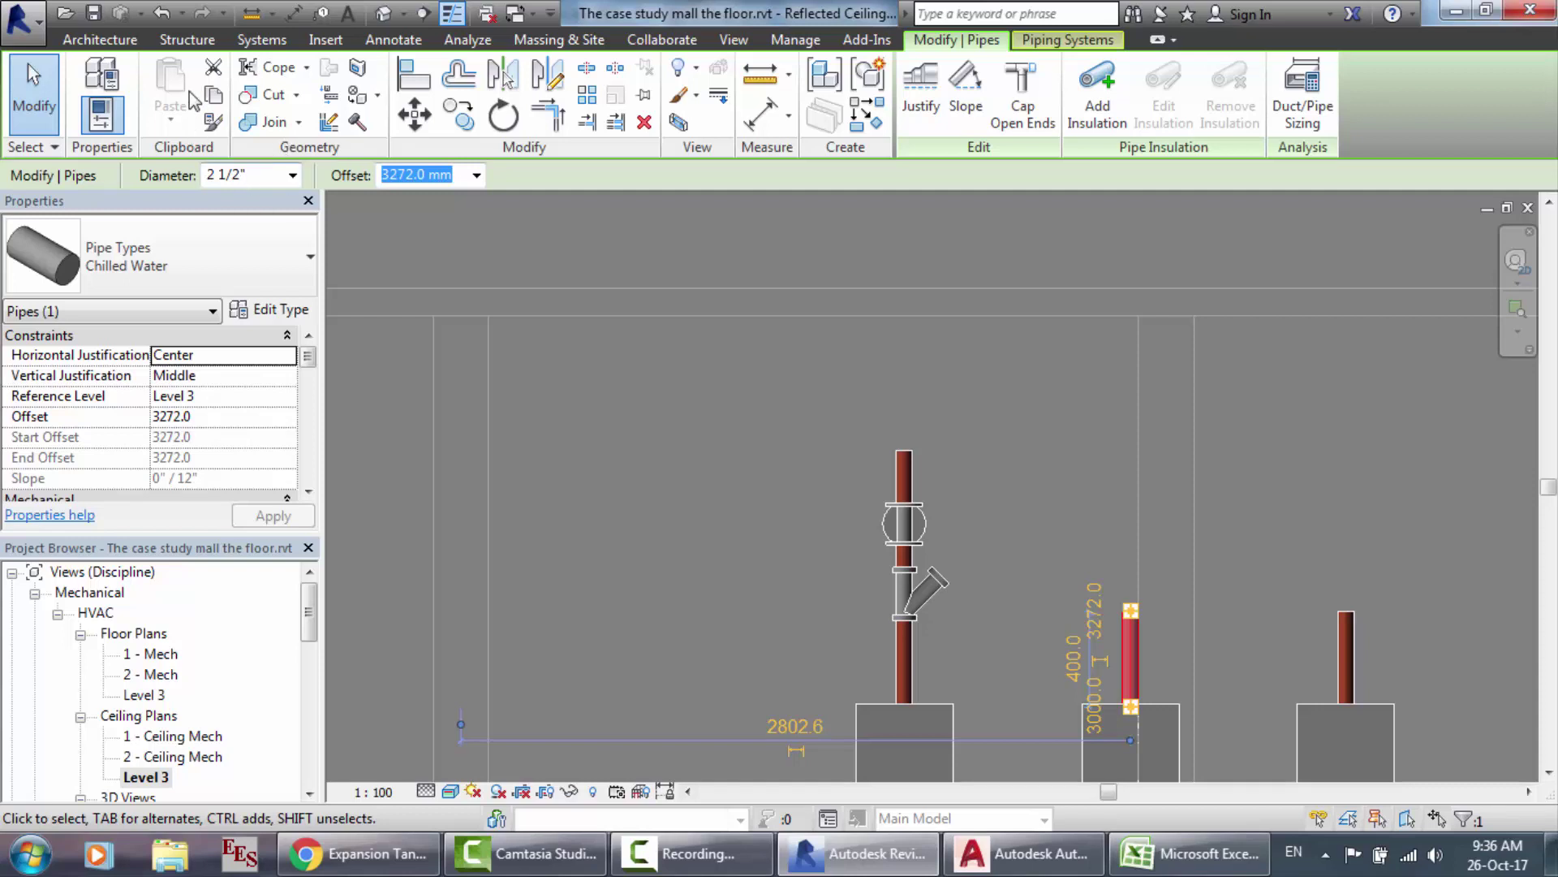
left_click(284, 41)
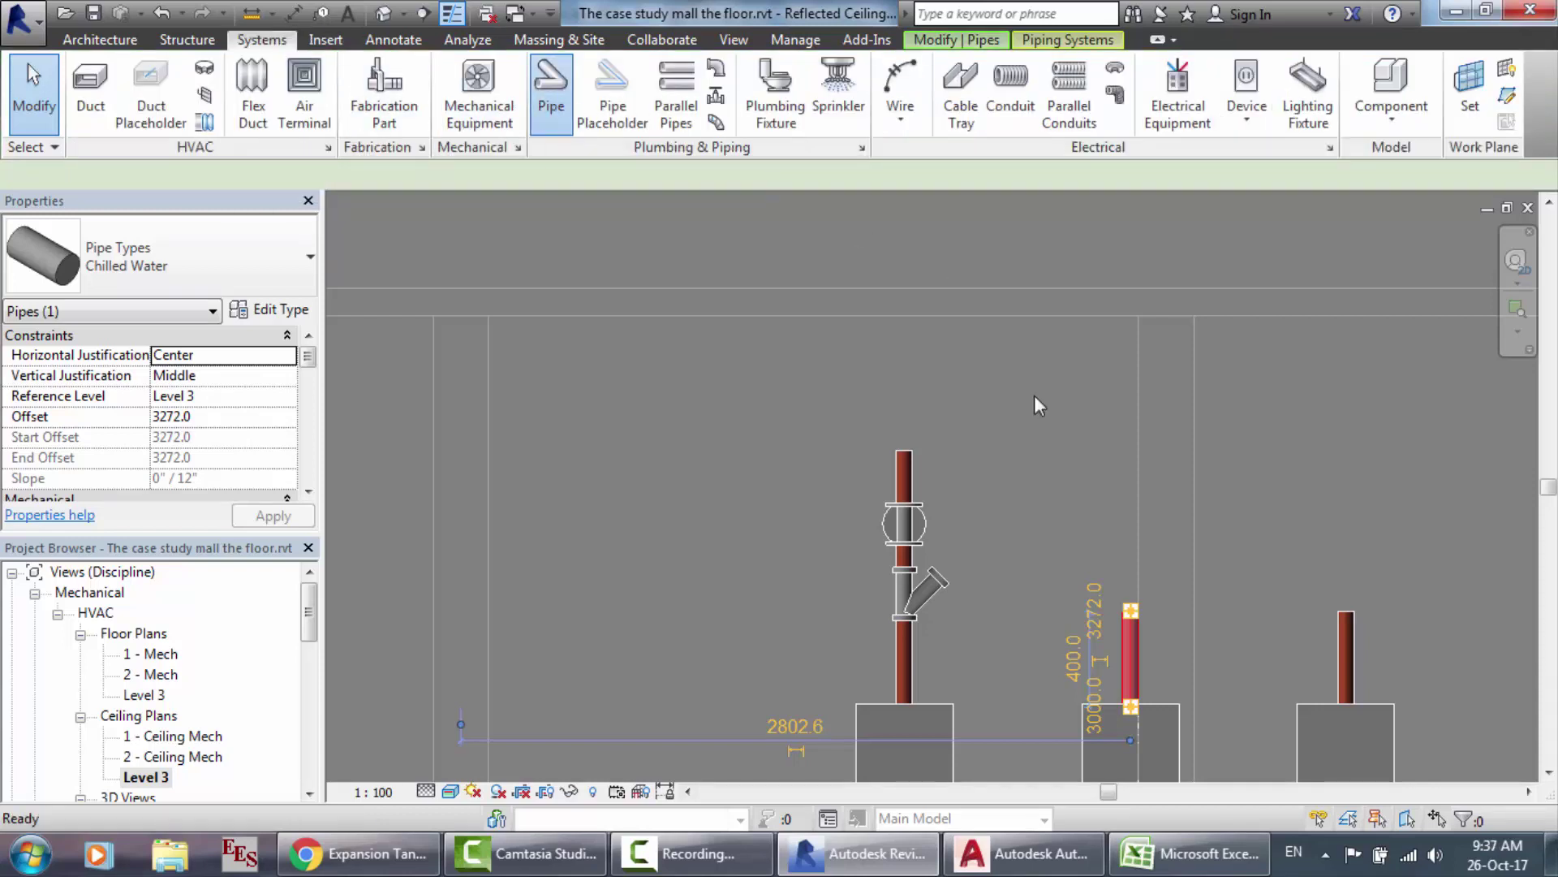
left_click(1129, 610)
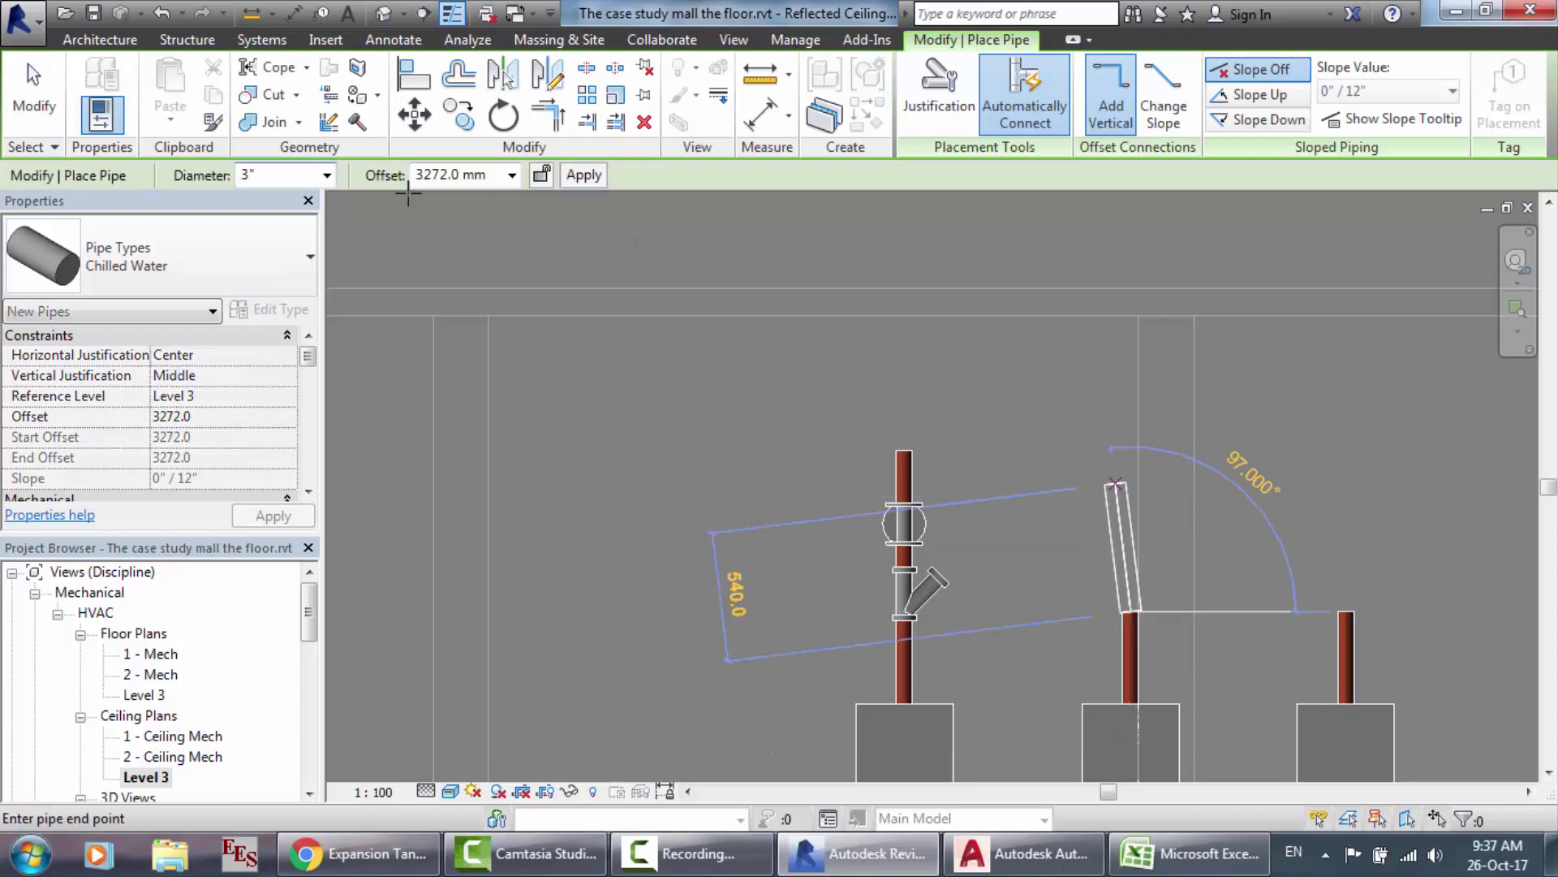
left_click(262, 172)
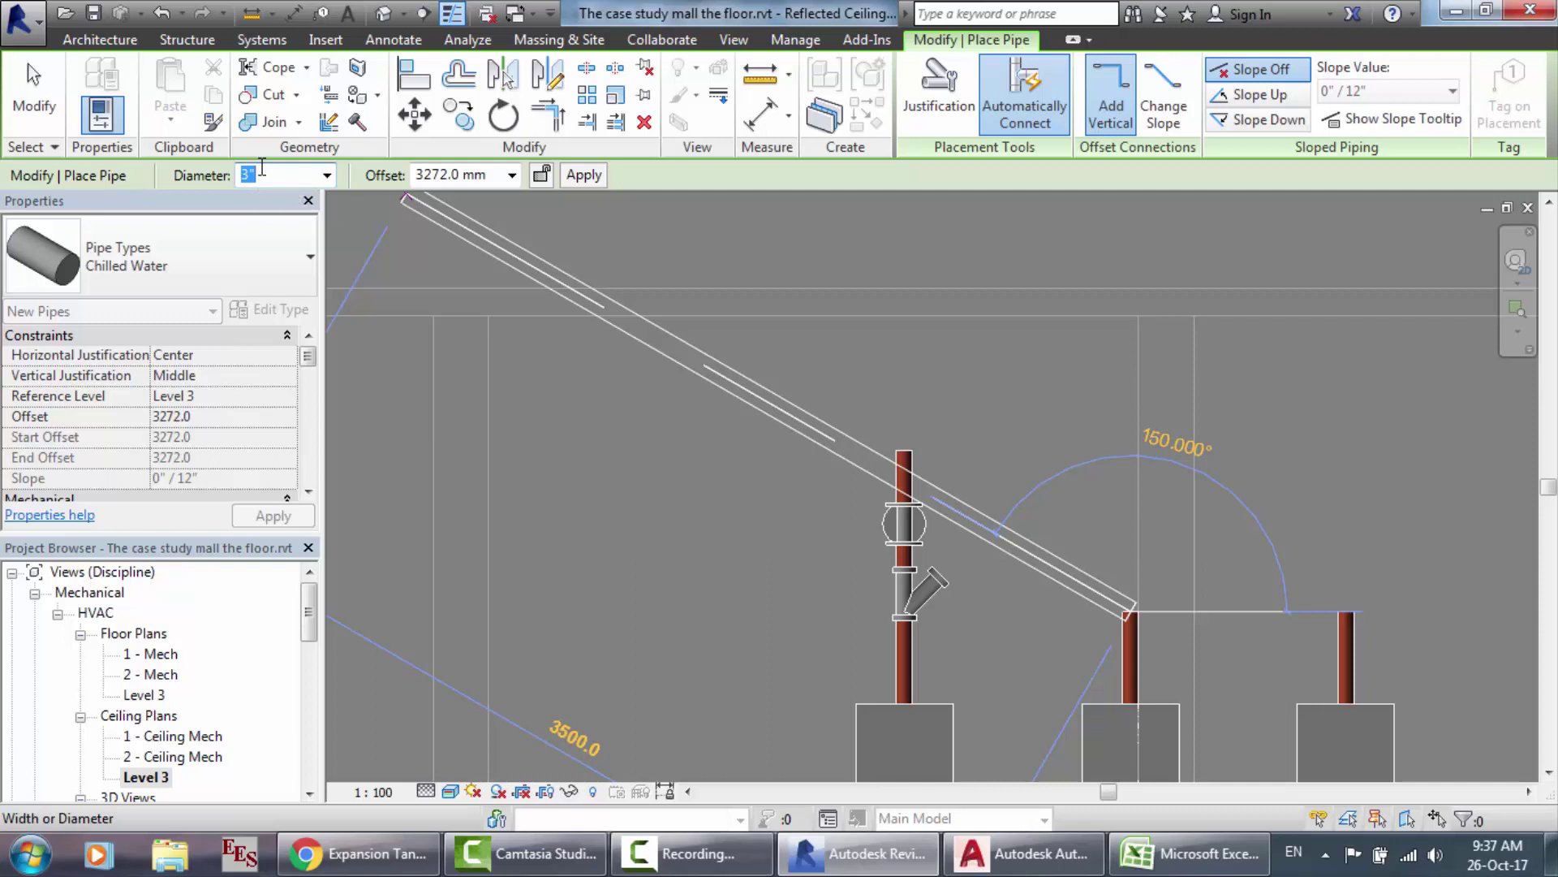
type("2.5")
key("Return")
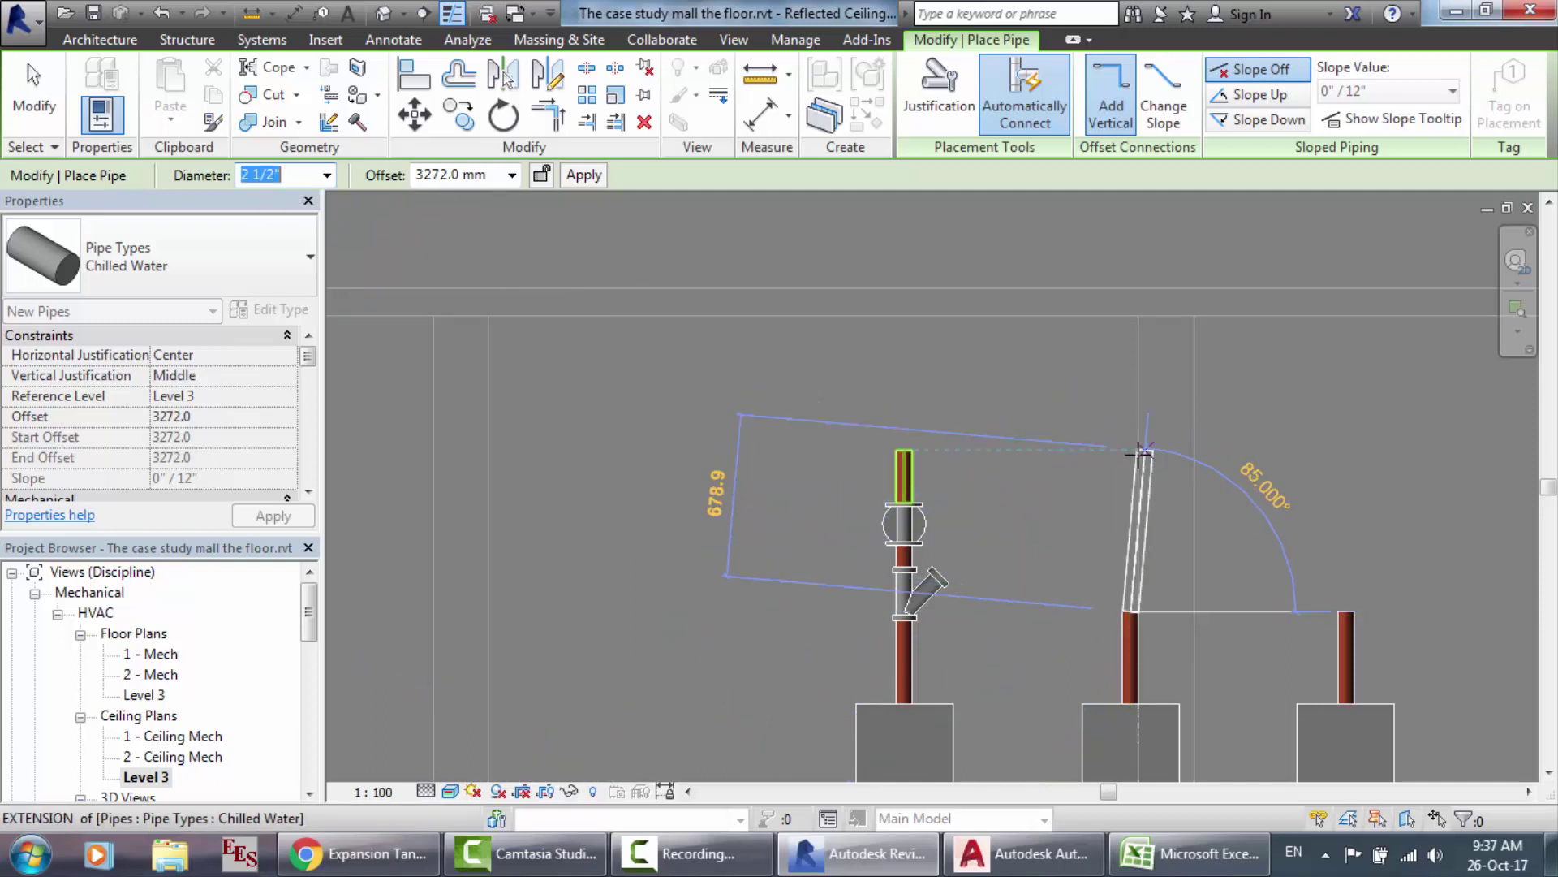
left_click(1131, 451)
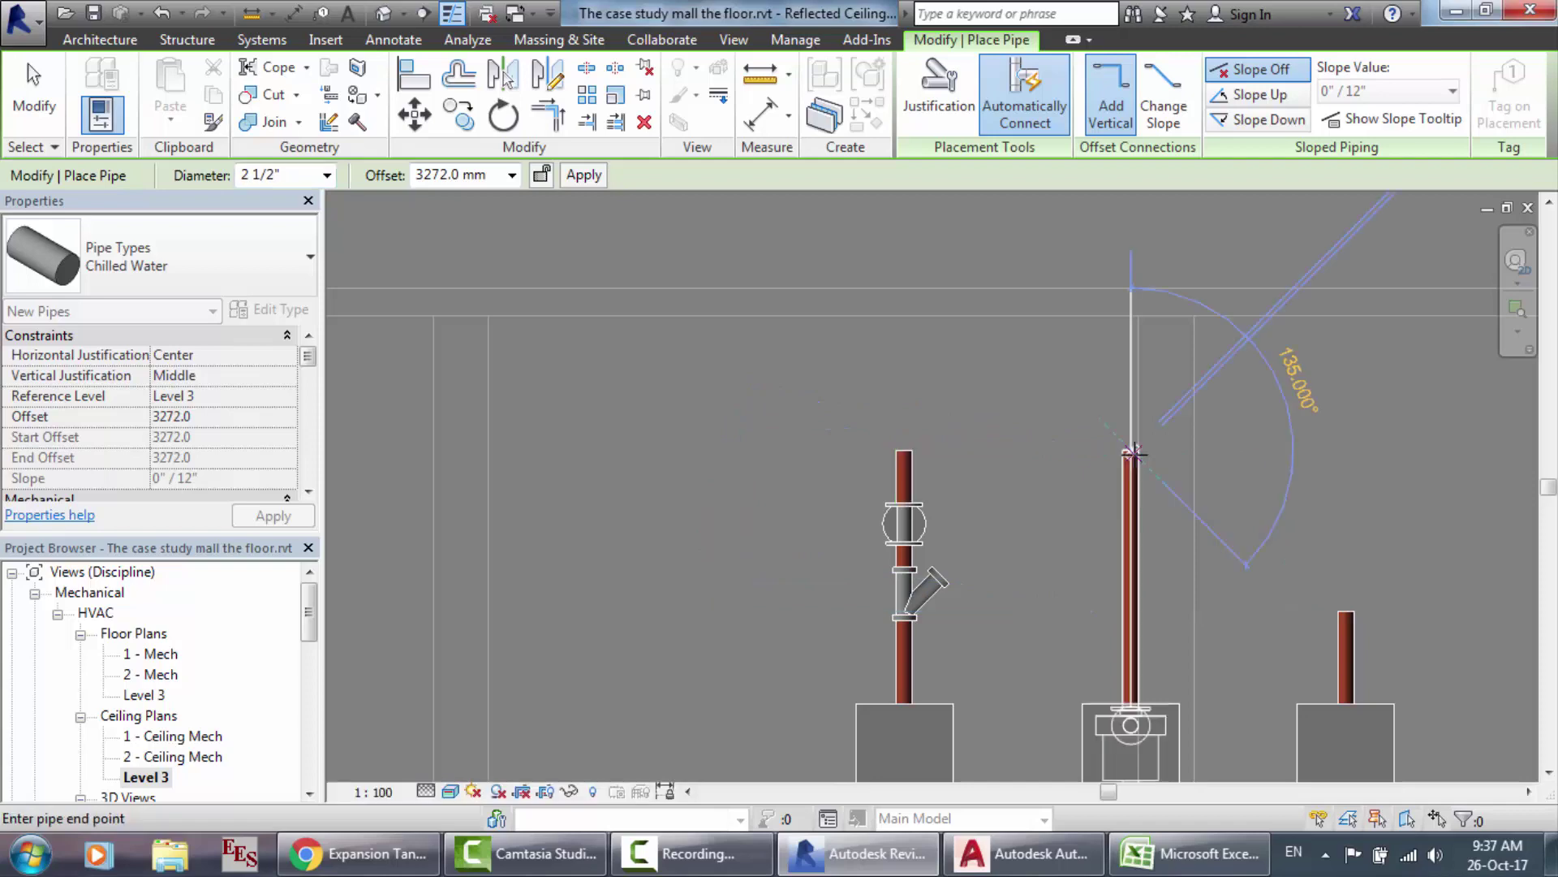
key("Escape")
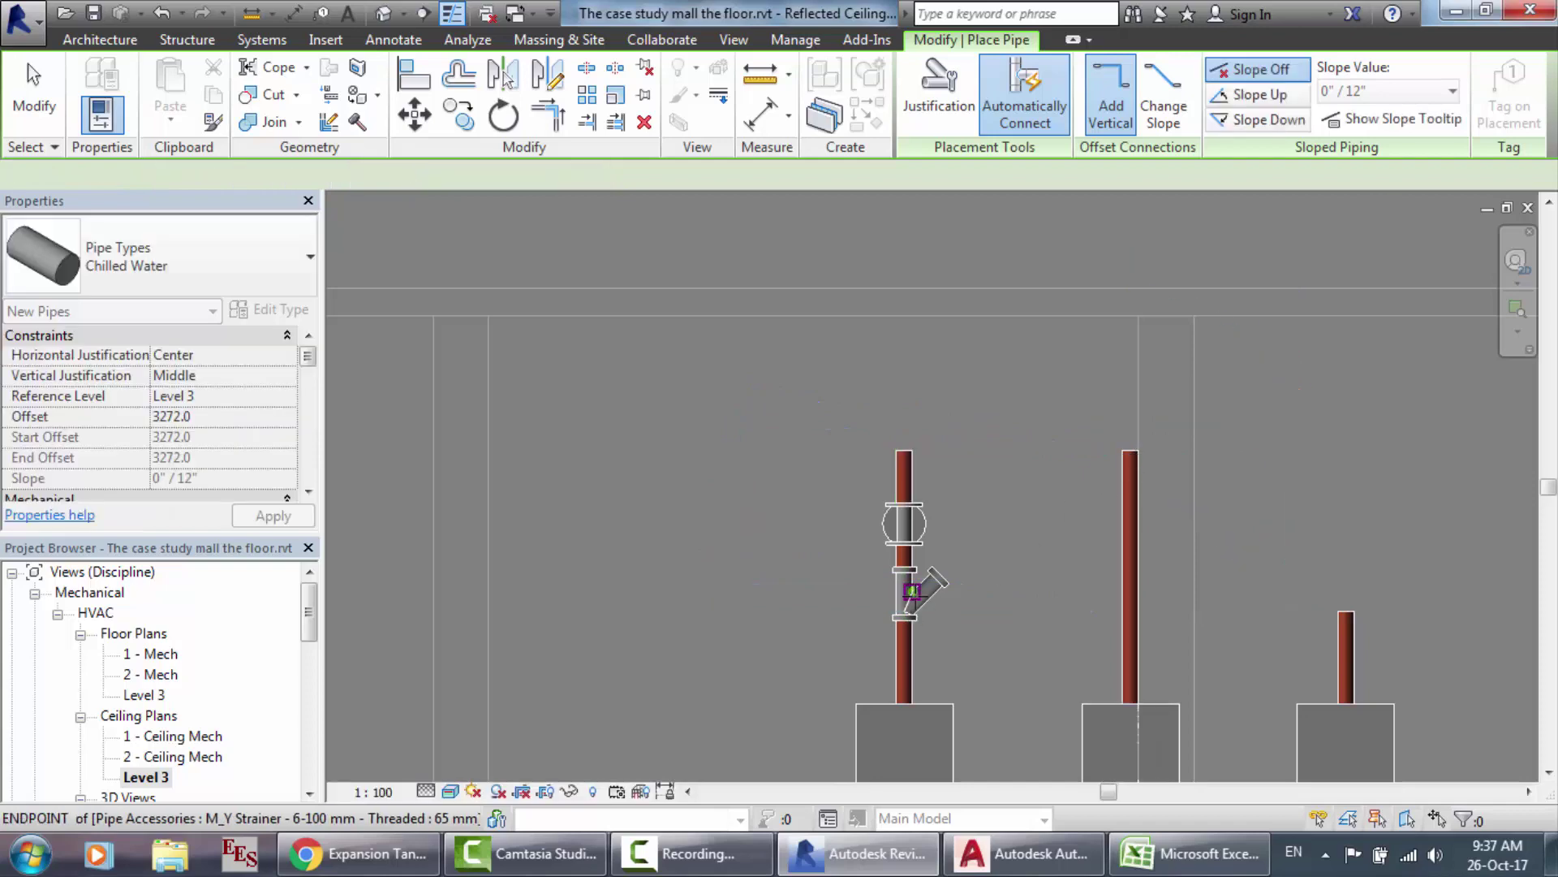
key("Escape")
Step: Copy the first pump's Y strainer horizontally onto the centre of the second pump's pipe
left_click(915, 596)
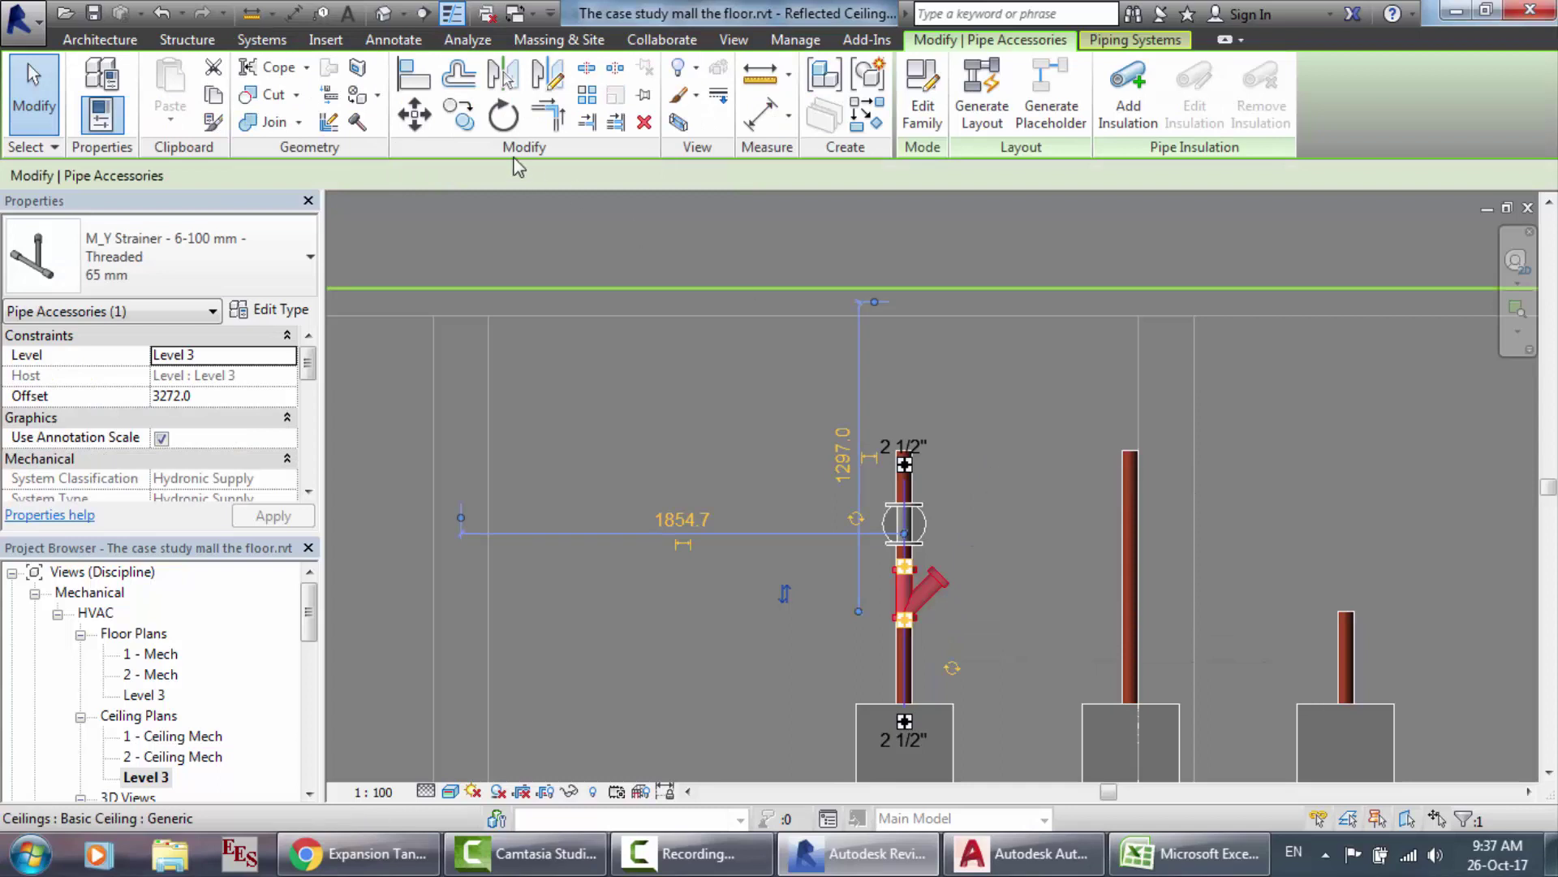
left_click(503, 116)
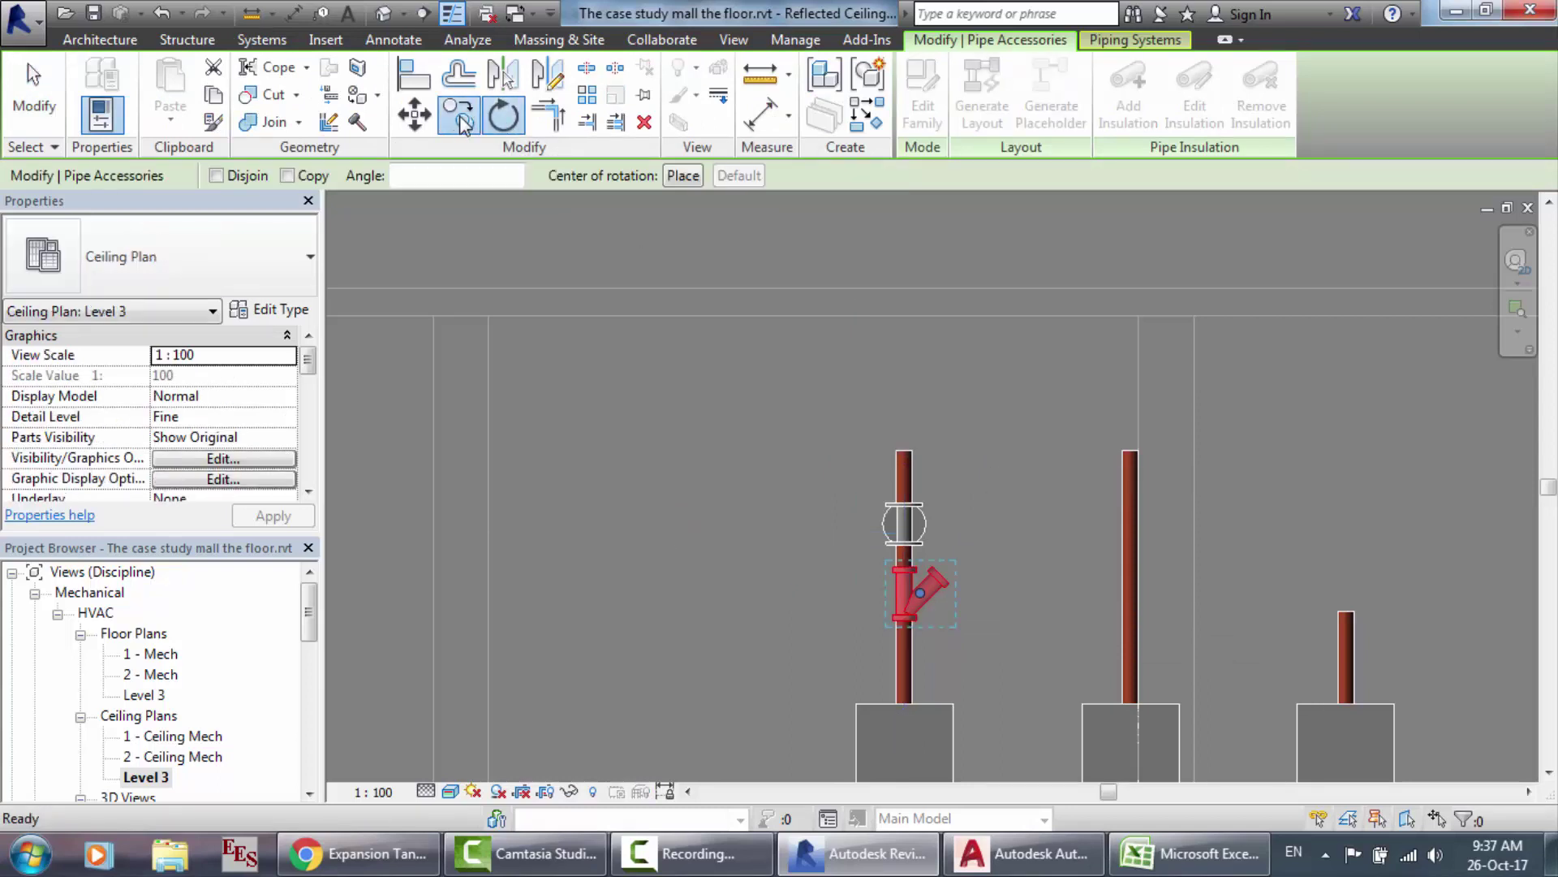
left_click(459, 116)
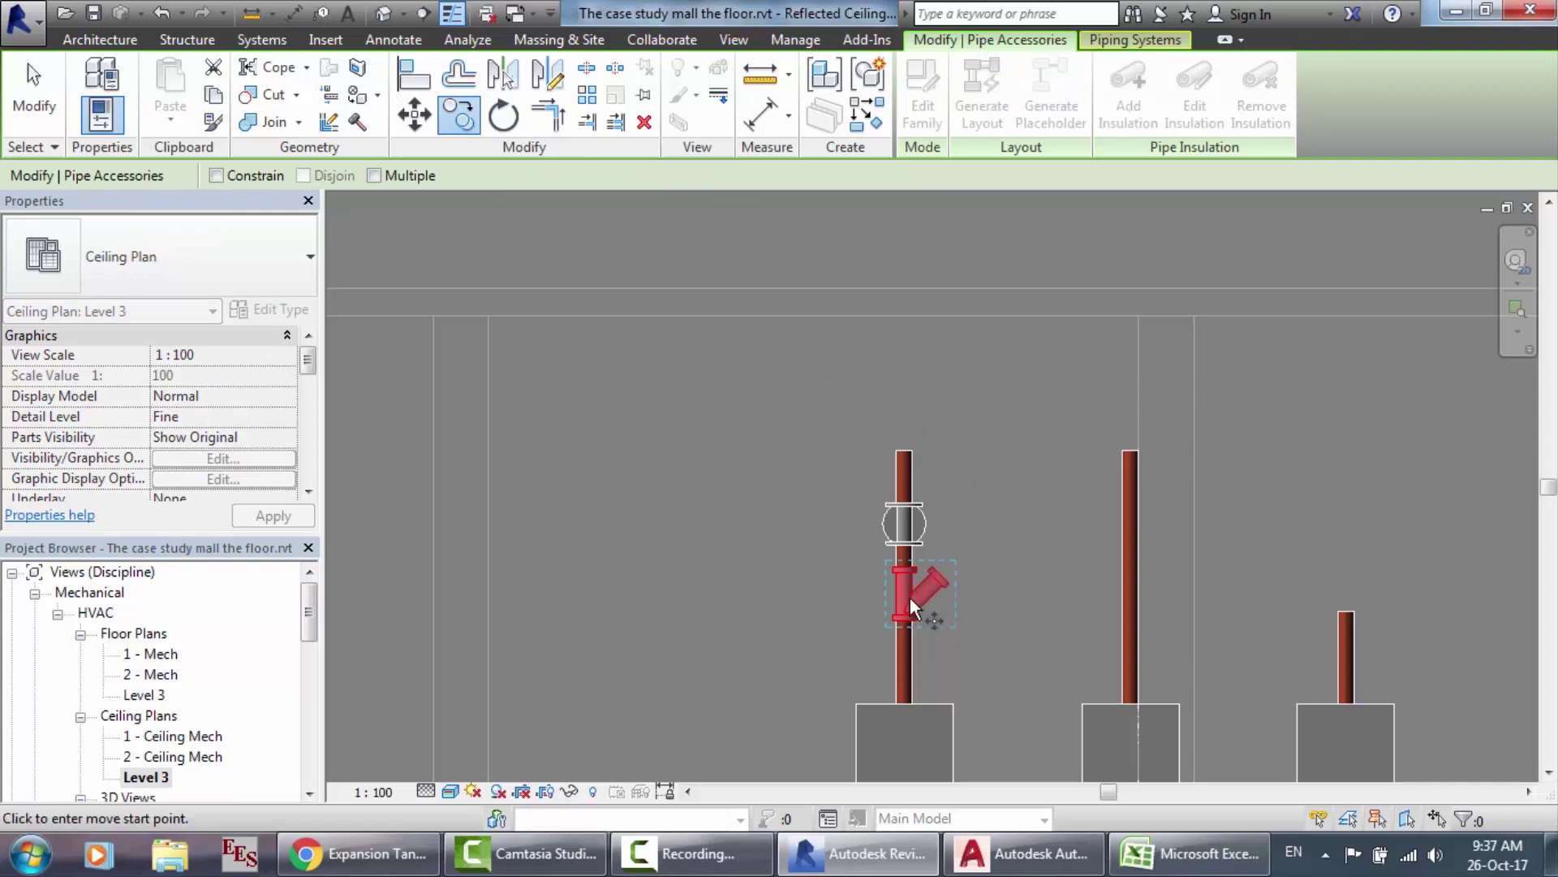
left_click(909, 597)
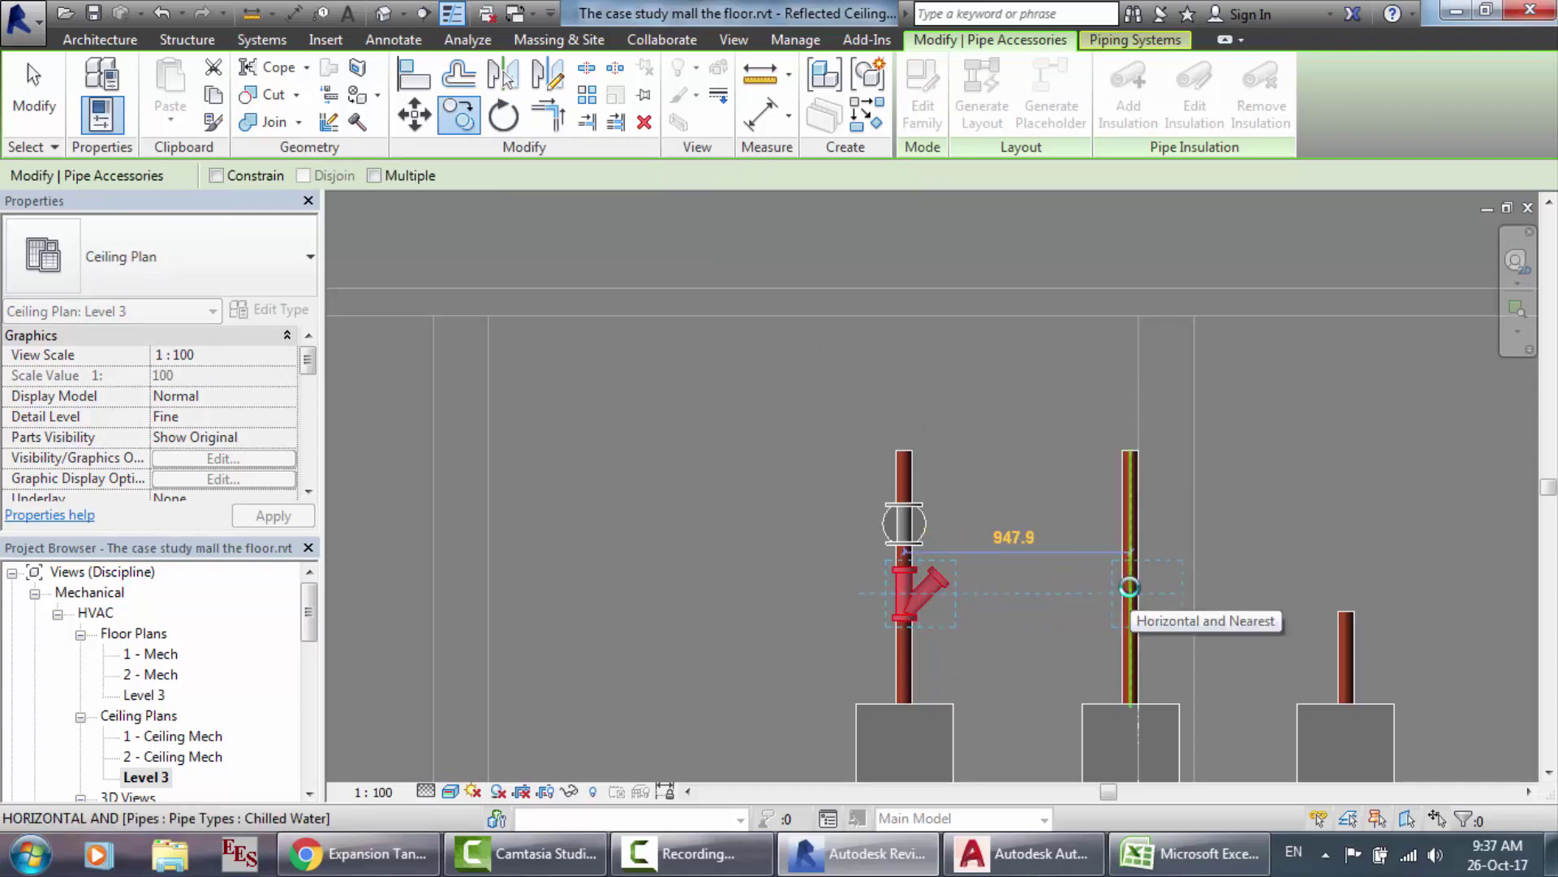
left_click(1130, 587)
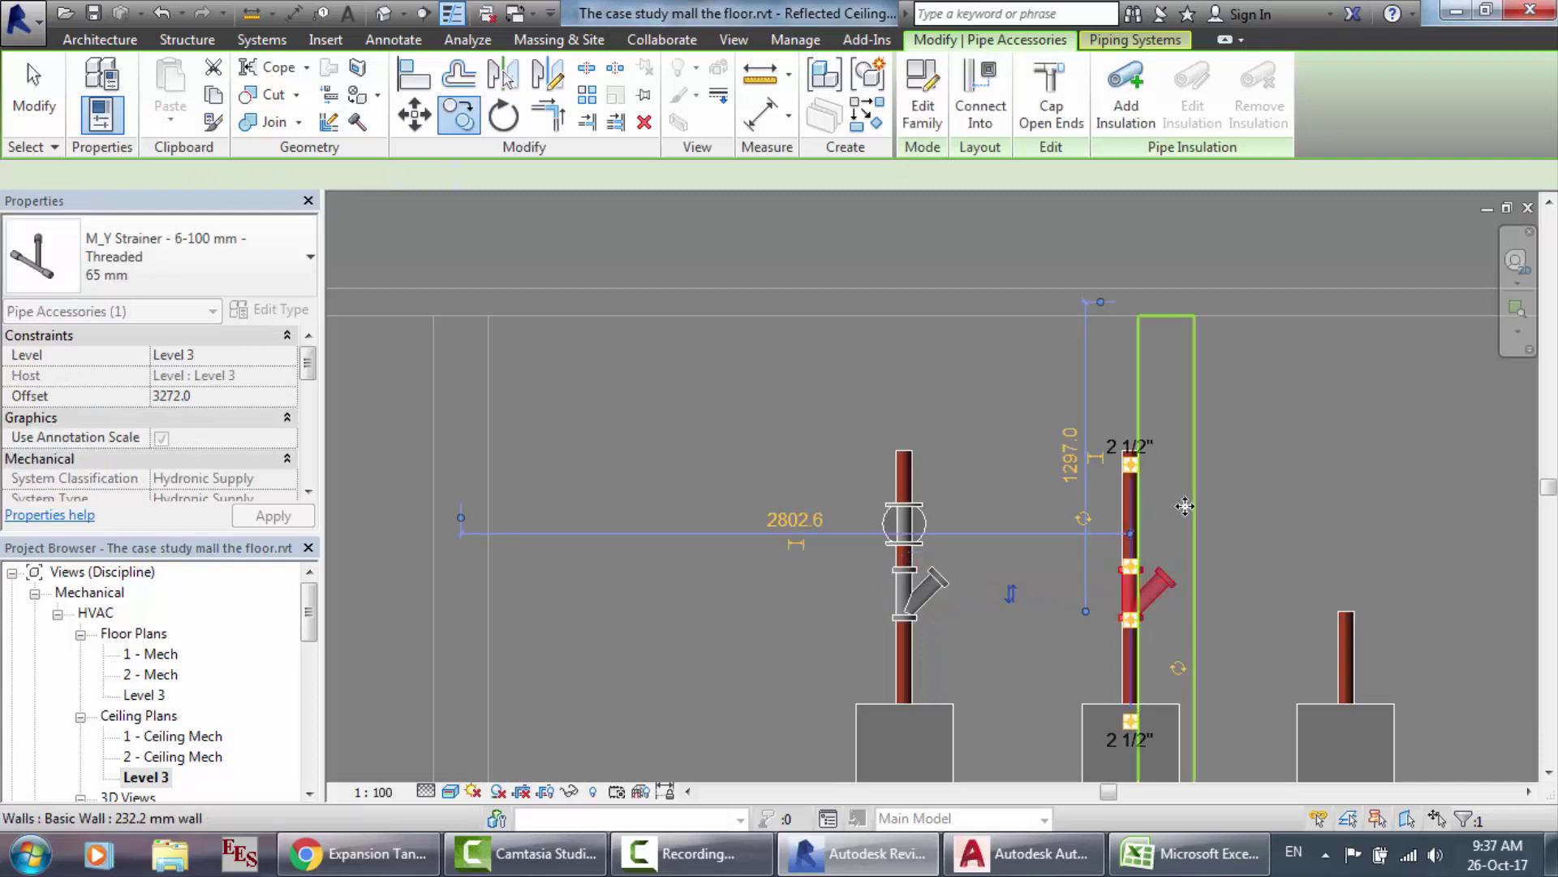
Step: Try to copy the first pump's gate valve horizontally onto the second pump's pipe above the strainer
scroll(862, 490, "up", 3)
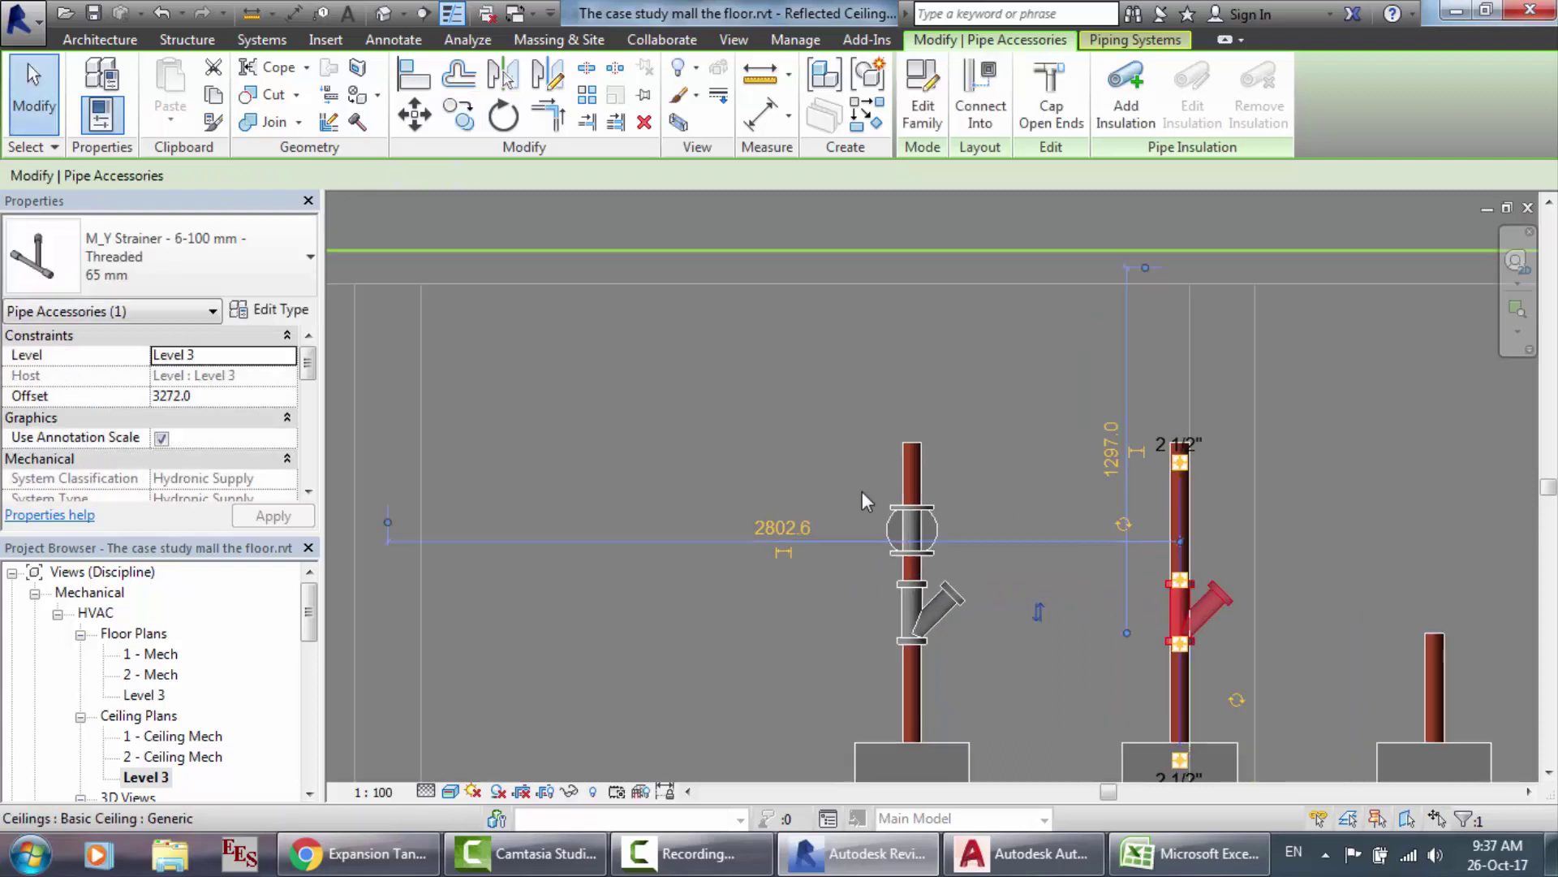
left_click(927, 539)
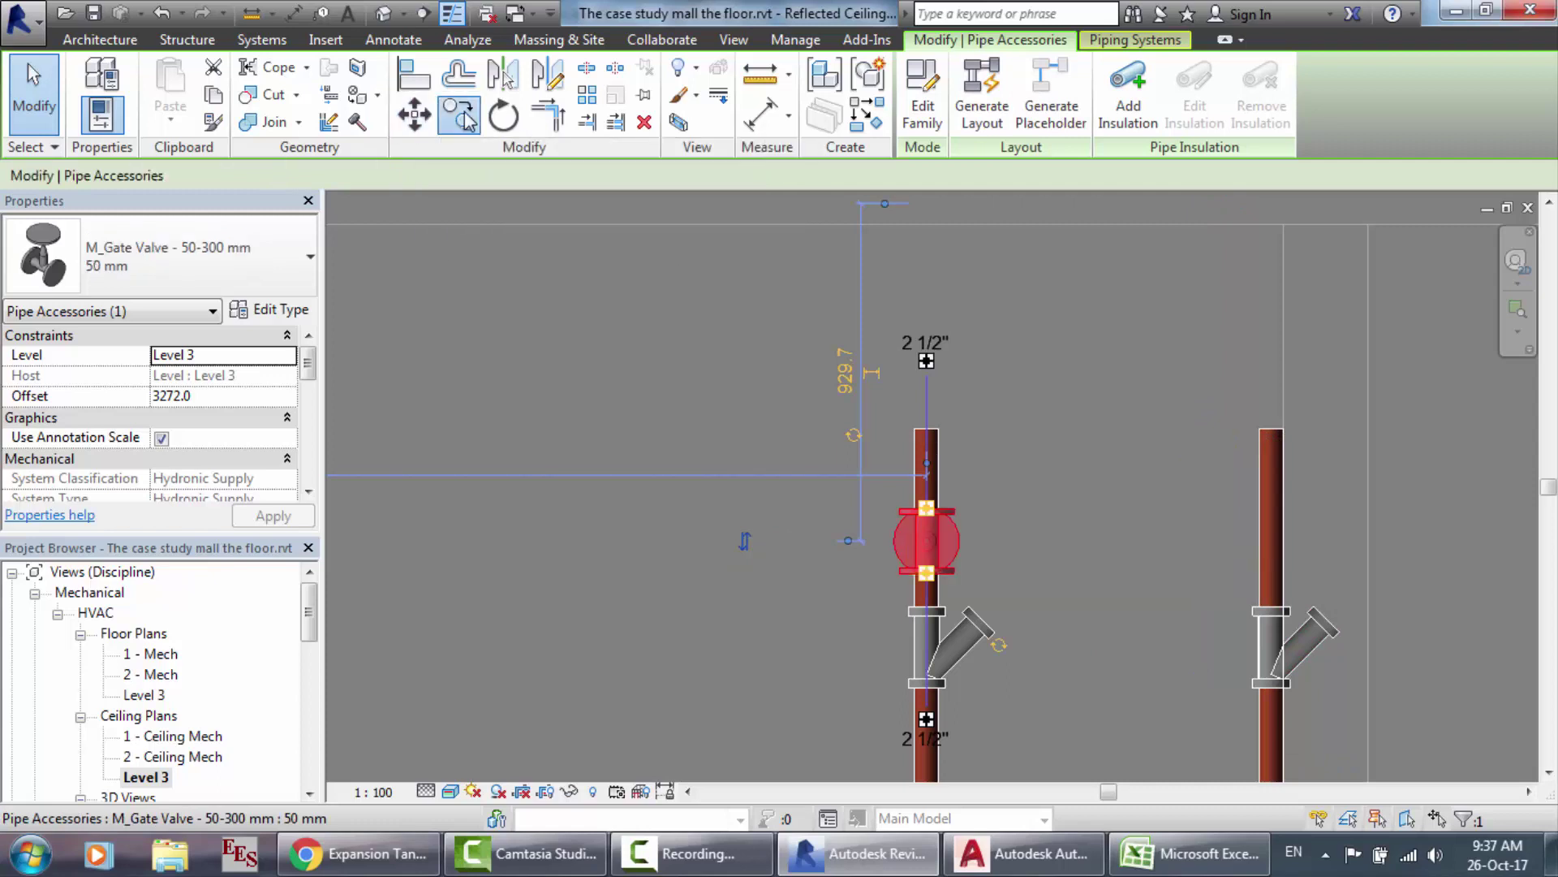
left_click(458, 113)
left_click(926, 541)
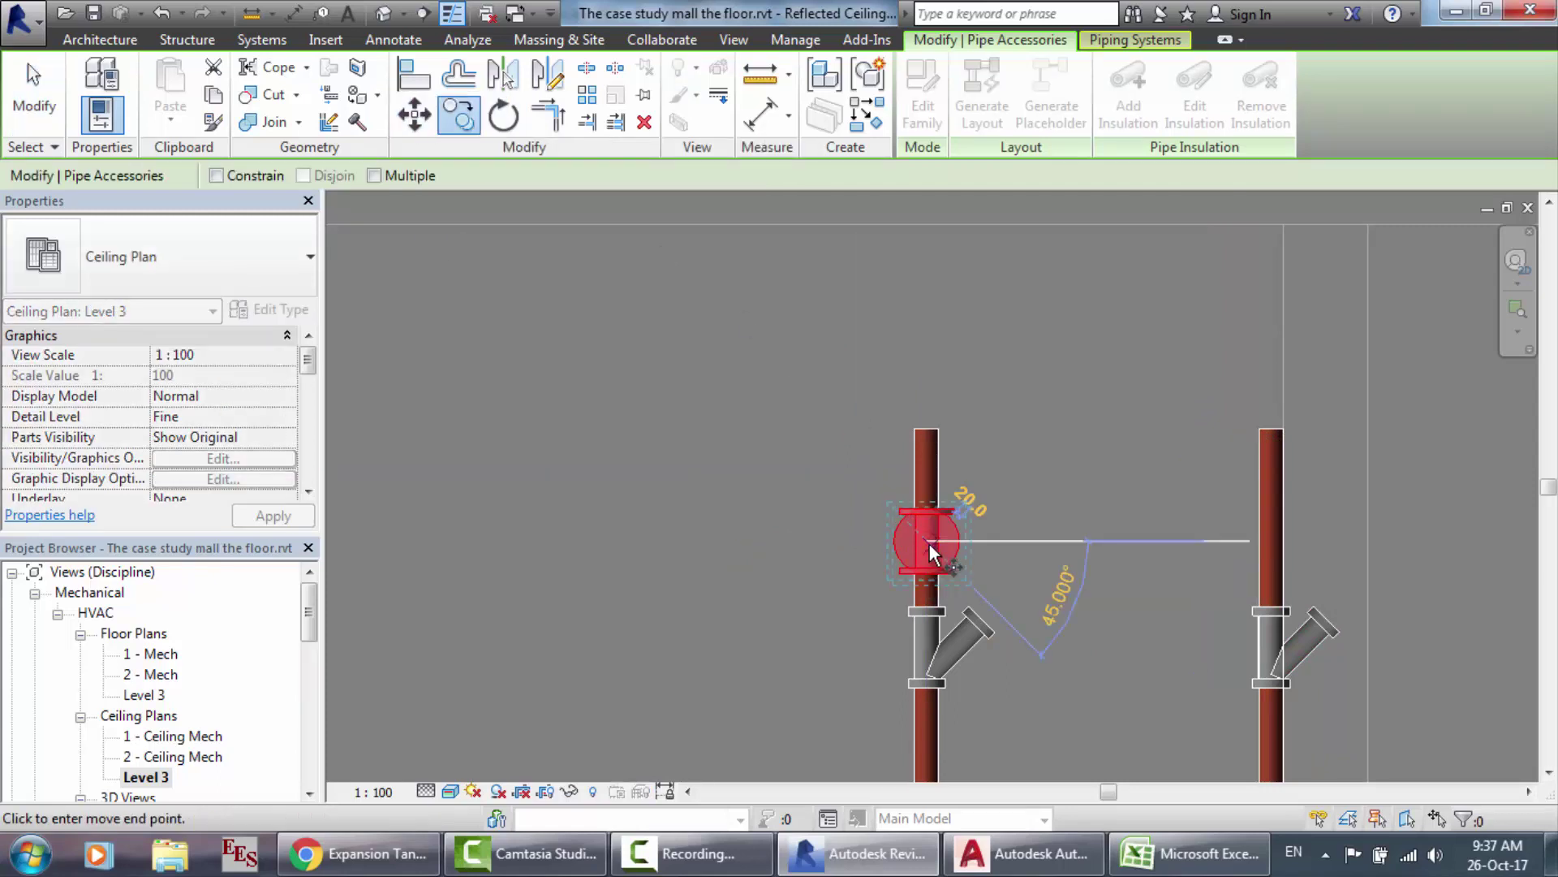
left_click(1274, 541)
scroll(1173, 367, "down", 4)
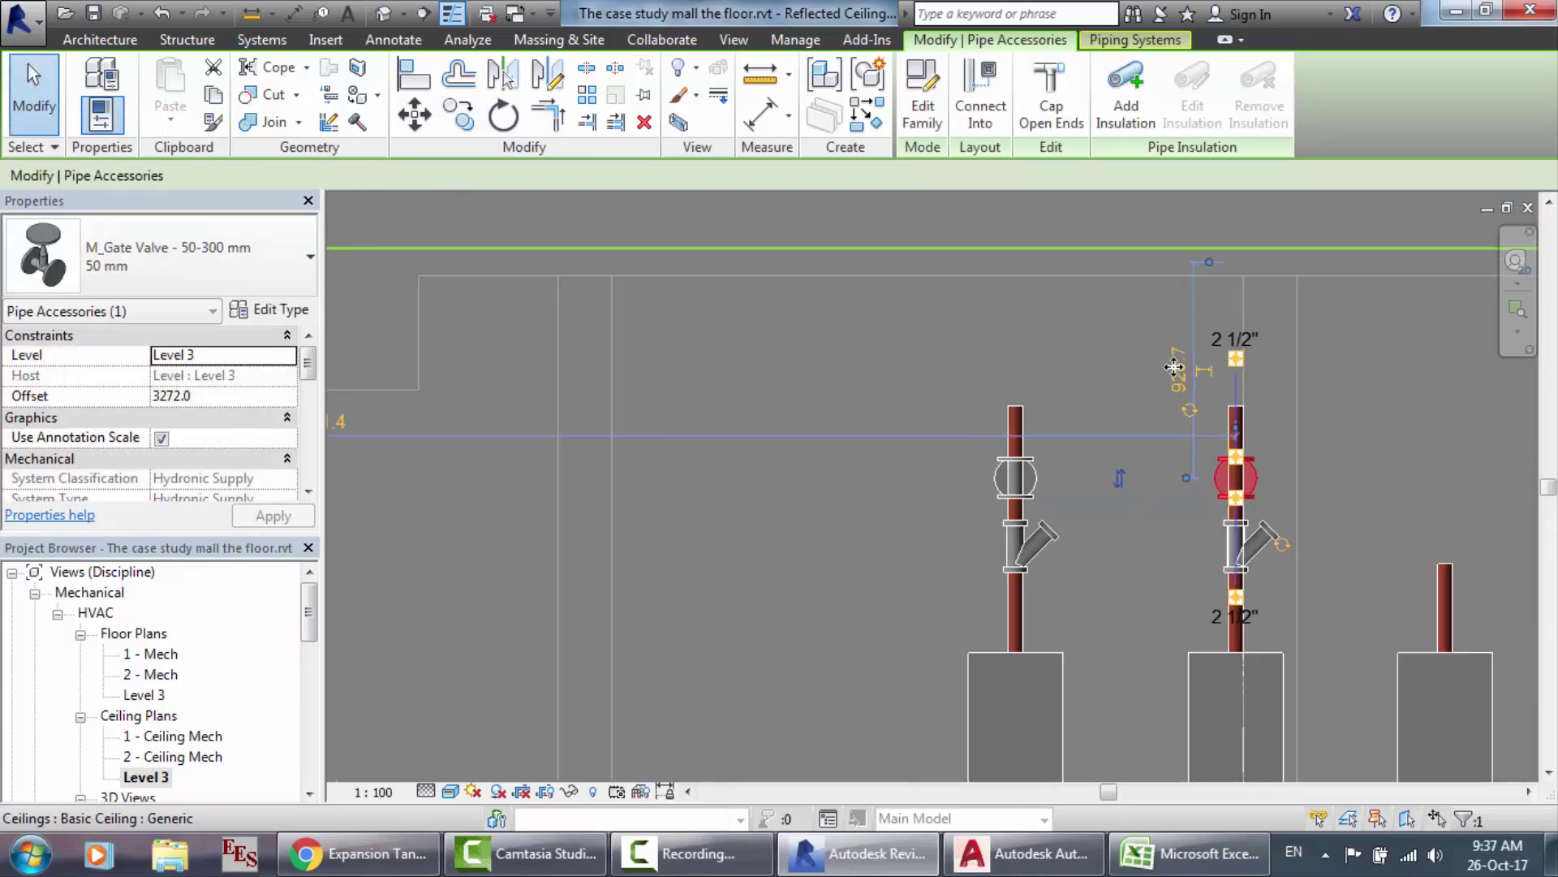
scroll(1485, 440, "up", 3)
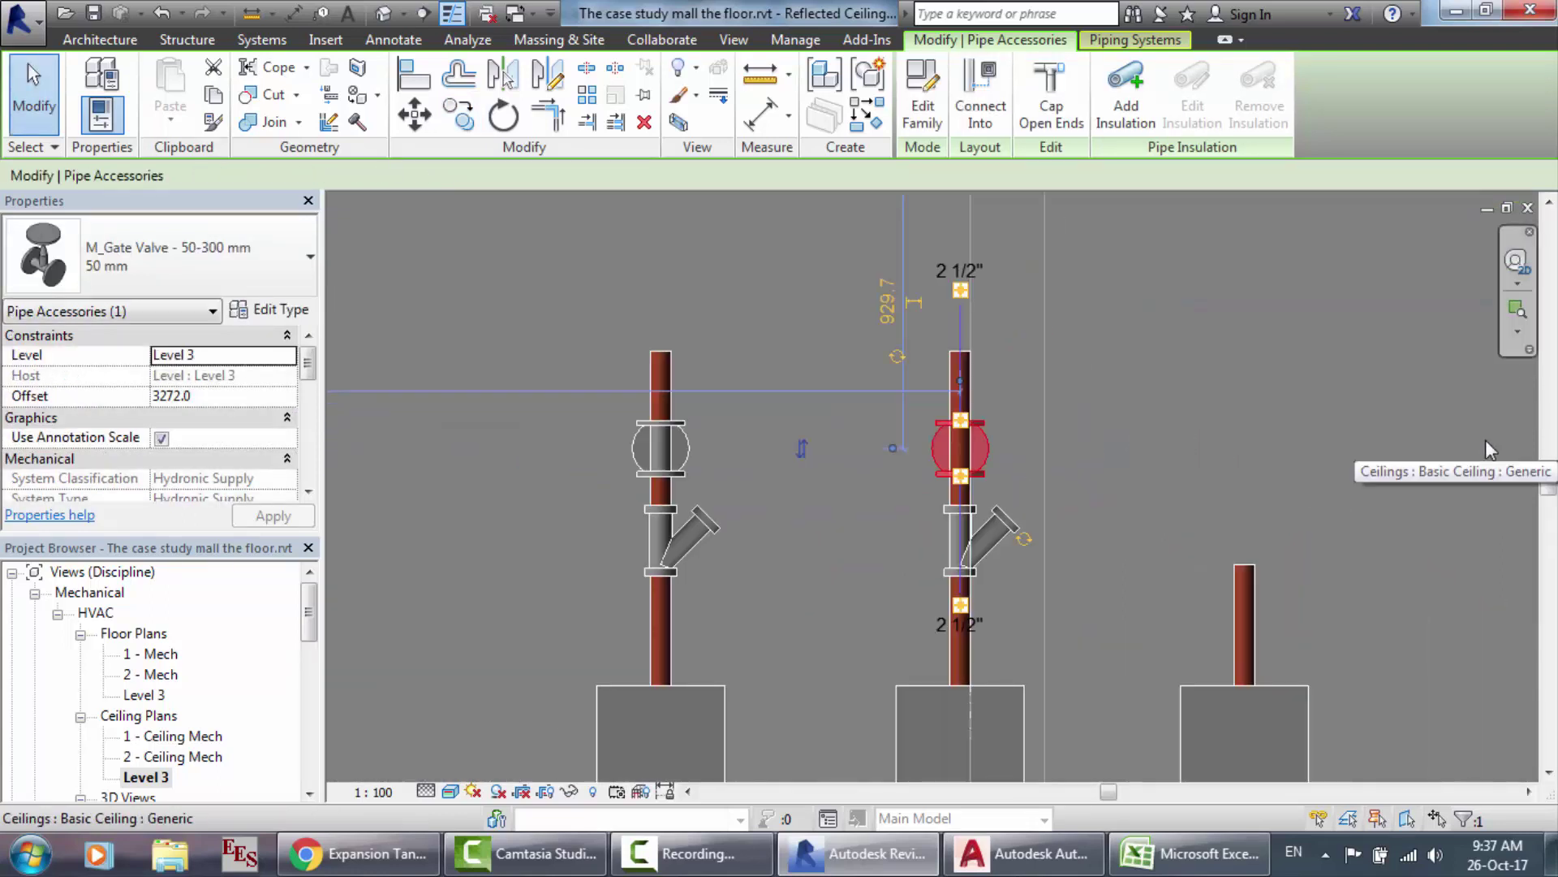
Step: Delete the copied gate valve from the second pump's pipe
key("Escape")
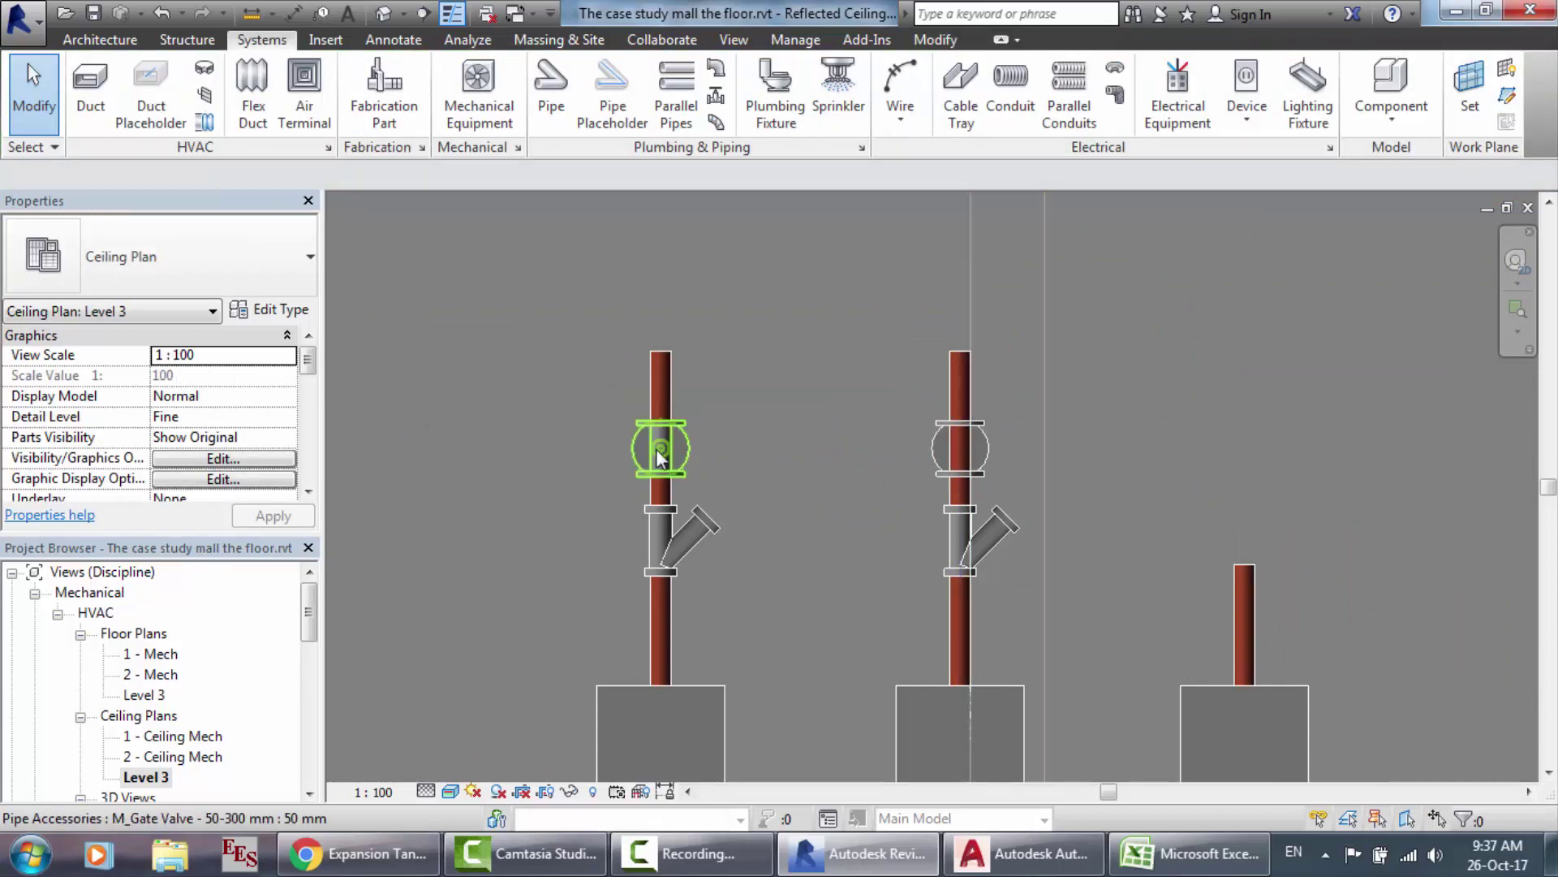
left_click(932, 449)
key("Delete")
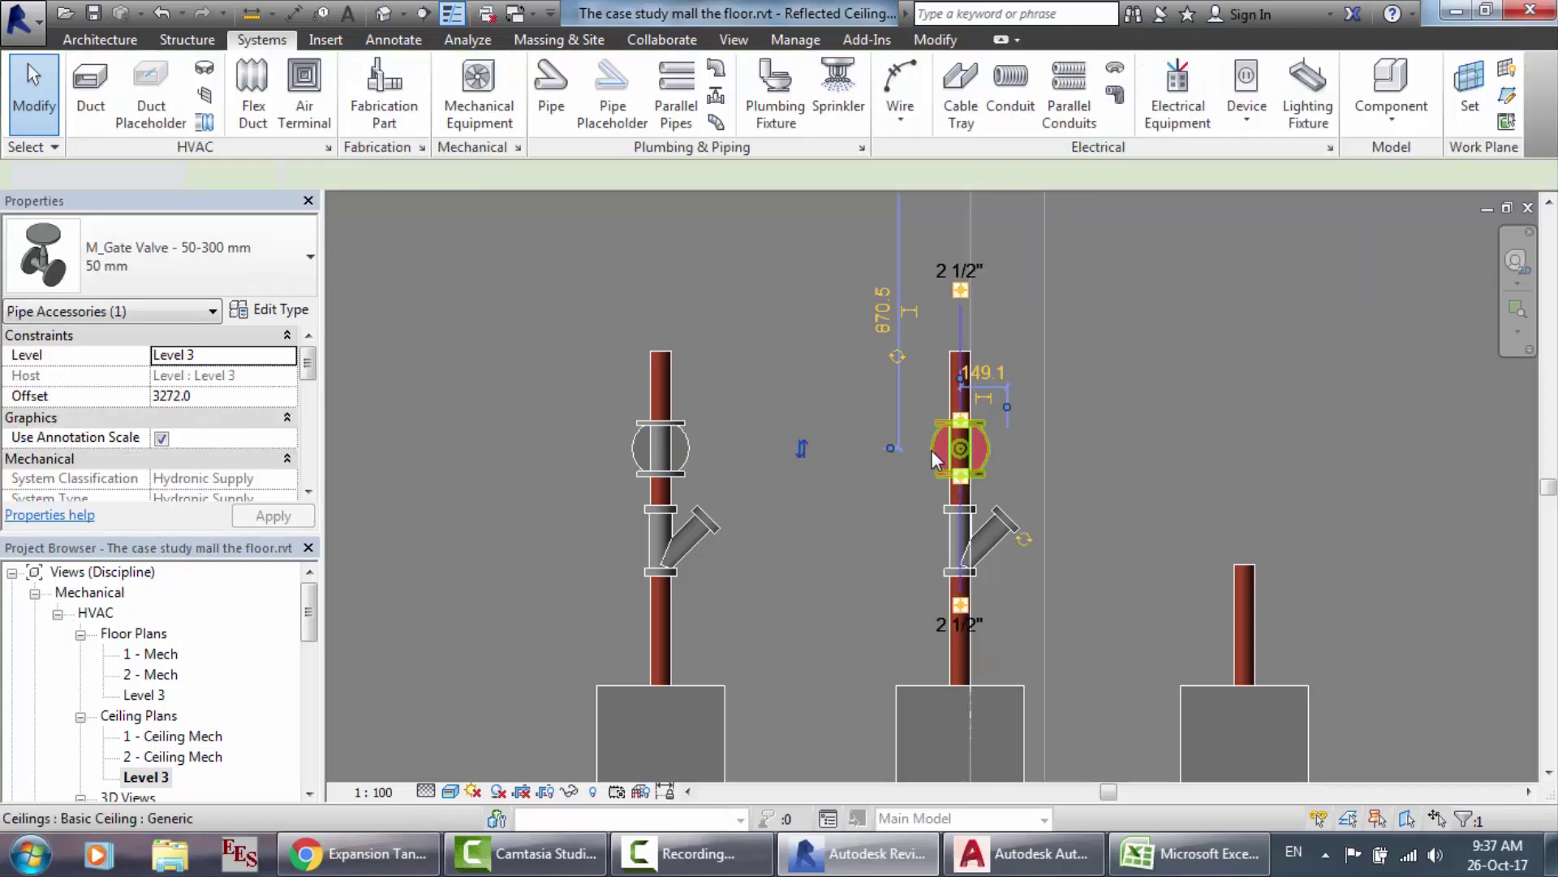
Step: Try again to copy the first pump's gate valve from its centre onto the second pump's pipe
left_click(677, 444)
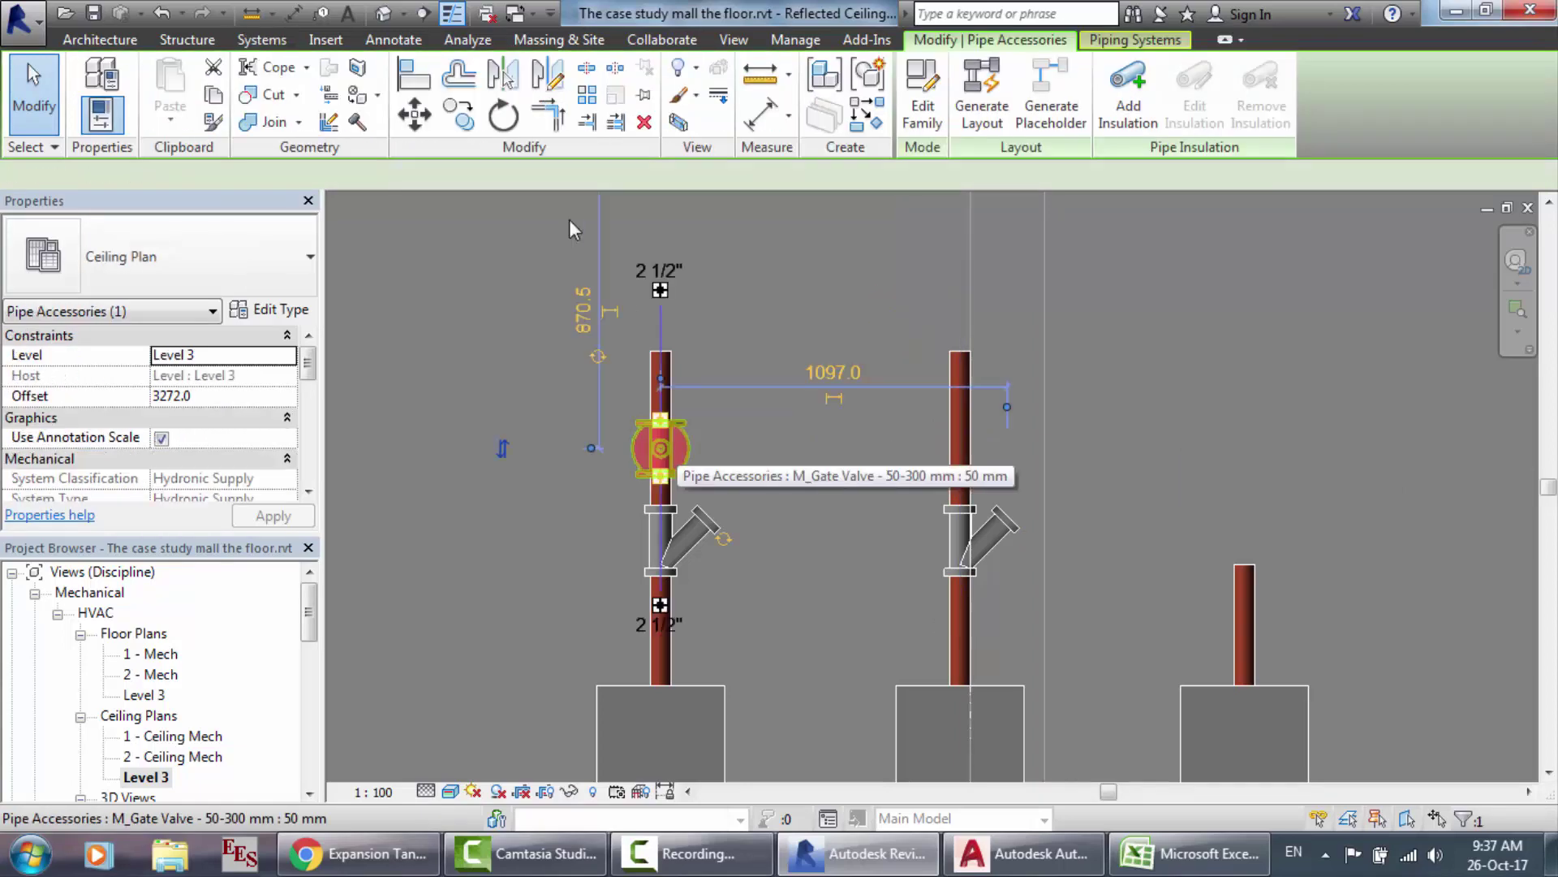
left_click(458, 114)
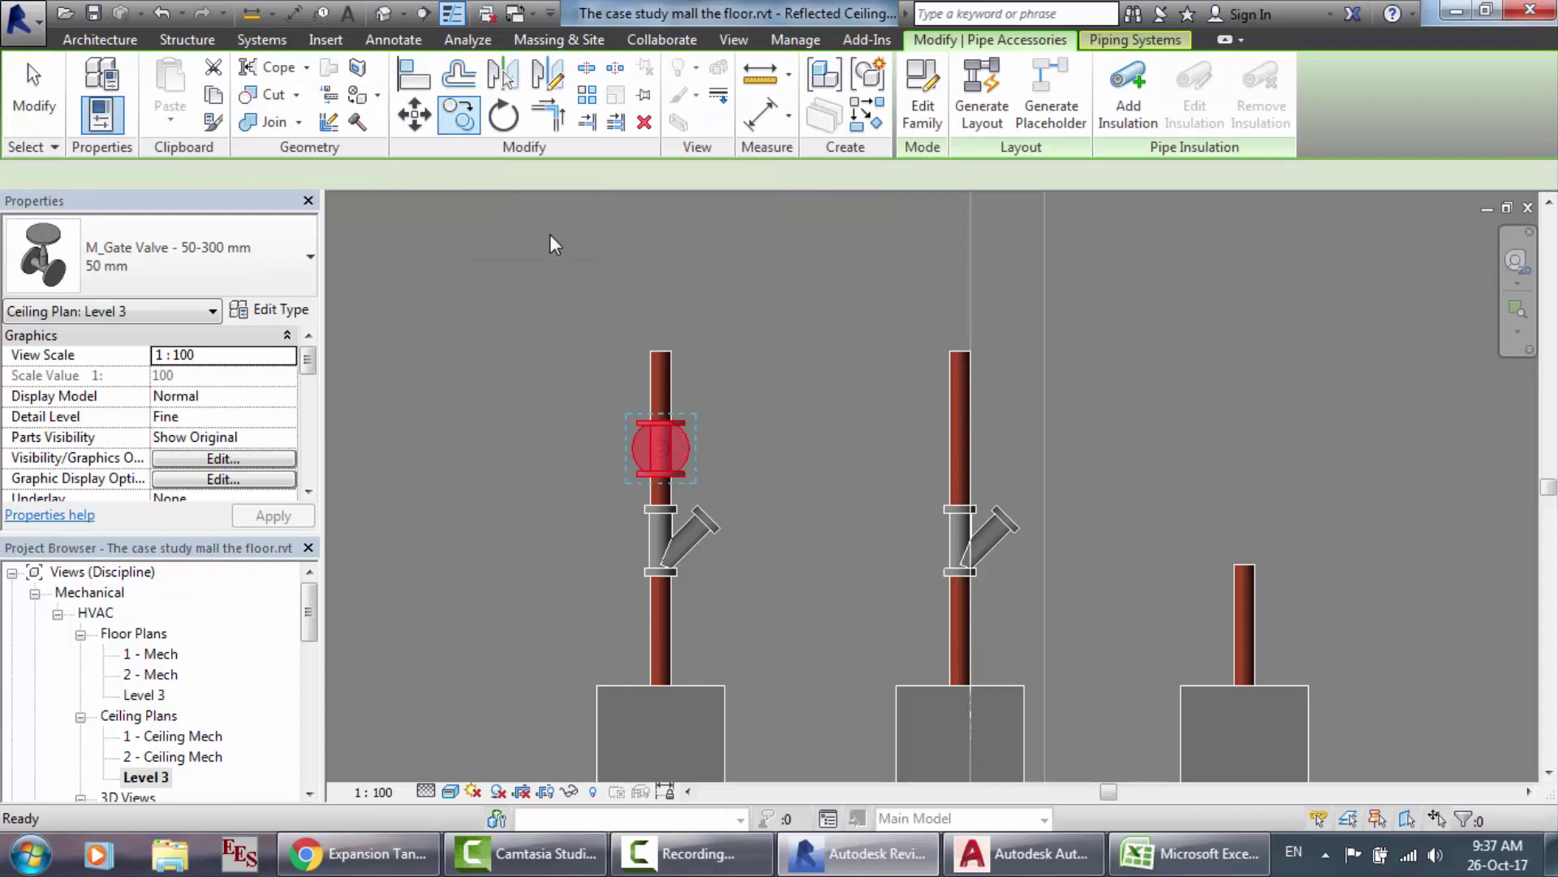
left_click(660, 445)
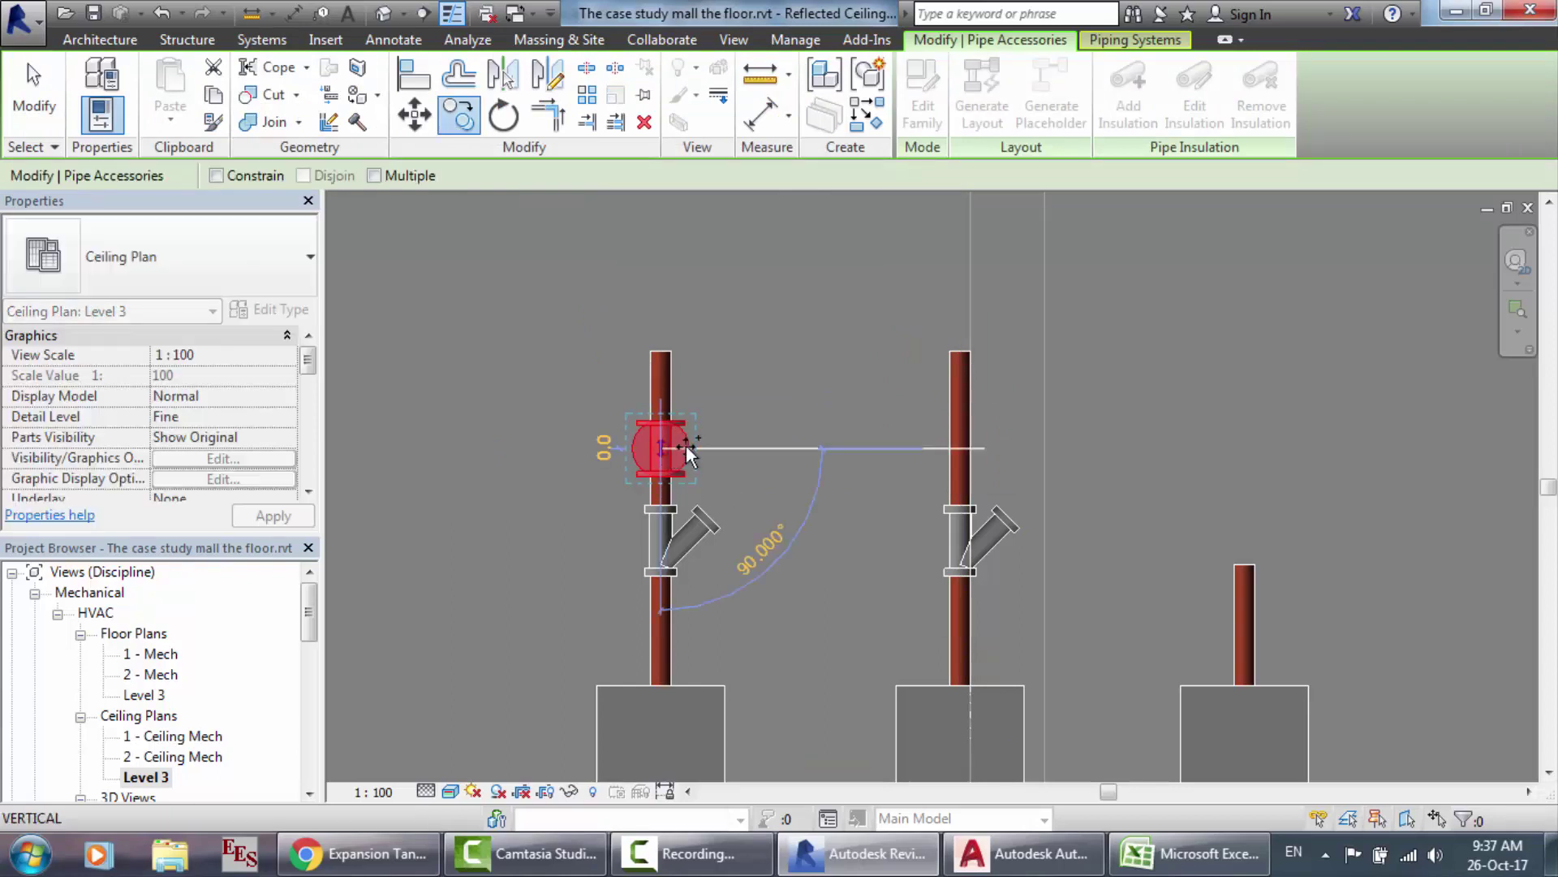
left_click(957, 458)
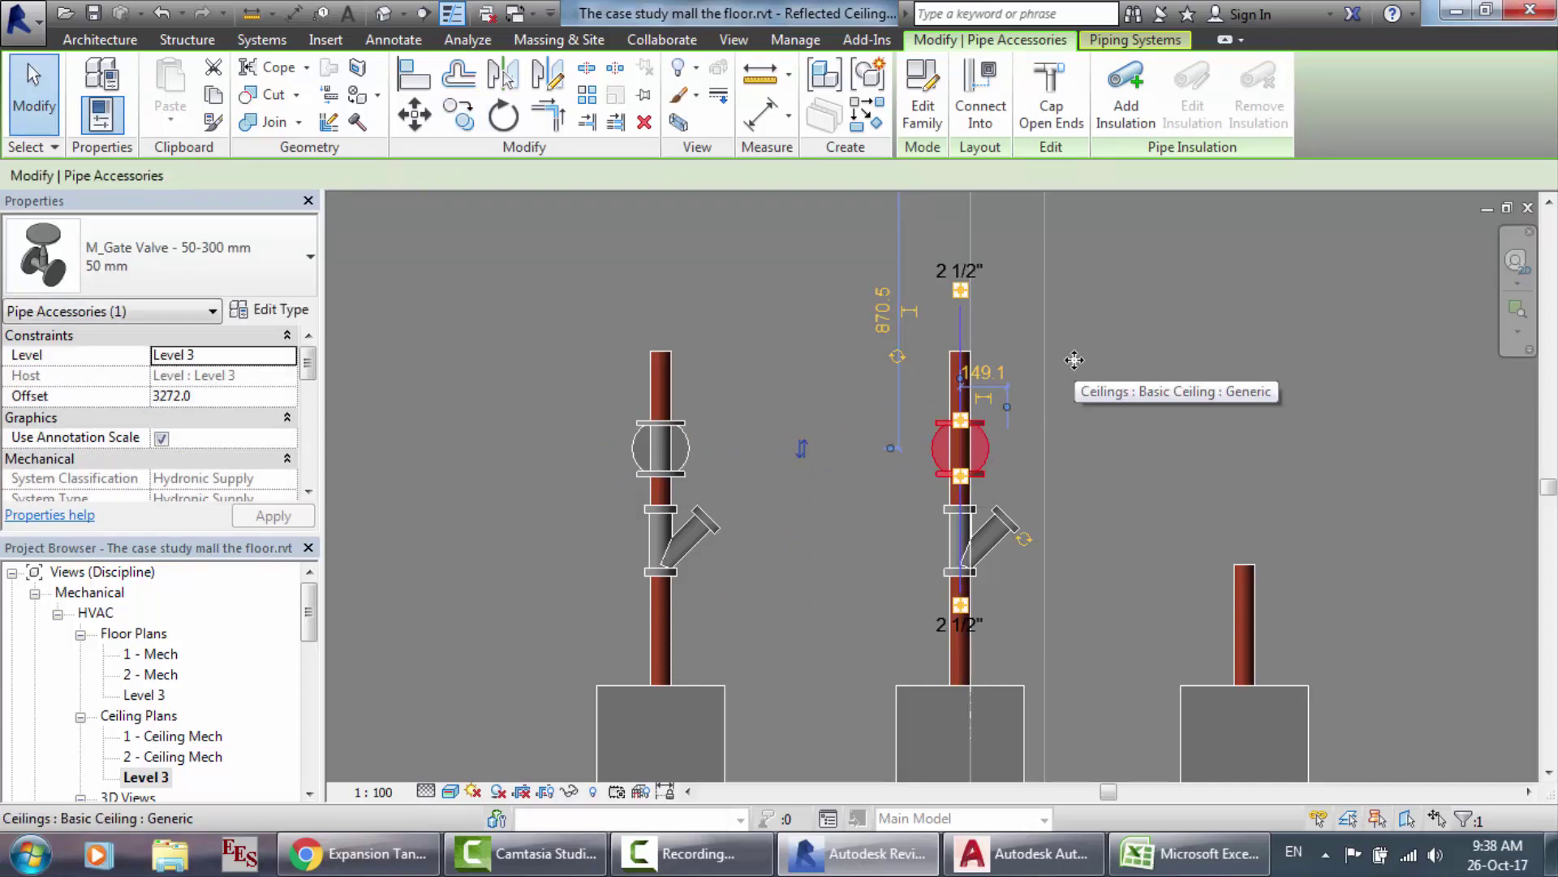
key("Escape")
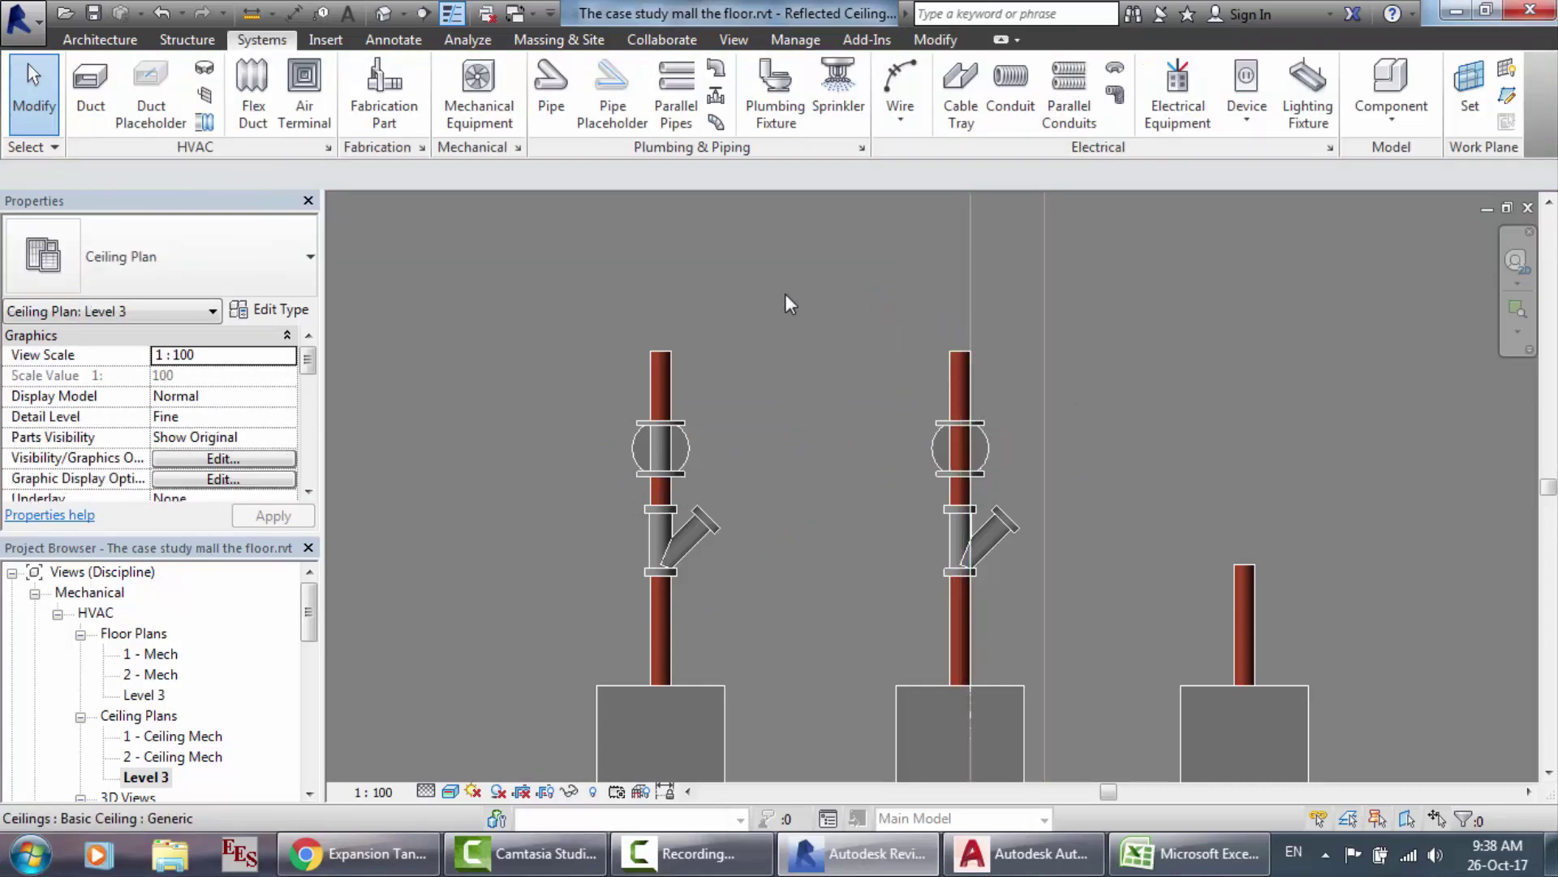
Step: Check how the copied gate valve sits on the second pump's pipe in the 3D view and delete it
left_click(386, 14)
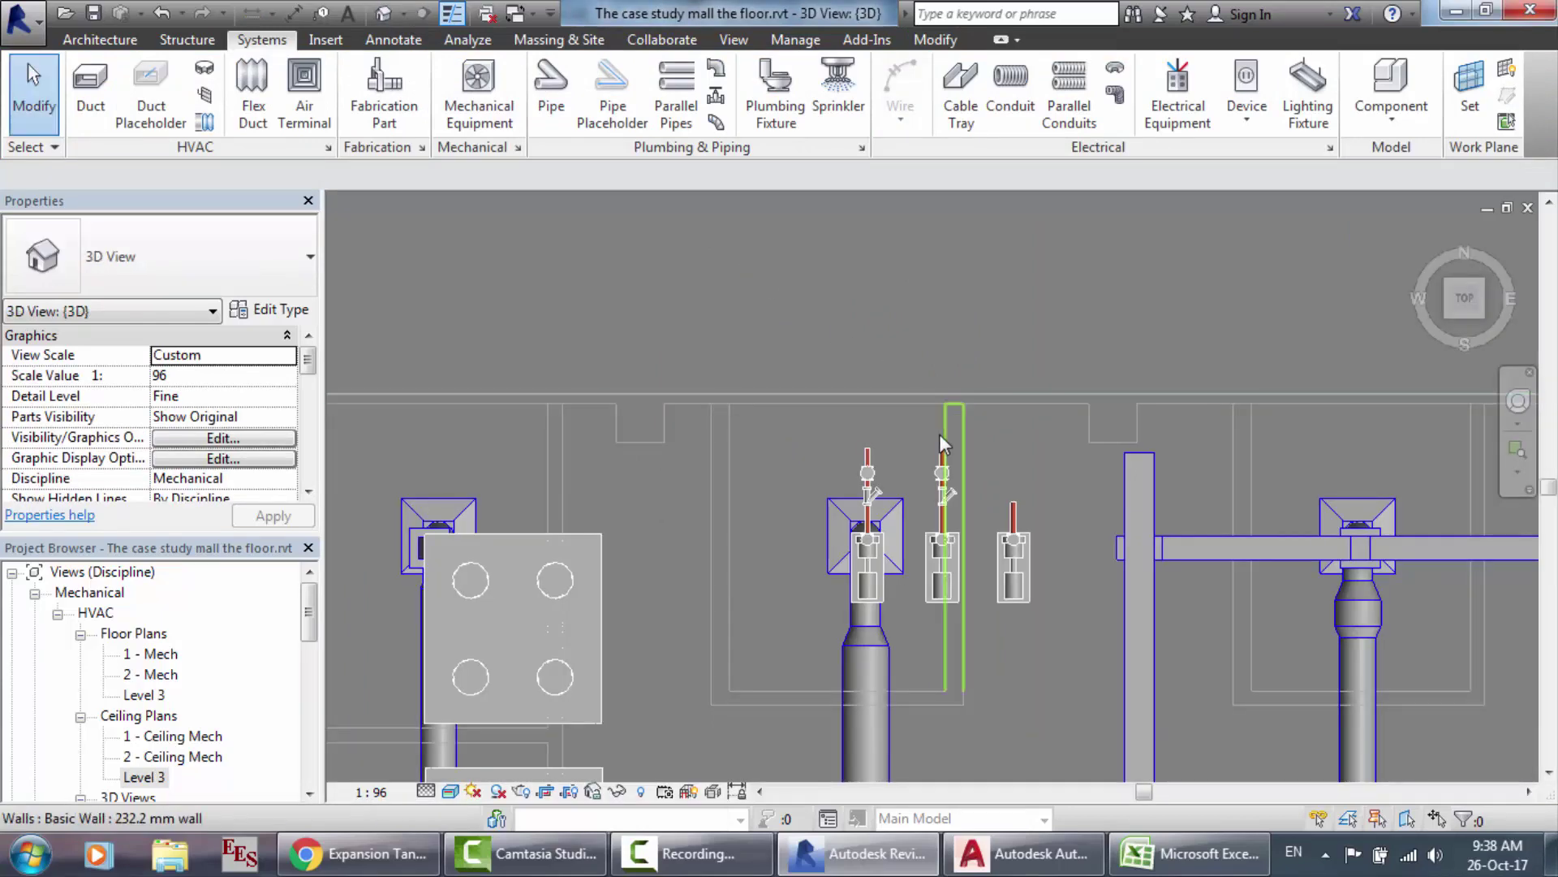
left_click(1428, 234)
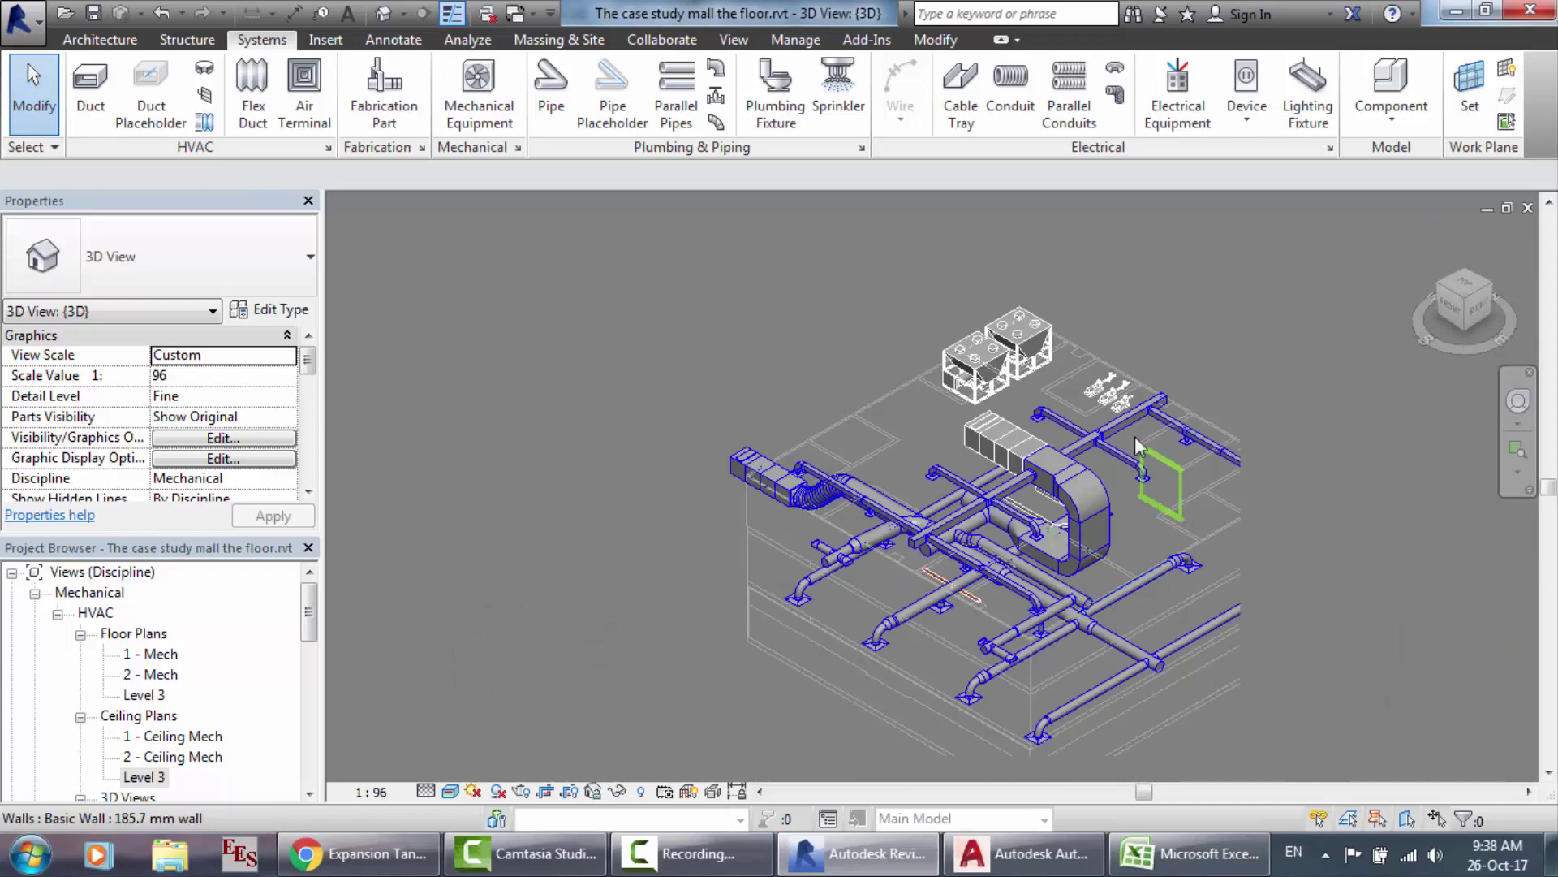
scroll(1143, 369, "up", 5)
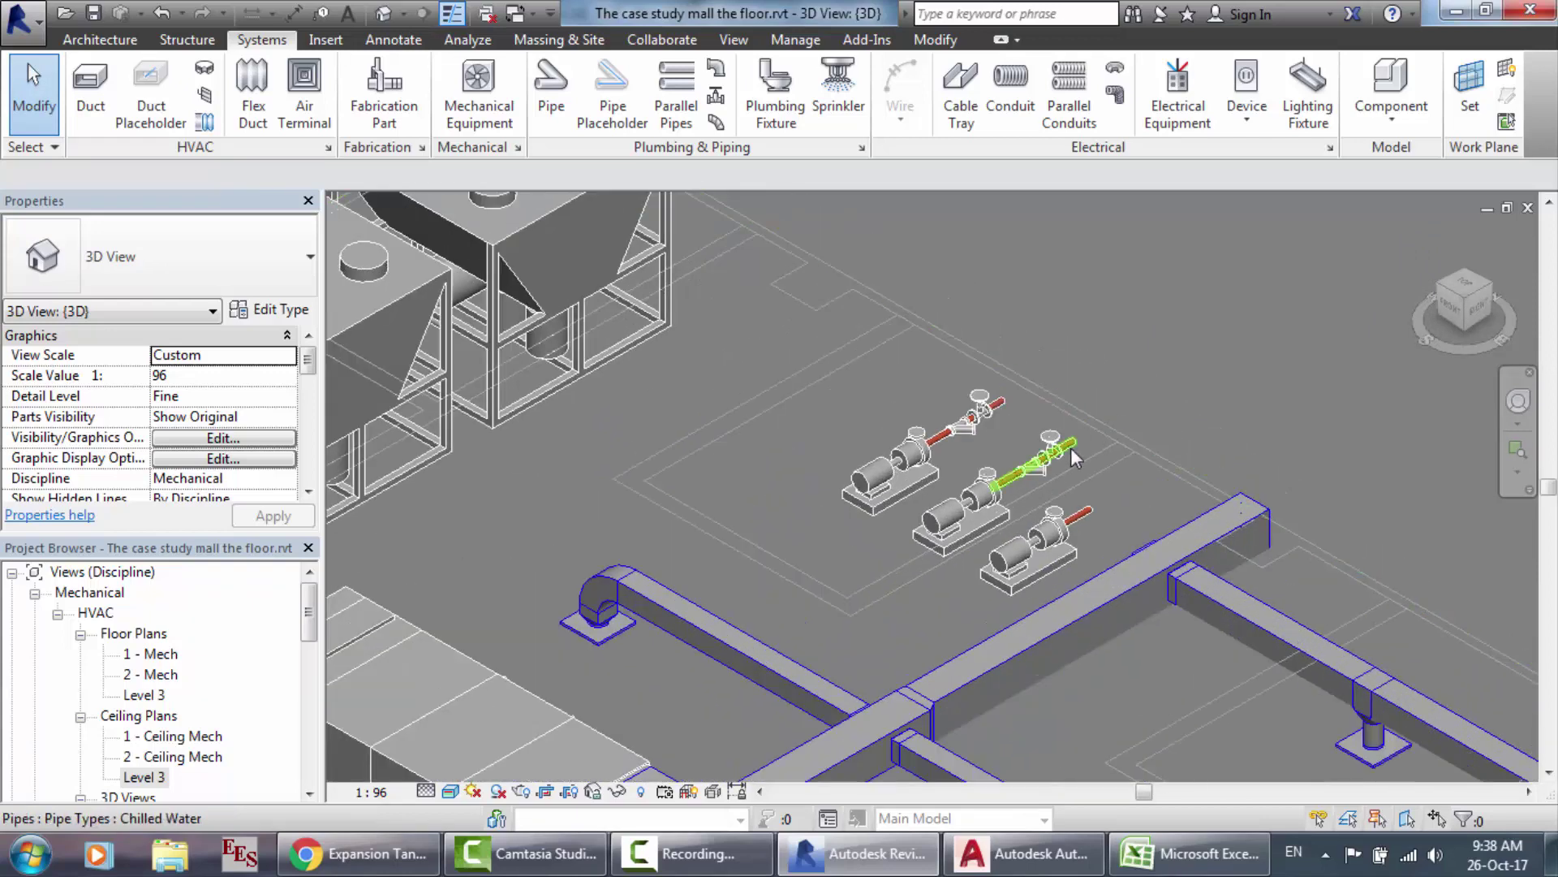
scroll(1070, 446, "up", 5)
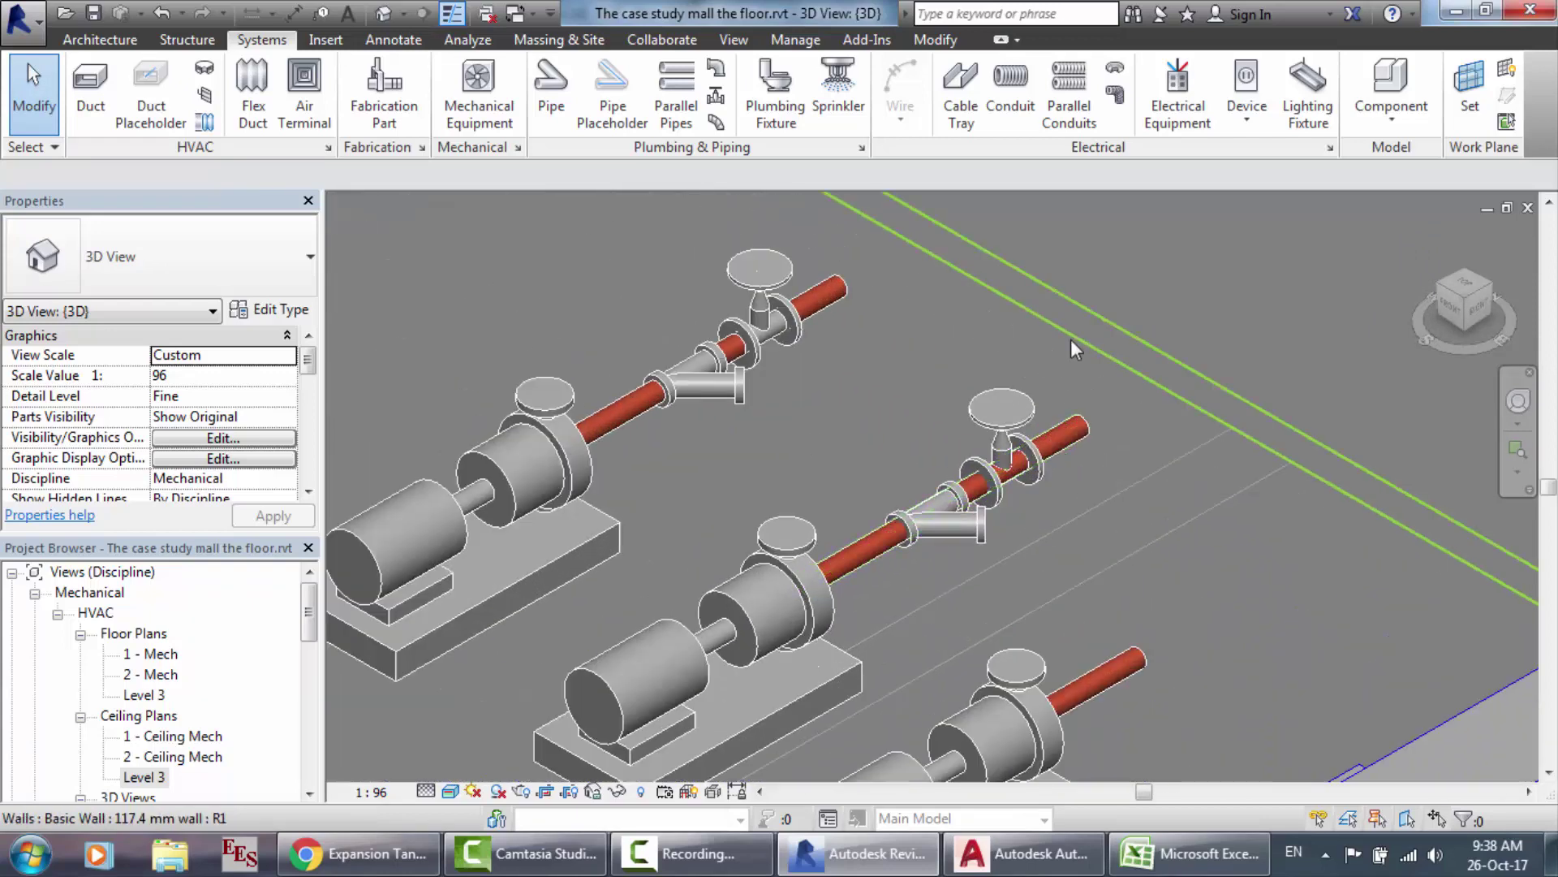
scroll(1070, 339, "up", 3)
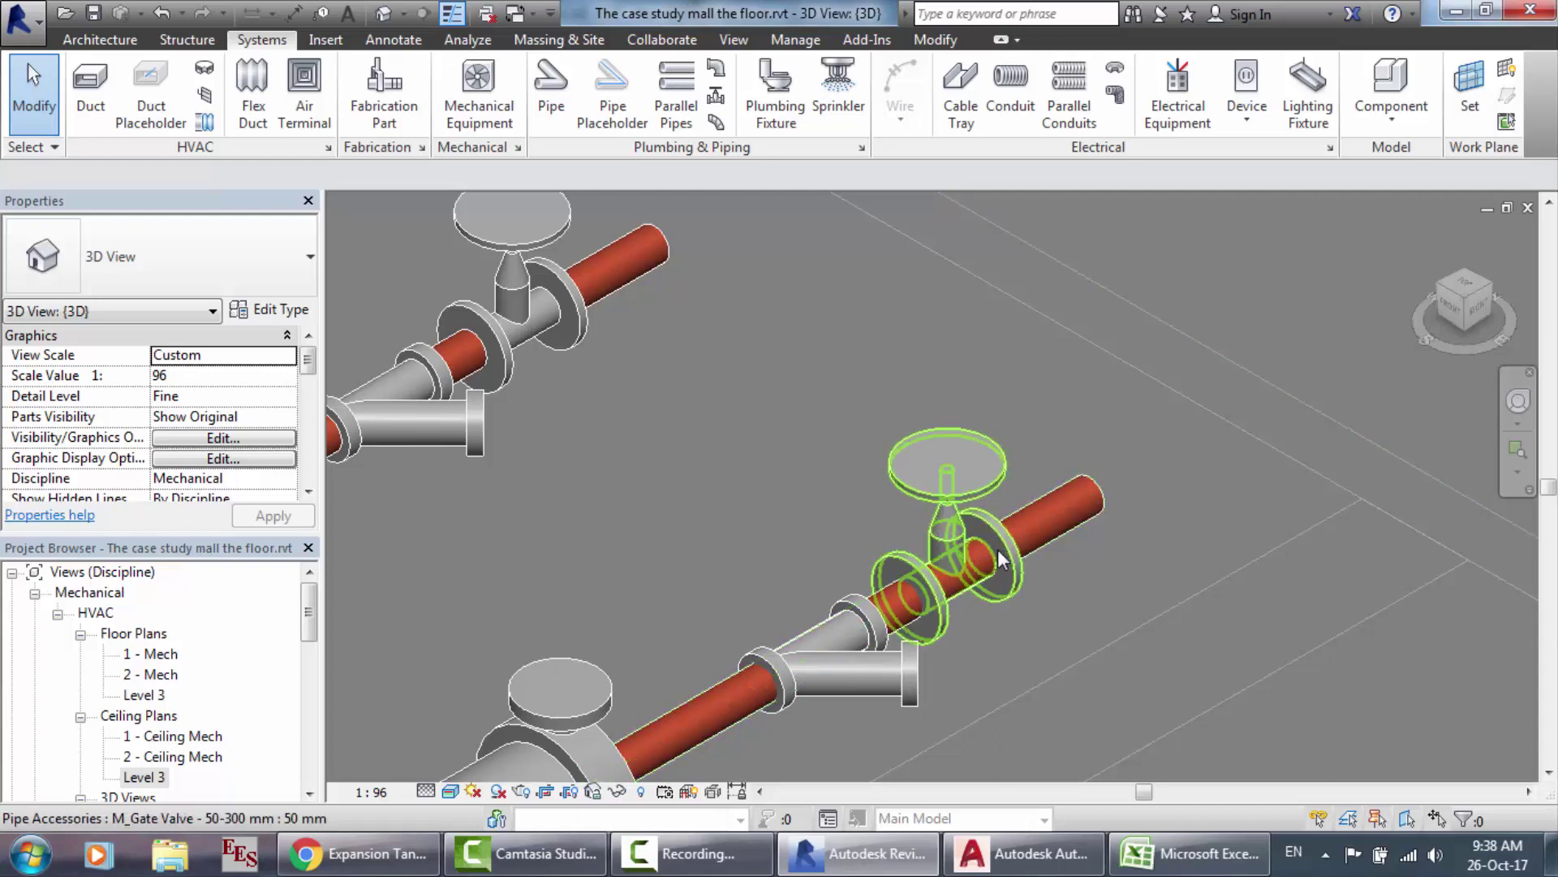
left_click(936, 486)
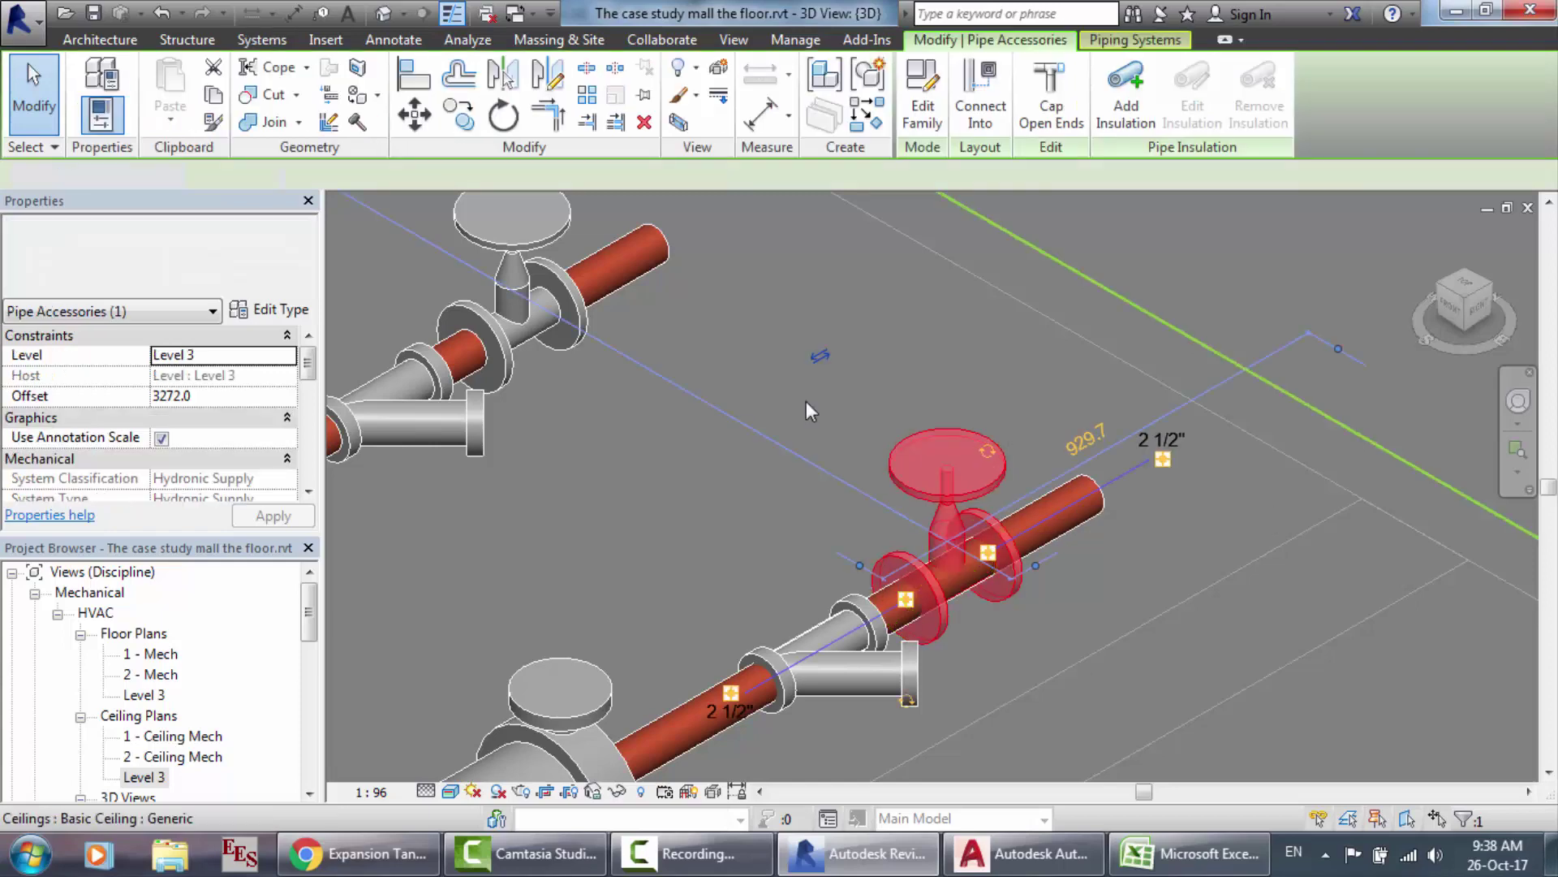
key("Escape")
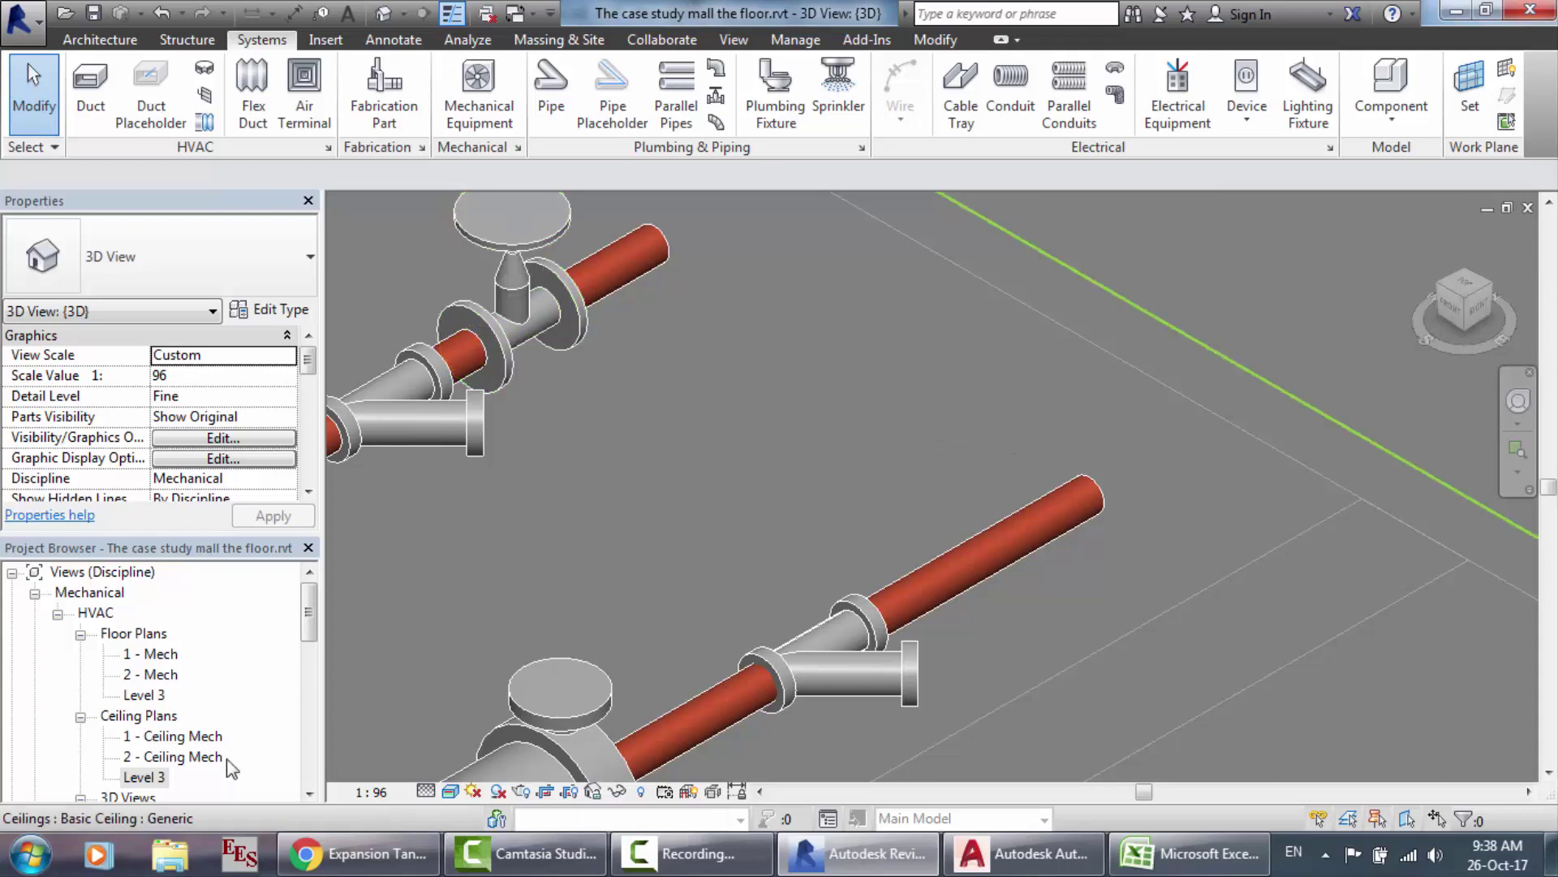
Step: Place a new 50 mm M_Gate Valve on the second pump's pipe in the Level 3 ceiling plan, level with the first pump's valve
double_click(146, 776)
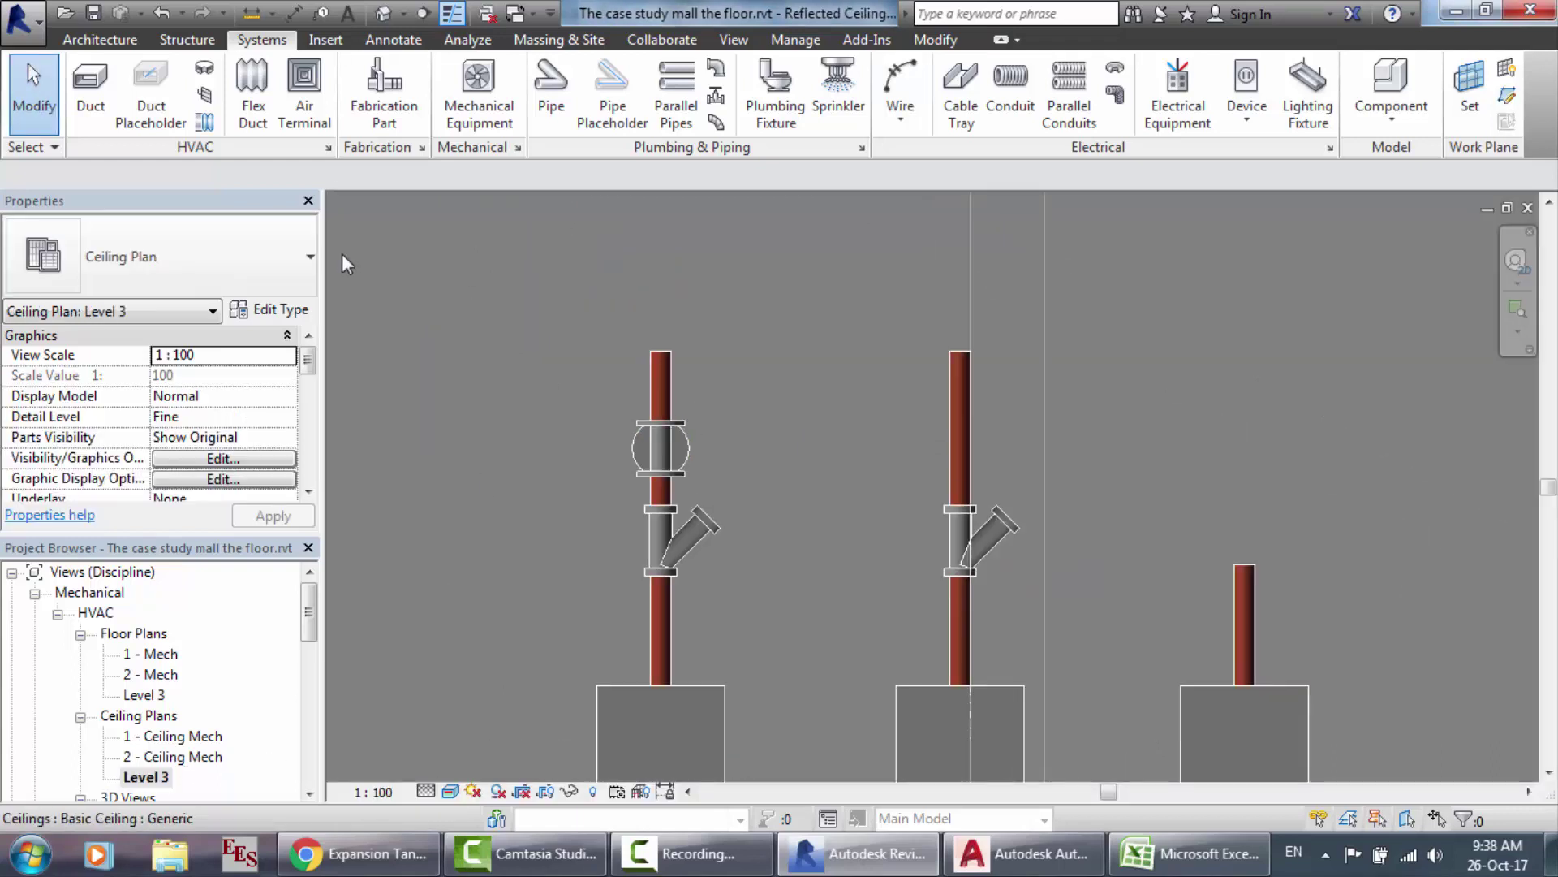
left_click(714, 98)
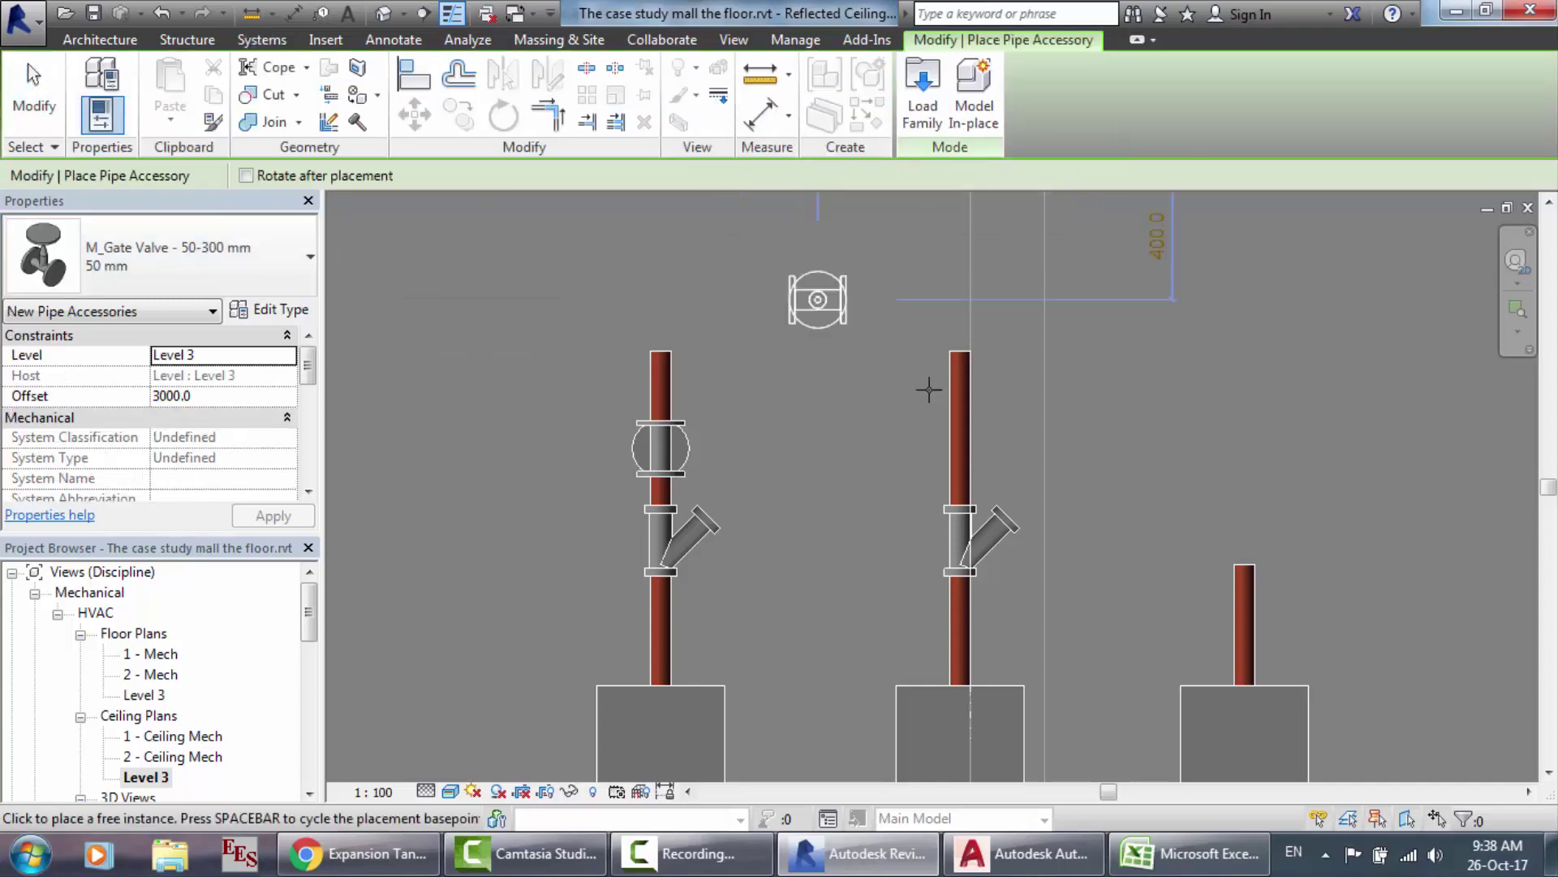
left_click(961, 448)
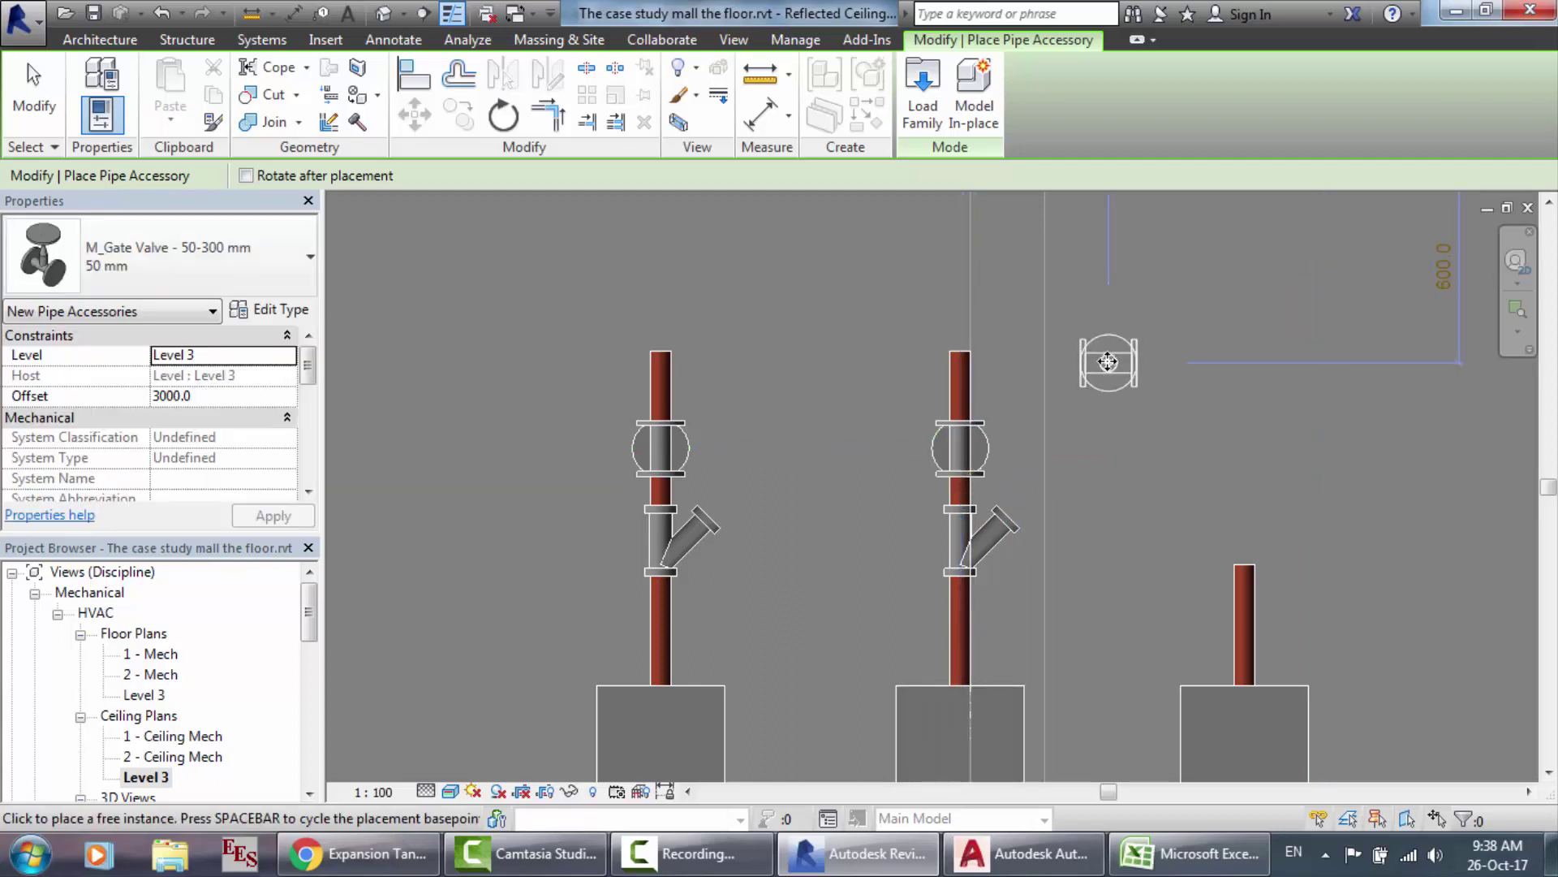
Step: Extend the third pump's pipe with a 2 1/2" chilled water pipe about 676 mm long, ending level with the other two pump pipes
key("Escape")
key("Escape")
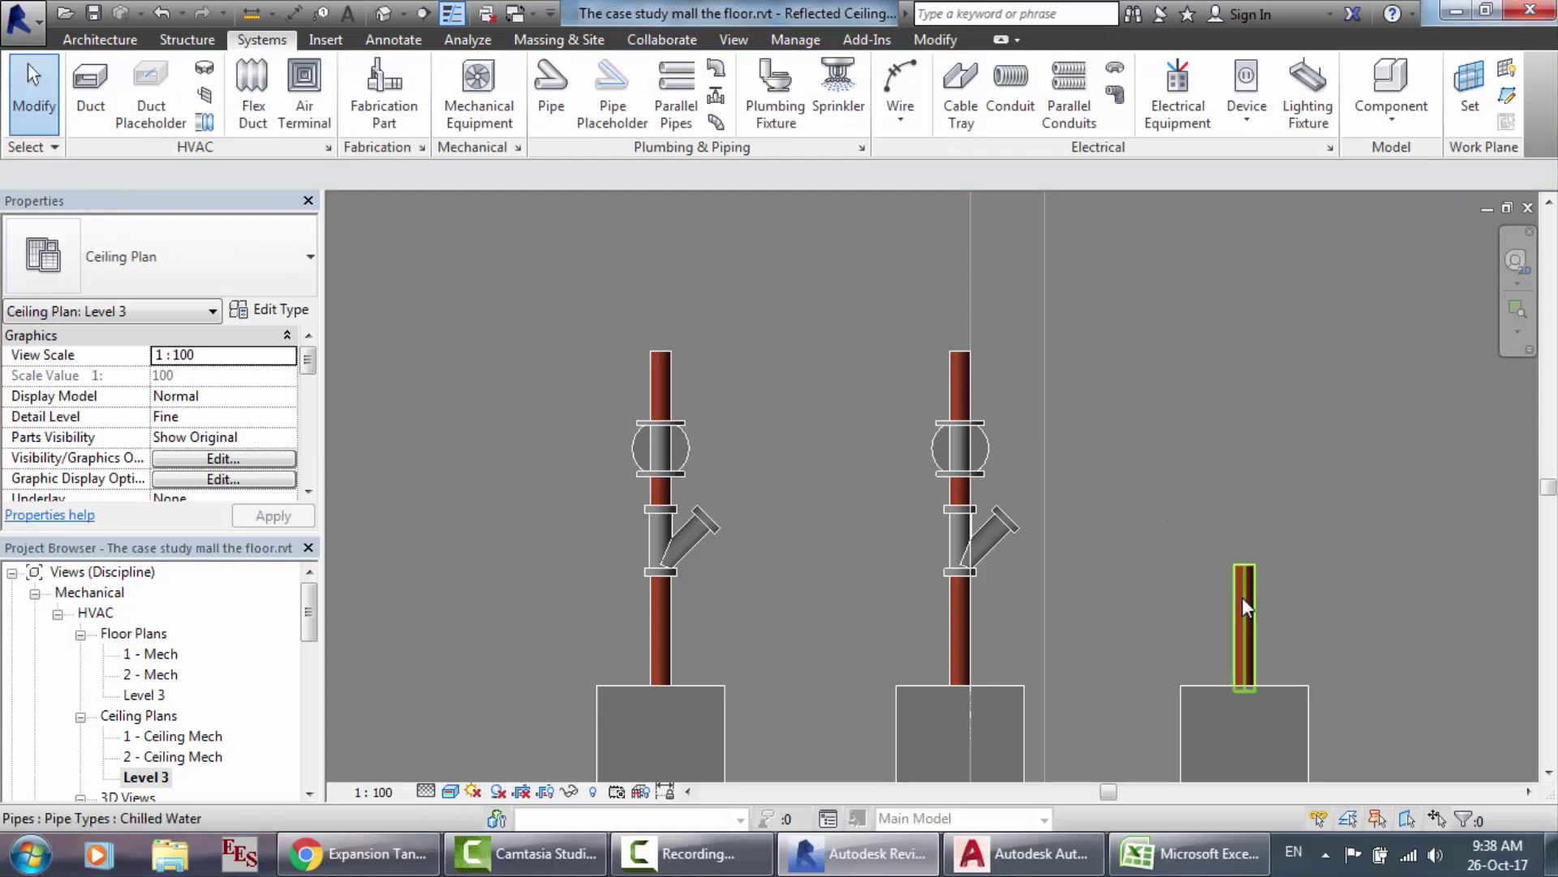
left_click(1244, 598)
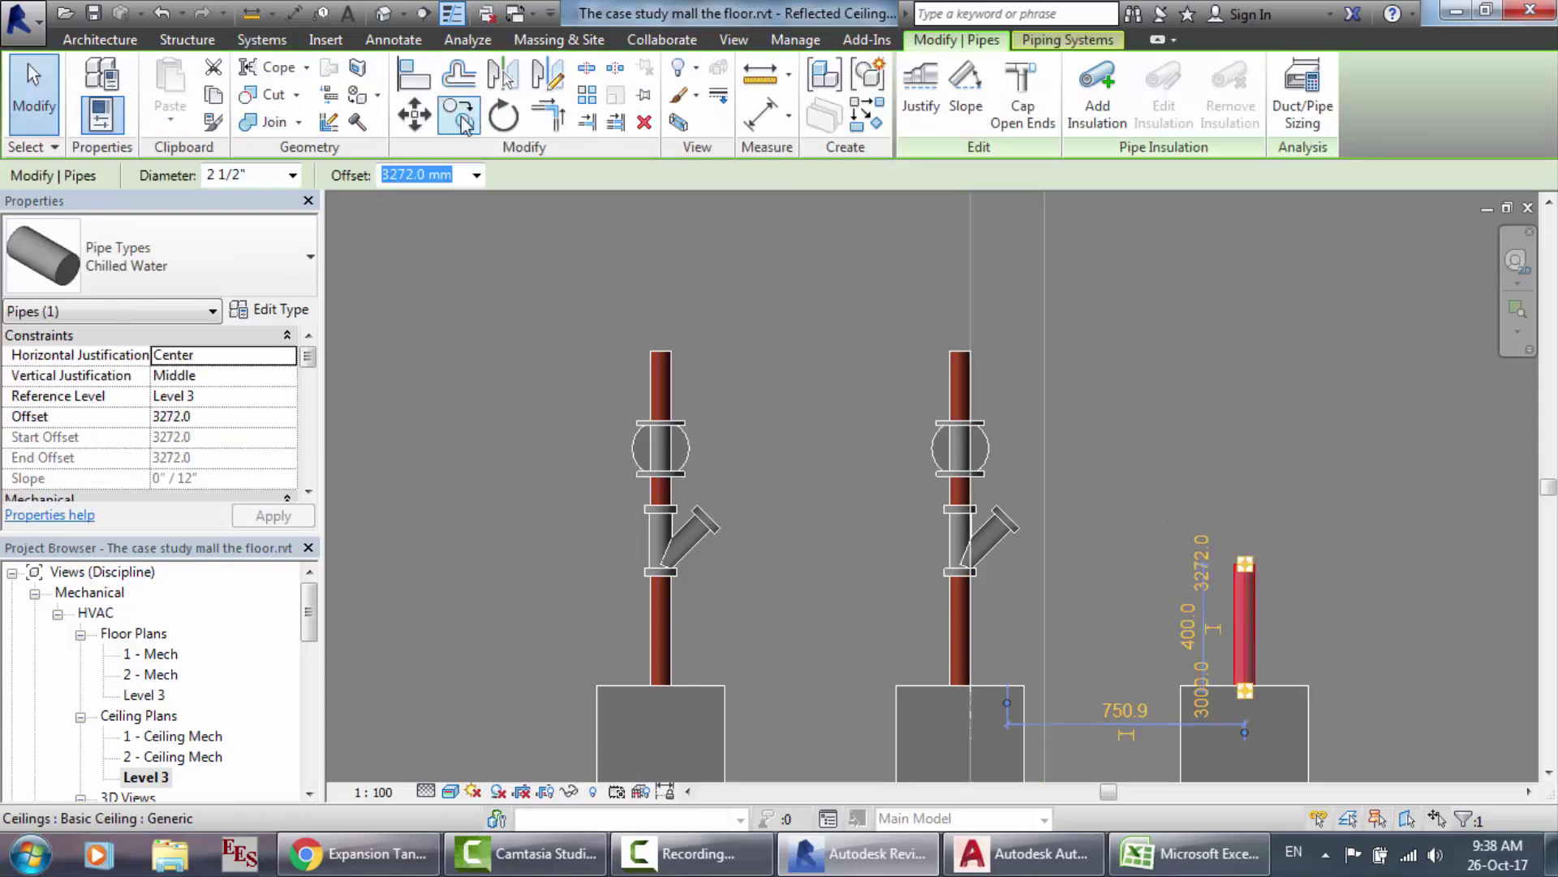
left_click(261, 40)
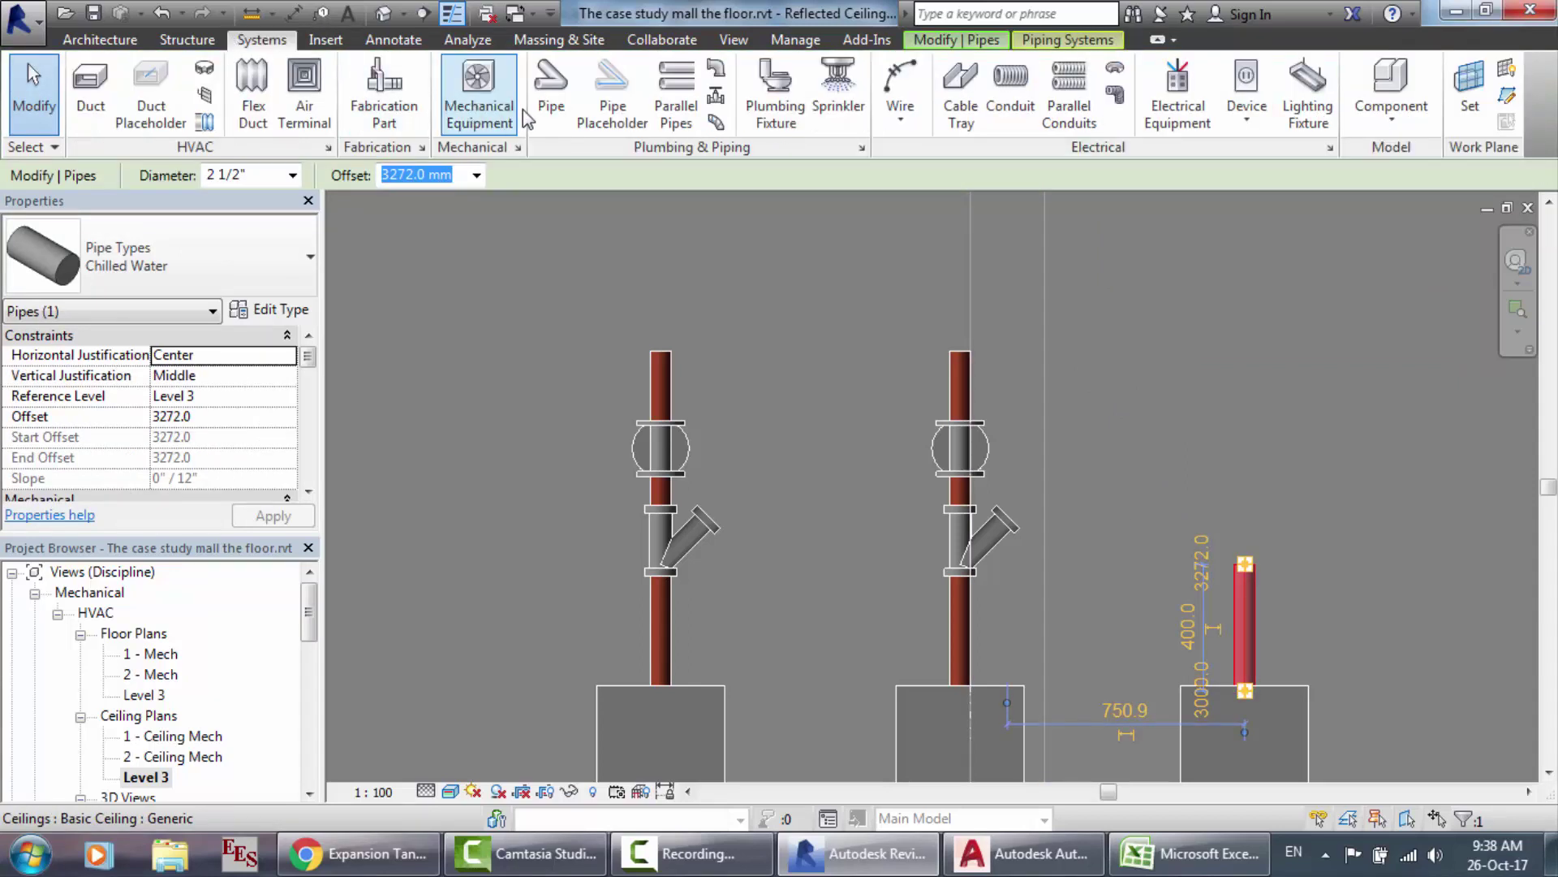
left_click(548, 114)
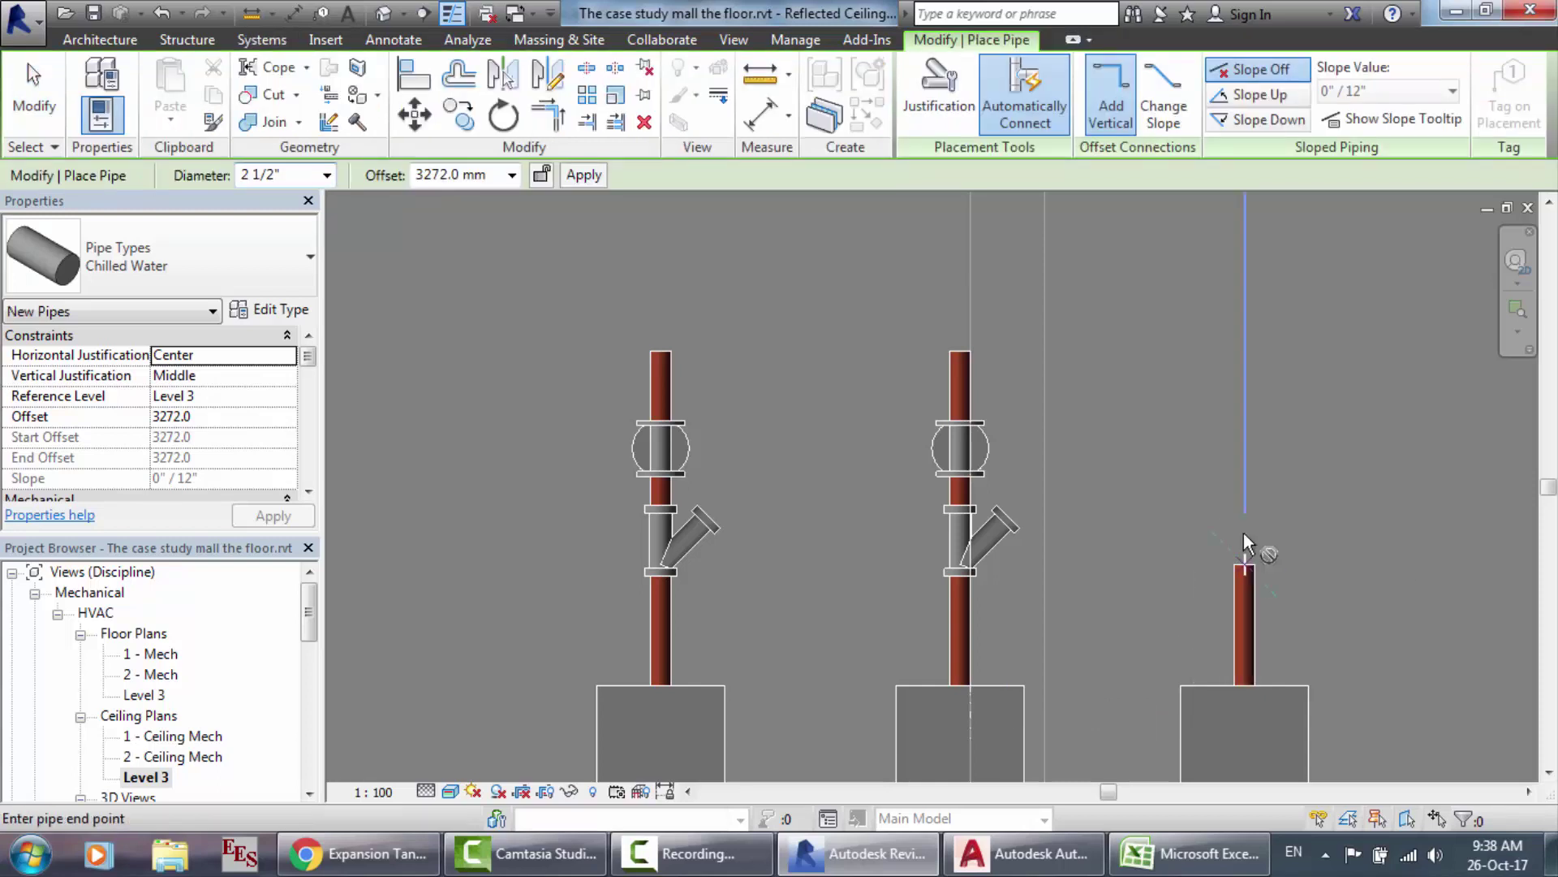
left_click(1243, 562)
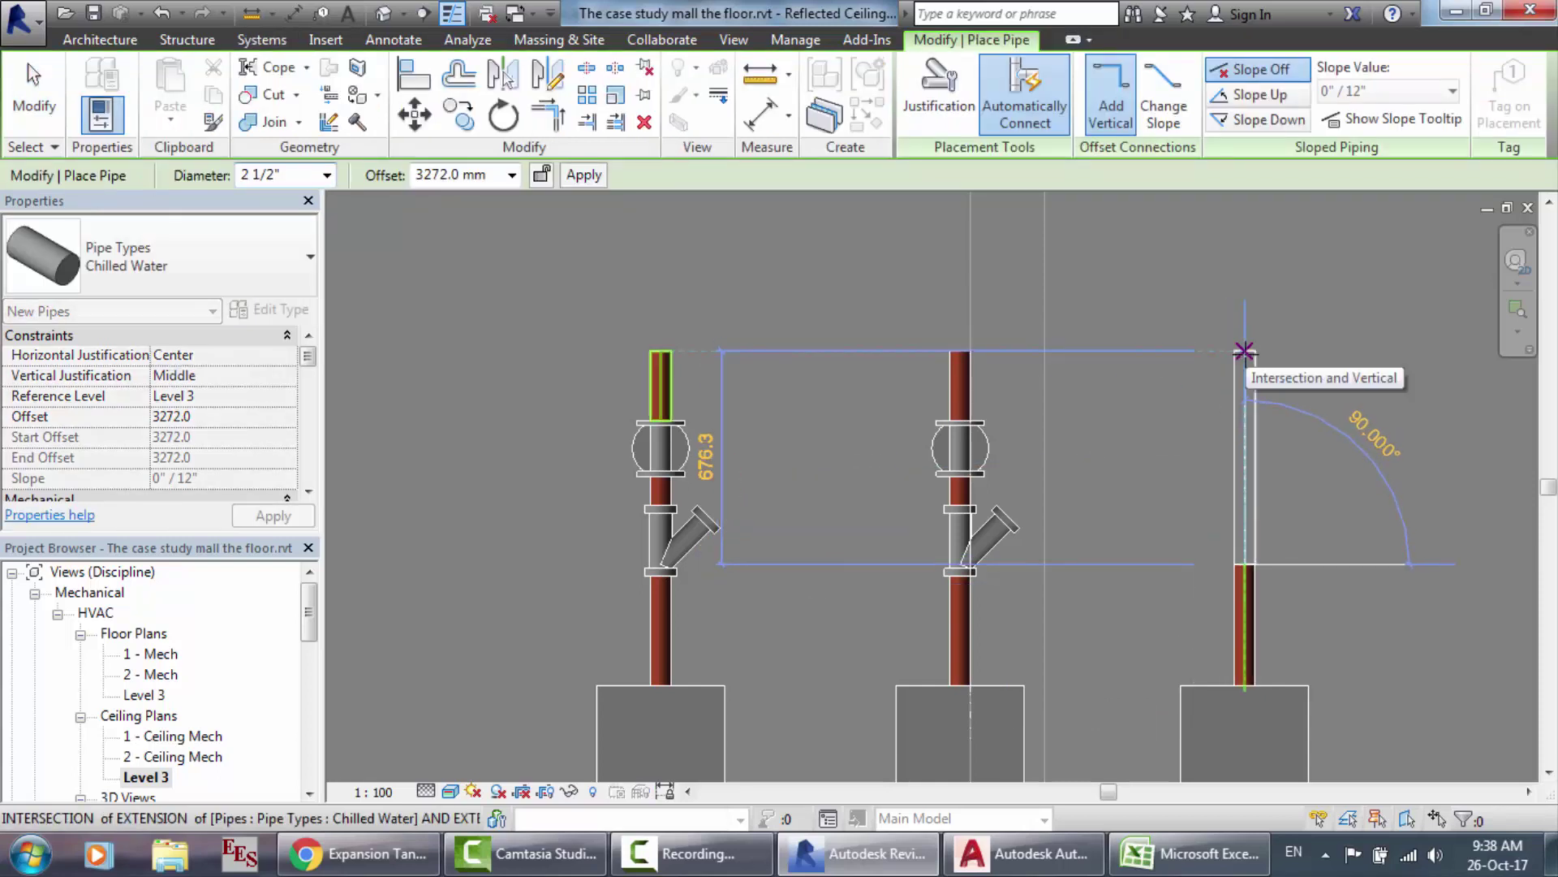
left_click(1244, 351)
key("Escape")
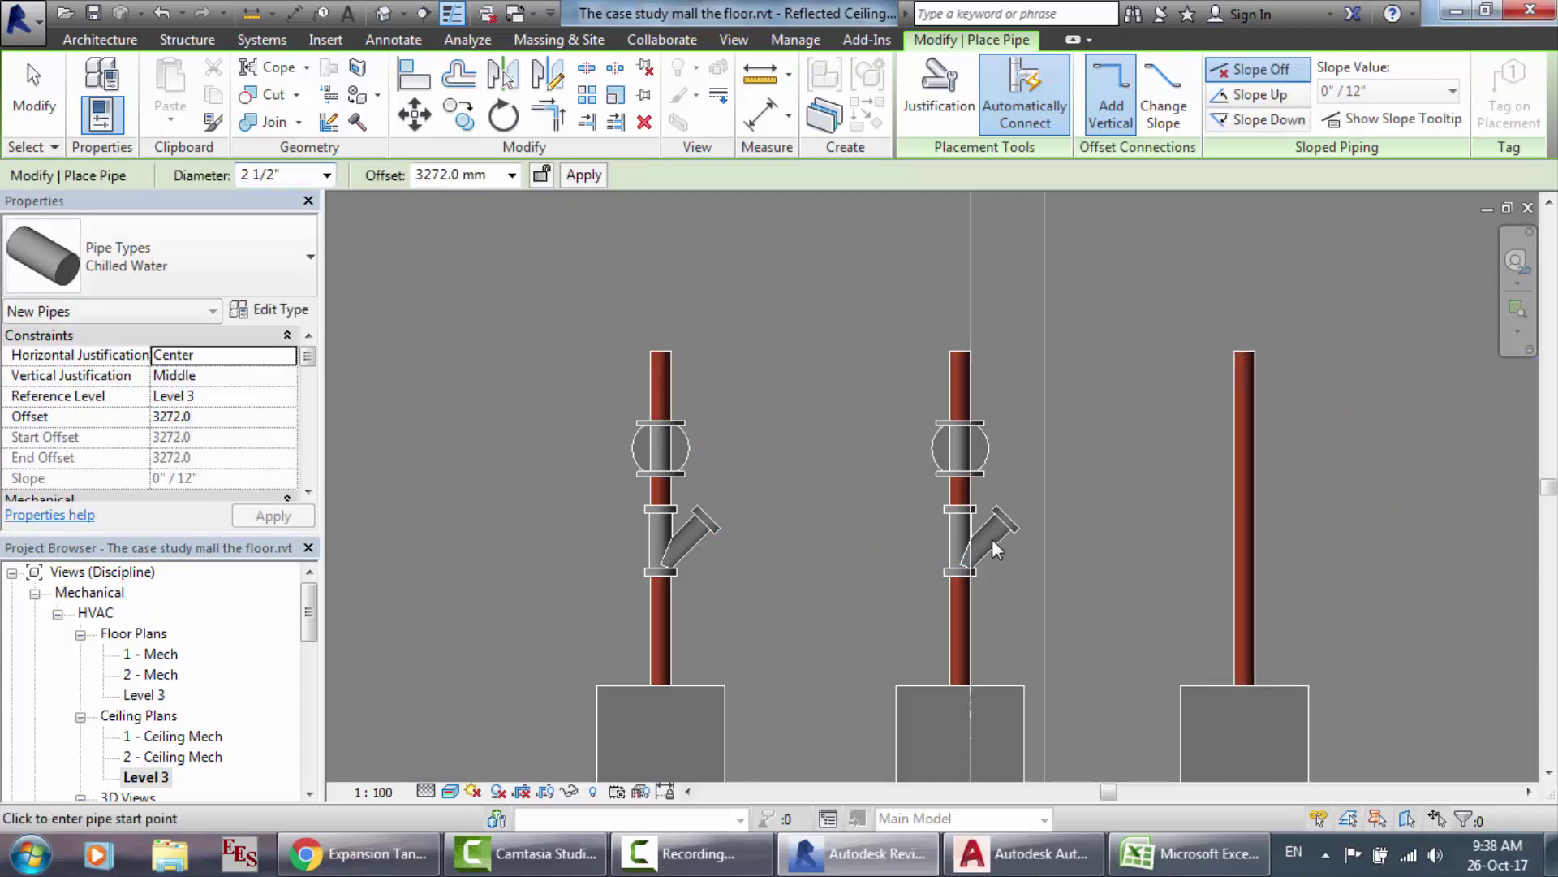
key("Escape")
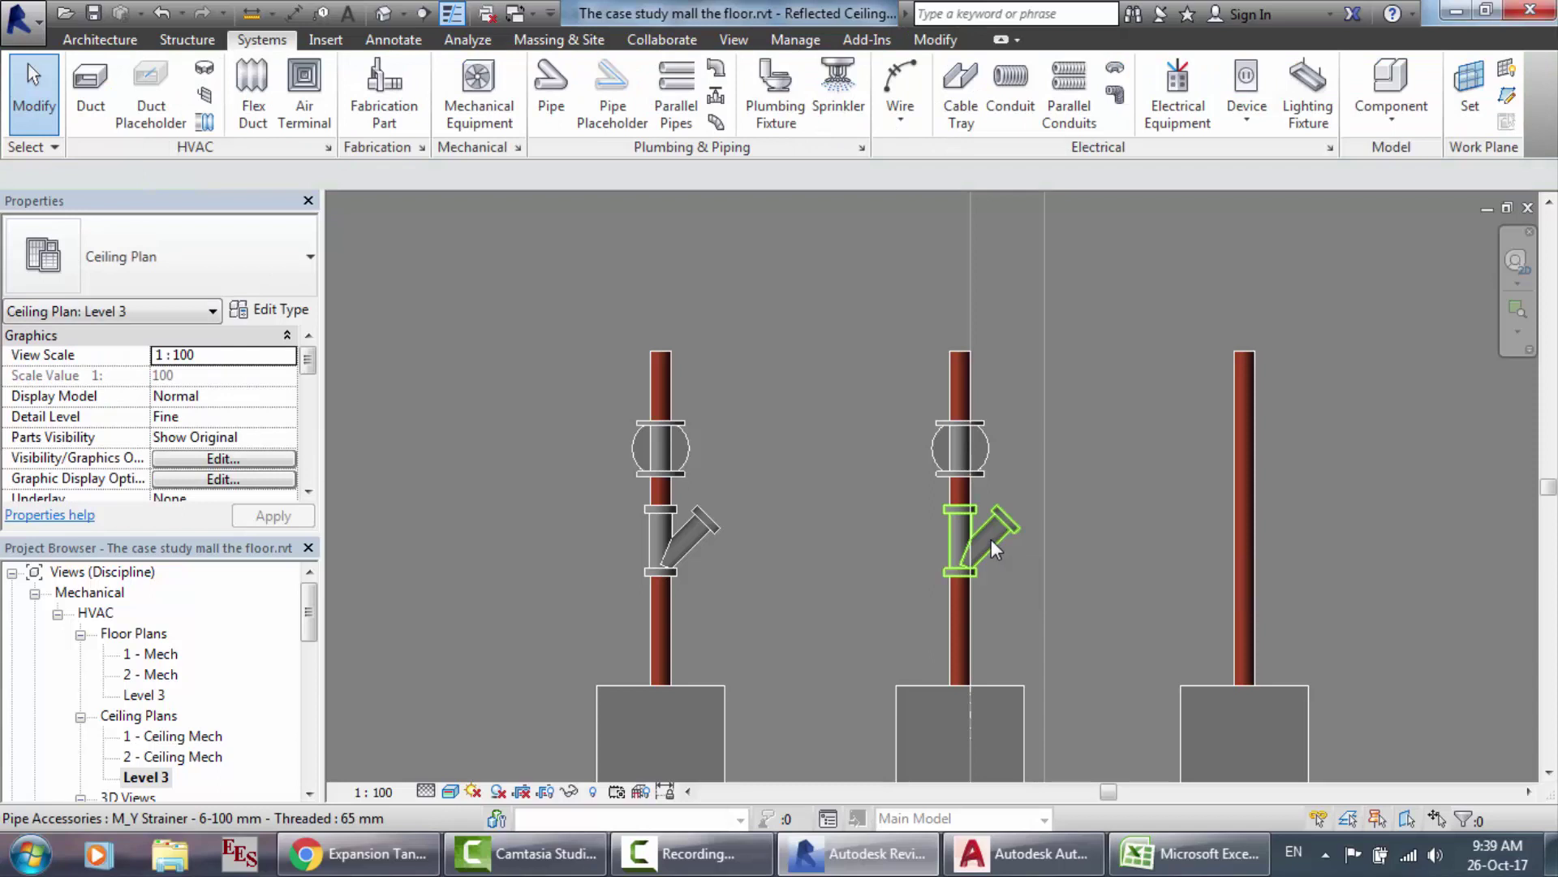
Step: Copy the second pump's Y strainer 900 mm across onto the third pump's pipe, level with the original
left_click(990, 539)
key("m")
key("v")
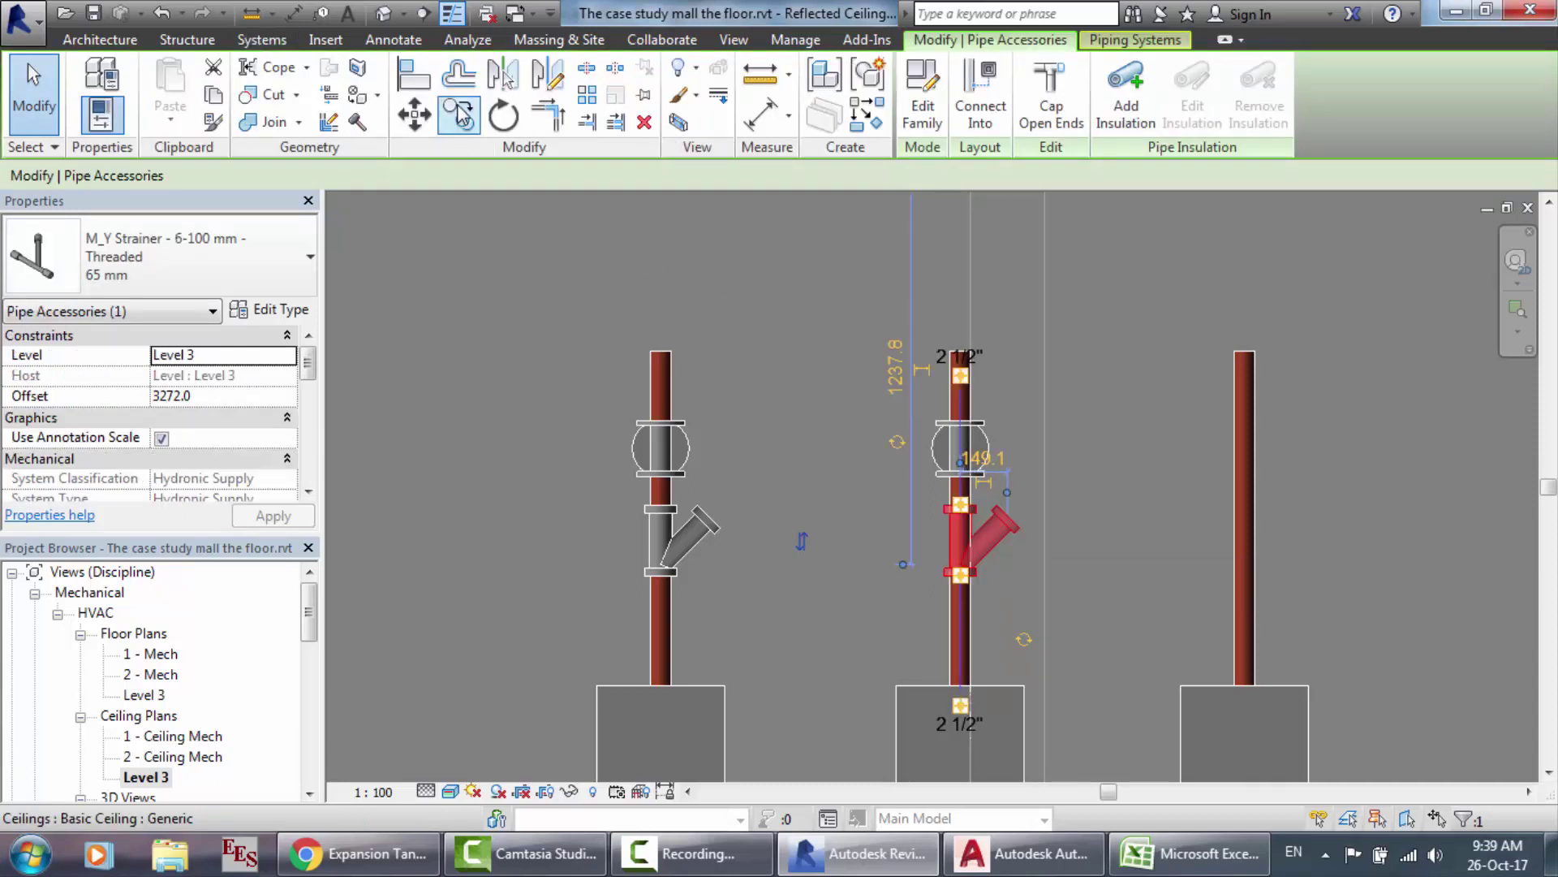
left_click(961, 542)
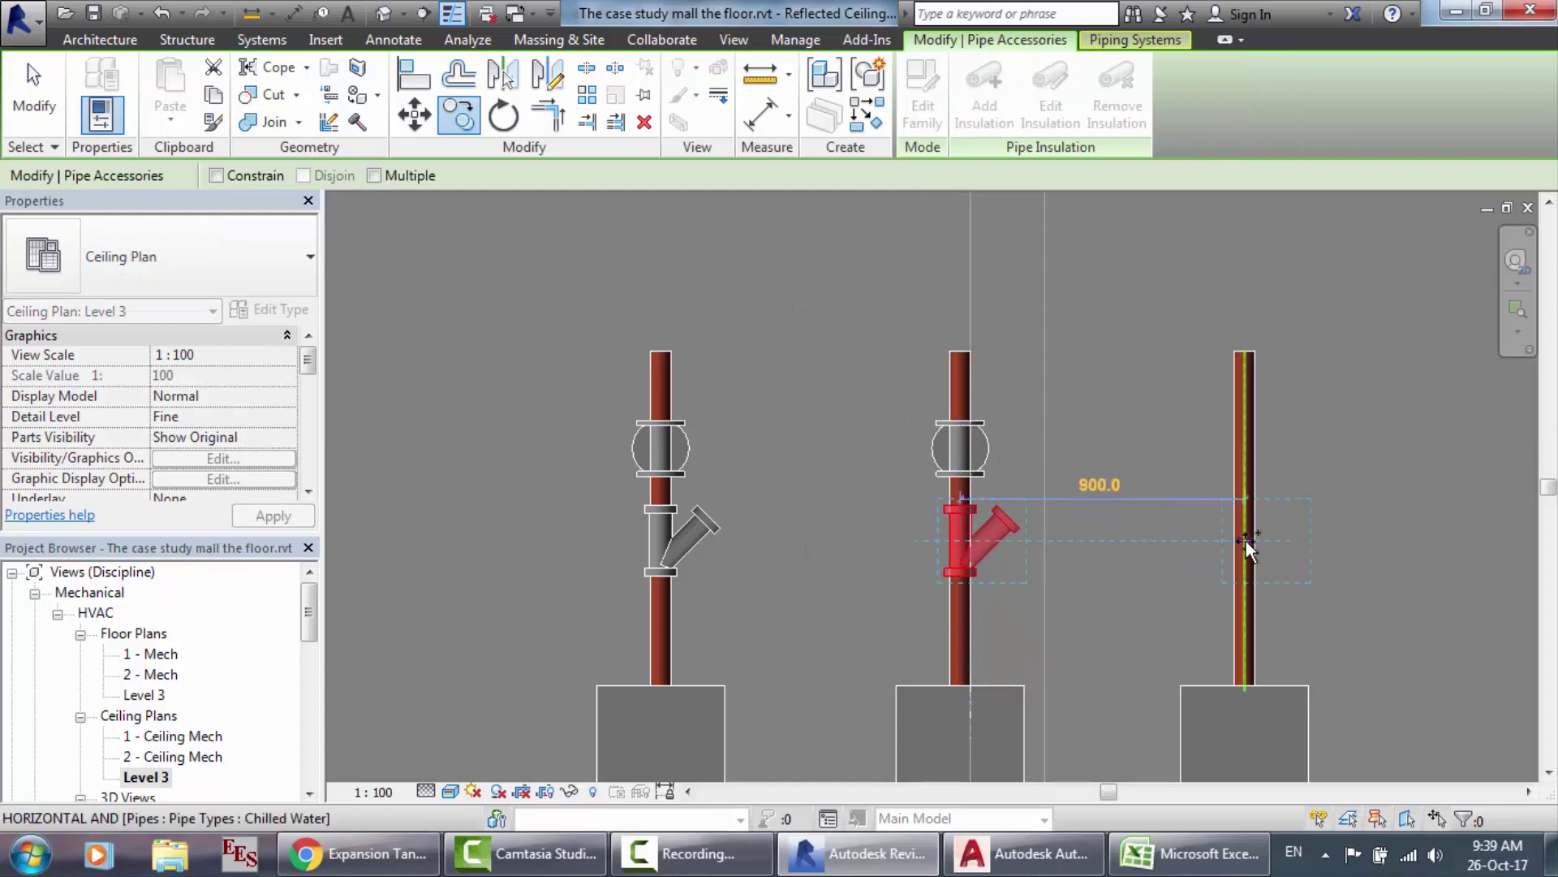
left_click(1245, 541)
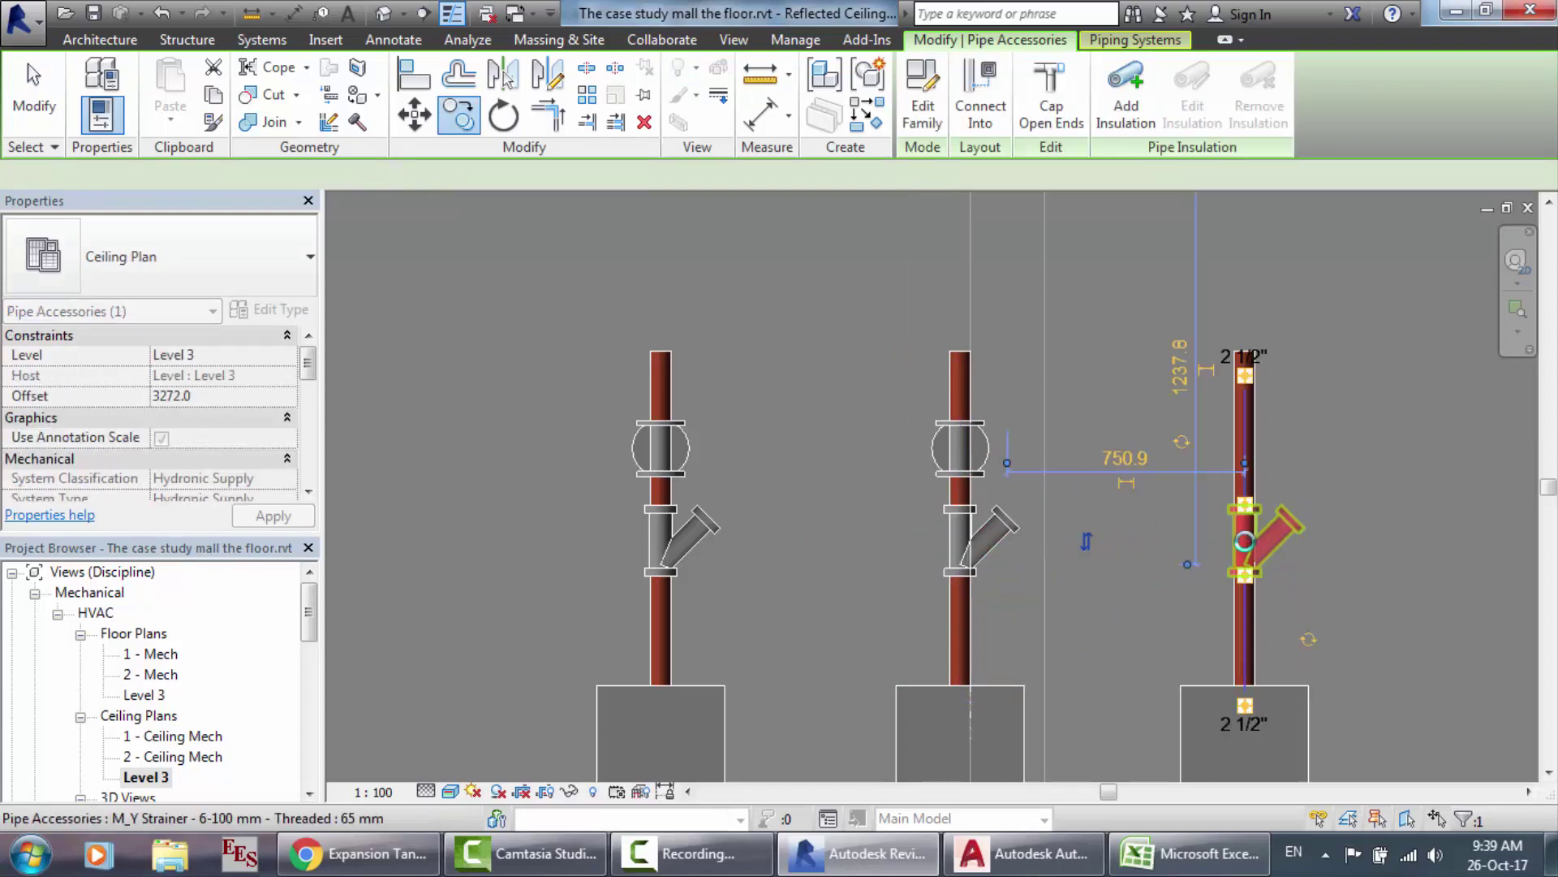
Step: Try to copy the second pump's gate valve from its centre onto the third pump's pipe, and delete the copy
left_click(961, 448)
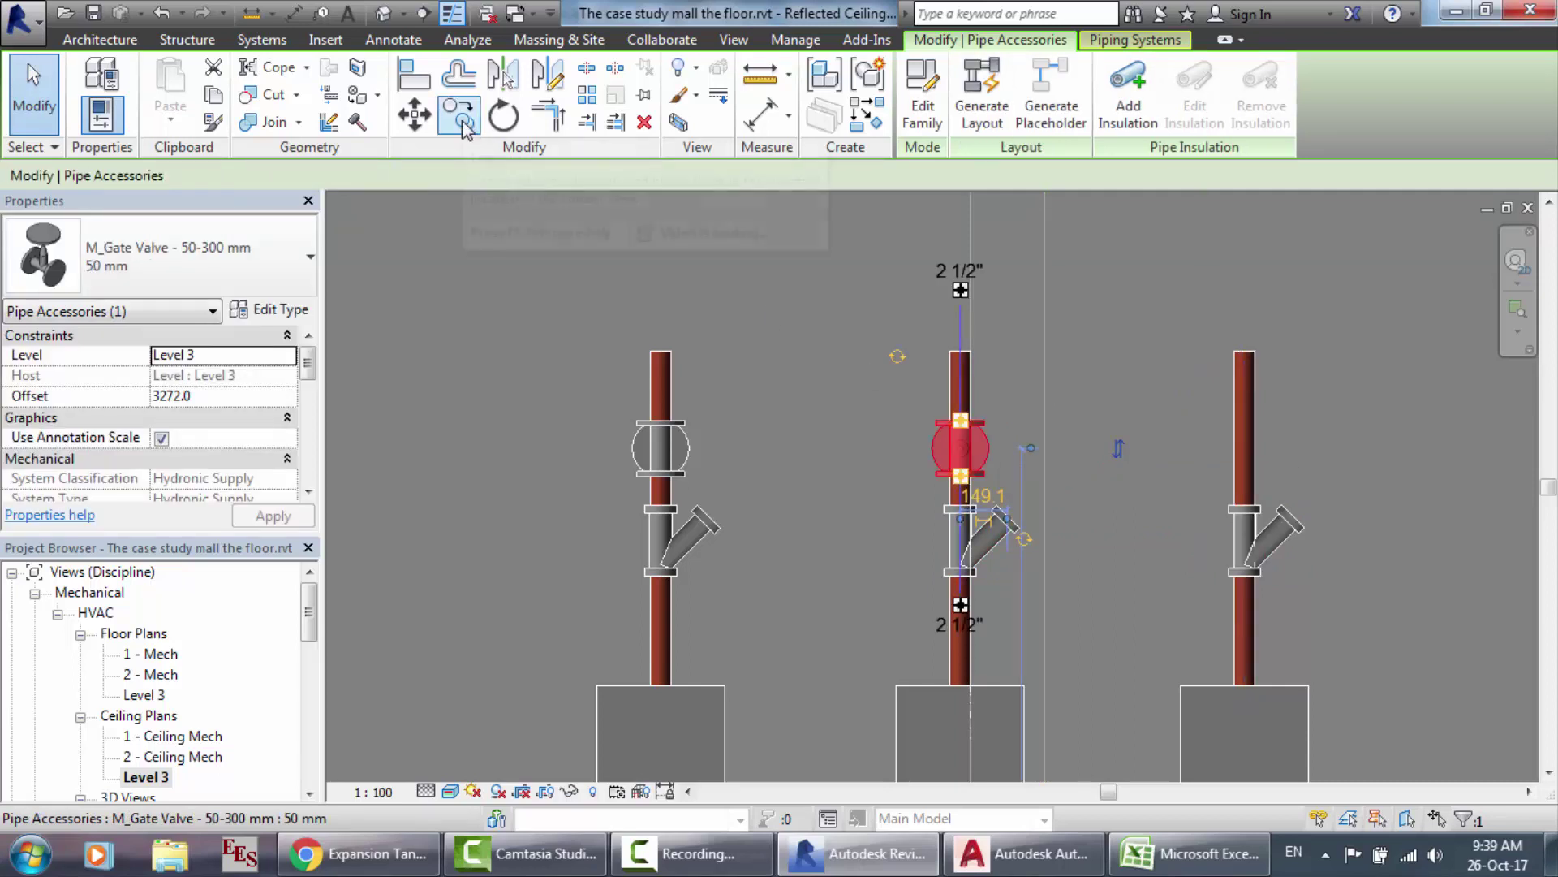
left_click(463, 122)
left_click(961, 449)
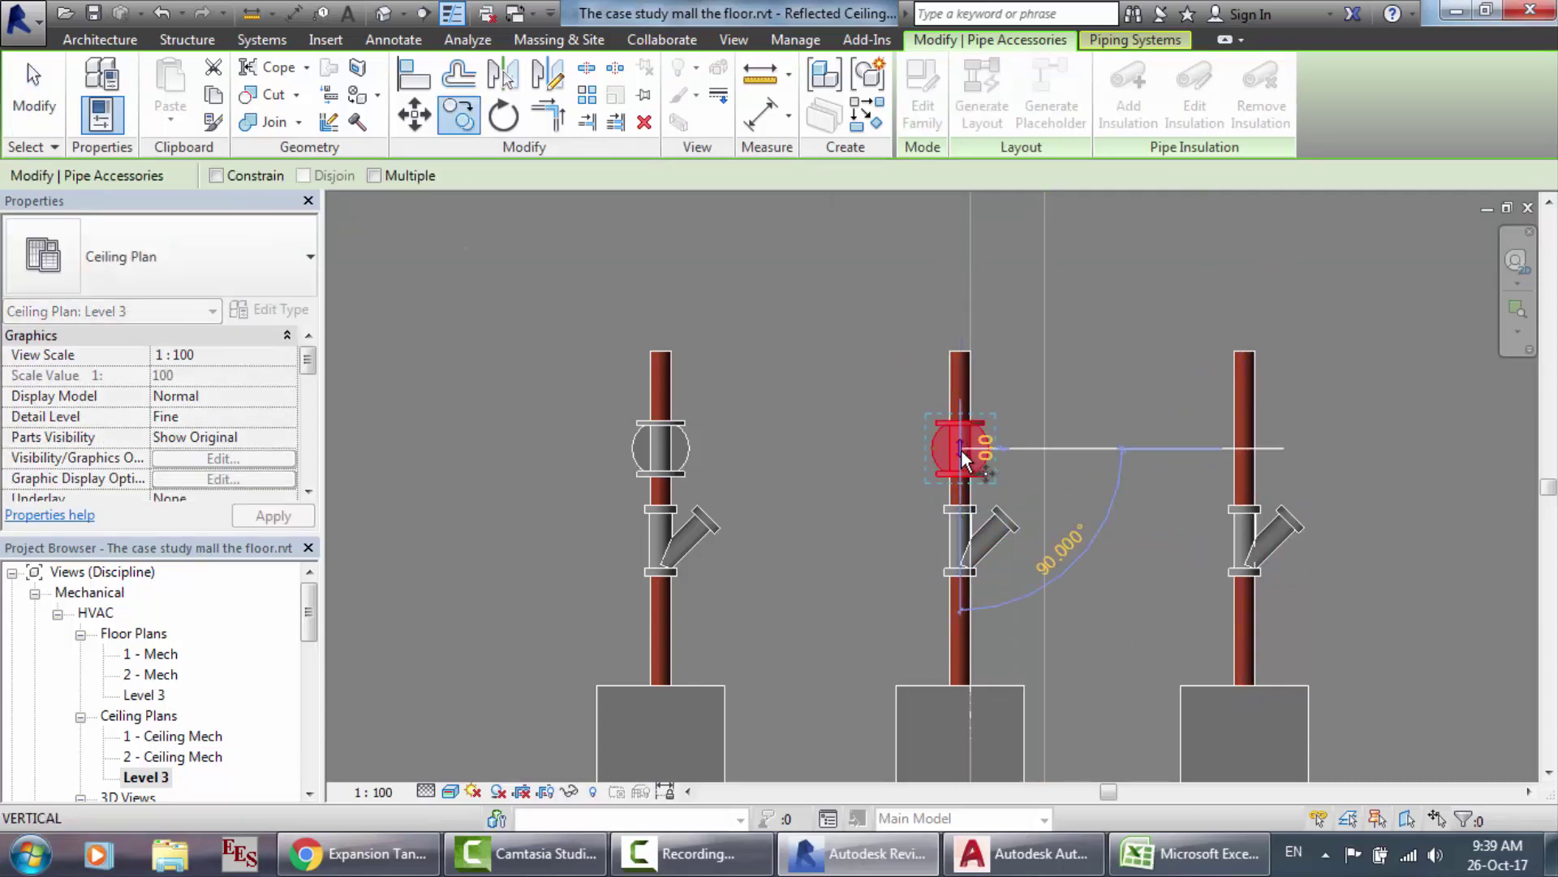
left_click(1246, 452)
key("Escape")
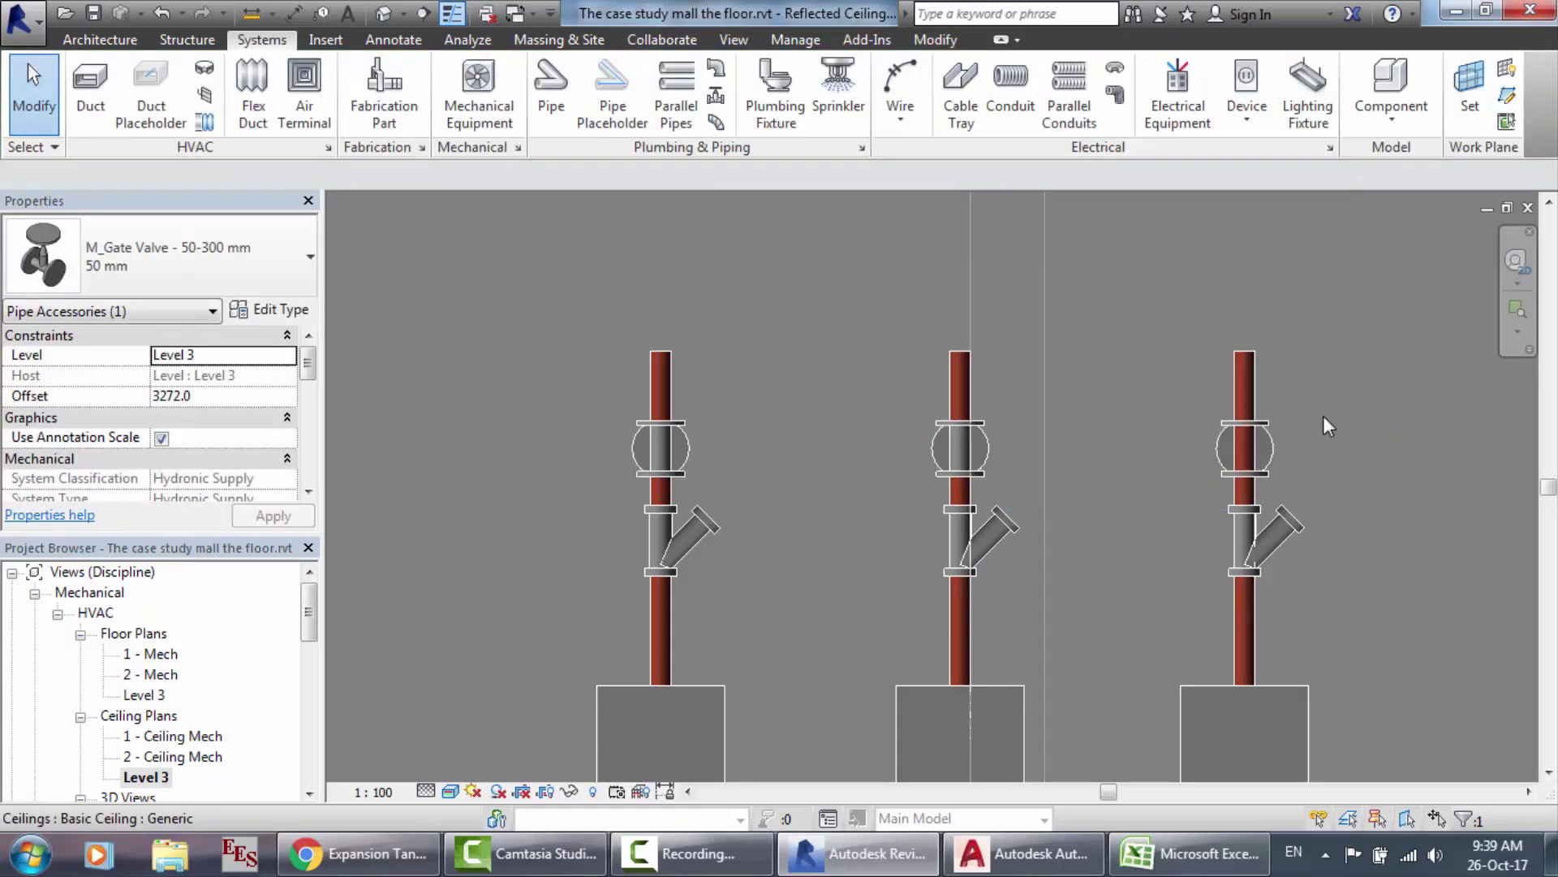
left_click(1264, 456)
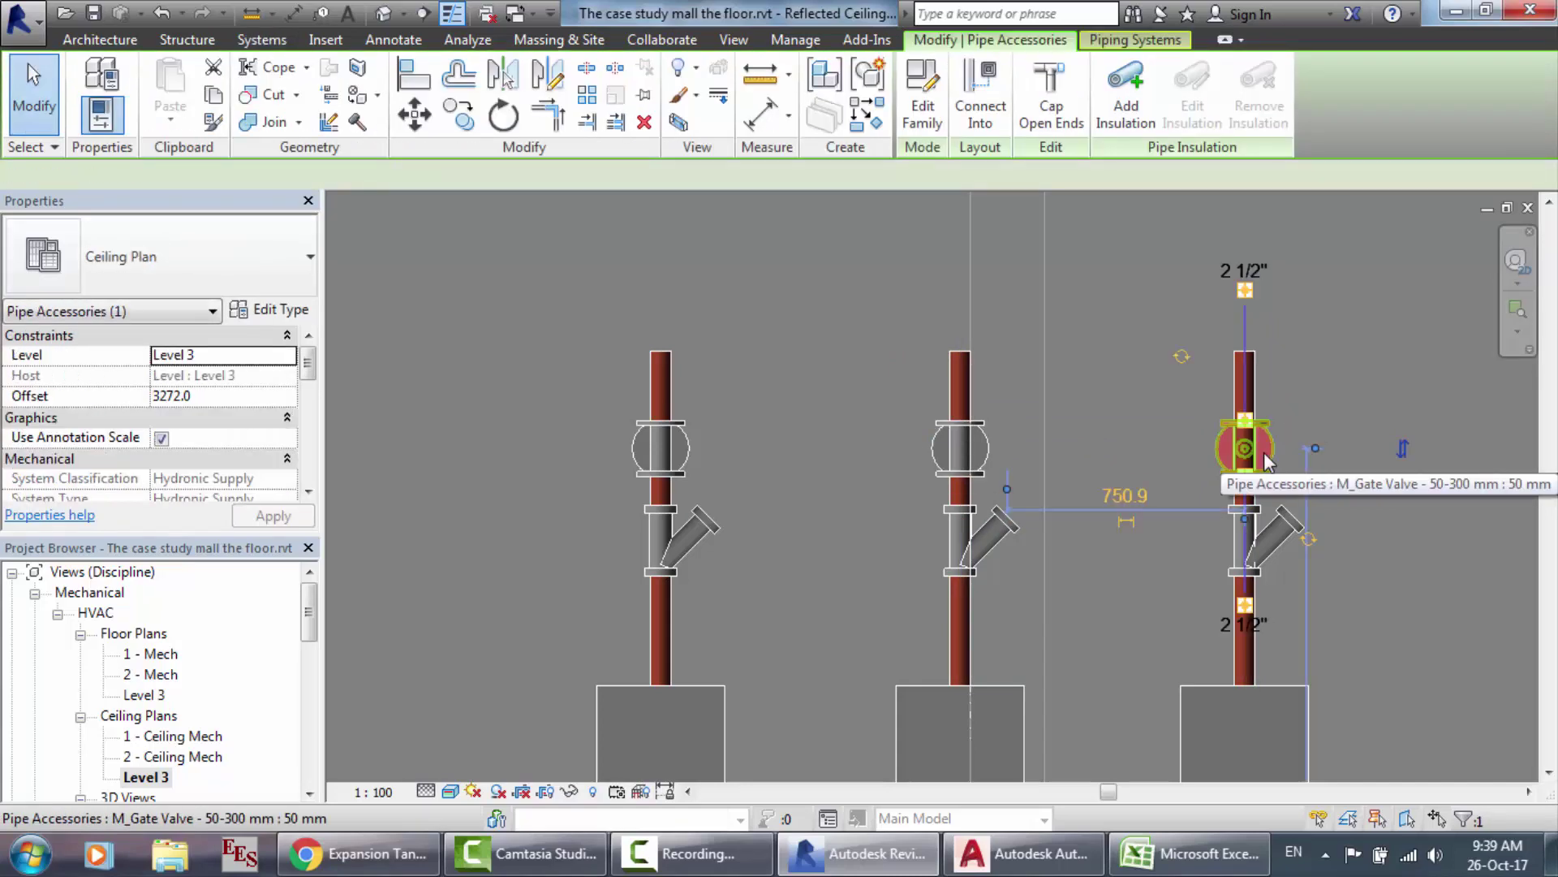
key("Delete")
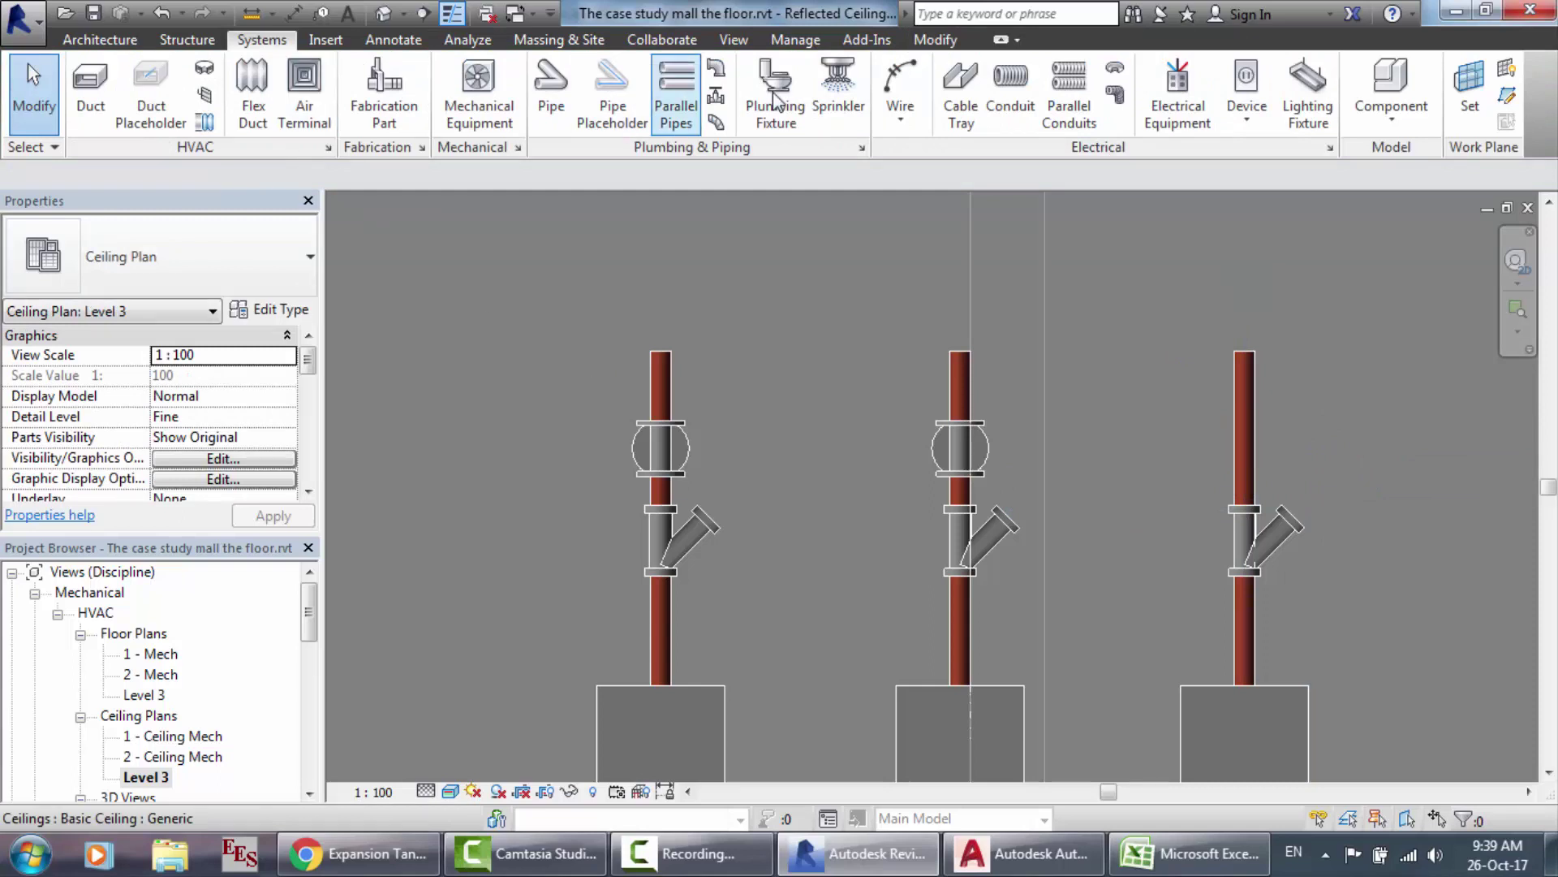
Step: Place a new 50 mm M_Gate Valve on the third pump's pipe, level with the second pump's valve
left_click(716, 98)
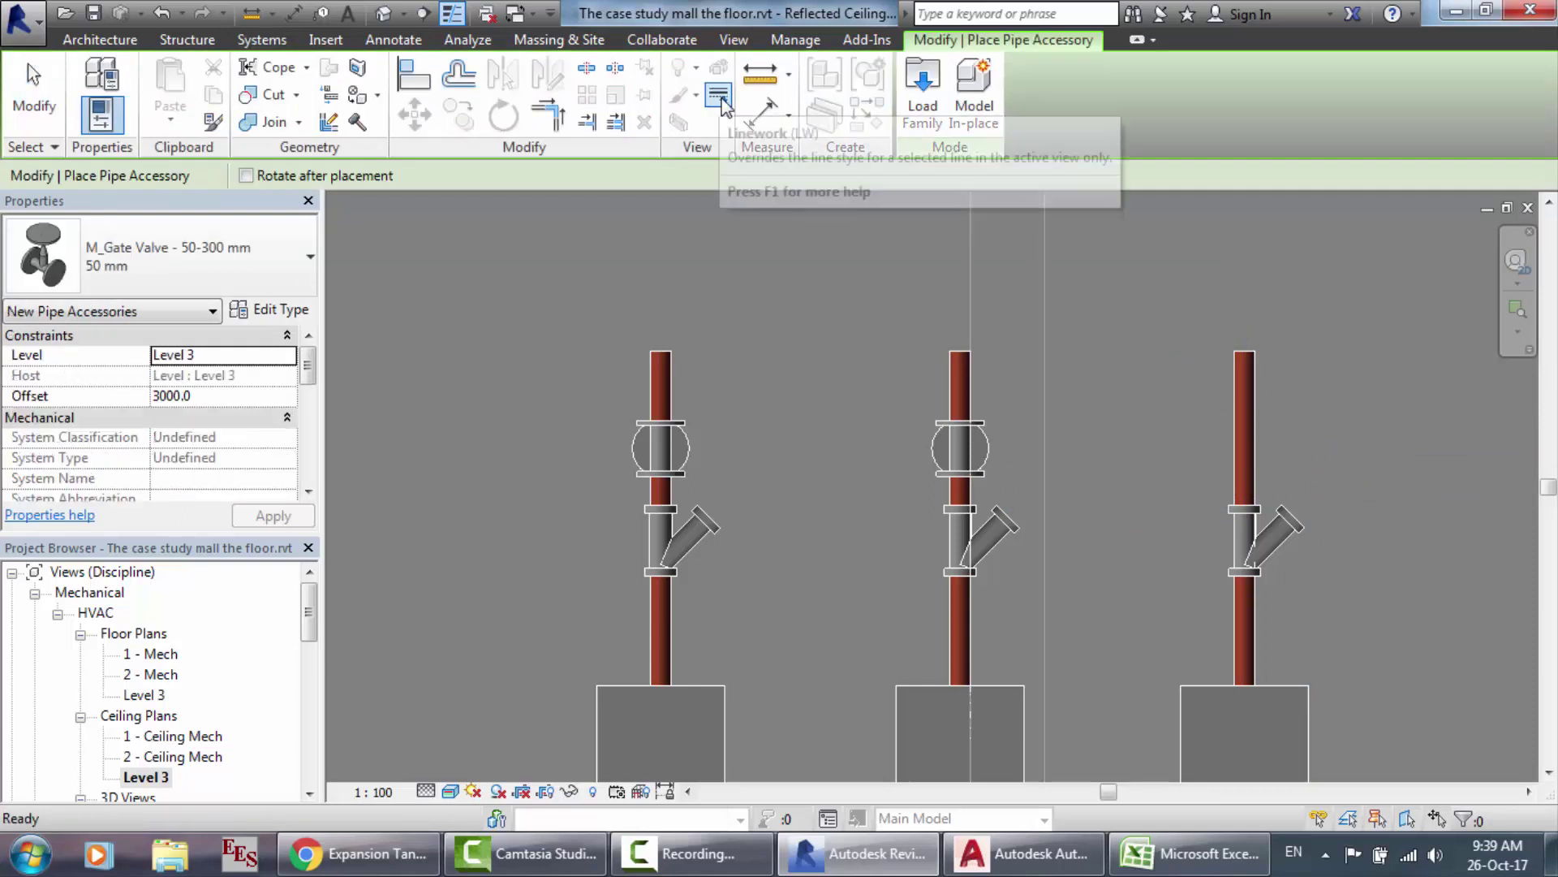
left_click(1245, 448)
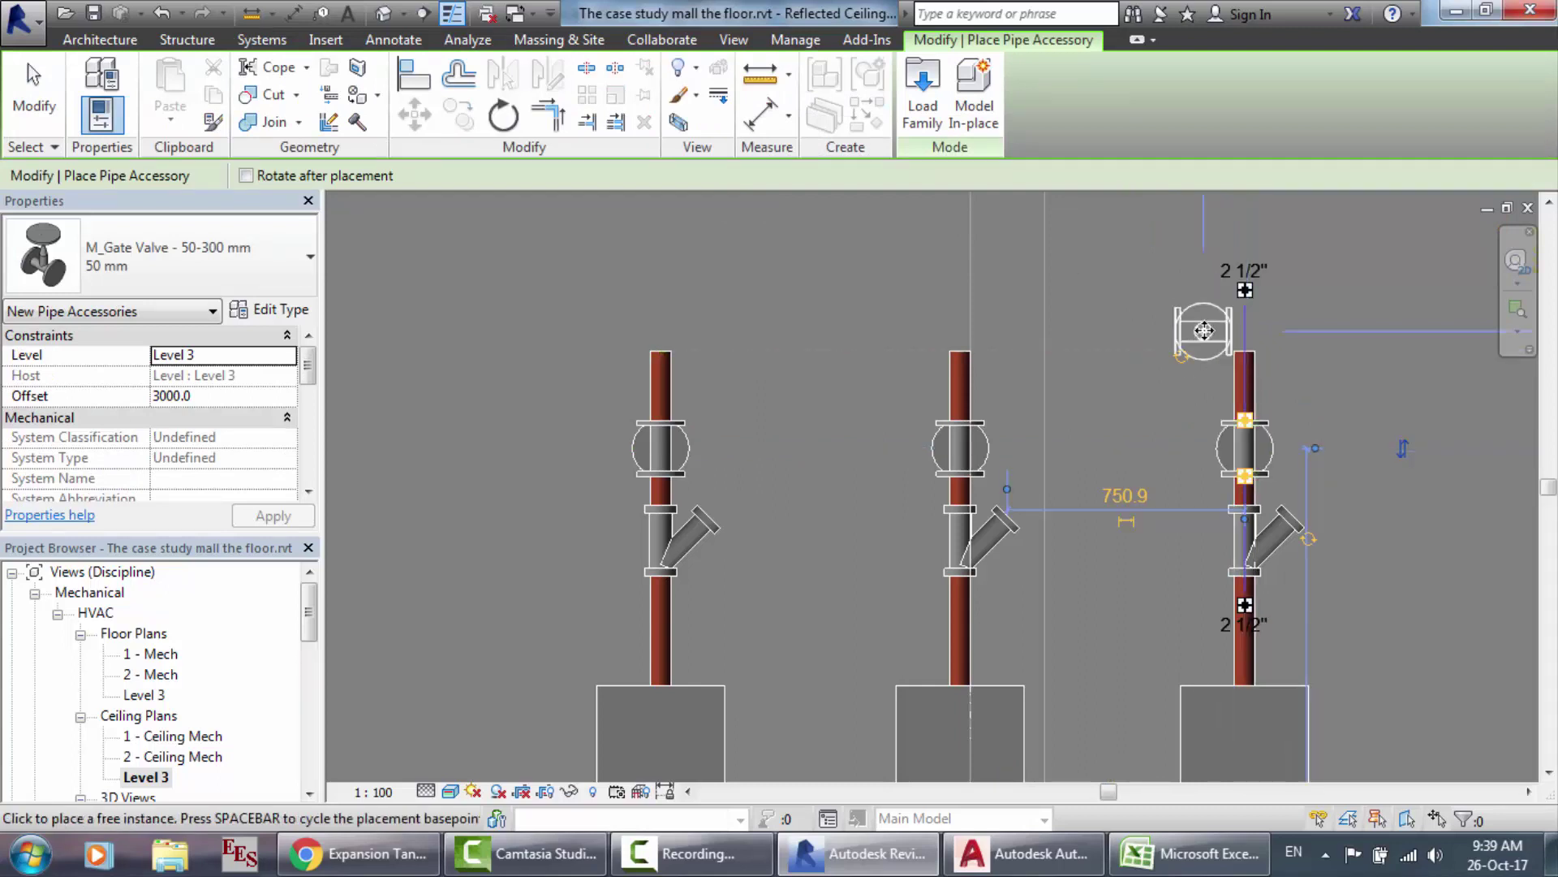
key("Escape")
key("Escape")
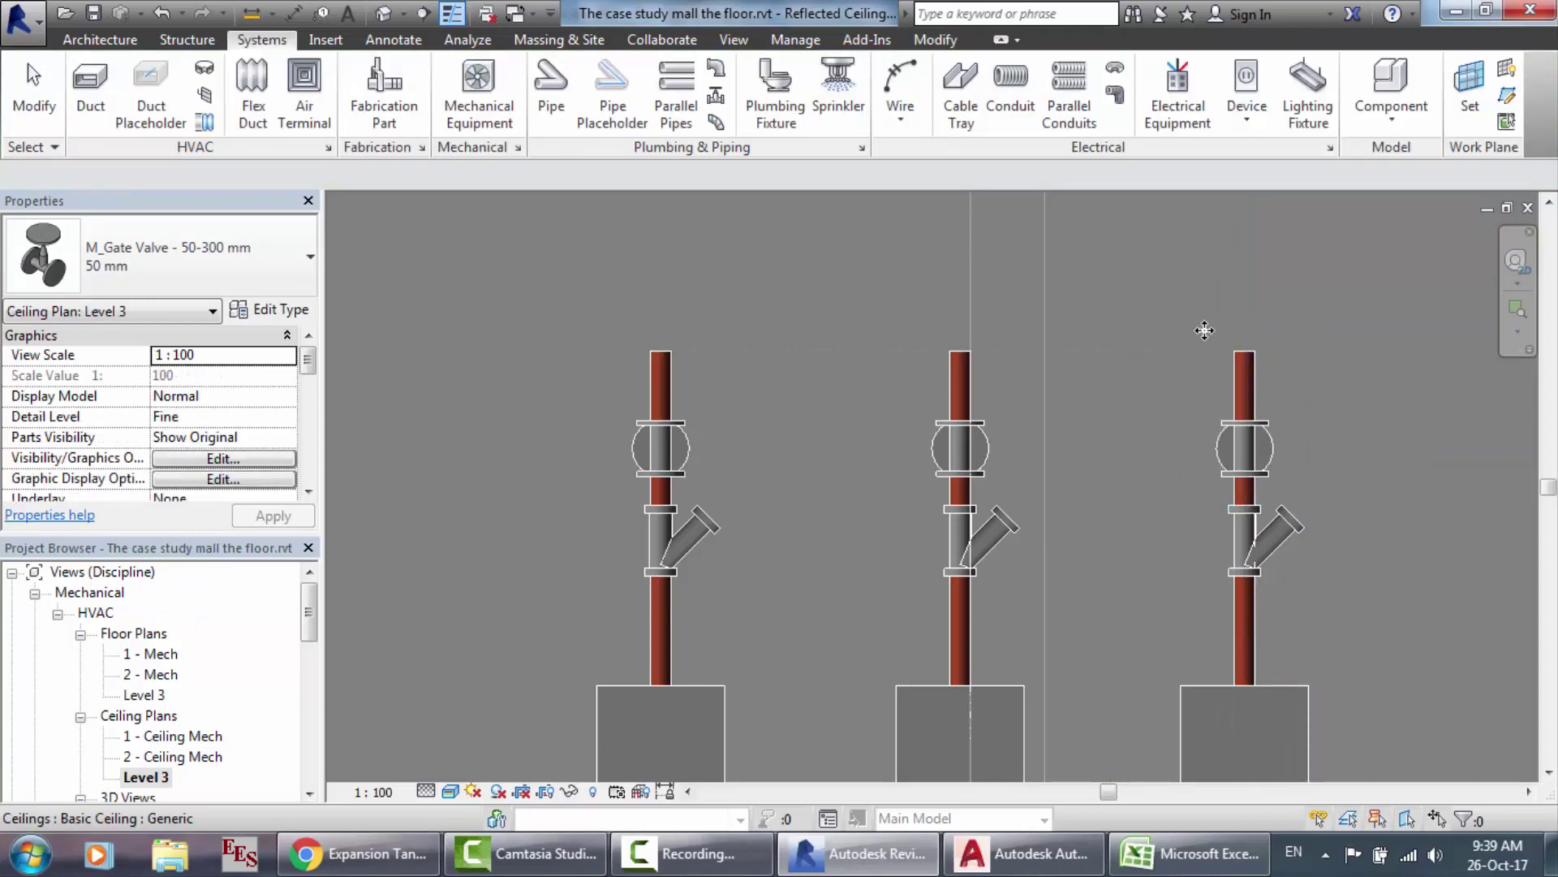
Step: Examine the header joining the three pumps in the AutoCAD pipe layout and the nominal diameters in the Excel pipe sizing sheet
left_click(1021, 853)
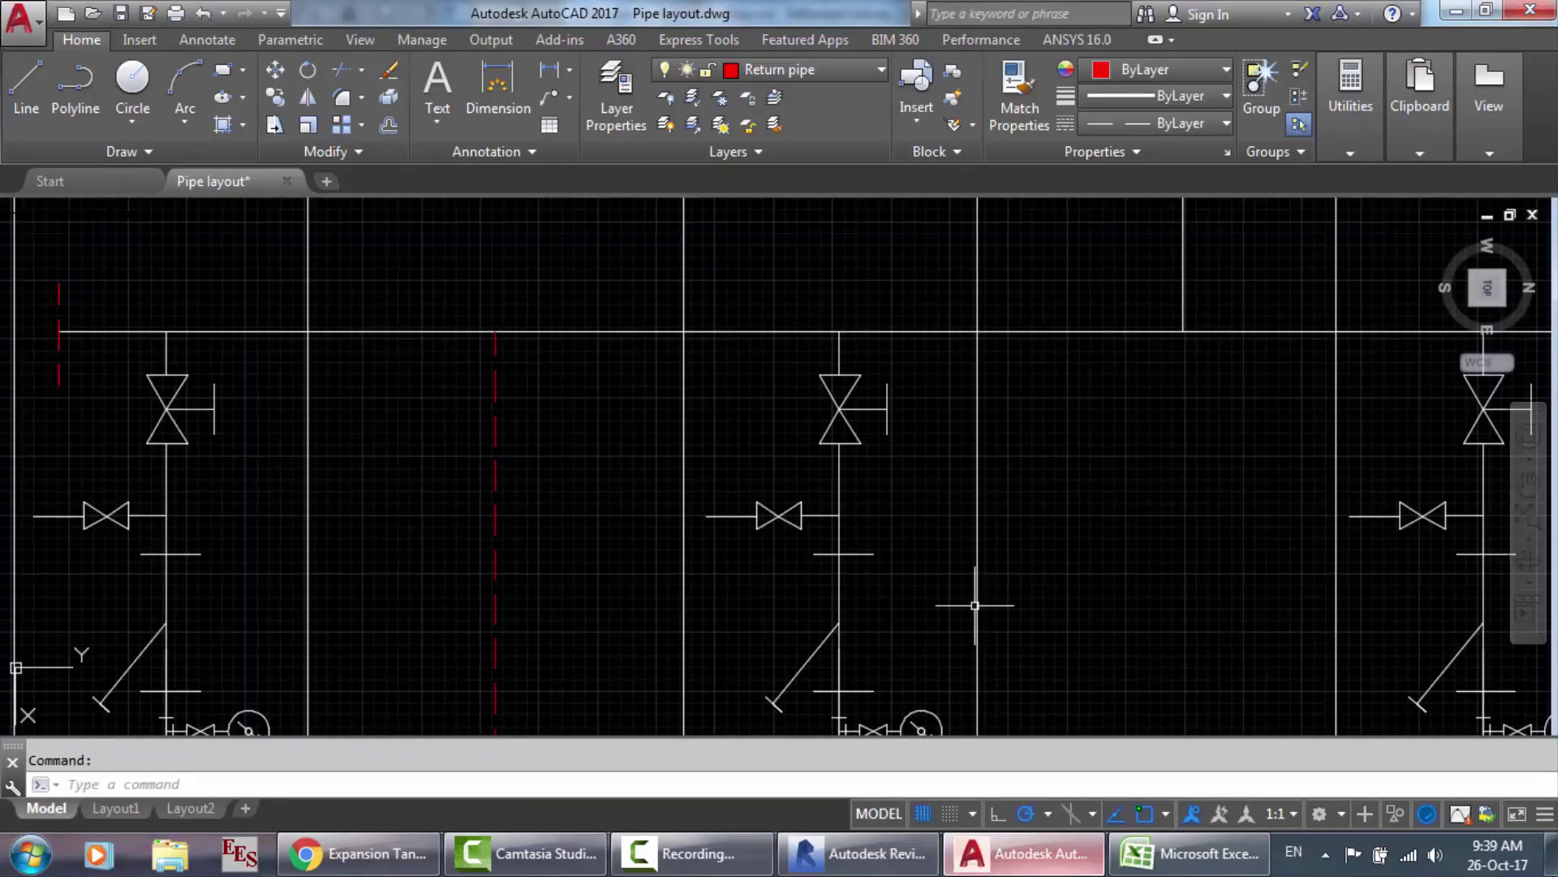
scroll(896, 314, "down", 5)
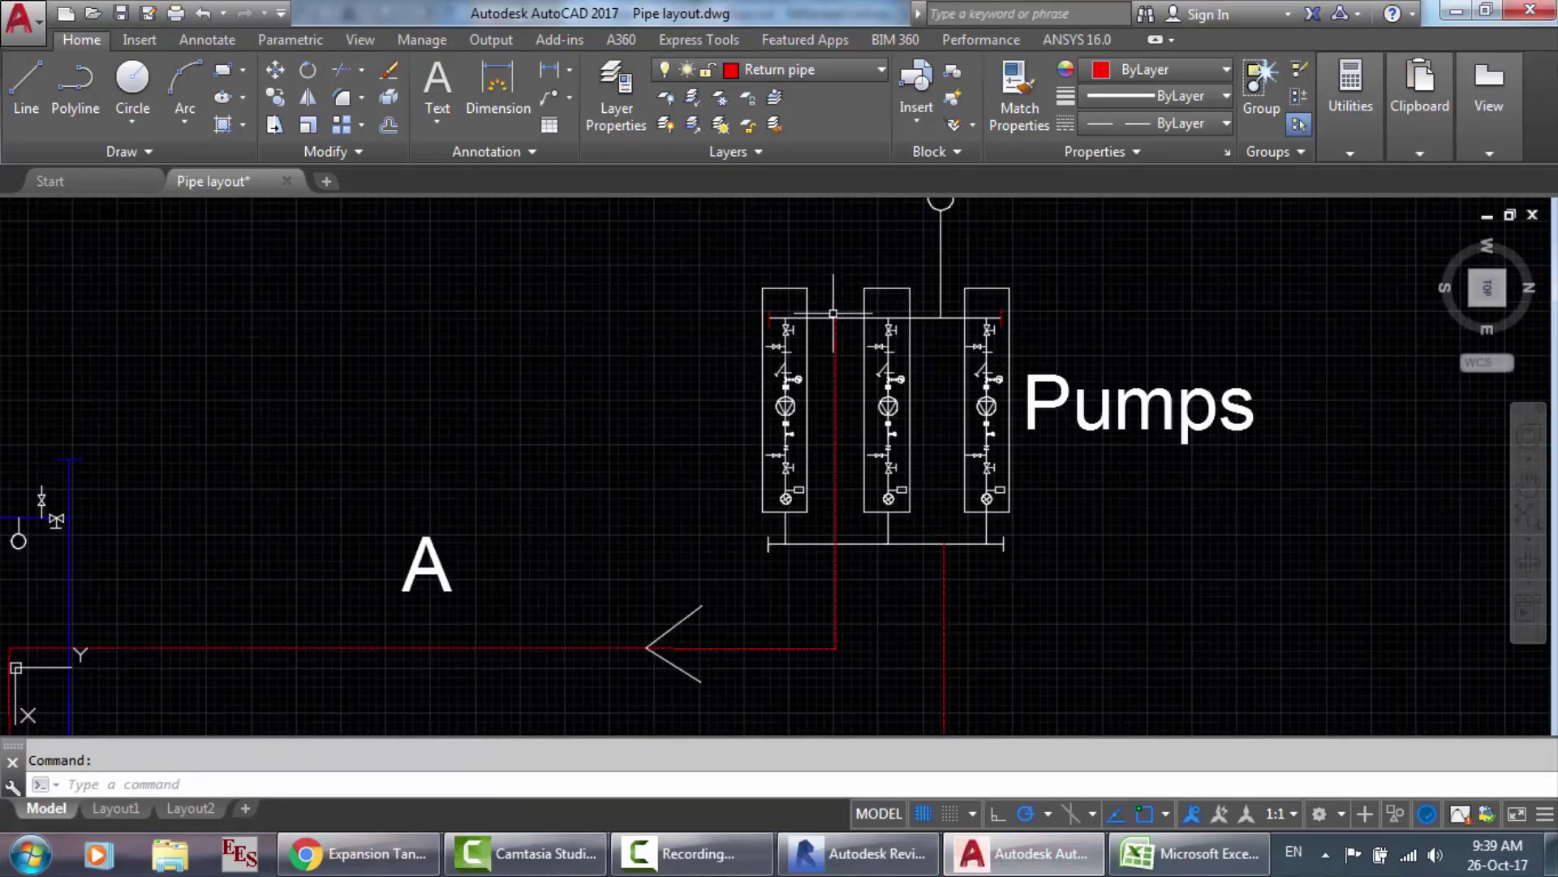
scroll(833, 314, "up", 5)
scroll(1060, 334, "down", 3)
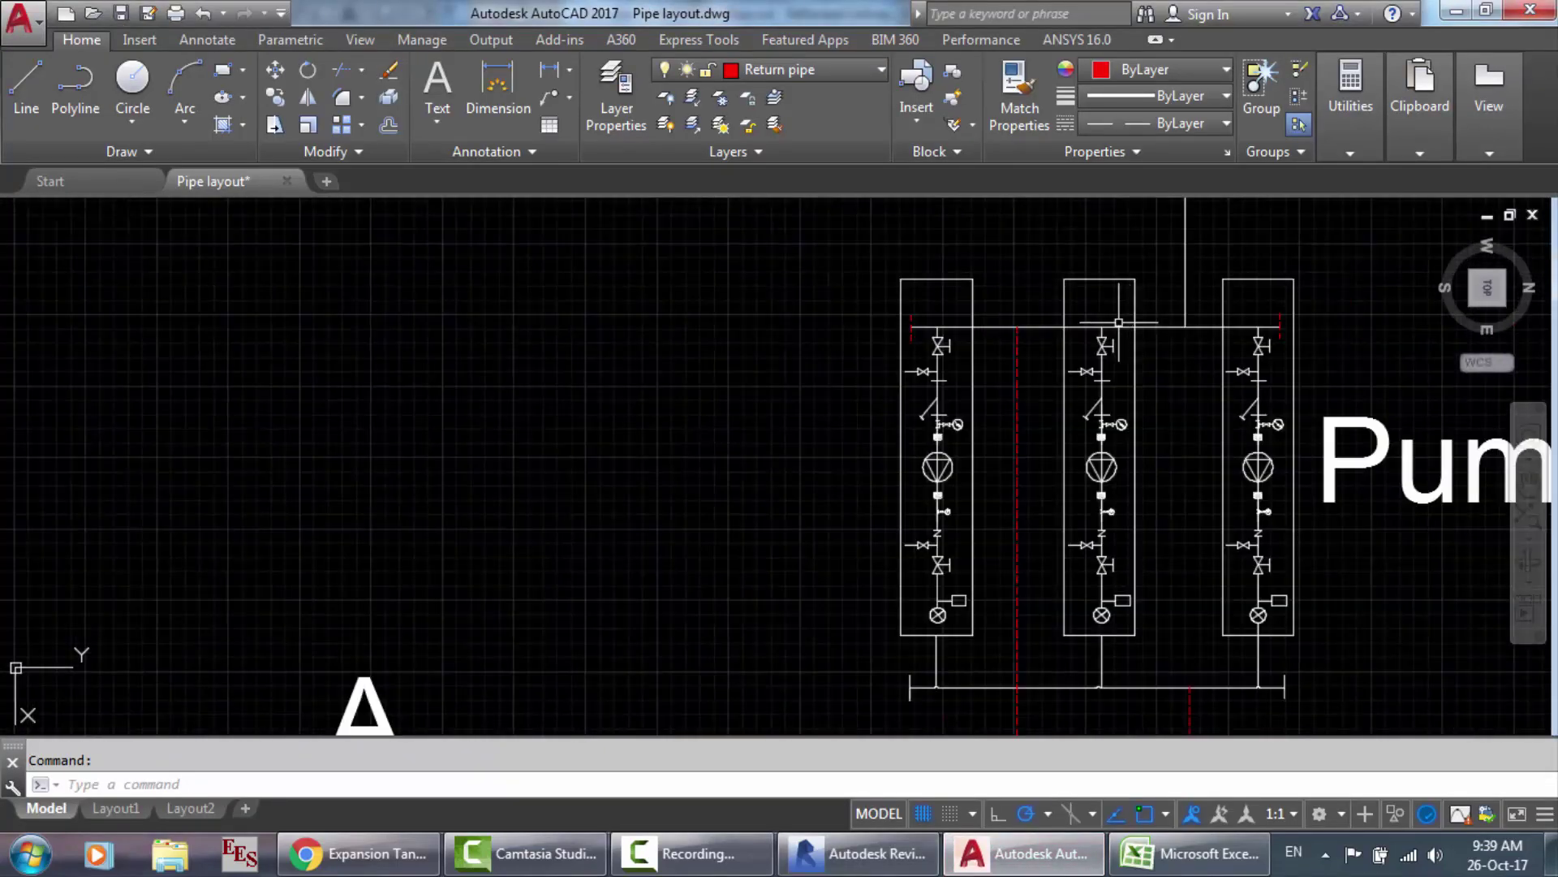
left_click(859, 853)
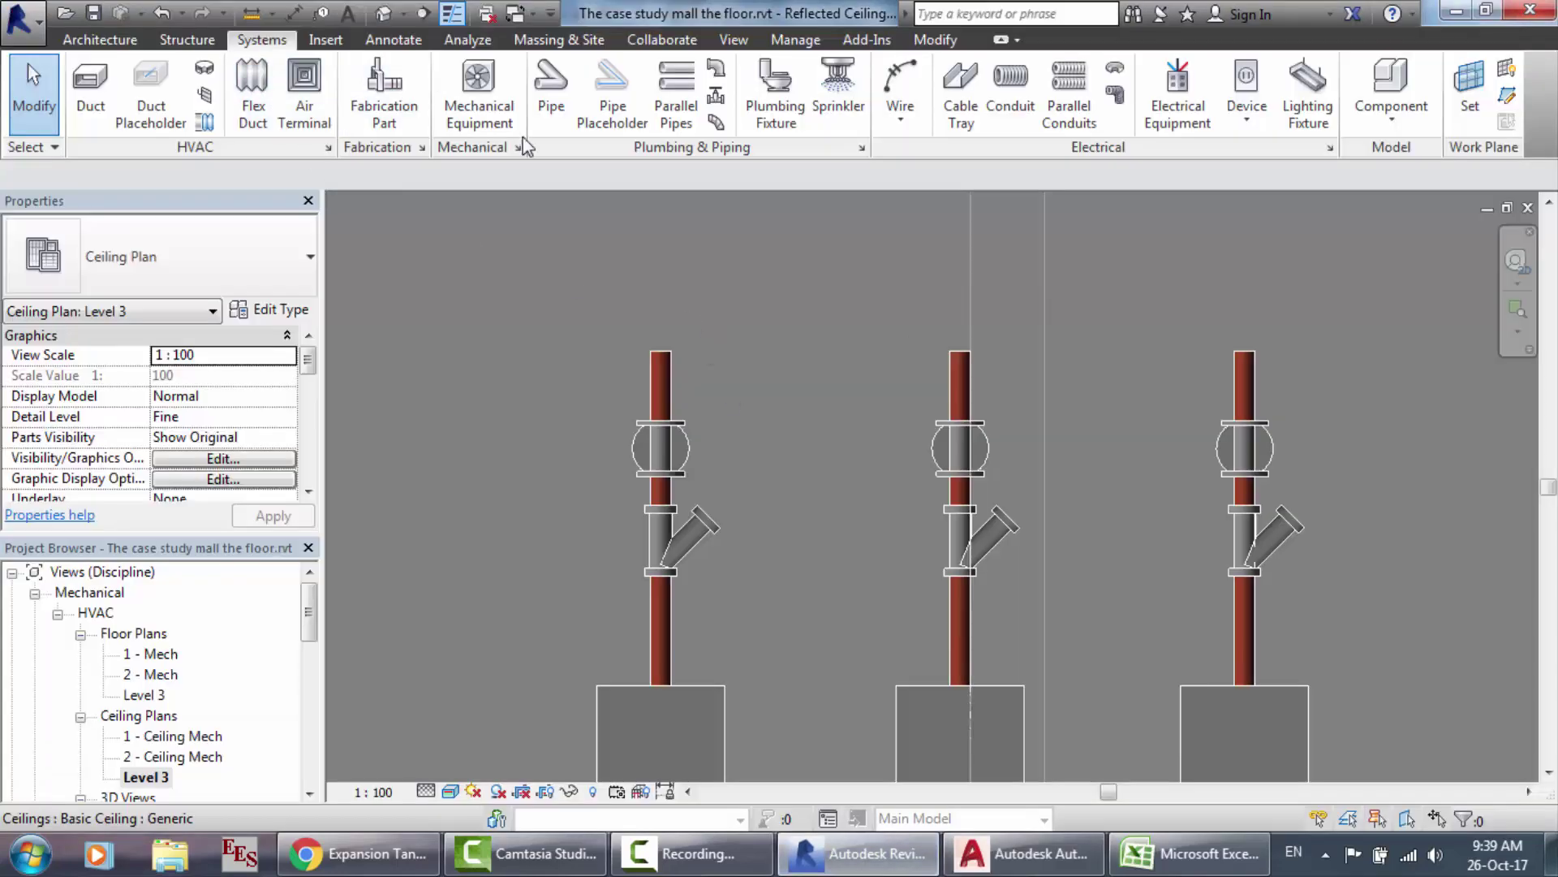
left_click(1027, 868)
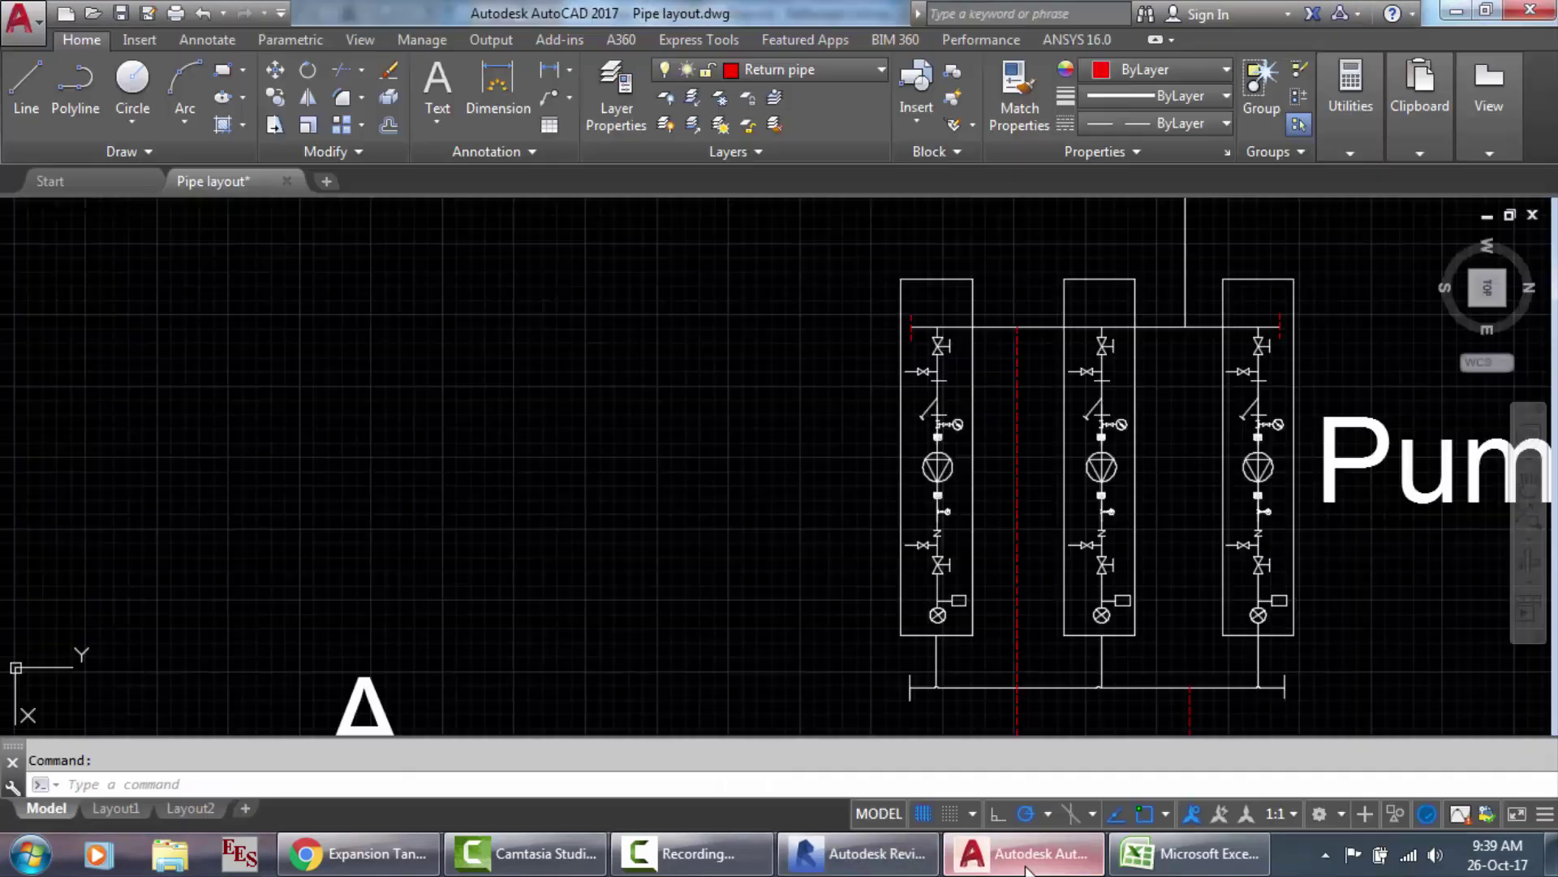
left_click(1189, 853)
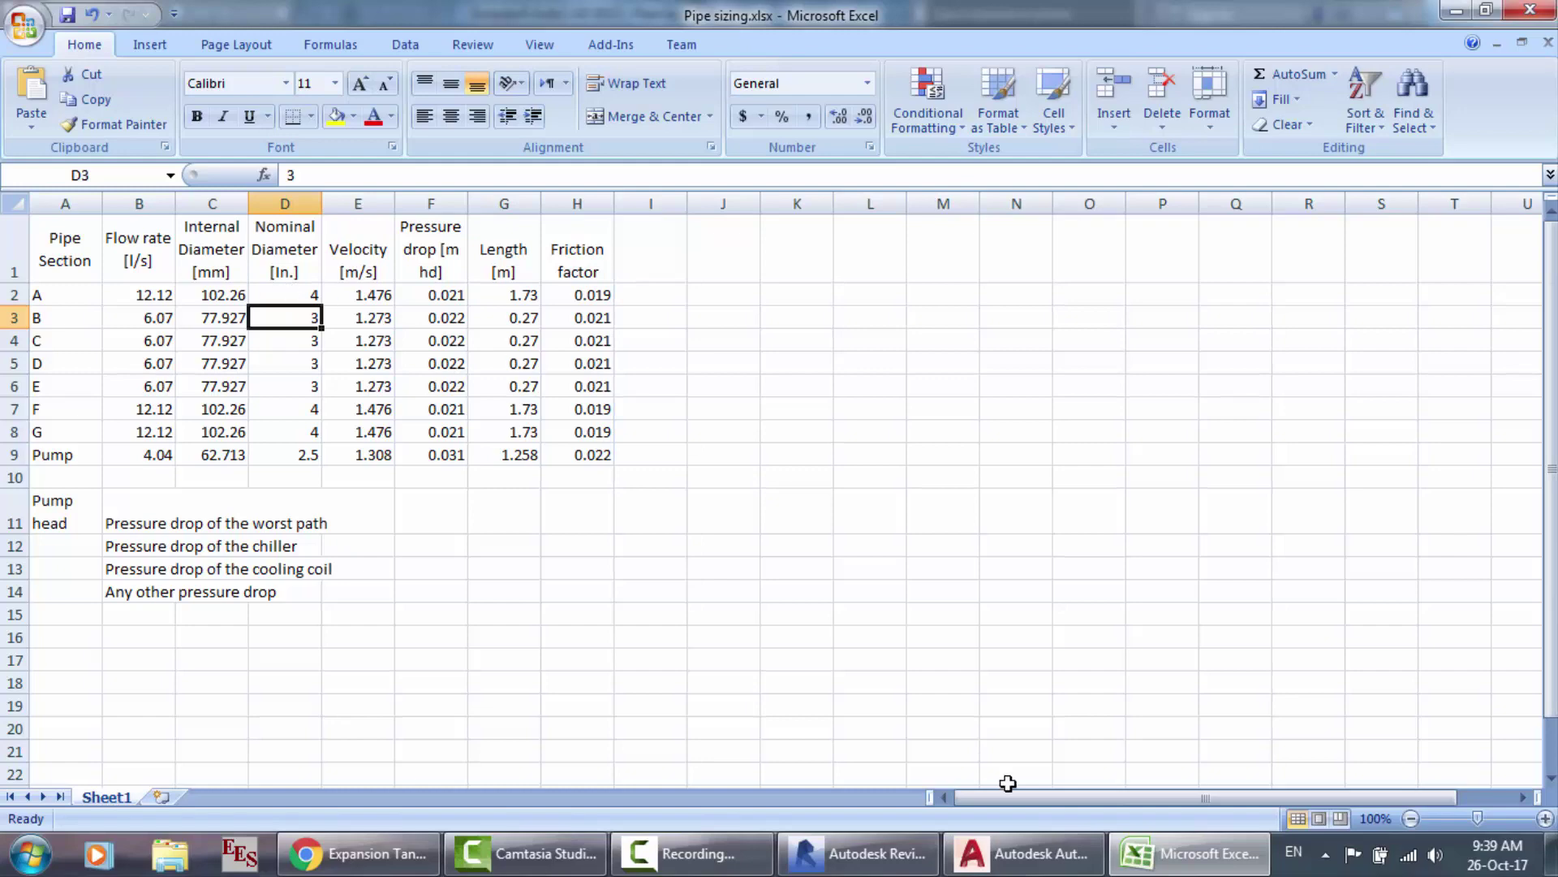
Step: Back in Revit, draw a horizontal 4" chilled water header at 3272 mm offset, just beyond the ends of all three pump pipes
left_click(858, 853)
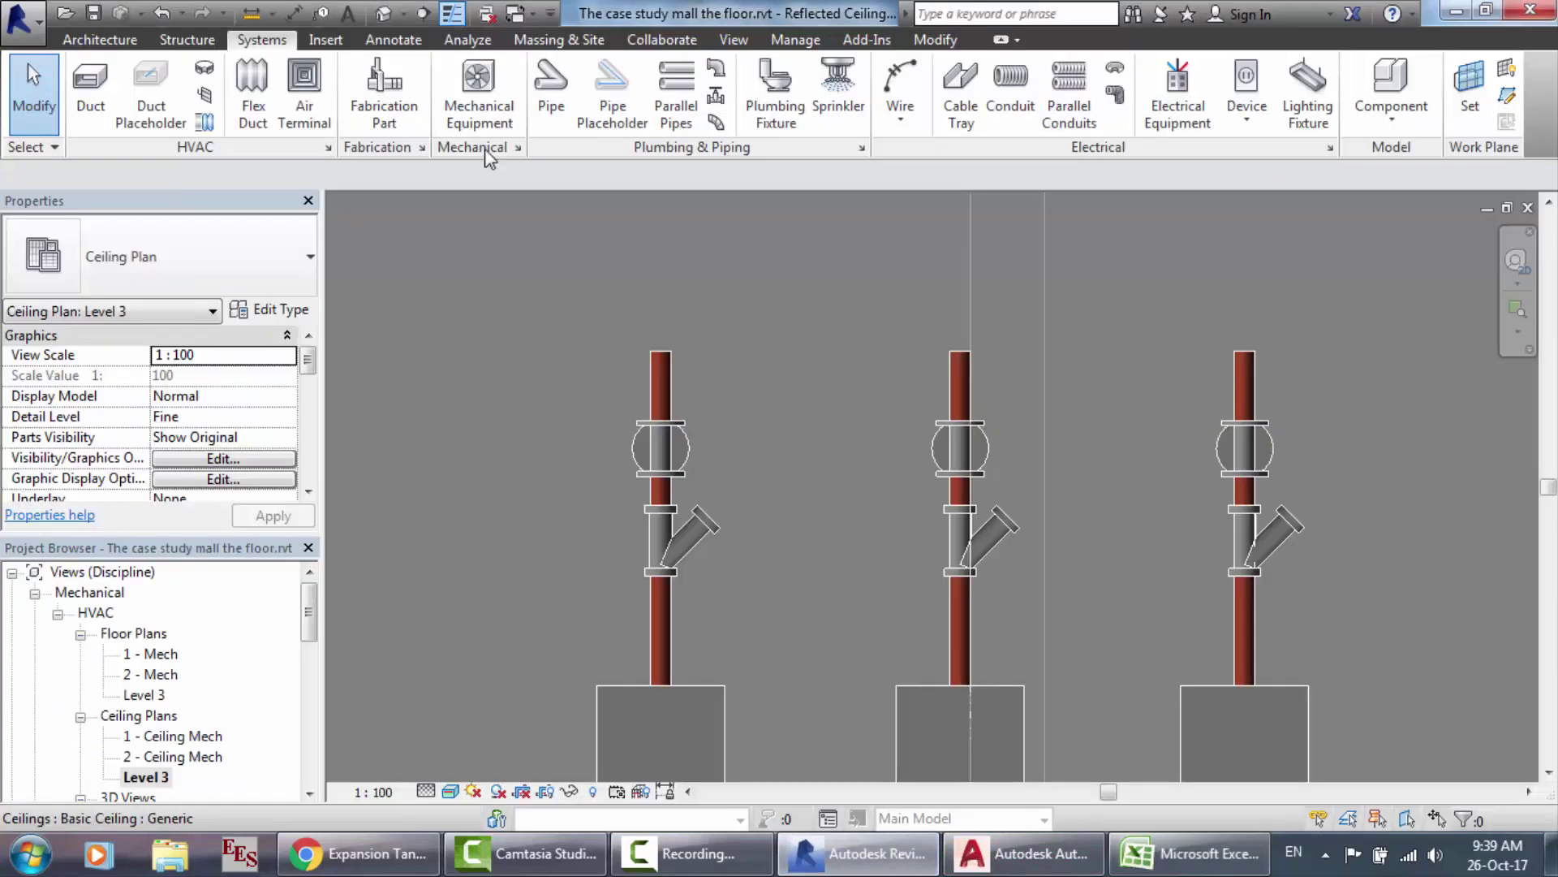
left_click(552, 90)
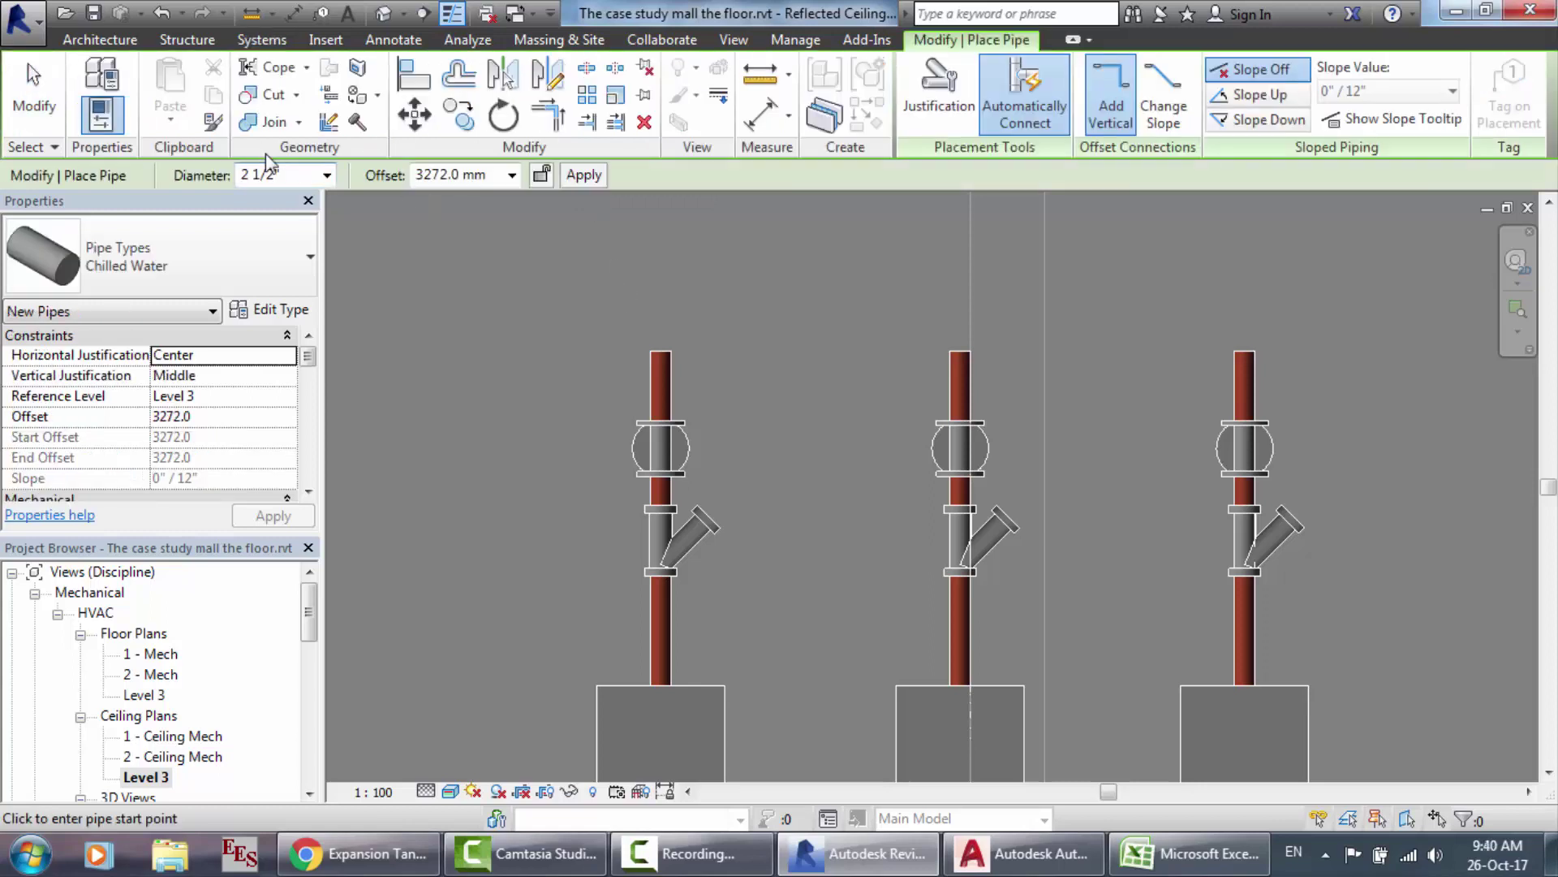
left_click(282, 175)
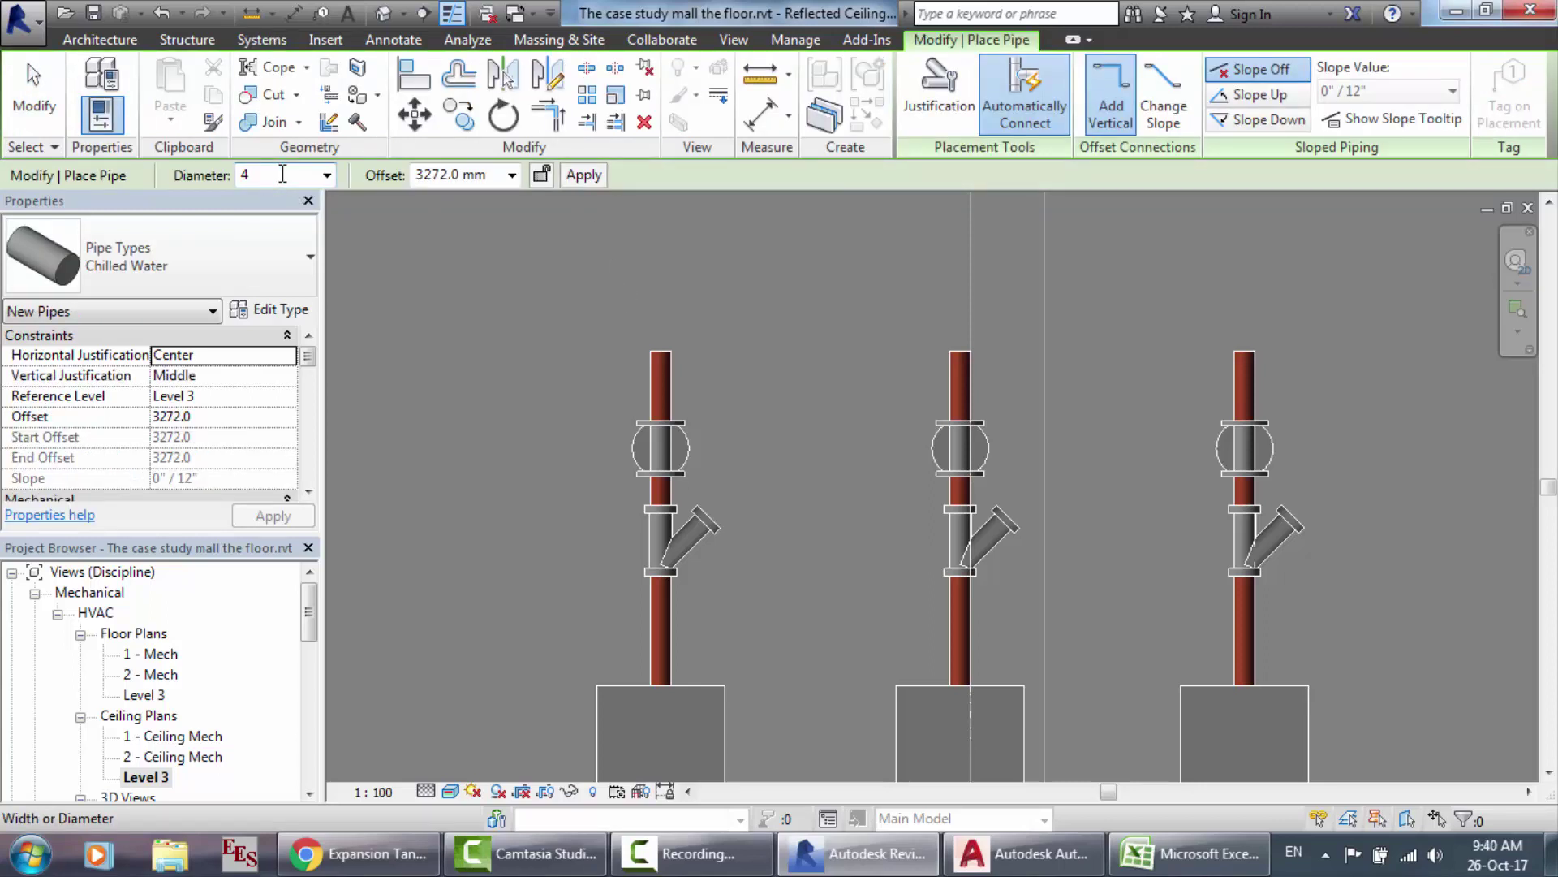
left_click(577, 295)
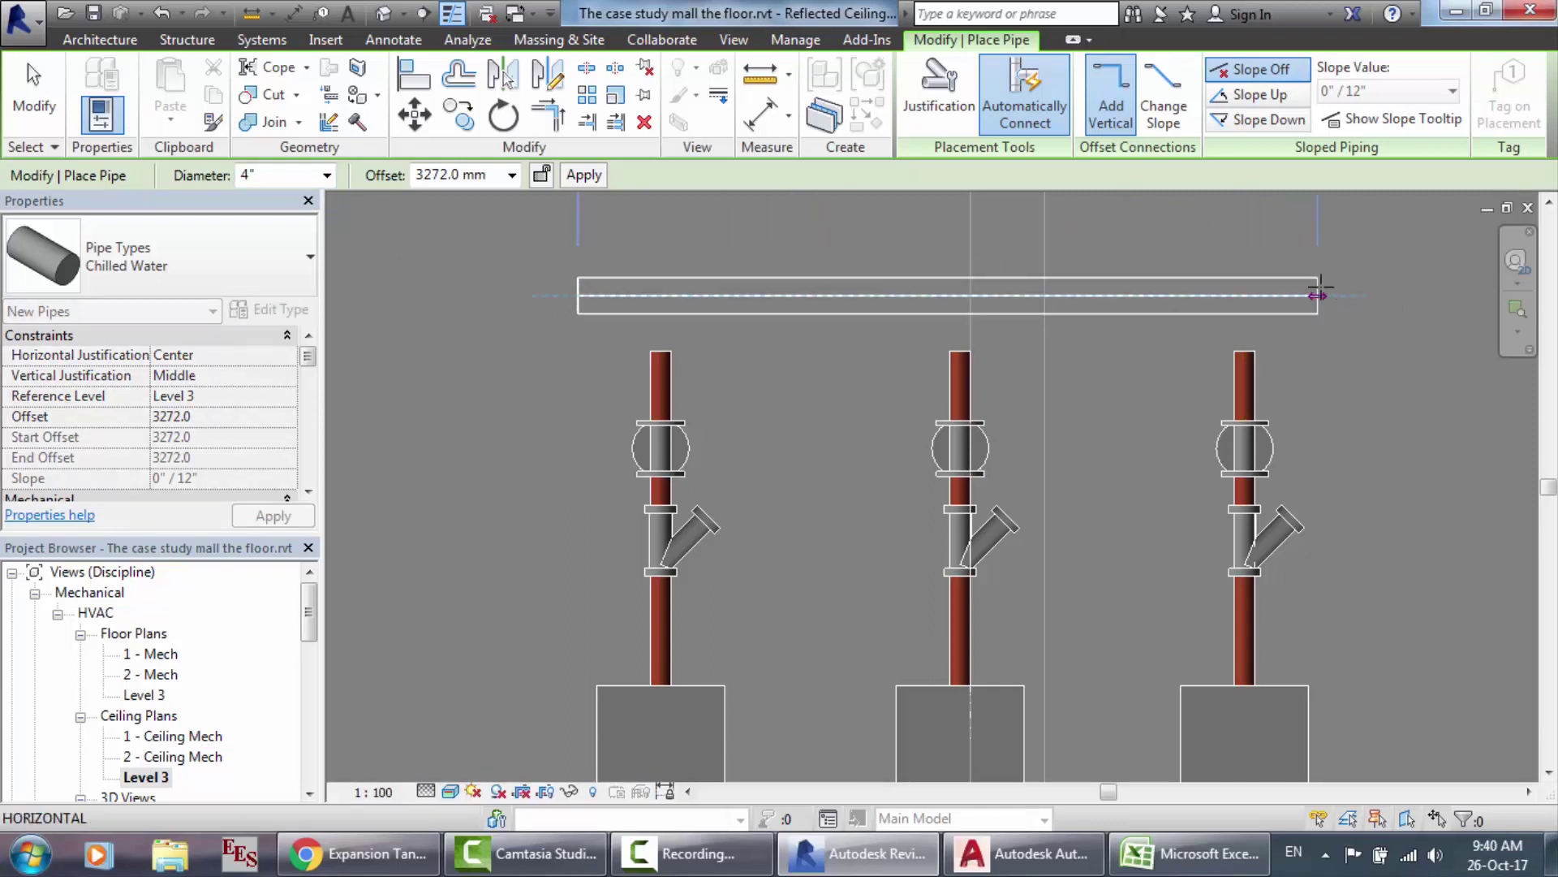
left_click(1319, 295)
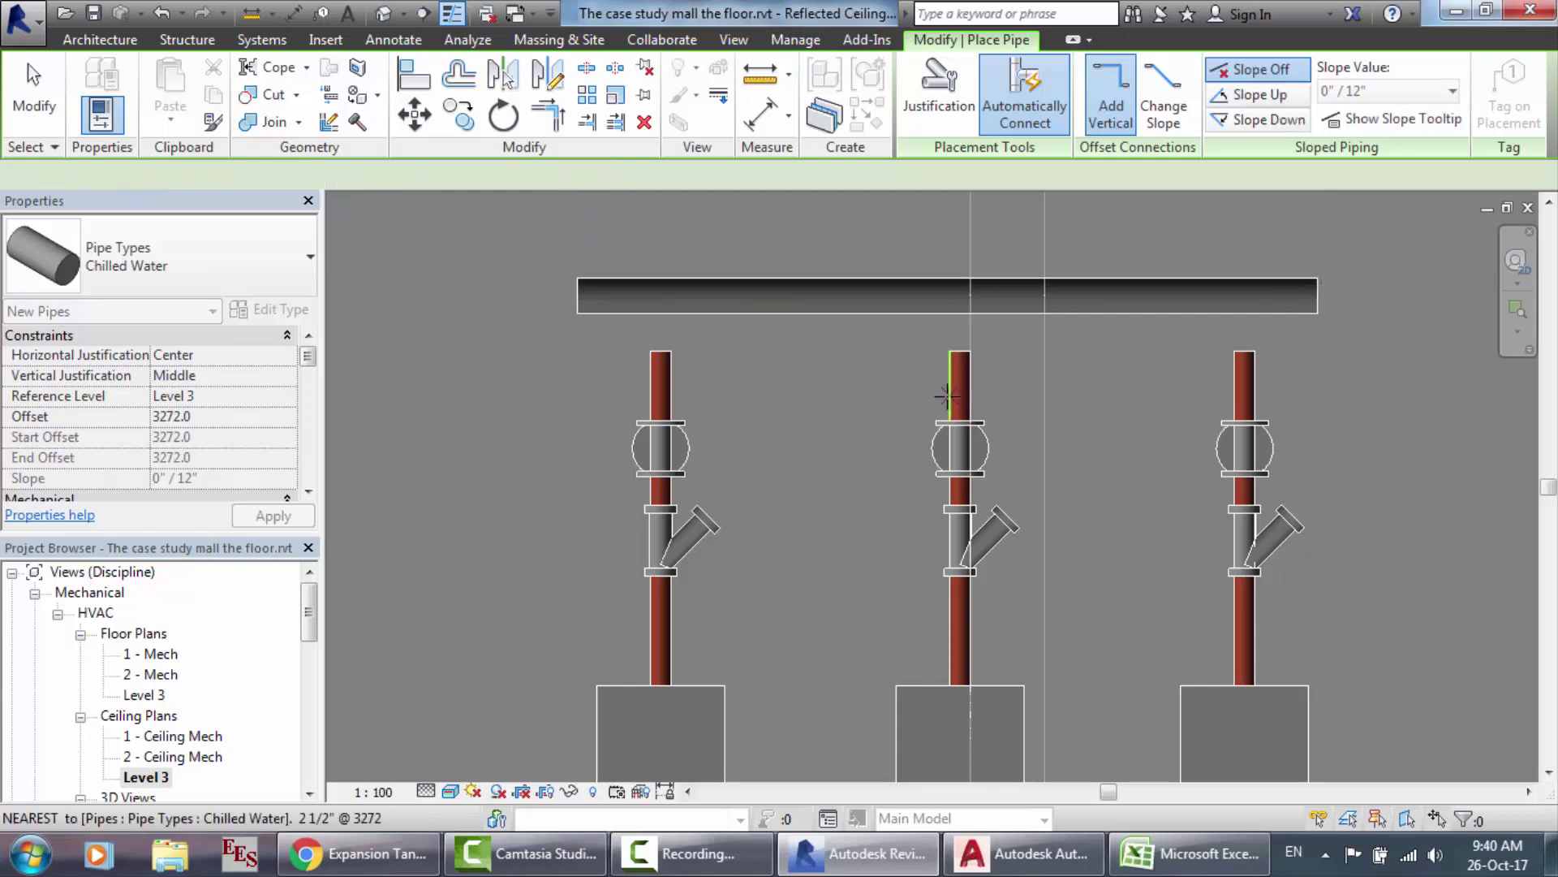
key("Escape")
key("Escape")
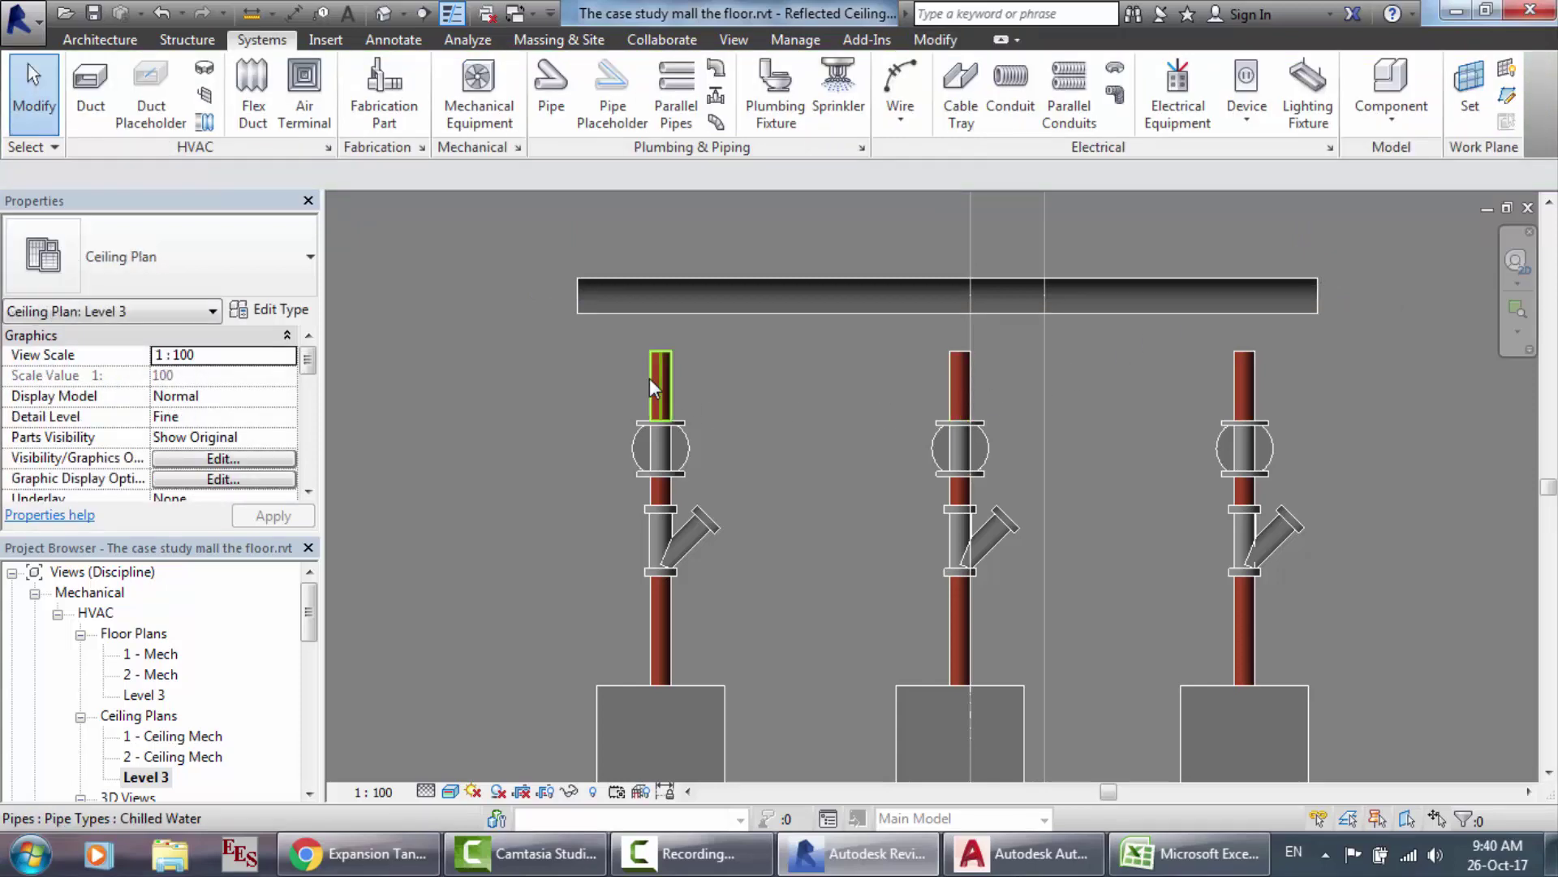
Step: Try to draw a 2 1/2" chilled water pipe at 3272 mm offset from the first pump's pipe end to the header's centreline
left_click(652, 381)
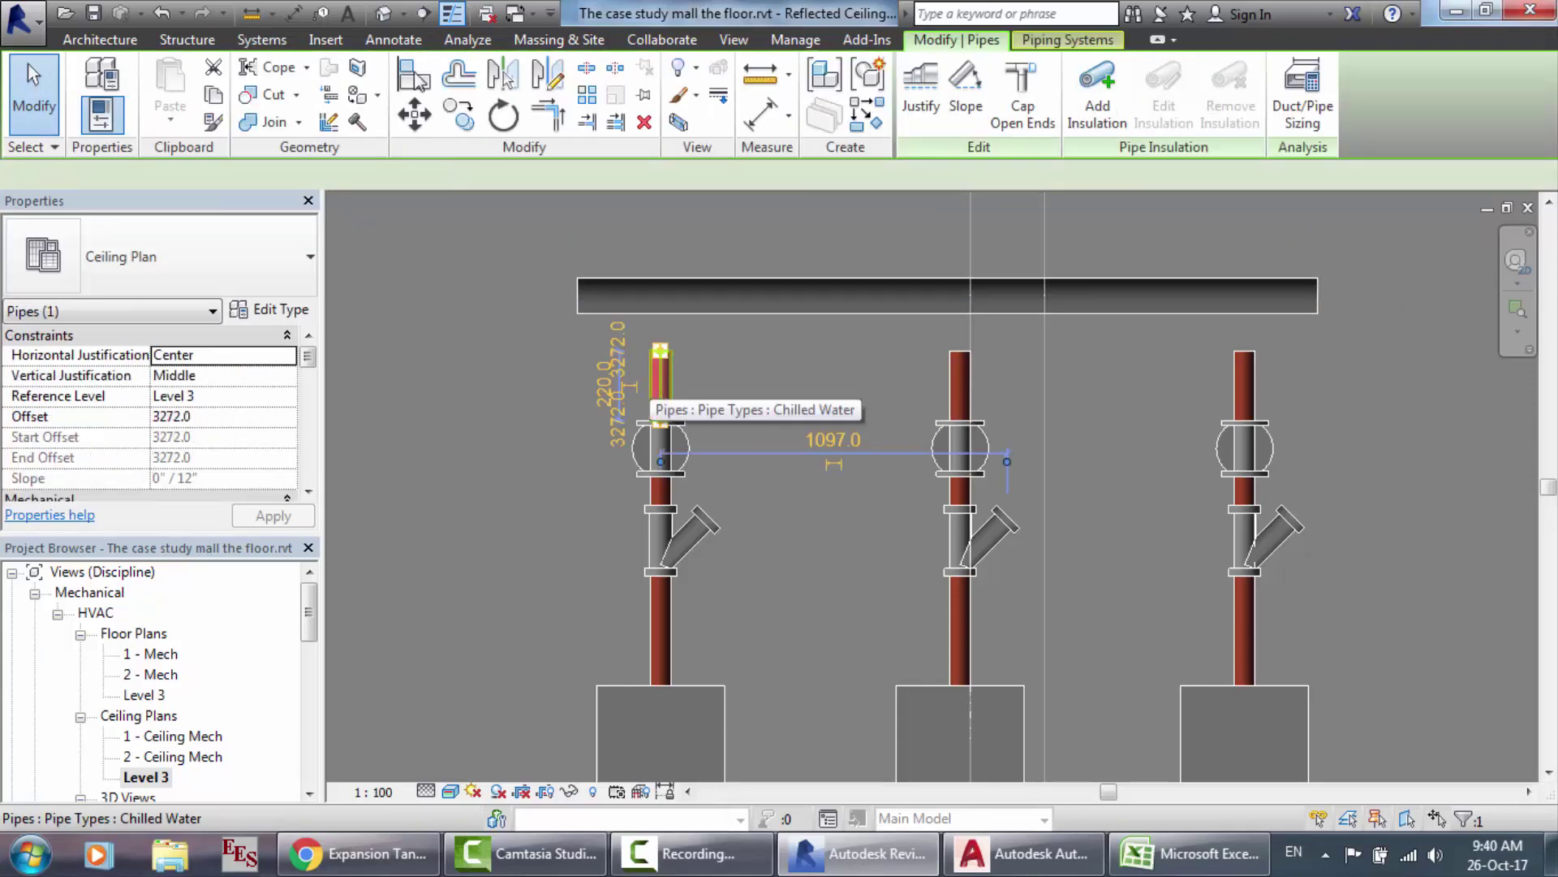
left_click(268, 41)
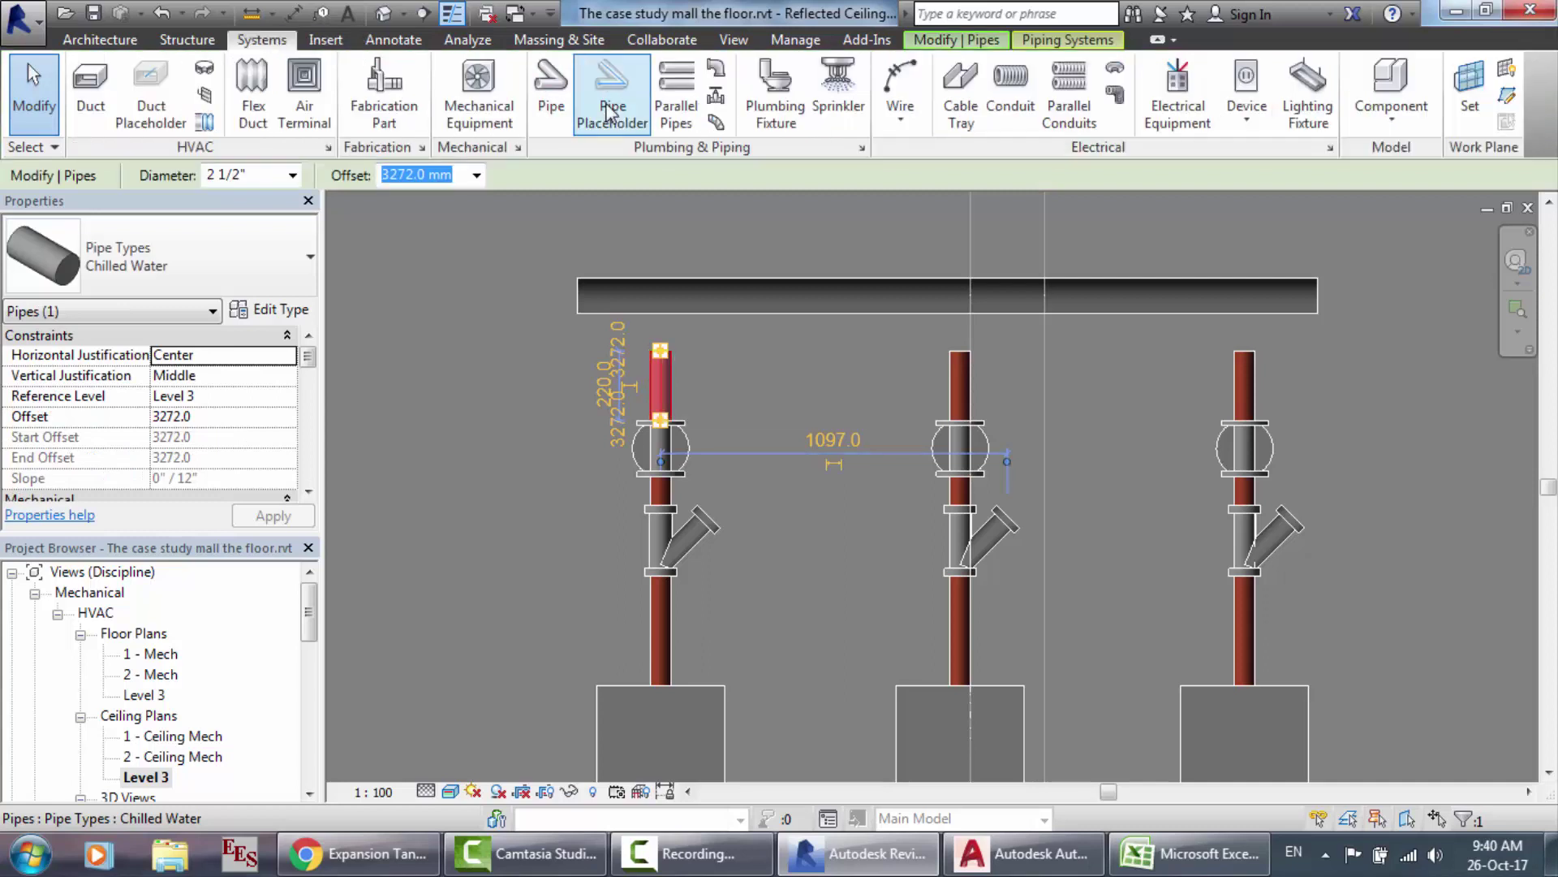
left_click(552, 89)
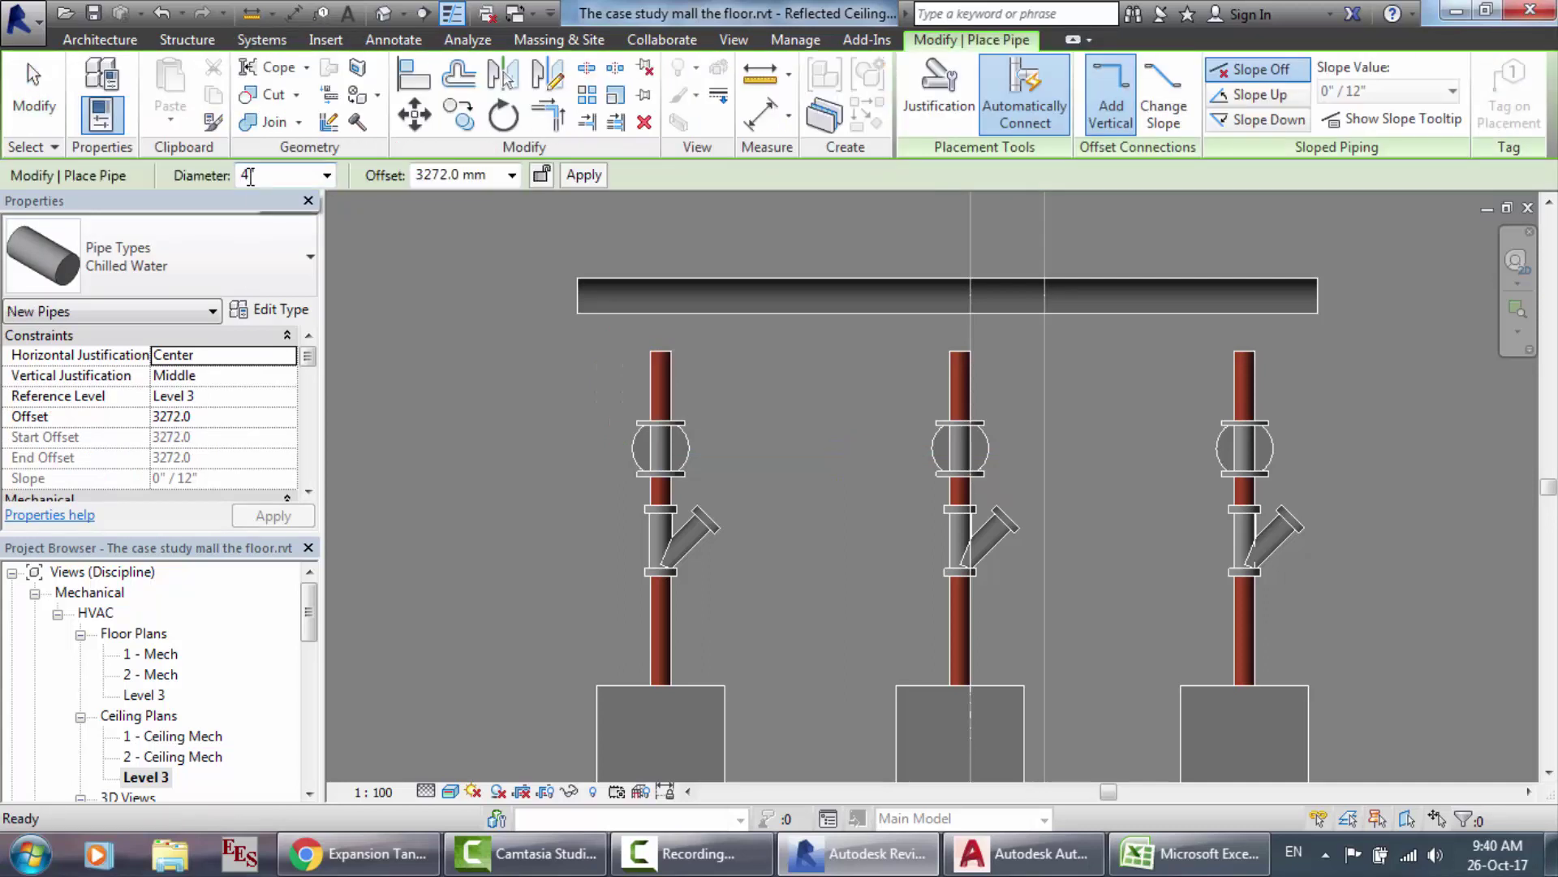
left_click(258, 176)
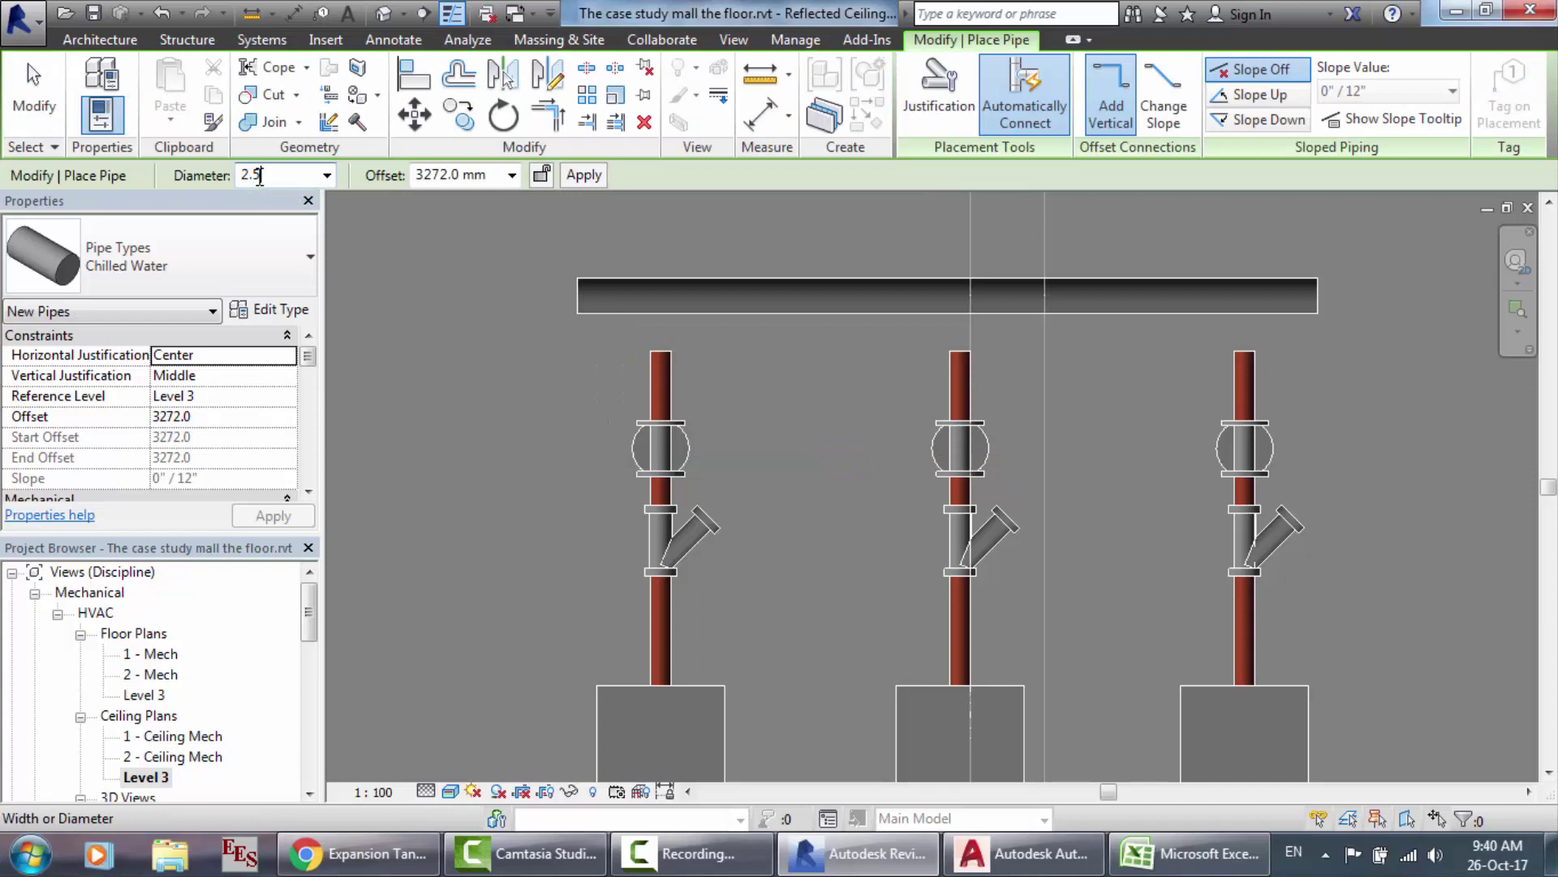
key("Return")
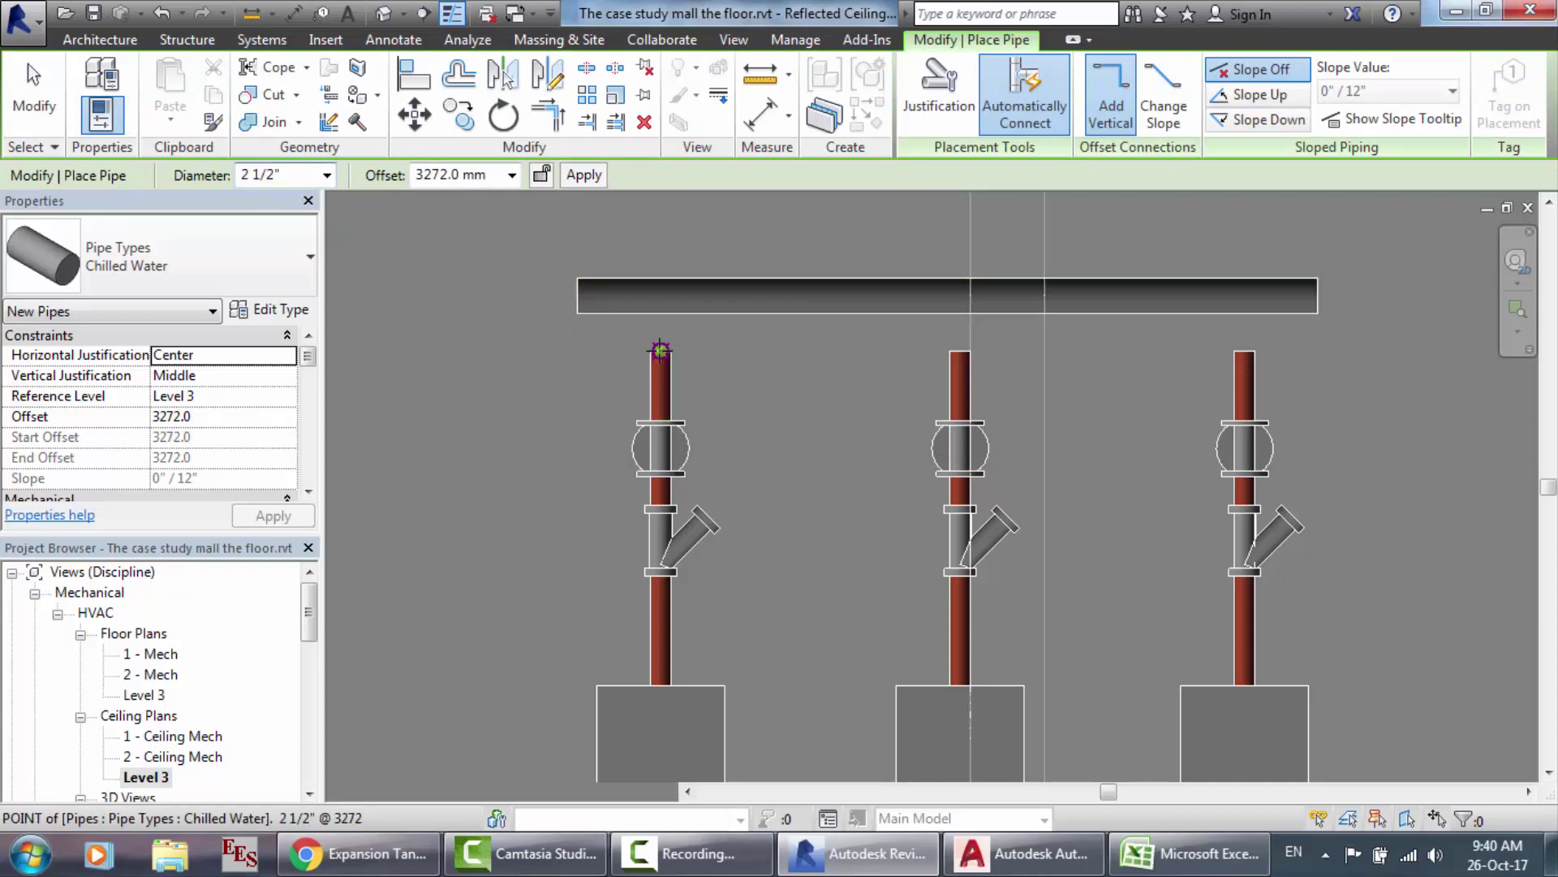
left_click(661, 350)
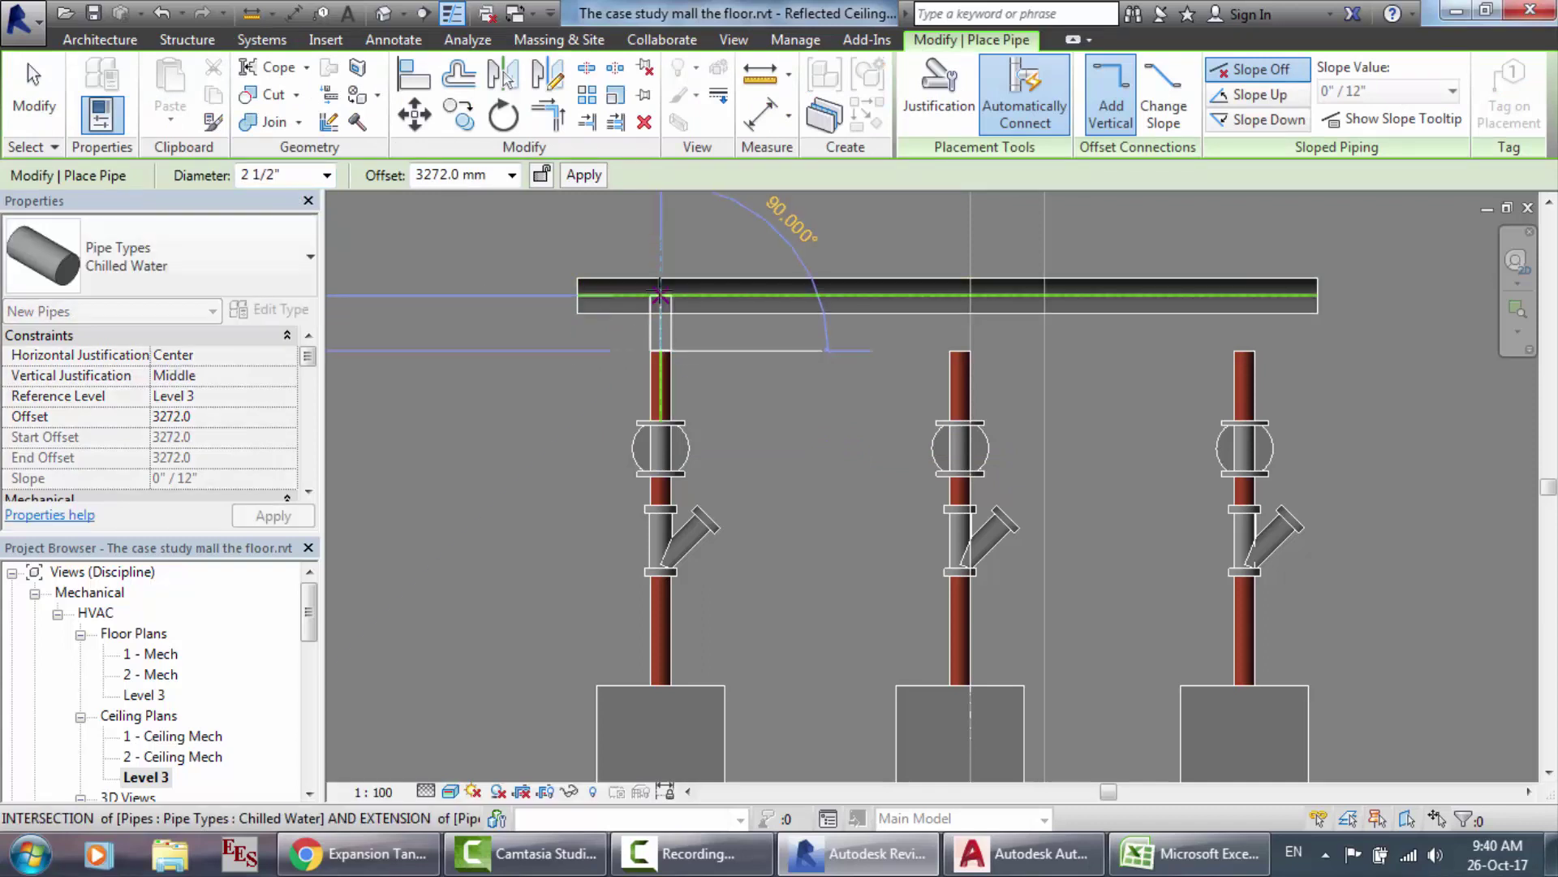
left_click(661, 294)
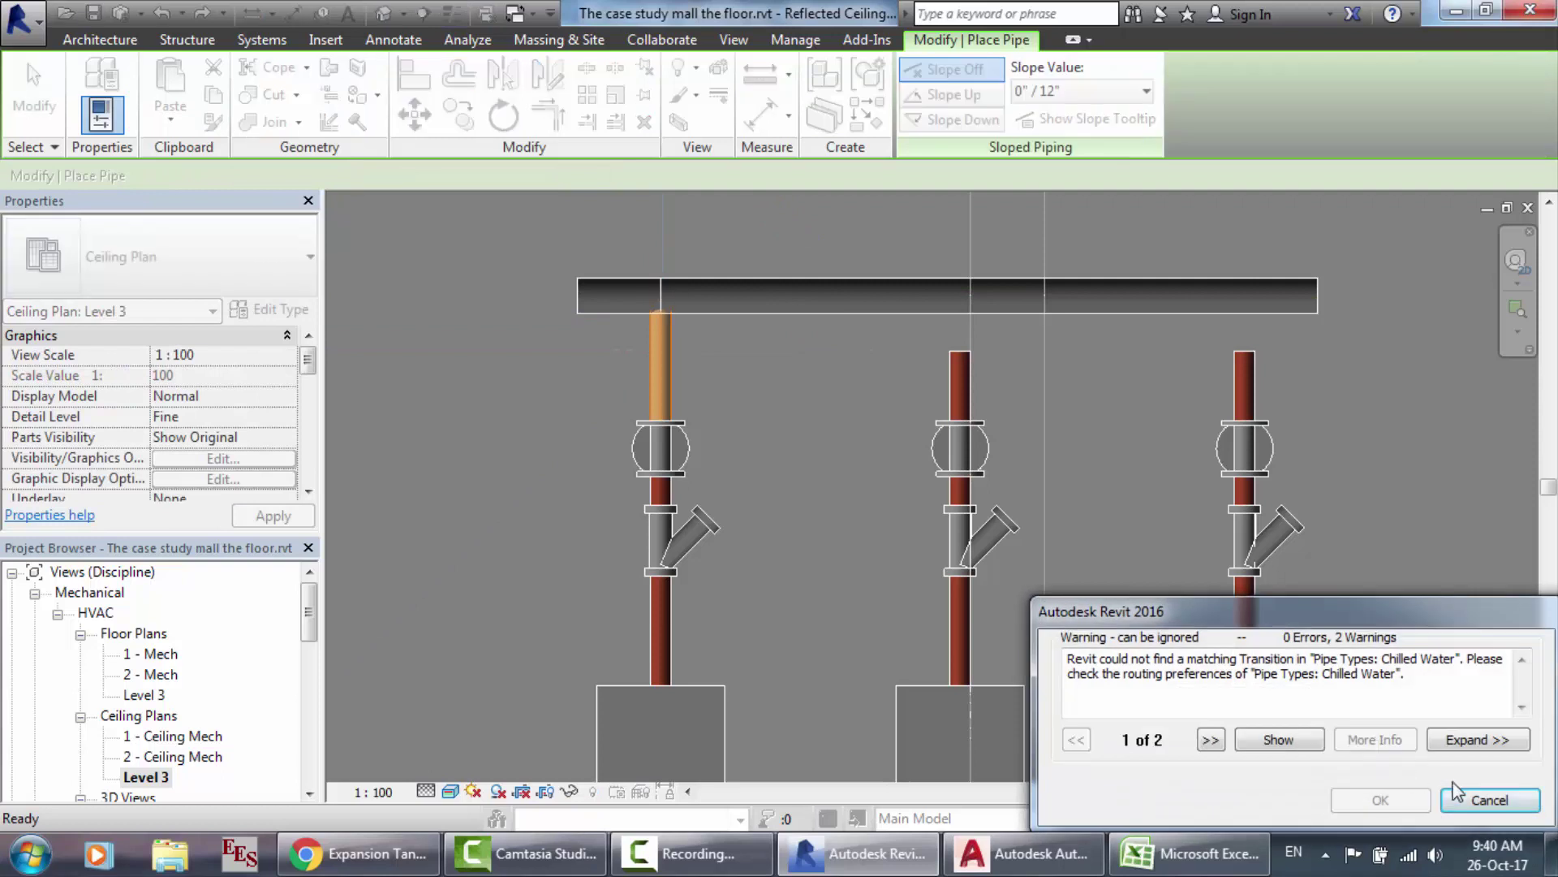
left_click(1482, 804)
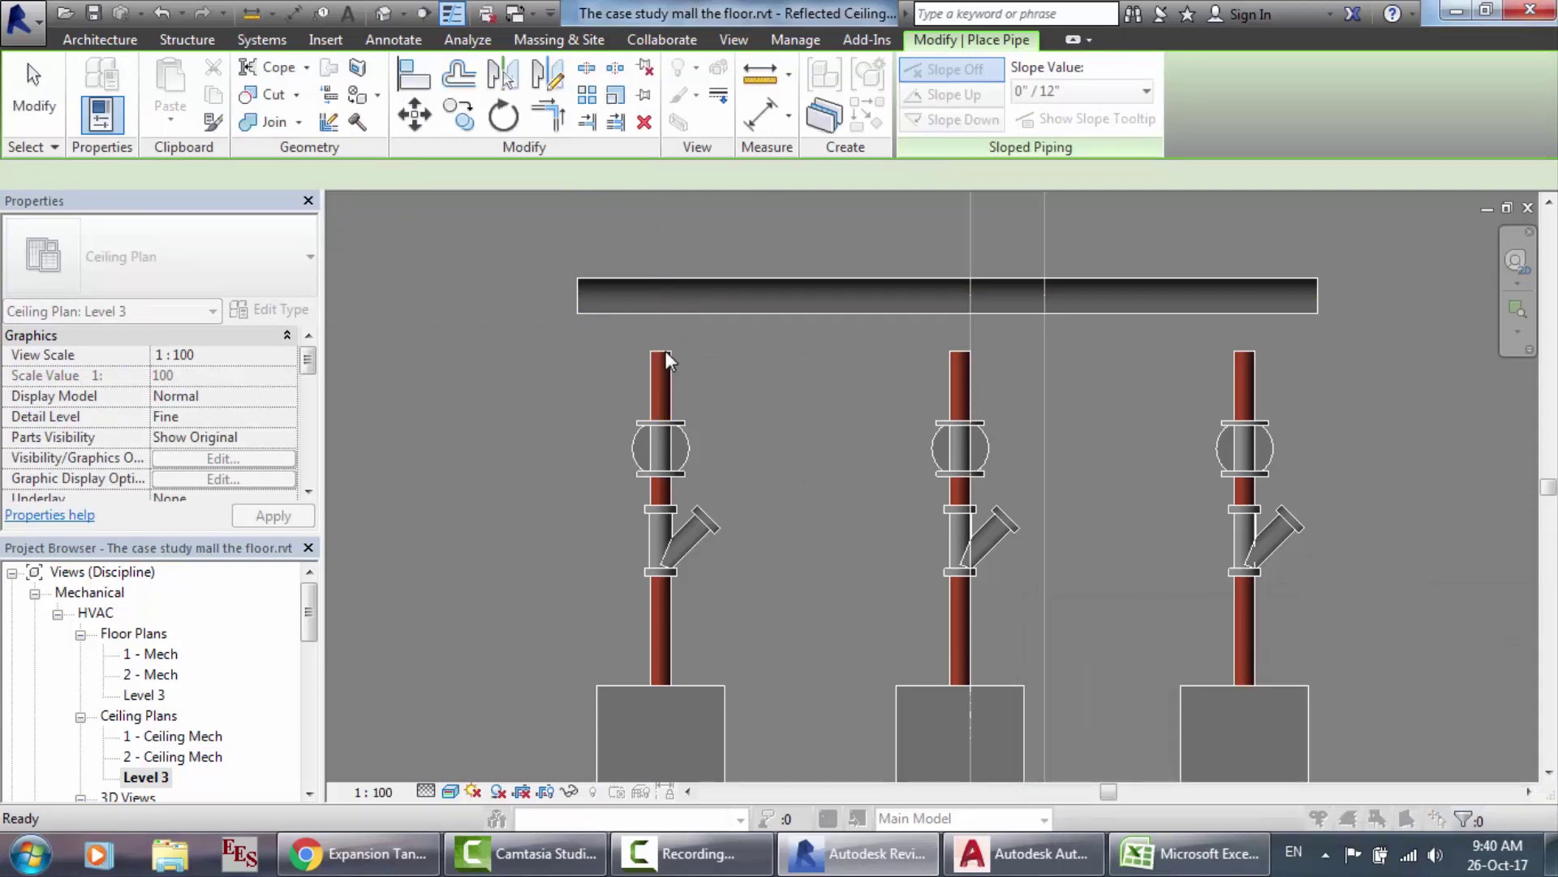
Step: Try to continue the first pump's pipe with a 2 1/2" pipe up to the header's near edge
left_click(660, 350)
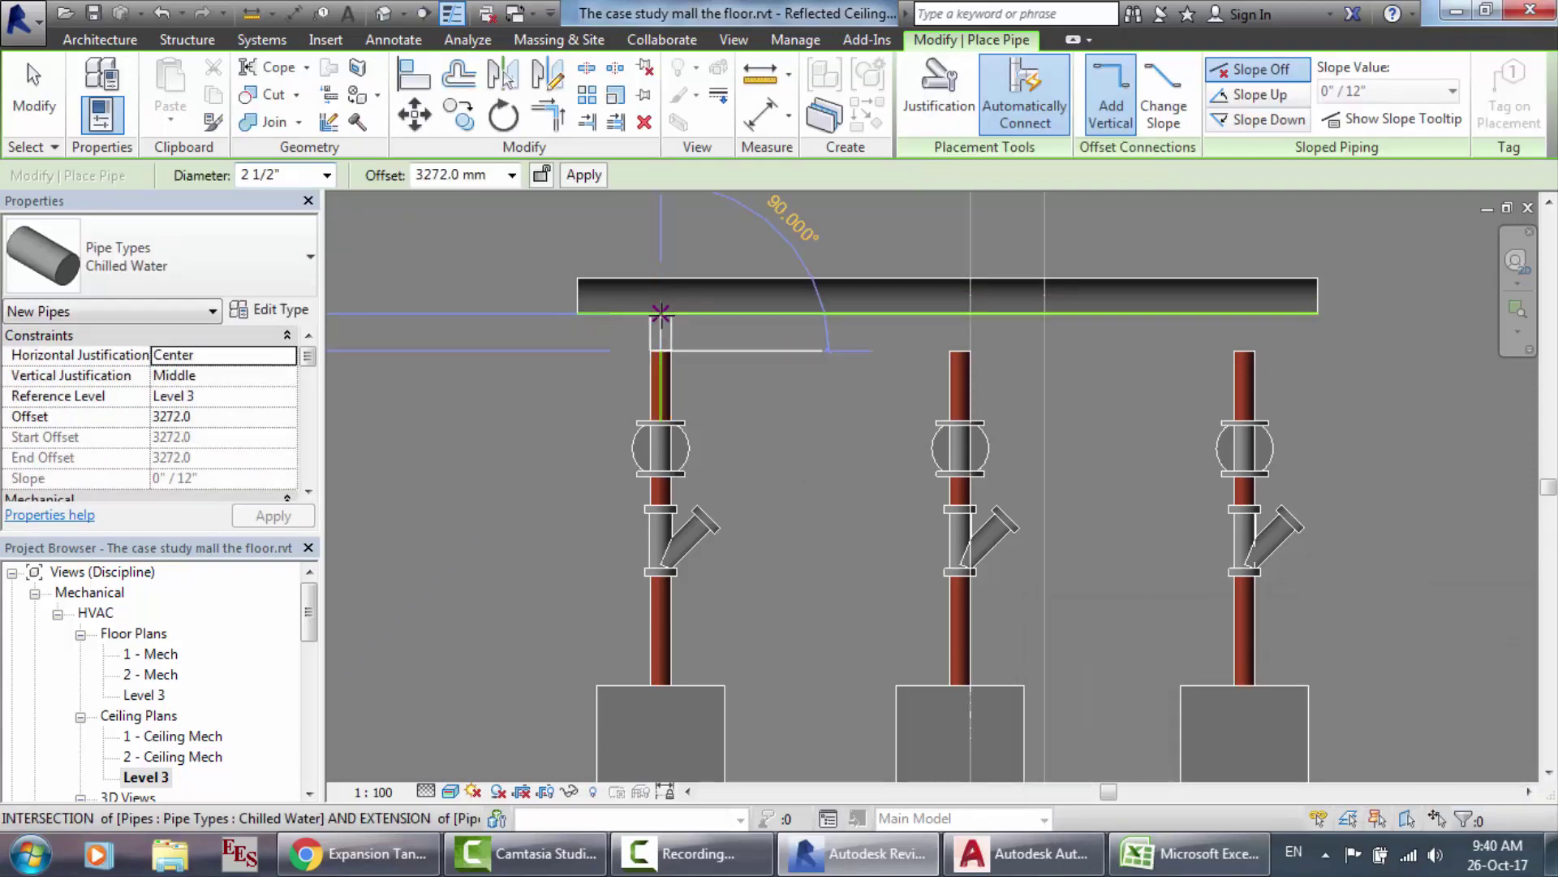
left_click(660, 312)
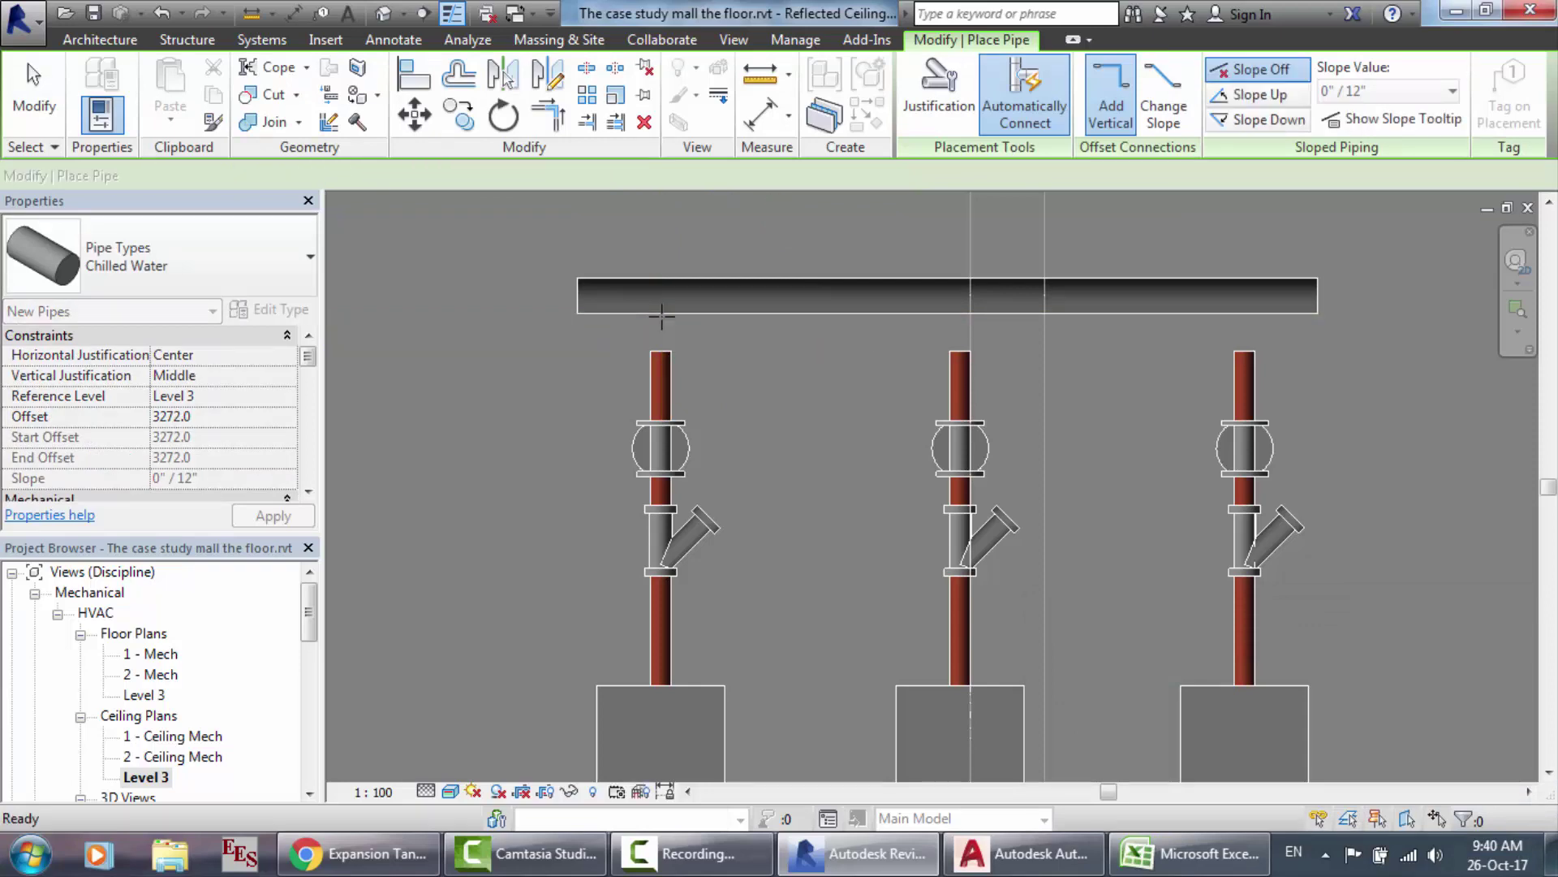
key("Escape")
Step: Compare the diameter and offset of the header with those of the first pump's pipe
left_click(623, 300)
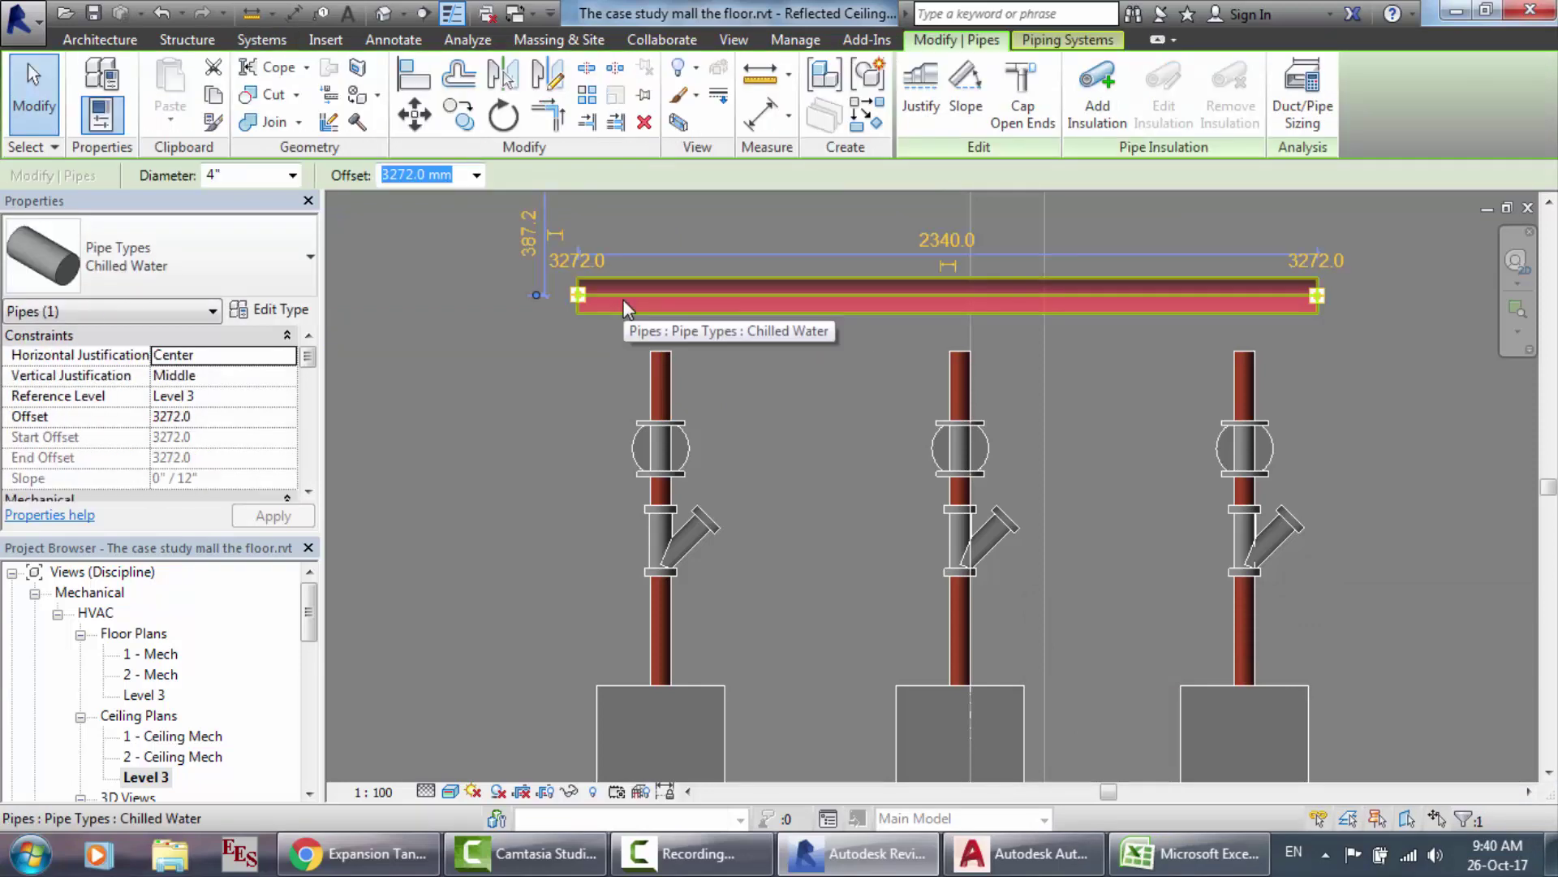
left_click(659, 391)
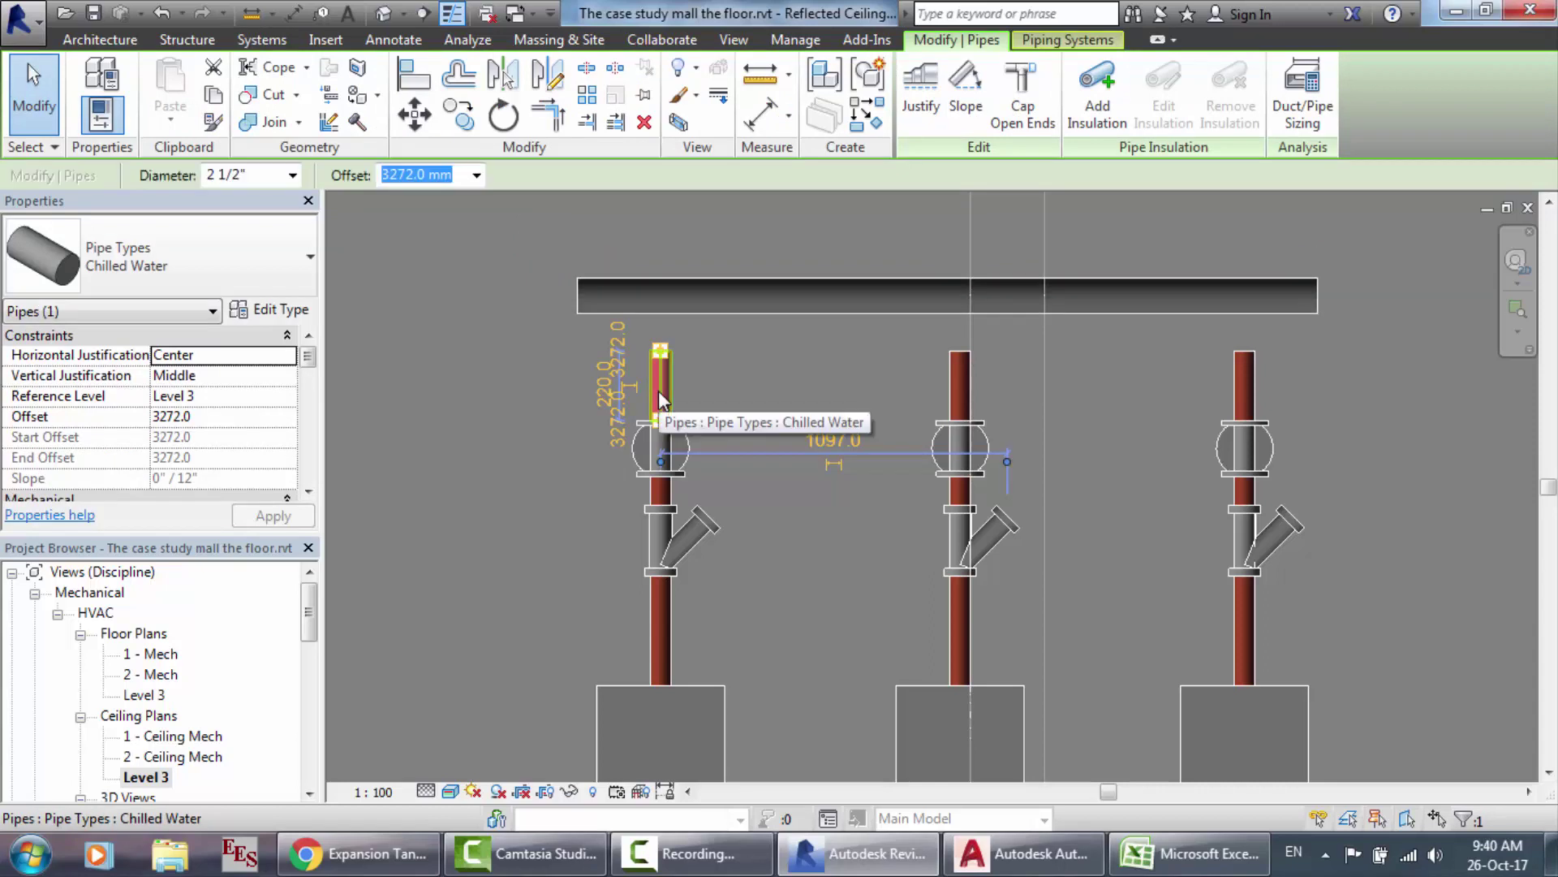
left_click(683, 300)
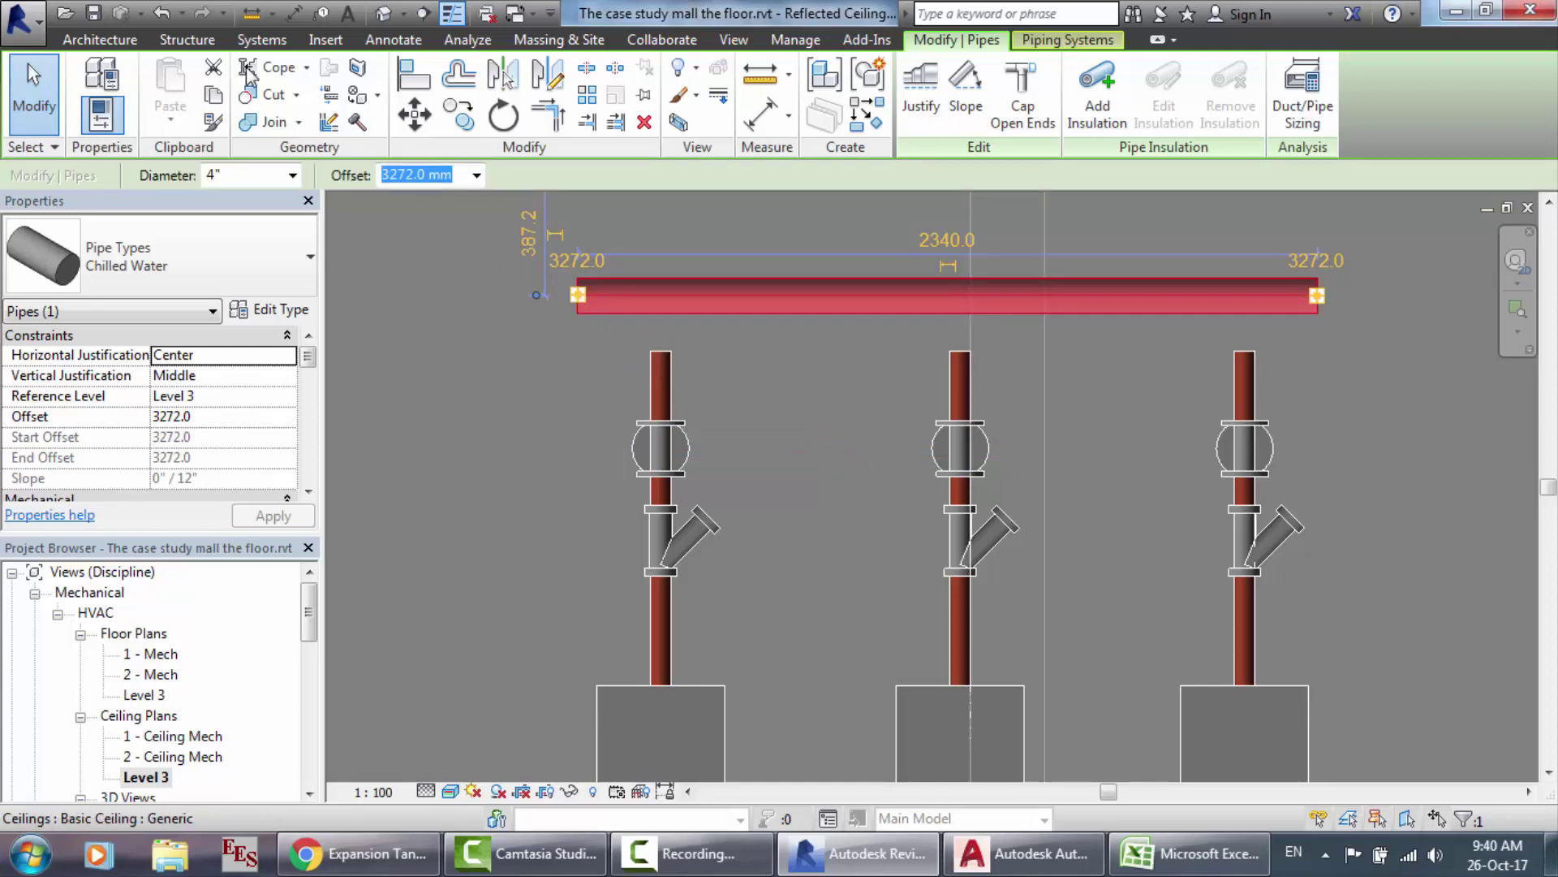
Step: Retry joining the first pump's pipe end to the header's near edge with a new 2 1/2" chilled water pipe
left_click(248, 45)
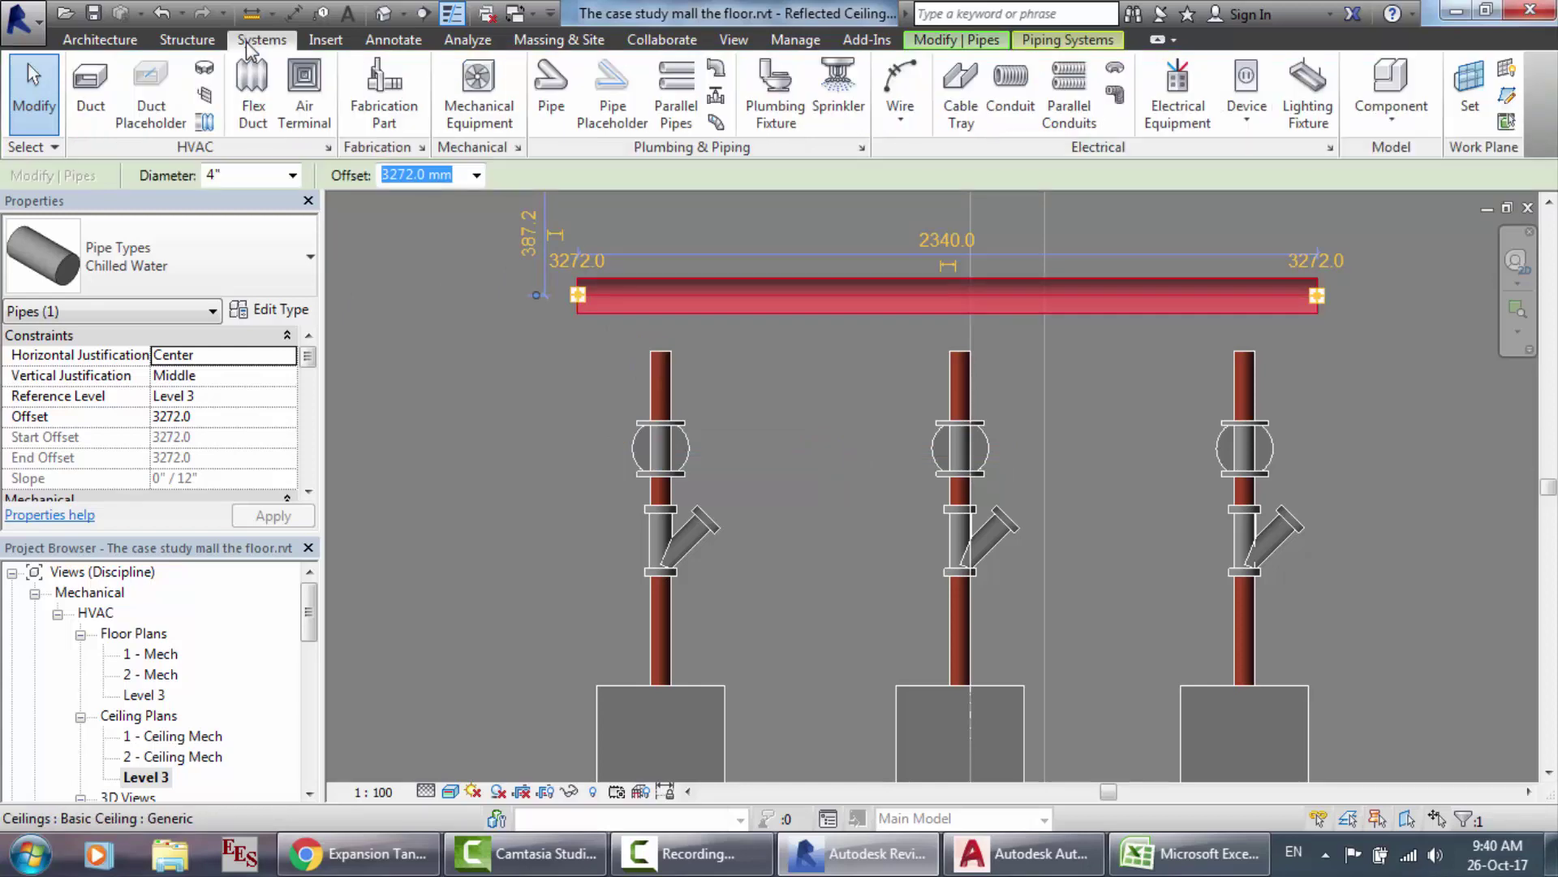
left_click(549, 117)
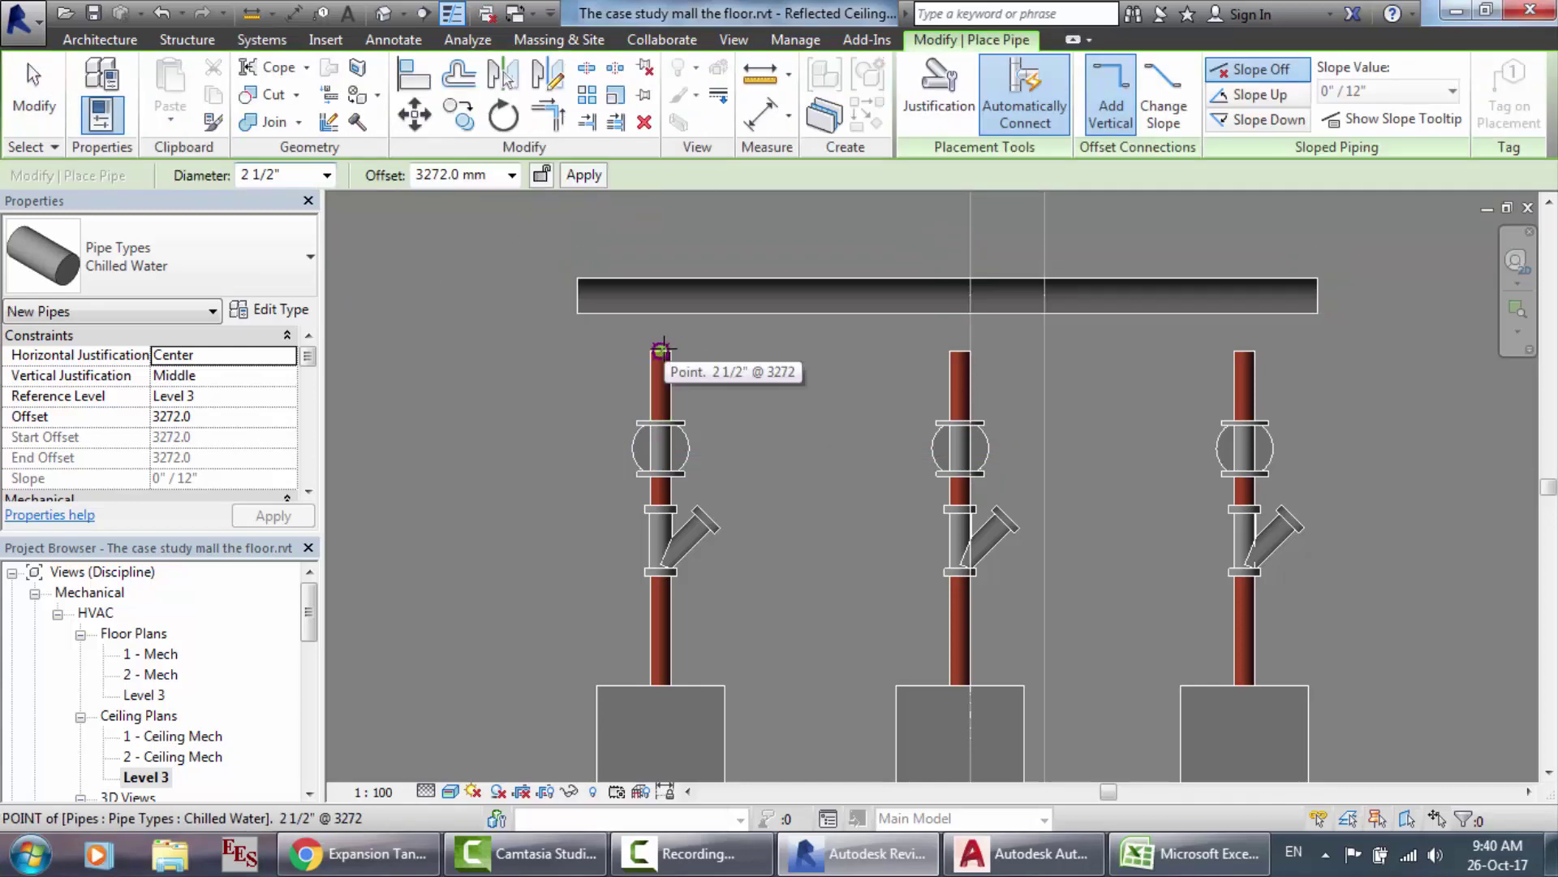
left_click(661, 350)
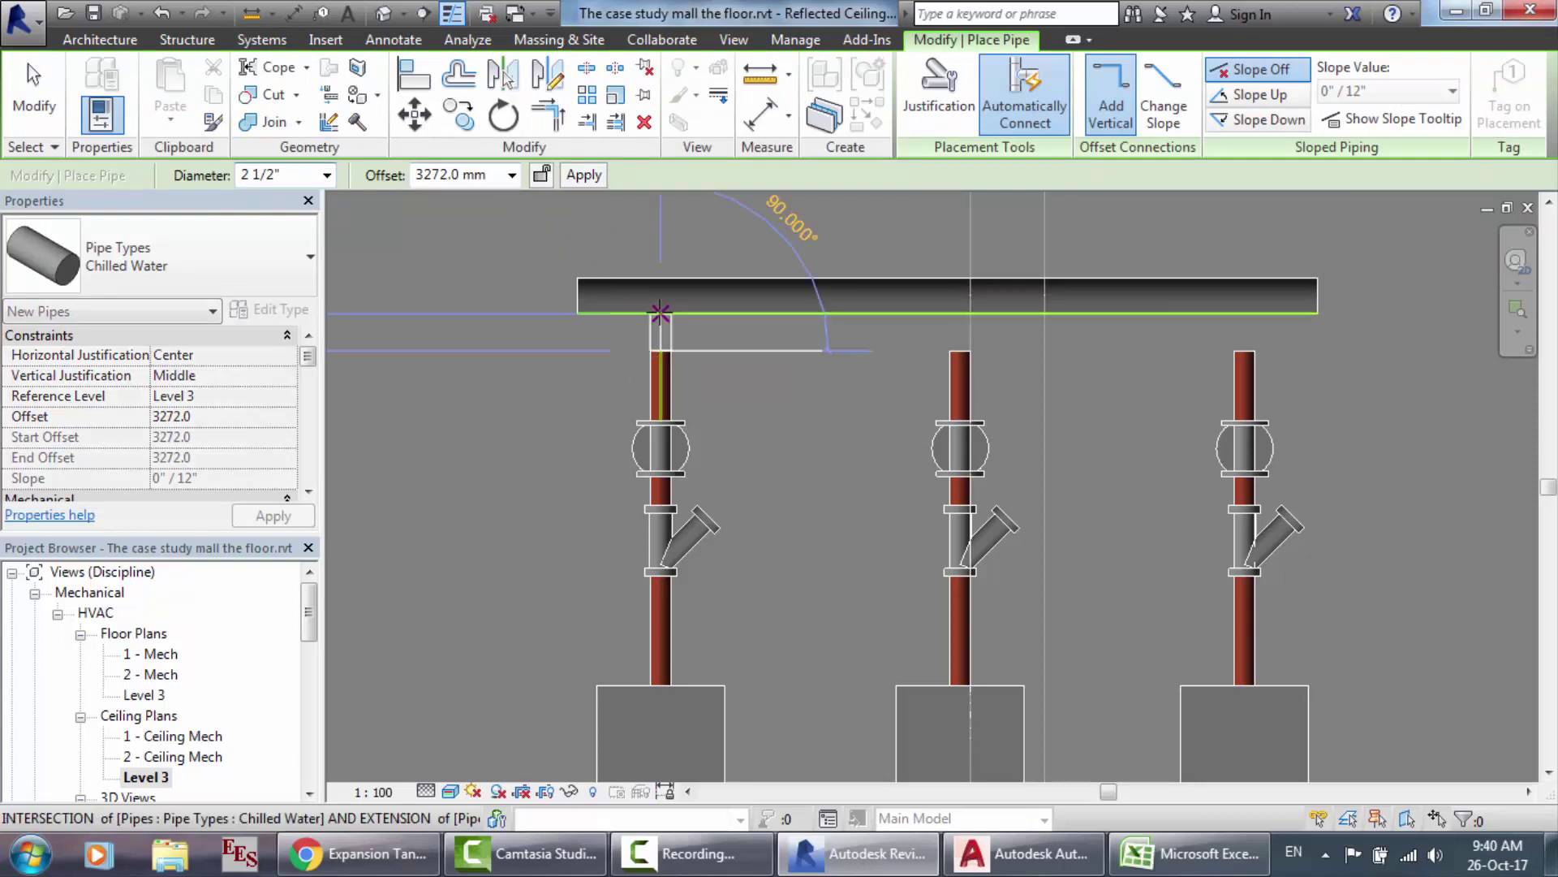
left_click(660, 312)
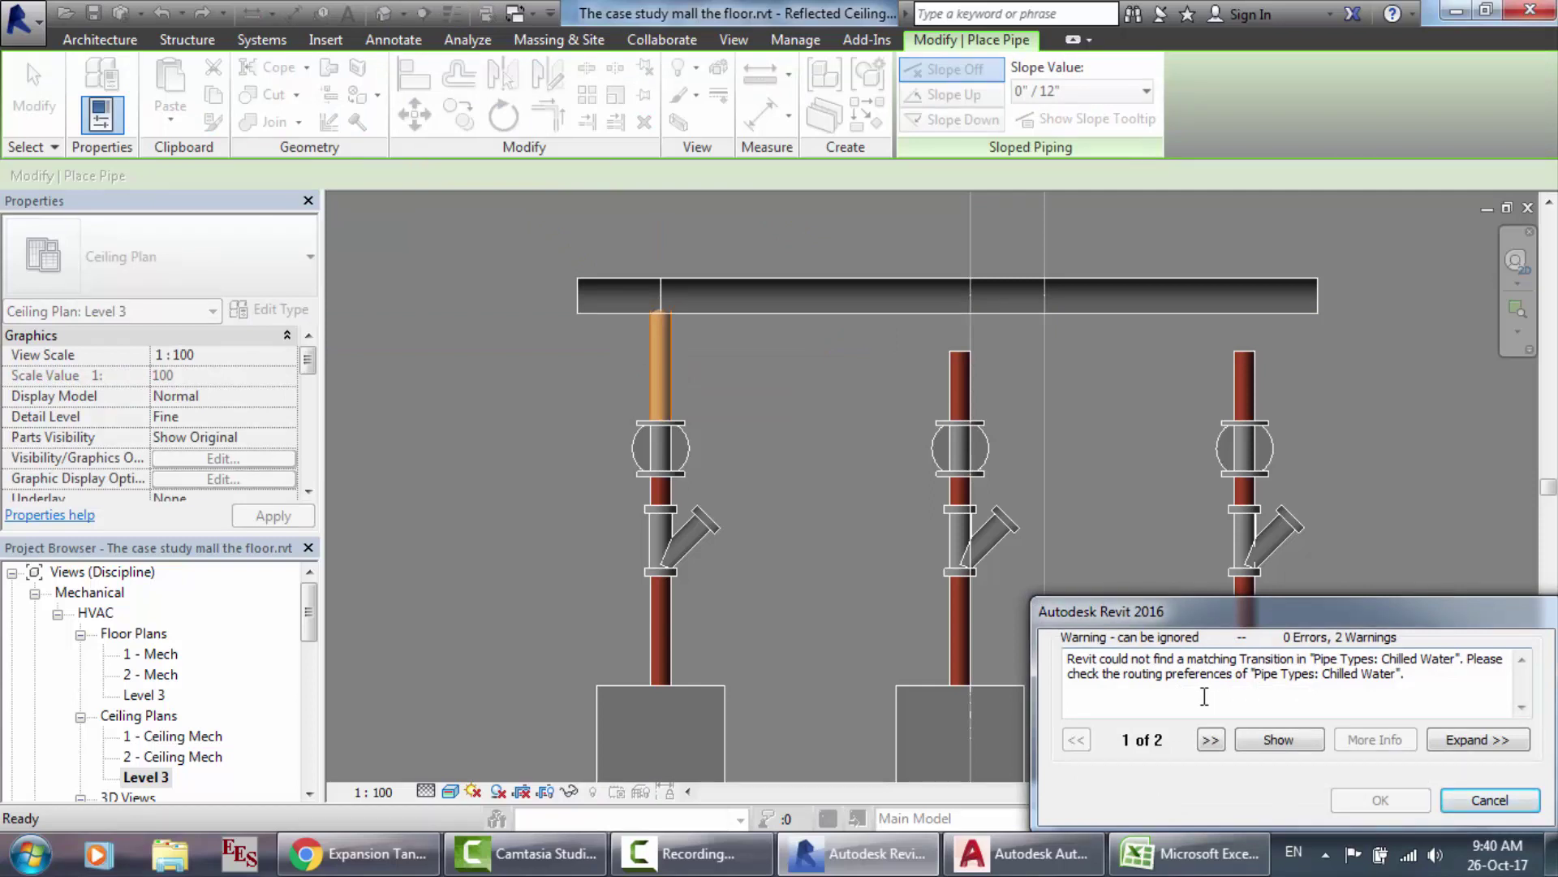
left_click(1493, 806)
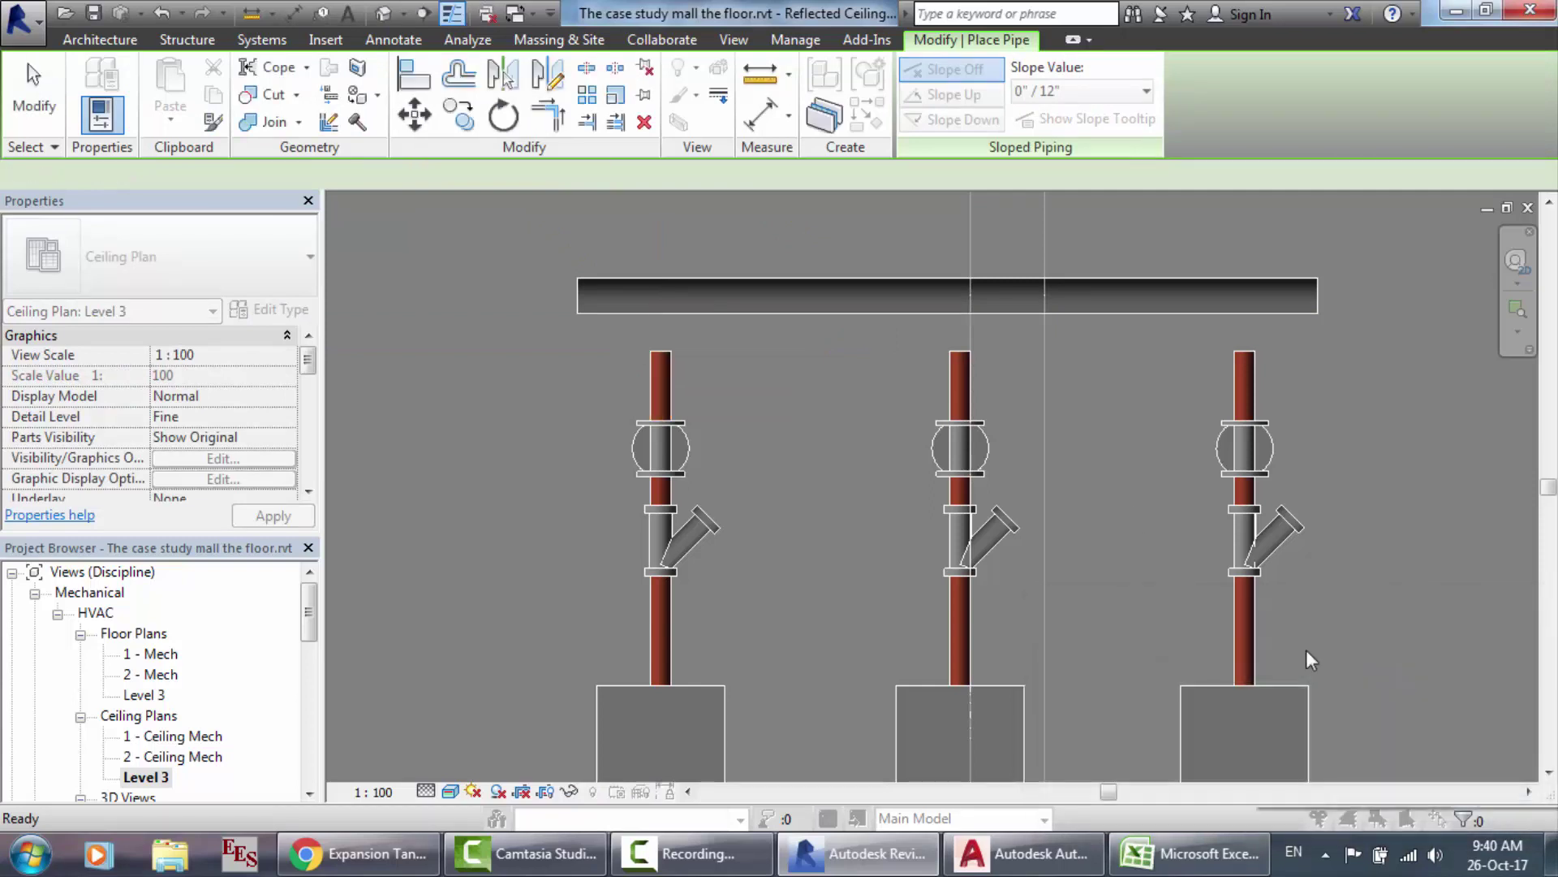
key("Escape")
key("Escape")
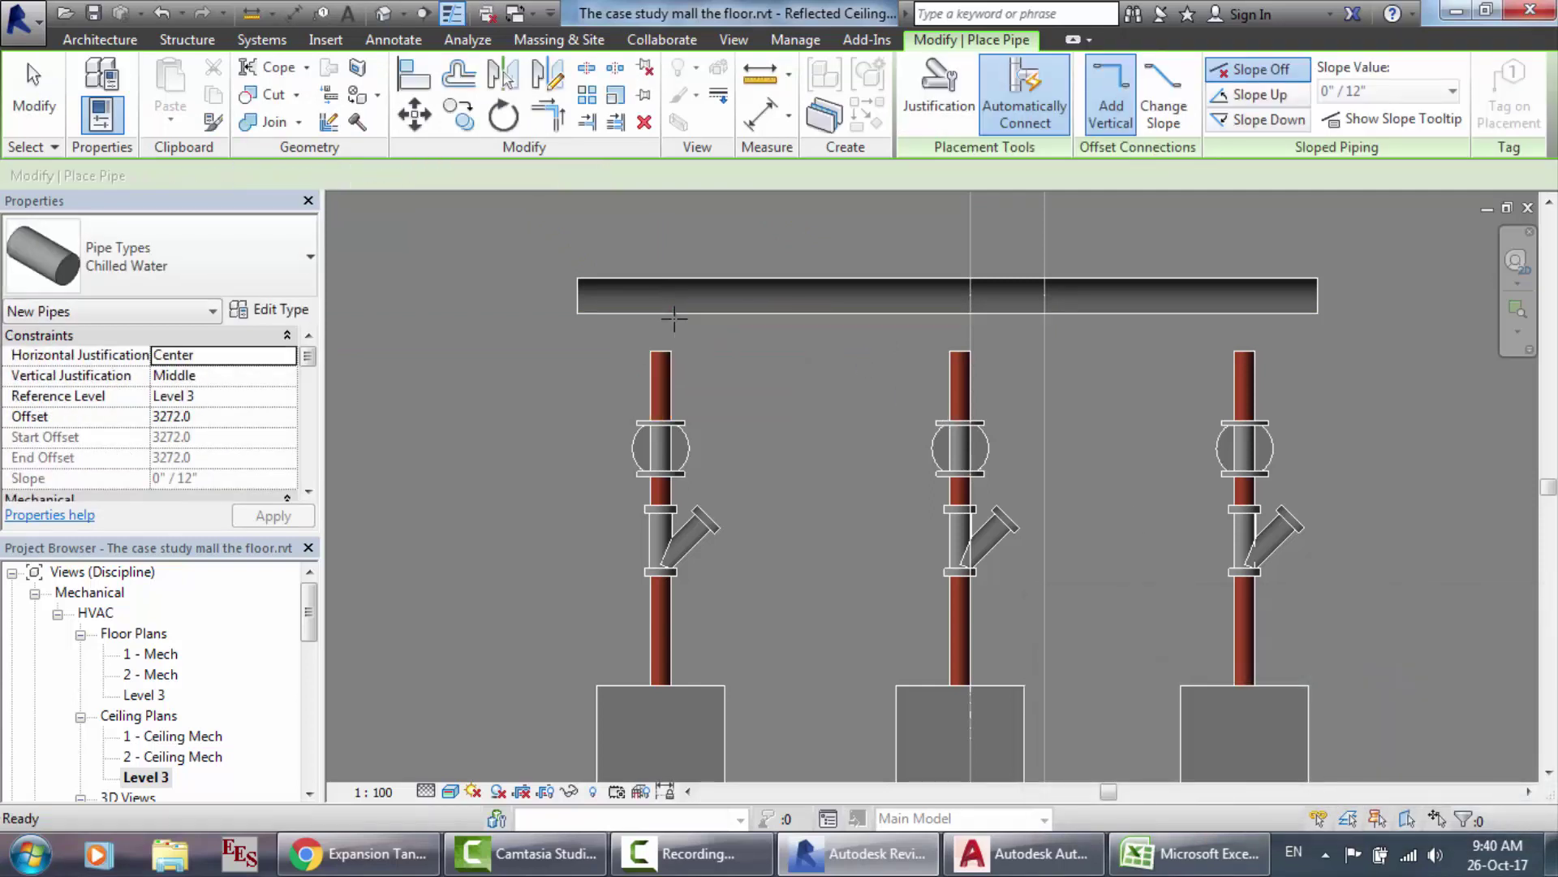
Step: Inspect the header and the open ends of the pump pipes in 3D
left_click(381, 15)
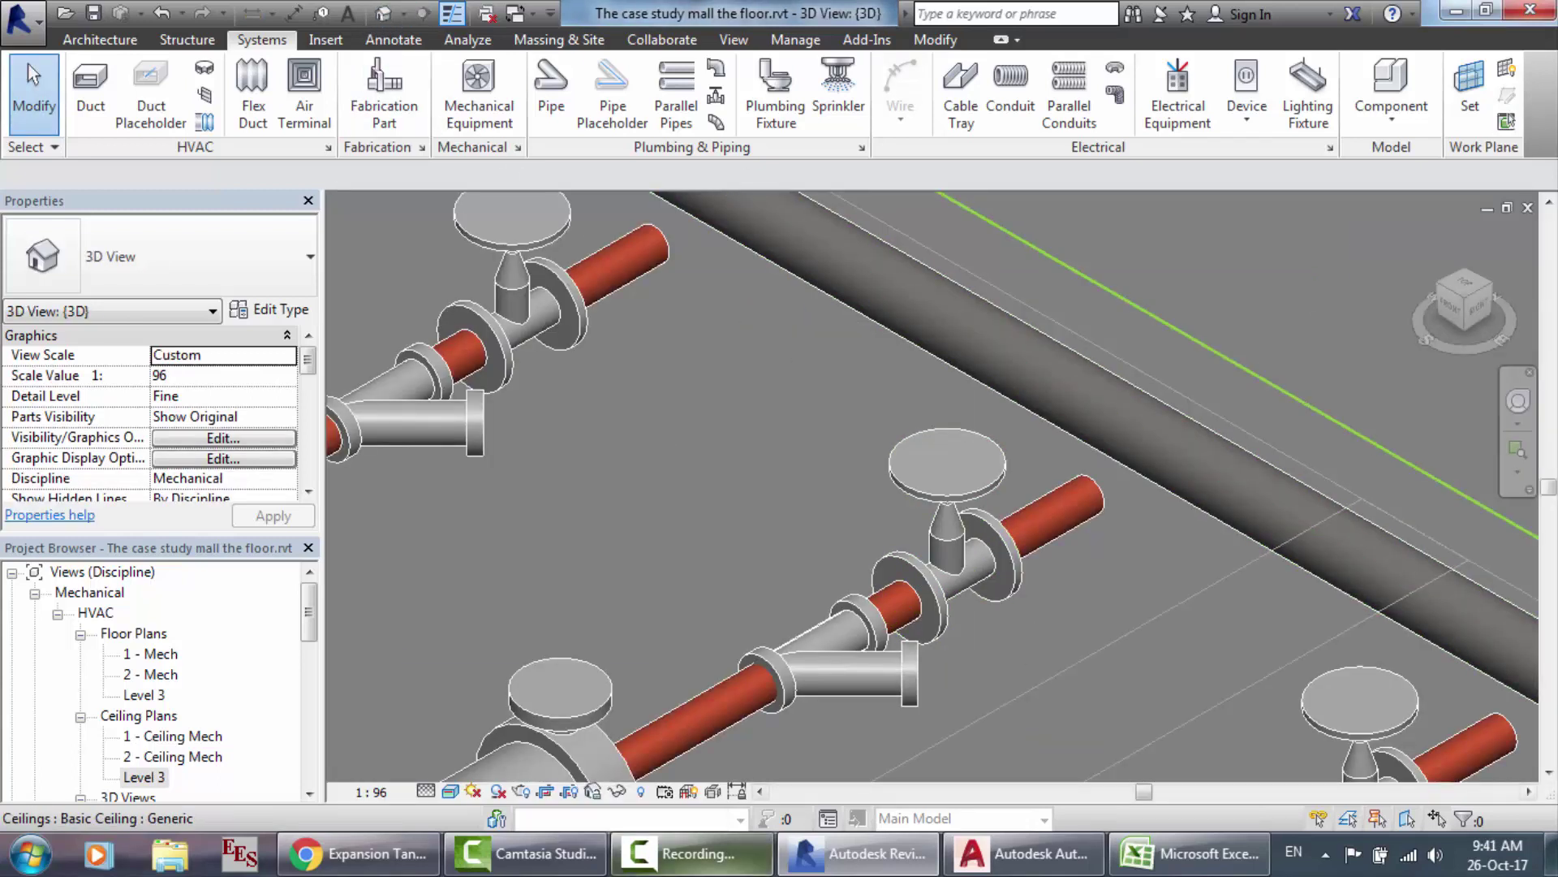
left_click(690, 853)
left_click(1443, 753)
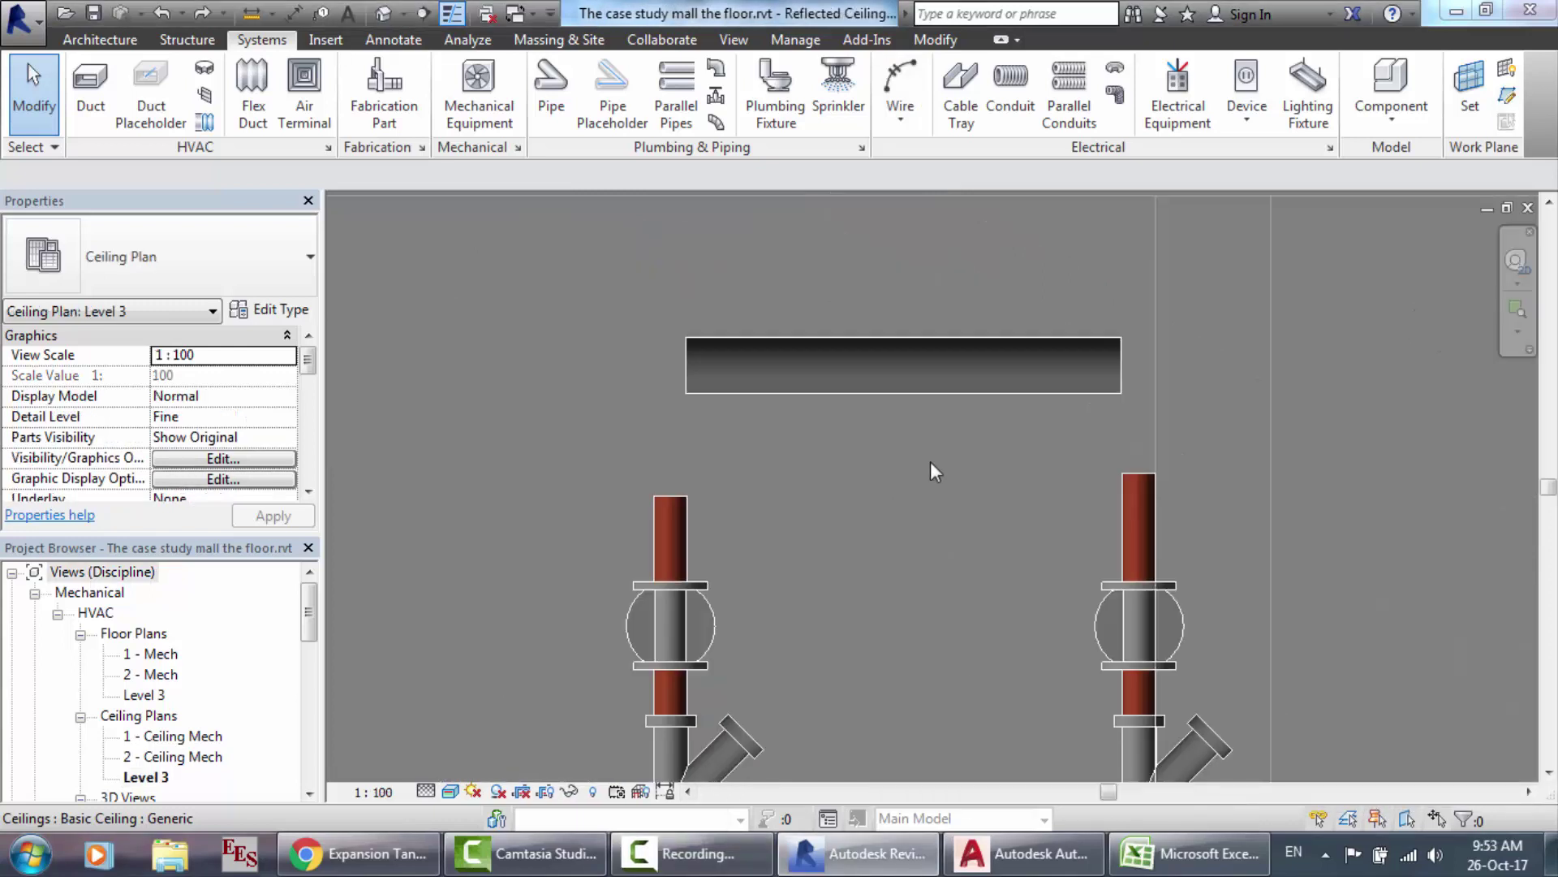
Step: Try to draw a 2 1/2" chilled water branch from the header's near edge toward the space between the first two pump pipes
left_click(732, 372)
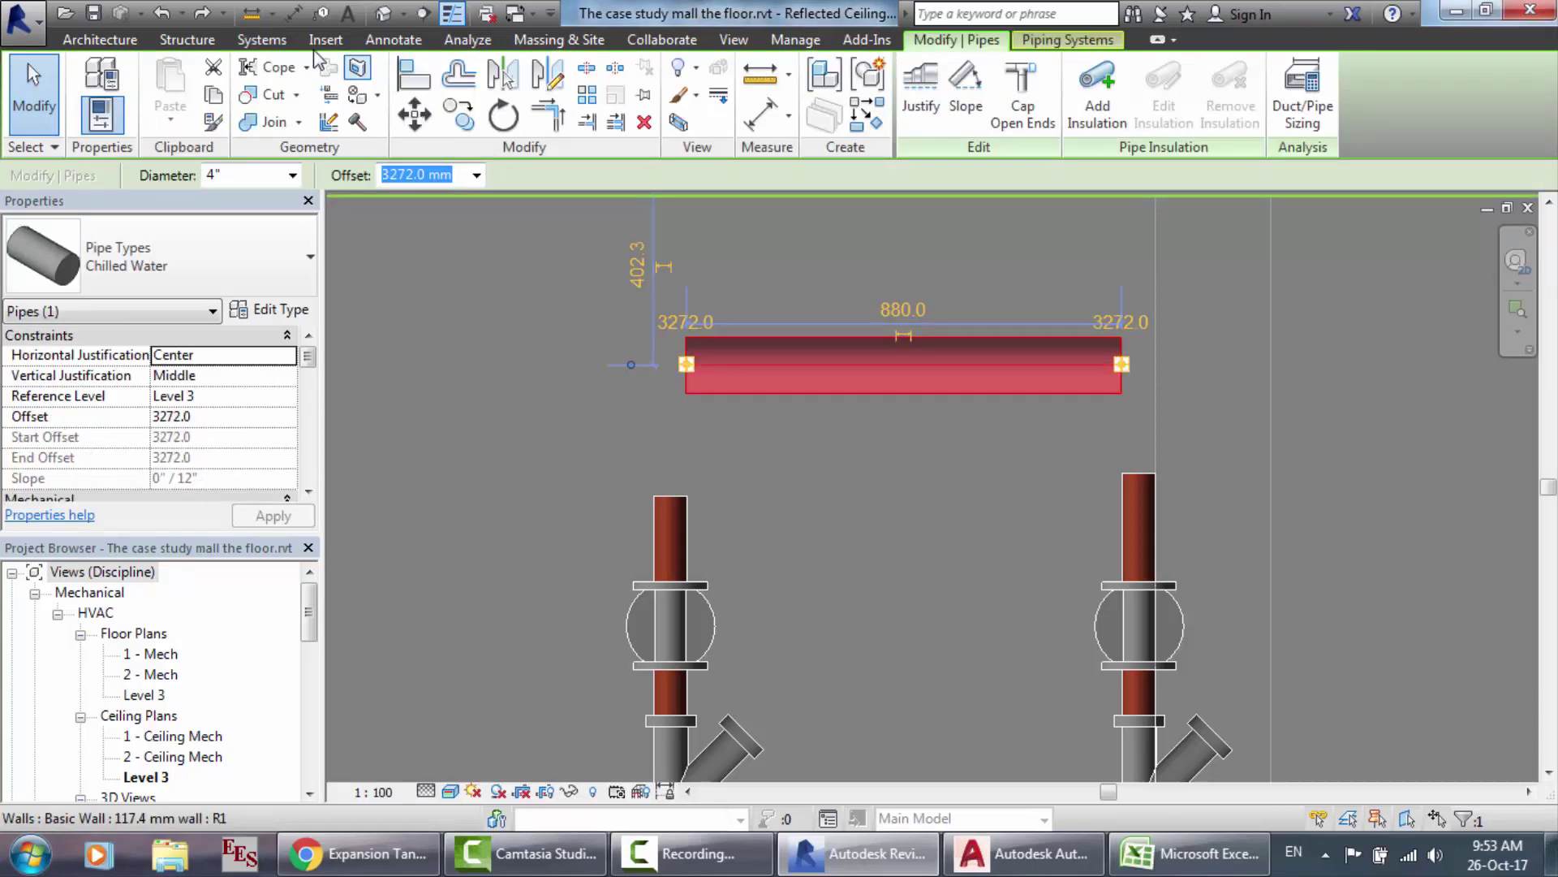
left_click(240, 45)
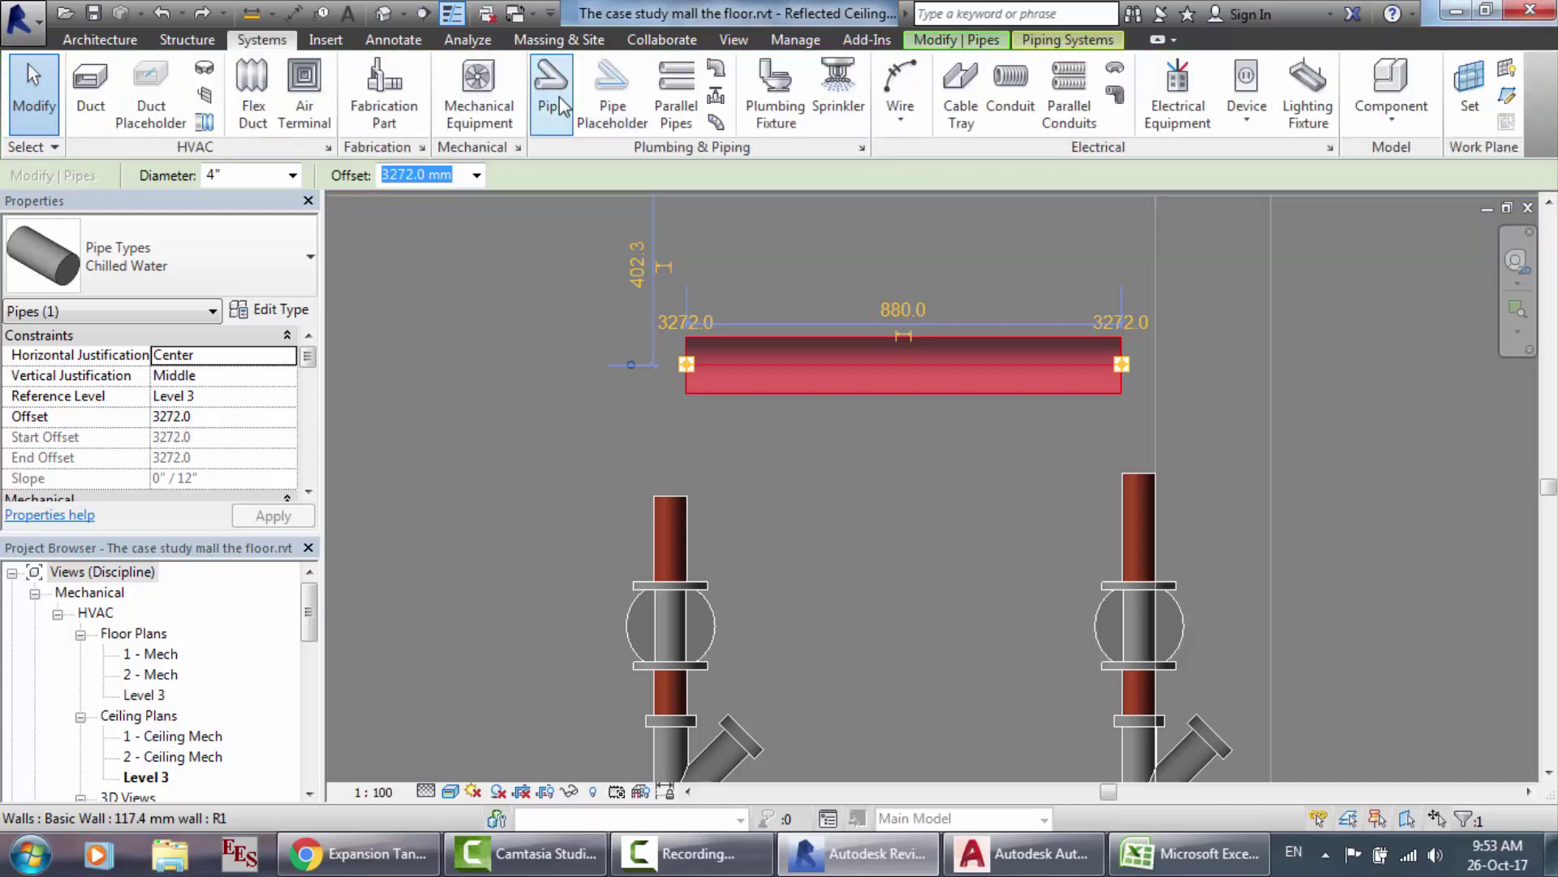
left_click(803, 391)
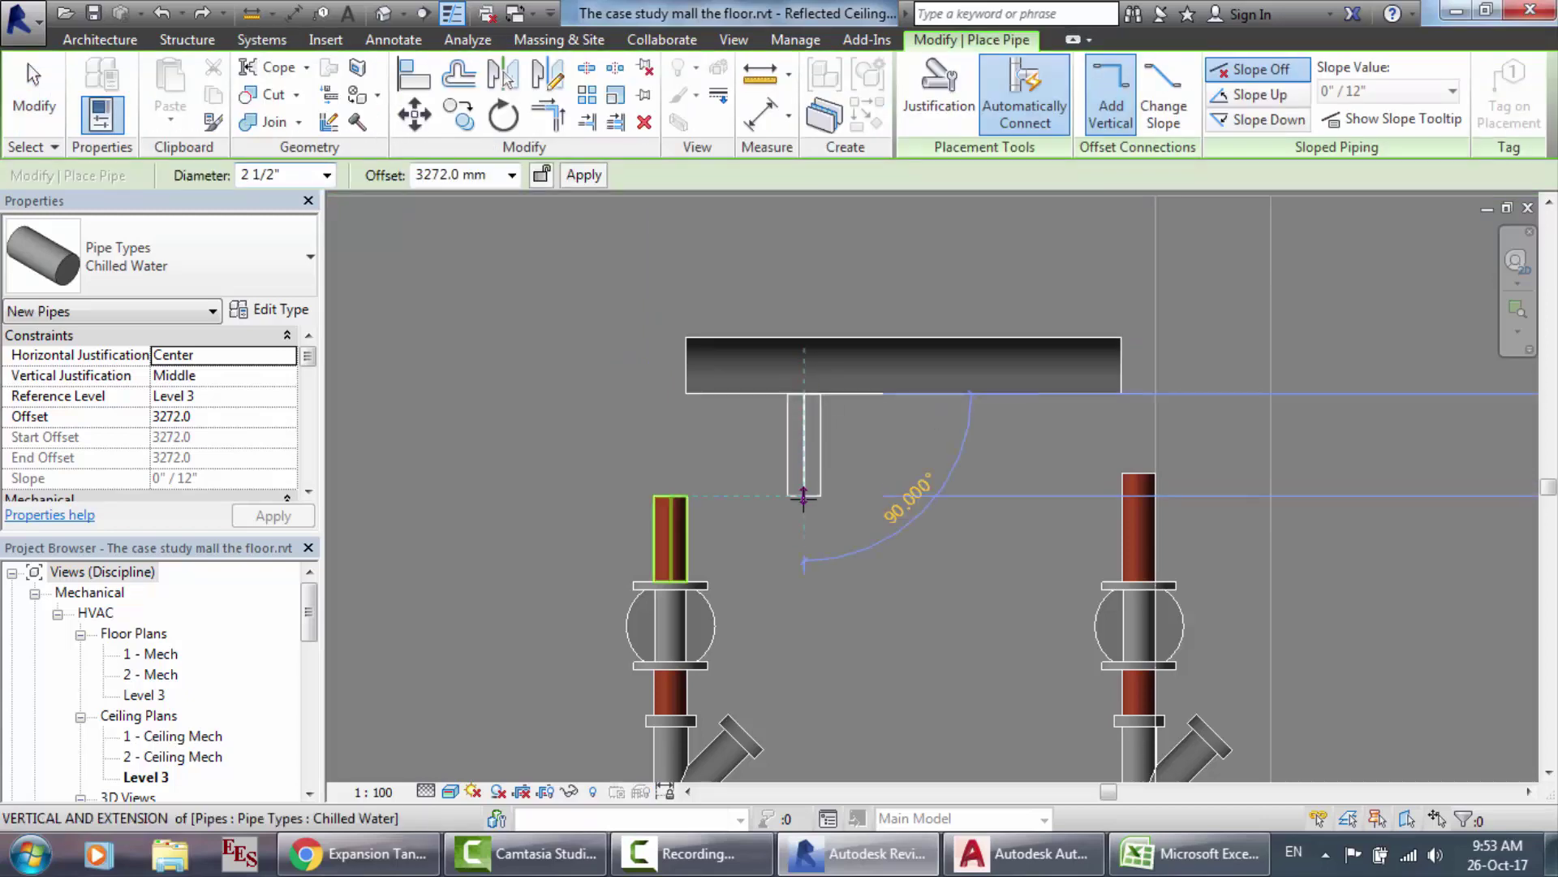
left_click(803, 522)
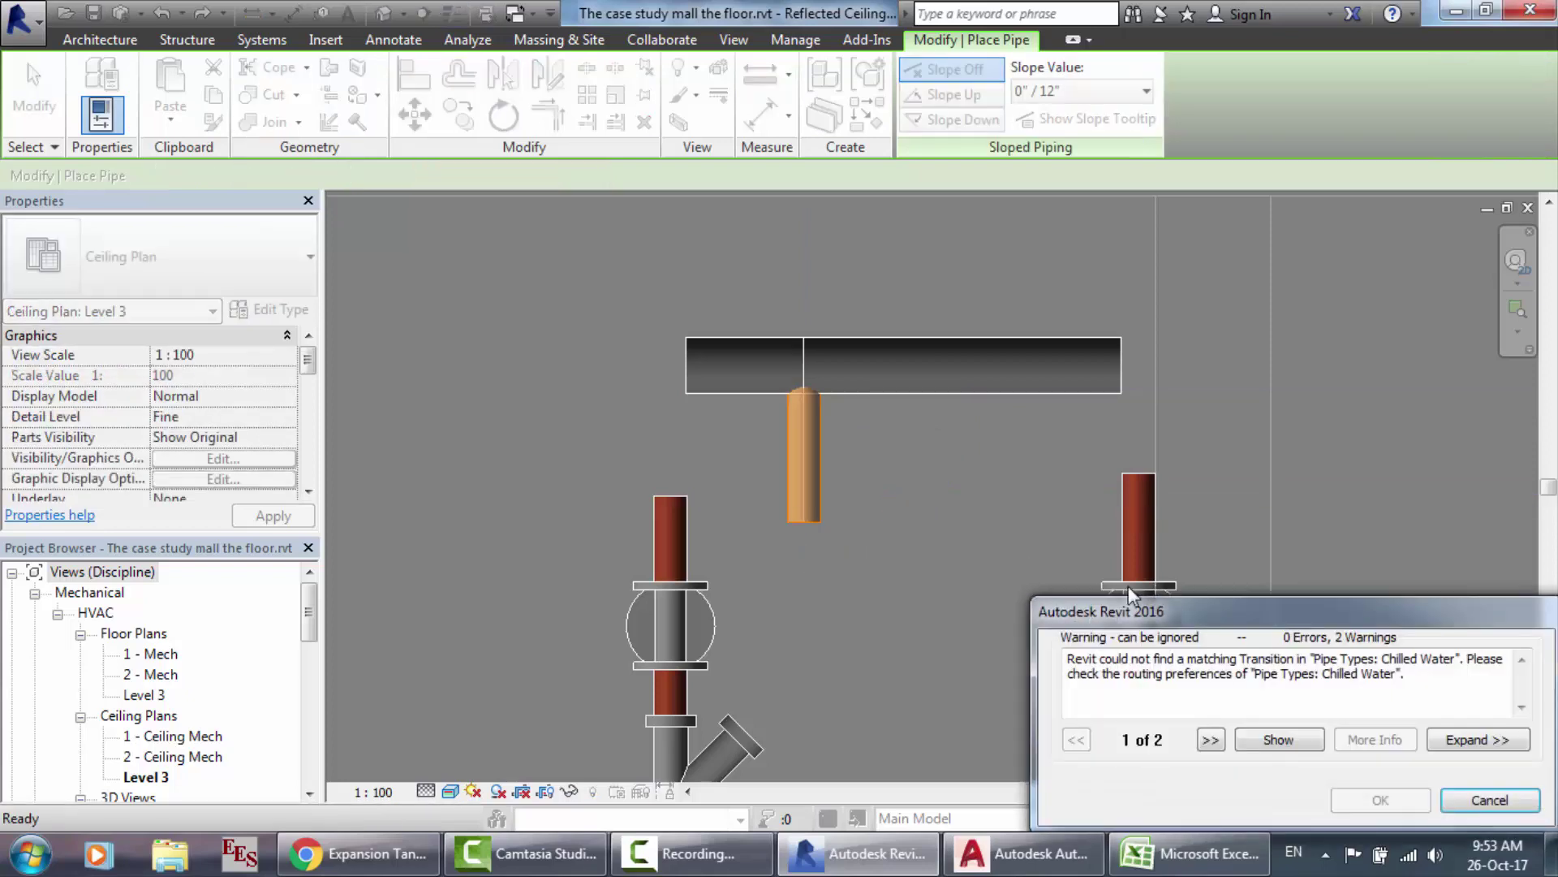
left_click(1479, 801)
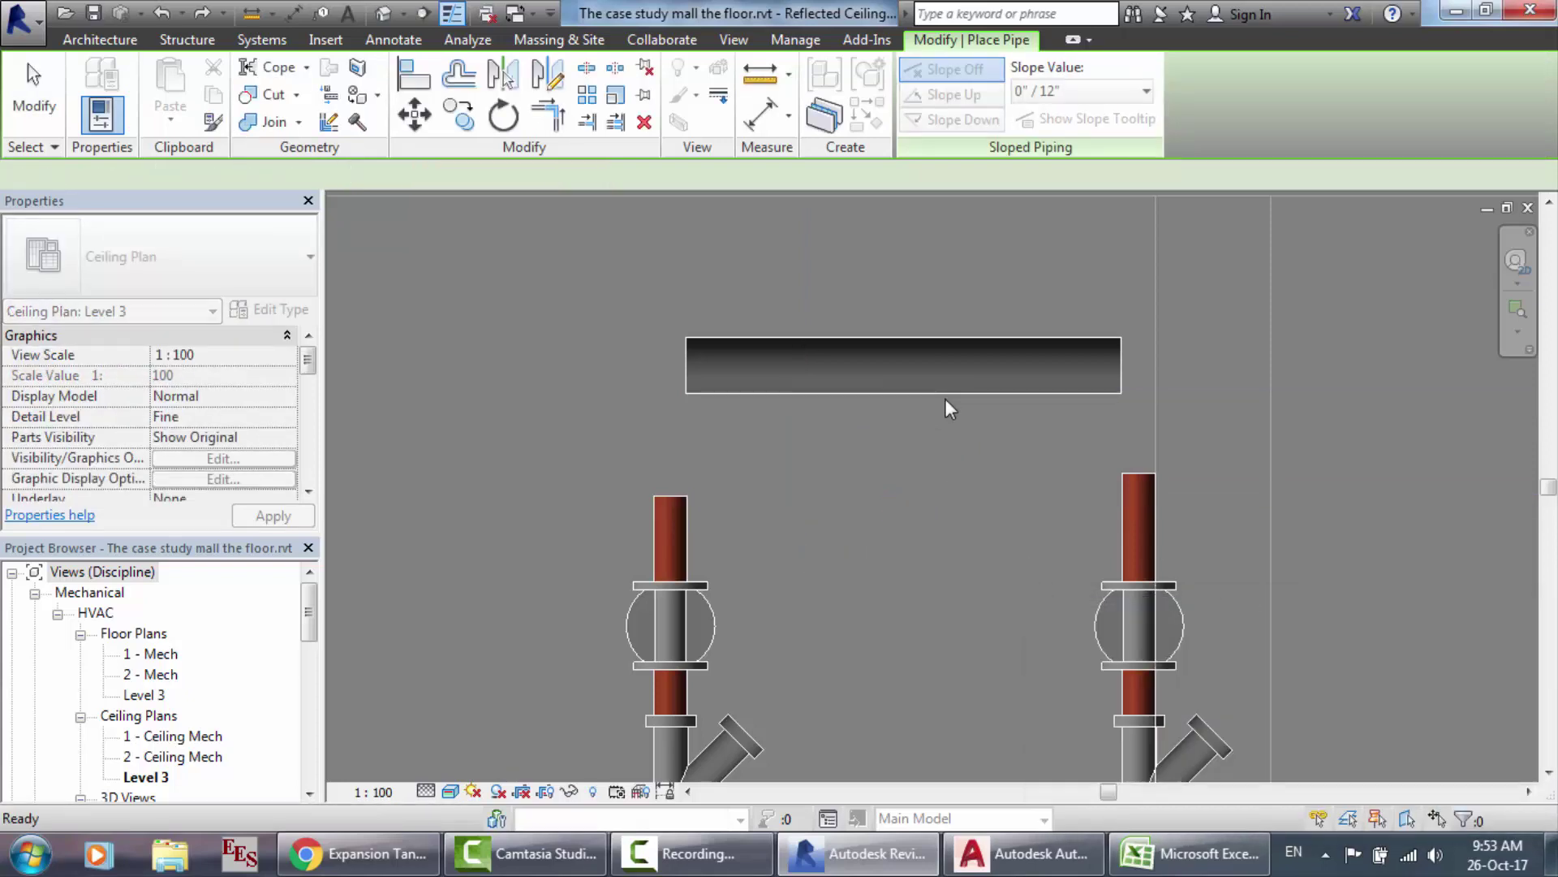
key("Escape")
key("Escape")
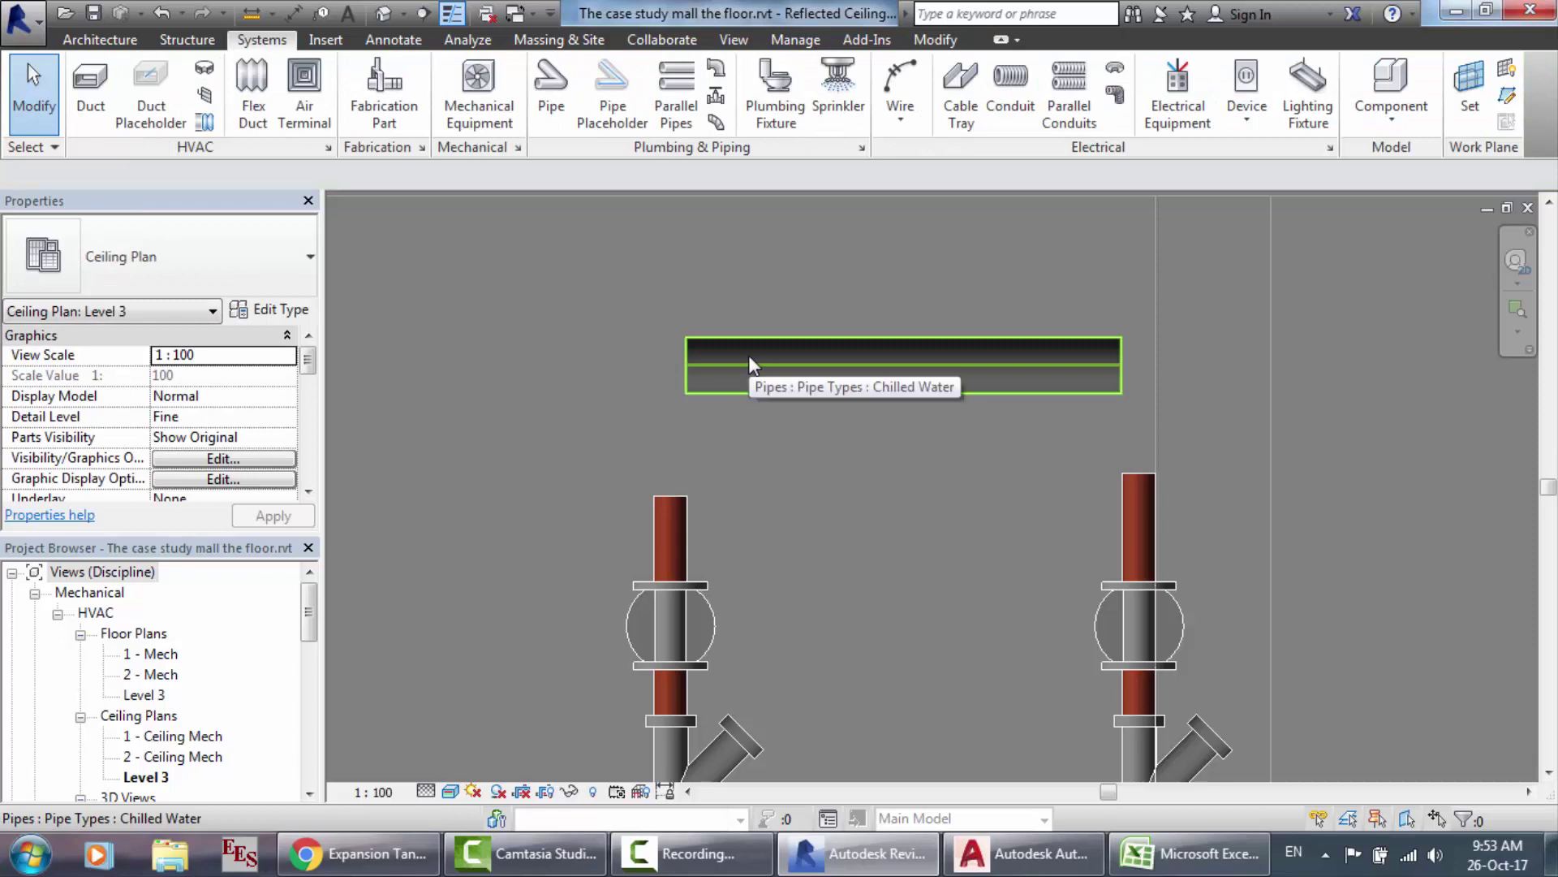
Step: Change the pipe type of the first pump's end segment, beyond its gate valve, to Standard
left_click(749, 354)
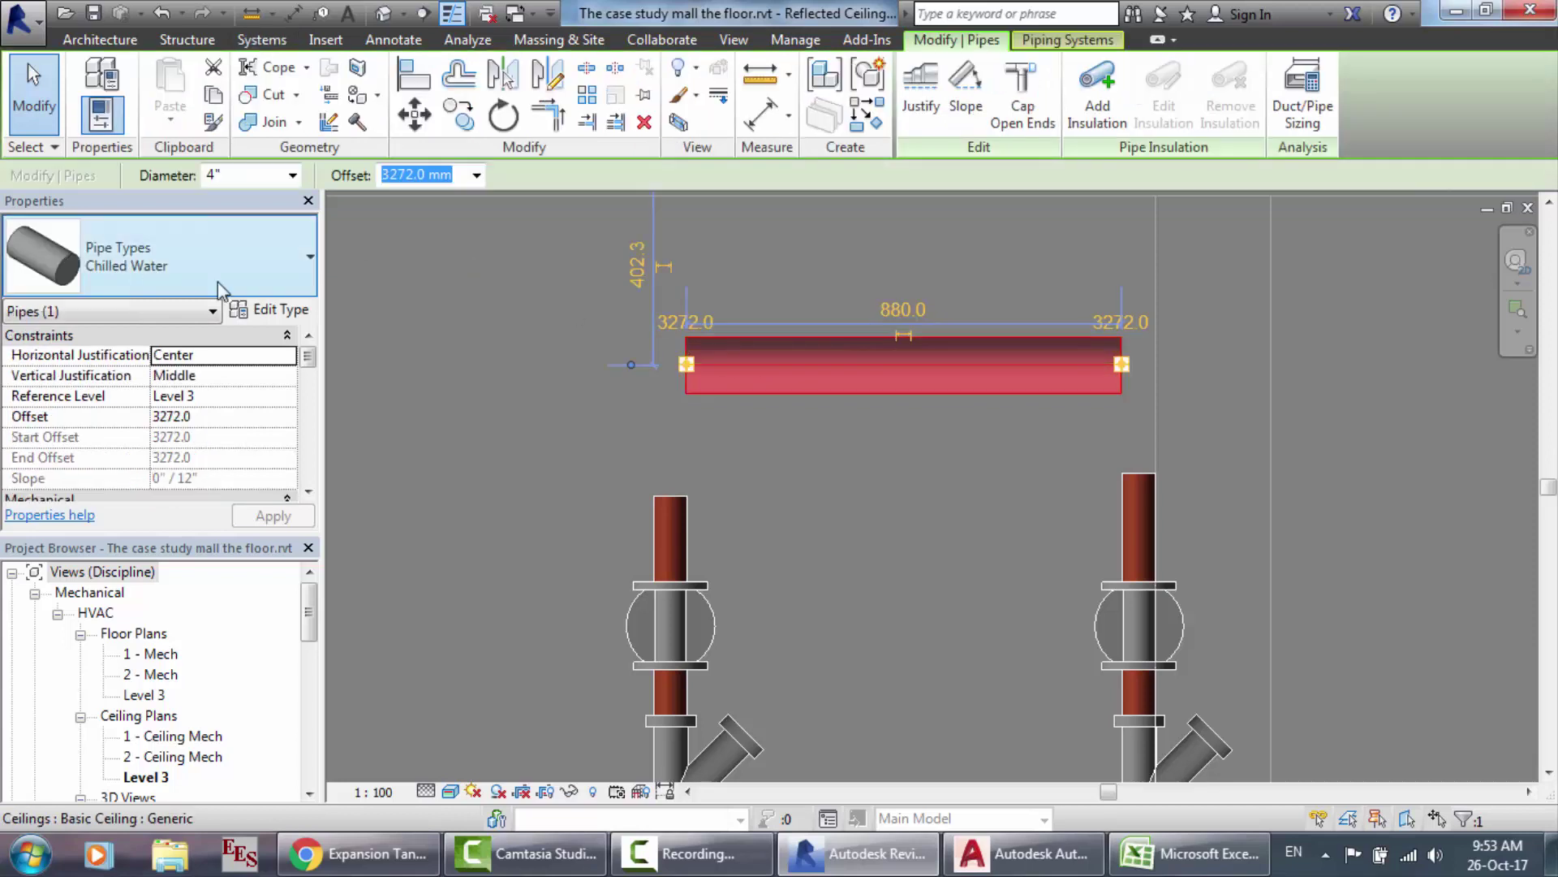
left_click(677, 528)
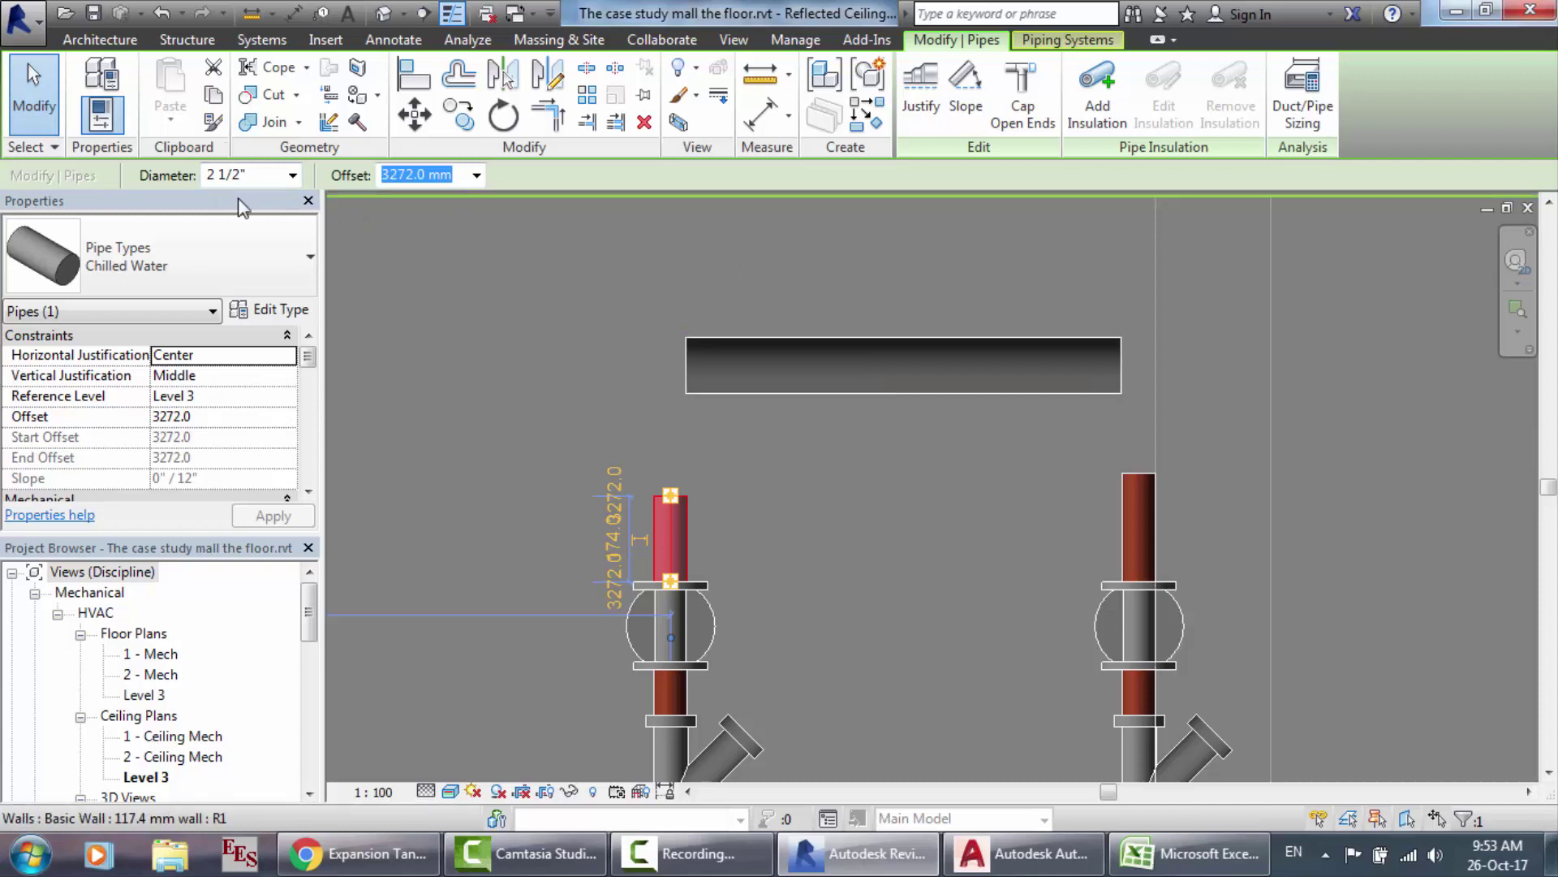
left_click(248, 288)
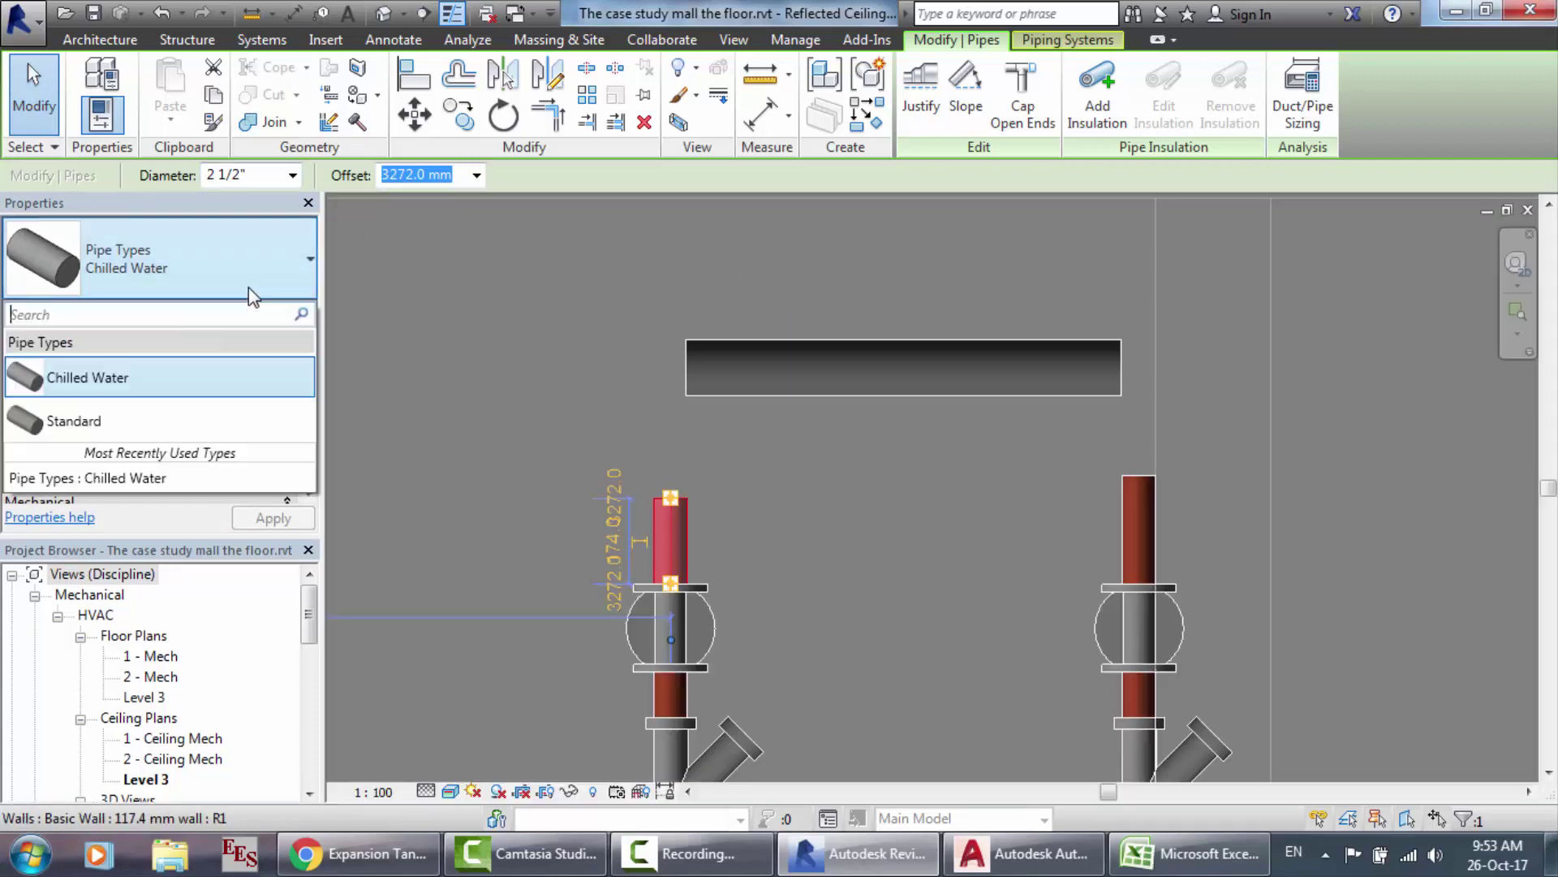
left_click(119, 416)
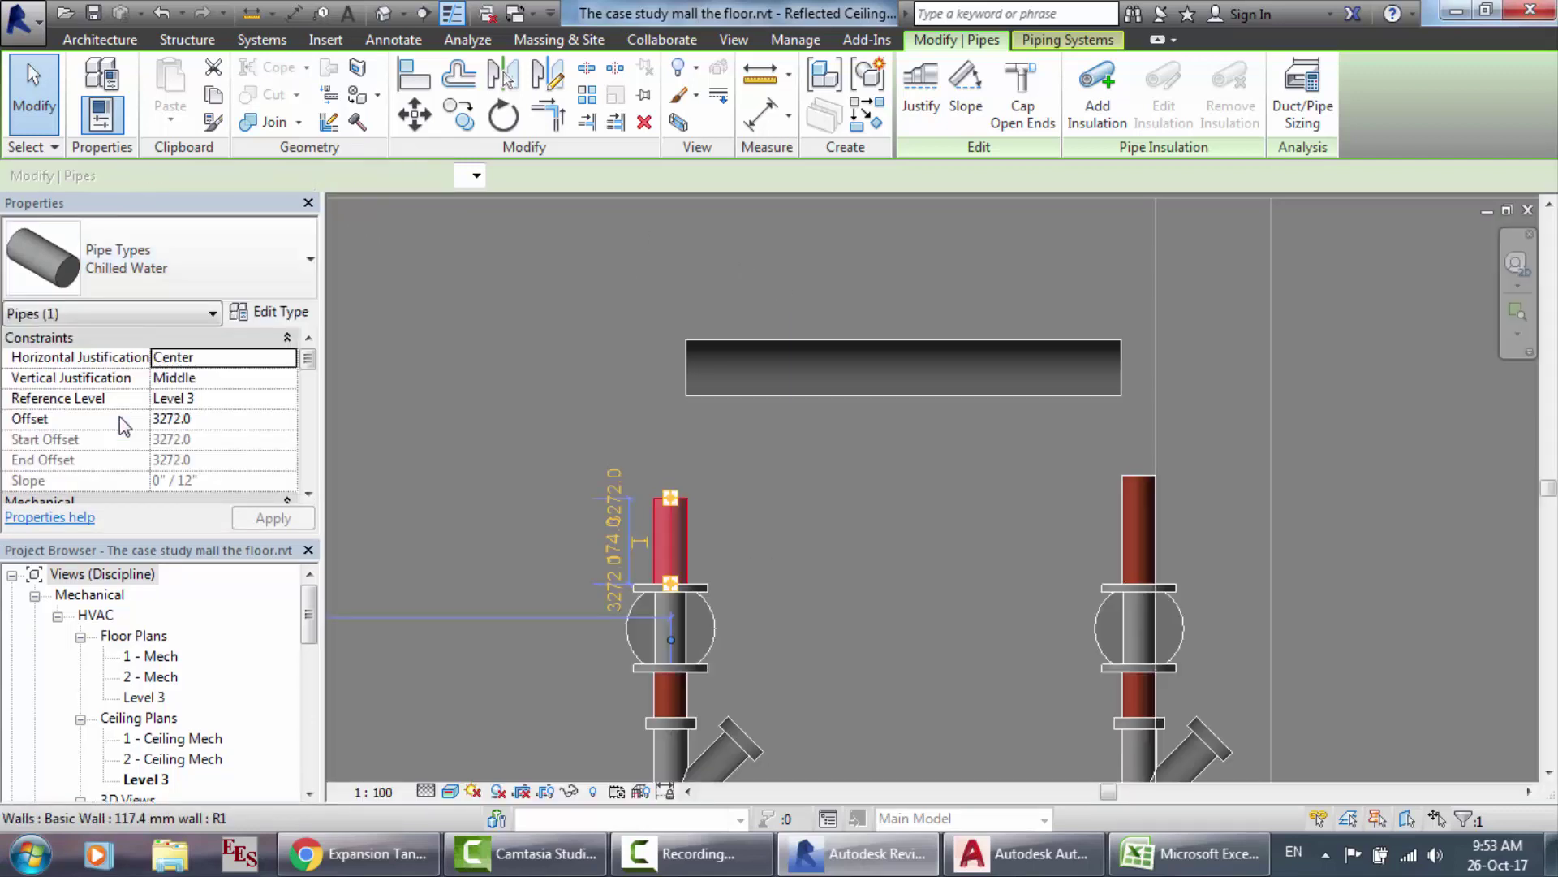
Step: Replace the short Chilled Water header with a 4" Standard pipe at 3272.0 mm offset, drawn horizontally past all three pump pipe ends
left_click(781, 373)
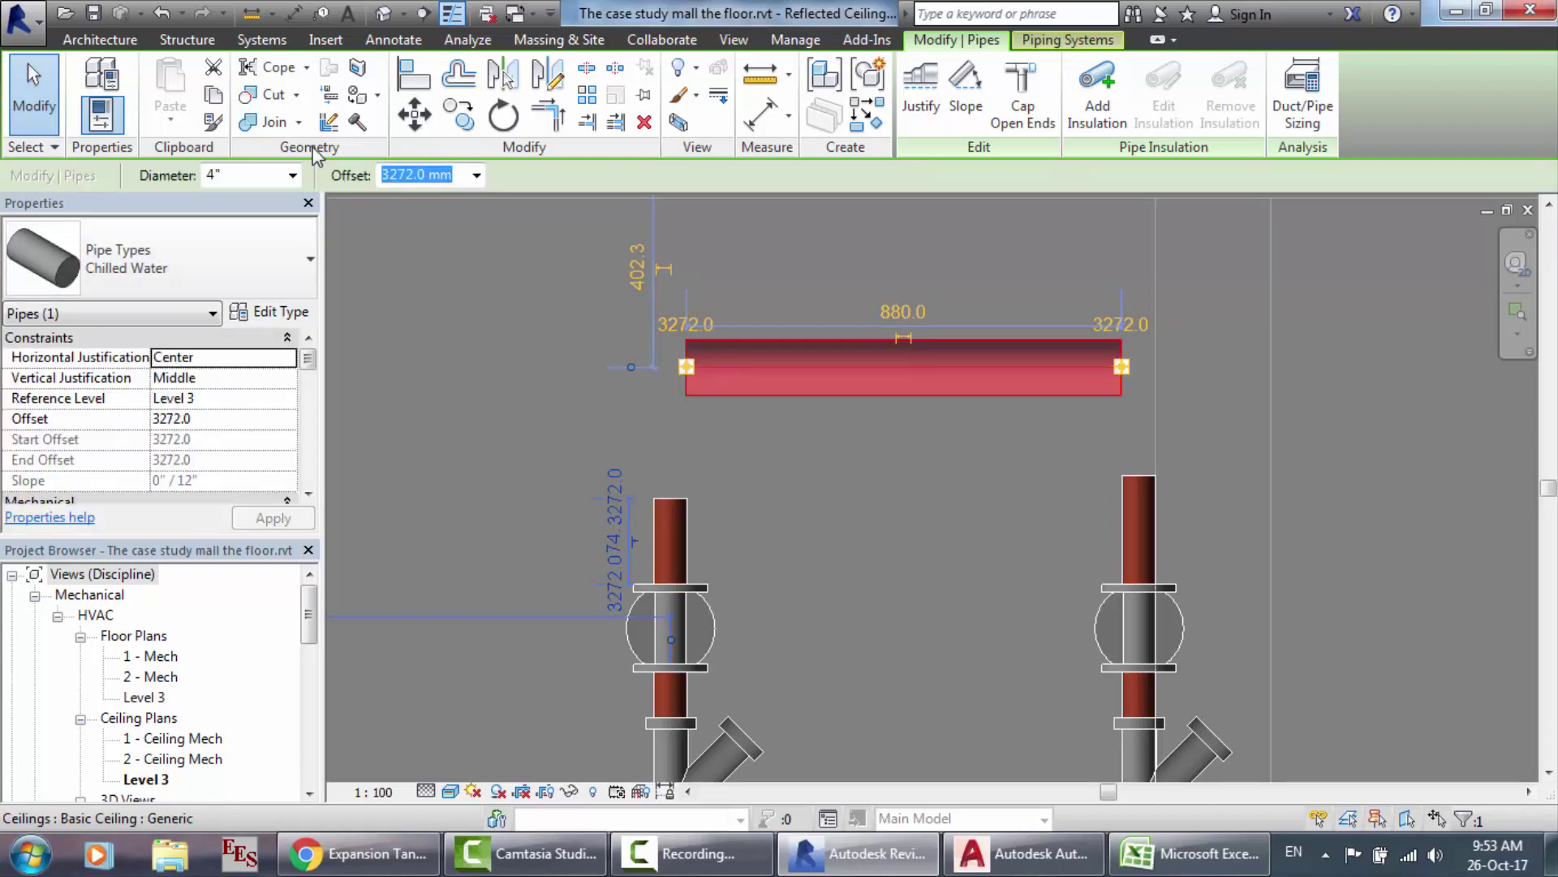
key("Delete")
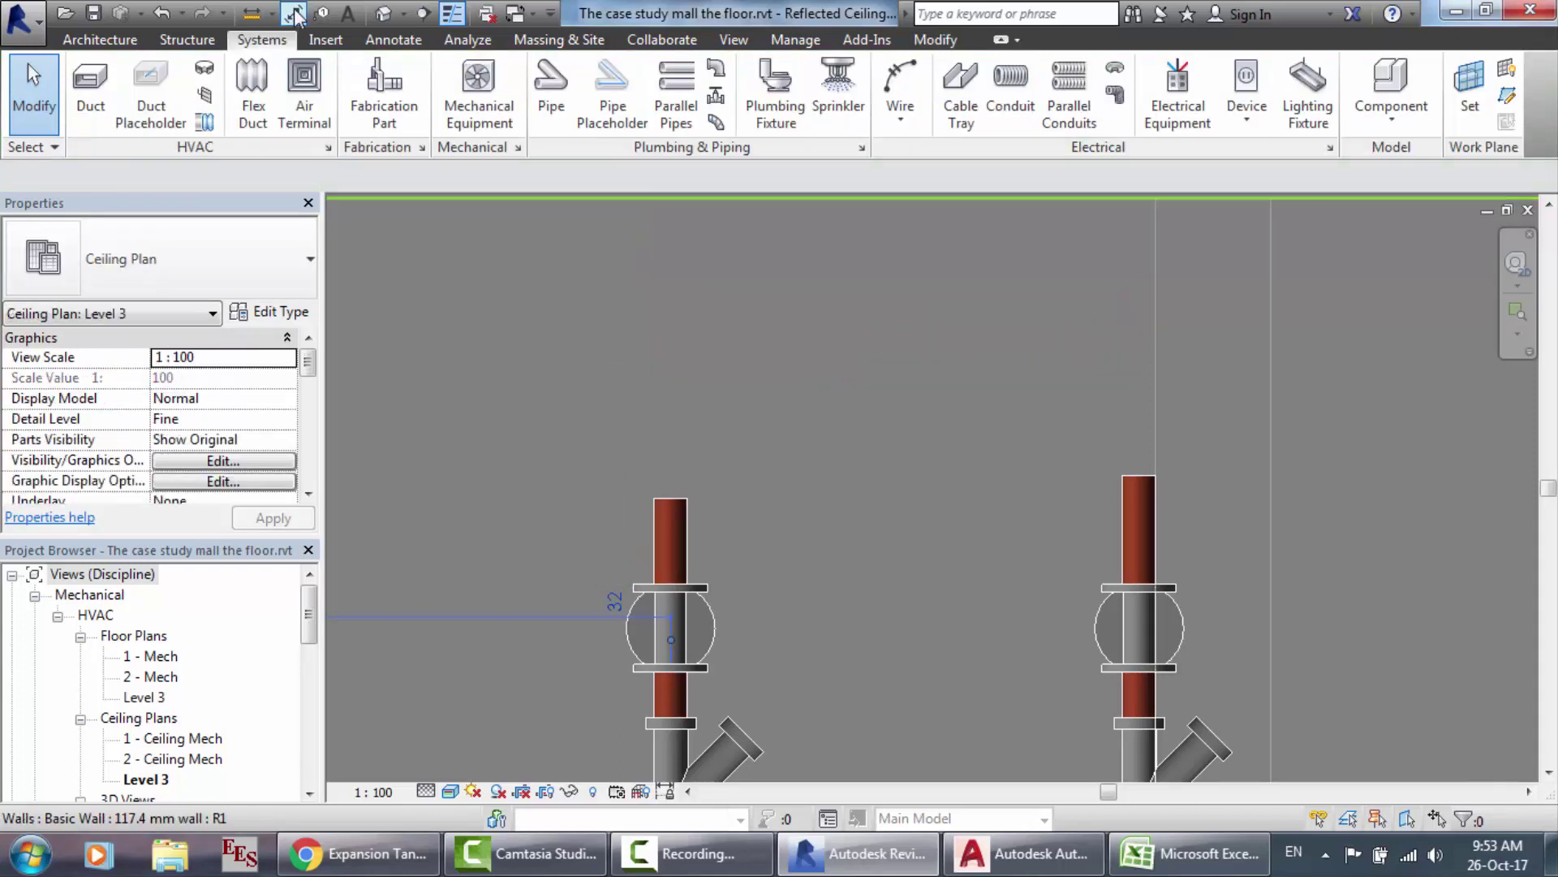
left_click(551, 90)
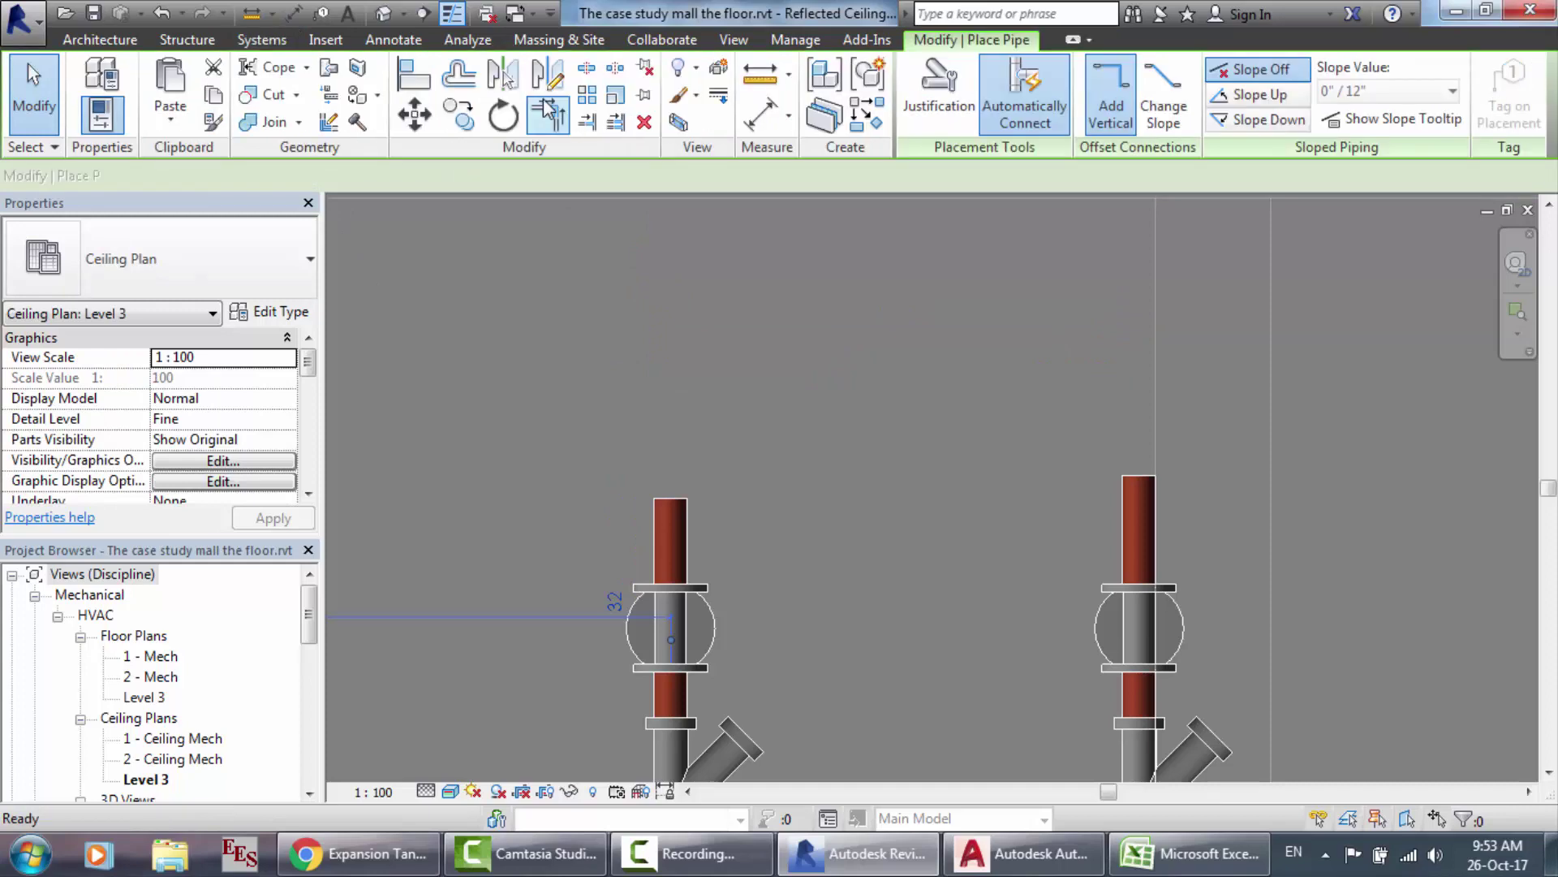
left_click(212, 257)
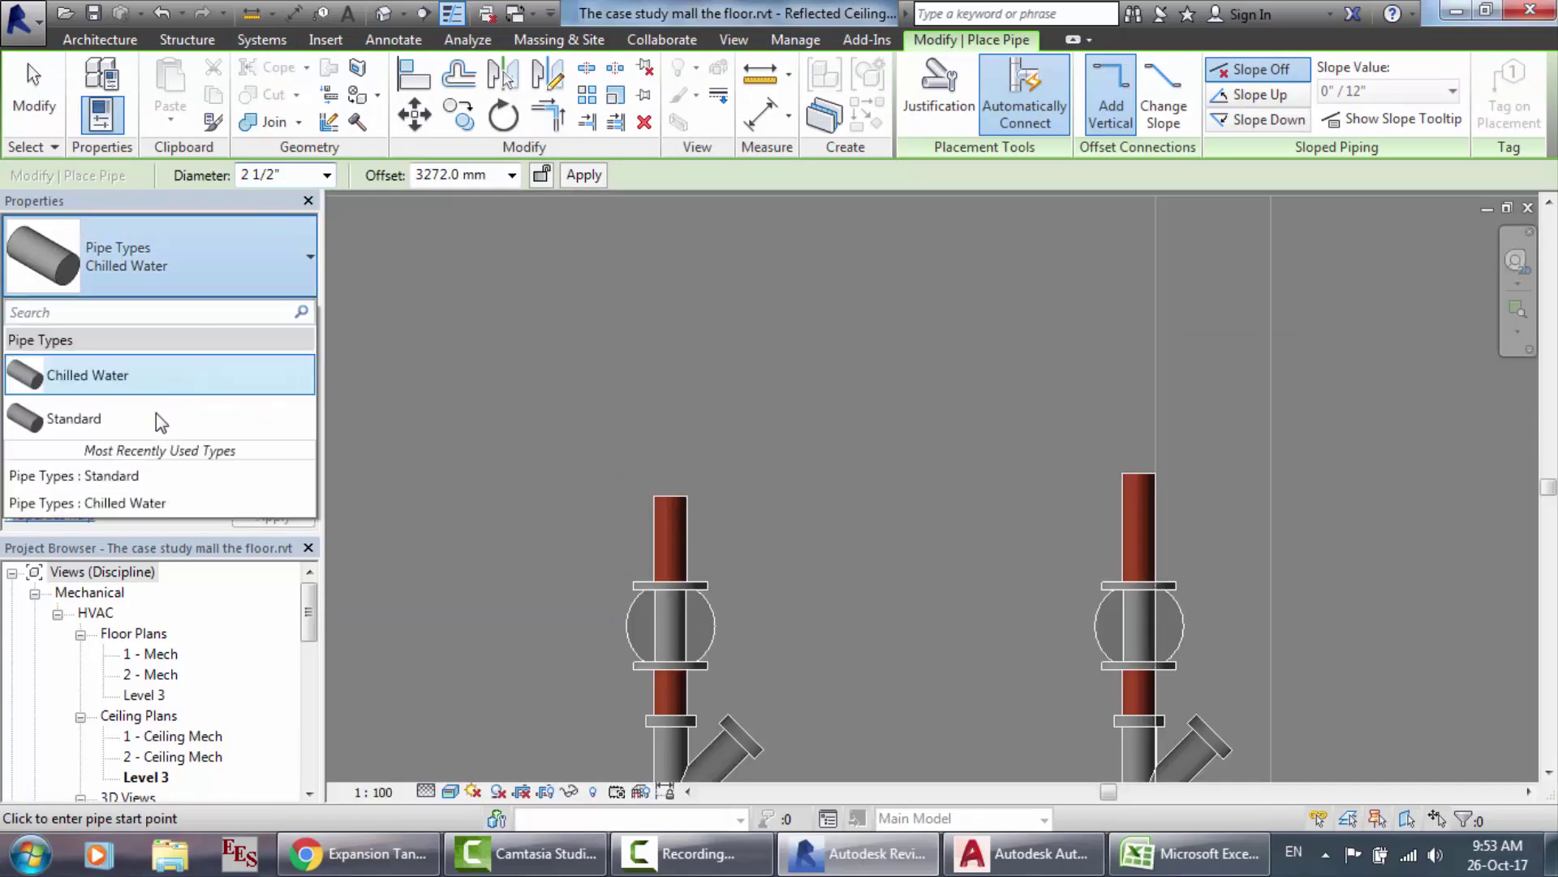
left_click(156, 421)
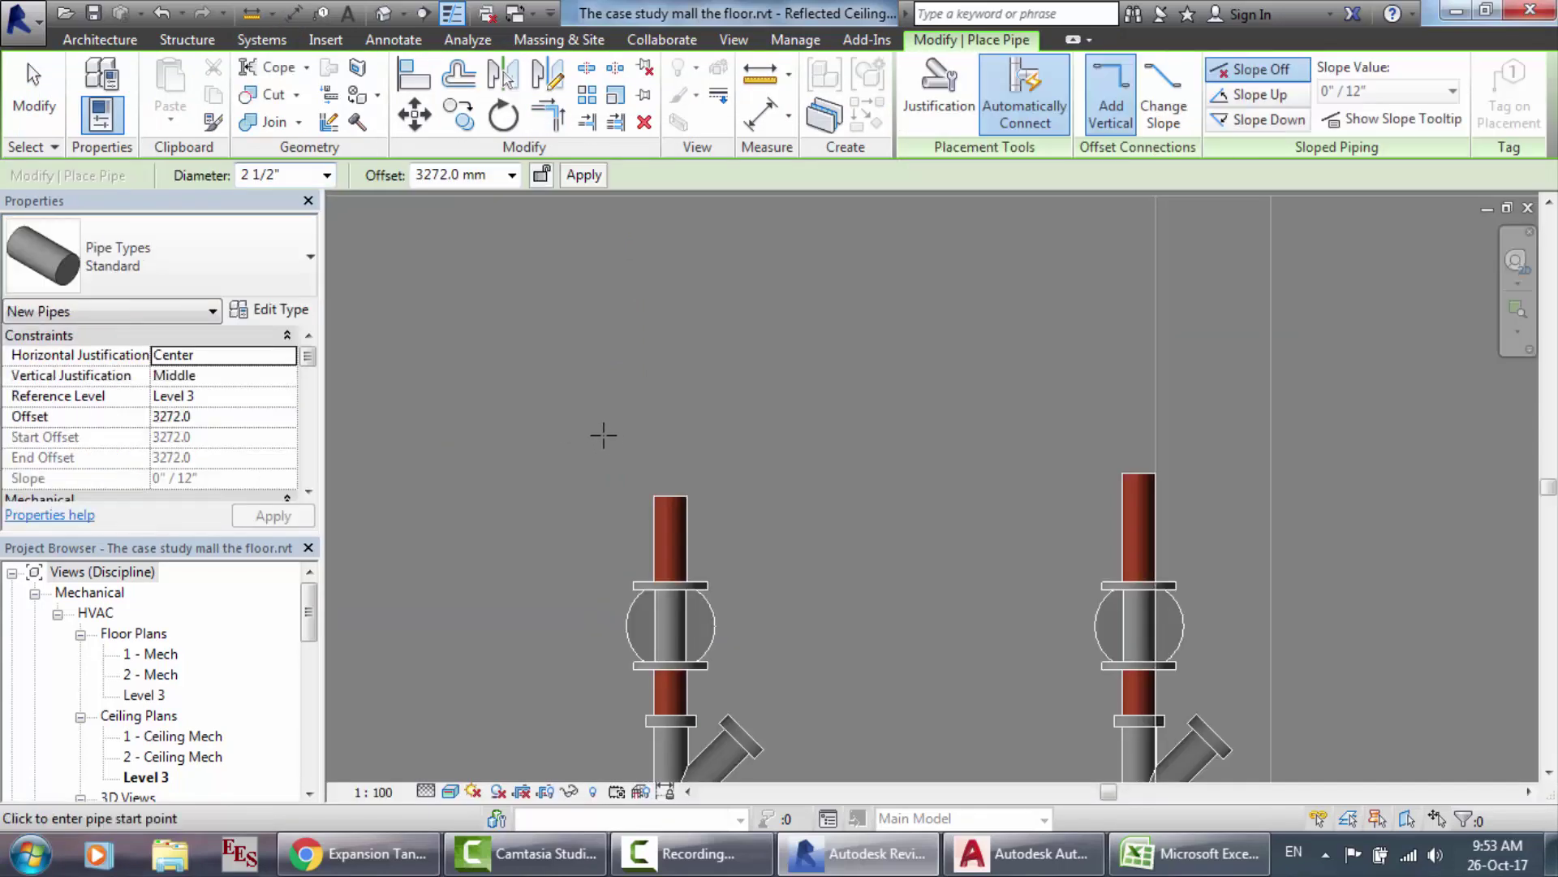
left_click(296, 173)
left_click(581, 436)
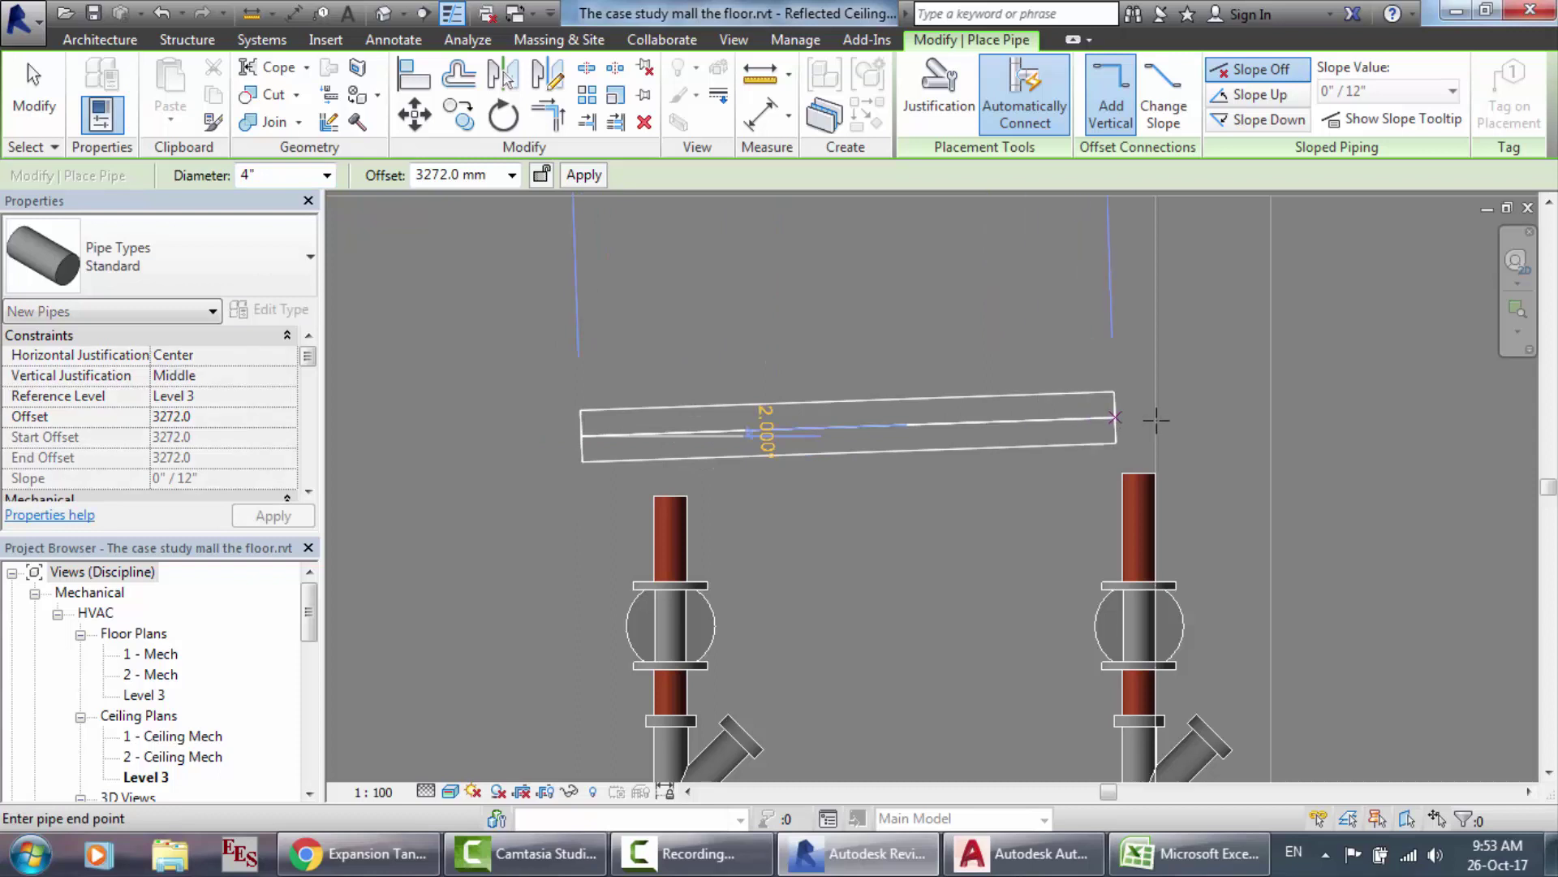
scroll(1237, 415, "down", 2)
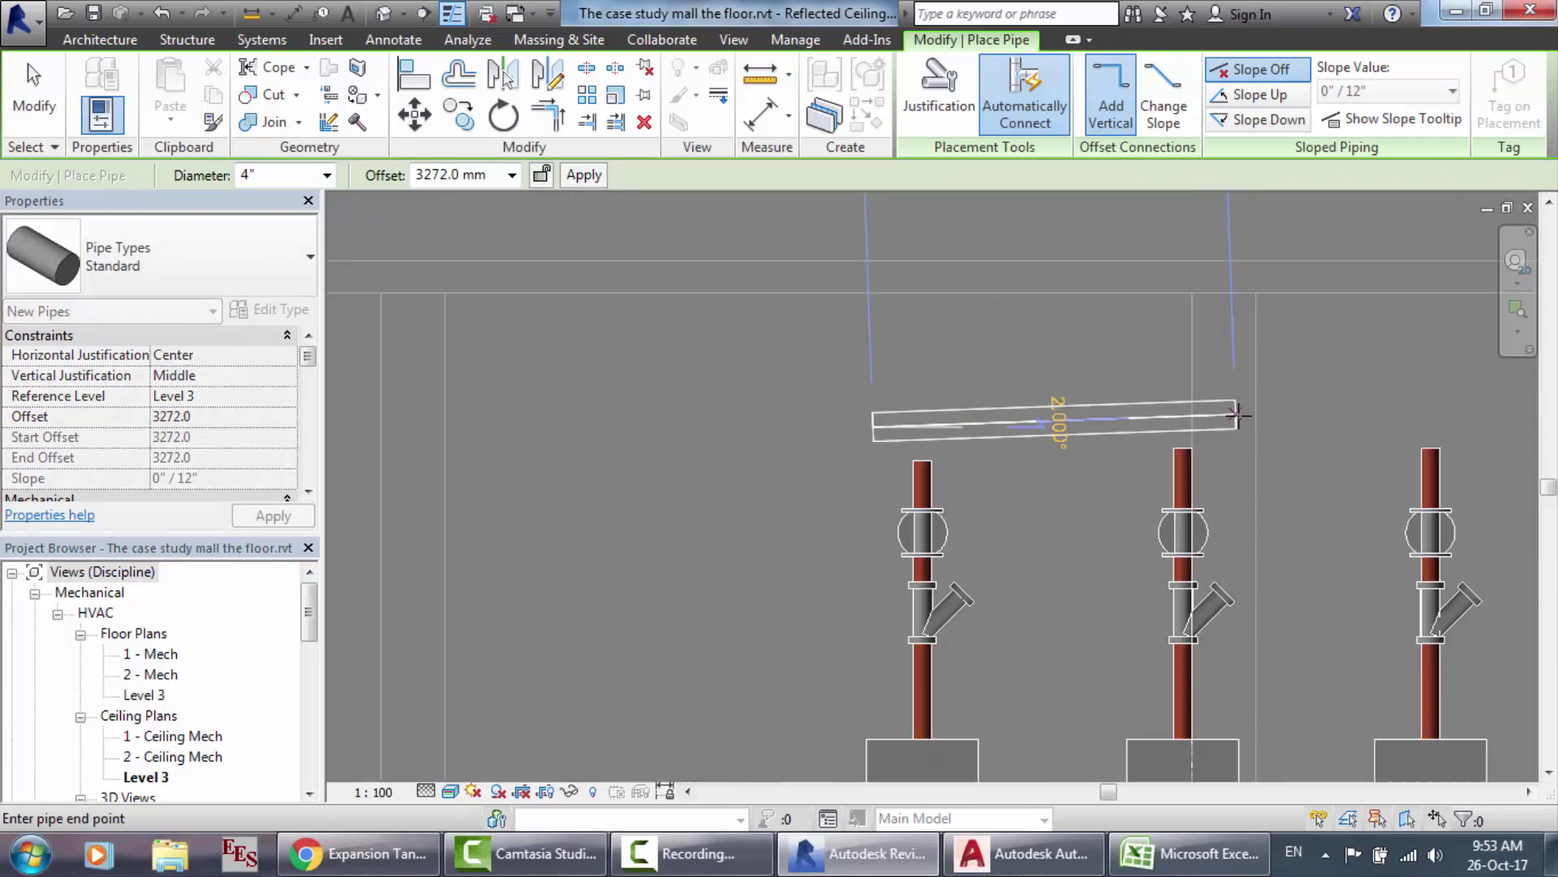
left_click(1478, 427)
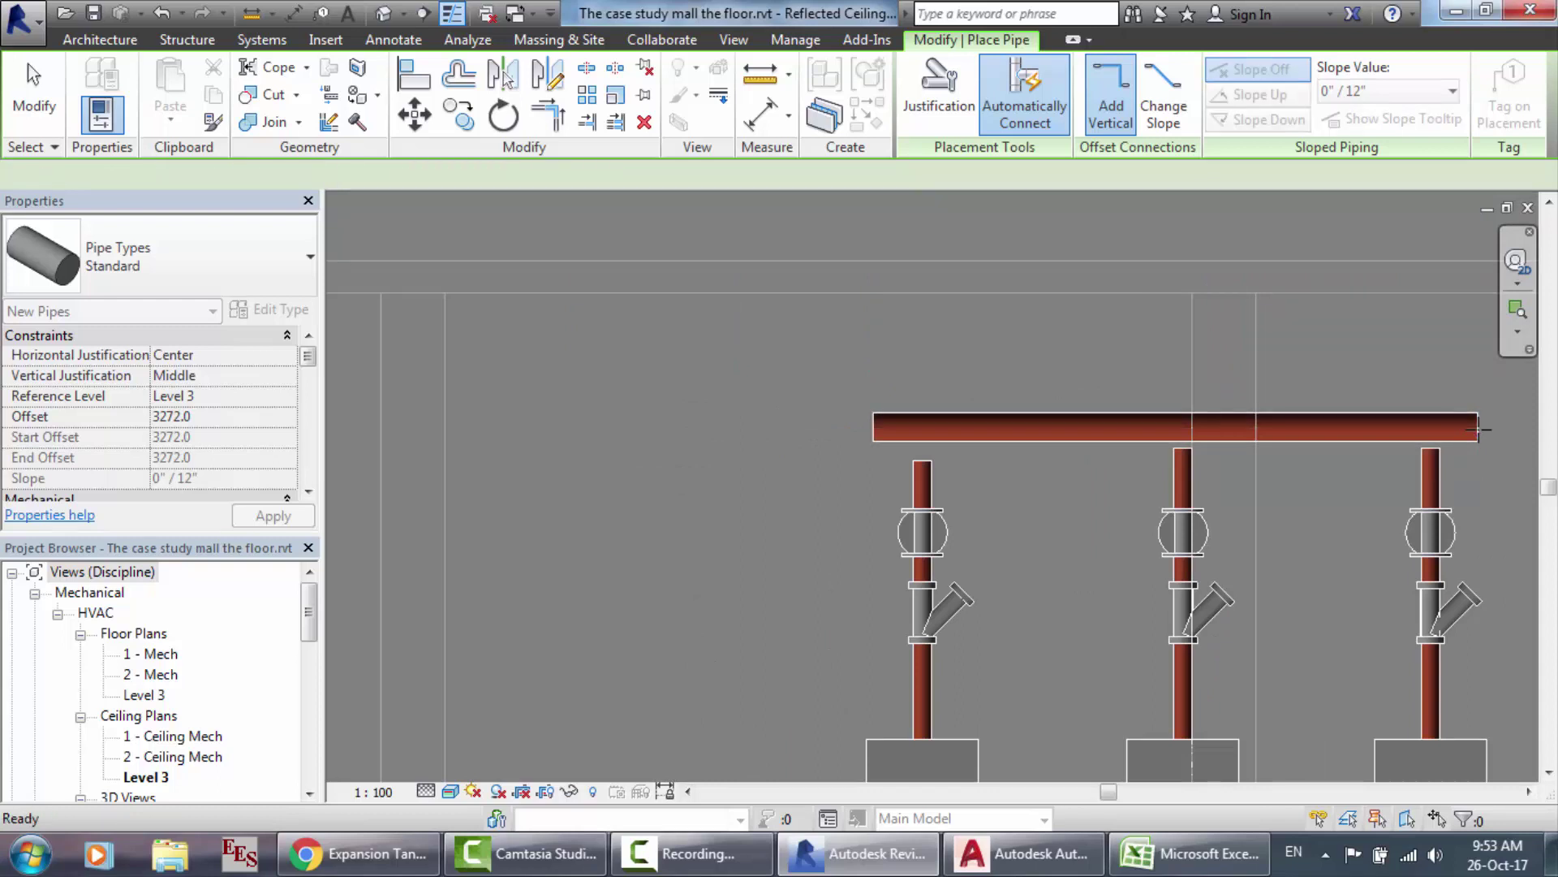
scroll(1109, 427, "up", 2)
scroll(1112, 427, "up", 2)
key("Escape")
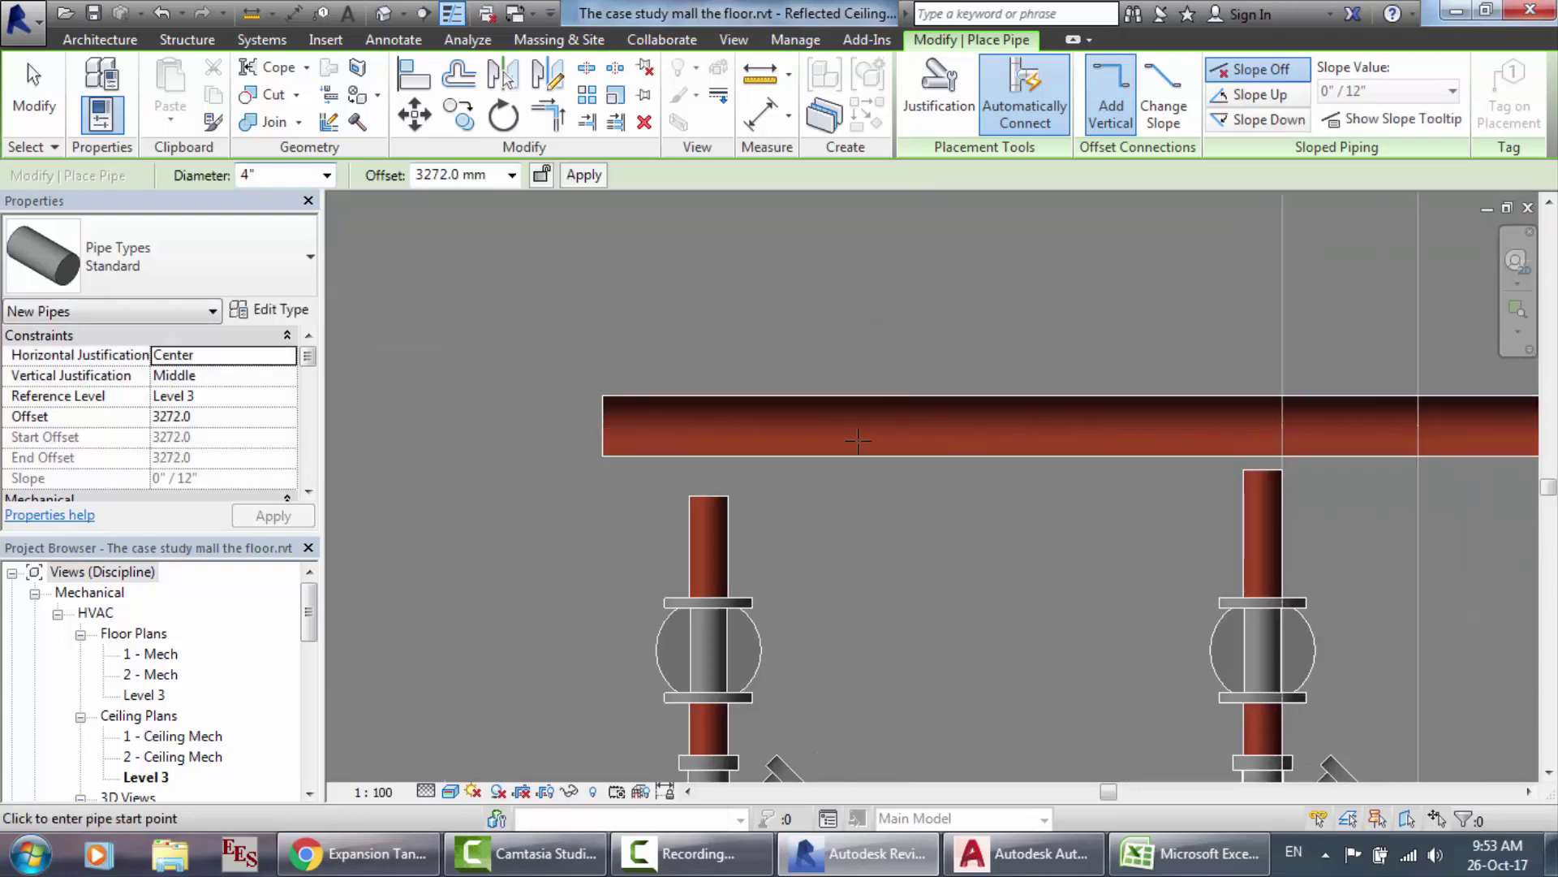
key("Escape")
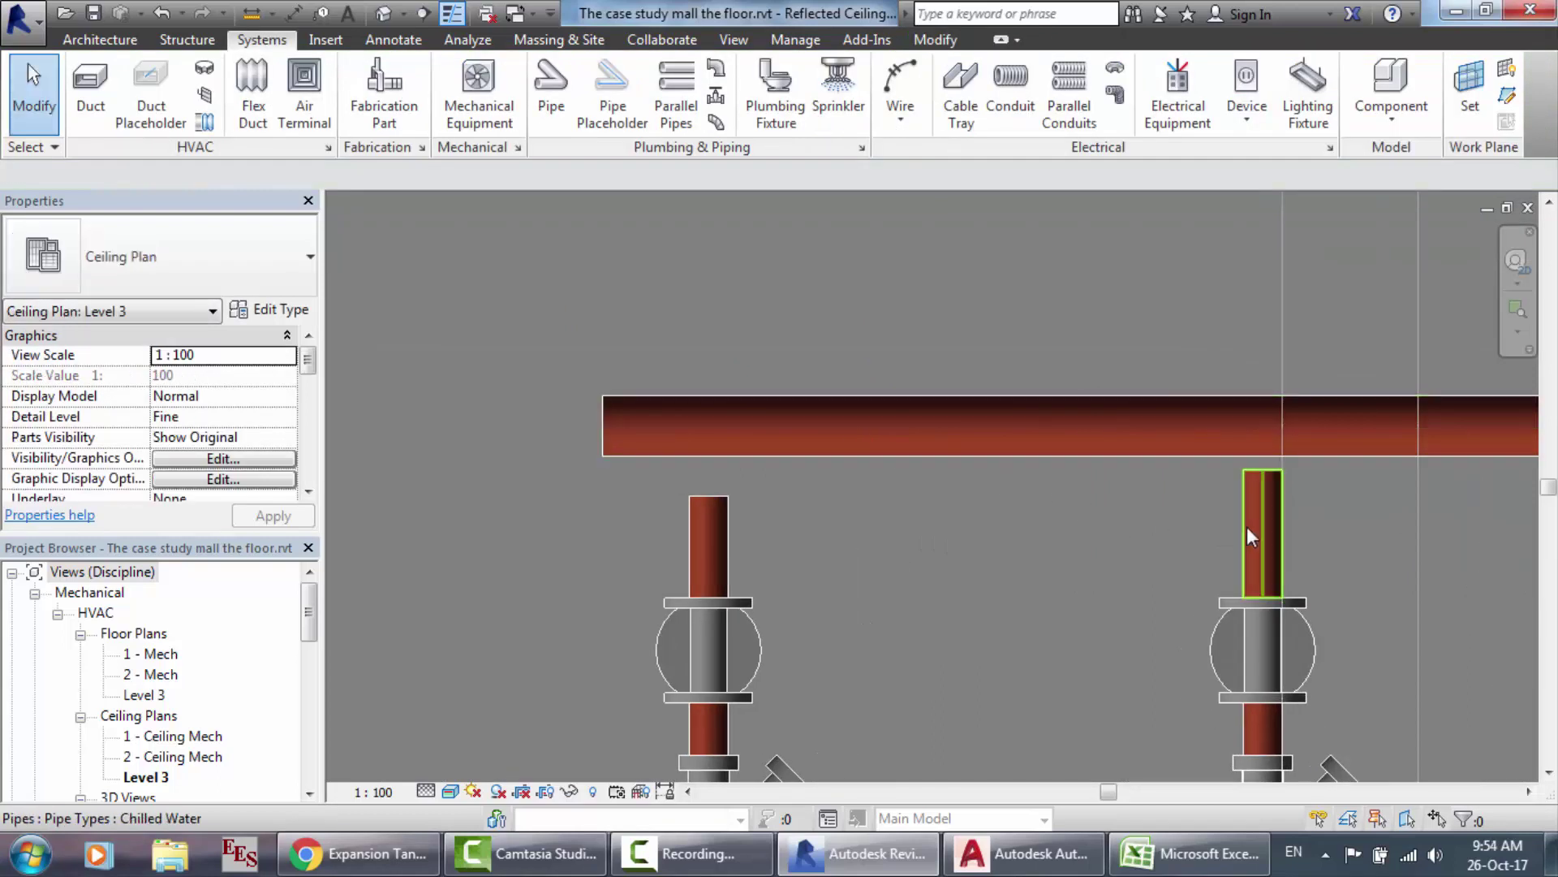
Step: Change the pipe type of the second and third pumps' end segments, beyond their gate valves, to Standard
left_click(1246, 526)
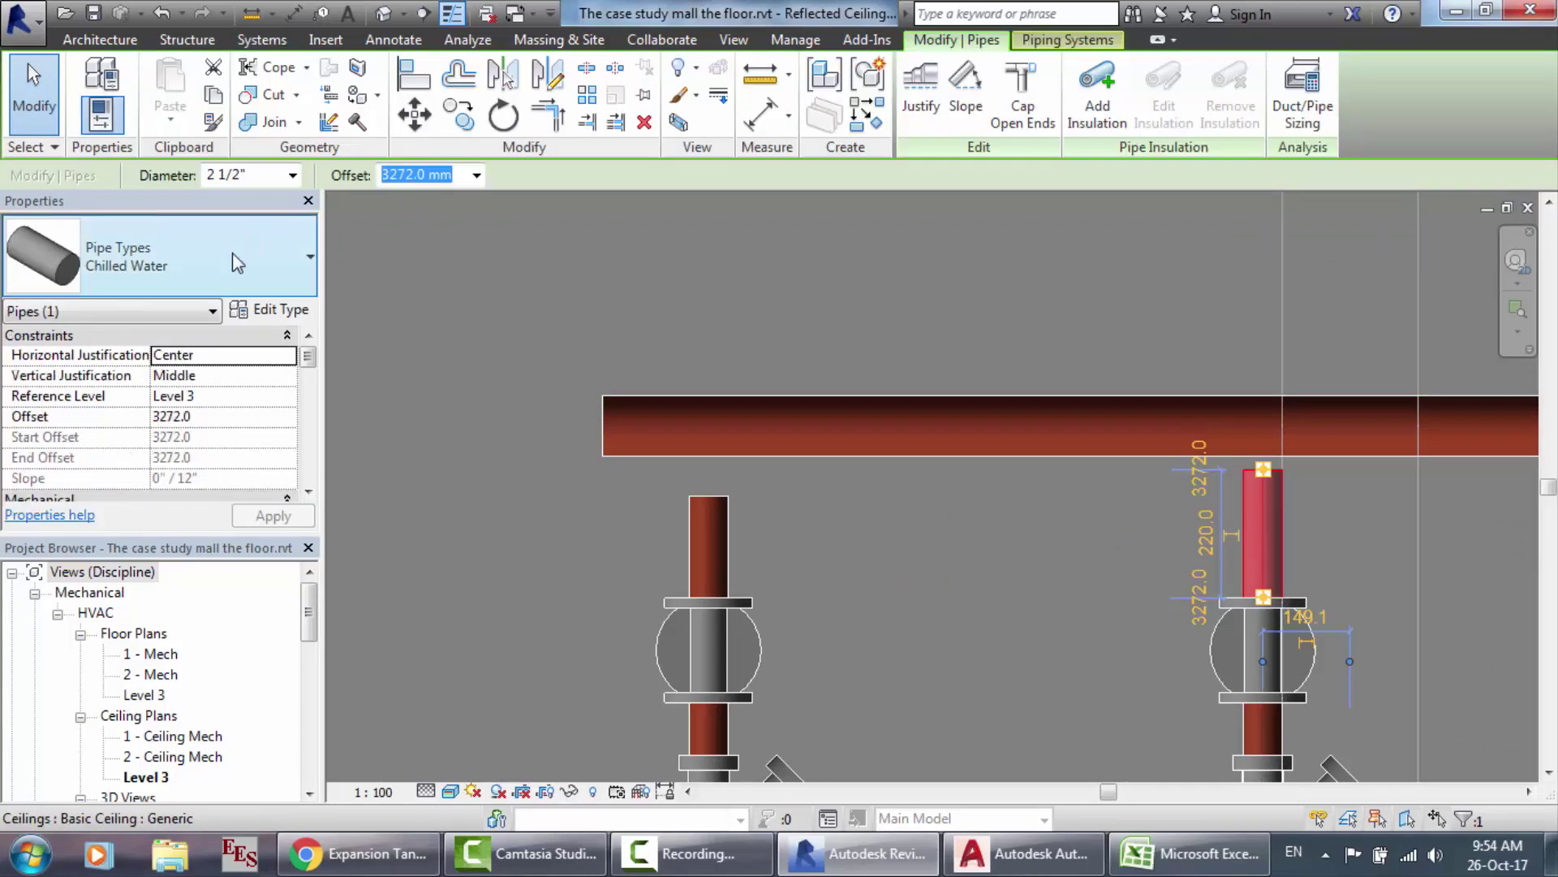
left_click(235, 262)
left_click(154, 424)
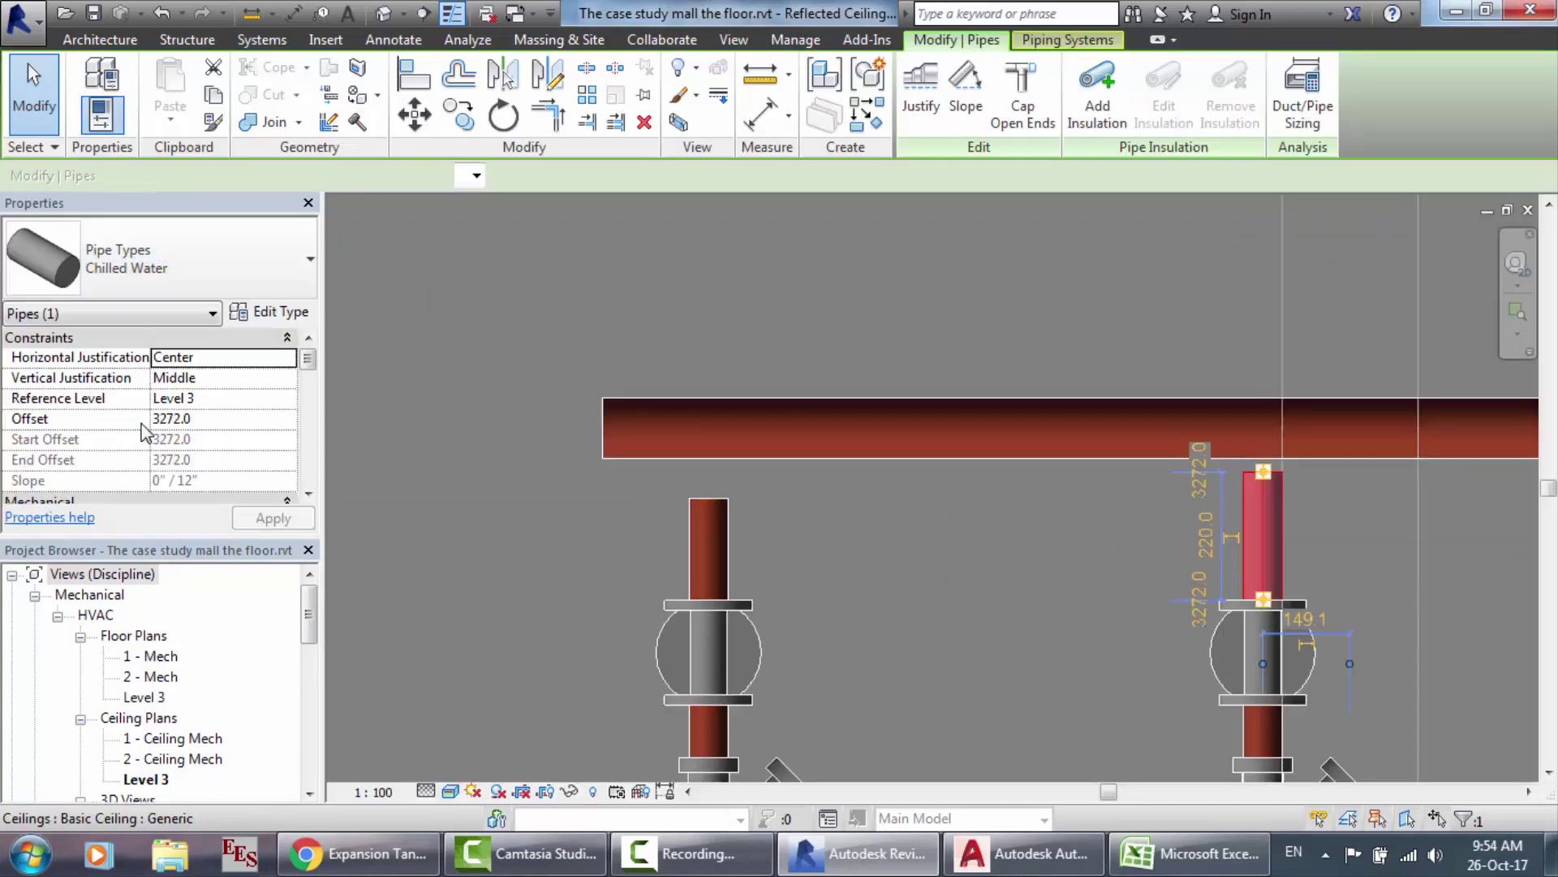
scroll(965, 279, "down", 4)
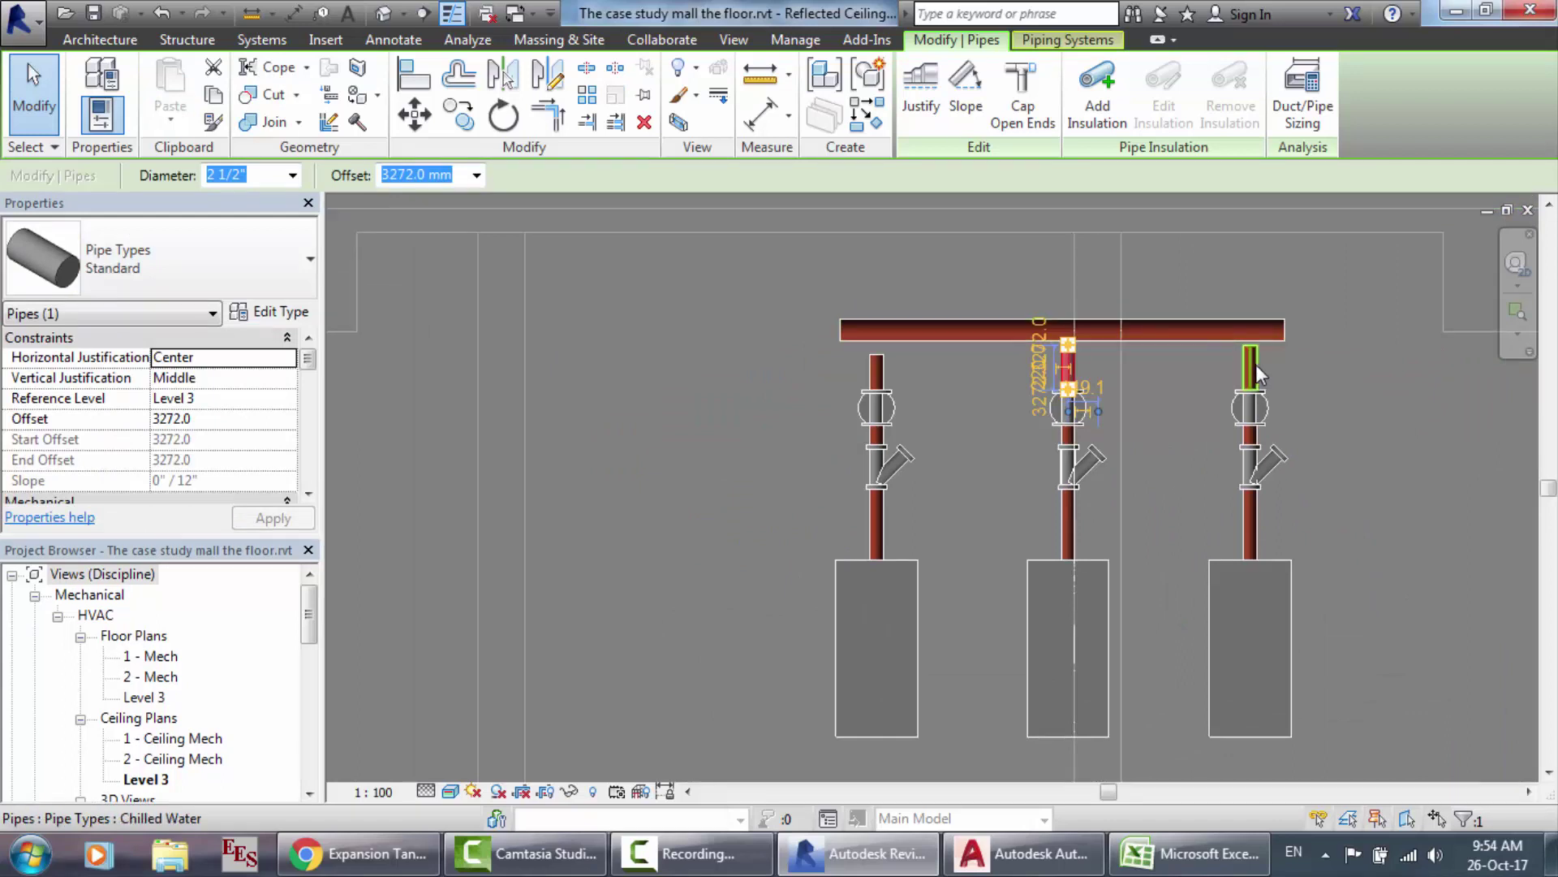
left_click(1248, 361)
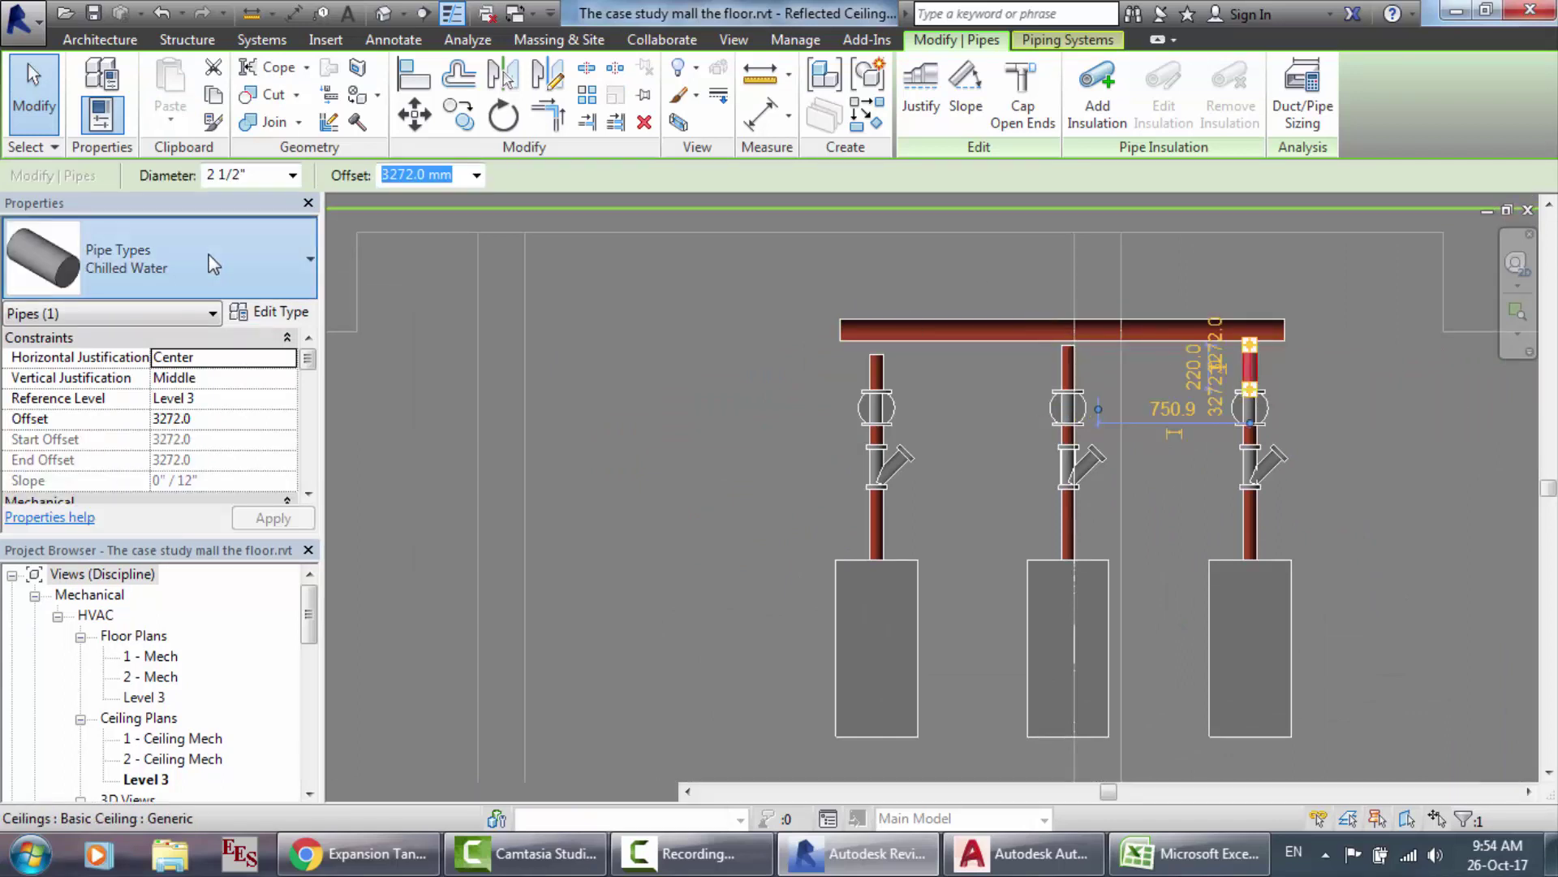
left_click(187, 261)
left_click(154, 421)
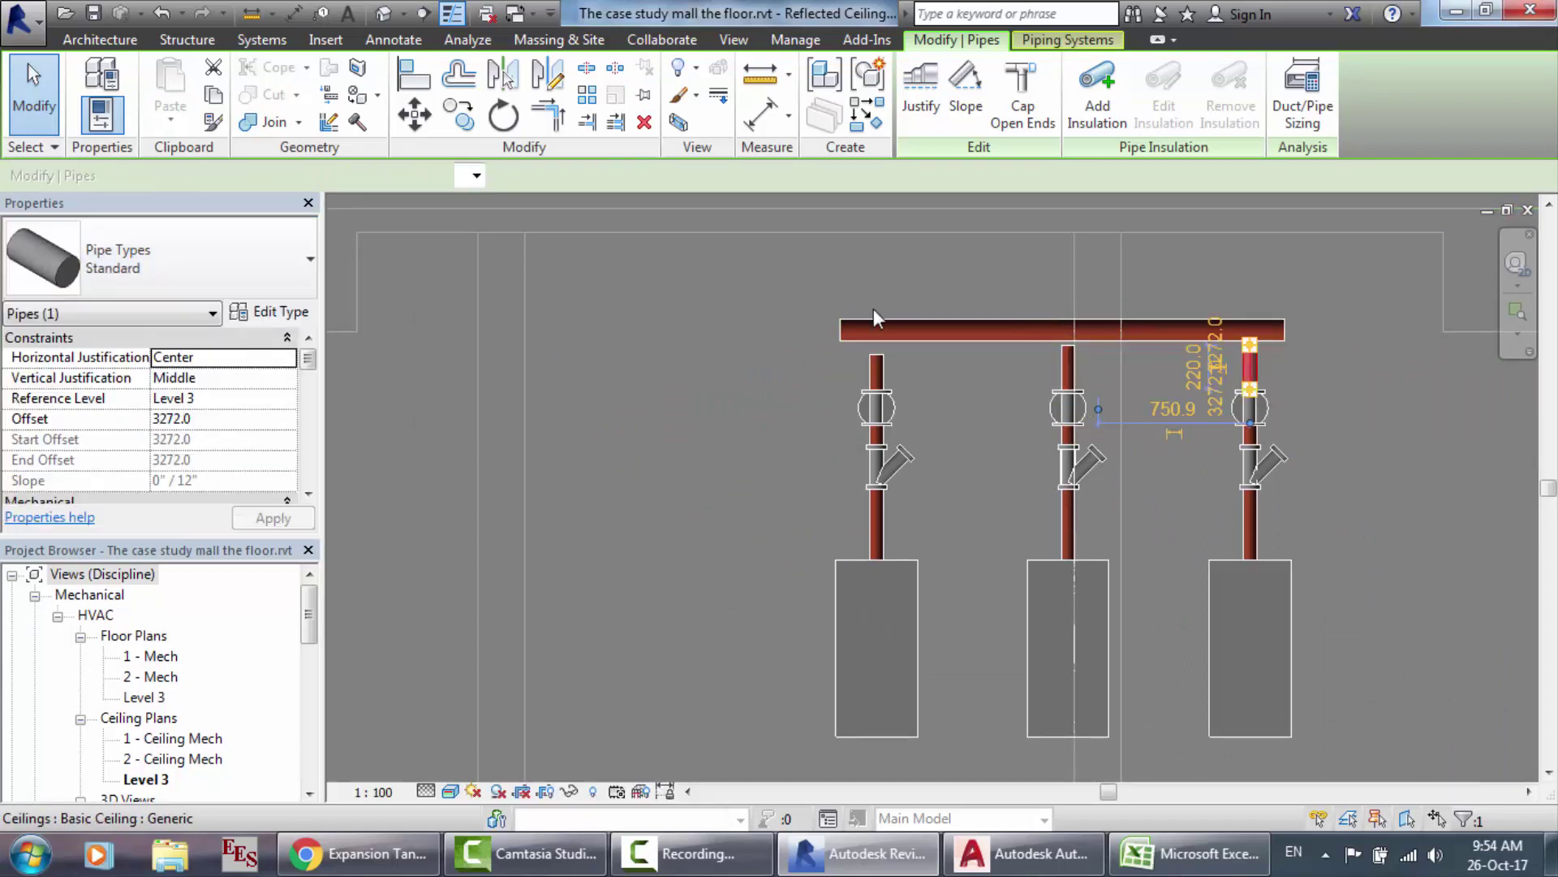
Step: Draw a 2 1/2" Standard pipe from the first pump's open pipe end to the header's near edge, joining them
scroll(874, 317, "up", 4)
left_click(891, 528)
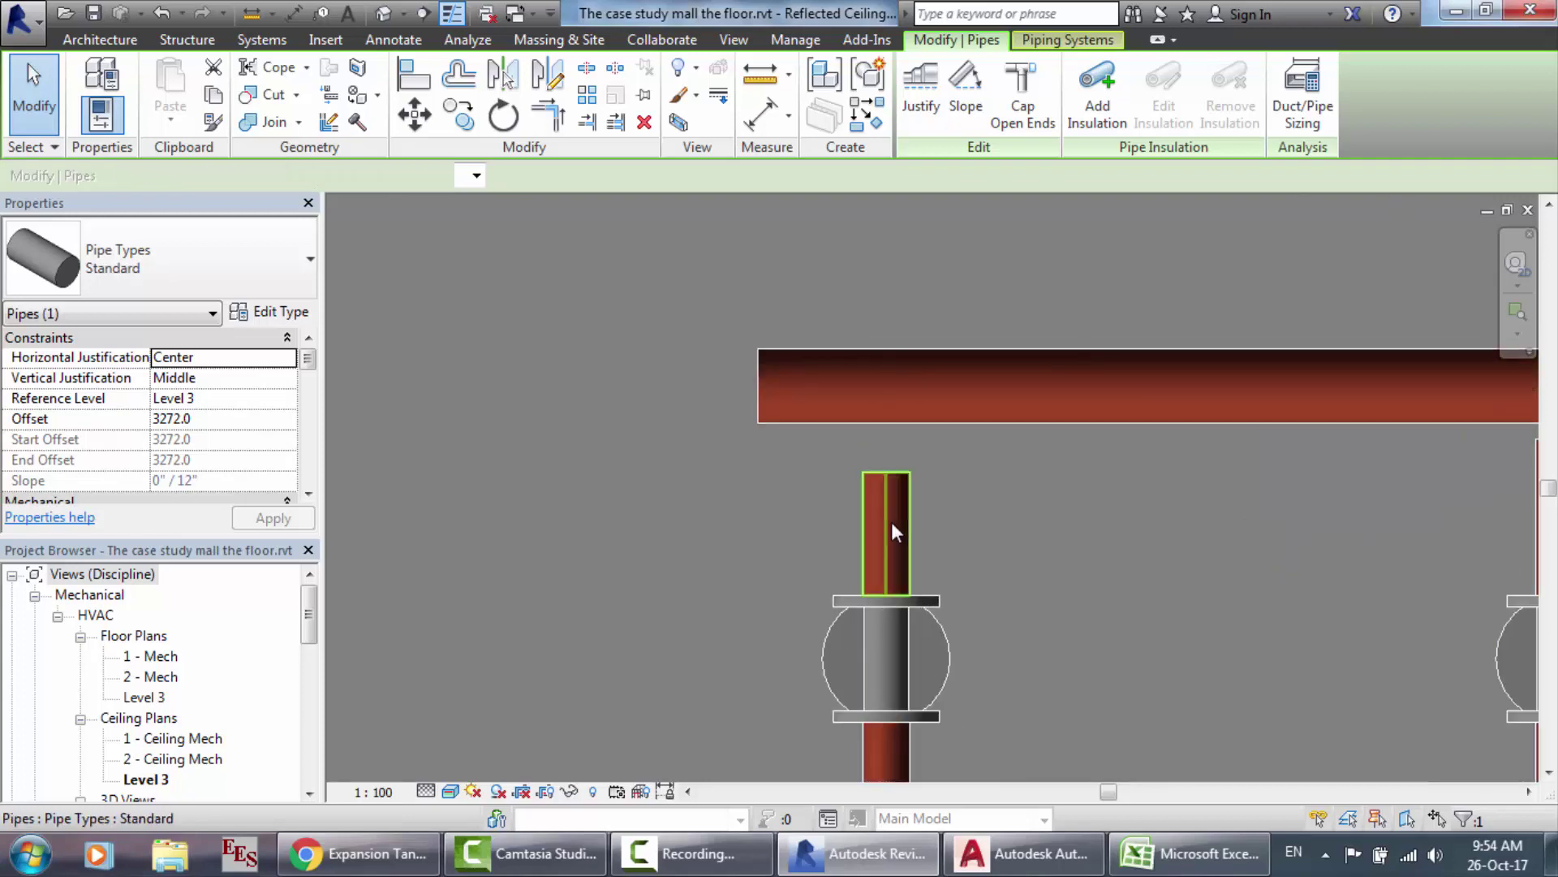
left_click(262, 40)
left_click(546, 112)
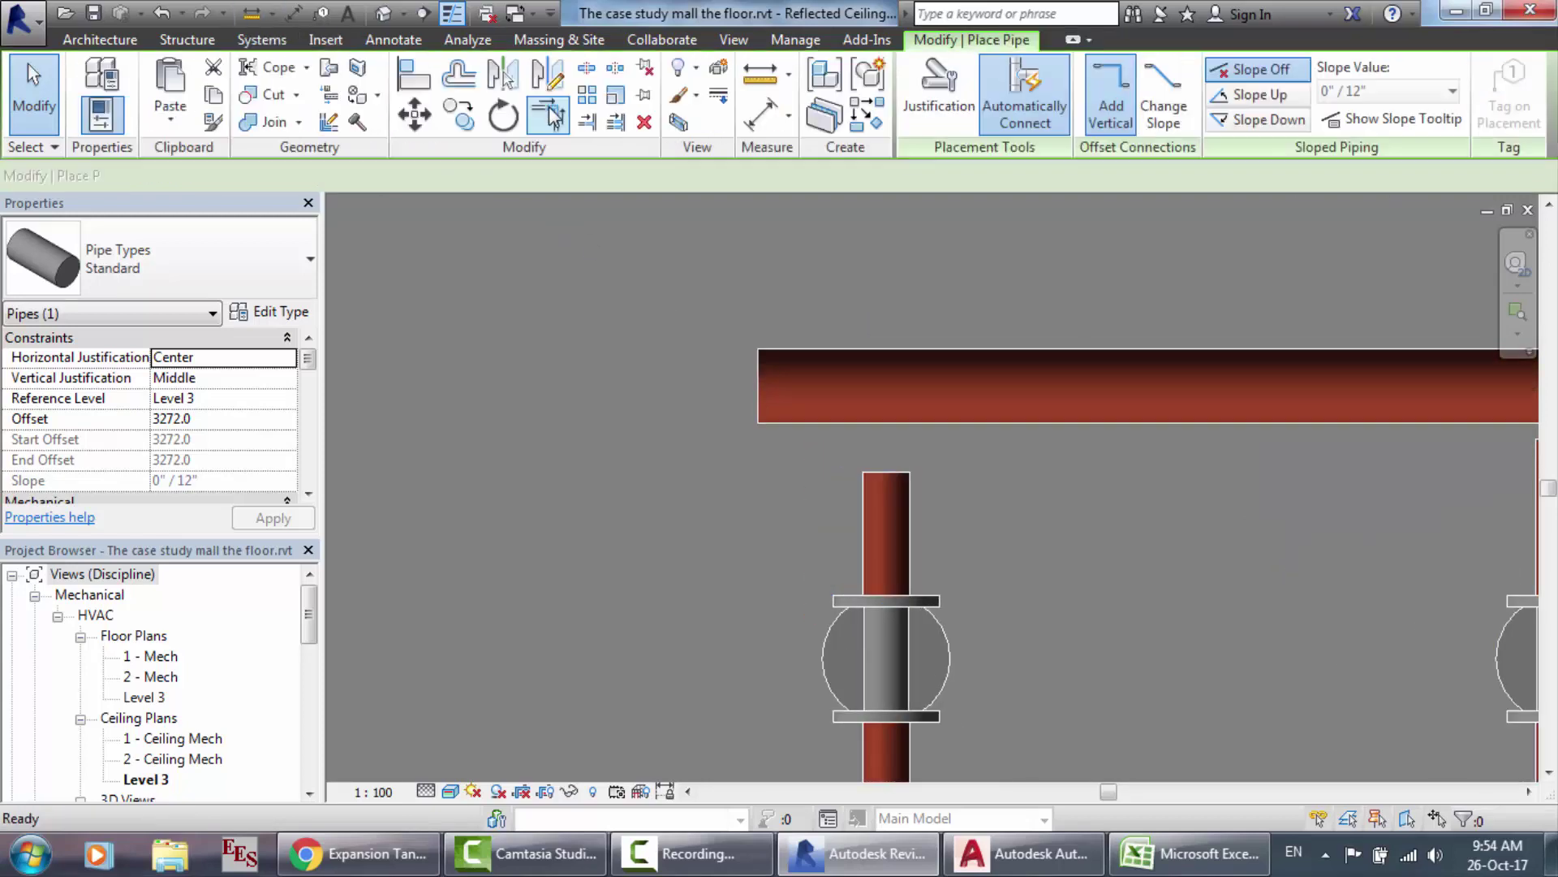
left_click(283, 178)
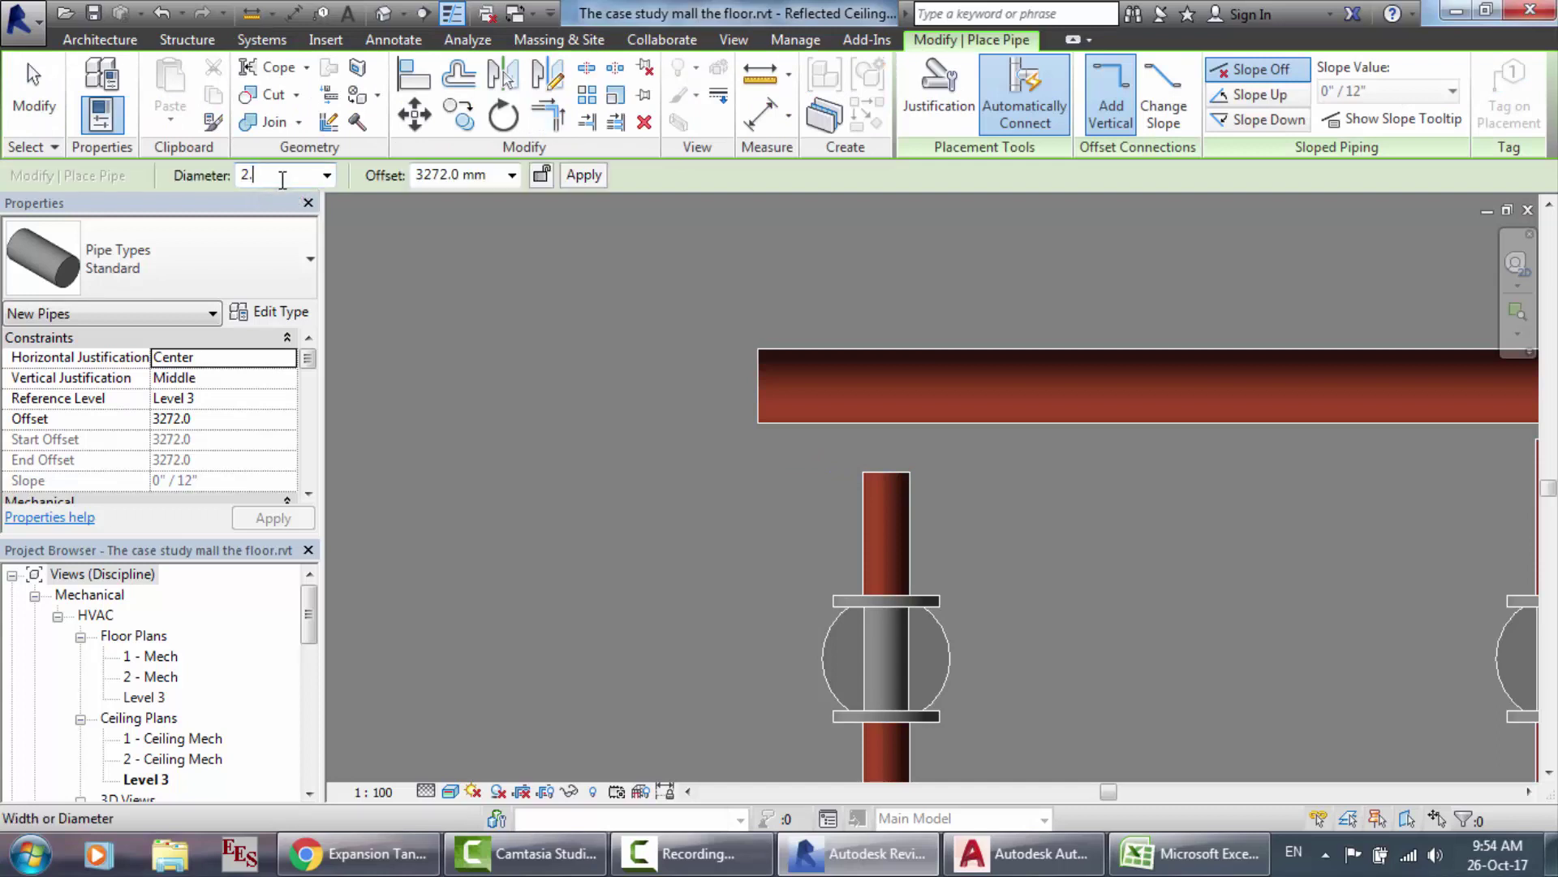
type("2.5")
key("Return")
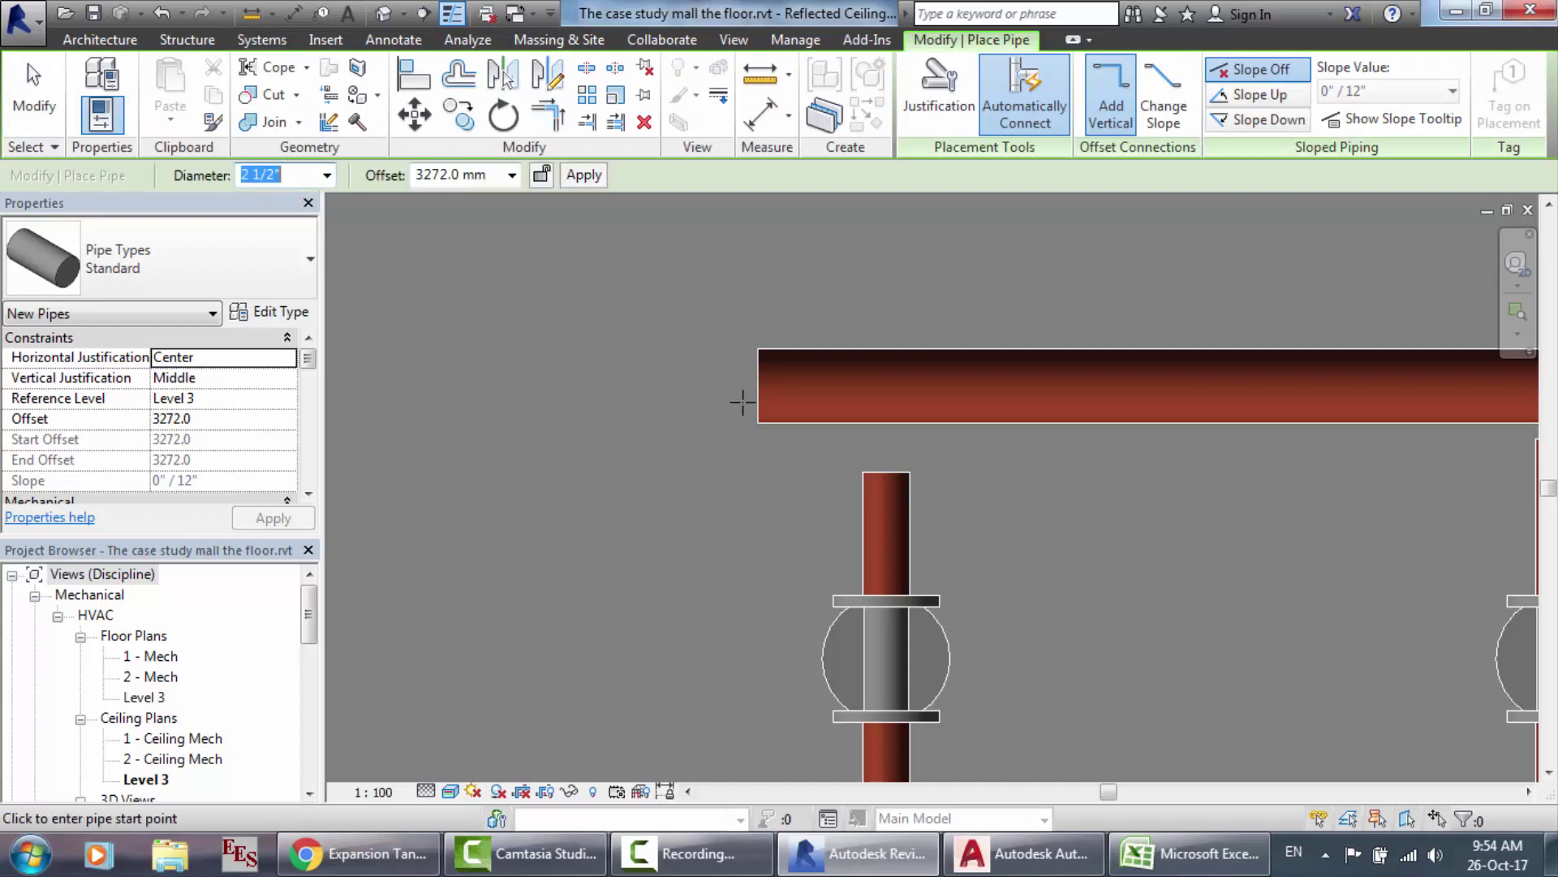
left_click(887, 471)
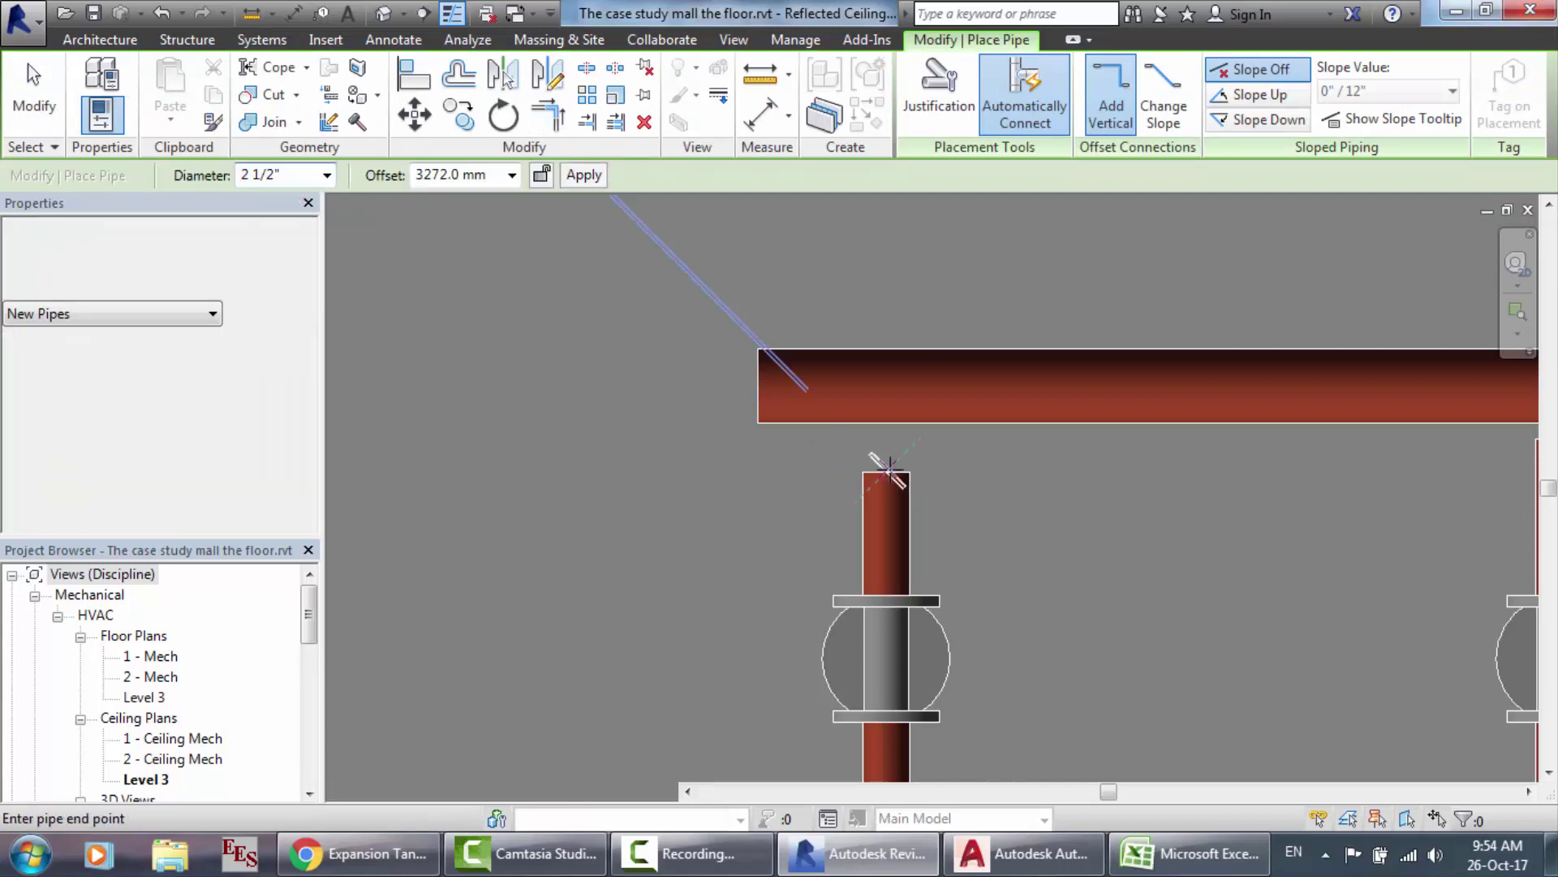
left_click(886, 421)
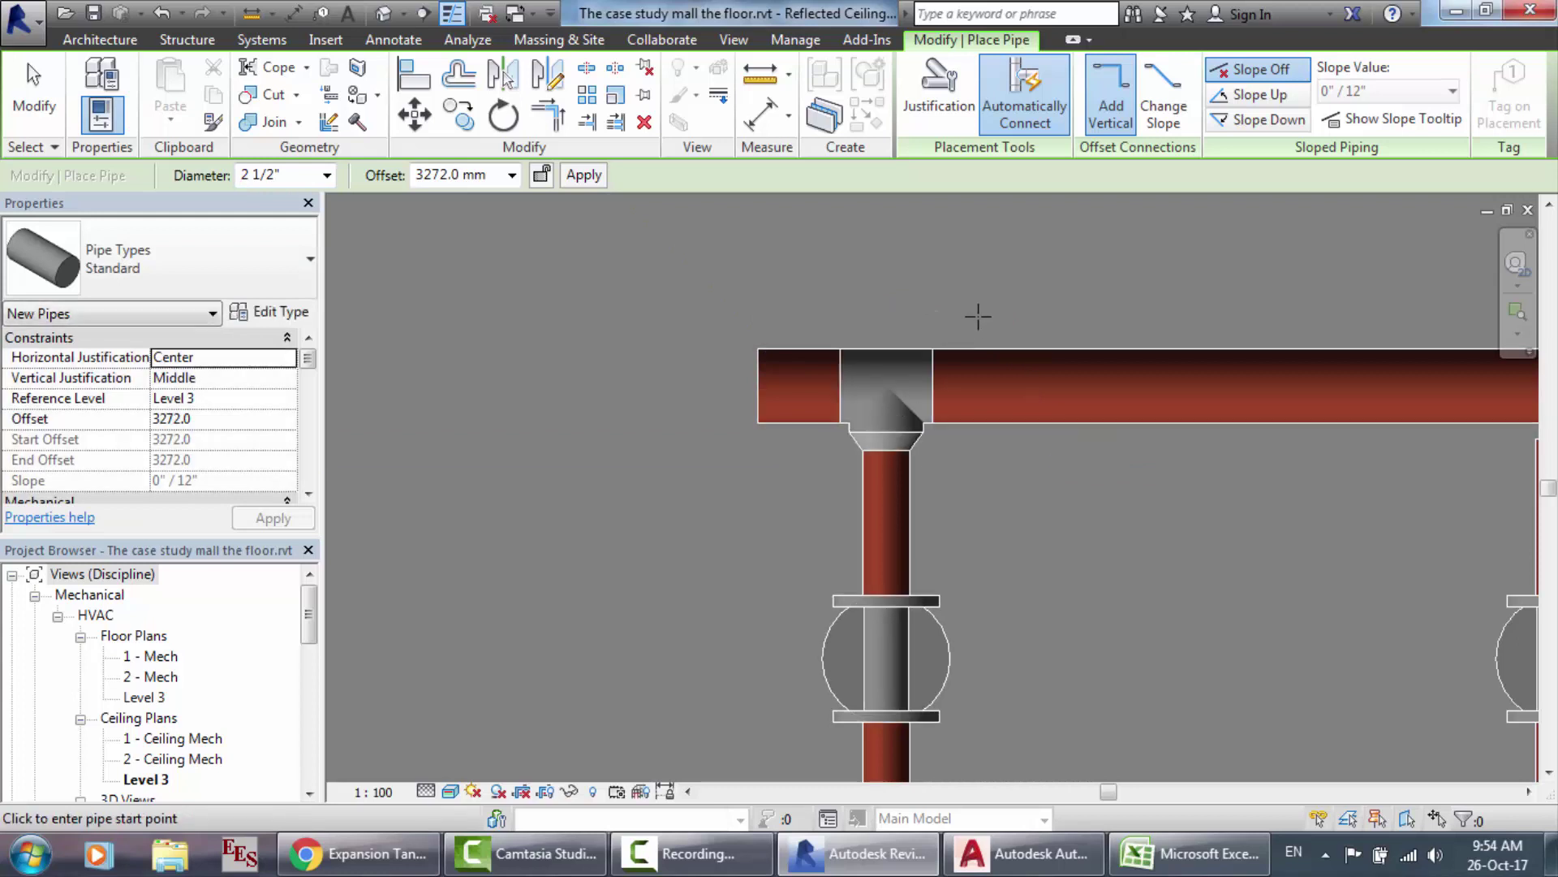
Step: Inspect the tee fitting that joins the first pump's pipe to the header
scroll(977, 316, "down", 4)
scroll(1299, 321, "up", 2)
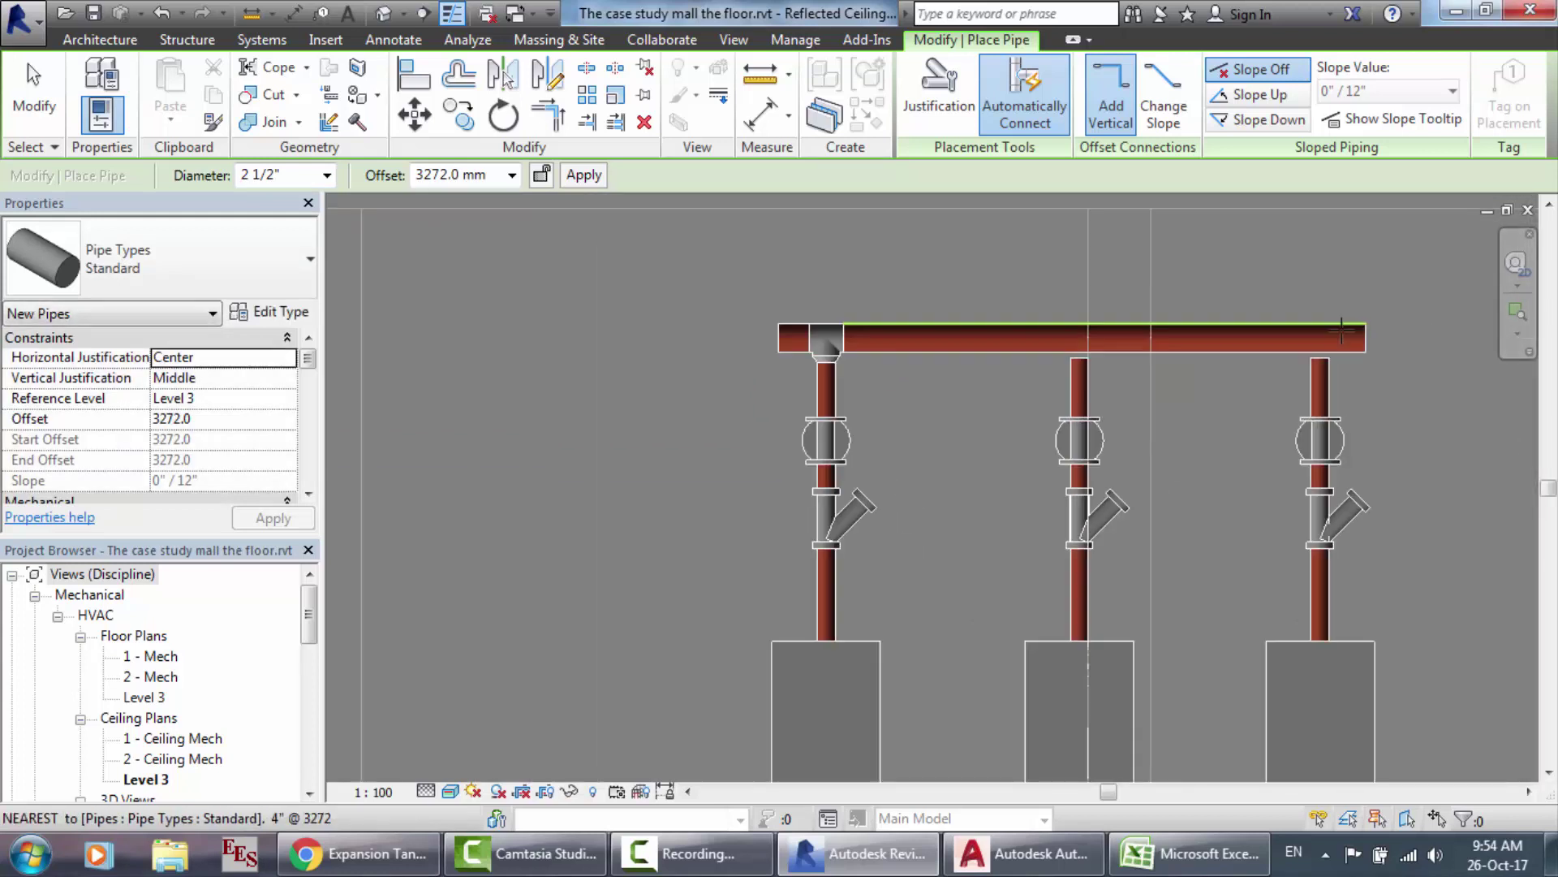
scroll(1032, 291, "up", 2)
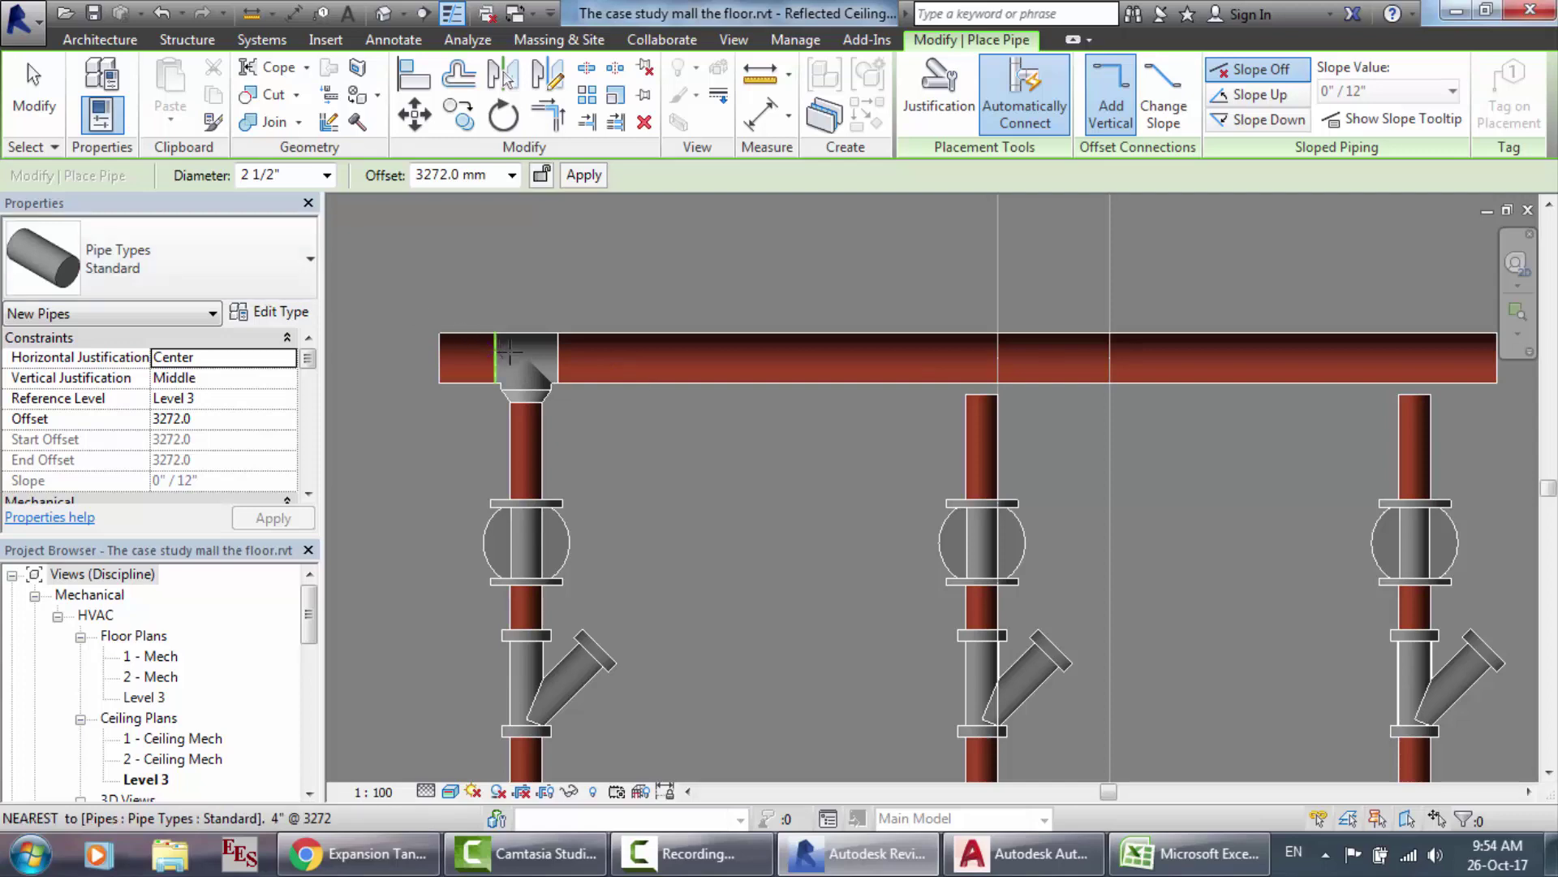
key("Escape")
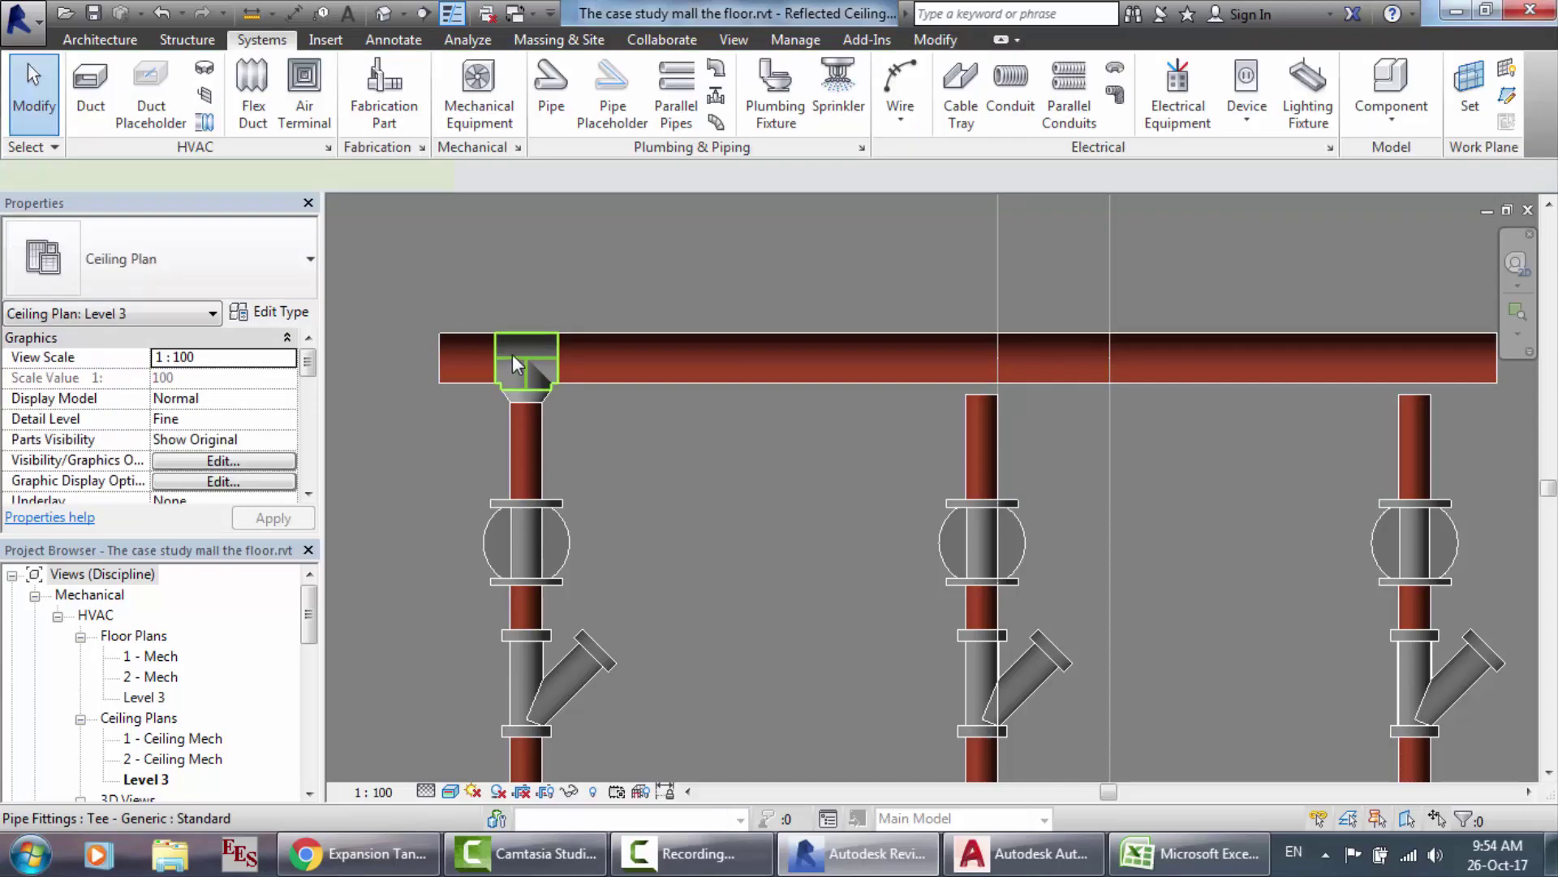
left_click(513, 354)
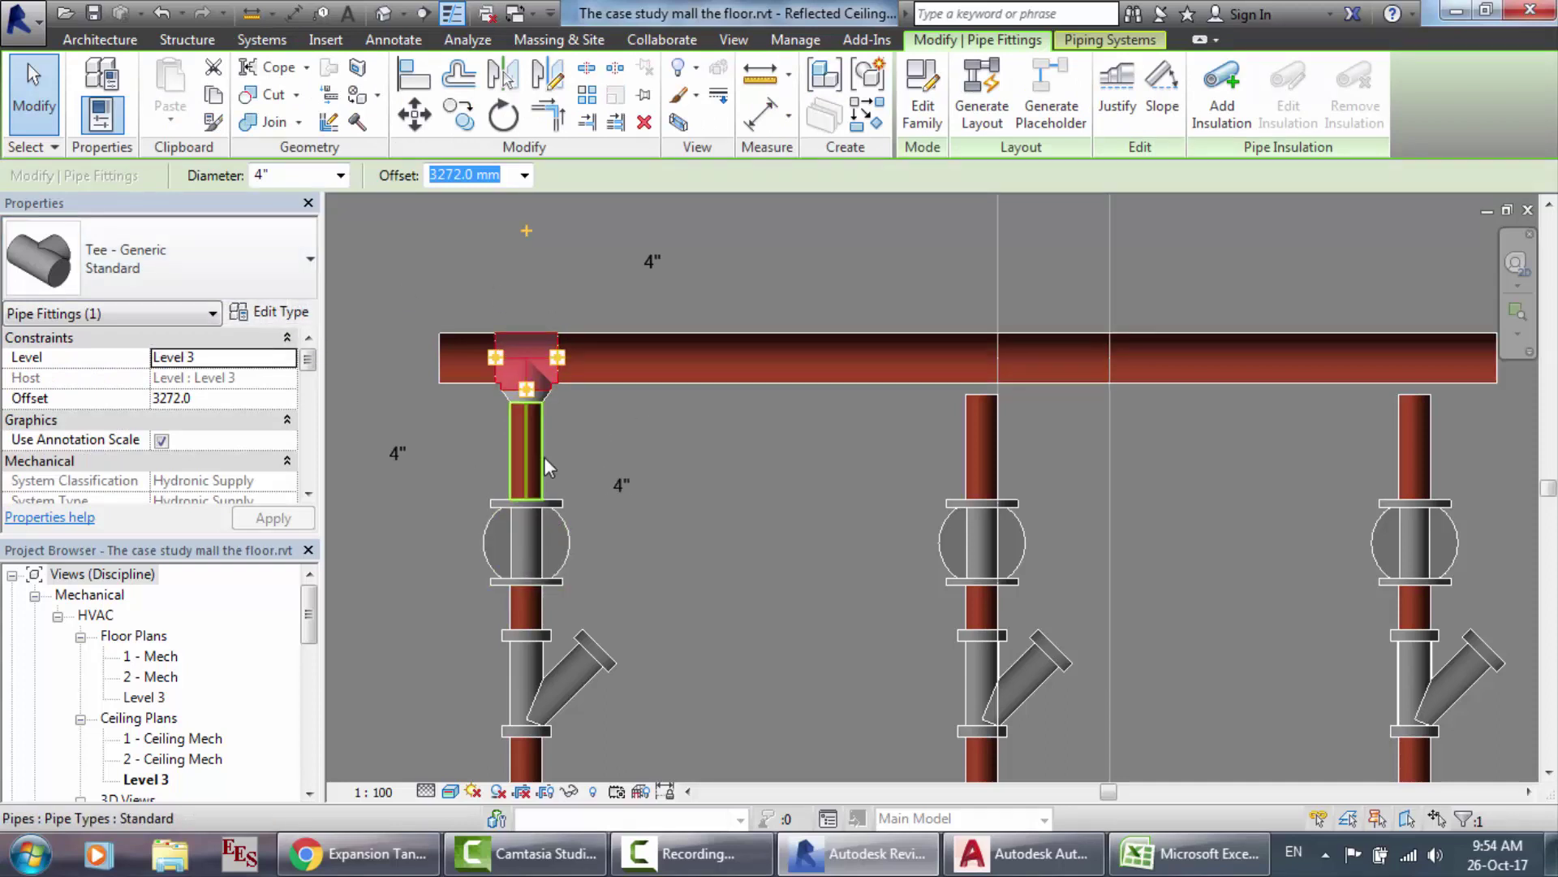
left_click(812, 439)
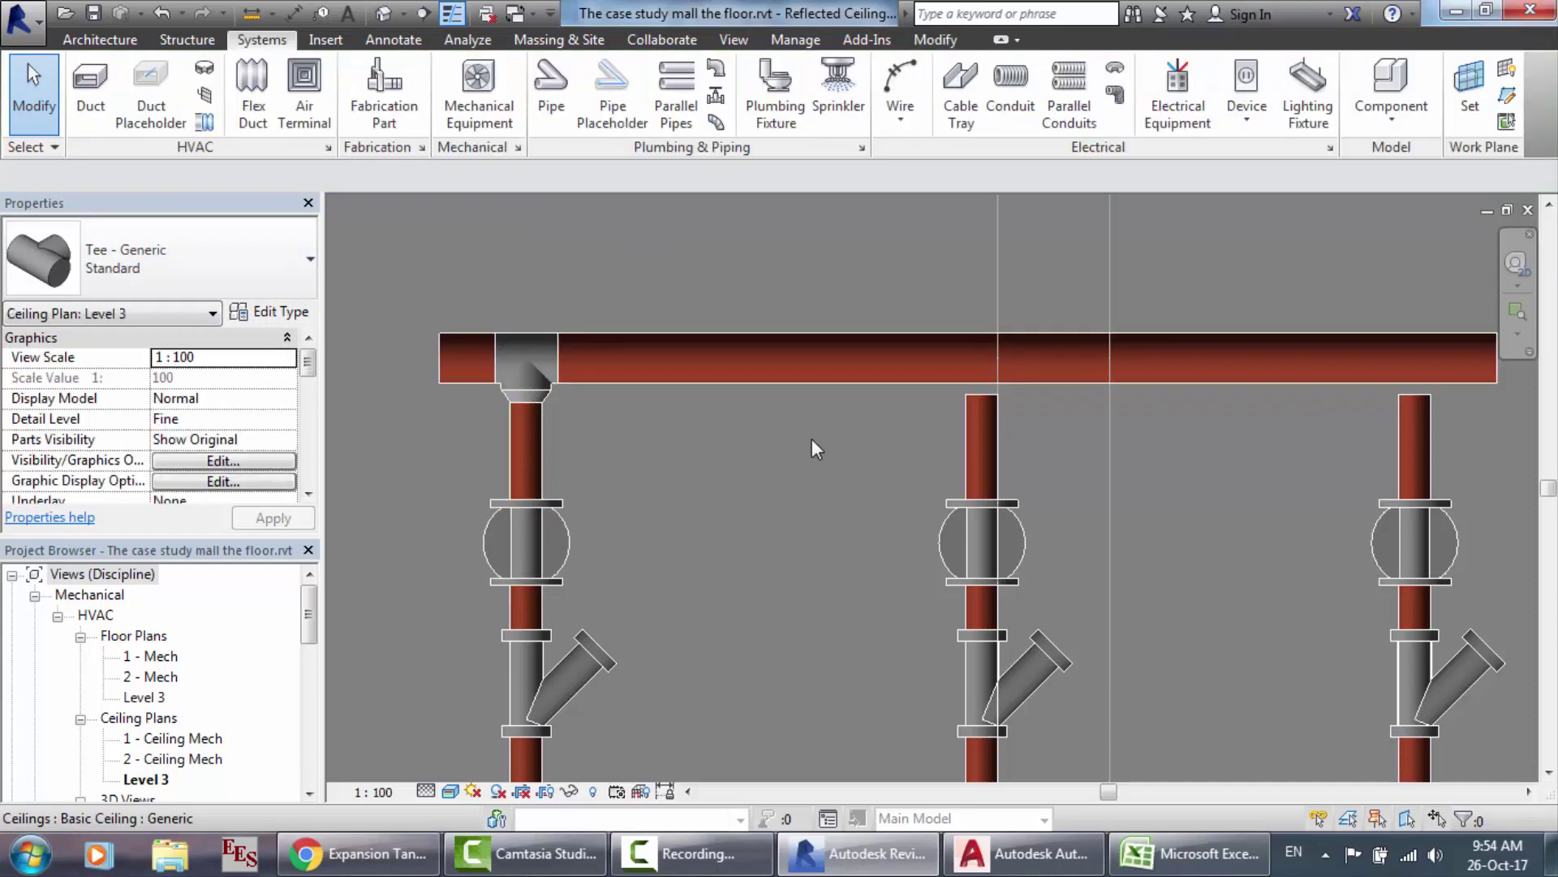
Step: Join the second pump's pipe end to the header's near edge with a 2 1/2" Standard pipe
left_click(986, 440)
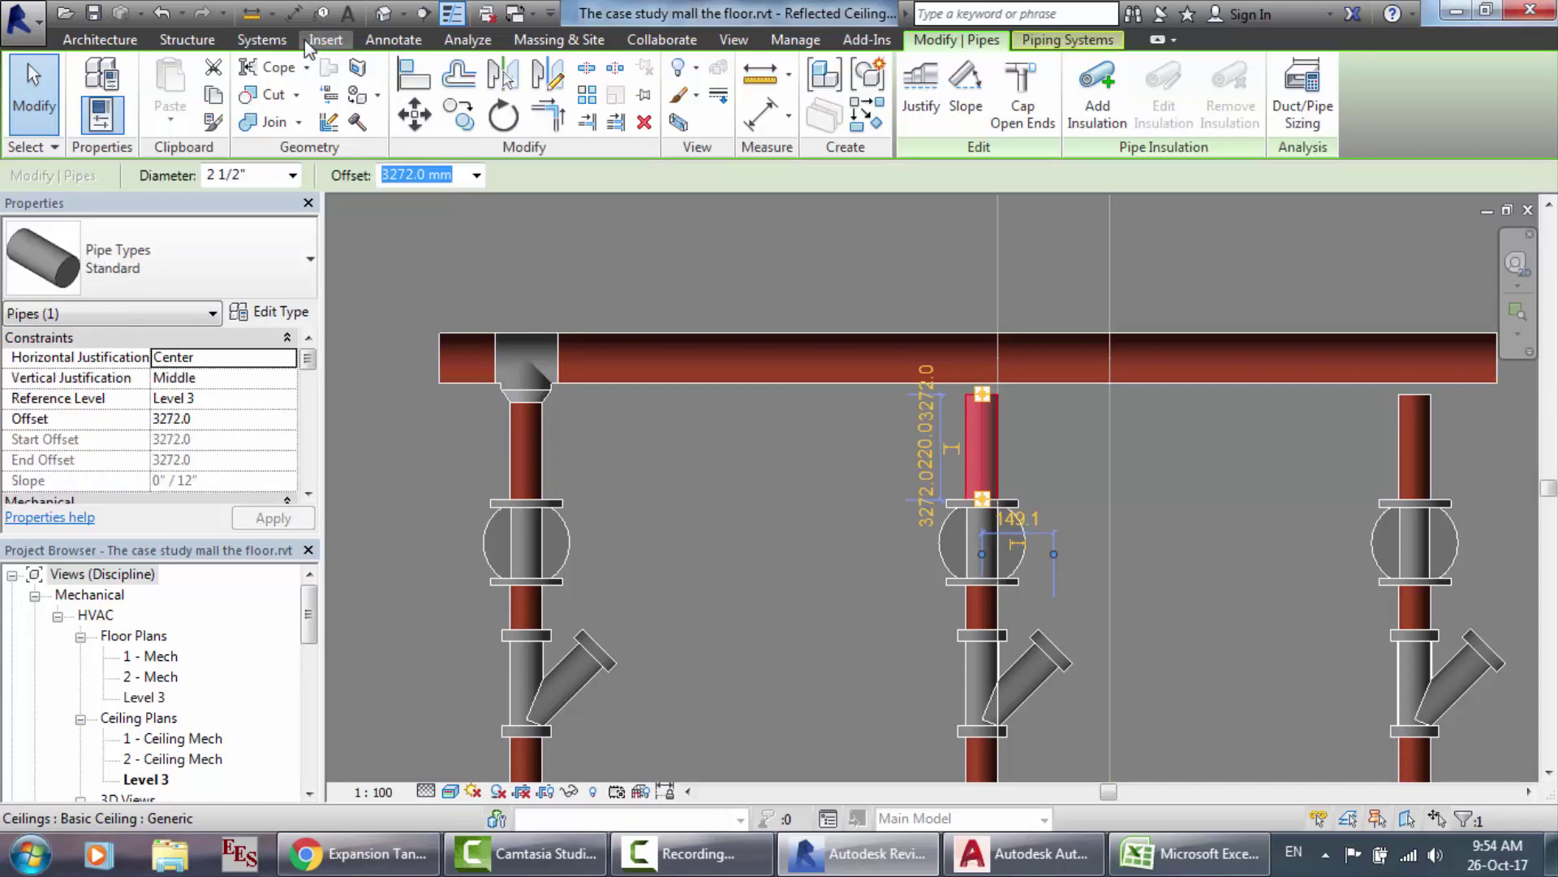
left_click(261, 39)
left_click(546, 97)
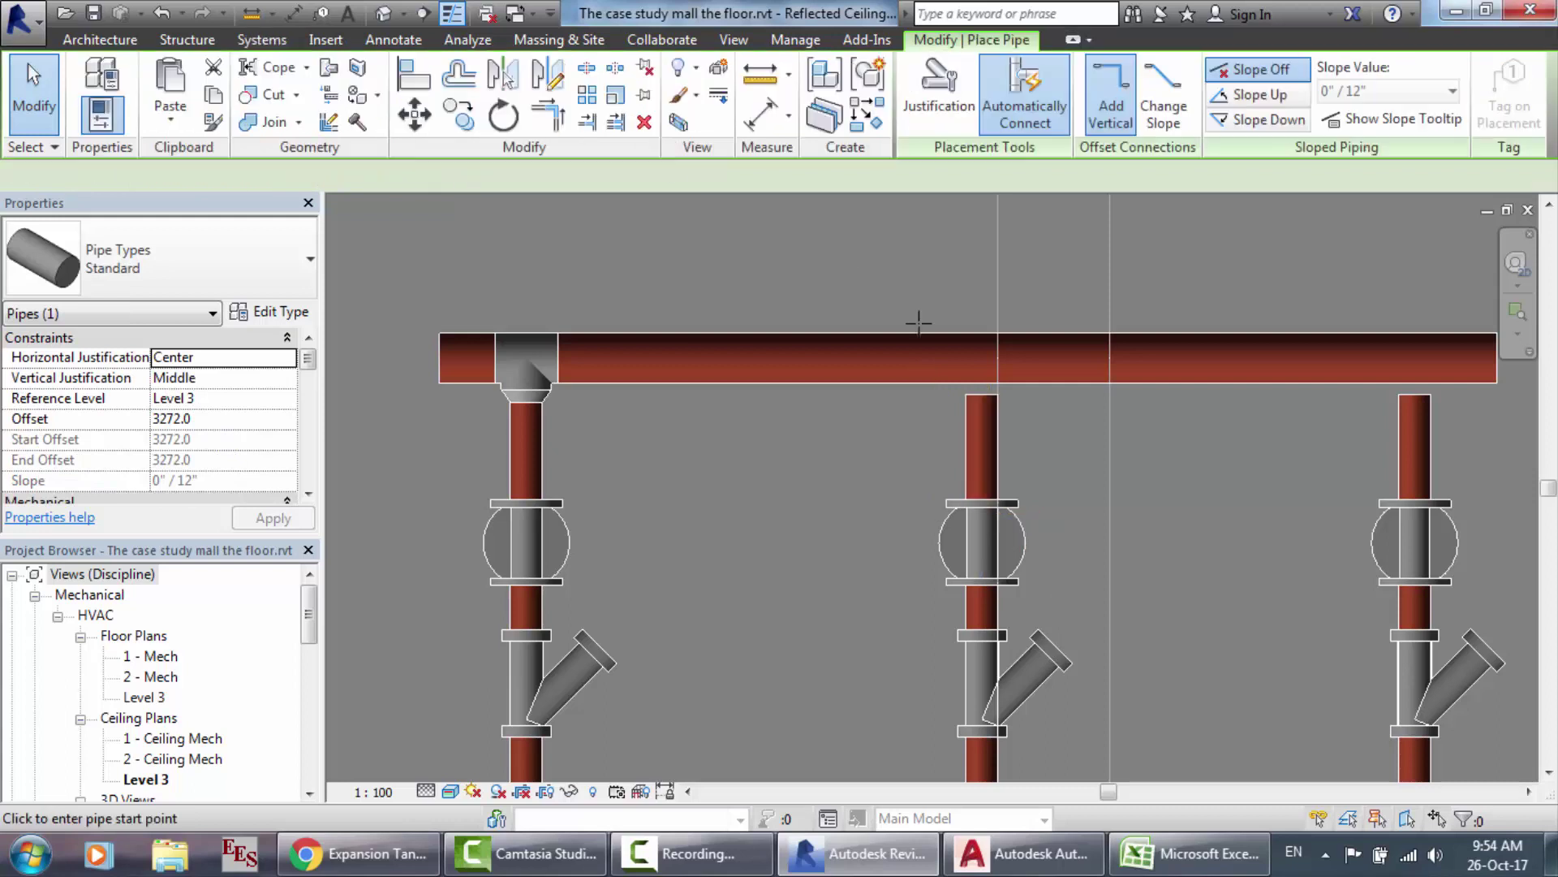
left_click(982, 393)
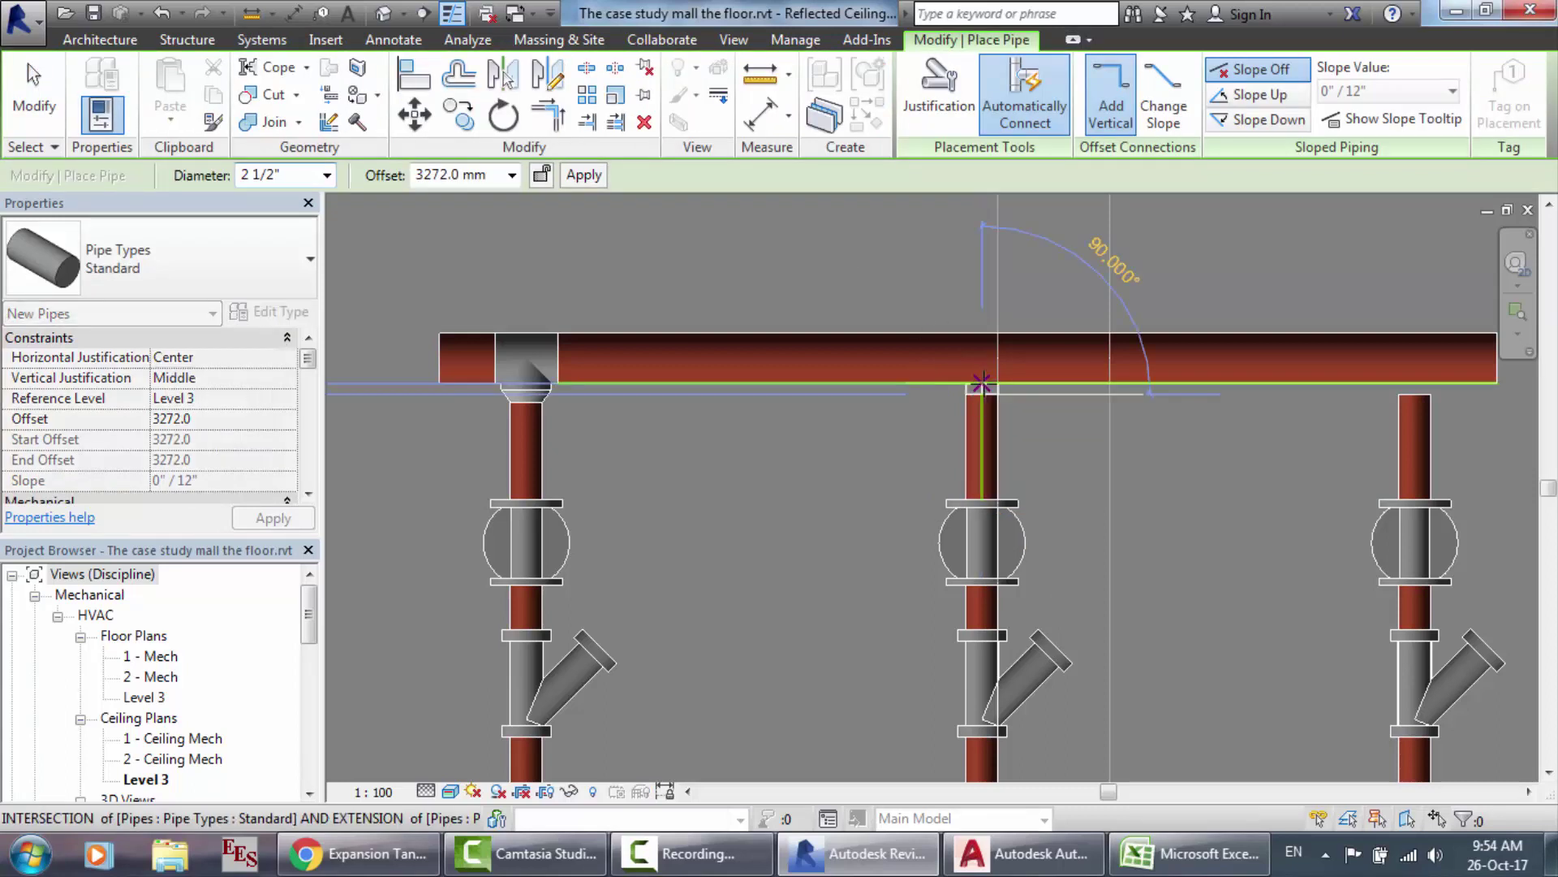
left_click(981, 382)
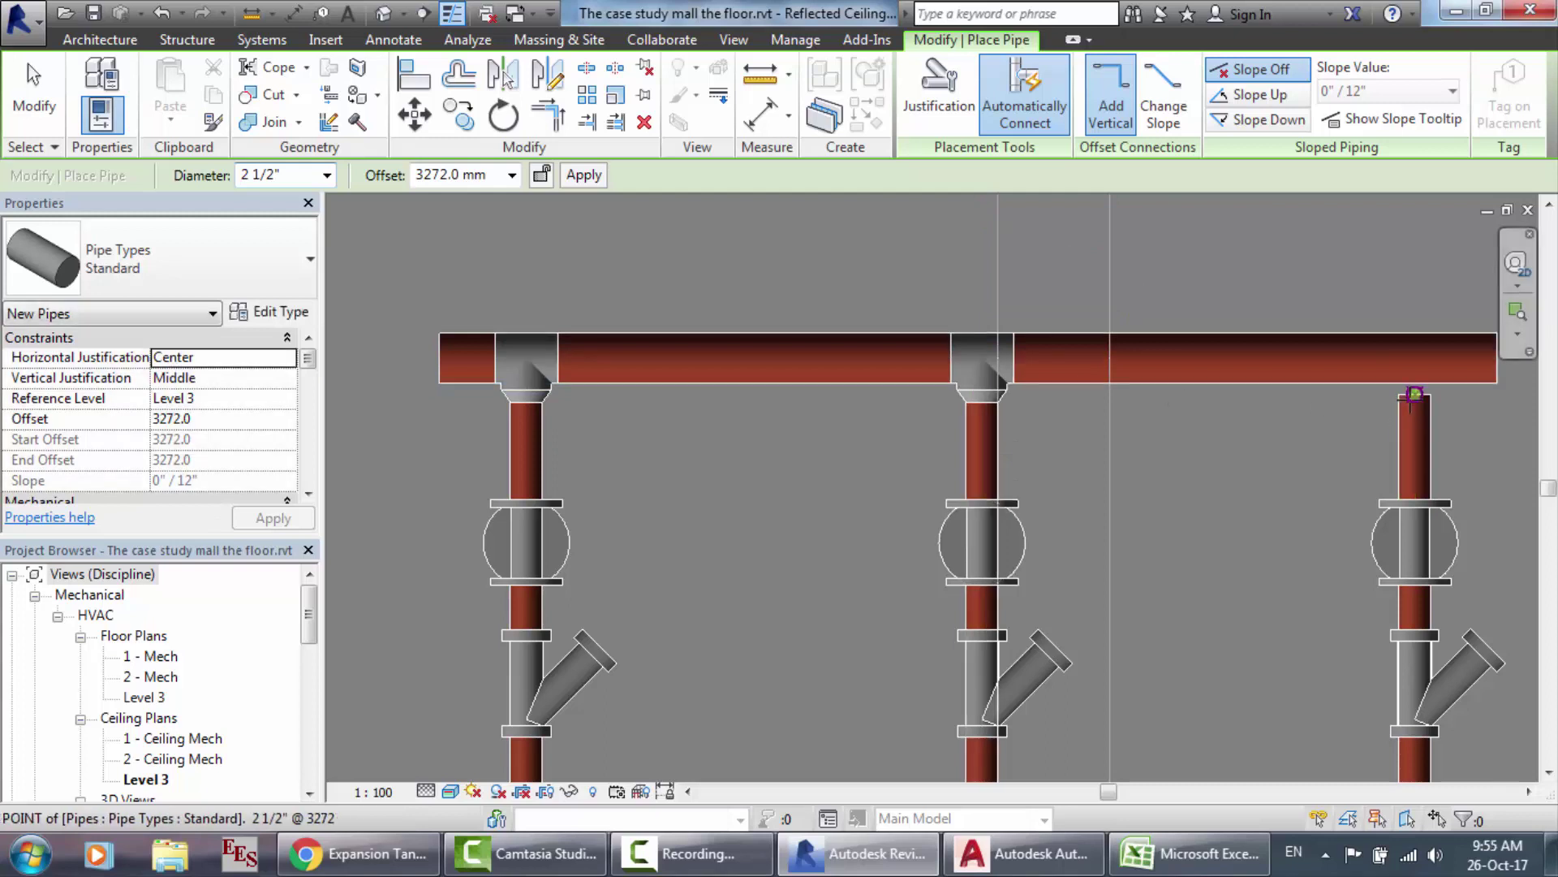
Step: Join the third pump's pipe end to the header's near edge with a 2 1/2" Standard pipe and finish placing pipes
left_click(1414, 393)
left_click(1414, 382)
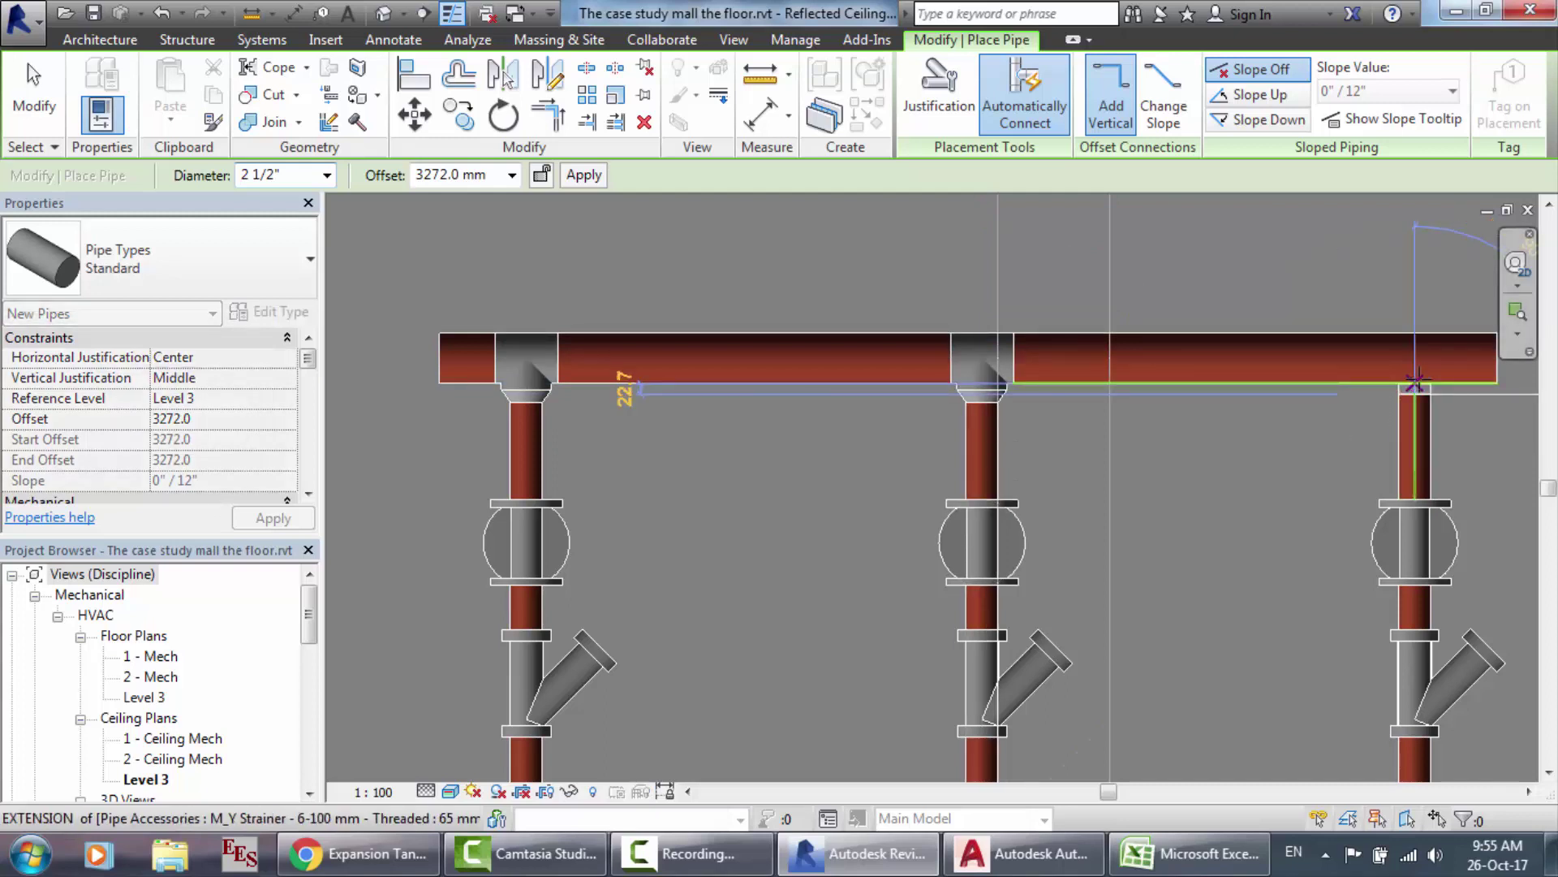
scroll(1047, 242, "down", 3)
scroll(1047, 242, "down", 2)
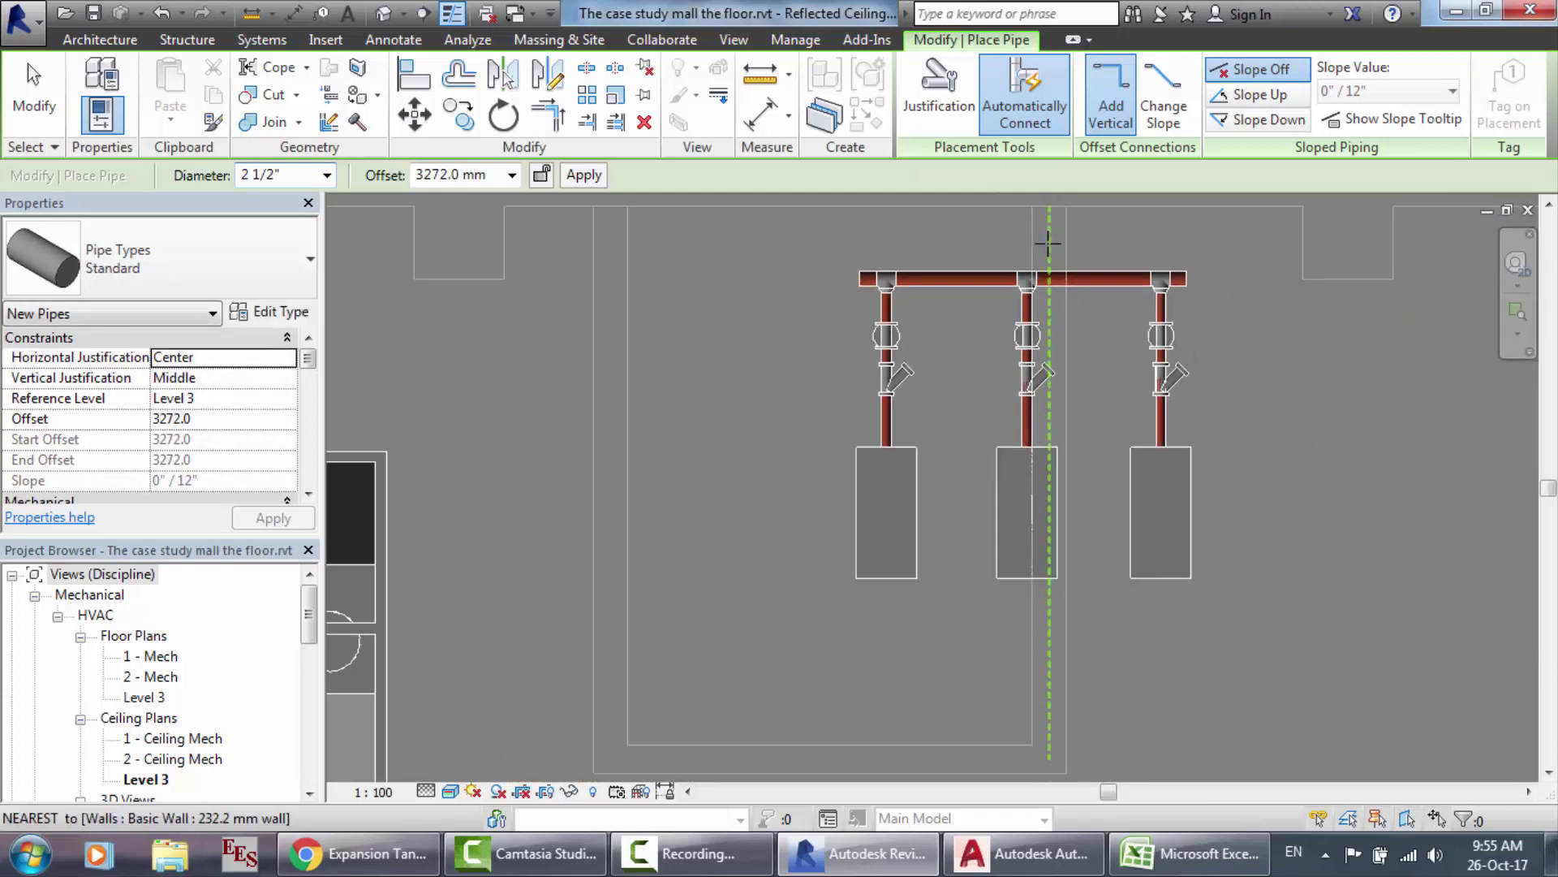
scroll(1294, 412, "up", 1)
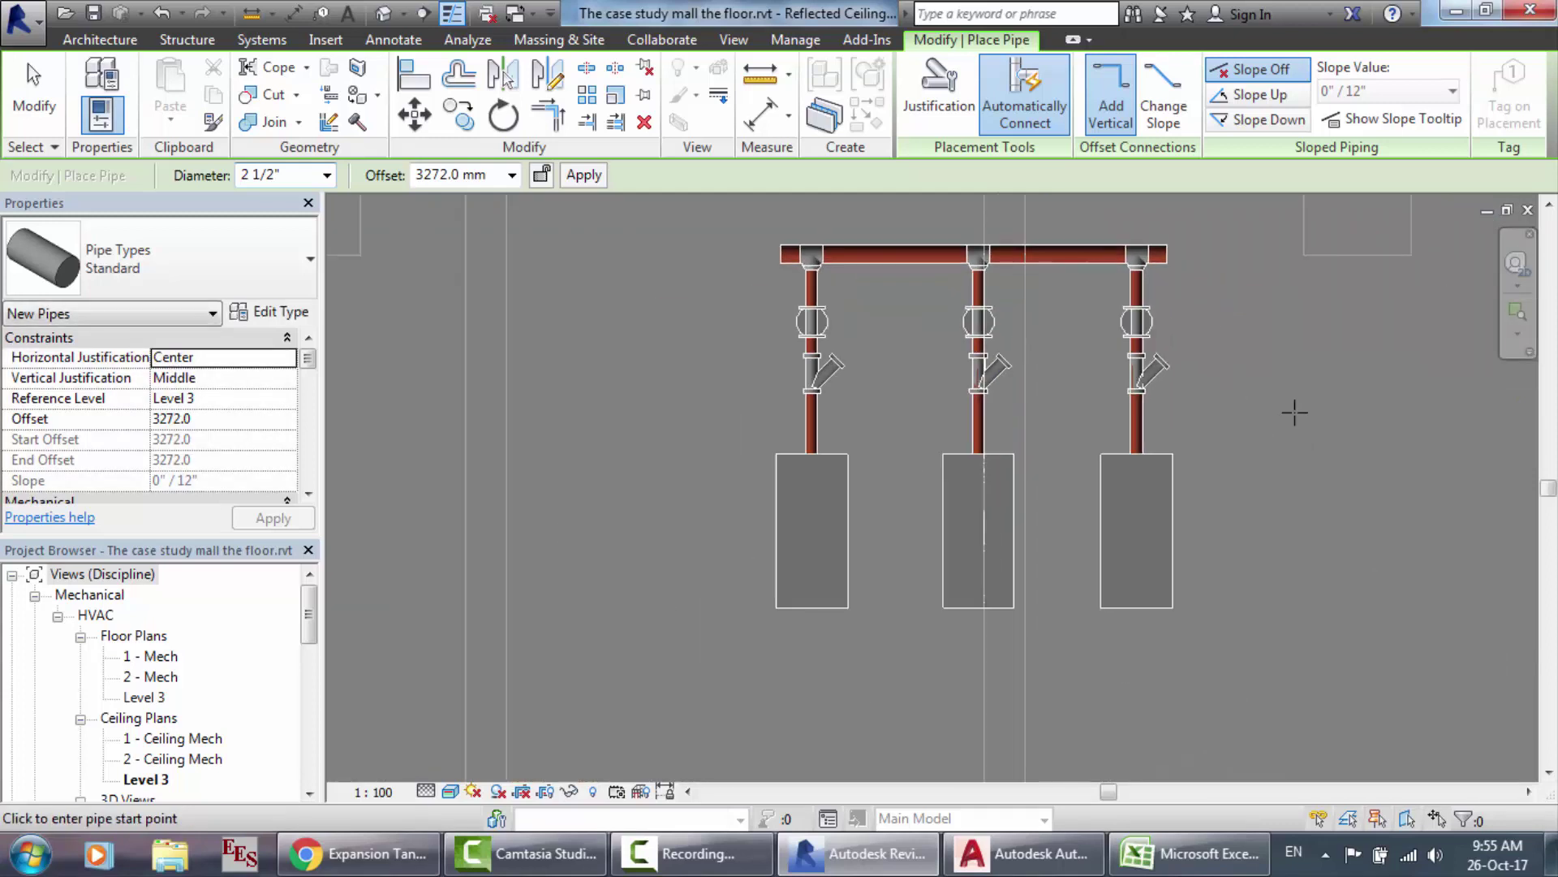
key("Escape")
key("Escape")
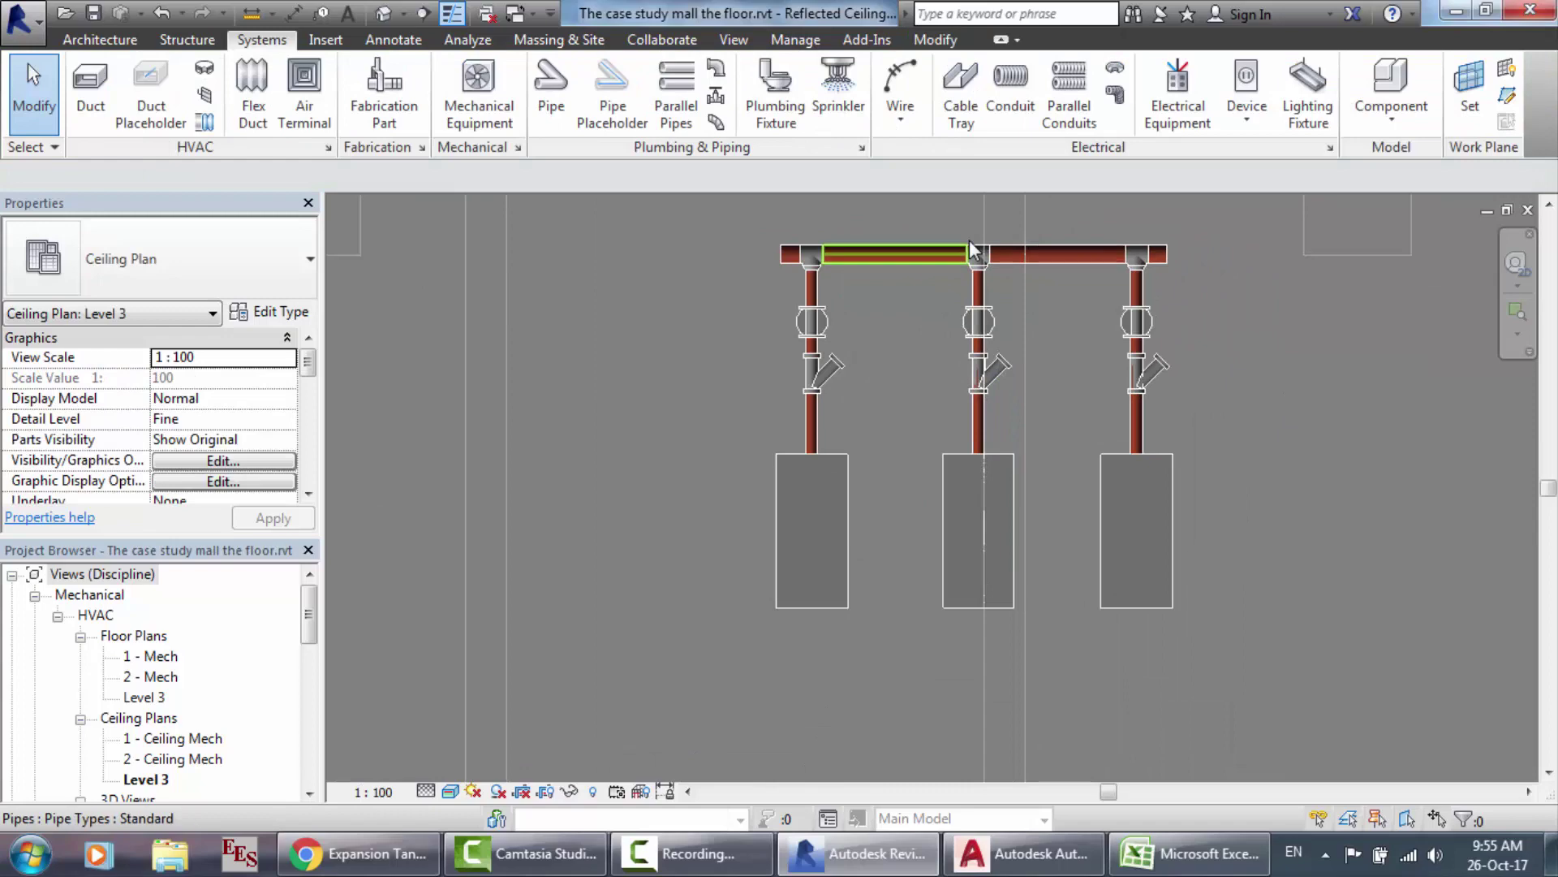
scroll(1026, 213, "down", 2)
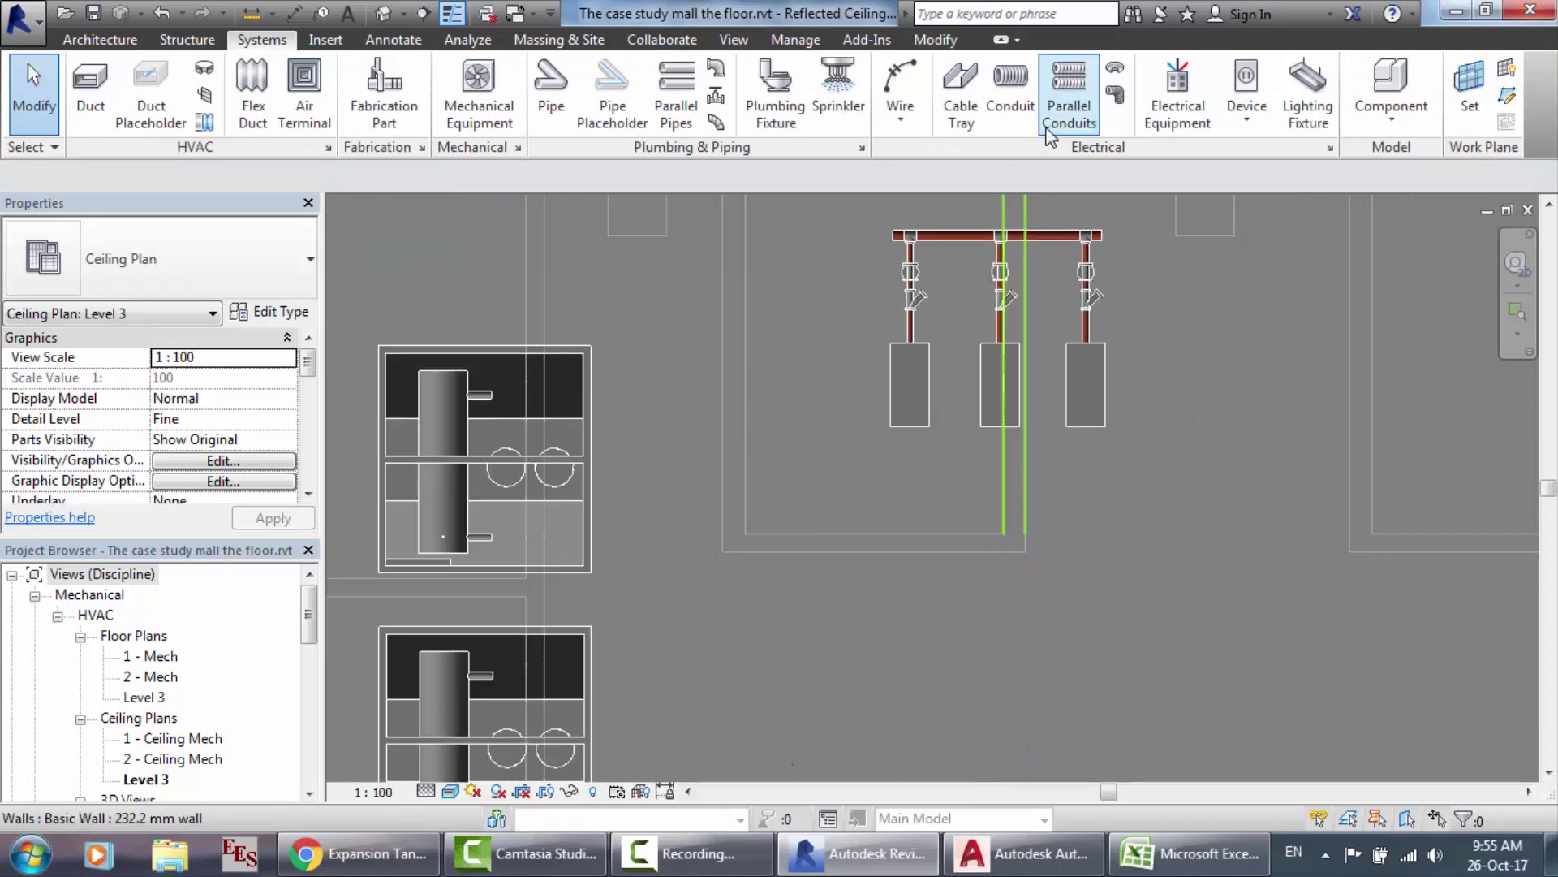
Step: Compare the pump and header layout in AutoCAD's Pipe layout drawing with the pumps and header in Revit's 3D view
scroll(1026, 212, "up", 2)
left_click(1029, 869)
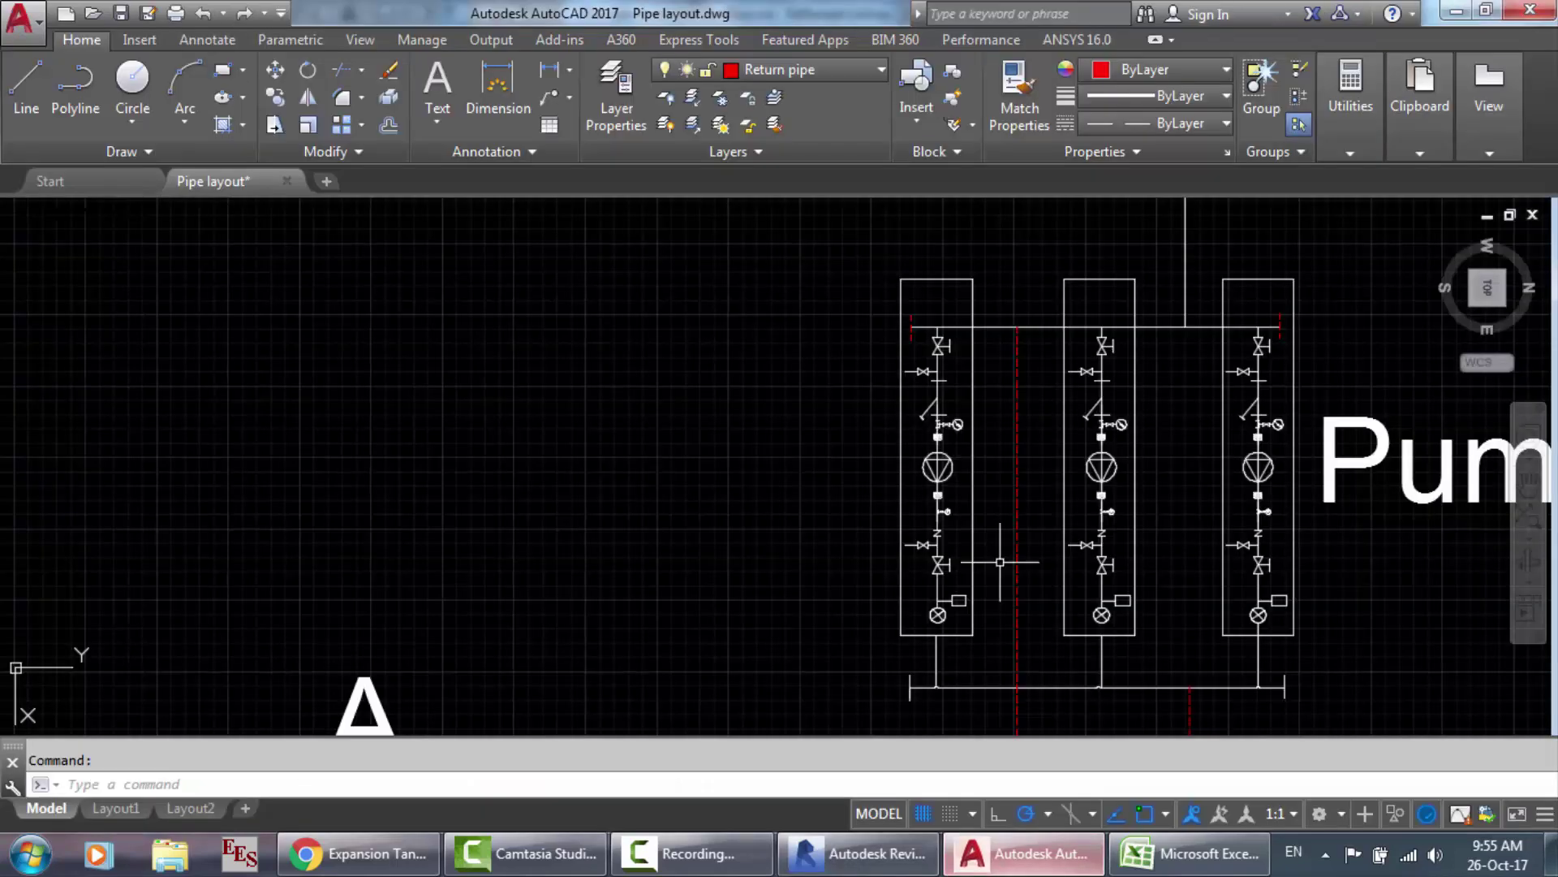
scroll(1179, 342, "down", 5)
scroll(1183, 307, "up", 6)
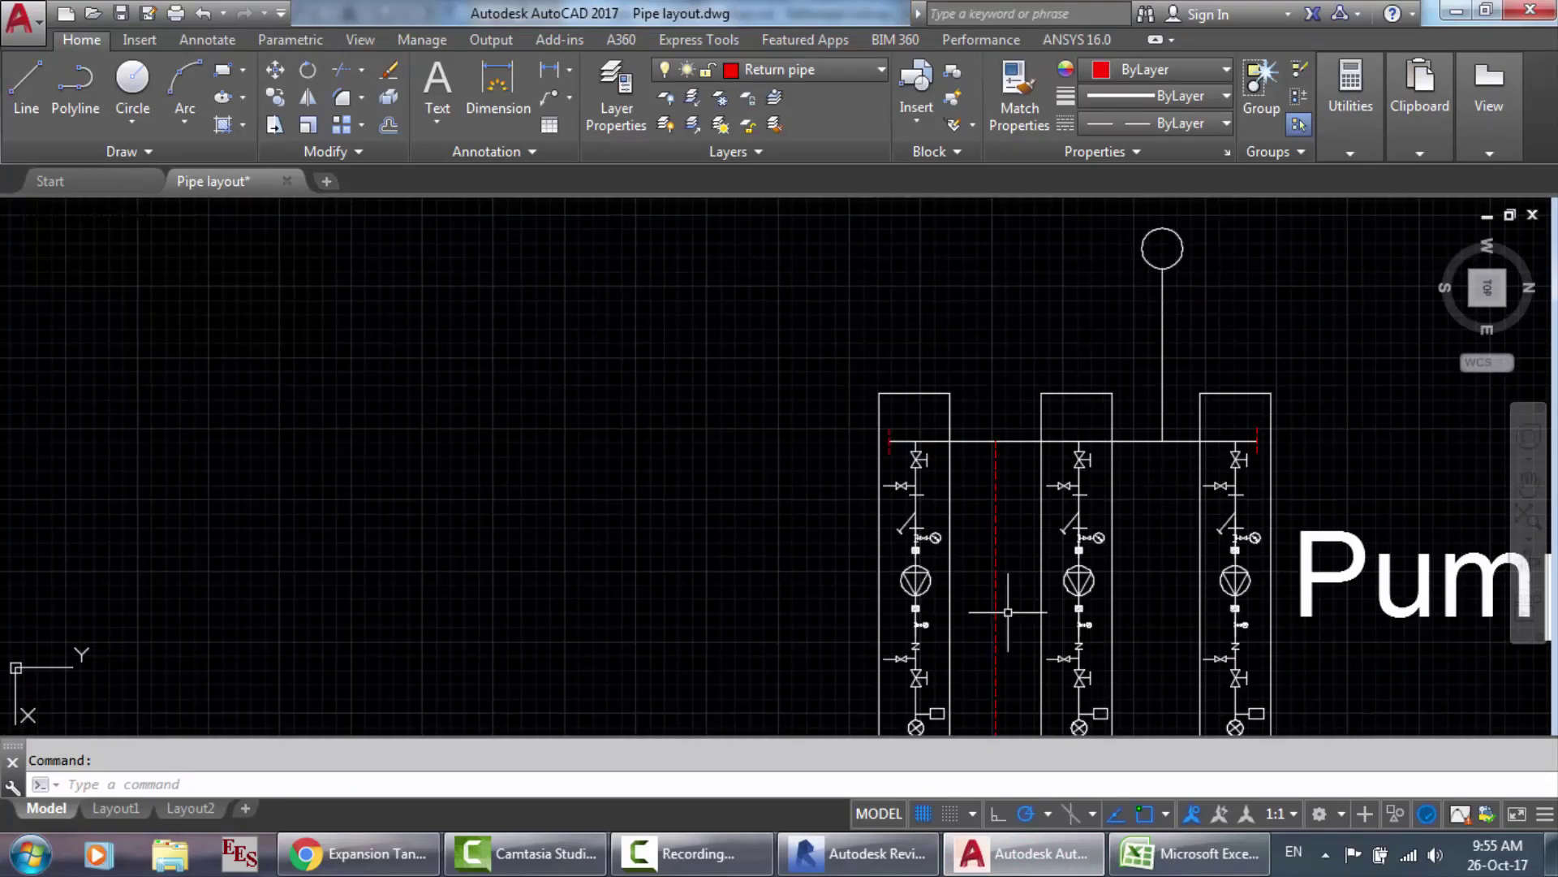
left_click(852, 854)
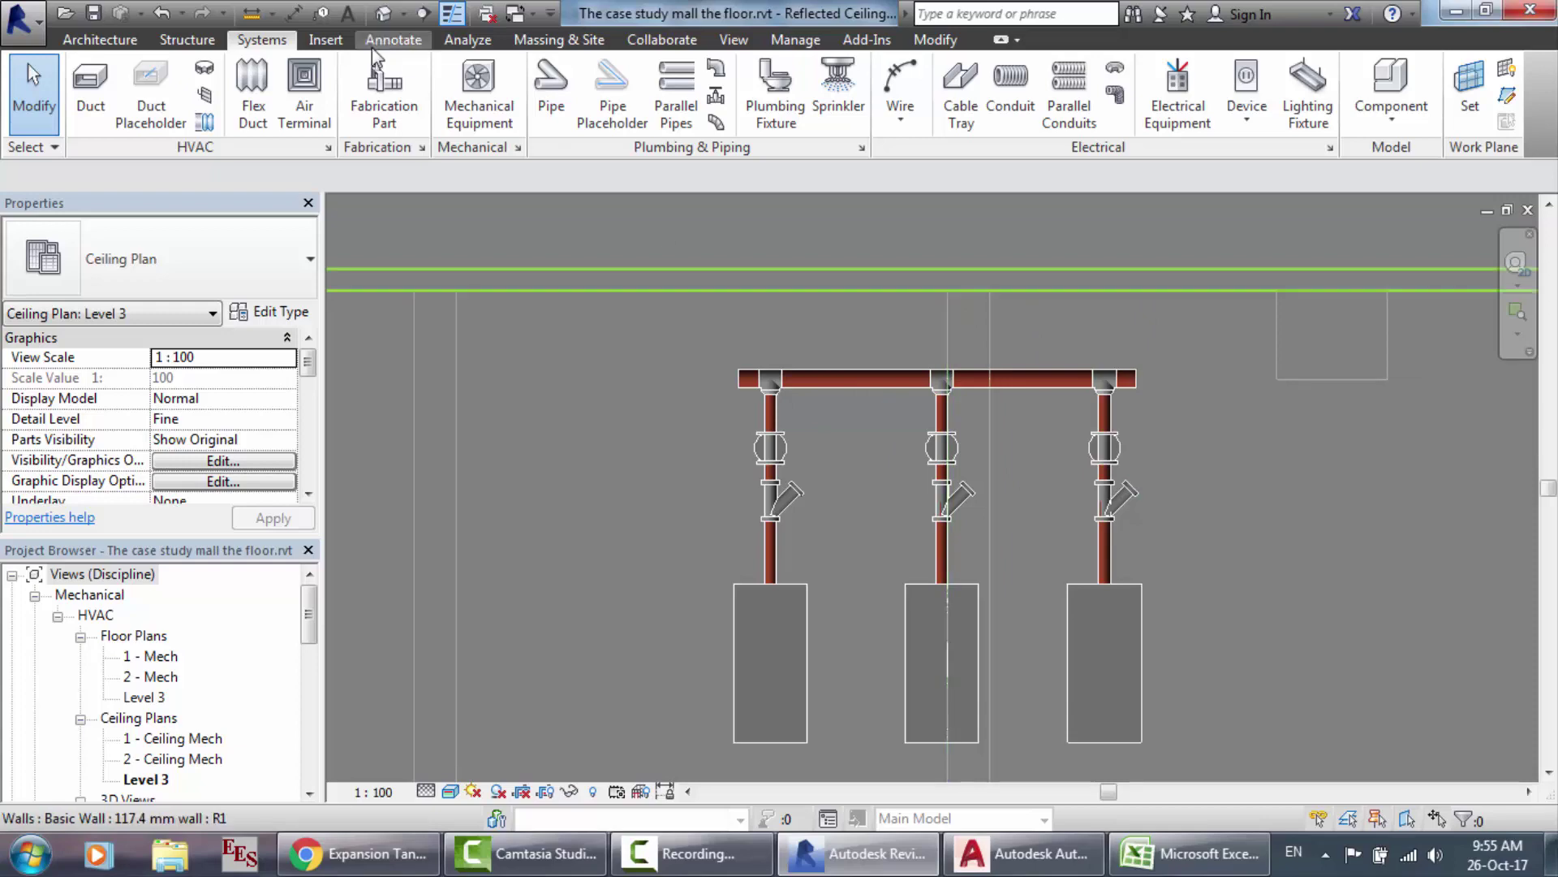
left_click(384, 15)
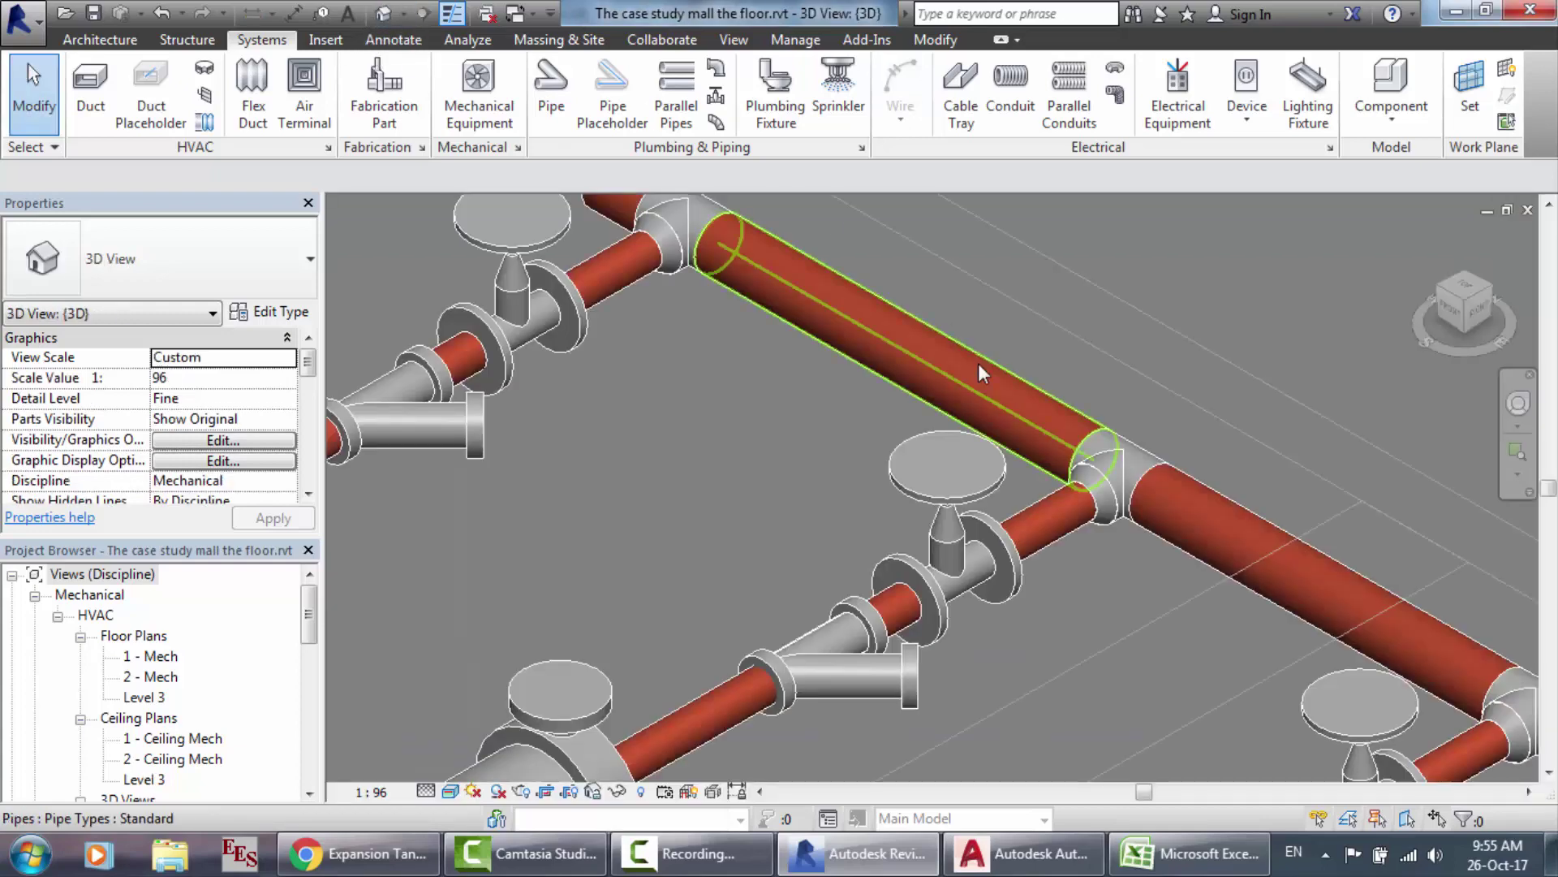
scroll(977, 363, "down", 3)
scroll(1097, 509, "up", 3)
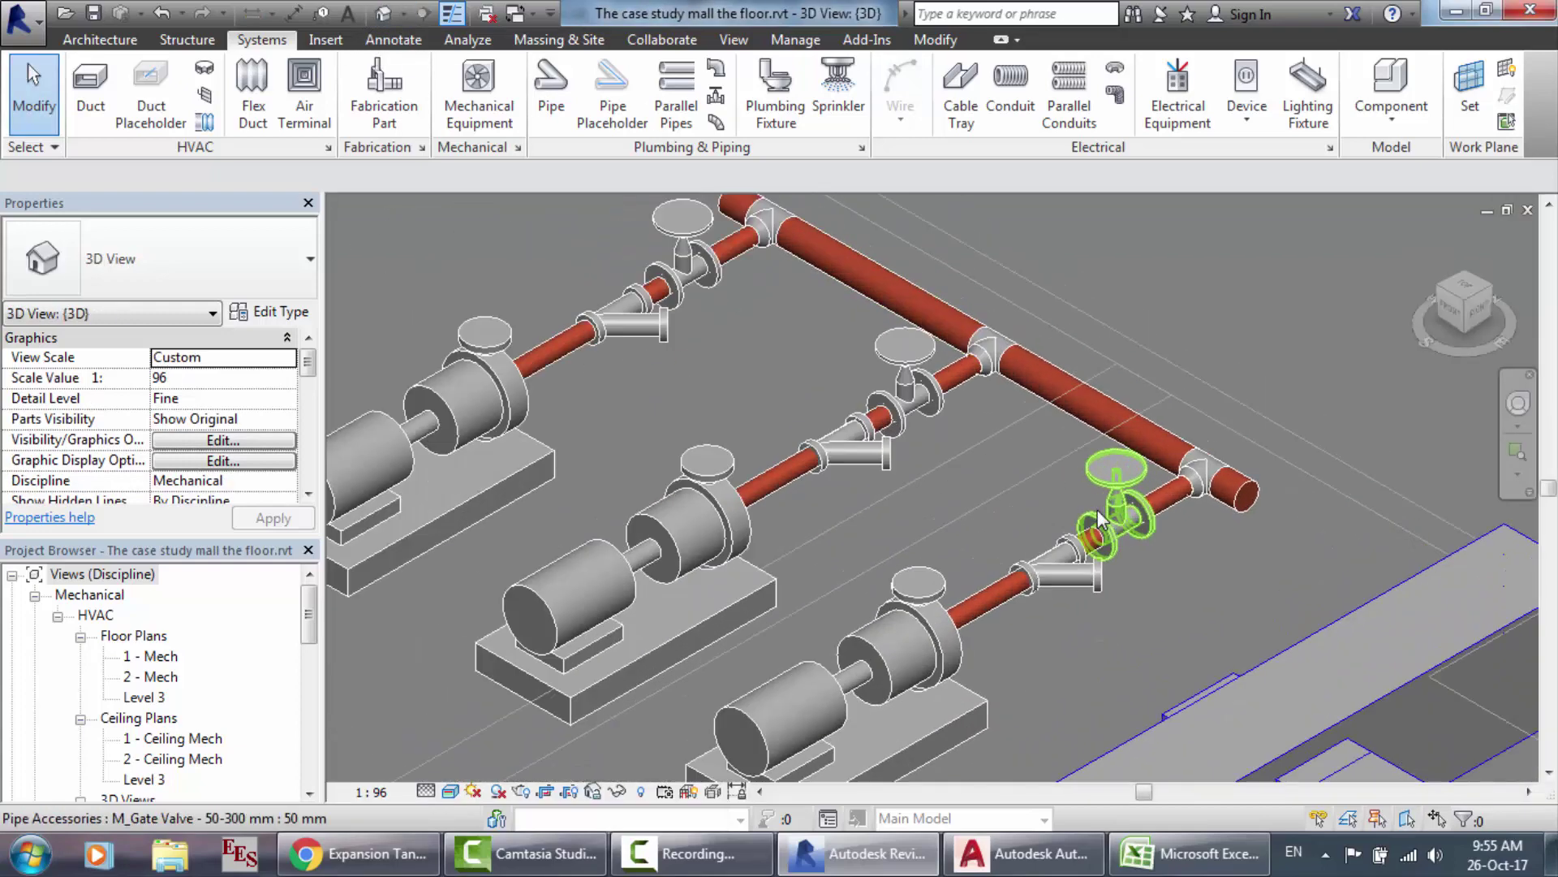
left_click(919, 631)
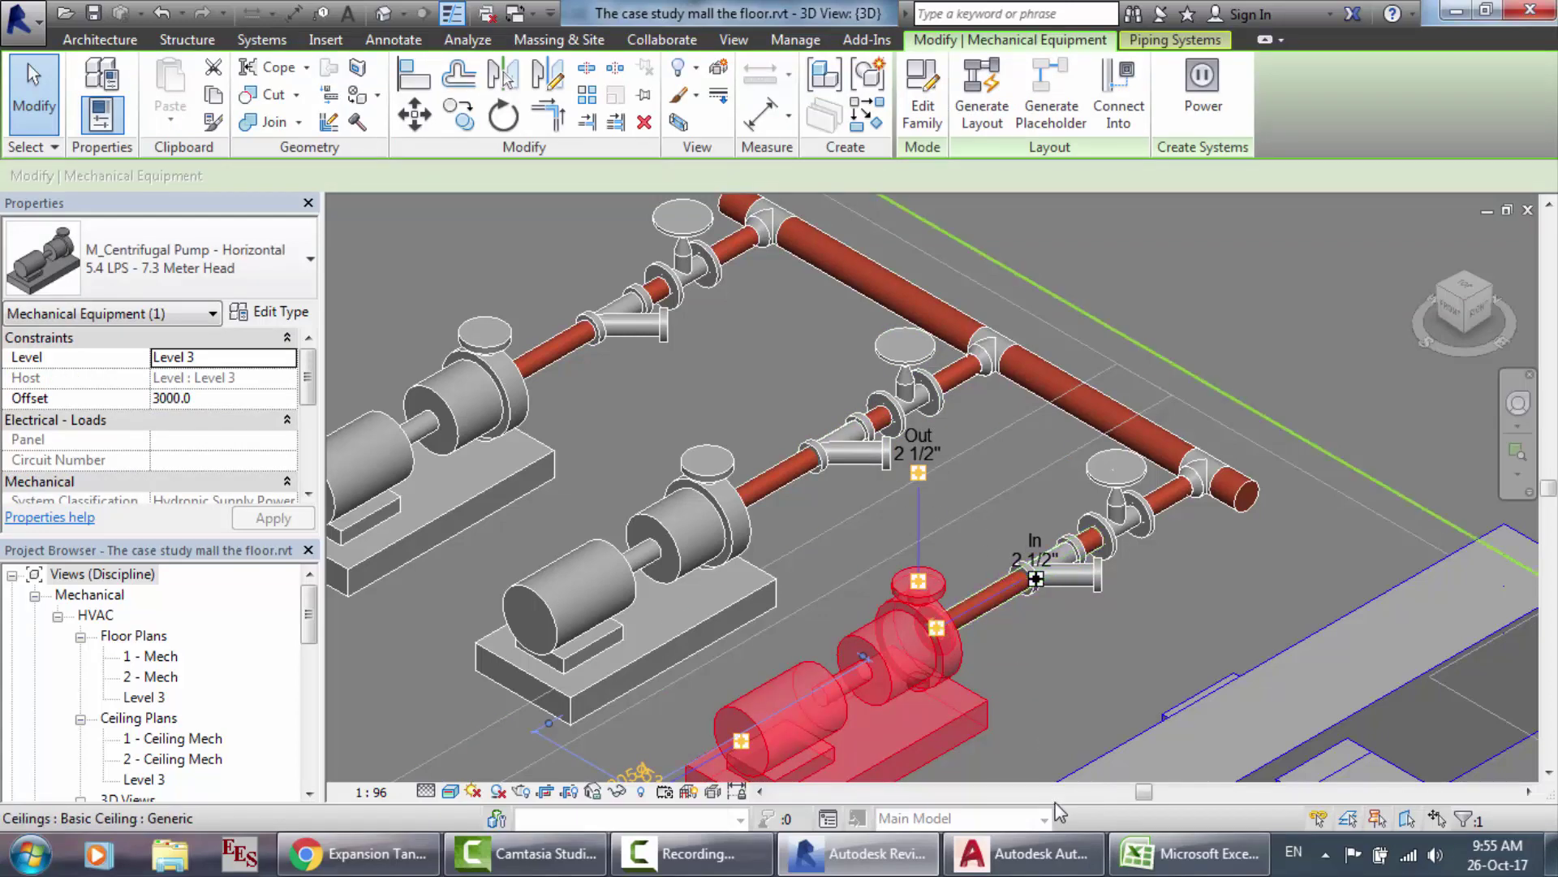
Step: Switch to AutoCAD and examine the order of fittings and valves on the pumps' discharge lines in the pipe layout
key("alt+Tab")
scroll(1016, 549, "down", 2)
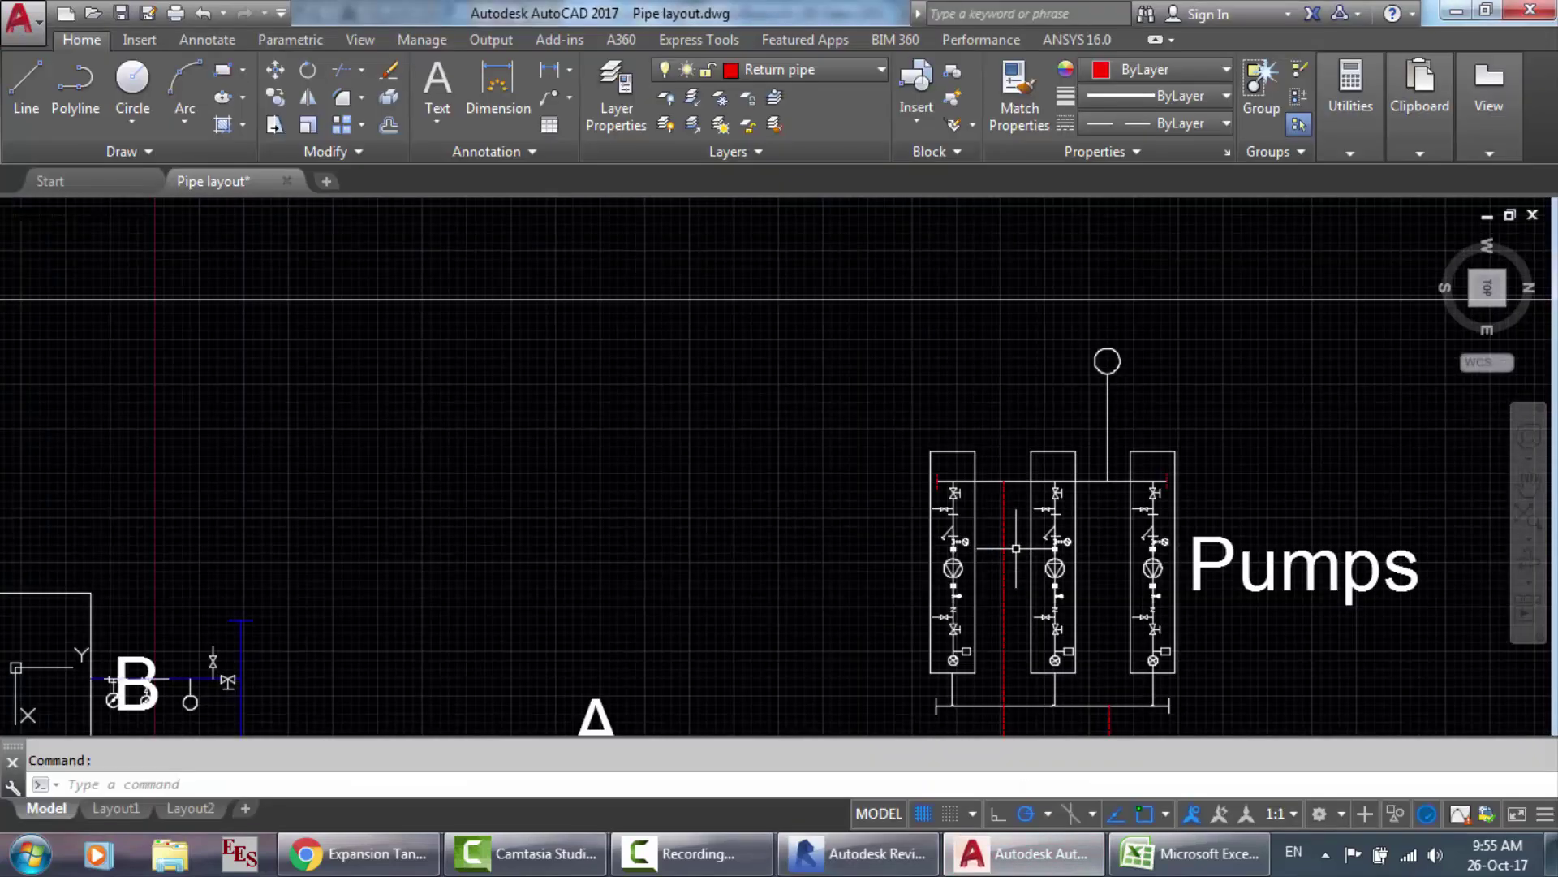
scroll(1187, 601, "up", 5)
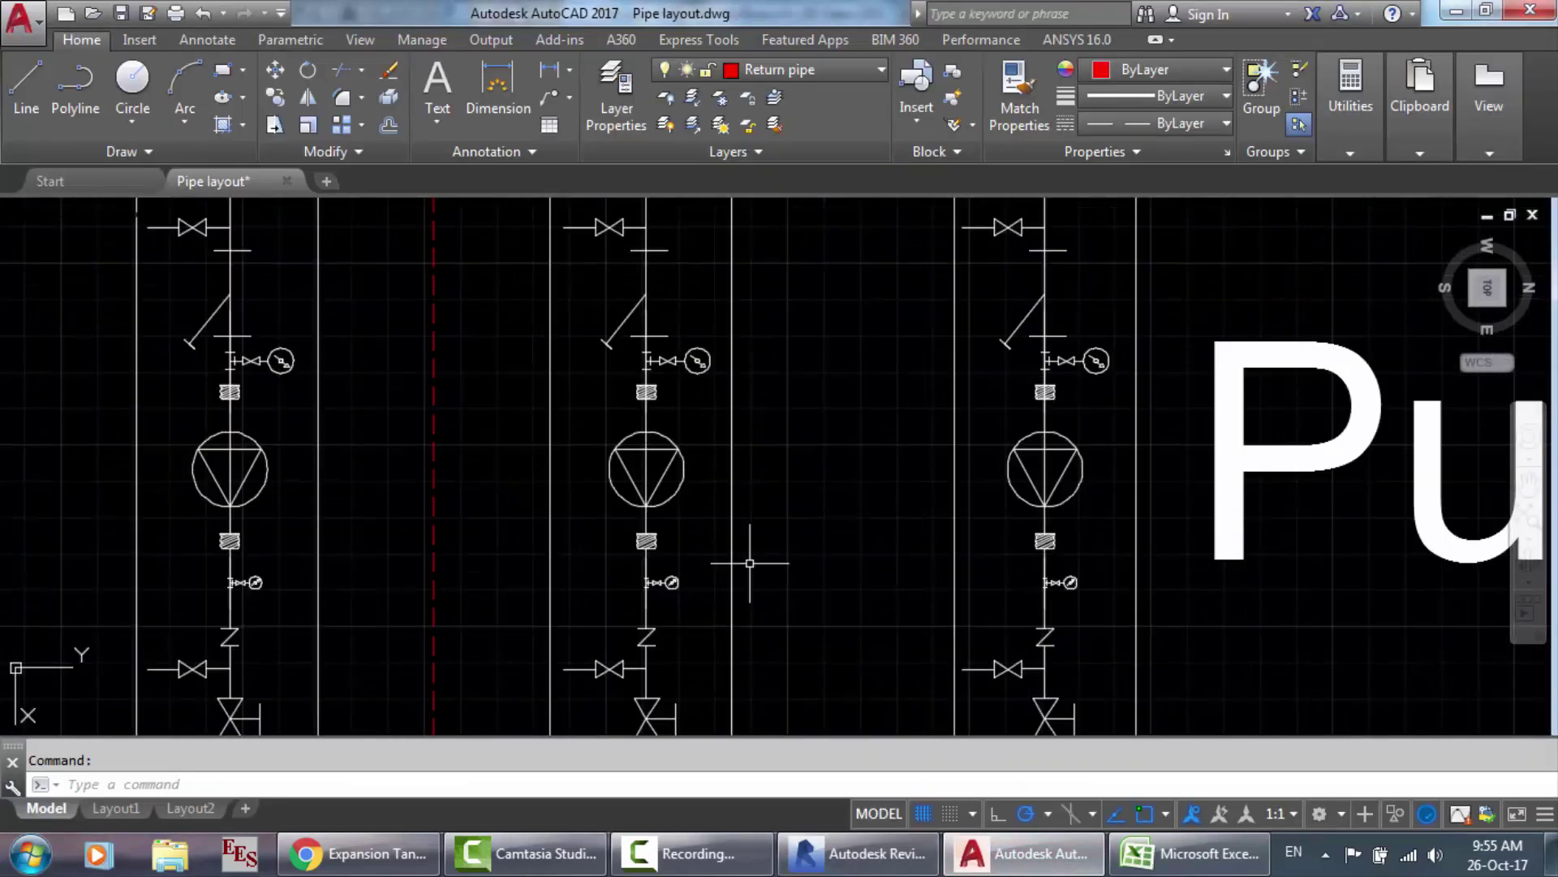
scroll(161, 549, "down", 2)
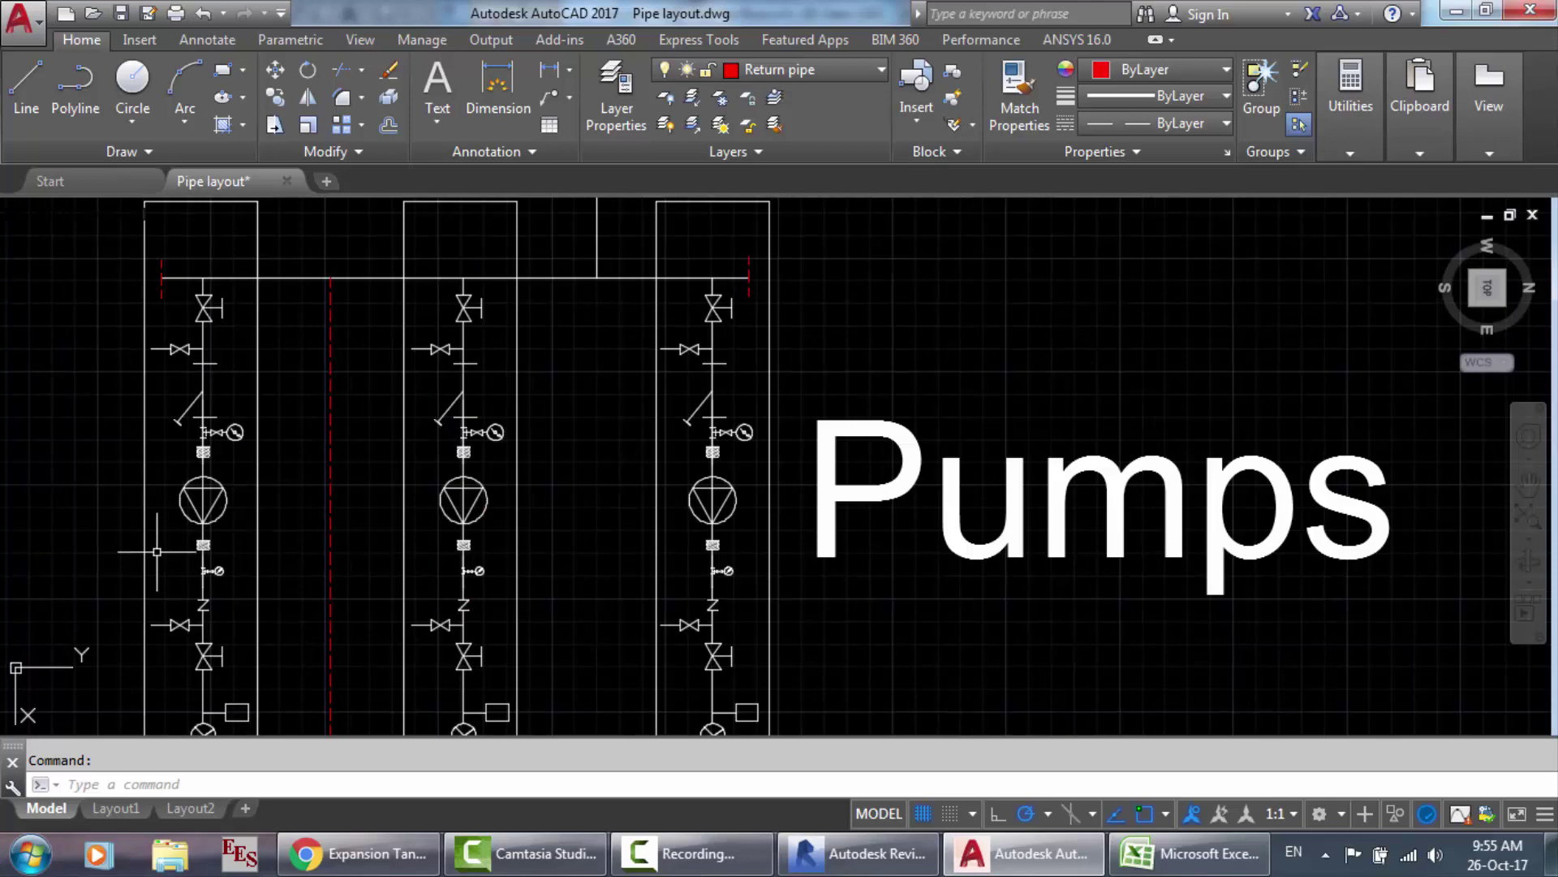
scroll(162, 607, "up", 5)
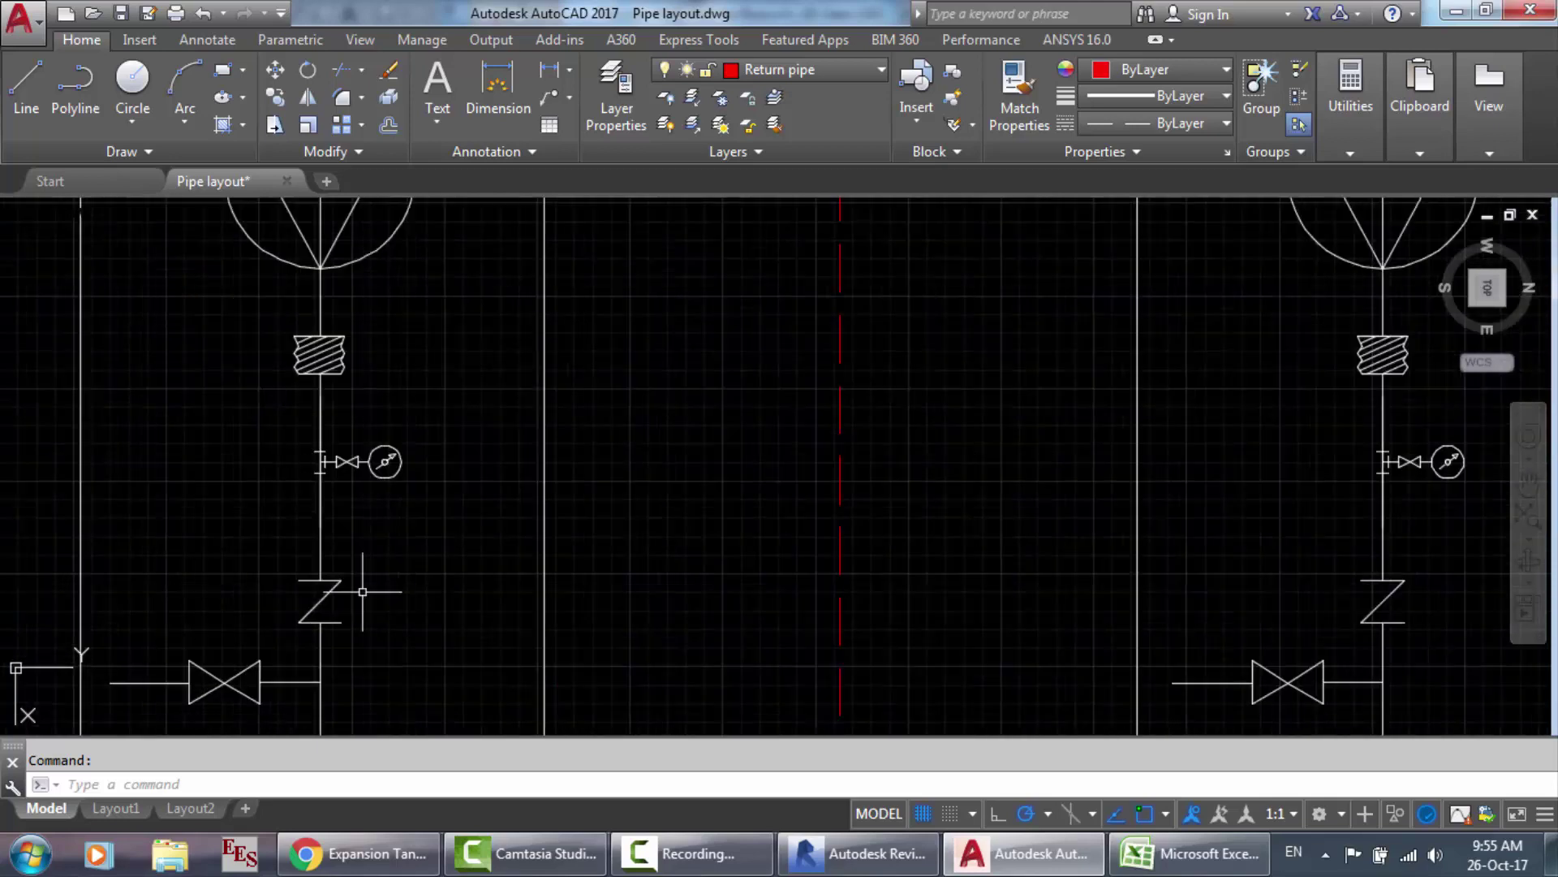
scroll(363, 592, "down", 4)
scroll(271, 574, "up", 2)
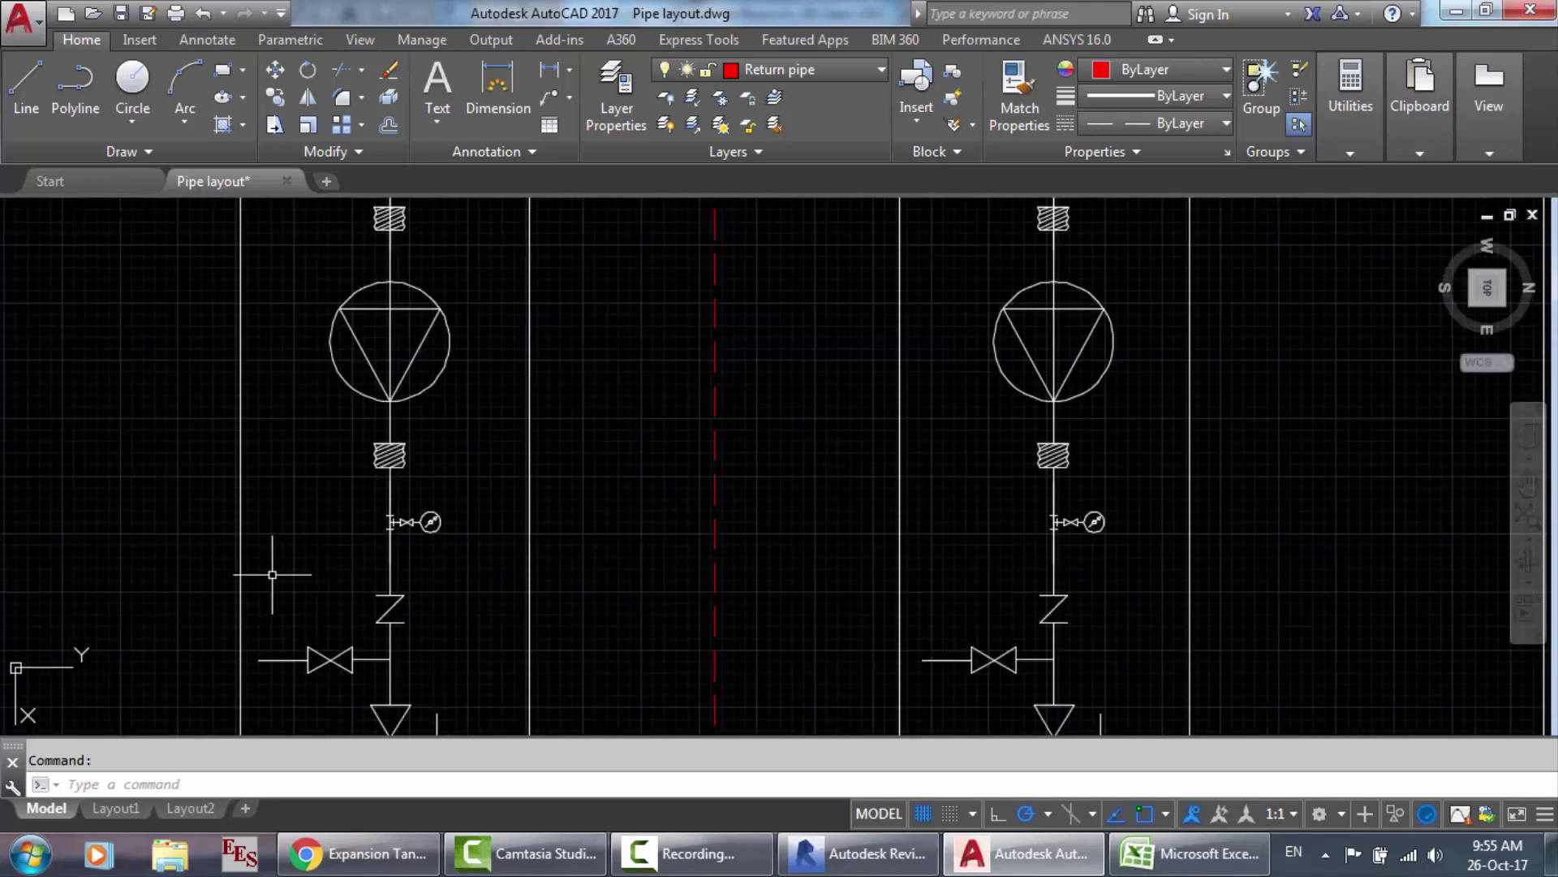
scroll(460, 566, "down", 2)
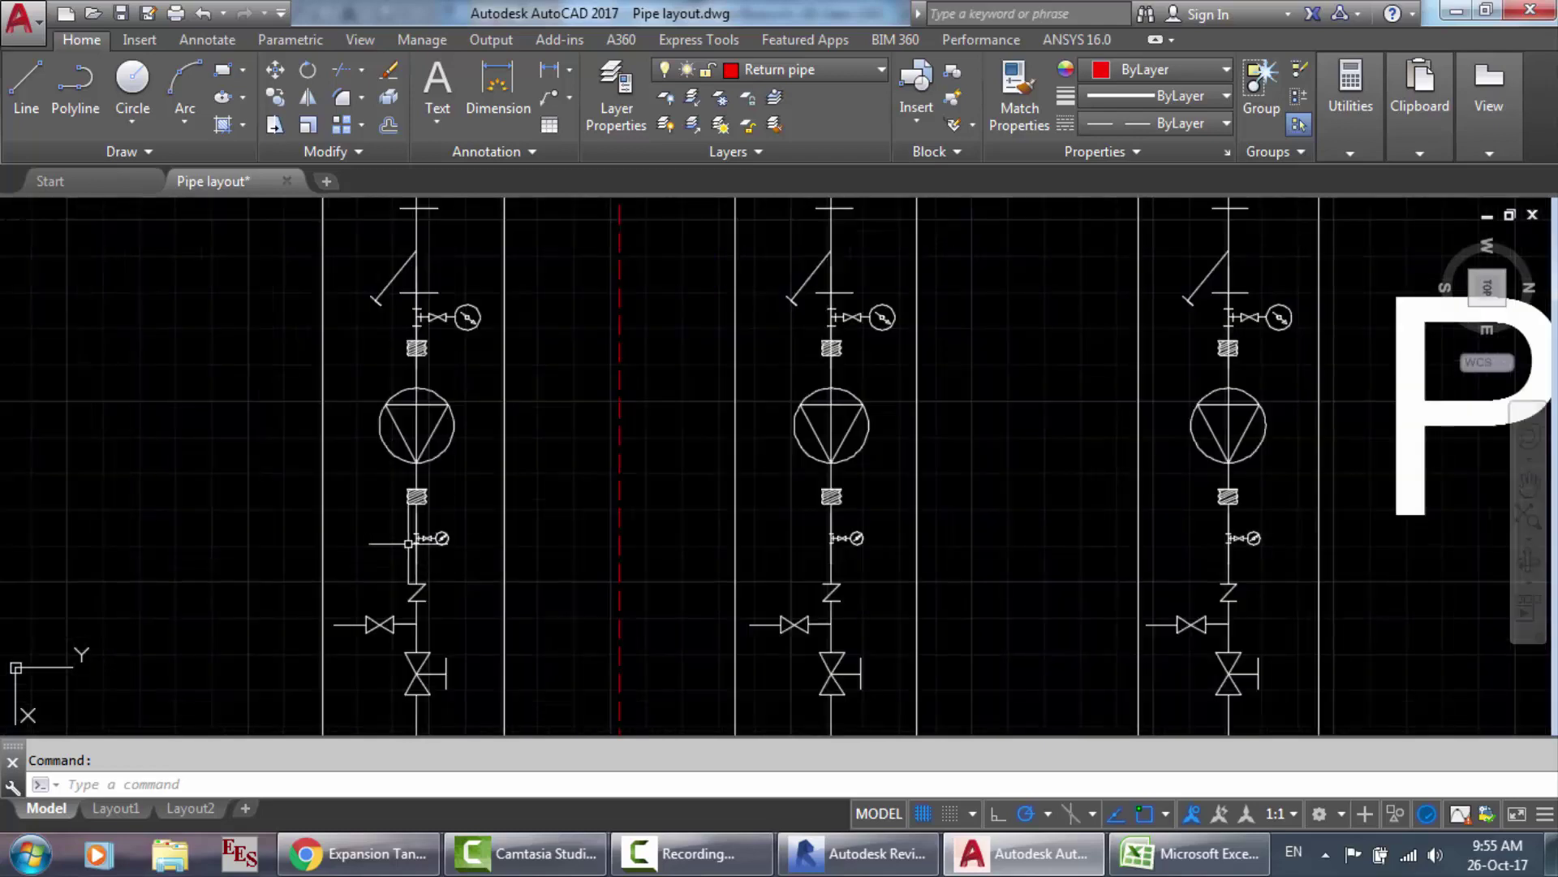
scroll(378, 554, "up", 2)
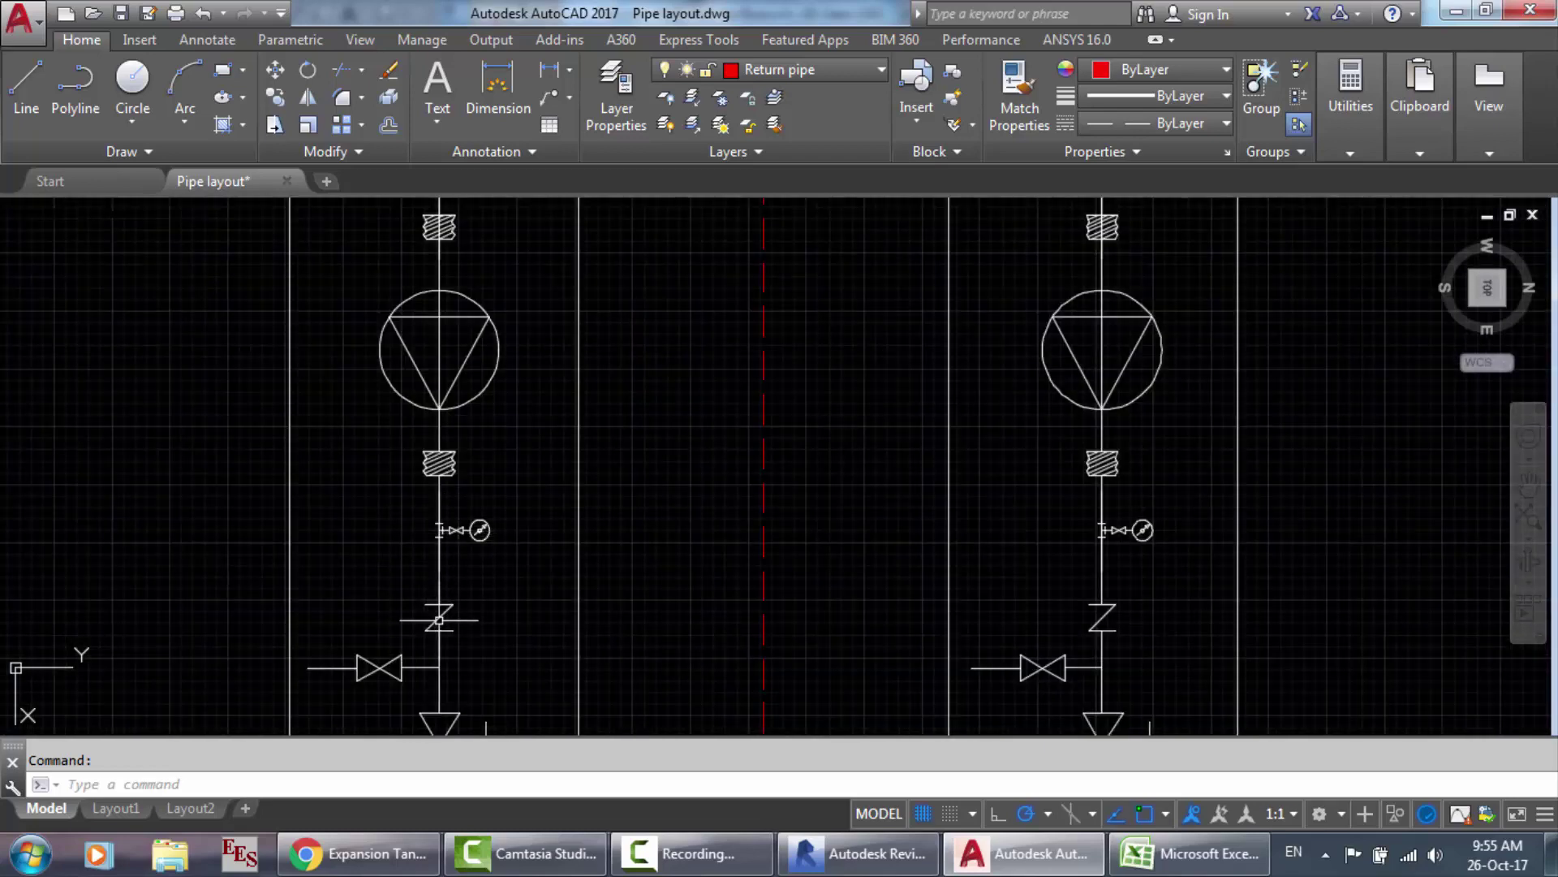
Step: Switch to Revit and try to draw a vertical 2 1/2" Chilled Water pipe from the first pump's outlet in the 3D view
left_click(866, 854)
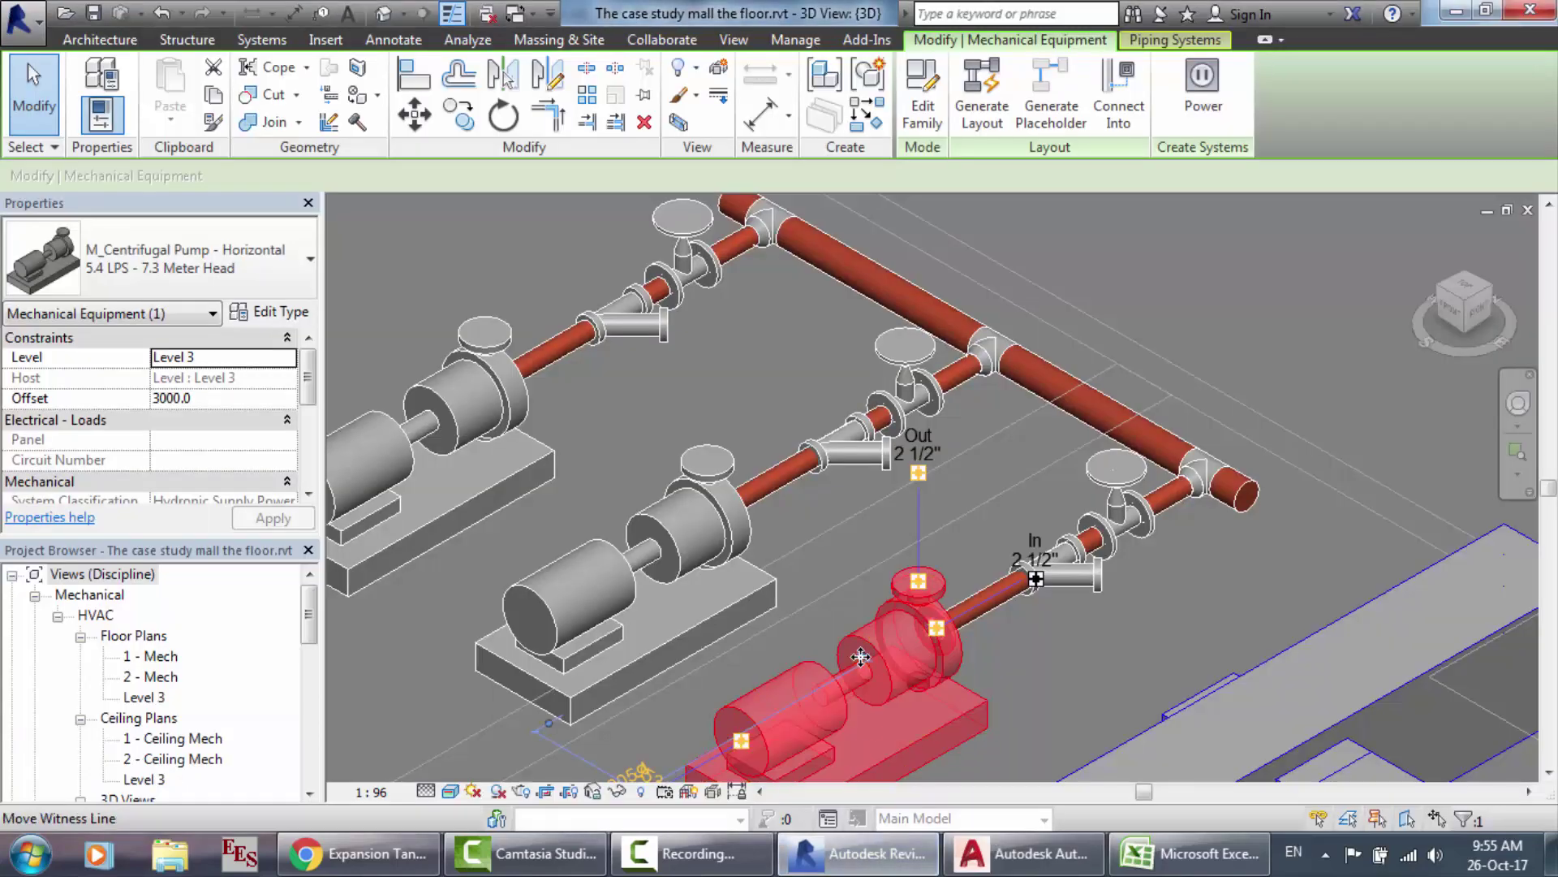
left_click(480, 401)
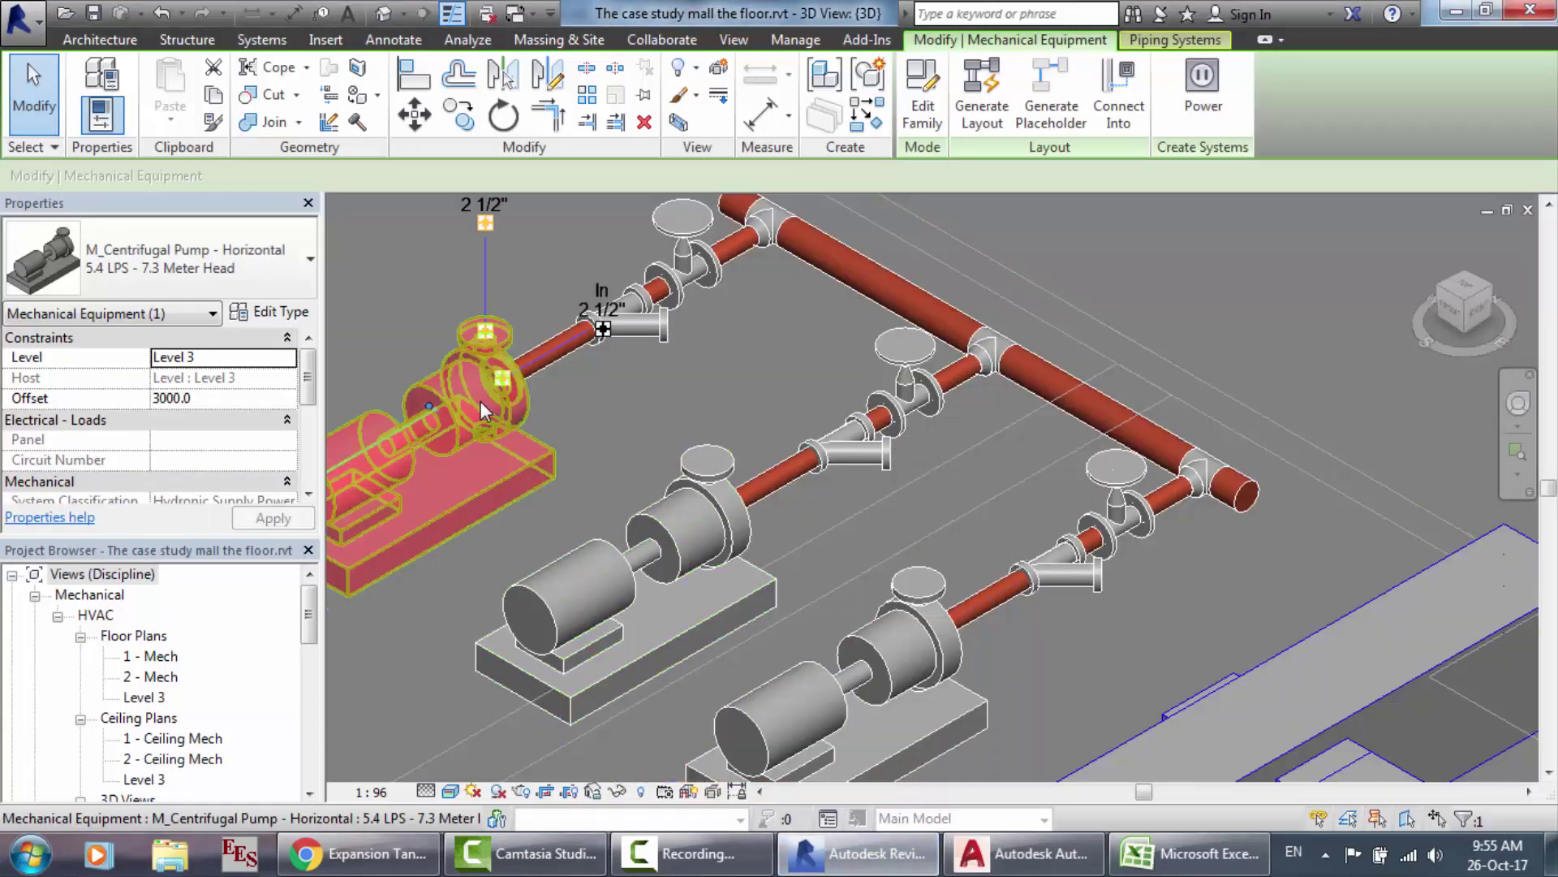
left_click(483, 221)
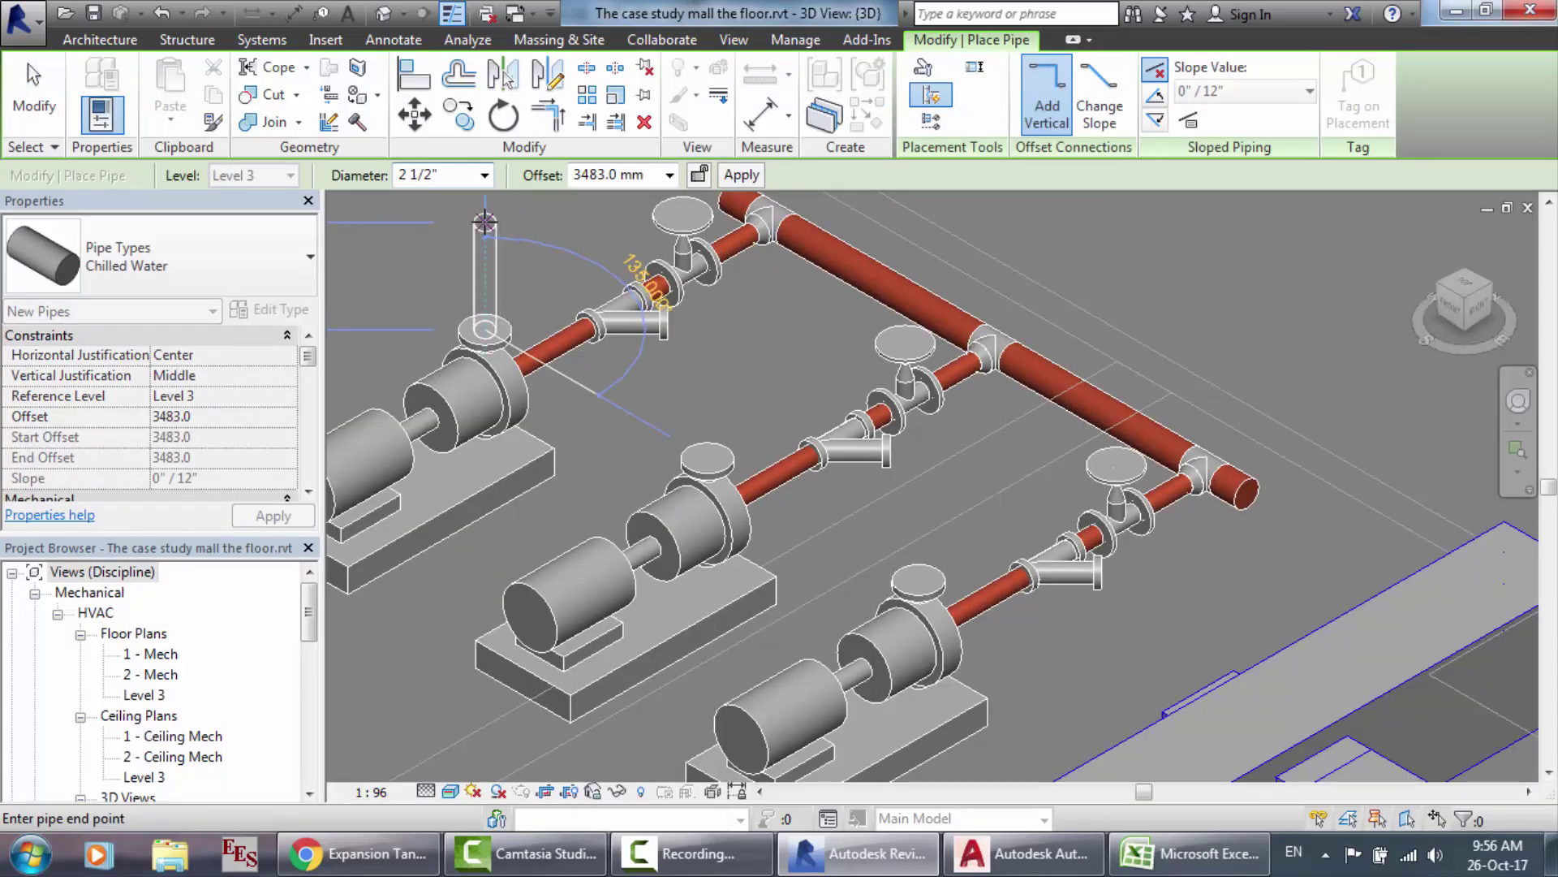
left_click(484, 221)
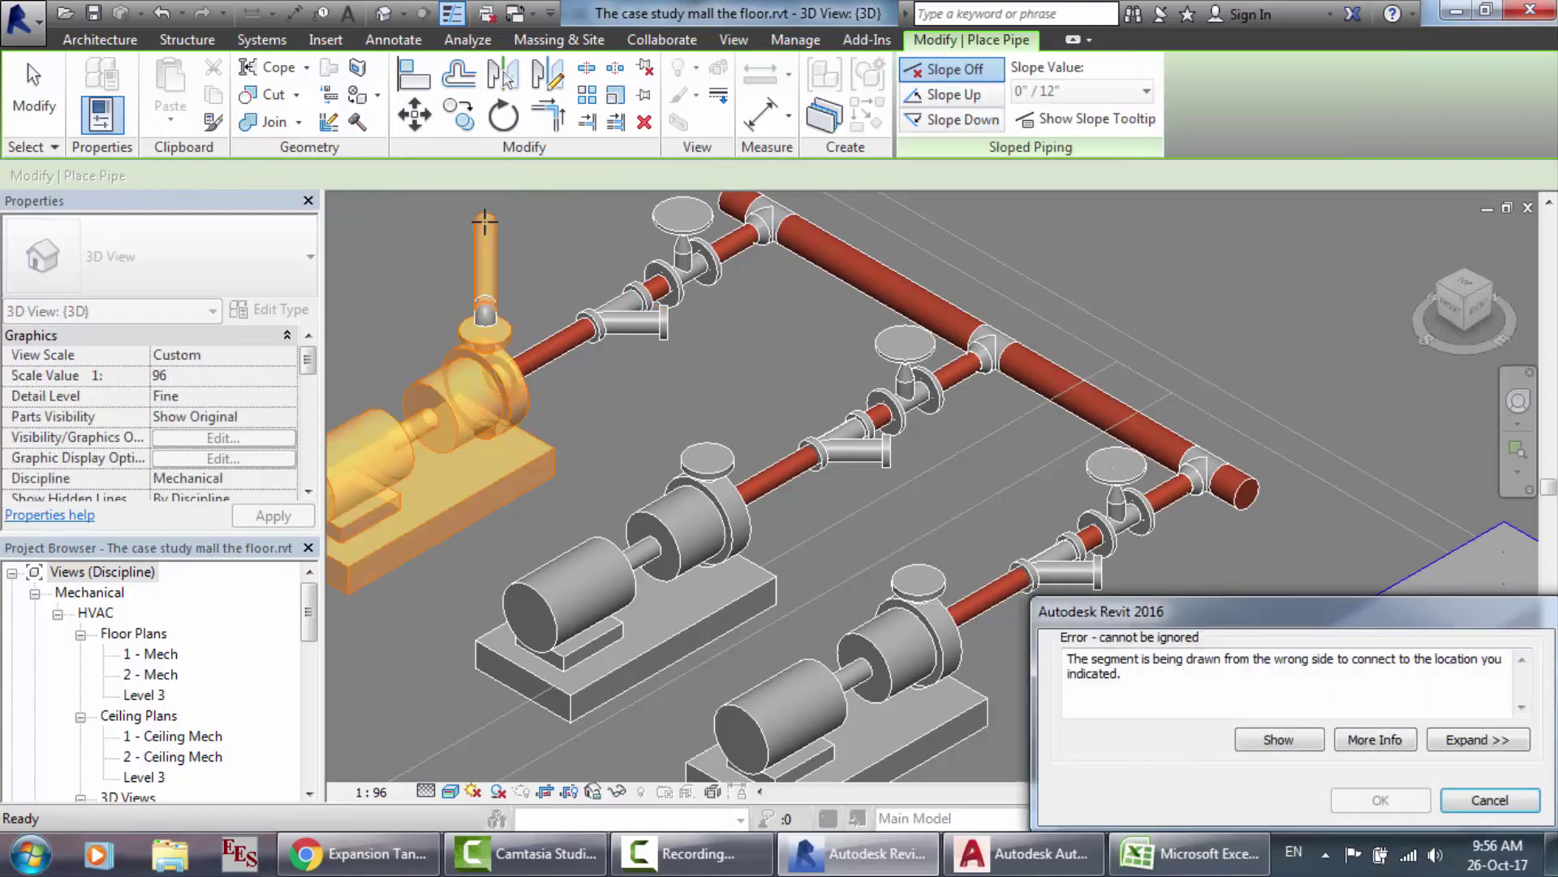
left_click(1491, 801)
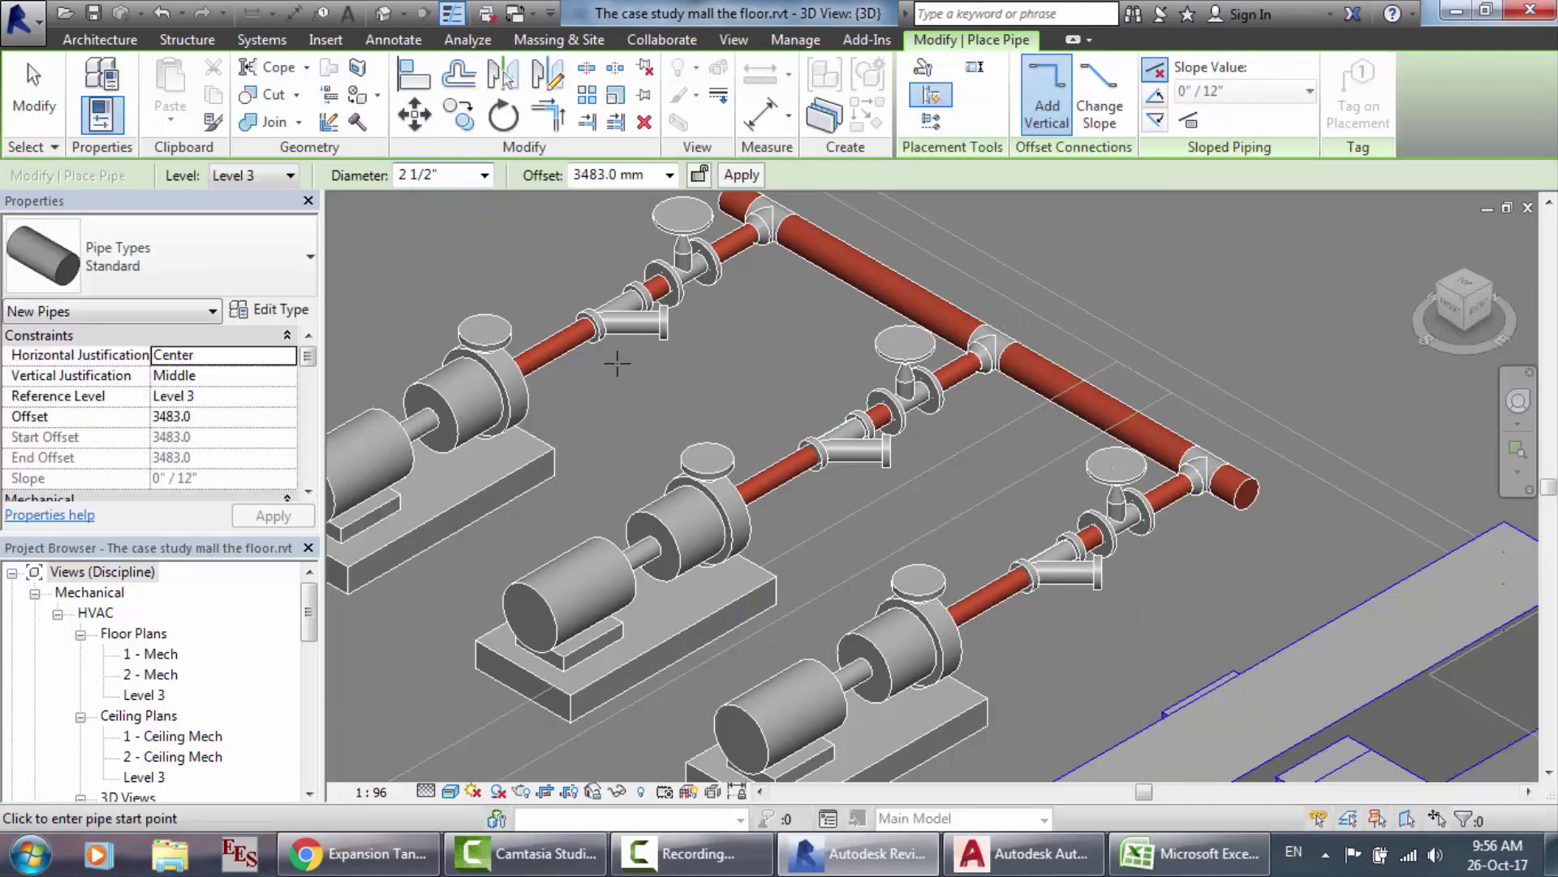
key("Escape")
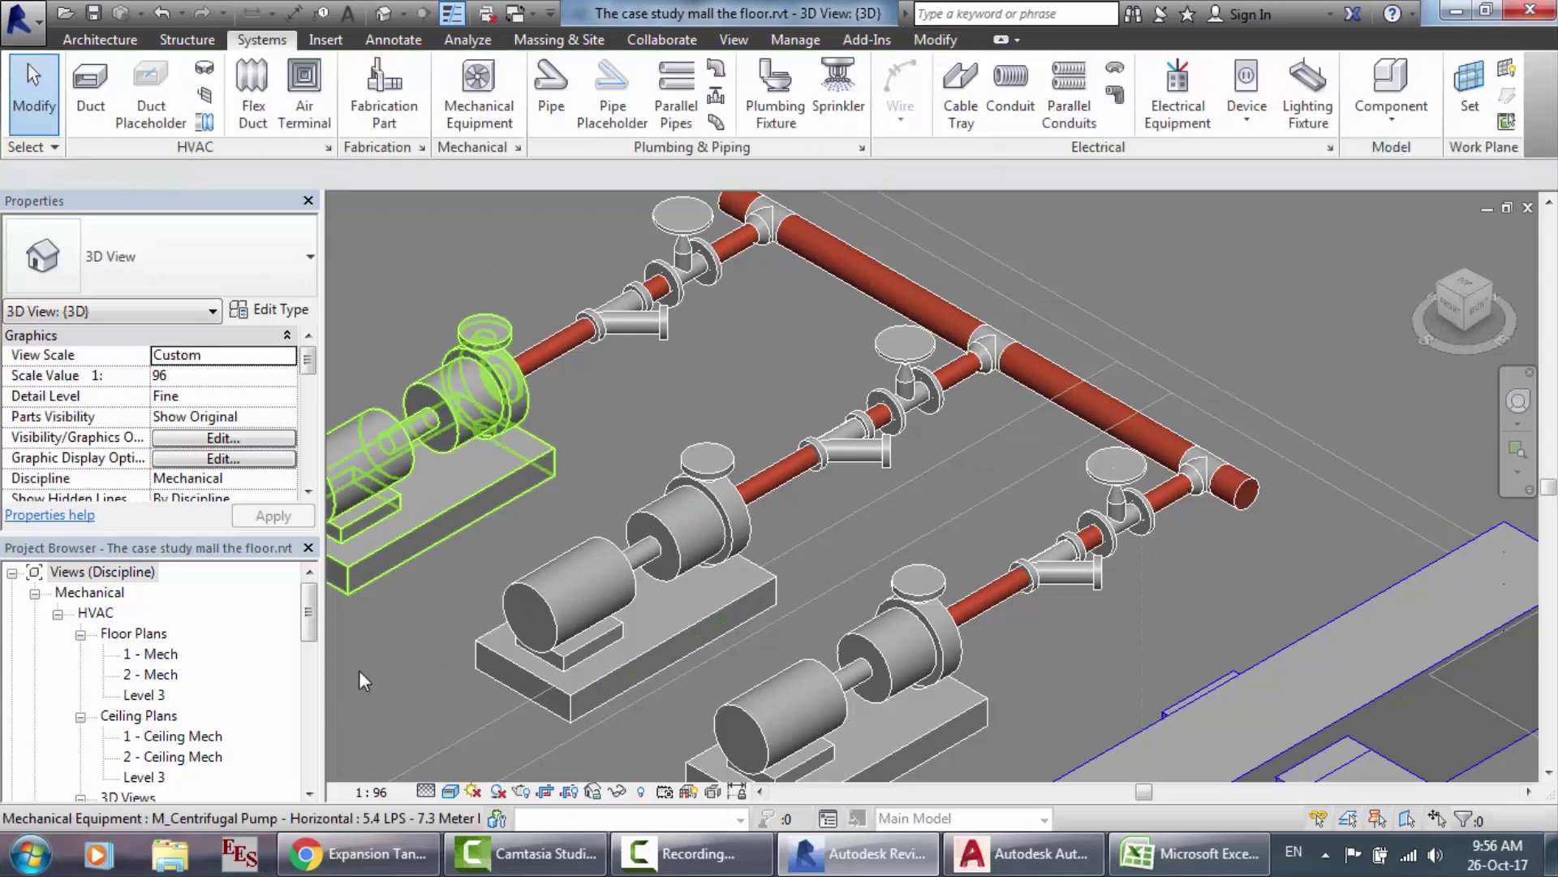
Step: In the Level 3 ceiling plan, create a building section running lengthwise through the first pump and its pipe, from beyond the header past the pump
double_click(161, 775)
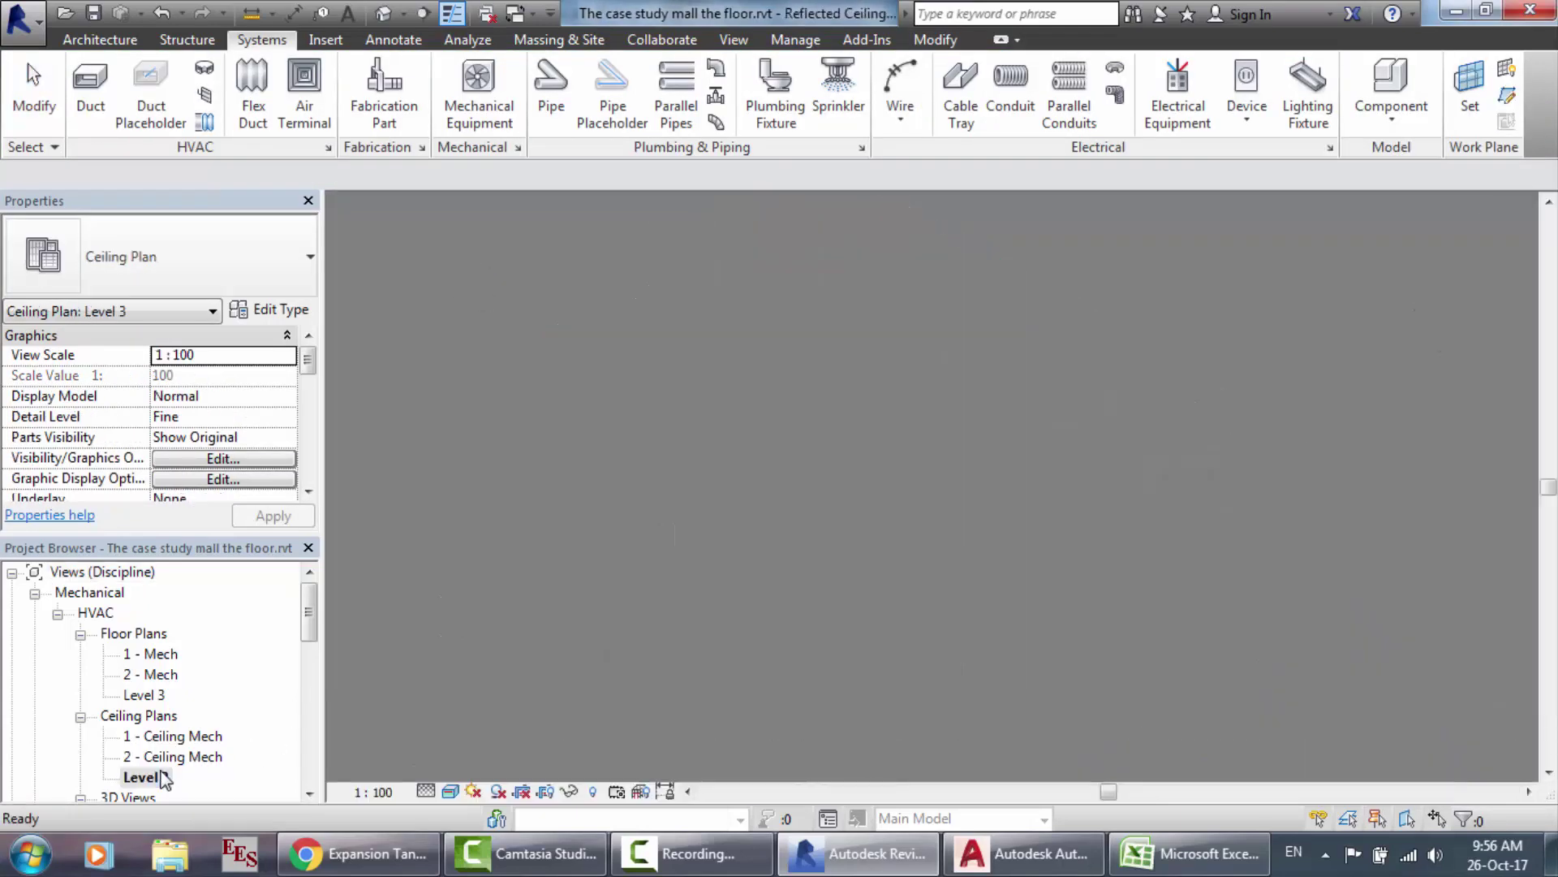
left_click(664, 240)
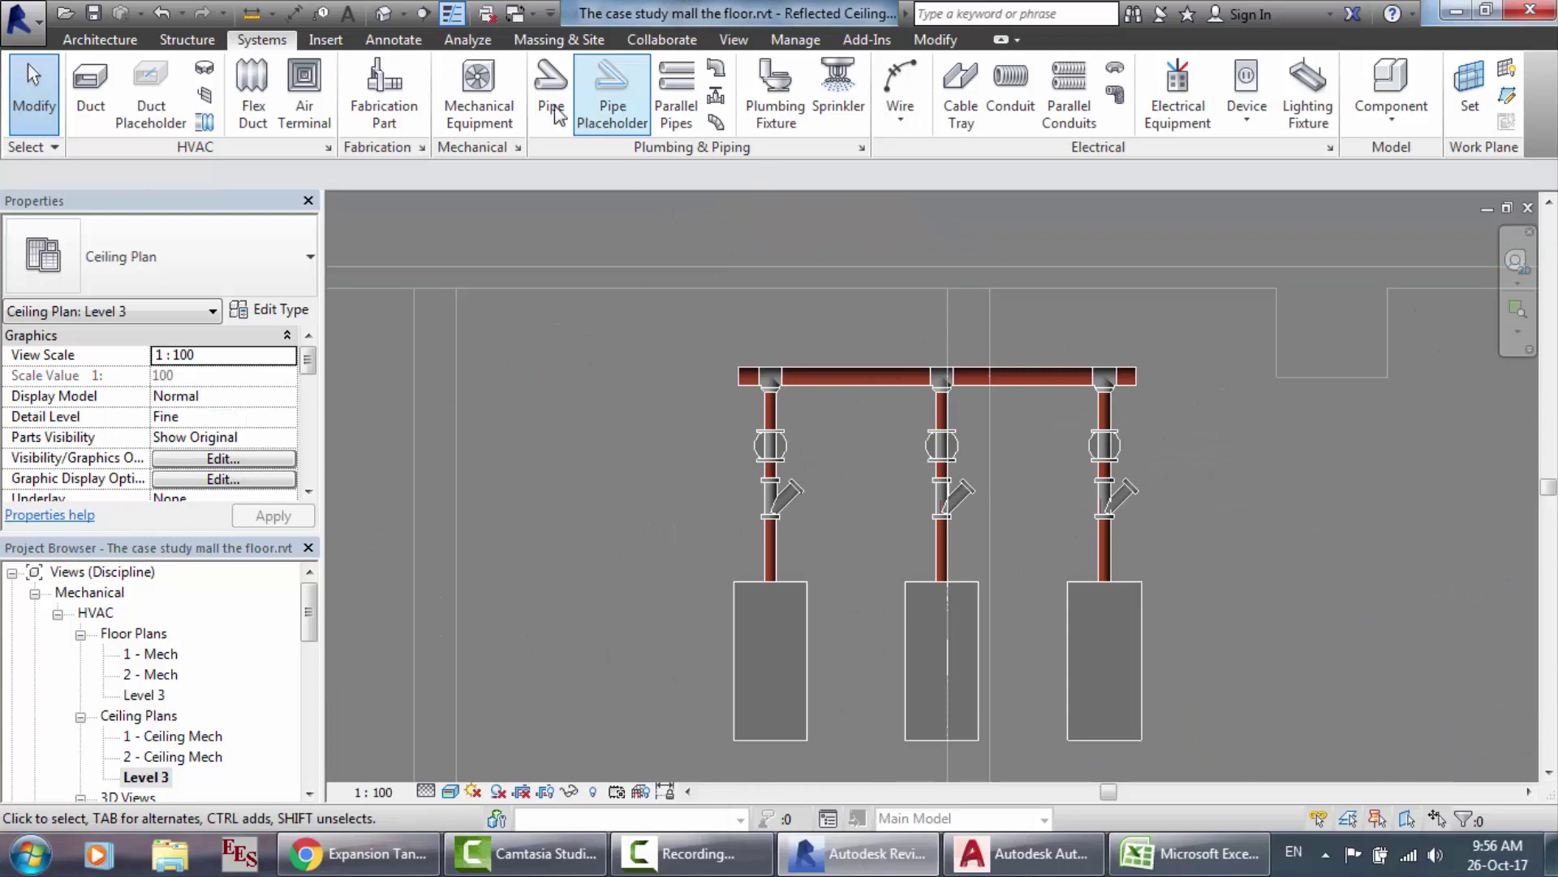
left_click(734, 41)
left_click(722, 84)
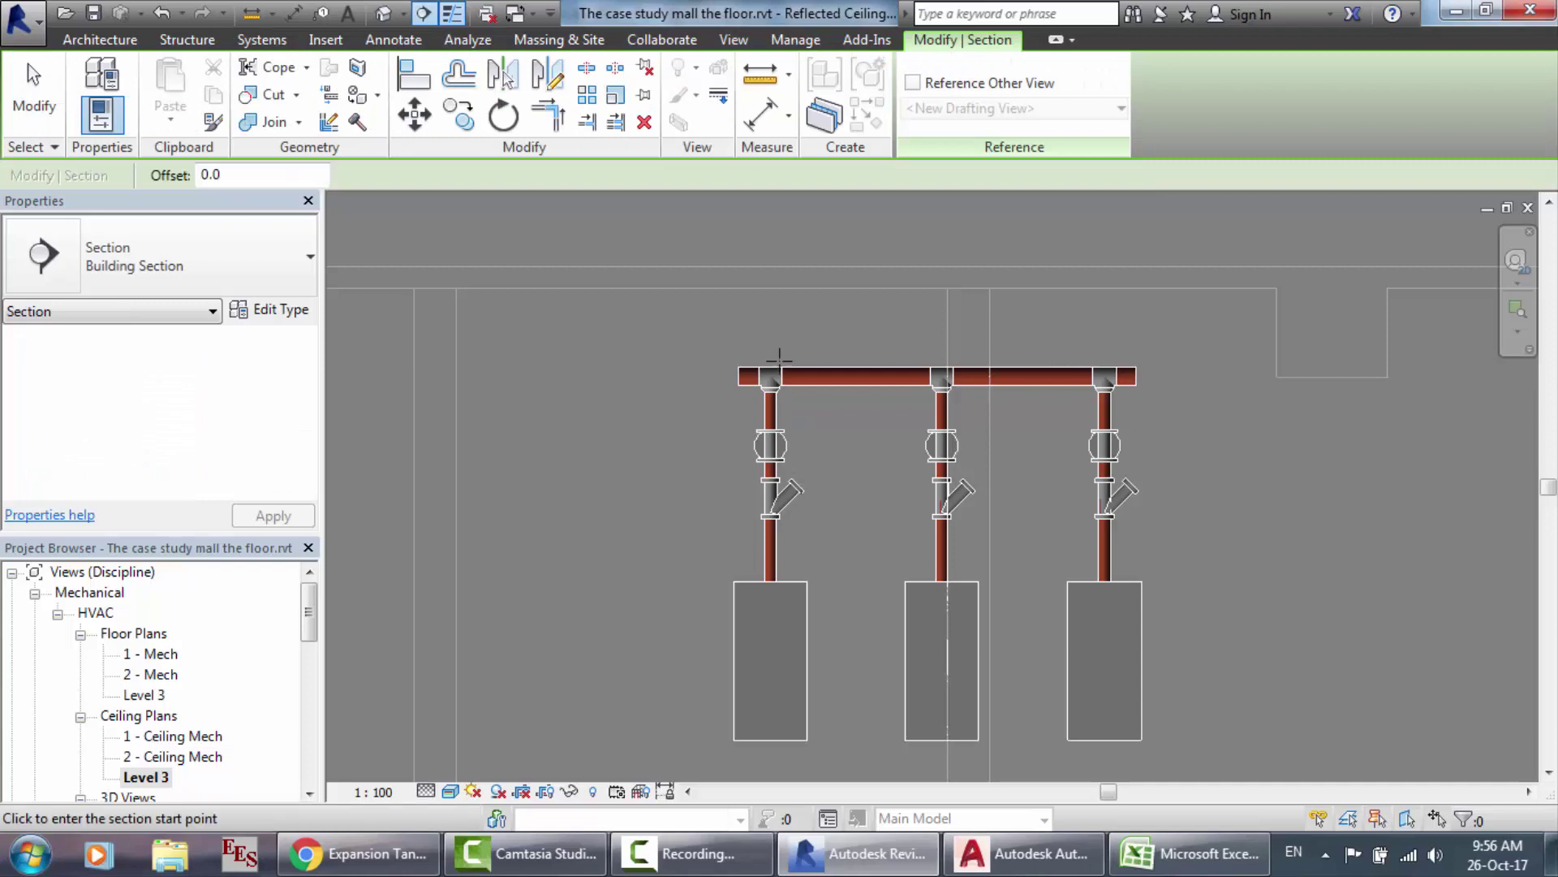
left_click(771, 345)
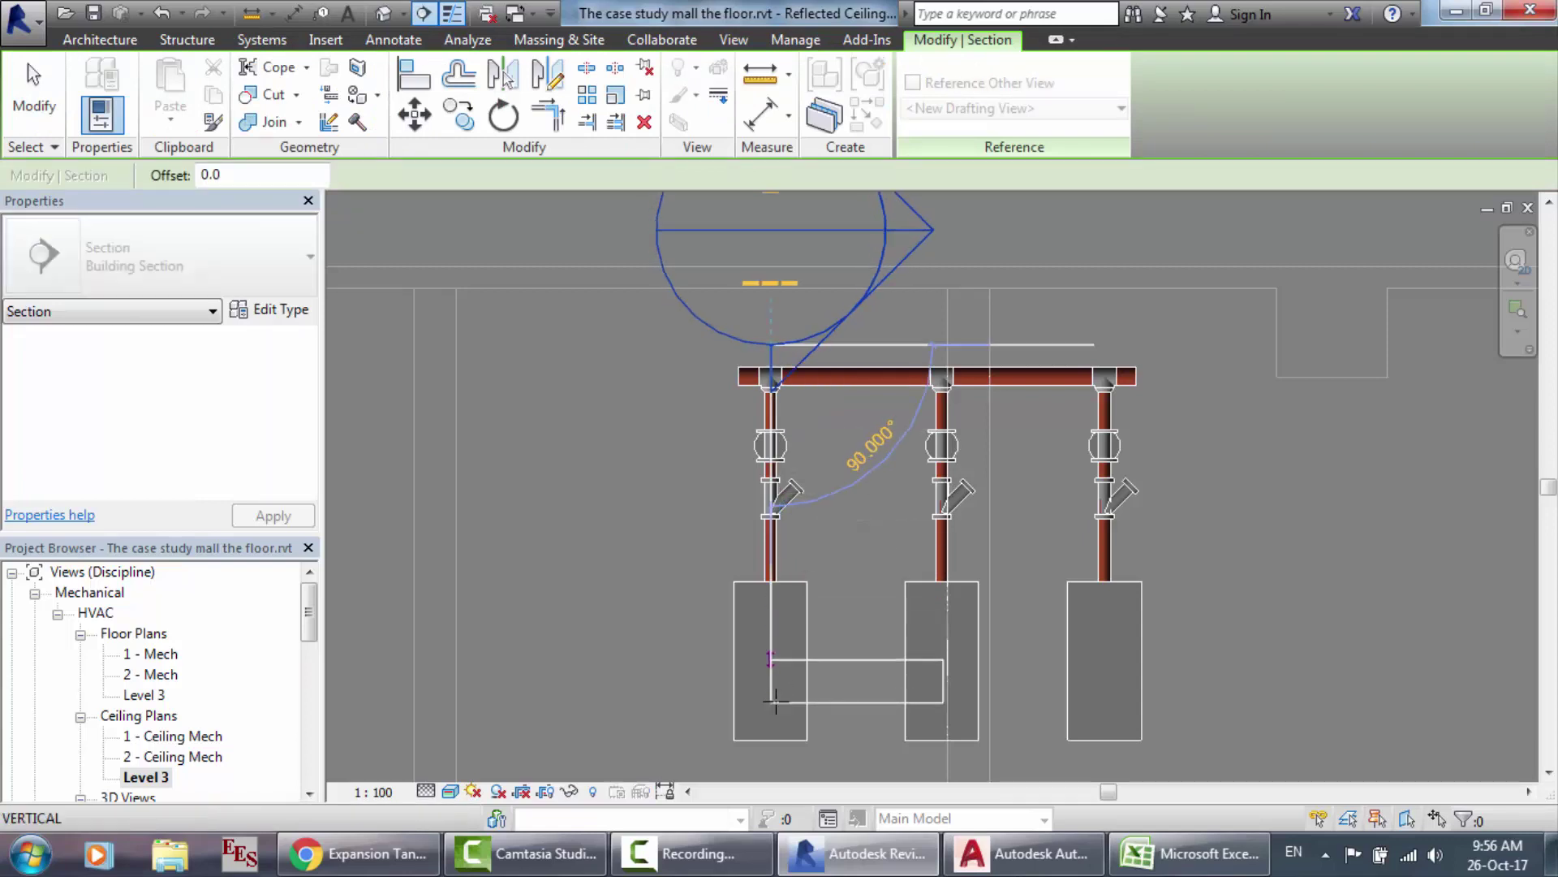
left_click(771, 769)
key("Escape")
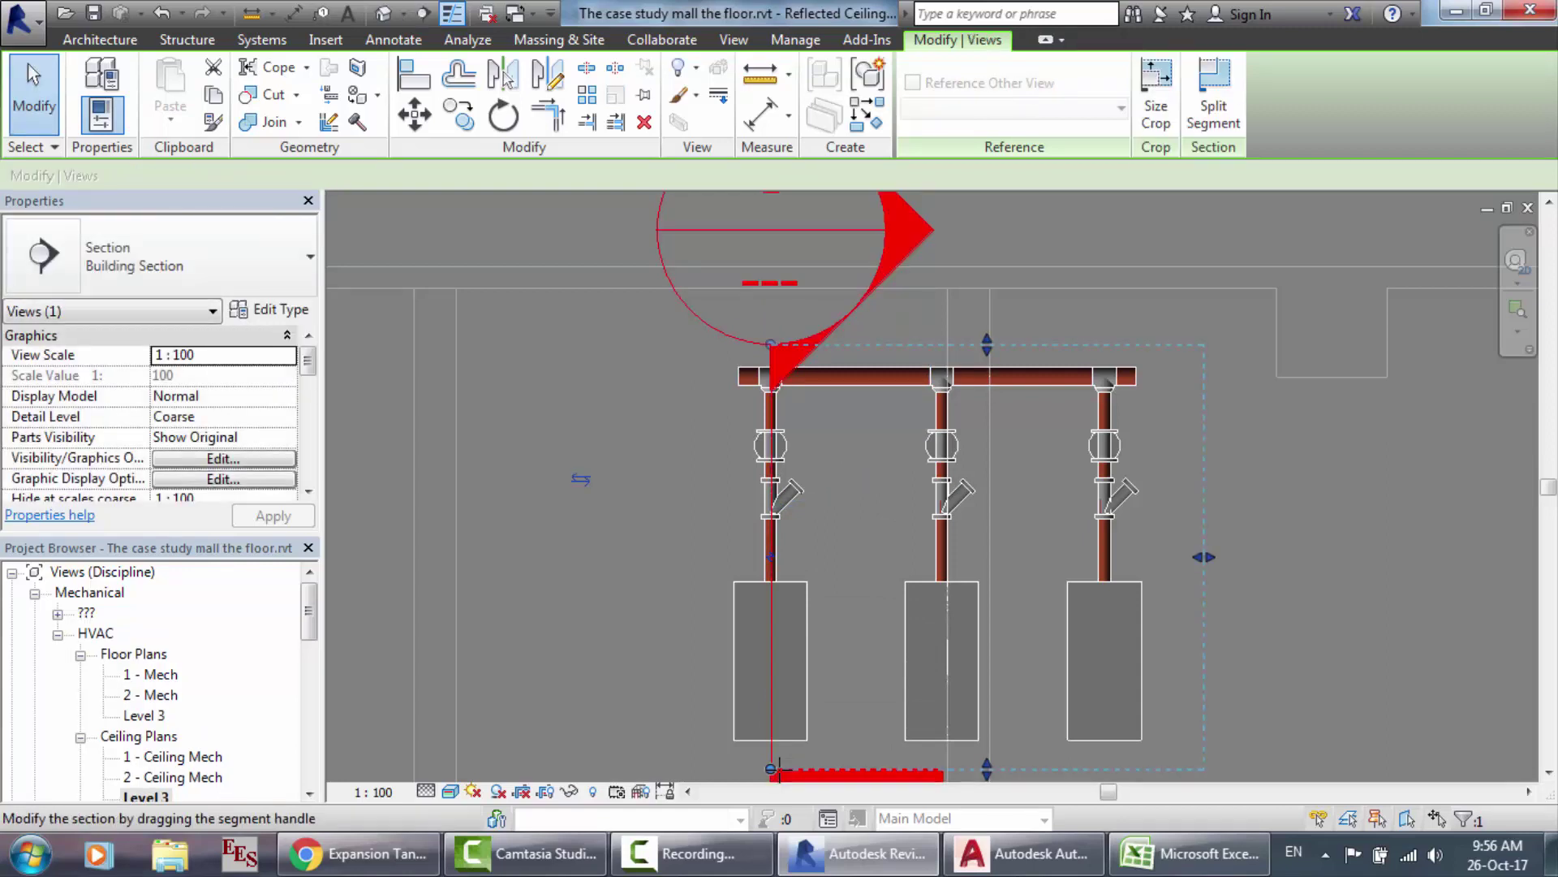
key("Escape")
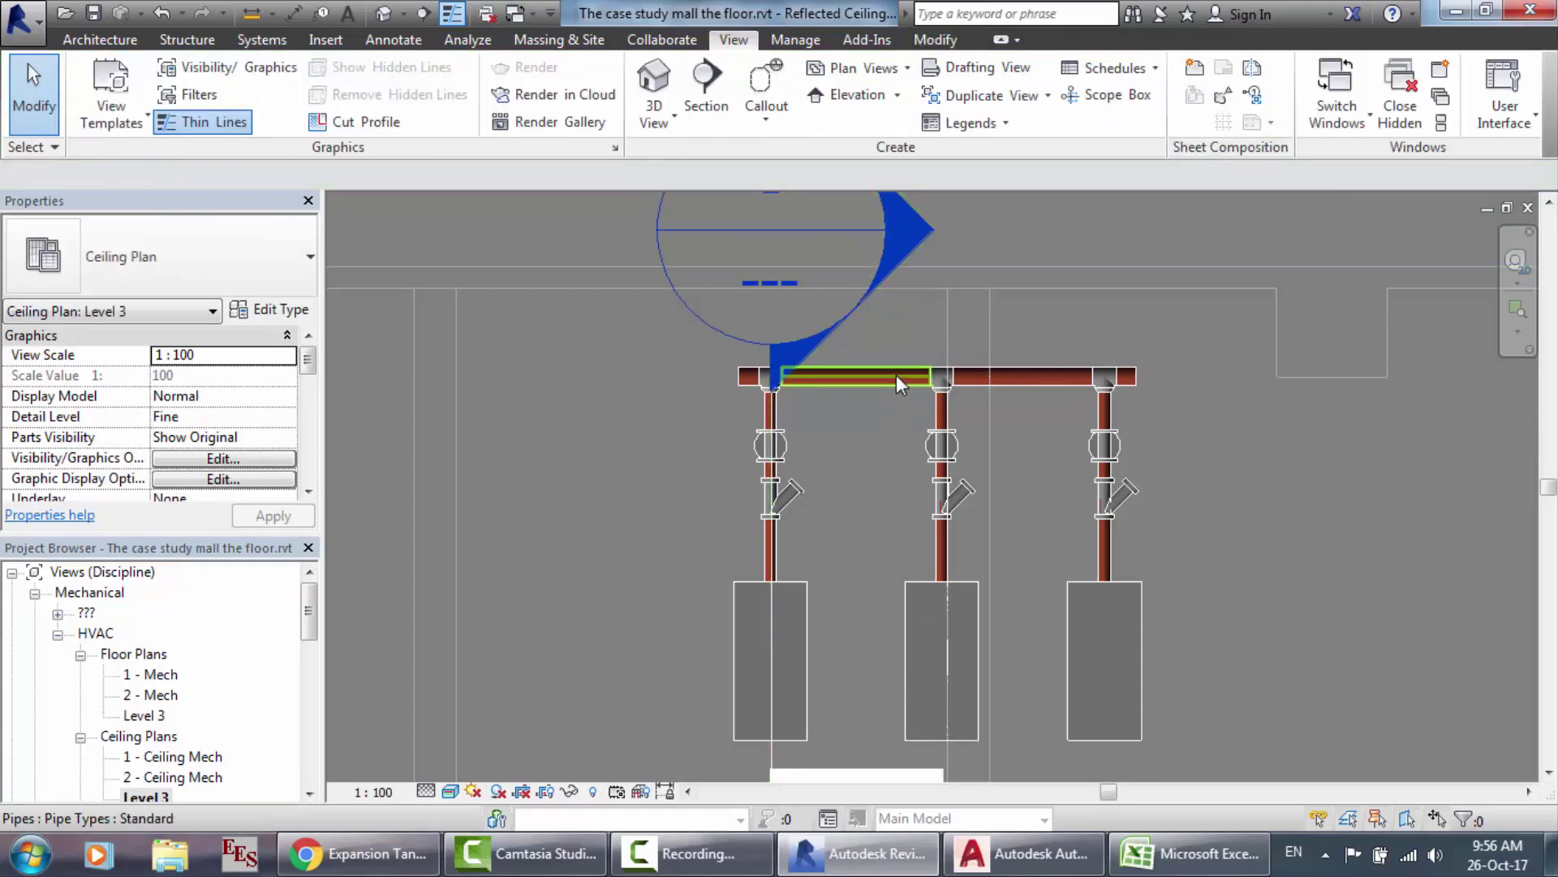
Step: In the new section's view, draw a vertical 2 1/2" Chilled Water pipe from the pump's outlet to a 3963 mm offset, and check it in 3D
double_click(904, 250)
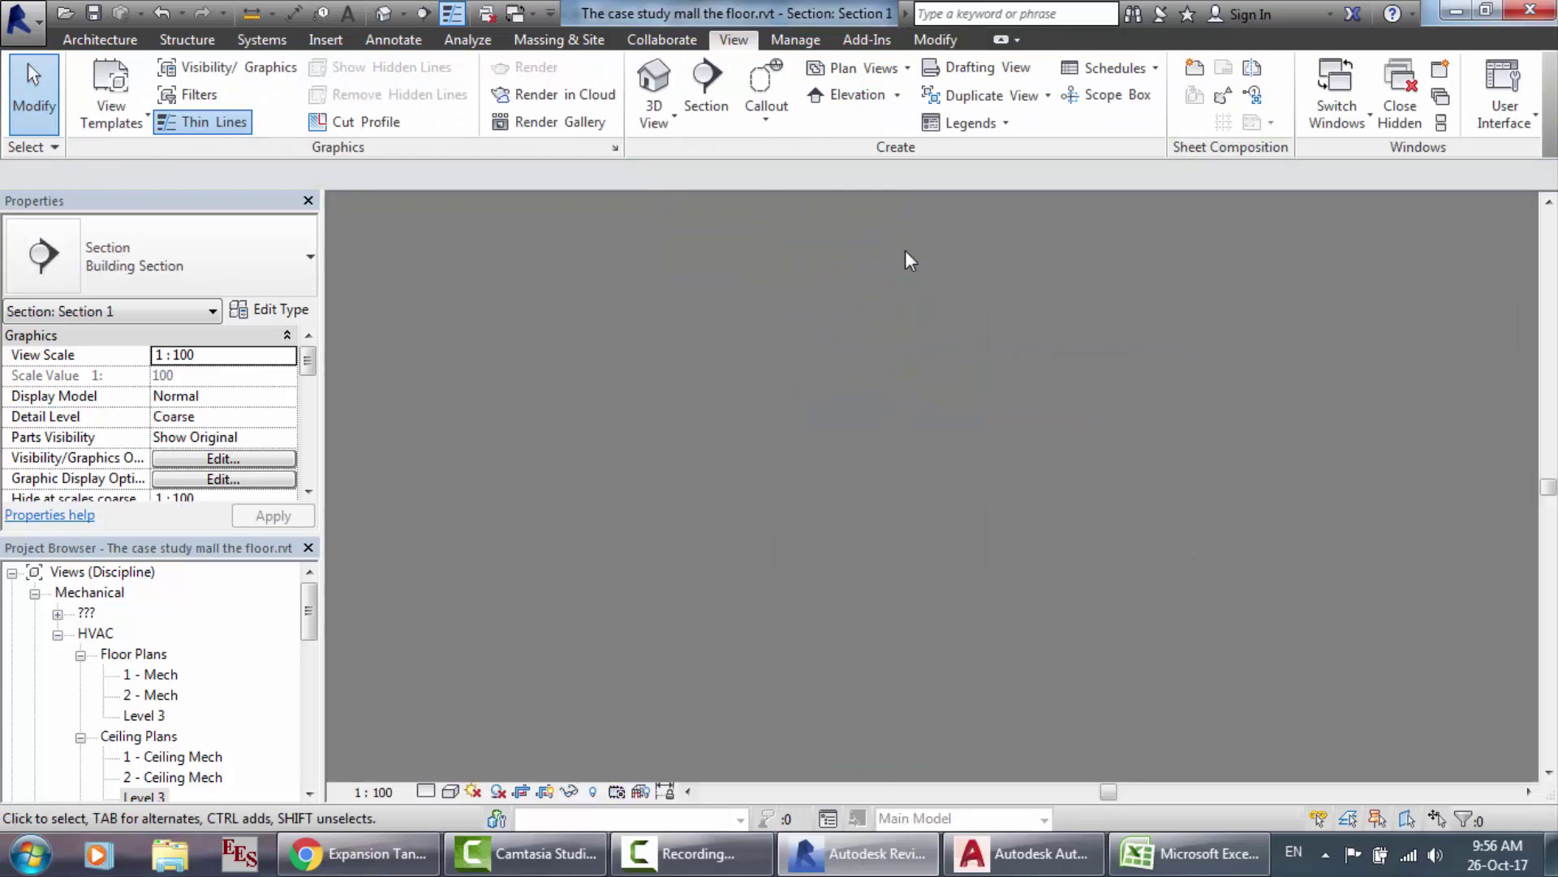
scroll(934, 617, "up", 5)
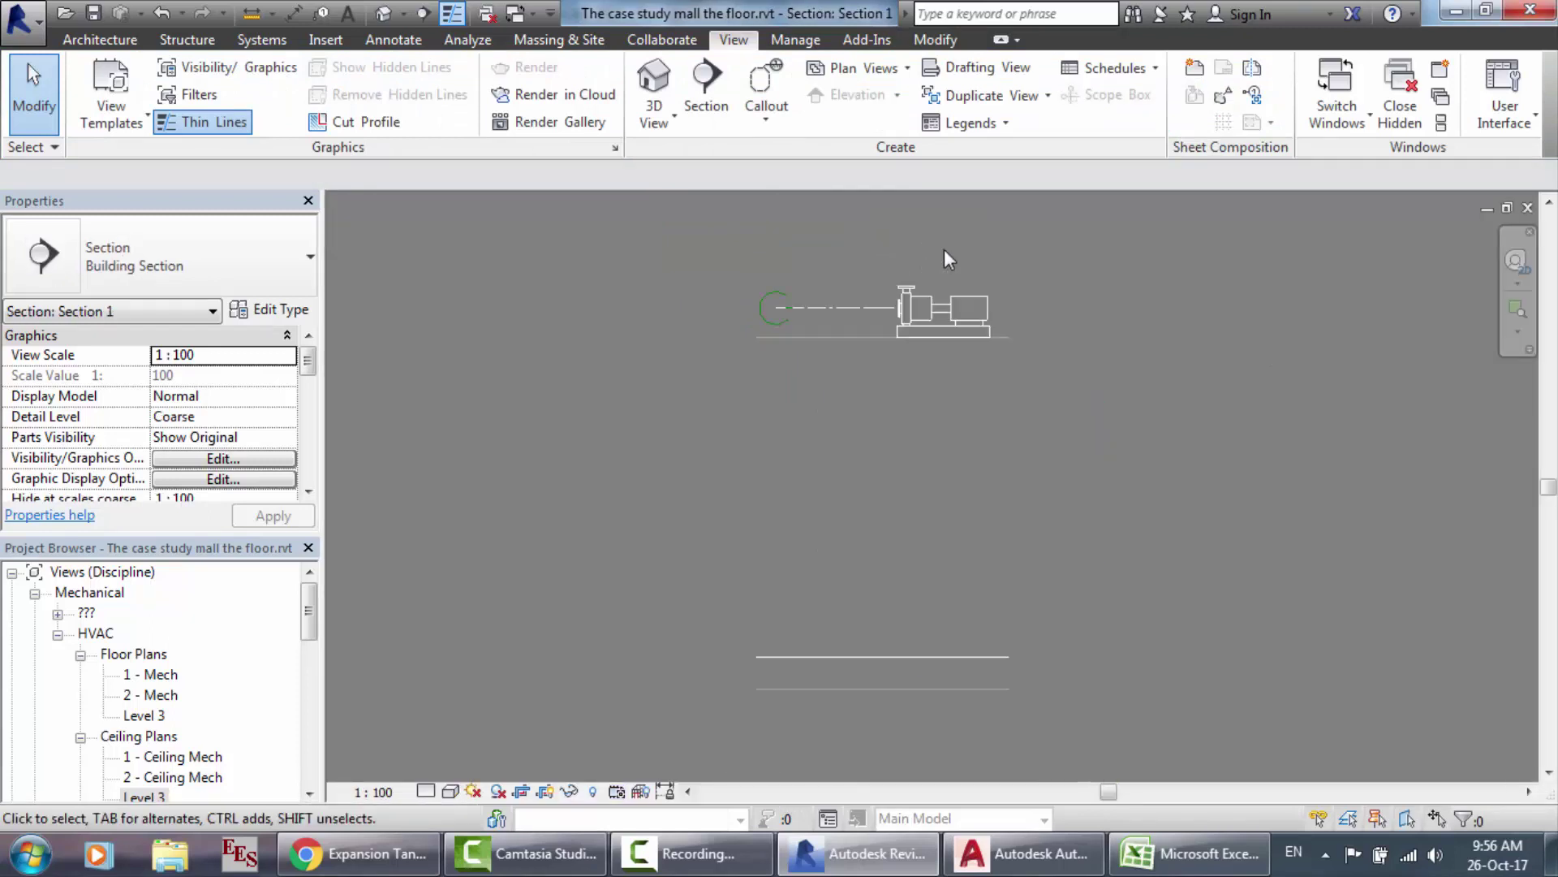
scroll(876, 372, "up", 2)
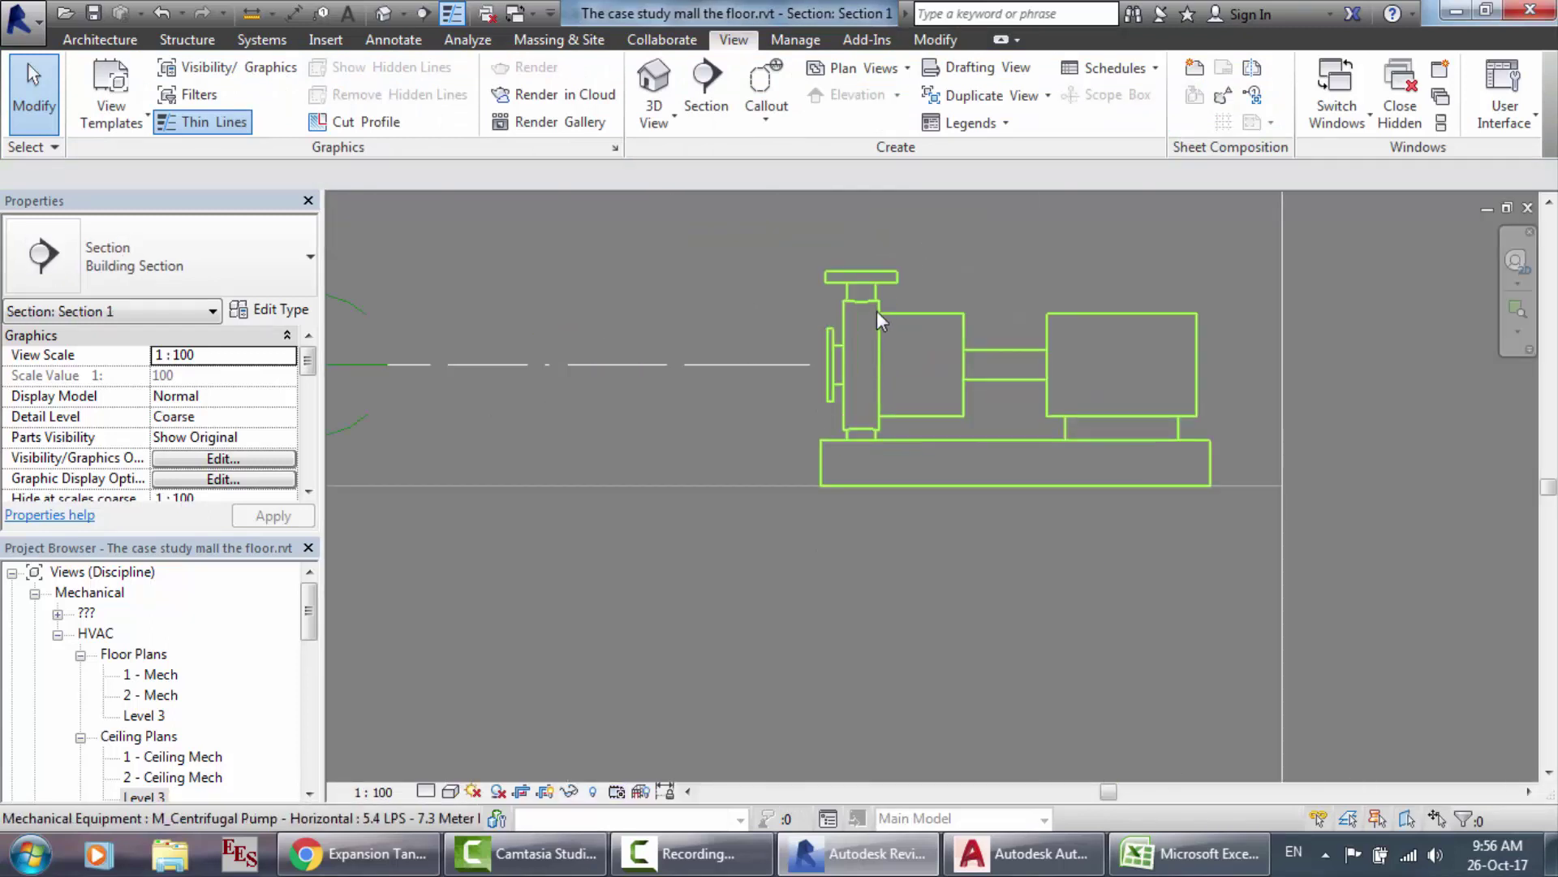
left_click(877, 313)
scroll(876, 313, "down", 2)
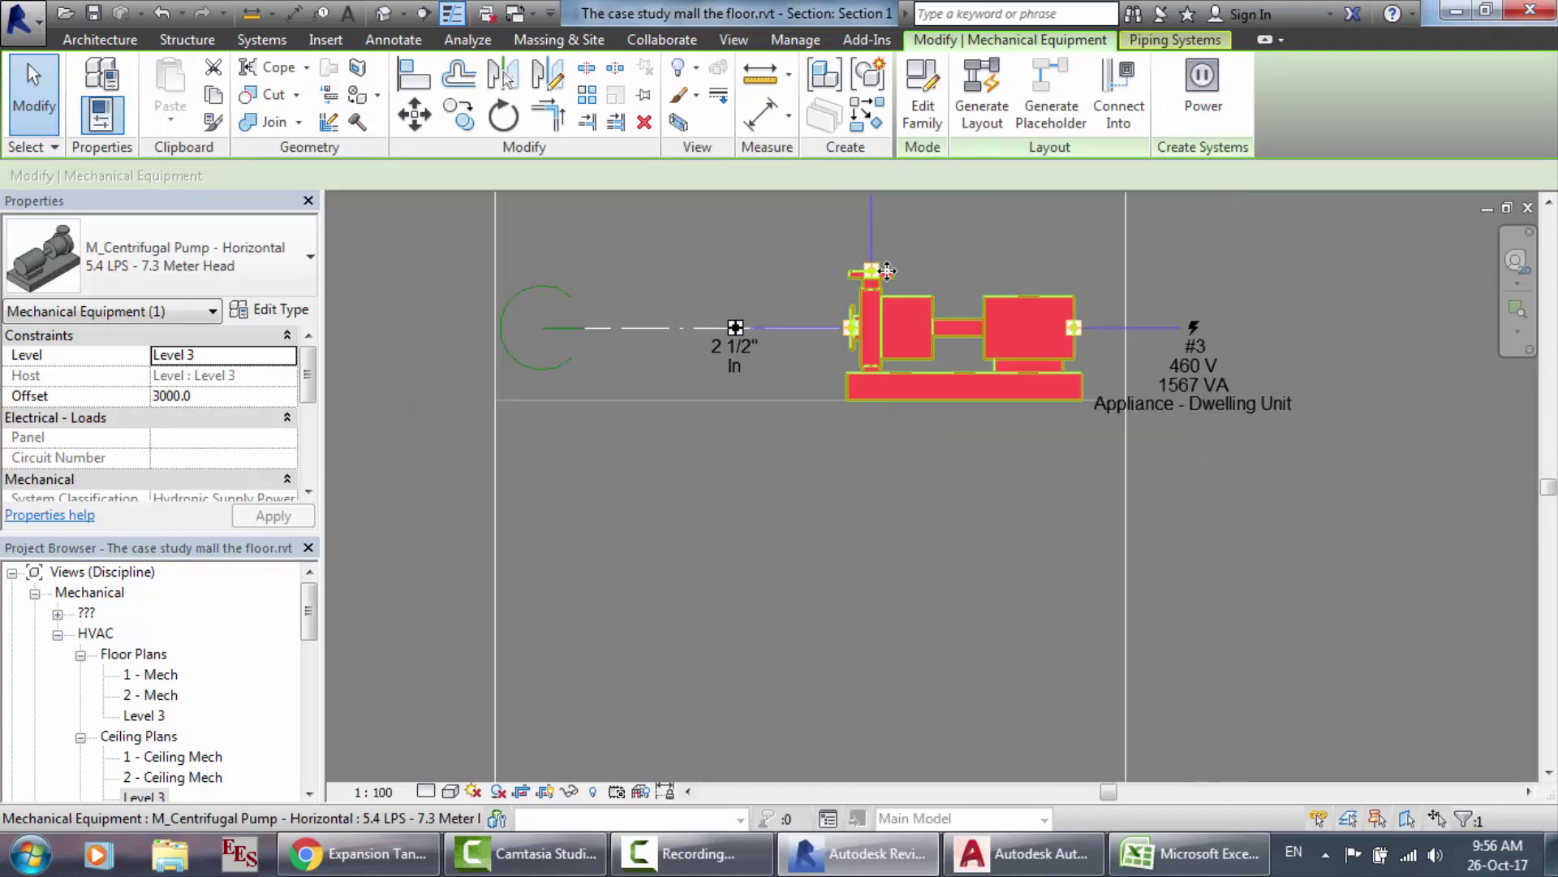
scroll(873, 276, "down", 2)
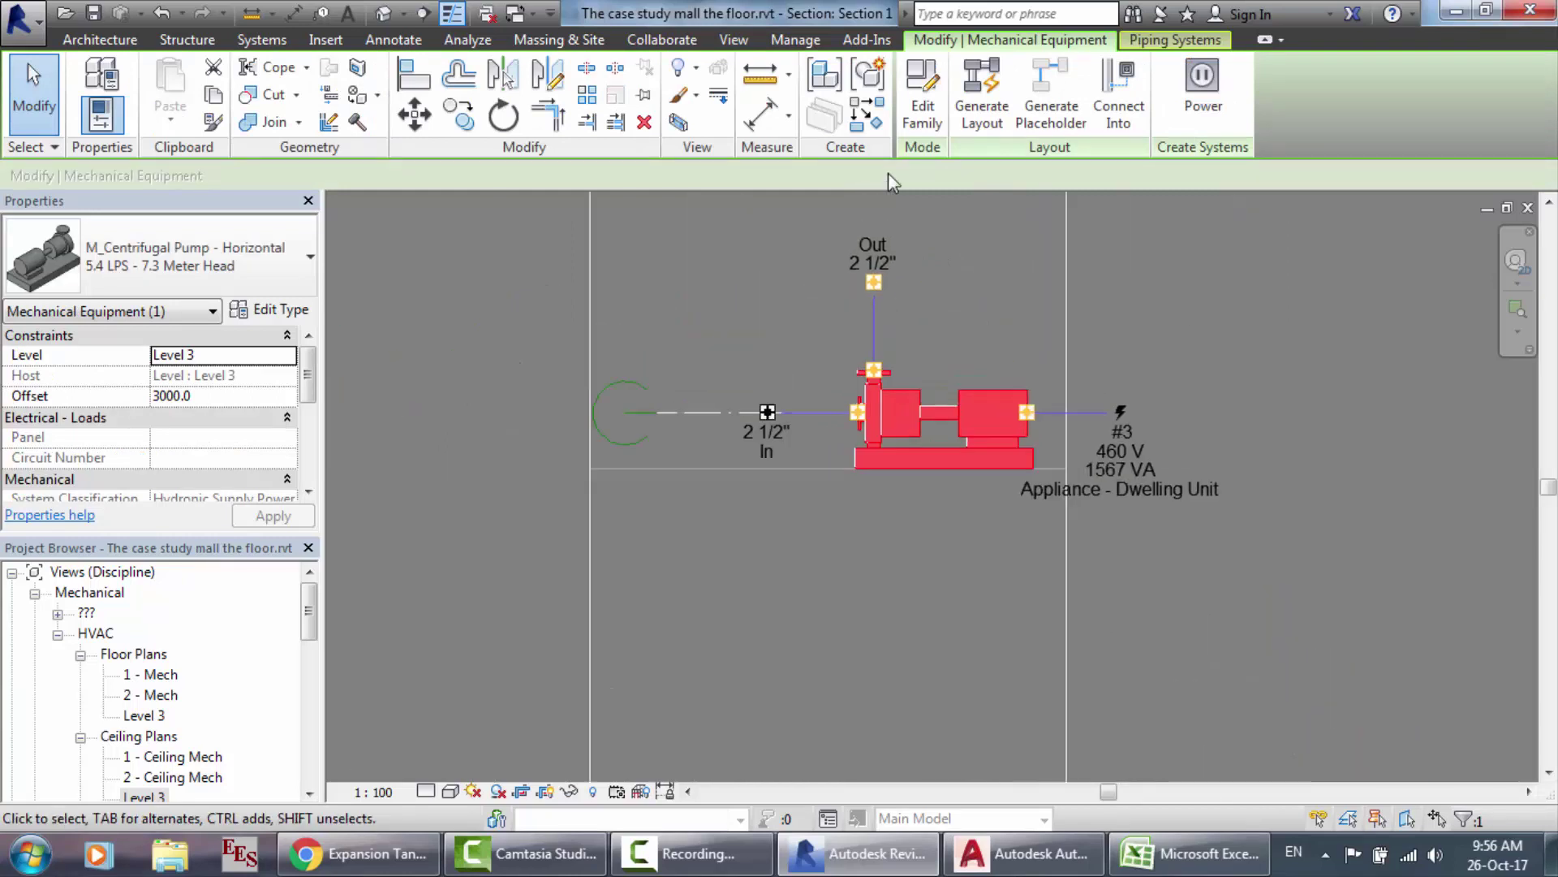
scroll(888, 172, "up", 2)
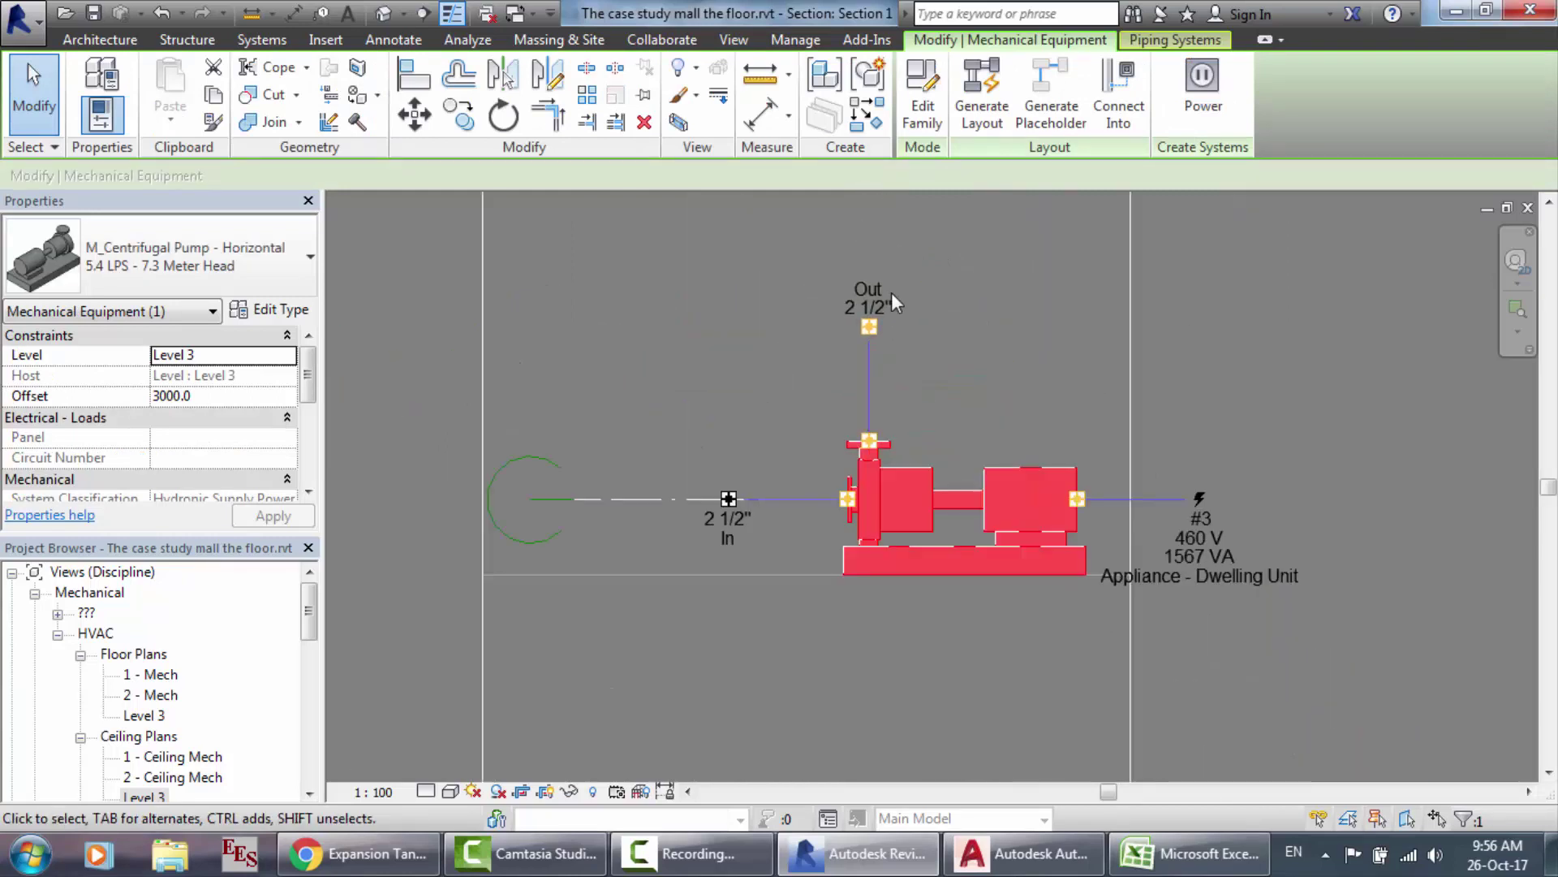
left_click(866, 333)
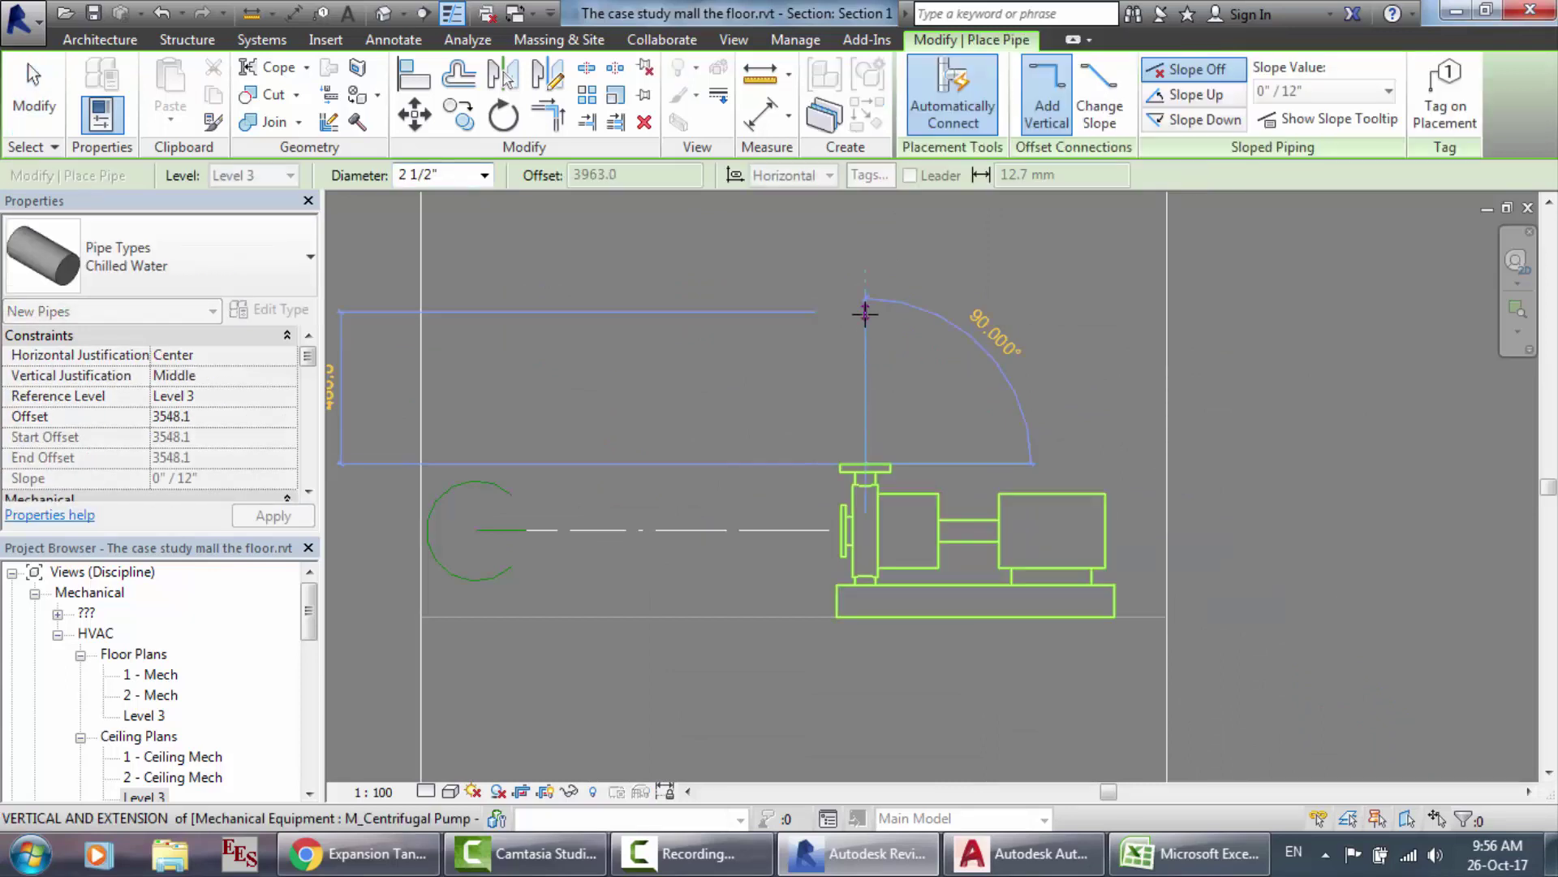
left_click(865, 314)
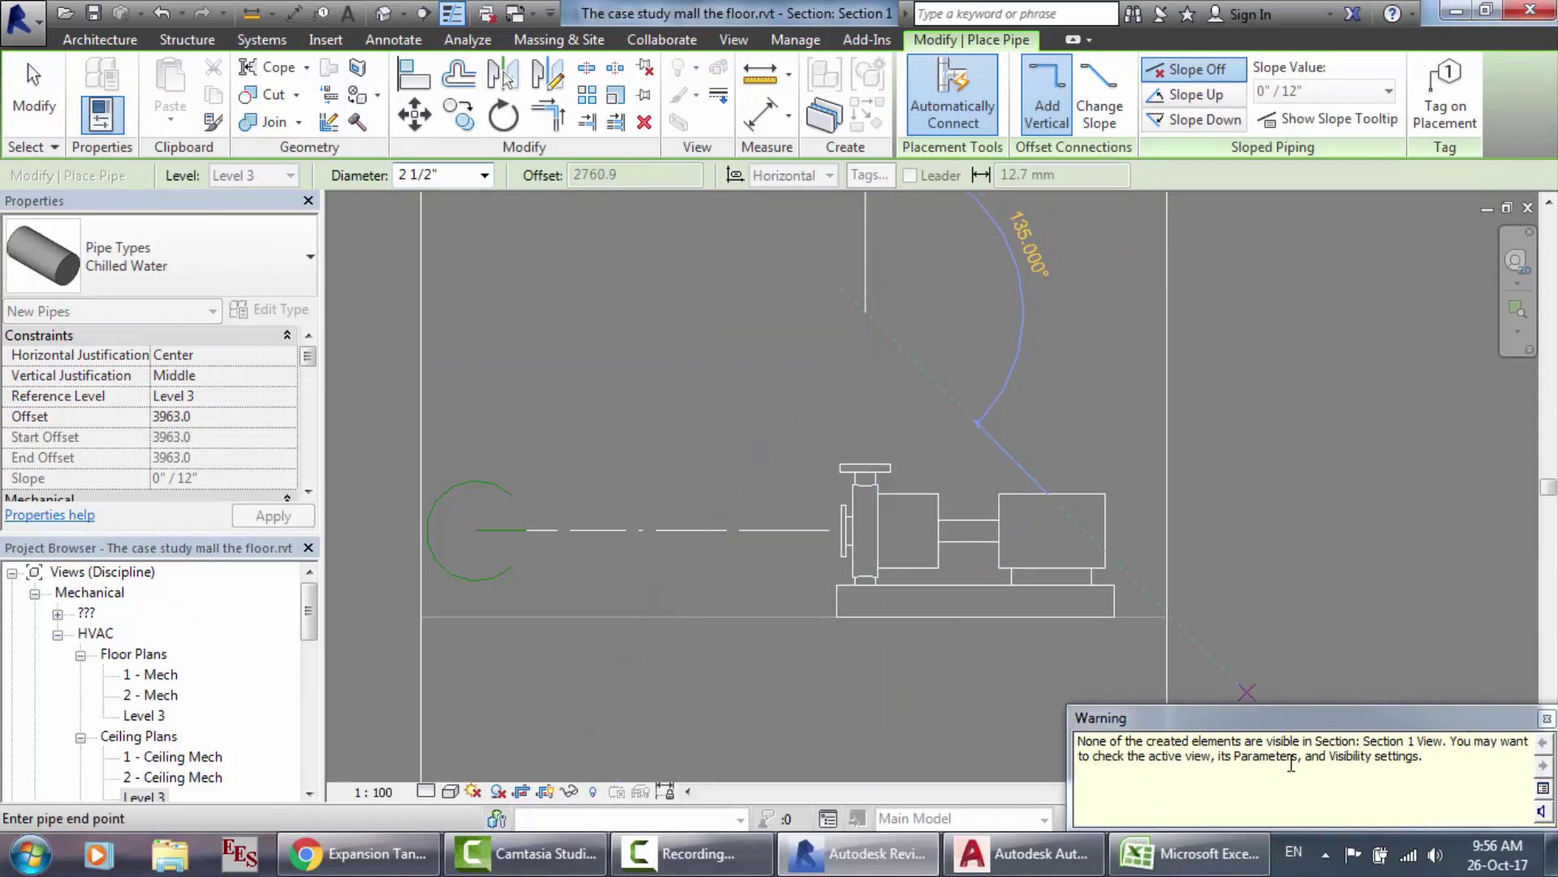
key("Escape")
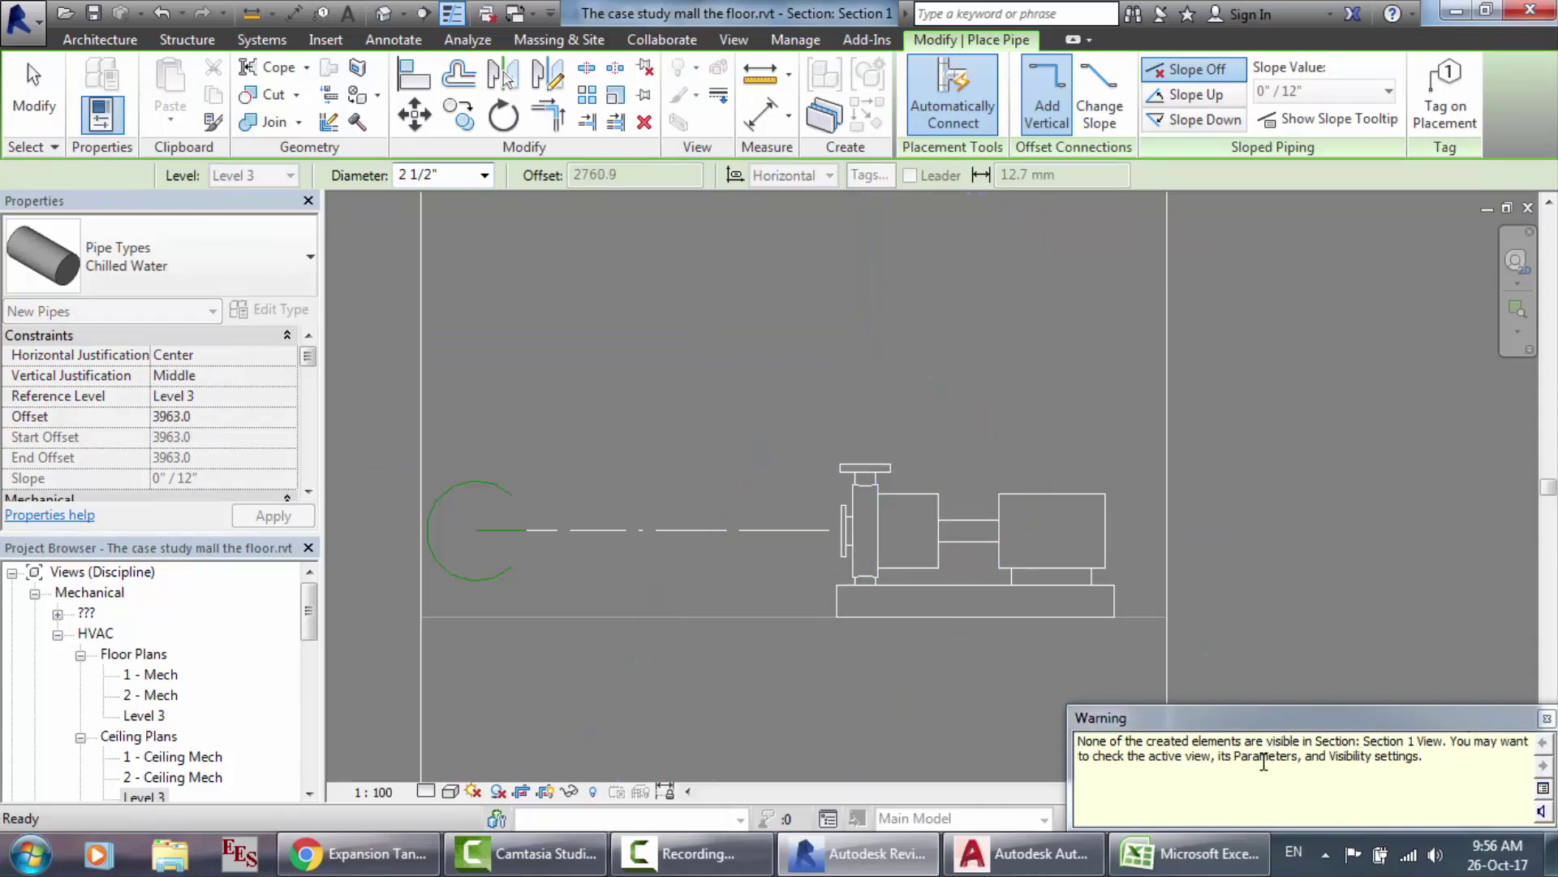
left_click(383, 15)
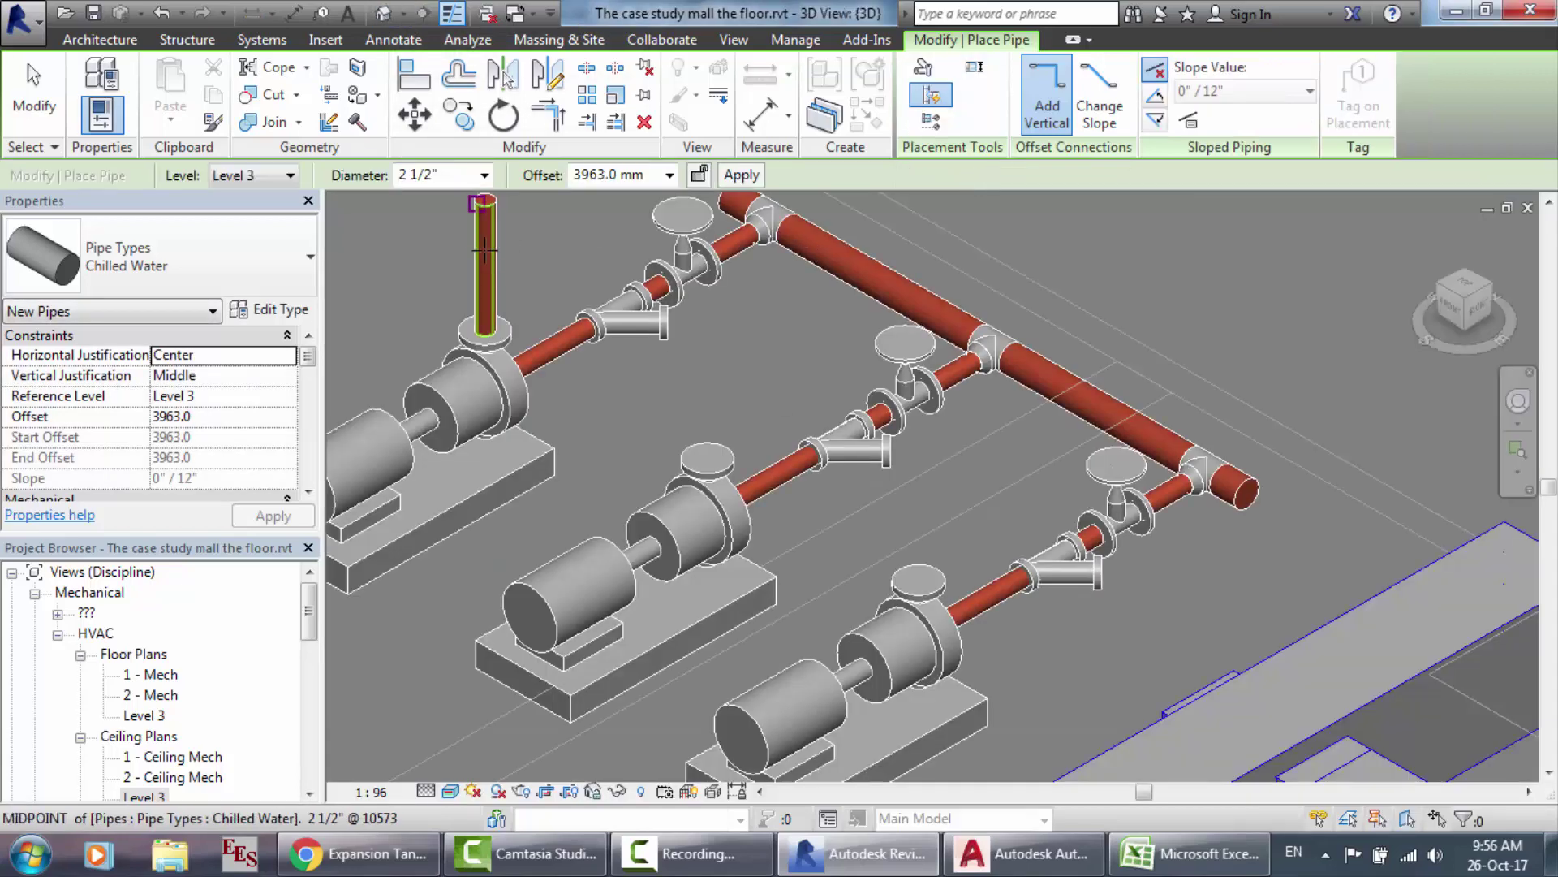
Step: Copy the first pump's vertical Chilled Water outlet pipe, using its lower endpoint at the pump outlet as the base point
scroll(566, 301, "down", 3)
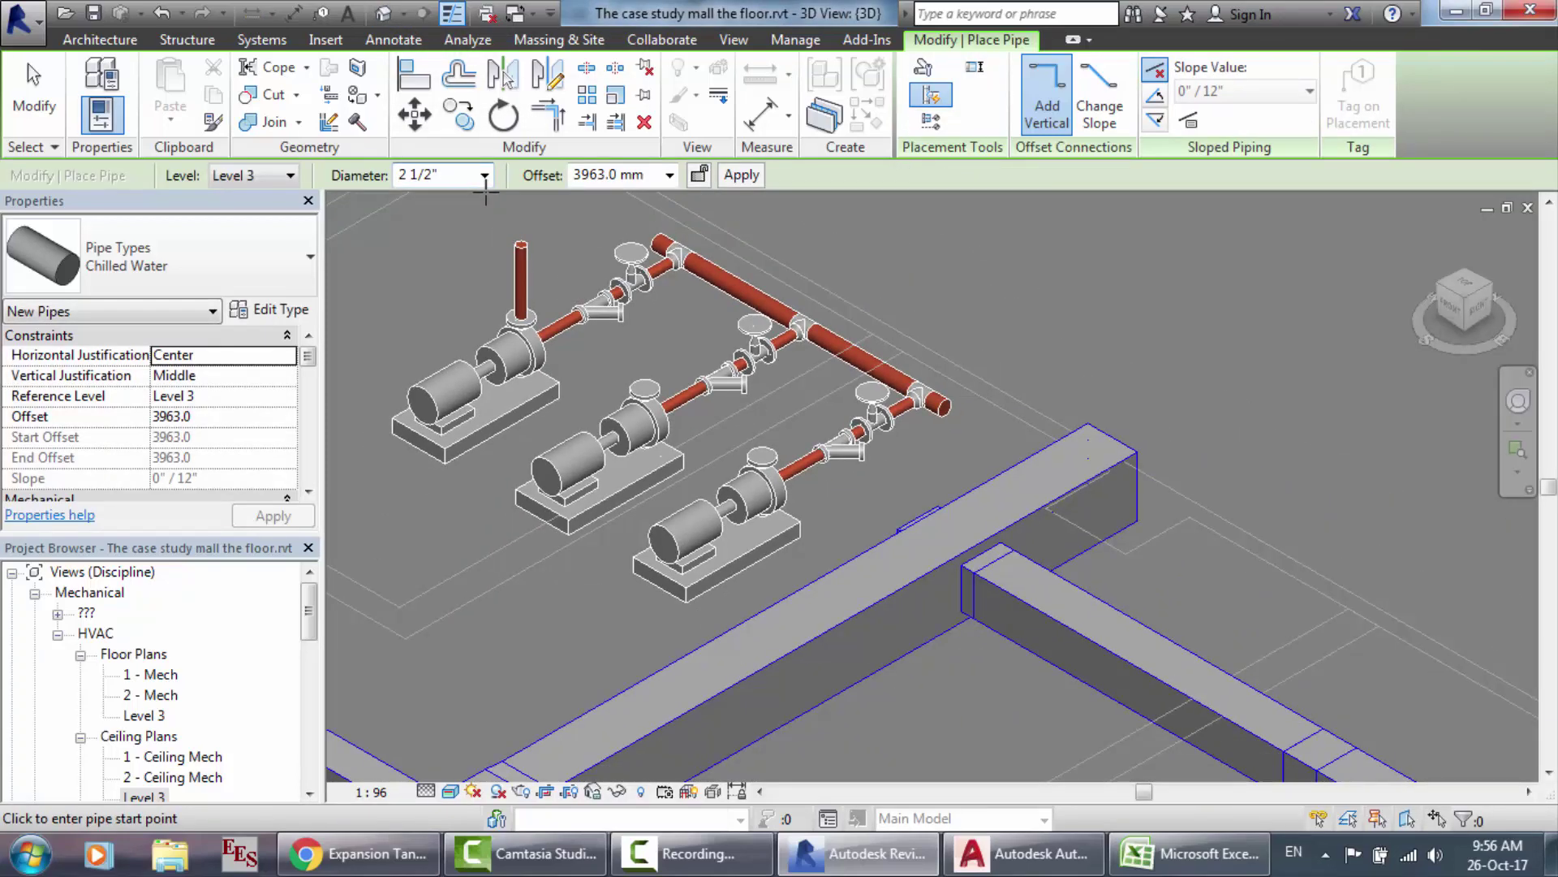
scroll(486, 191, "up", 3)
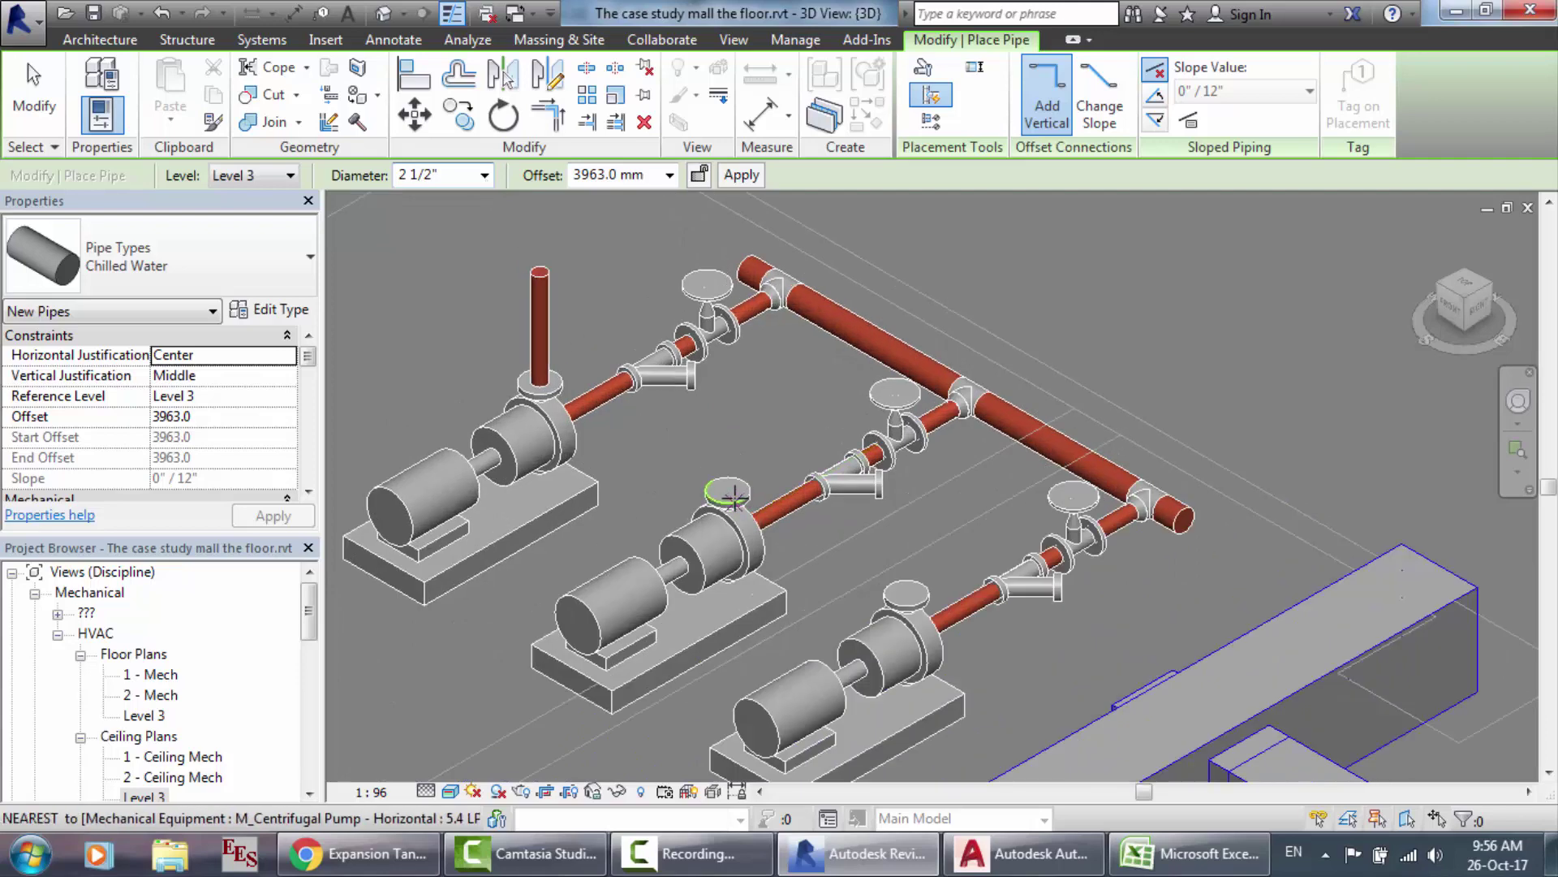
key("Escape")
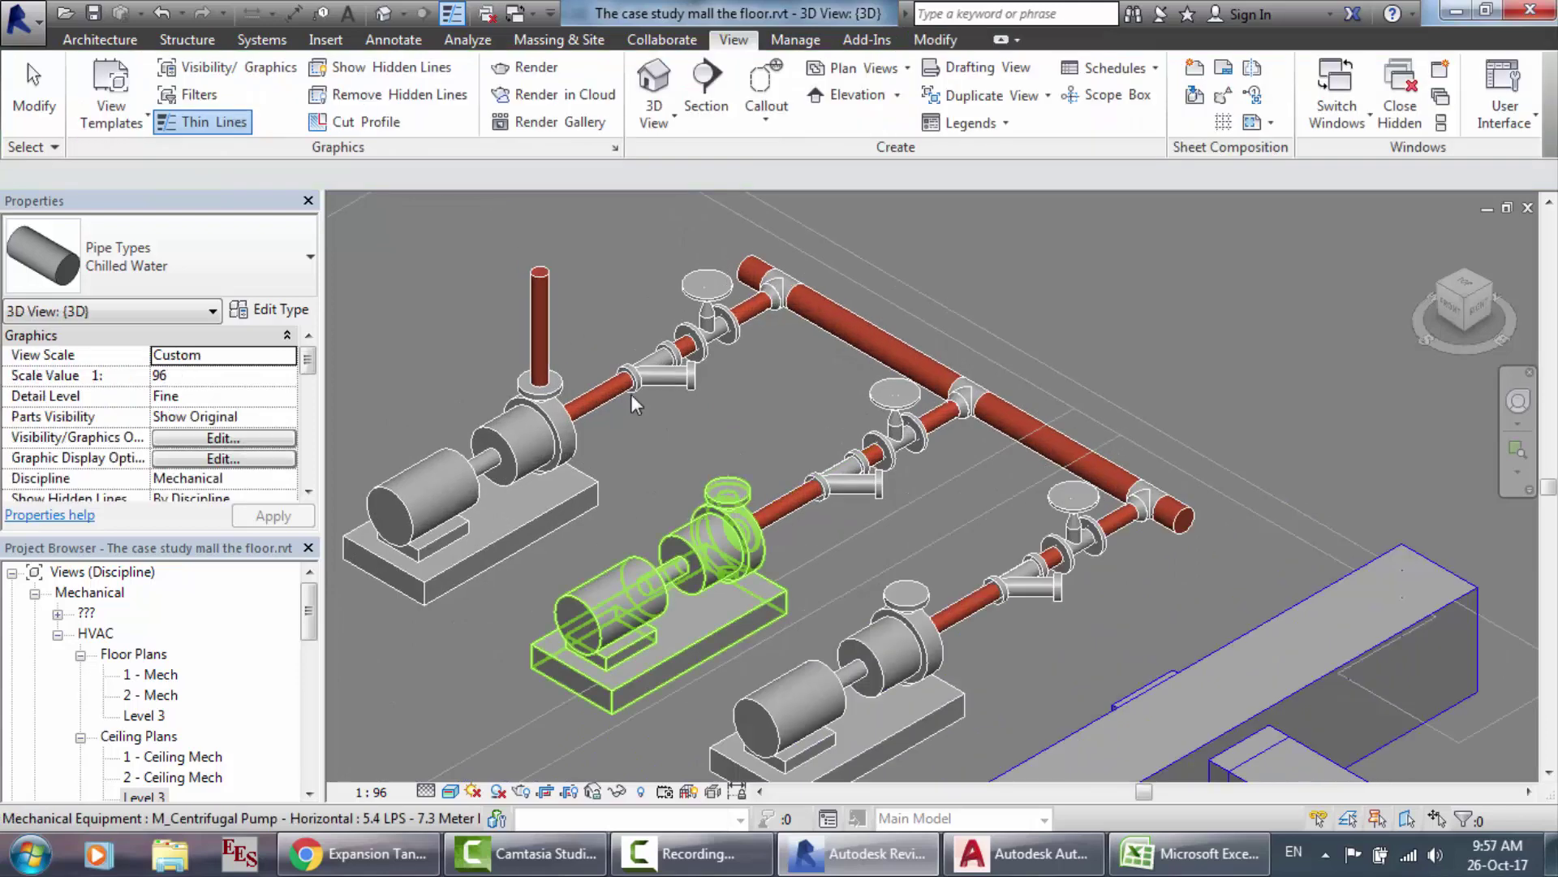
left_click(548, 340)
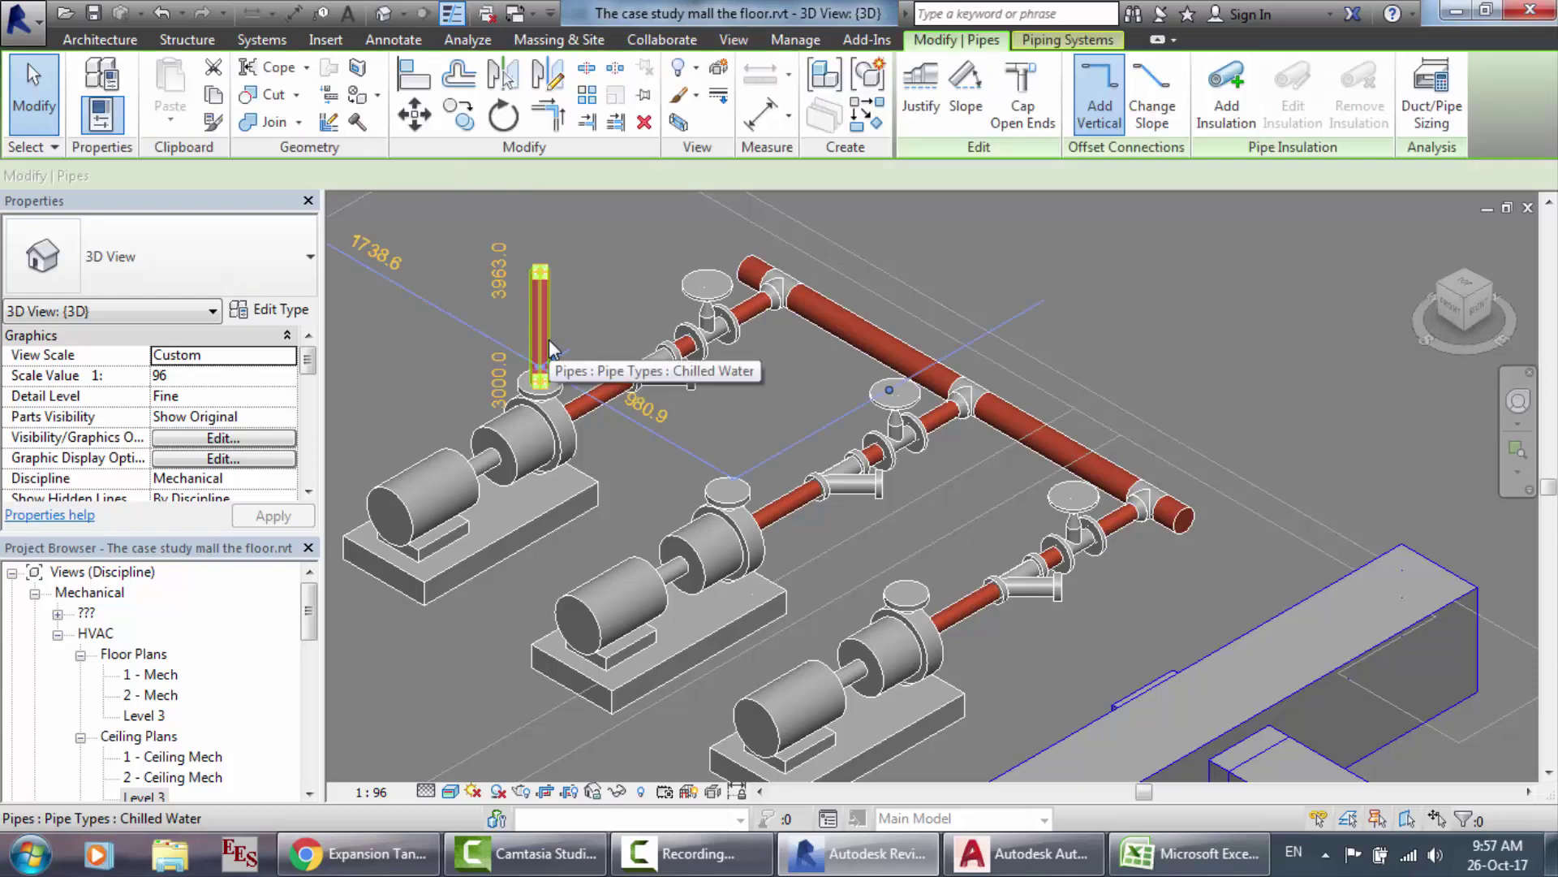
left_click(459, 114)
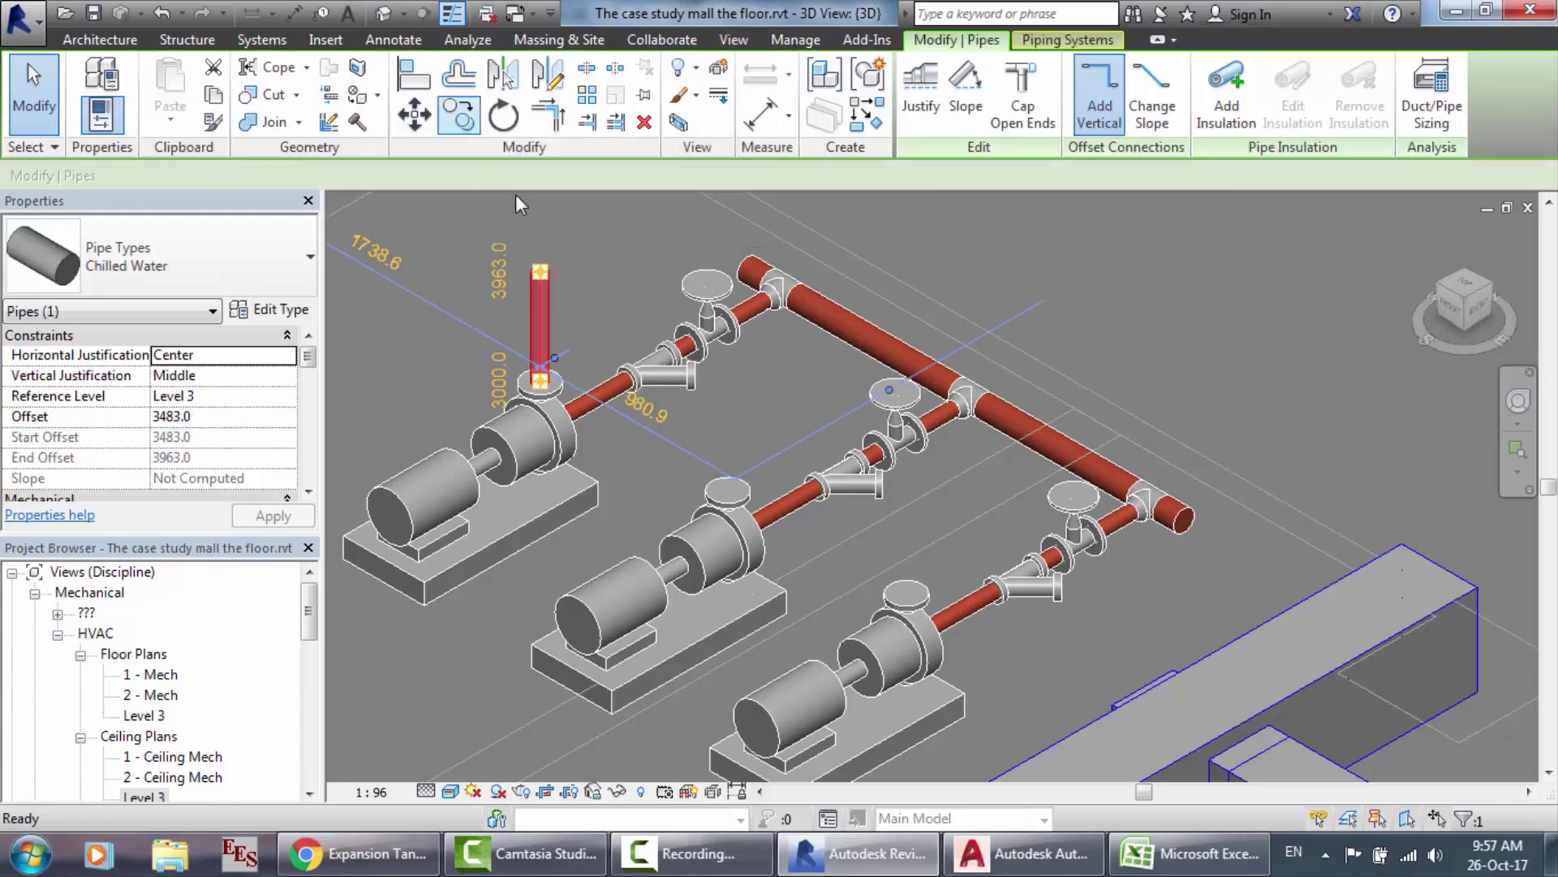
left_click(547, 379)
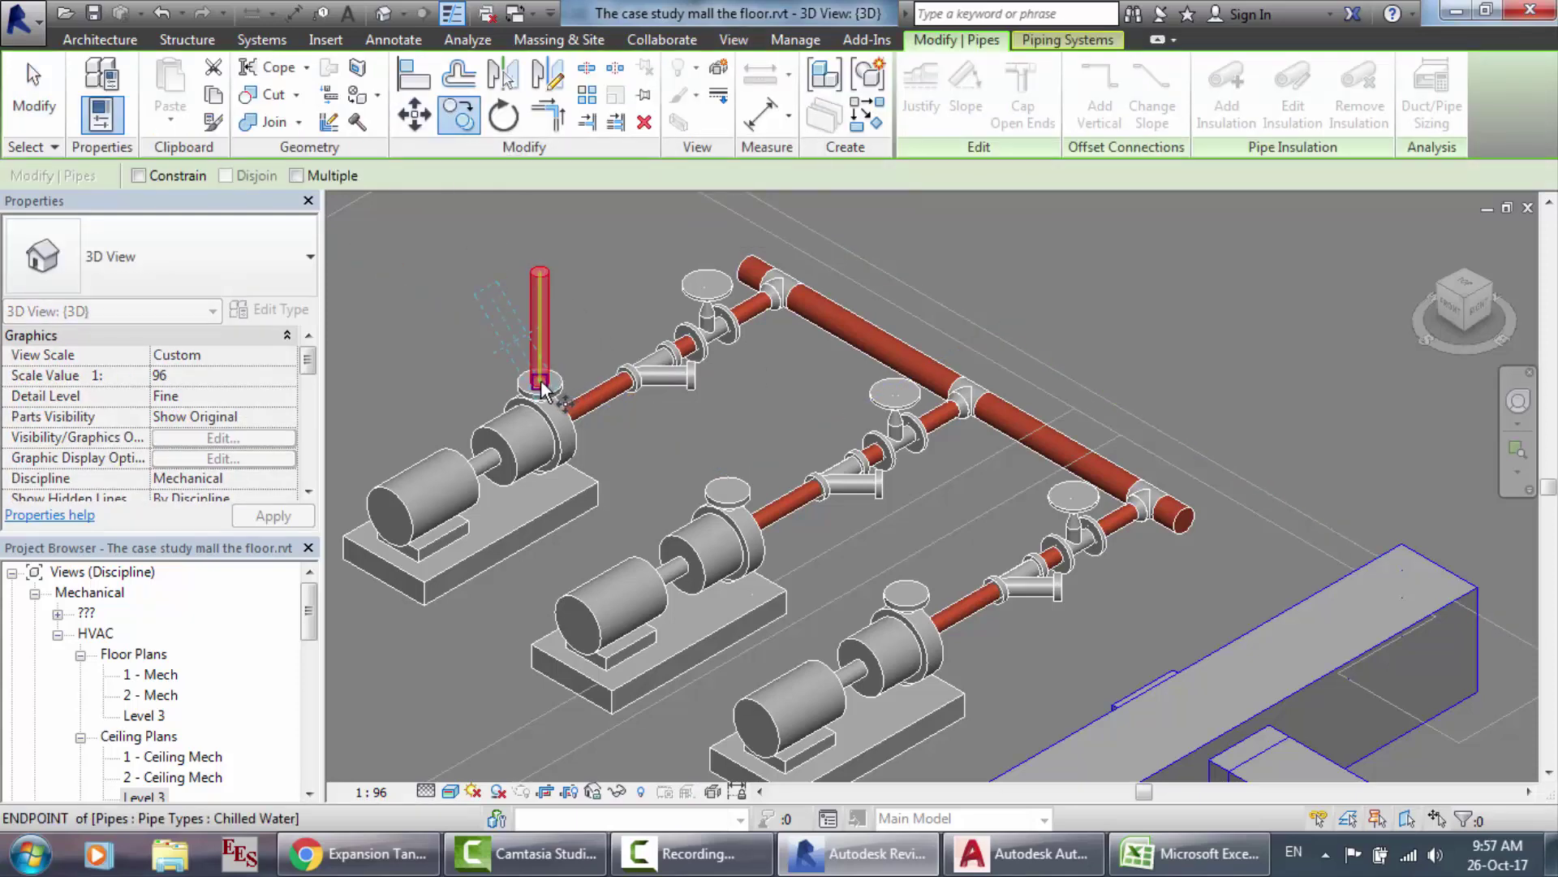
Step: Create a building section lengthwise through the middle pump and its branch pipe in the Level 3 ceiling plan
left_click(732, 491)
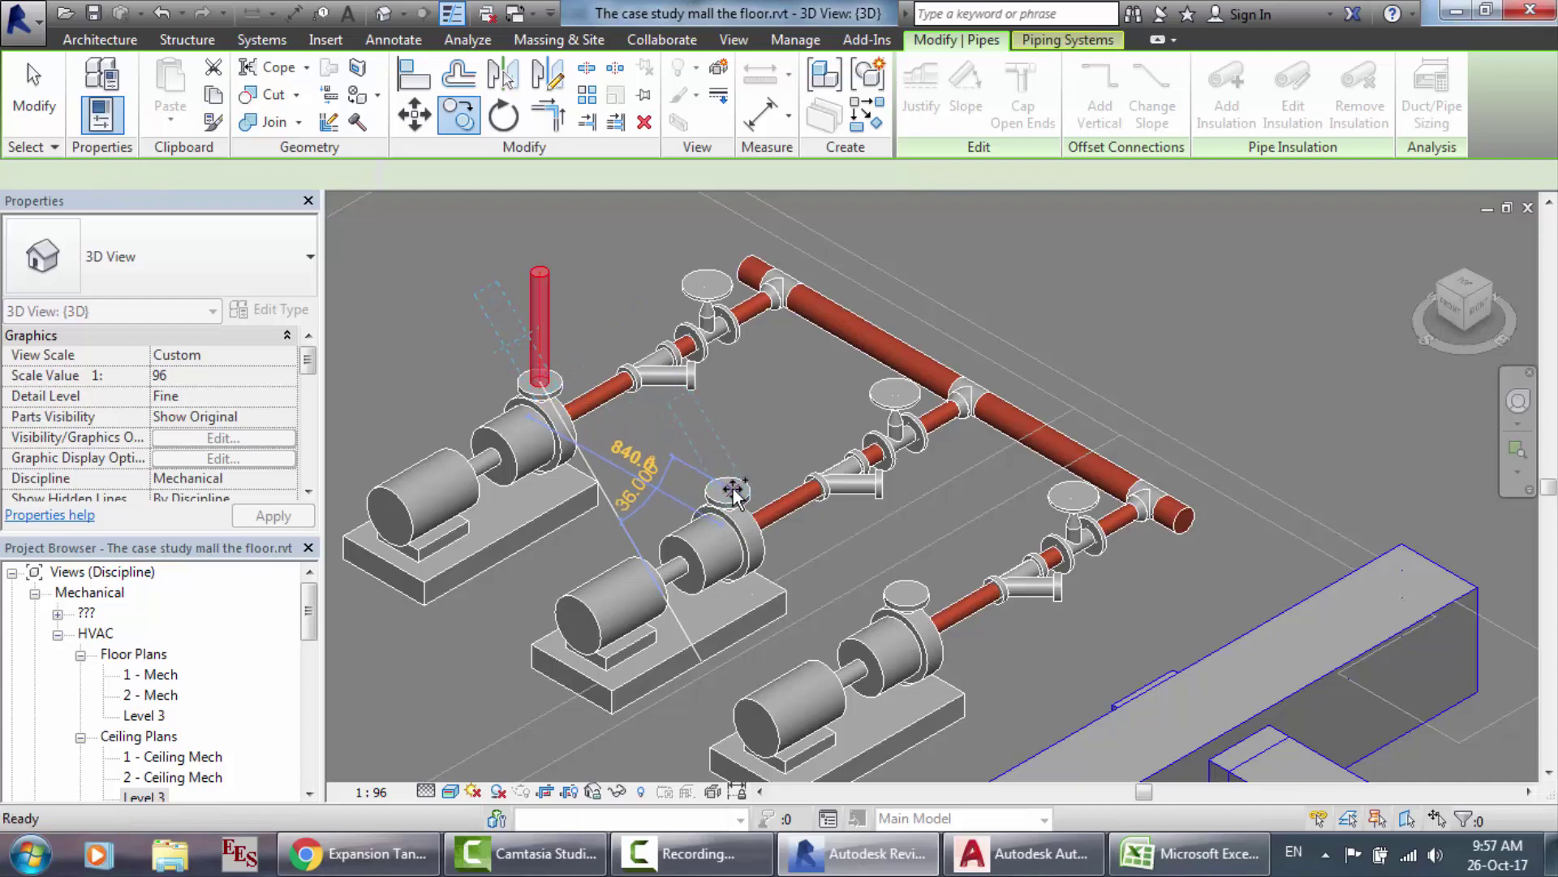
double_click(154, 797)
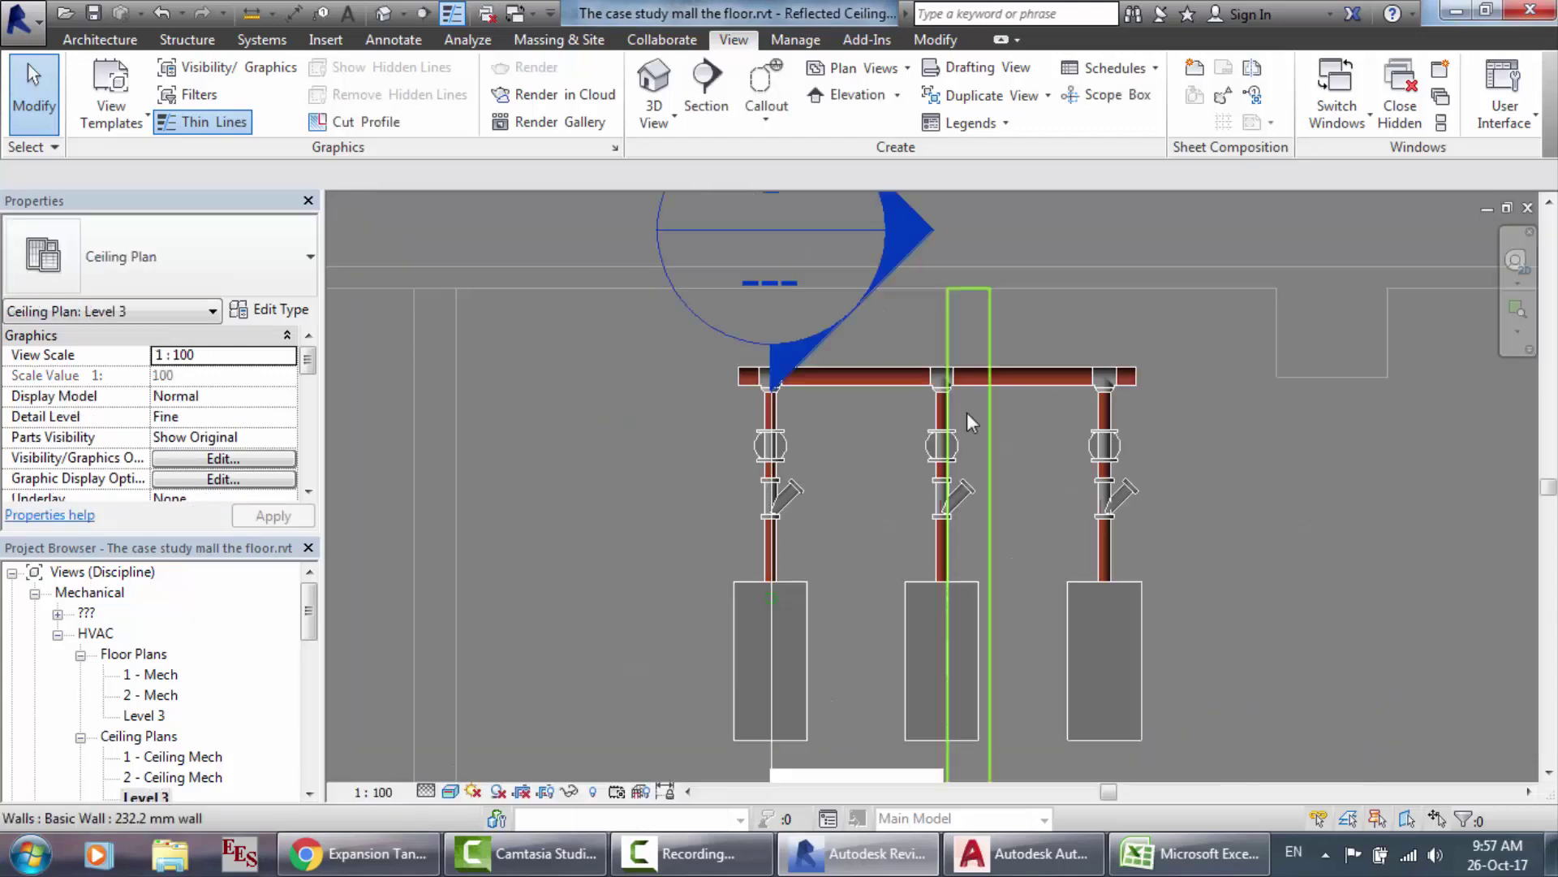
left_click(706, 89)
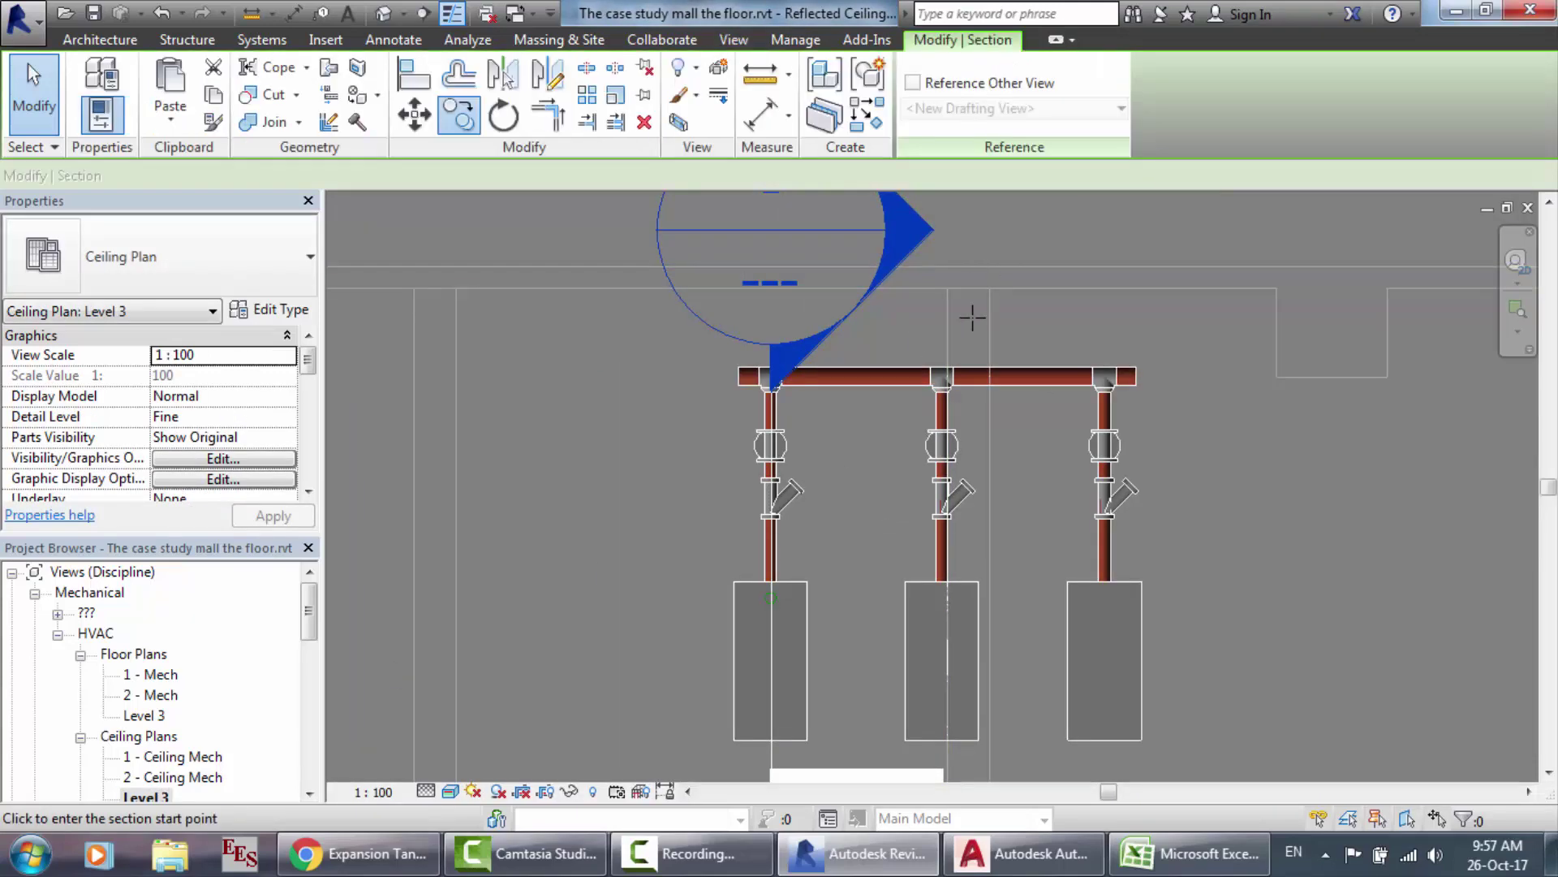
left_click(942, 349)
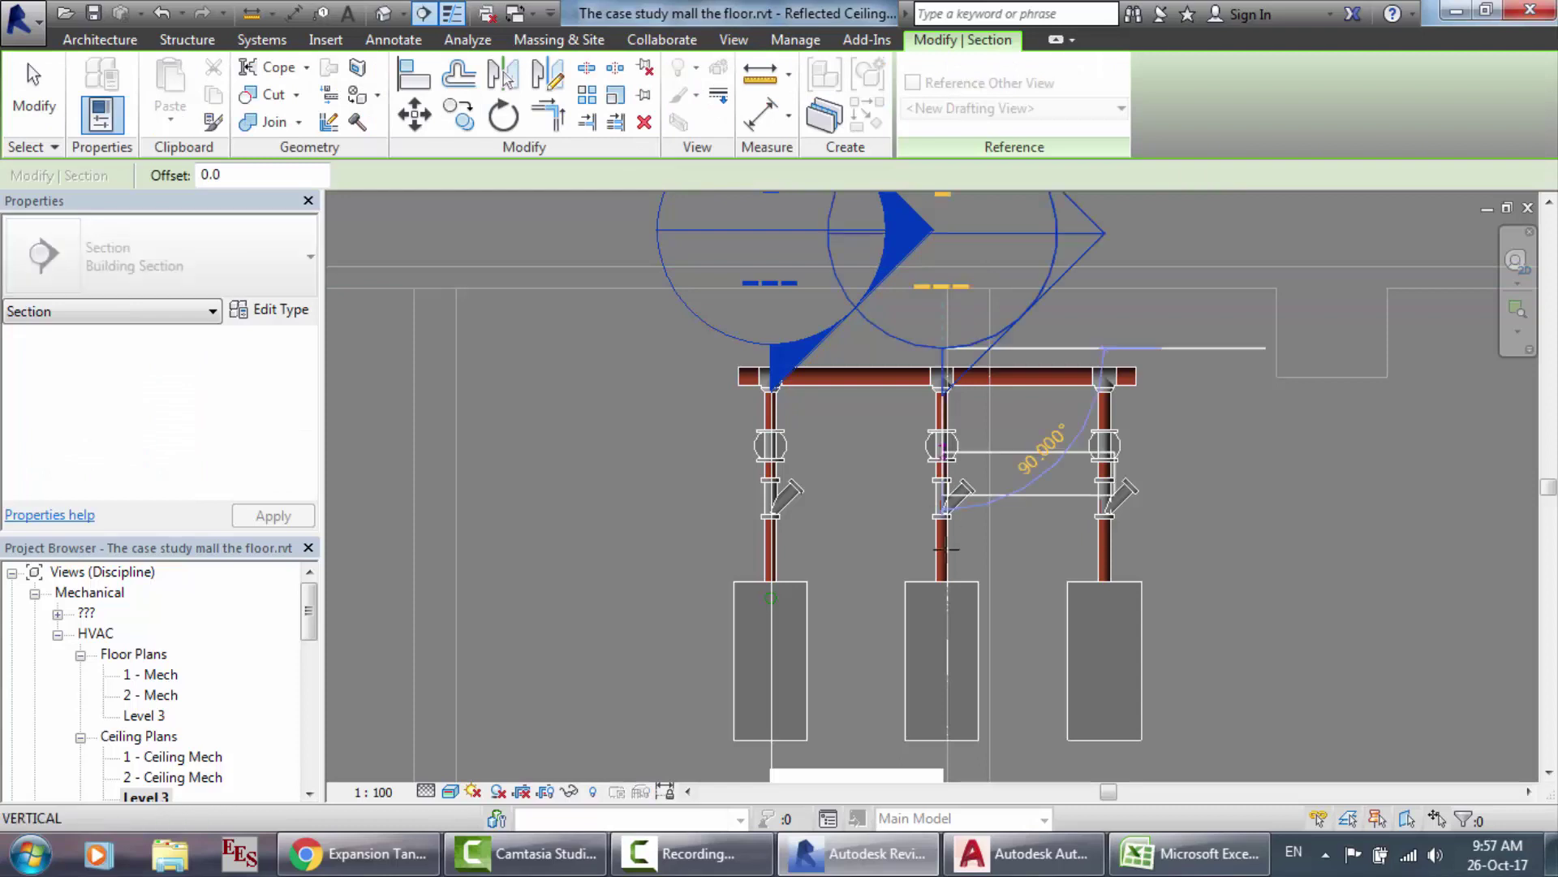
left_click(943, 760)
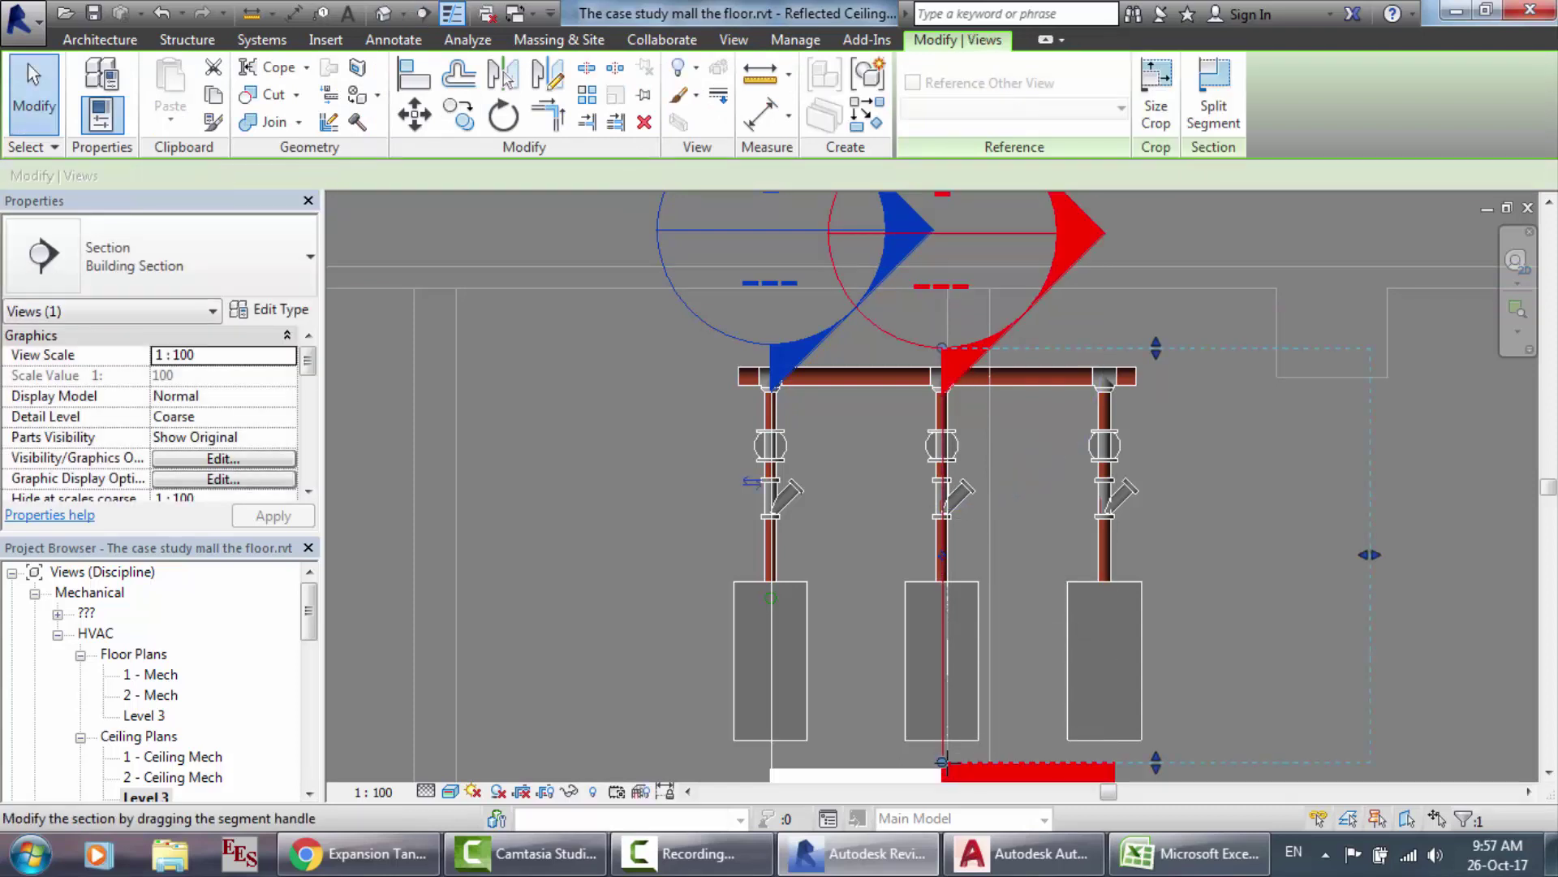
key("Escape")
key("Escape")
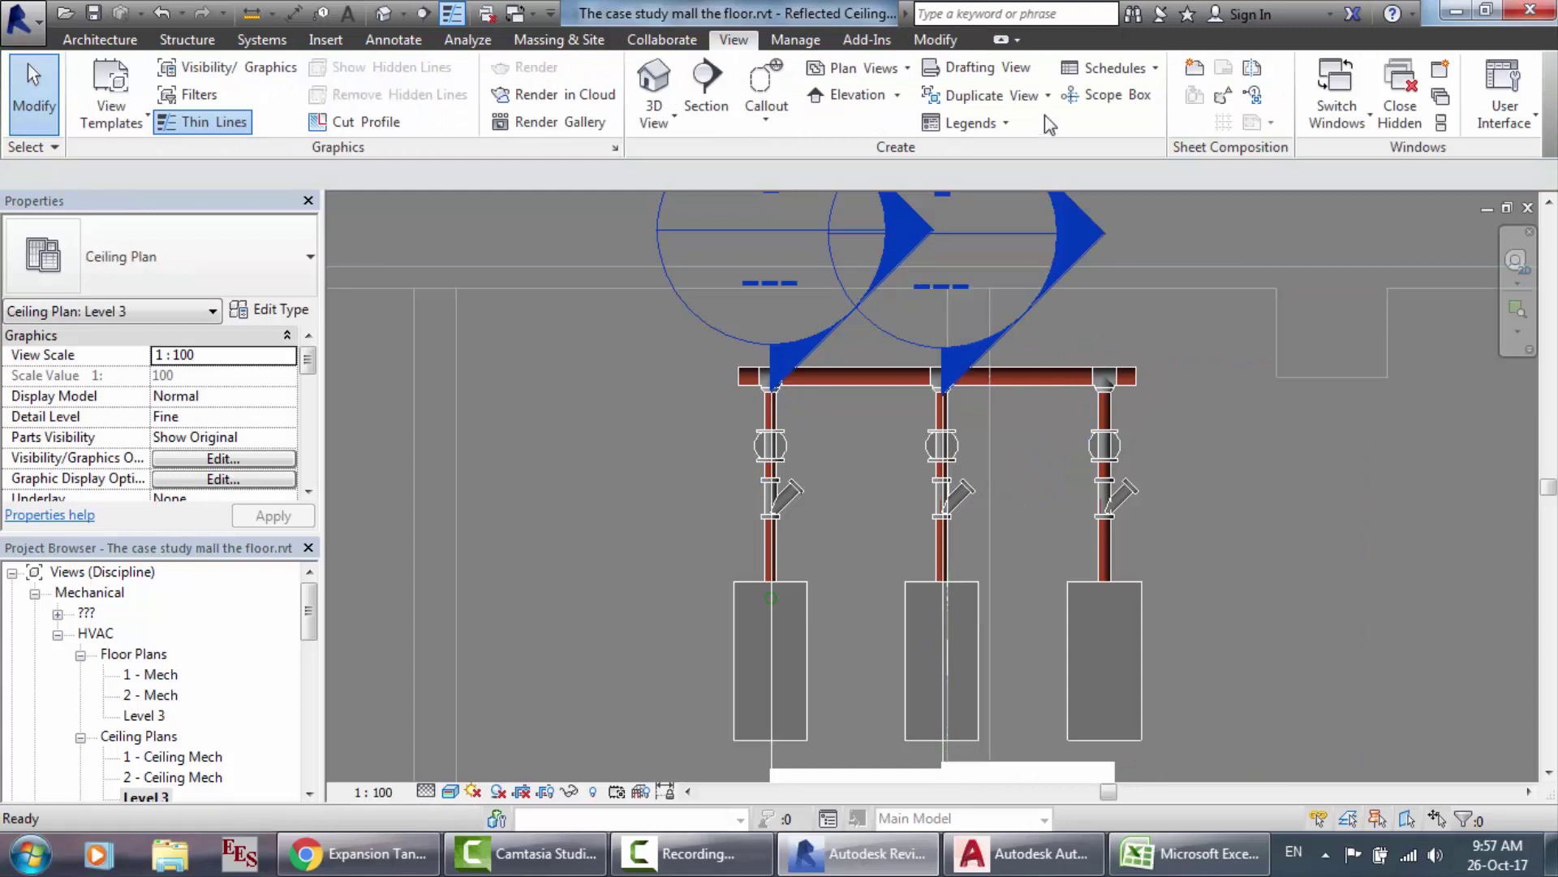
Step: In the middle pump's section view, draw a 2 1/2" Chilled Water pipe about 680 mm straight up from the pump's outlet
double_click(1079, 215)
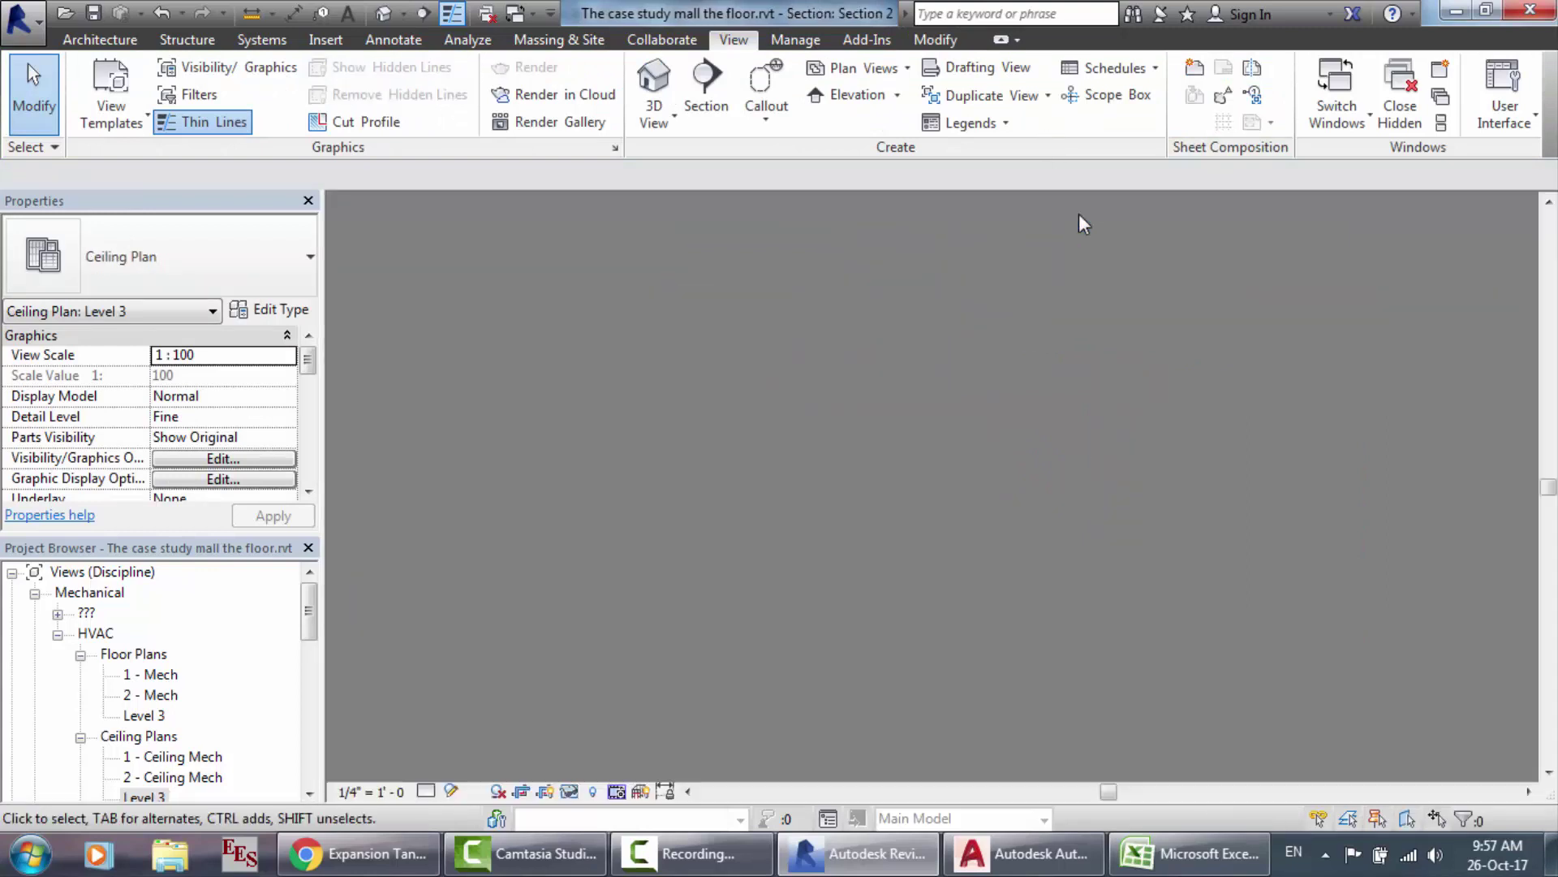
scroll(952, 268, "up", 5)
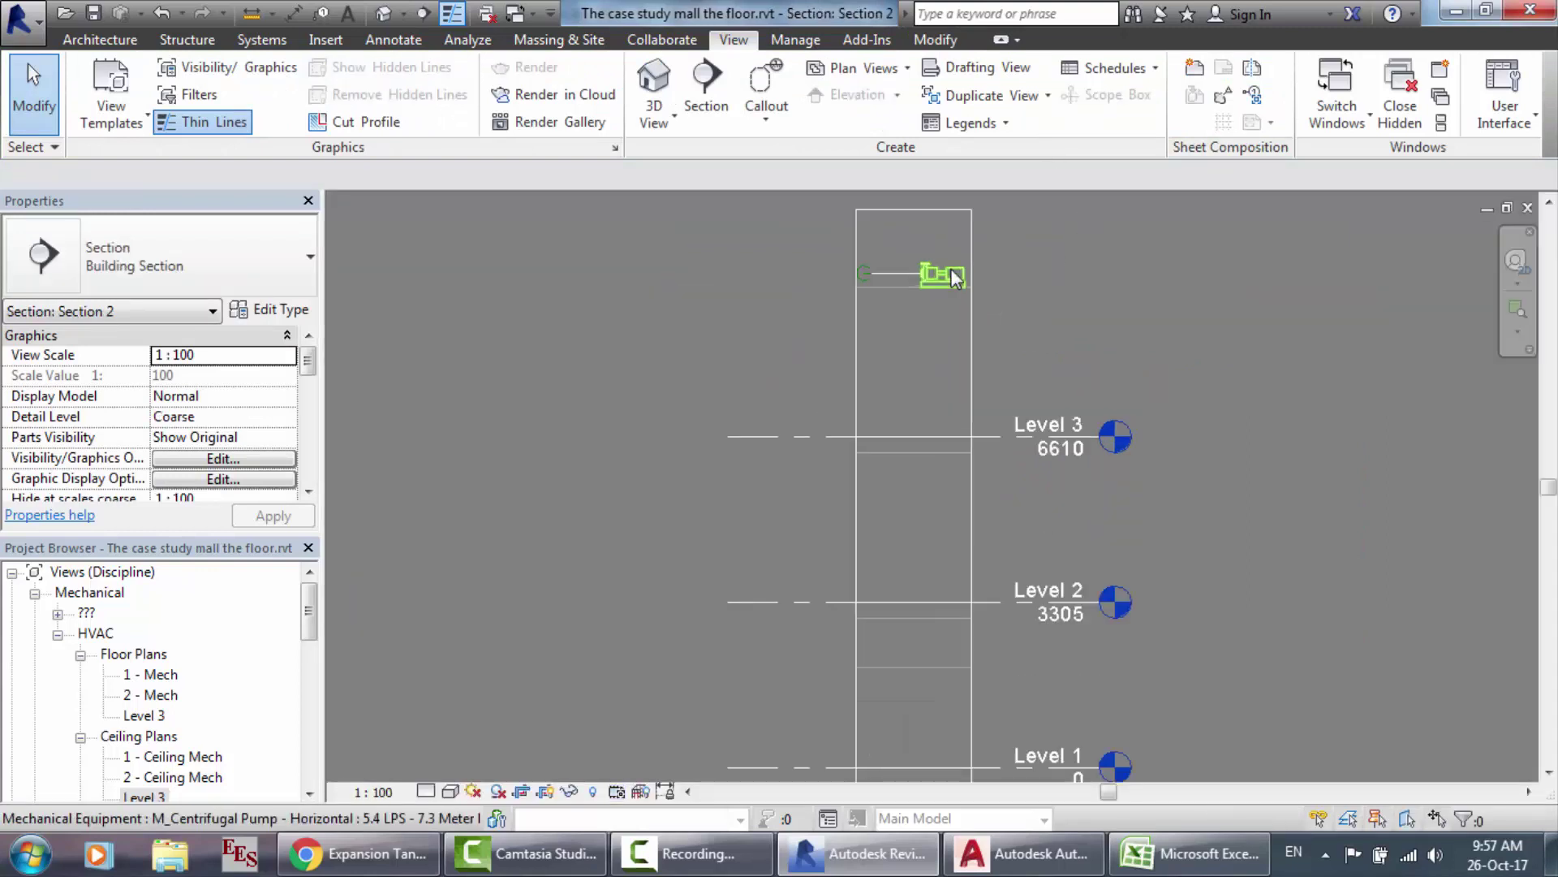
scroll(870, 294, "down", 1)
left_click(870, 294)
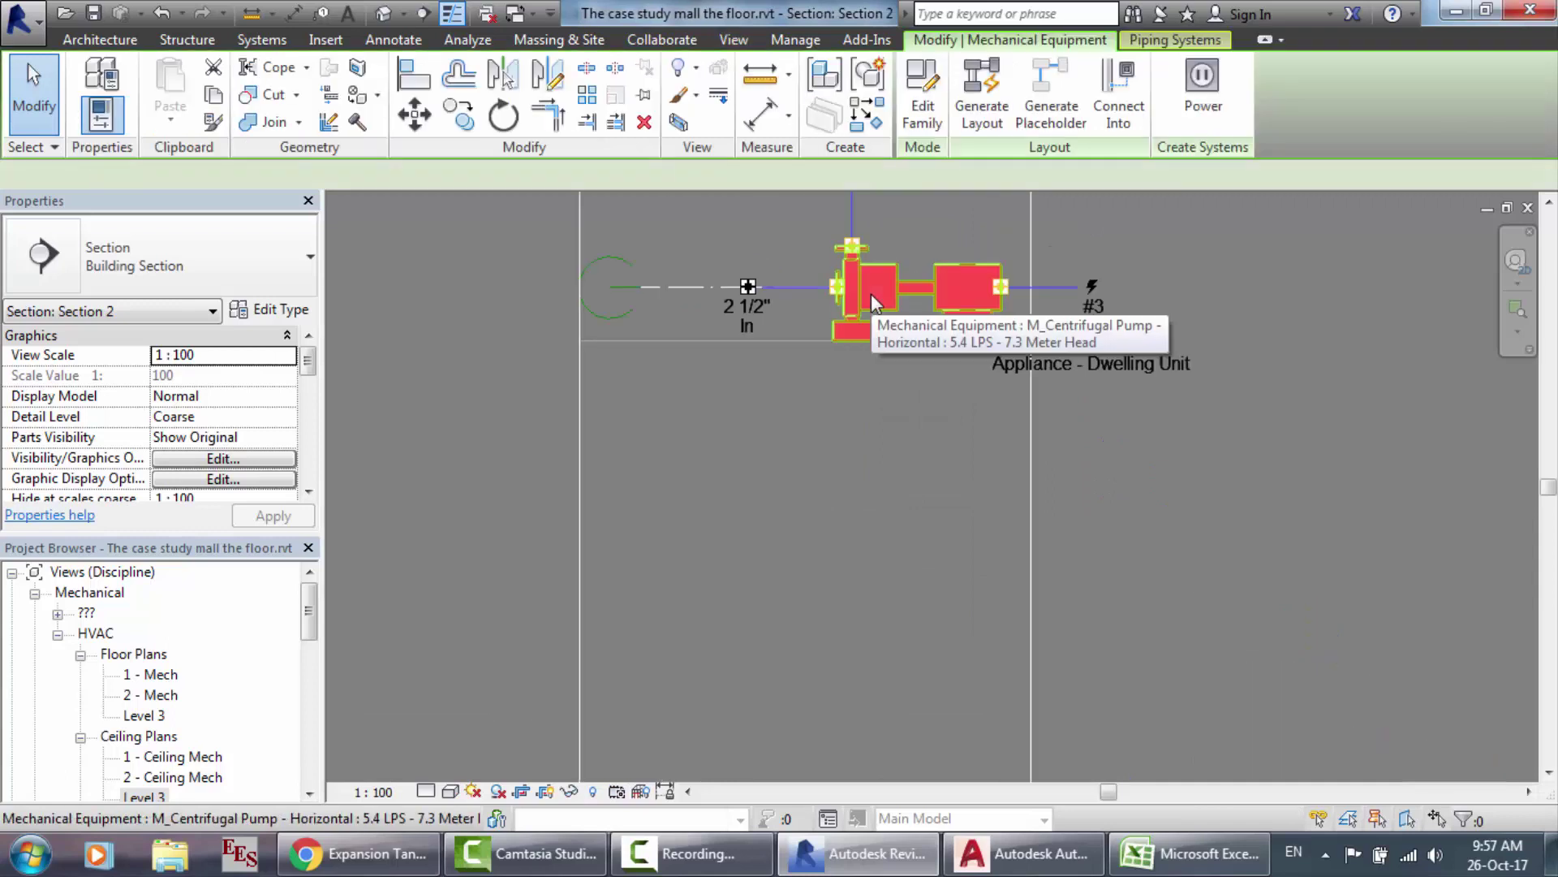
scroll(870, 270, "down", 2)
scroll(868, 198, "up", 3)
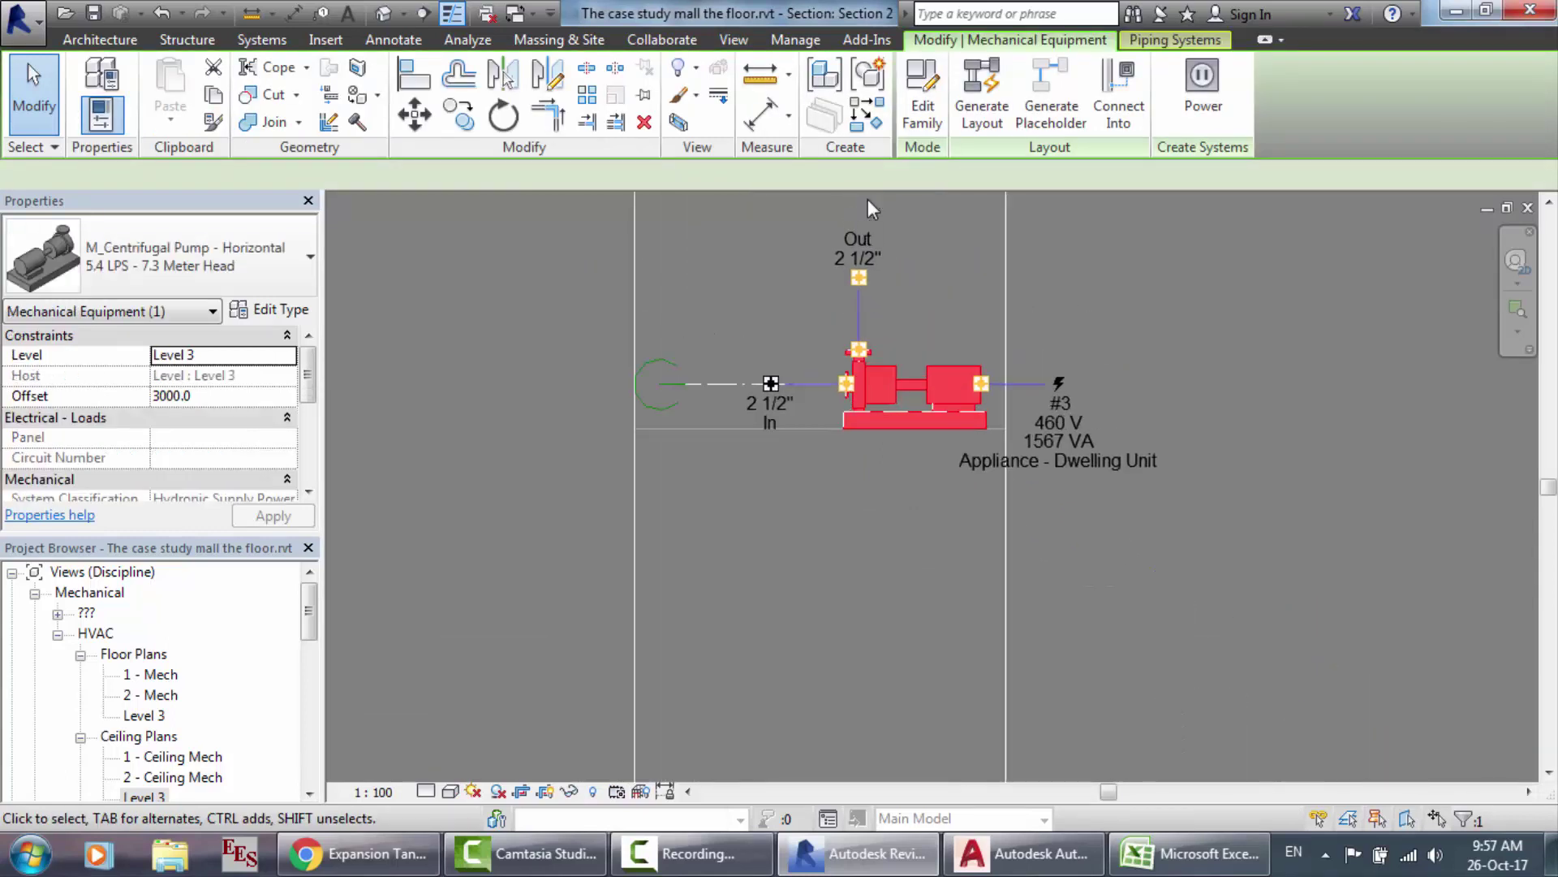
left_click(857, 289)
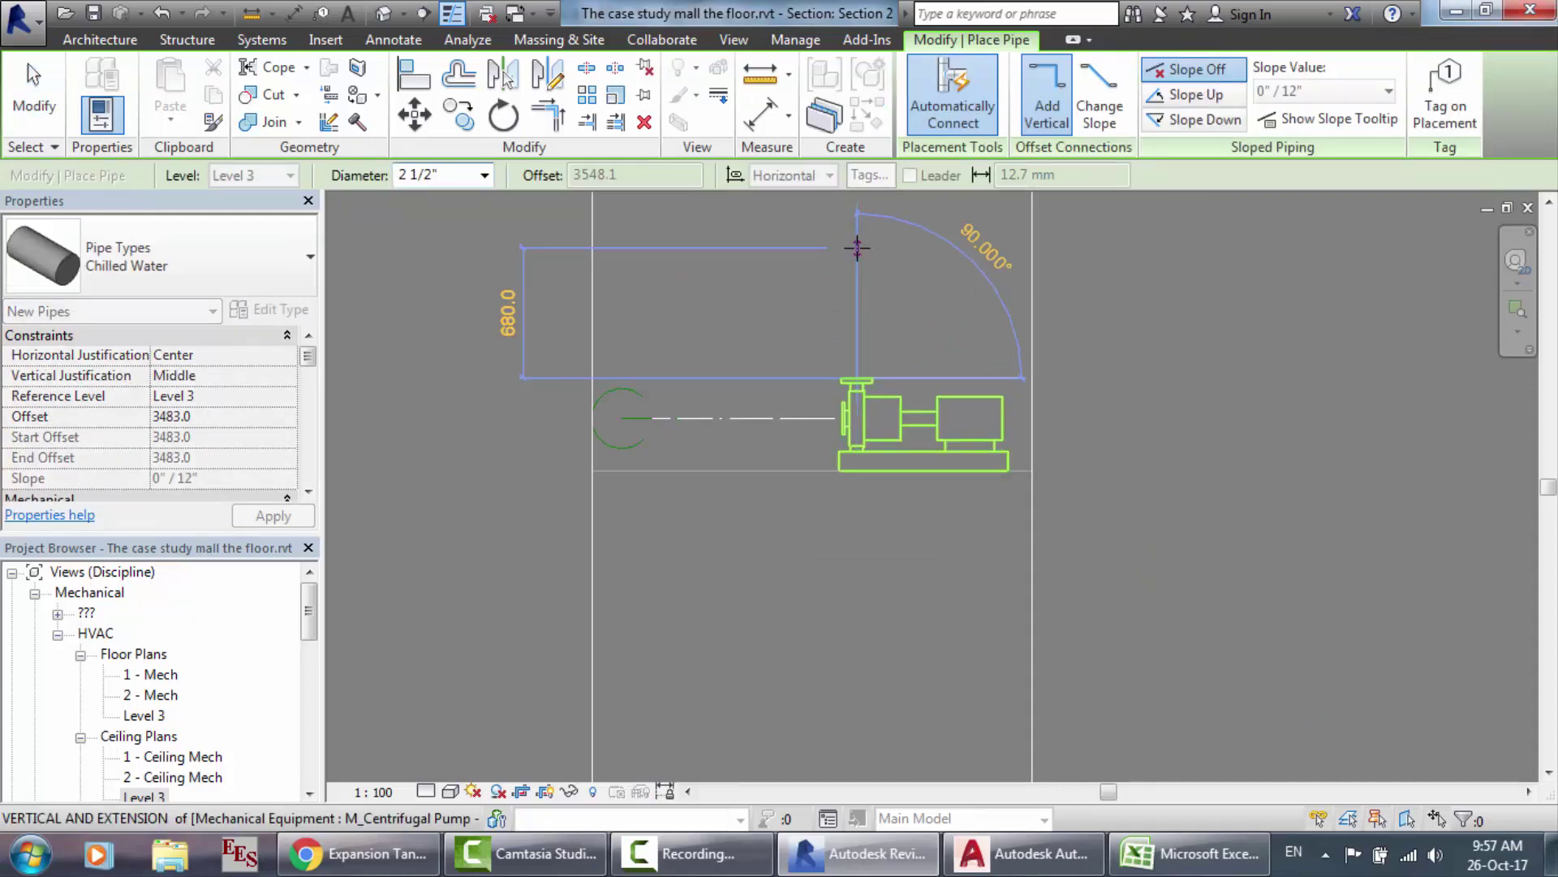
left_click(857, 248)
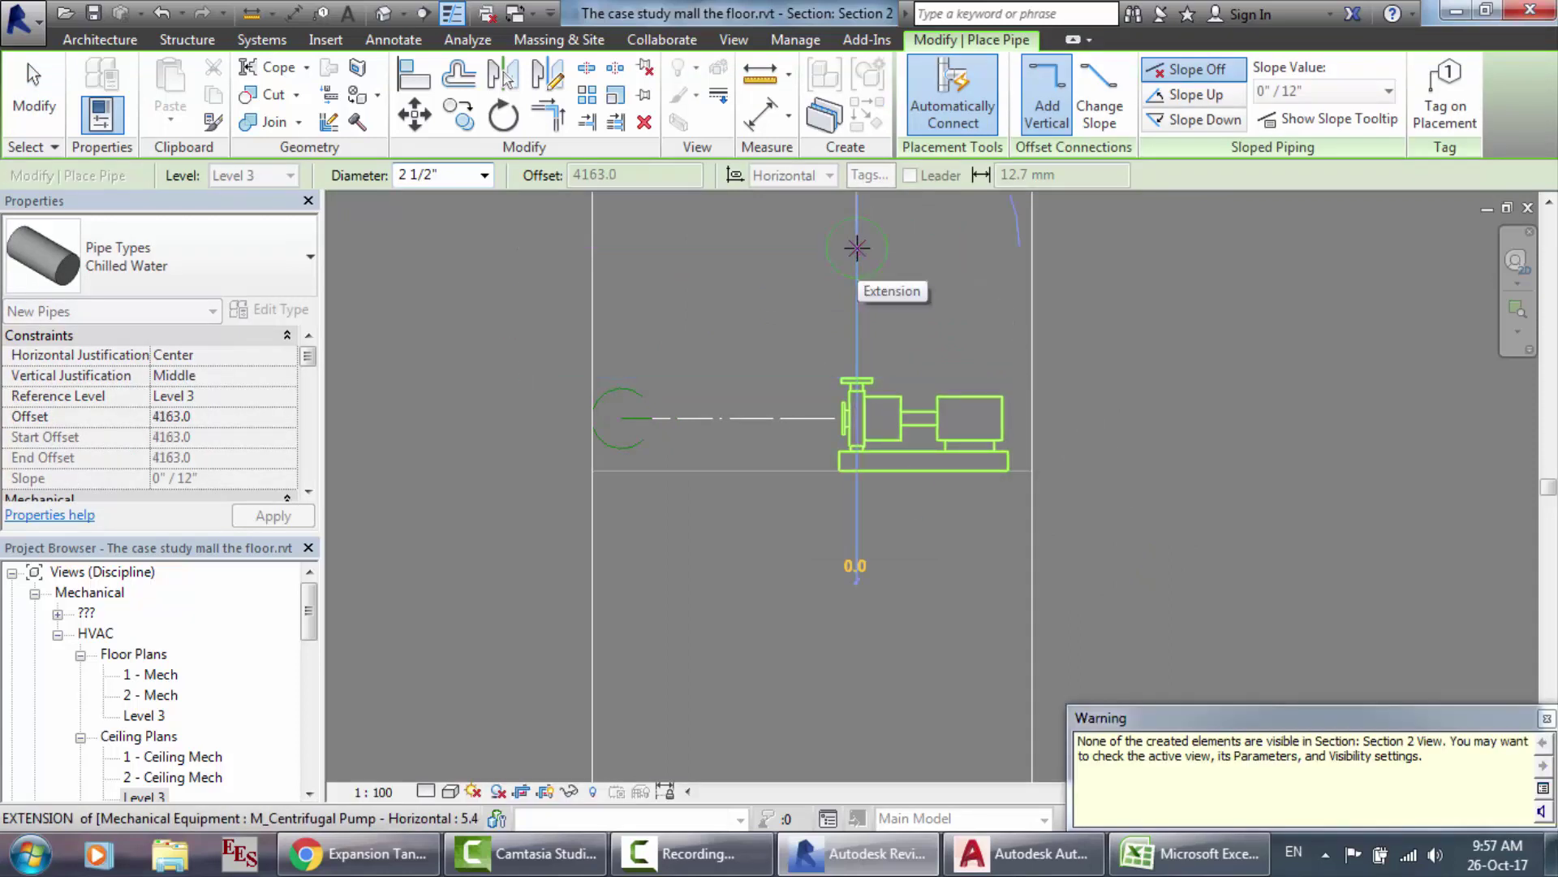
key("Escape")
key("Escape")
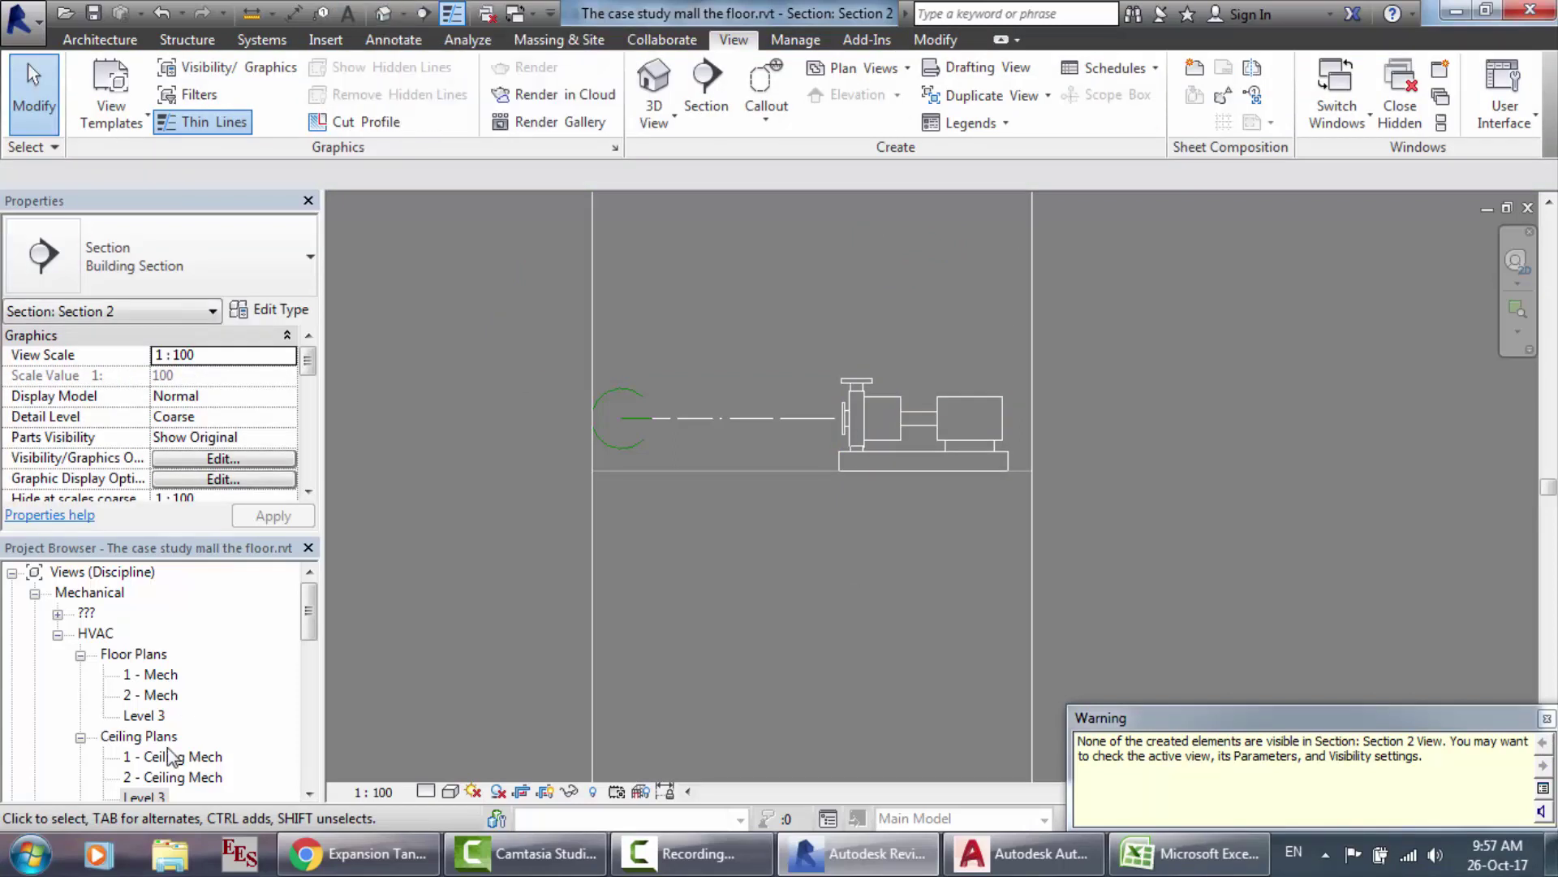
Step: Create another building section through the third pump and its branch pipe in the Level 3 ceiling plan
double_click(158, 801)
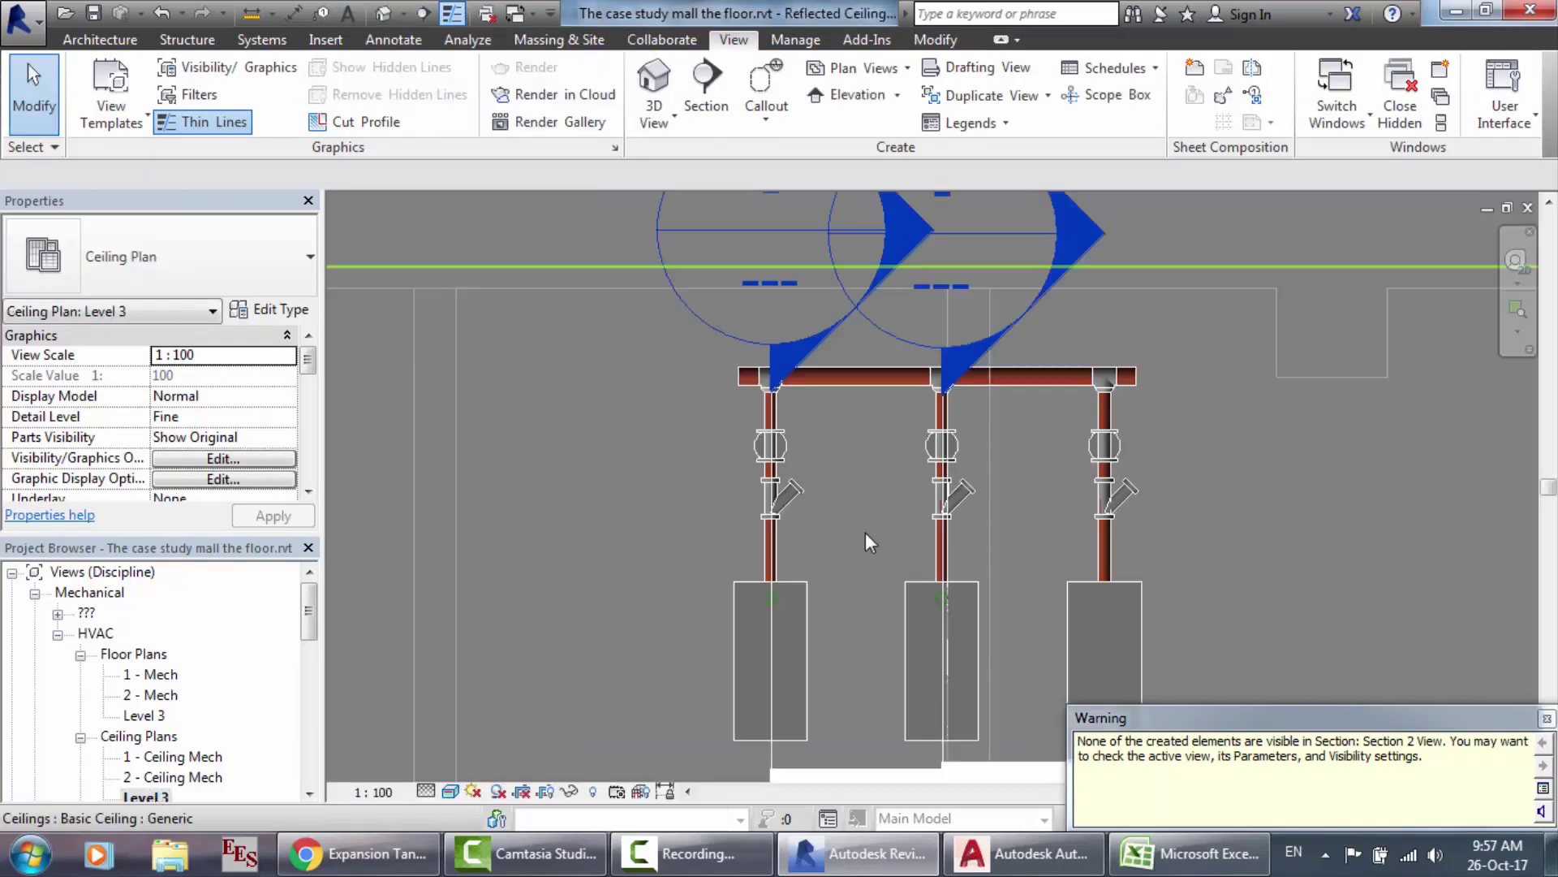
left_click(706, 103)
left_click(1105, 339)
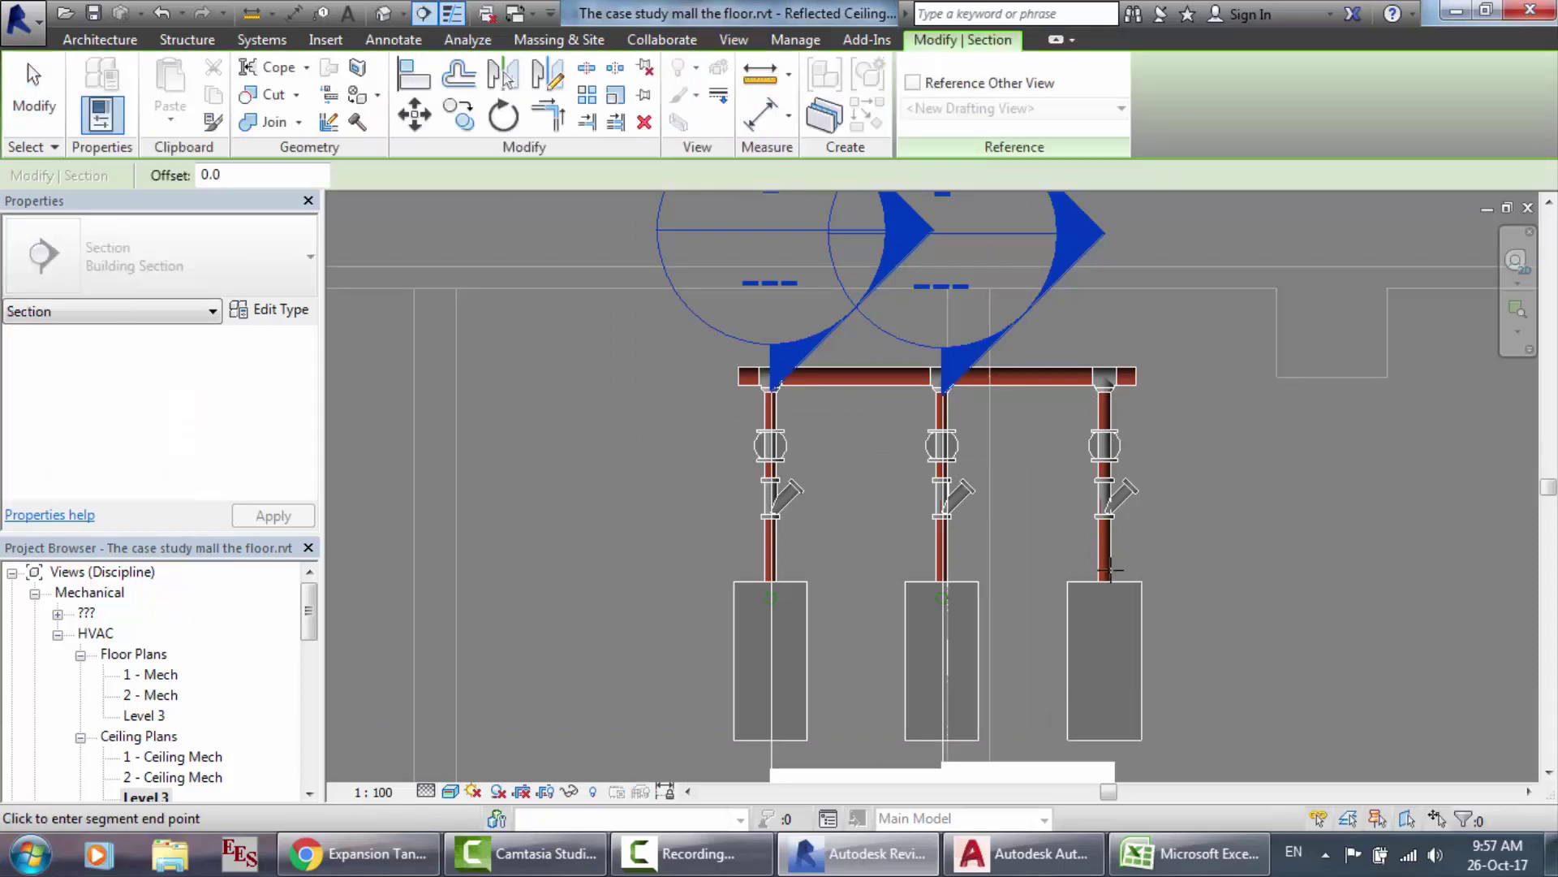
left_click(1106, 755)
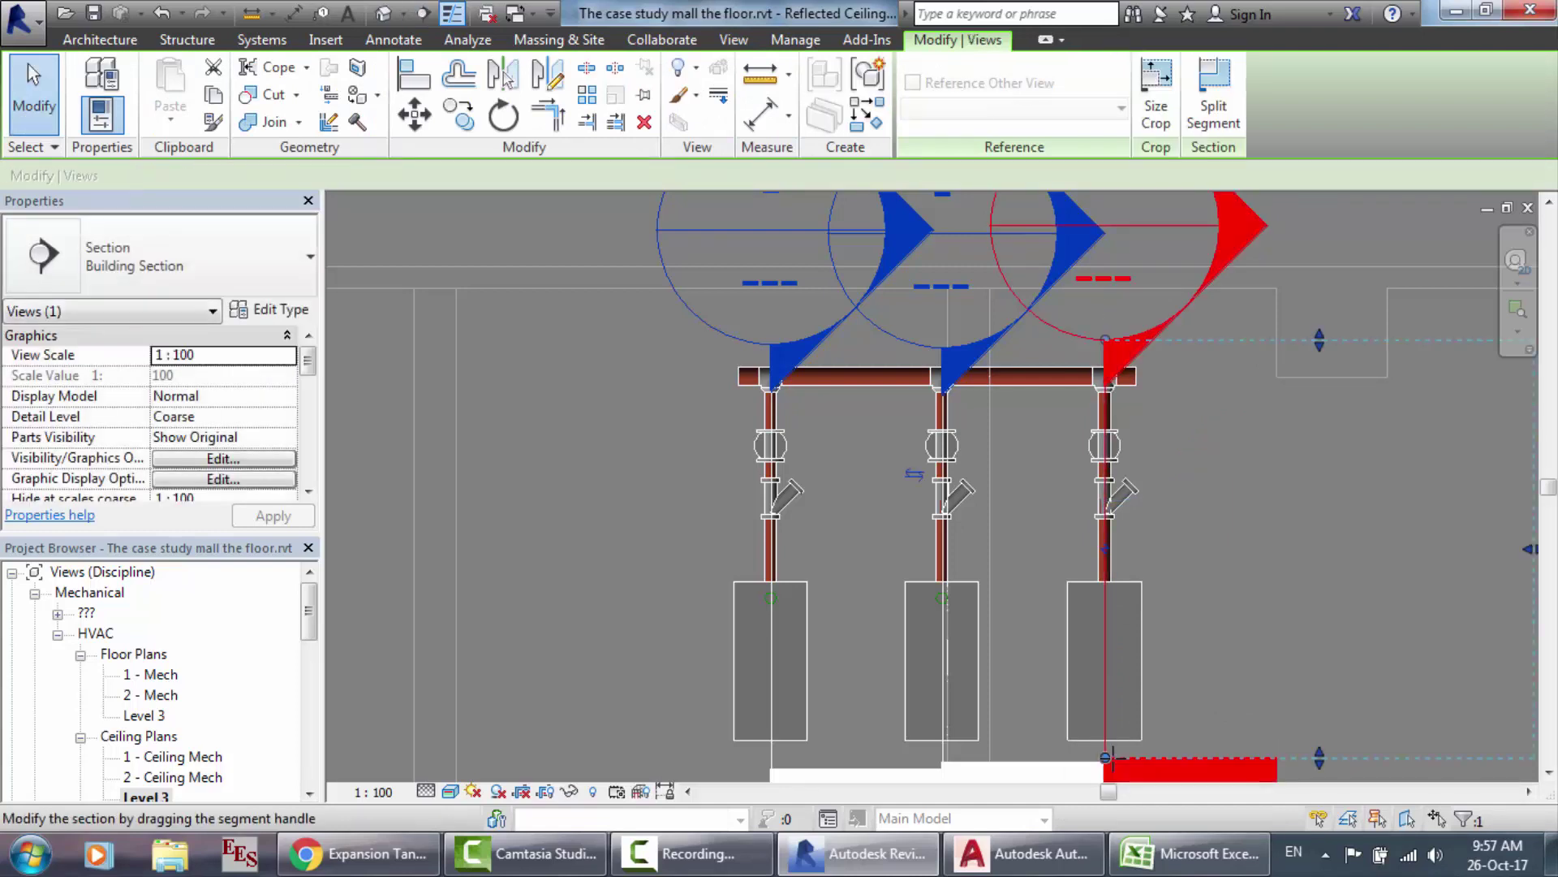
key("Escape")
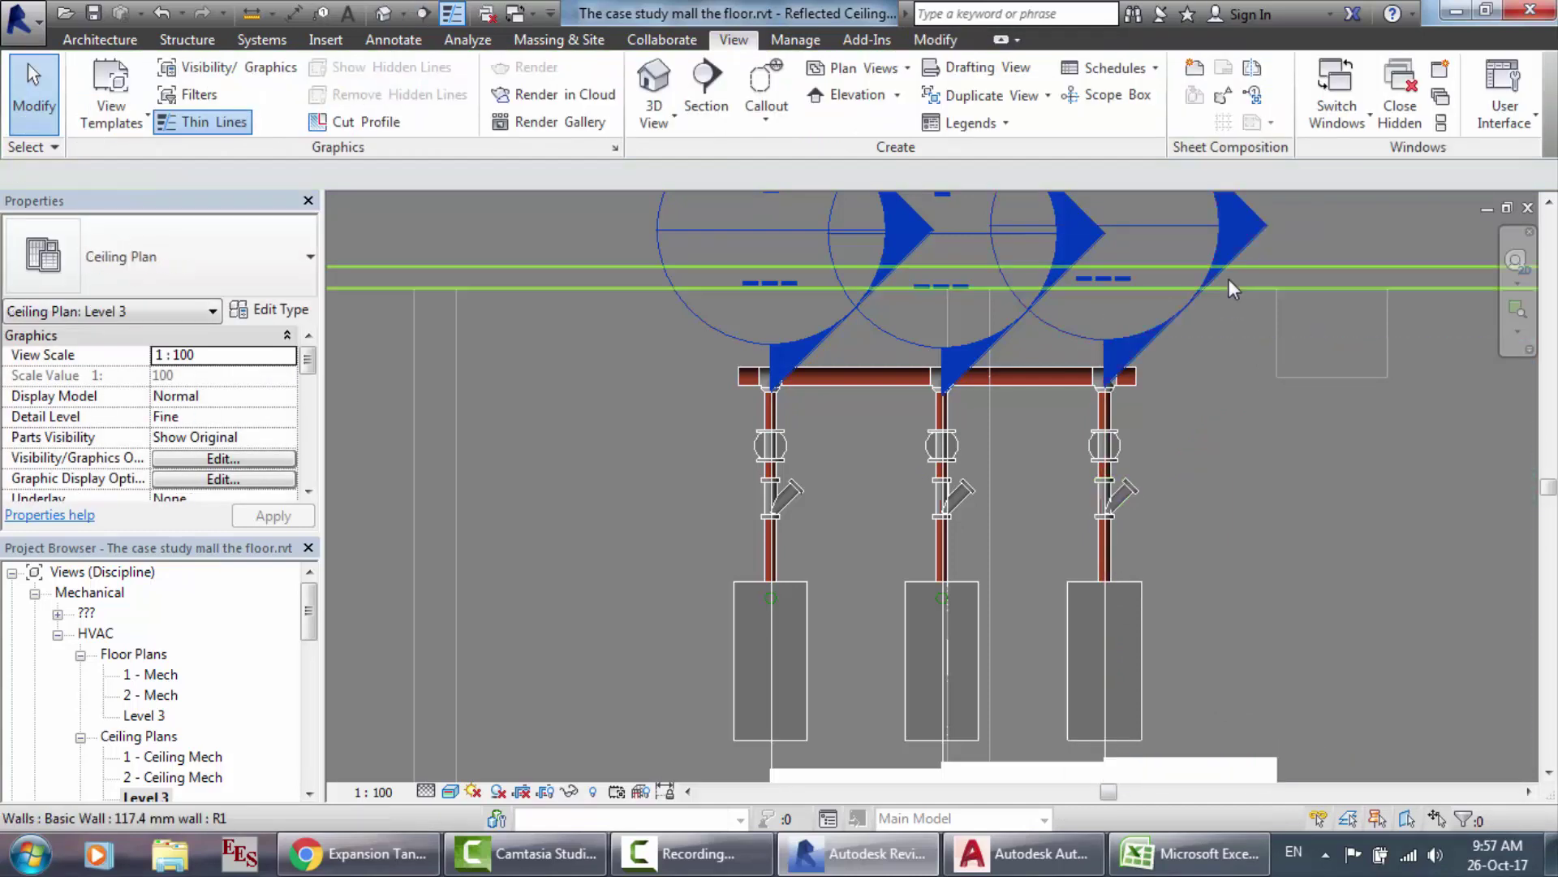
Step: In the third pump's section view, draw a vertical 2 1/2" Chilled Water pipe from the pump's outlet up to an offset of about 4023 mm
double_click(1229, 247)
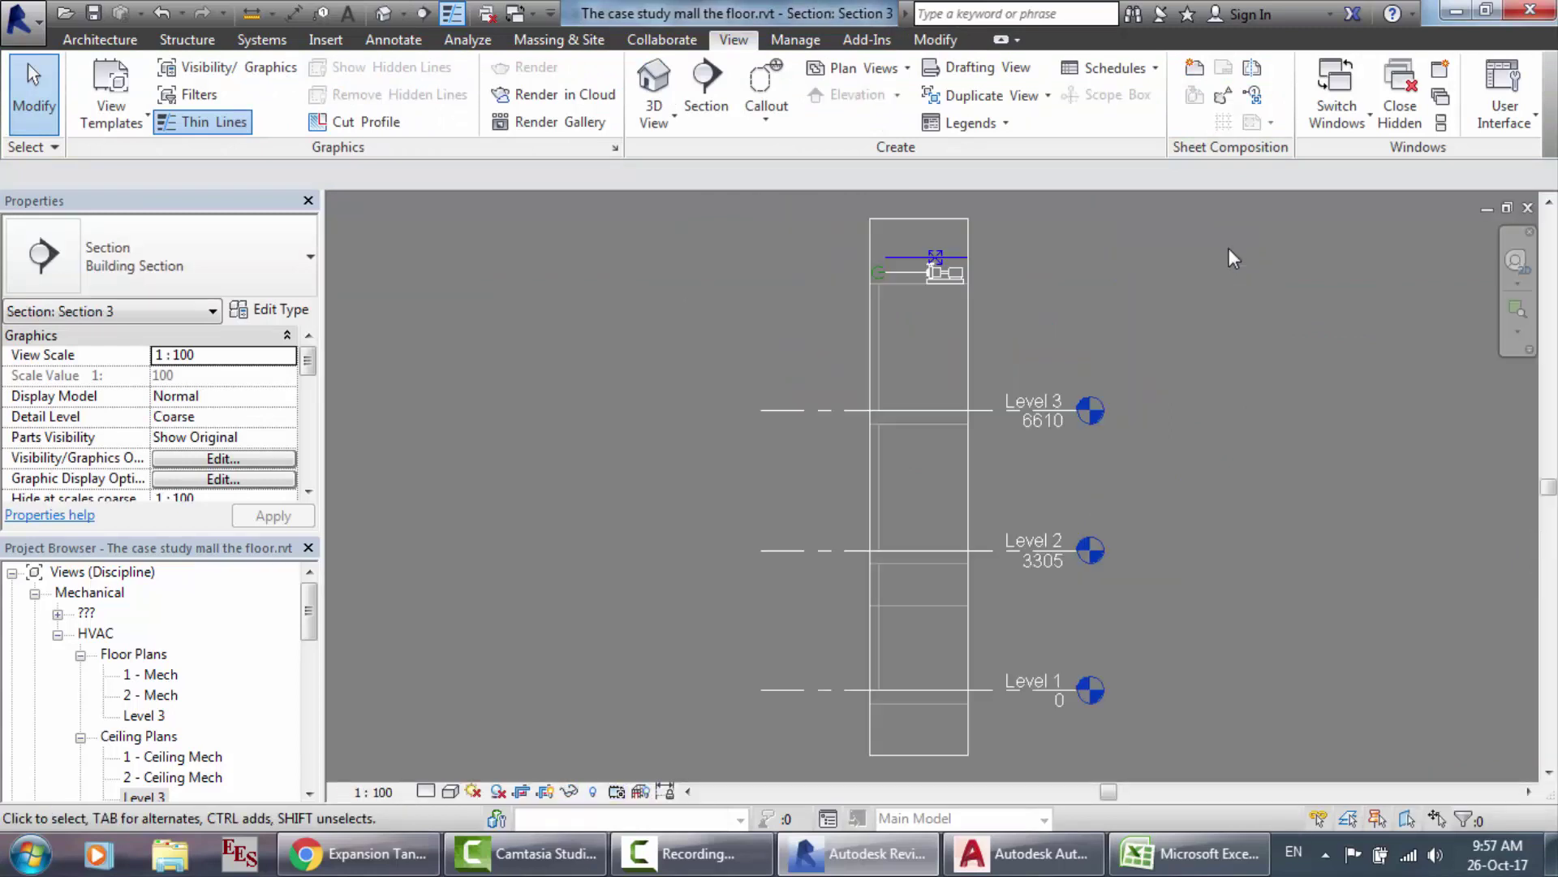
scroll(901, 247, "up", 4)
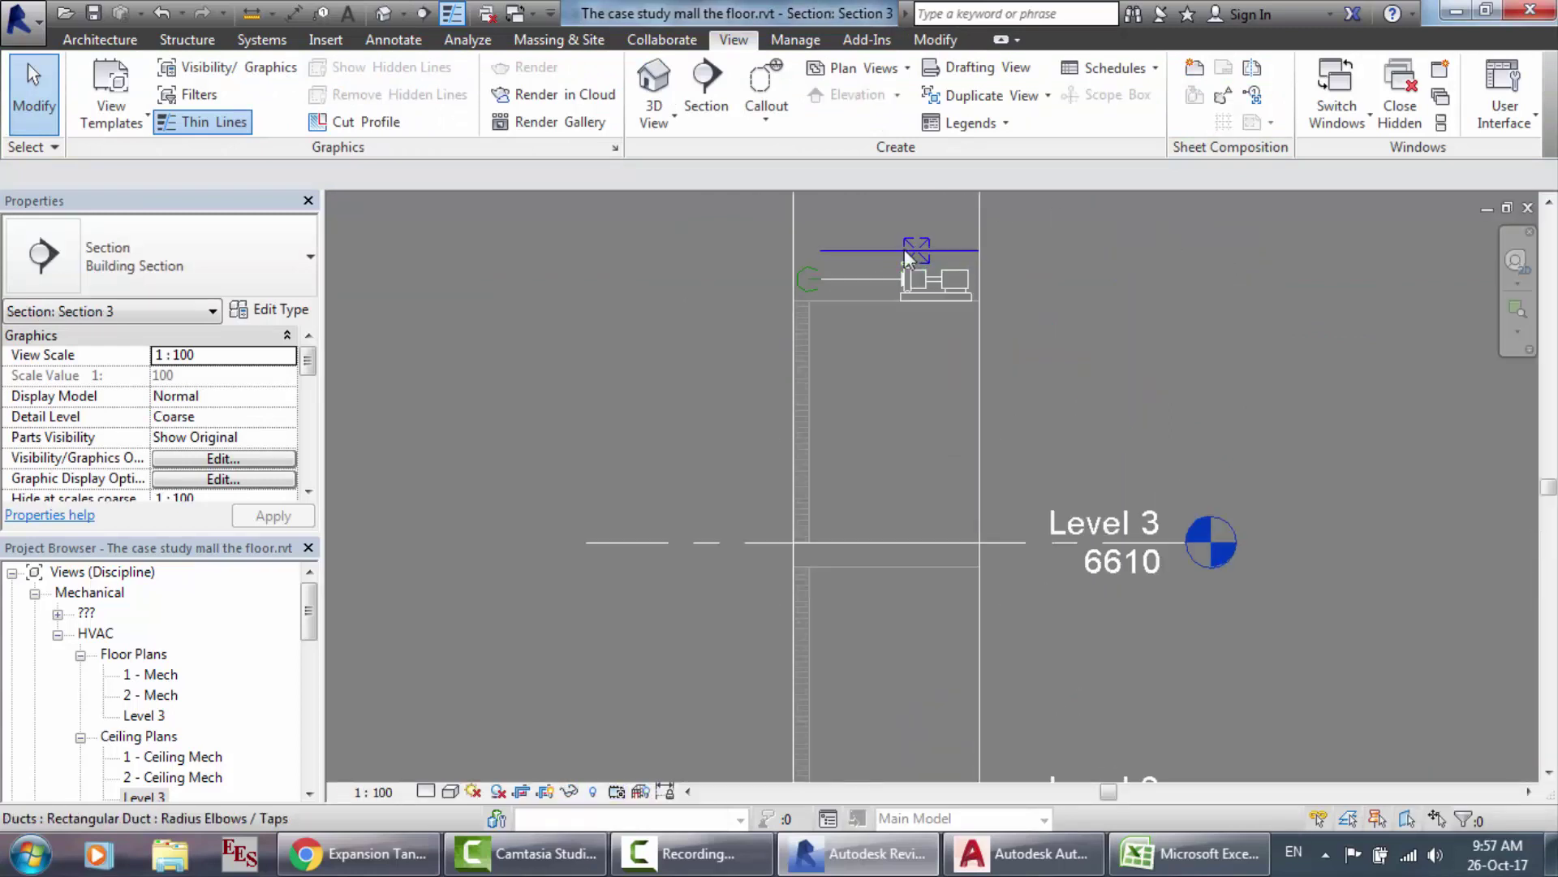
scroll(899, 246, "up", 5)
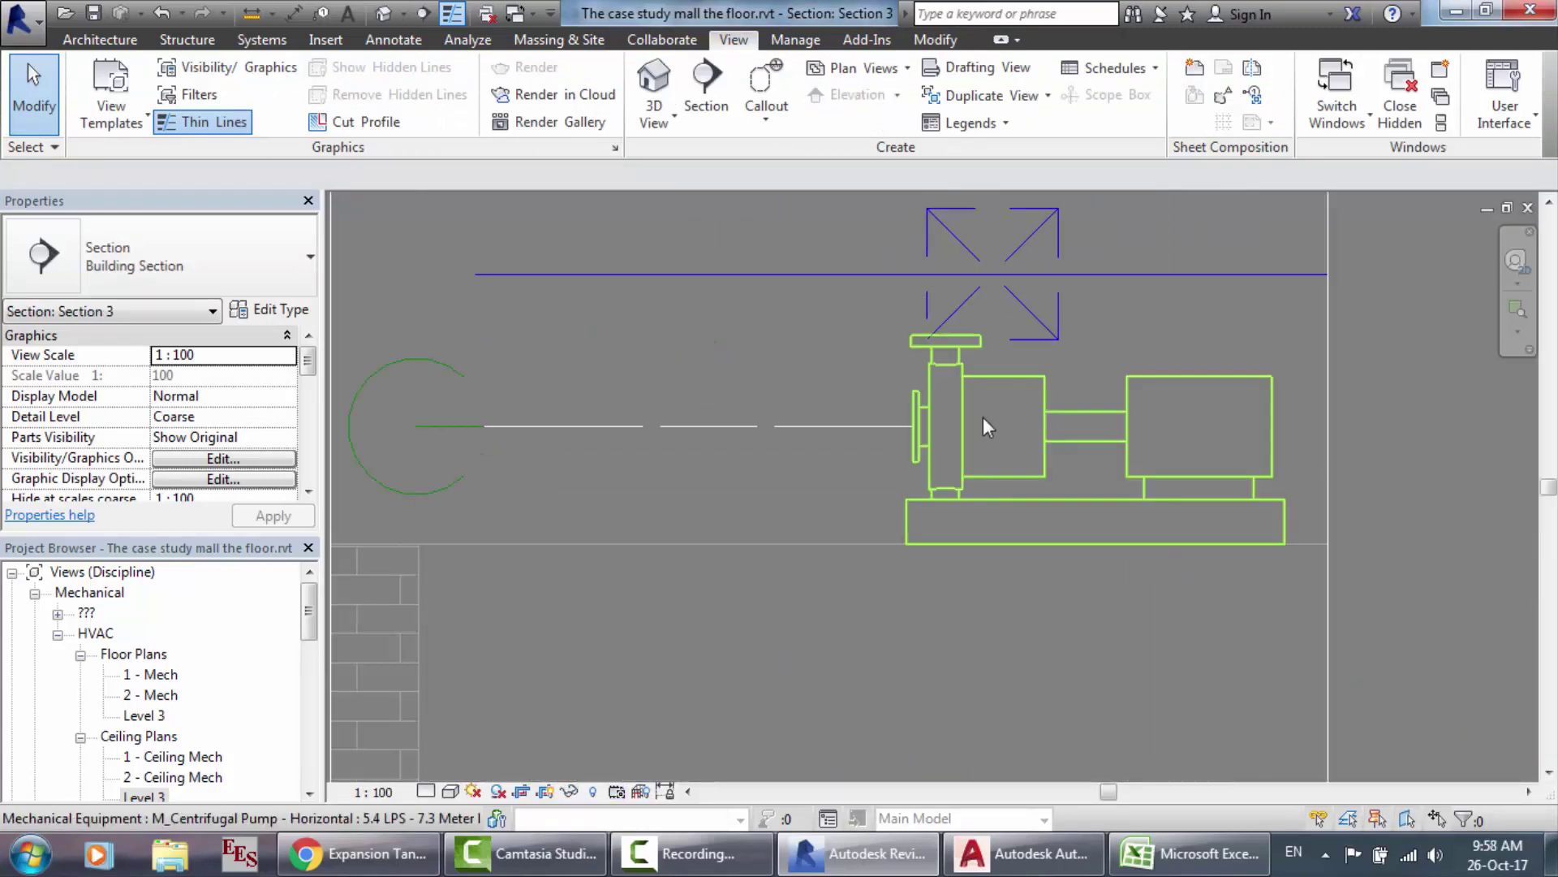
left_click(982, 427)
scroll(967, 260, "down", 5)
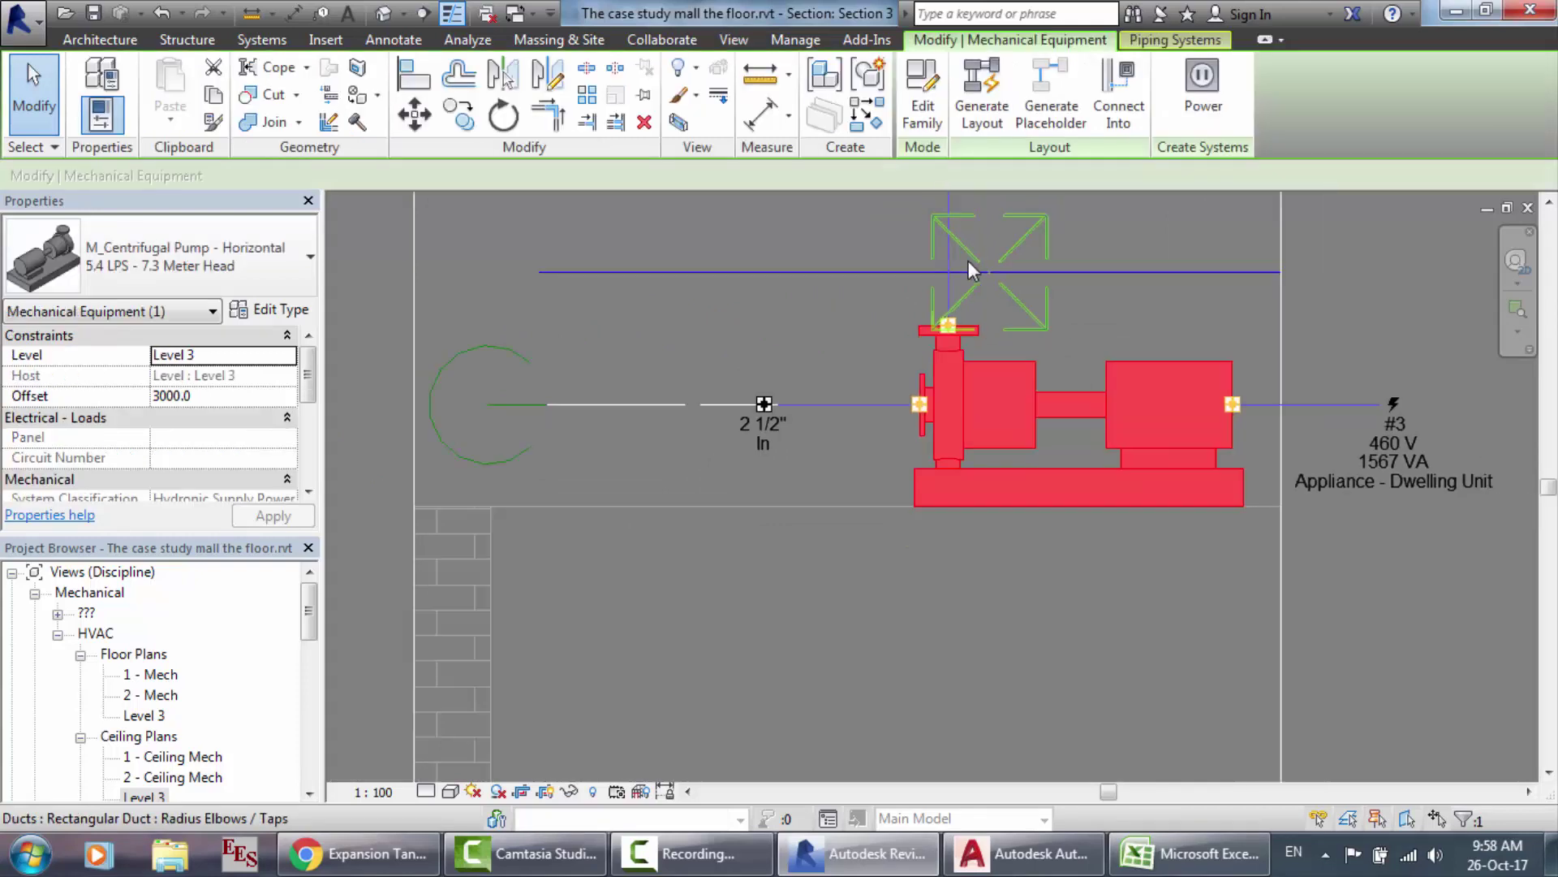
scroll(967, 261, "down", 1)
scroll(958, 292, "up", 4)
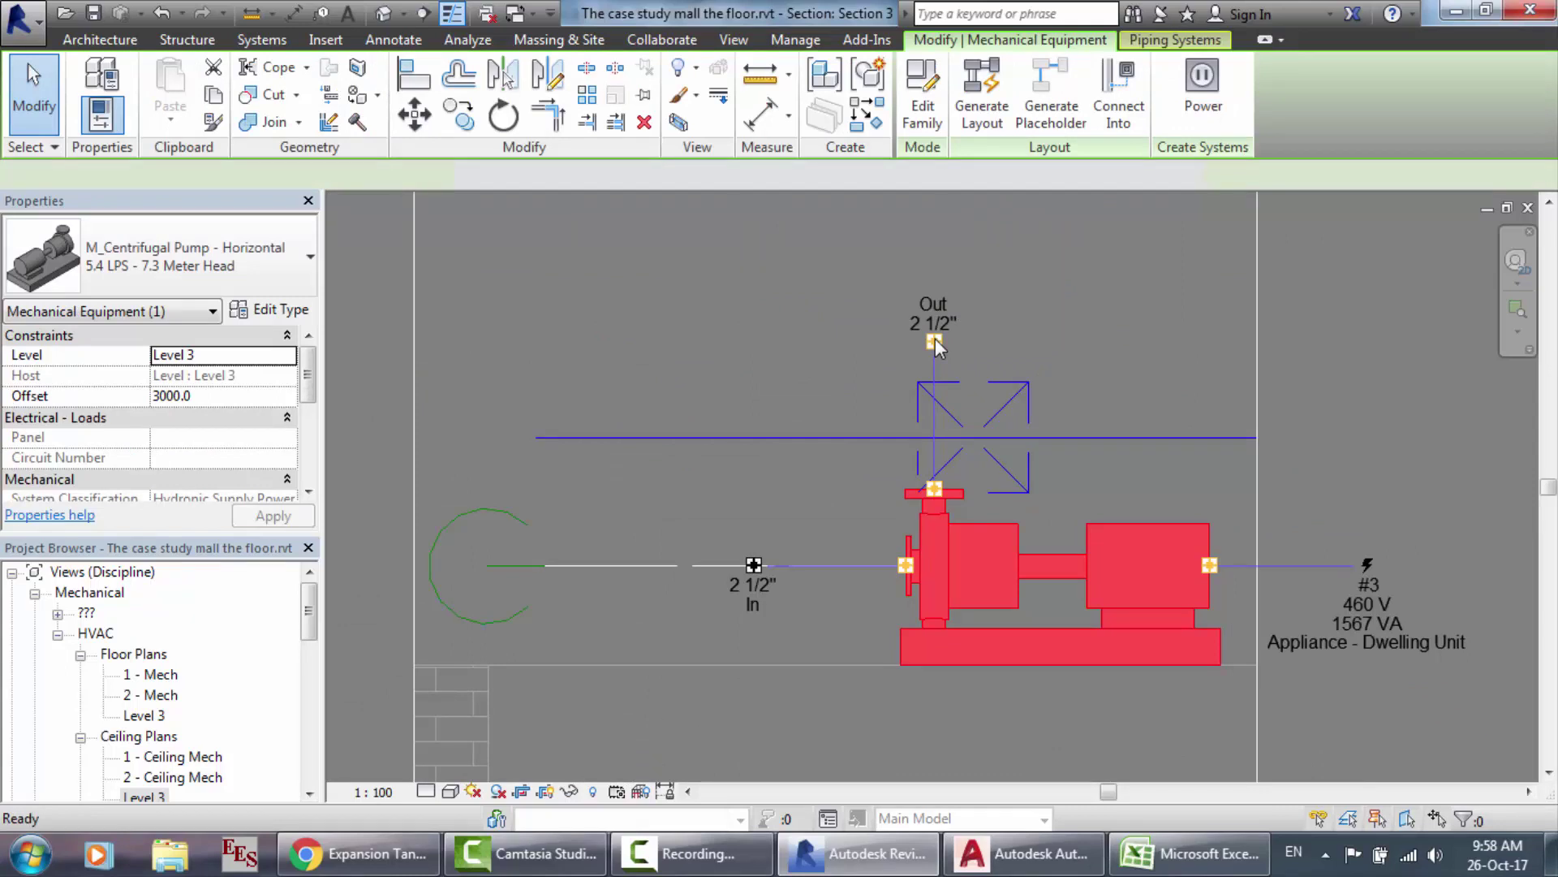
left_click(934, 341)
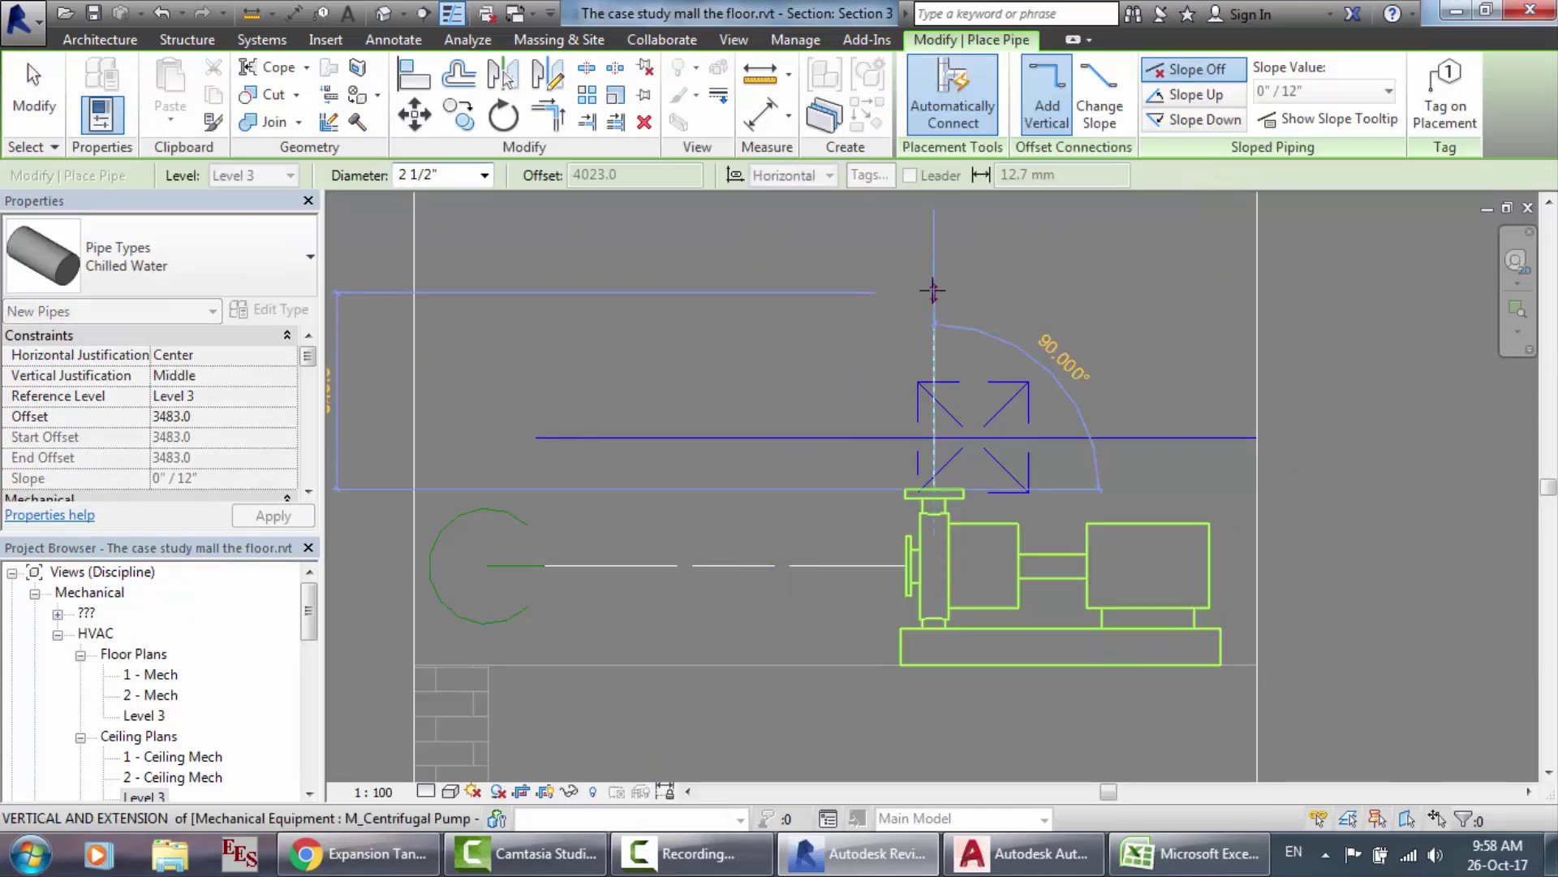
left_click(933, 289)
key("Escape")
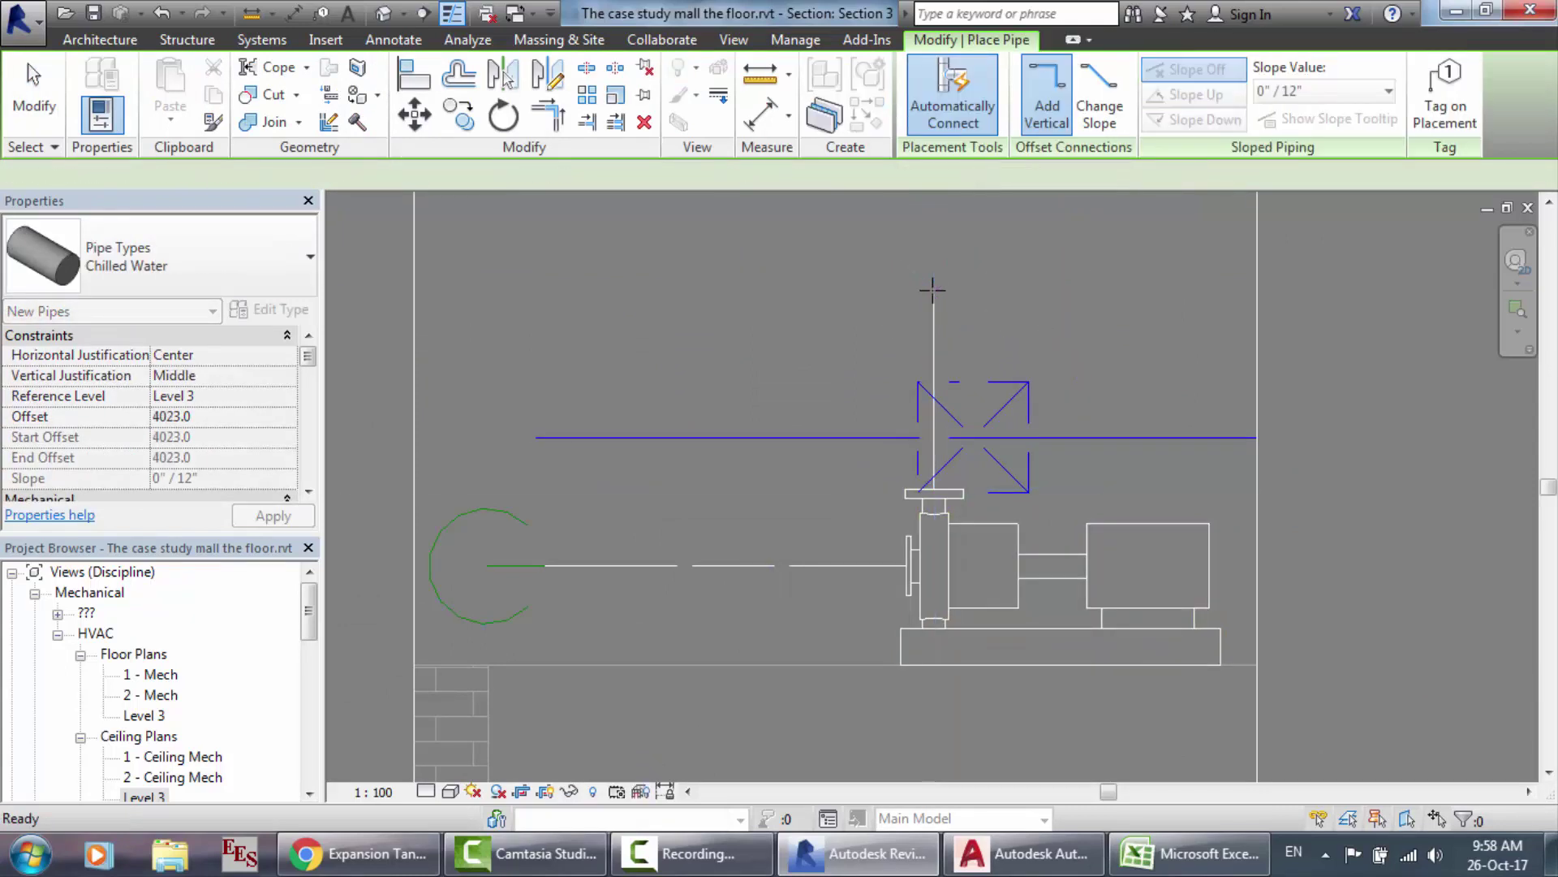
key("Escape")
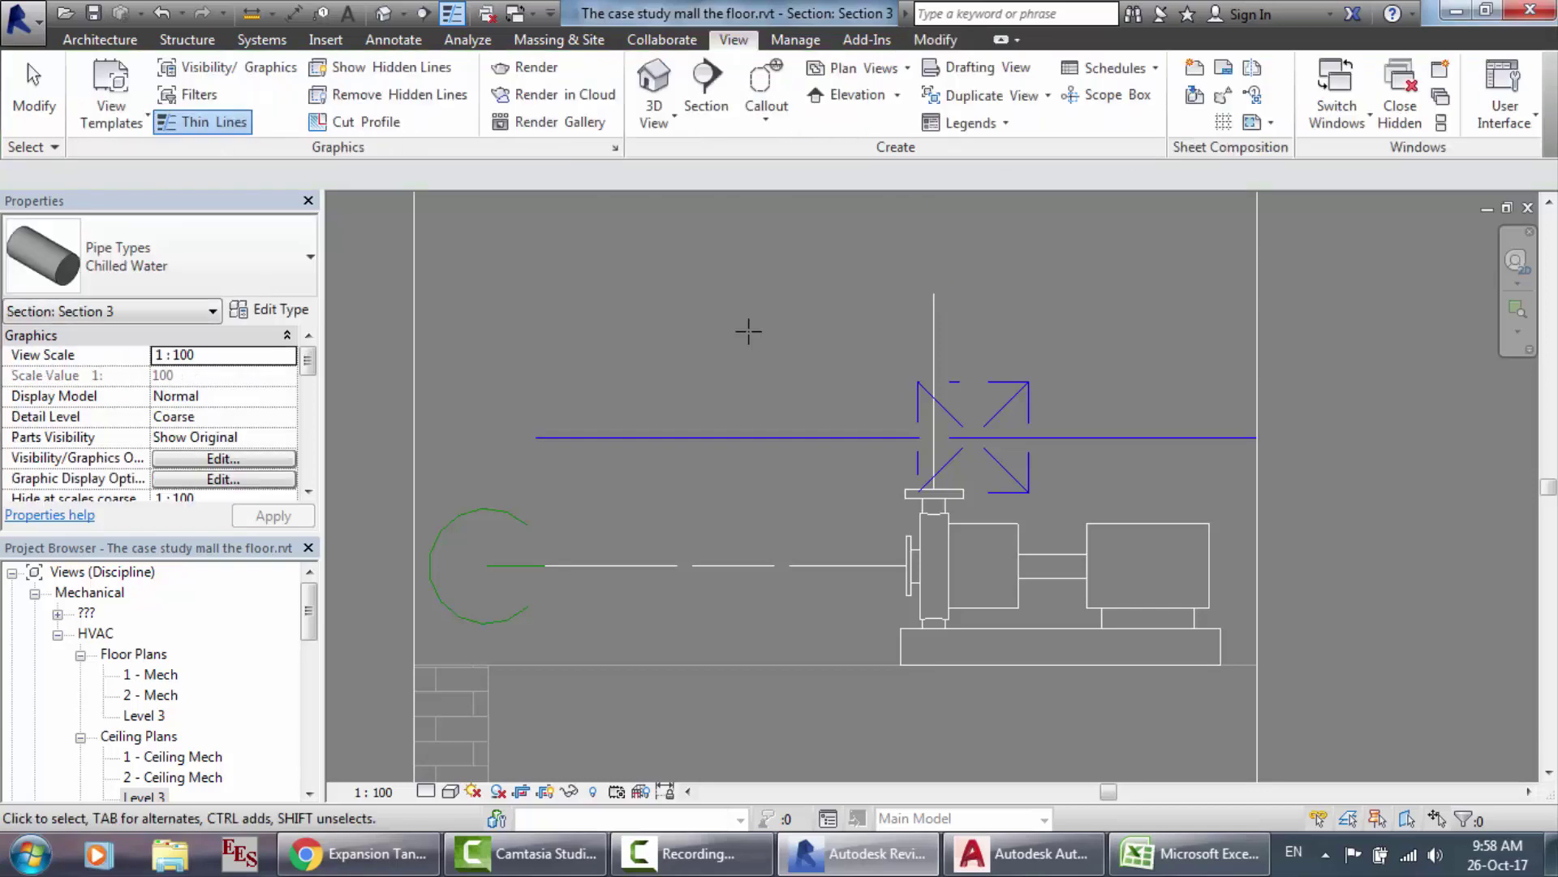
Step: Check the pump risers in 3D and delete the building sections Section 1, Section 2 and Section 3 from the project
left_click(380, 16)
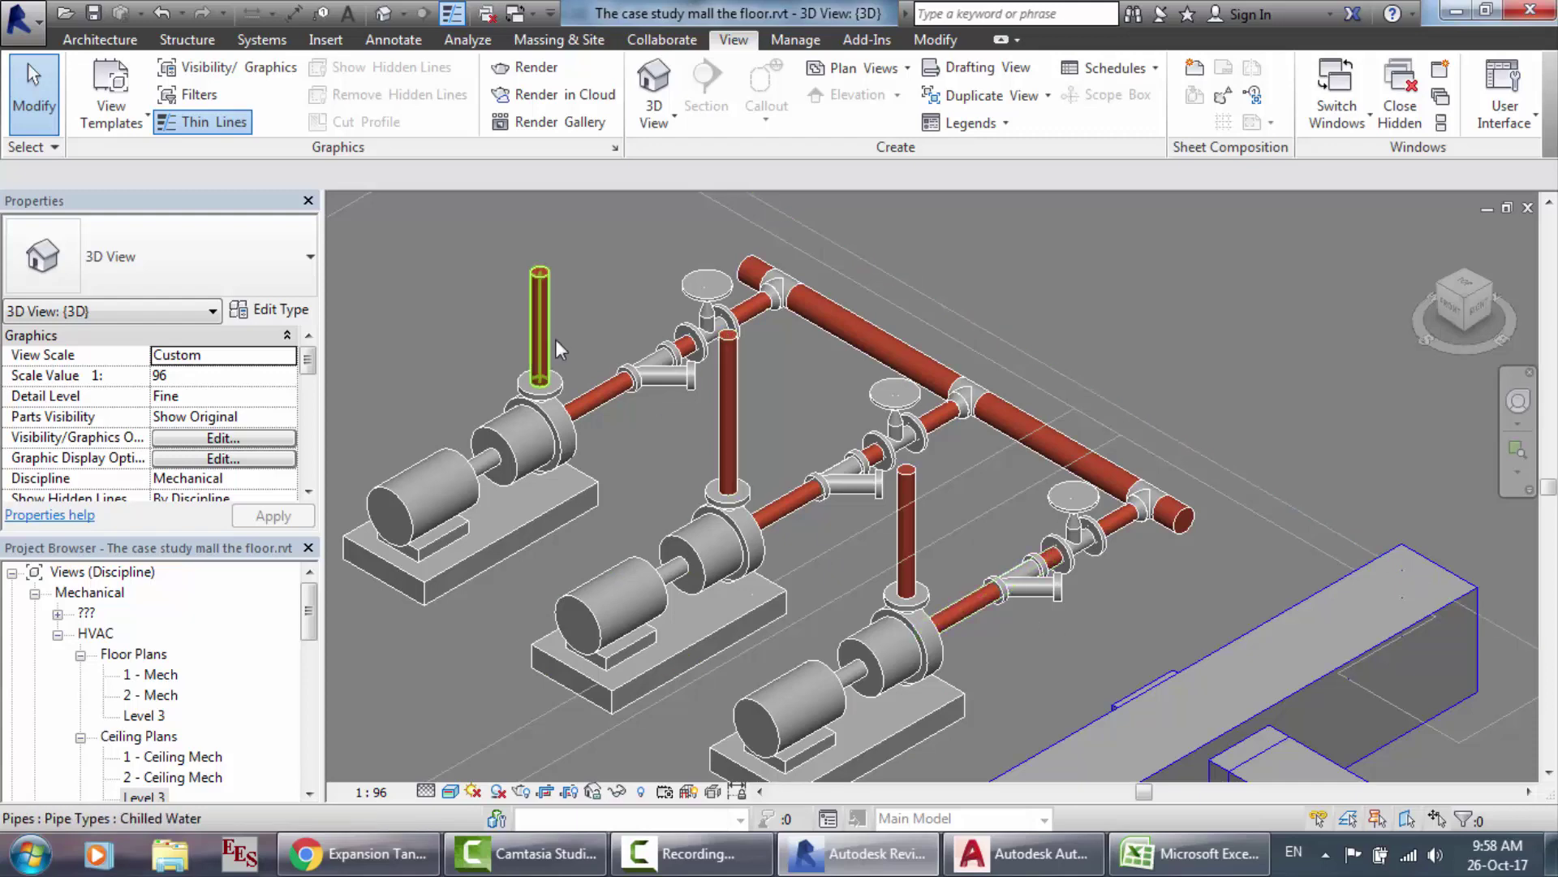
double_click(144, 797)
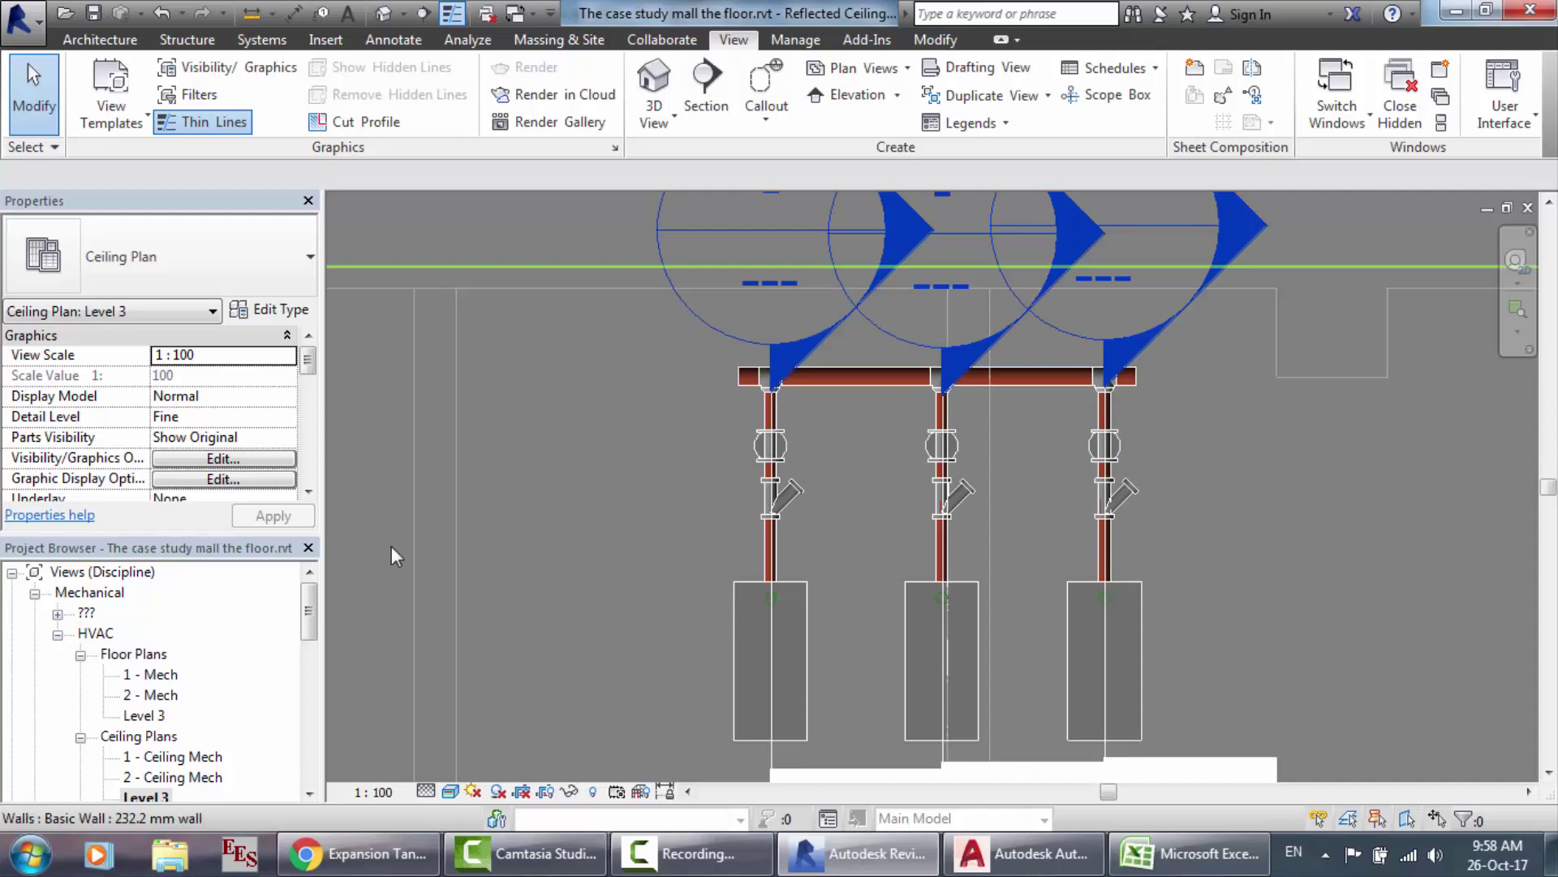
left_click(58, 613)
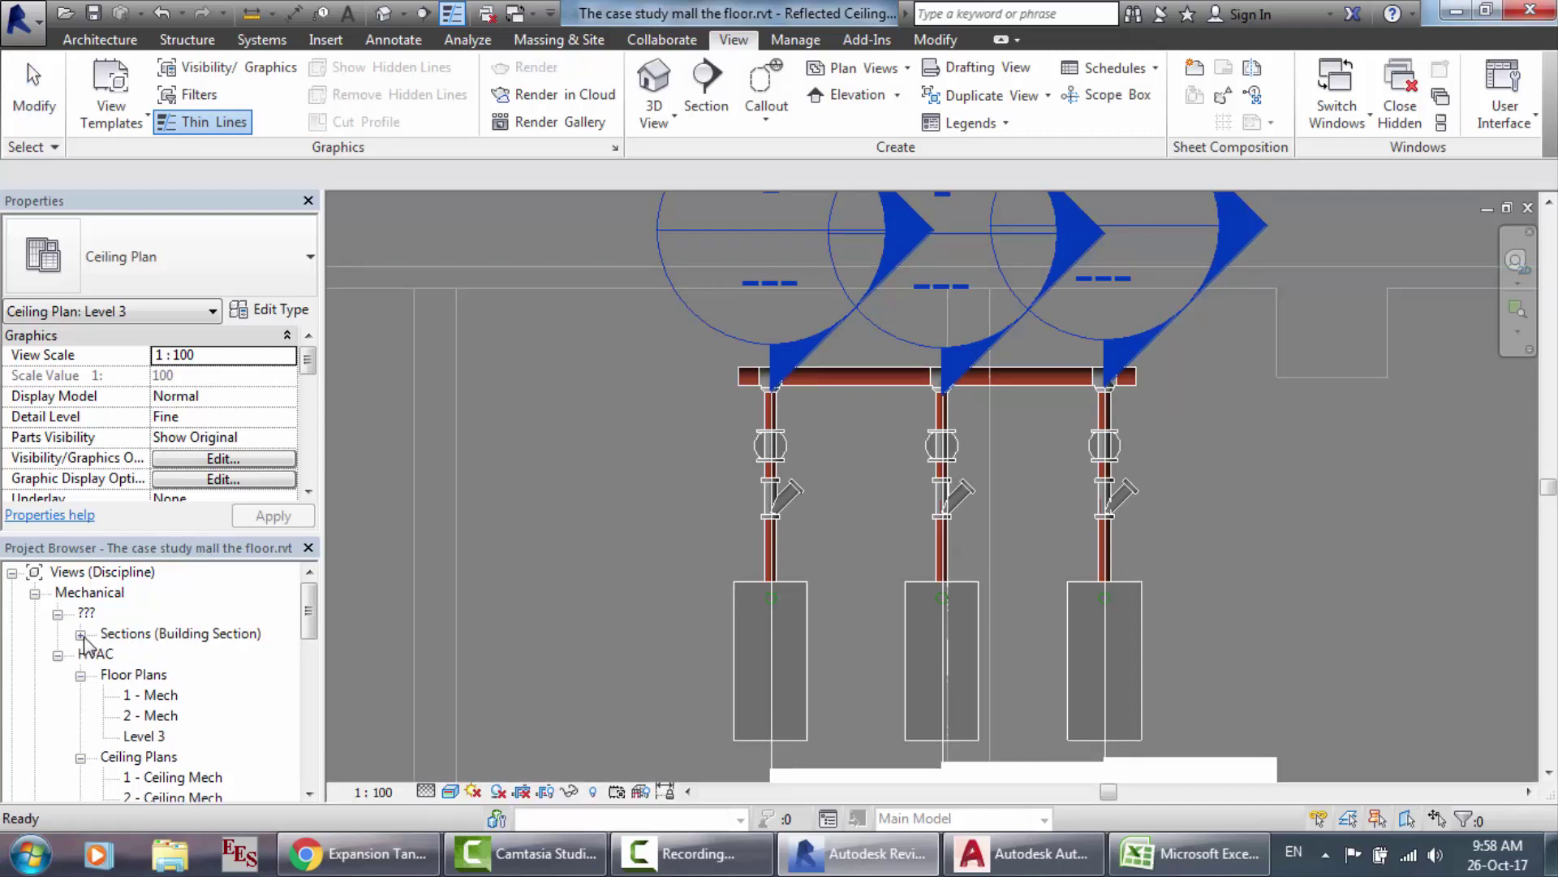
left_click(81, 635)
left_click(150, 654)
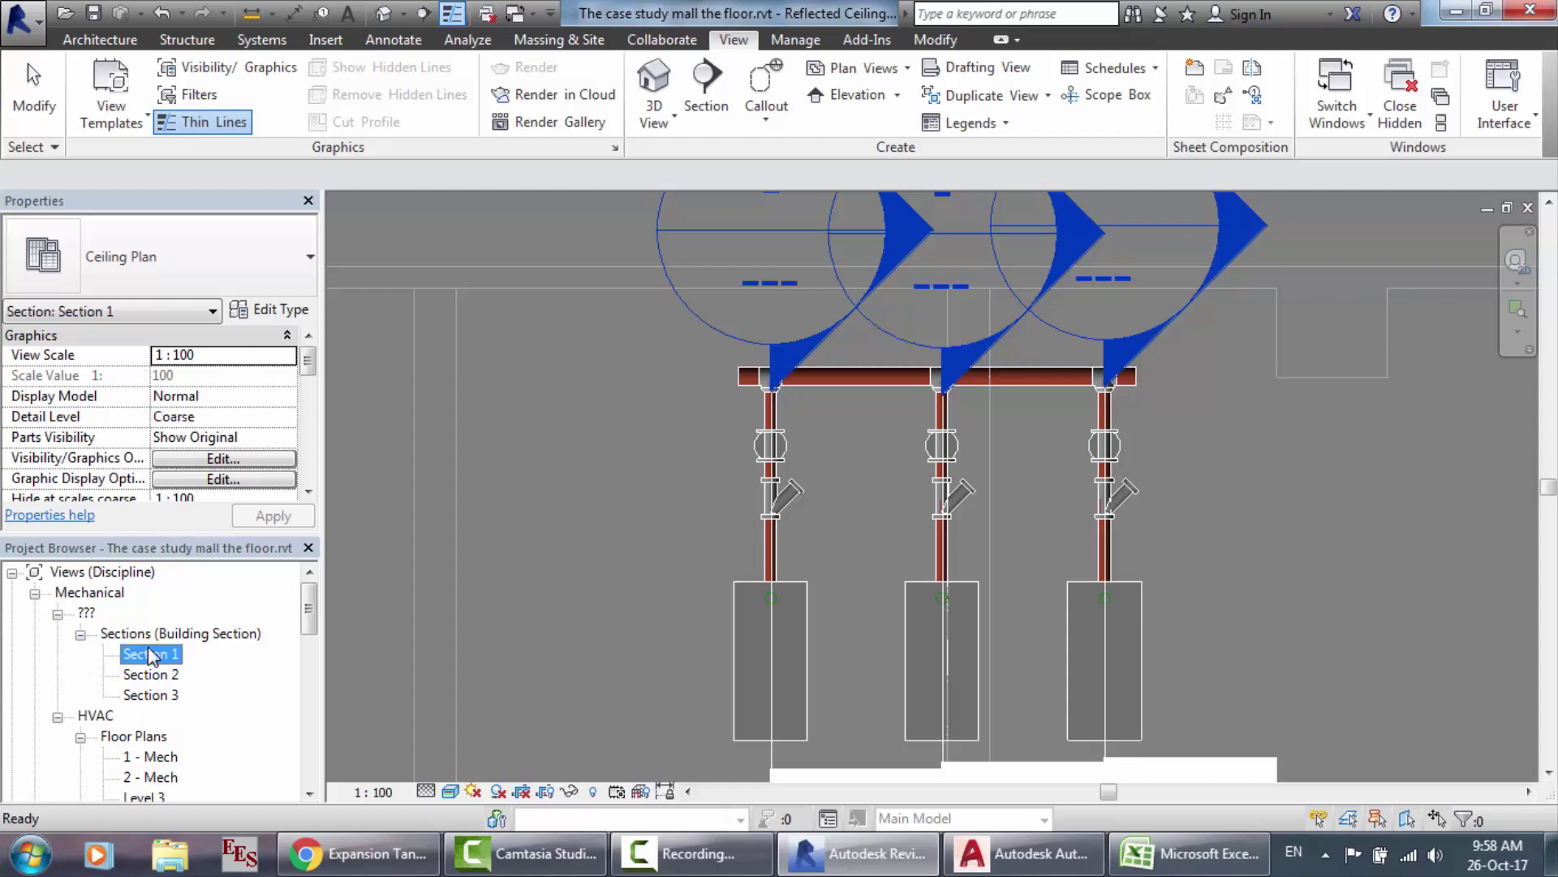
left_click(160, 697, "shift")
key("Delete")
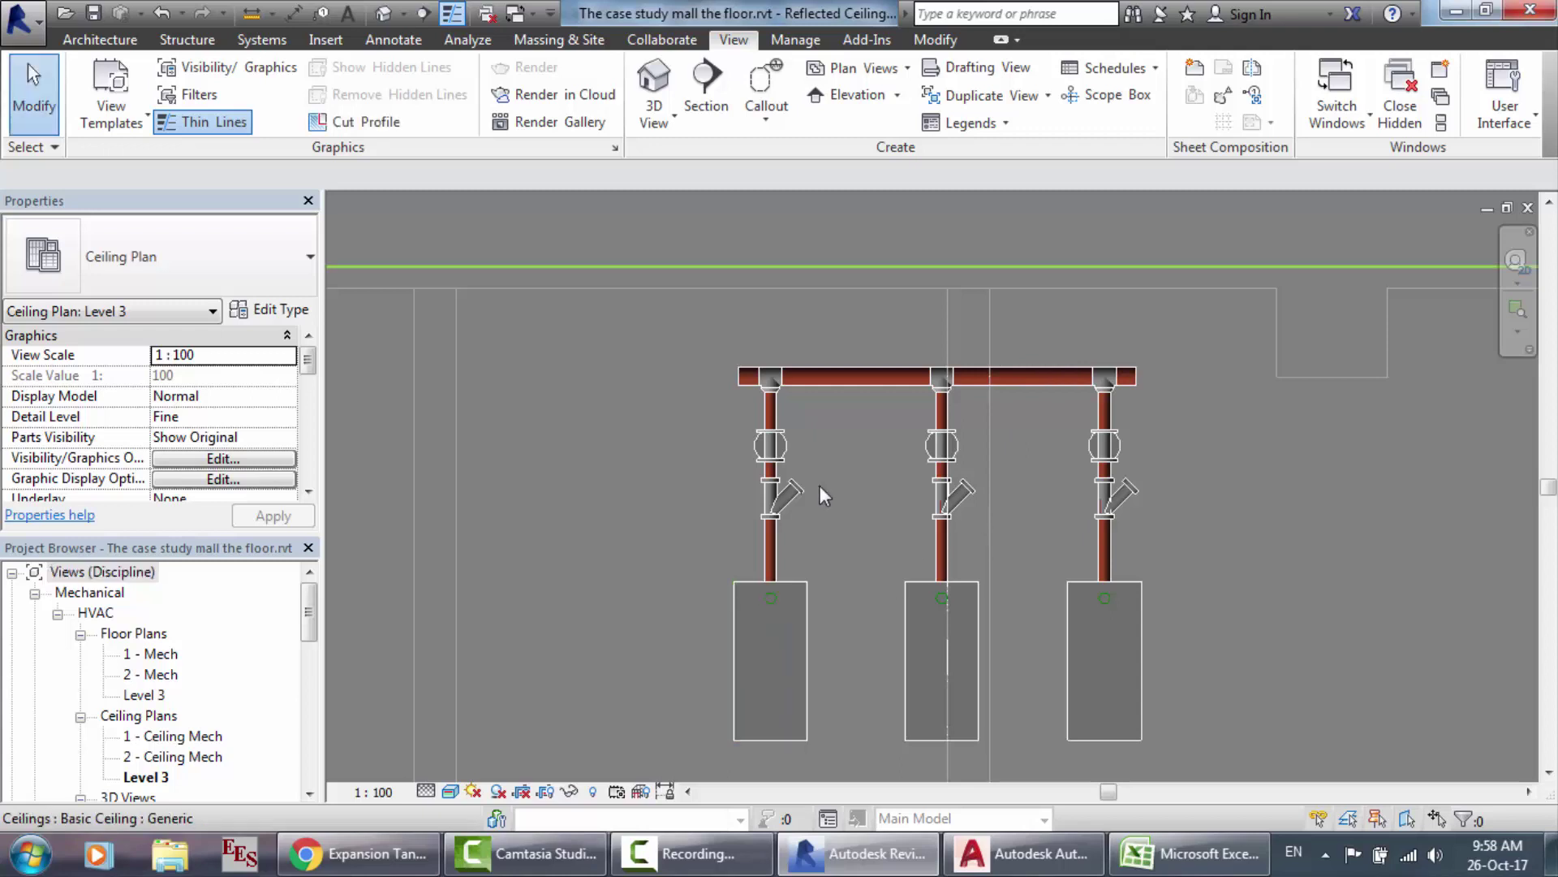
Step: In the 3D view, draw a short horizontal 2 1/2" Chilled Water pipe at 4023 mm offset from the first pump's riser top toward the header
scroll(819, 487, "up", 1)
scroll(819, 486, "up", 1)
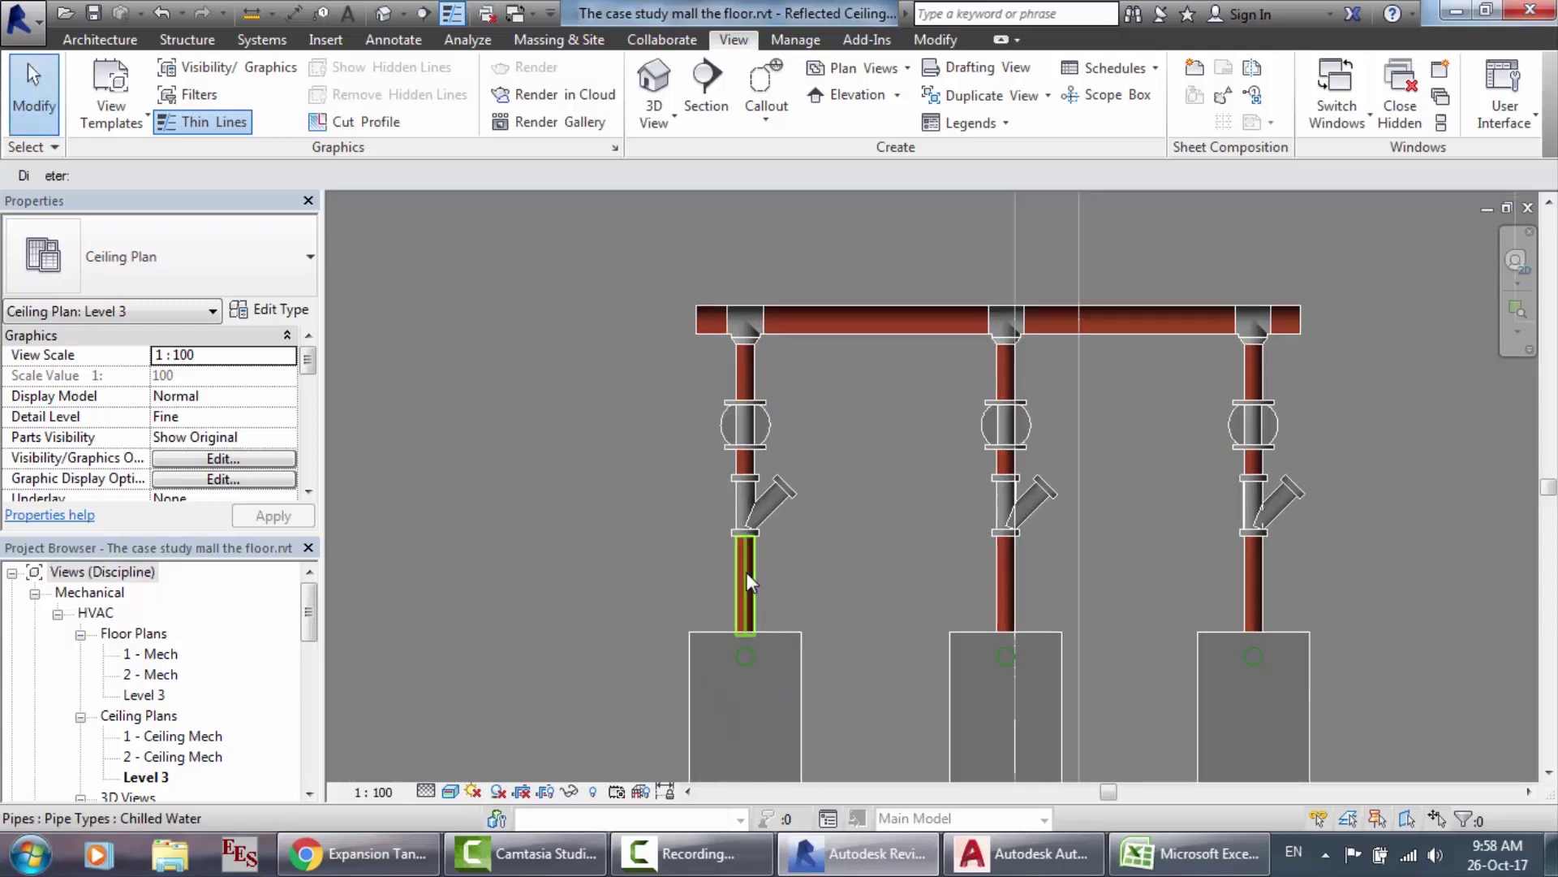
left_click(750, 568)
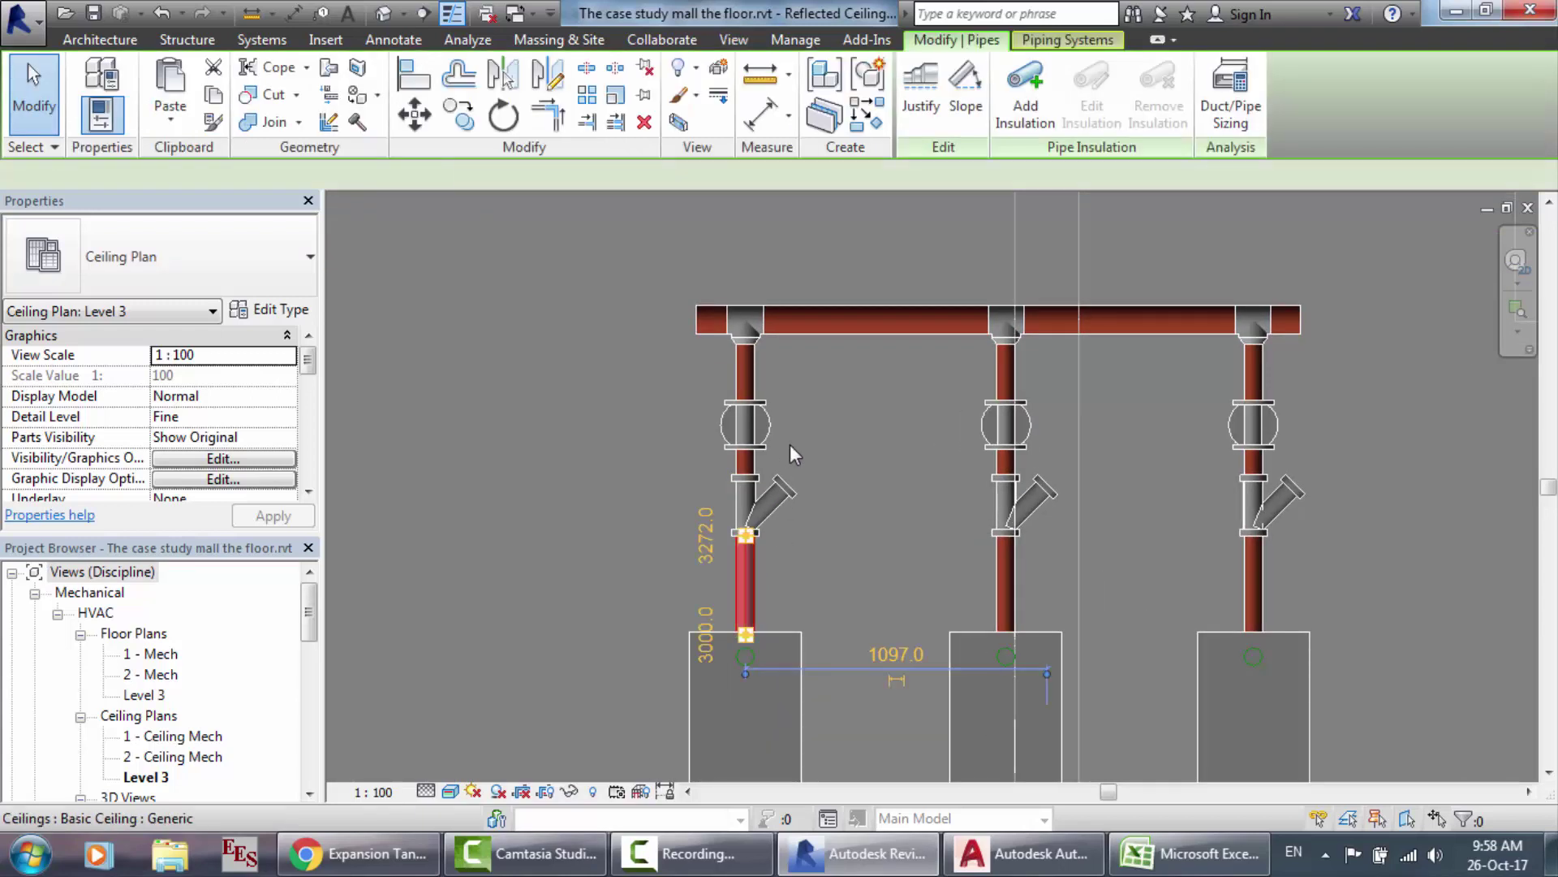
left_click(385, 16)
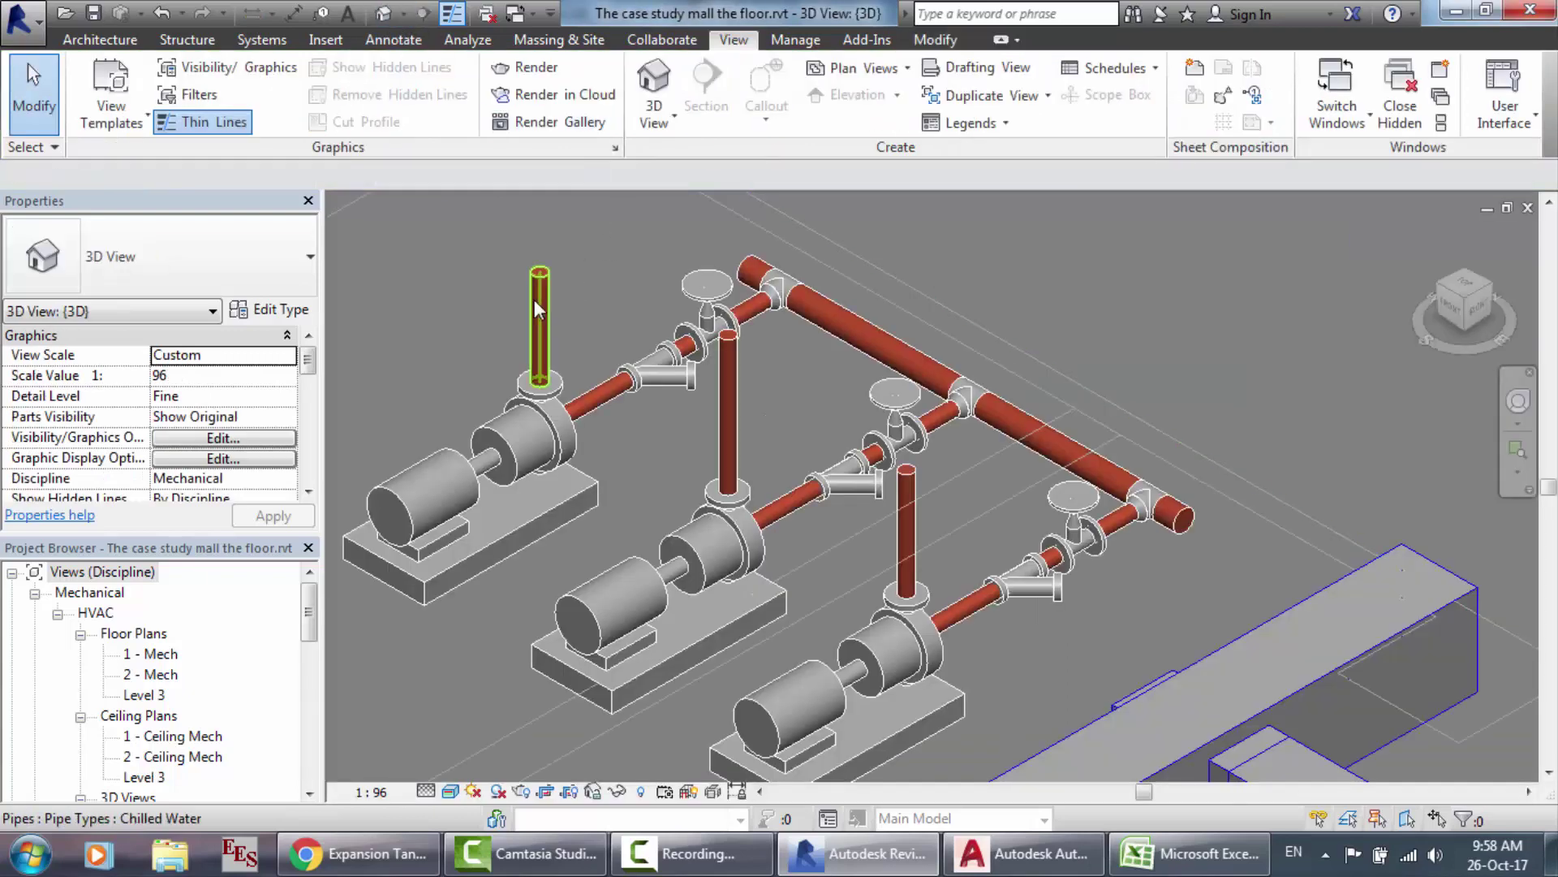
left_click(262, 40)
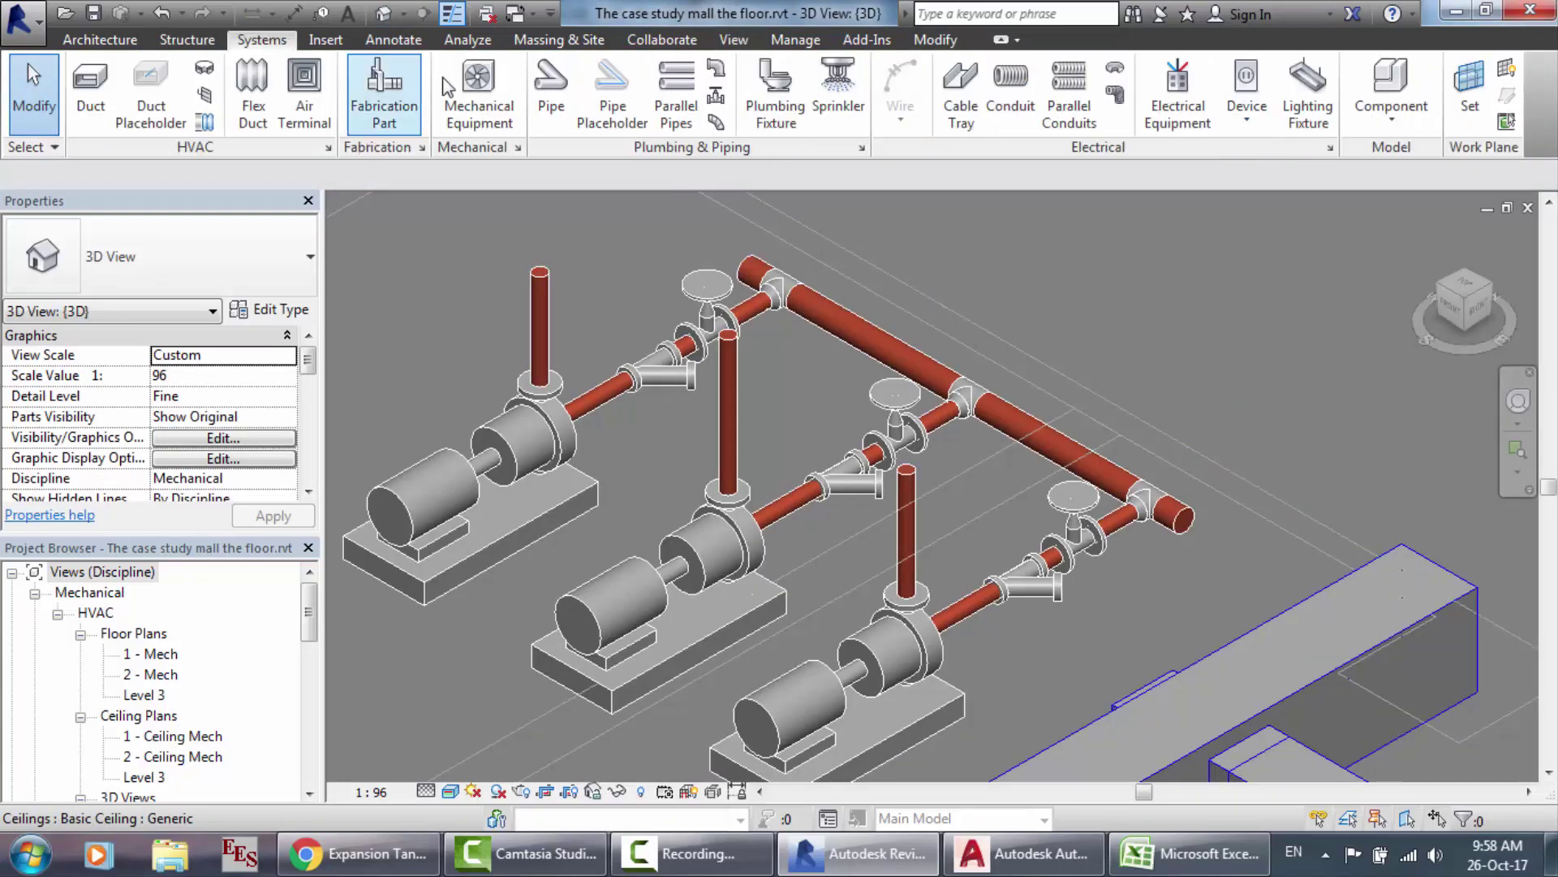
left_click(552, 105)
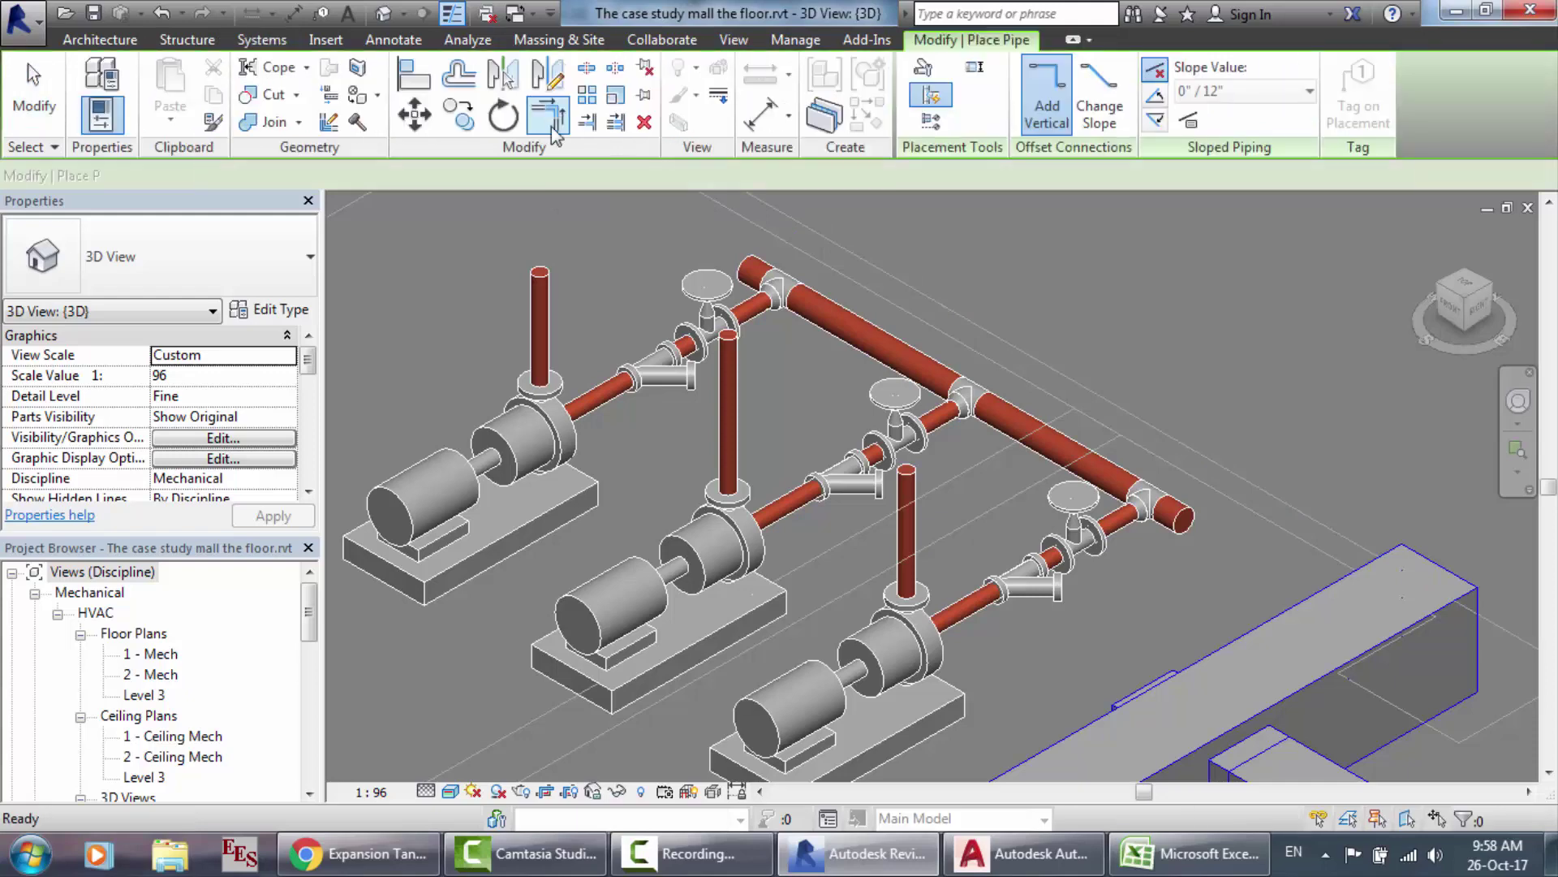
left_click(538, 270)
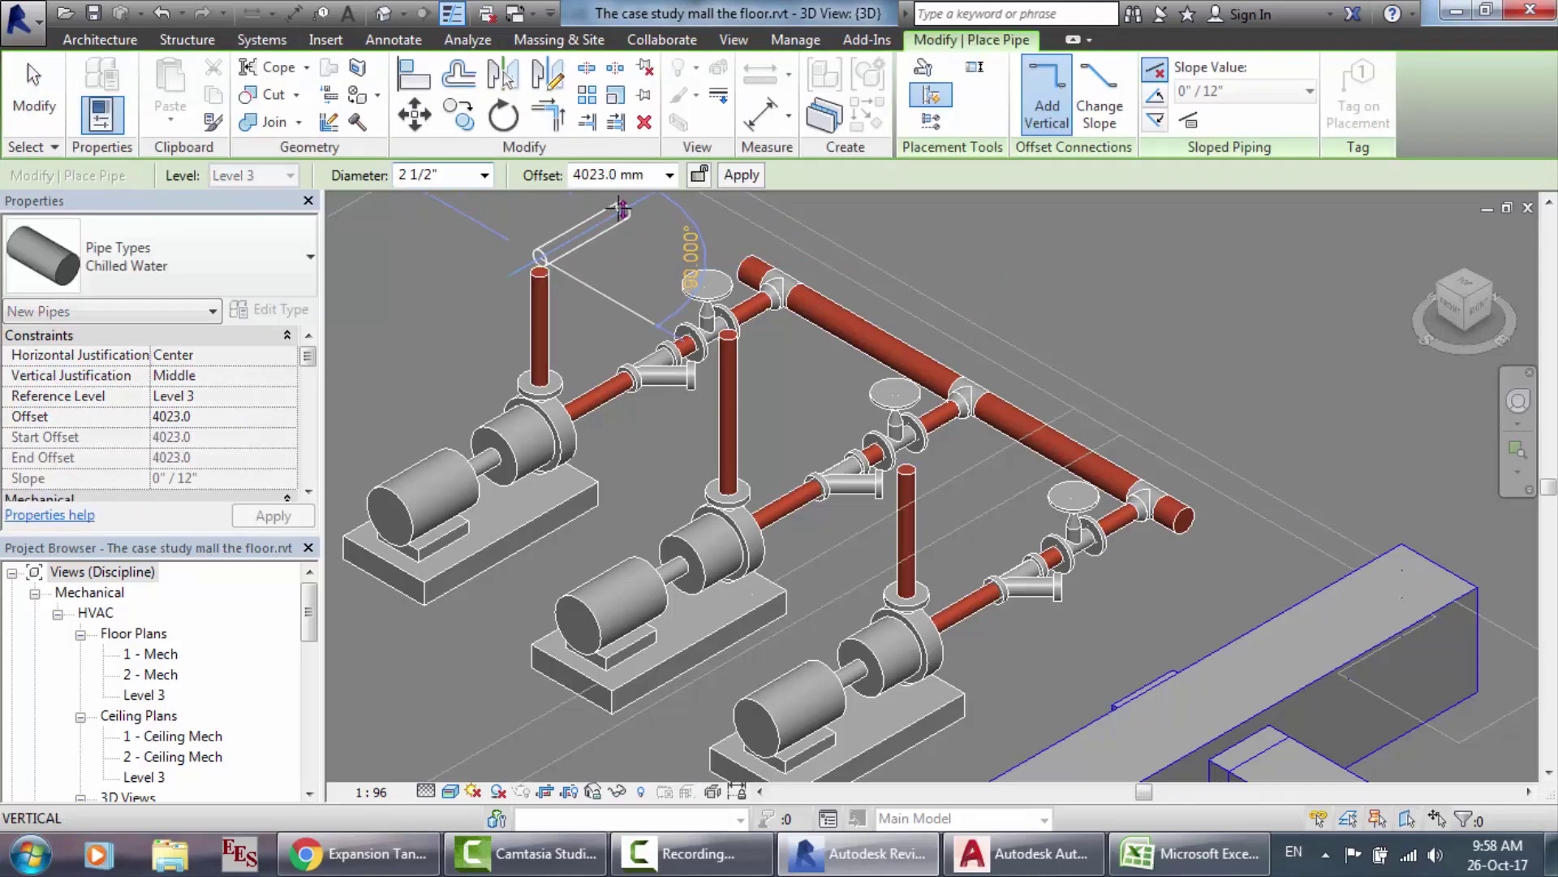
left_click(618, 207)
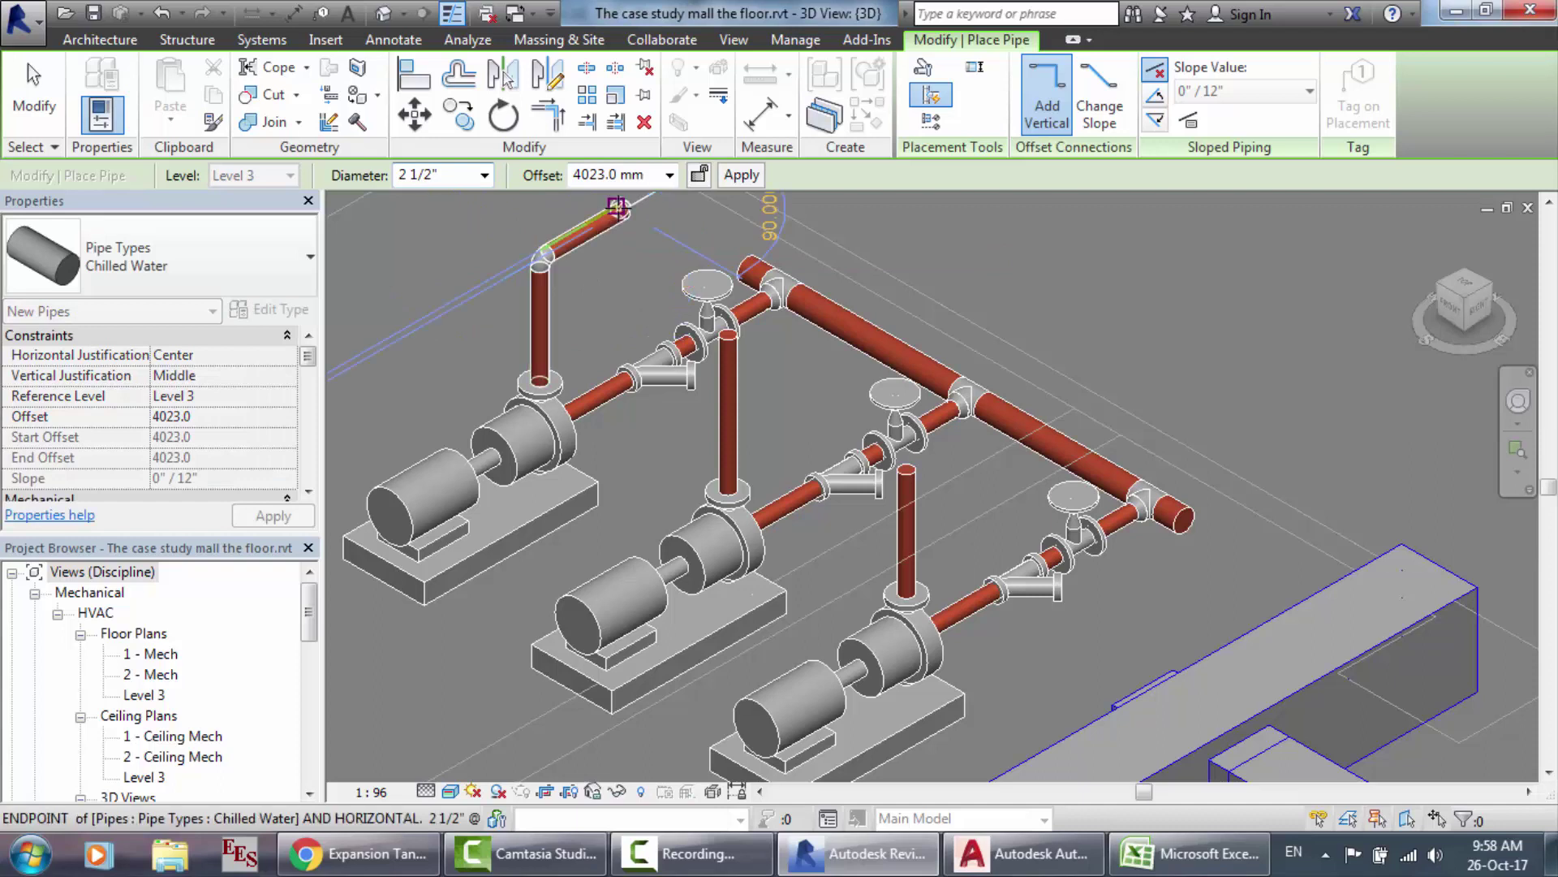
key("Escape")
key("Escape")
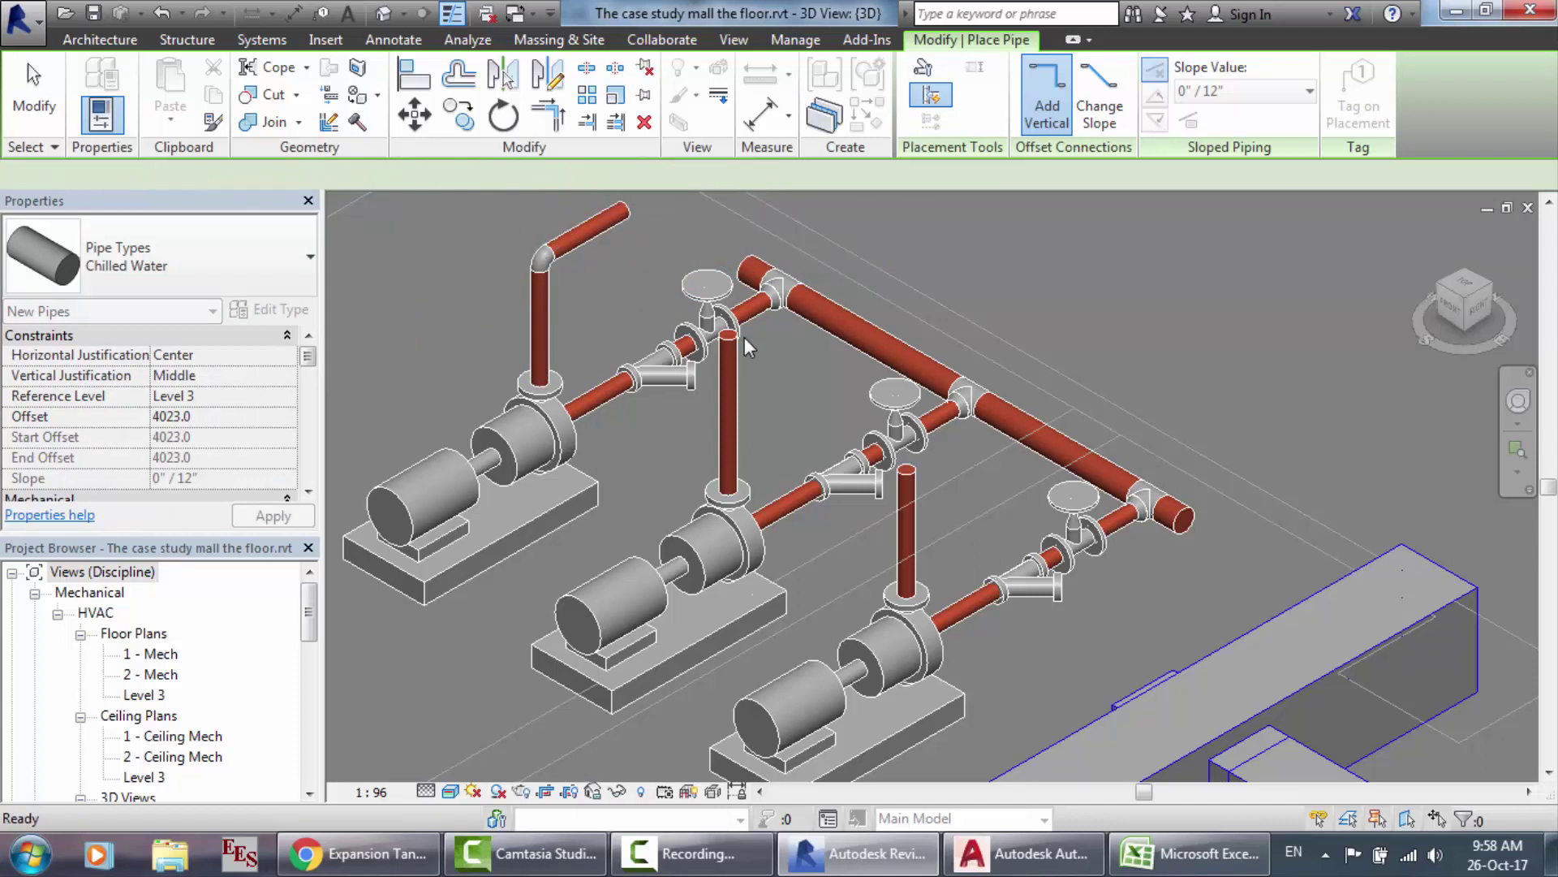
Step: Try to draw a horizontal 2 1/2" pipe at 4023 mm offset from the middle pump's riser, and undo it
key("p")
key("i")
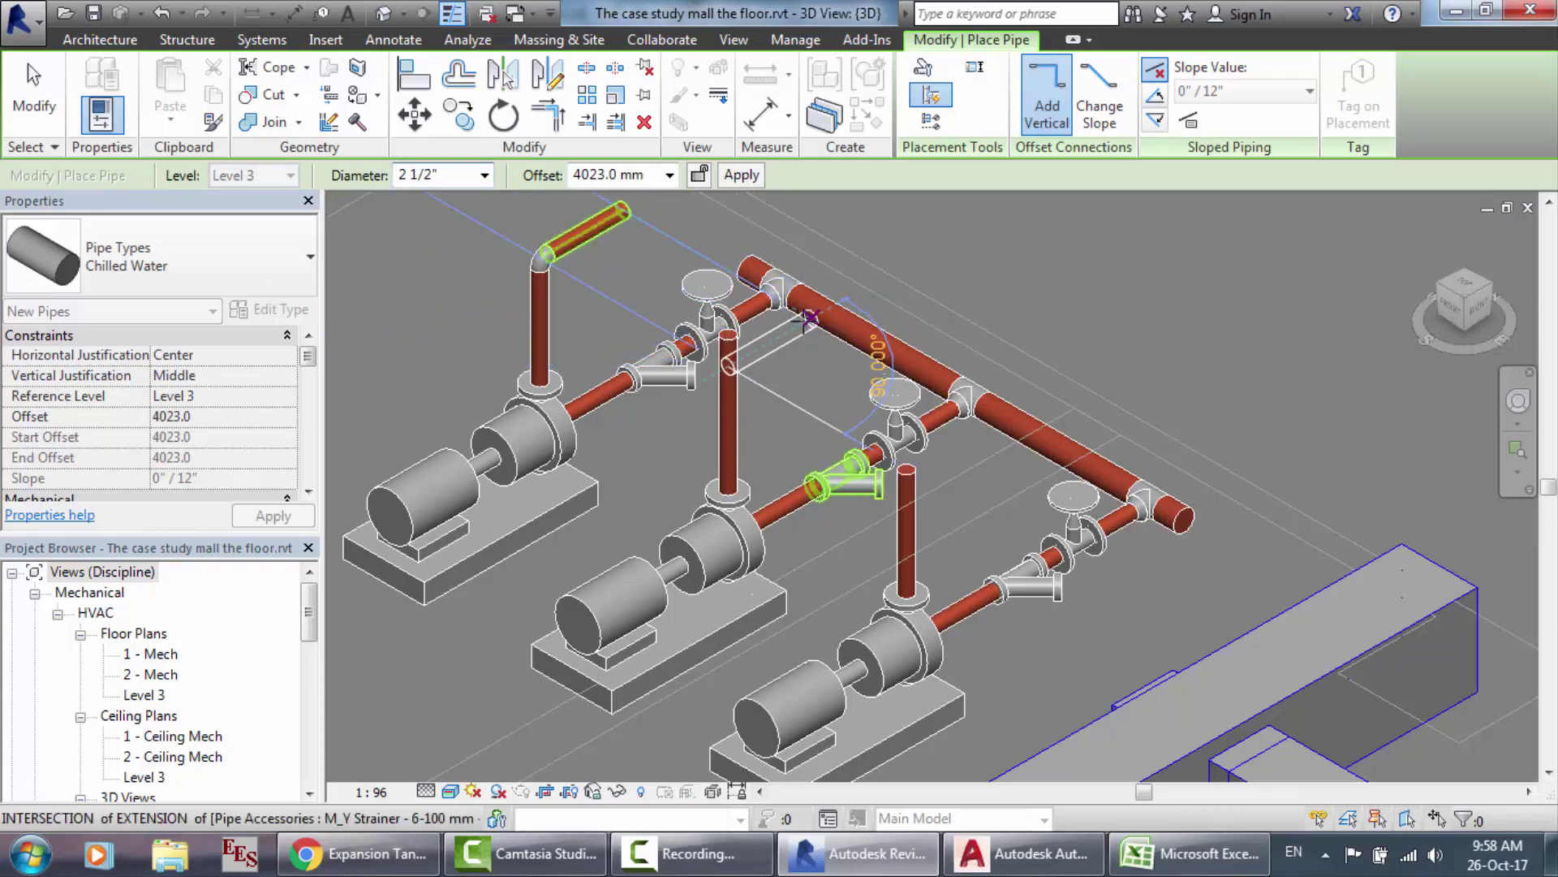
left_click(795, 327)
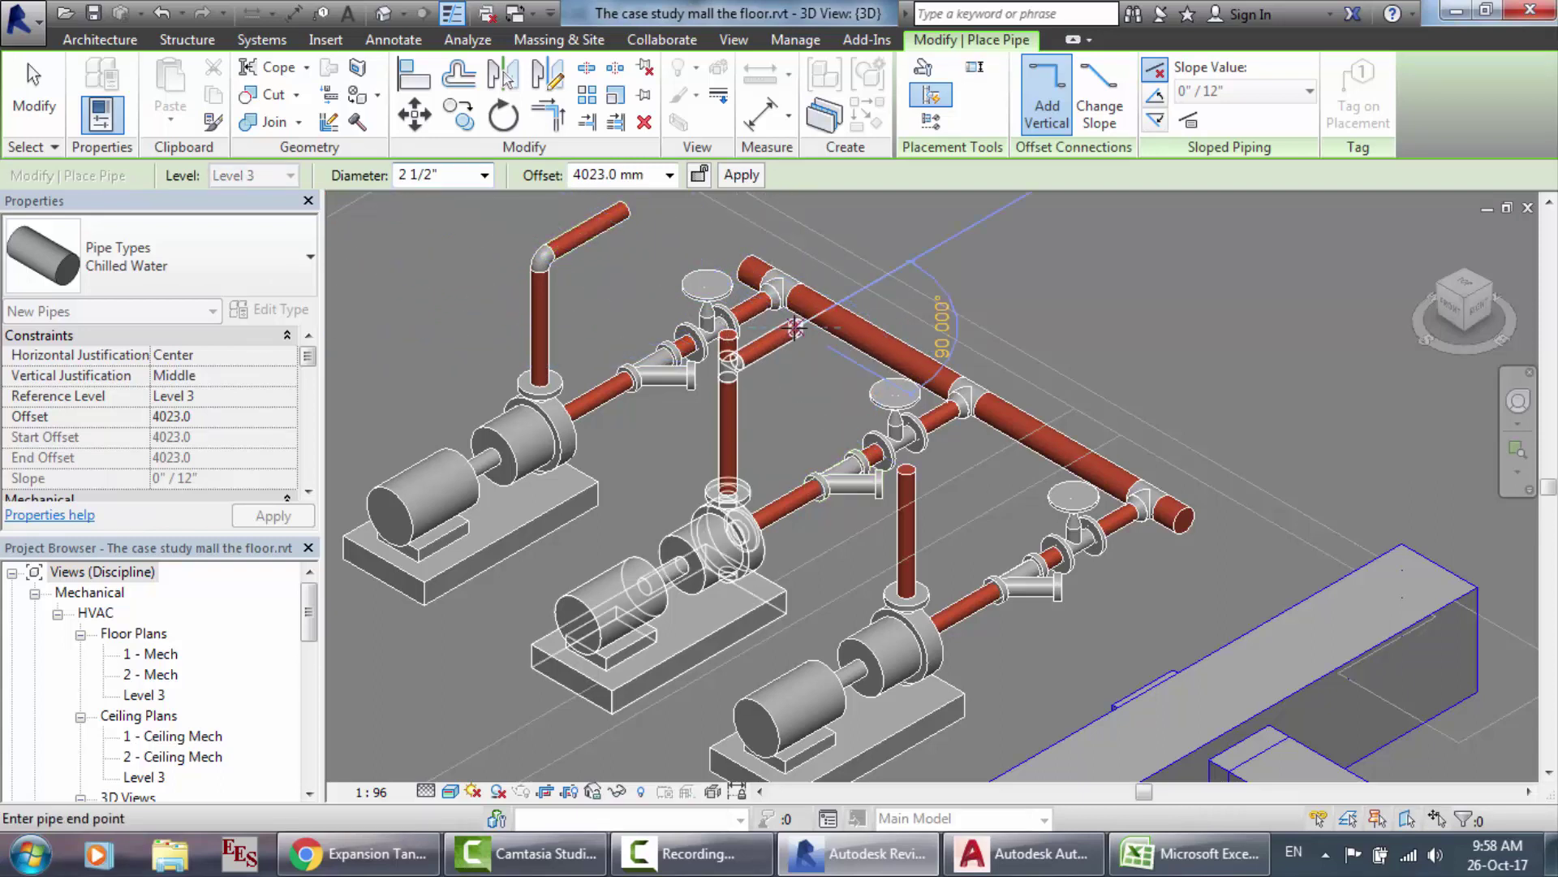
key("Escape")
key("Escape")
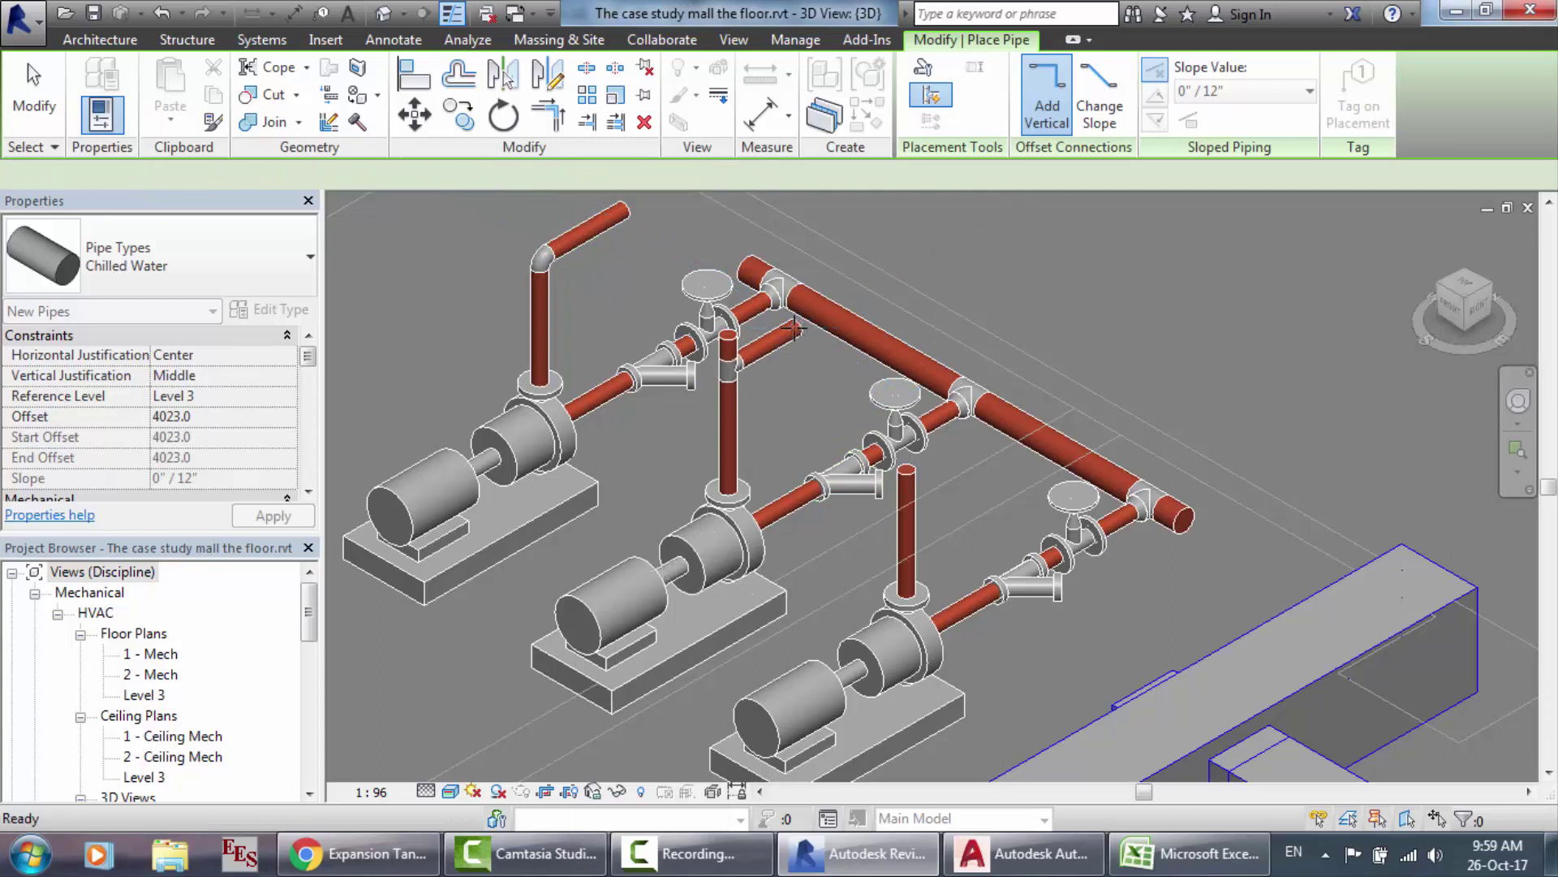
key("ctrl+z")
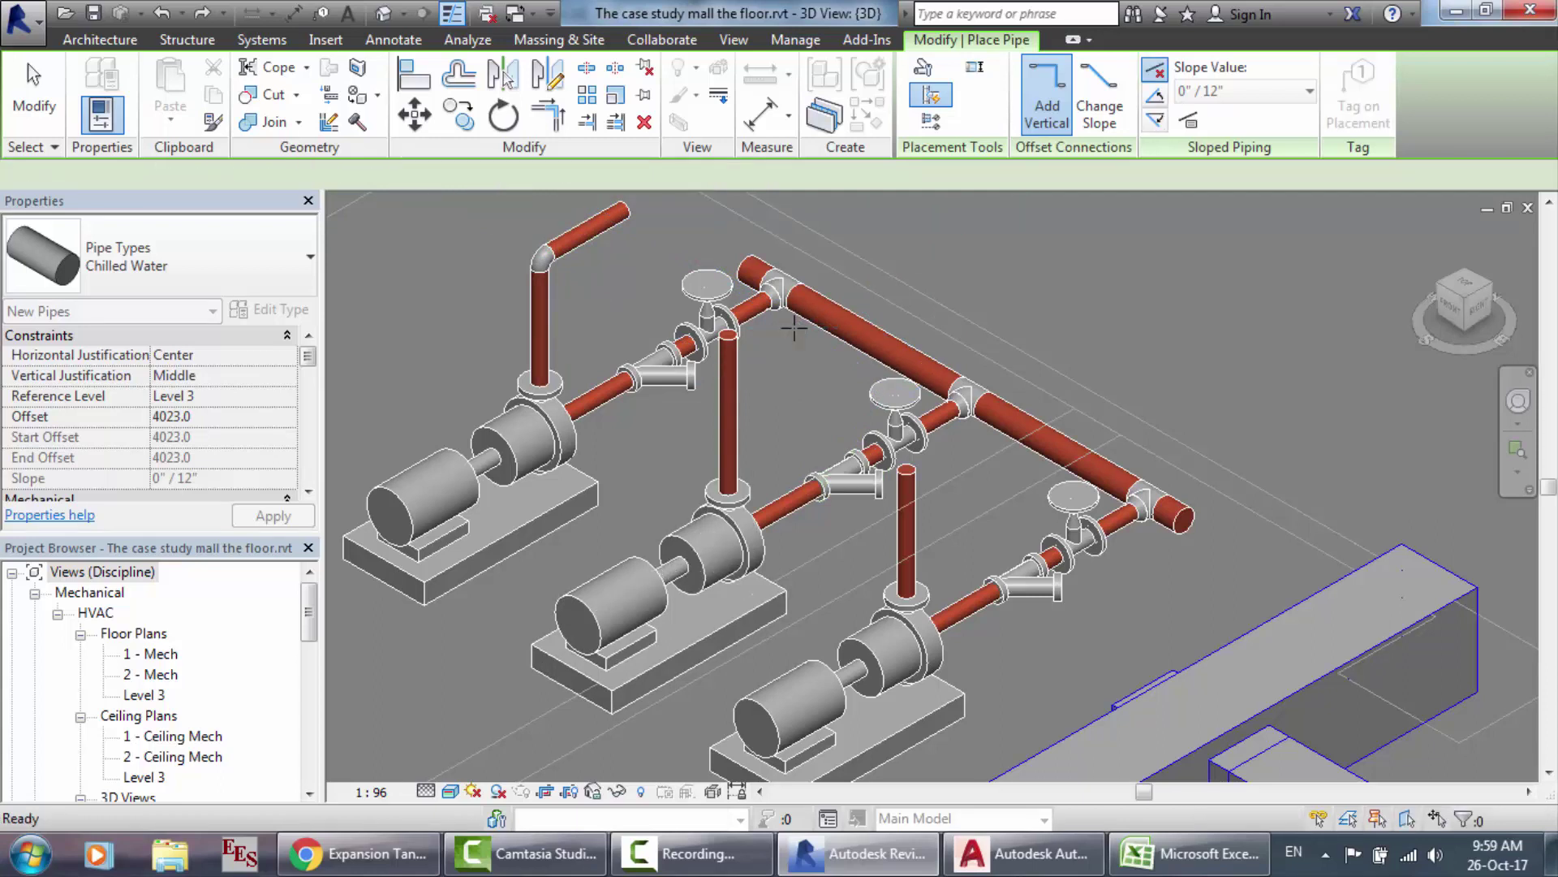
key("ctrl+z")
key("ctrl+y")
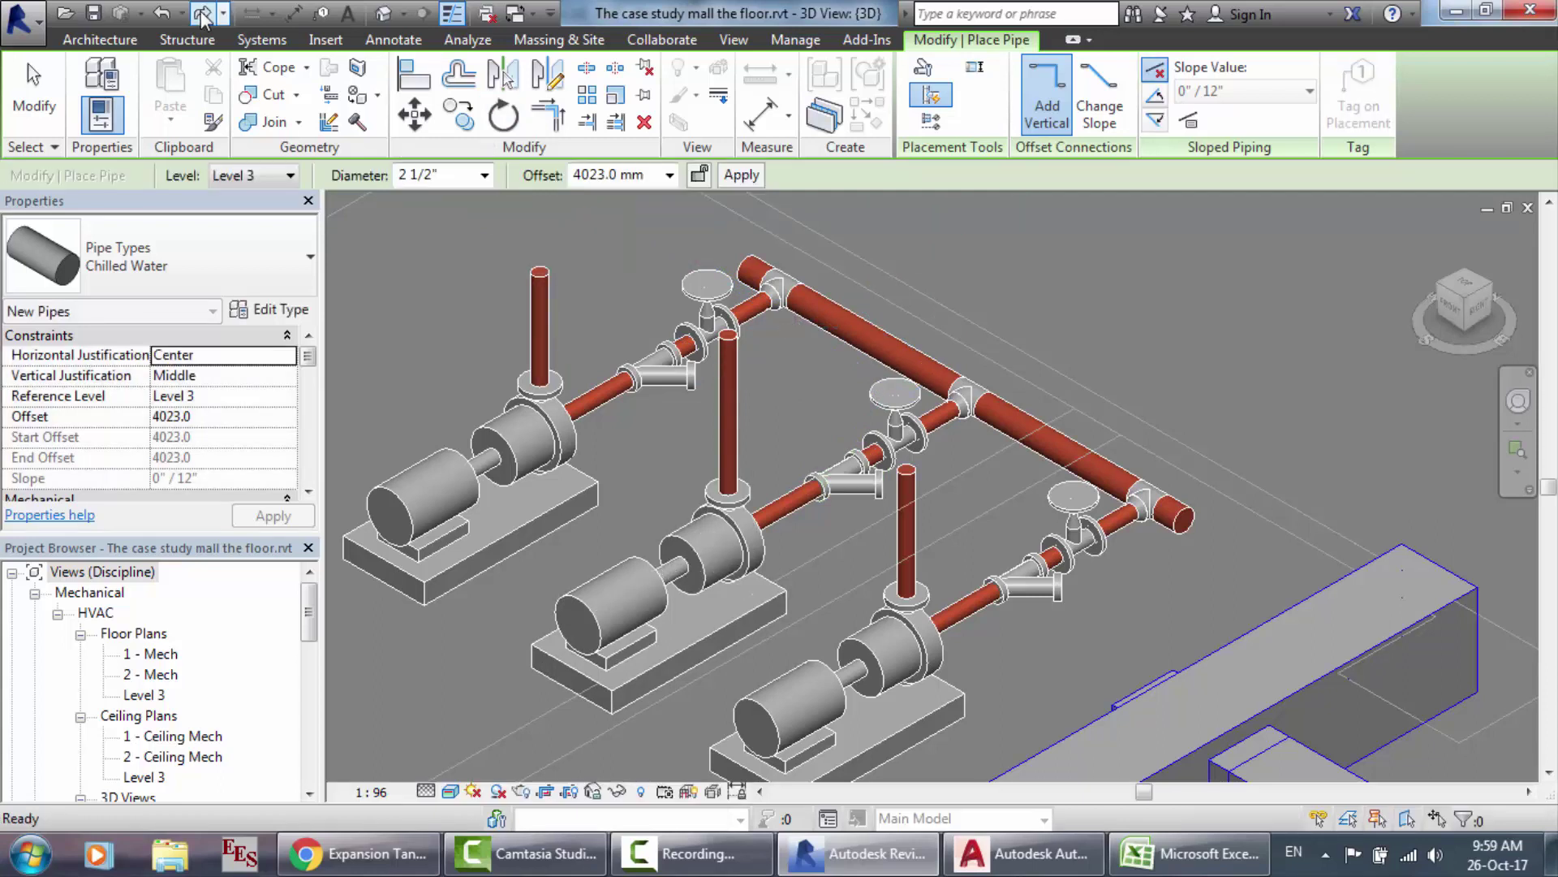
scroll(680, 310, "up", 5)
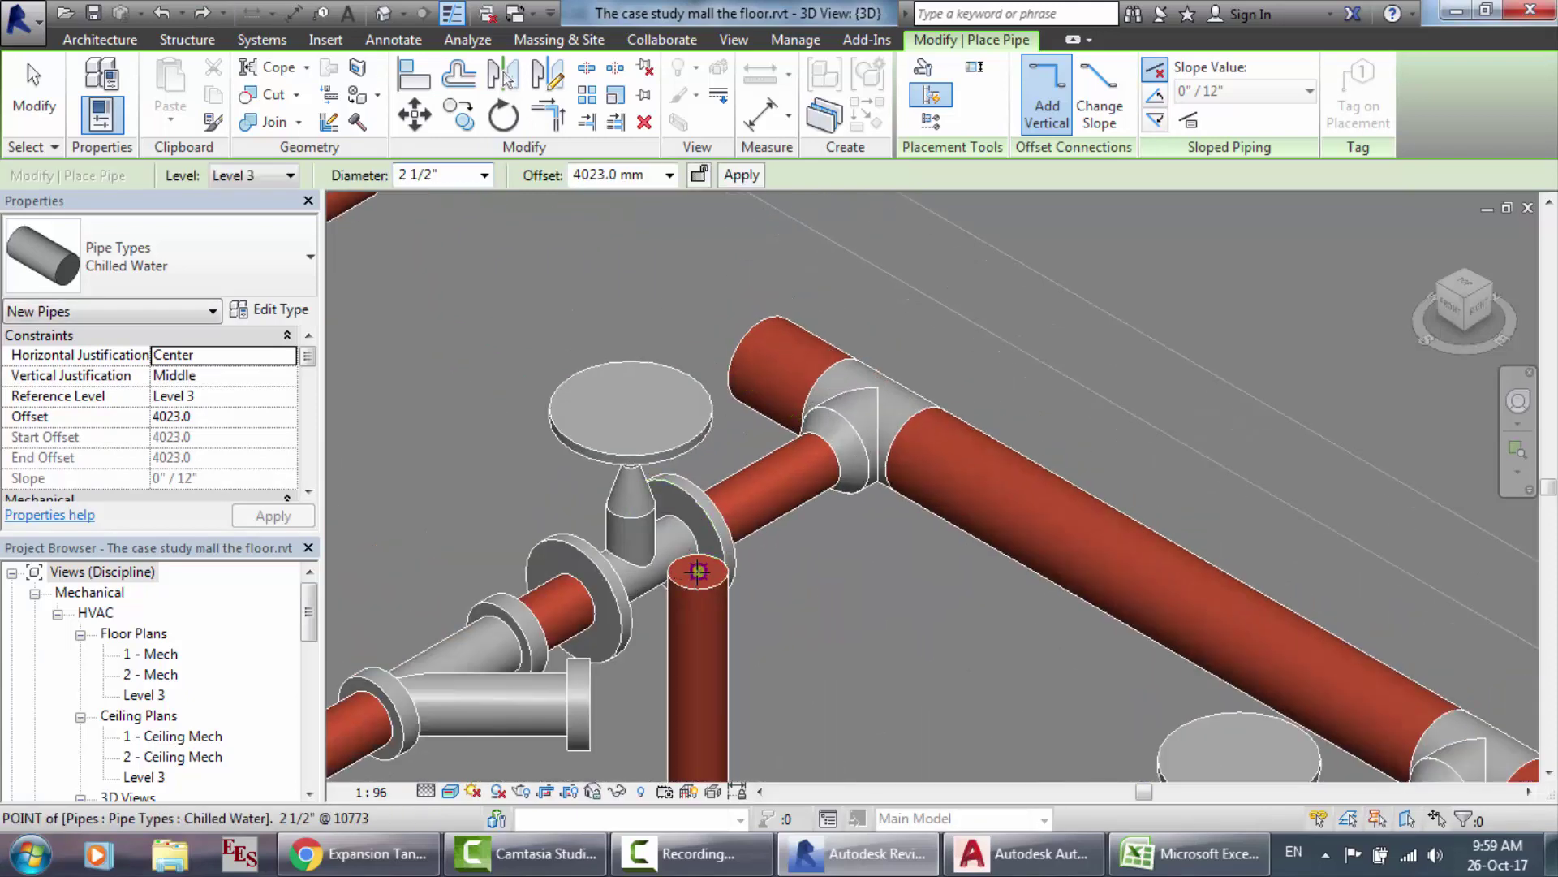
left_click(698, 570)
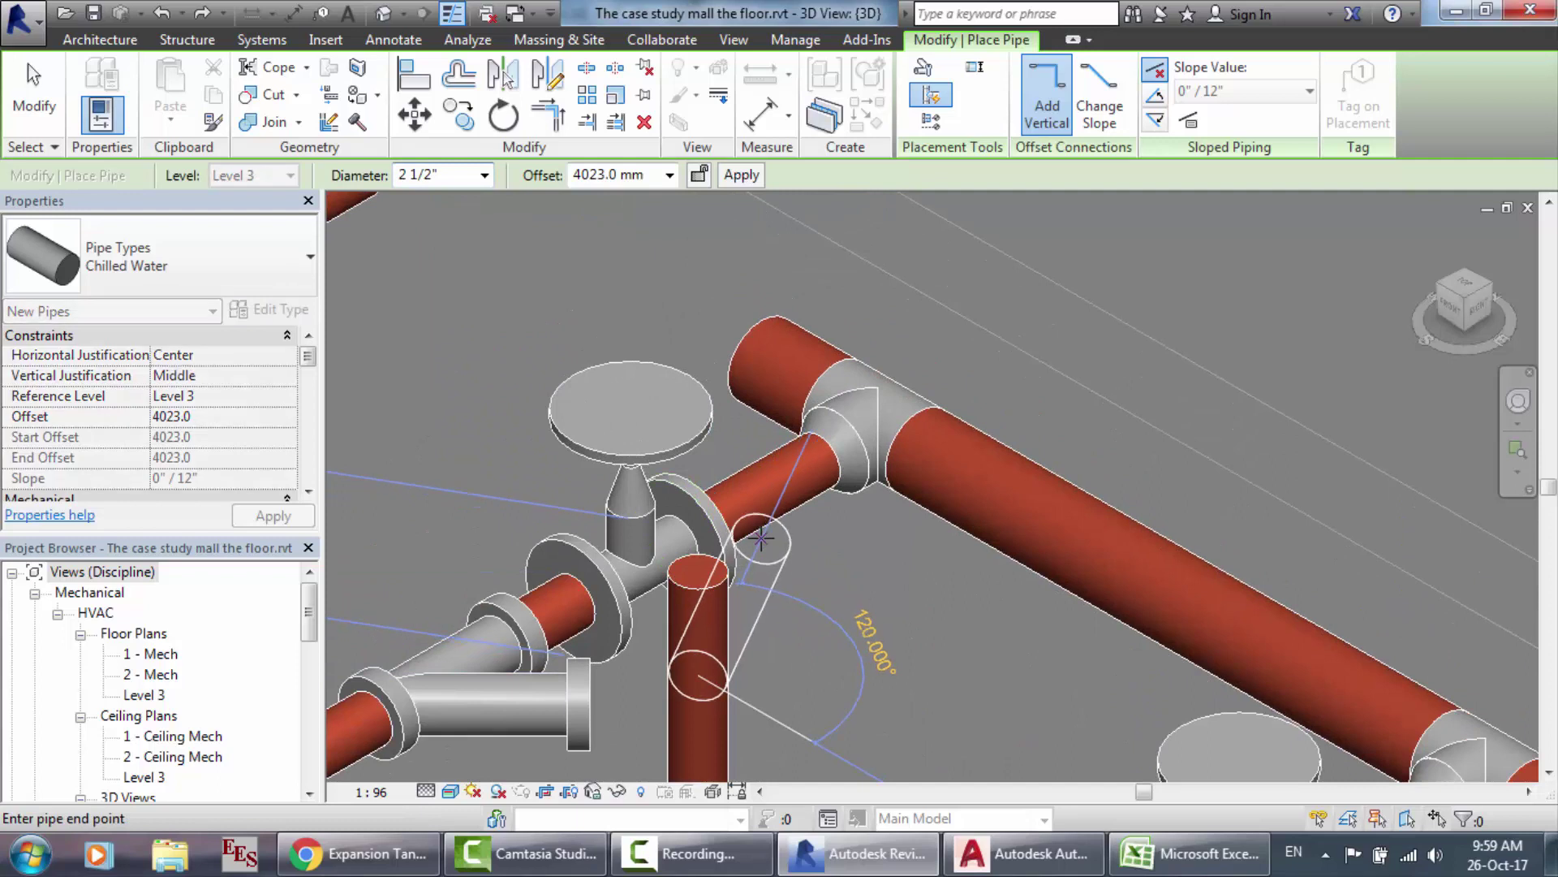
key("Escape")
key("Escape")
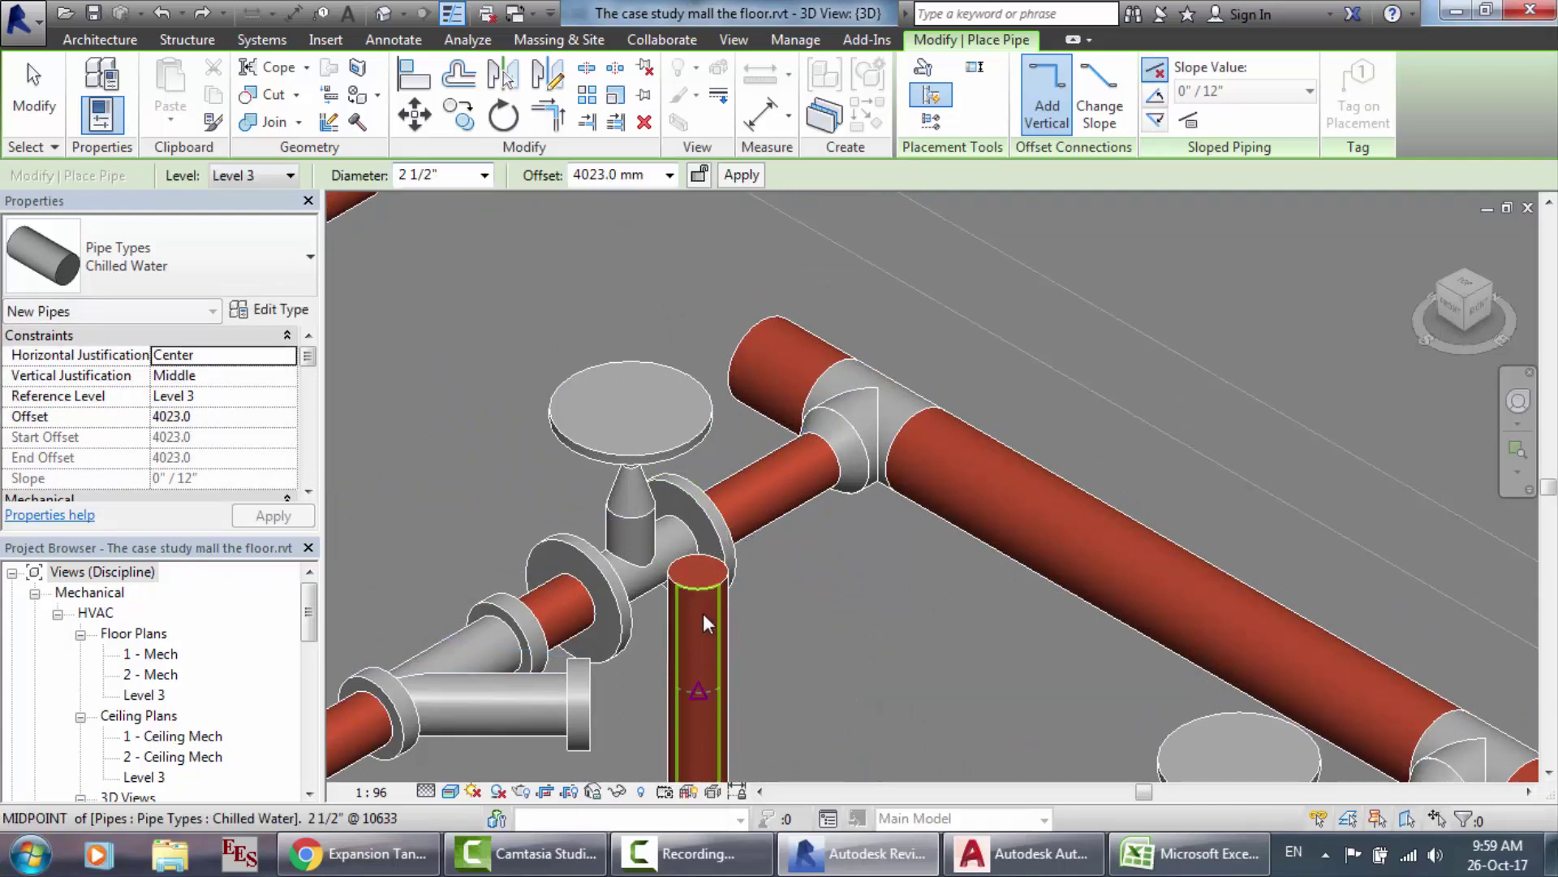
key("Escape")
Step: Check the first pump riser's top elevation and set the middle pump riser's top elevation to 4023 mm
scroll(703, 612, "down", 2)
scroll(703, 612, "down", 2)
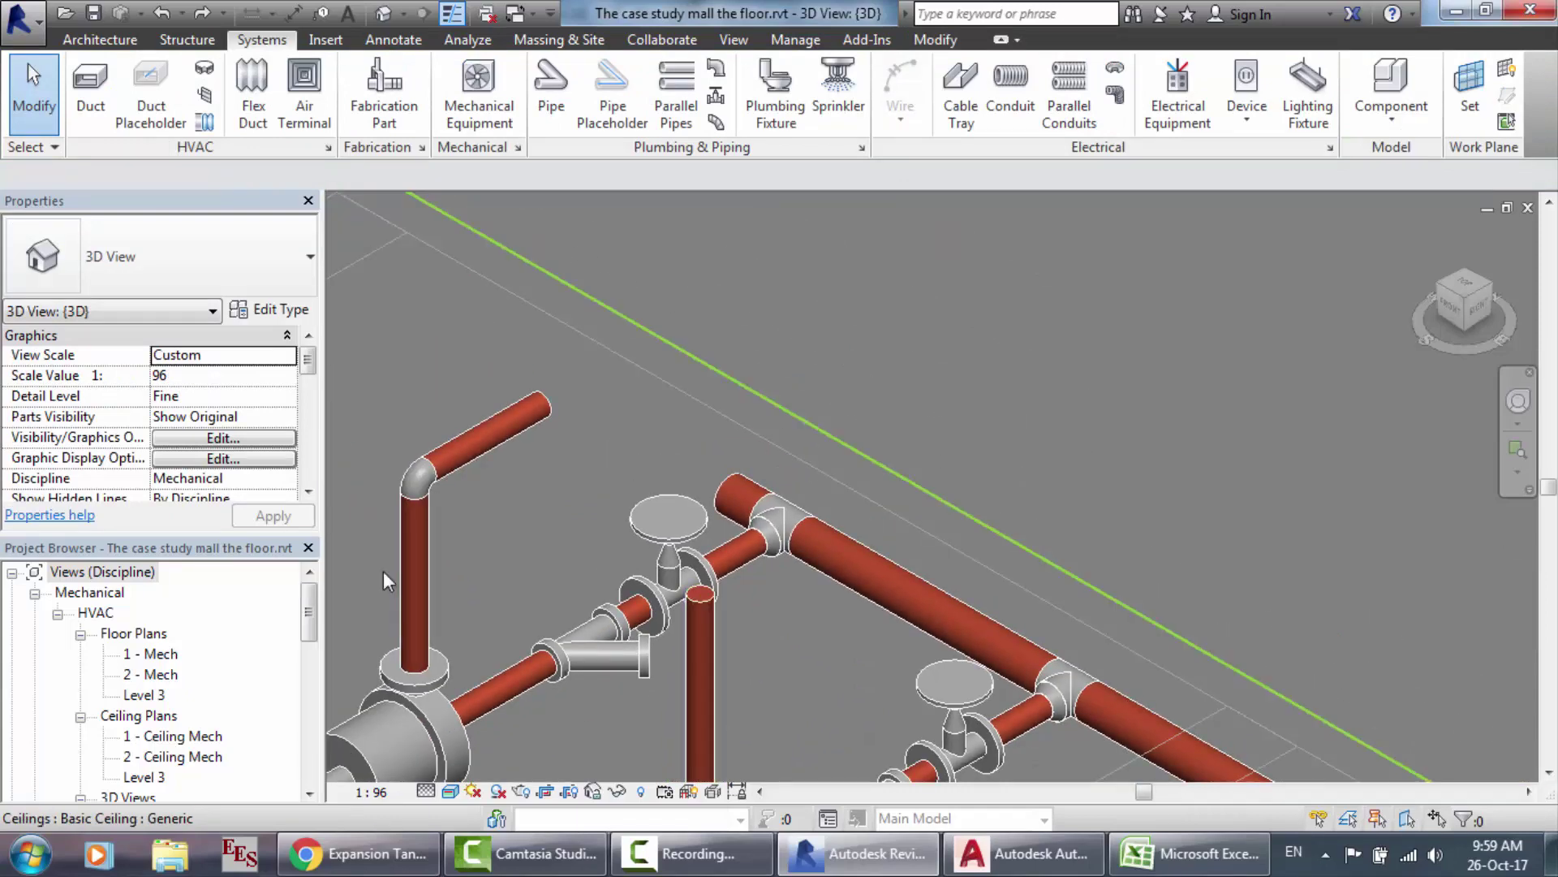
left_click(411, 585)
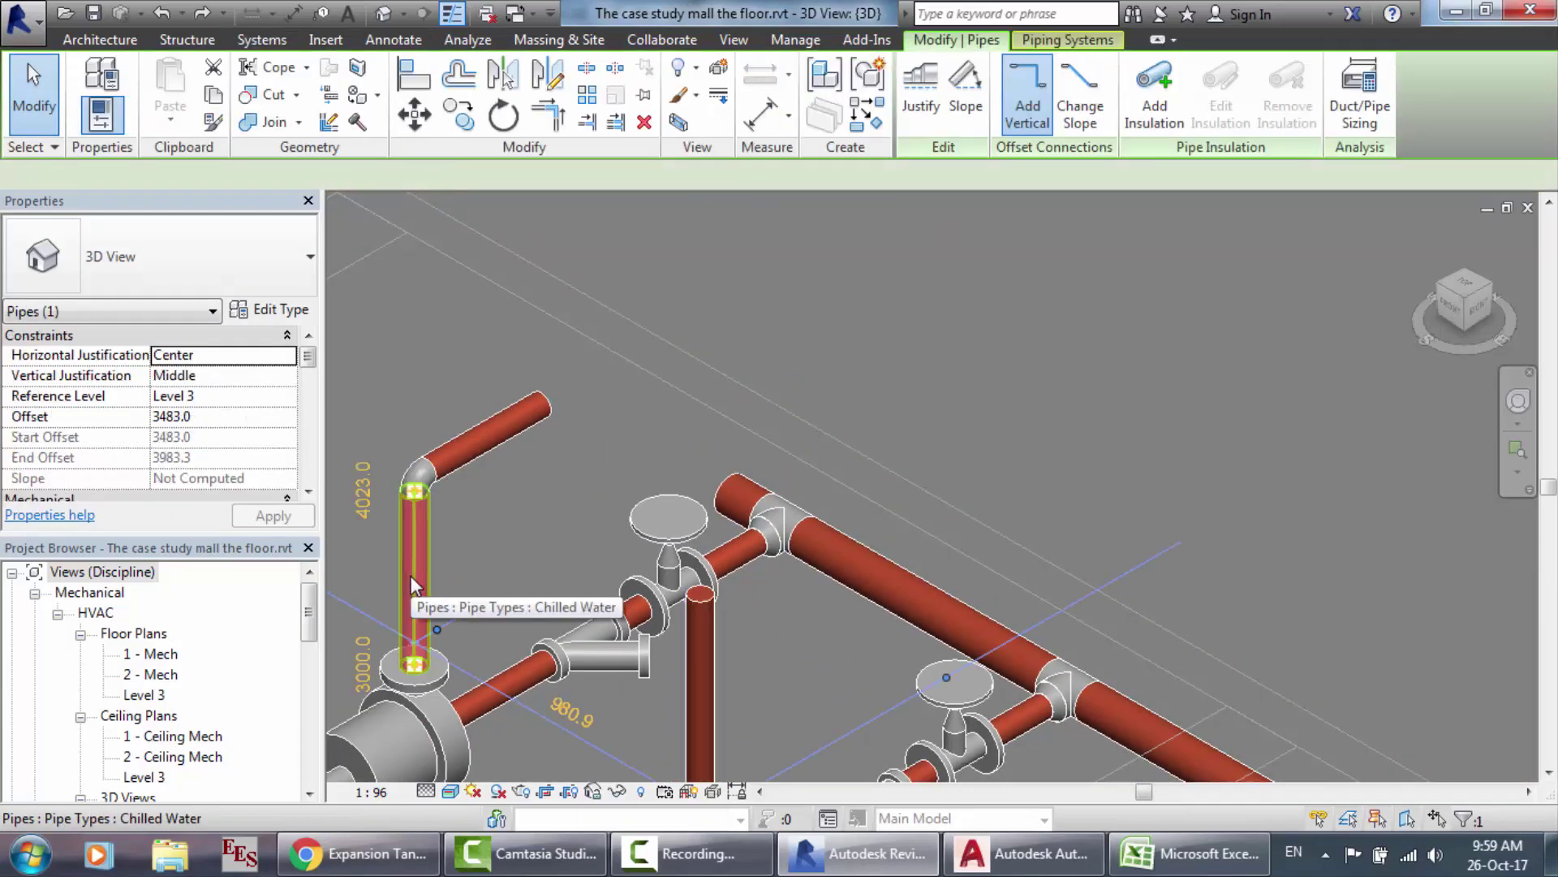
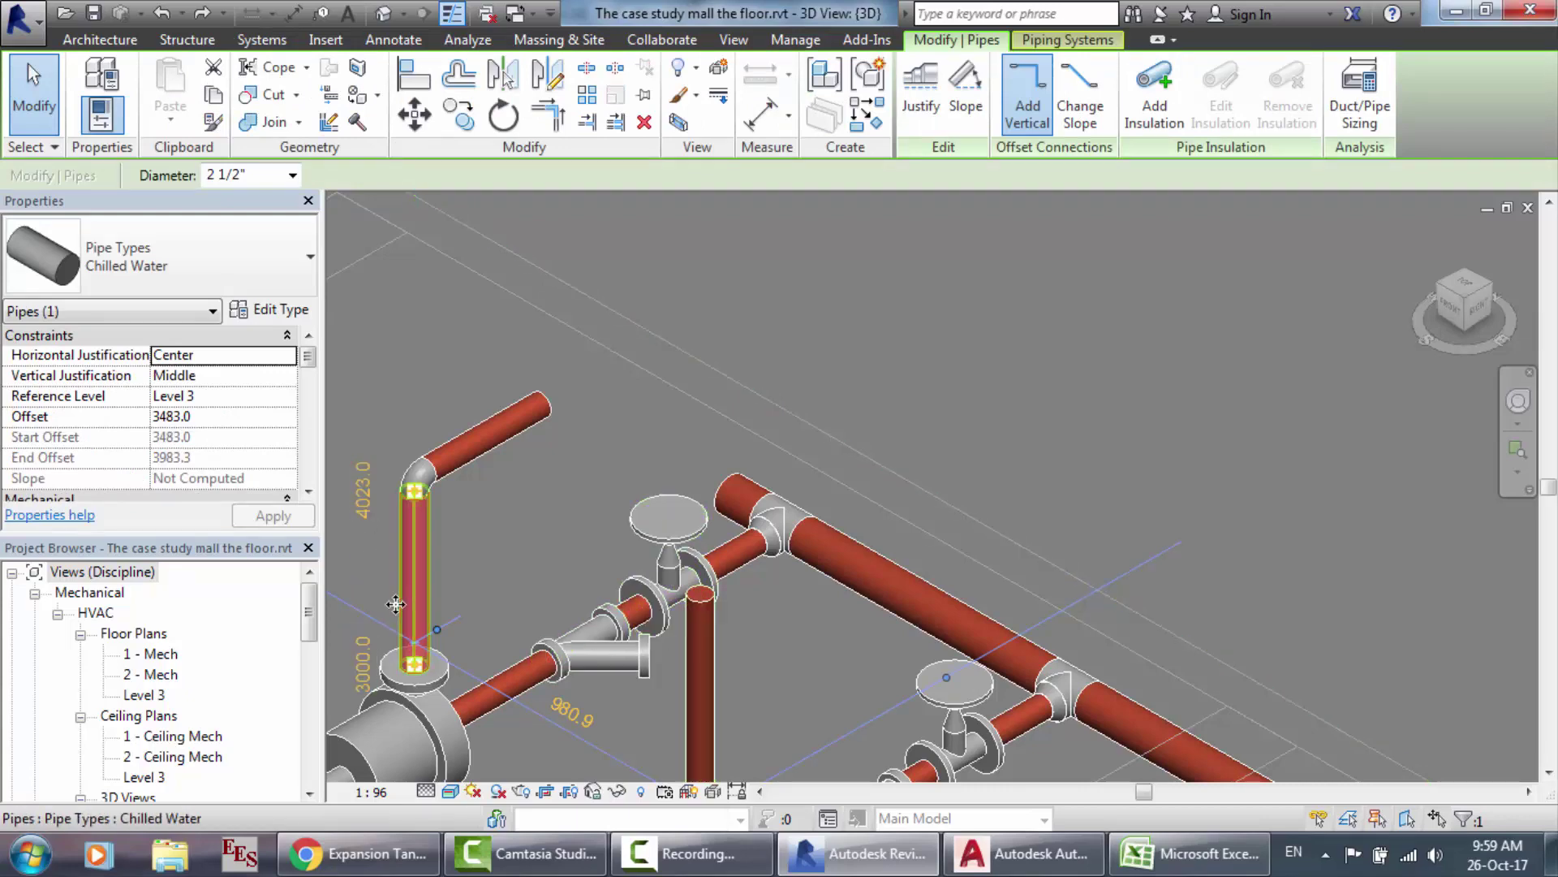
scroll(395, 604, "down", 1)
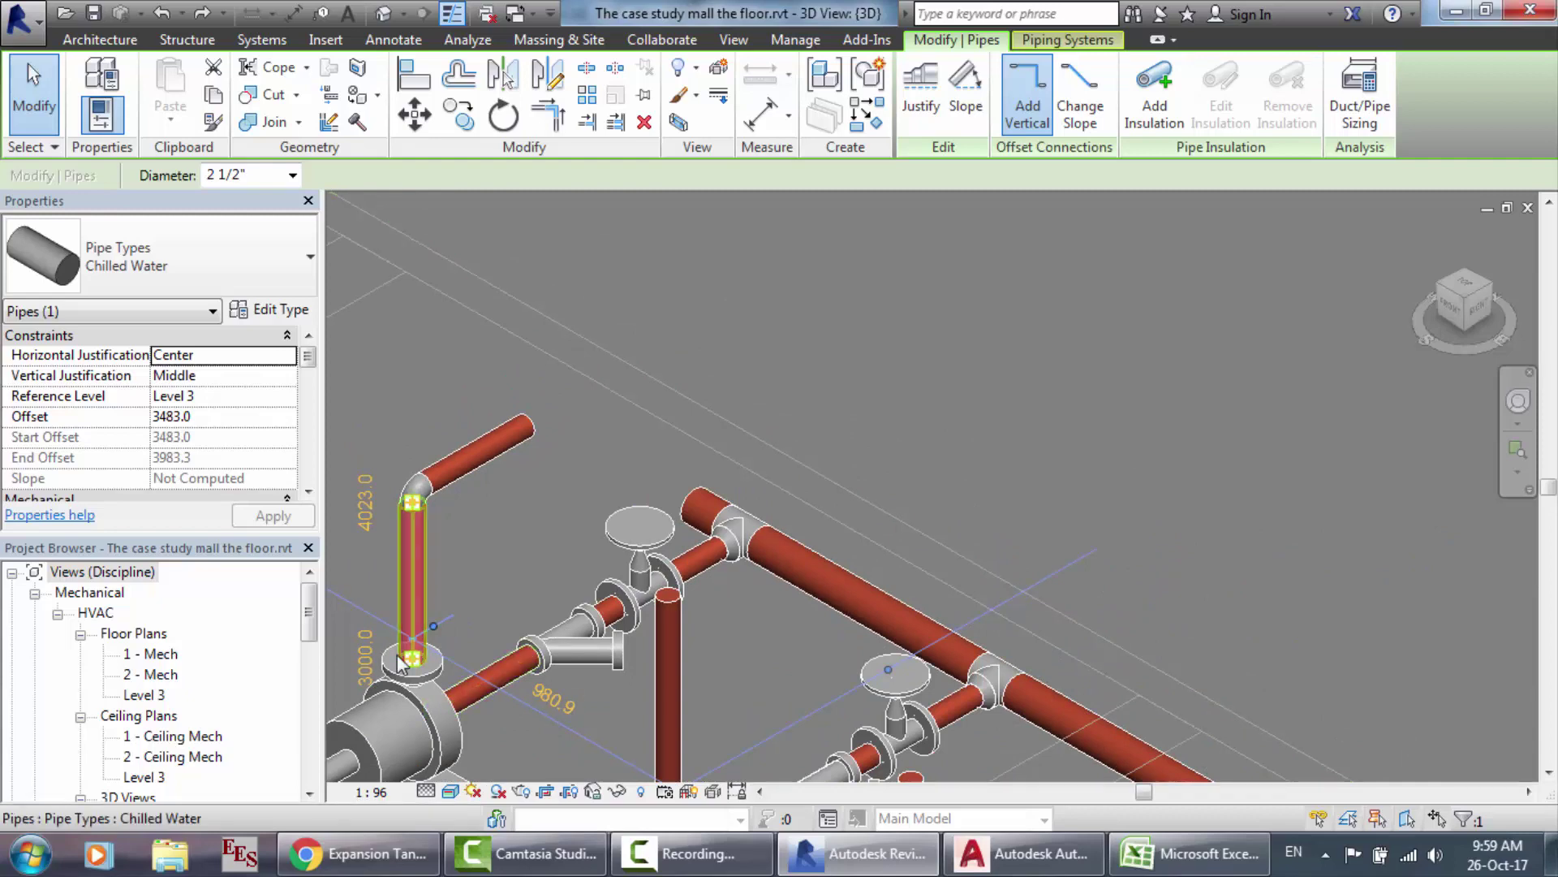
scroll(339, 645, "down", 2)
scroll(323, 636, "up", 1)
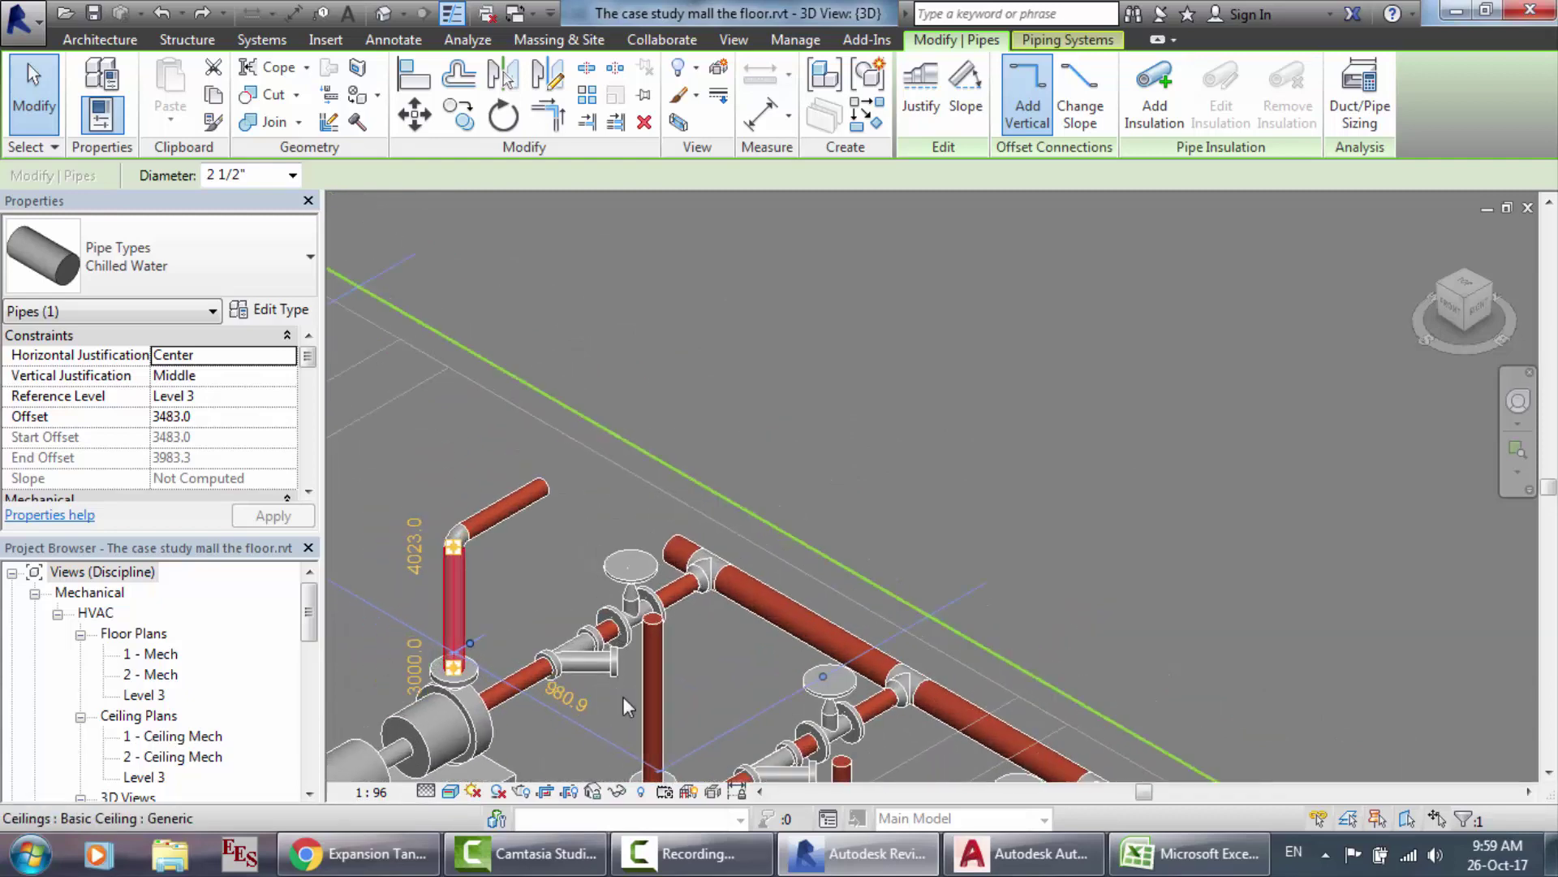
left_click(661, 709)
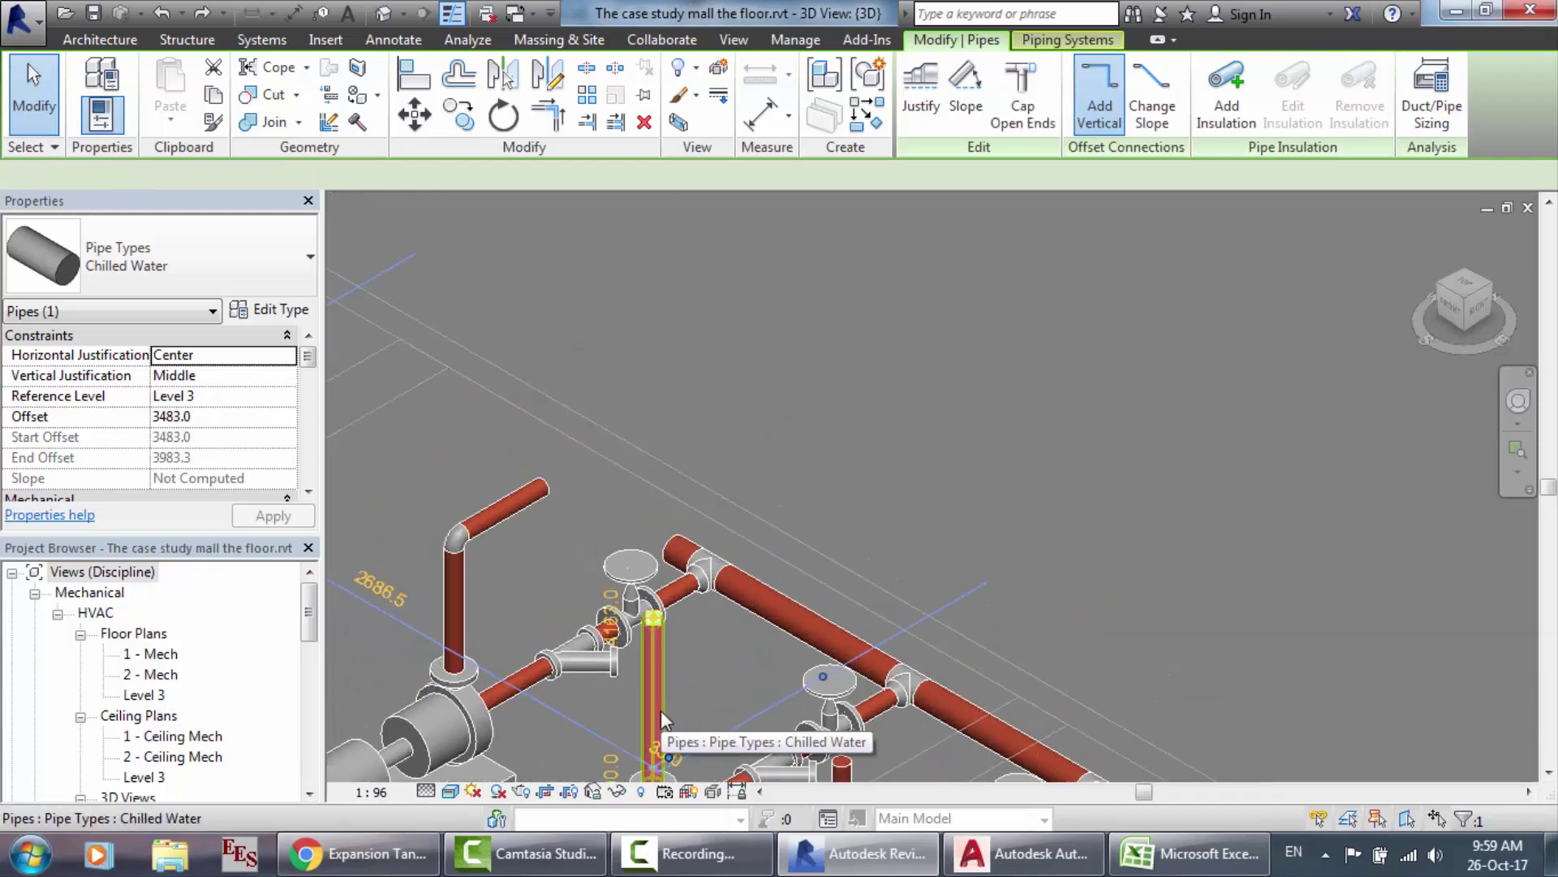
left_click(613, 635)
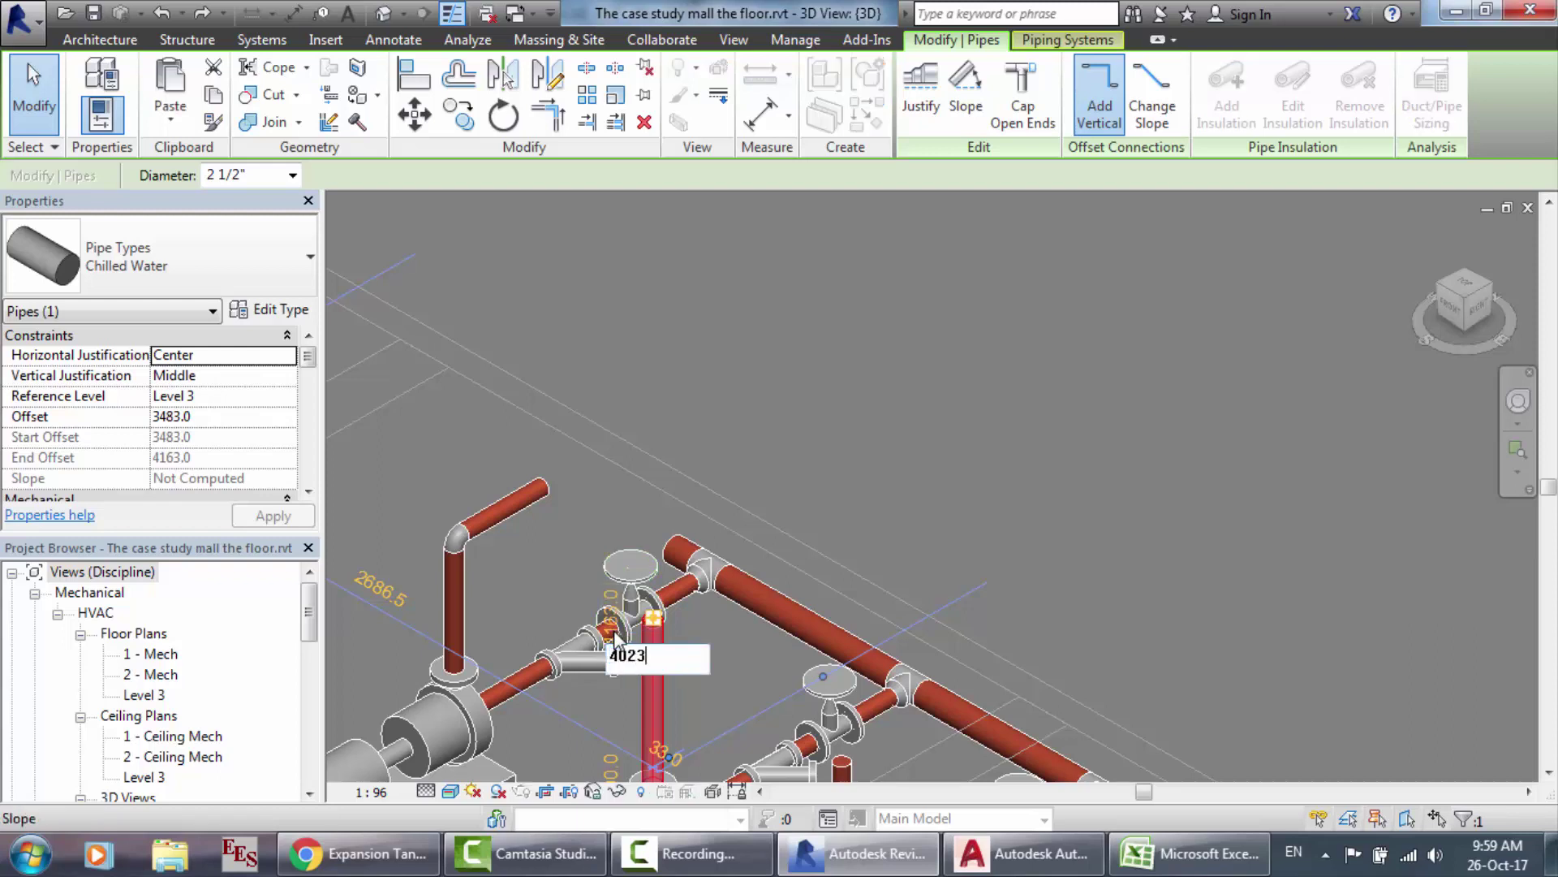
key("Return")
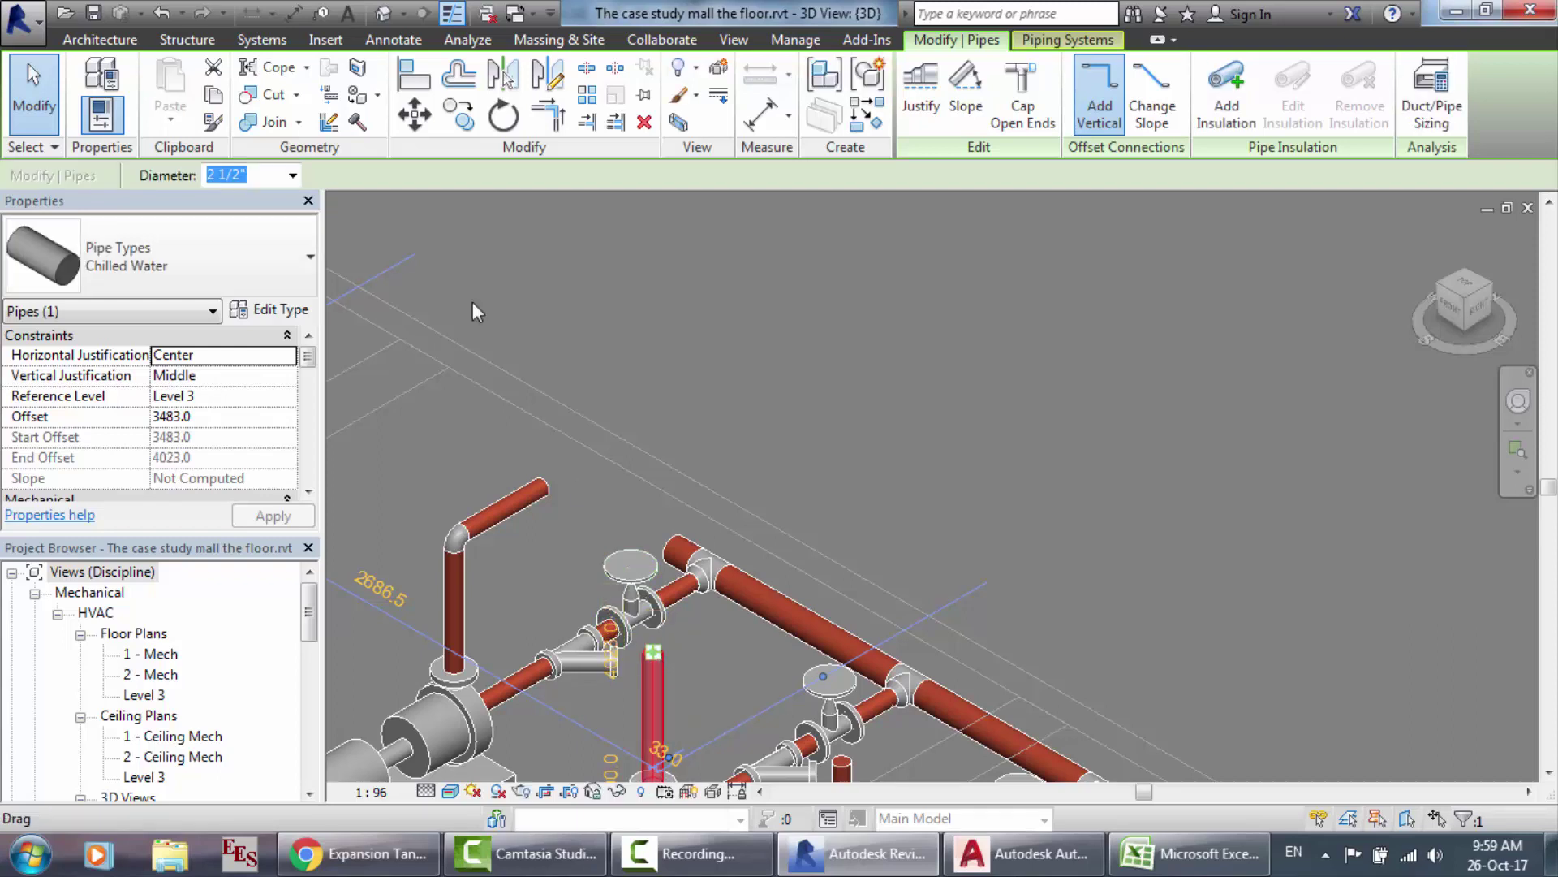
Step: Draw a short horizontal 2 1/2" Chilled Water pipe at 4023 mm offset from the middle pump's riser top toward the header
left_click(261, 40)
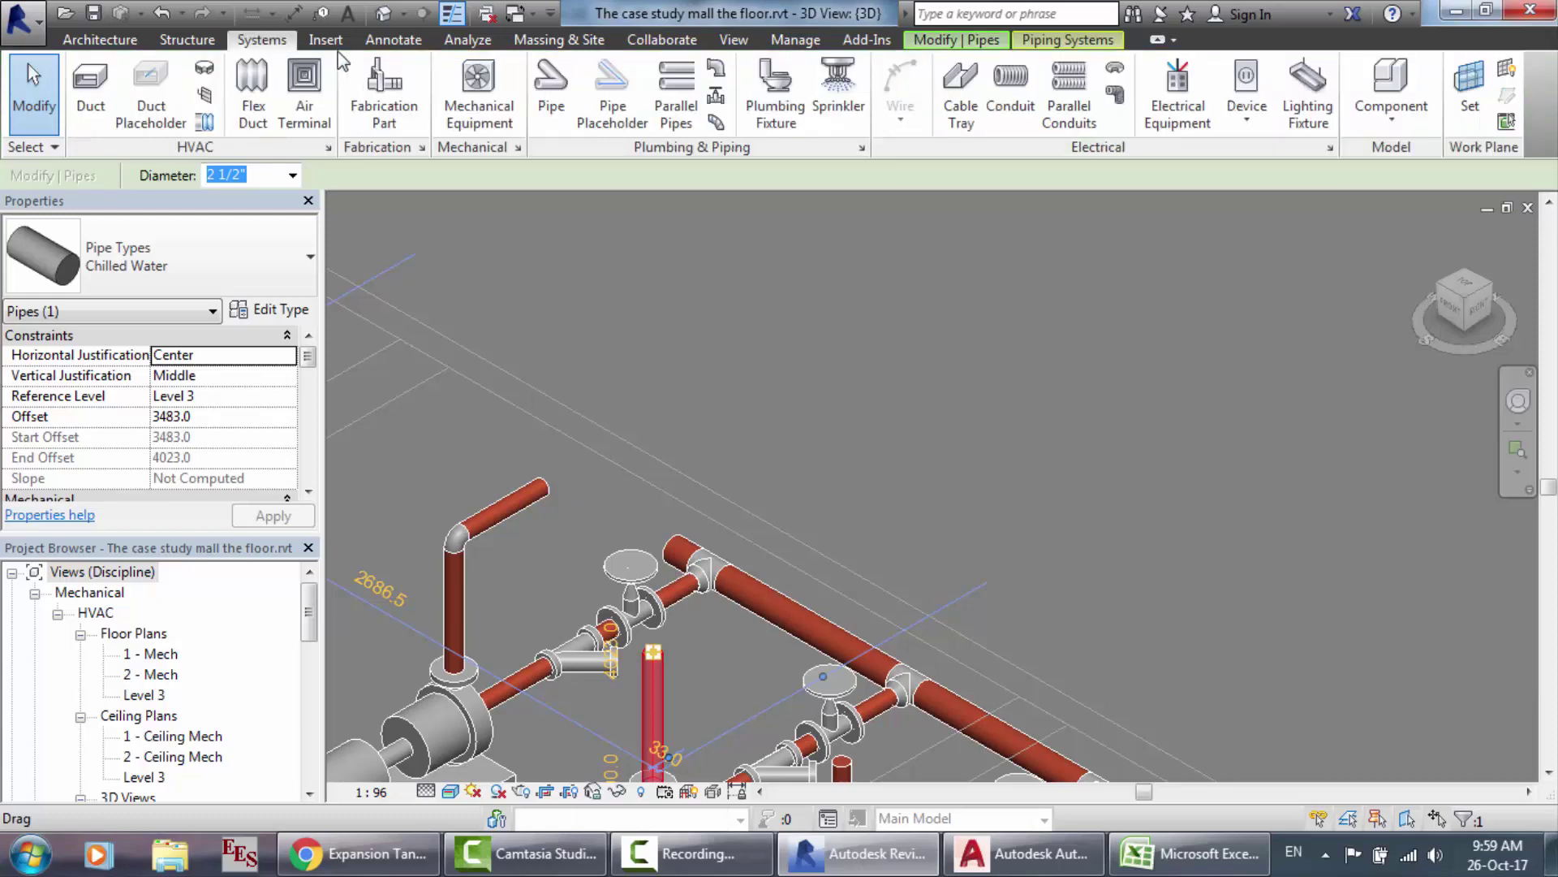
left_click(551, 93)
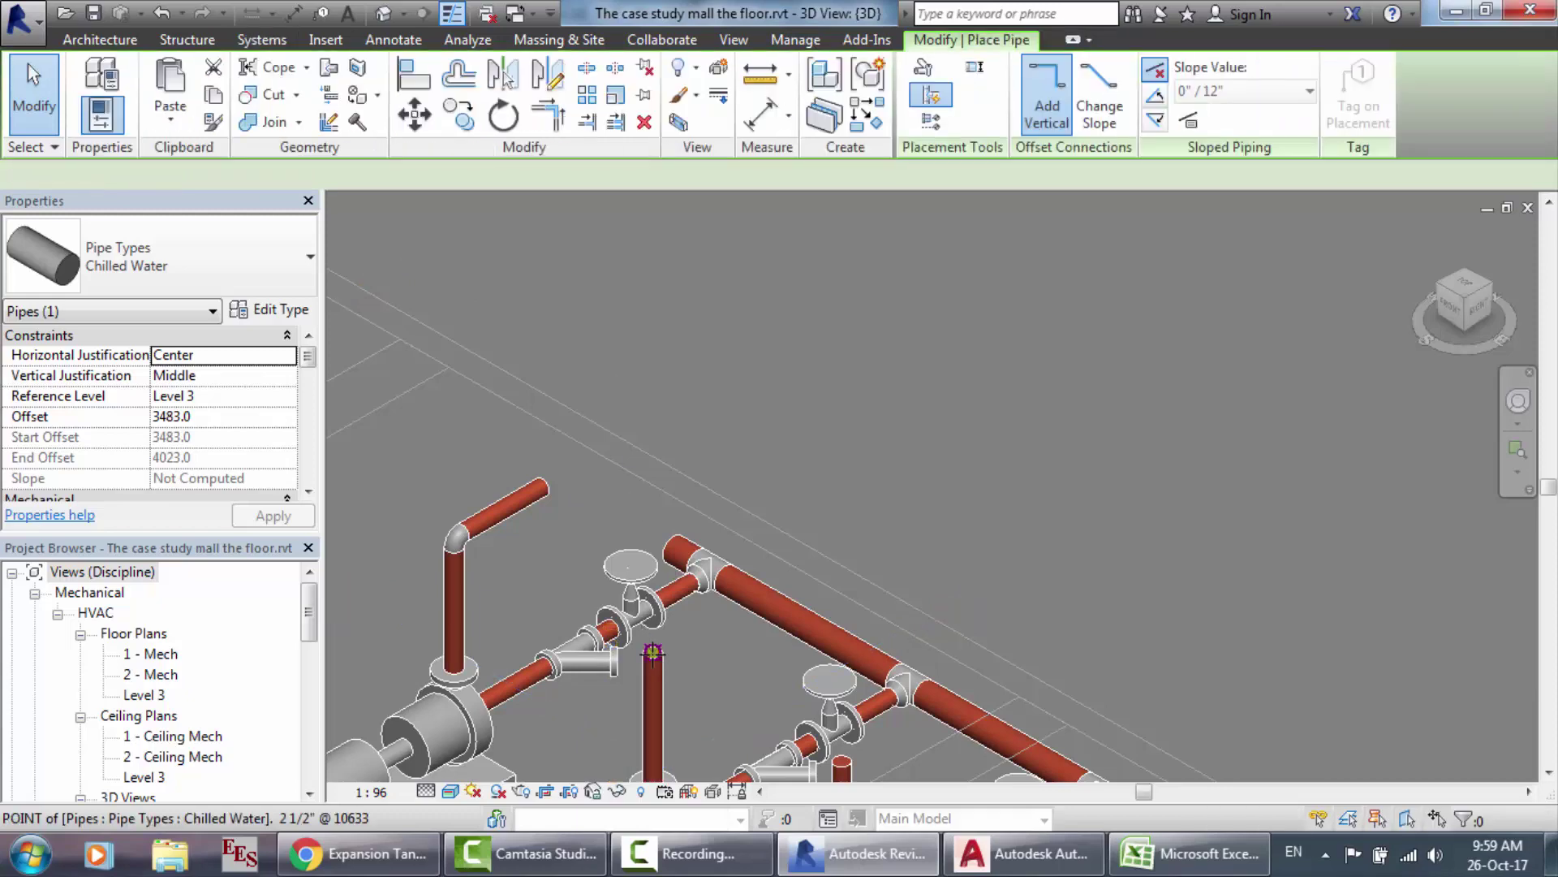
left_click(654, 653)
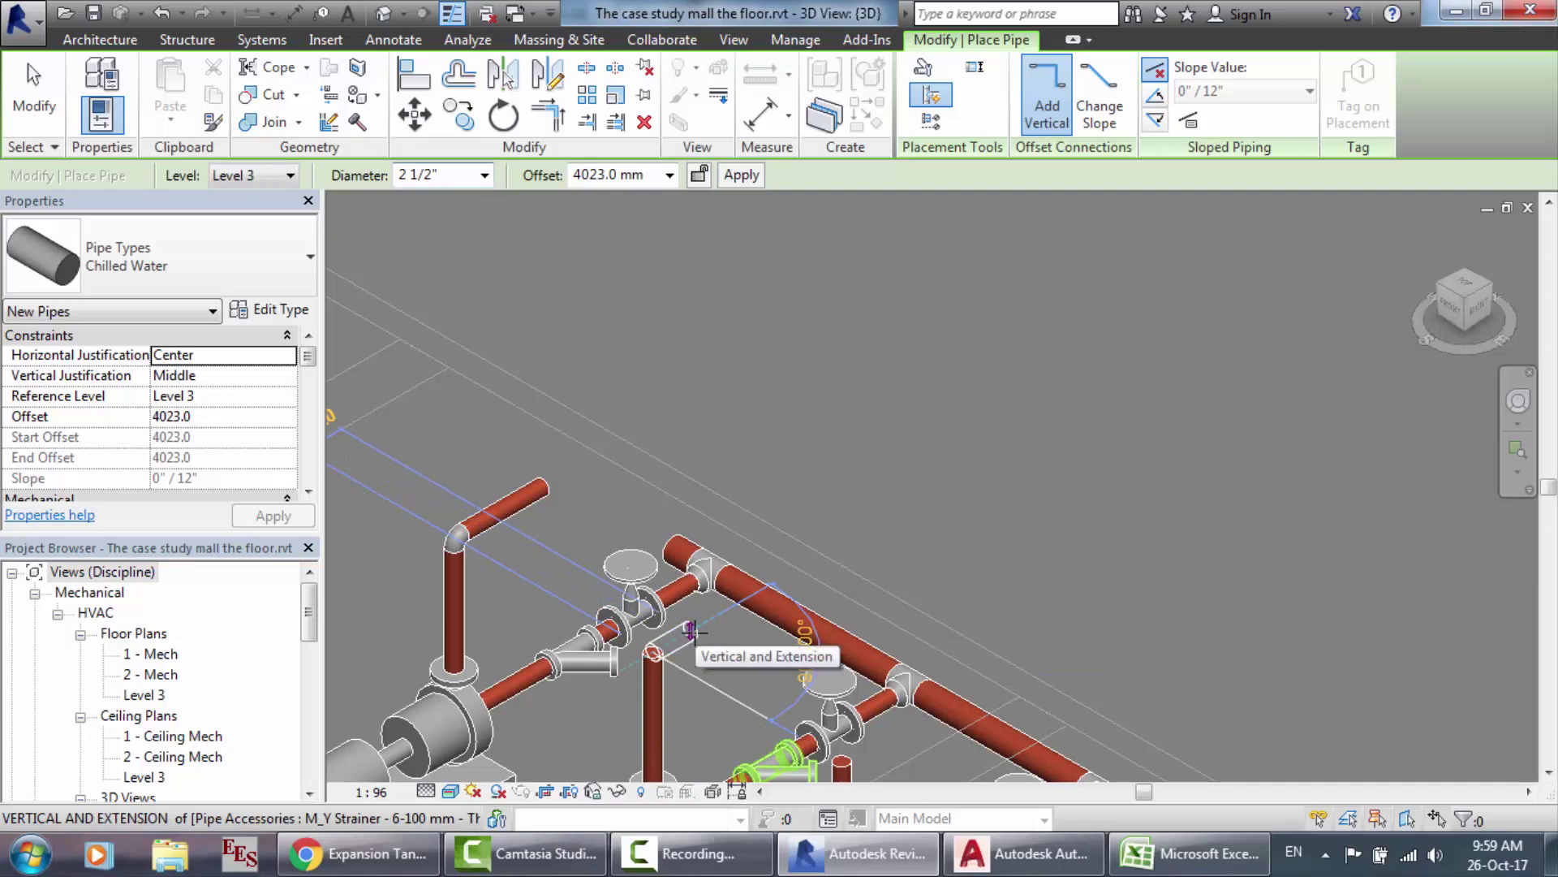
left_click(691, 634)
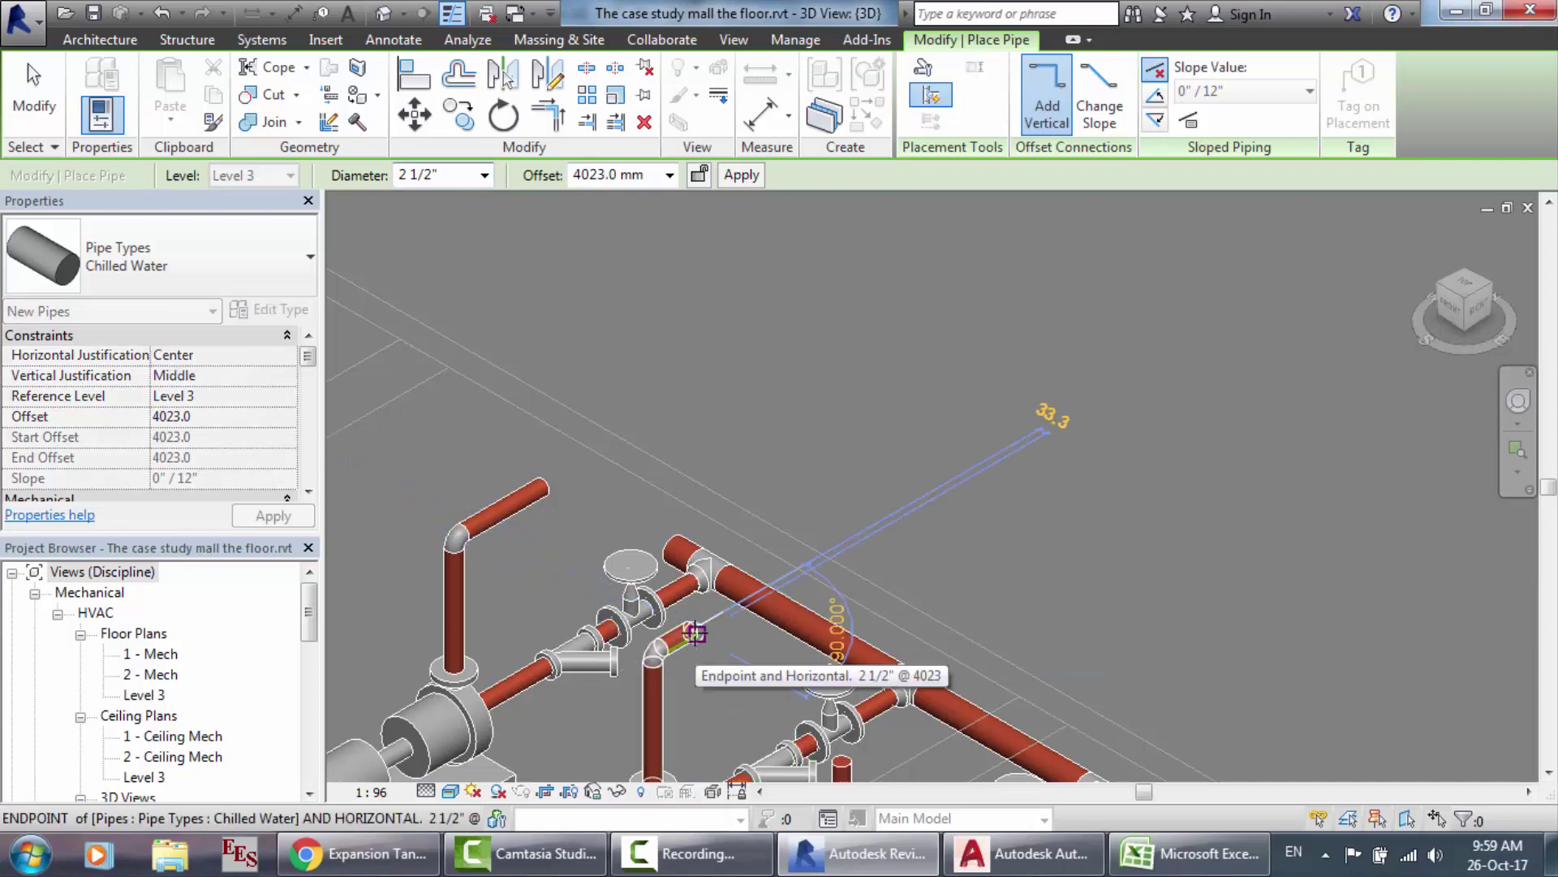
key("Escape")
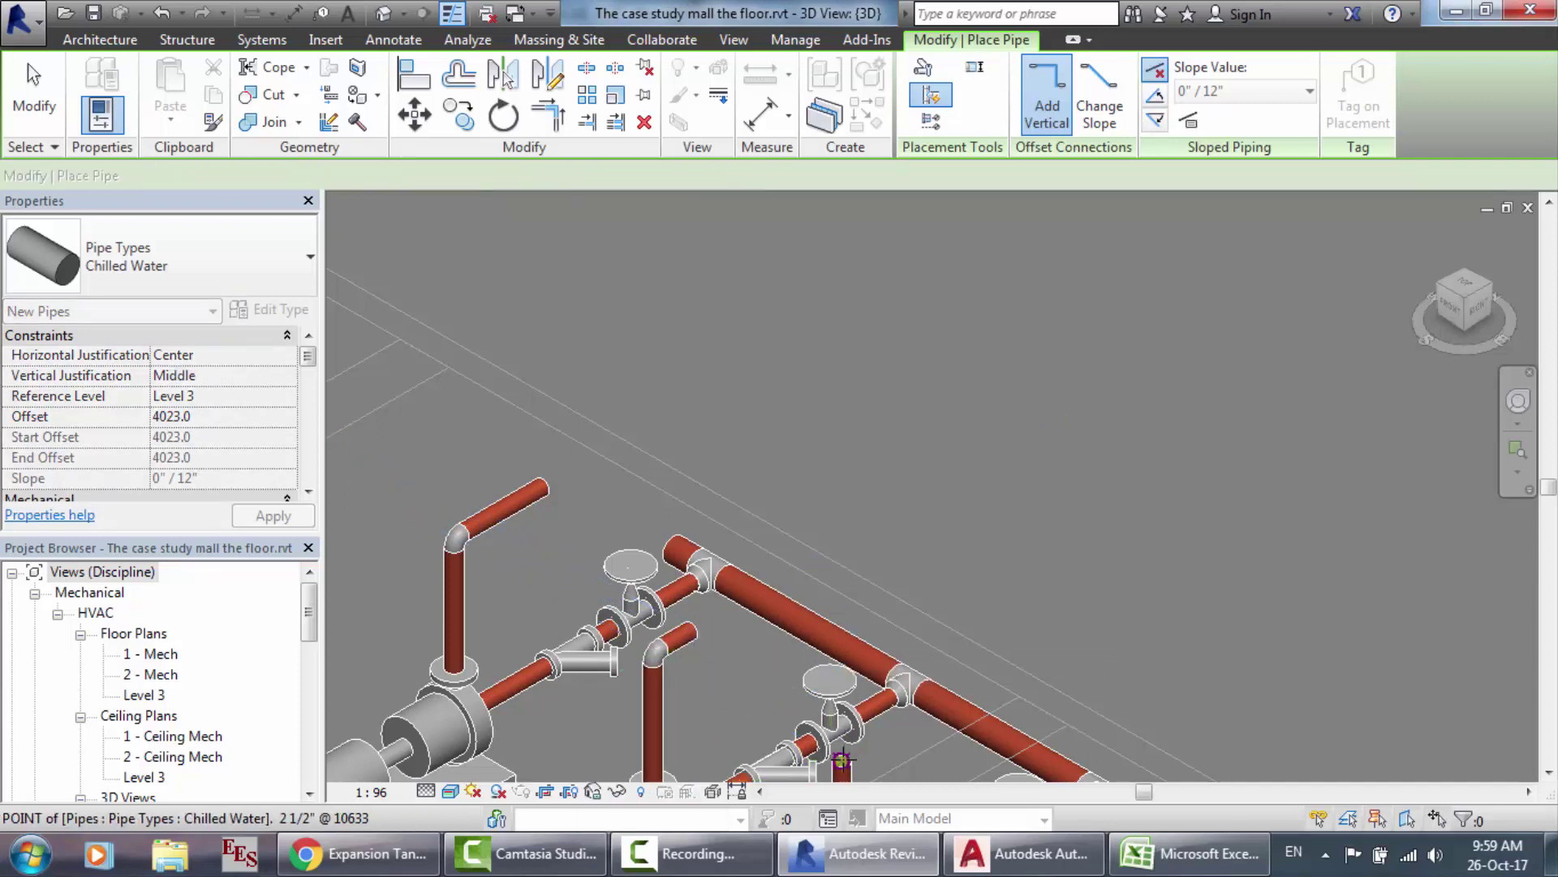
Step: Draw a matching horizontal 2 1/2" pipe at 4023 mm offset from the third pump's riser top toward the header
left_click(844, 760)
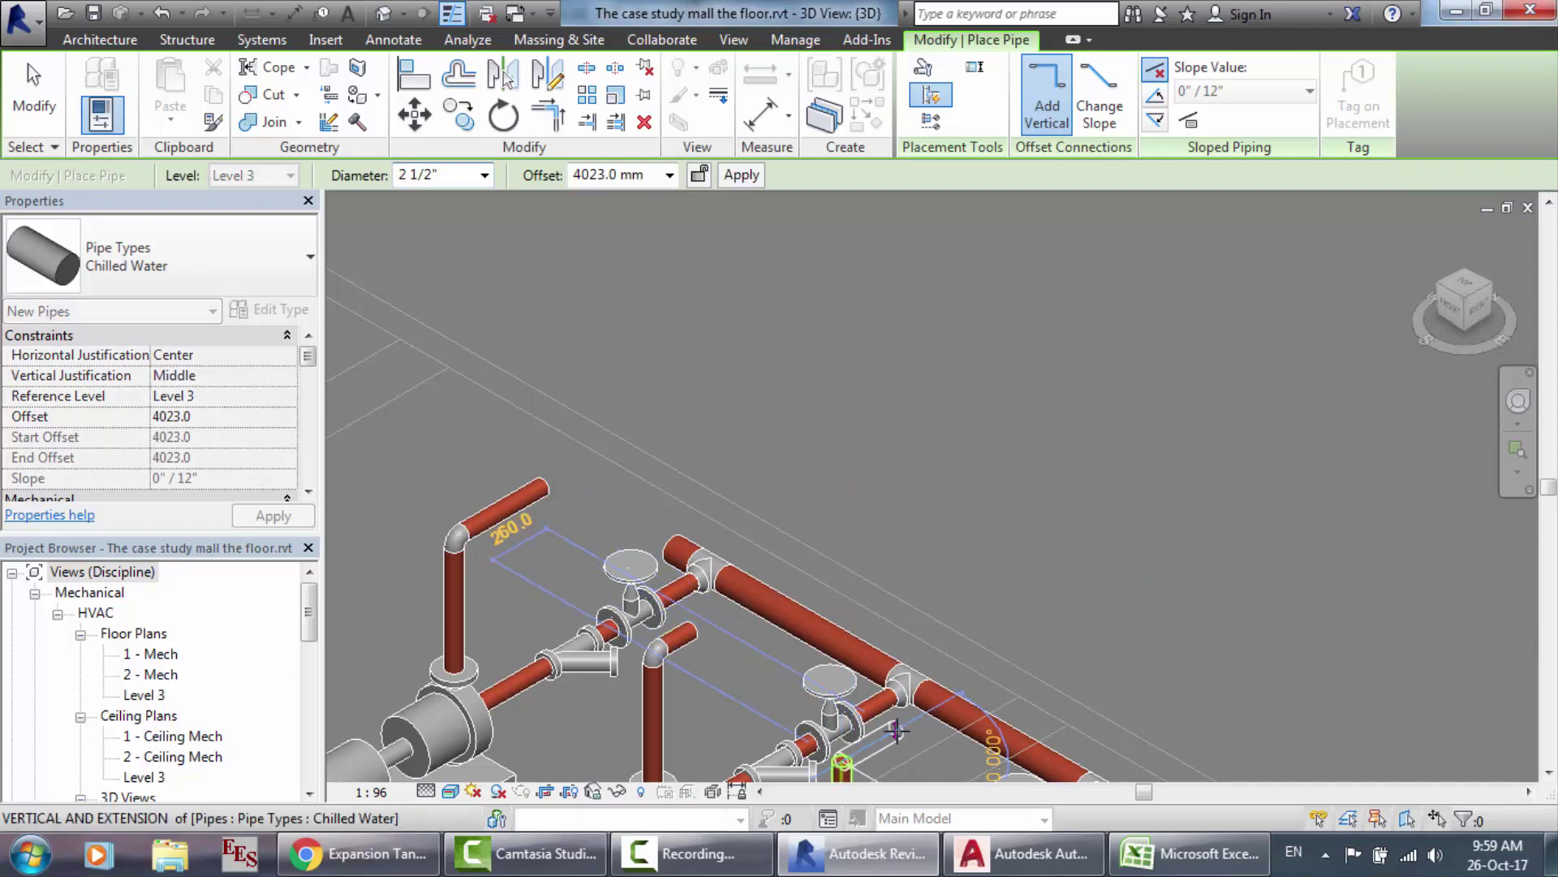
left_click(896, 731)
key("Escape")
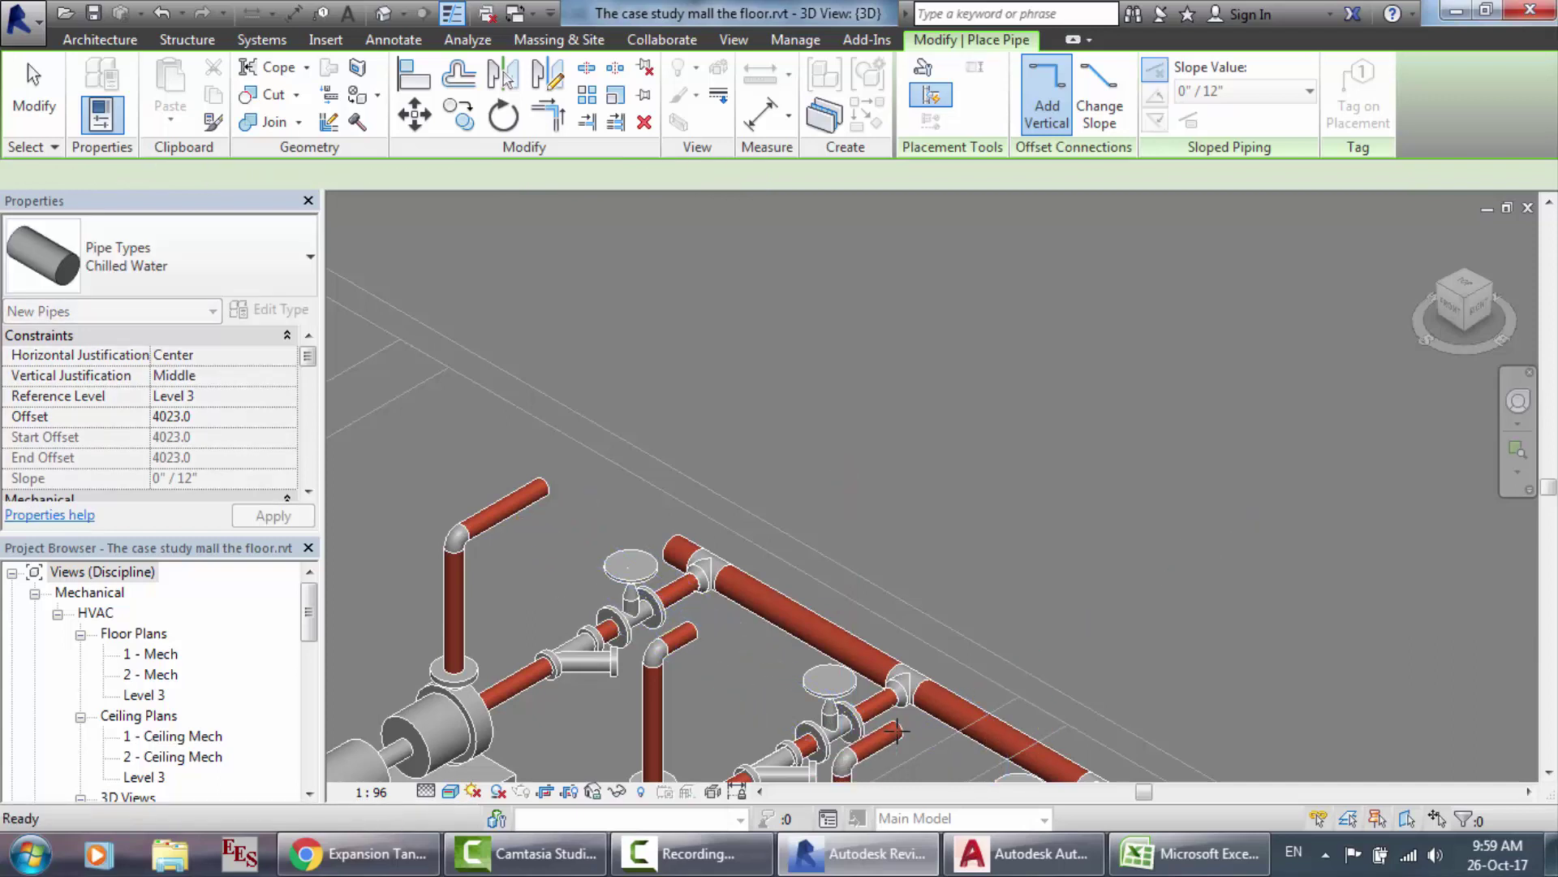
left_click(690, 853)
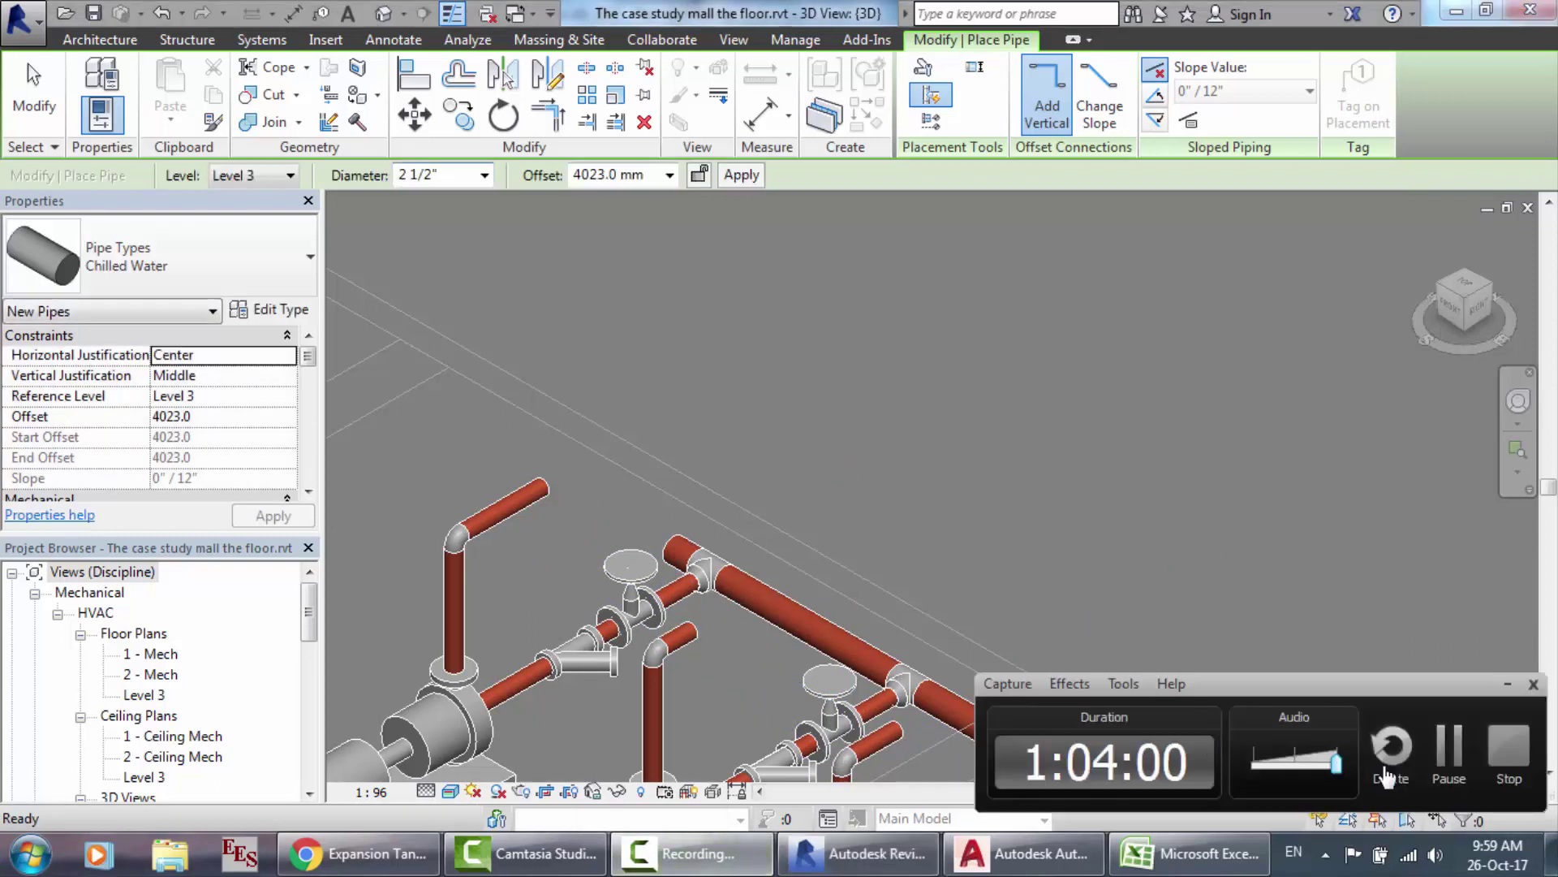
left_click(1453, 745)
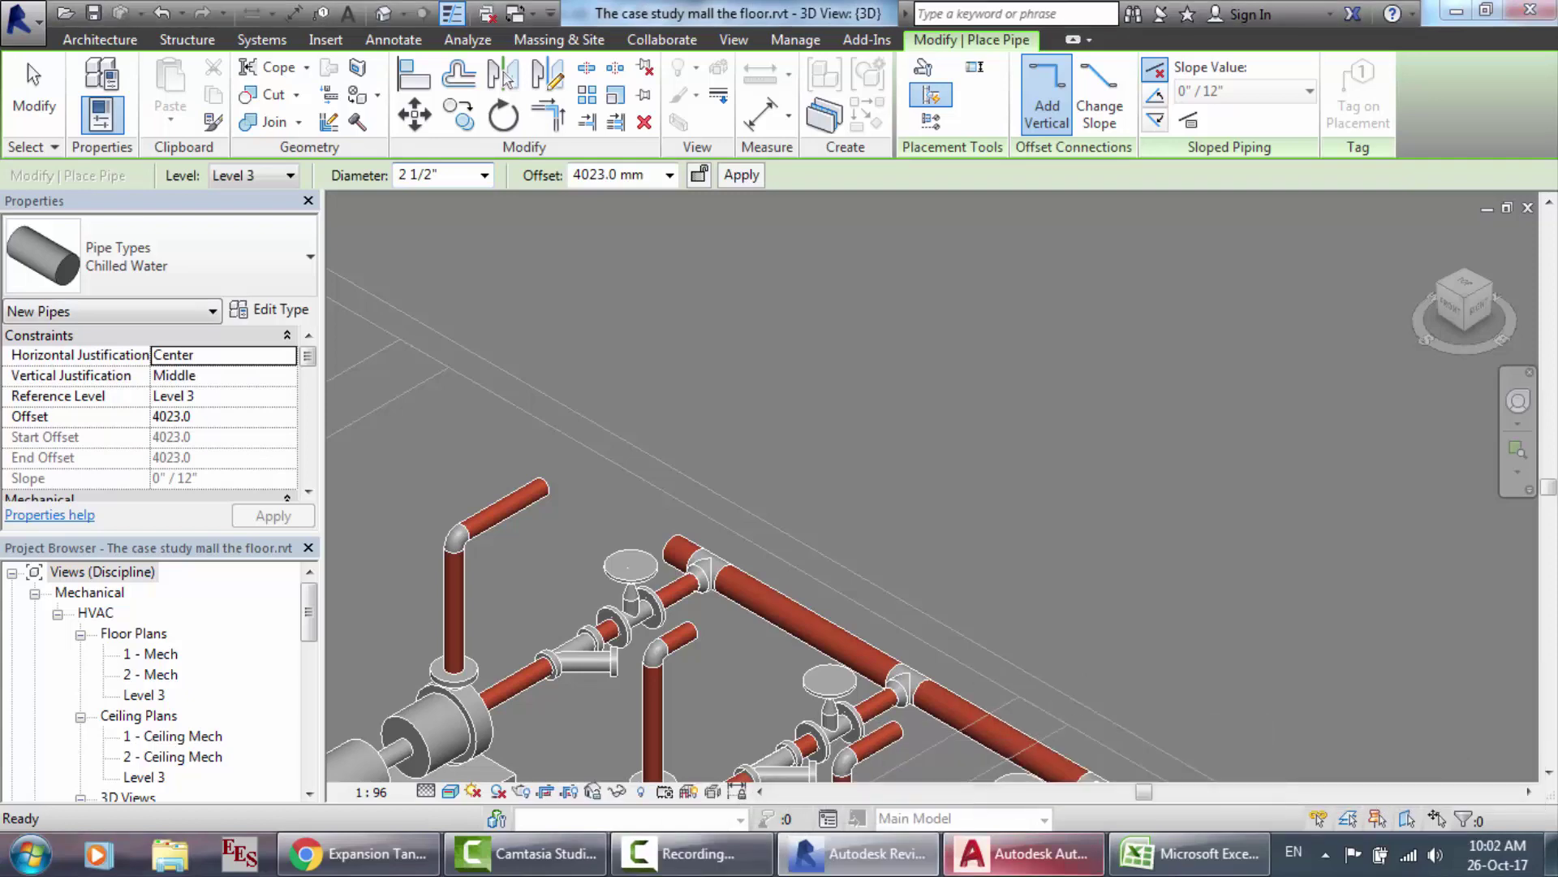
Step: Switch to AutoCAD and examine the valves and fittings on the pumps' discharge lines in the Pipe layout drawing
key("alt+Tab")
scroll(613, 578, "down", 2)
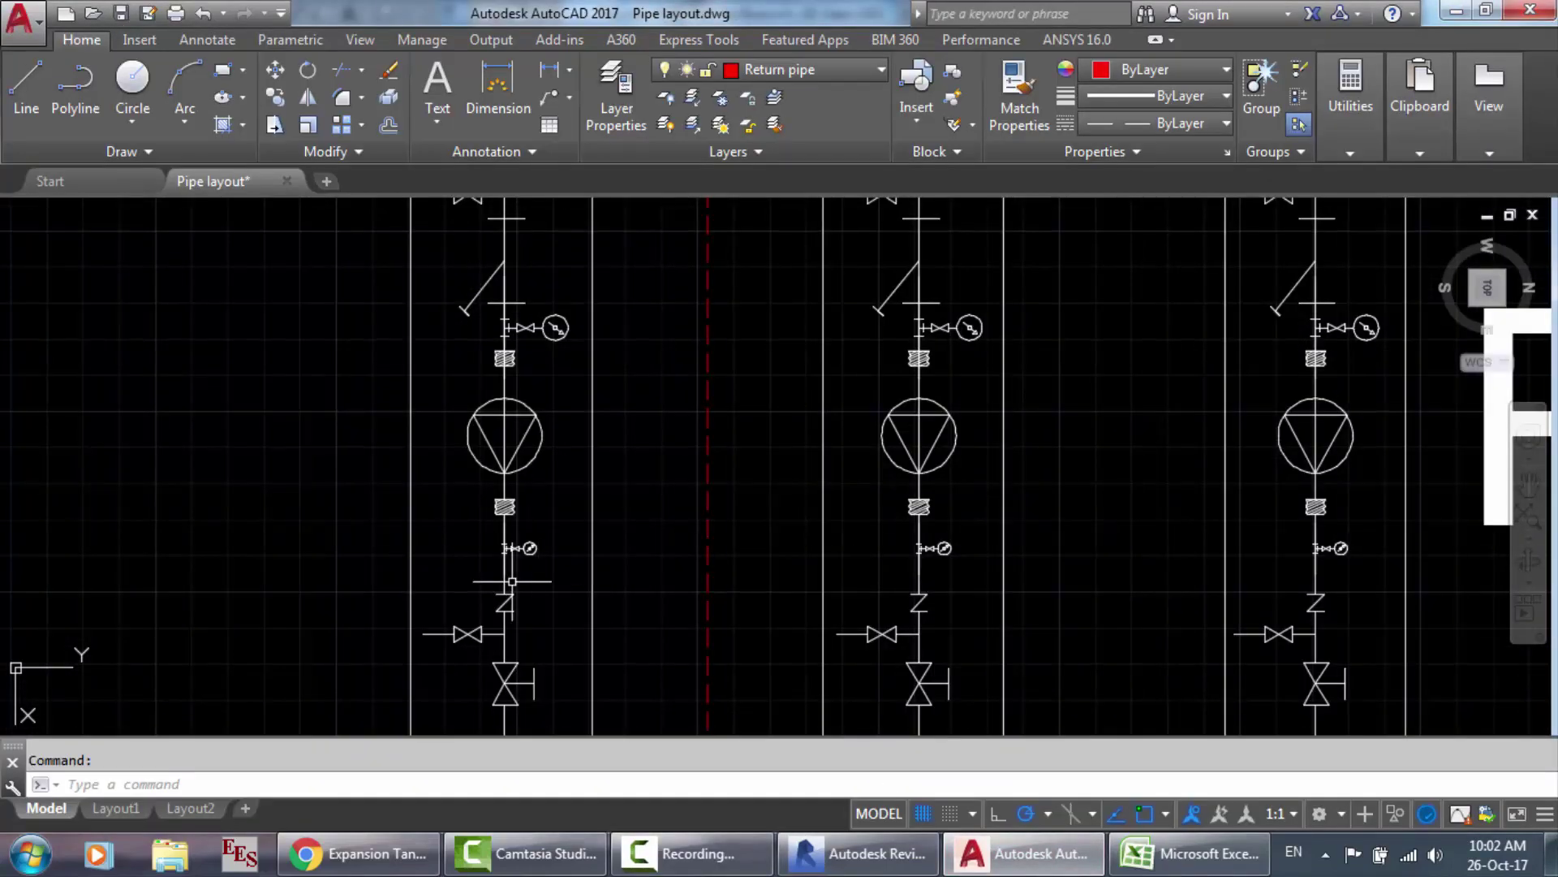
scroll(513, 581, "up", 2)
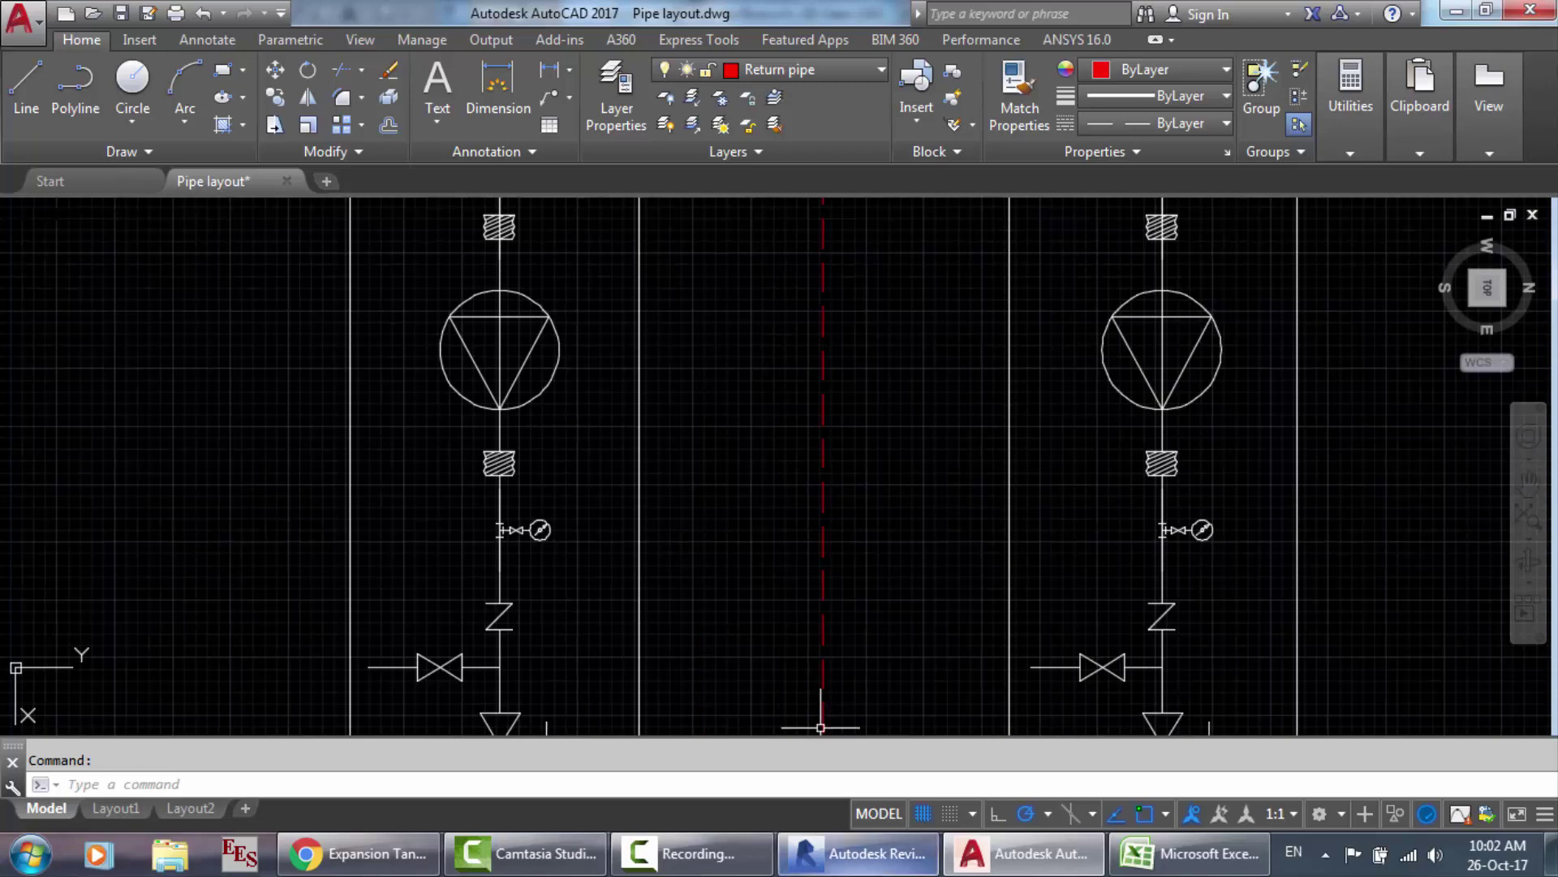
Step: Switch to Revit, inspect the first pump's suction pipe in the Level 3 ceiling plan, and return to the 3D view
left_click(858, 853)
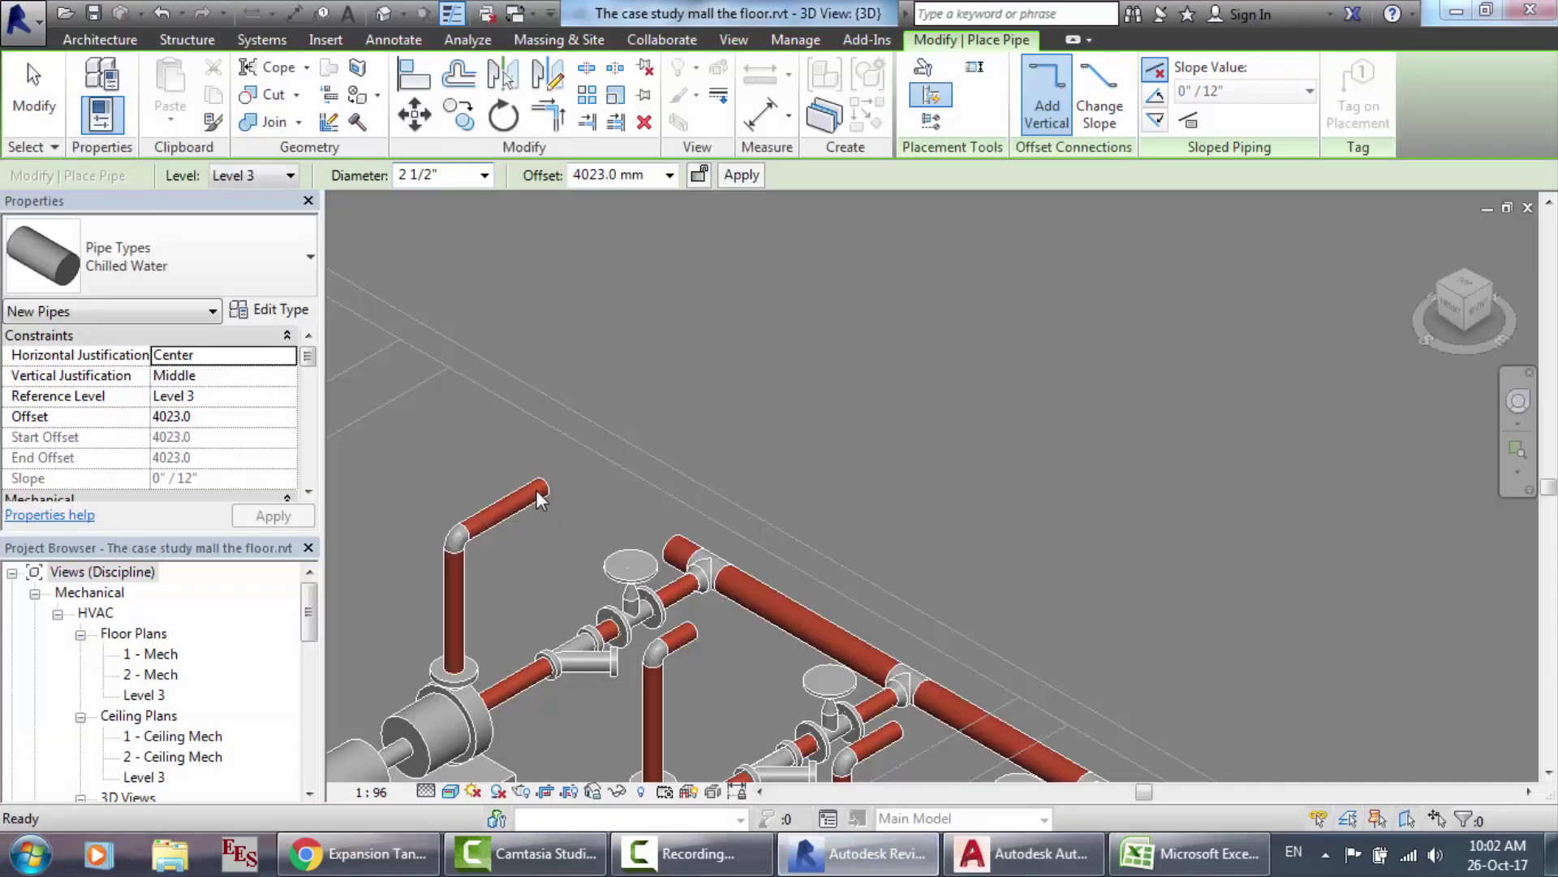
double_click(152, 778)
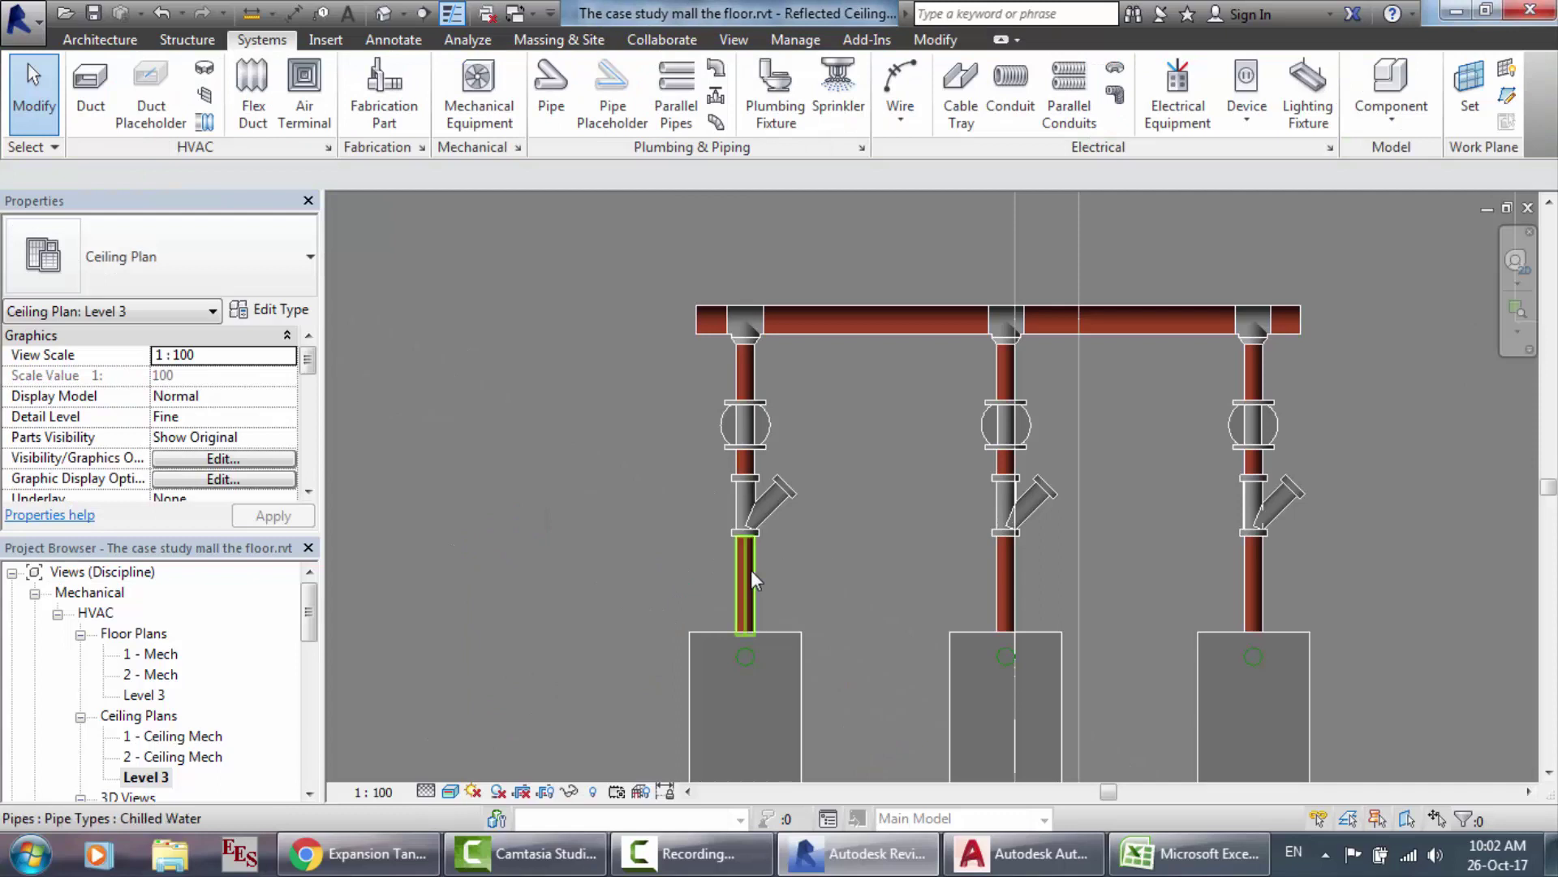
scroll(758, 344, "up", 2)
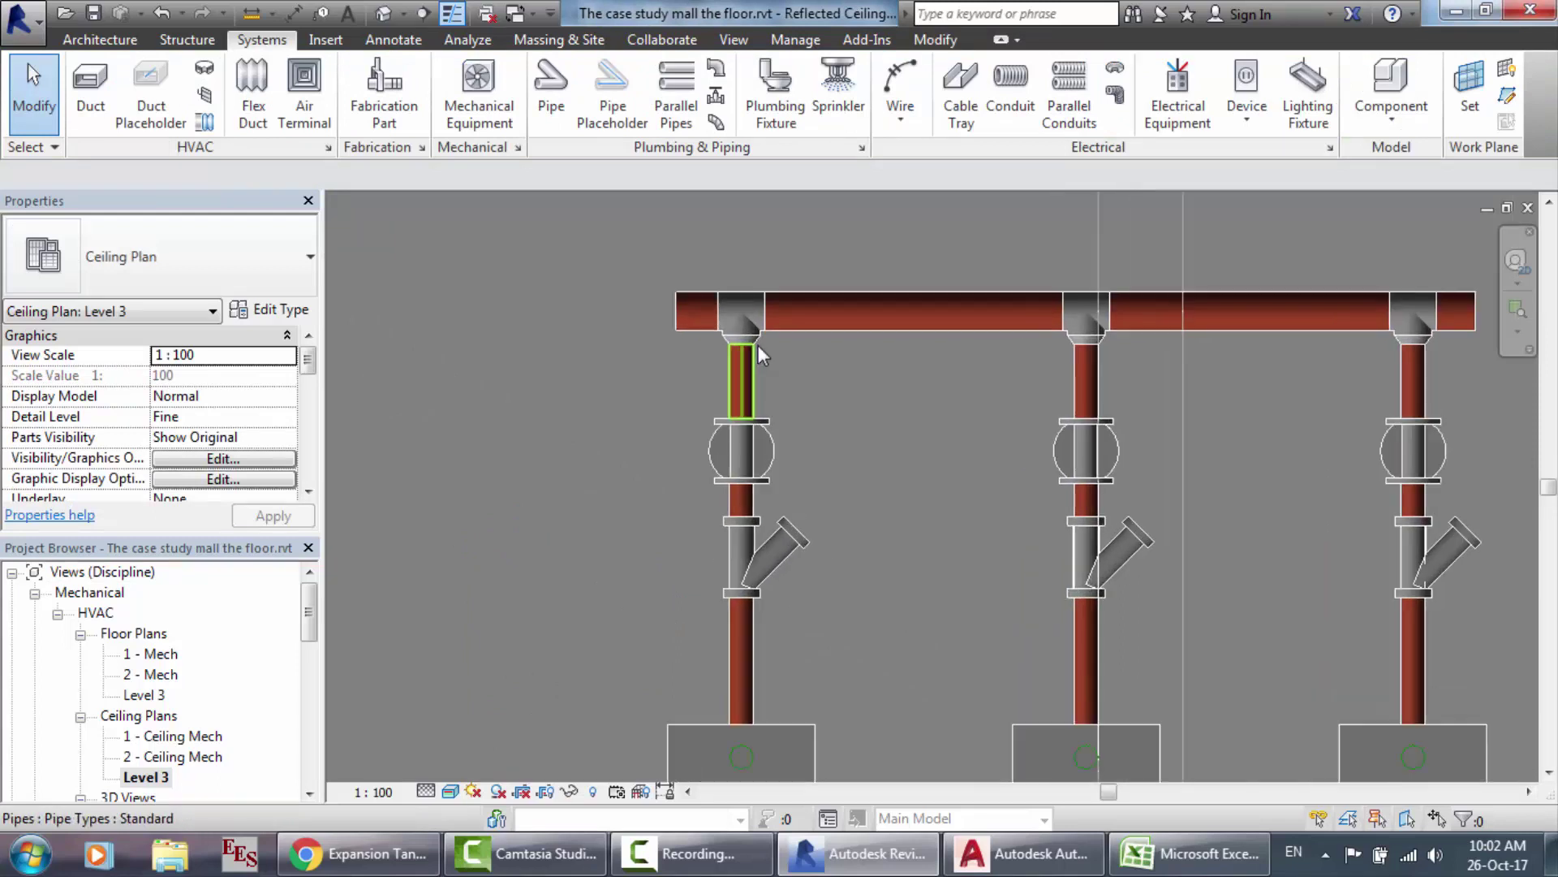
scroll(899, 534, "down", 1)
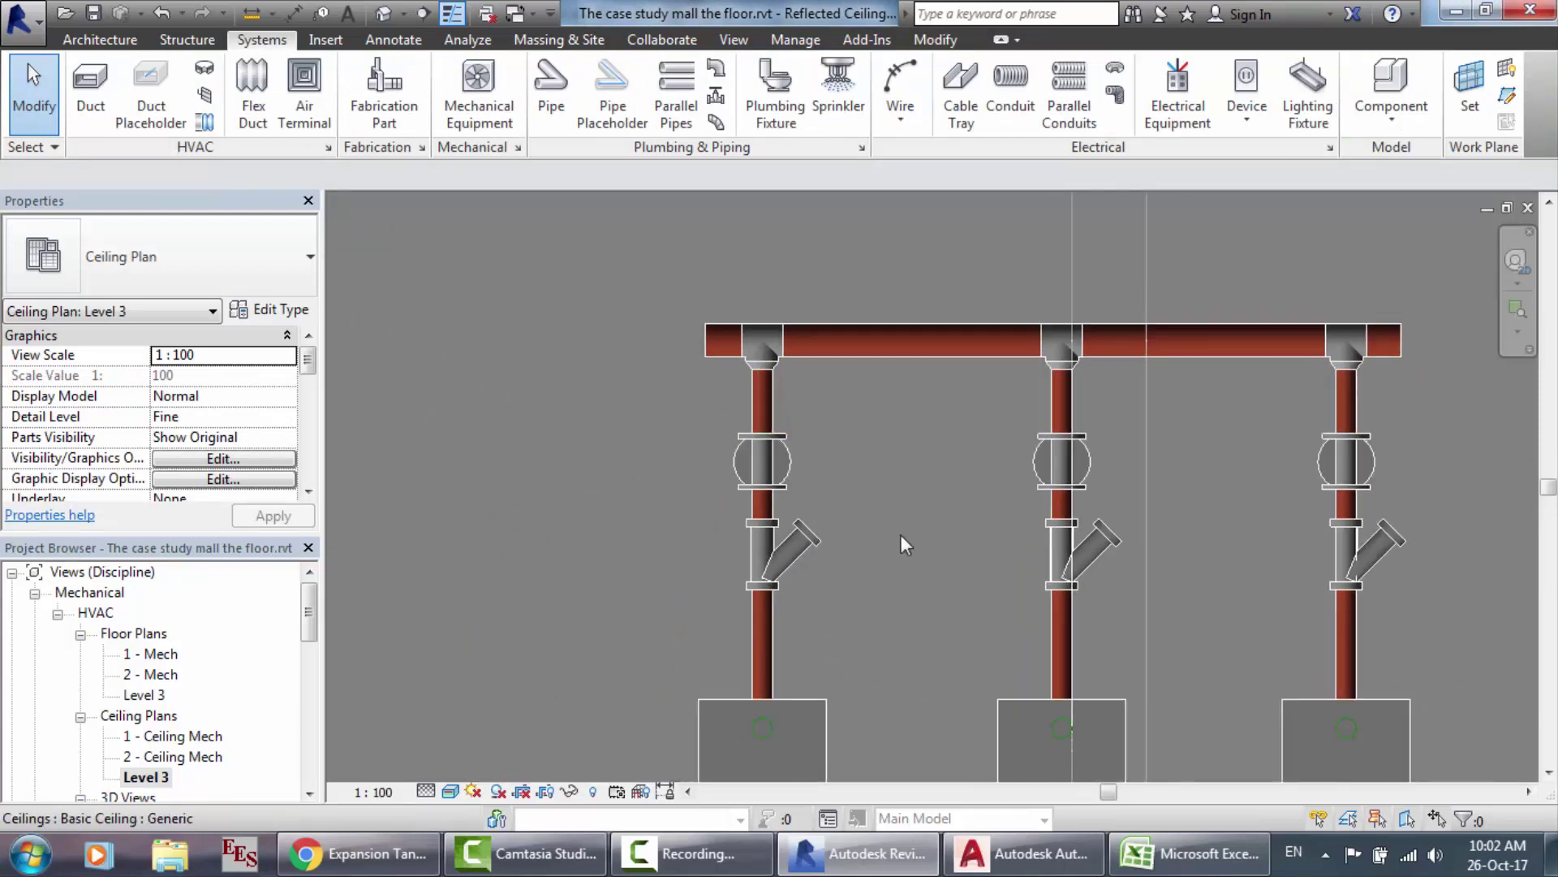
left_click(766, 638)
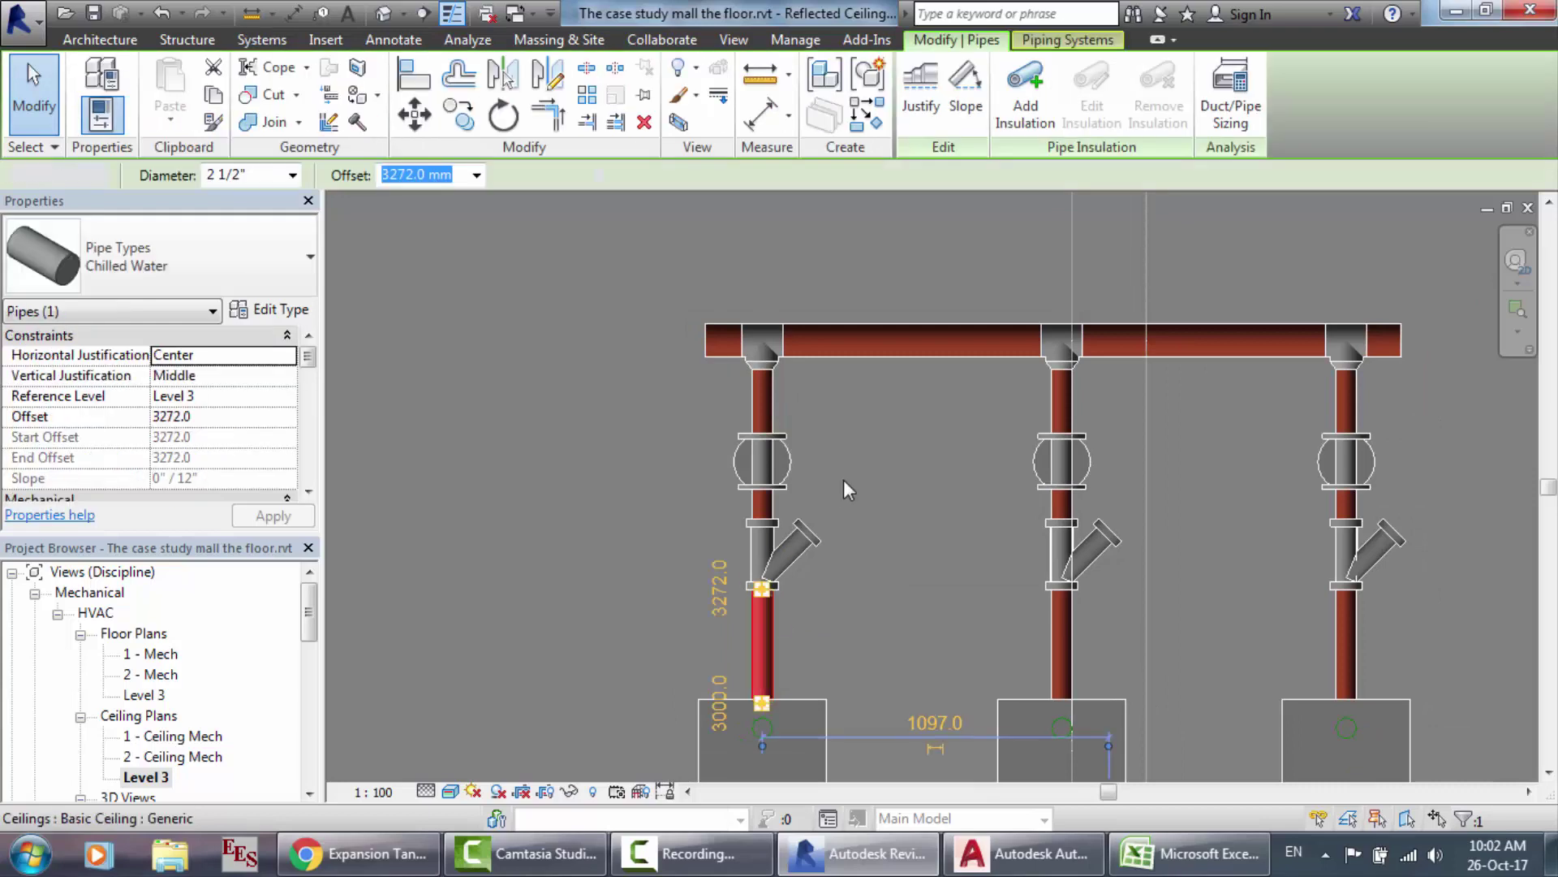
left_click(844, 479)
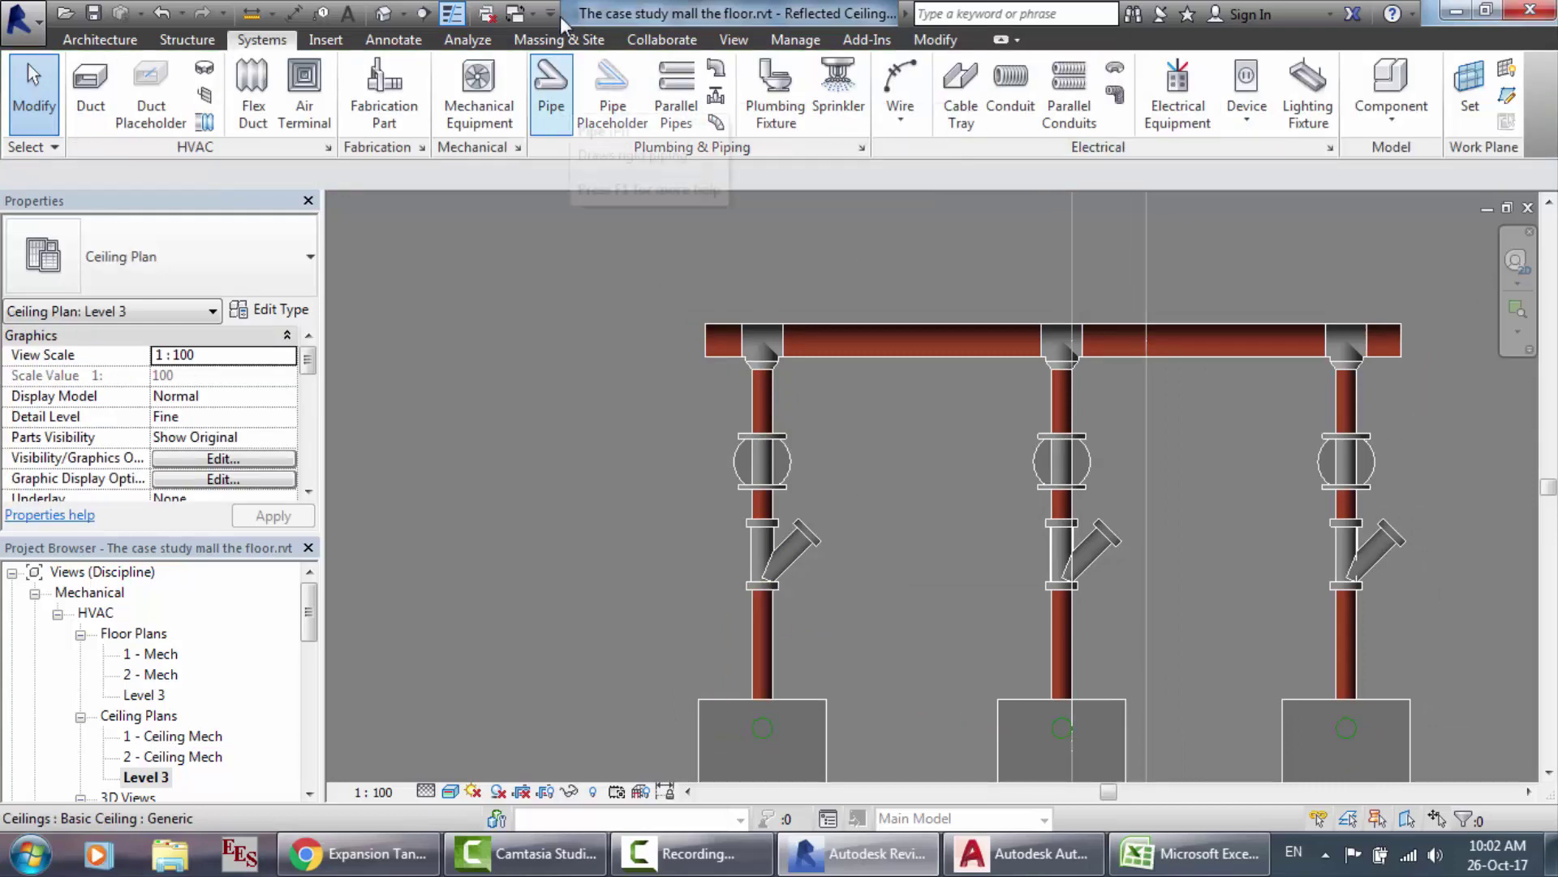
left_click(383, 14)
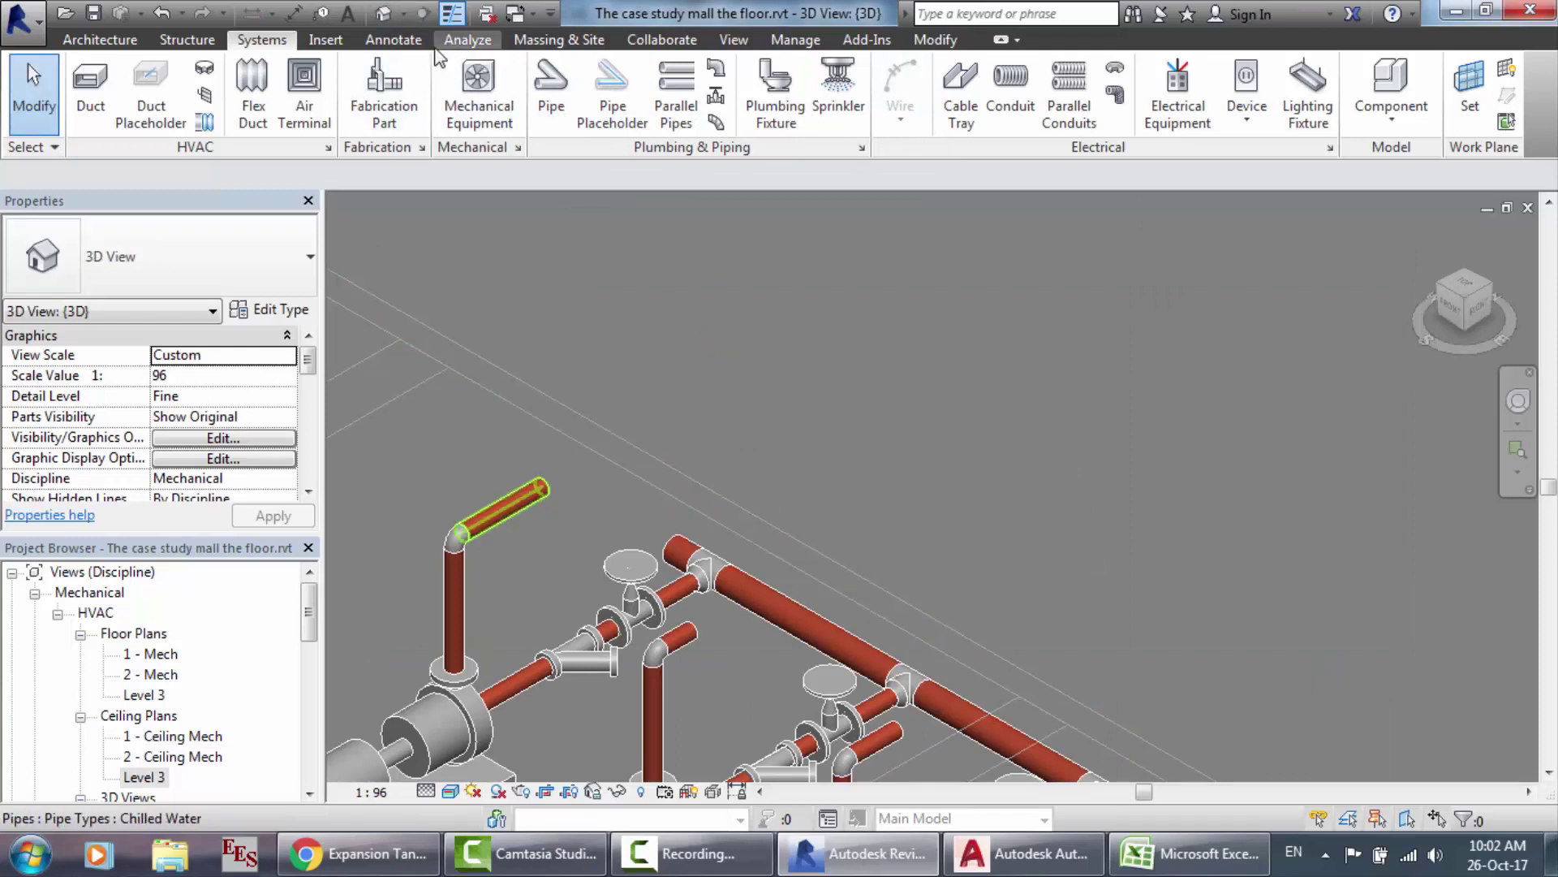
Step: Start placing a pipe accessory and browse the US Metric family library to the Pipe > Valves folder
left_click(715, 96)
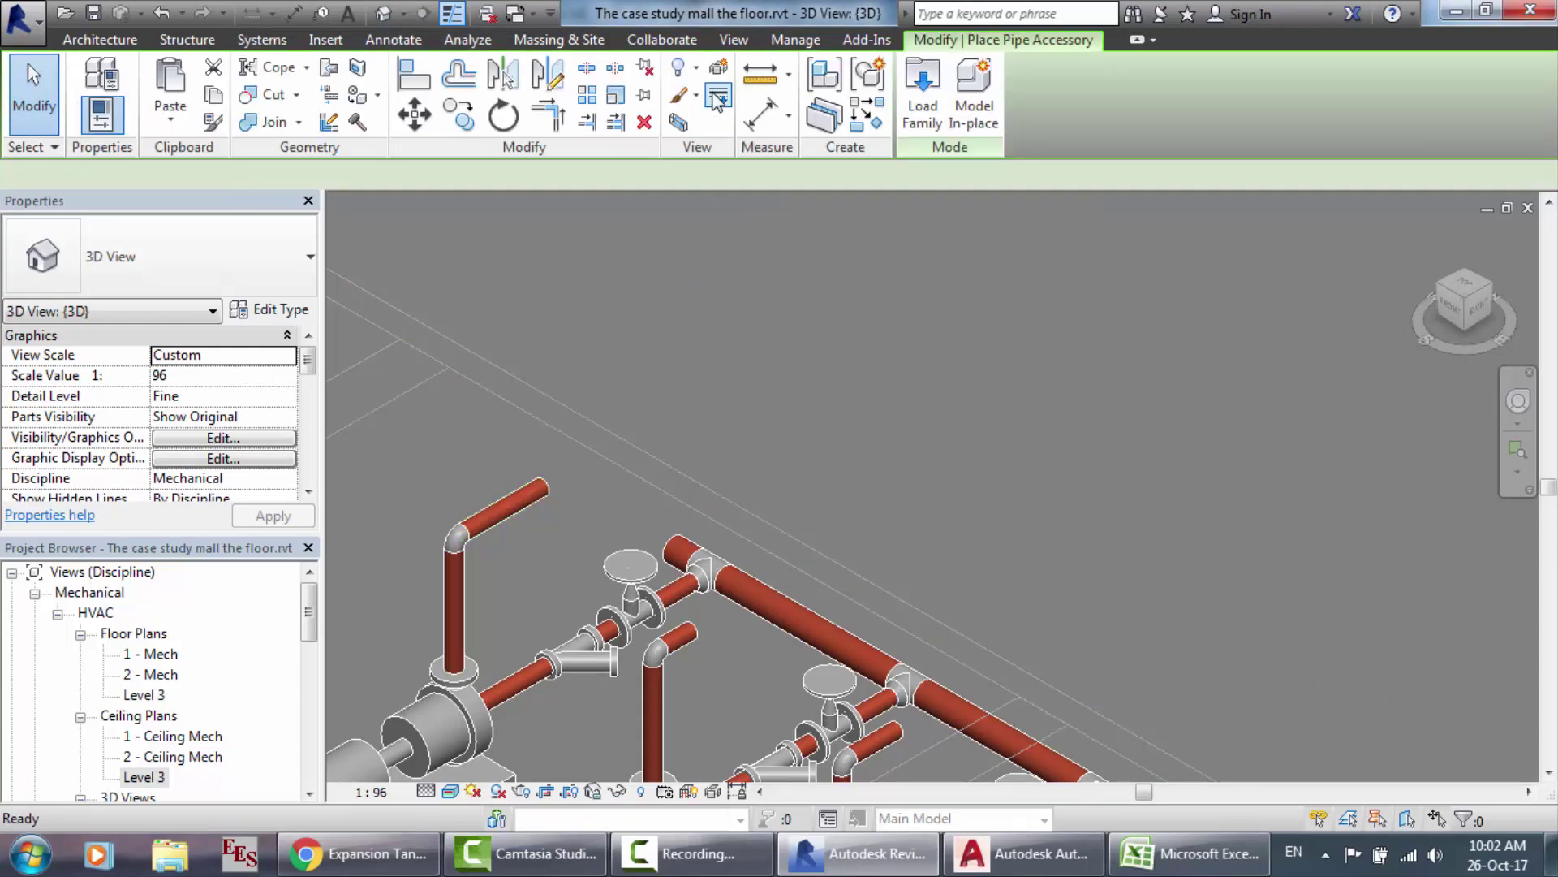
left_click(915, 95)
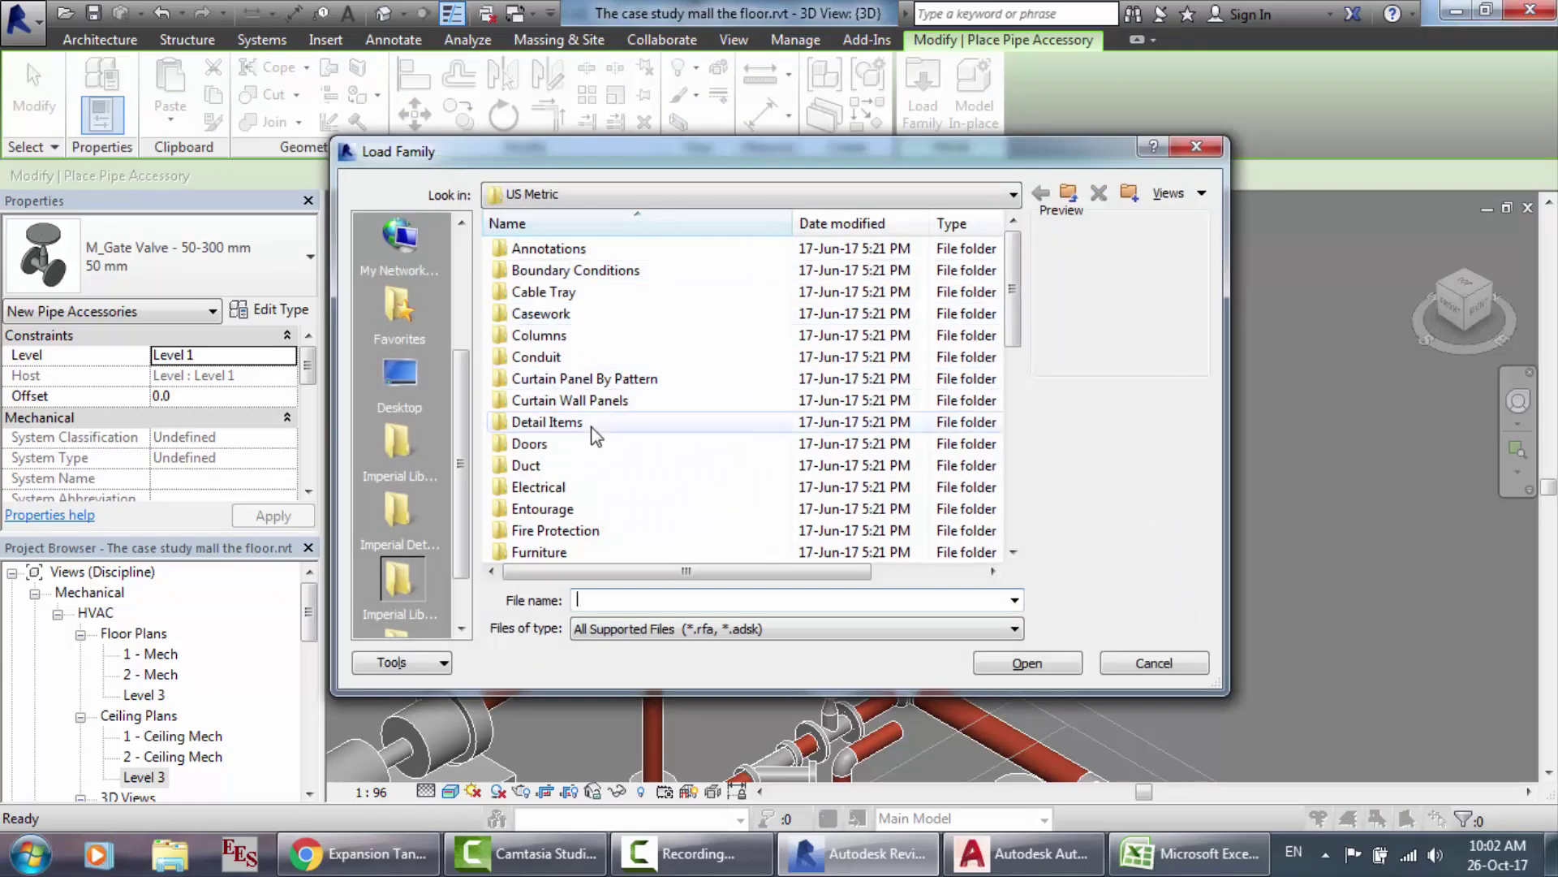
left_click(568, 509)
scroll(576, 519, "down", 4)
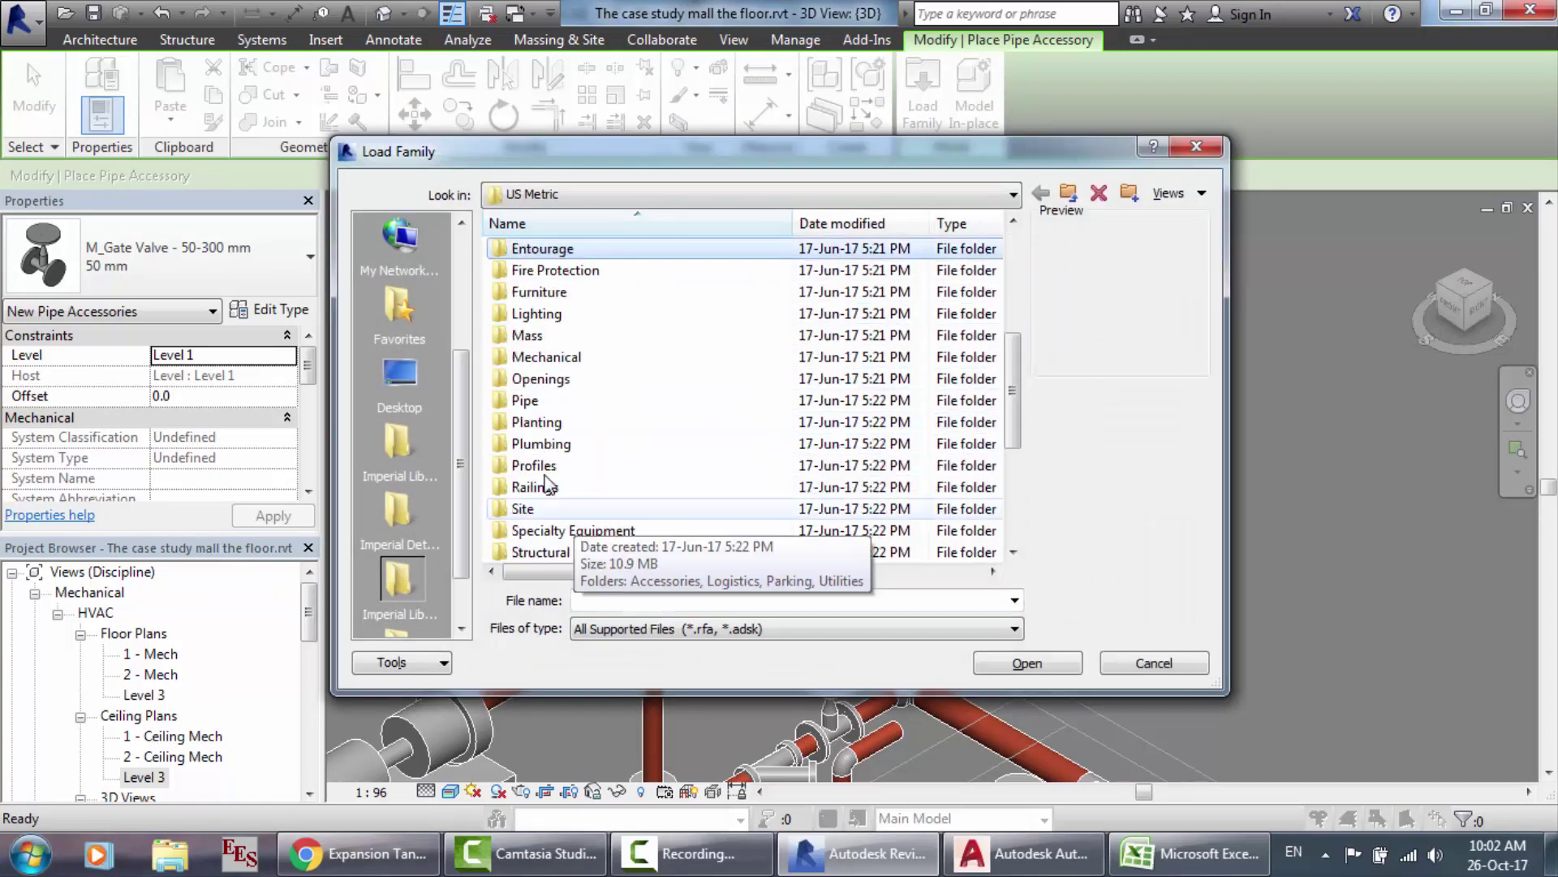
left_click(552, 401)
double_click(551, 401)
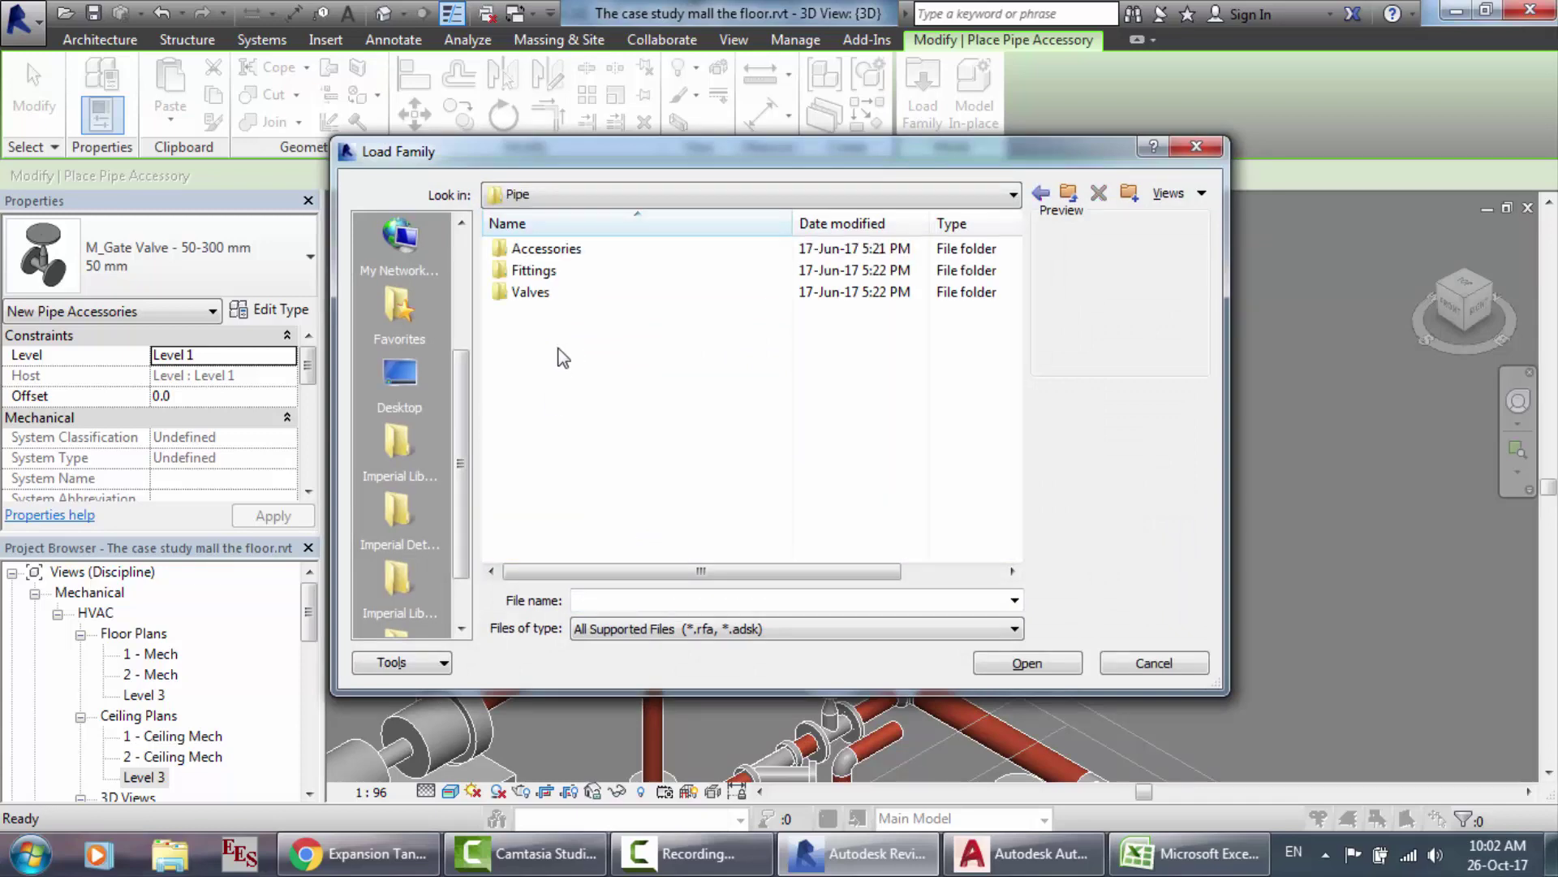
double_click(552, 296)
Step: Look through the valve category folders for a suitable non-return valve family and leave the family loading and accessory placement
scroll(552, 296, "down", 1)
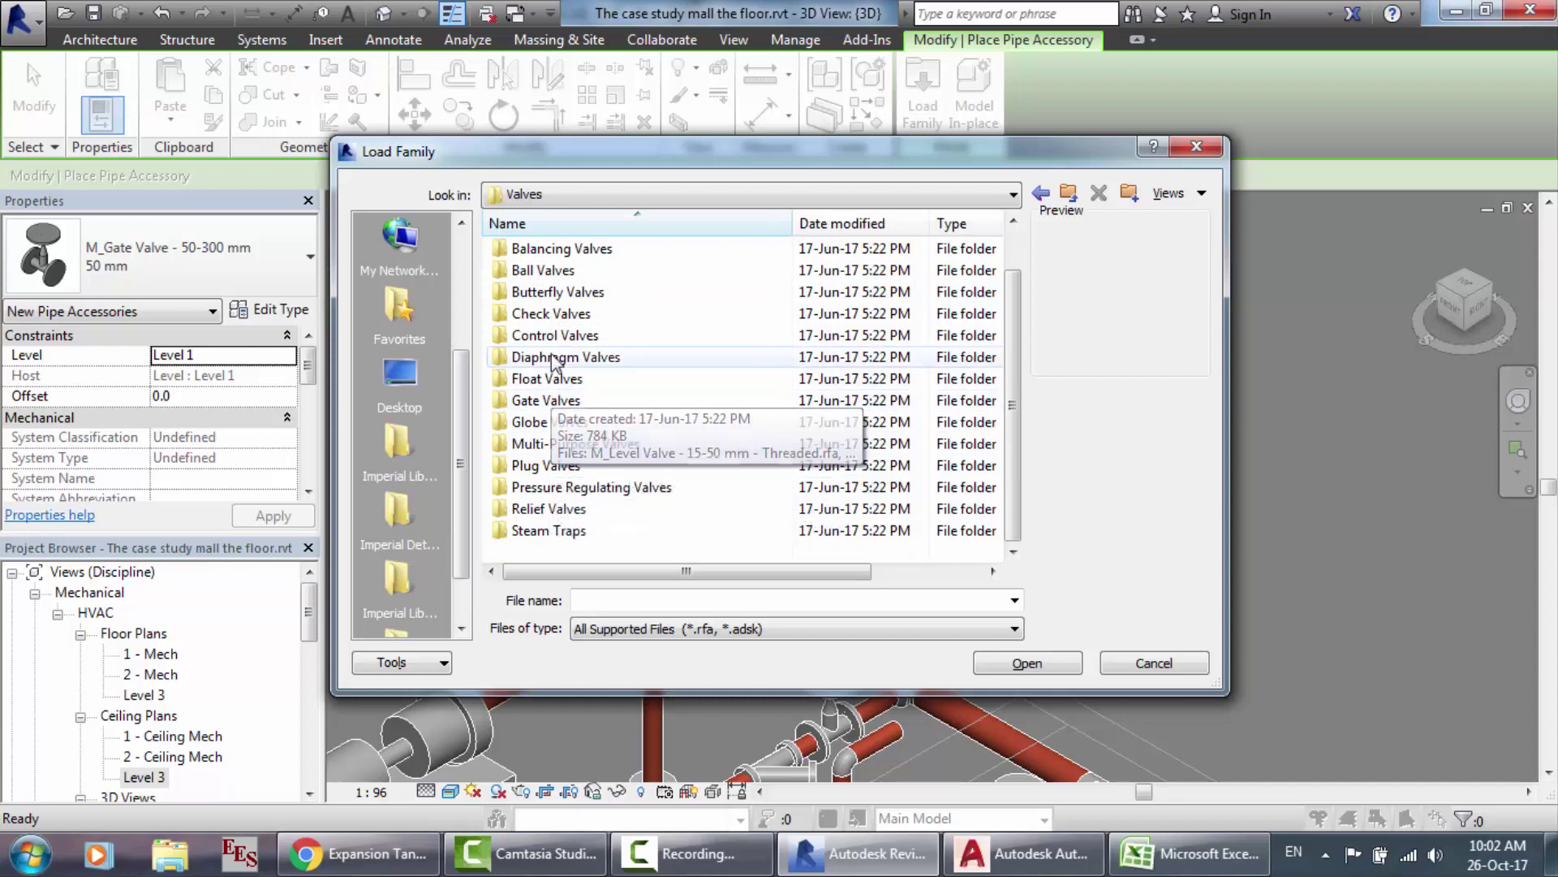
scroll(555, 361, "up", 1)
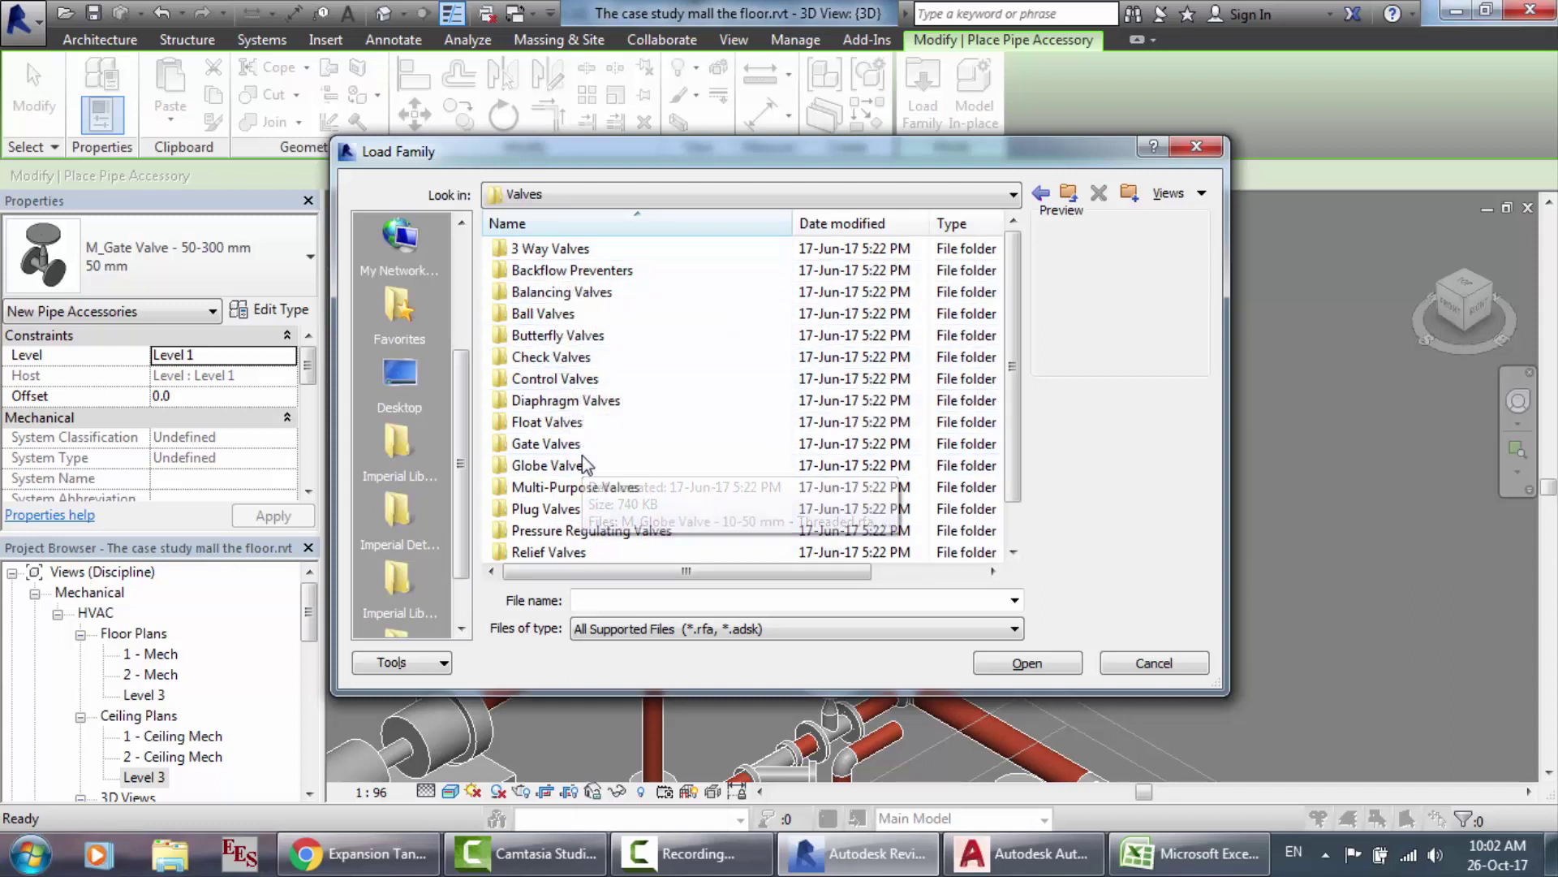
scroll(584, 464, "down", 1)
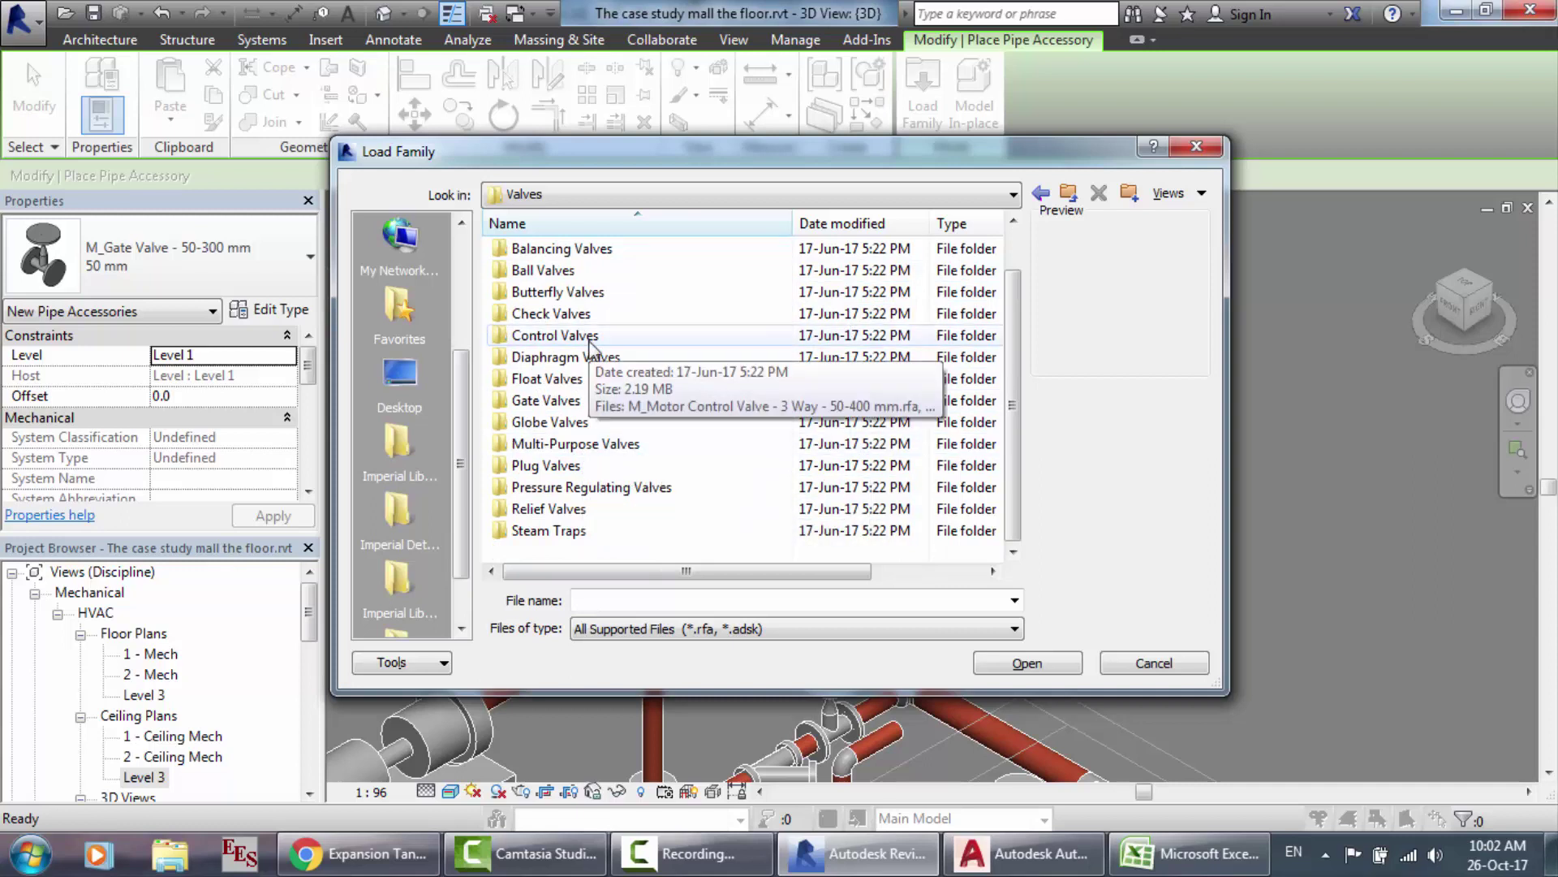
scroll(584, 357, "up", 1)
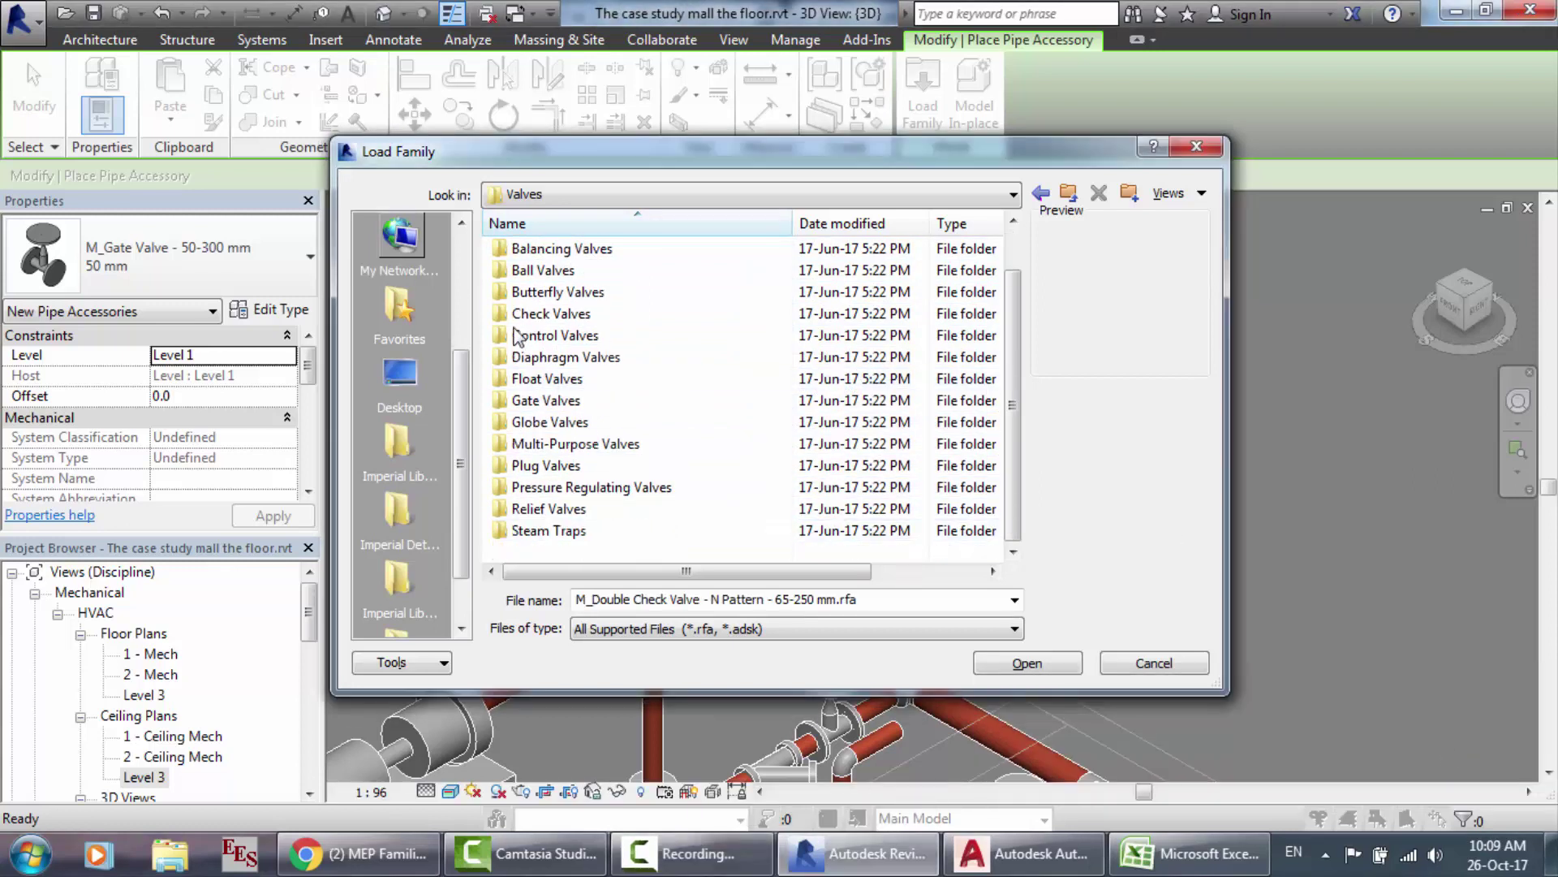
left_click(684, 429)
scroll(683, 429, "up", 1)
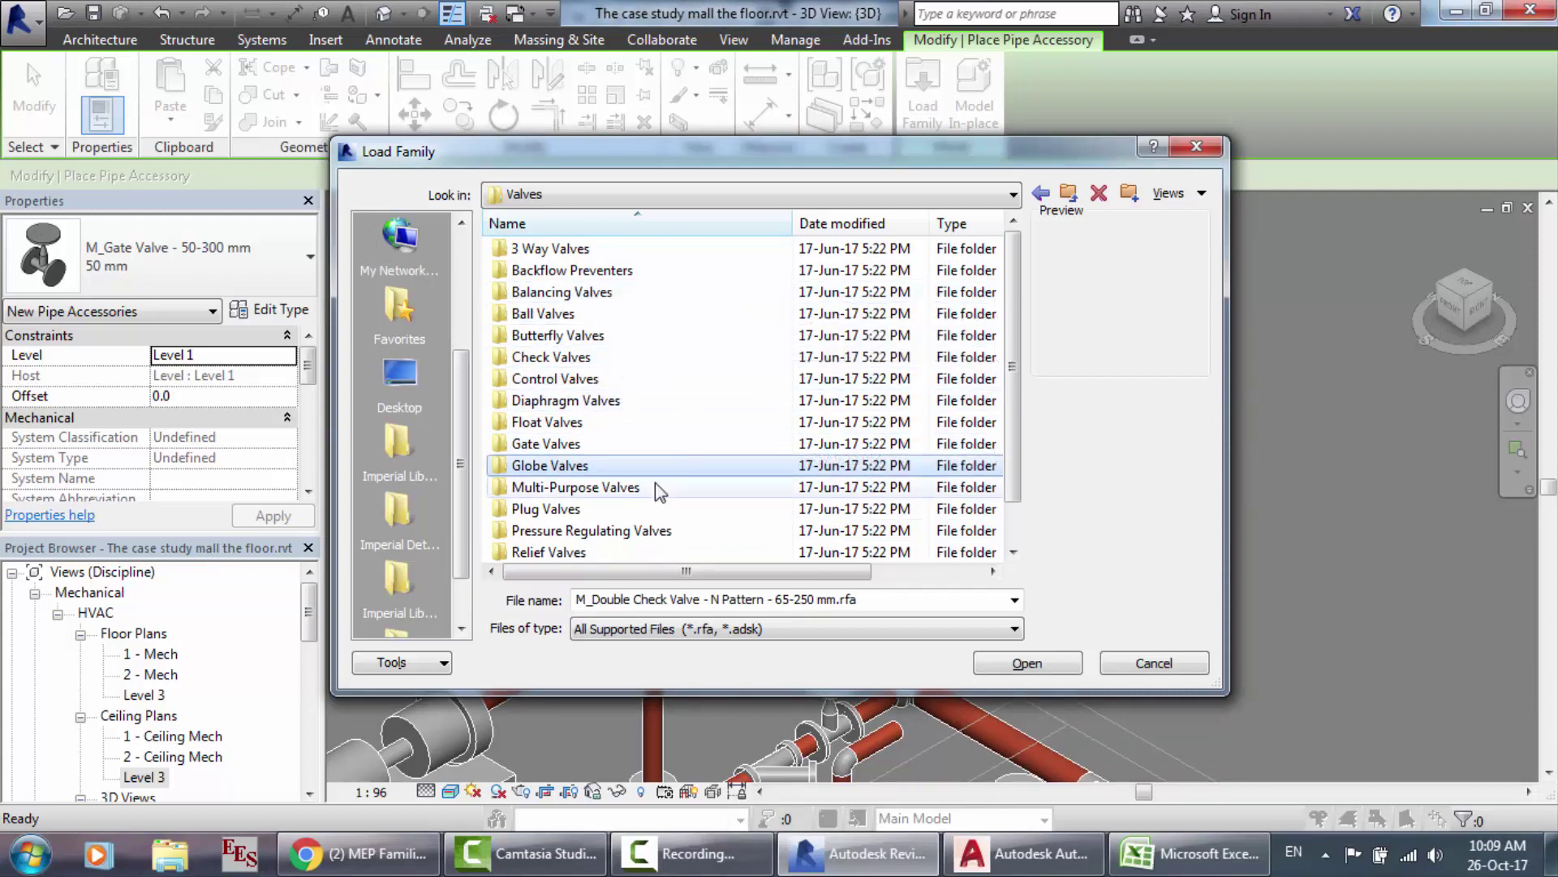
left_click(591, 314)
scroll(591, 315, "down", 1)
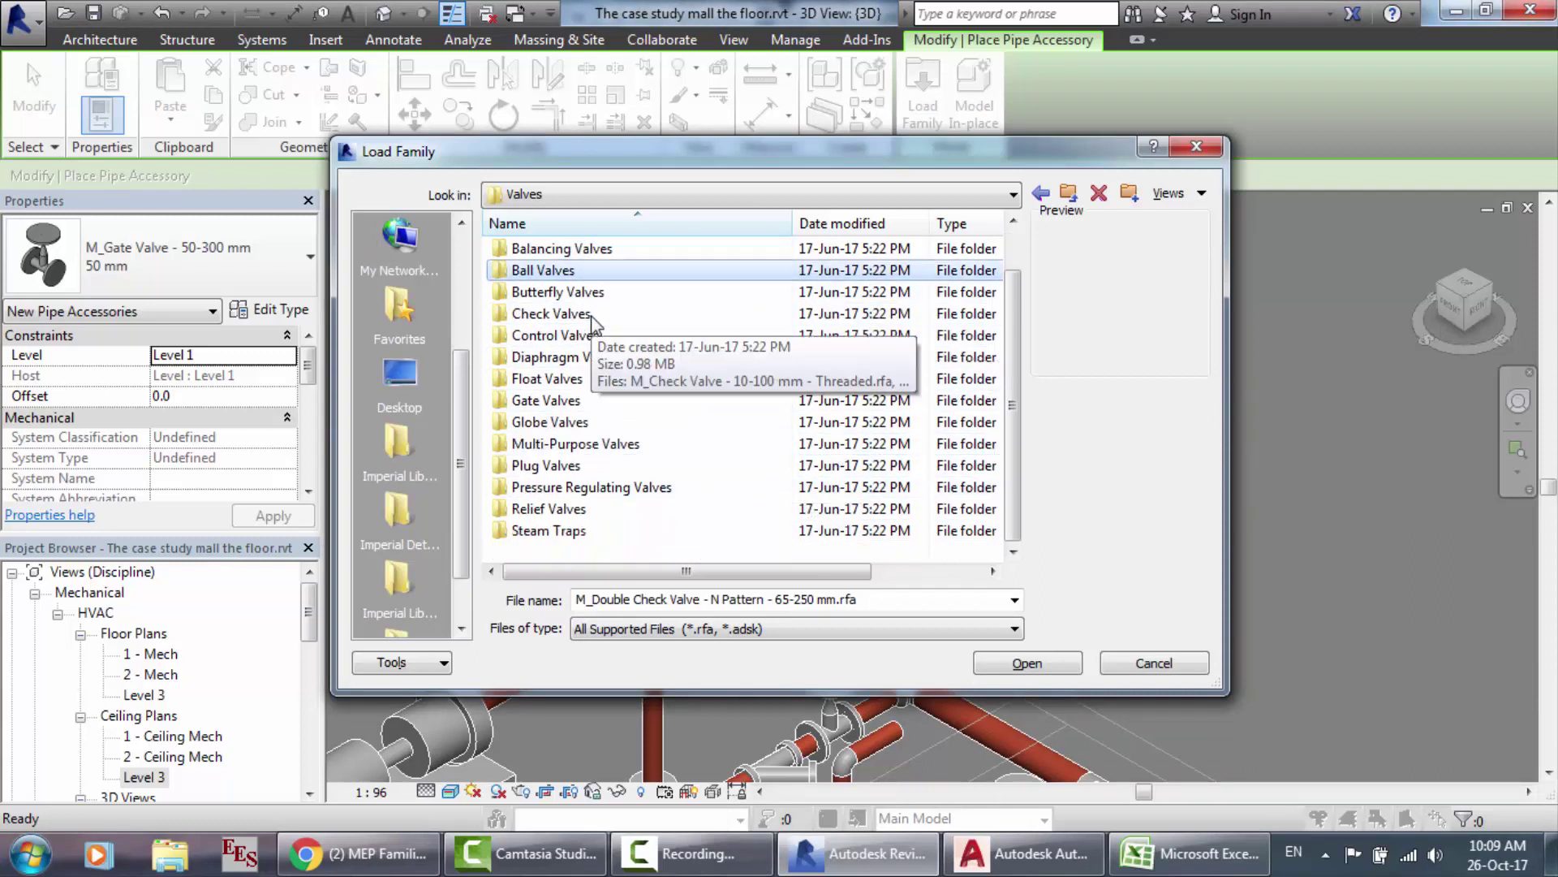
scroll(659, 485, "up", 1)
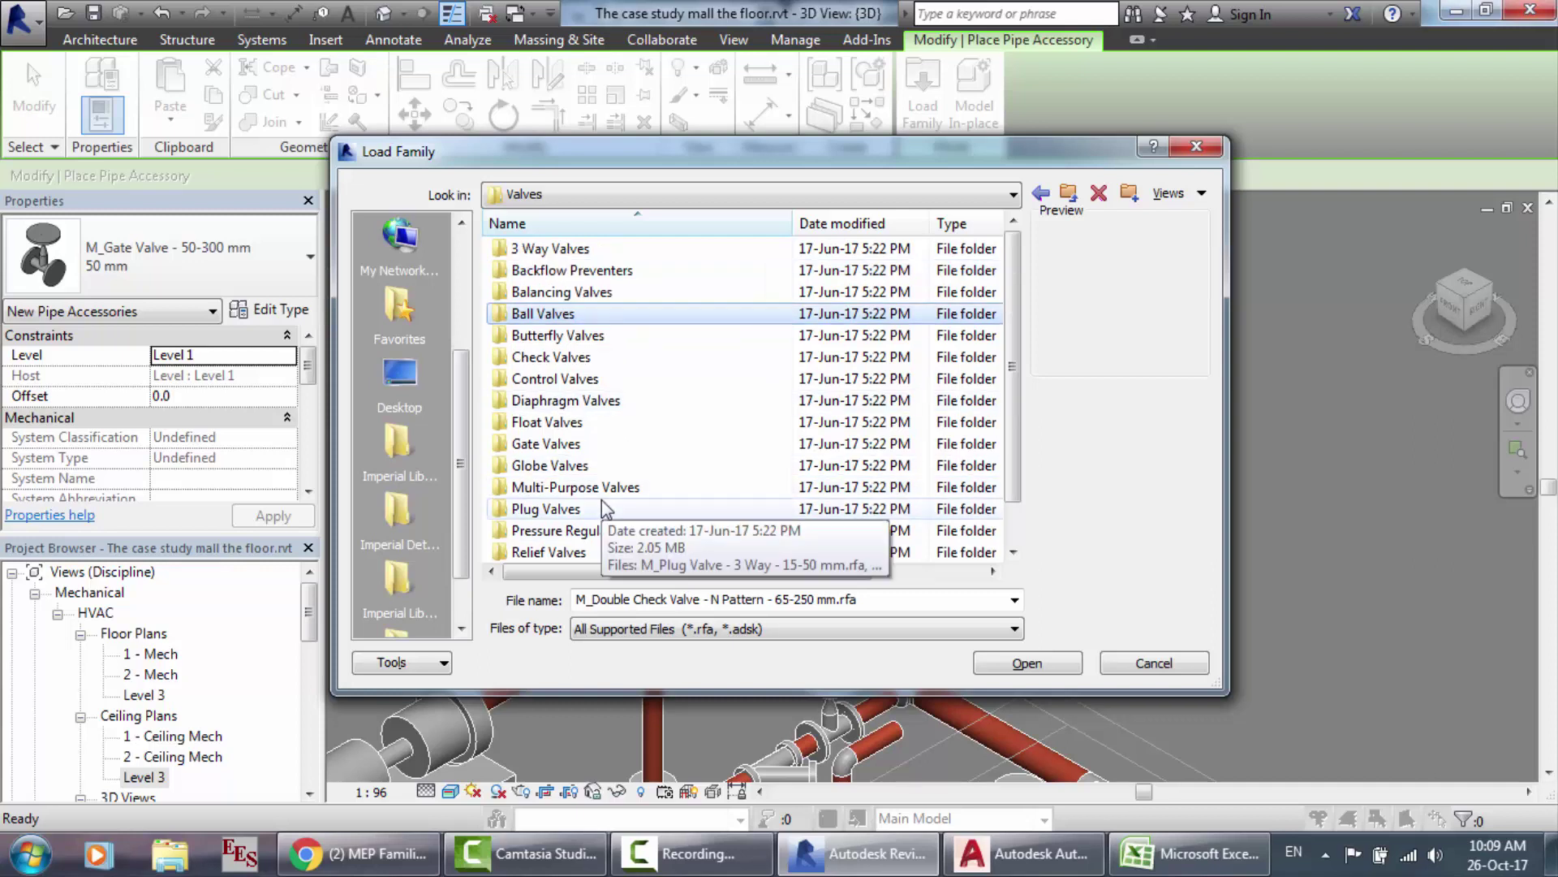
scroll(610, 491, "down", 1)
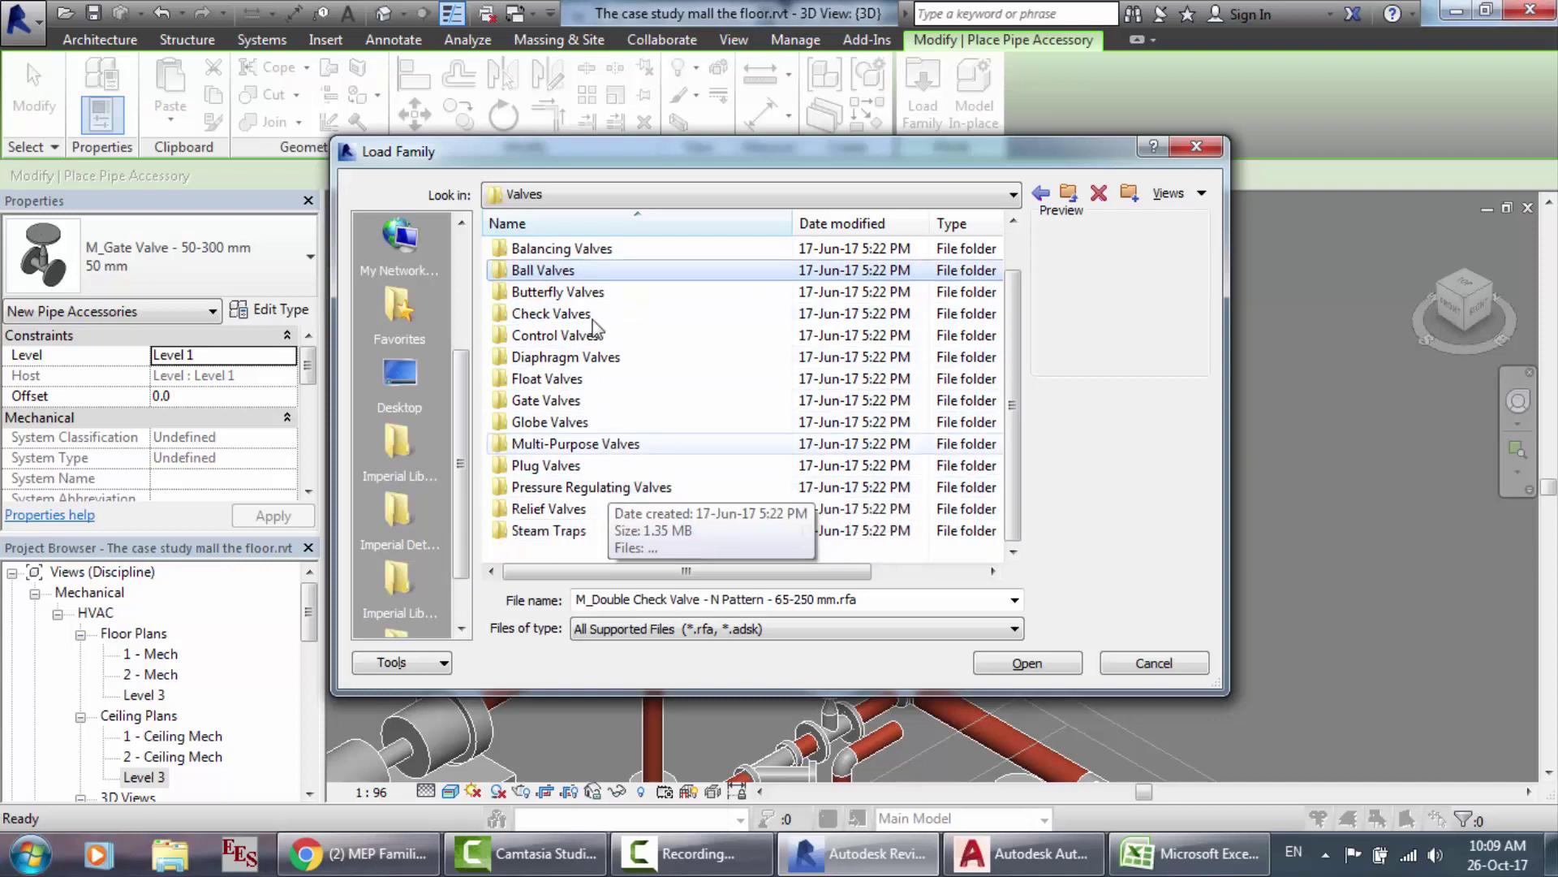
scroll(588, 316, "up", 1)
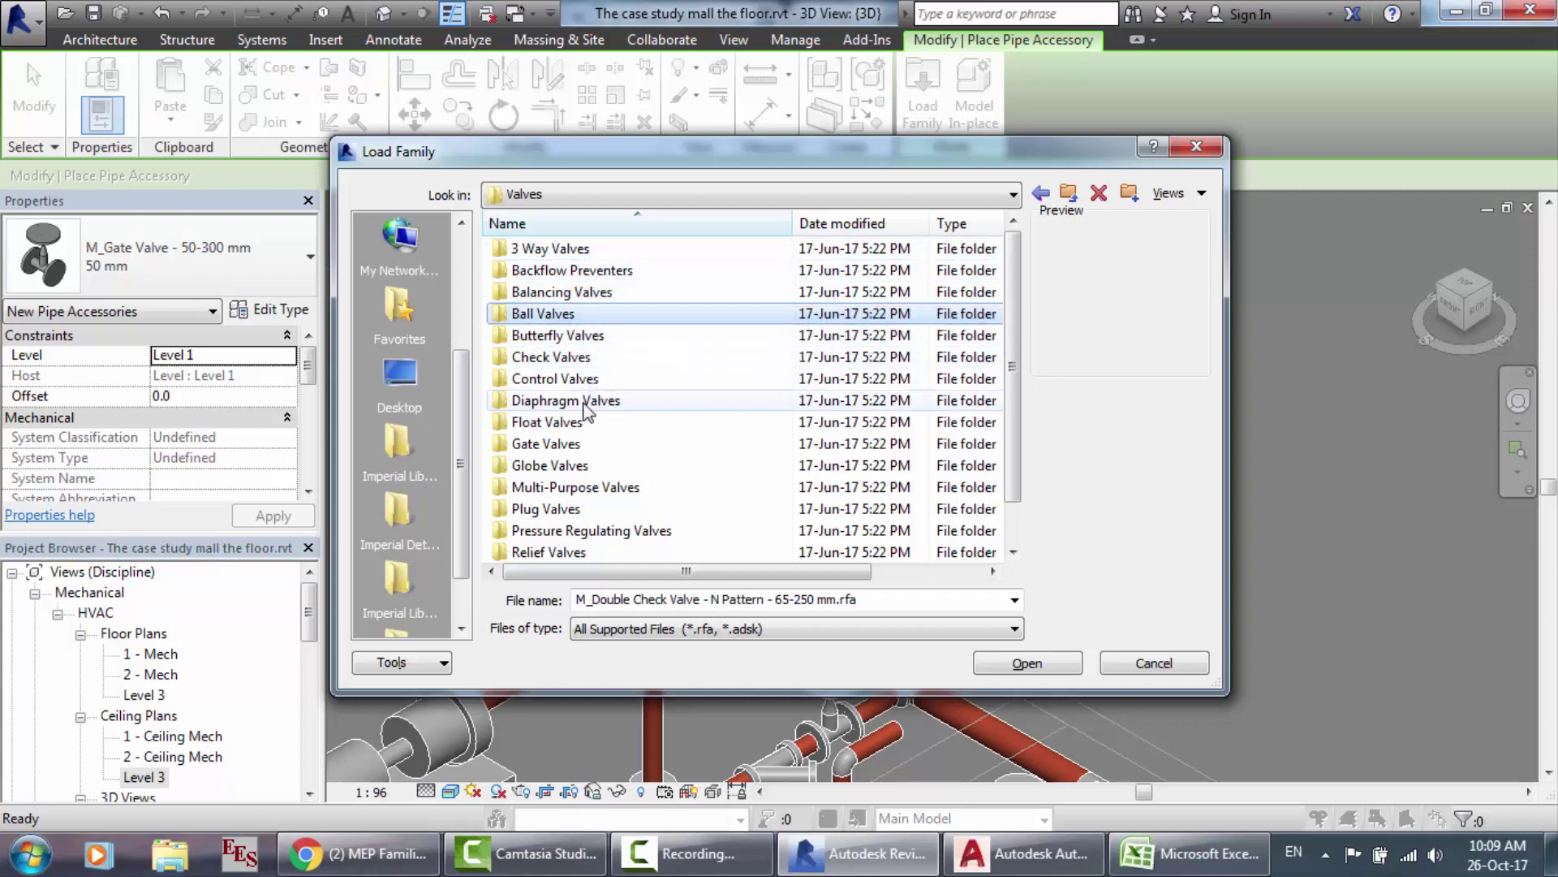
scroll(629, 542, "down", 1)
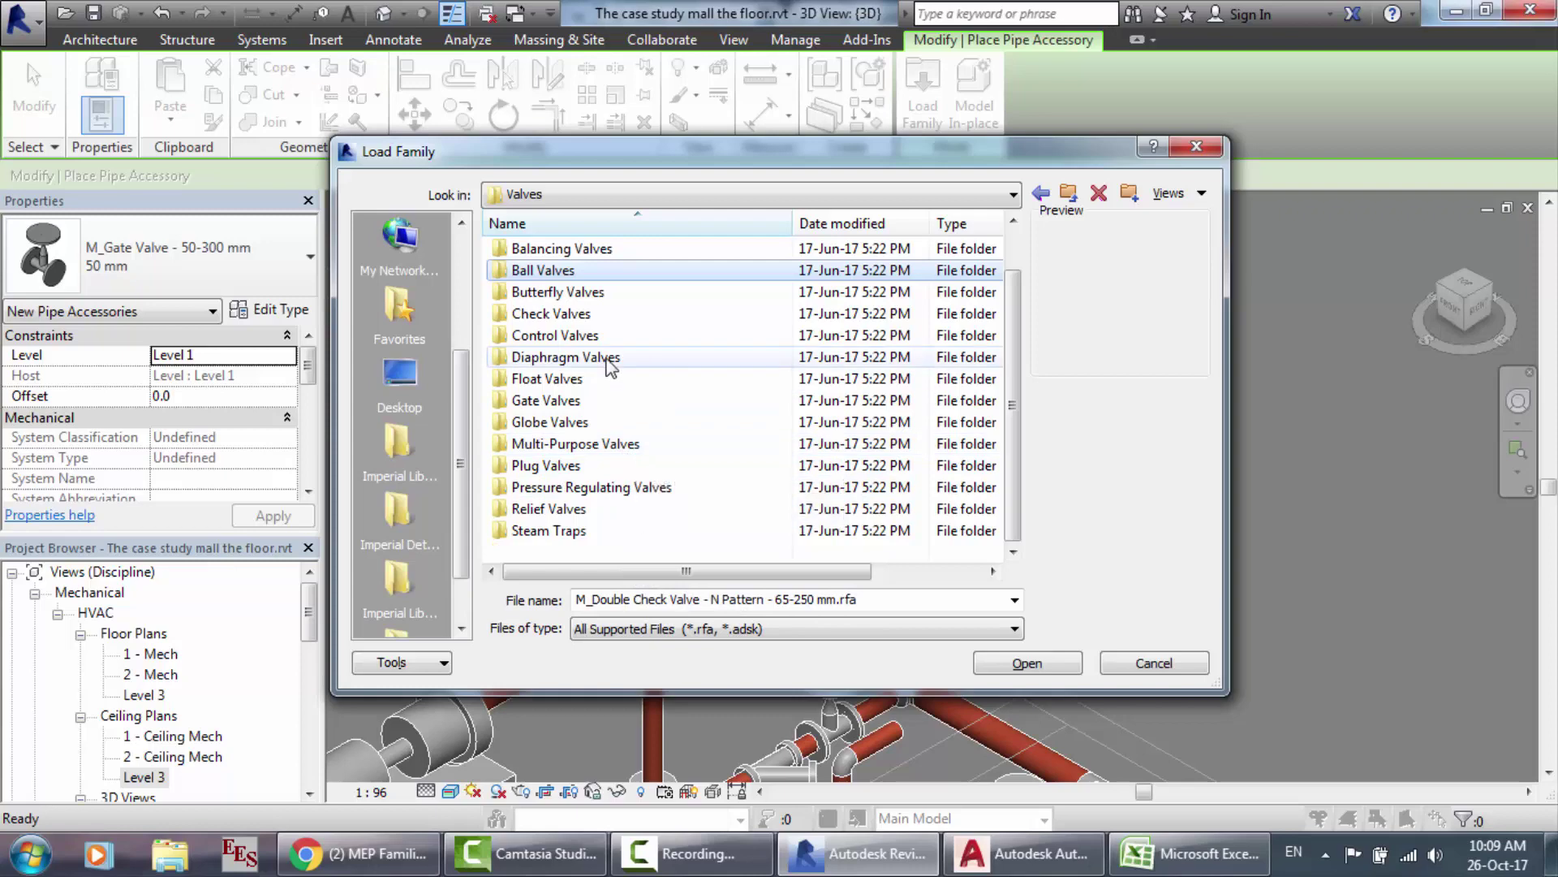
left_click(1152, 663)
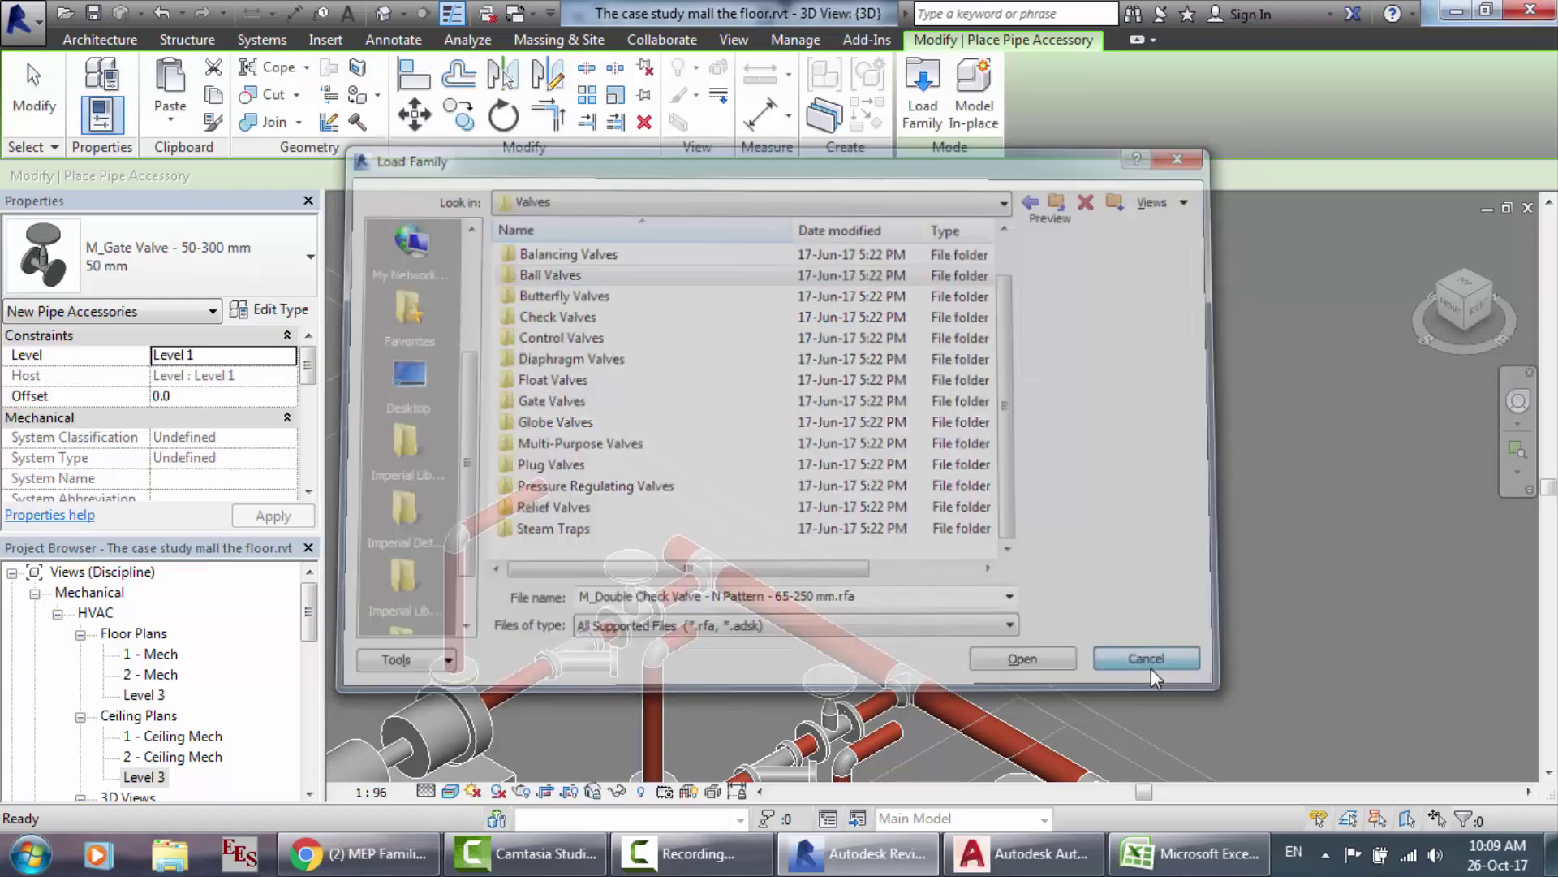
key("Escape")
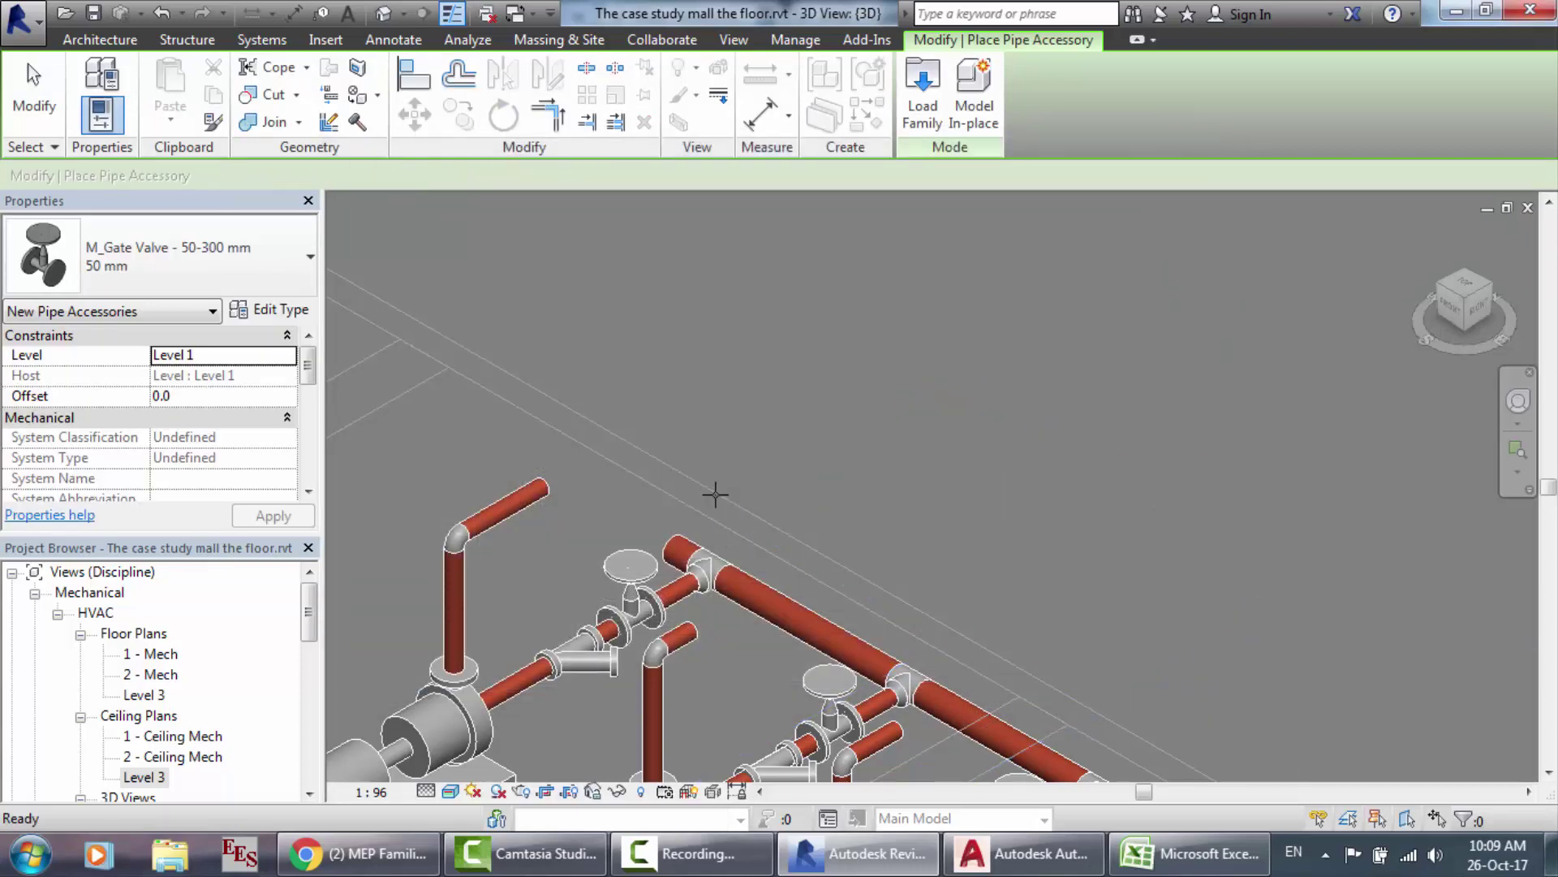
key("Escape")
Step: Switch to Chrome, review the YouTube page on creating a pipe accessory including its full description, and close its tab
left_click(380, 871)
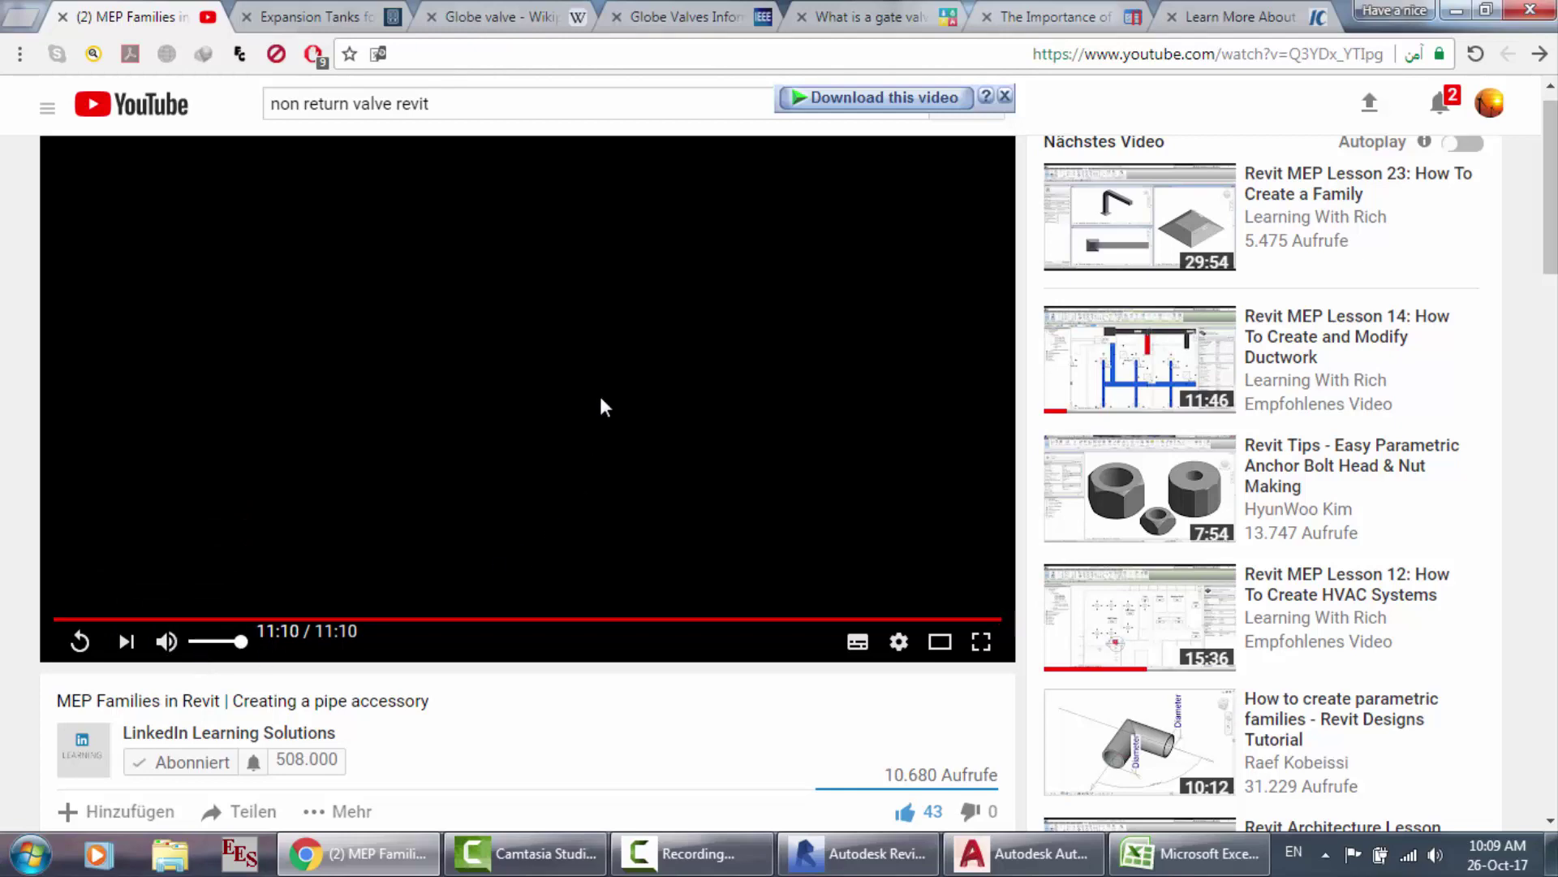
scroll(598, 407, "down", 5)
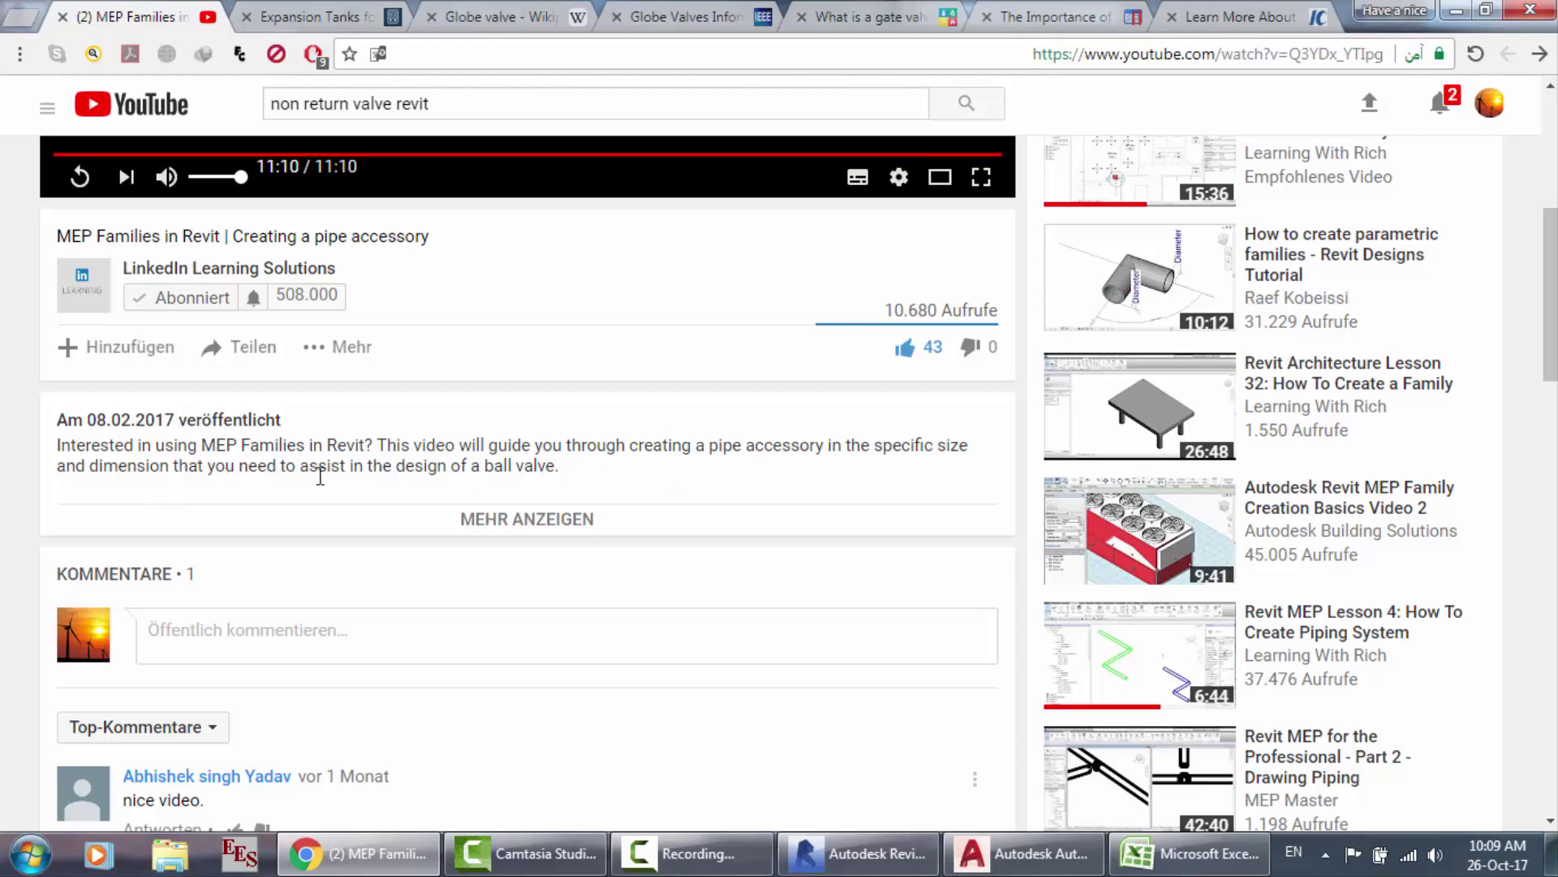
left_click(548, 519)
scroll(547, 528, "up", 5)
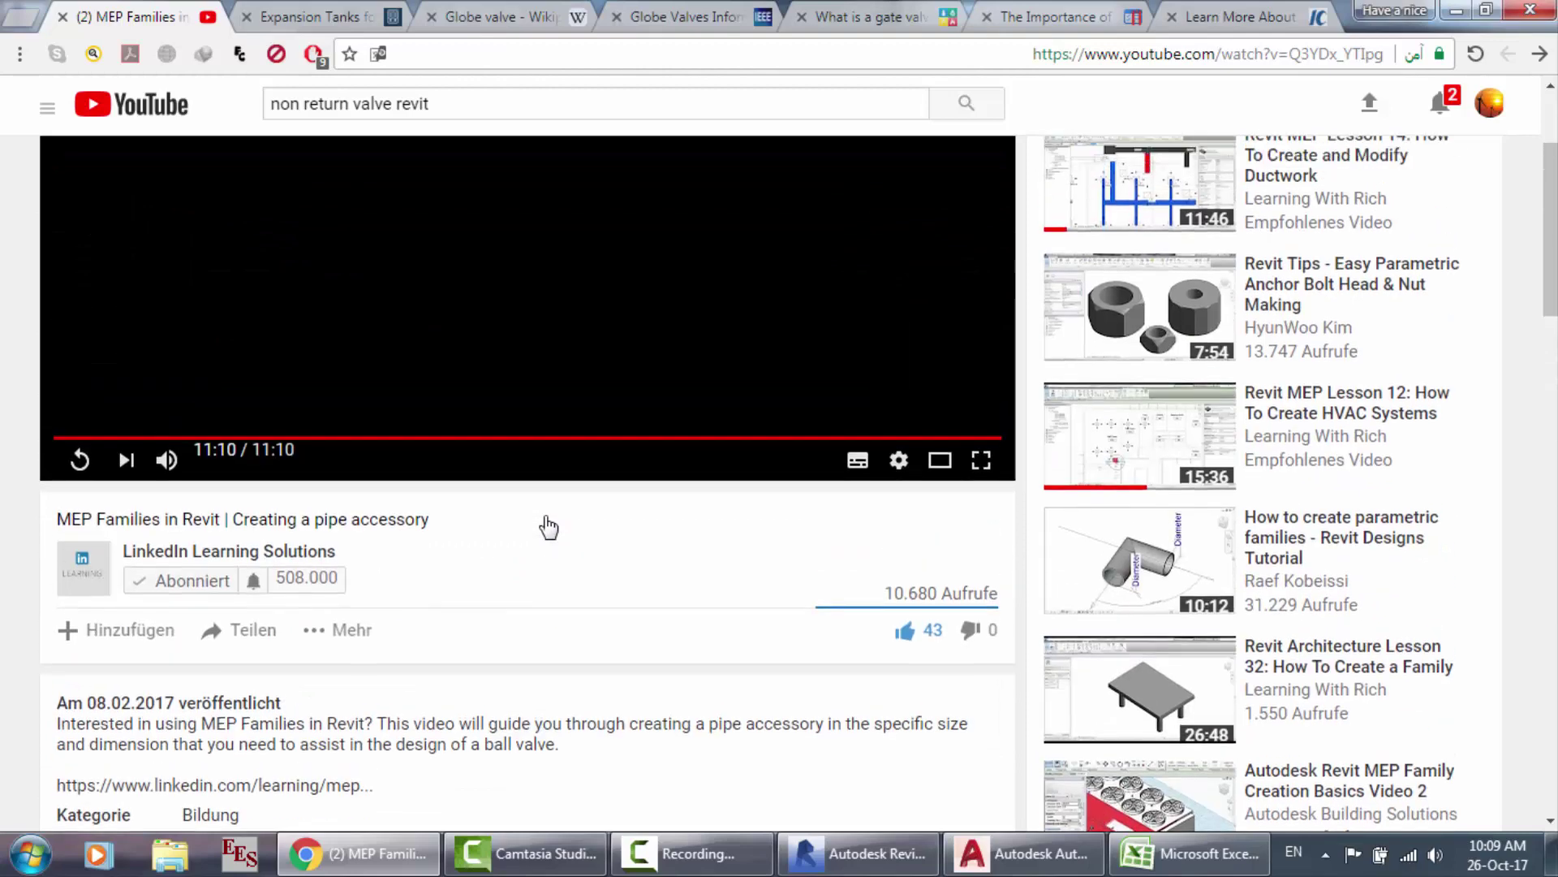
scroll(641, 353, "up", 1)
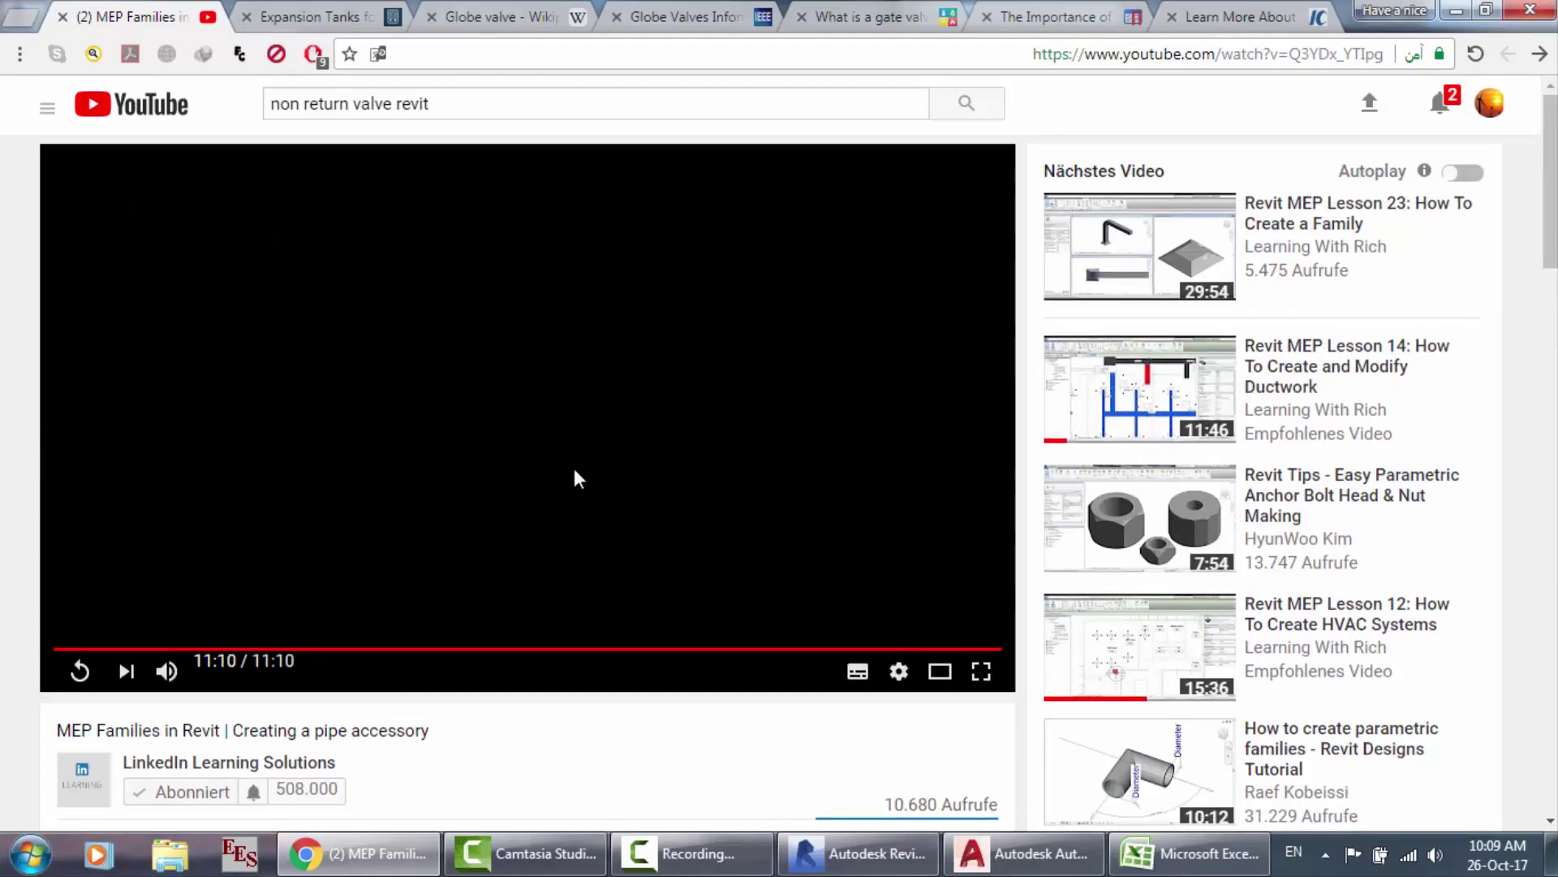
left_click(62, 17)
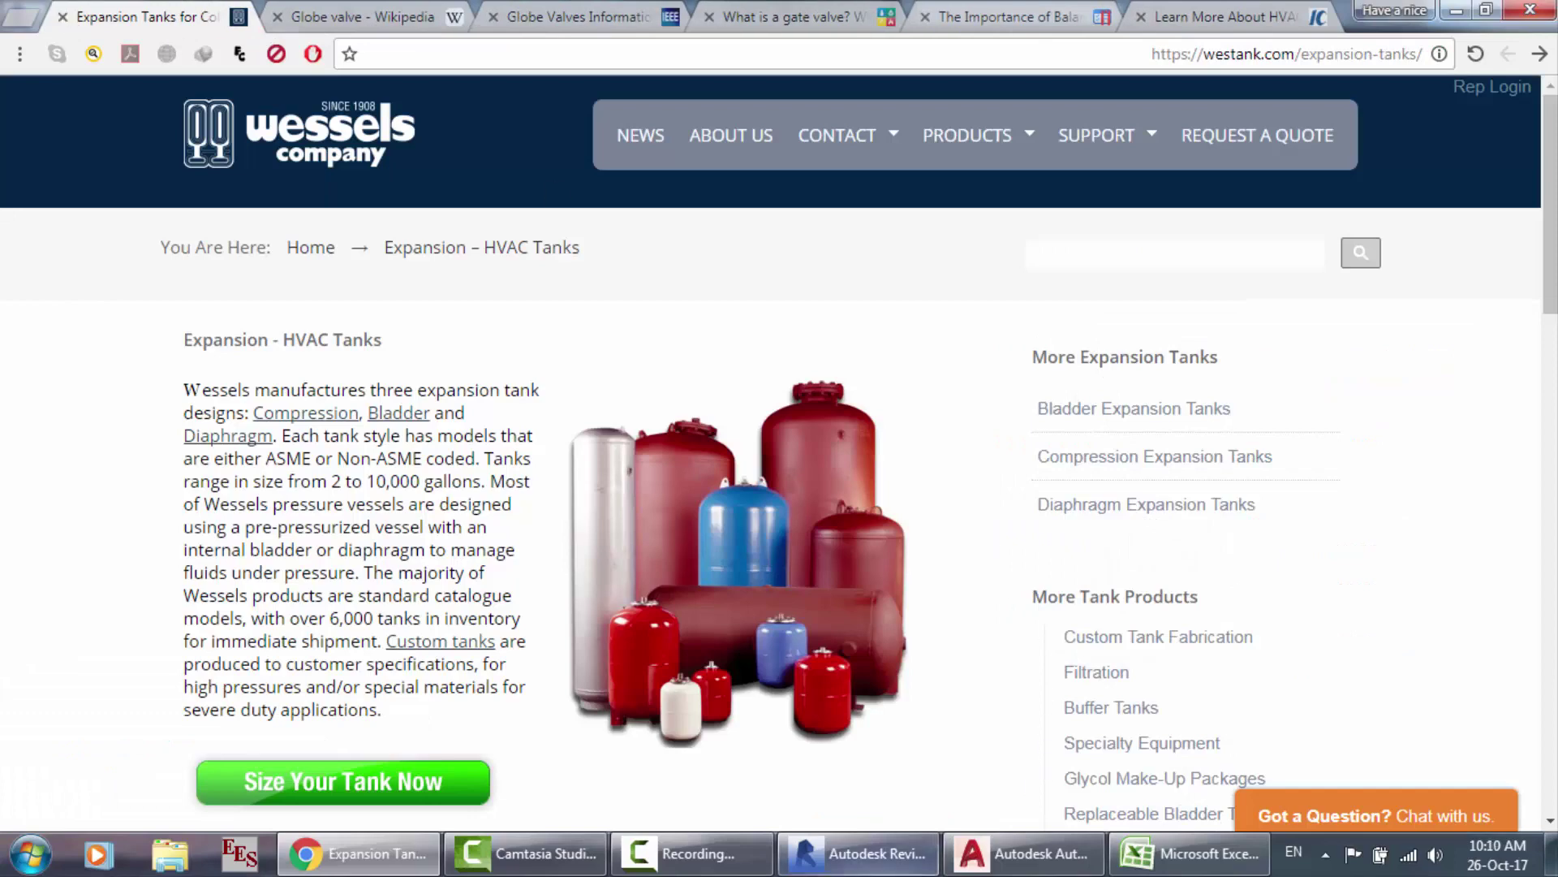
Step: Switch to Revit and open the Level 3 ceiling plan showing the three pumps and their header
left_click(859, 853)
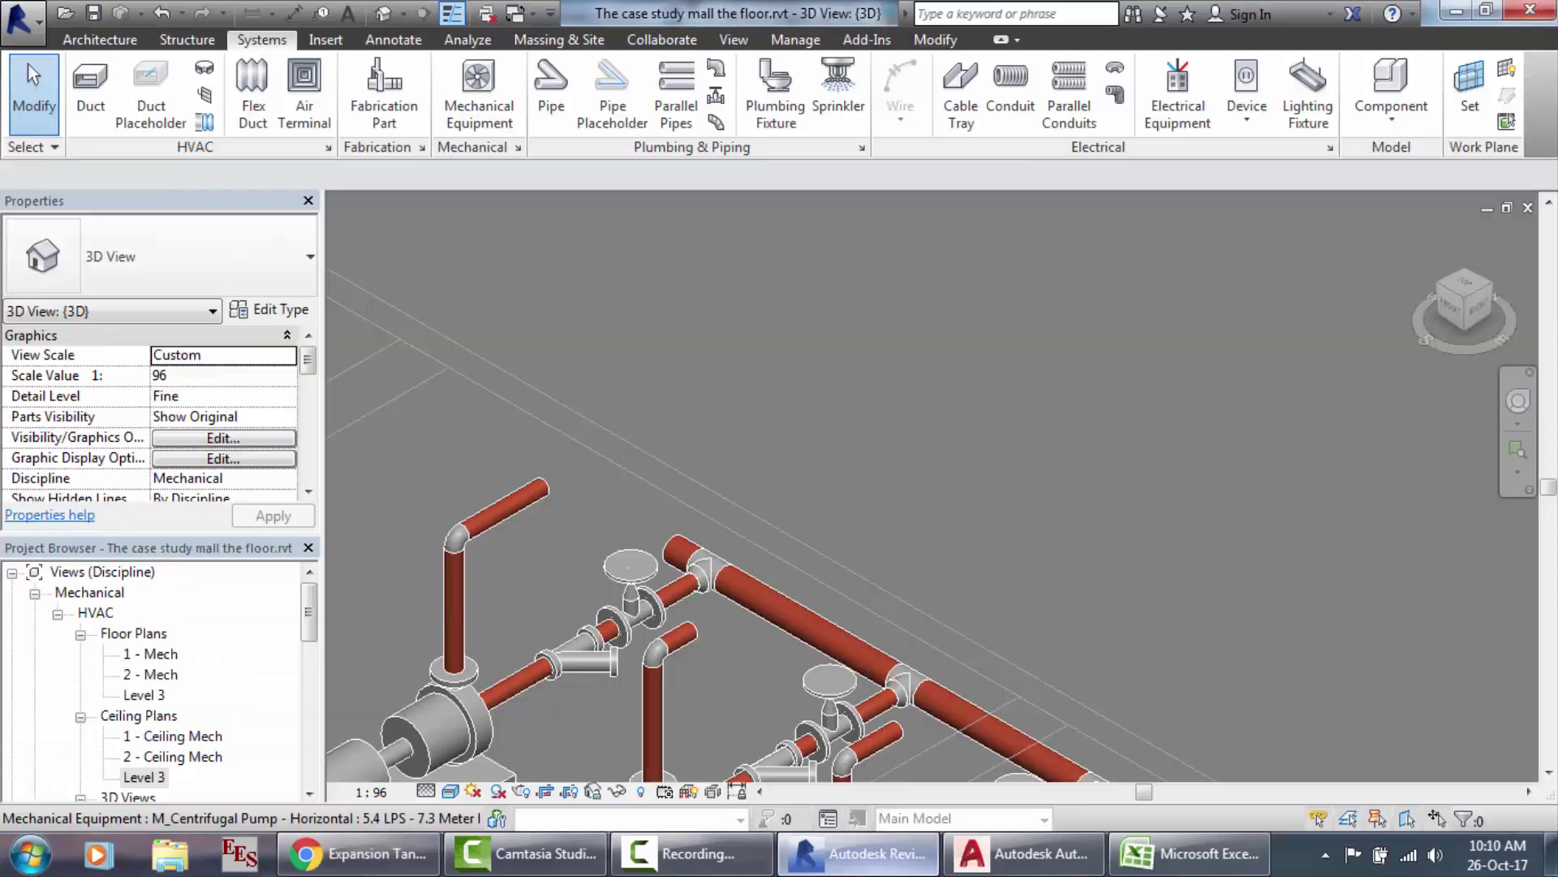
double_click(144, 777)
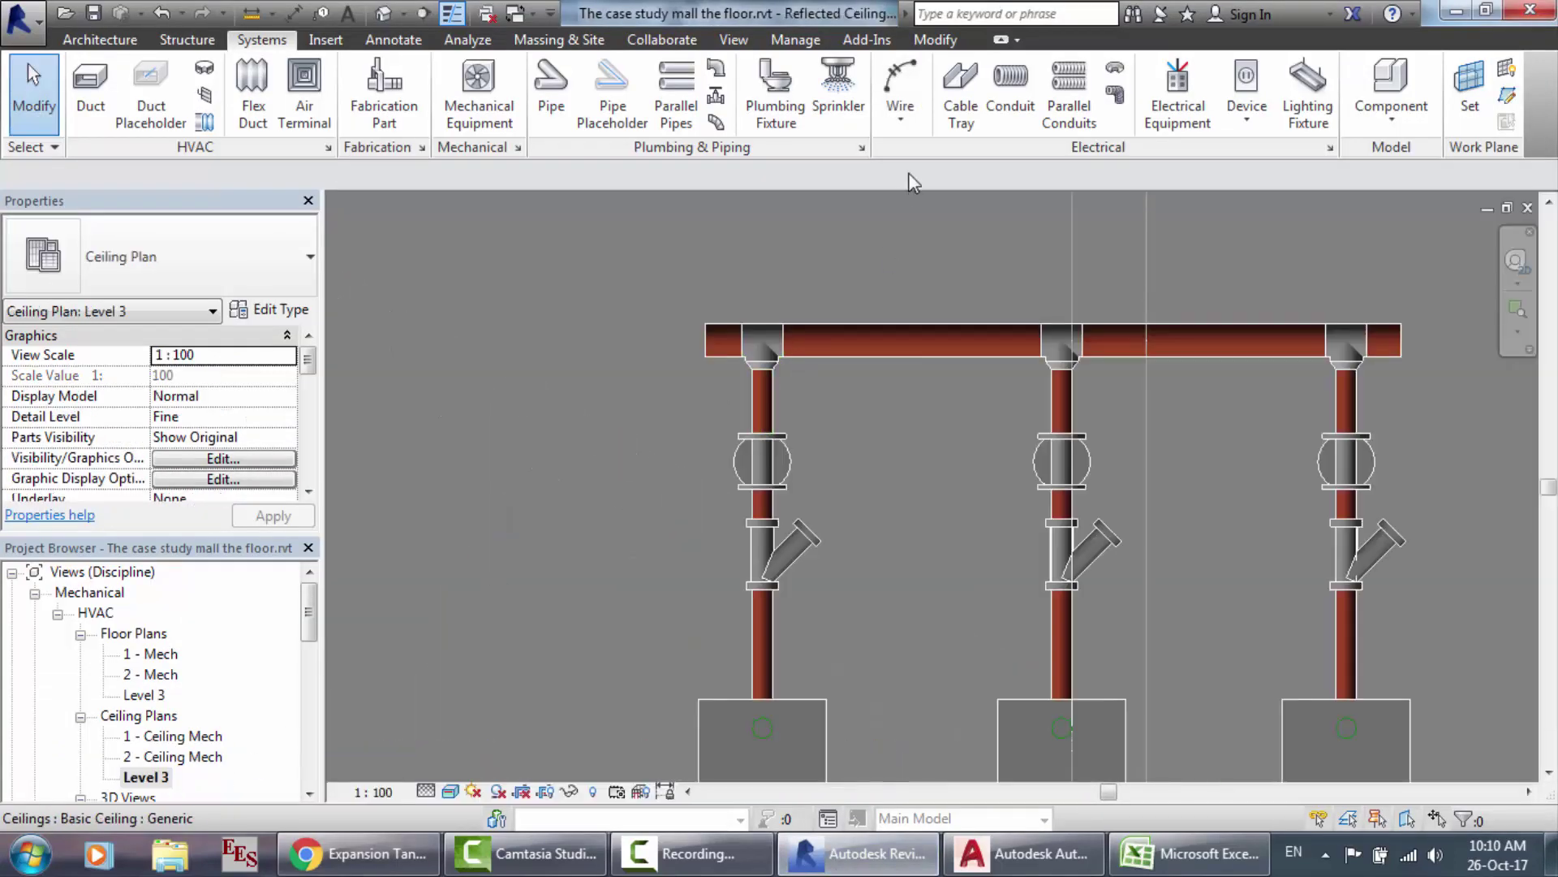
scroll(908, 172, "down", 1)
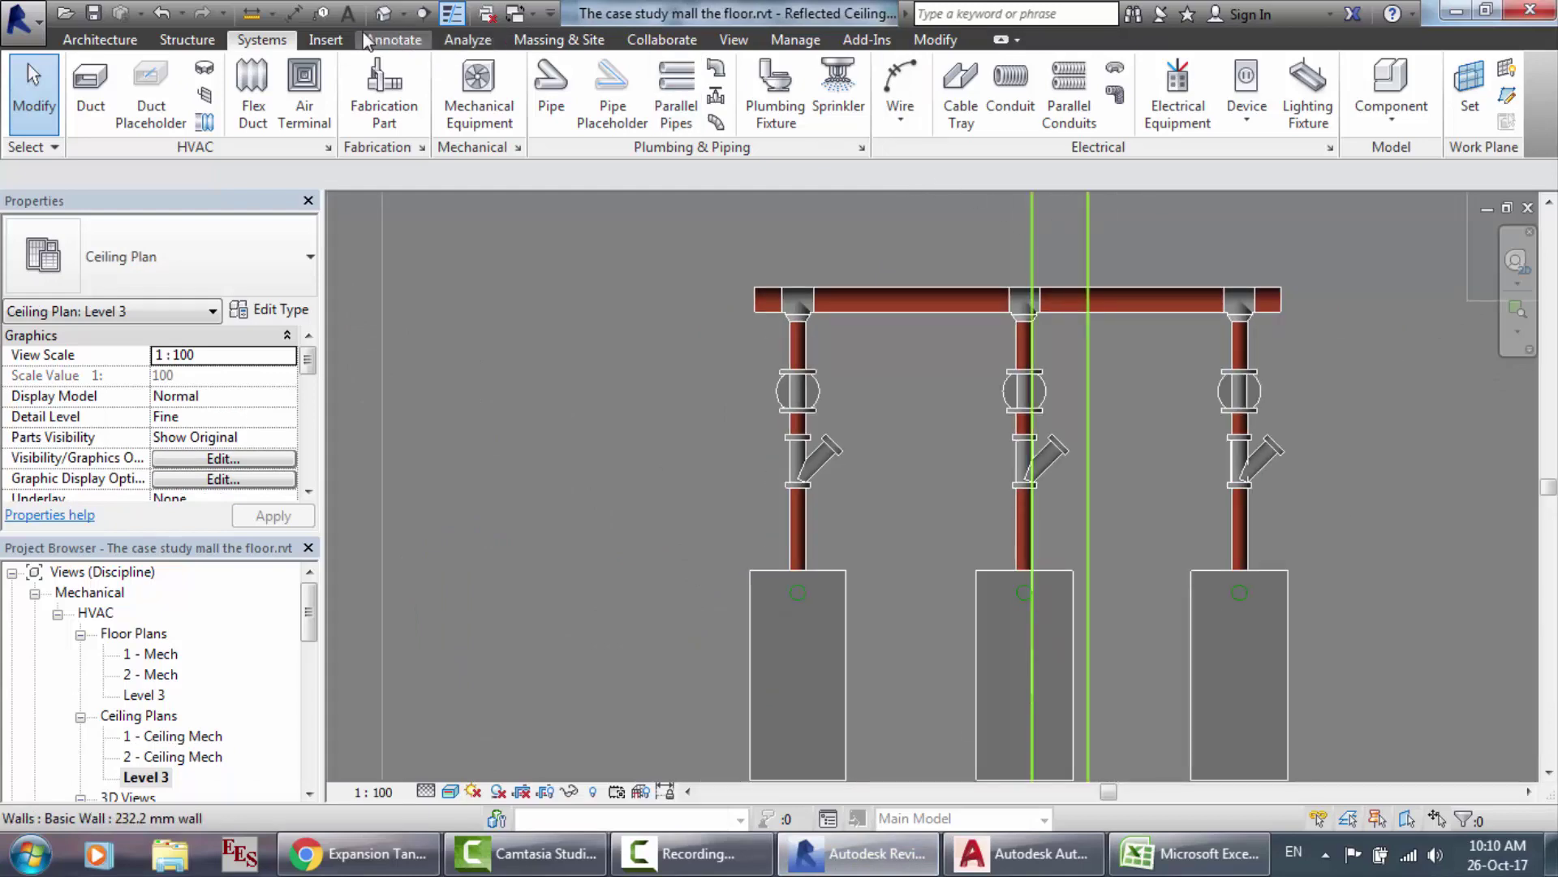
Step: Switch to AutoCAD, examine the check valve, side branch and gate valve on the first pump's discharge line, and return to Revit
key("alt+Tab")
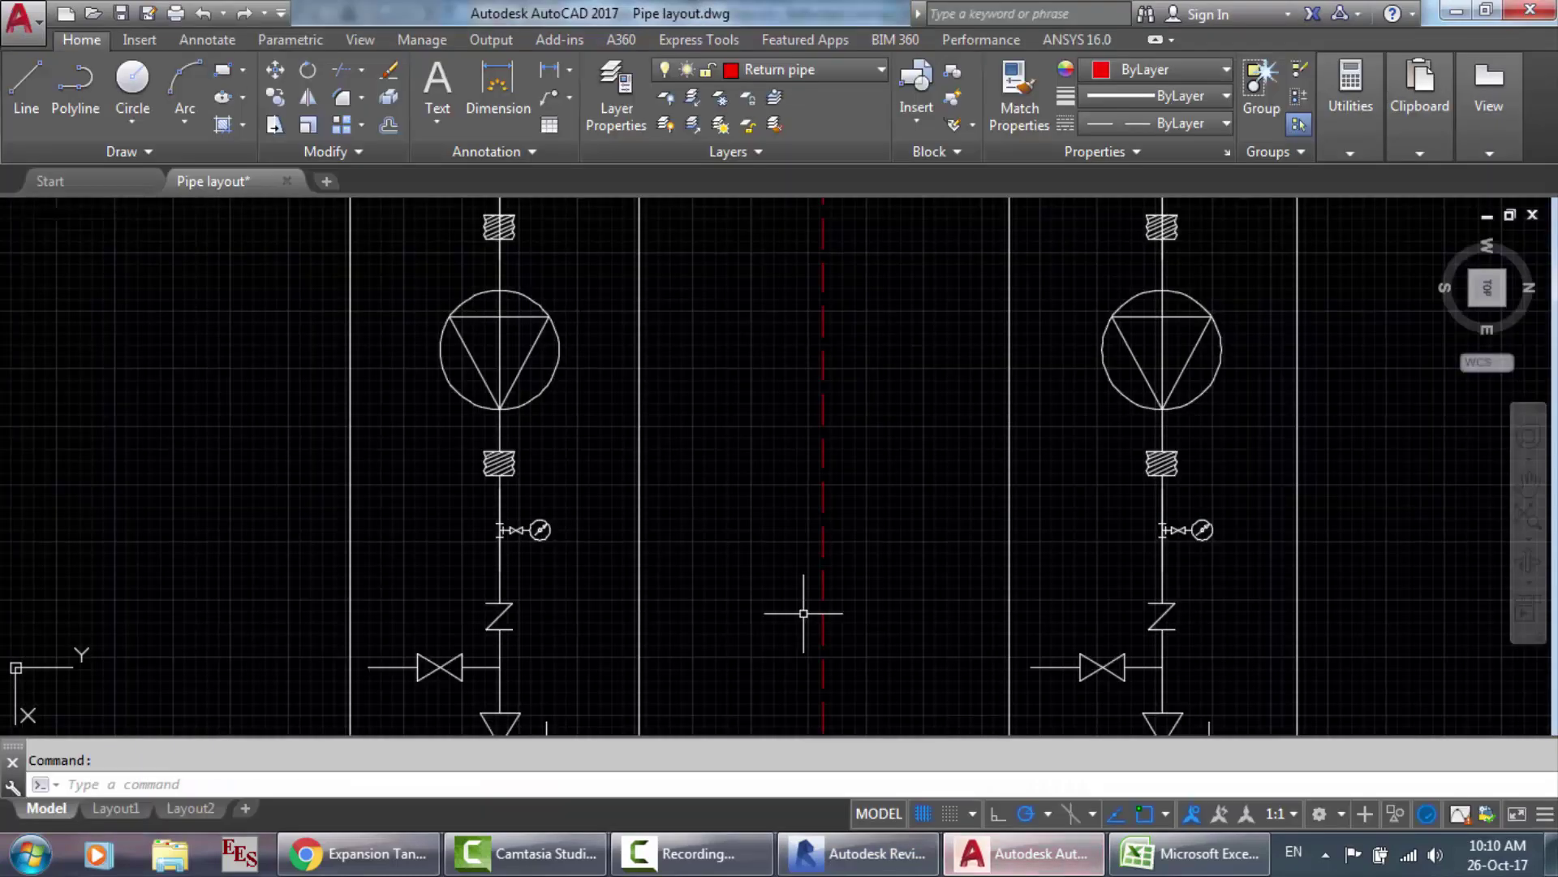
scroll(804, 613, "down", 2)
scroll(595, 738, "down", 2)
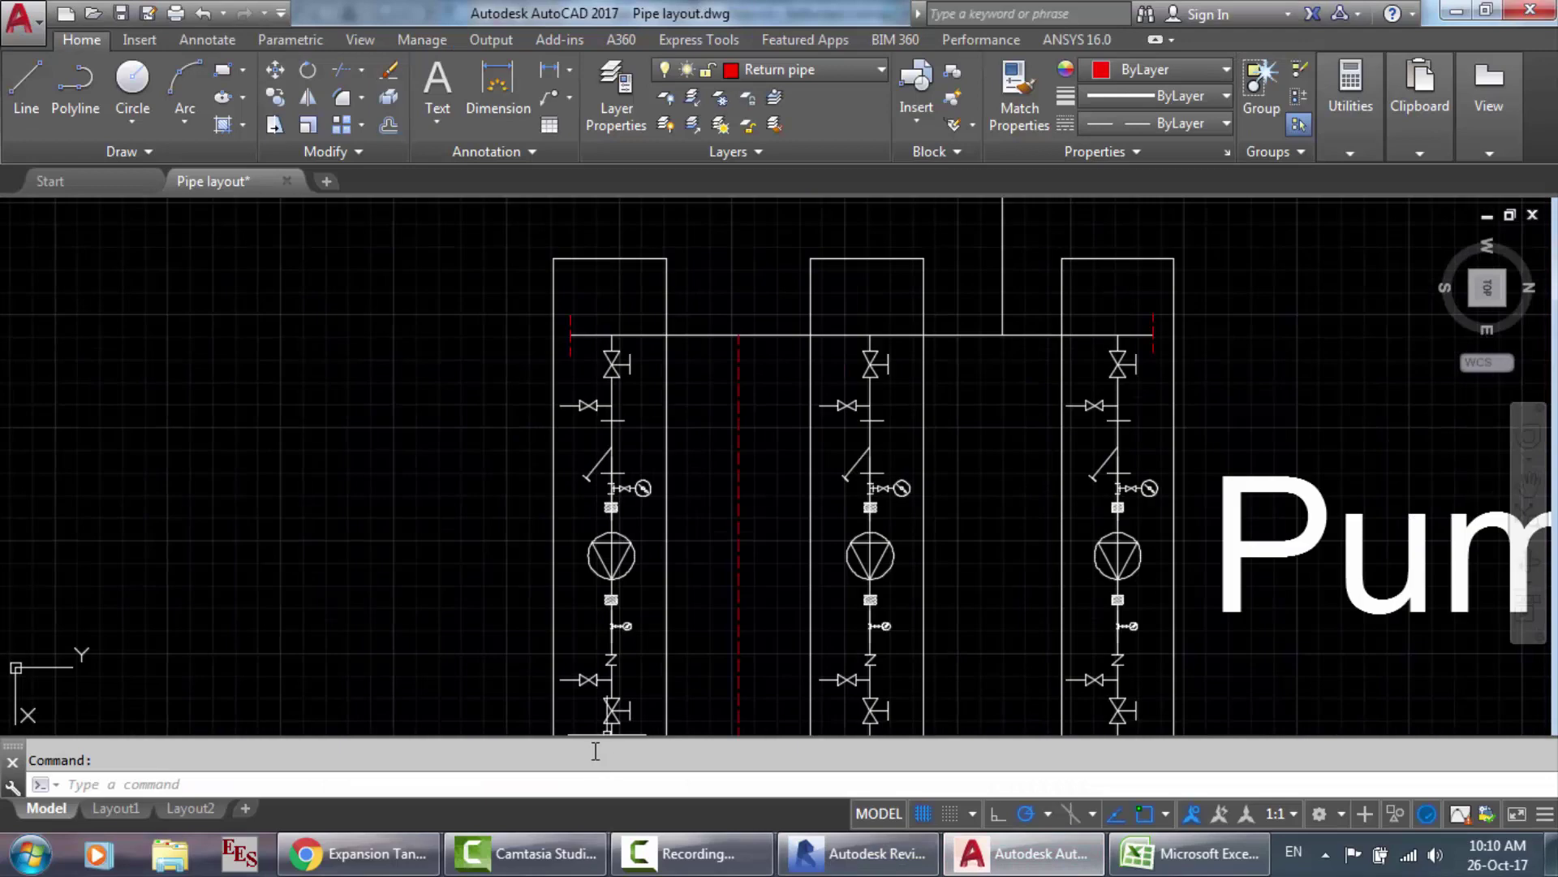
scroll(595, 738, "up", 5)
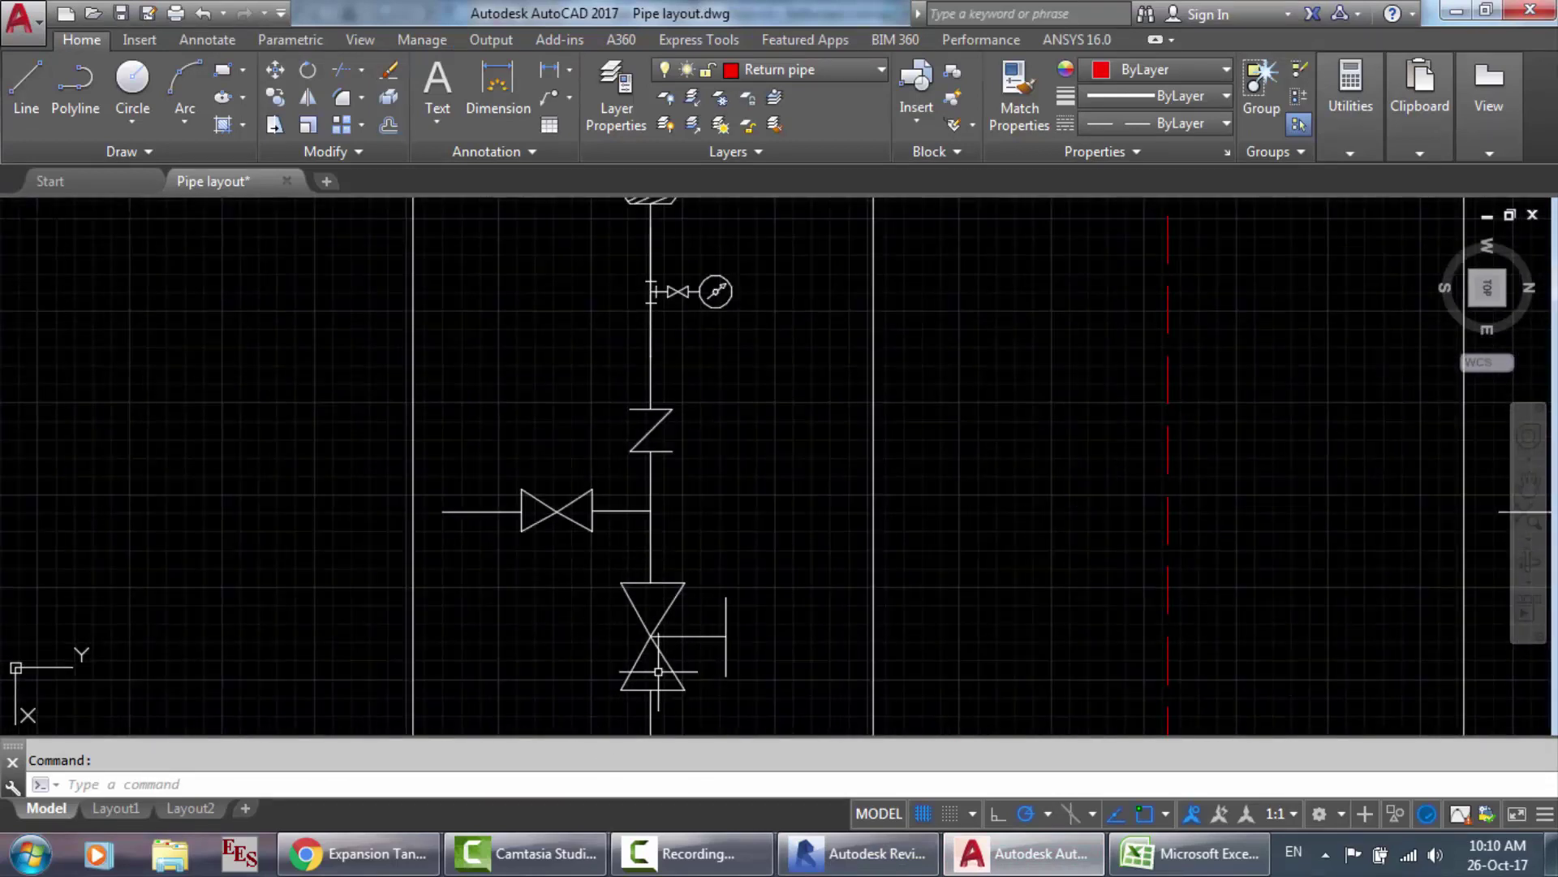
left_click(862, 867)
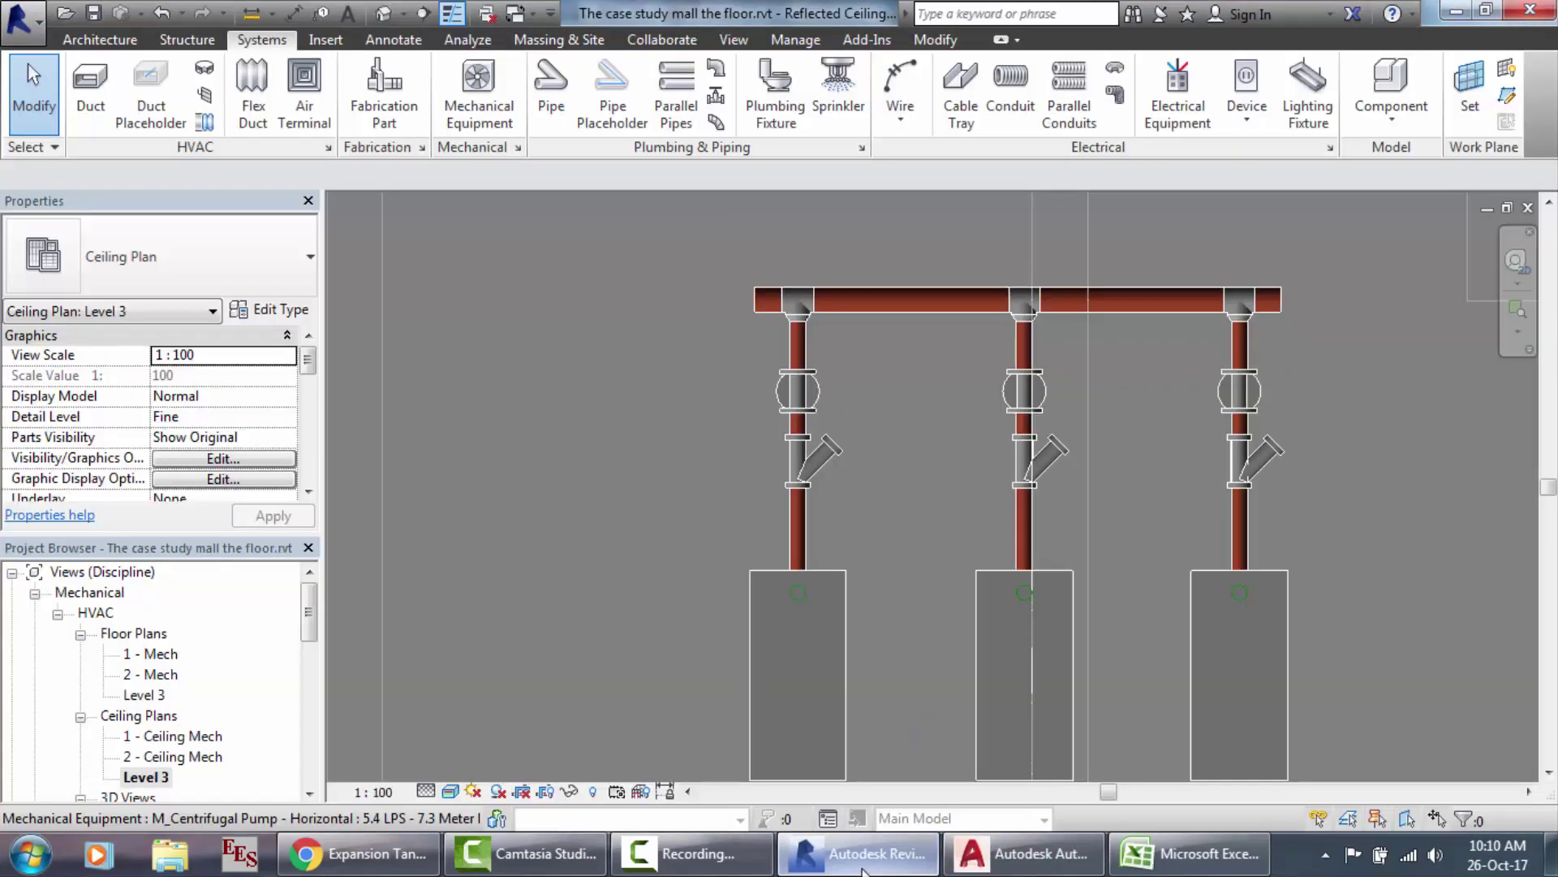
Step: Open the 3D view and place a 50 mm M_Gate Valve on the open end of the first pump's upper riser pipe
left_click(388, 24)
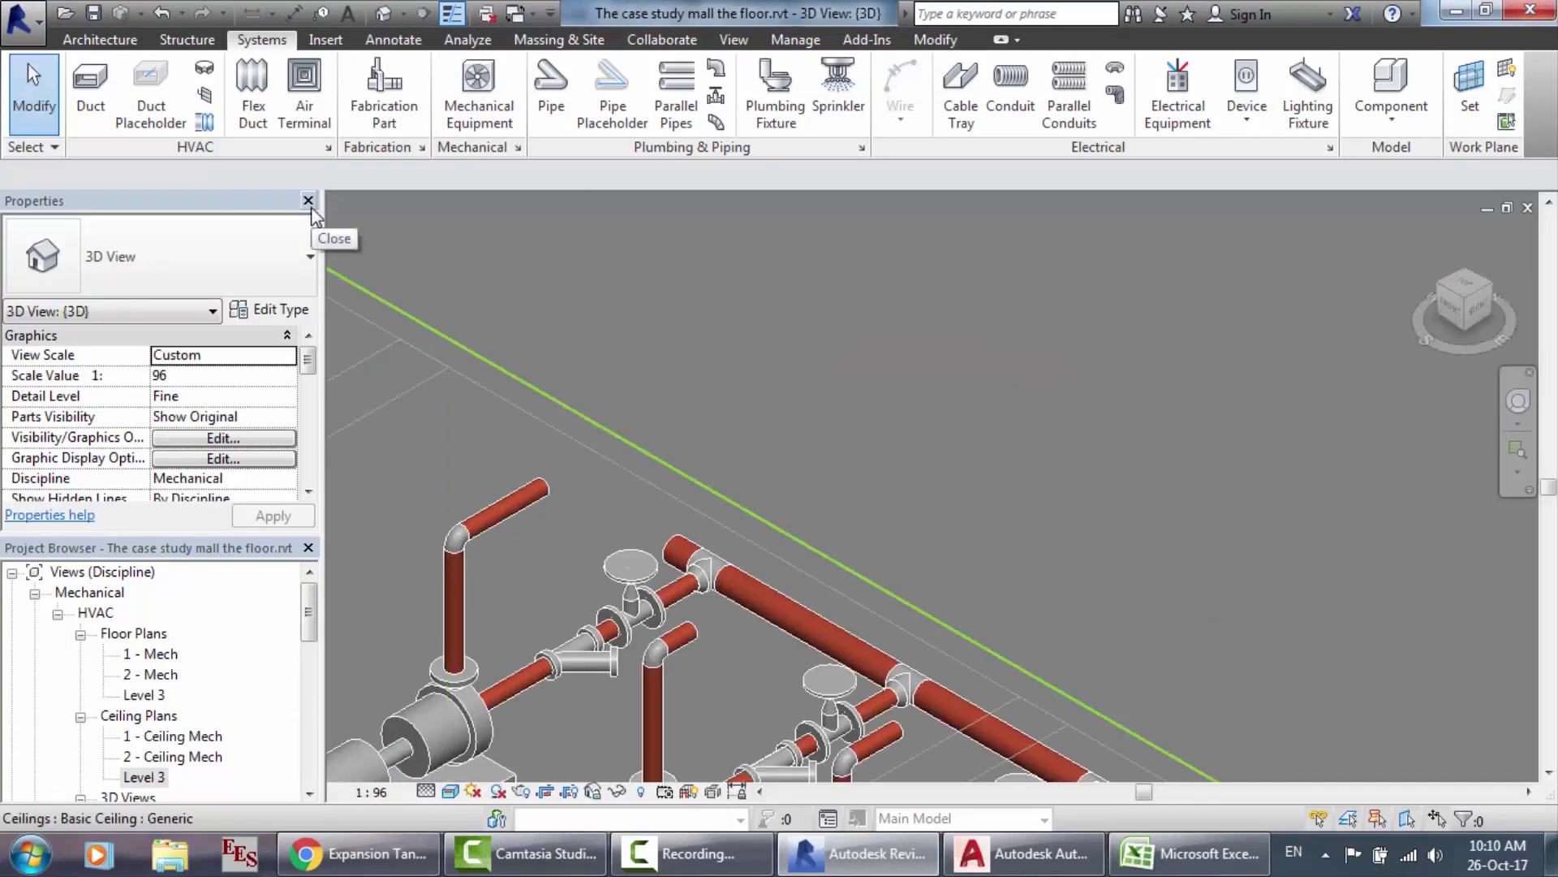
left_click(530, 490)
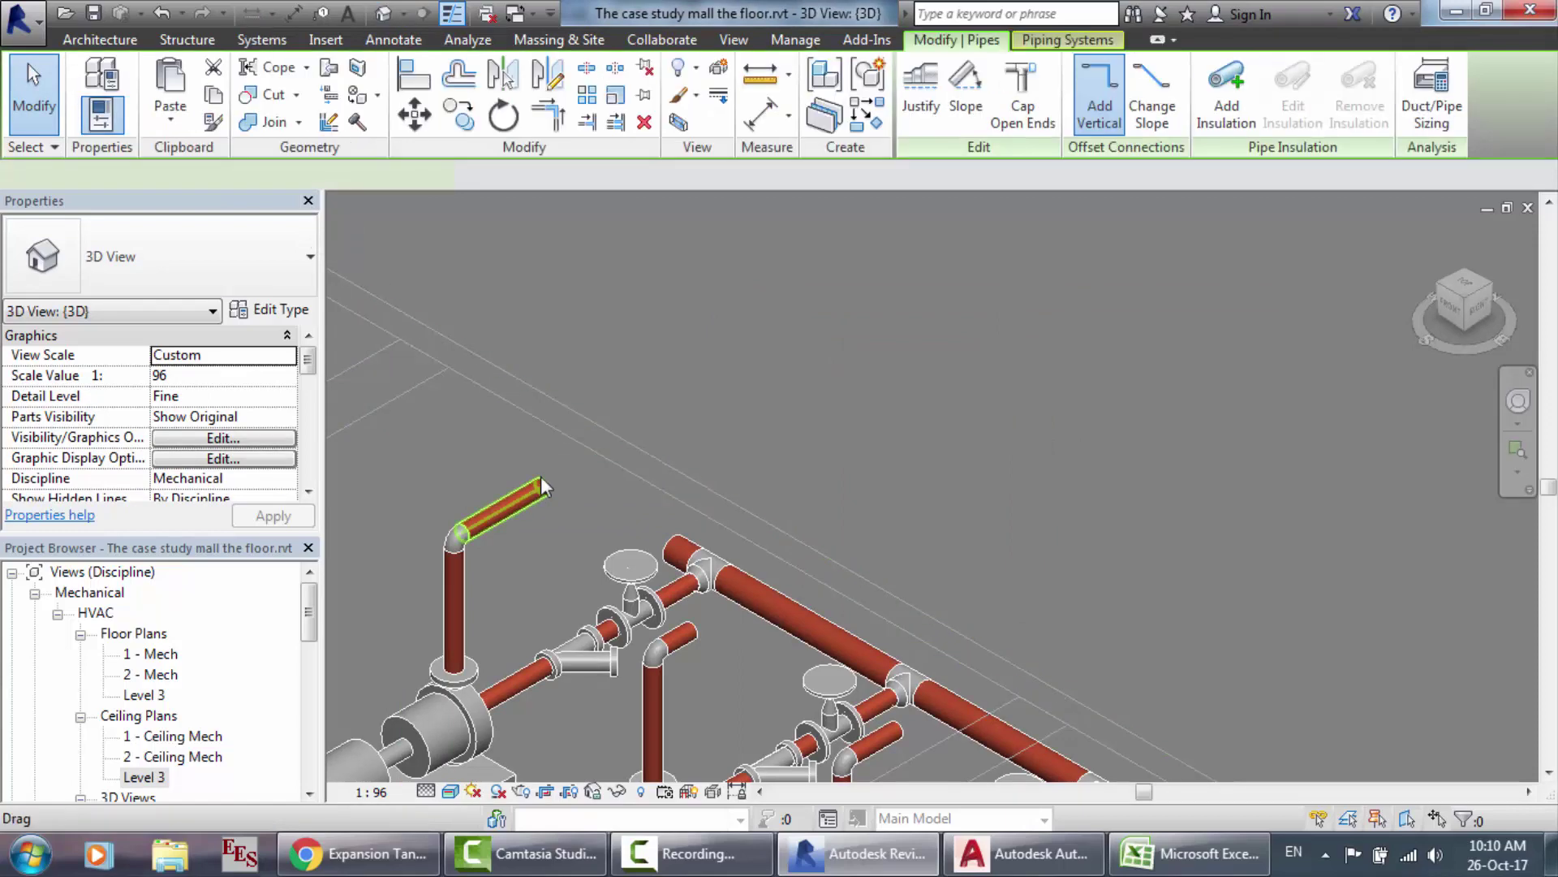
left_click(259, 40)
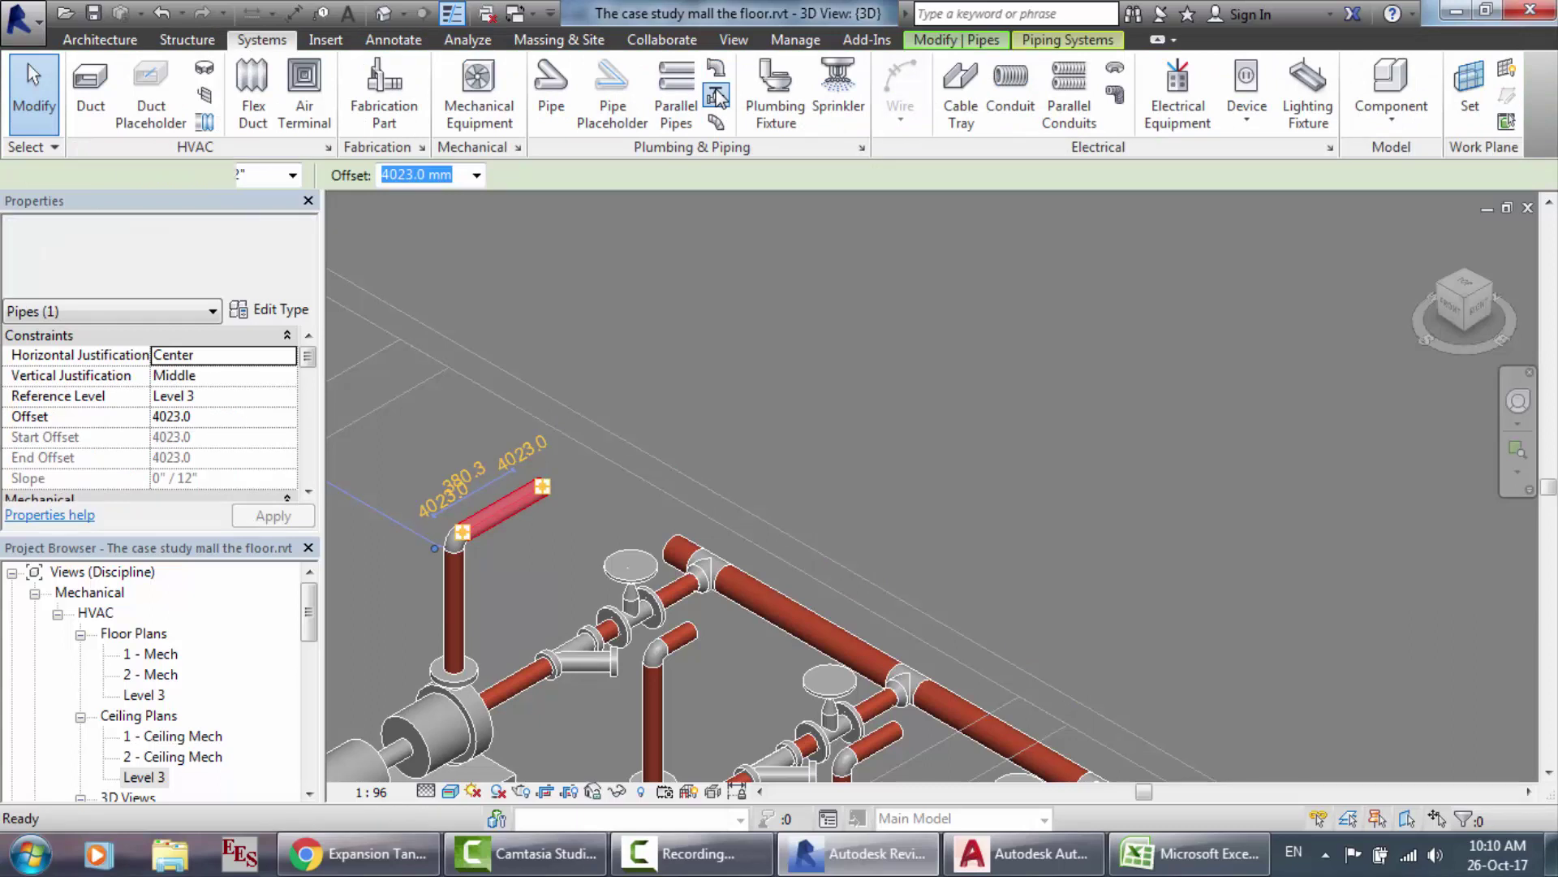
left_click(716, 97)
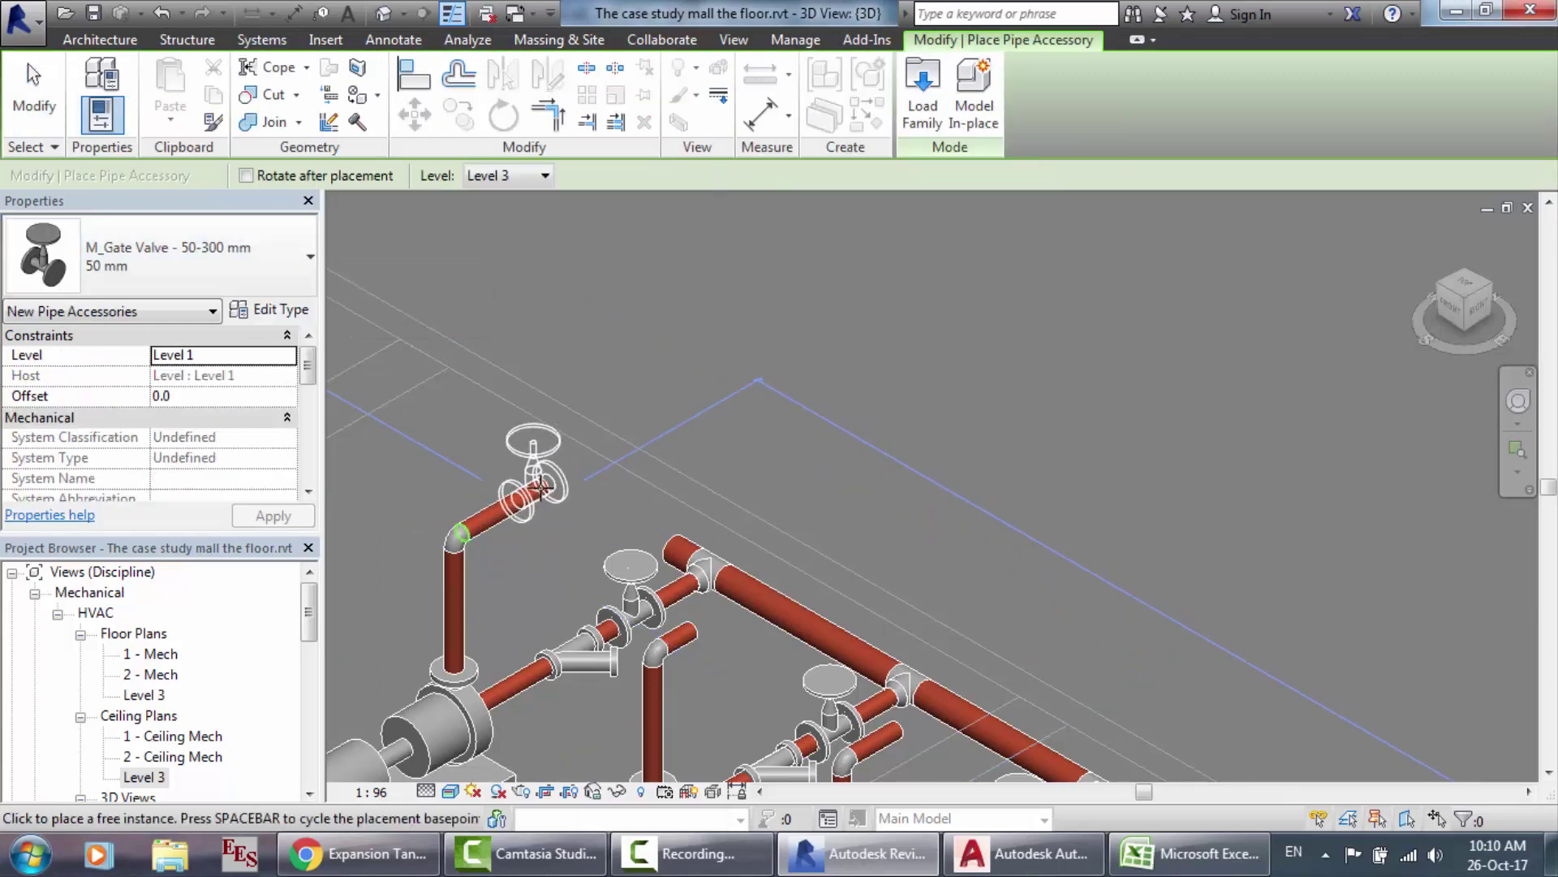
scroll(532, 490, "up", 2)
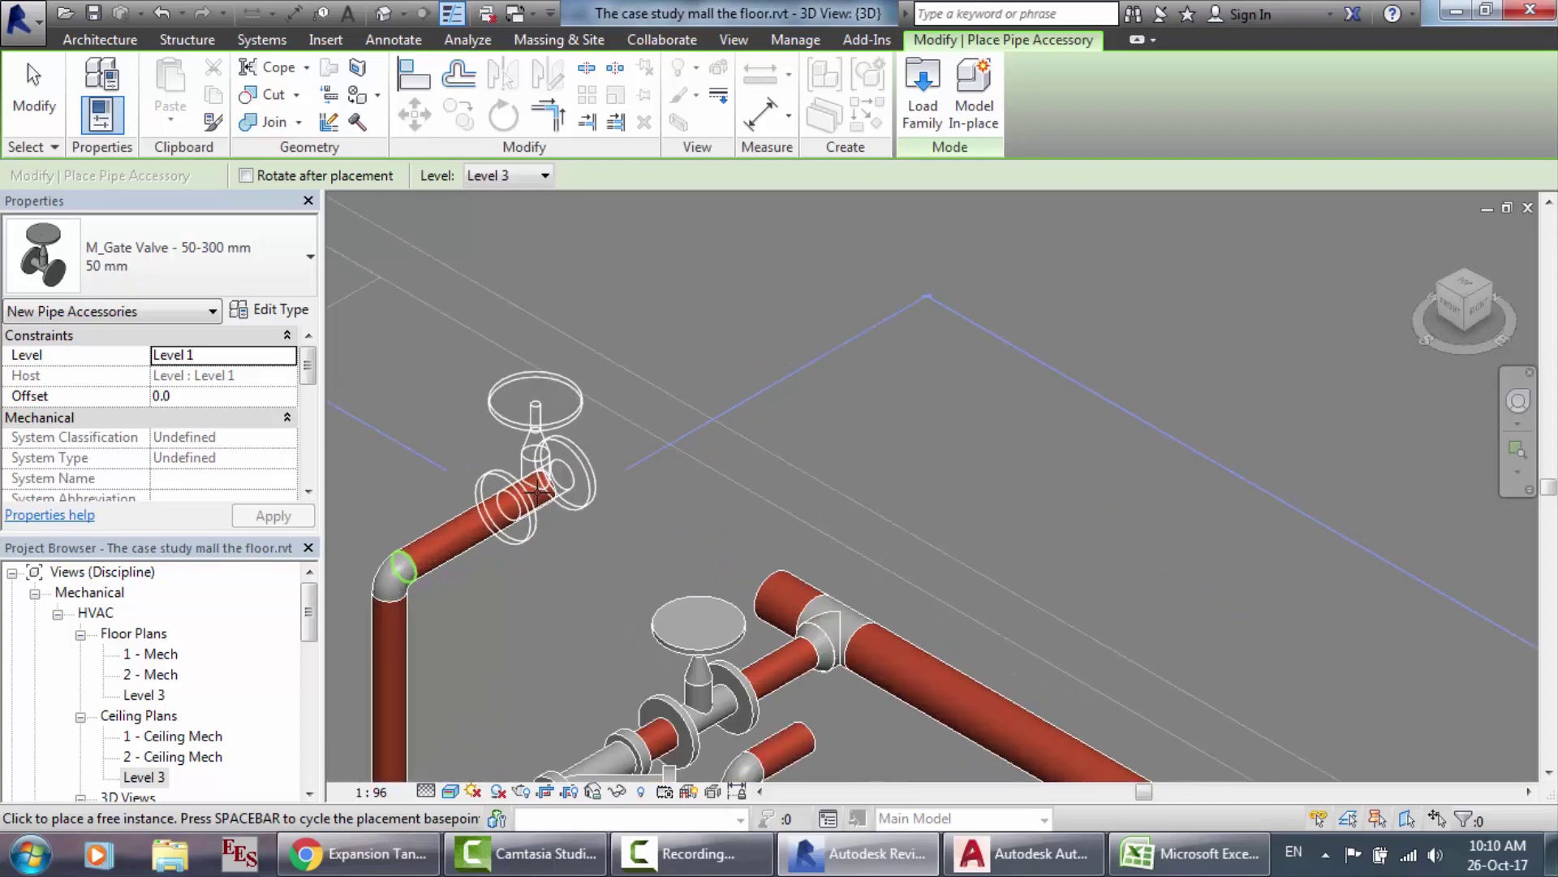
left_click(536, 487)
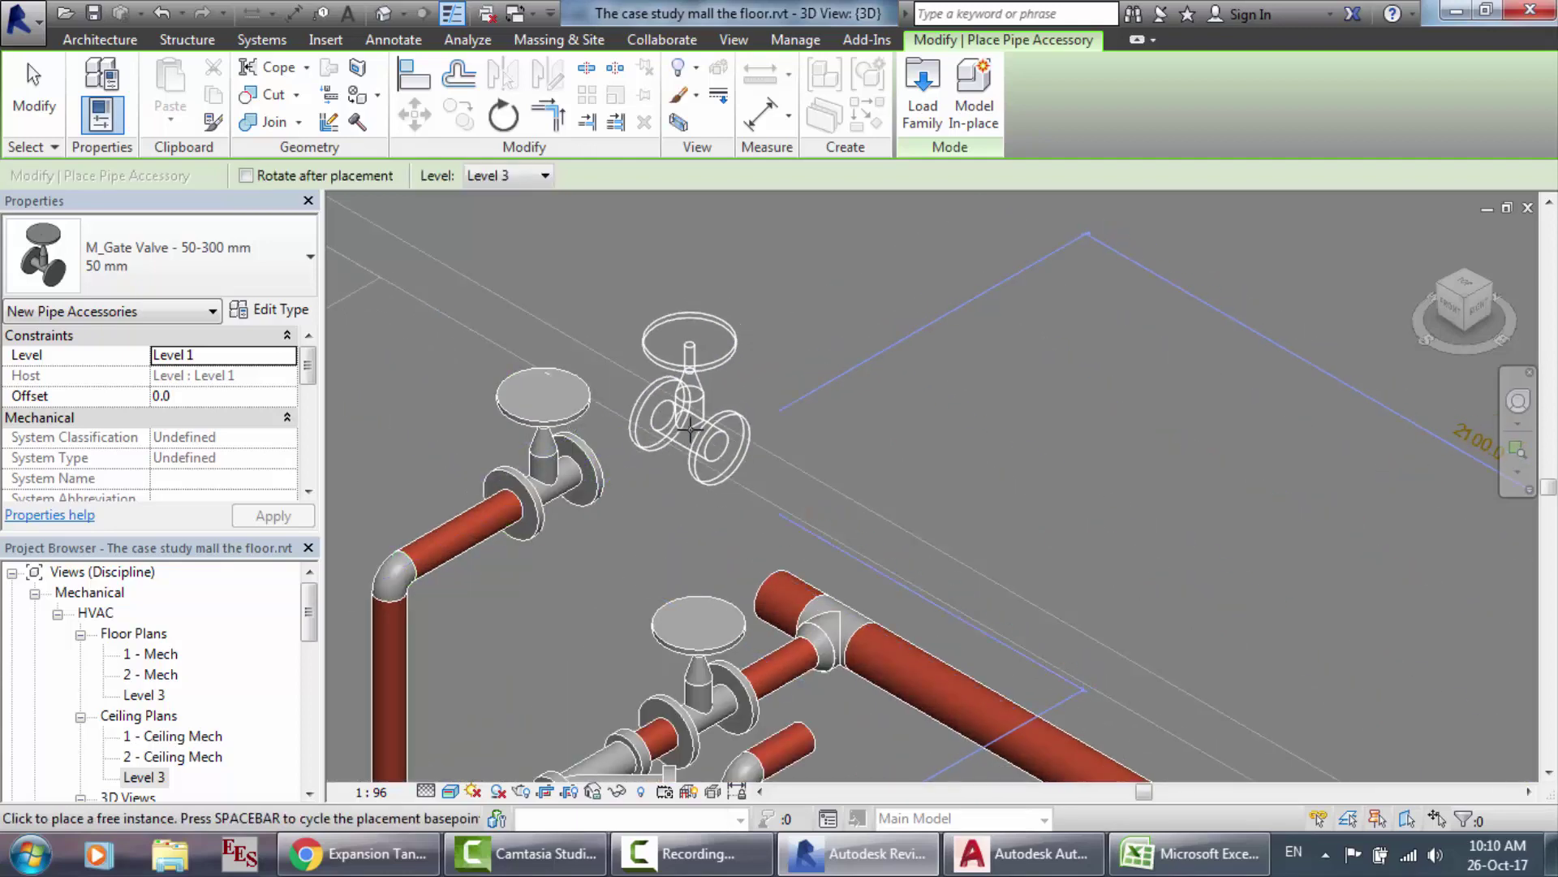
key("Escape")
key("Escape")
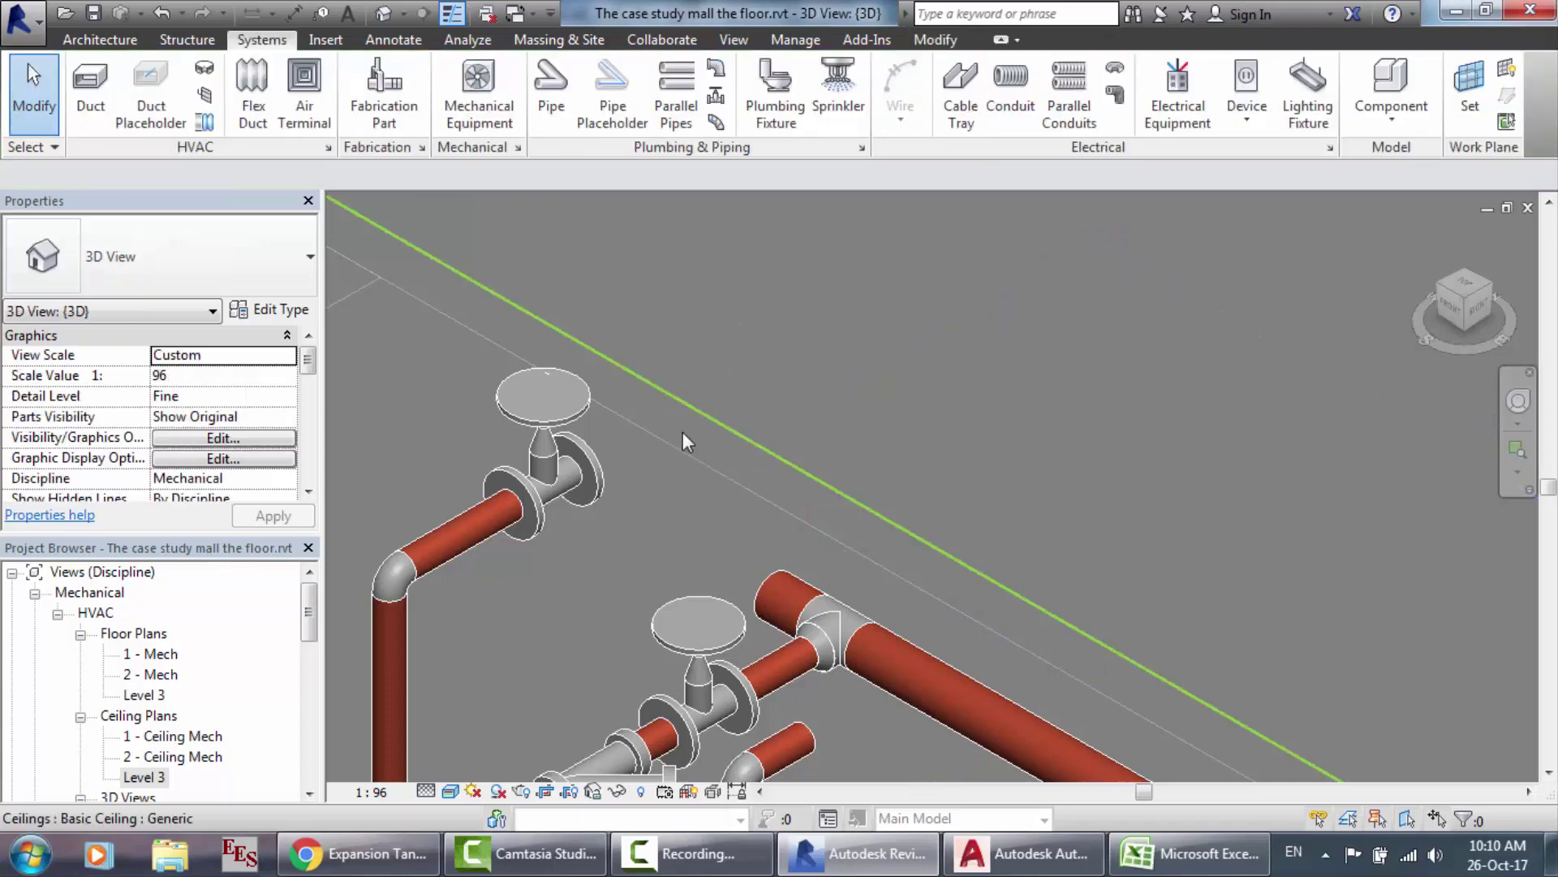
Step: Draw a short 2 1/2" chilled water pipe straight out from the open end of the first pump's new gate valve
left_click(559, 484)
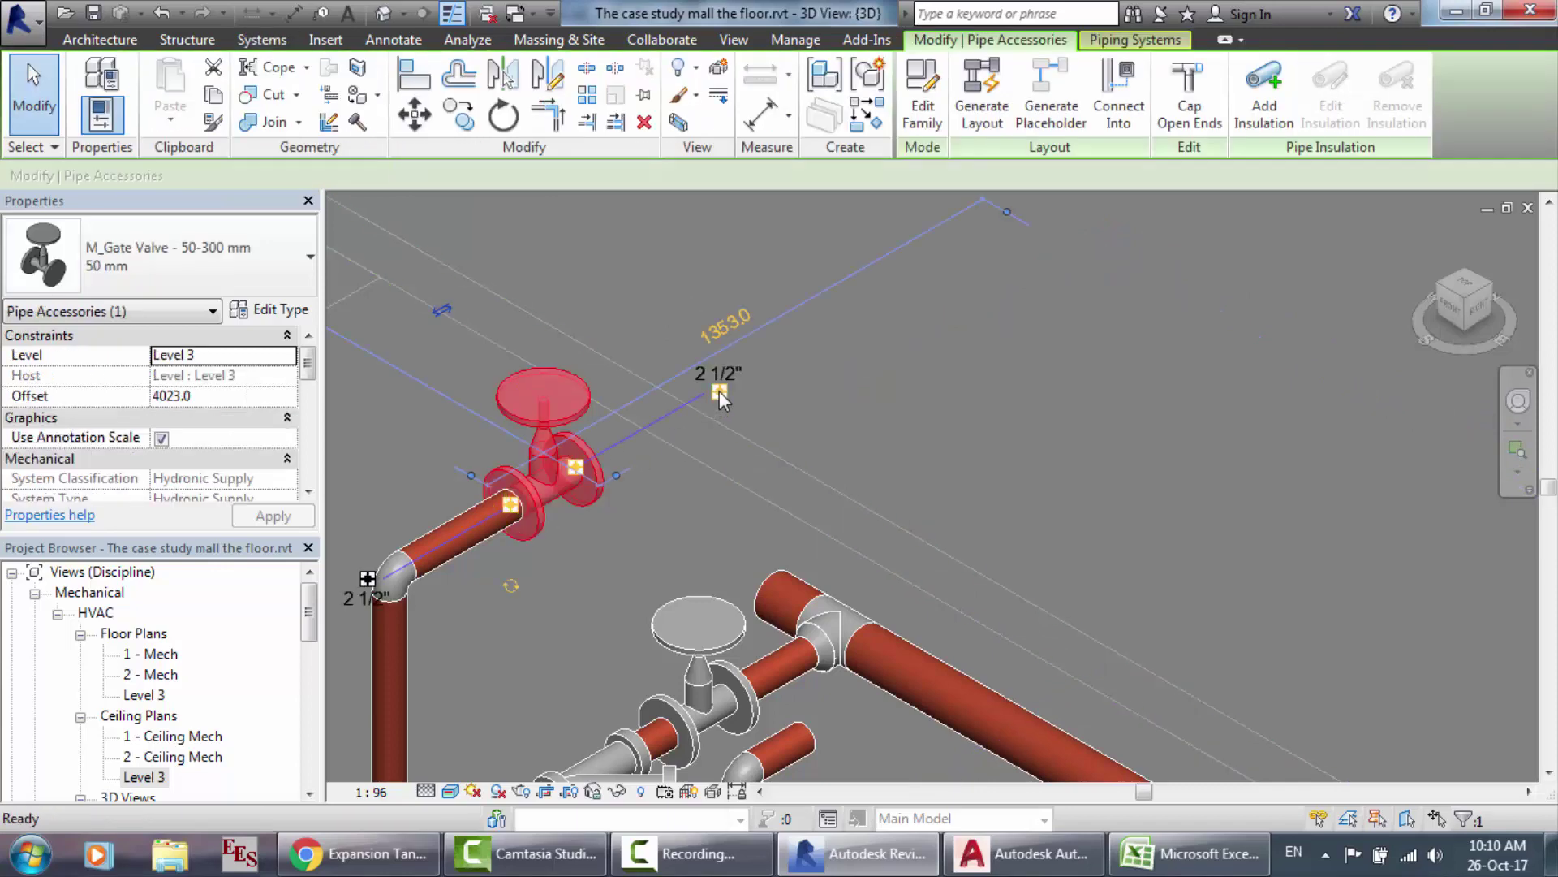
key("Escape")
key("p")
key("i")
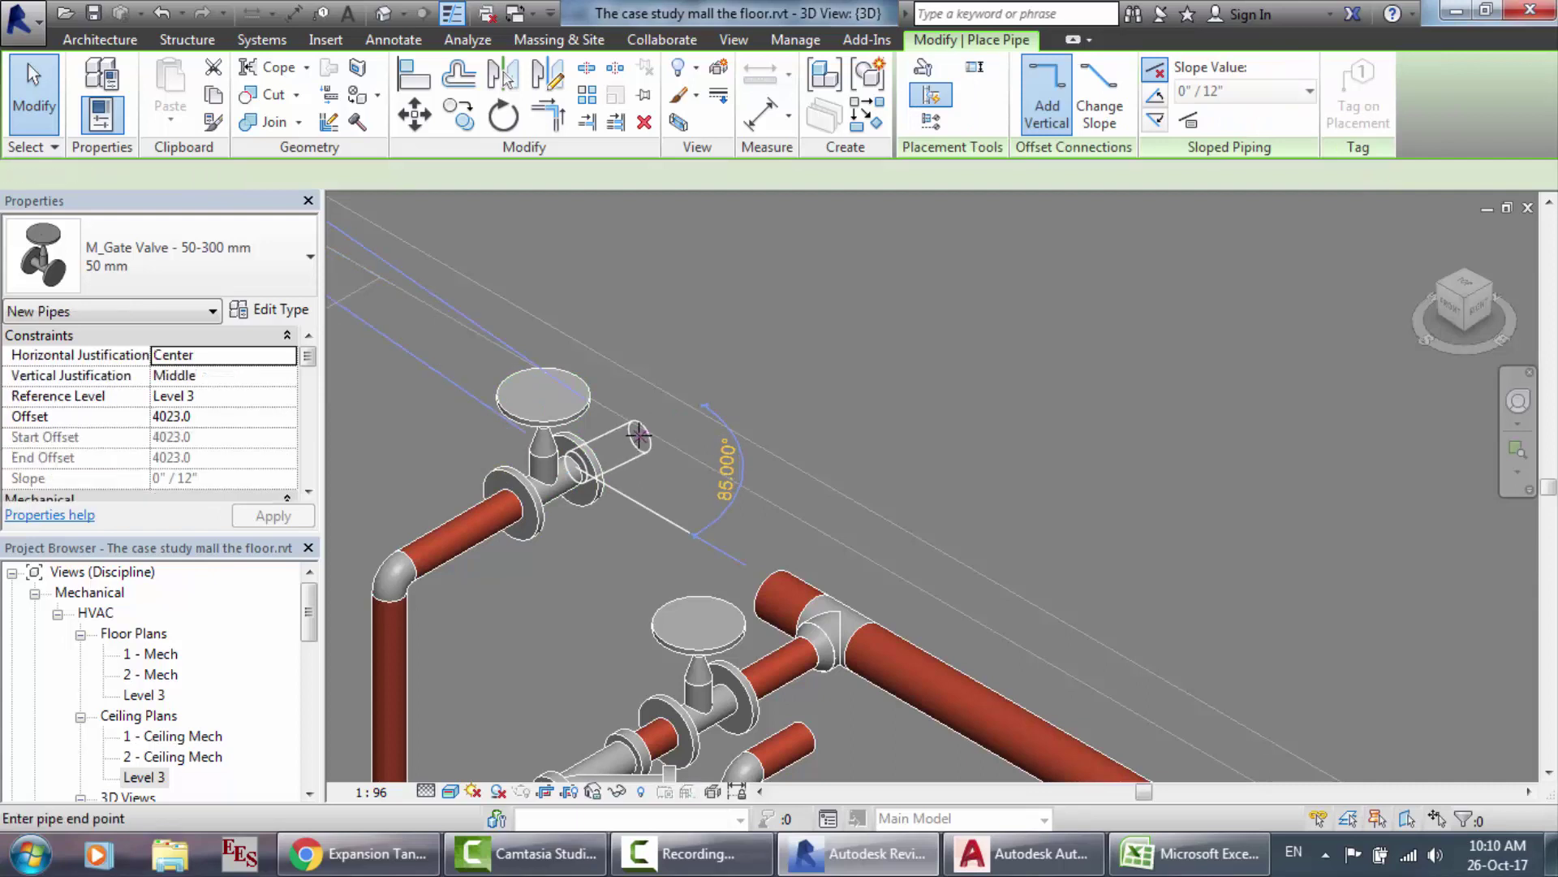
left_click(578, 467)
left_click(635, 433)
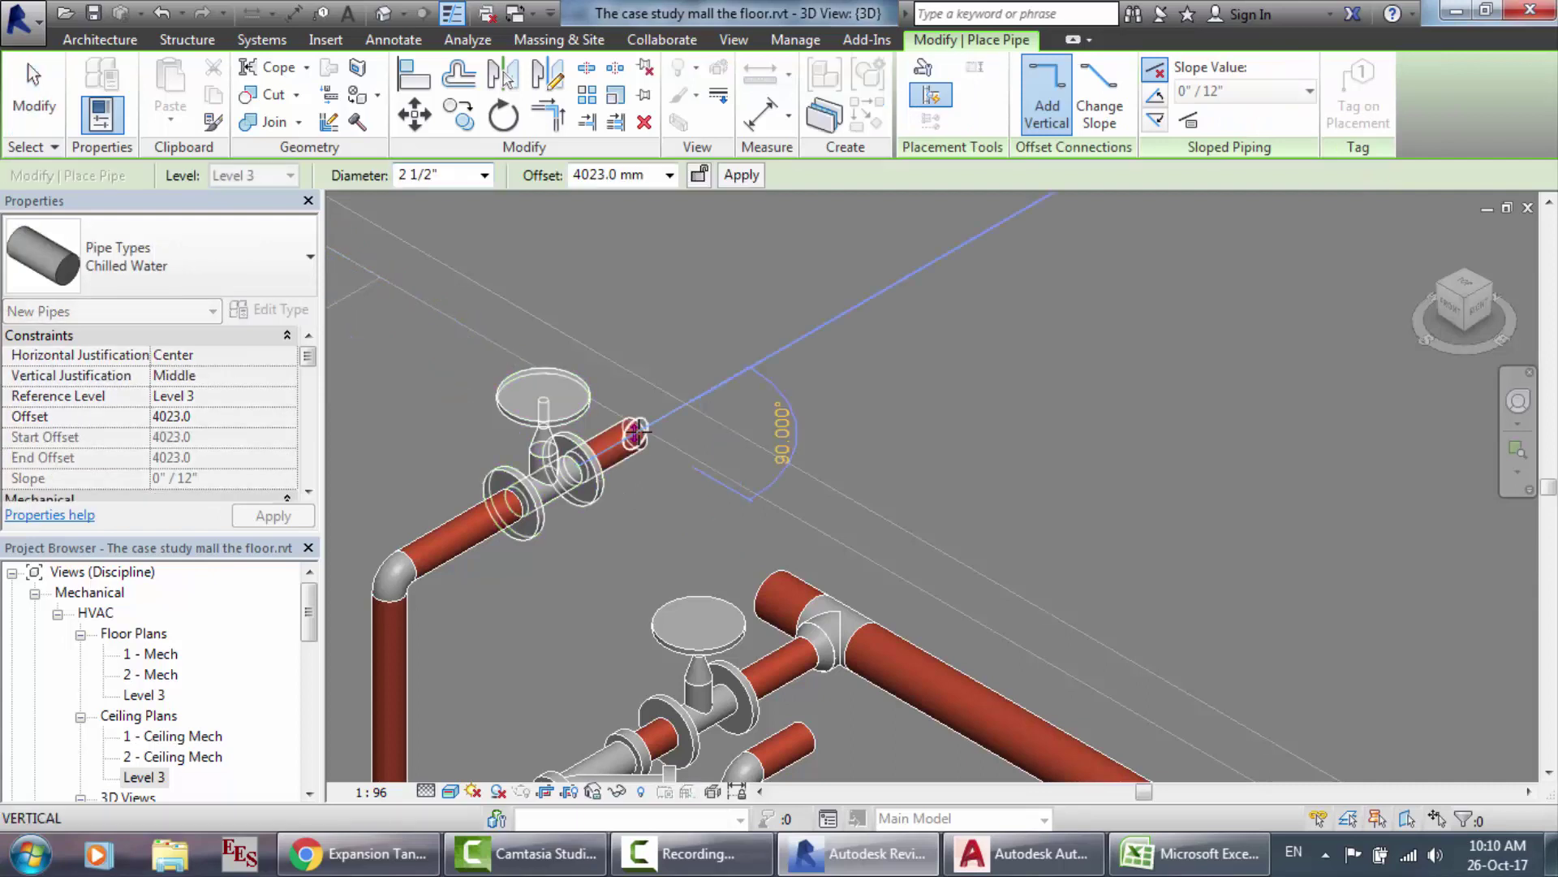
key("Escape")
key("Escape")
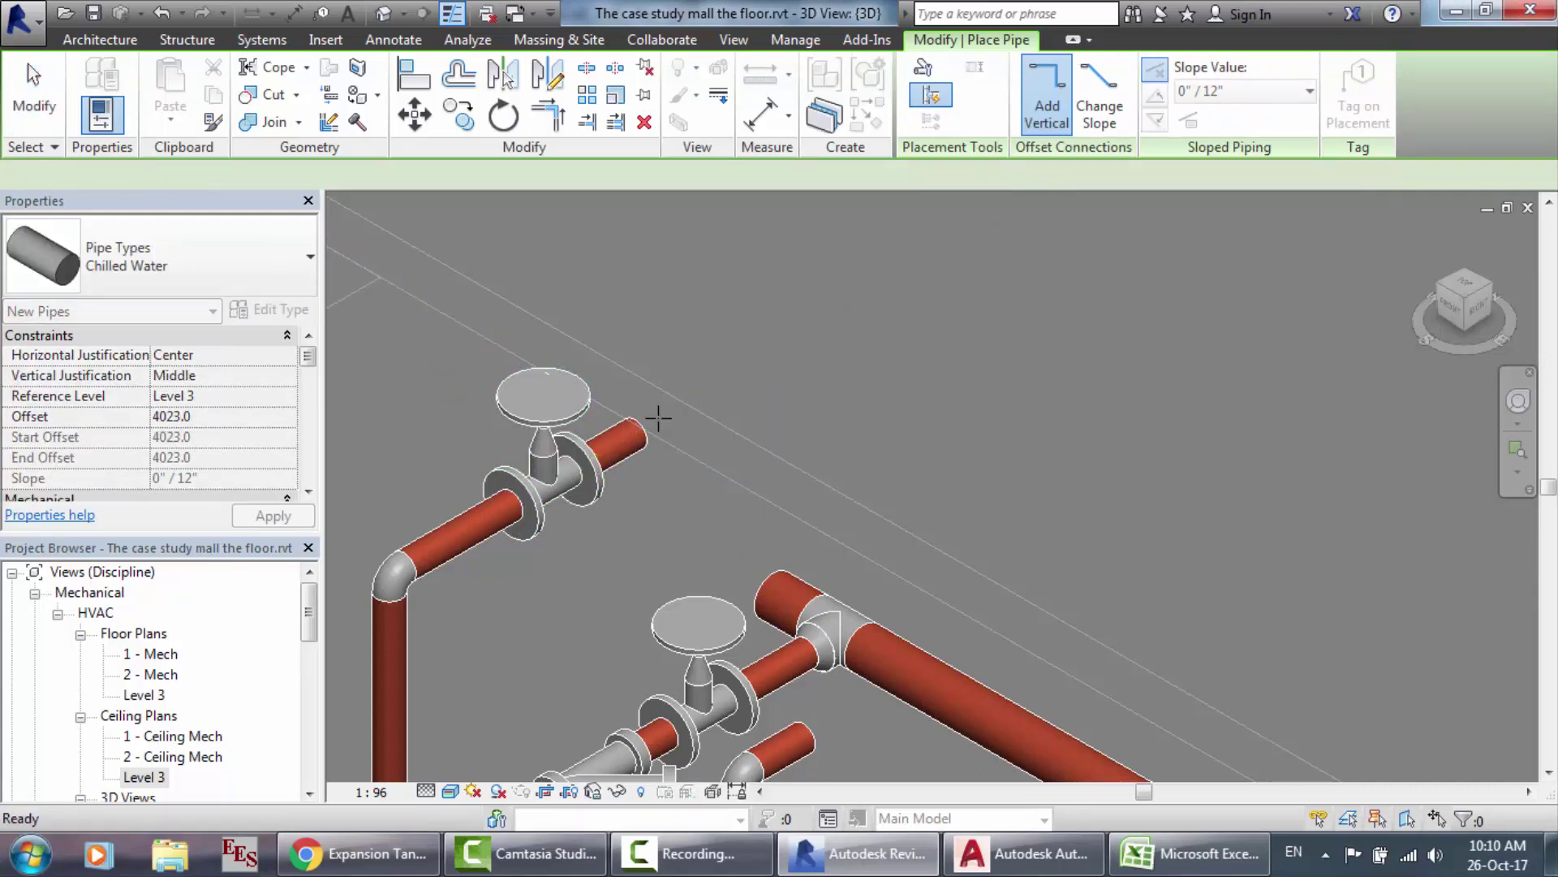
key("p")
key("i")
scroll(804, 625, "down", 1)
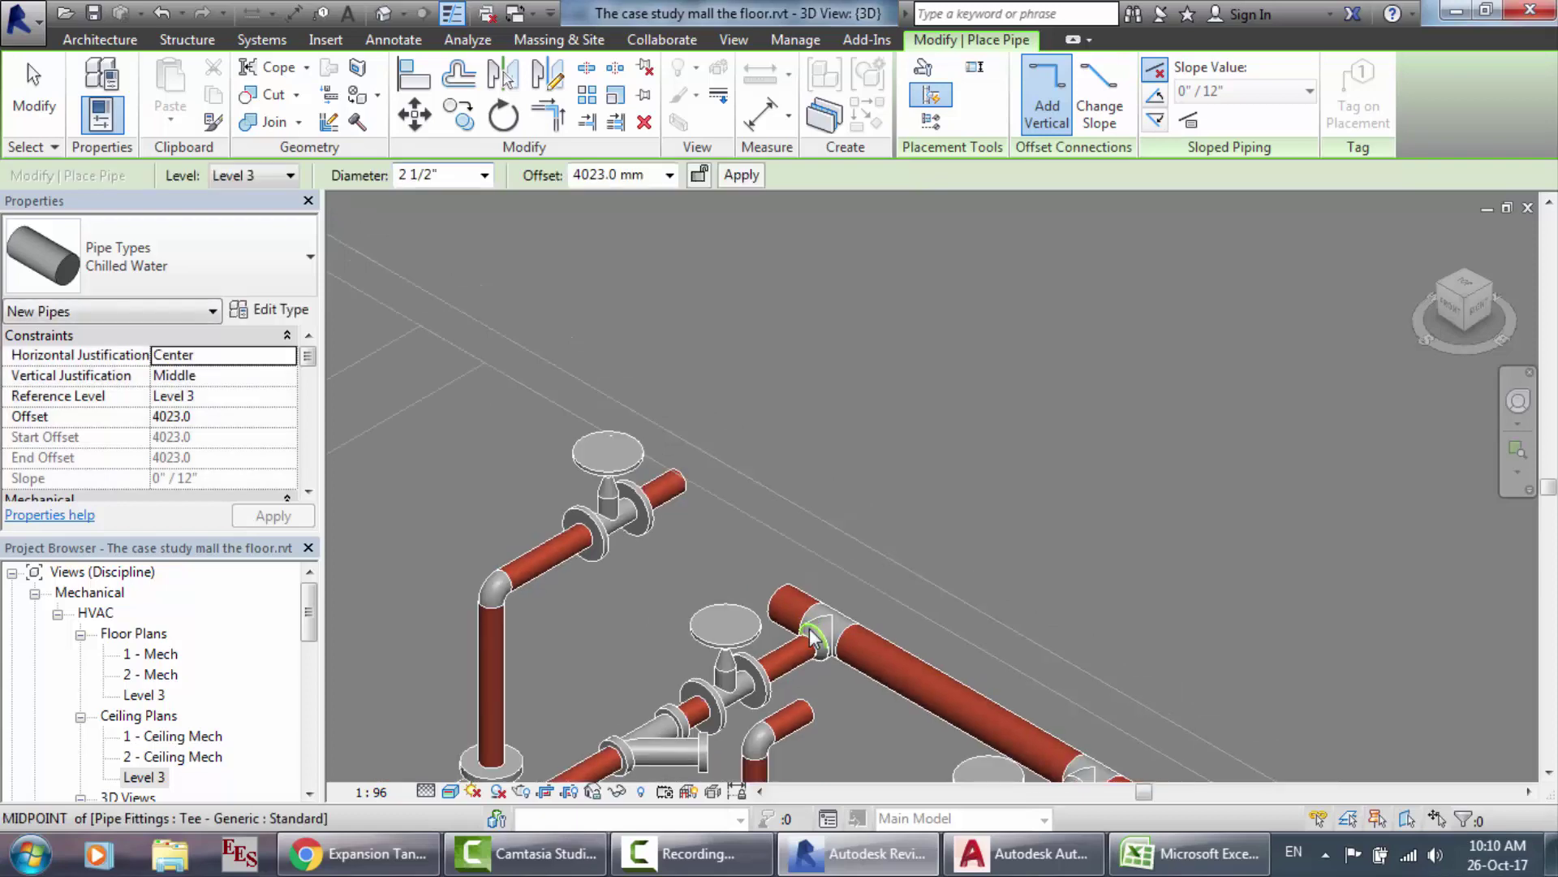
scroll(811, 637, "down", 1)
scroll(812, 637, "up", 3)
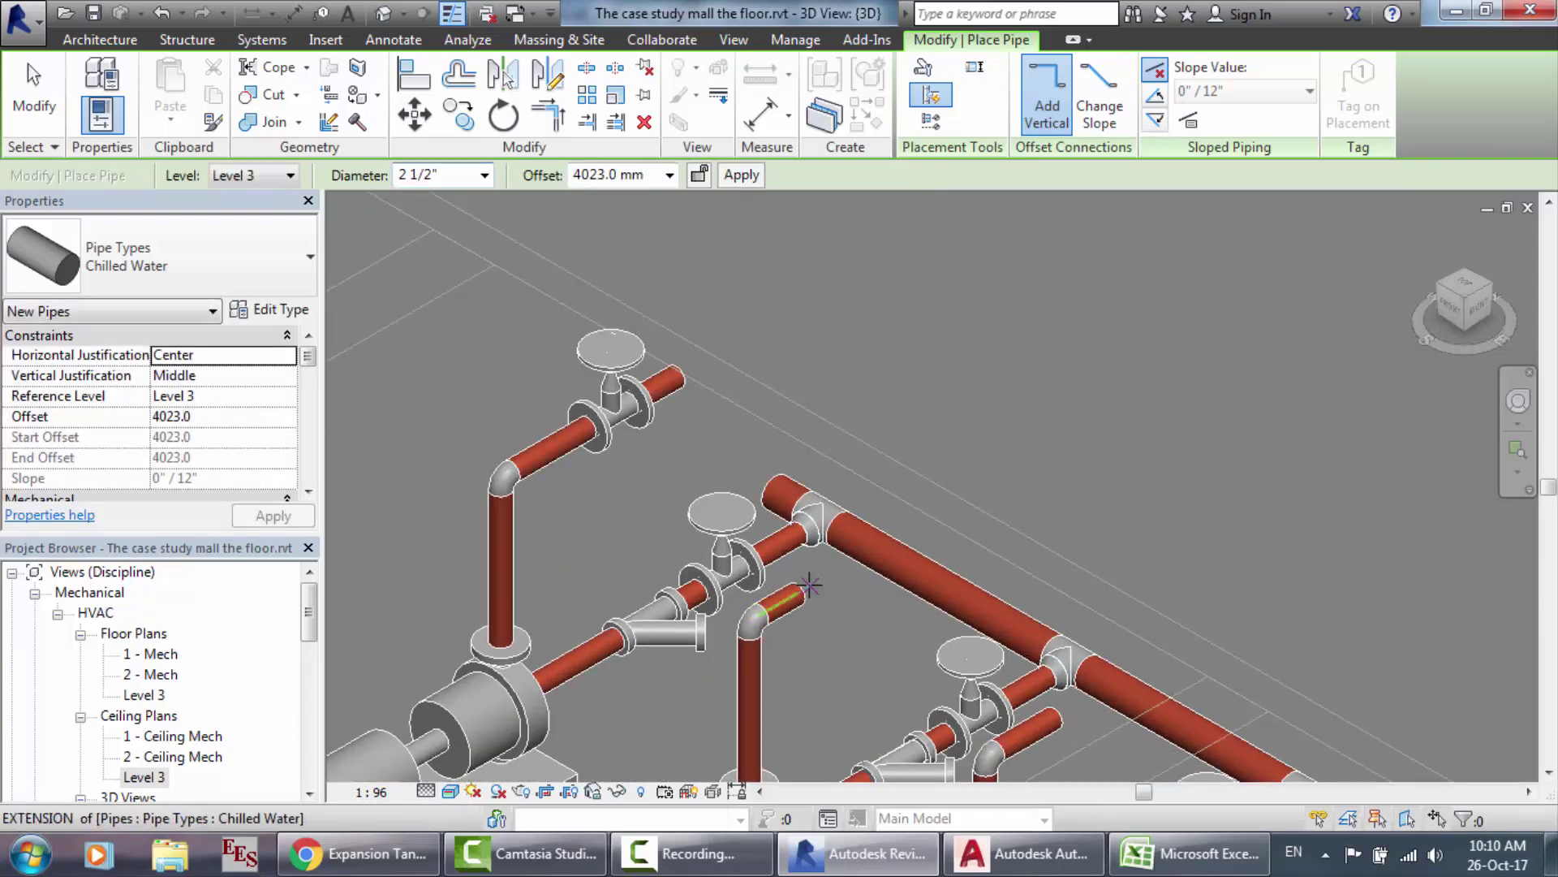
scroll(804, 591, "up", 2)
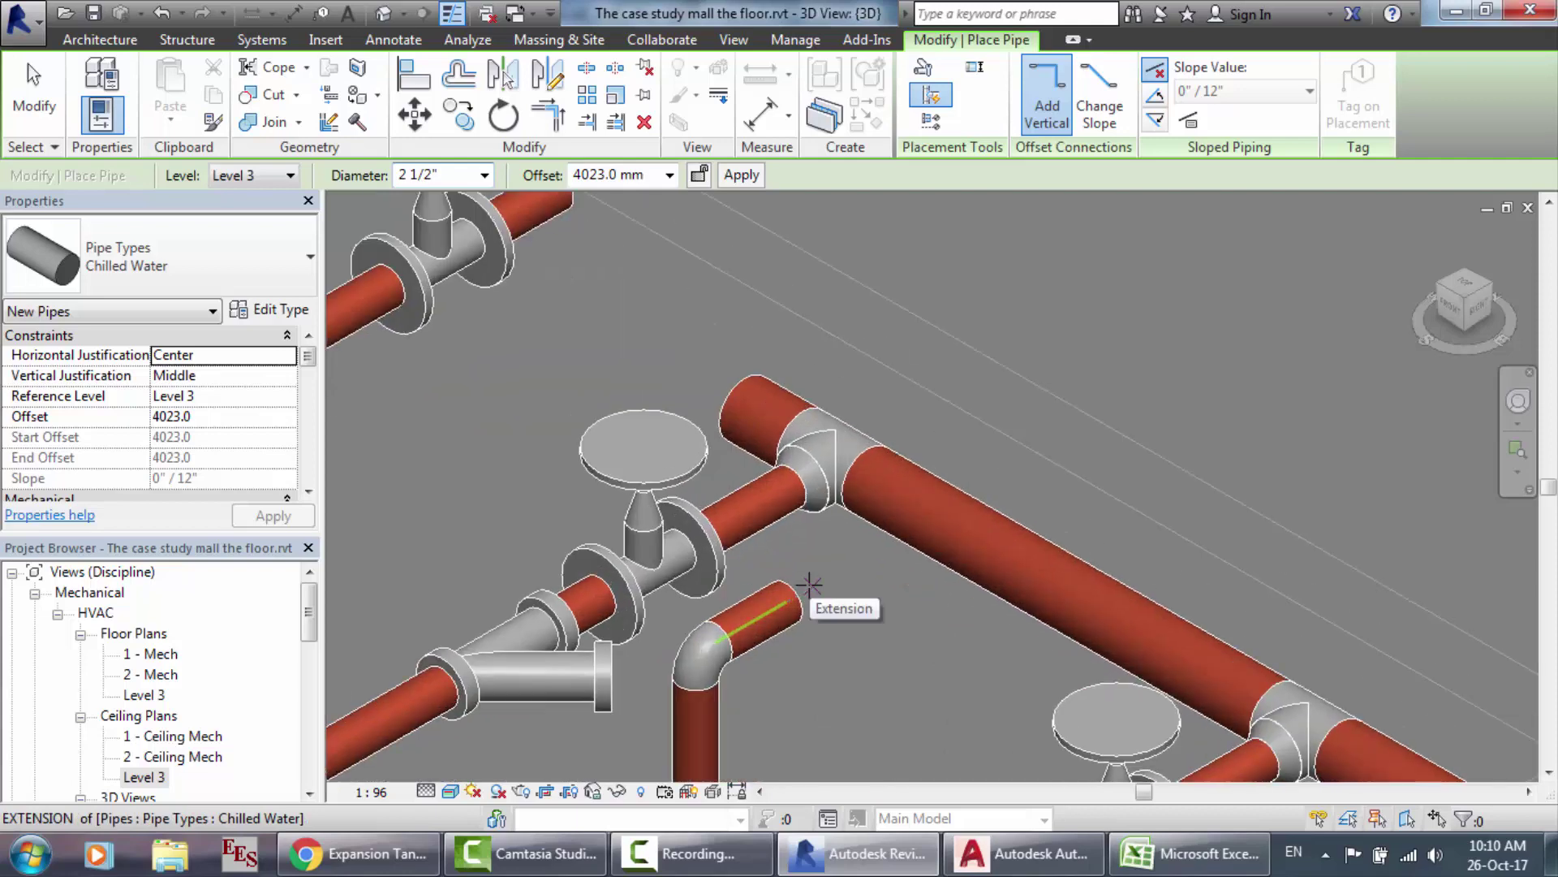
key("Escape")
key("Escape")
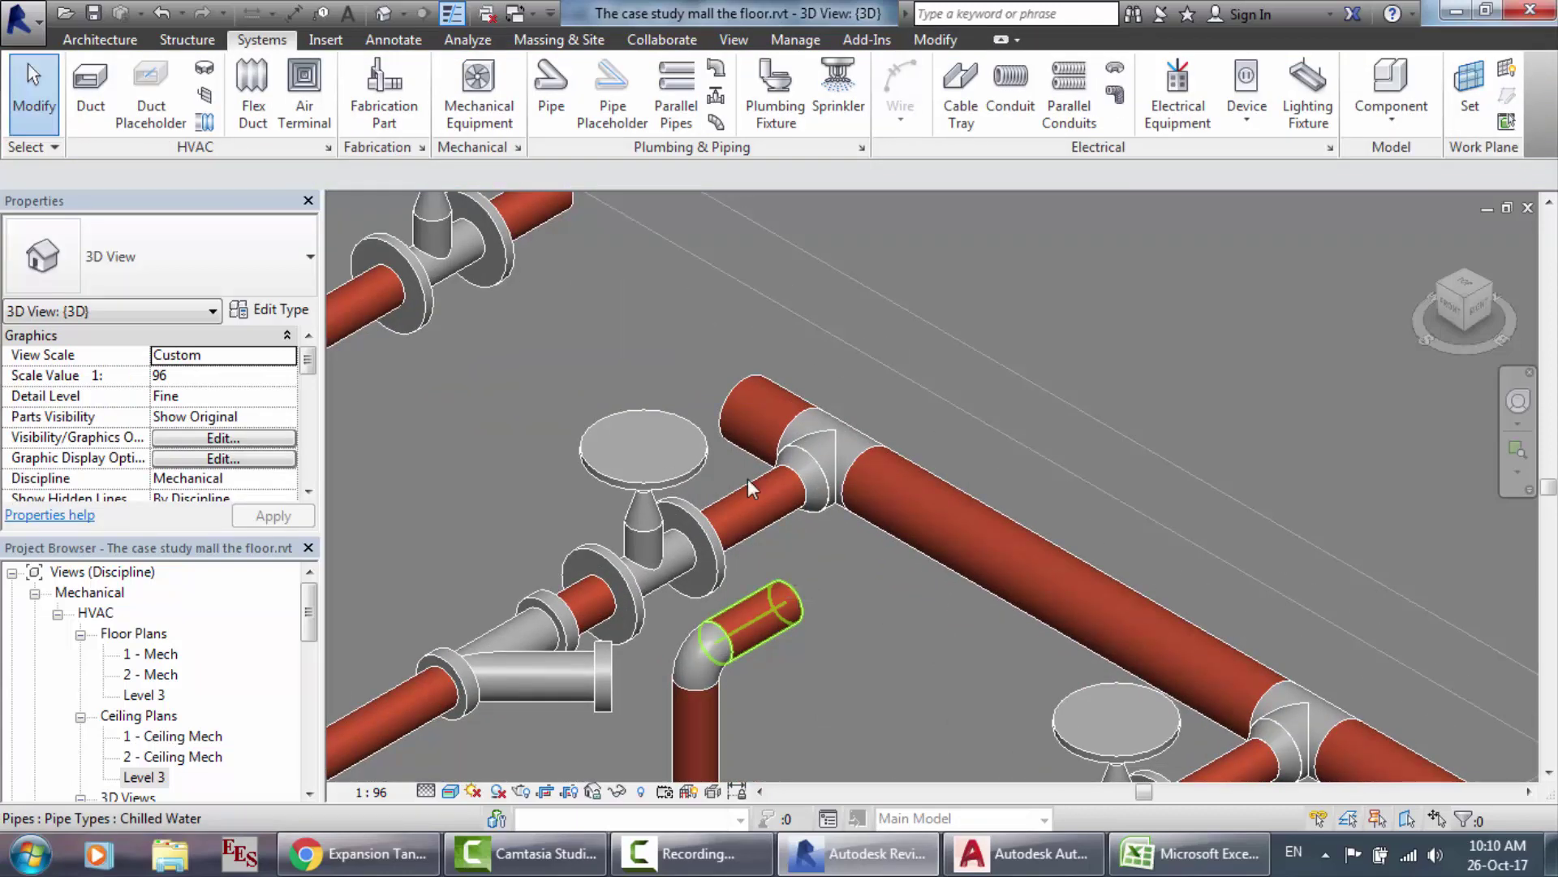
scroll(674, 354, "down", 1)
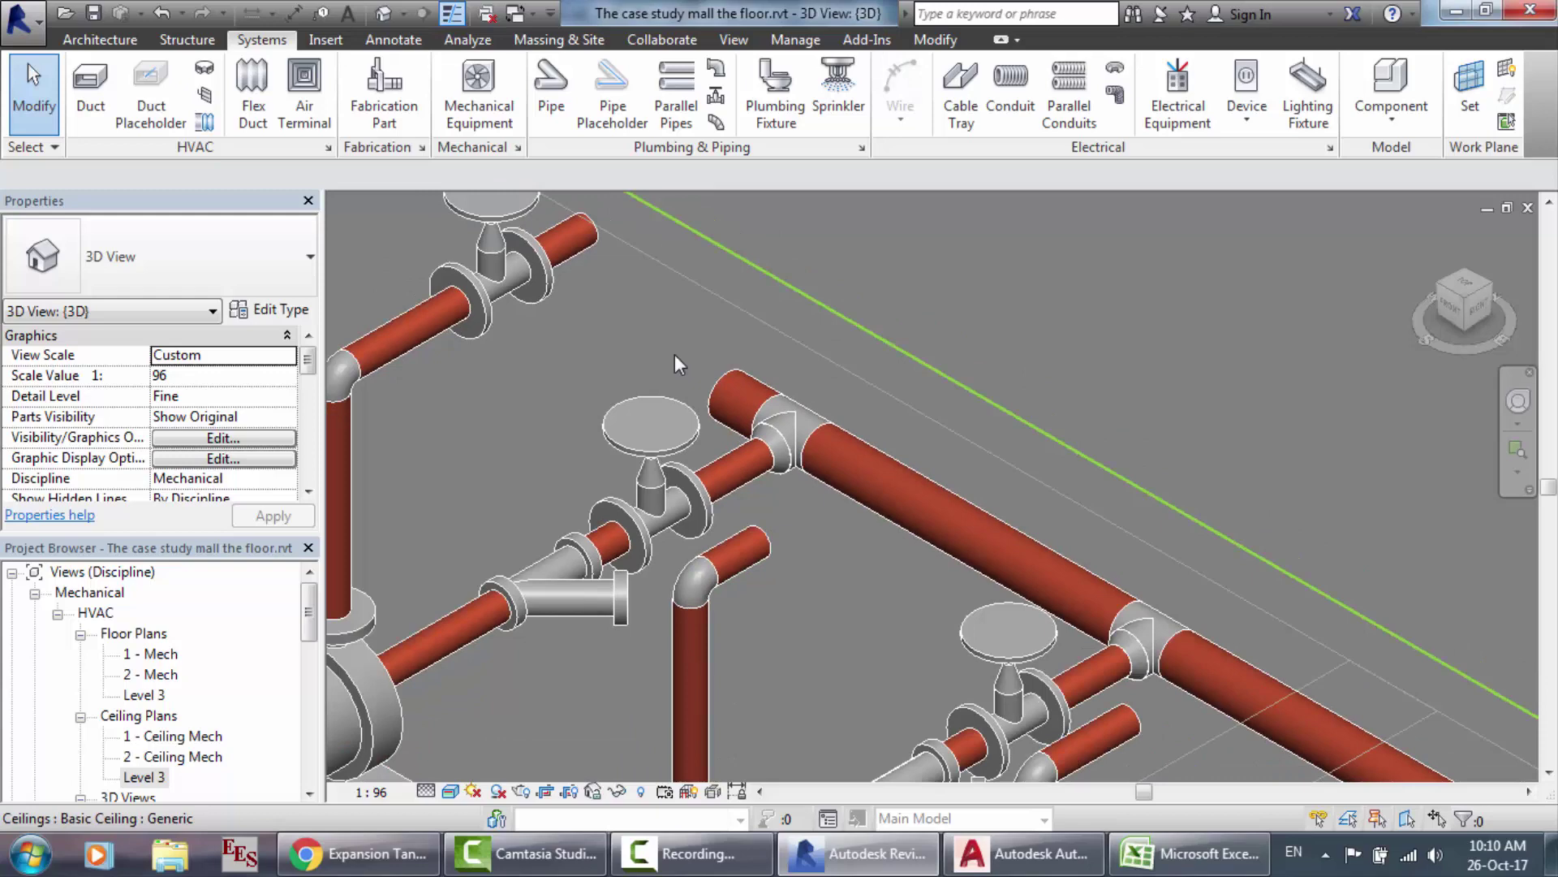
scroll(674, 354, "down", 1)
left_click(472, 323)
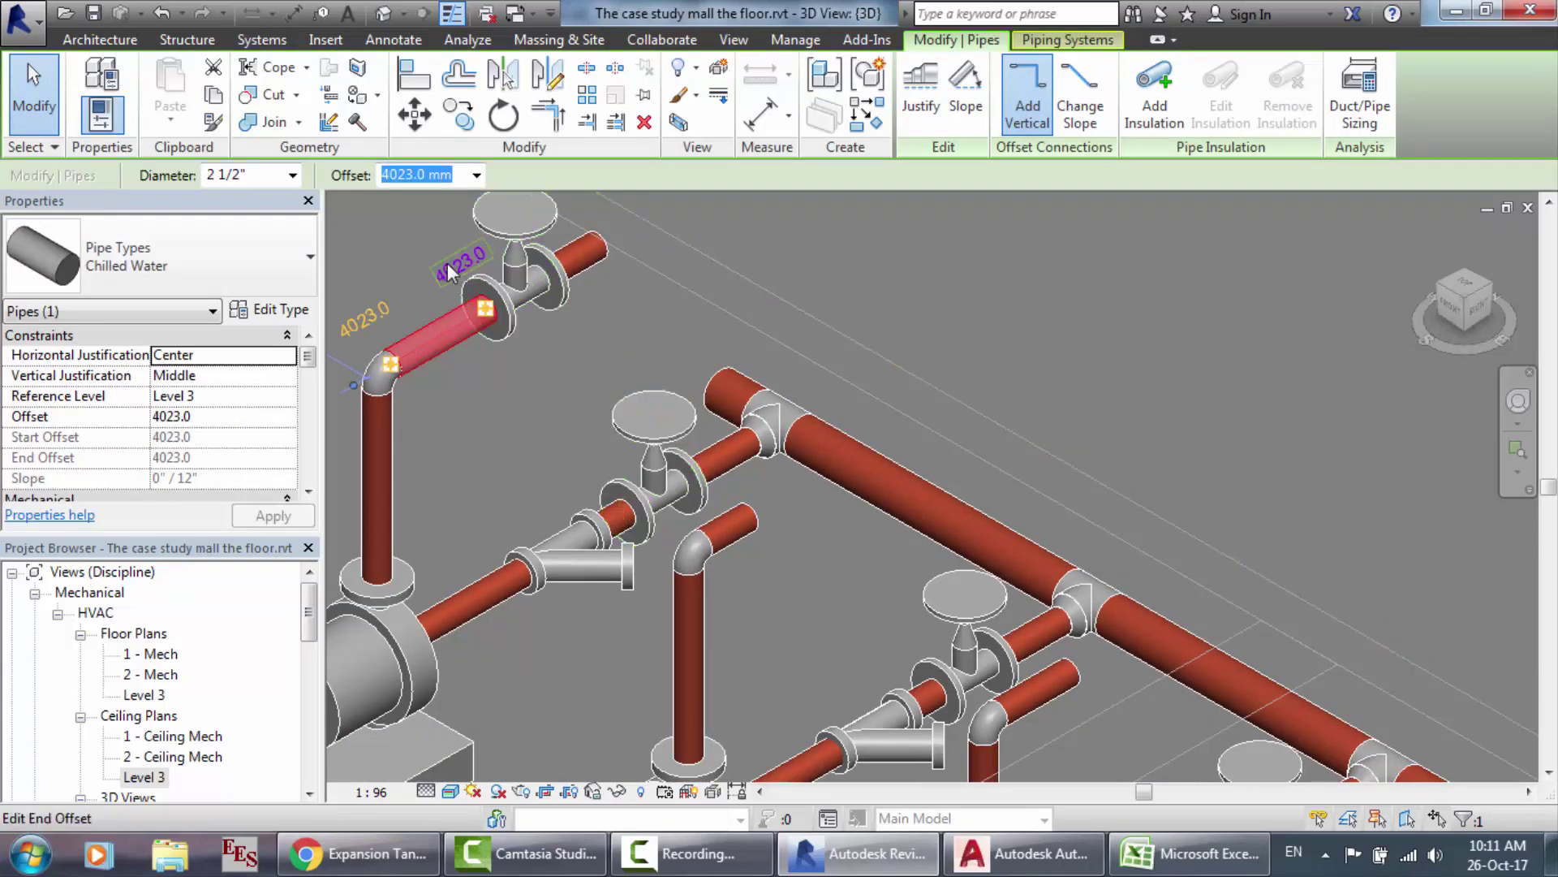
Step: Extend the second pump's upper riser pipe straight outward with a short 2 1/2" chilled water pipe at 4023 mm offset
left_click(729, 528)
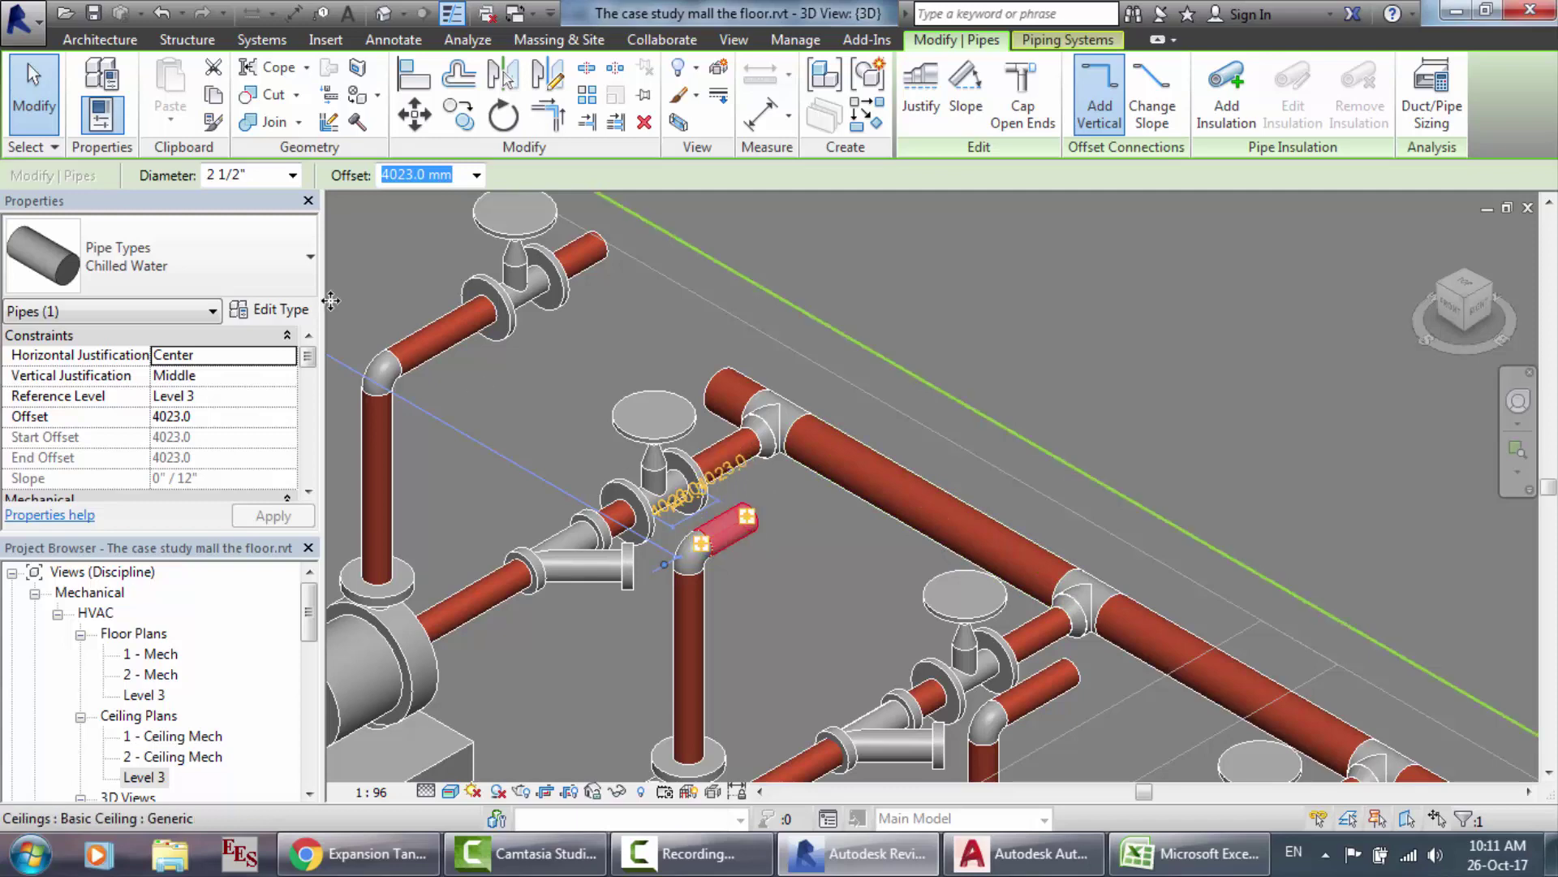
left_click(262, 39)
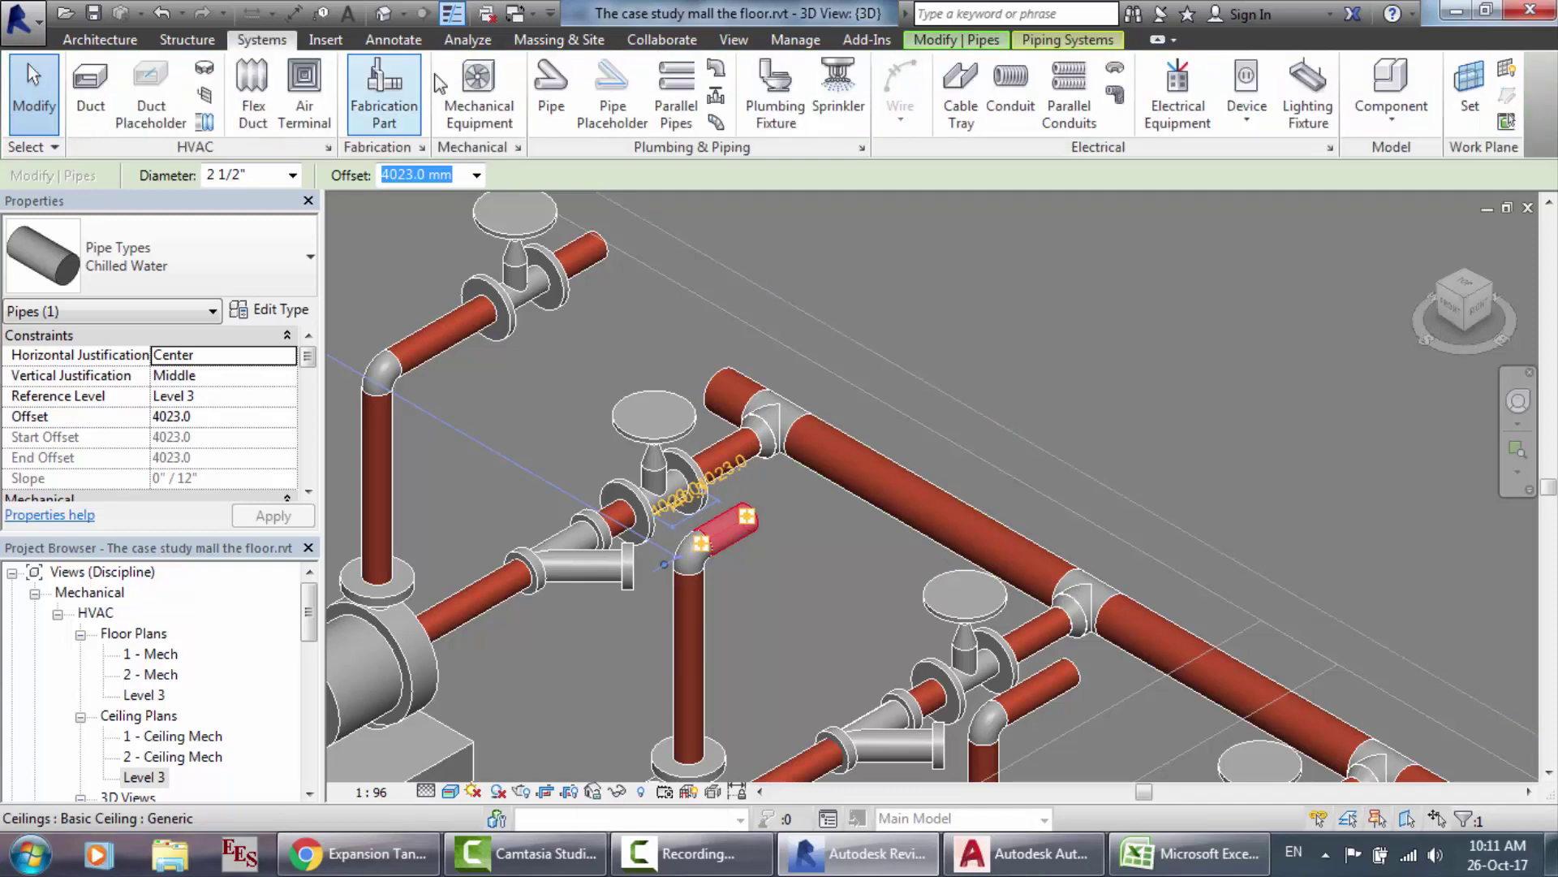
key("p")
key("i")
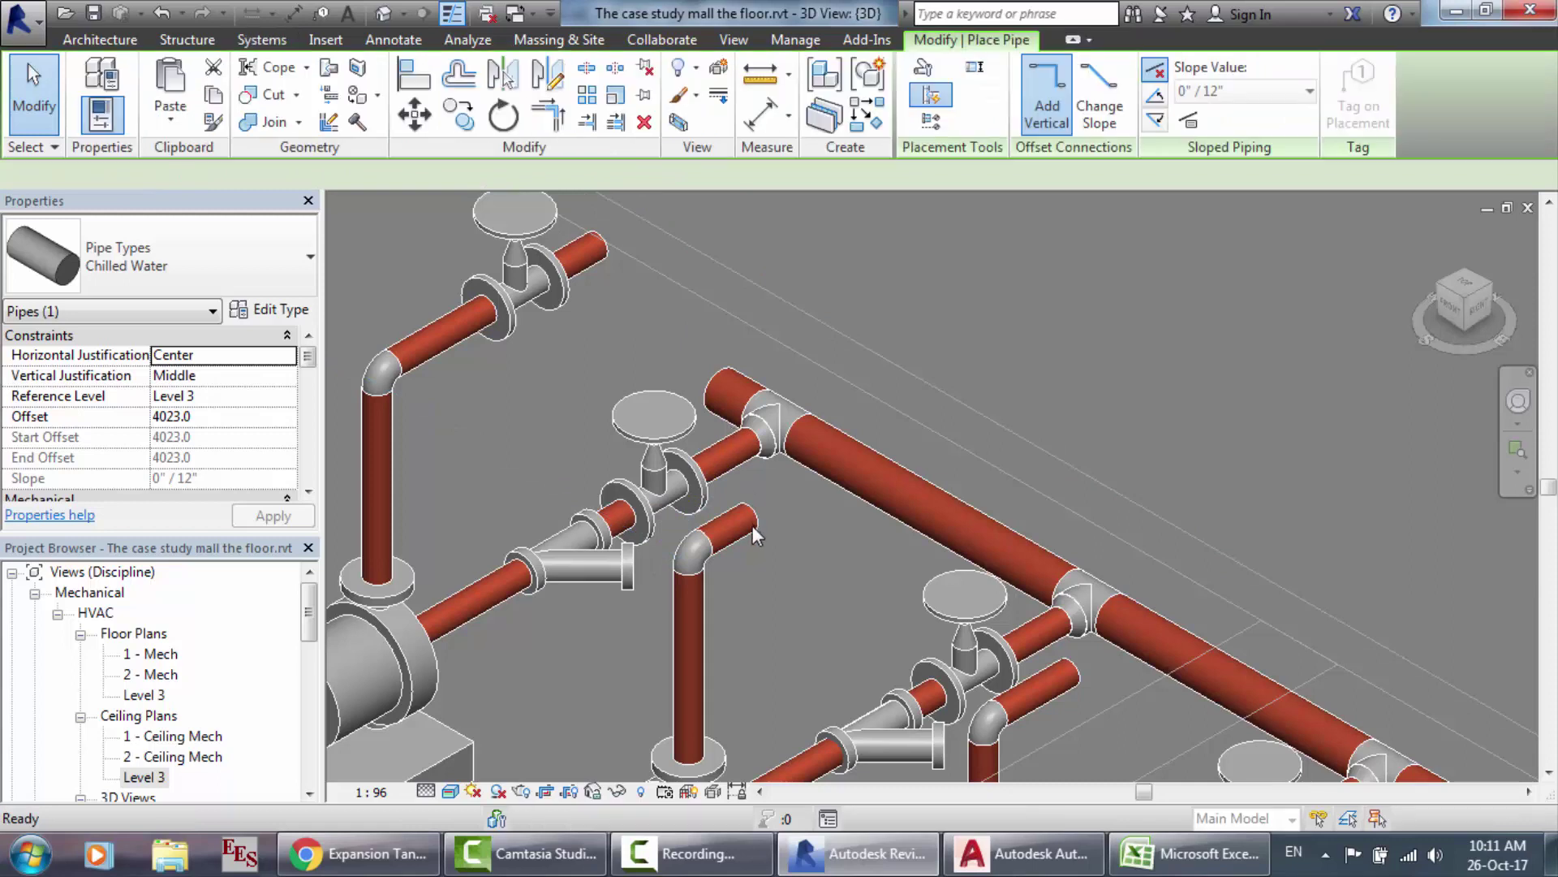
left_click(746, 515)
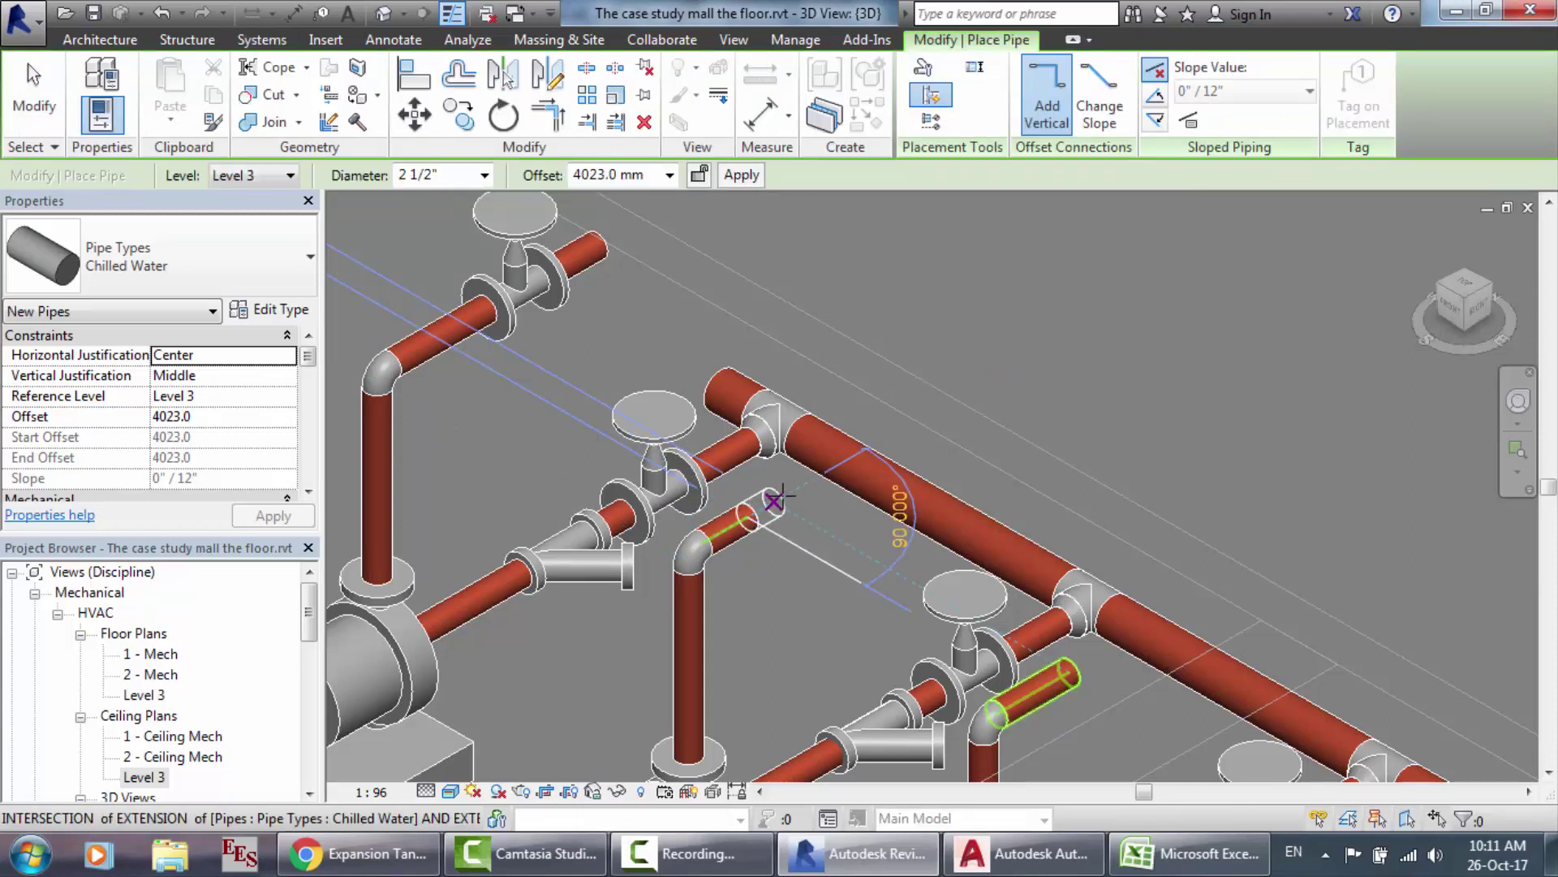
left_click(790, 492)
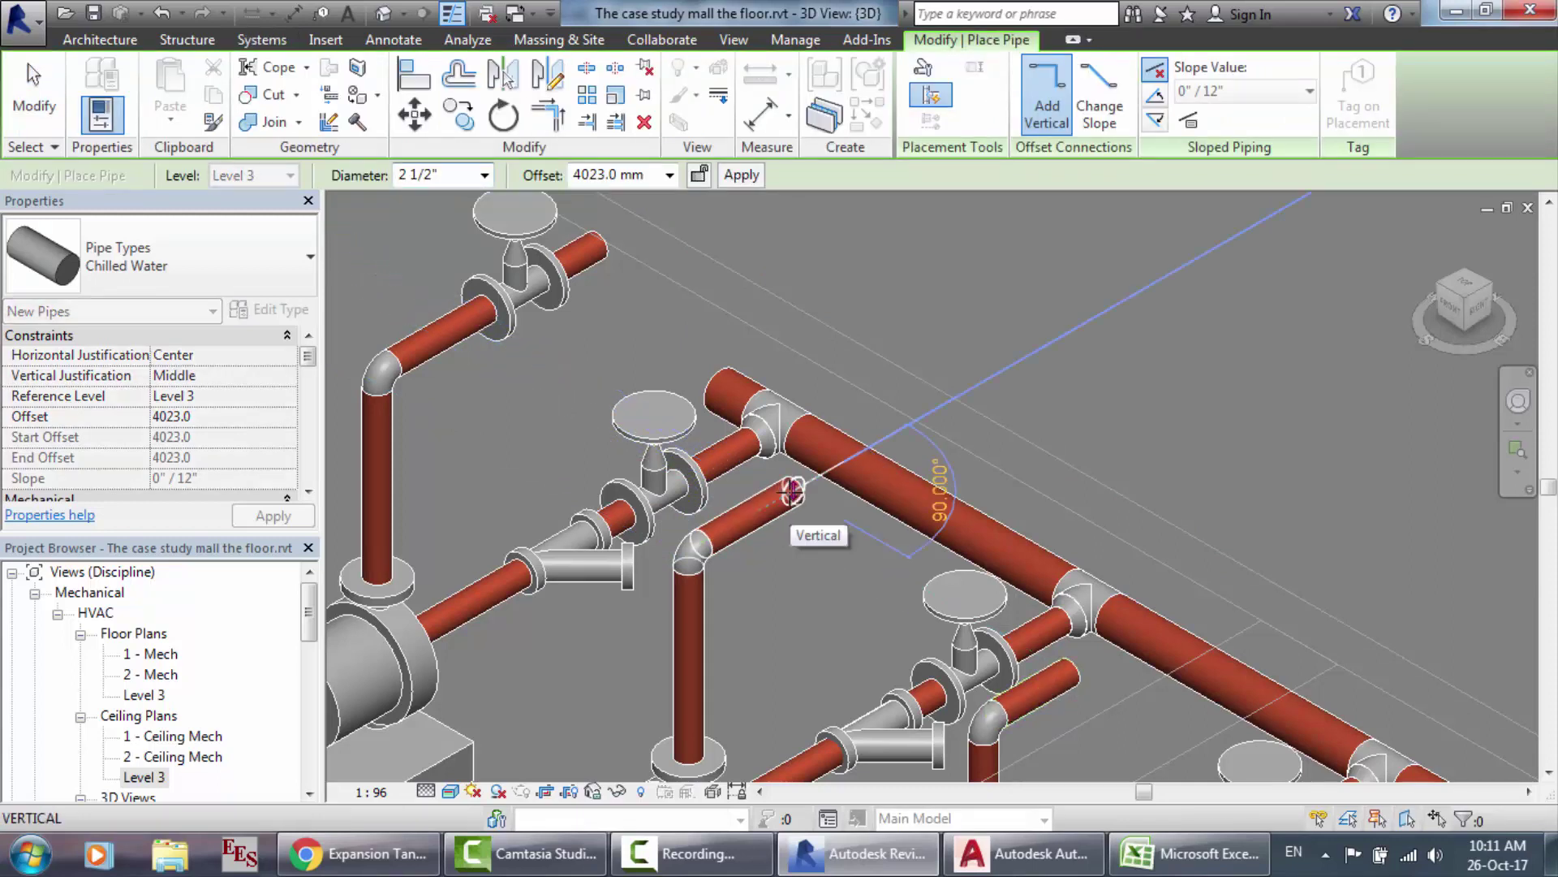
key("Escape")
key("Escape")
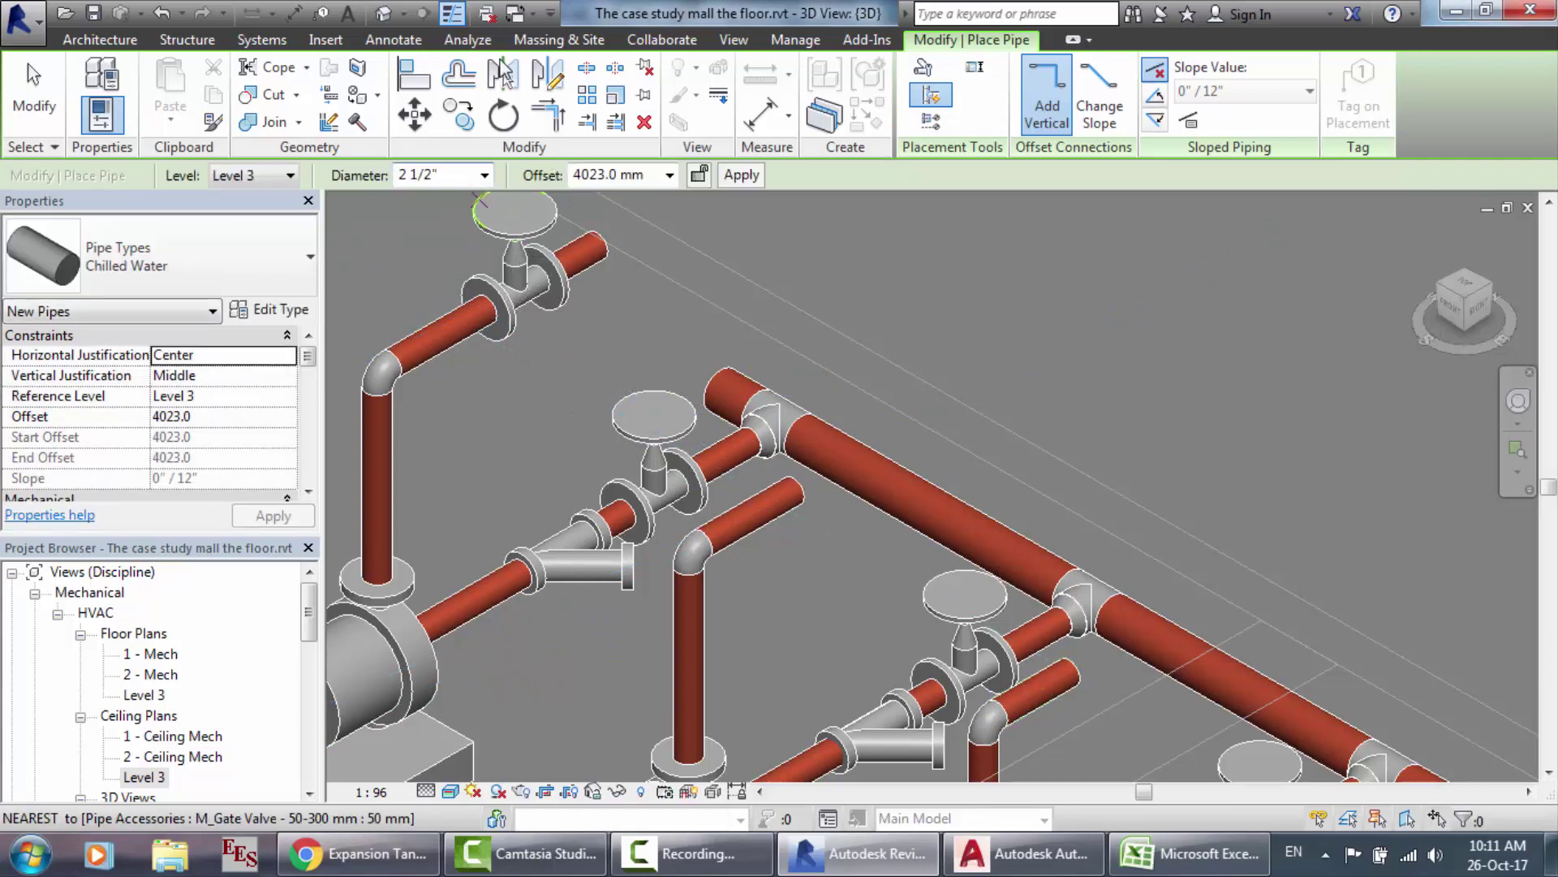
Step: Place a 50 mm M_Gate Valve on the open end of the second pump's upper riser pipe
left_click(262, 39)
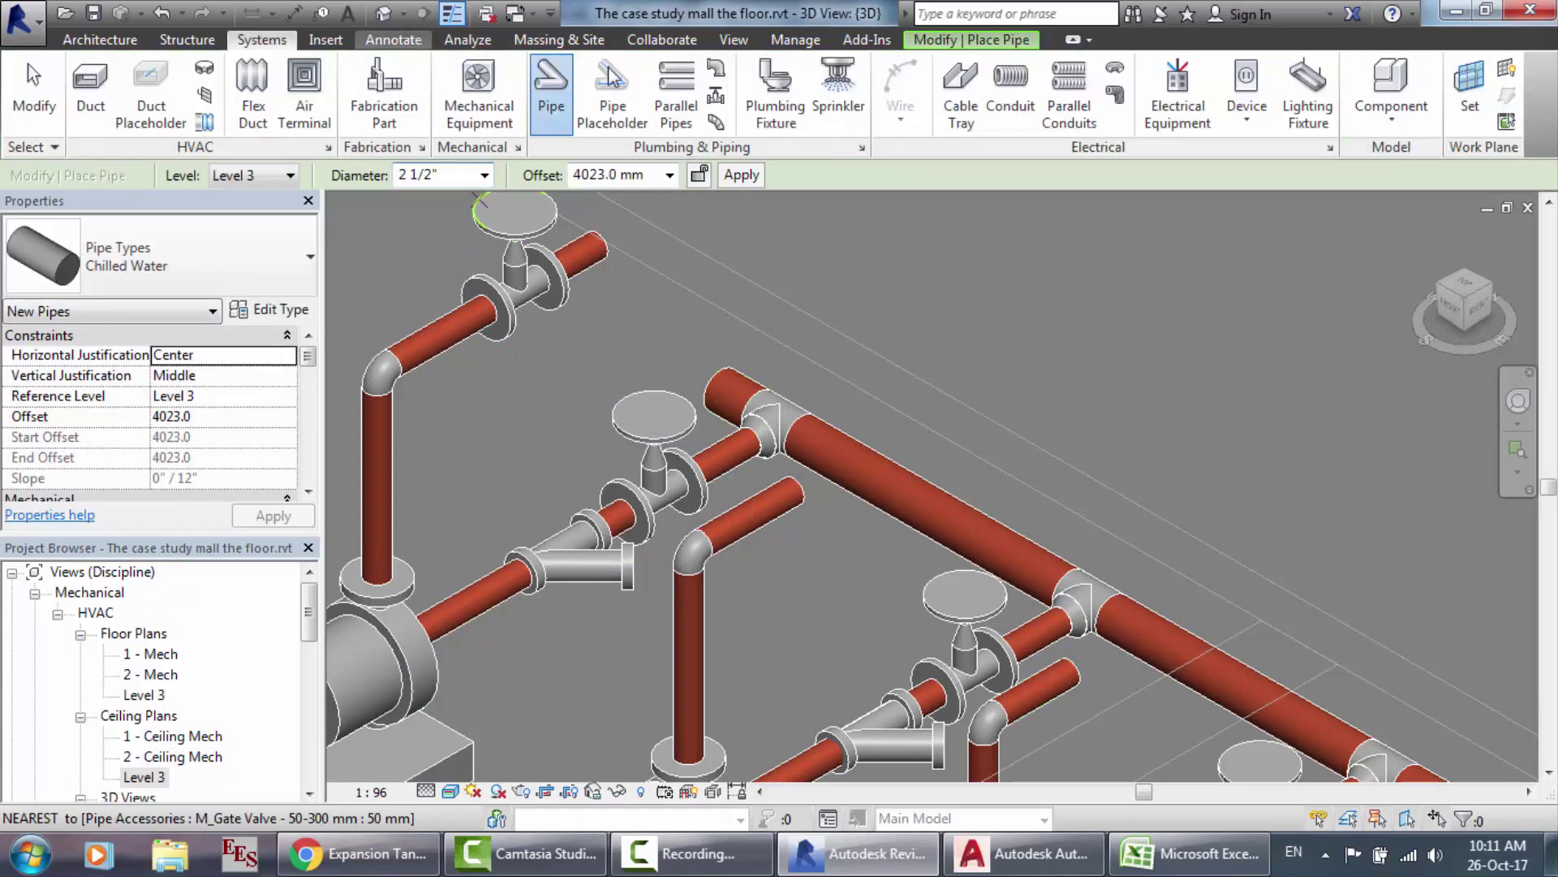
left_click(714, 98)
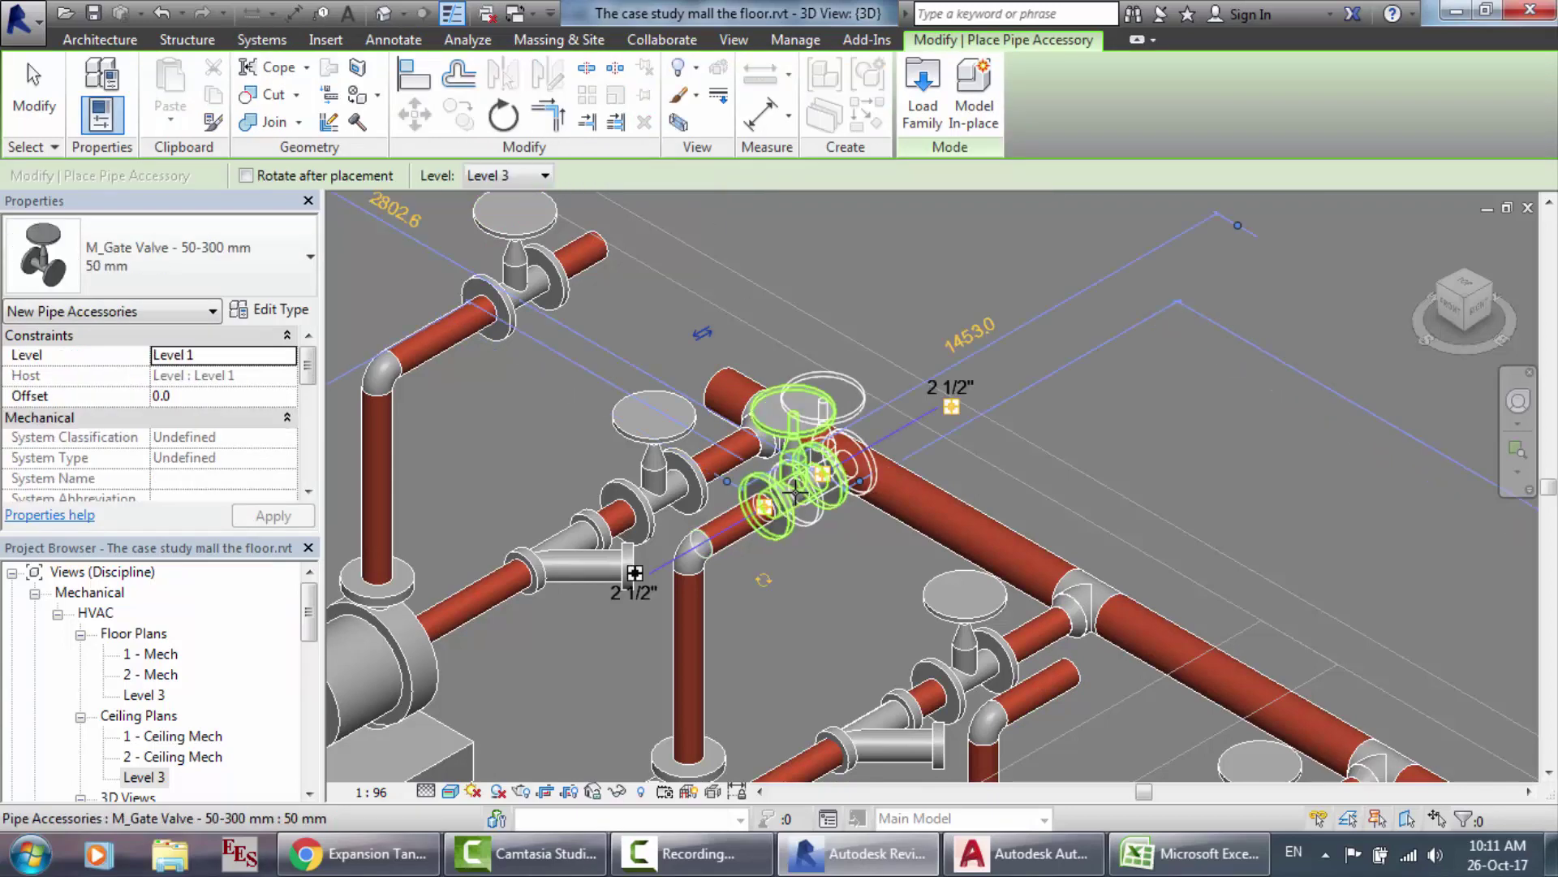
left_click(800, 463)
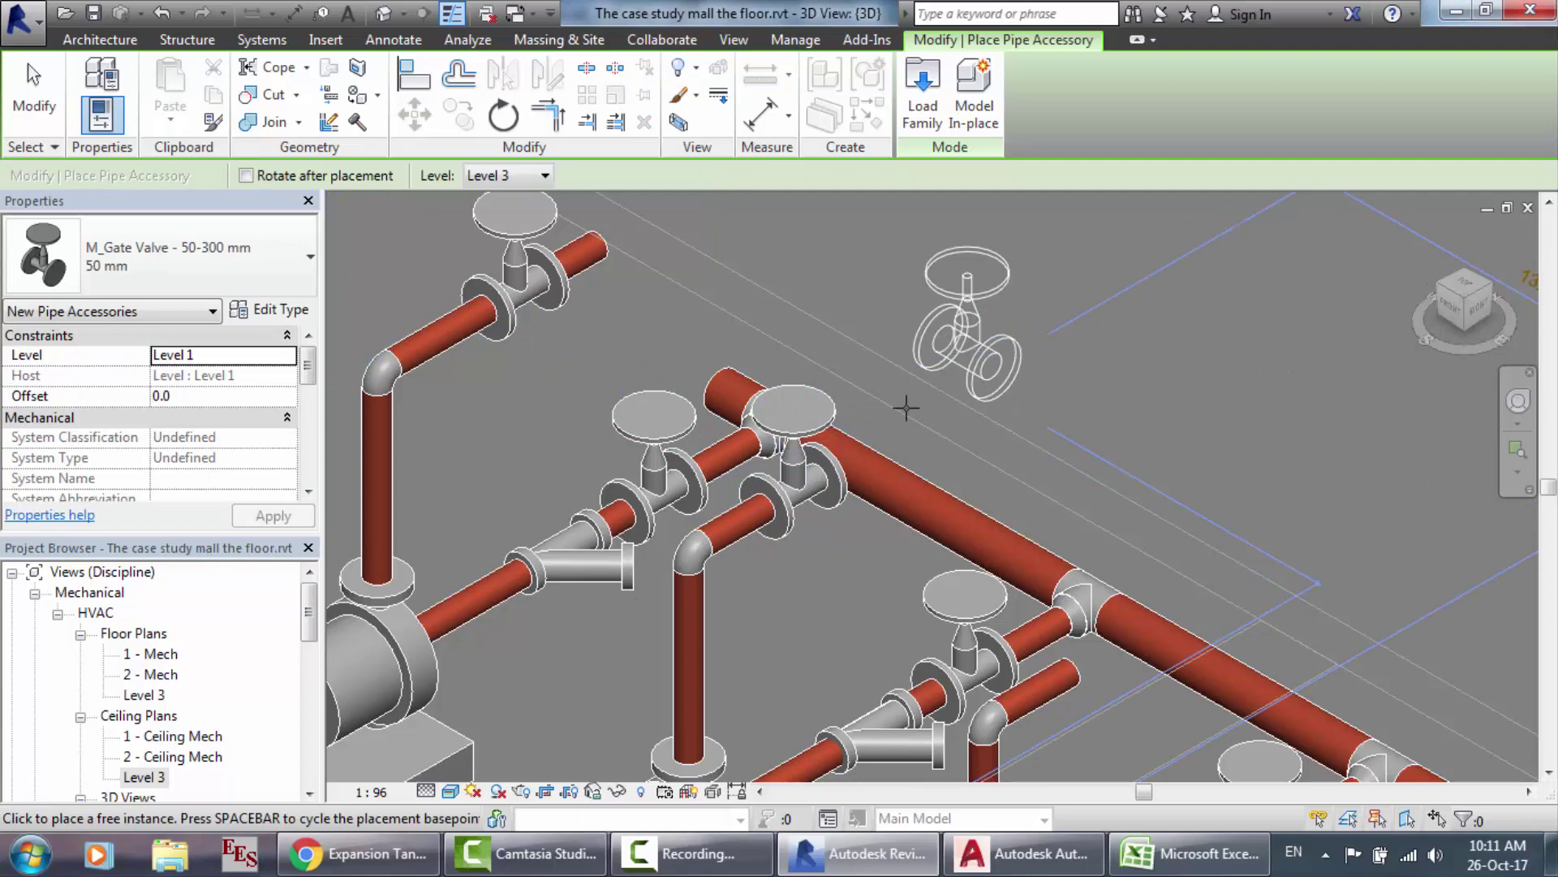
key("Escape")
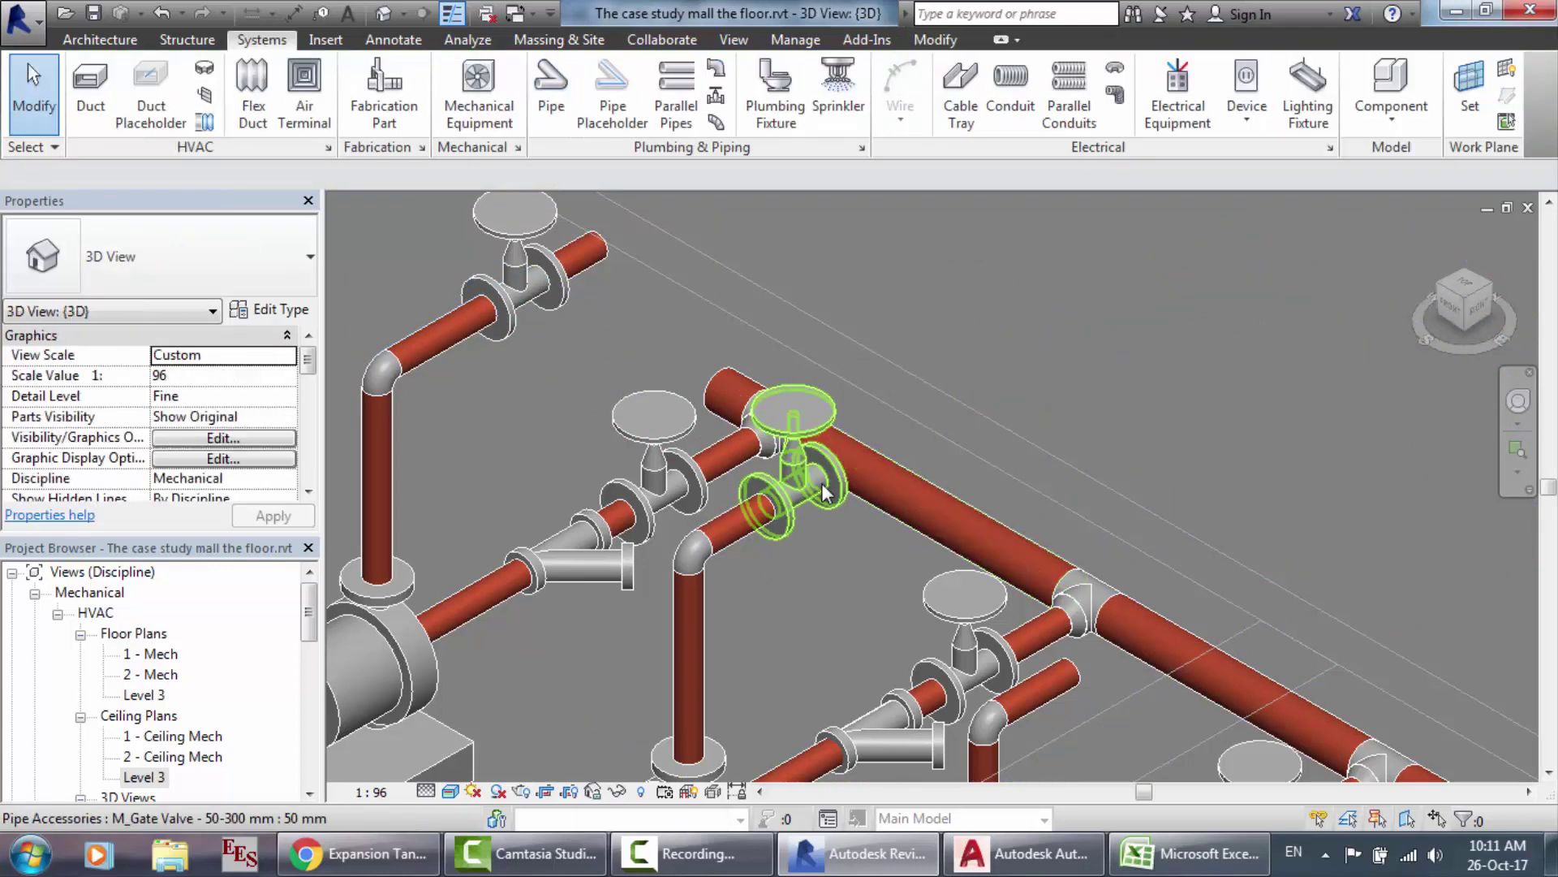
Step: Draw a 2 1/2" chilled water pipe from the second pump's new gate valve, running straight out past the header
left_click(824, 491)
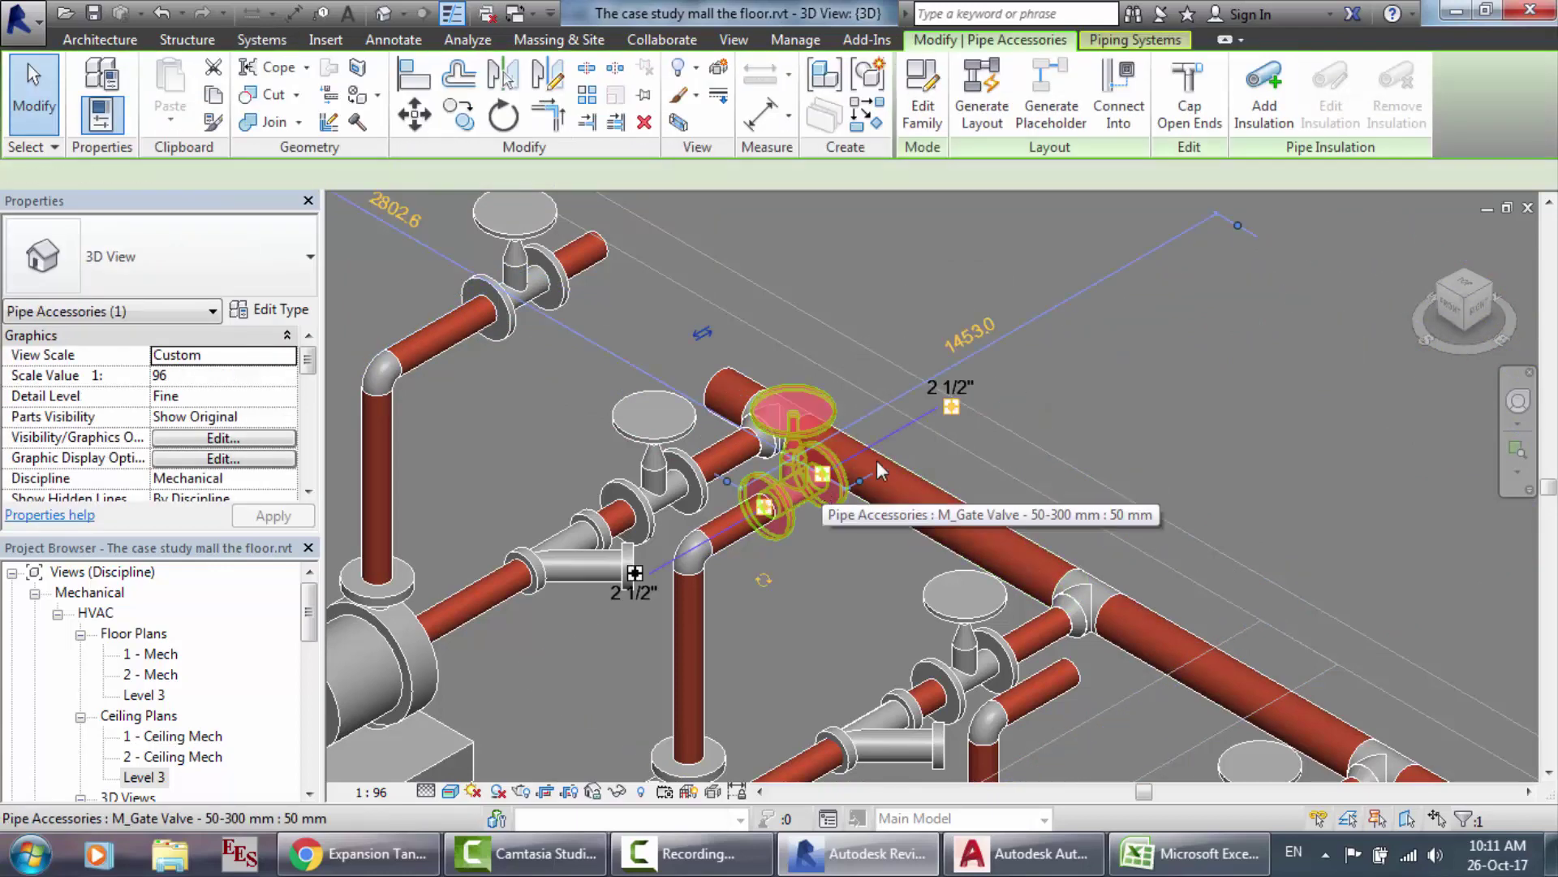
left_click(951, 408)
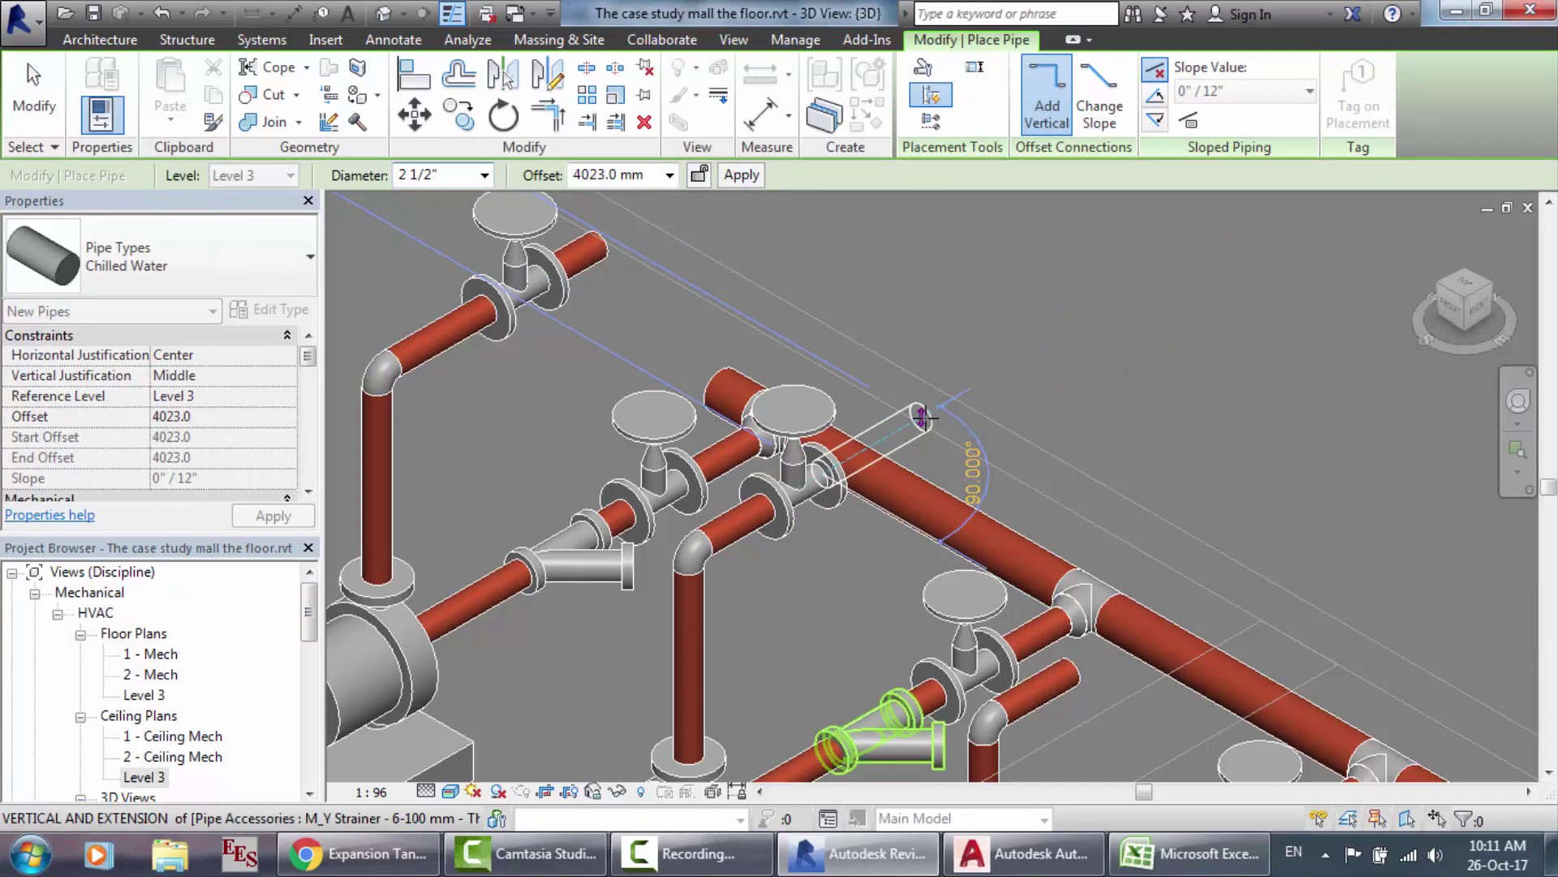
left_click(922, 417)
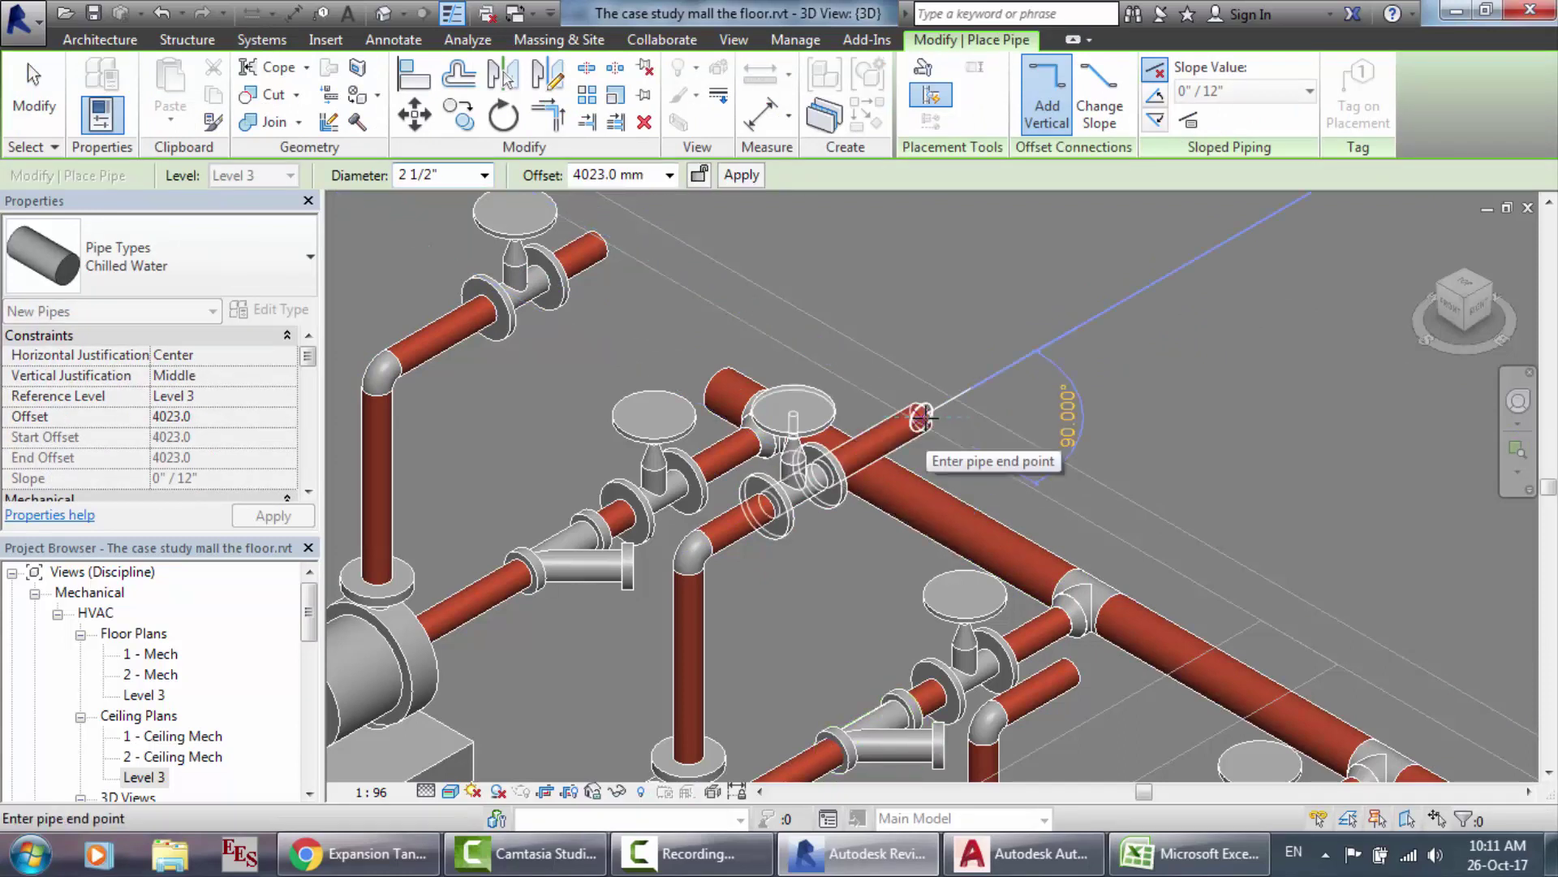
key("Escape")
key("Escape")
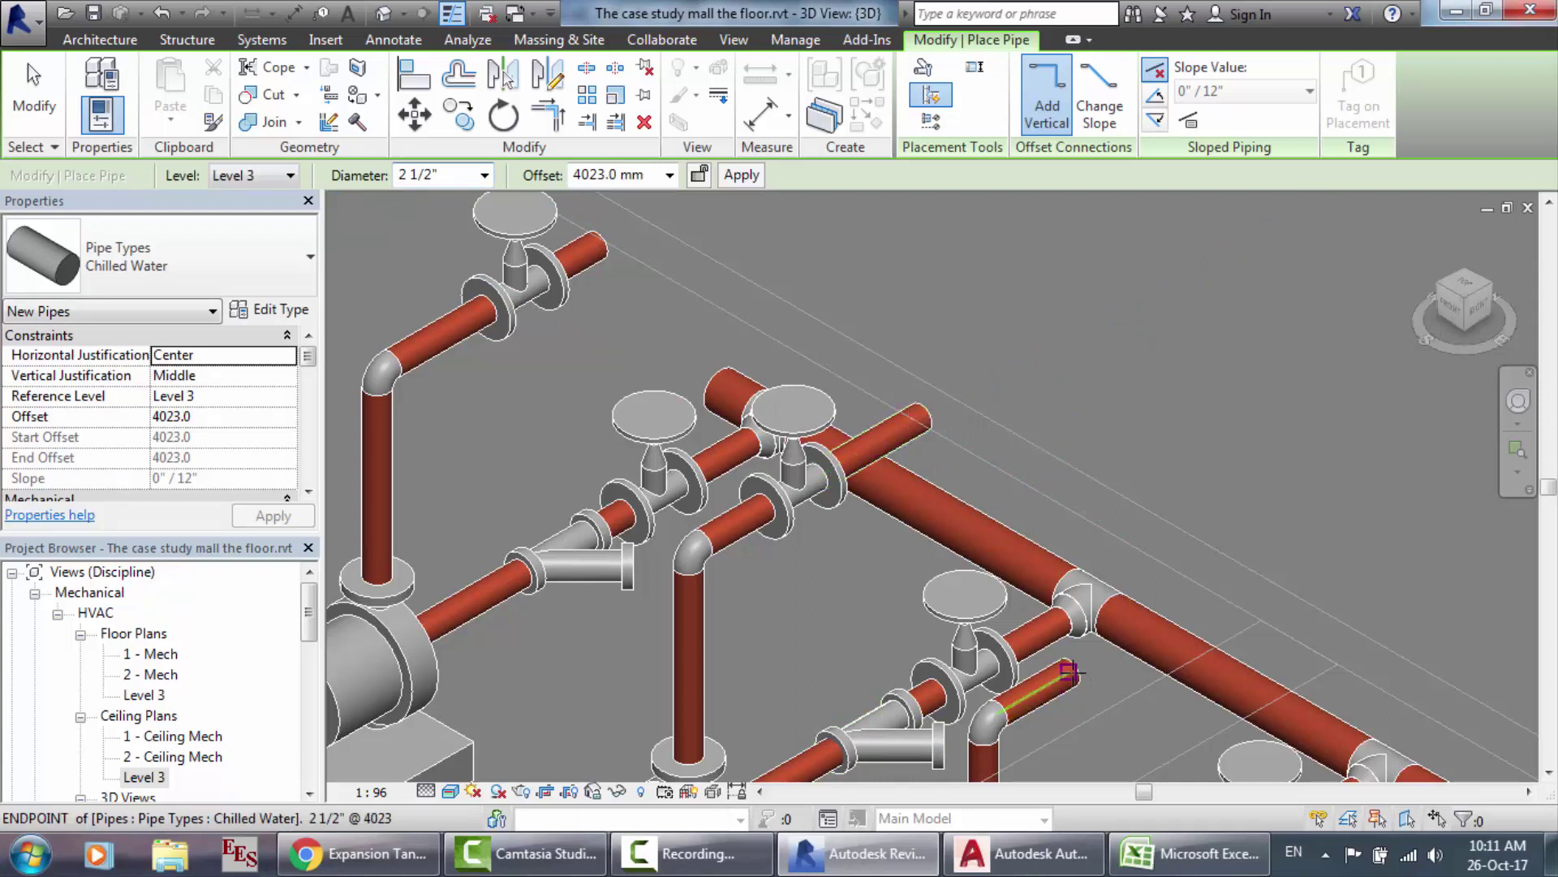
Step: Extend the third pump's upper riser pipe slightly outward and place a 50 mm M_Gate Valve on its end
left_click(1070, 672)
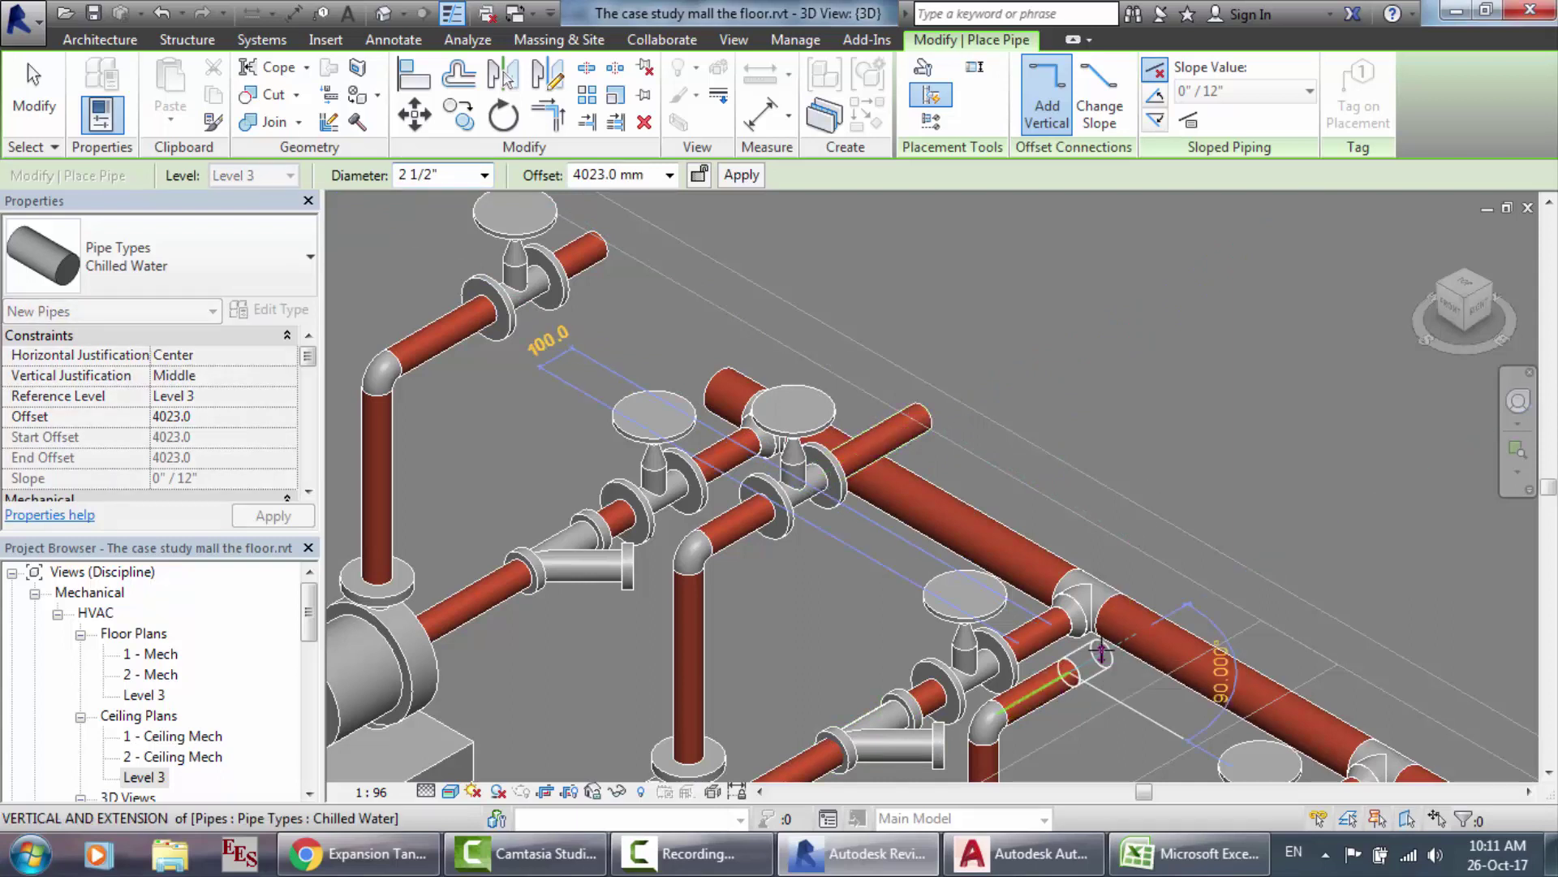
left_click(259, 37)
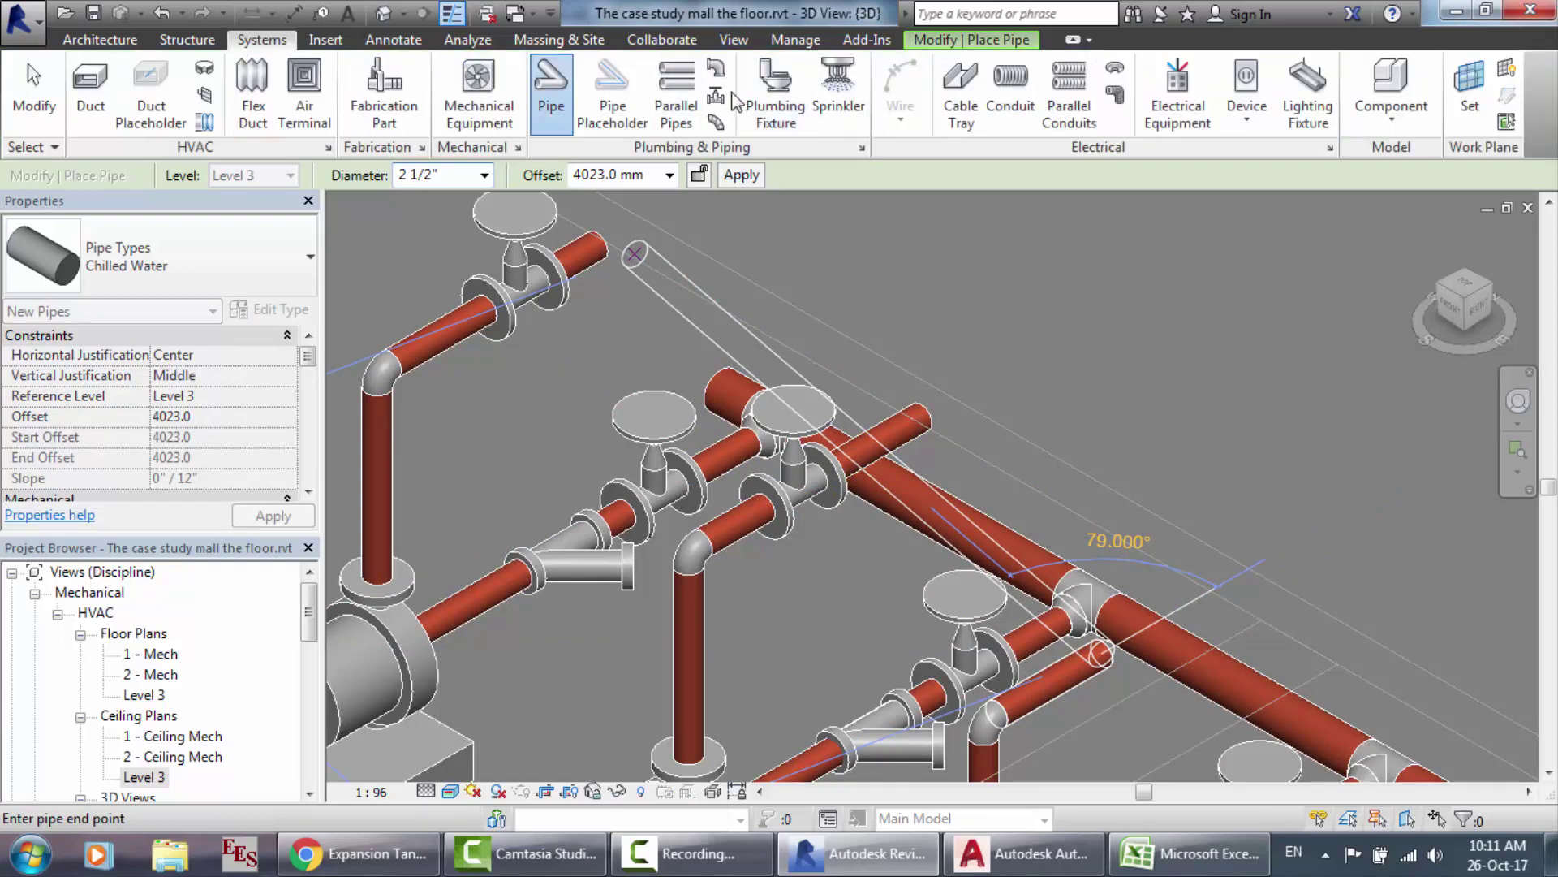
left_click(715, 96)
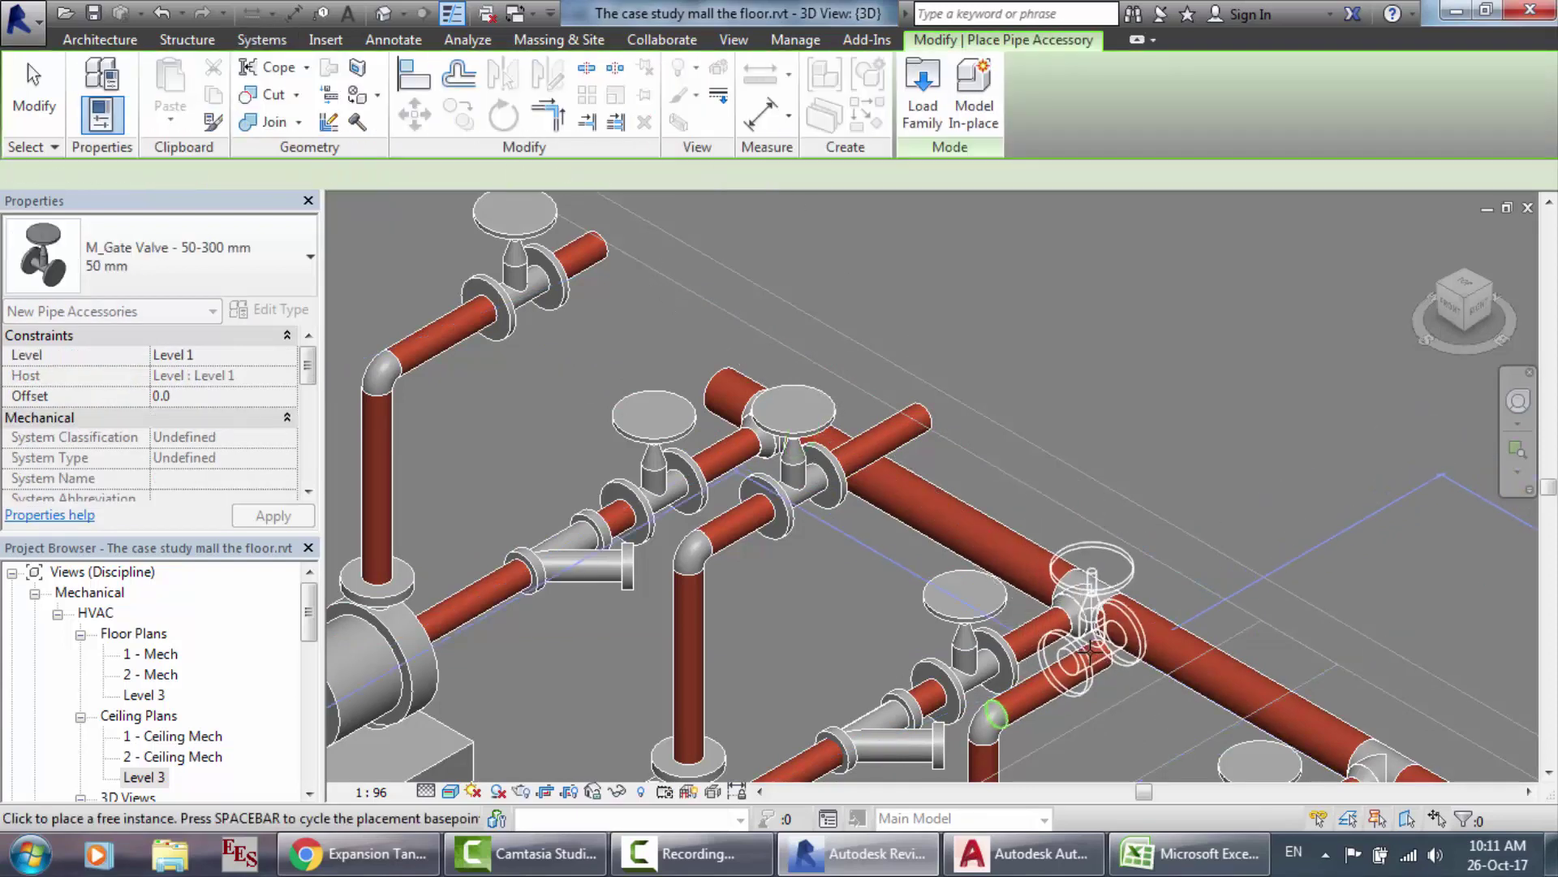
left_click(1091, 651)
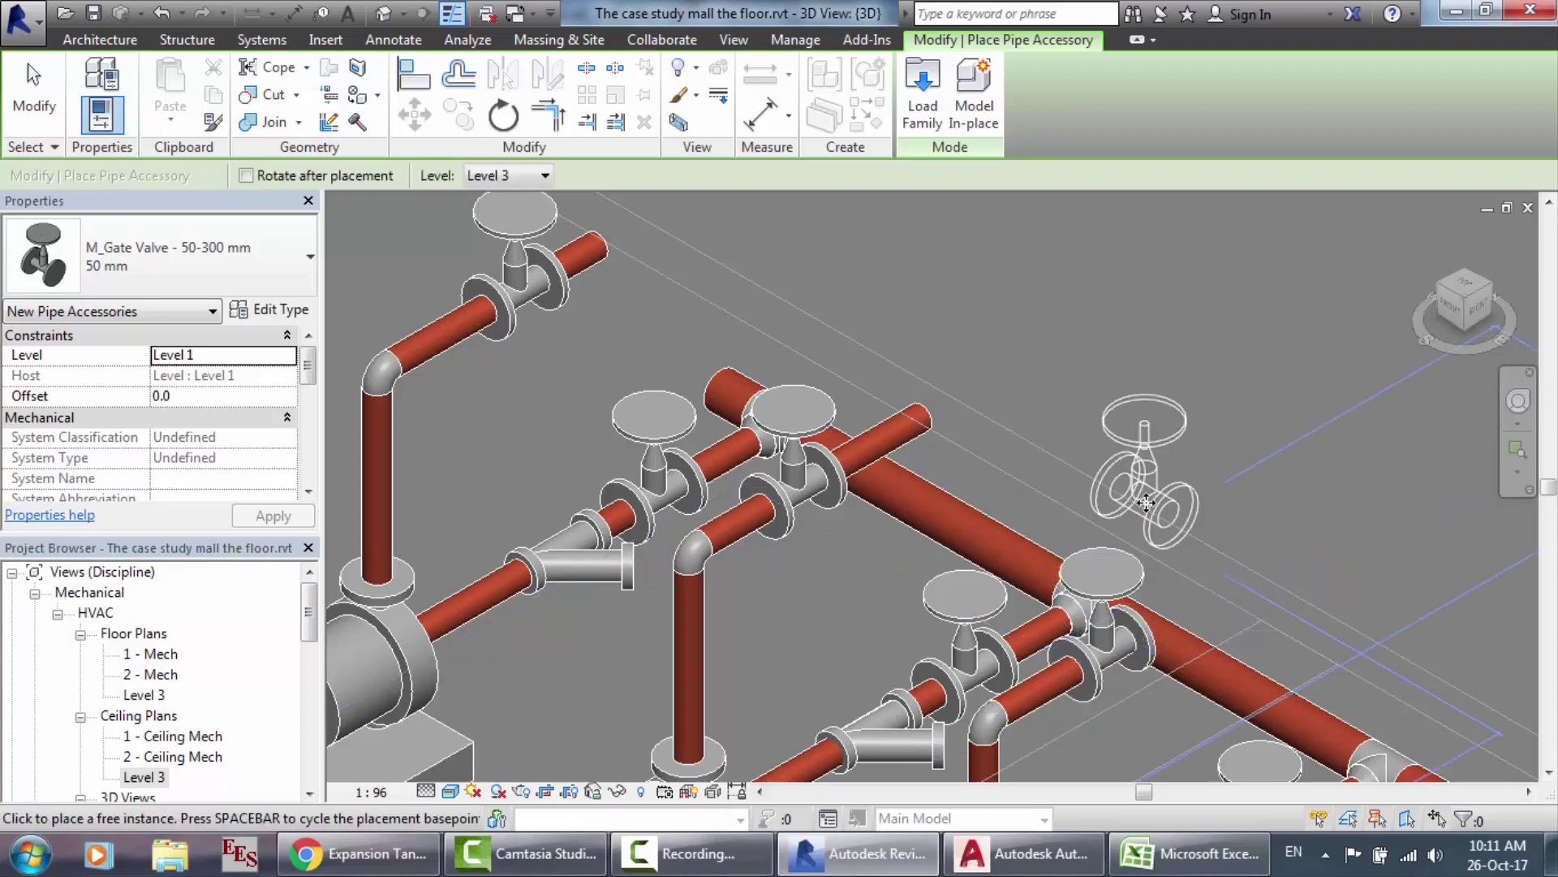
Step: Draw a short 2 1/2" chilled water pipe at 4023 mm offset from the third pump's upper gate valve, straight out past the header
key("Escape")
key("Escape")
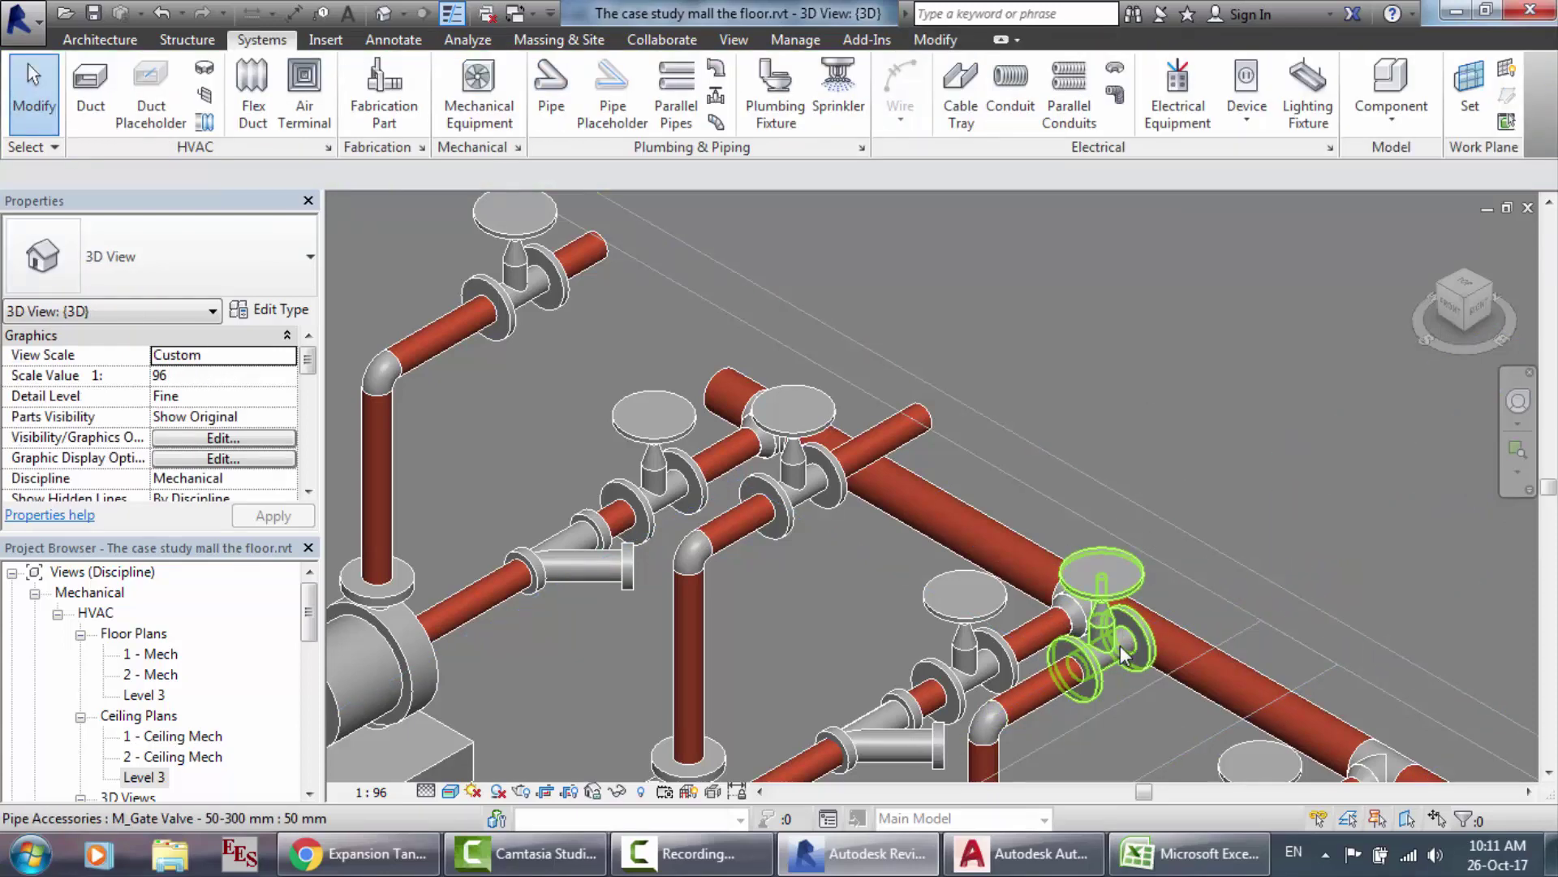
left_click(1120, 645)
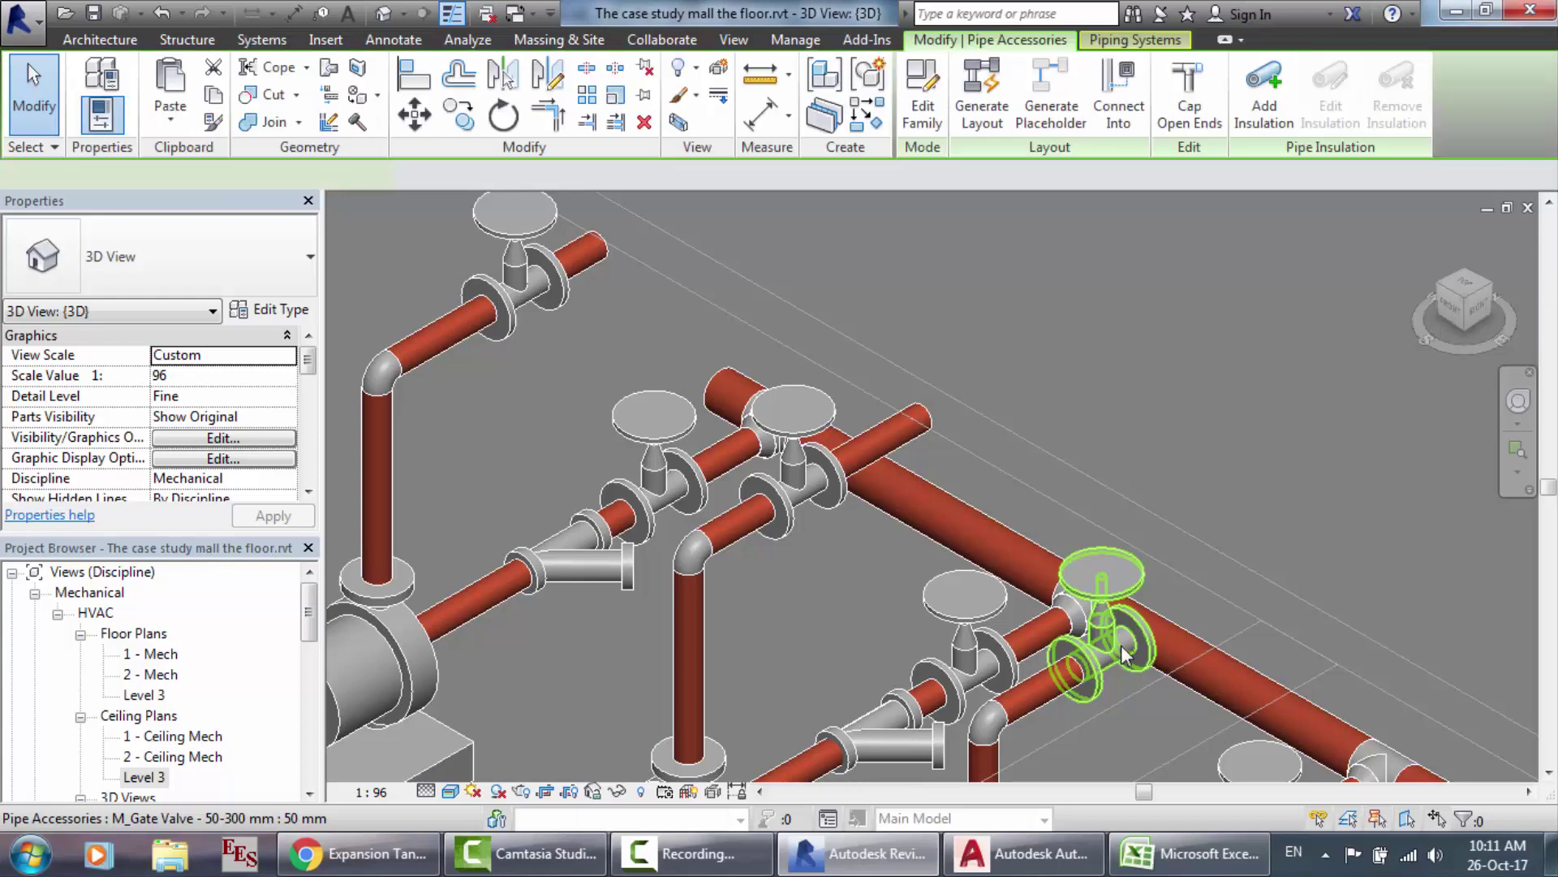
left_click(1257, 572)
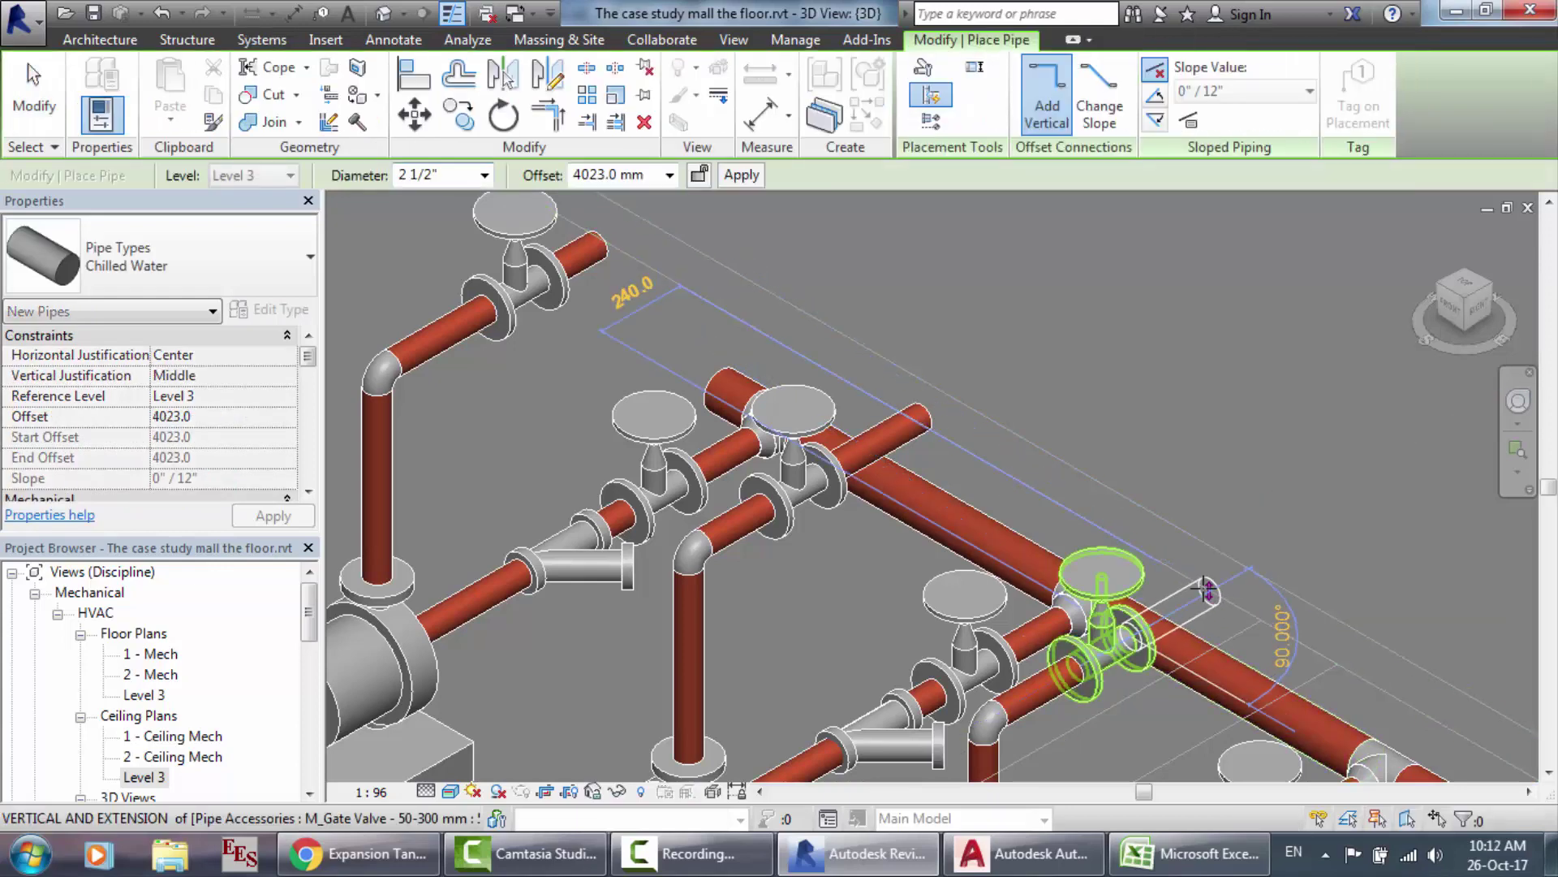
left_click(1208, 591)
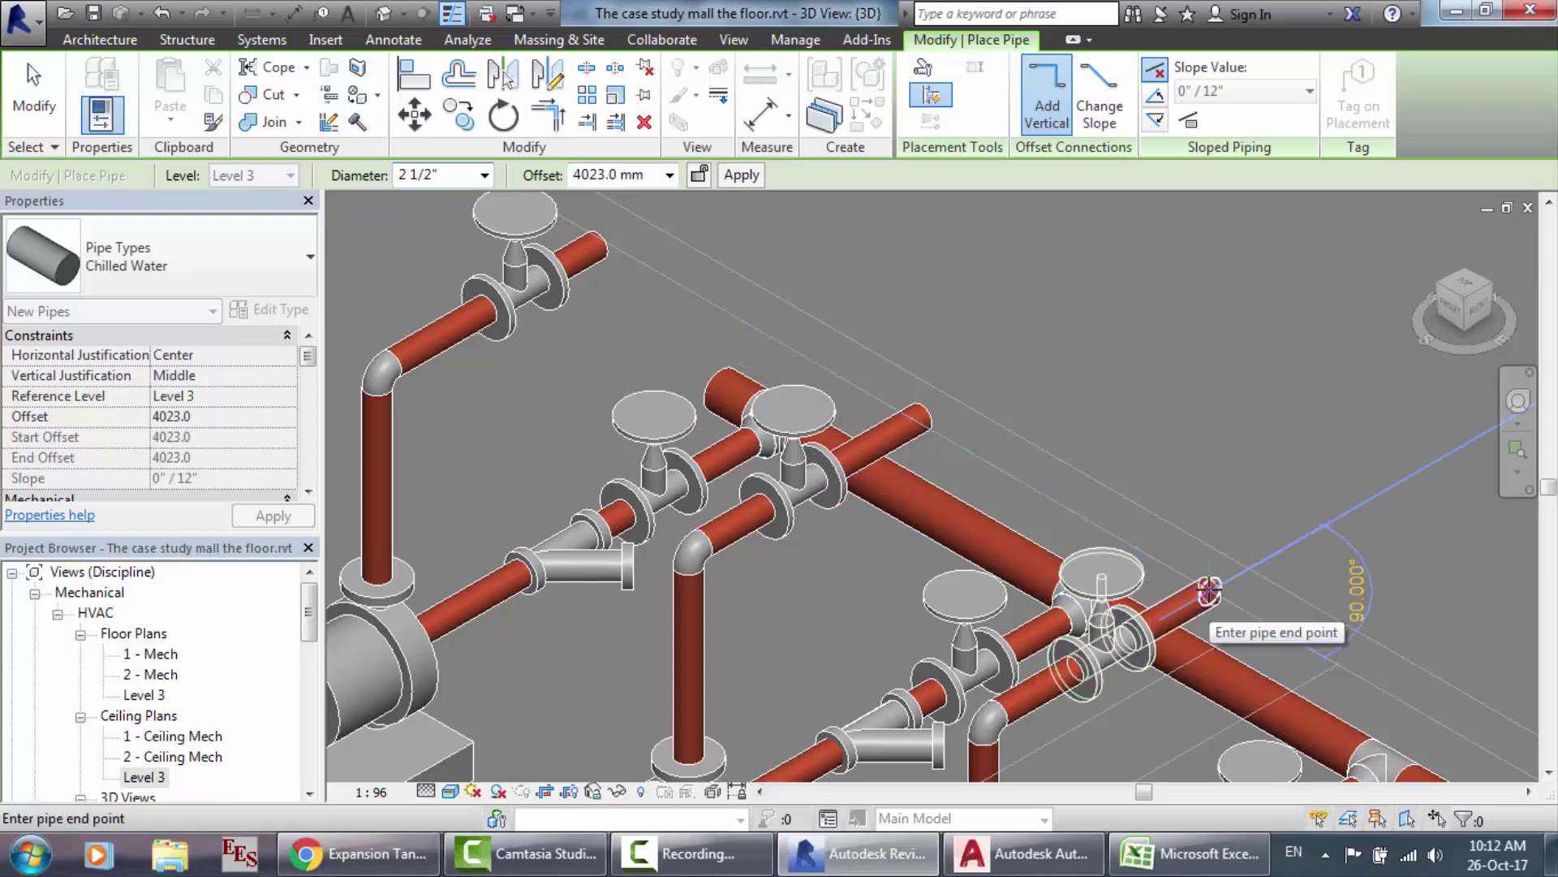
Step: Switch to AutoCAD and examine the valves and fittings on the pumps' discharge lines in the pipe layout
left_click(1024, 853)
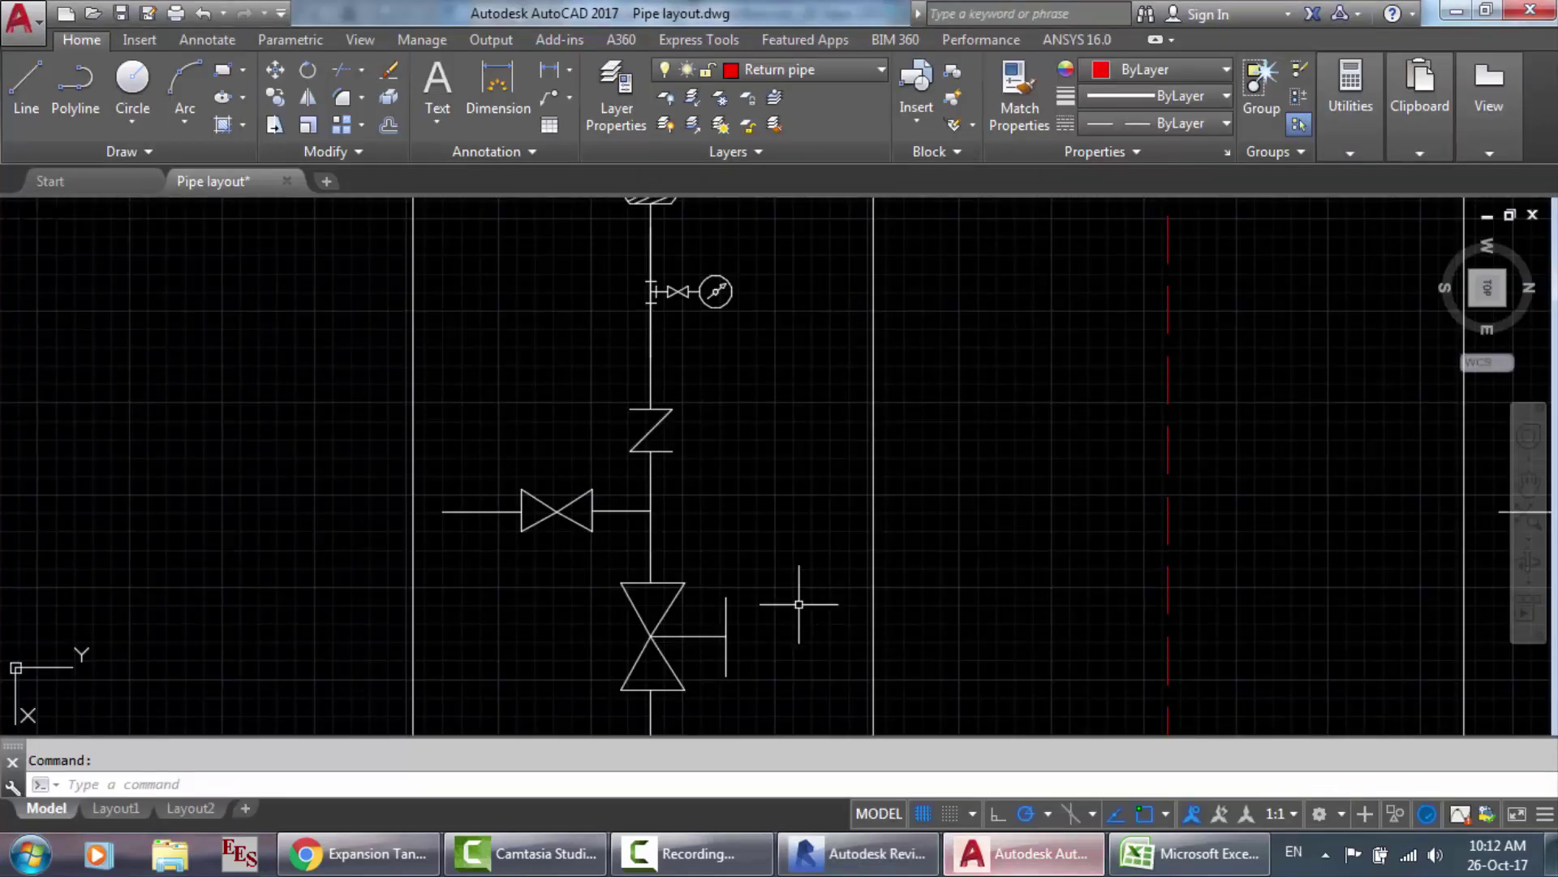
scroll(798, 604, "down", 6)
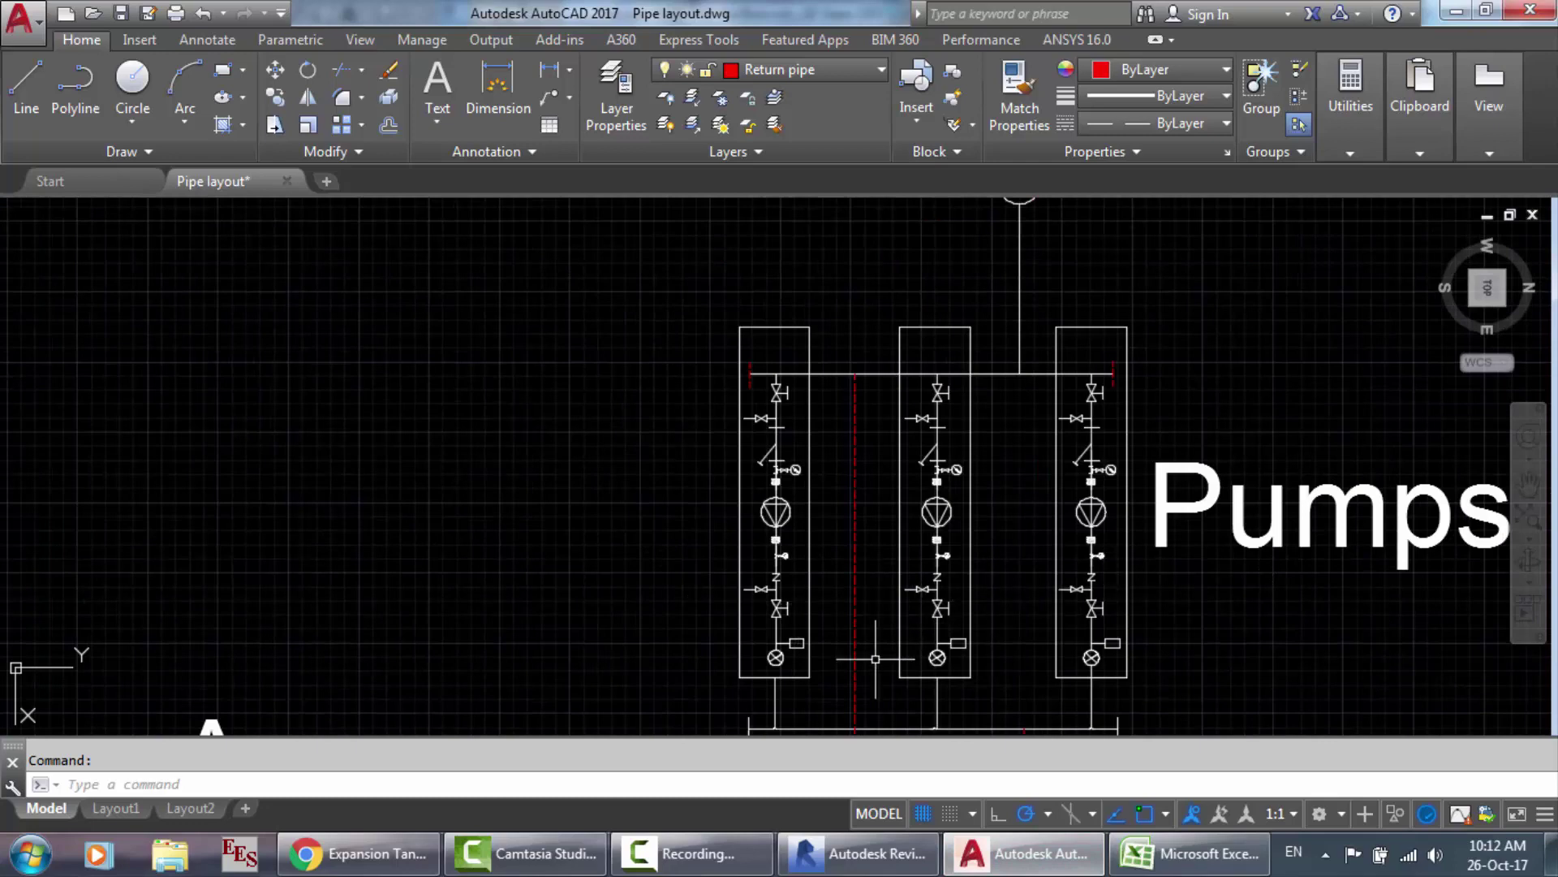
scroll(876, 659, "up", 4)
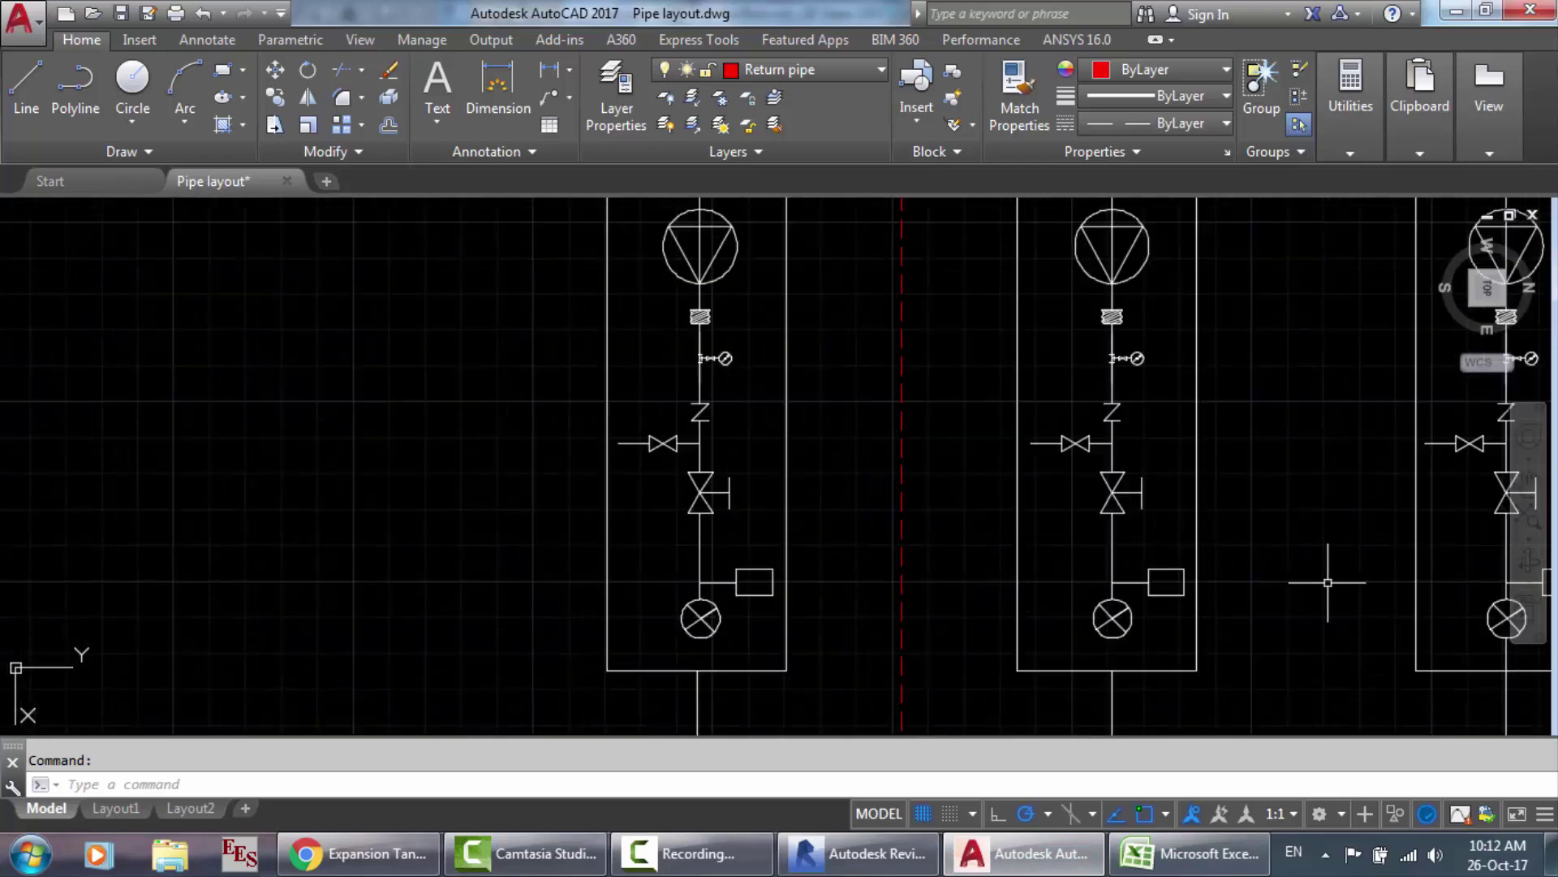
scroll(1328, 581, "down", 2)
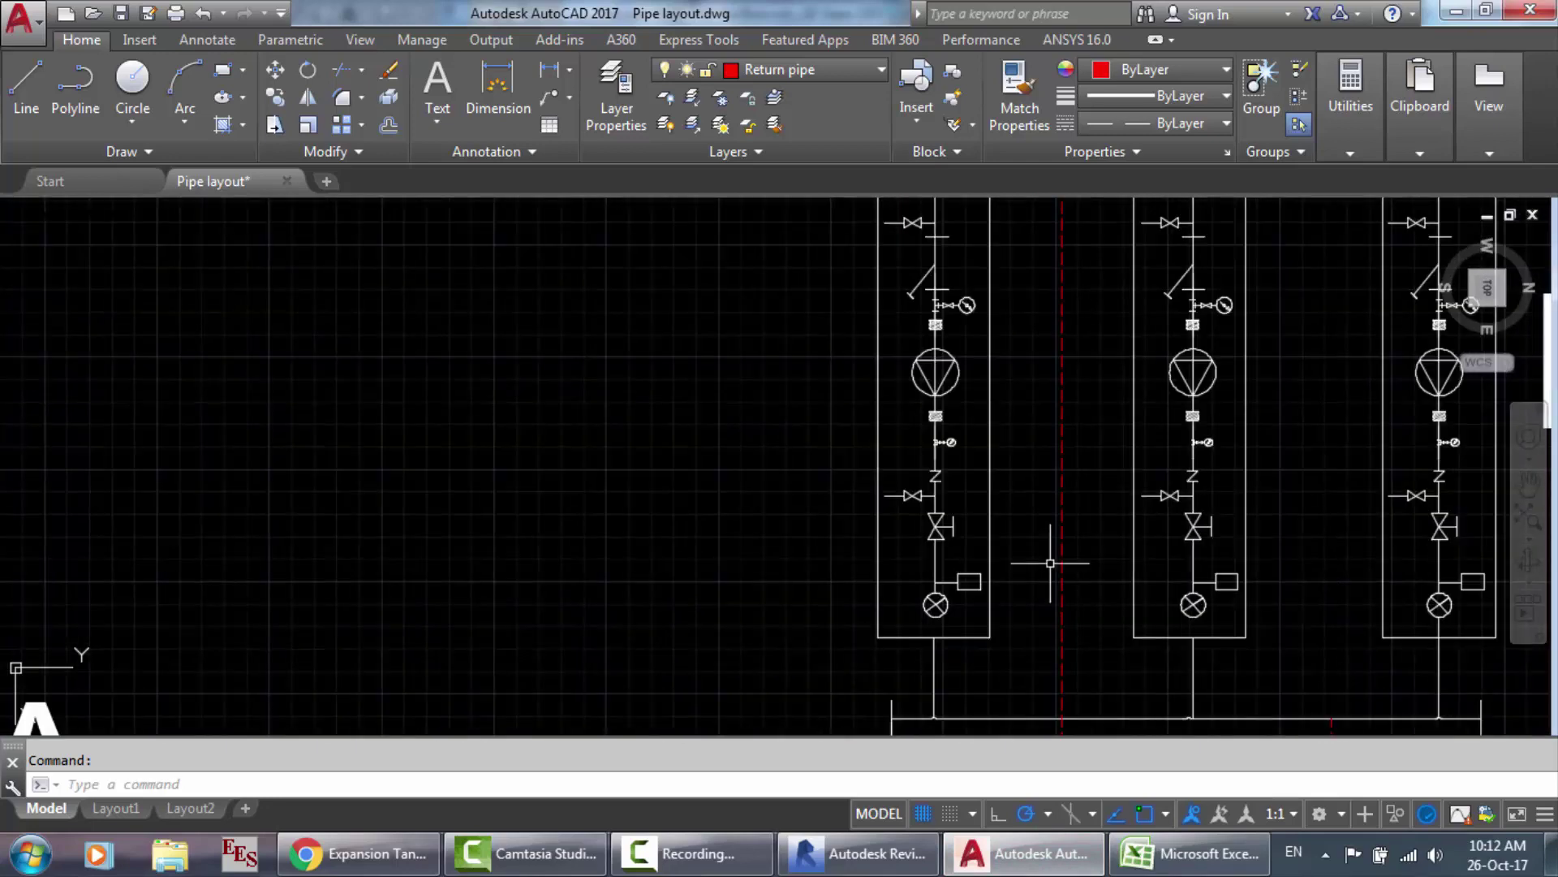
scroll(989, 617, "up", 2)
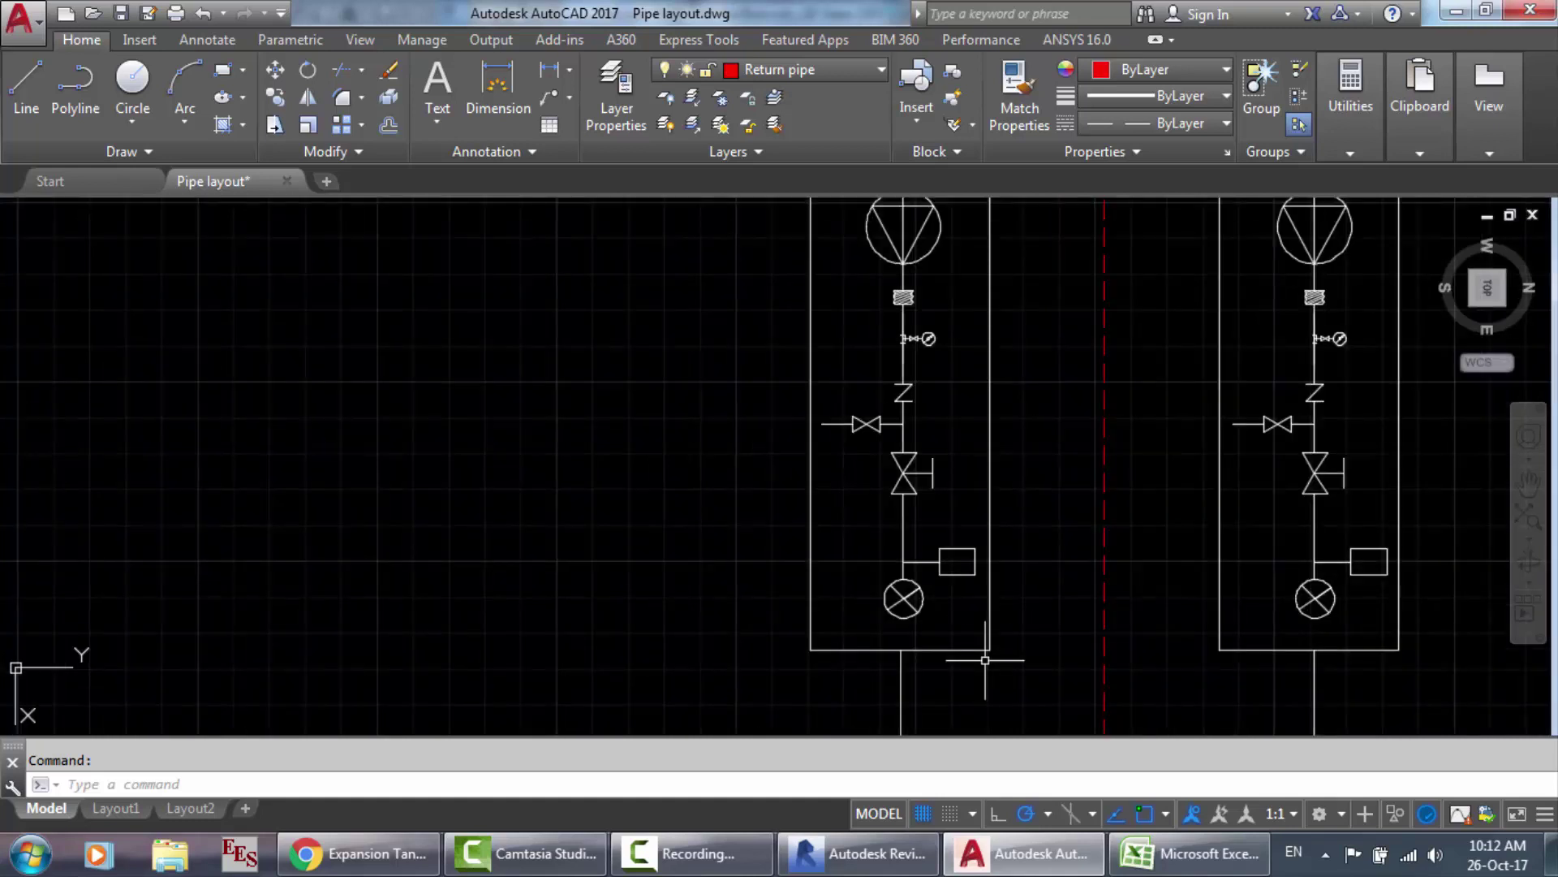
mouse_move(861, 854)
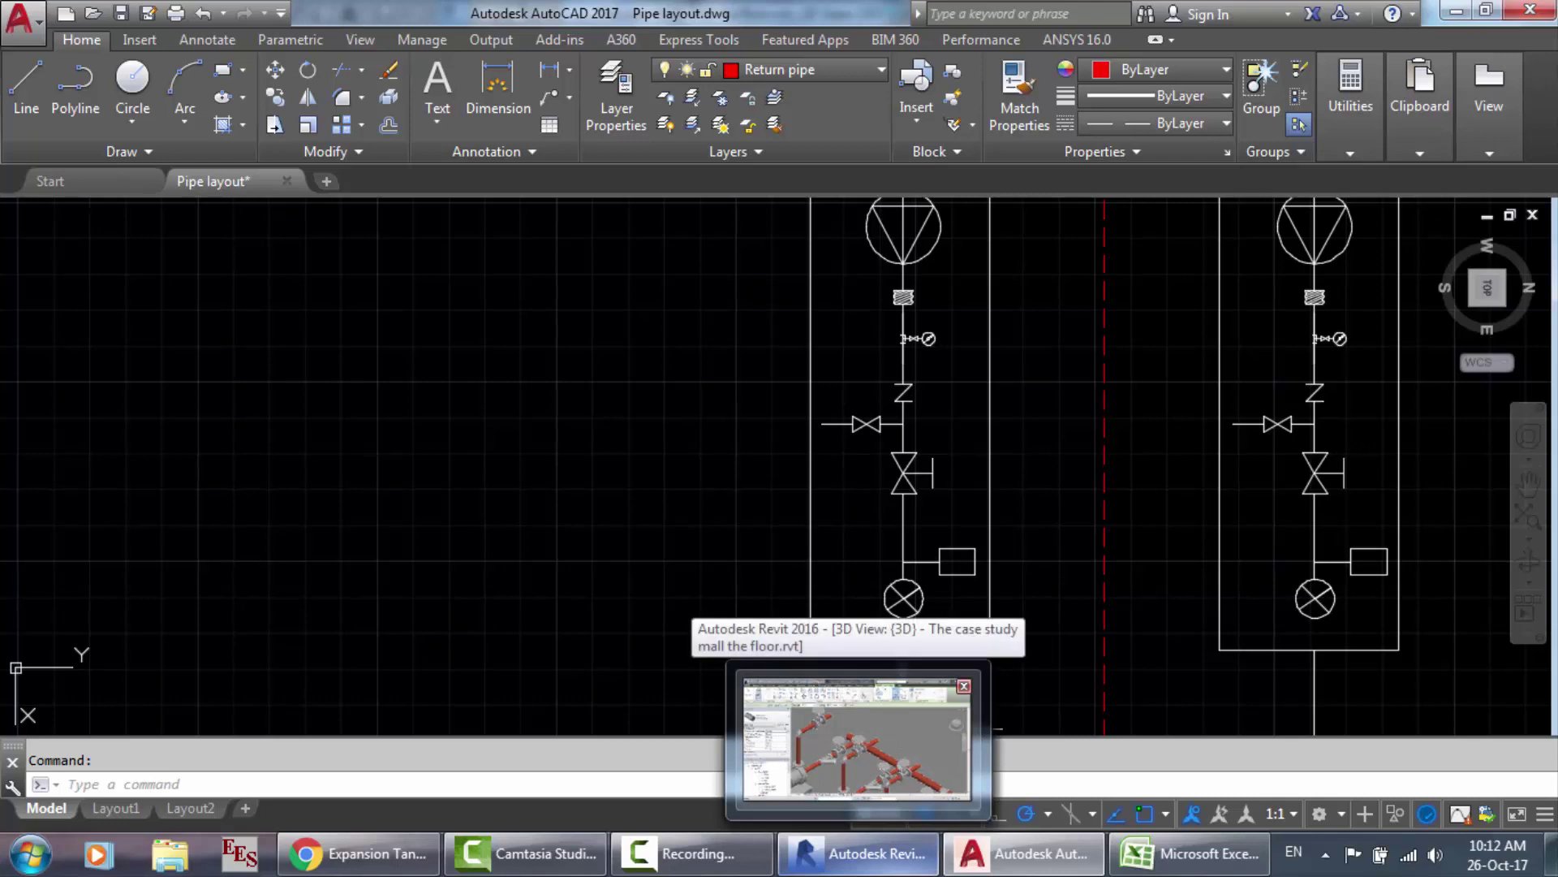
Step: Open the recent file 2D HVAC piping .pdf in Acrobat Reader and view the chilled water flow diagram on page 1 at 100% zoom
key("super")
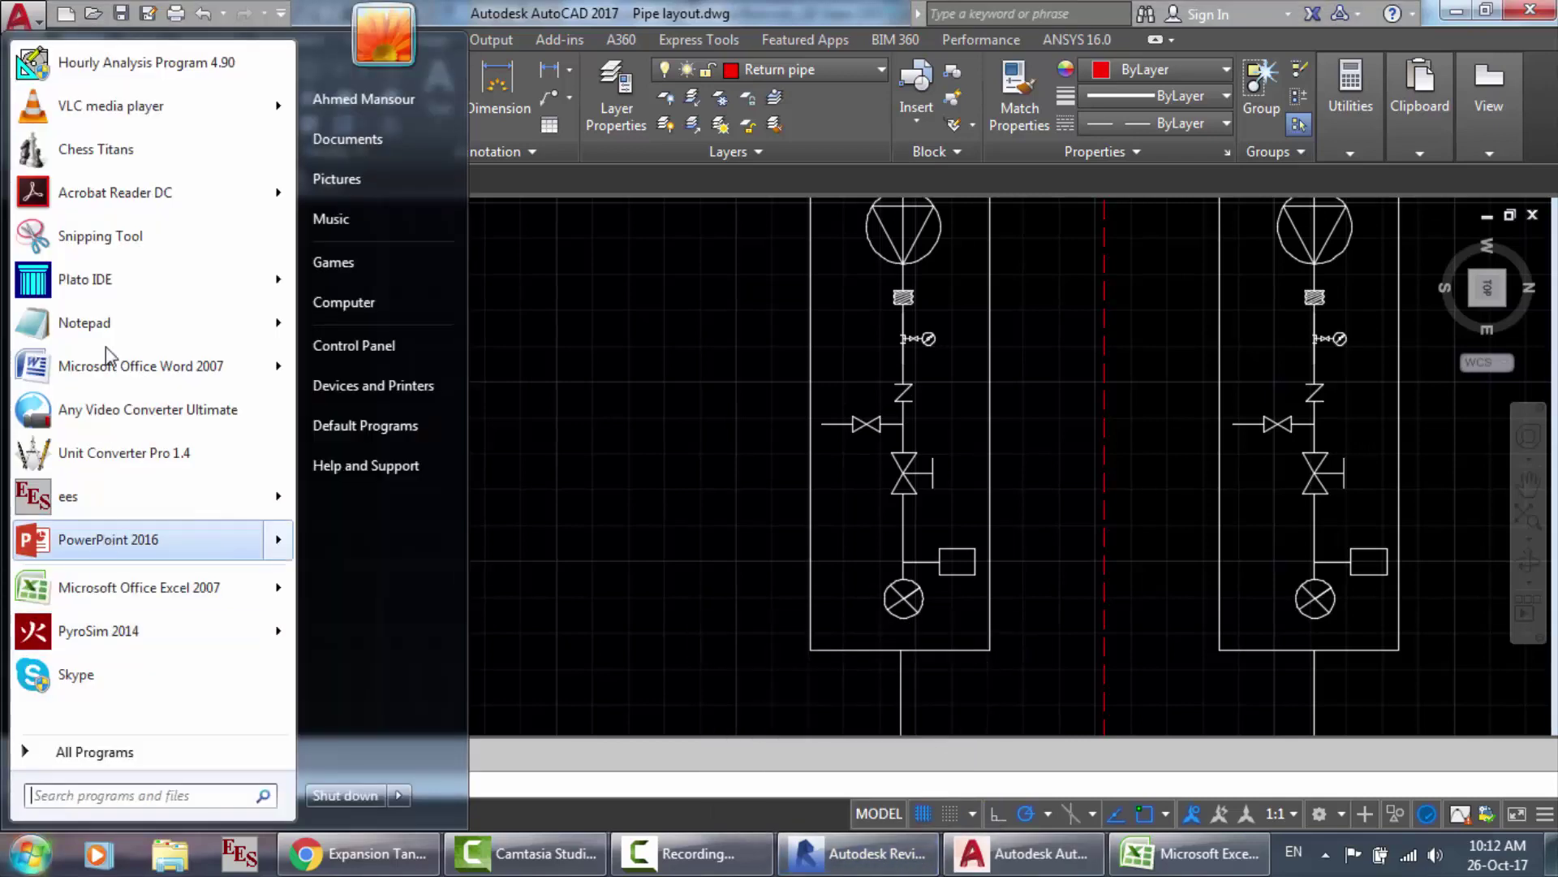
mouse_move(107, 199)
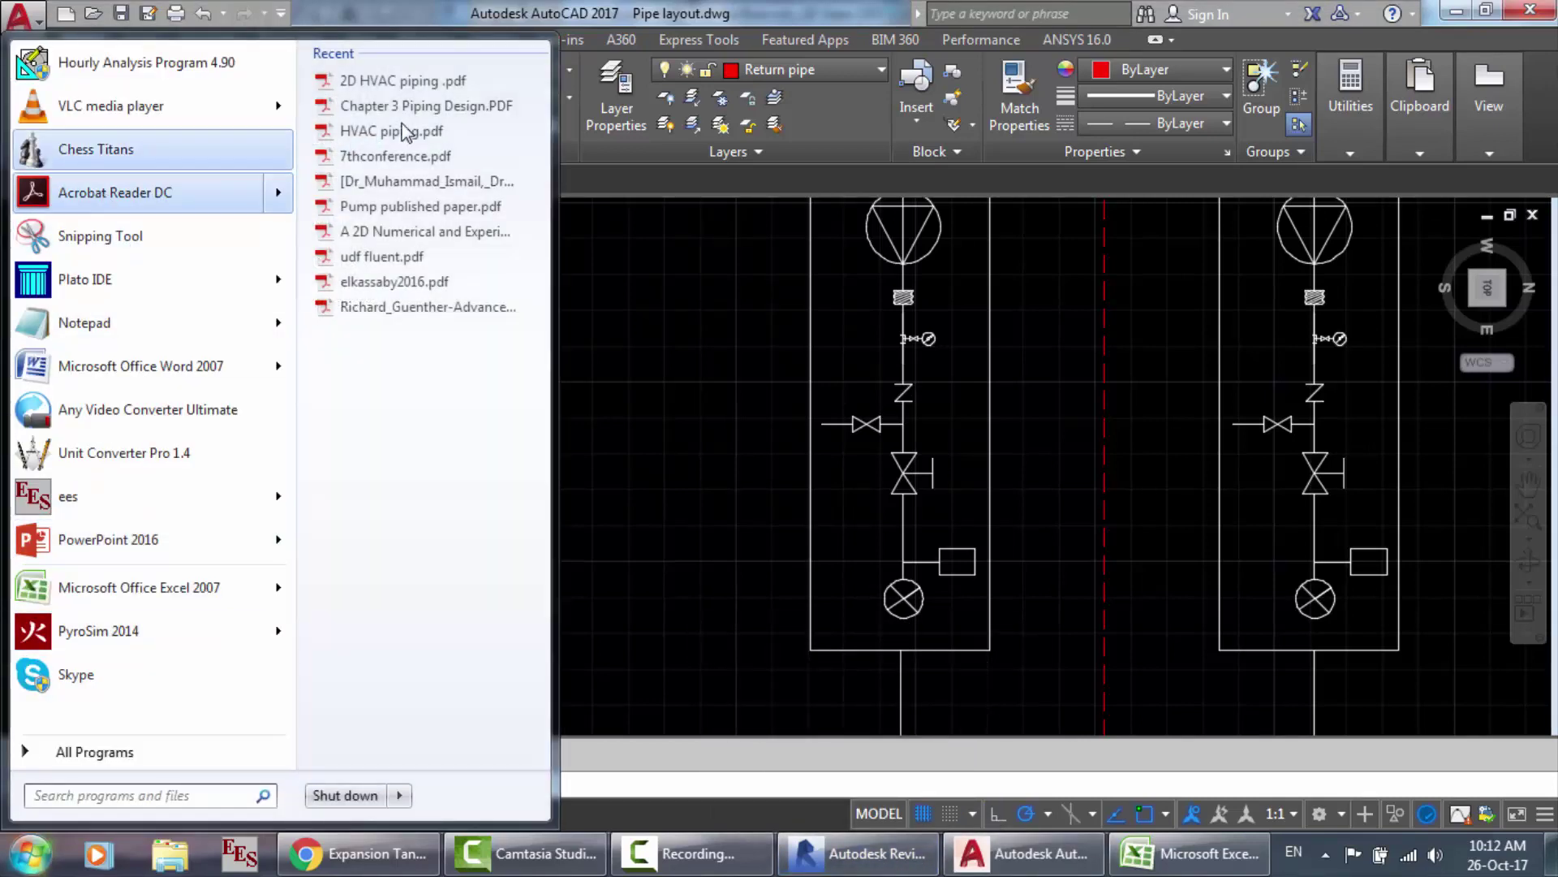
left_click(453, 81)
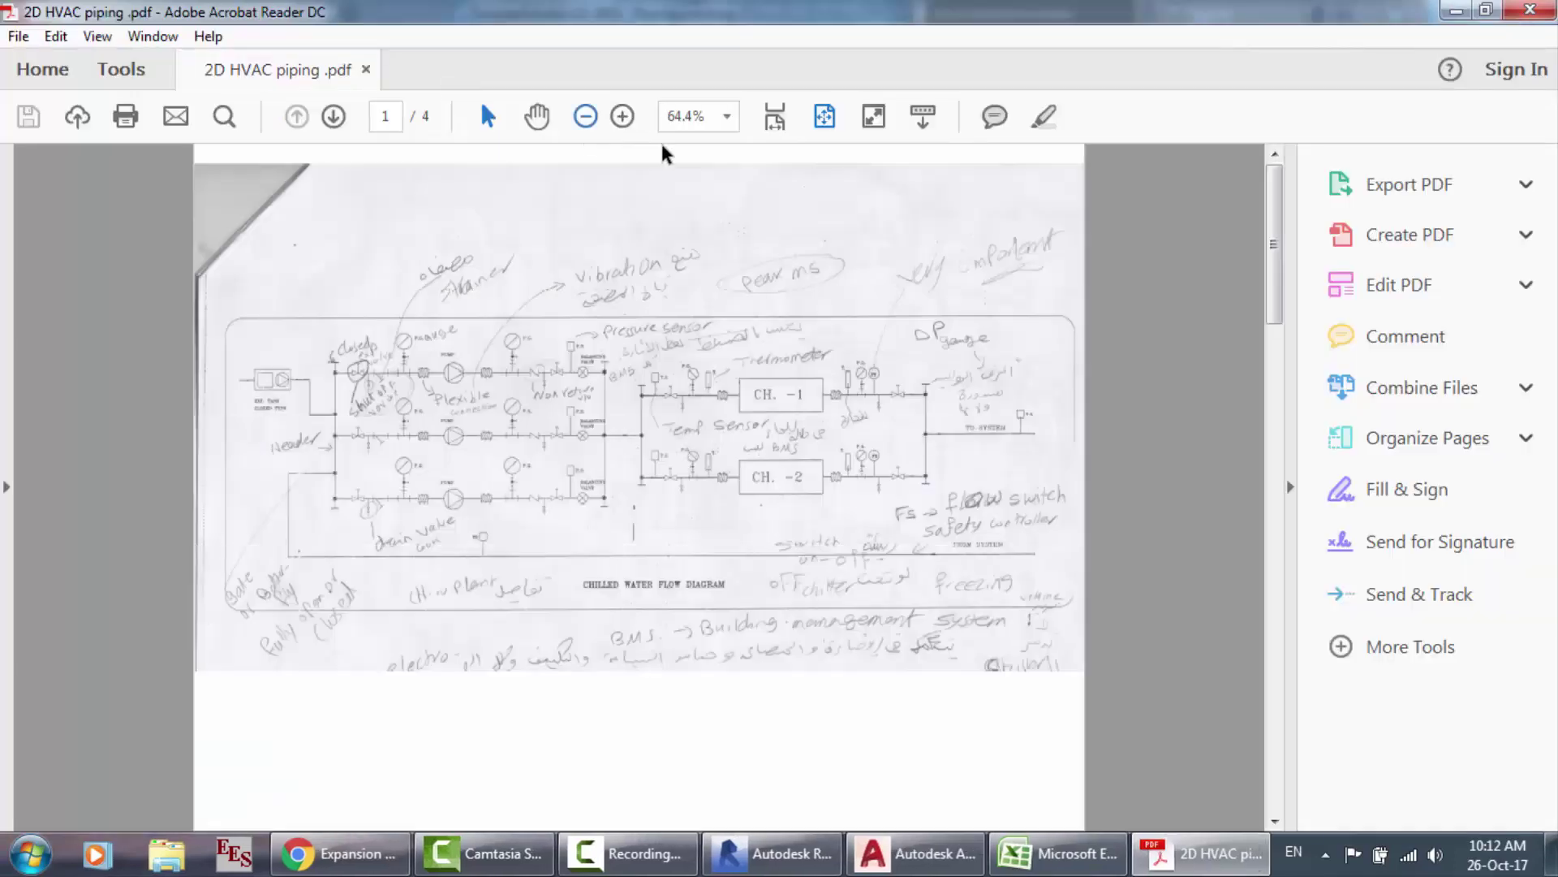
key("End")
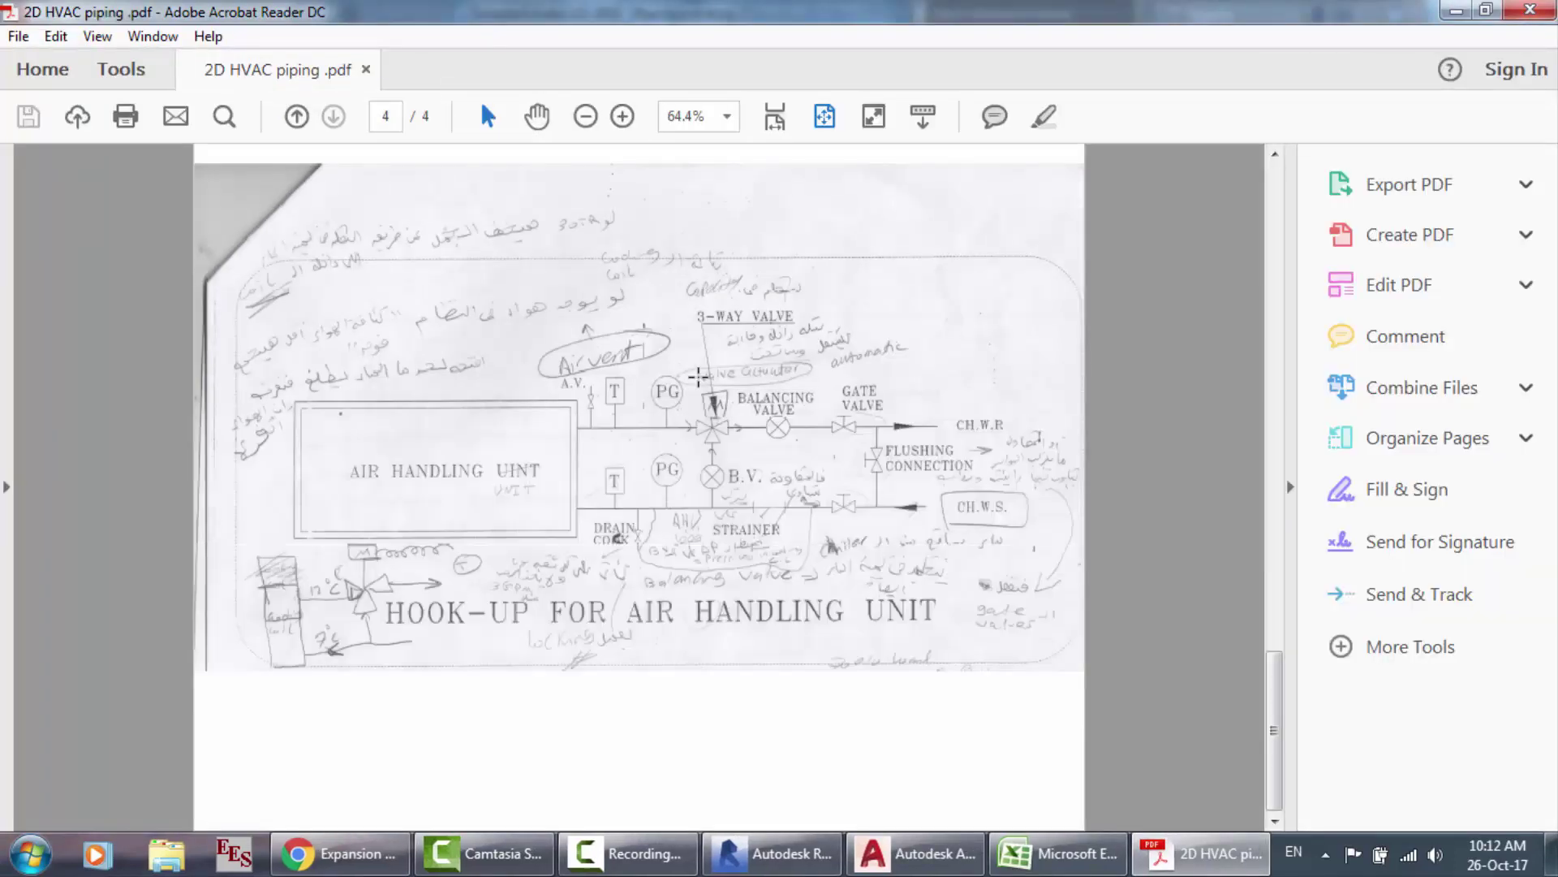
key("Home")
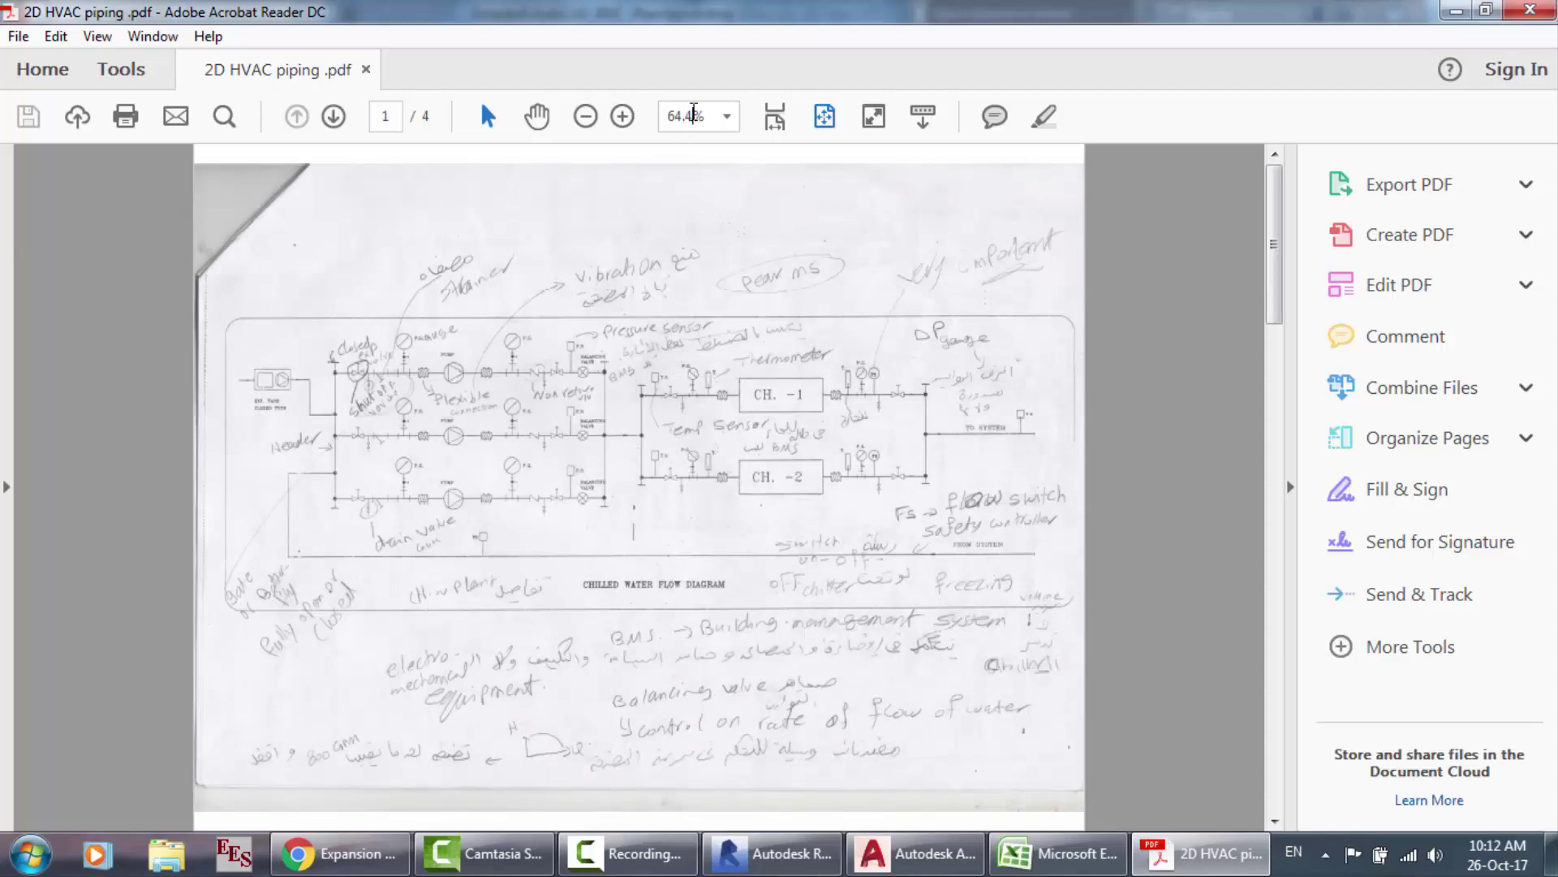
left_click(693, 113)
type("100")
key("Return")
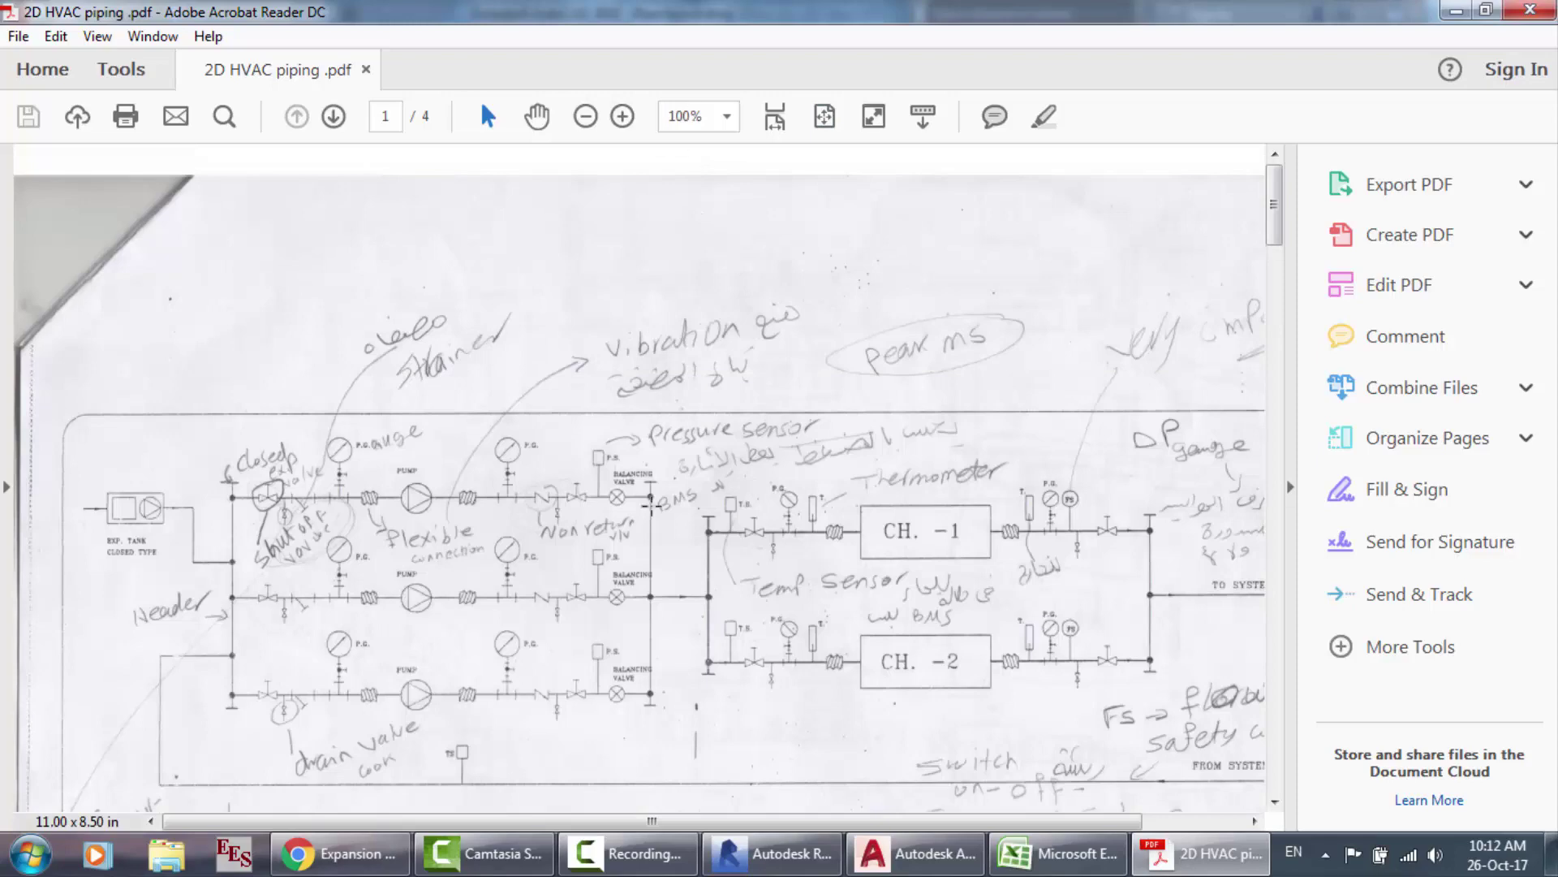
Step: Switch to Revit, start placing a pipe accessory and browse the US Metric library for a family to load
left_click(771, 853)
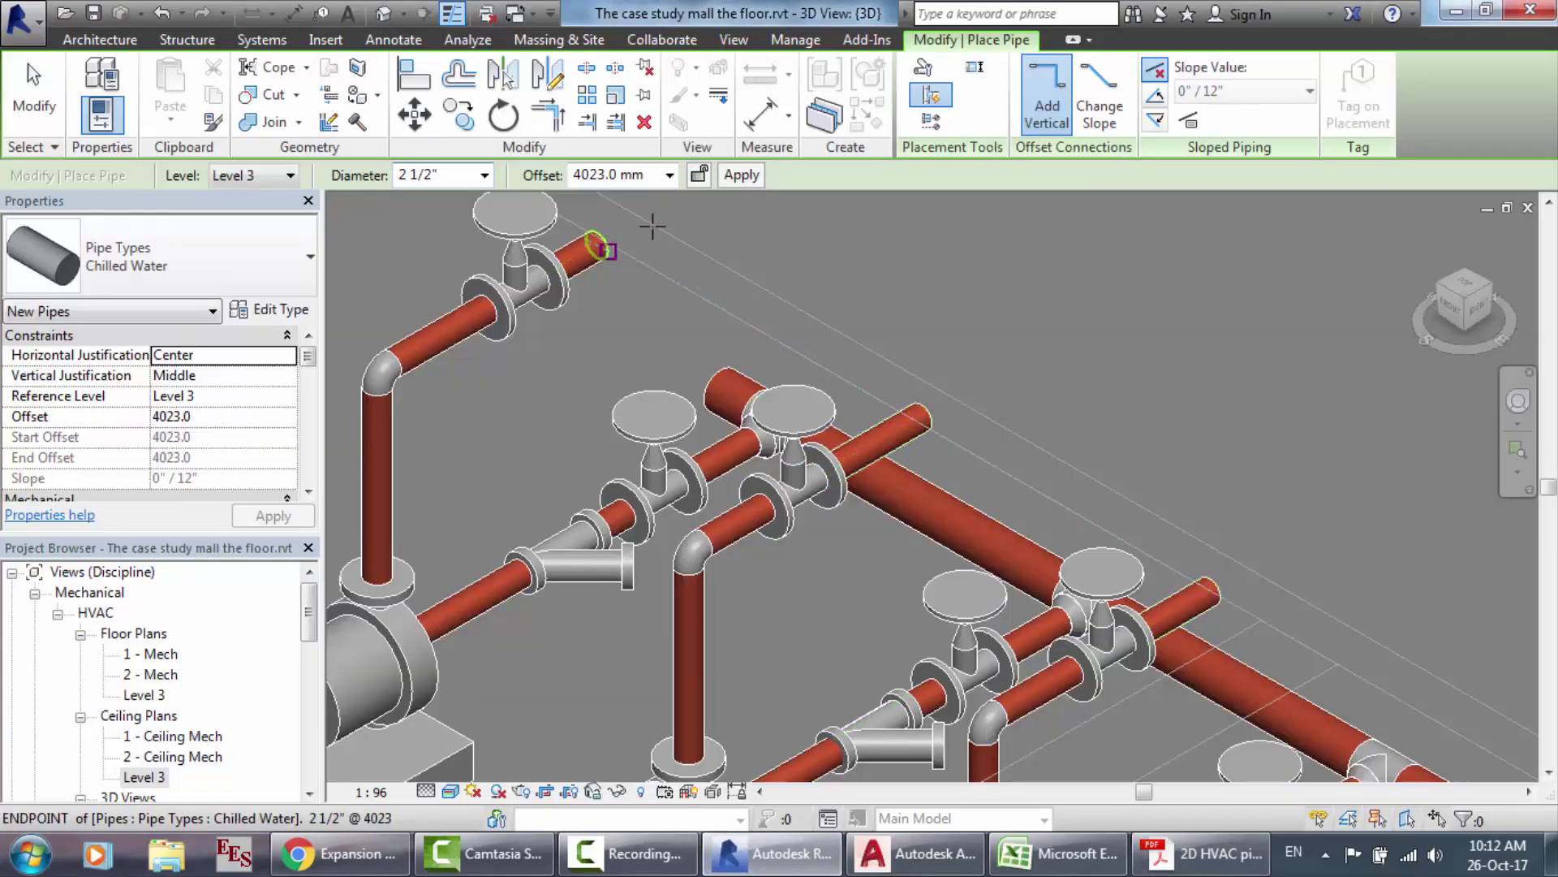
left_click(271, 45)
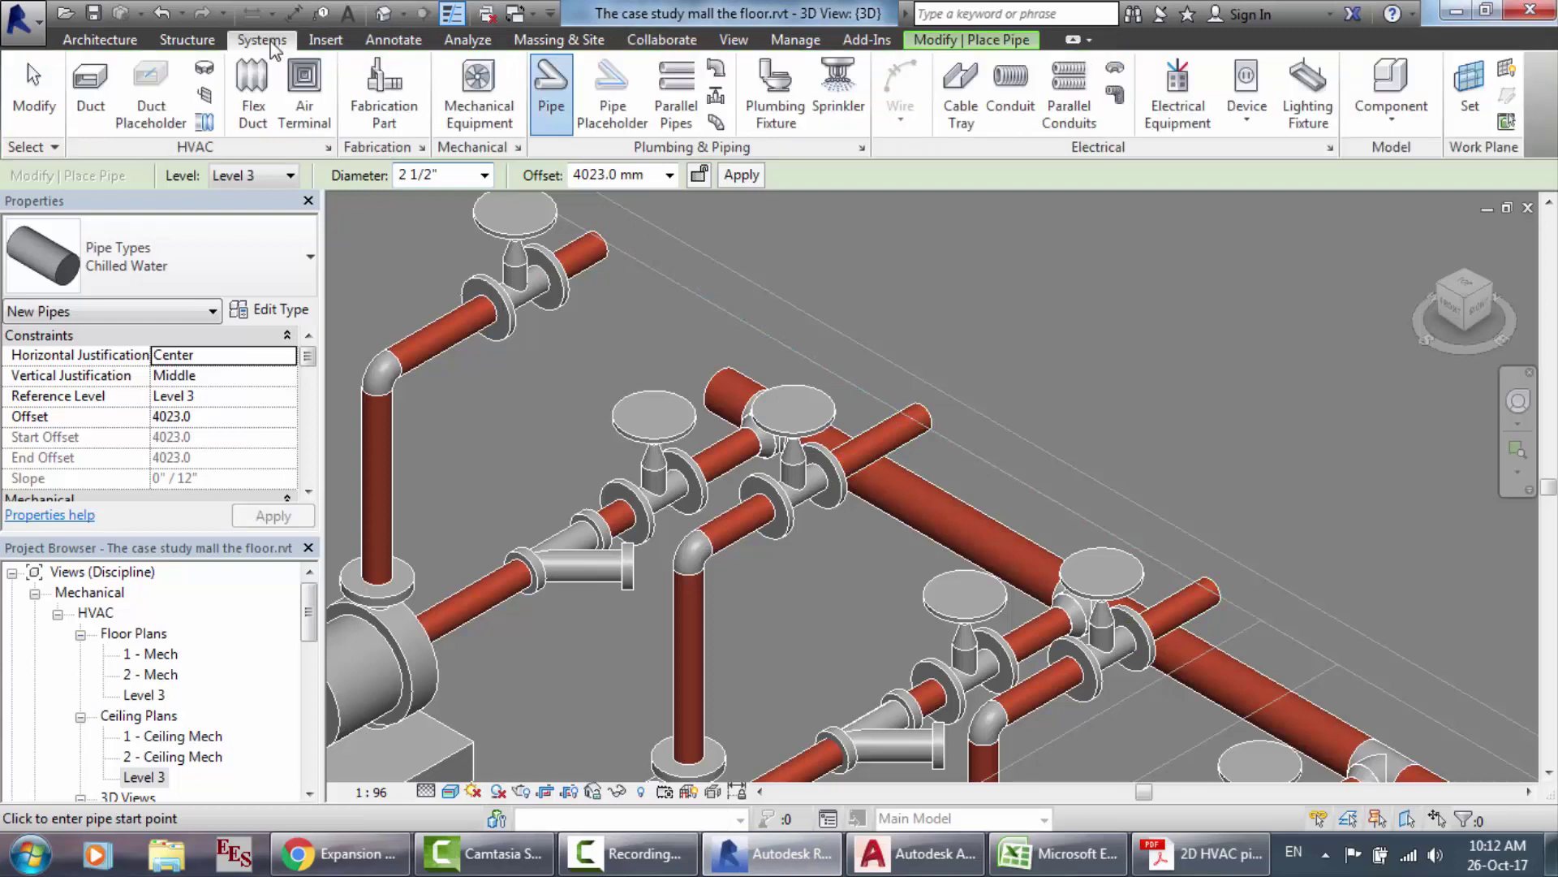
left_click(715, 97)
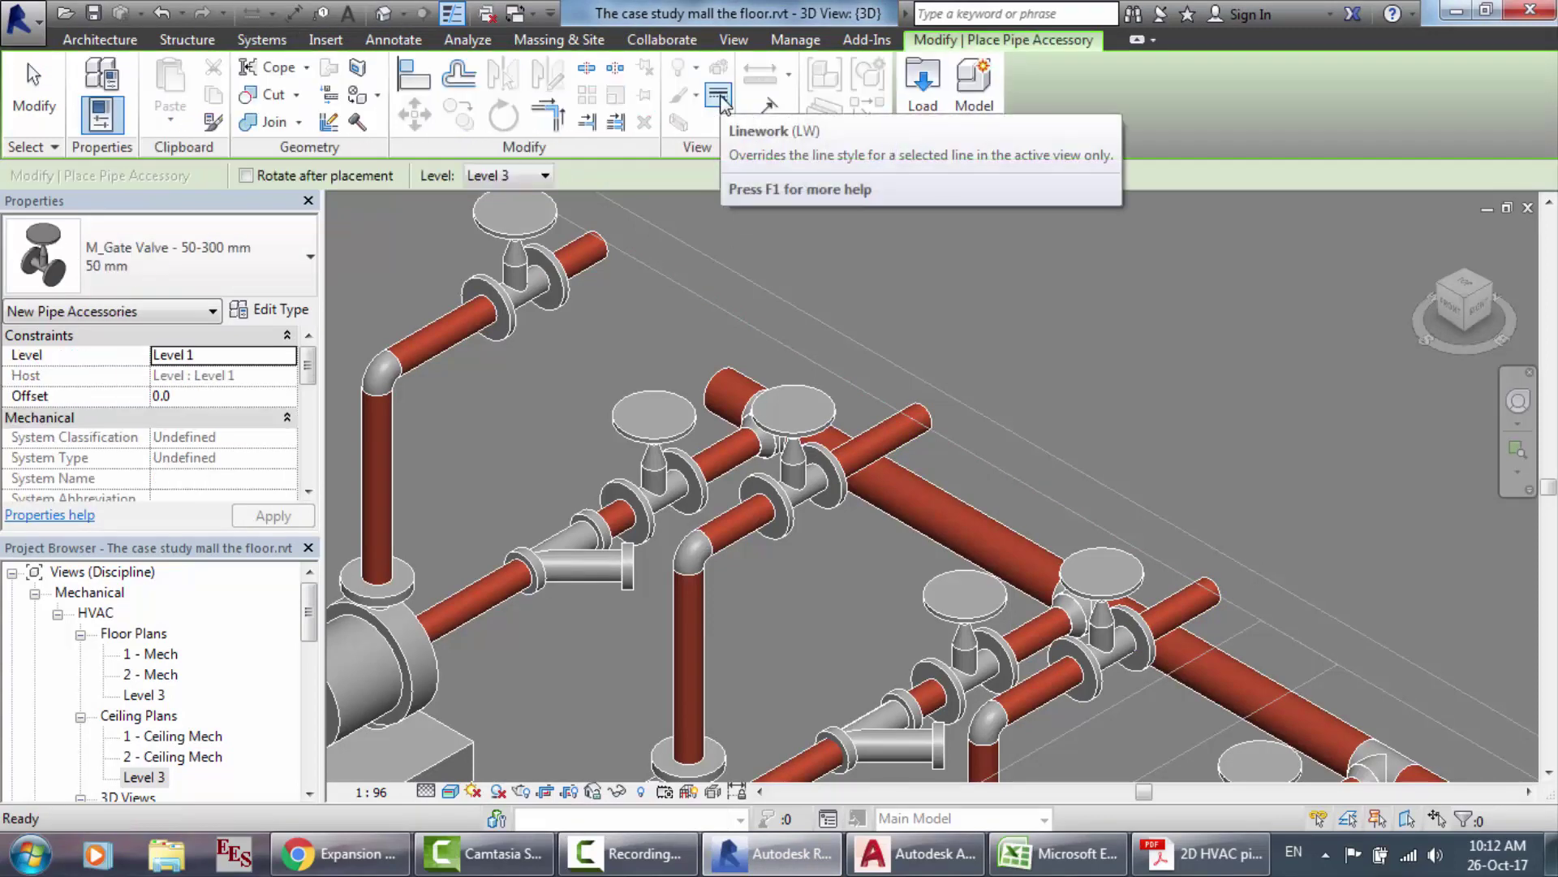
left_click(923, 81)
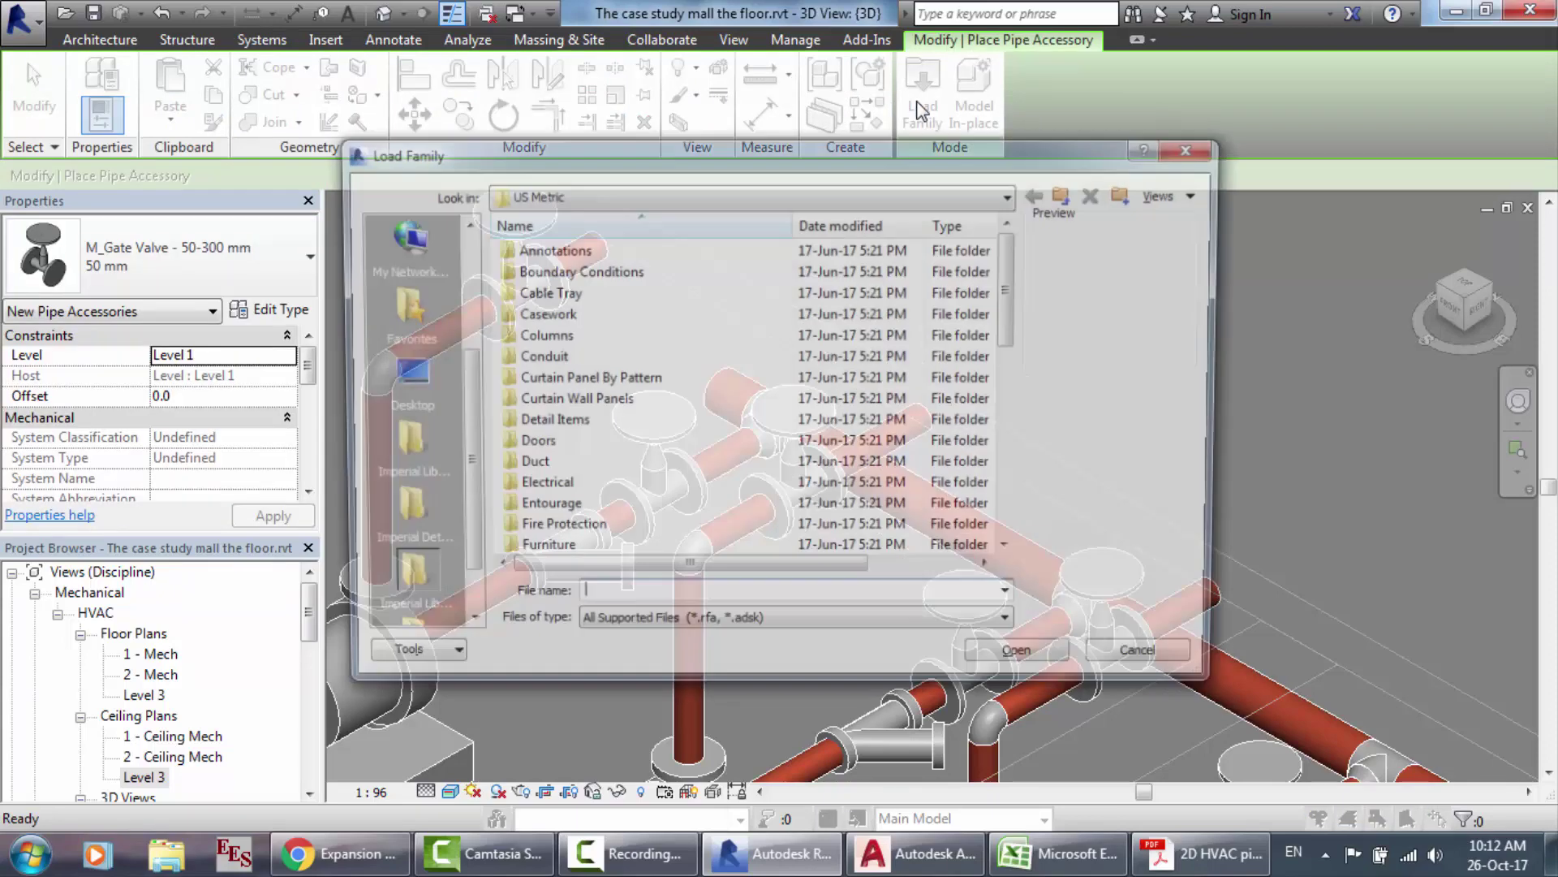
scroll(557, 520, "down", 7)
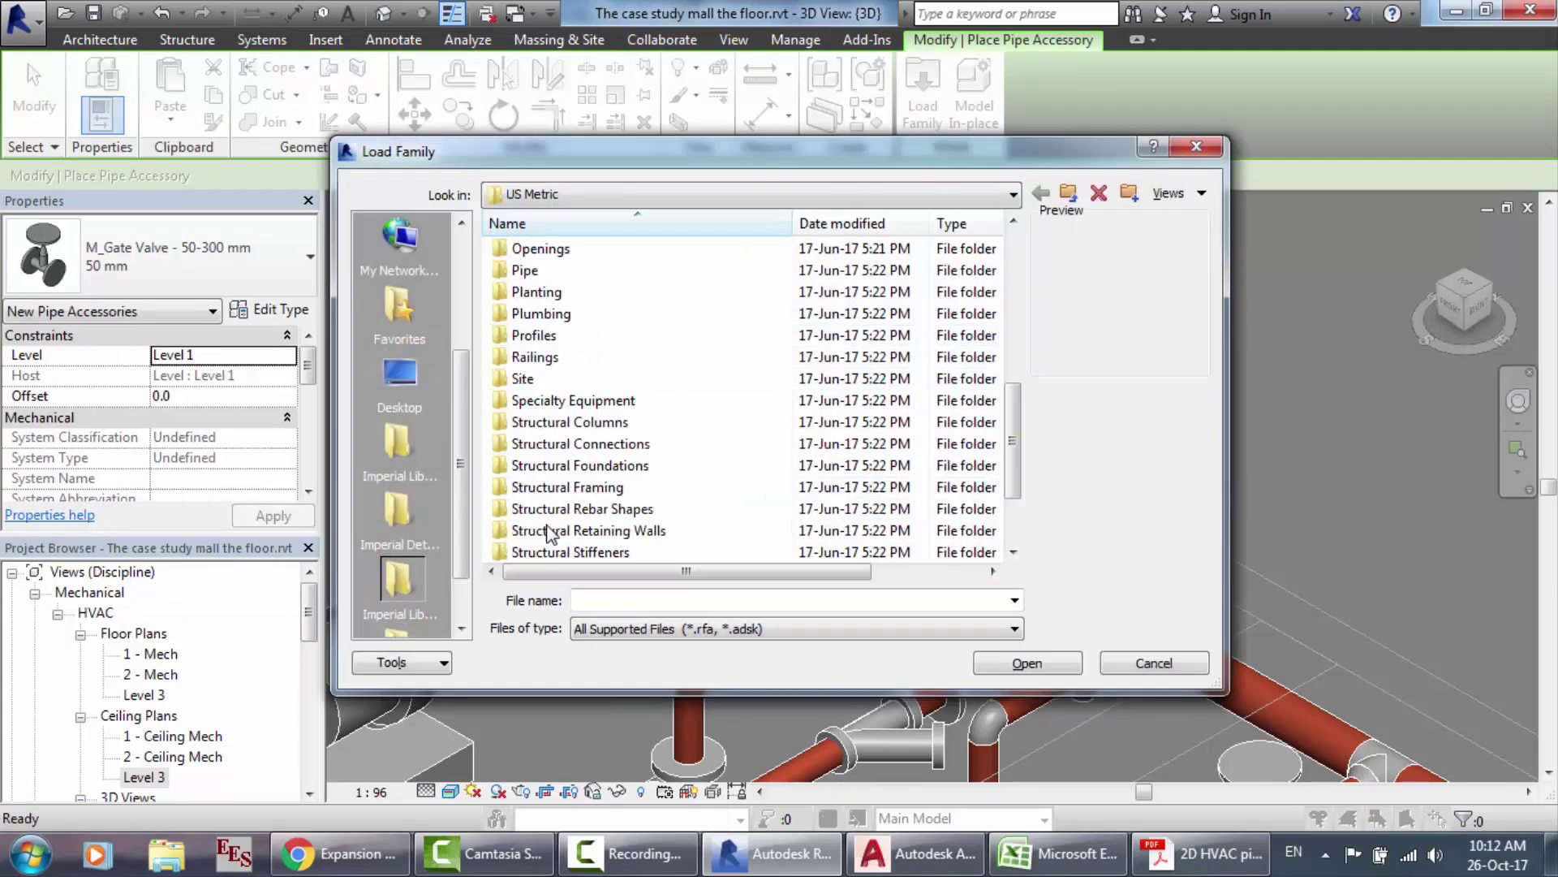
scroll(560, 320, "up", 2)
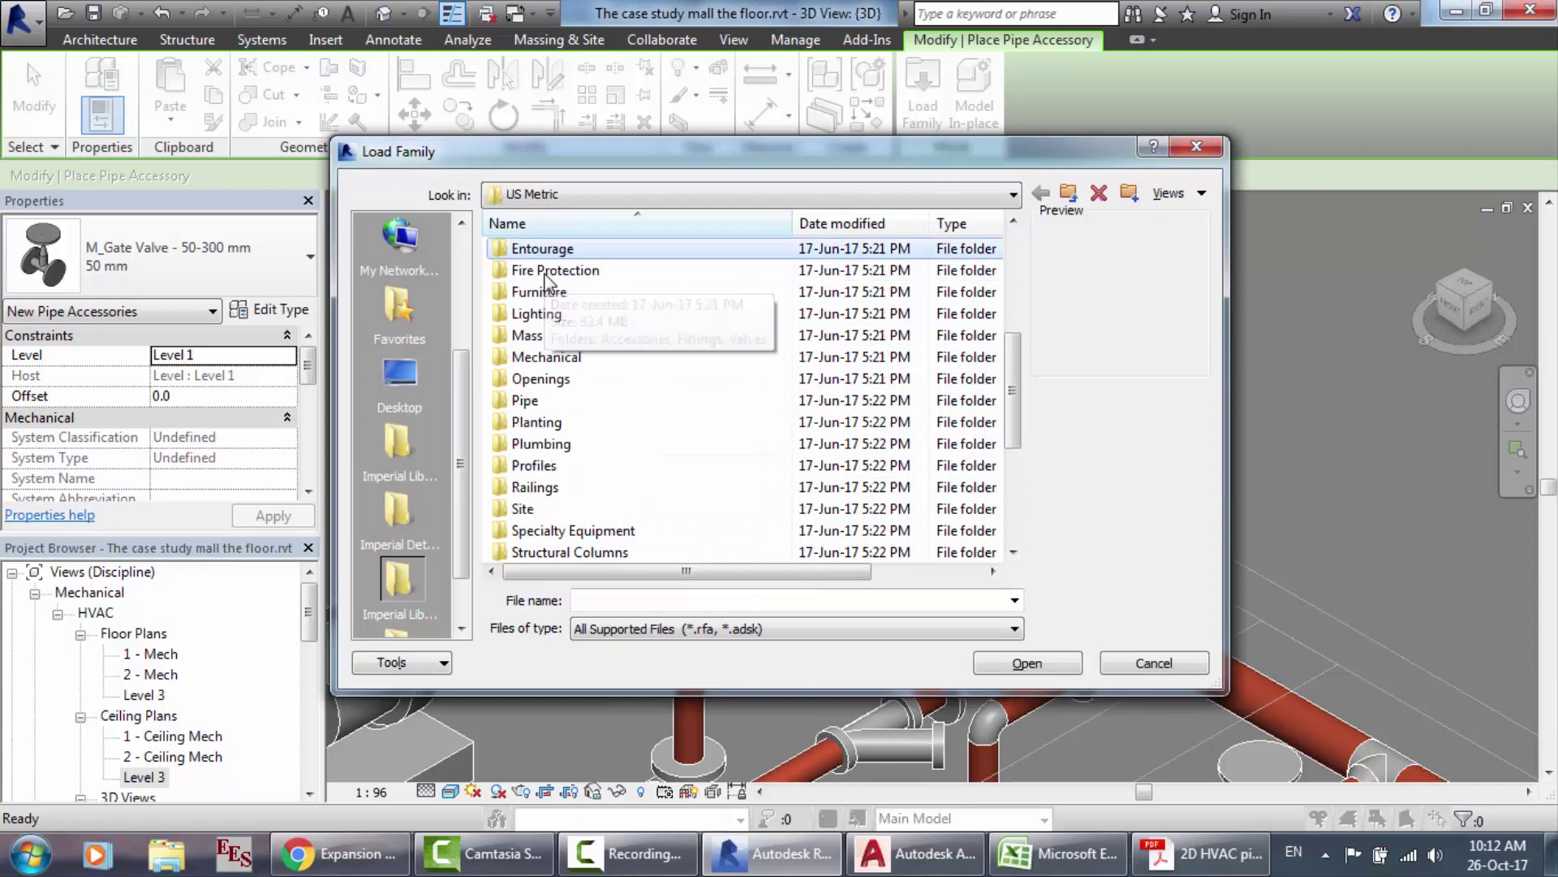
scroll(571, 311, "up", 2)
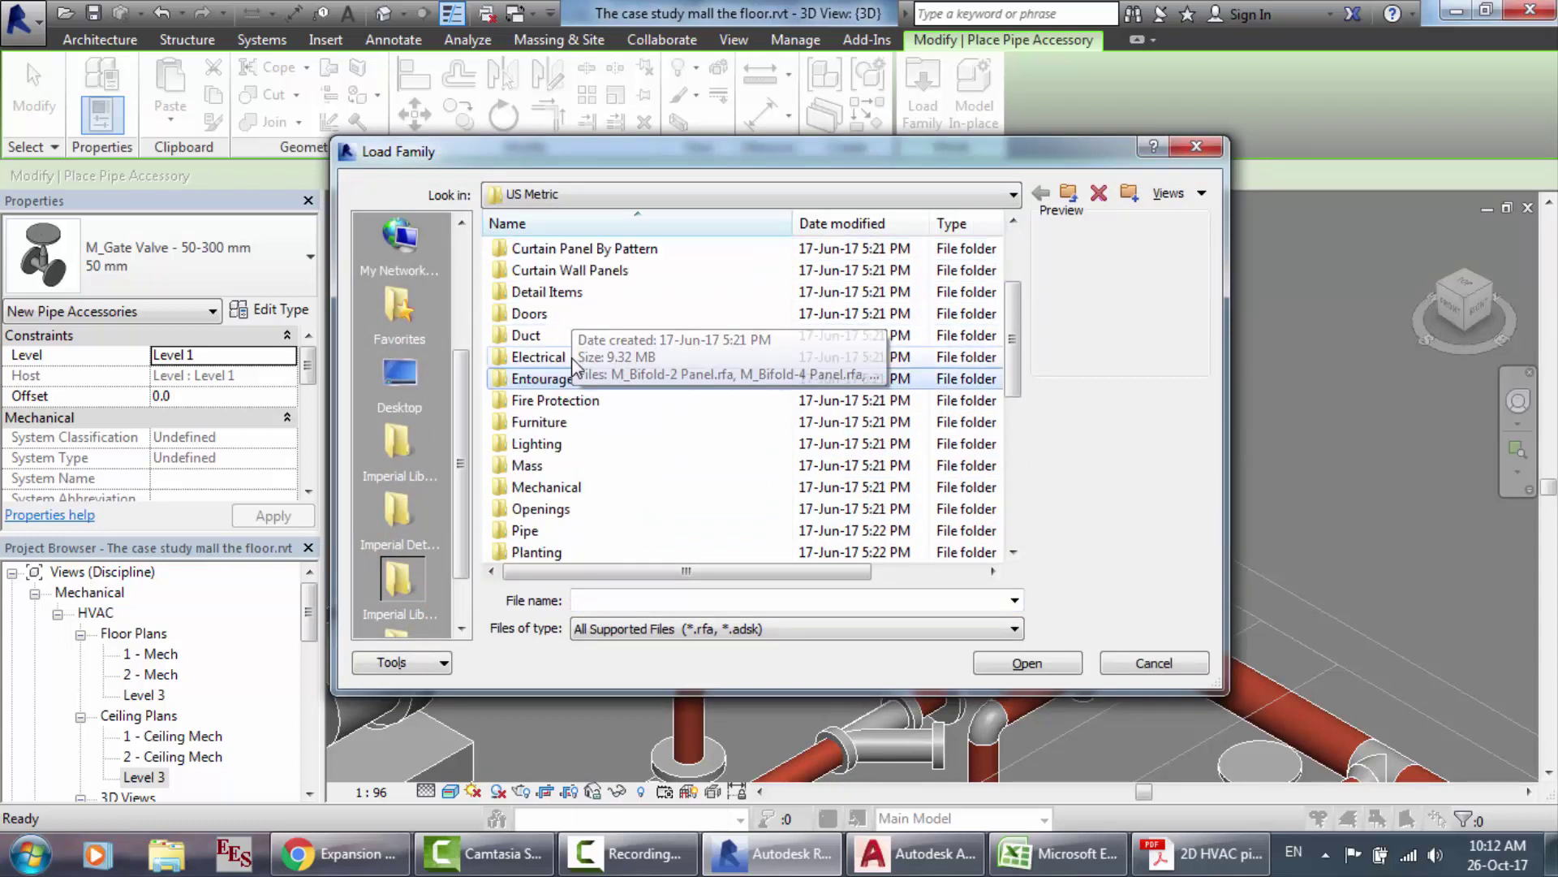
double_click(560, 487)
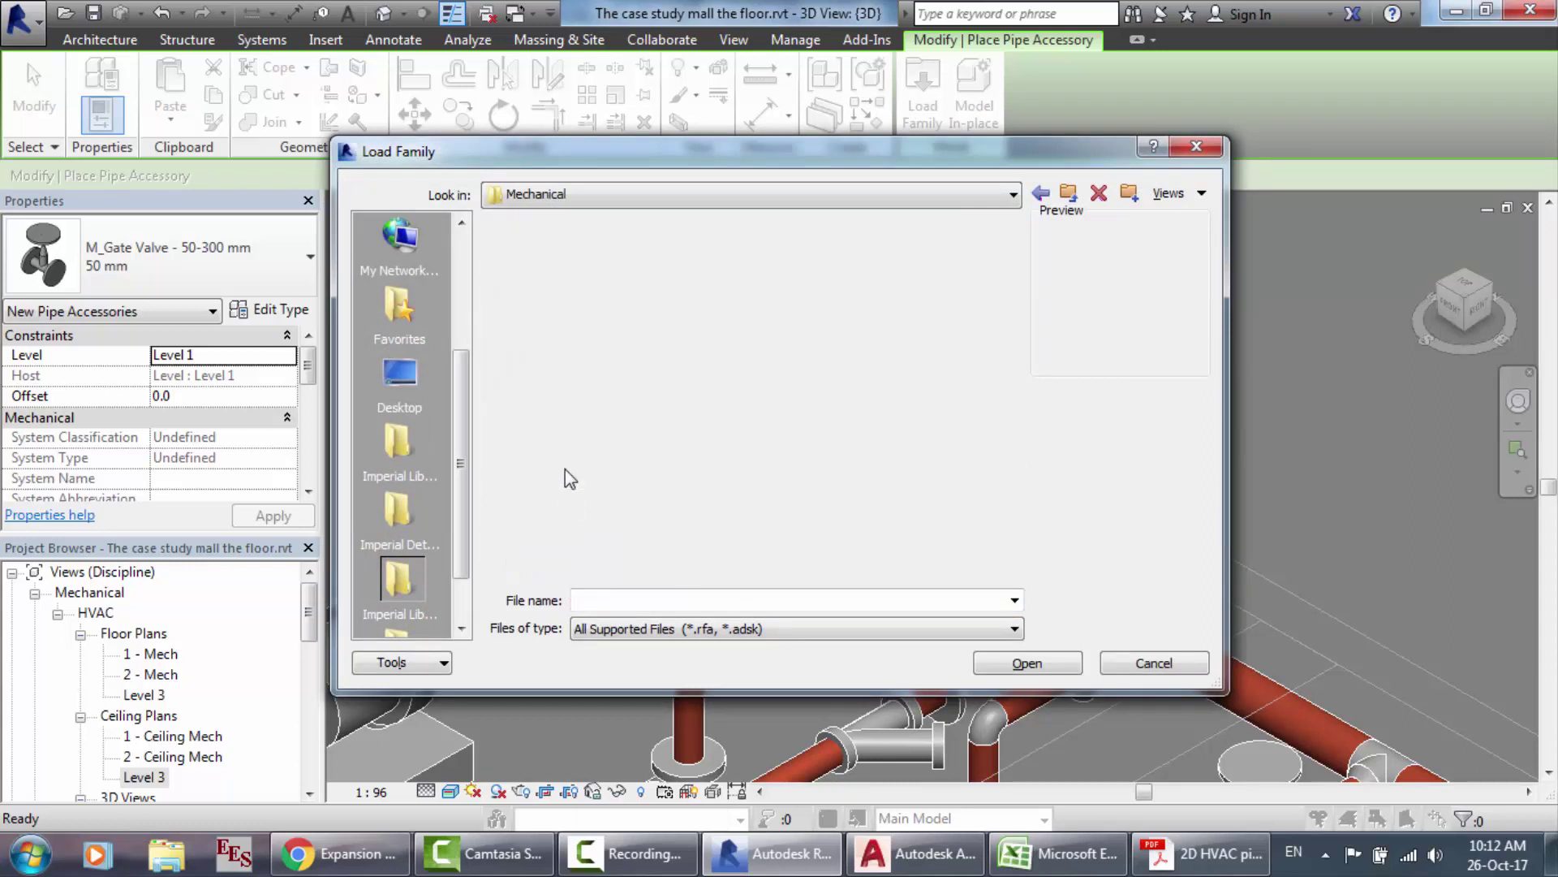
double_click(560, 271)
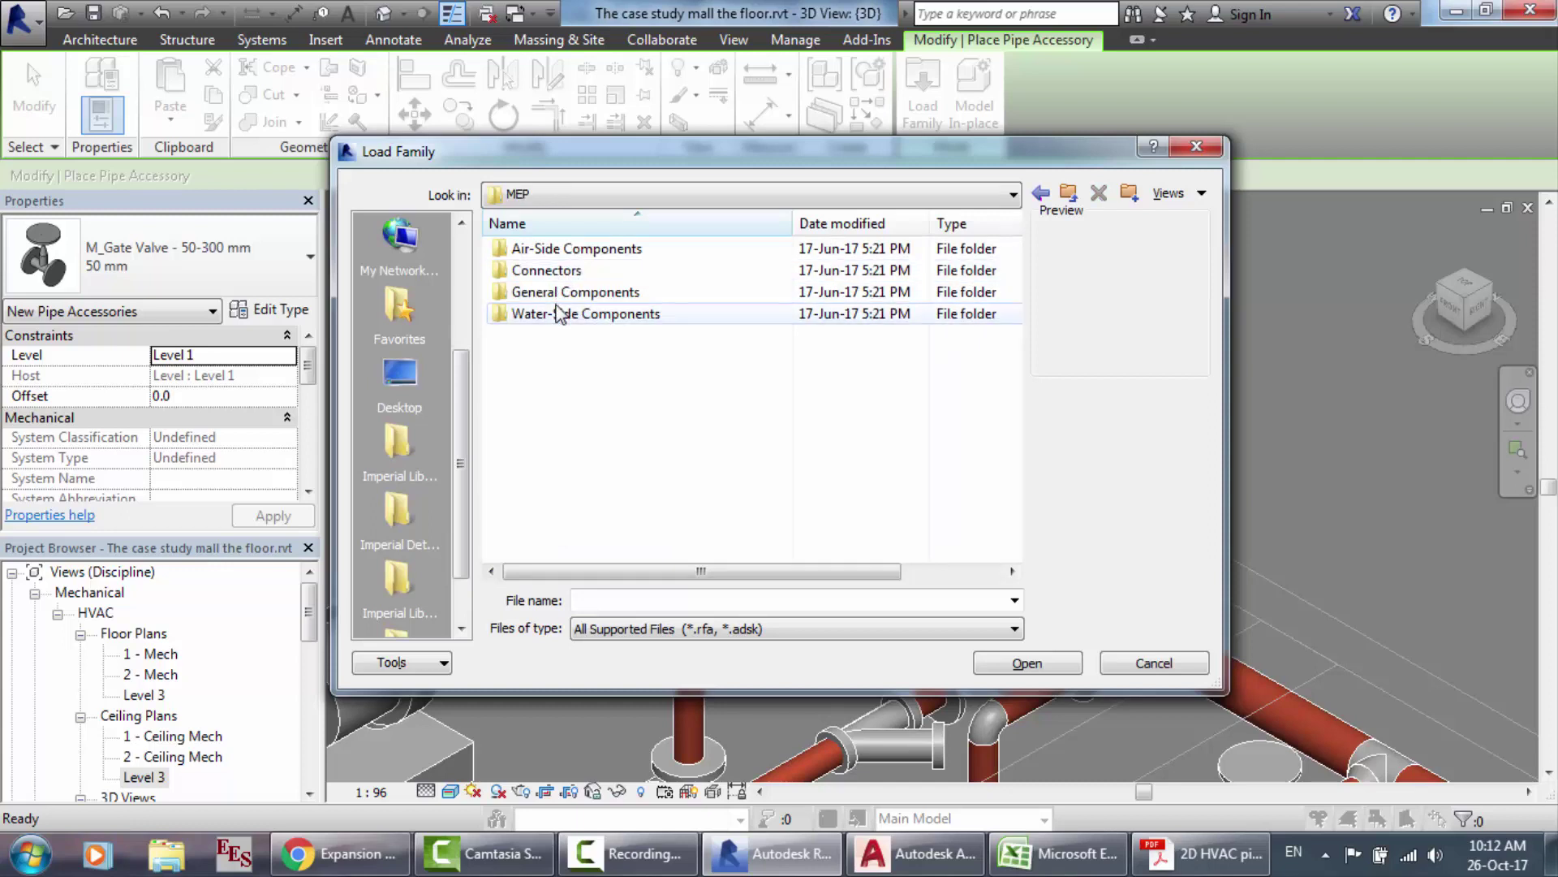
left_click(1041, 193)
left_click(1041, 193)
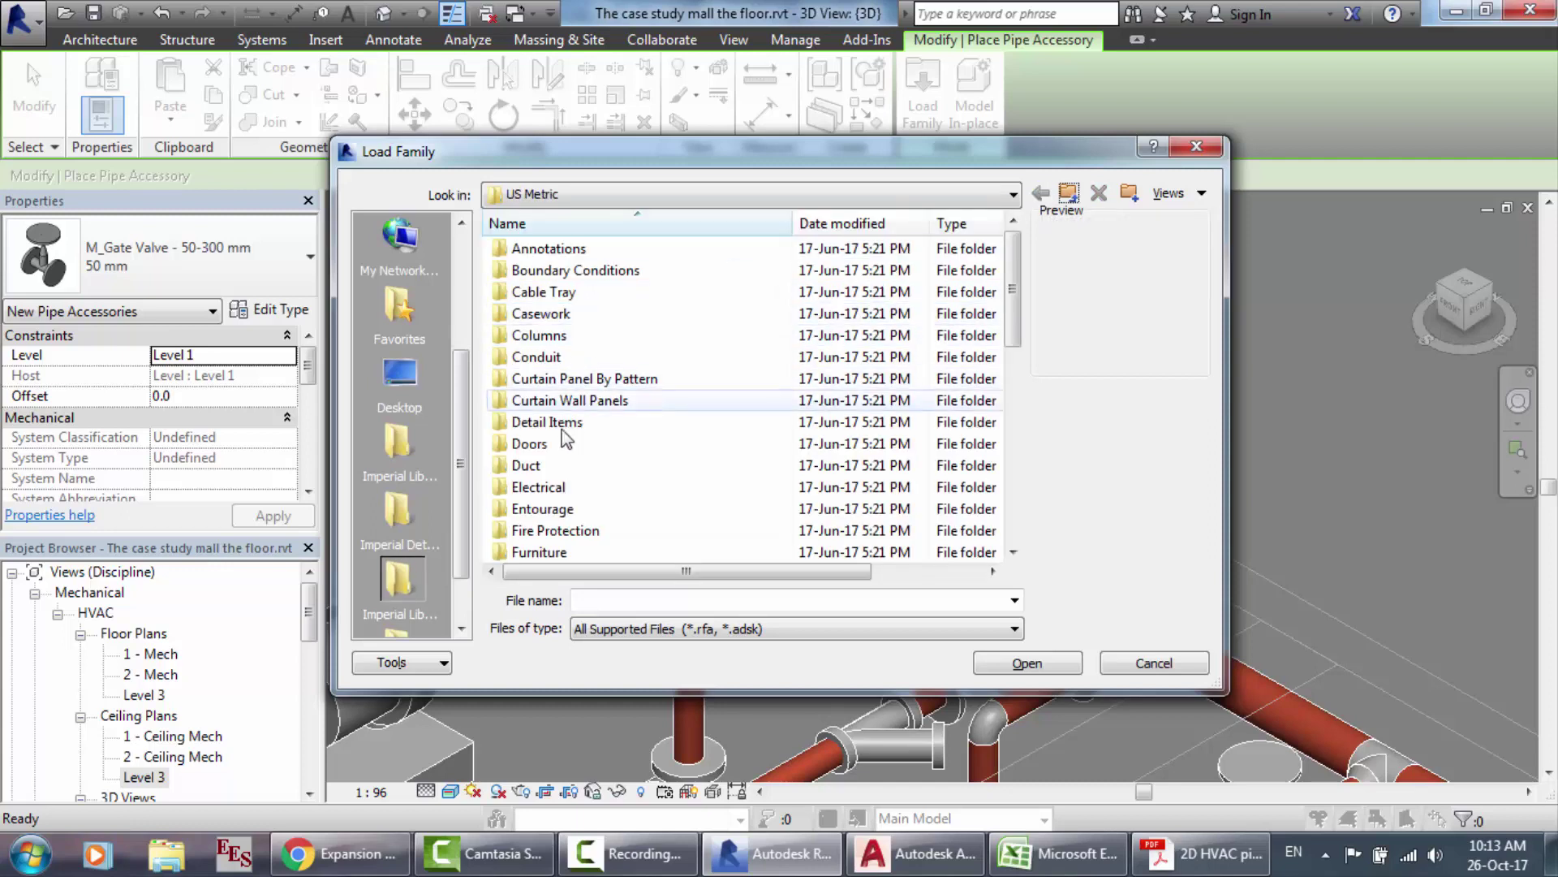
Step: Select the family file M_Ball Valve - 50-150 mm.rfa from the library's Pipe > Valves > Ball Valves folder
scroll(560, 463, "down", 3)
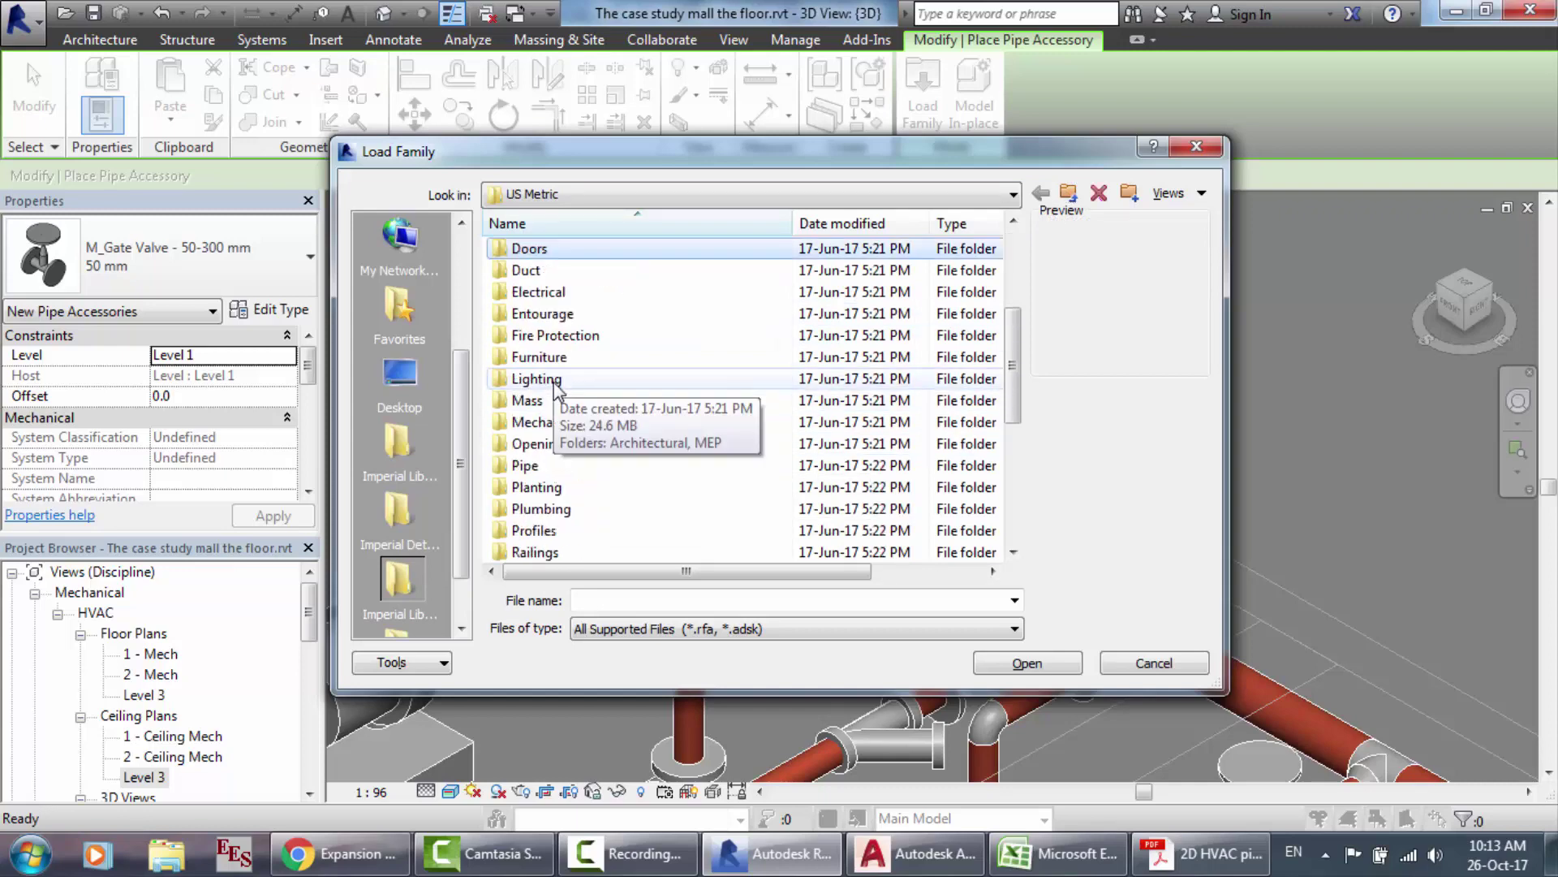
double_click(557, 470)
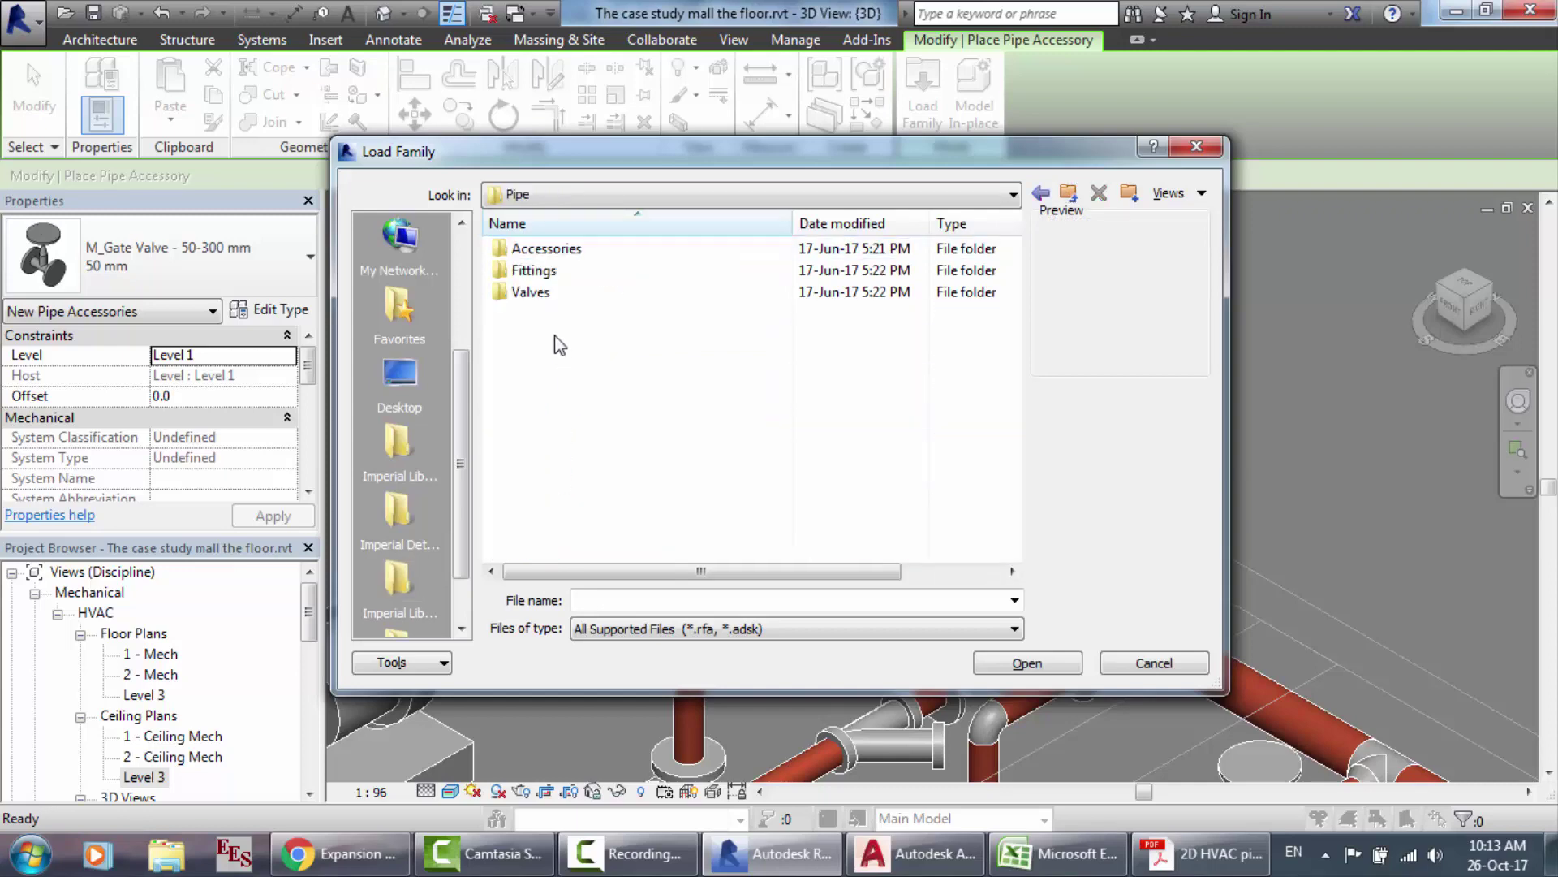
double_click(545, 291)
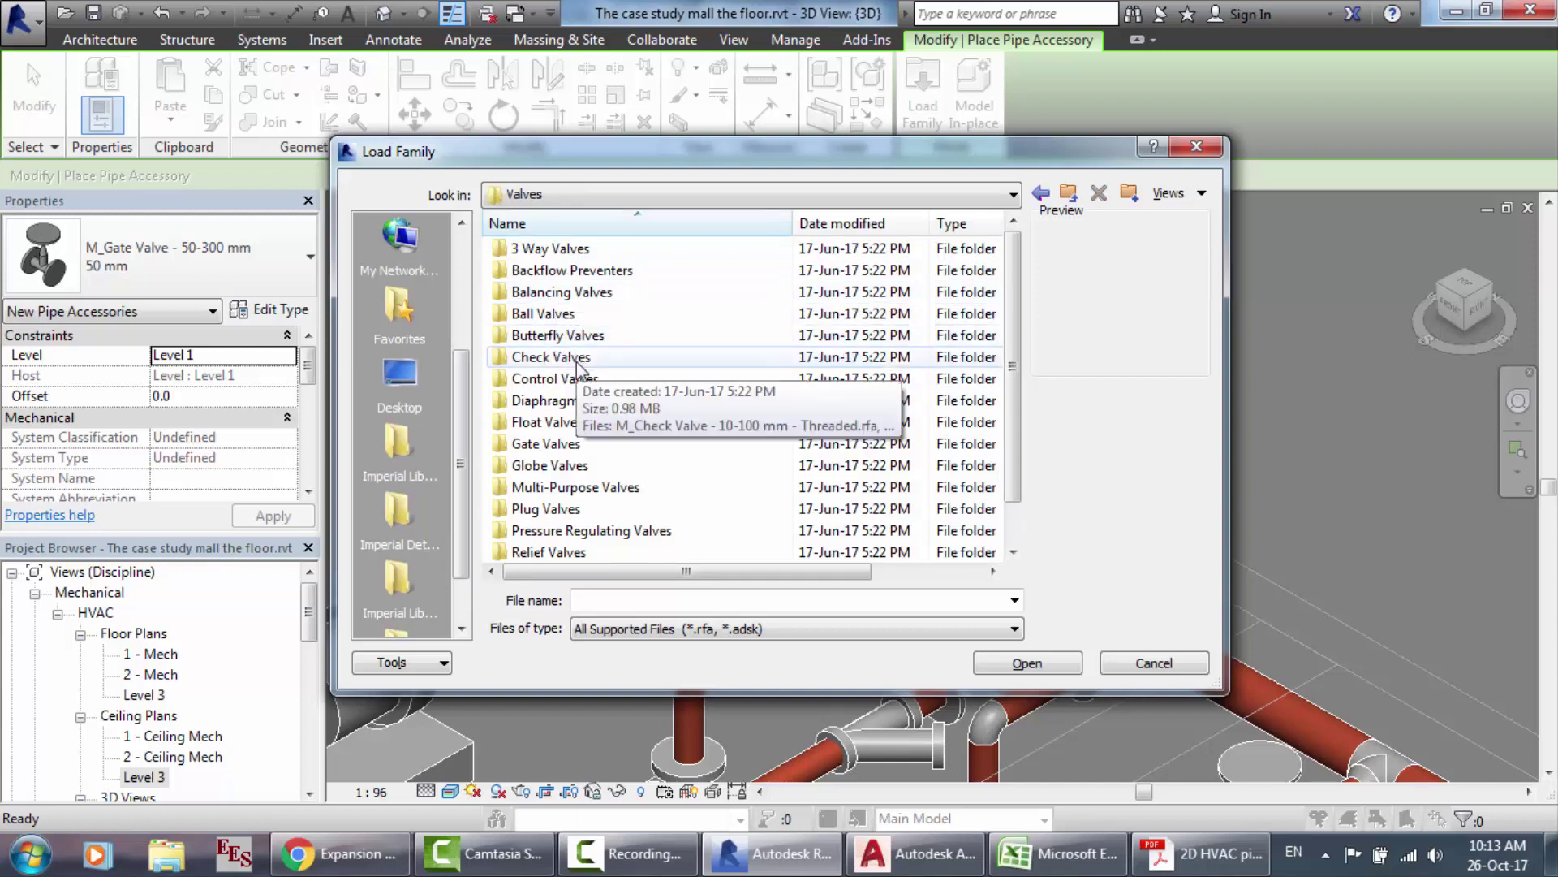
double_click(566, 313)
left_click(563, 250)
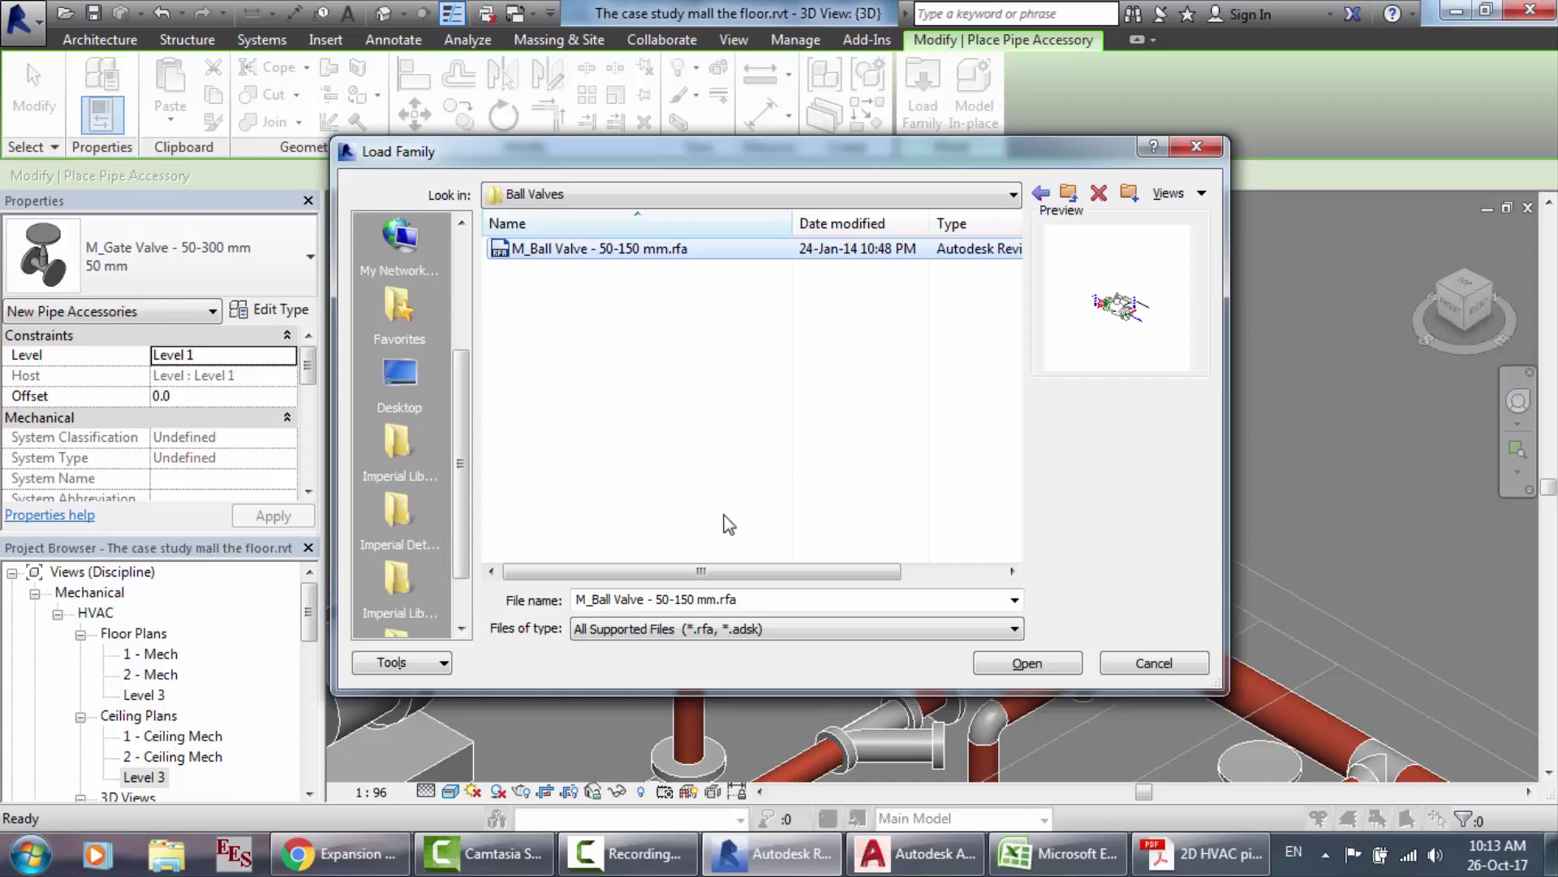
Step: Switch to Chrome, go to google.com and search for "ball valve non return"
left_click(404, 845)
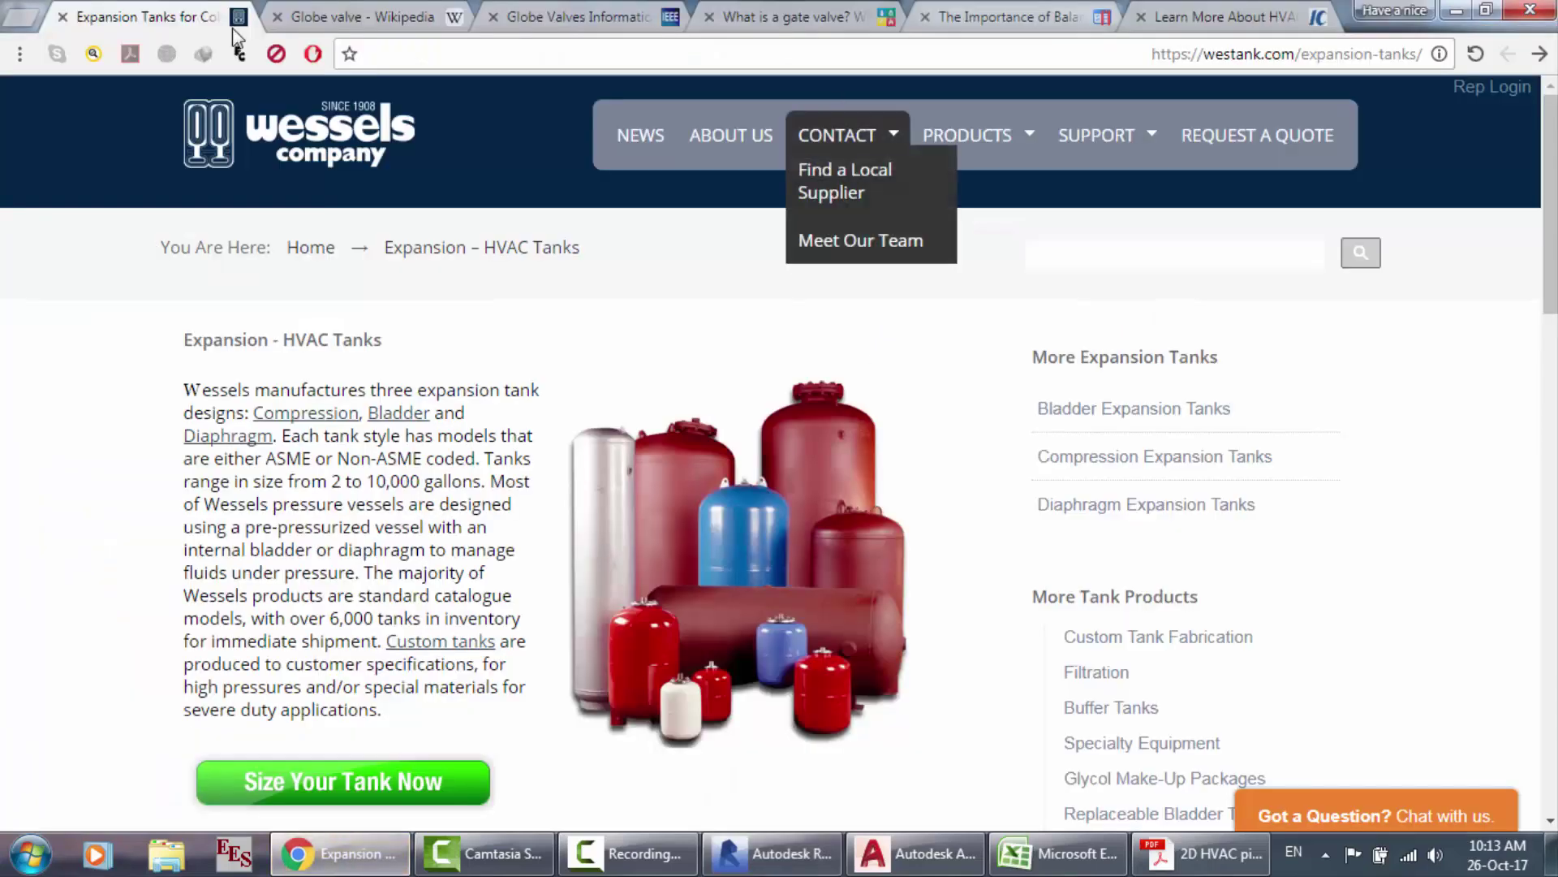
left_click(442, 57)
type("google.com")
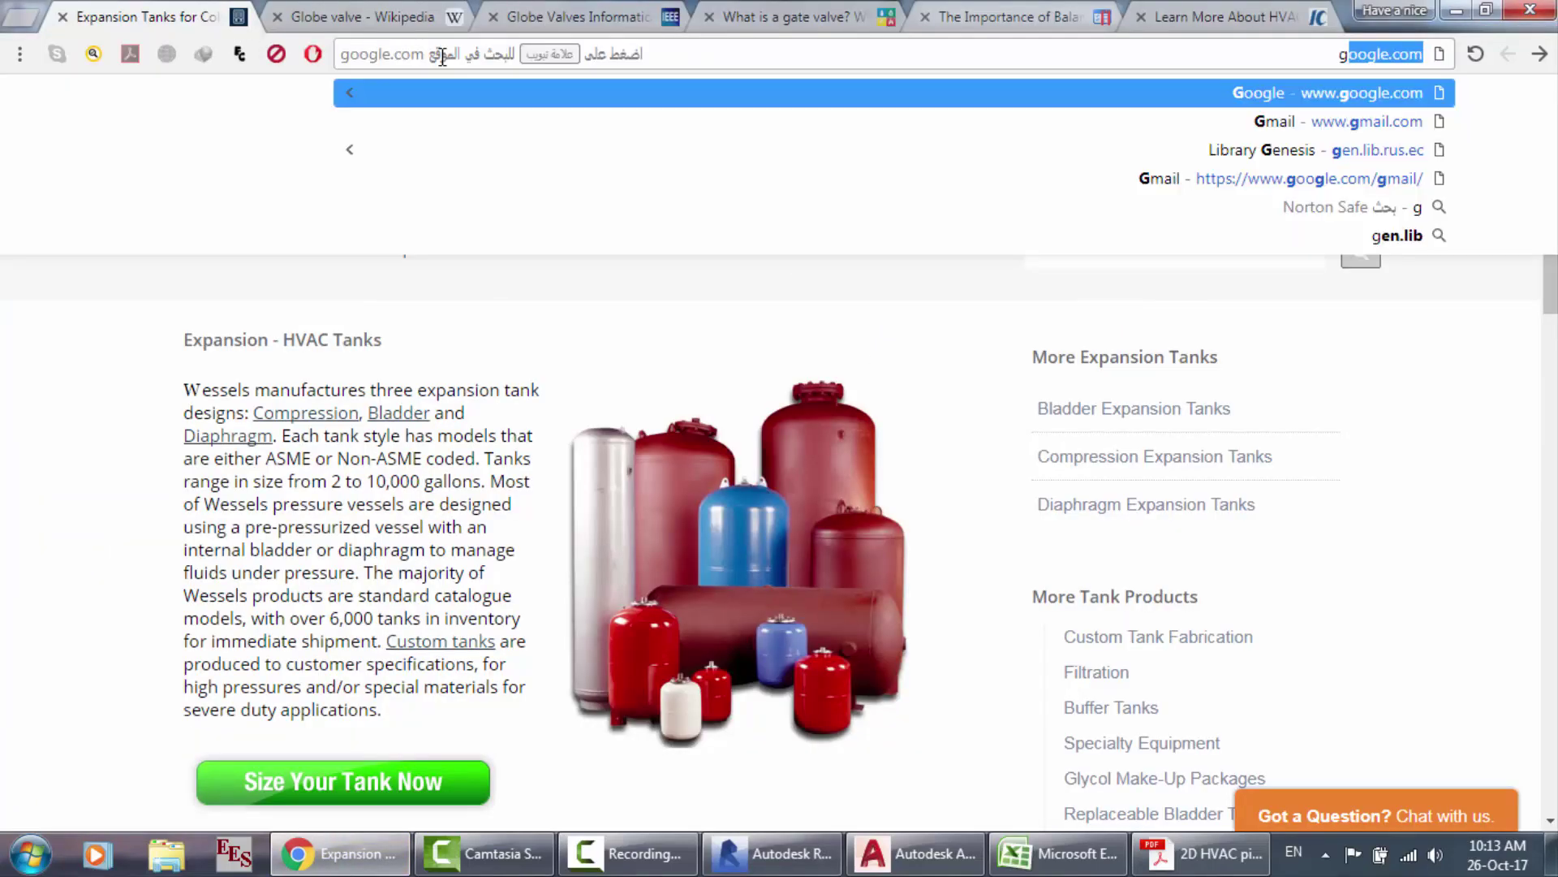
key("Return")
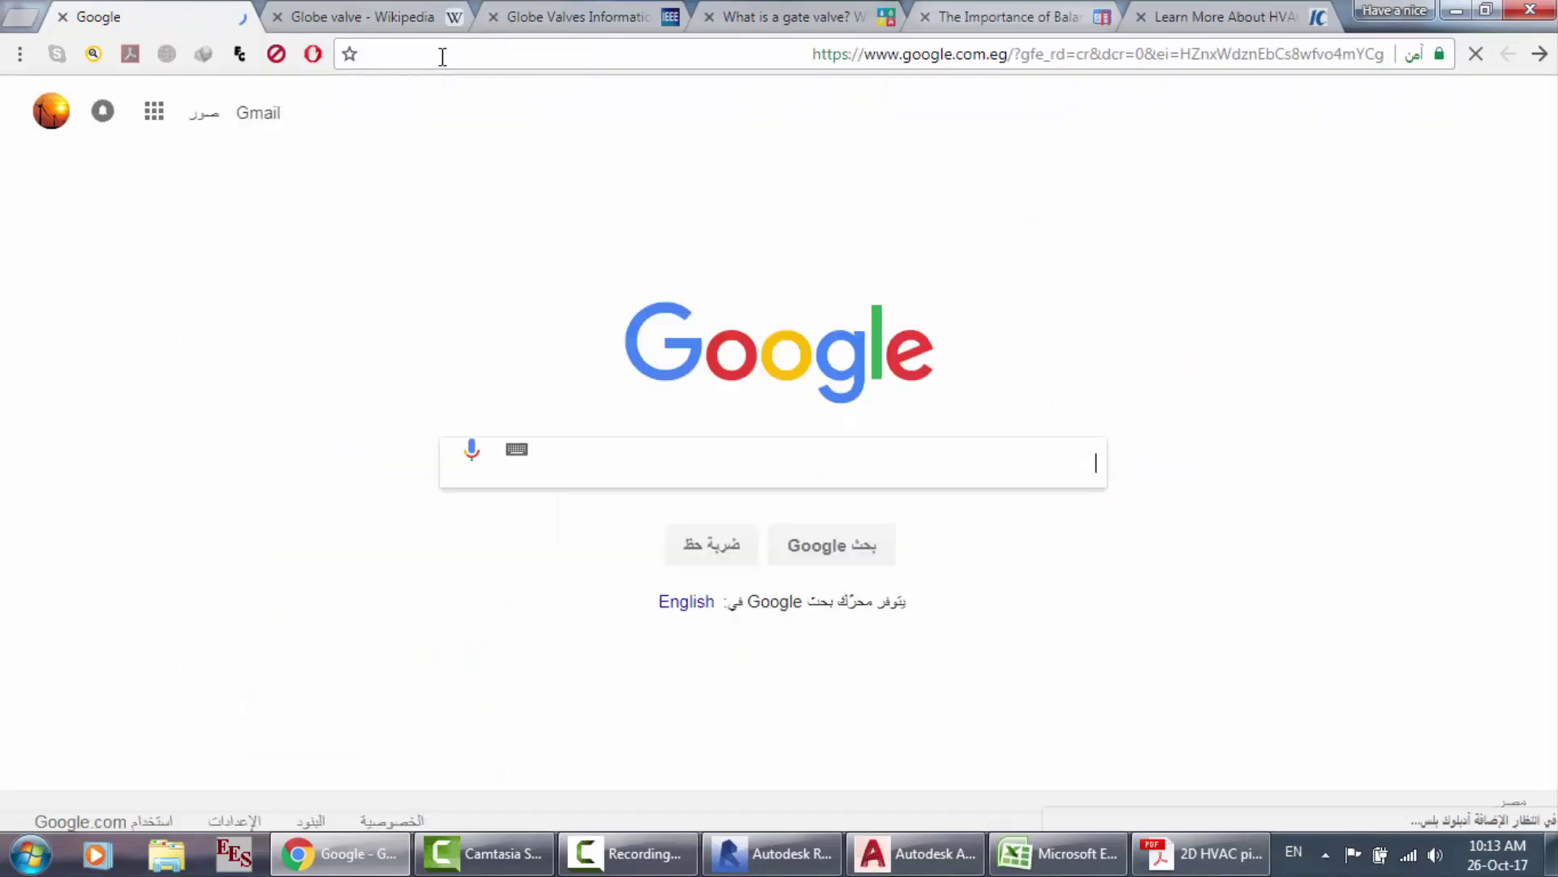
type("ball ")
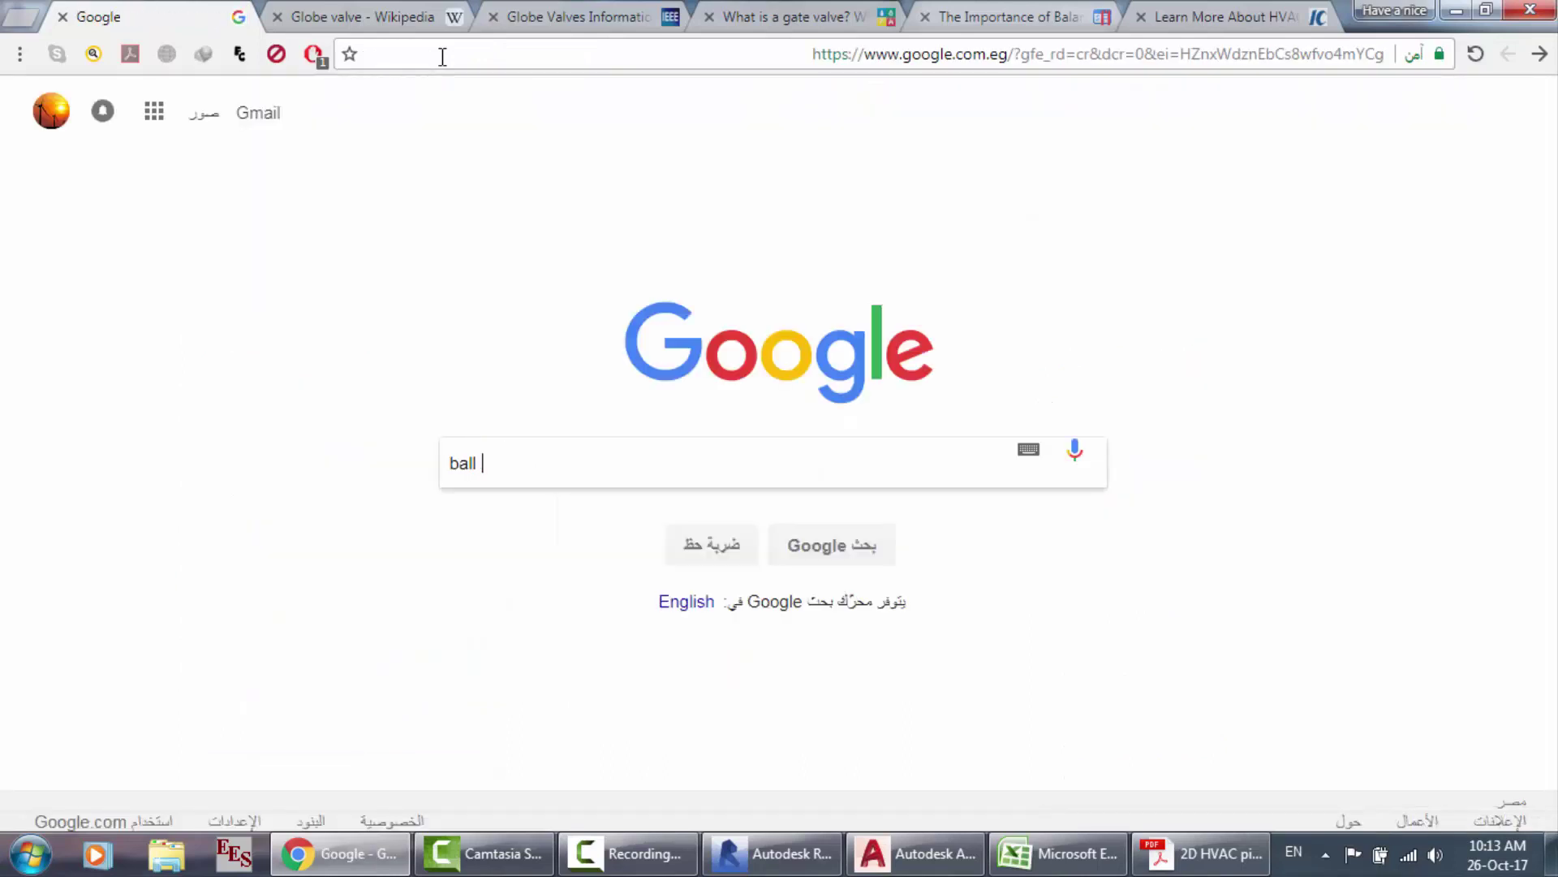
type("valve and no")
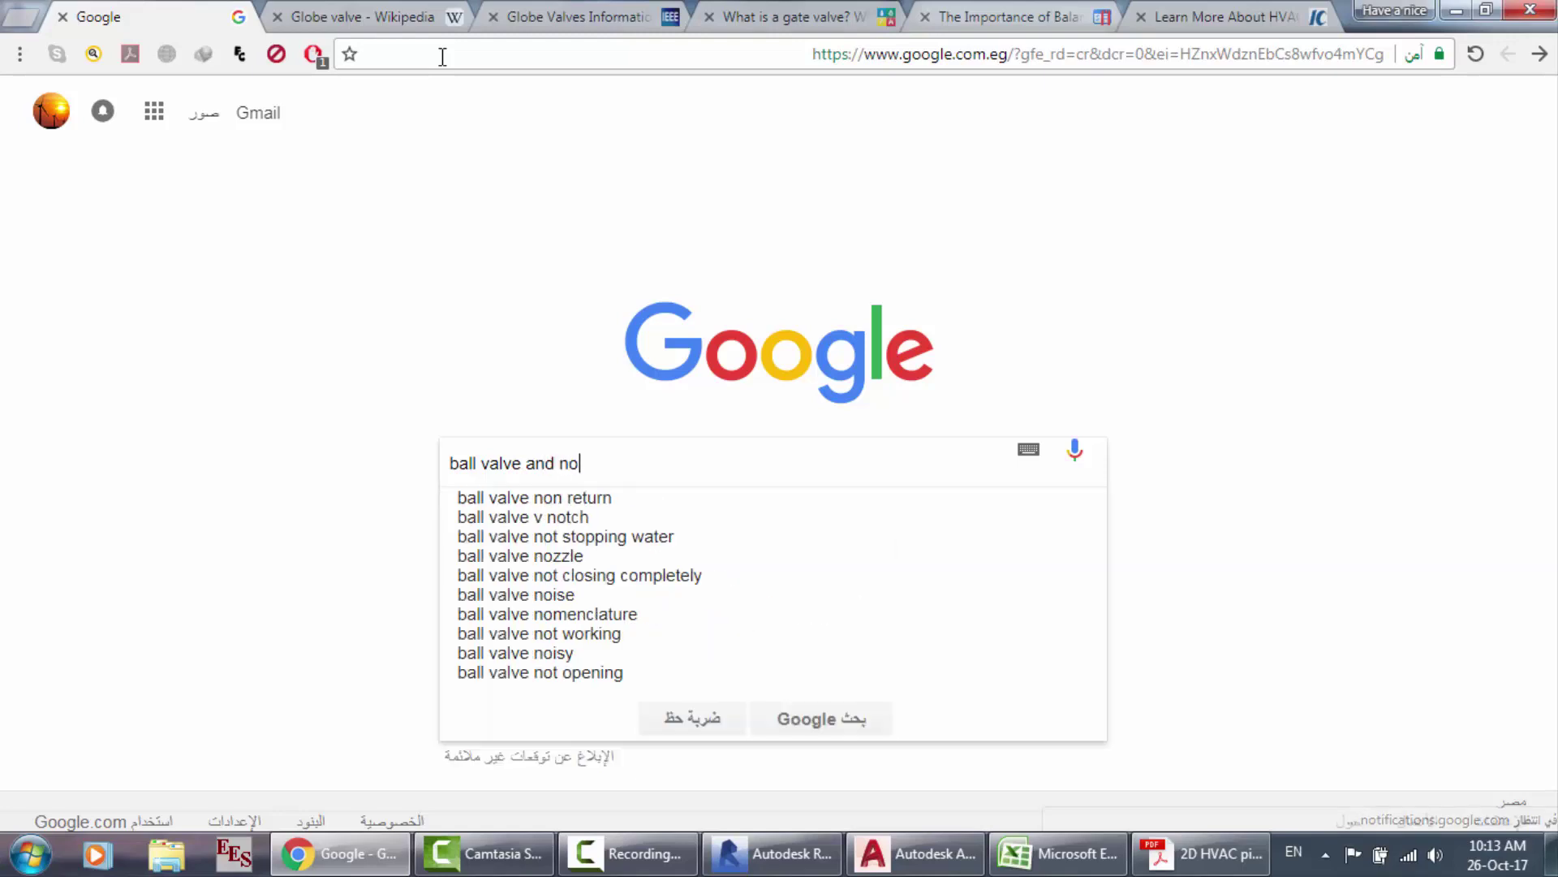
key("Down")
key("Return")
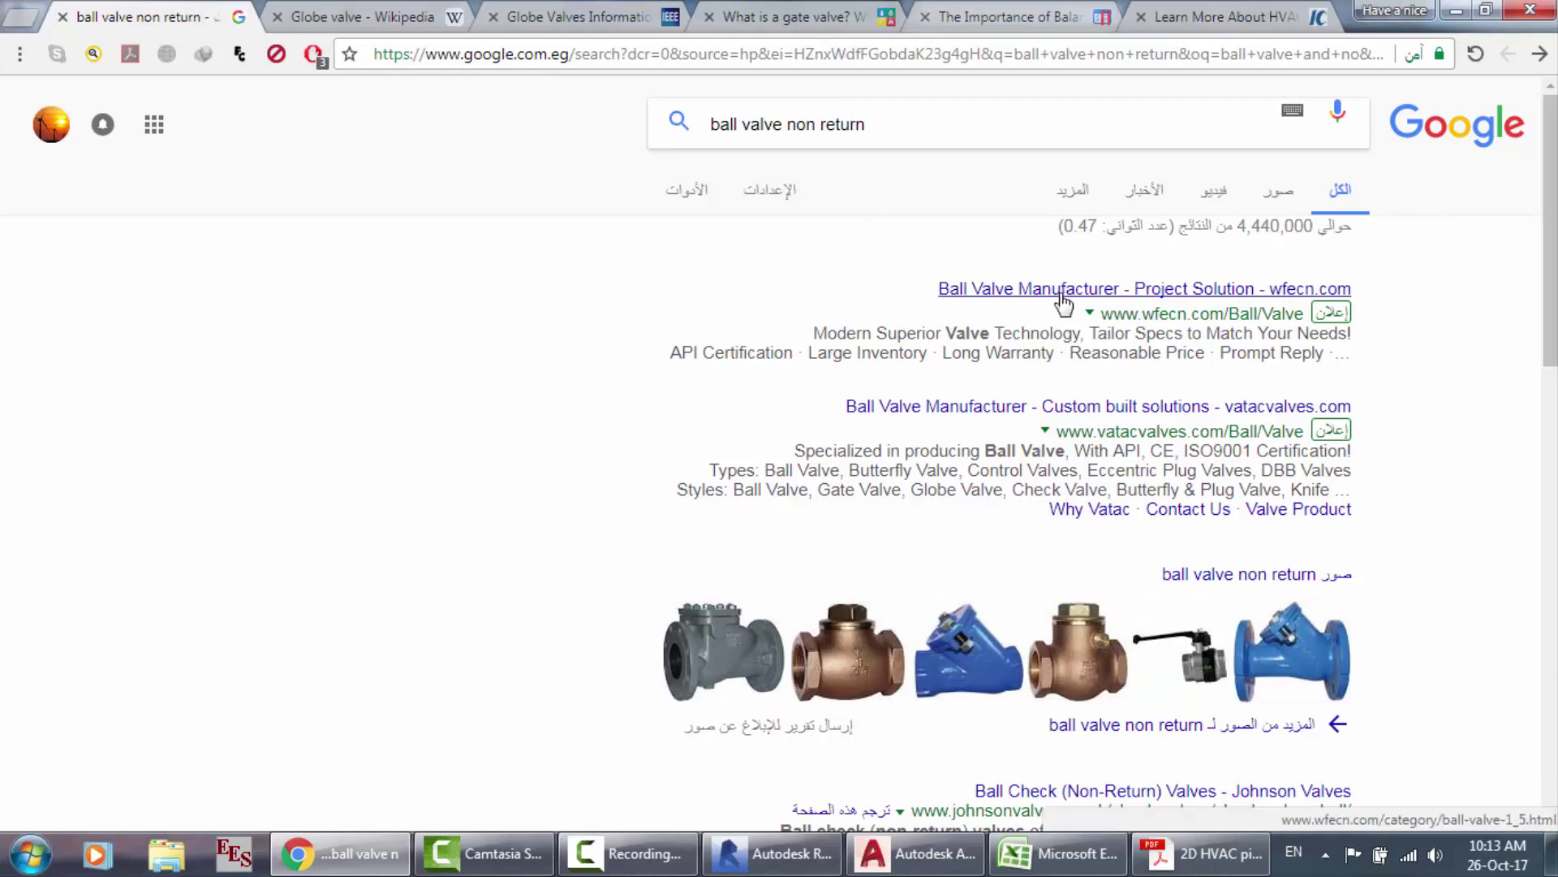
Step: Look through the results, examine the ball and non-return valve types in the Camozzi catalogue, and return to the results
scroll(1356, 447, "down", 2)
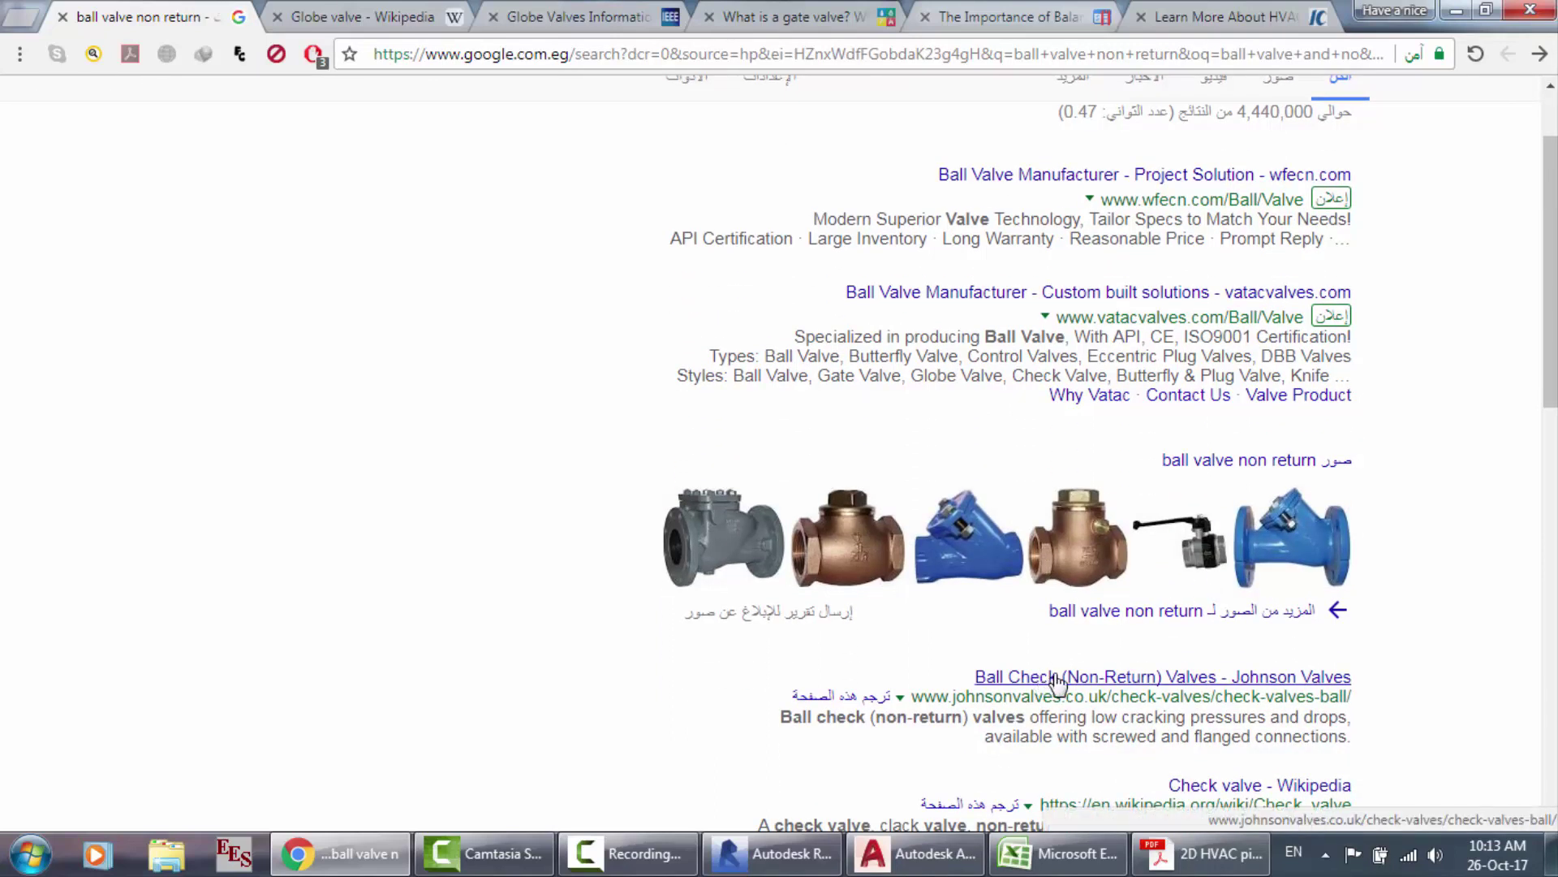
scroll(1052, 684, "up", 1)
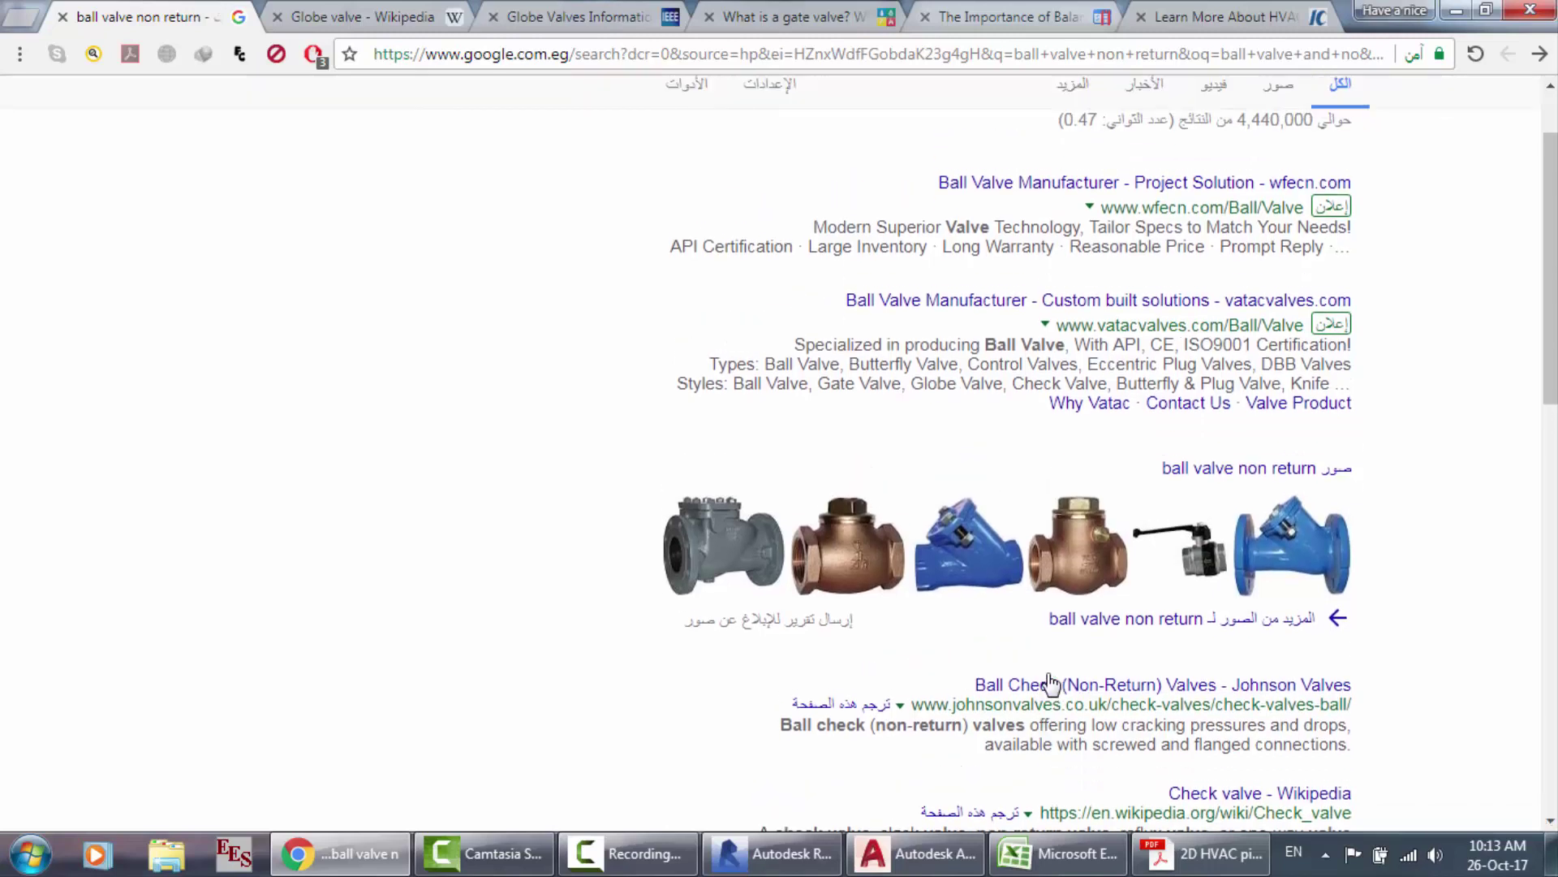
scroll(1050, 685, "down", 1)
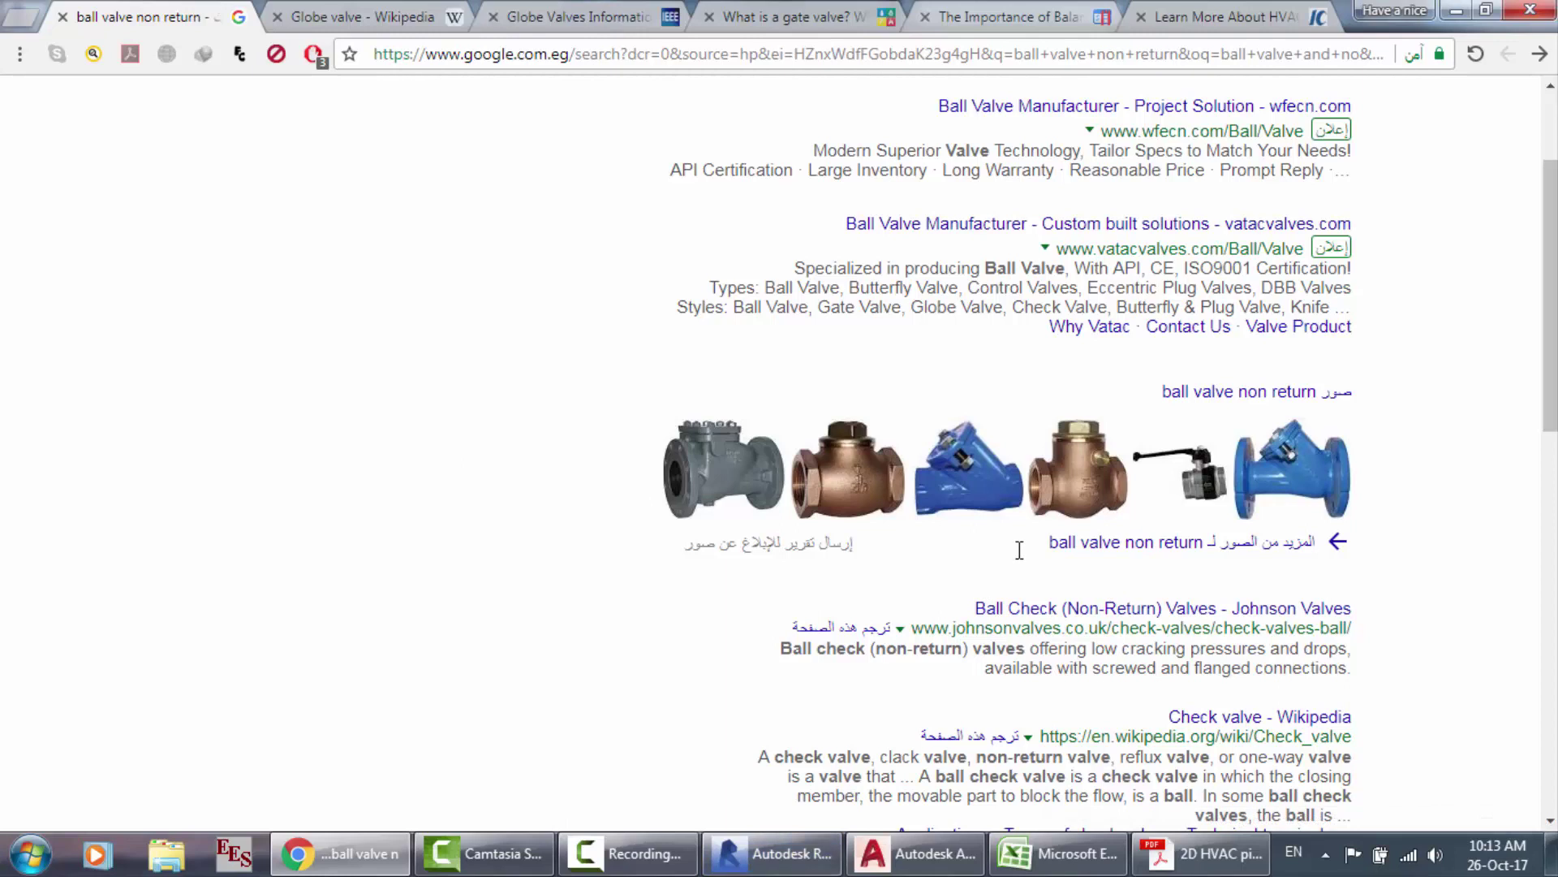
scroll(1019, 548, "down", 1)
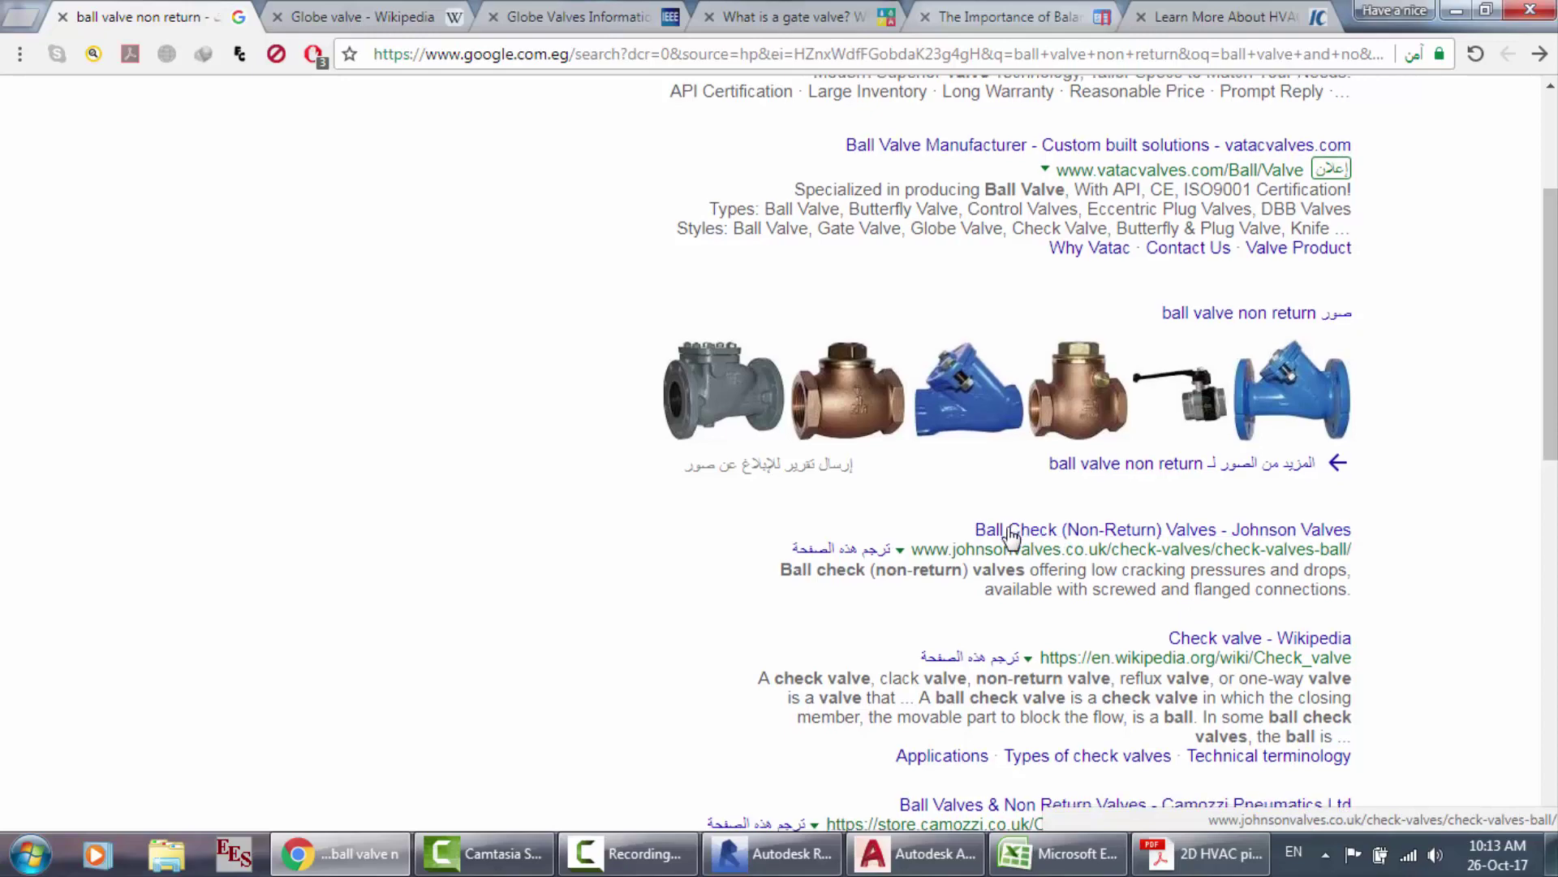
scroll(1011, 536, "down", 2)
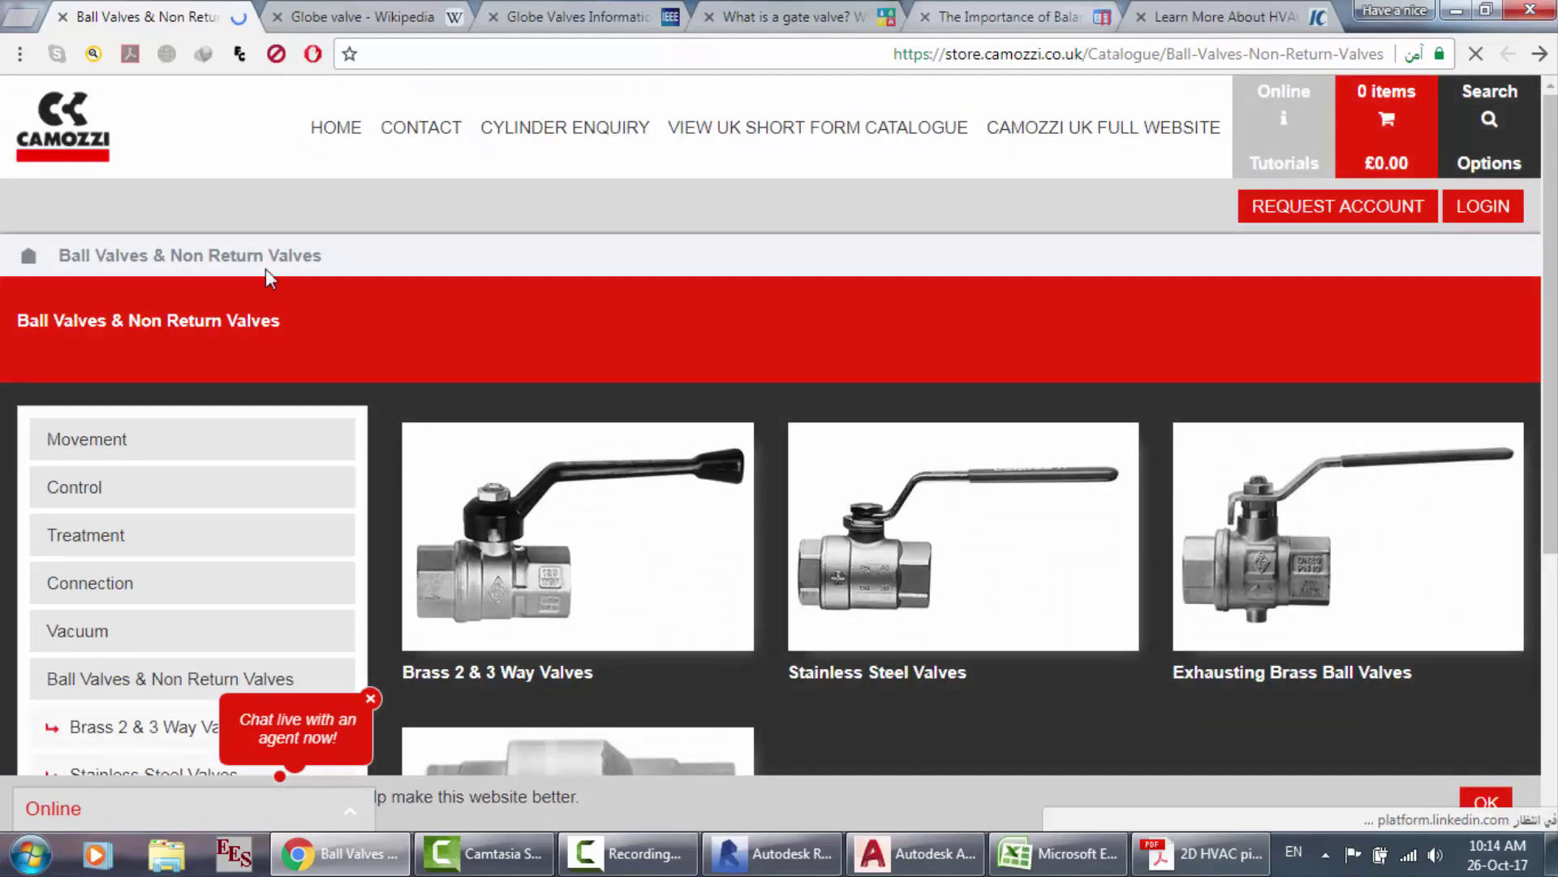
scroll(755, 313, "down", 5)
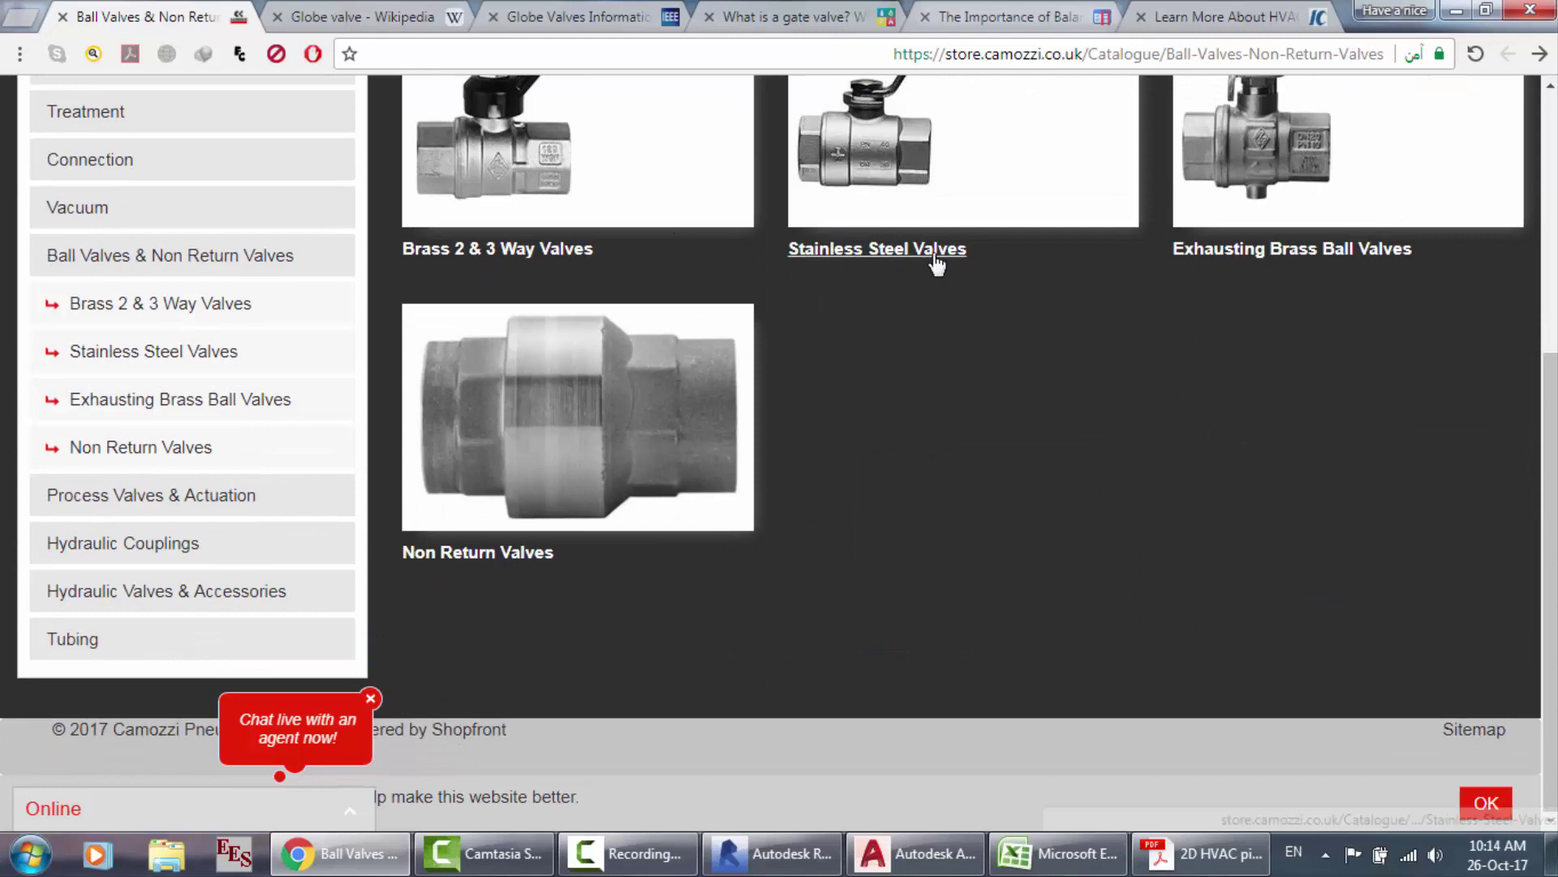
scroll(934, 260, "up", 2)
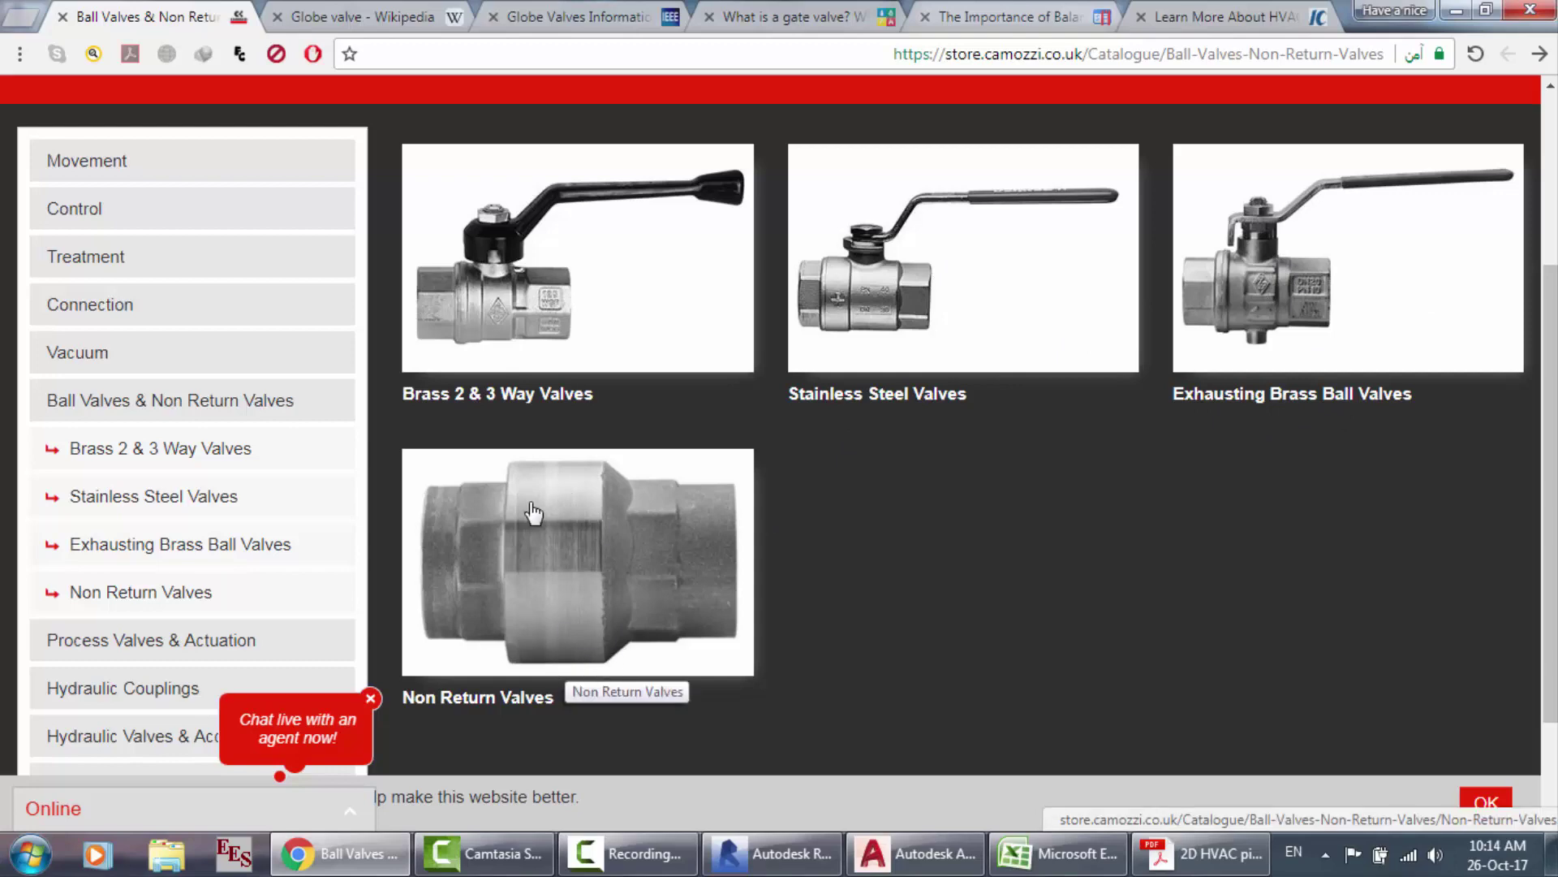
scroll(514, 412, "down", 2)
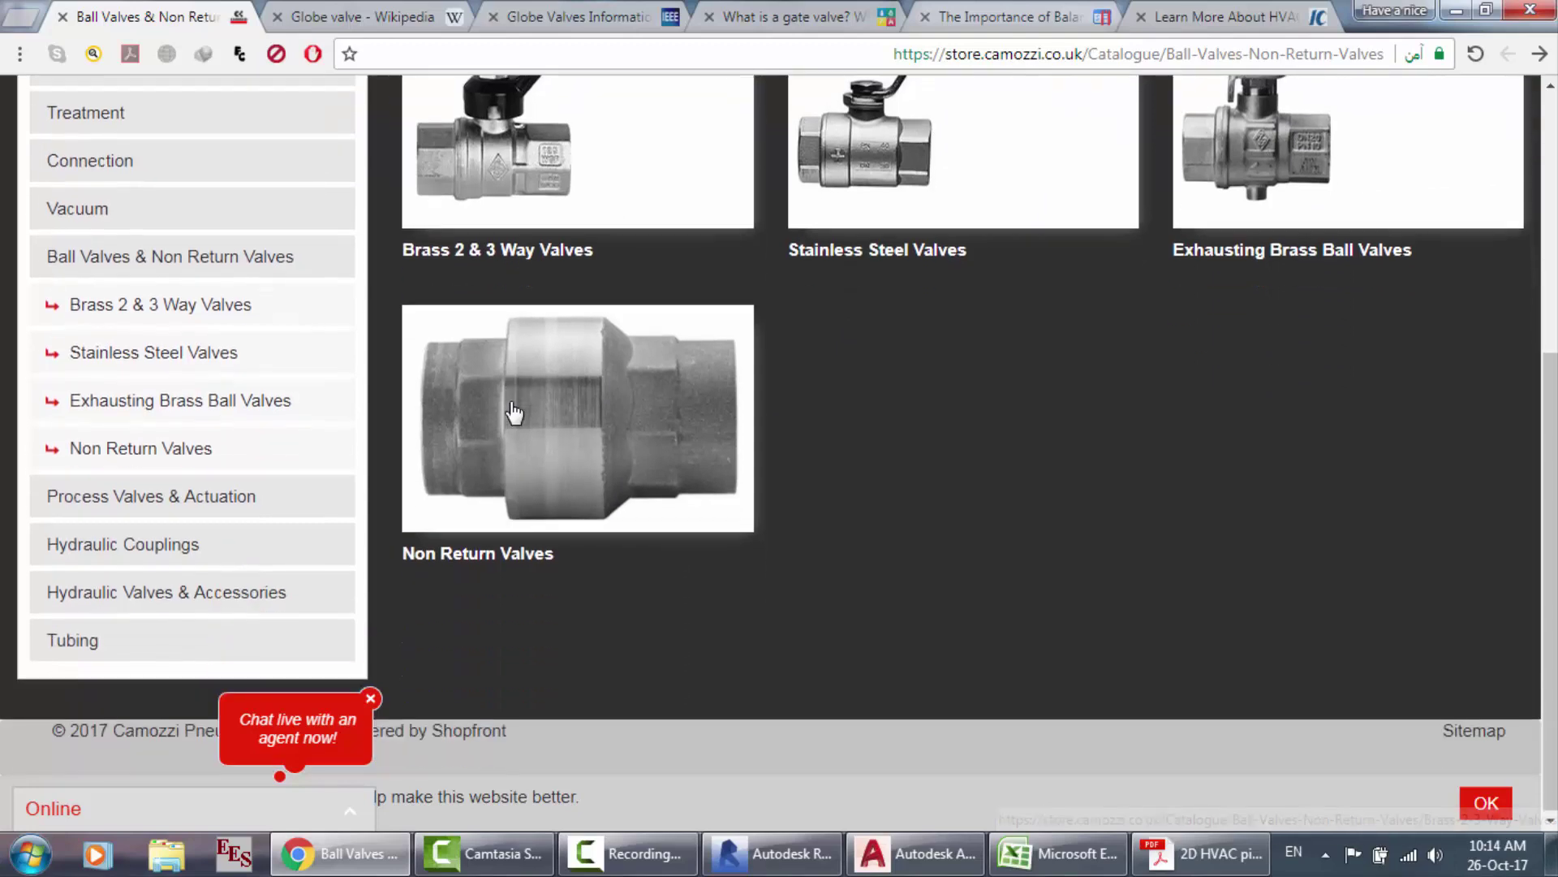
scroll(515, 413, "up", 2)
scroll(515, 411, "up", 1)
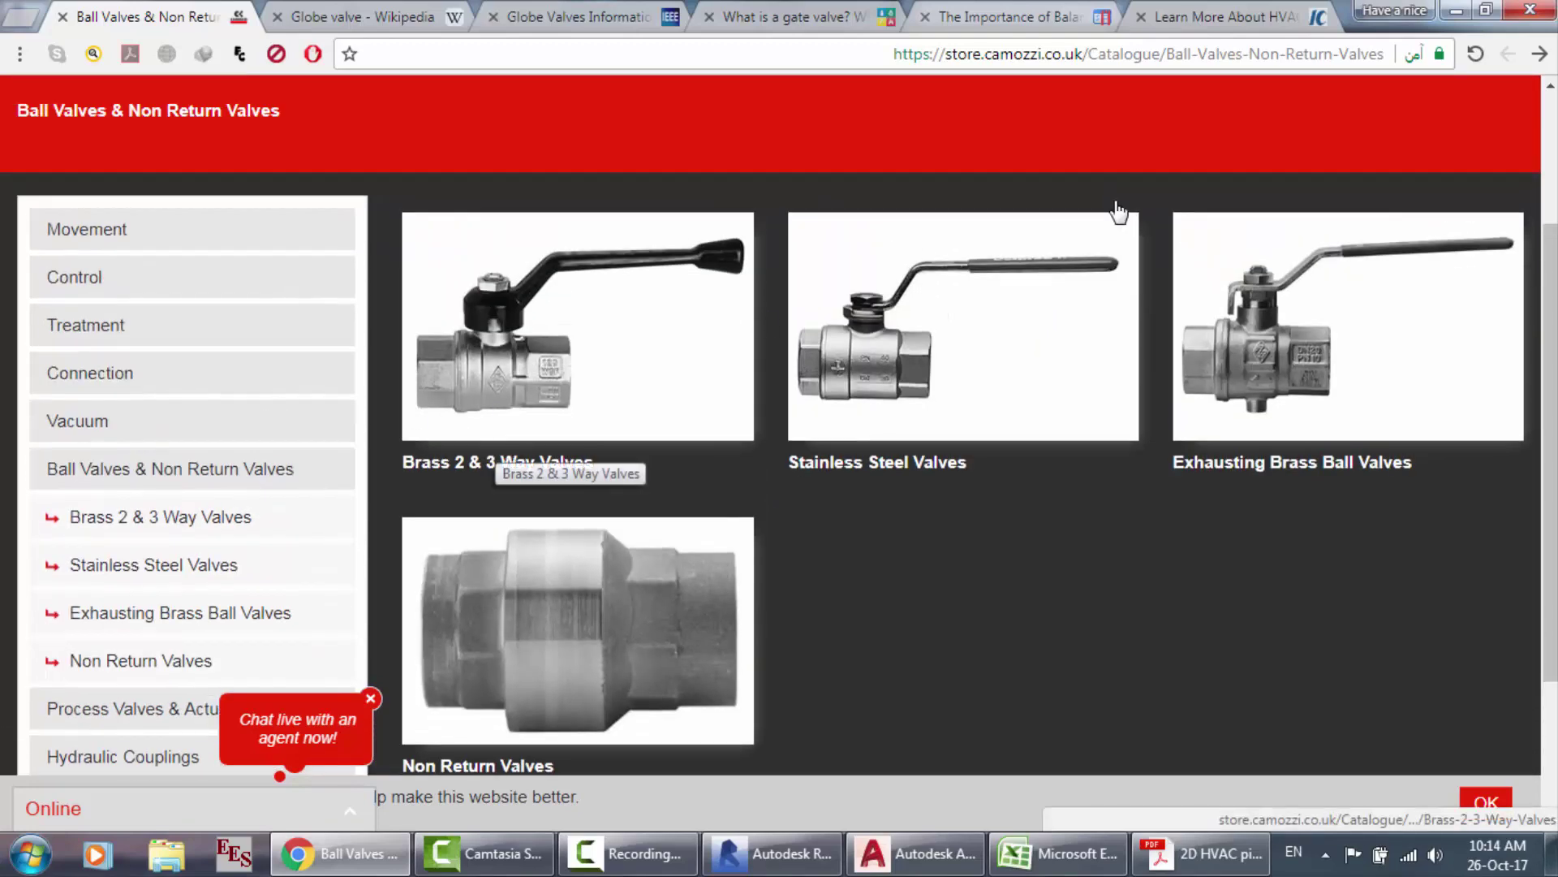
left_click(1542, 53)
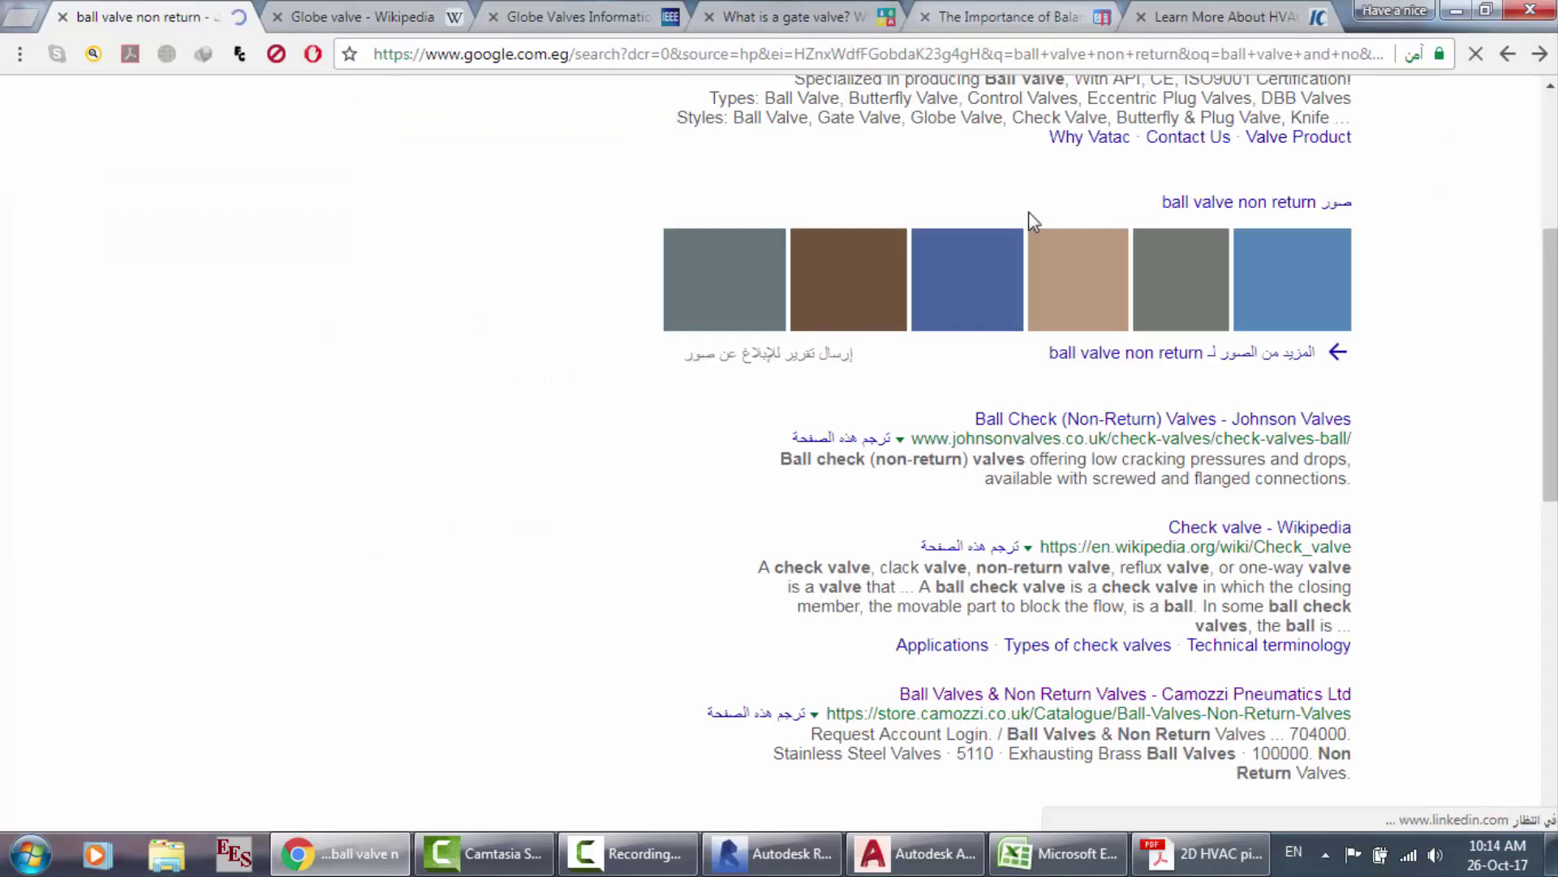
Step: Refine the Google search to "ball valve non return difference"
scroll(960, 335, "up", 5)
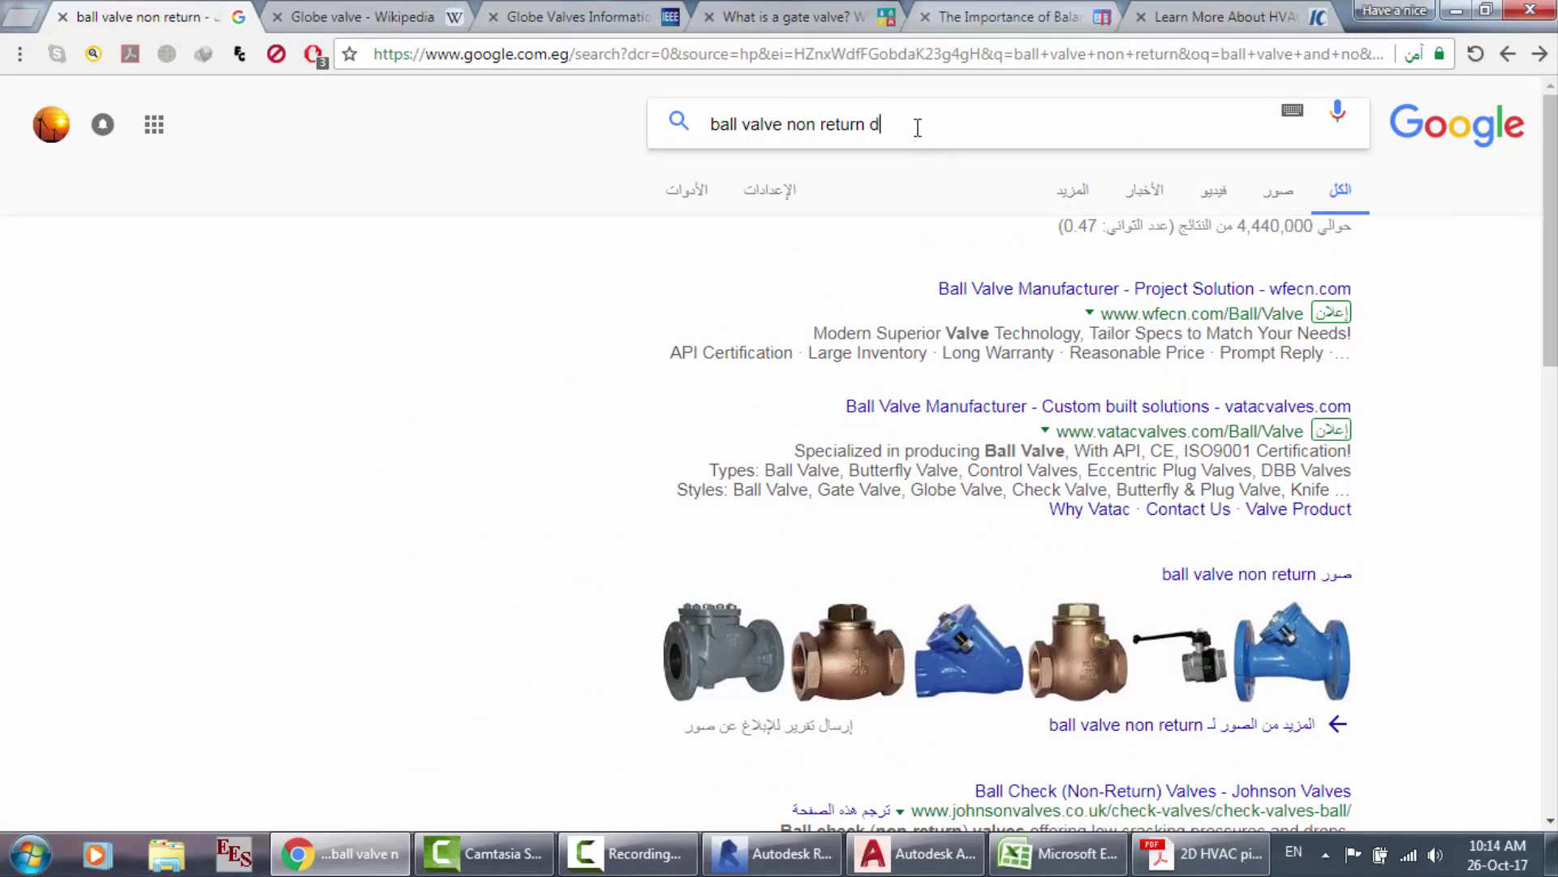
type("ence")
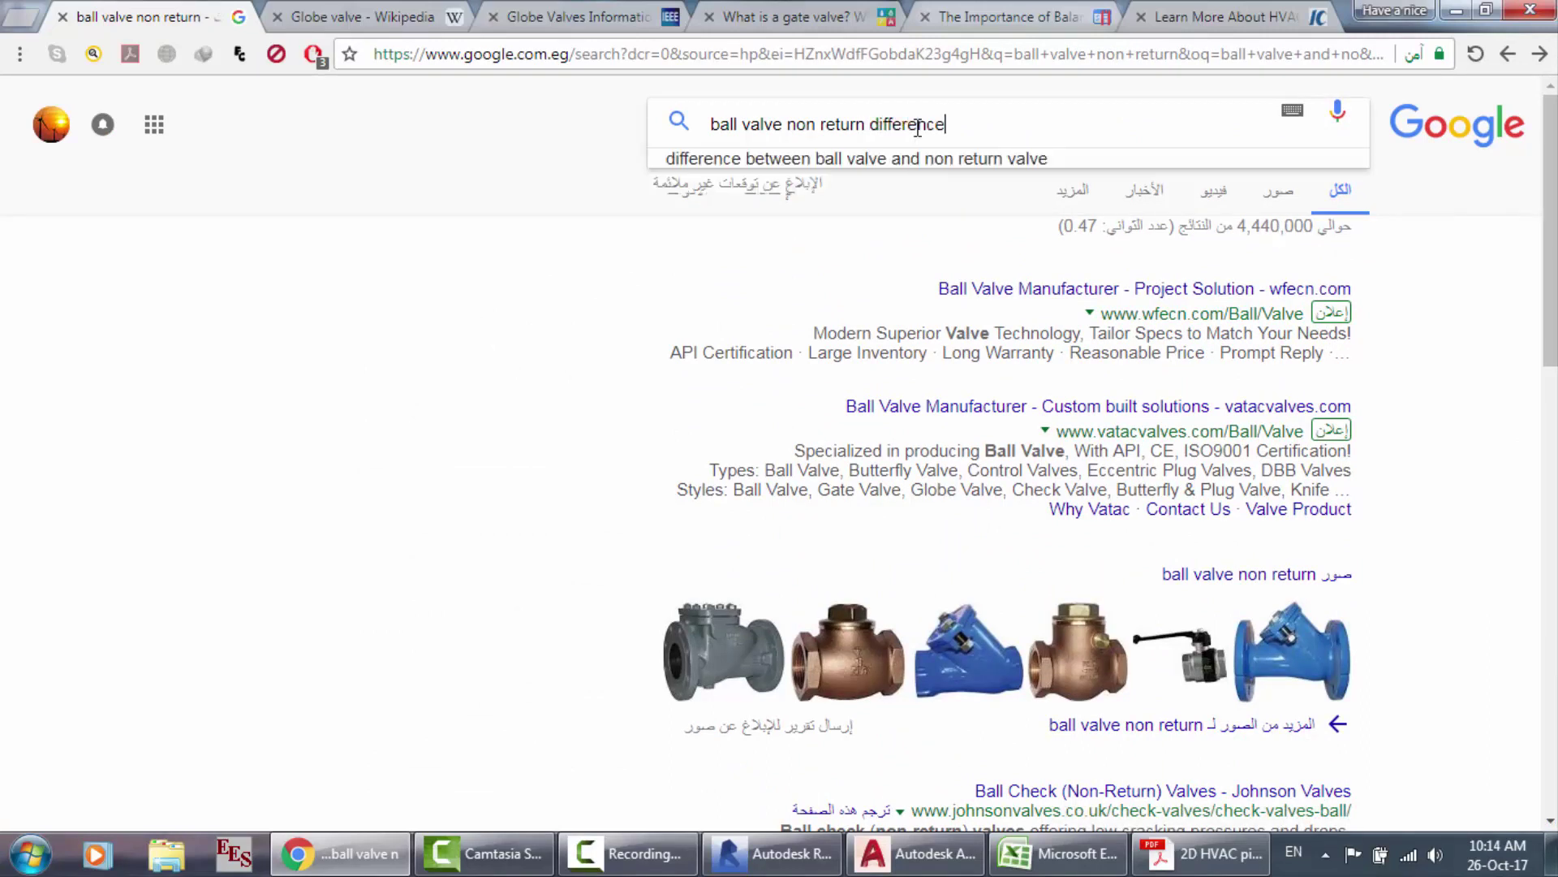
key("Return")
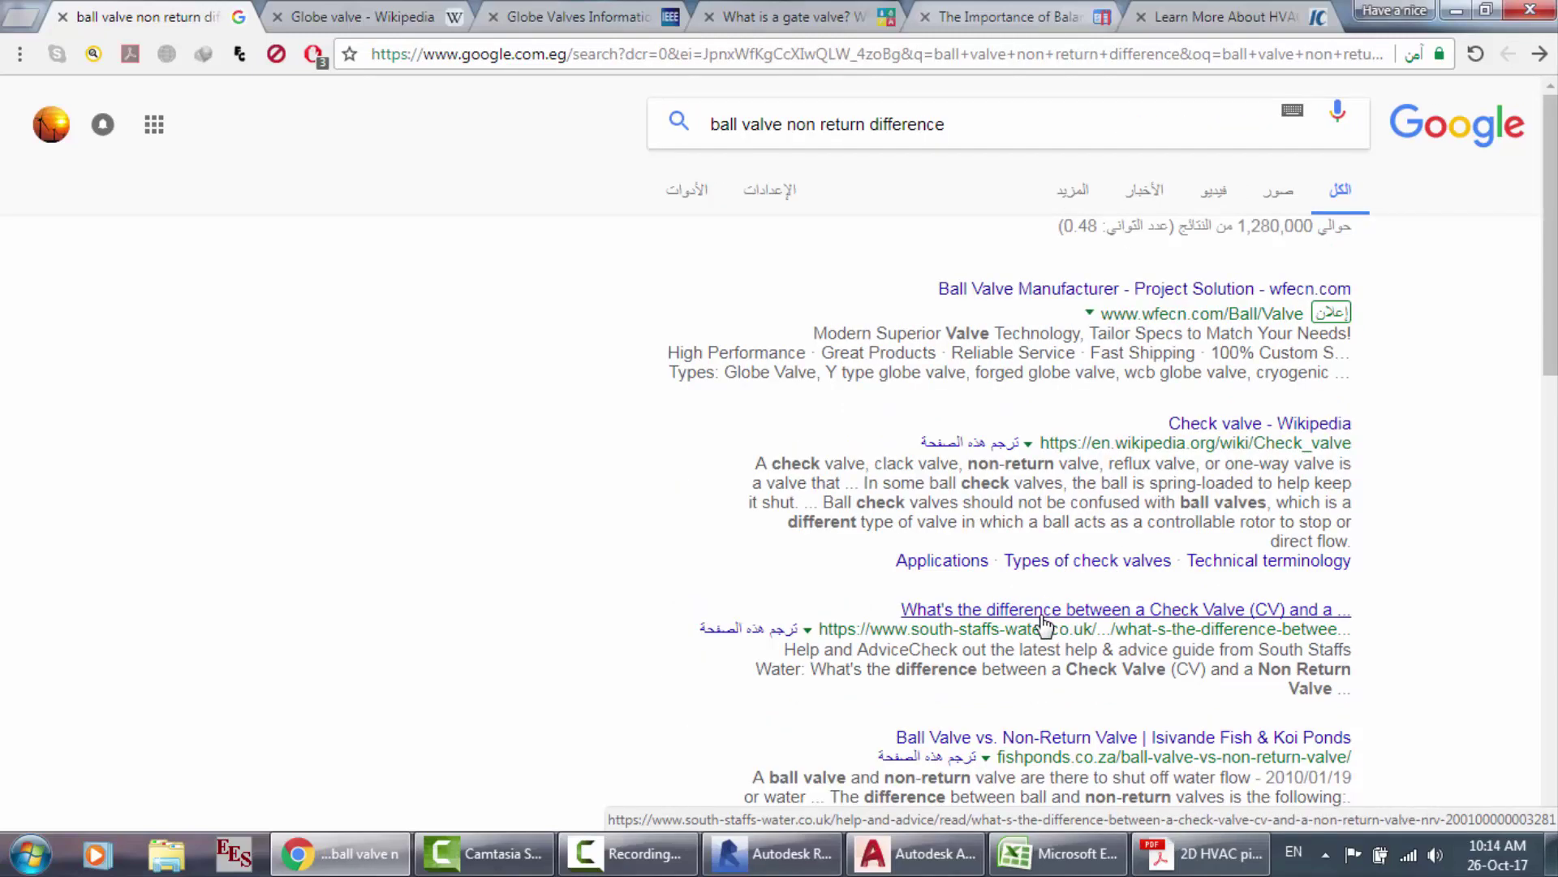
Step: Open the South Staffs Water article comparing check valves with non return valves, read it and close its tab
left_click(1047, 610)
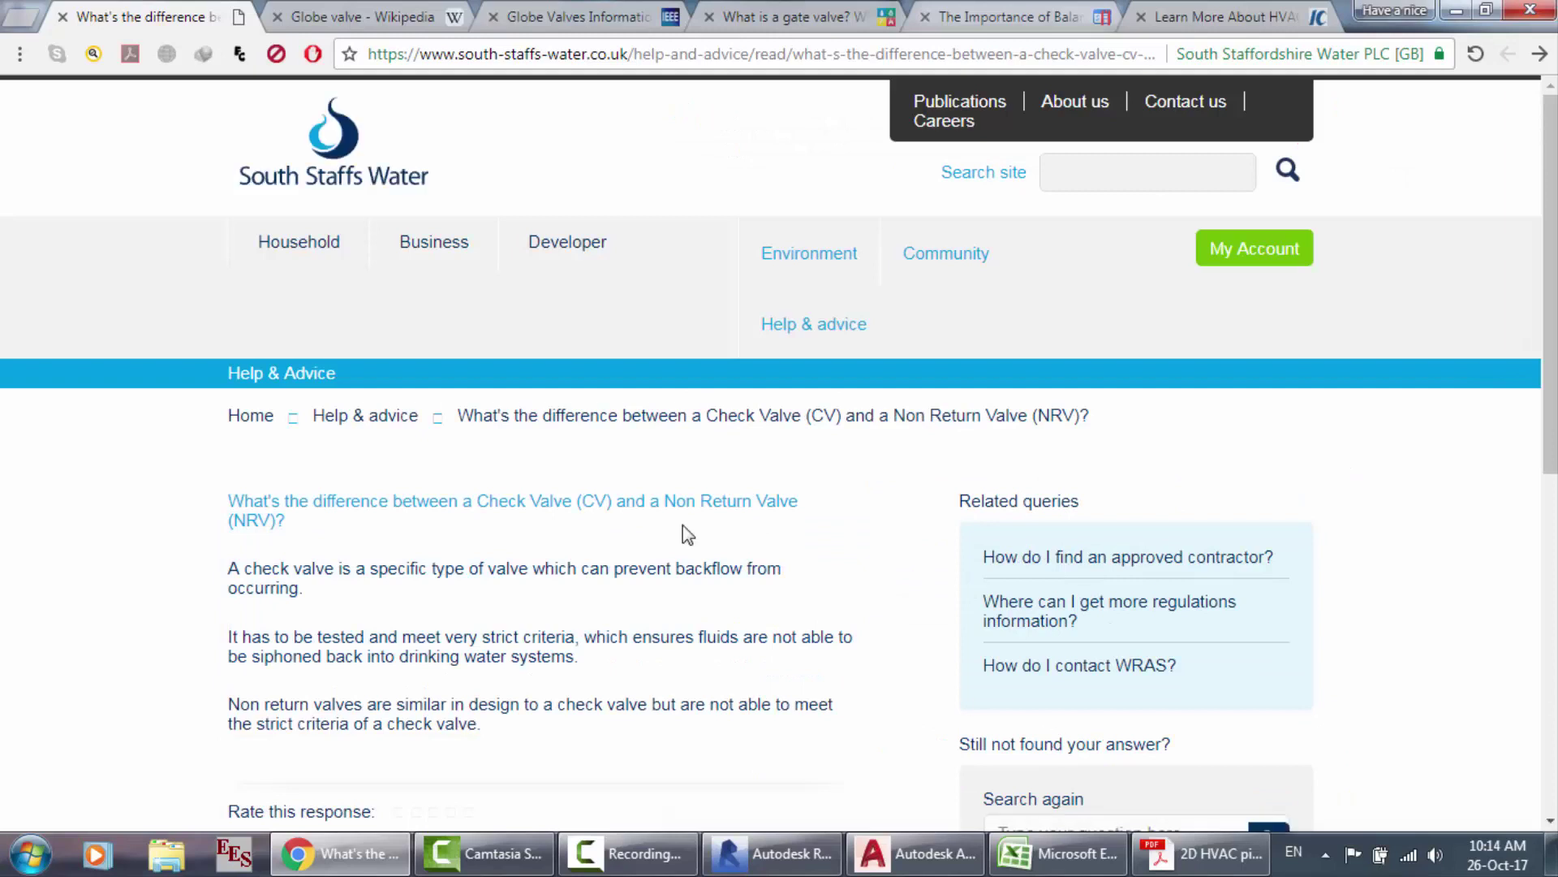
scroll(481, 529, "down", 1)
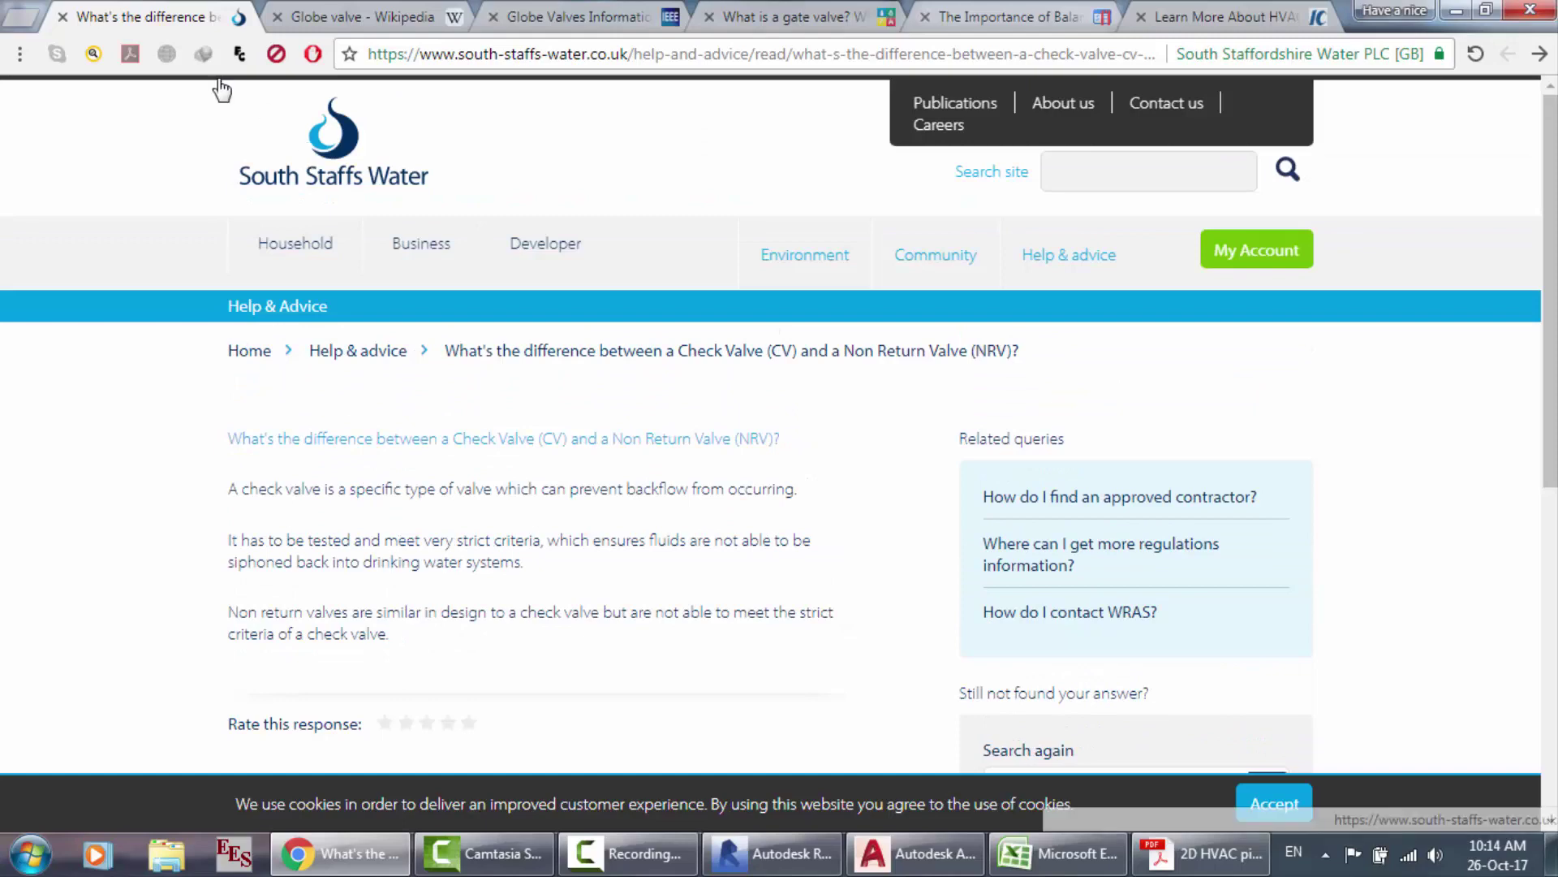
left_click(63, 16)
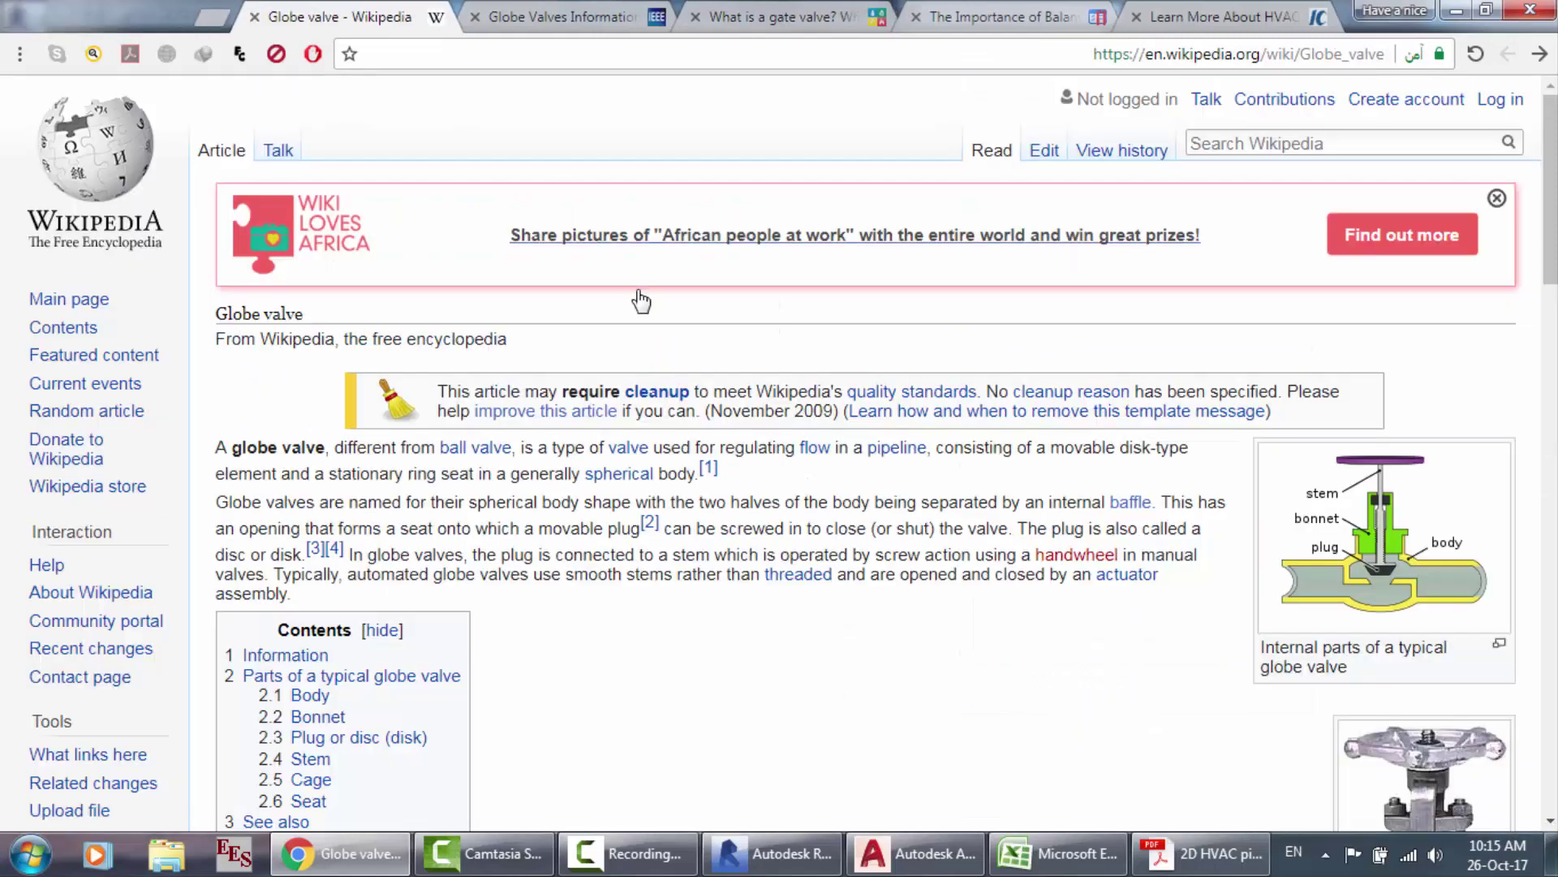
Step: Switch to Revit and load the family M_Balancing Valve - Straight - 65-300 mm - Flanged.rfa from the library's Balancing Valves folder
left_click(771, 853)
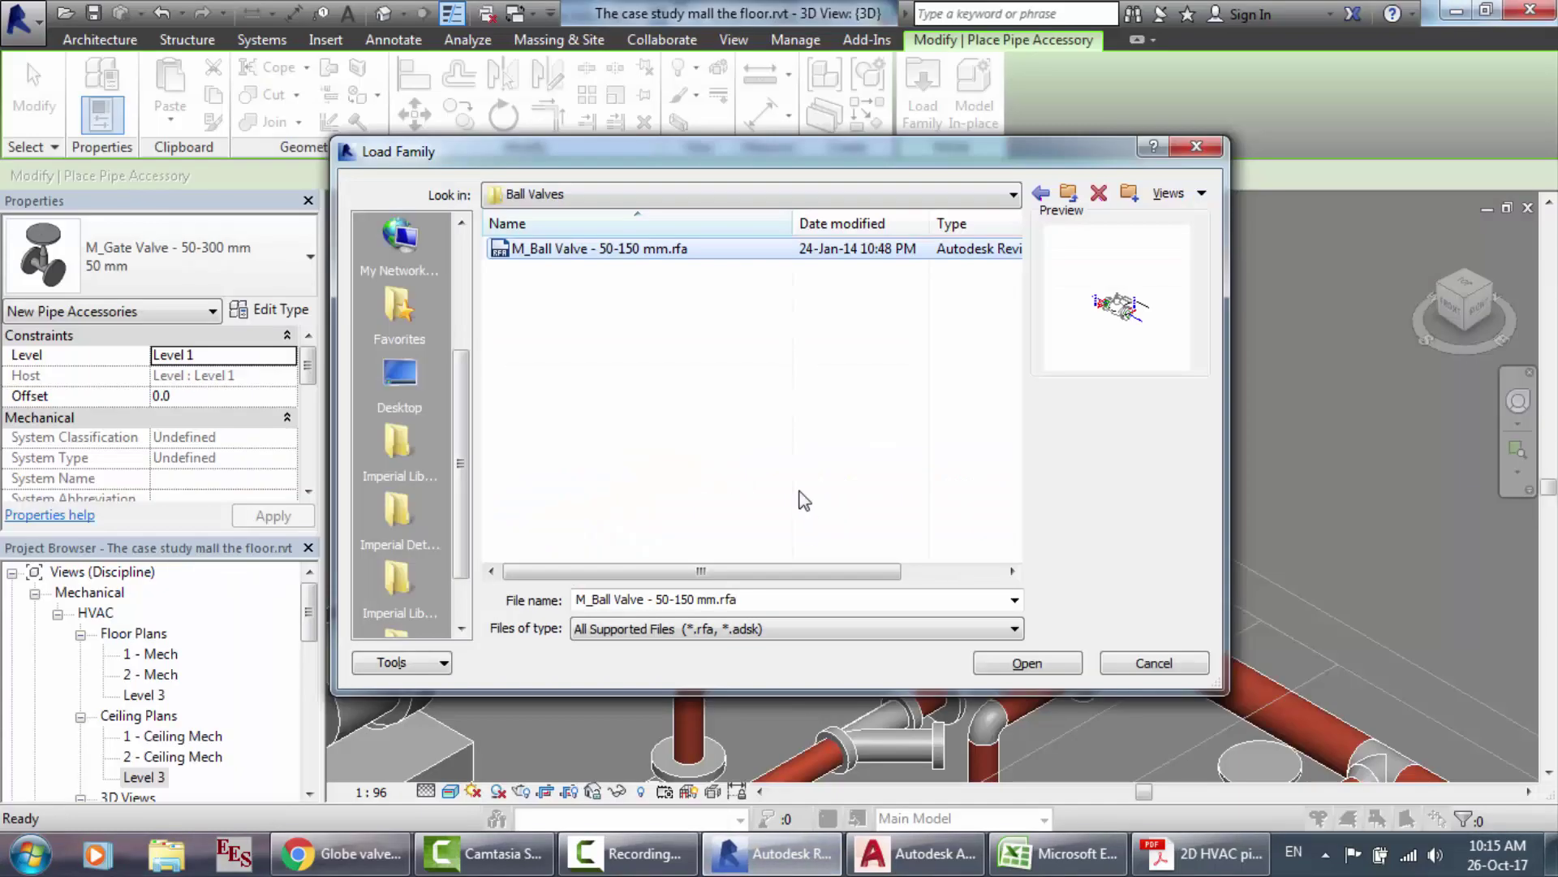
left_click(1040, 192)
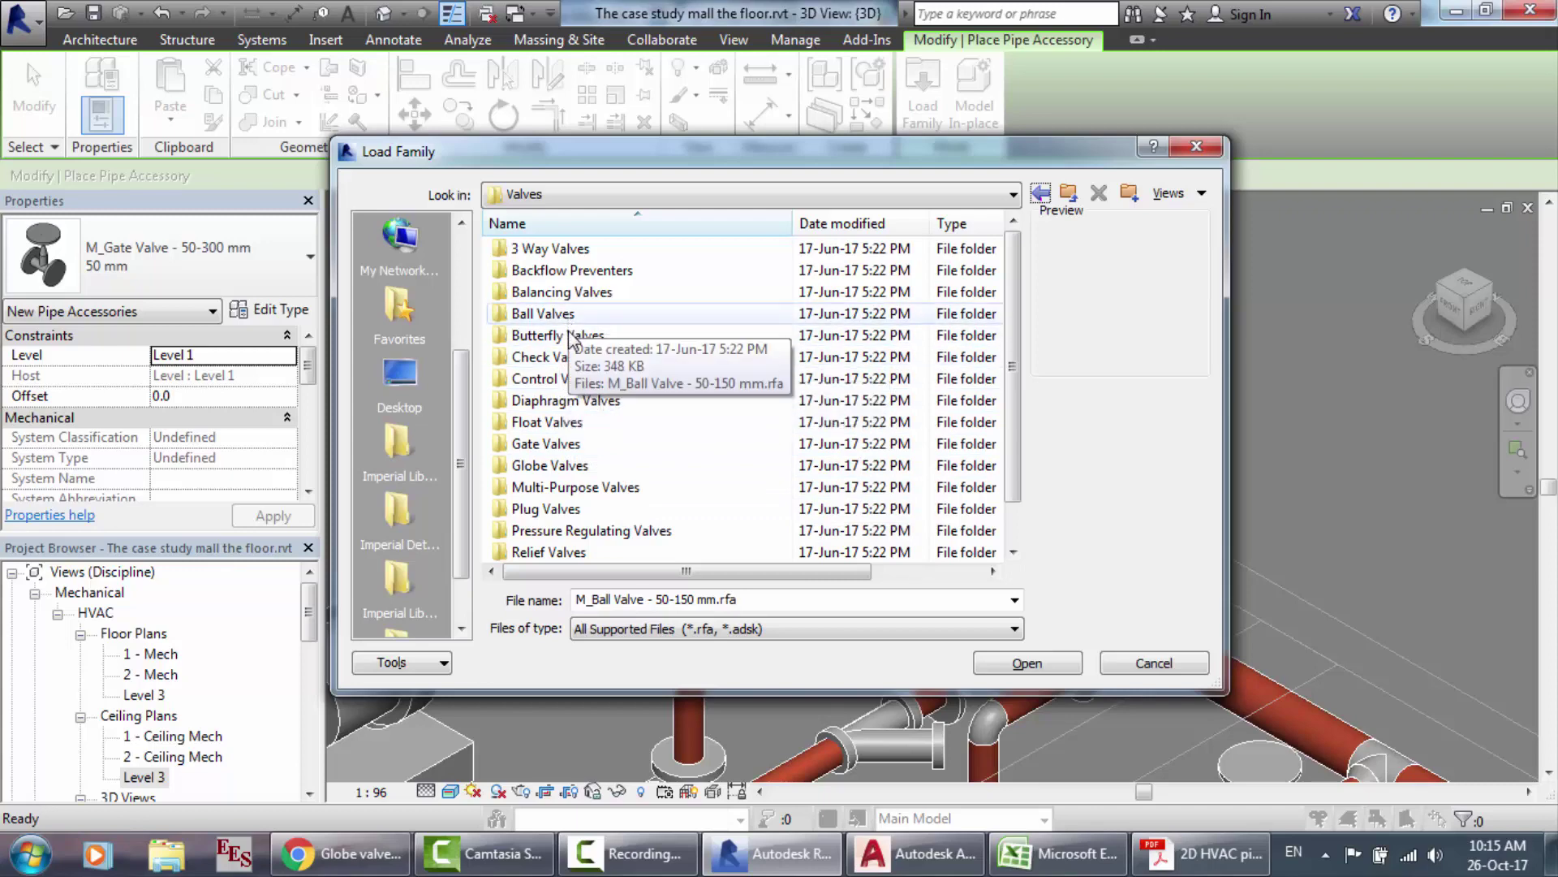
double_click(564, 292)
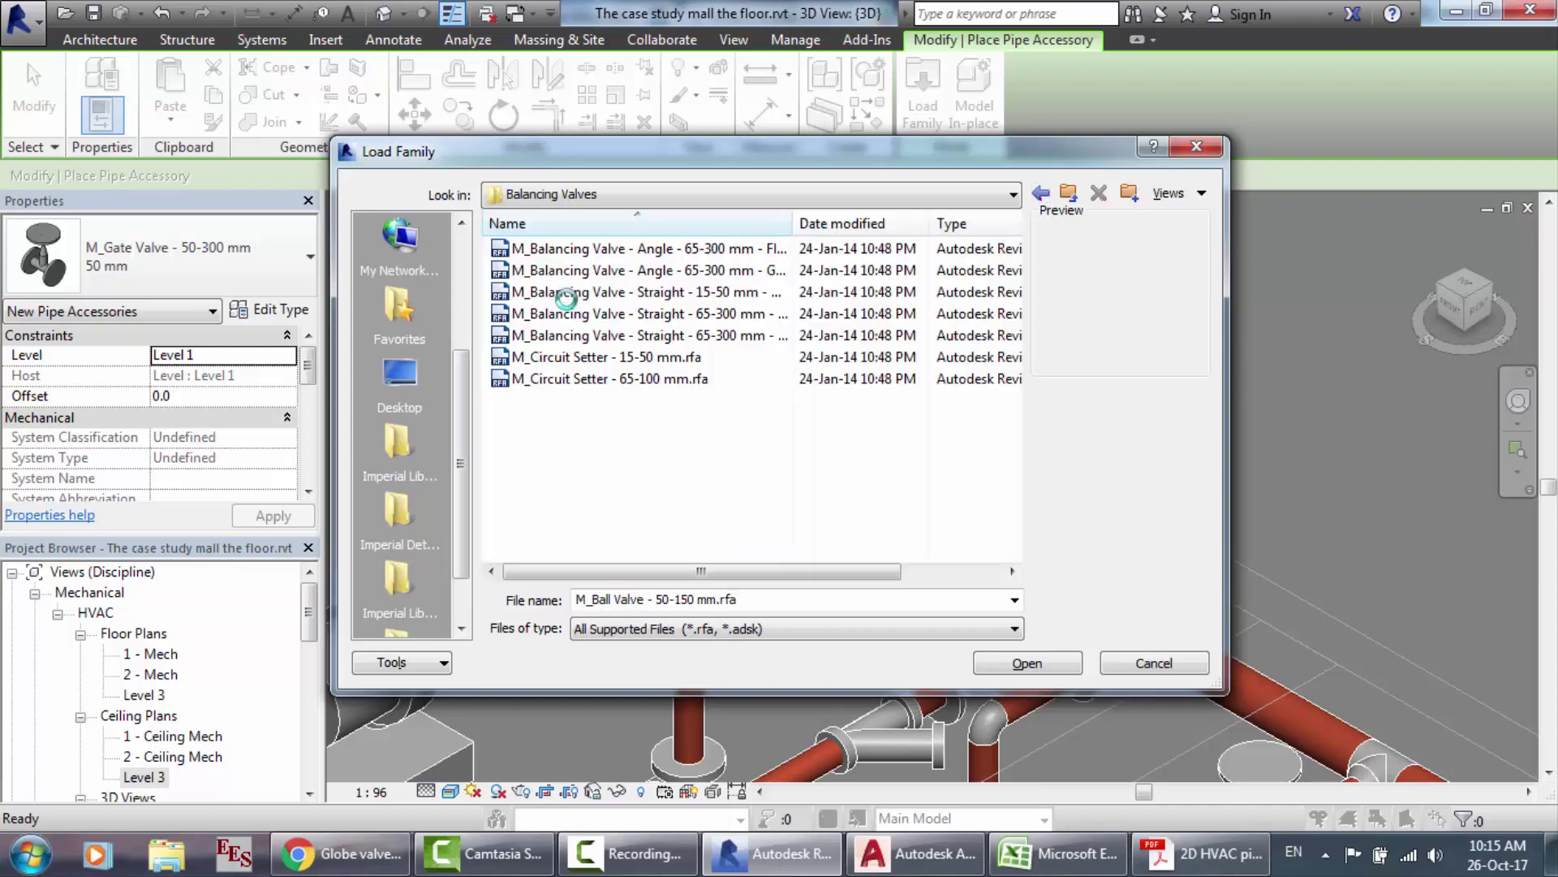
left_click(565, 250)
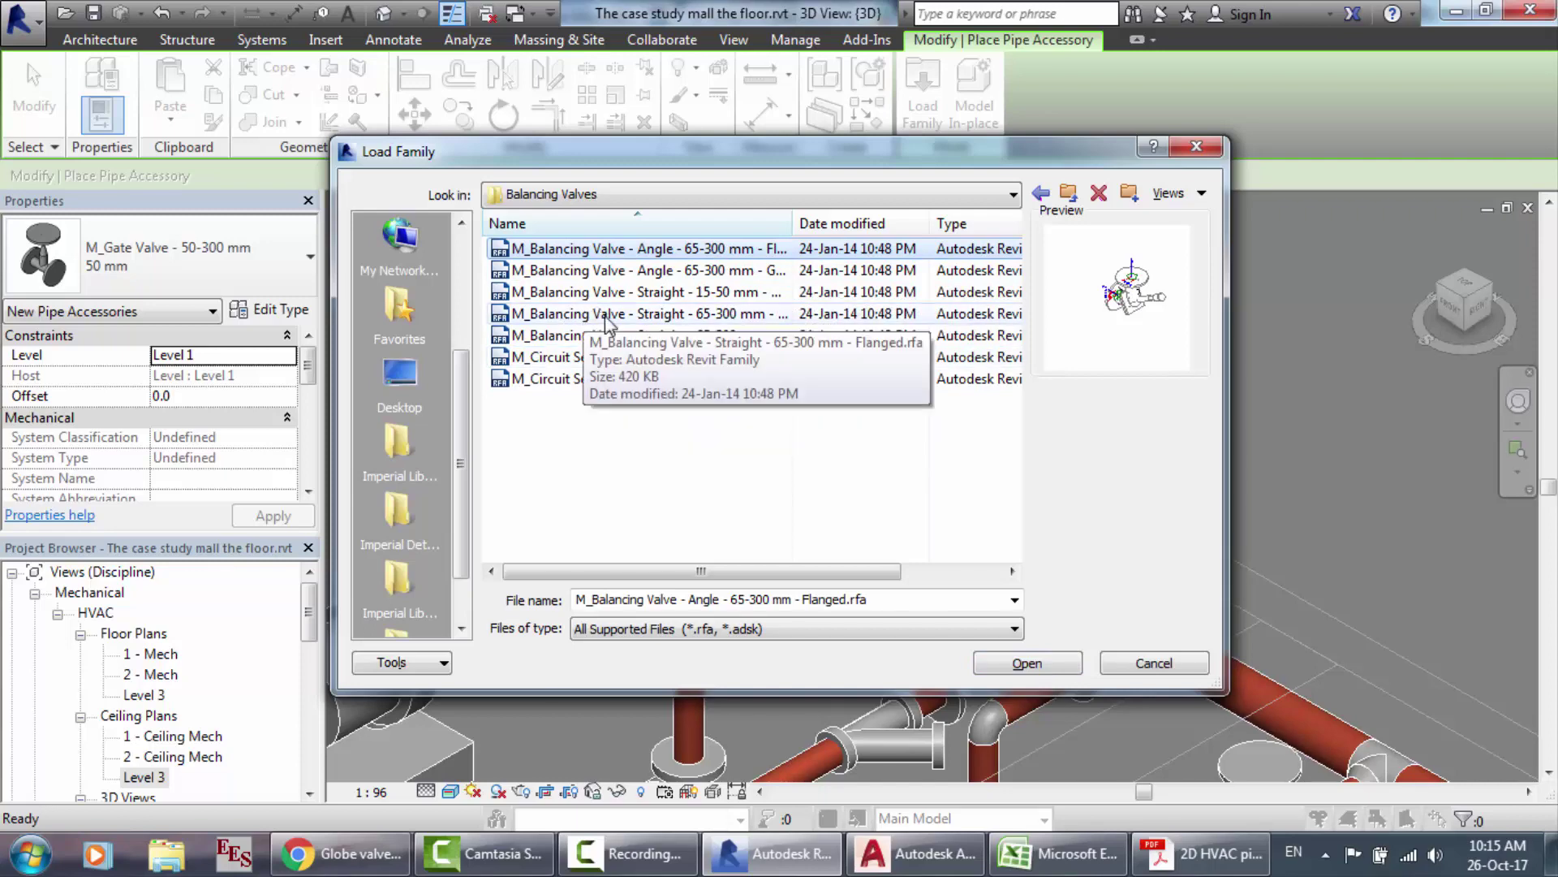
left_click(647, 318)
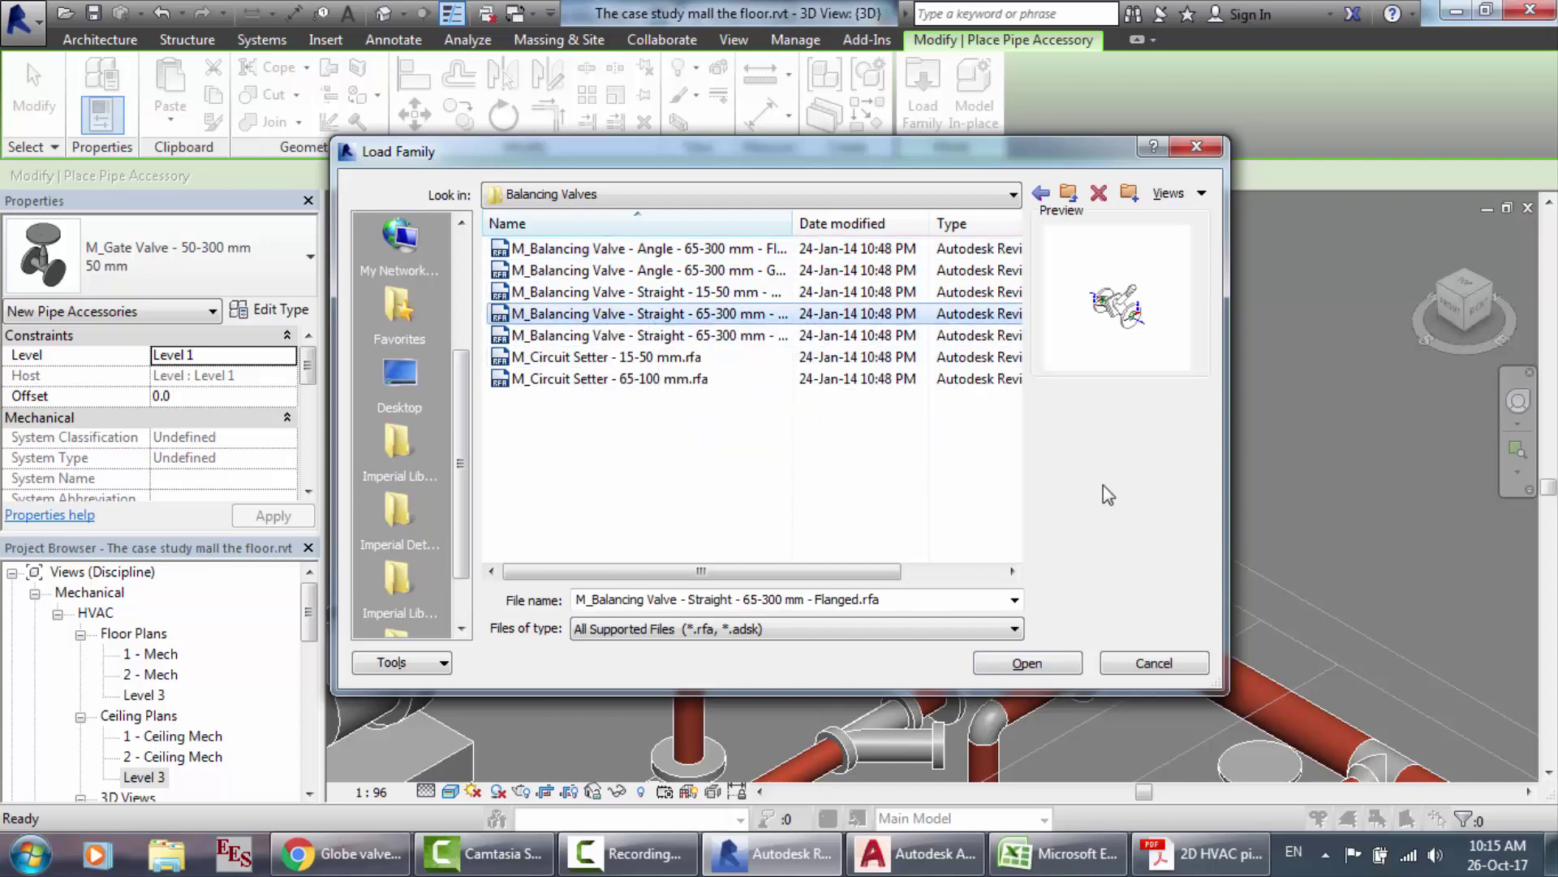
left_click(1045, 662)
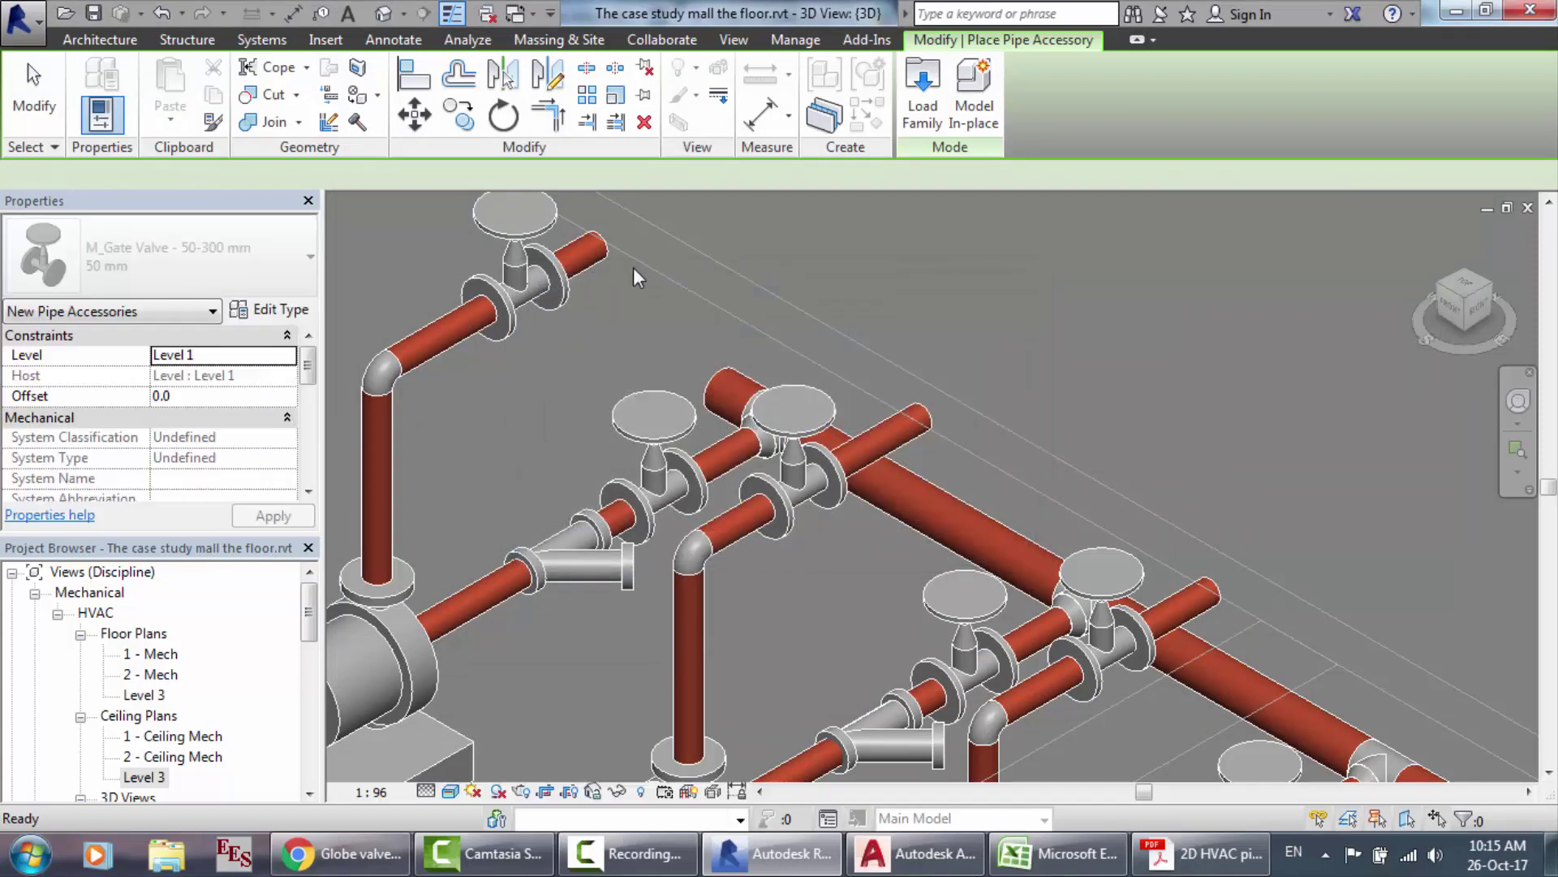
Step: Set the Nominal Diameter of the balancing valve's 250 mm type to 2.5
left_click(284, 311)
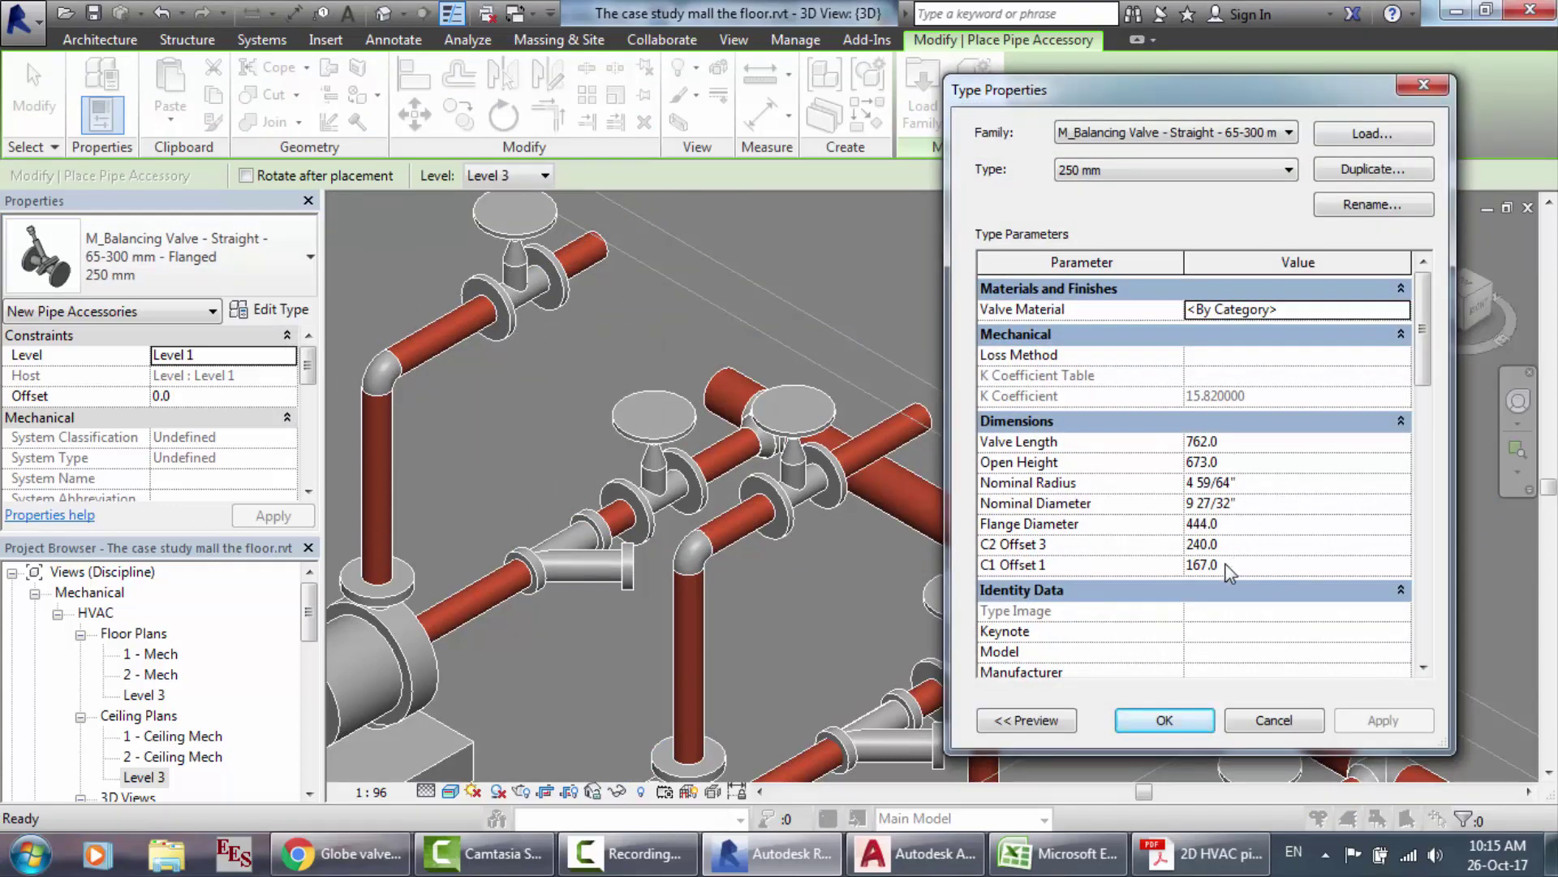
left_click(1239, 503)
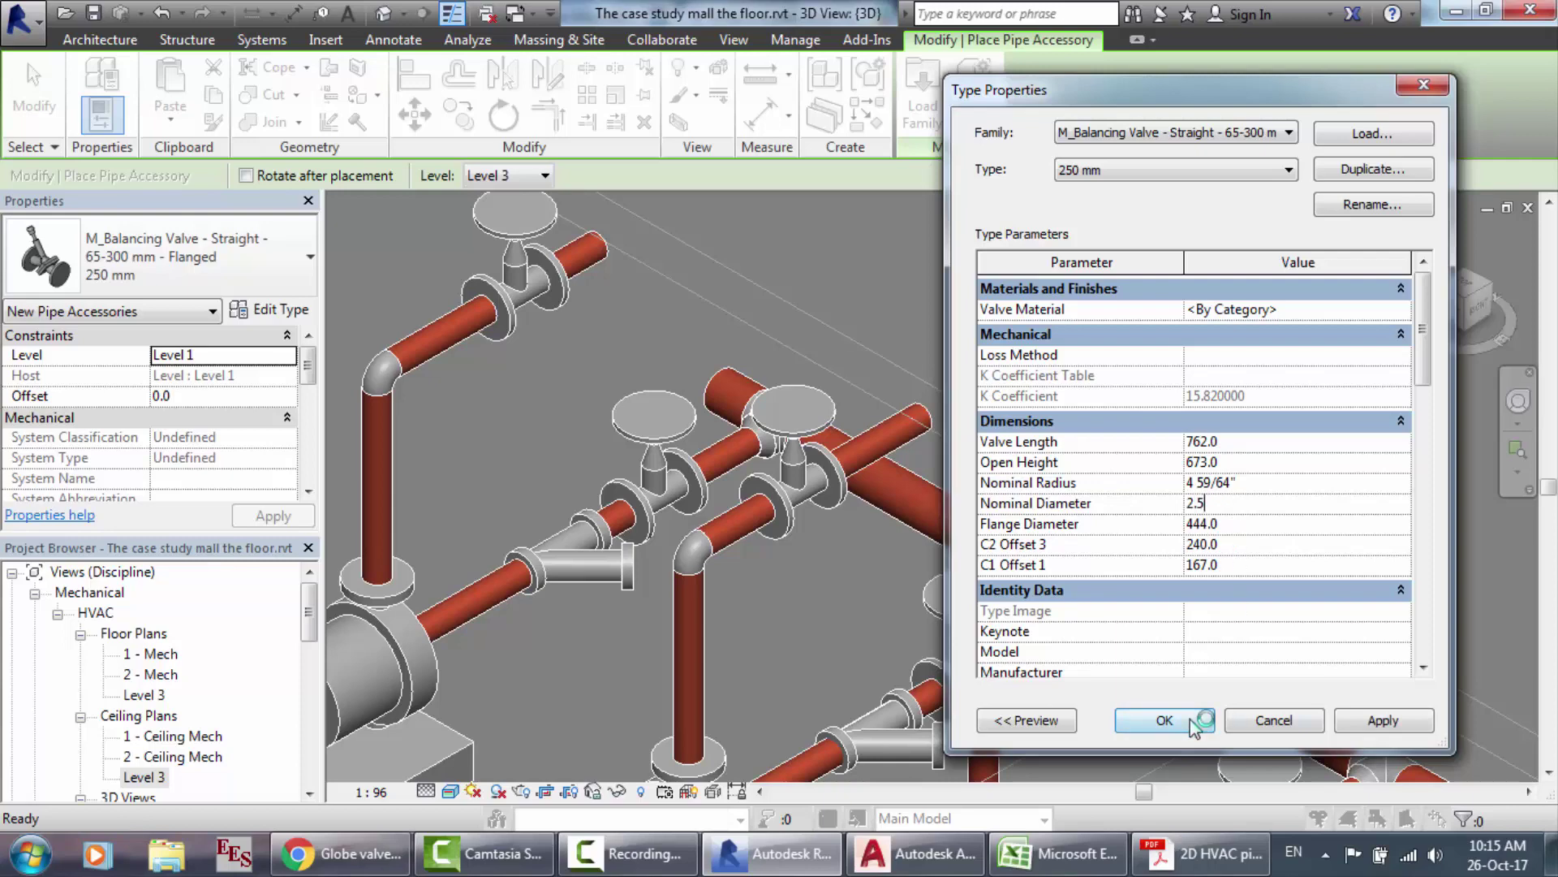
left_click(1165, 720)
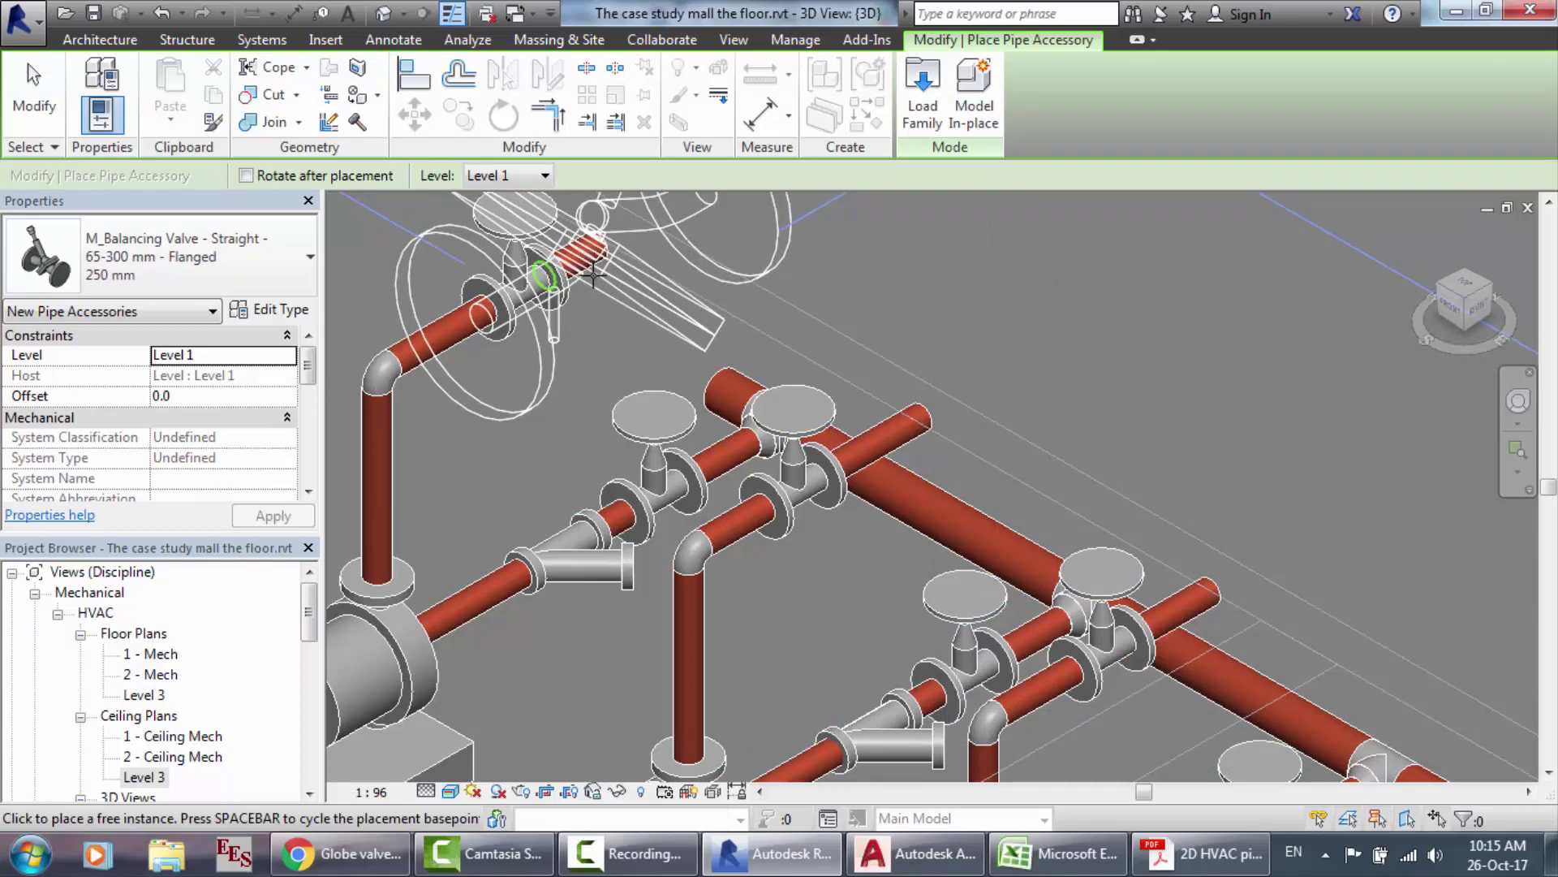
Step: Leave the balancing valve unplaced in the 3D view and open the Level 3 ceiling plan
scroll(808, 360, "down", 2)
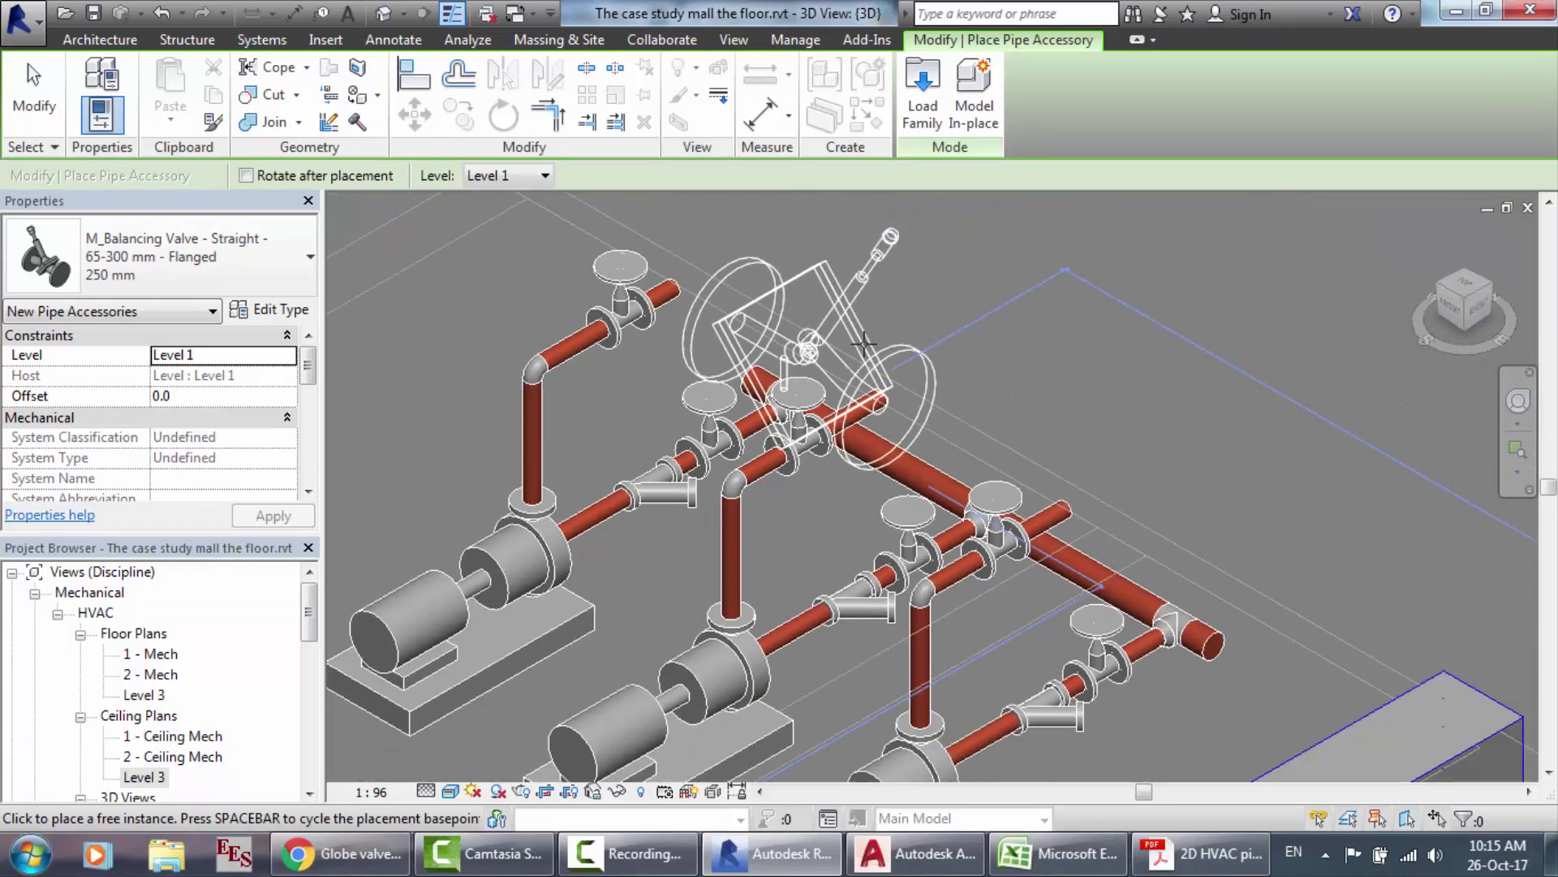
double_click(146, 776)
key("Escape")
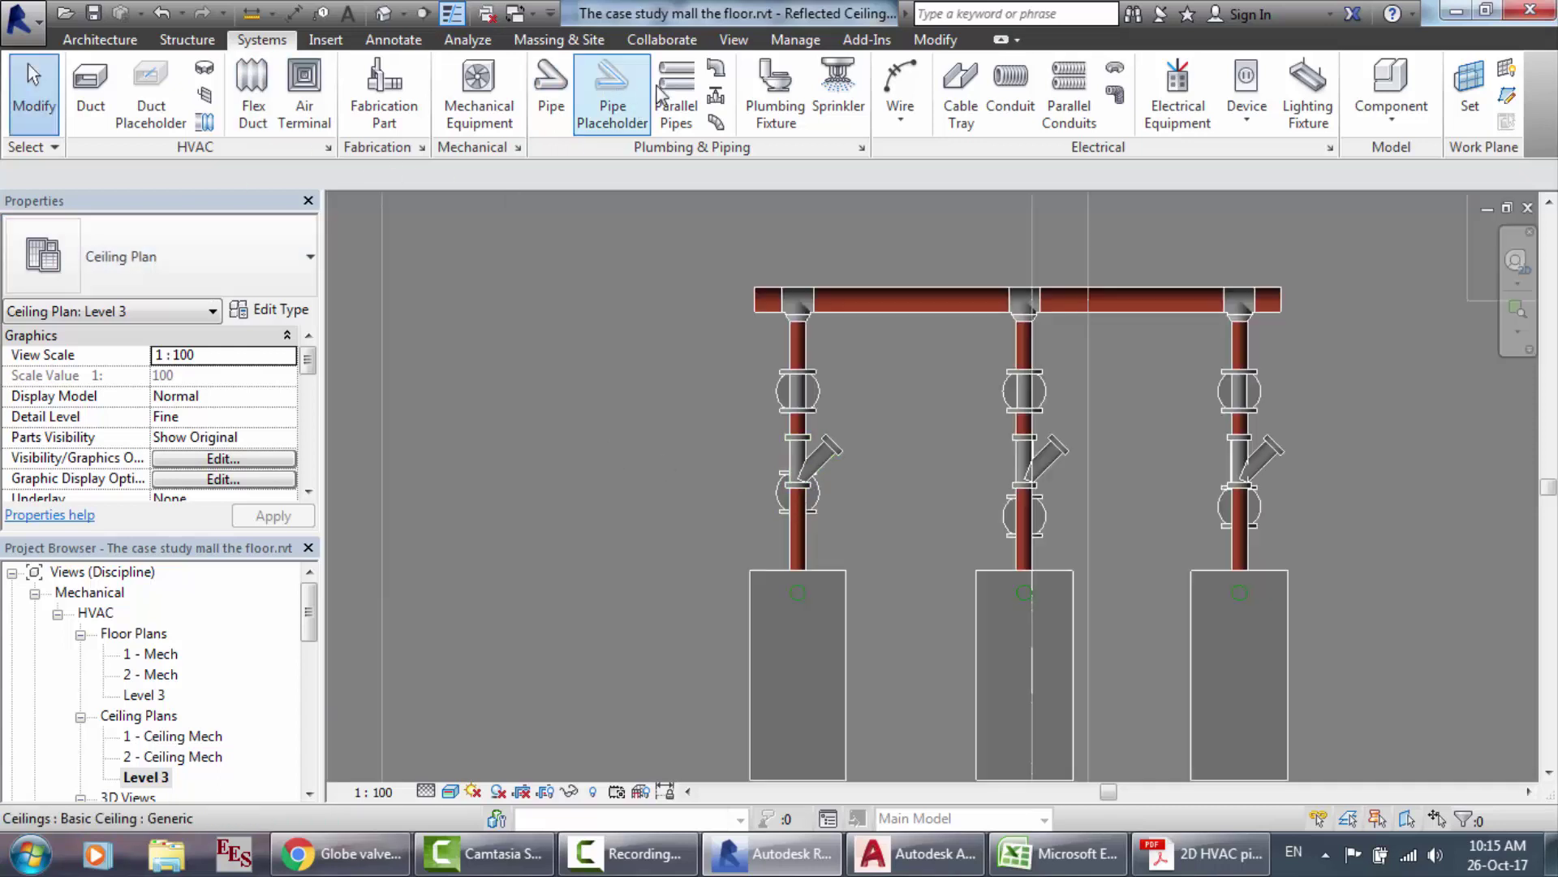
Step: Browse the library's Balancing Valves folder, preview the M_Circuit Setter 65-100 mm and 15-50 mm families, and leave without loading any
left_click(716, 97)
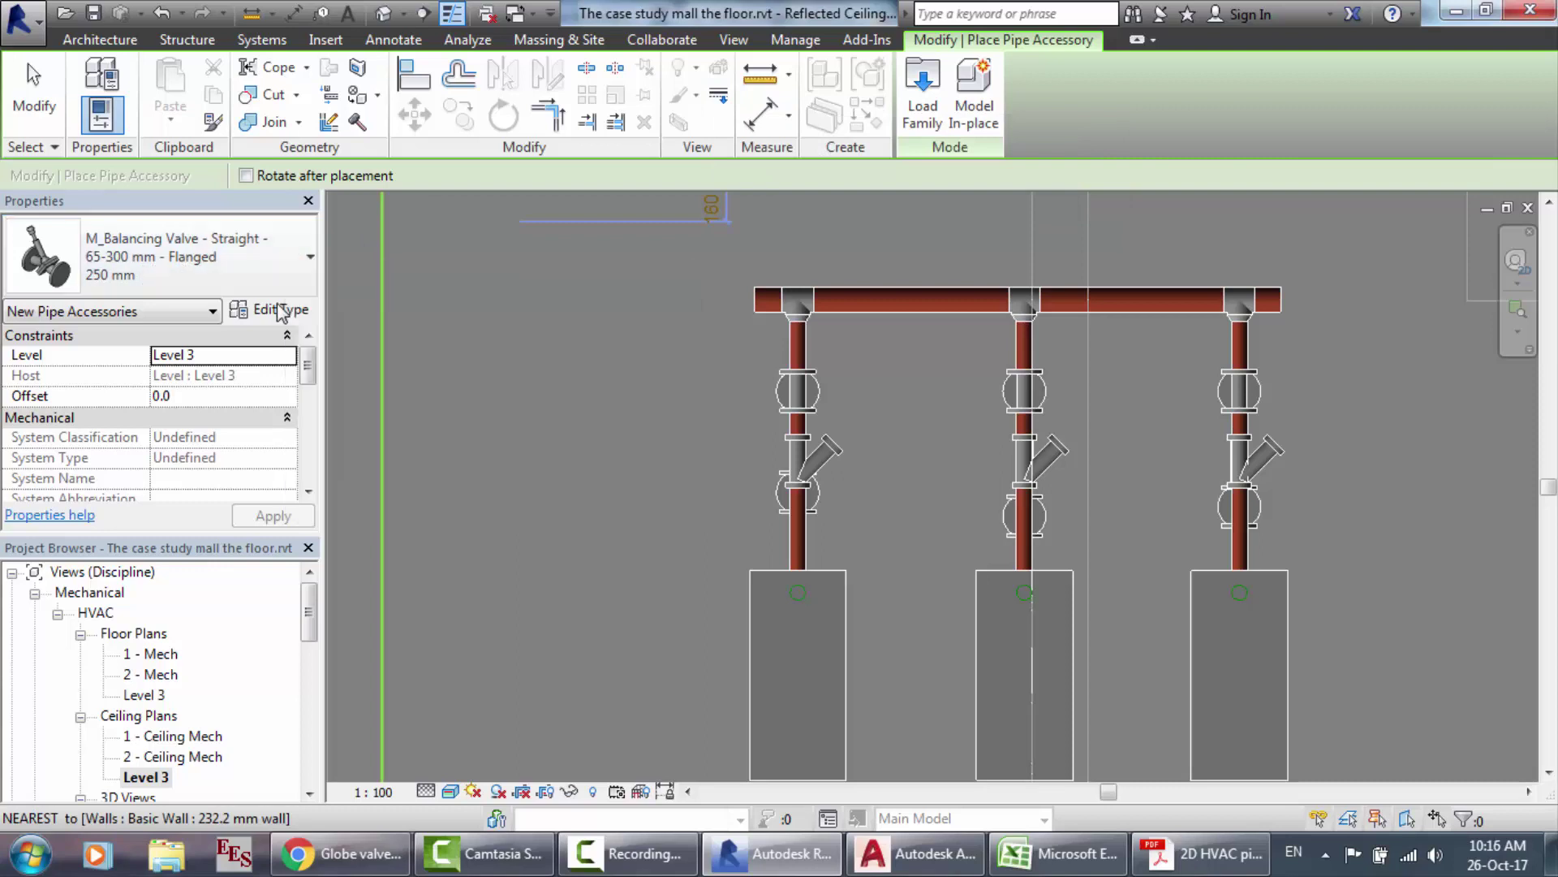
left_click(924, 94)
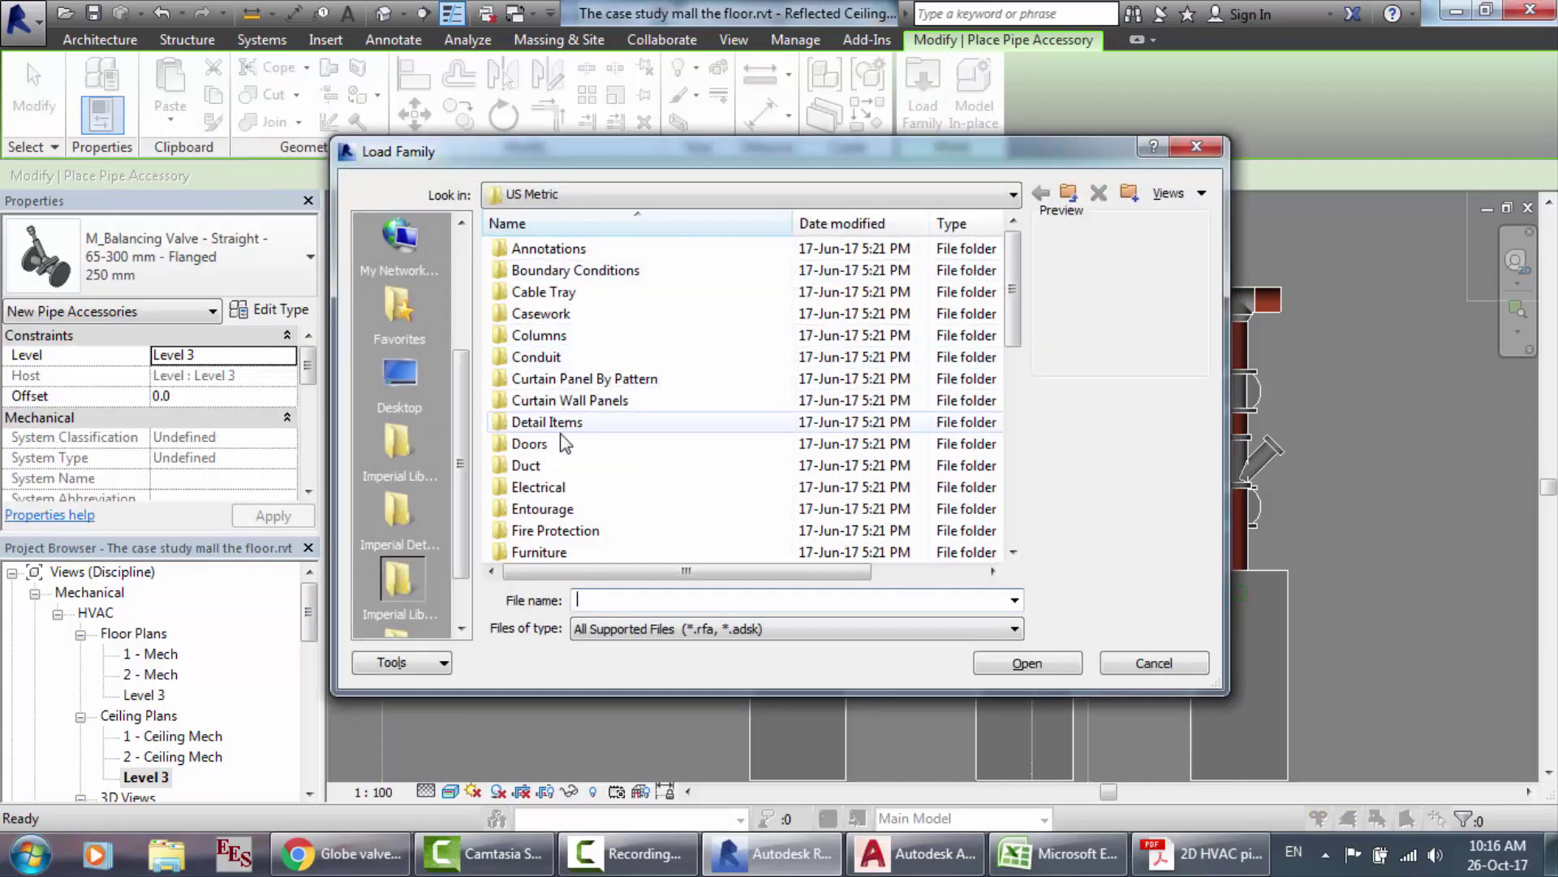
scroll(557, 492, "down", 5)
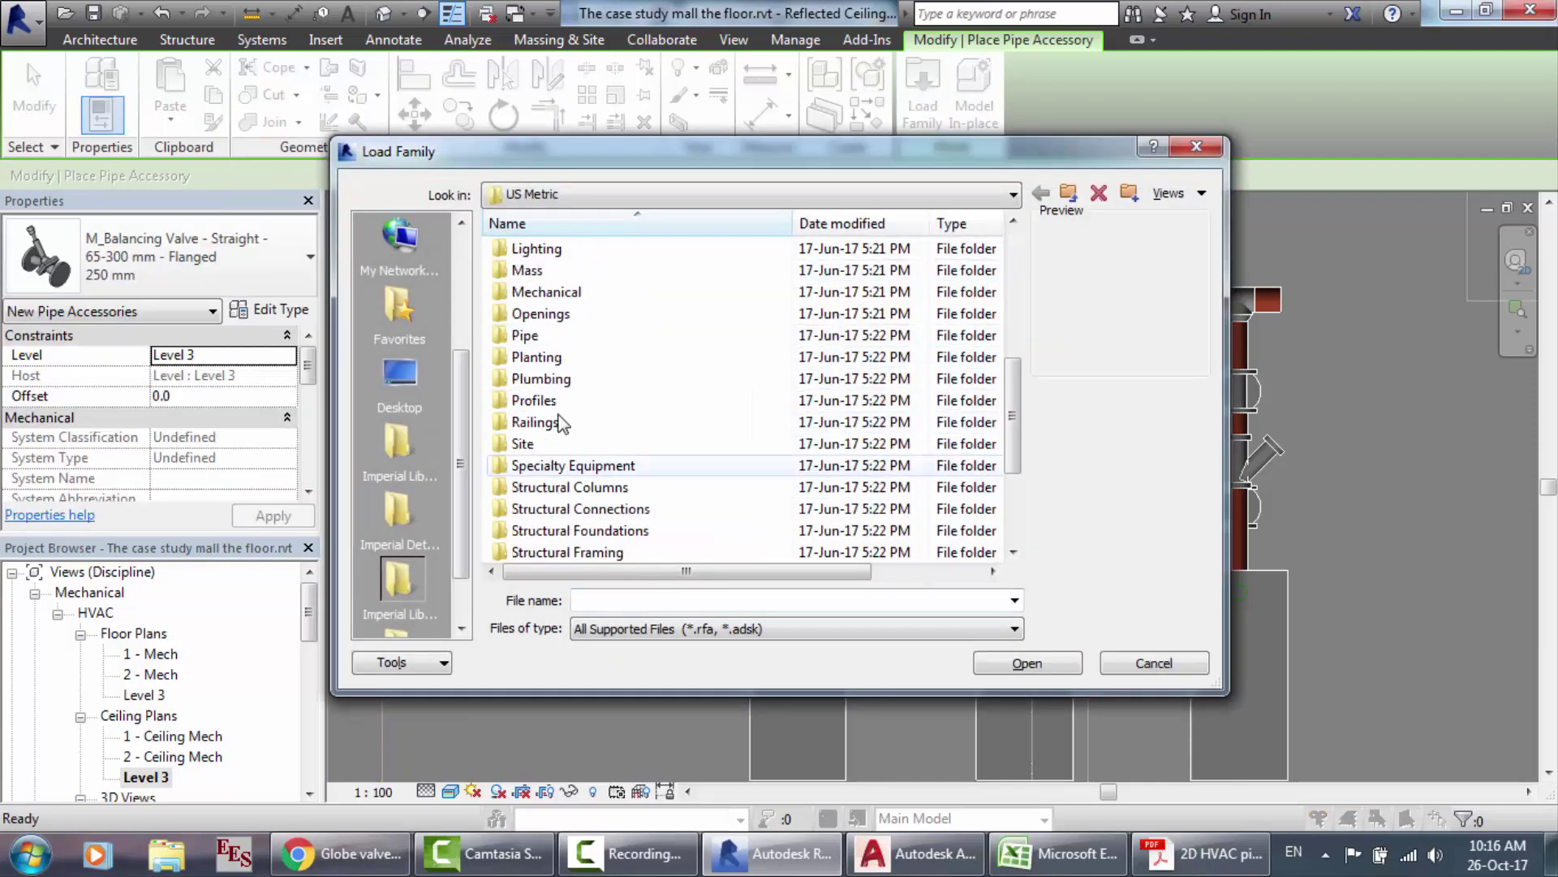
double_click(546, 333)
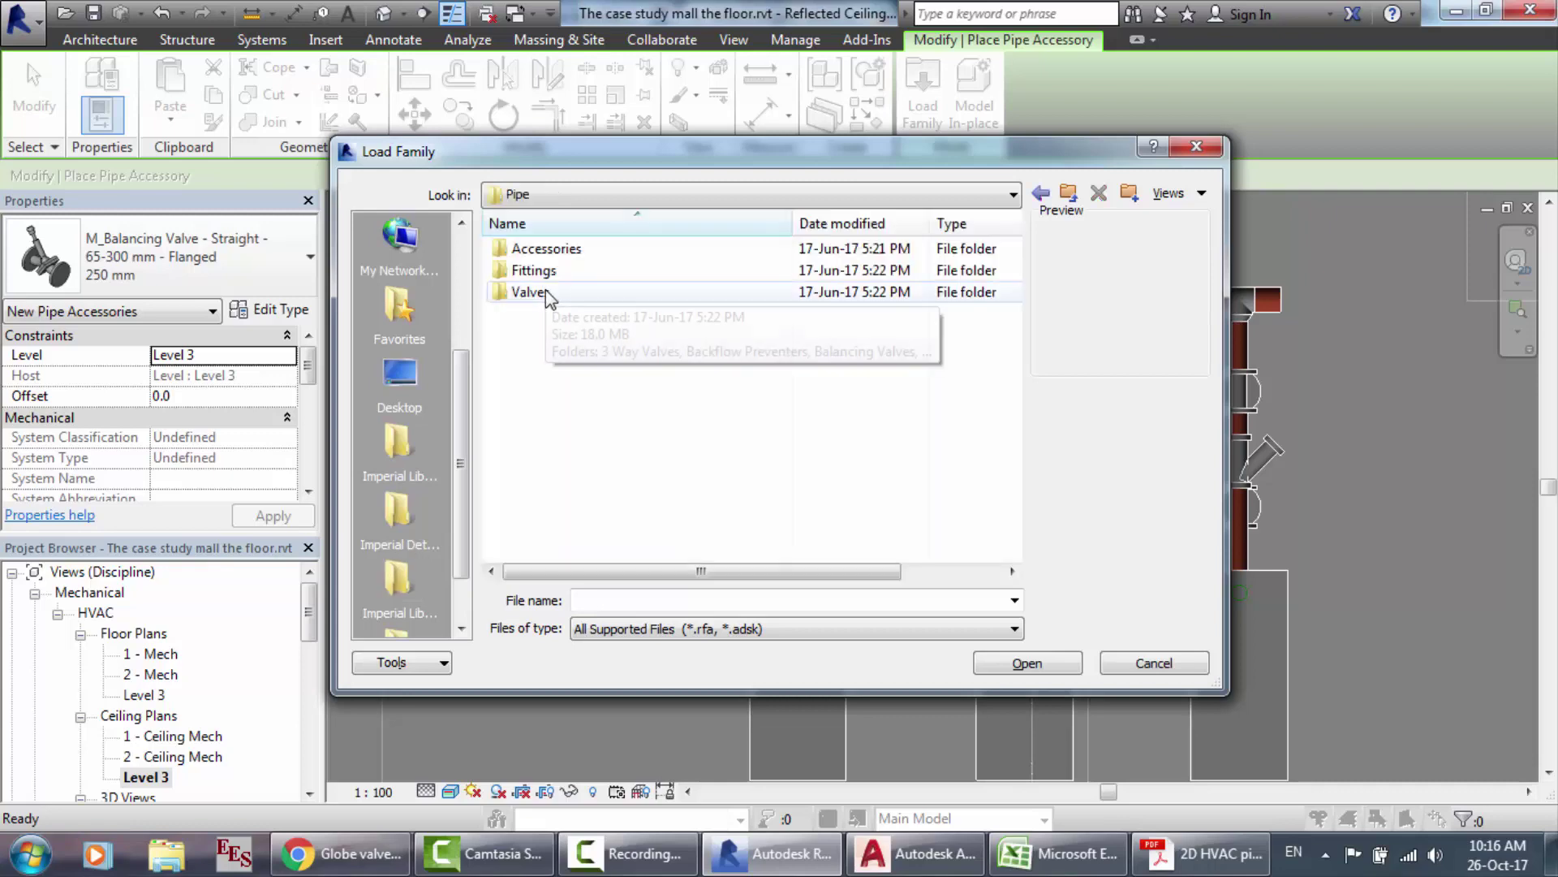
double_click(545, 290)
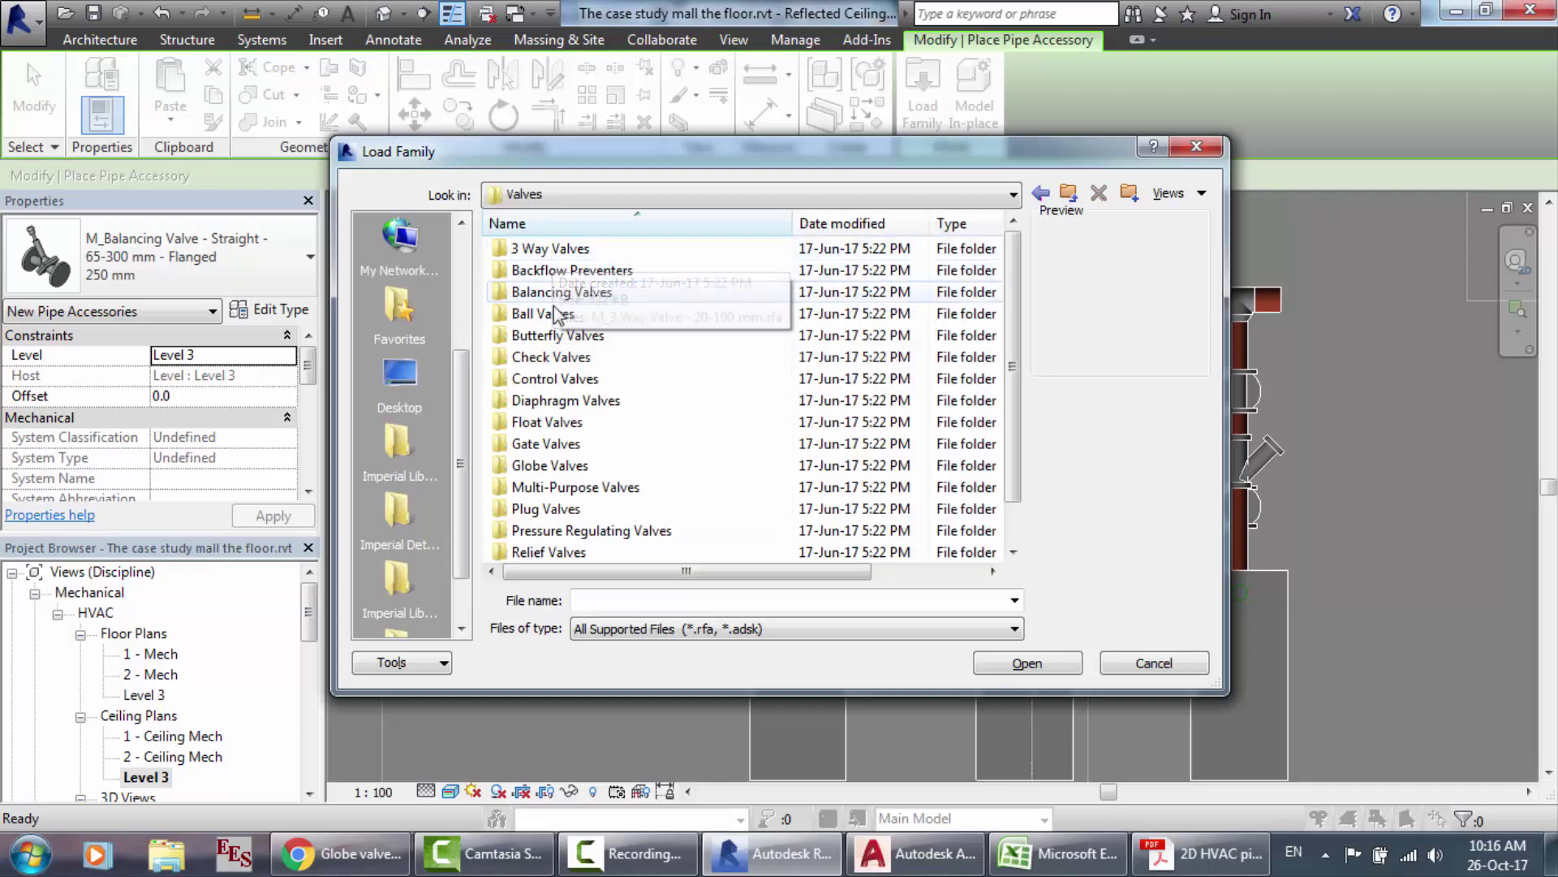
double_click(560, 292)
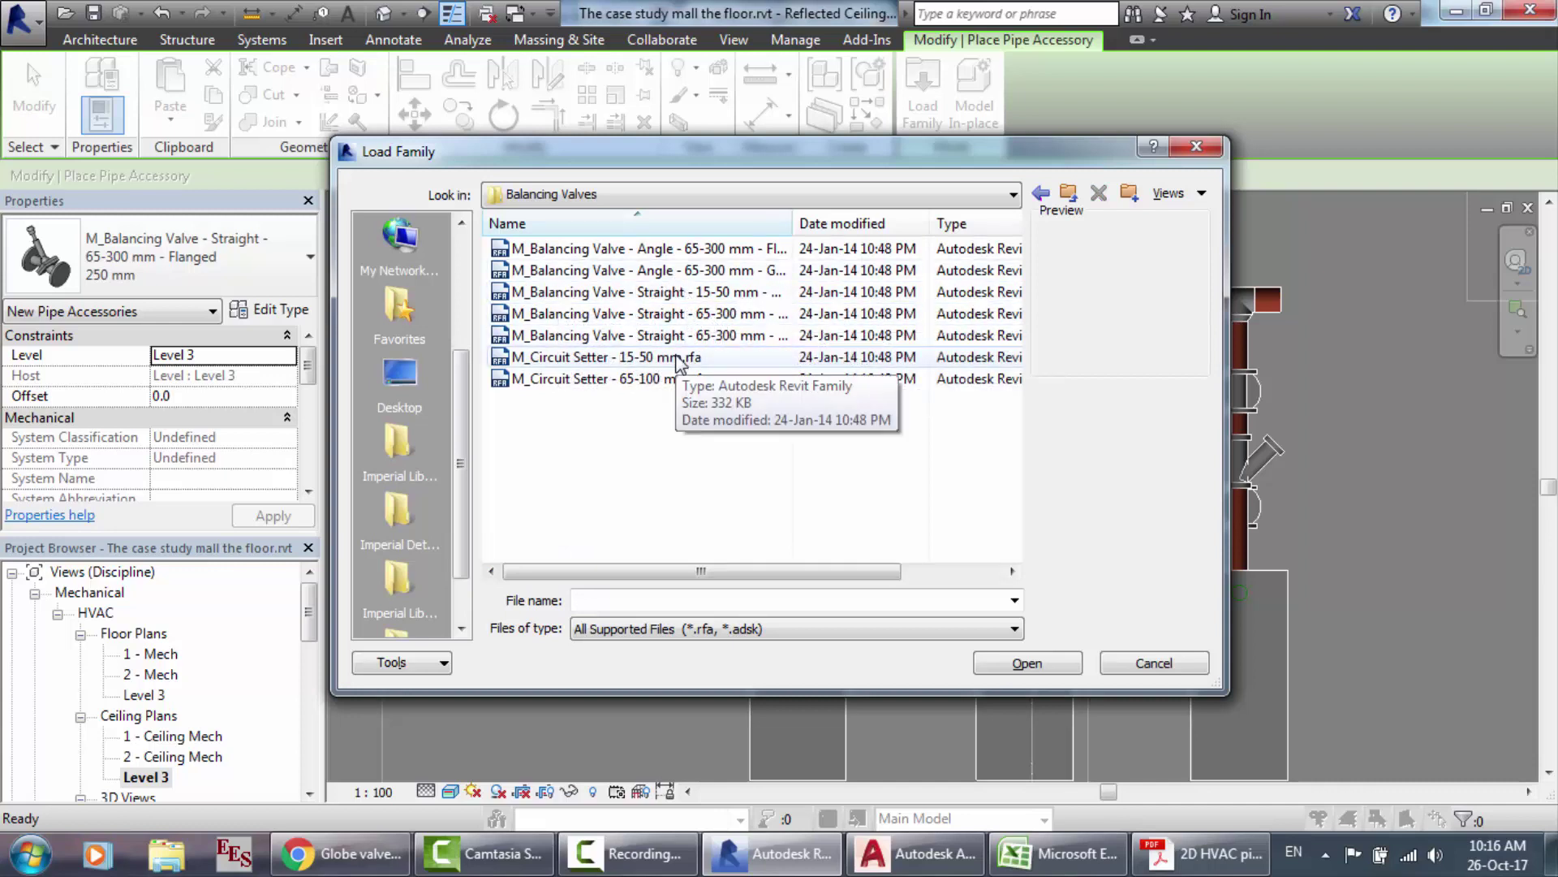
left_click(680, 365)
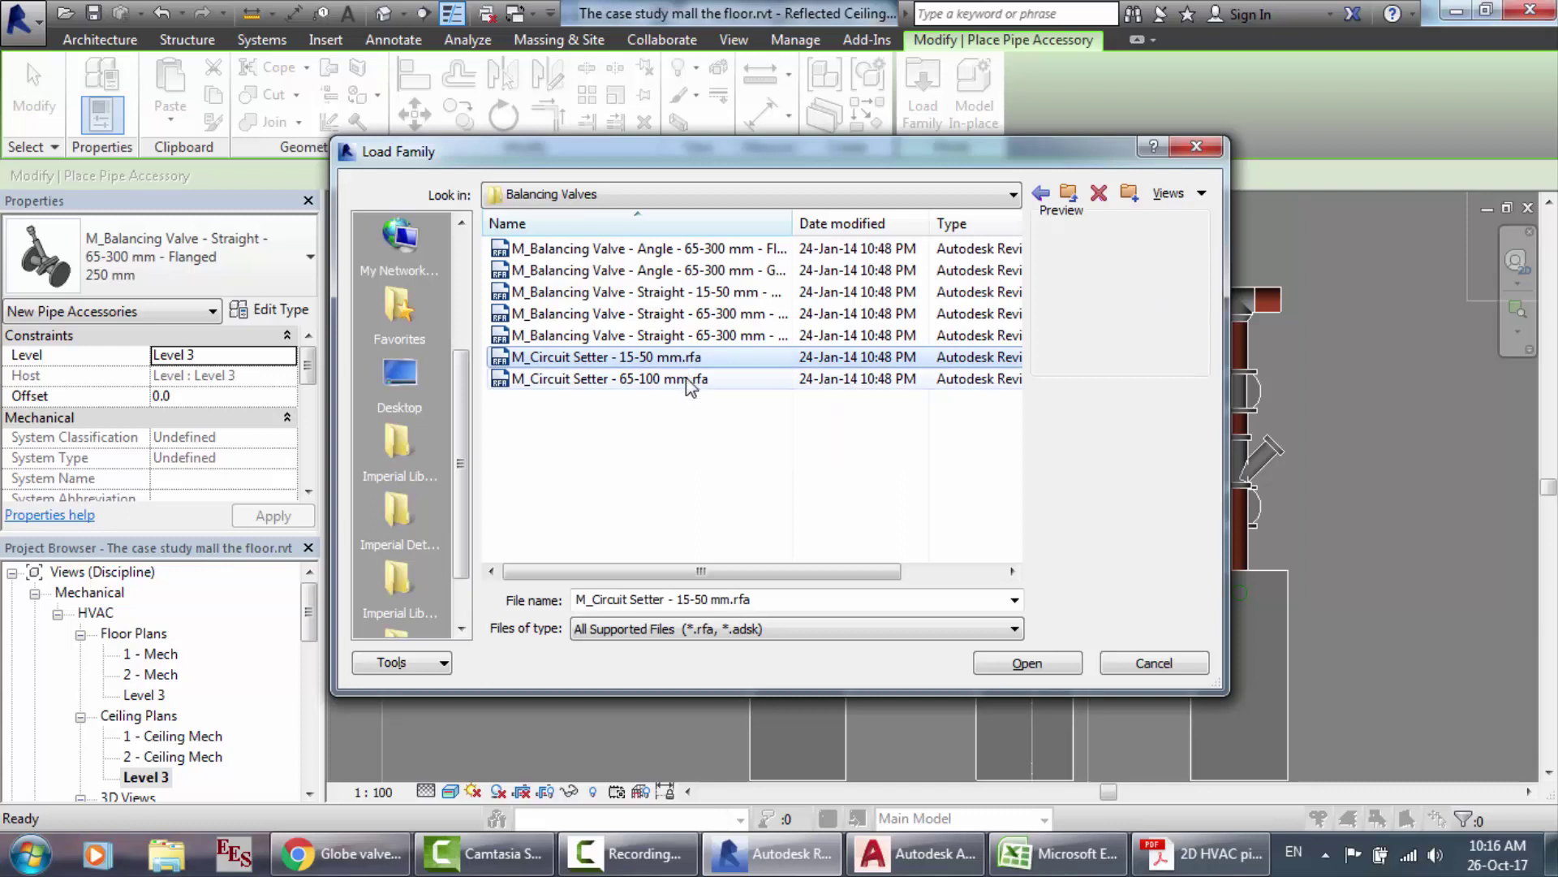
left_click(688, 380)
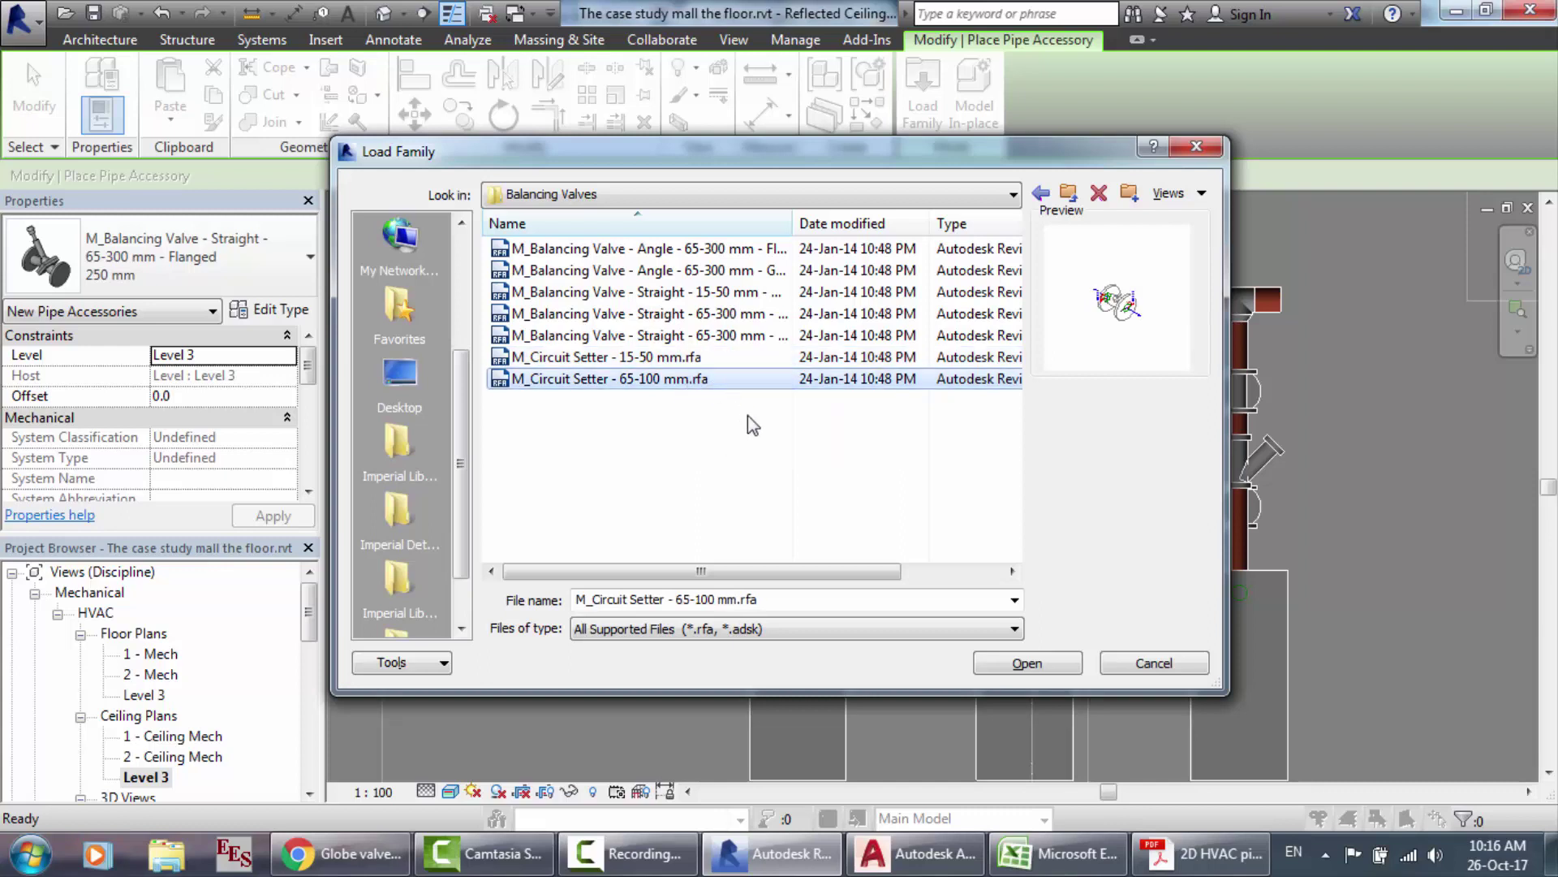
left_click(711, 355)
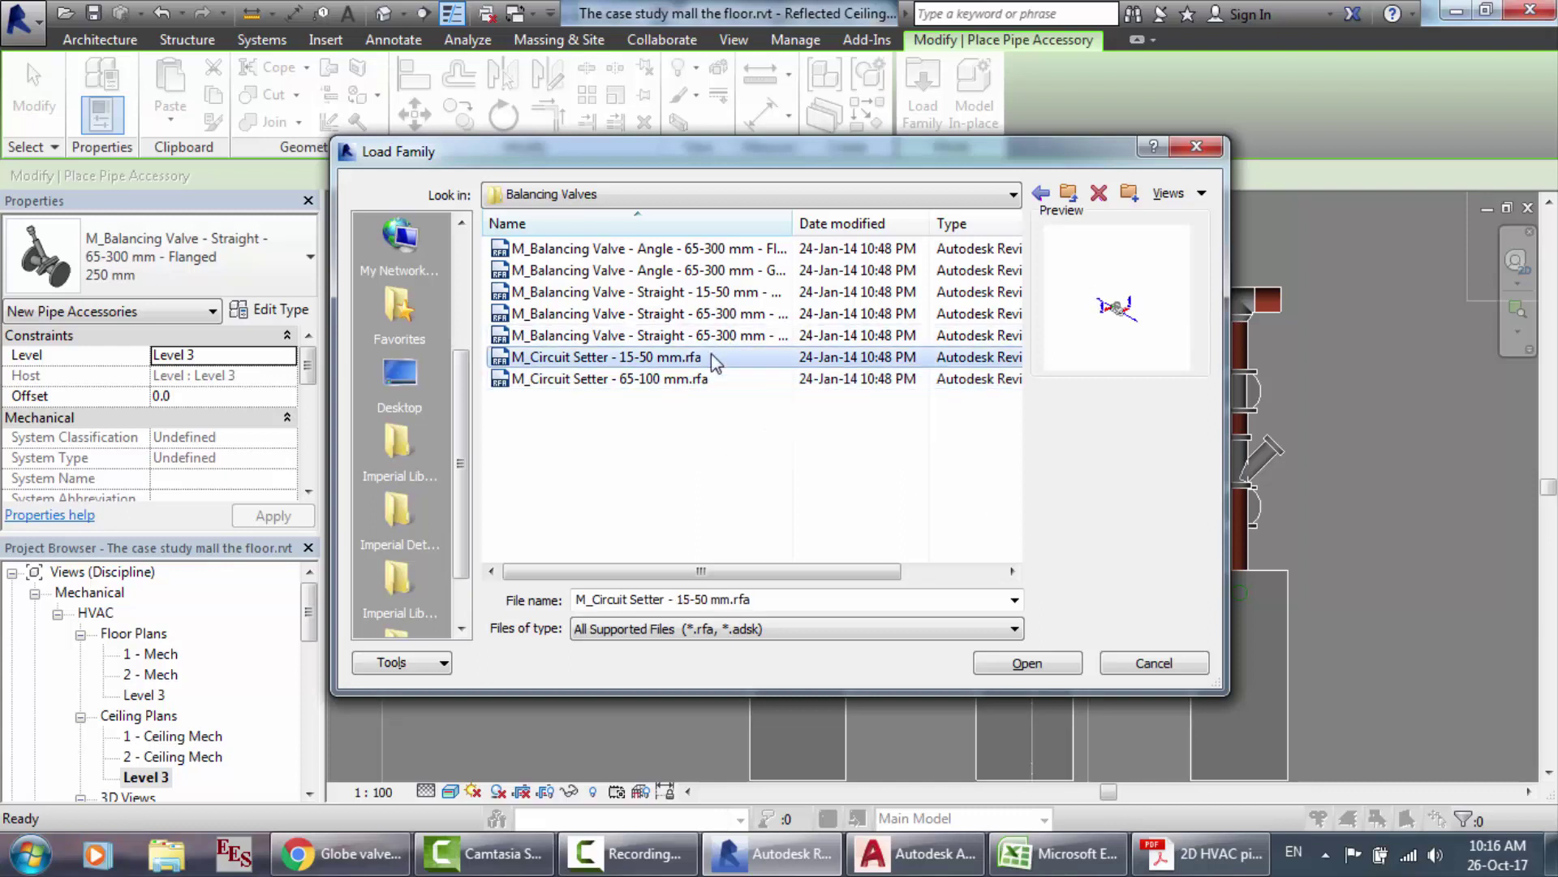
left_click(1144, 668)
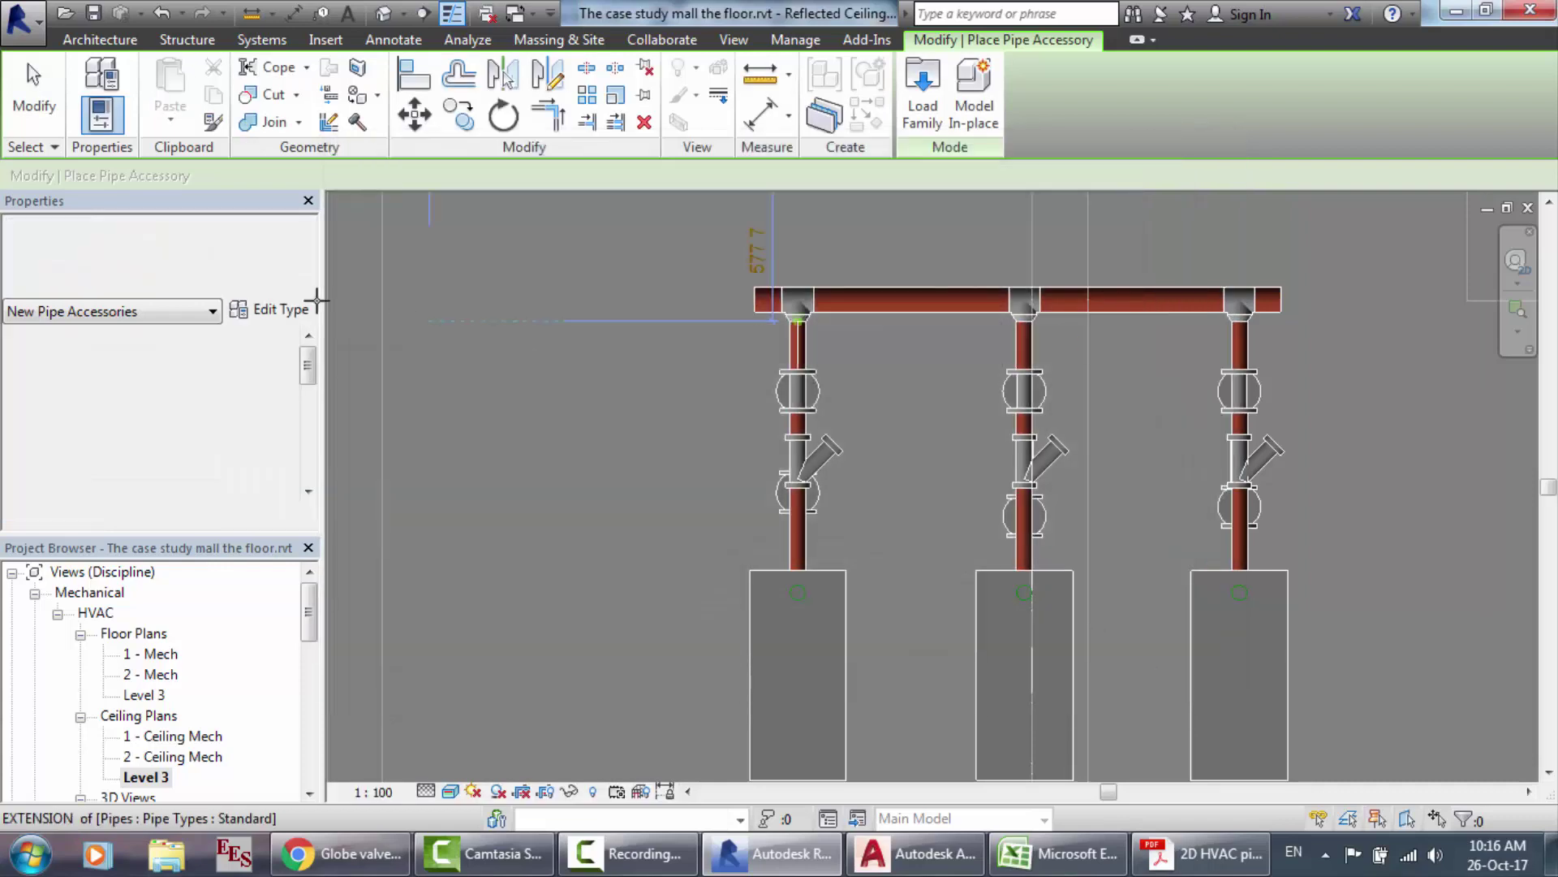
Step: Choose the 65 mm type of M_Balancing Valve - Straight - 65-300 mm - Flanged and set its placement offset to 3000
left_click(240, 262)
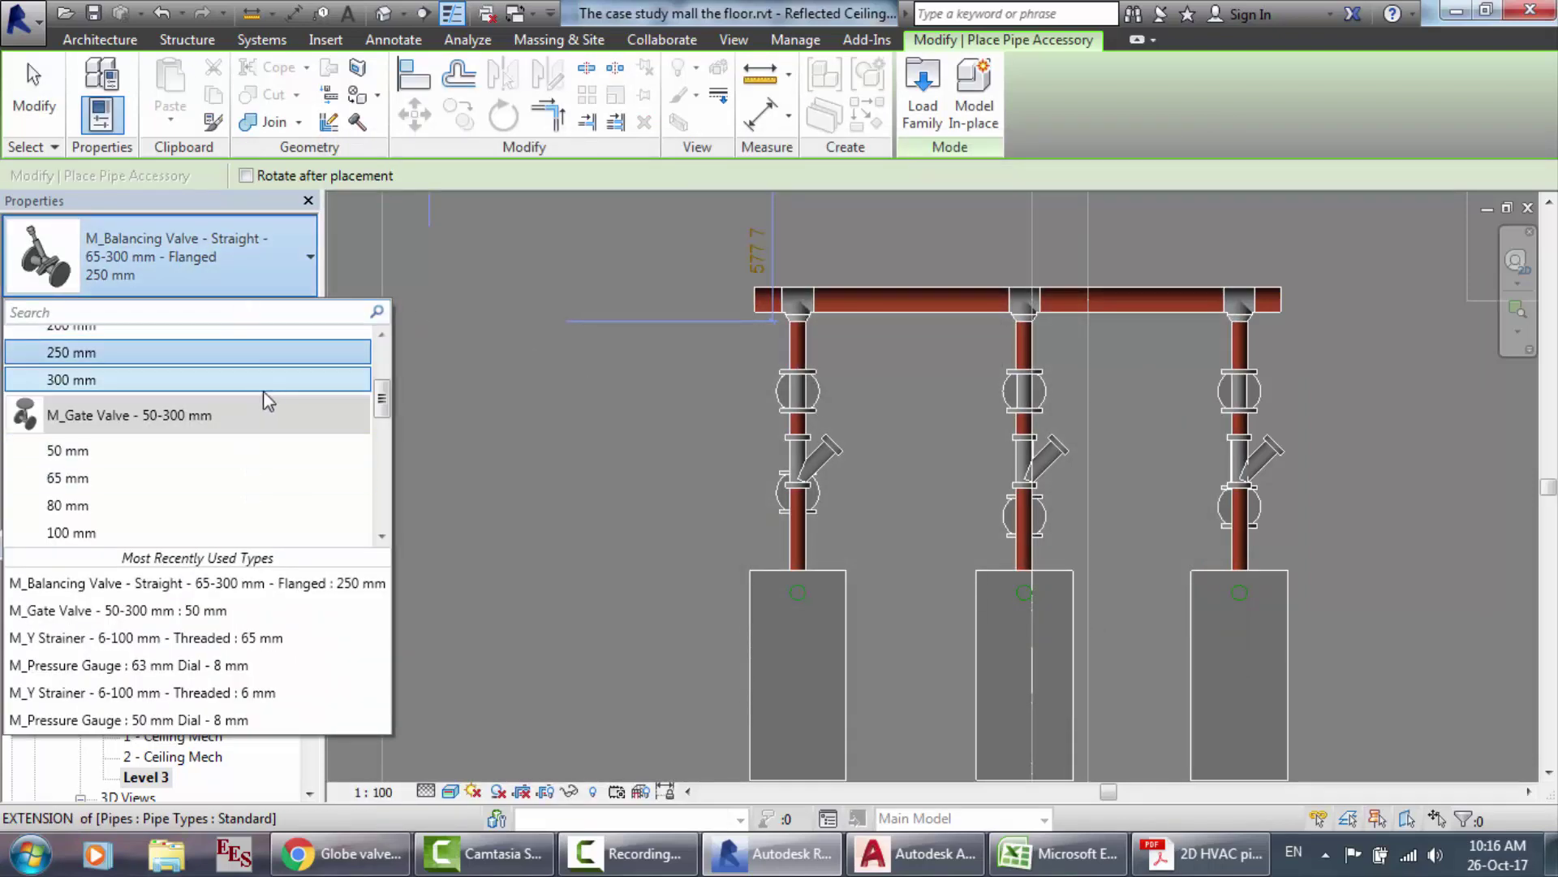
left_click_drag(386, 407, 386, 371)
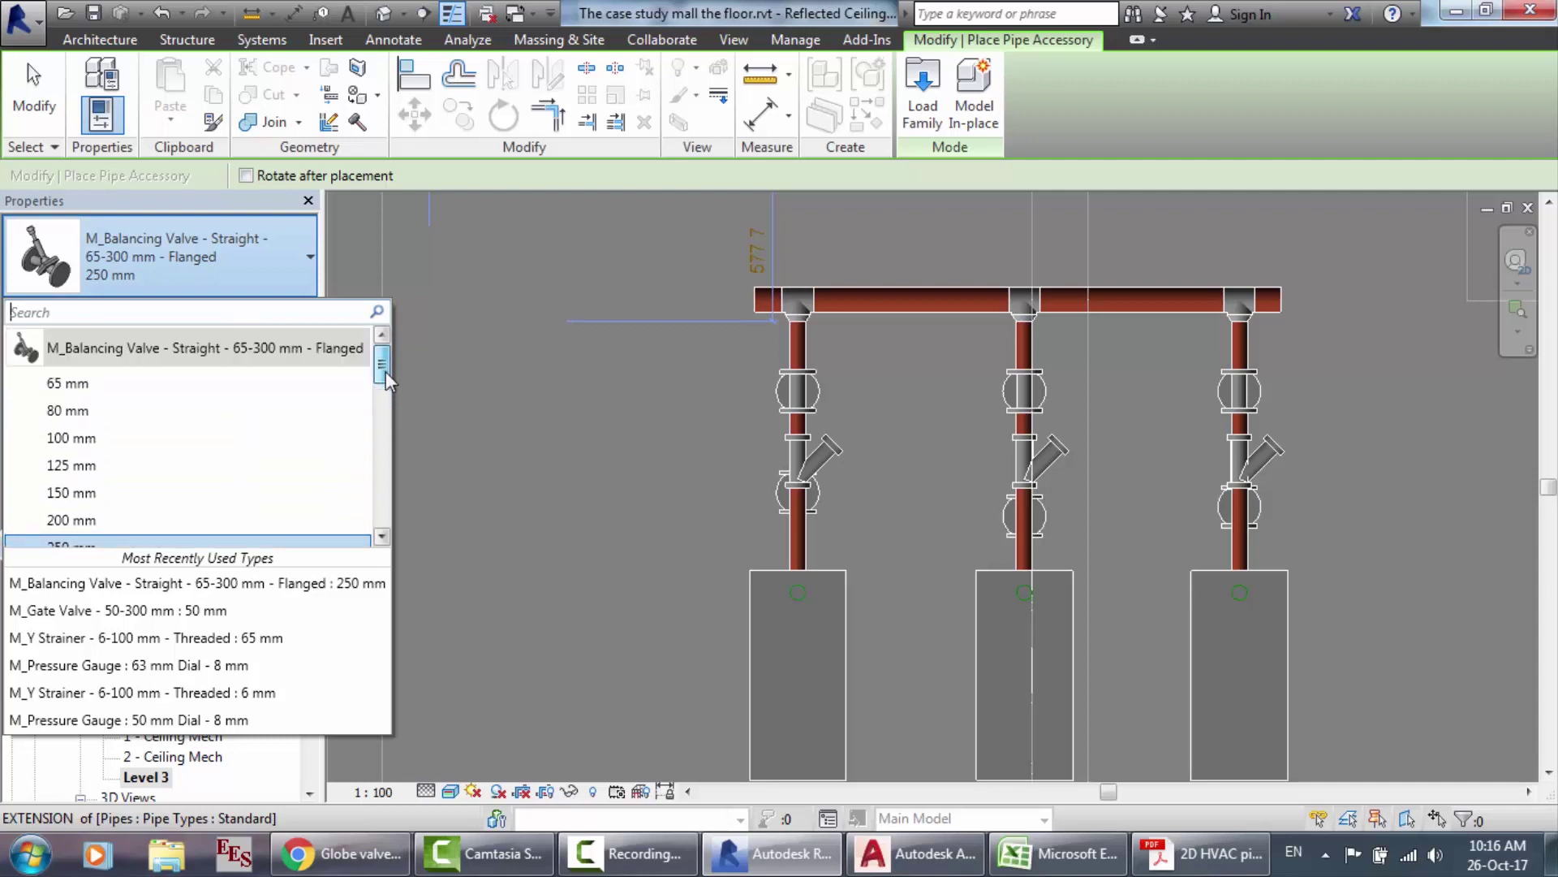
left_click(226, 379)
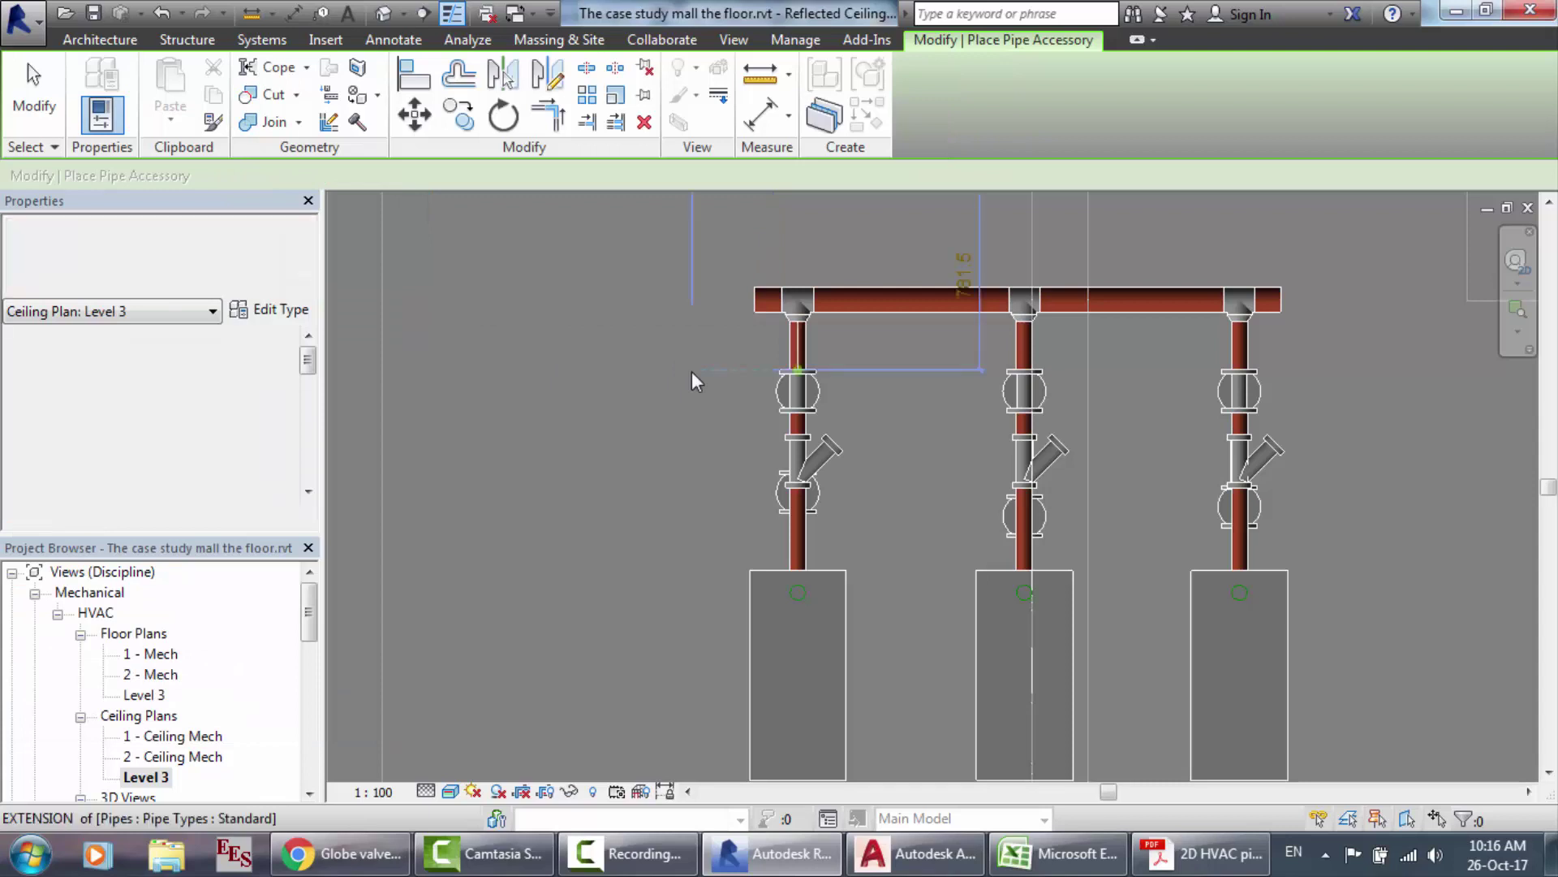
left_click(172, 395)
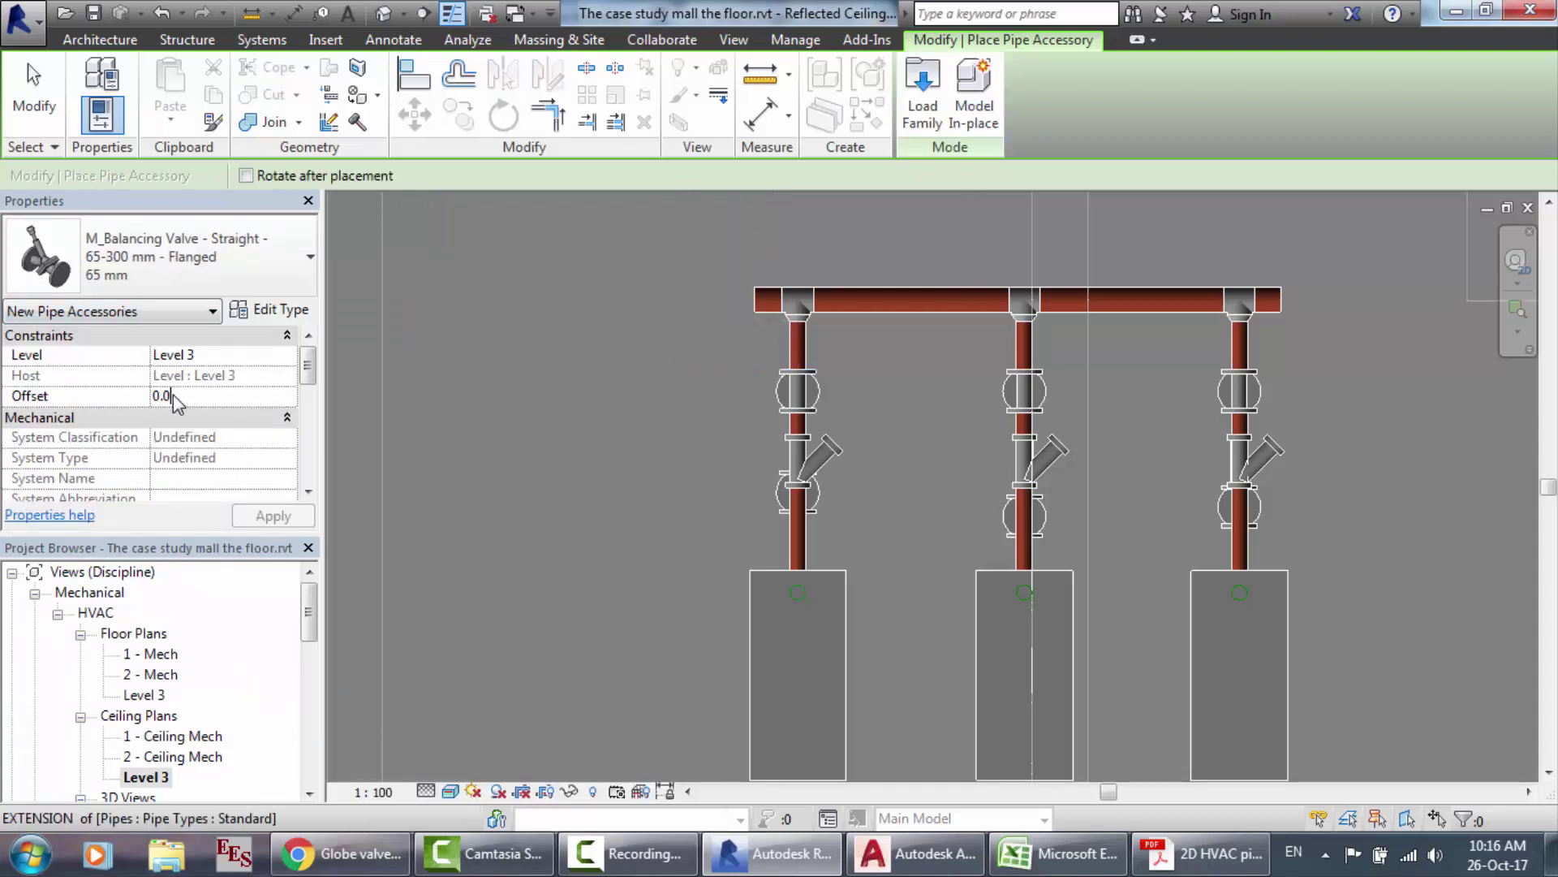
key("BackSpace")
key("BackSpace")
key("BackSpace")
type("3")
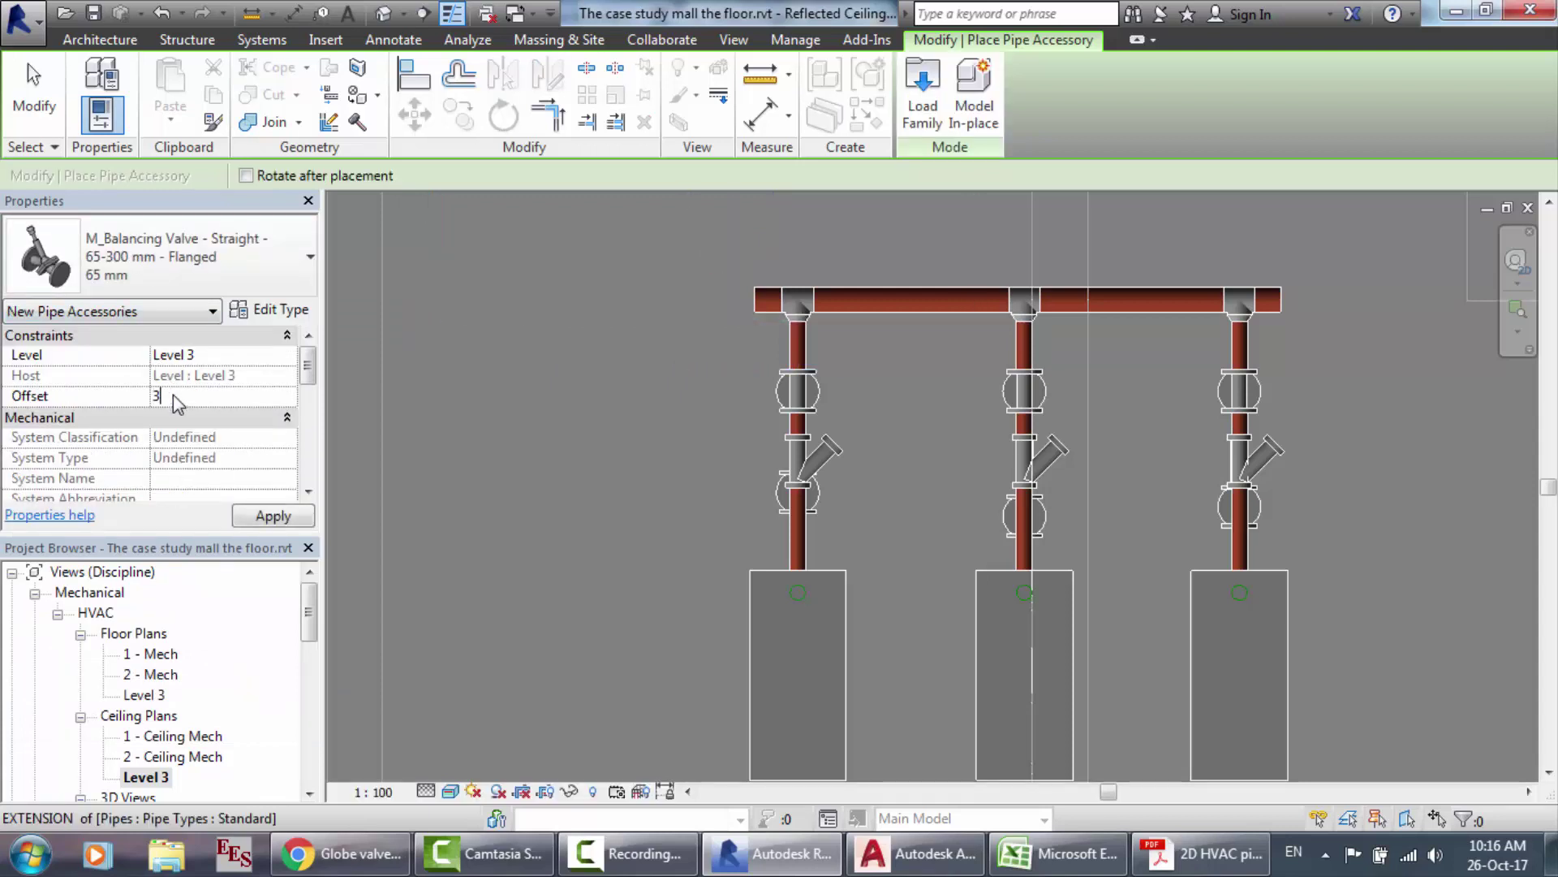
type("000")
key("Return")
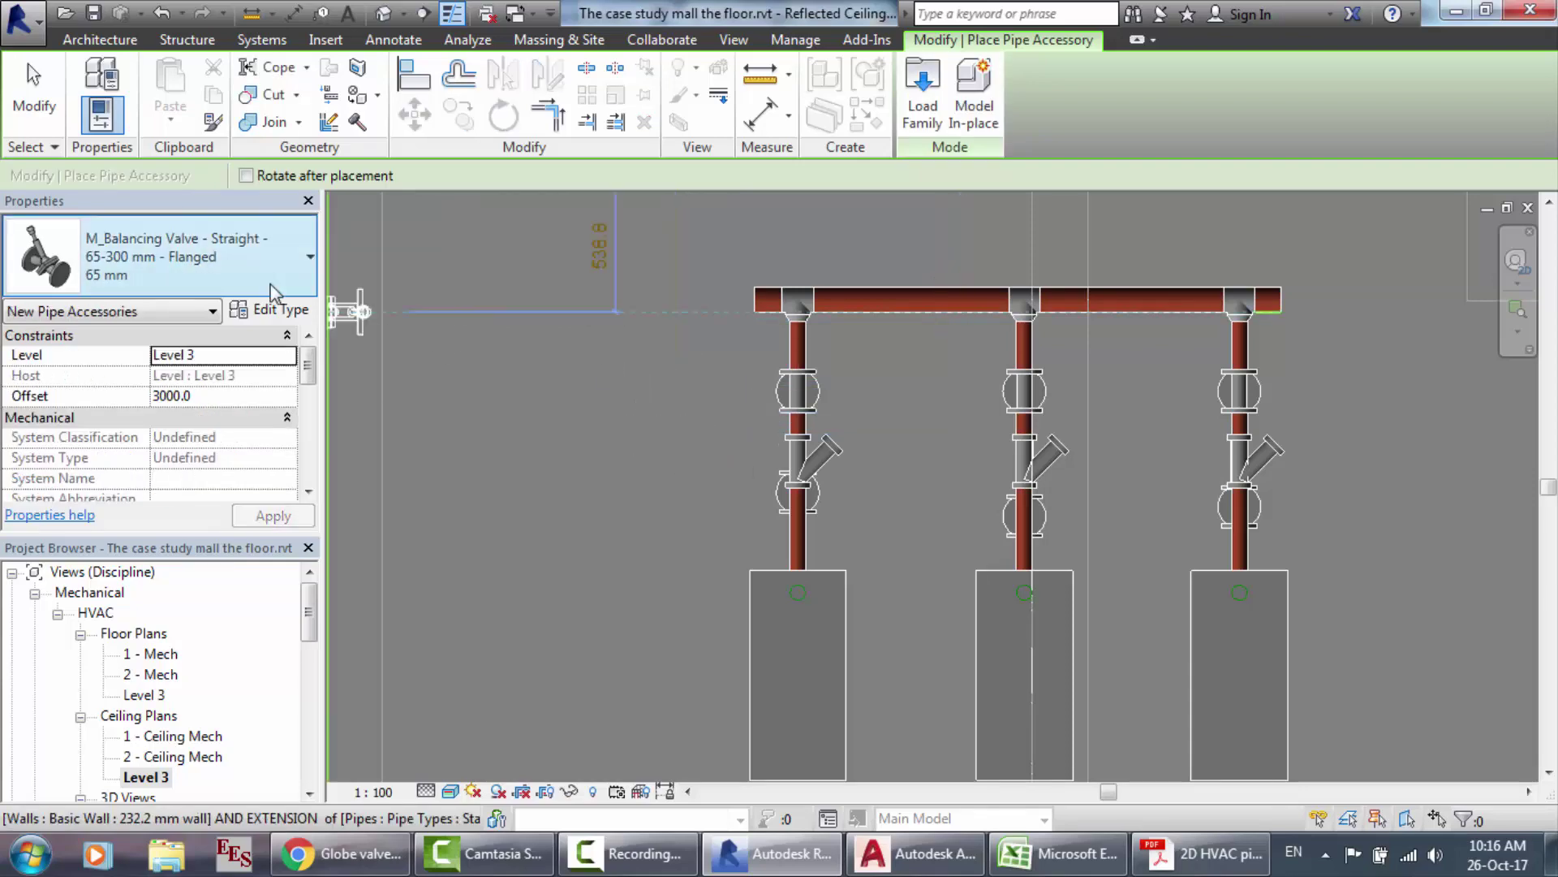
Step: Set the Nominal Diameter of the balancing valve's 65 mm type to 2.5
left_click(271, 310)
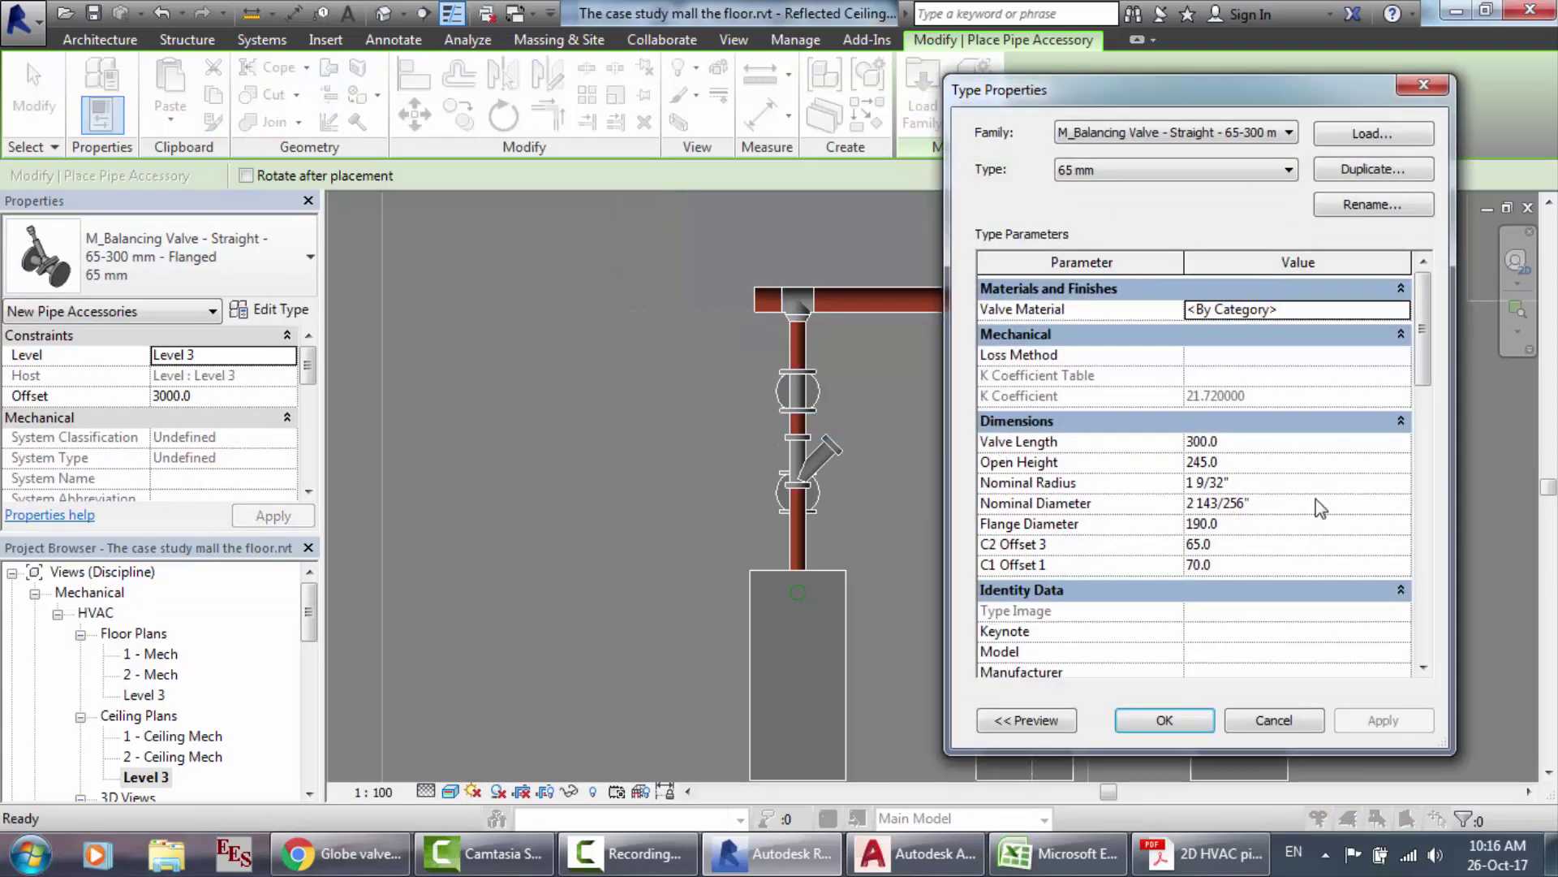
left_click(1276, 502)
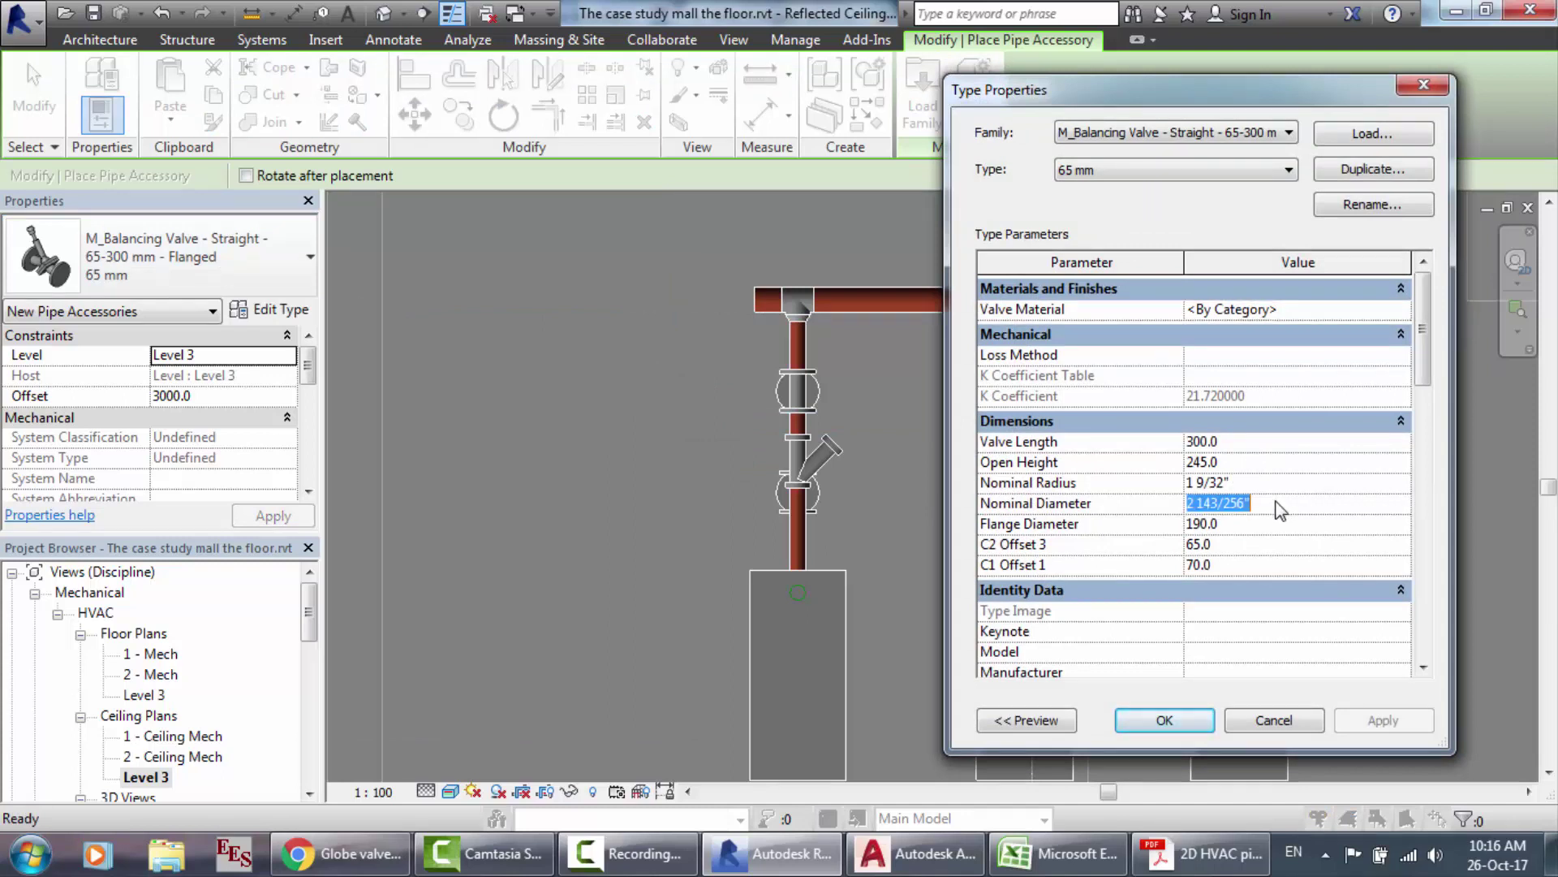
type("2.5")
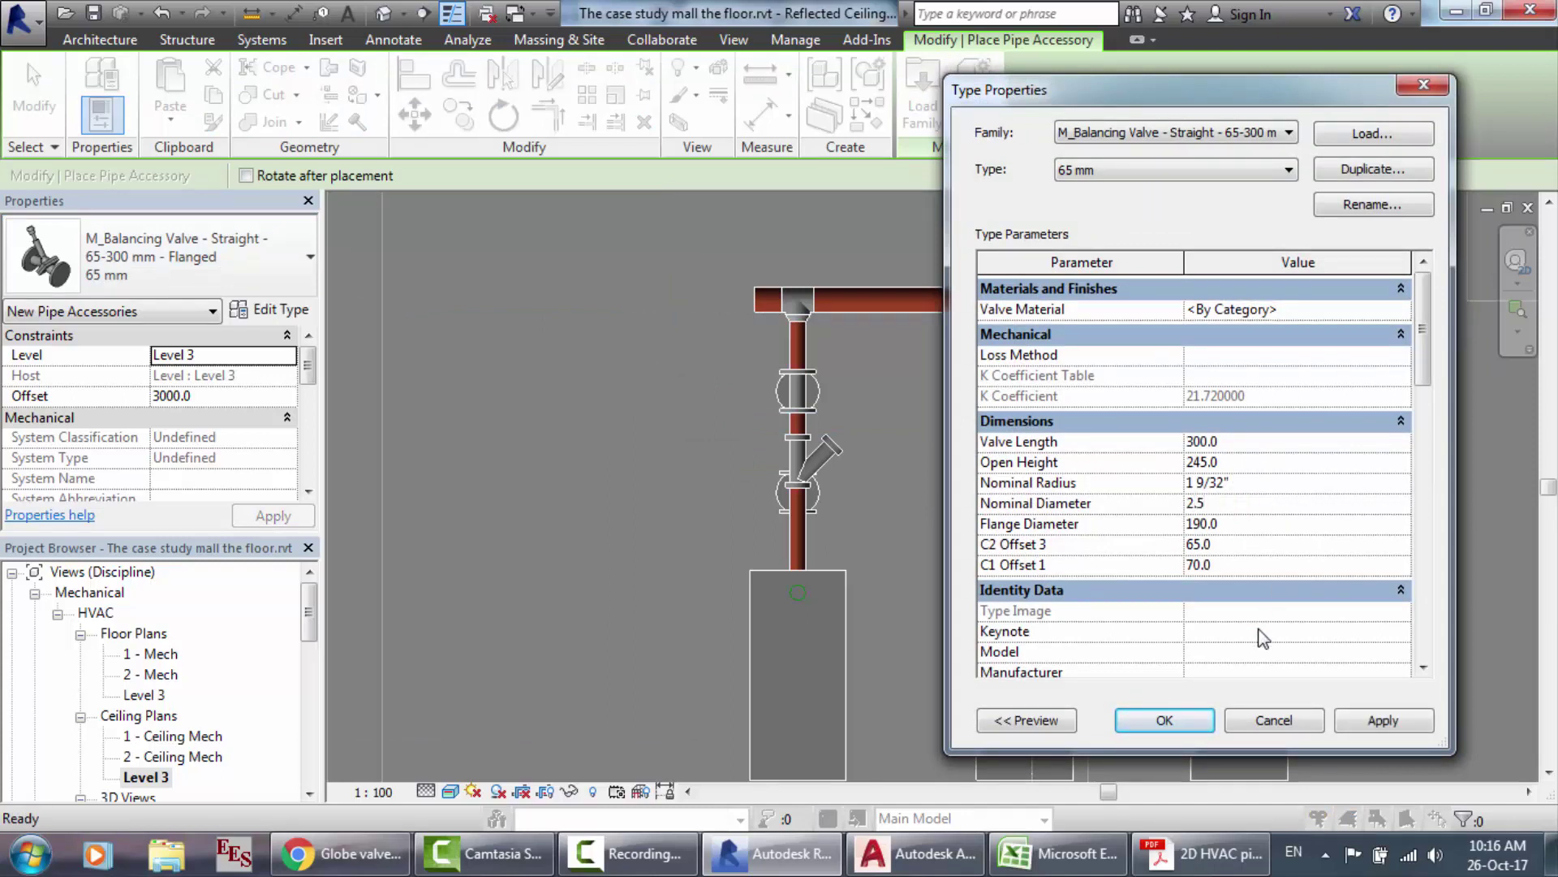
left_click(1185, 718)
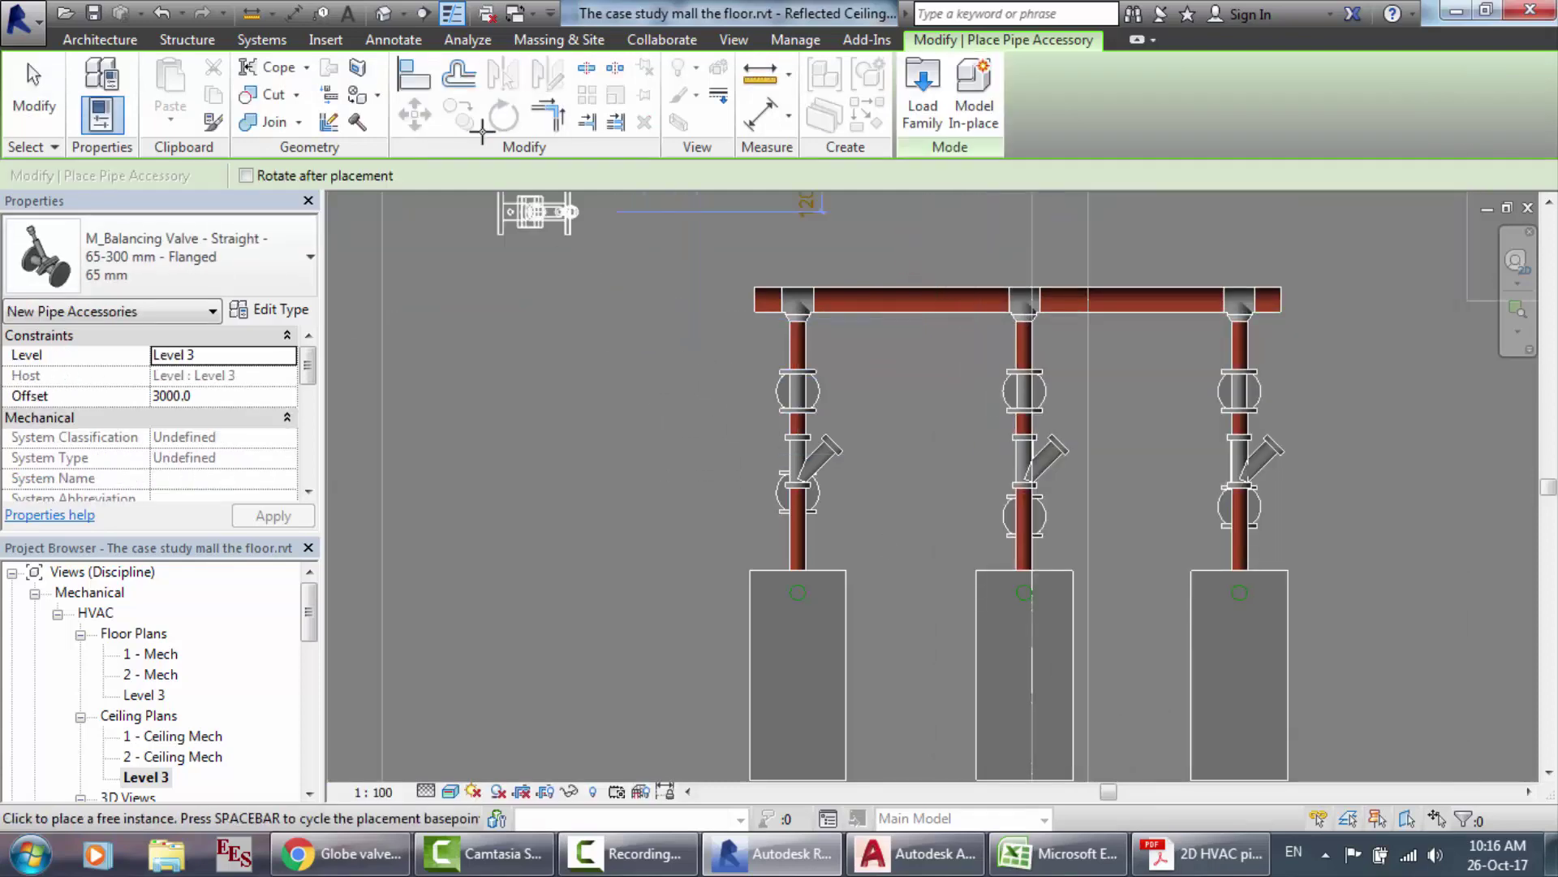
Step: Switch to the 3D view and end the accessory placement without placing the 65 mm balancing valve
left_click(411, 18)
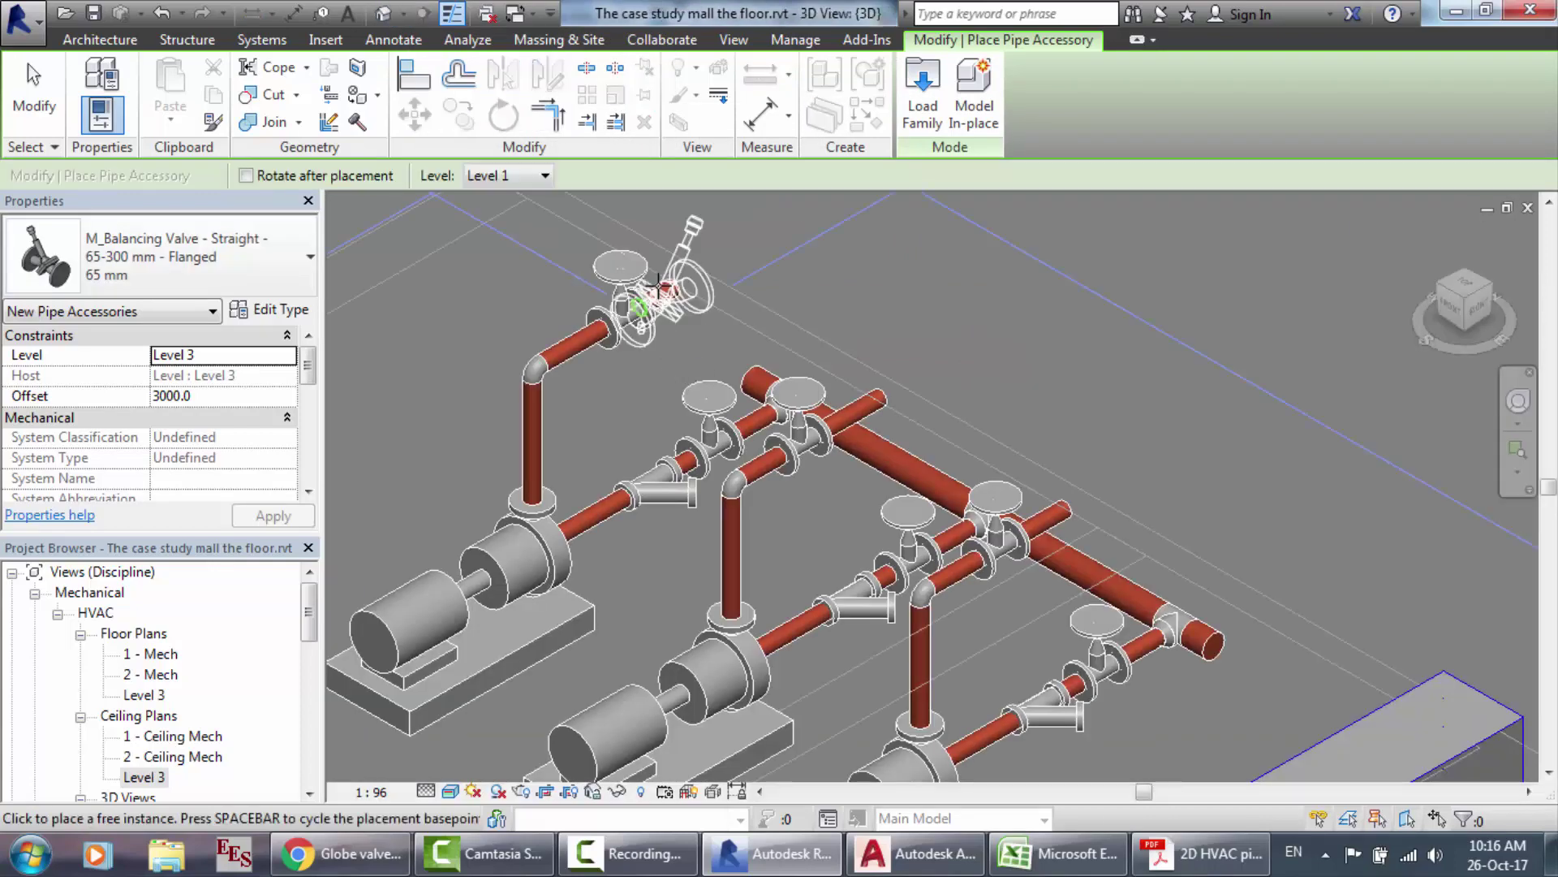
scroll(661, 286, "up", 2)
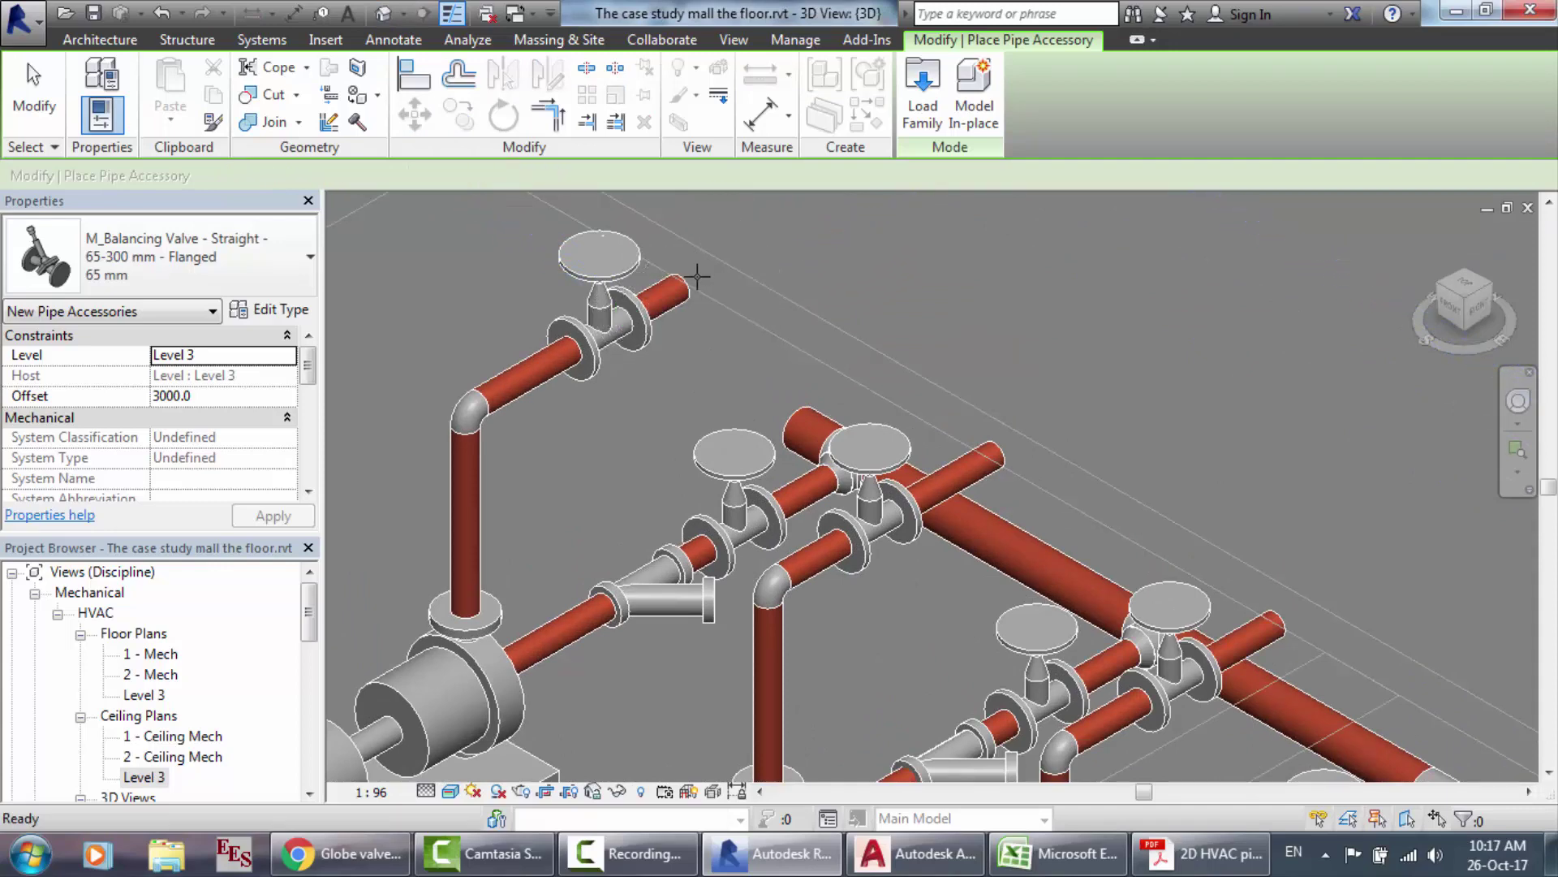
key("Escape")
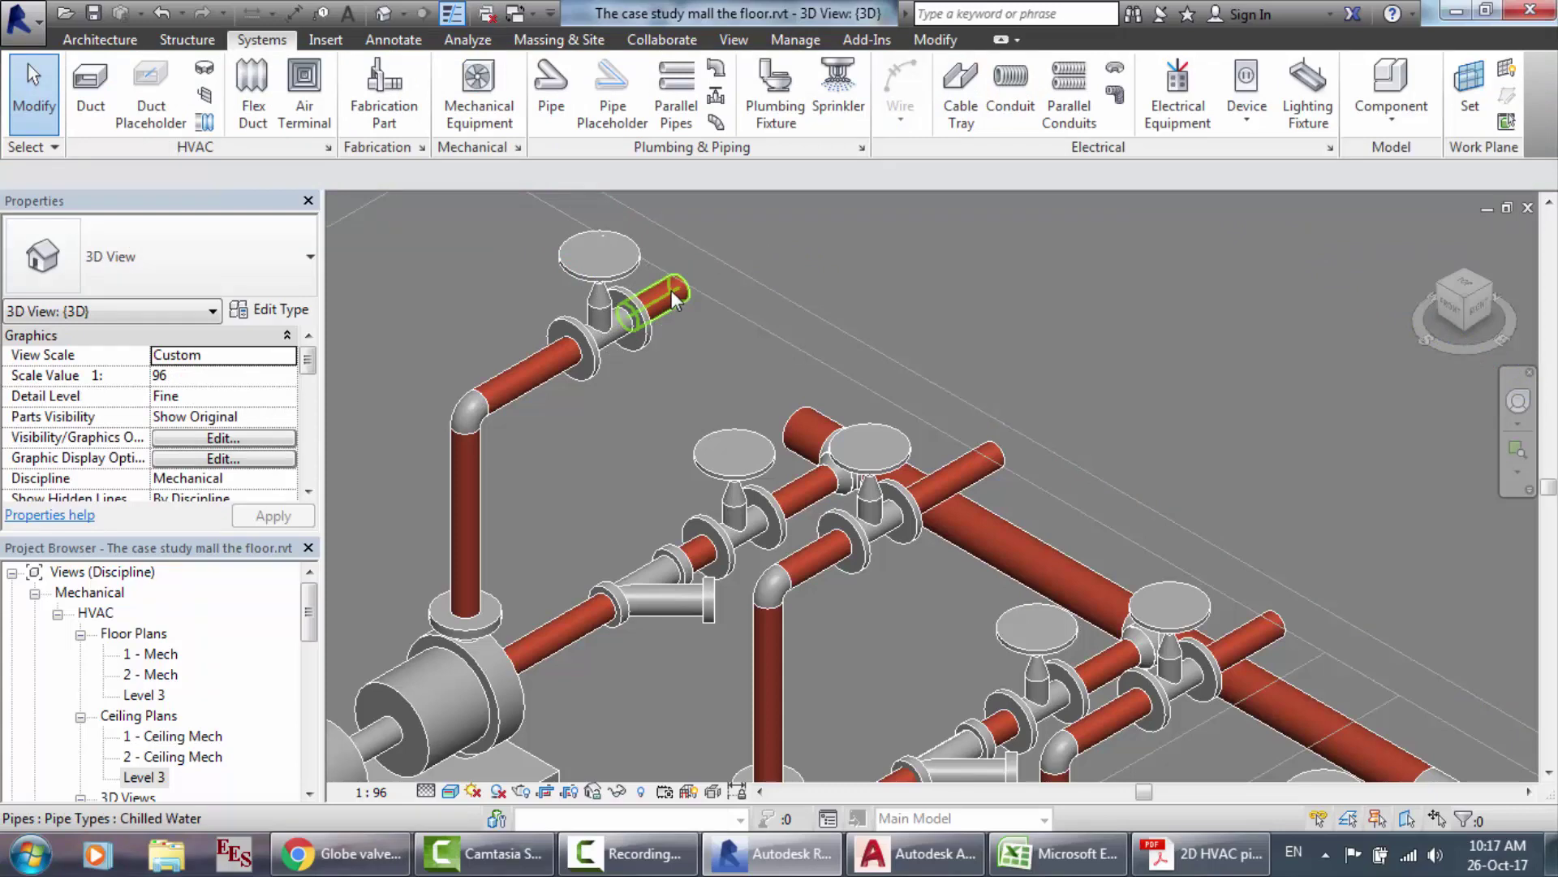
Step: Try to draw a 2 1/2" Chilled Water pipe onward from the open end of the first pump's discharge pipe
left_click(671, 290)
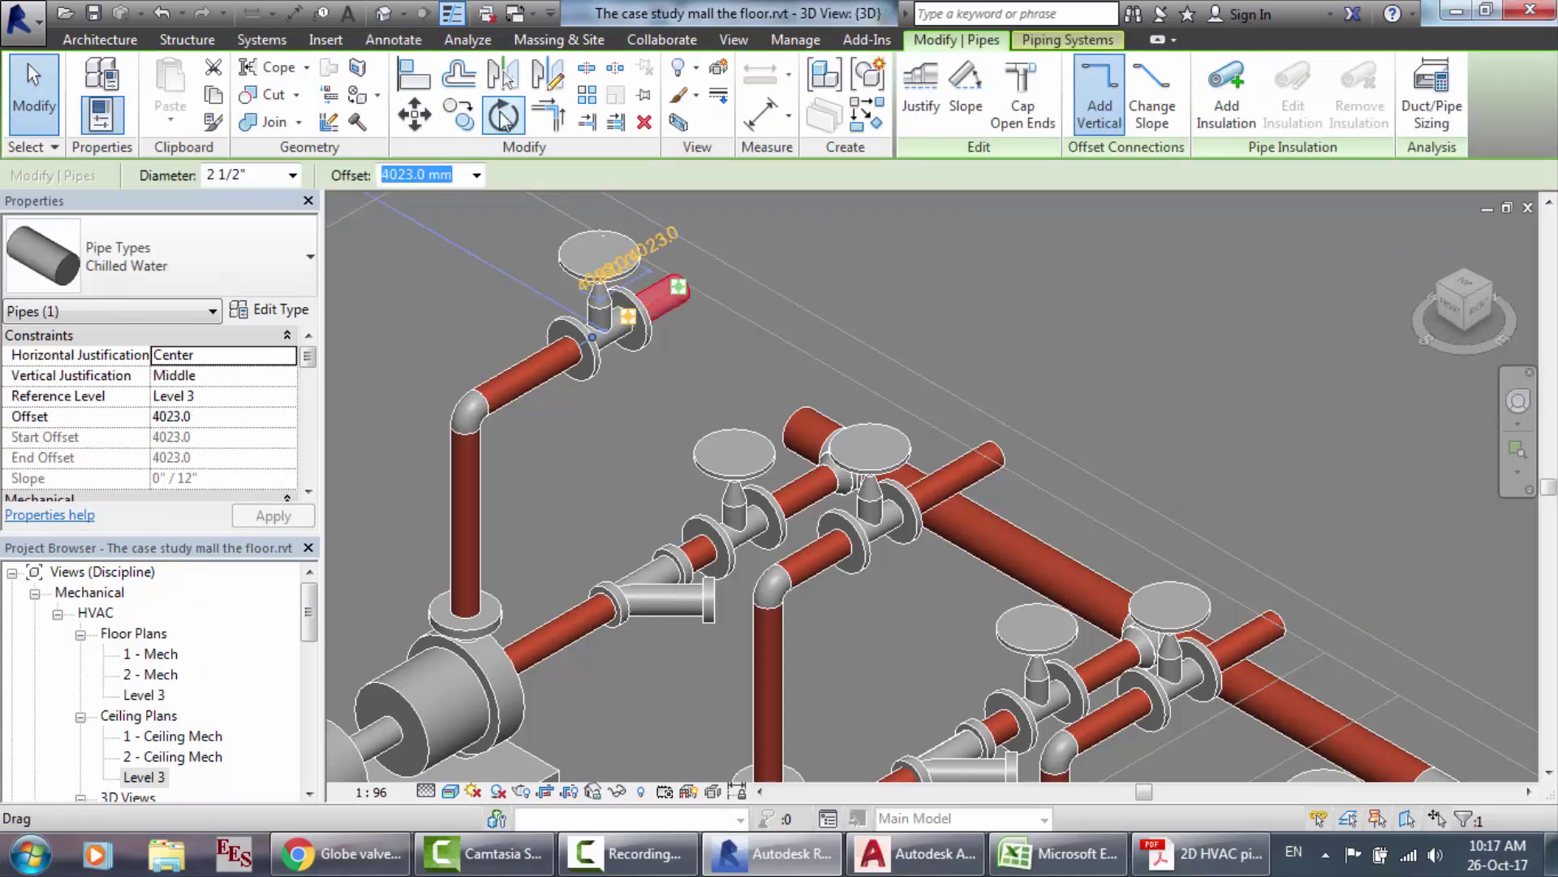
left_click(278, 42)
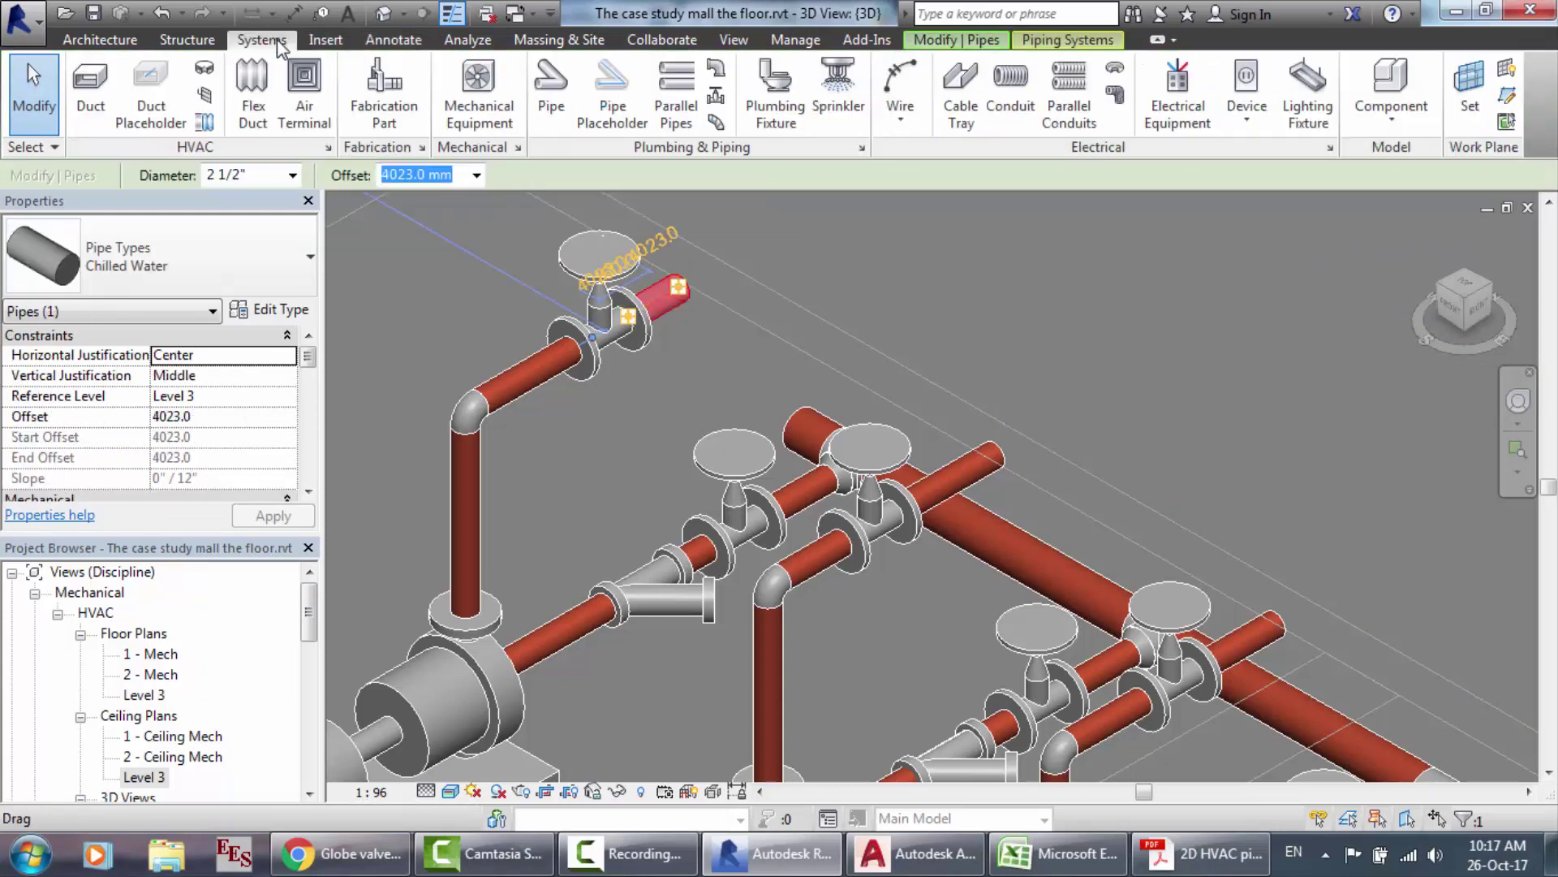
left_click(551, 89)
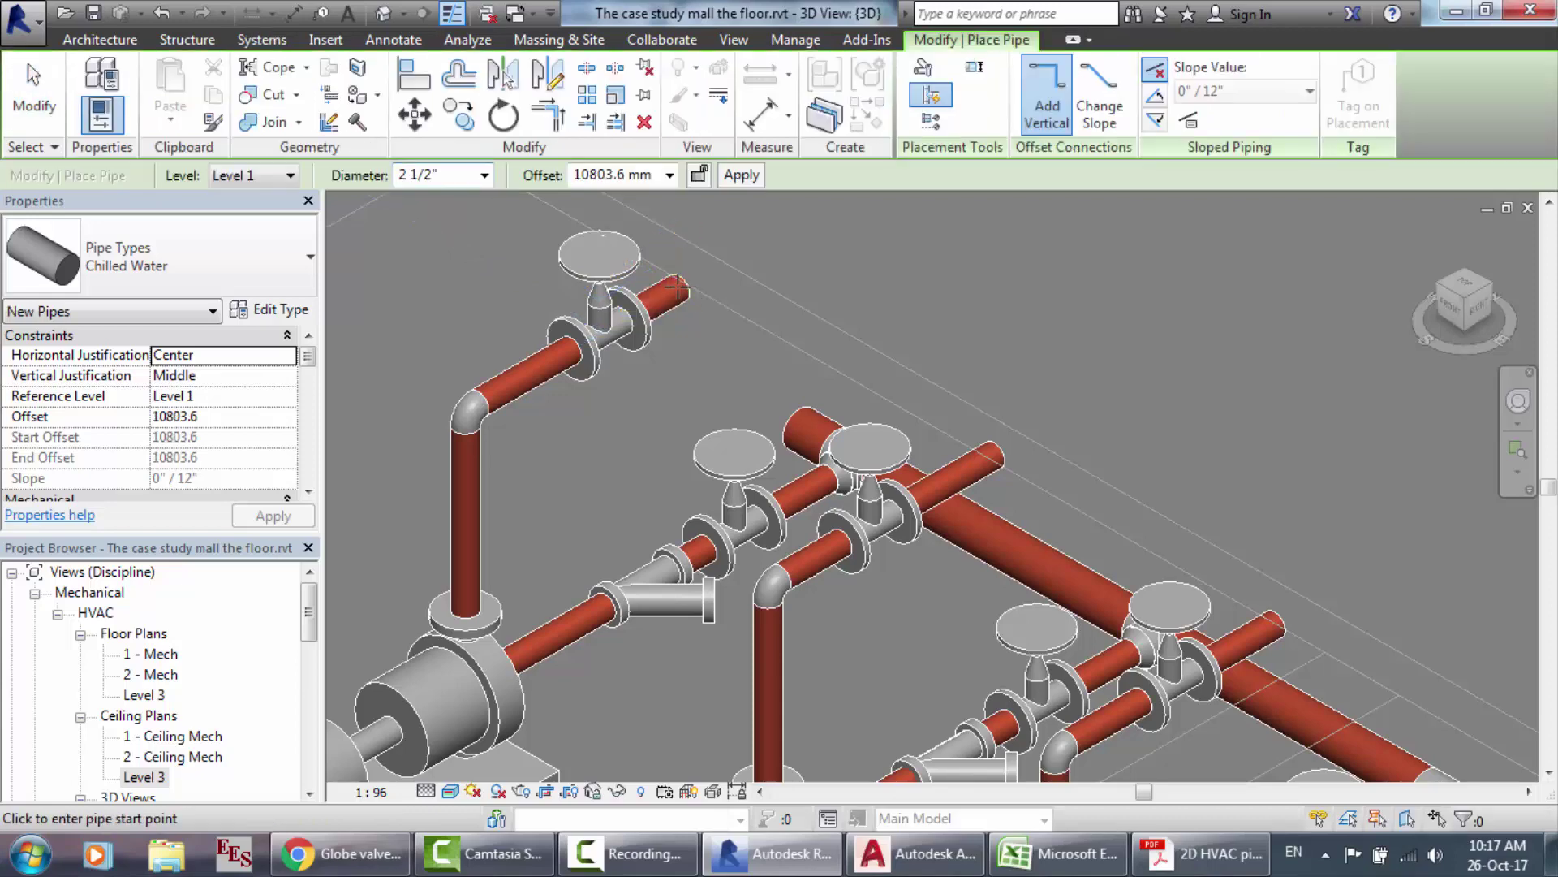
scroll(678, 289, "up", 3)
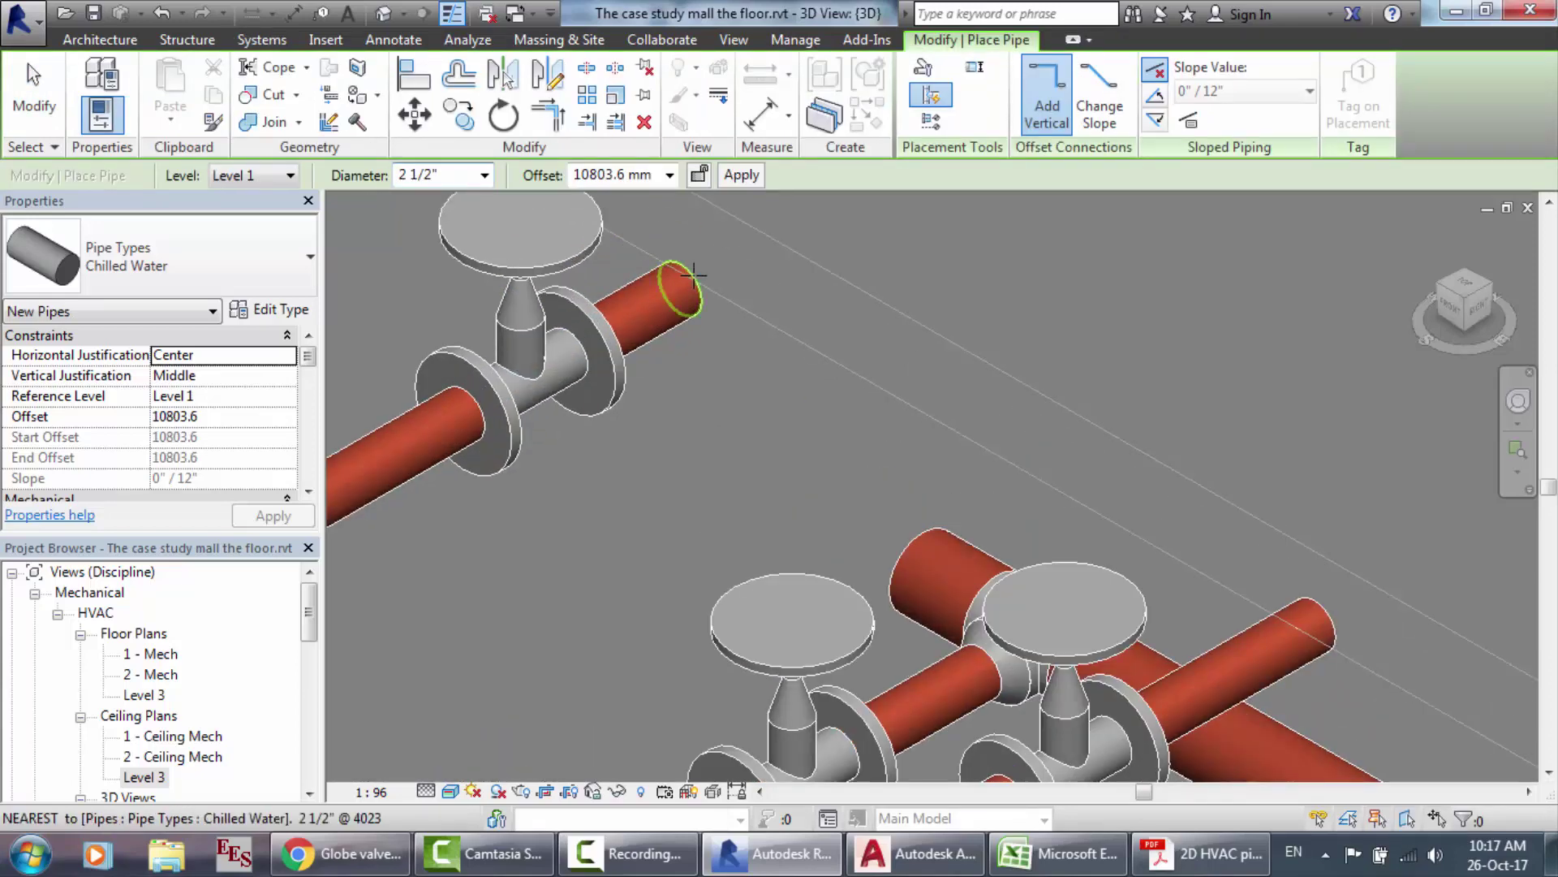
left_click(686, 280)
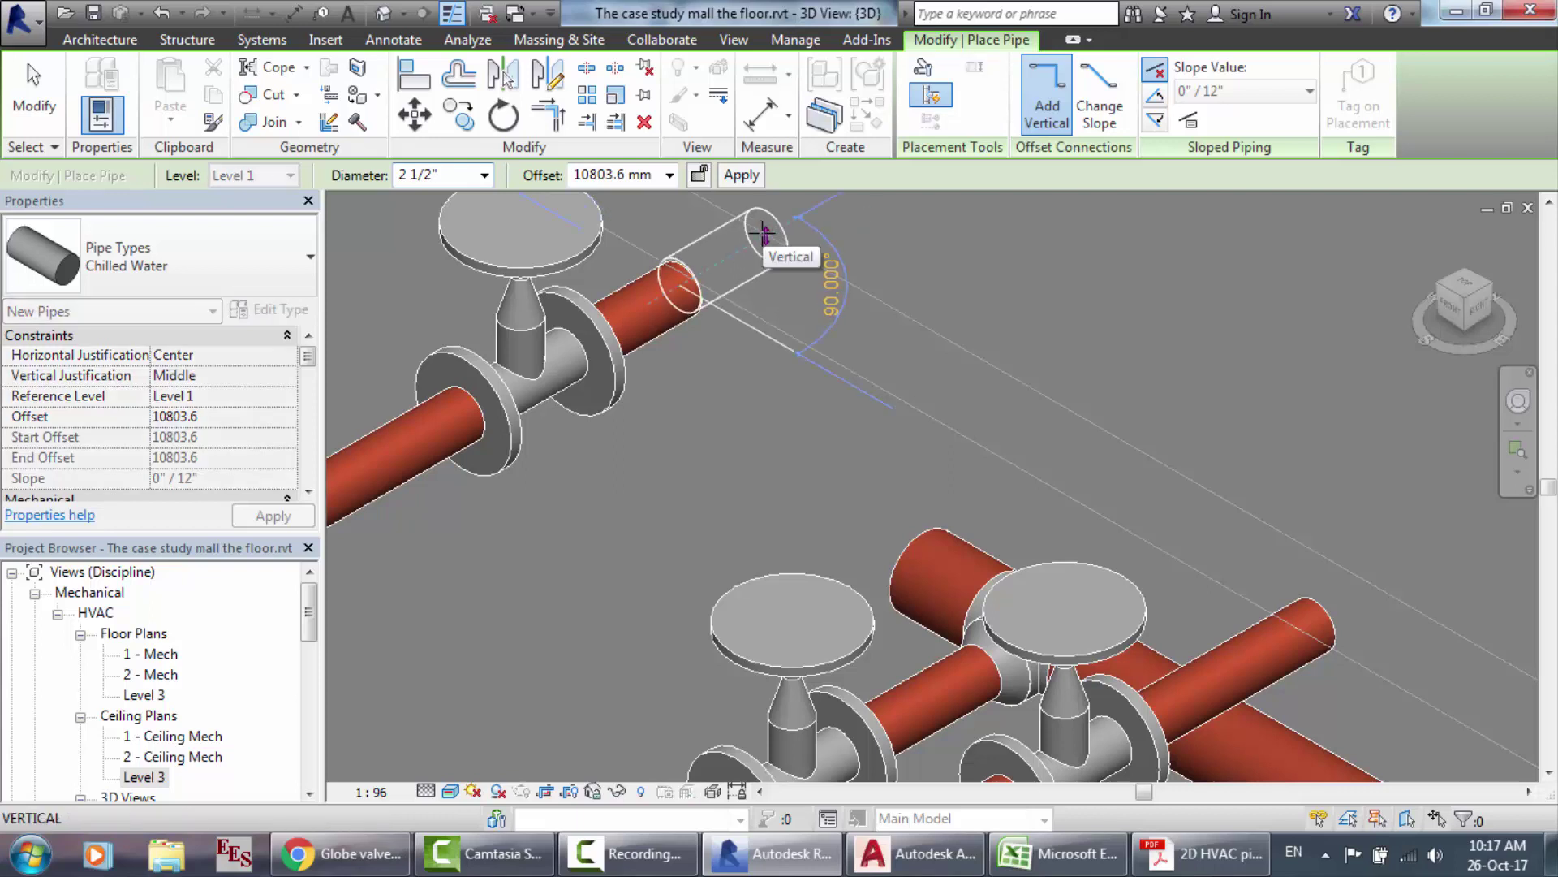
key("Escape")
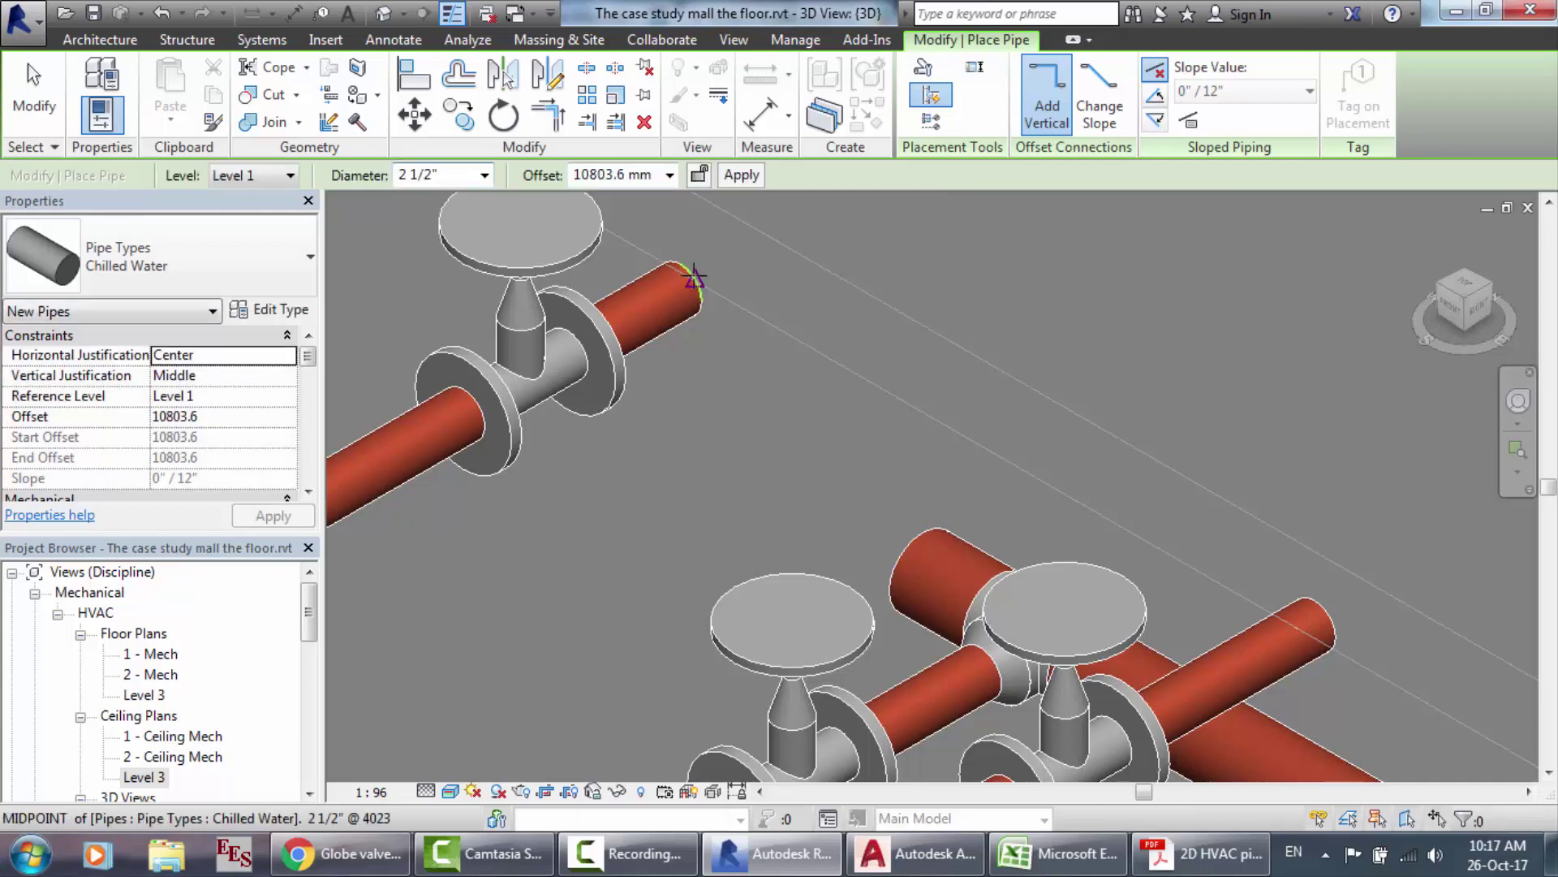
left_click(694, 278)
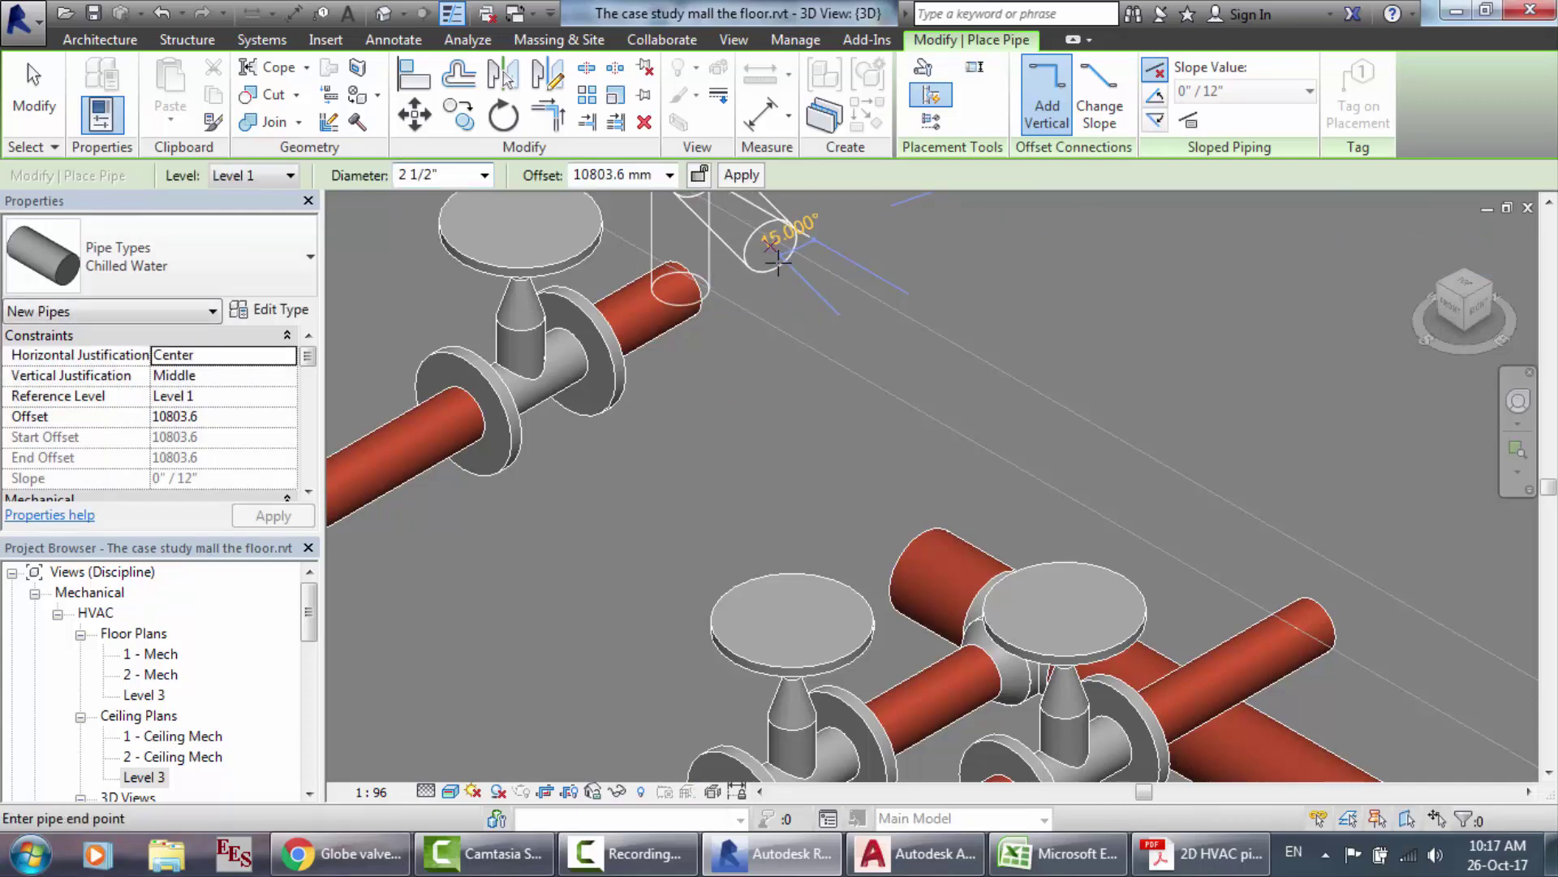
scroll(778, 258, "down", 5)
scroll(772, 224, "up", 2)
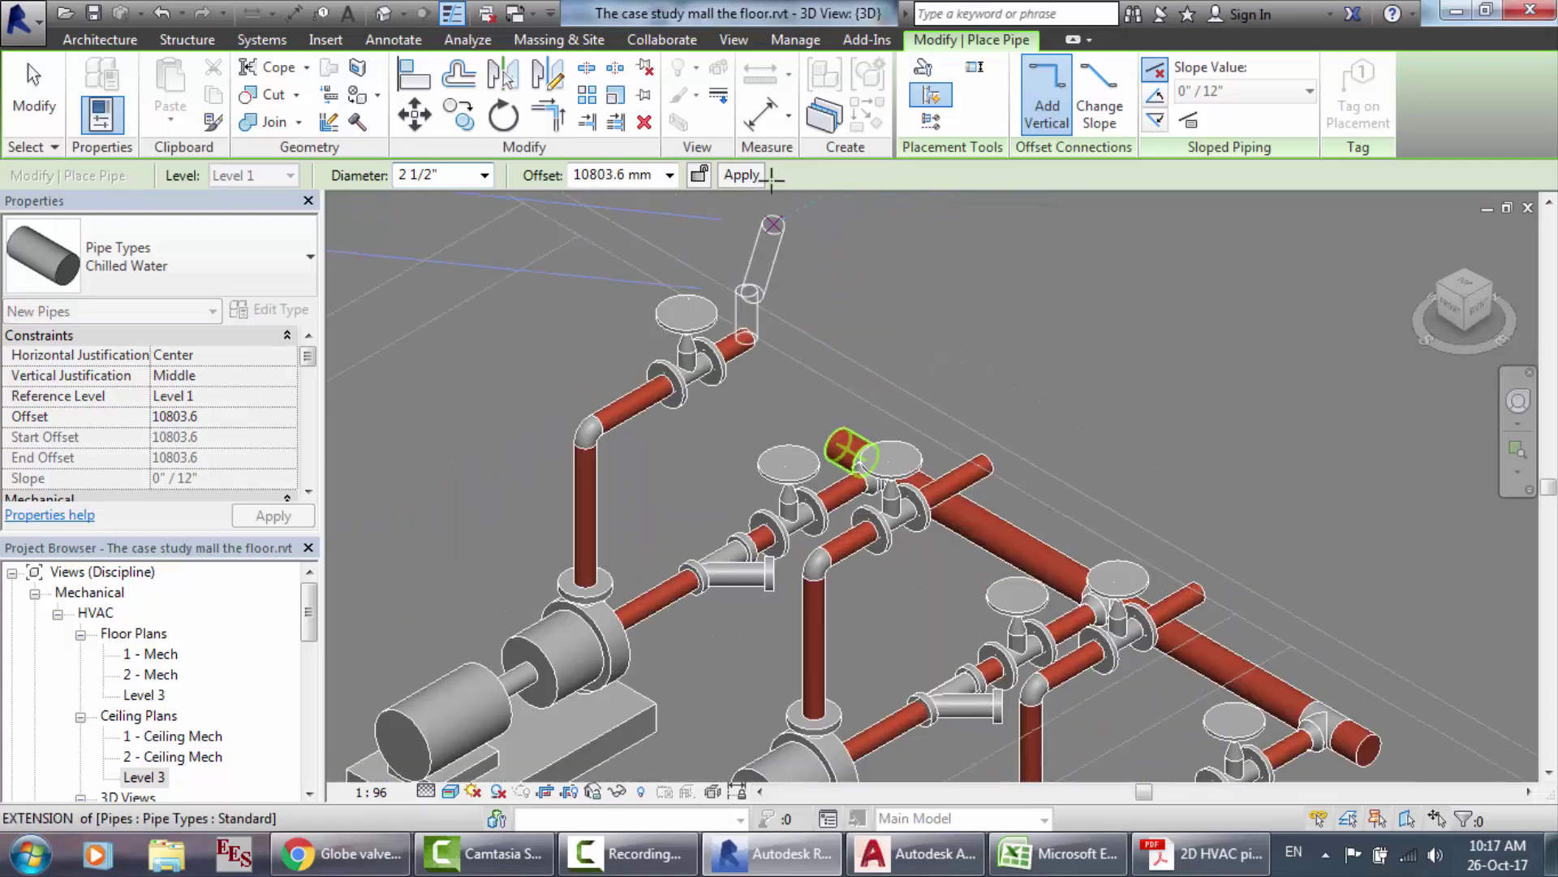
scroll(771, 180, "up", 3)
key("Escape")
scroll(731, 374, "up", 2)
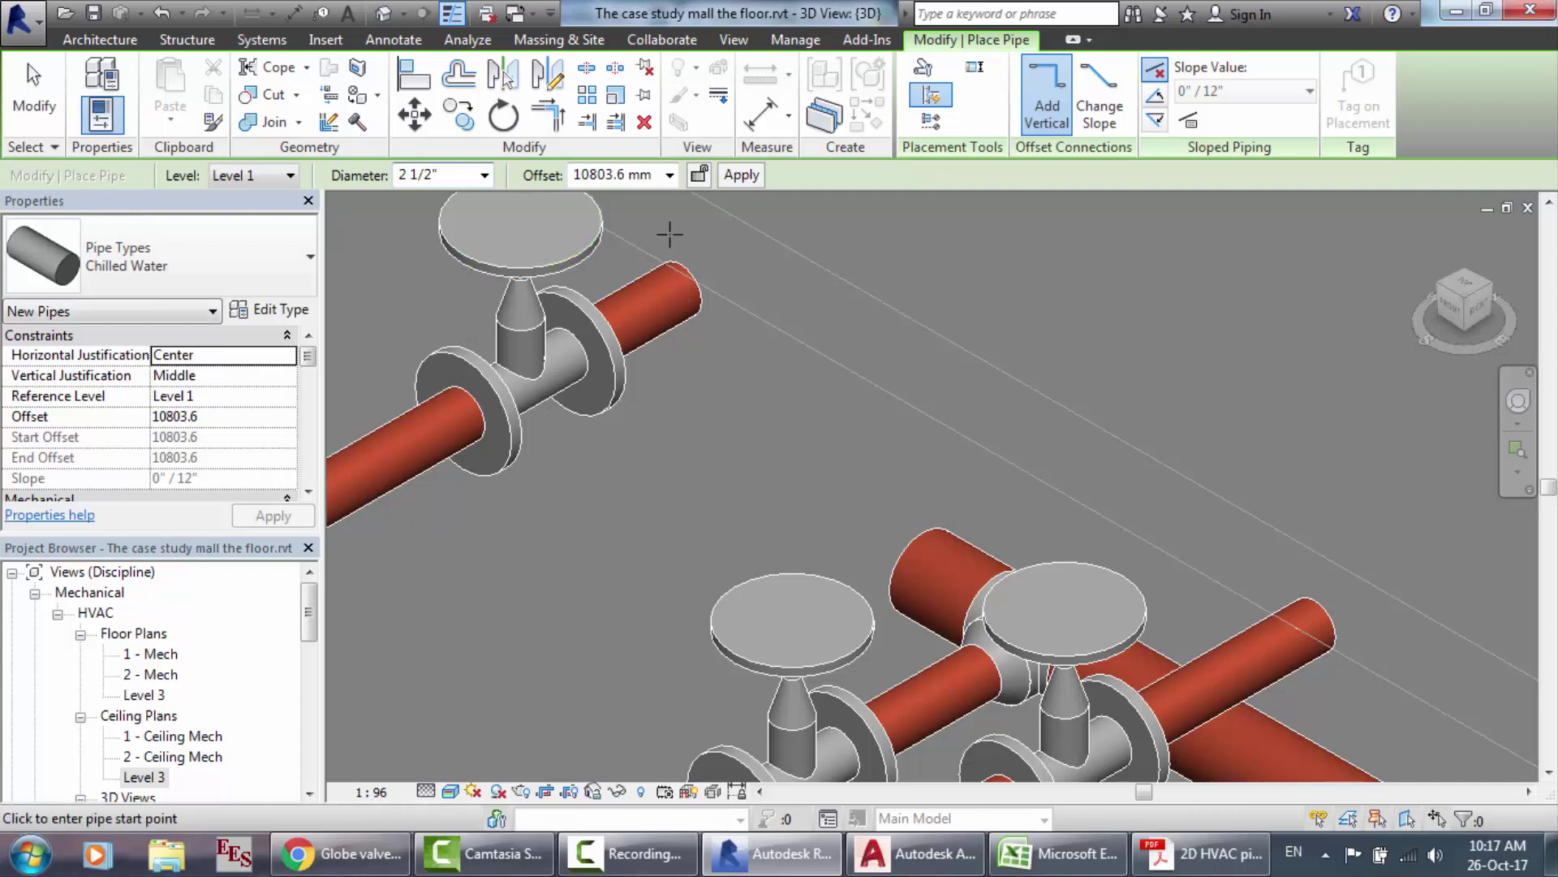
key("Escape")
key("Escape")
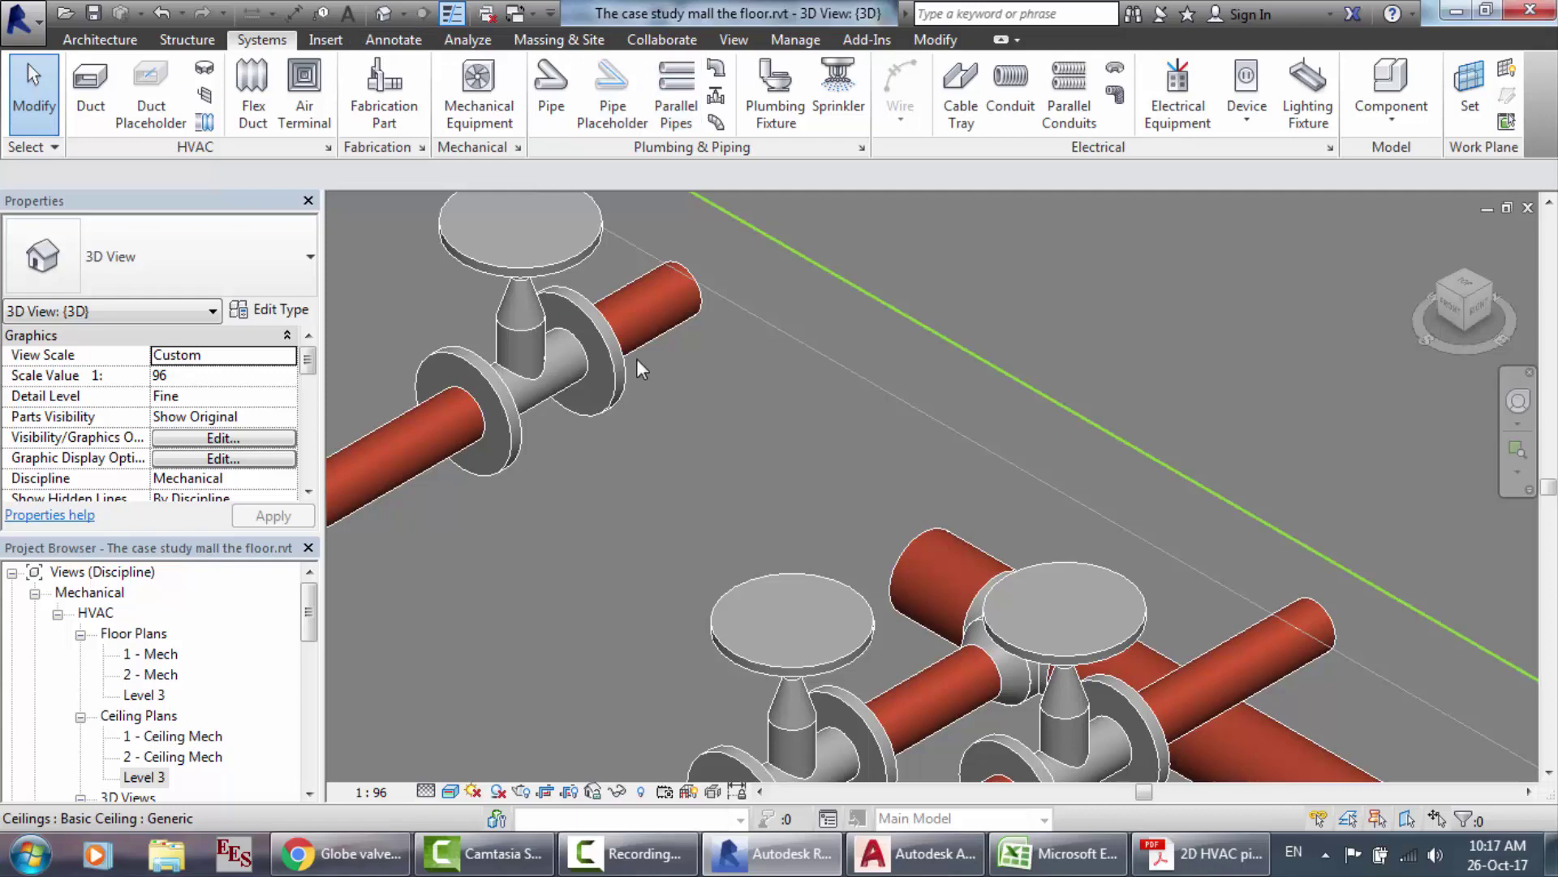
left_click(637, 315)
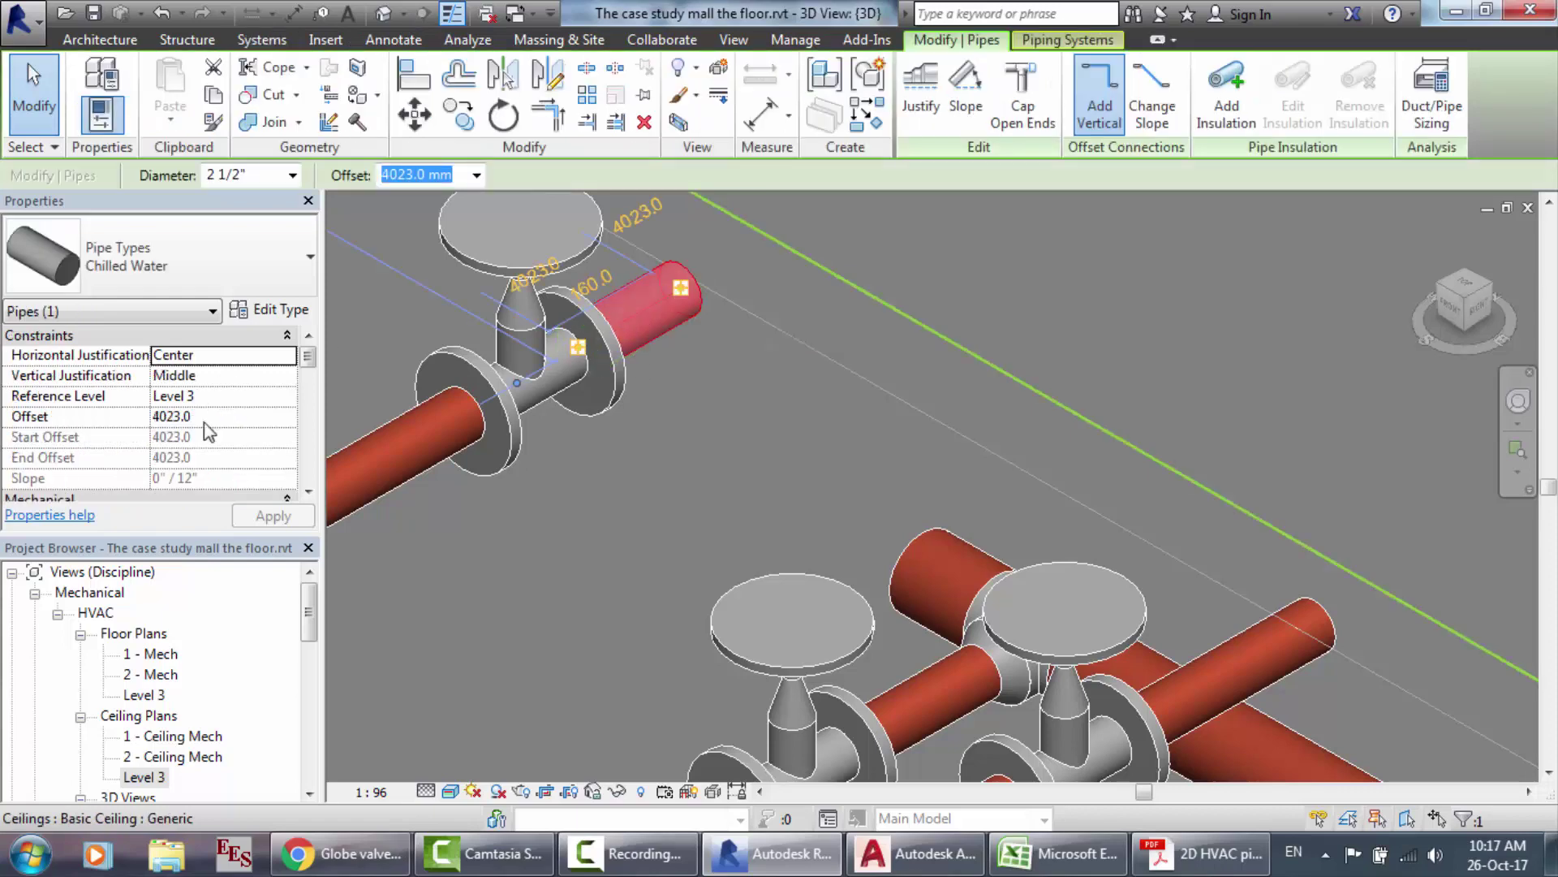
left_click(207, 420)
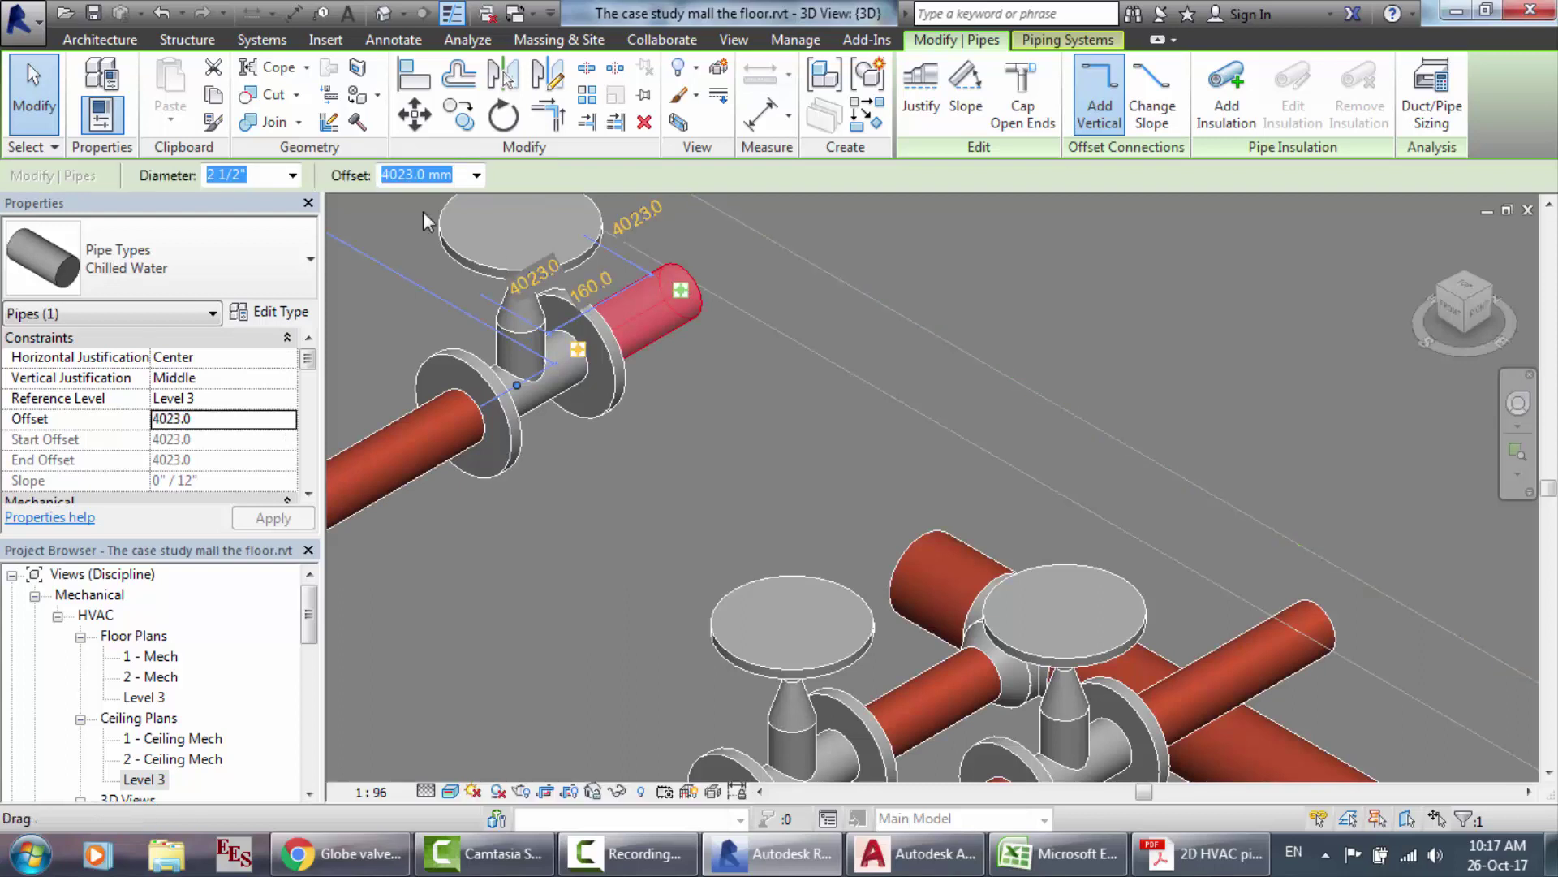
left_click(262, 39)
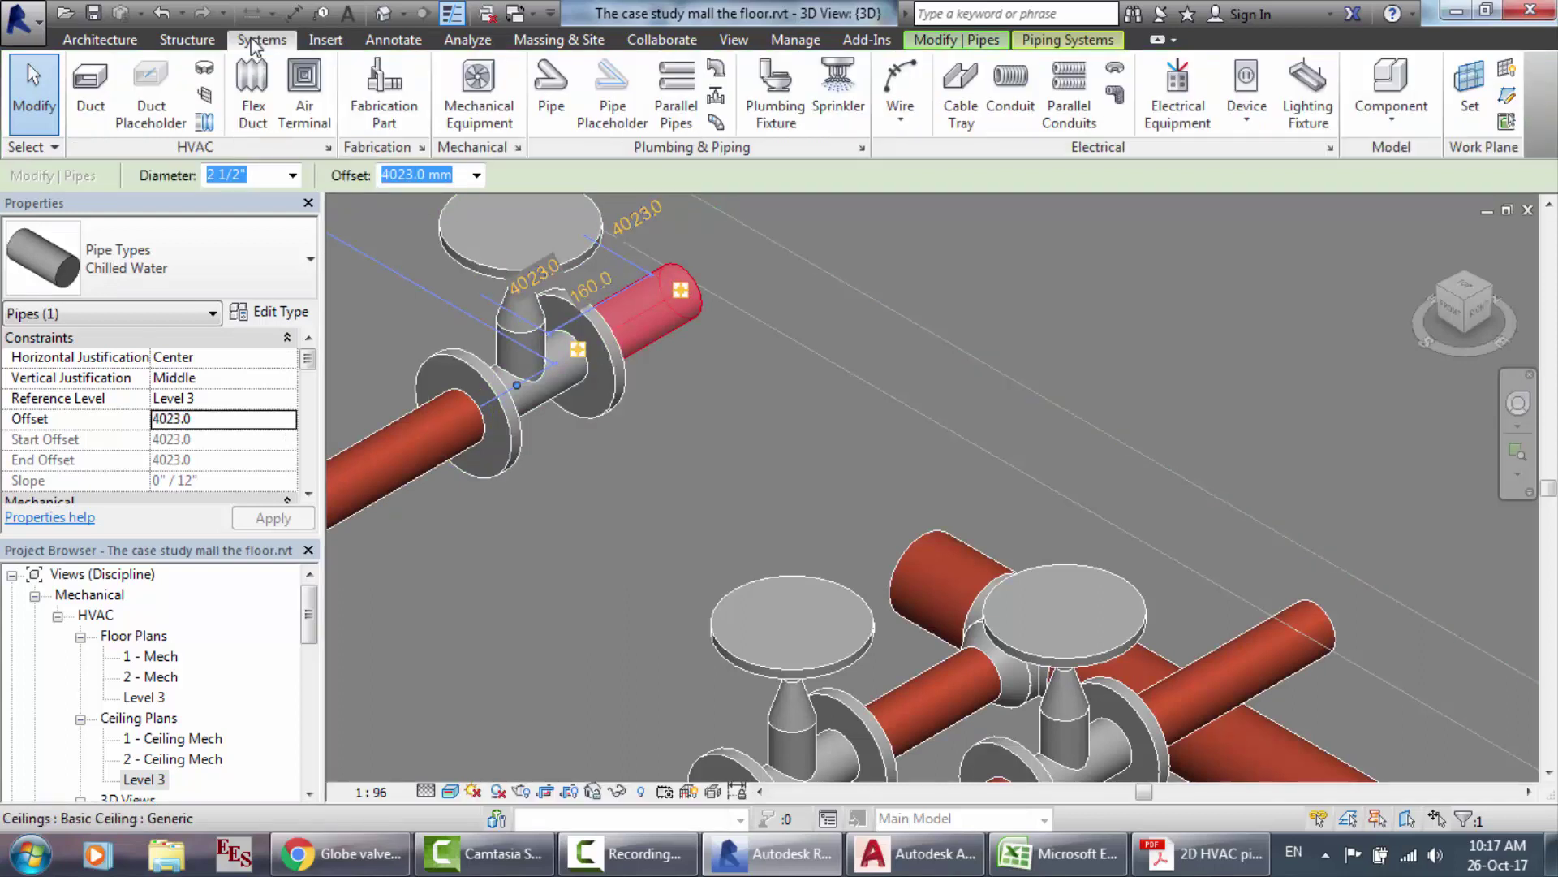
left_click(557, 104)
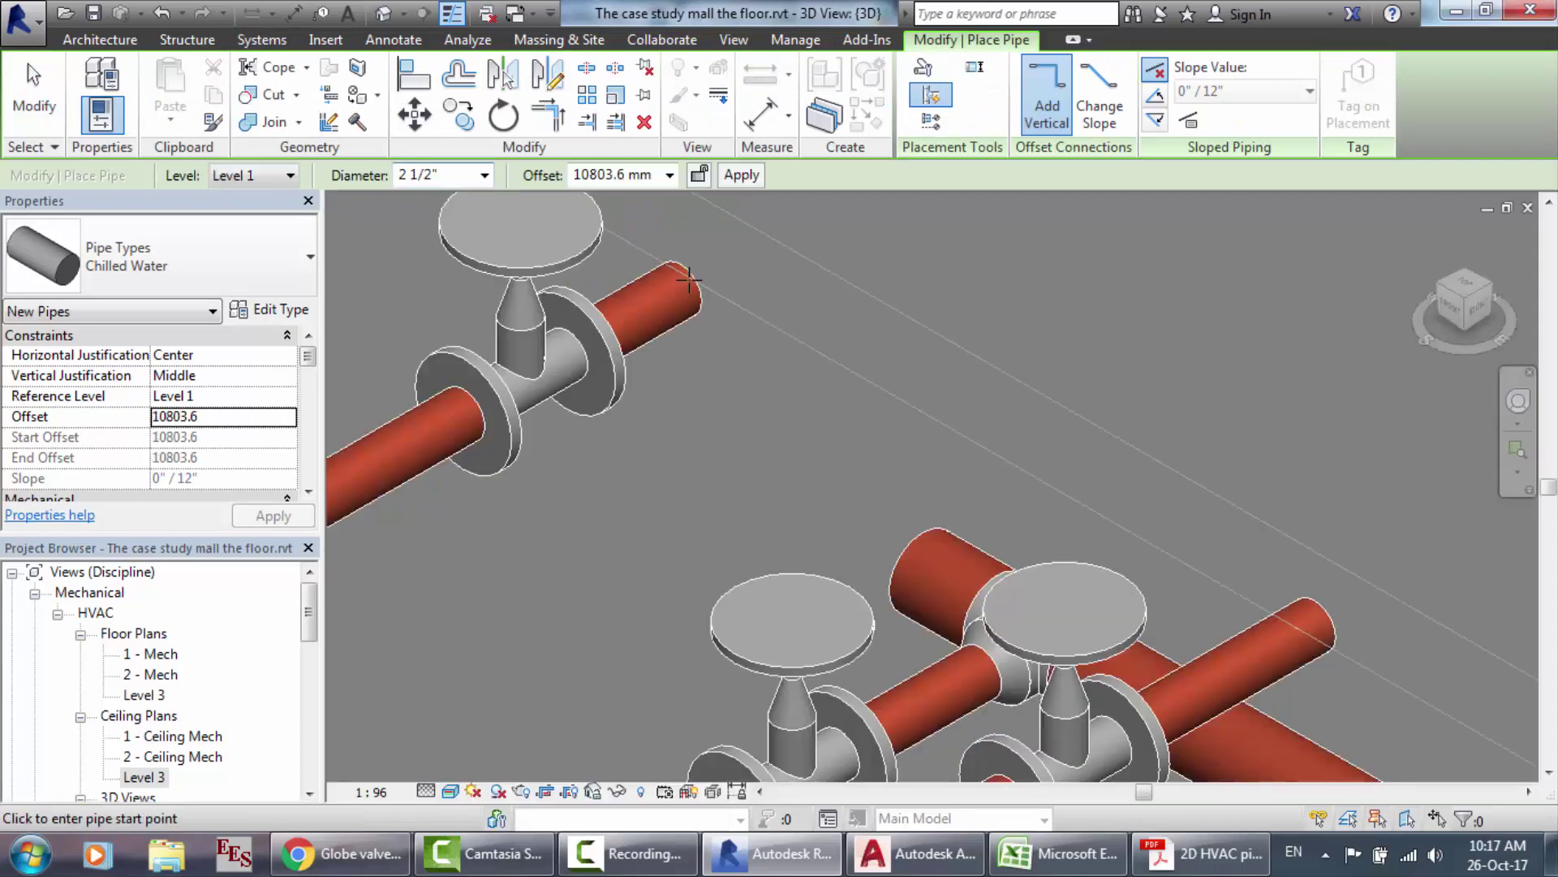
left_click(279, 396)
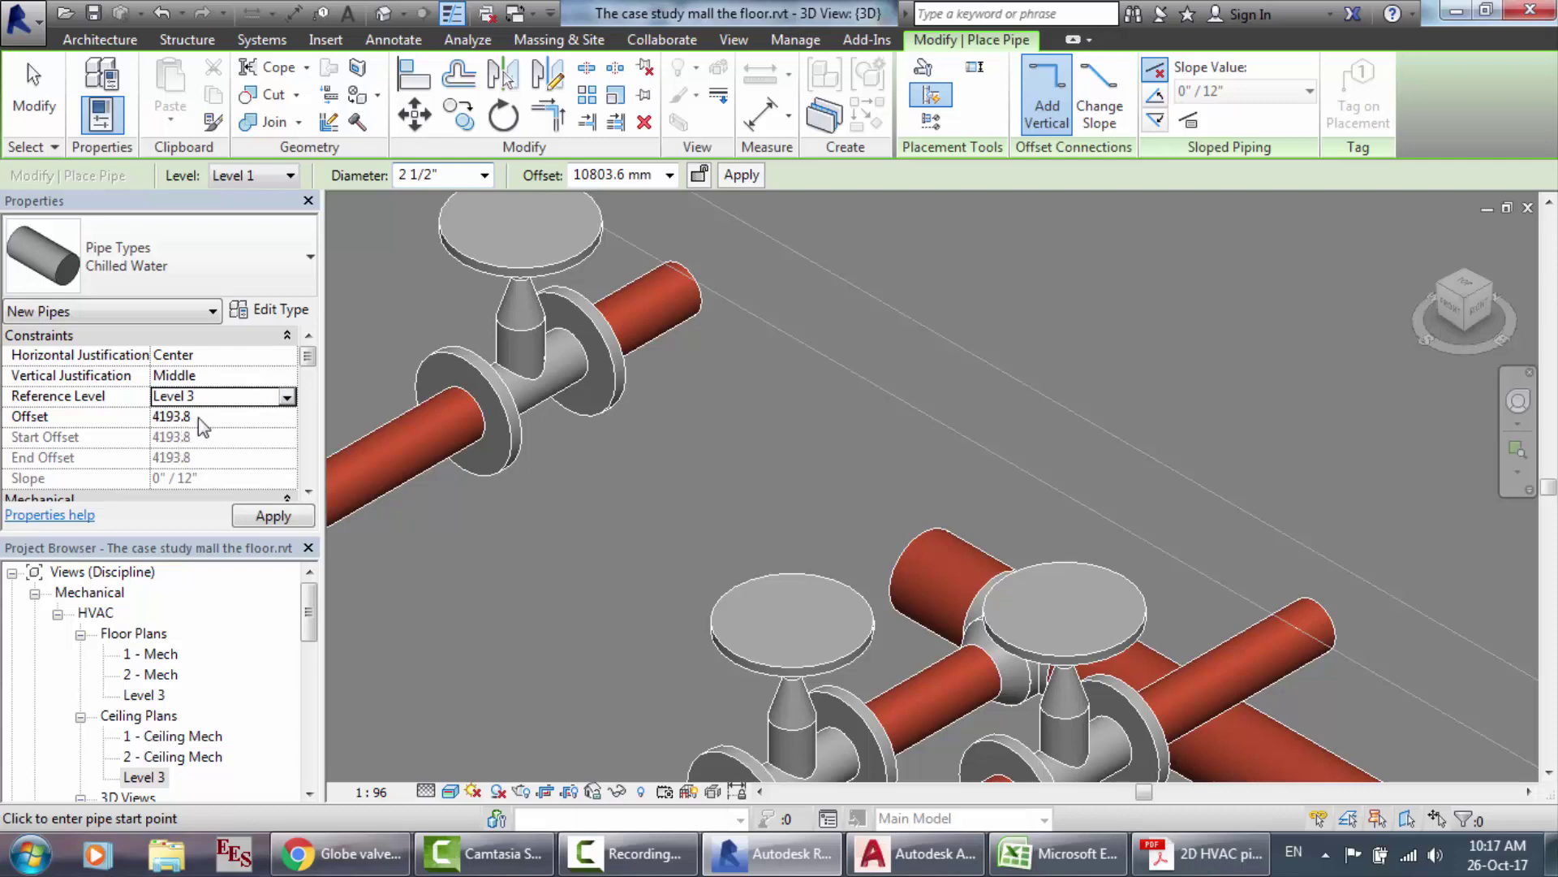
mouse_move(684, 280)
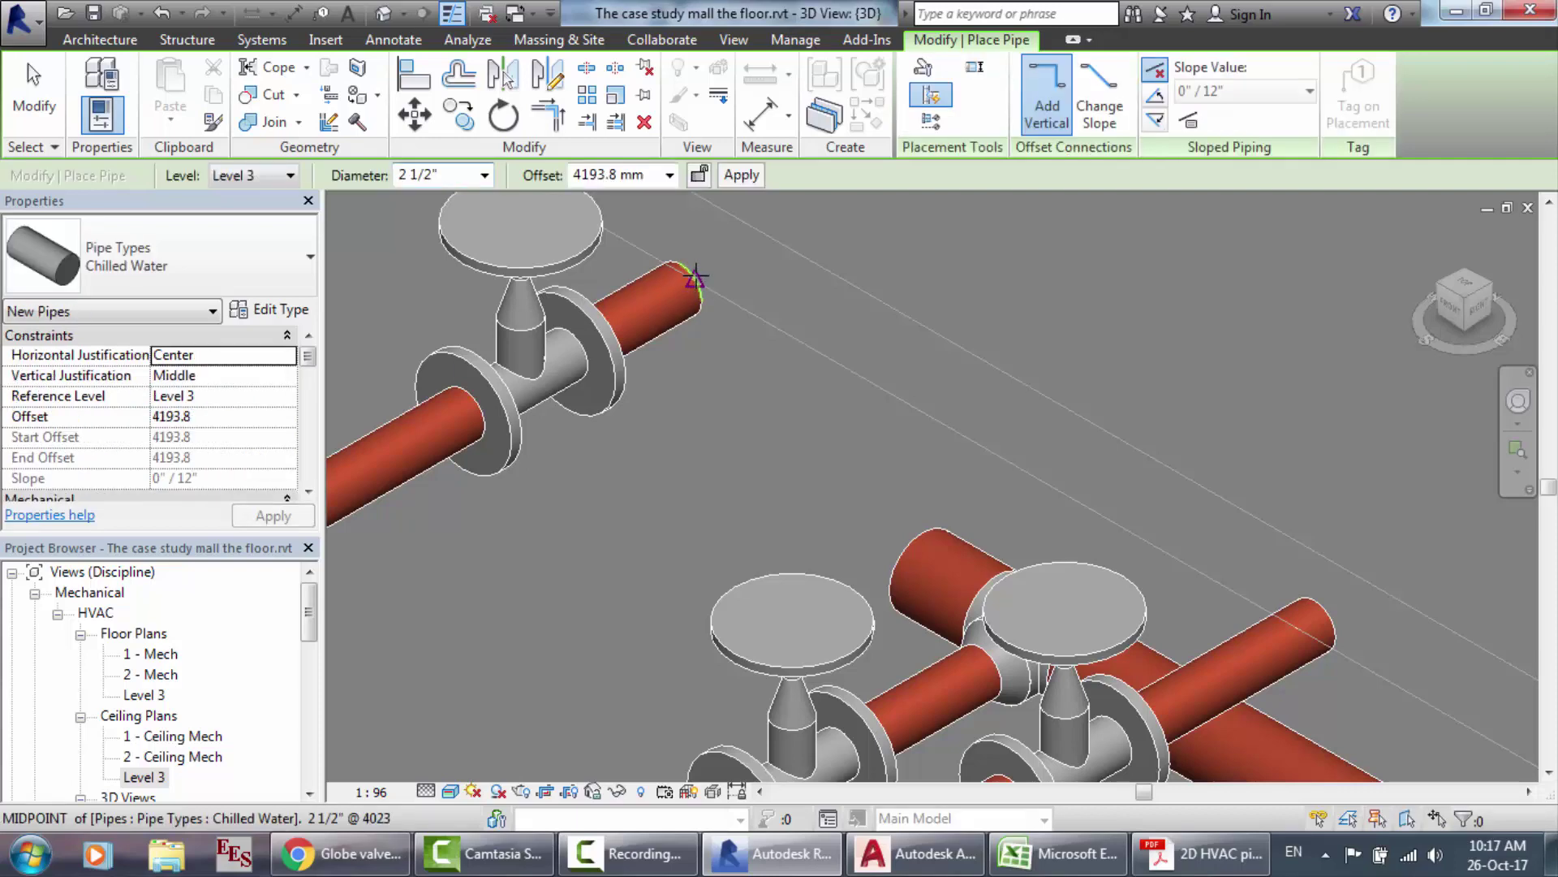
left_click(696, 278)
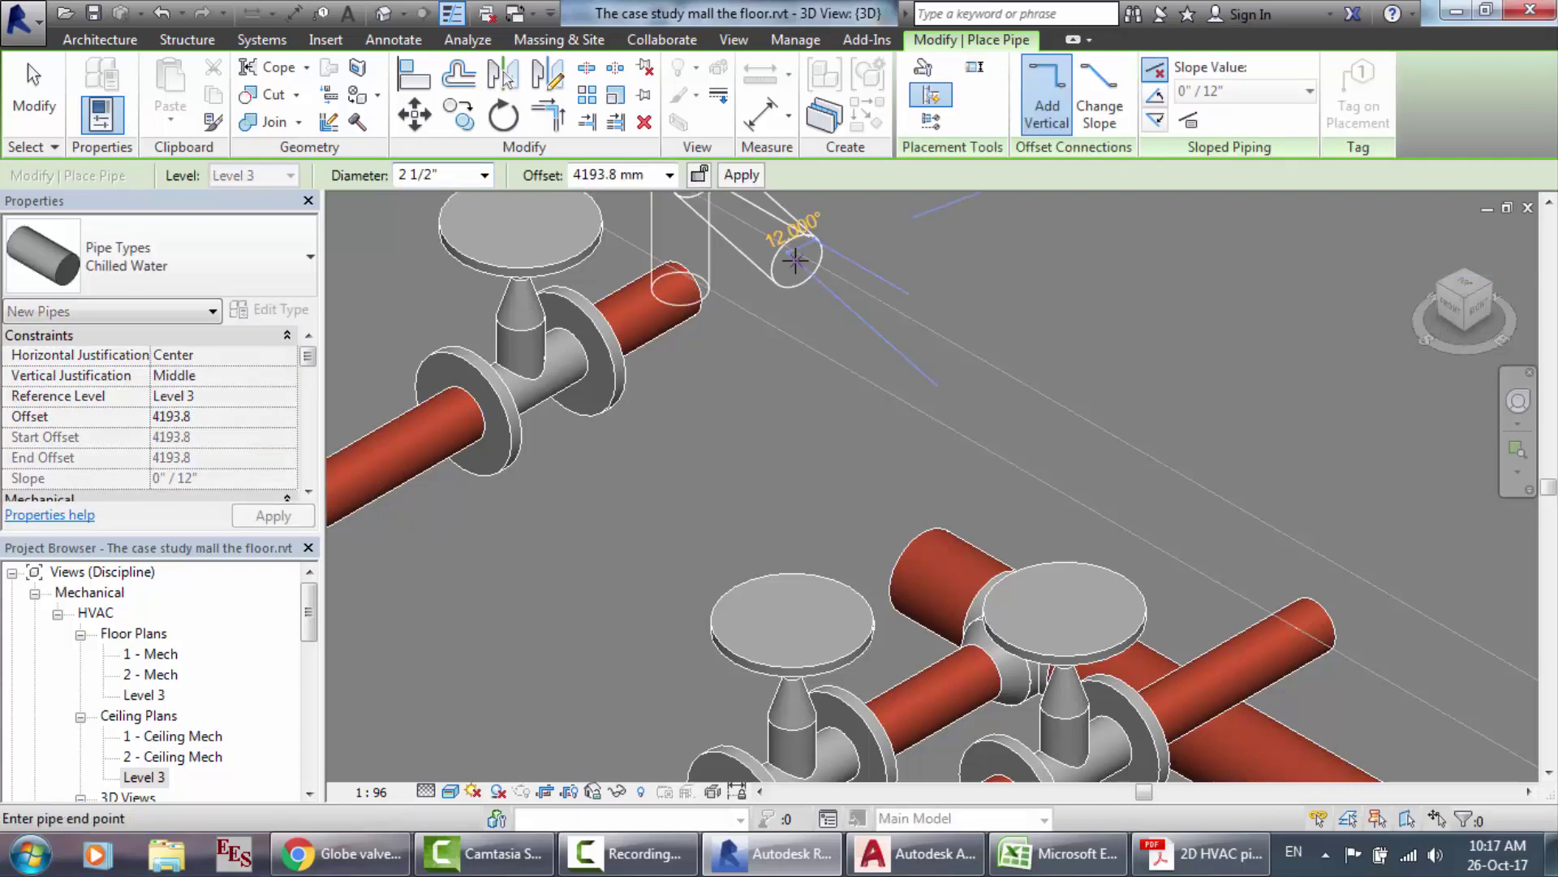
scroll(791, 263, "down", 8)
scroll(794, 261, "down", 2)
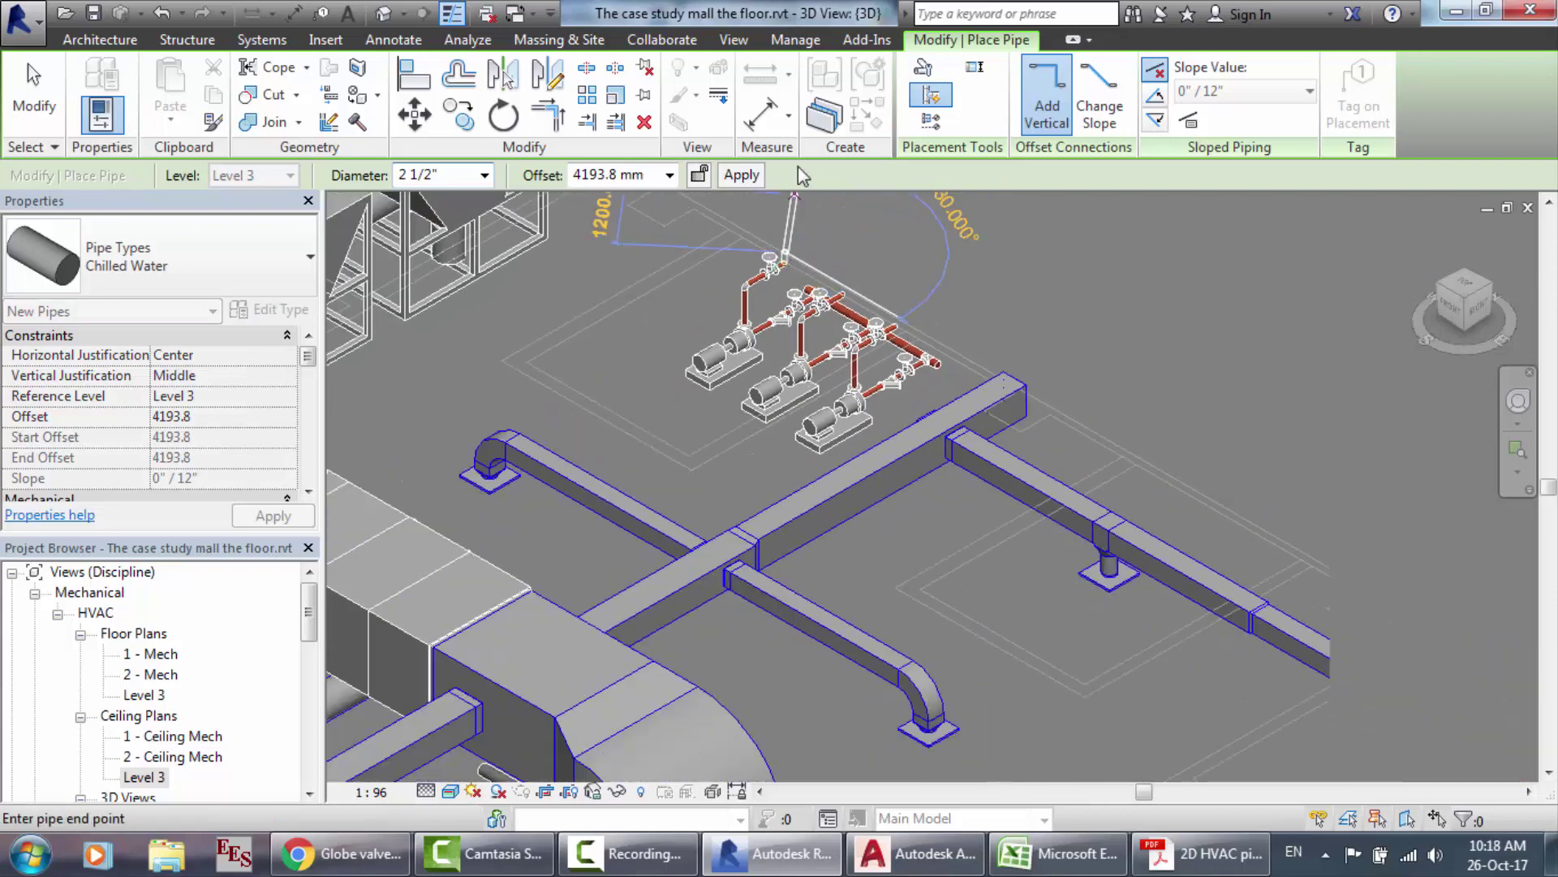
scroll(834, 367, "up", 8)
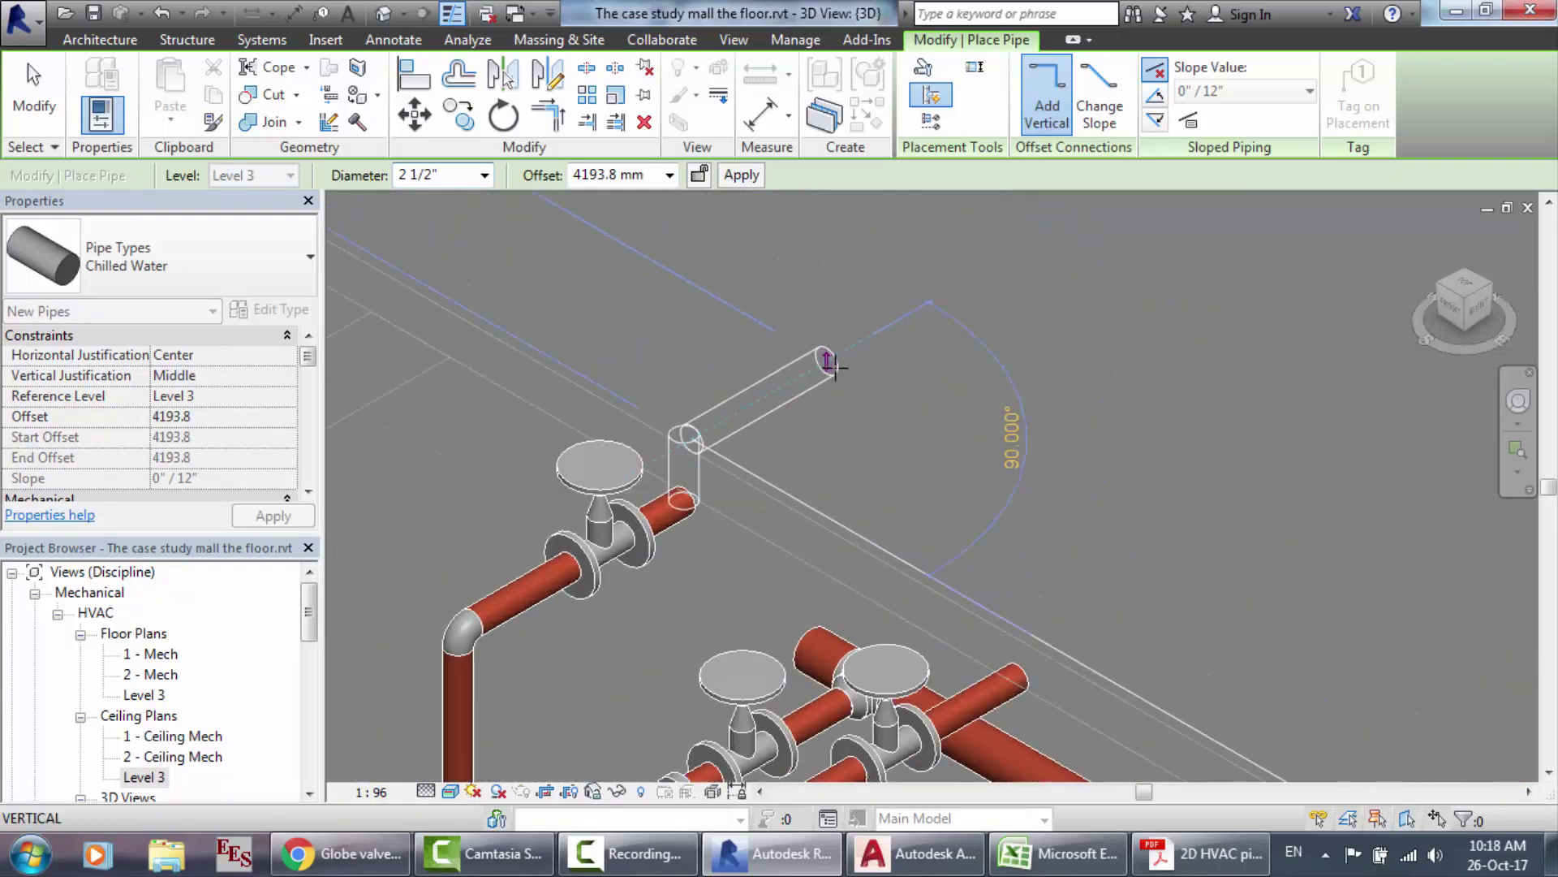
scroll(834, 366, "up", 5)
Step: Set the length of the pipe stub beyond the valve on the first pump's discharge to 250 mm
left_click(678, 865)
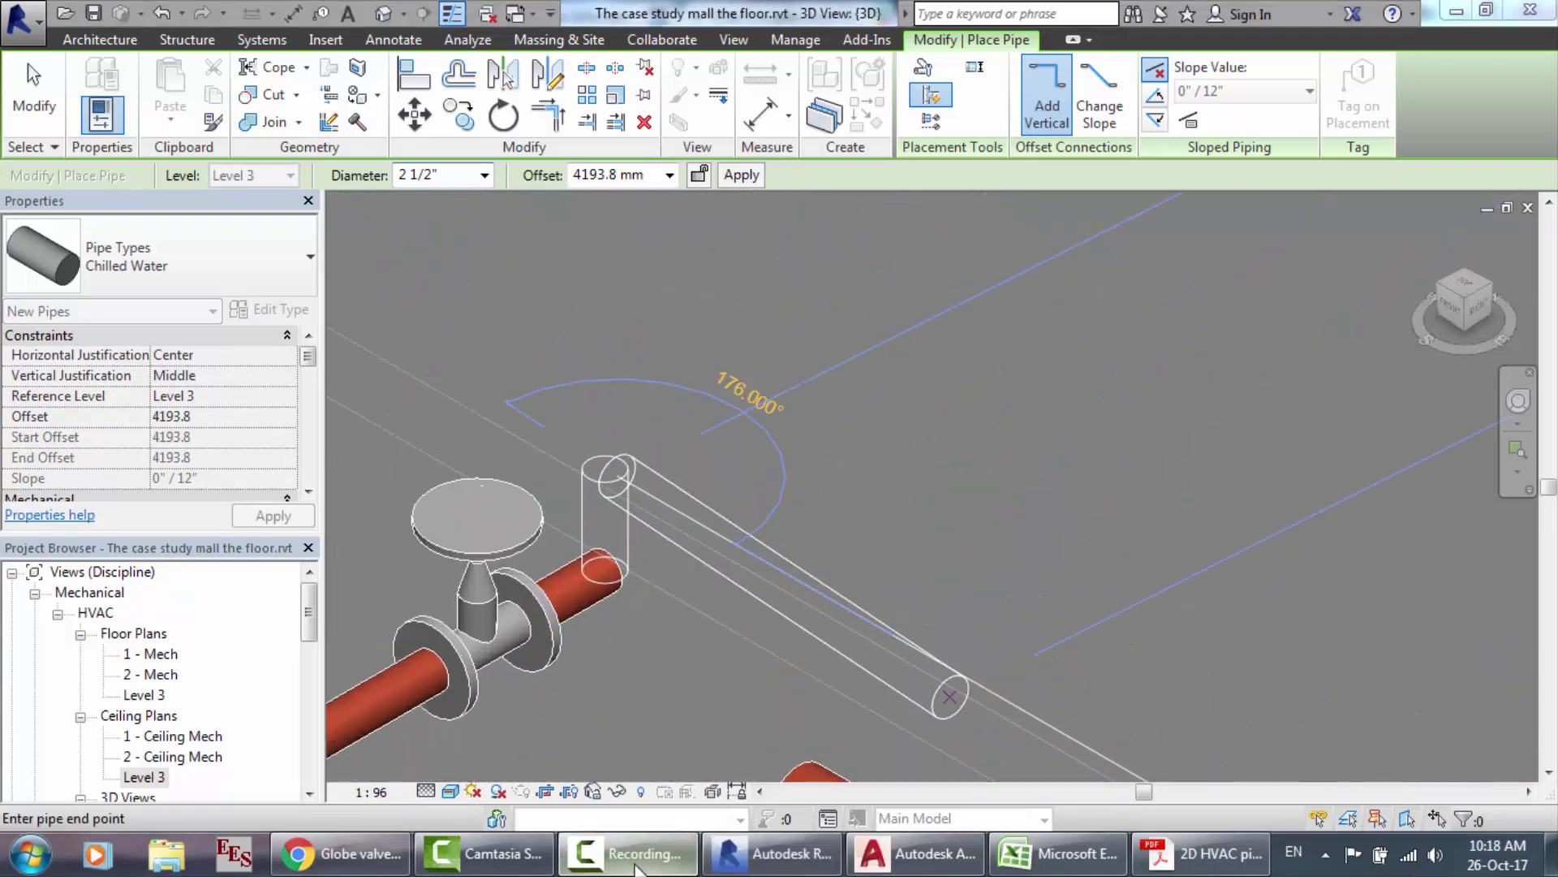
left_click(1450, 749)
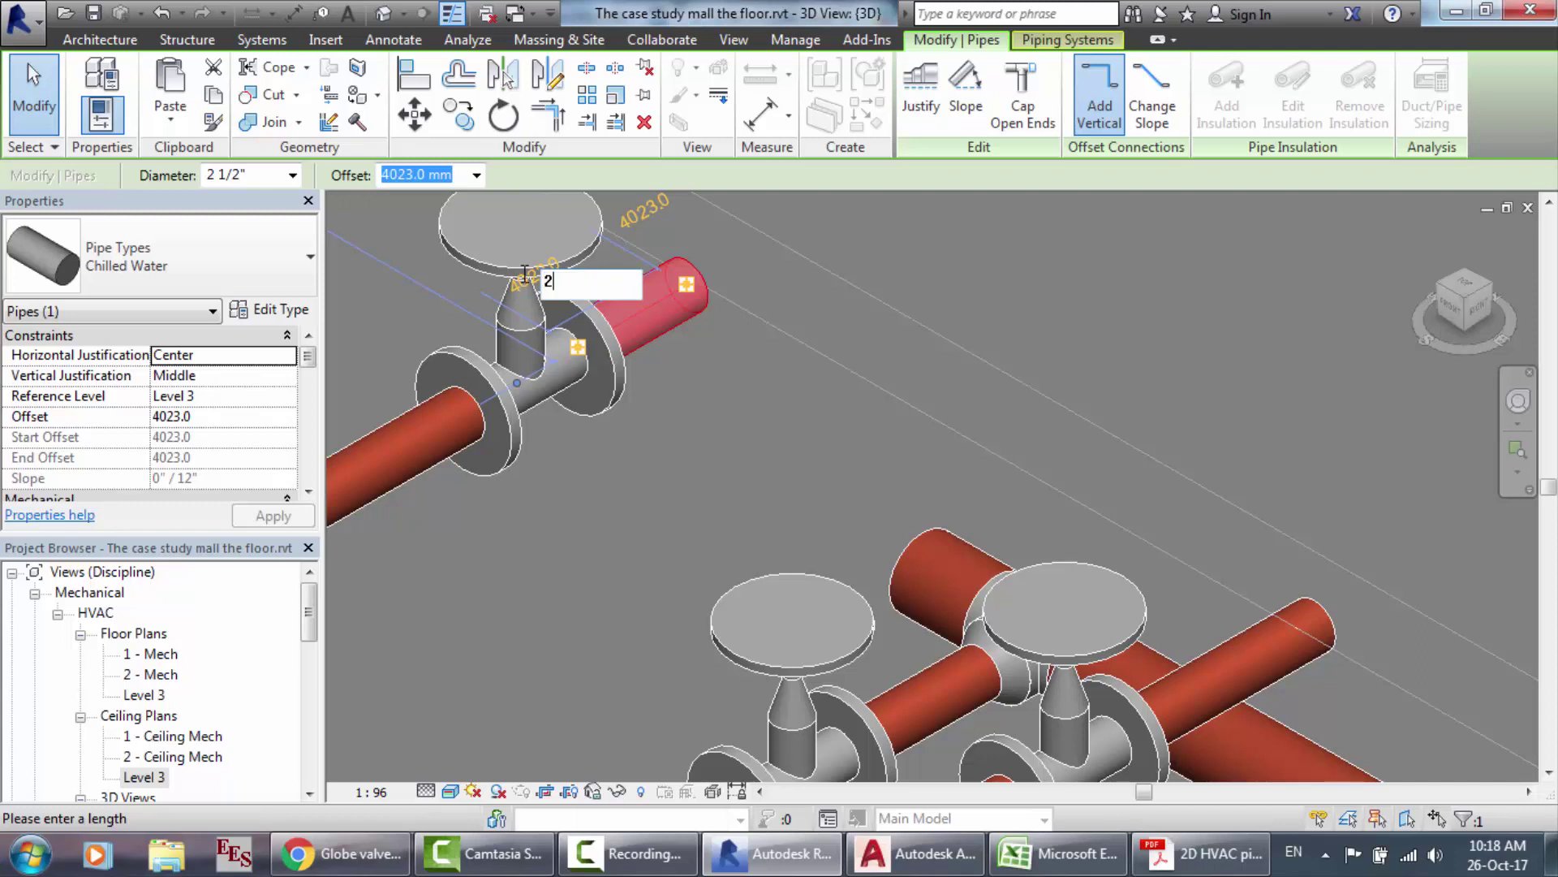
key("Return")
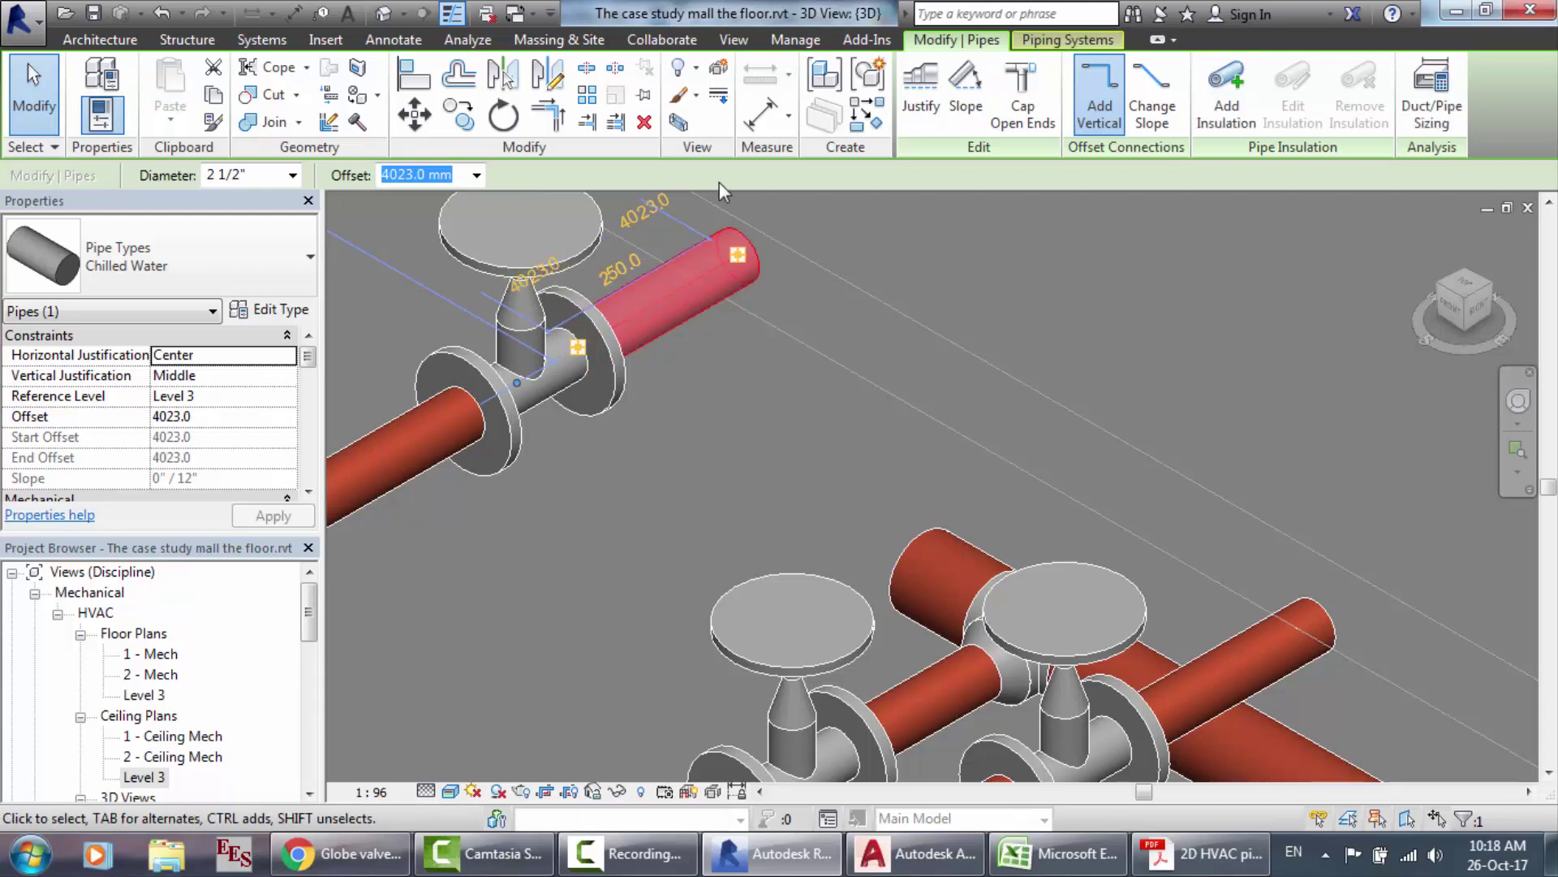
Step: Place the 65 mm M_Balancing Valve - Straight - 65-300 mm - Flanged at the open end of the first pump's discharge pipe
left_click(262, 39)
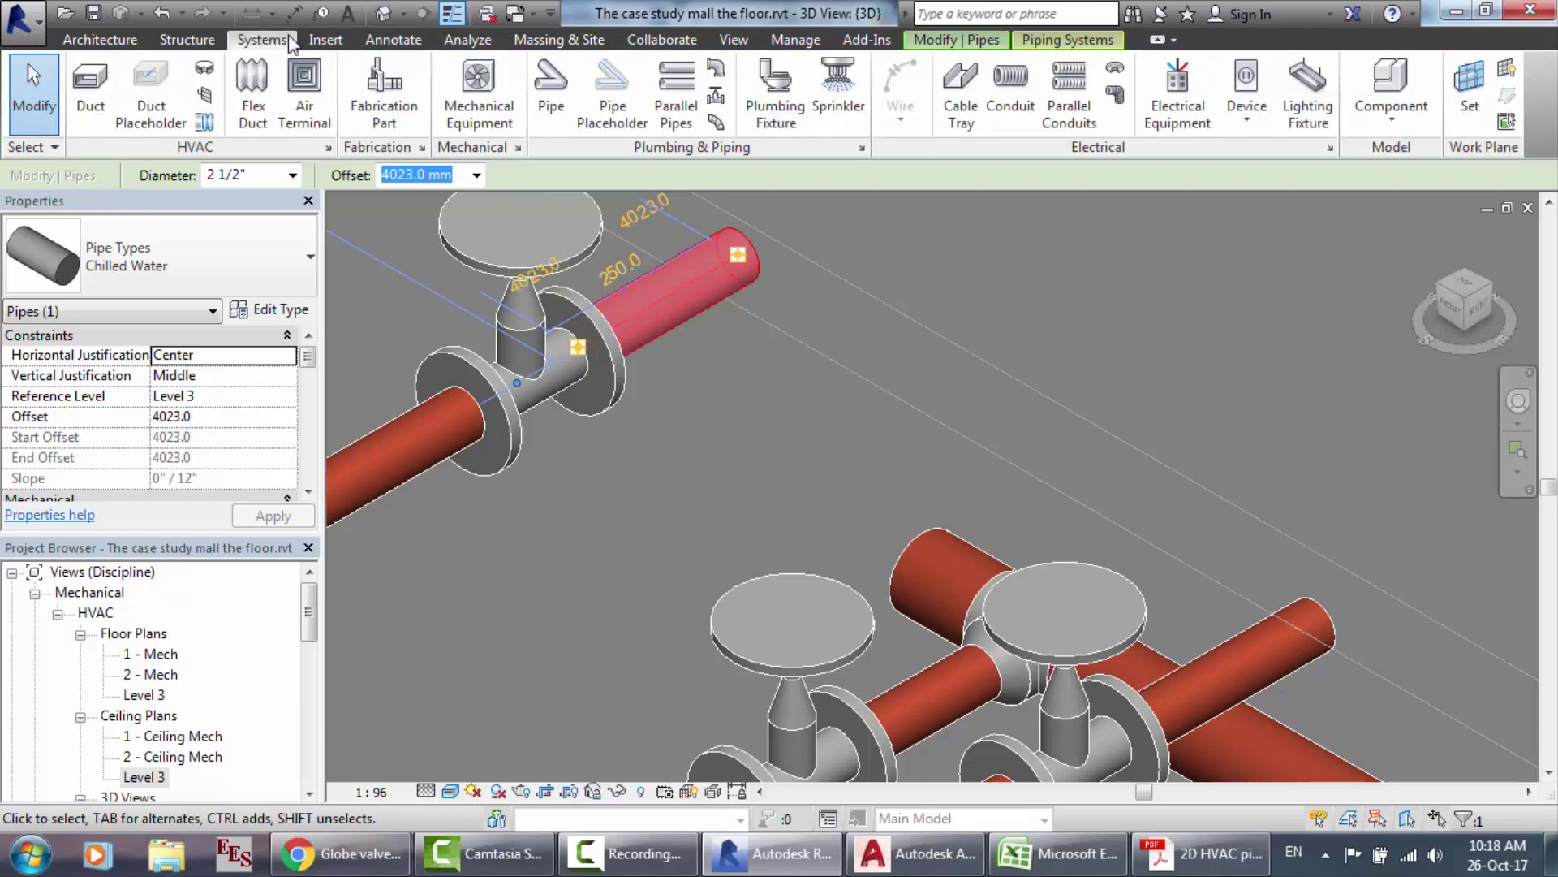
left_click(725, 100)
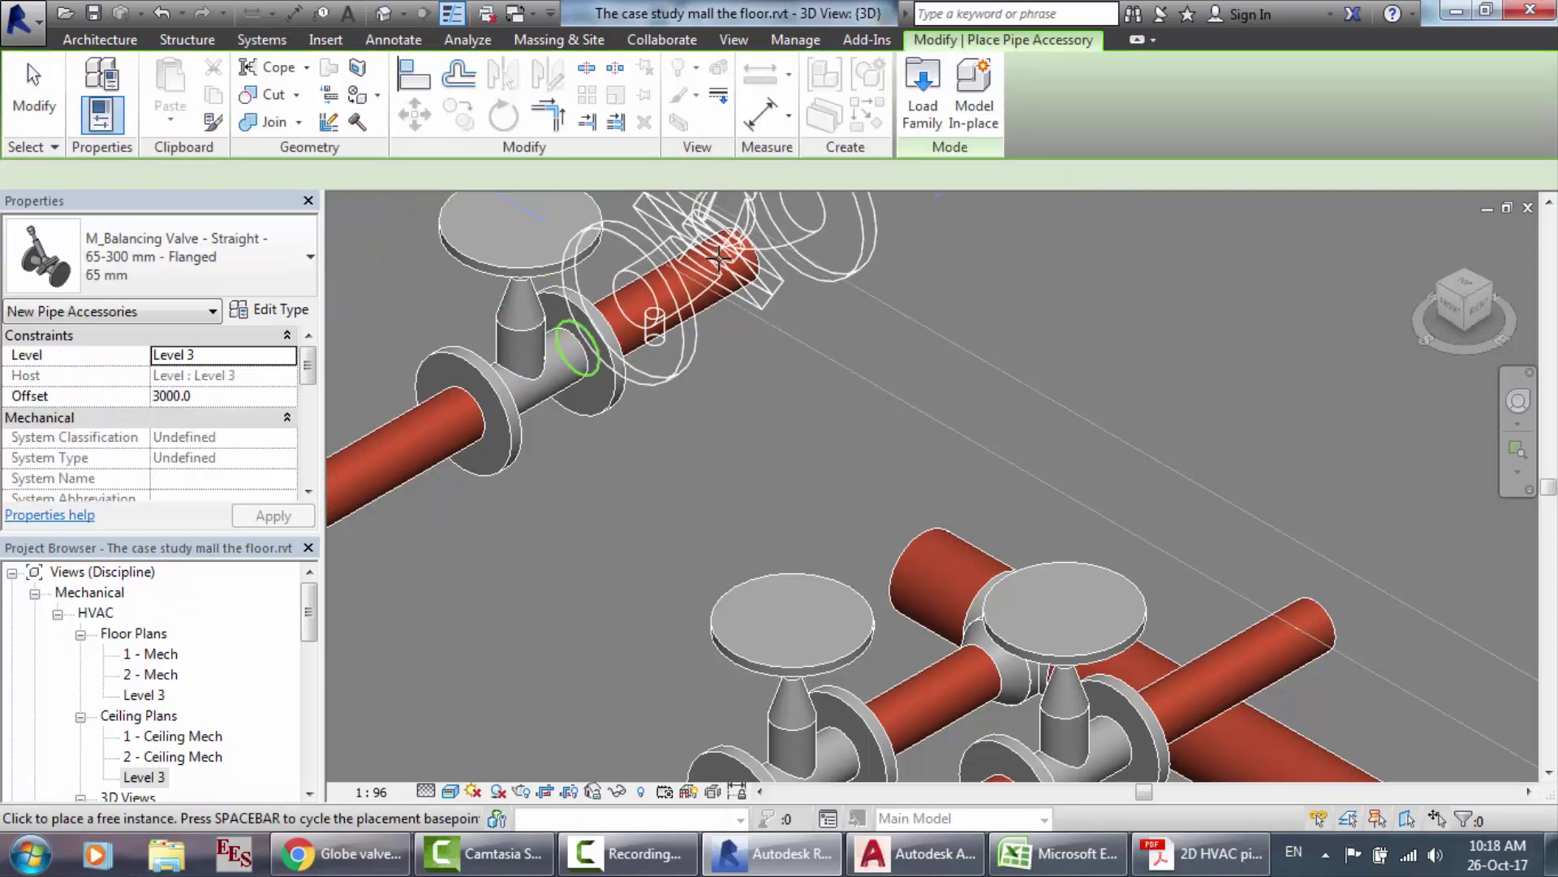
left_click(284, 311)
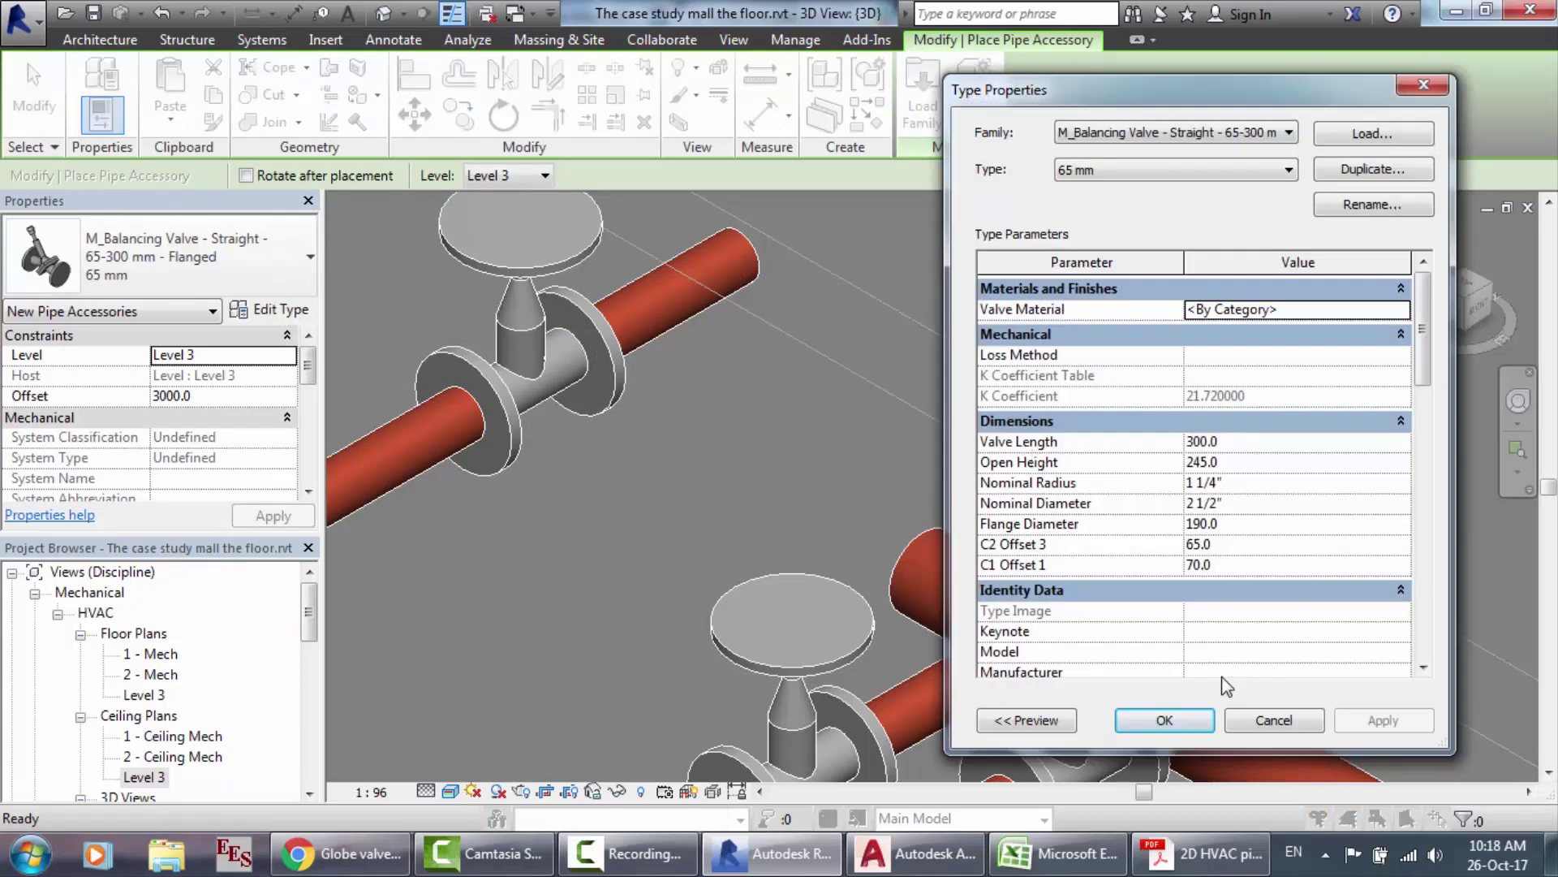
left_click(1164, 720)
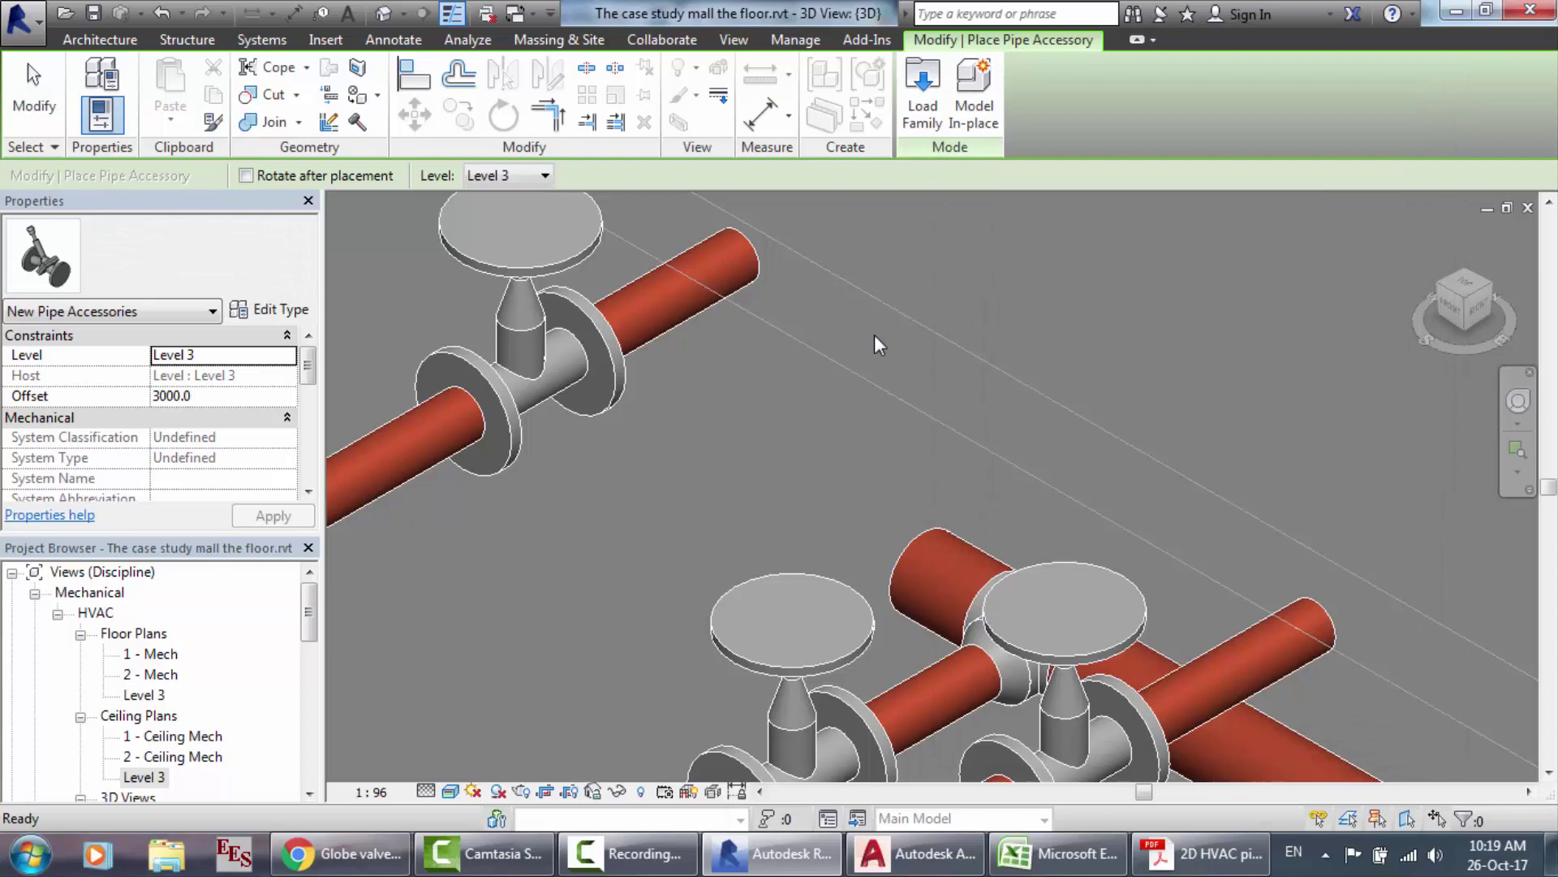
scroll(744, 258, "down", 2)
left_click(744, 258)
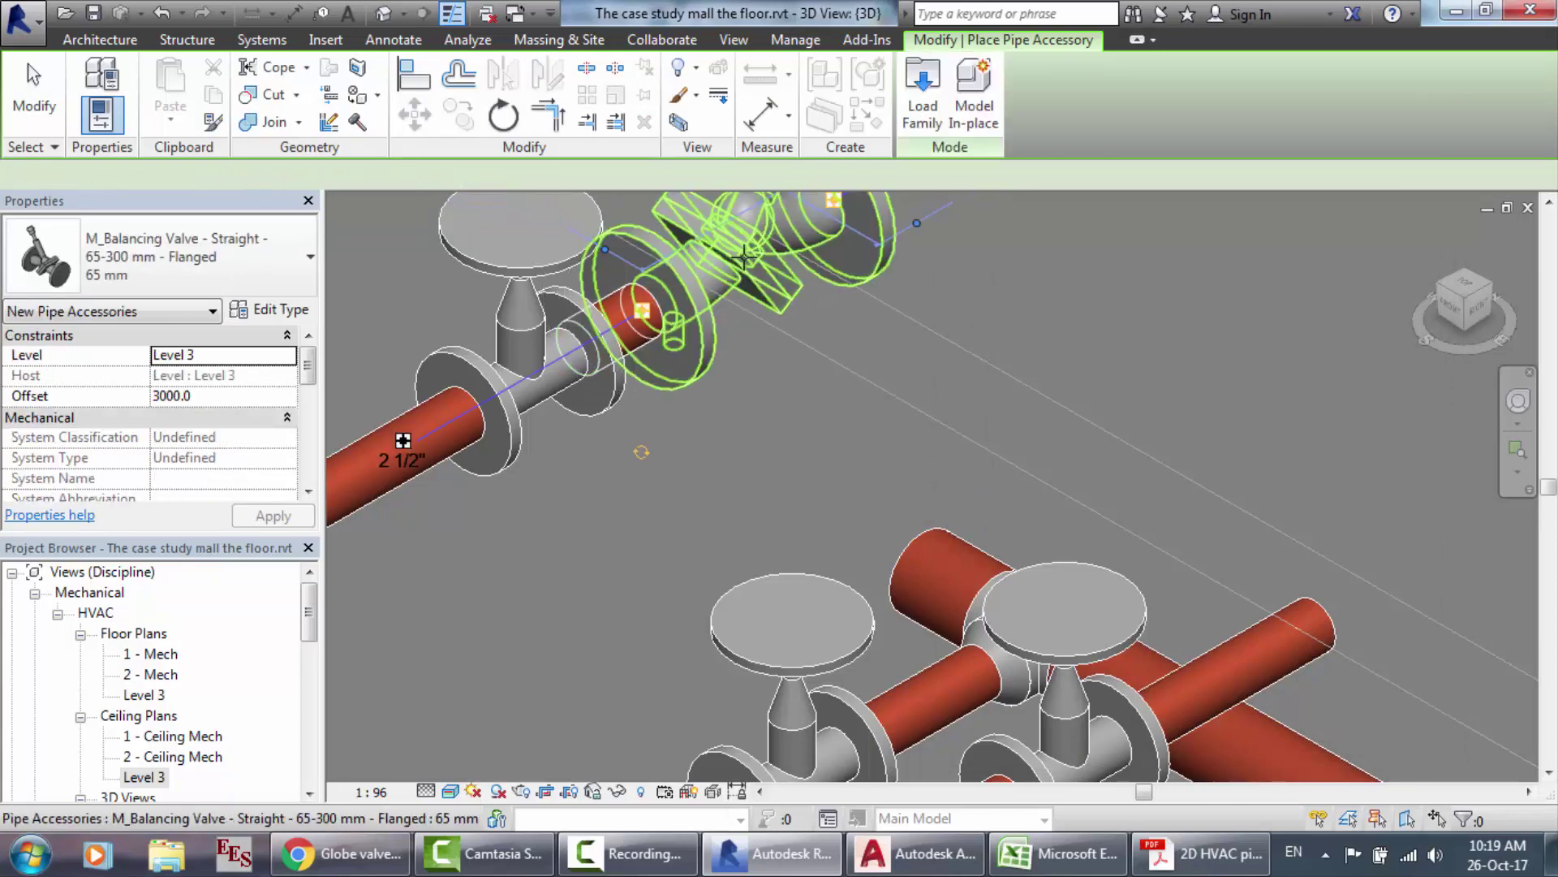
Step: Place a 65 mm flanged balancing valve at the open end of the second pump's discharge pipe
scroll(744, 258, "down", 2)
scroll(744, 258, "down", 5)
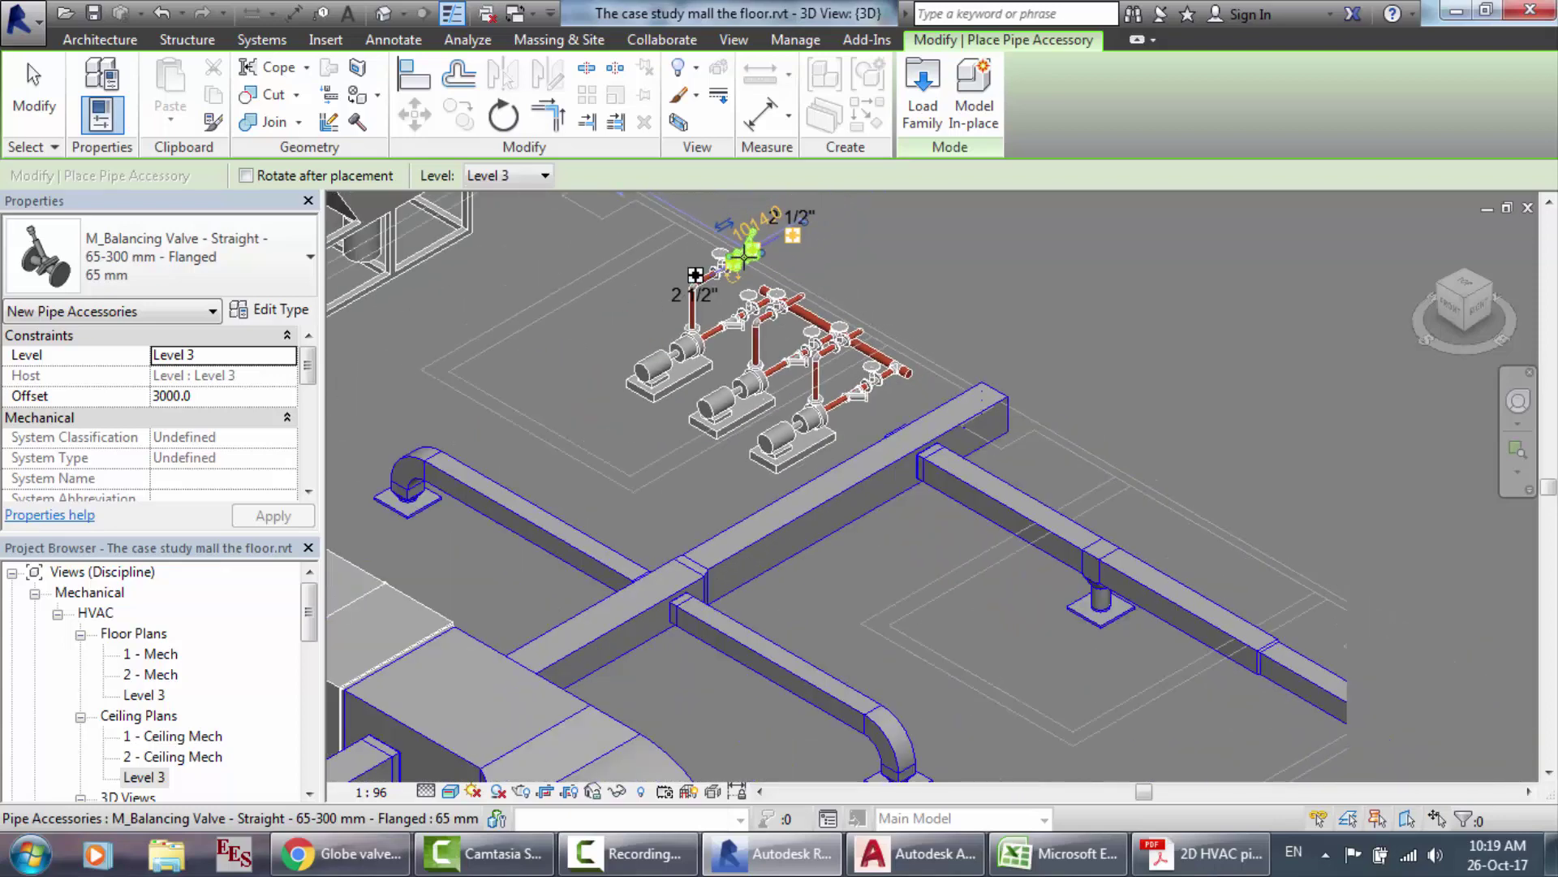
scroll(755, 207, "up", 2)
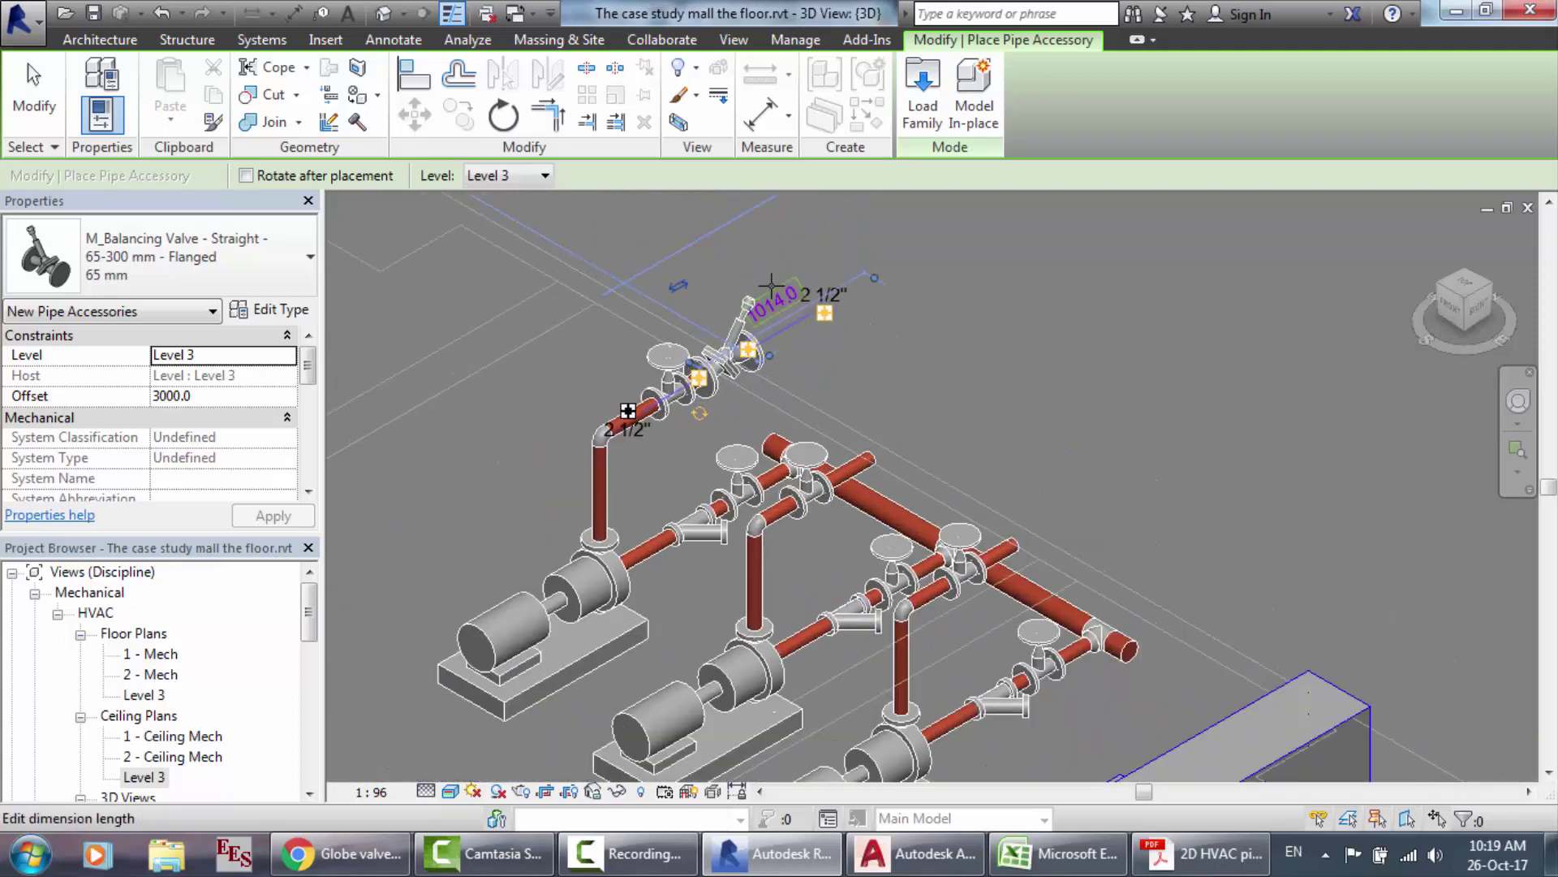
scroll(771, 285, "up", 3)
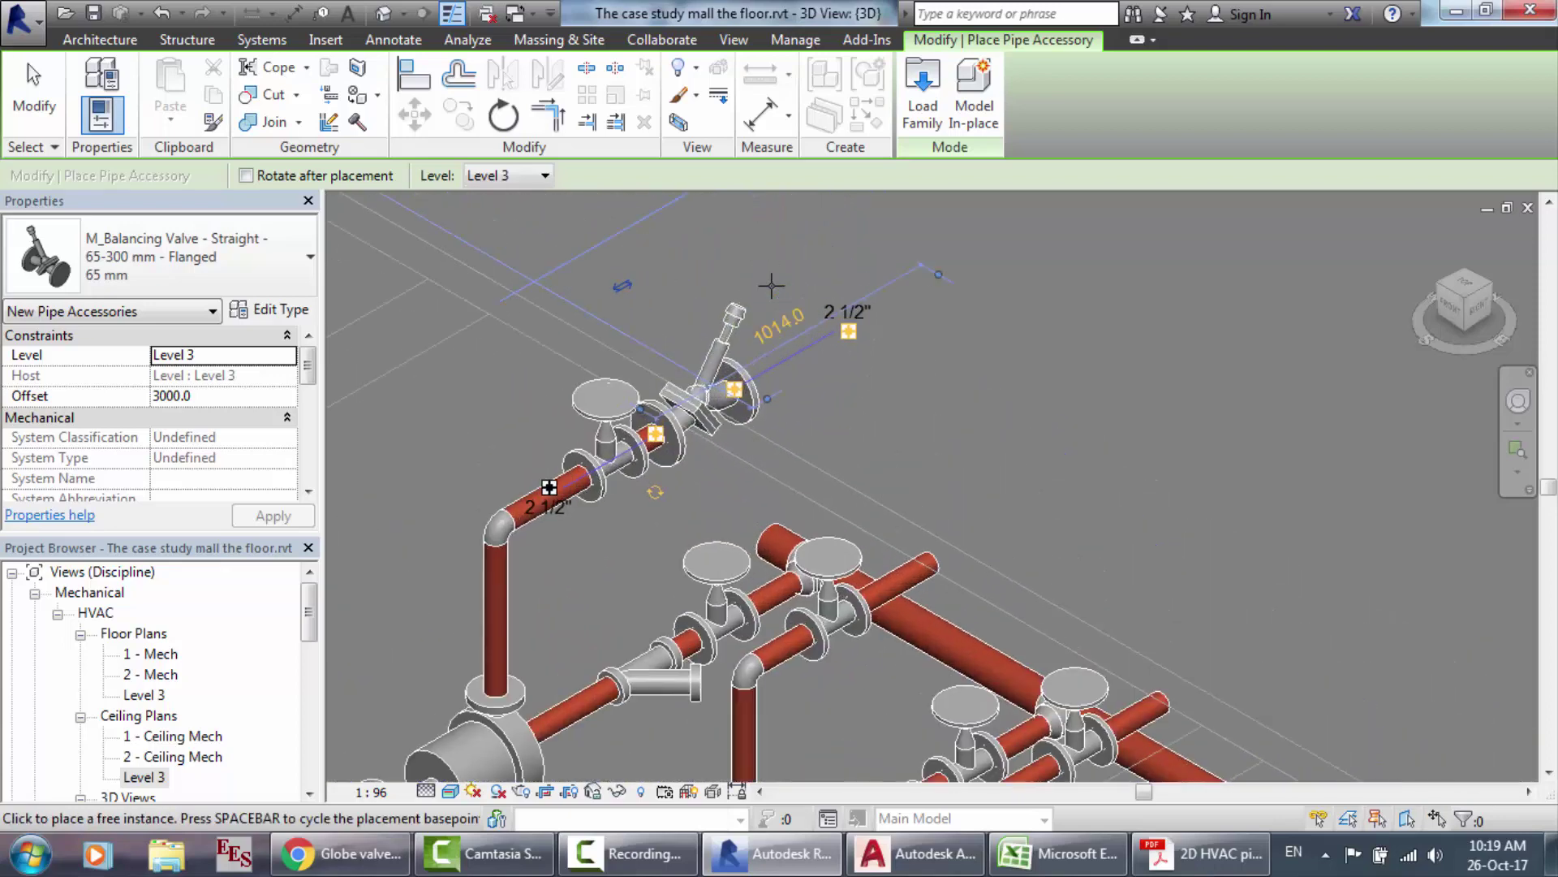
left_click(917, 569)
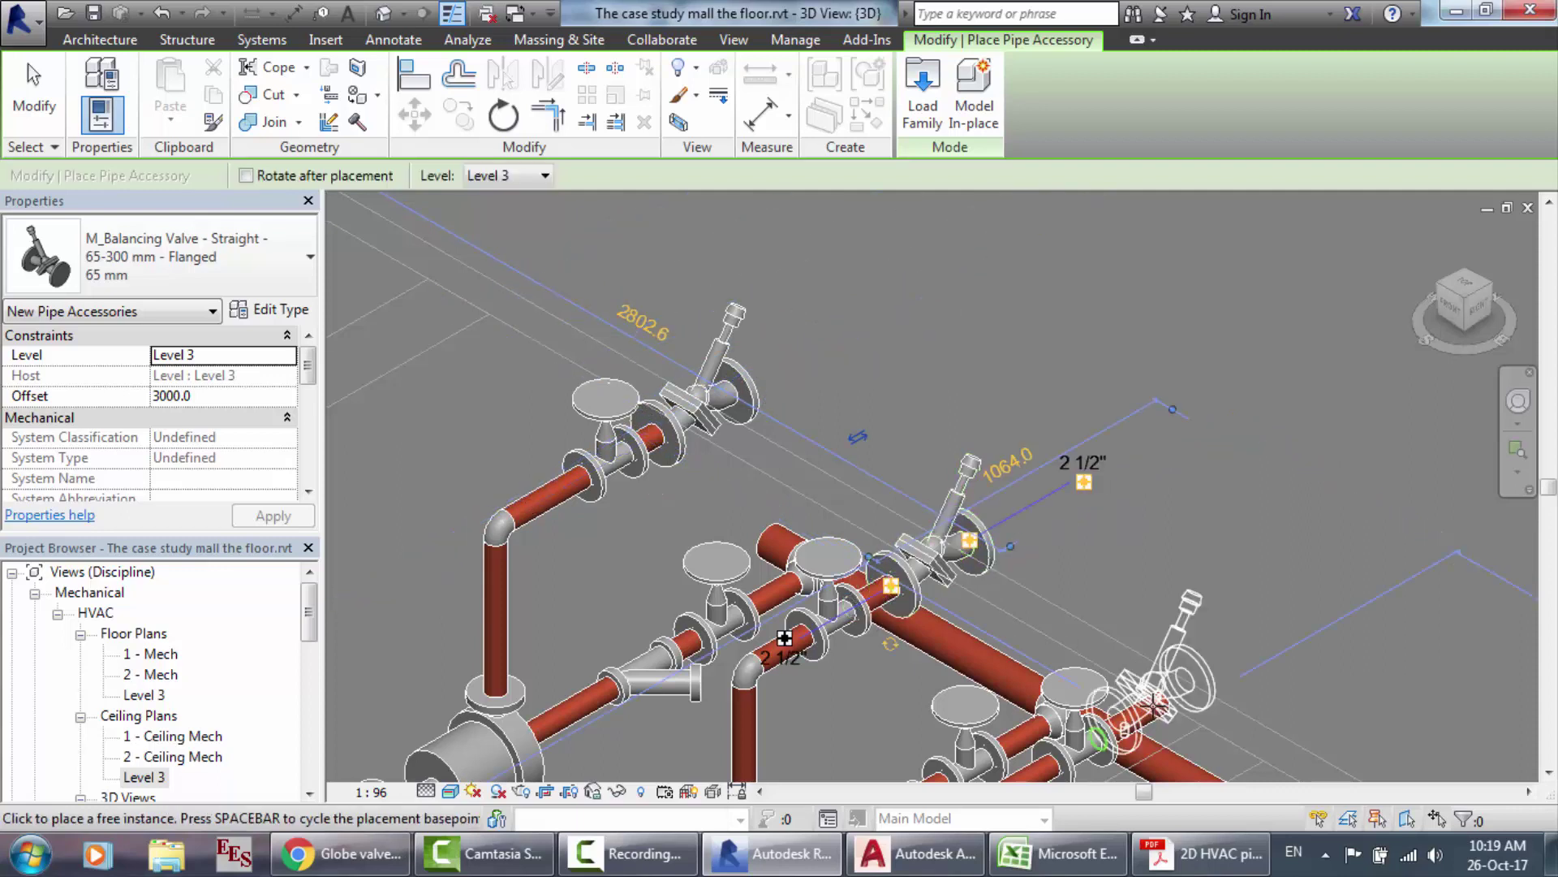
Step: Place a 65 mm flanged balancing valve at the open end of the third pump's discharge pipe and end the accessory placement
scroll(1227, 783, "down", 5)
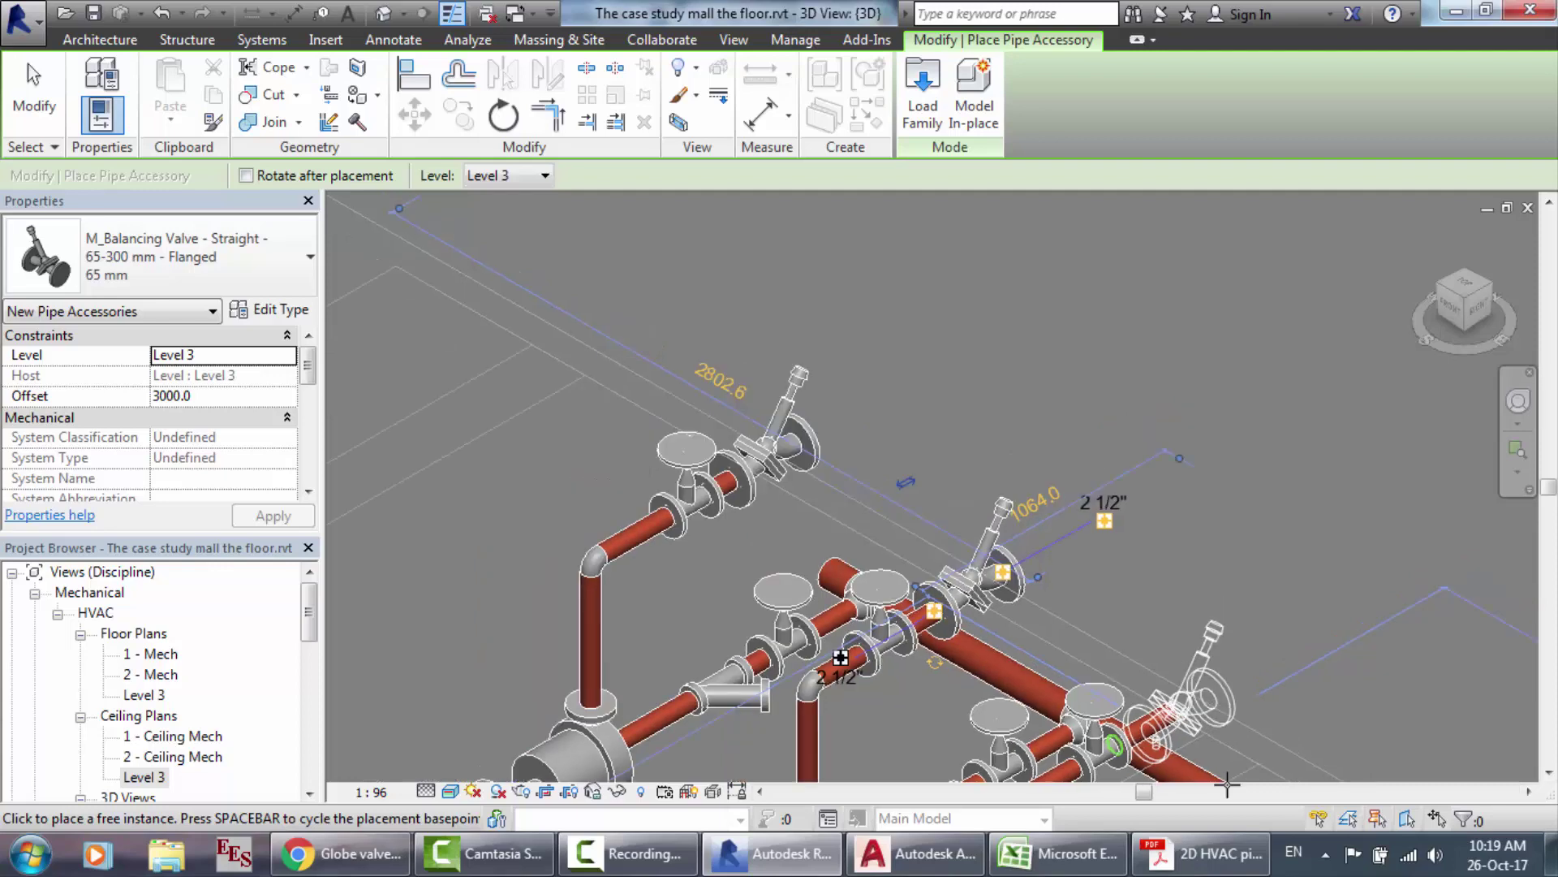
scroll(982, 746, "up", 5)
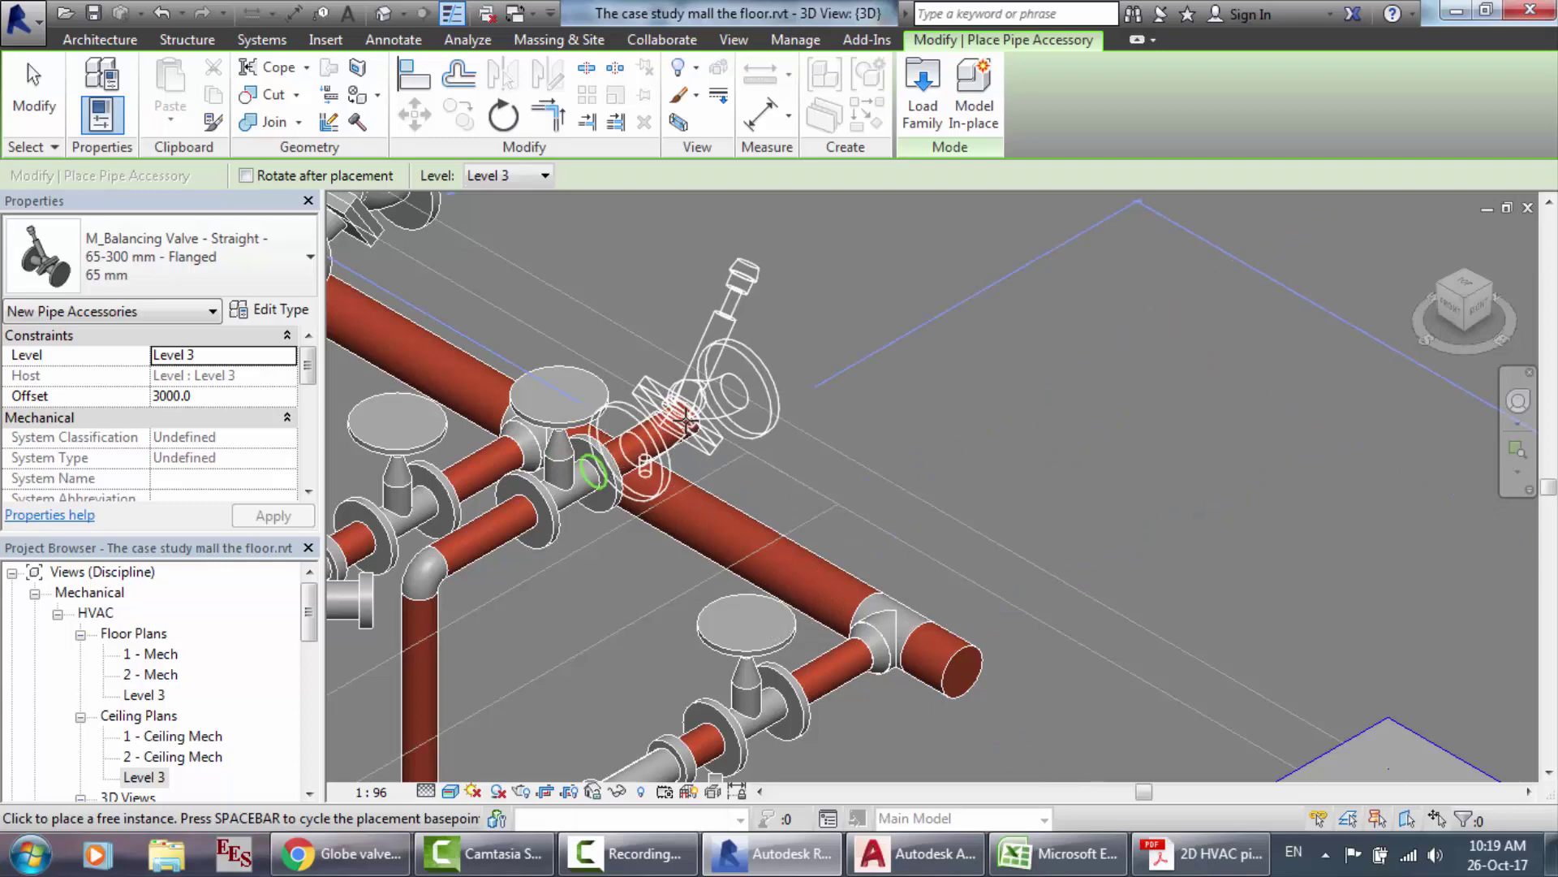
left_click(686, 418)
scroll(649, 309, "down", 2)
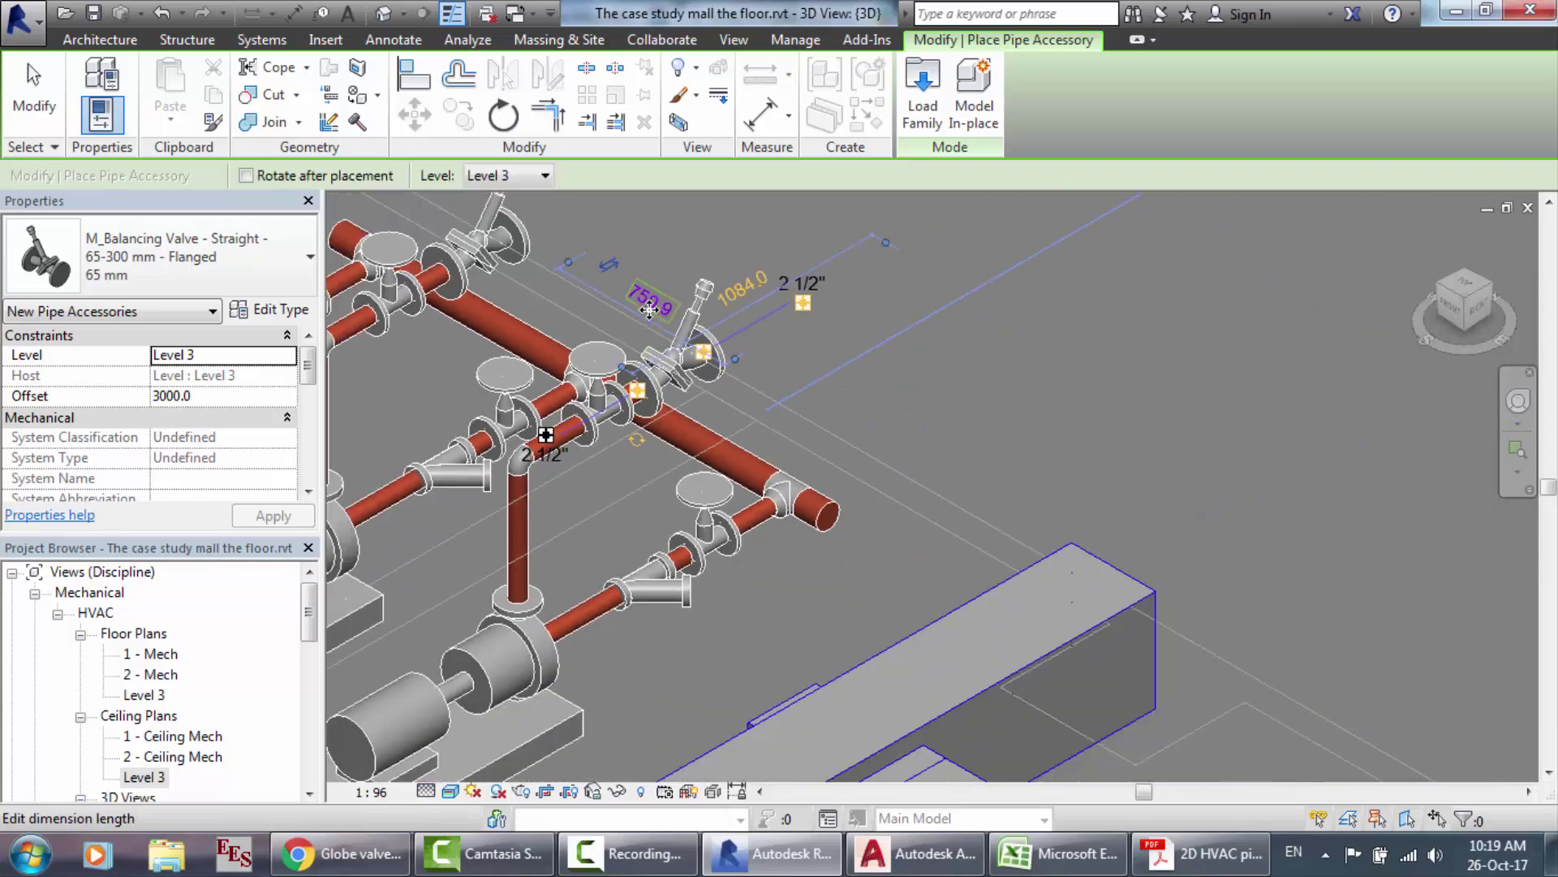
scroll(650, 308, "down", 2)
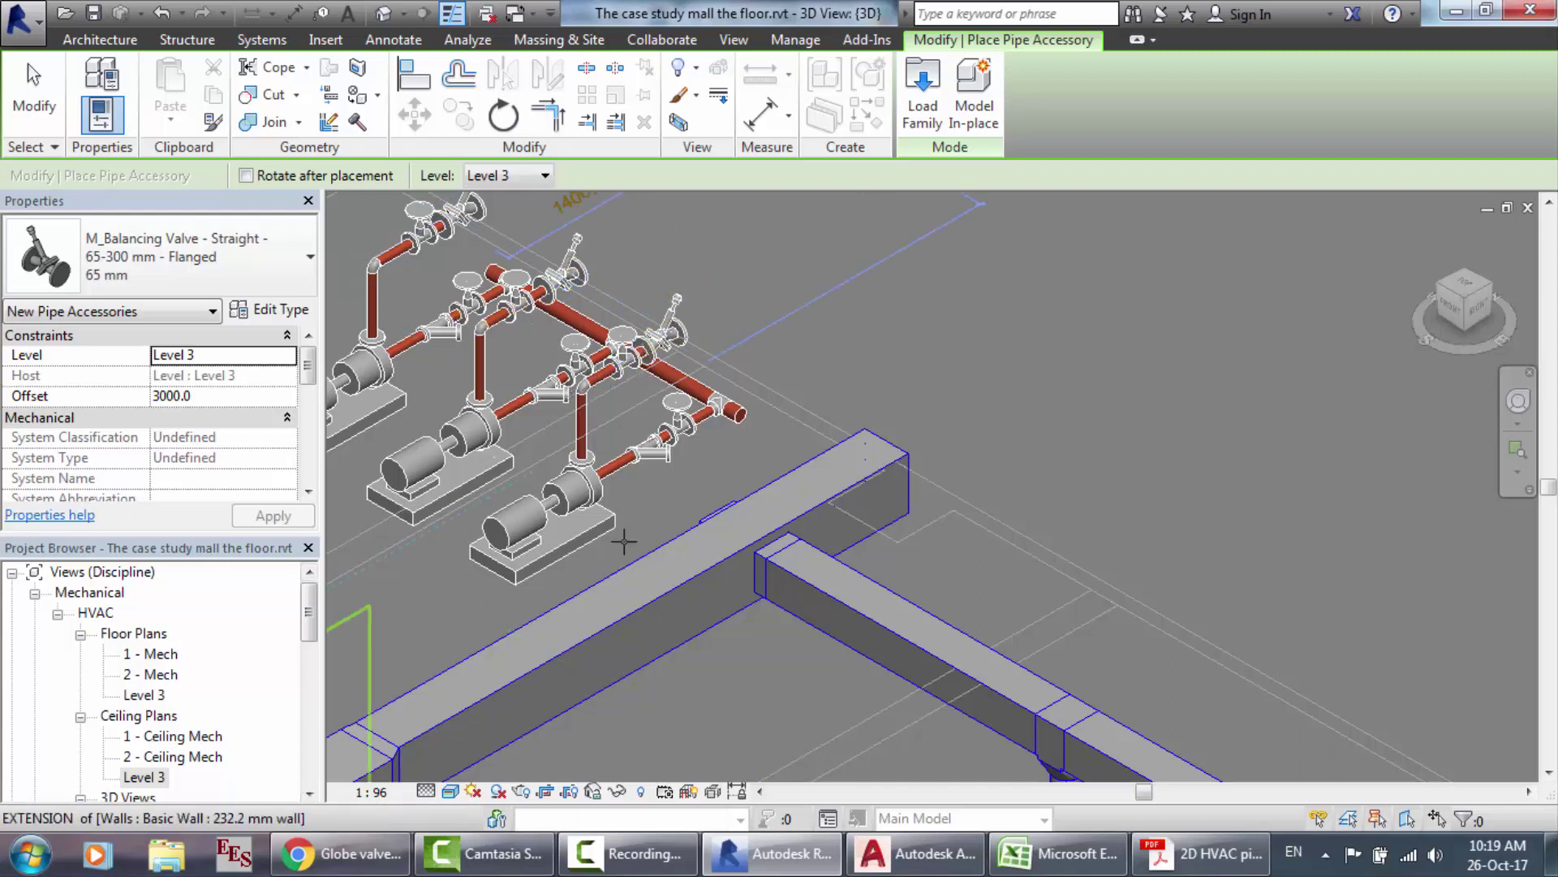
left_click(648, 870)
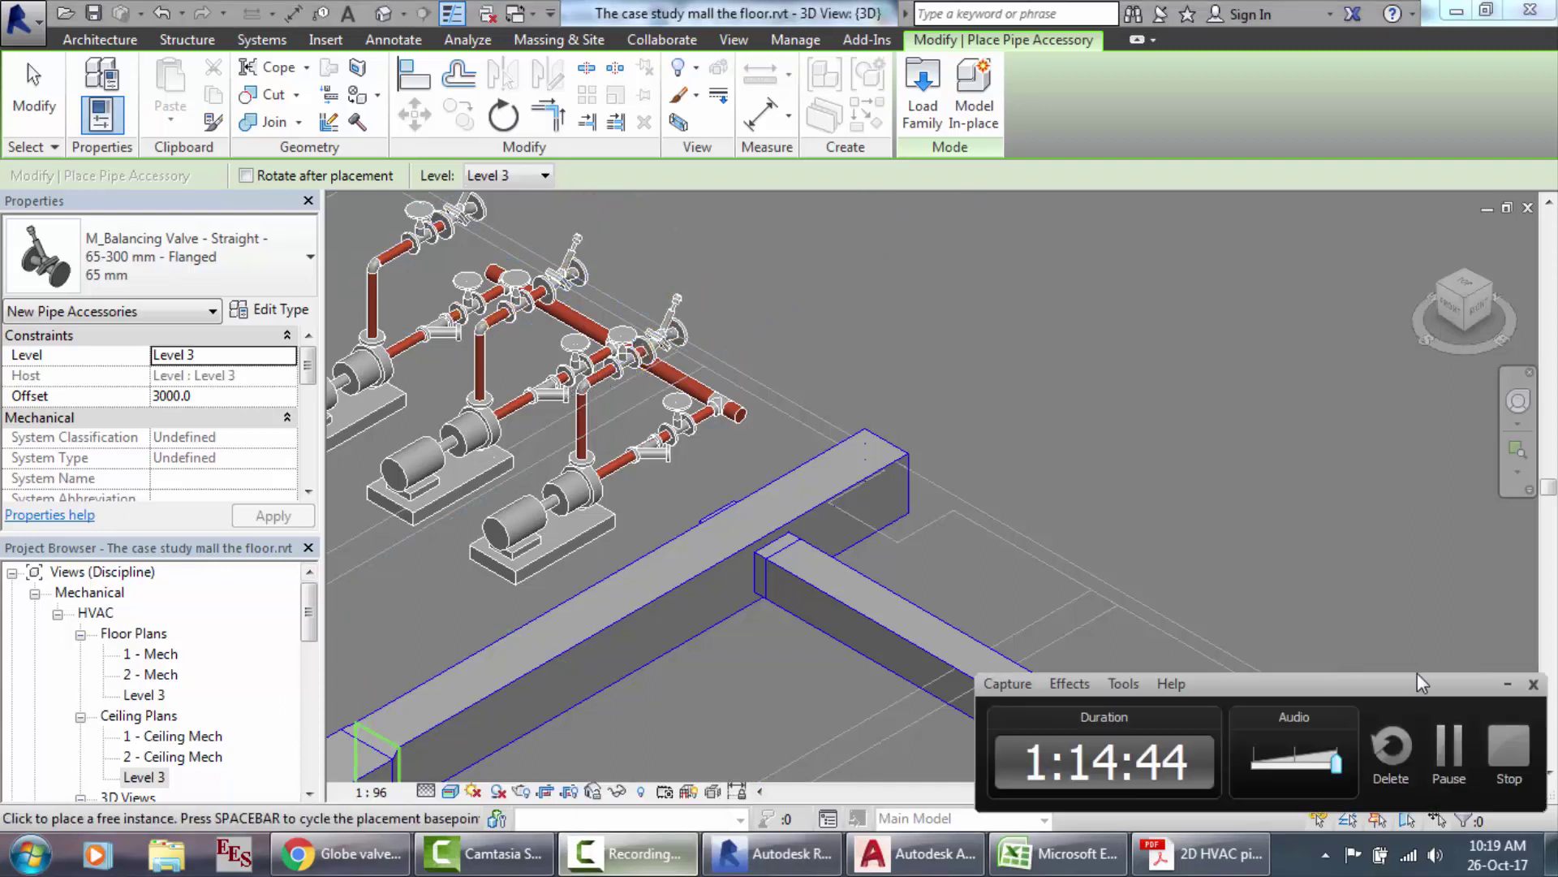
left_click(1451, 749)
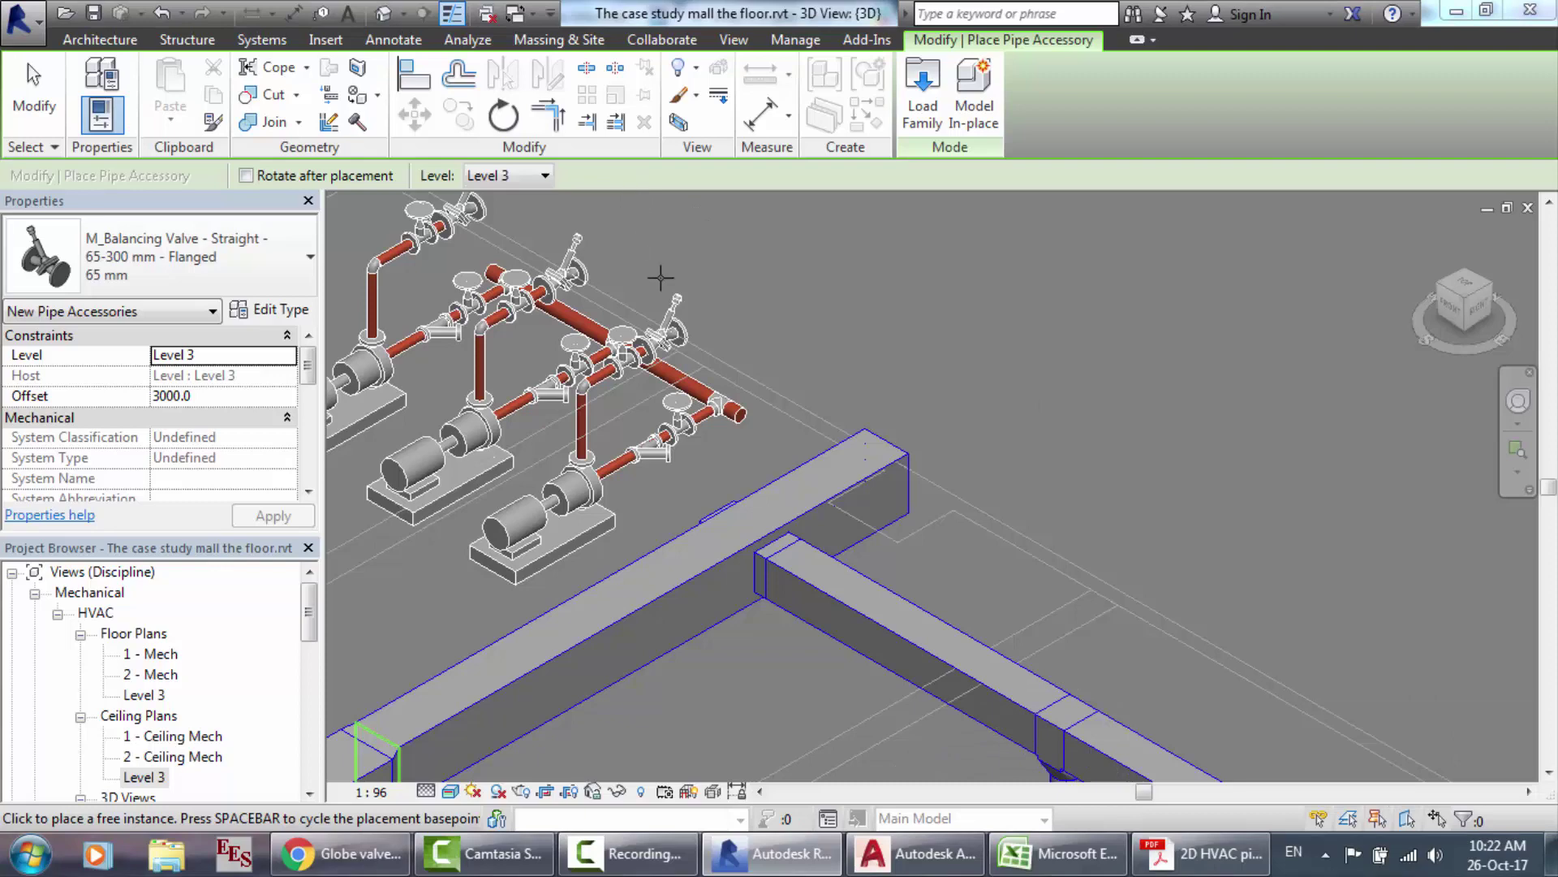
left_click(676, 328)
key("Escape")
key("Escape")
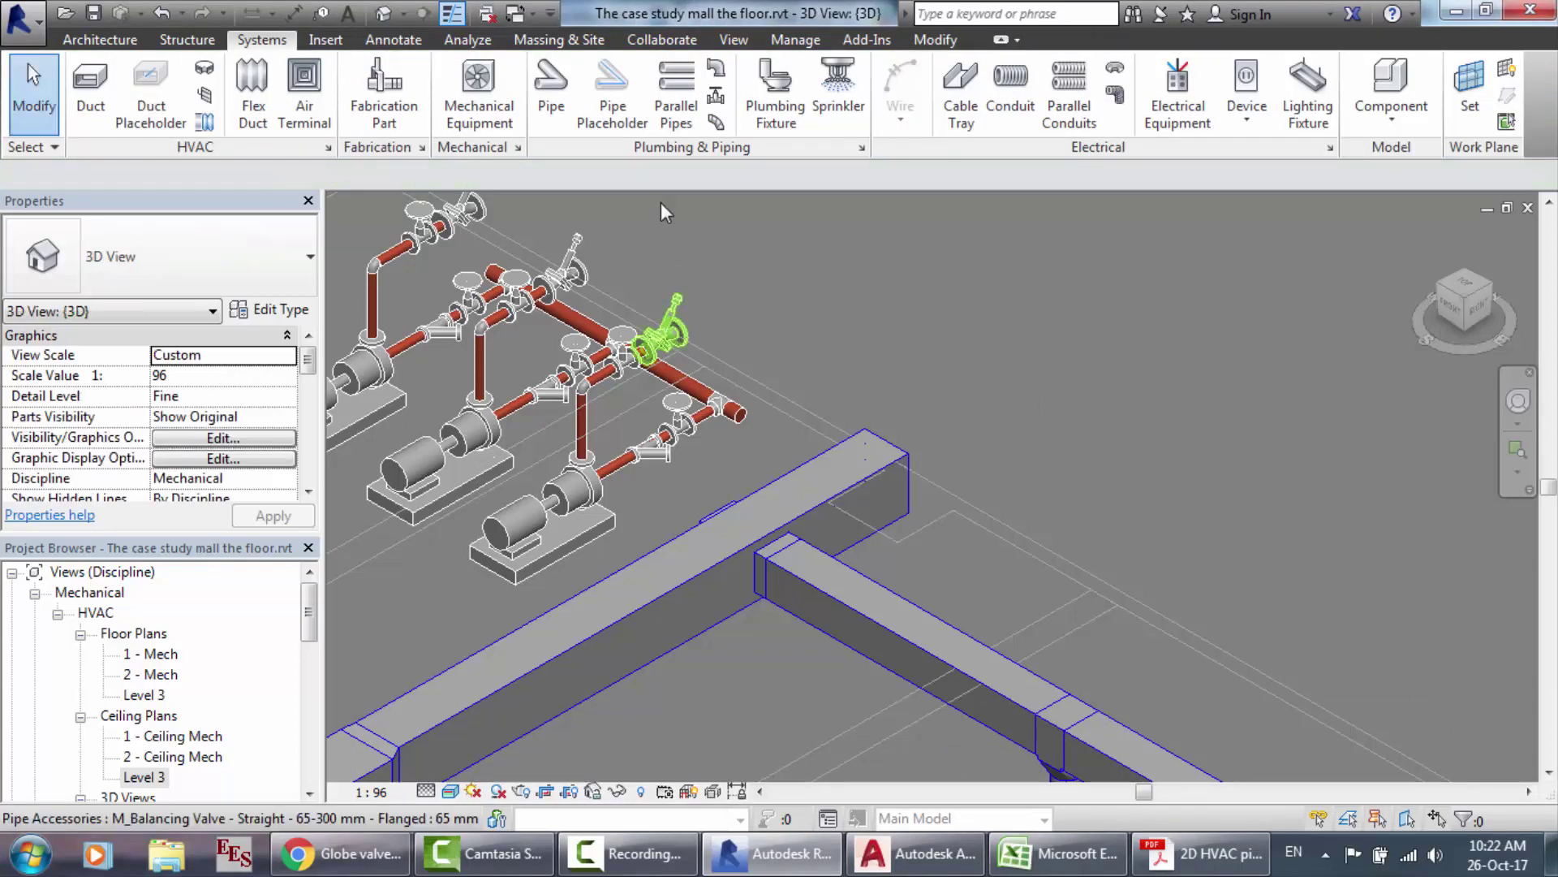
Step: Draw a short 2 1/2" Chilled Water pipe straight out of the third pump's balancing valve and end the pipe command
scroll(677, 250, "up", 2)
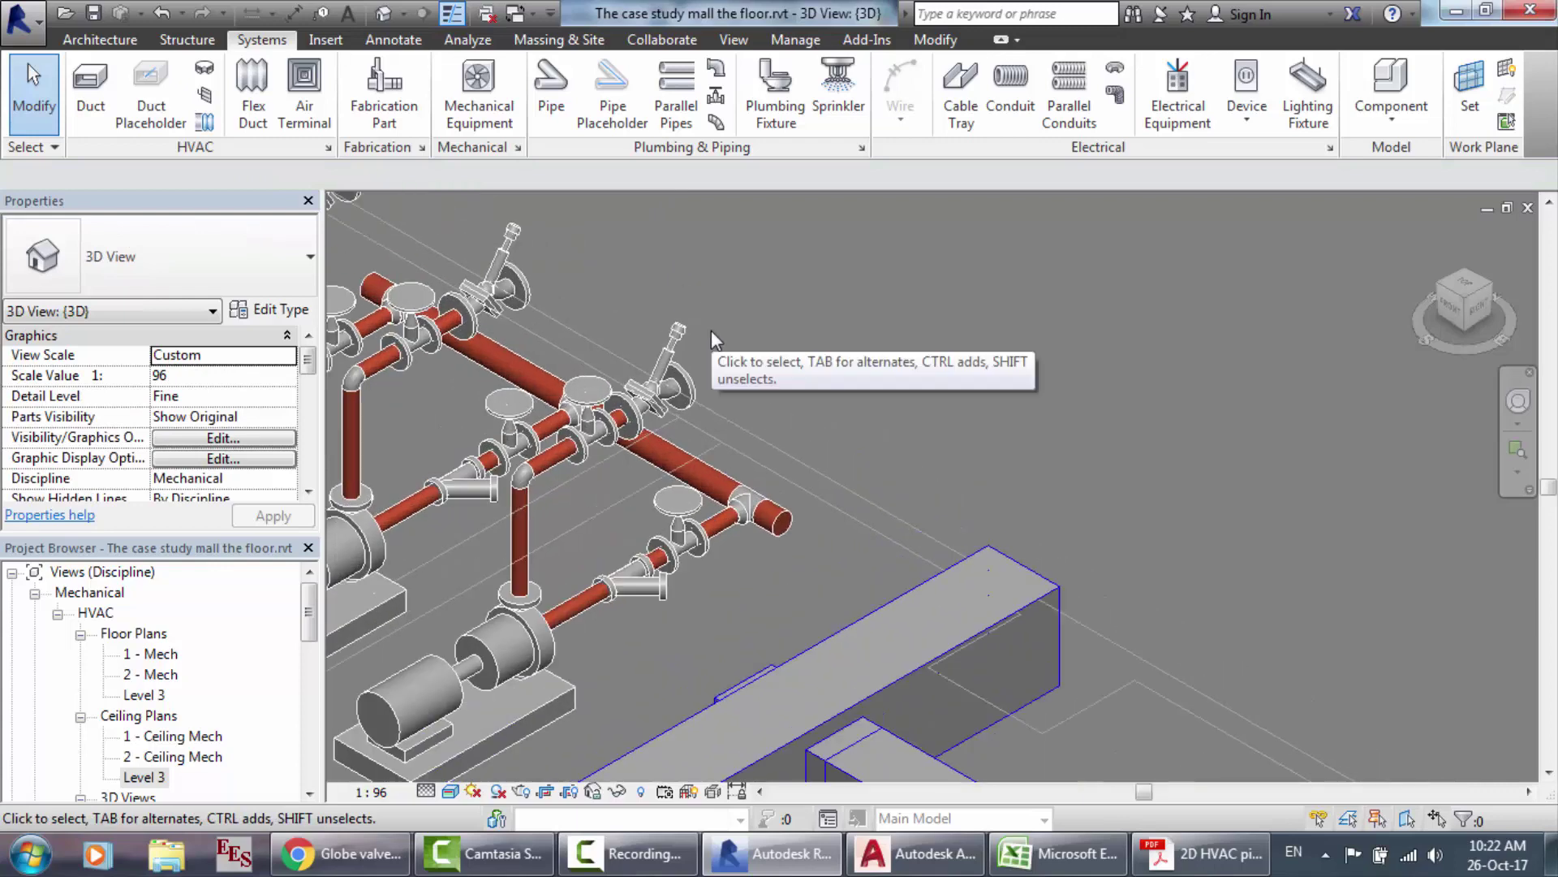
scroll(711, 330, "up", 5)
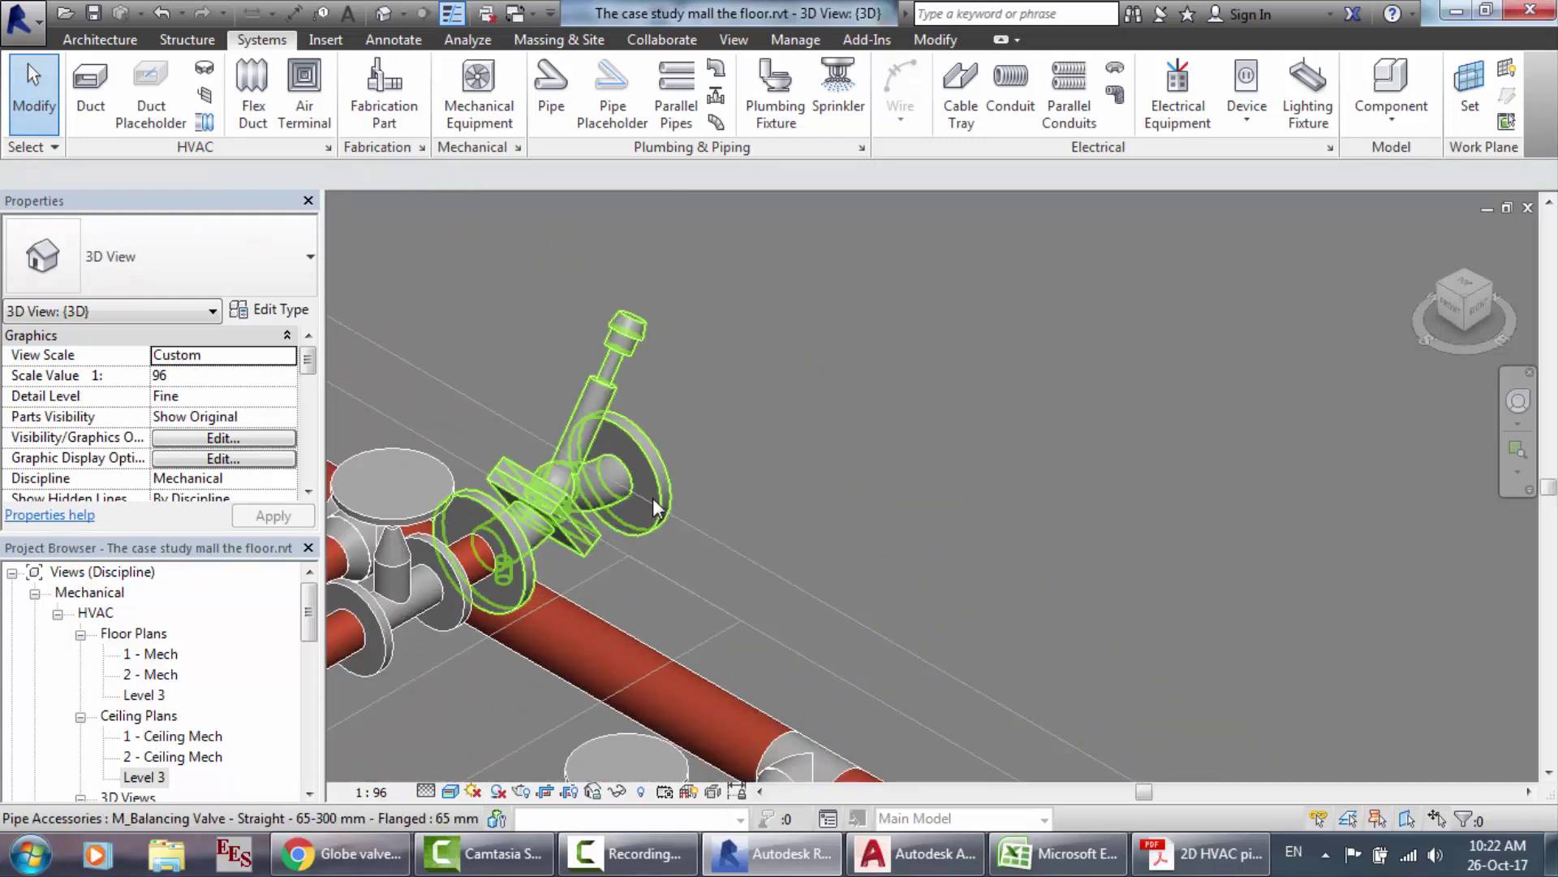
left_click(646, 495)
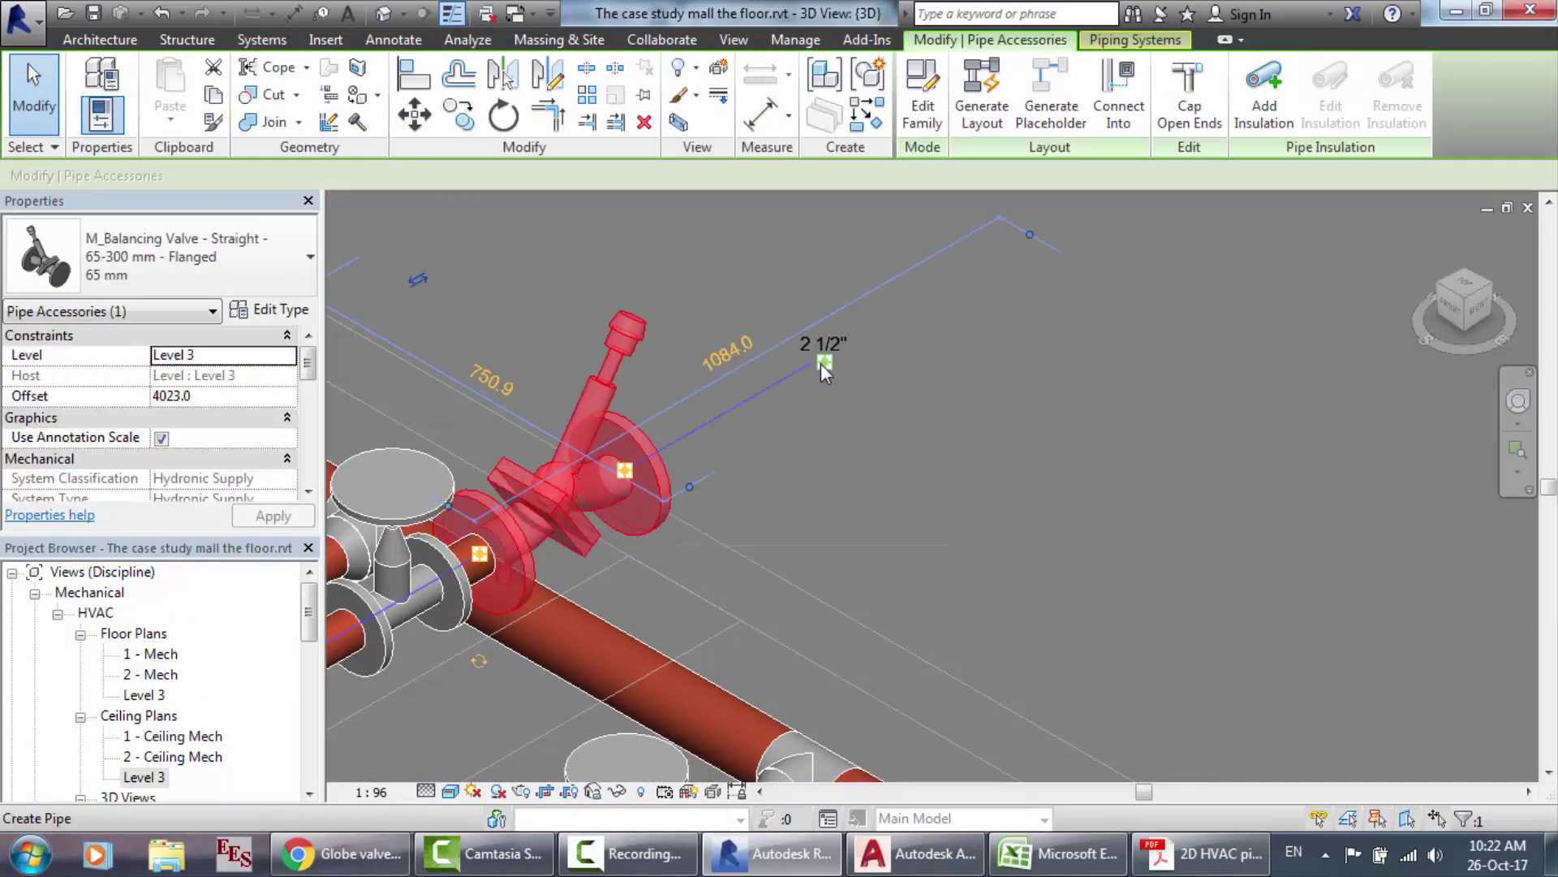
left_click(633, 471)
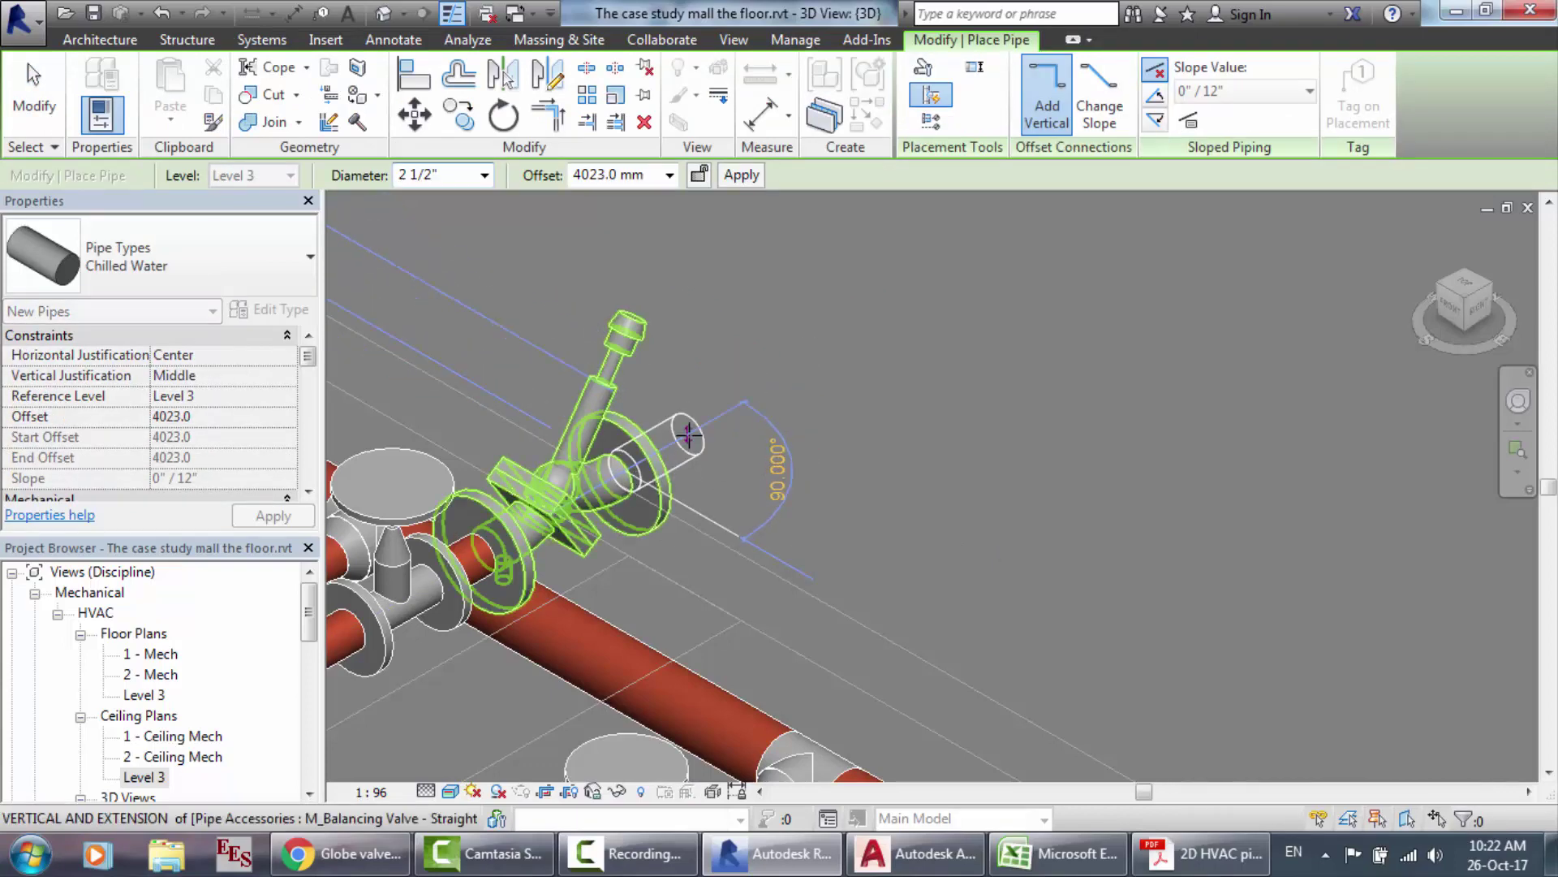
left_click(688, 436)
key("Escape")
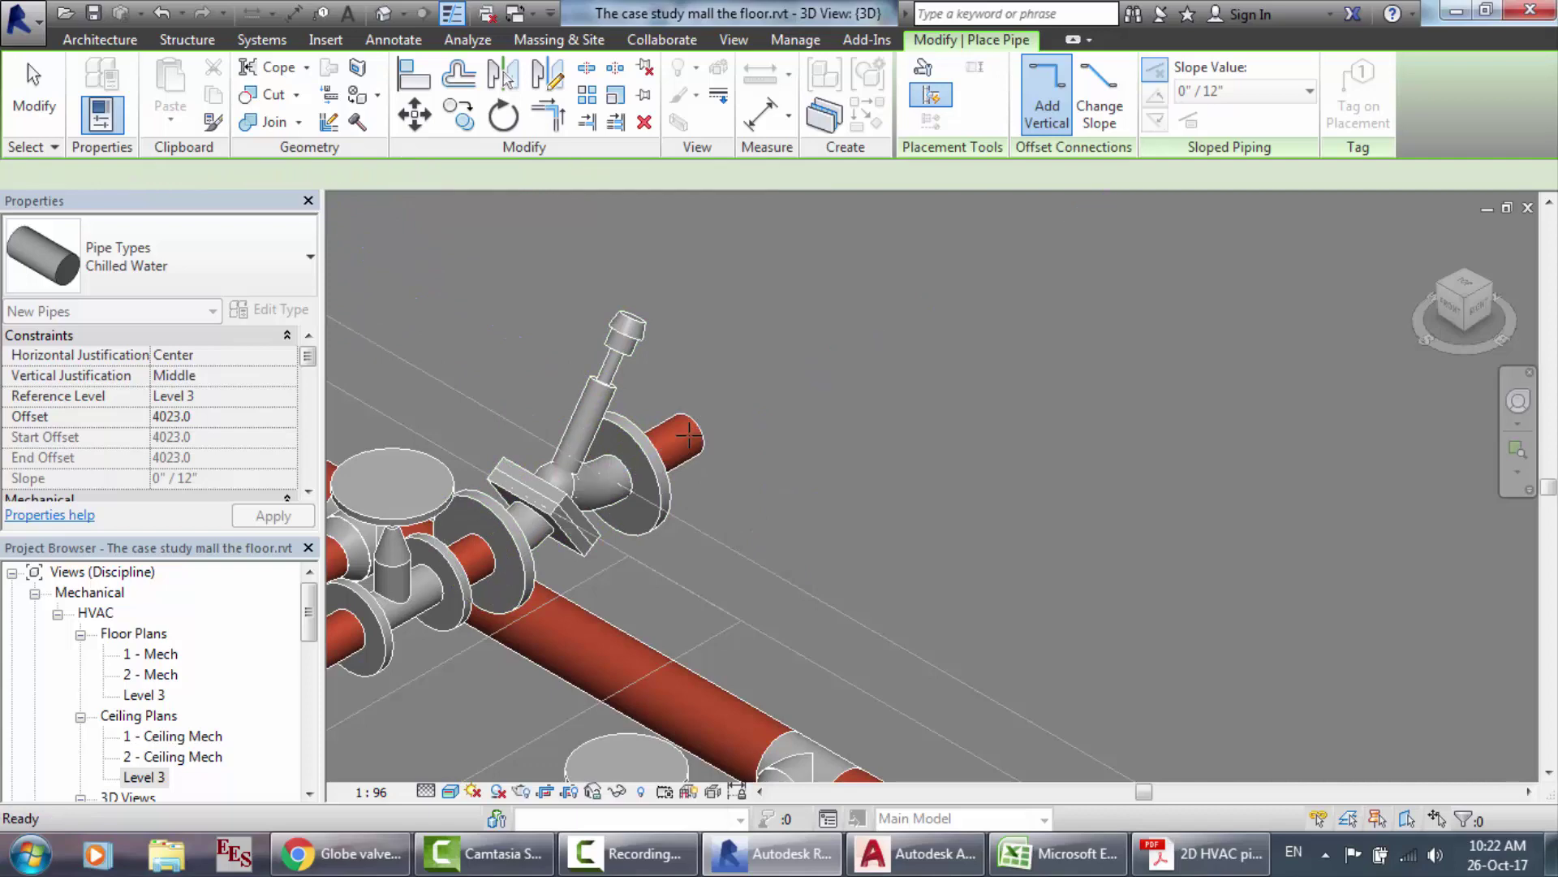
scroll(487, 395, "down", 2)
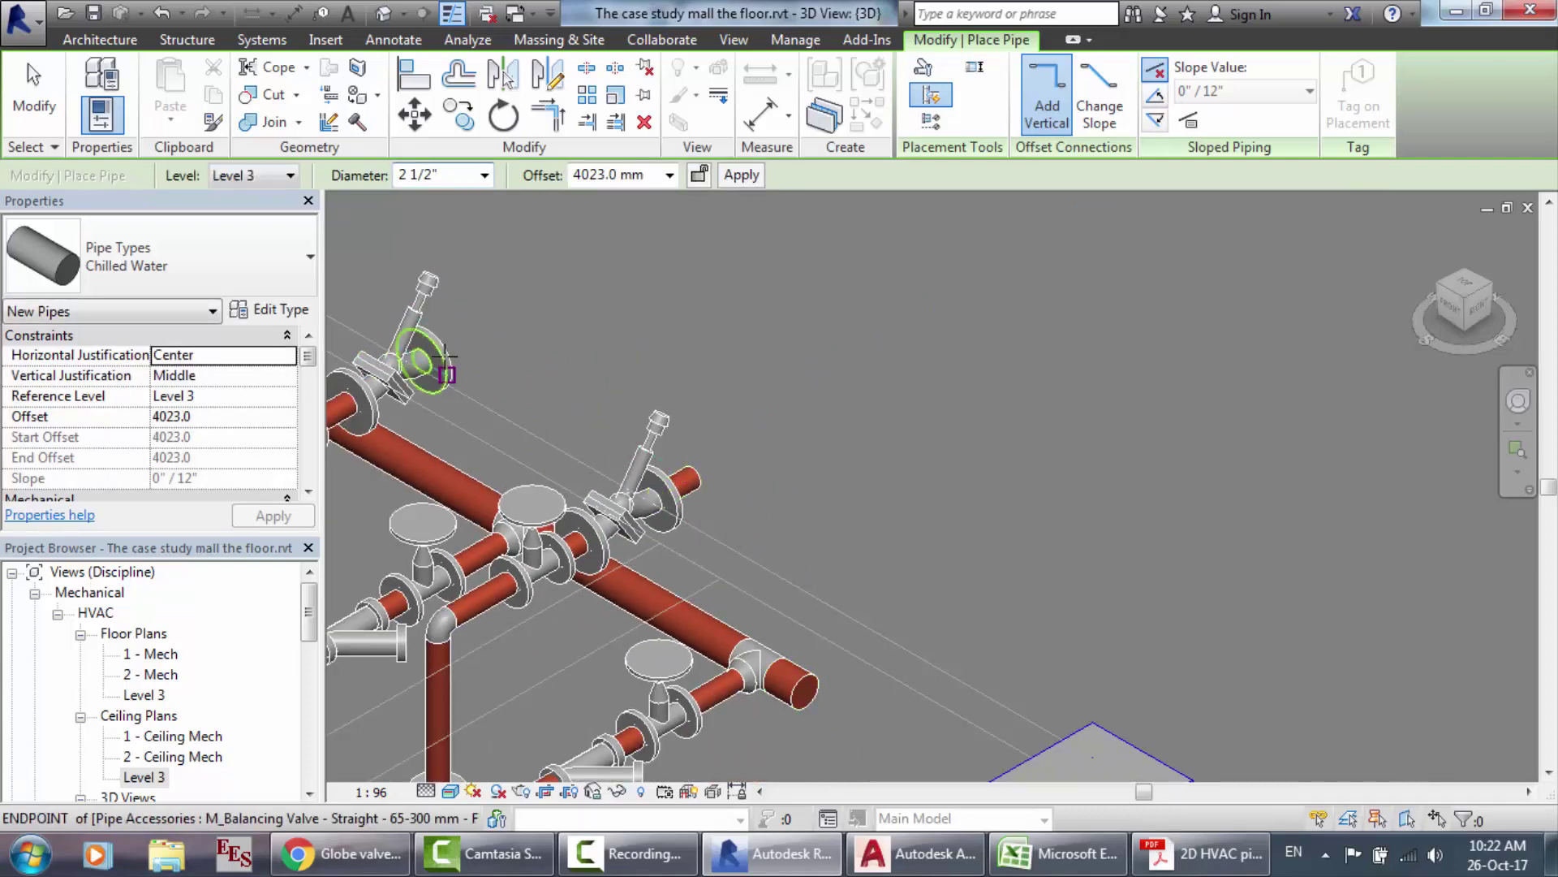
key("Escape")
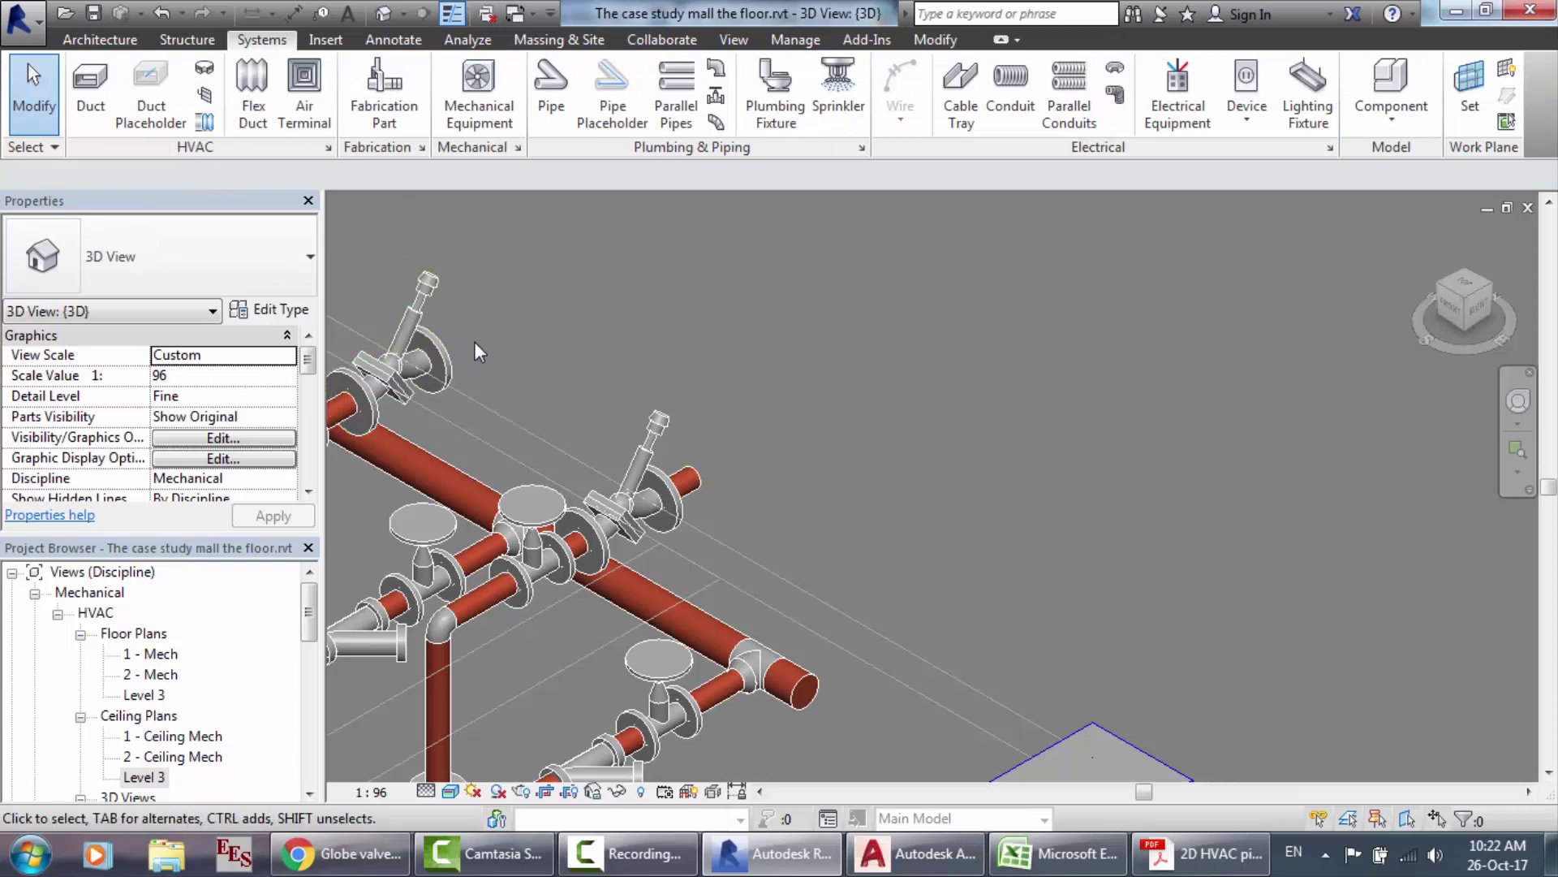
Step: Draw a short 2 1/2" Chilled Water pipe straight out of the second pump's balancing valve and end the pipe command
left_click(426, 358)
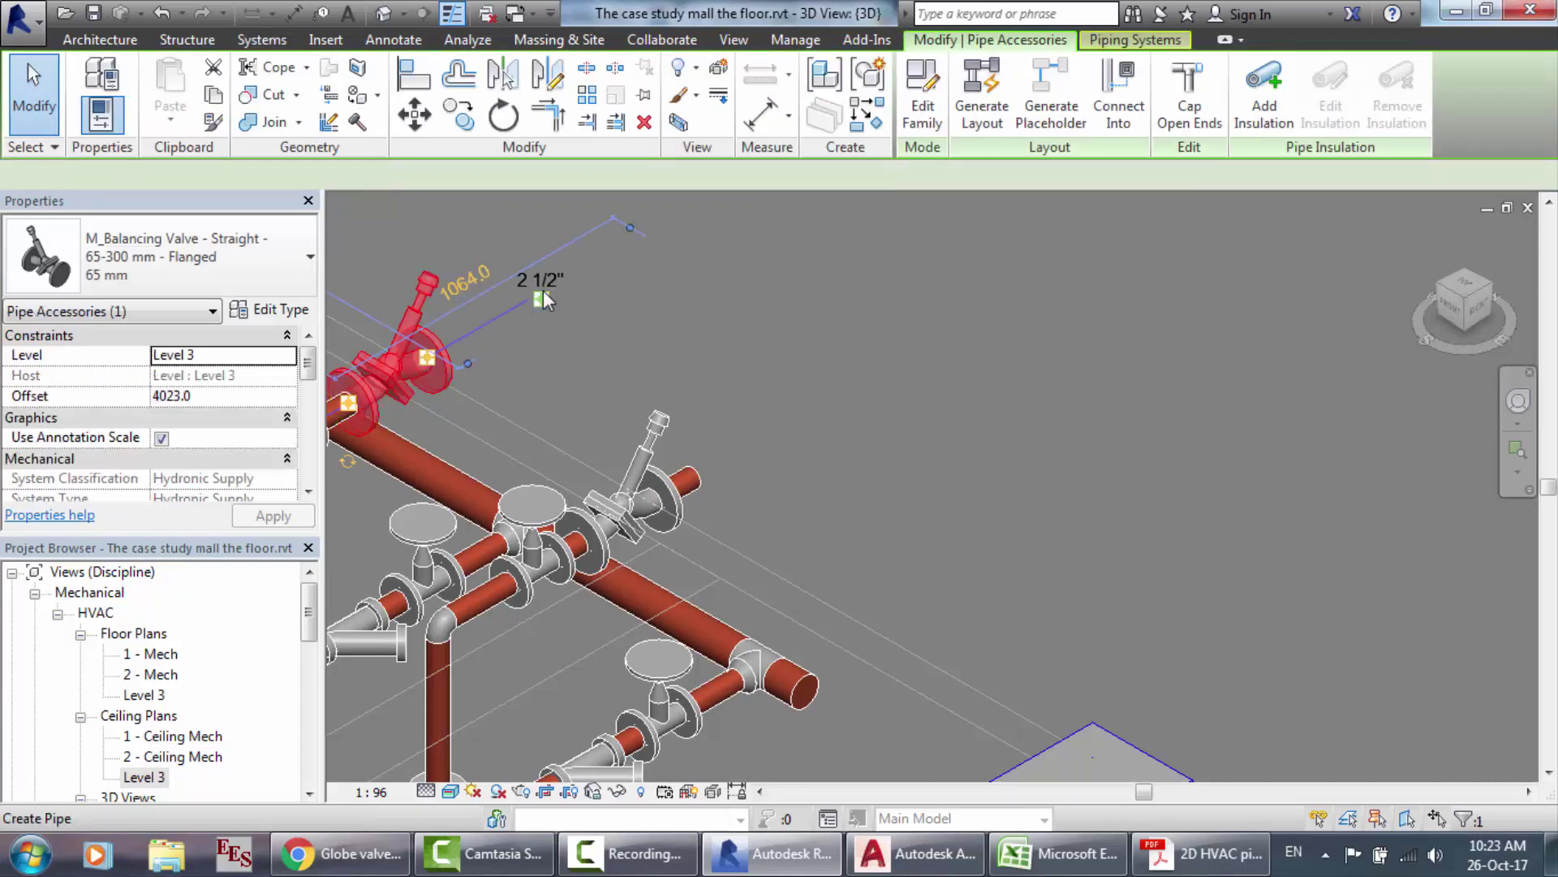
left_click(543, 296)
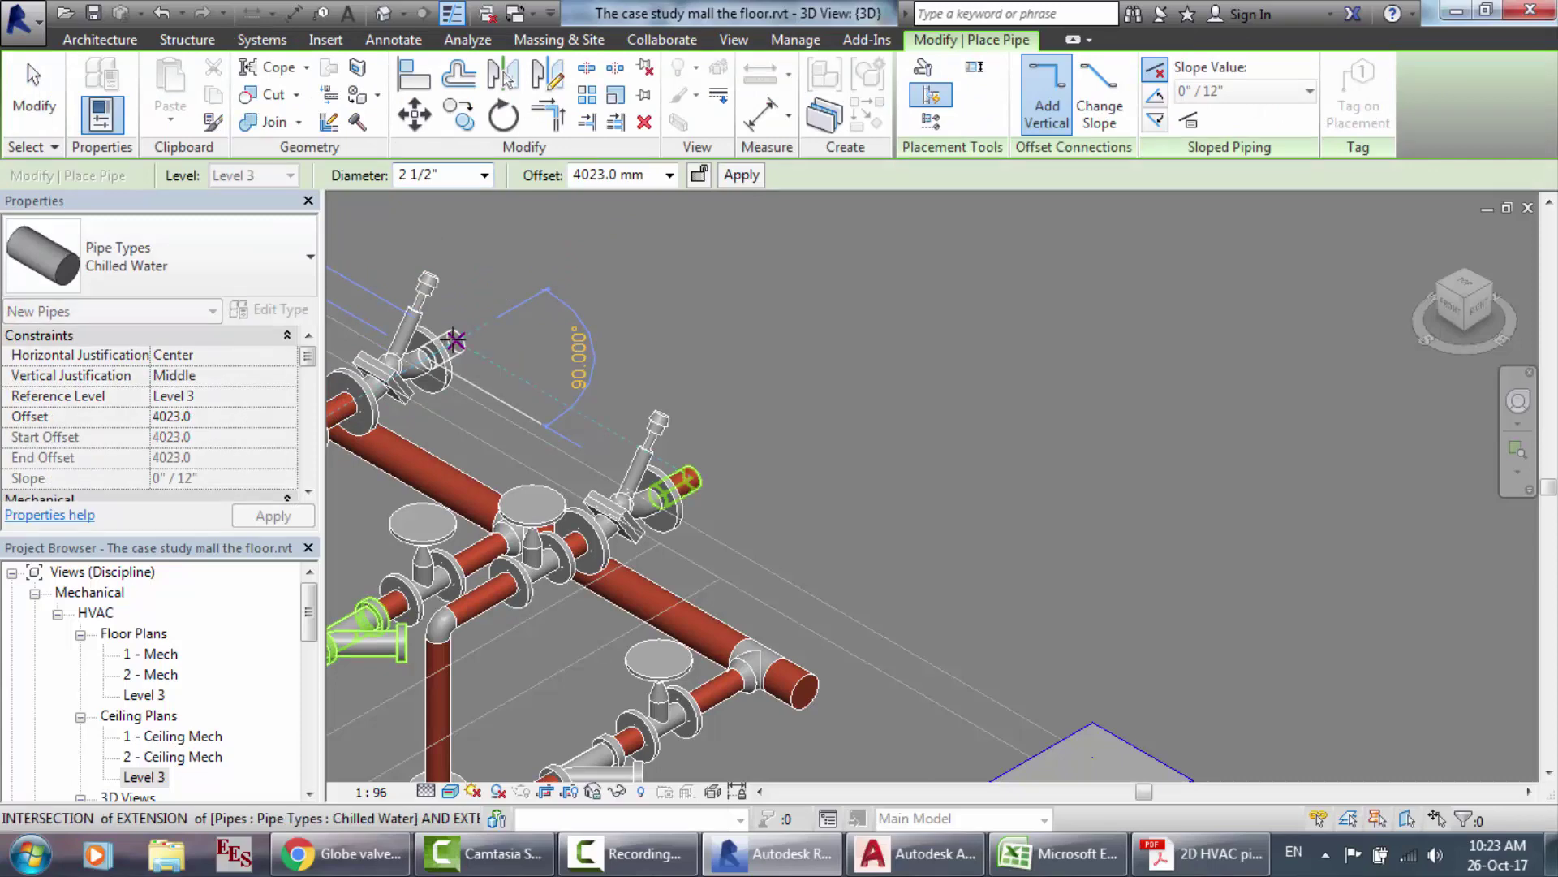
key("Escape")
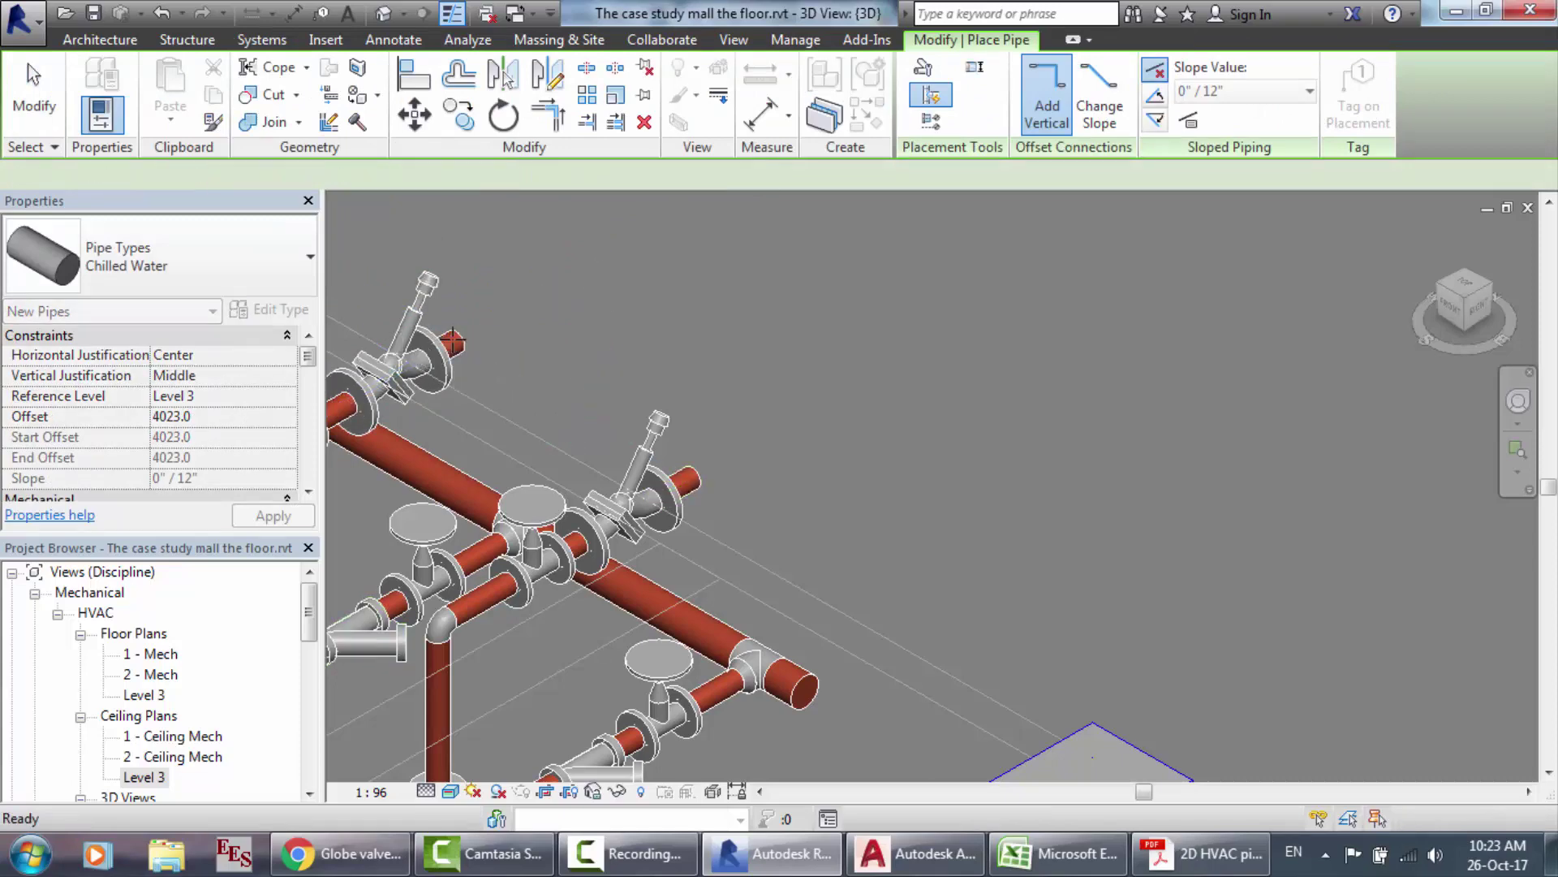
scroll(453, 340, "down", 2)
key("Escape")
key("Escape")
scroll(453, 339, "down", 3)
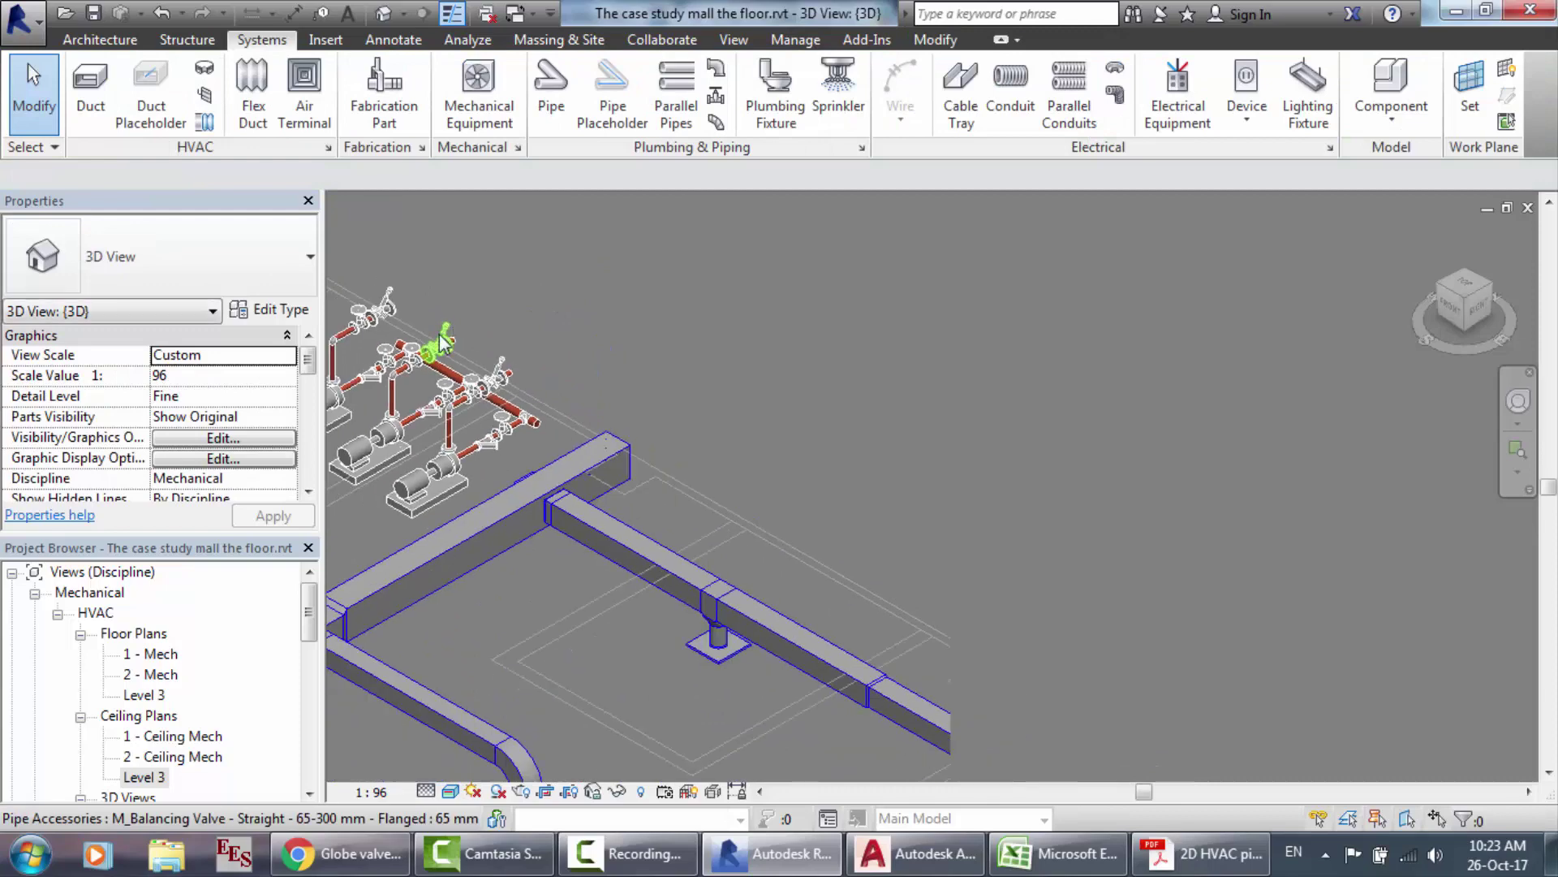
Step: Draw a short 2 1/2" Chilled Water pipe straight out of the first pump's balancing valve and end the pipe command
scroll(377, 305, "up", 4)
scroll(377, 305, "up", 3)
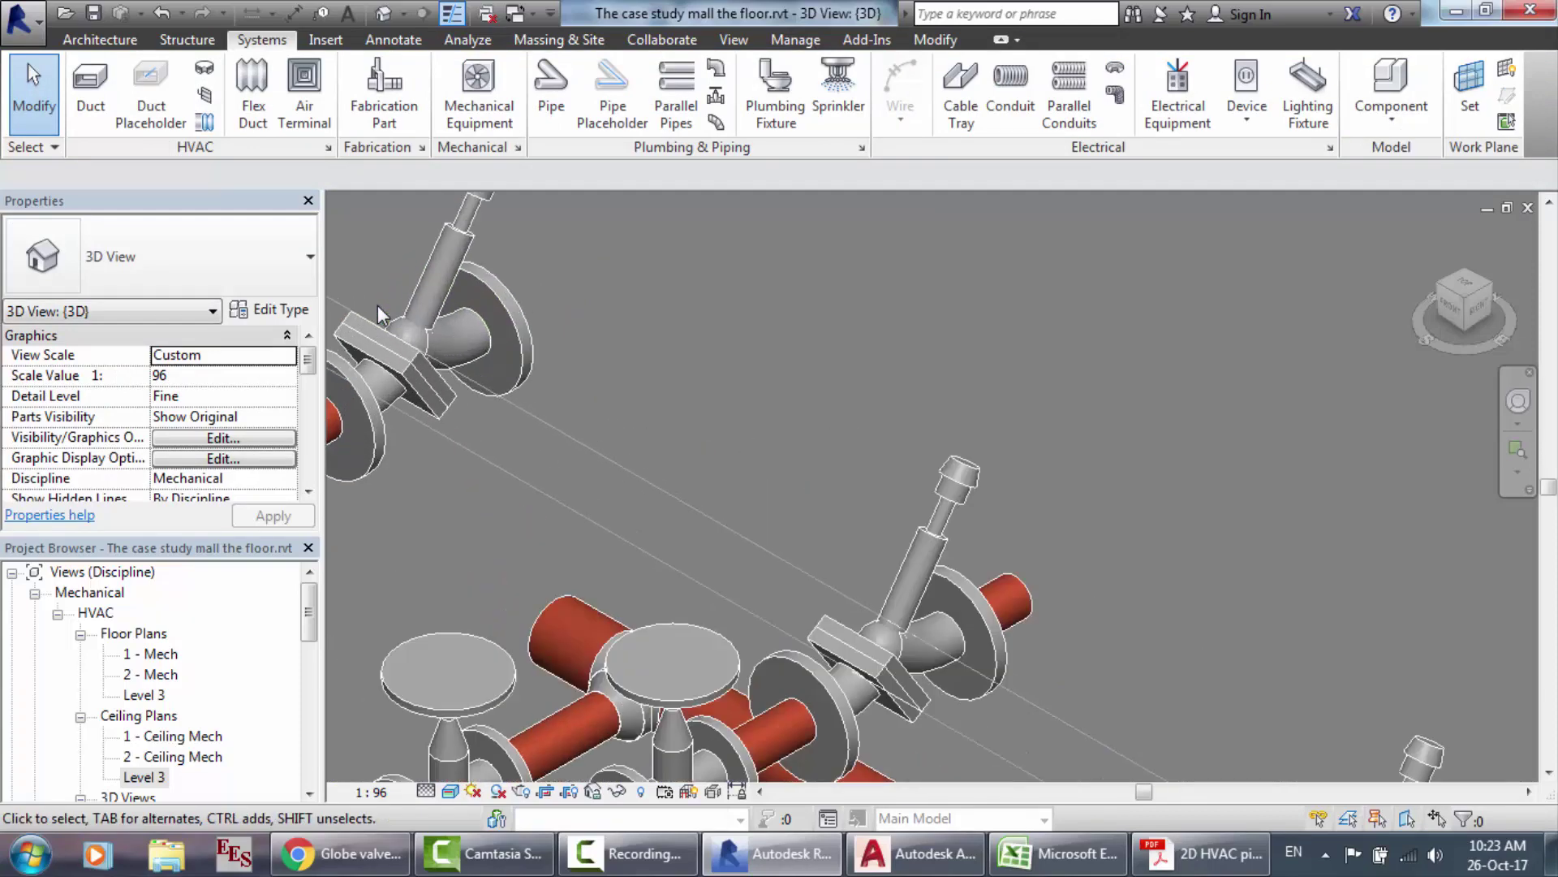
left_click(484, 330)
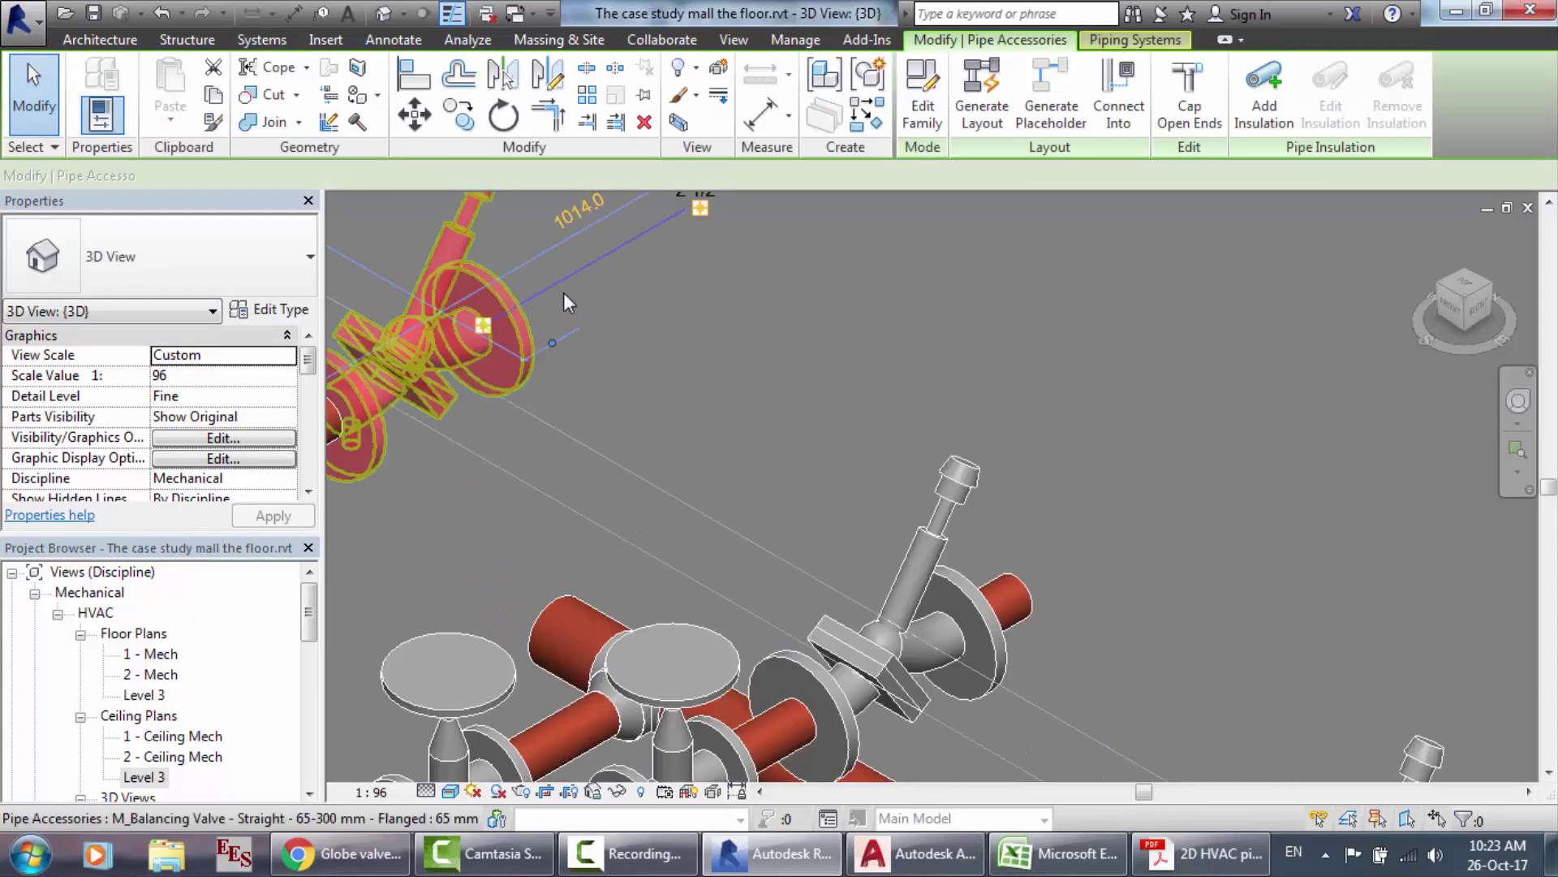
left_click(702, 207)
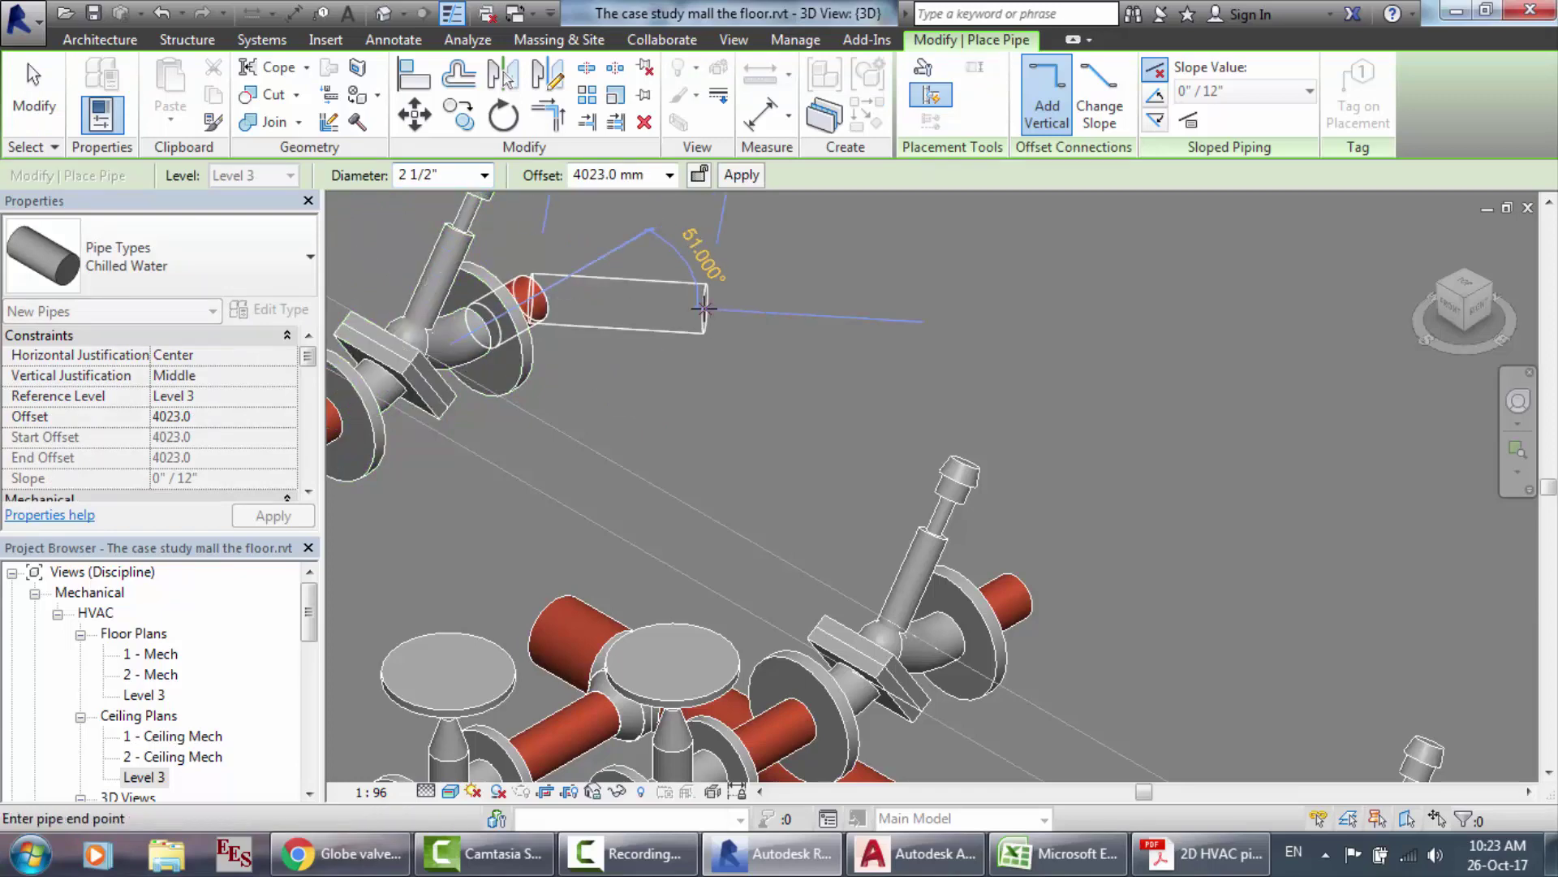
key("Escape")
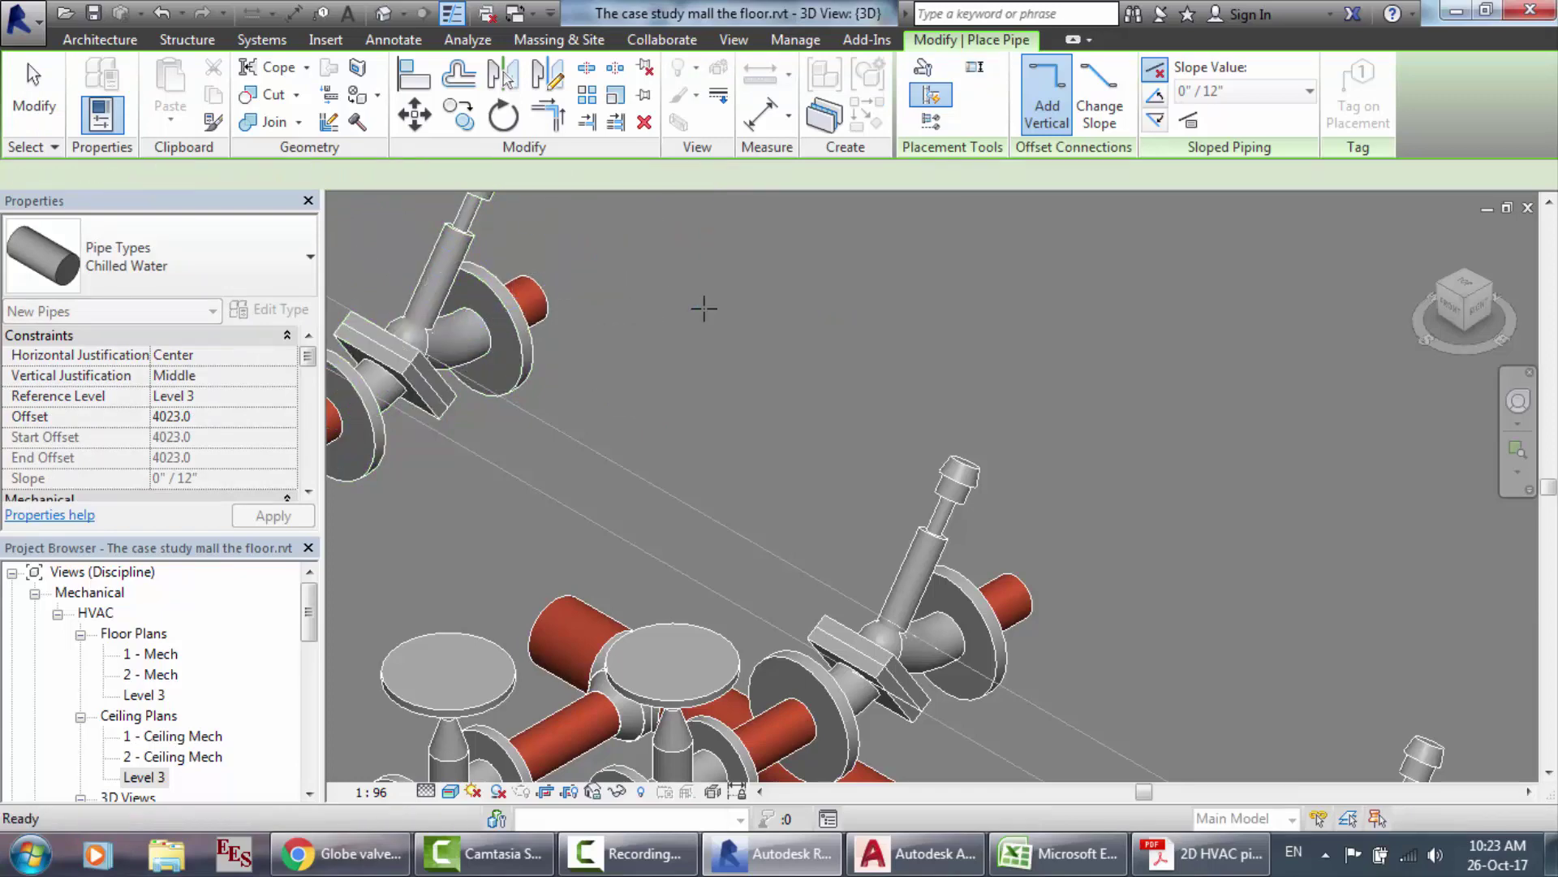
scroll(704, 308, "down", 2)
scroll(933, 324, "down", 3)
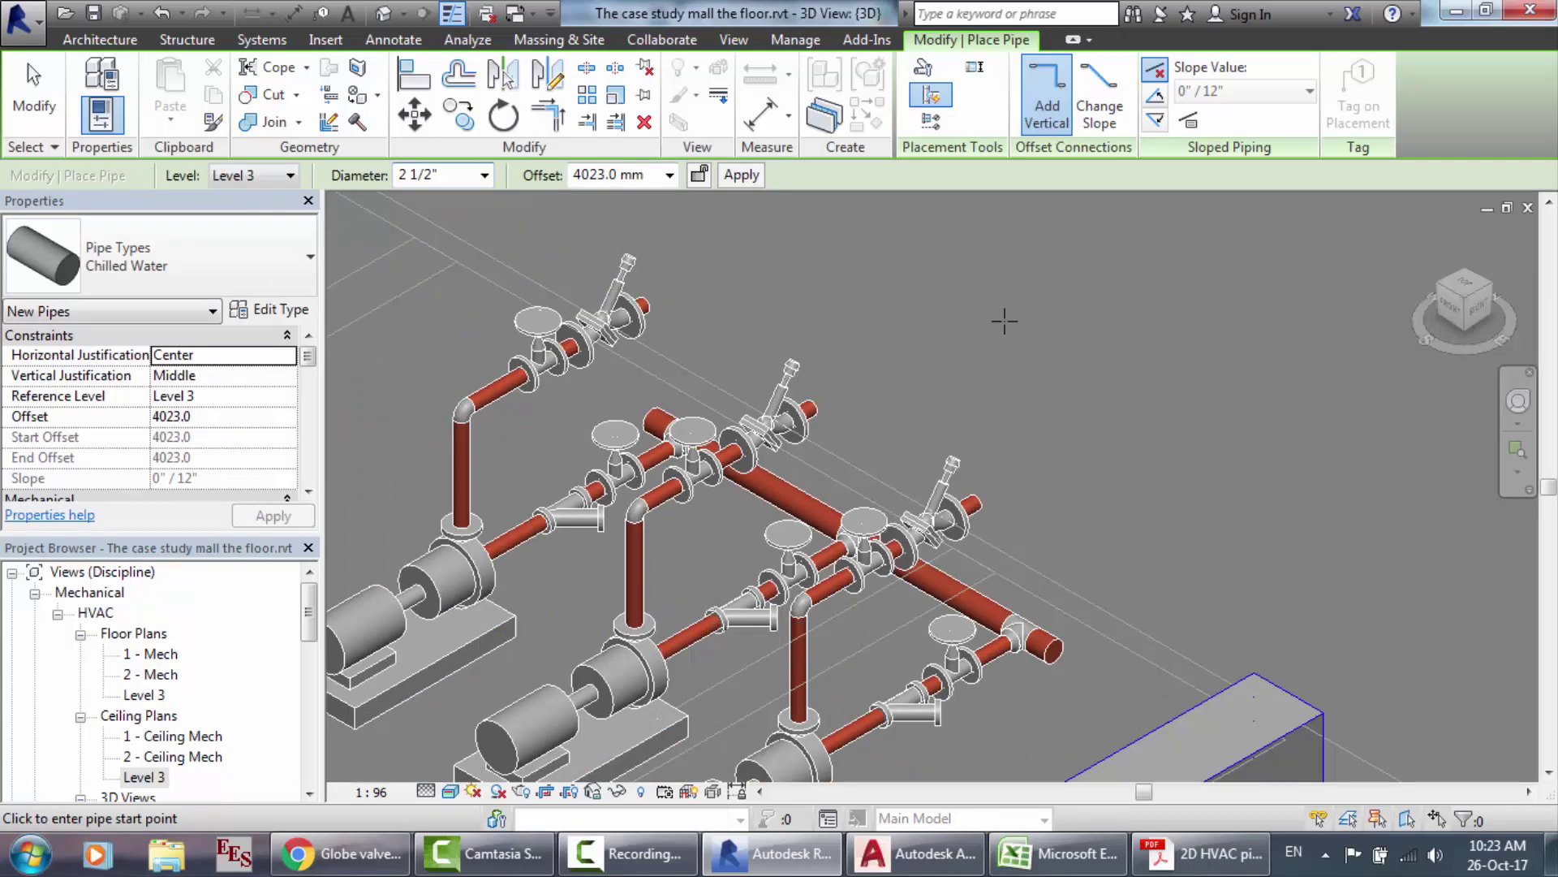
scroll(1004, 321, "up", 2)
key("Escape")
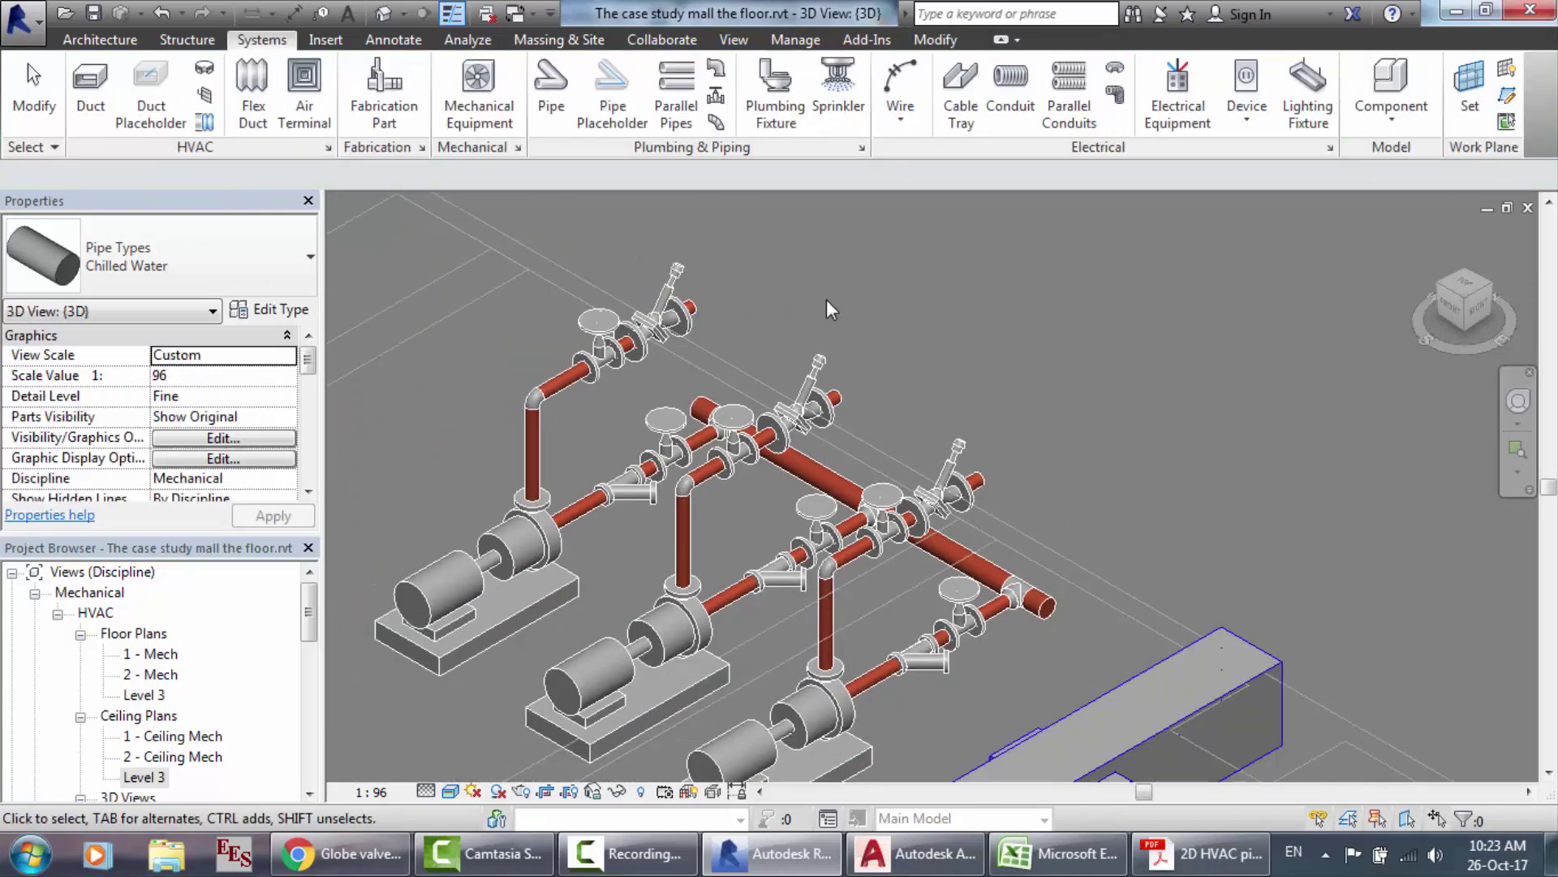
scroll(826, 299, "down", 1)
scroll(734, 242, "up", 1)
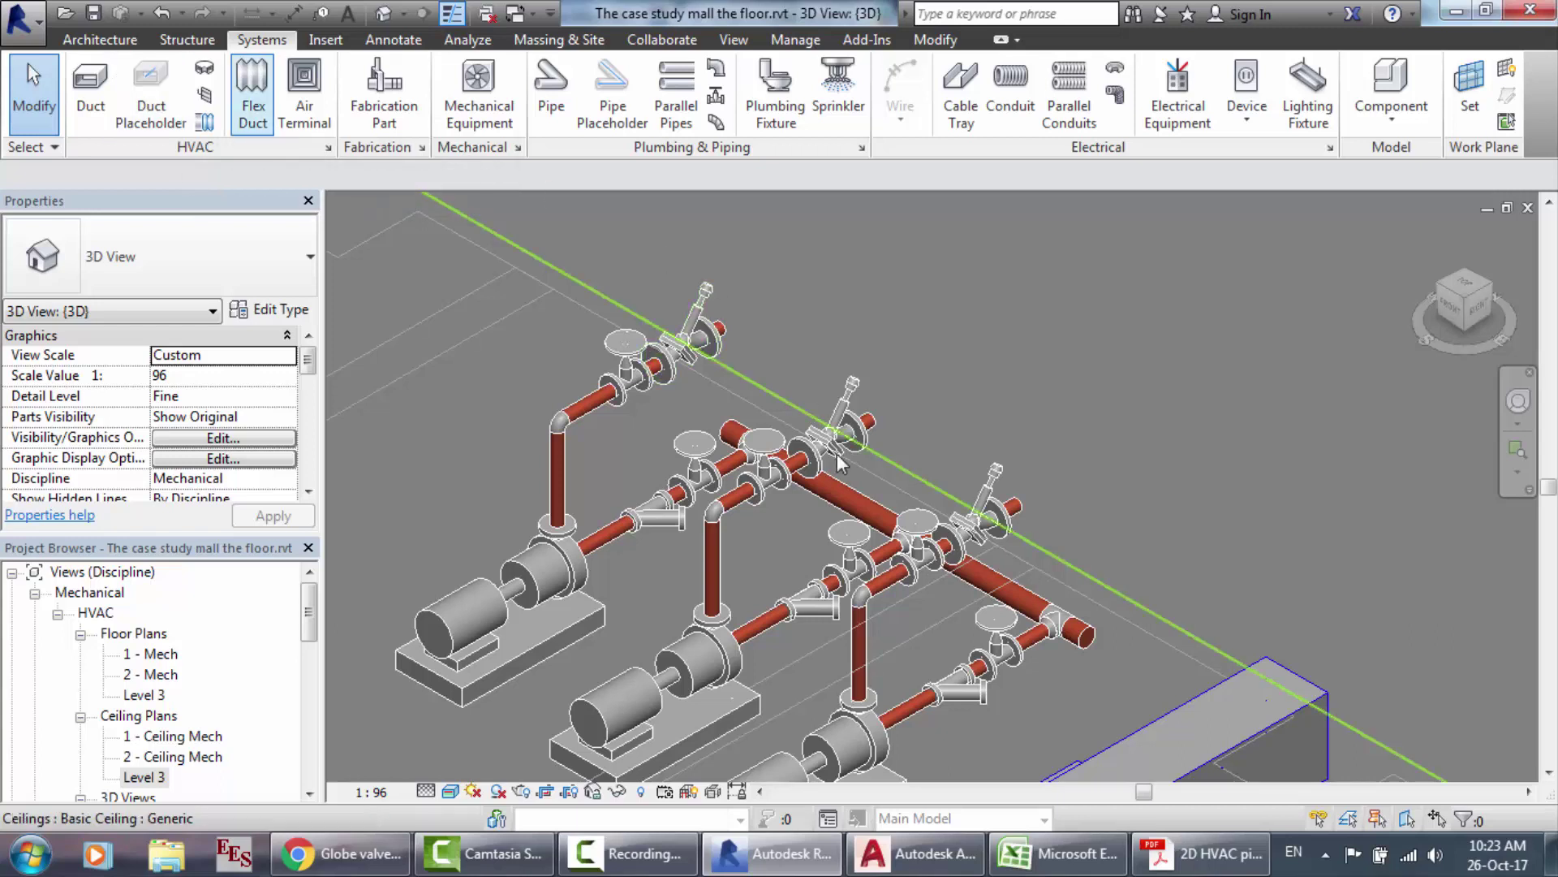
Step: Save the project and draw a 4" Chilled Water header about 2019 mm long across the ends of the three discharge pipes, parallel to the existing header
left_click(560, 104)
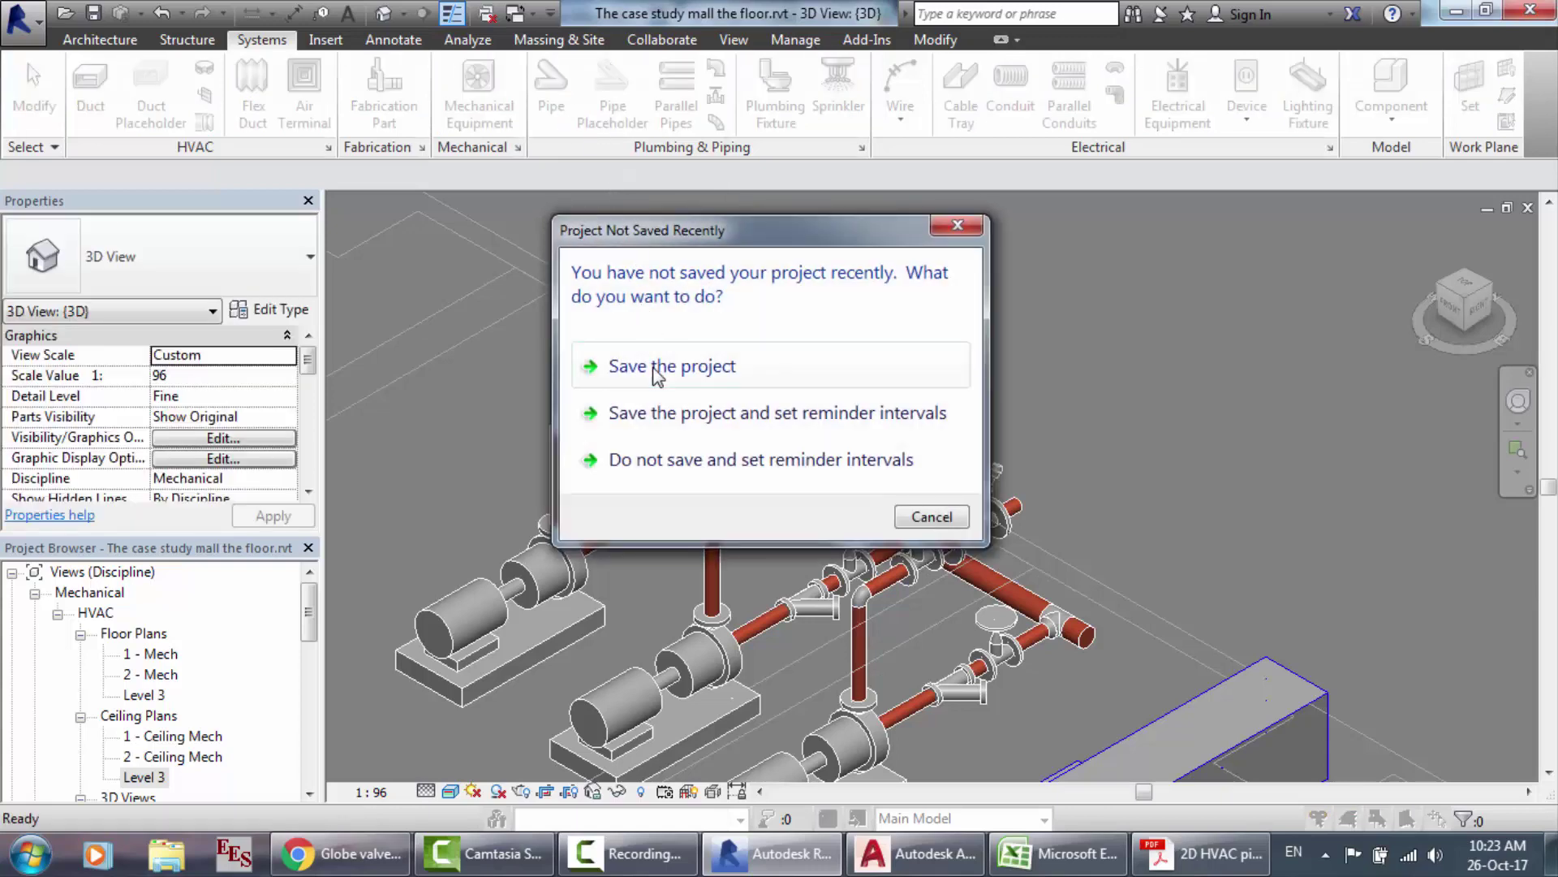
left_click(657, 372)
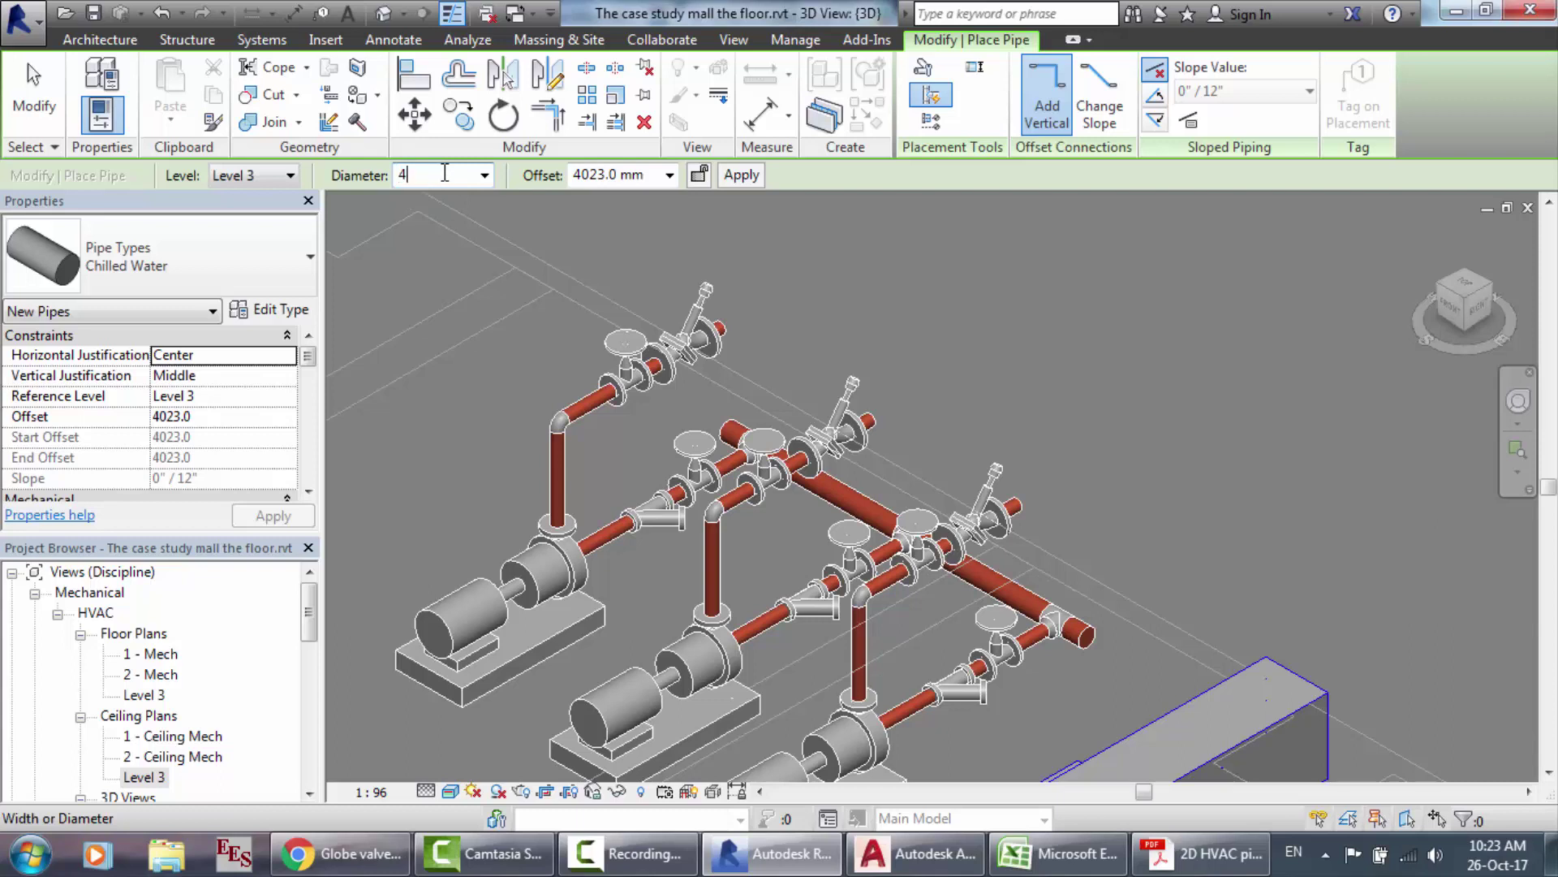
left_click(444, 173)
type("4")
key("Return")
key("Up")
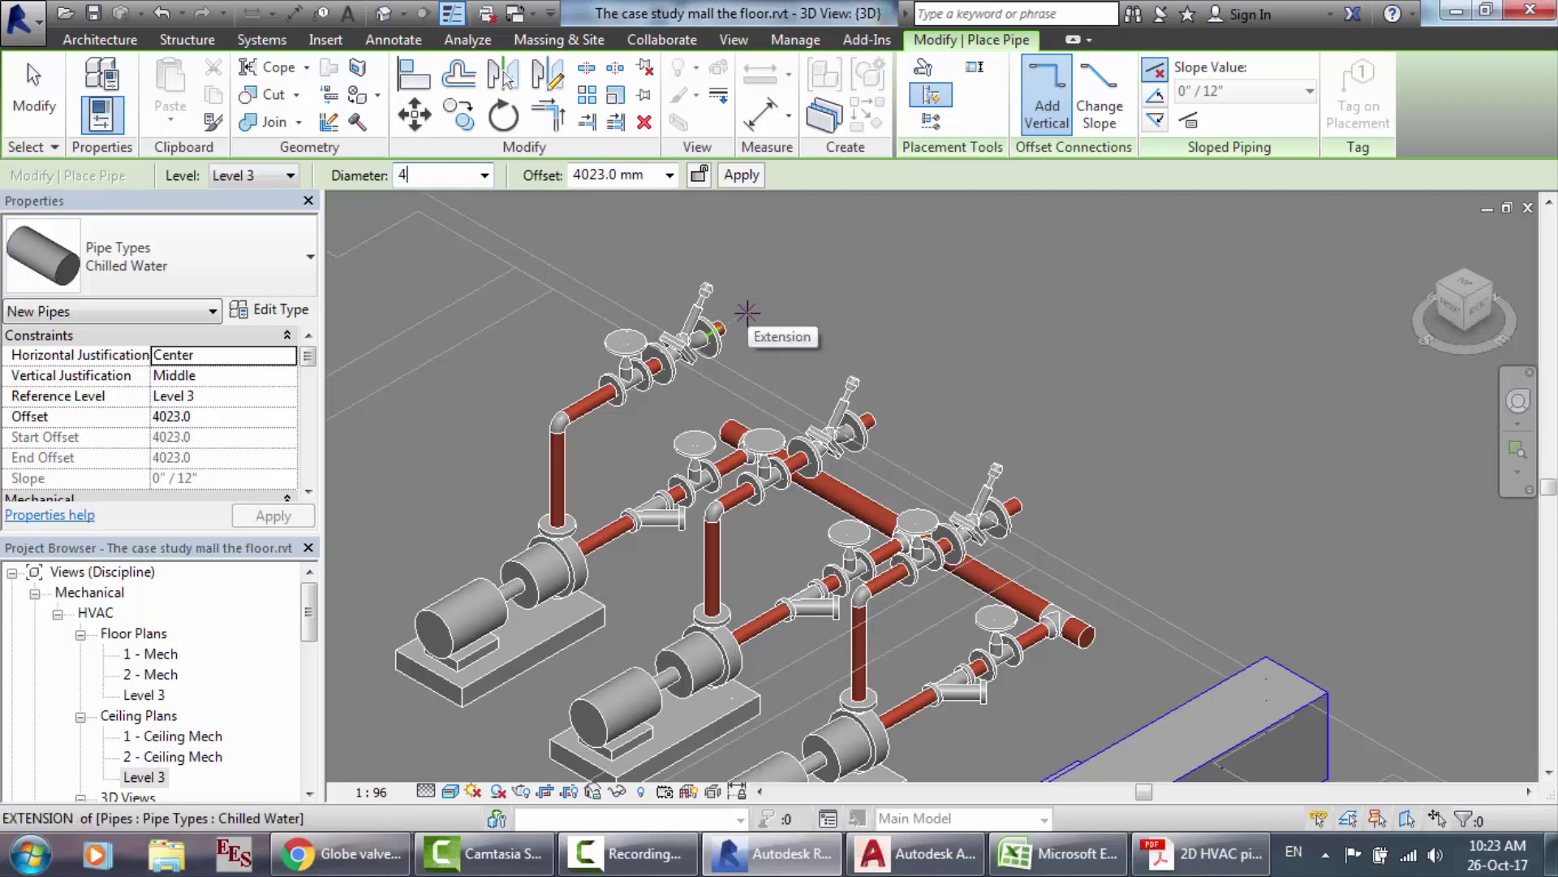
key("Return")
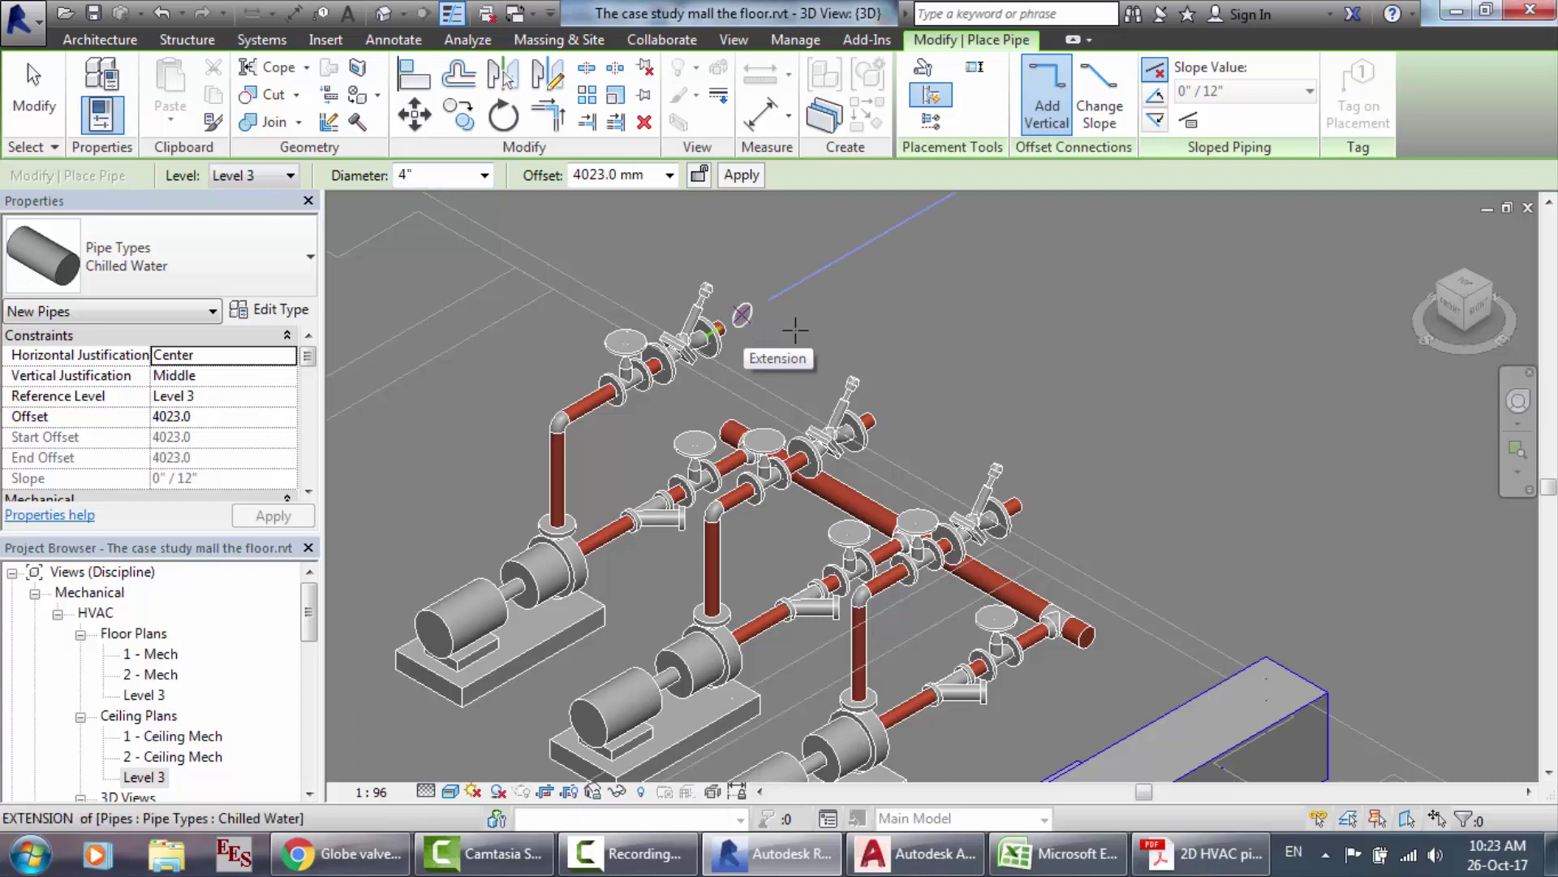
left_click(741, 315)
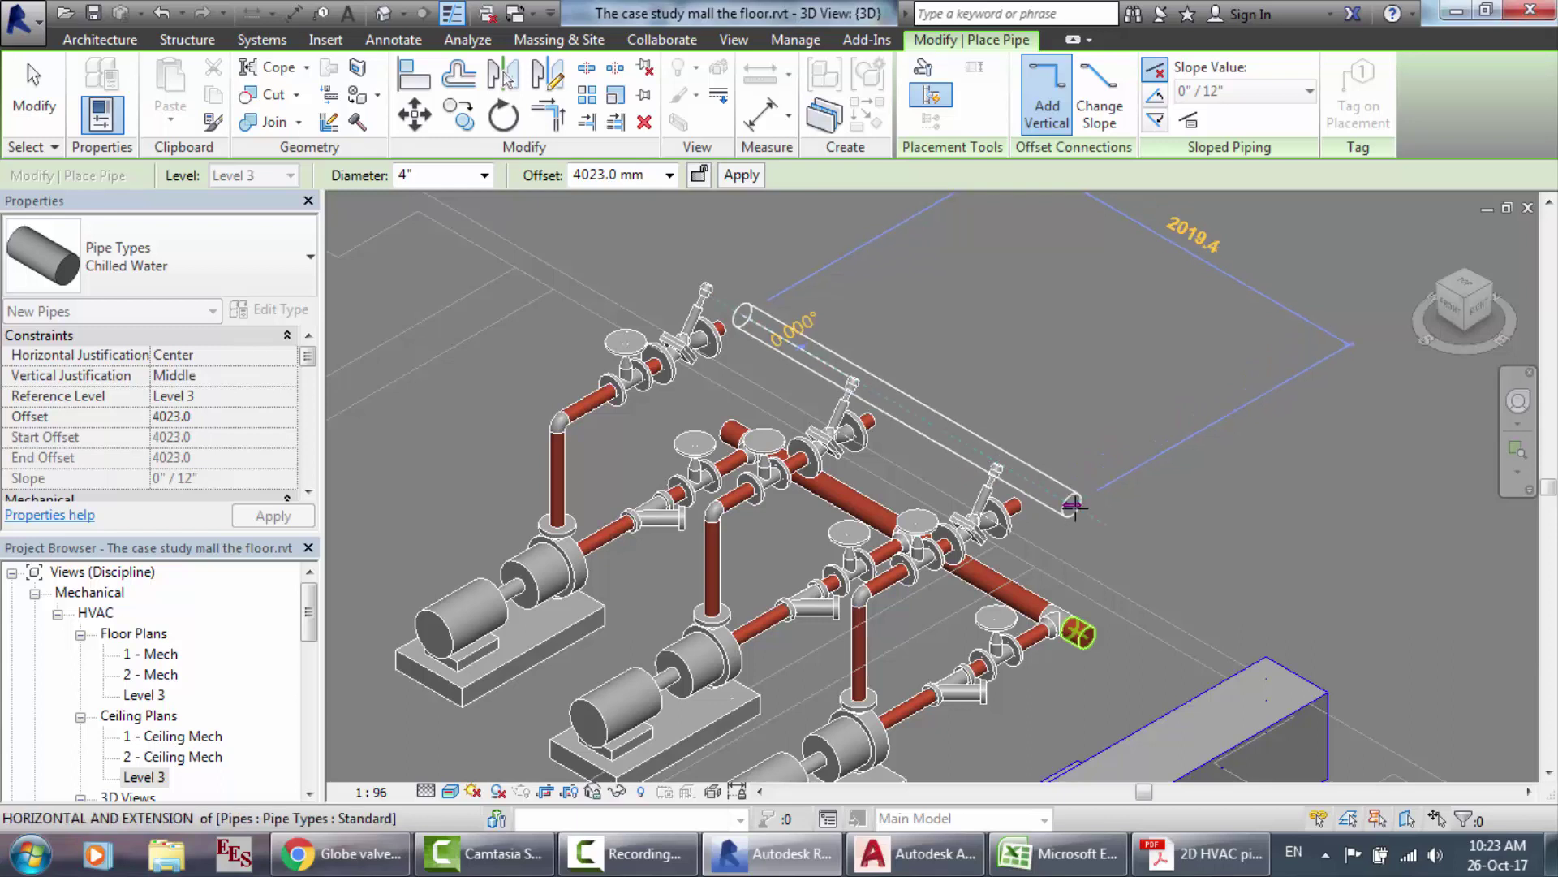
left_click(1074, 506)
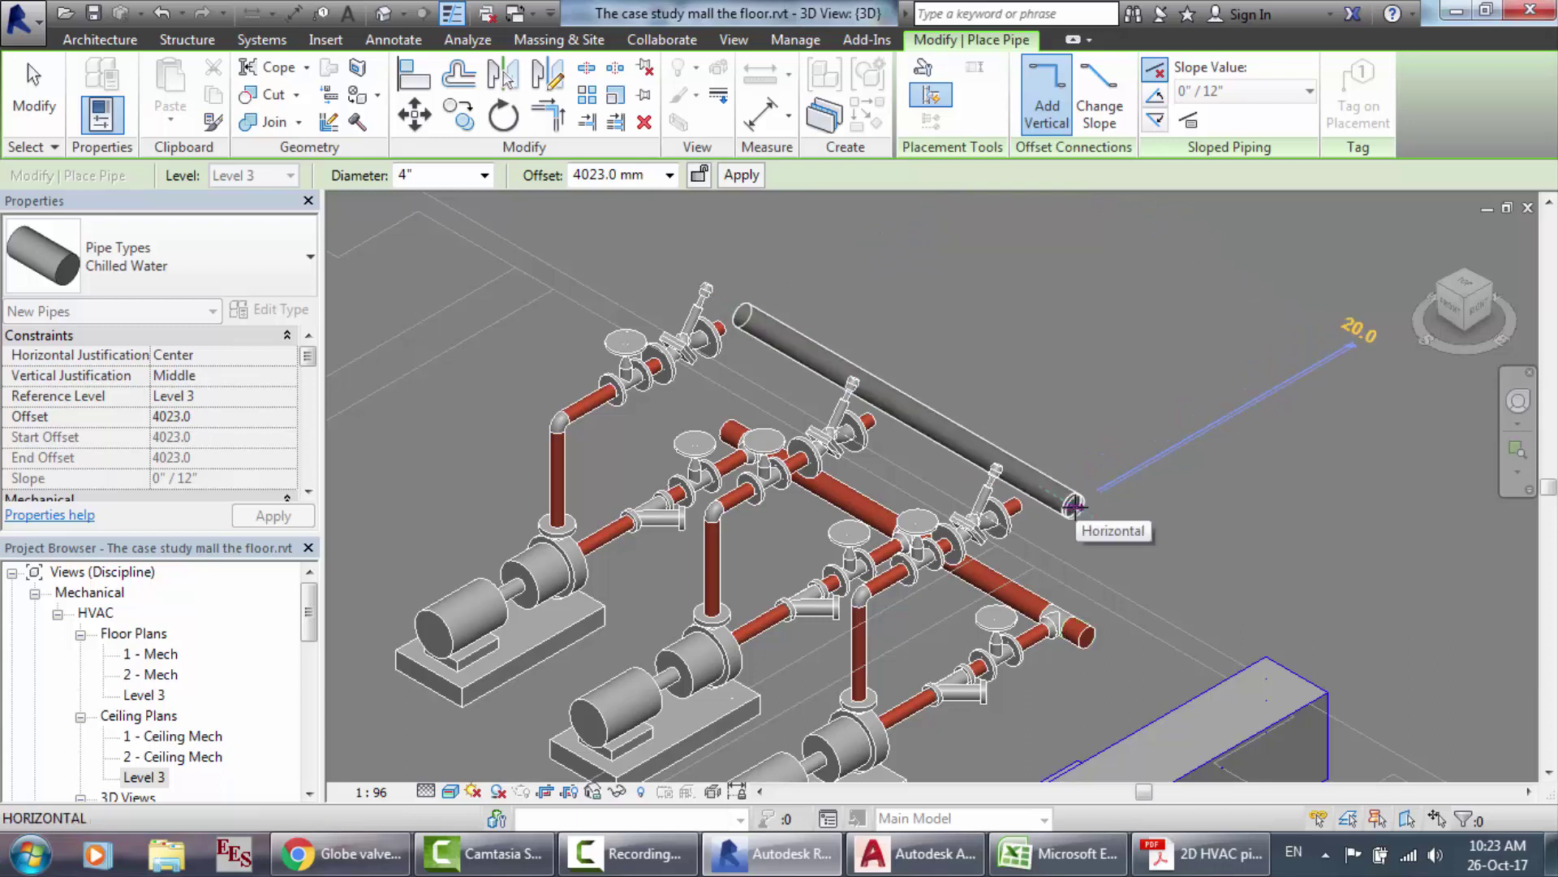
Step: End the pipe command and change the new 4" discharge header to the Standard pipe type
left_click(162, 264)
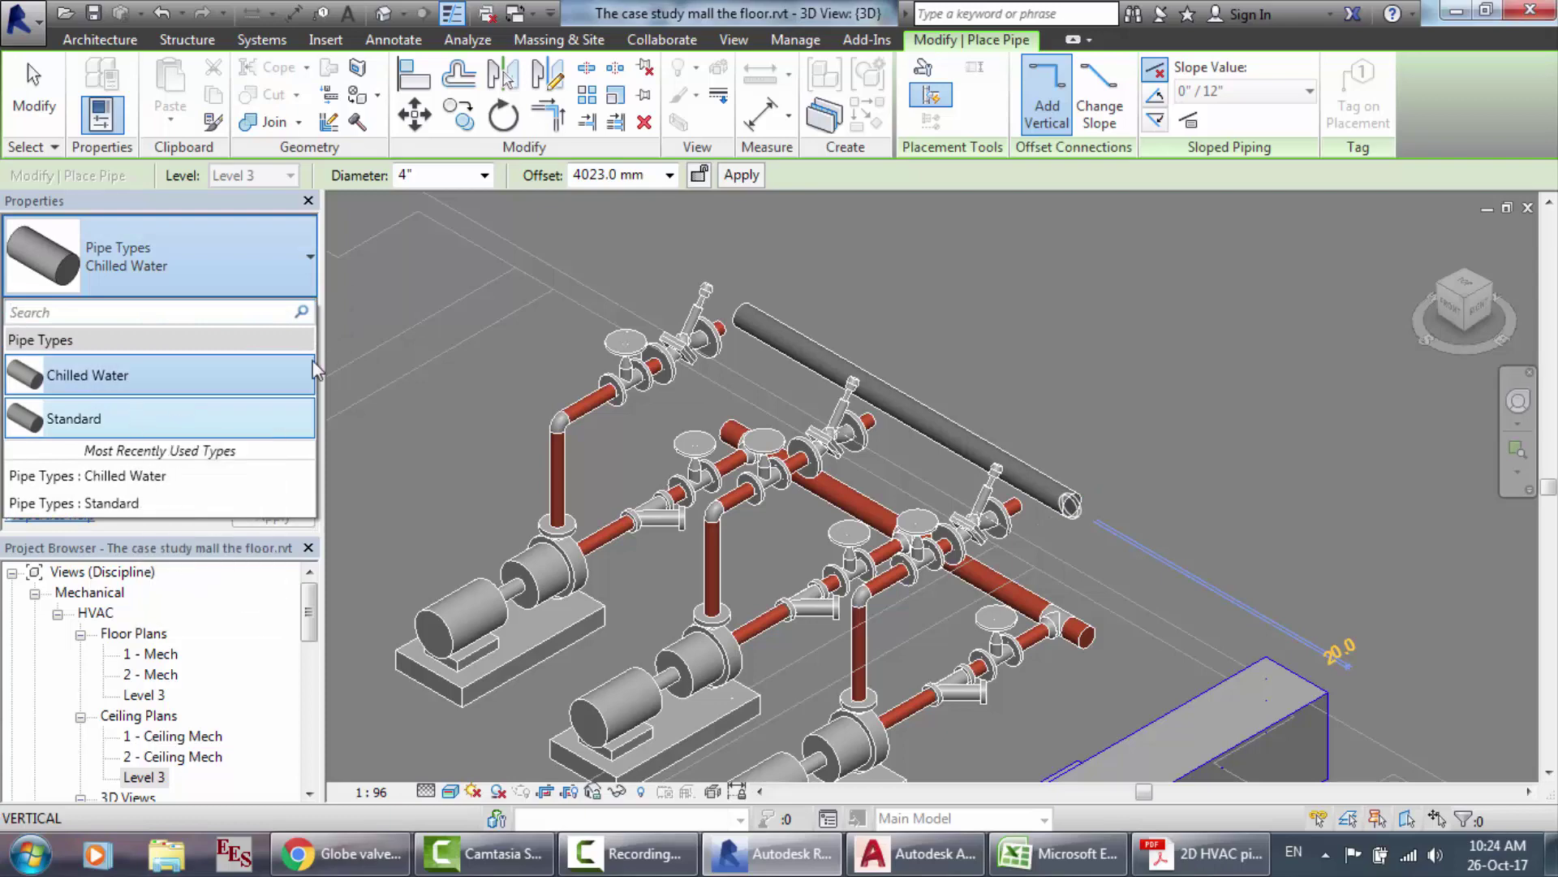
key("Escape")
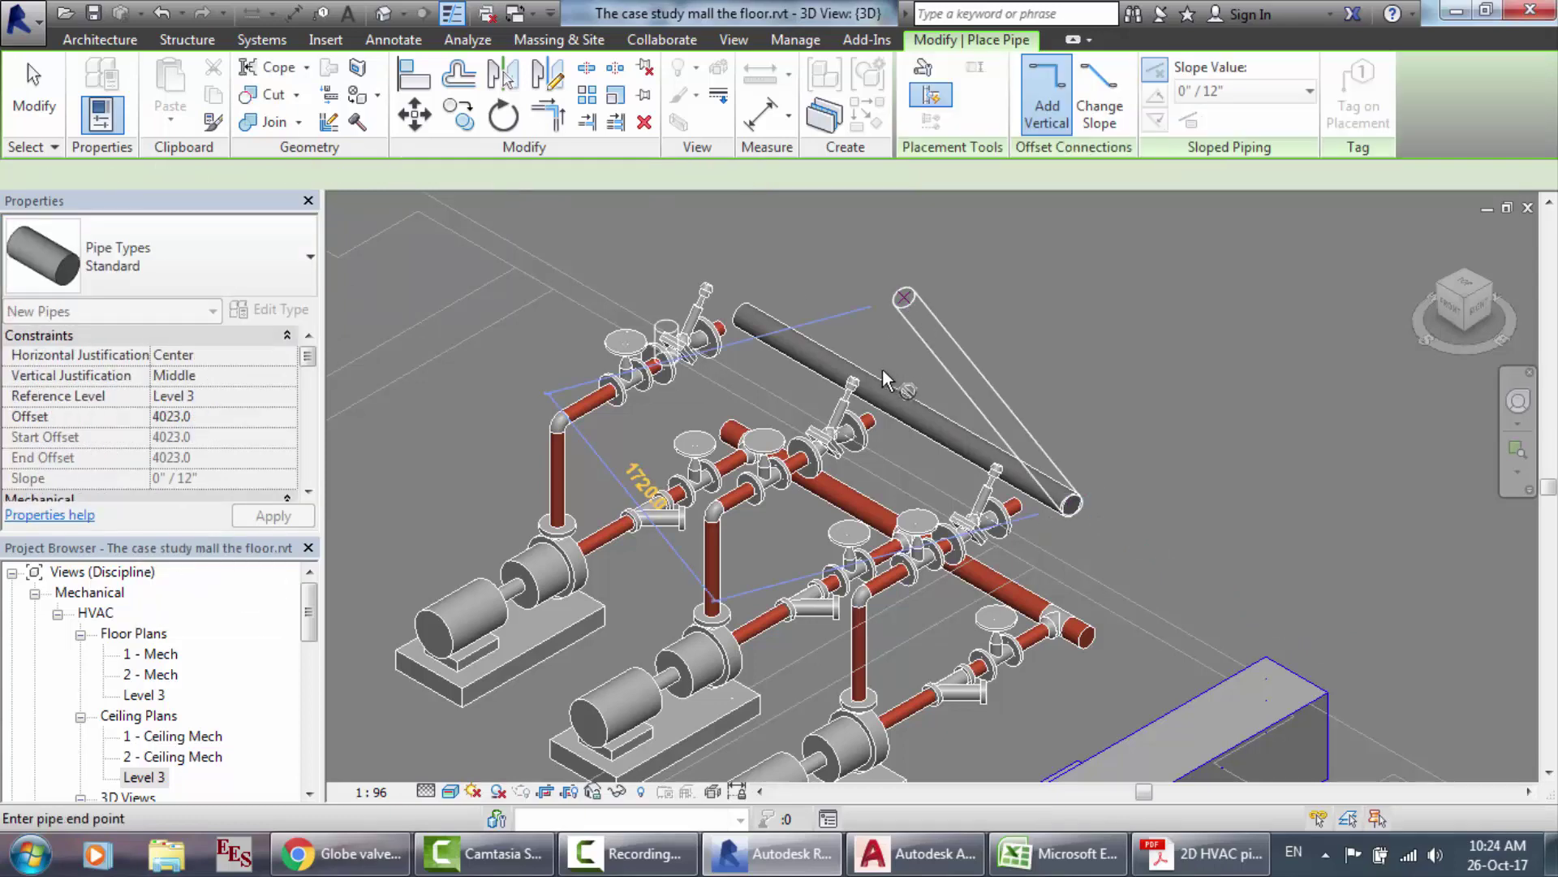
left_click(883, 369)
key("Escape")
key("Escape")
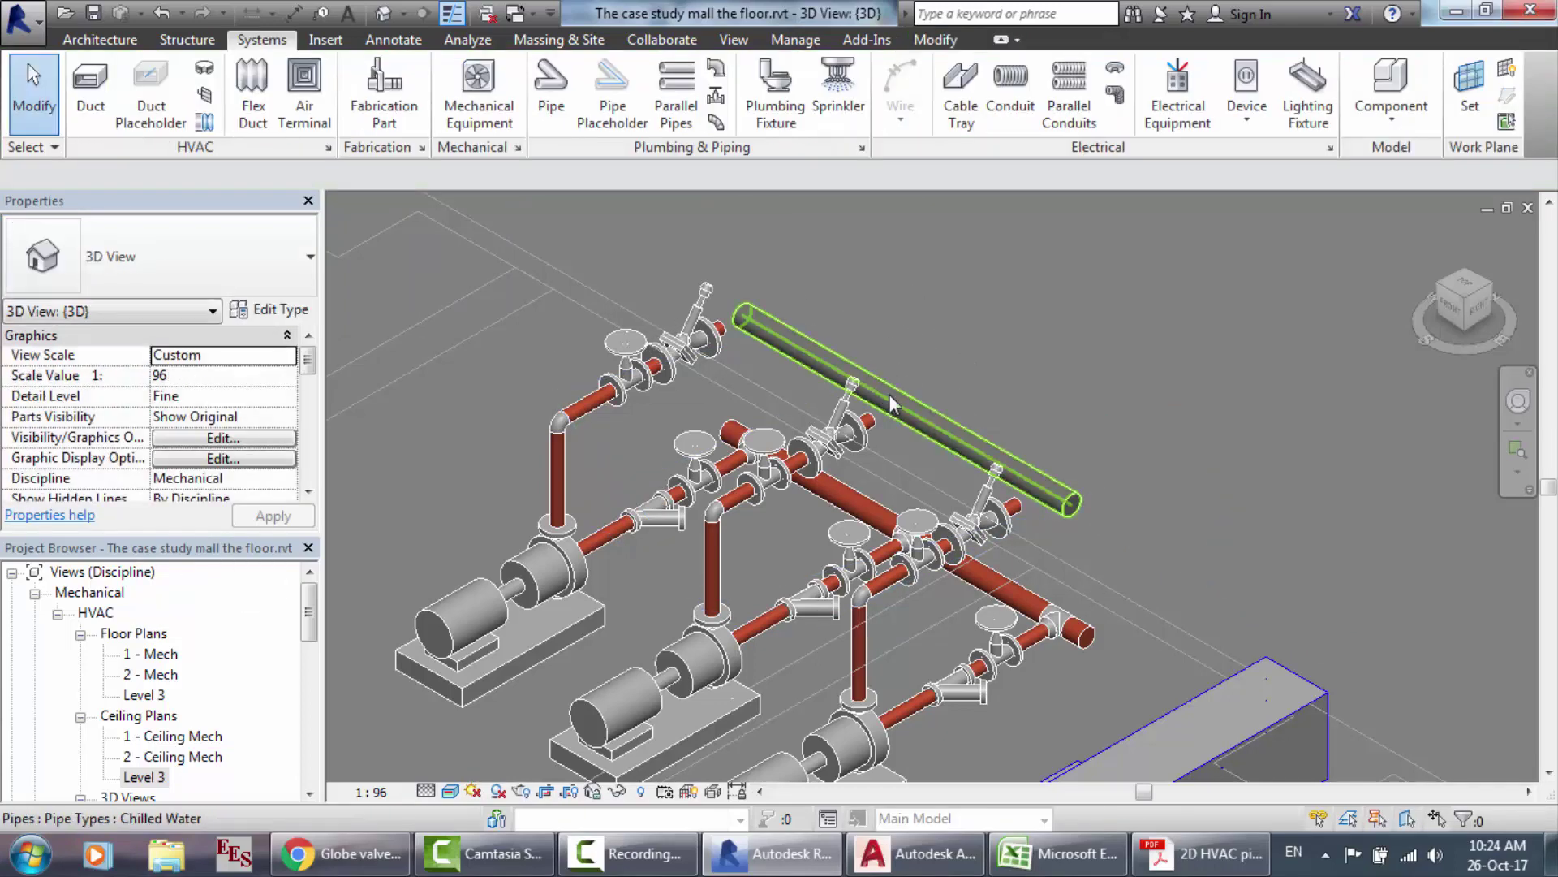
left_click(889, 393)
left_click(212, 263)
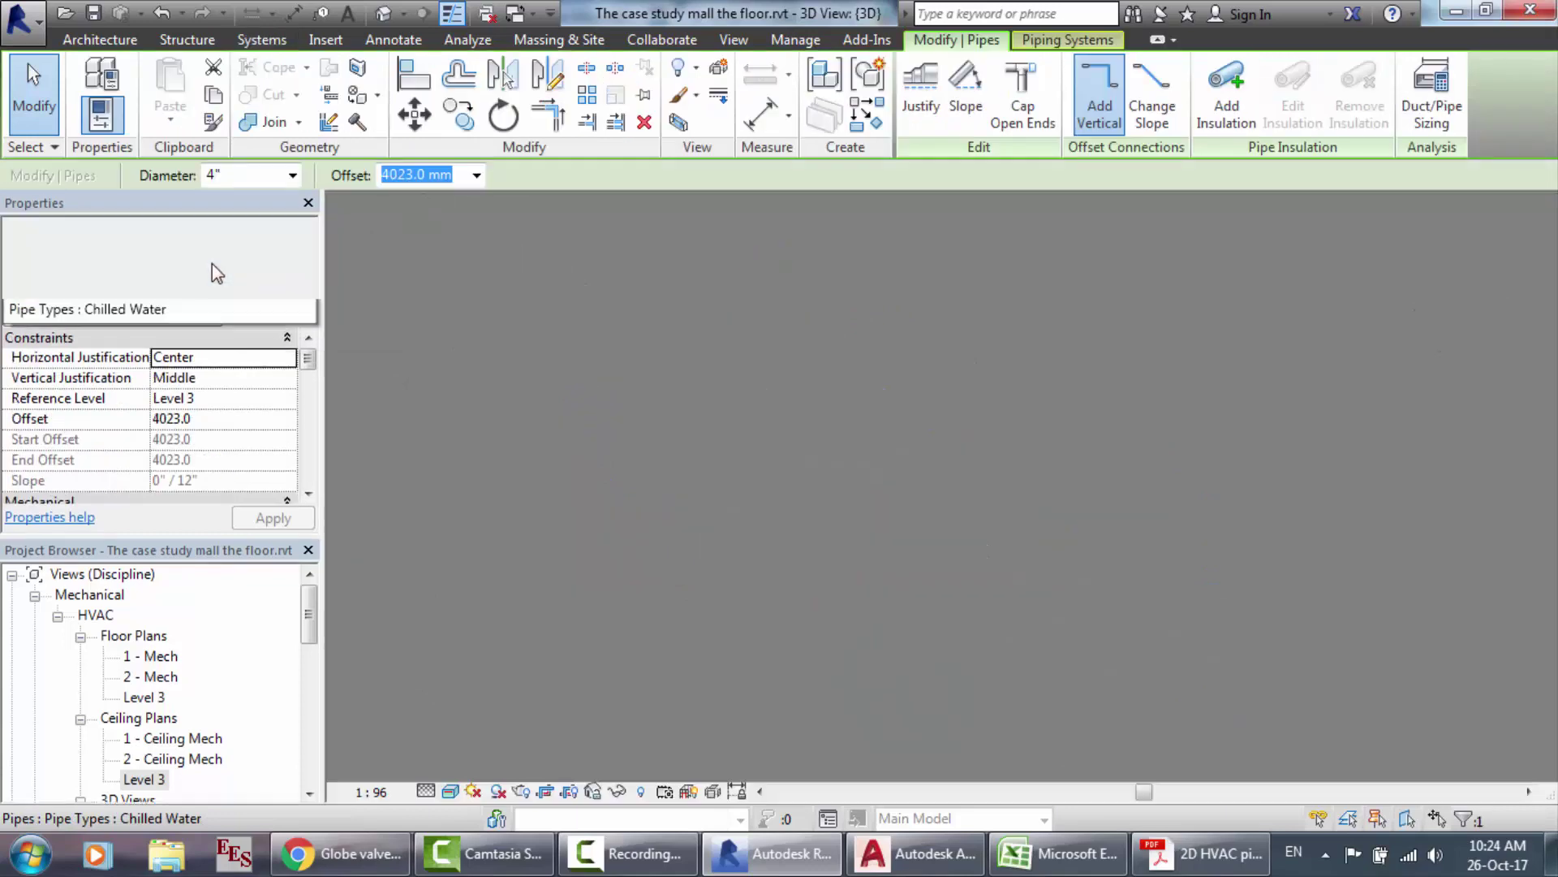
left_click(158, 421)
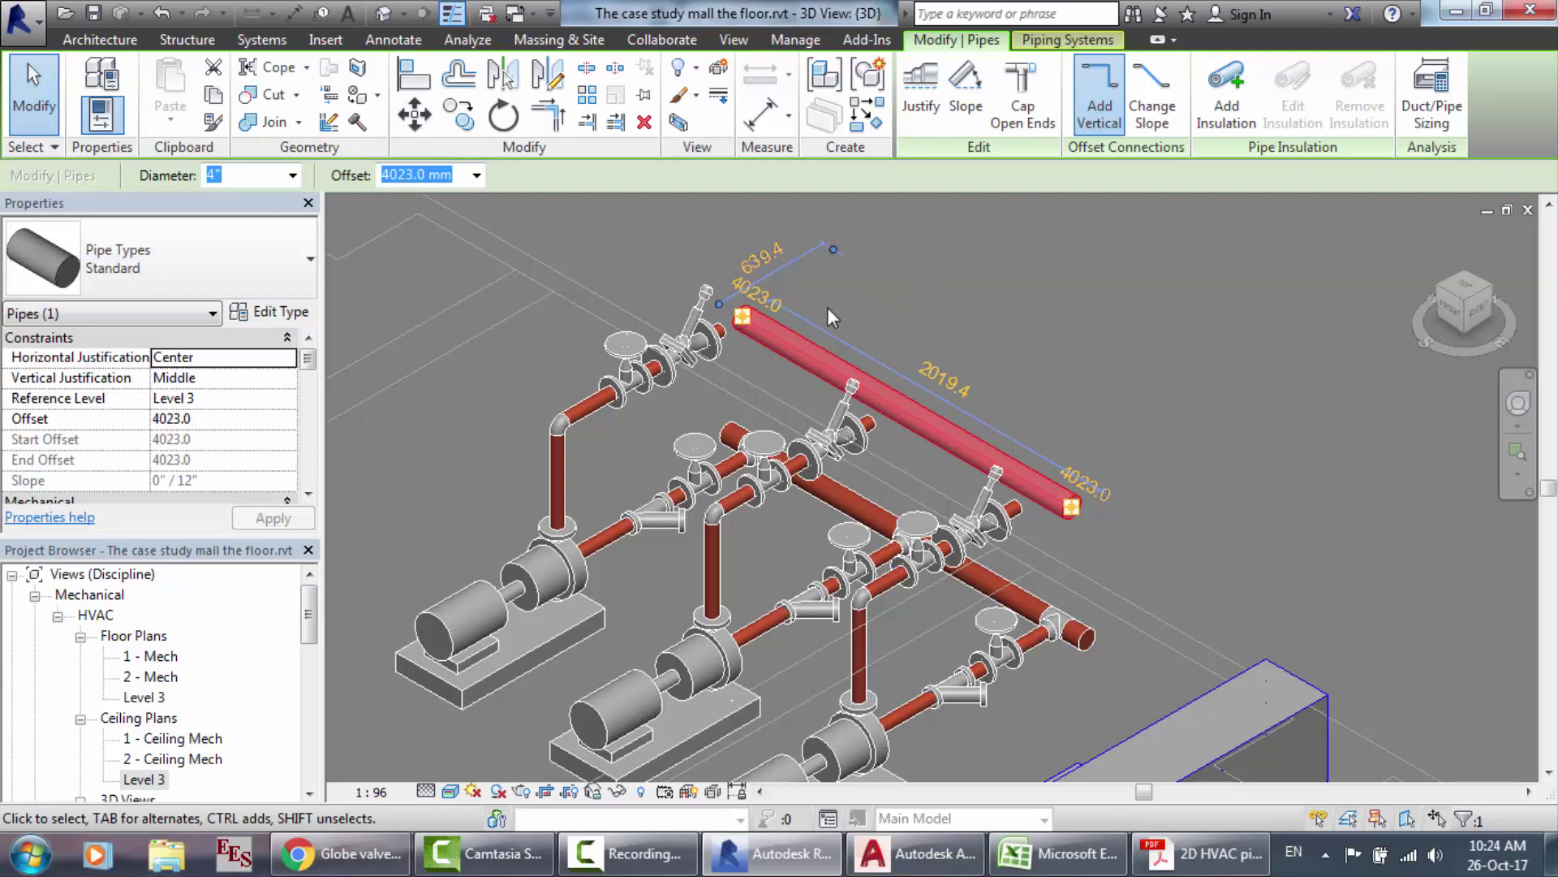
scroll(789, 250, "up", 2)
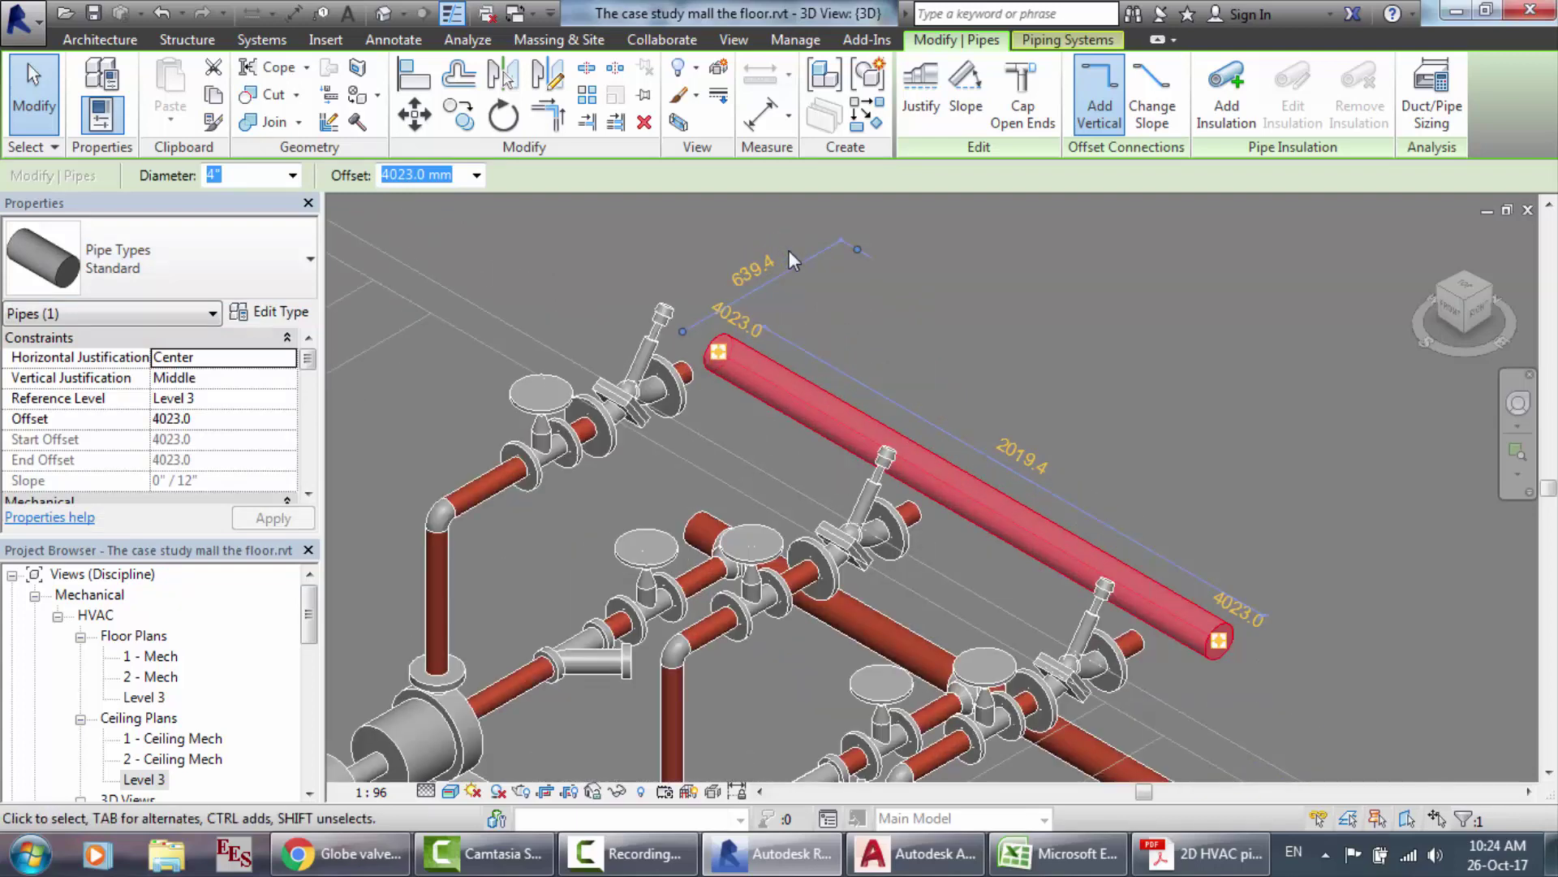
left_click(789, 250)
scroll(696, 338, "up", 1)
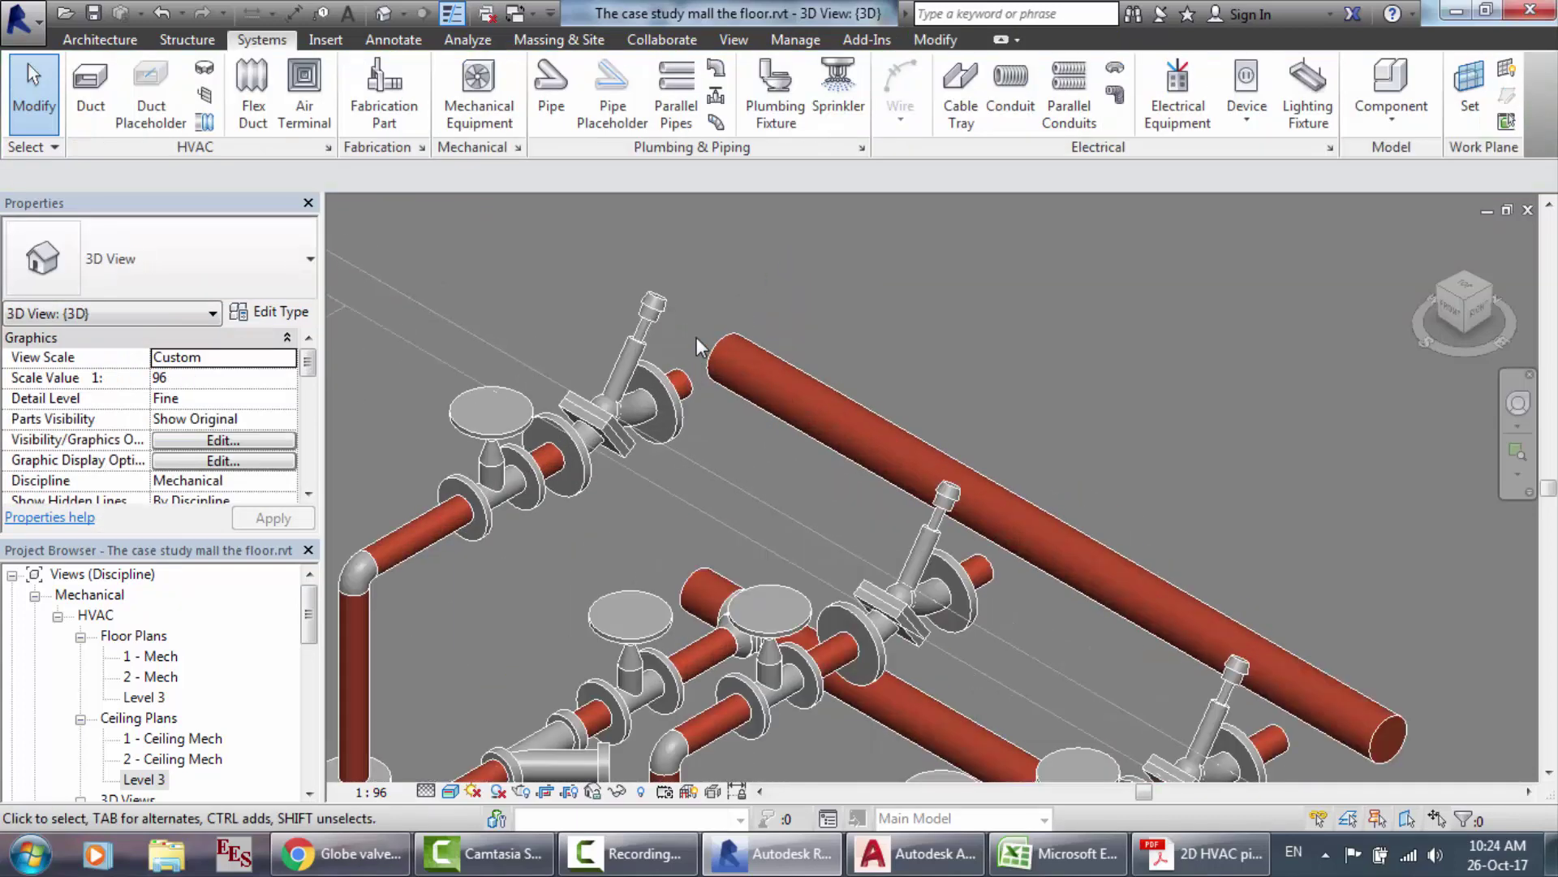
Step: Connect the second pump's discharge pipe squarely to the centerline of the 4" header with a 2 1/2" Standard pipe
left_click(1273, 742)
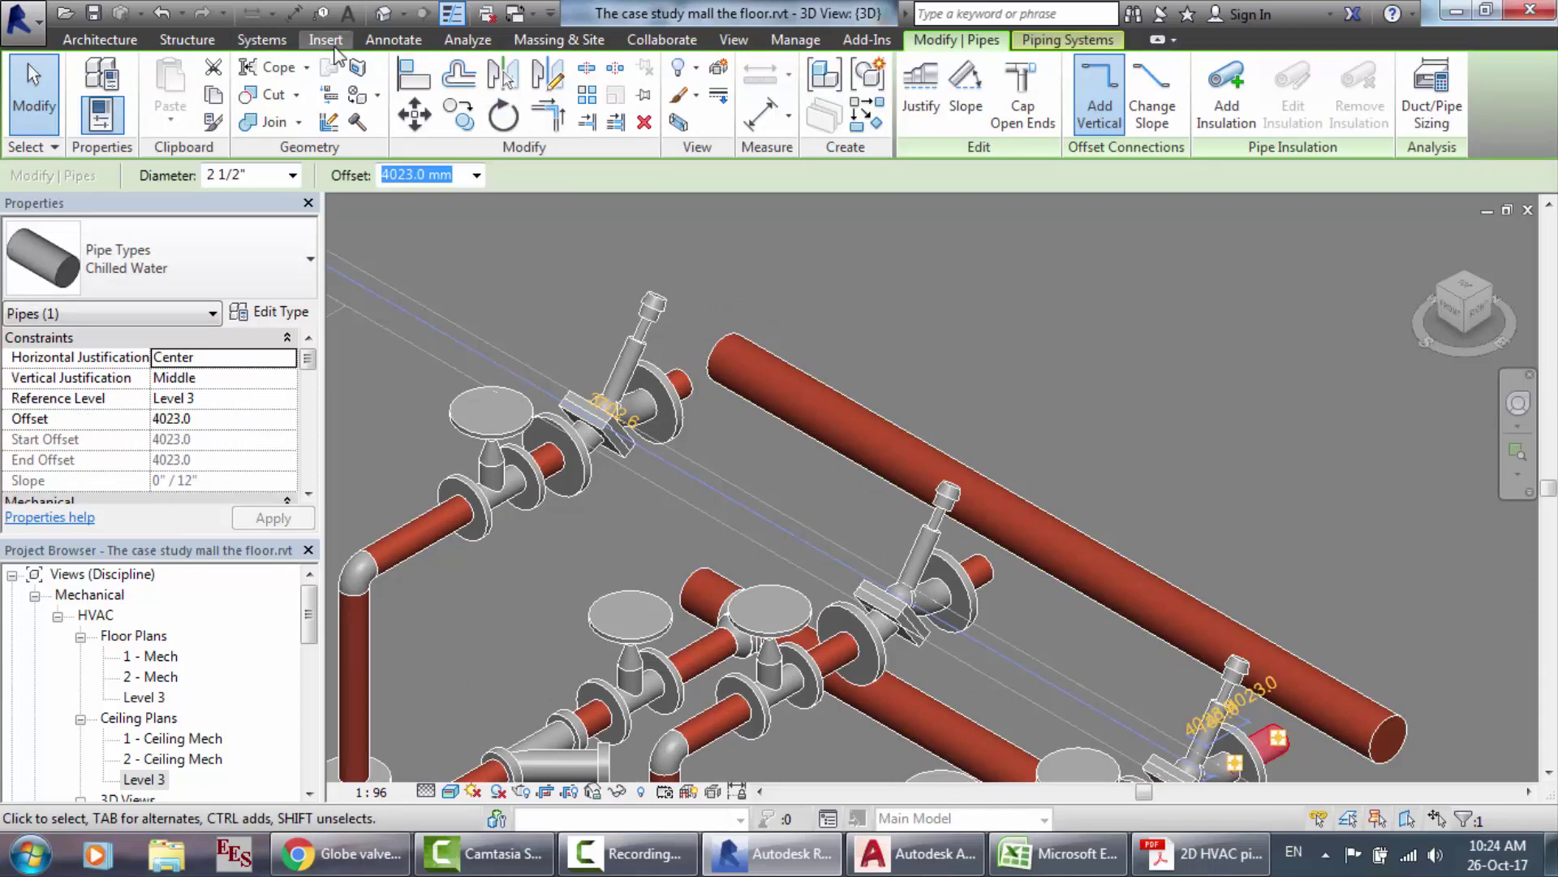
left_click(262, 43)
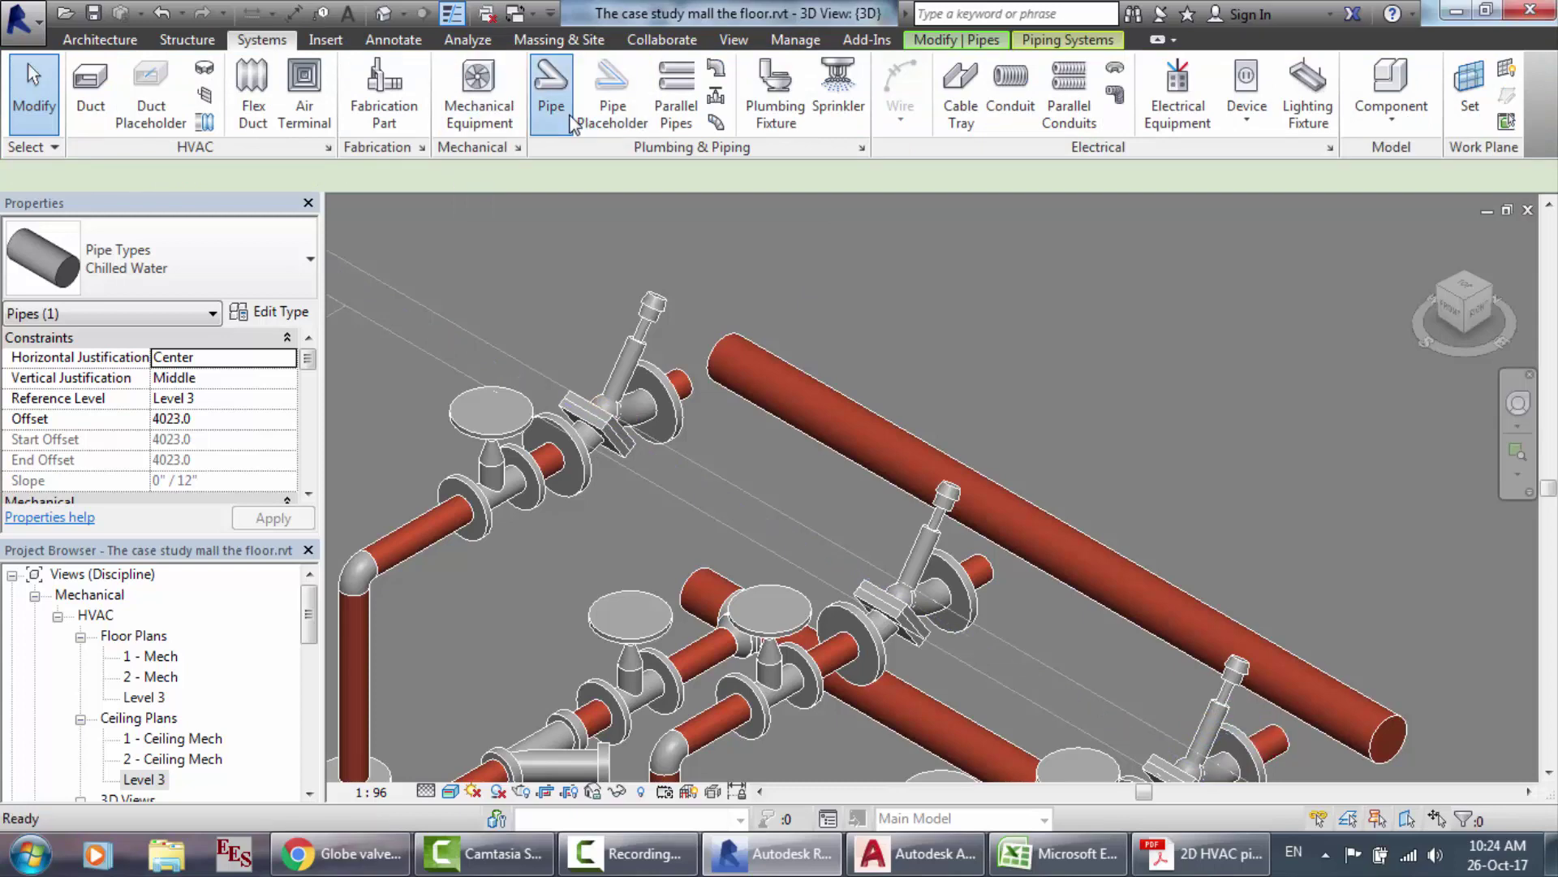
left_click(571, 121)
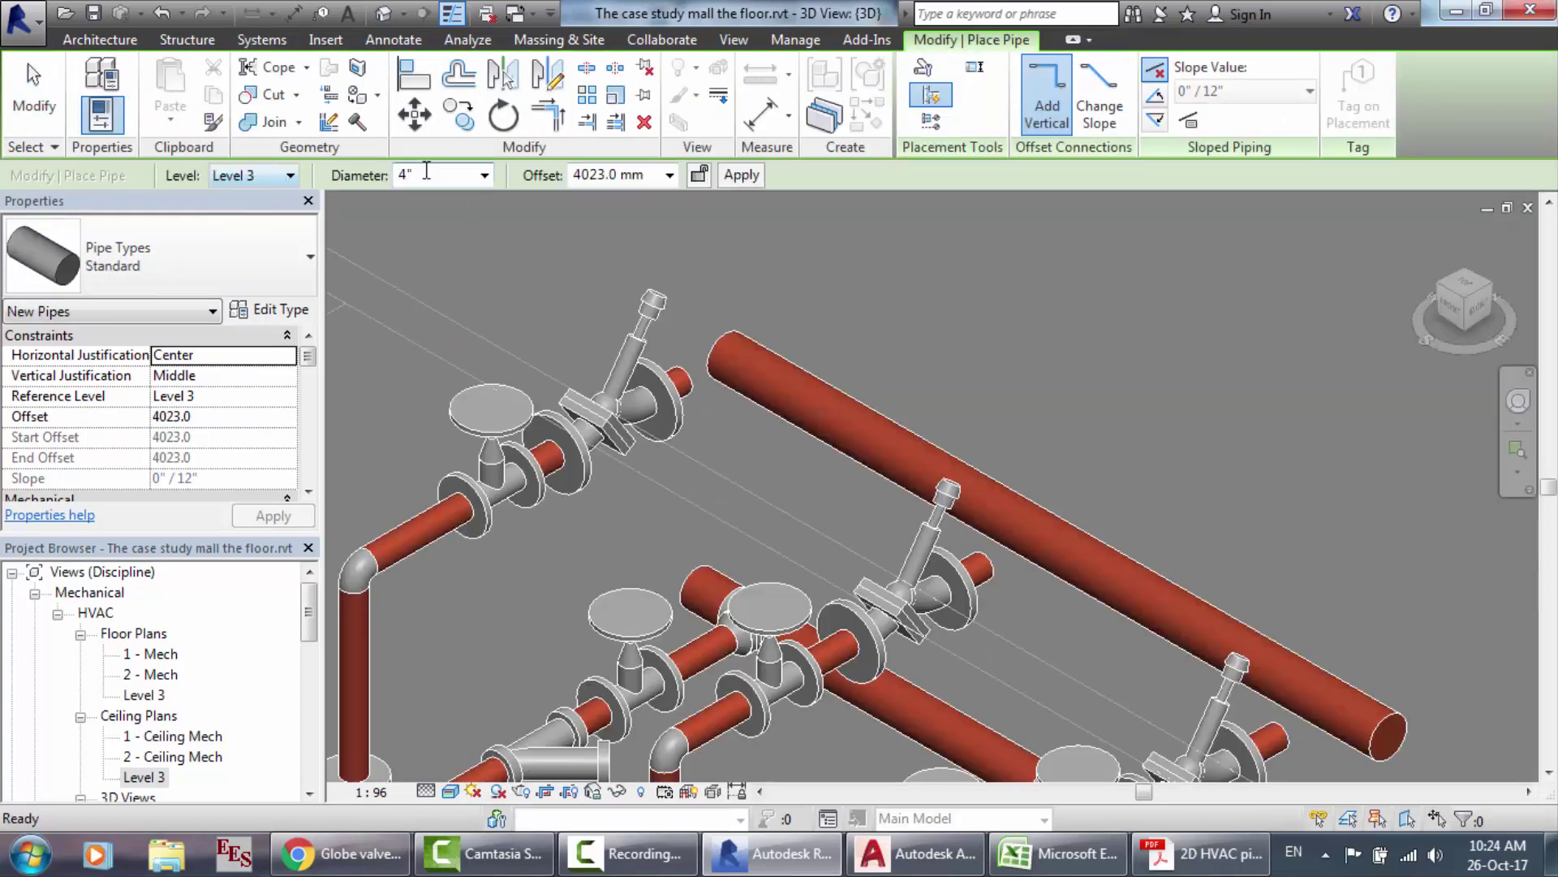
left_click(435, 167)
key("Return")
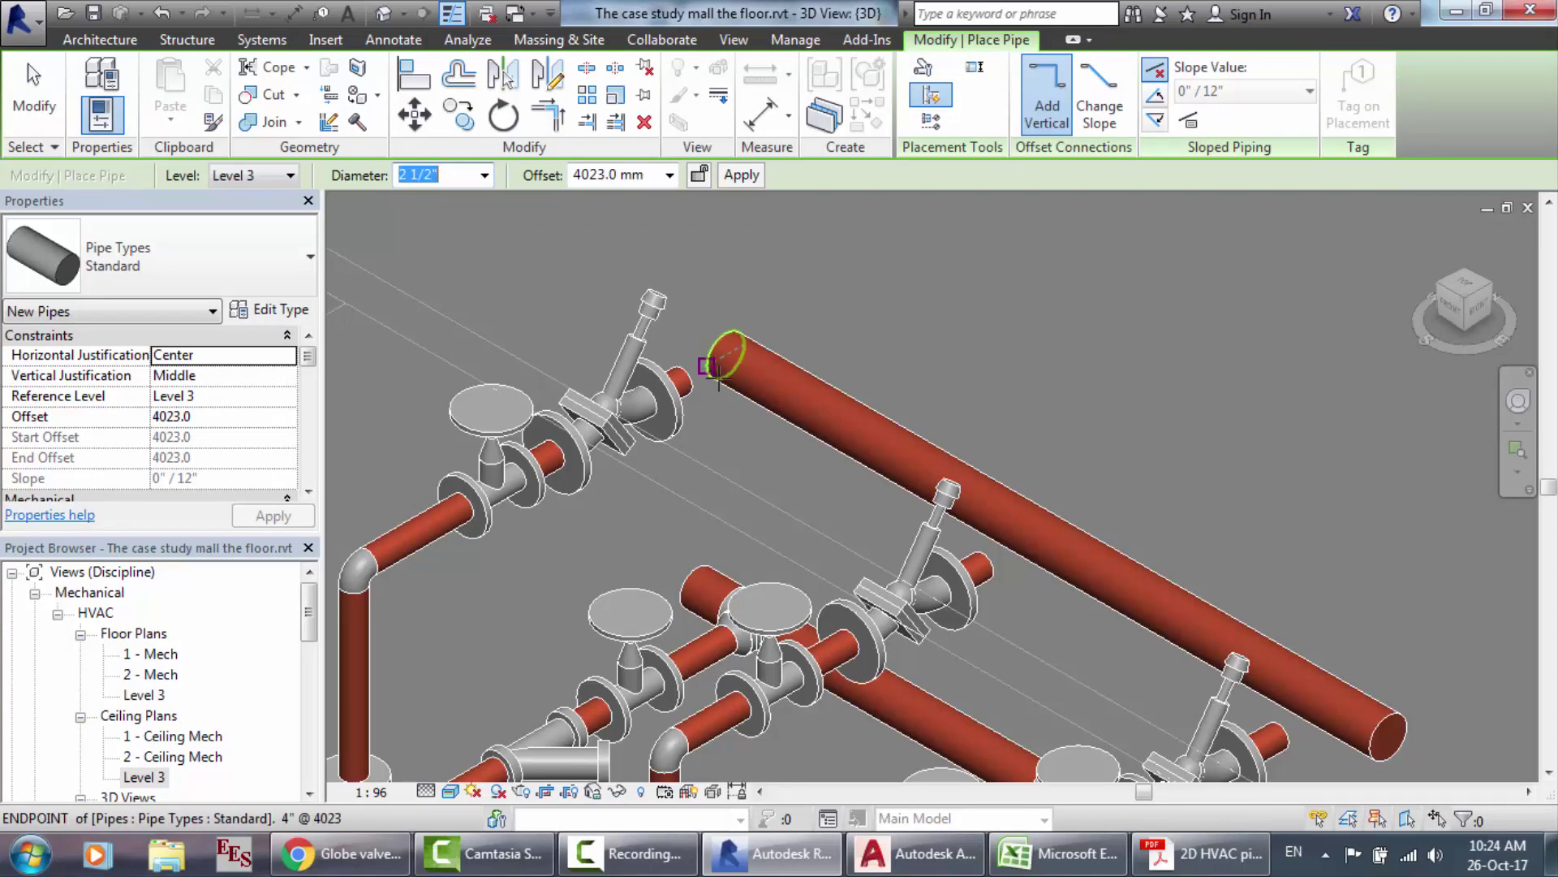
left_click(983, 566)
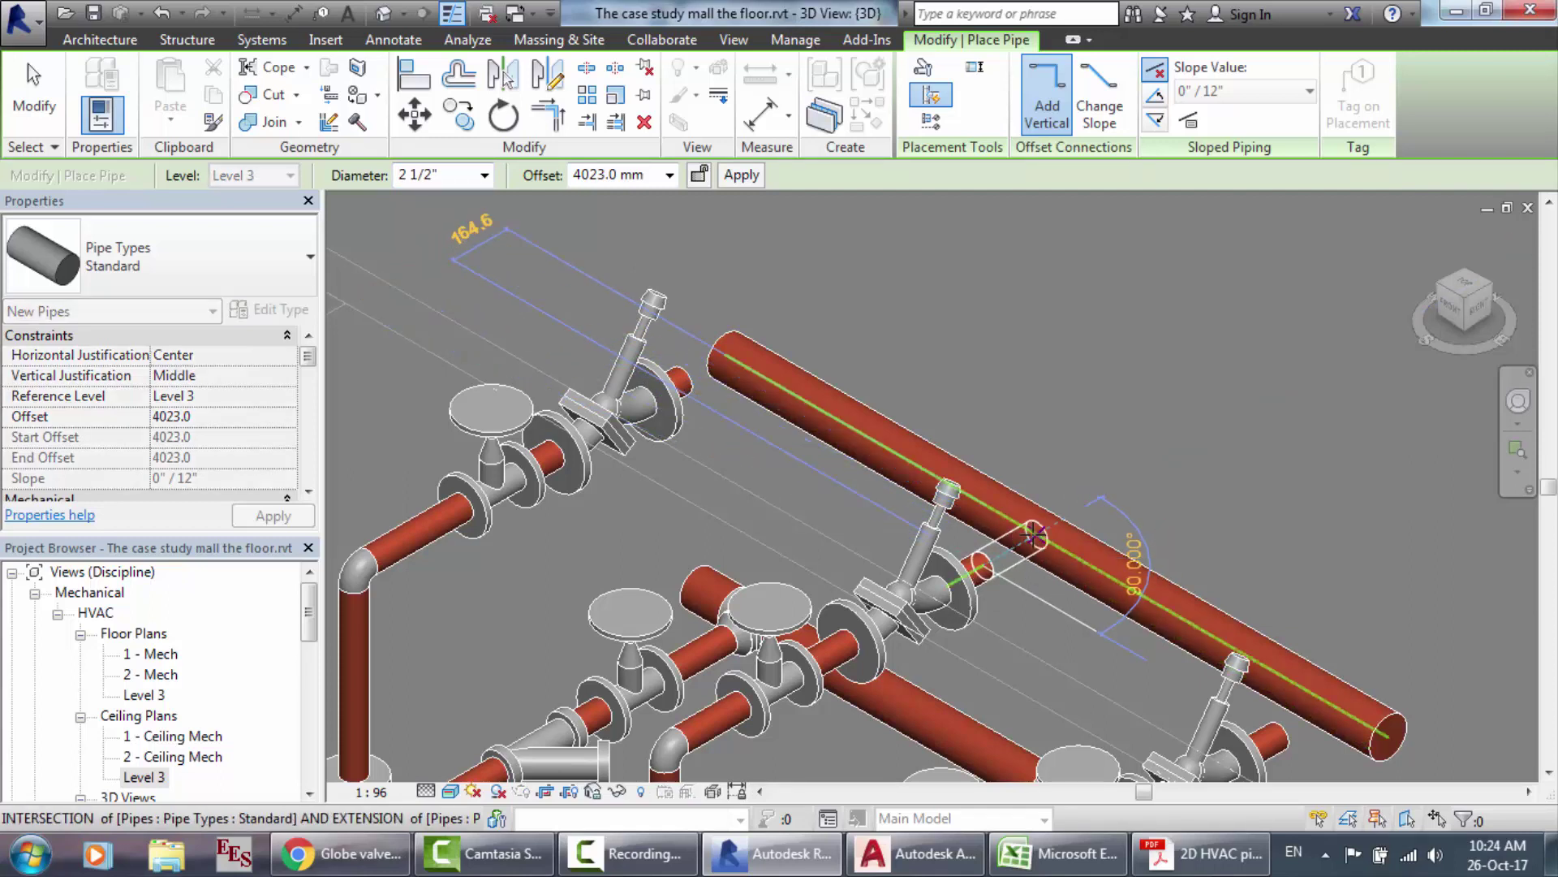
left_click(1033, 536)
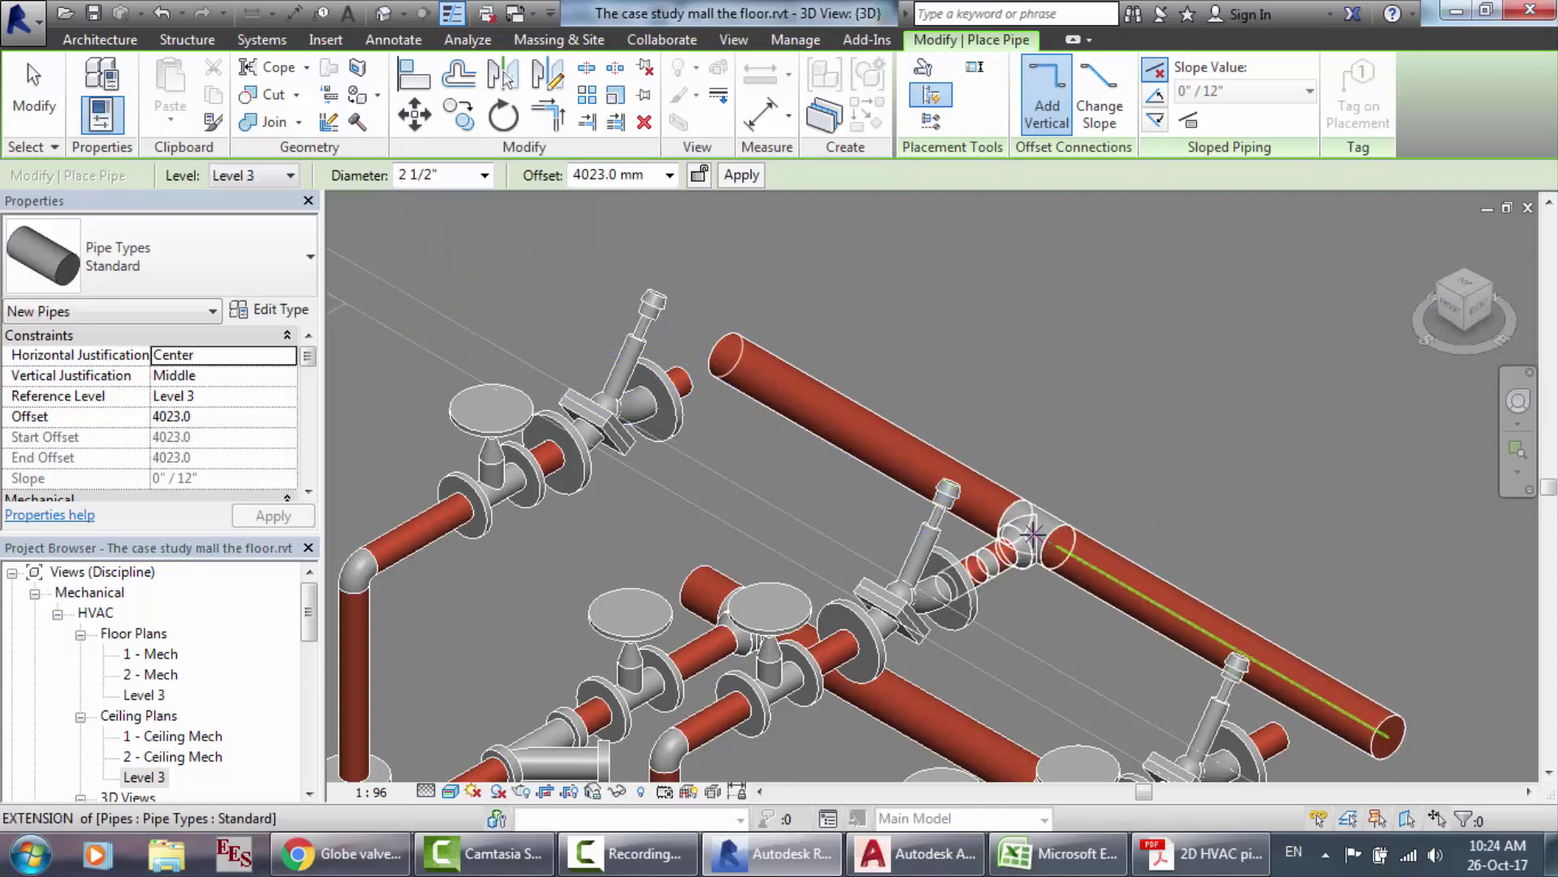
left_click(1276, 734)
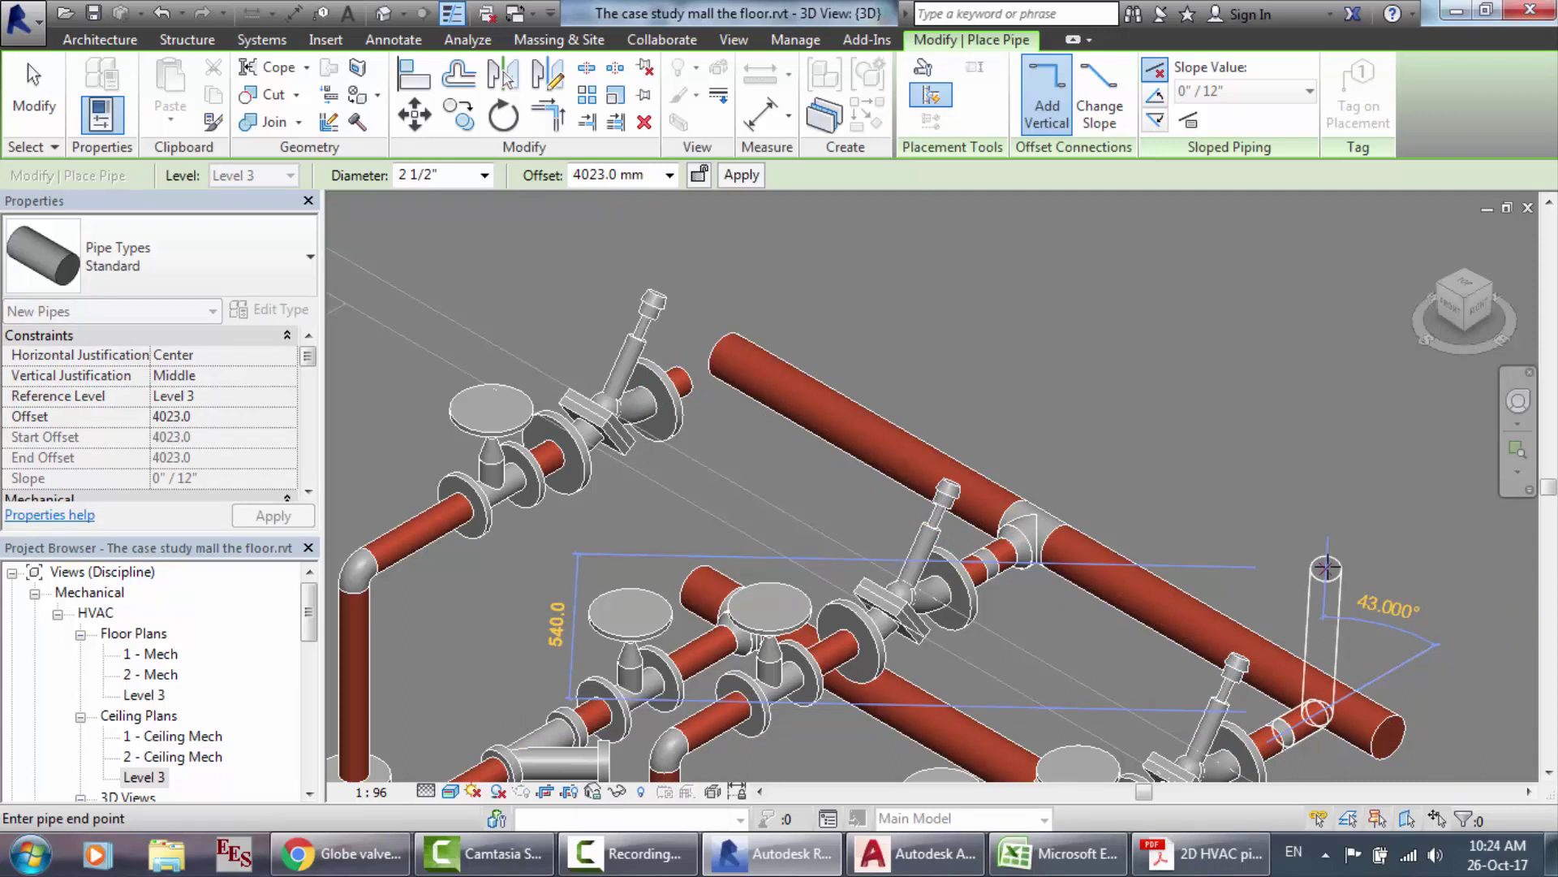
key("Escape")
key("Escape")
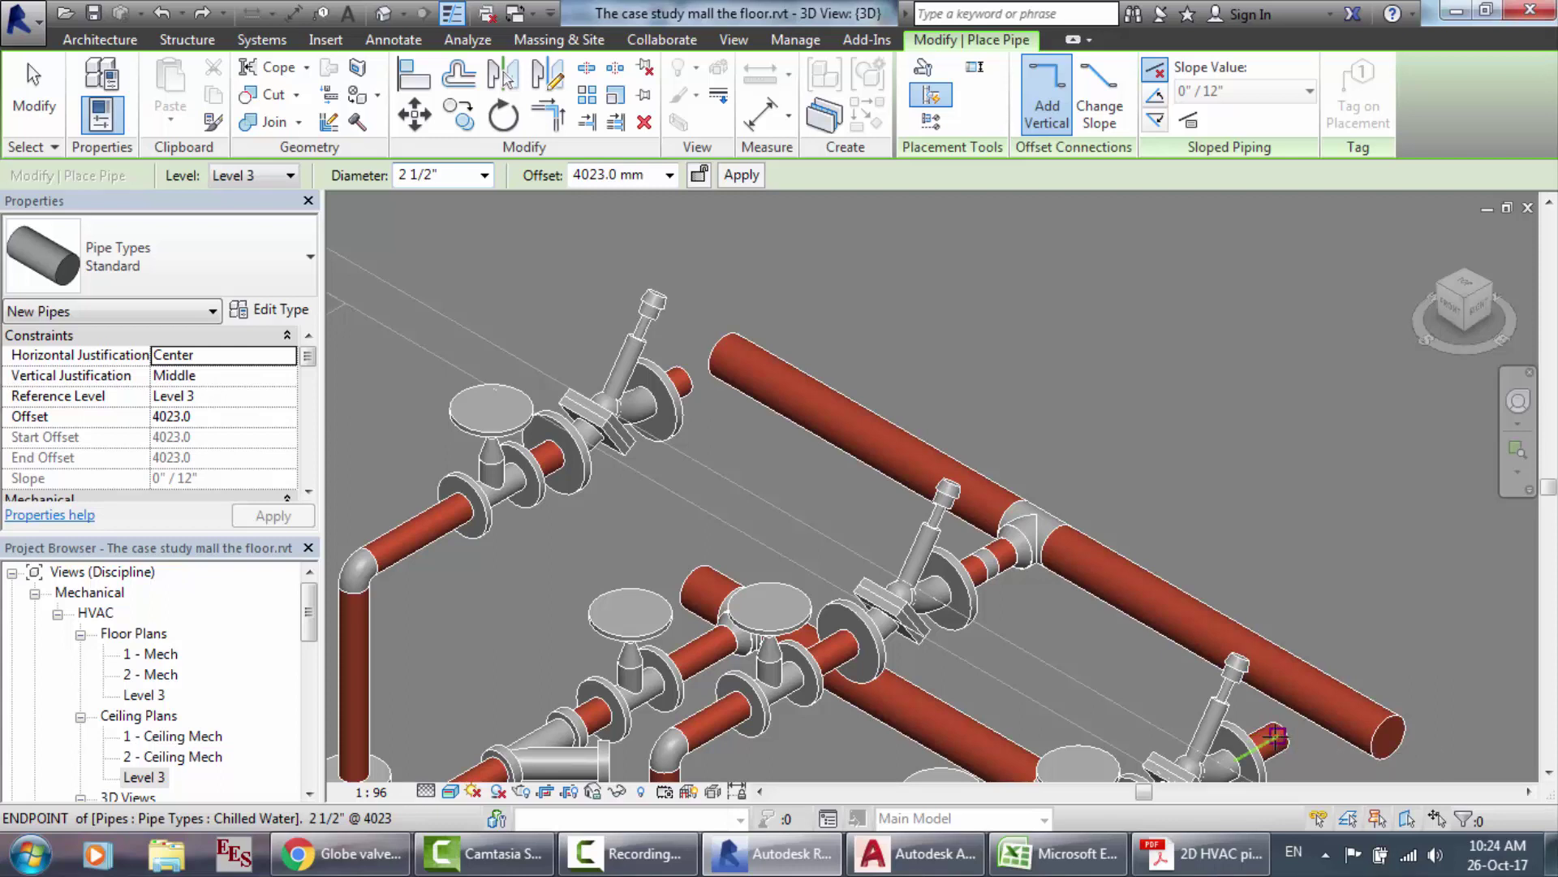
Step: Connect the third pump's discharge pipe squarely to the centerline of the 4" header with a 2 1/2" Standard pipe
left_click(1277, 735)
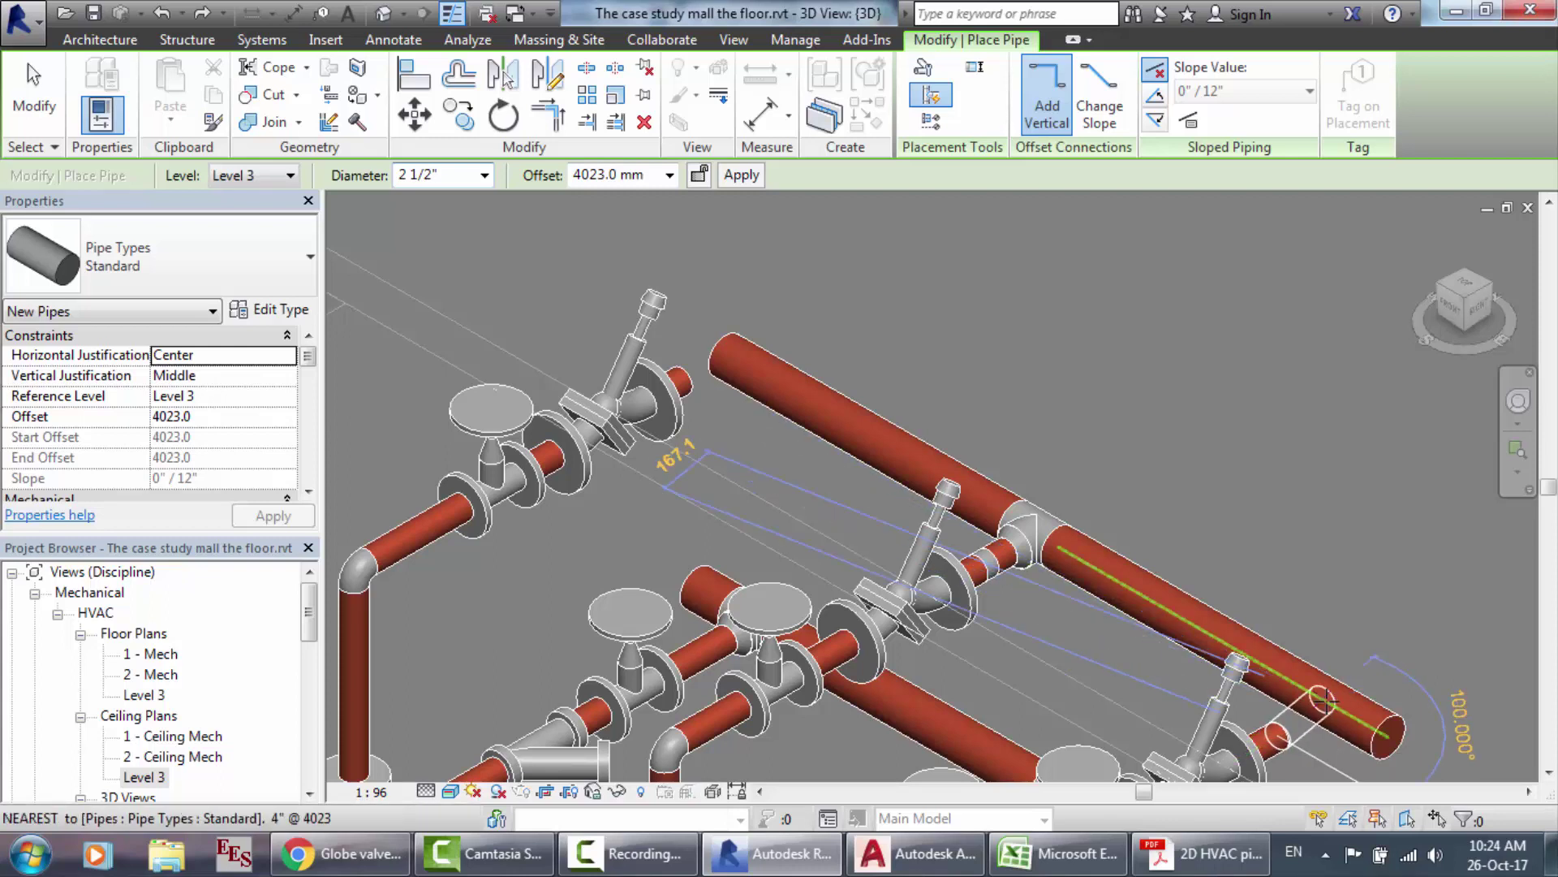
left_click(1326, 703)
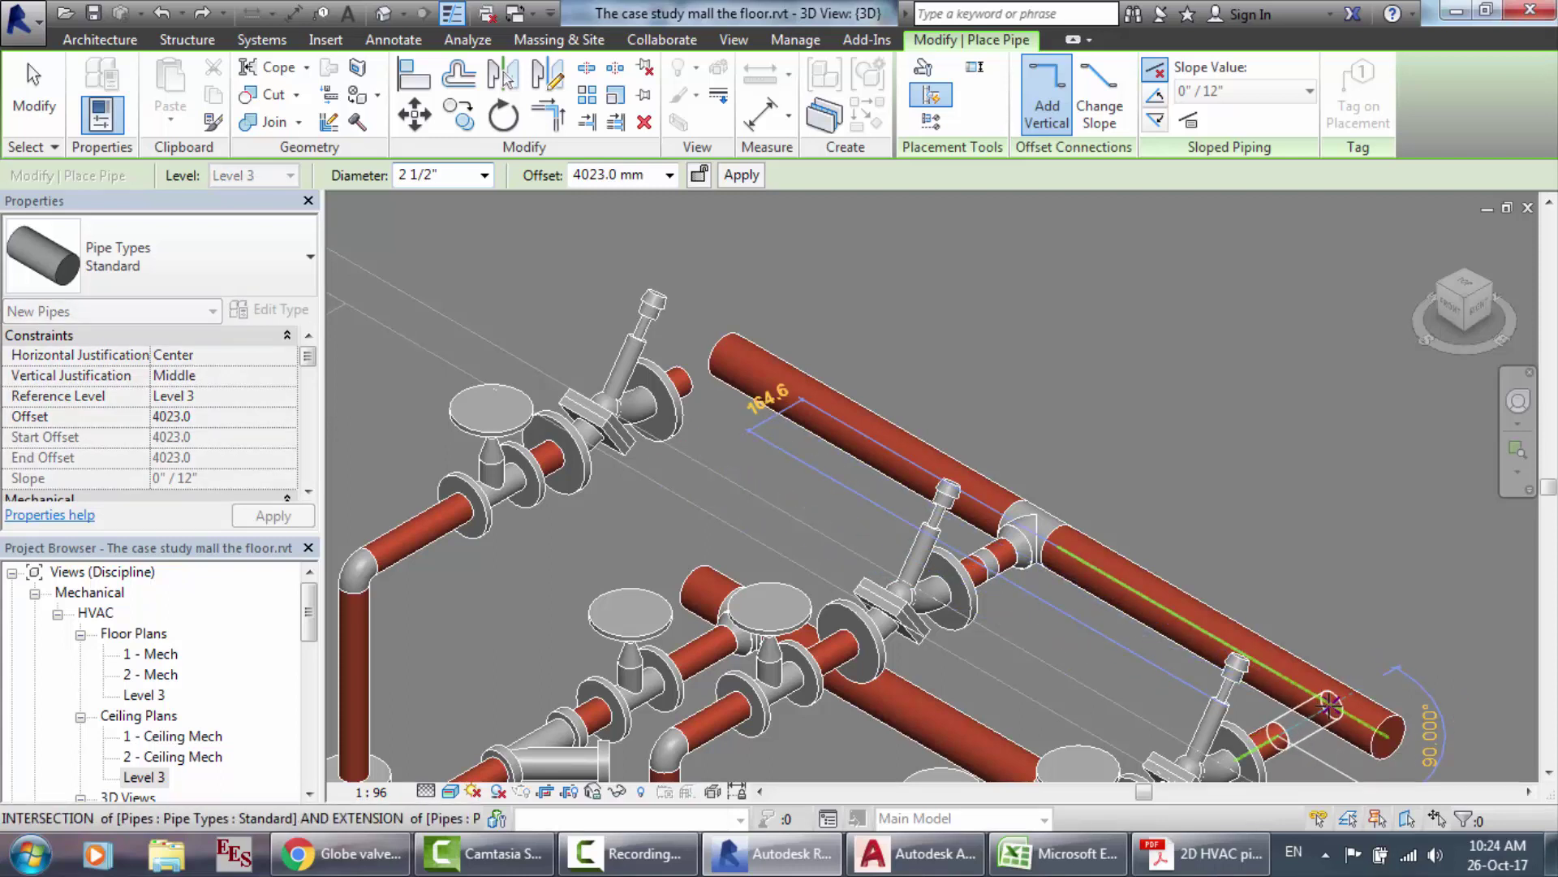
left_click(1328, 707)
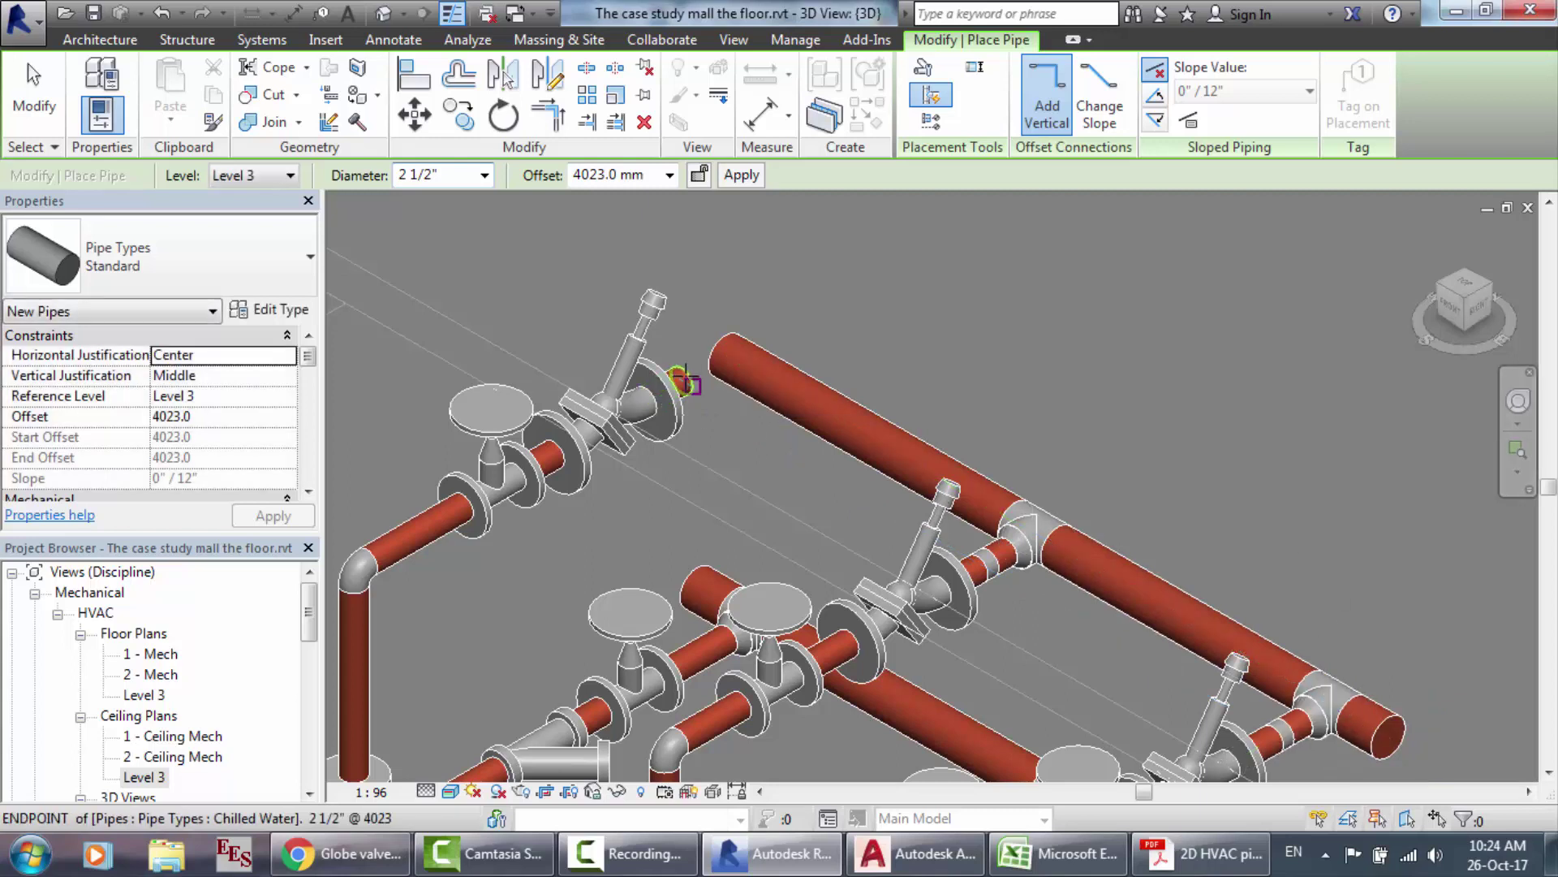
Step: Try to connect the first pump's discharge pipe to the near end of the 4" header
left_click(737, 366)
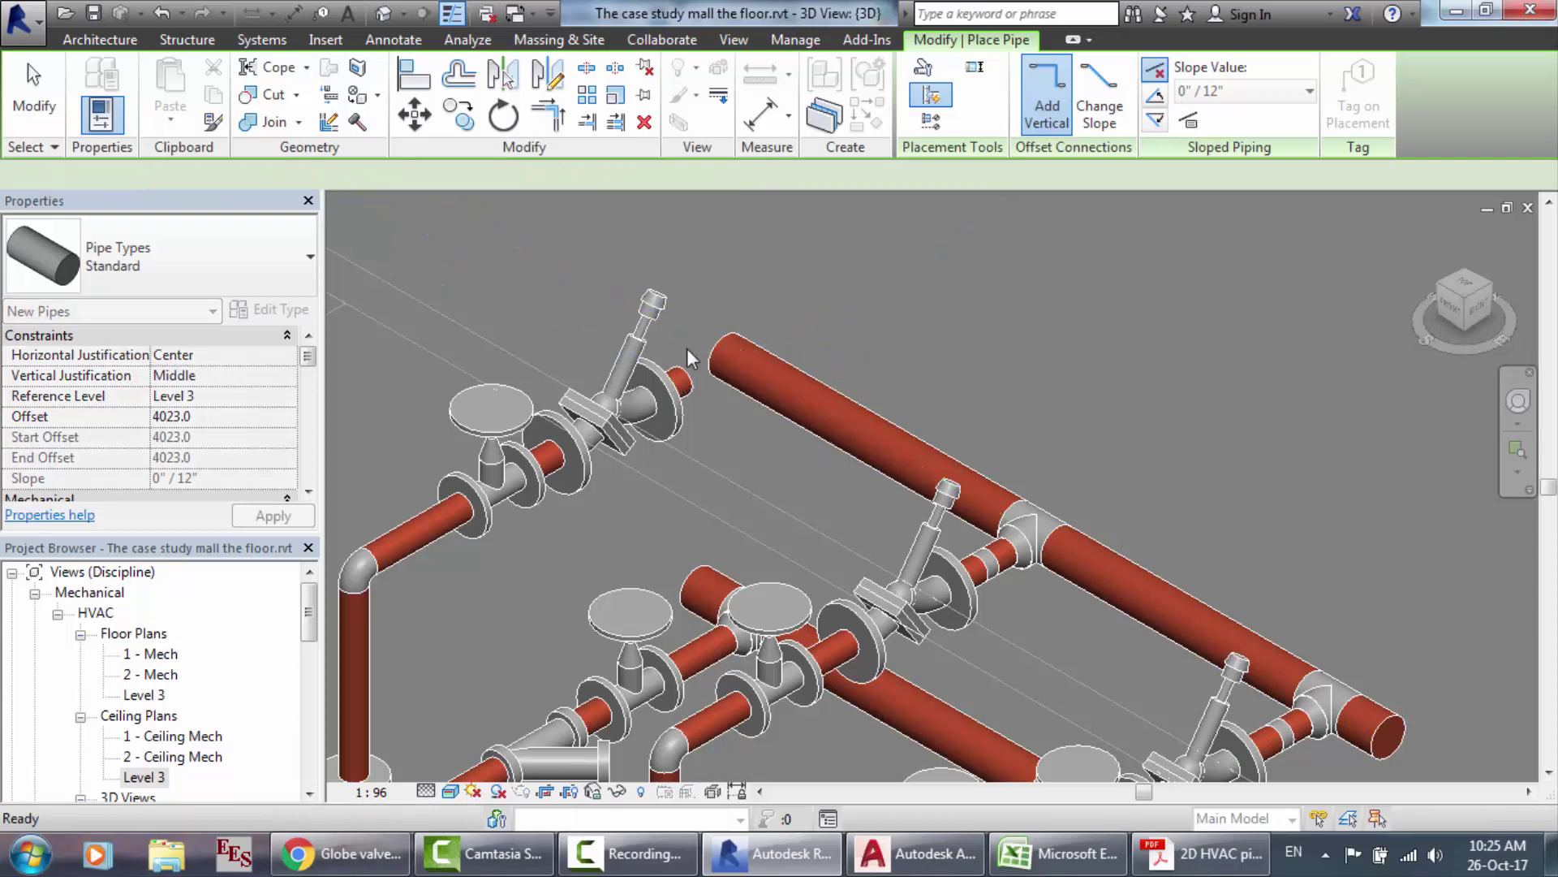
scroll(687, 348, "up", 4)
key("Escape")
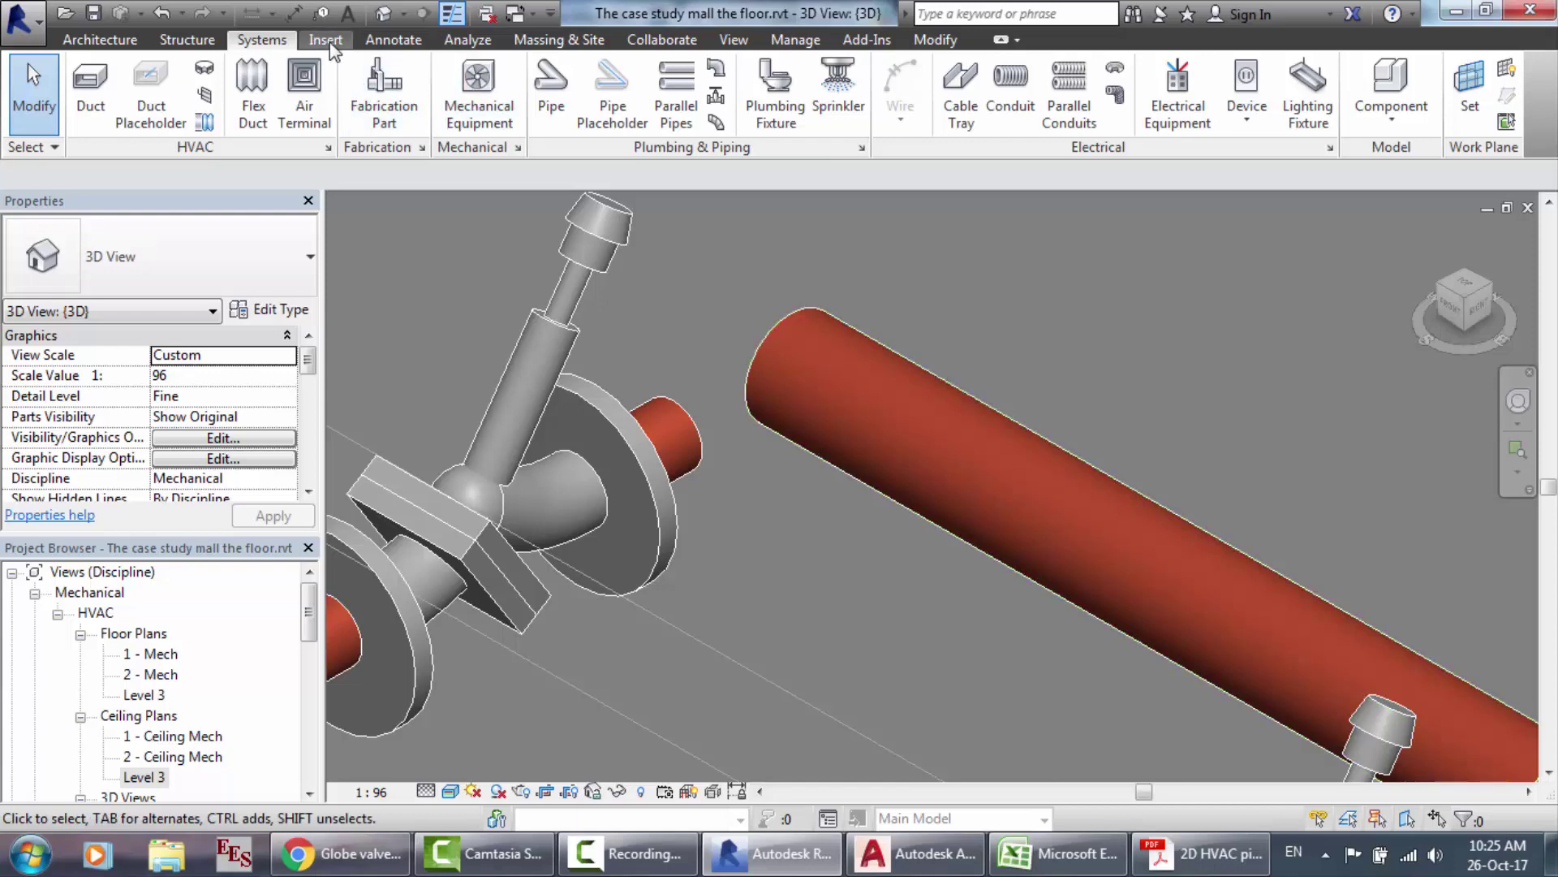
Step: Extend the 4" discharge header along its axis past the first pump's discharge pipe with a Standard pipe
scroll(275, 43, "down", 1)
scroll(275, 43, "up", 1)
left_click(570, 92)
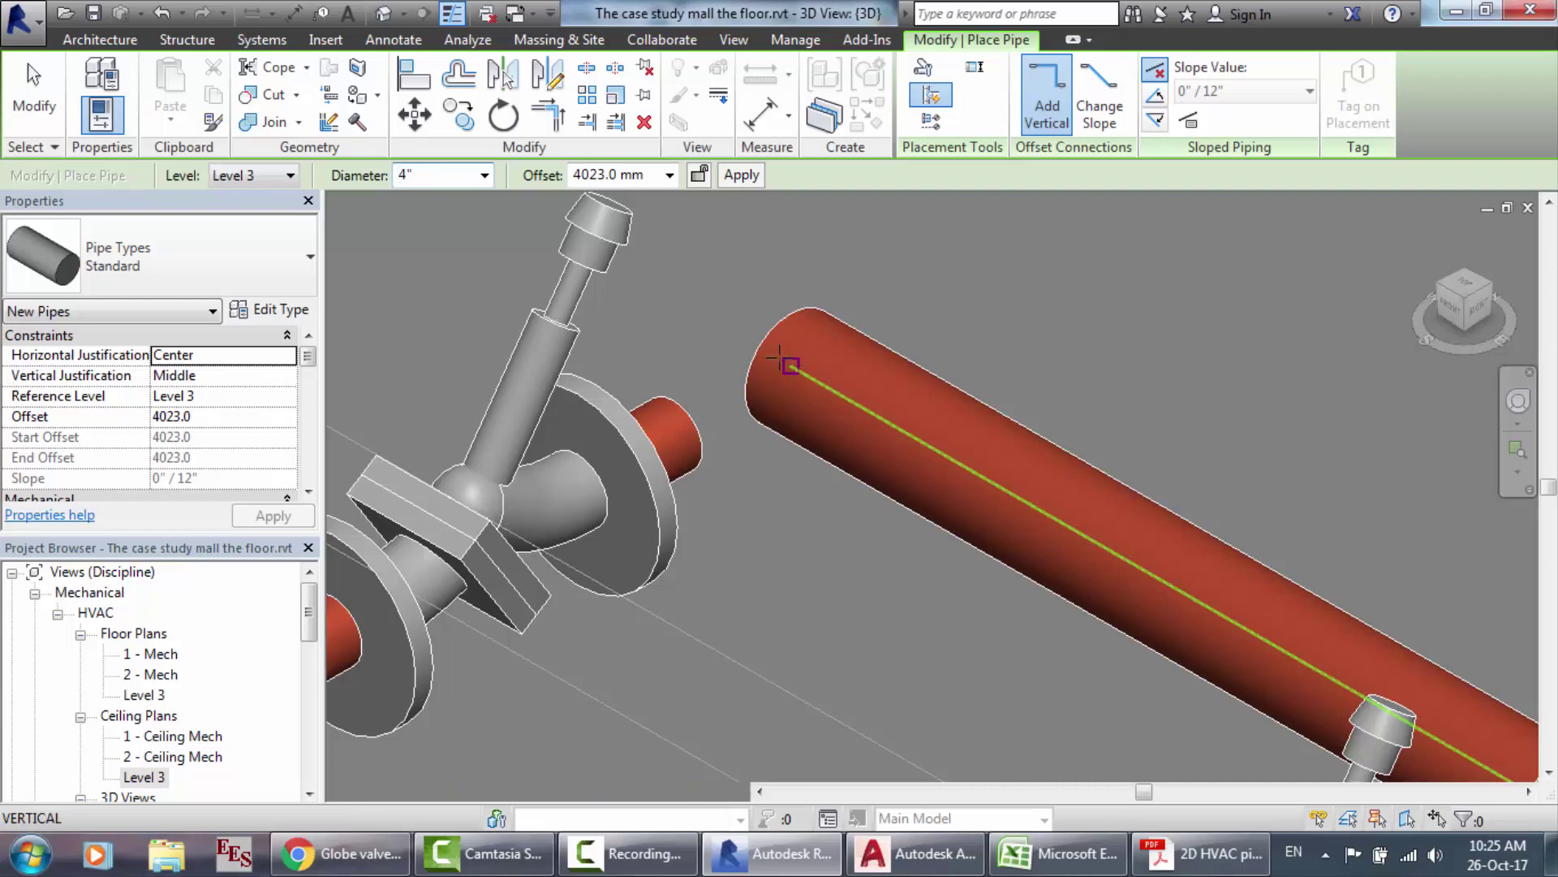
left_click(792, 366)
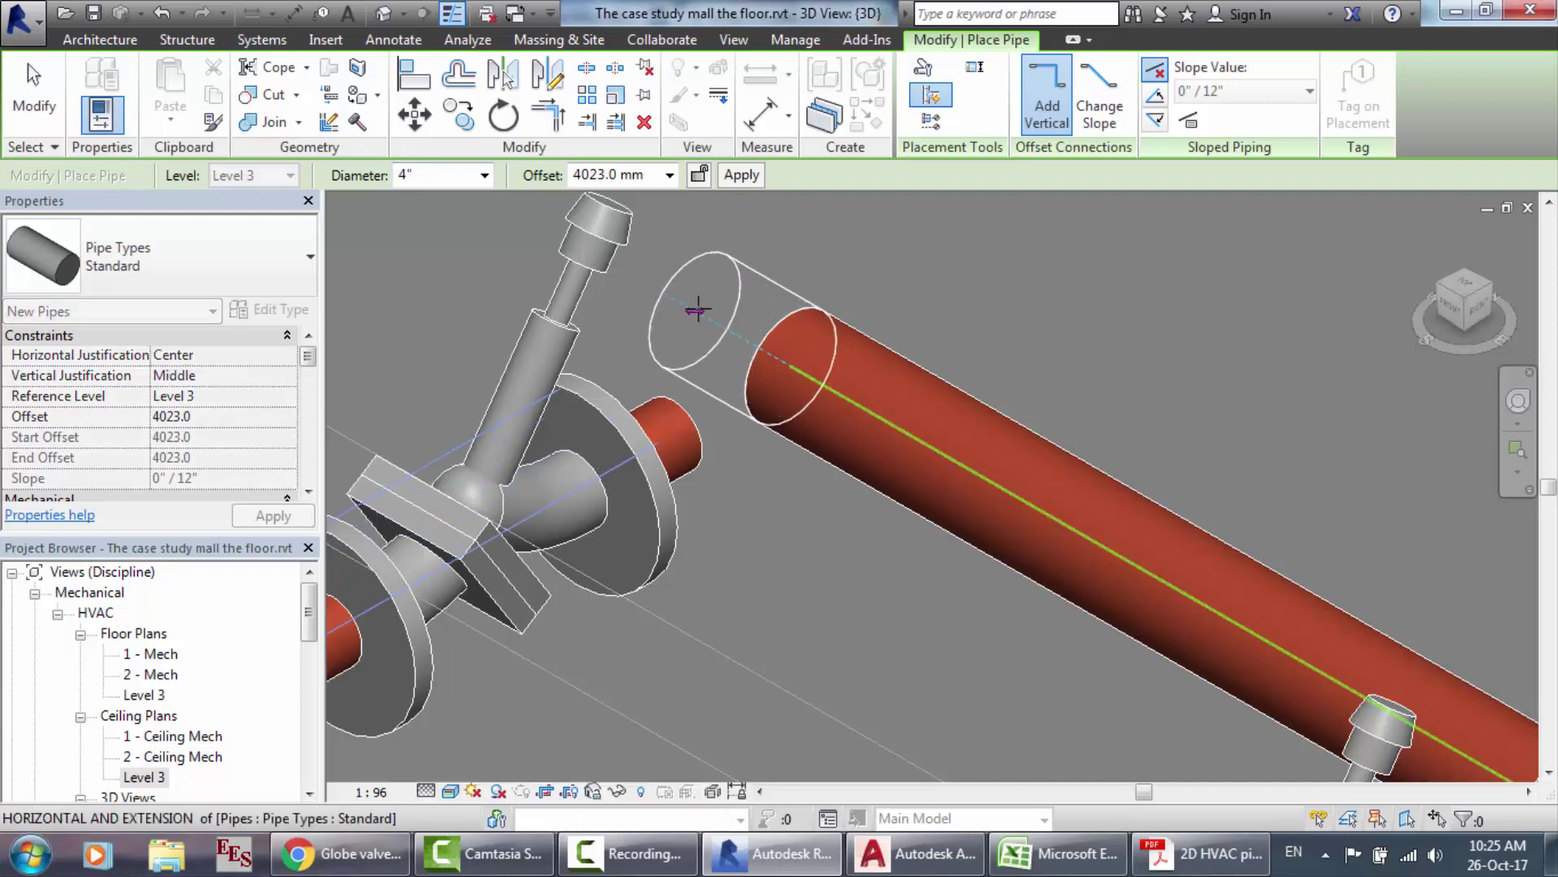
left_click(698, 309)
key("Escape")
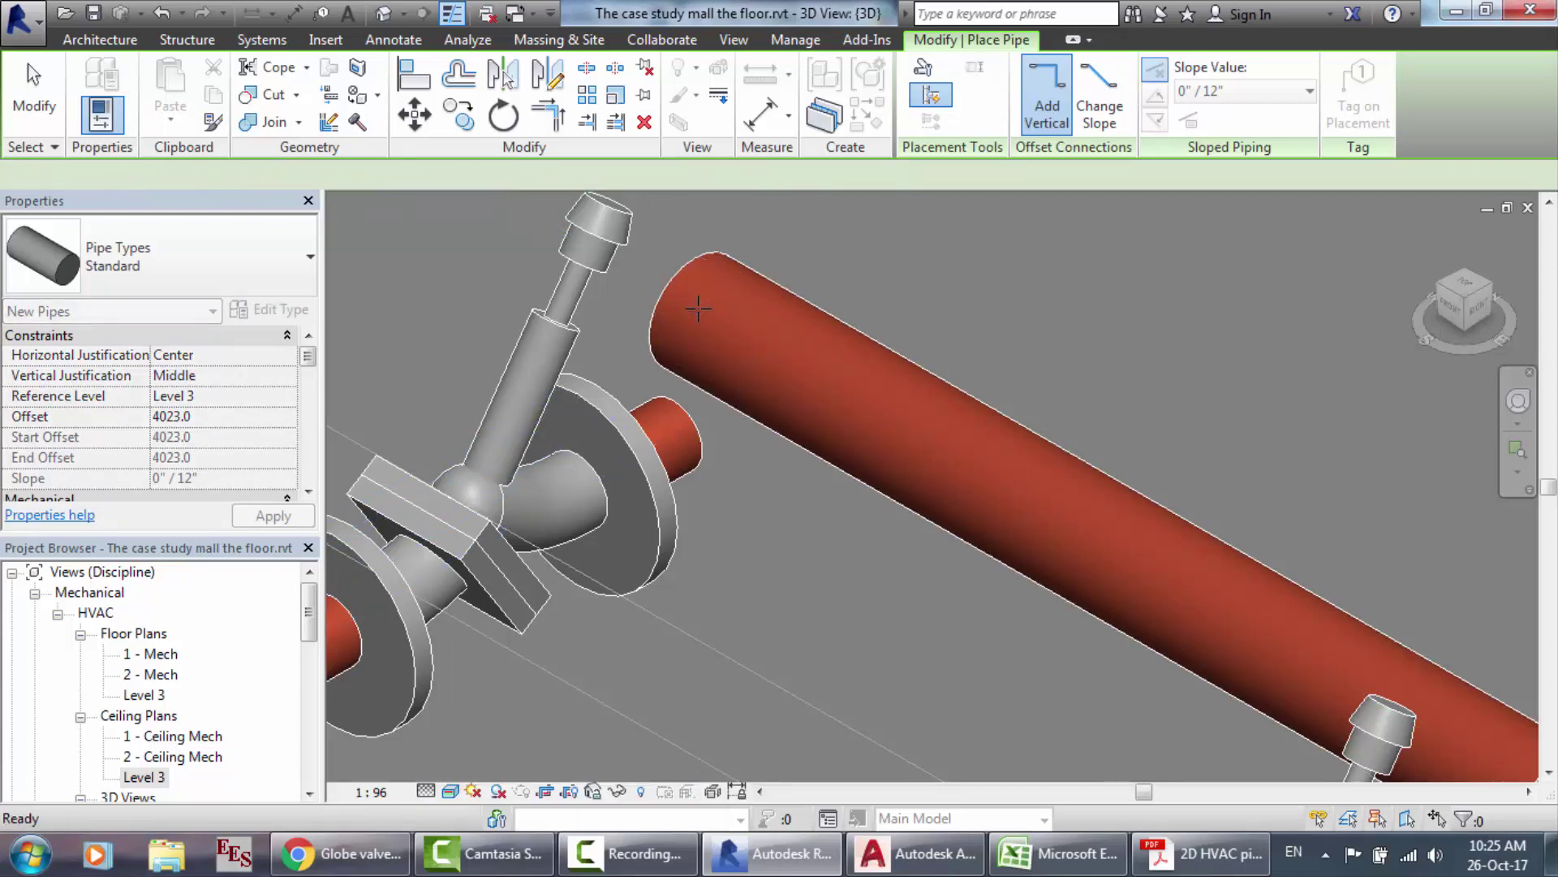
Step: Try to join the first pump's discharge pipe to the 4" header with a 2 1/2" Standard pipe, and undo it
left_click(409, 175)
type("4023.0")
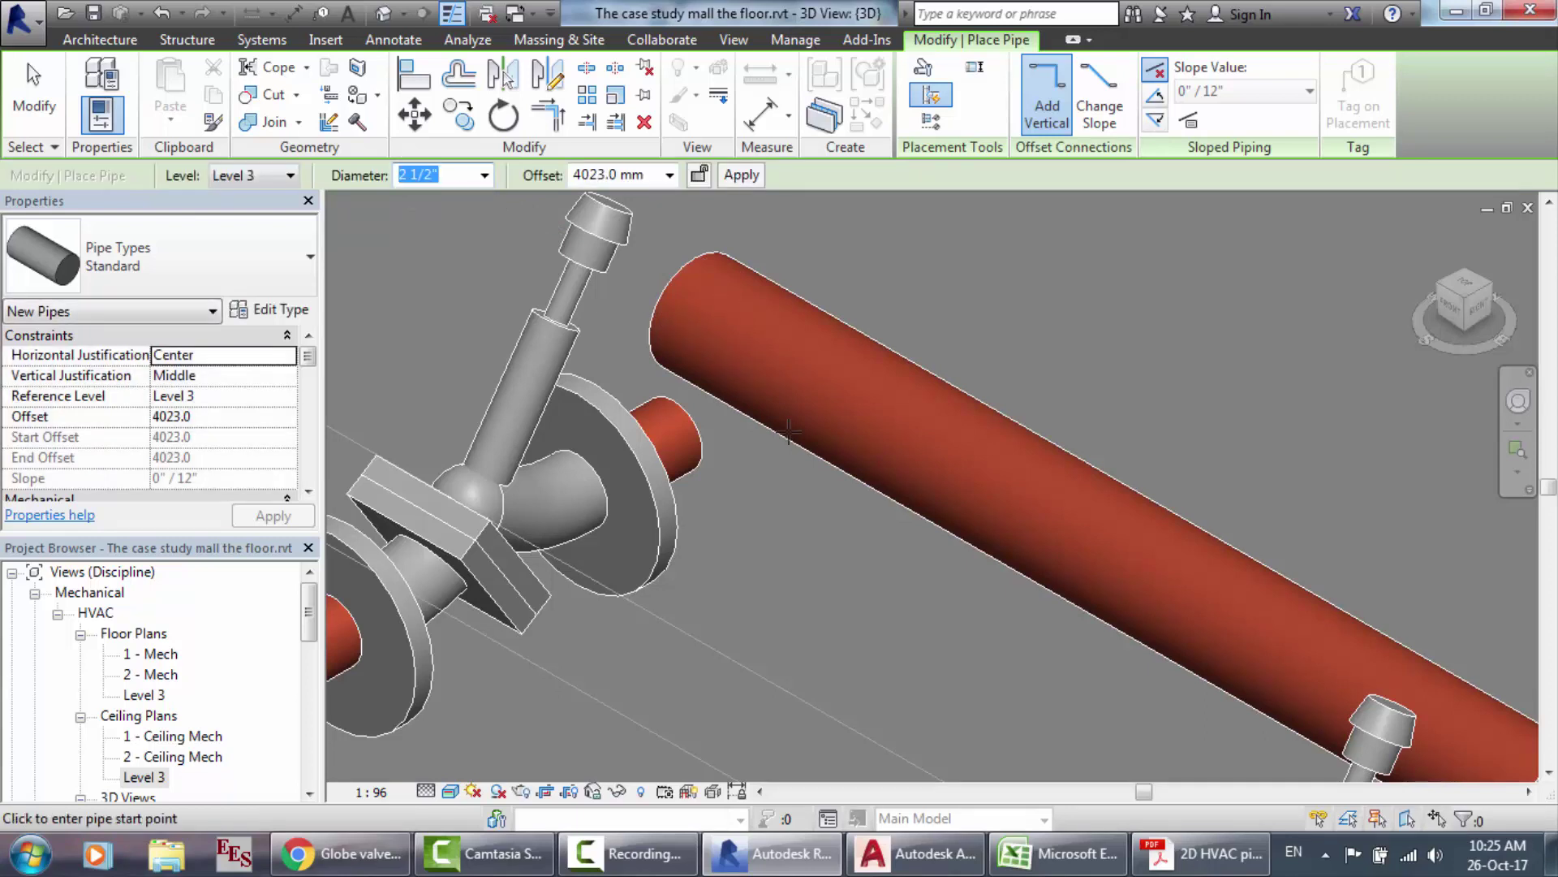
left_click(677, 436)
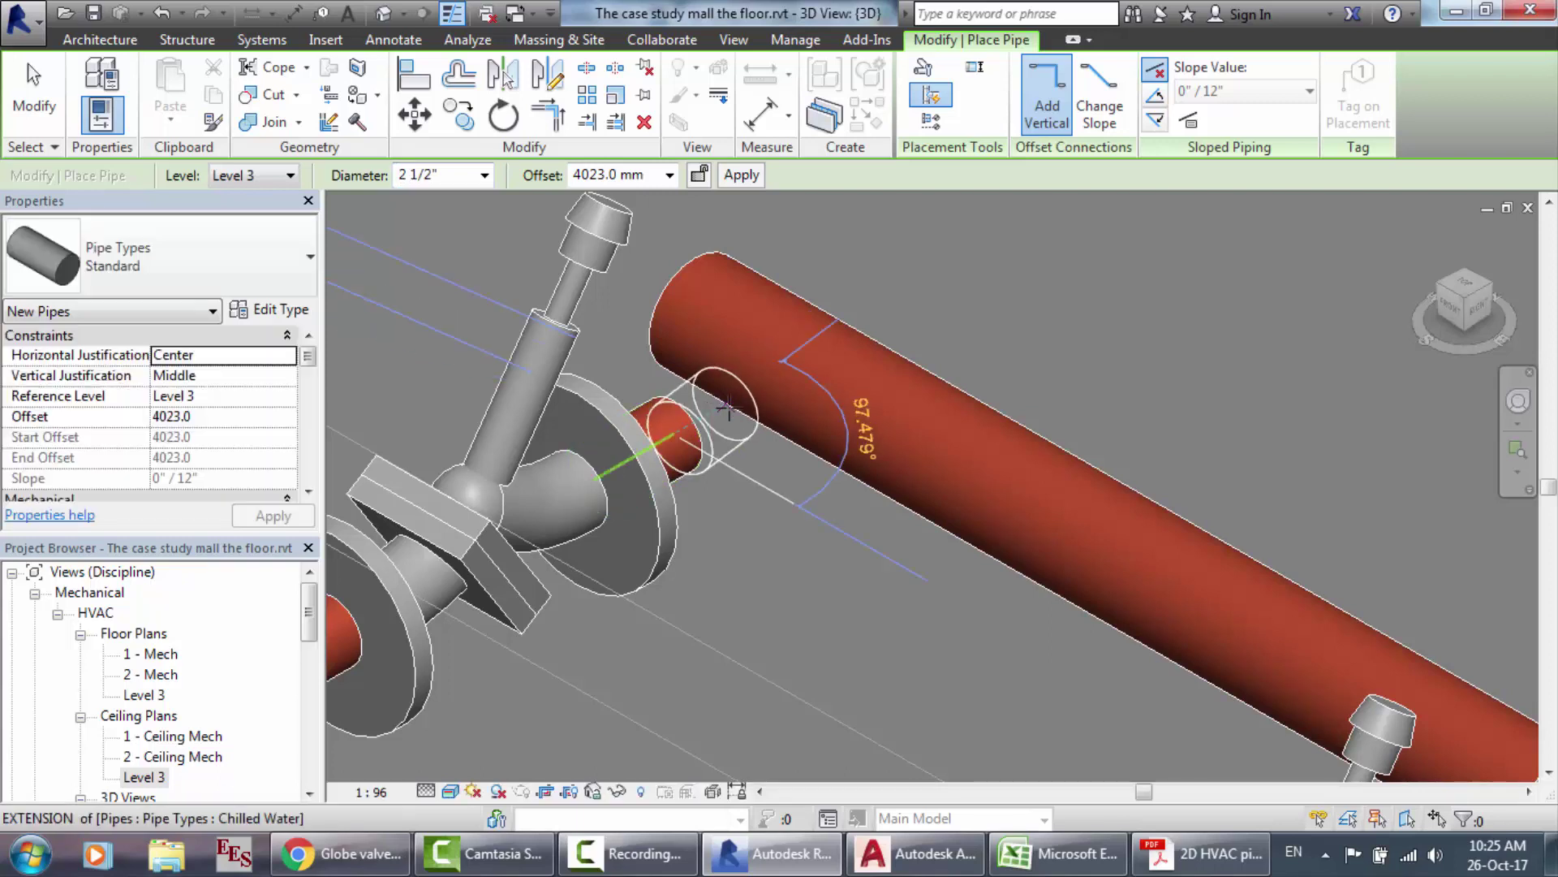
key("Escape")
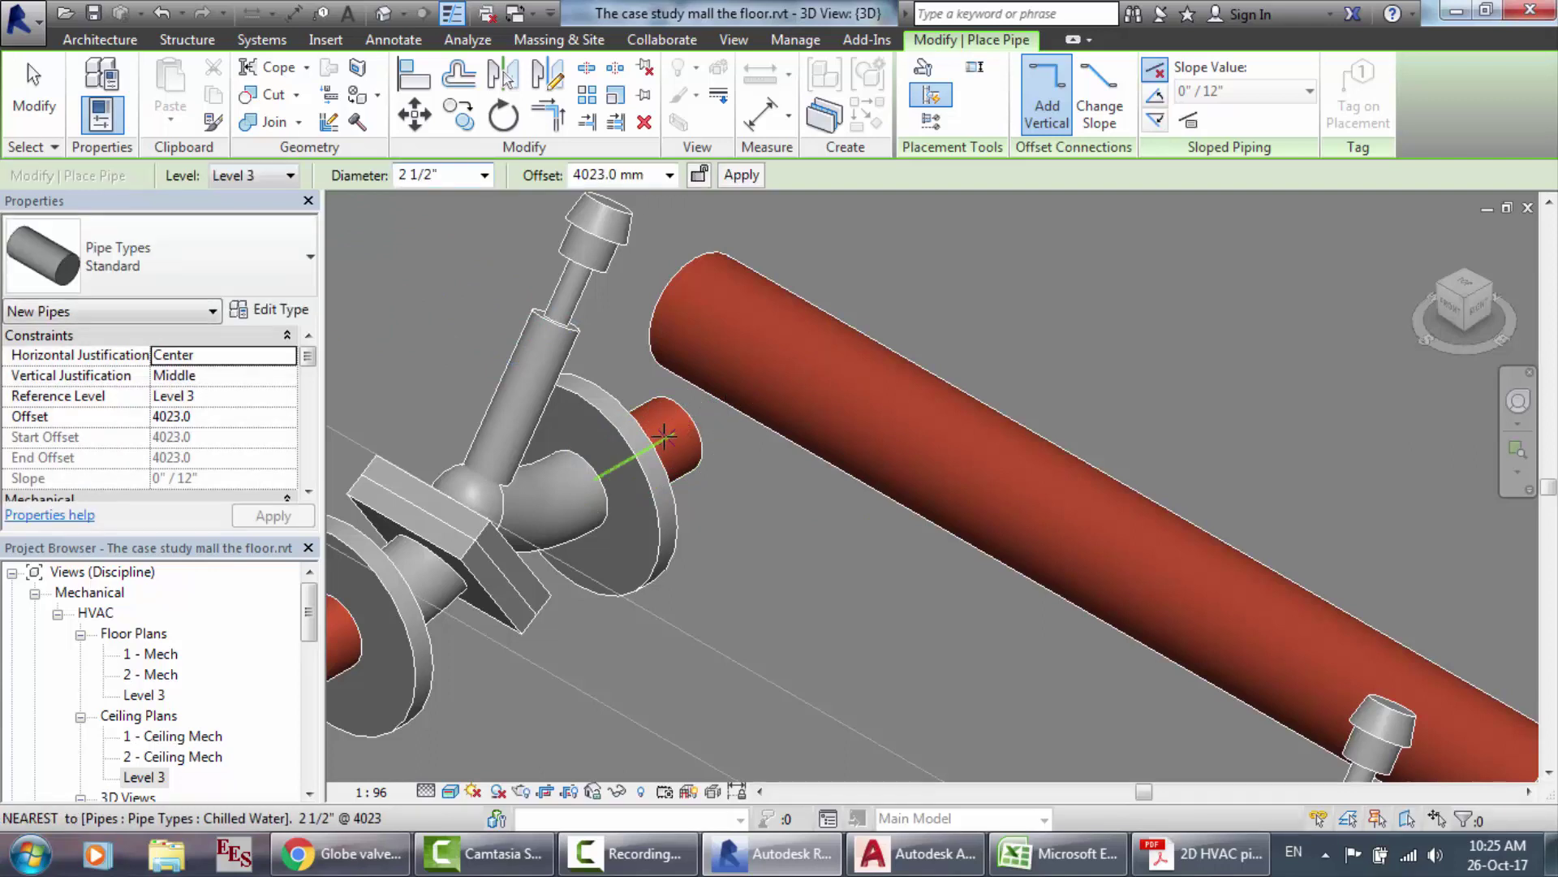
left_click(664, 436)
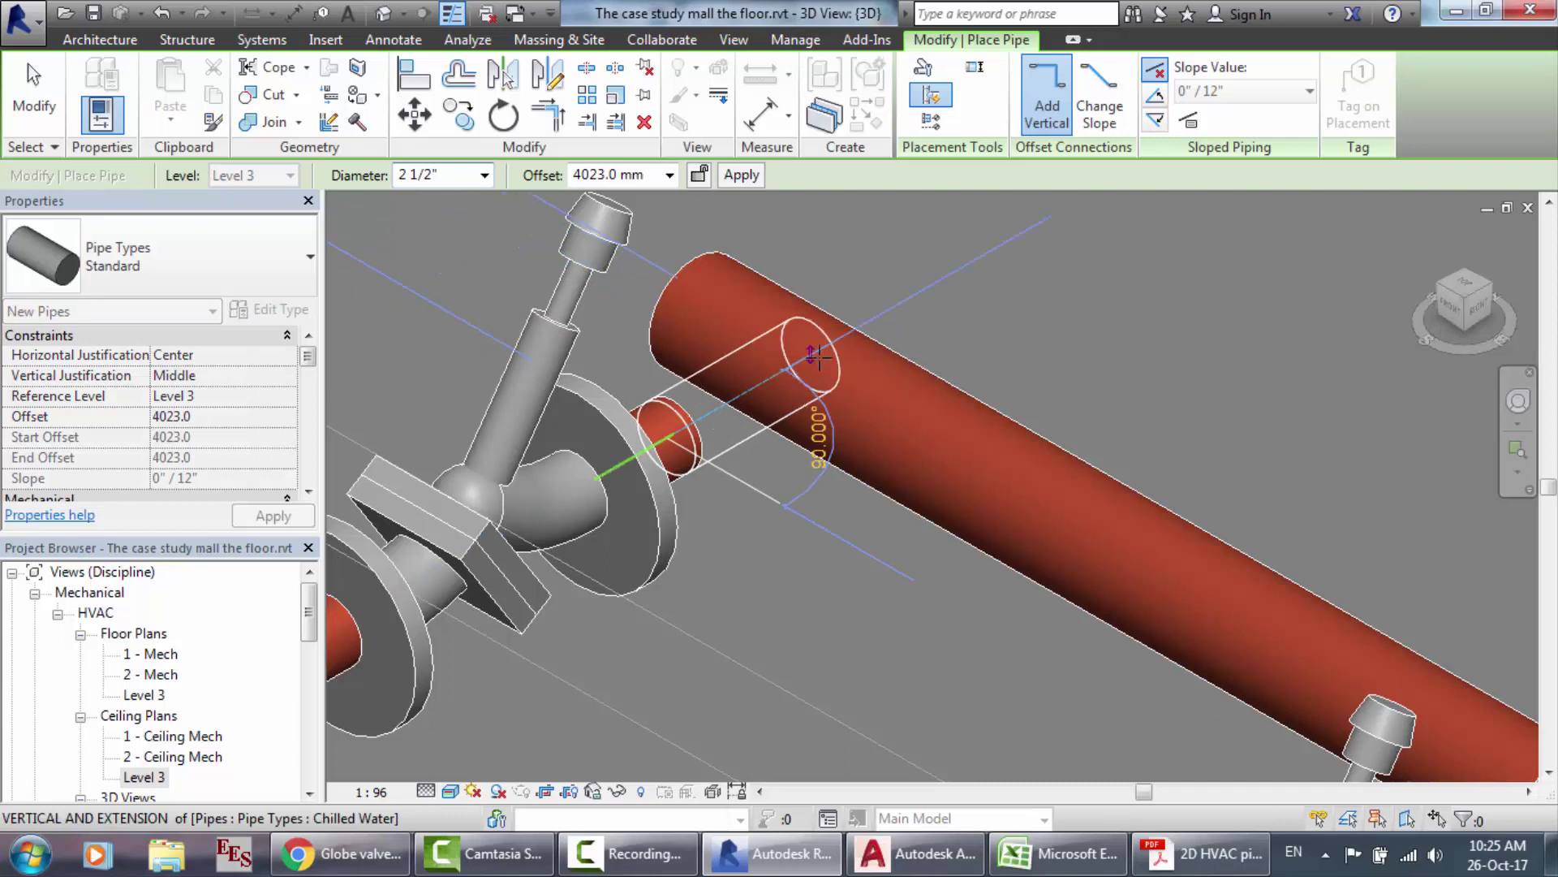
left_click(778, 377)
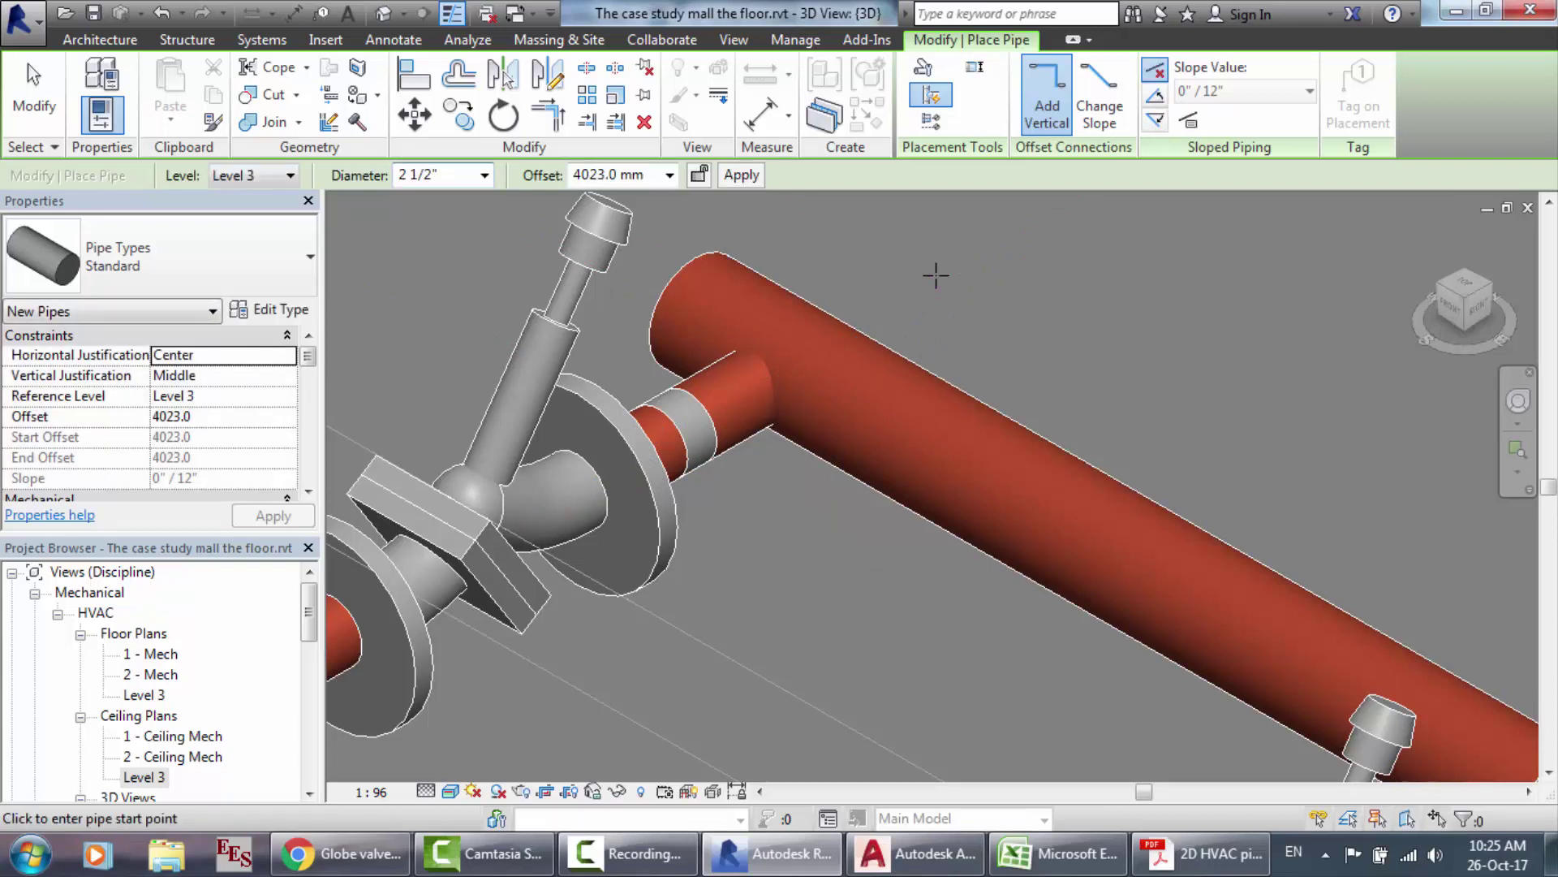
key("ctrl+z")
Step: Connect the first pump's discharge pipe squarely to the centerline of the extended 4" header with a 2 1/2" Standard pipe
scroll(702, 354, "up", 2)
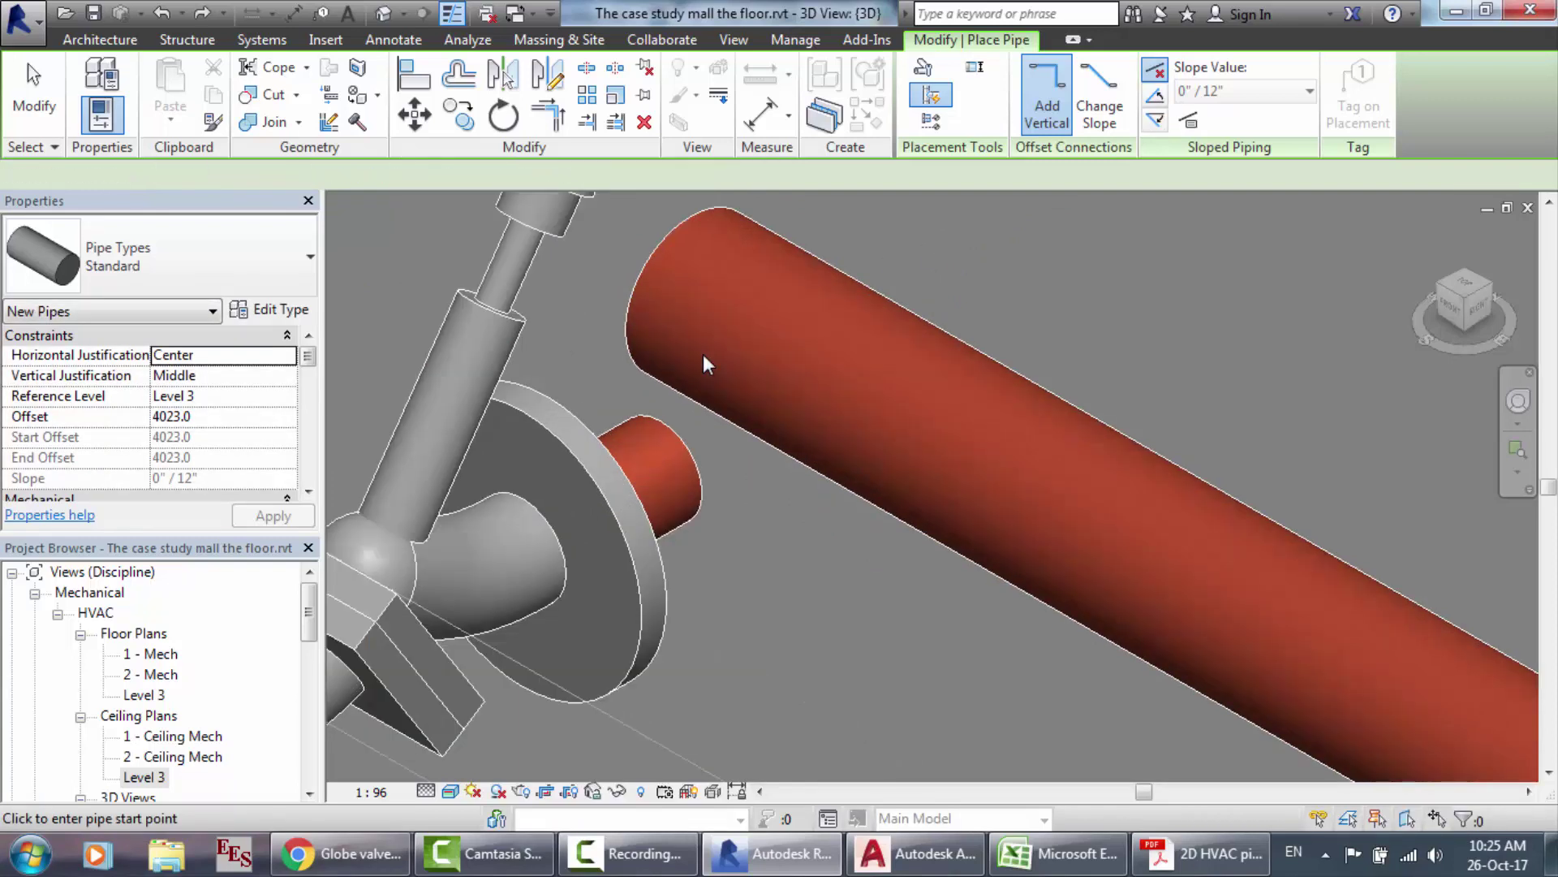
left_click(665, 465)
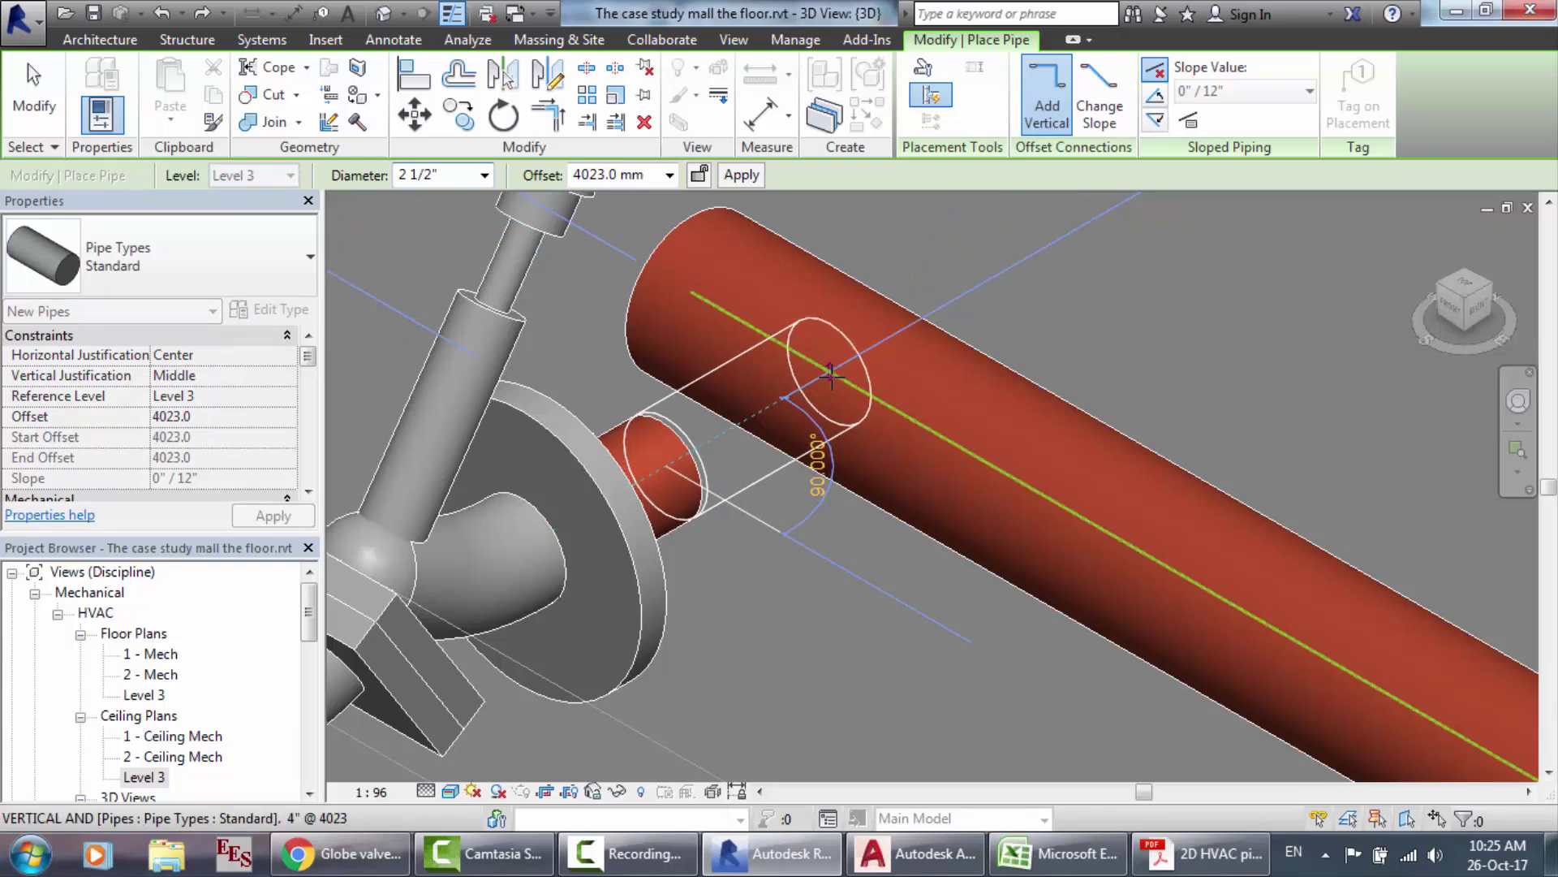
left_click(830, 375)
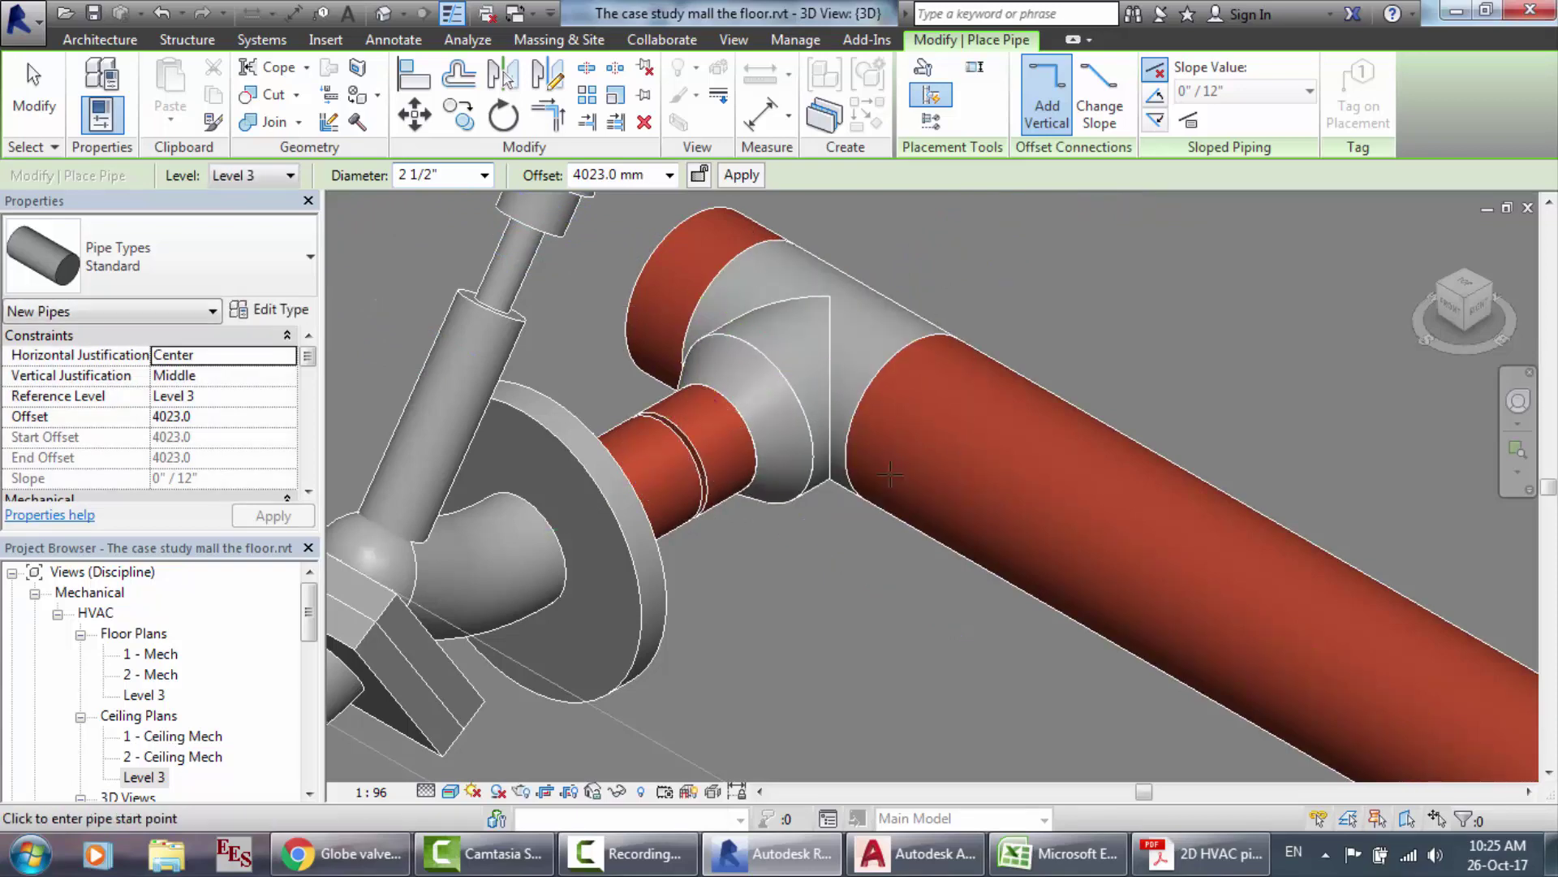
key("Escape")
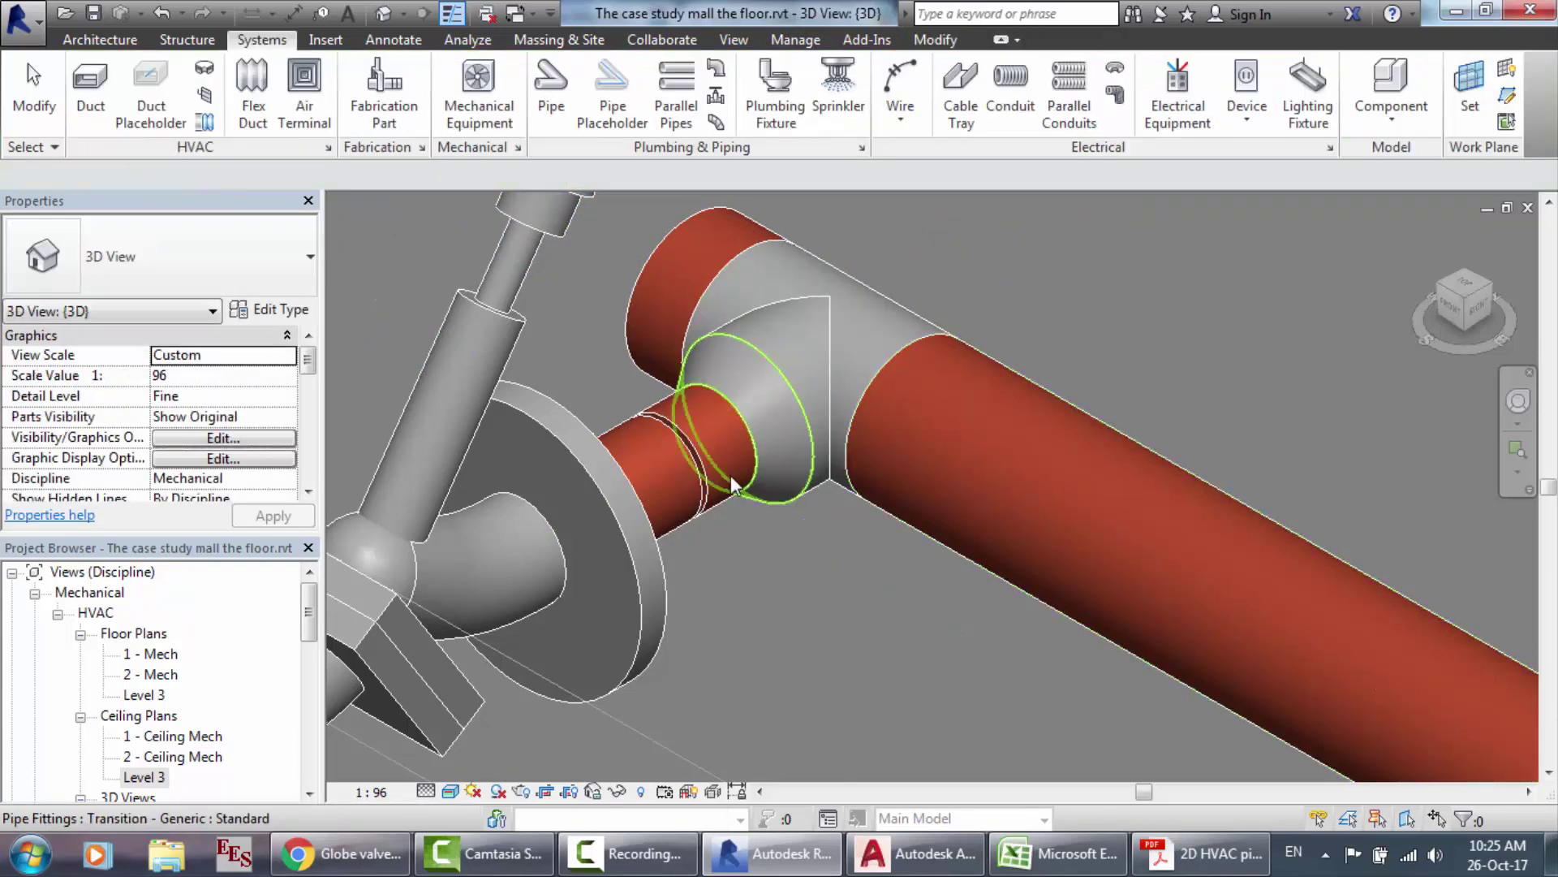
Step: Delete the short 2 1/2" pipe between the first pump's discharge pipe and the header tee, and undo back to before the connection
scroll(672, 358, "up", 1)
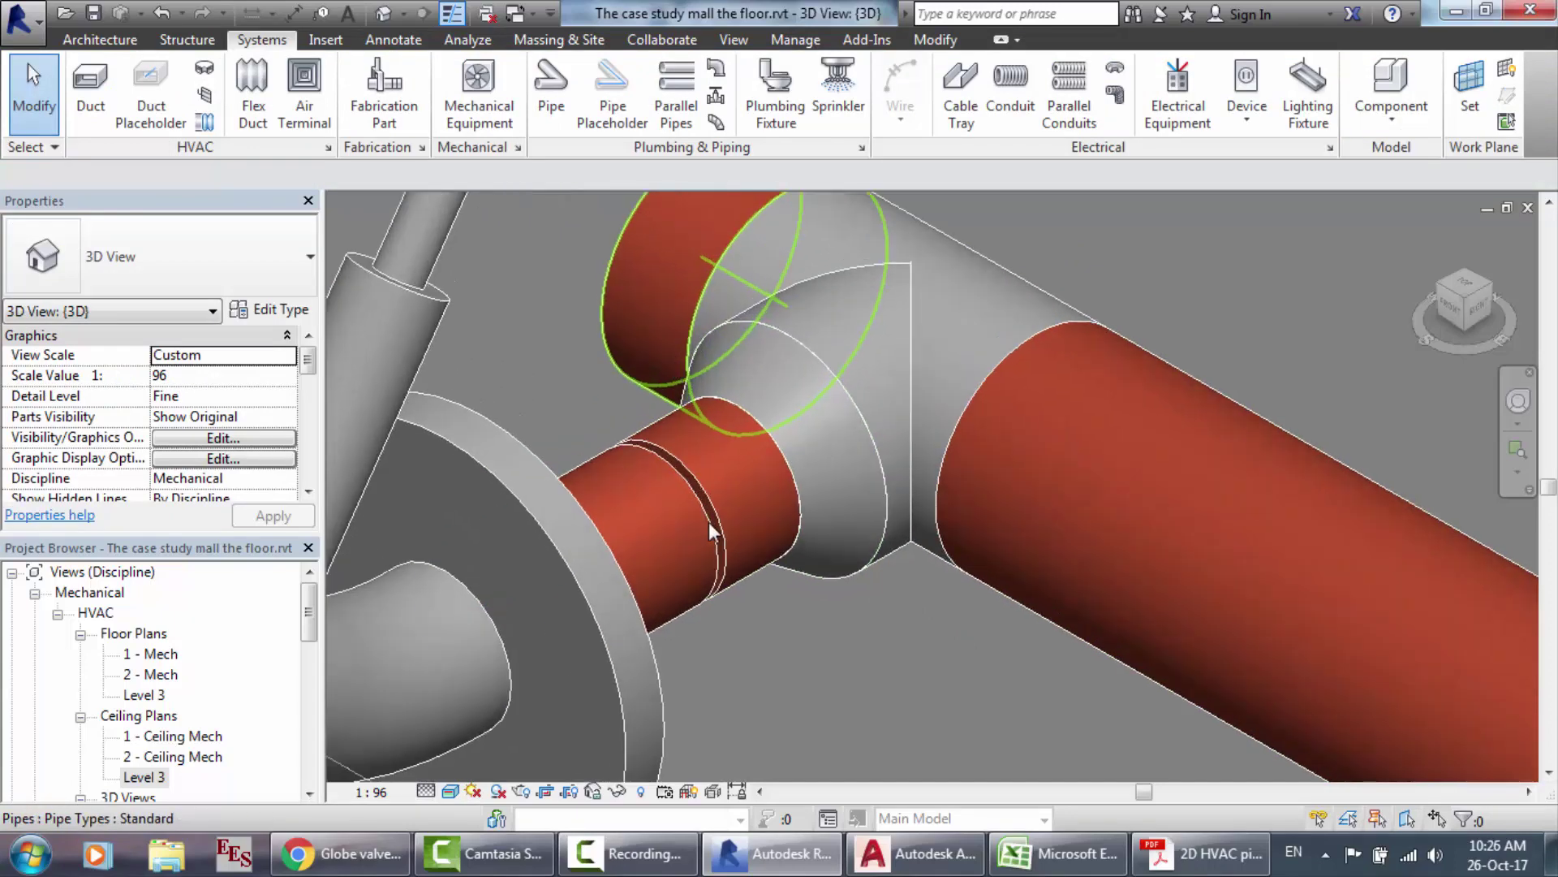
scroll(738, 539, "up", 2)
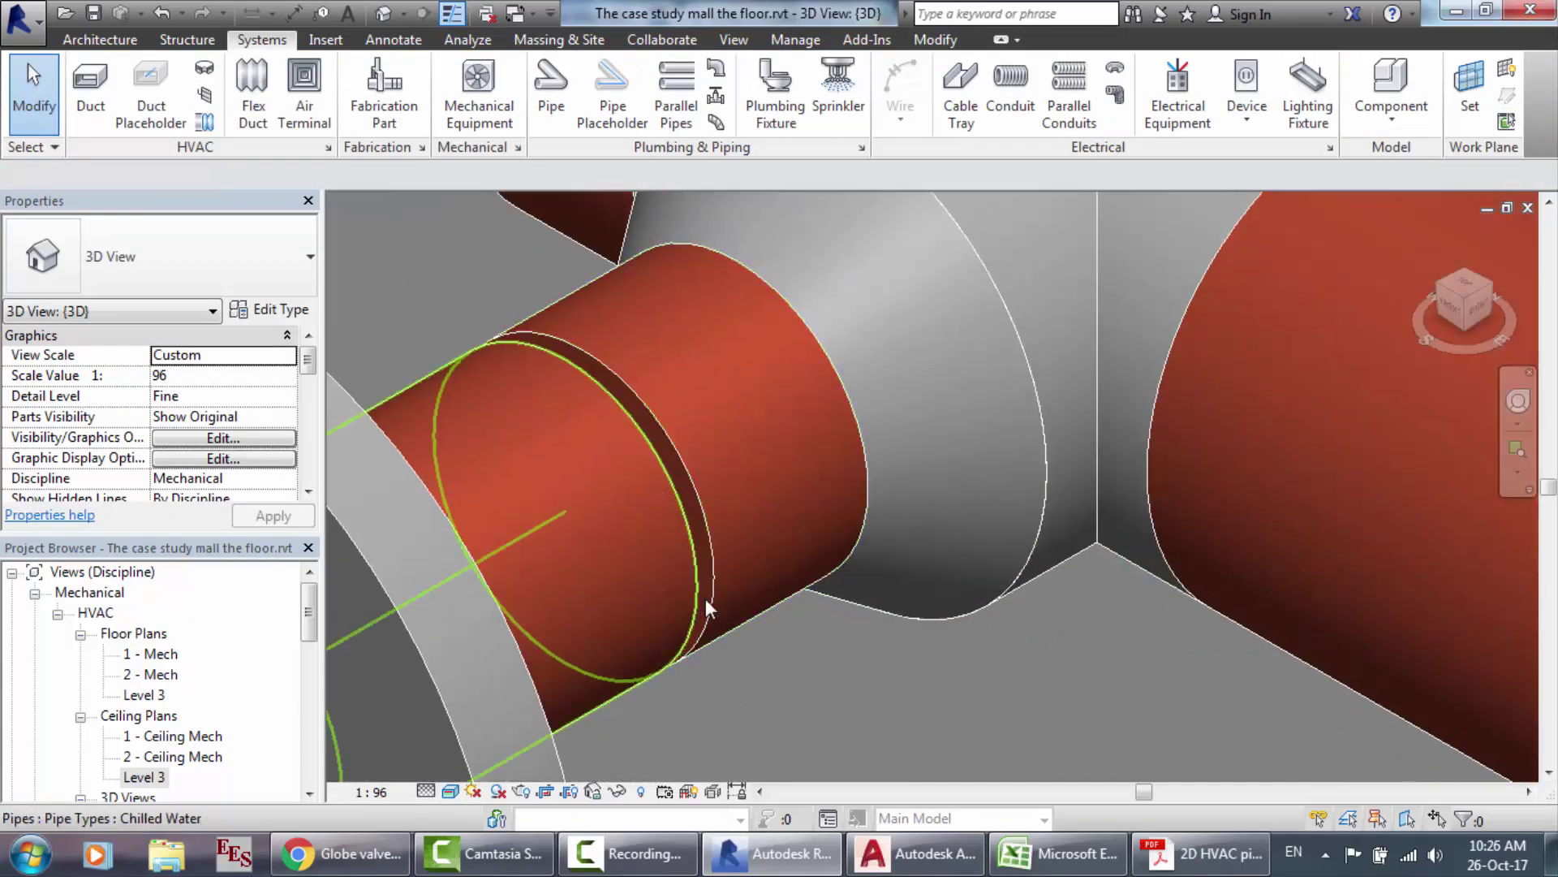
left_click(881, 666)
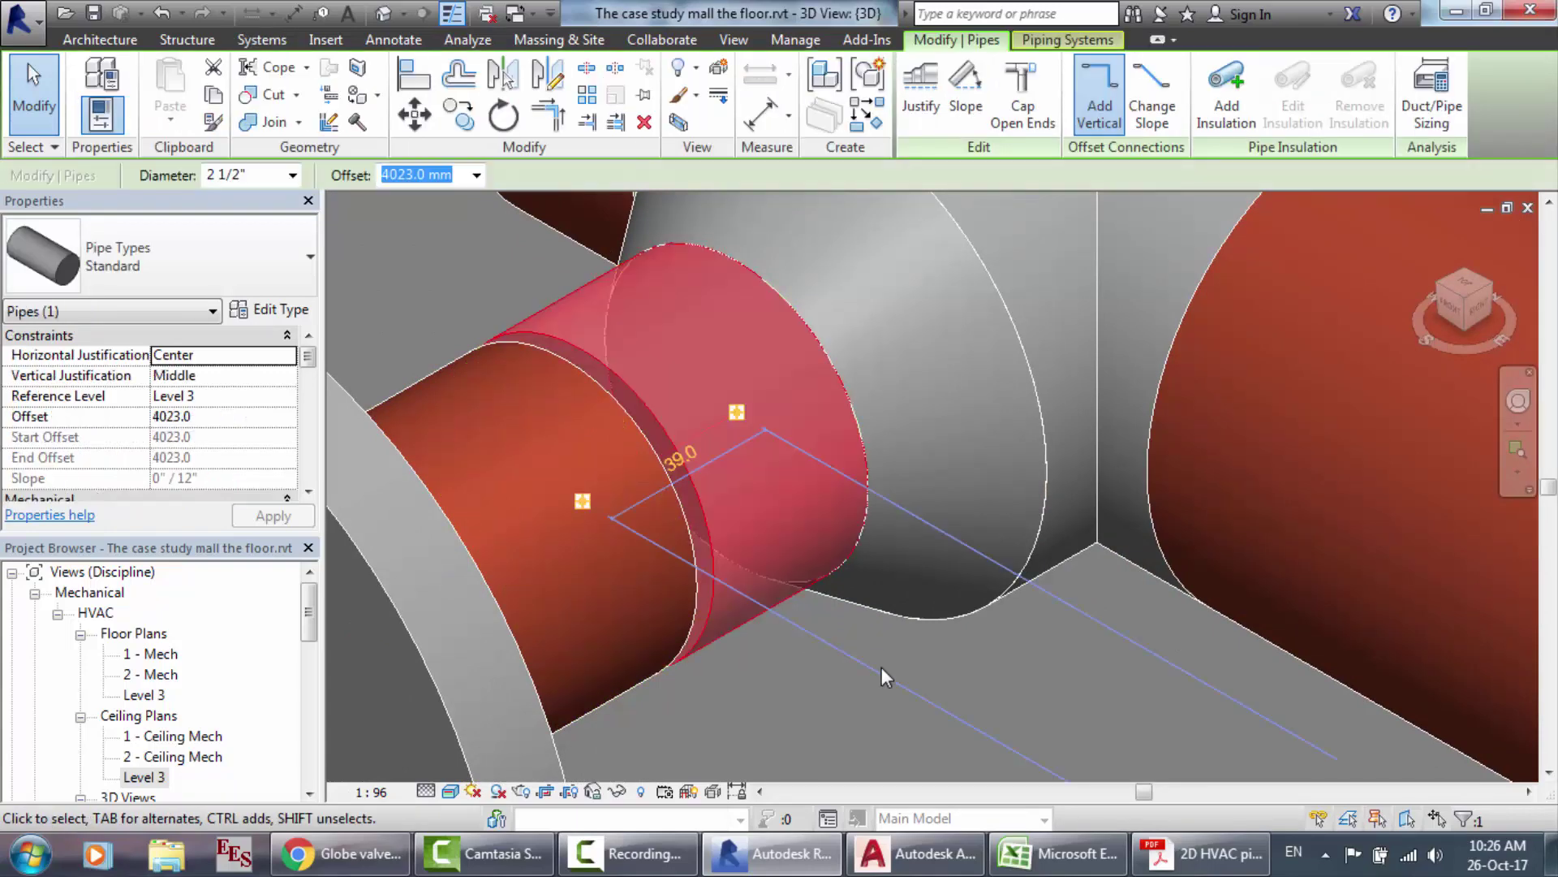
key("Escape")
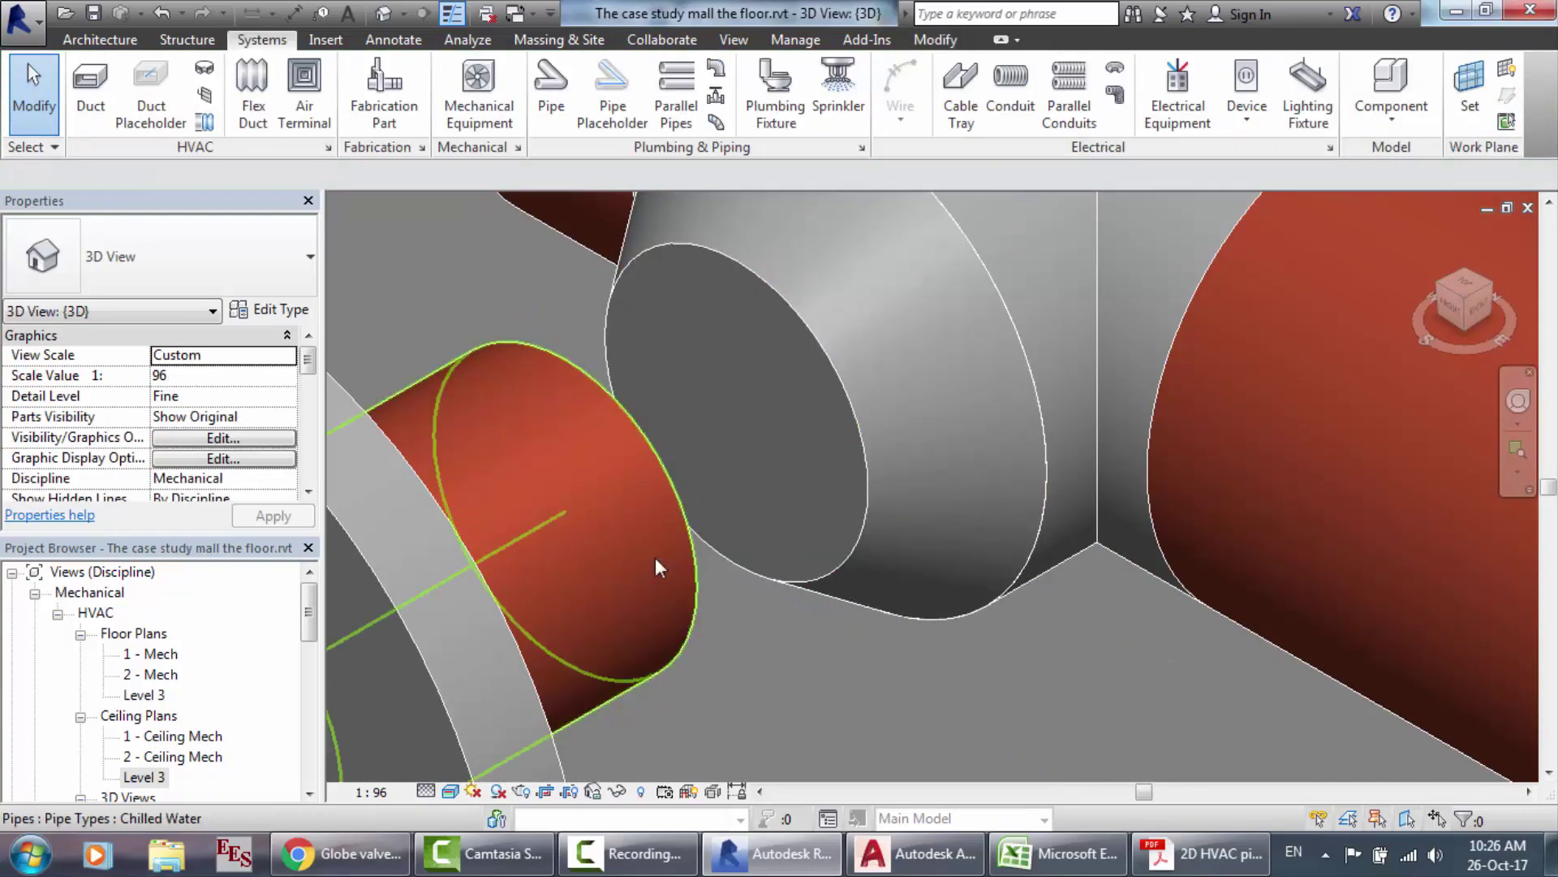
scroll(896, 602, "down", 5)
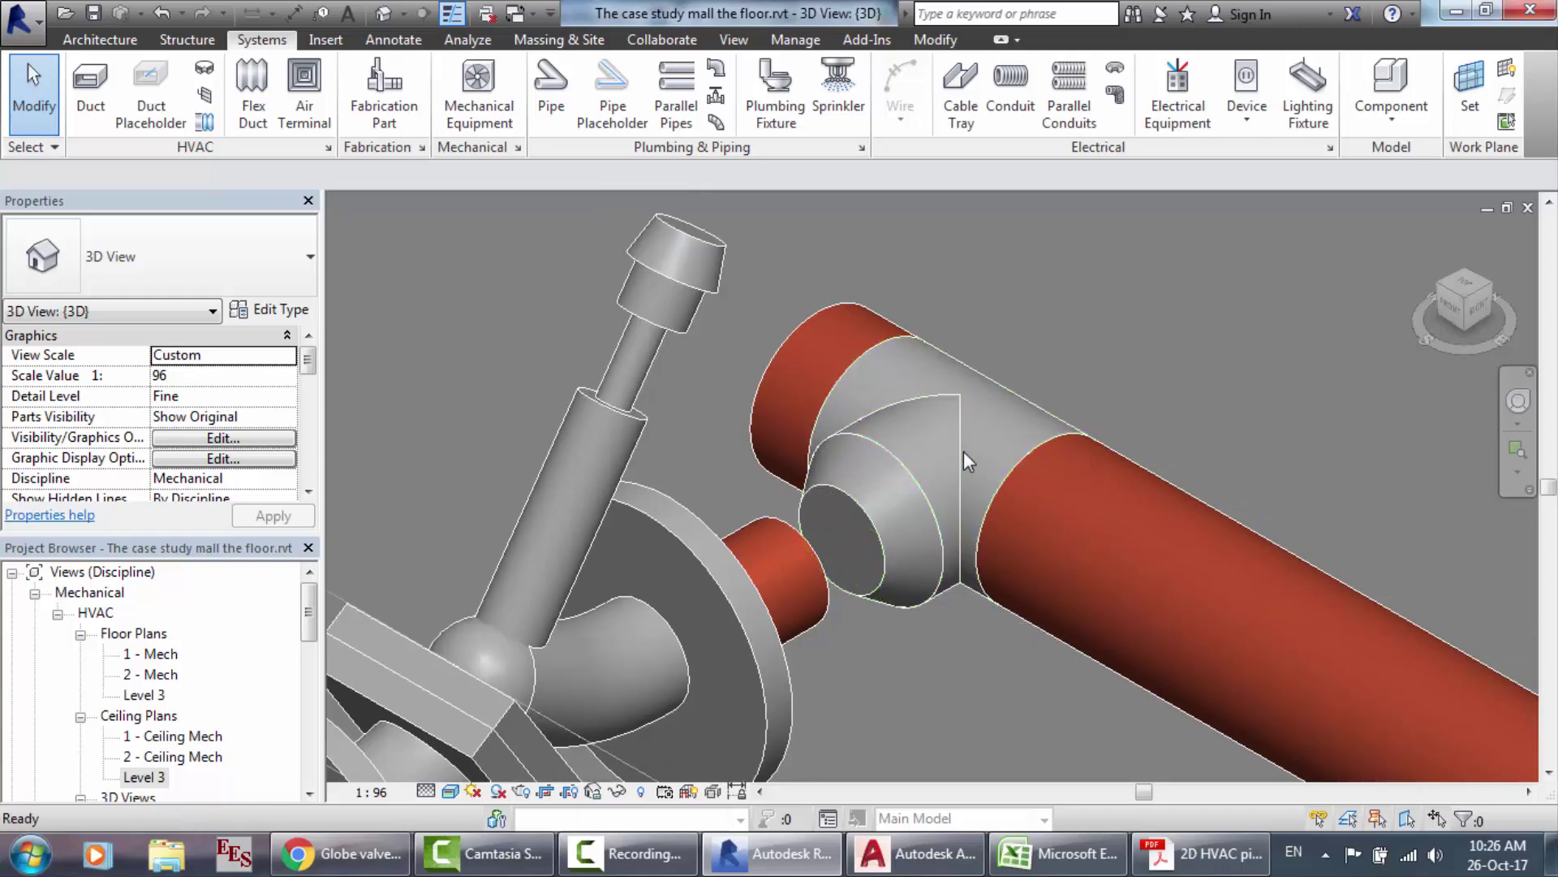
key("ctrl+z")
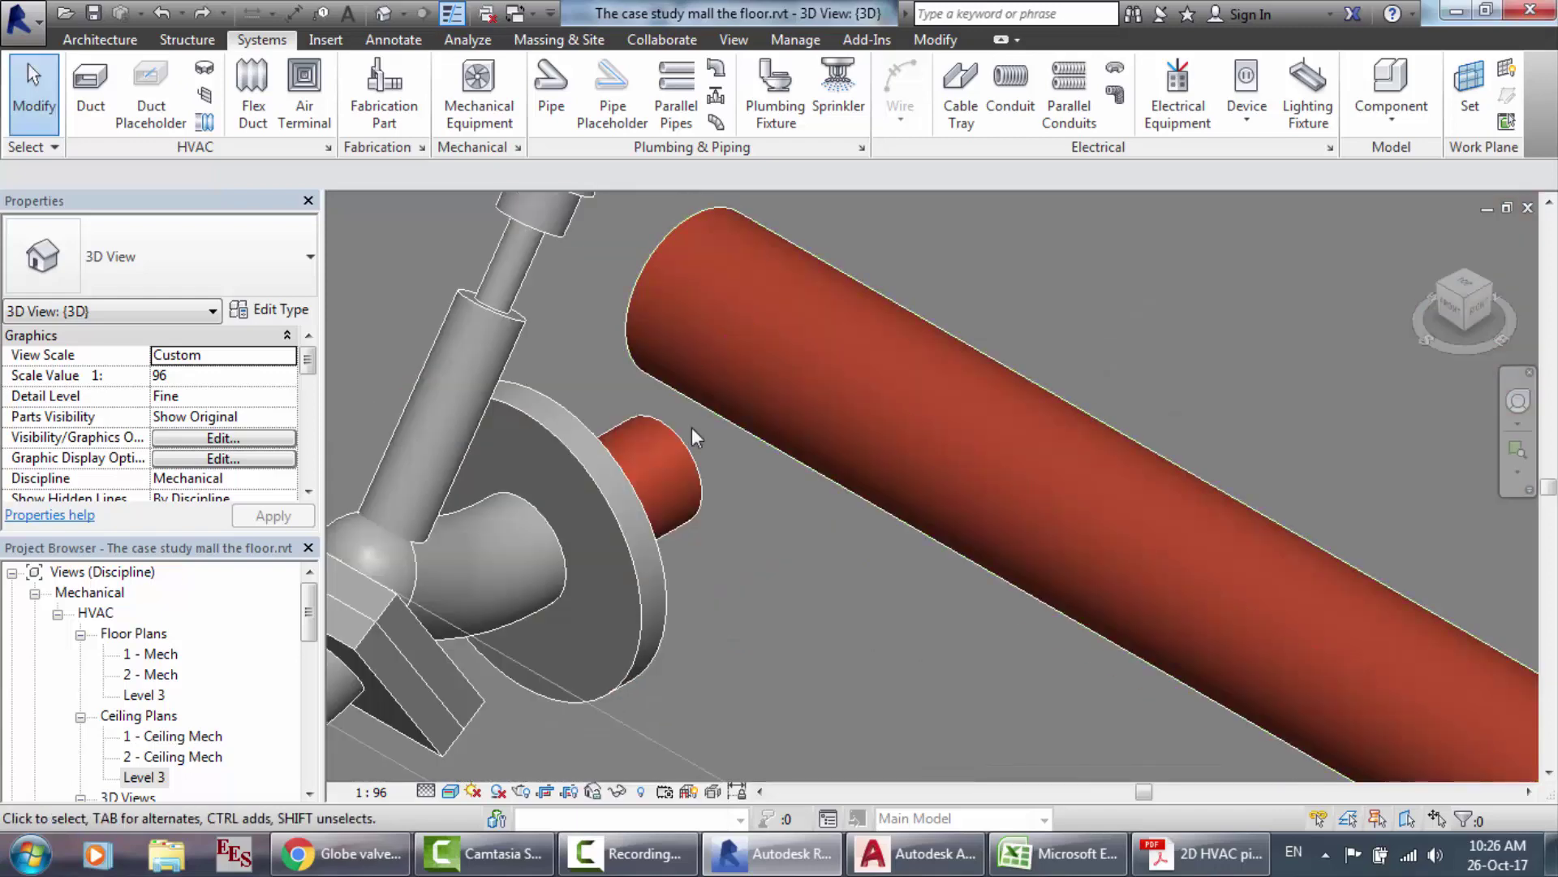
scroll(692, 427, "up", 2)
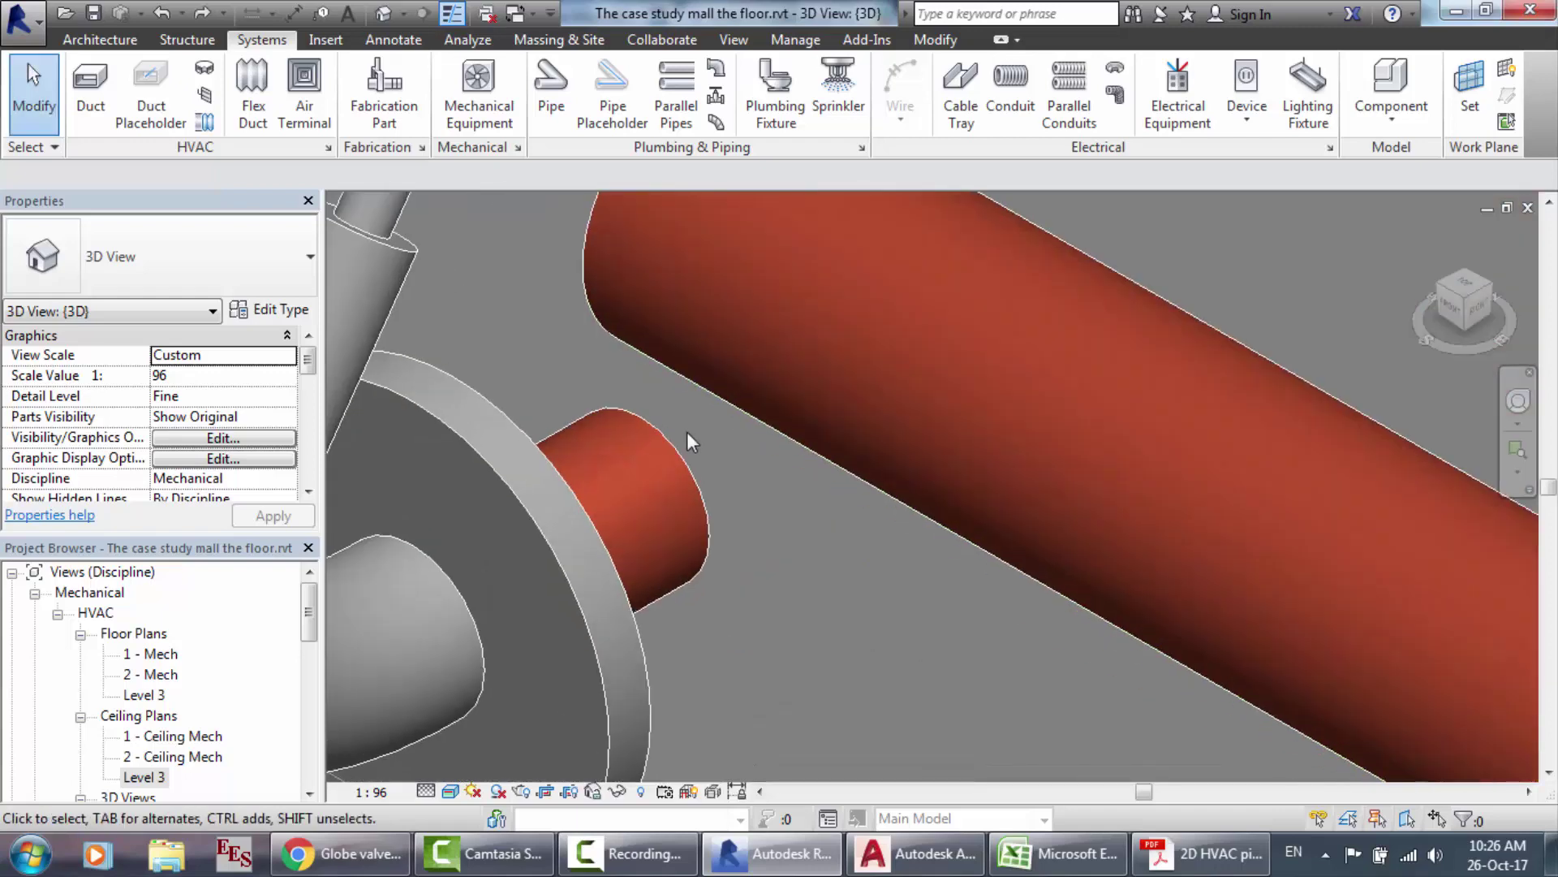
left_click(539, 75)
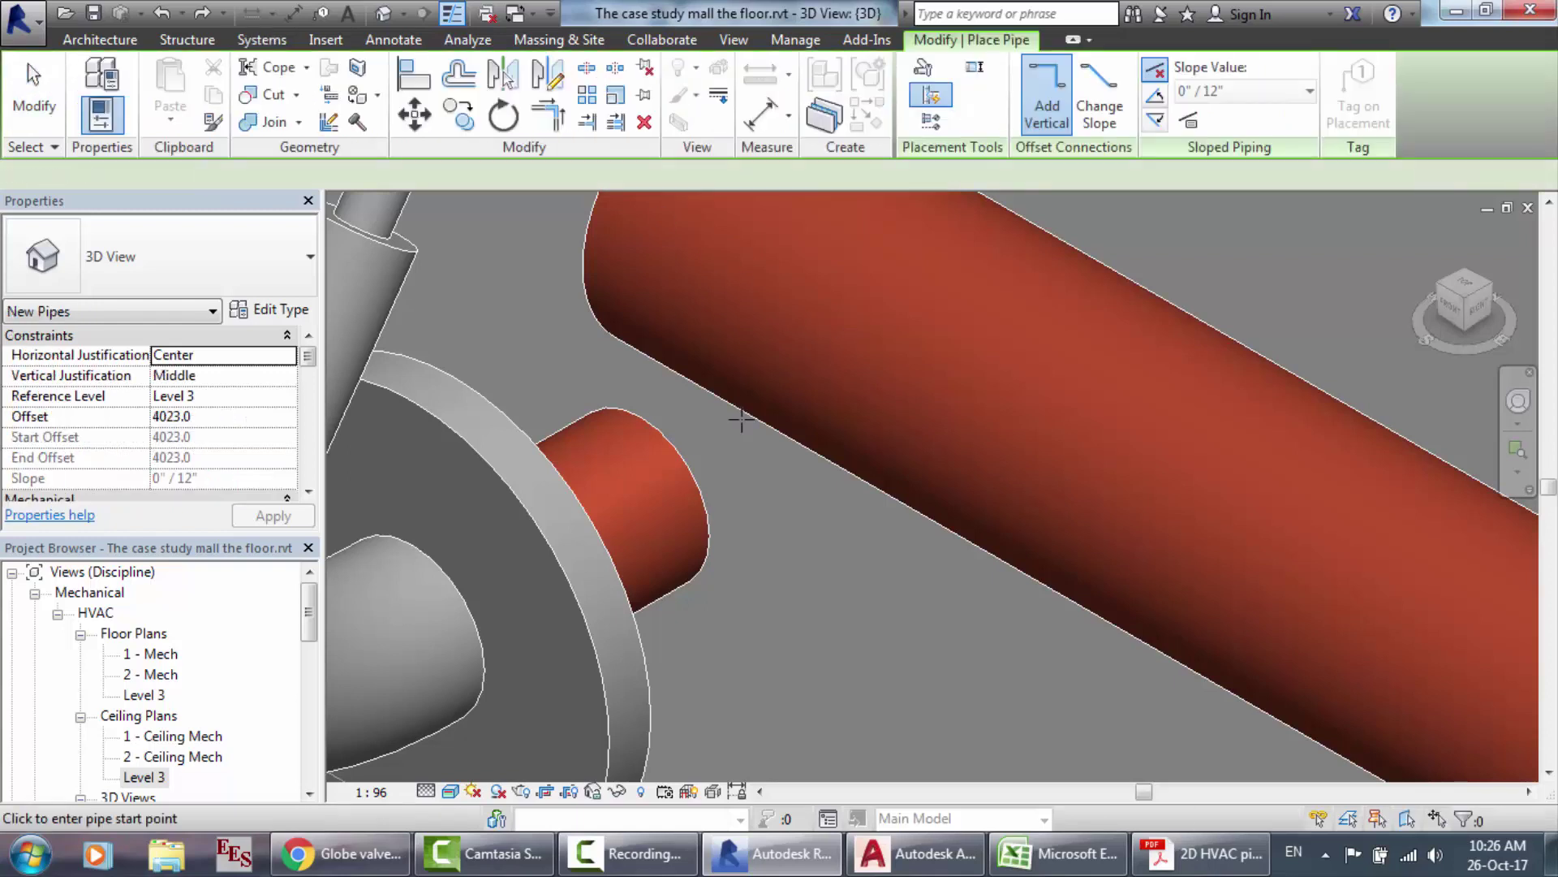
left_click(646, 502)
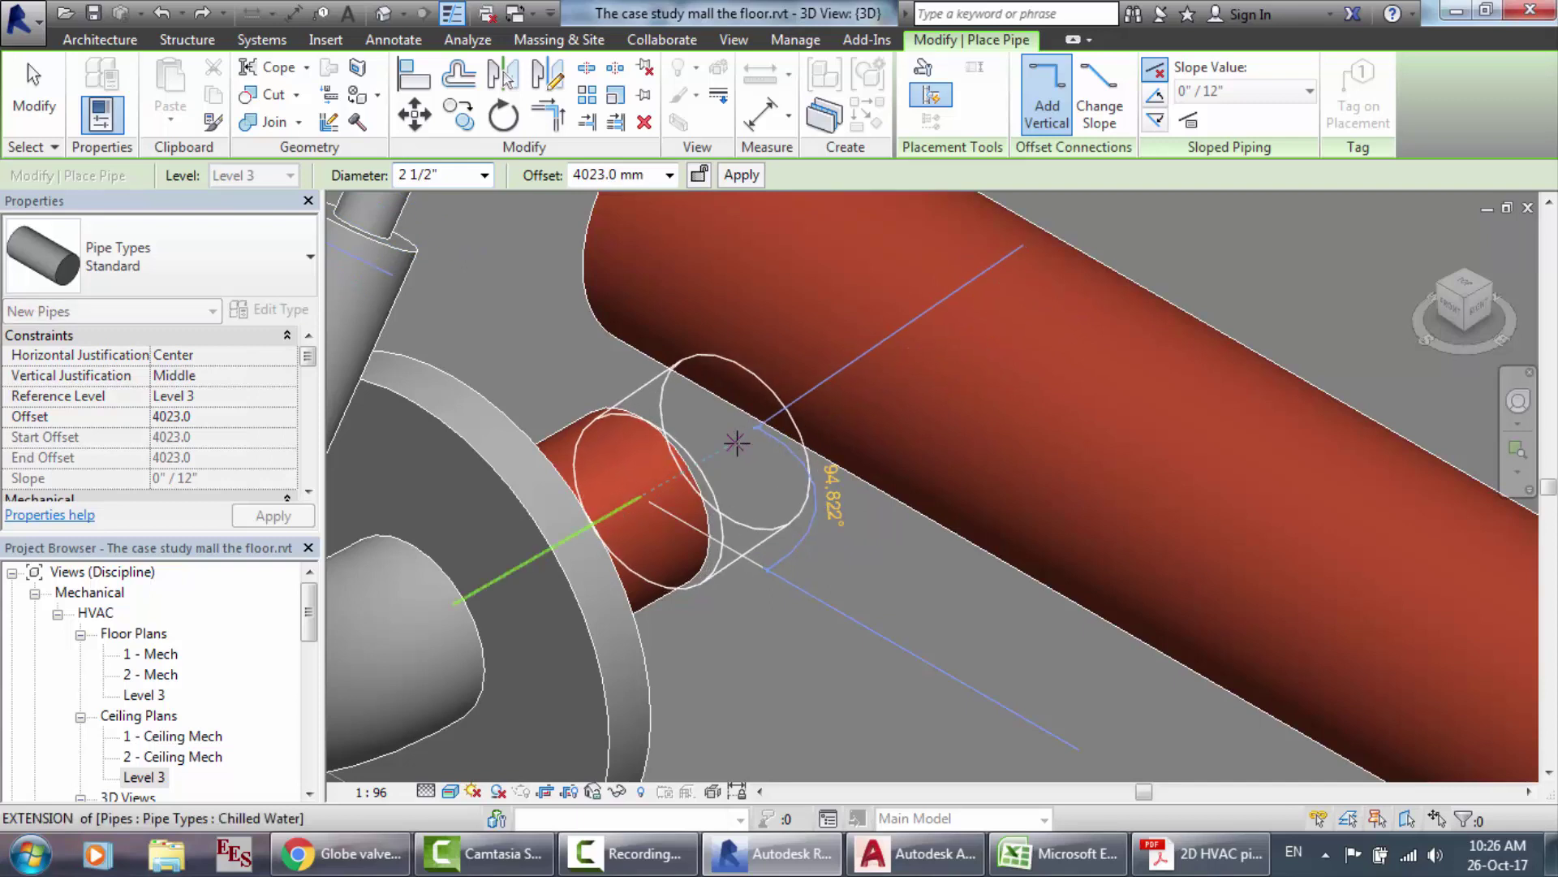
key("Escape")
key("Escape")
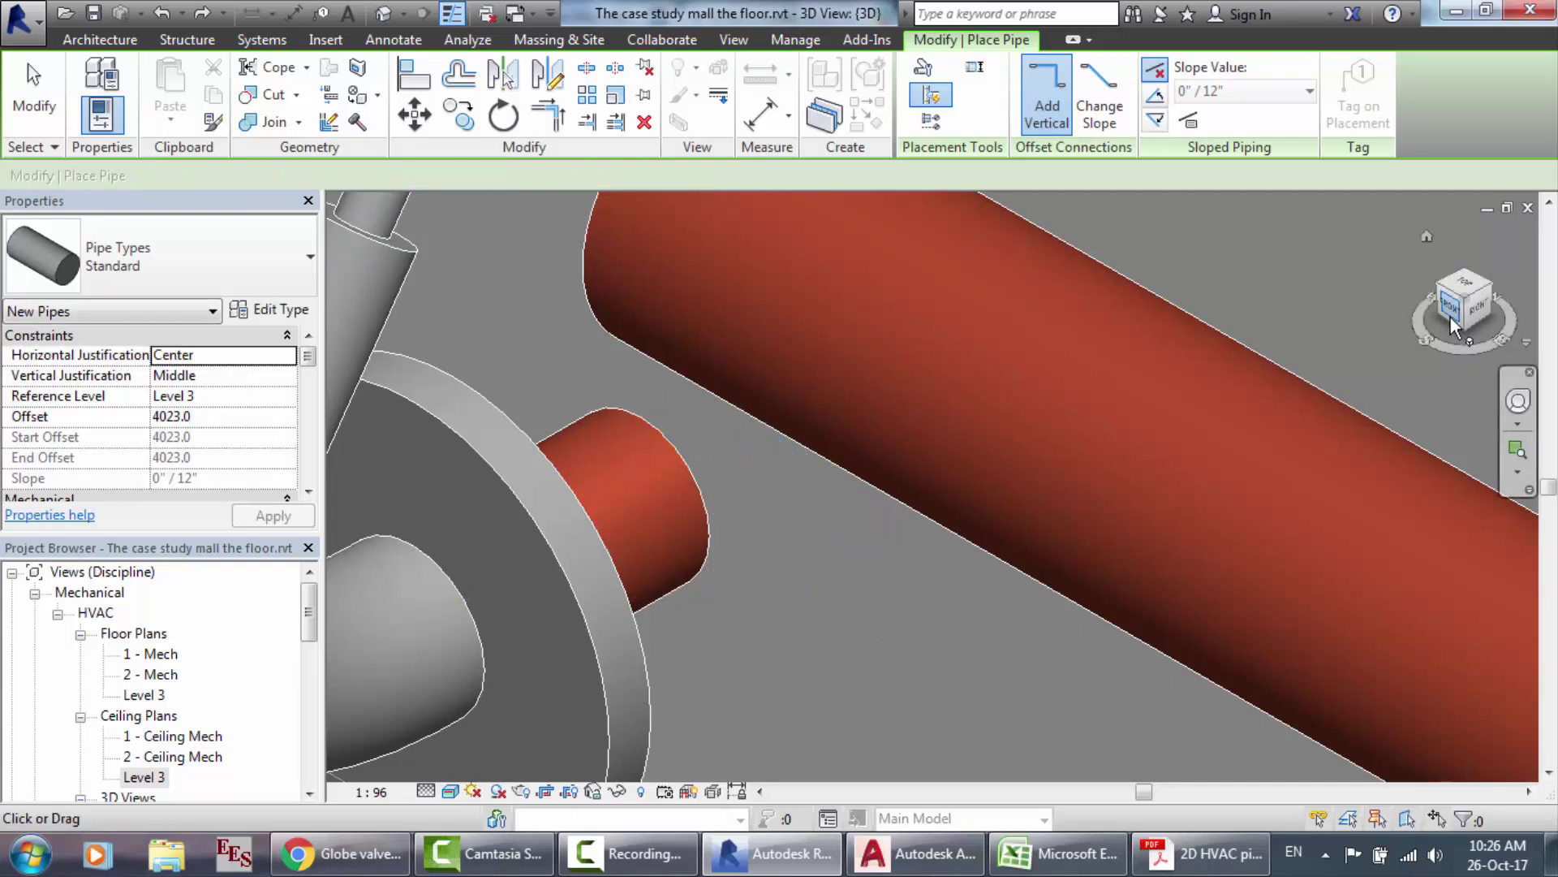
key("Escape")
Step: Examine the pump piping and discharge header from the side with the Full Navigation Wheel
left_click(1514, 404)
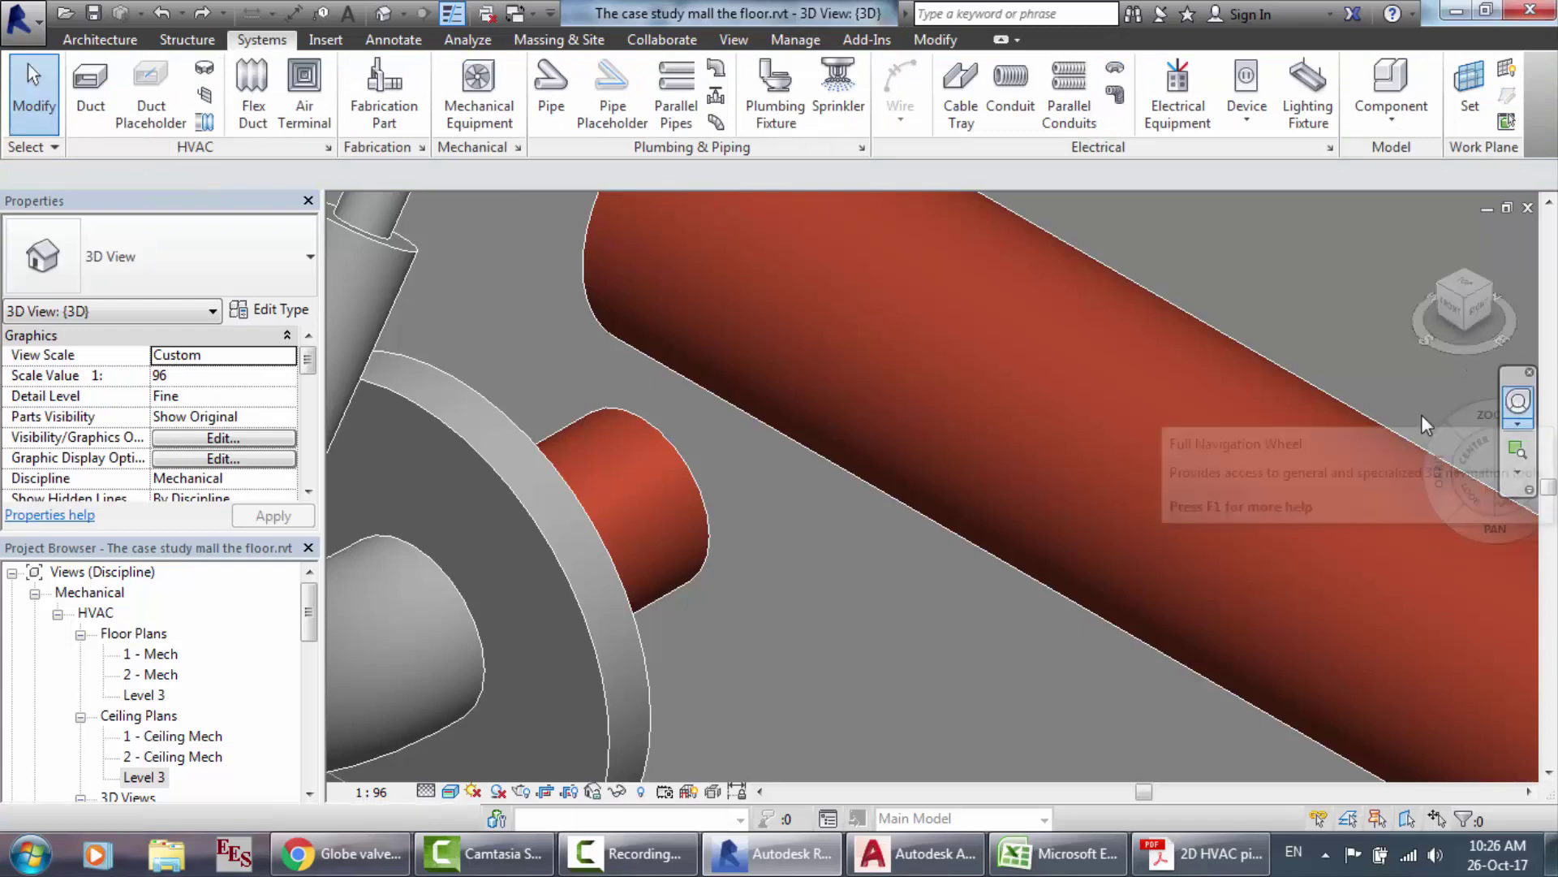
scroll(1341, 434, "down", 3)
scroll(1341, 431, "down", 5)
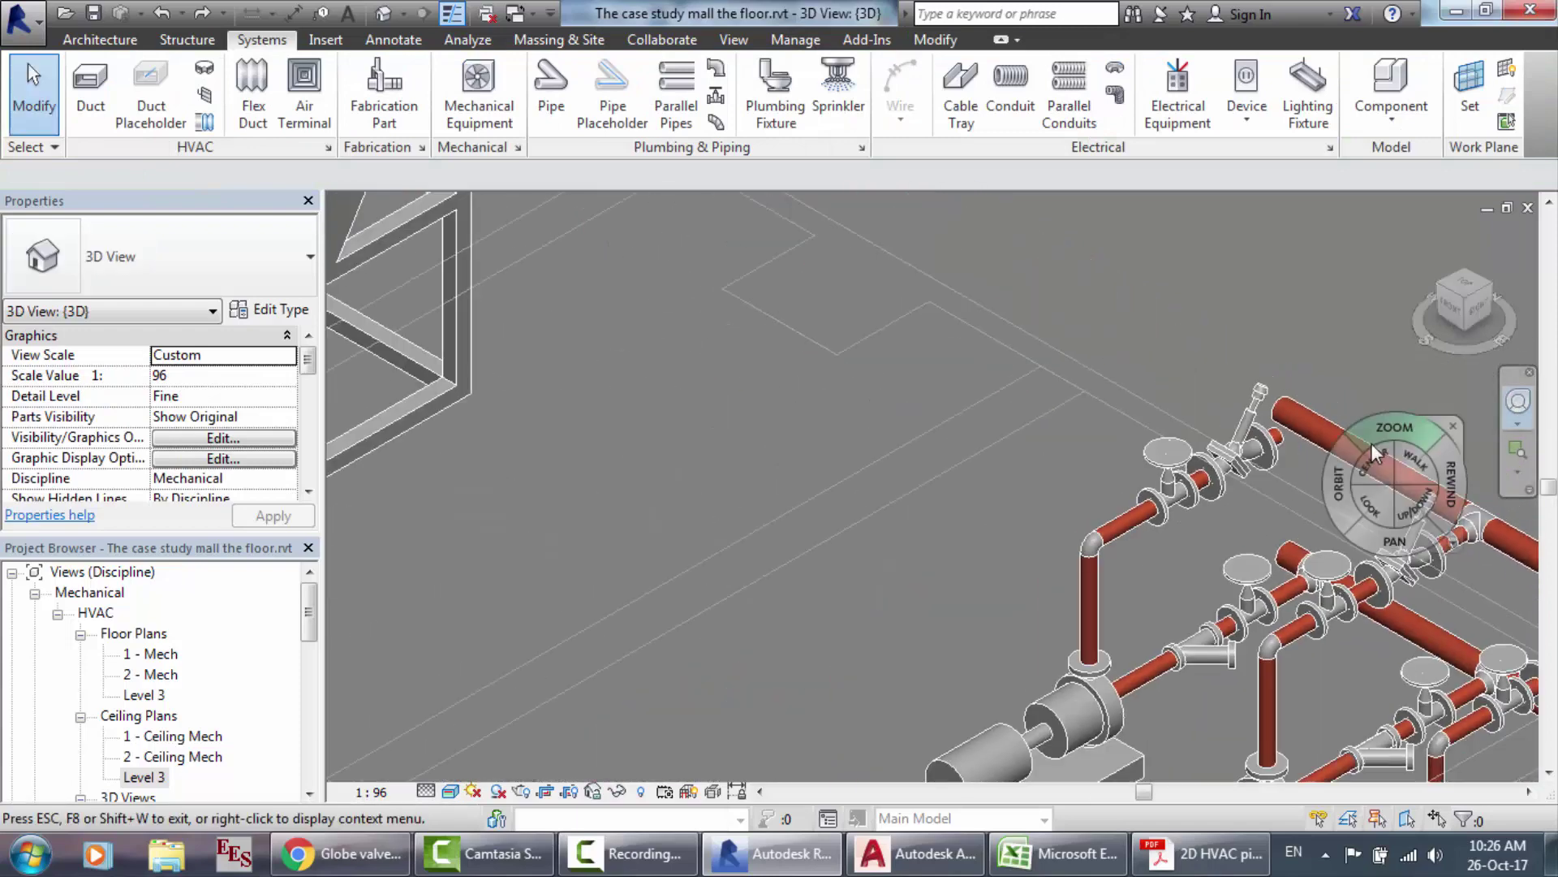
left_click_drag(1325, 482, 1315, 523)
left_click(1490, 553)
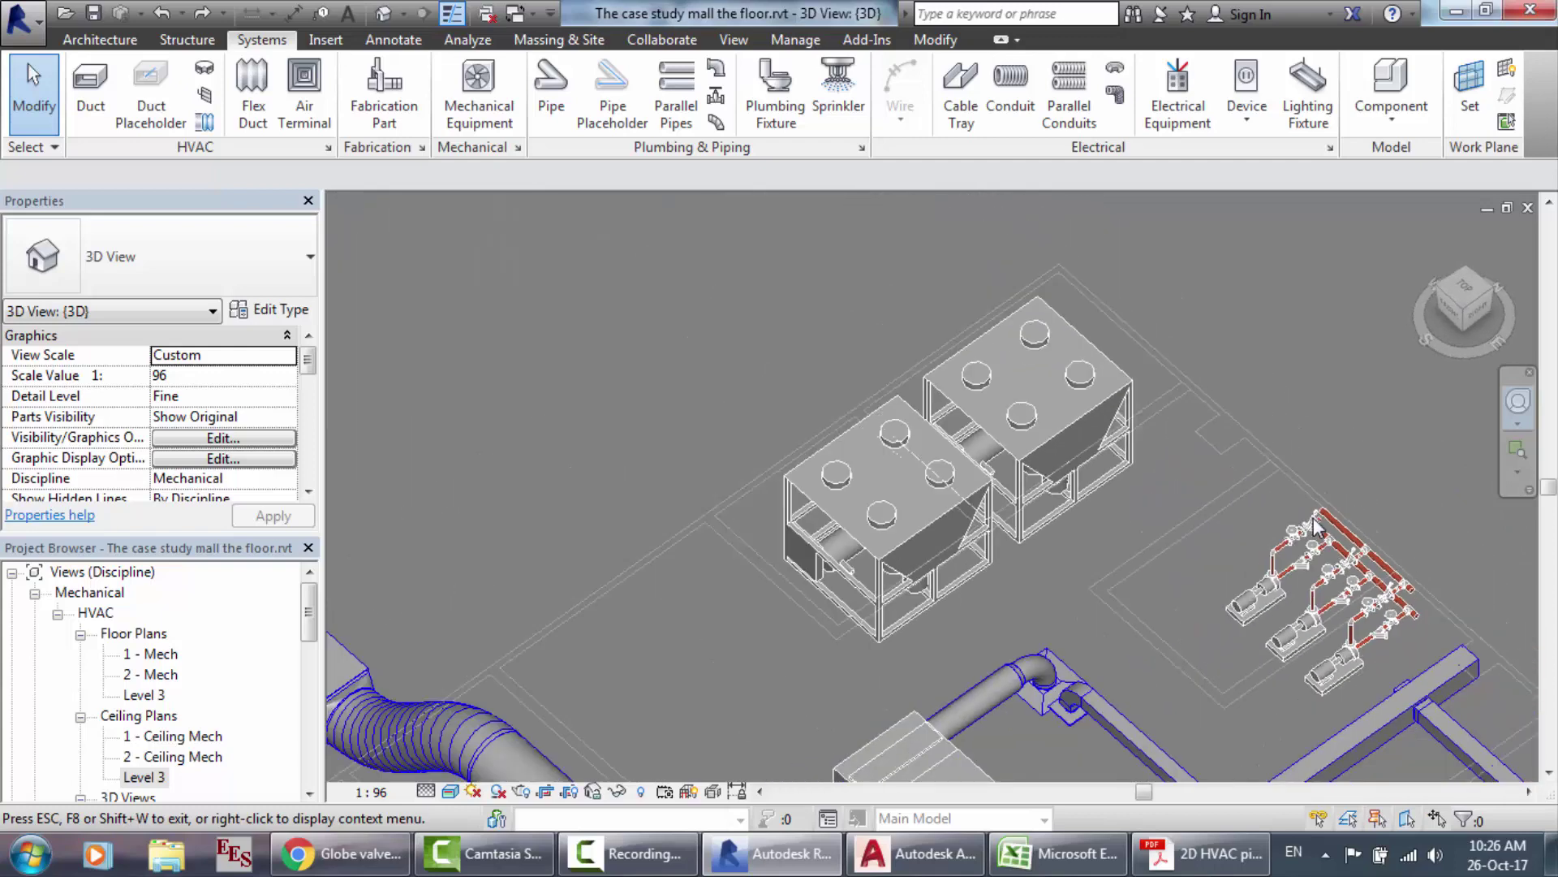
left_click(1532, 549)
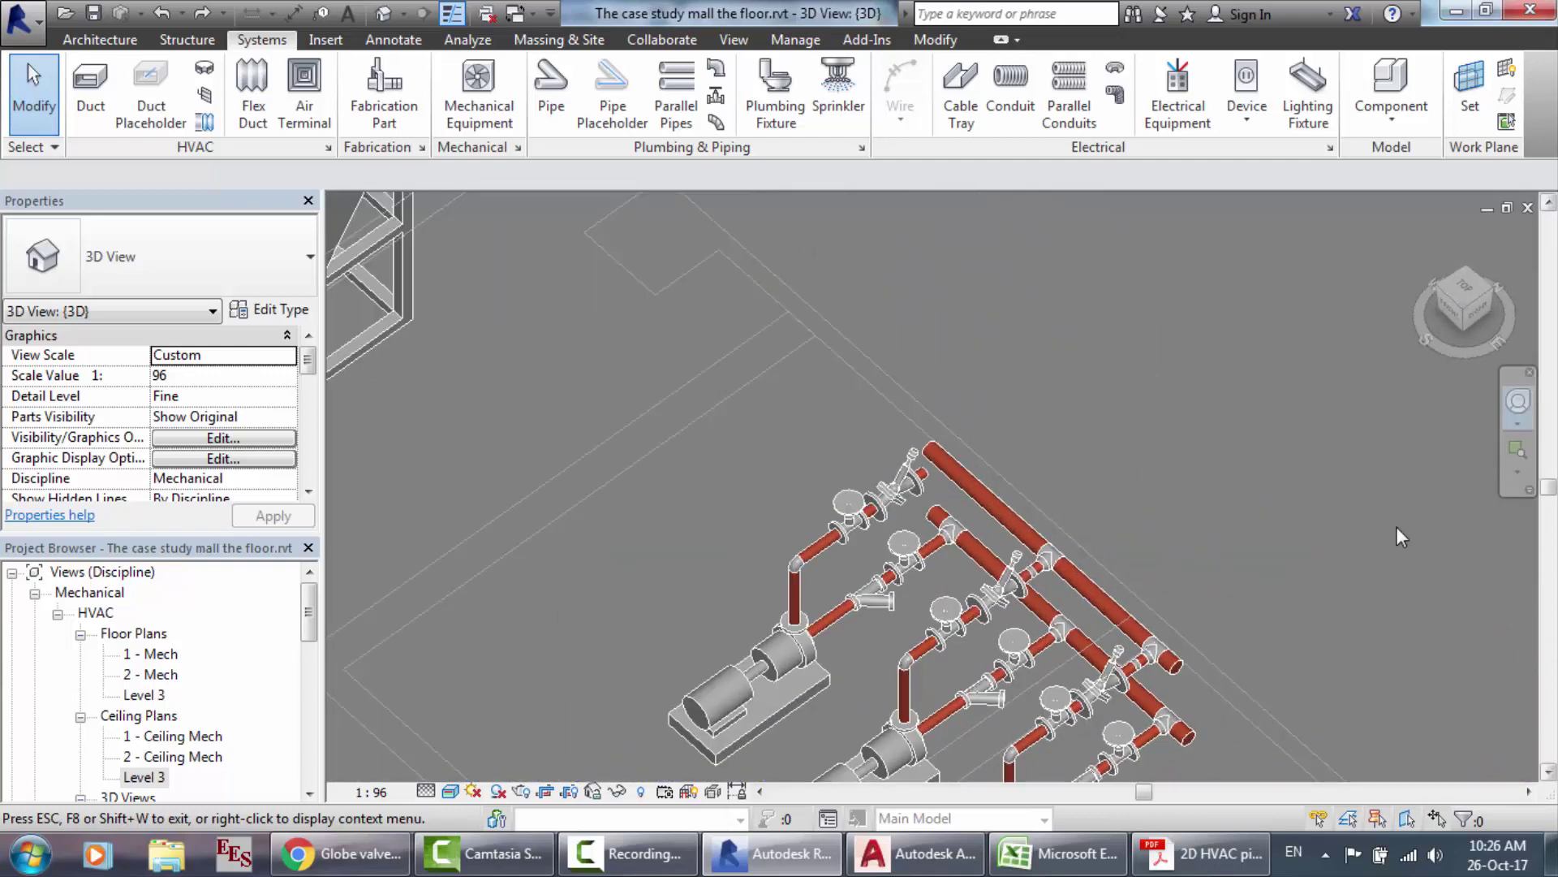
left_click_drag(1404, 534, 1164, 424)
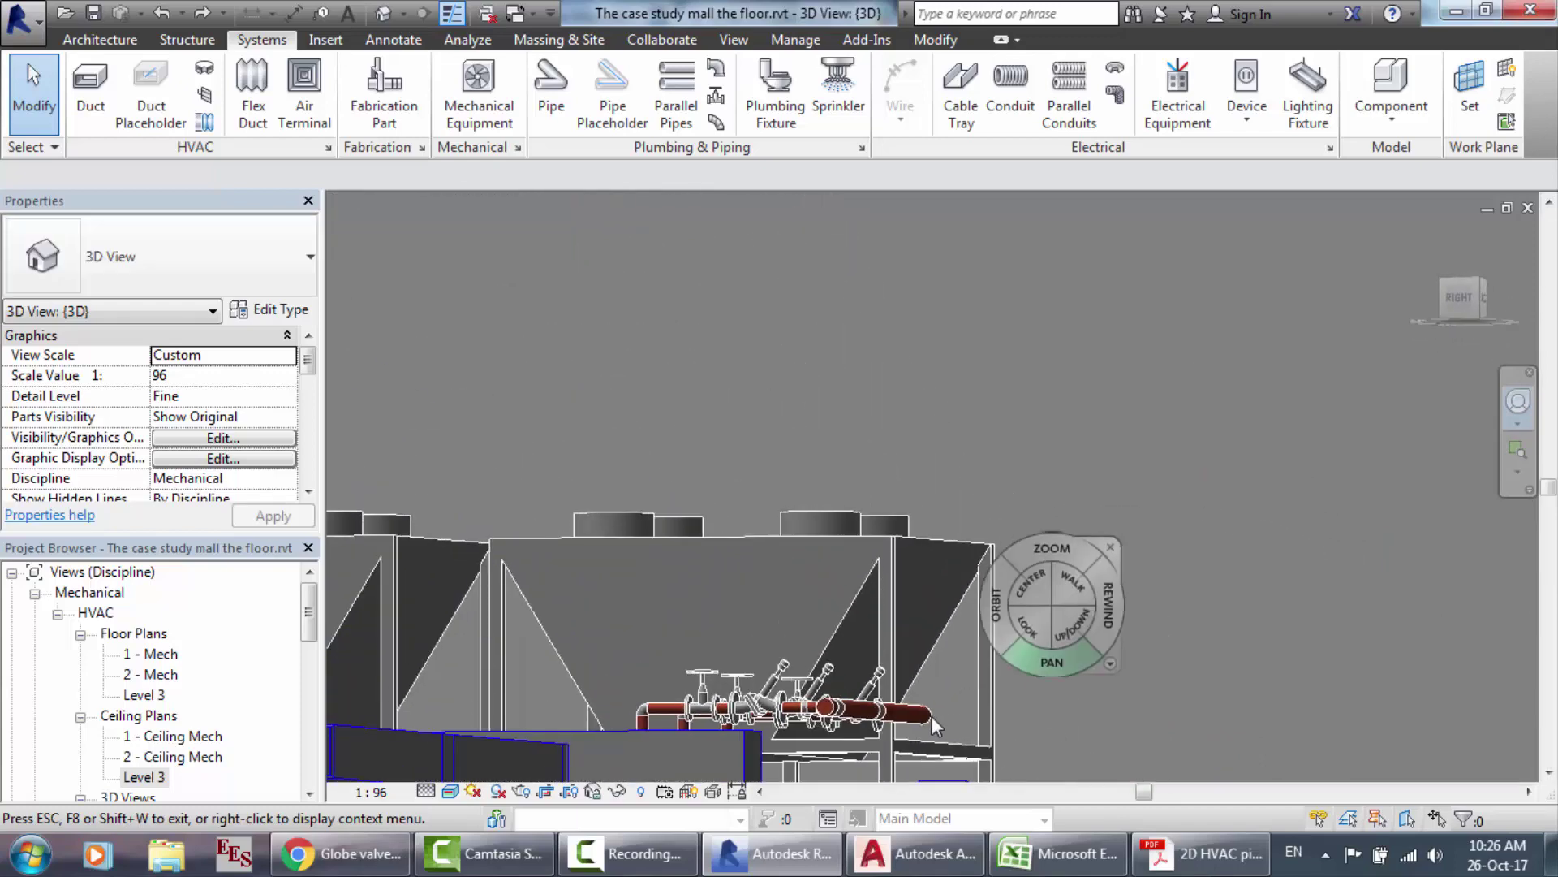
scroll(873, 708, "up", 6)
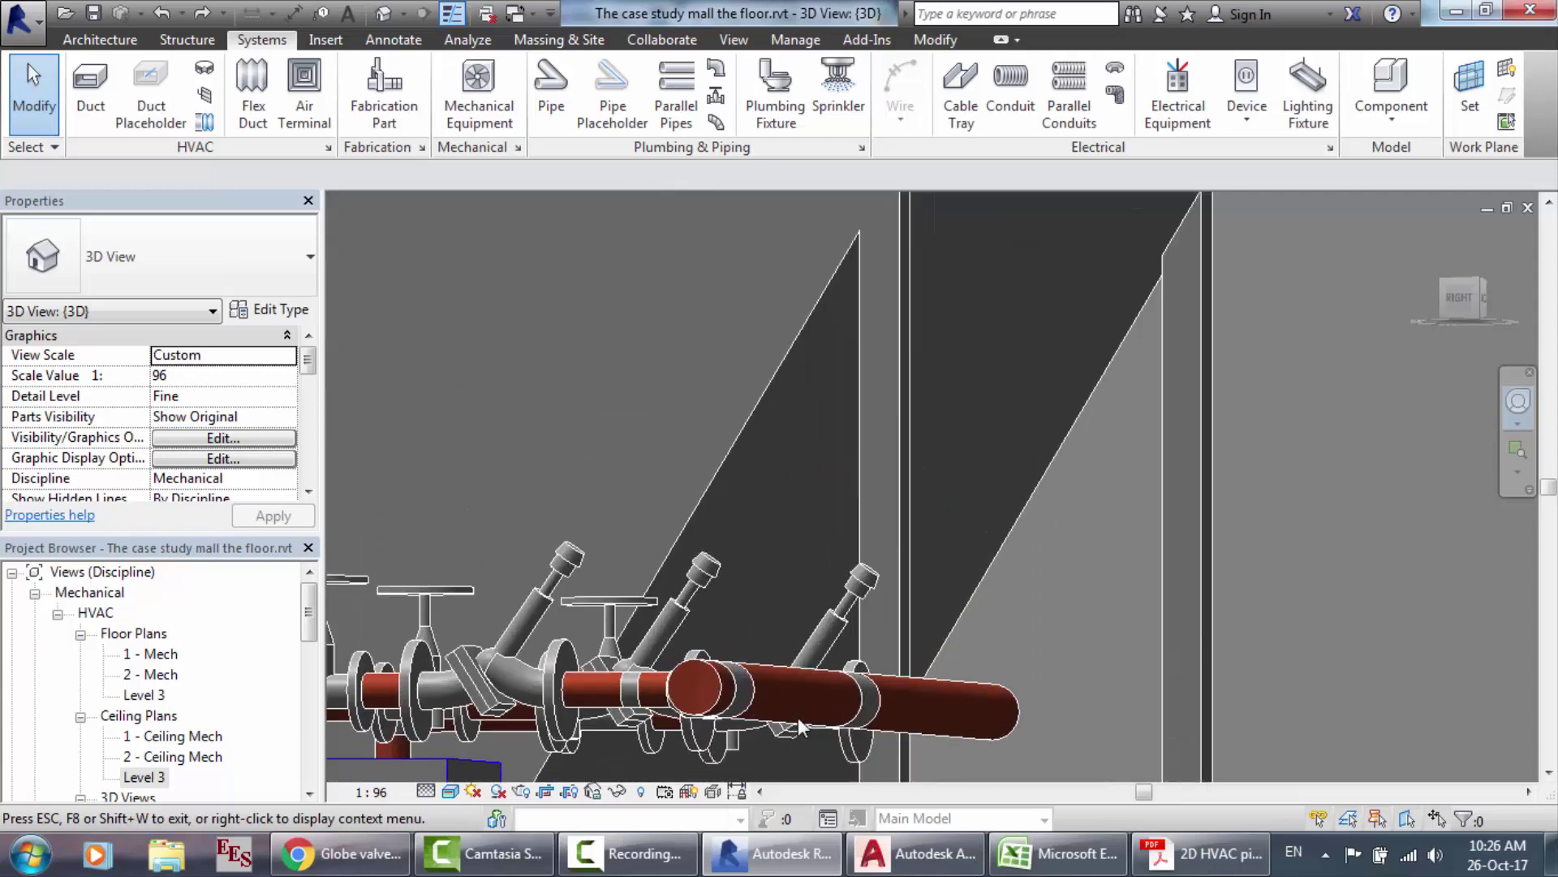
scroll(797, 718, "up", 2)
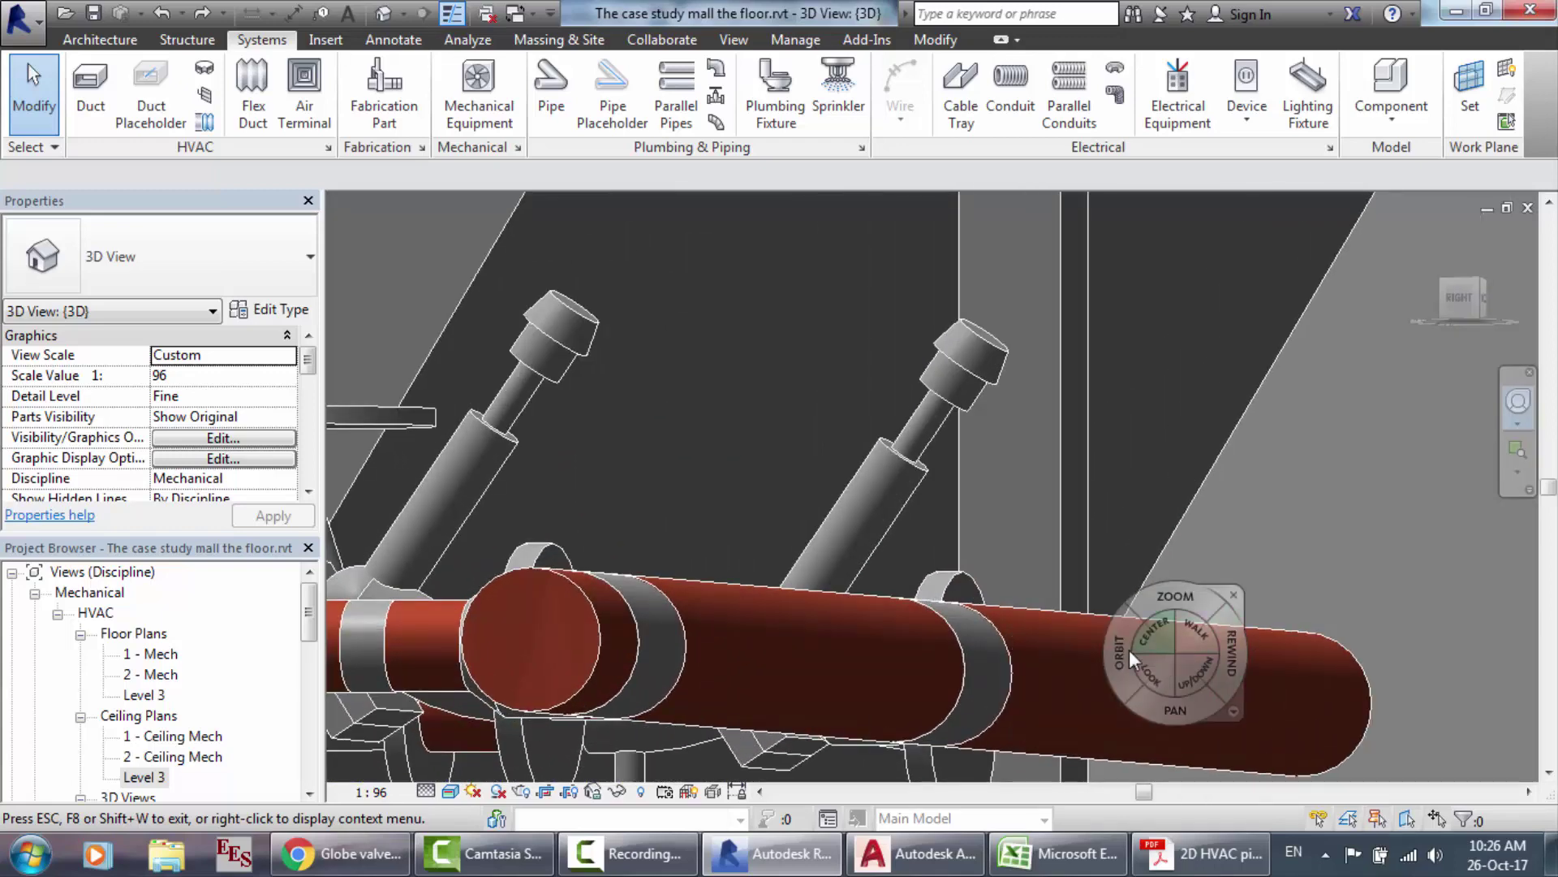
left_click_drag(1128, 654, 1136, 659)
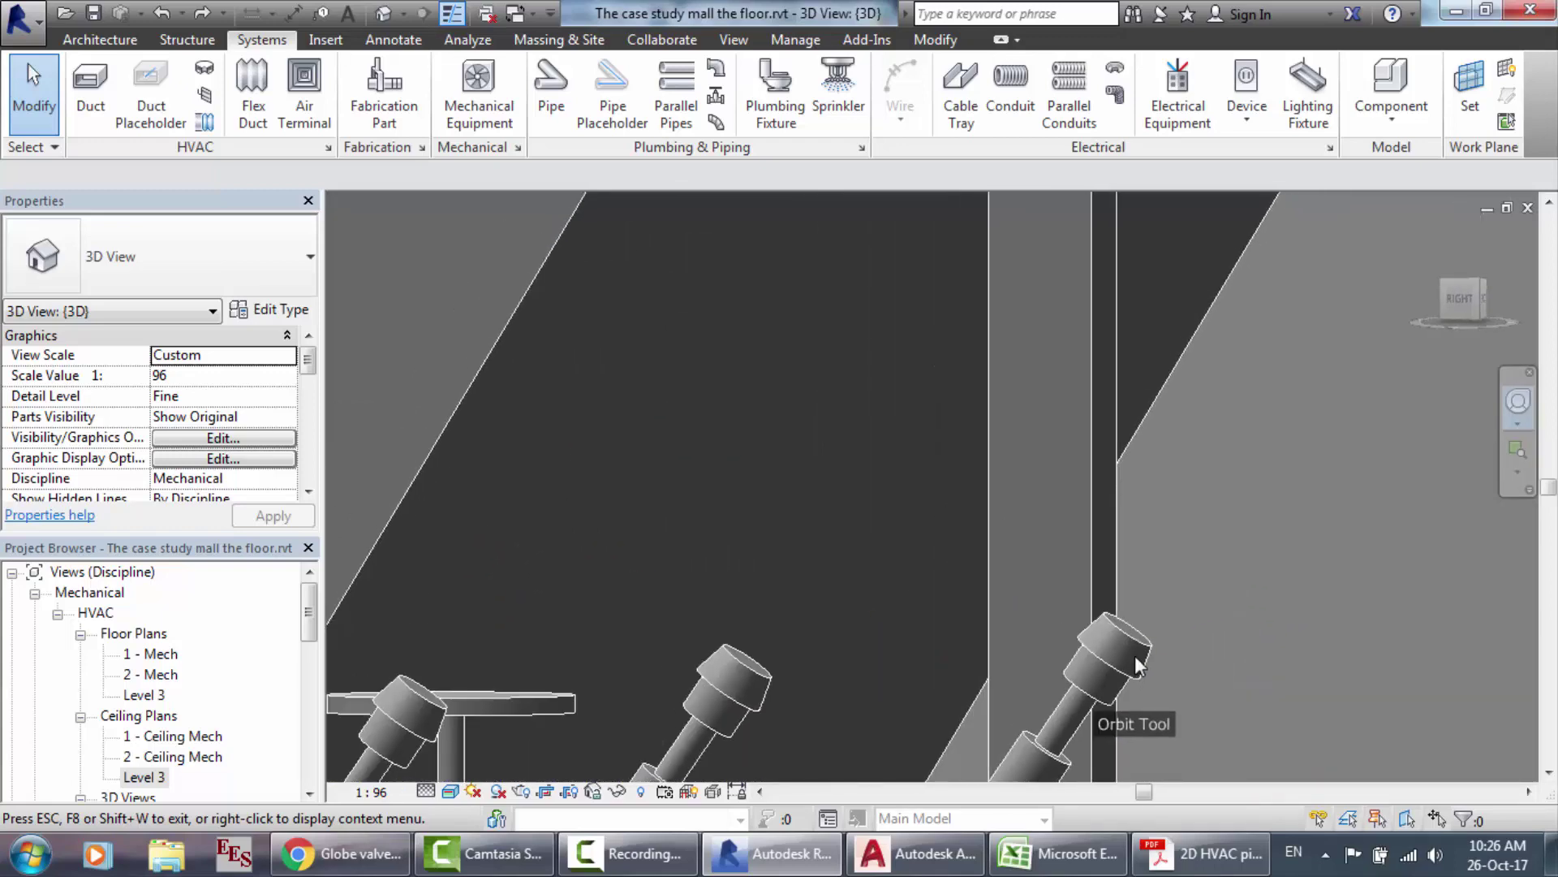
scroll(1135, 654, "down", 5)
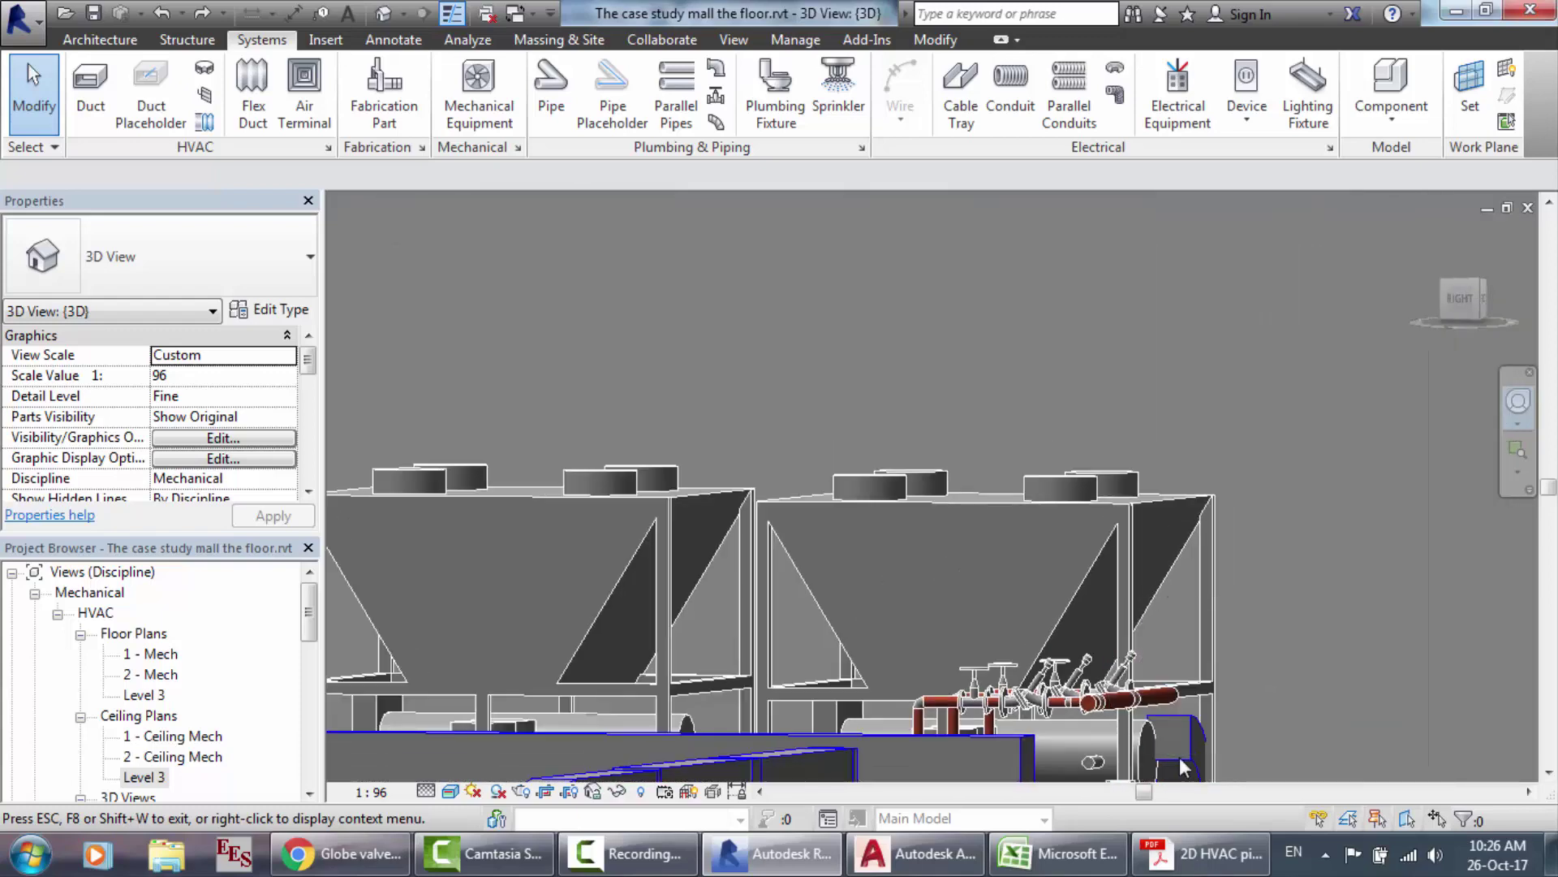
scroll(1180, 756, "down", 2)
scroll(1299, 420, "down", 2)
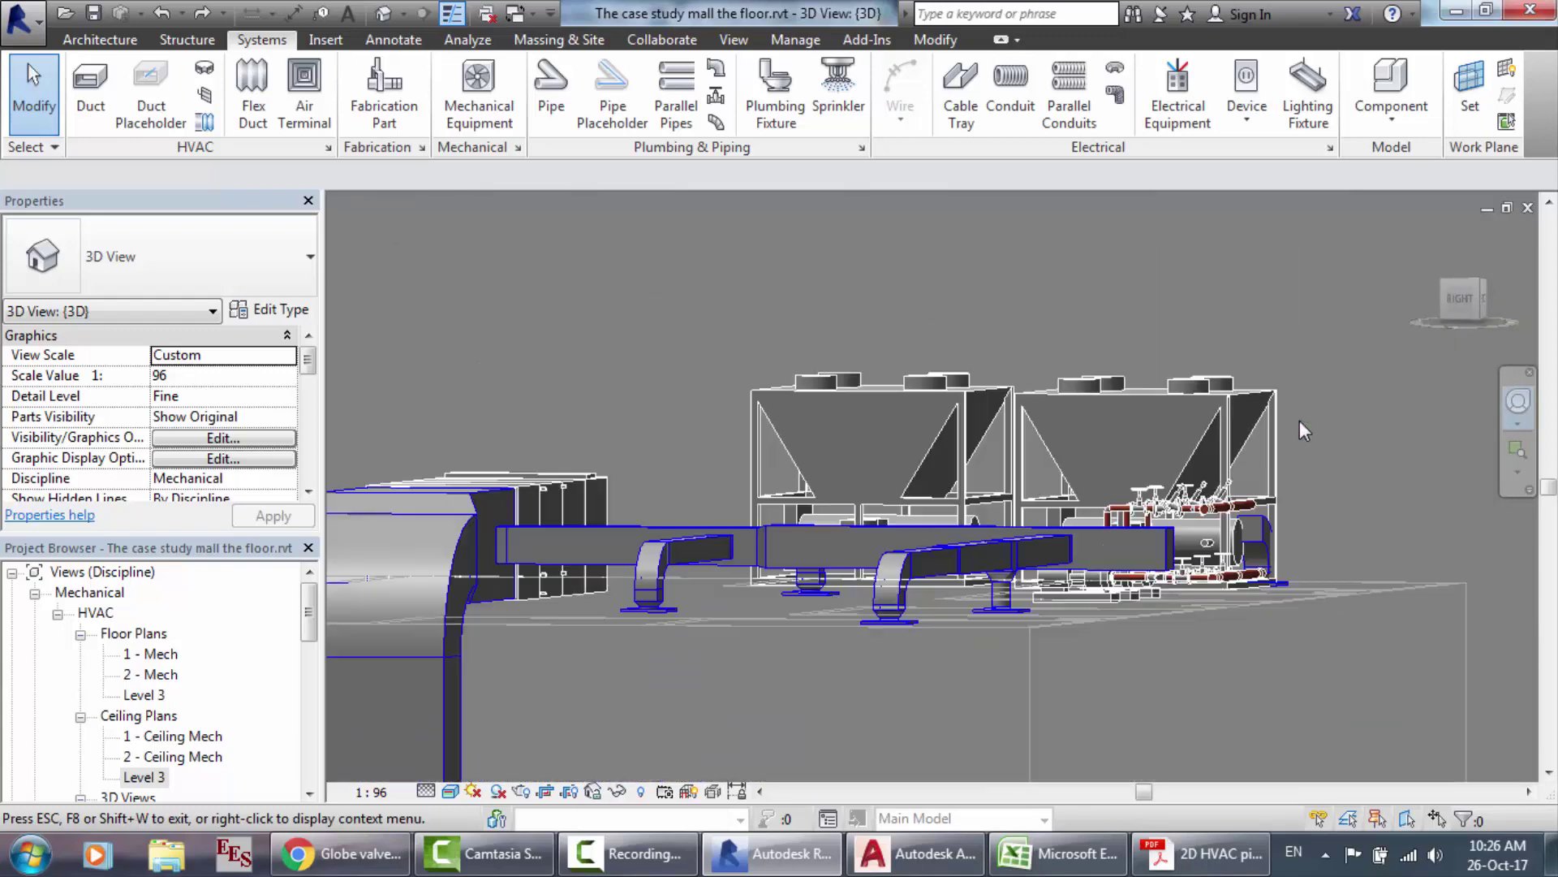
Step: Try to draw a 2 1/2" pipe from the last pump's open upper valve branch to the header pipe
left_click_drag(1273, 444, 1328, 451)
scroll(1389, 597, "up", 5)
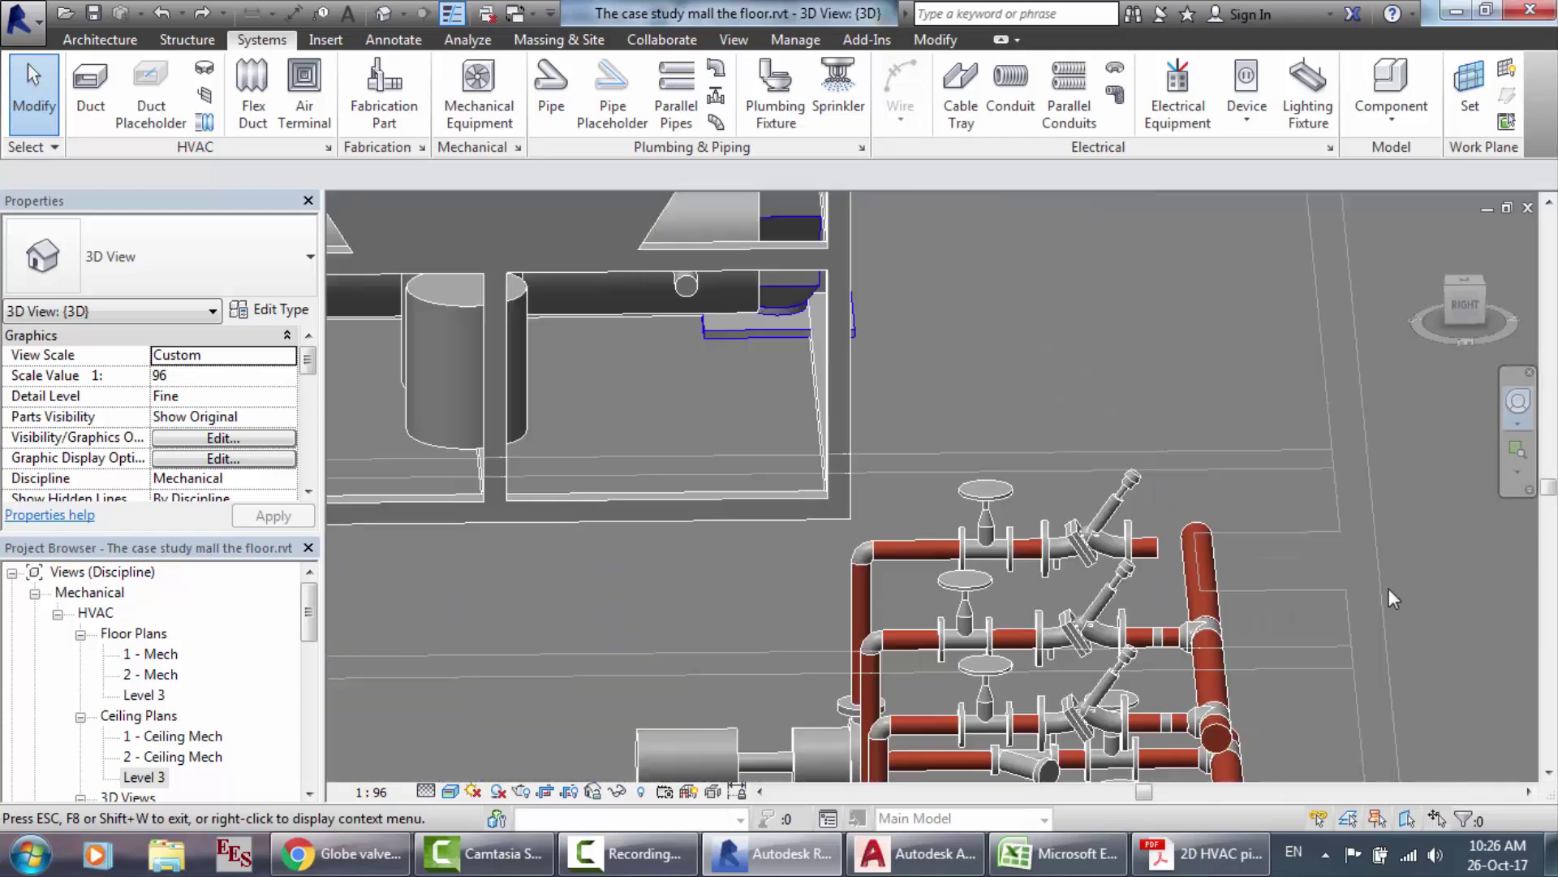
scroll(980, 531, "up", 3)
scroll(981, 531, "up", 2)
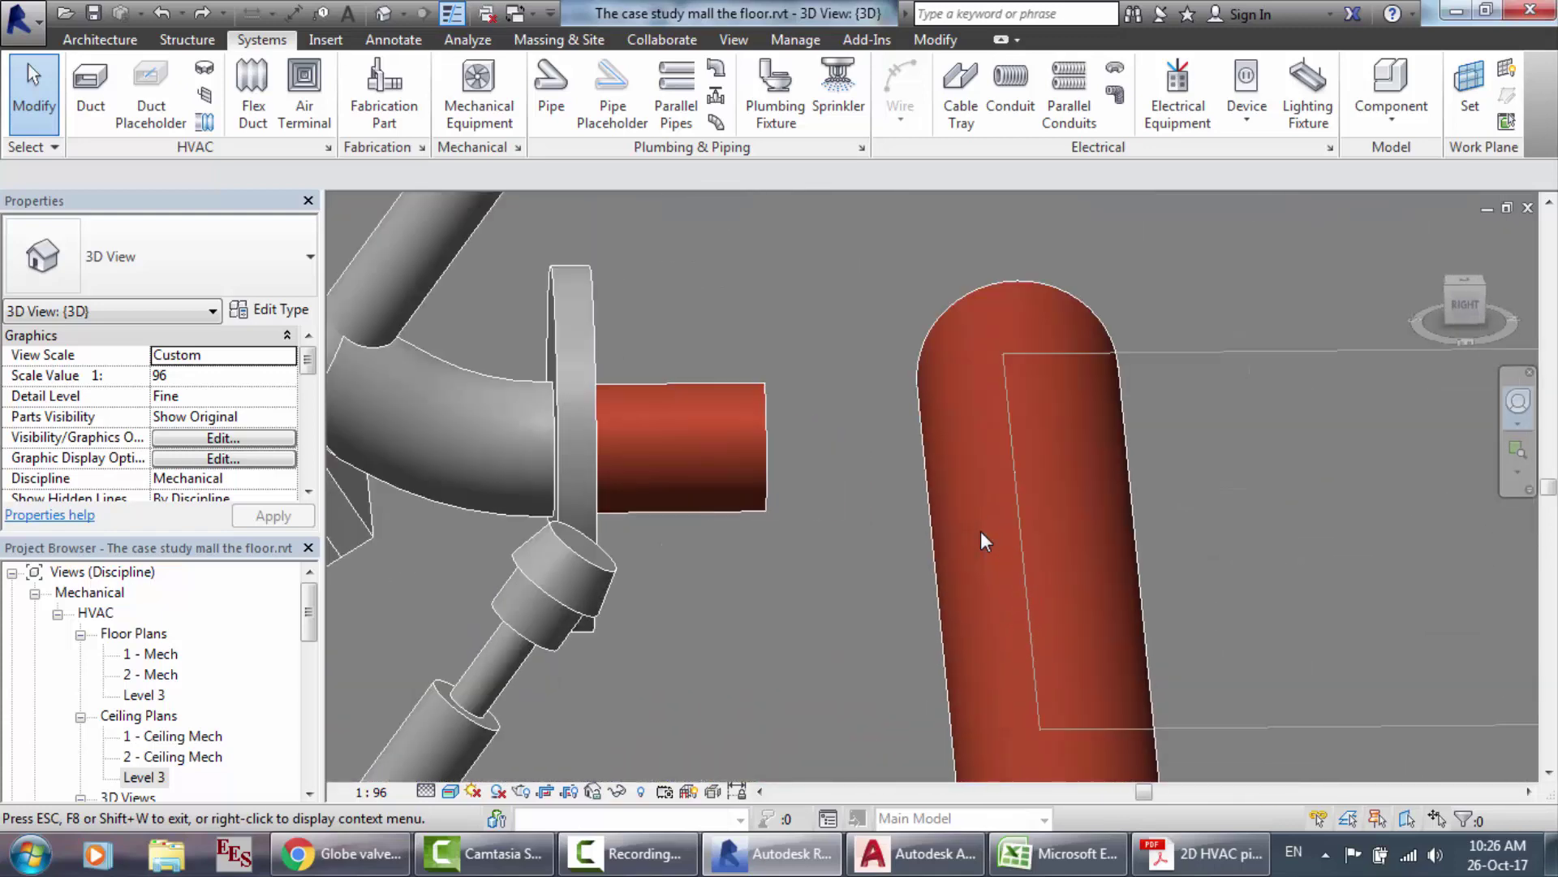
scroll(980, 531, "up", 3)
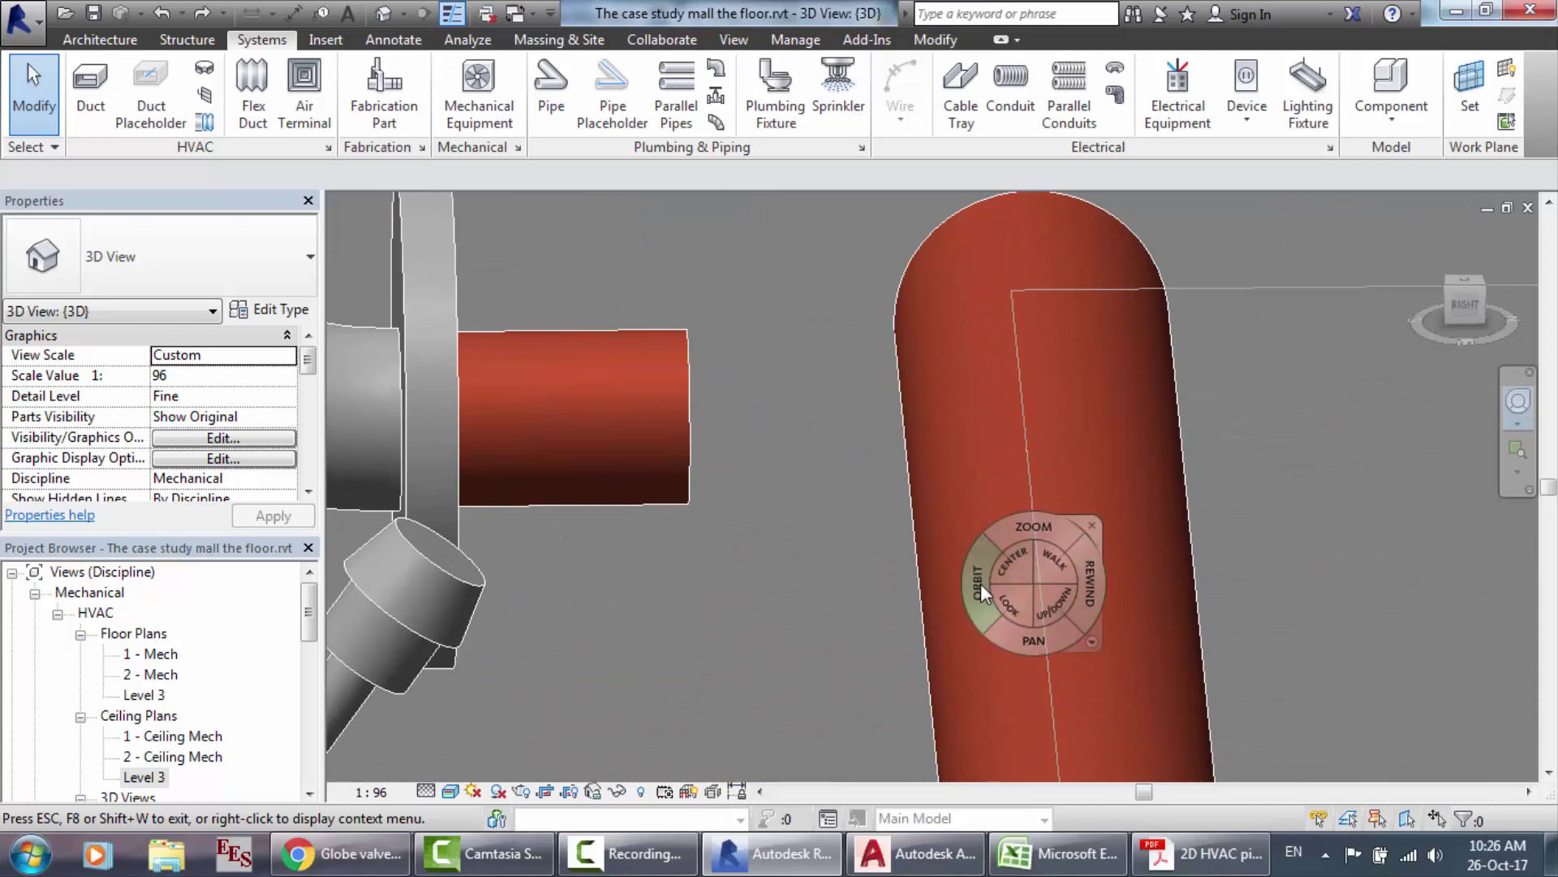
left_click_drag(981, 583, 982, 596)
scroll(980, 586, "down", 2)
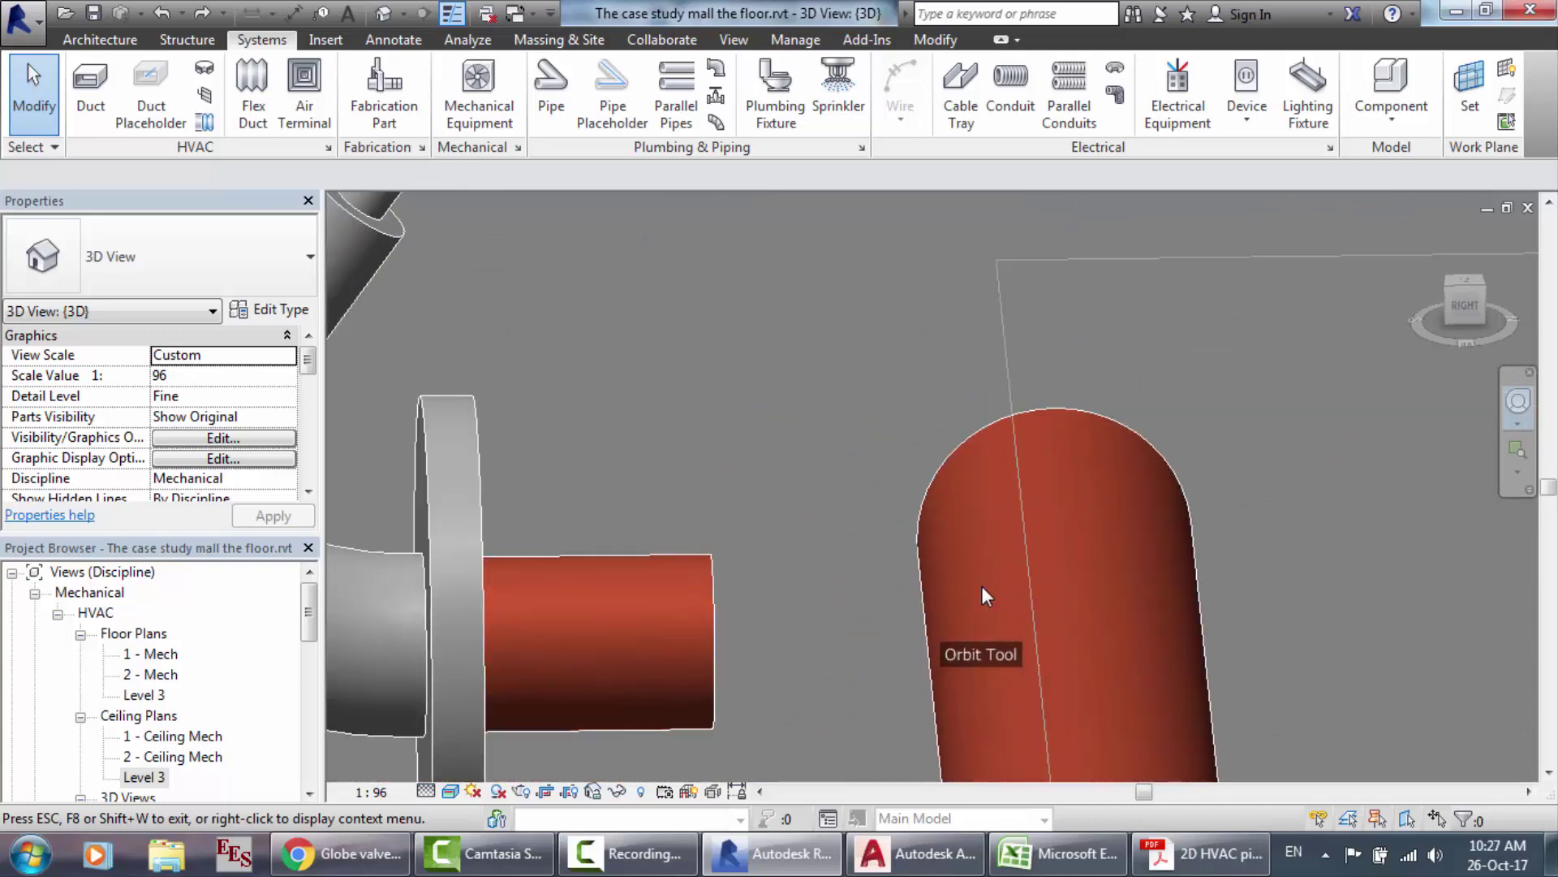
scroll(981, 587, "down", 5)
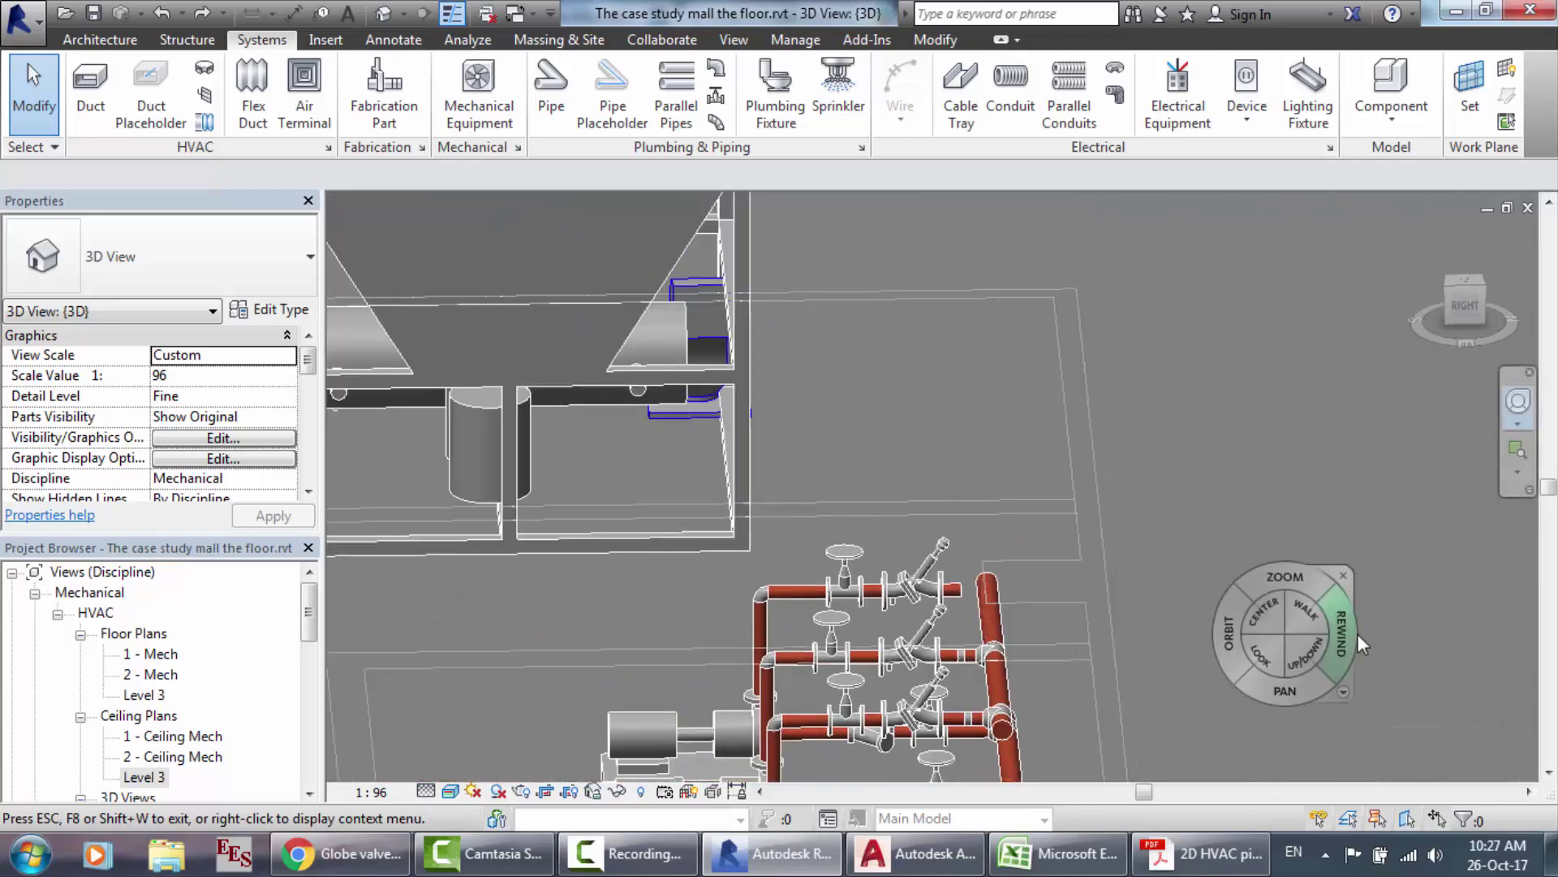
left_click_drag(1233, 637, 1182, 623)
scroll(879, 563, "up", 8)
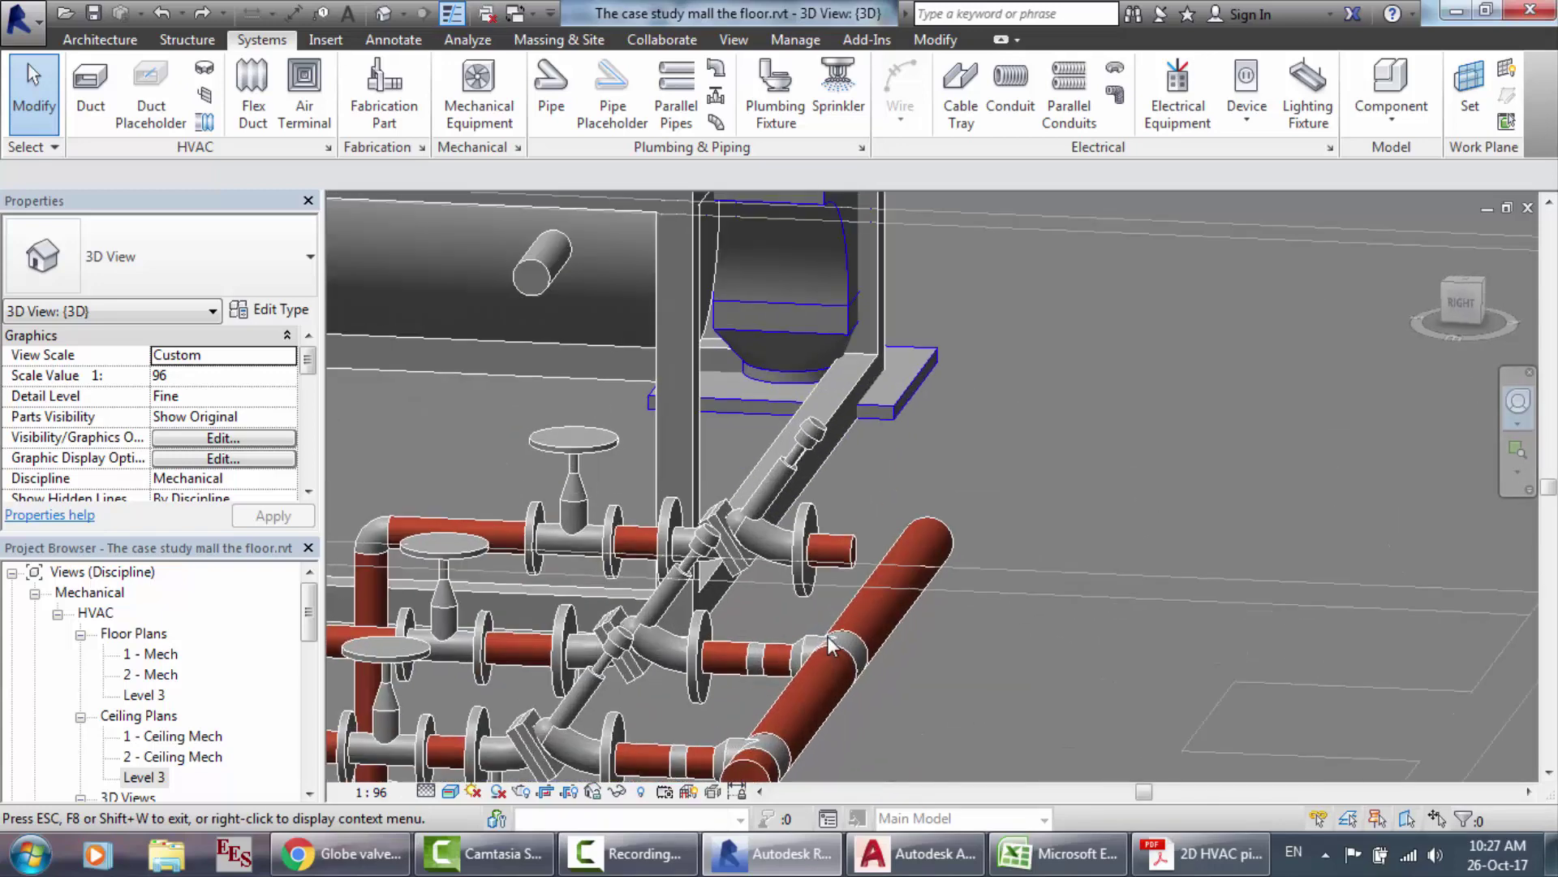
scroll(945, 392, "up", 1)
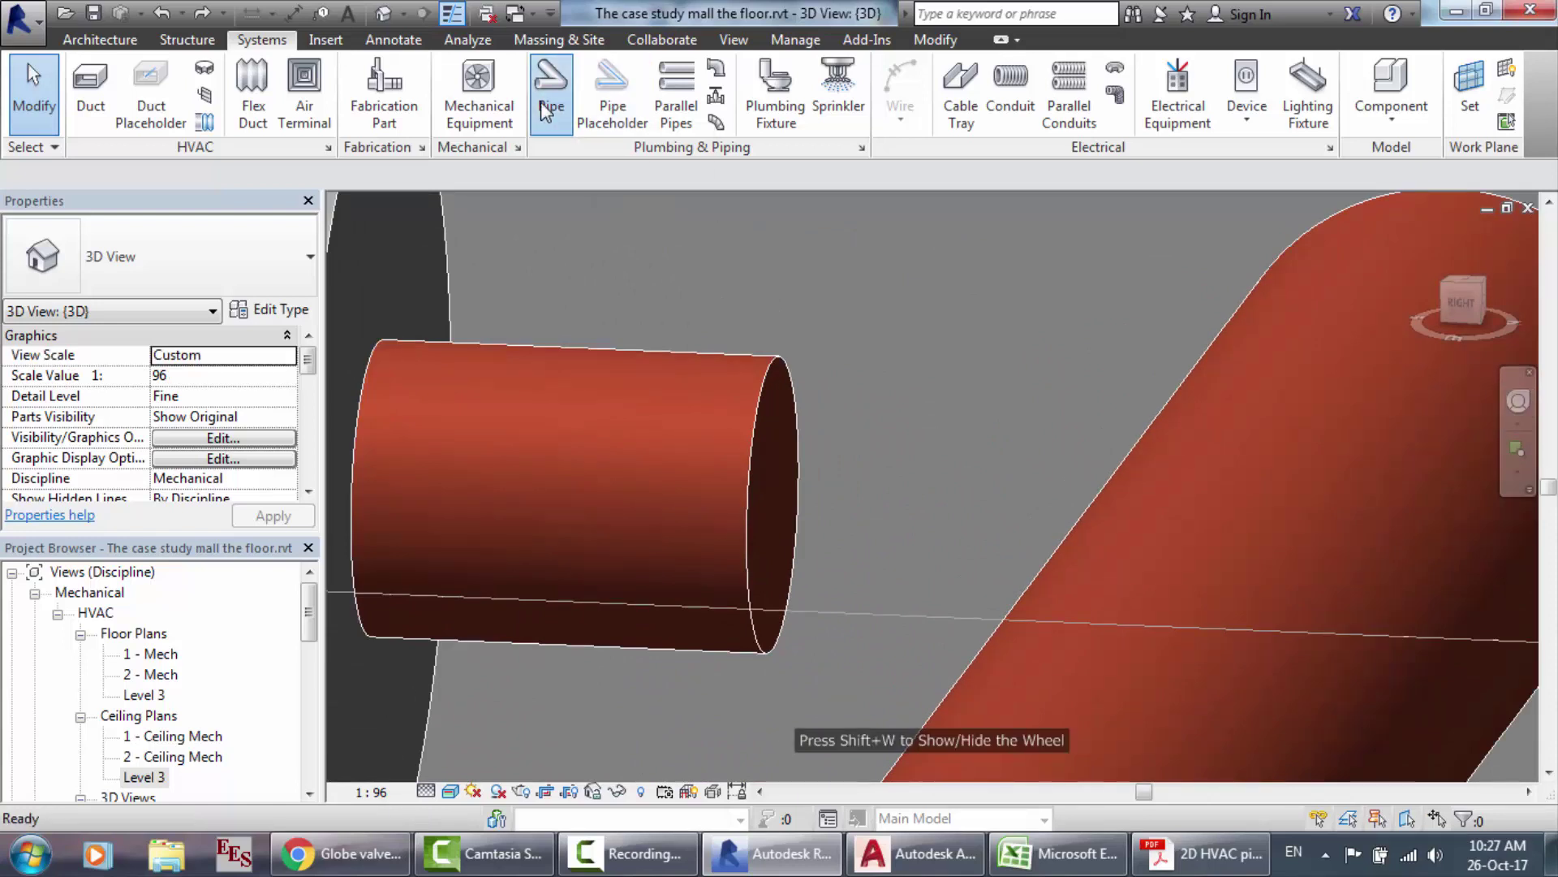
left_click(771, 504)
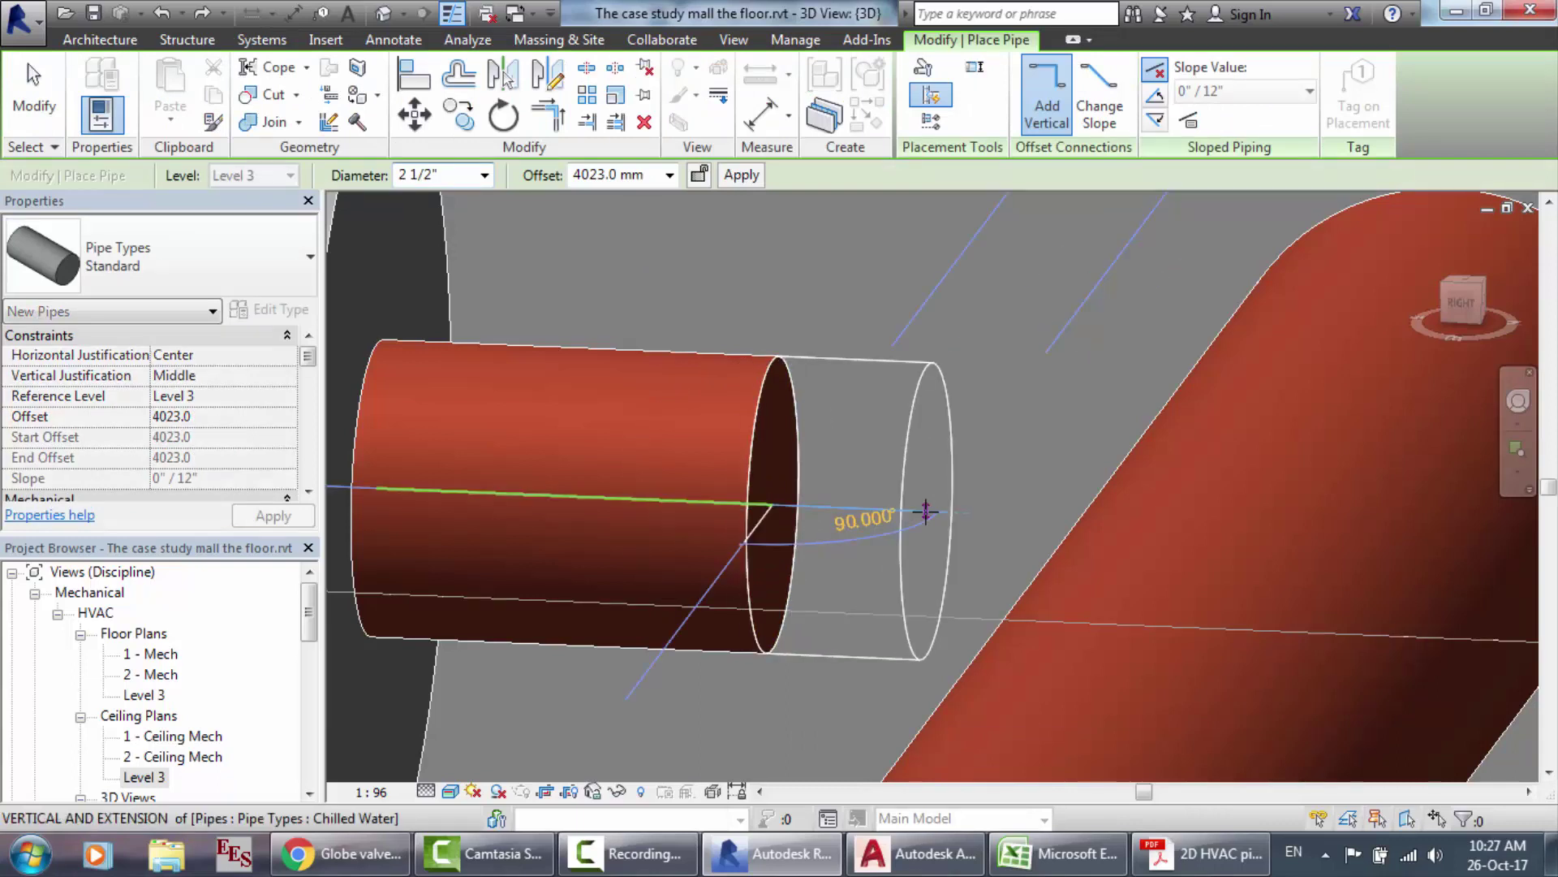
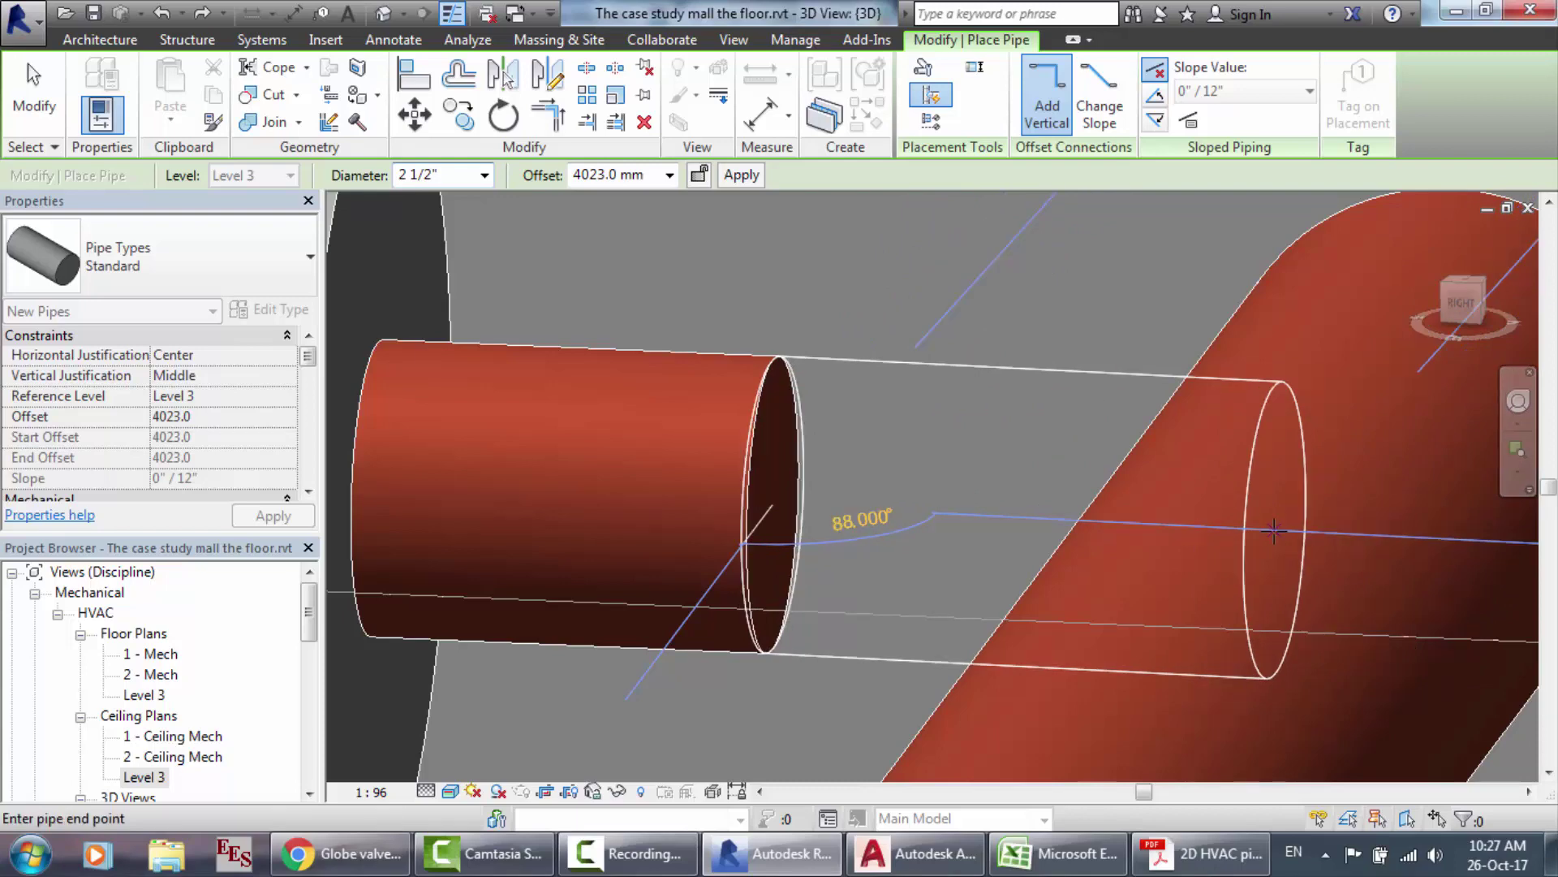
left_click(1277, 529)
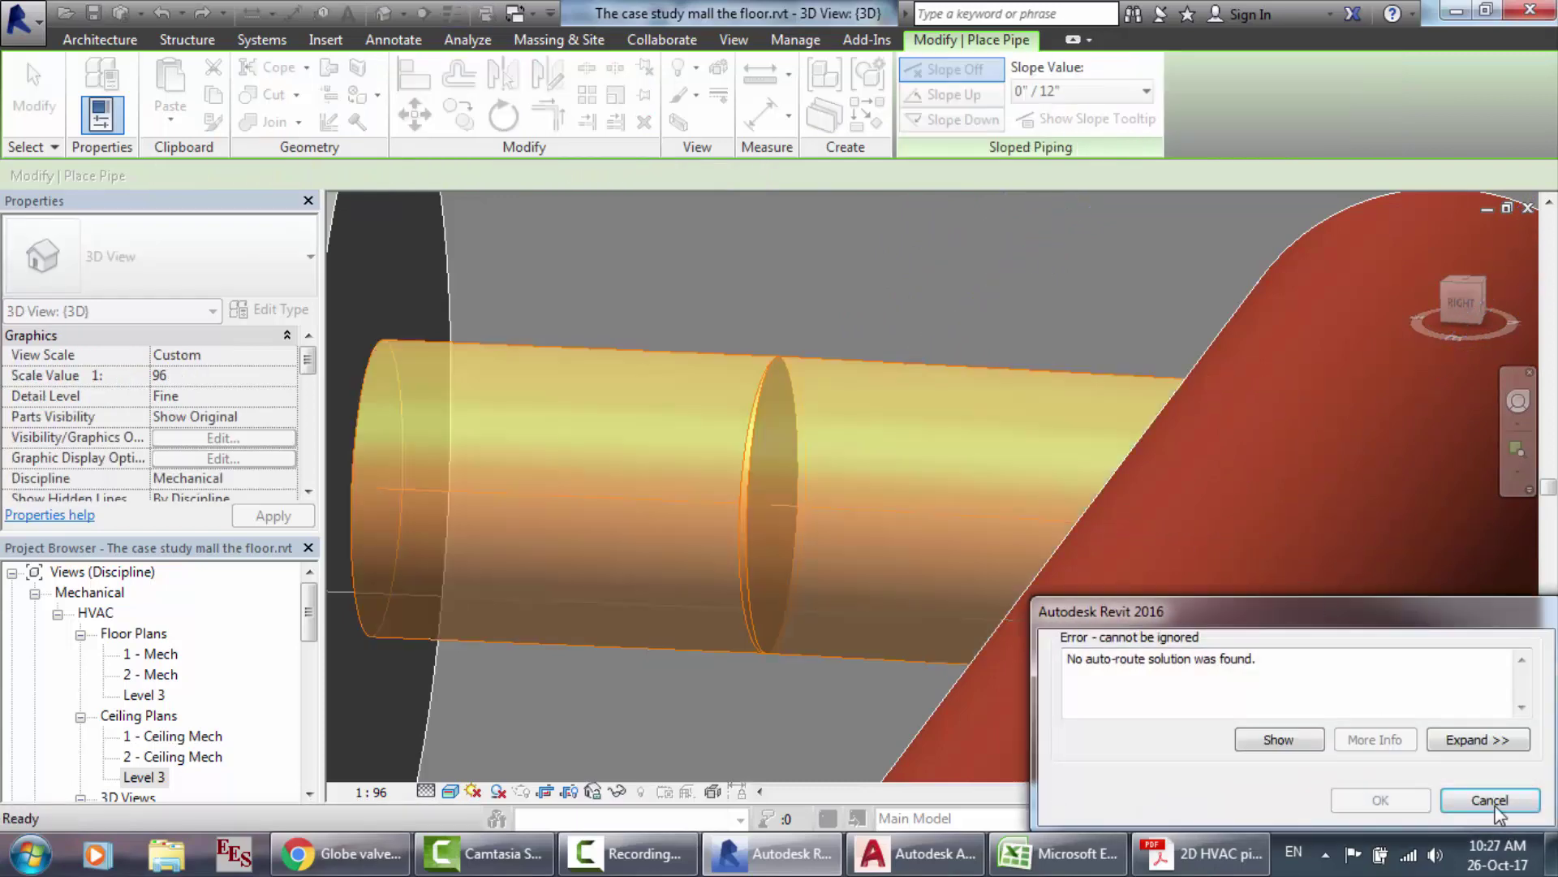
left_click(1491, 800)
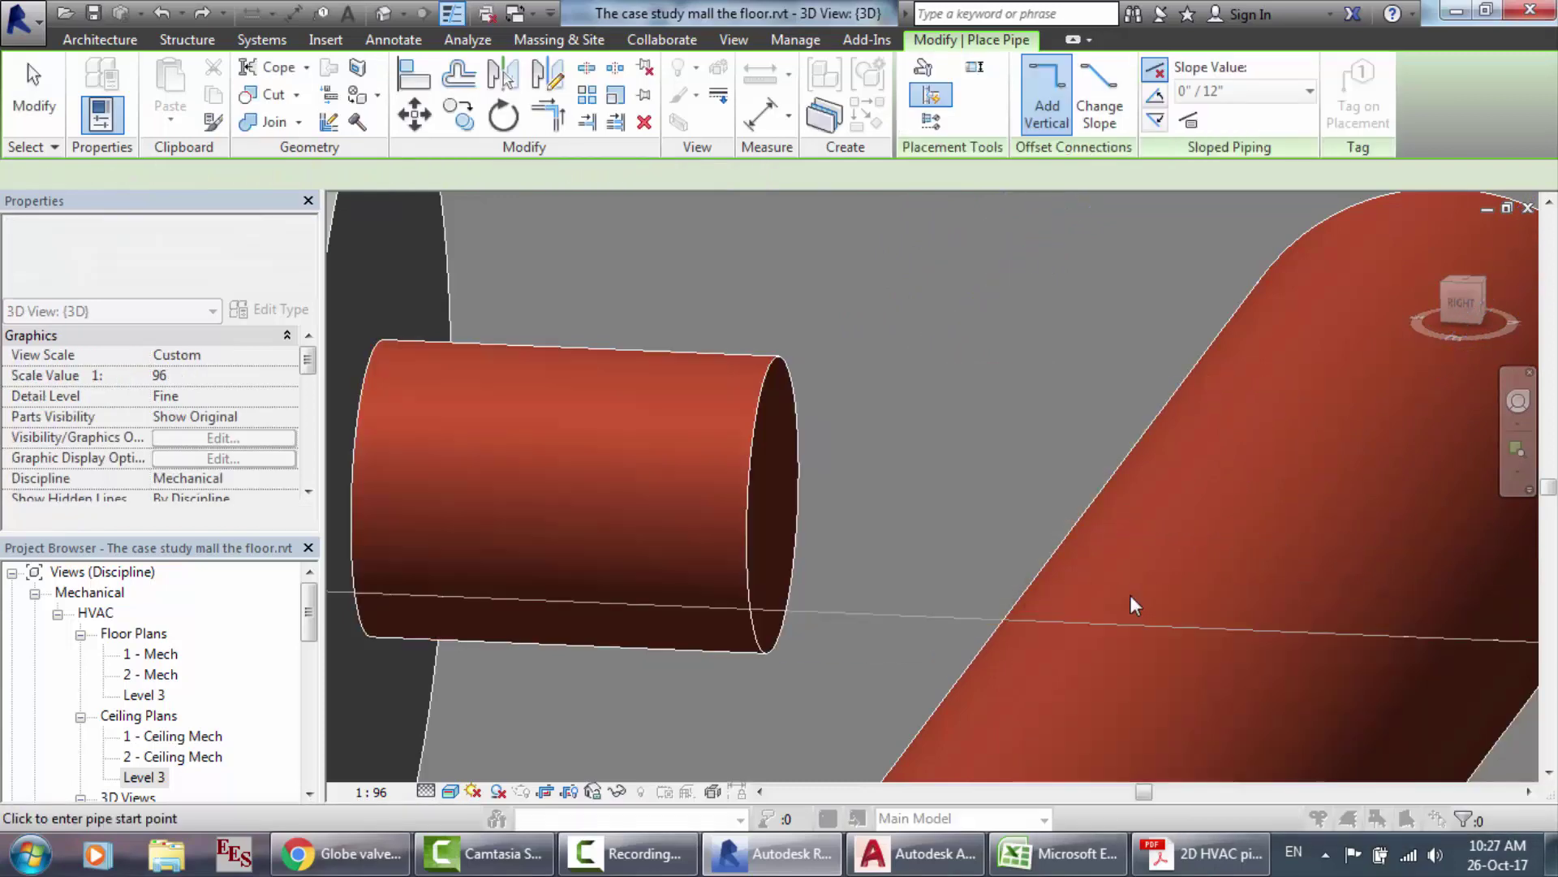
Step: Connect the last open upper valve branch to the 4" header's centreline with a straight 2 1/2" pipe at 4023 mm offset
scroll(1130, 594, "down", 2)
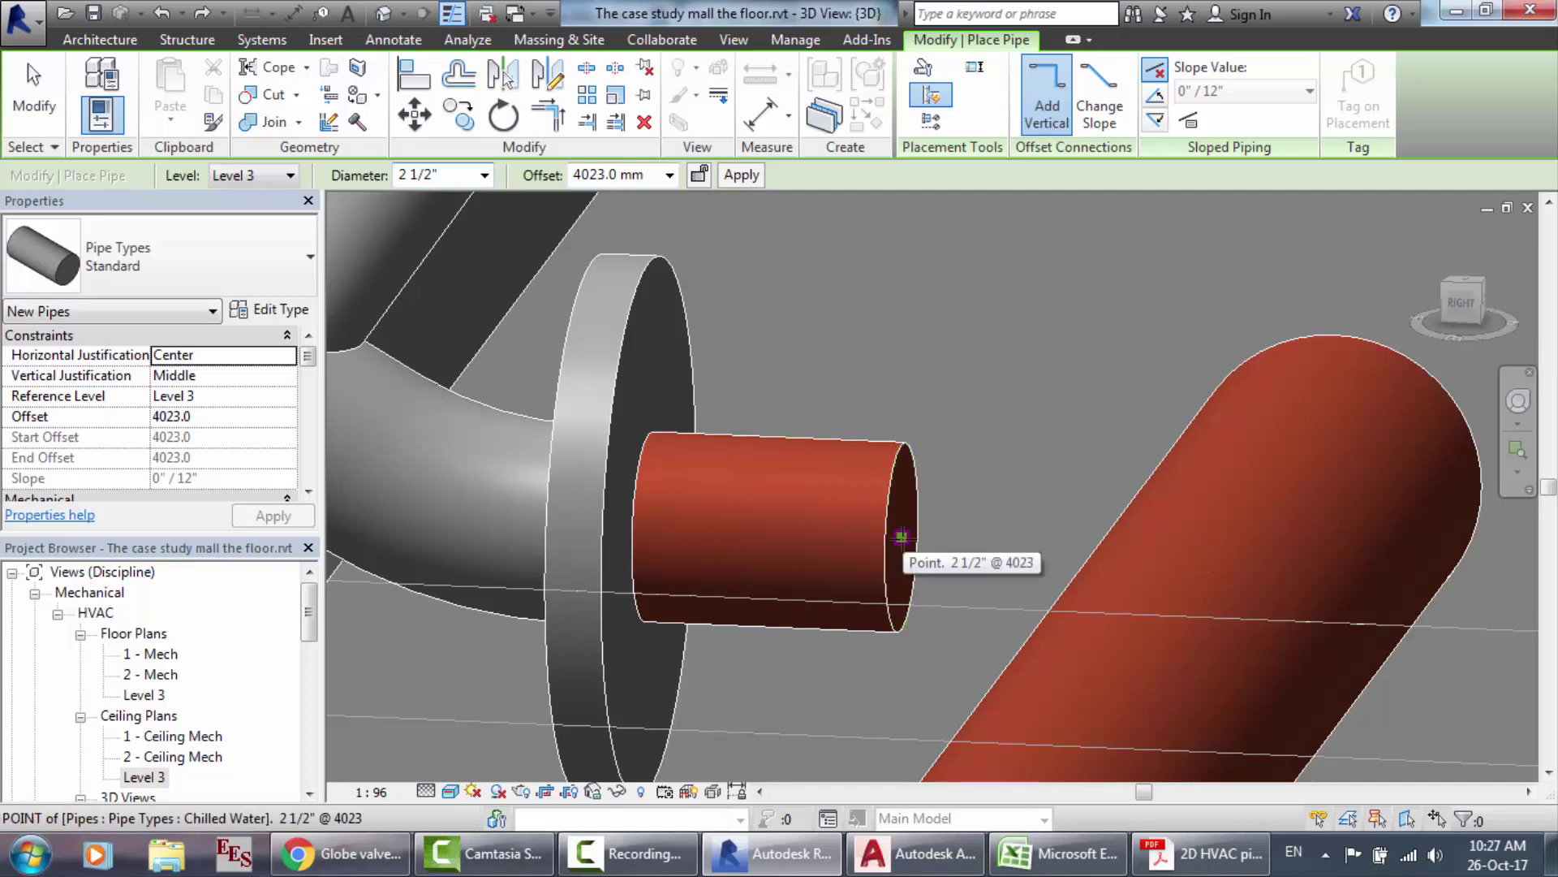
left_click(902, 538)
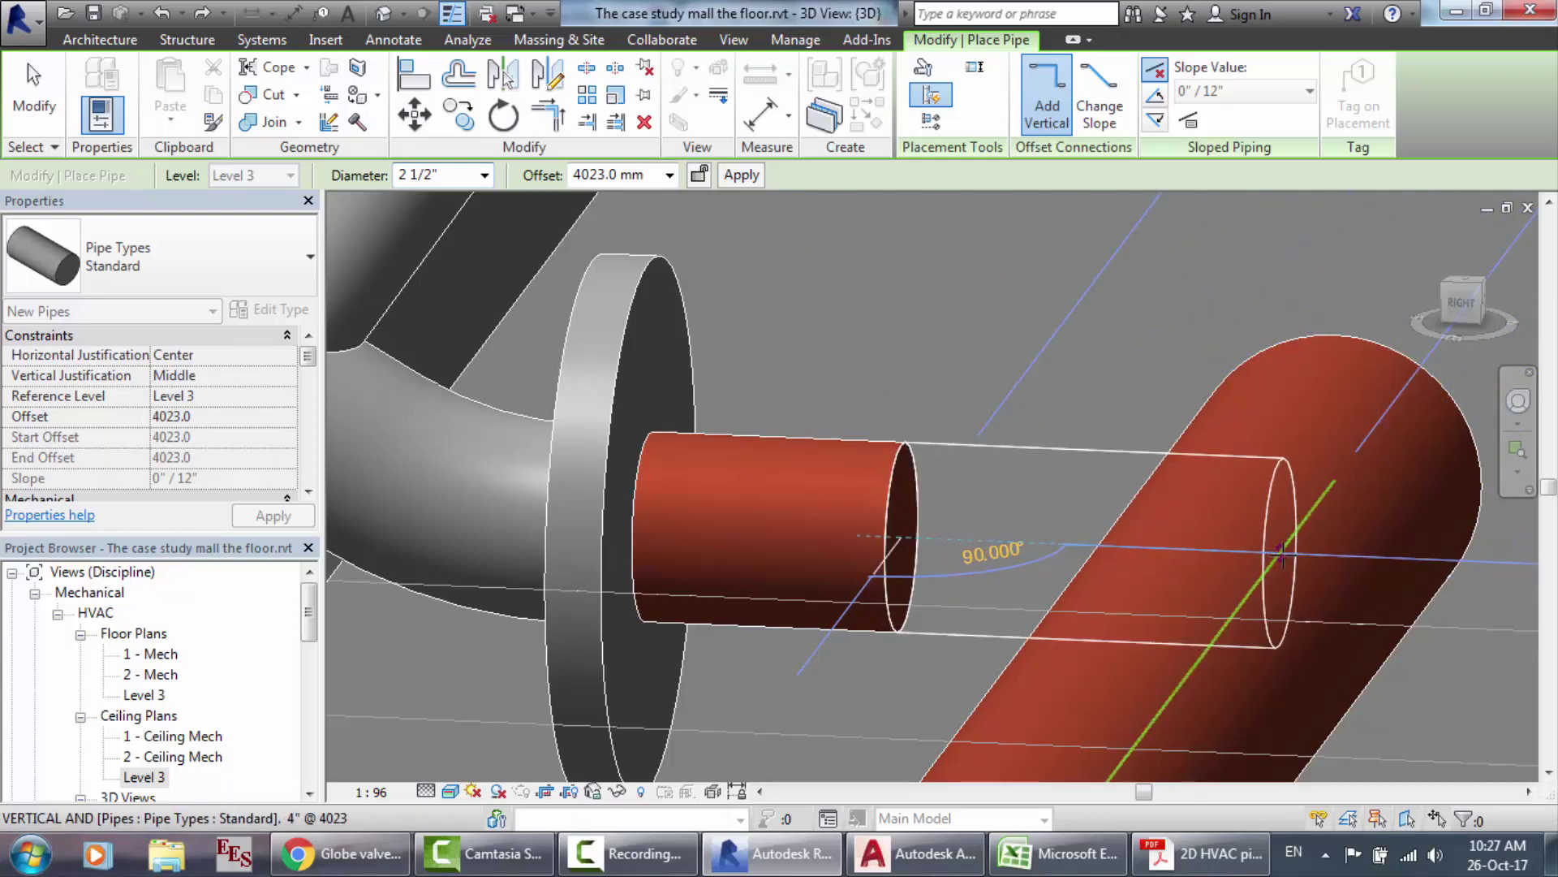
left_click(1281, 555)
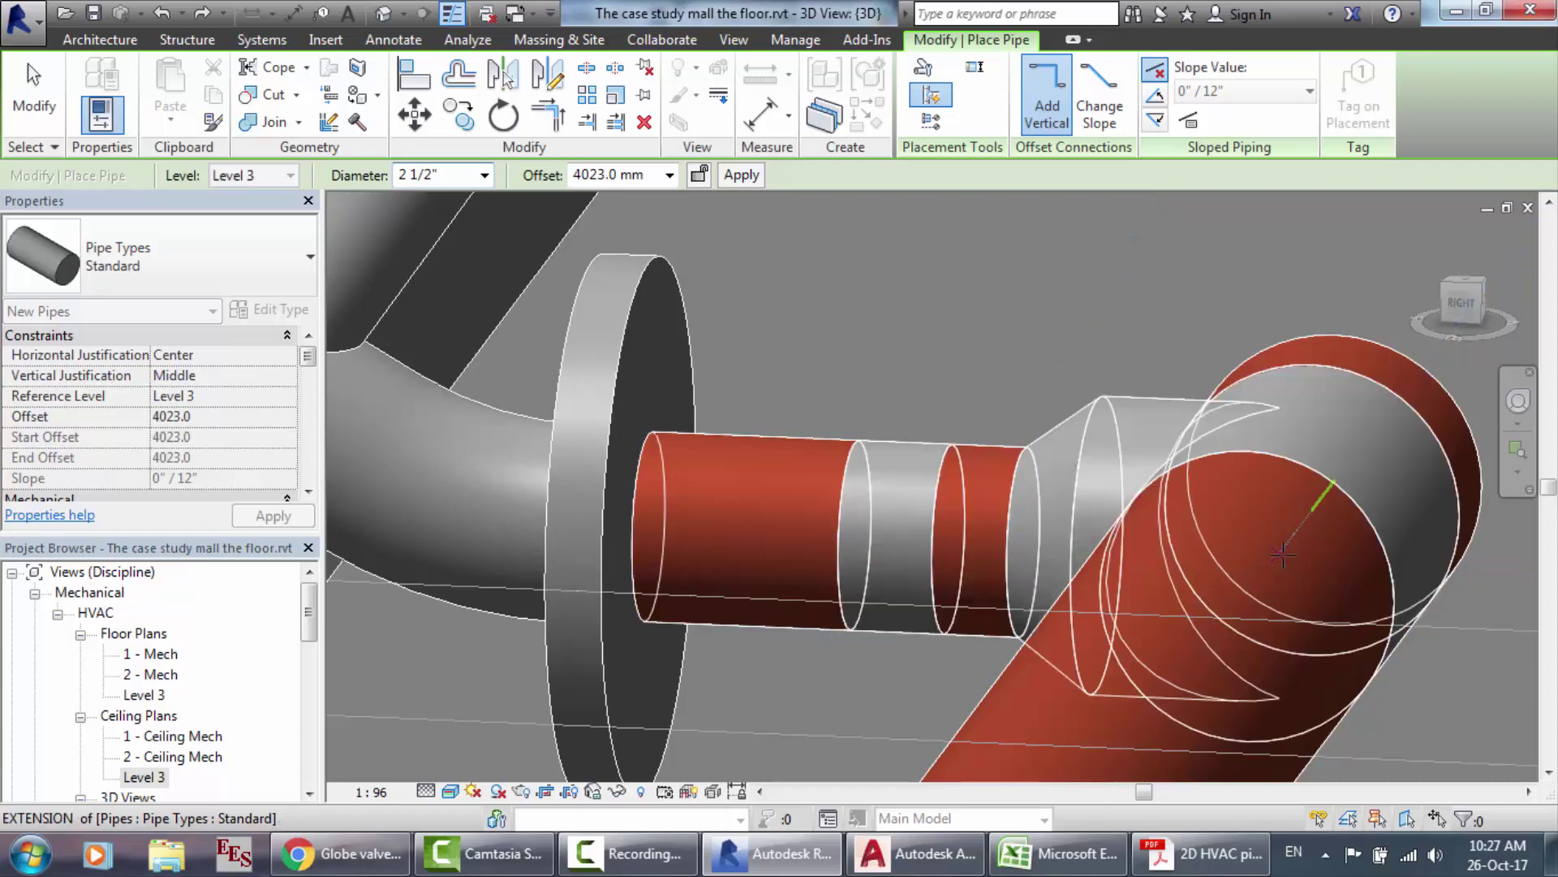
key("Escape")
key("Escape")
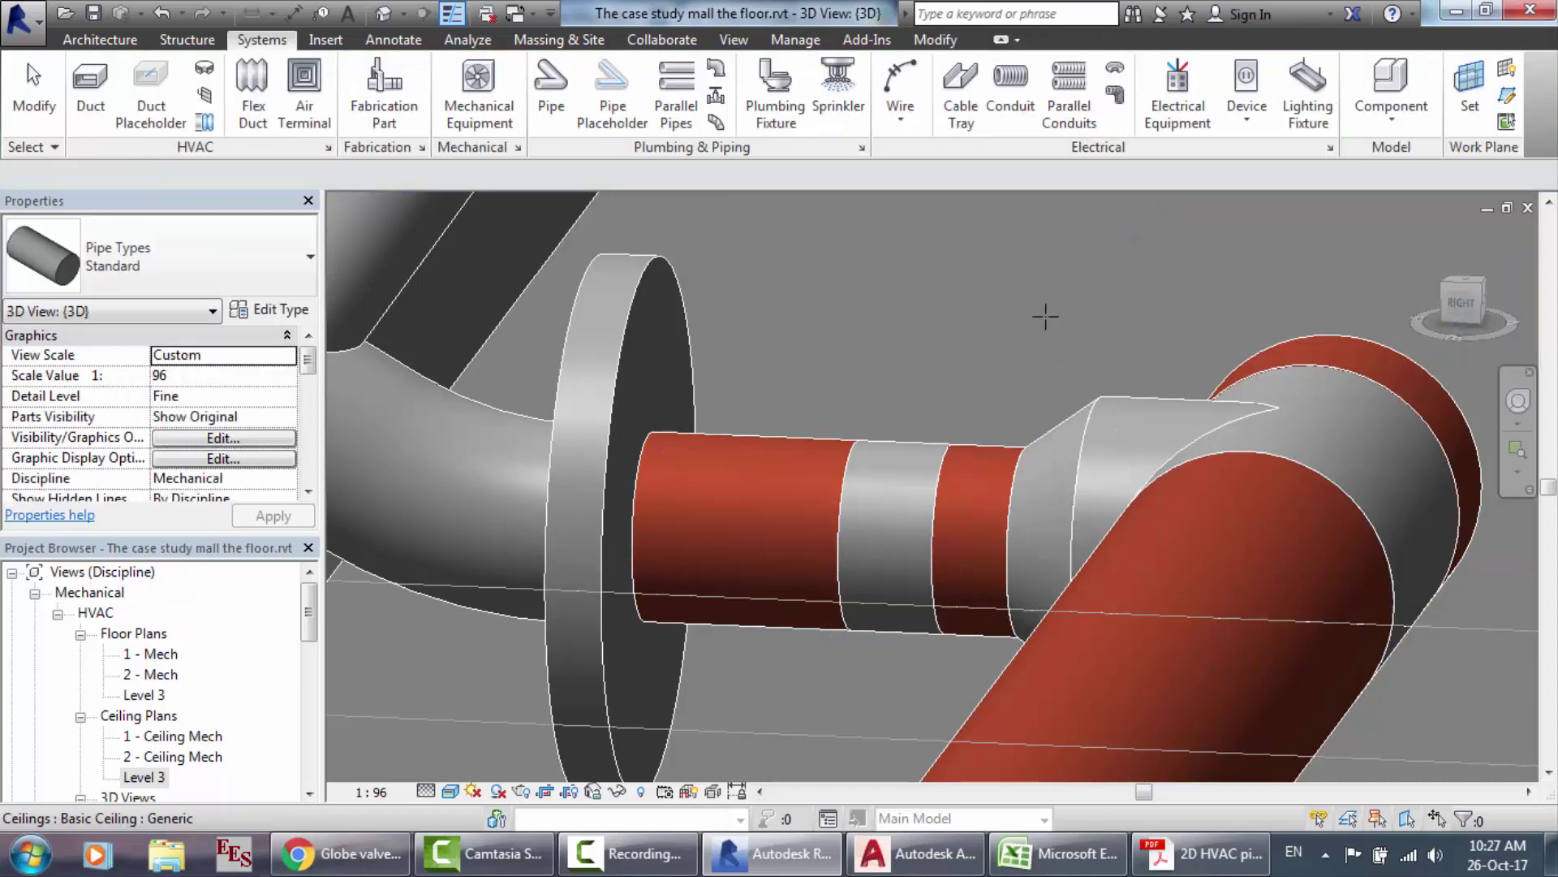
Step: Open the Level 3 ceiling plan at the pump headers
scroll(1055, 464, "down", 2)
scroll(1055, 464, "down", 5)
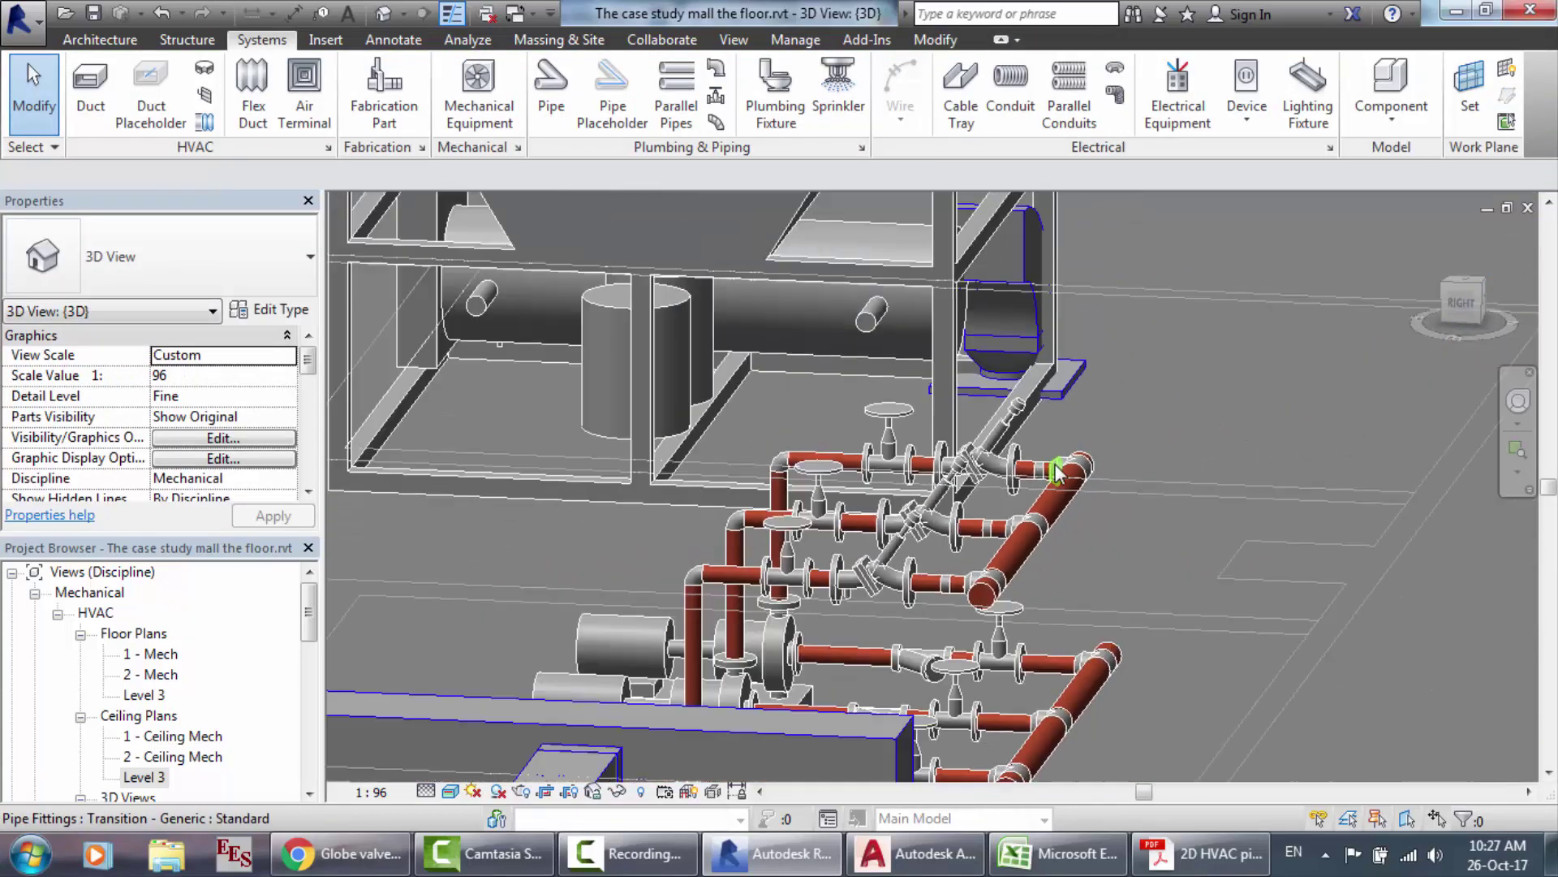
scroll(868, 455, "down", 2)
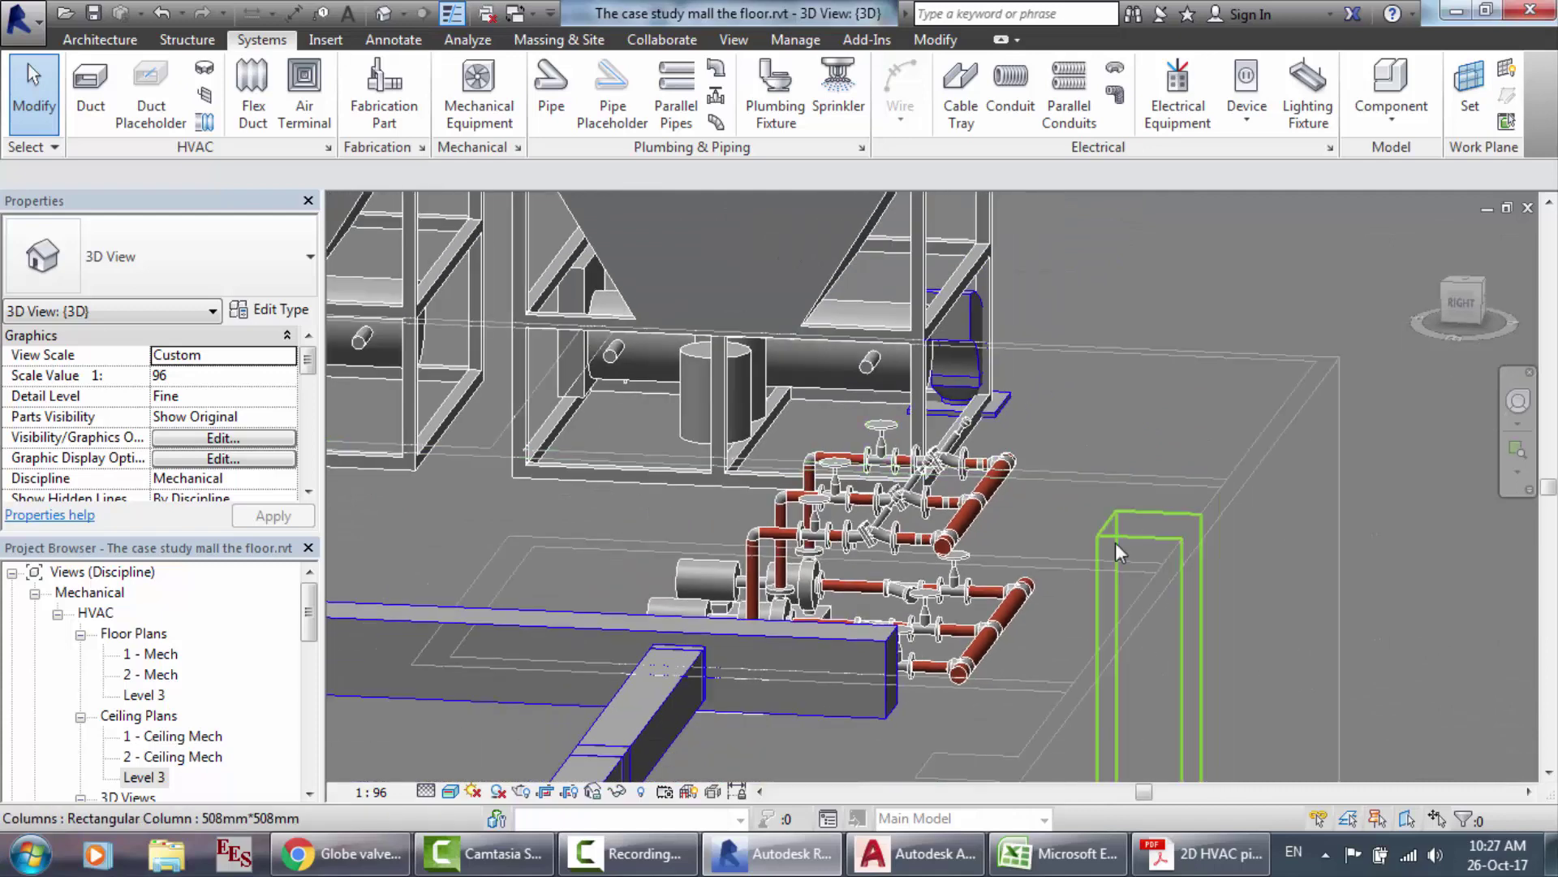
scroll(1115, 542, "up", 4)
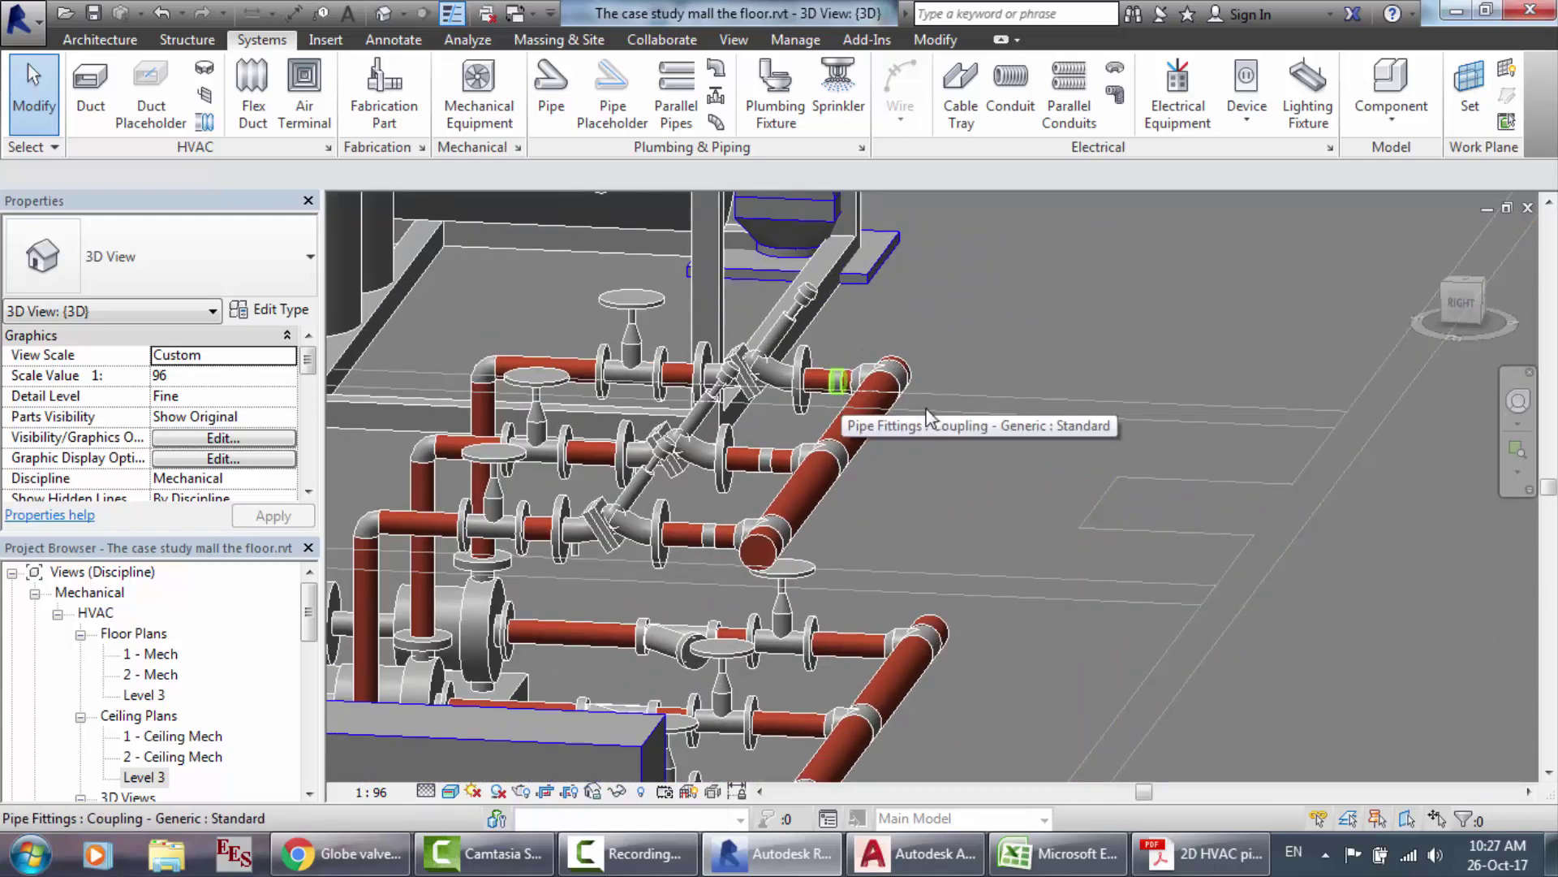
double_click(140, 777)
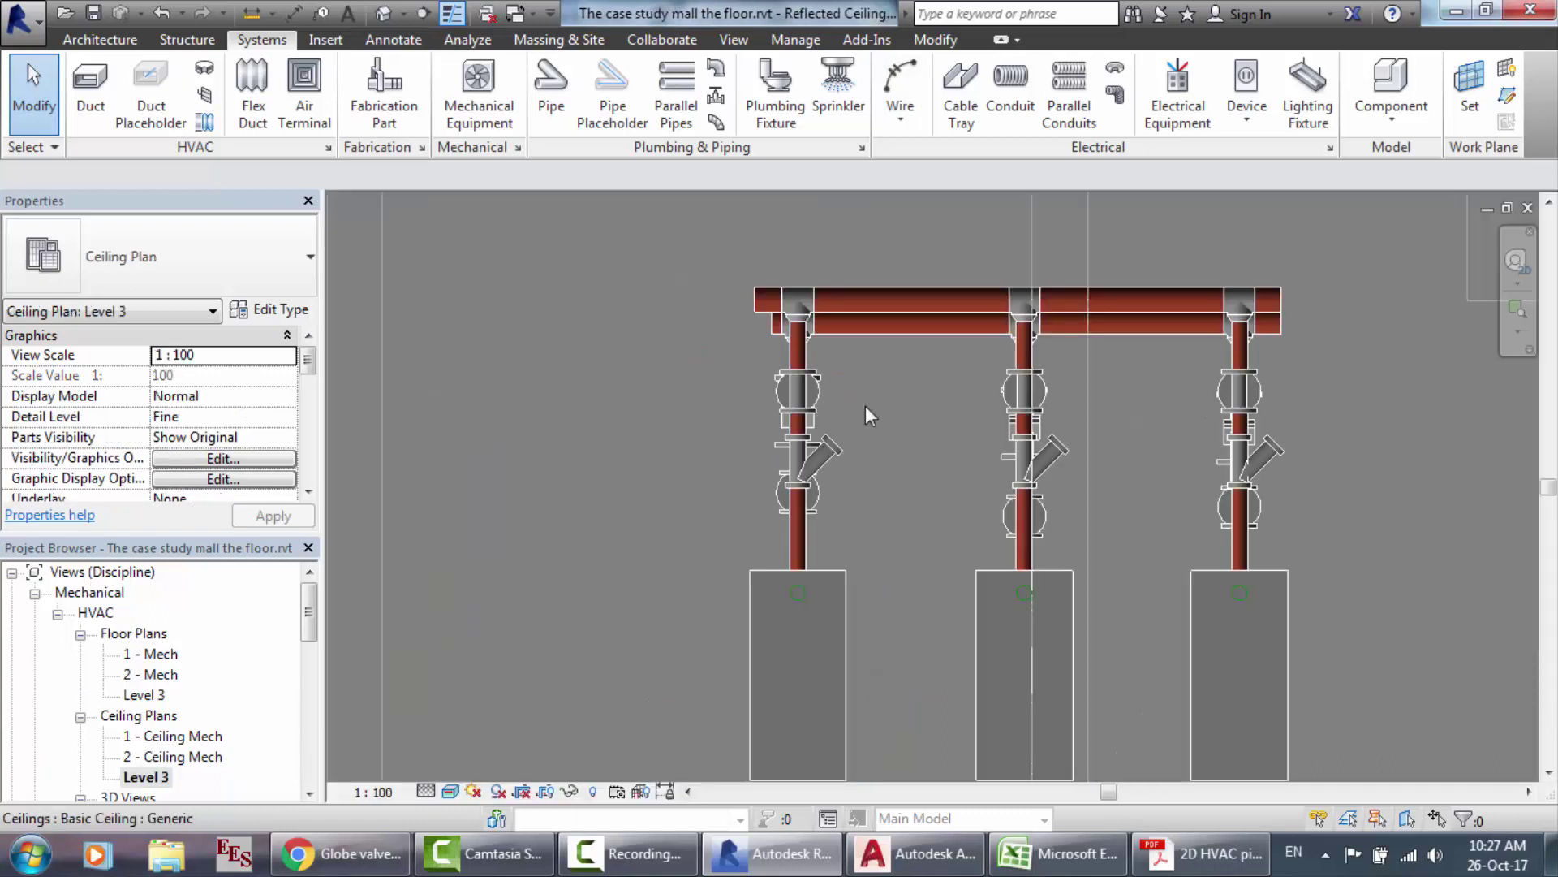
scroll(933, 218, "down", 2)
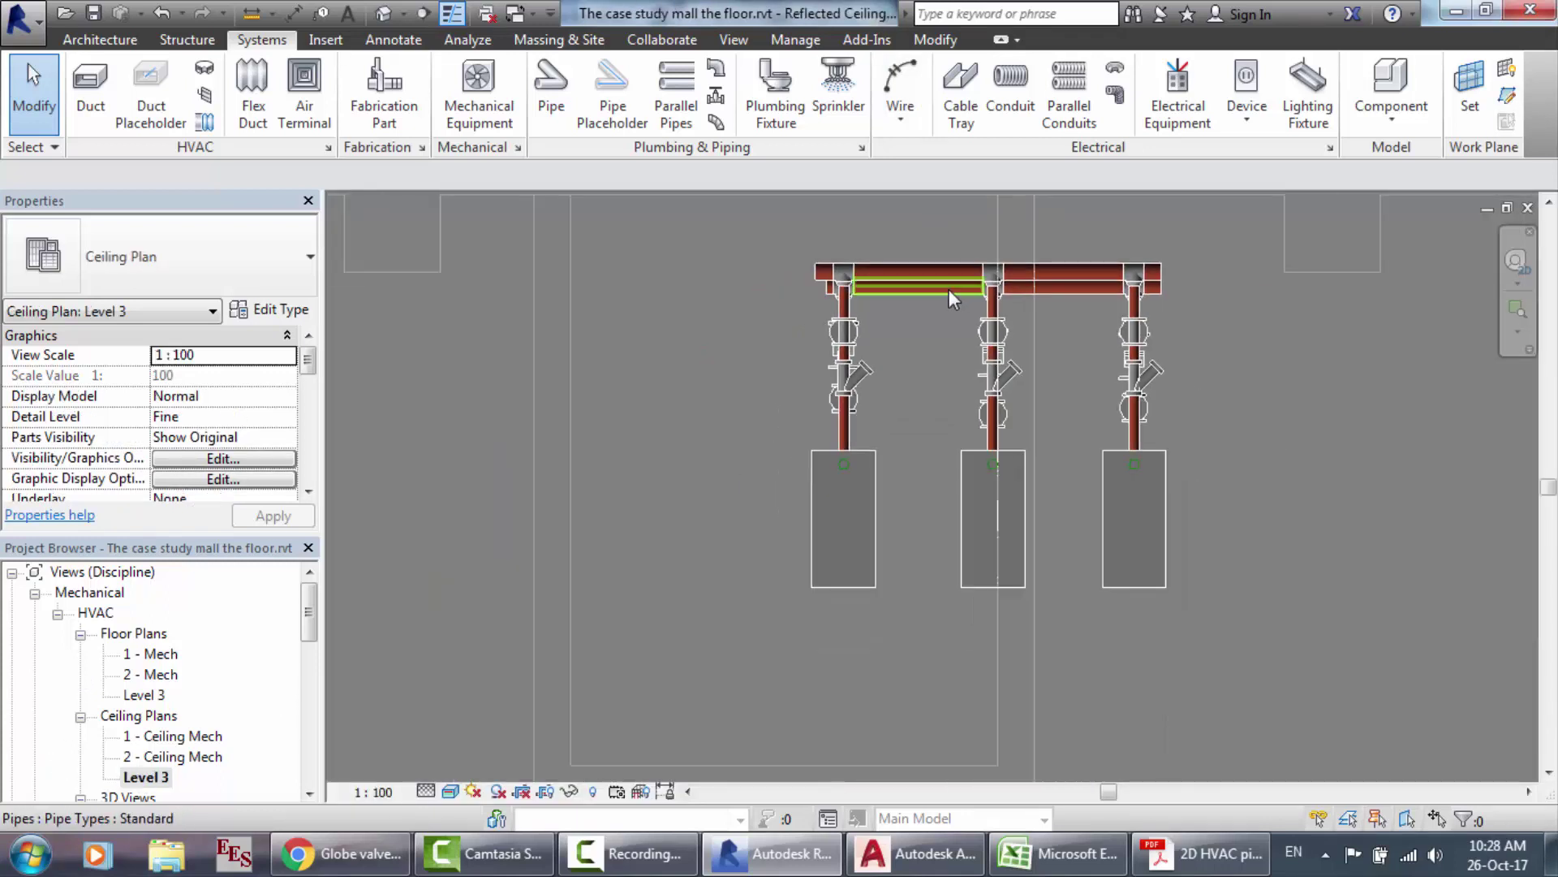
scroll(942, 258, "up", 2)
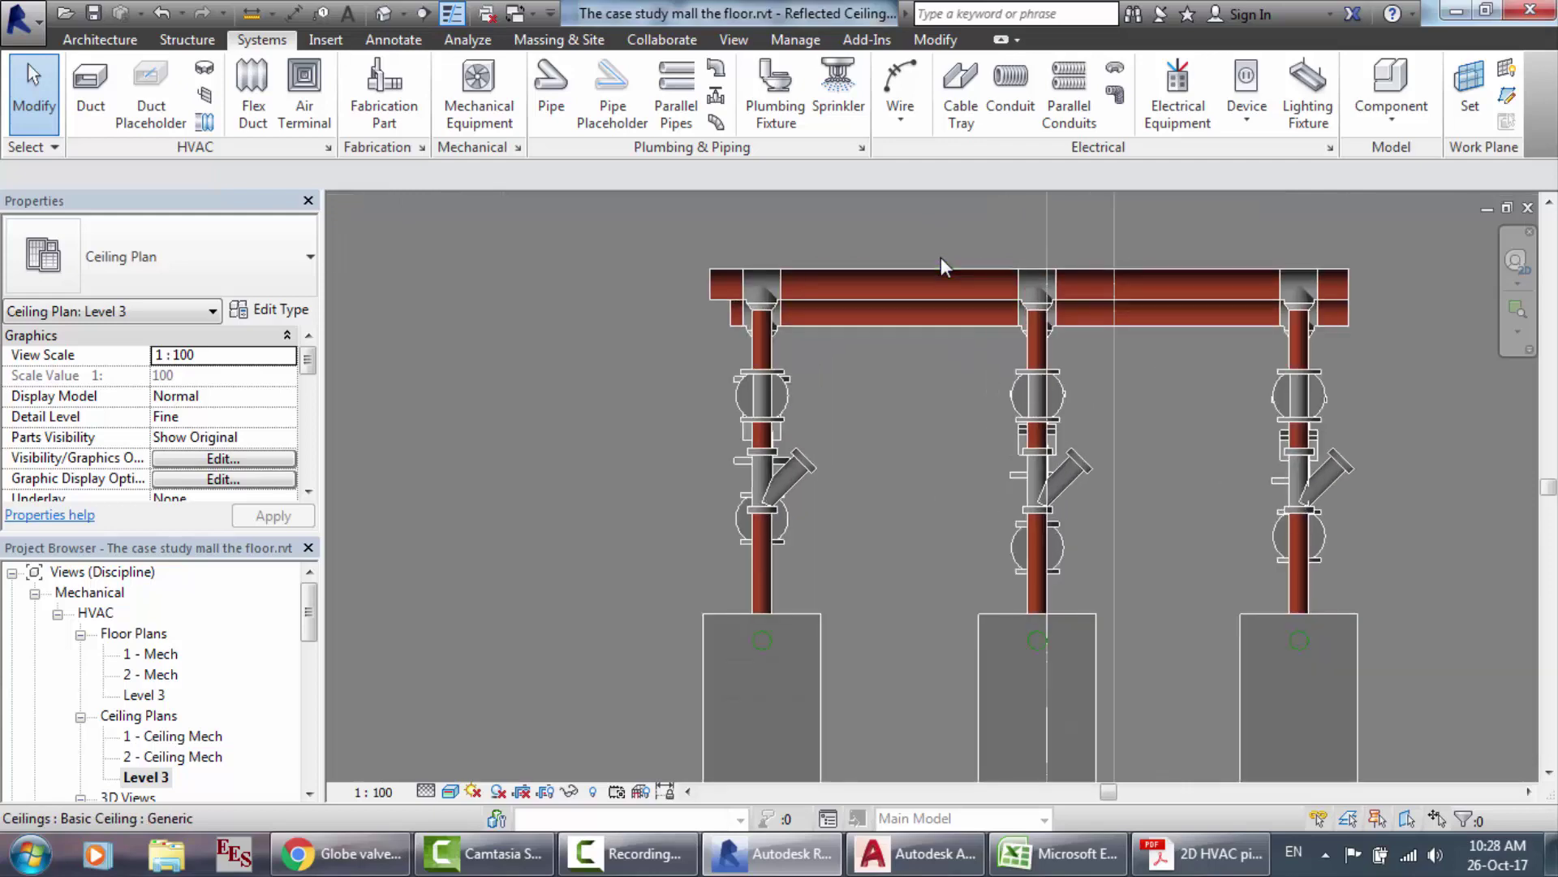
Step: Check the offsets of the two overlapping header pipes between the first two pumps to identify the higher one
left_click(903, 311)
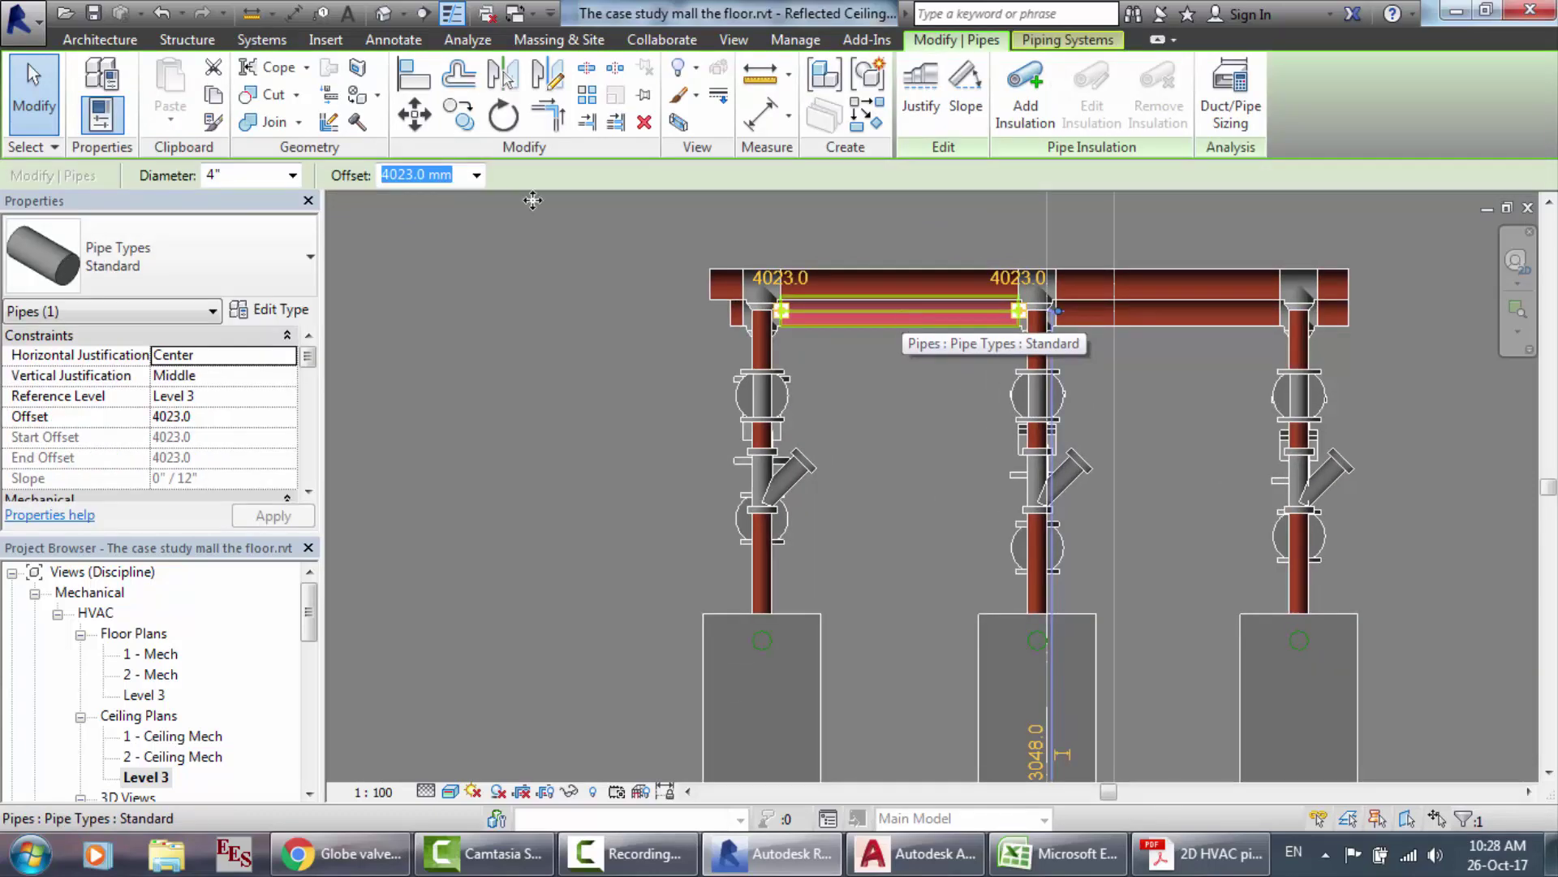
left_click(923, 292)
left_click_drag(919, 285, 919, 285)
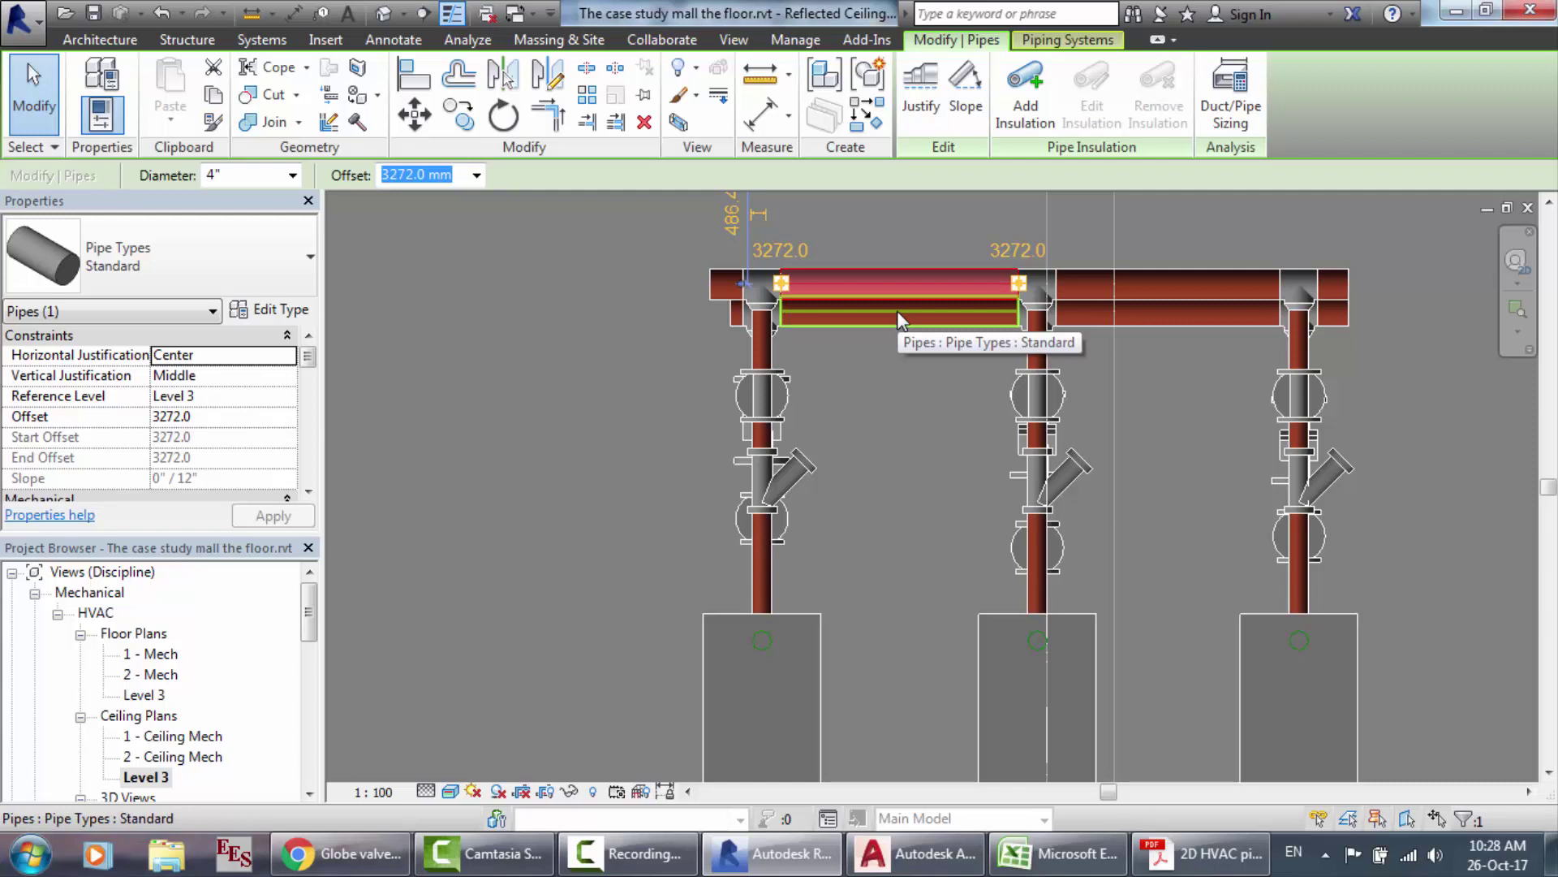
left_click(652, 870)
left_click(1450, 742)
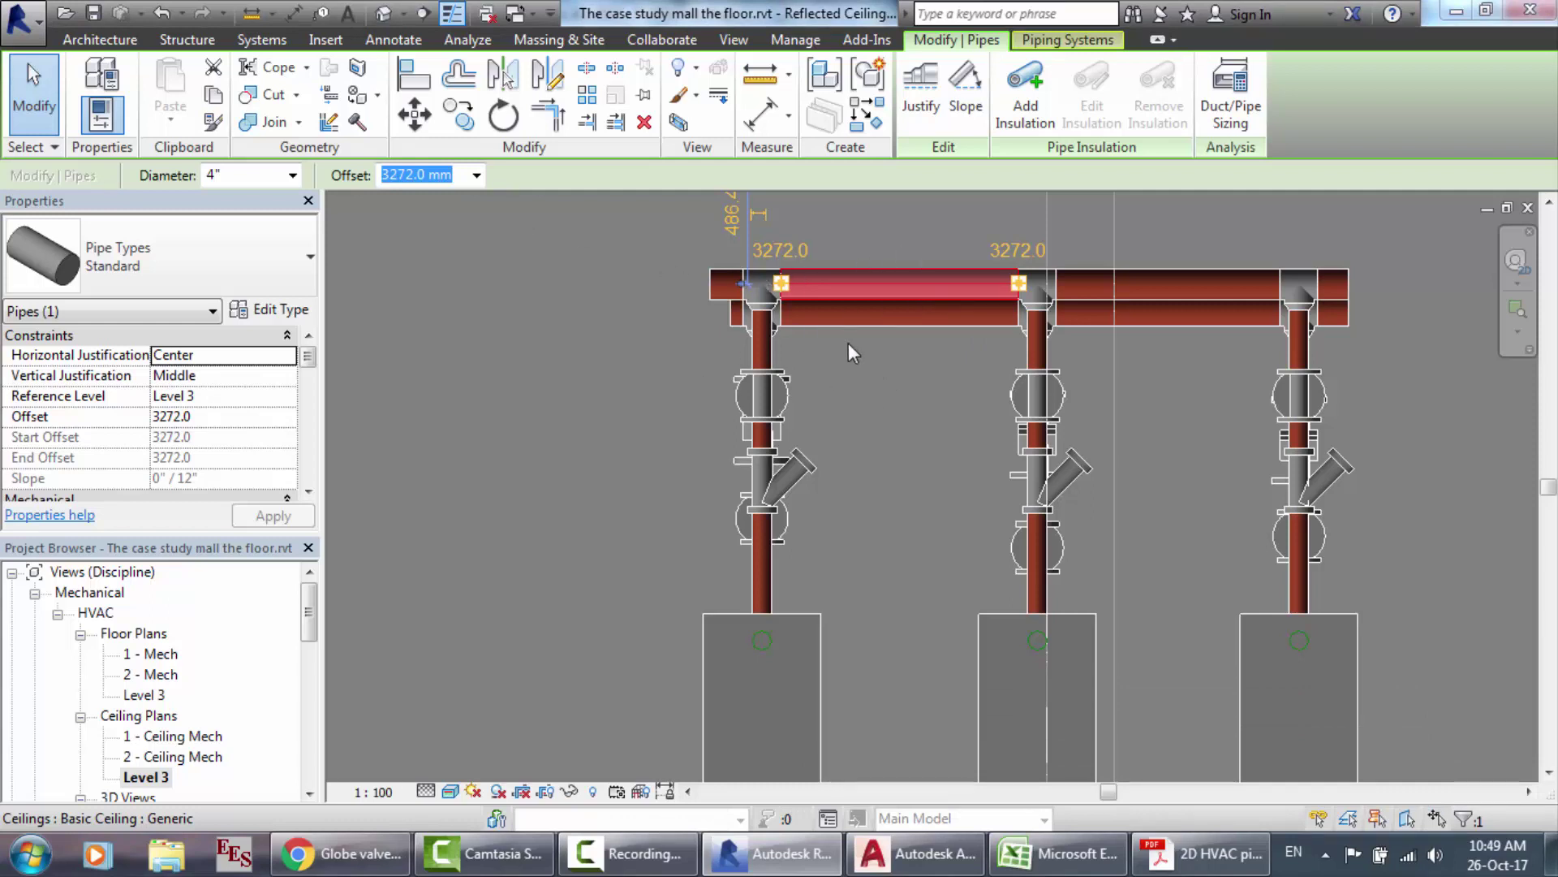
type("4023")
key("Return")
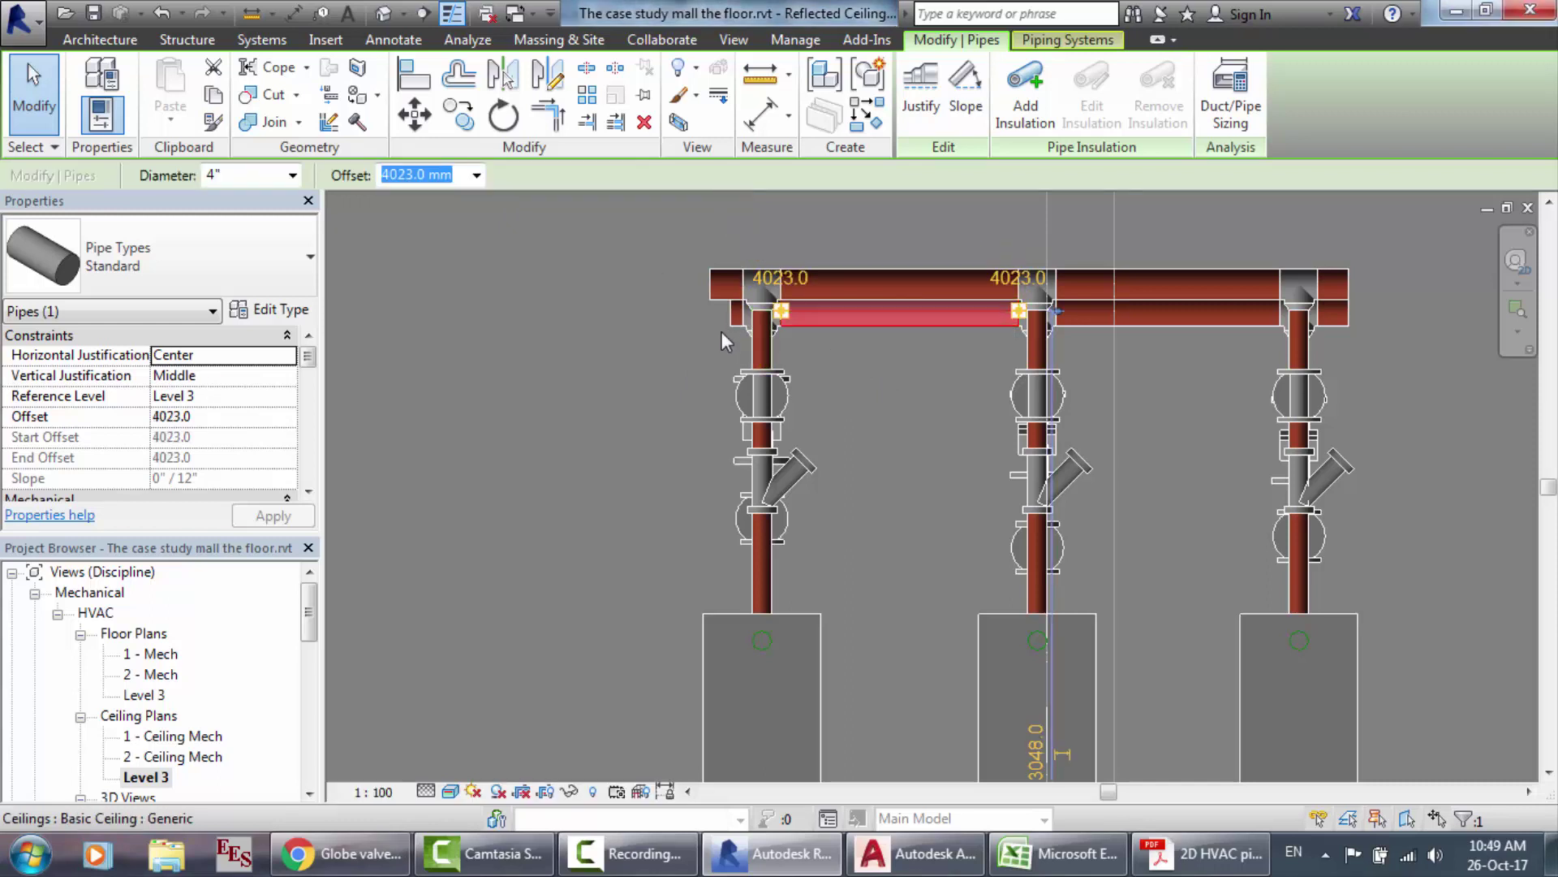
Step: Extend the higher header's left end with a short straight 4" pipe at 4023 mm offset
left_click(261, 42)
left_click(551, 89)
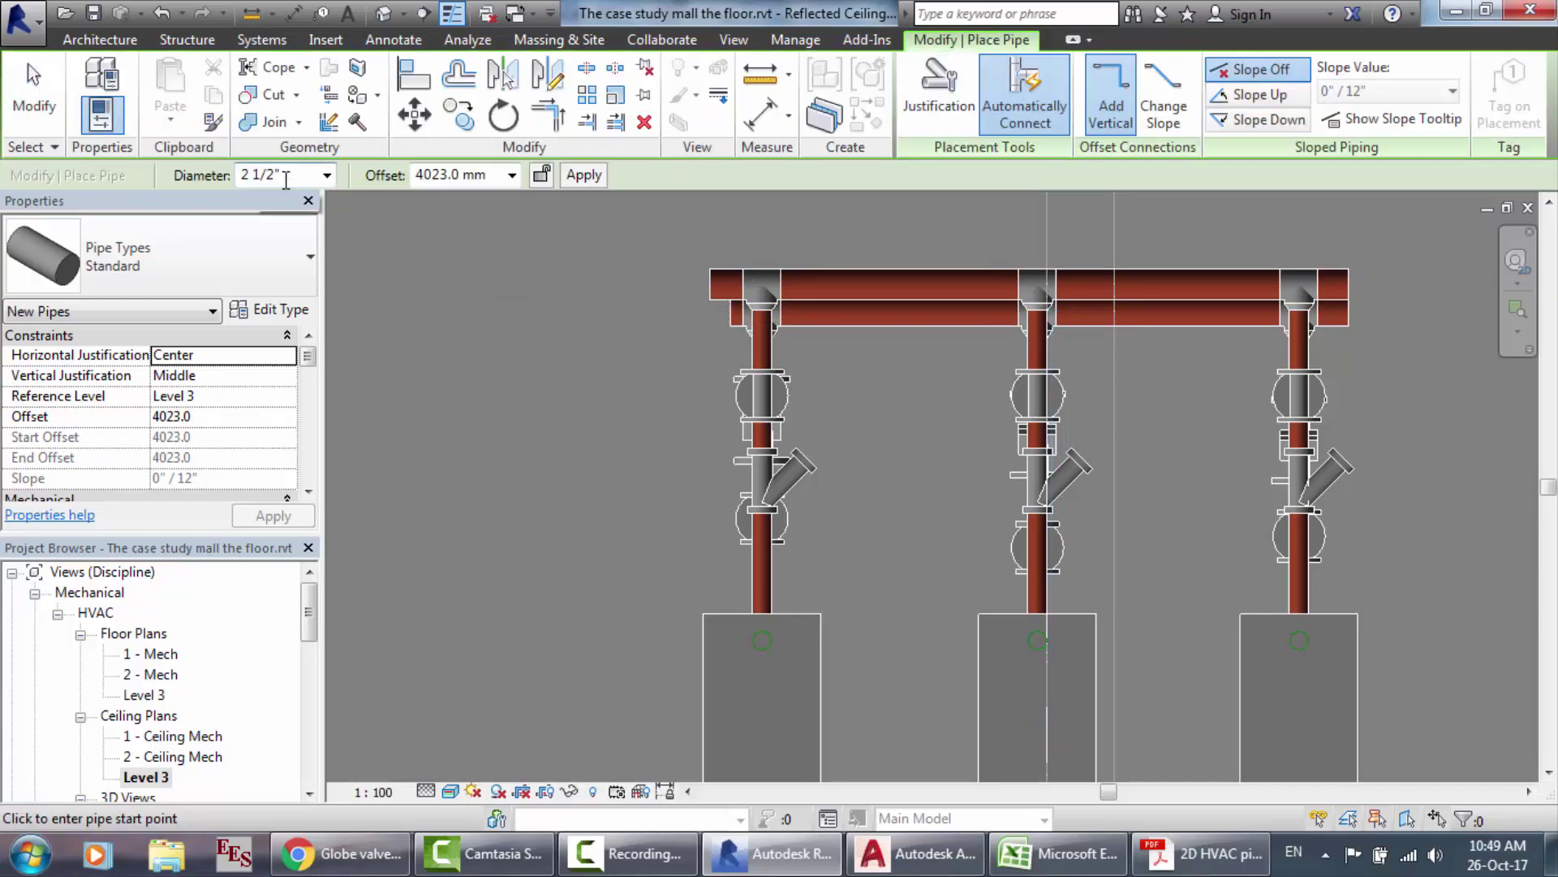
left_click(286, 176)
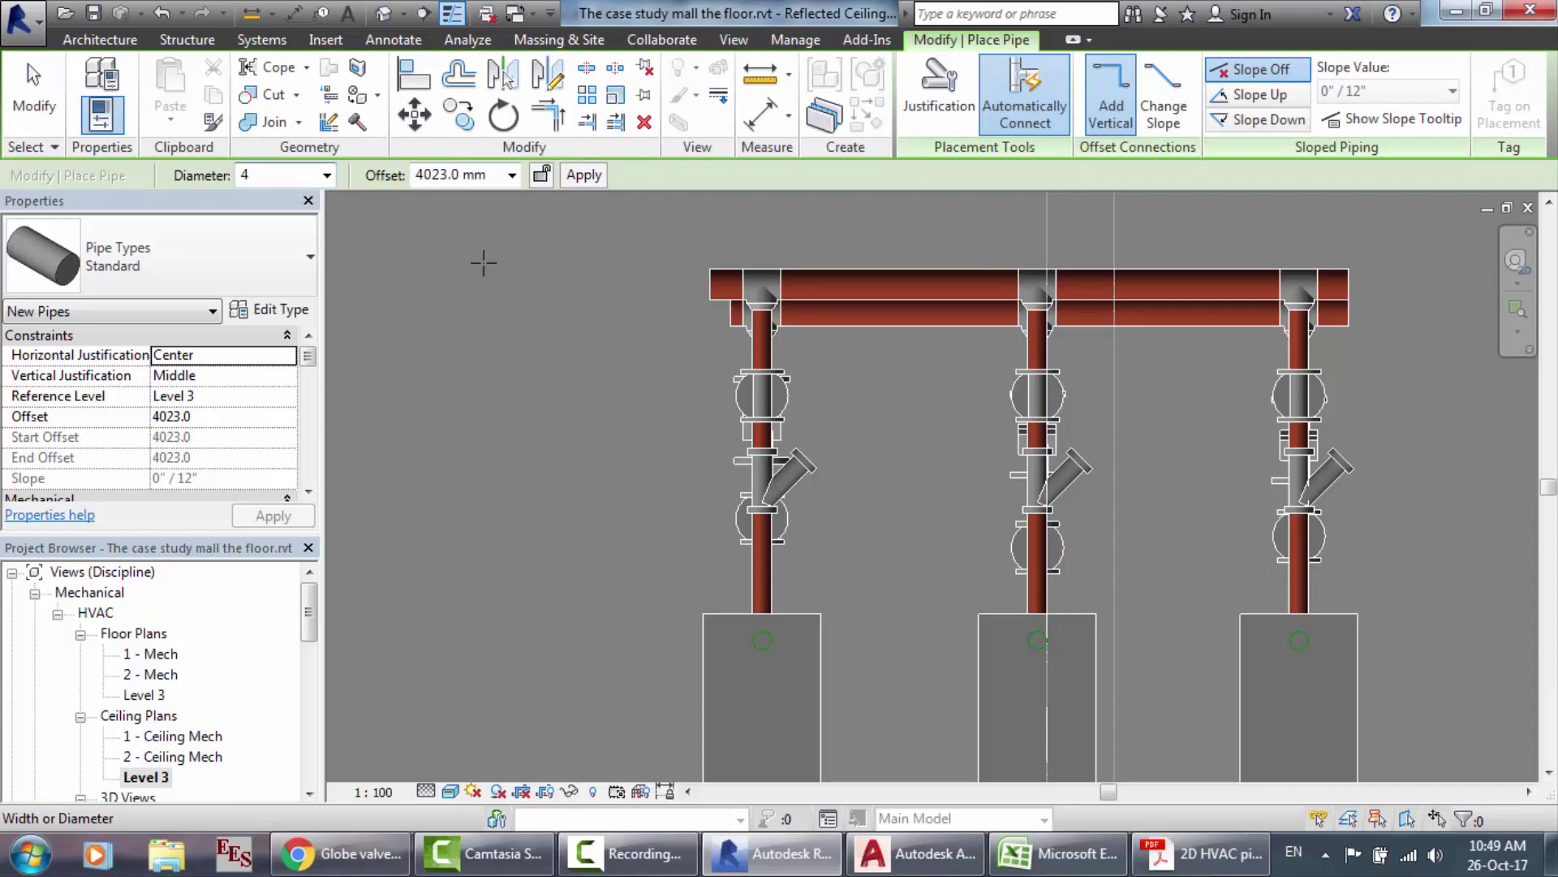
type("4")
left_click(729, 310)
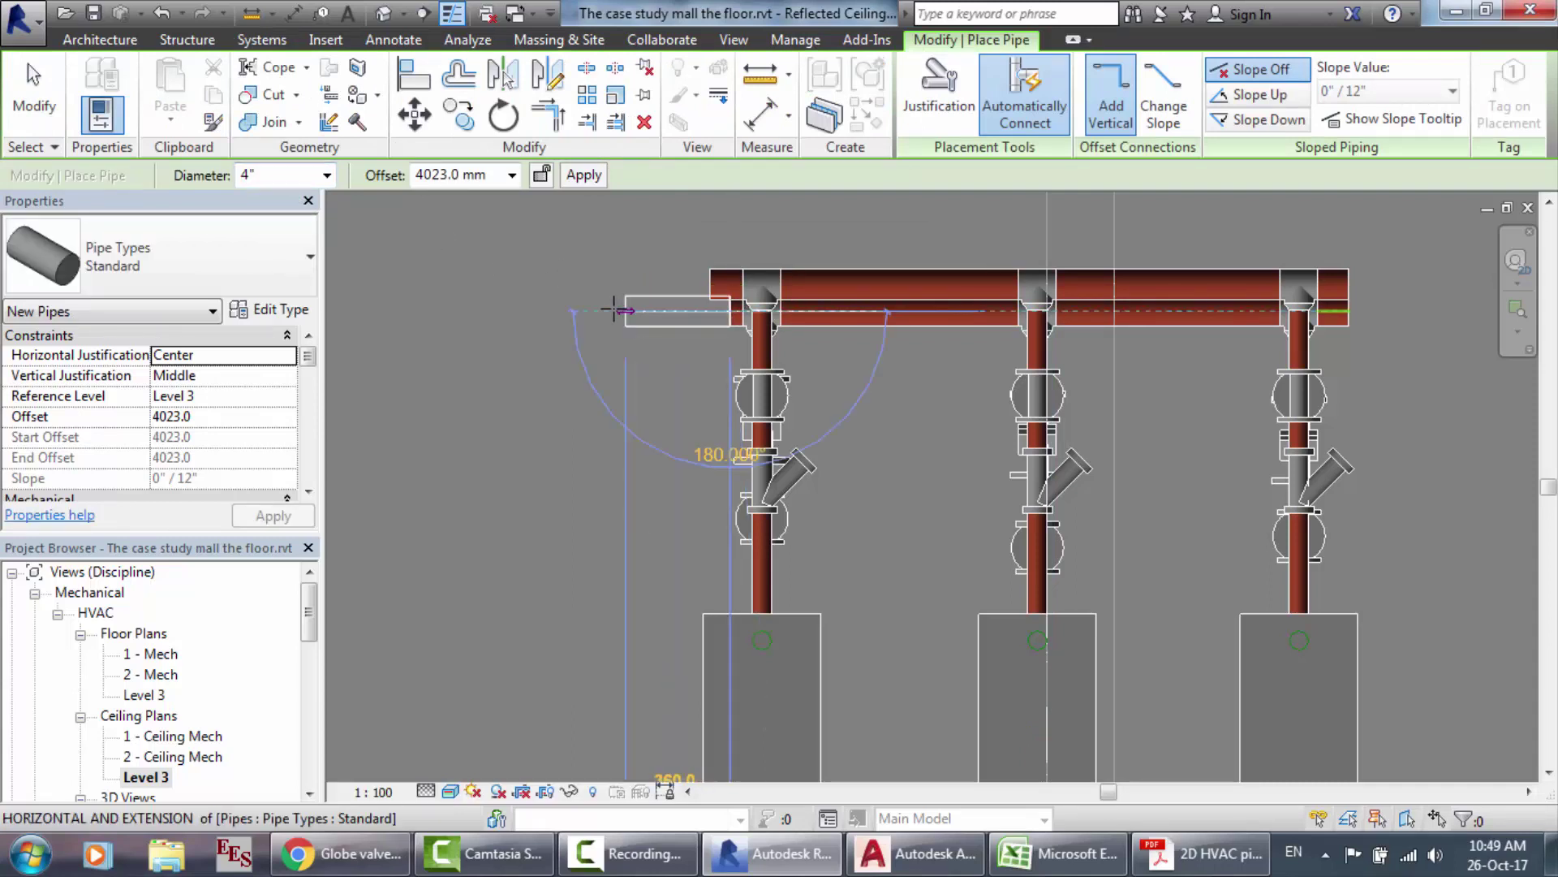
left_click(610, 310)
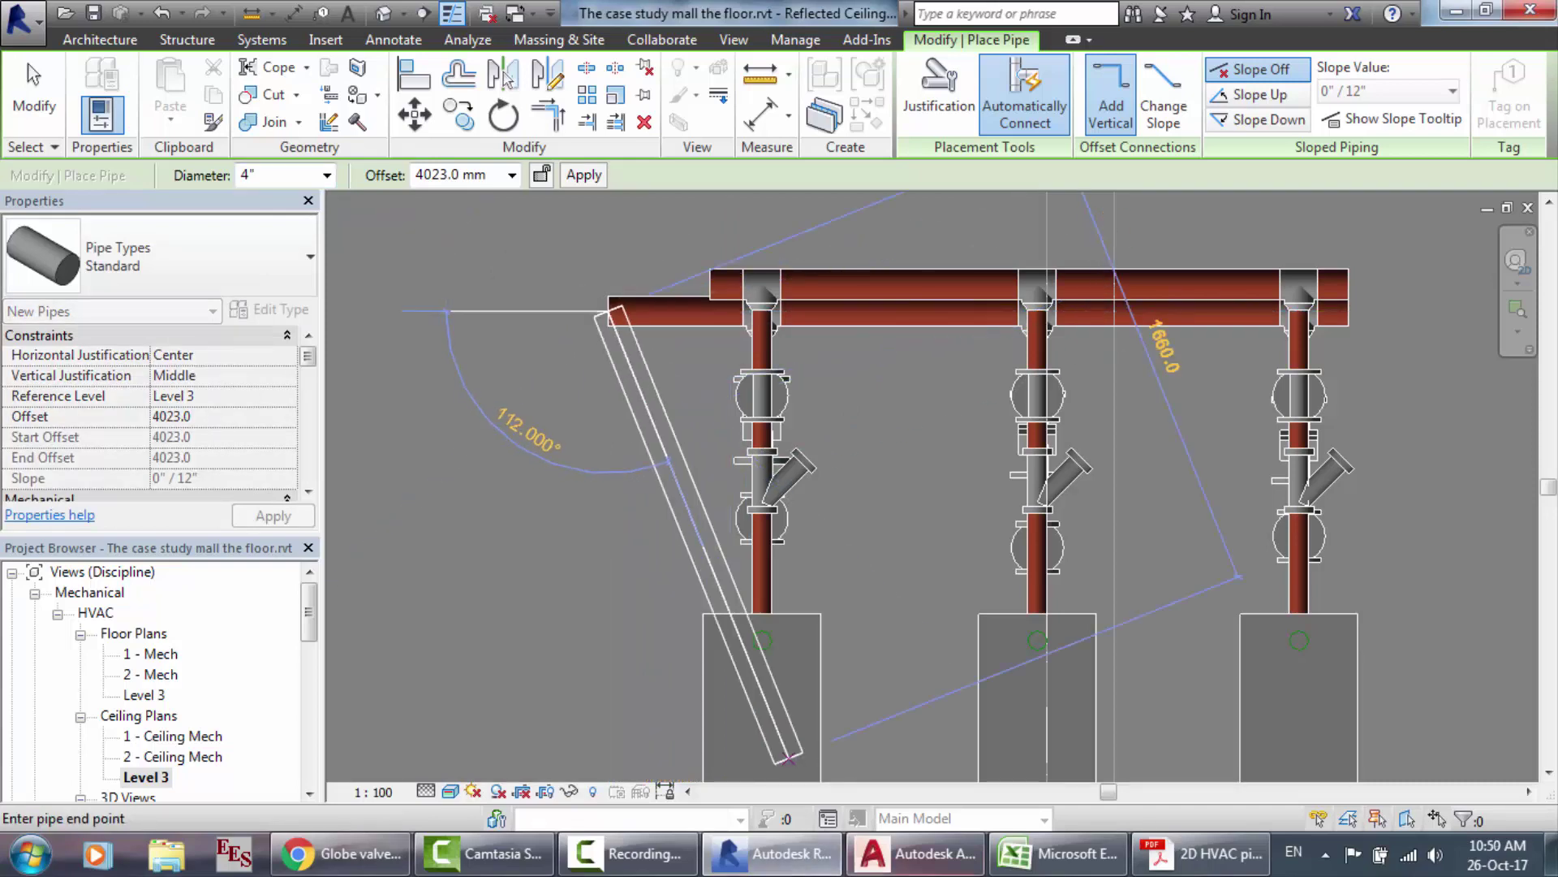
Step: Switch to the AutoCAD pipe layout and examine the return pipe route from the pump header to chiller CW 1
left_click(916, 853)
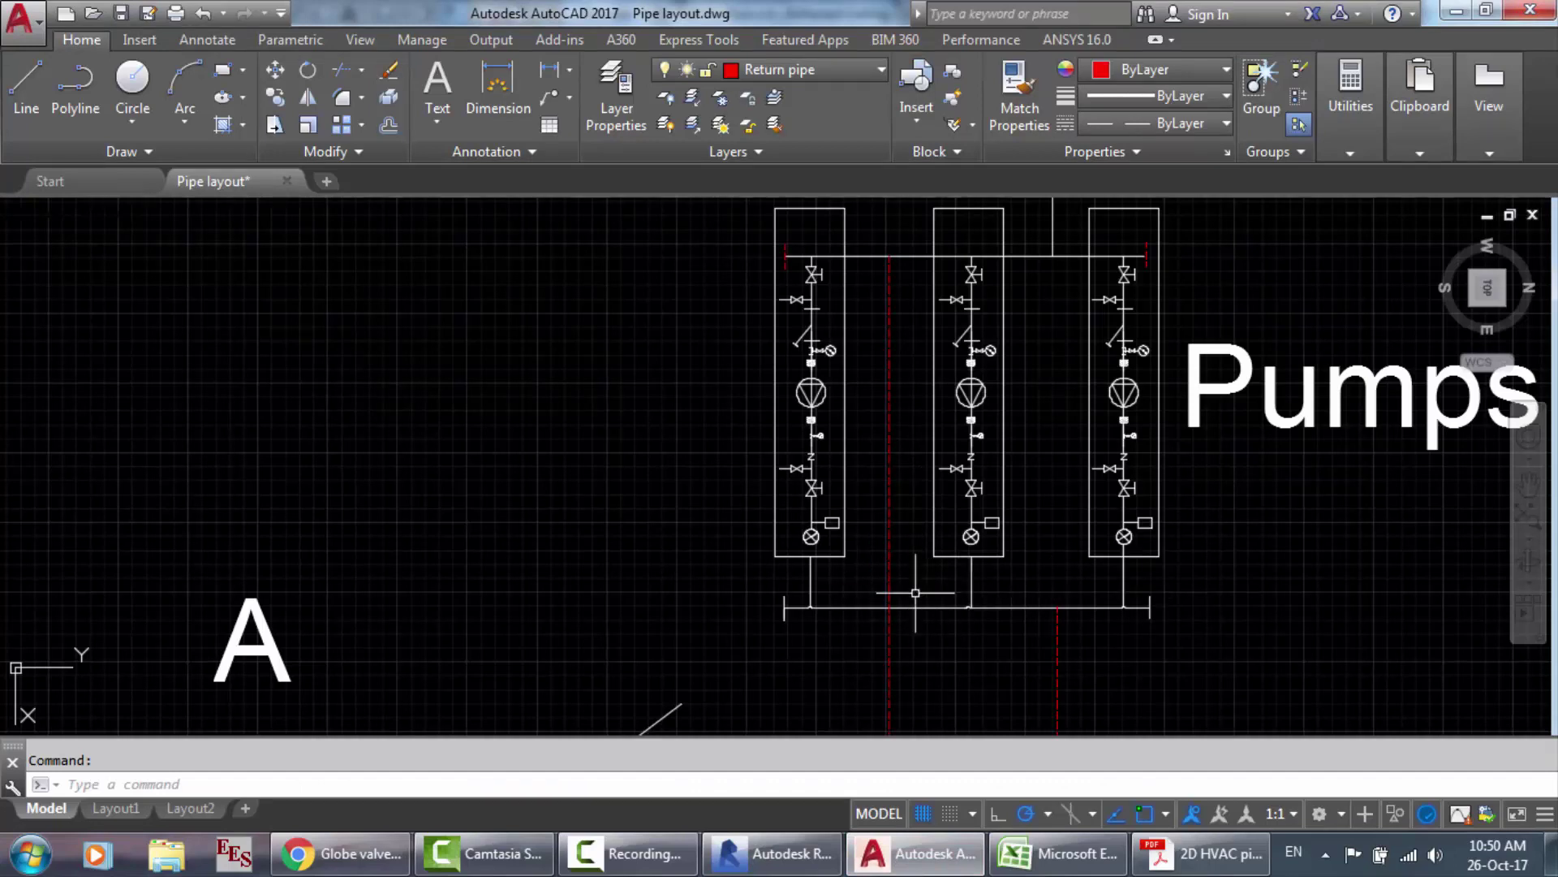
scroll(916, 592, "up", 2)
scroll(916, 592, "down", 5)
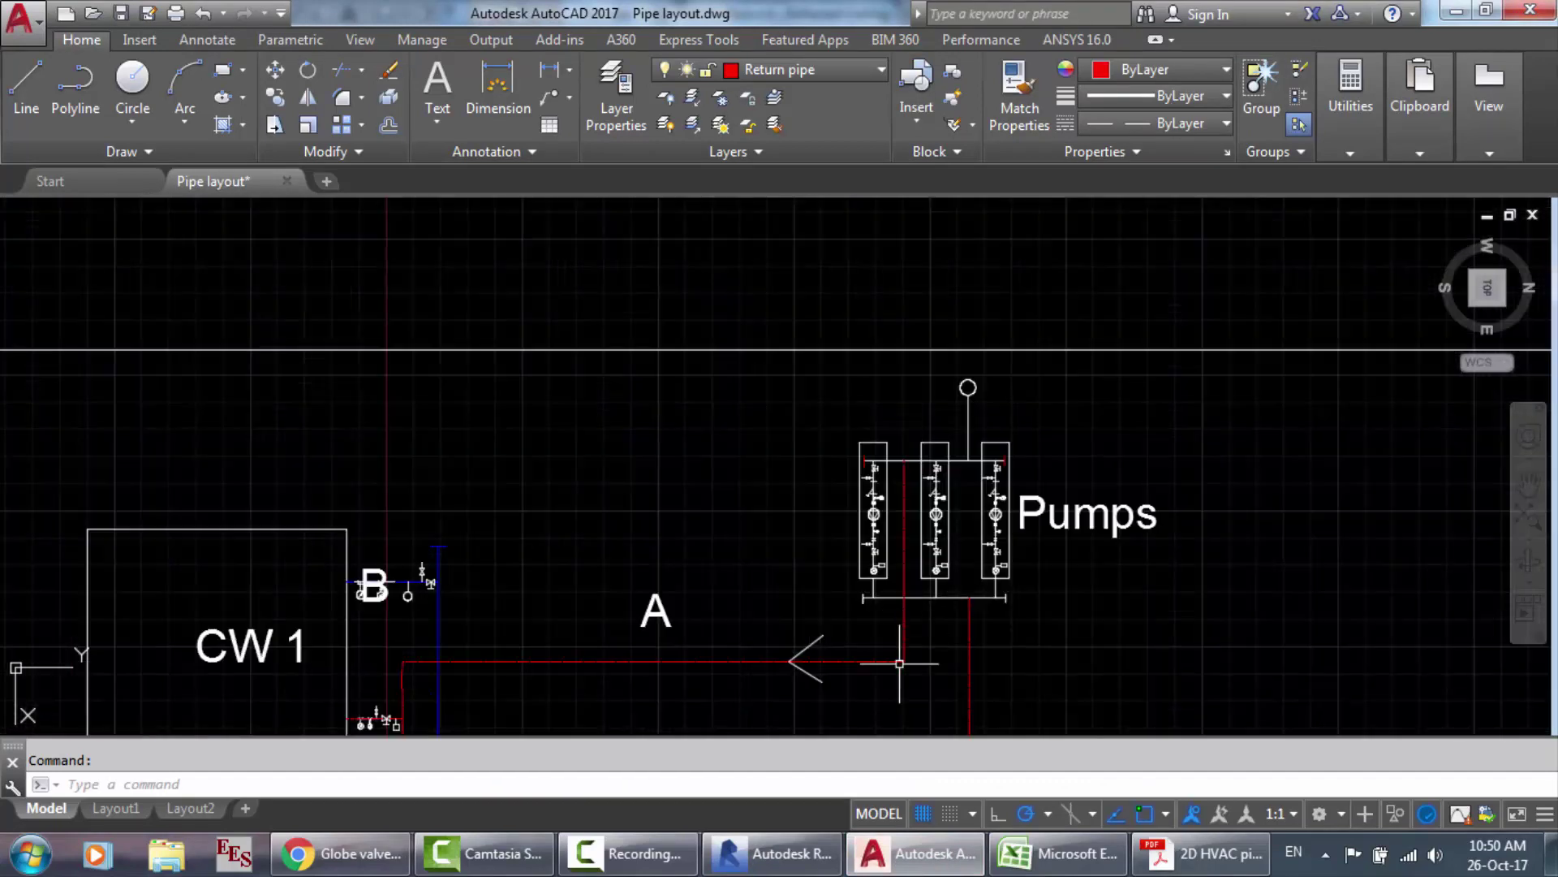
scroll(900, 663, "up", 2)
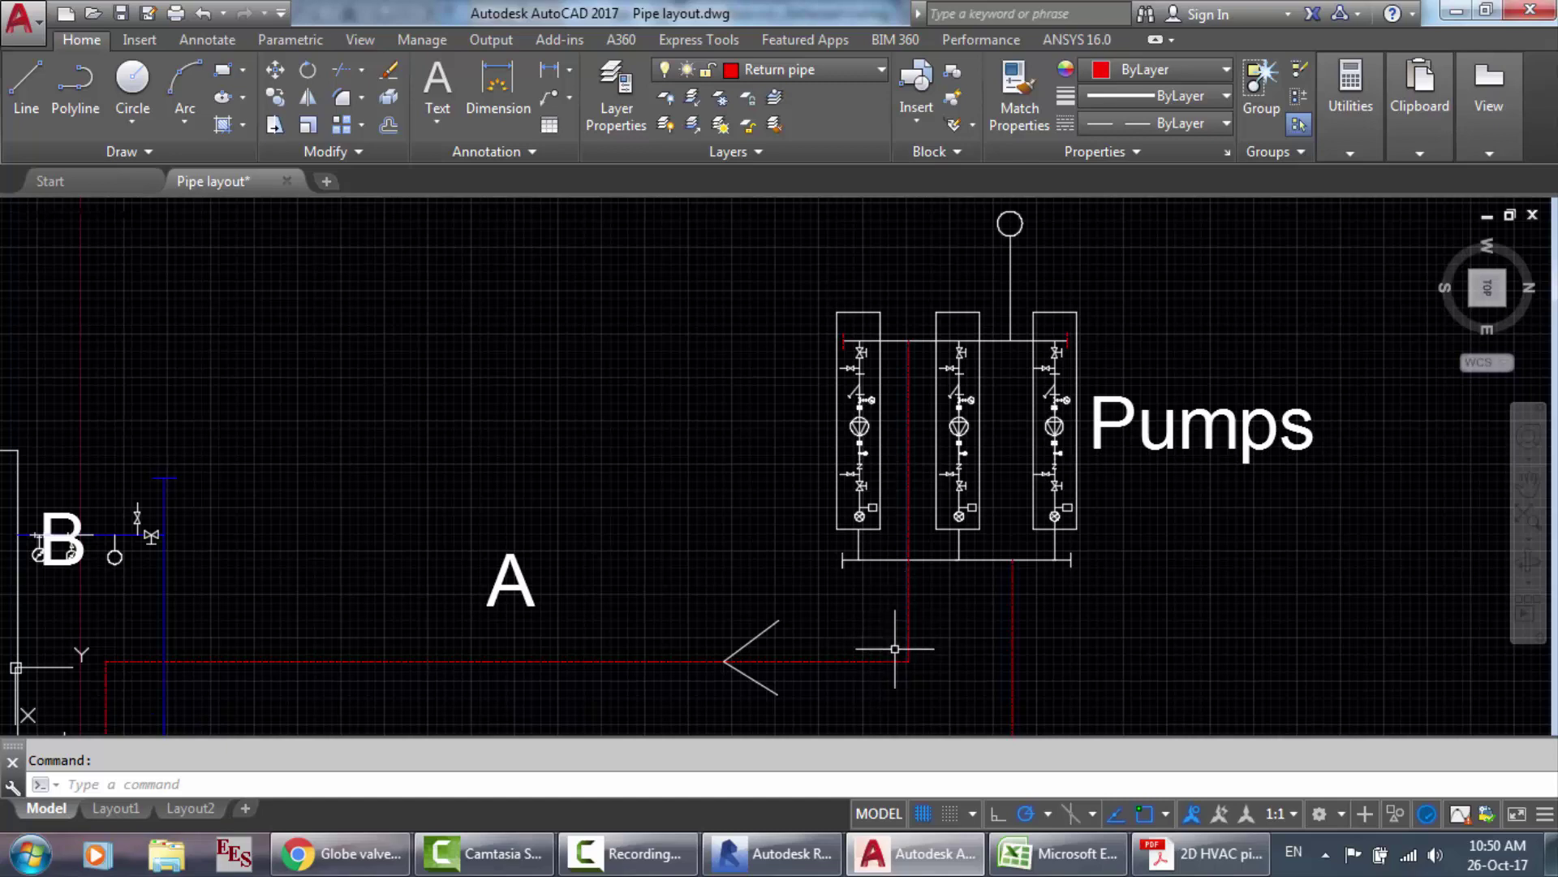
scroll(746, 684, "up", 2)
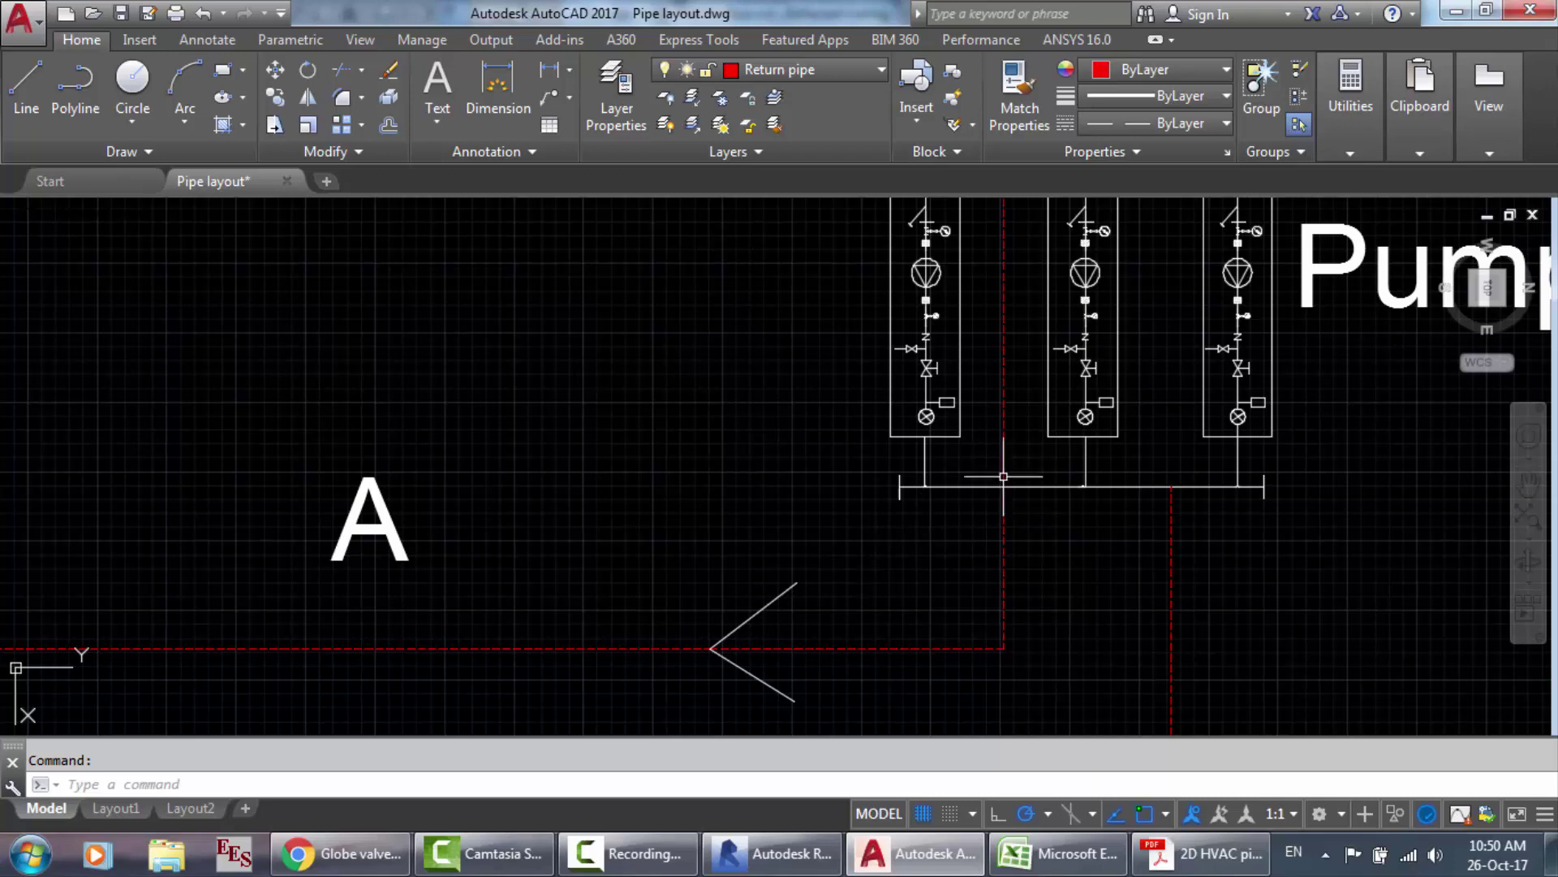
scroll(1003, 477, "down", 3)
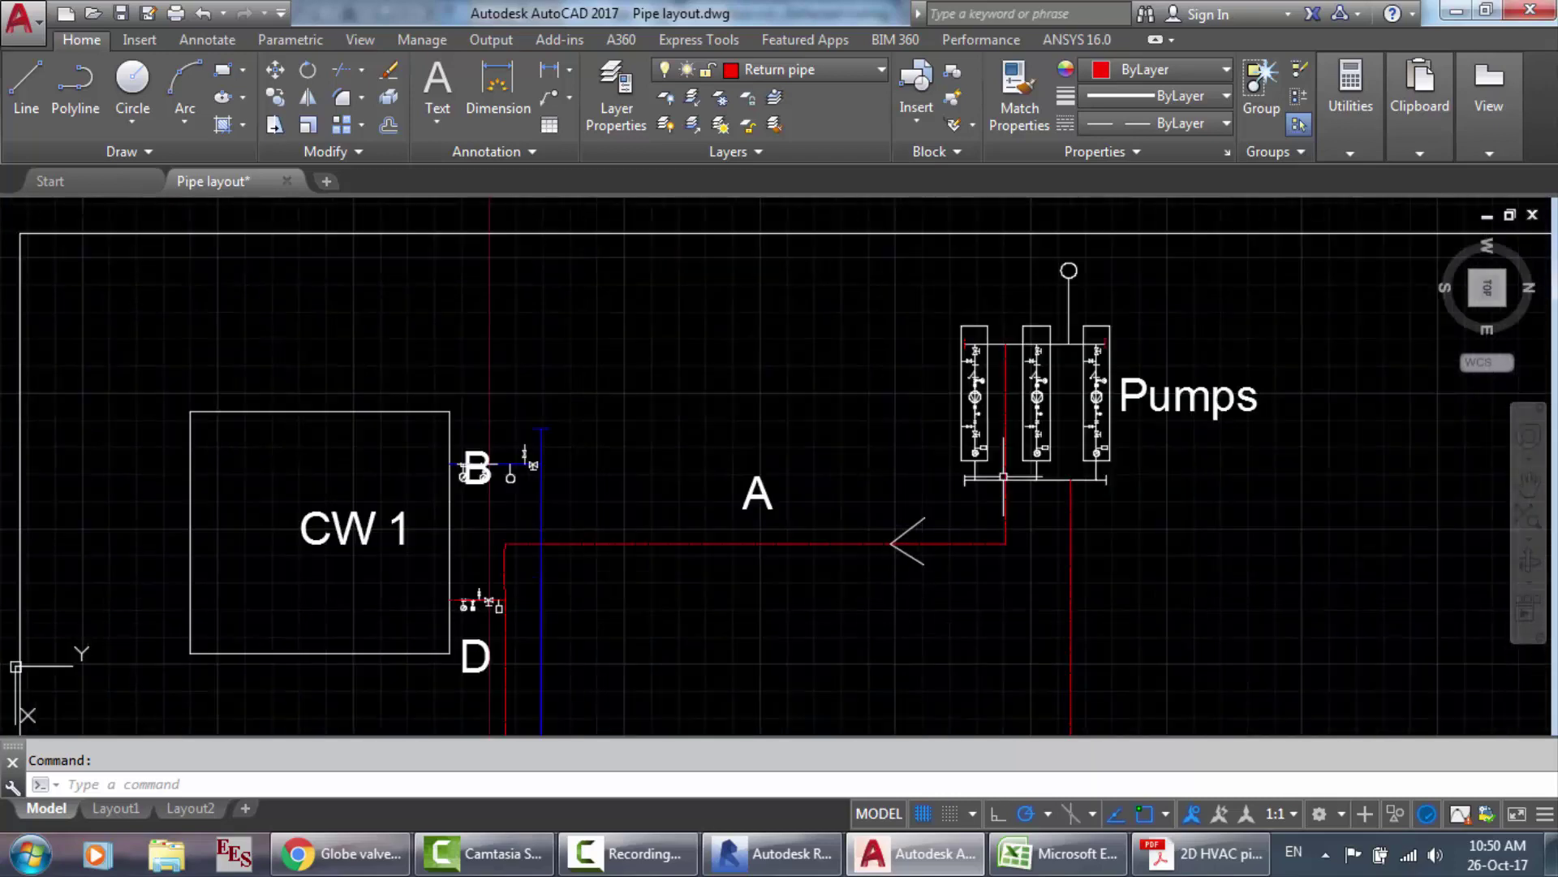
scroll(1030, 404, "up", 2)
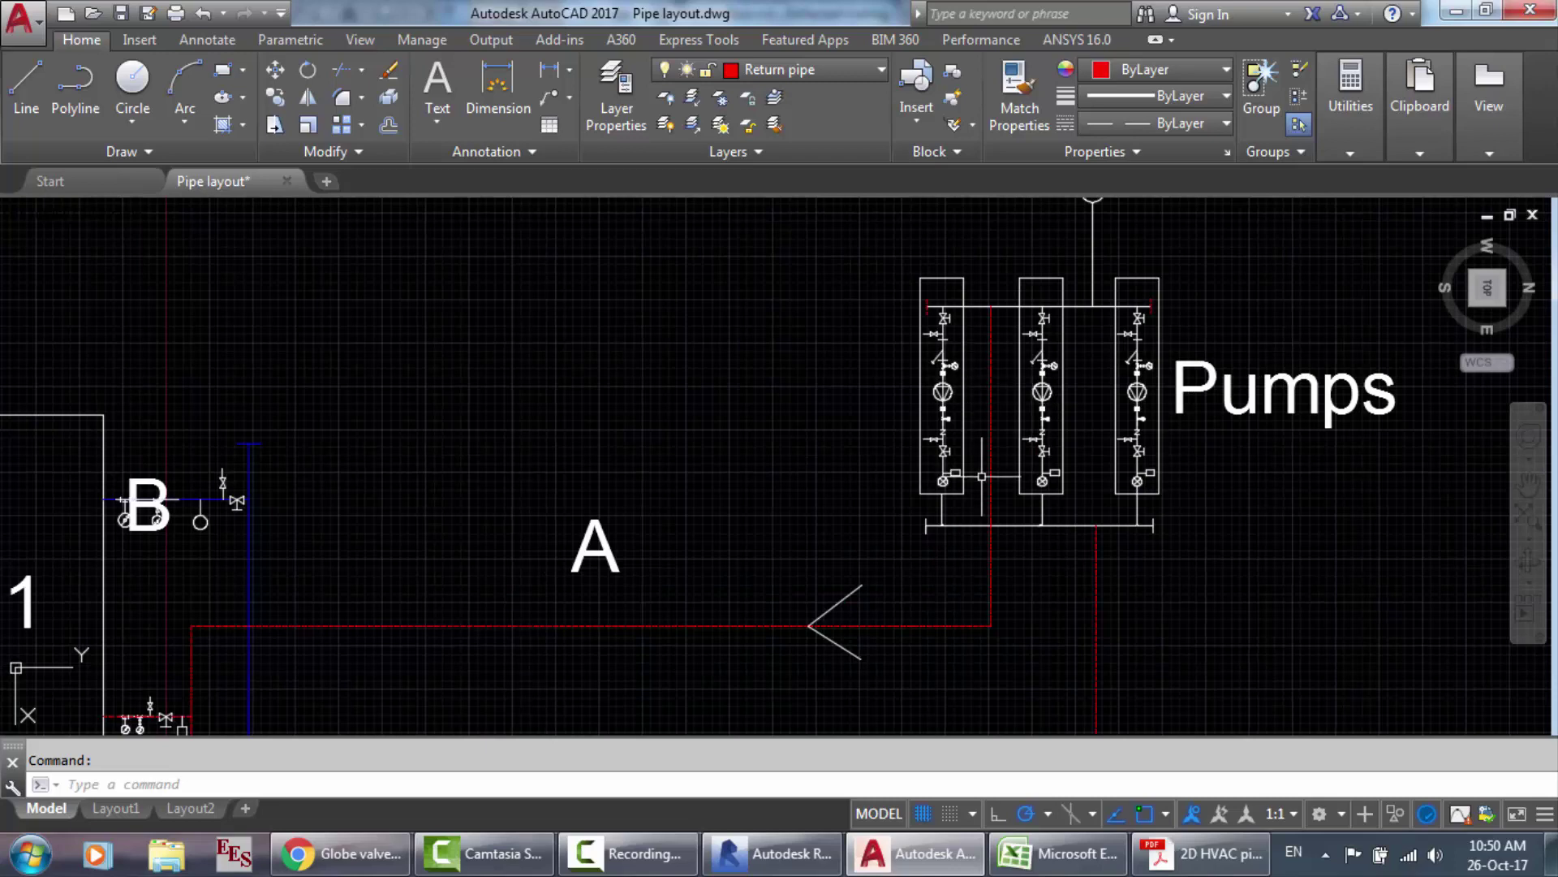
scroll(638, 613, "down", 2)
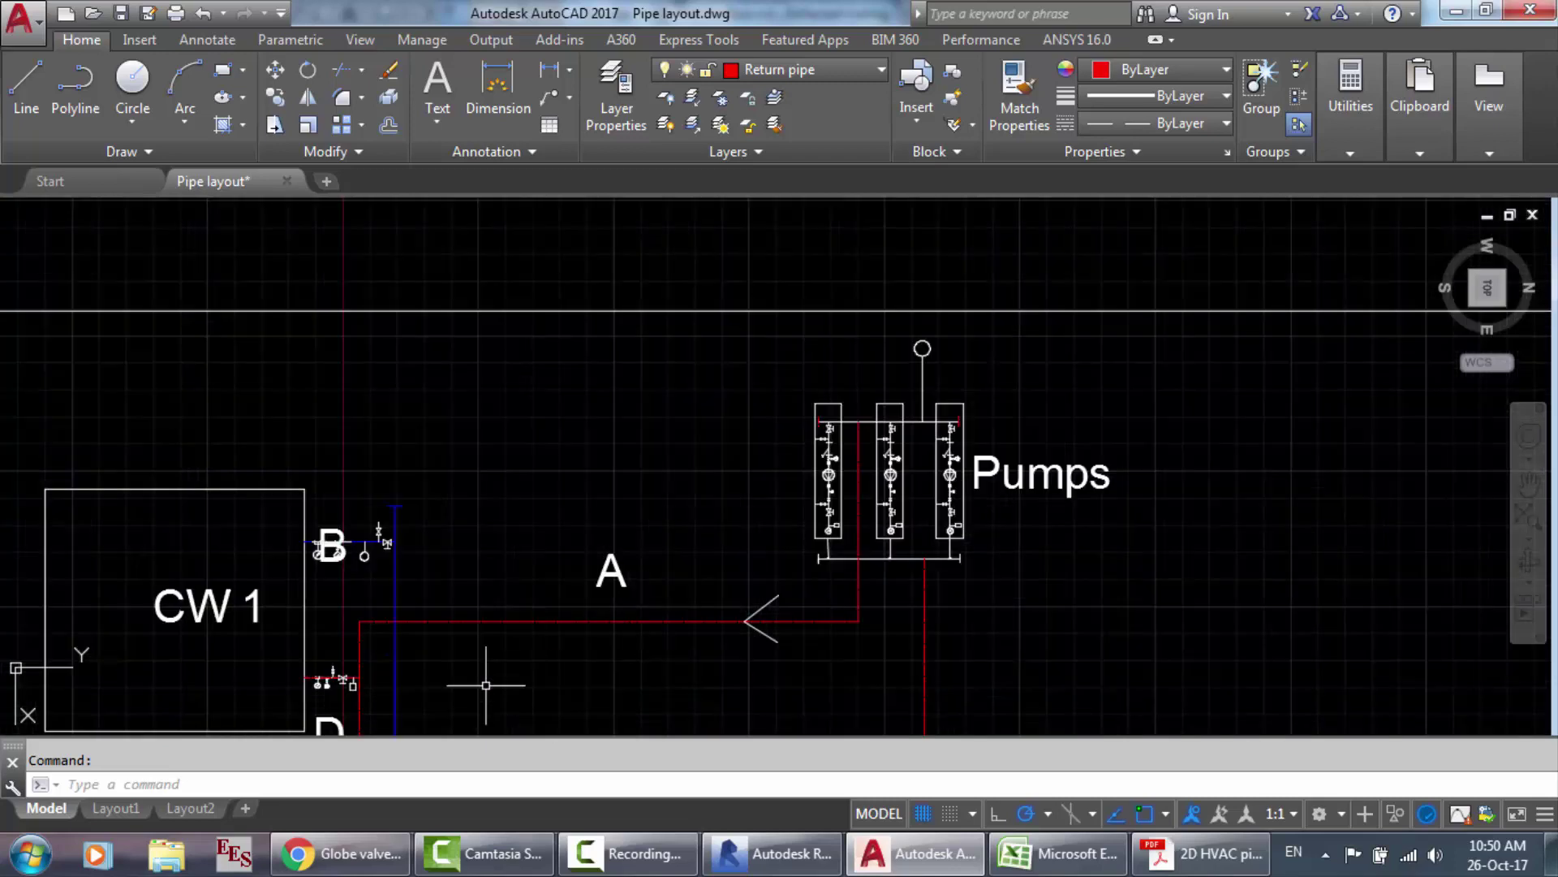
scroll(486, 685, "up", 4)
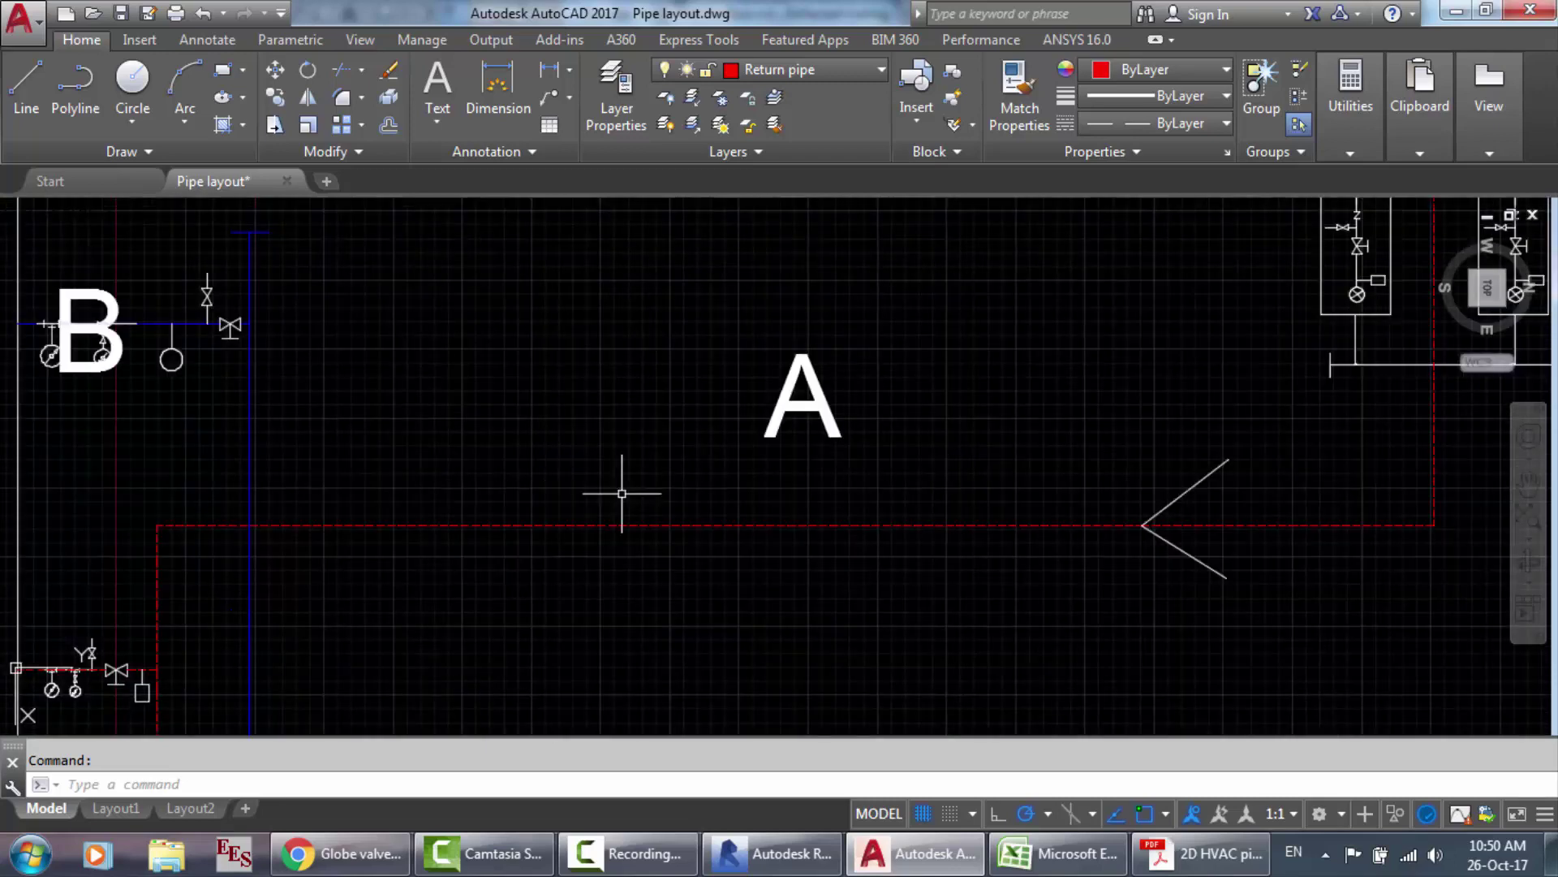
scroll(428, 457, "down", 2)
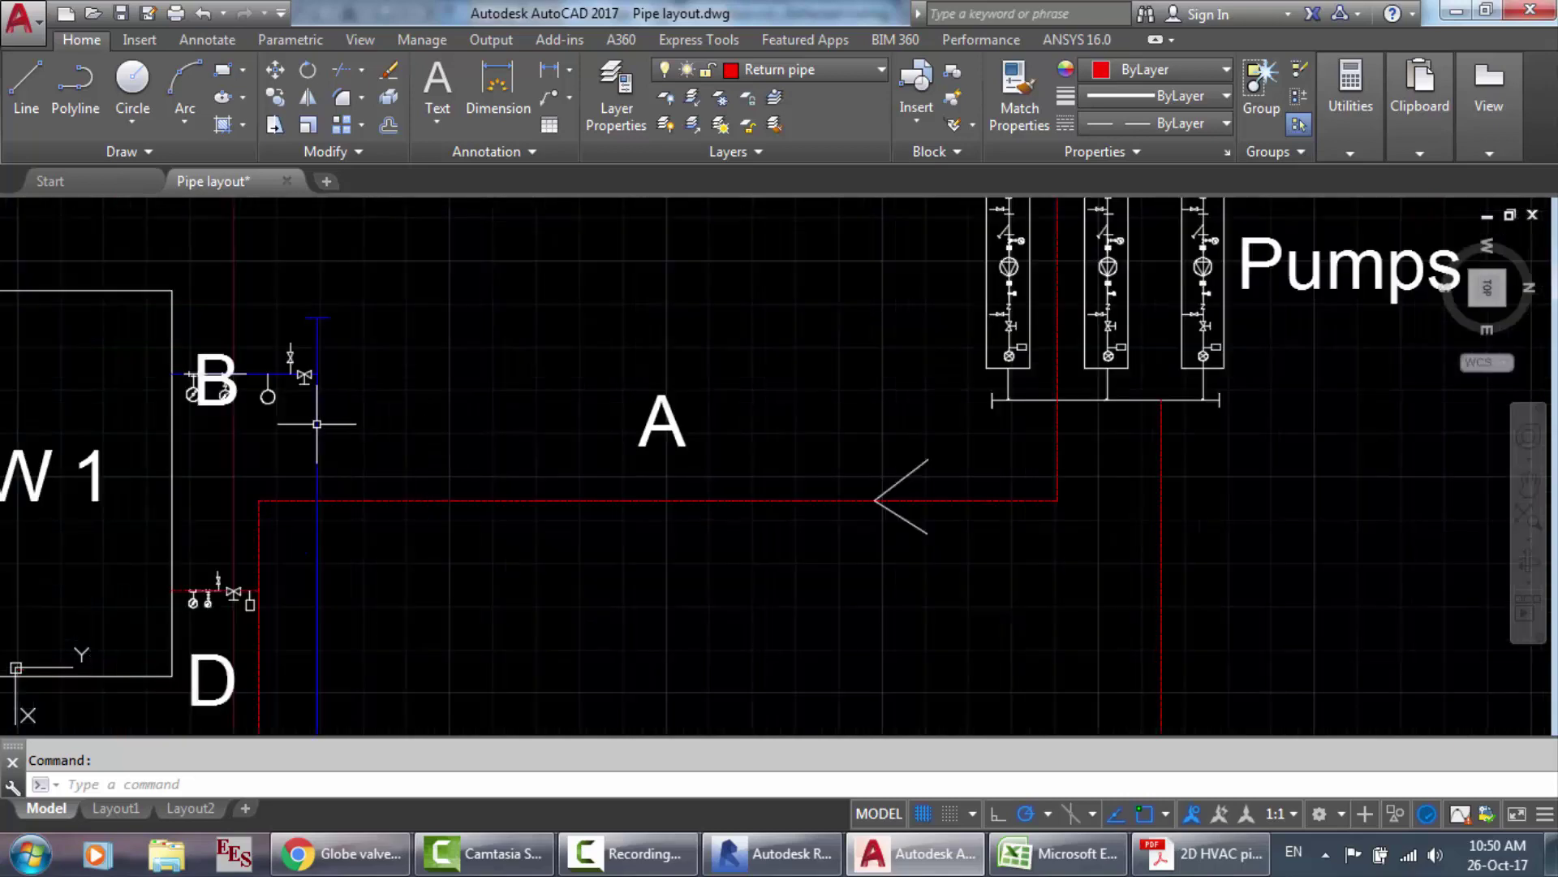
Step: Back in Revit, extend the 4" header straight left at 4023 mm offset, making the run about 2165 mm from the first pump's branch
left_click(771, 852)
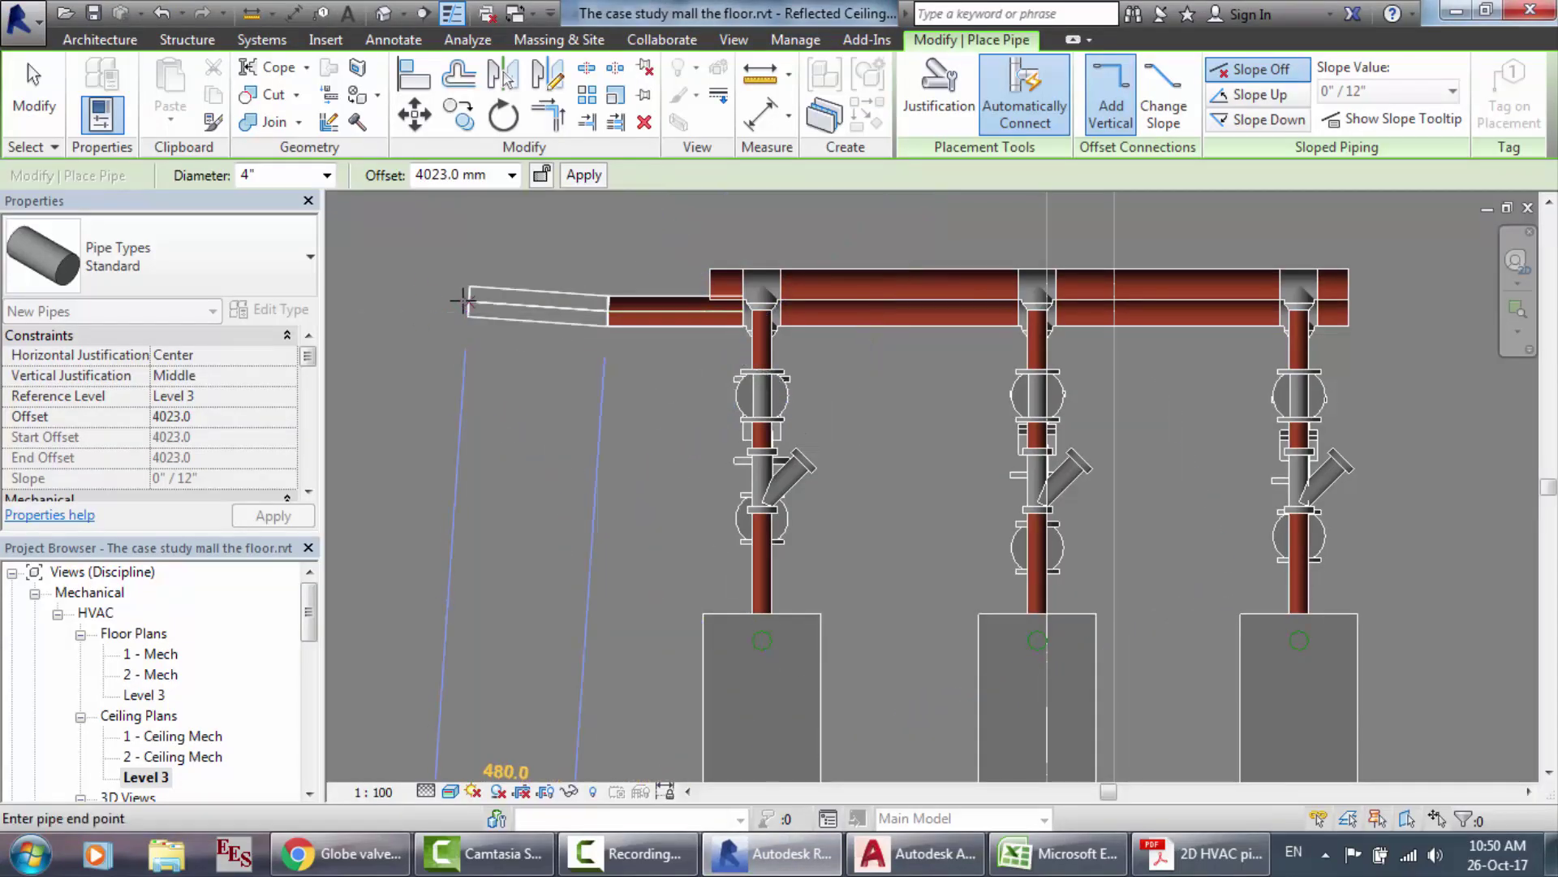
scroll(459, 303, "down", 2)
scroll(463, 304, "down", 4)
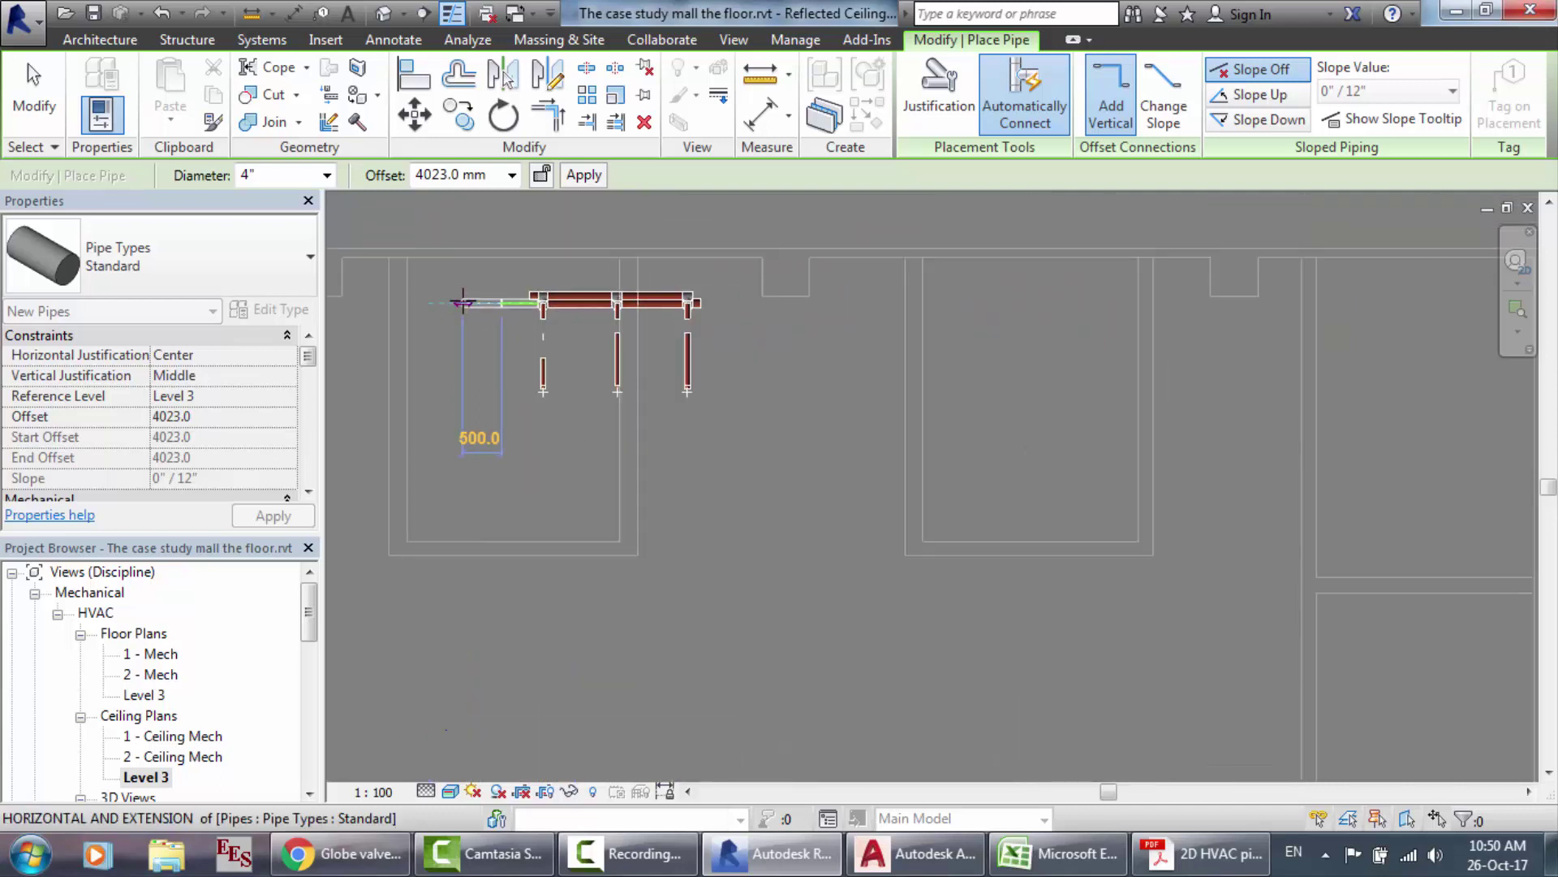
scroll(349, 305, "up", 2)
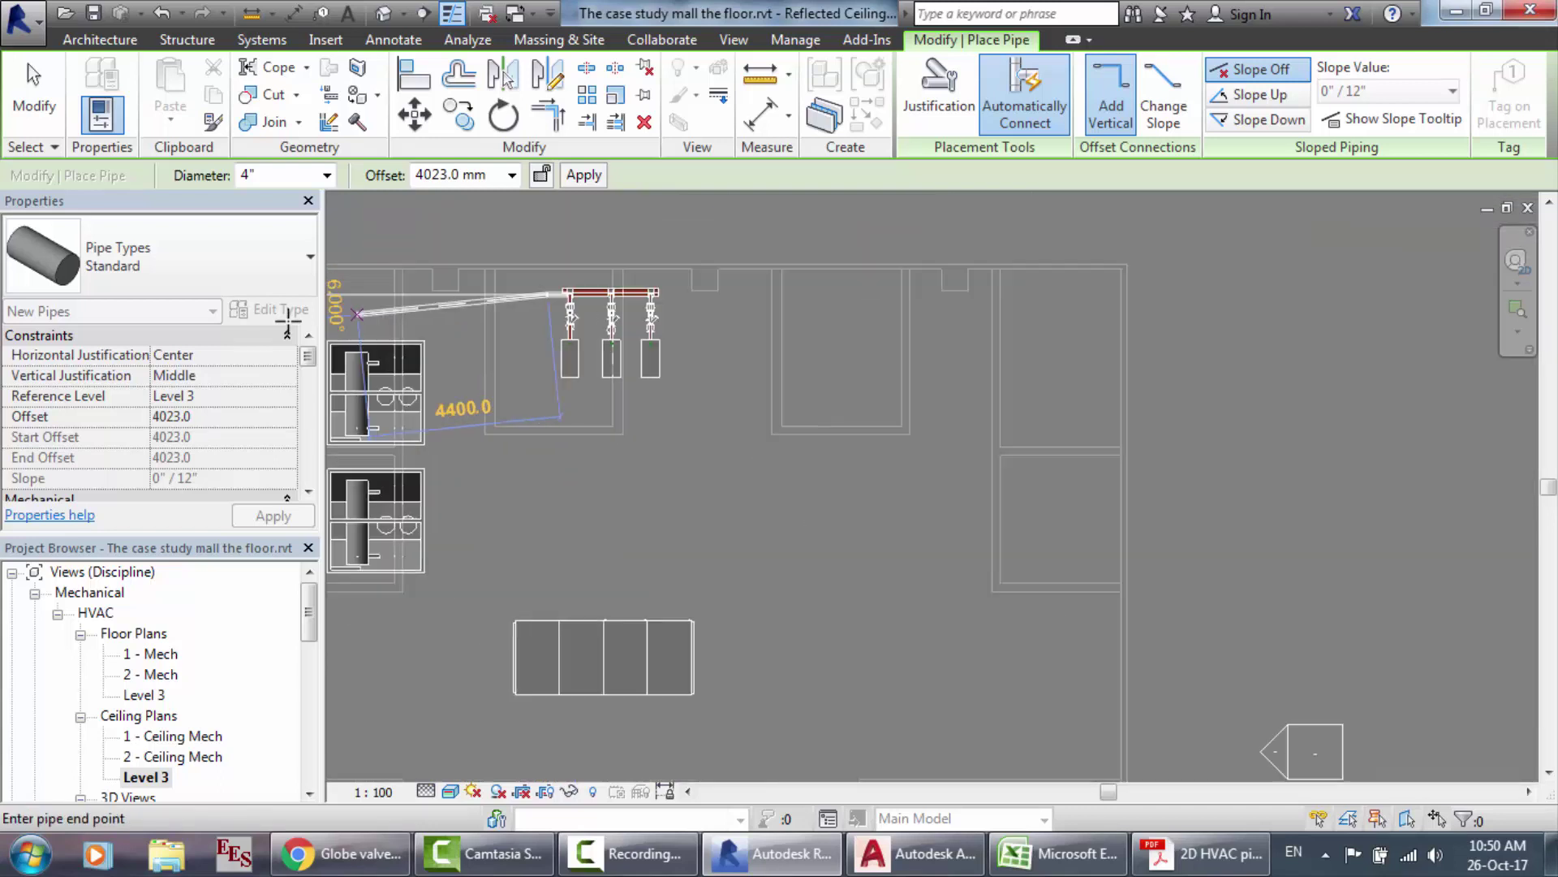
scroll(429, 285, "up", 4)
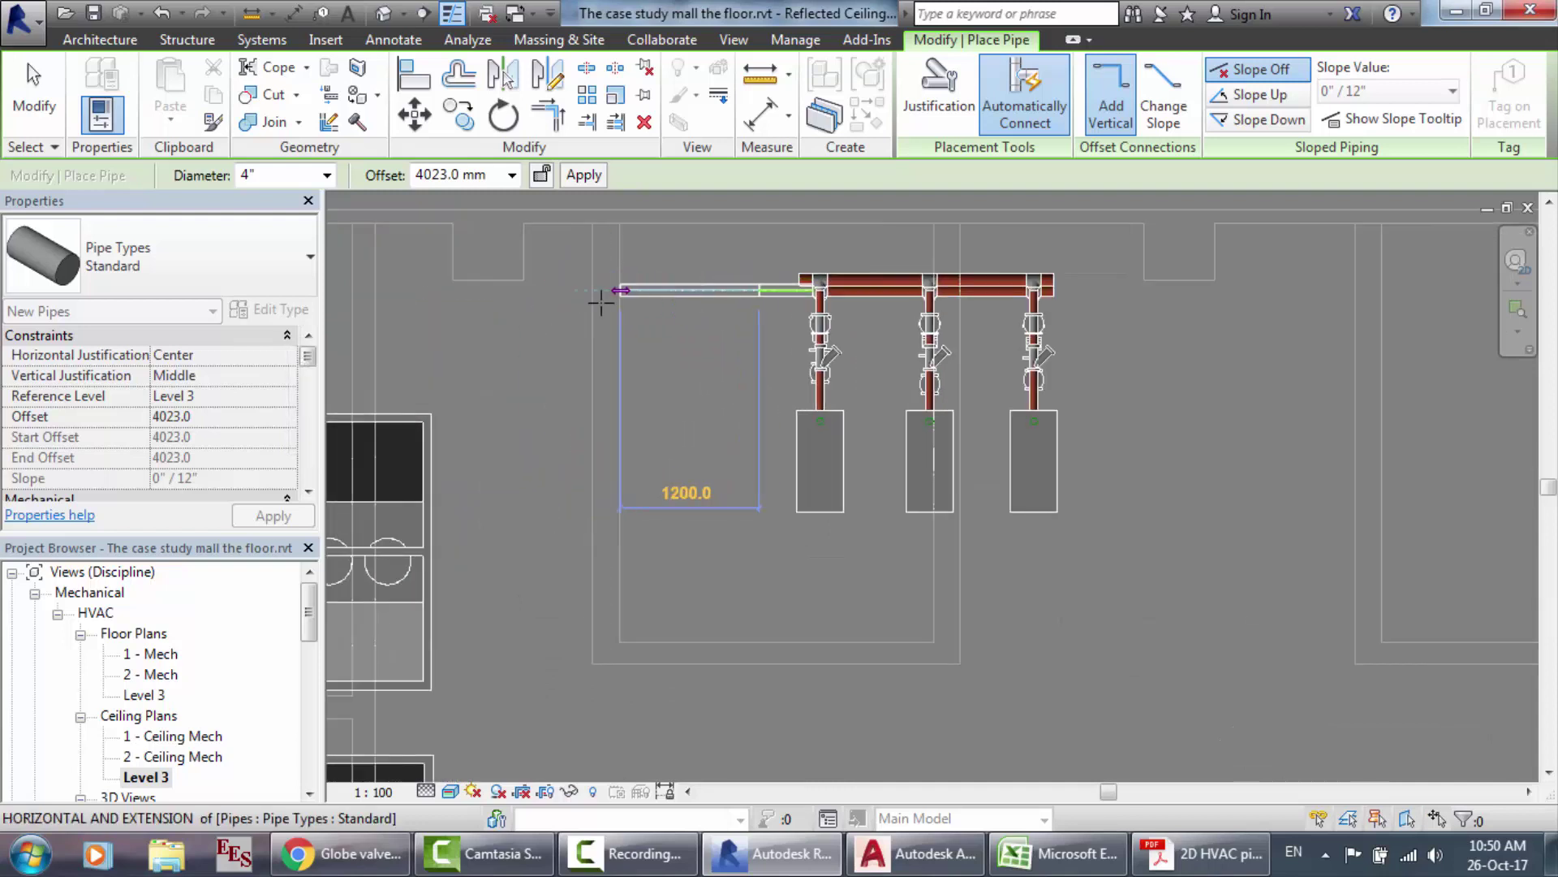
left_click(563, 290)
key("Escape")
key("Escape")
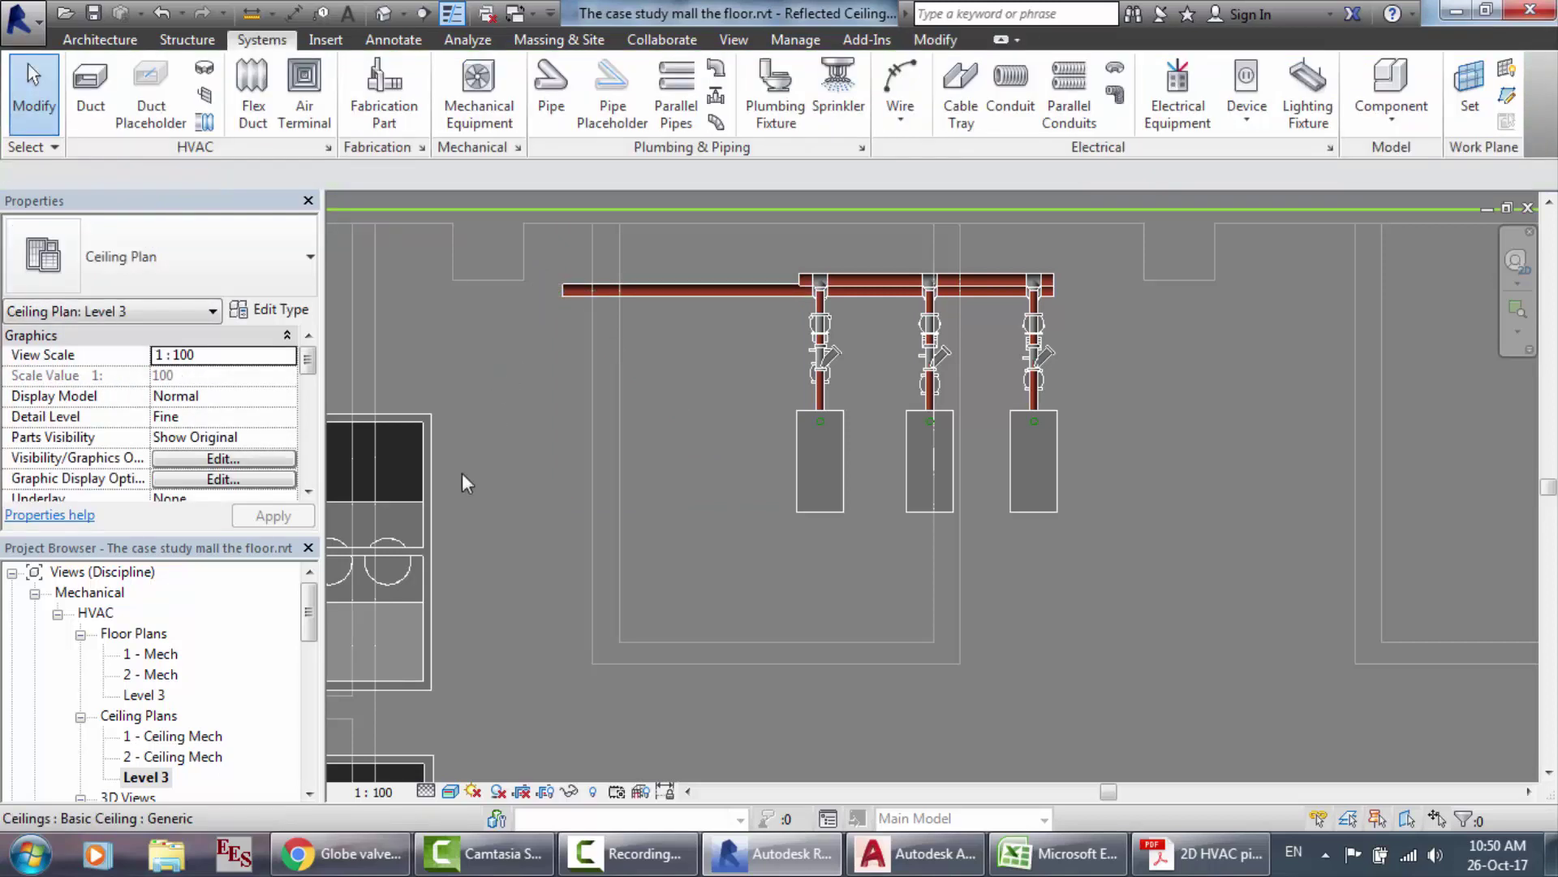
Step: Check the nominal pipe diameters in the Pipe sizing workbook in Excel and return to Revit
scroll(398, 556, "up", 2)
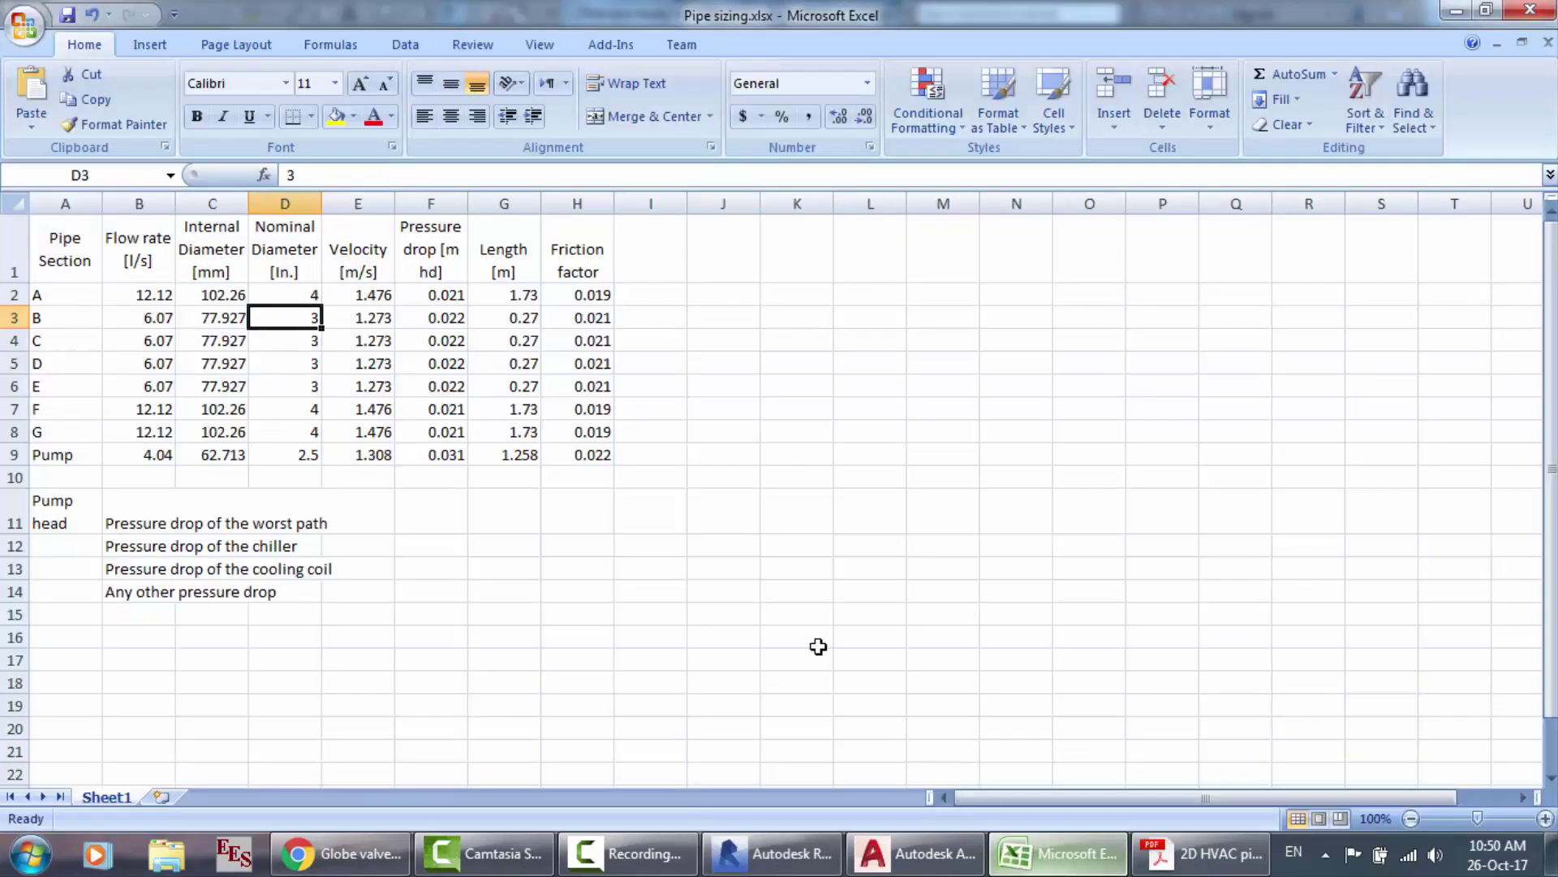
left_click(1055, 853)
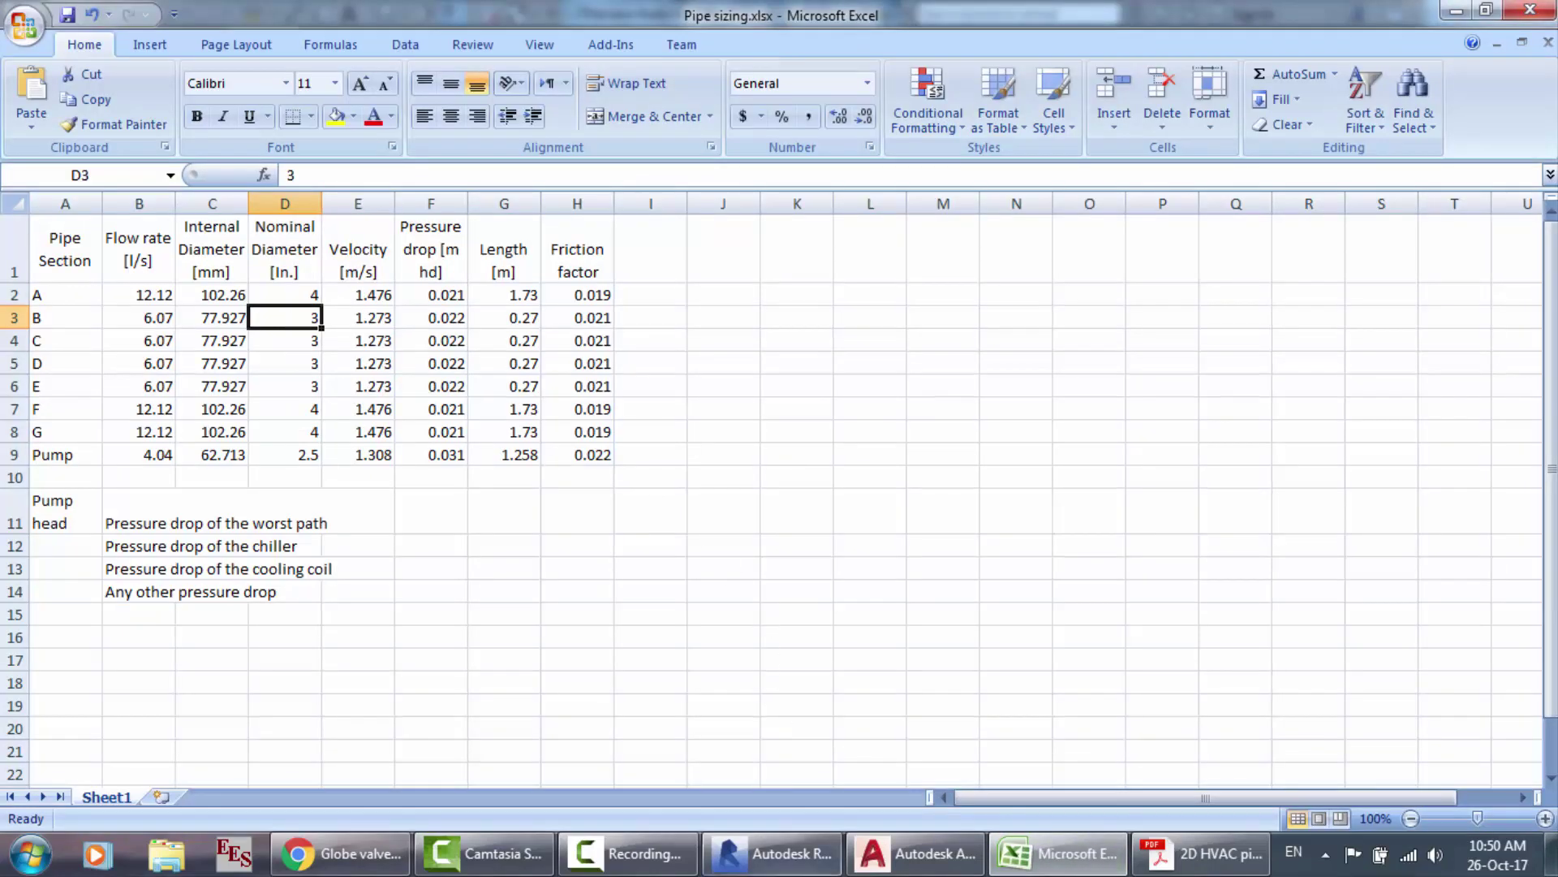
left_click(771, 853)
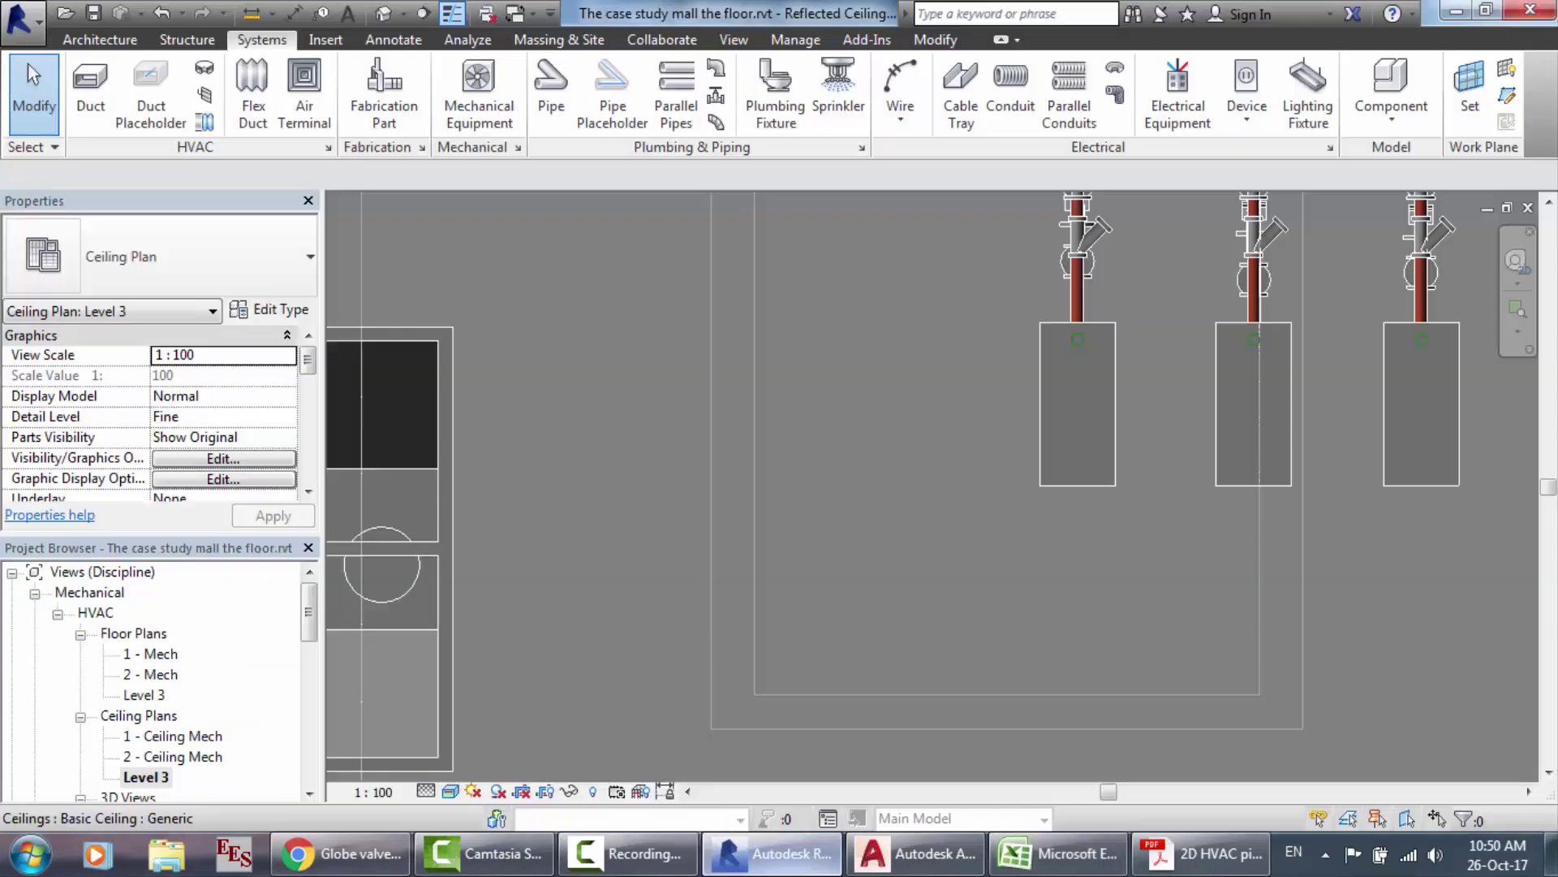
Step: Draw a 3" pipe at 3483 mm offset from the upper chiller's inlet, running right and turning up about 2800 mm towards the header
left_click(443, 445)
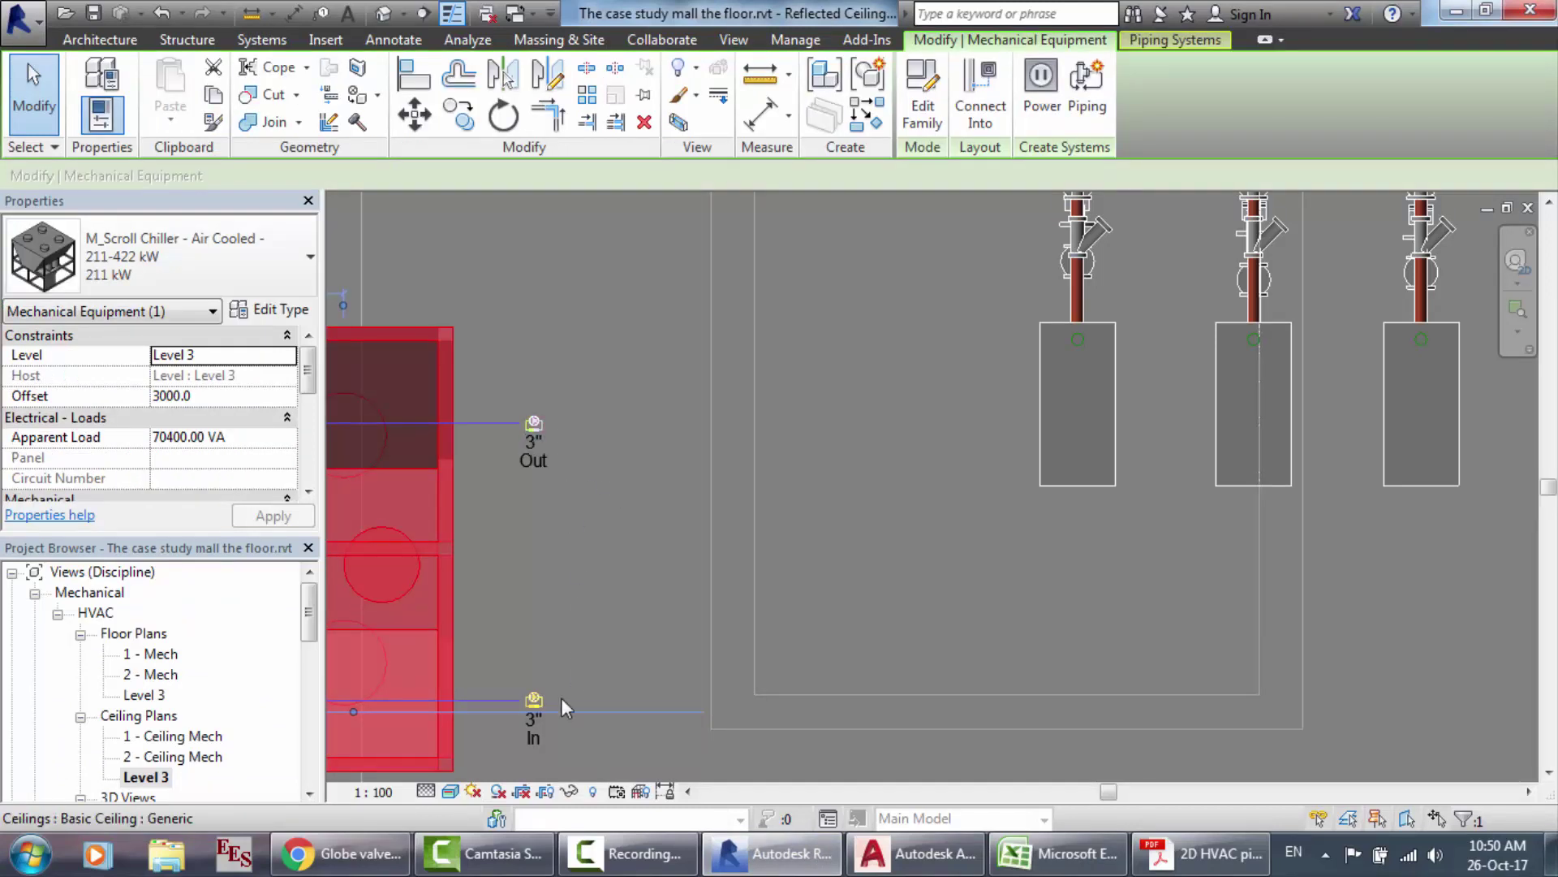
left_click(534, 709)
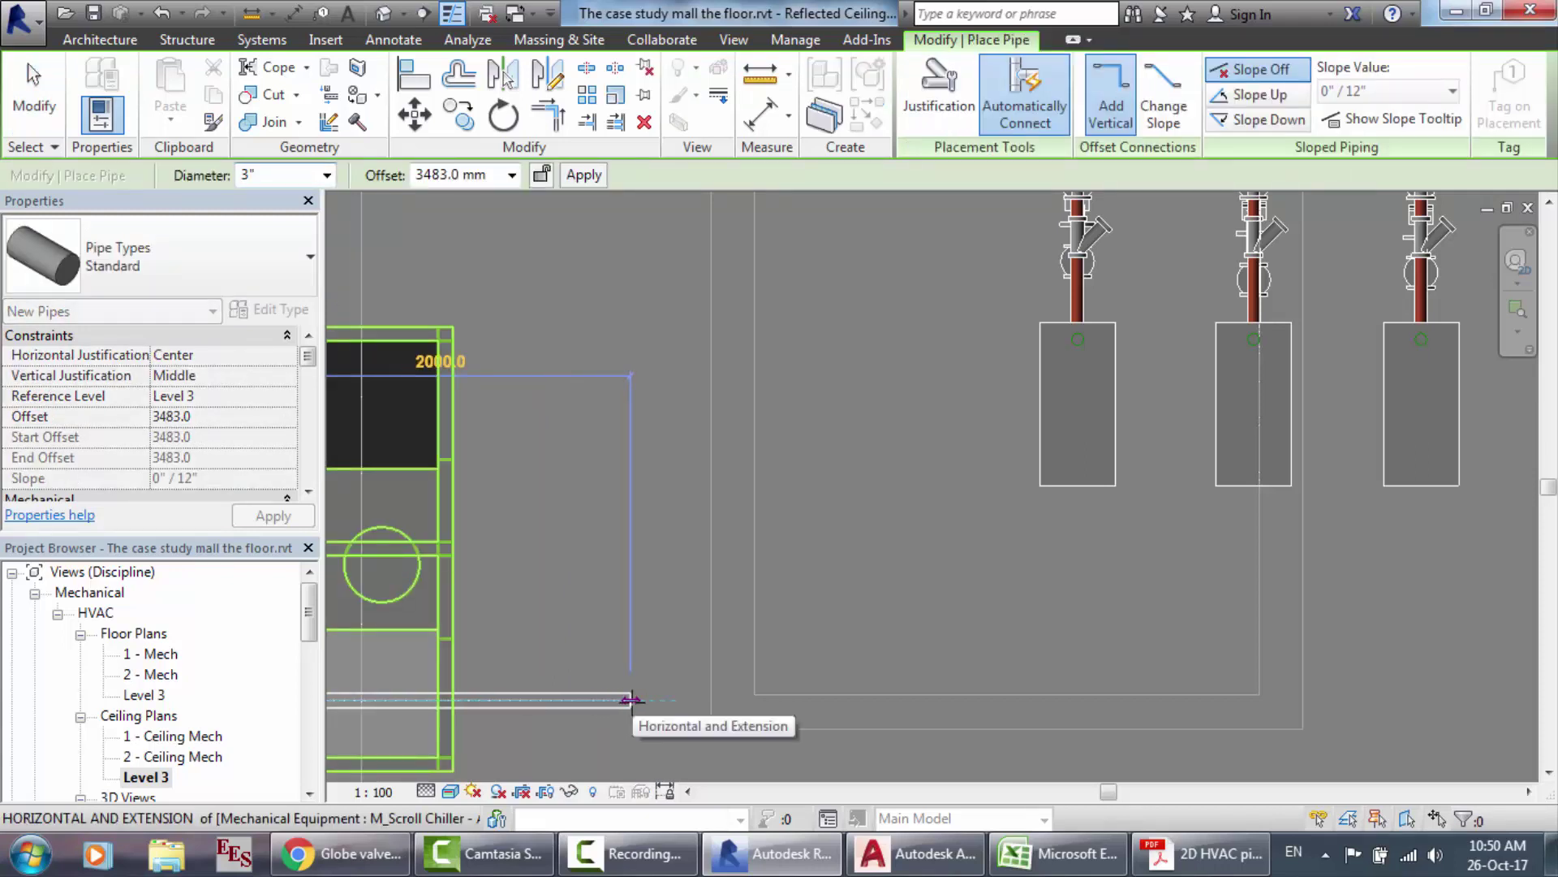
scroll(632, 700, "down", 2)
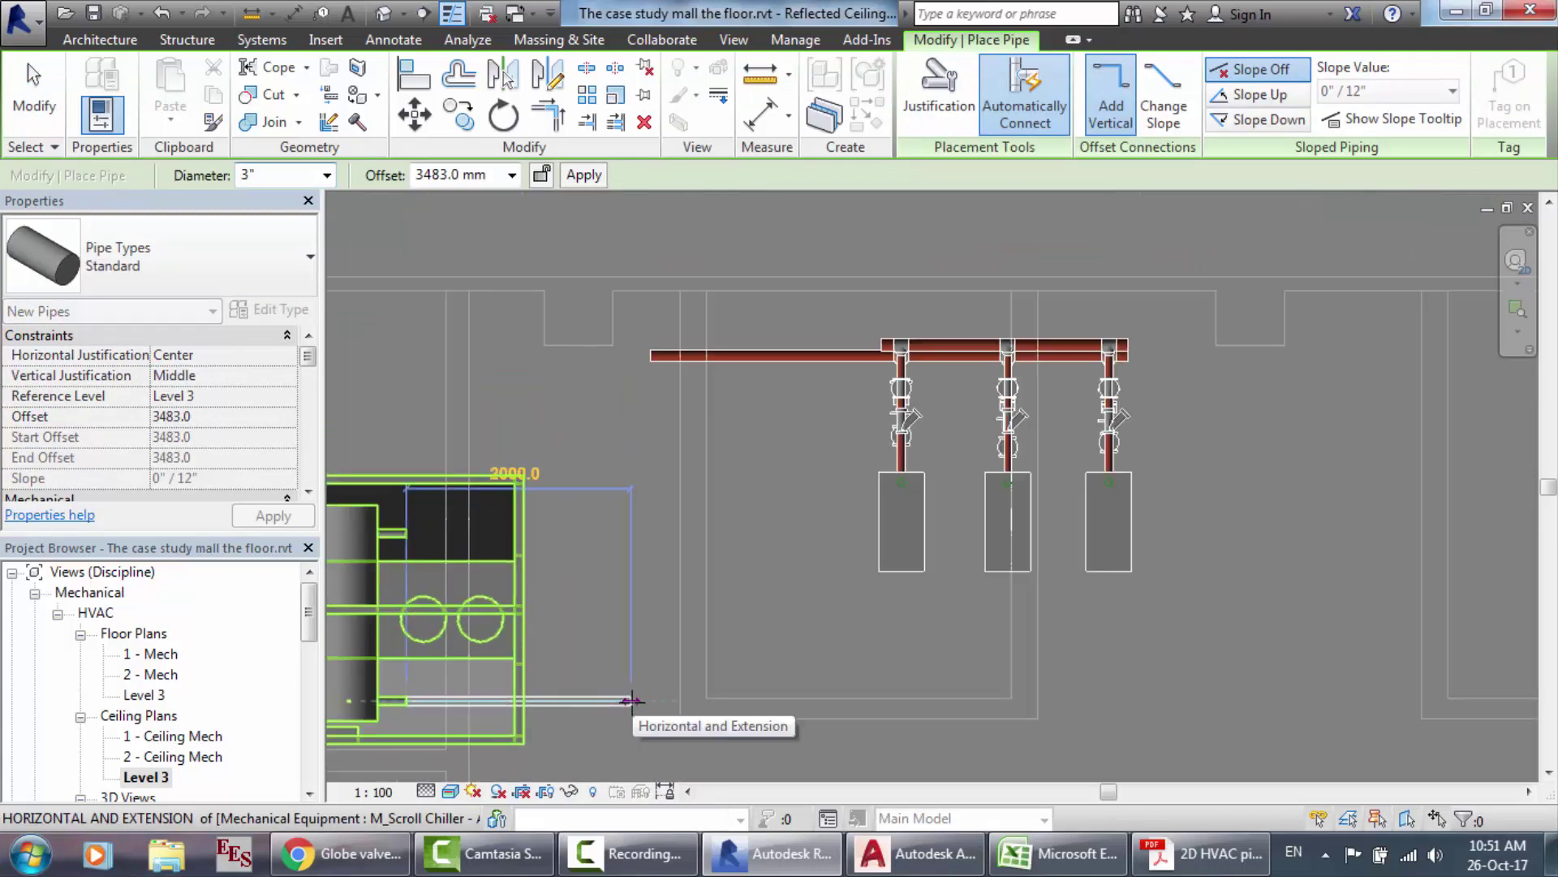
left_click(564, 699)
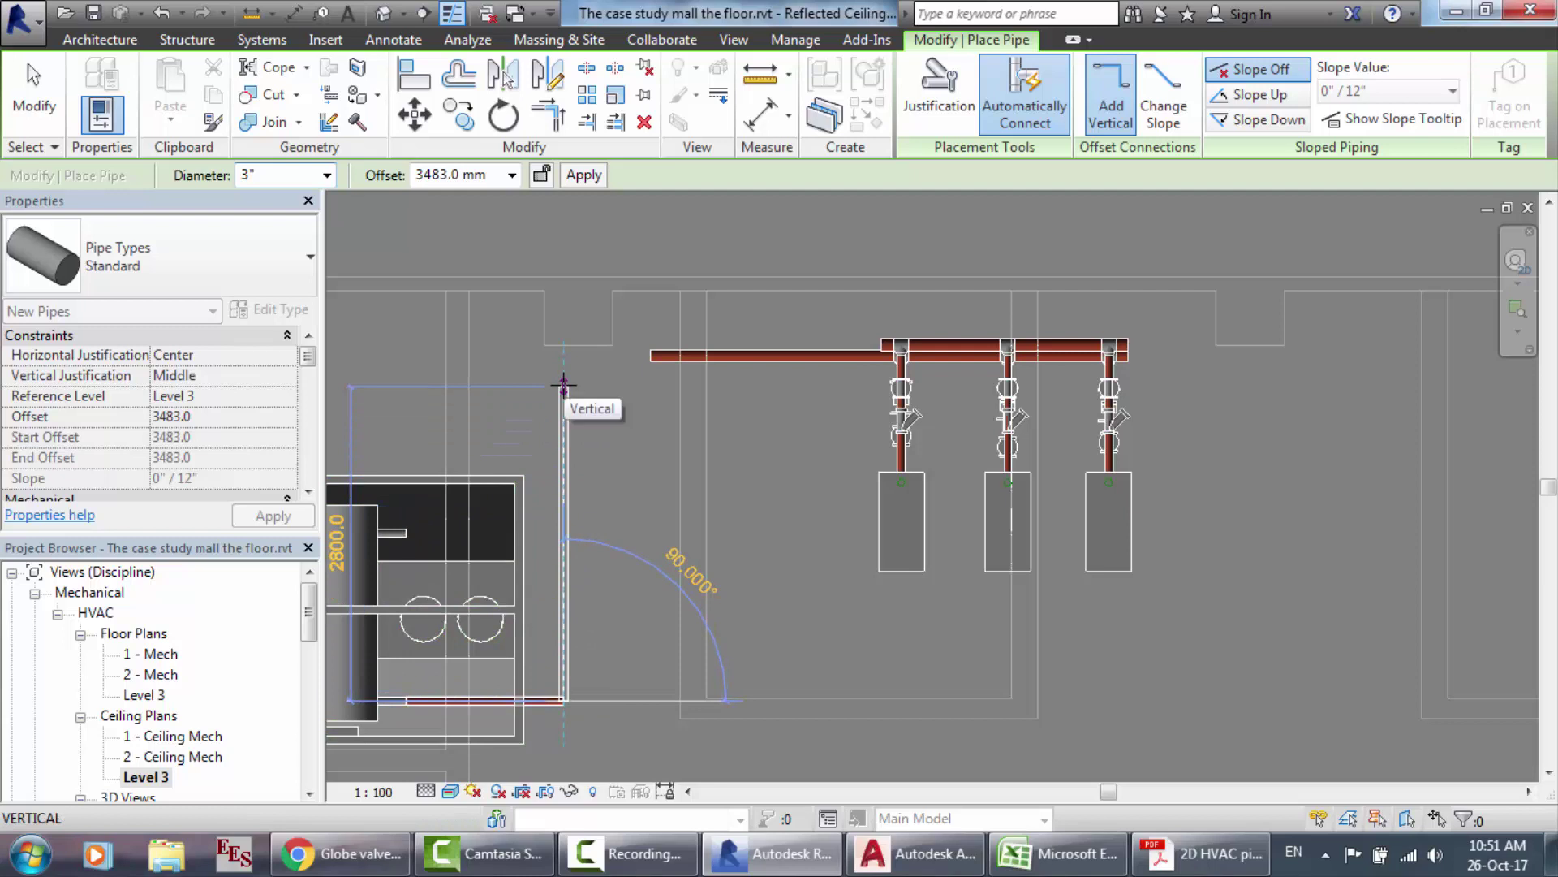
left_click(564, 385)
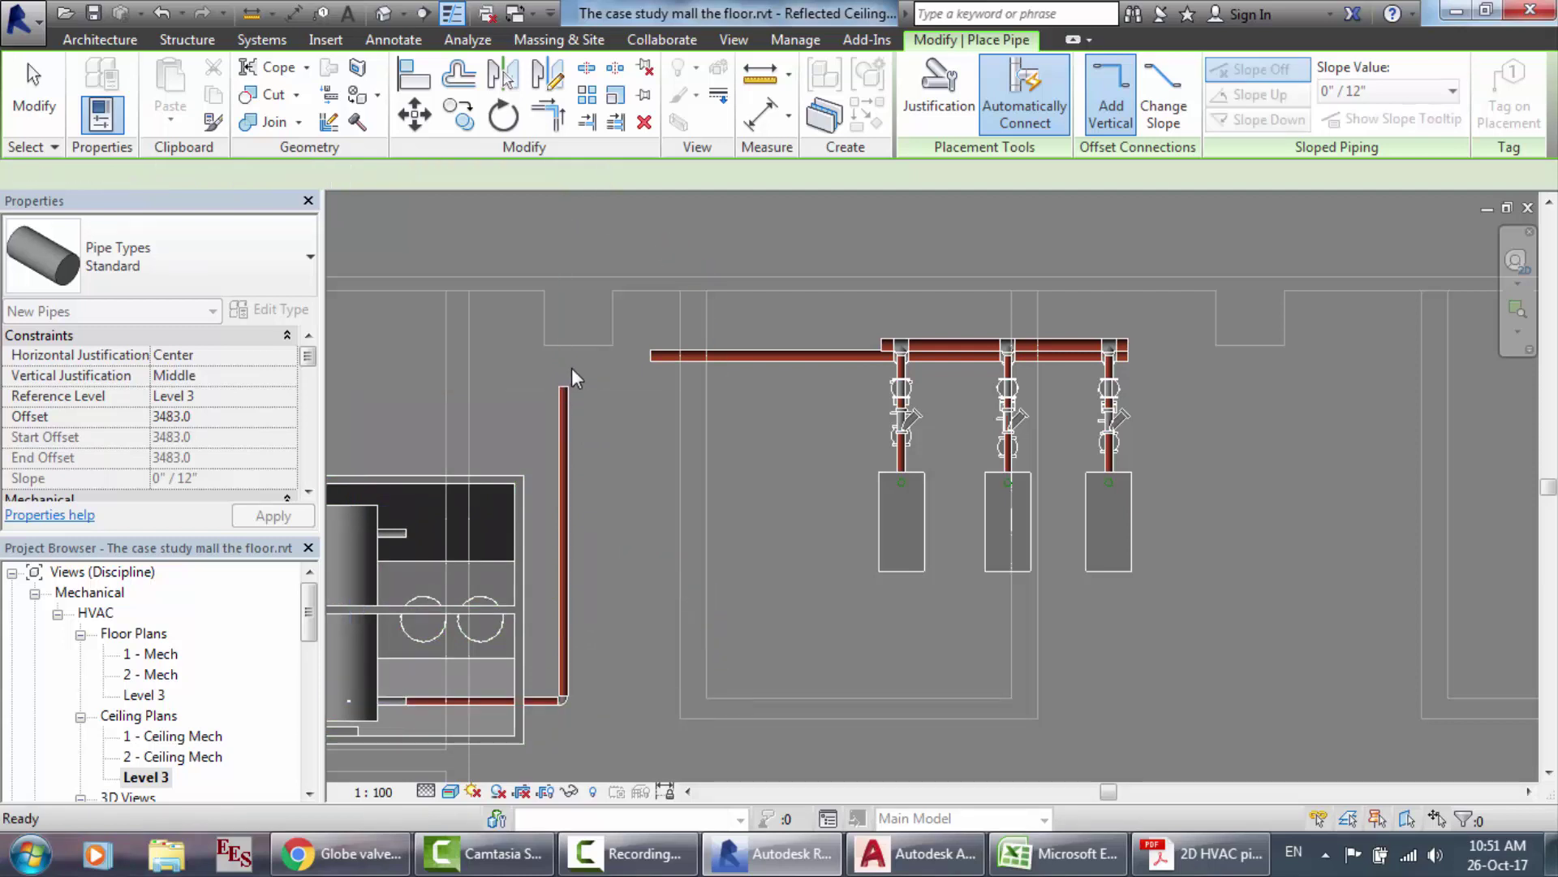
key("Escape")
key("Escape")
Step: Continue the header's left end with a 3" pipe at 3483 mm offset, about 920 mm long, past the vertical chiller pipe
scroll(578, 358, "up", 3)
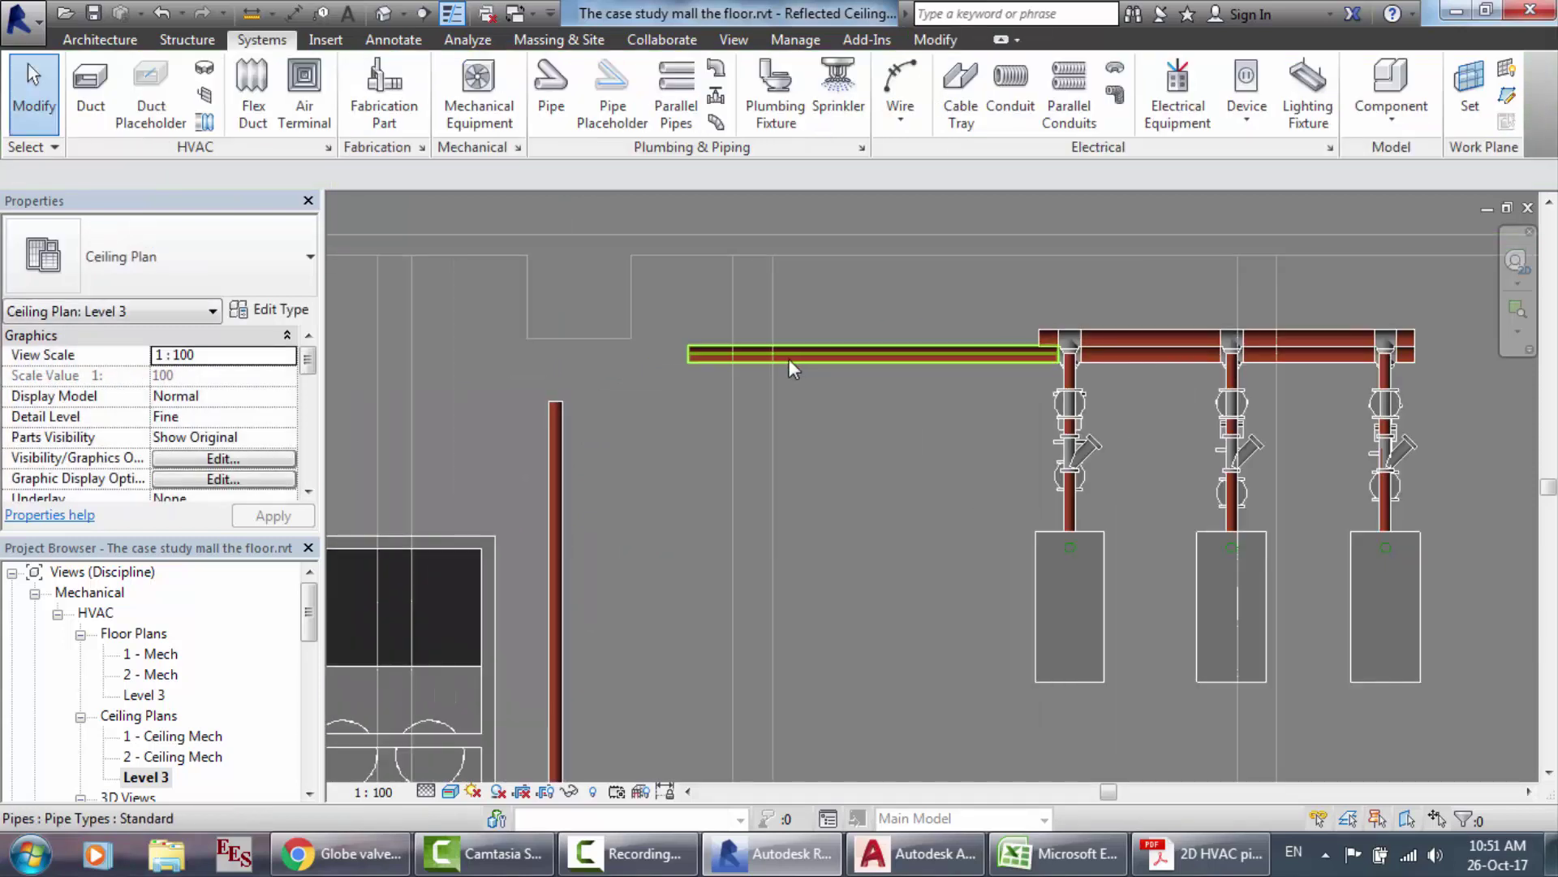
left_click(758, 354)
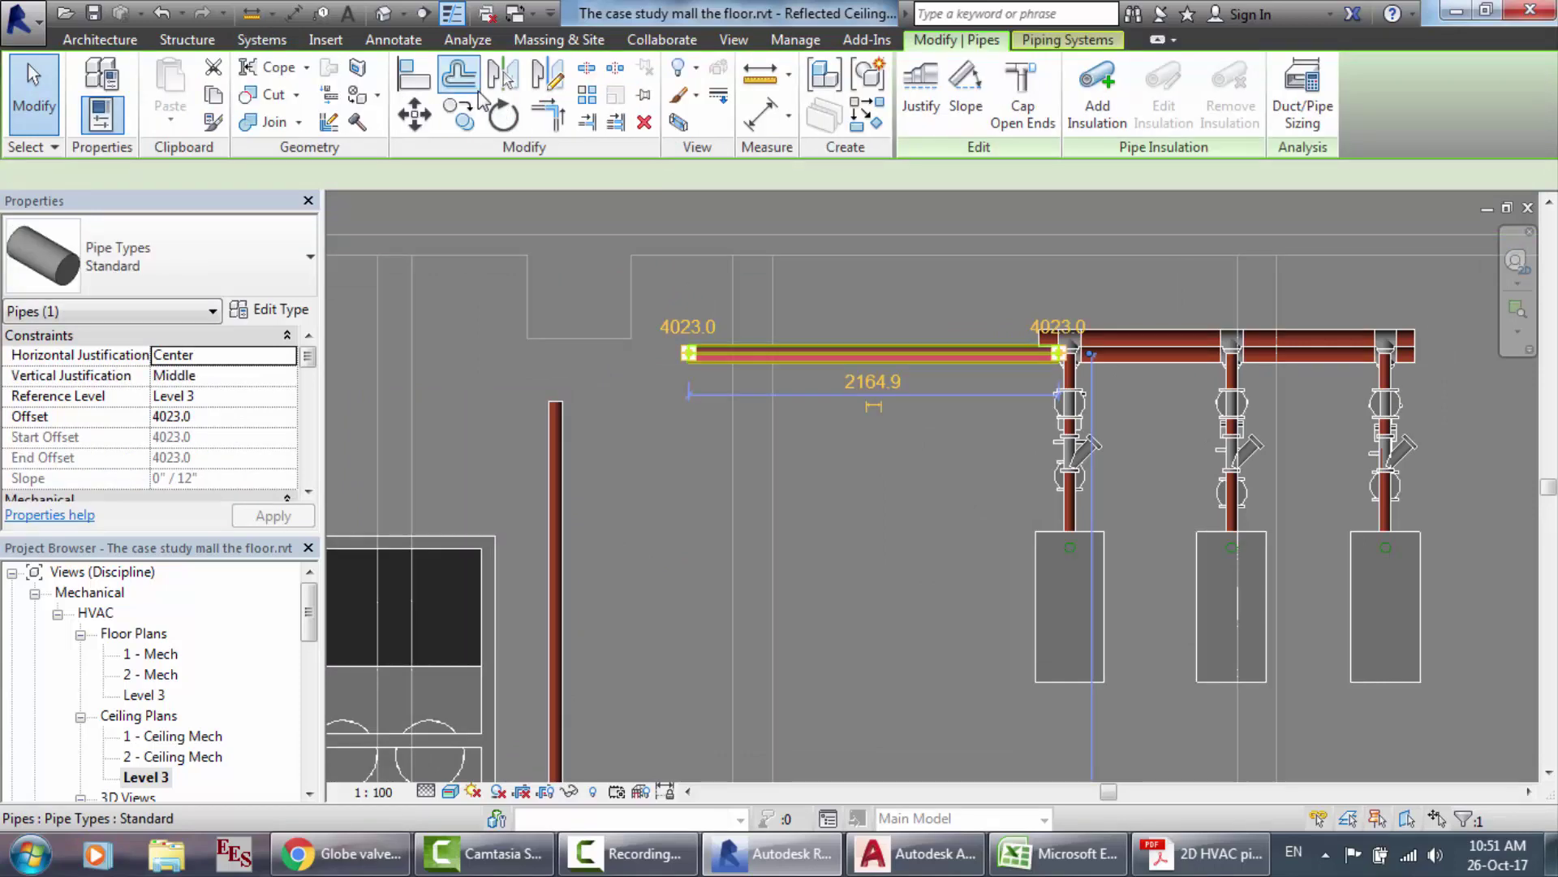
left_click(263, 40)
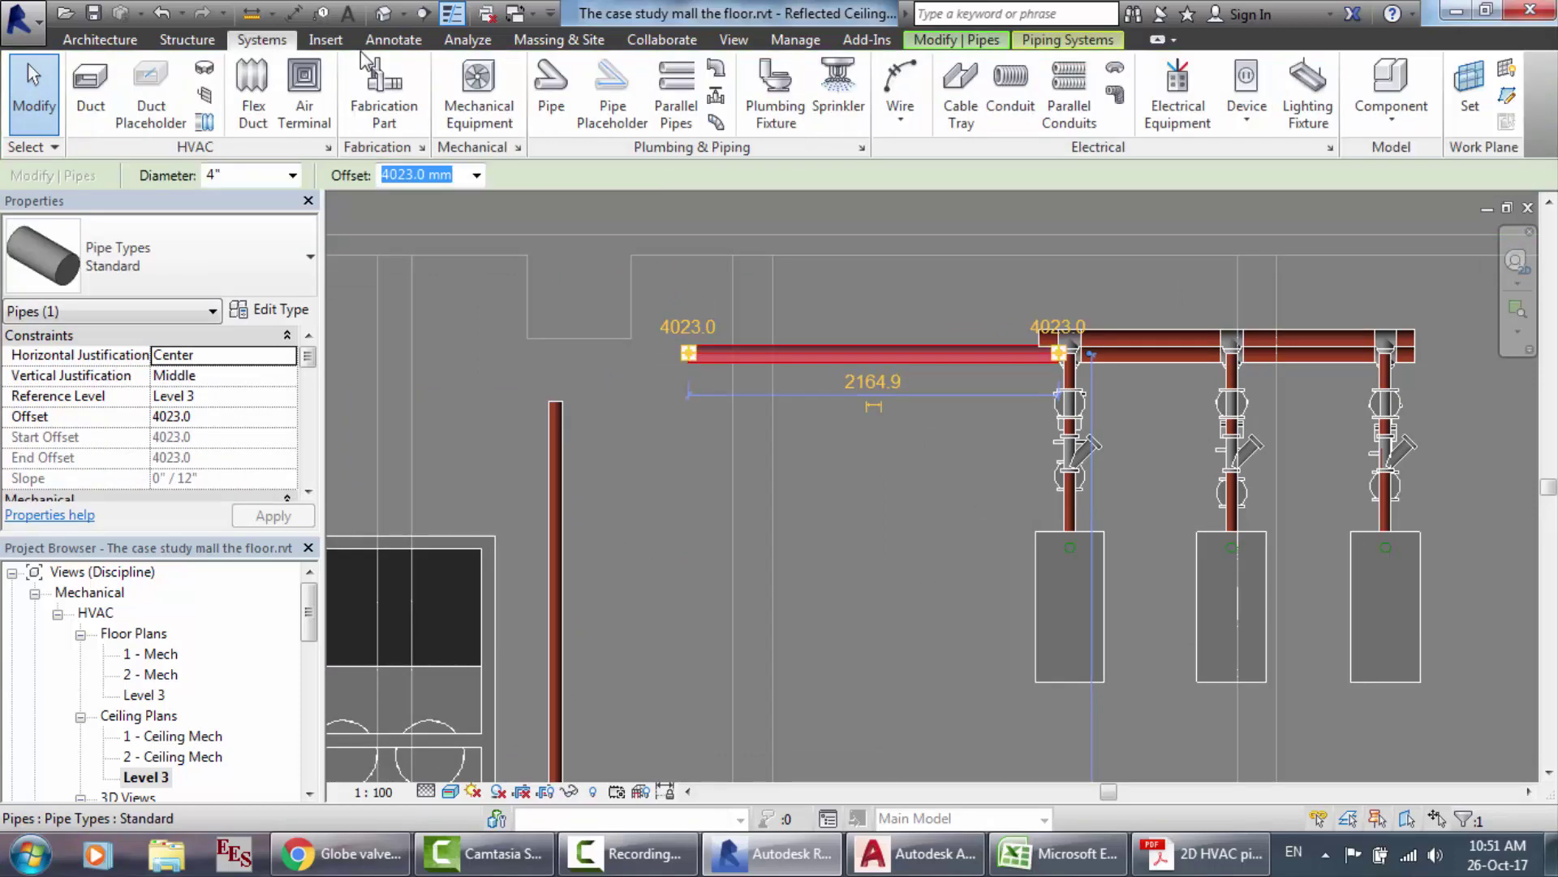
left_click(539, 96)
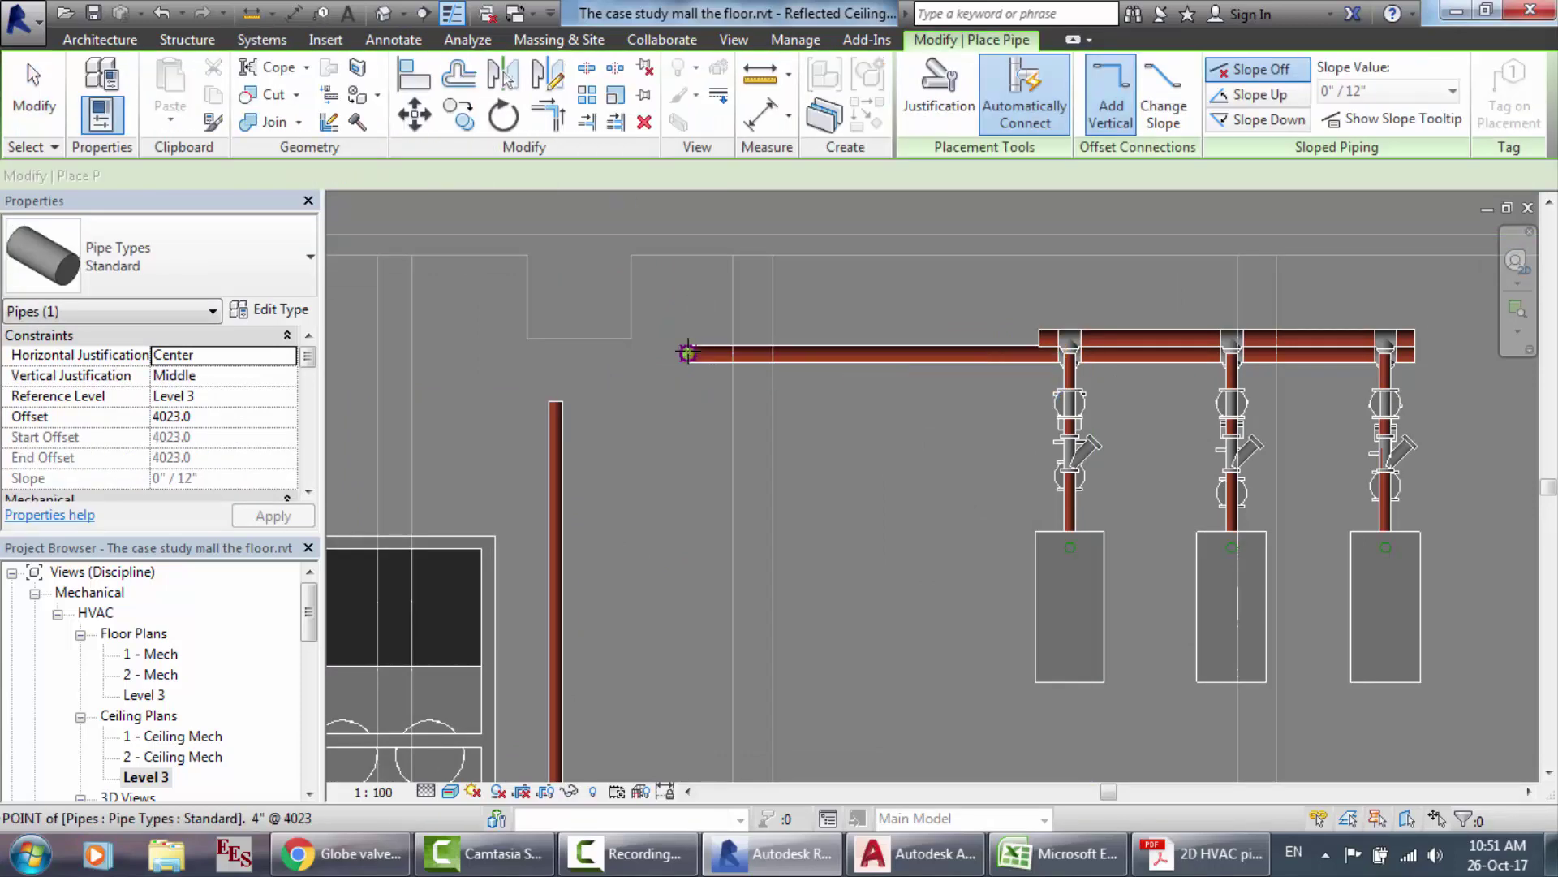
left_click(690, 355)
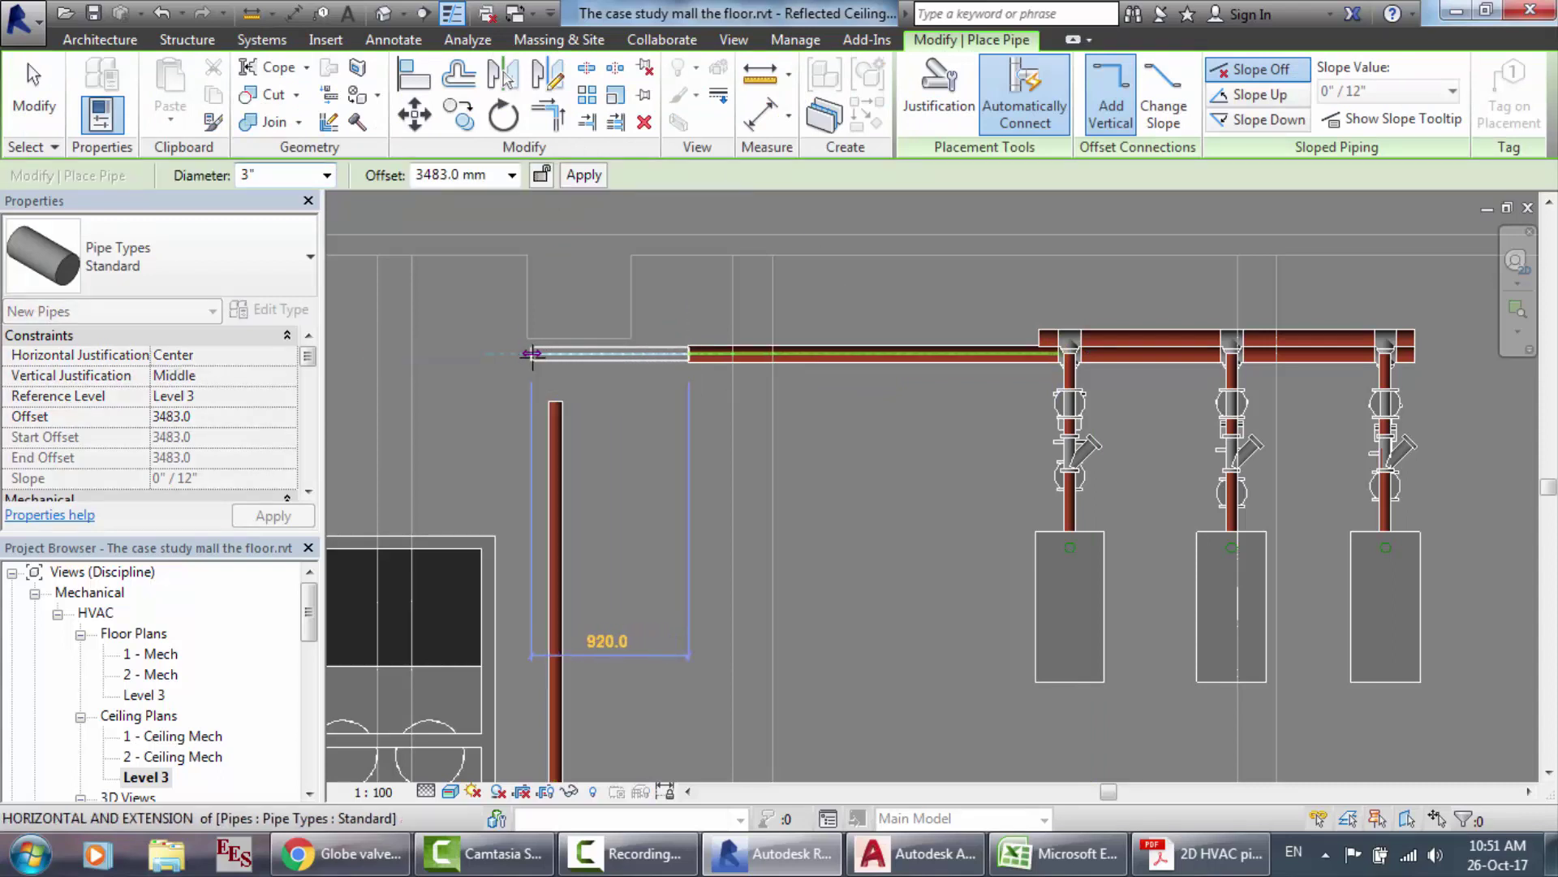
left_click(532, 354)
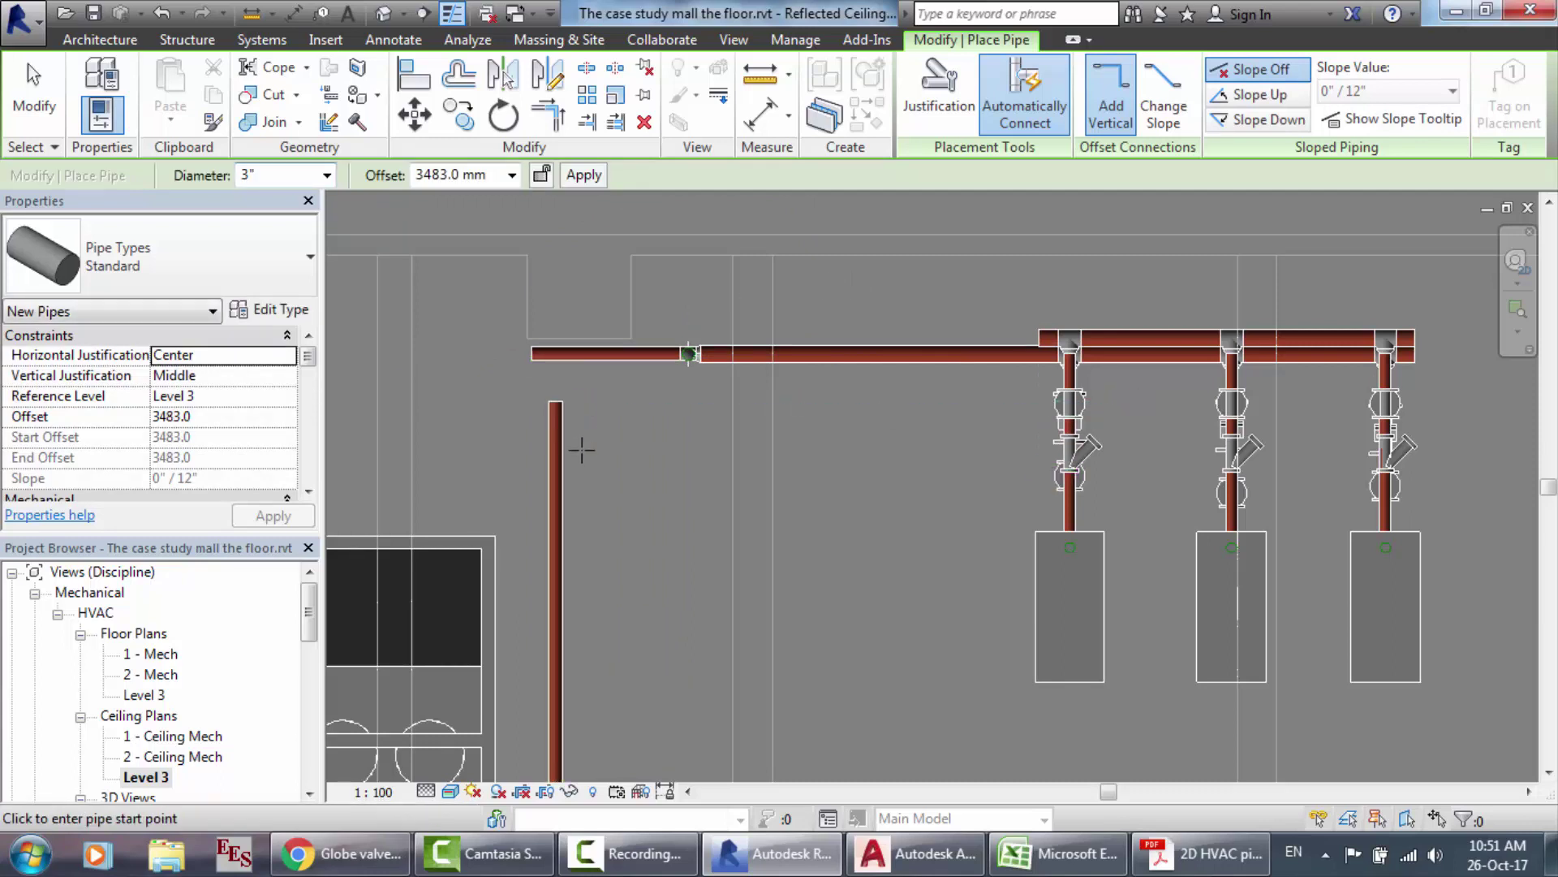
Step: Connect the vertical chiller pipe's upper end to the horizontal 3" pipe's centreline with a straight 3" pipe at 3483 mm offset
scroll(546, 376, "up", 2)
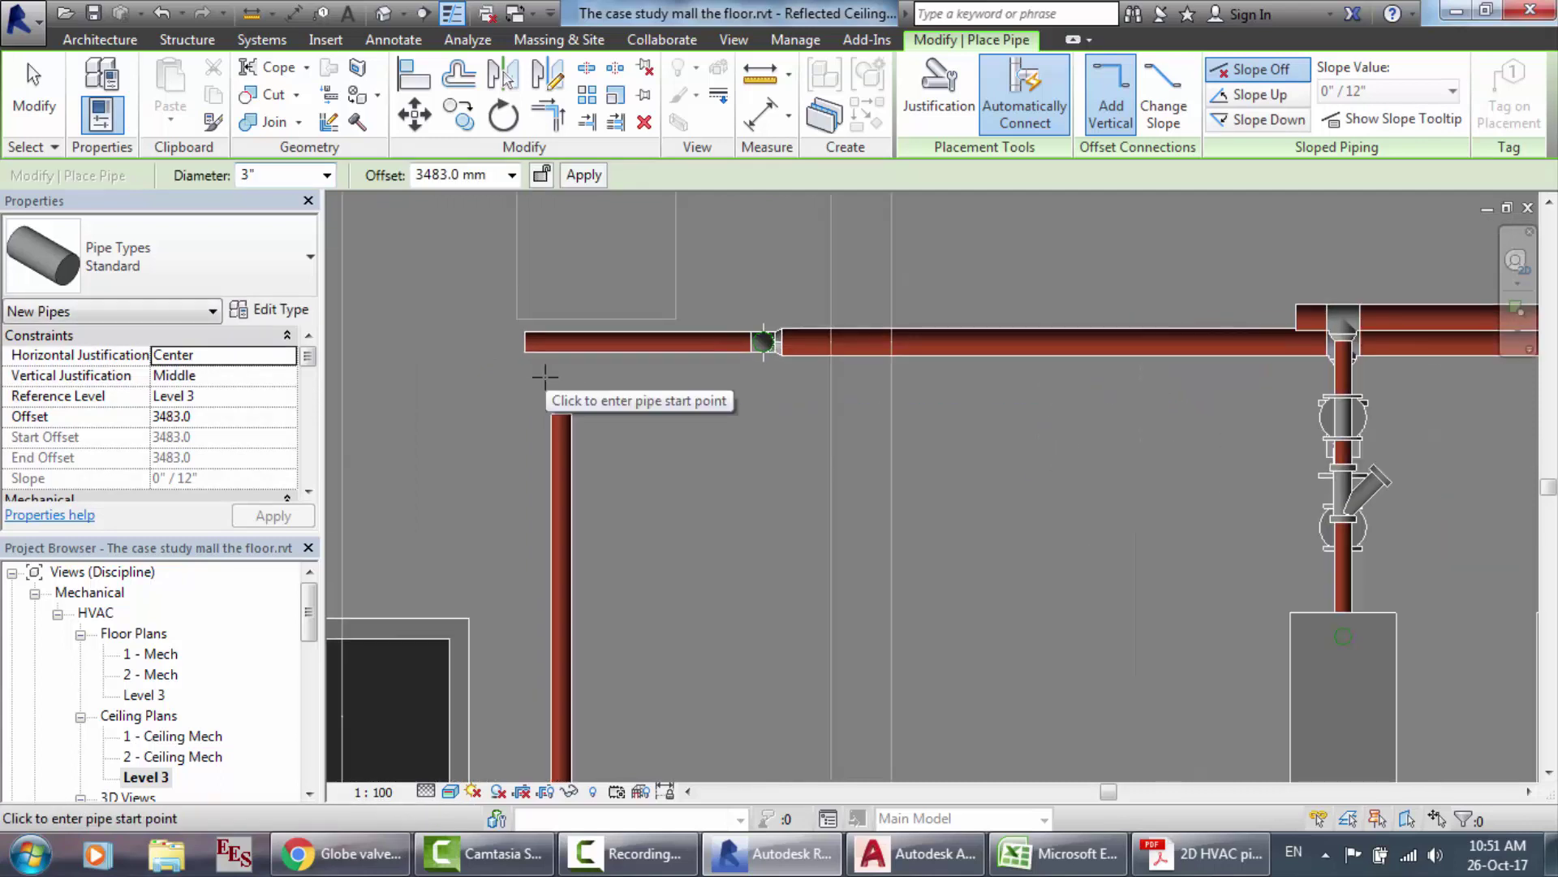
key("Escape")
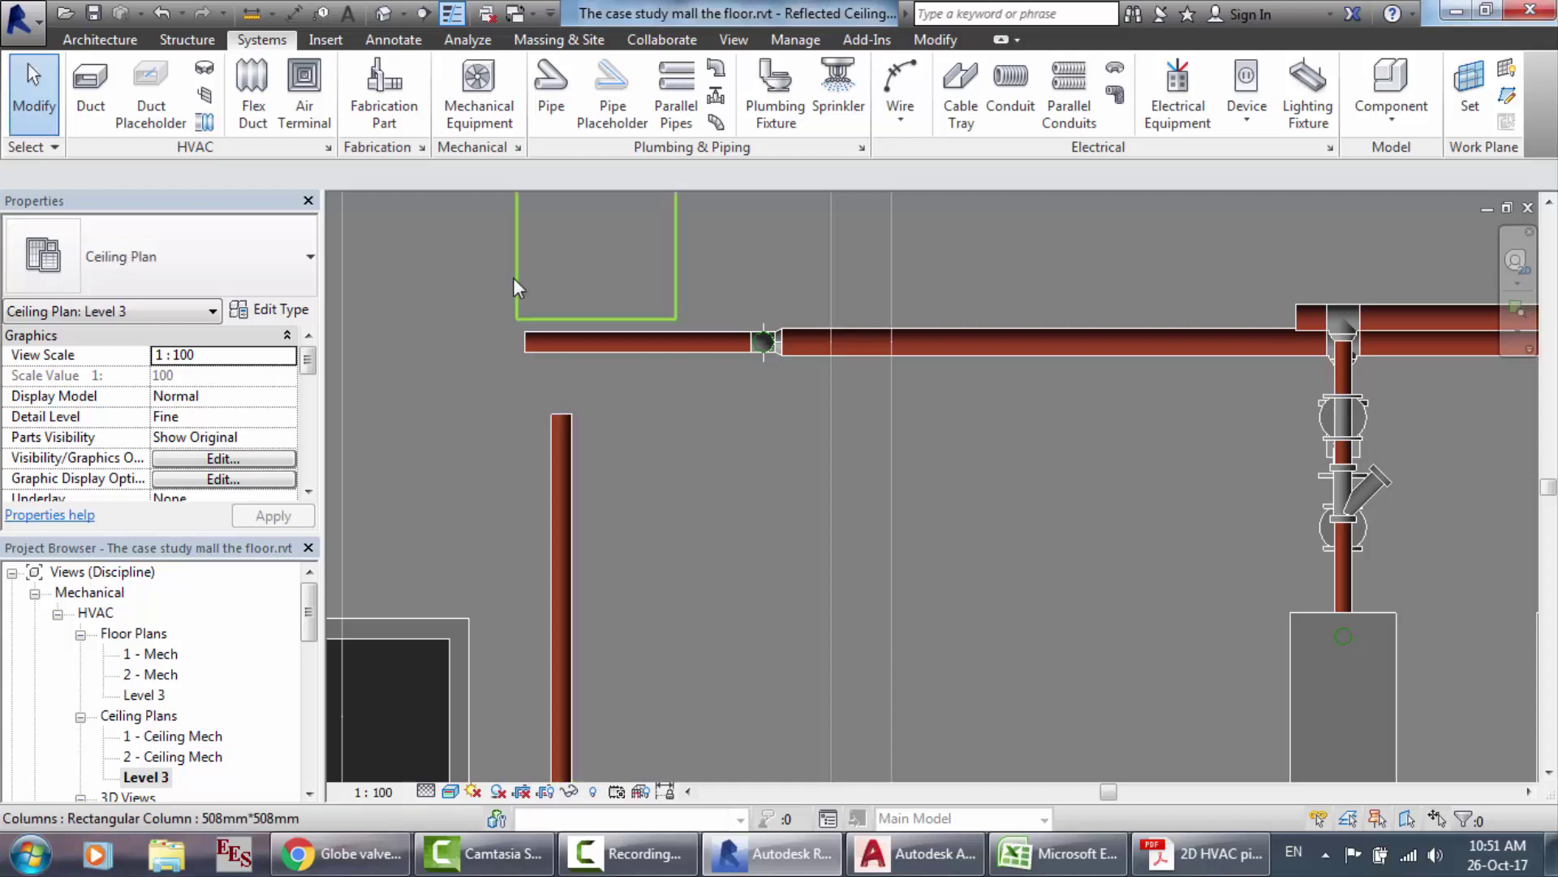
left_click(548, 112)
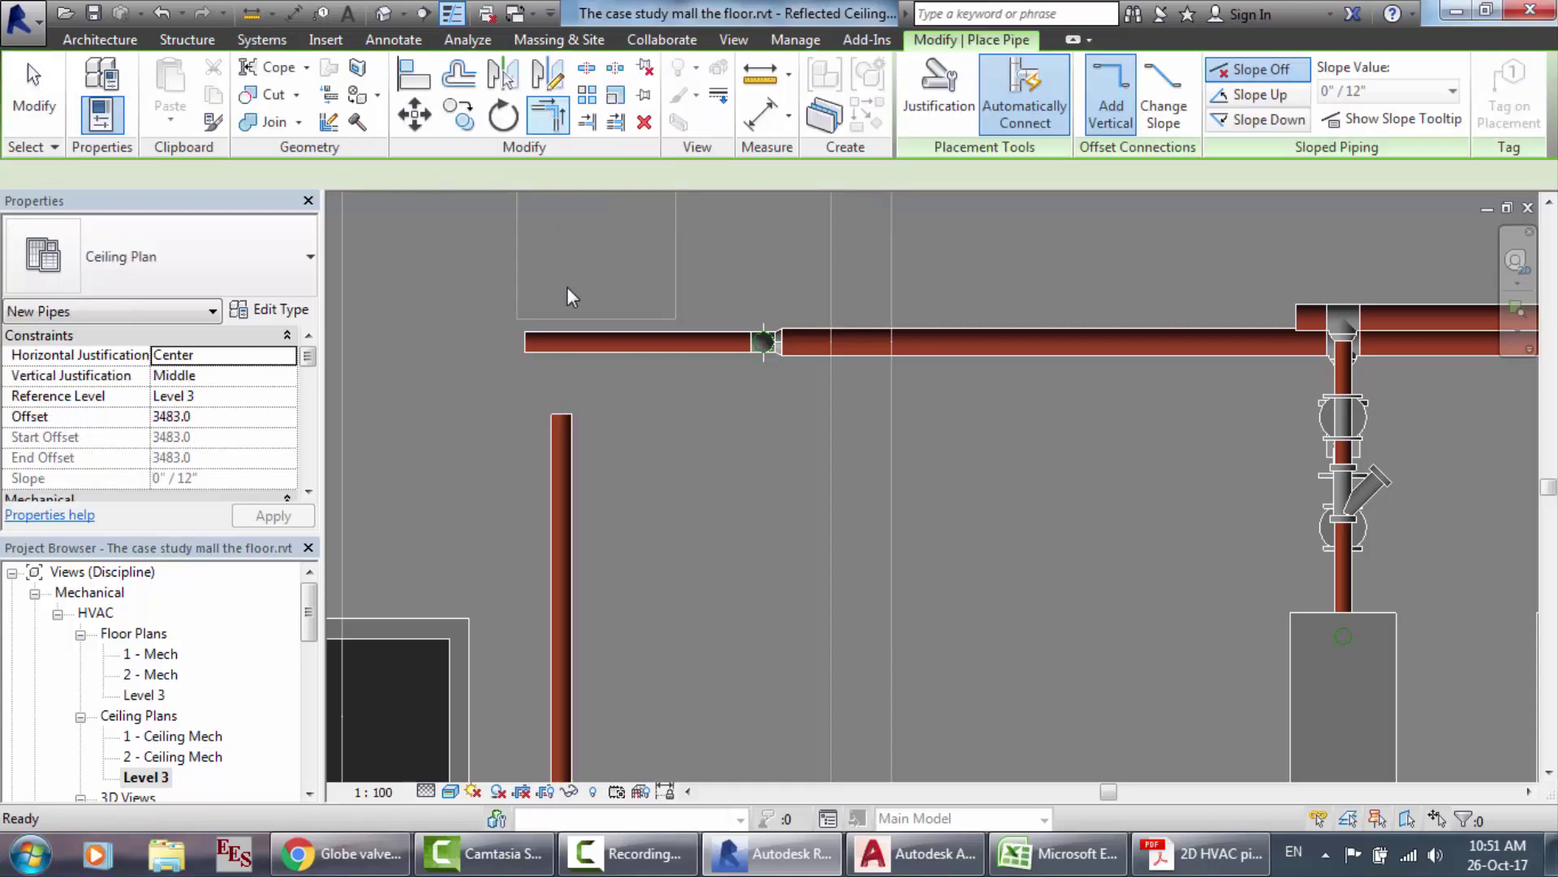
left_click(563, 416)
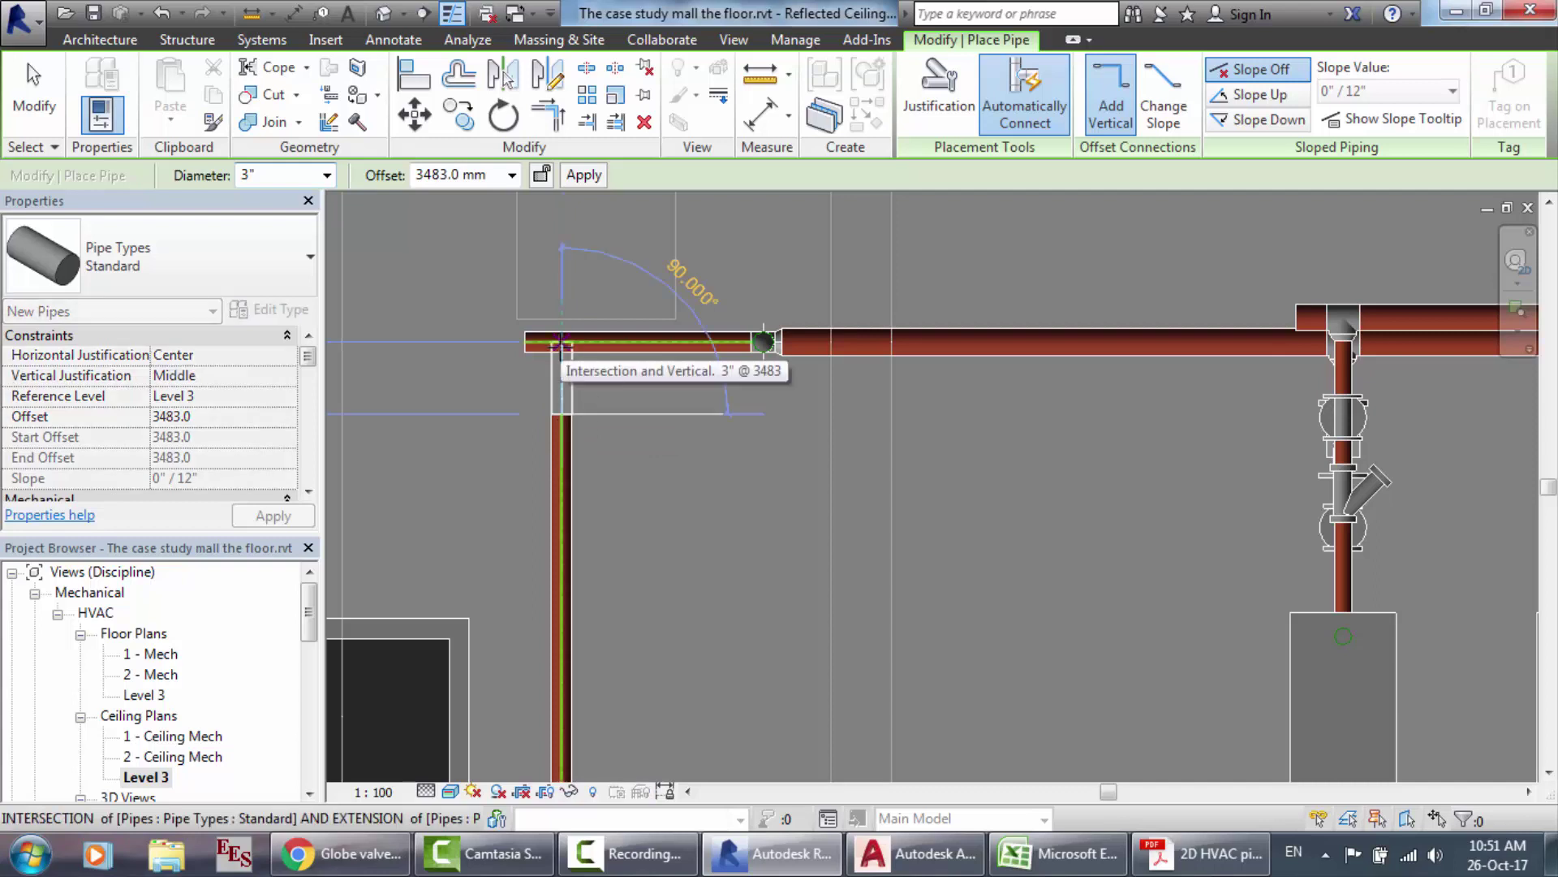
left_click(561, 341)
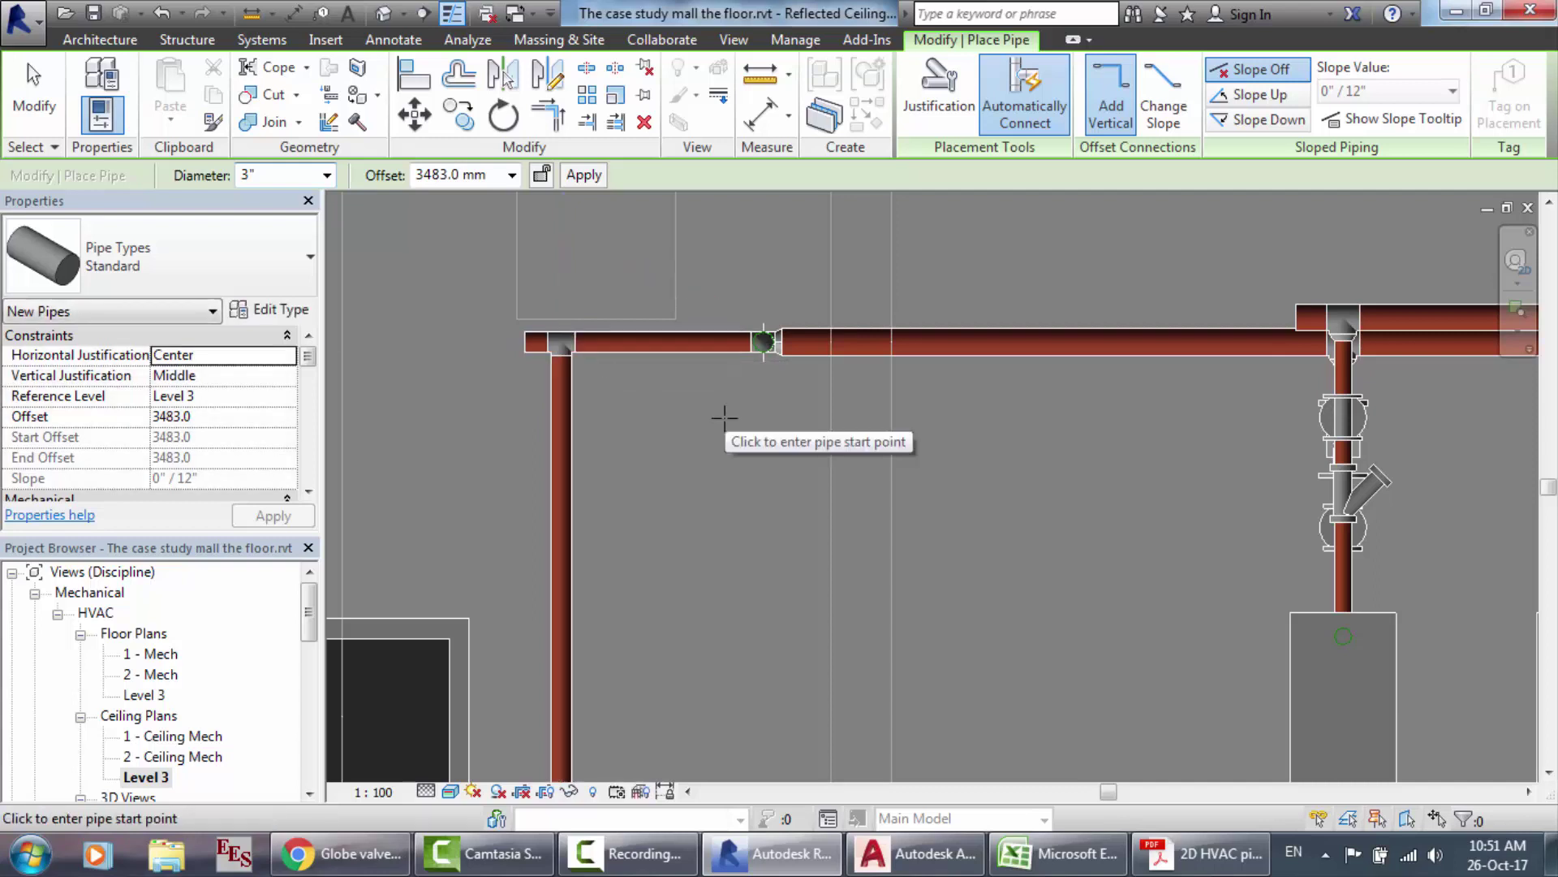
key("Escape")
key("Escape")
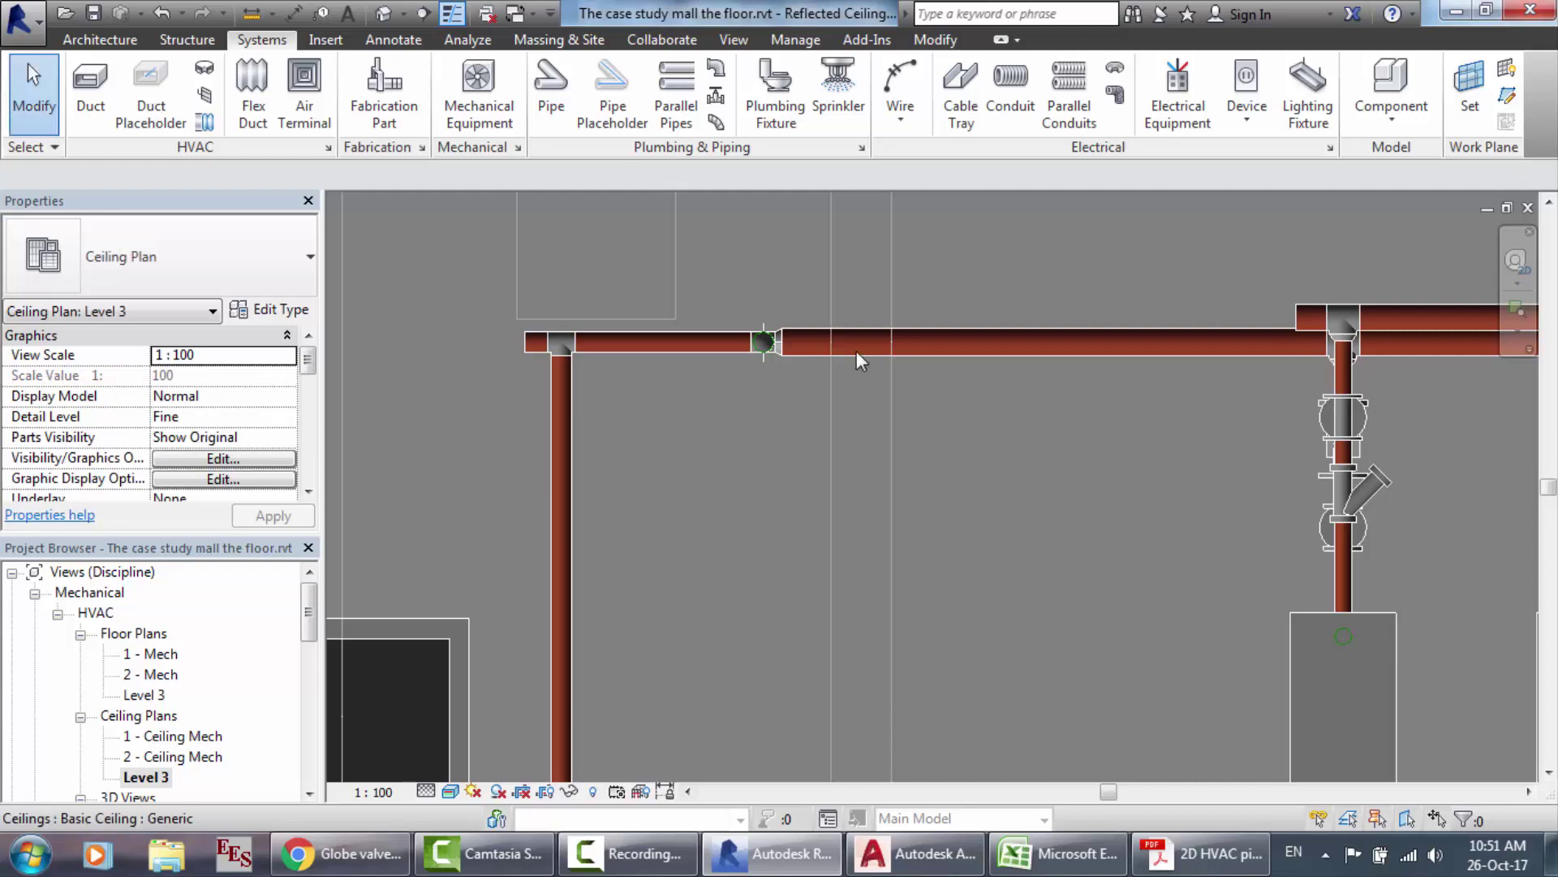
Step: Set the diameter of the horizontal pipe between the chiller tee and the header drop to 4"
left_click(694, 343)
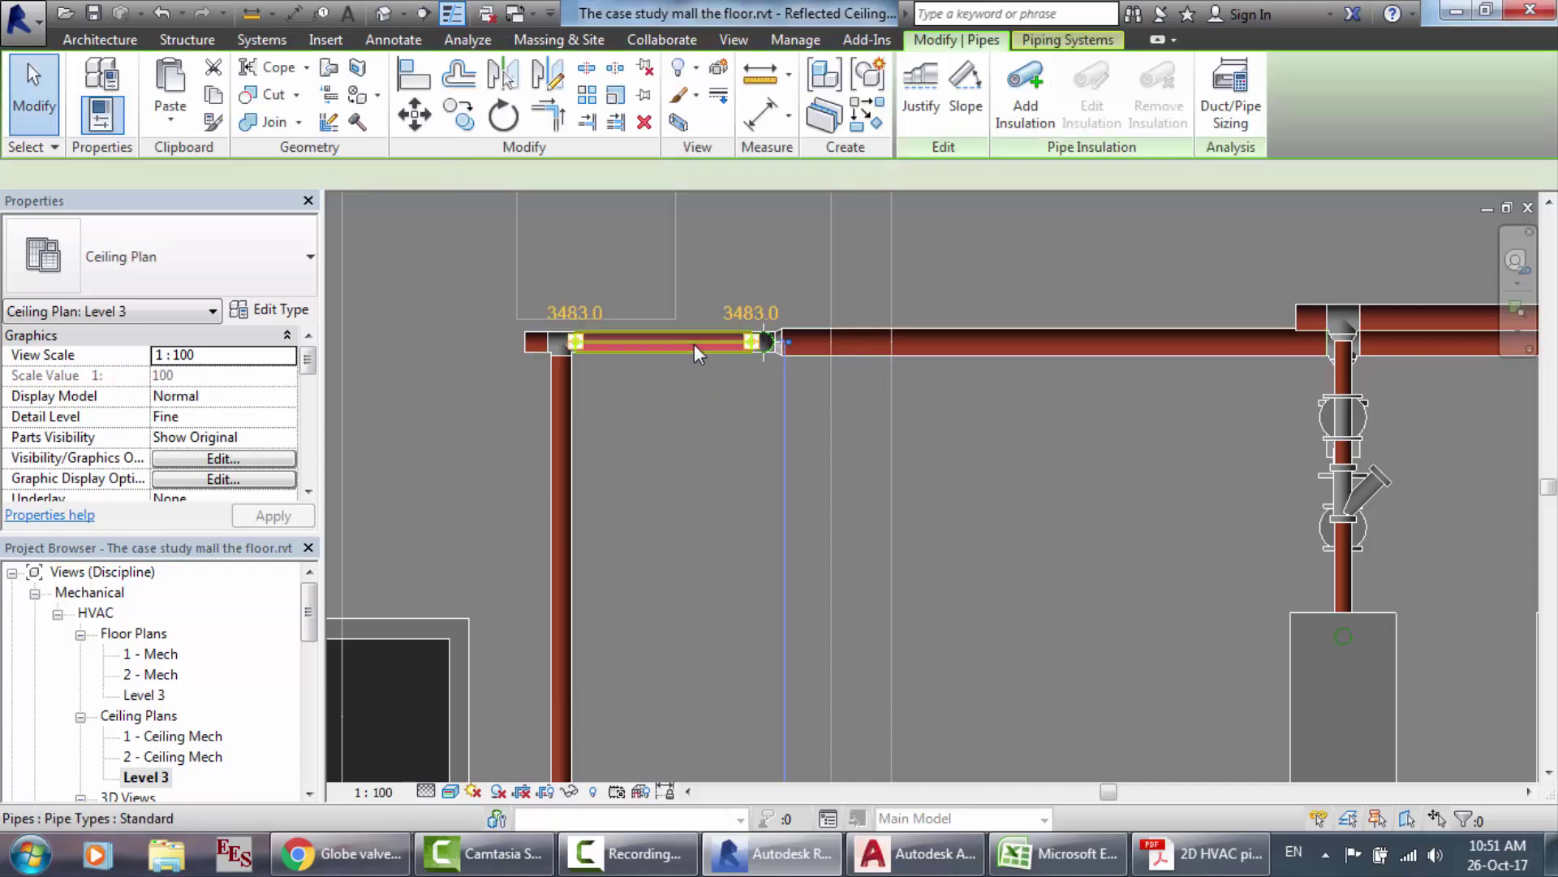
left_click(447, 175)
left_click(255, 181)
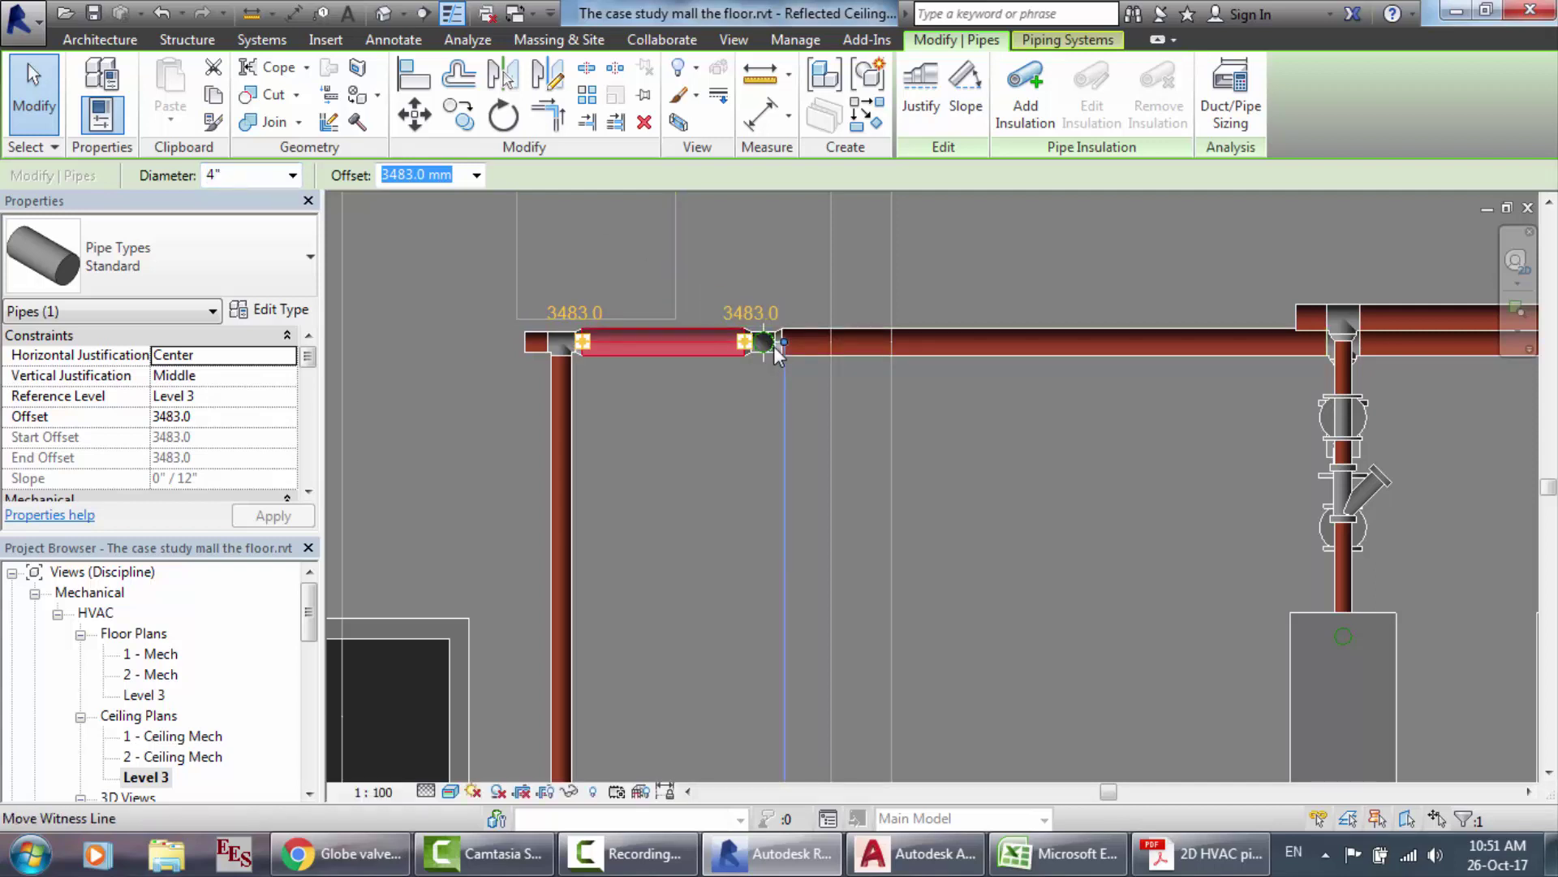
key("Escape")
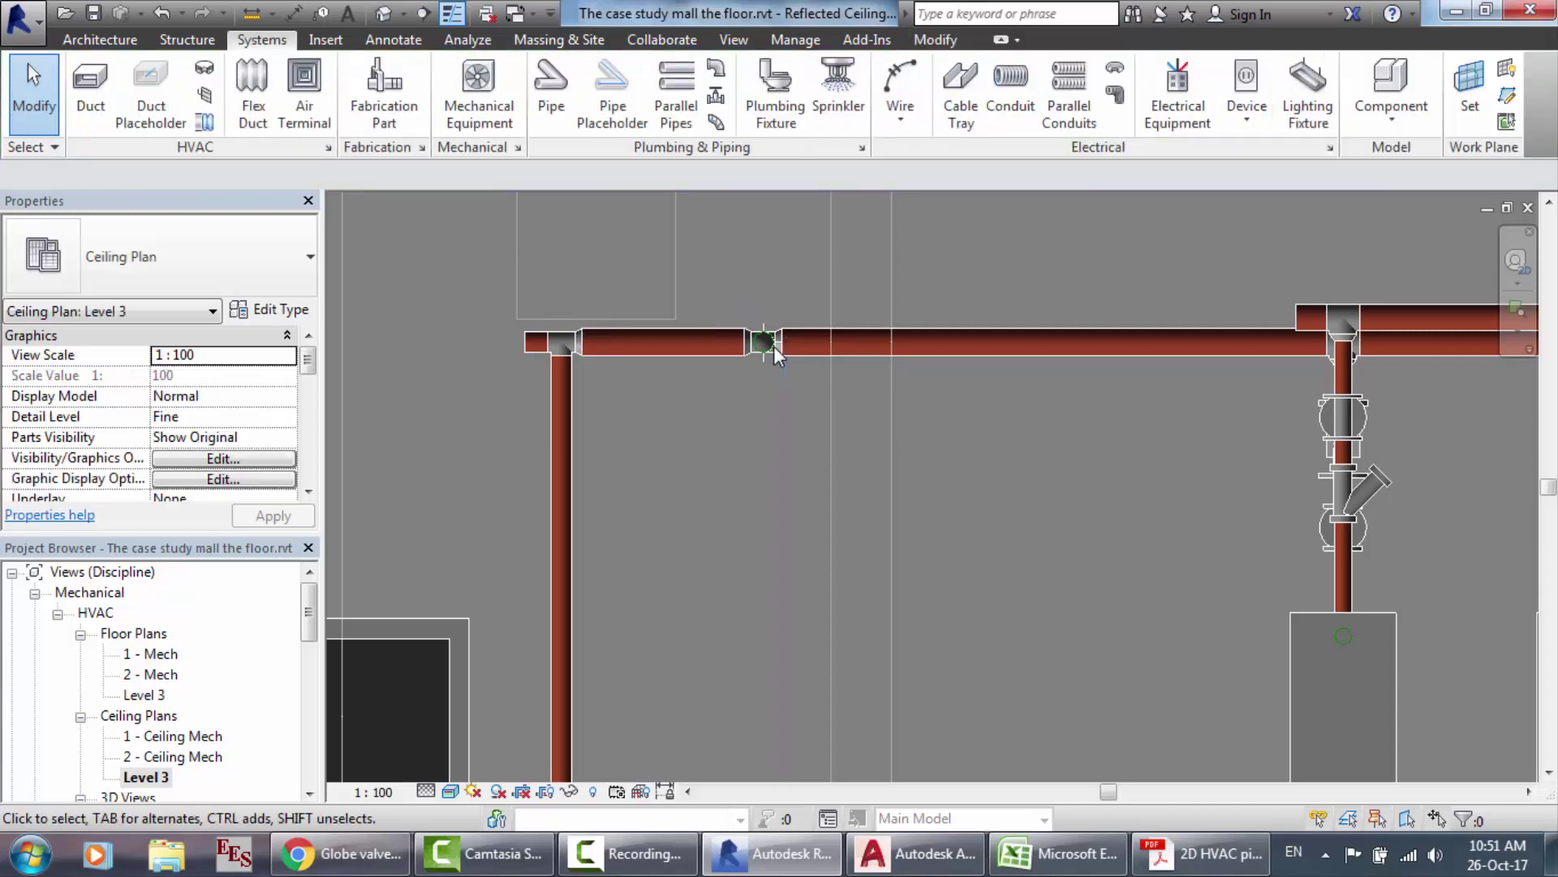
Step: Delete the 3" elbows and short vertical riser joining the 3483 mm pipe to the 4023 mm header pipe
left_click(763, 342)
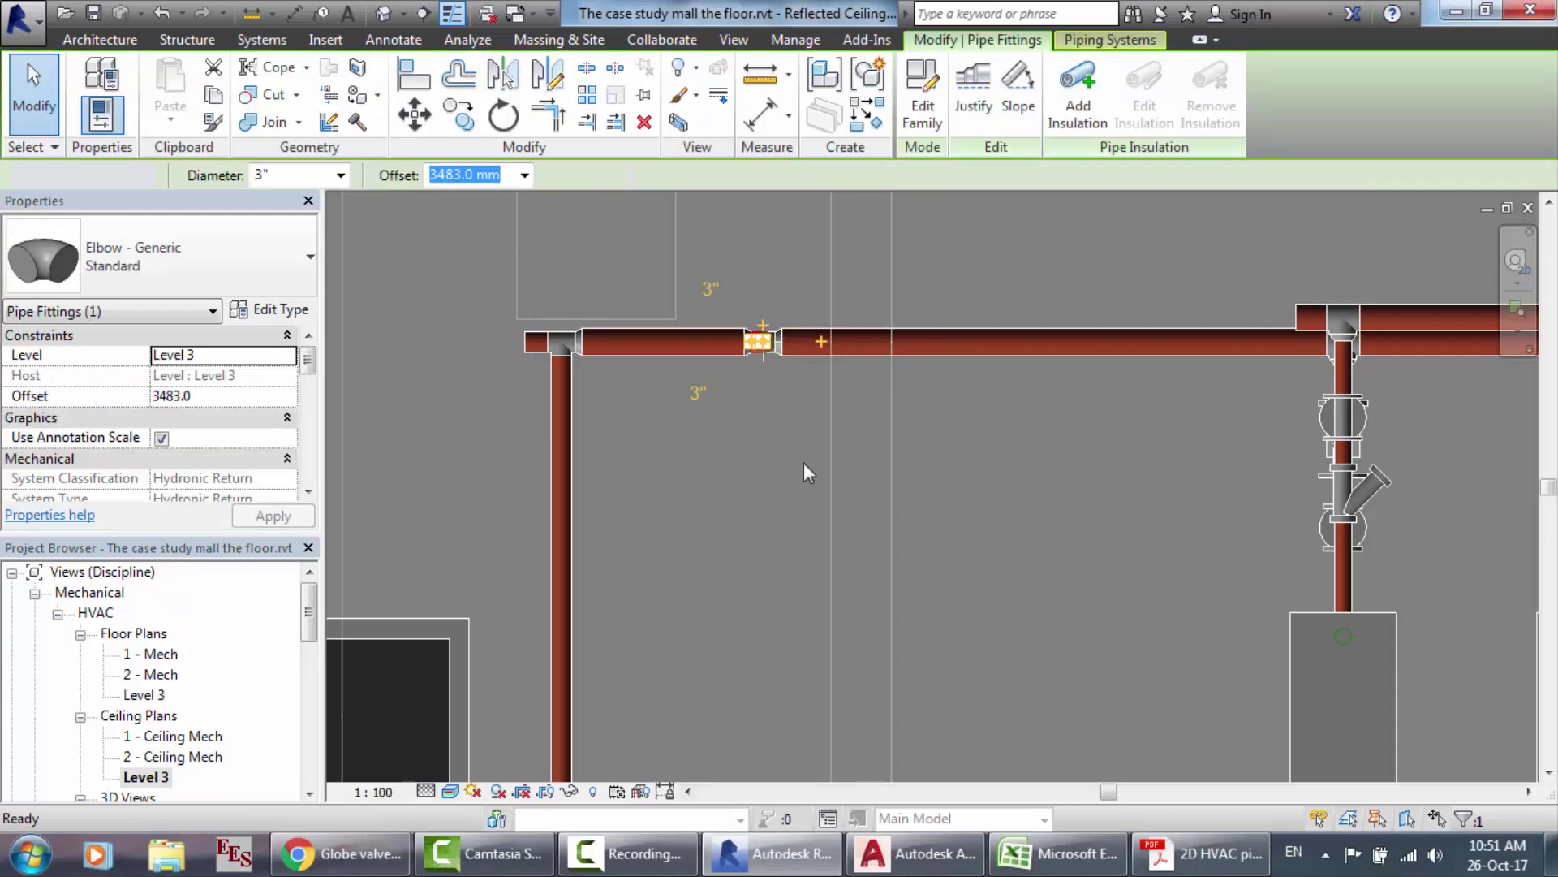
key("Escape")
left_click(768, 349)
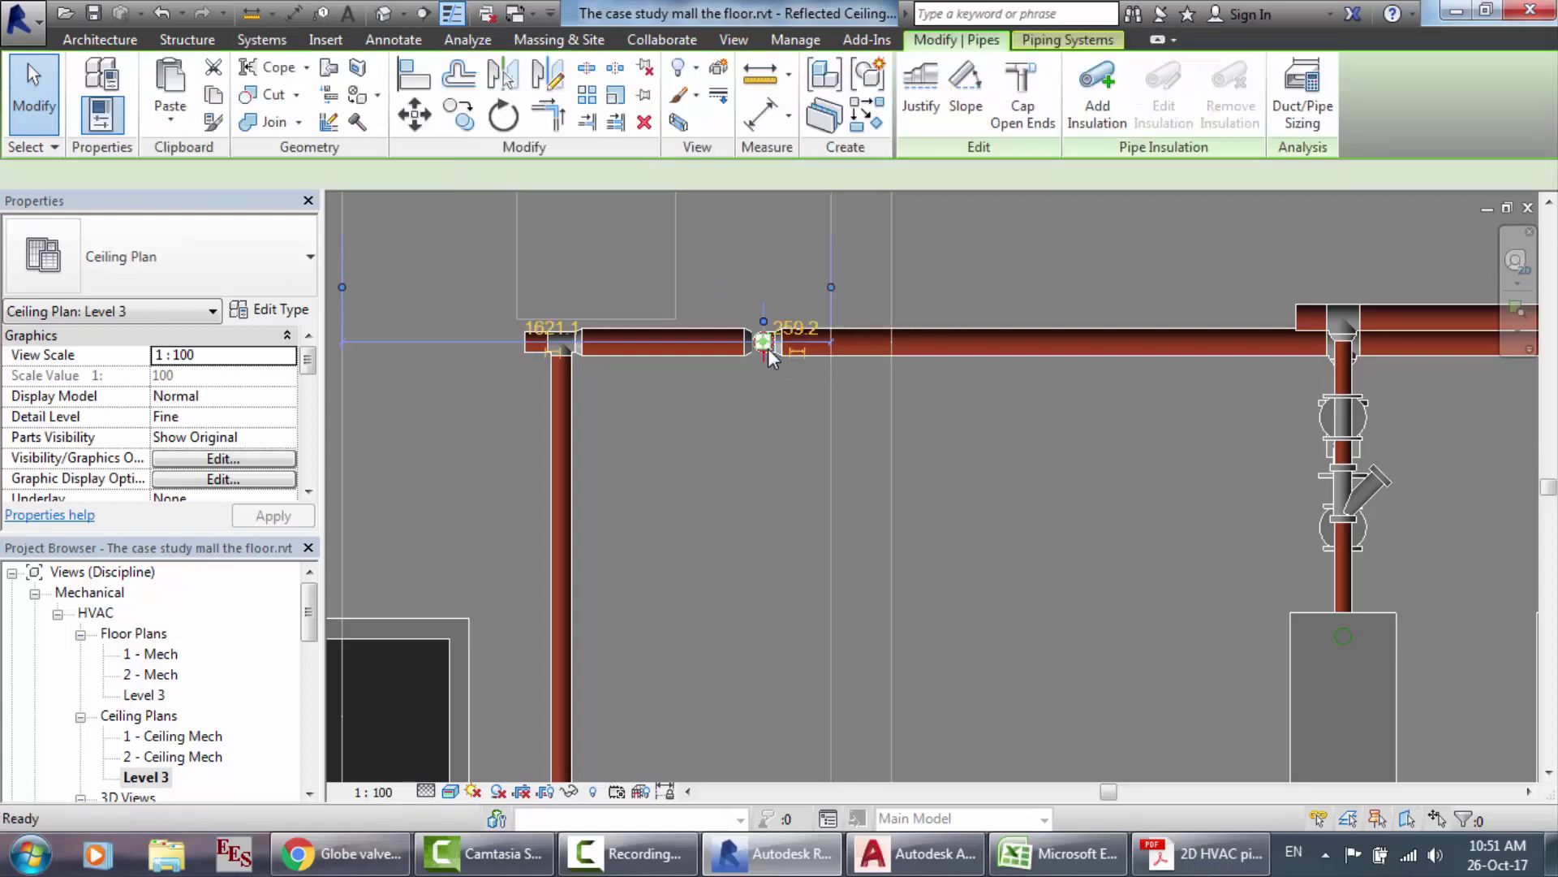
key("Escape")
left_click(767, 348)
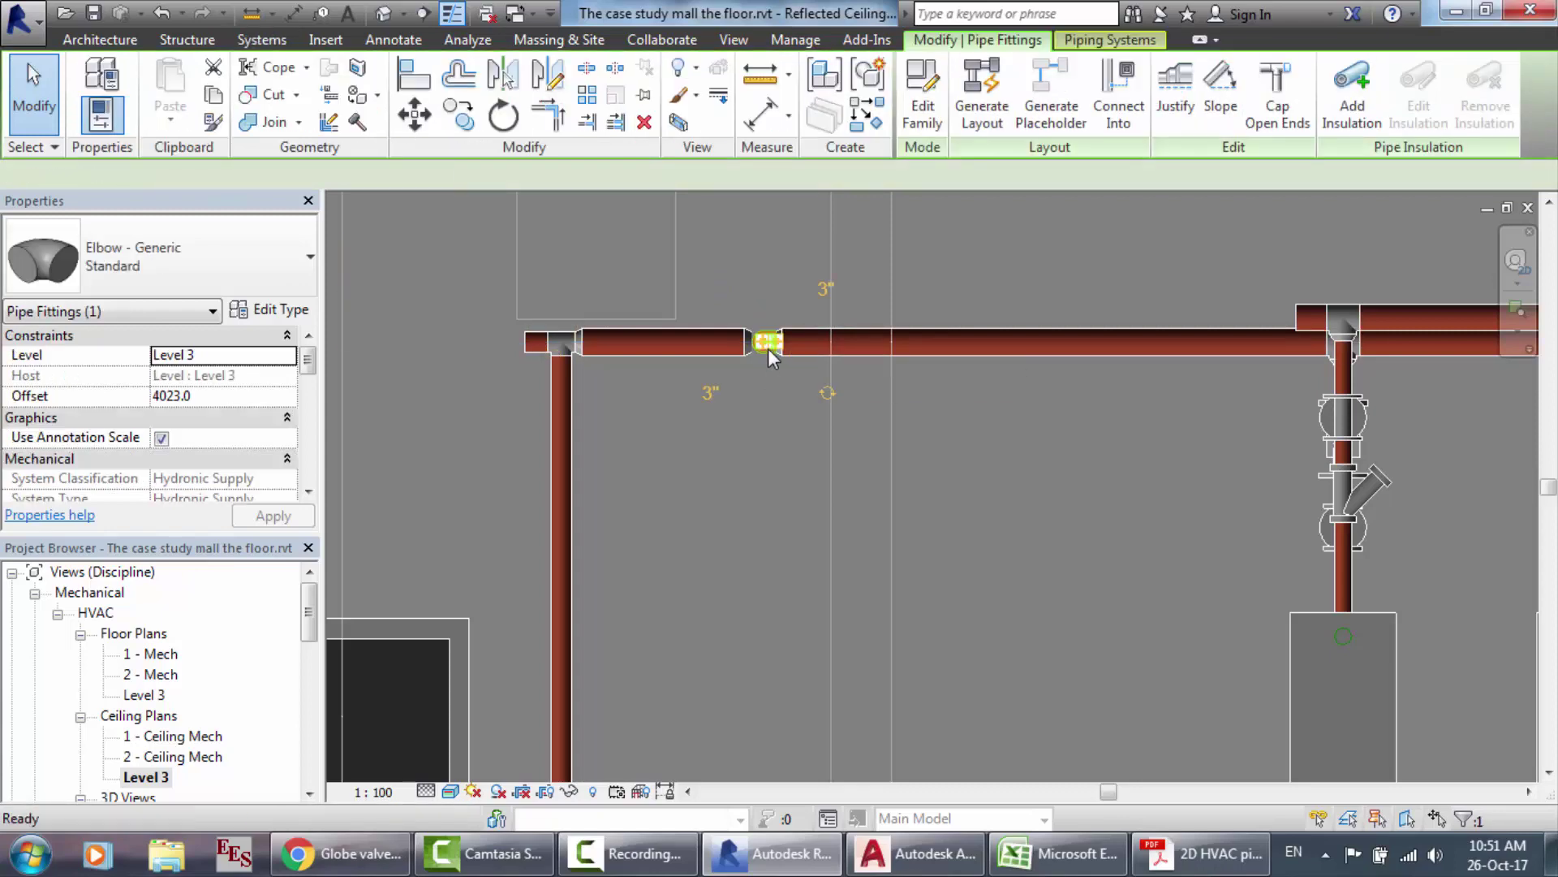
key("Delete")
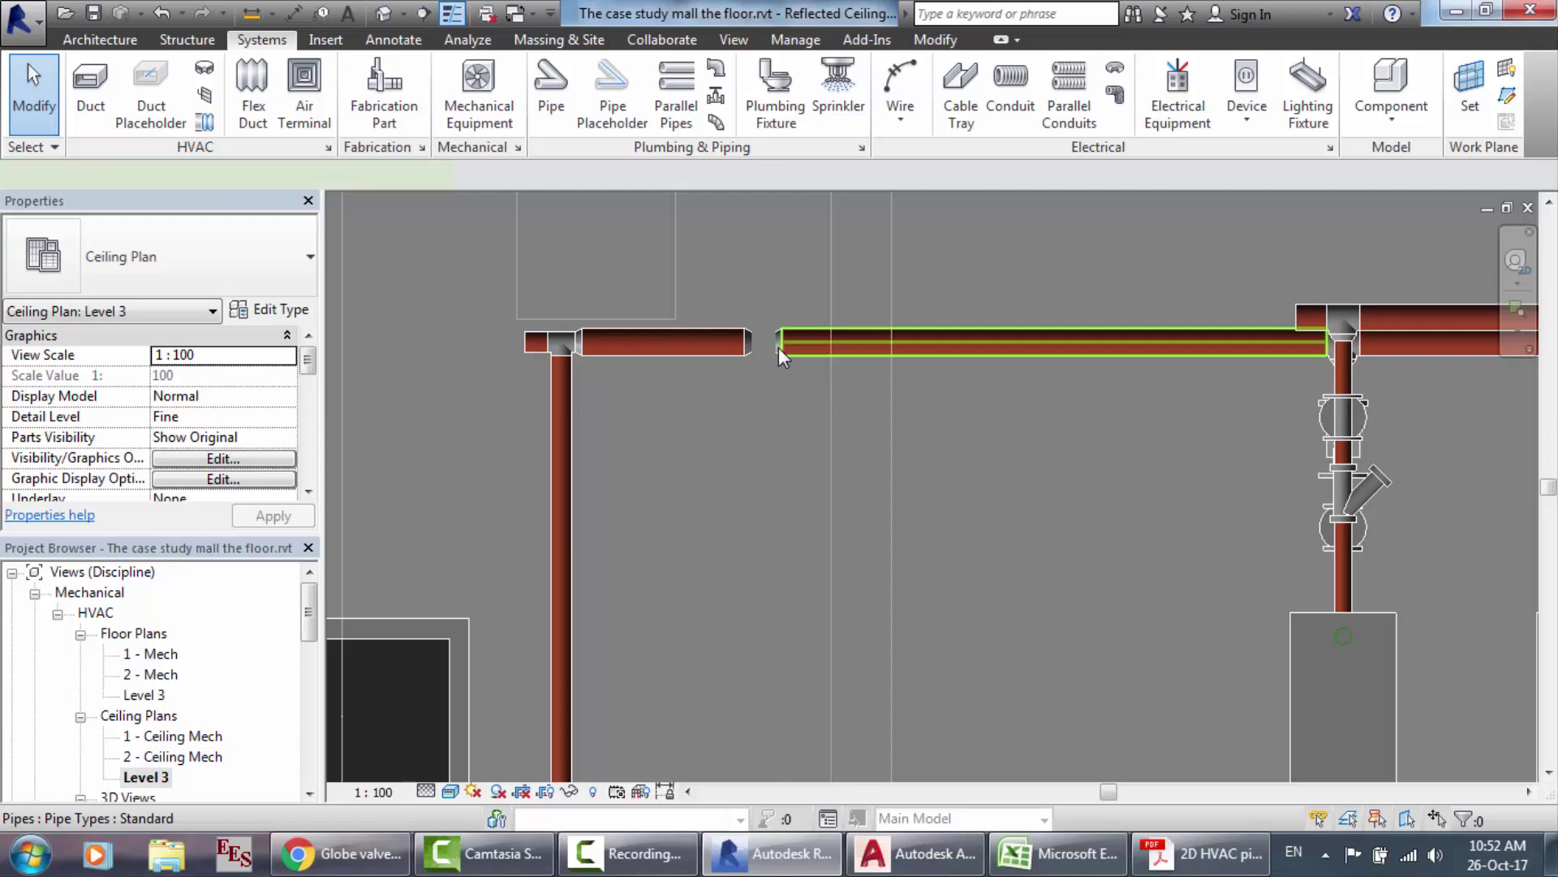
Step: Delete the short 4" pipe at 3483 mm offset and the leftover transition at its header-side end
left_click(777, 347)
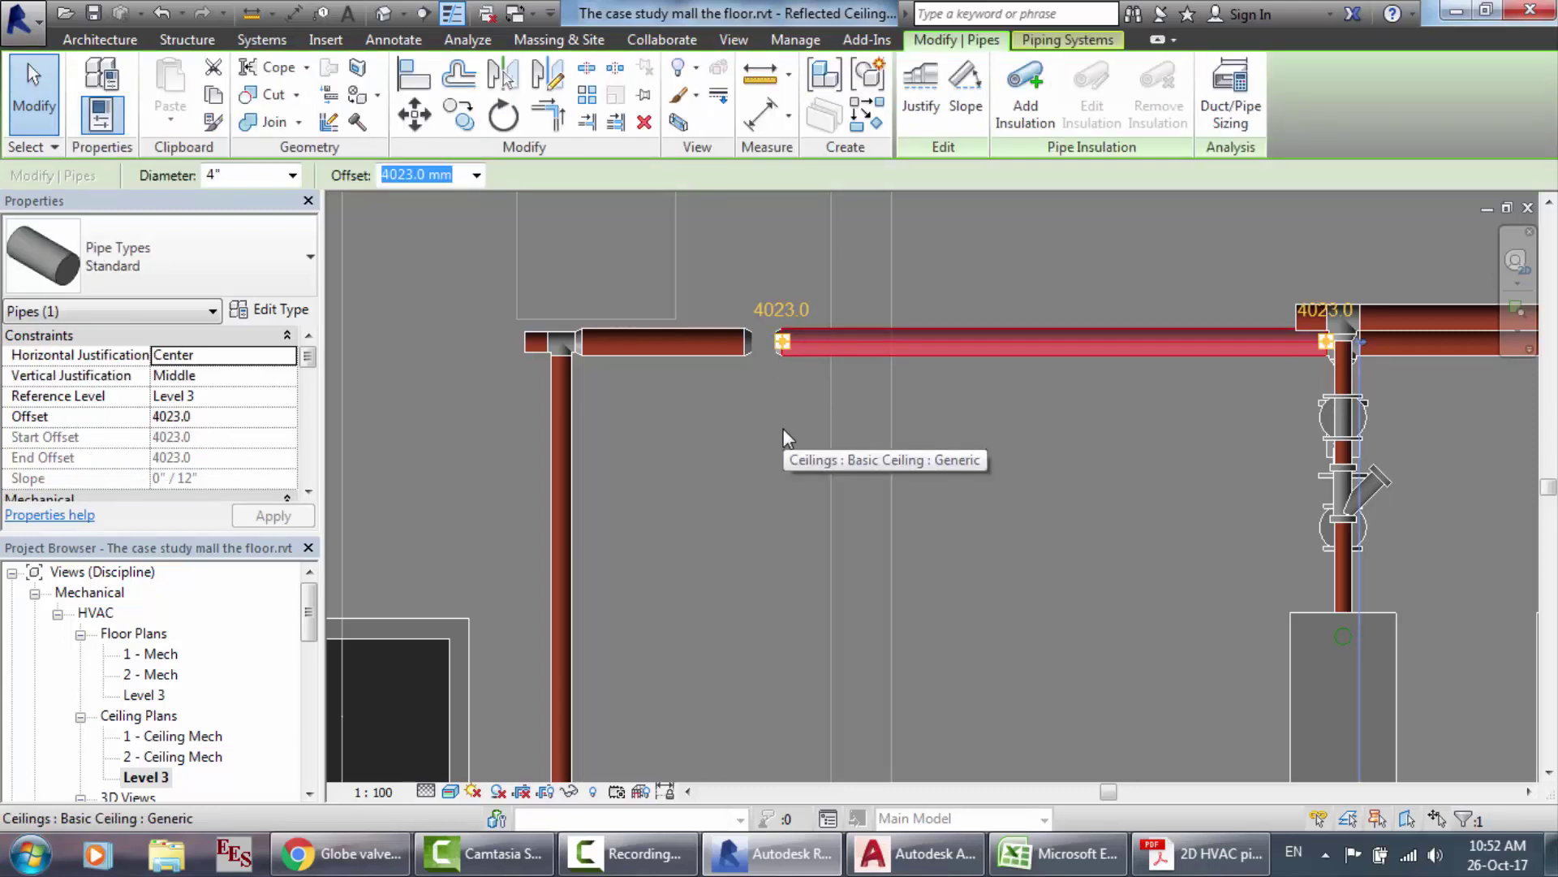
left_click(749, 346)
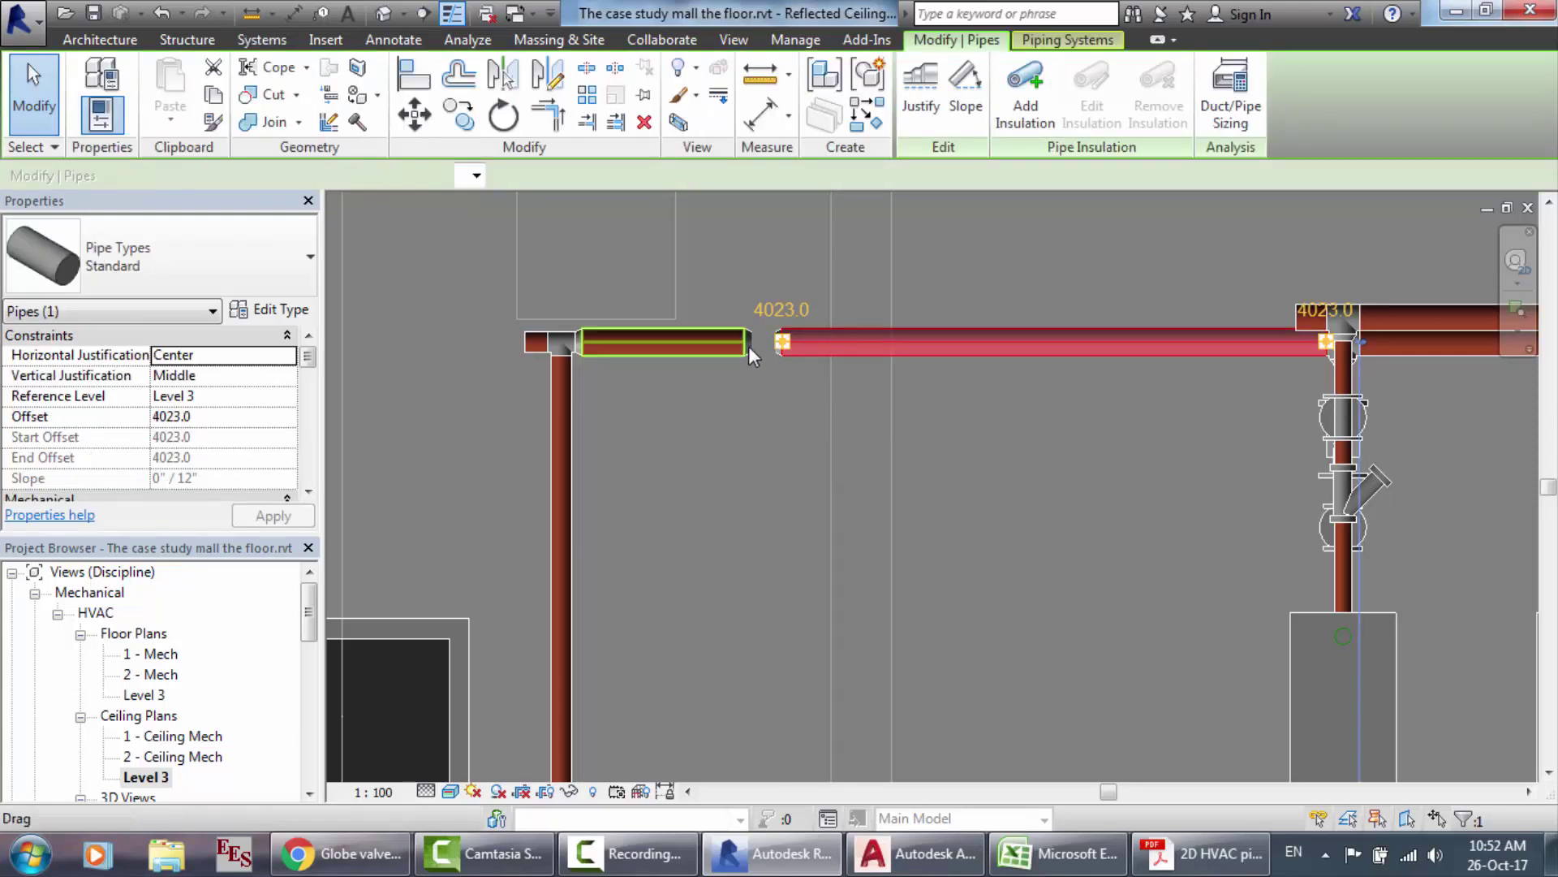
key("Delete")
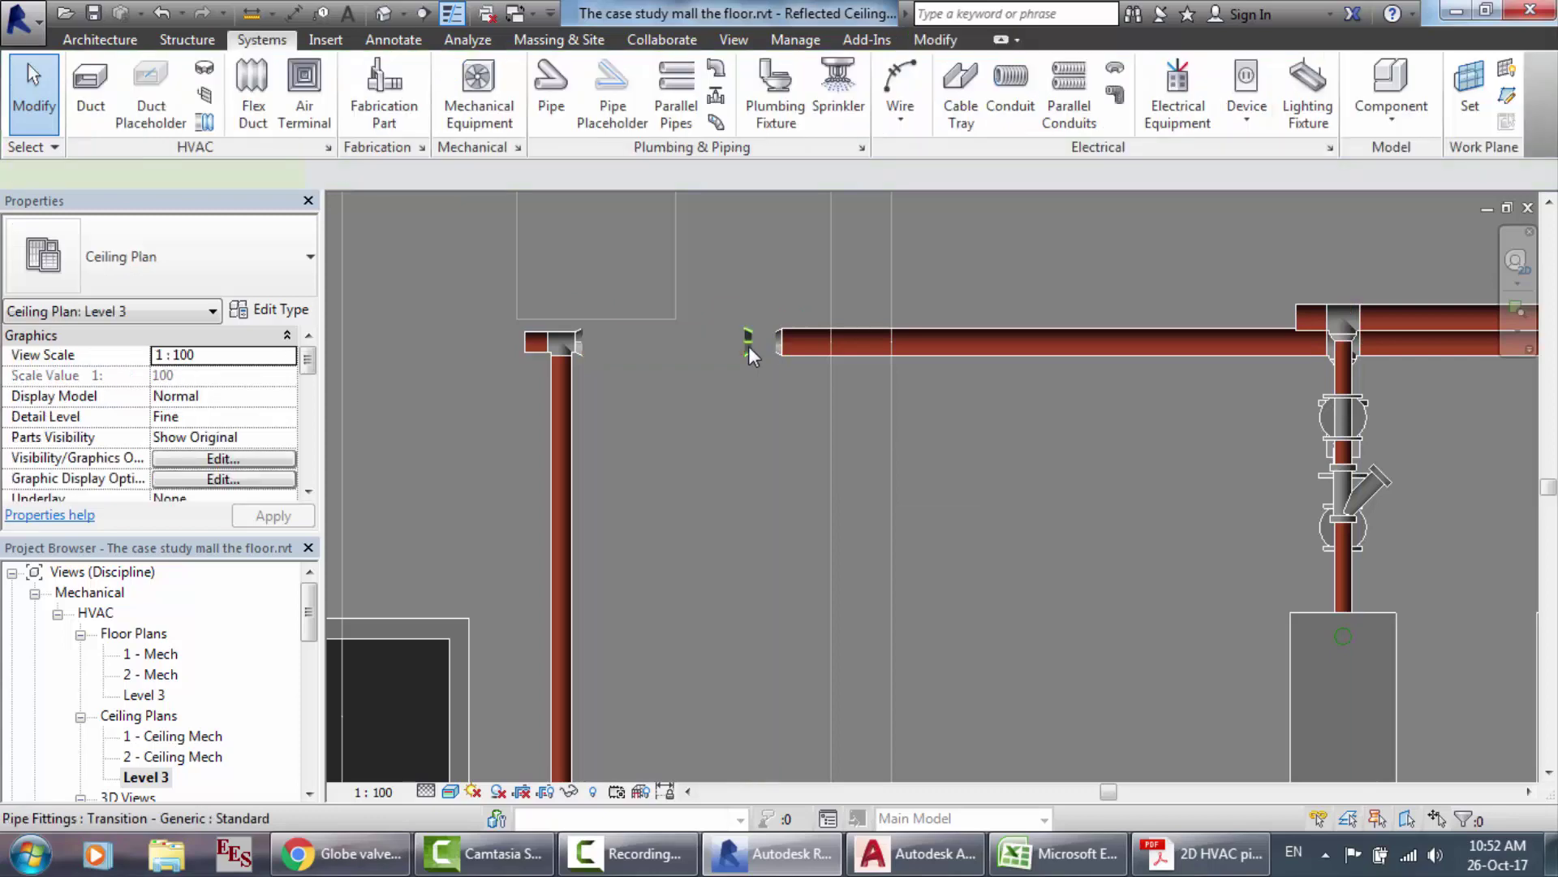
left_click(748, 346)
key("Delete")
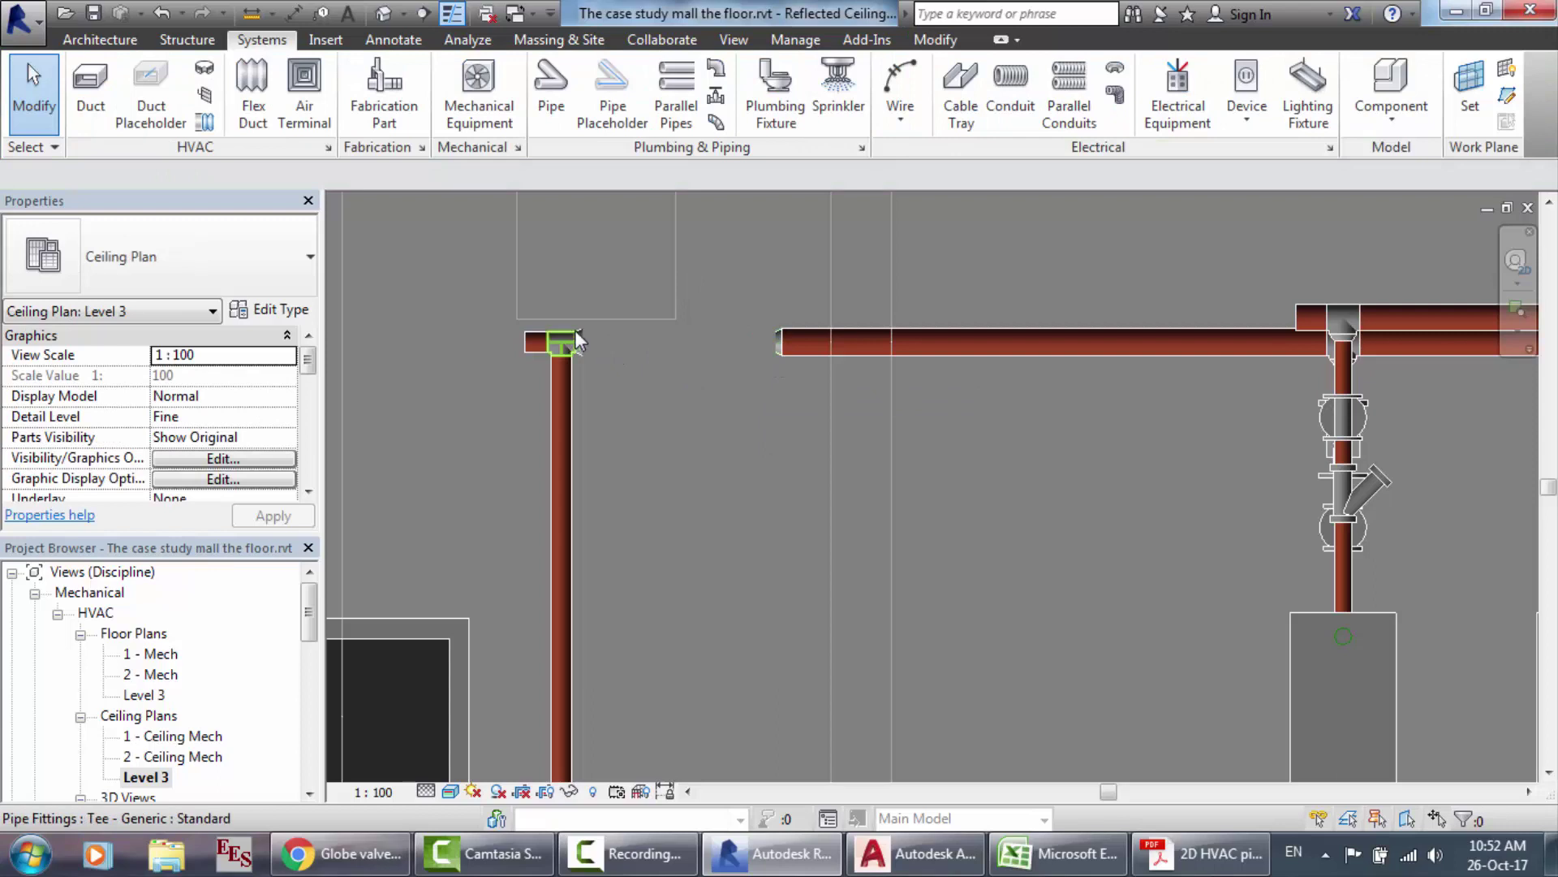
Step: Delete the leftover transition on the open left end of the 4" header pipe at 4023 mm offset
left_click(781, 345)
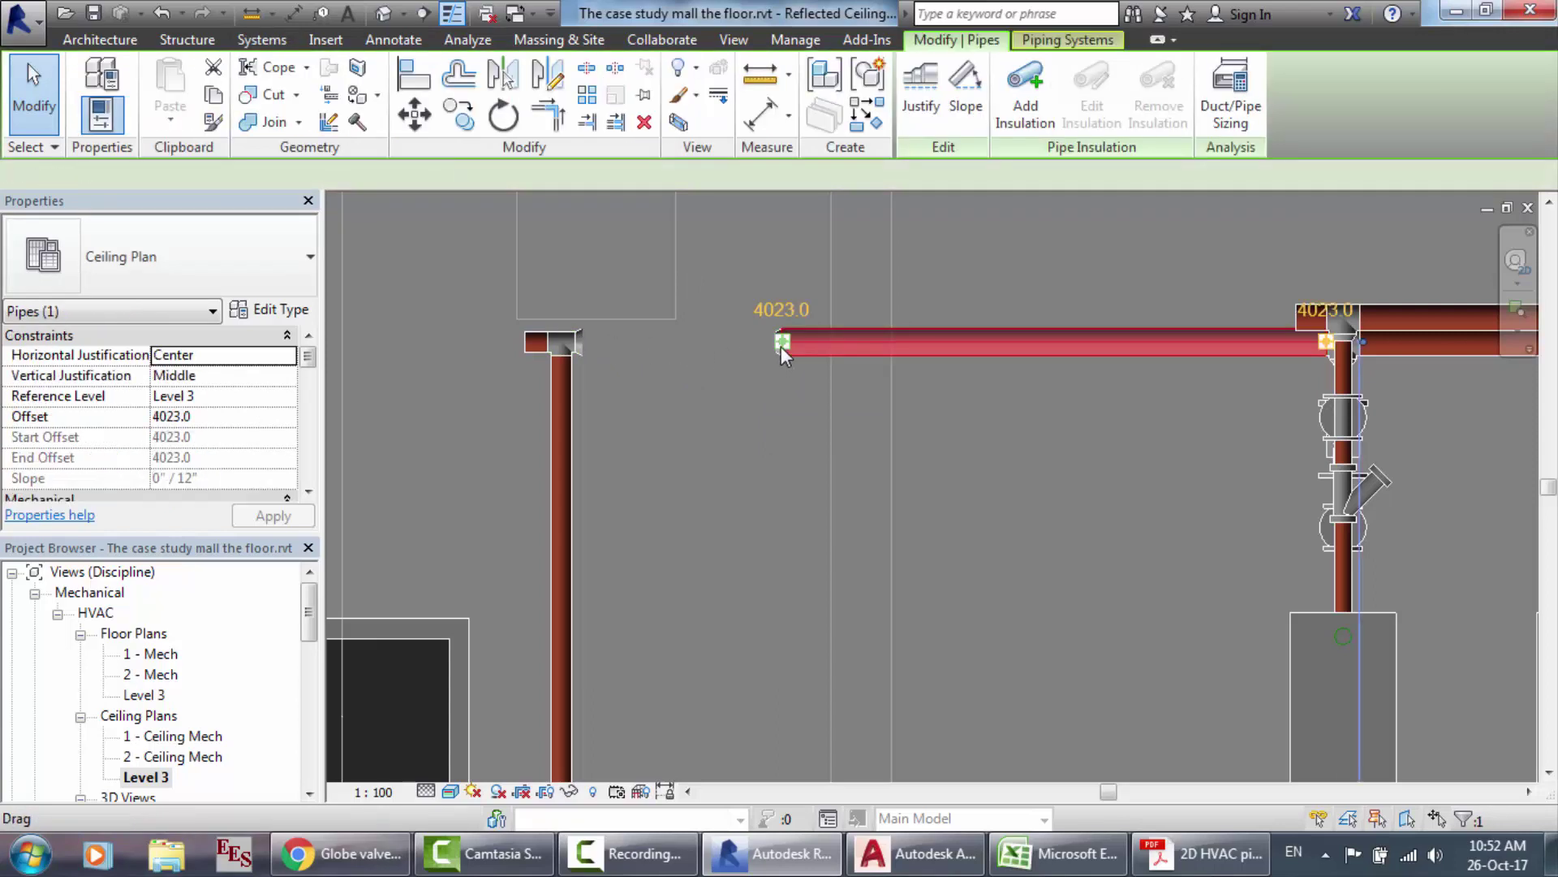
scroll(781, 346, "up", 3)
scroll(781, 346, "up", 2)
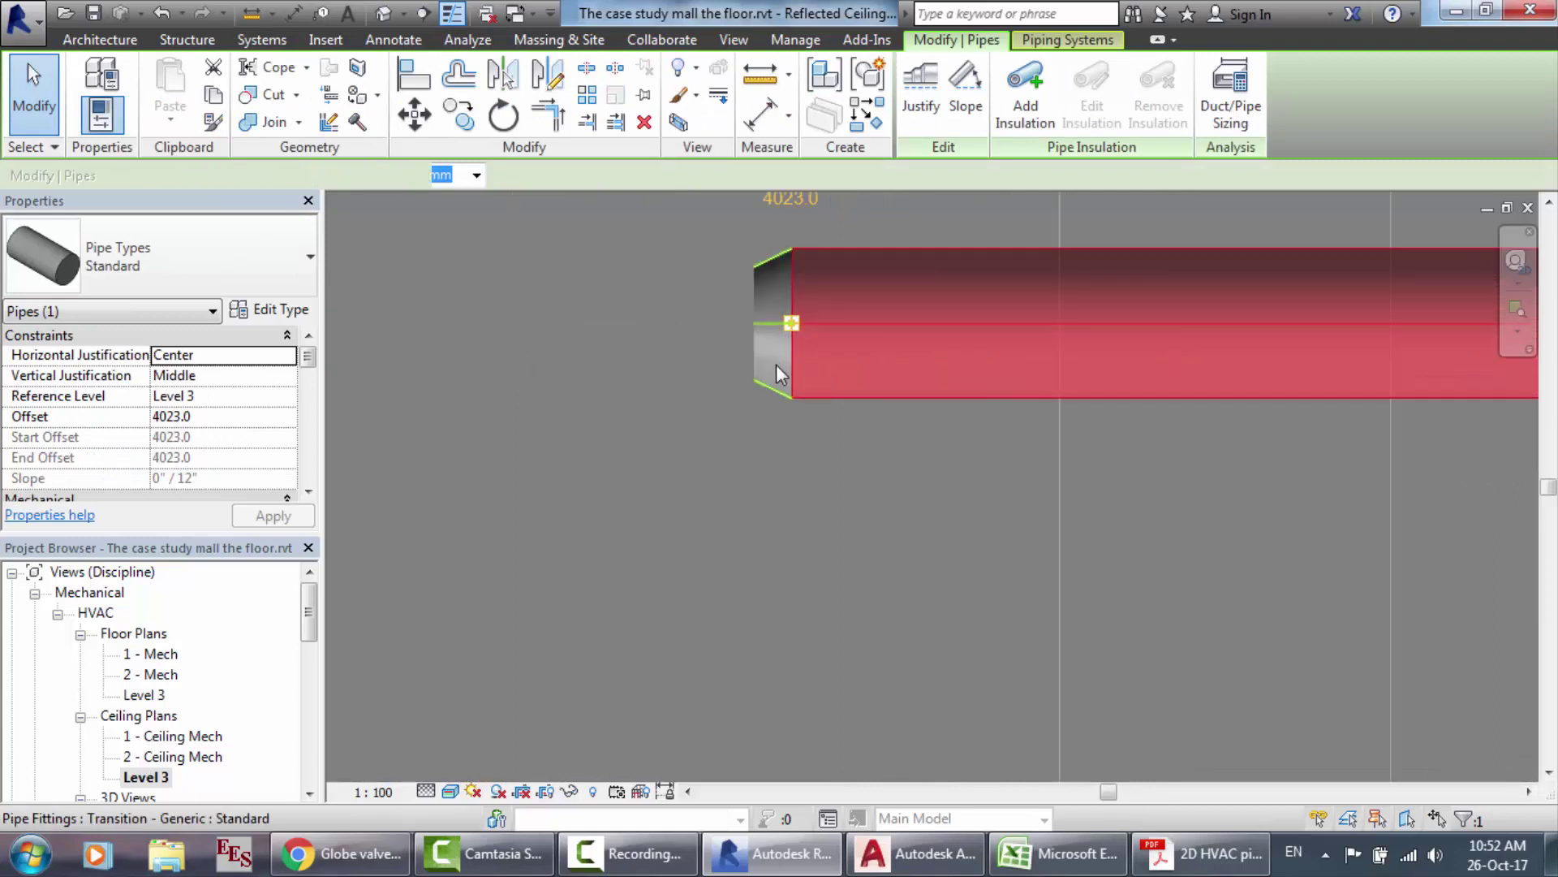
left_click(776, 365)
key("Delete")
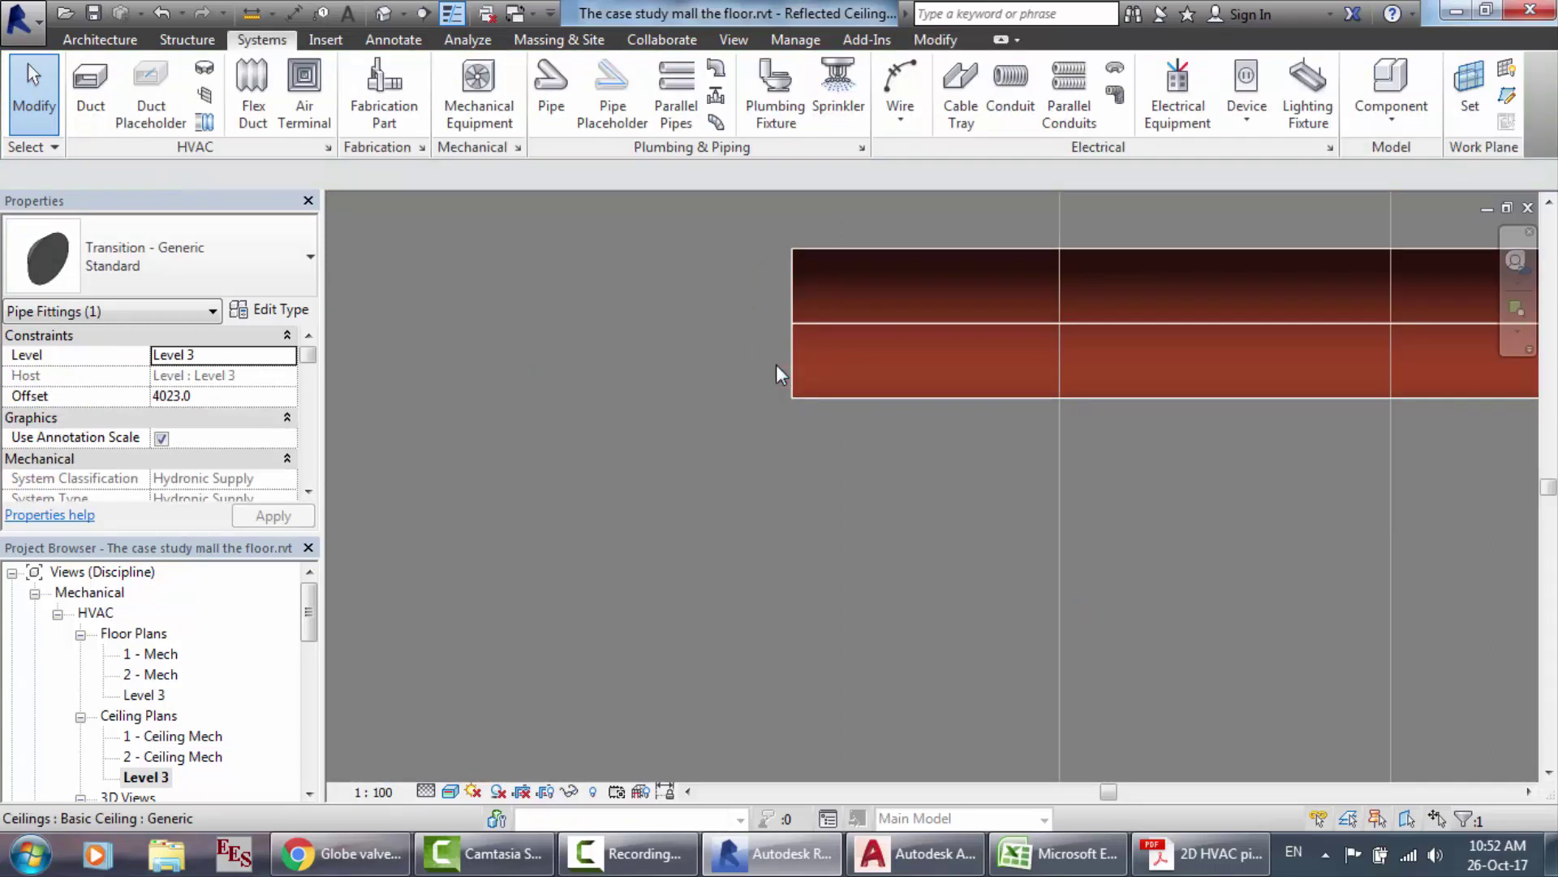
scroll(776, 365, "down", 3)
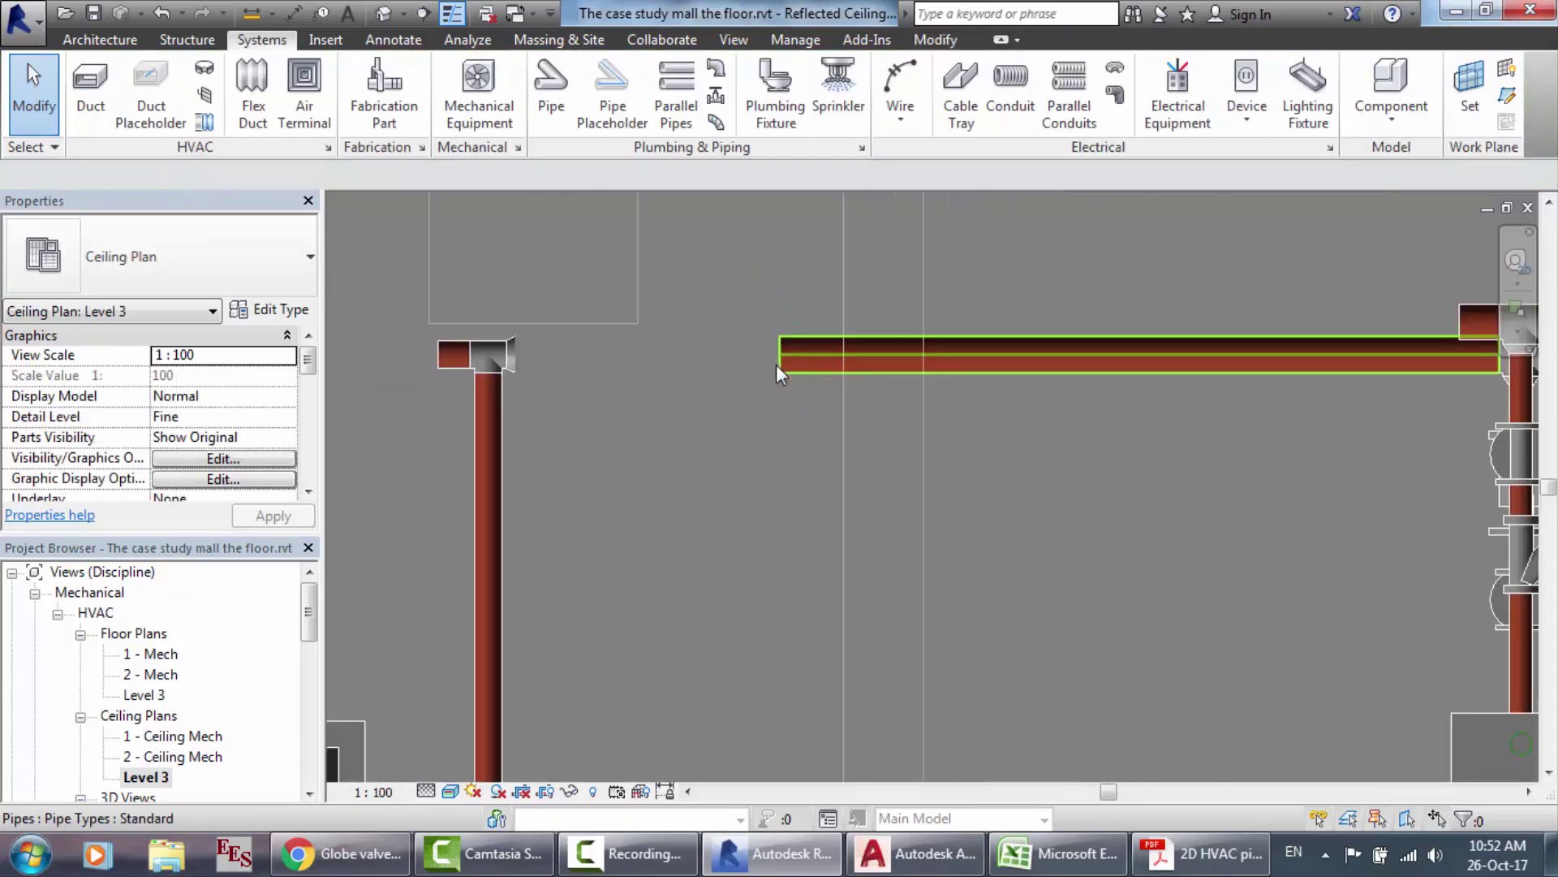
Step: Draw a 4" pipe at 3483 mm offset from the header pipe's open left end to the transition at the chiller tee
left_click(836, 361)
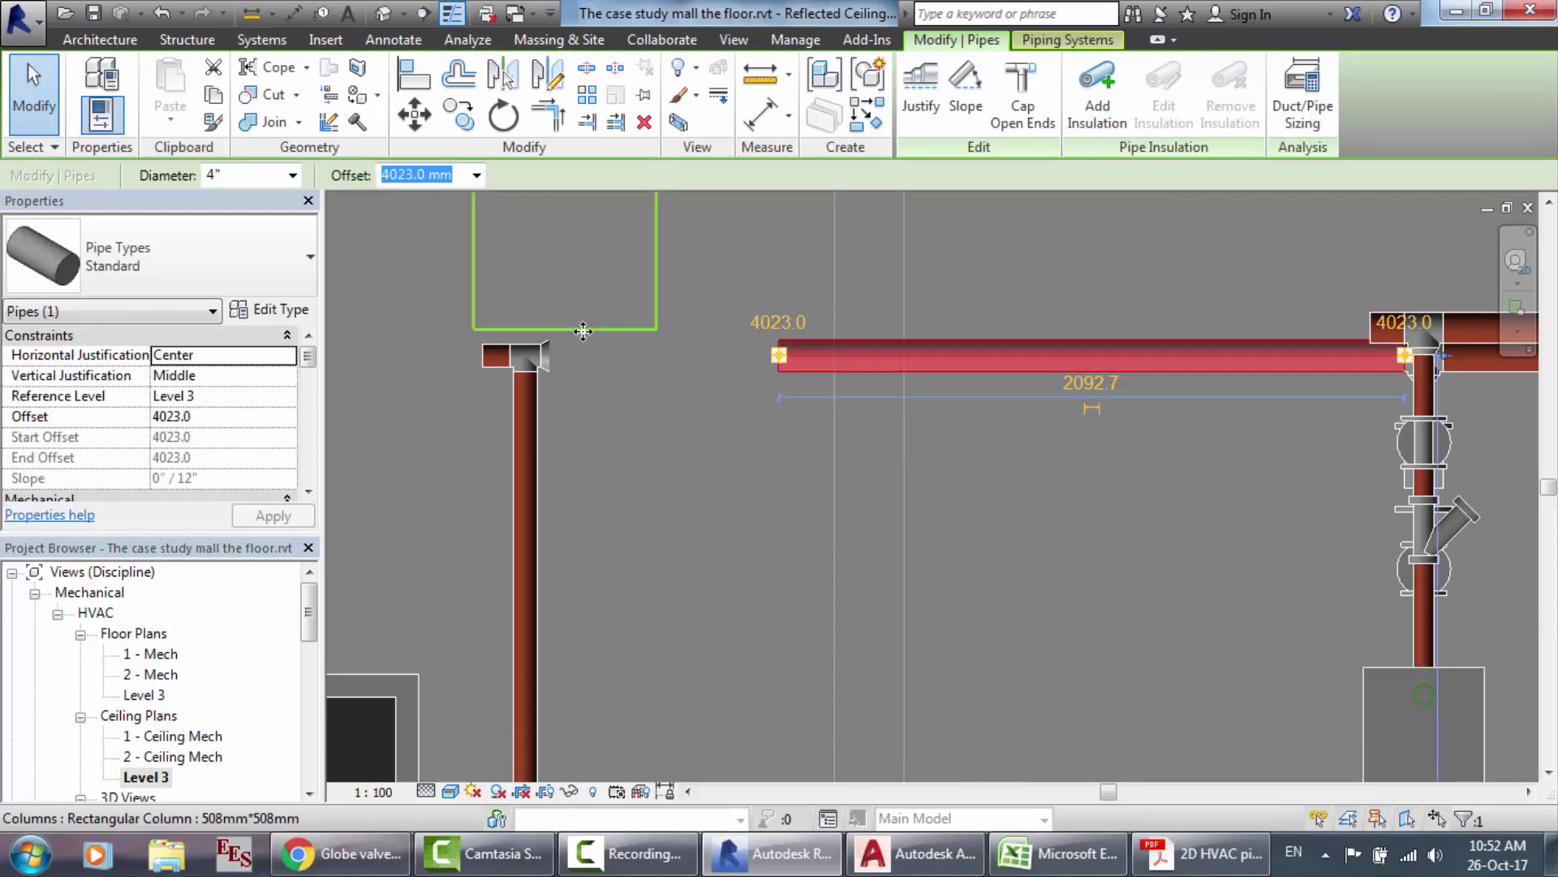
left_click(262, 42)
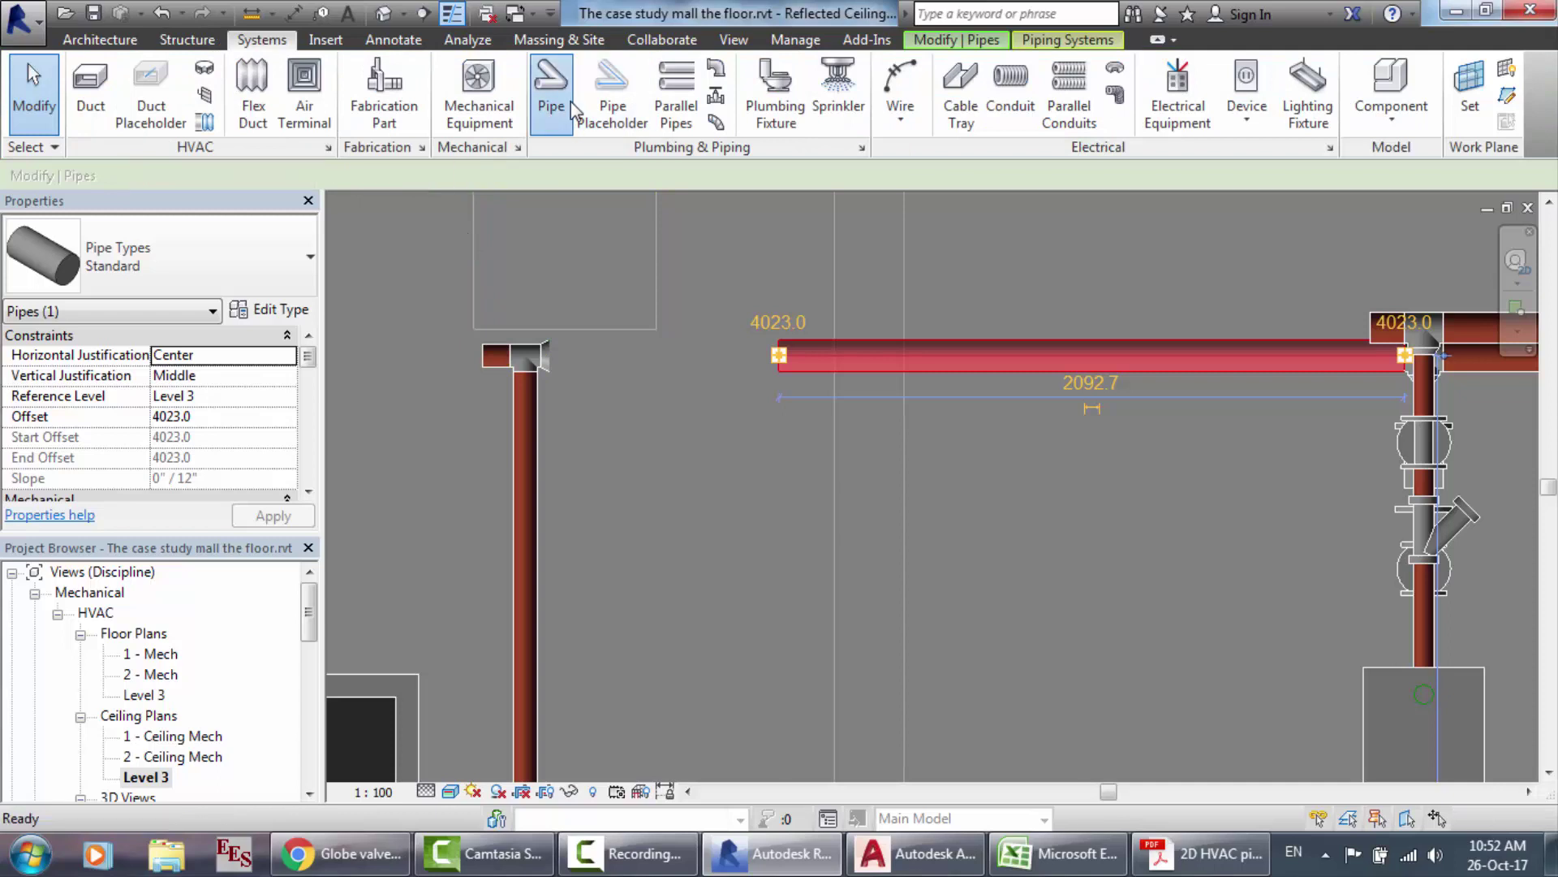
left_click(551, 88)
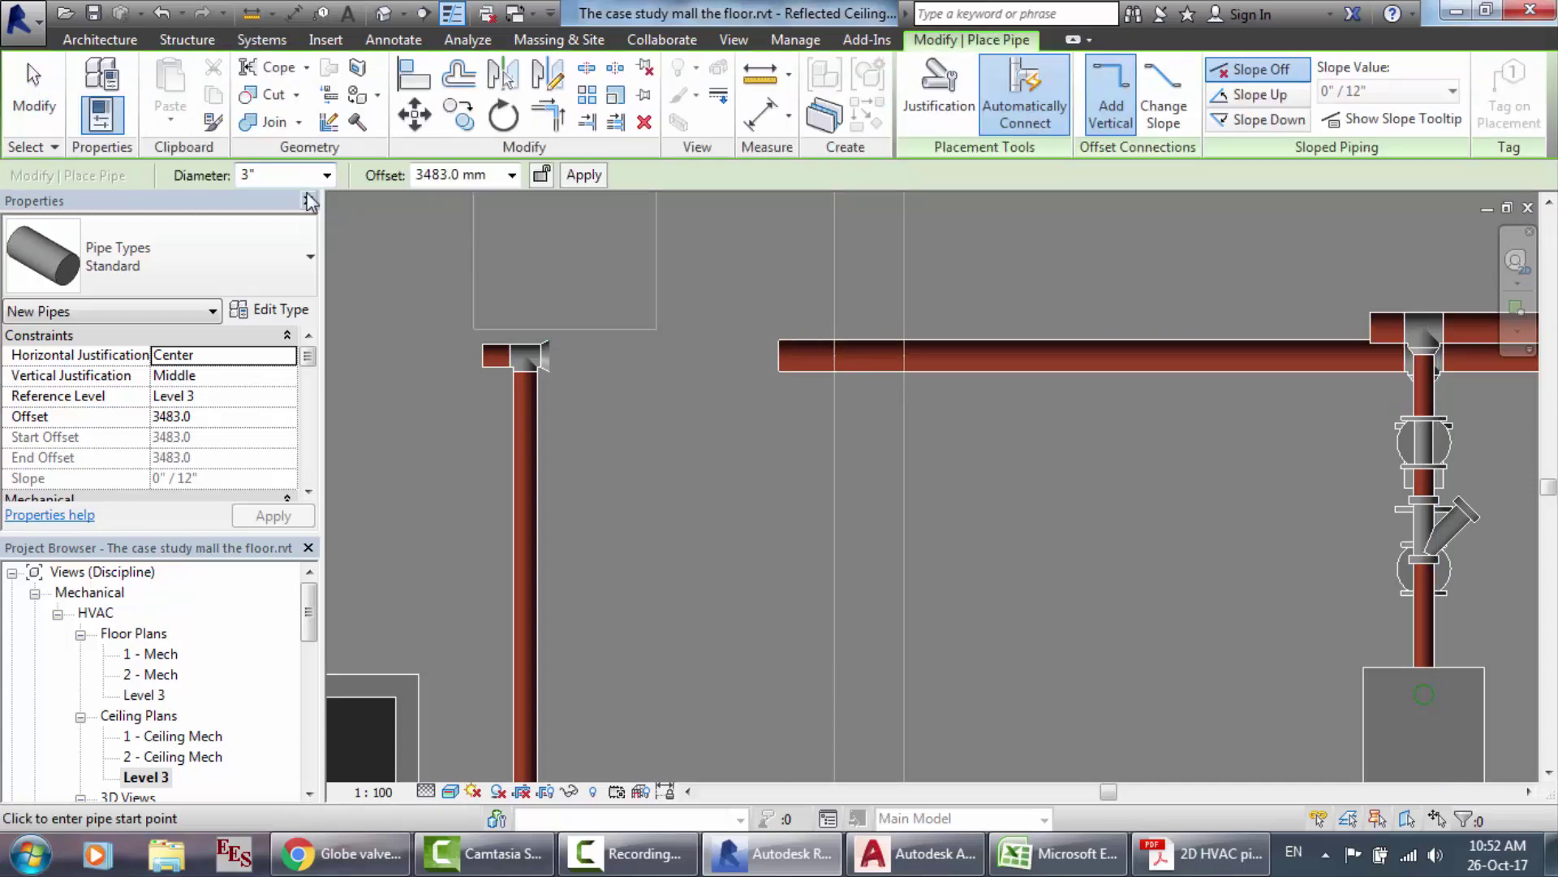
left_click(294, 173)
key("Return")
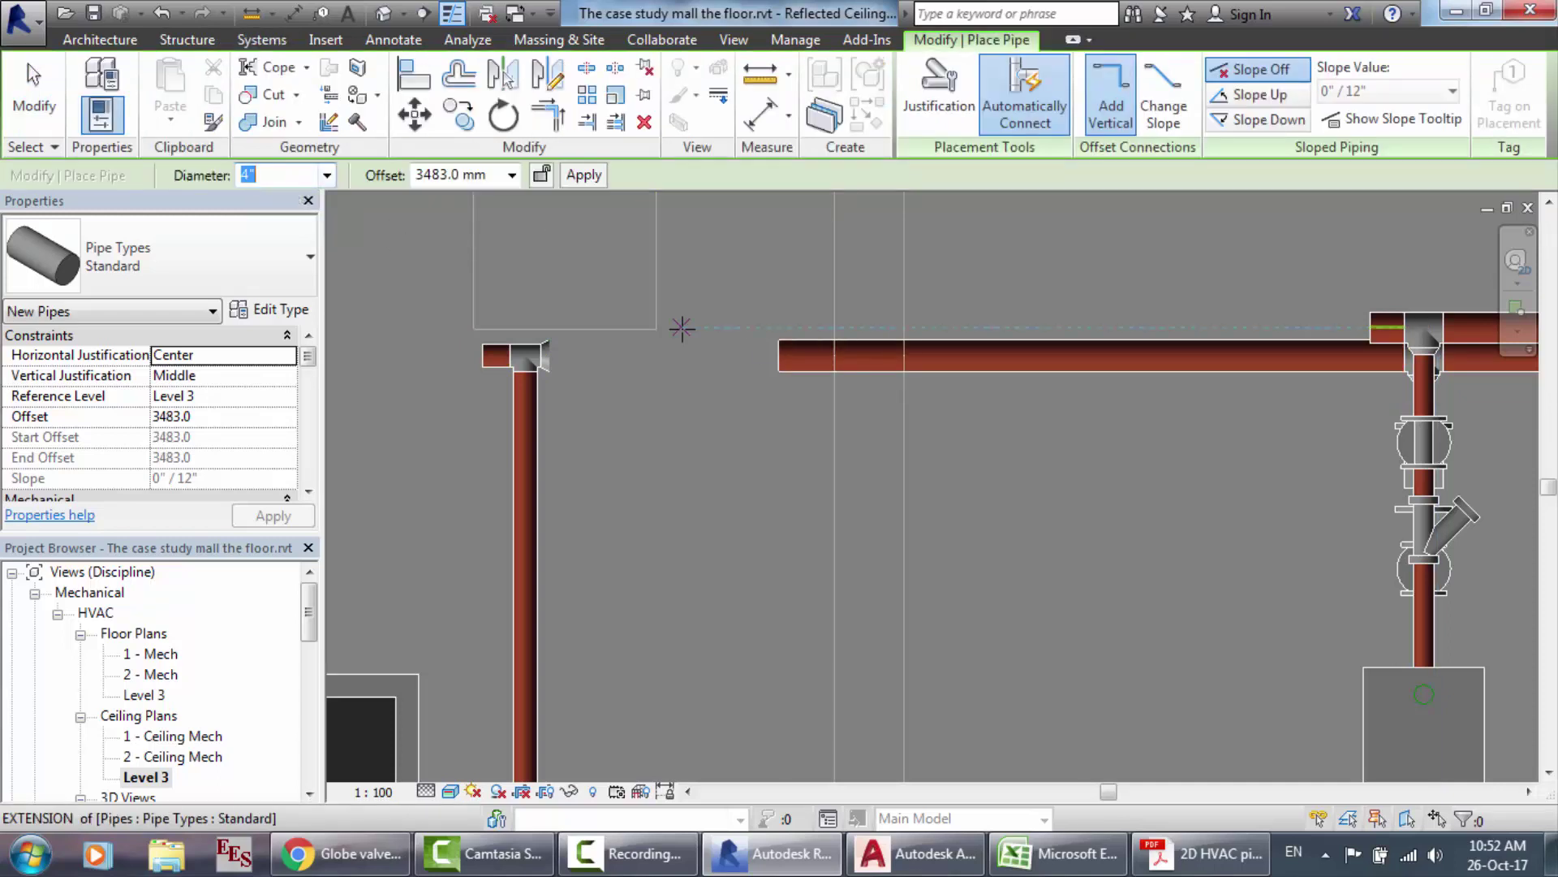
left_click(780, 355)
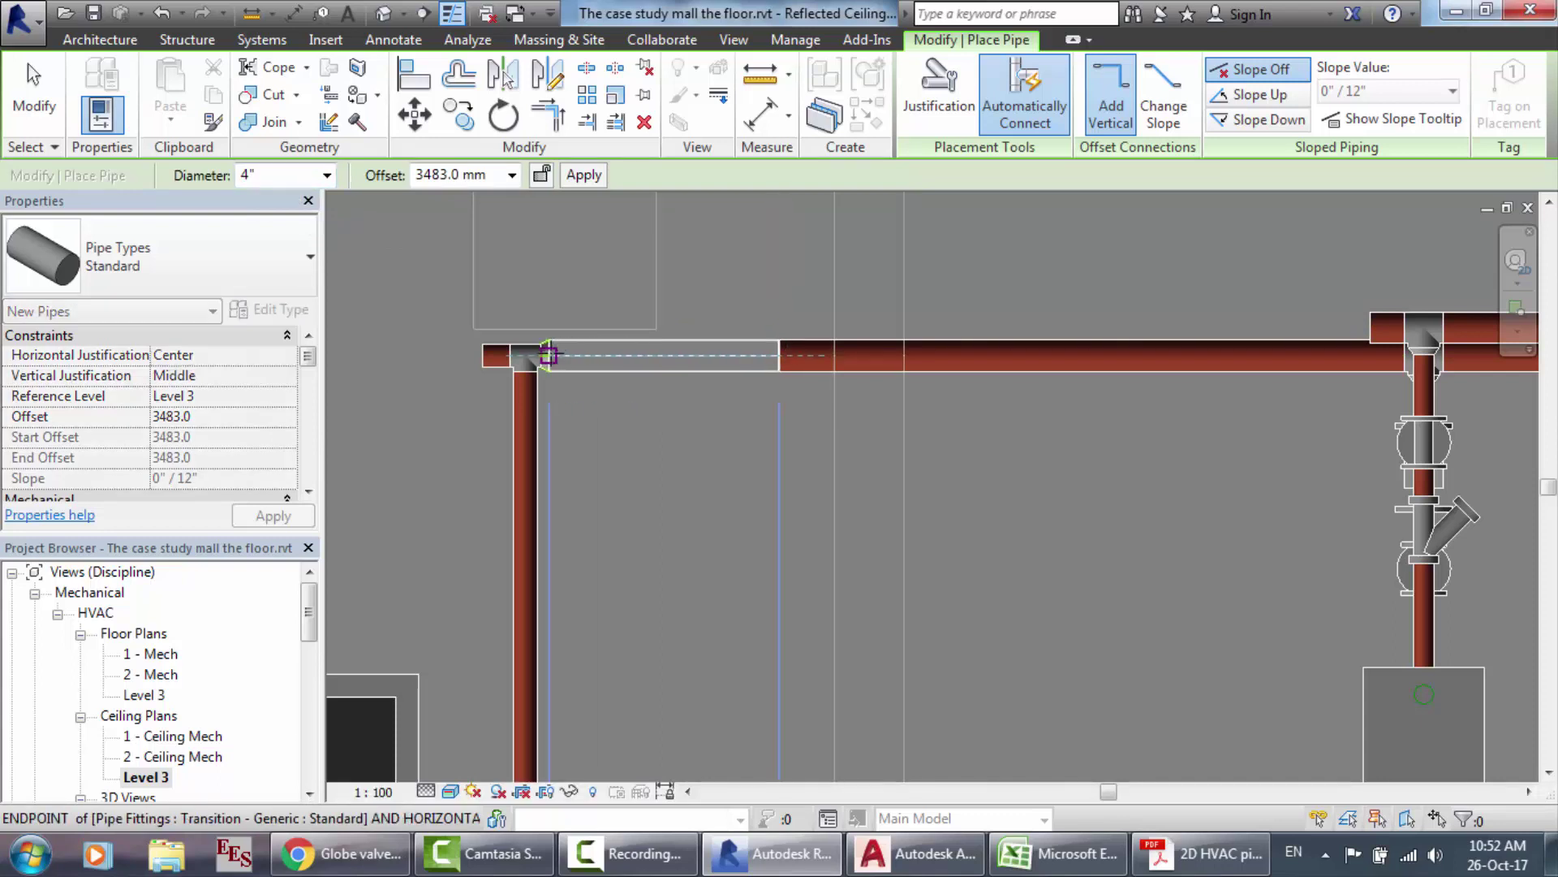
left_click(548, 355)
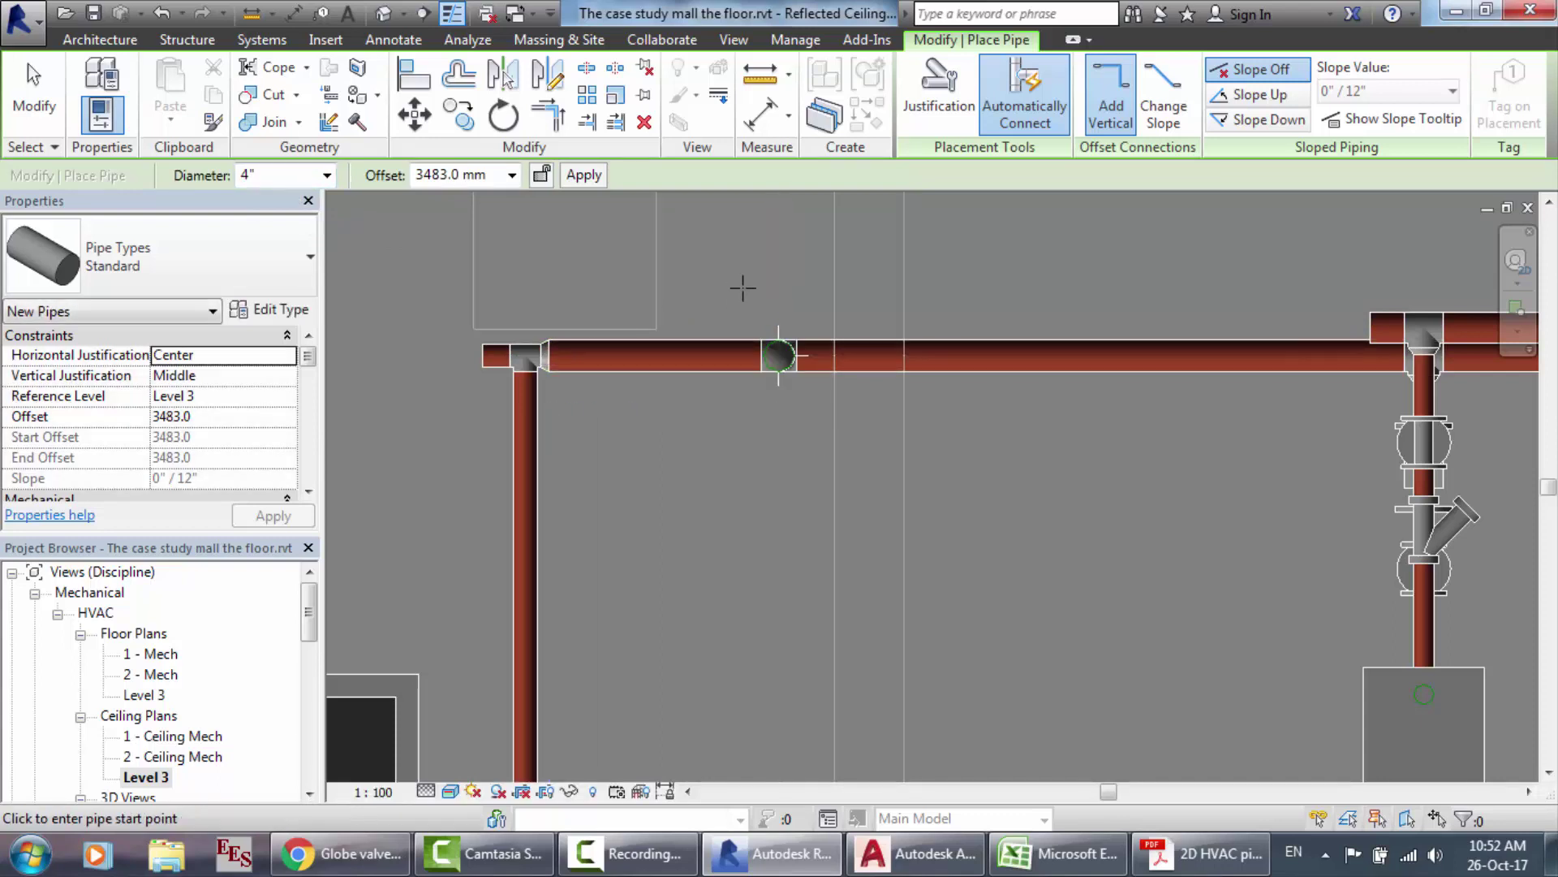
key("Escape")
key("Escape")
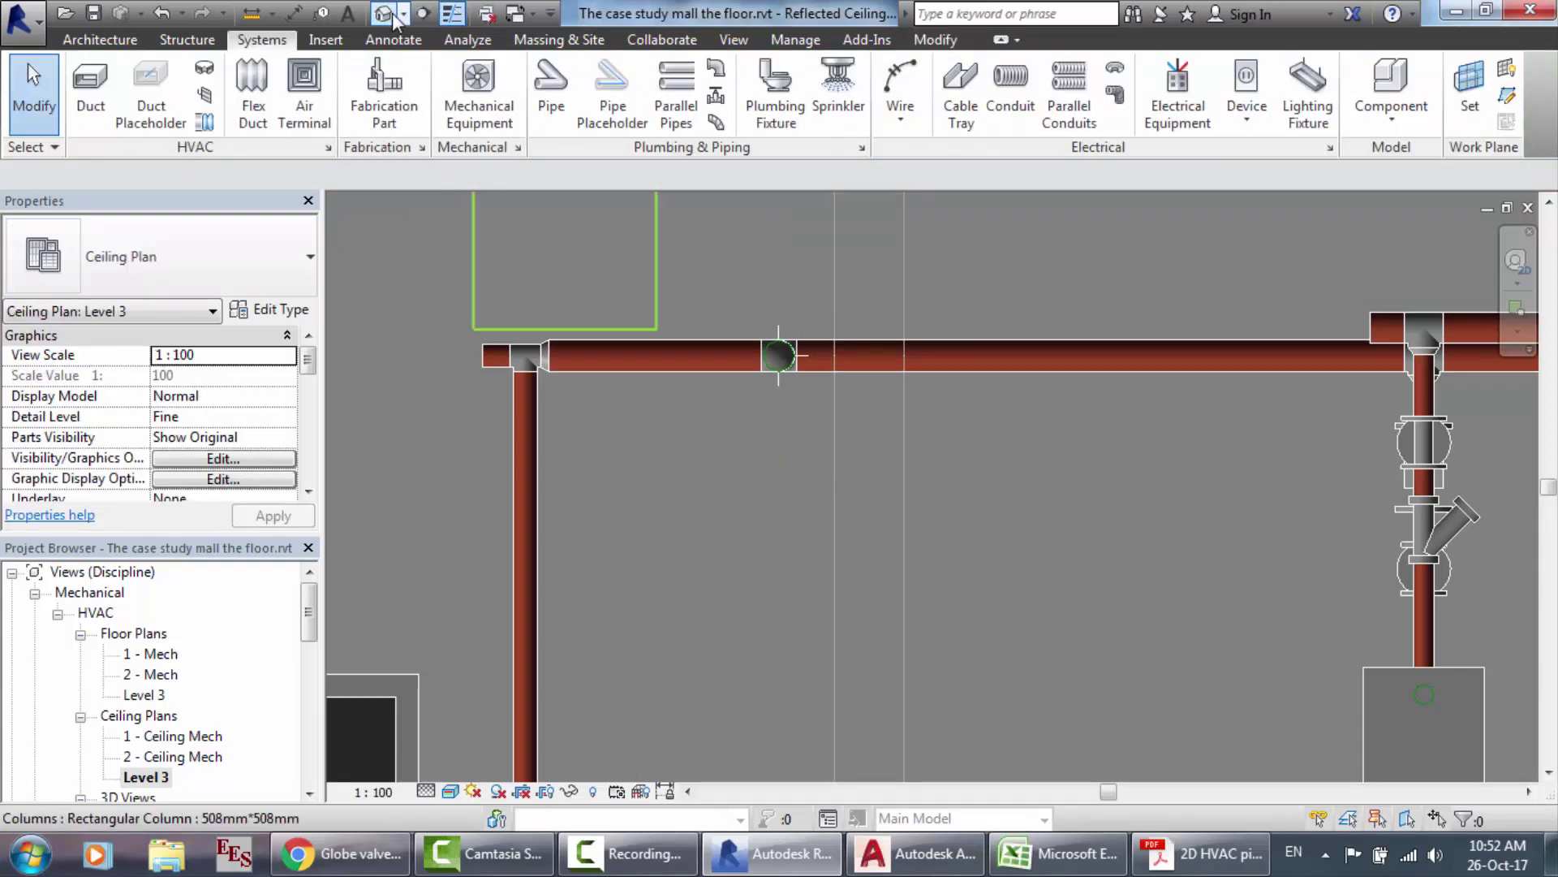
Step: Inspect the rebuilt header drop and its connection to the chiller tee in the 3D view
left_click(394, 17)
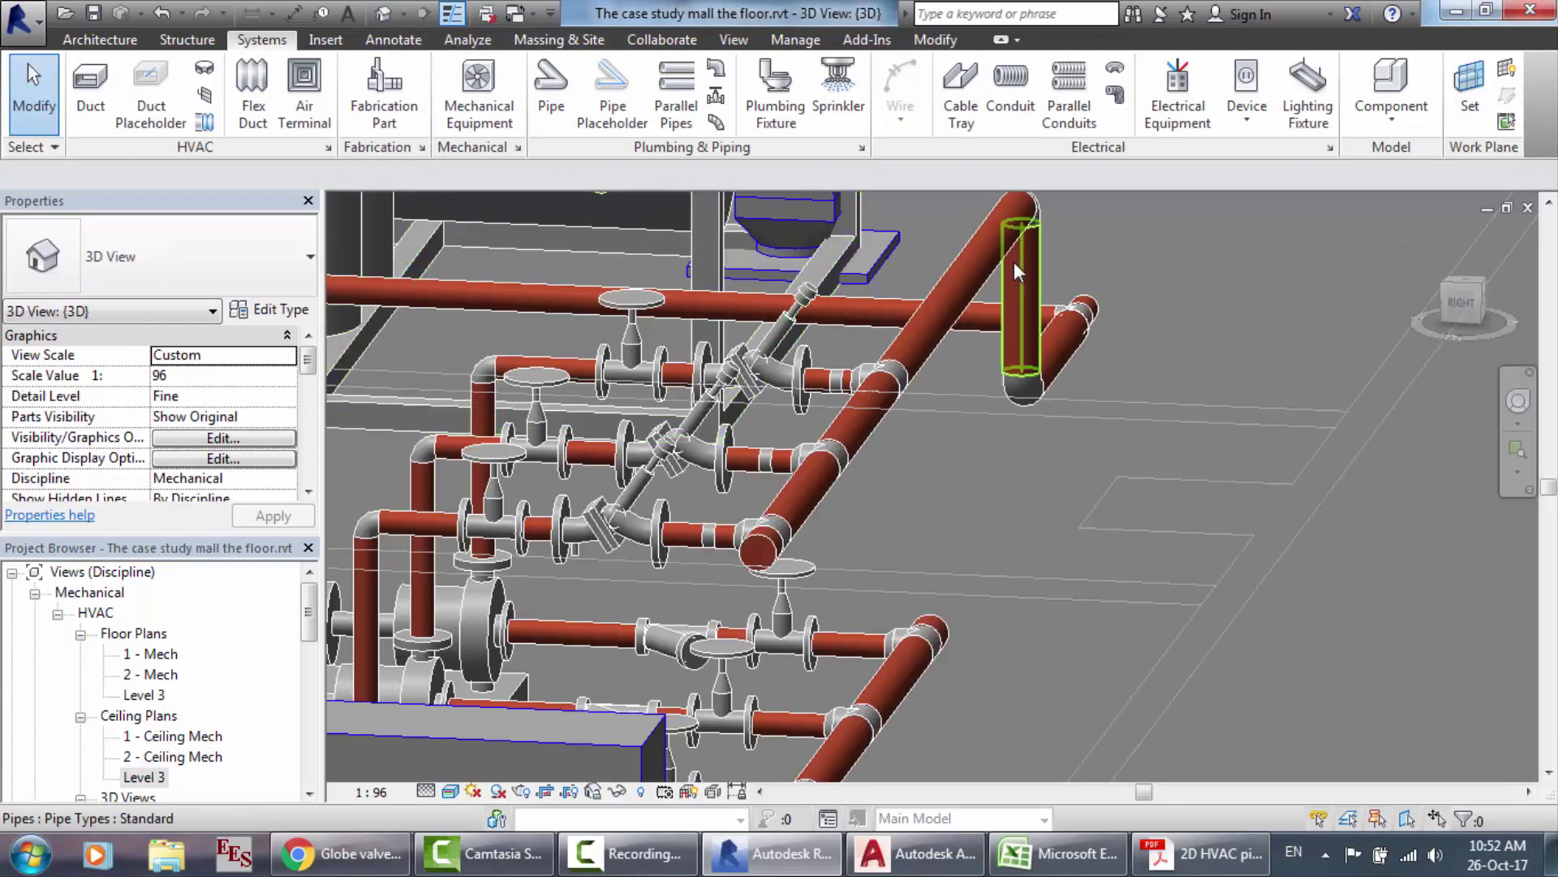
scroll(1015, 261, "down", 2)
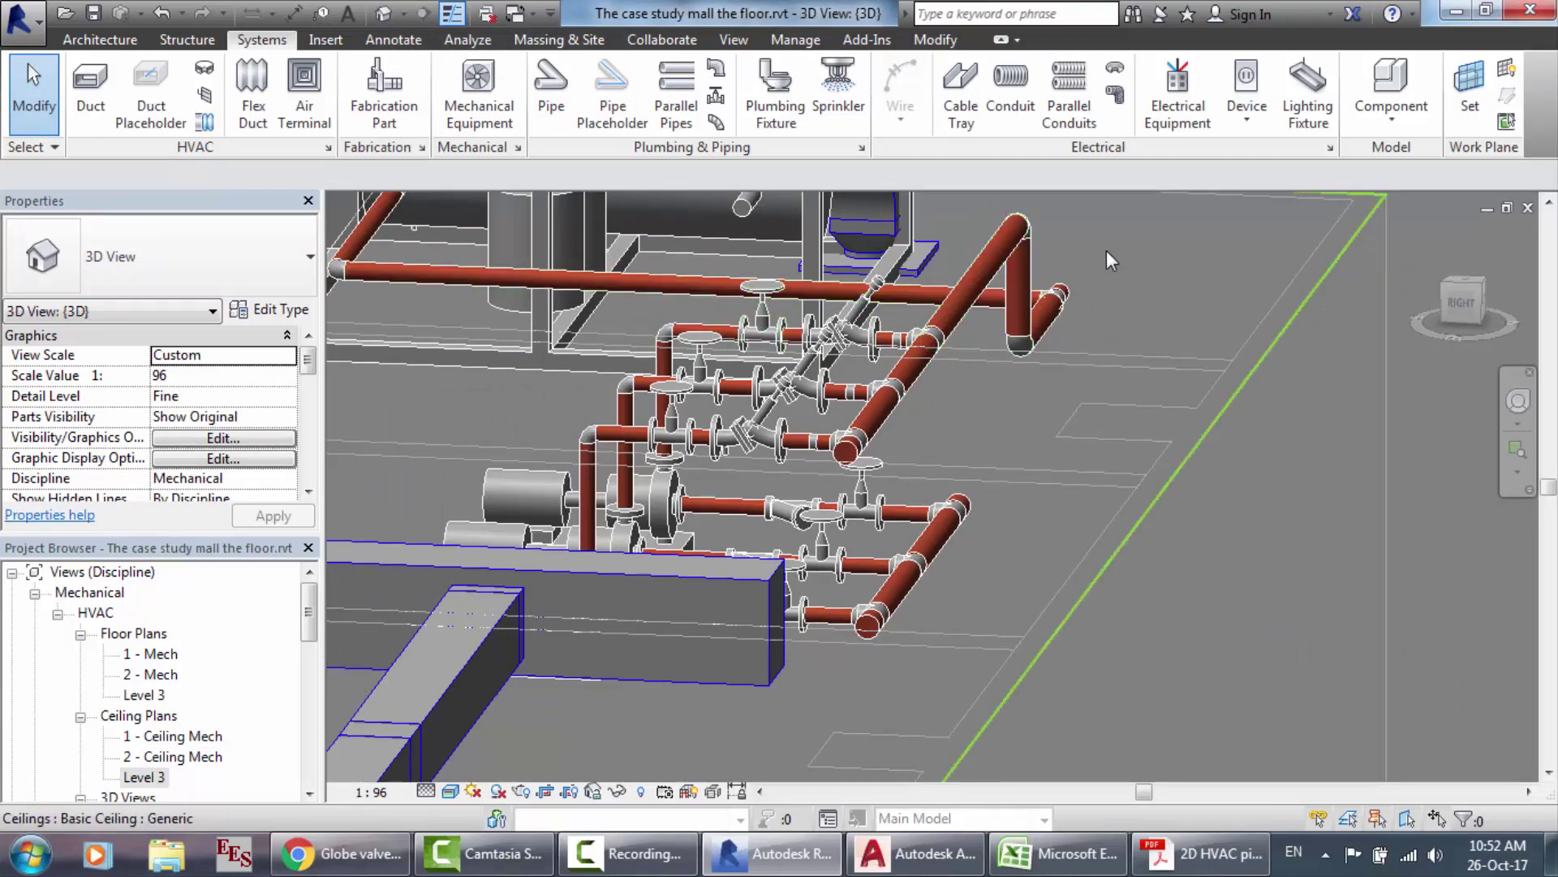
scroll(1107, 250, "up", 4)
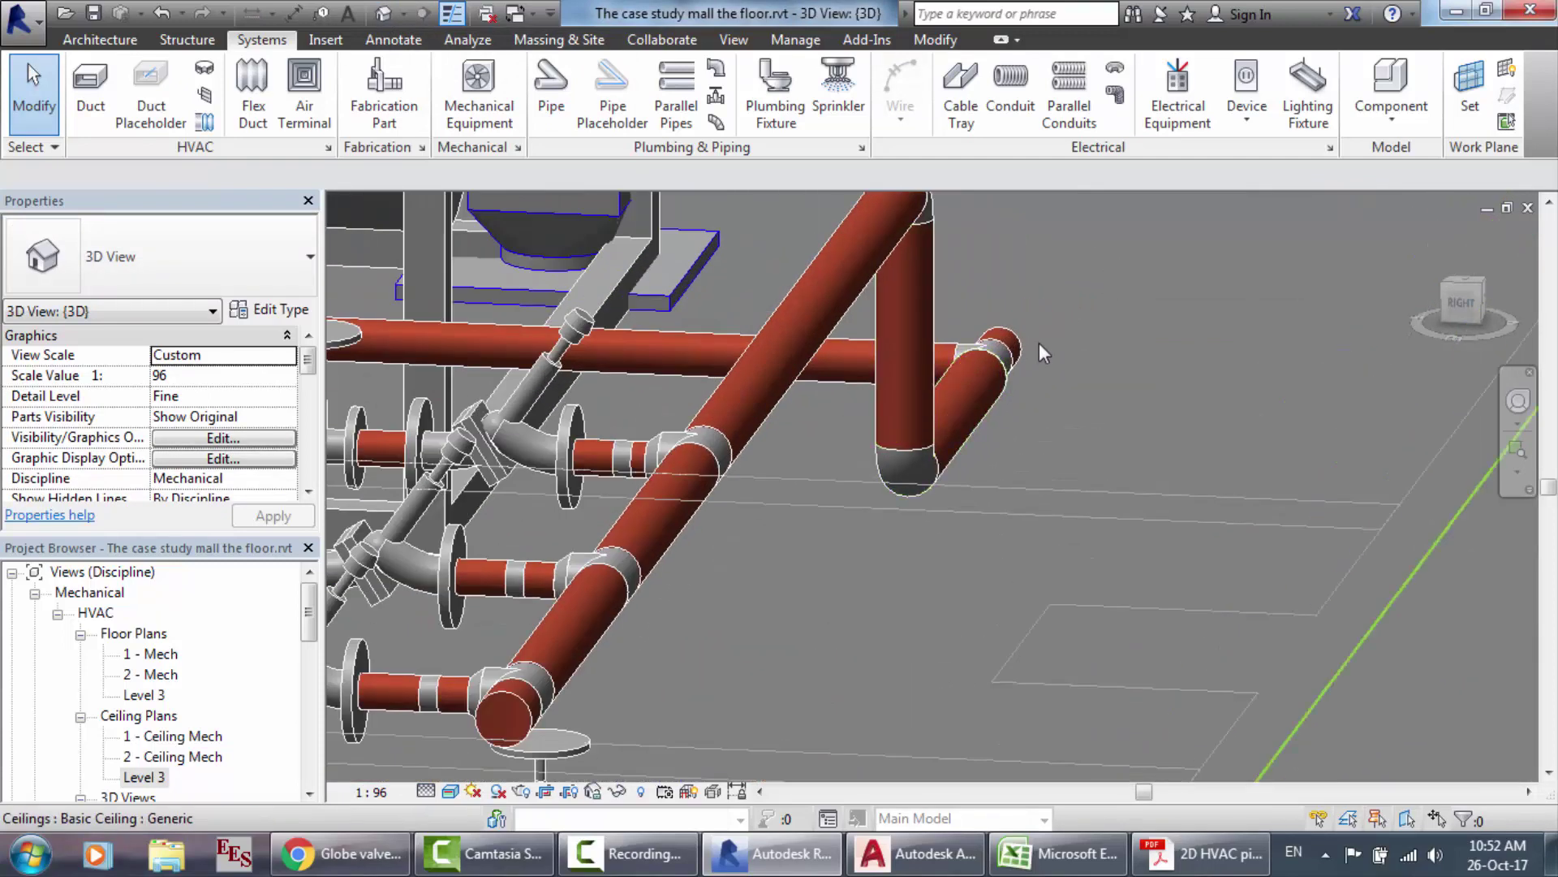
scroll(1039, 342, "up", 1)
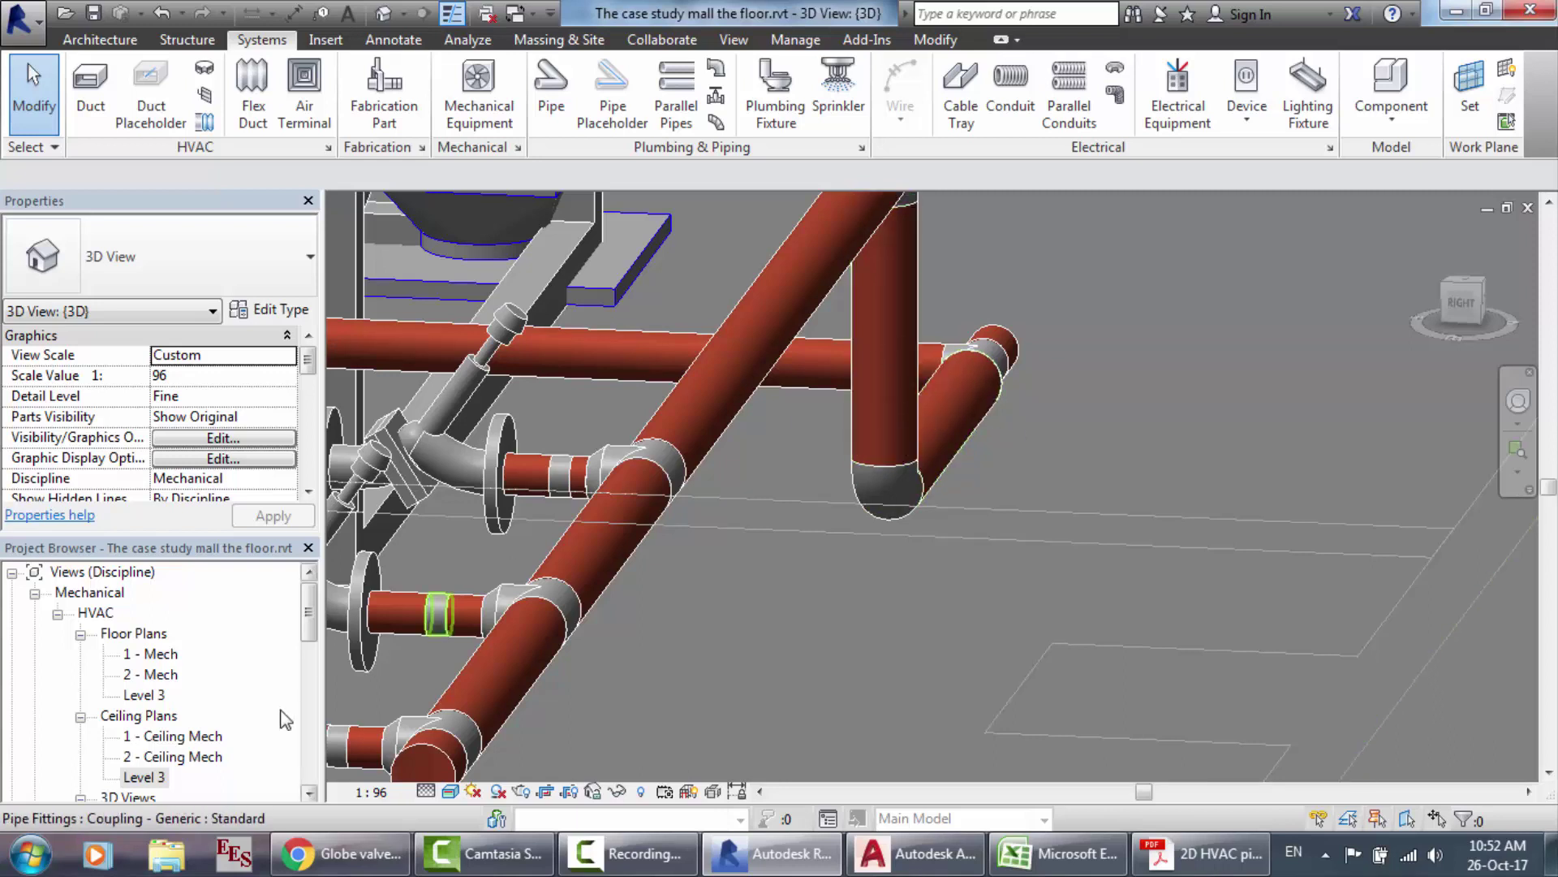
Step: Return to the Level 3 ceiling plan and examine the pipe run from the header tee down to the chiller inlet
double_click(143, 777)
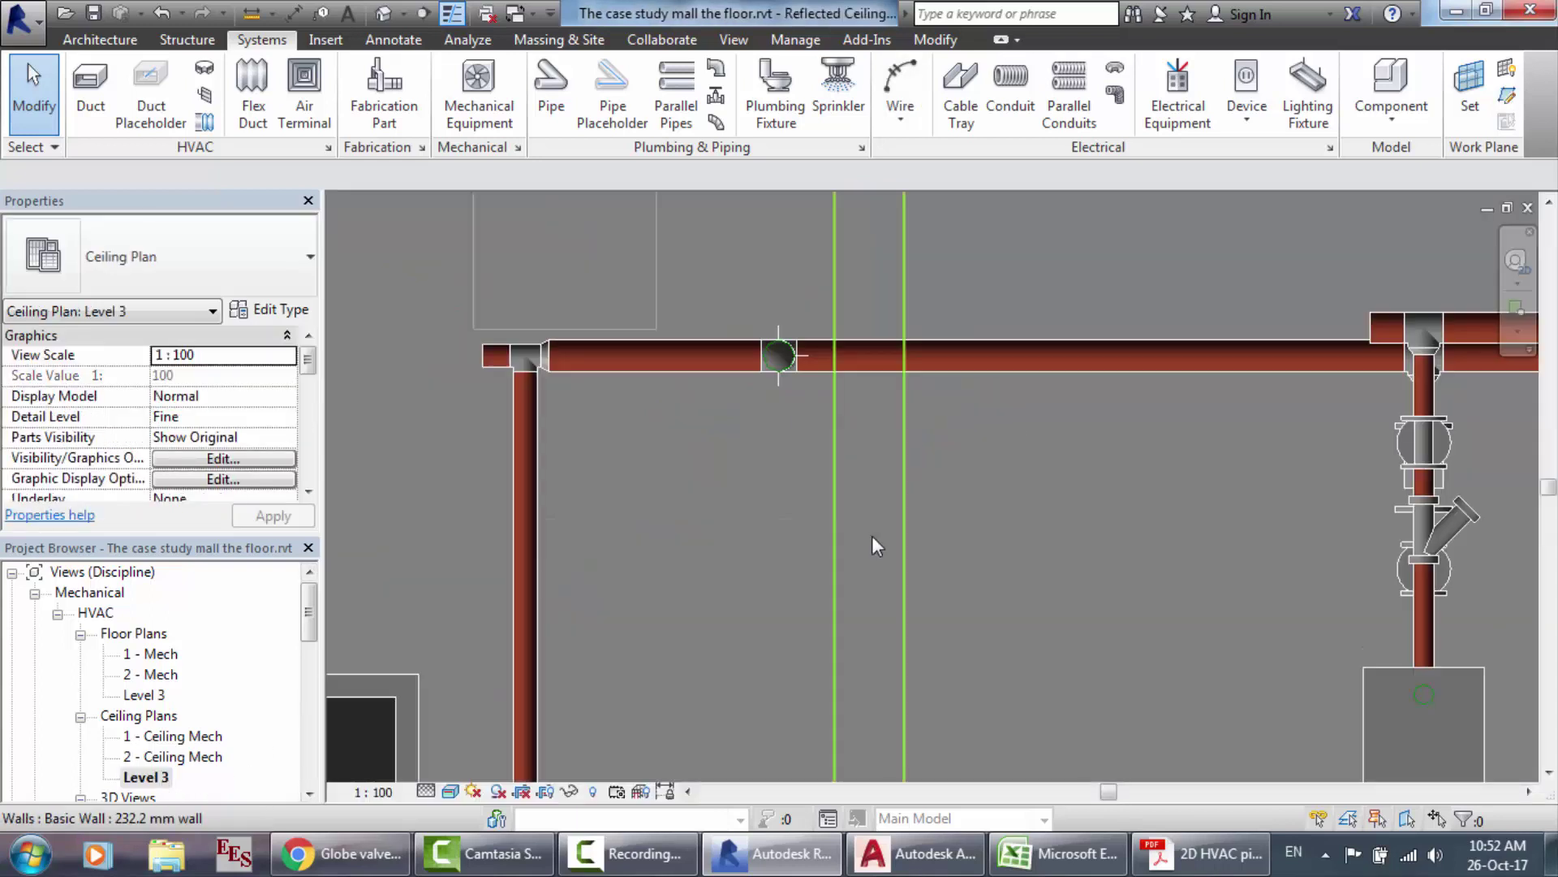
scroll(724, 420, "down", 3)
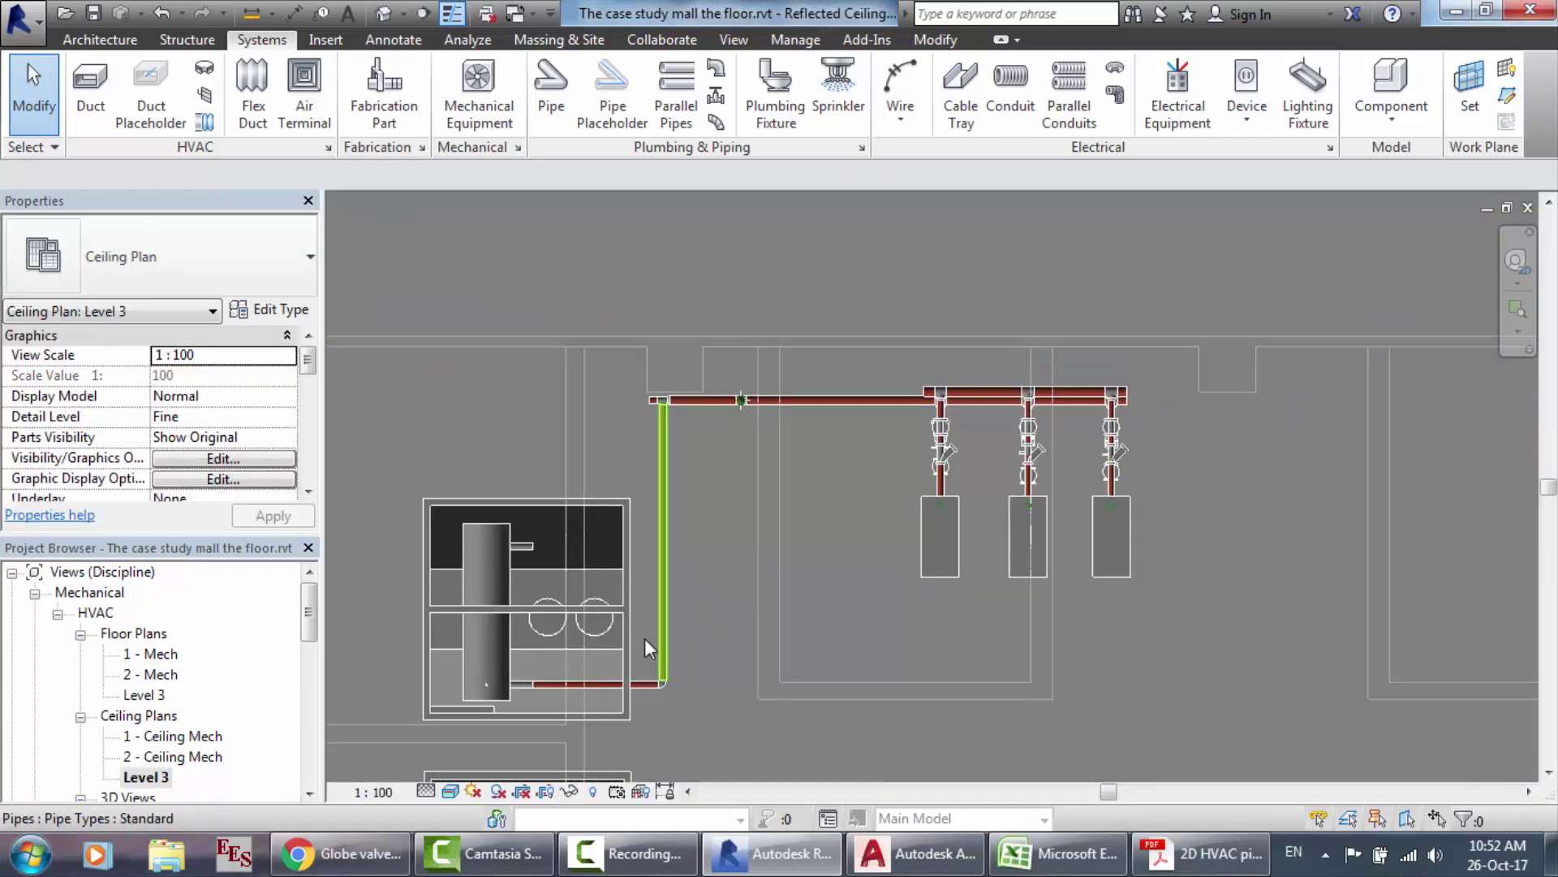
scroll(644, 637, "up", 2)
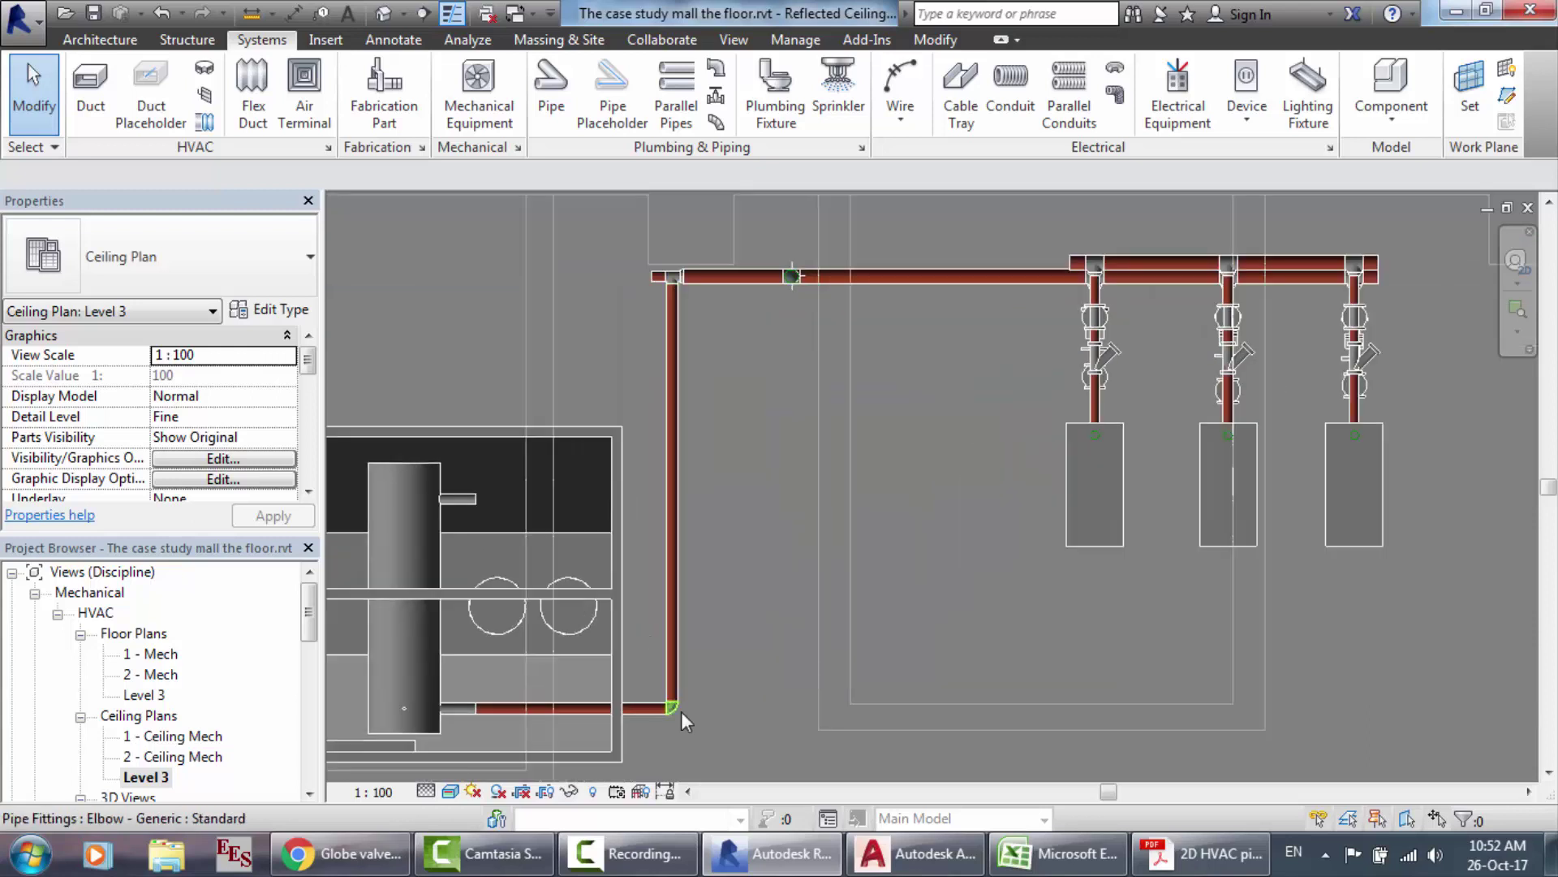
scroll(621, 756, "up", 2)
scroll(734, 552, "down", 3)
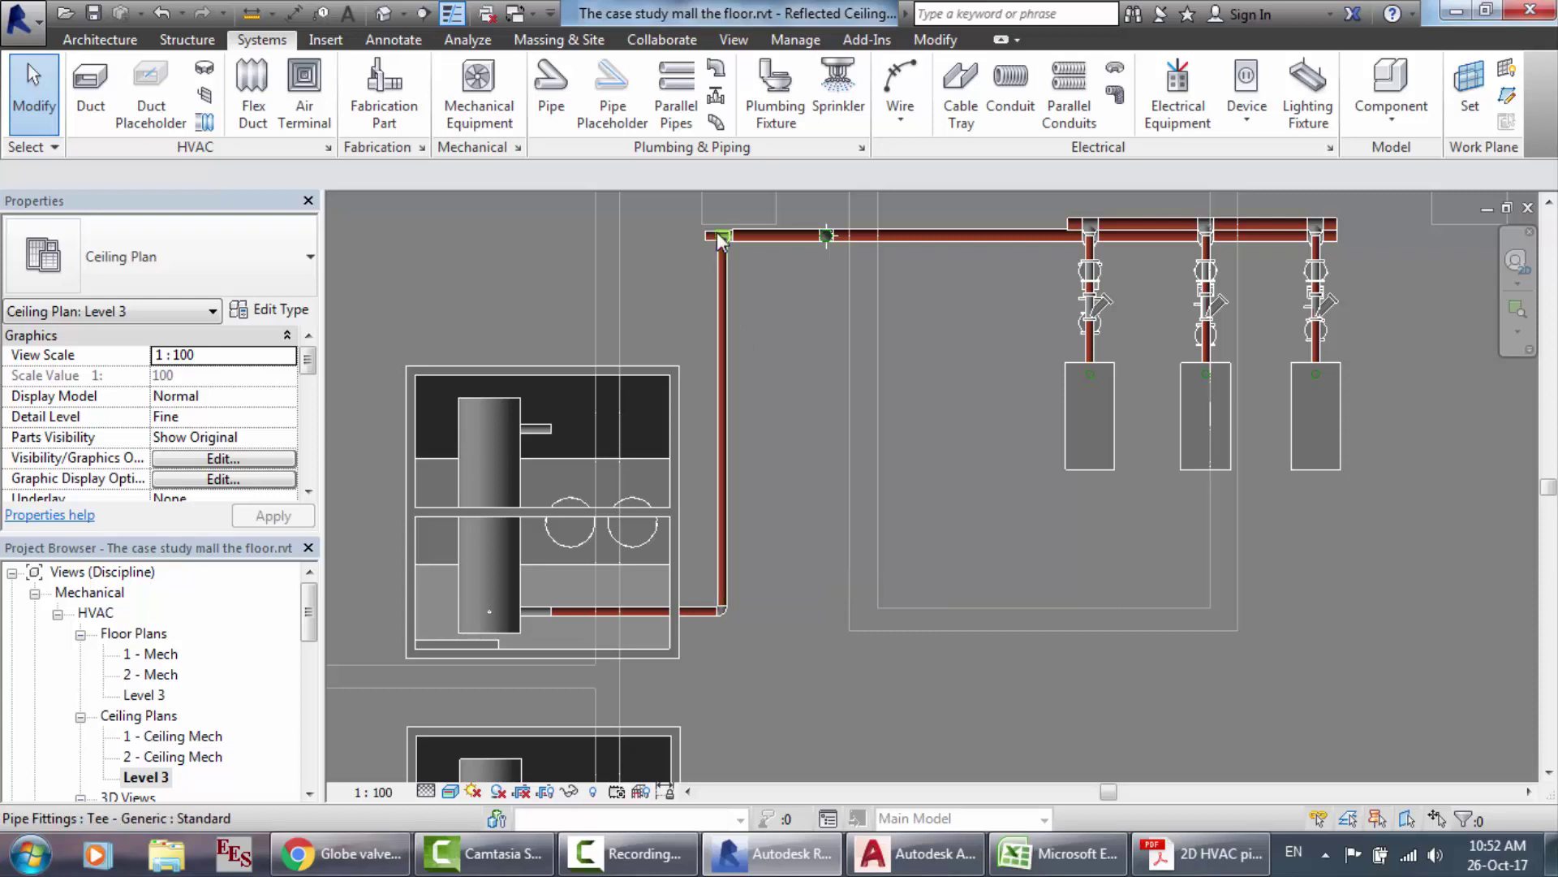
scroll(718, 232, "up", 2)
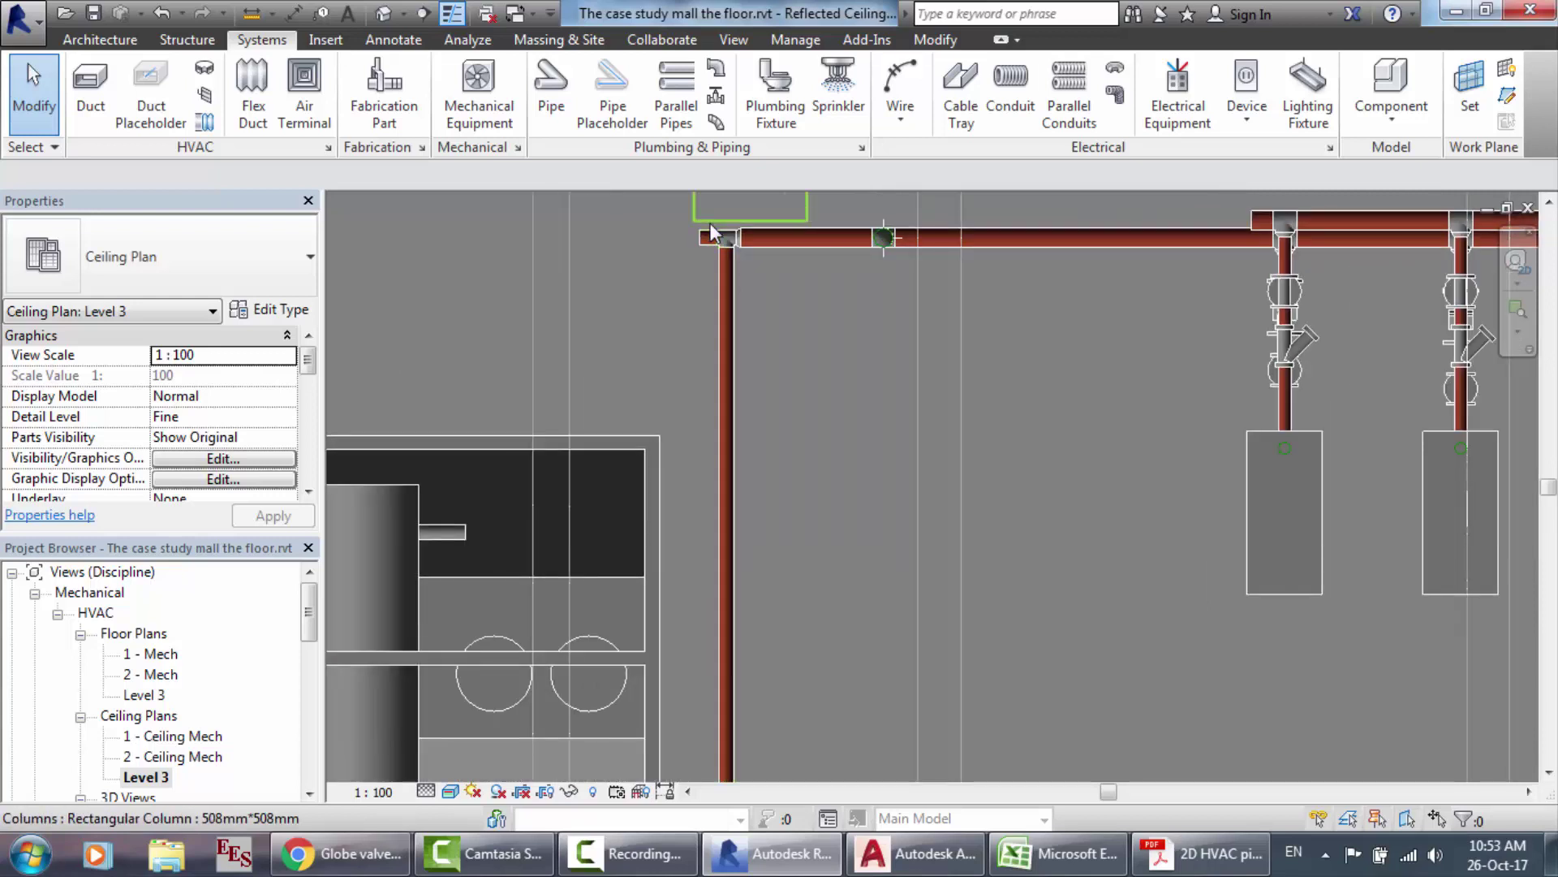
scroll(711, 231, "down", 2)
scroll(675, 293, "up", 2)
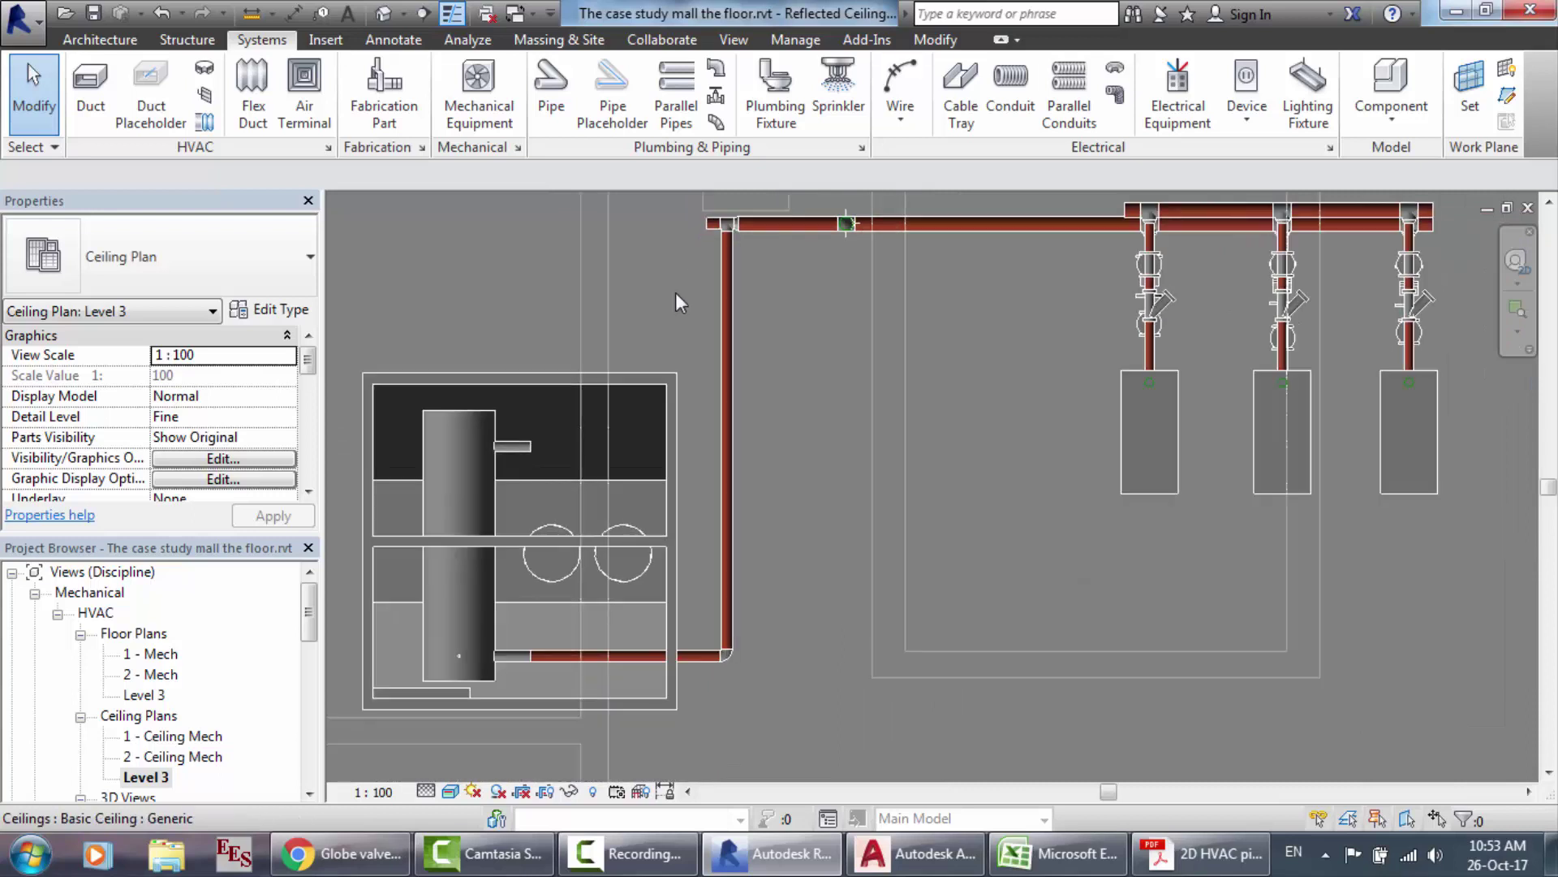
scroll(760, 304, "up", 1)
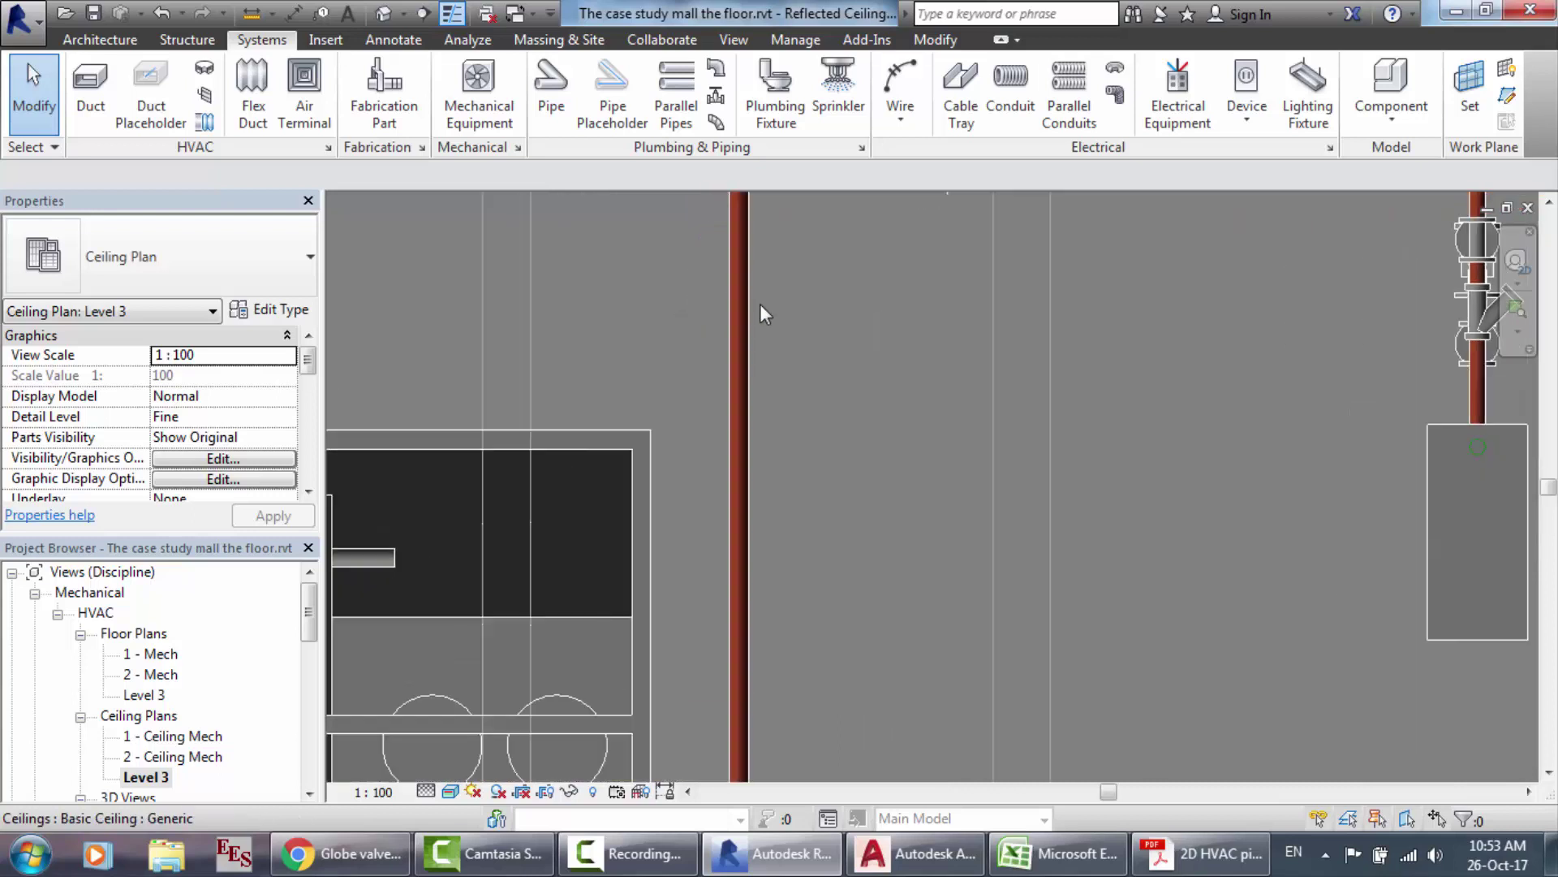
left_click(745, 317)
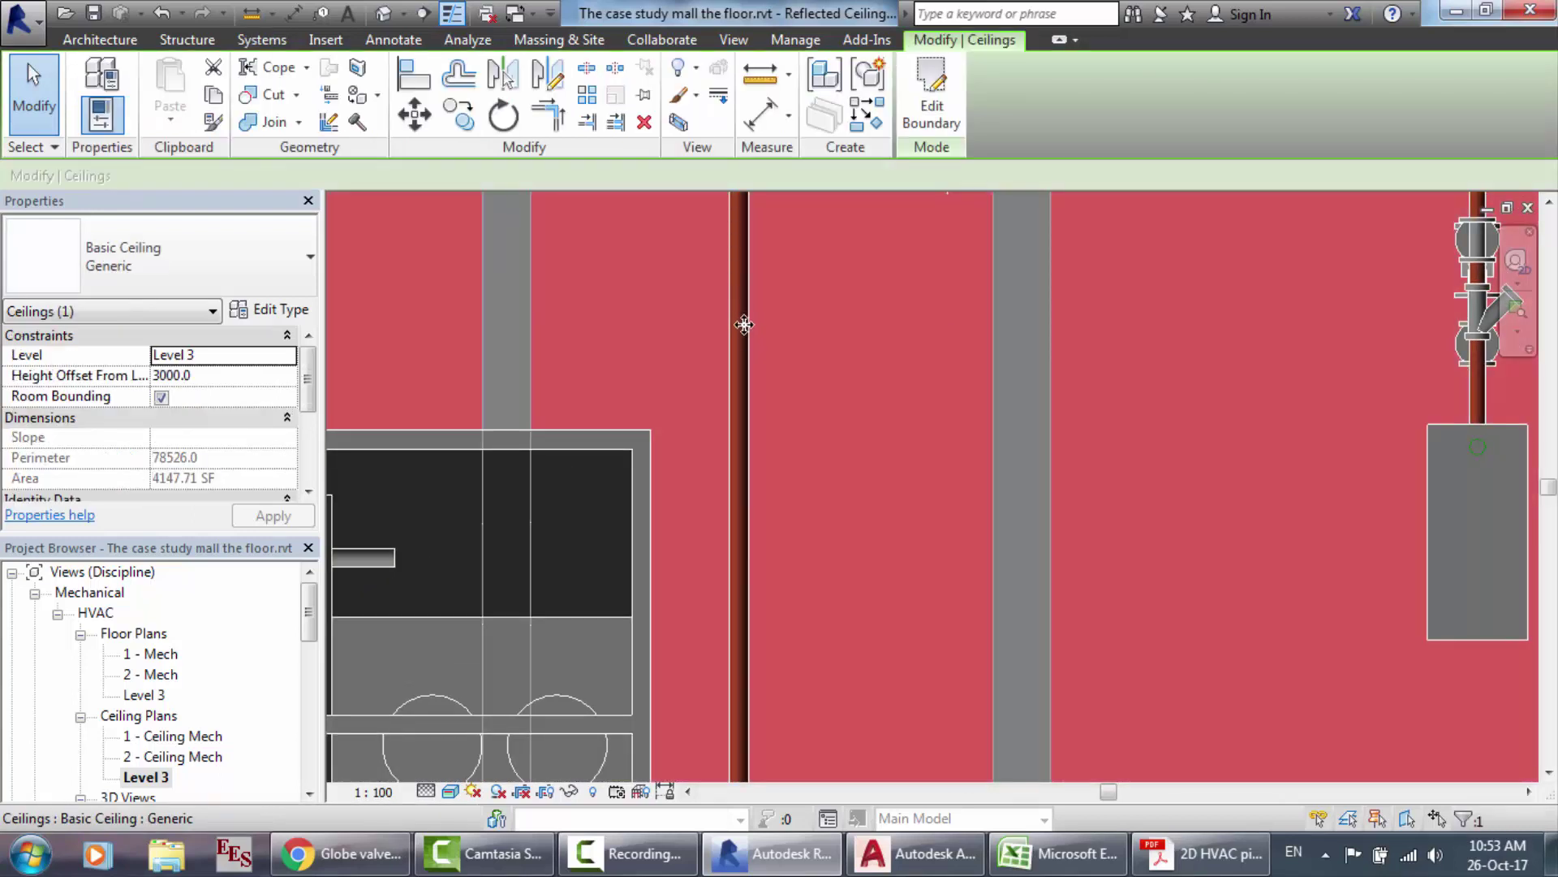
key("Escape")
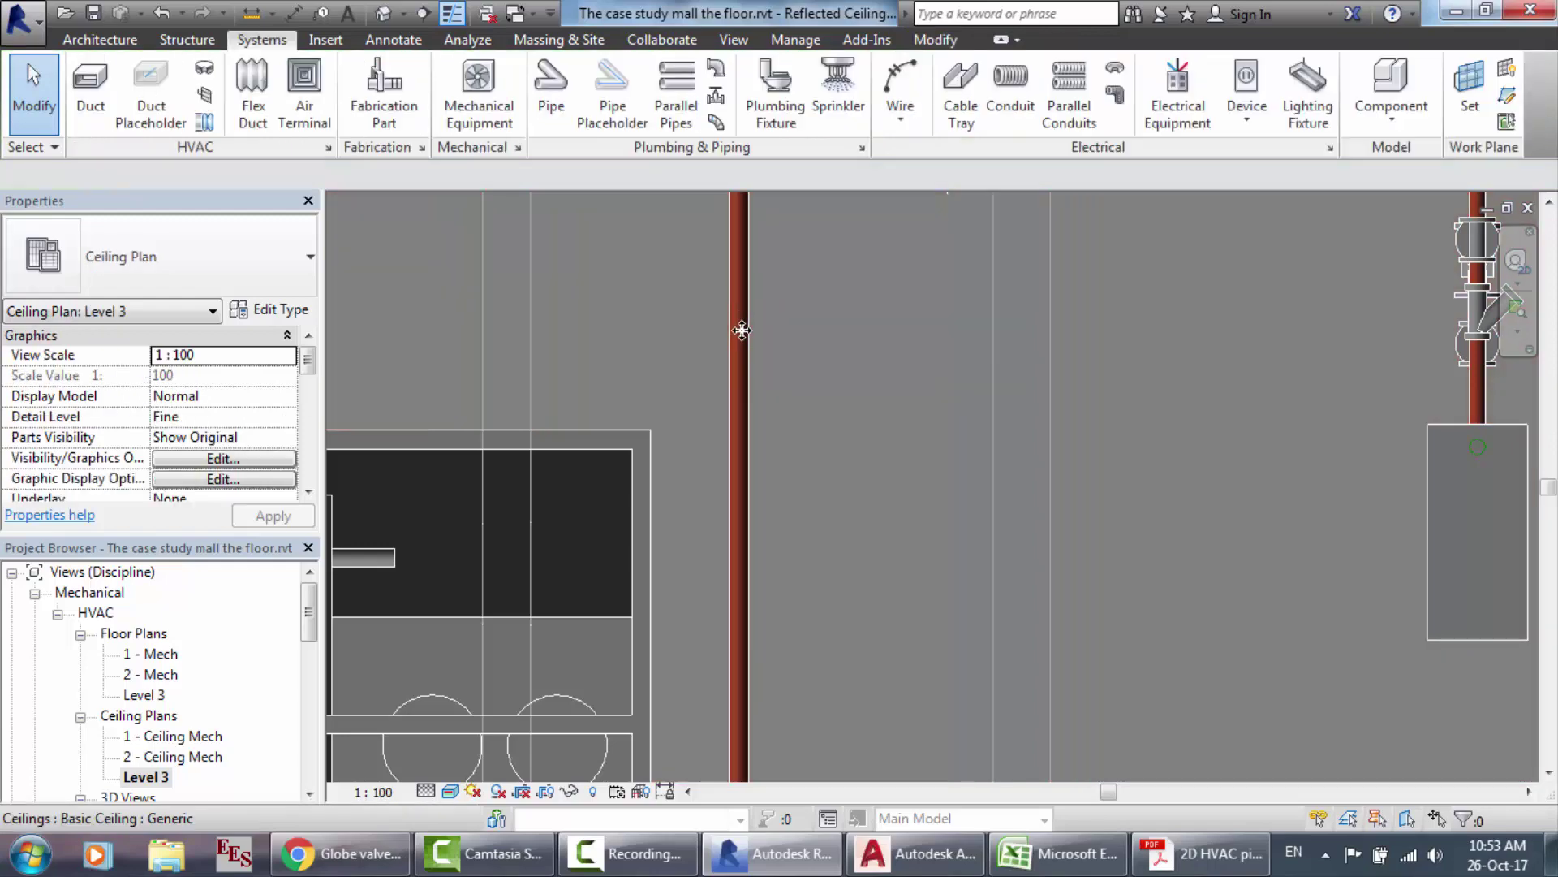
Step: Switch to the AutoCAD pipe layout and examine the return pipe branch at chiller CW 1's connection D
left_click(960, 867)
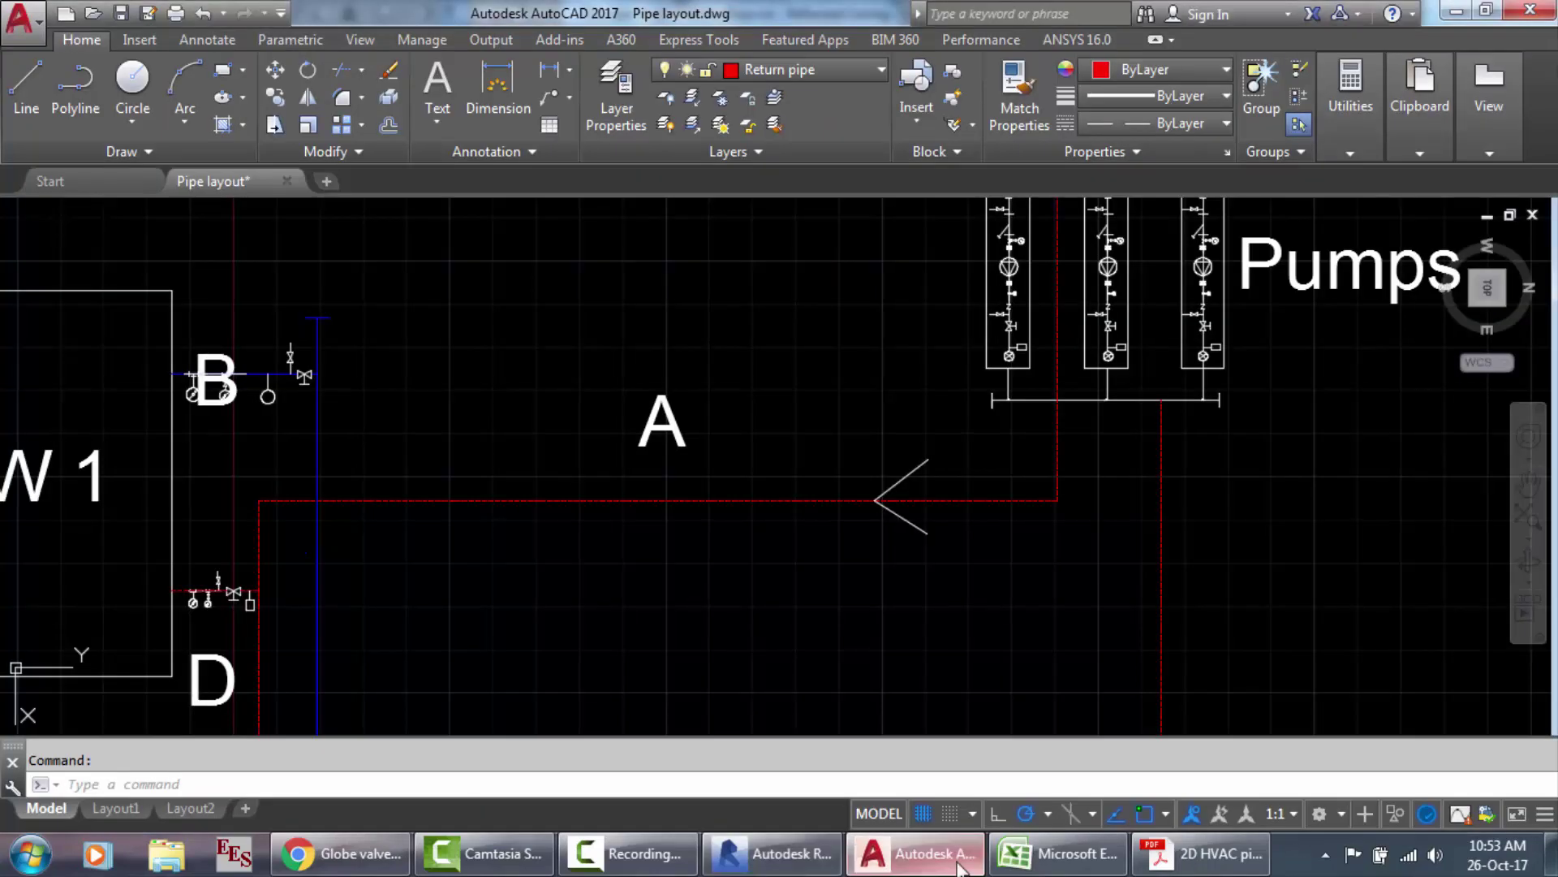
scroll(754, 582, "down", 1)
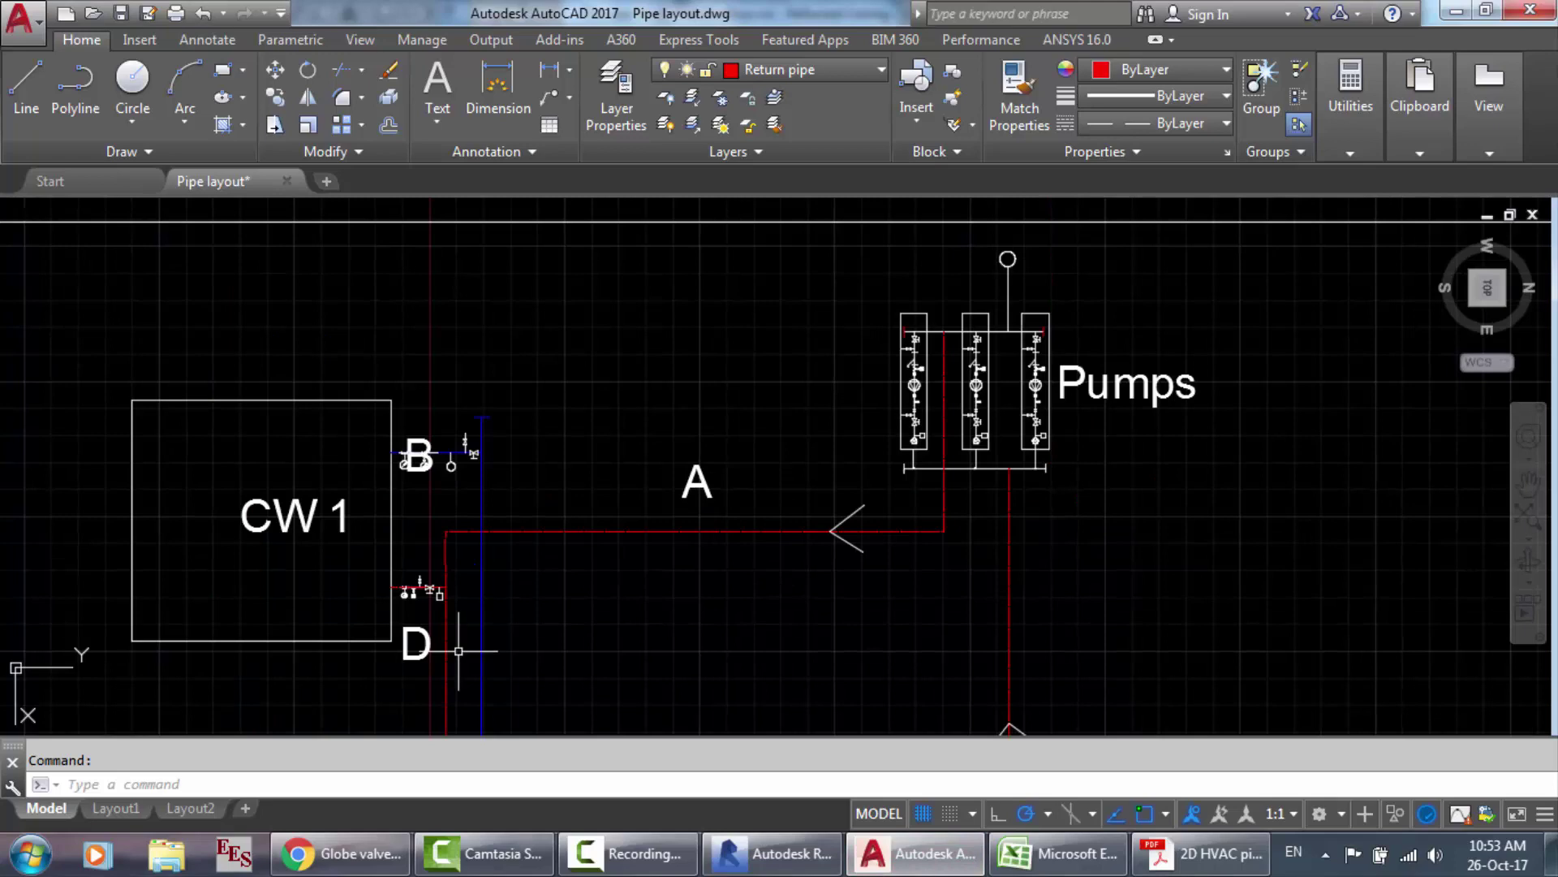
scroll(458, 650, "up", 3)
scroll(396, 555, "up", 2)
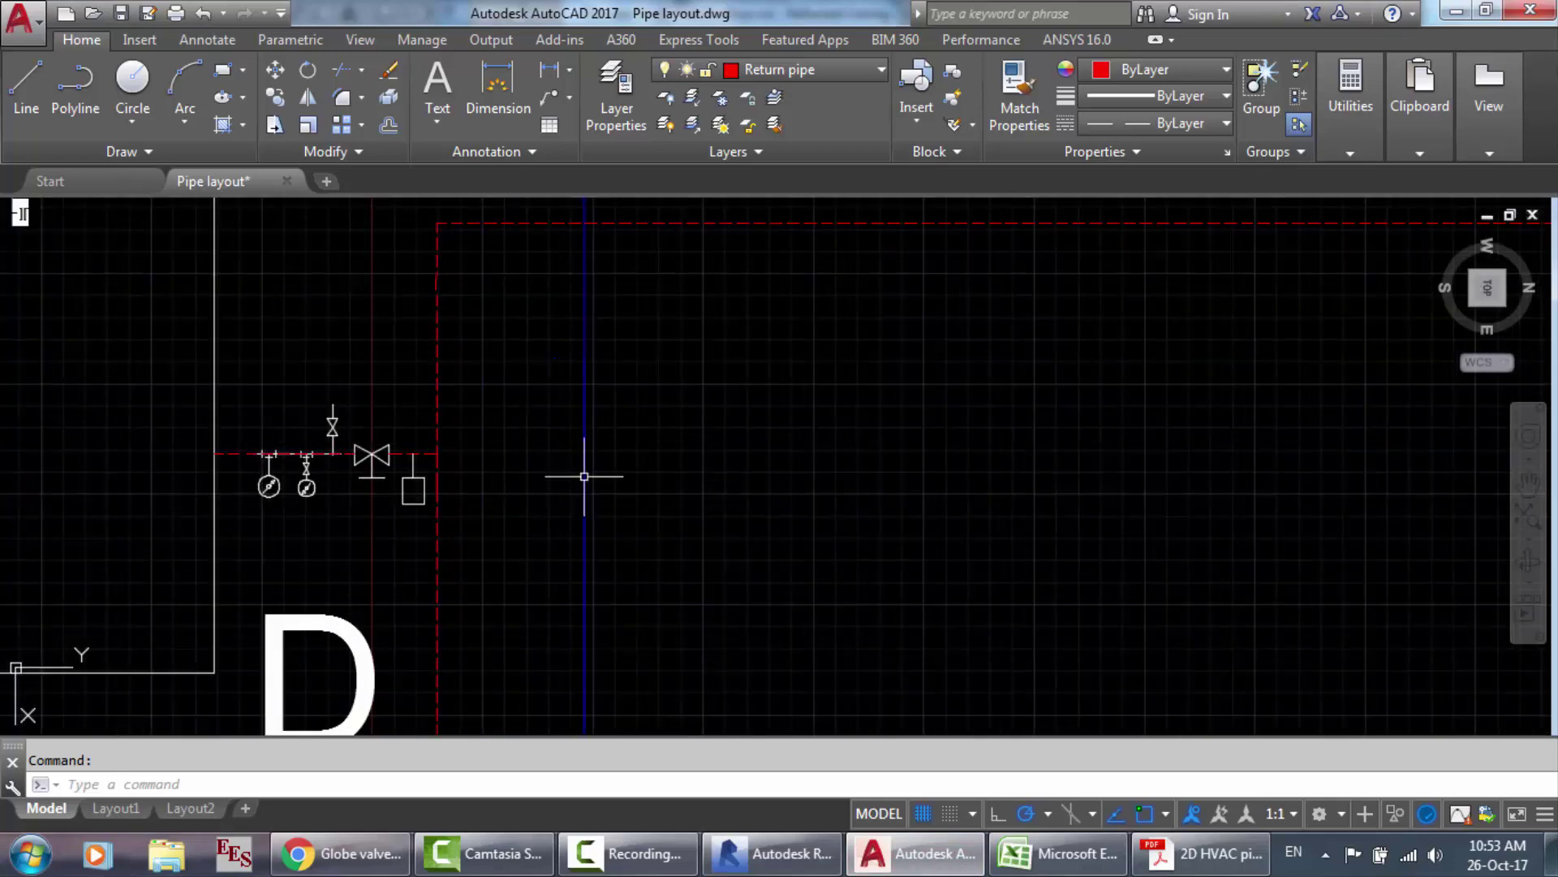
Step: Switch back to Revit and set the diameter of the long pipe between the header tee and chiller elbow to 4"
left_click(771, 853)
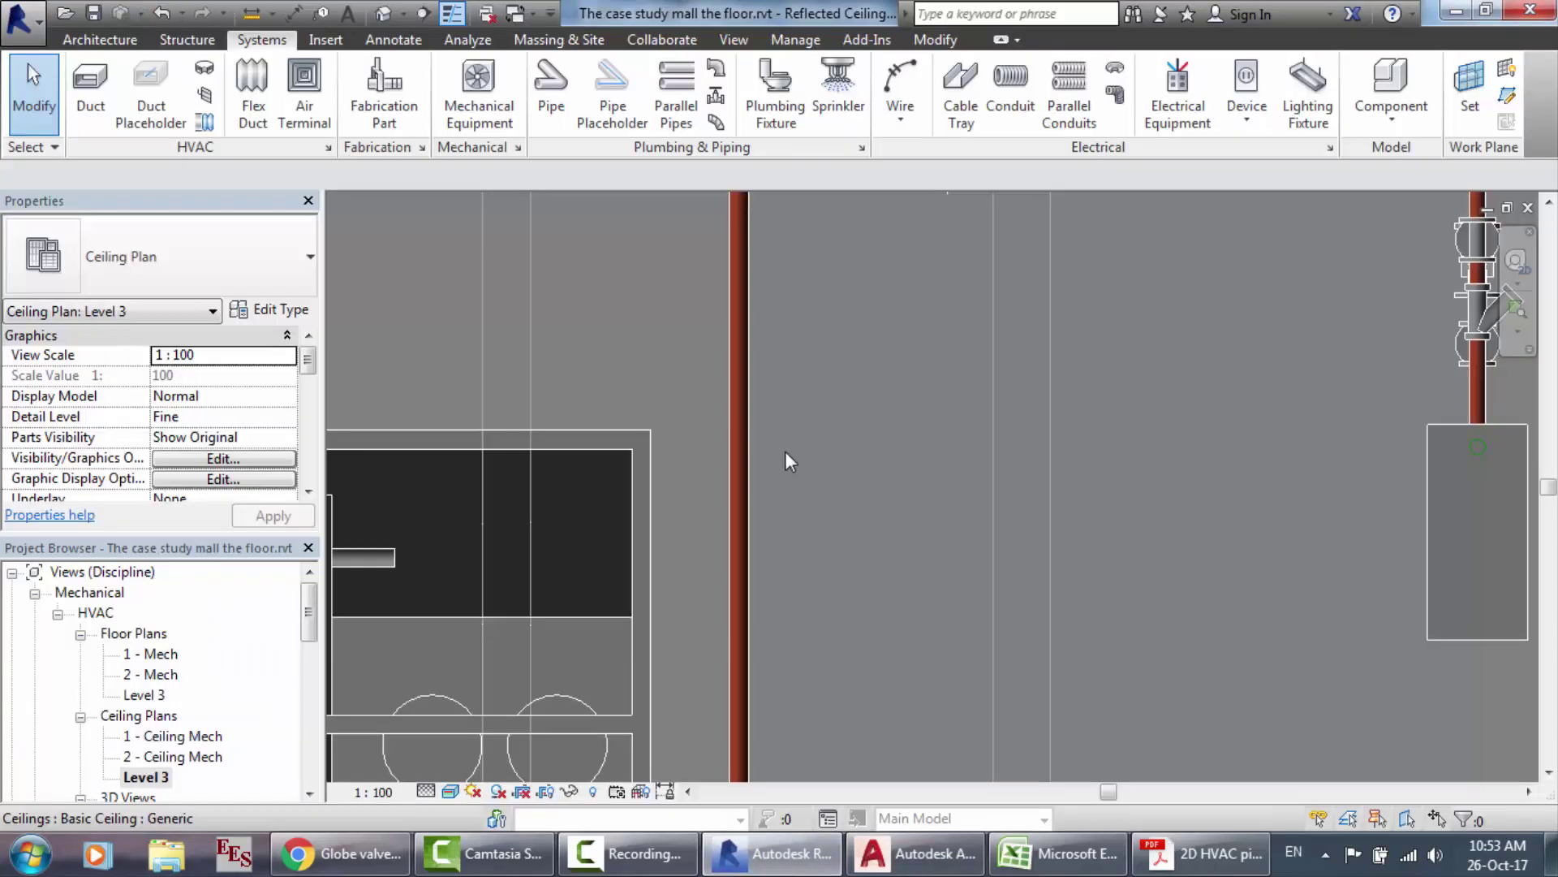
scroll(786, 451, "down", 4)
scroll(786, 450, "up", 3)
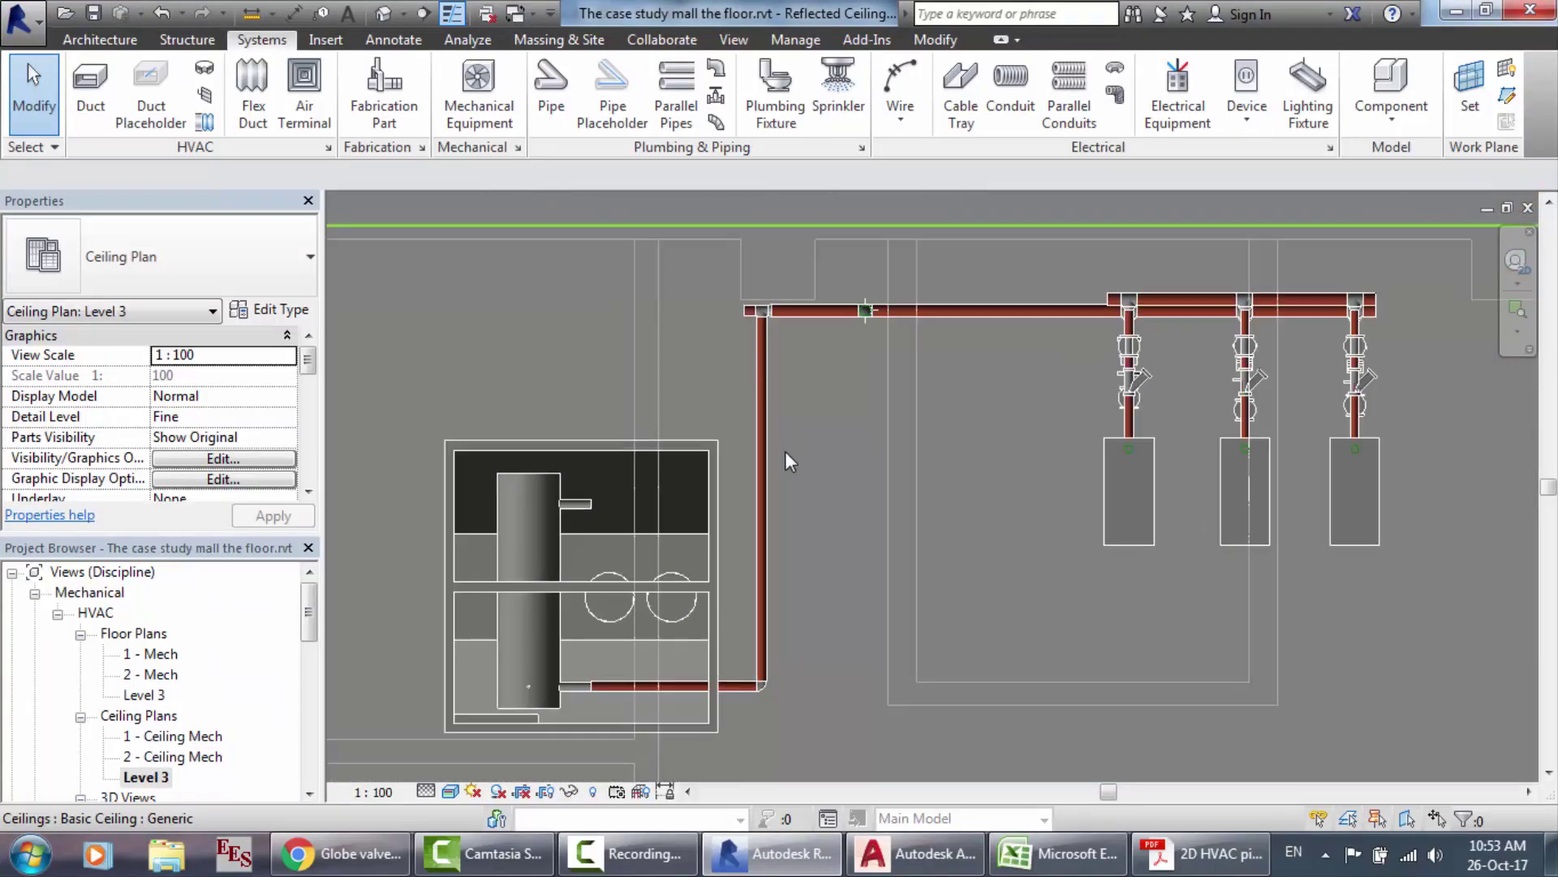
scroll(738, 758, "up", 2)
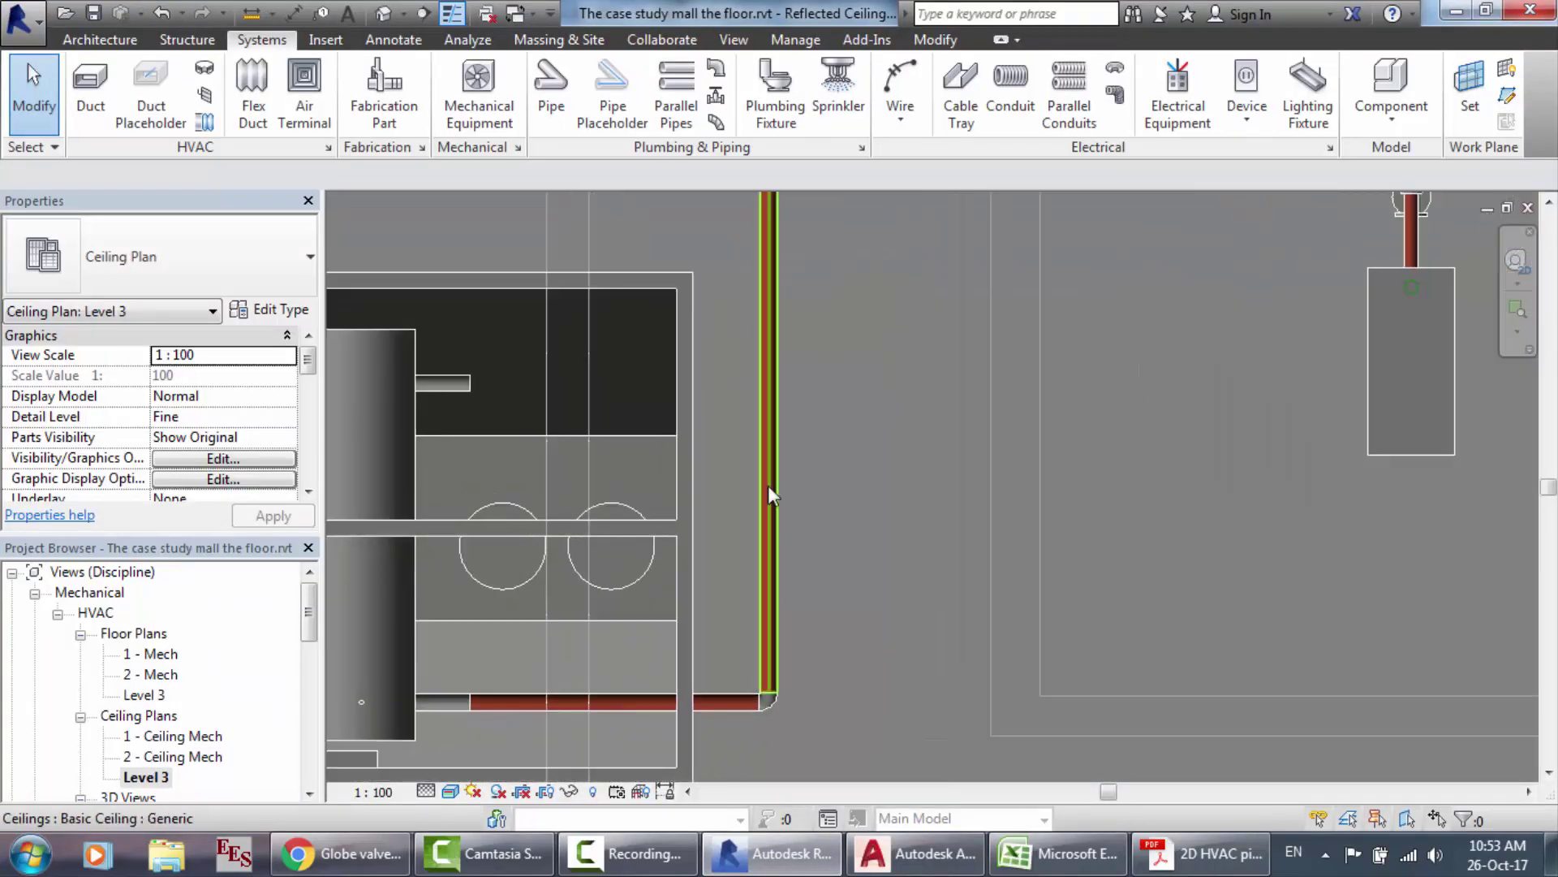
left_click(771, 477)
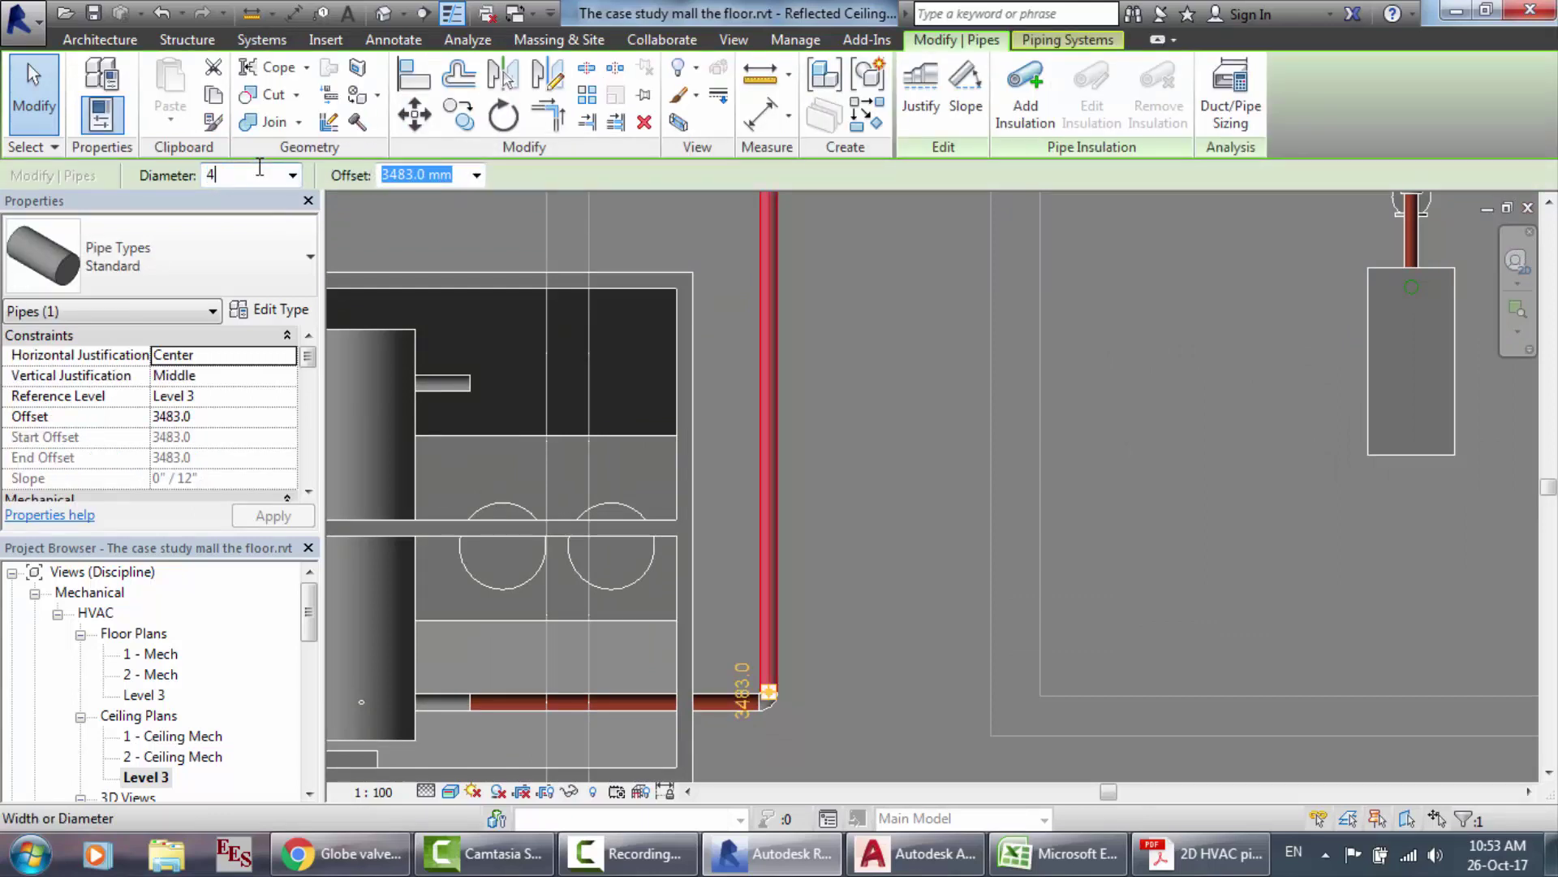
left_click(260, 167)
type("4")
key("Return")
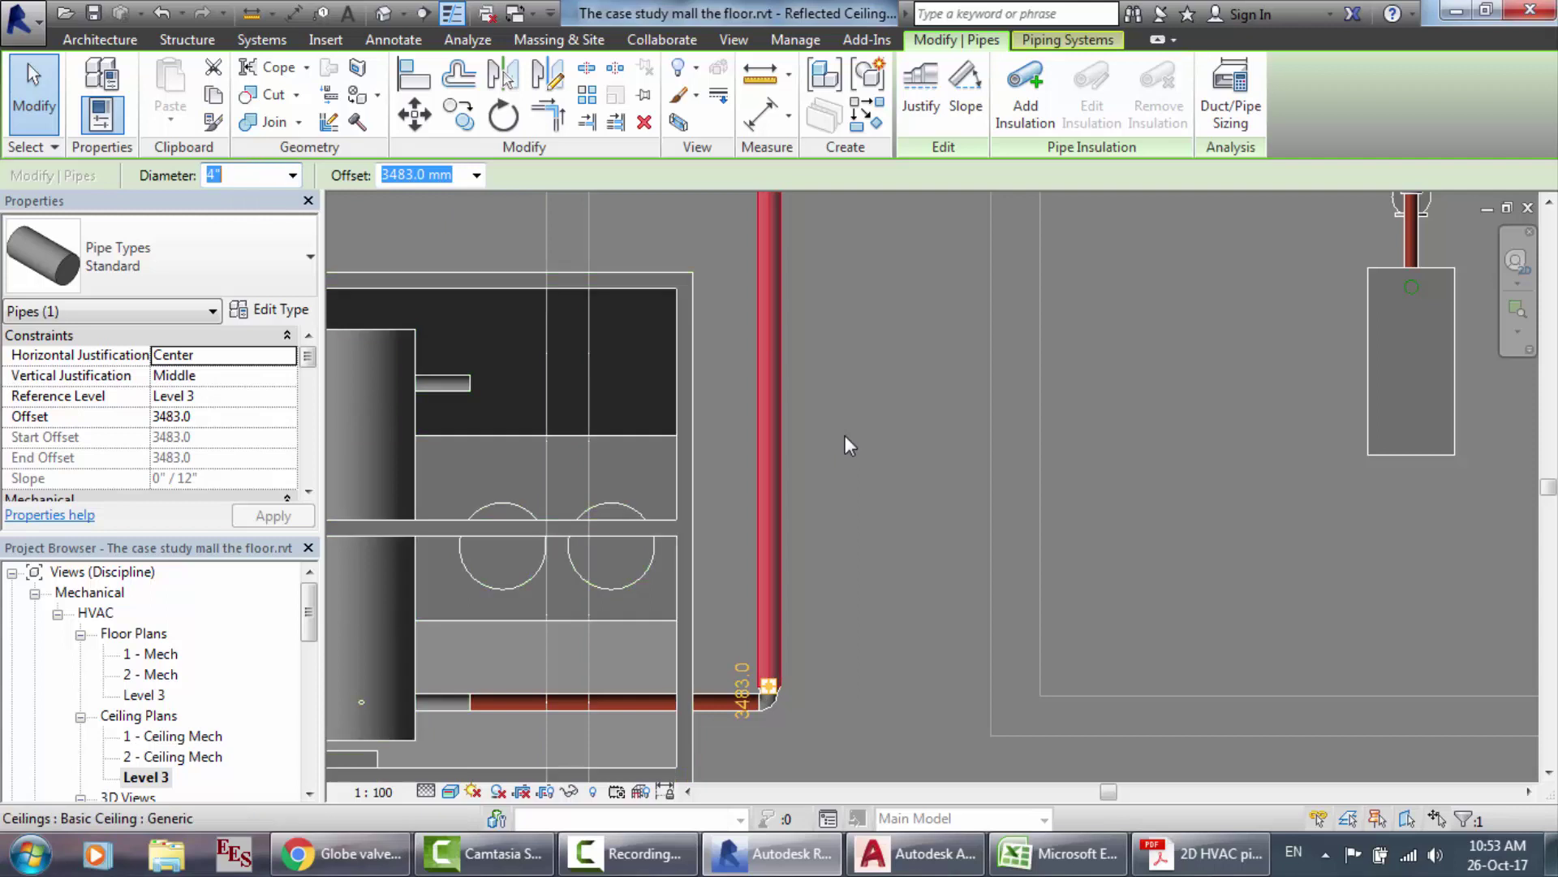
Step: Try 3" and 5" diameters on the selected pipe run, restore 4", and deselect it
type("3")
key("Return")
type("5")
key("Return")
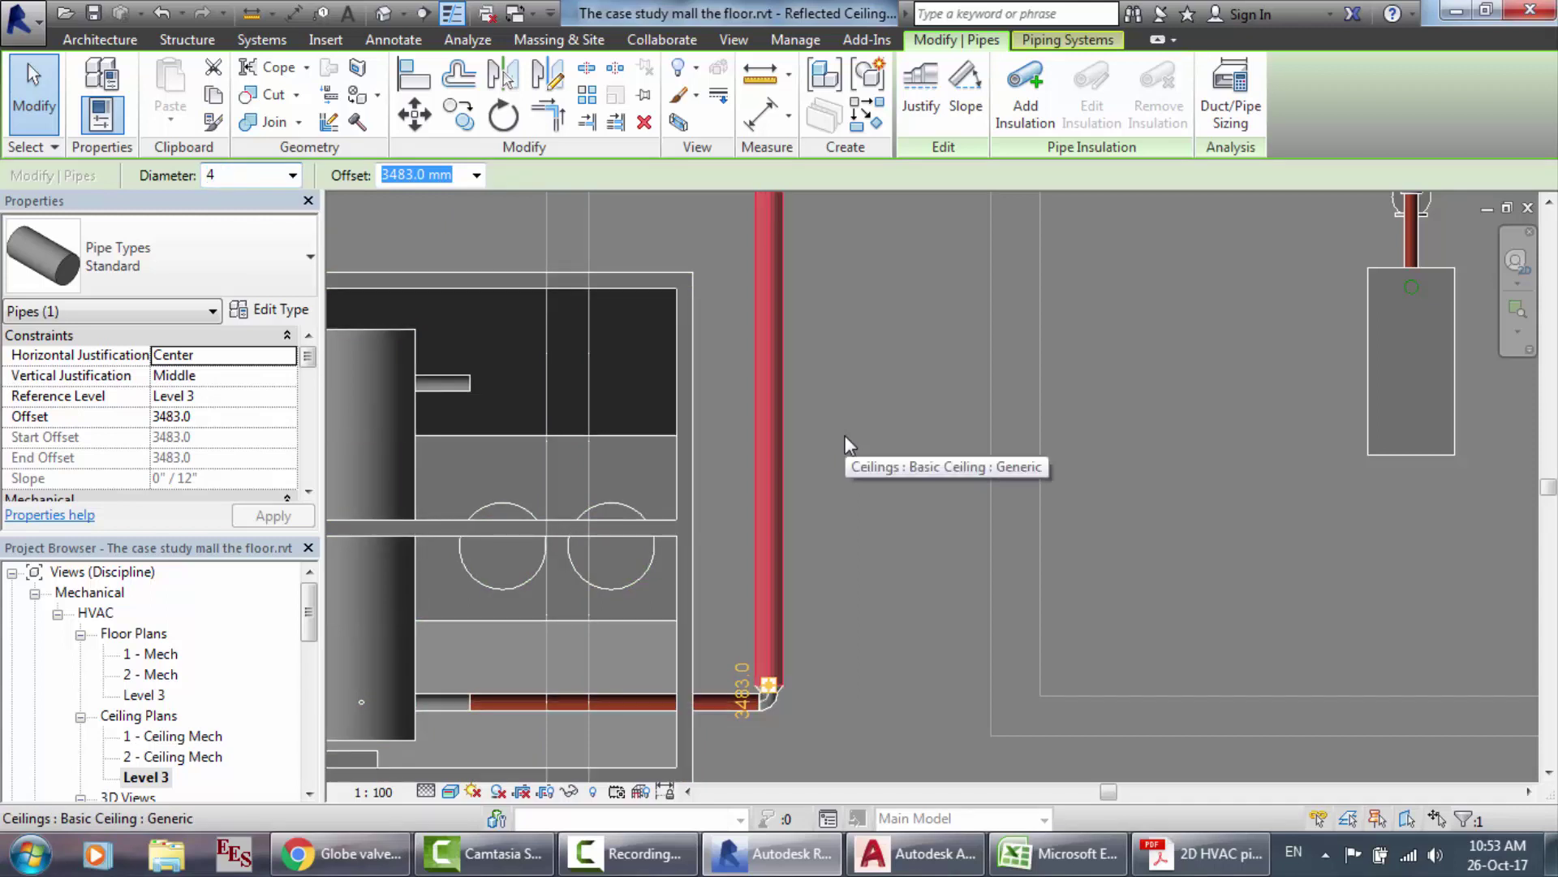
left_click(868, 570)
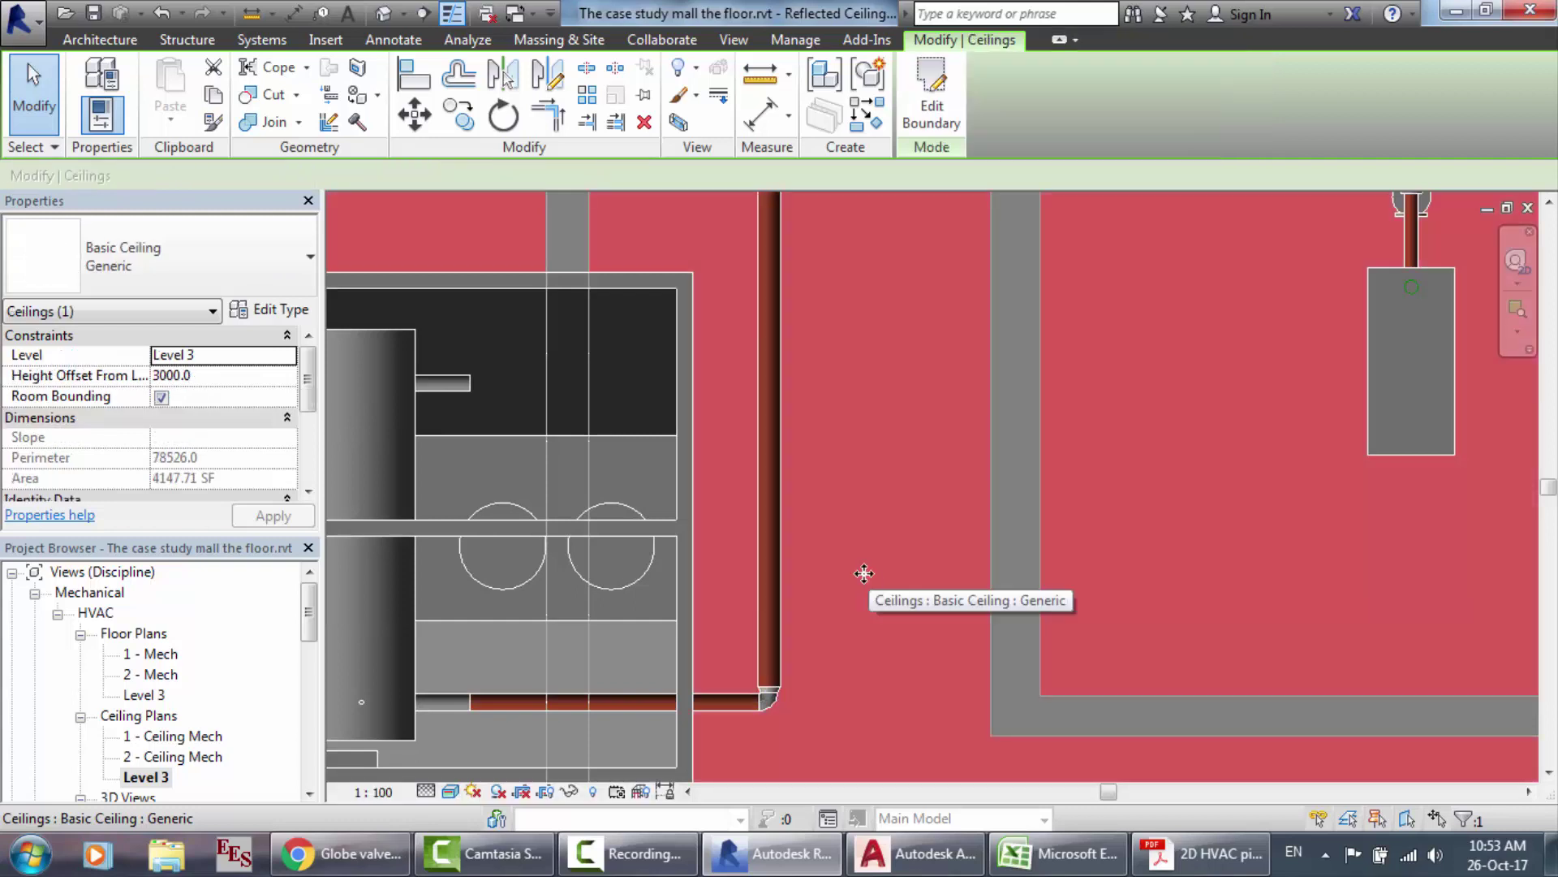
key("Escape")
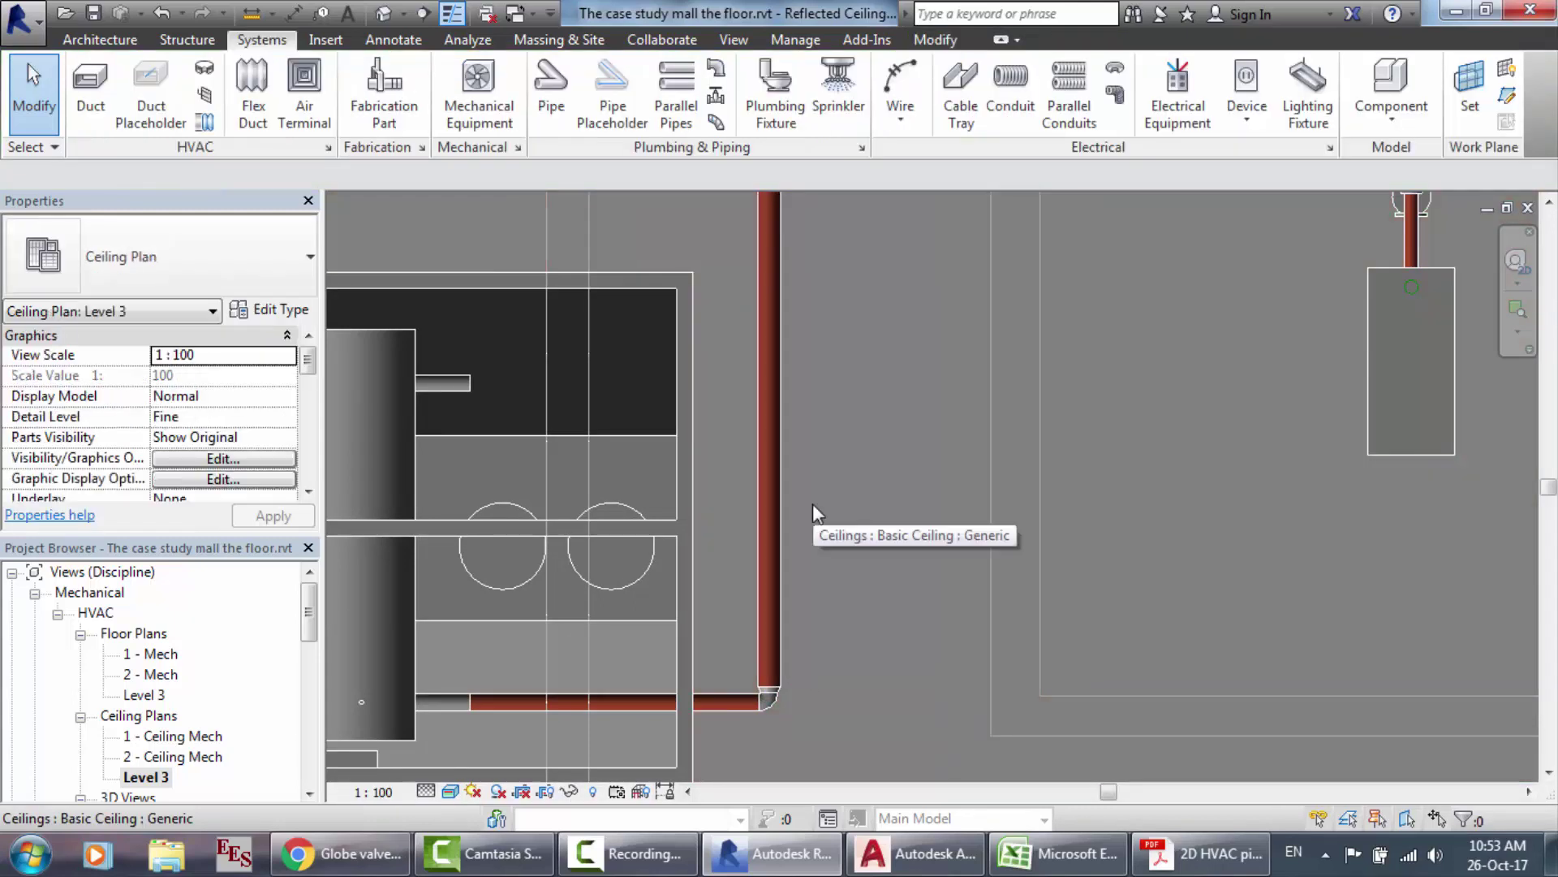
Step: Examine the fittings at both ends of the resized pipe, from the header tee to the elbow beside the chiller
scroll(811, 503, "down", 1)
scroll(811, 503, "down", 2)
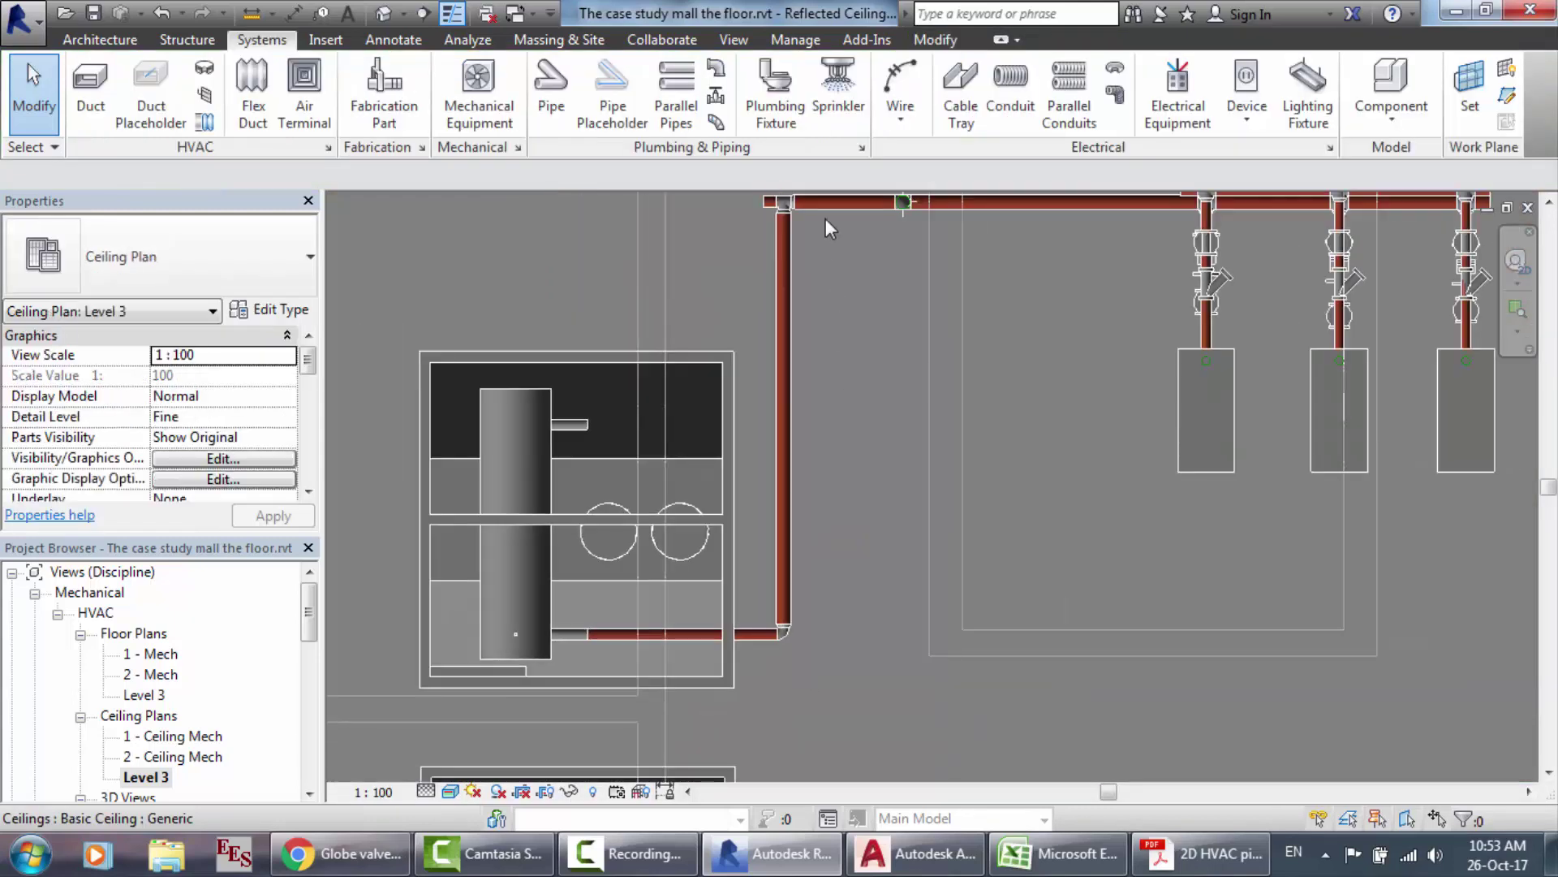
scroll(814, 158, "up", 2)
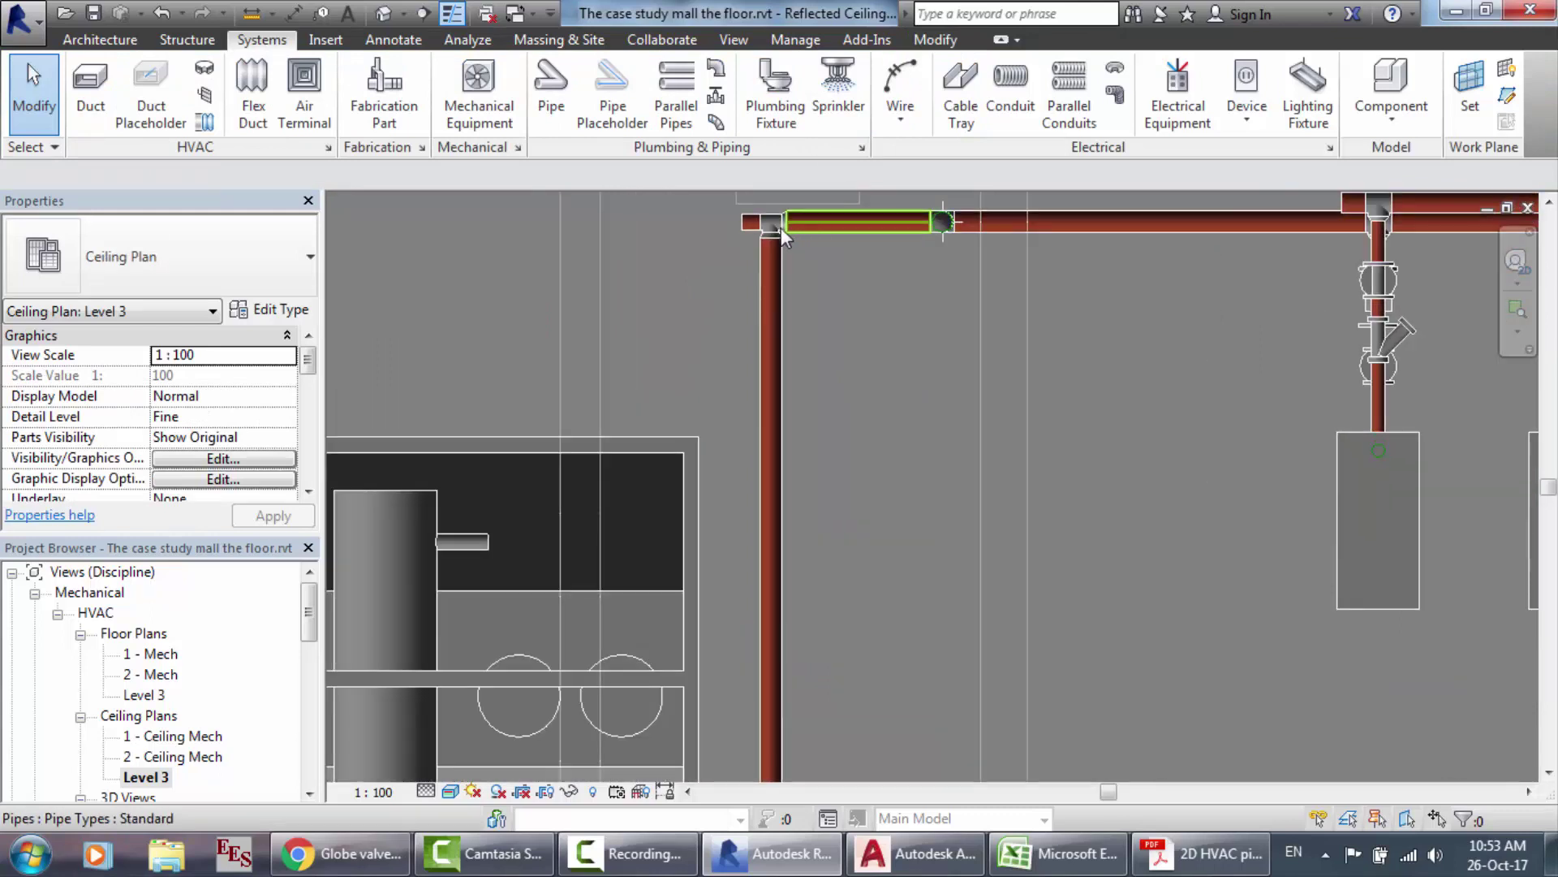
scroll(774, 228, "up", 2)
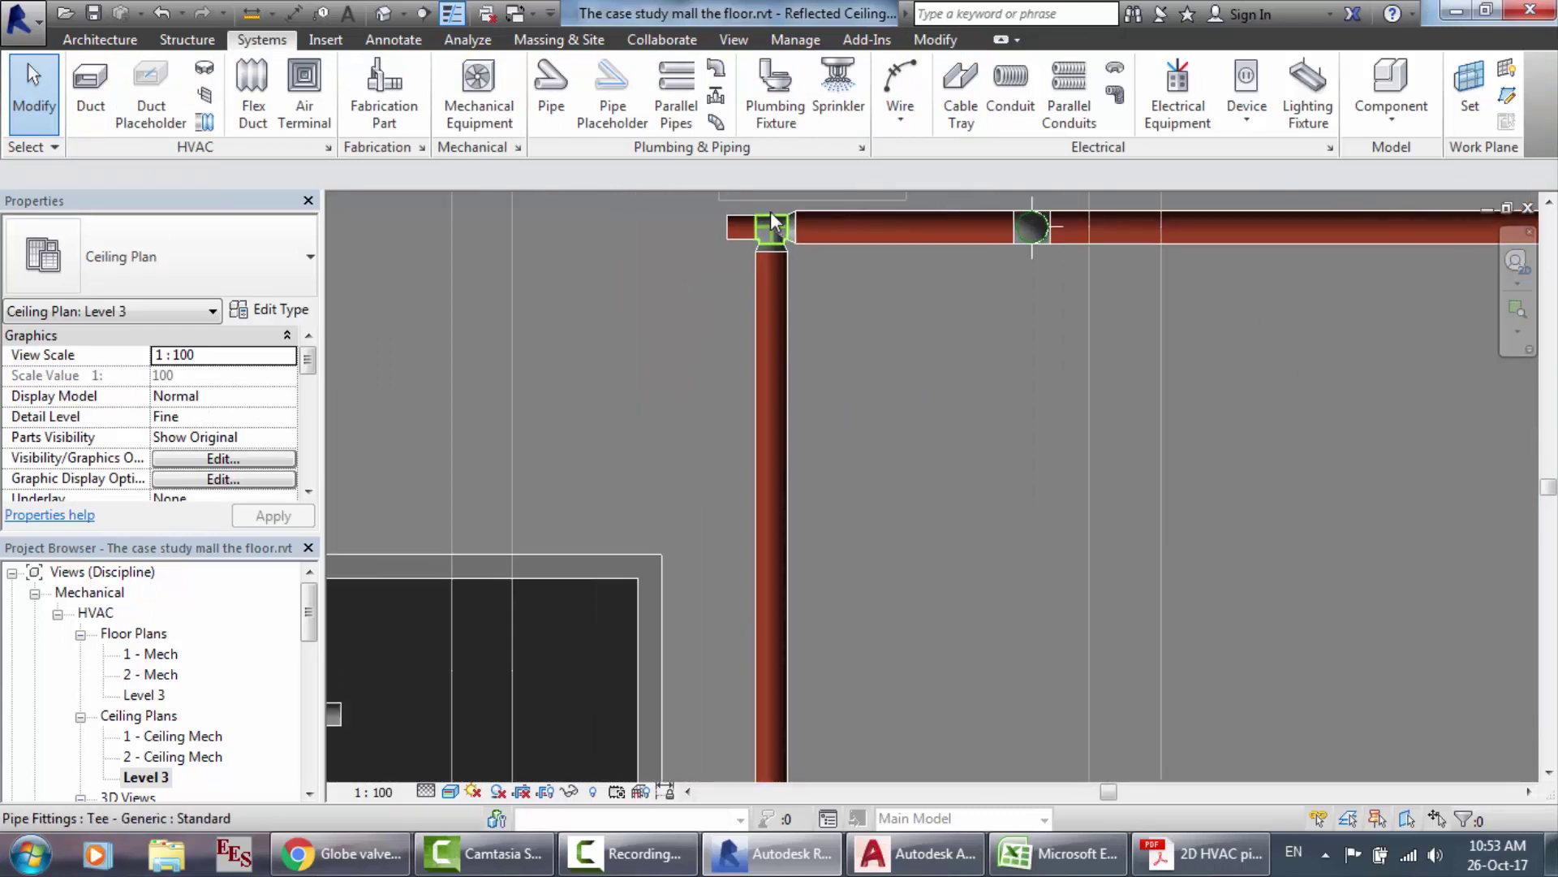
scroll(814, 284, "down", 4)
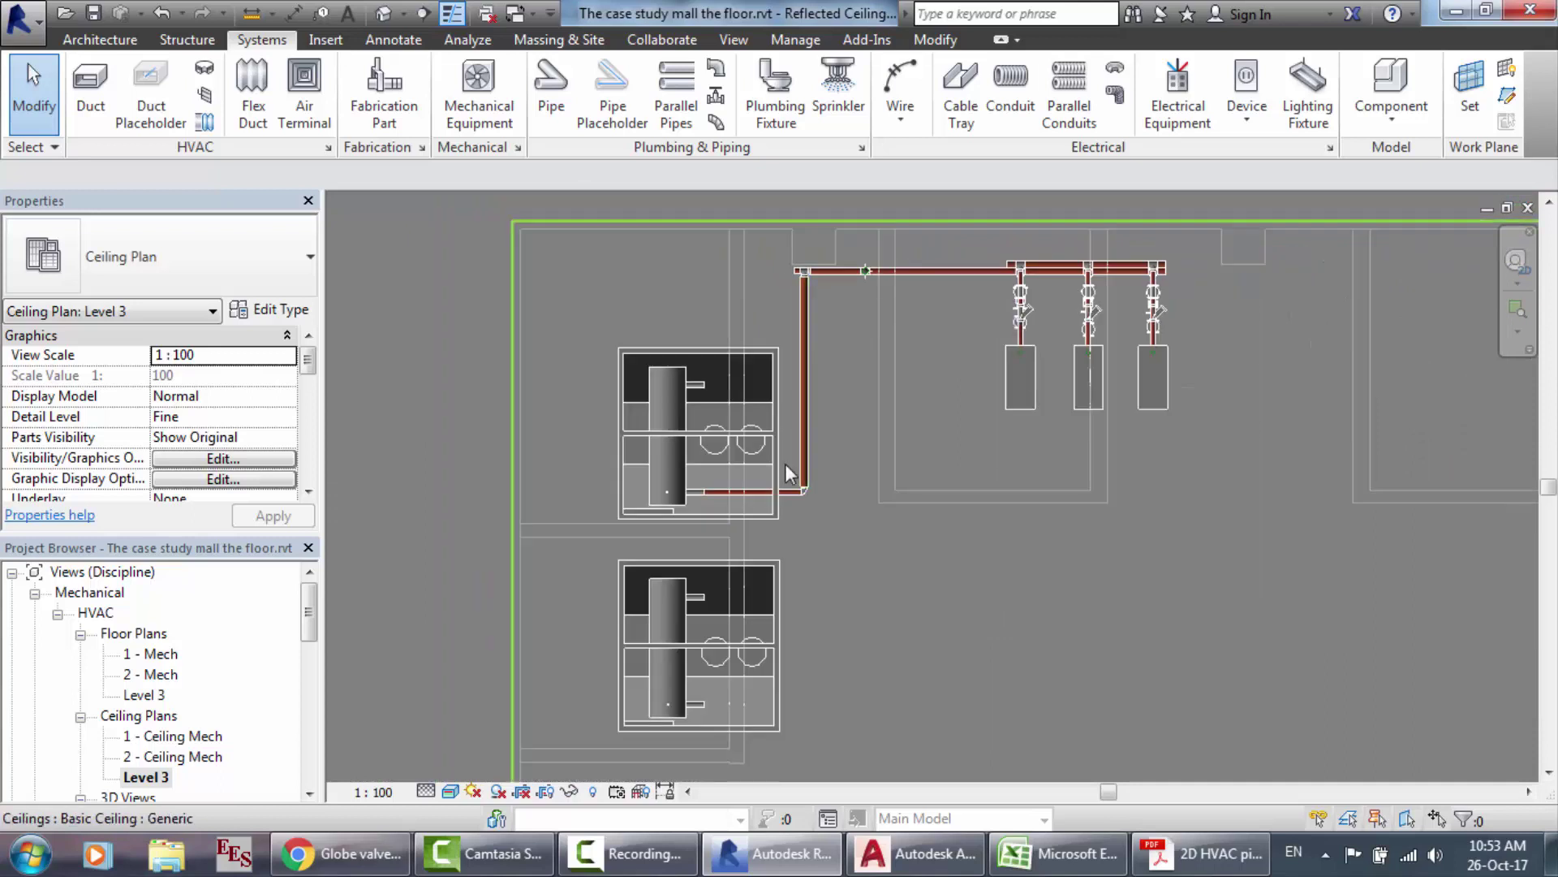
scroll(815, 499, "up", 2)
scroll(827, 513, "up", 2)
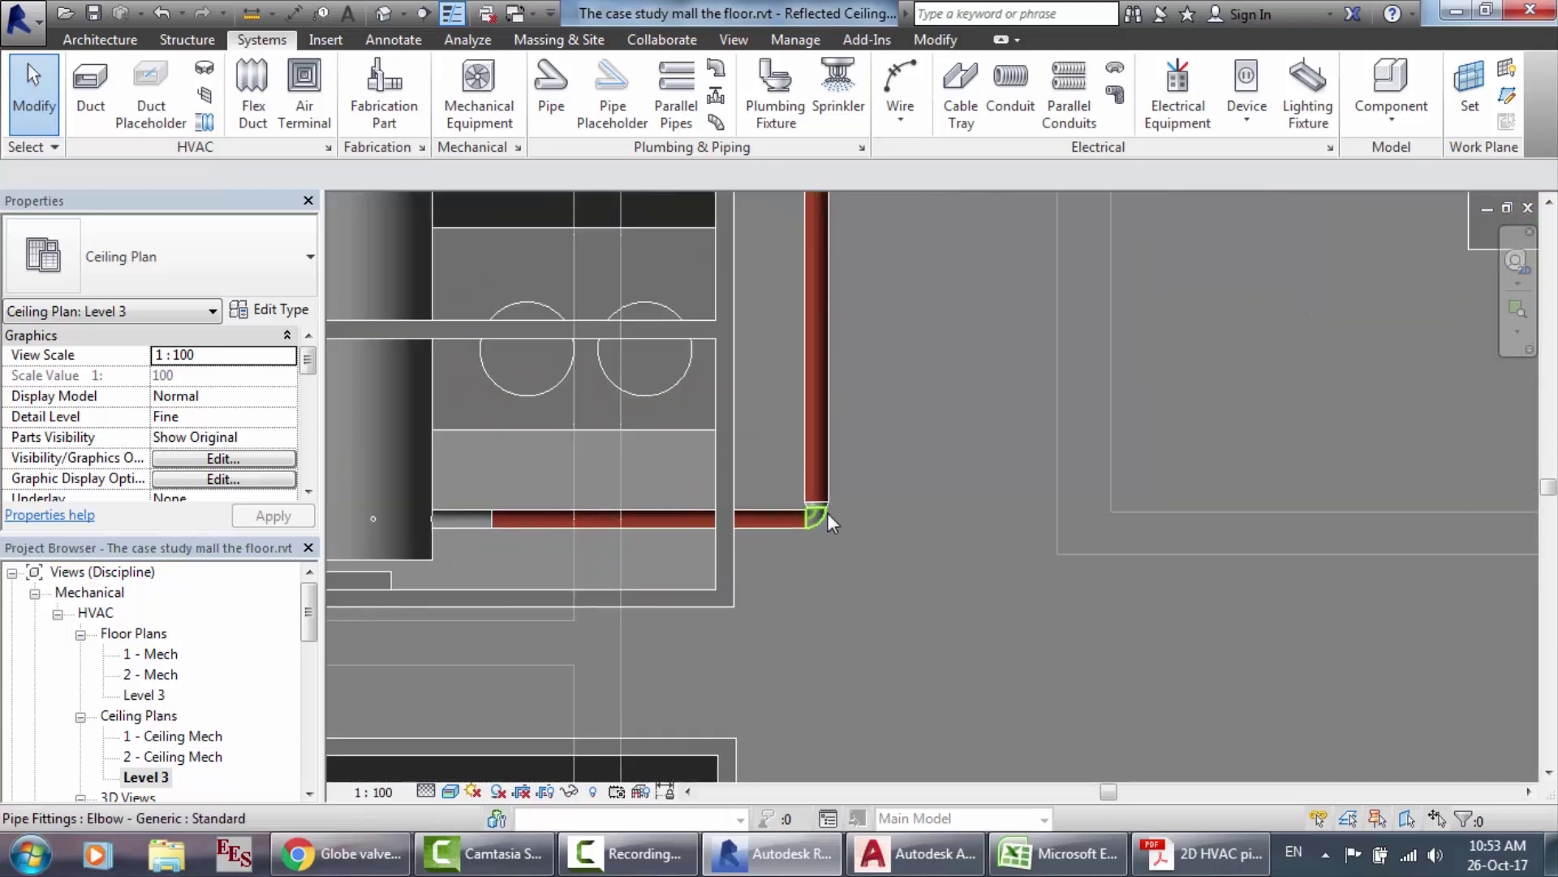
scroll(833, 536, "up", 2)
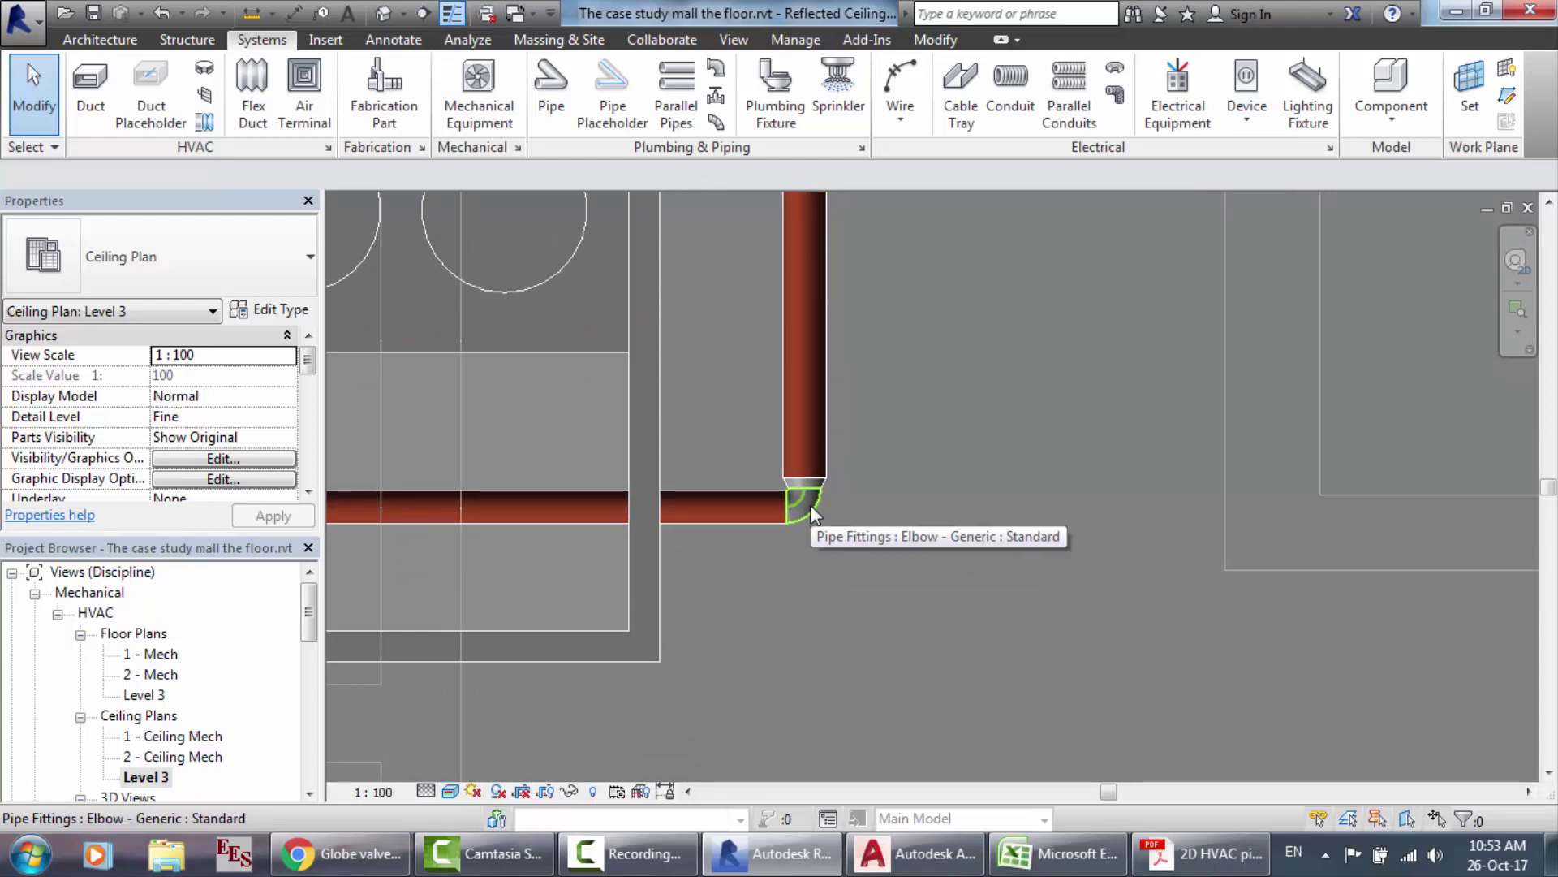
Step: Delete the 3" elbow and the adjoining transition between the 4" pipe run and the chiller inlet branch
left_click(810, 504)
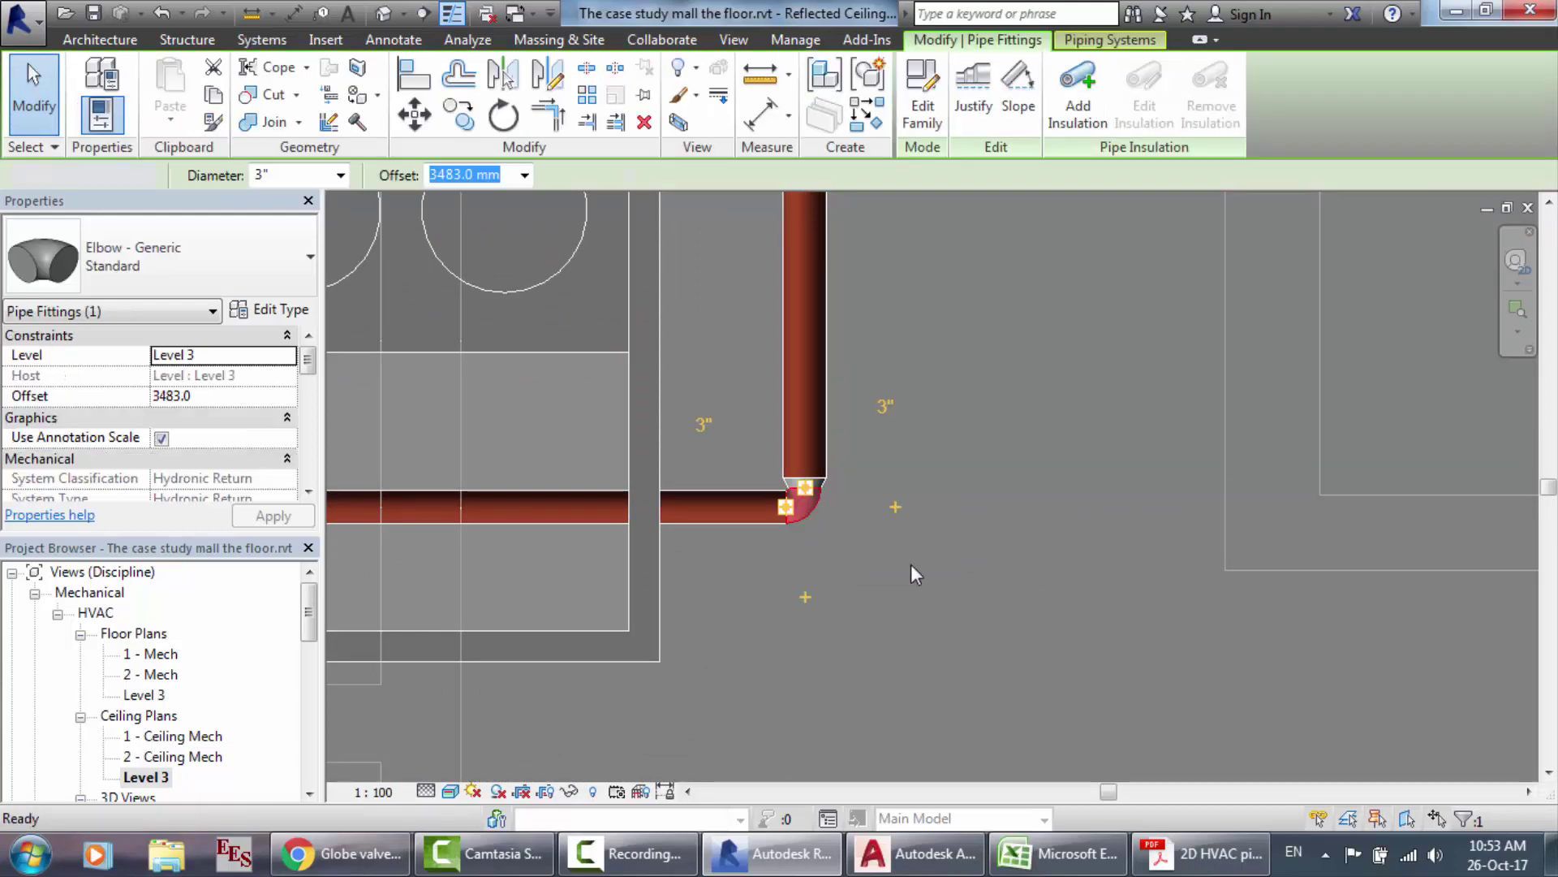
key("Delete")
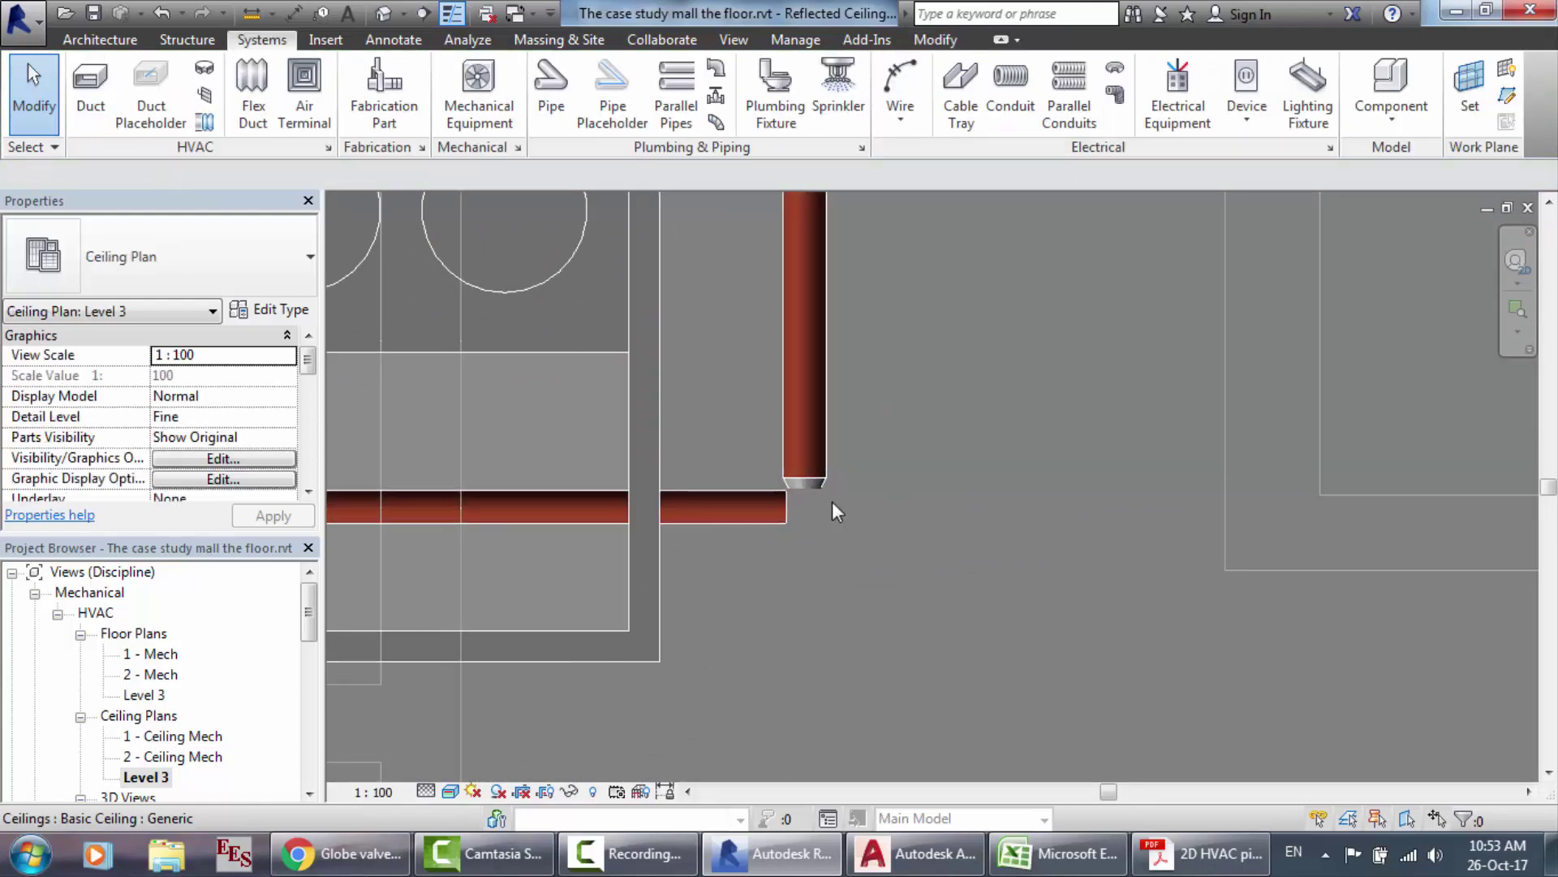
left_click(922, 516)
key("Delete")
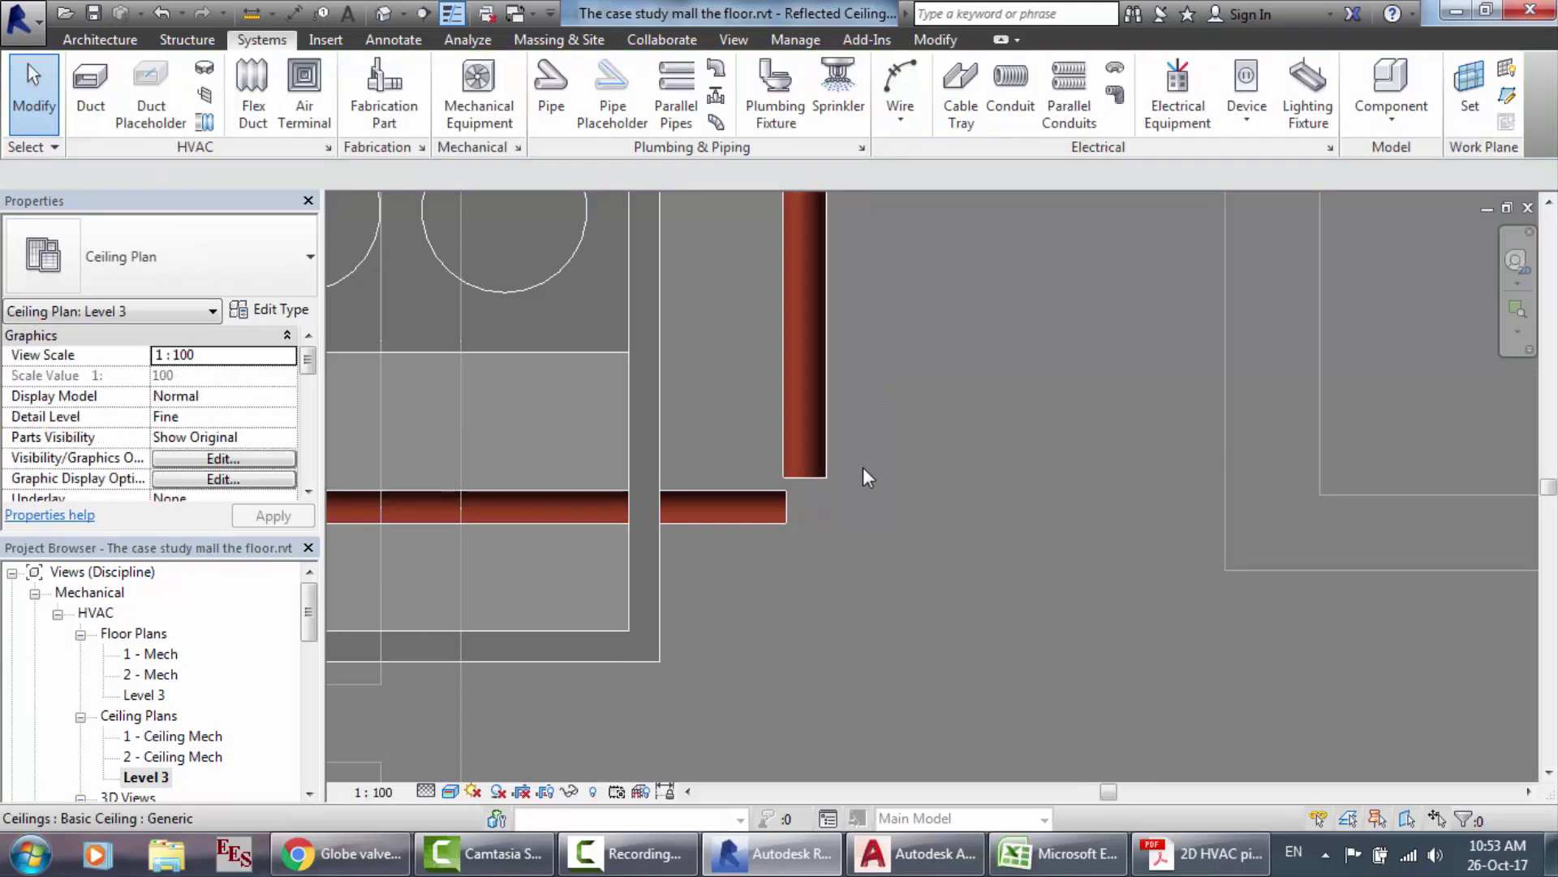
Step: Draw a 4" pipe at 3483 mm offset from the run's open end, extending it just past the chiller branch
left_click(807, 447)
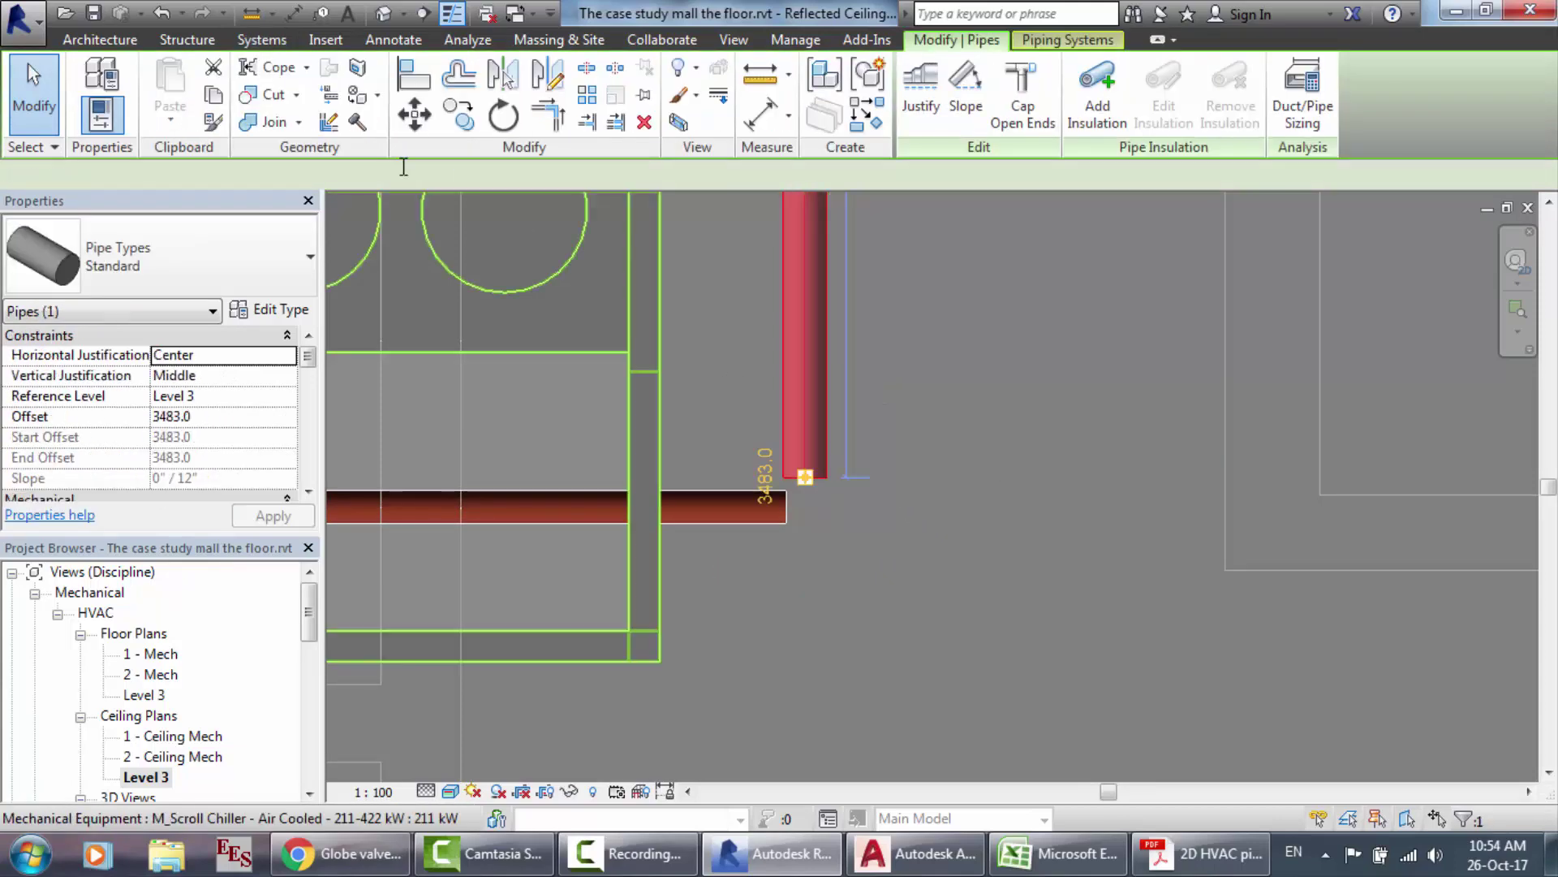
left_click(260, 47)
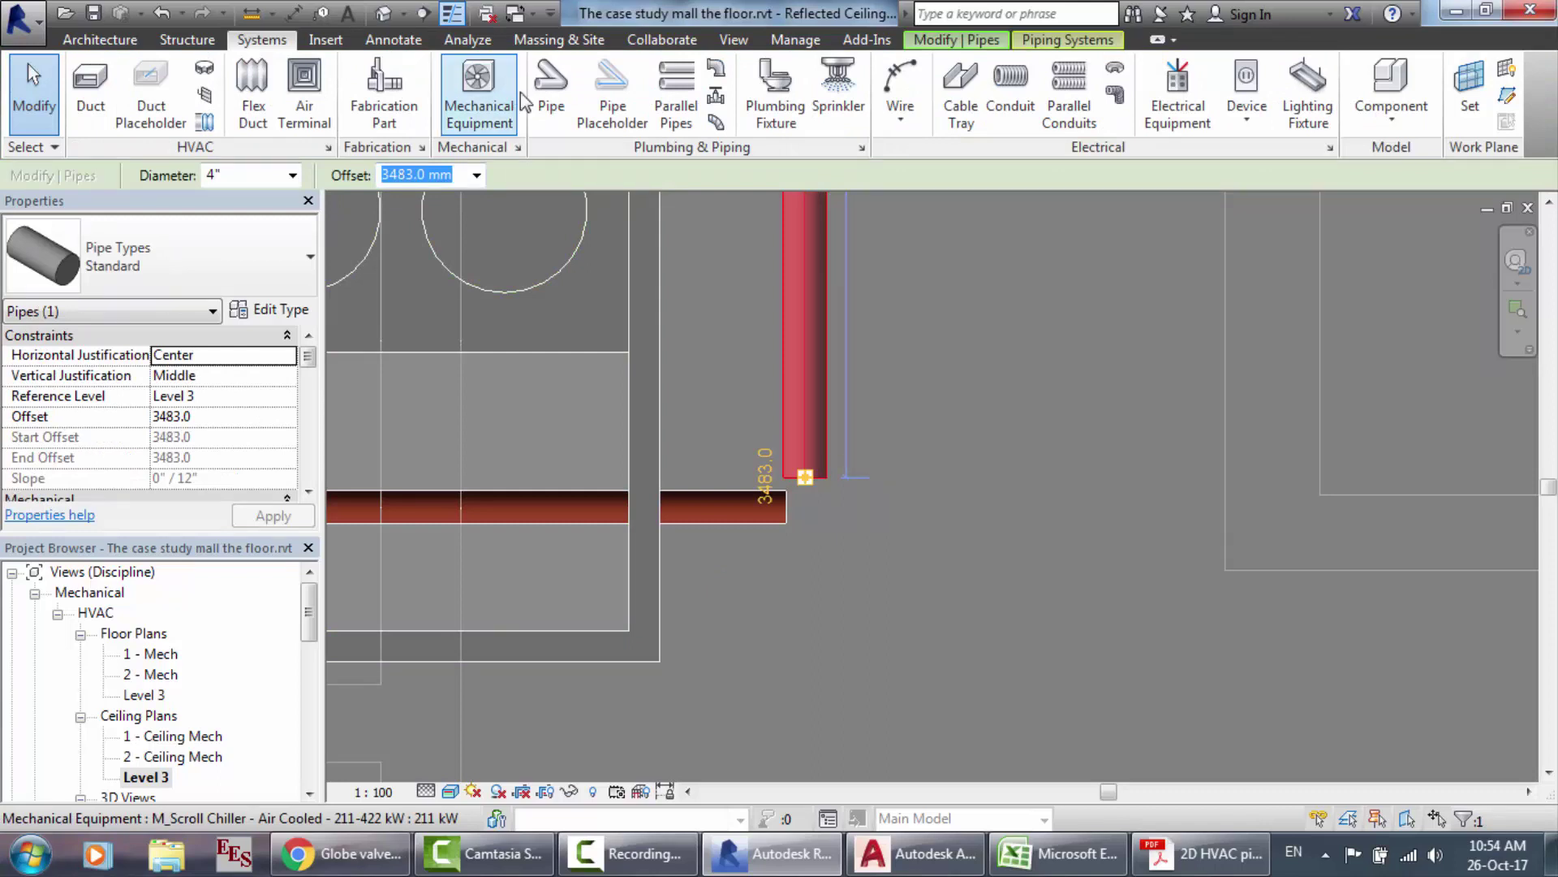
left_click(565, 106)
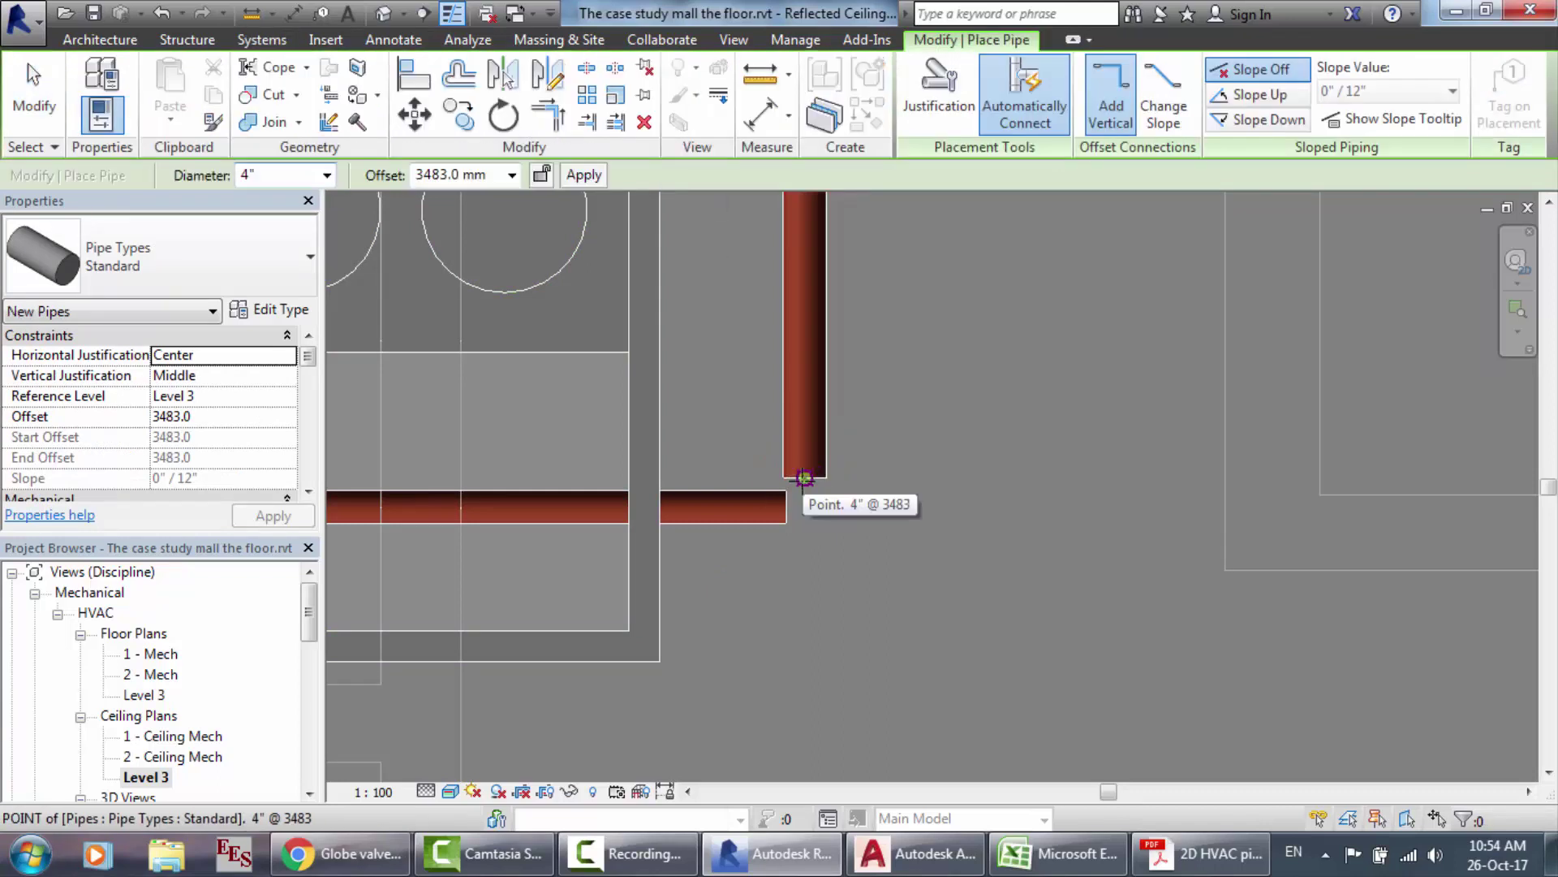
left_click(804, 478)
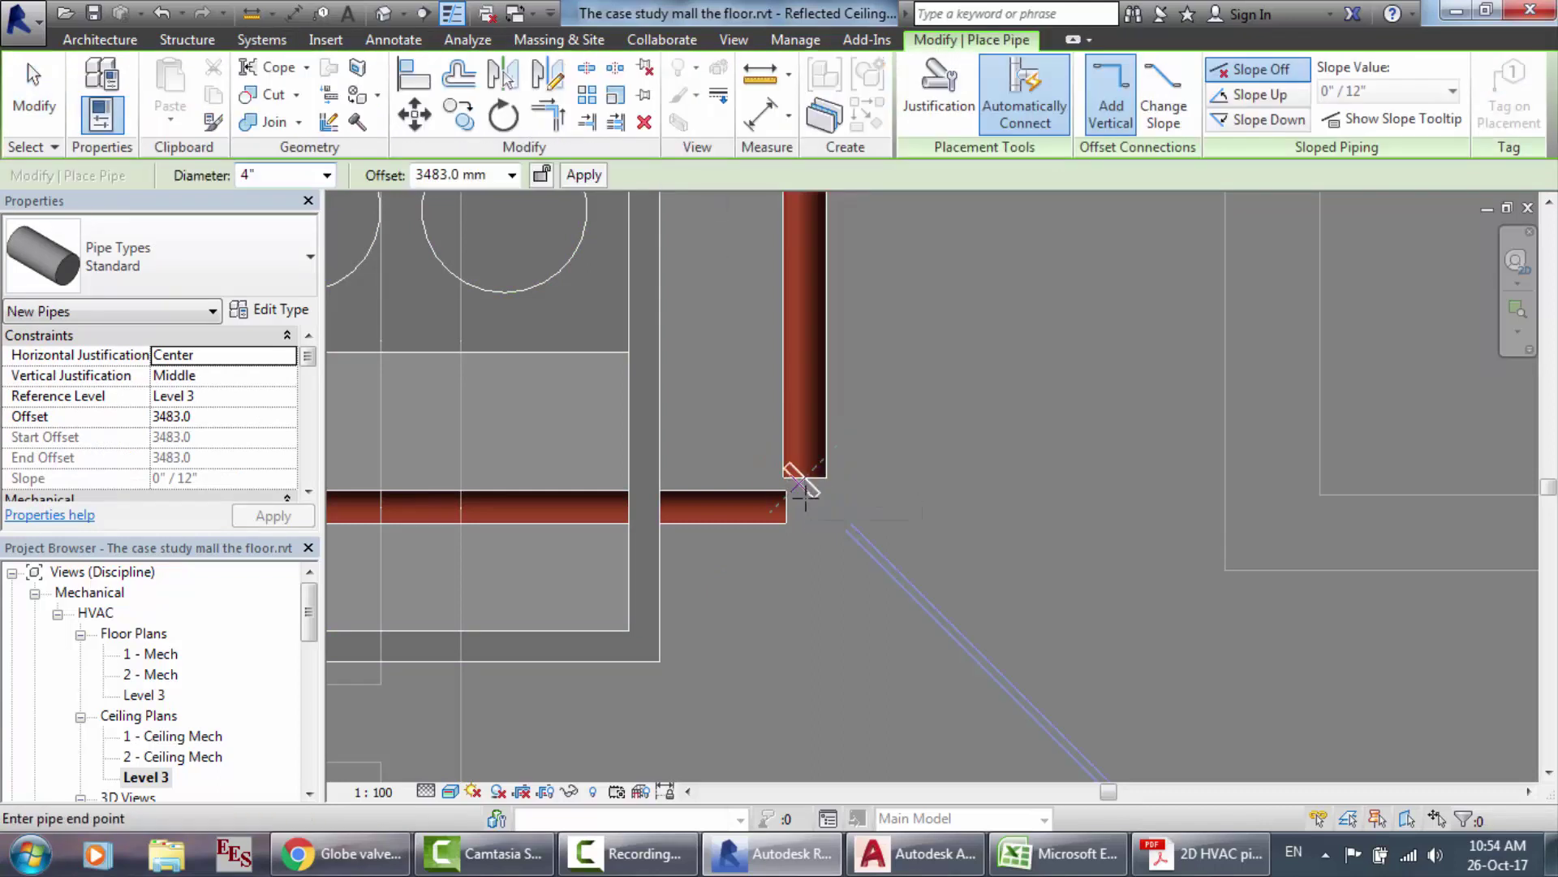
left_click(806, 542)
key("Escape")
key("Escape")
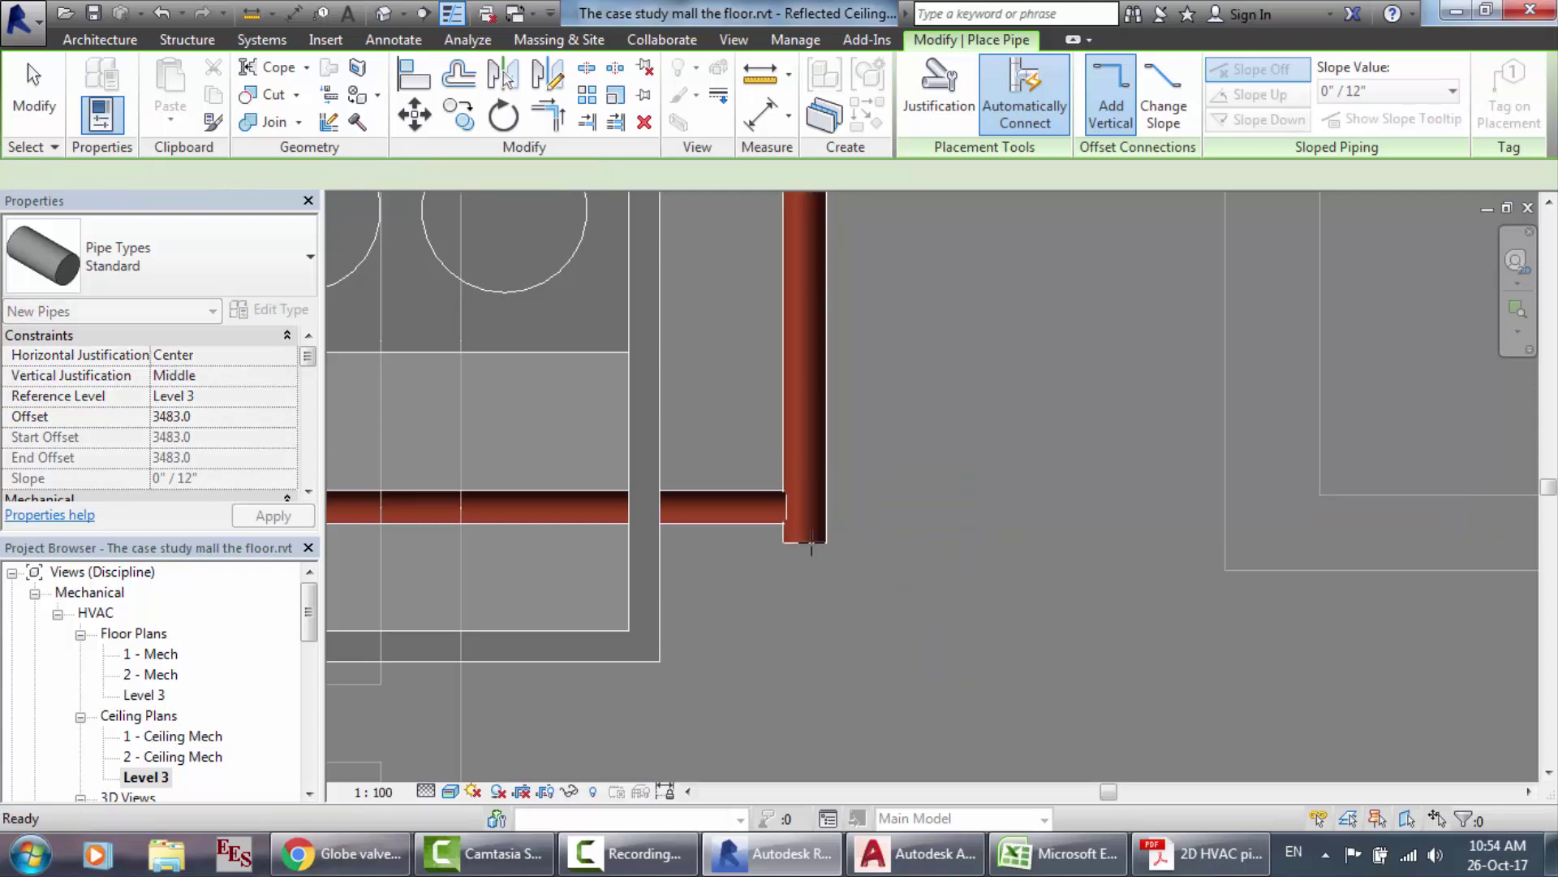
key("Escape")
Step: Set the length of the 3" chiller inlet branch pipe to 1330 mm
left_click(762, 514)
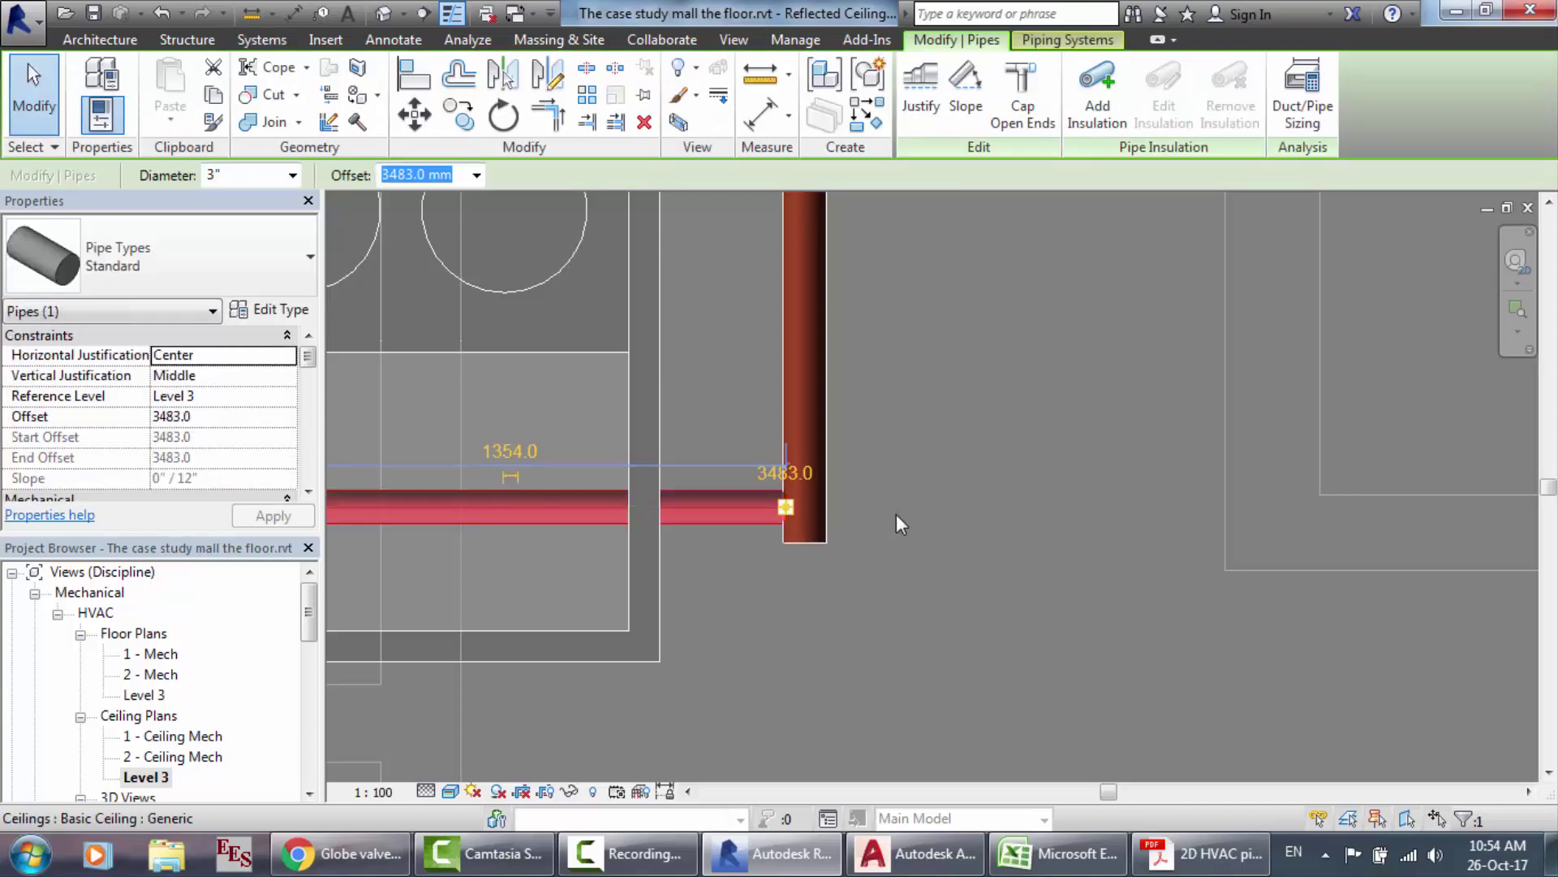
left_click(504, 451)
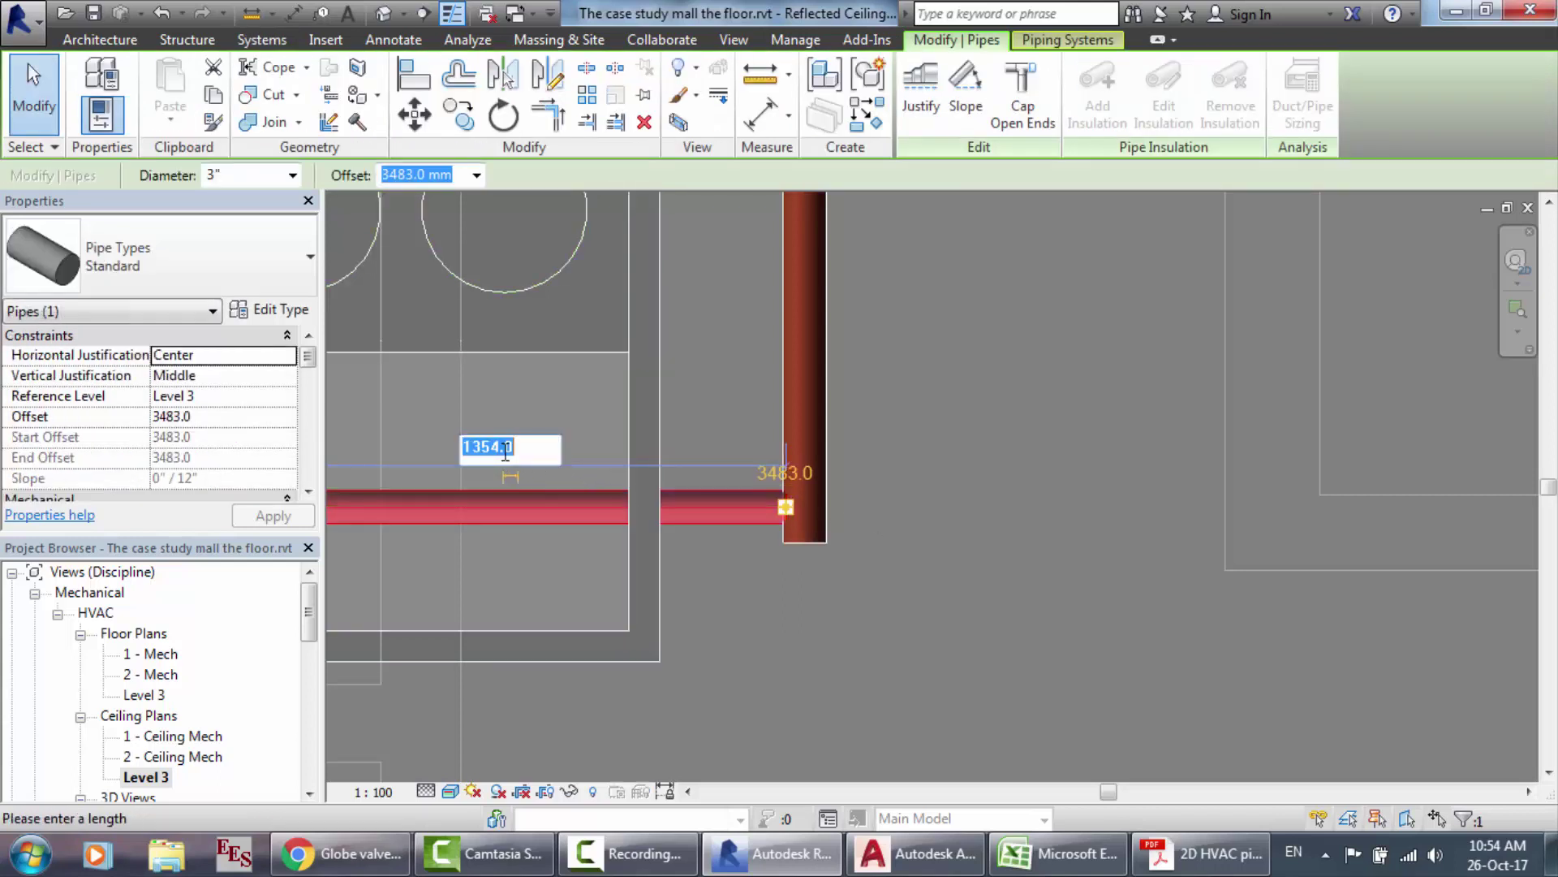
type("1330")
key("Return")
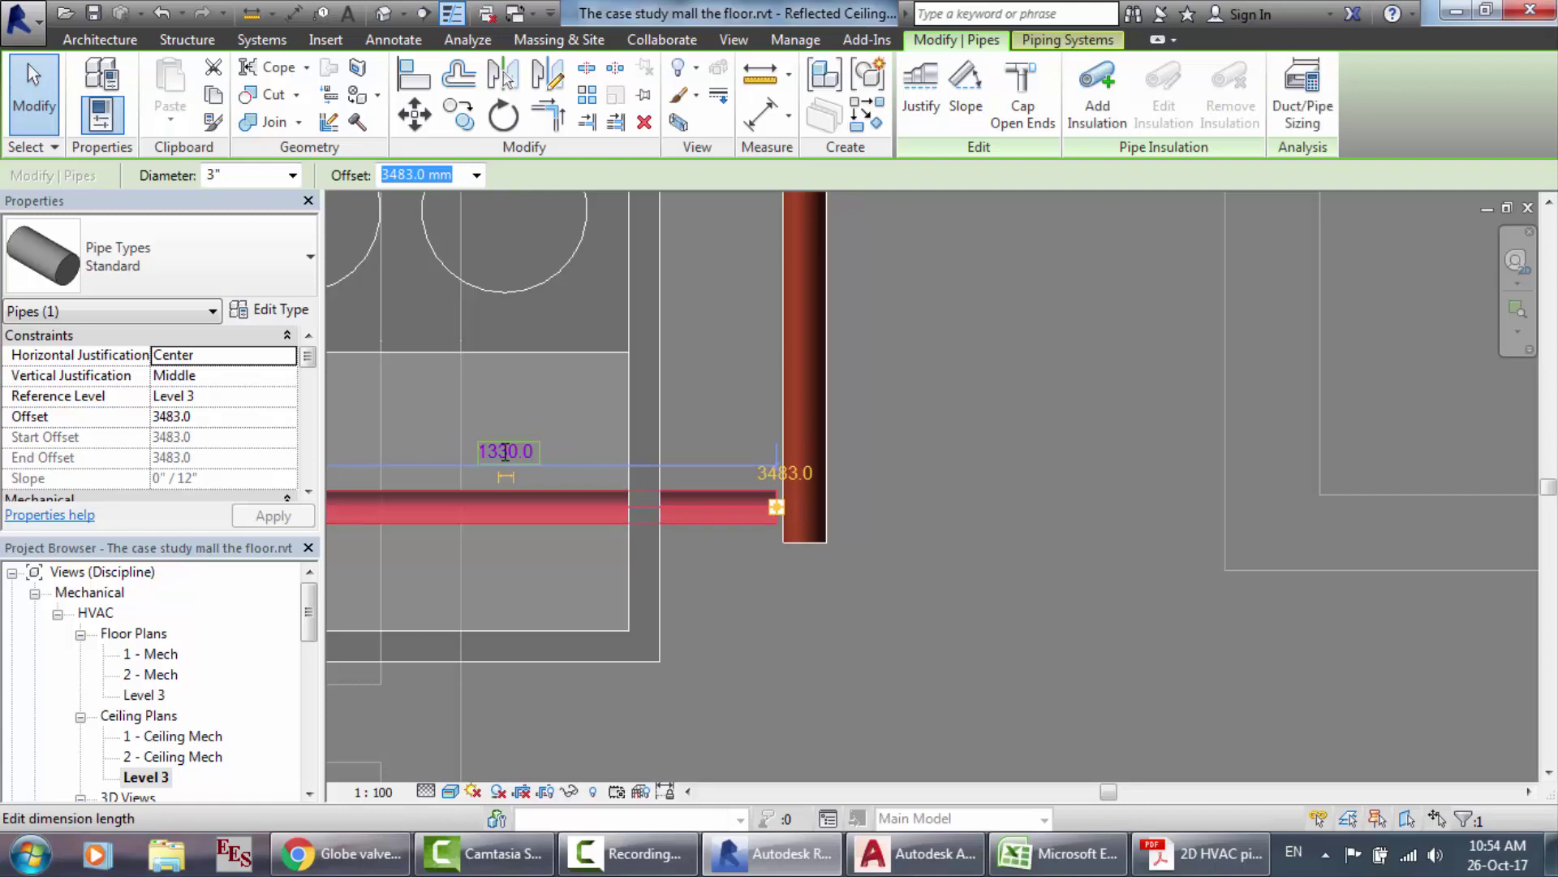
Step: Save the project and draw a short 4" pipe at 3483 mm offset from the 3" branch's open end into the extended run
left_click(261, 39)
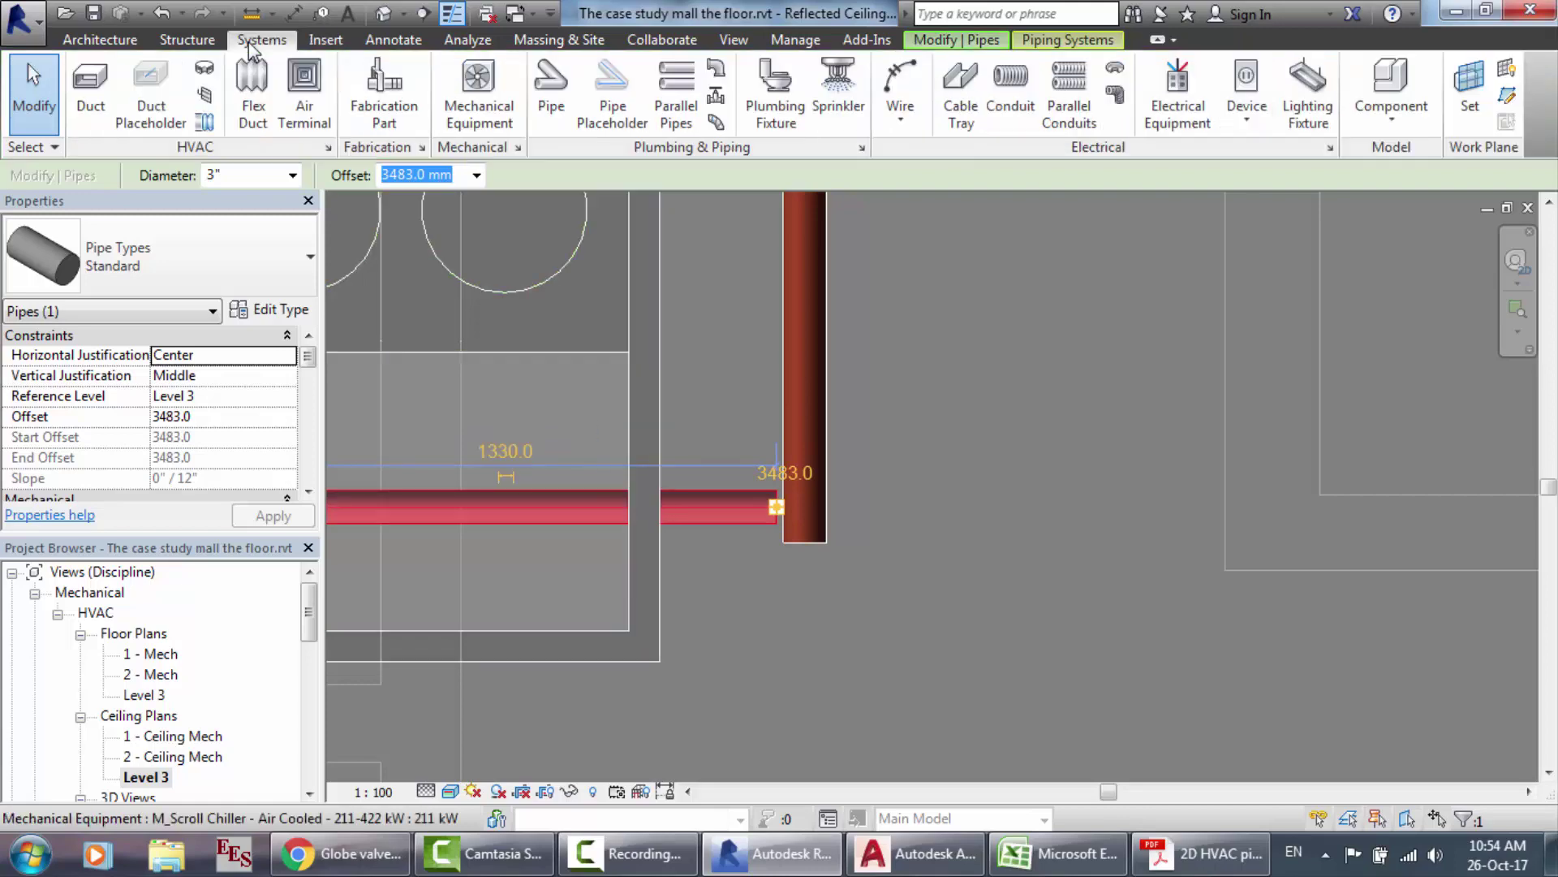
left_click(551, 113)
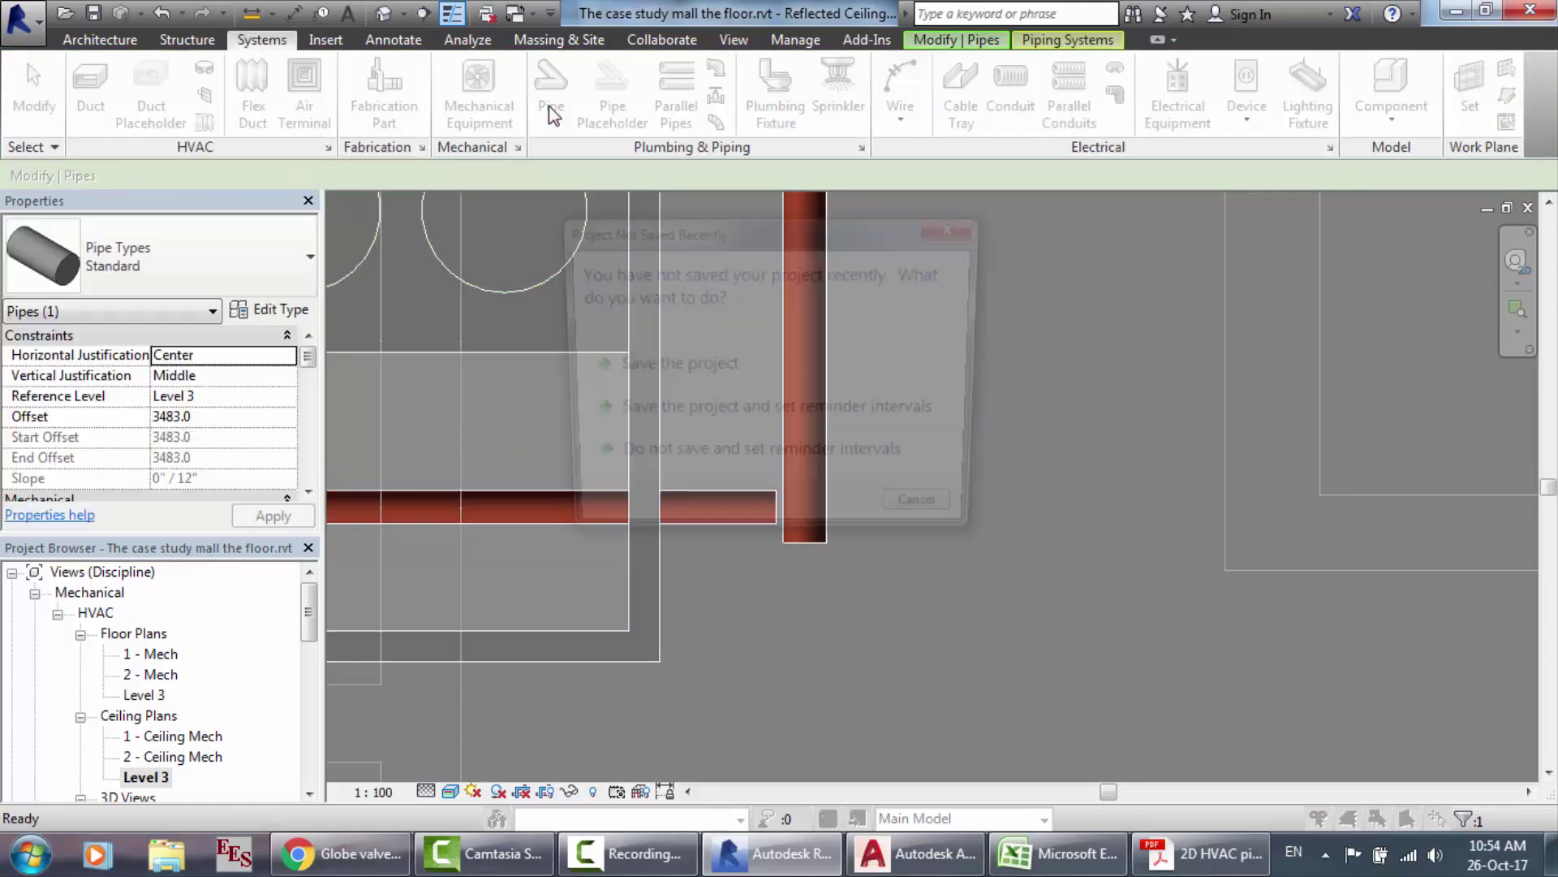
left_click(703, 370)
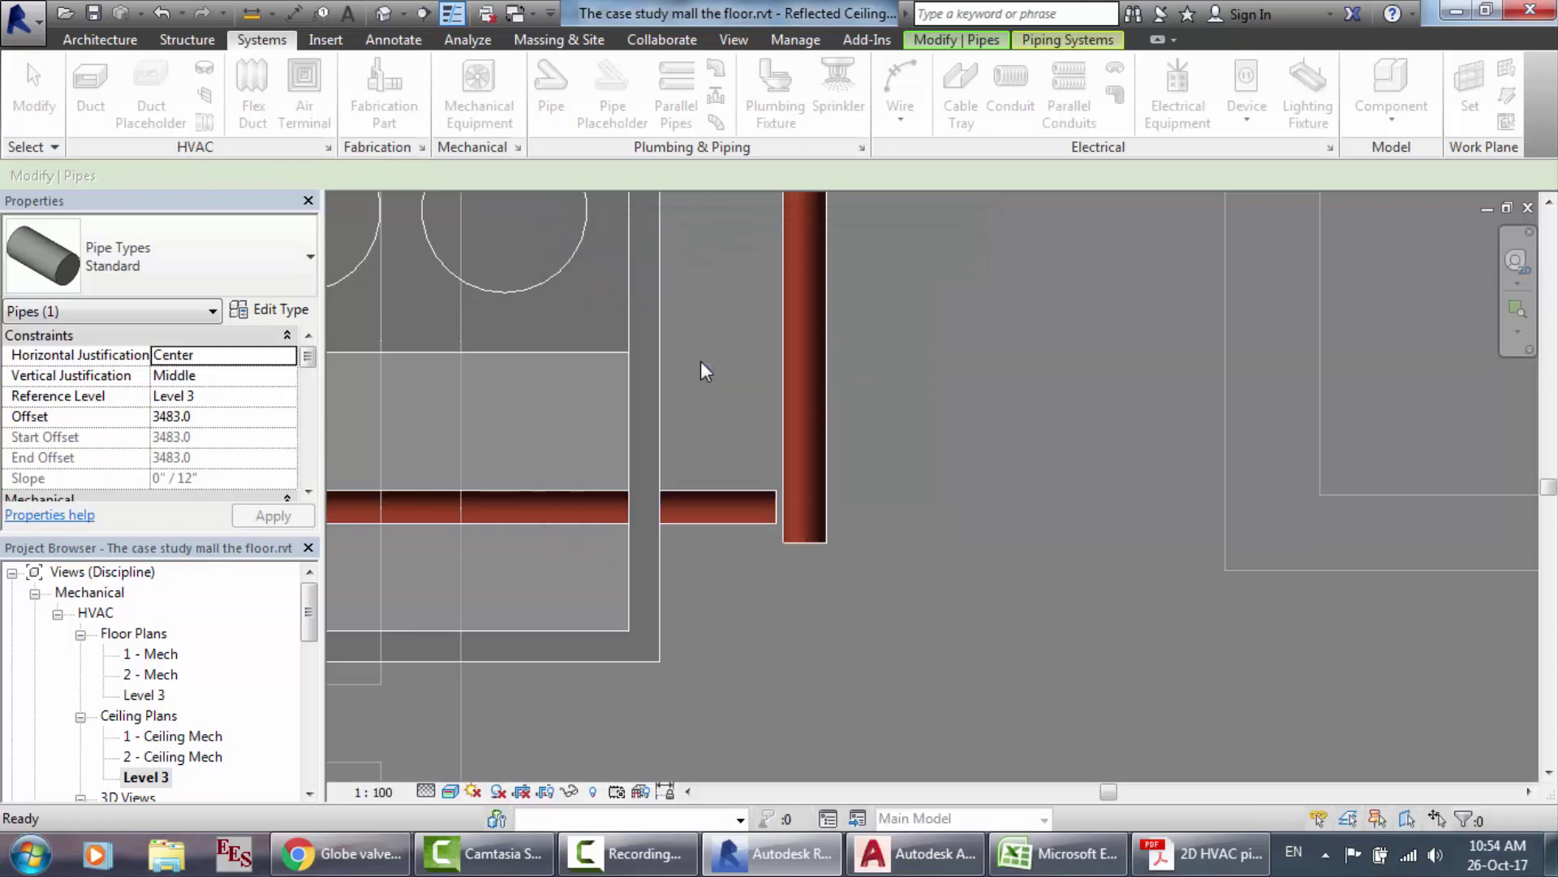
left_click(779, 504)
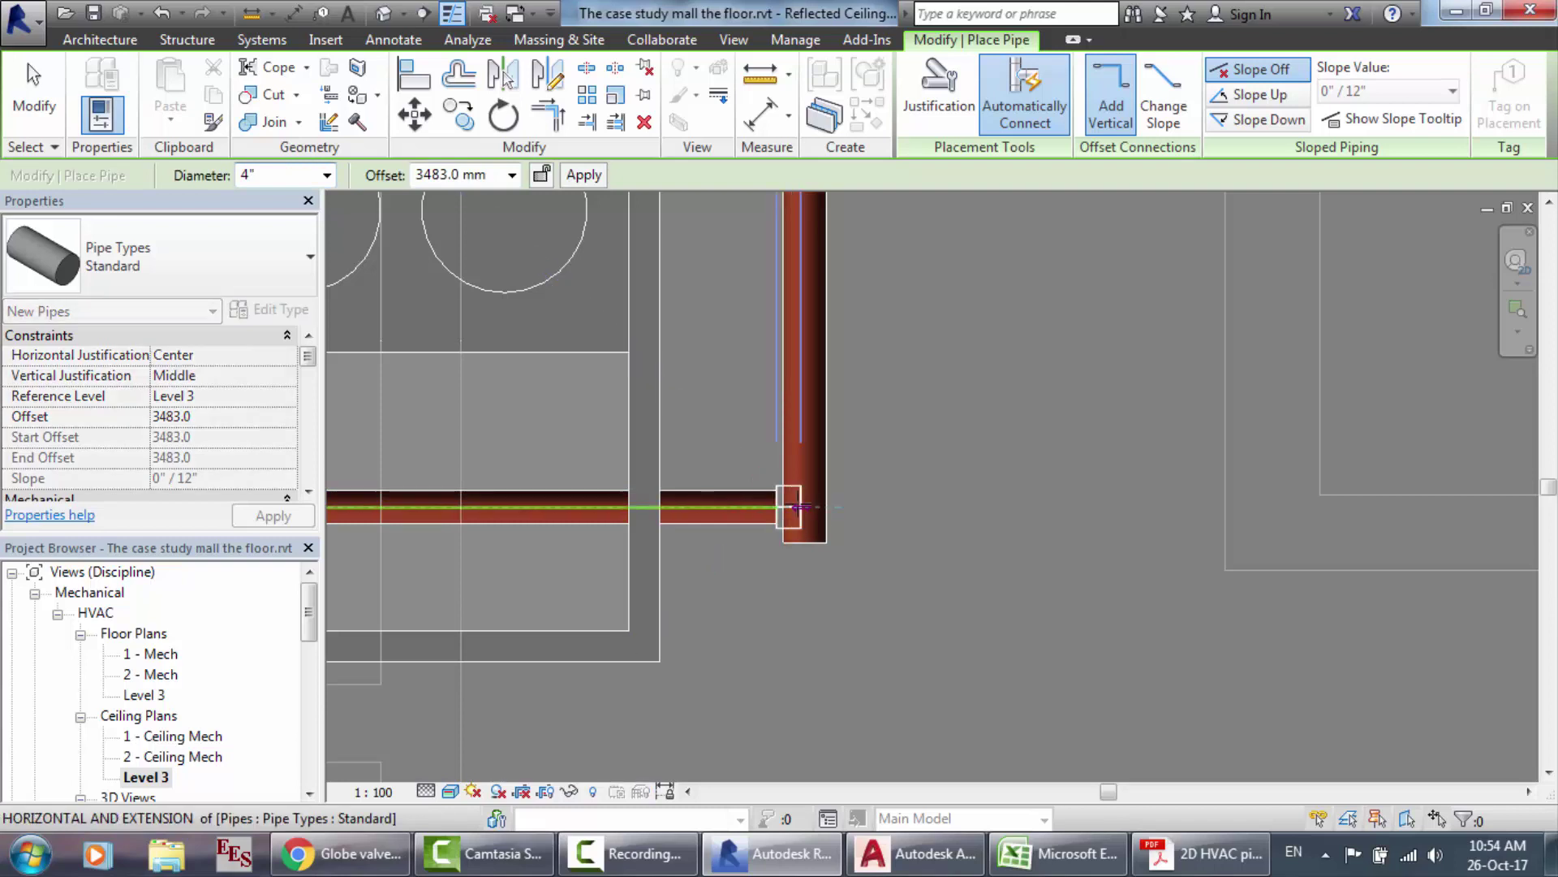
left_click(797, 503)
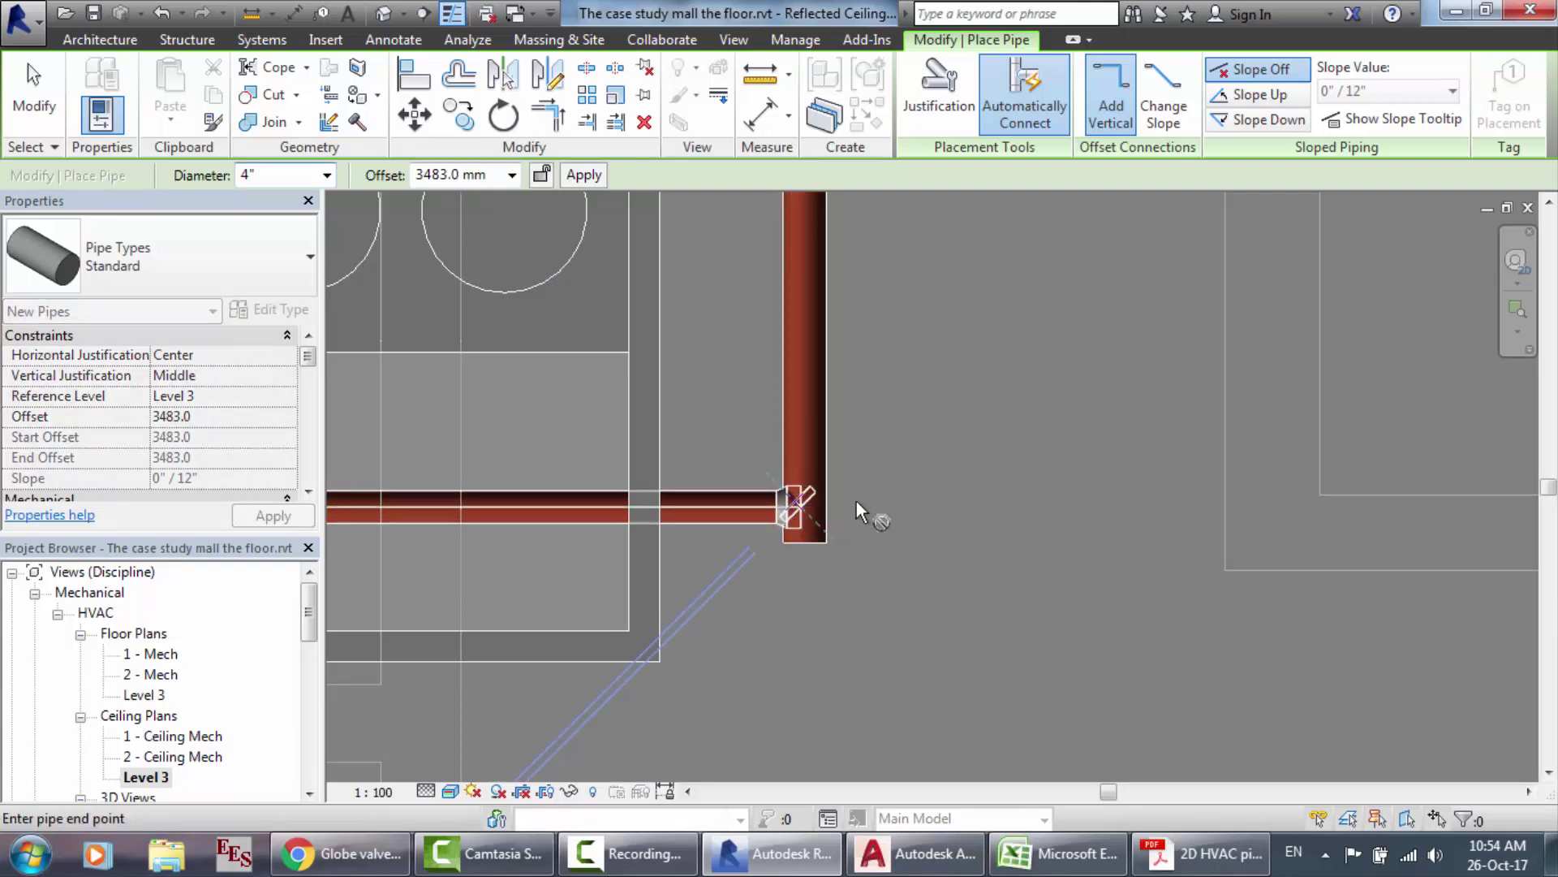
key("Escape")
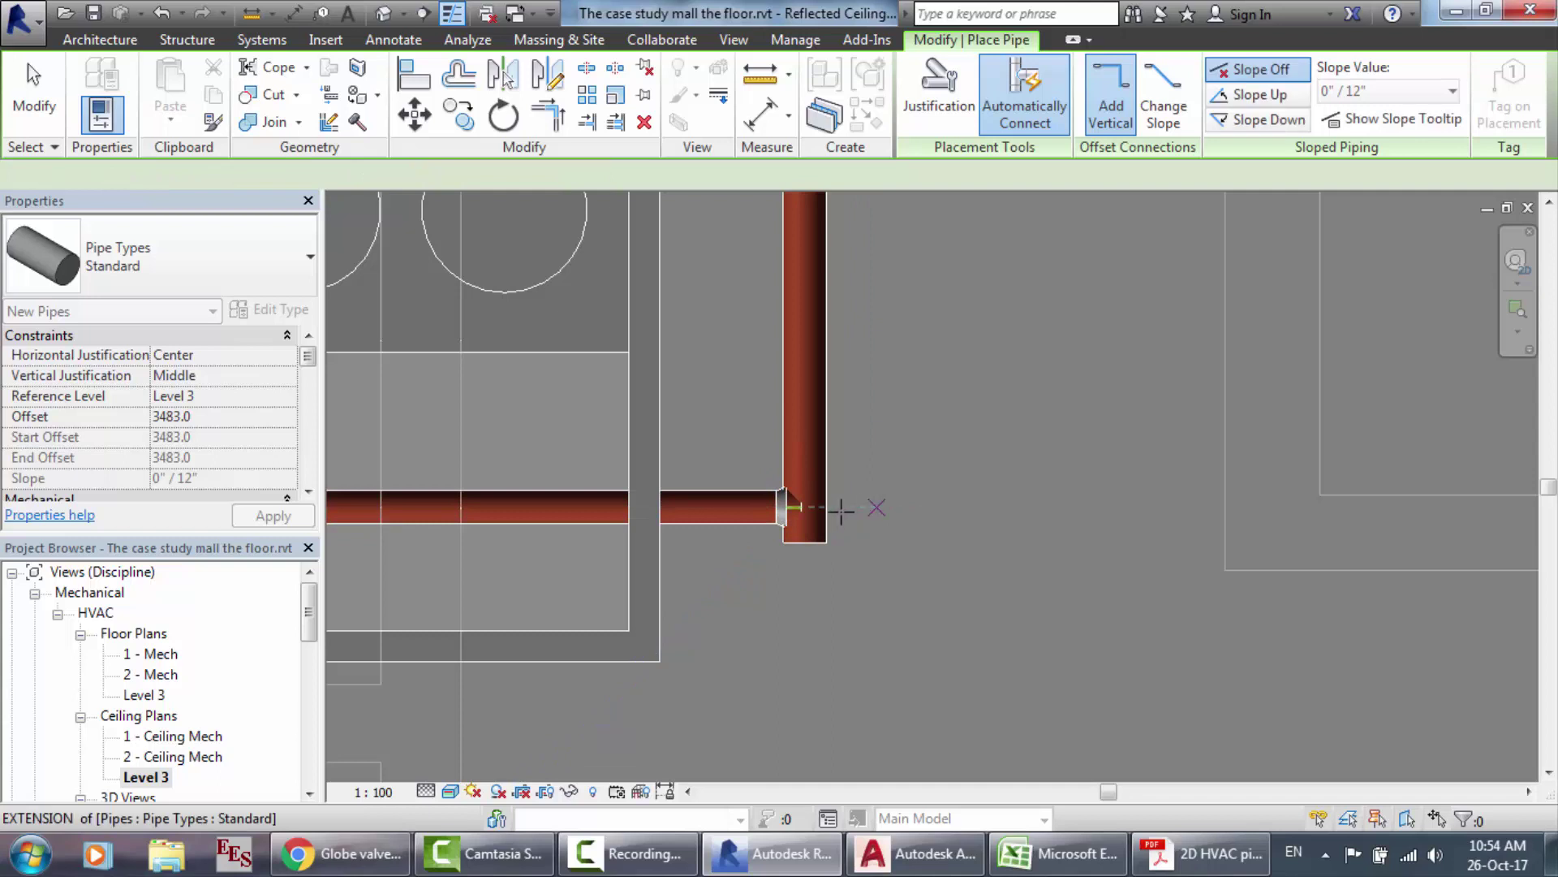
key("Escape")
scroll(819, 591, "down", 2)
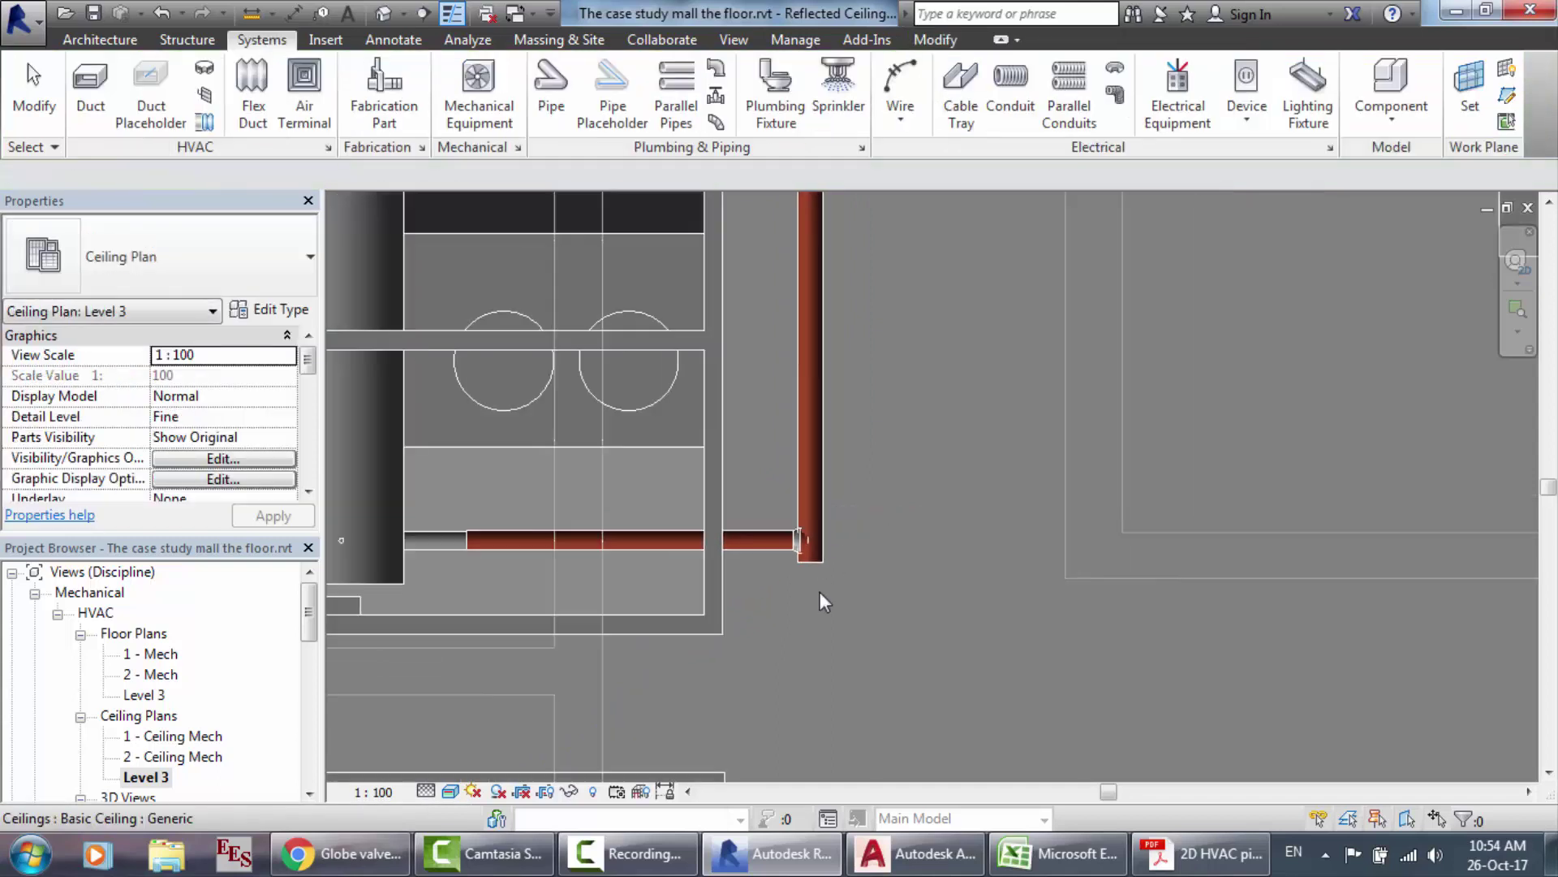
Step: Draw a 3" pipe about 2960 mm long at 3483 mm offset from the 4" header's open end, just past the second chiller's inlet
scroll(819, 592, "down", 3)
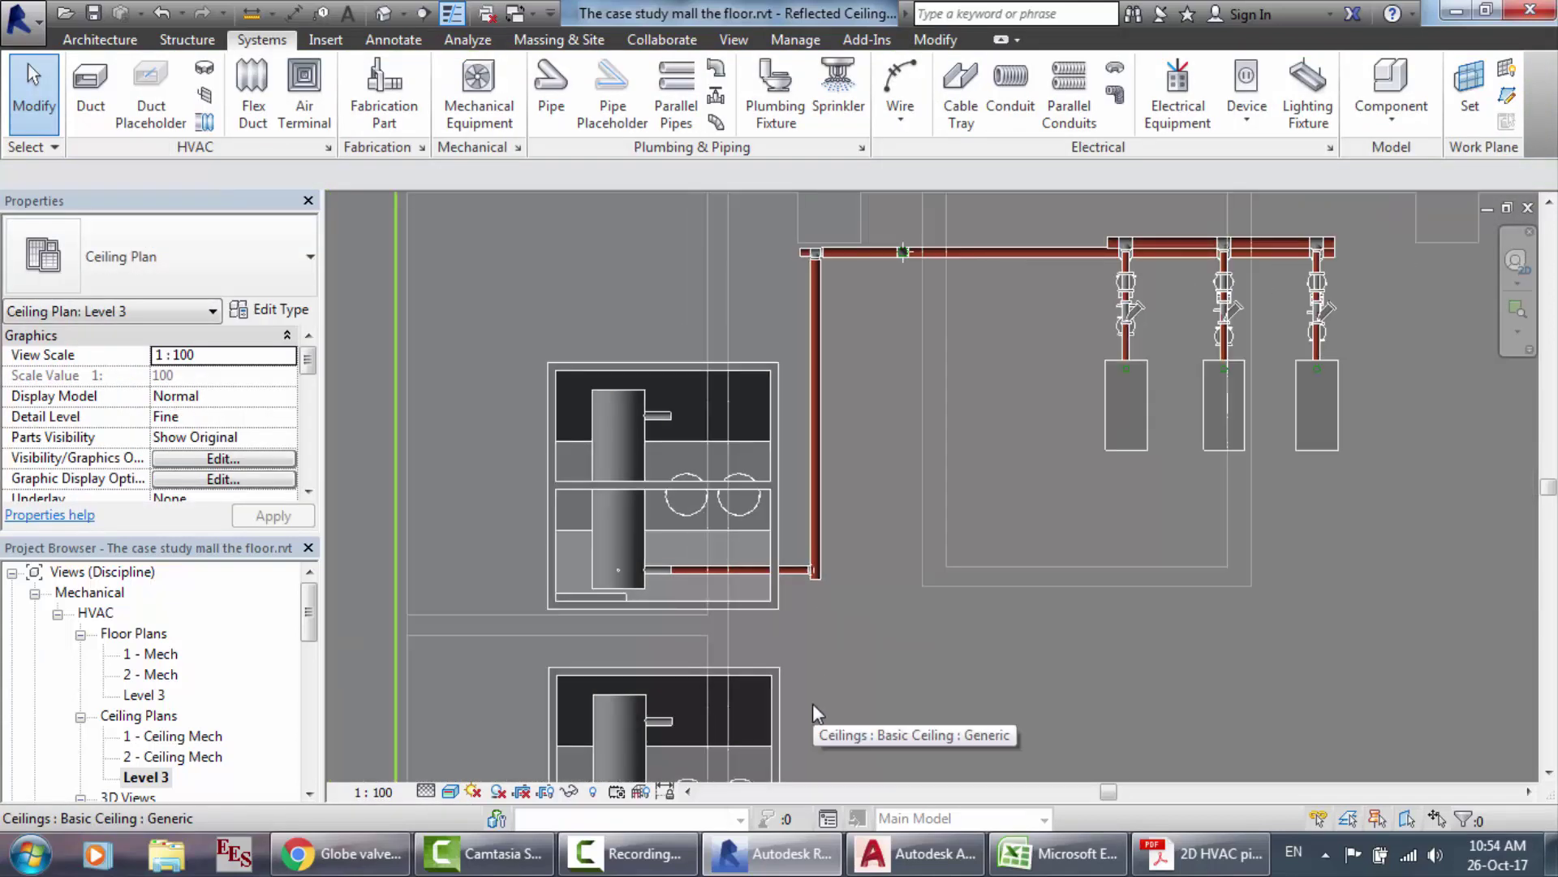
scroll(812, 703, "up", 4)
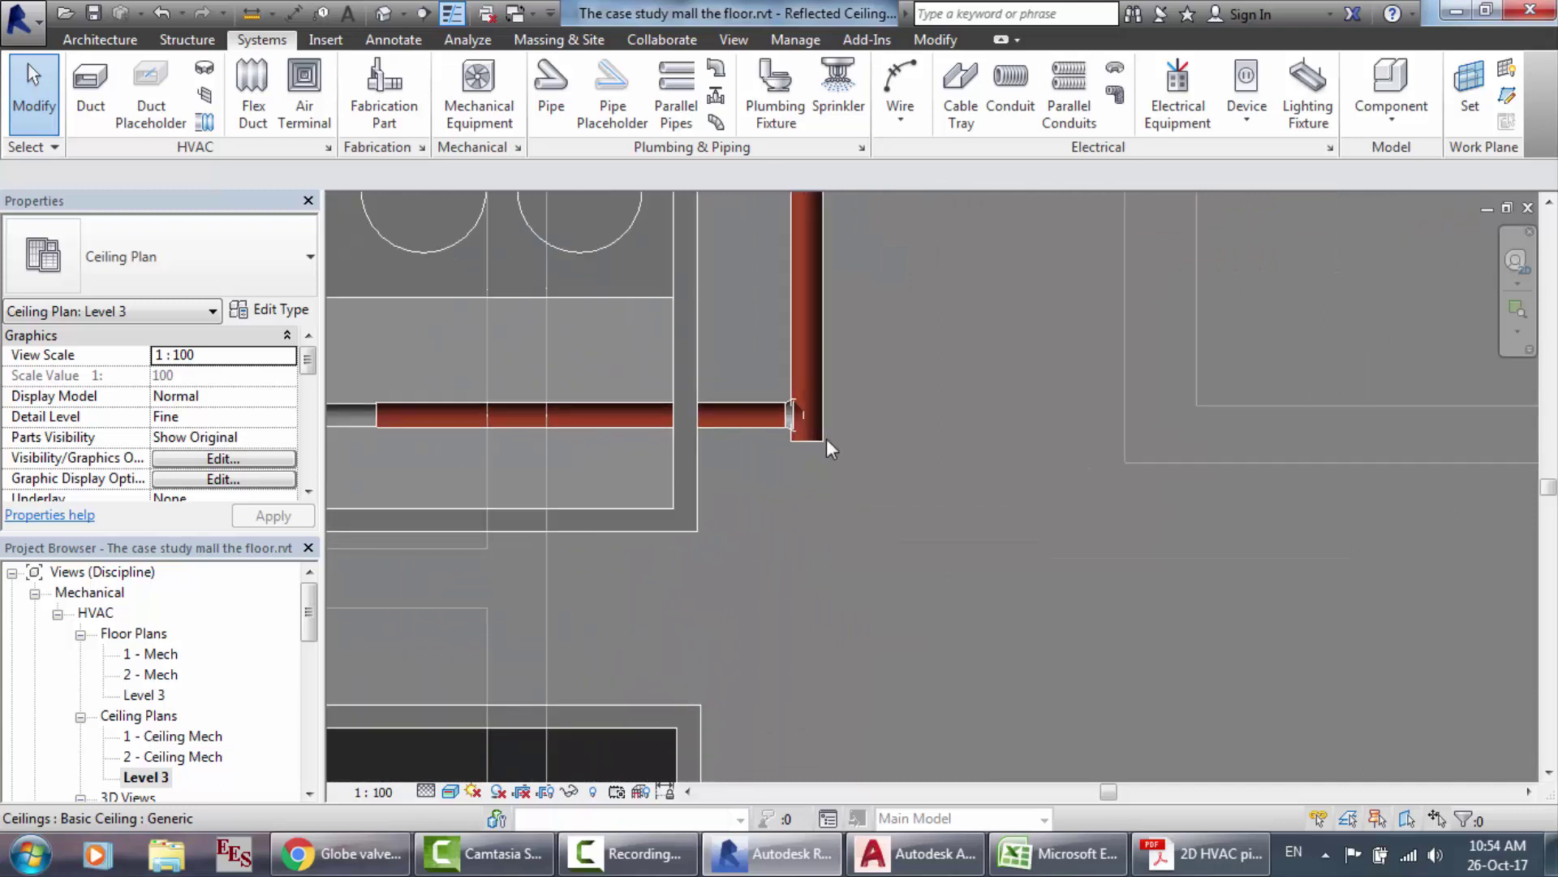
left_click(807, 438)
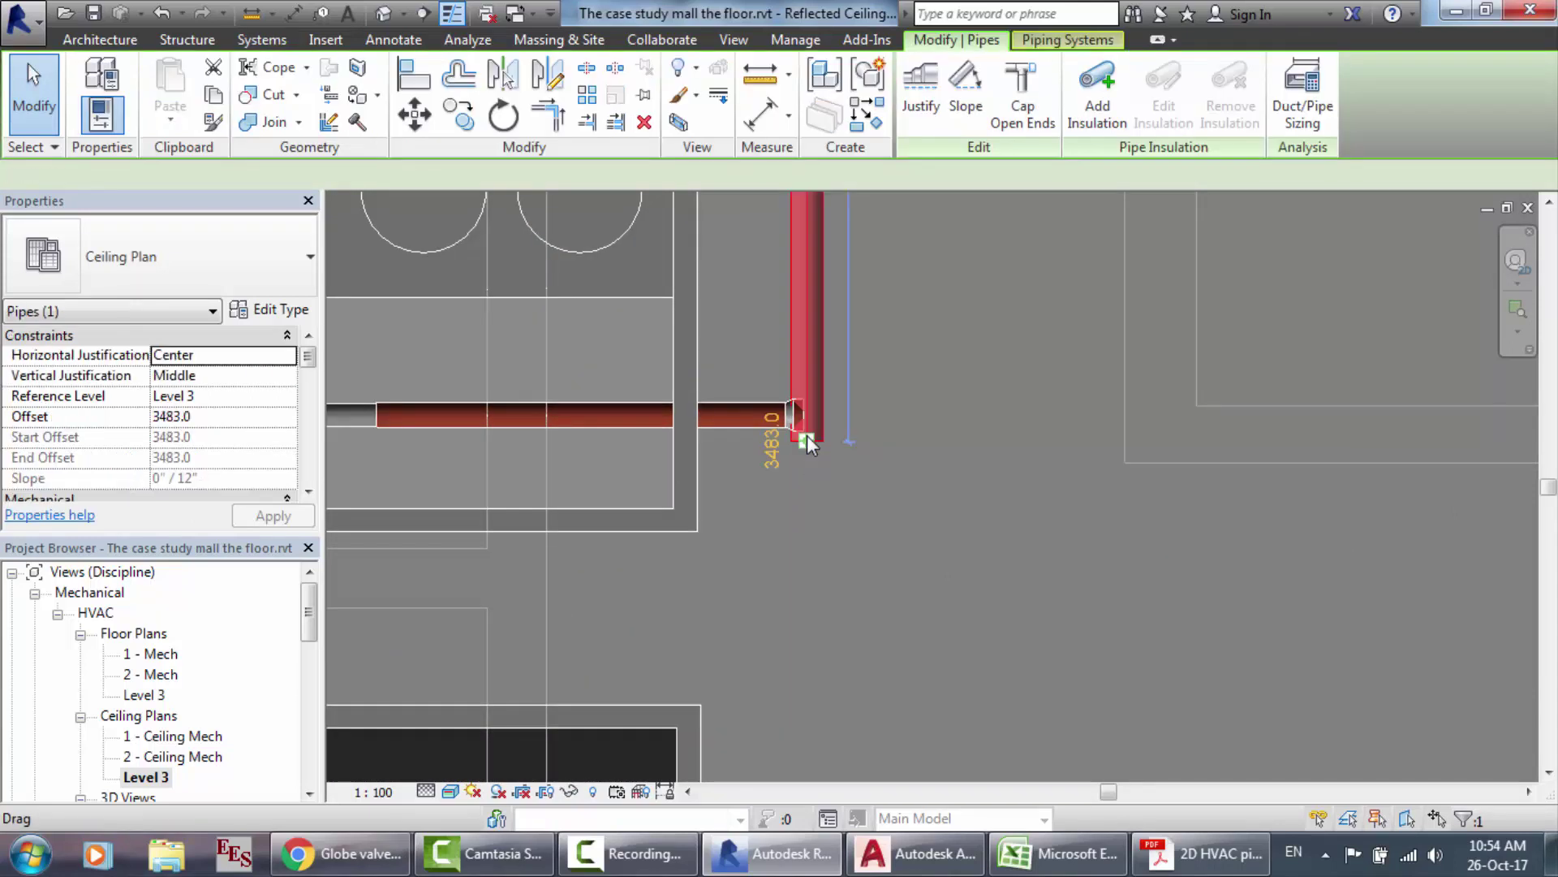
left_click(807, 438)
left_click(258, 40)
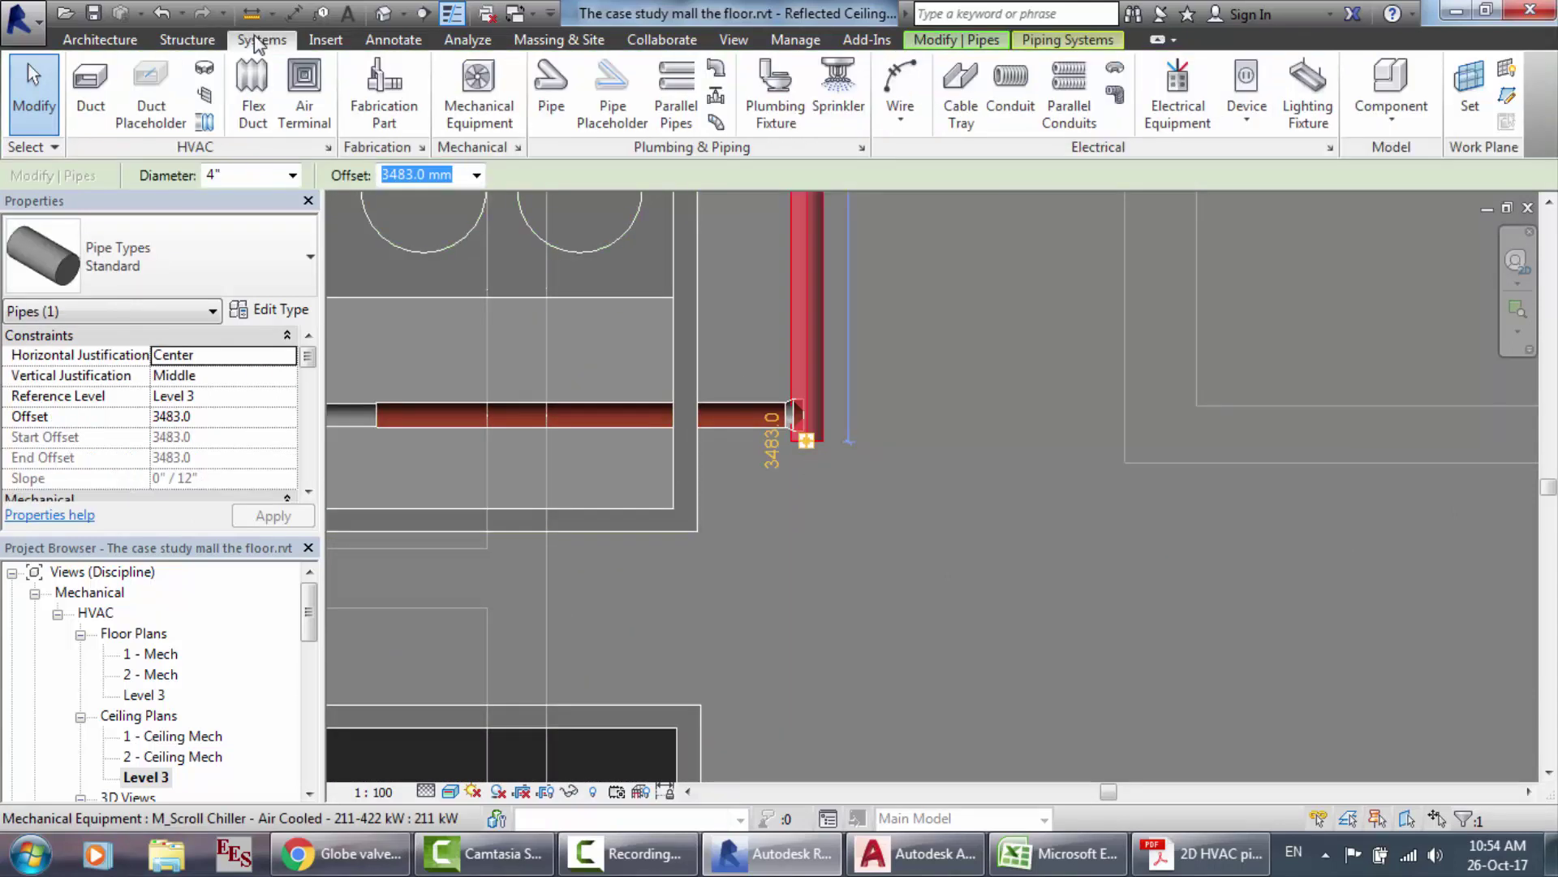
left_click(551, 114)
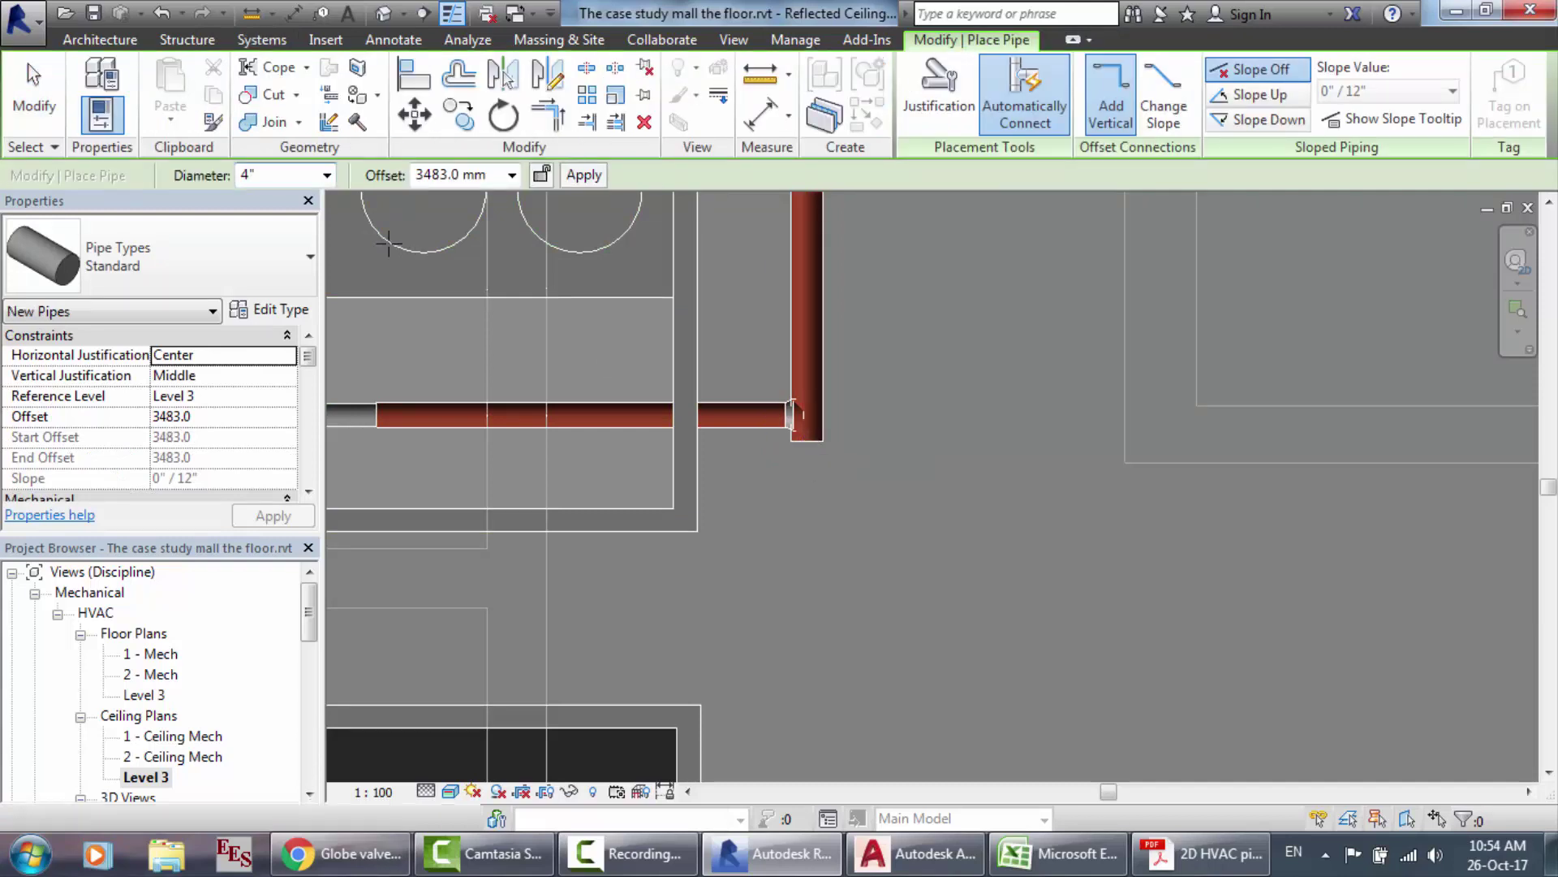
left_click(303, 175)
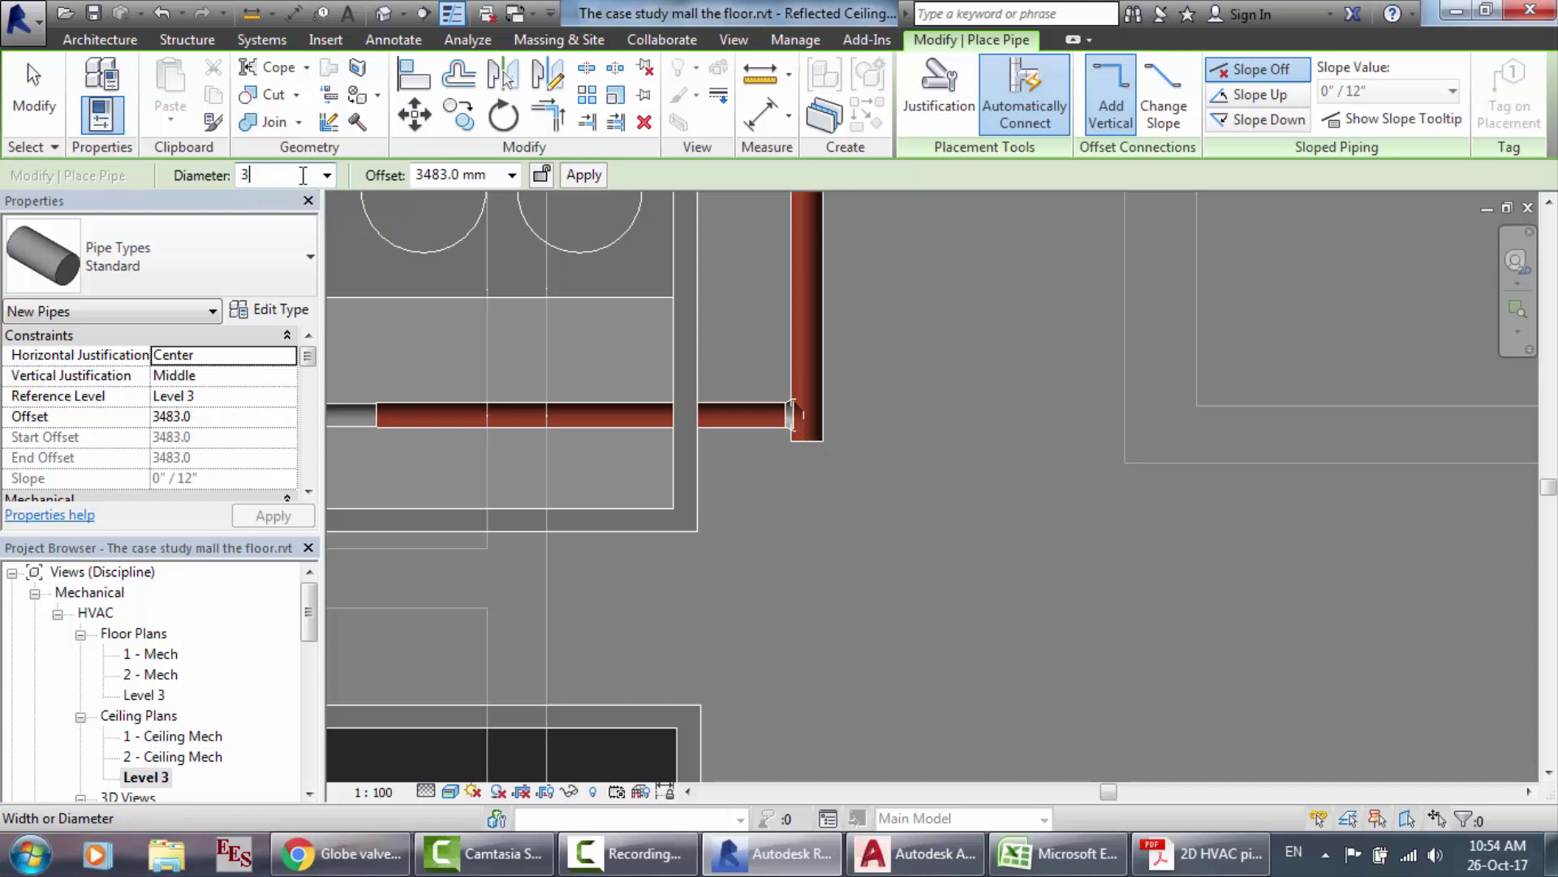
left_click(807, 441)
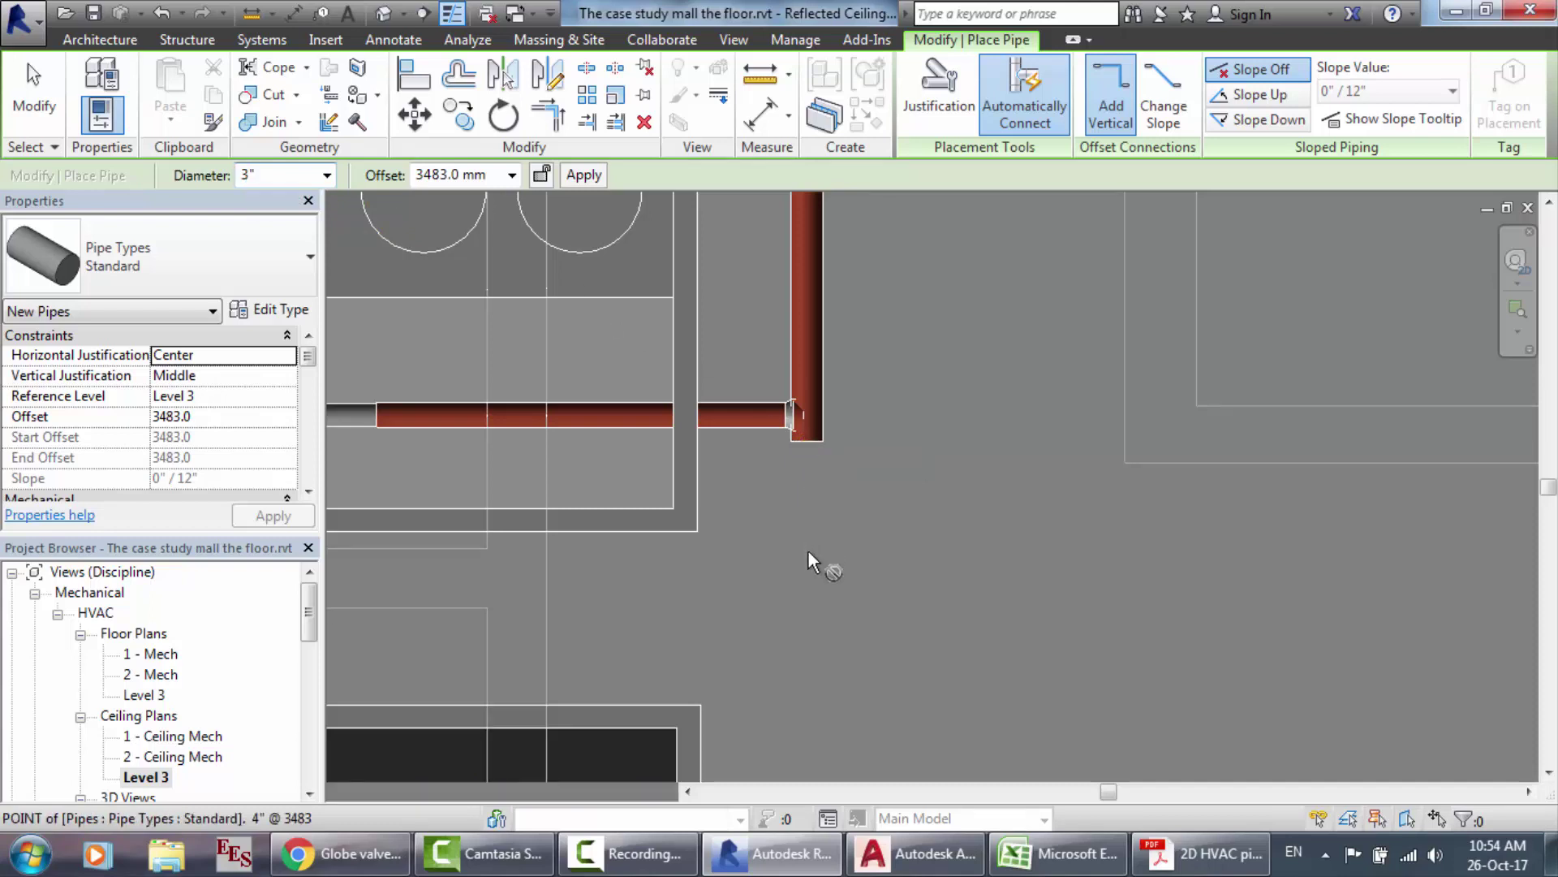
scroll(801, 628, "down", 4)
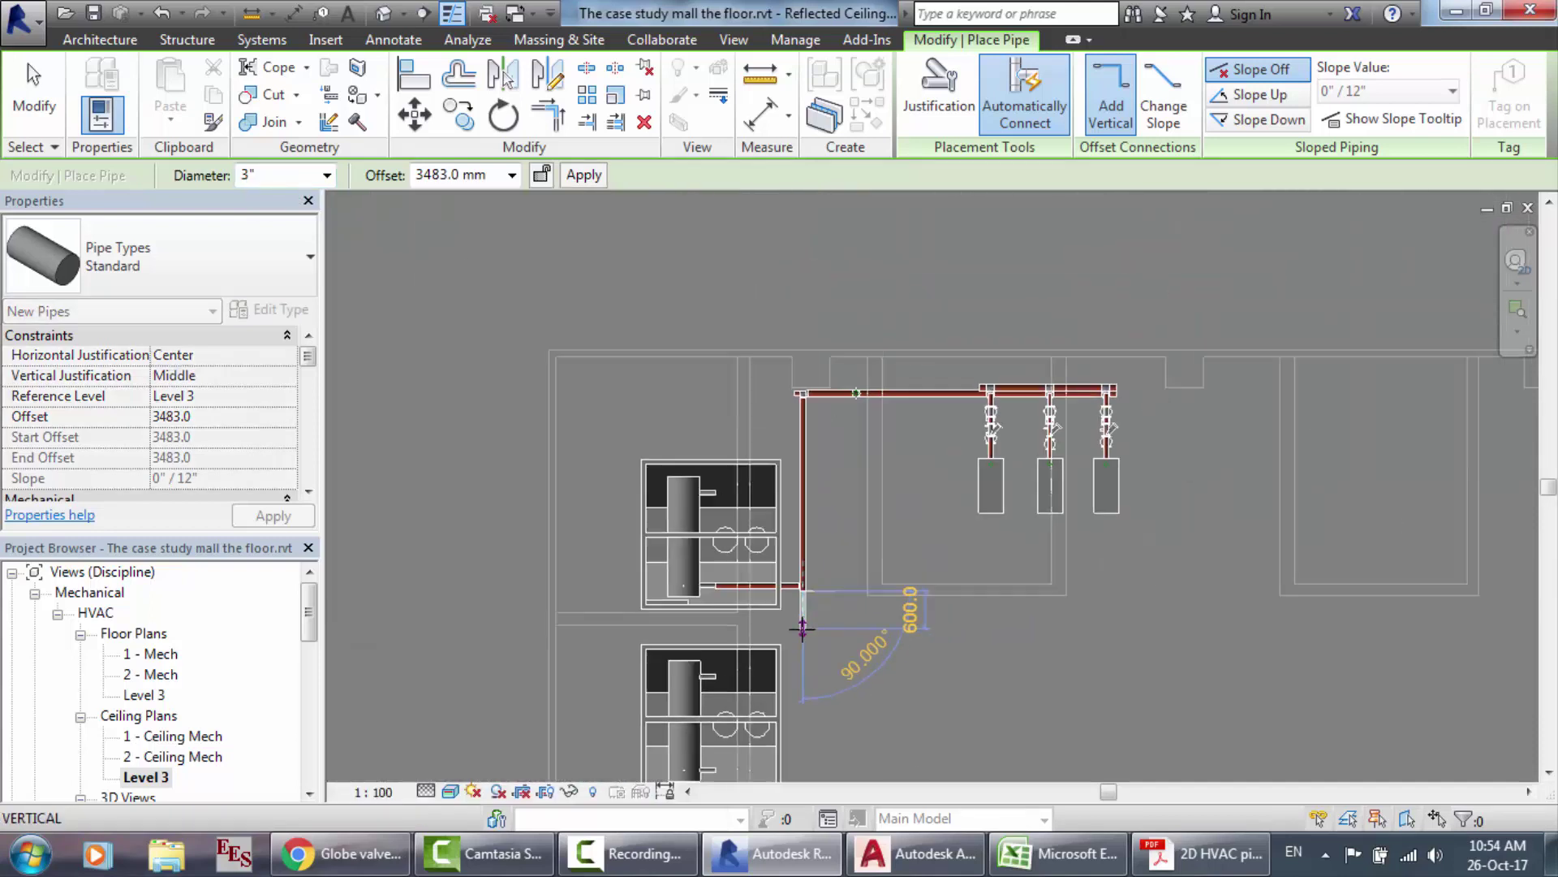
scroll(797, 783, "up", 1)
scroll(797, 783, "up", 3)
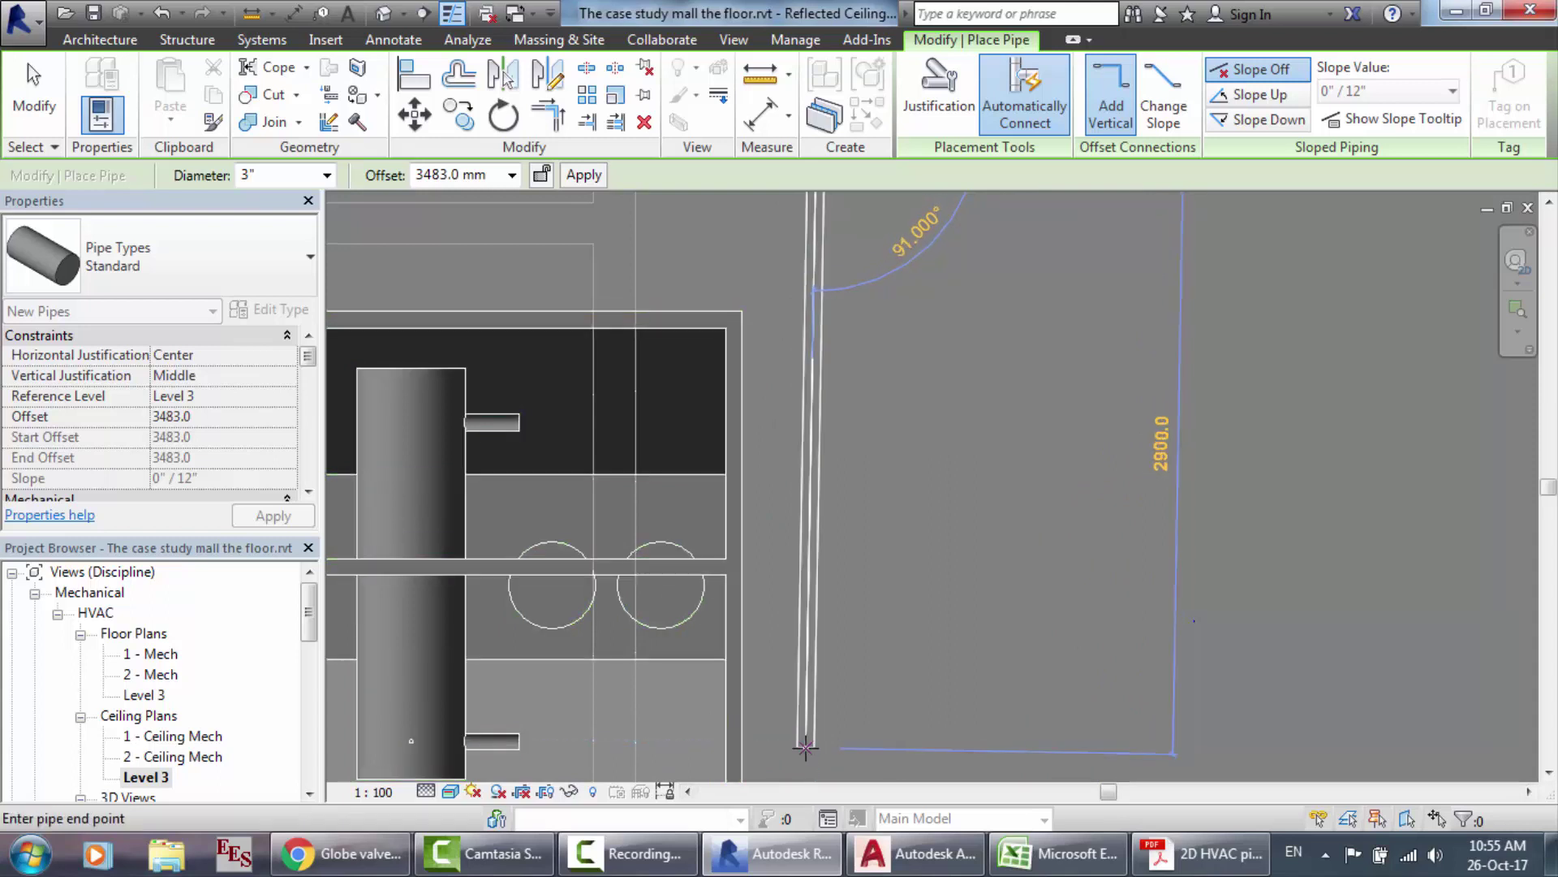
scroll(816, 743, "down", 2)
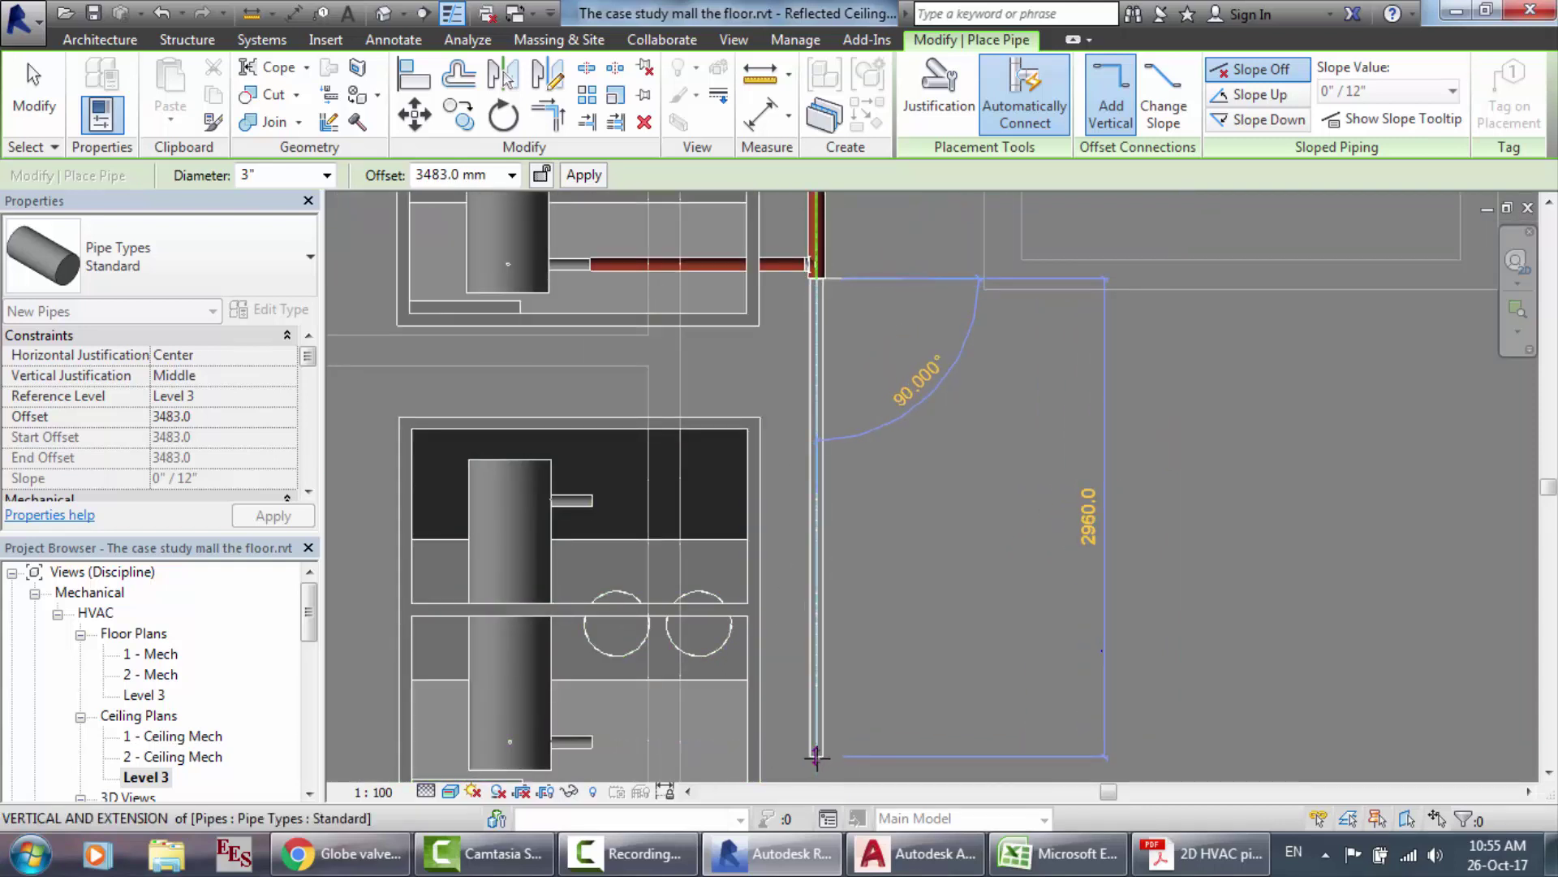
left_click(816, 757)
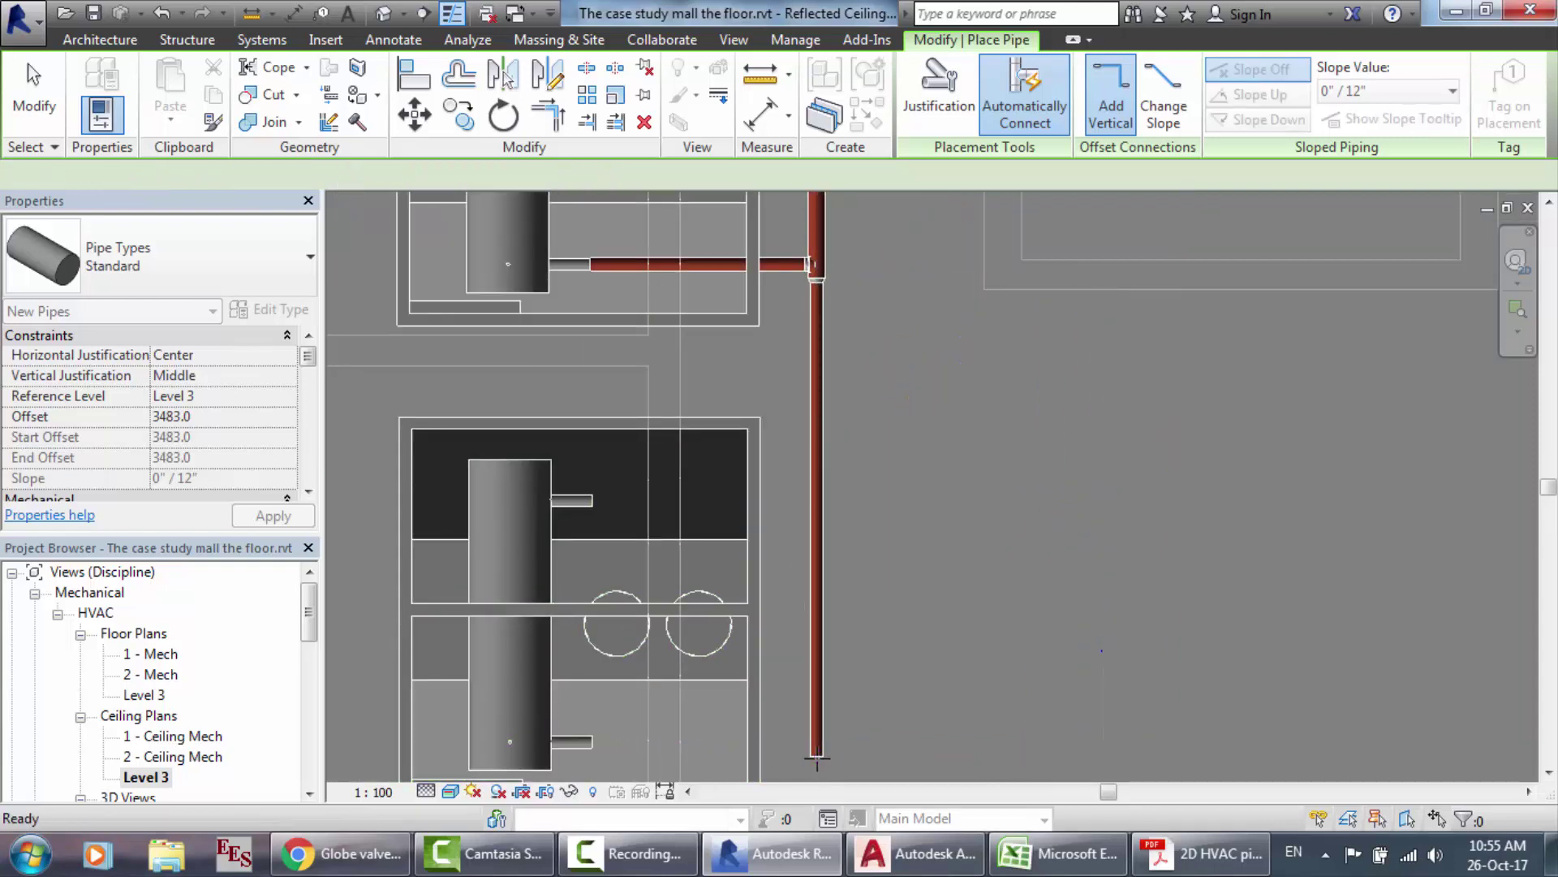
Step: Draw a 3" branch pipe at 3483 mm offset from the second chiller's inlet connector into the extended 3" run
left_click(592, 741)
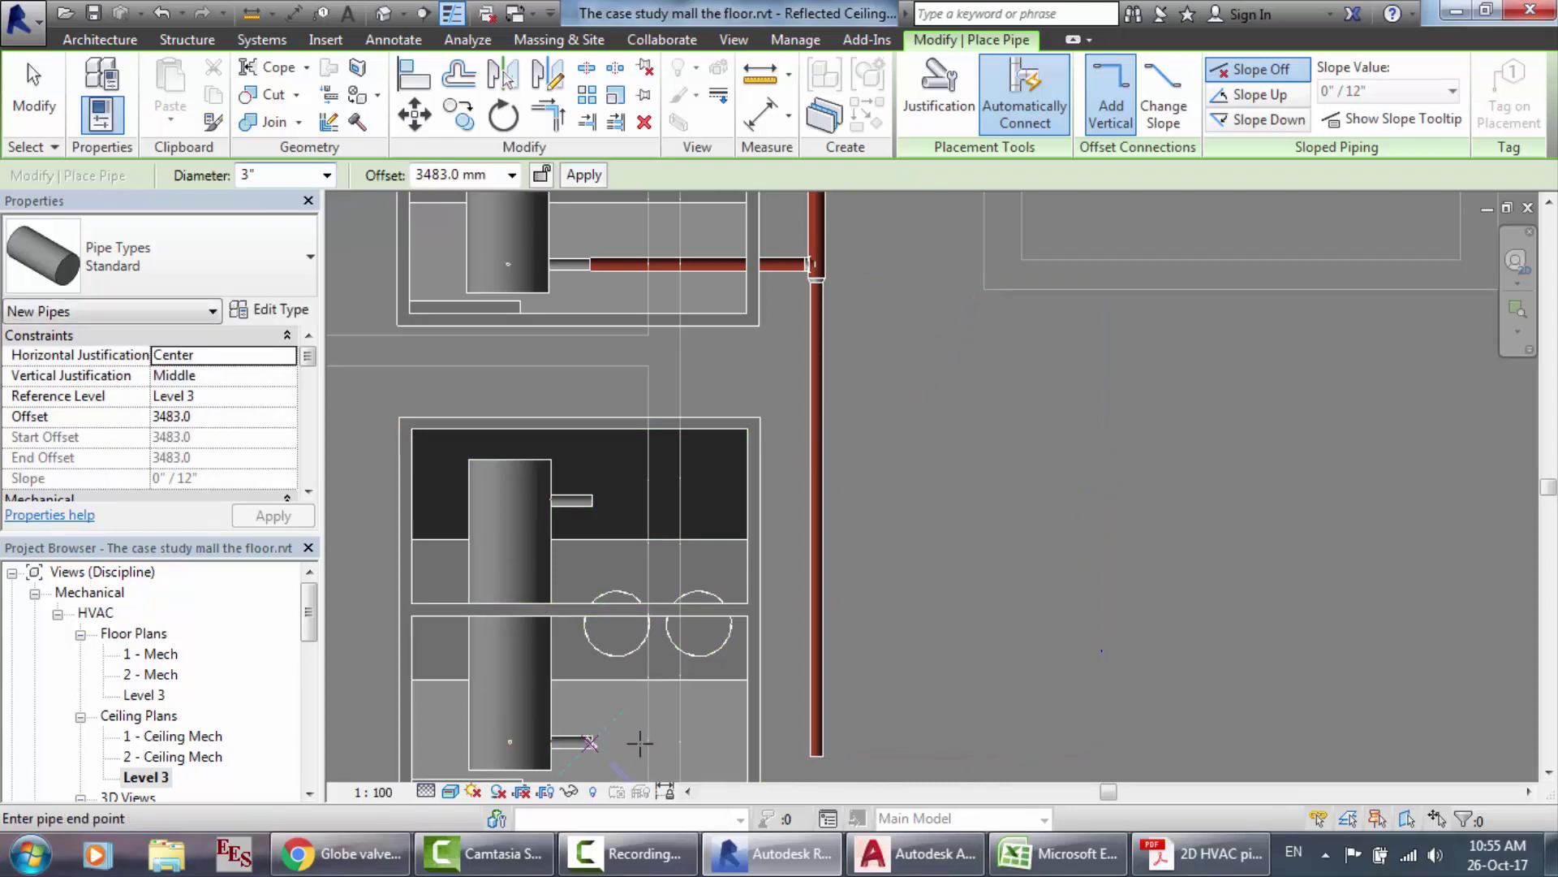
left_click(822, 741)
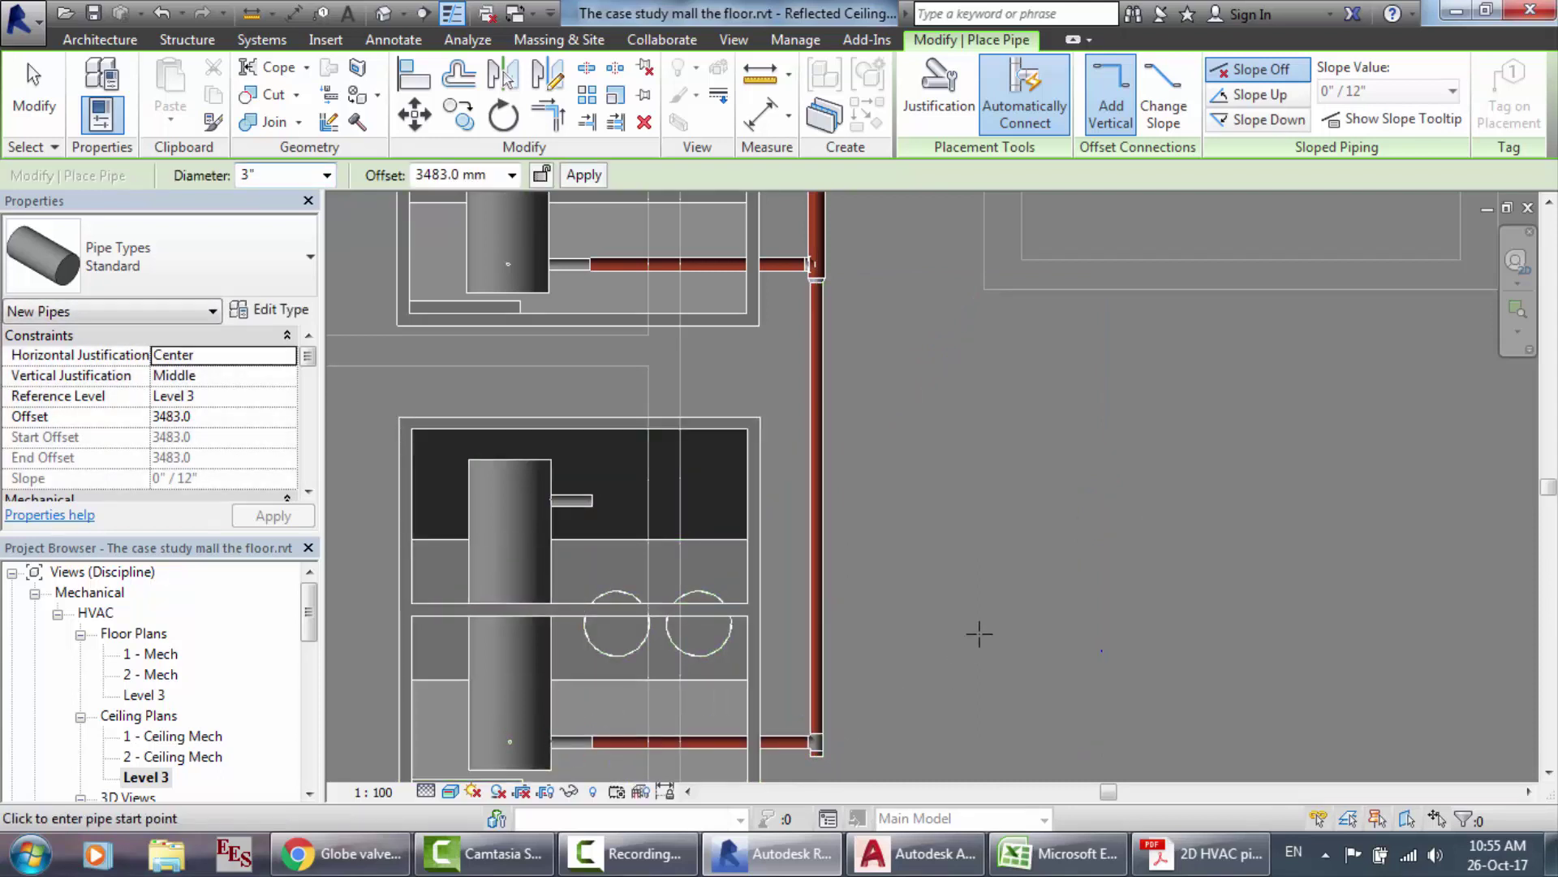
key("Escape")
key("Escape")
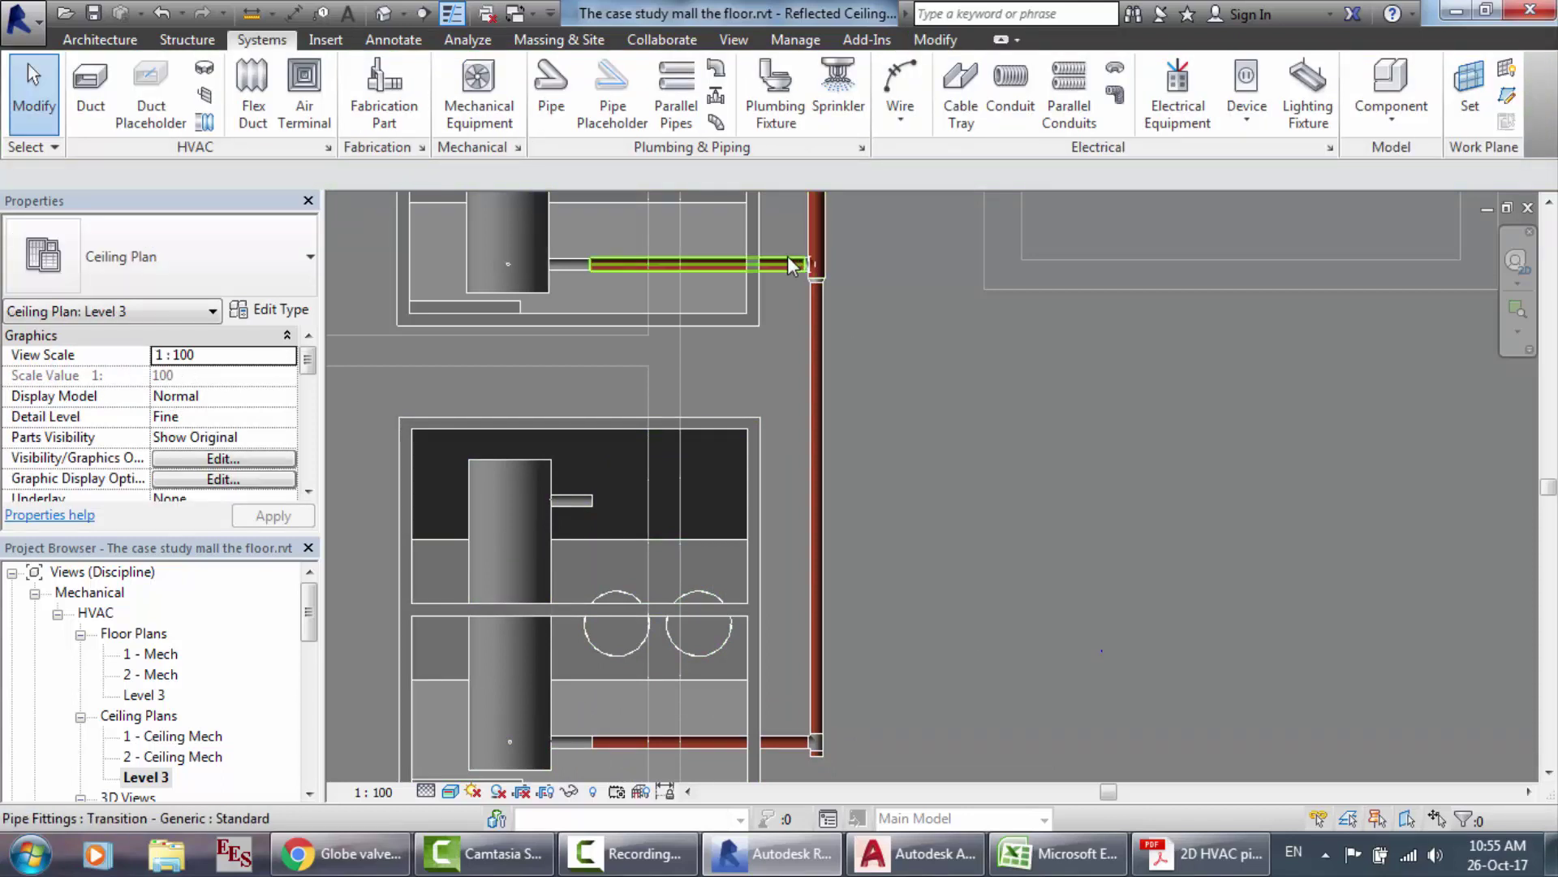
Step: Examine the header's size transition at the first chiller and the overall piping layout between the pumps and both chillers
scroll(787, 251, "up", 5)
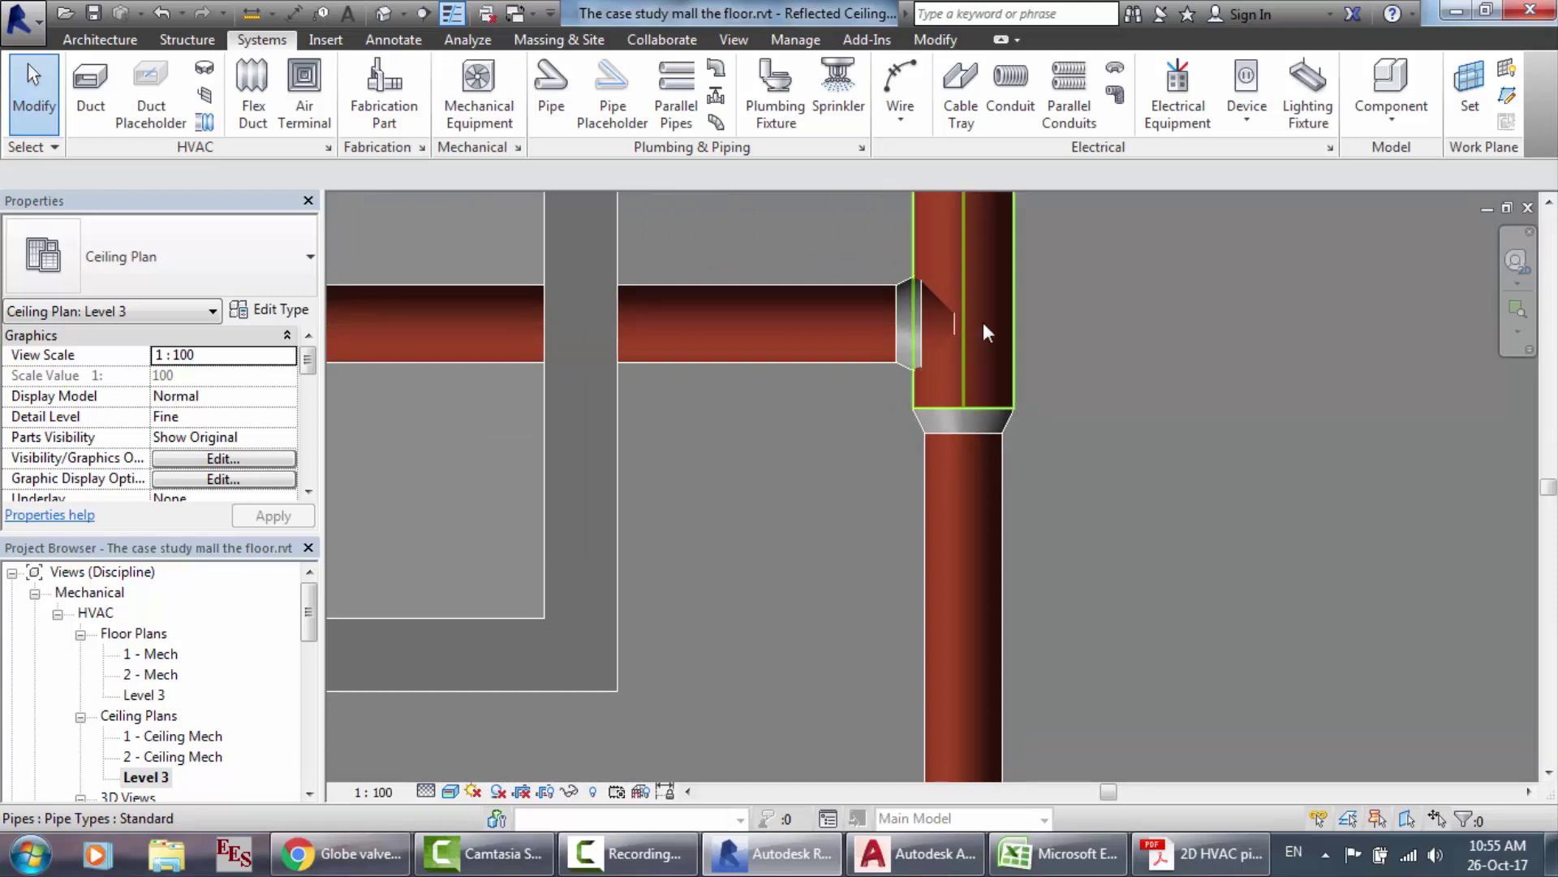
scroll(831, 313, "down", 5)
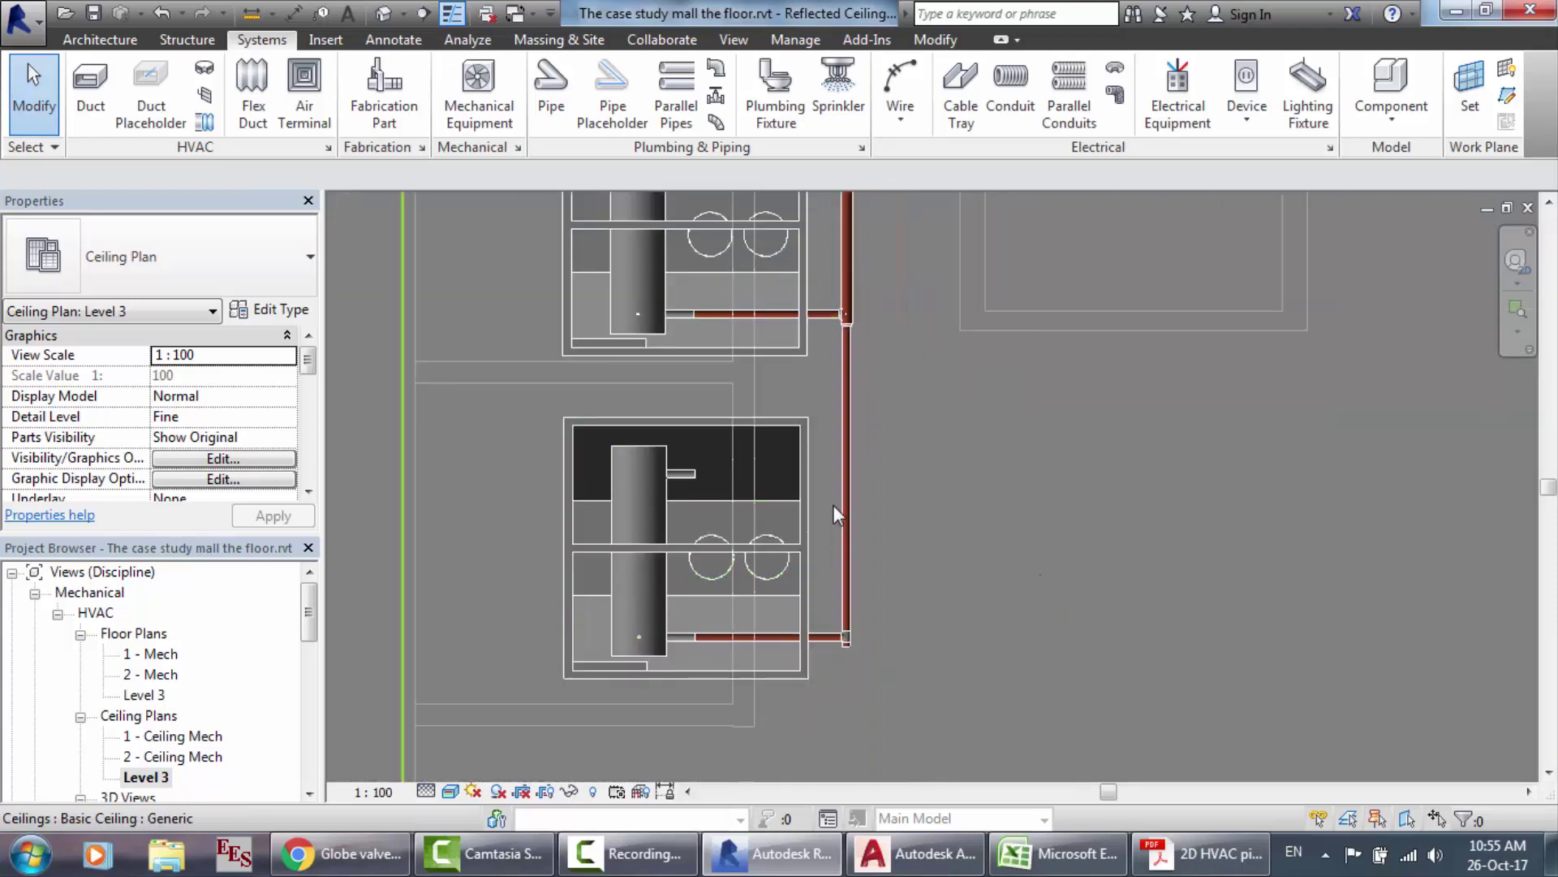
scroll(834, 269, "down", 1)
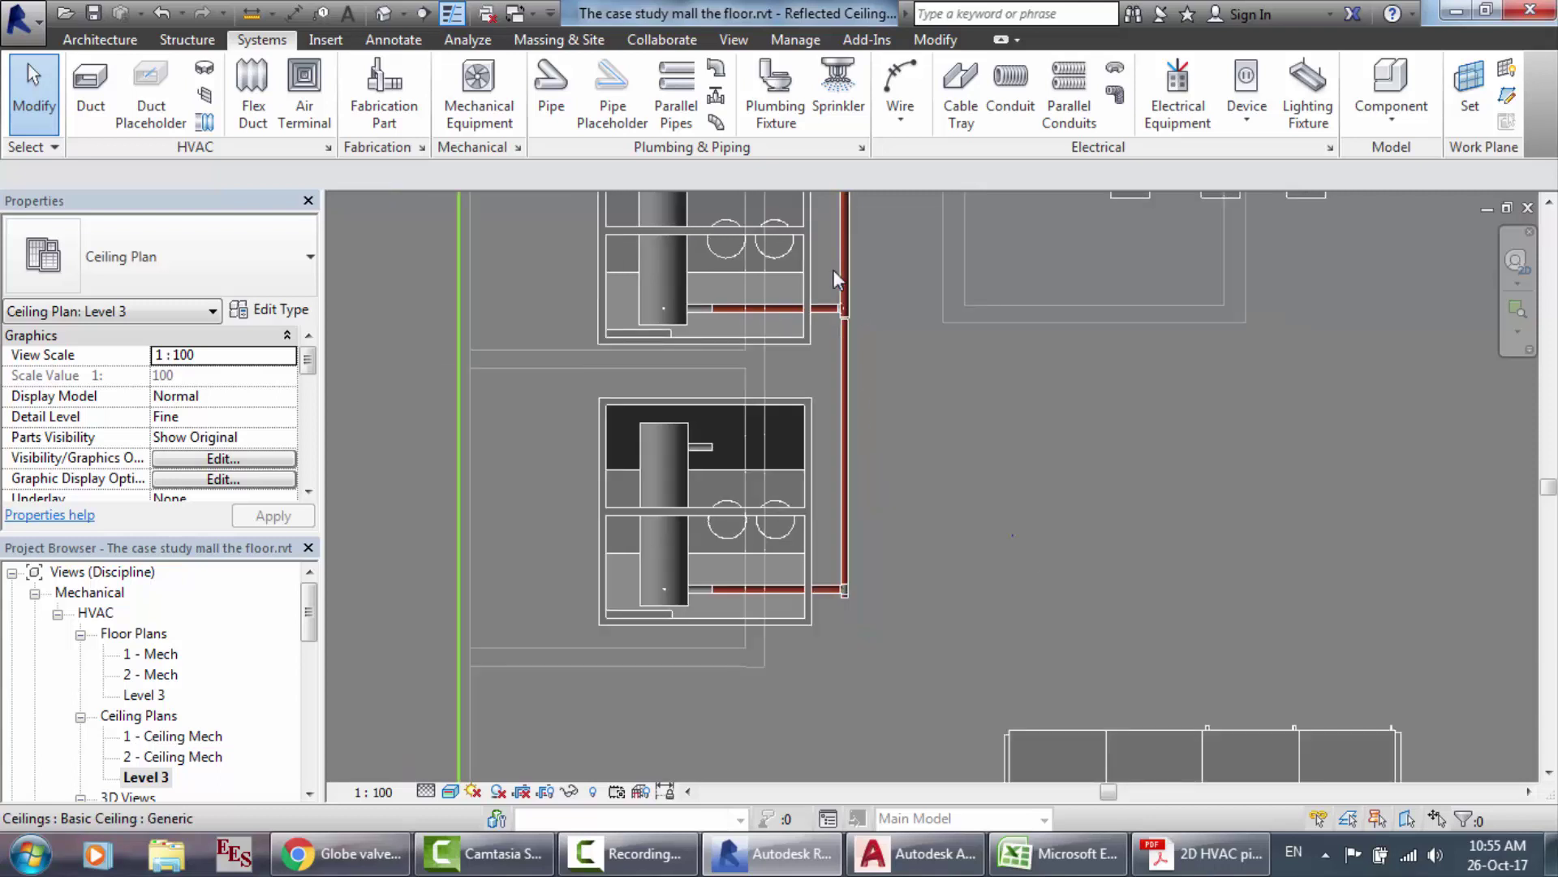
scroll(849, 251, "down", 4)
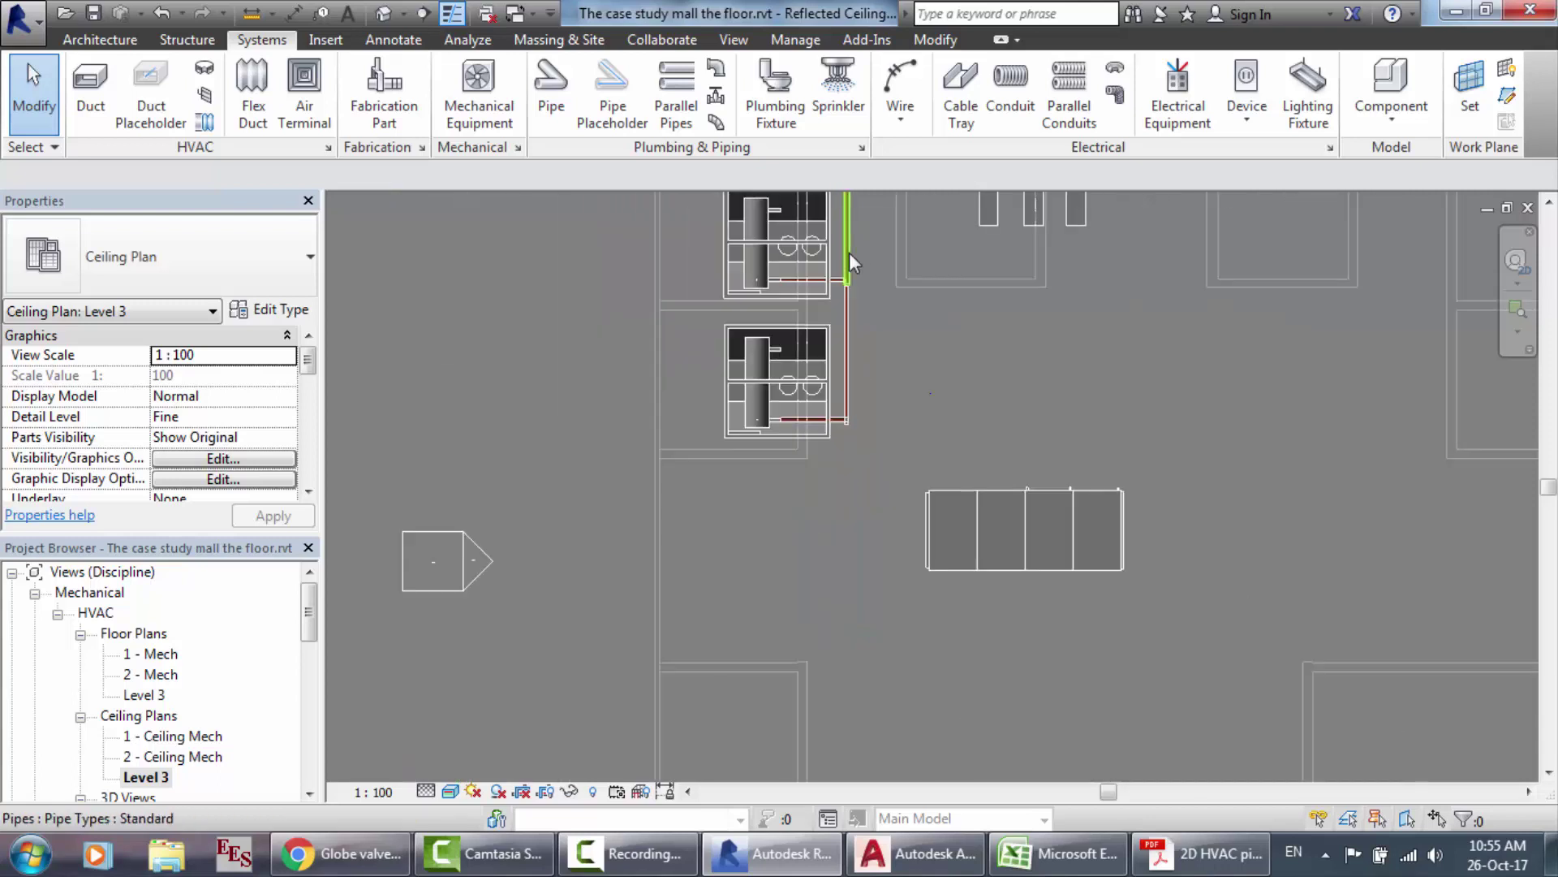
scroll(876, 299, "down", 5)
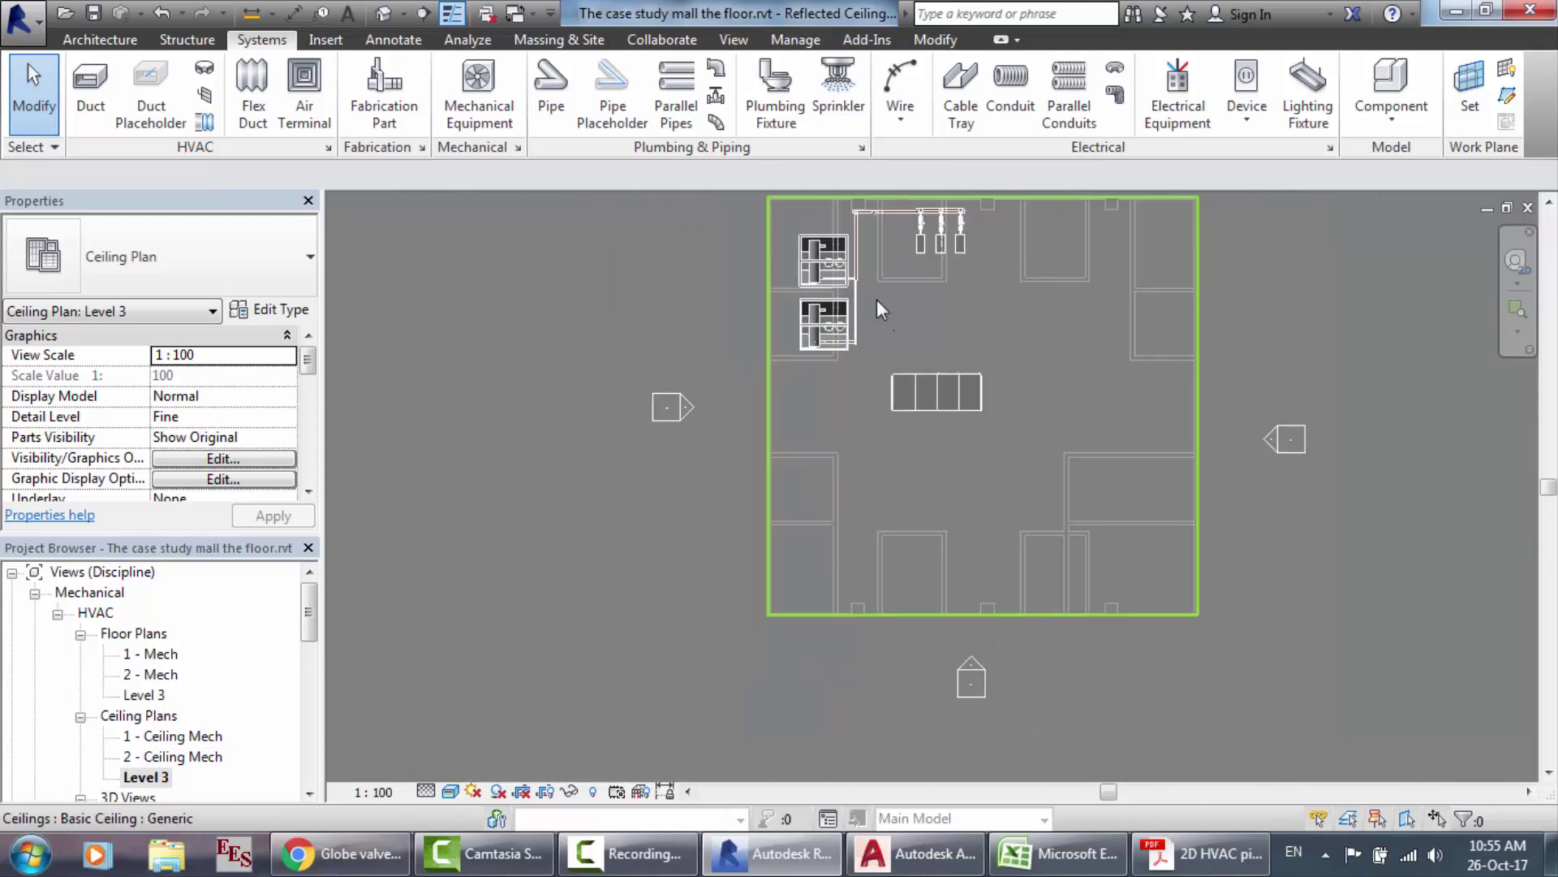
scroll(878, 225, "up", 7)
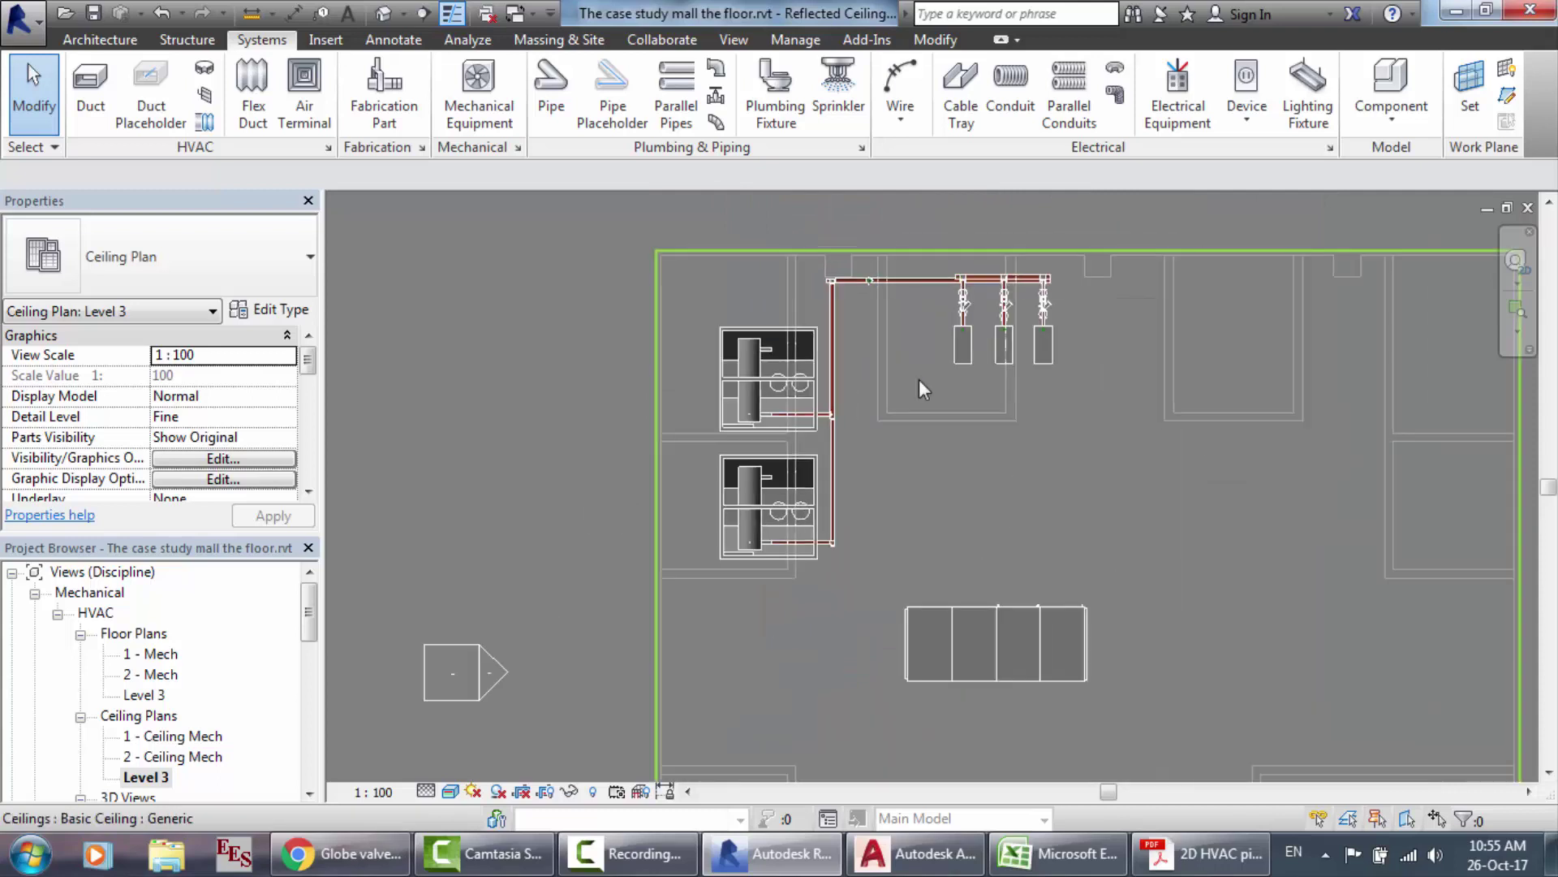
scroll(918, 378, "up", 3)
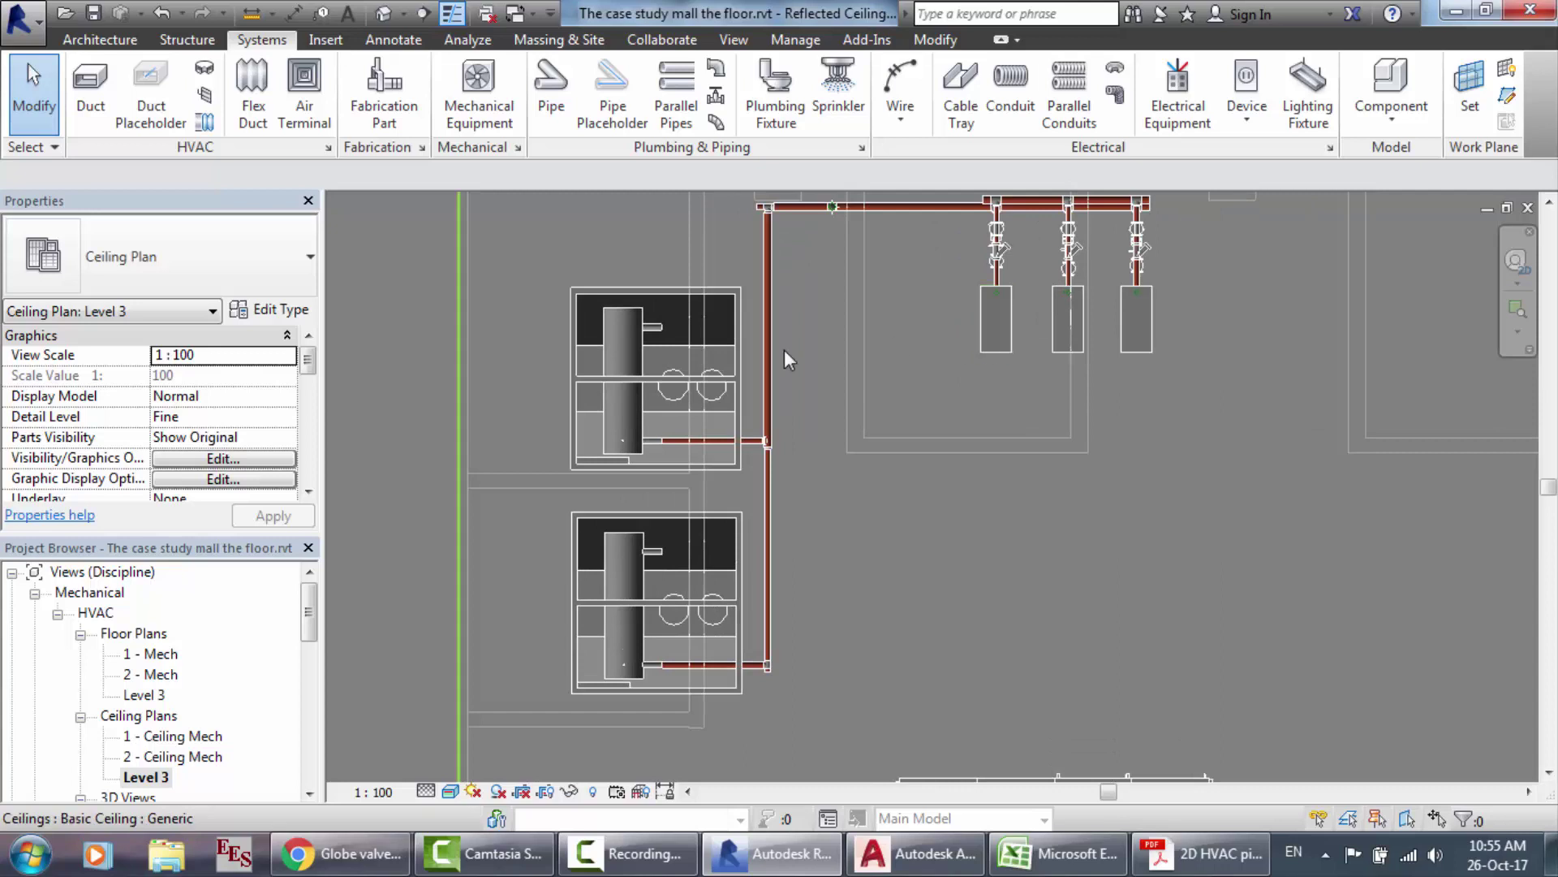
Step: Draw a 3" pipe from the first chiller's outlet connector, extending straight across and beyond the vertical inlet header
left_click(722, 344)
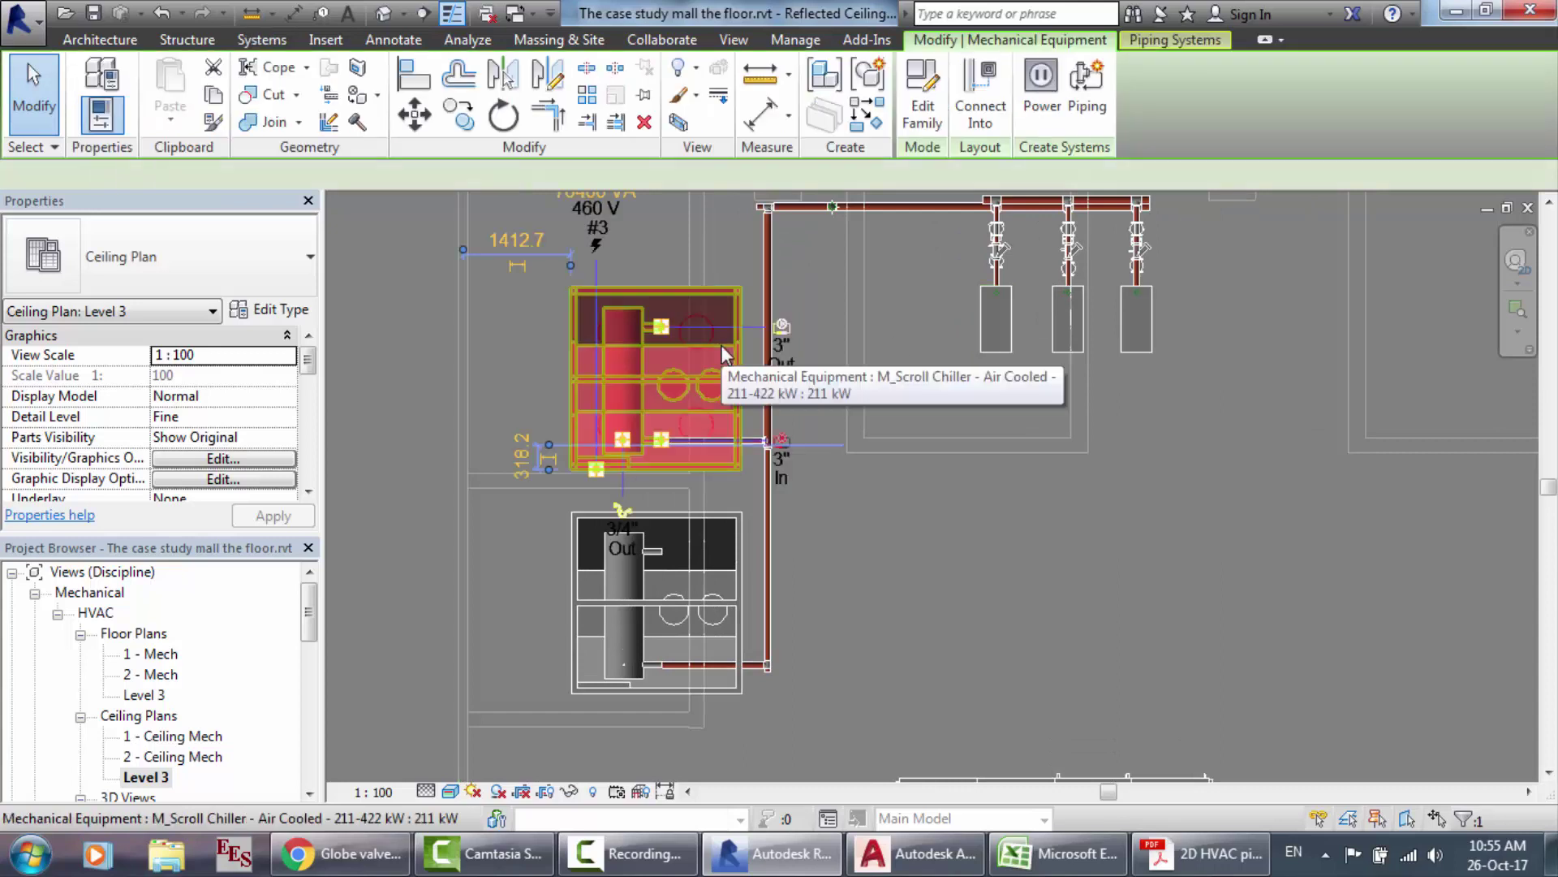
left_click(785, 324)
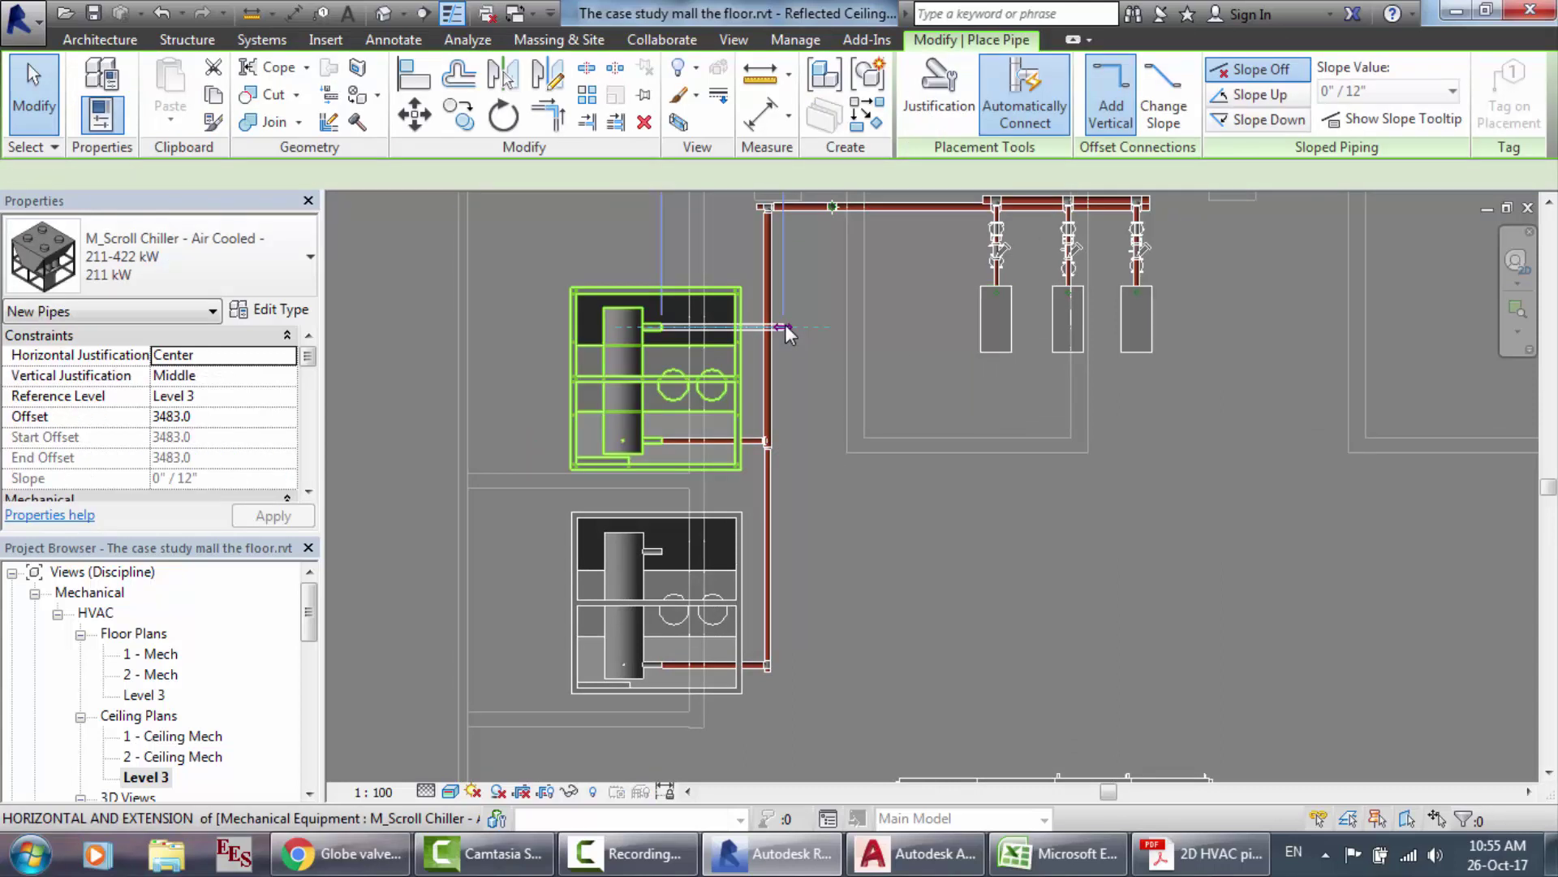
left_click(829, 326)
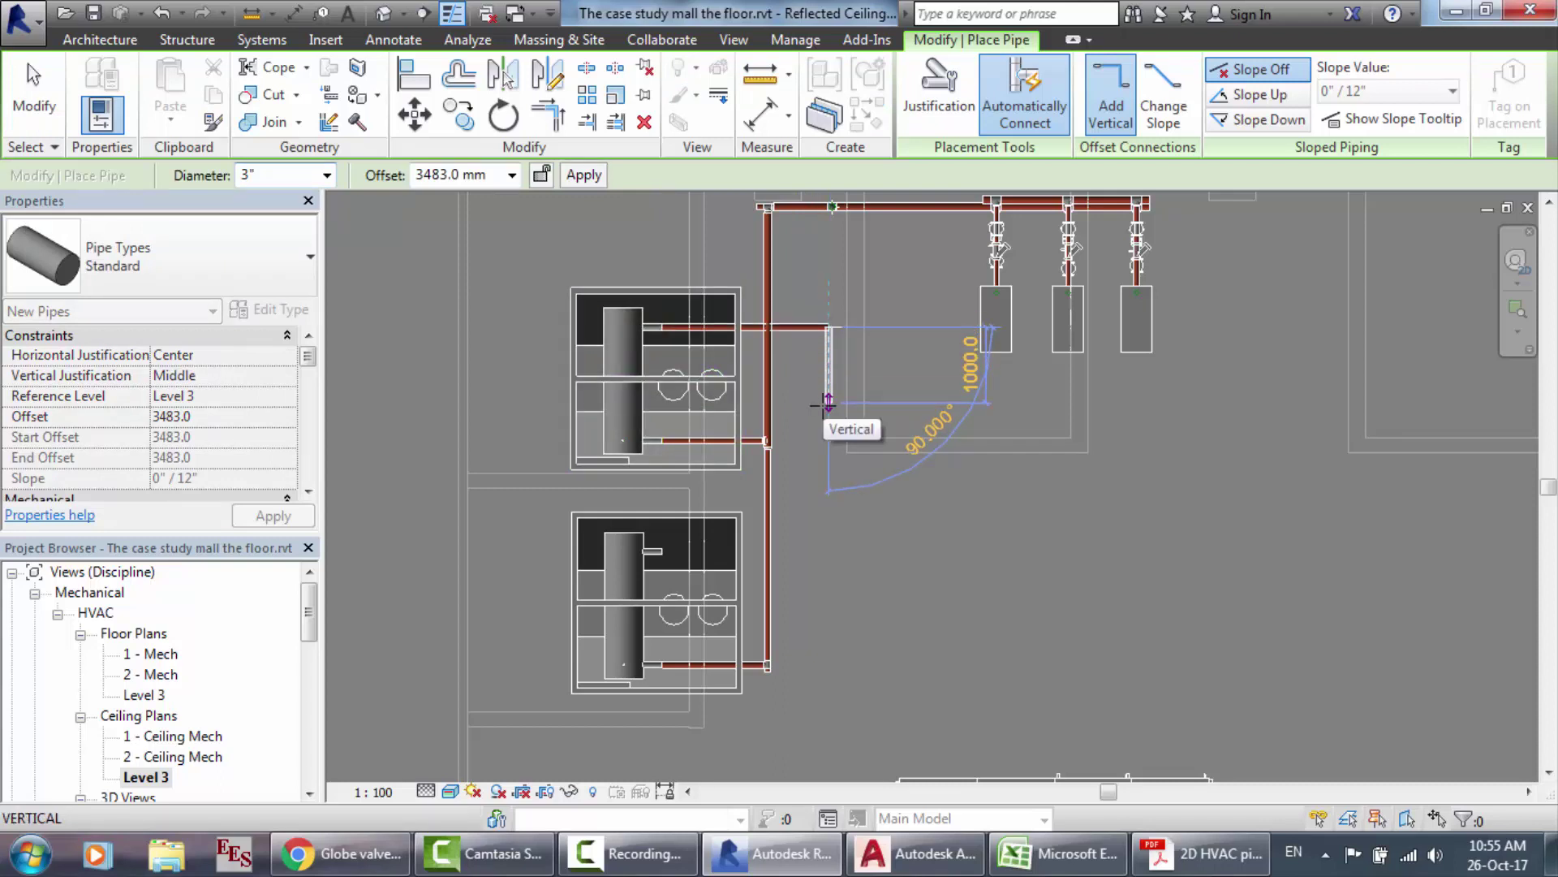
key("Escape")
key("Escape")
Step: Draw a 3" pipe about 2189 mm long from the second chiller's outlet, ending in line with the first chiller's outlet pipe
left_click(654, 552)
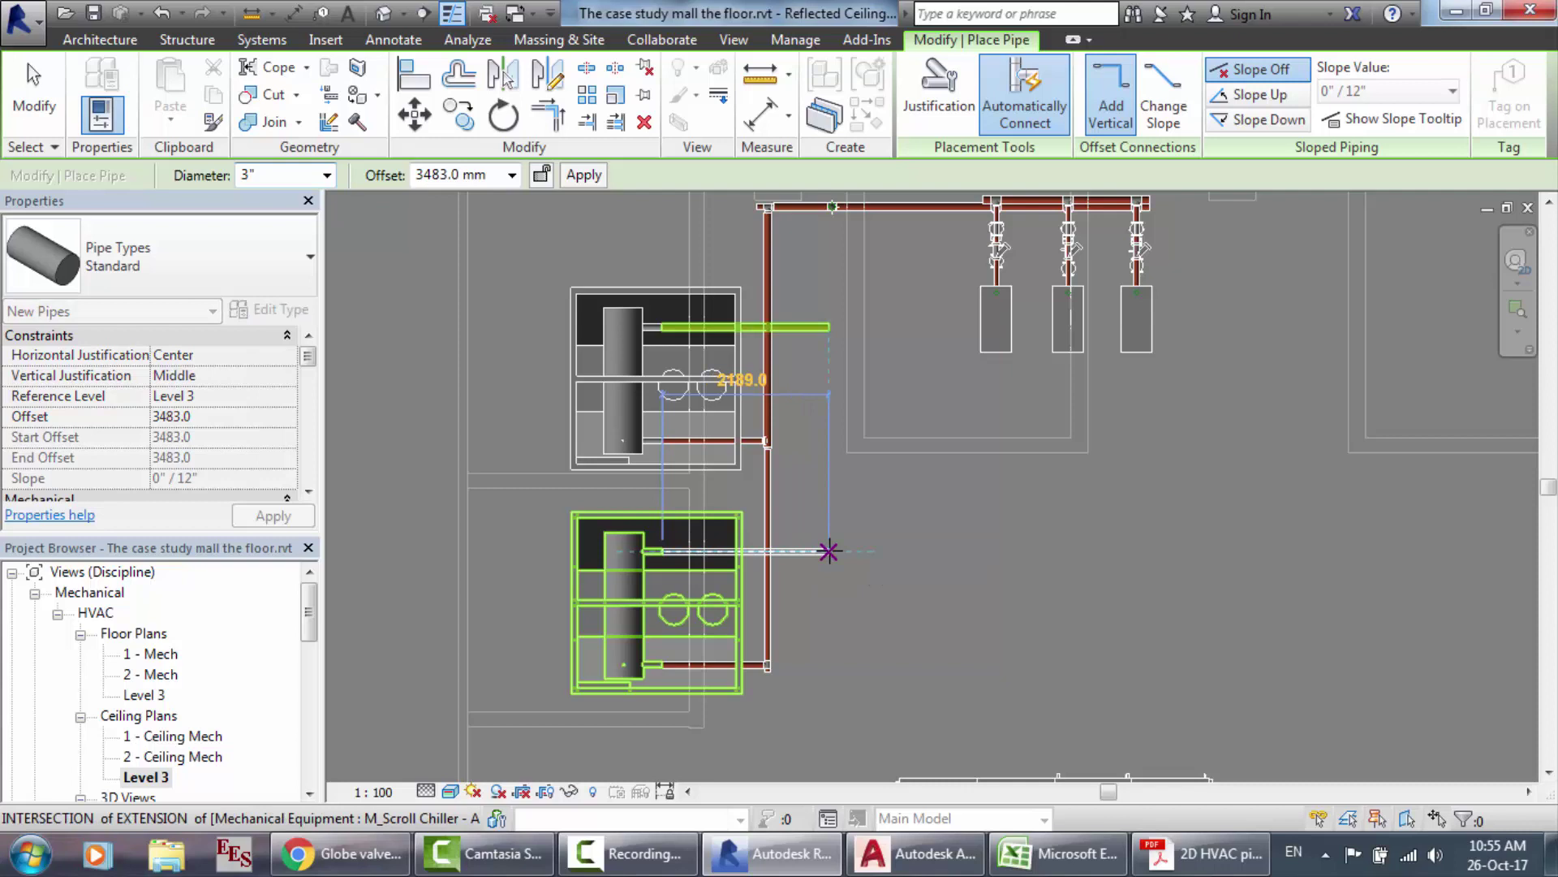
left_click(828, 551)
key("Escape")
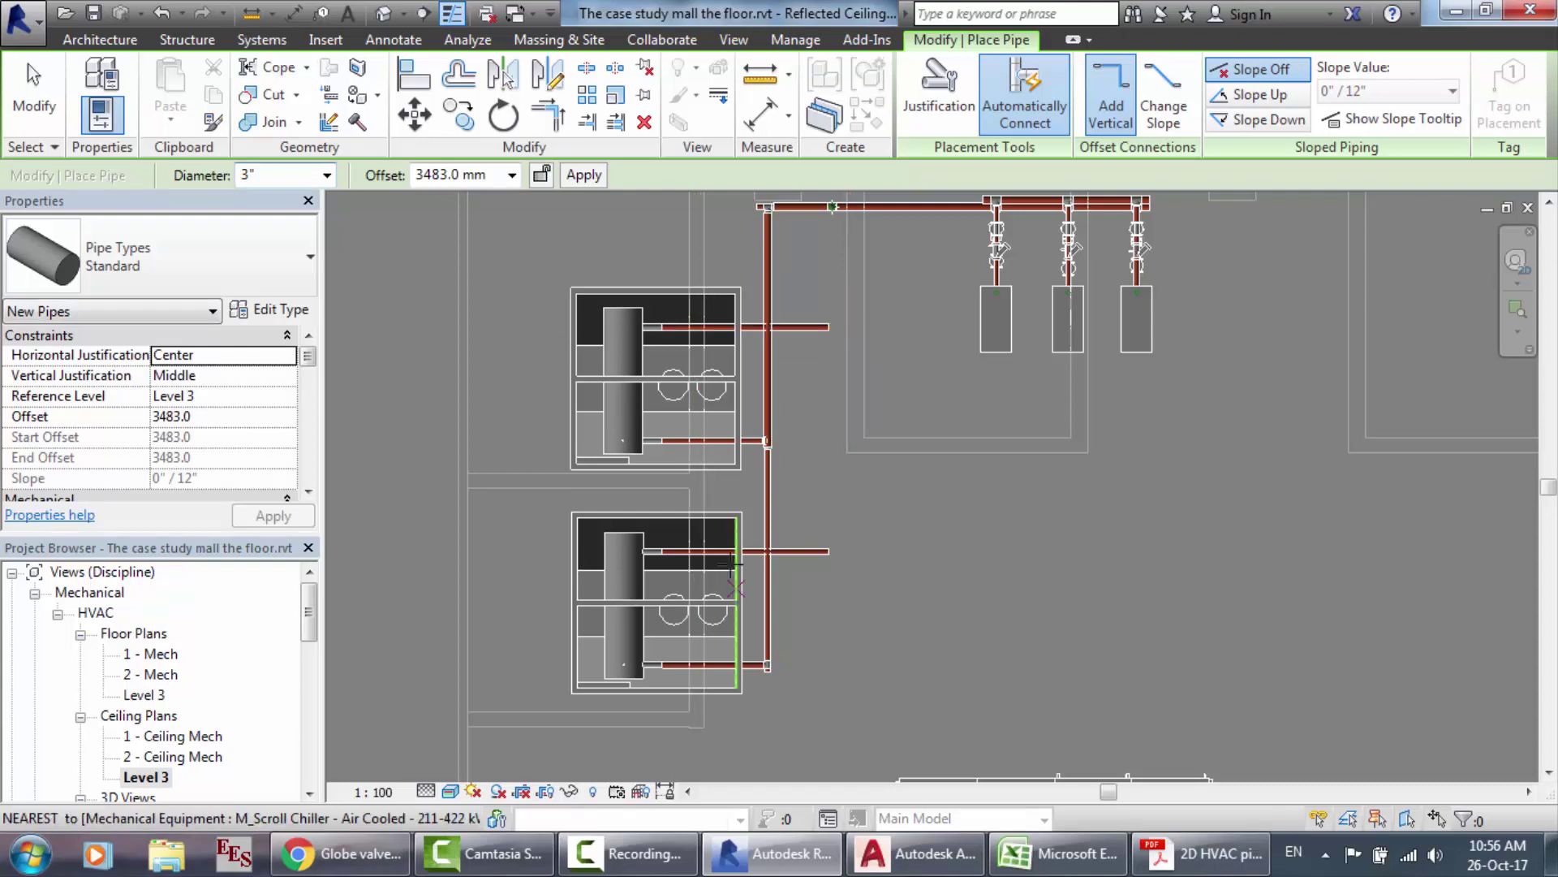
Step: Draw a vertical 4" pipe about 3300 mm long at 3483 mm offset, beside the open ends of both chiller outlet pipes
left_click(261, 43)
left_click(551, 98)
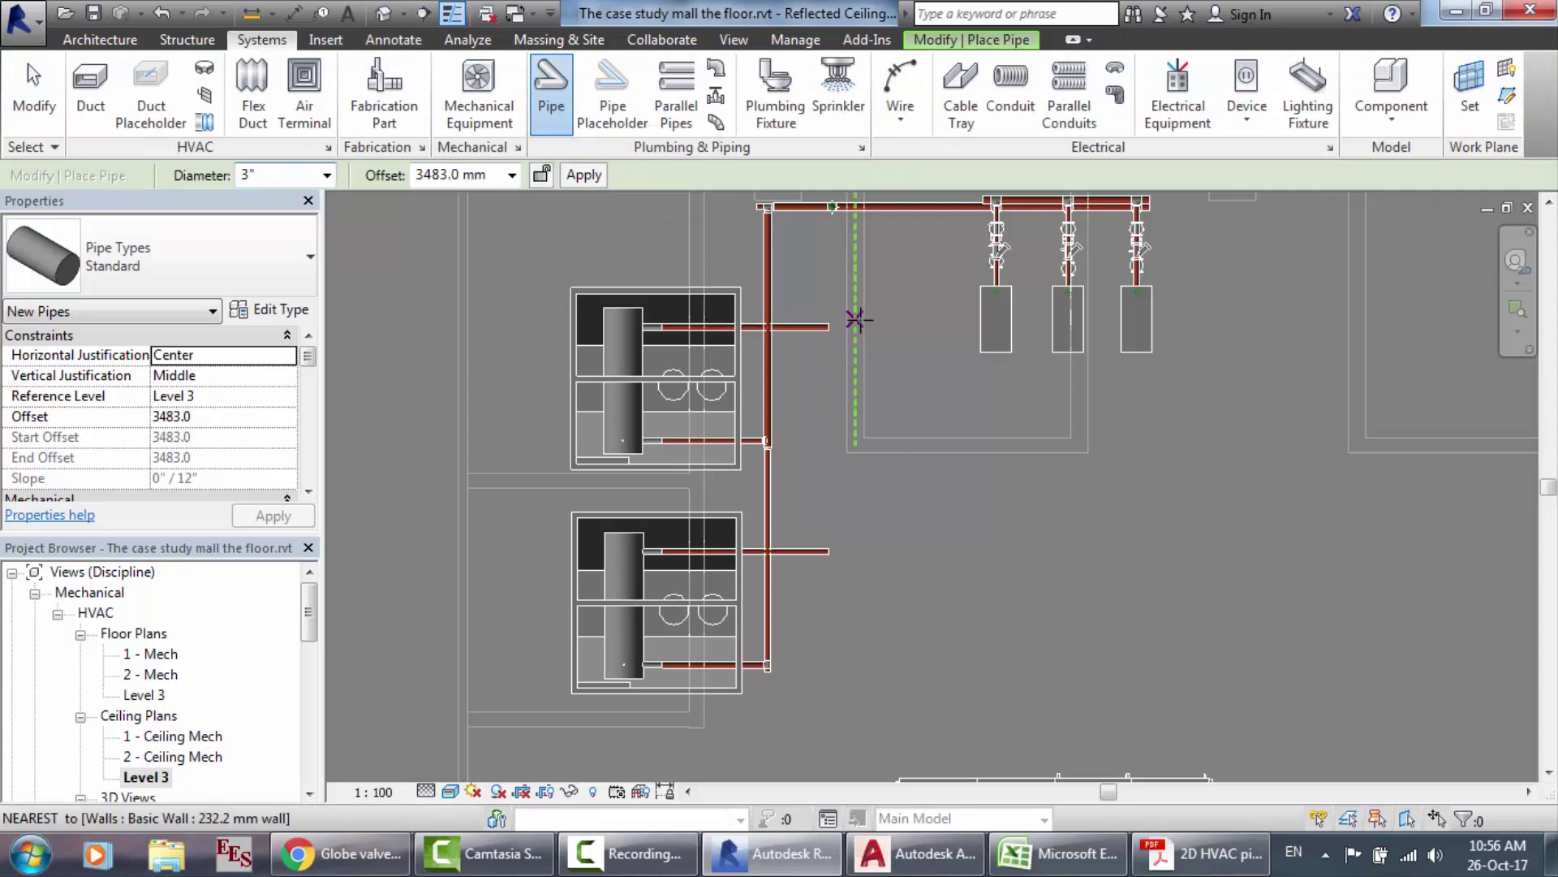
double_click(280, 175)
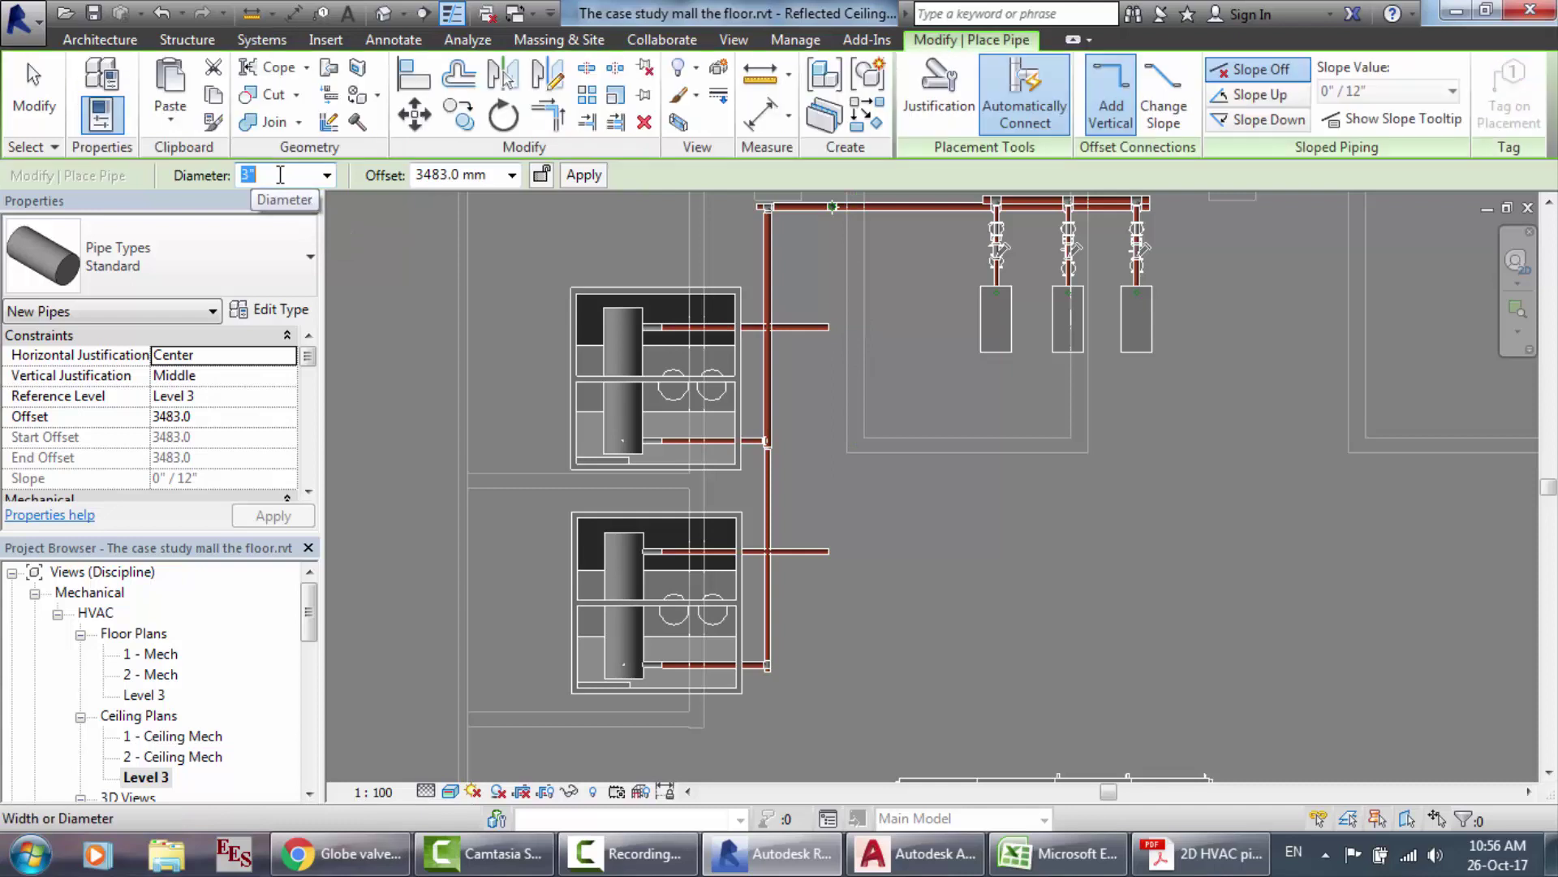
type("4")
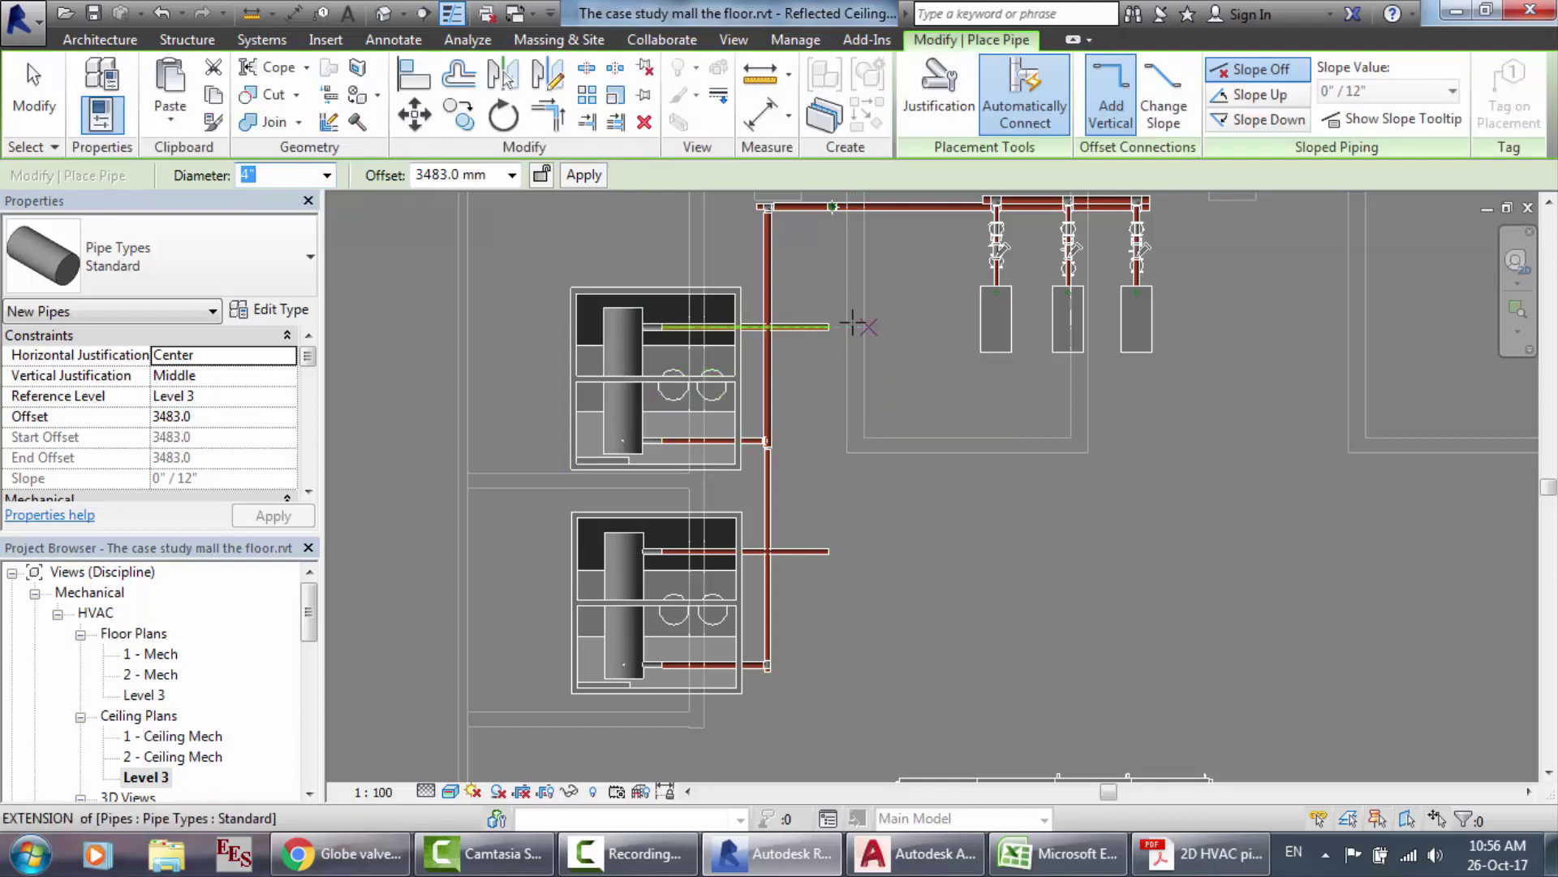
left_click(763, 439)
left_click(852, 325)
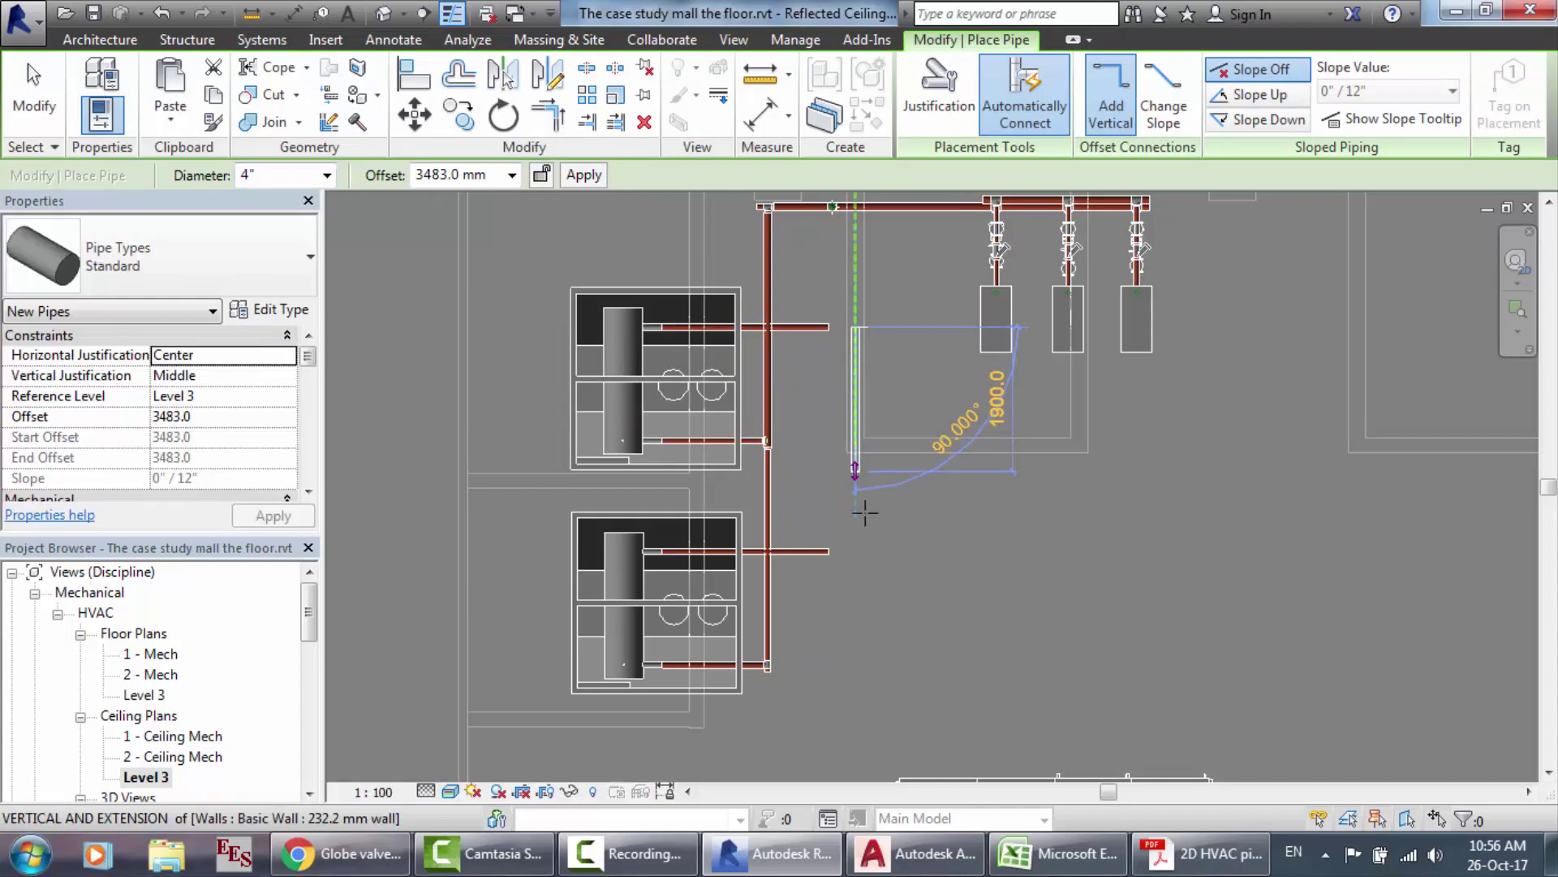
left_click(856, 572)
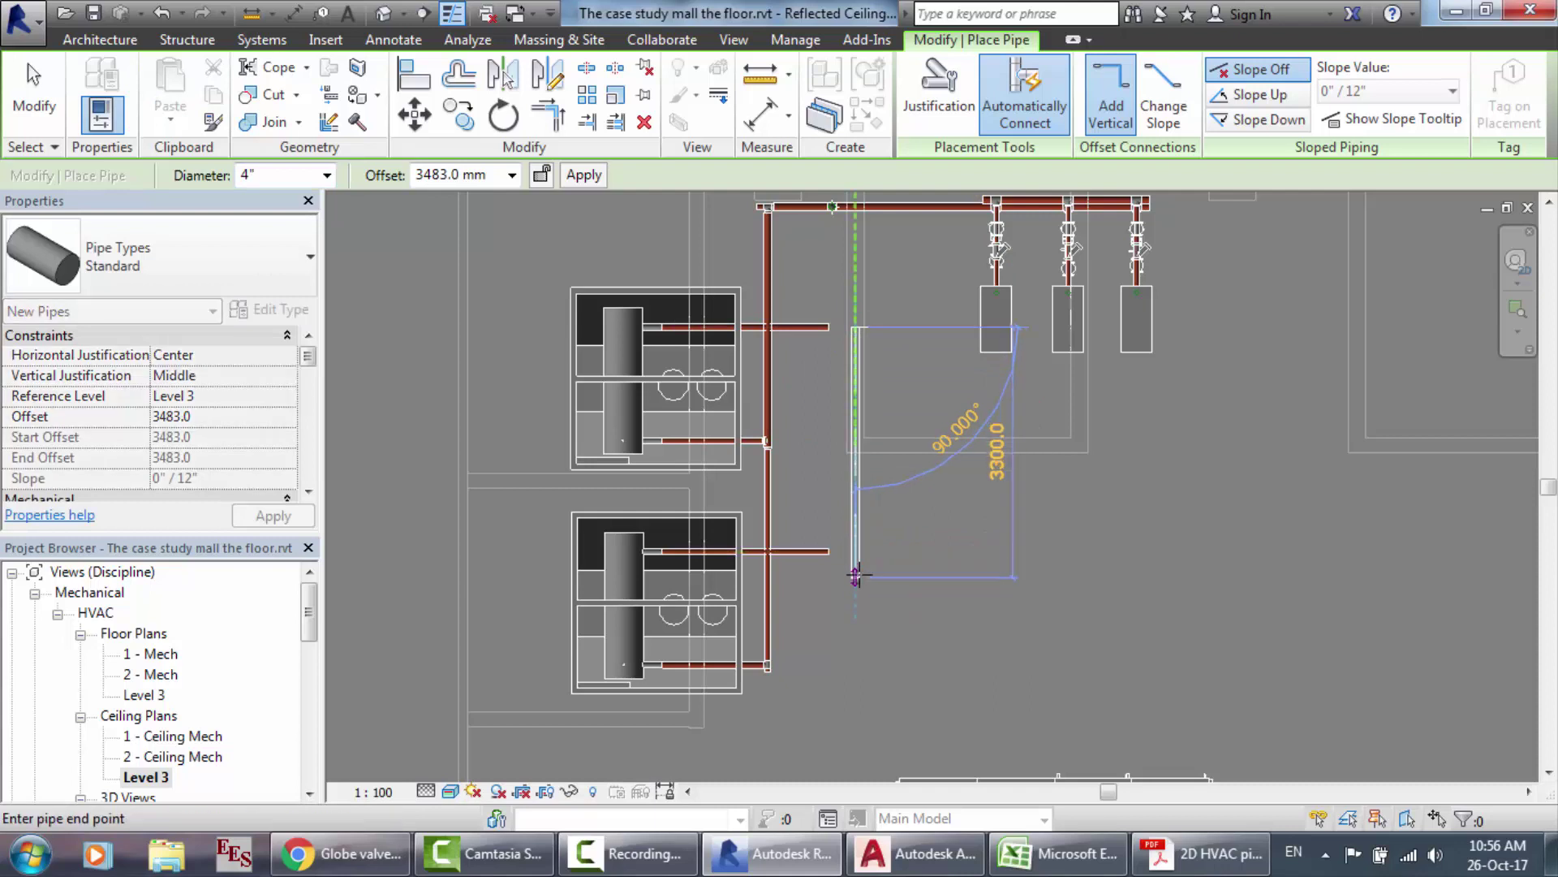
key("Escape")
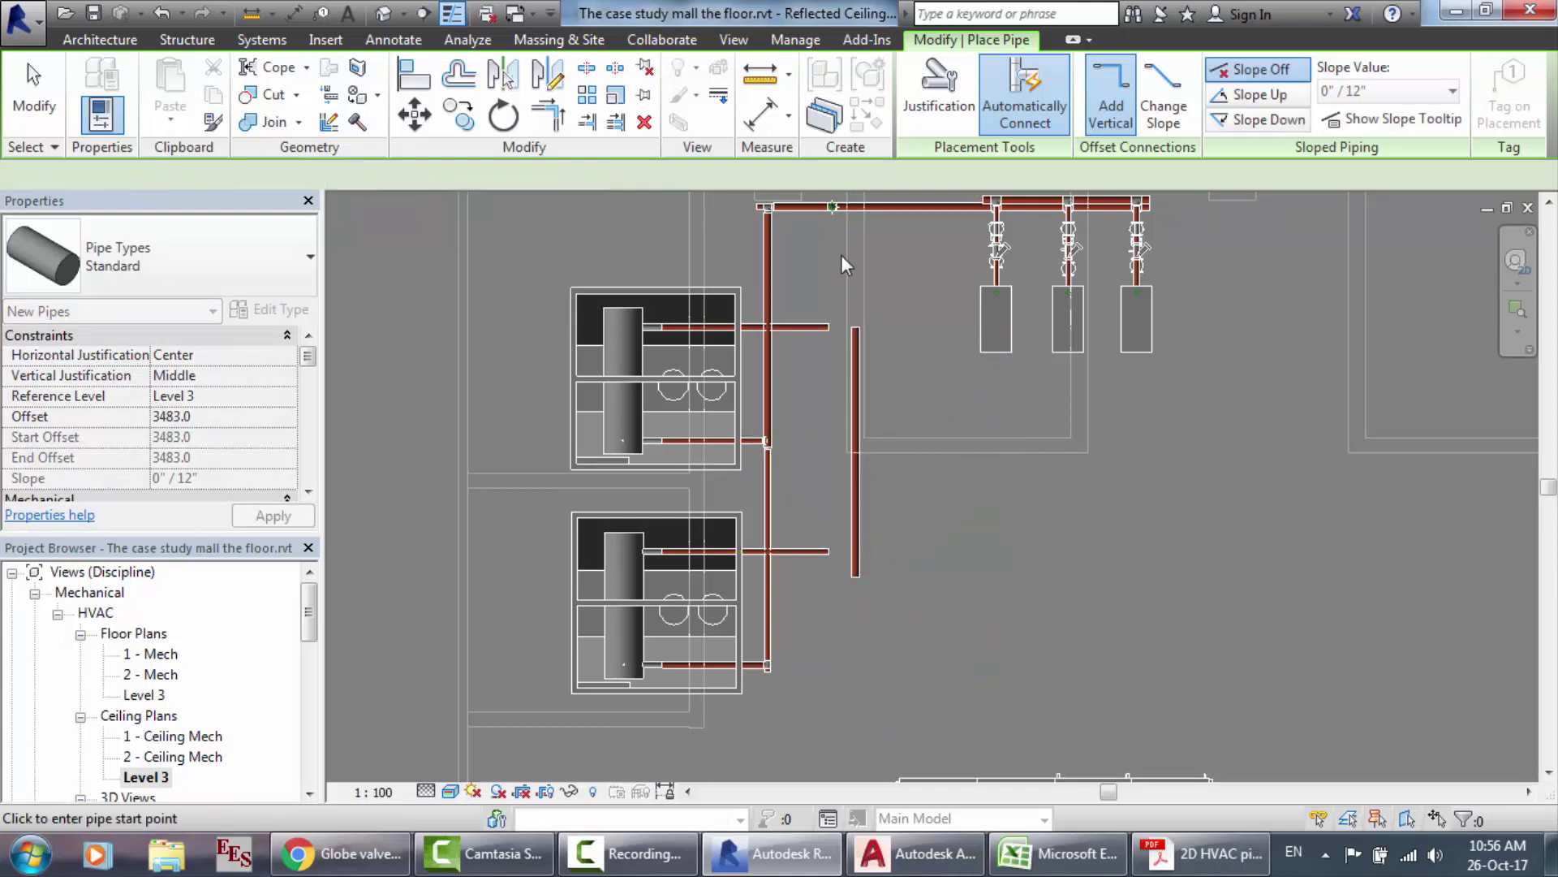
Step: Extend the new vertical 4" pipe about 200 mm beyond its end beside the first chiller's outlet pipe
scroll(842, 252, "up", 2)
scroll(861, 320, "up", 2)
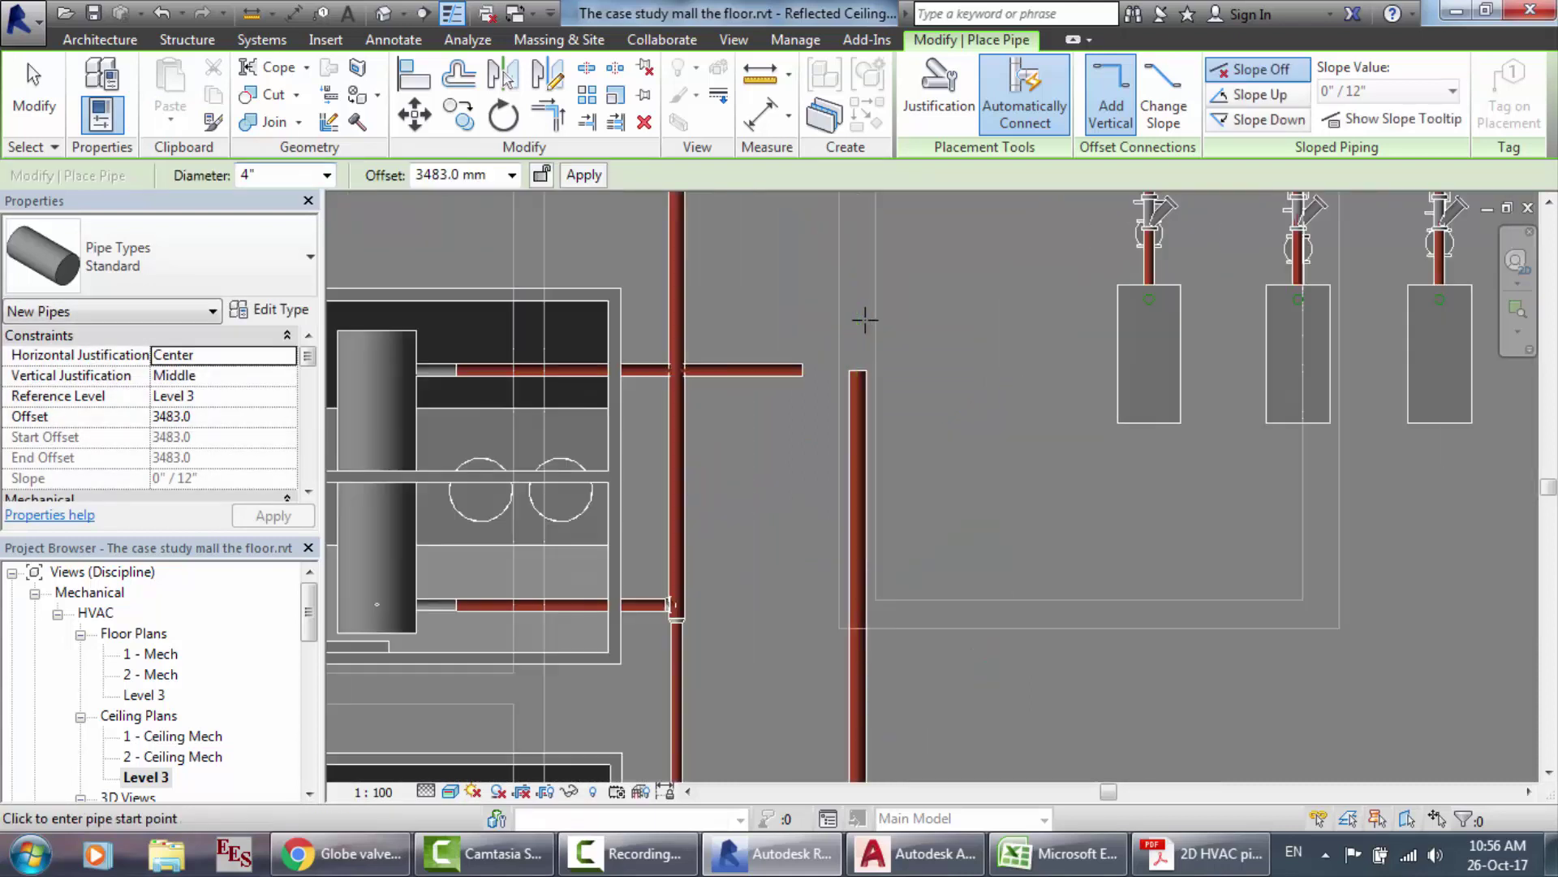
left_click(857, 369)
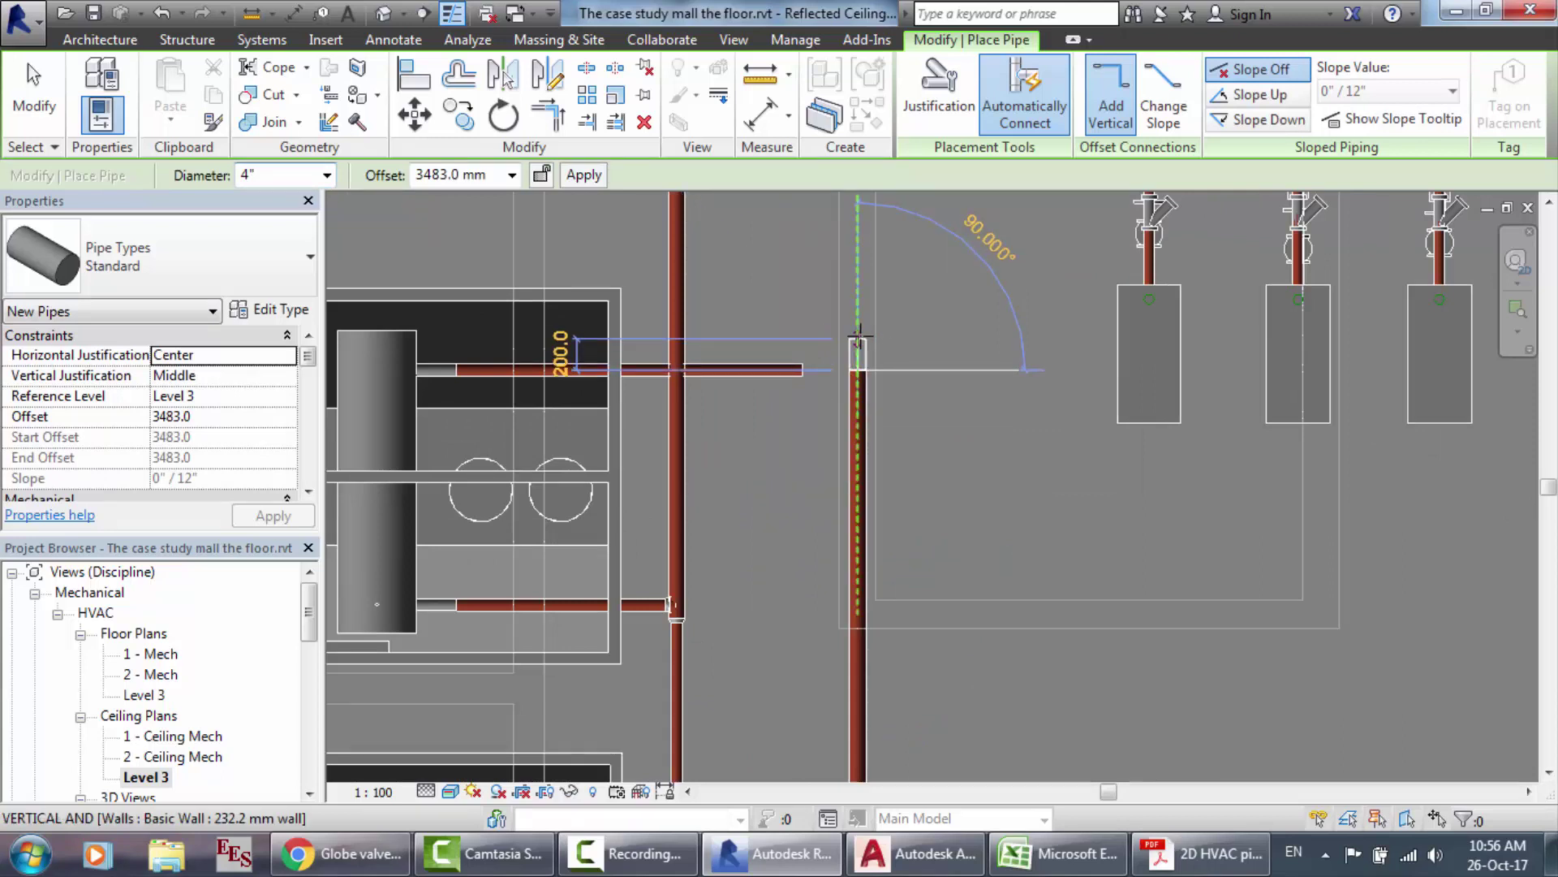
left_click(859, 334)
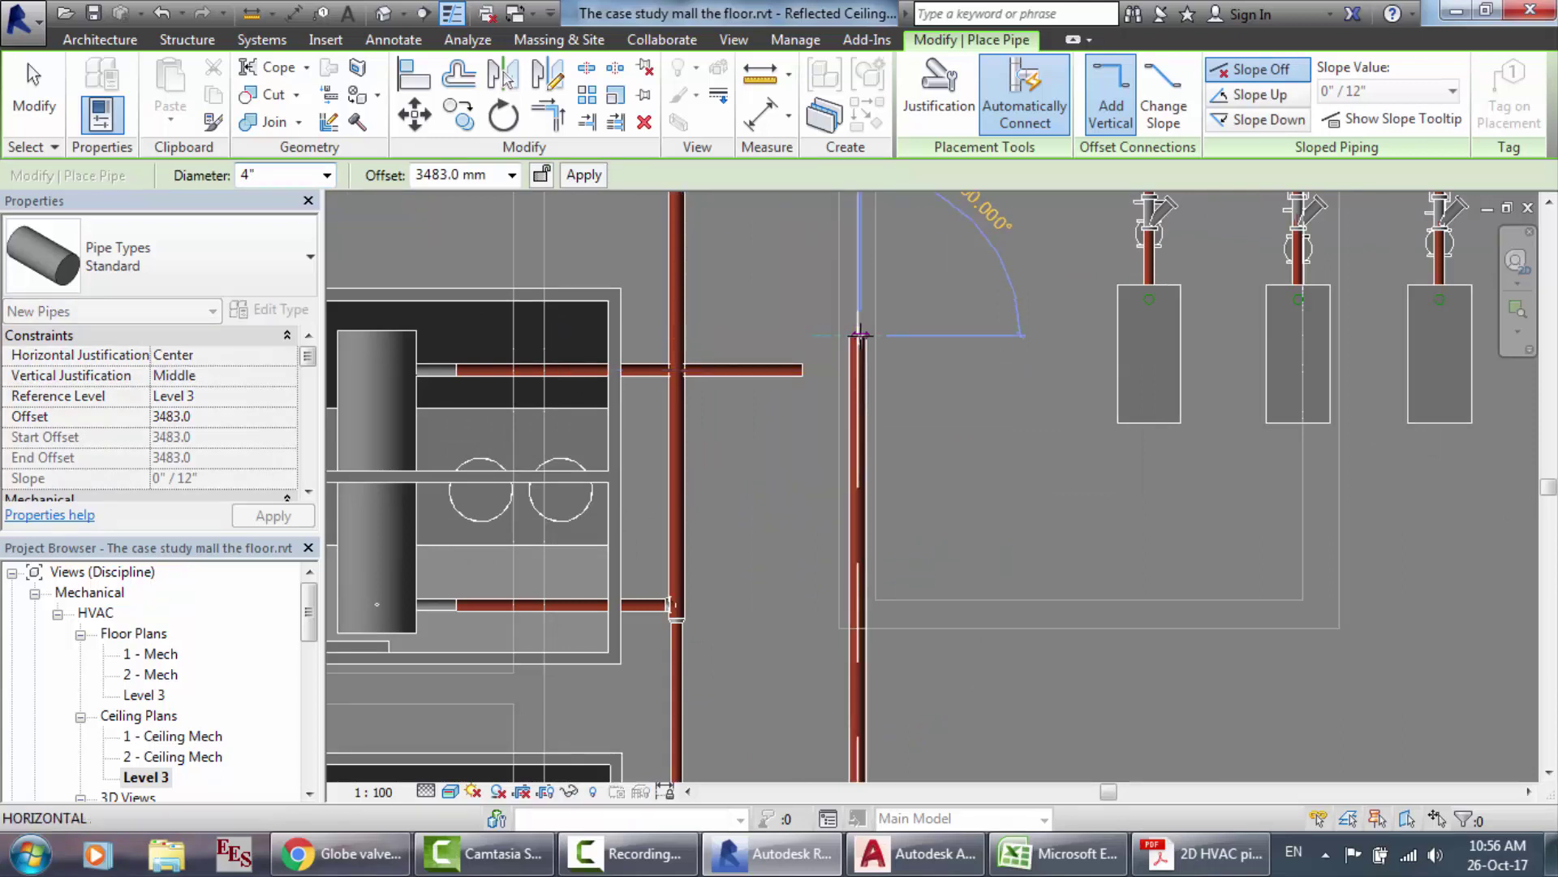
Step: Connect the first chiller's outlet pipe to the vertical 4" header with a 3" pipe continuing from its open end
key("Escape")
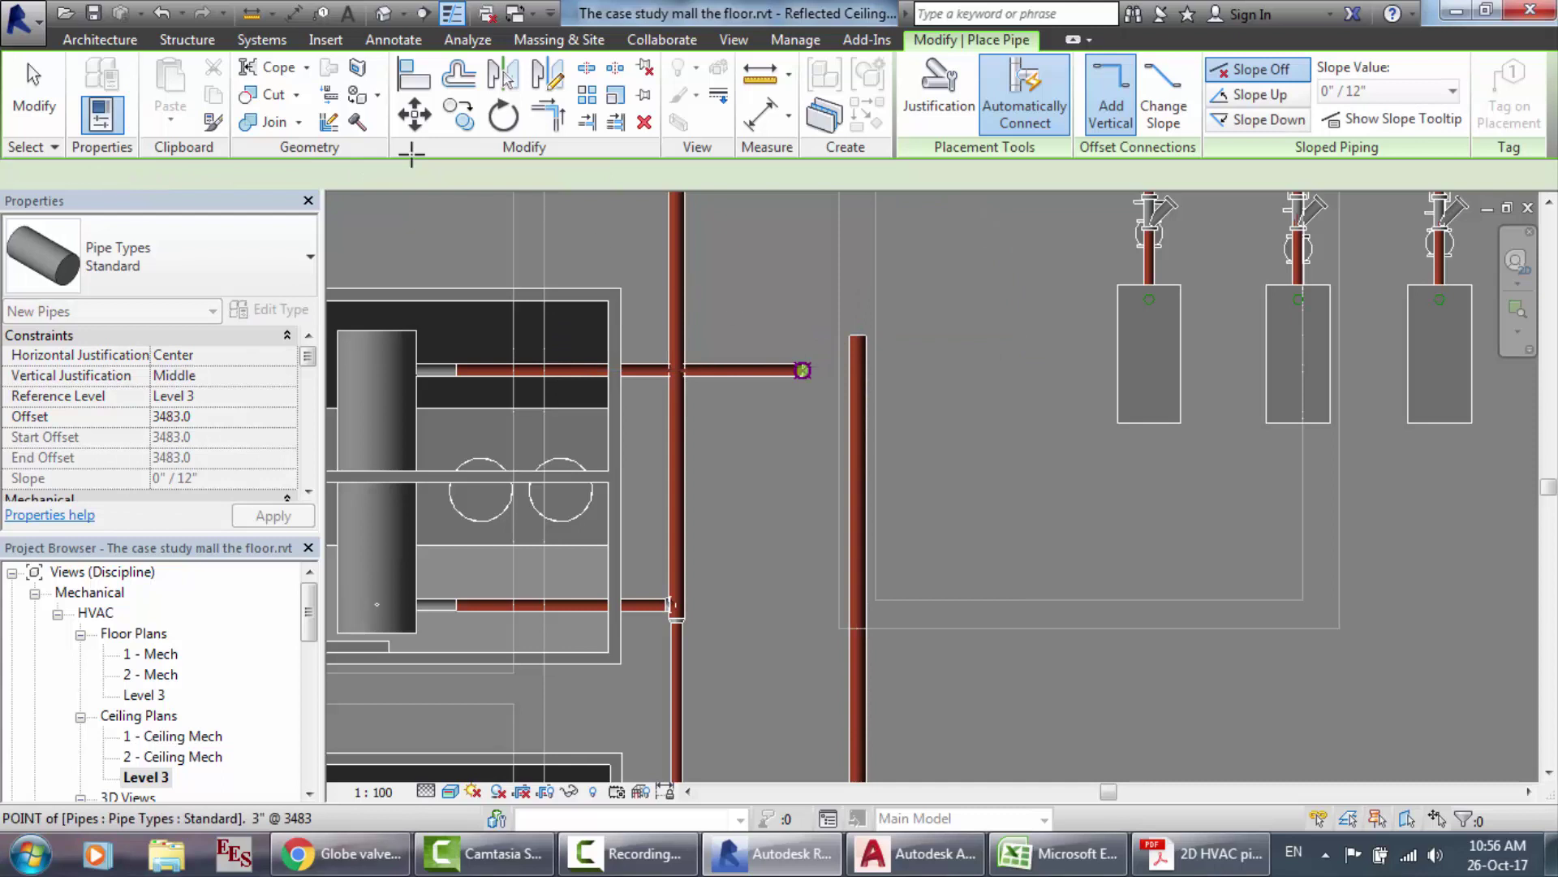
left_click(289, 166)
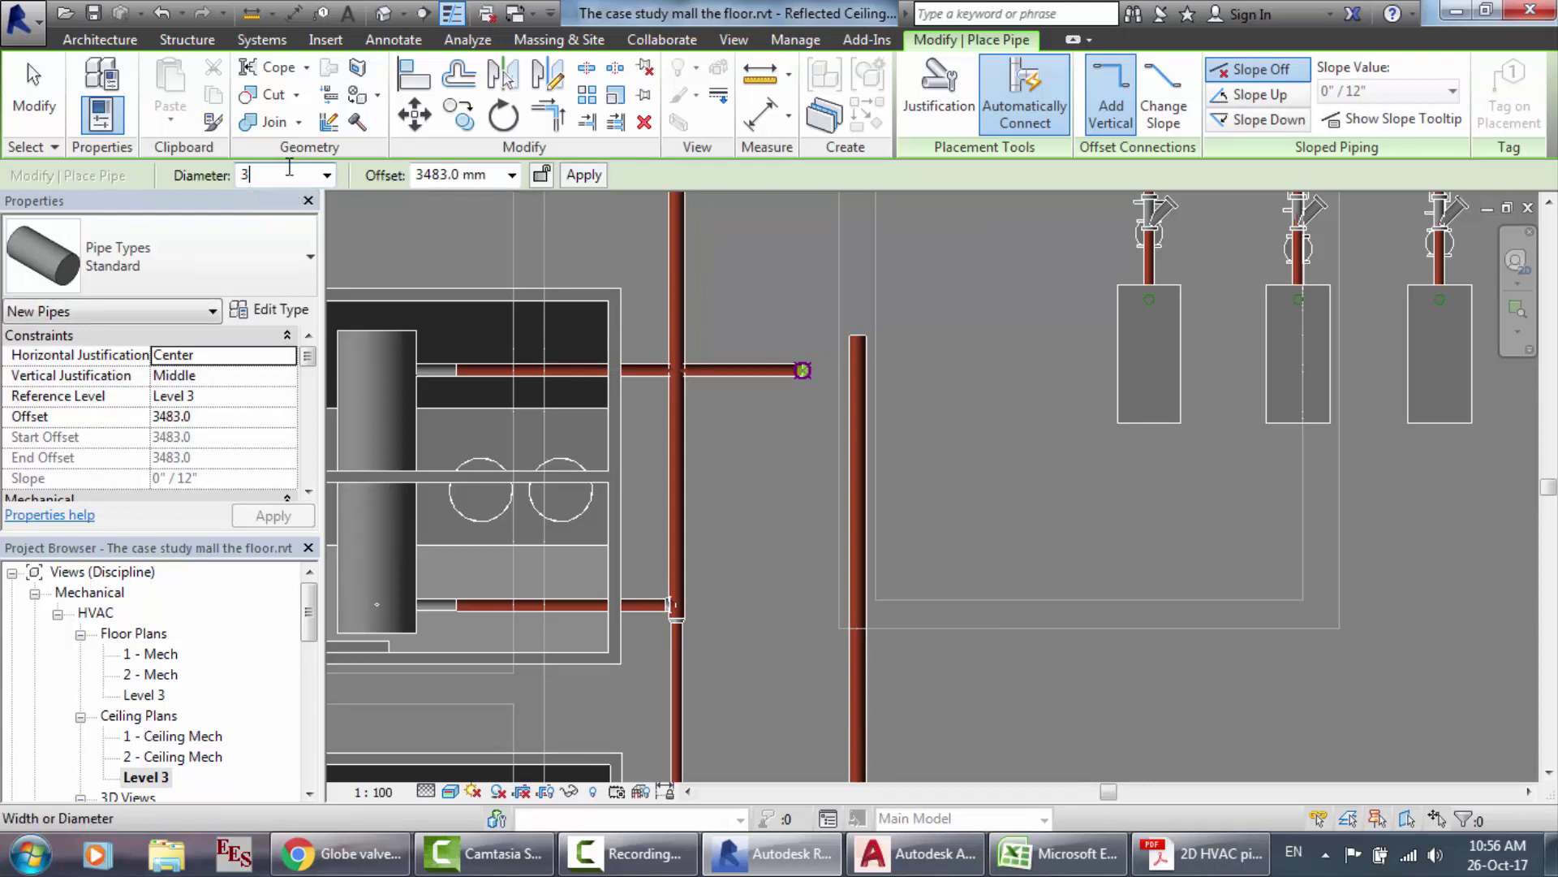
type("3")
key("Return")
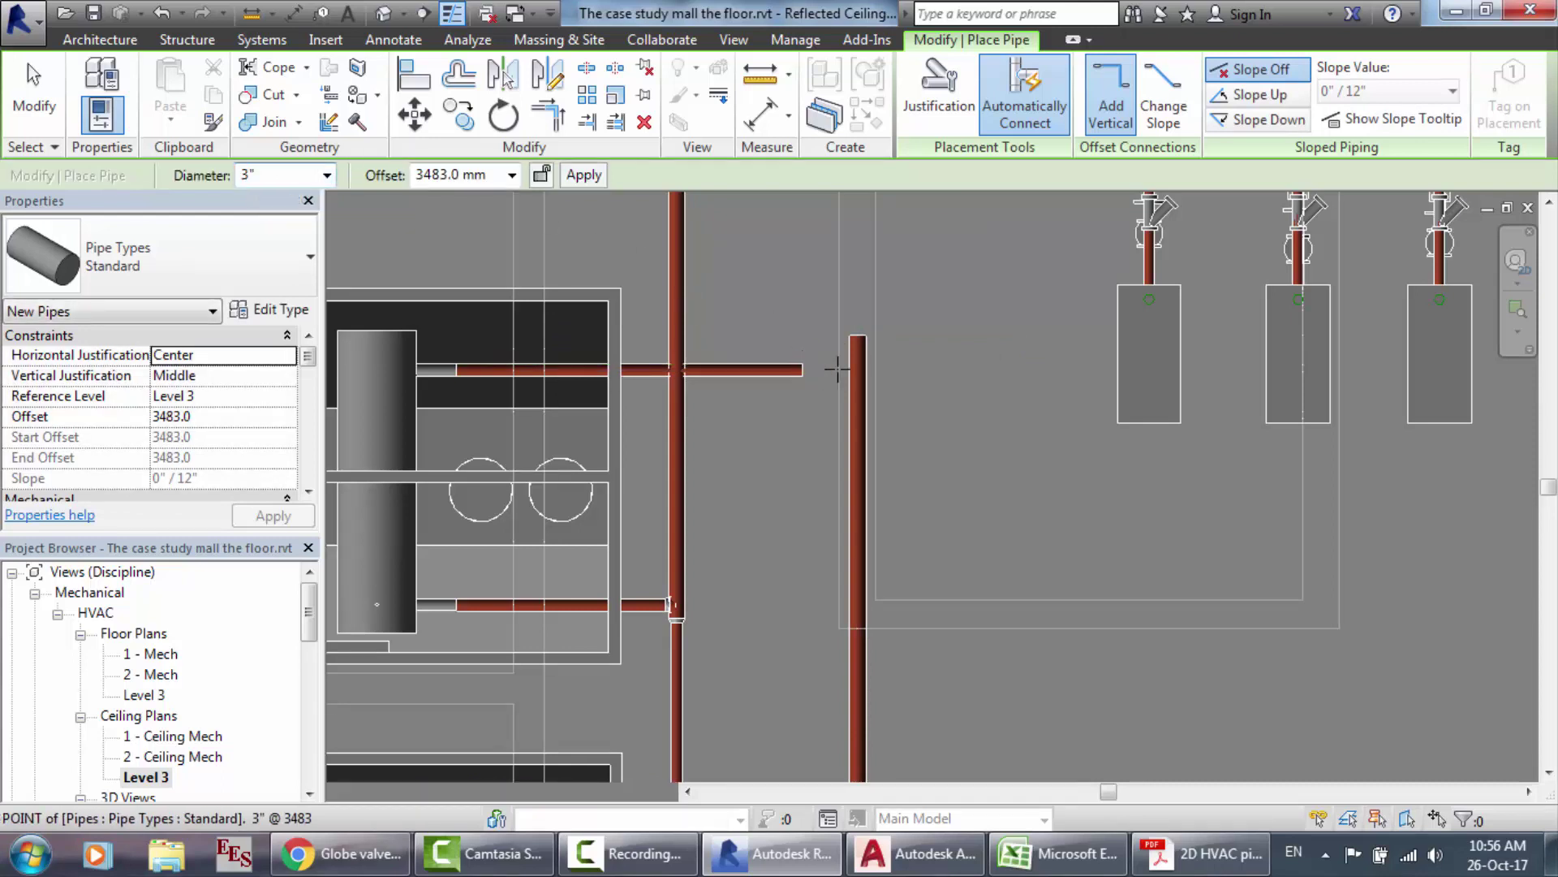
left_click(837, 370)
left_click(852, 369)
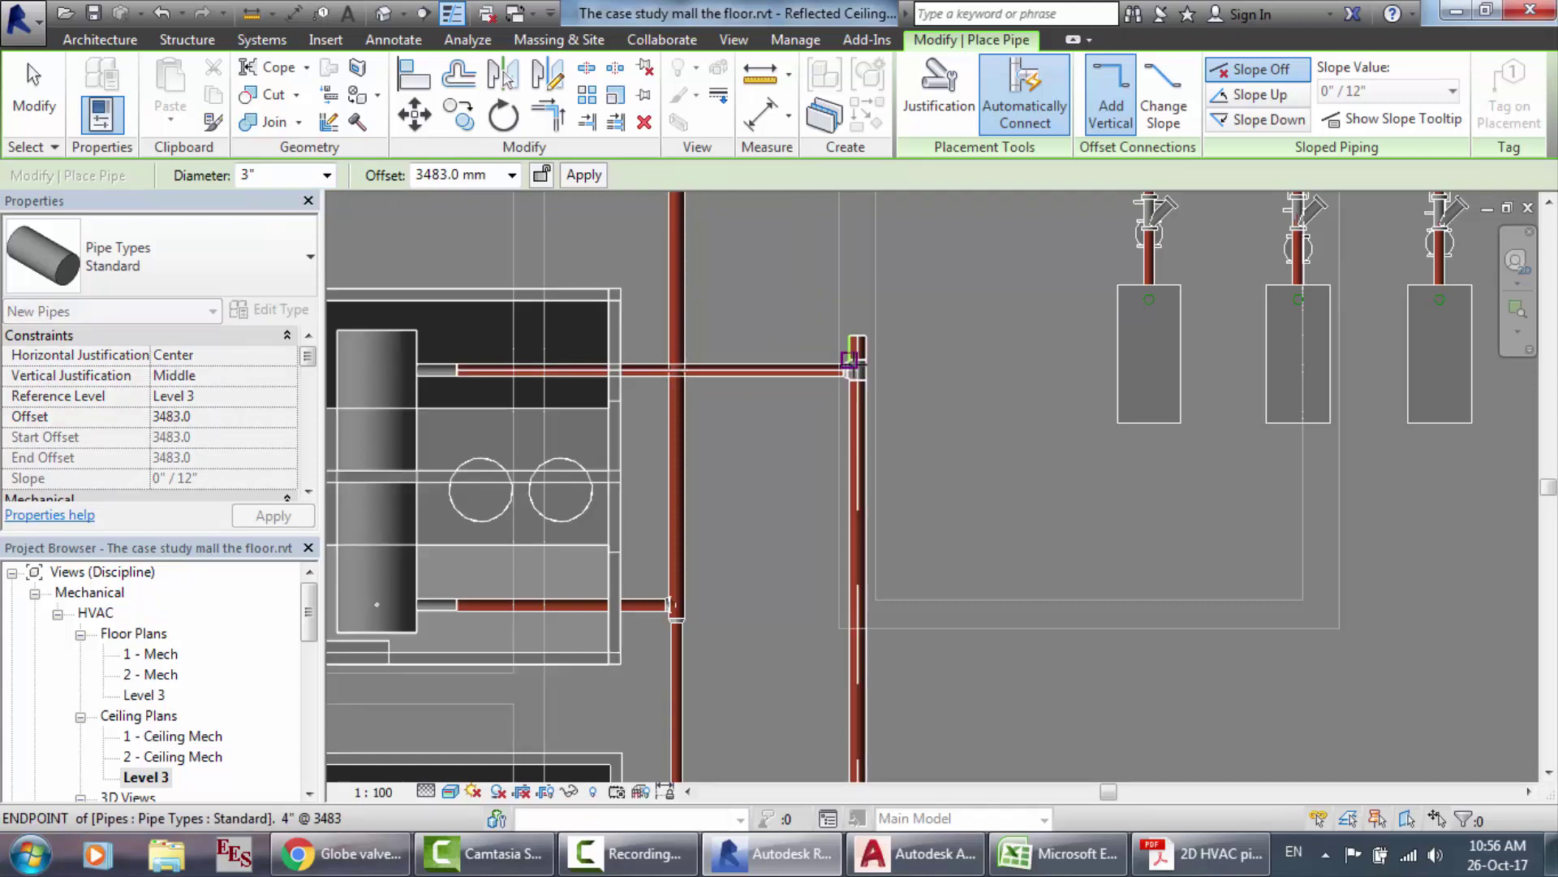
Step: Extend the second chiller's 3" outlet pipe about 299 mm to join the vertical 4" outlet header
scroll(898, 494, "down", 3)
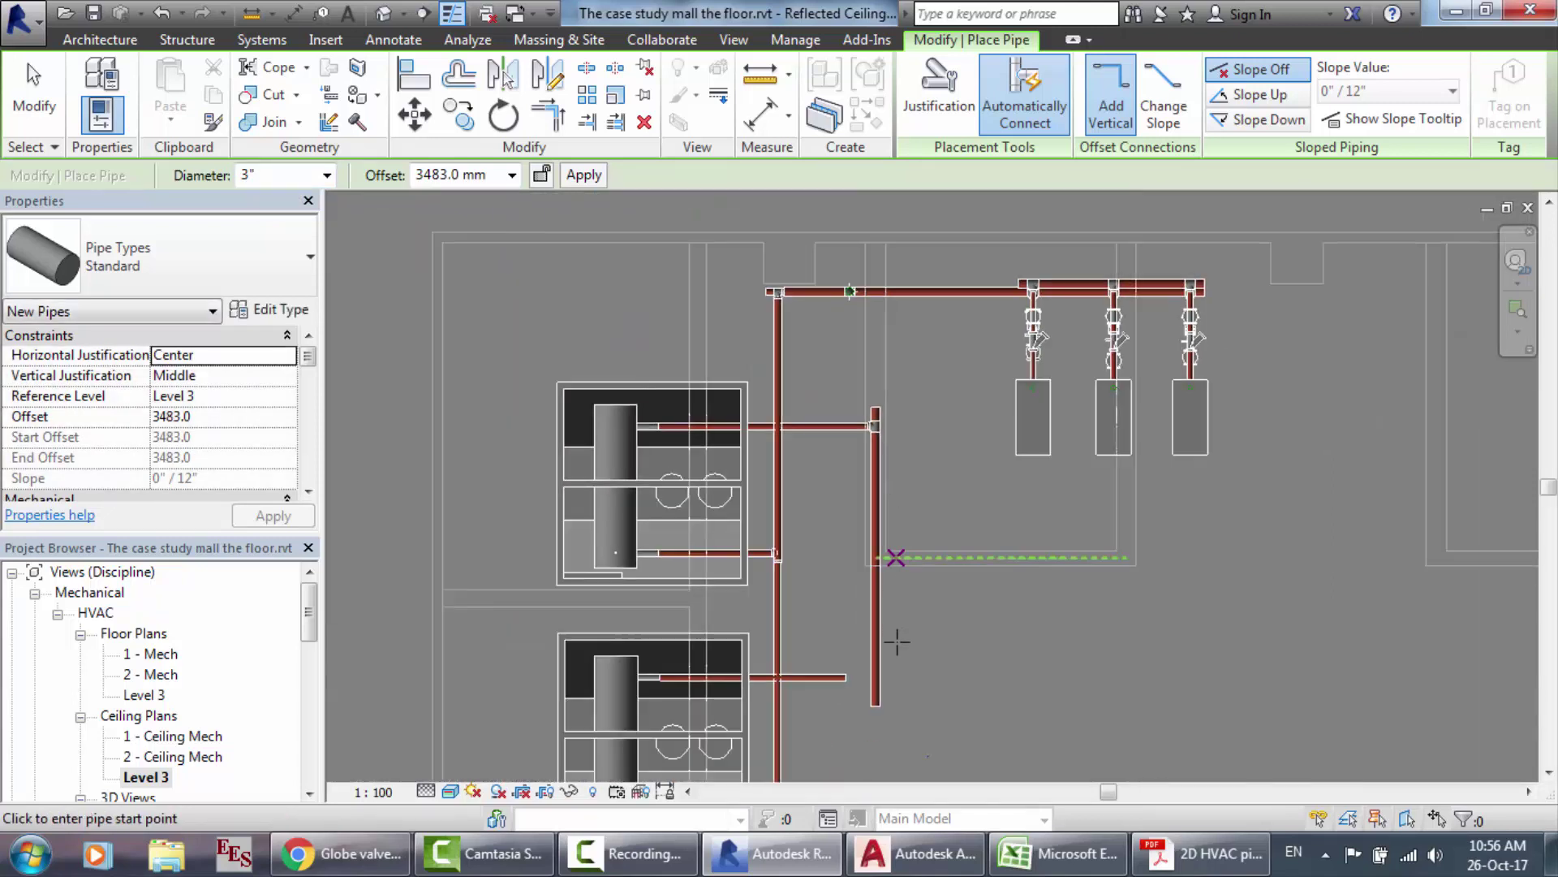
scroll(896, 696, "up", 3)
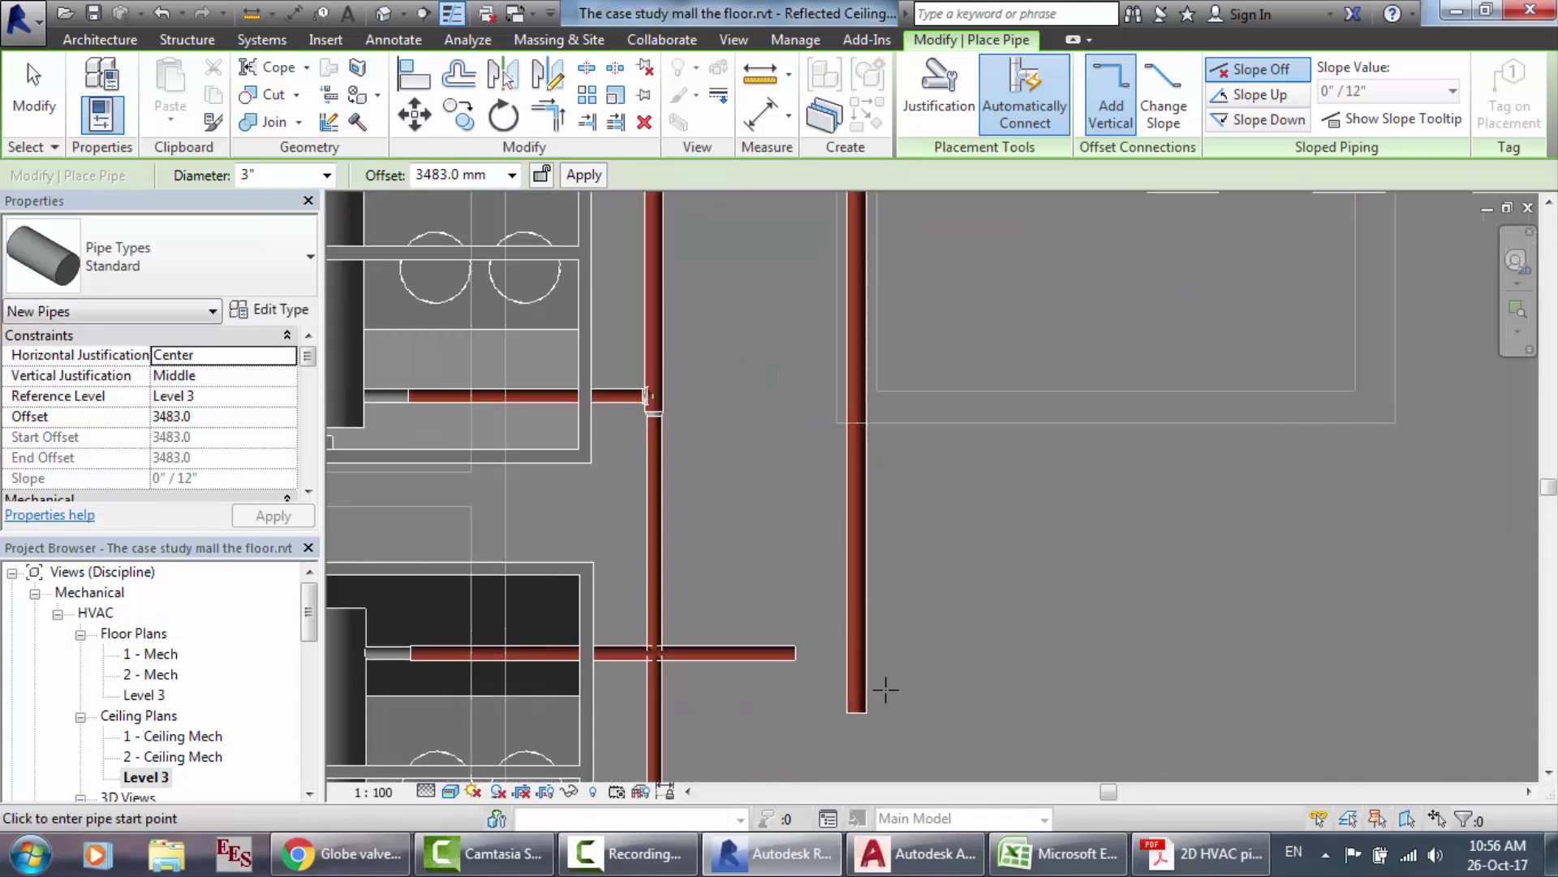
left_click(796, 652)
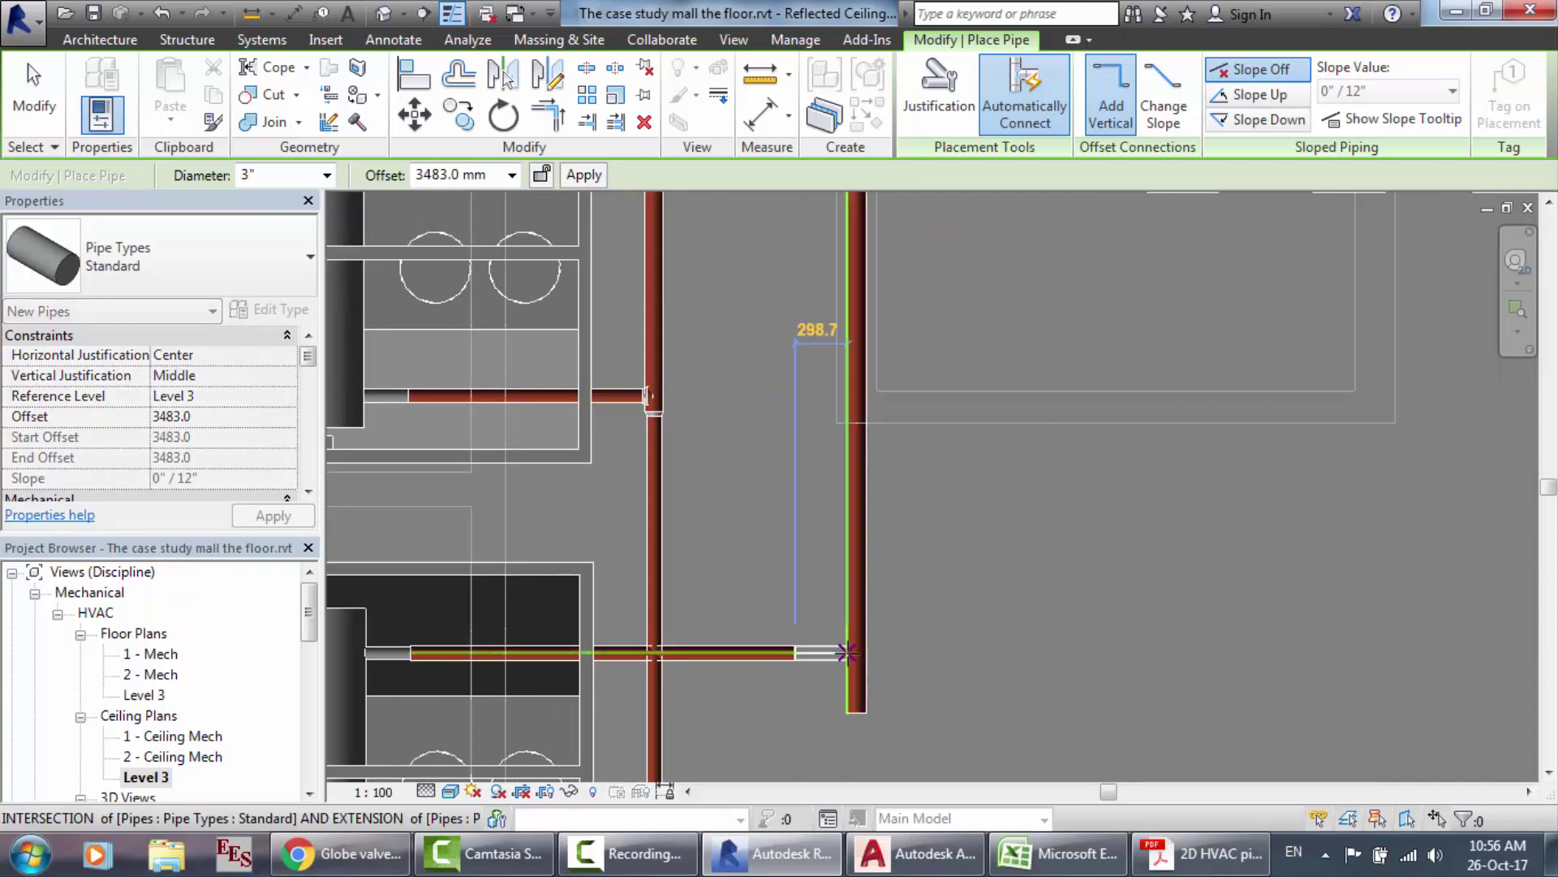
left_click(846, 651)
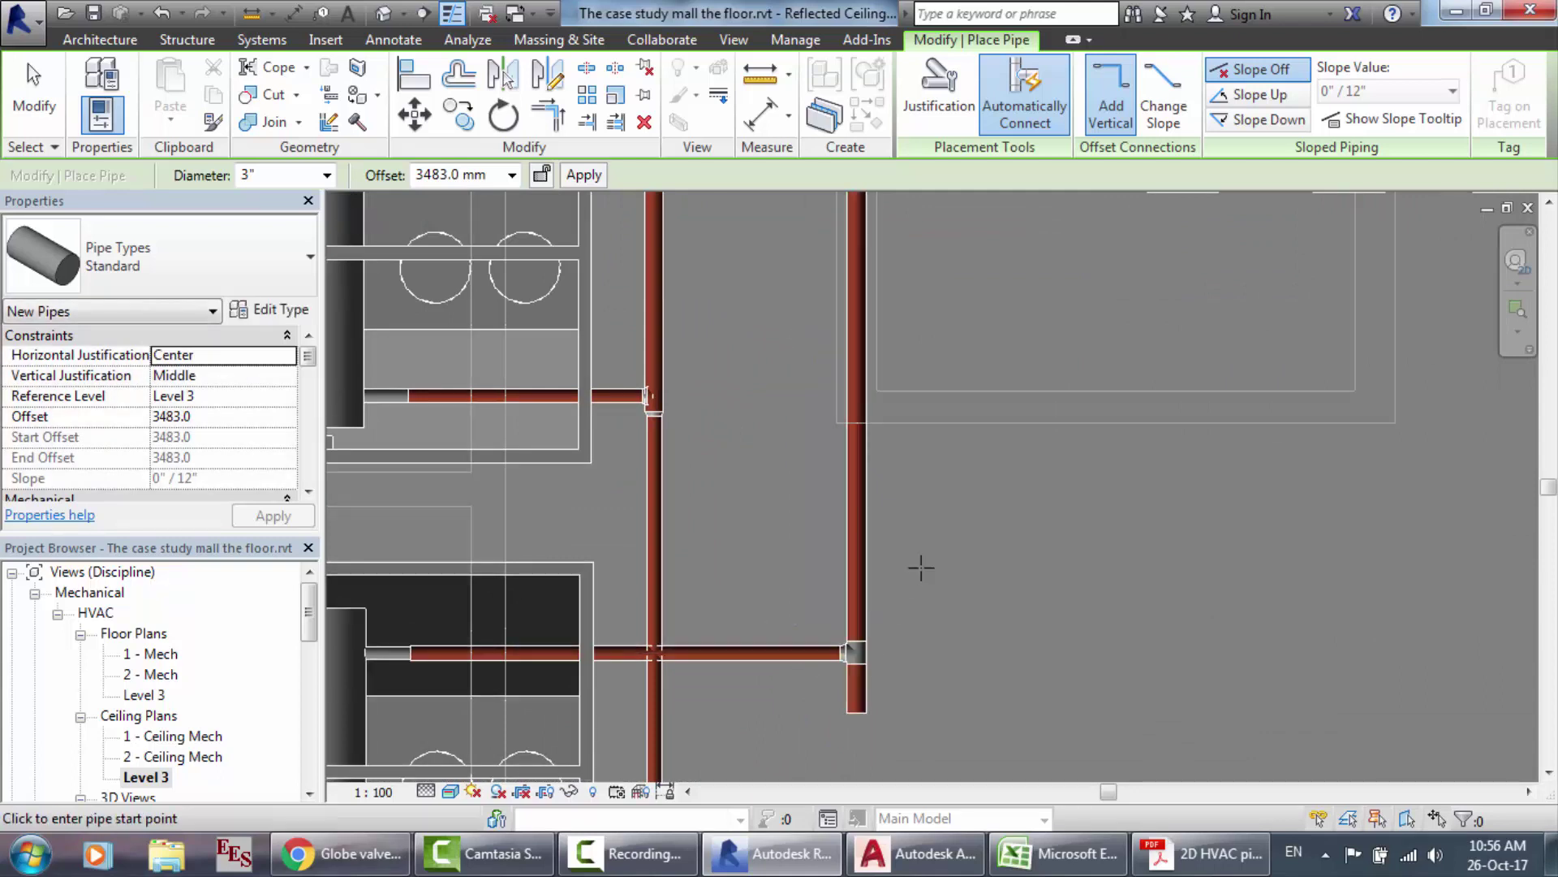
scroll(921, 568, "down", 2)
scroll(896, 655, "up", 1)
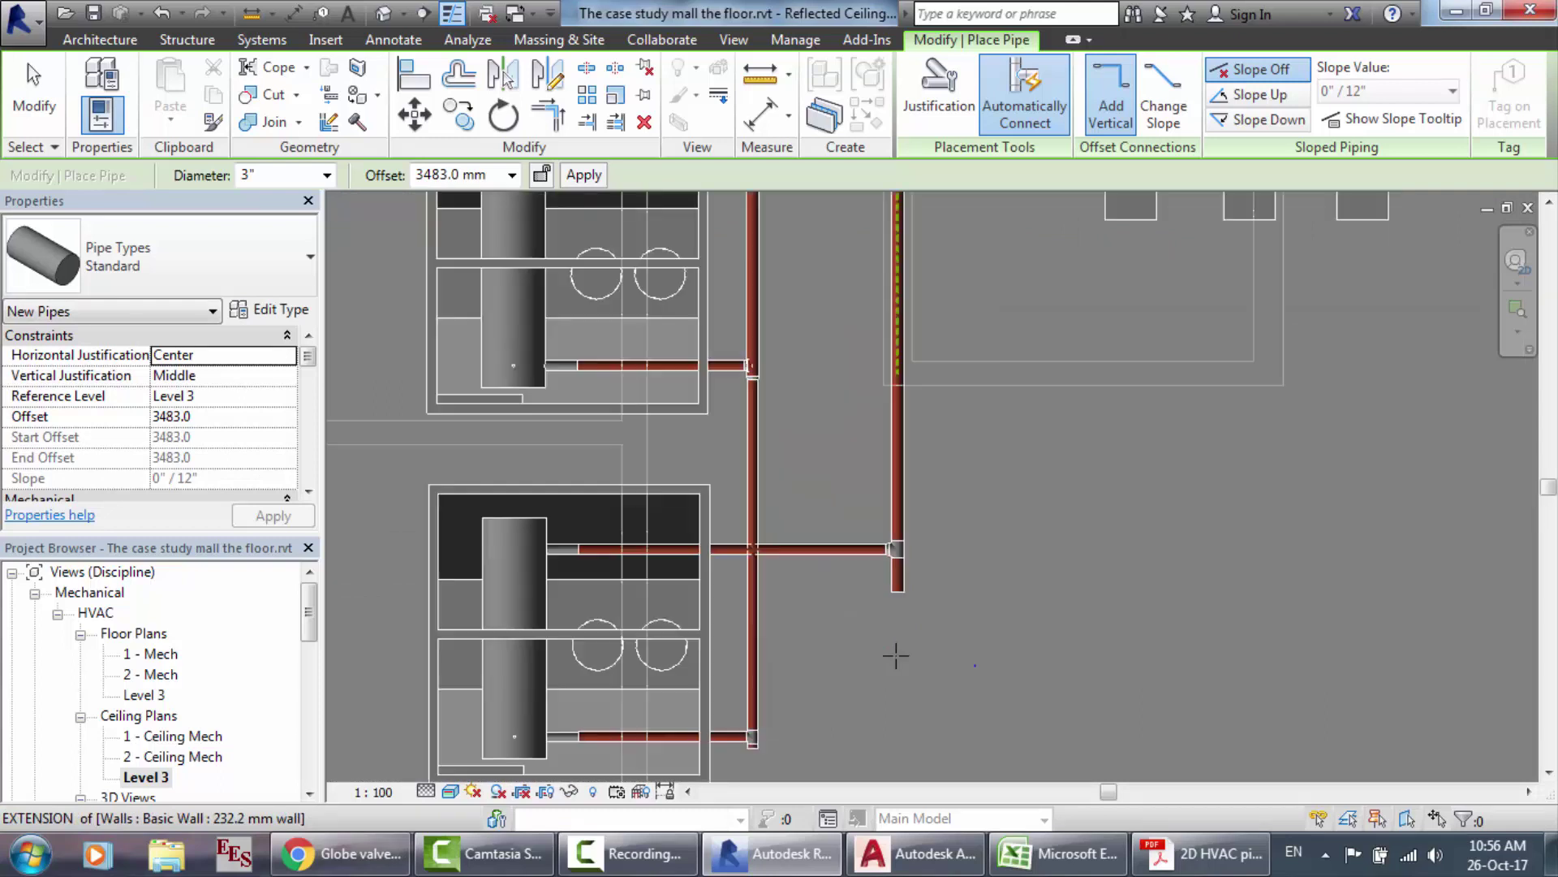
key("Escape")
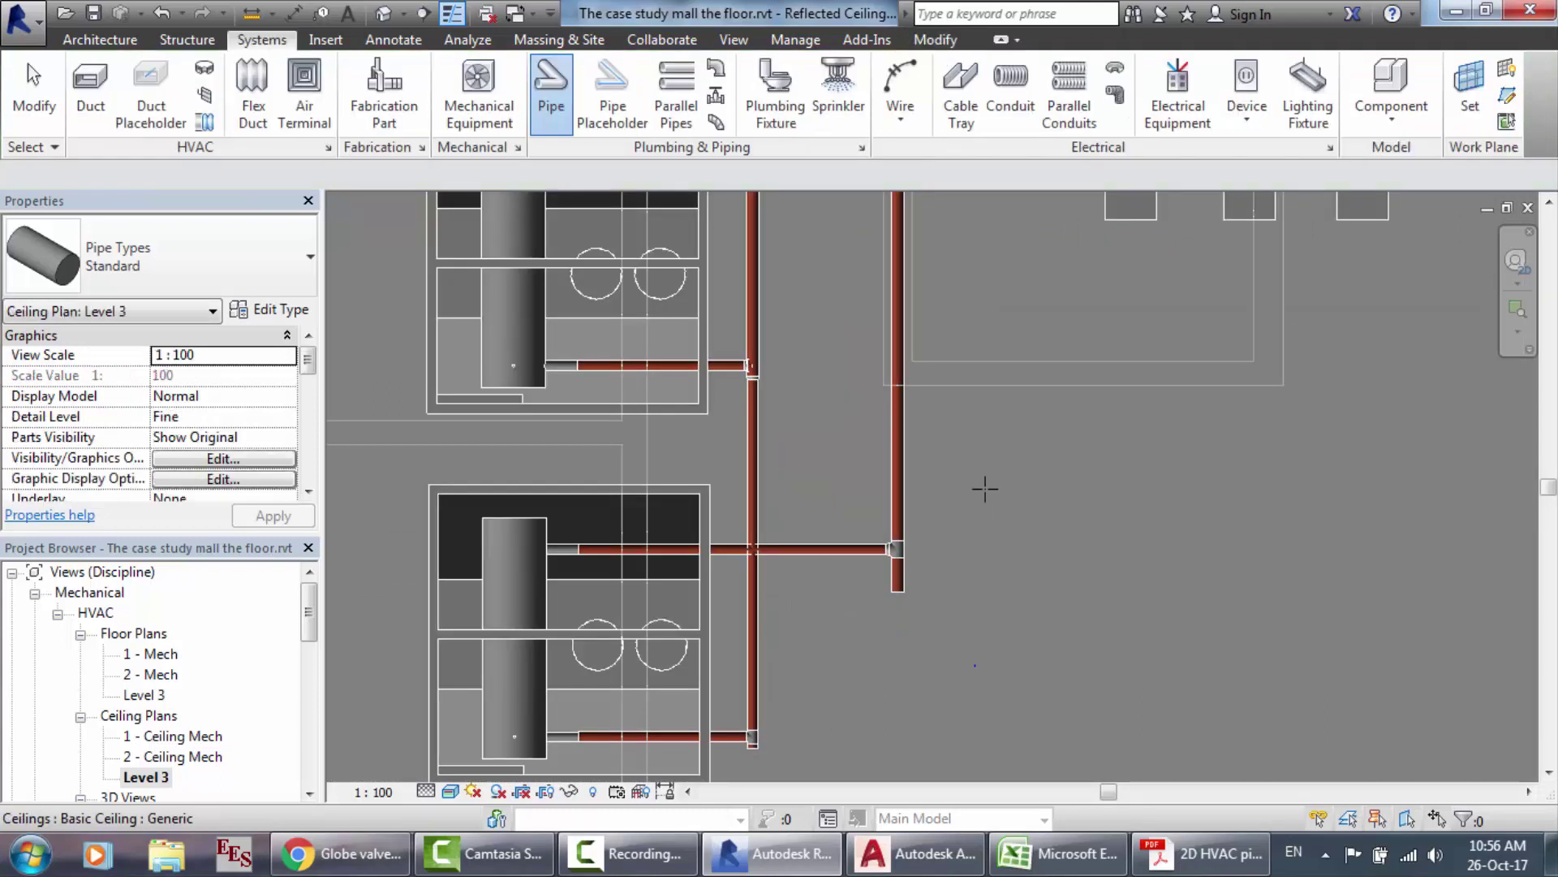
Step: Extend the outlet header with 4" pipe from its open end toward the outdoor AHU, reaching about 2739 mm past the second chiller's branch
left_click(550, 105)
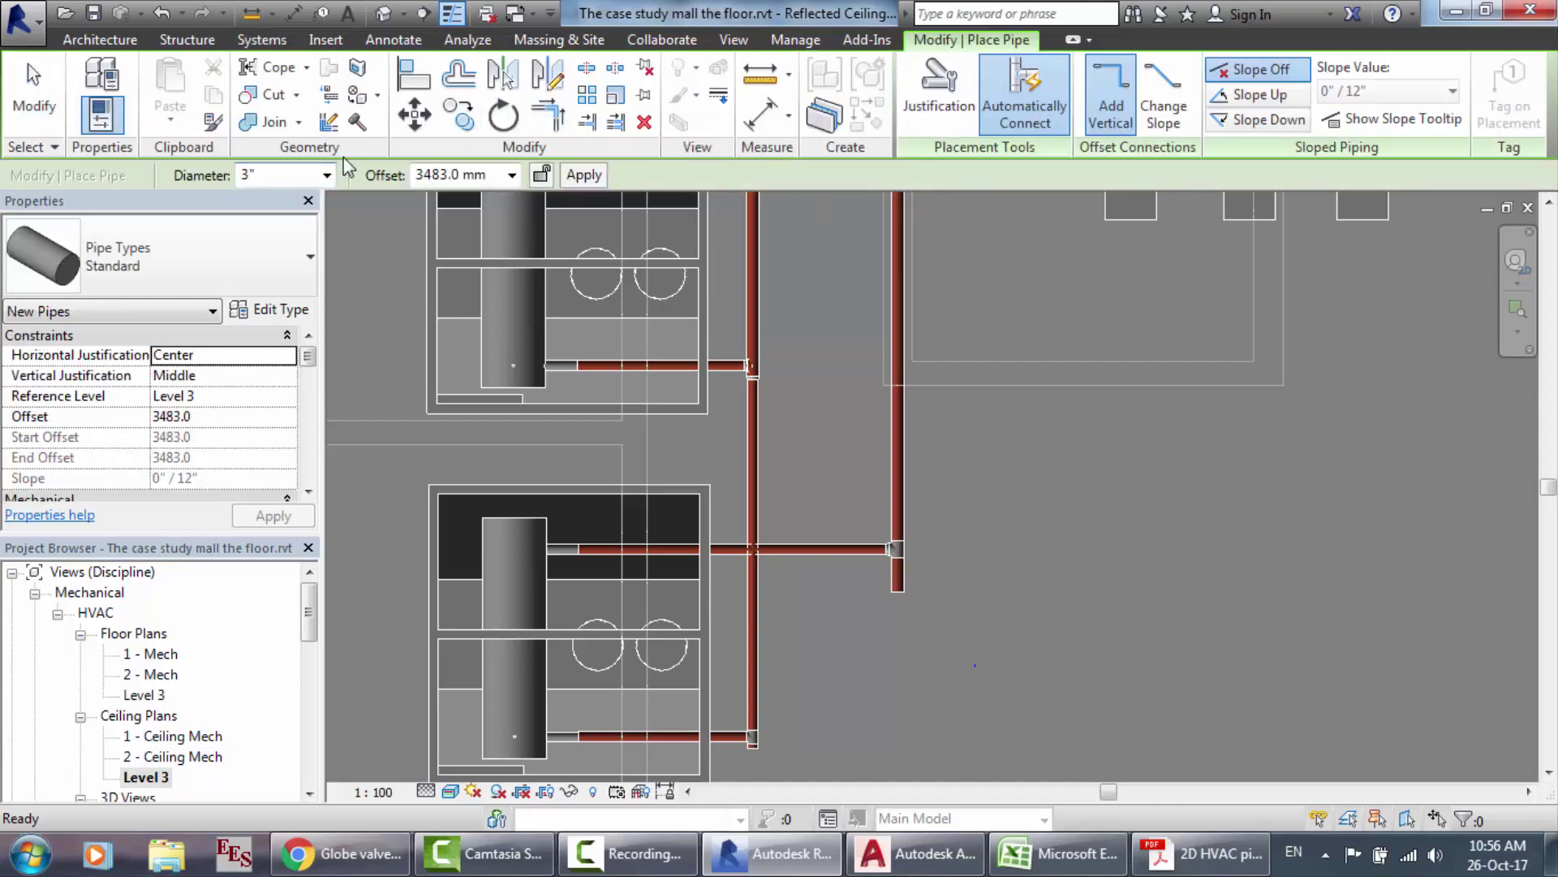
left_click(282, 173)
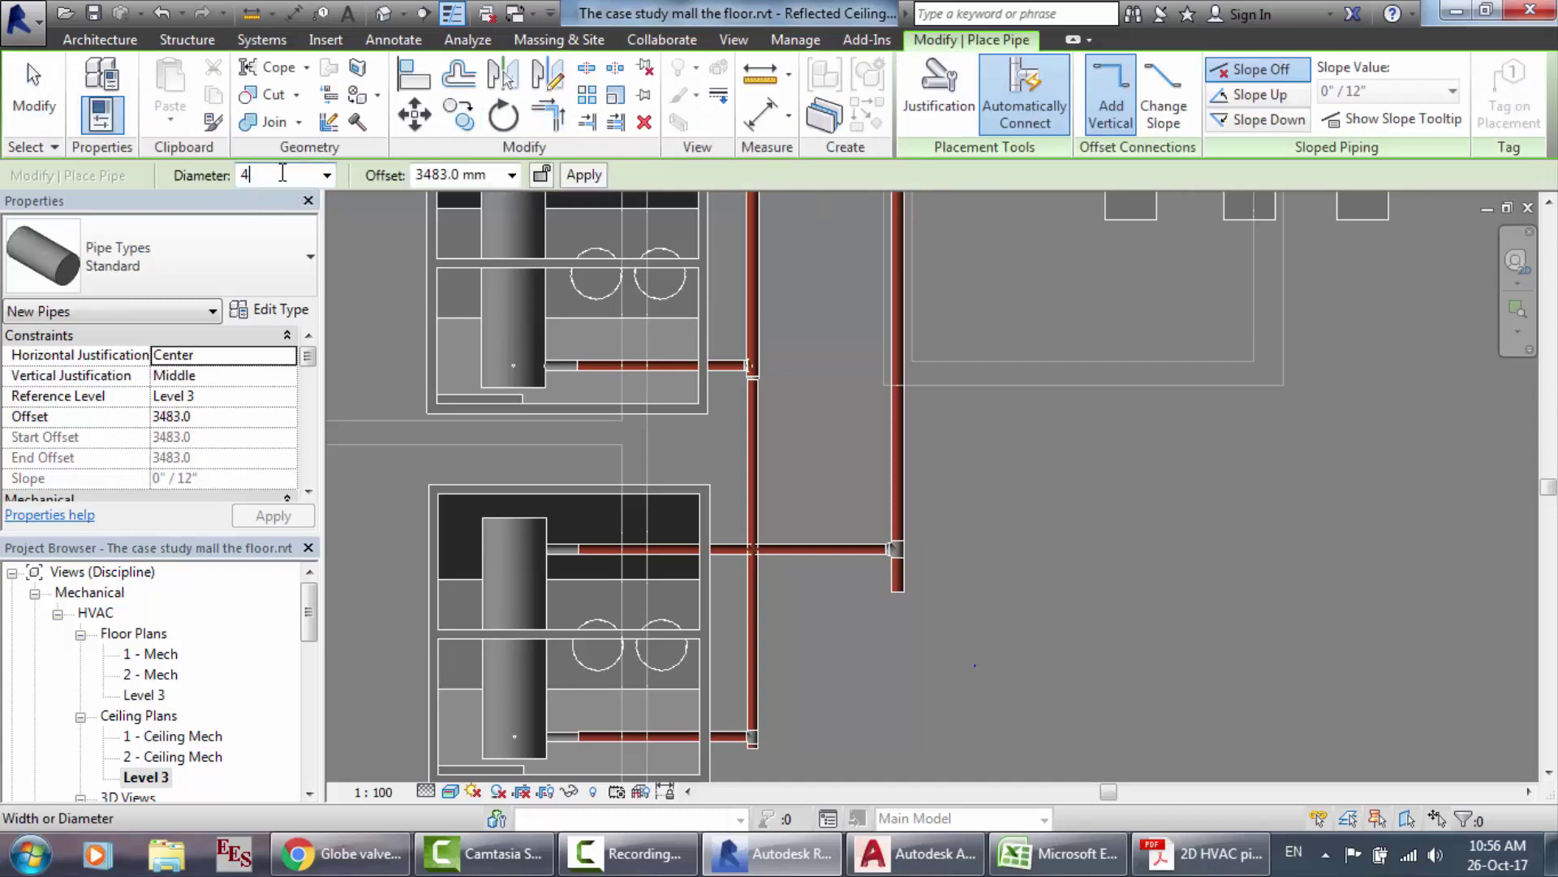
type("4")
key("Return")
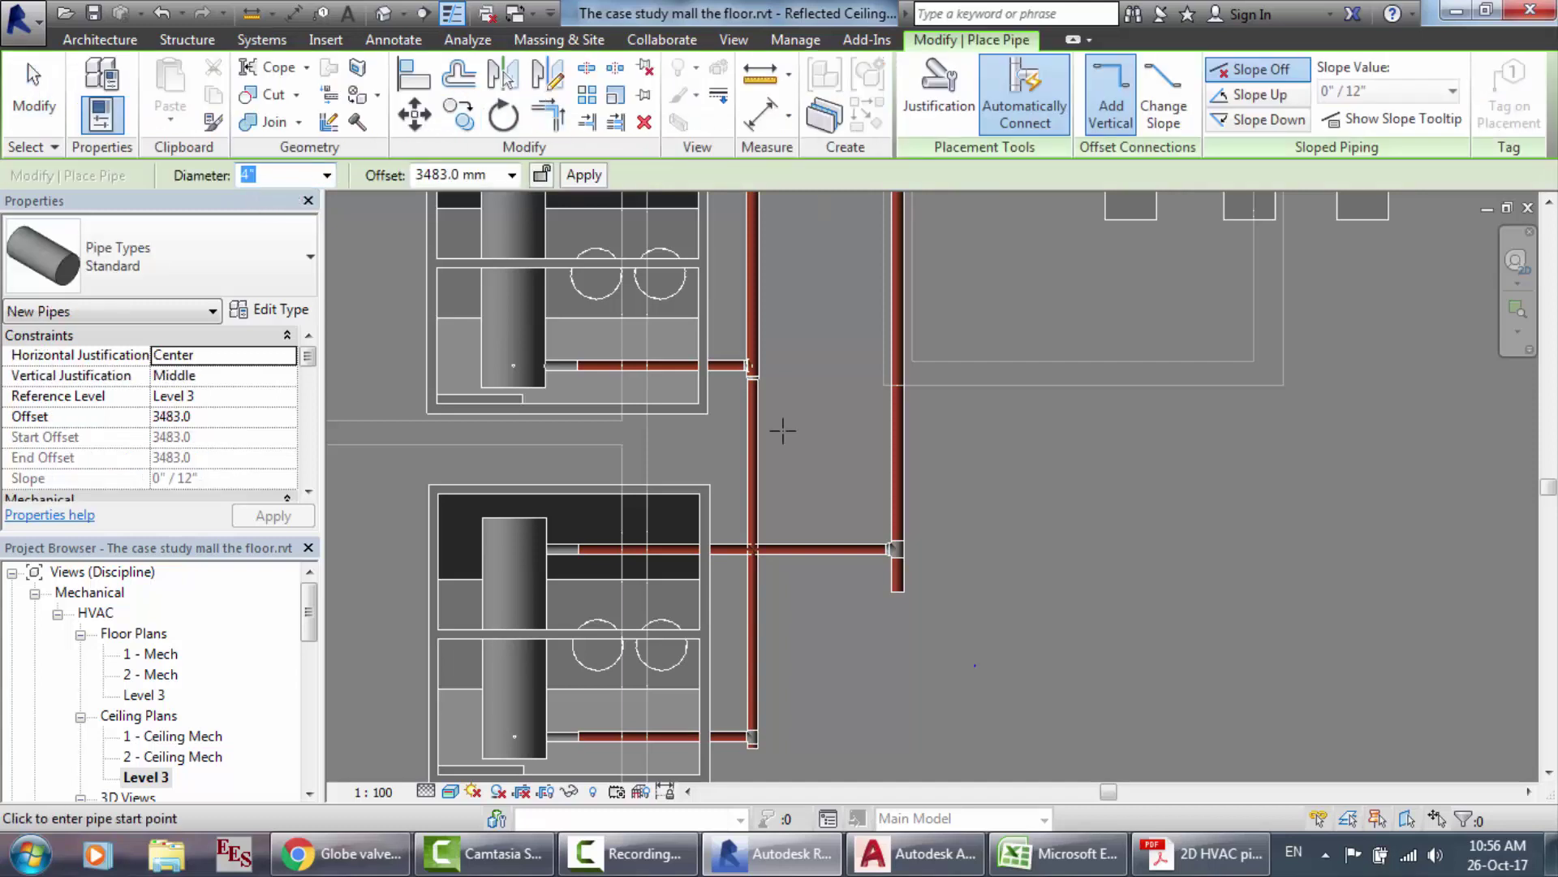
left_click(897, 592)
scroll(898, 664, "down", 2)
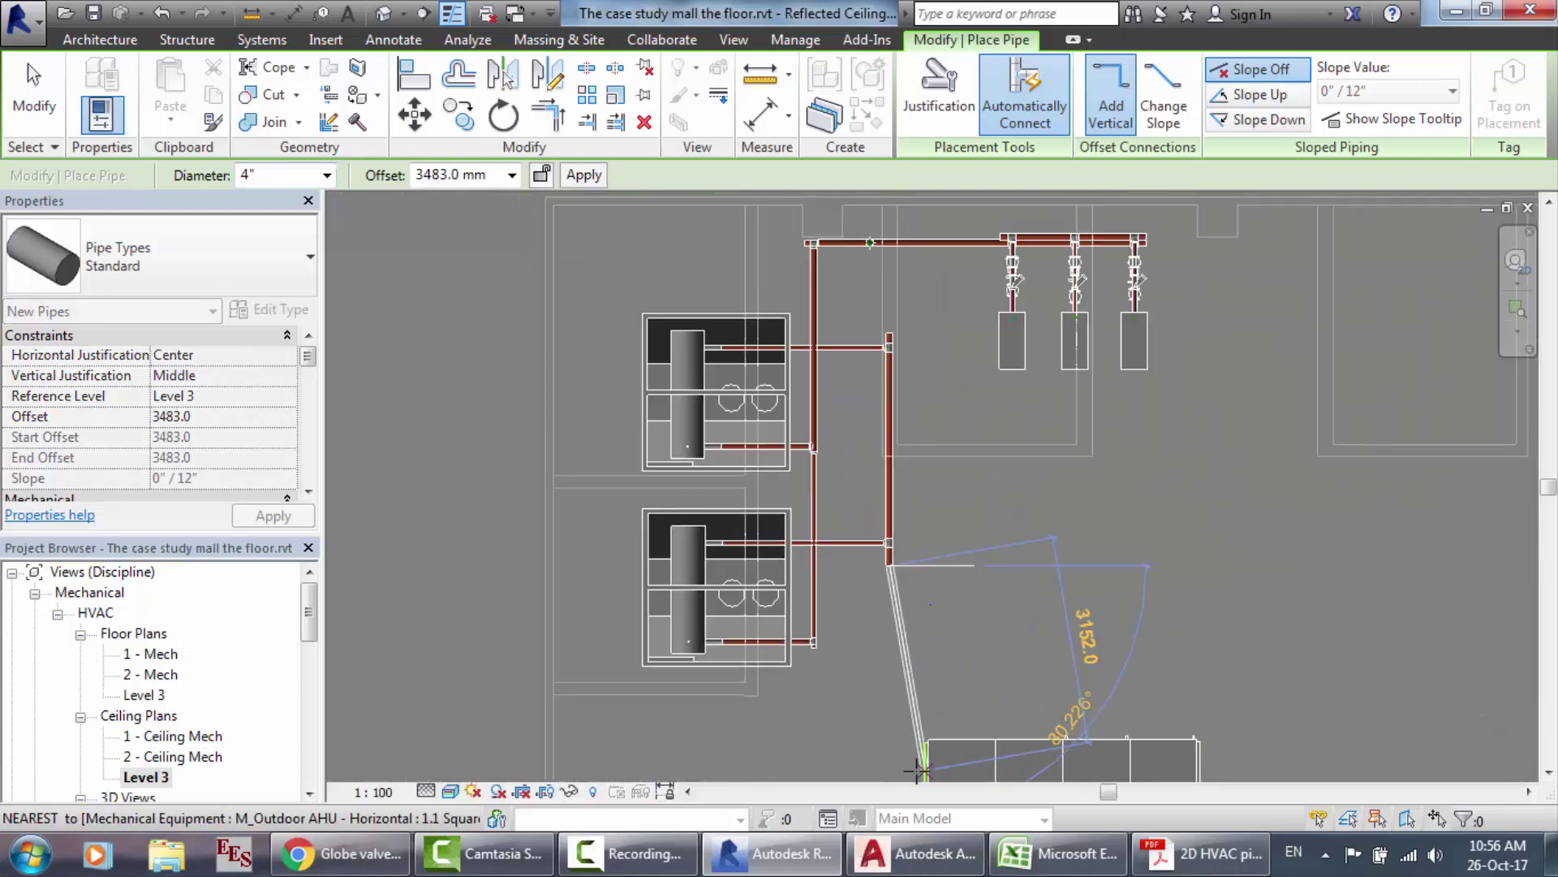
scroll(917, 767, "up", 2)
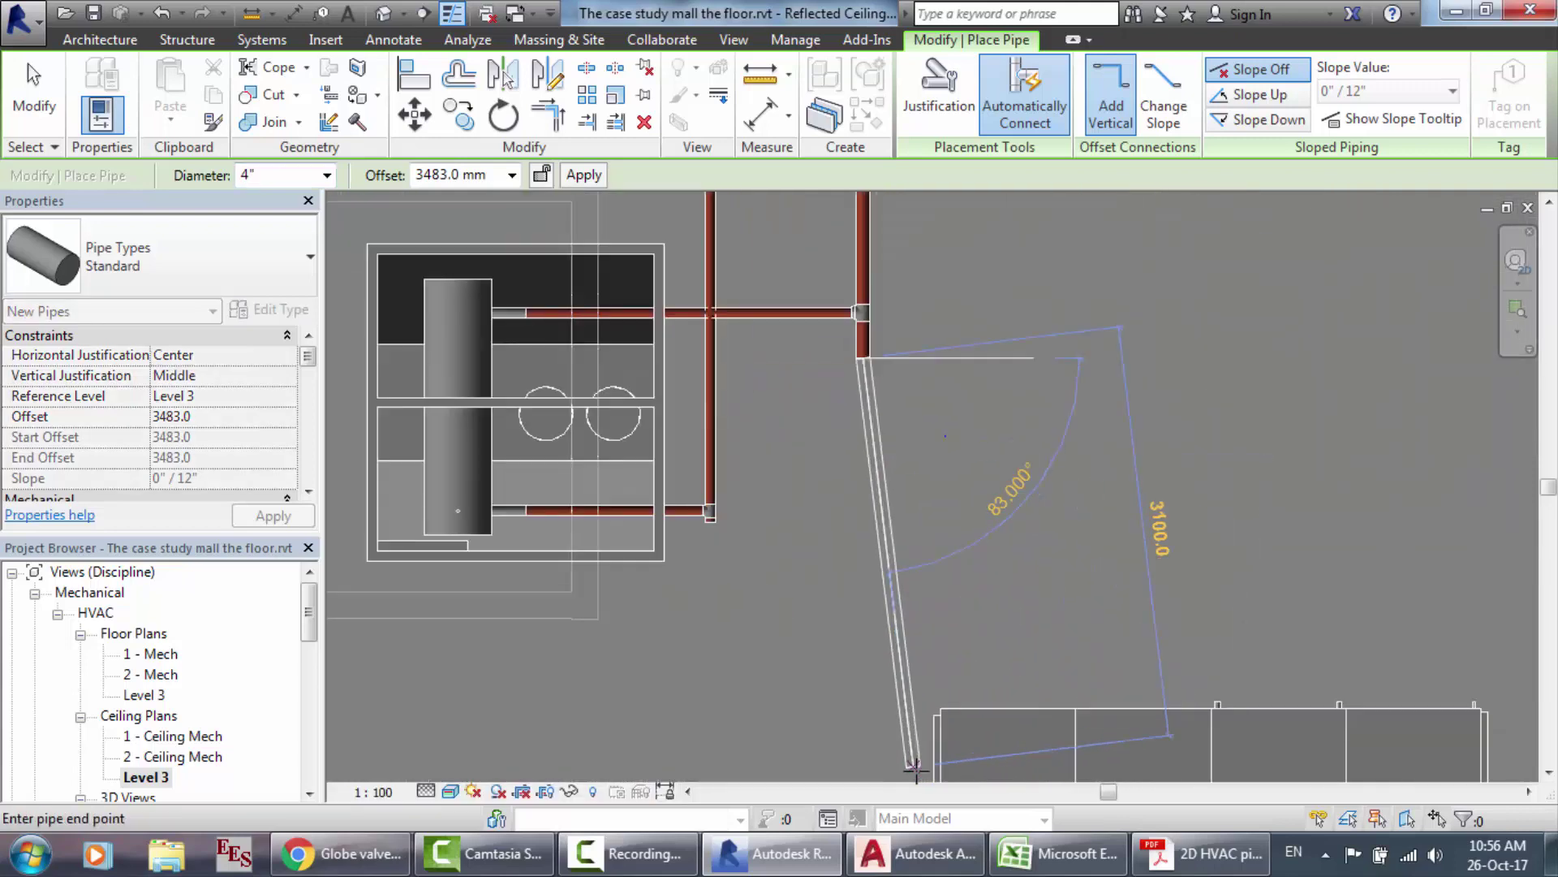
left_click(864, 678)
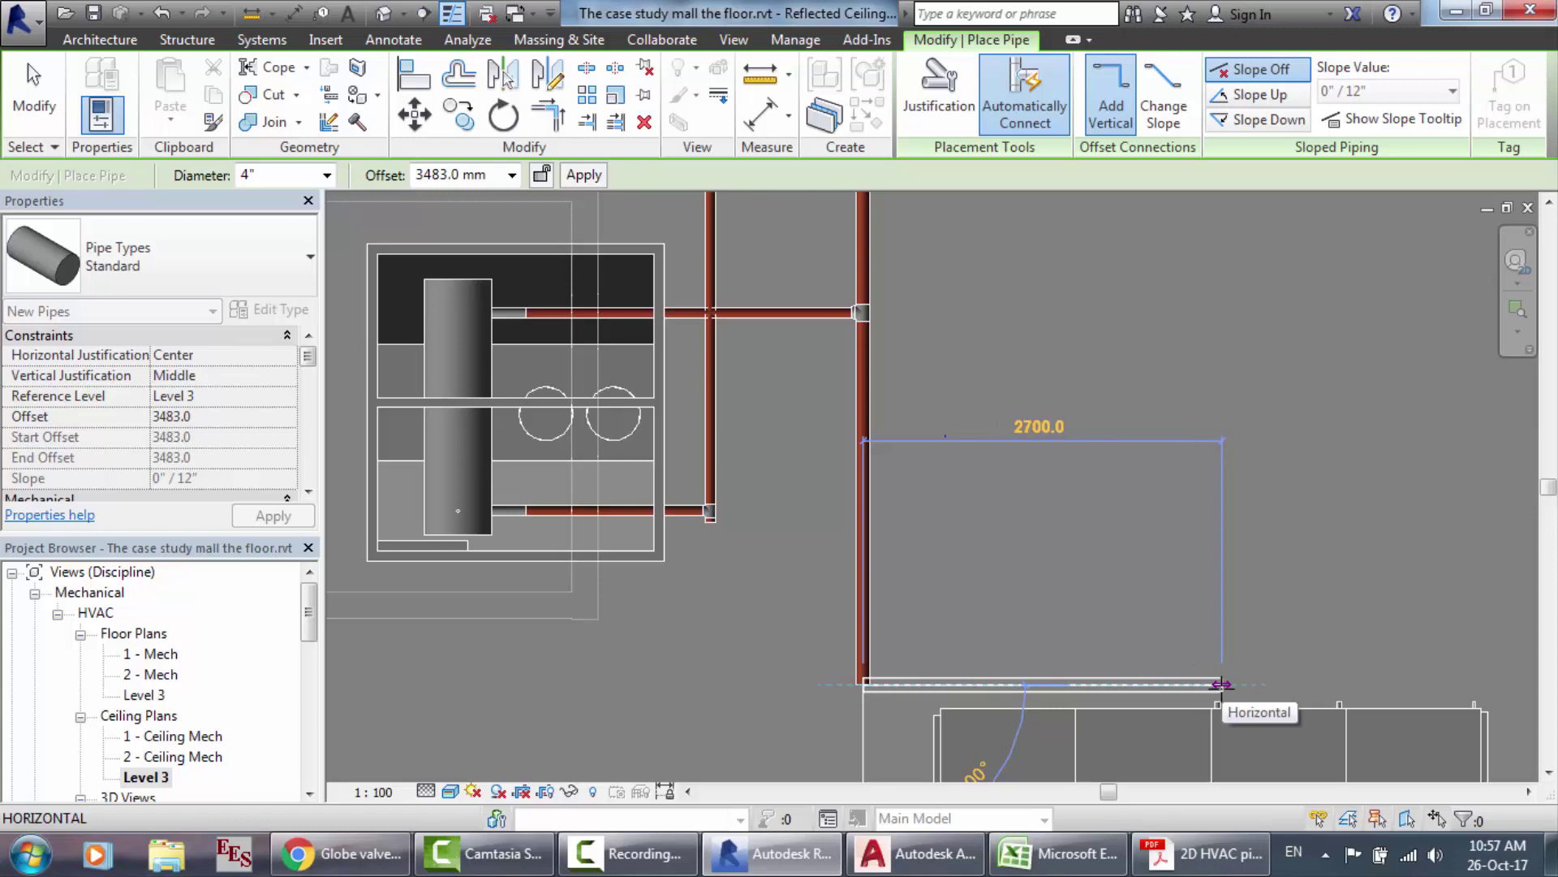
key("Escape")
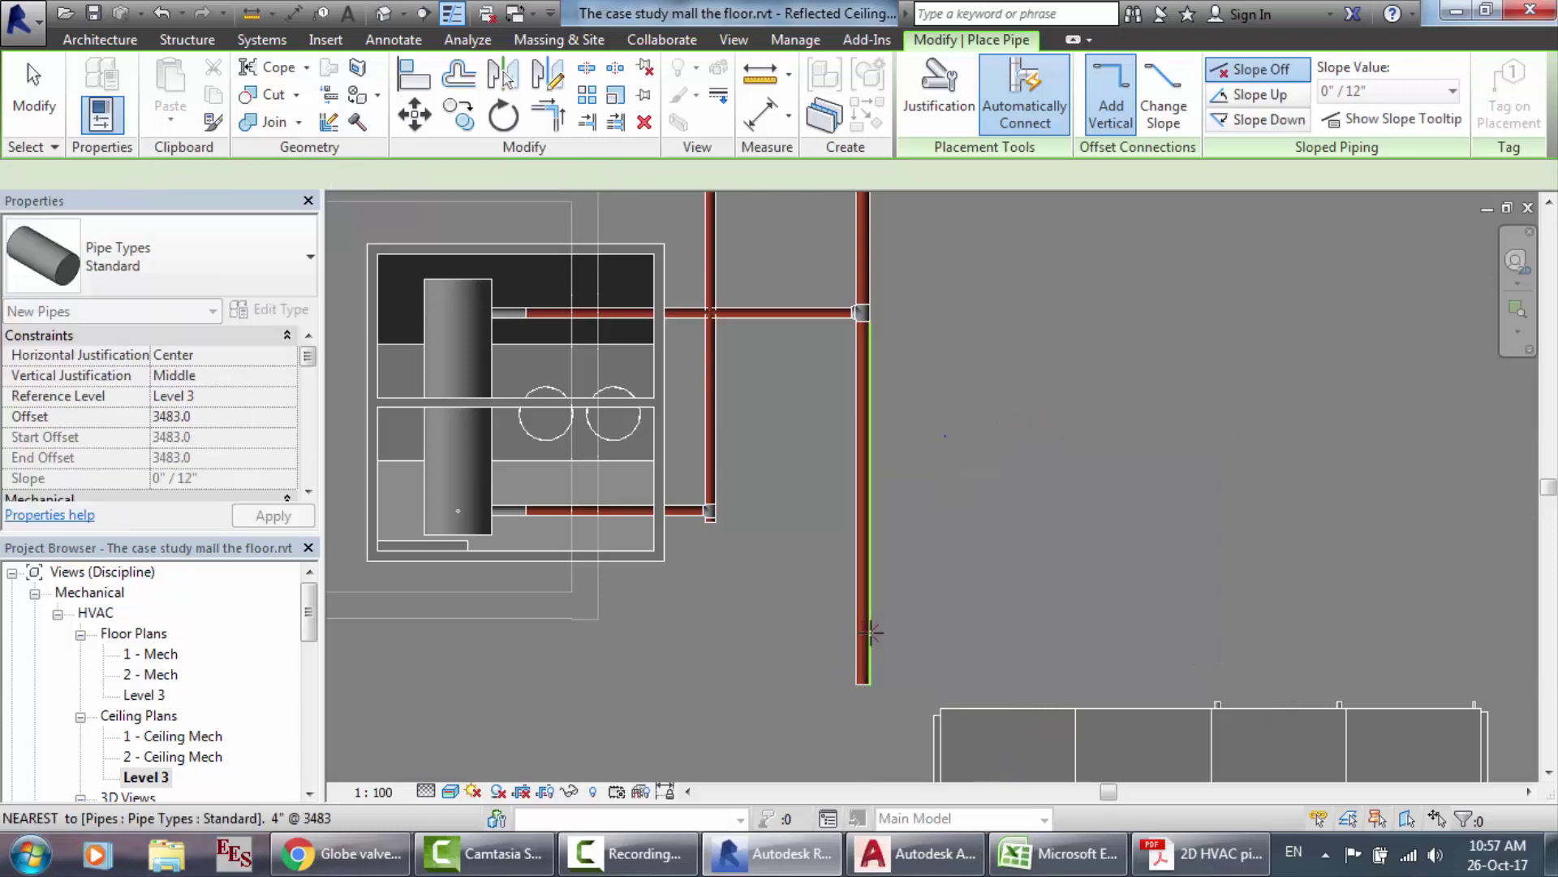
key("Escape")
Step: Set the length of the header segment between the second chiller's branch and its open end to 2500 mm
left_click(864, 657)
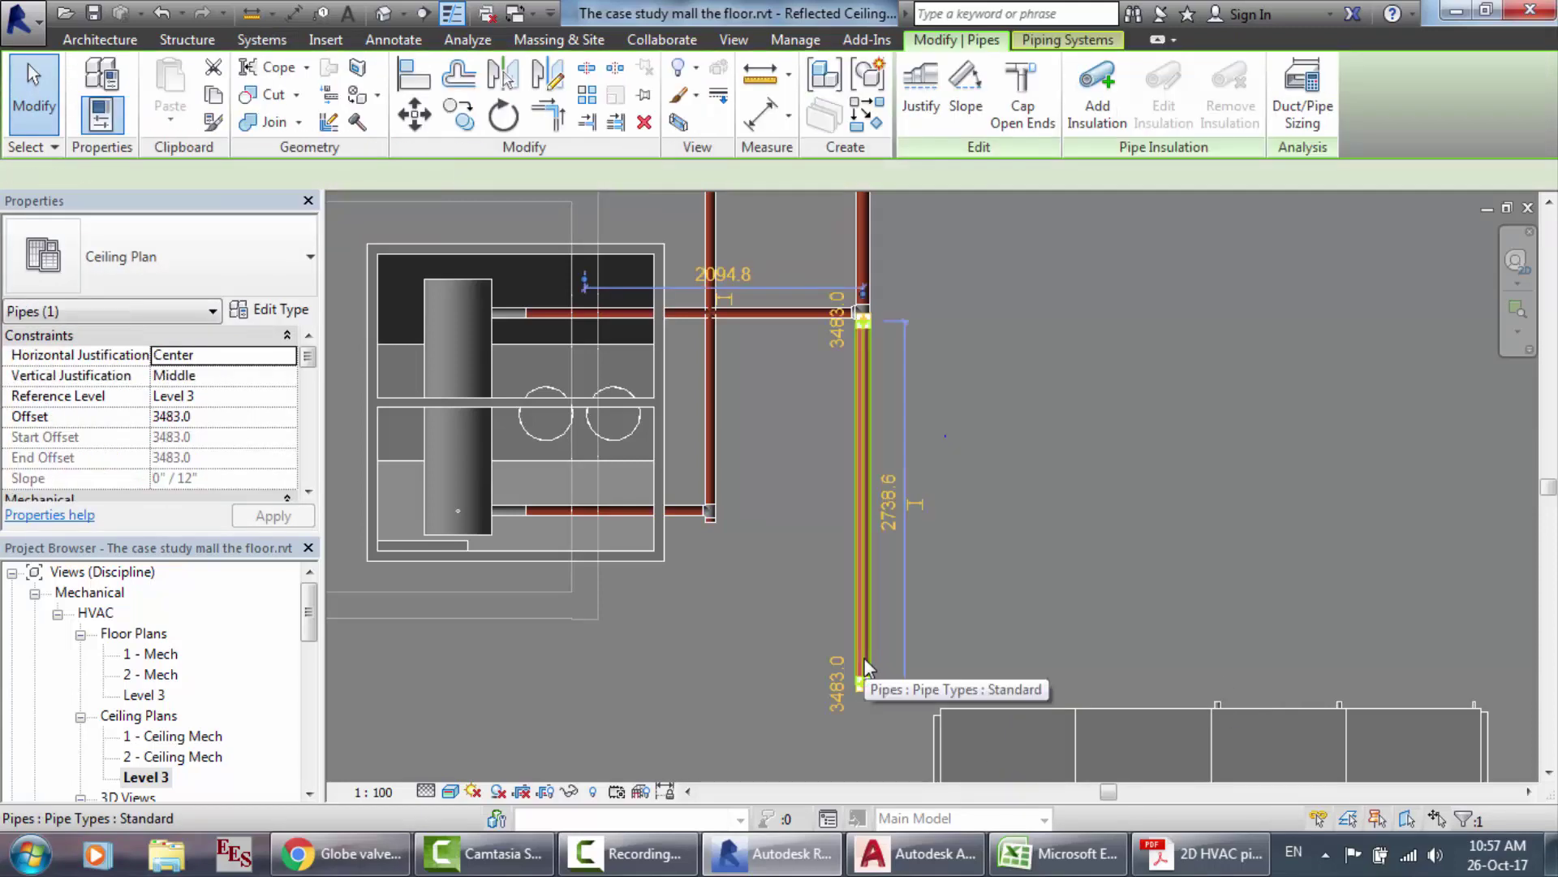
mouse_move(911, 869)
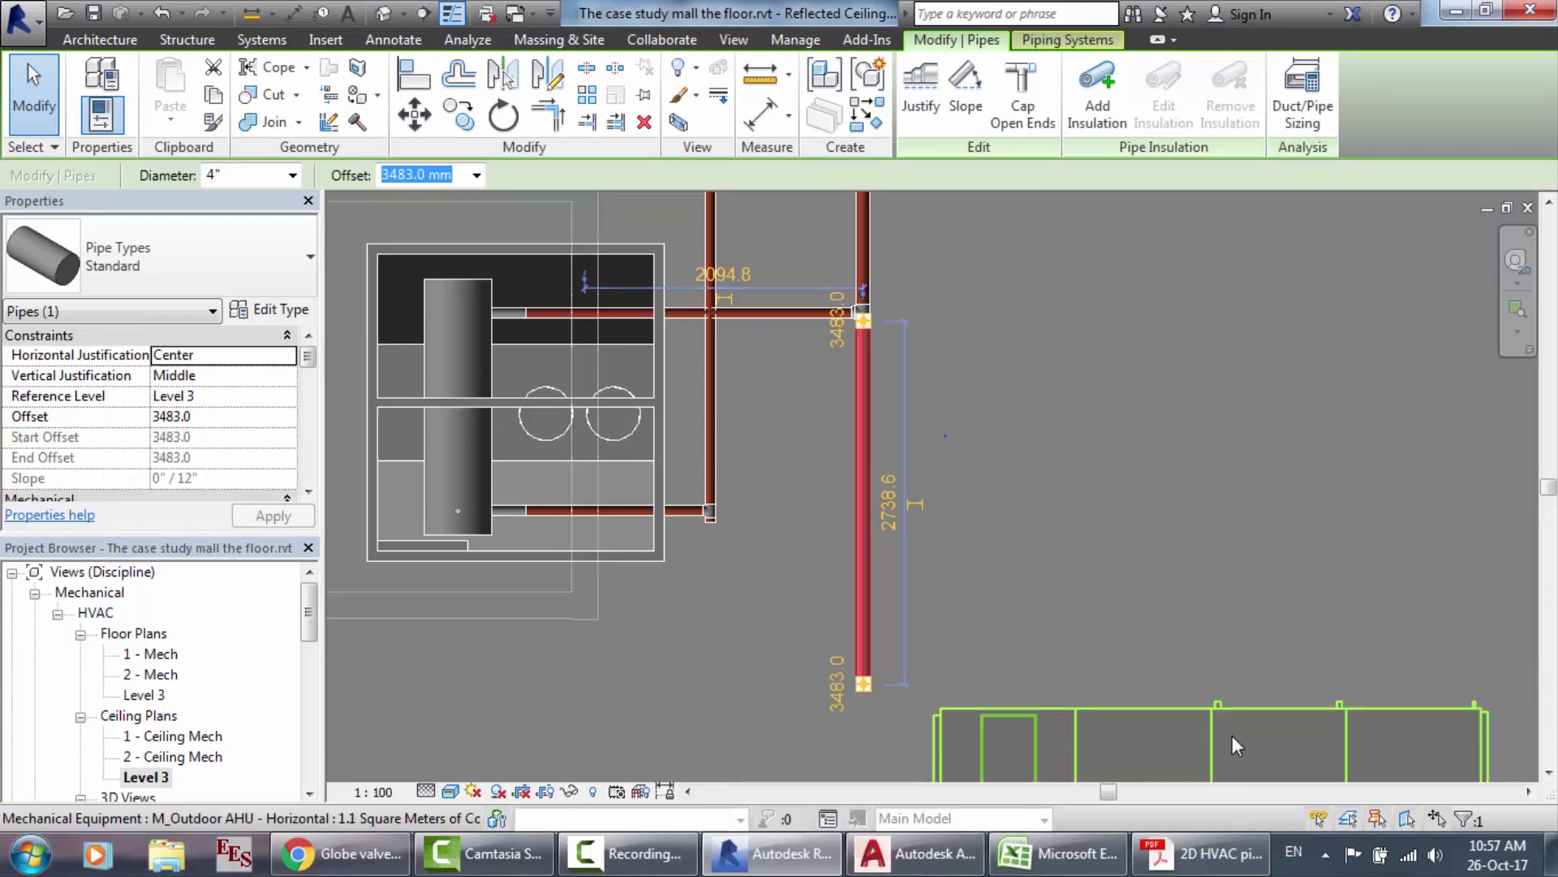
left_click(894, 504)
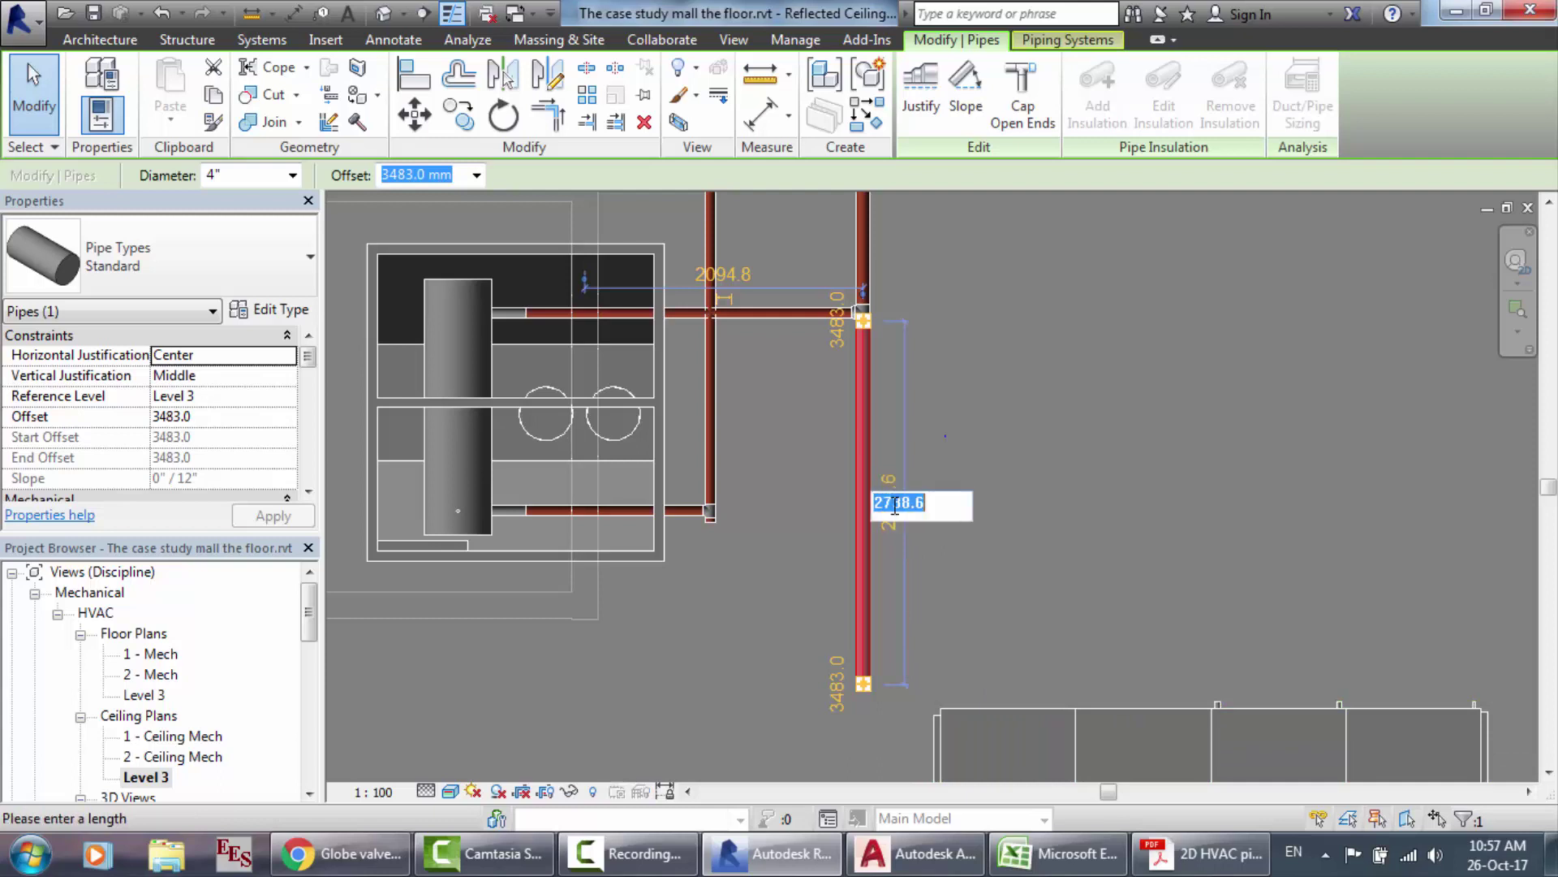
type("2700")
key("Return")
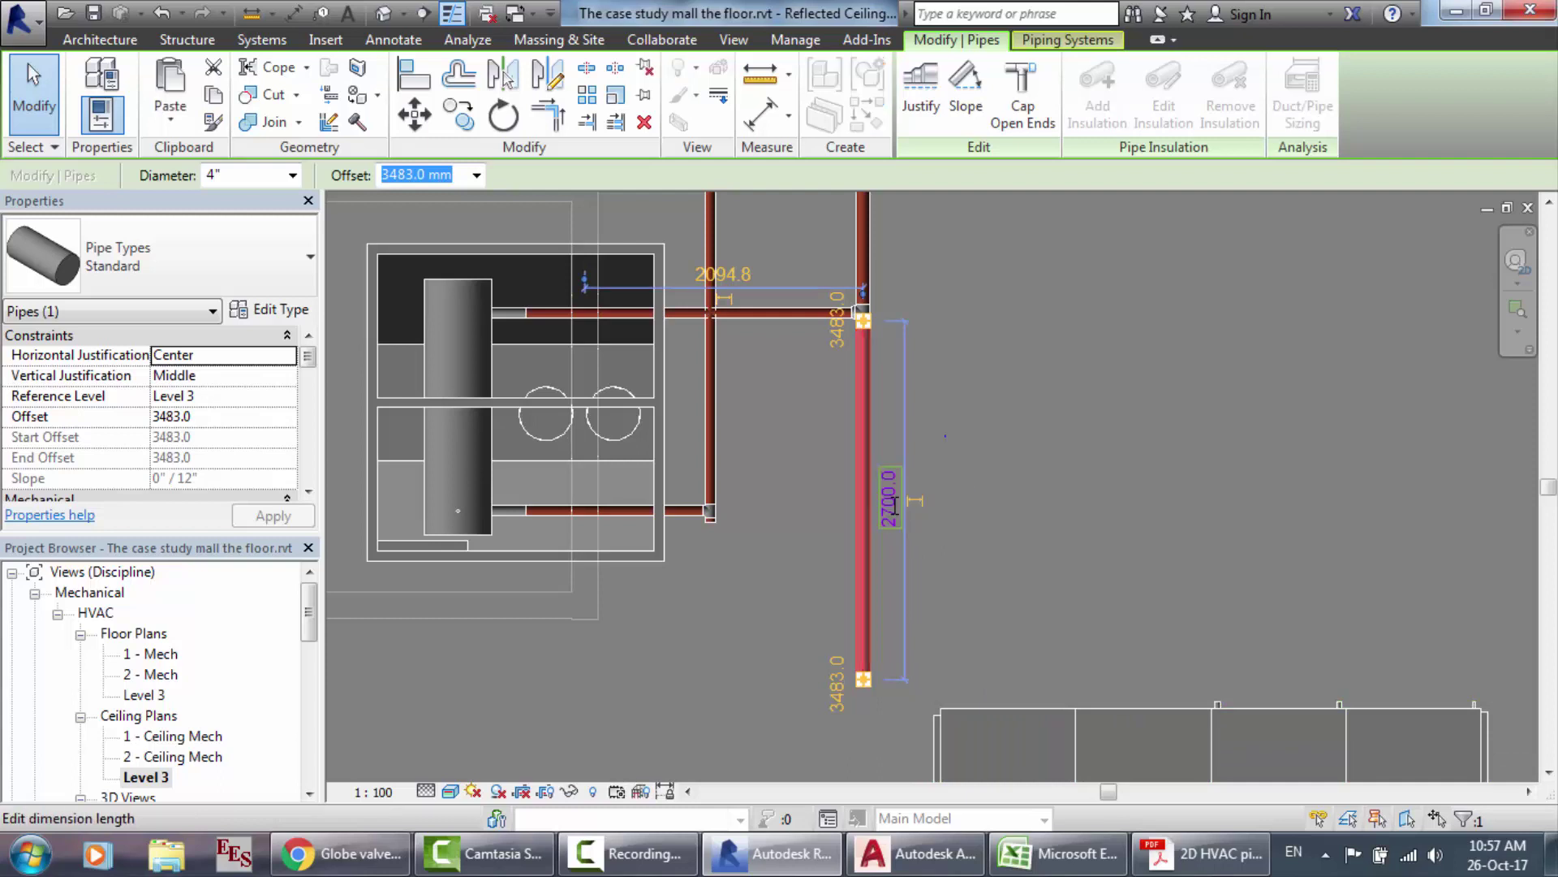
left_click(893, 503)
type("2500")
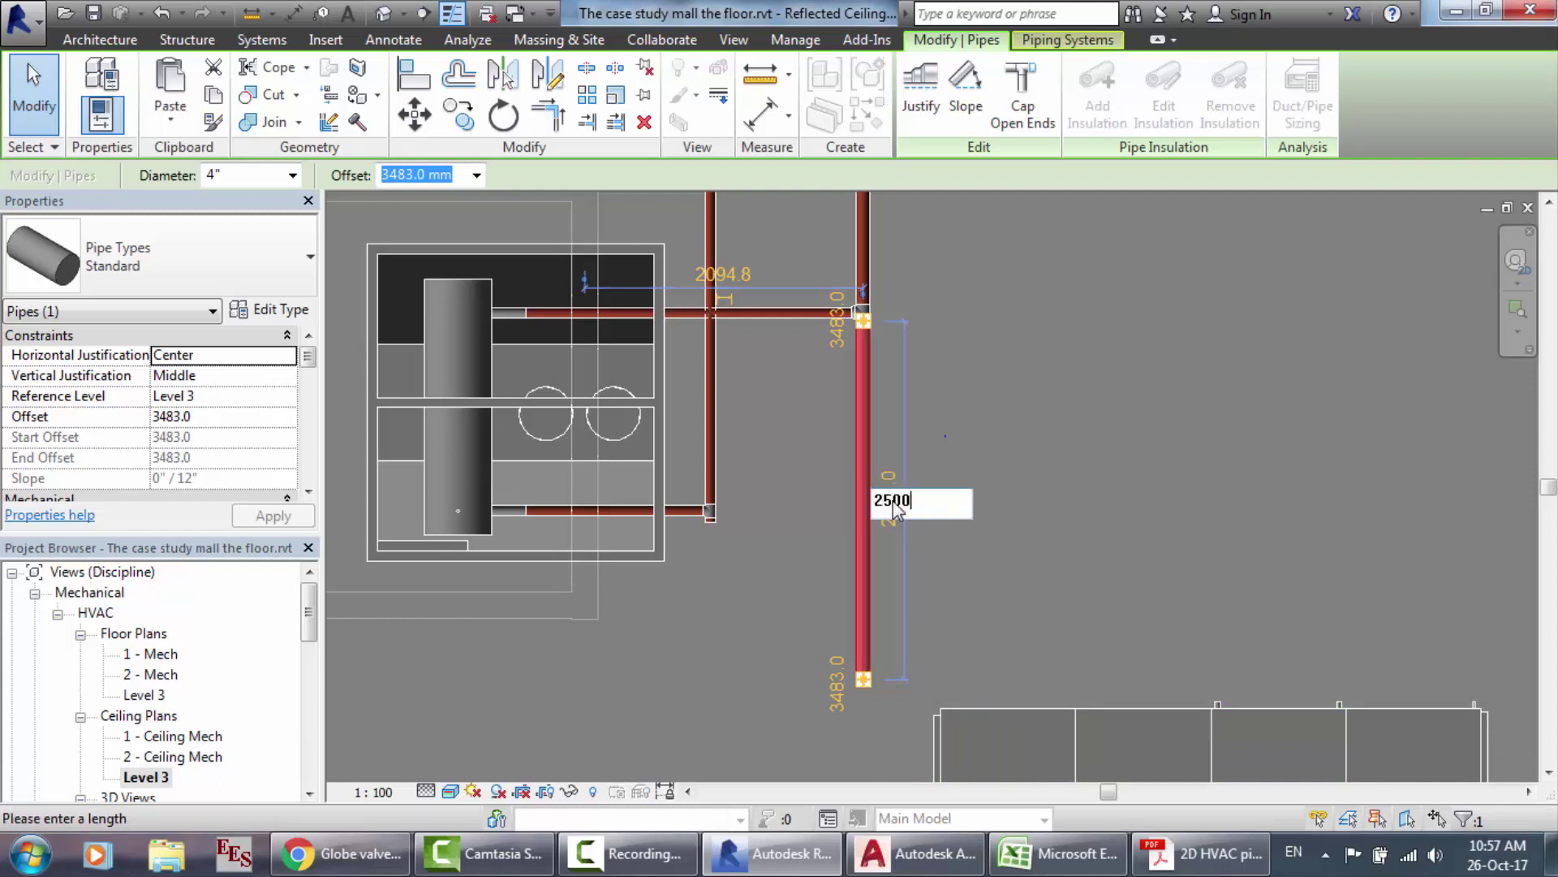
key("Return")
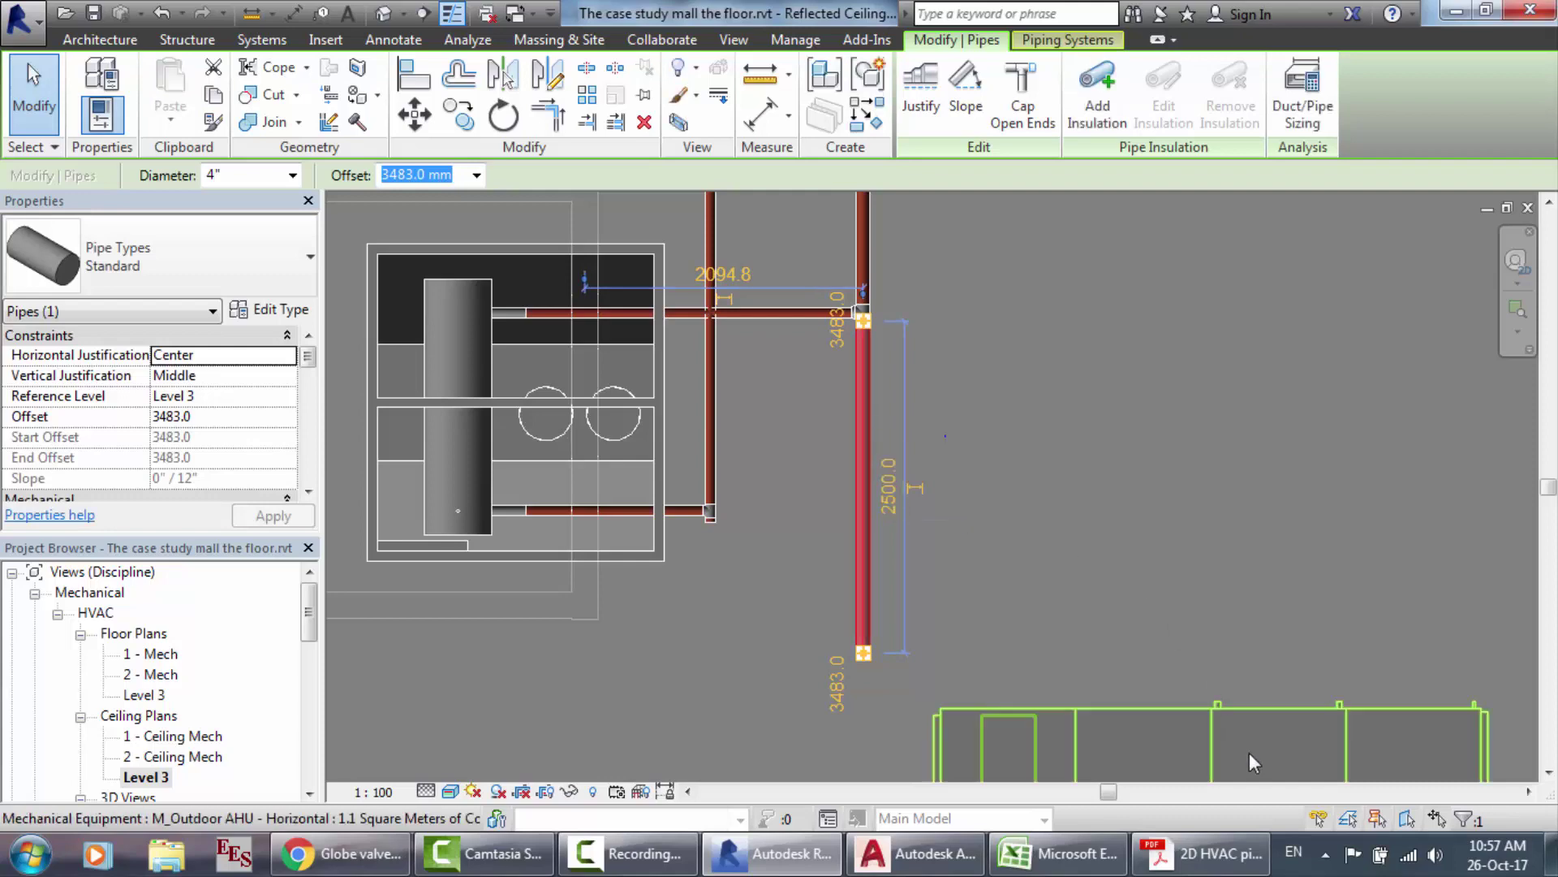
Step: Select the outdoor AHU and check its piping in the AutoCAD pipe layout and the nominal diameters in the Excel pipe sizing sheet
left_click(1251, 755)
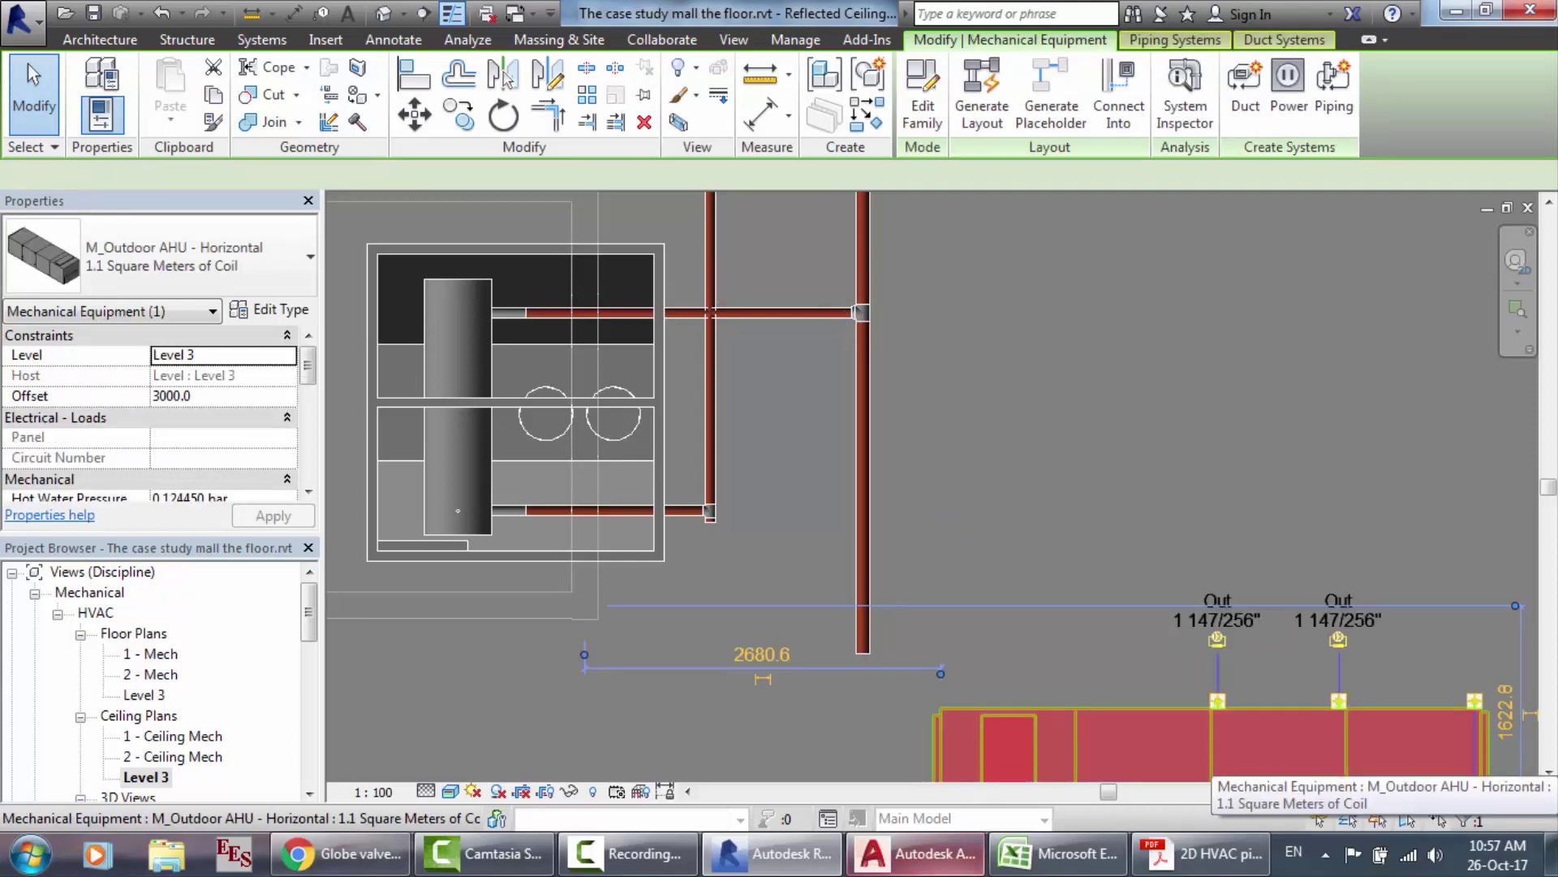
left_click(915, 853)
scroll(680, 584, "down", 5)
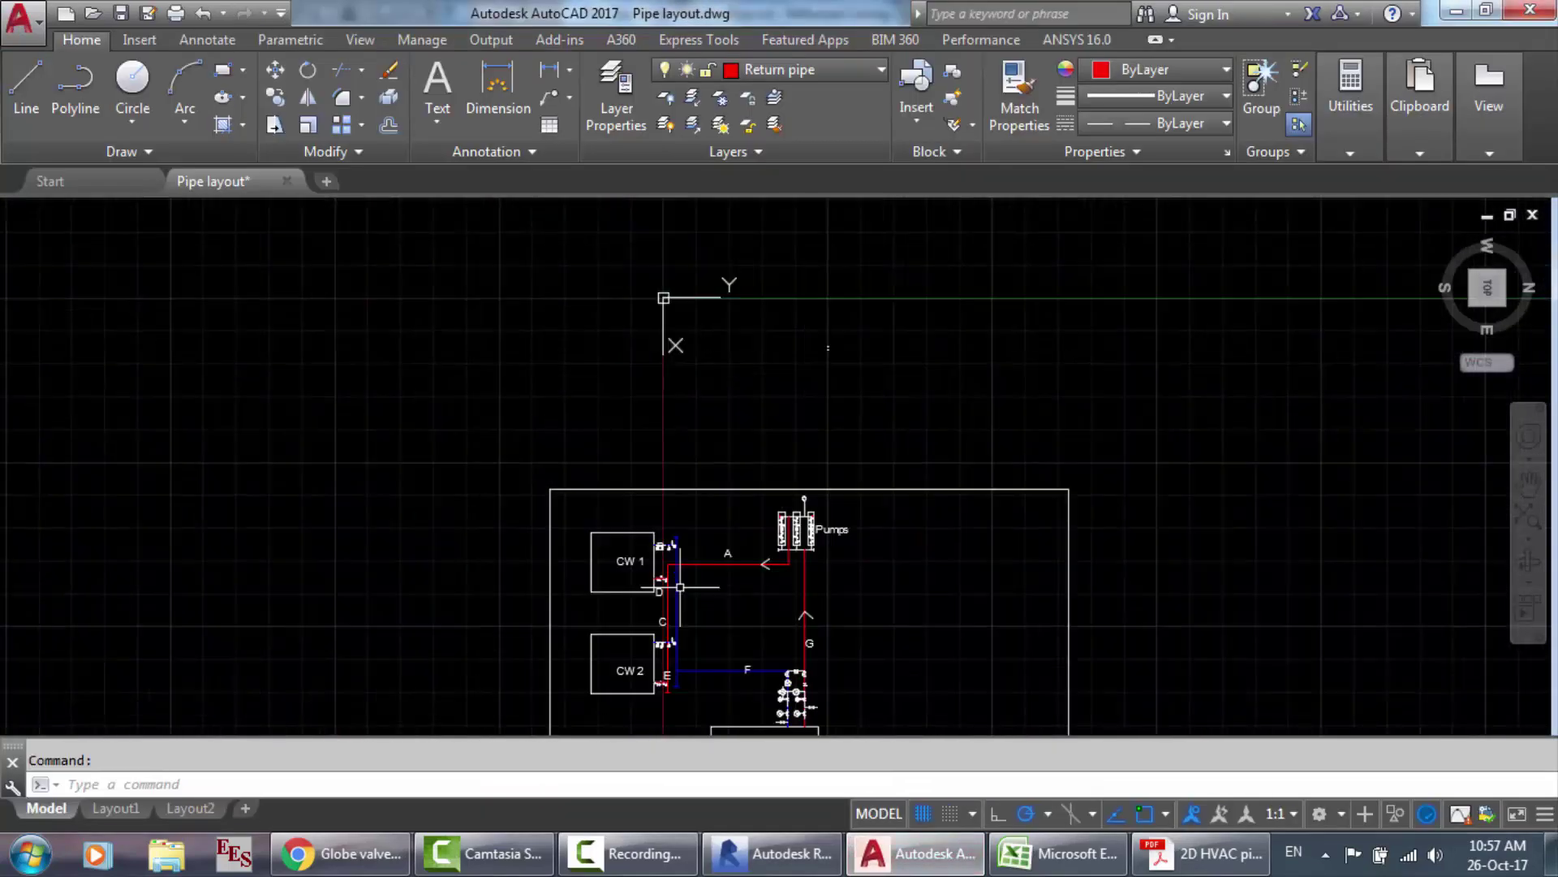
scroll(743, 706, "up", 5)
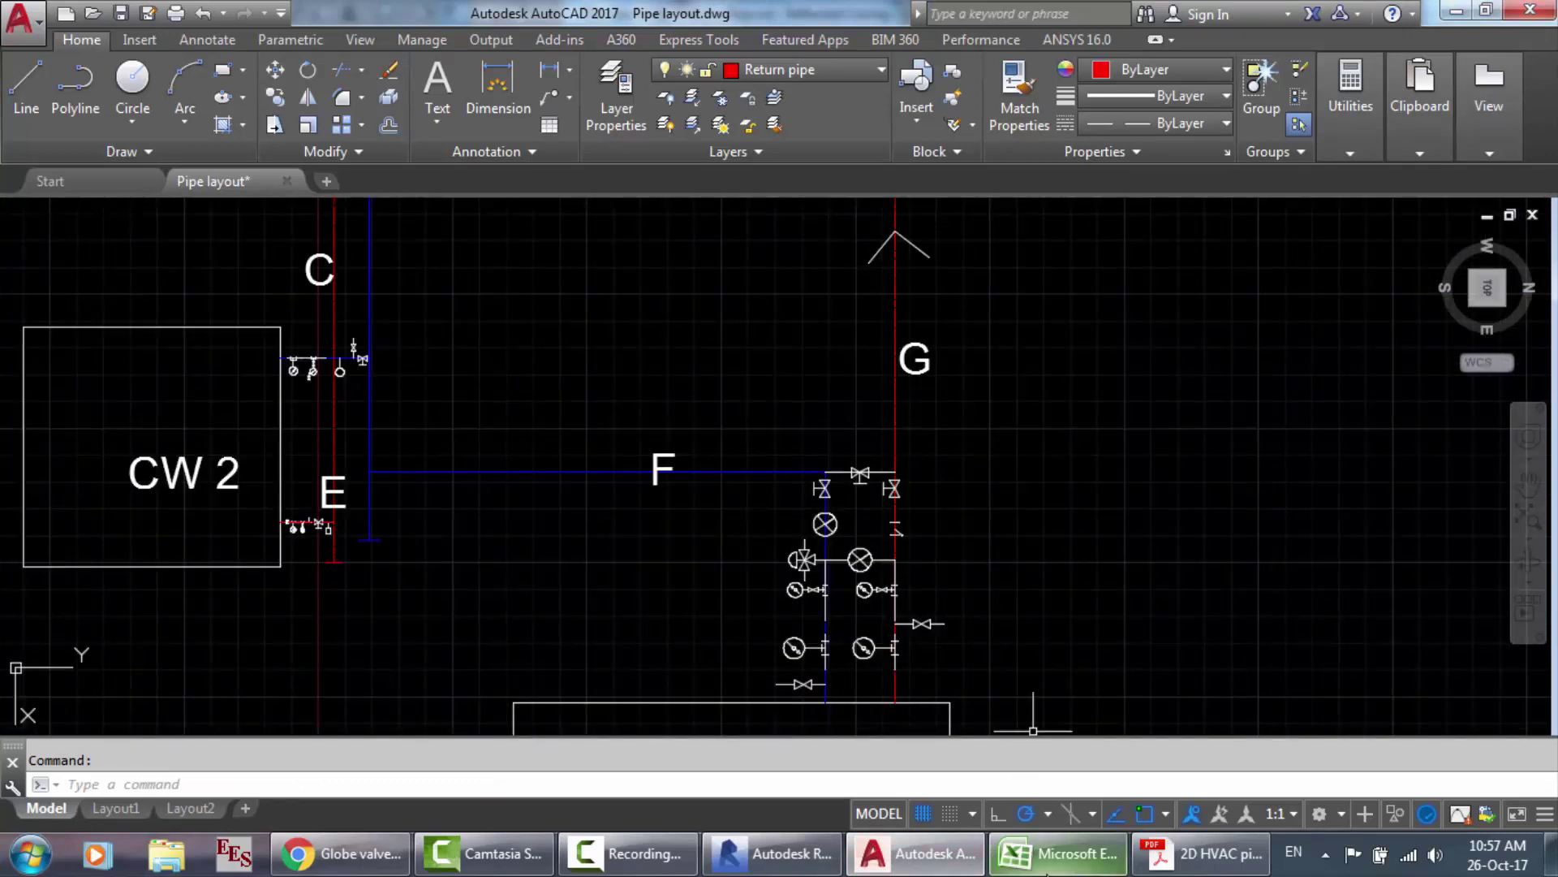
left_click(1014, 855)
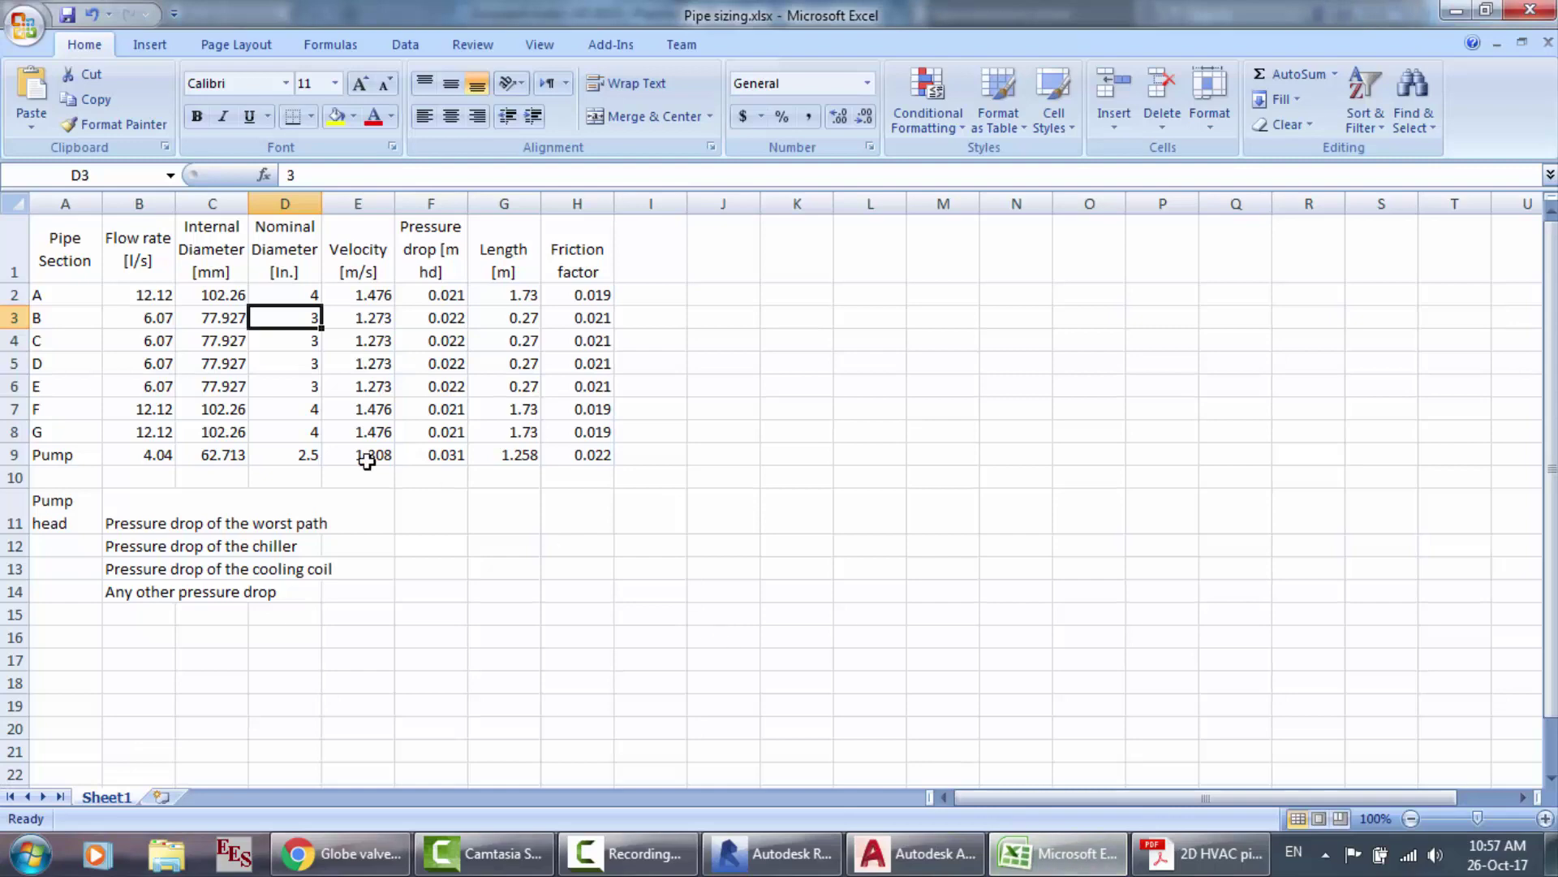
left_click(832, 852)
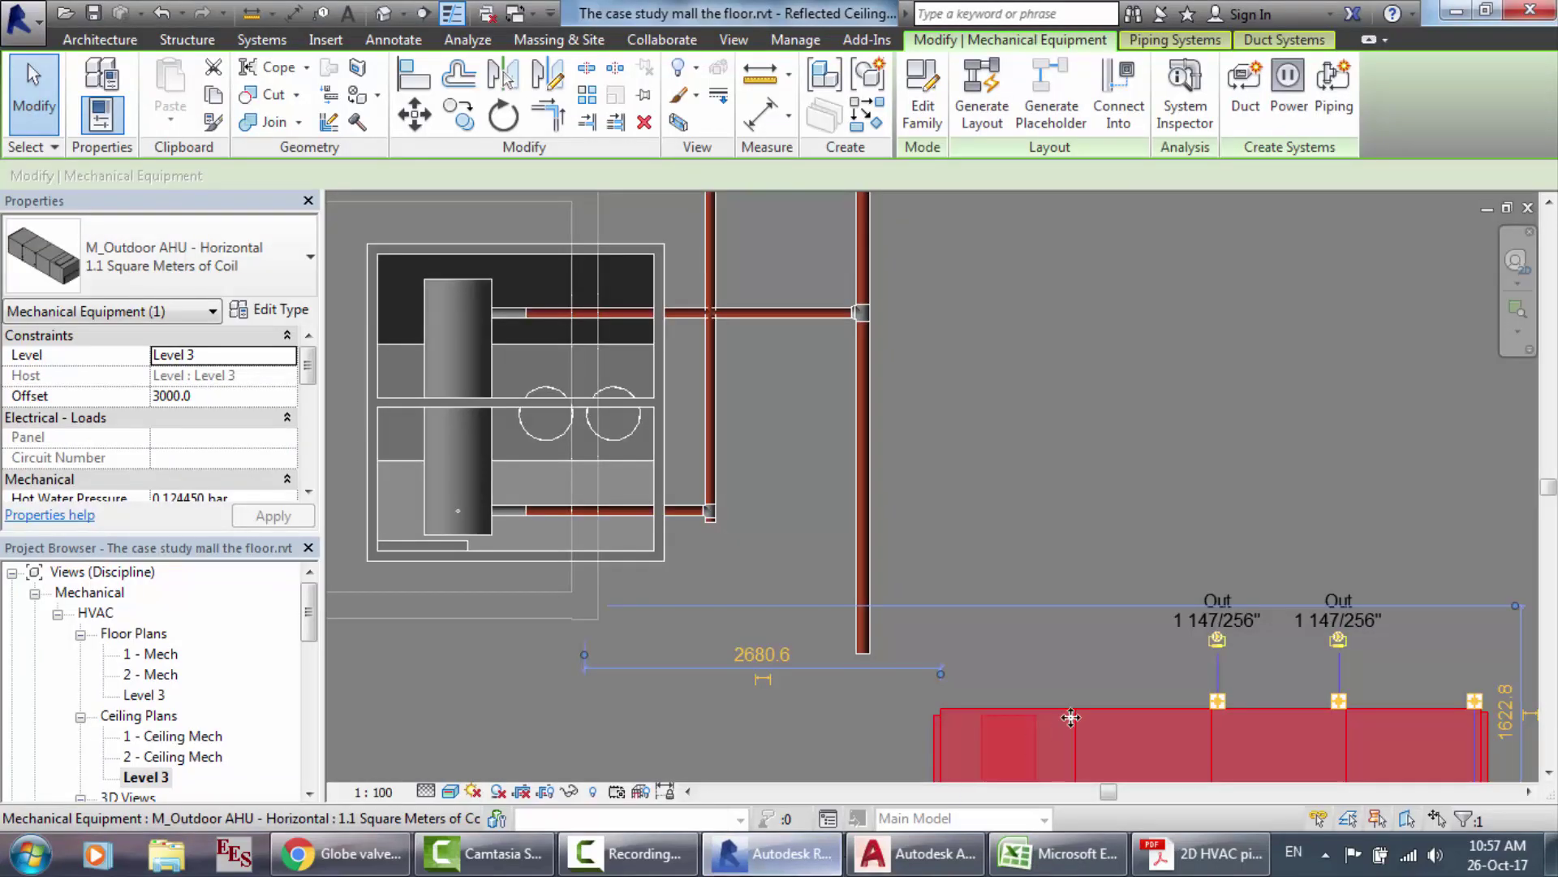
Step: Set the cooling coil outlet and inlet radii to 2 in the AHU's type properties, checking the pipe diameters in the Excel sizing sheet
left_click(268, 312)
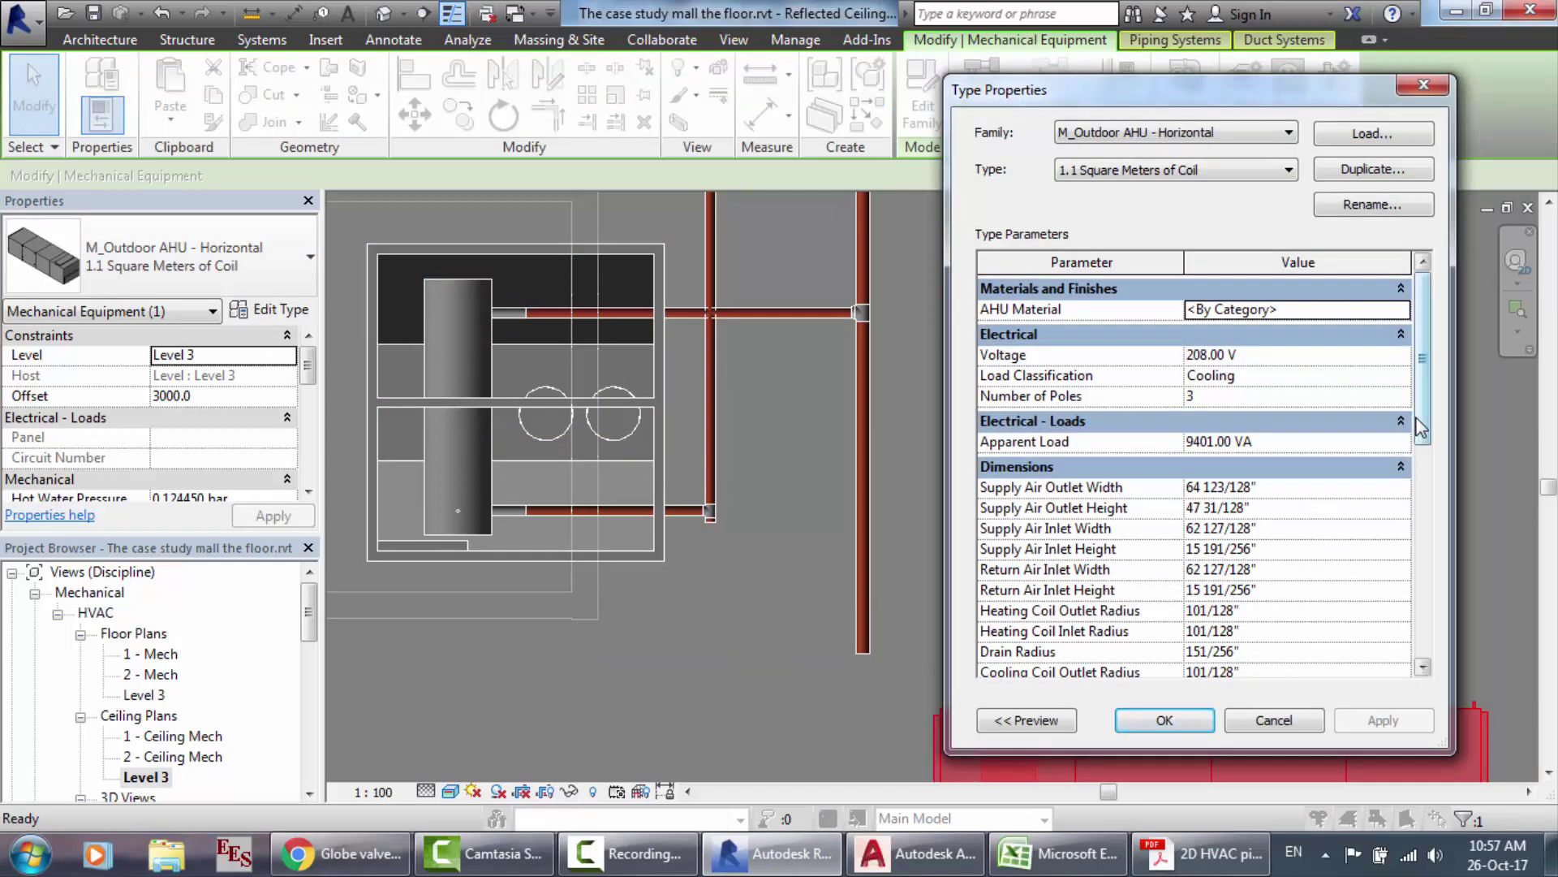
left_click_drag(1420, 430, 1428, 513)
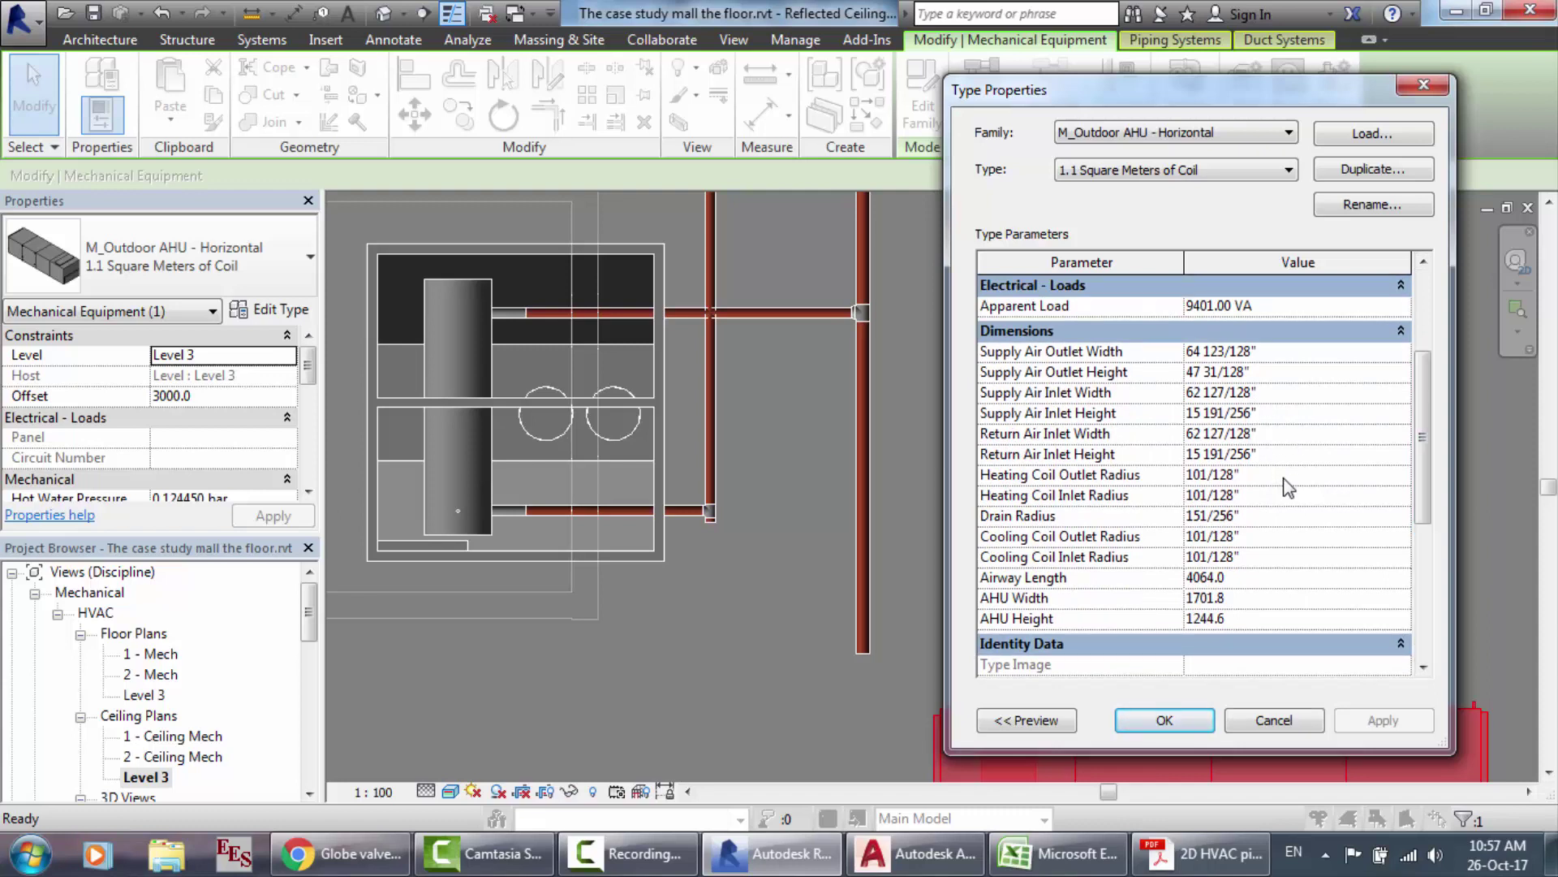
left_click(1263, 543)
type("1.5")
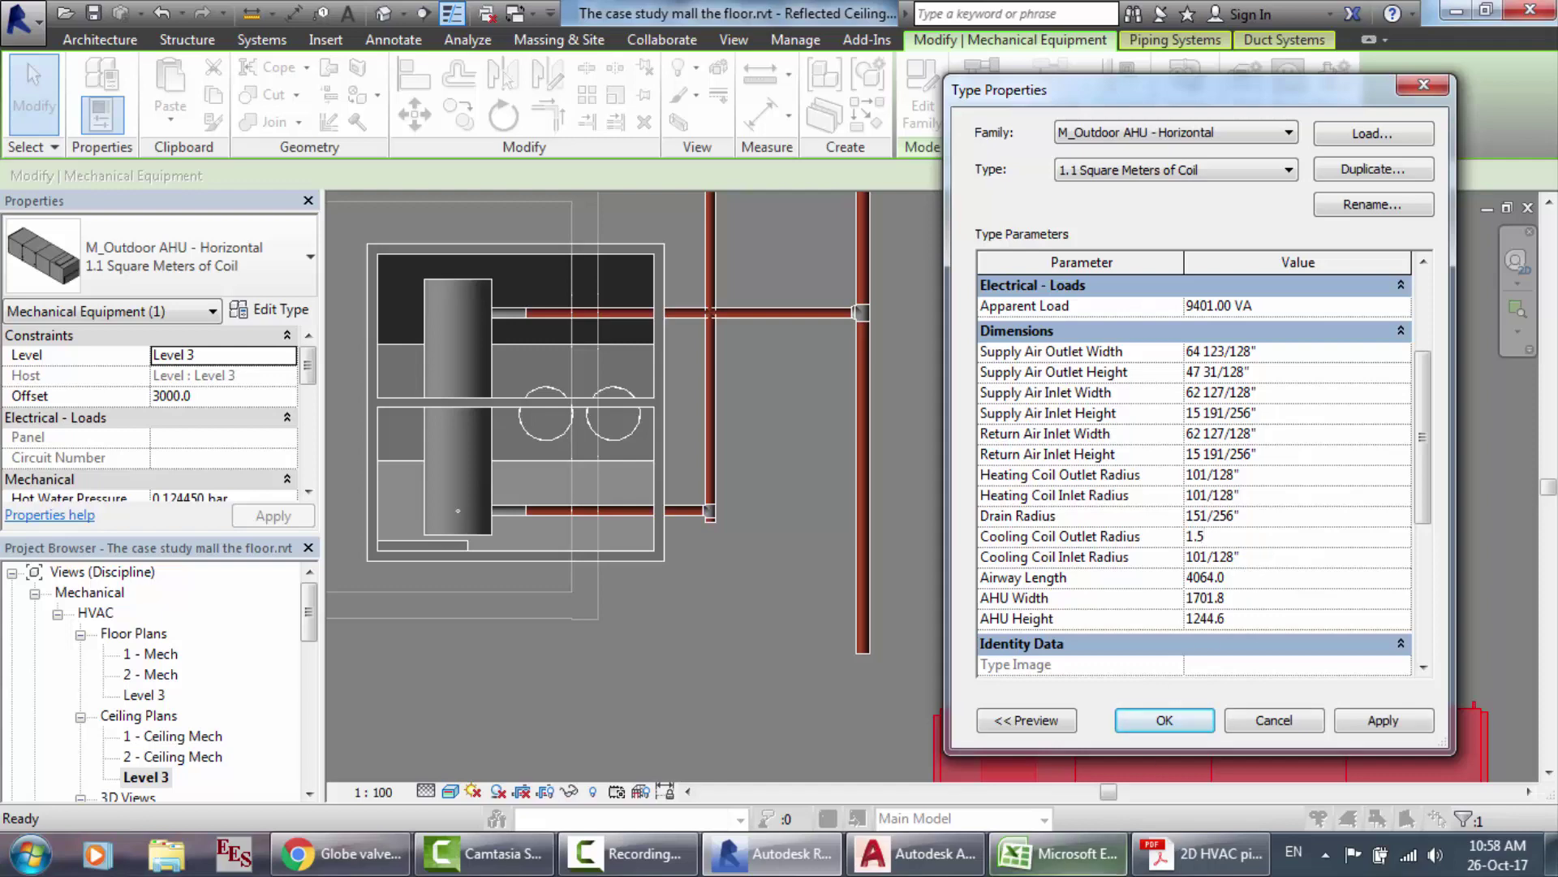
left_click(1058, 853)
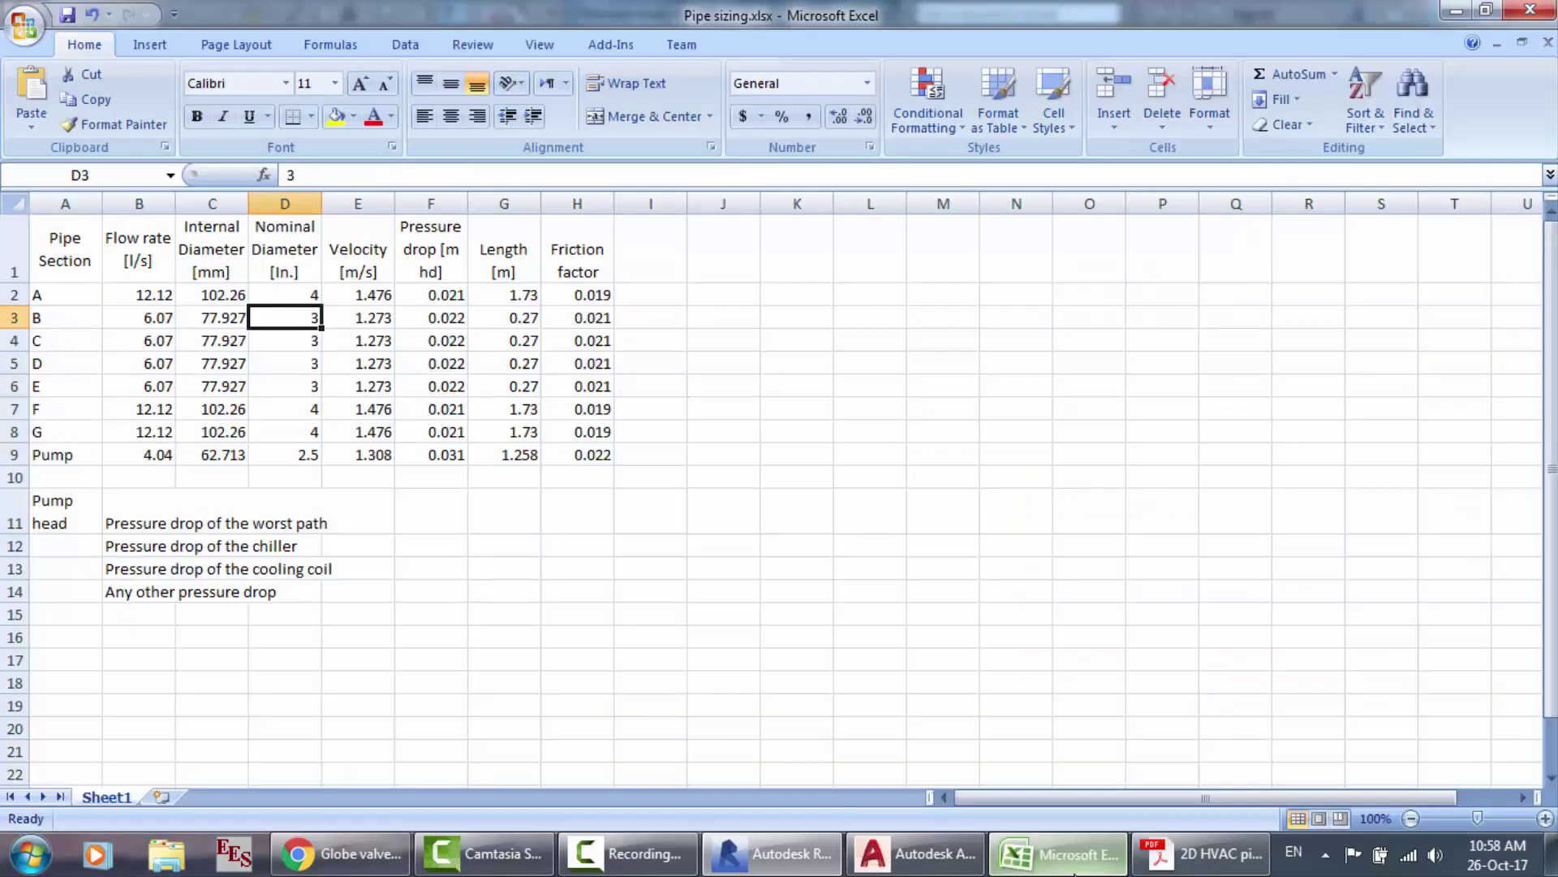
left_click(799, 853)
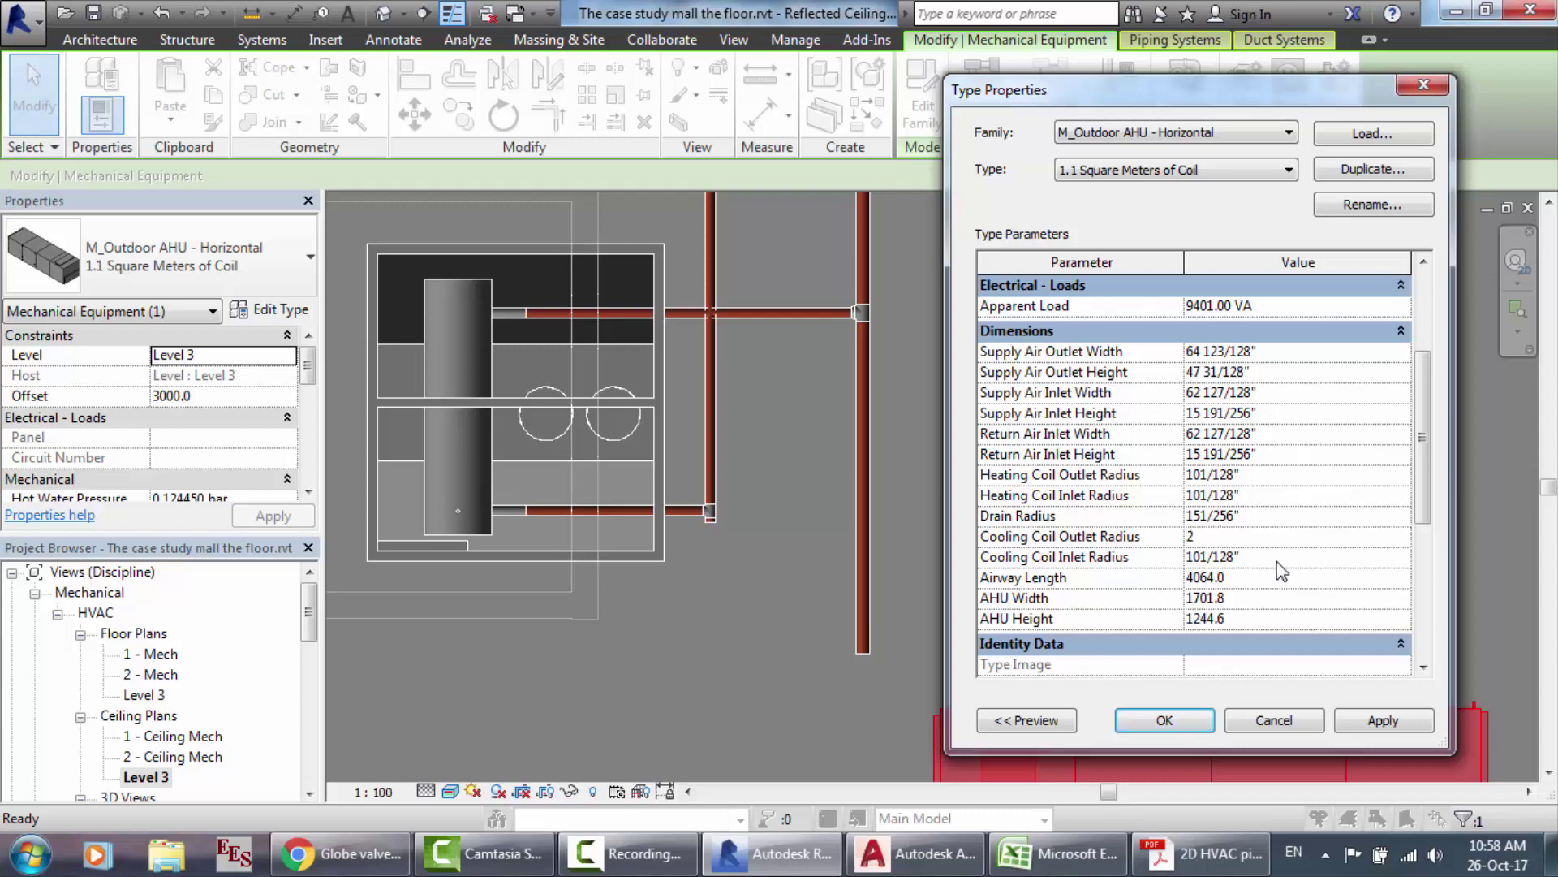
key("Tab")
type("2")
left_click(1166, 720)
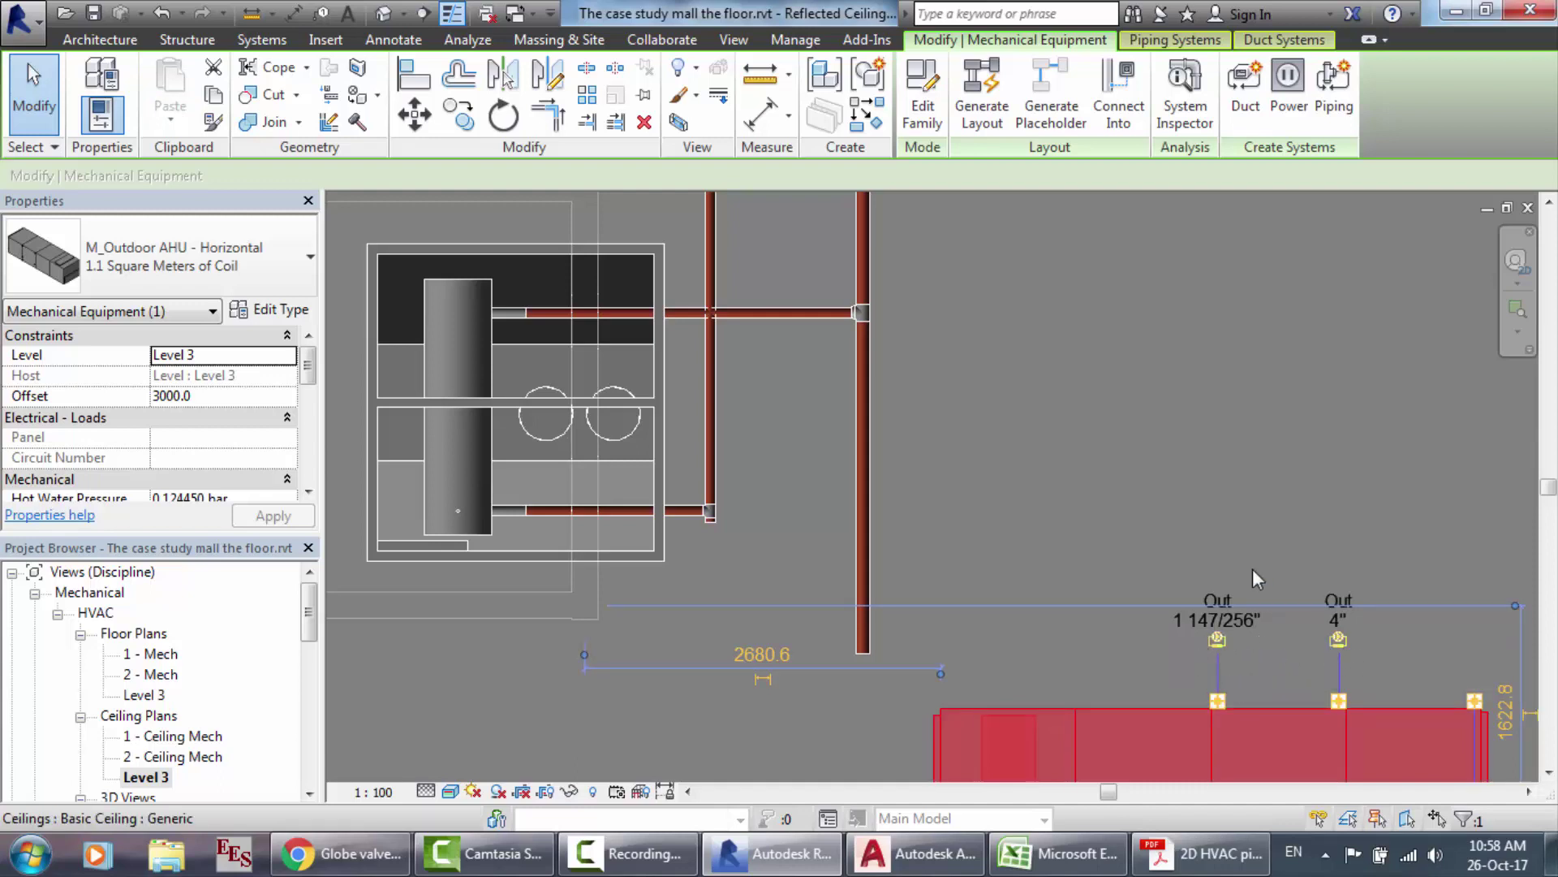
Step: Connect the AHU's 4" hydronic supply connector to the chiller outlet header, running the pipe 500 mm out from the unit and straight across
left_click(1337, 640)
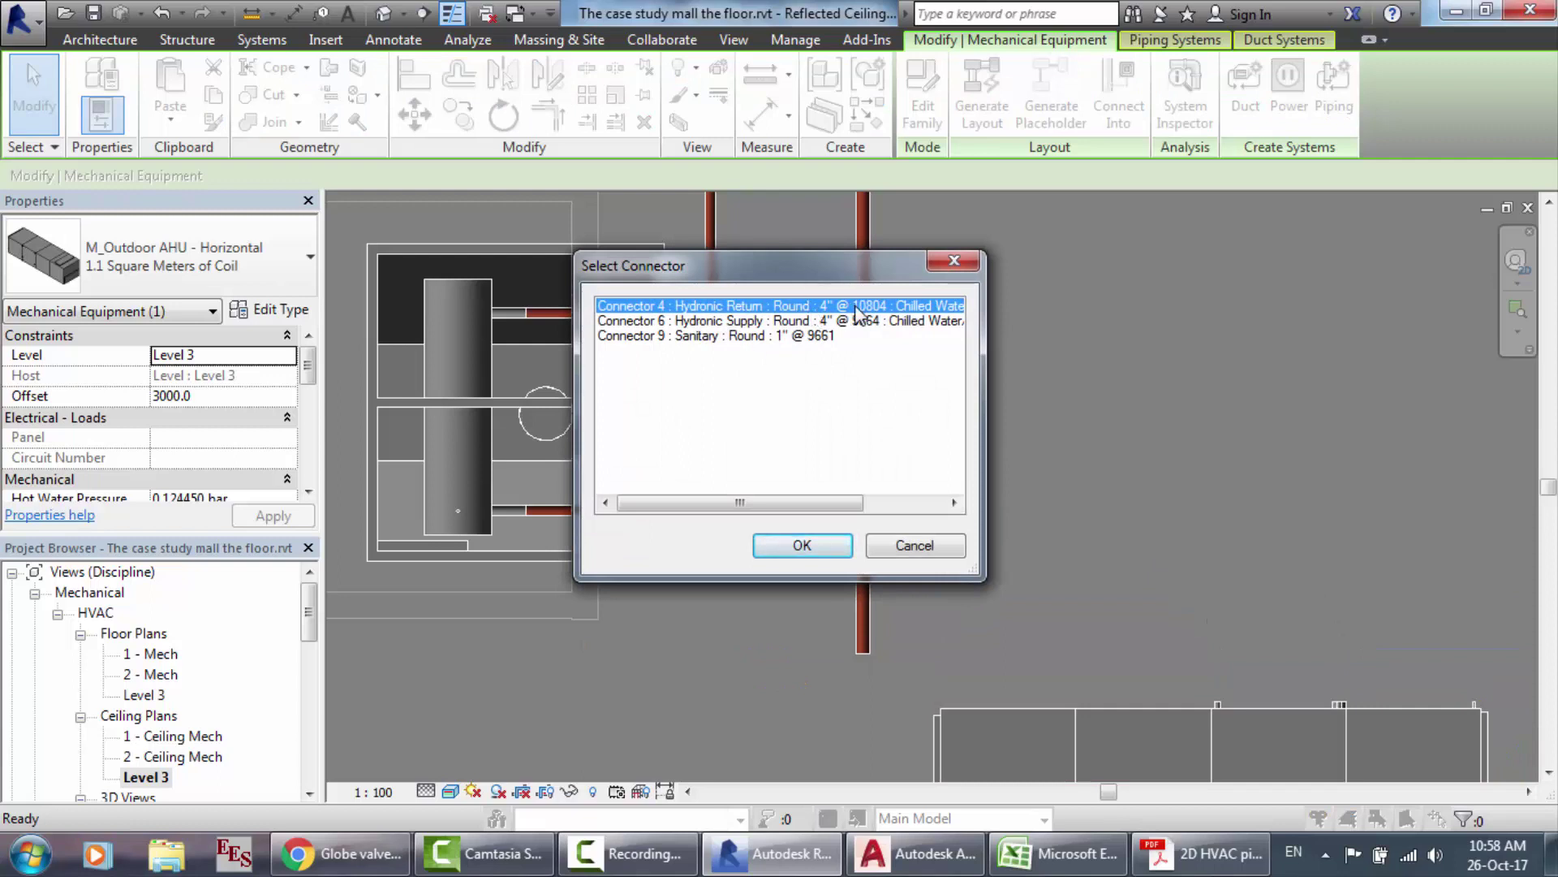
left_click(811, 326)
left_click(830, 553)
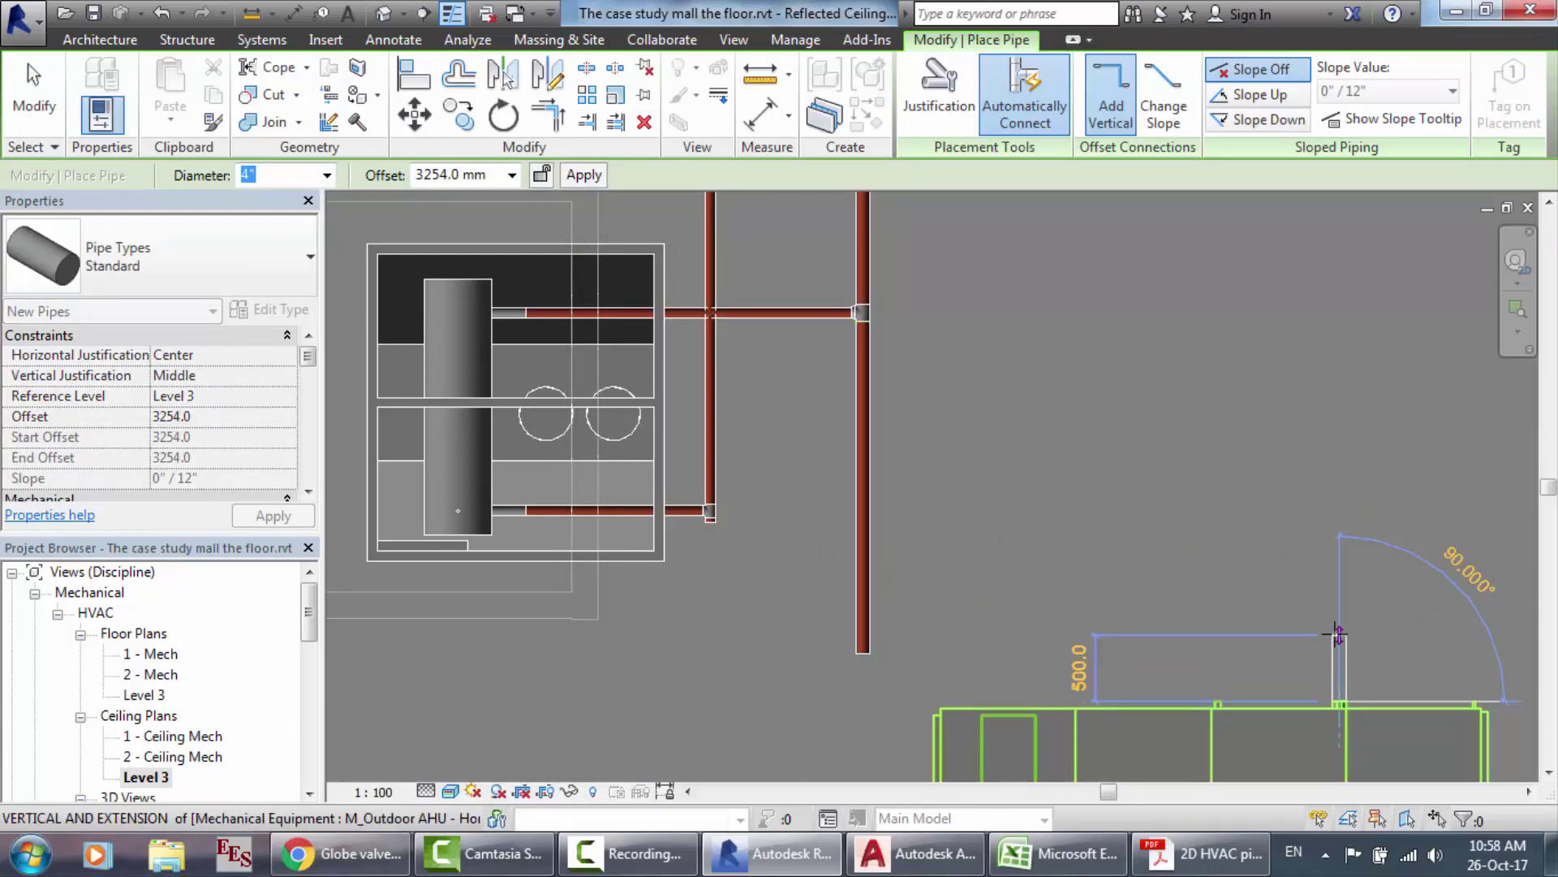
left_click(1339, 634)
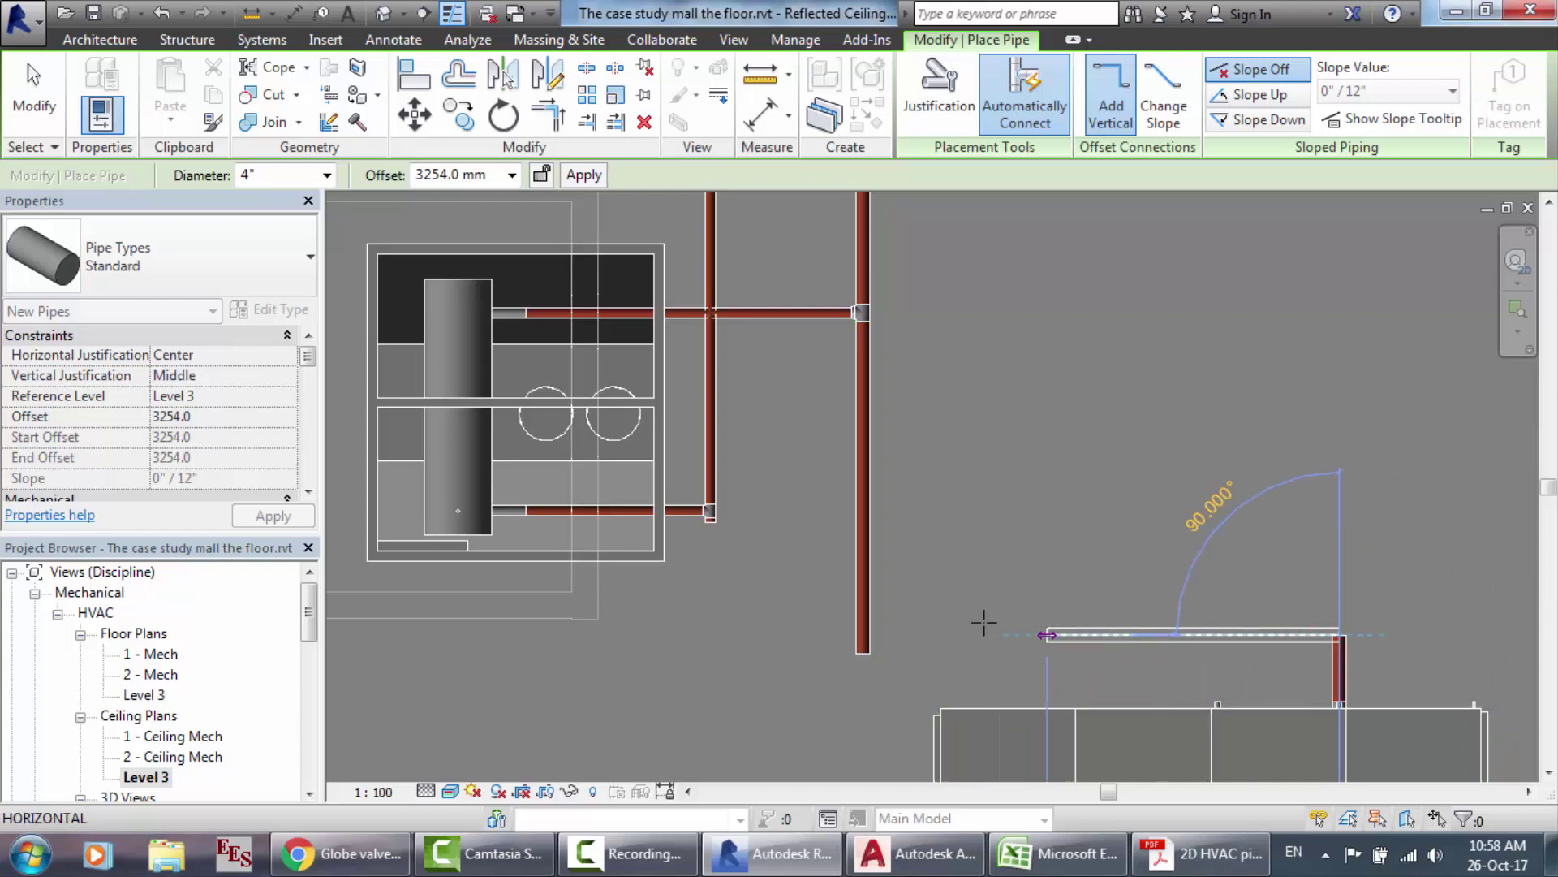
left_click(863, 634)
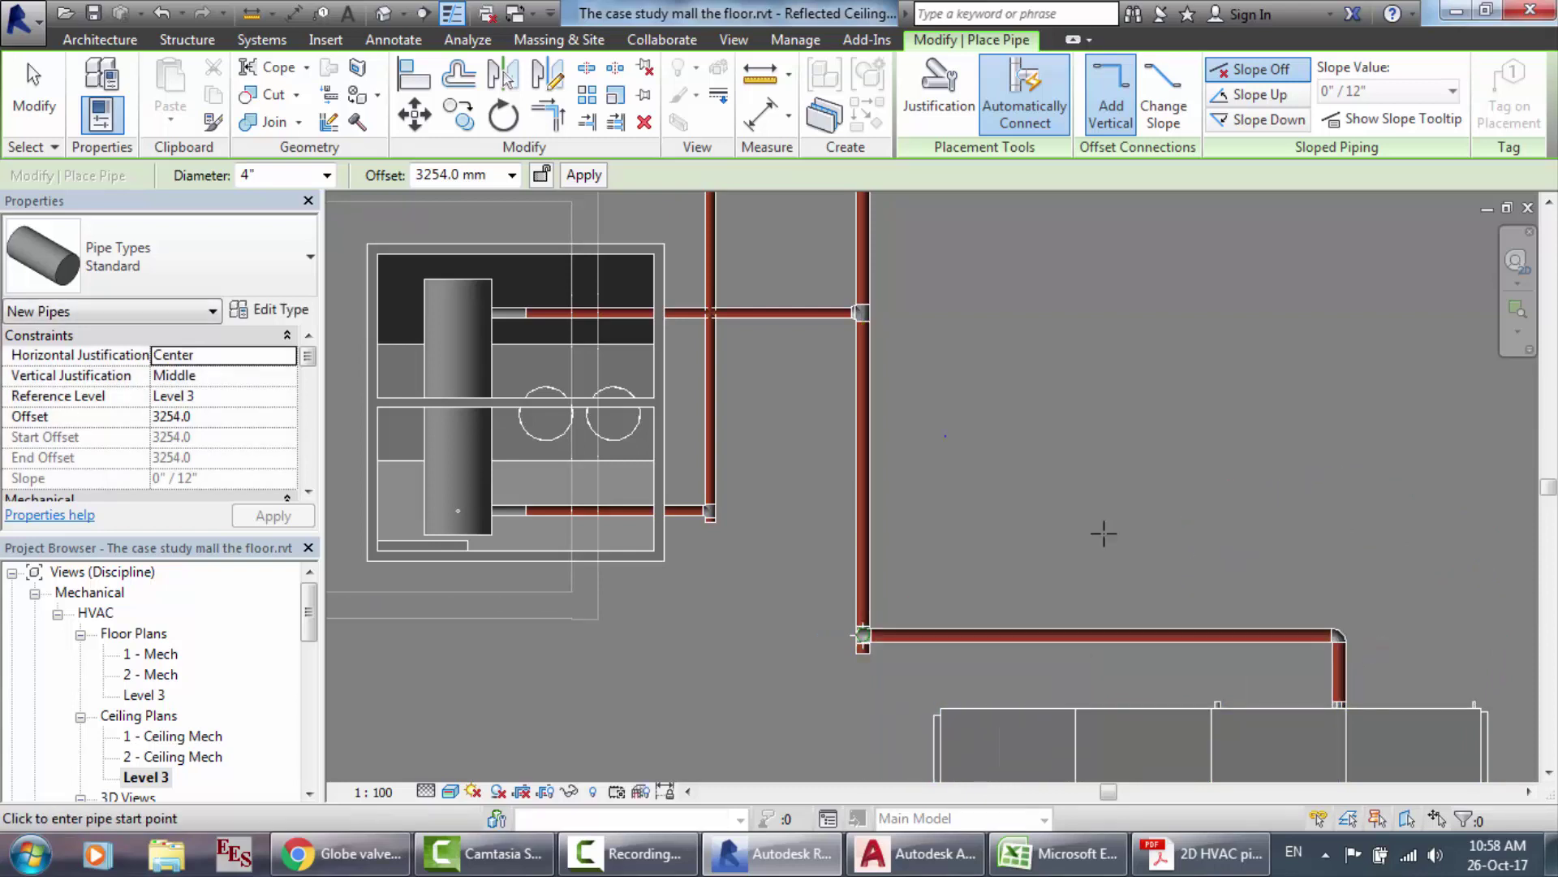
key("Escape")
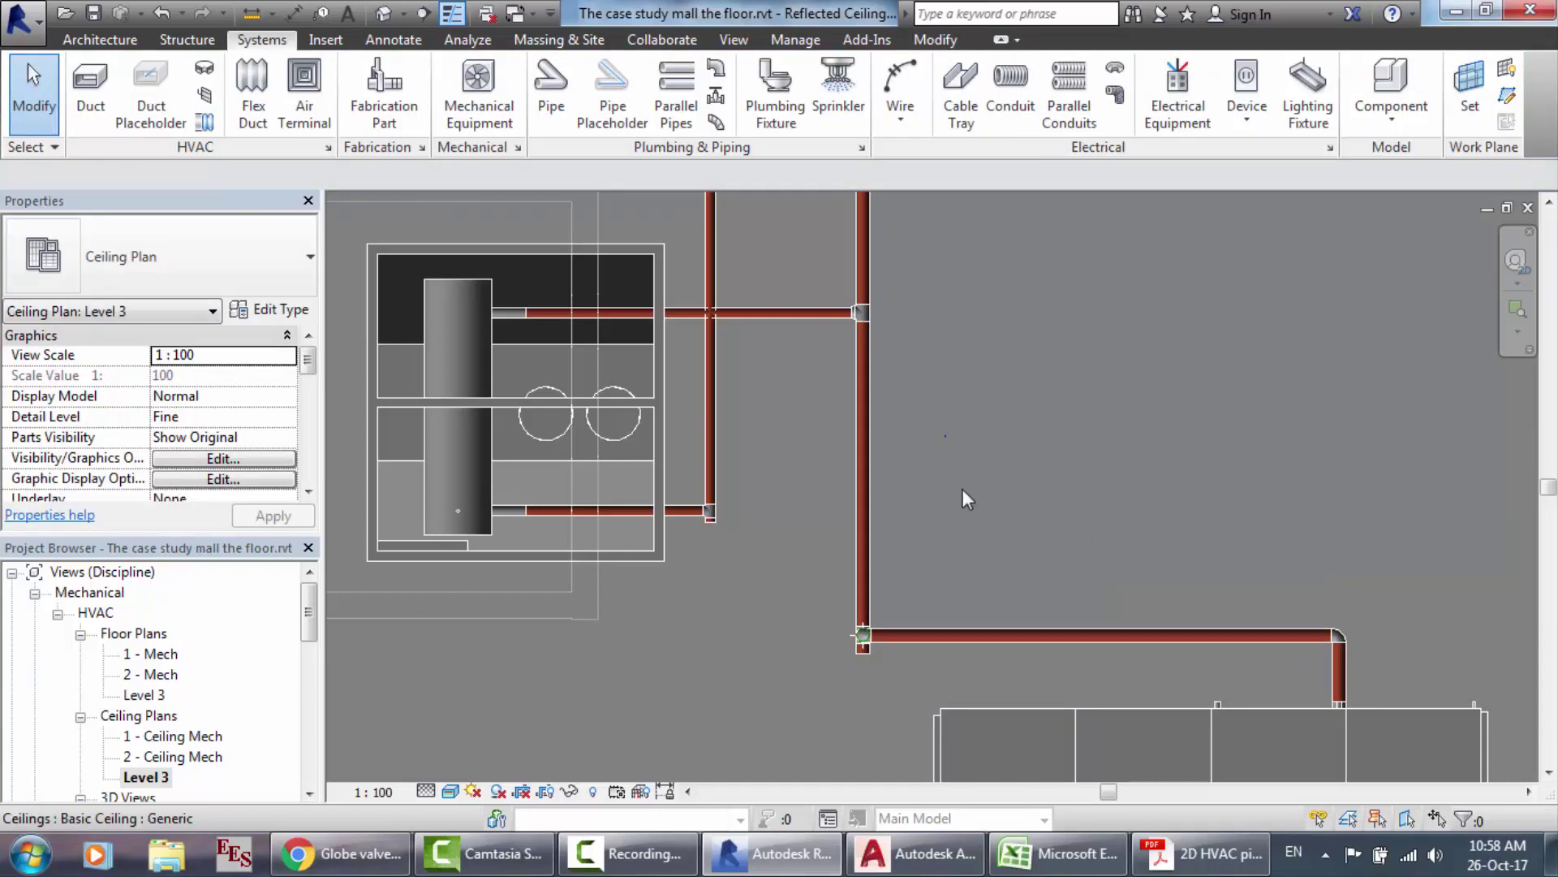
Step: Draw 4" pipe from the AHU's hydronic return connector 5000 mm straight toward the pumps, with a short sideways offset past the end pump
scroll(963, 489, "down", 3)
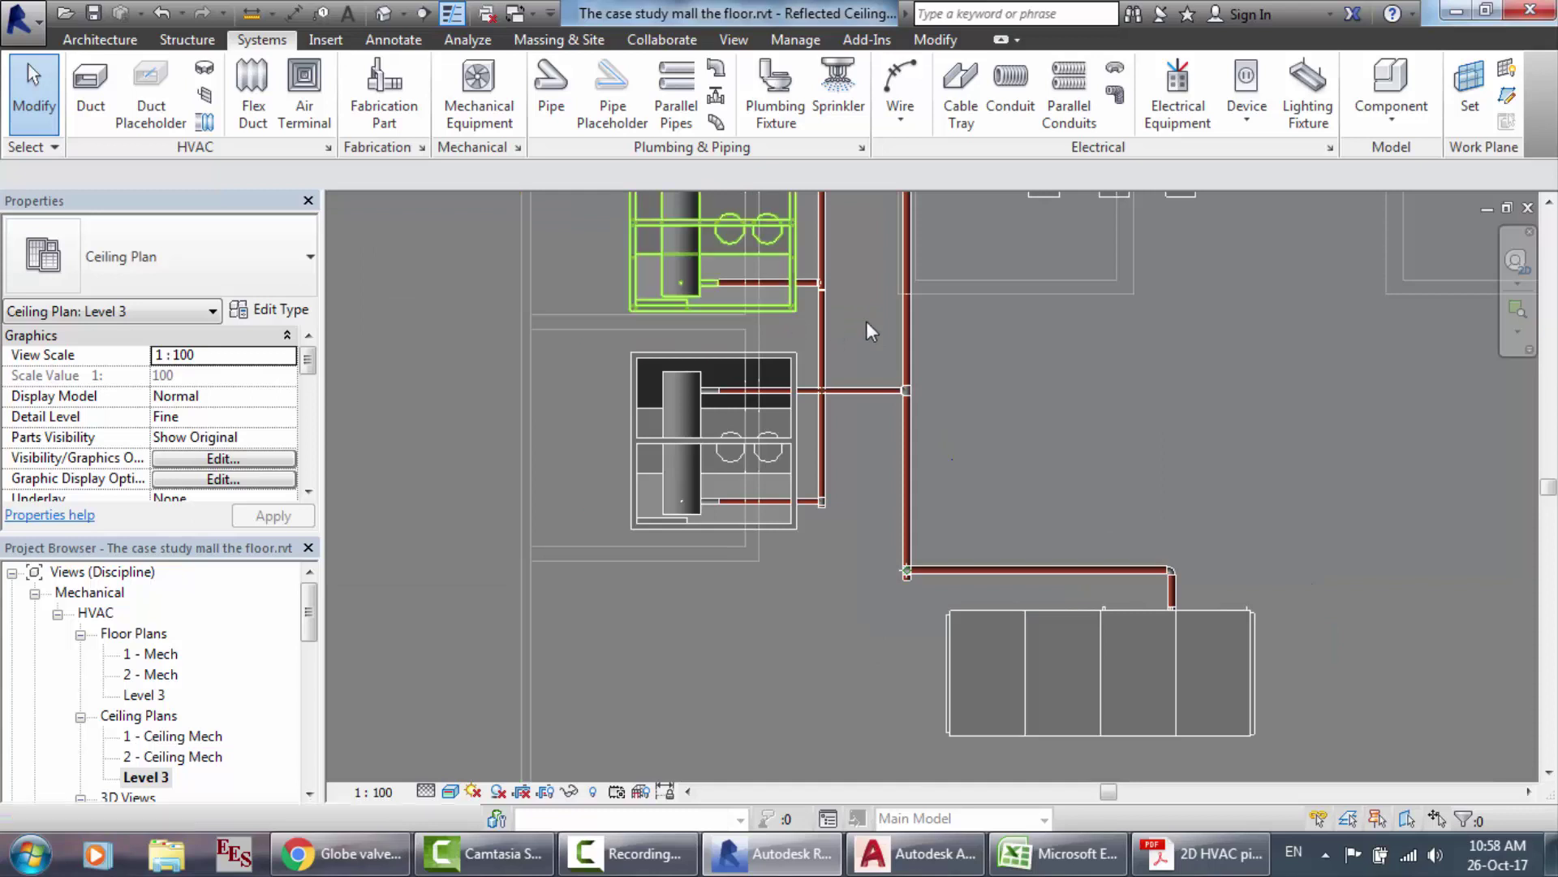
scroll(981, 496, "down", 1)
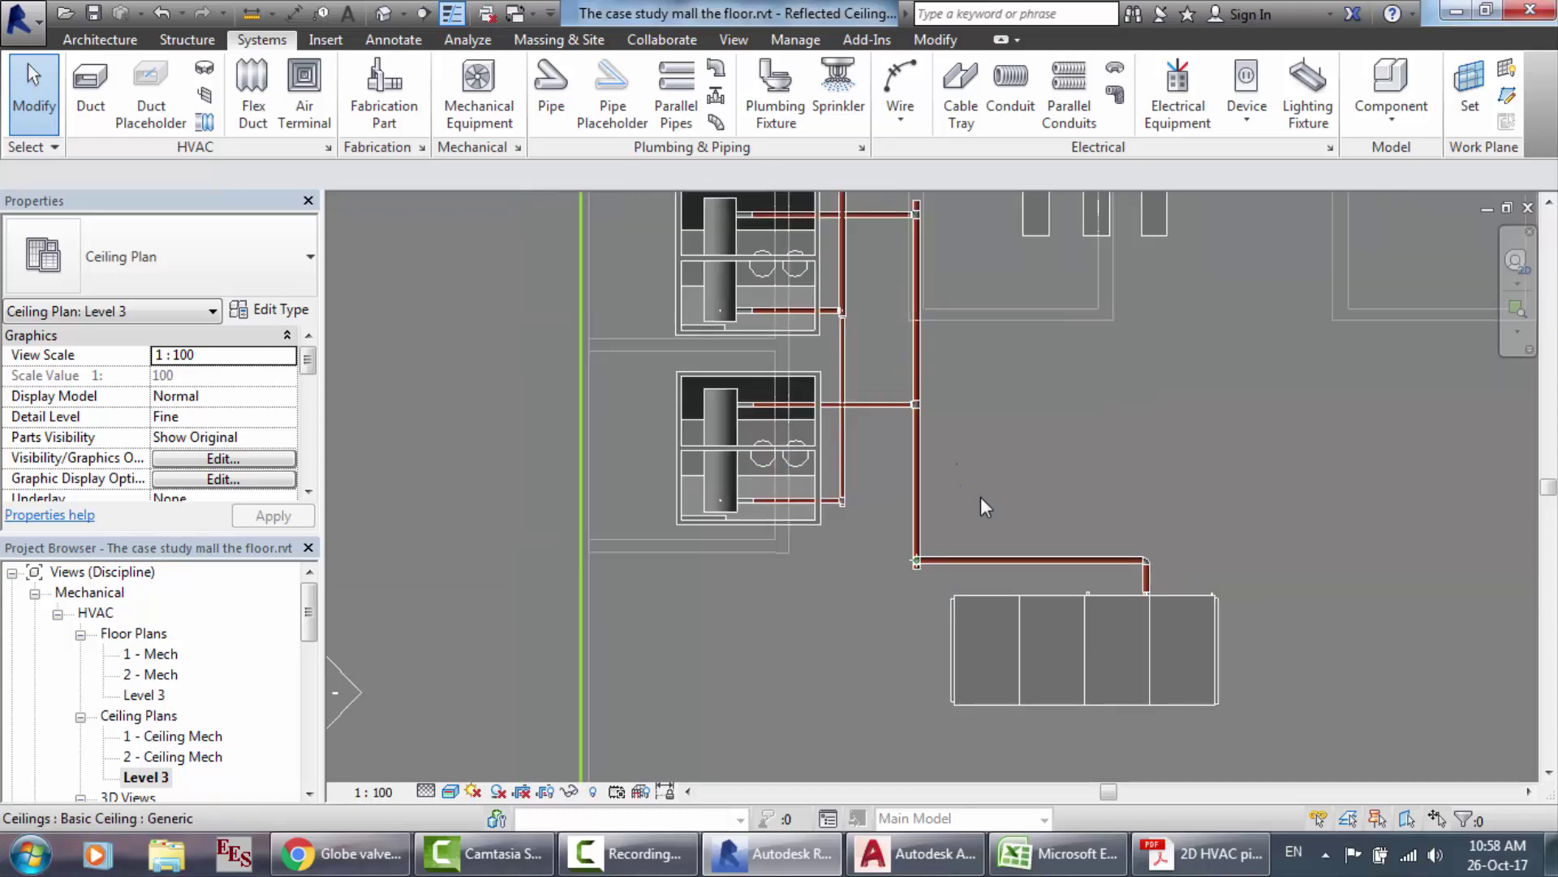
scroll(1215, 572, "up", 2)
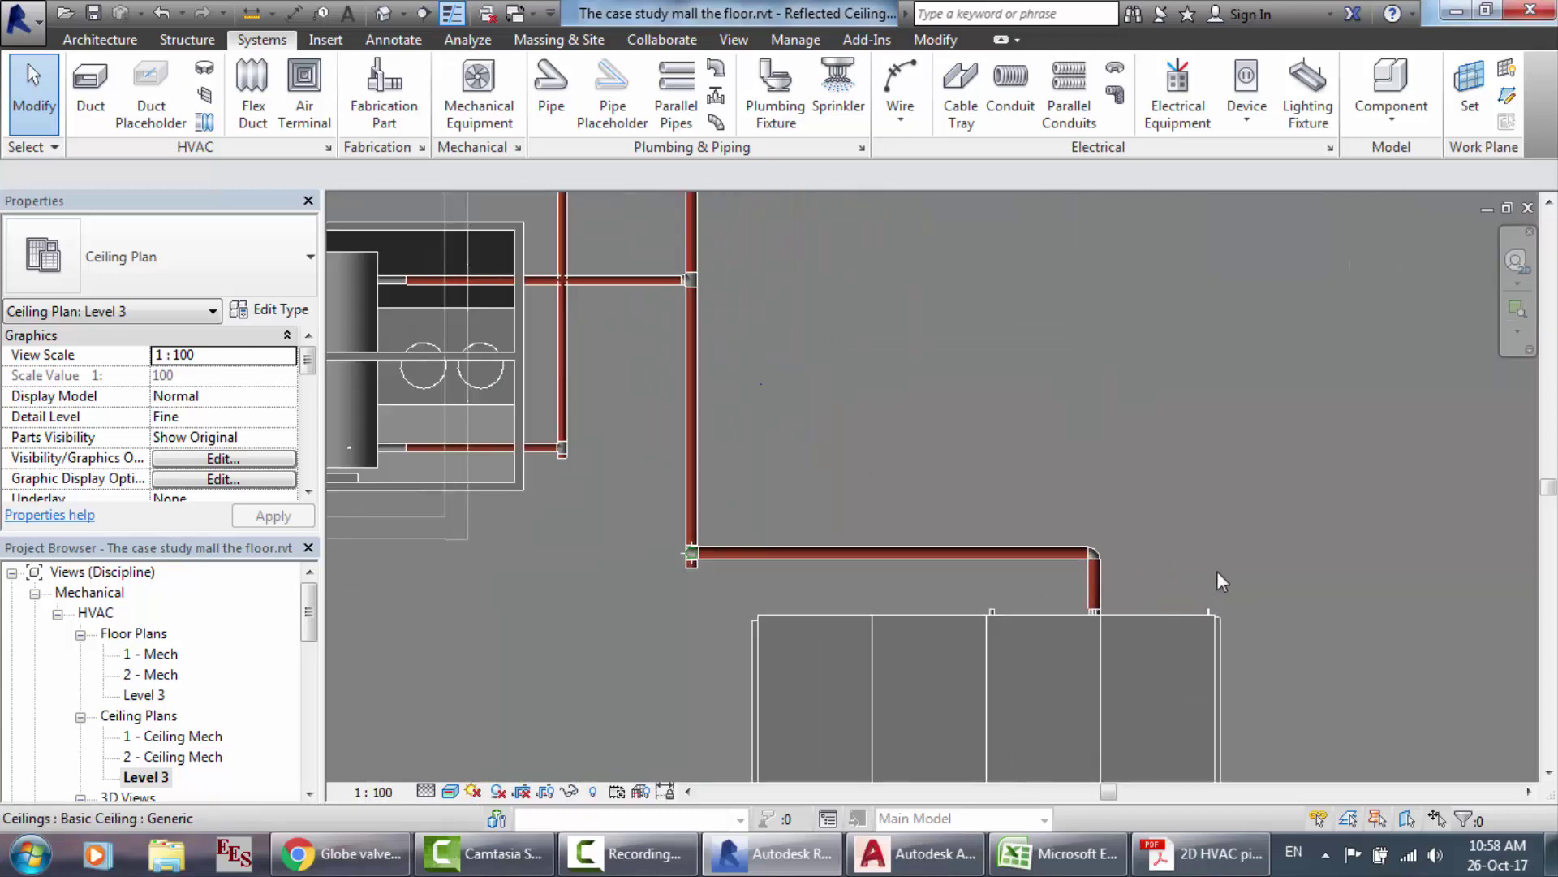
left_click(1114, 646)
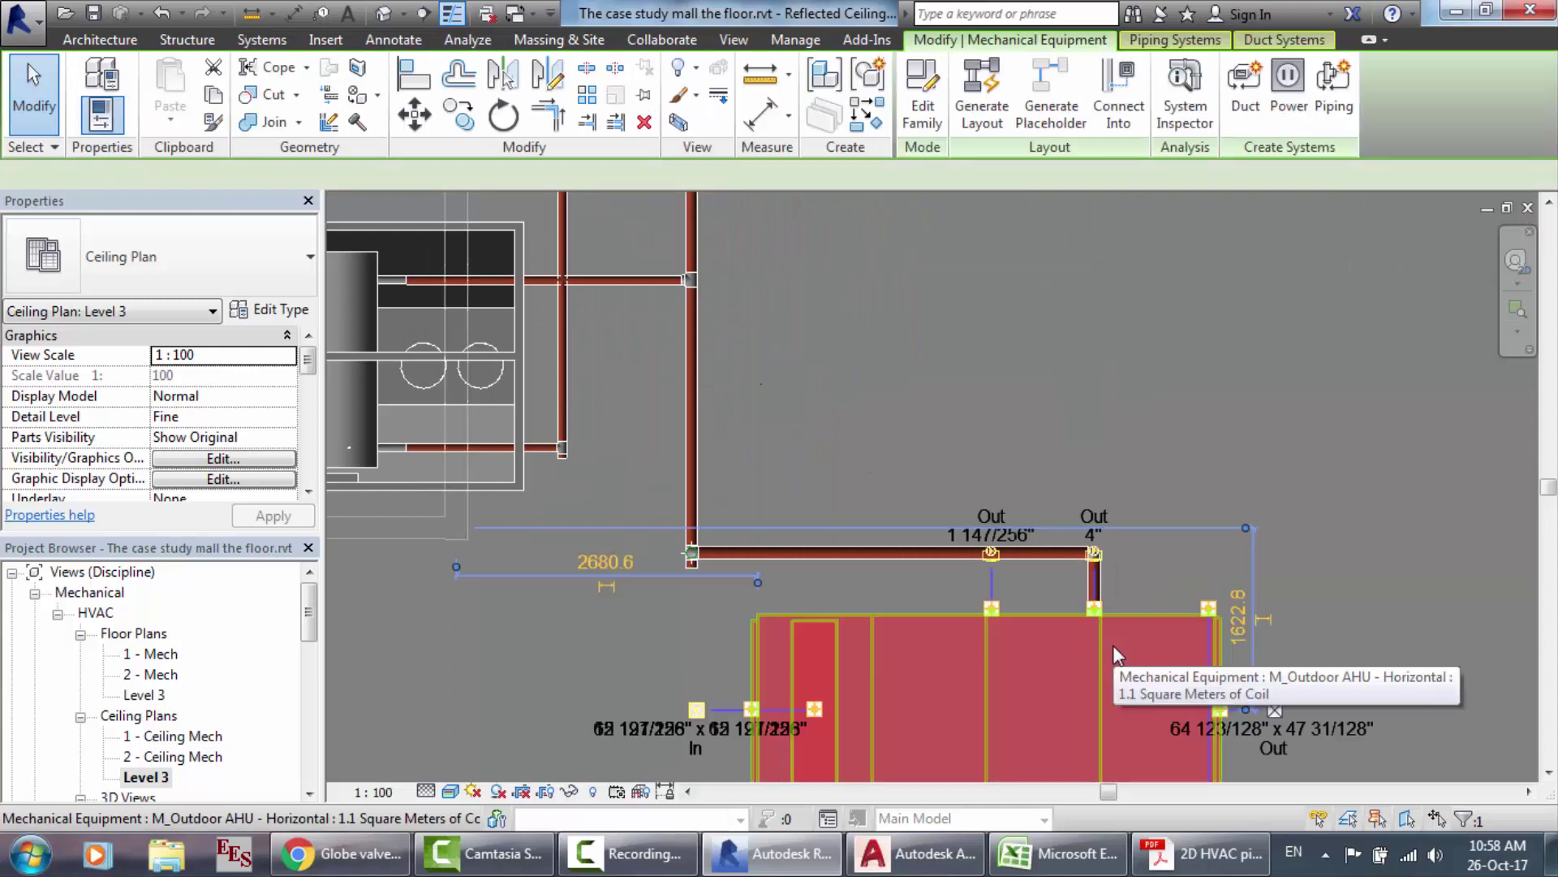
left_click(1092, 552)
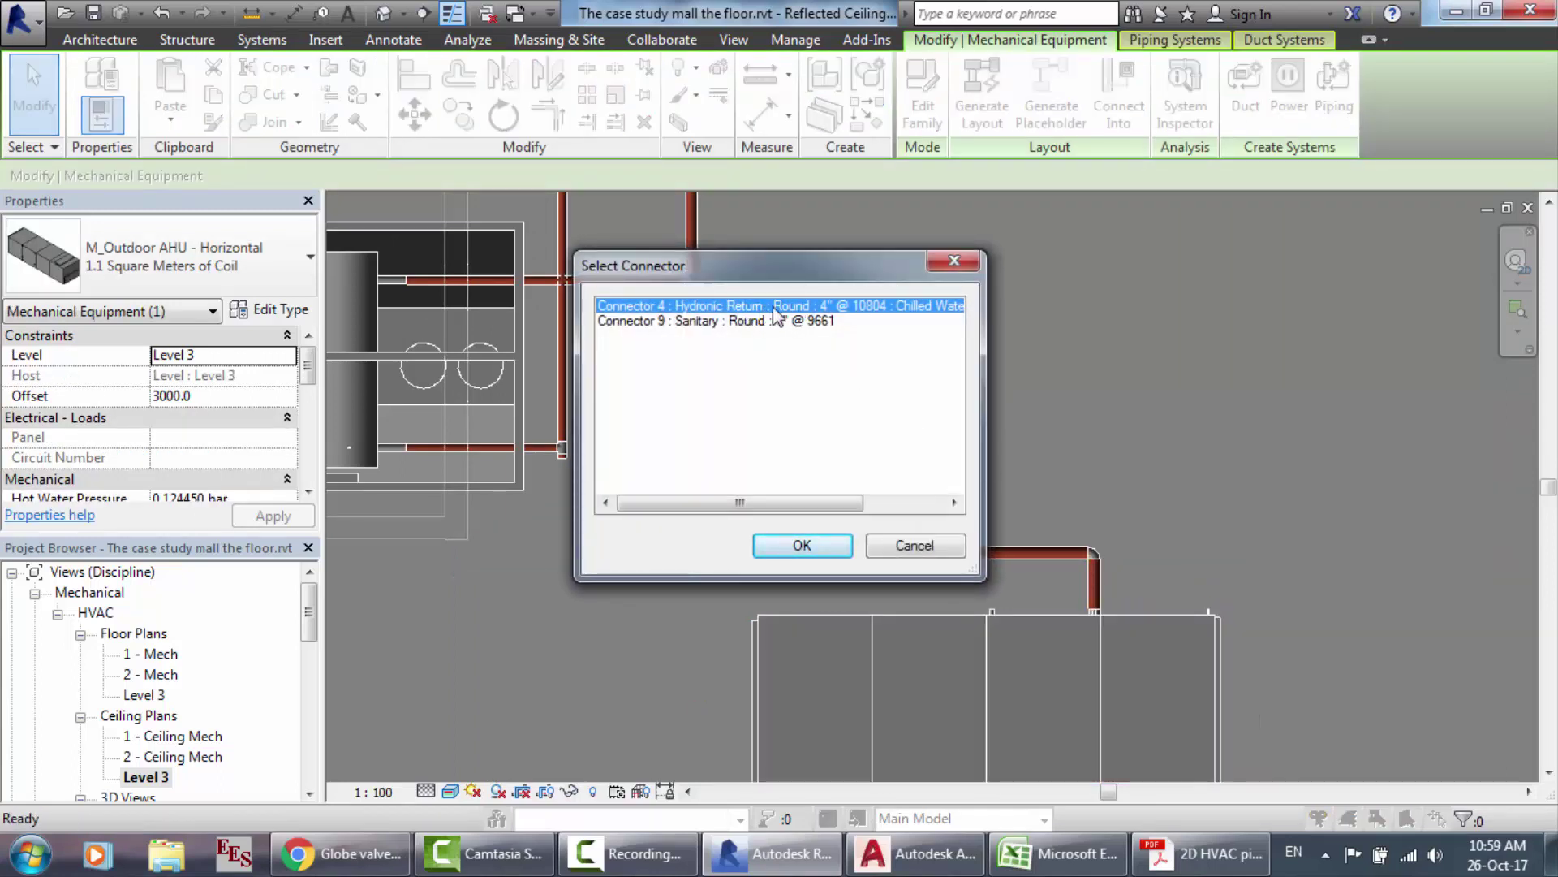
left_click(823, 542)
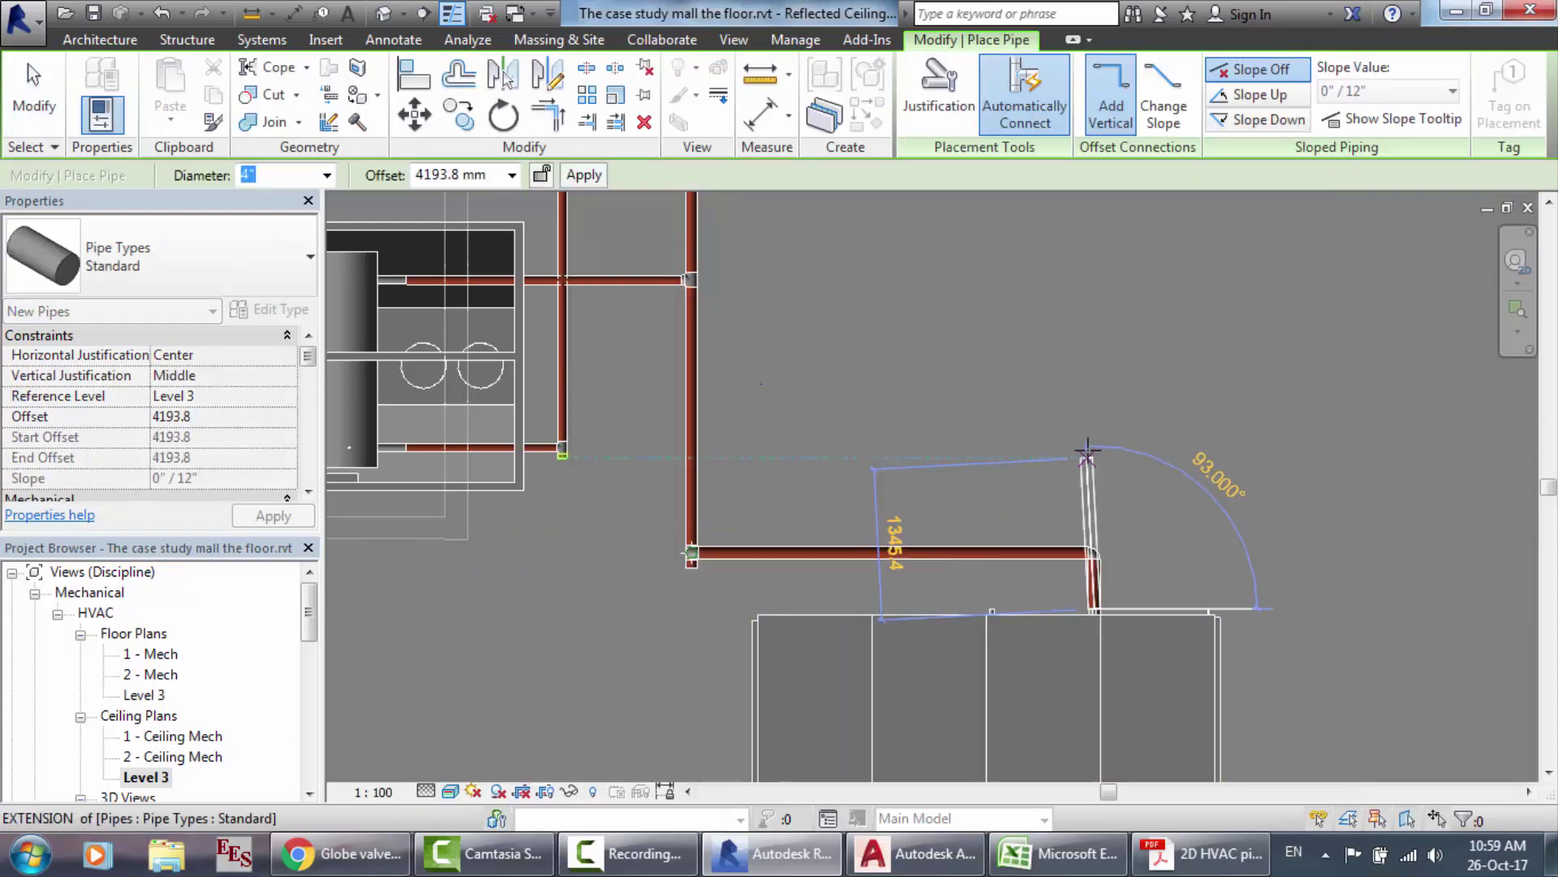
scroll(1088, 415, "down", 5)
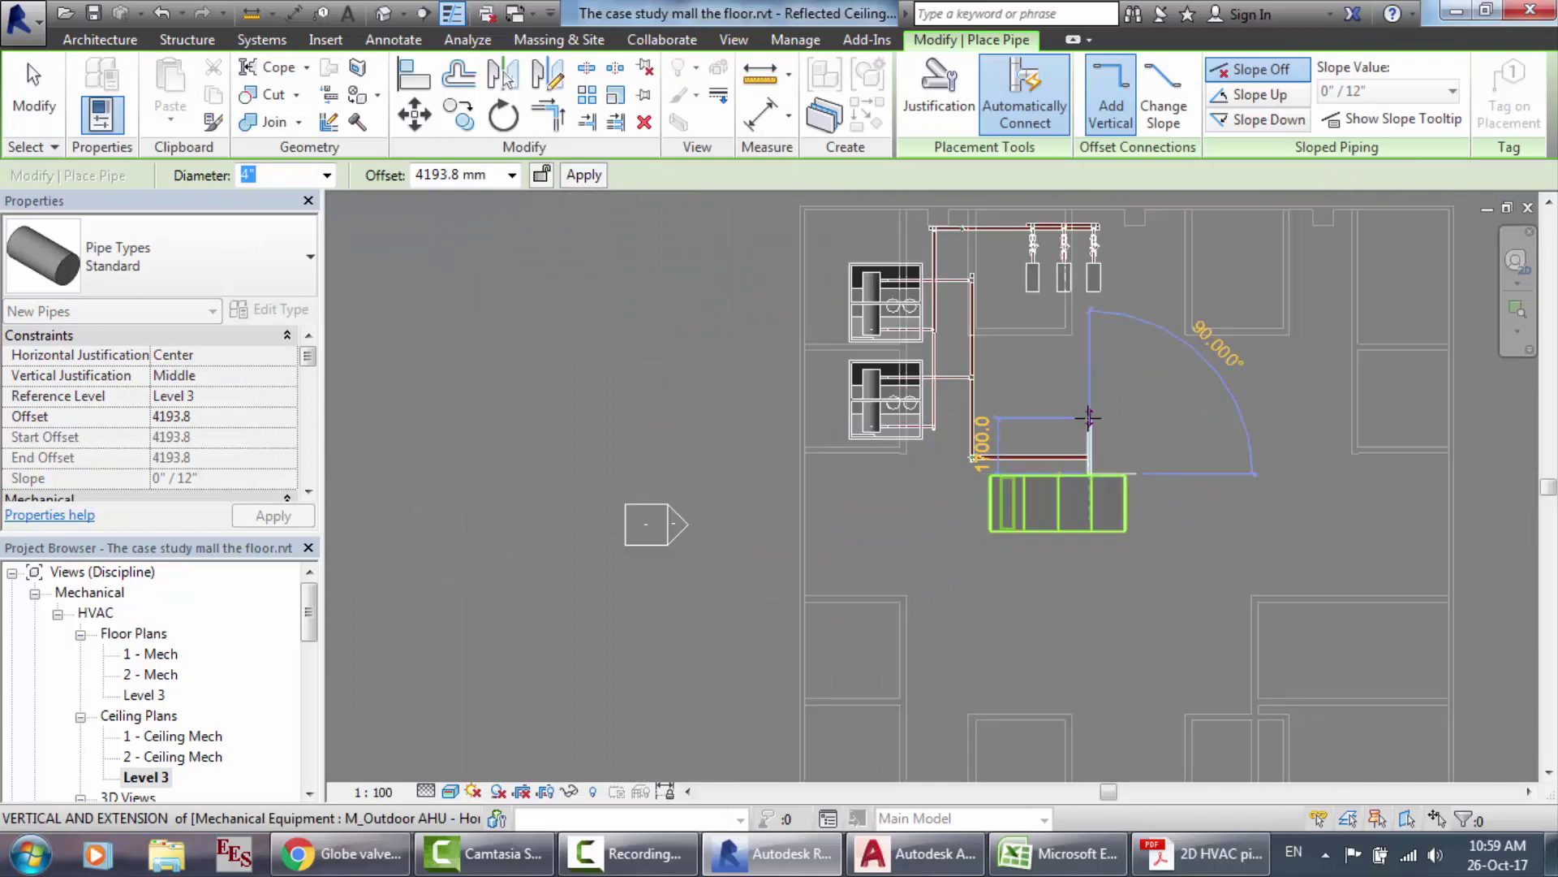
scroll(1090, 292, "up", 2)
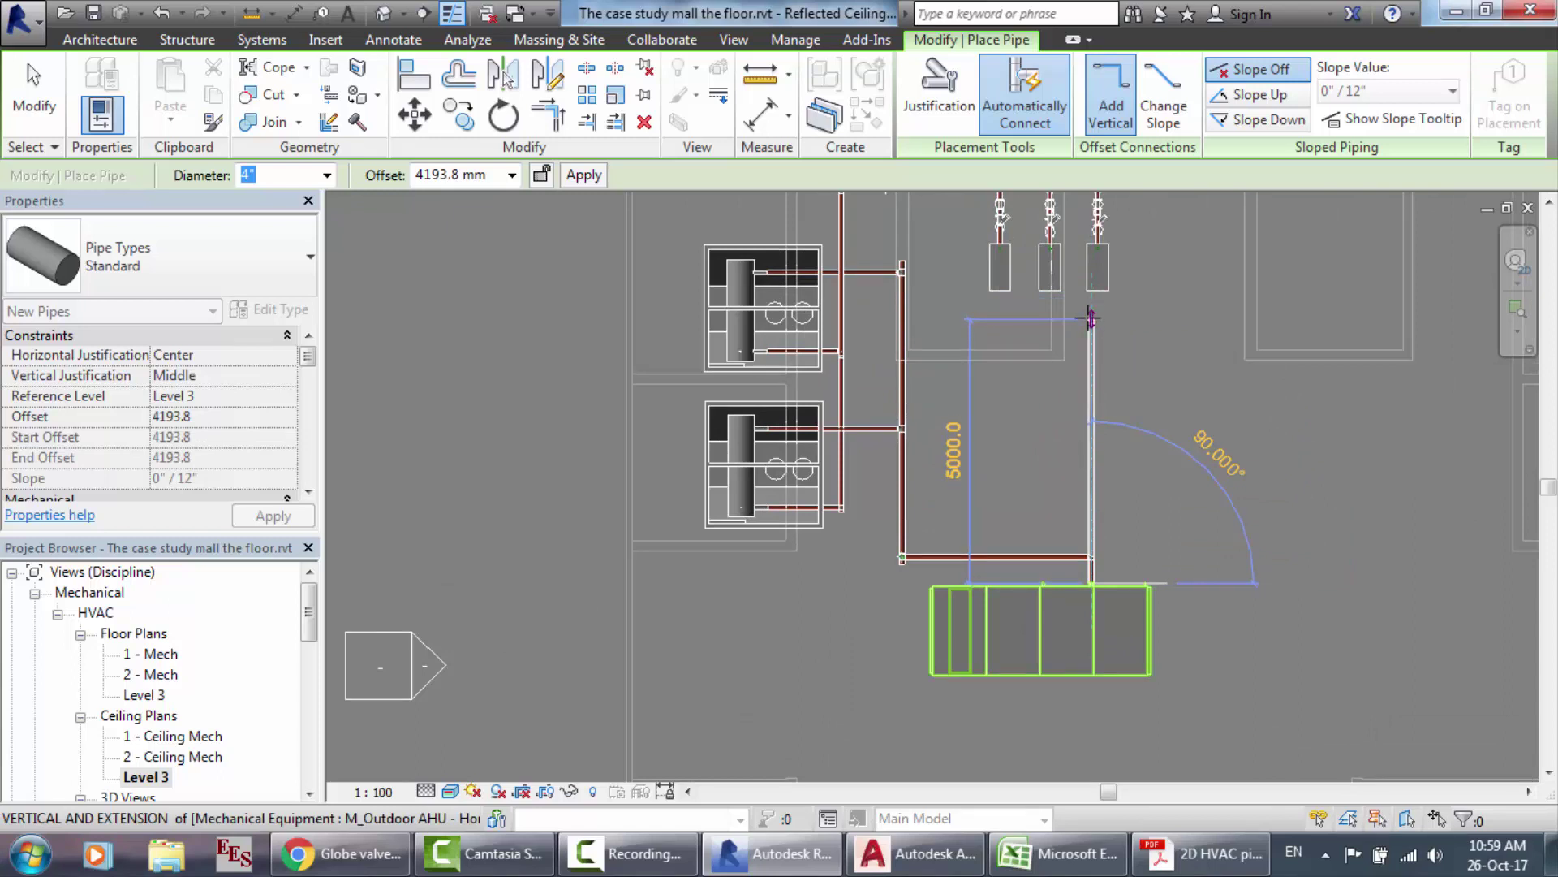
left_click(1090, 317)
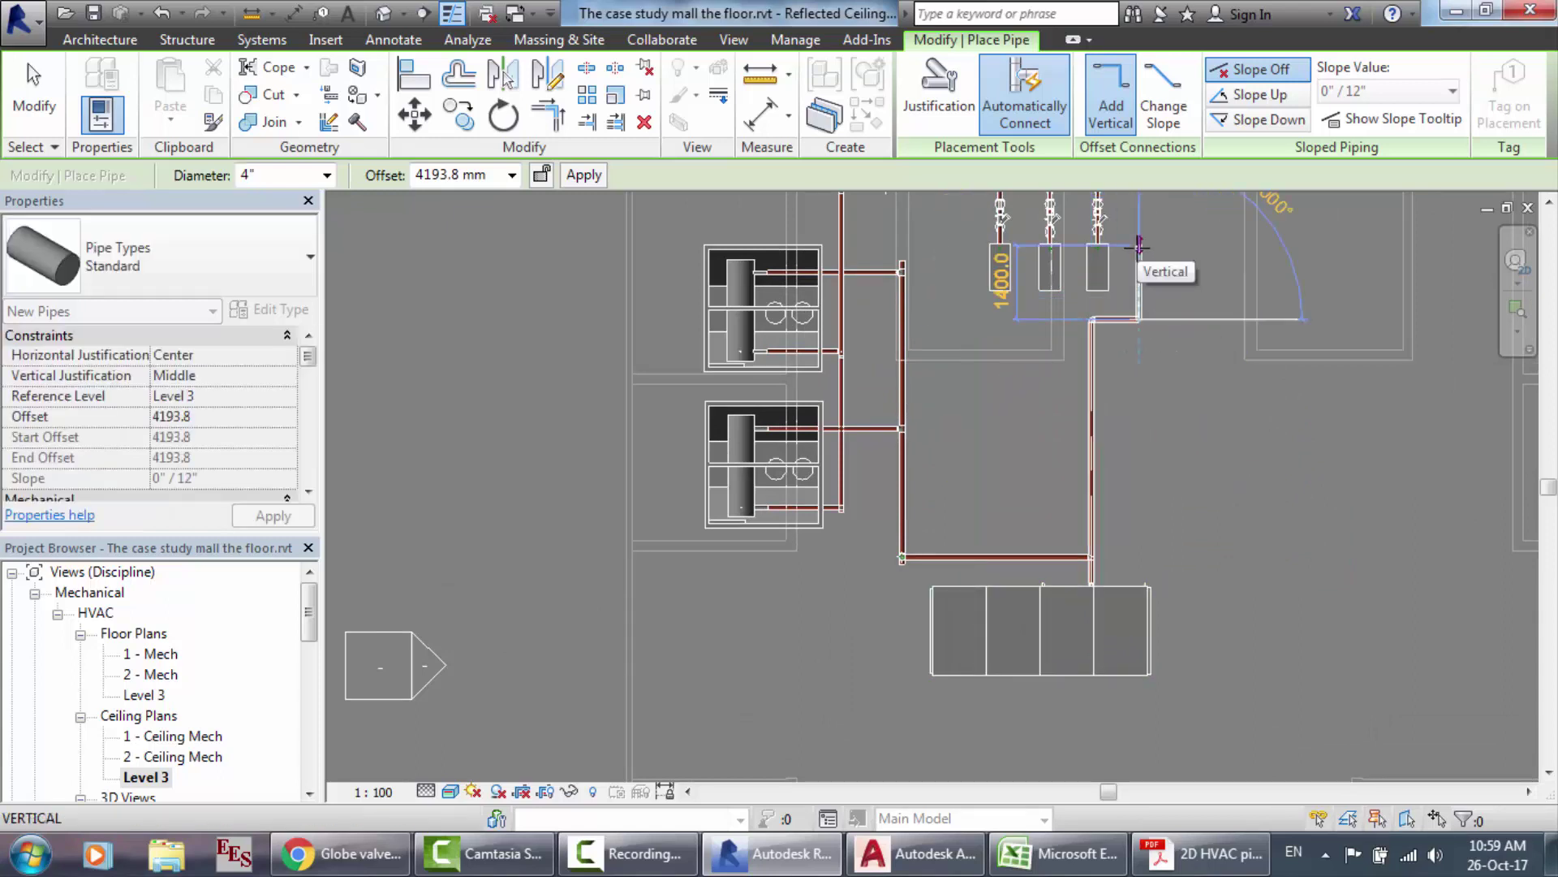
Step: Continue the return pipe 2740 mm alongside the end pump, turn it back over the pumps and tee it into the 4" pump header
scroll(1136, 246, "down", 3)
scroll(1137, 180, "up", 5)
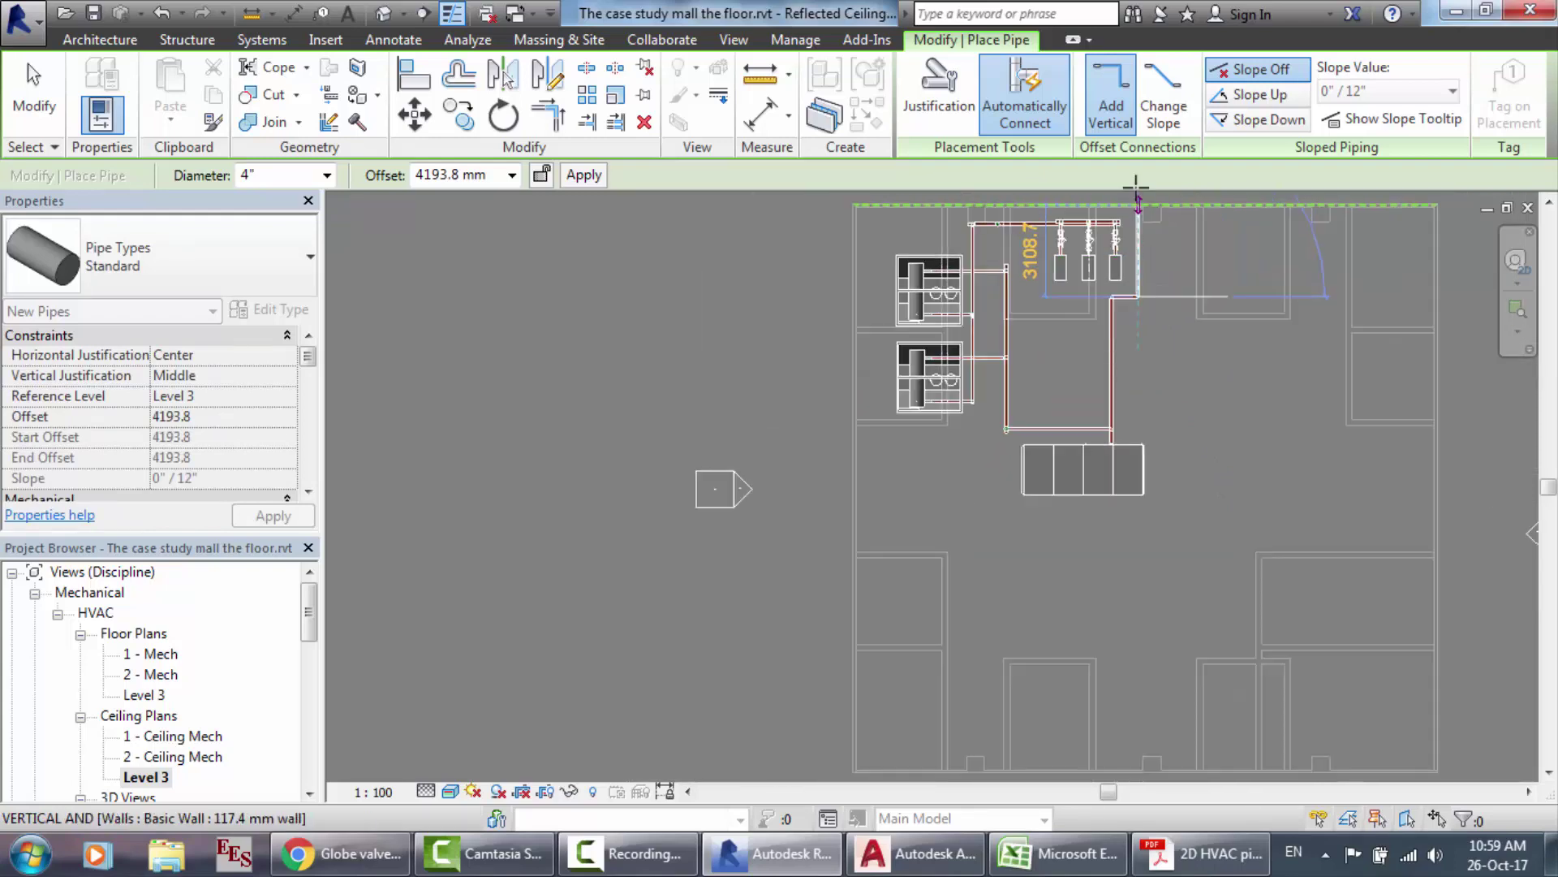
scroll(1132, 273, "up", 2)
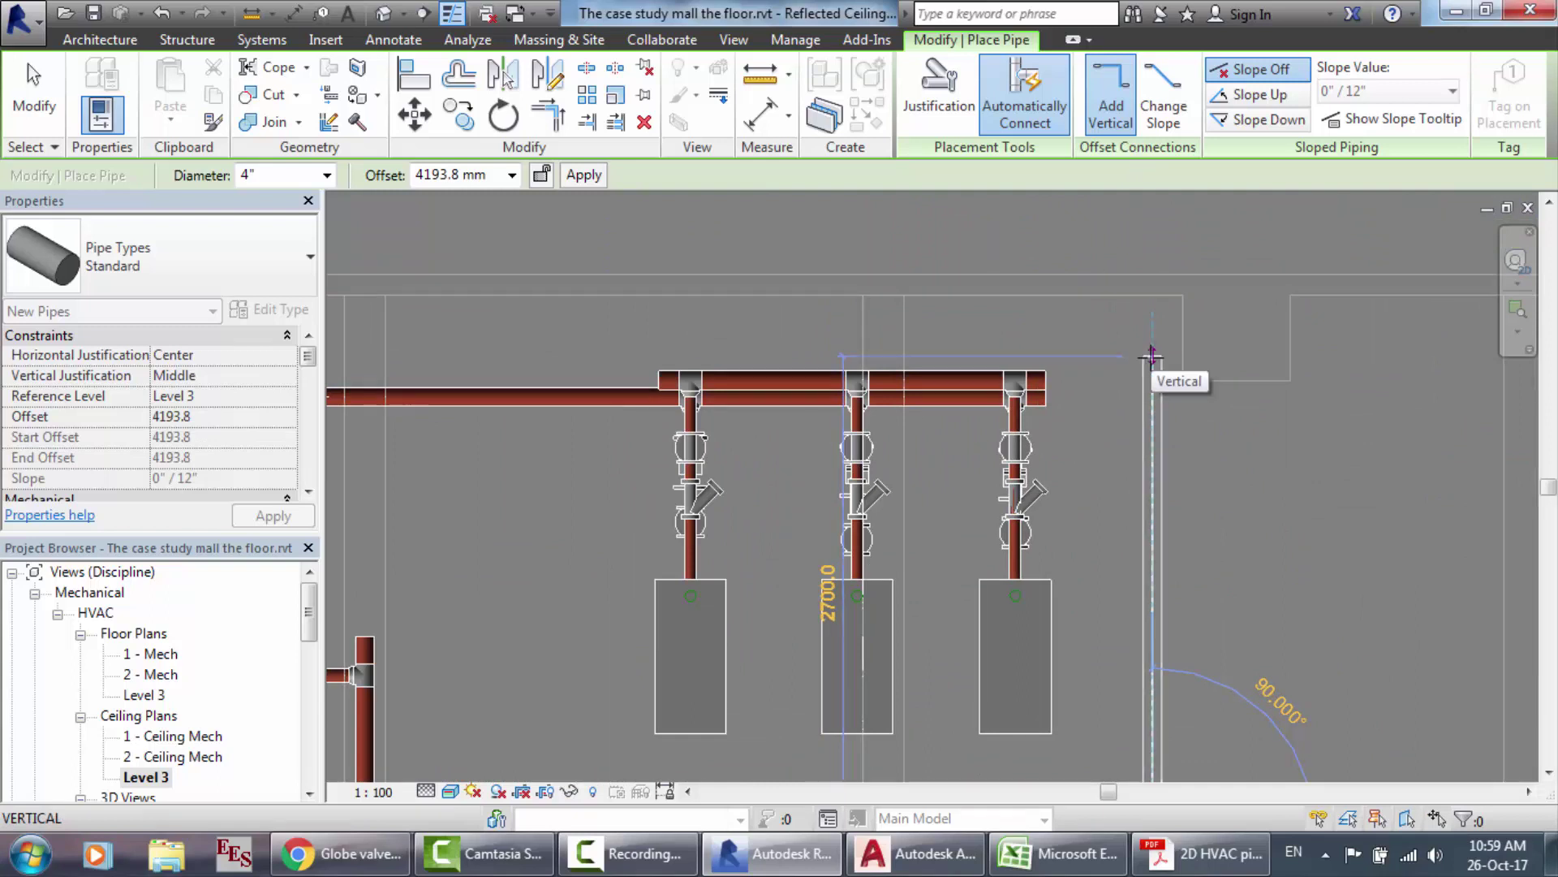
scroll(1151, 357, "up", 2)
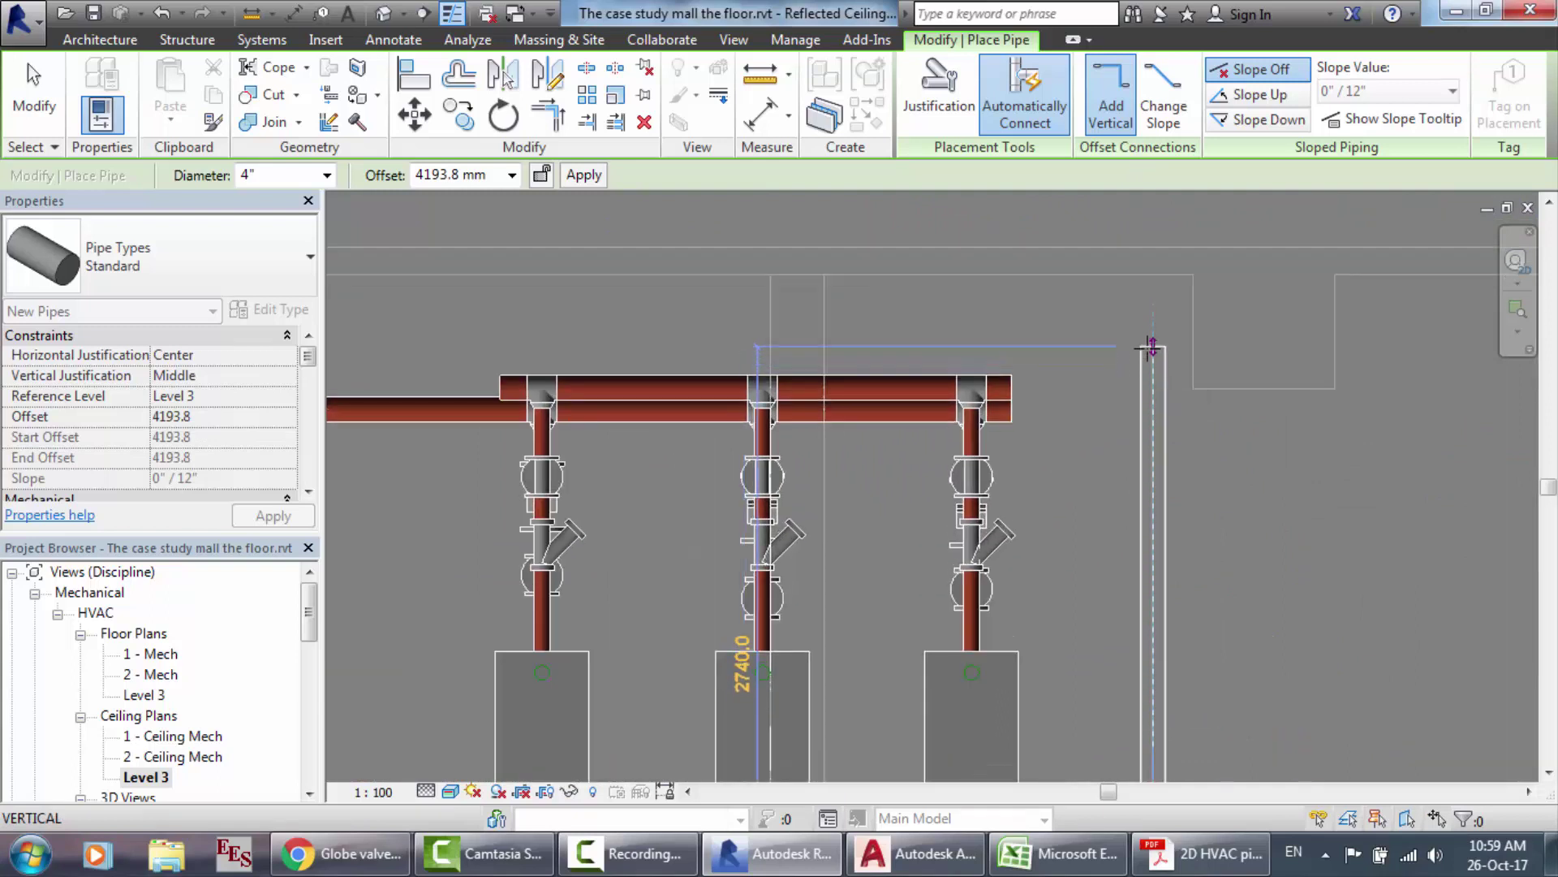
left_click(1152, 347)
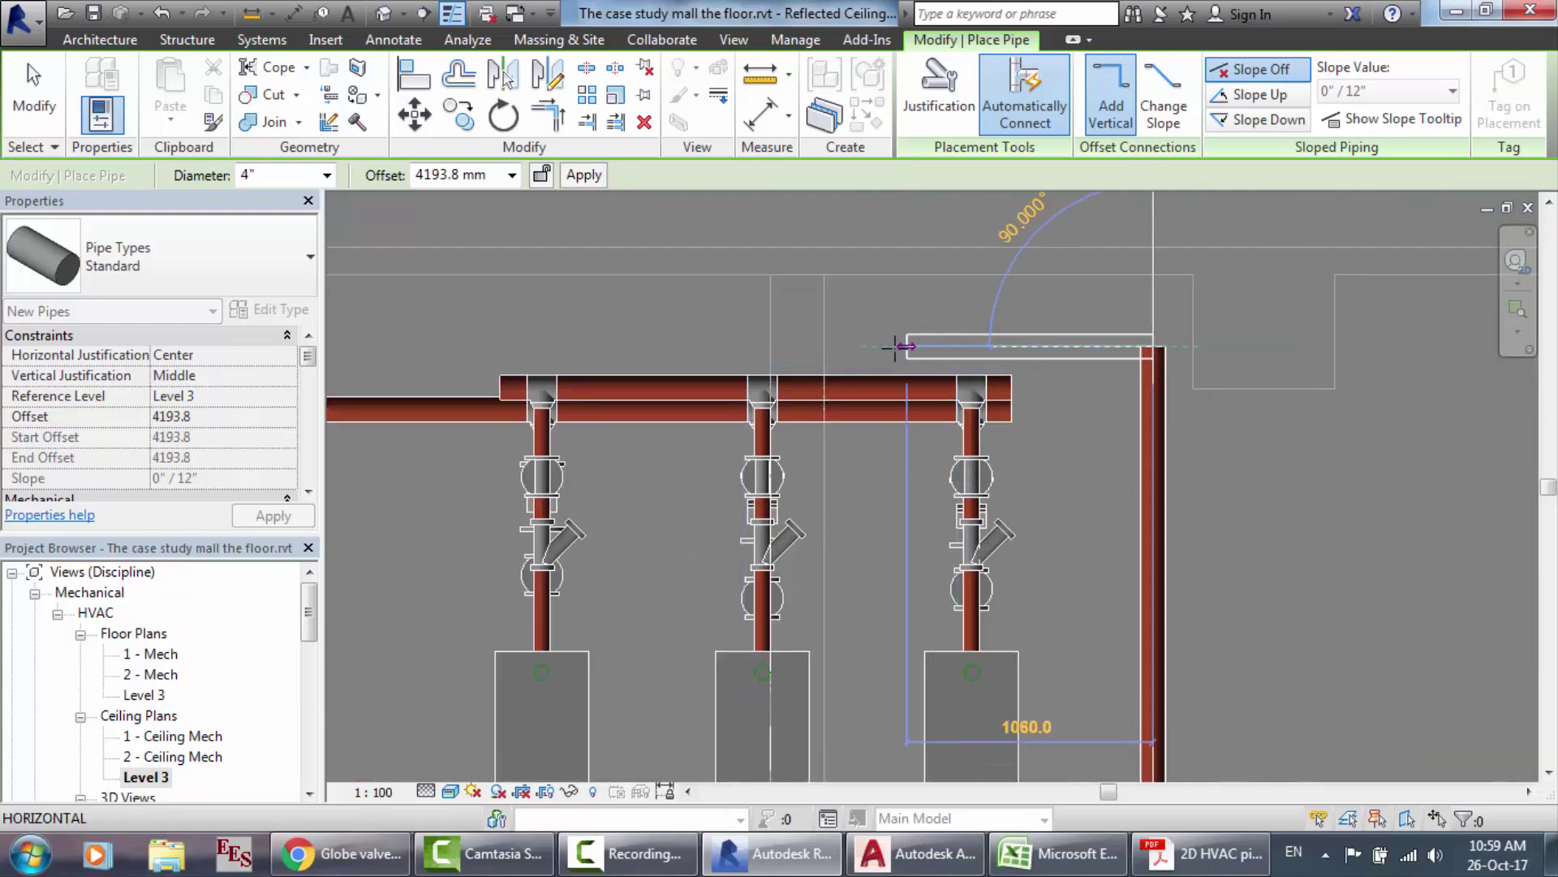
left_click(893, 347)
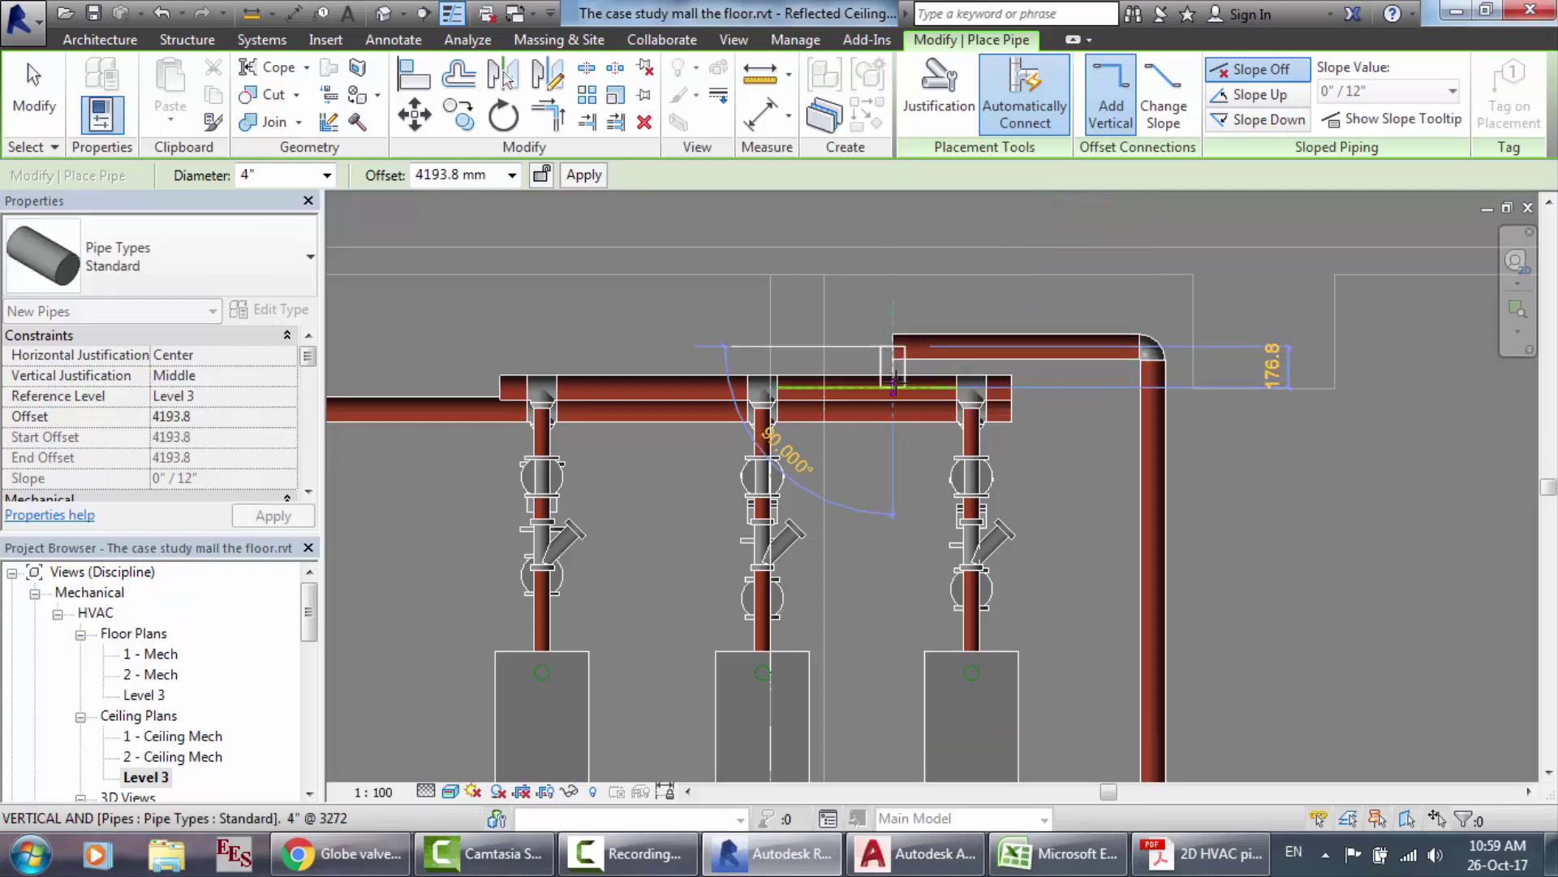
left_click(893, 381)
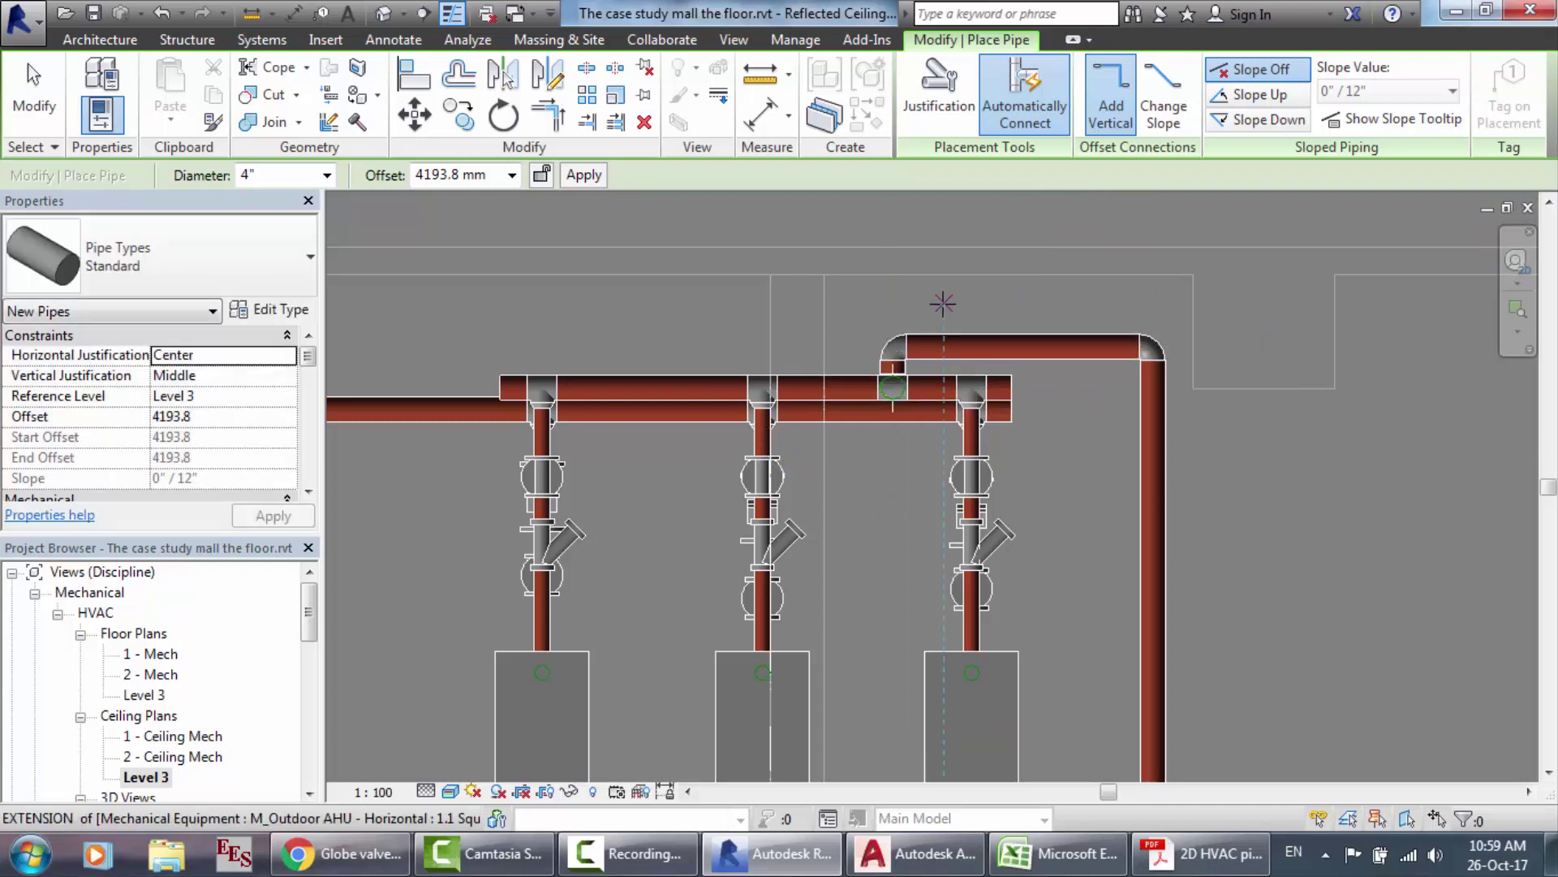
key("Escape")
key("Escape")
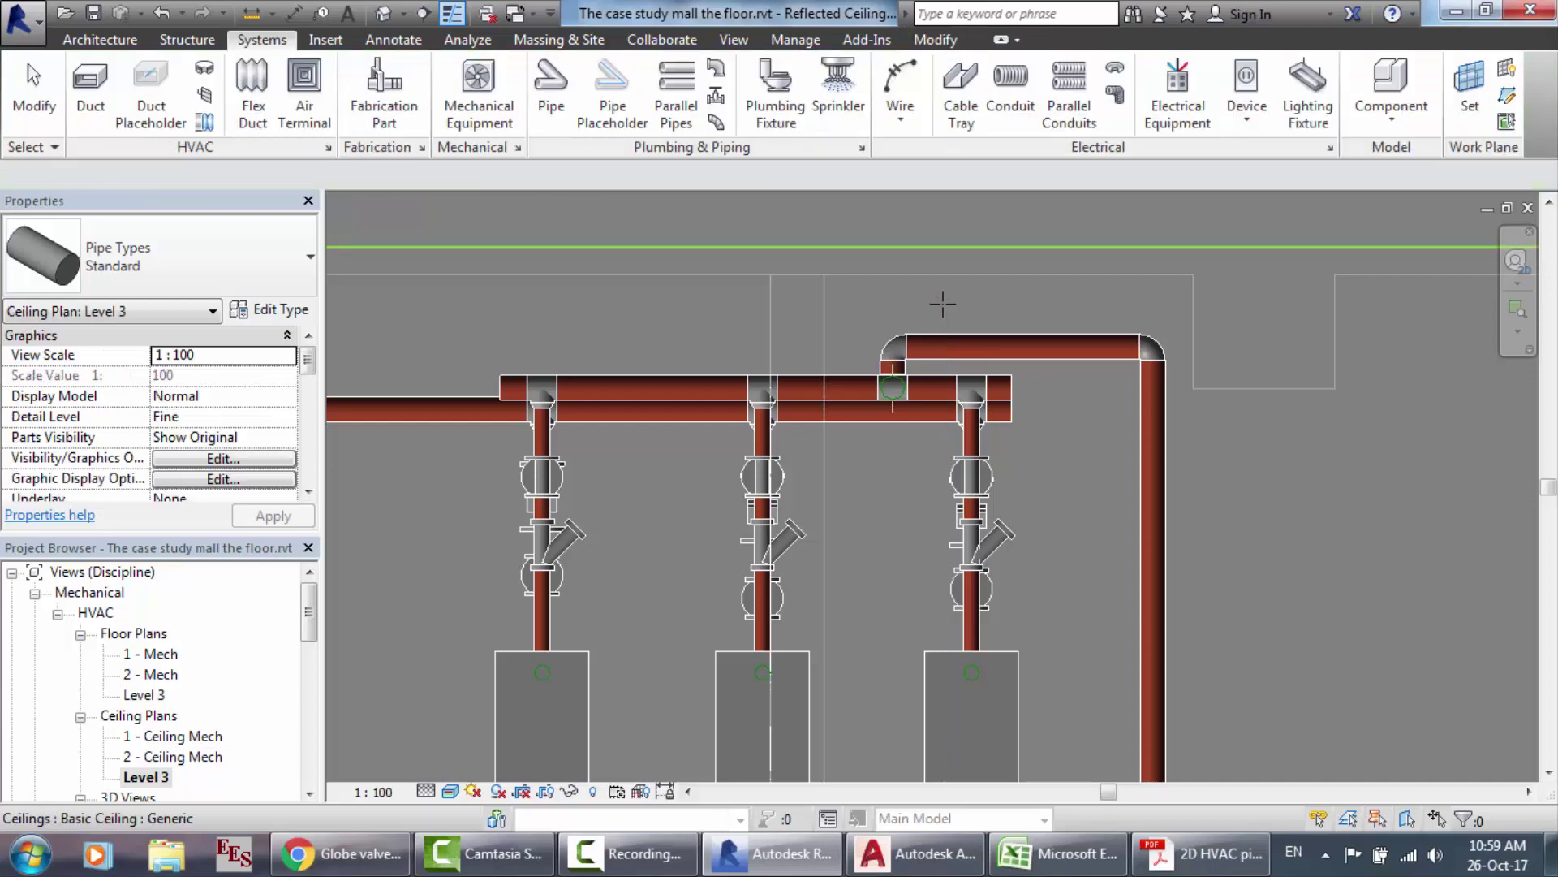
Step: Select the pump header section beside the new tee and inspect the piping in 3D, from the pumps to the AHU's coil connectors
left_click(840, 388)
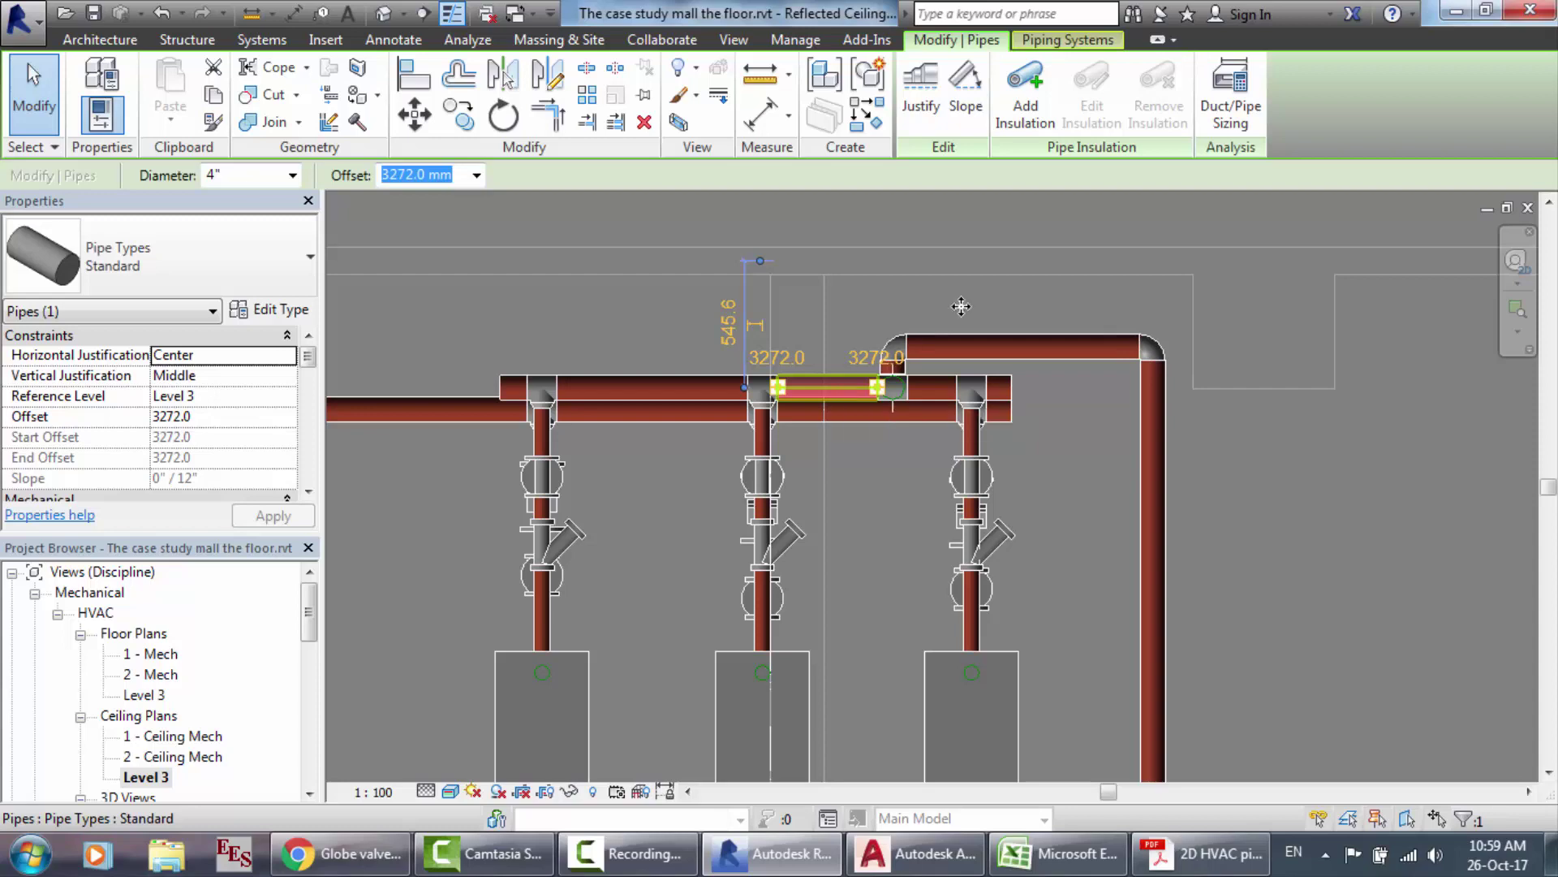
left_click(384, 14)
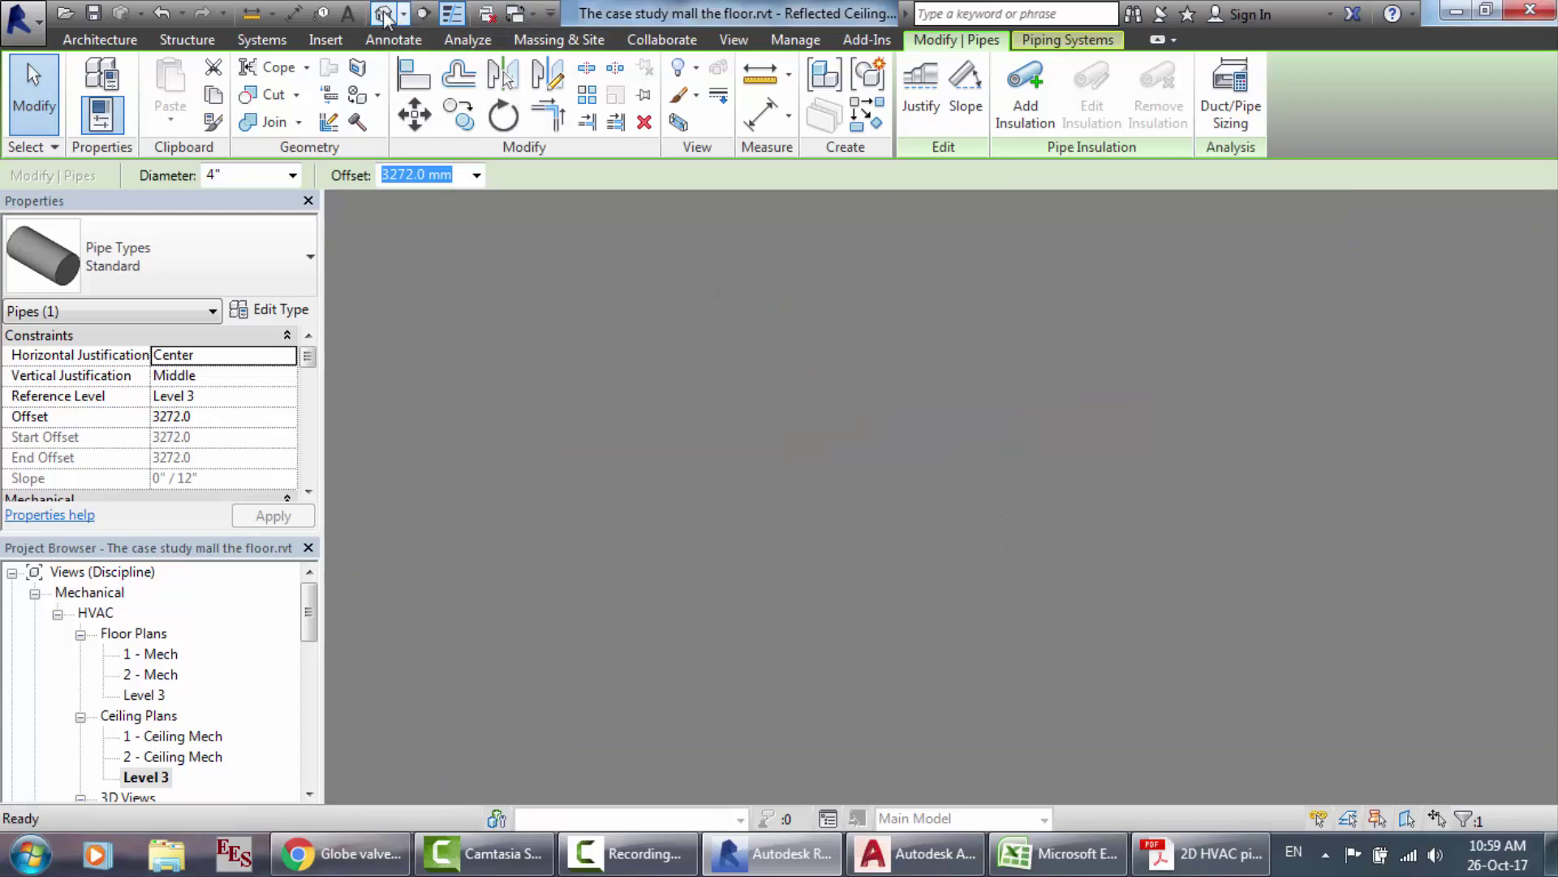
key("Escape")
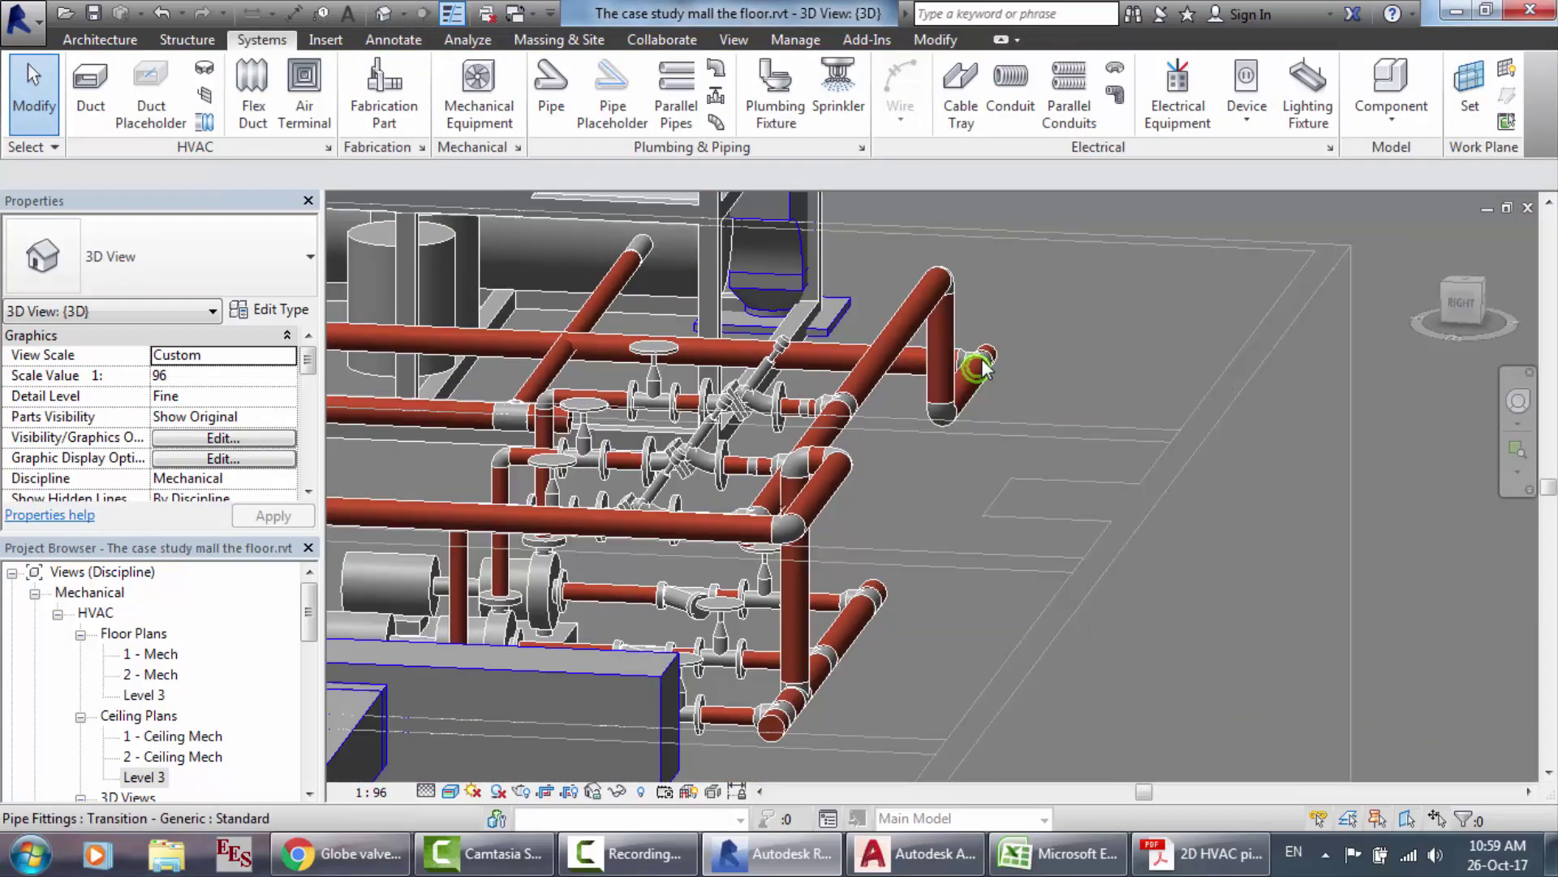
scroll(980, 366, "down", 4)
scroll(983, 351, "up", 2)
scroll(685, 388, "down", 5)
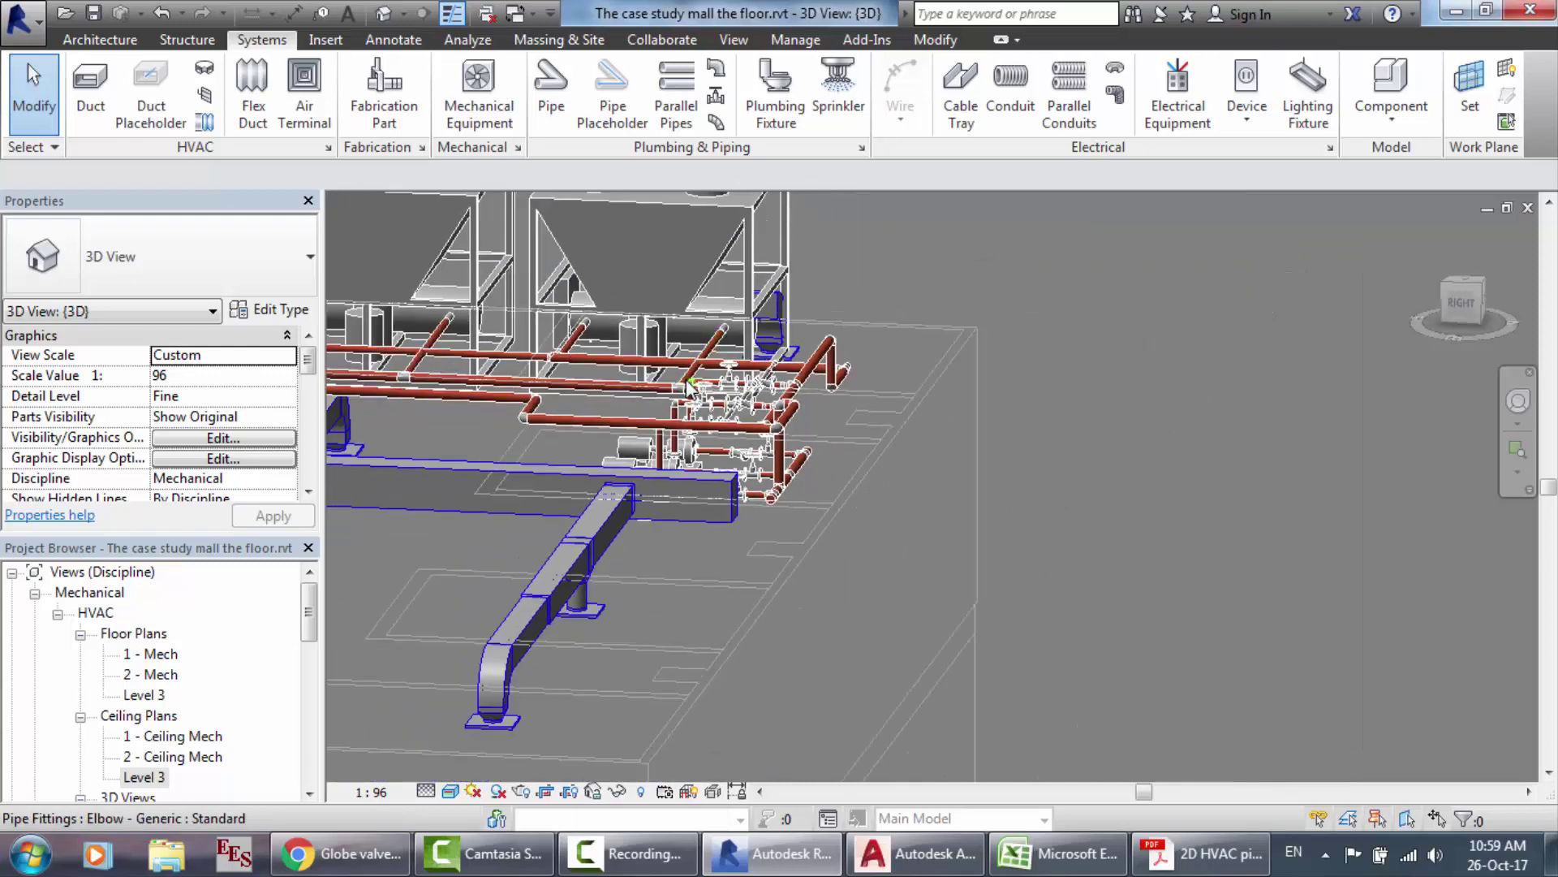
left_click_drag(535, 369, 384, 400)
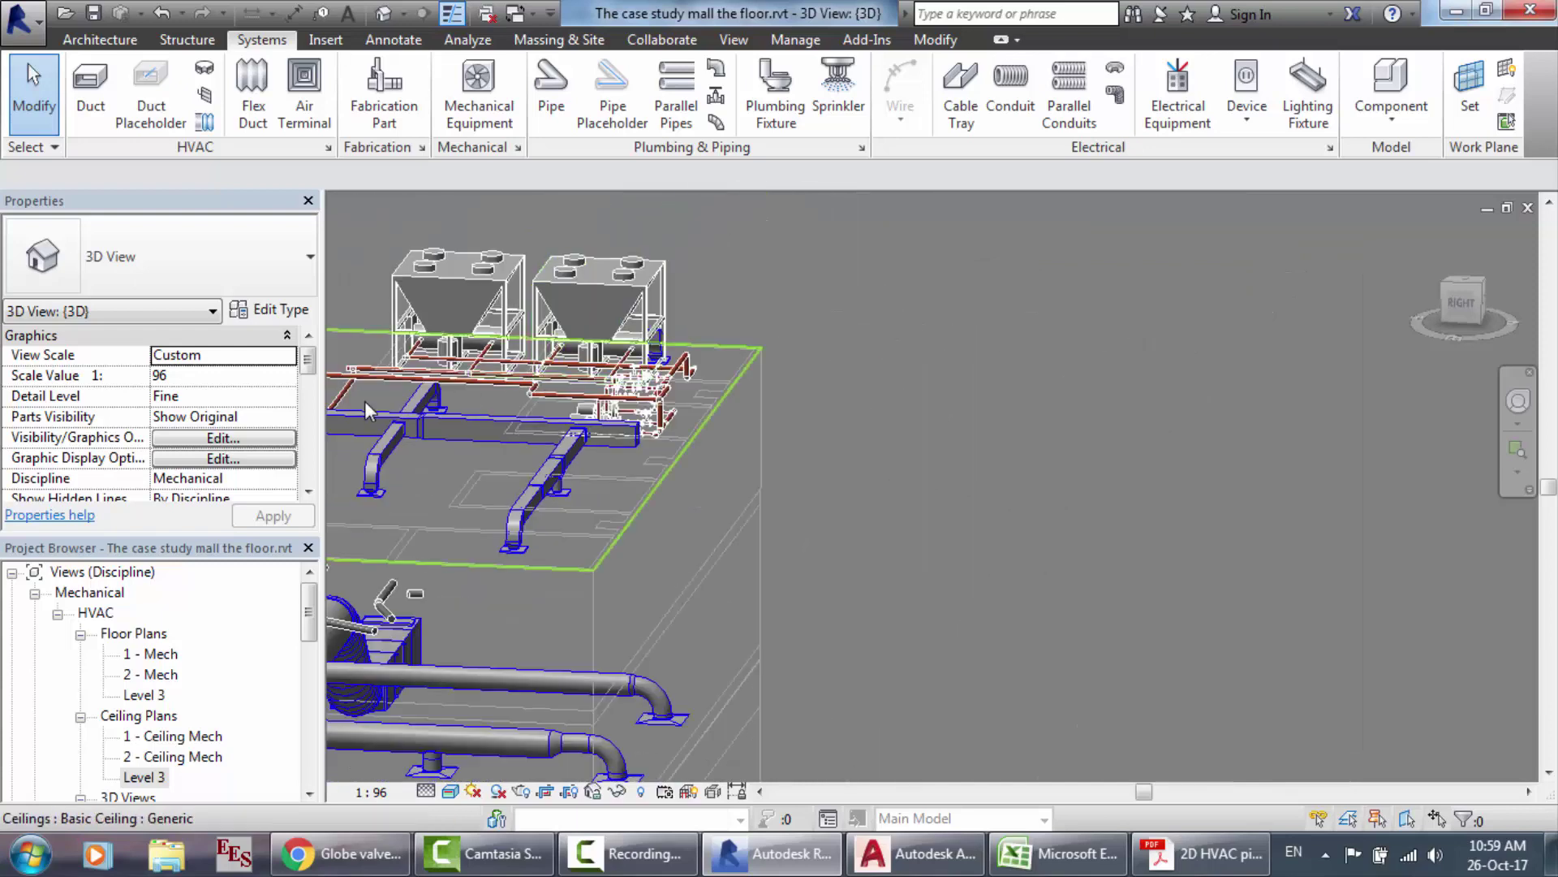
scroll(364, 401, "down", 6)
scroll(422, 402, "up", 10)
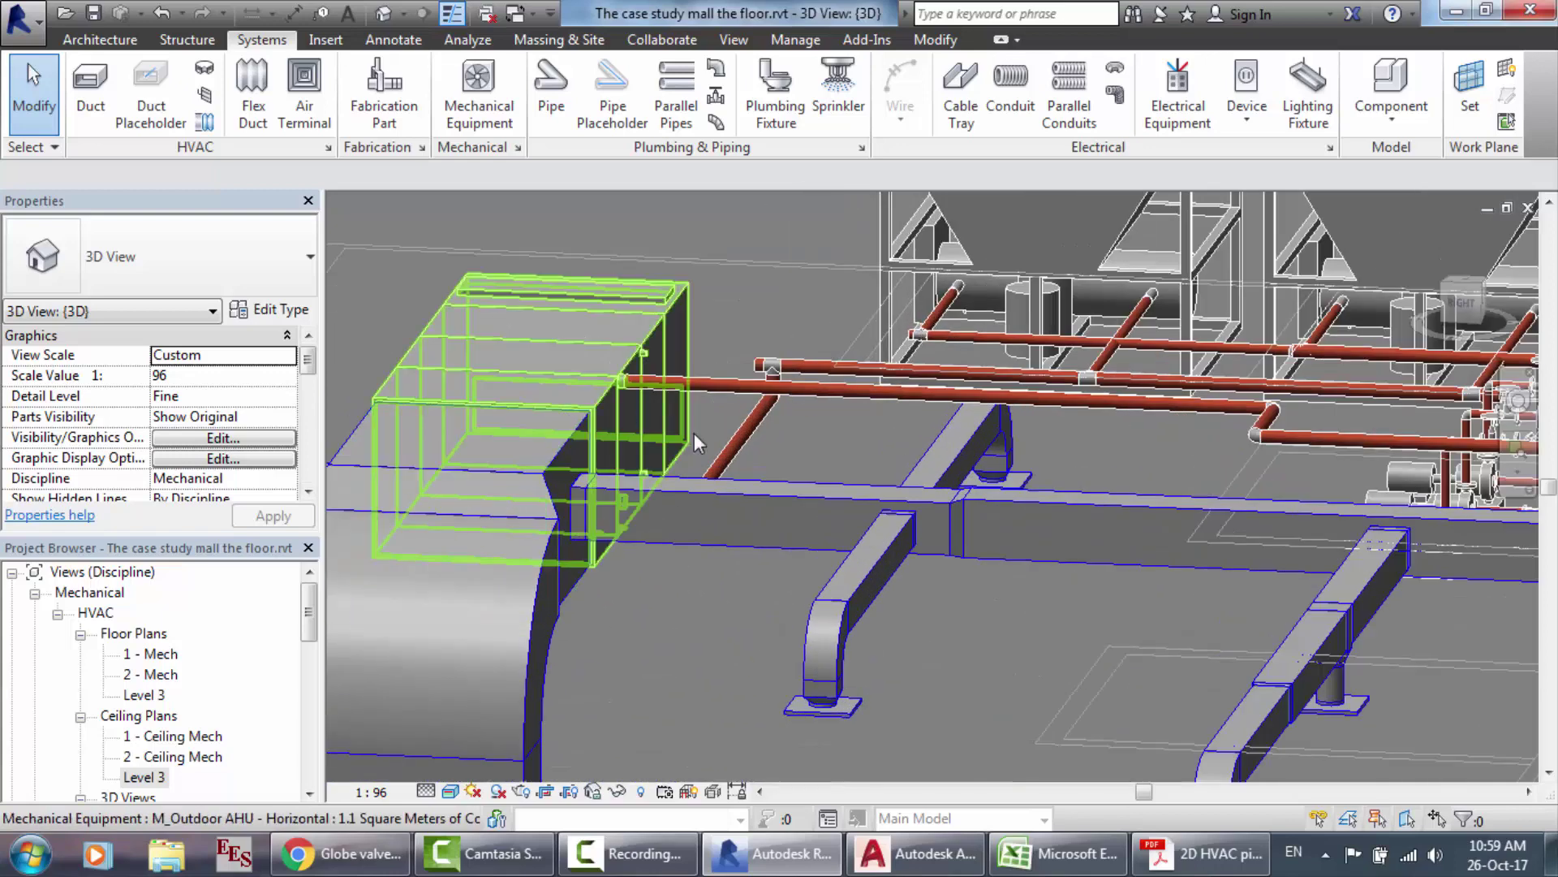
scroll(693, 432, "up", 4)
scroll(718, 388, "up", 1)
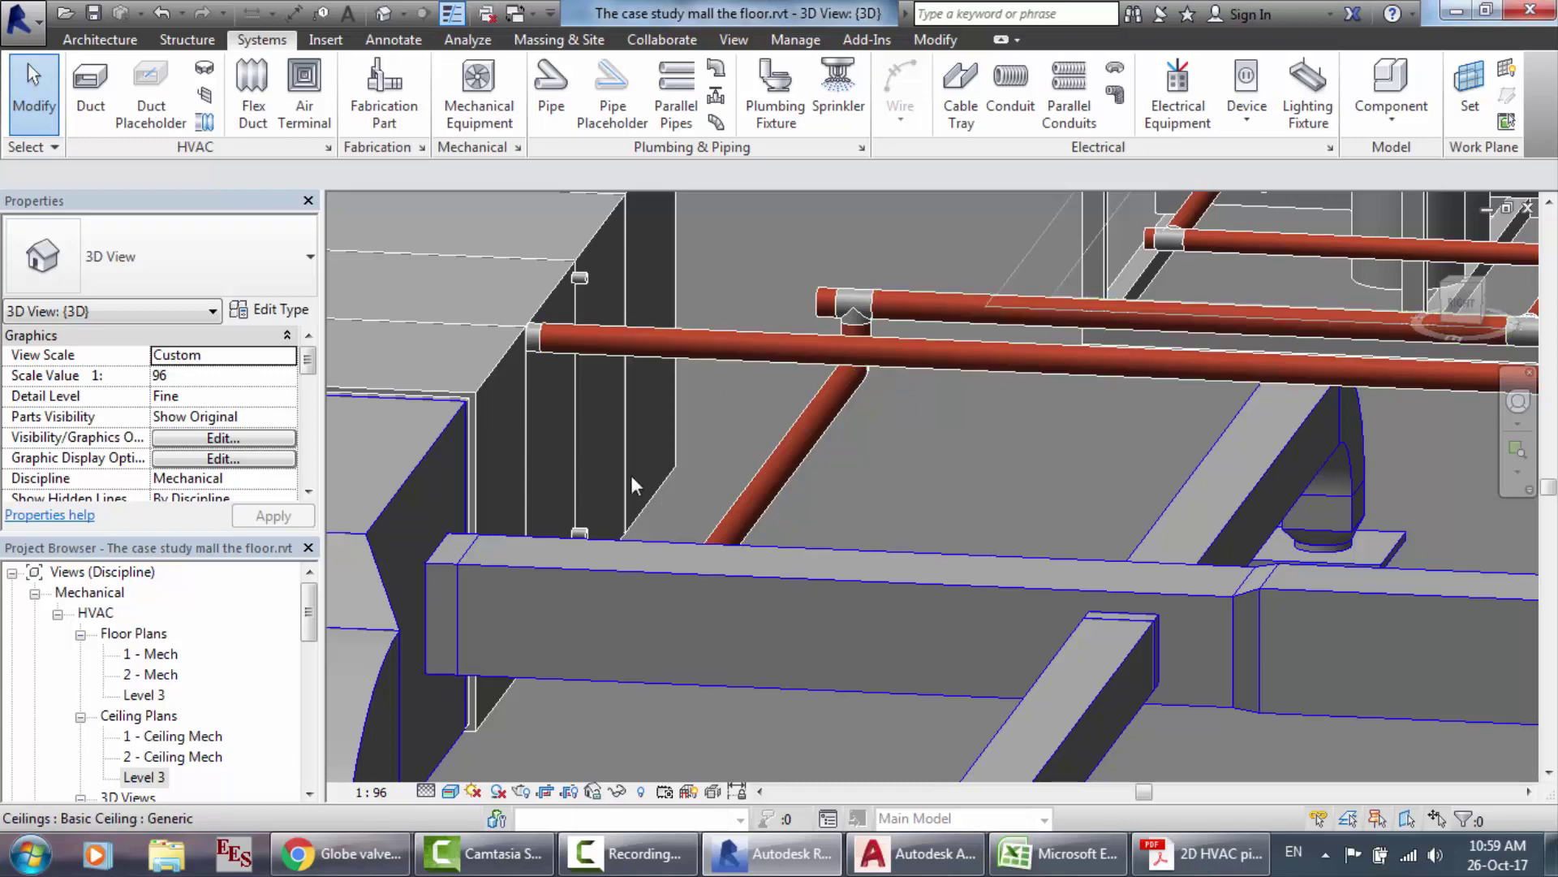
Step: Trace the return pipe in 3D from the AHU back to the pump header, and reopen the Level 3 ceiling plan
scroll(821, 339, "down", 3)
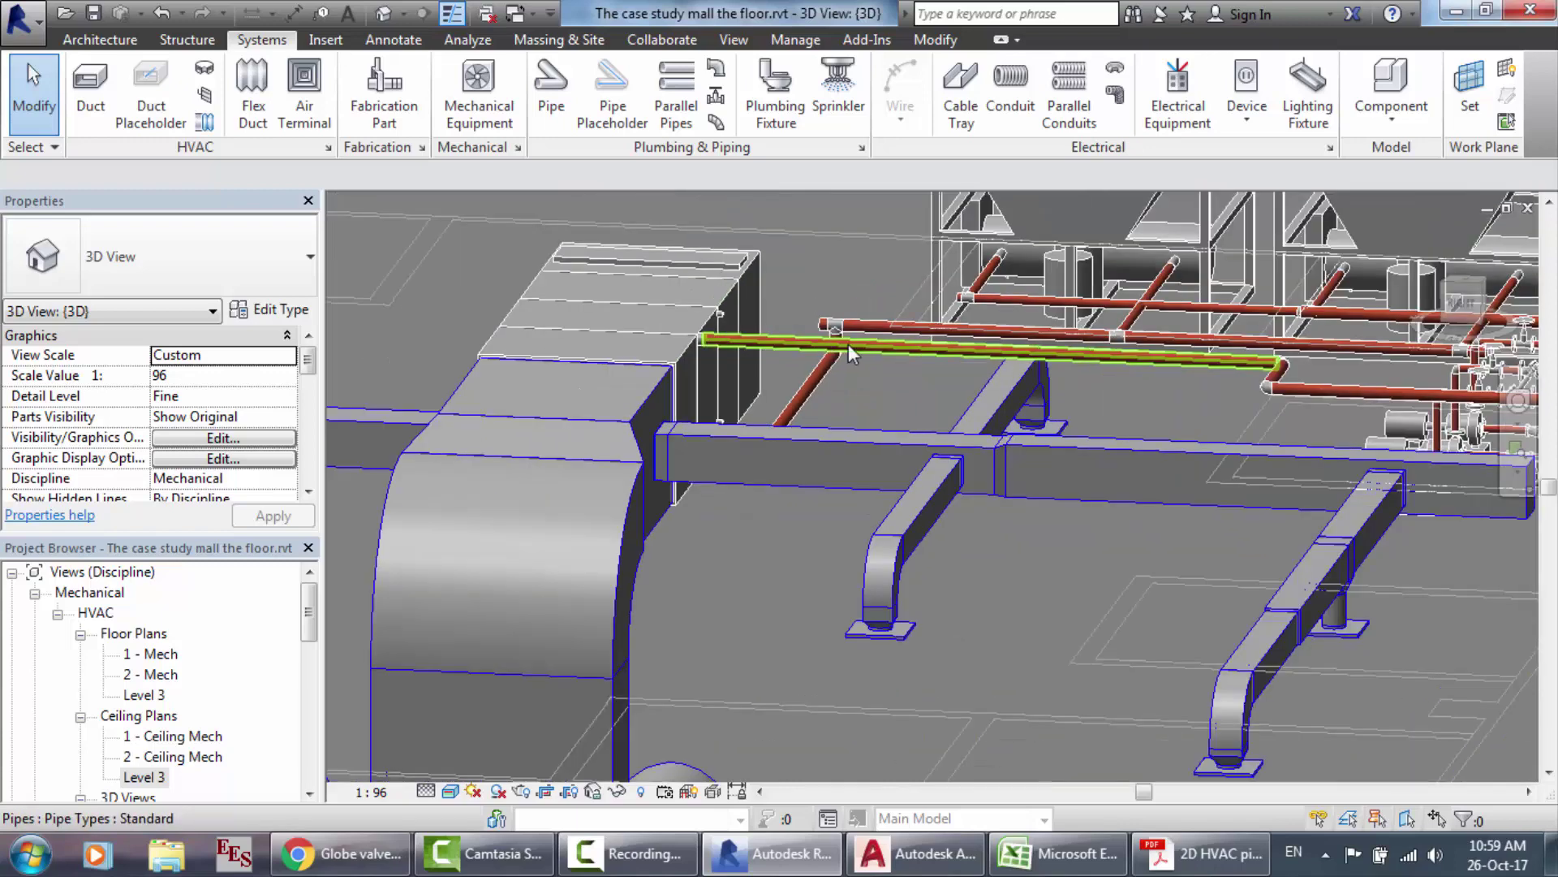
scroll(1346, 372, "down", 5)
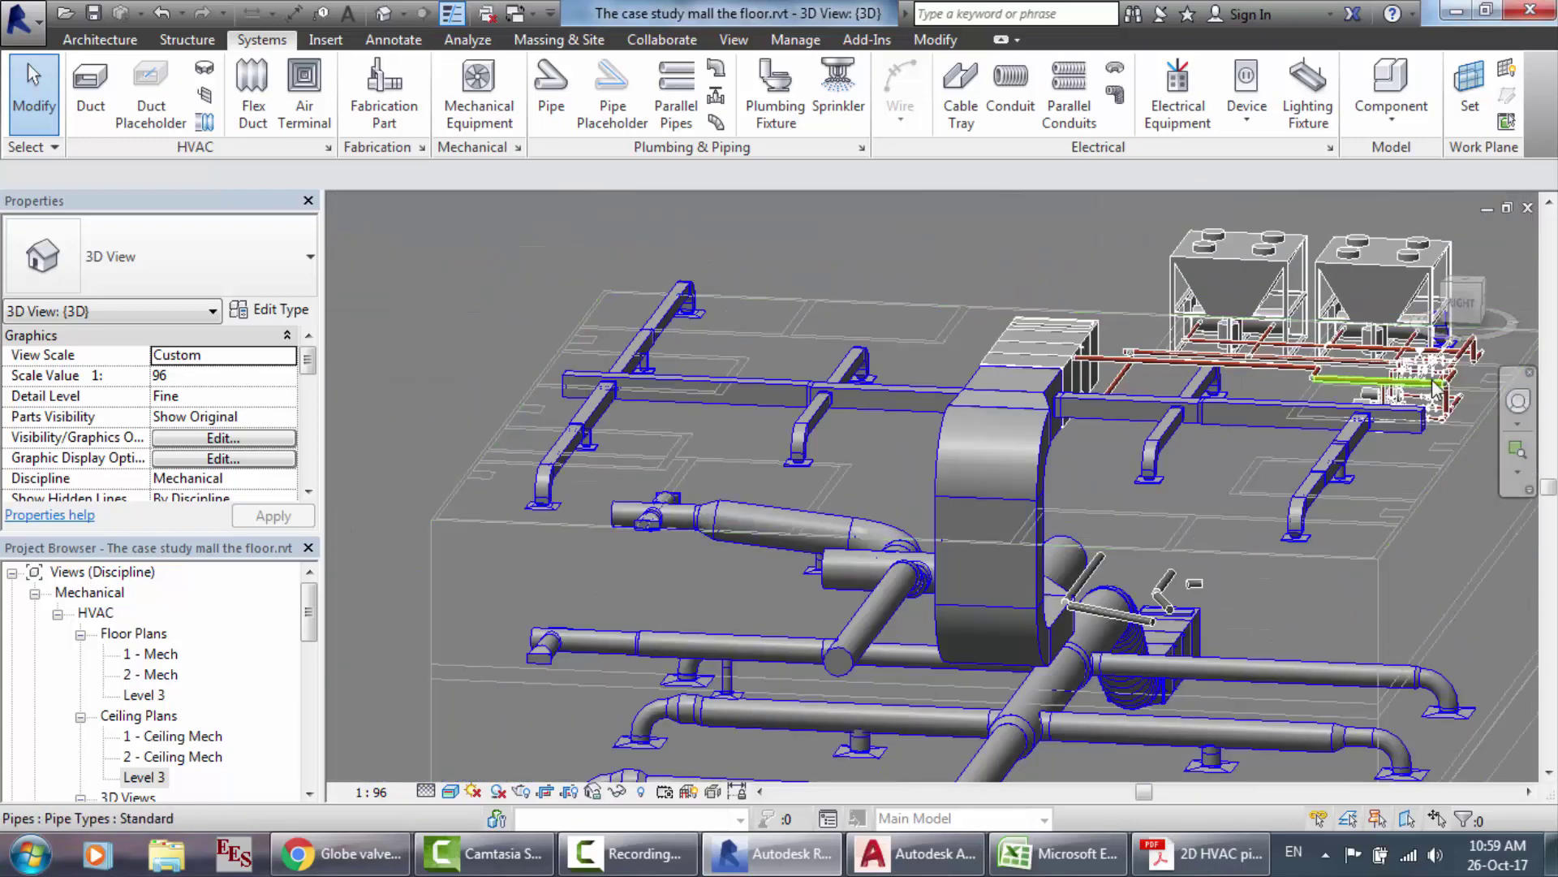
scroll(1459, 377, "up", 4)
scroll(1459, 376, "up", 5)
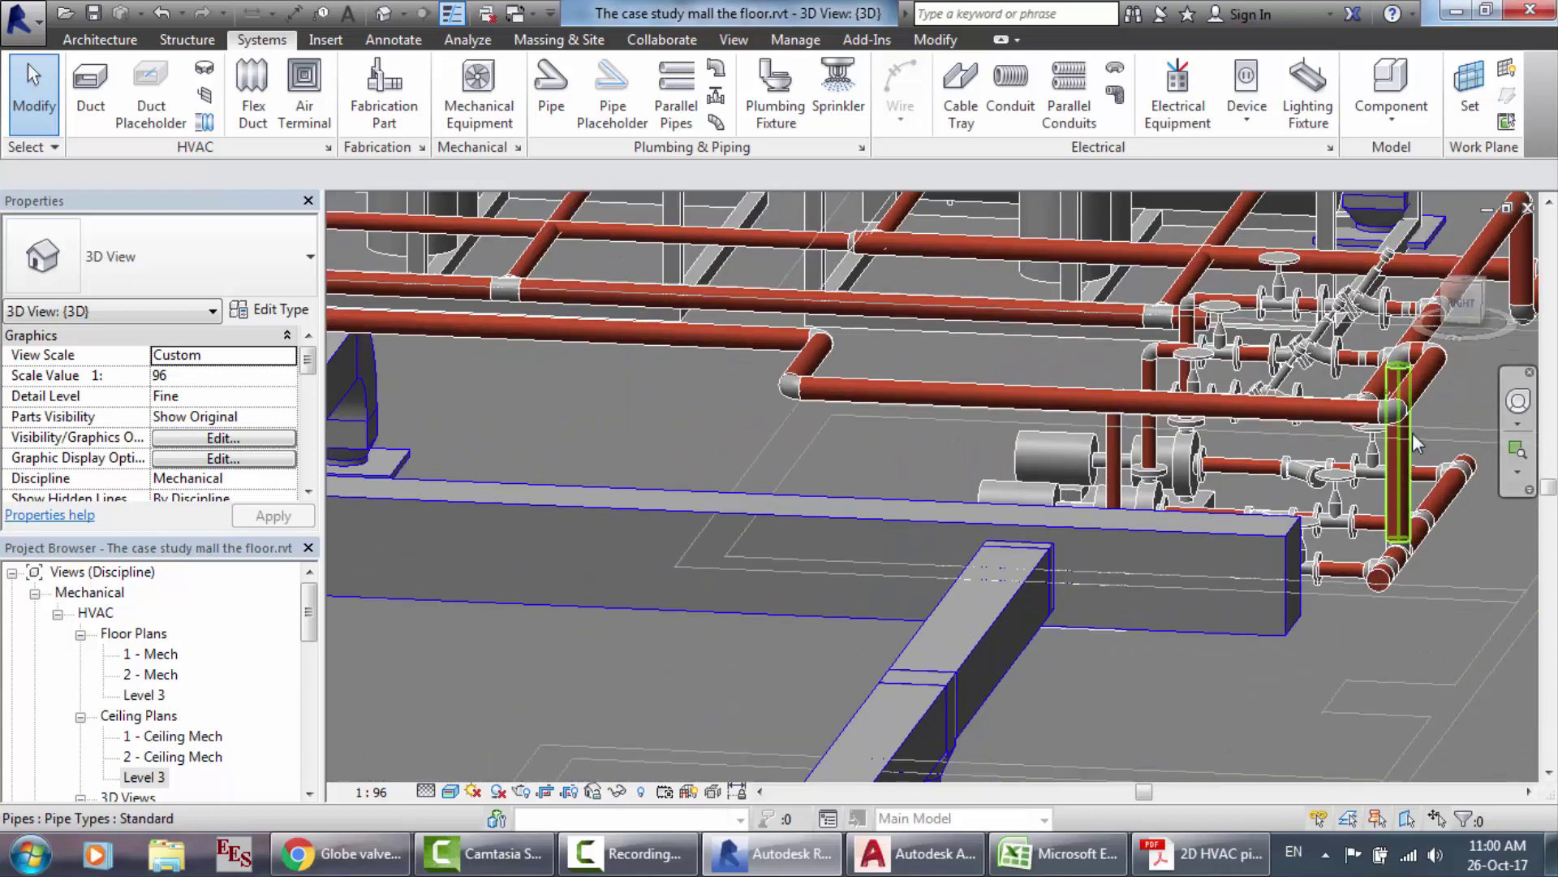
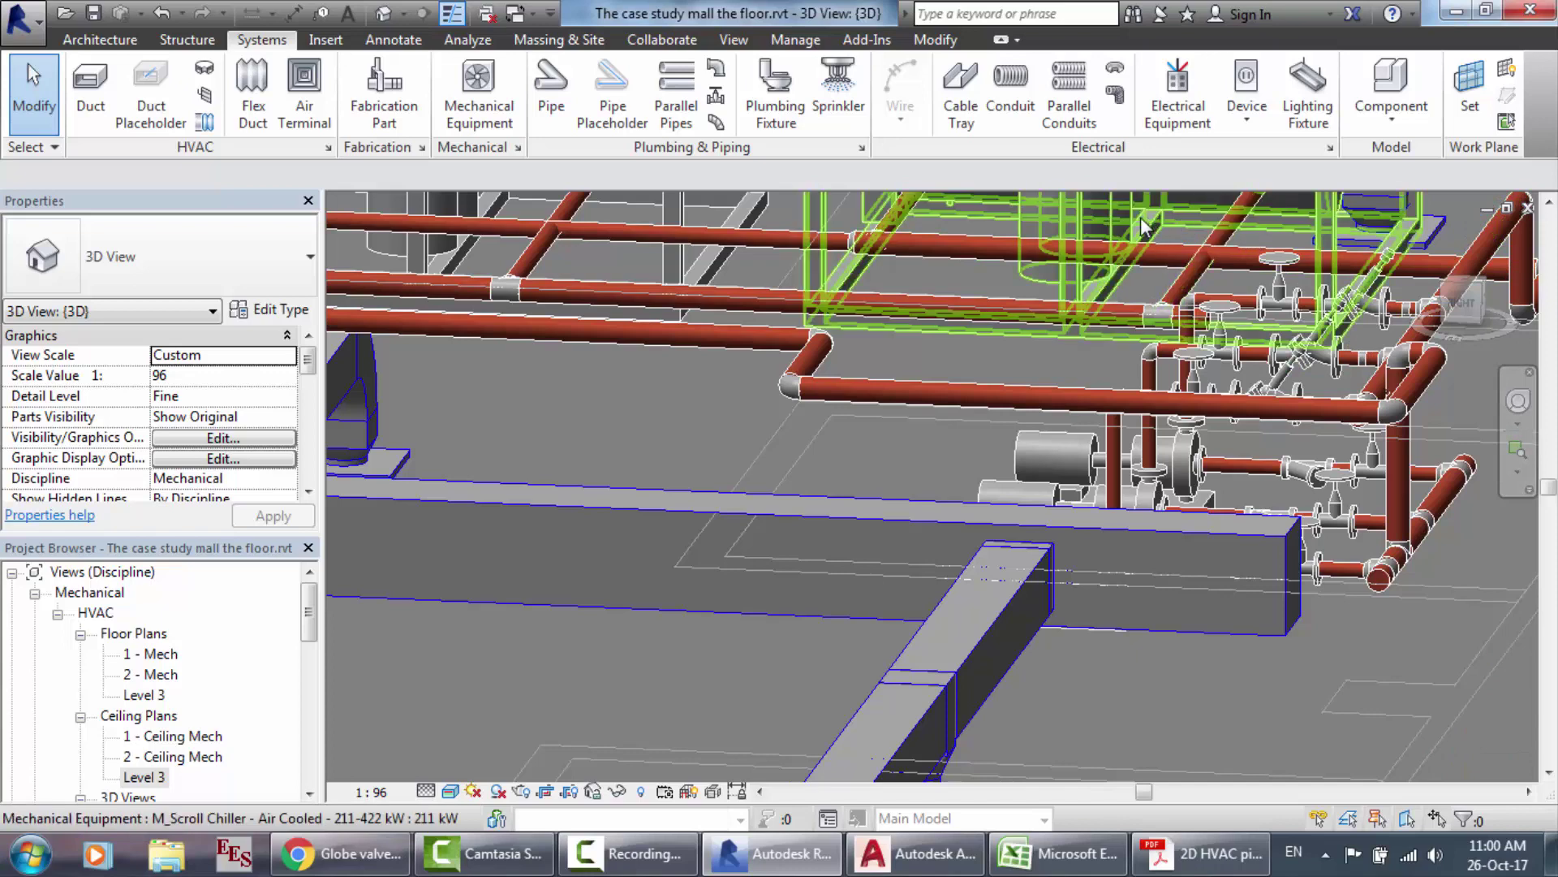
scroll(581, 235, "down", 4)
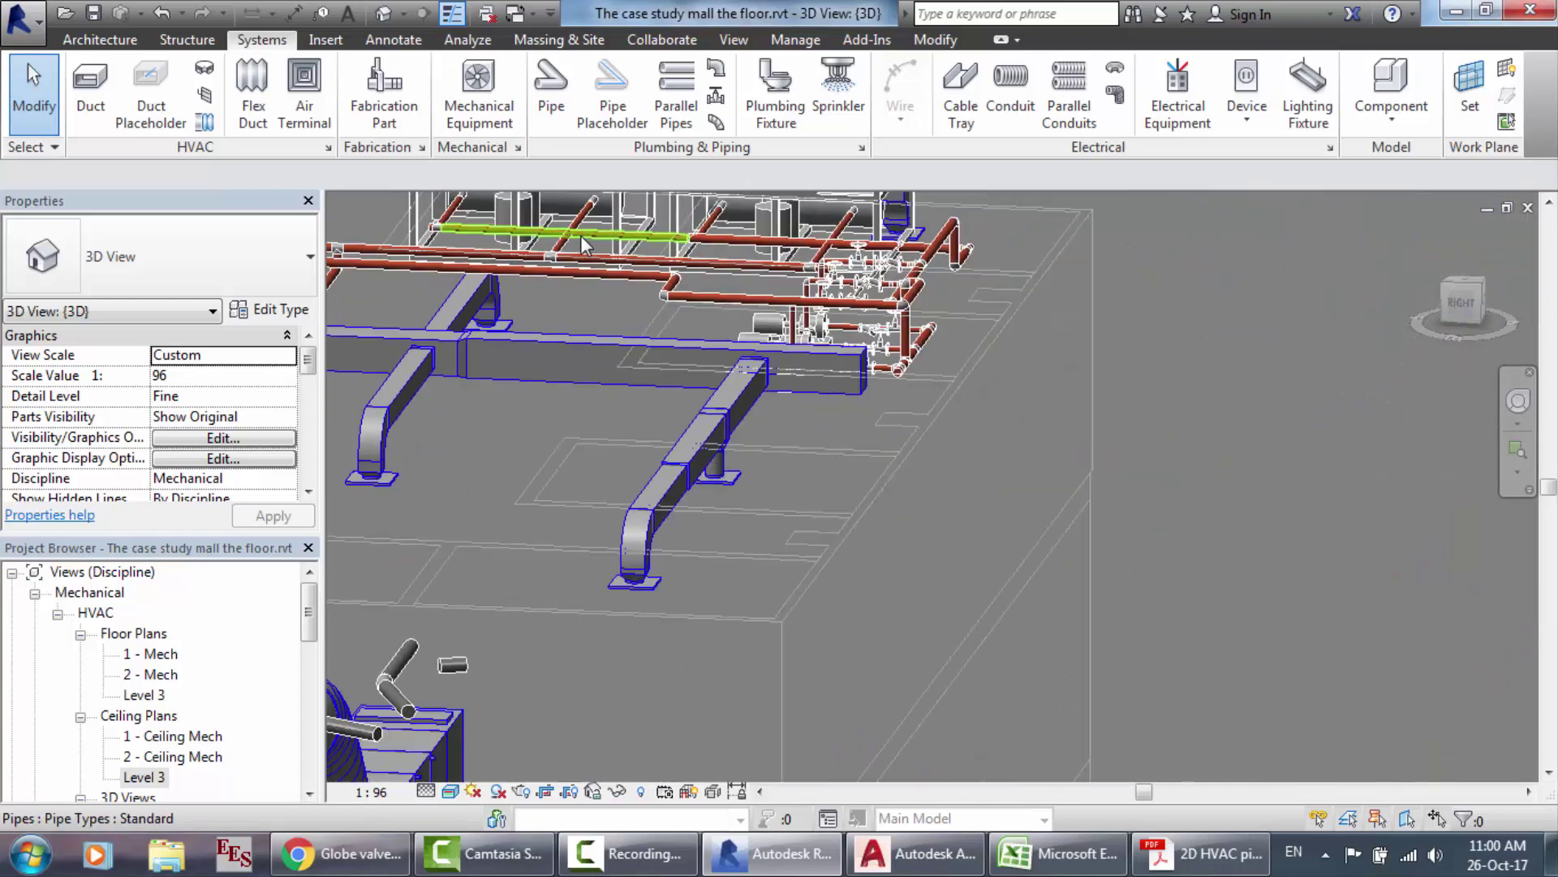
scroll(581, 235, "down", 2)
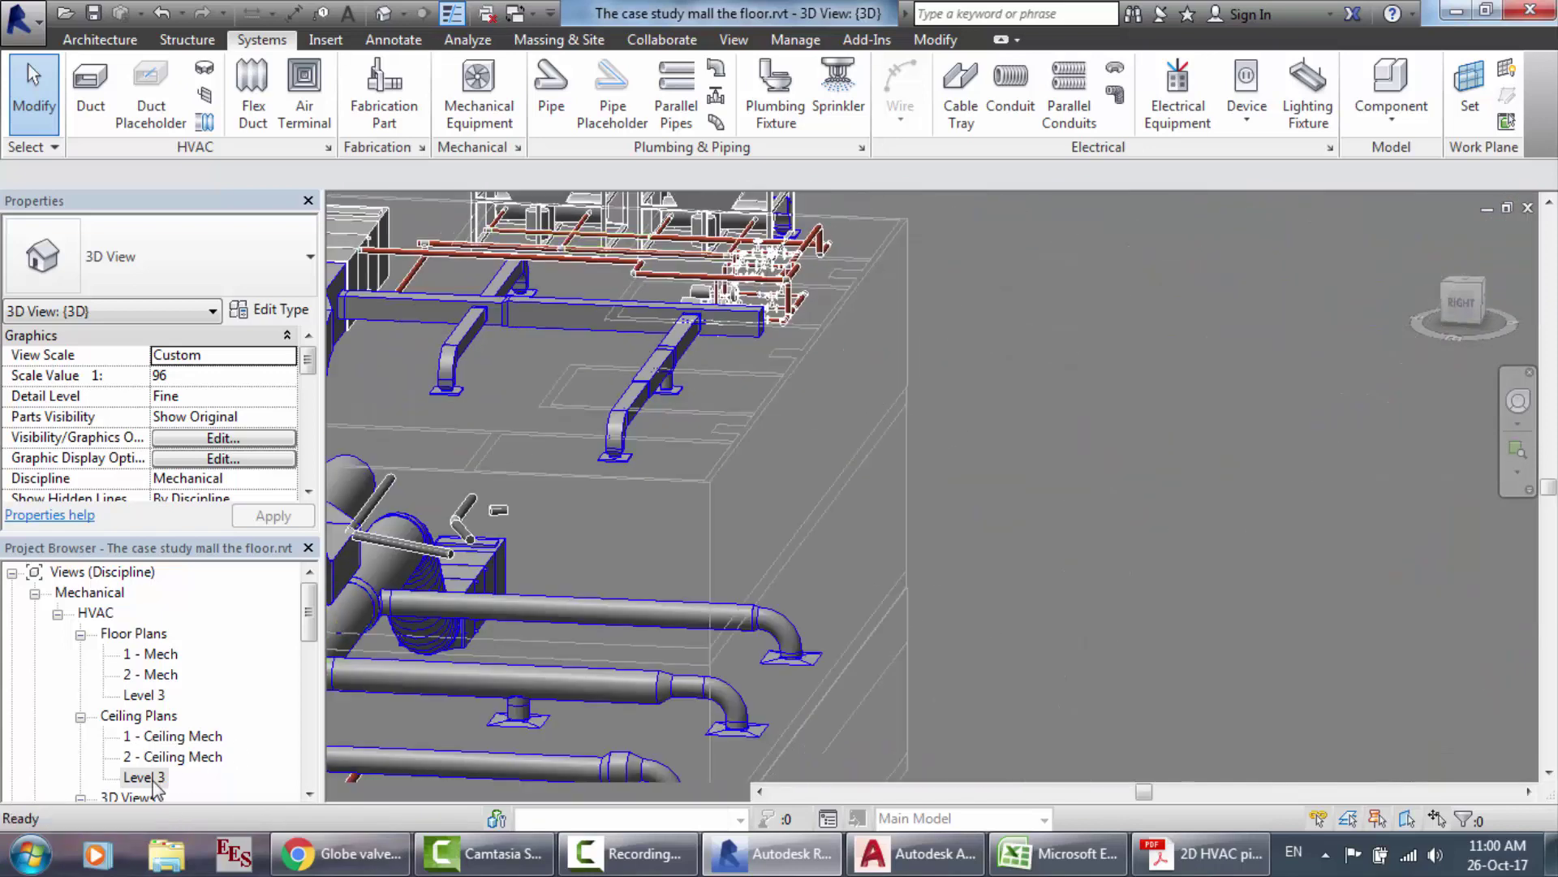
double_click(154, 777)
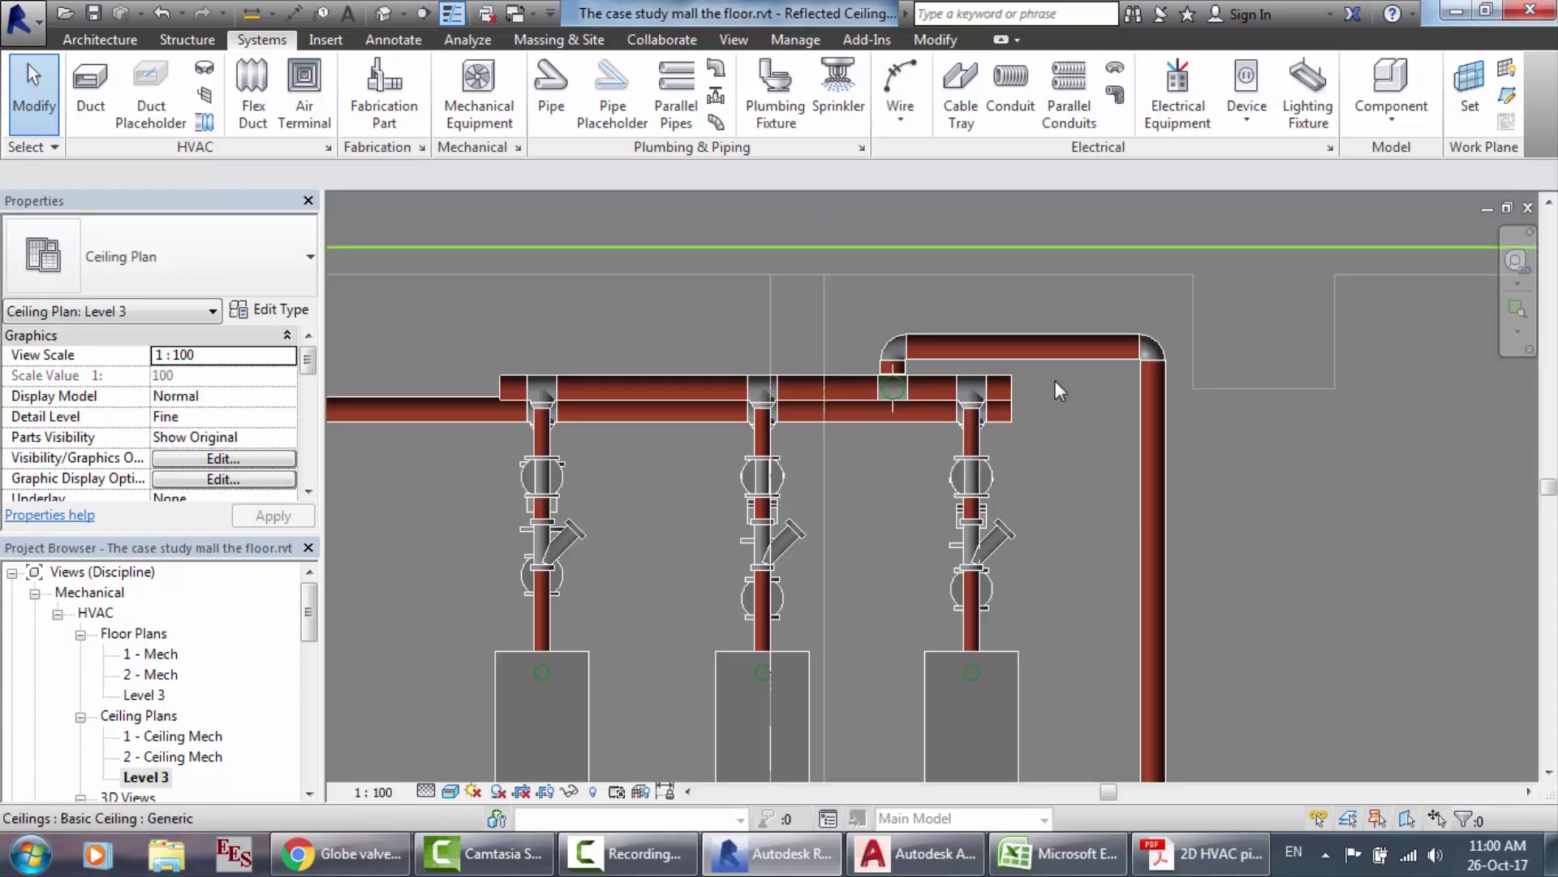
Step: Trace the chilled water loop in the Level 3 ceiling plan, from the pumps through both chillers to the AHU and back
scroll(1054, 380, "down", 5)
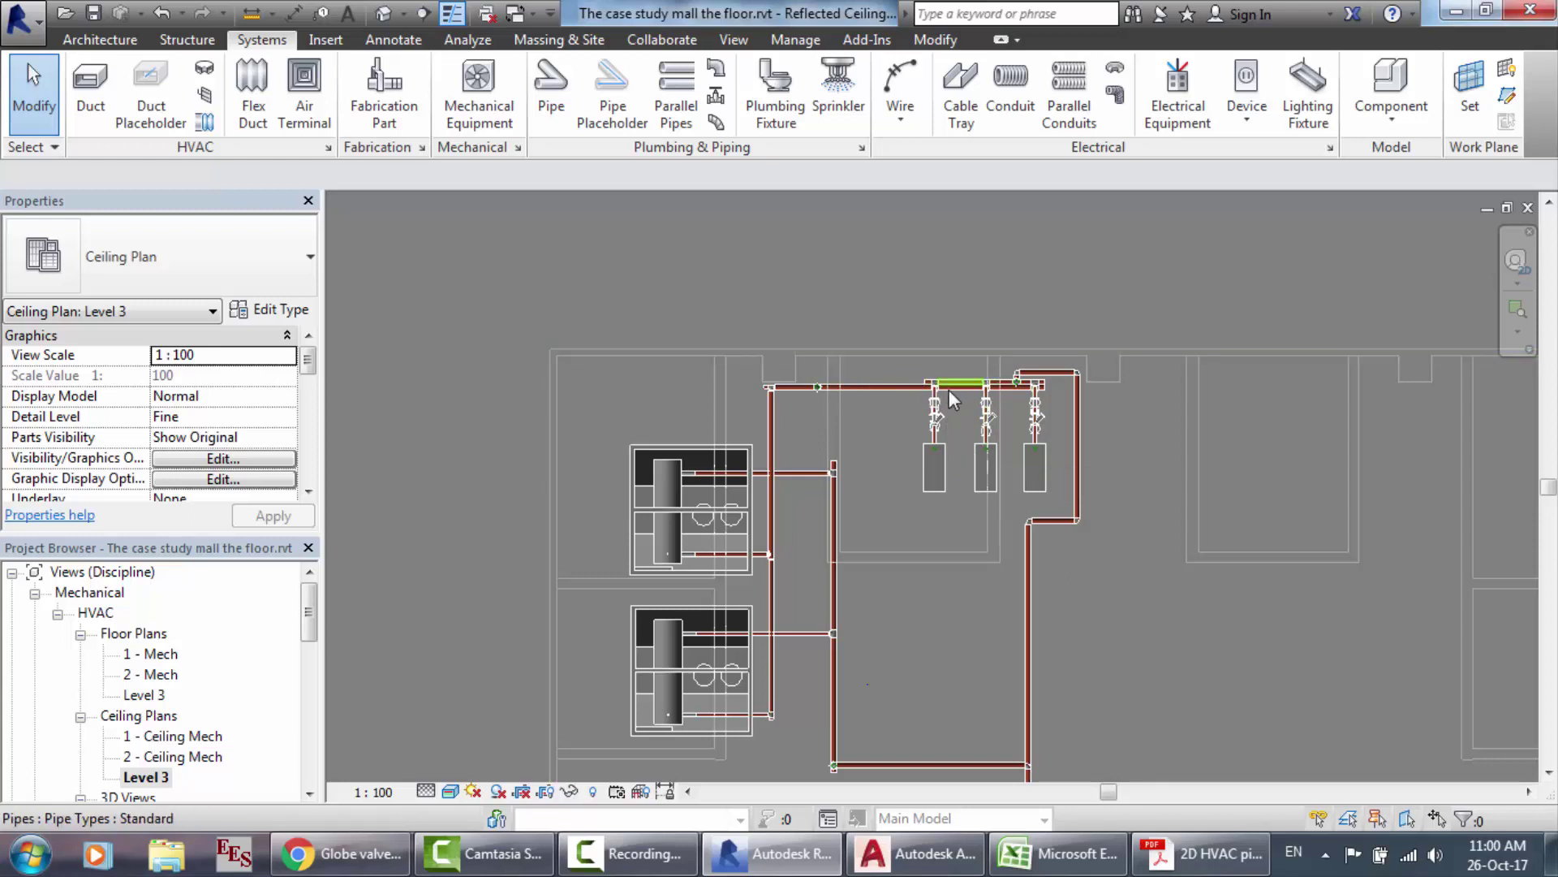
scroll(948, 388, "up", 2)
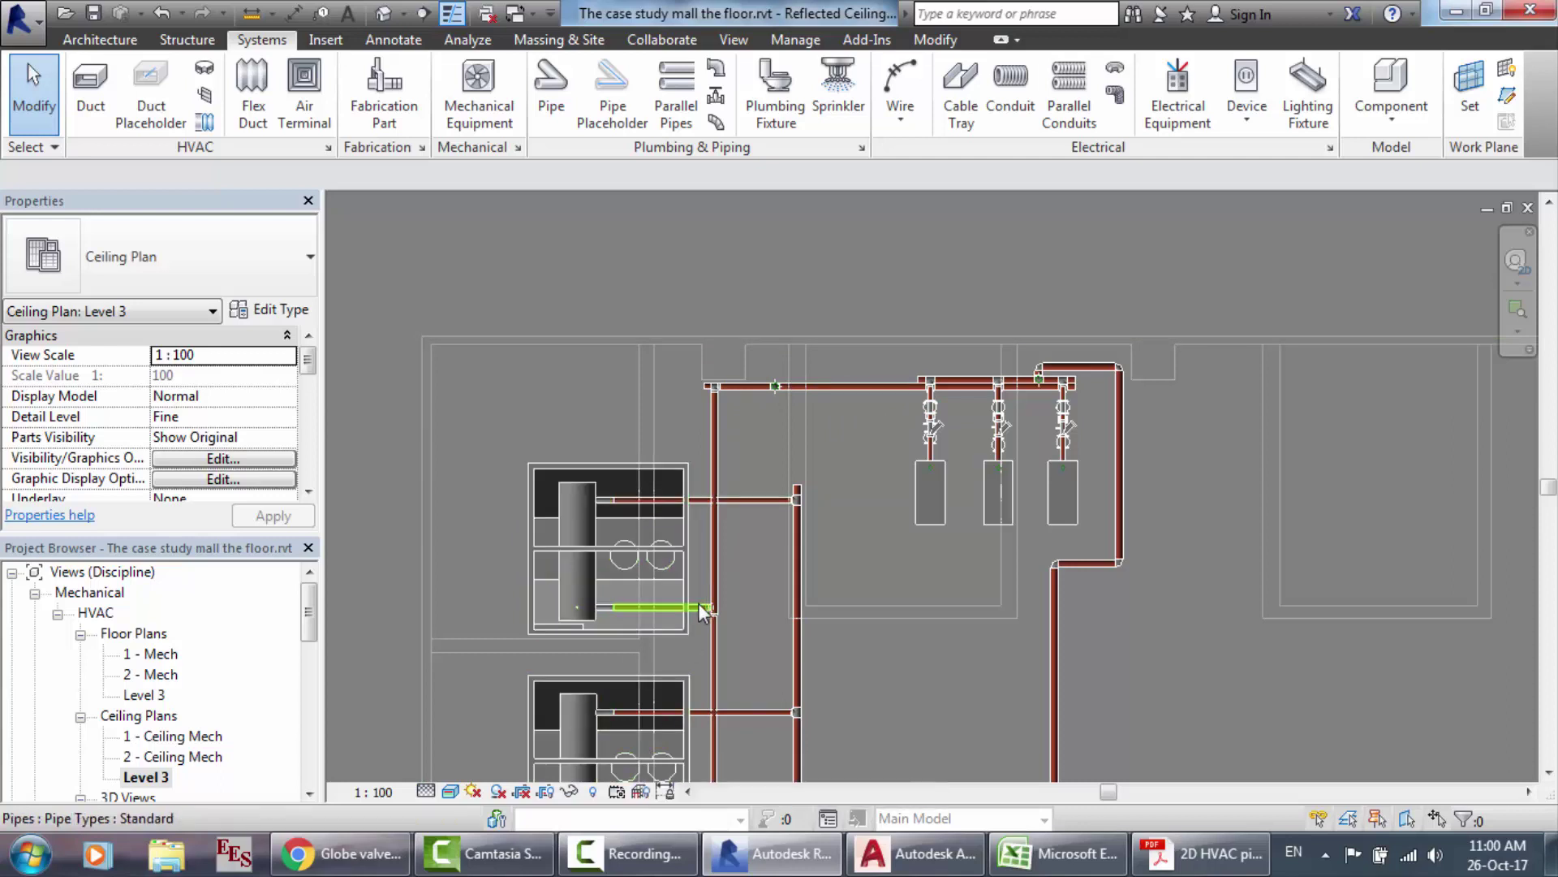
scroll(742, 663, "down", 3)
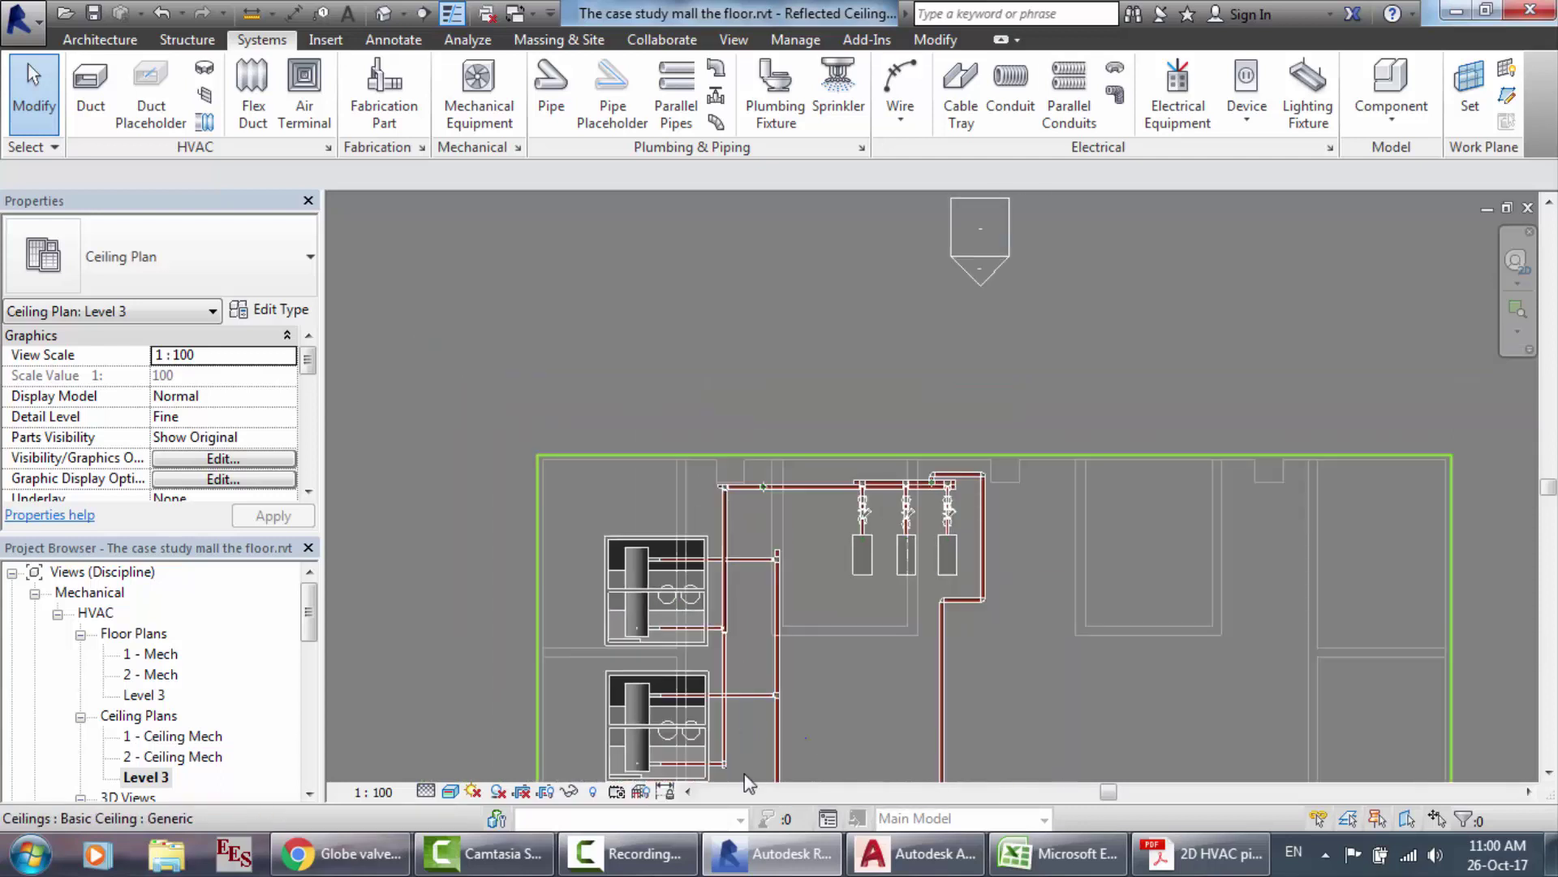
scroll(744, 722, "up", 5)
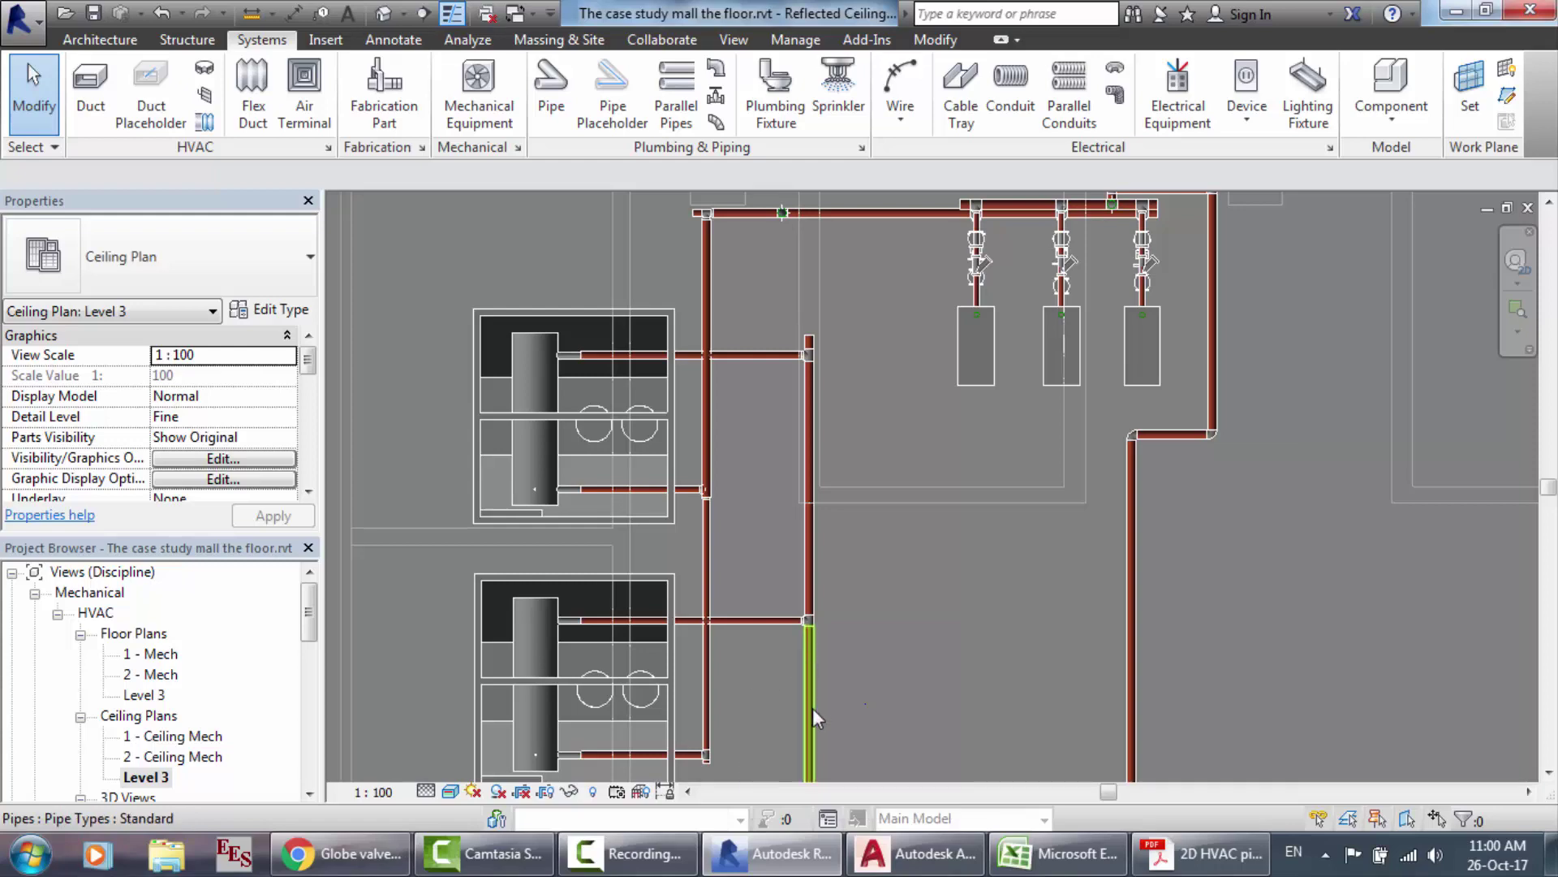
scroll(815, 717, "down", 2)
scroll(811, 771, "up", 3)
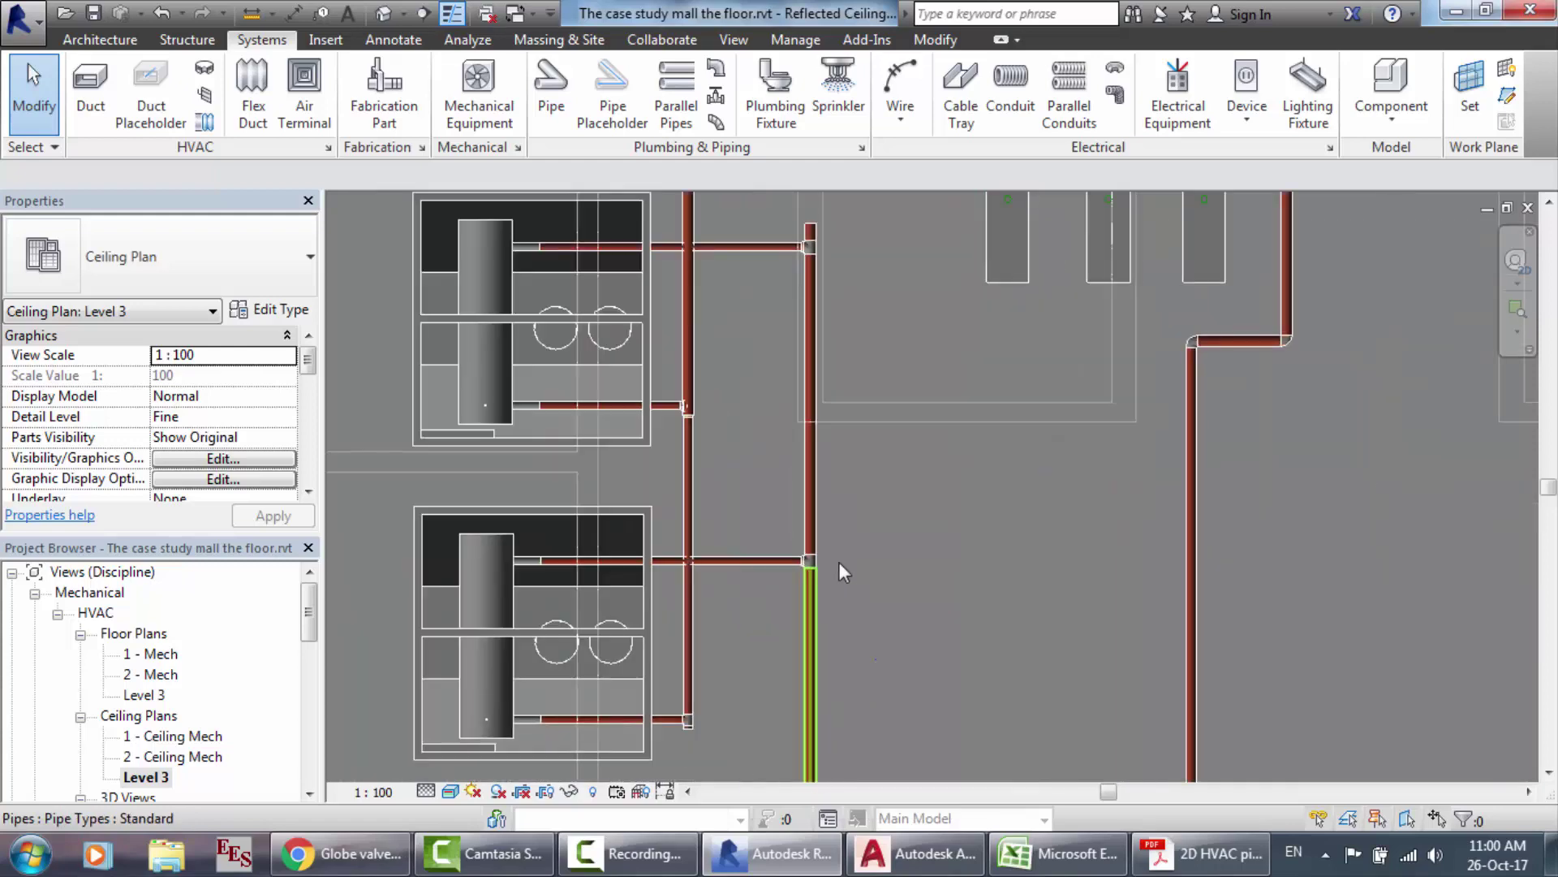
scroll(782, 704, "down", 3)
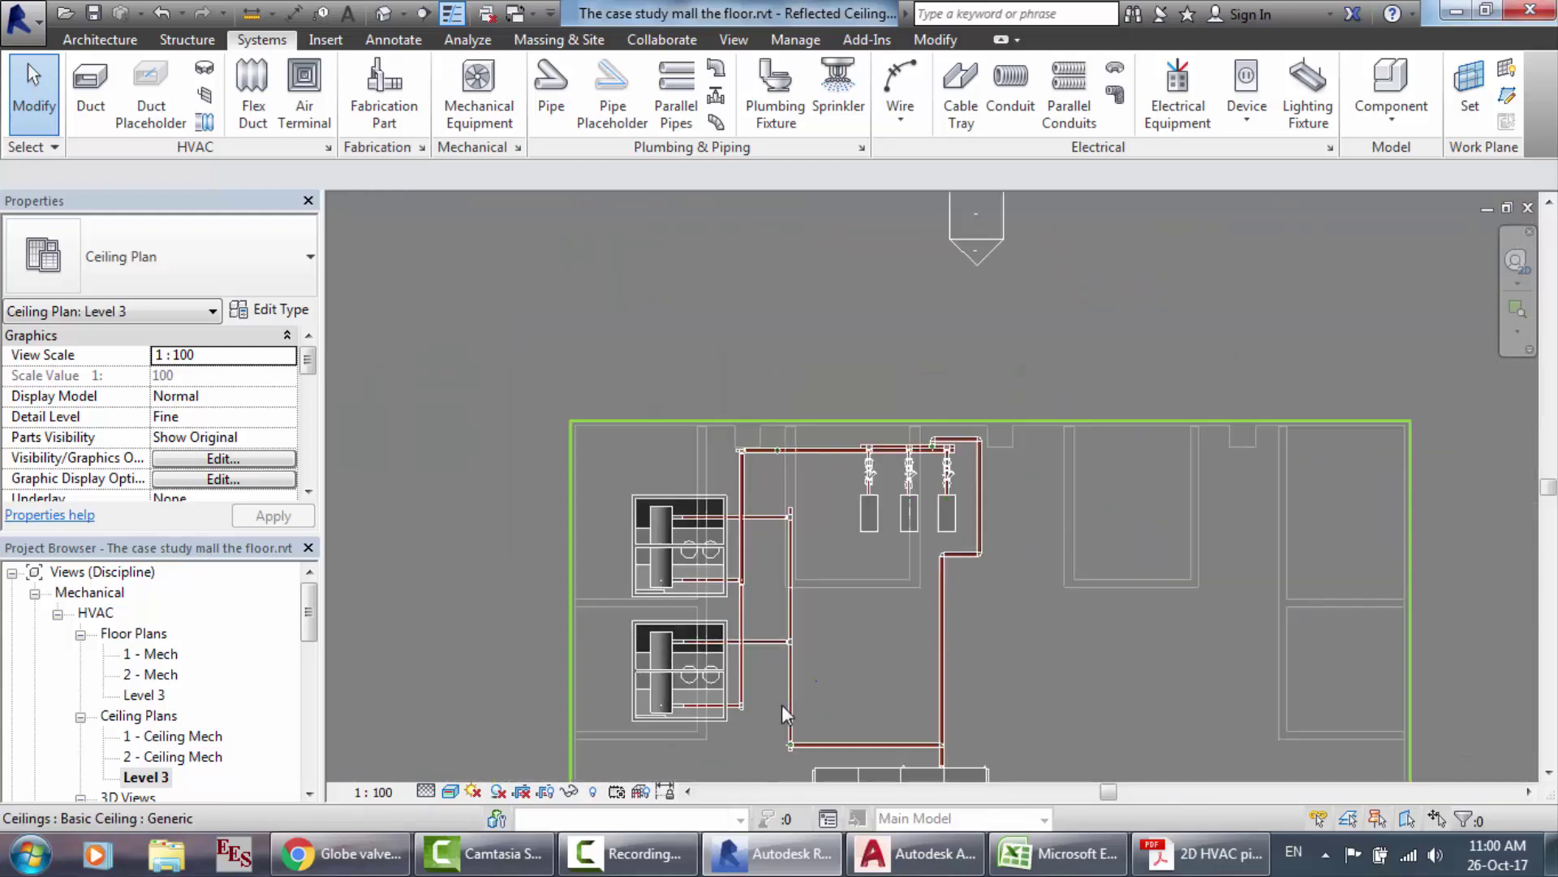
scroll(892, 783, "up", 3)
scroll(1068, 741, "up", 1)
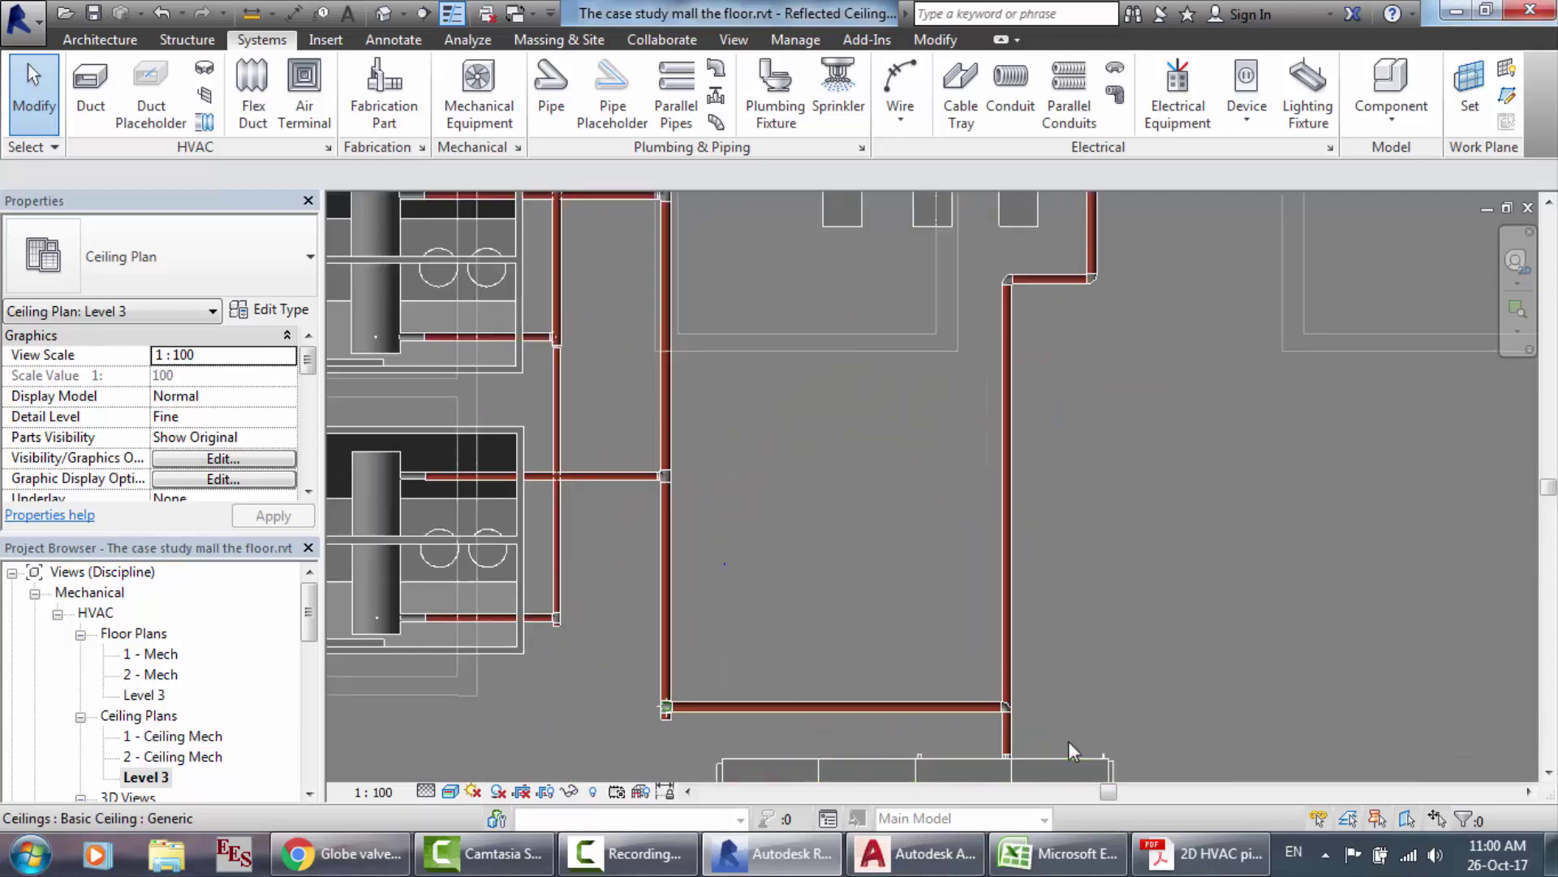
scroll(1068, 740, "up", 1)
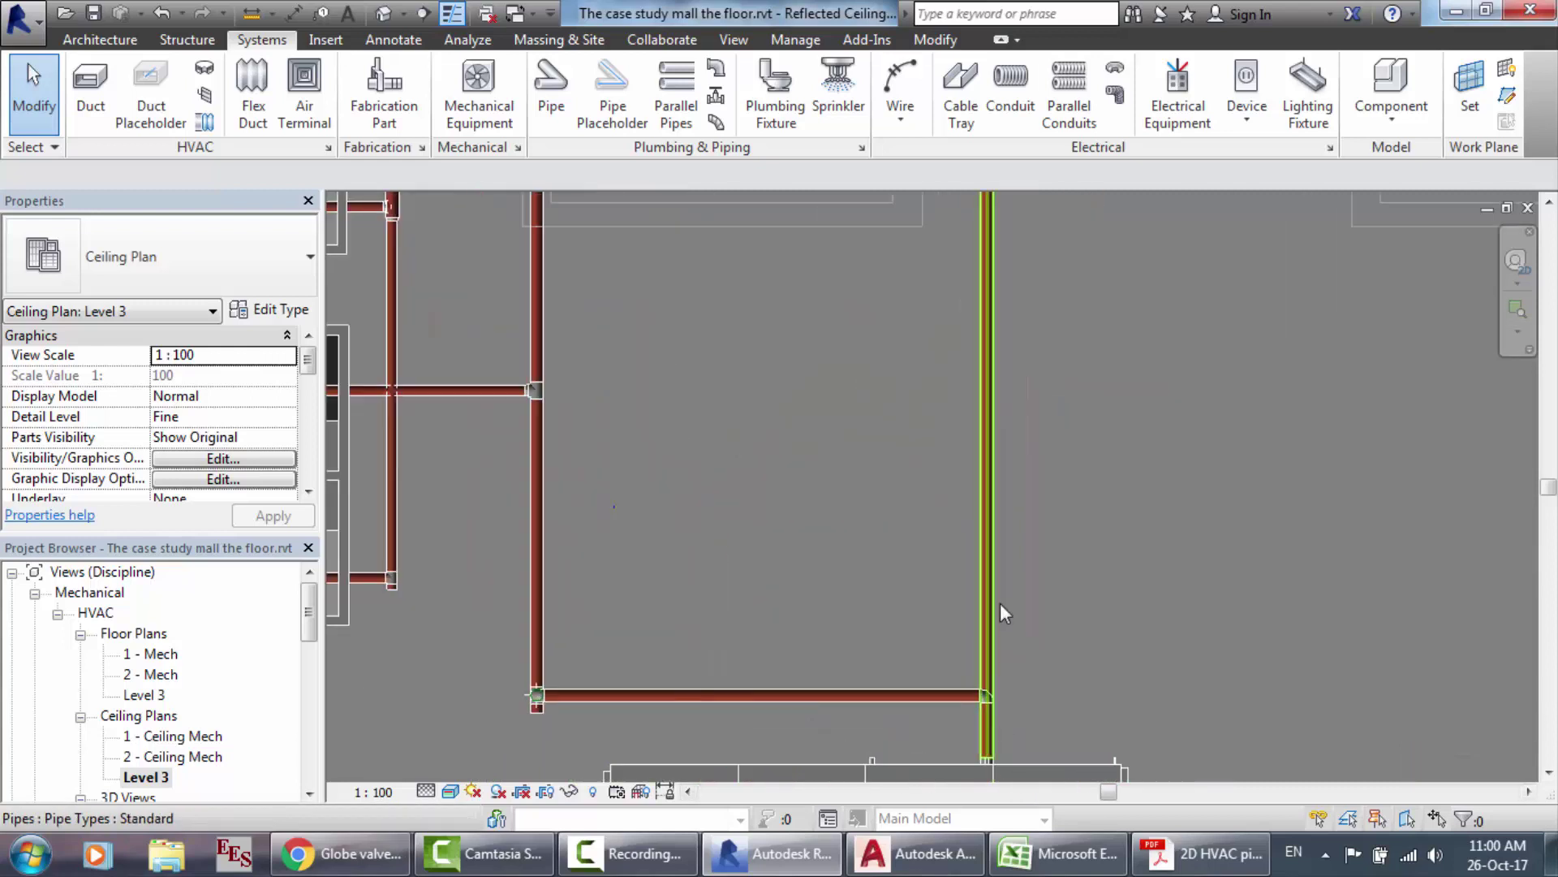
scroll(1000, 602, "down", 4)
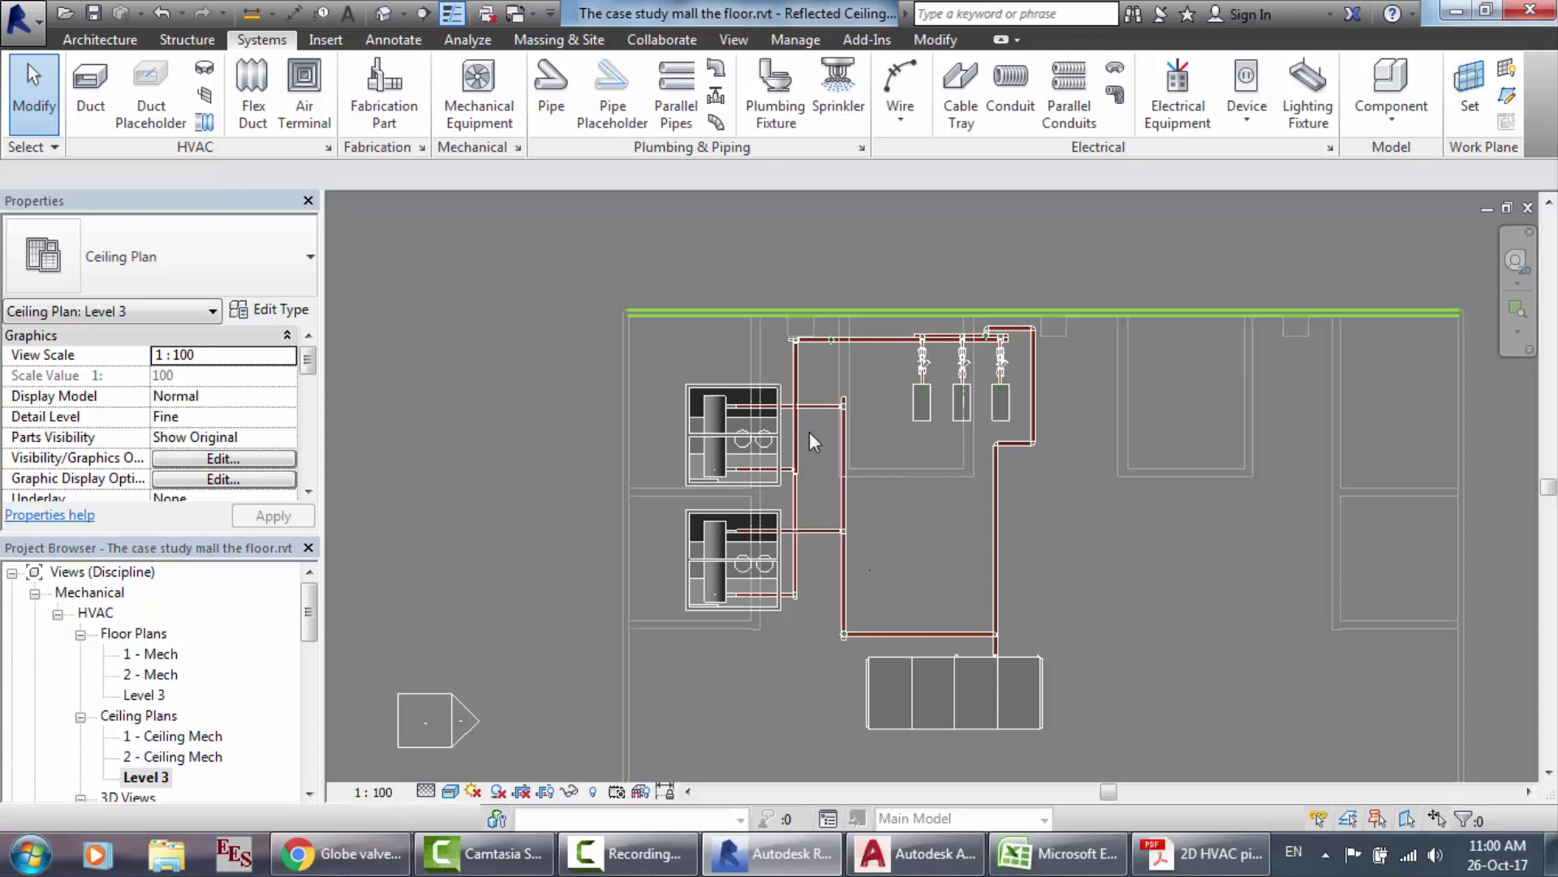
scroll(961, 372, "up", 1)
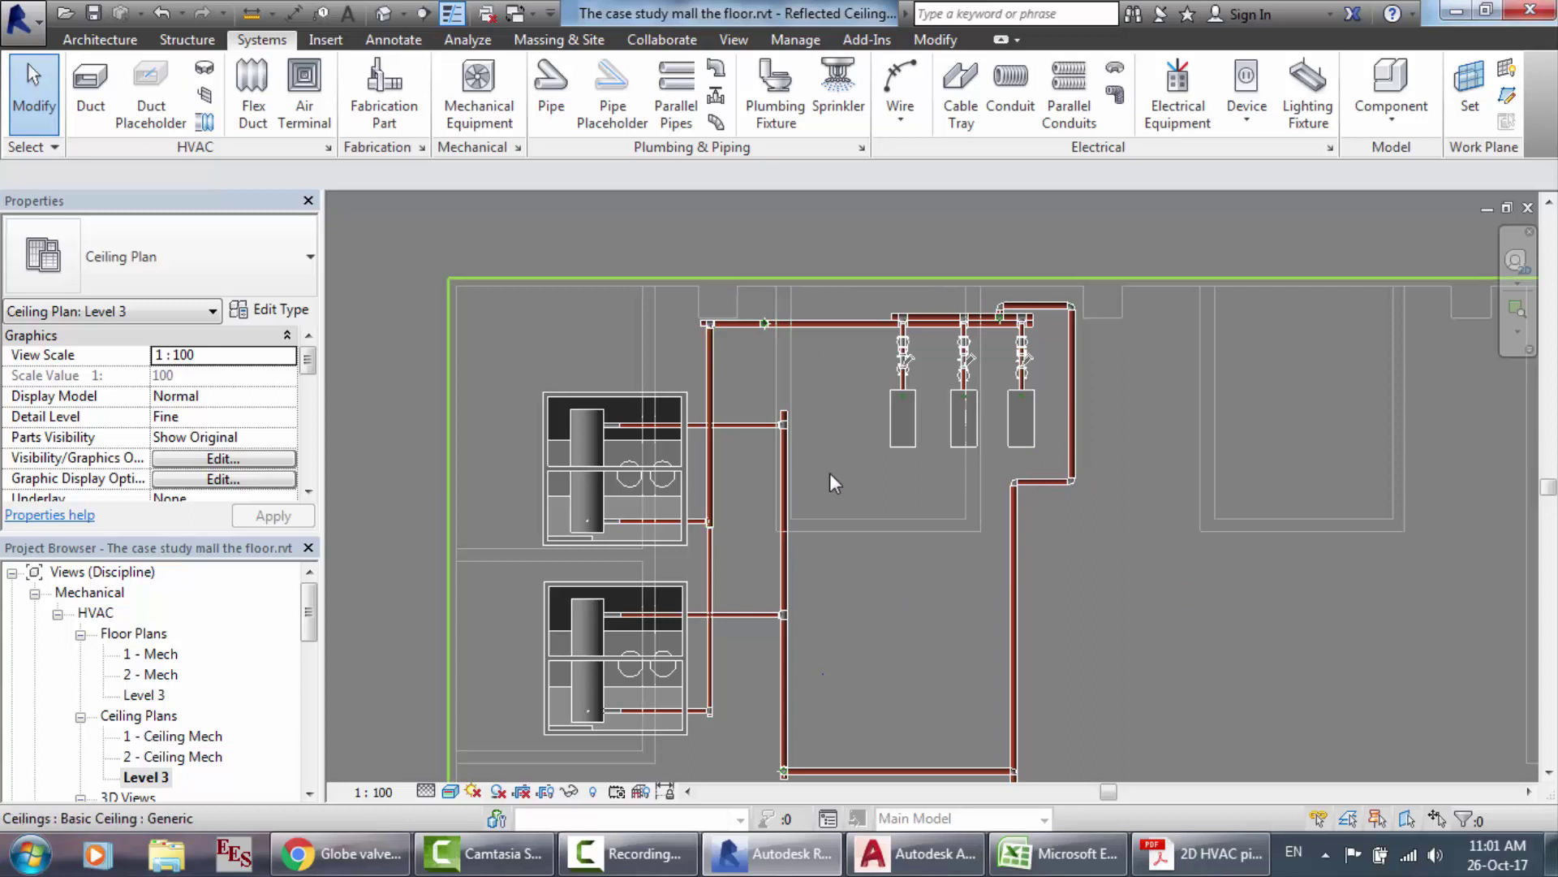
scroll(1033, 673, "down", 4)
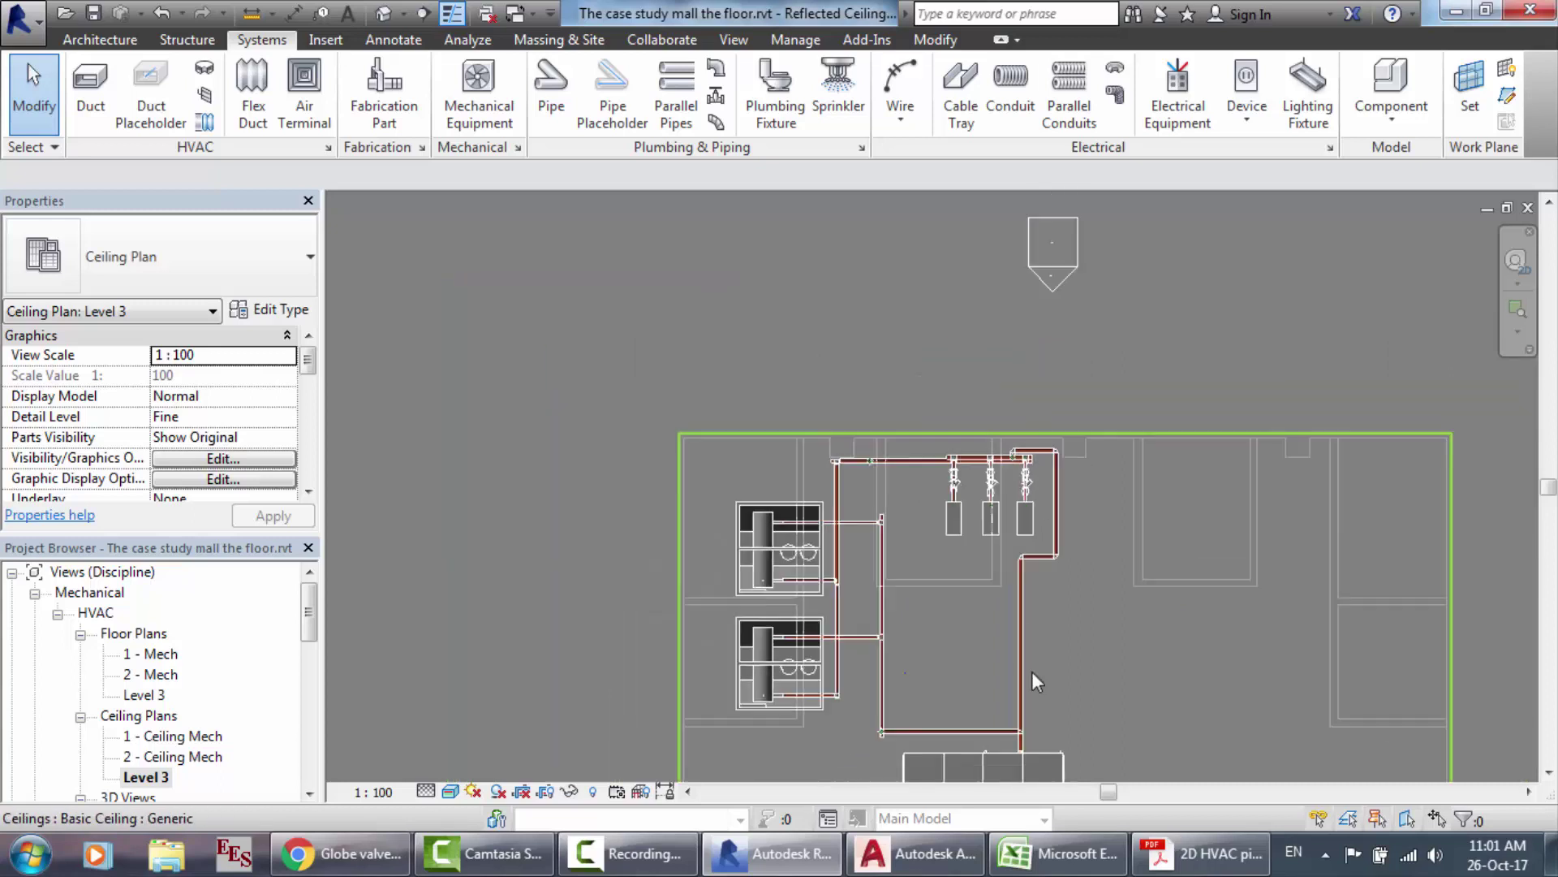
scroll(1031, 753, "up", 5)
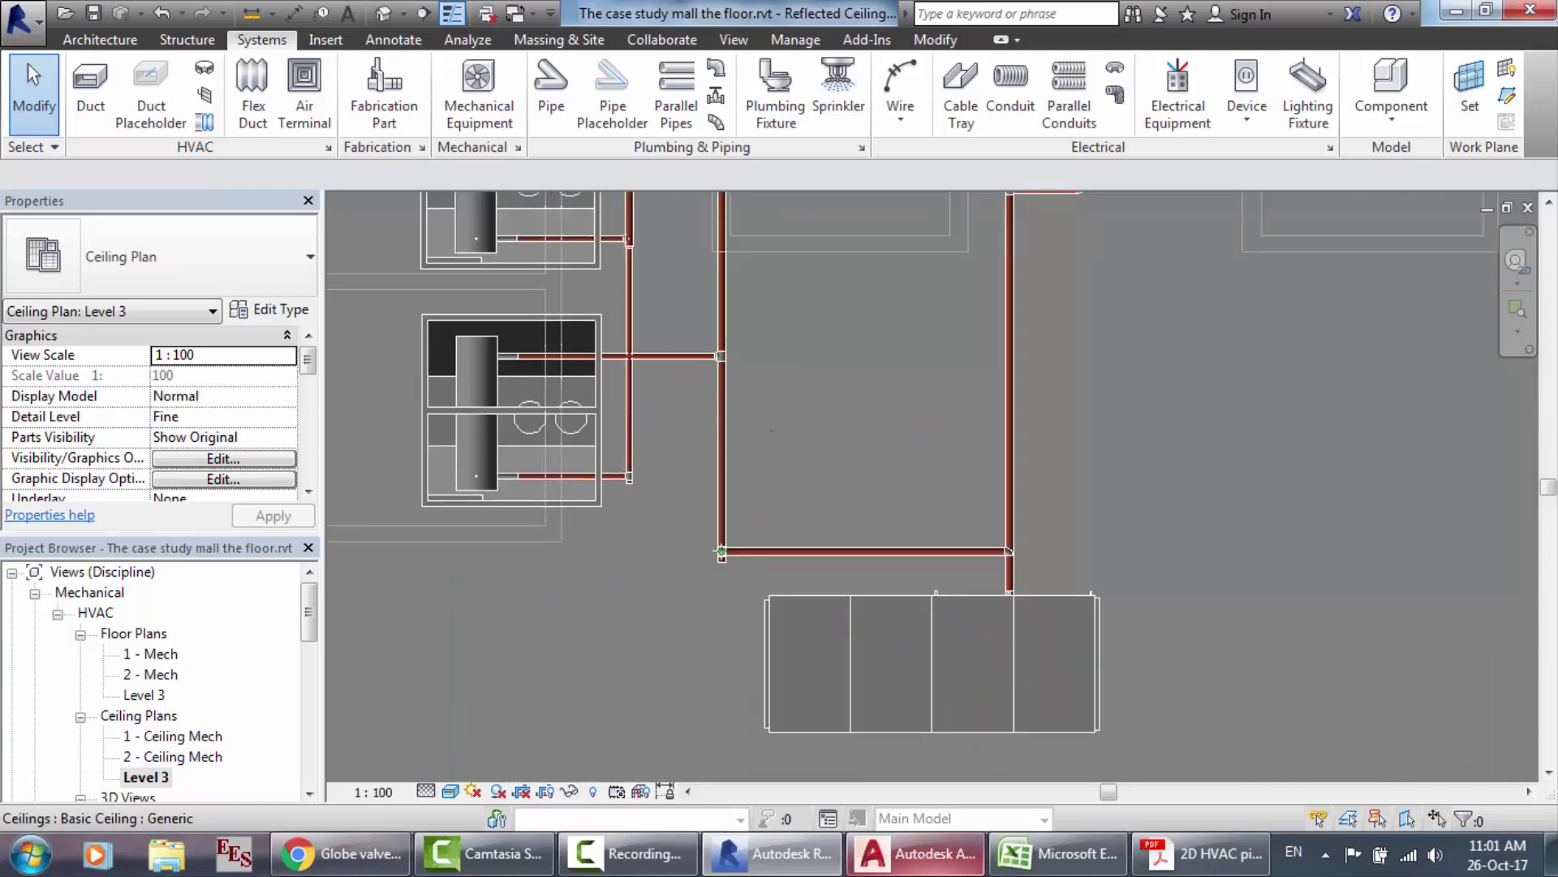
Step: Check the valve and gauge arrangement on the AHU's supply and return pipes in the AutoCAD pipe layout, and return to Revit
left_click(911, 853)
scroll(922, 623, "down", 2)
scroll(922, 623, "up", 6)
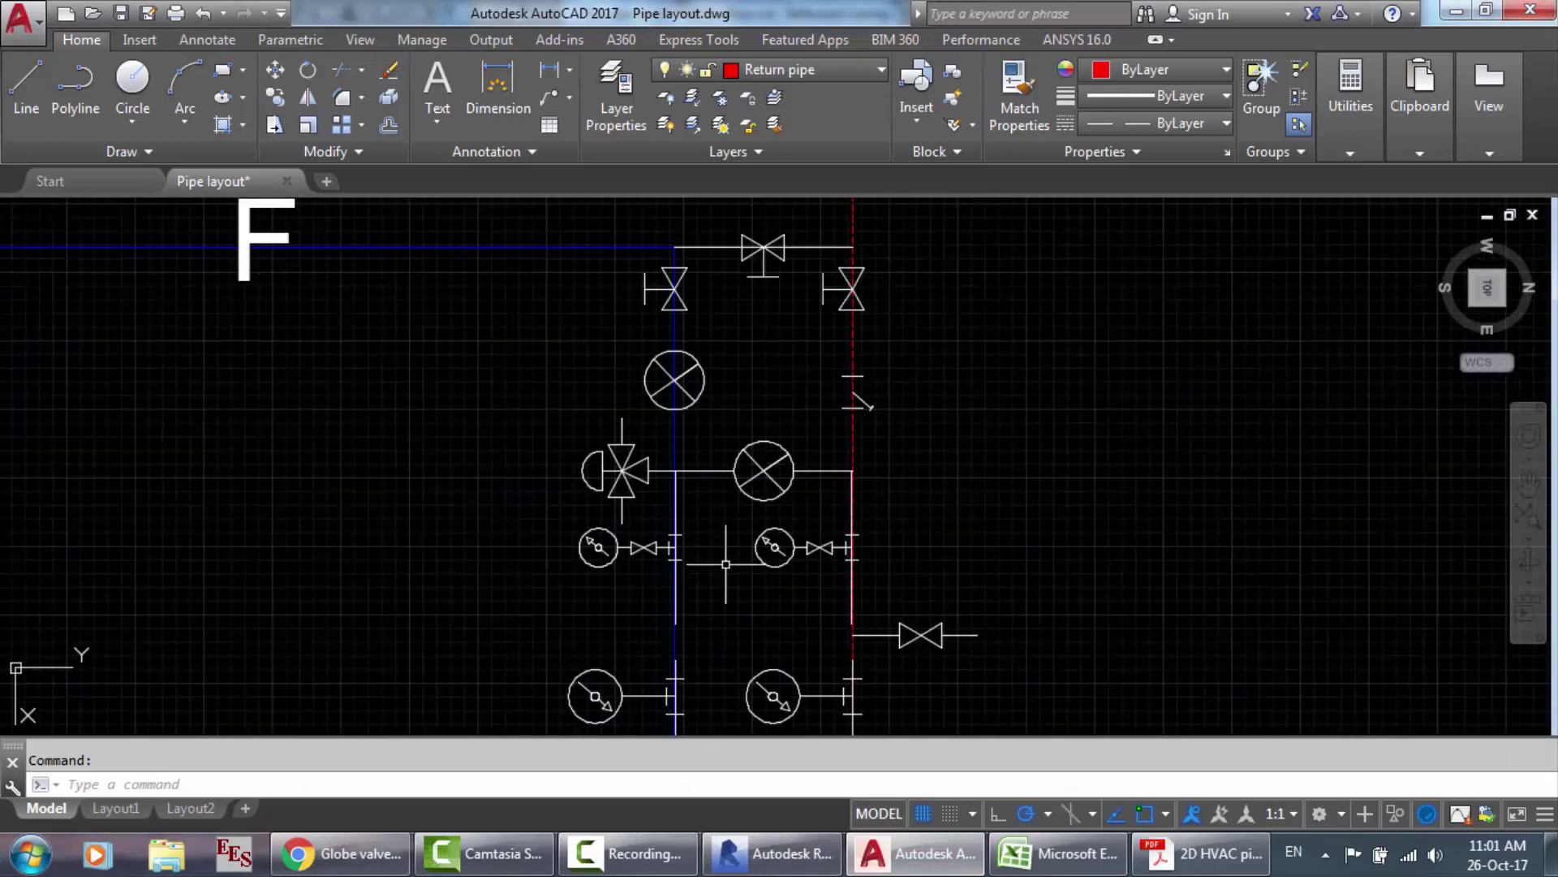
left_click(753, 853)
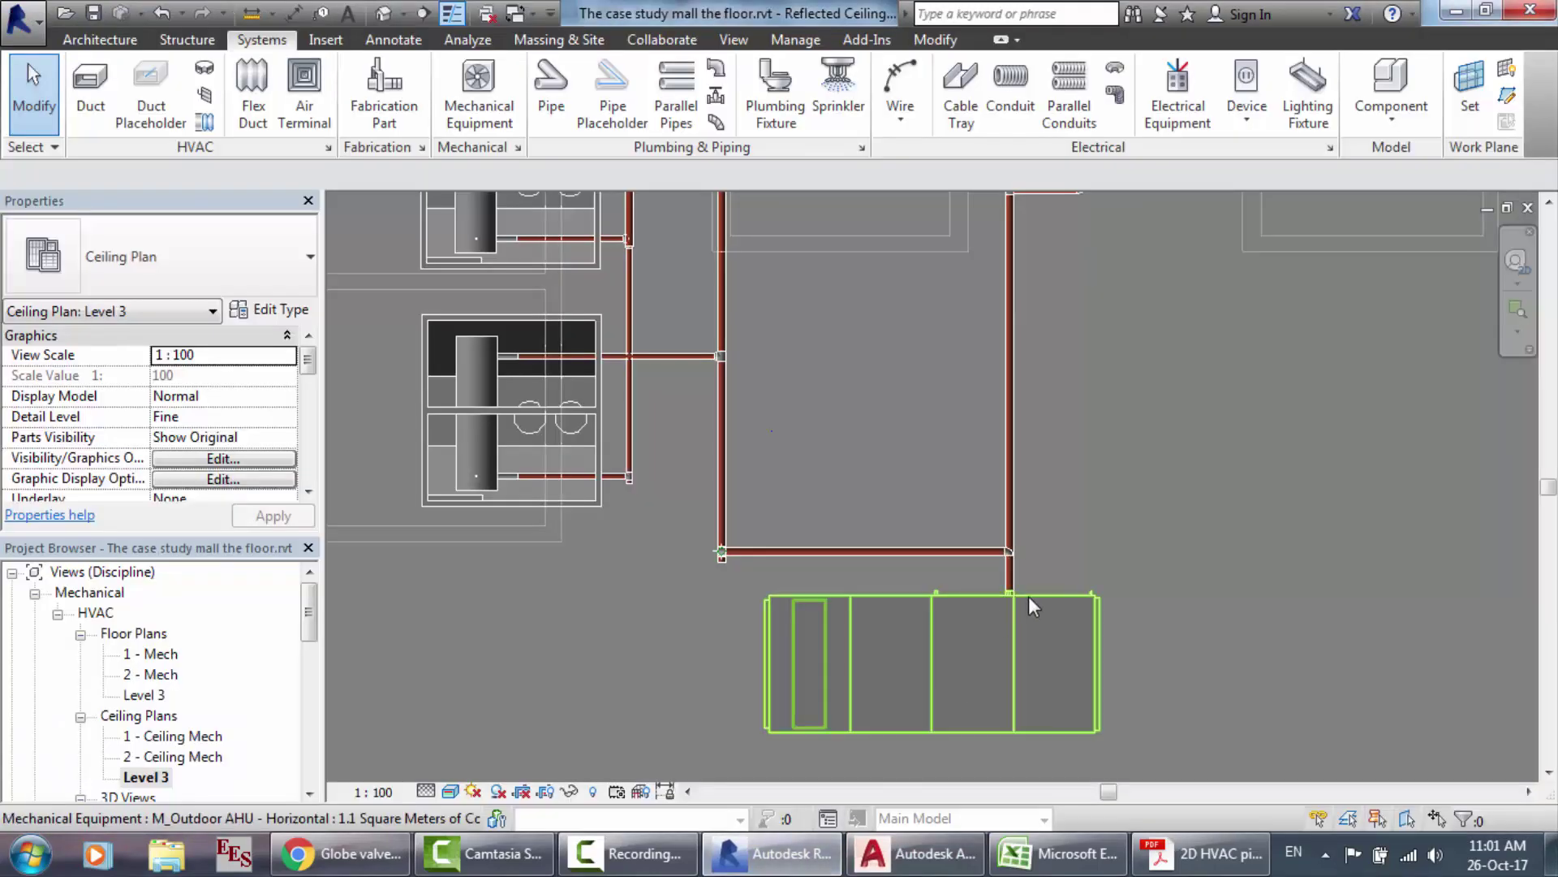
Step: In the 3D view, delete the two main rectangular duct sections and the branch duct obstructing the AHU piping
left_click(383, 13)
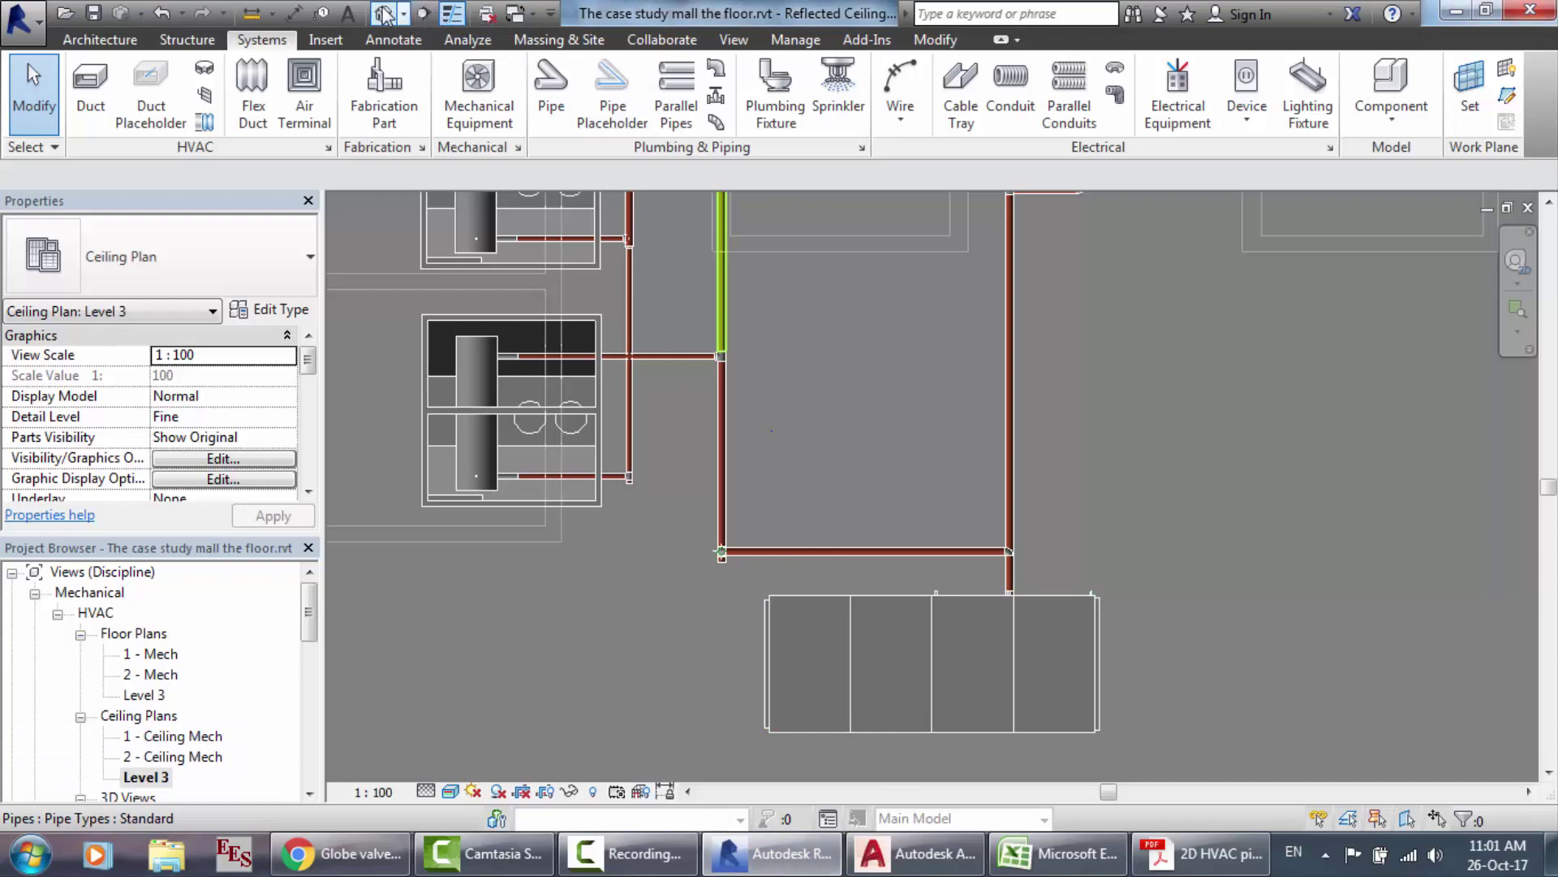
scroll(577, 446, "down", 5)
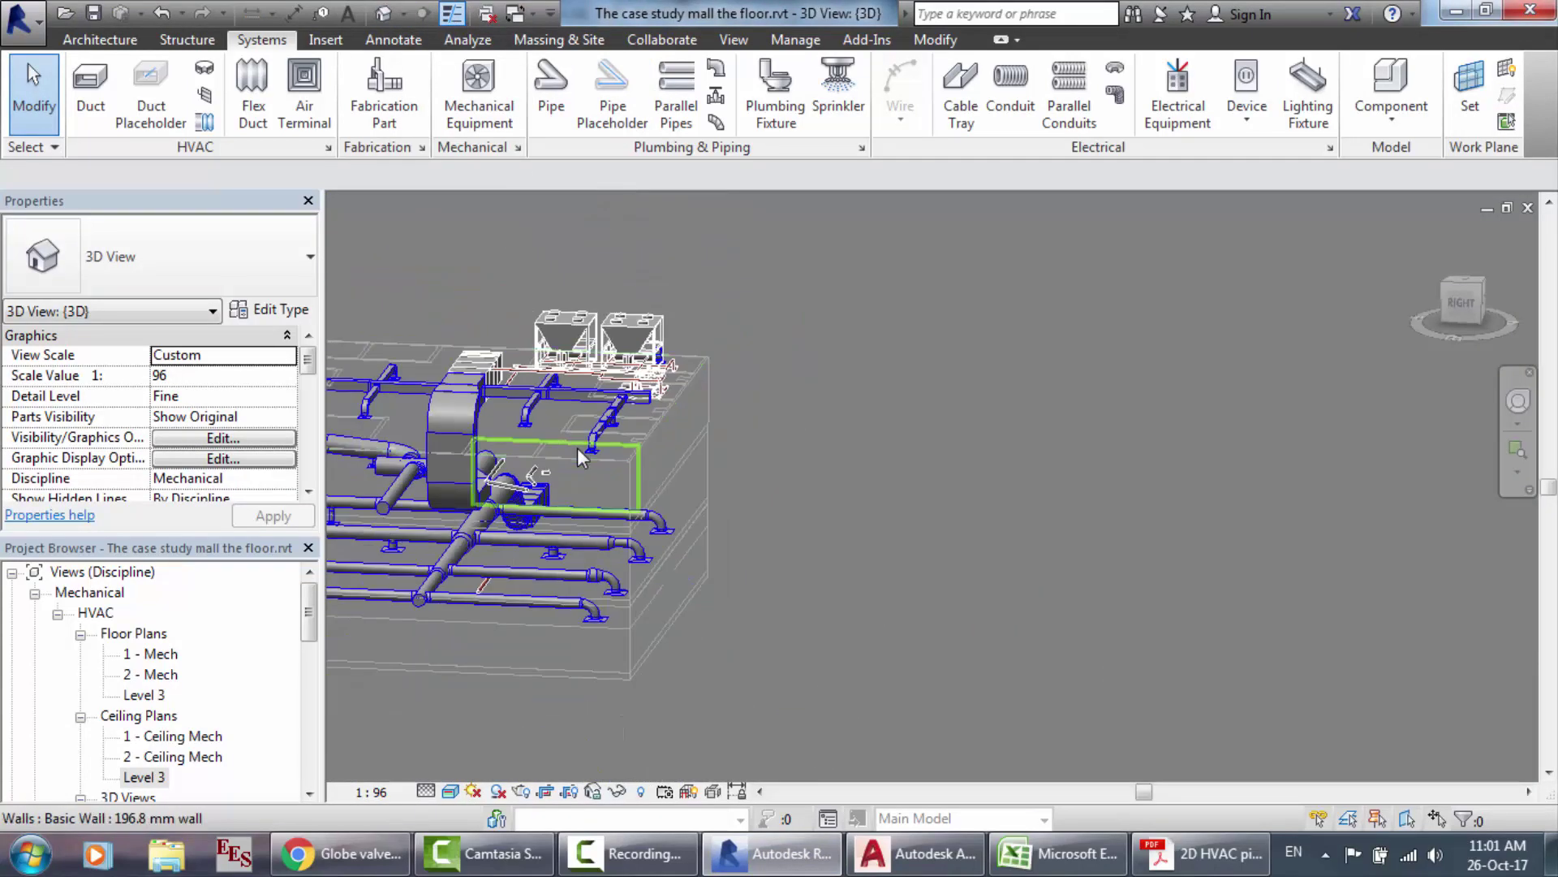
scroll(503, 368, "up", 5)
scroll(503, 369, "up", 2)
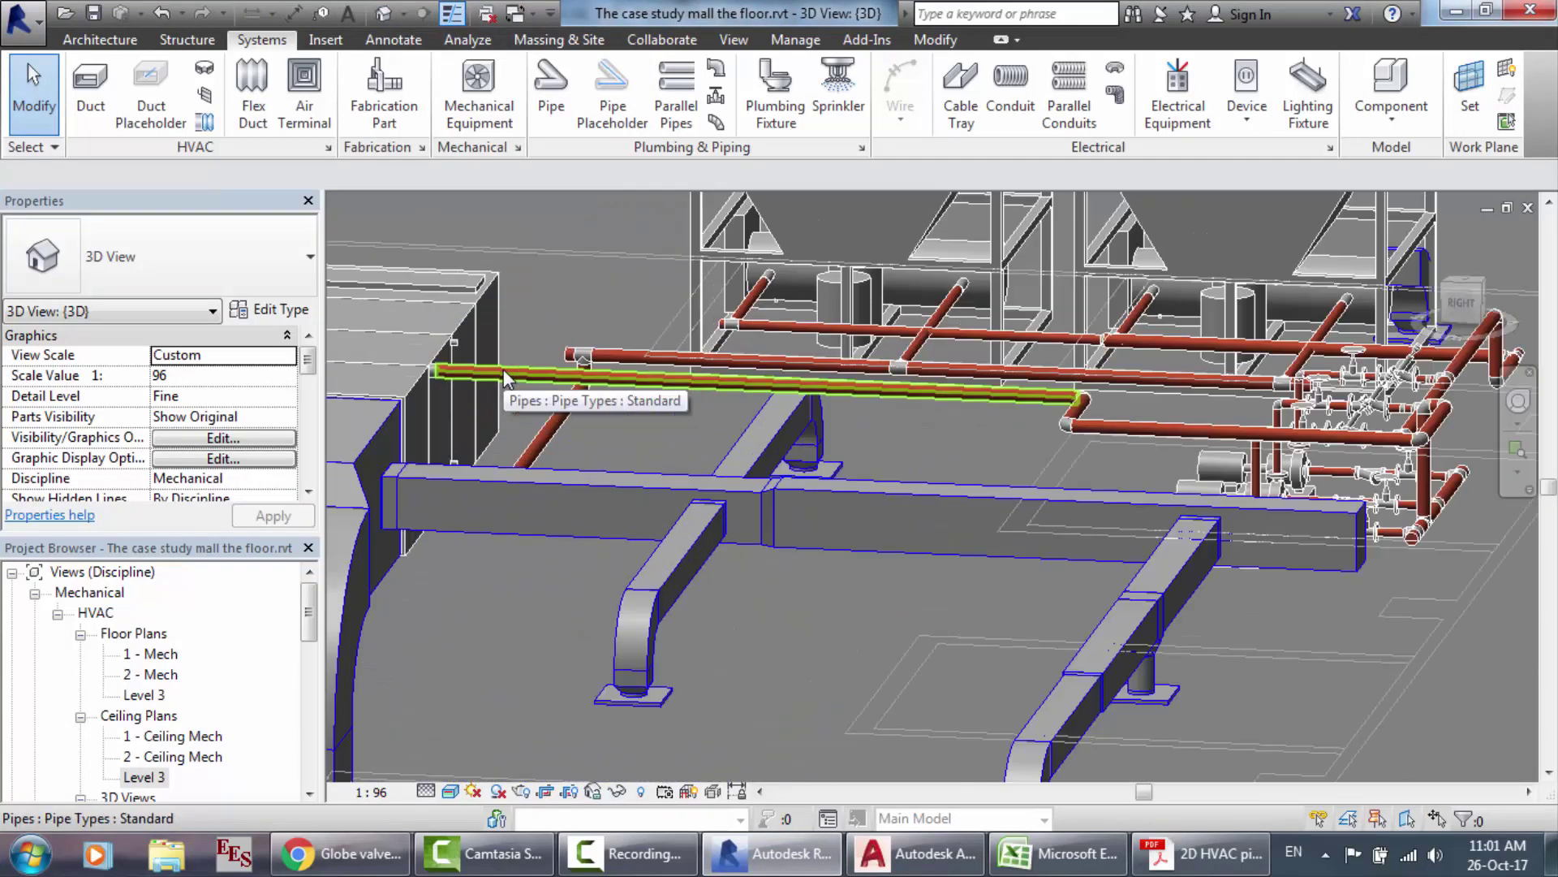
scroll(412, 404, "up", 4)
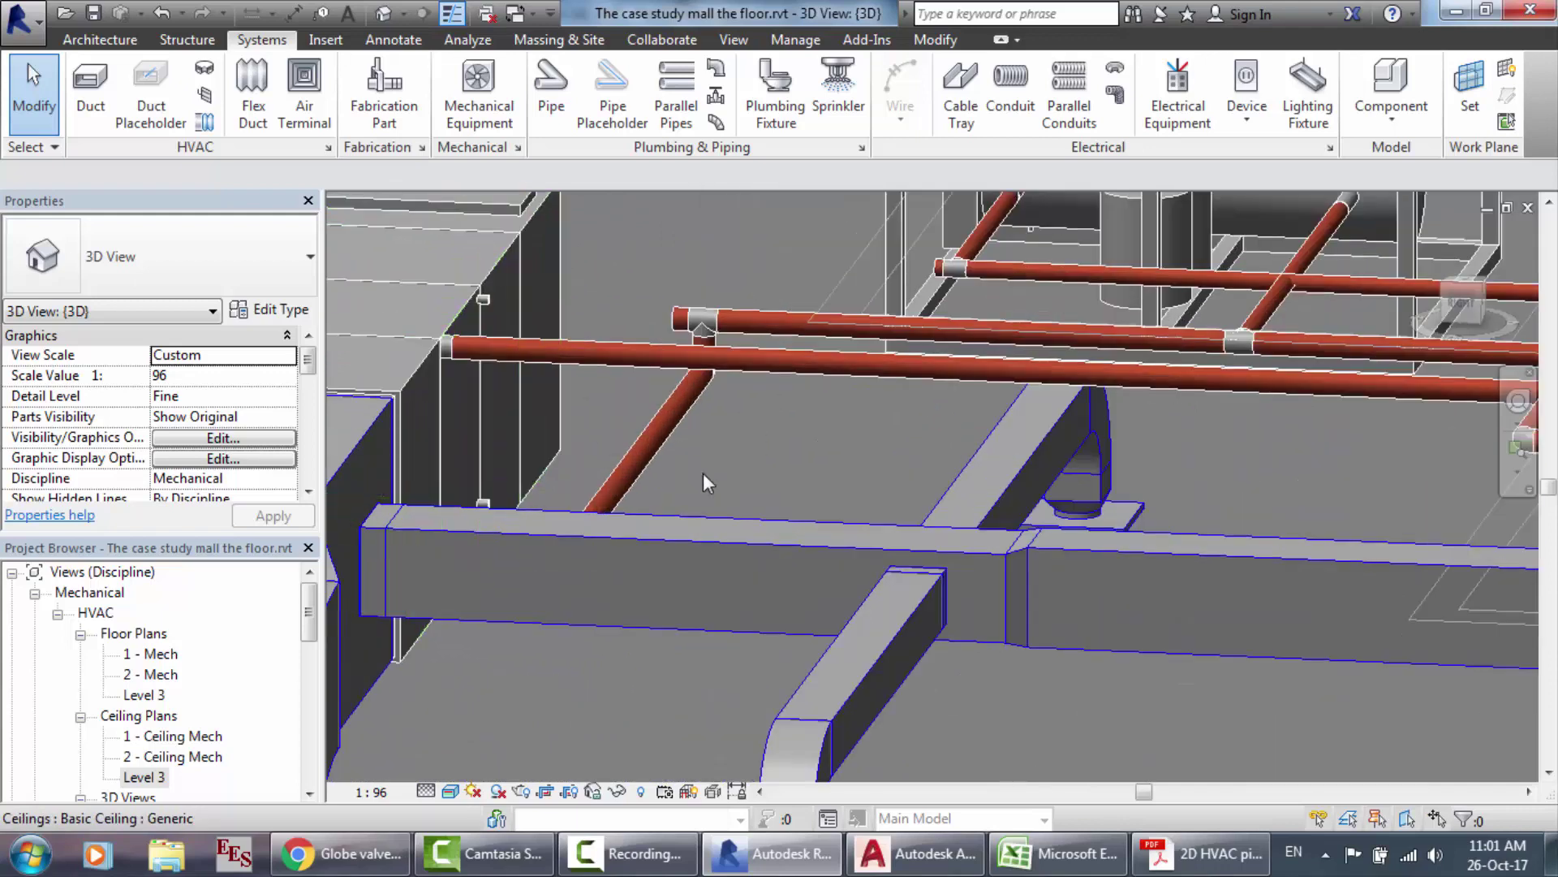
scroll(703, 472, "up", 2)
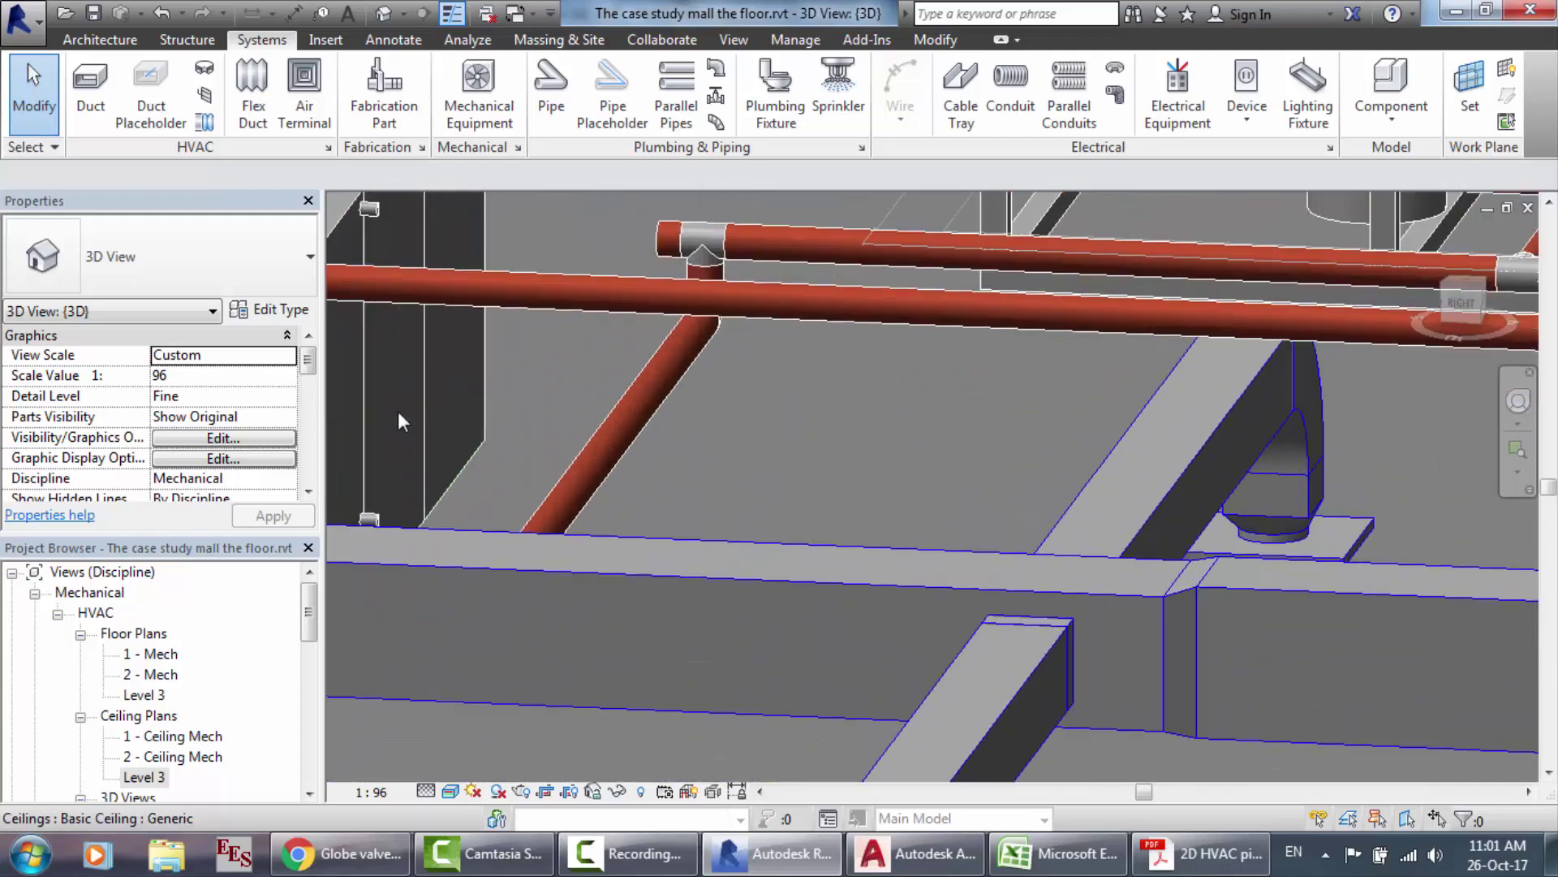
left_click(675, 638)
key("Delete")
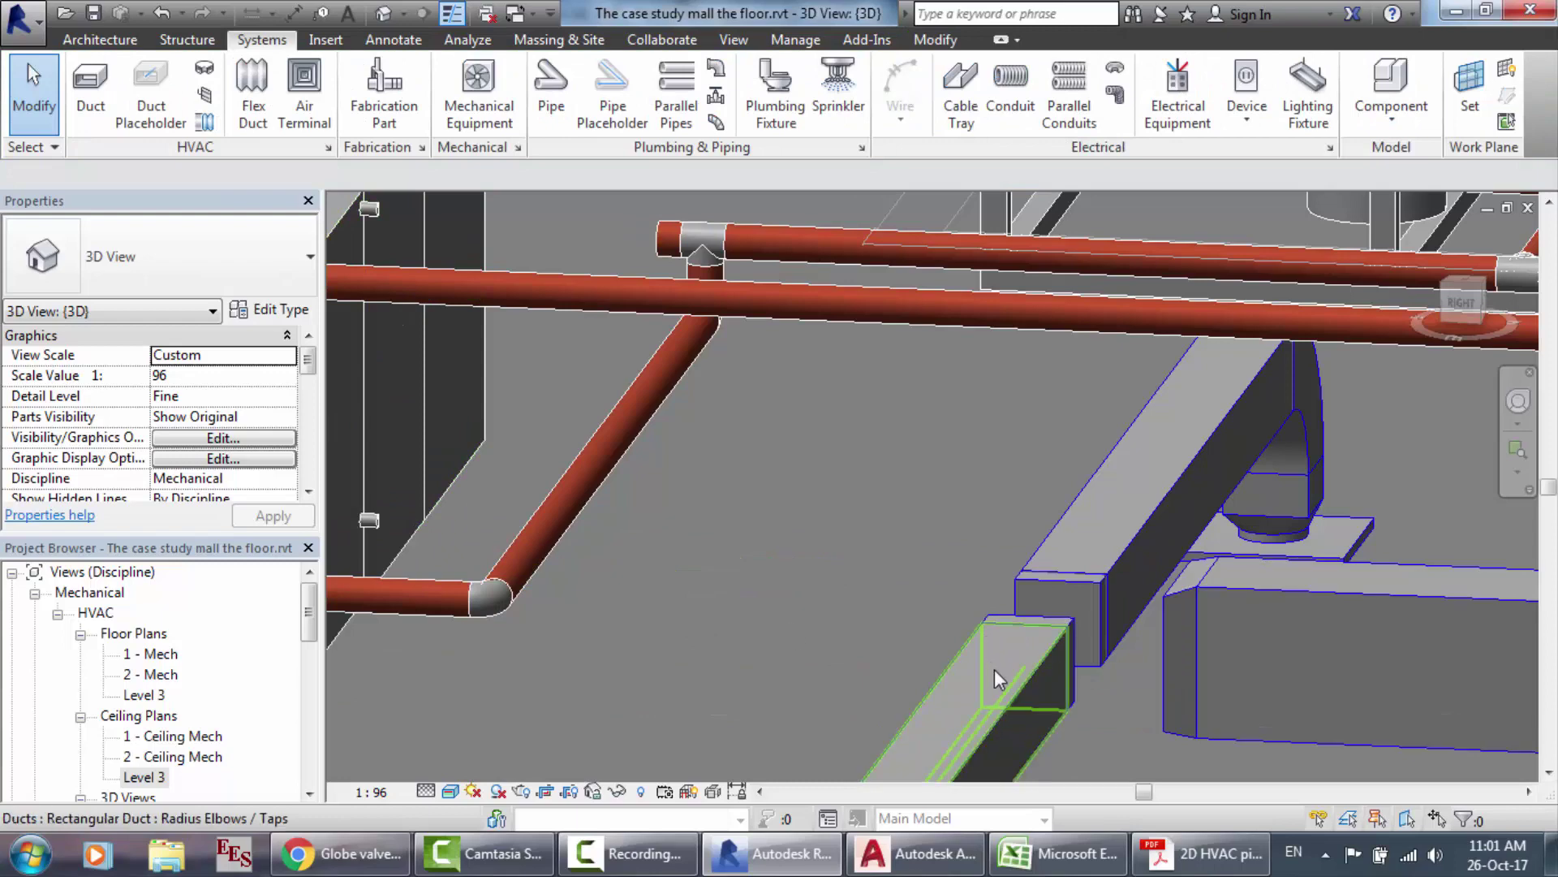
left_click(995, 669)
key("Delete")
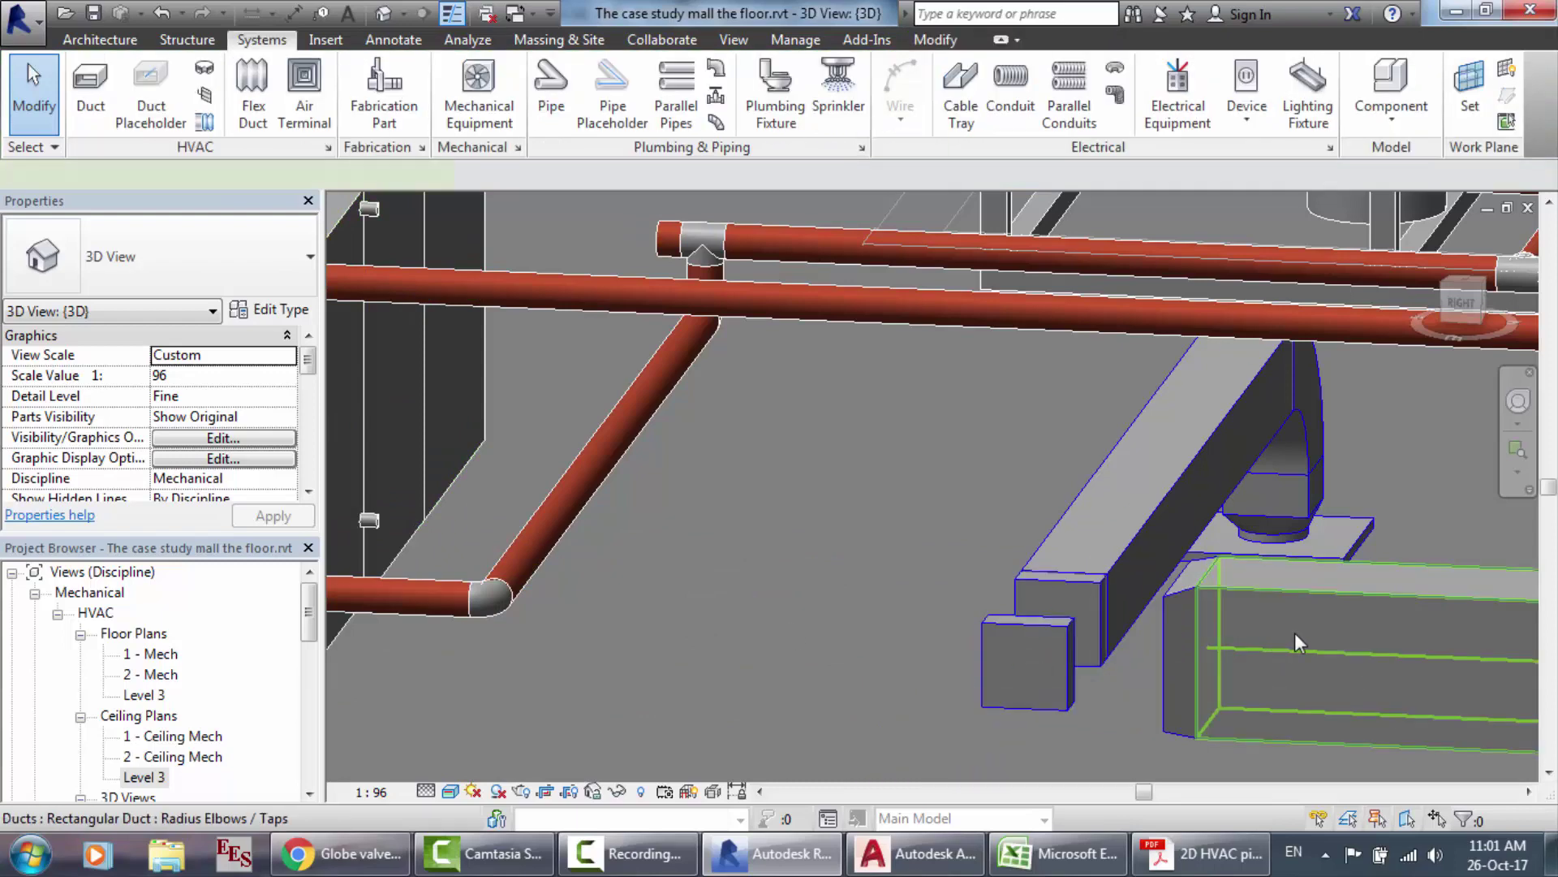
left_click(1294, 631)
key("Delete")
Step: Delete the loose rectangular takeoff and the leftover duct fitting remaining beside the removed ducts
left_click(1056, 661)
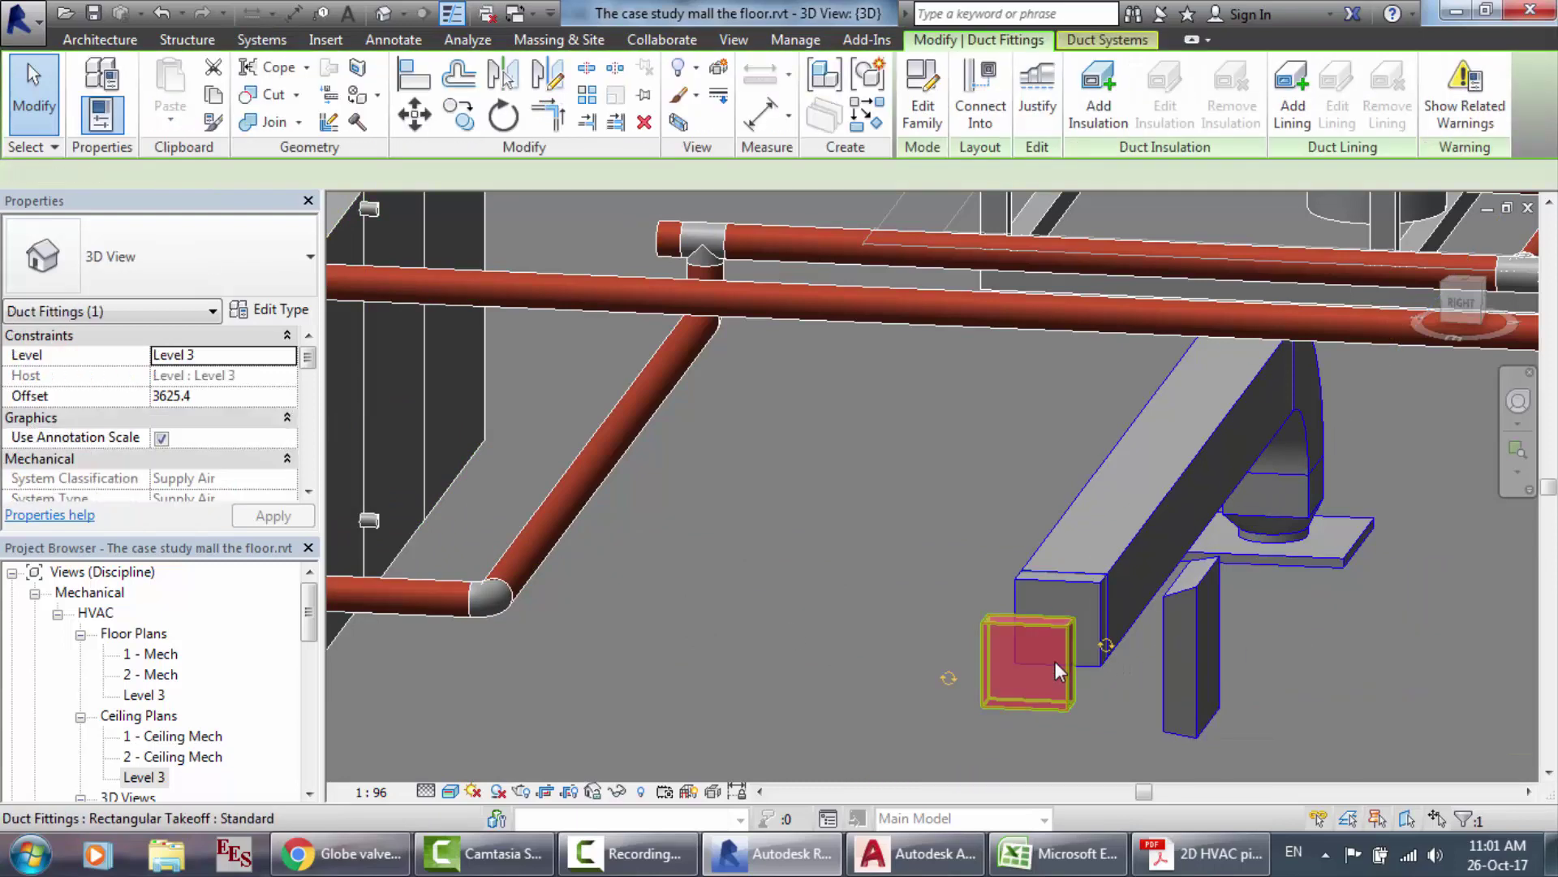
key("Delete")
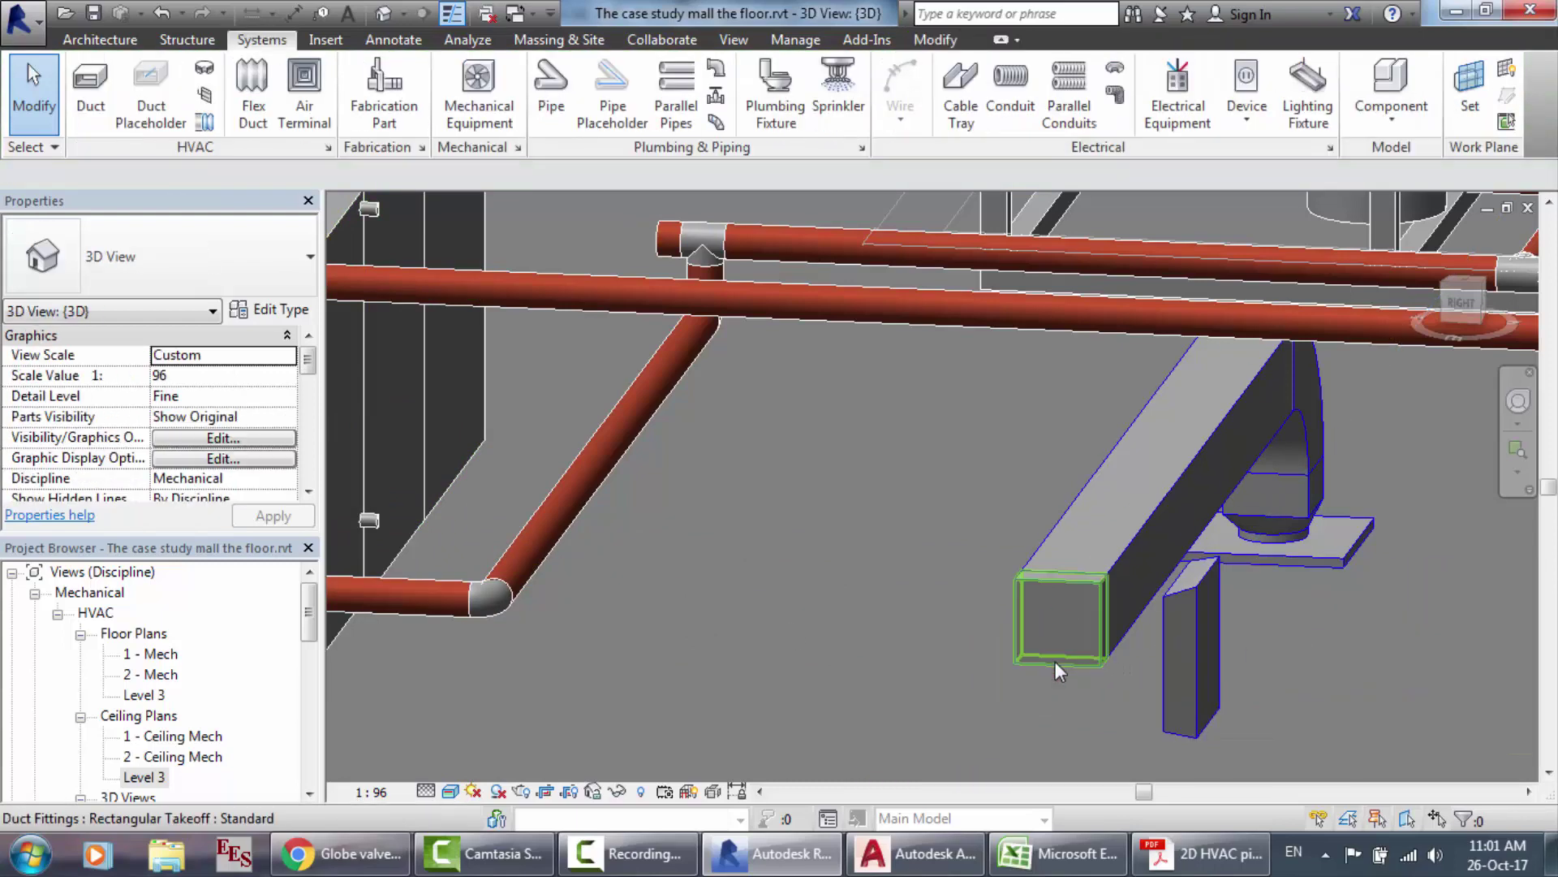
left_click(1214, 675)
key("Delete")
Step: Inspect the AHU's pipe connections in 3D and study the valves at the AHU and chillers in the AutoCAD pipe layout
scroll(476, 565, "down", 4)
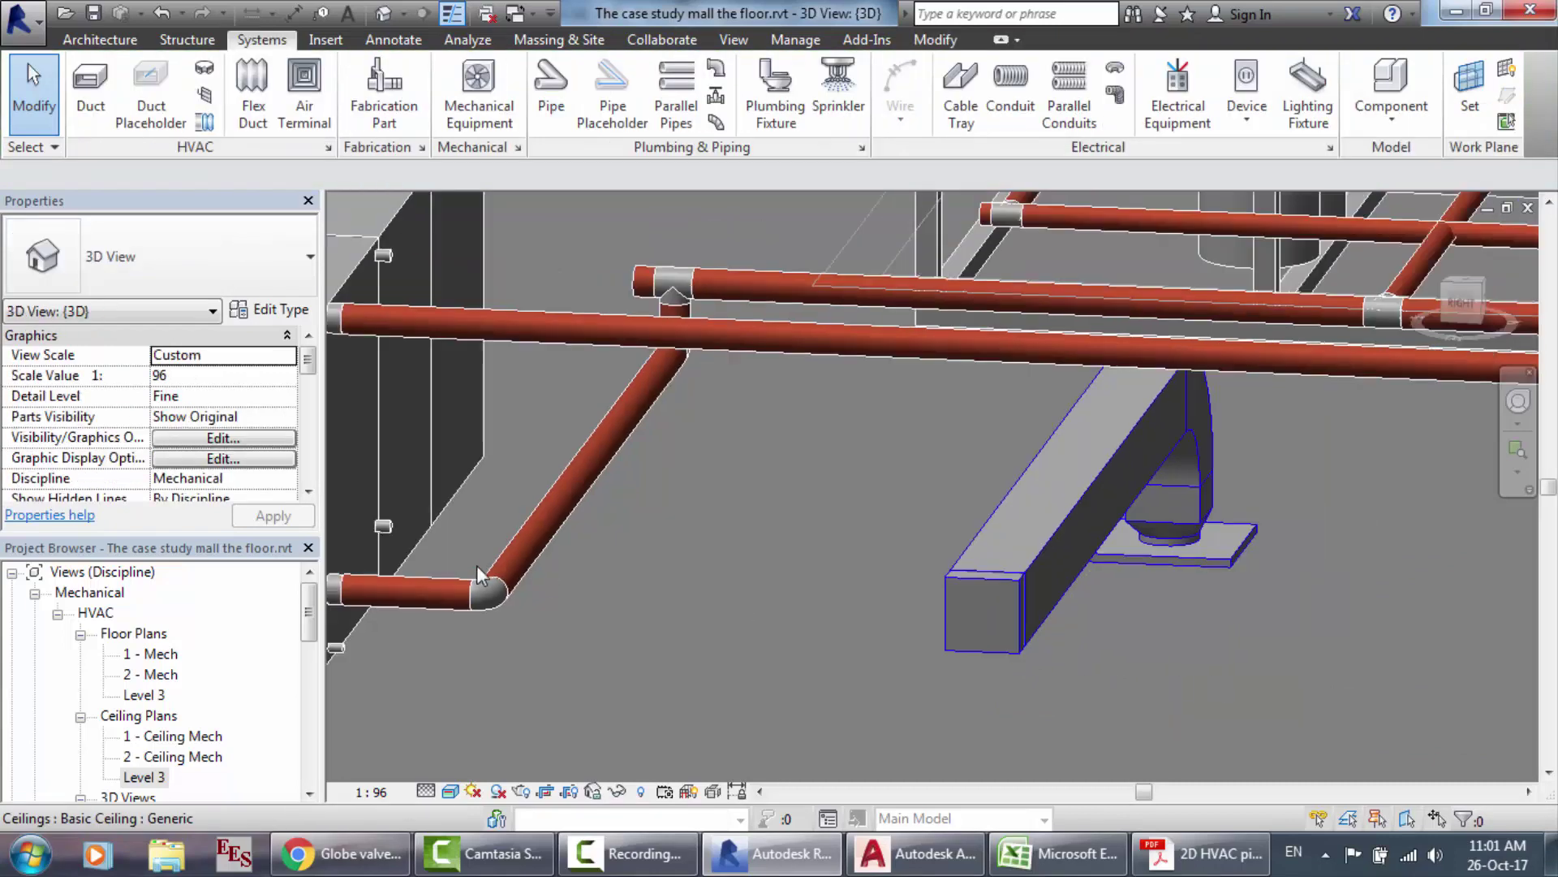
scroll(380, 573, "up", 2)
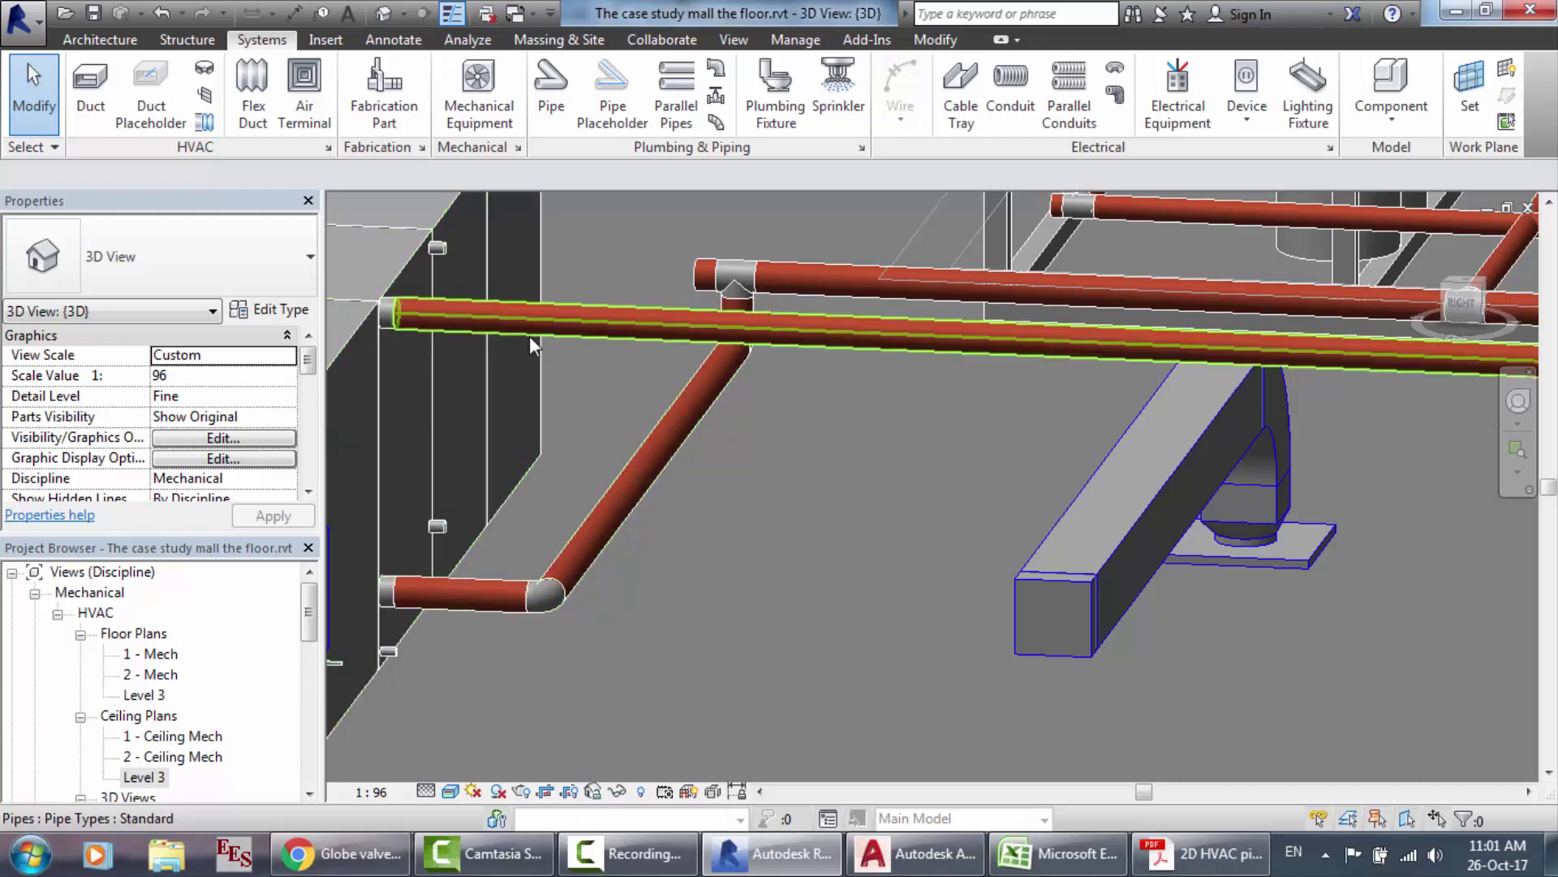
scroll(529, 335, "down", 5)
scroll(559, 336, "up", 4)
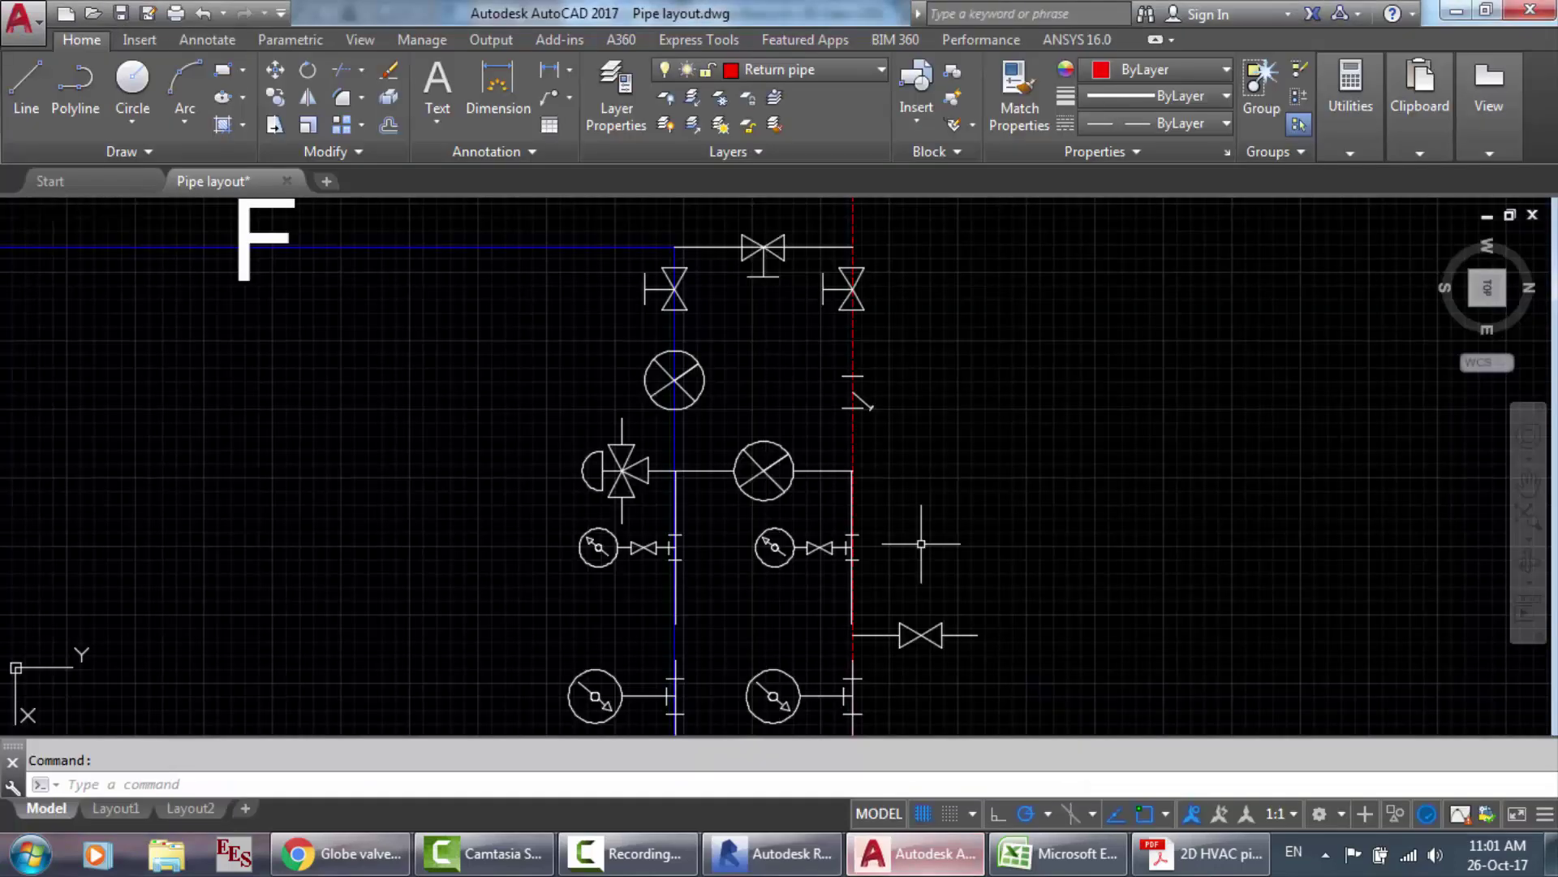
scroll(923, 546, "down", 5)
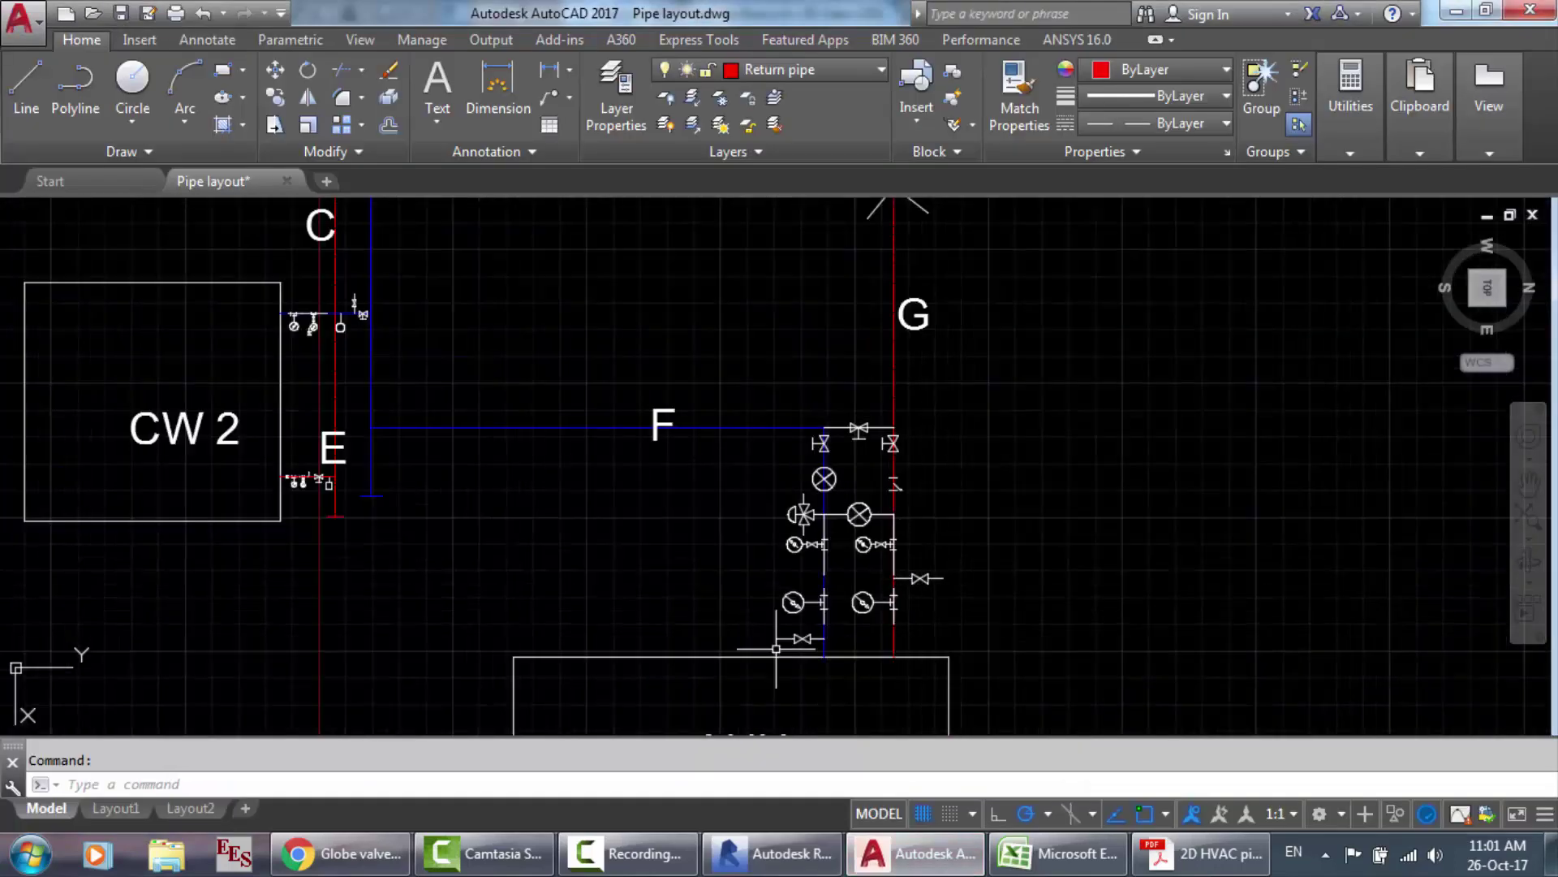
scroll(891, 669, "down", 2)
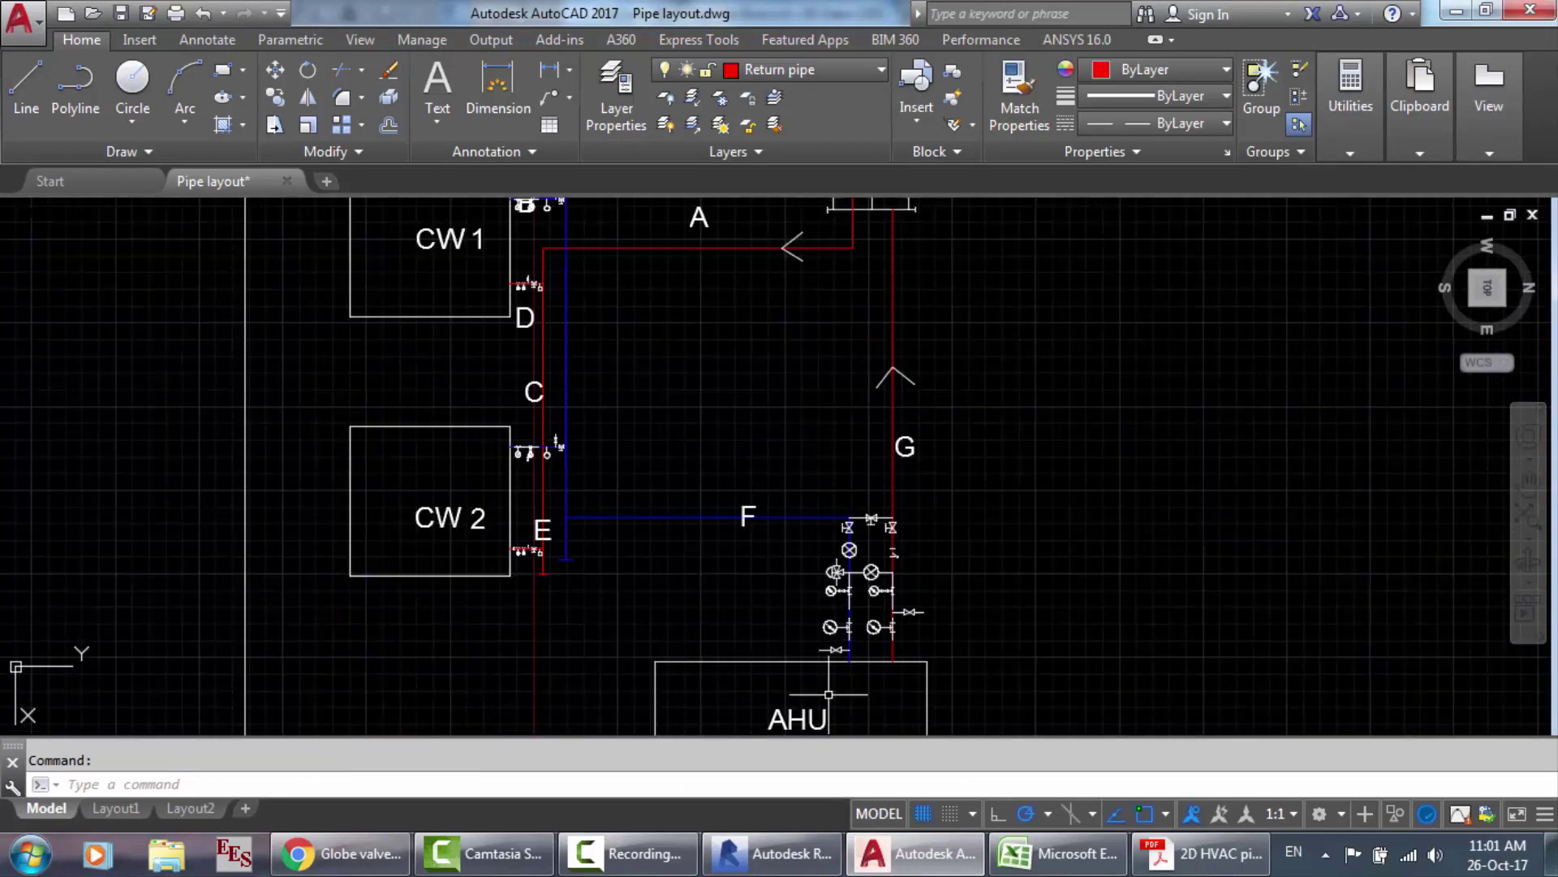
scroll(829, 694, "up", 5)
scroll(931, 592, "down", 5)
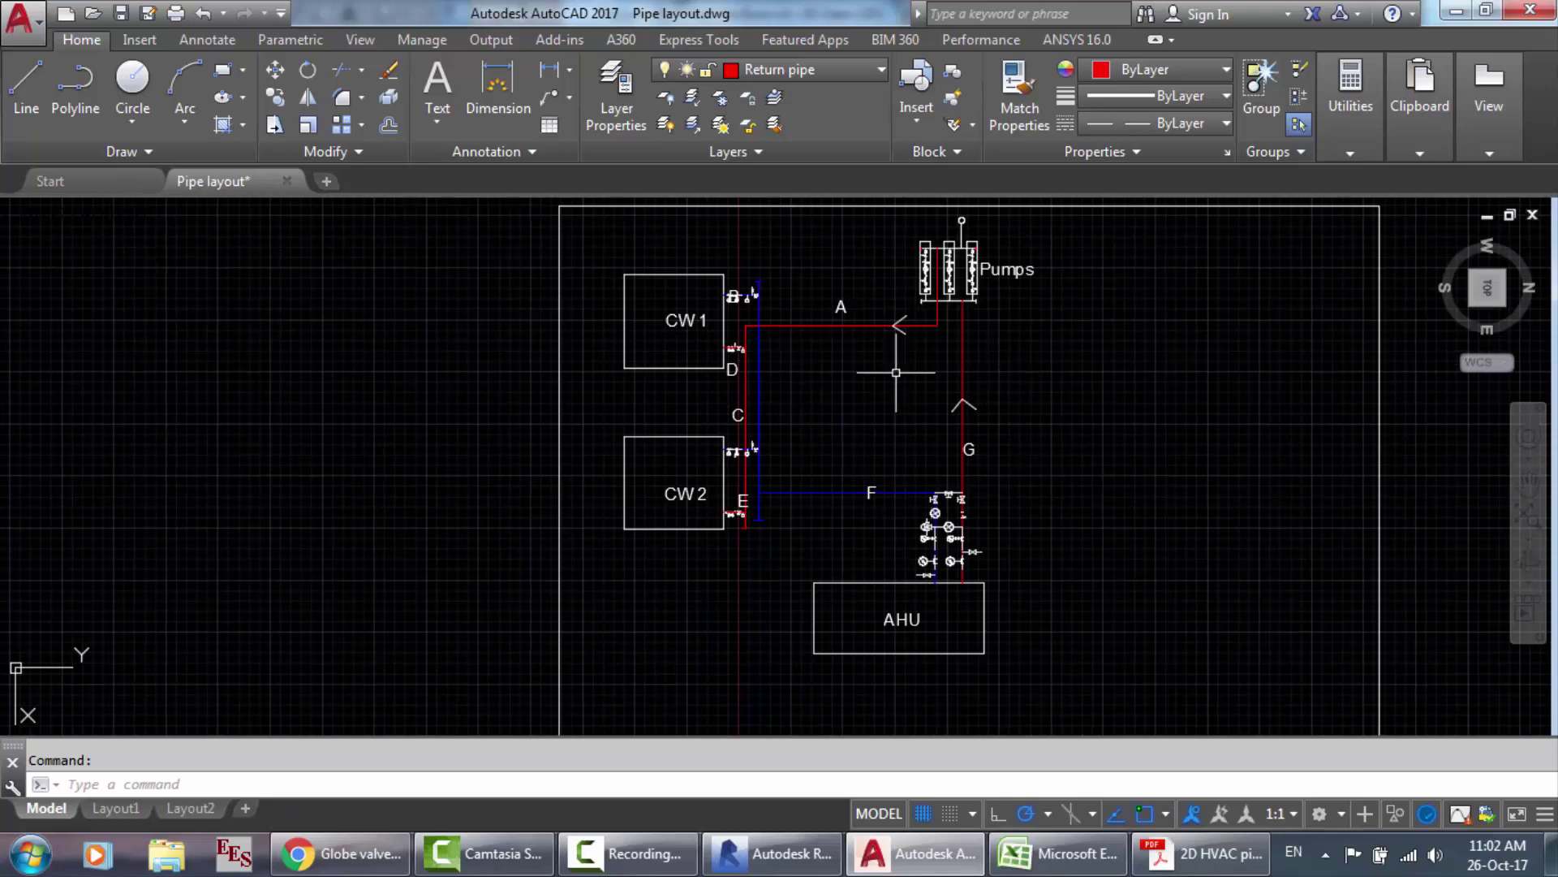
scroll(896, 373, "up", 3)
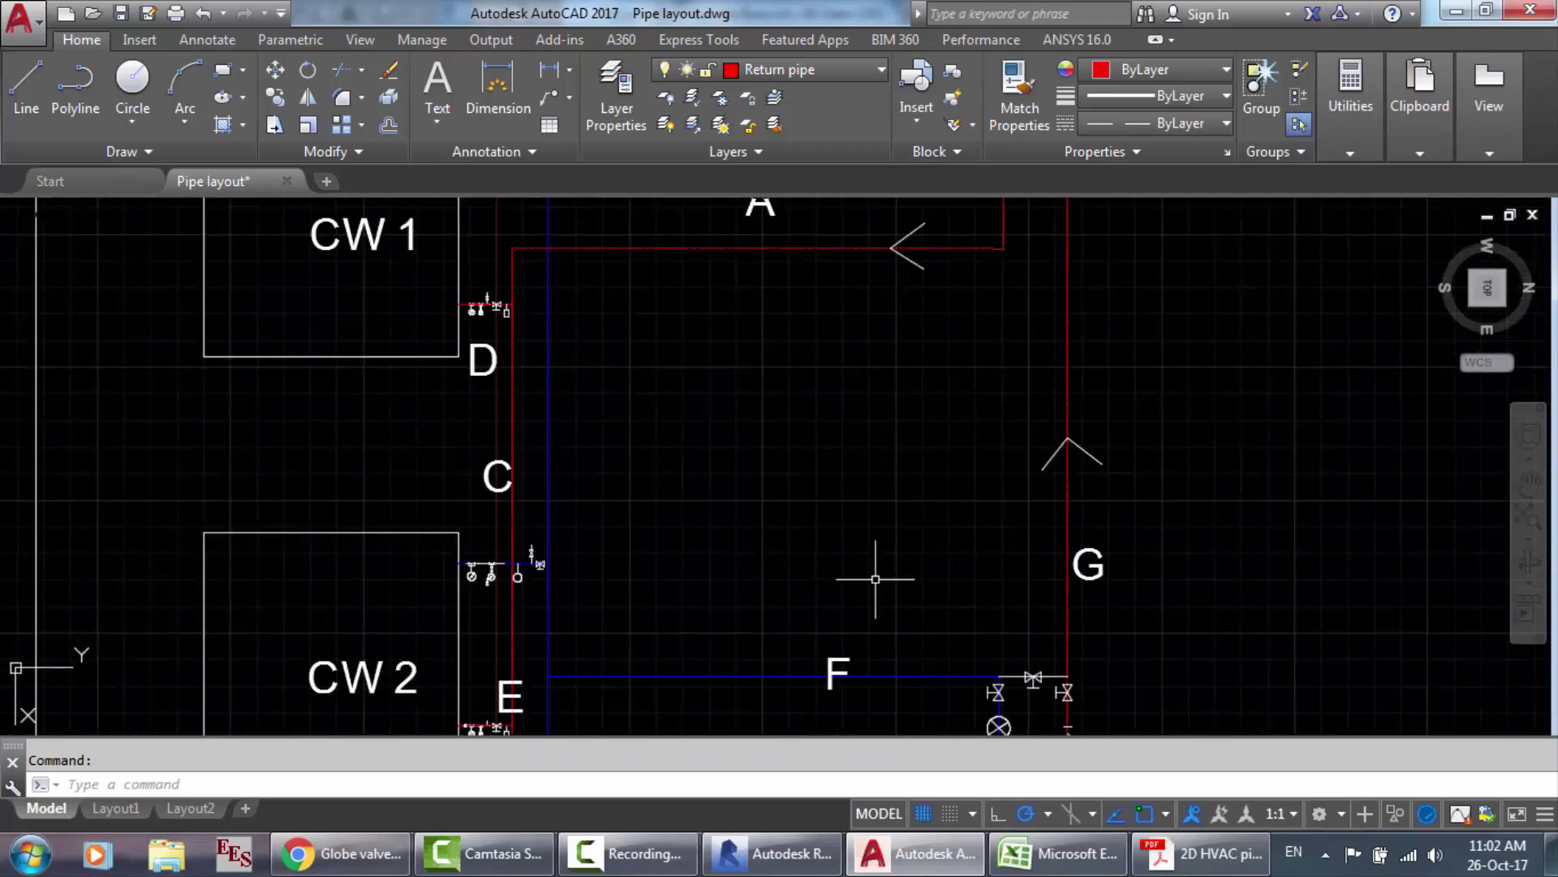
scroll(875, 579, "up", 2)
scroll(228, 558, "up", 4)
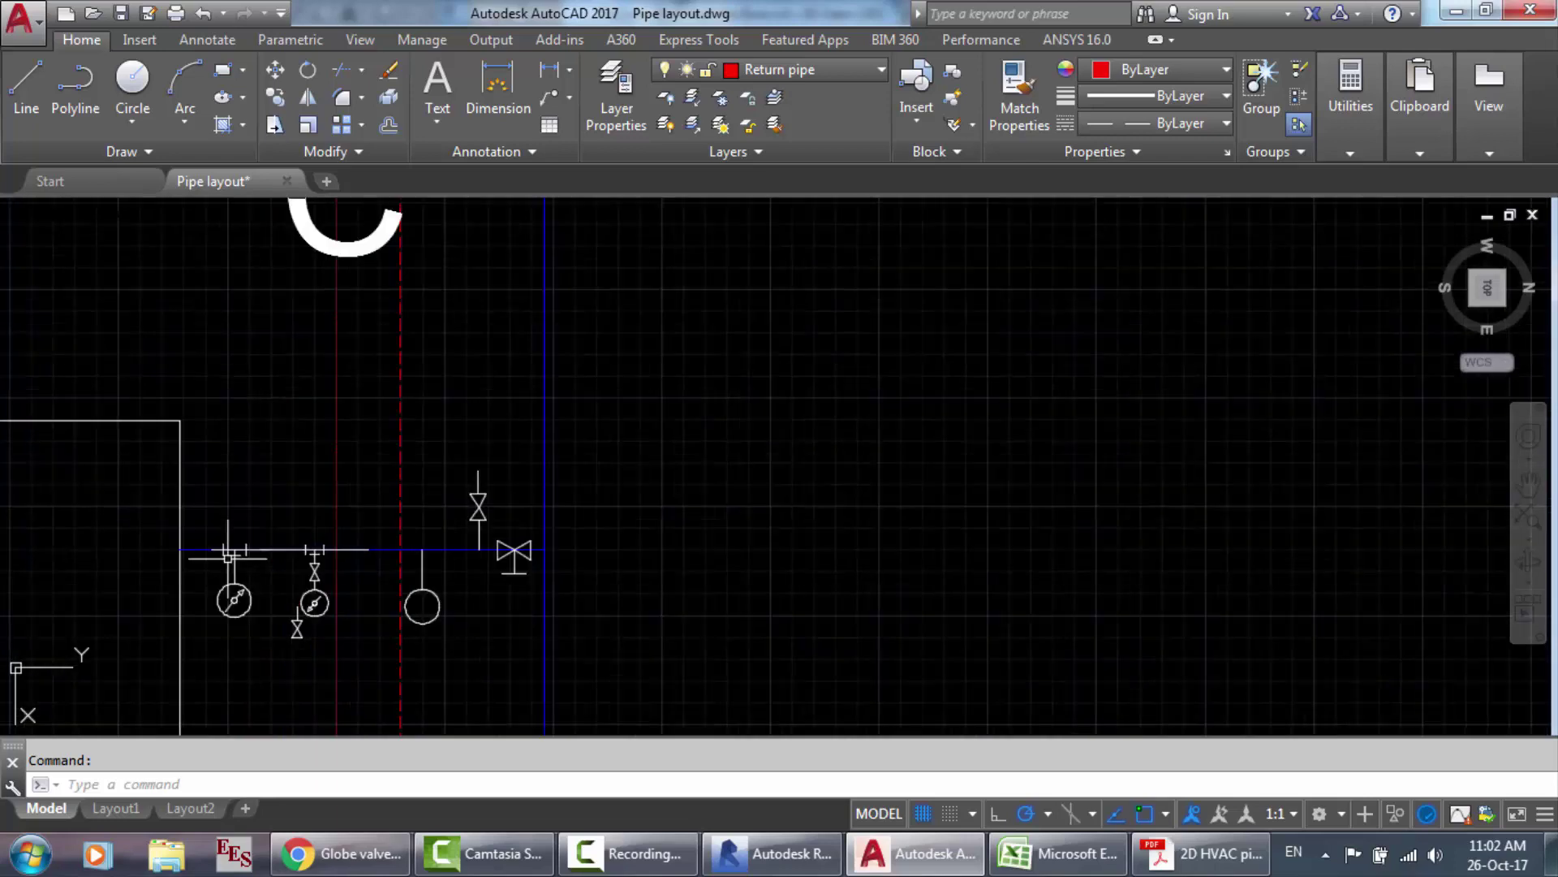
scroll(241, 548, "down", 7)
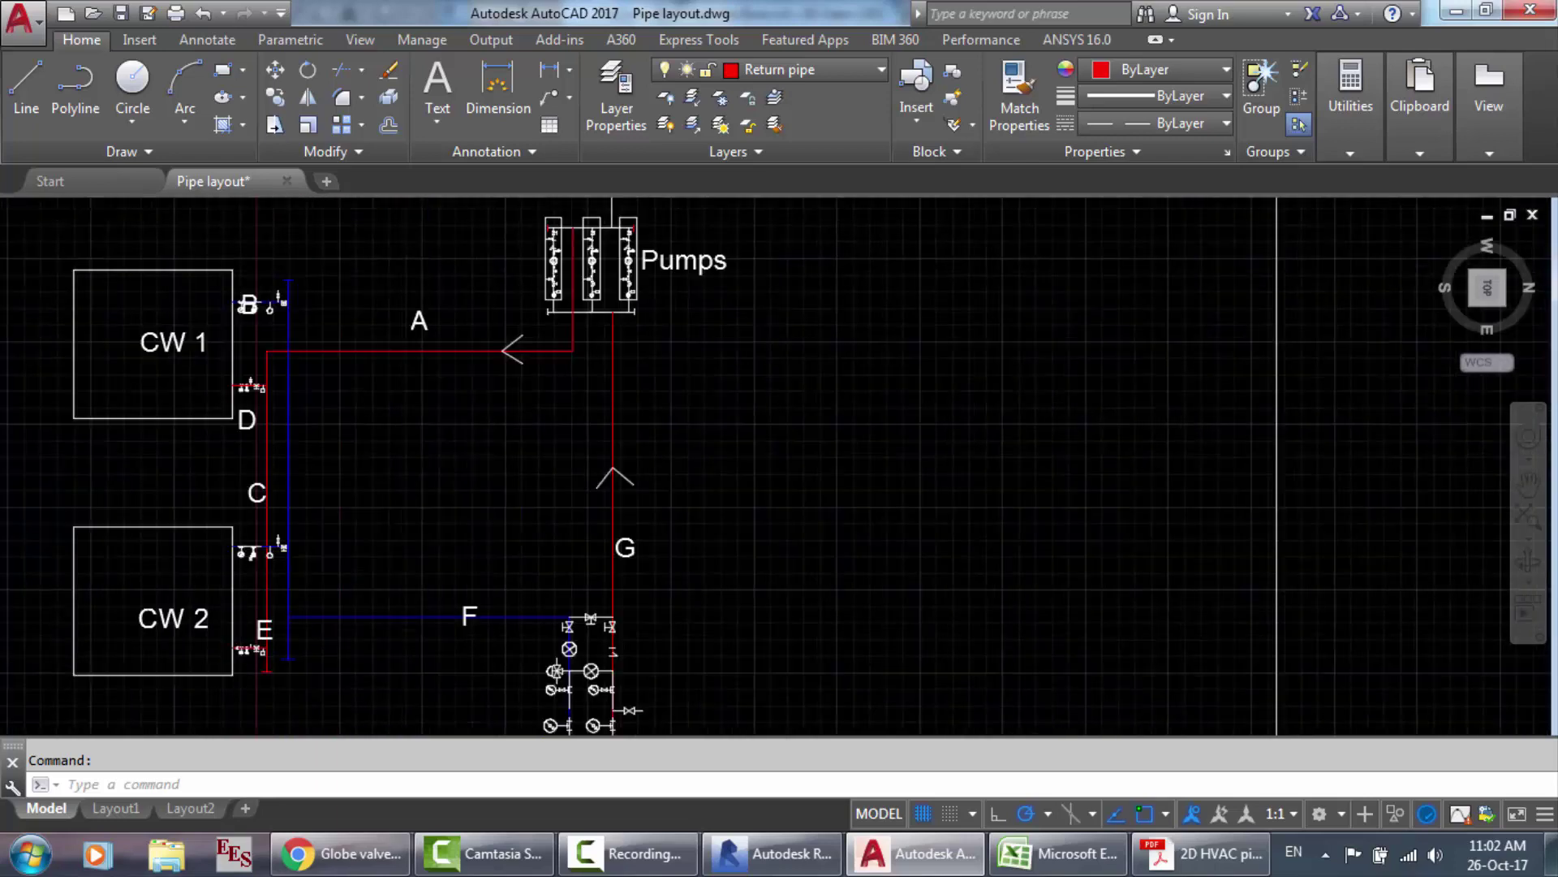
scroll(243, 658, "up", 8)
scroll(456, 630, "down", 6)
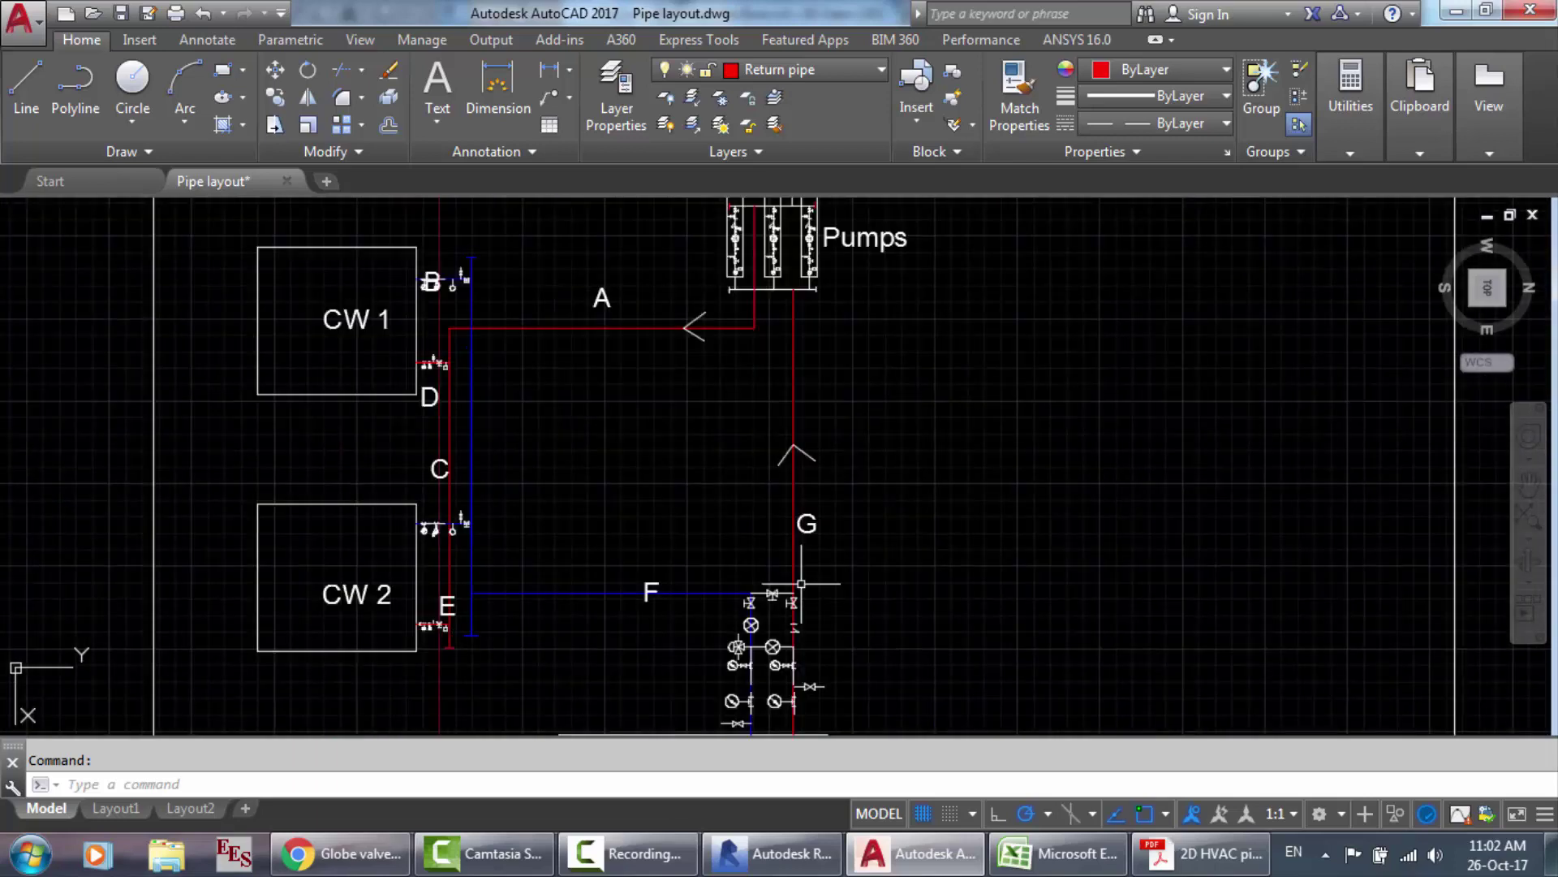
Step: Switch back to Revit and examine the supply and return pipes at the AHU's coil connectors in 3D
left_click(767, 852)
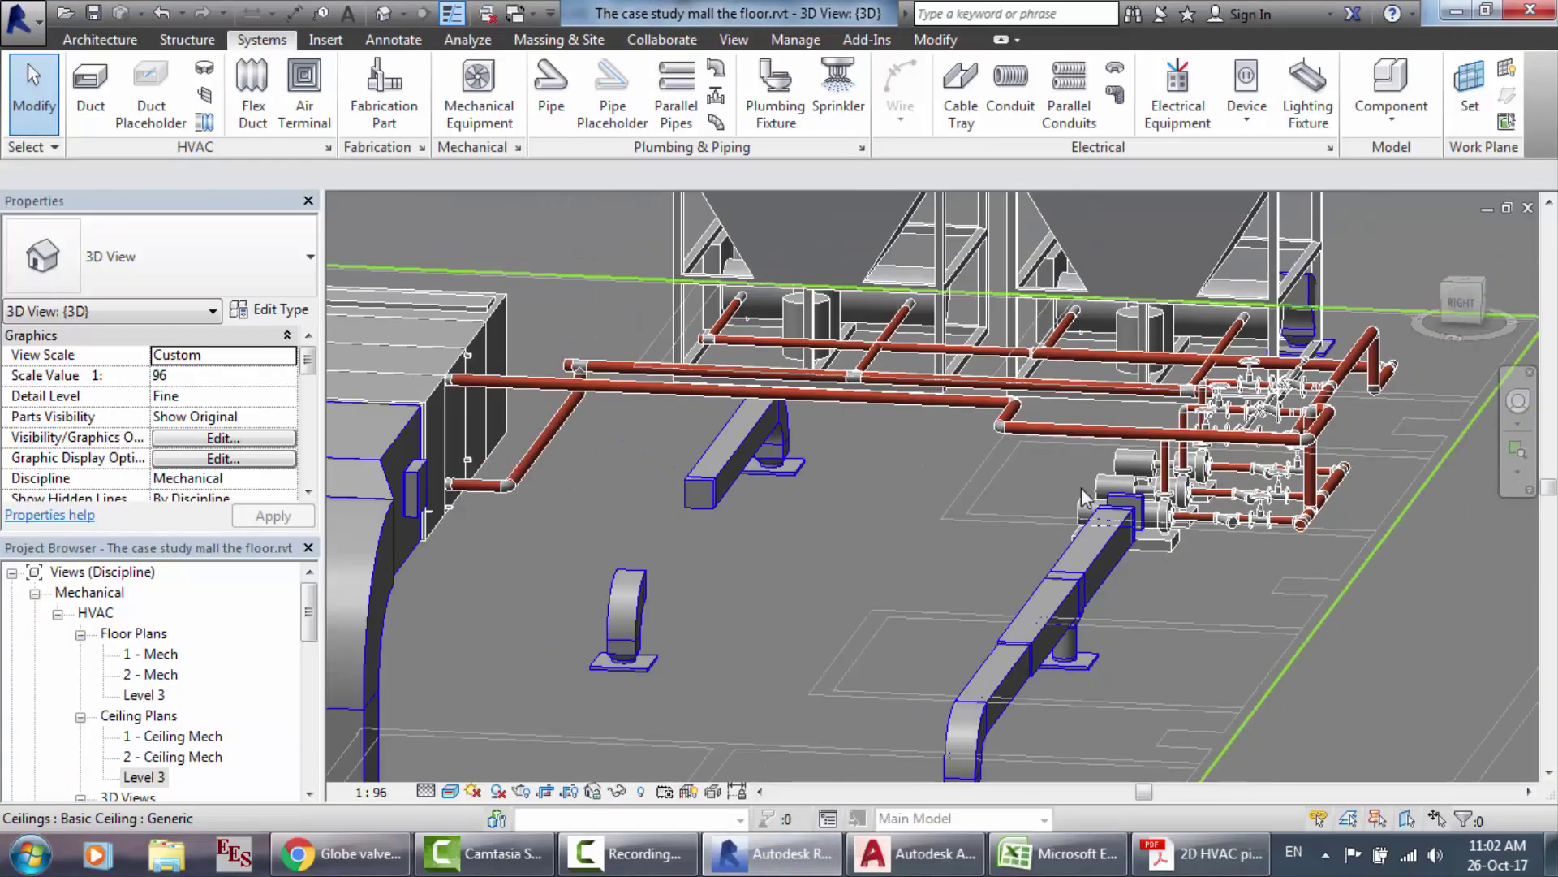
scroll(1081, 487, "down", 3)
scroll(475, 352, "up", 3)
scroll(671, 542, "up", 2)
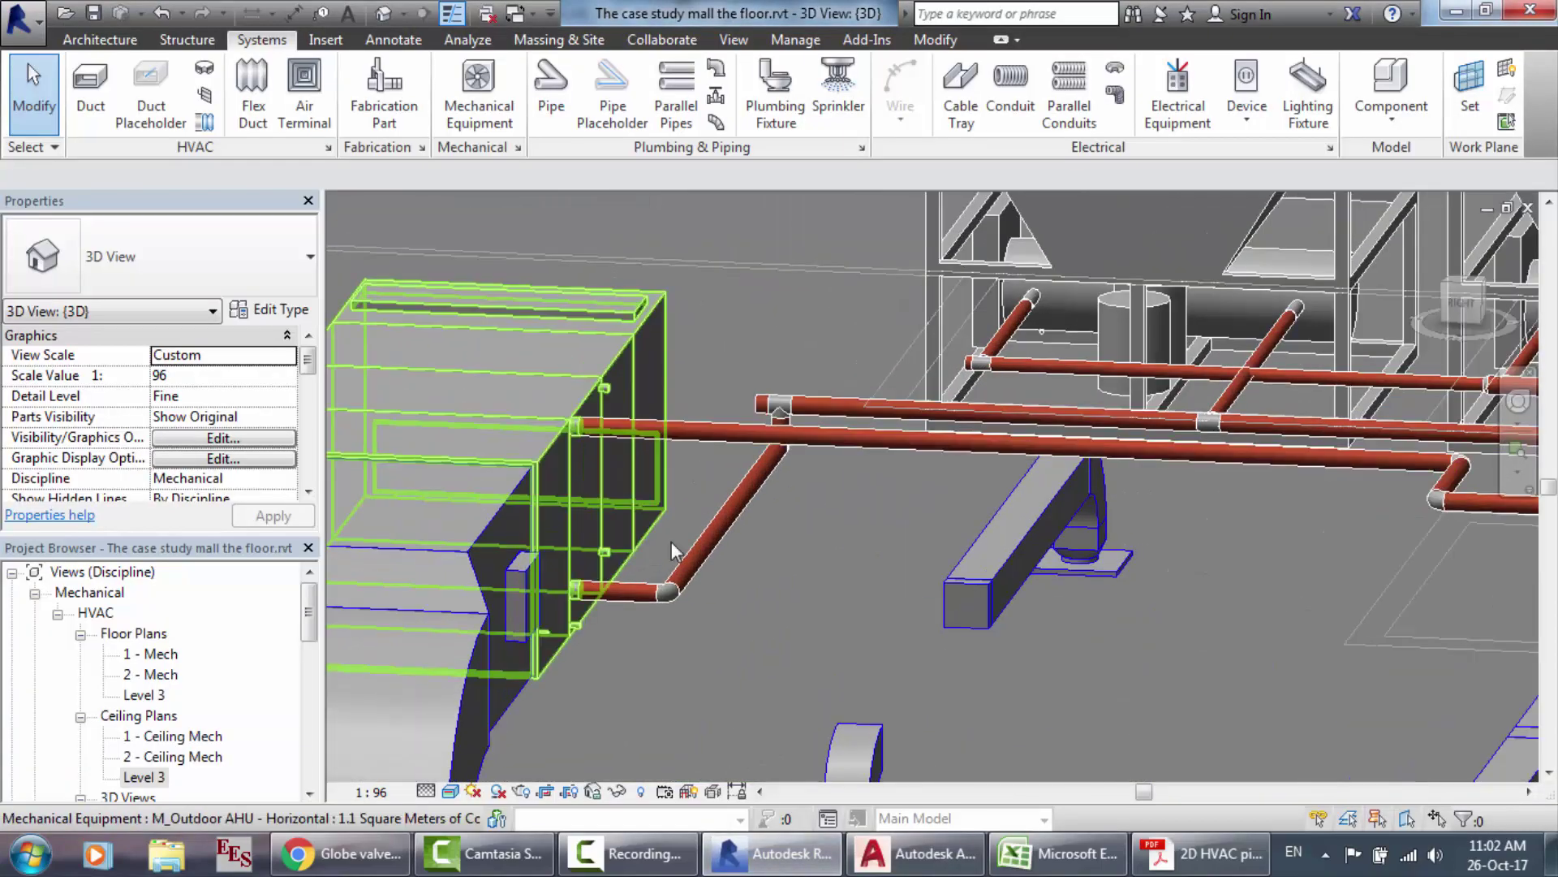
Step: Inspect the chillers, the outdoor AHU and the pipe runs connecting them in the 3D view
scroll(671, 542, "up", 1)
scroll(680, 430, "down", 3)
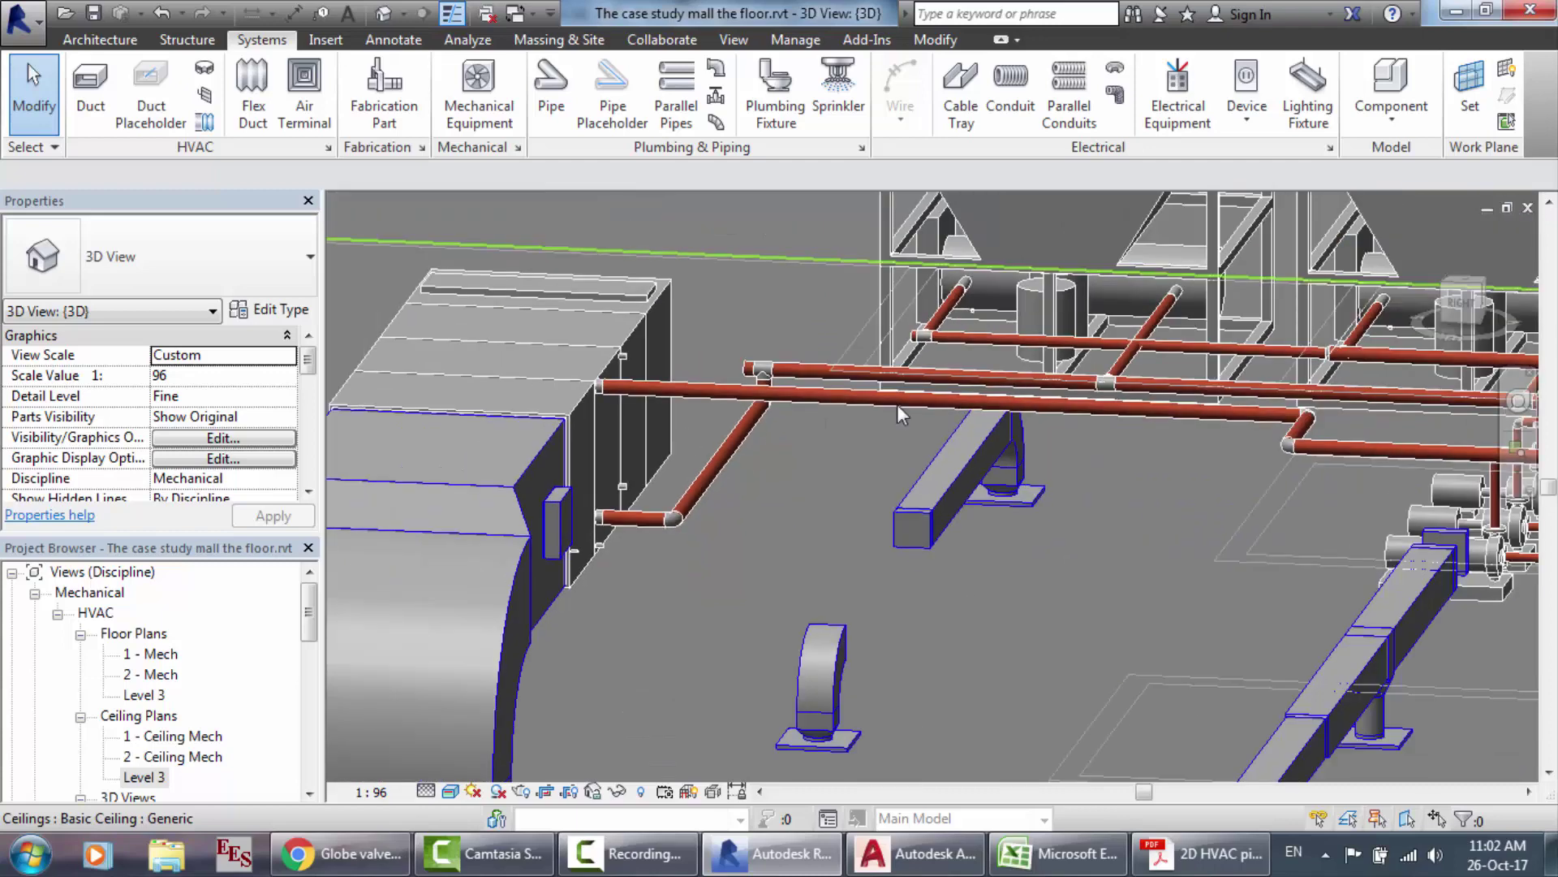
scroll(897, 404, "down", 4)
scroll(982, 275, "up", 3)
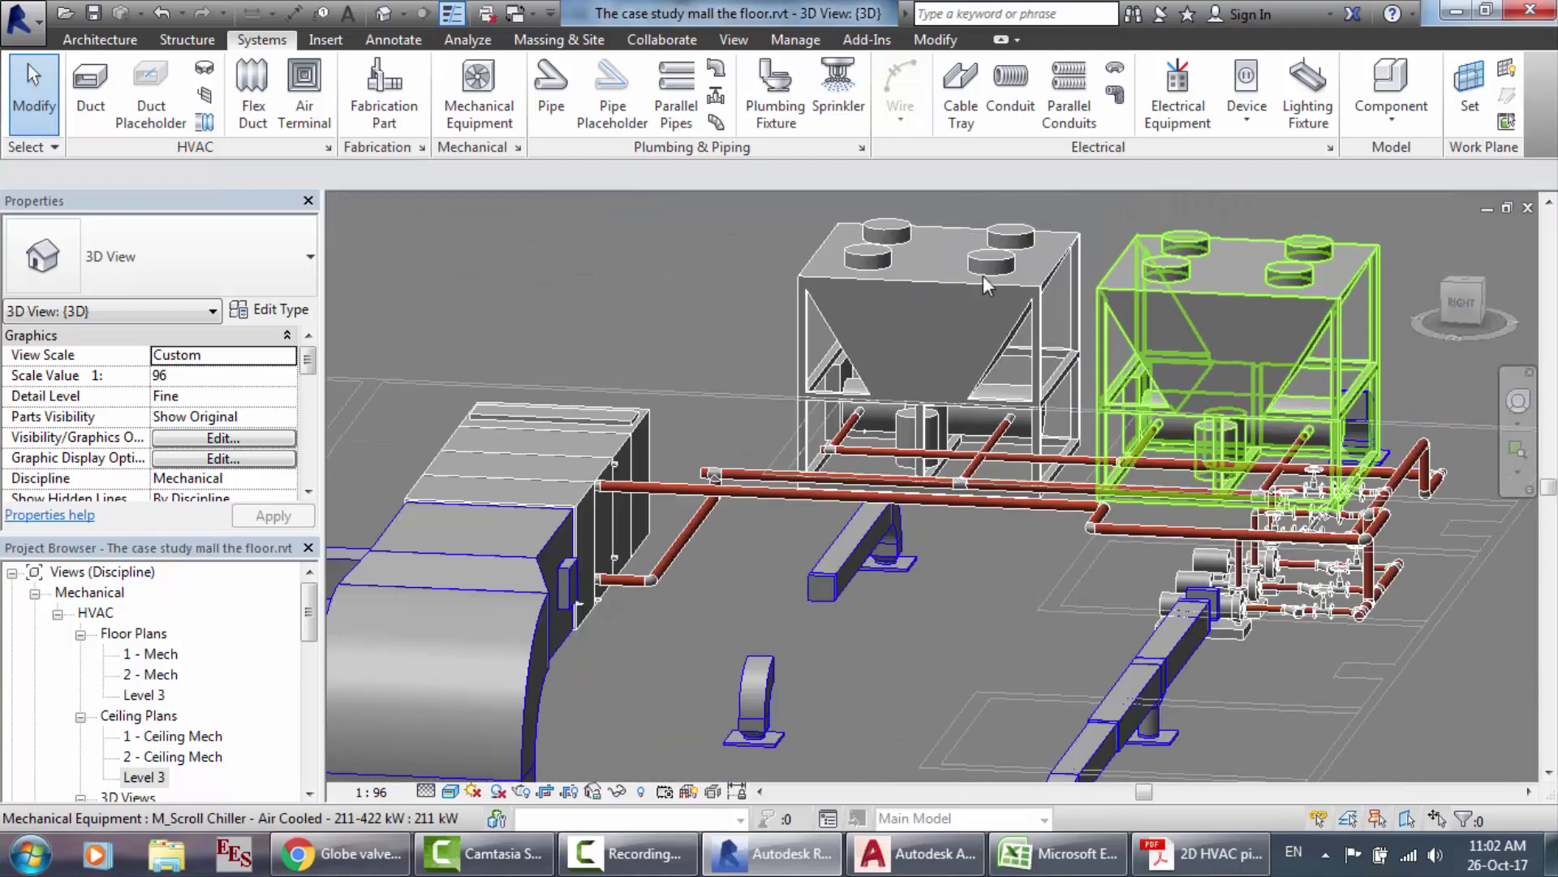
left_click(912, 347)
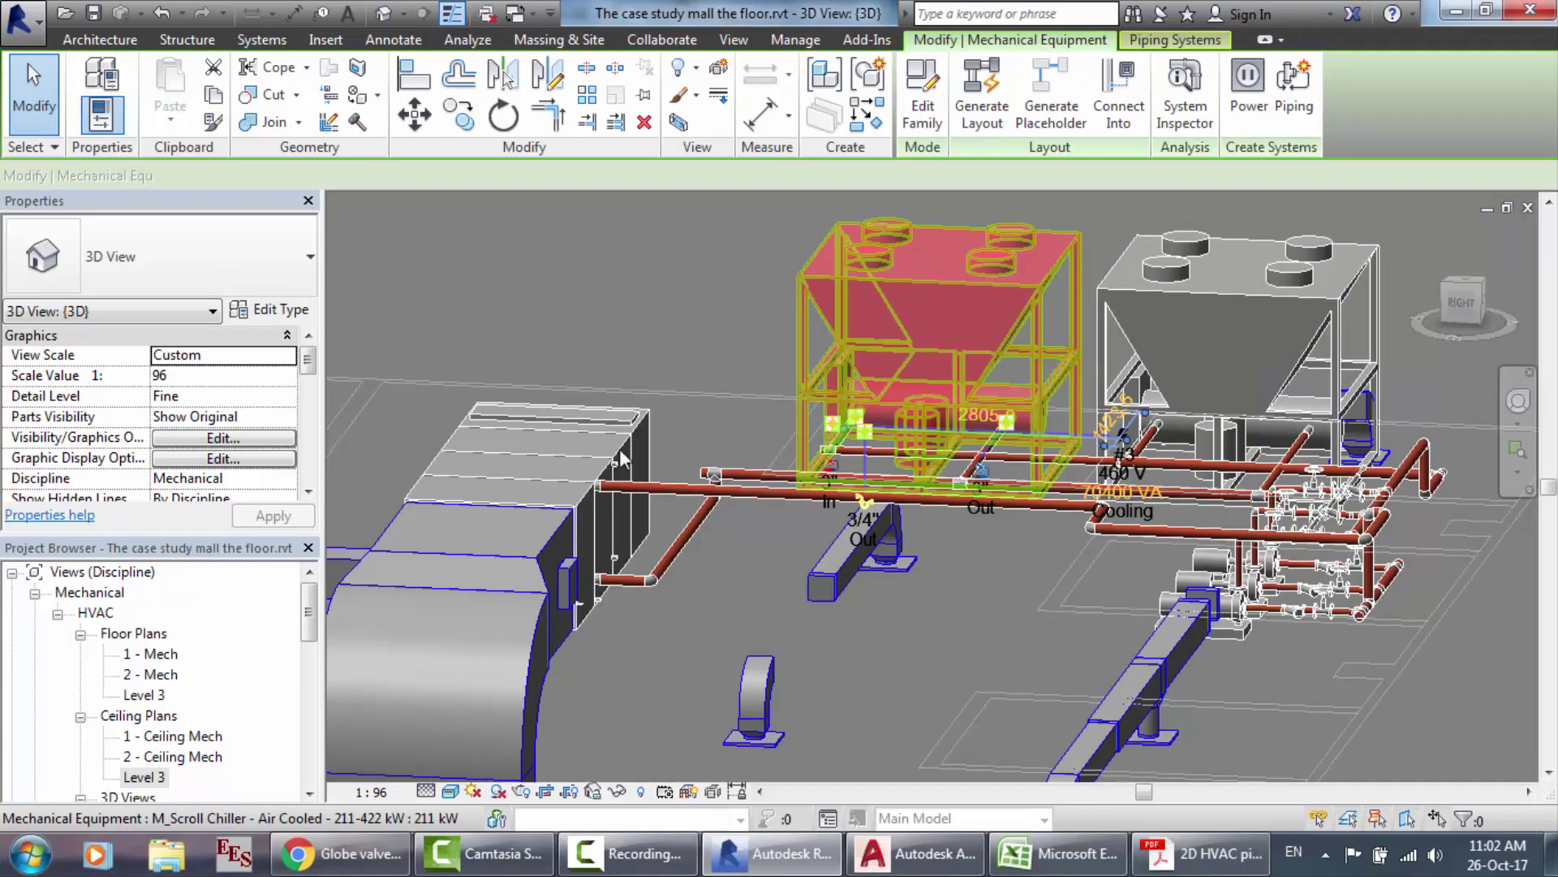
left_click(568, 510)
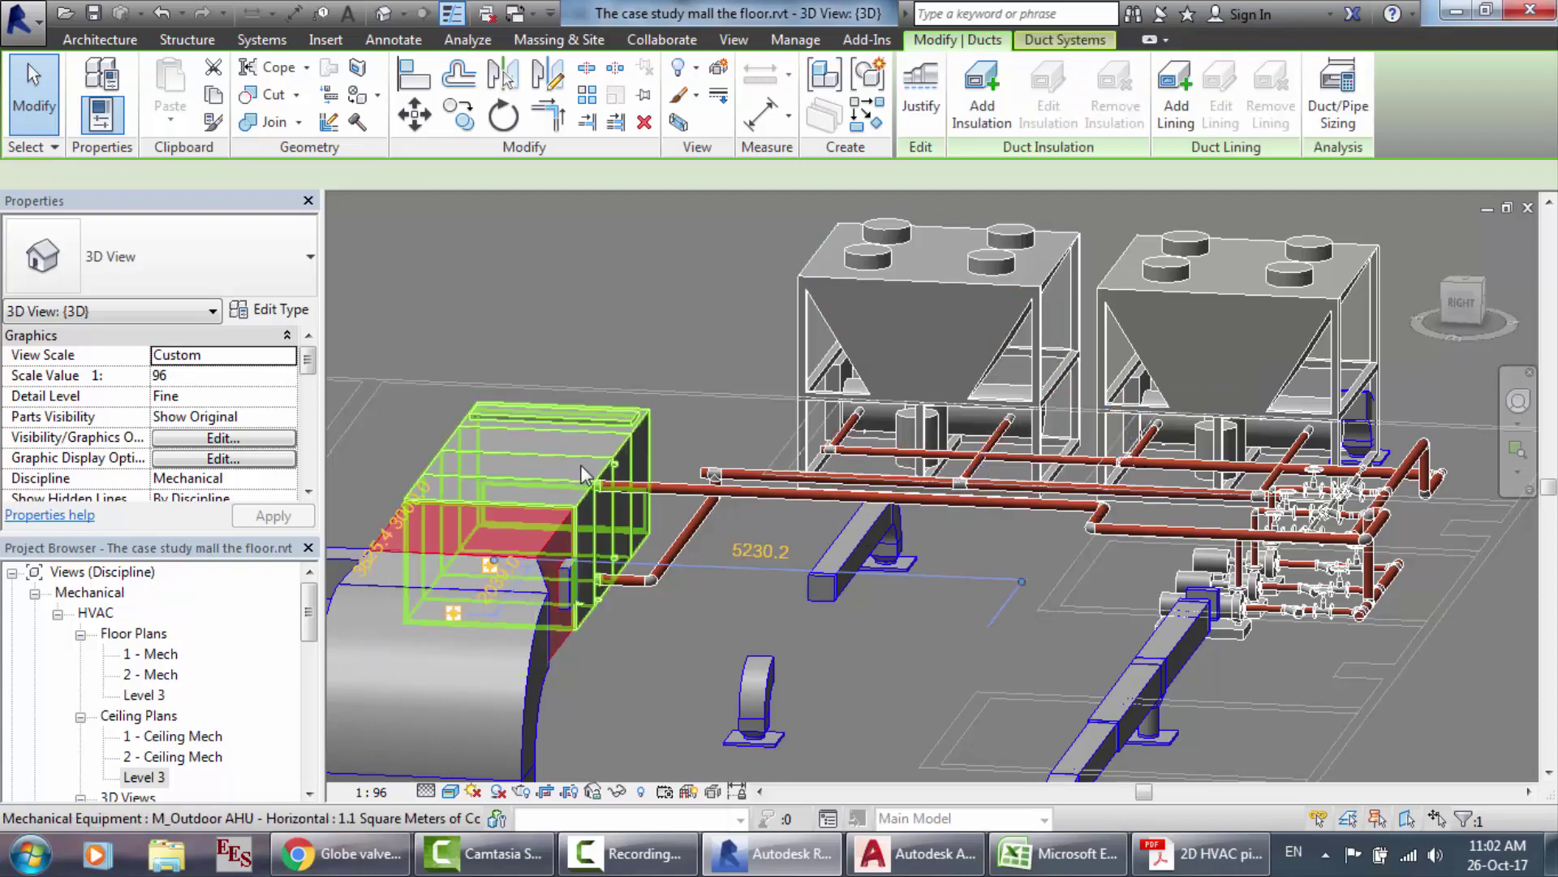
left_click(904, 504)
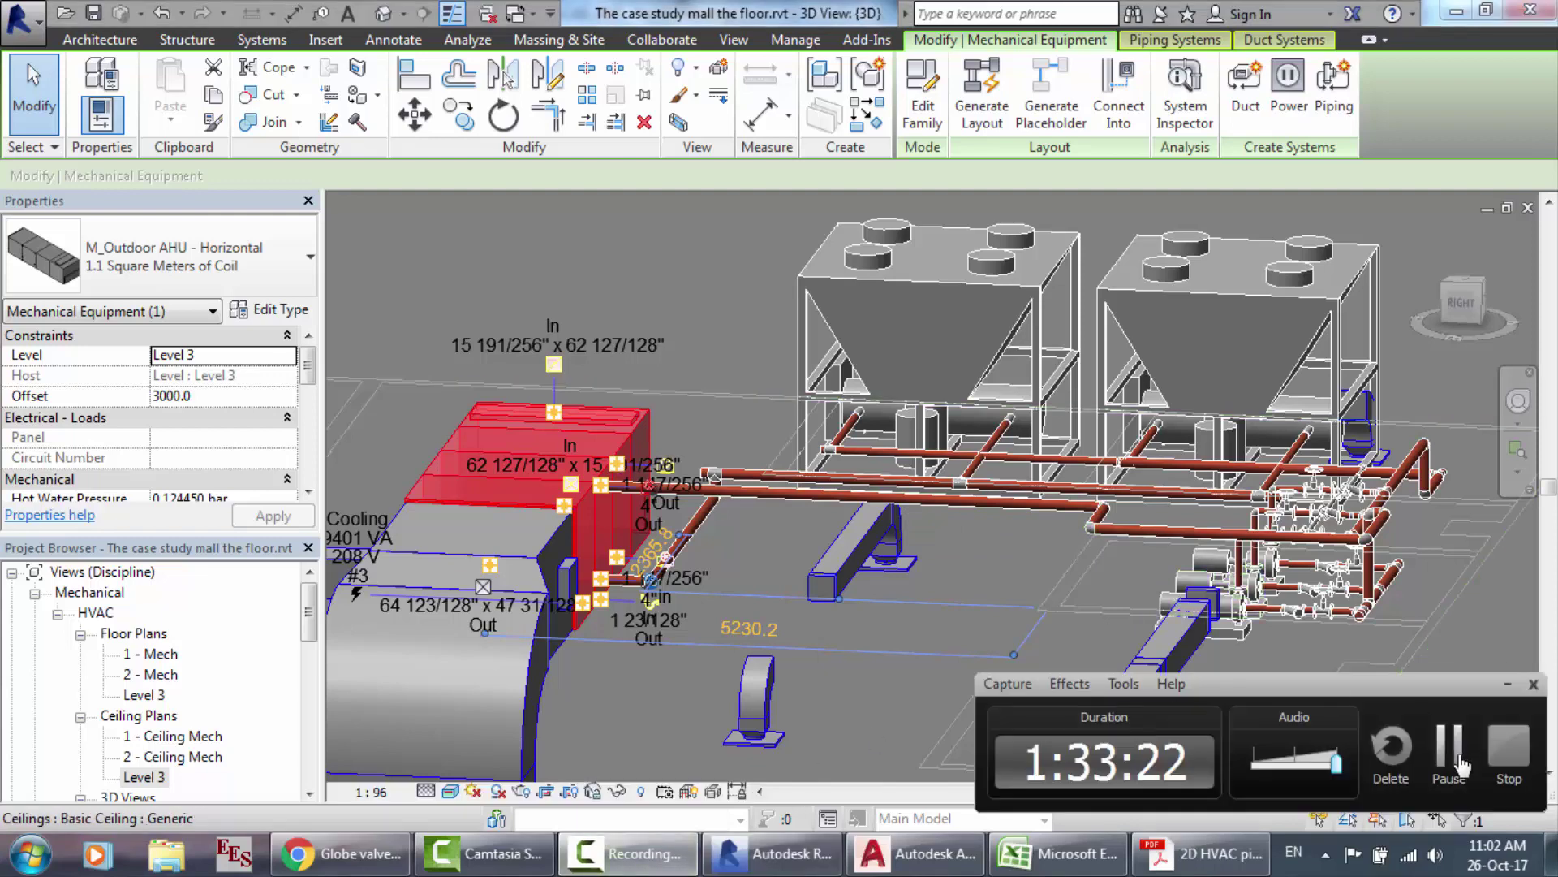
Step: Switch to Chrome and close the globe valve, gate valve and balancing valve reference pages
left_click(341, 853)
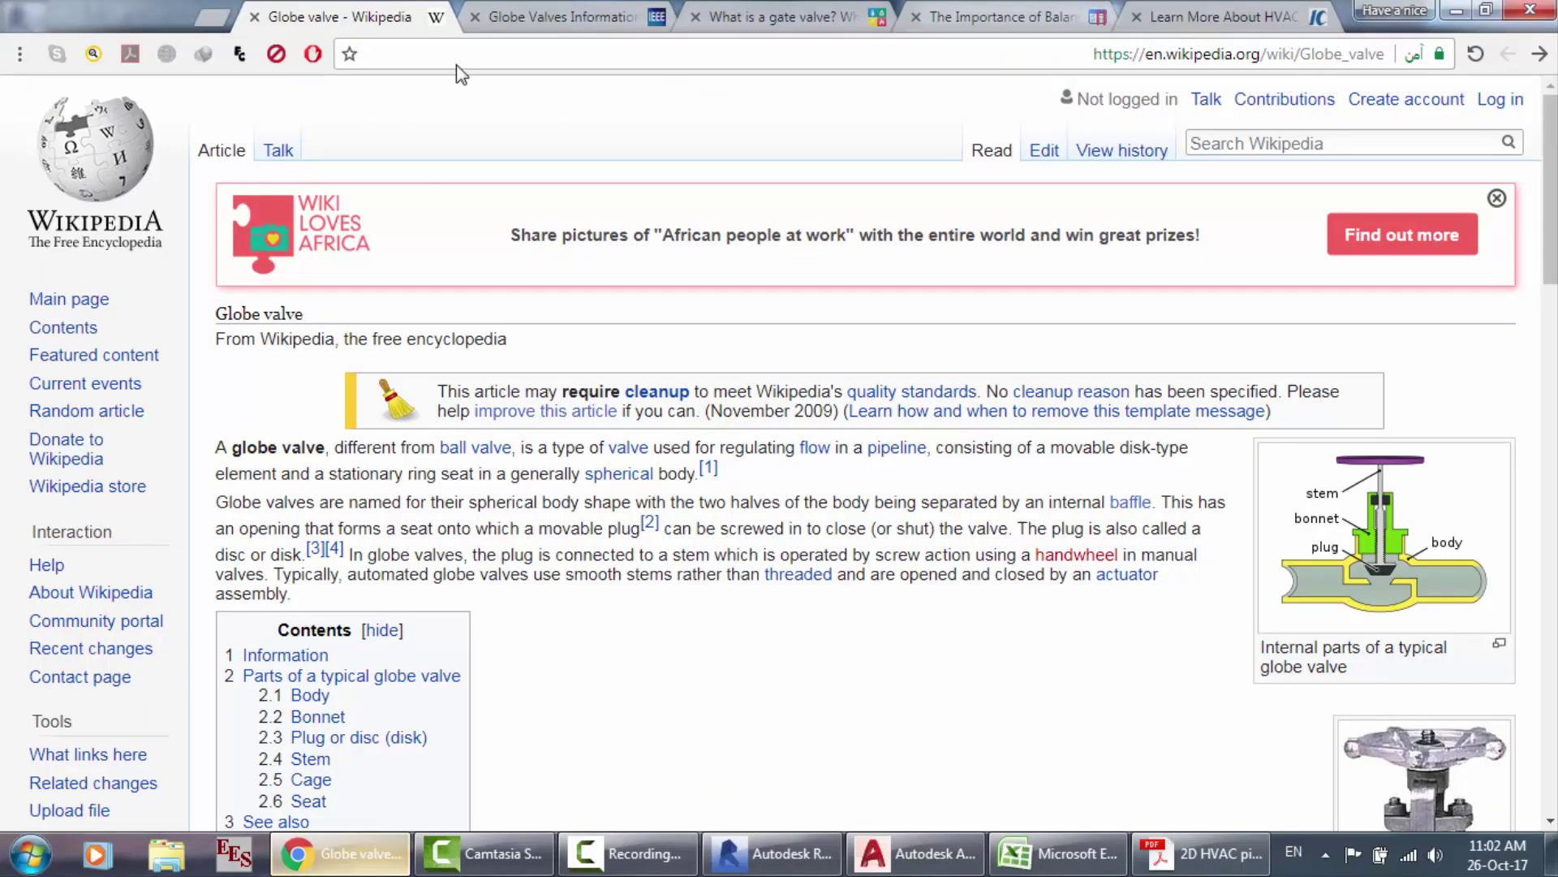
left_click(257, 20)
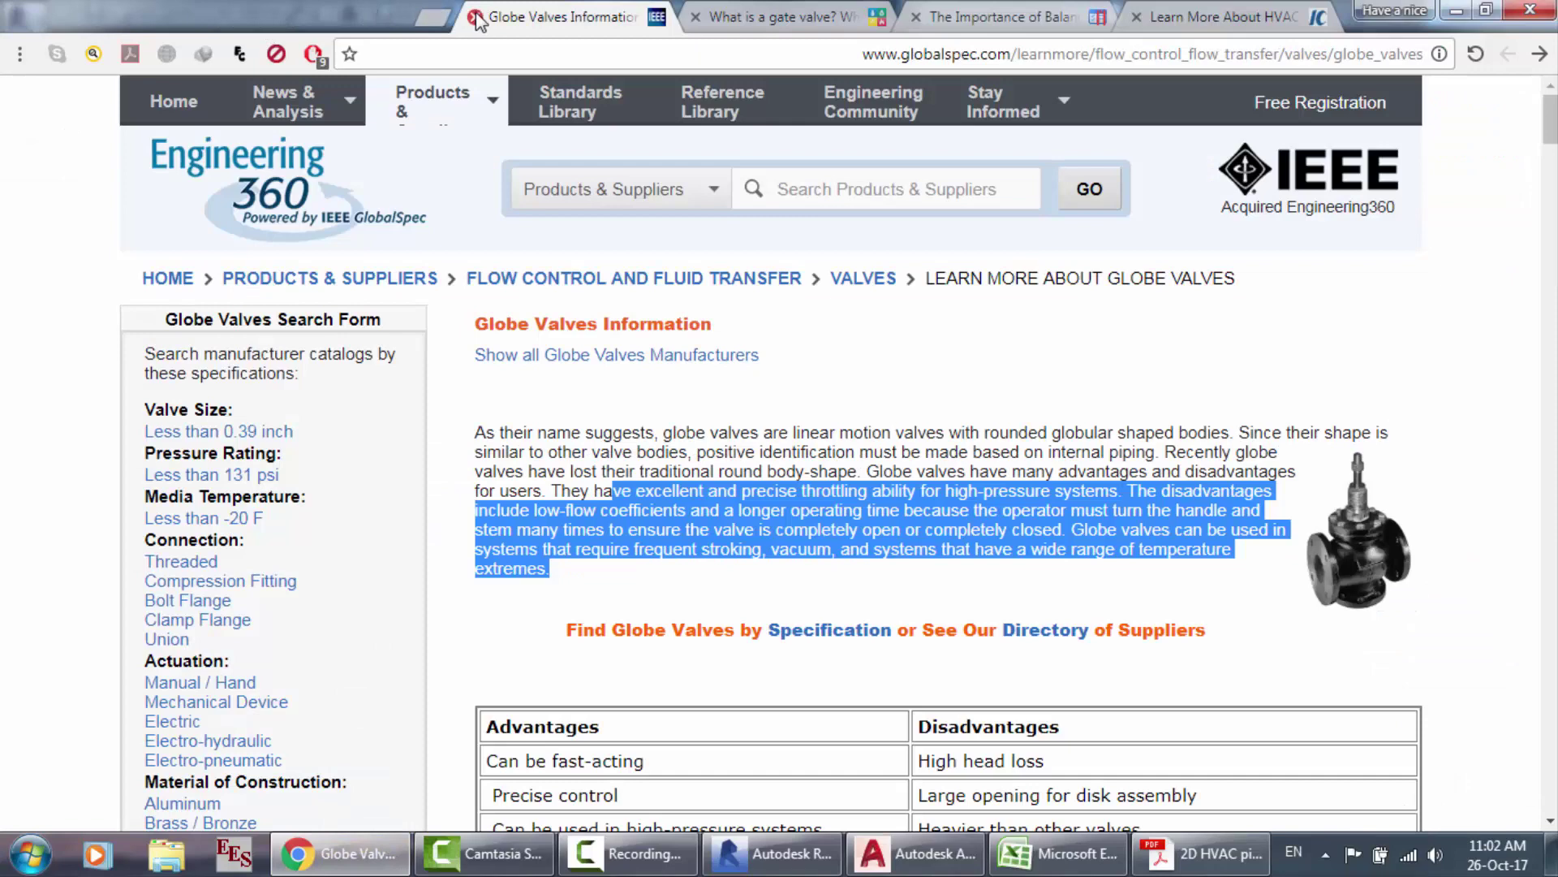
left_click(475, 17)
left_click(870, 20)
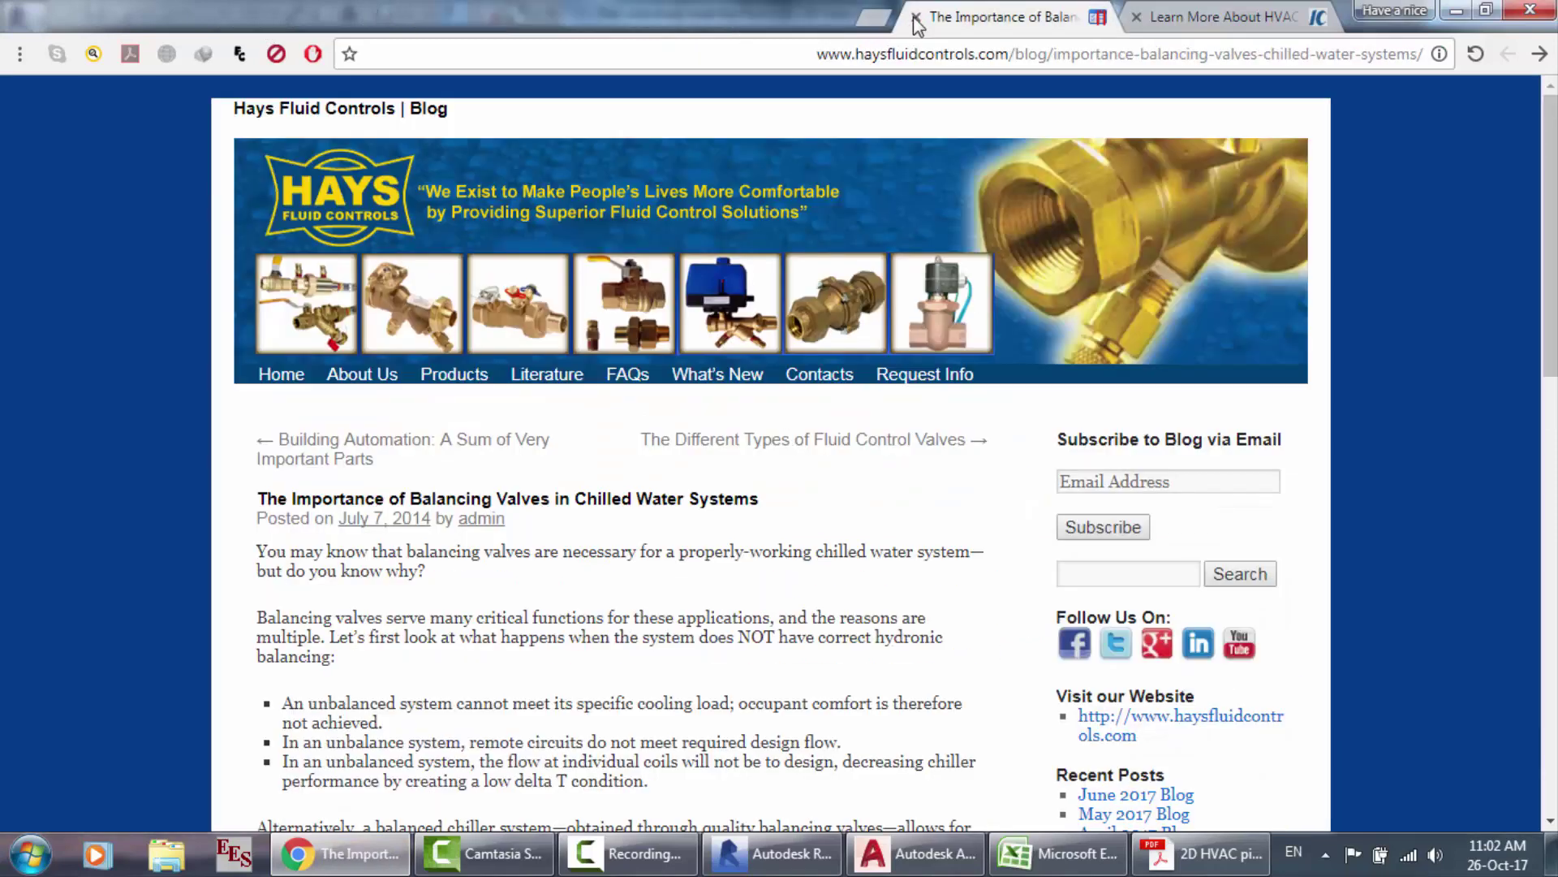
left_click(917, 17)
Step: Open Google in place of the three-way valves page and search for images of "ahu and chillers piping"
left_click(1097, 50)
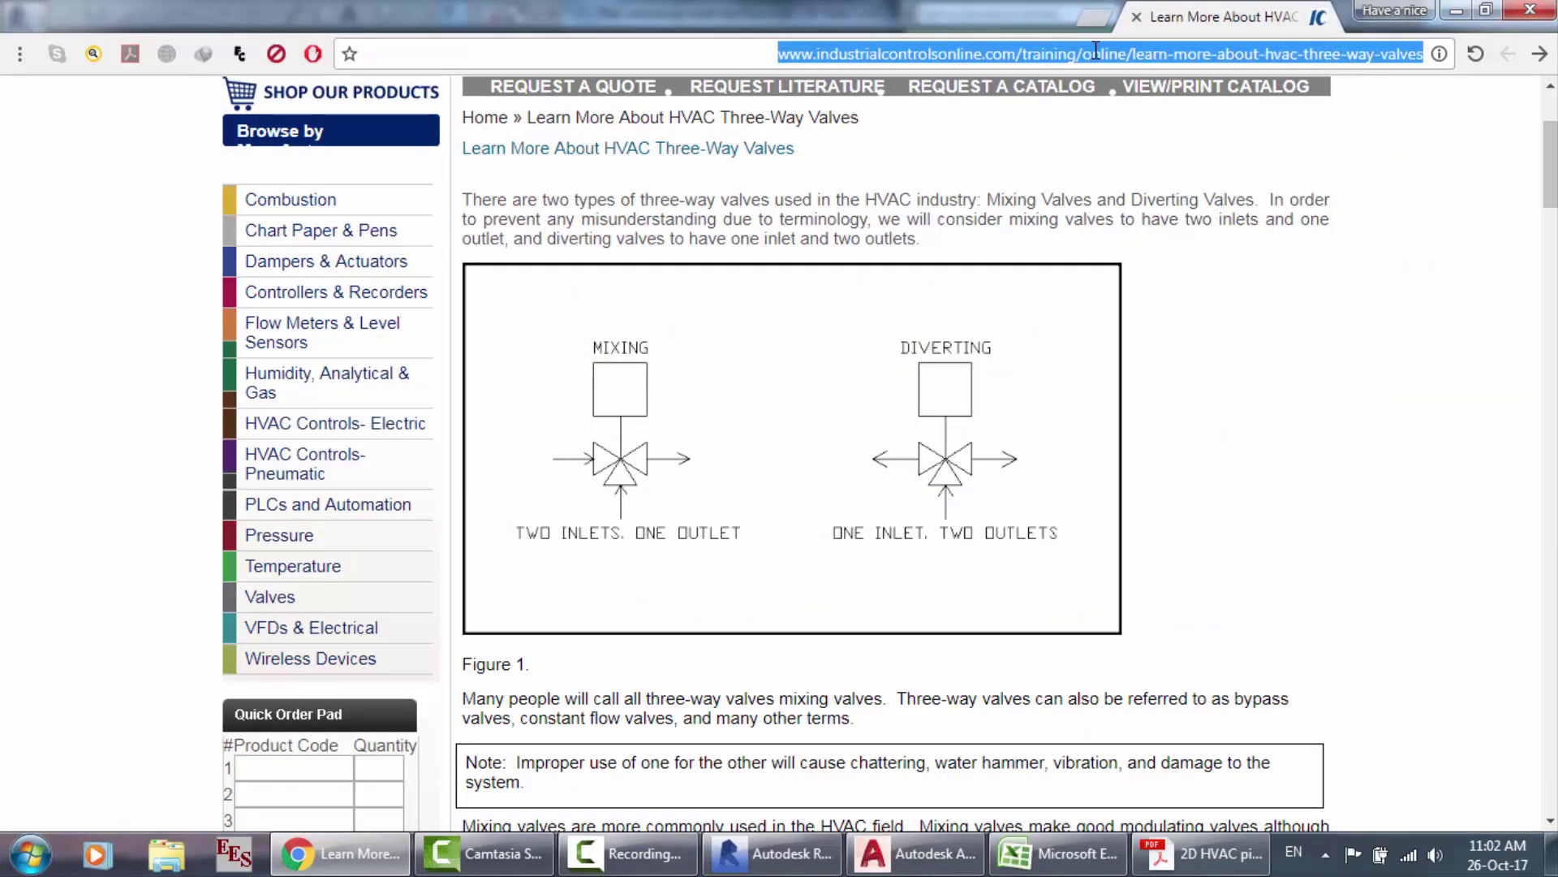
type("g")
key("Return")
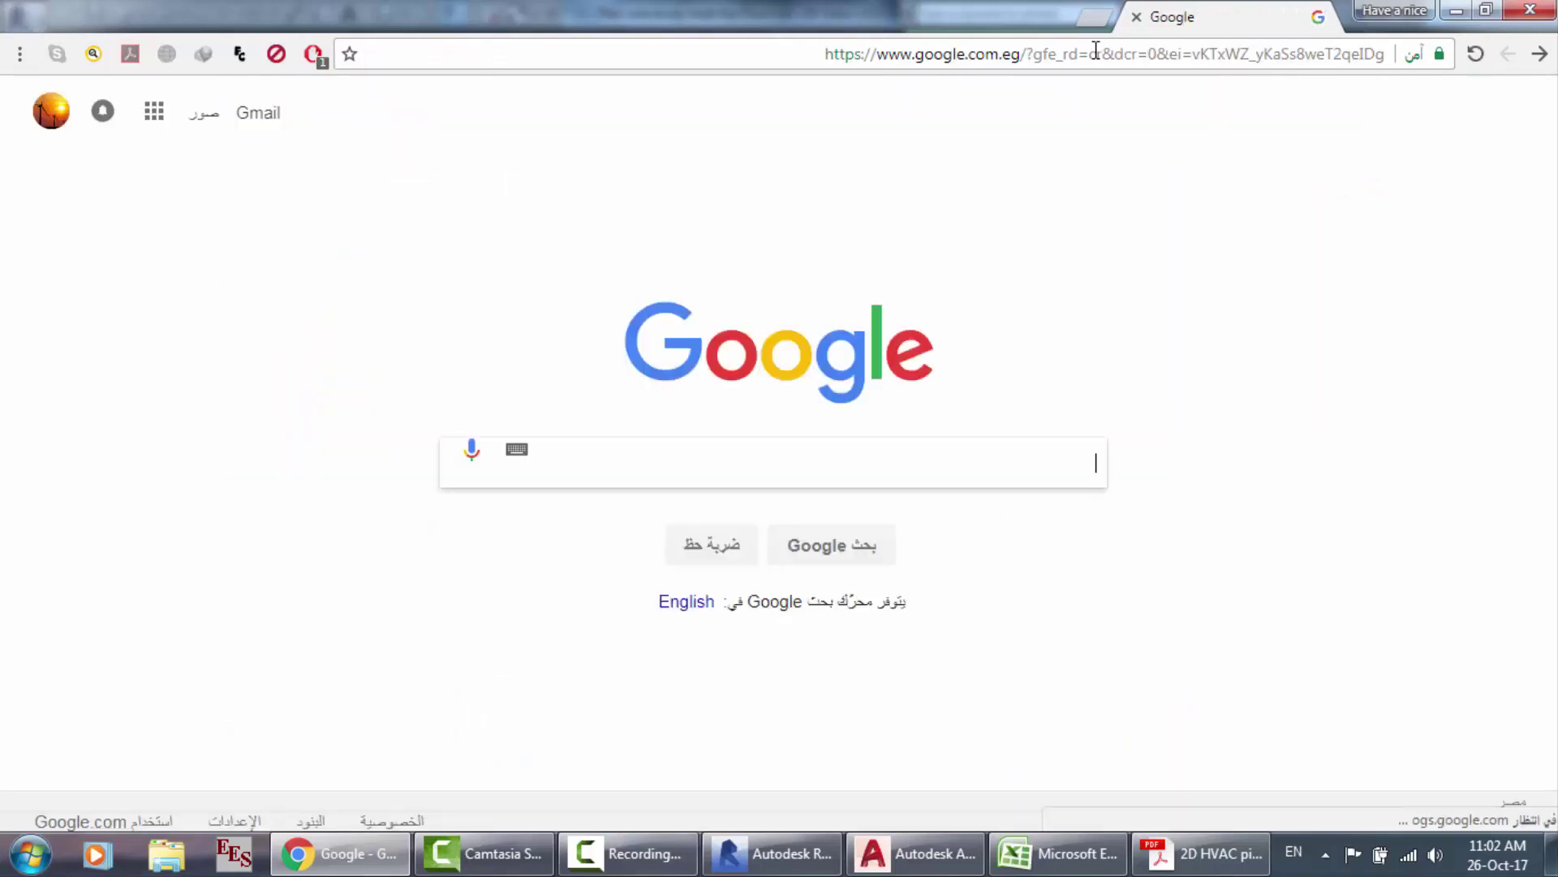
type("ahu an")
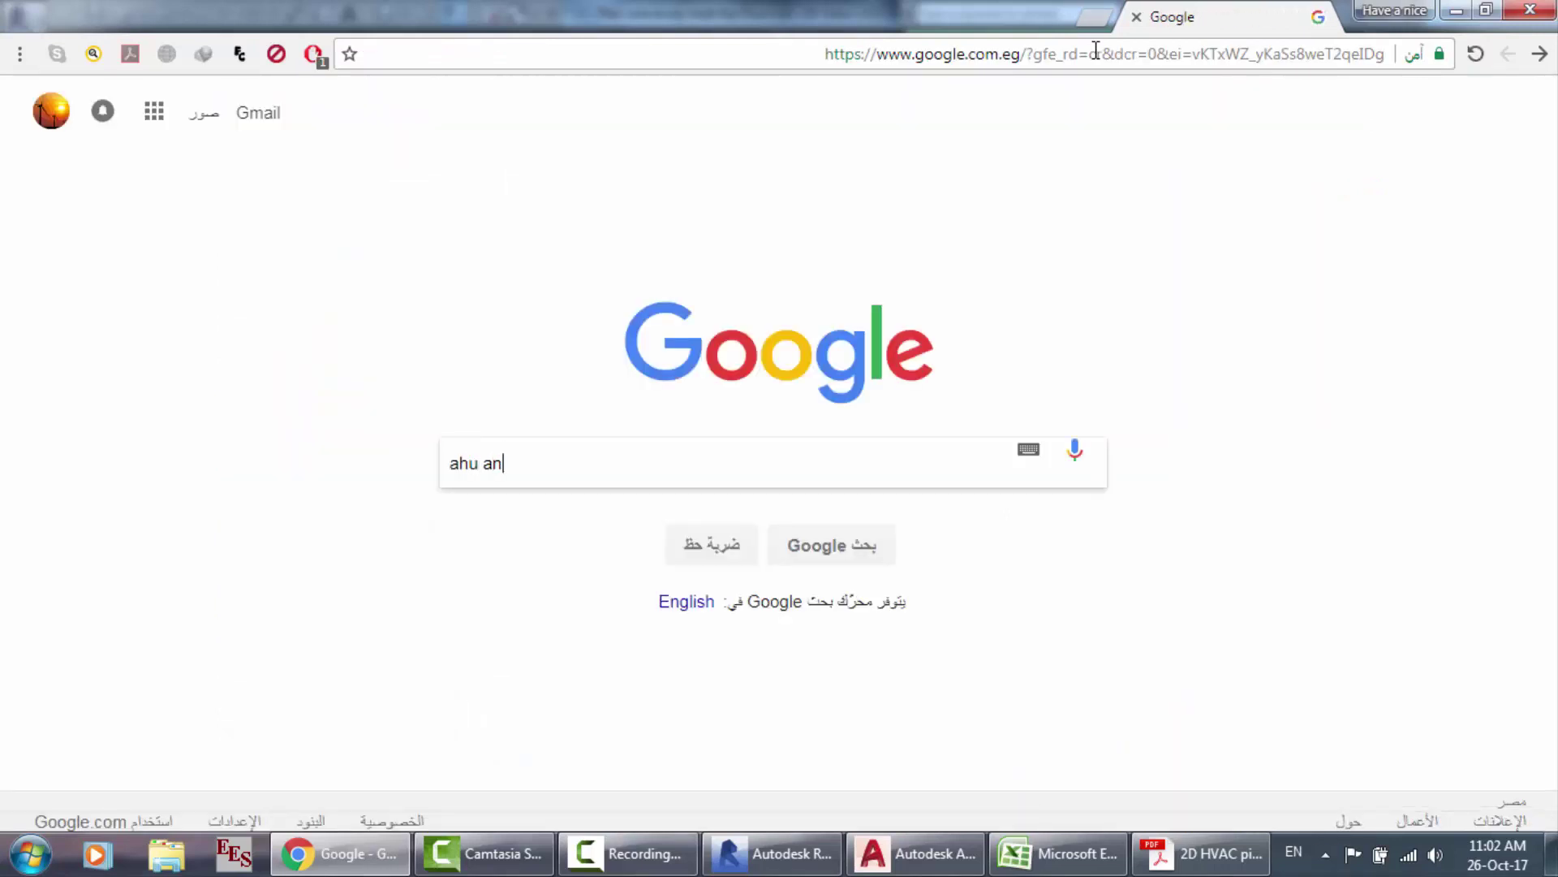
type("d chi")
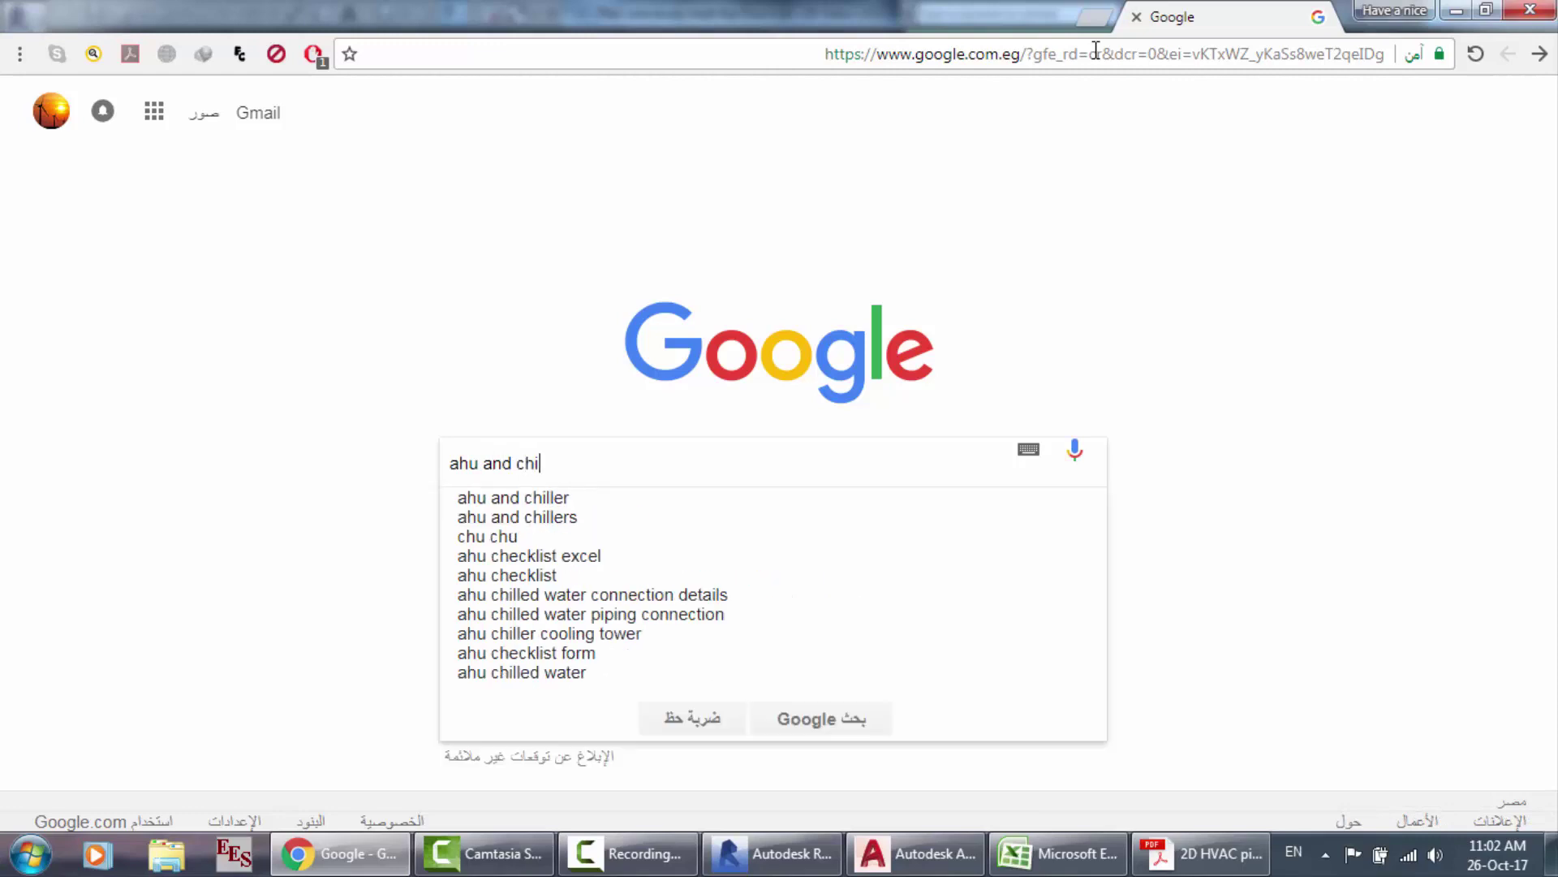
type("llers piping")
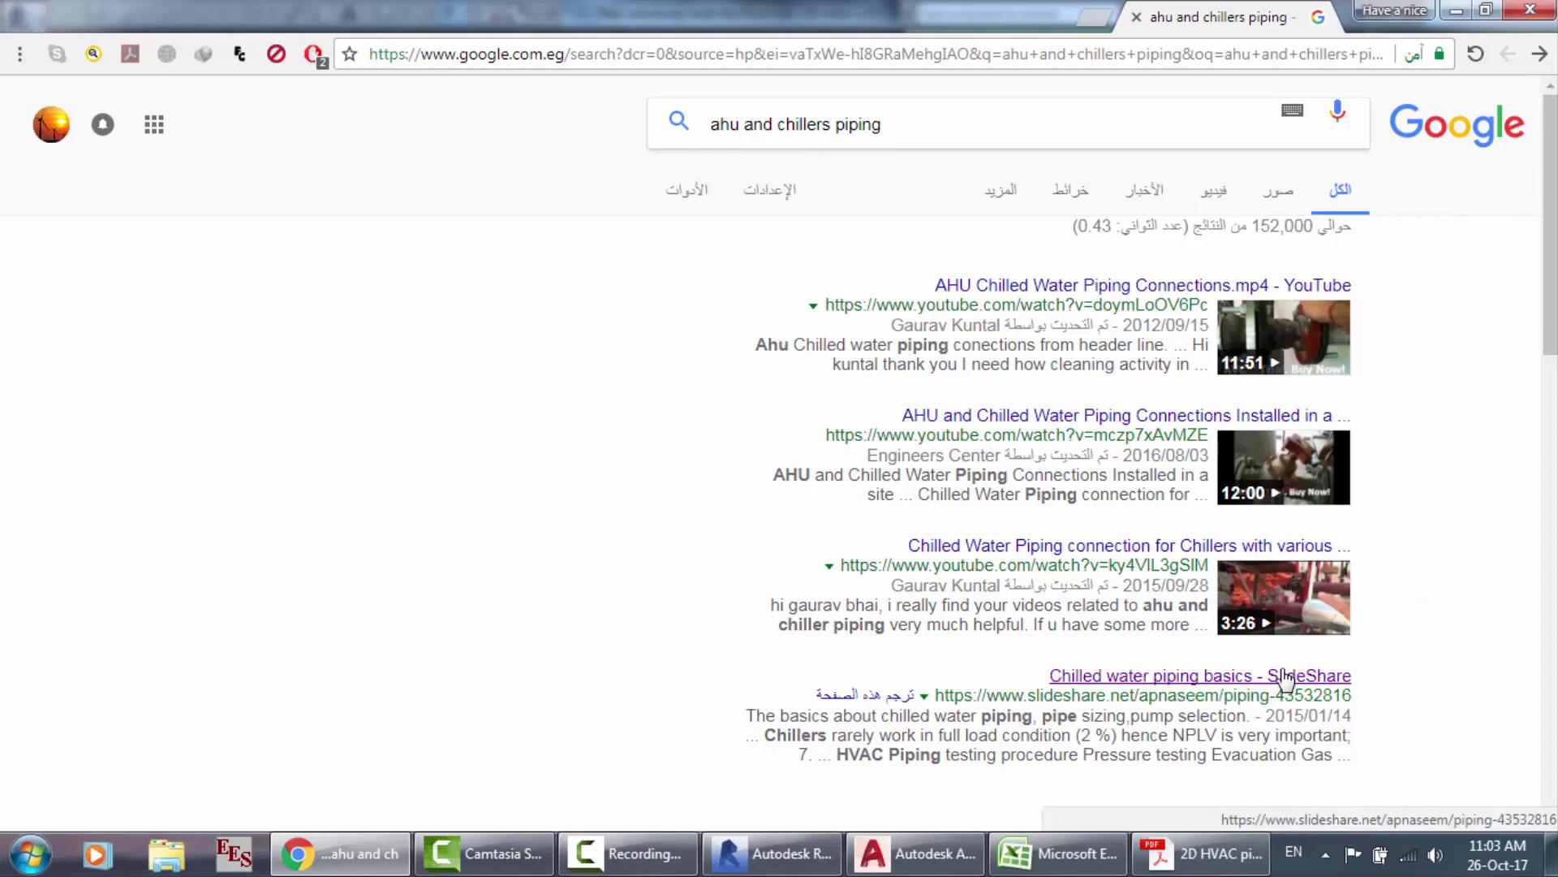
left_click(1276, 198)
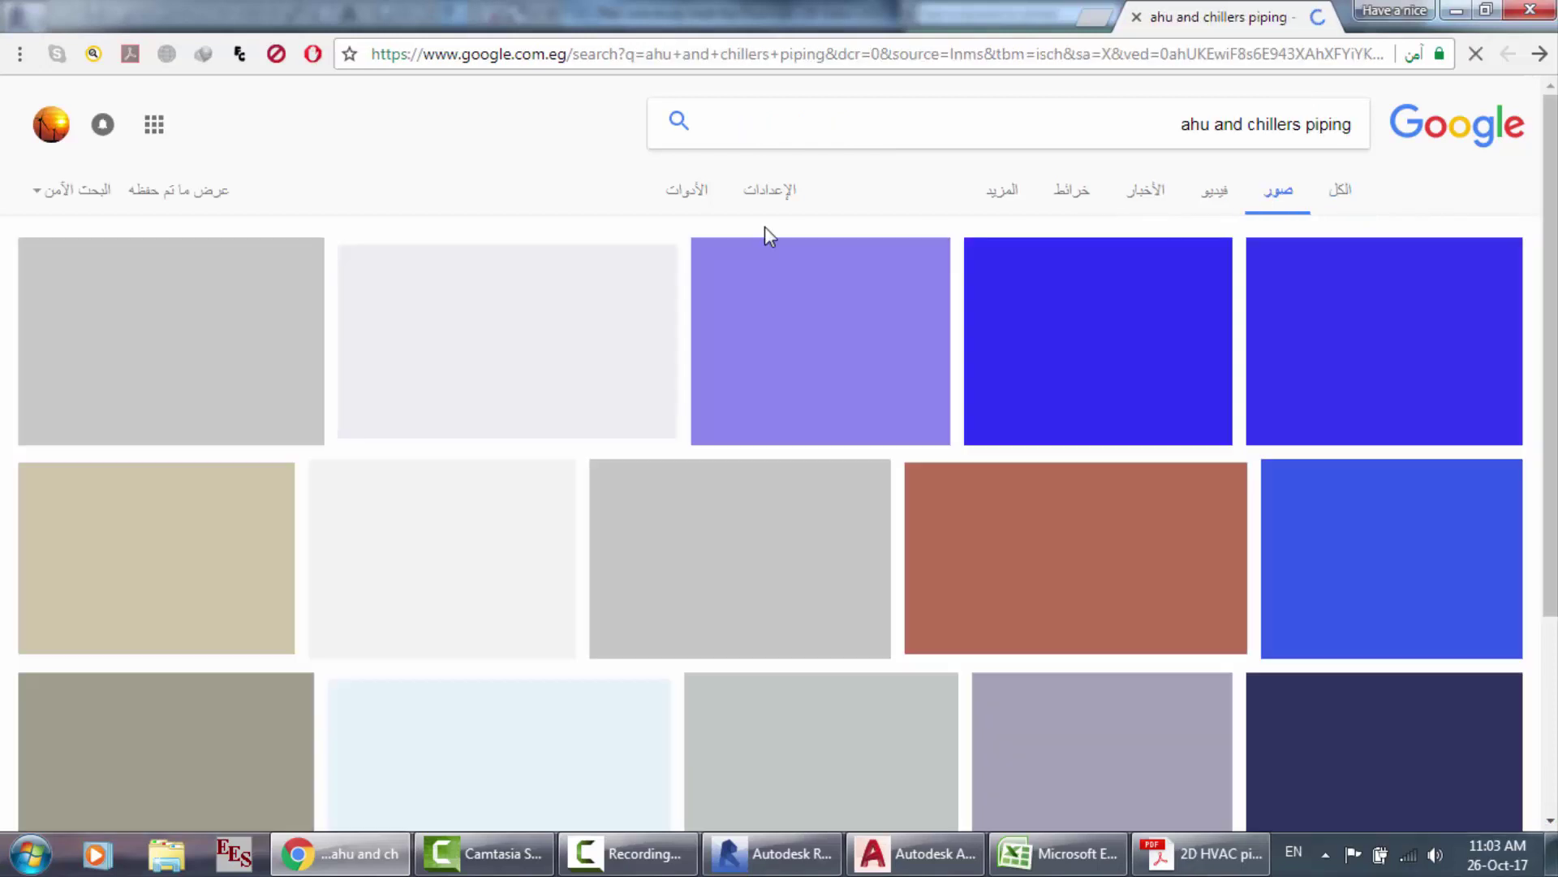
Step: Browse the image results and preview the Breezewater photo of mechanical pipe work around the pumps
scroll(302, 400, "down", 2)
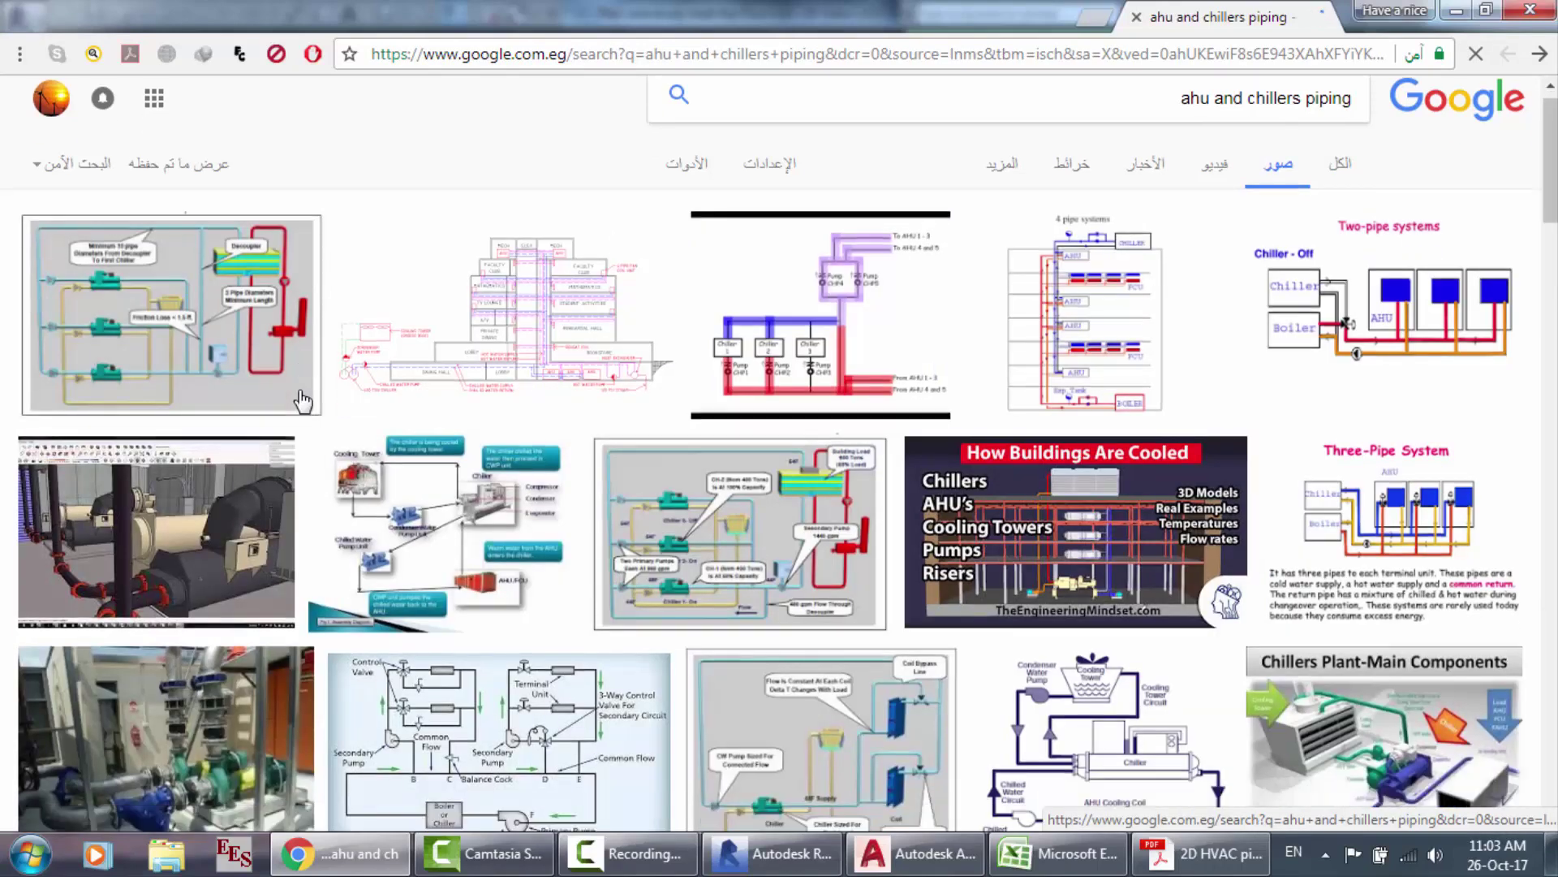
scroll(301, 400, "down", 3)
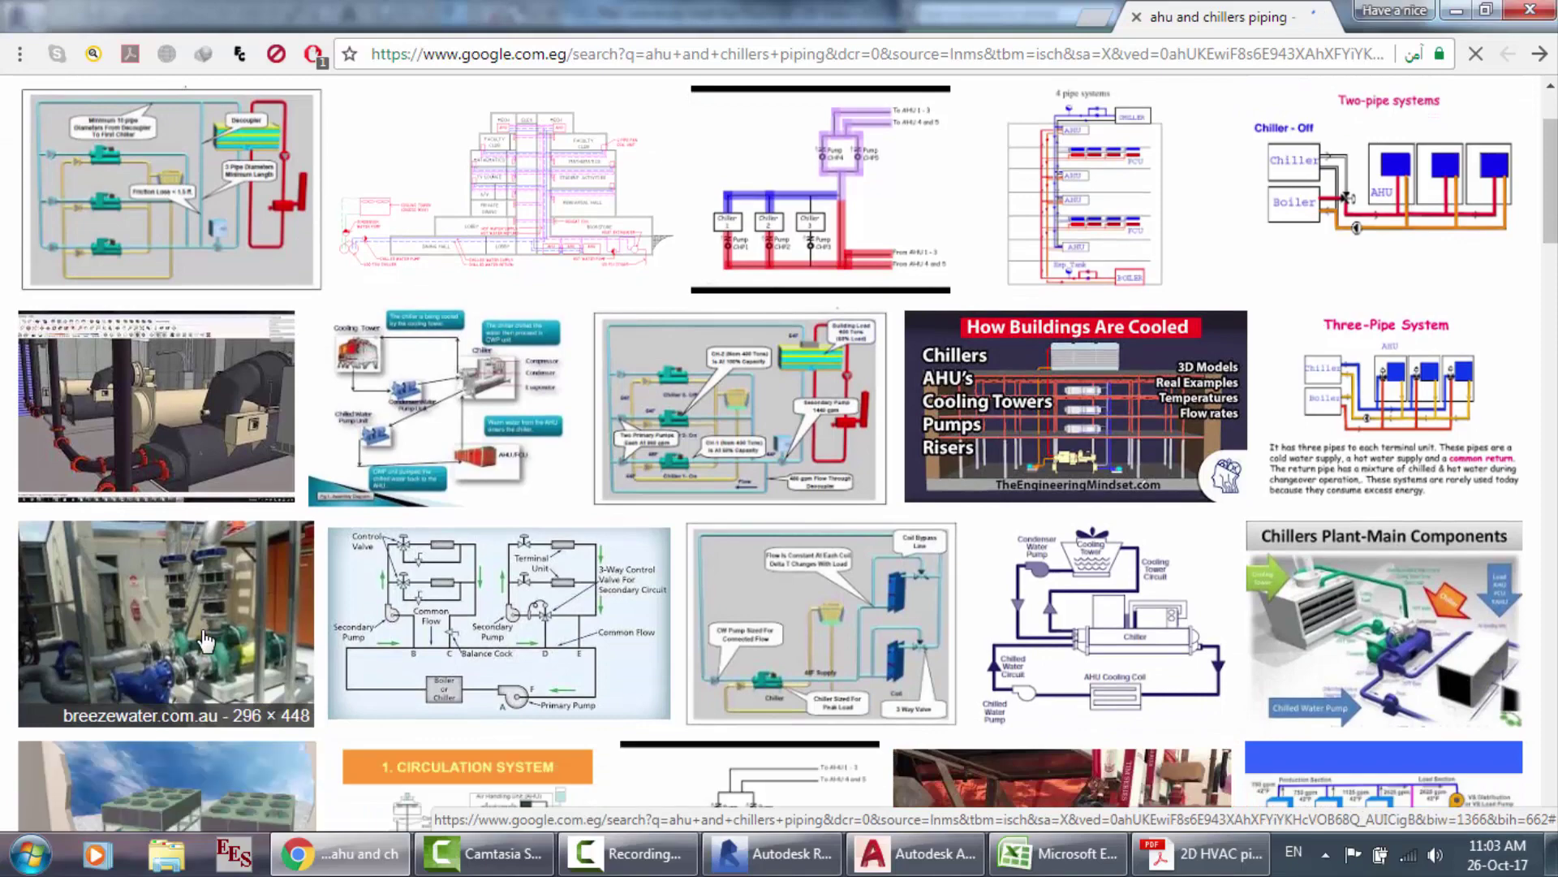
left_click(166, 624)
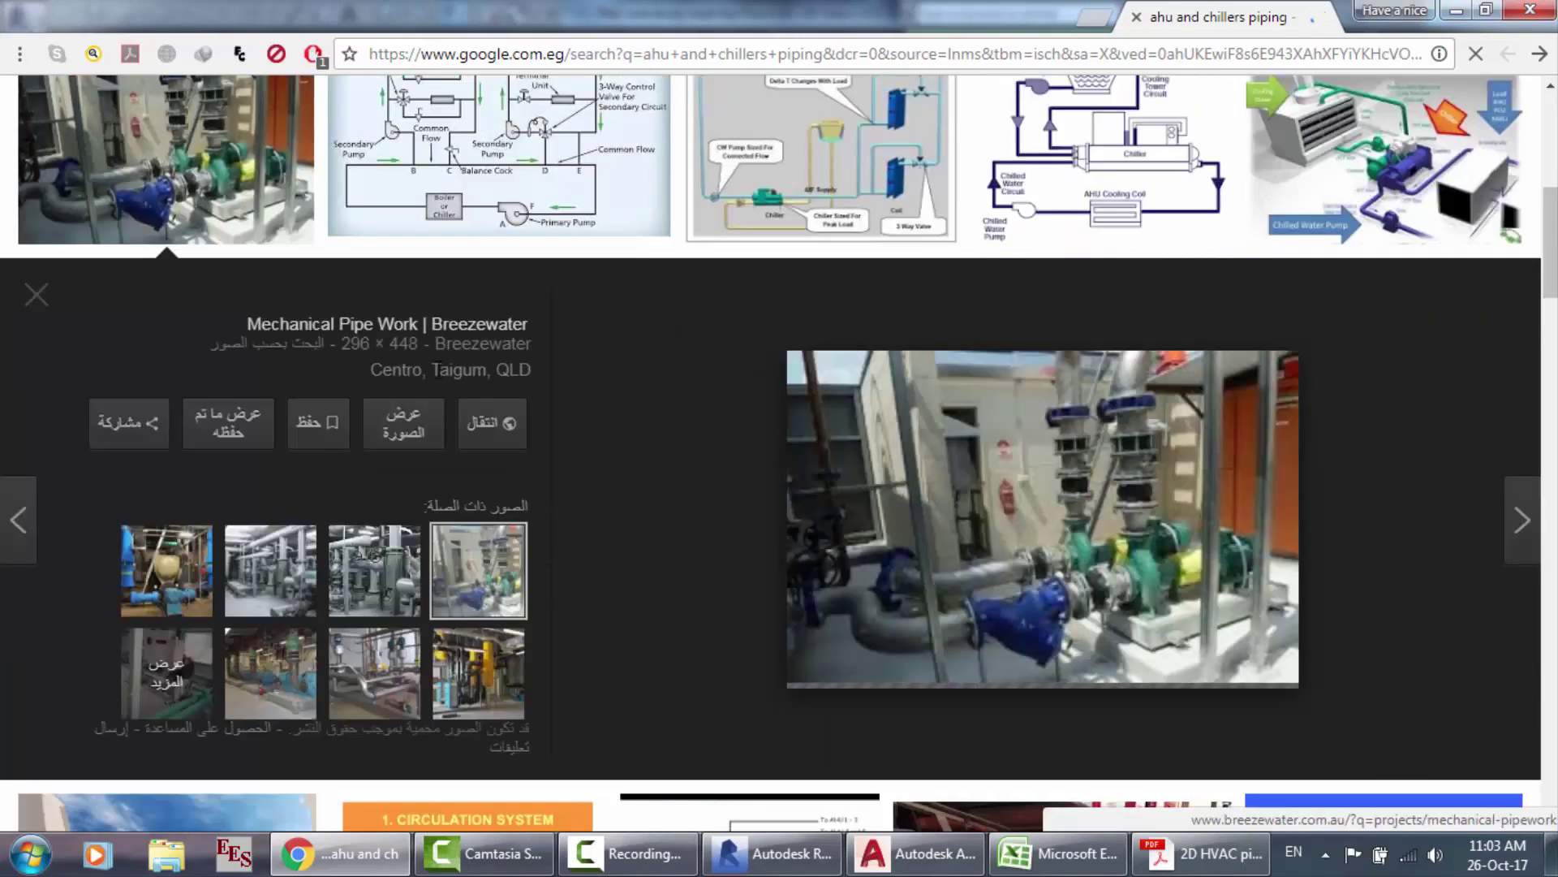
Step: Preview the BELMEC Construction and Fraser Engineering 3D renderings of chiller and pump piping
scroll(635, 367, "down", 3)
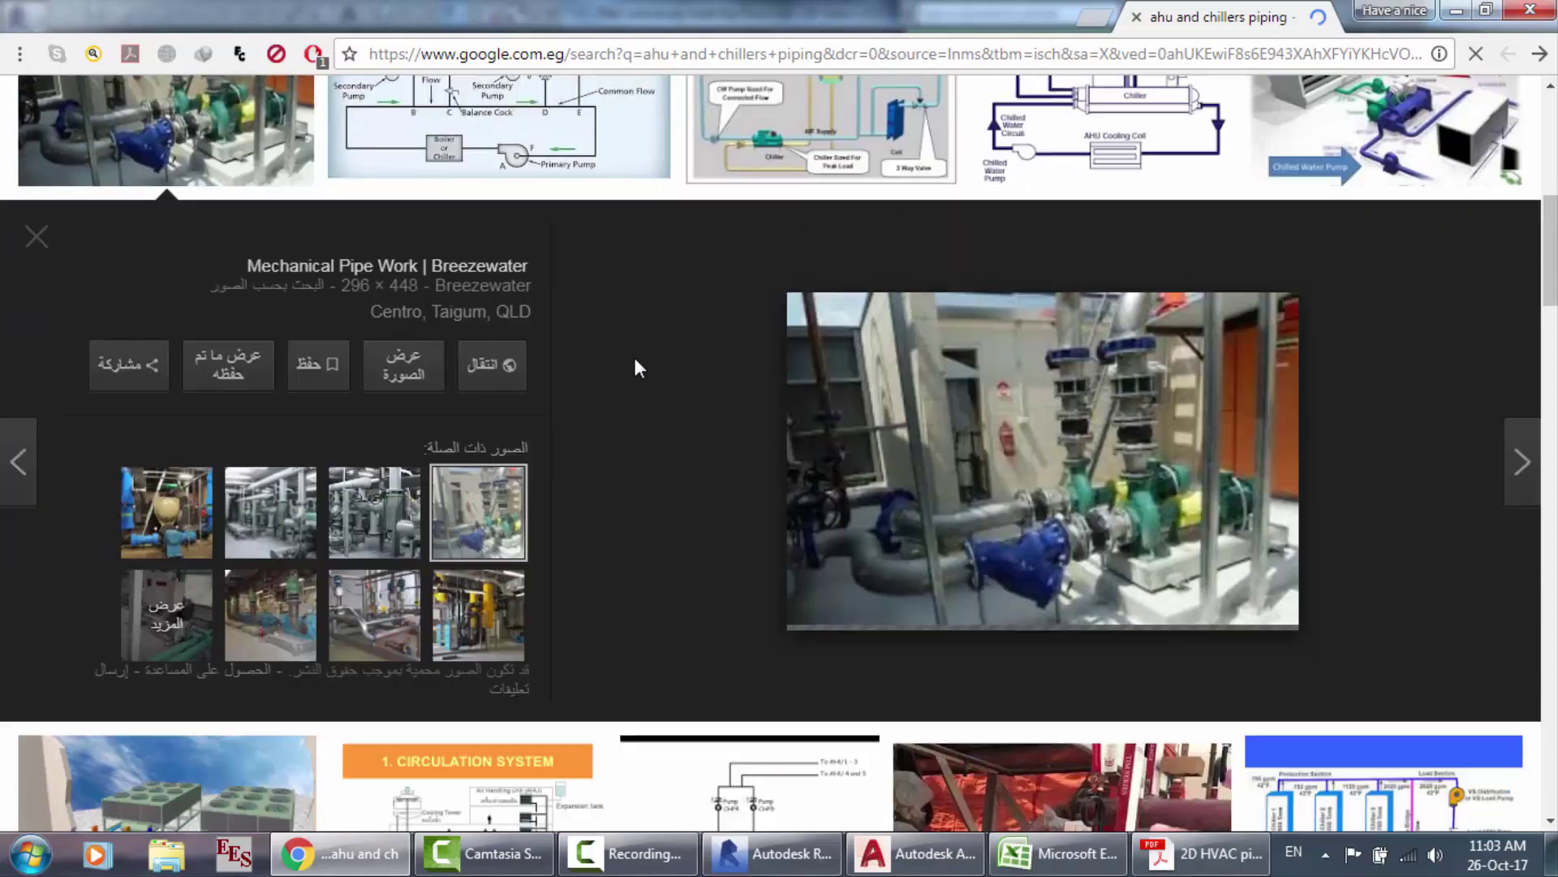
scroll(635, 358, "down", 3)
scroll(634, 358, "down", 2)
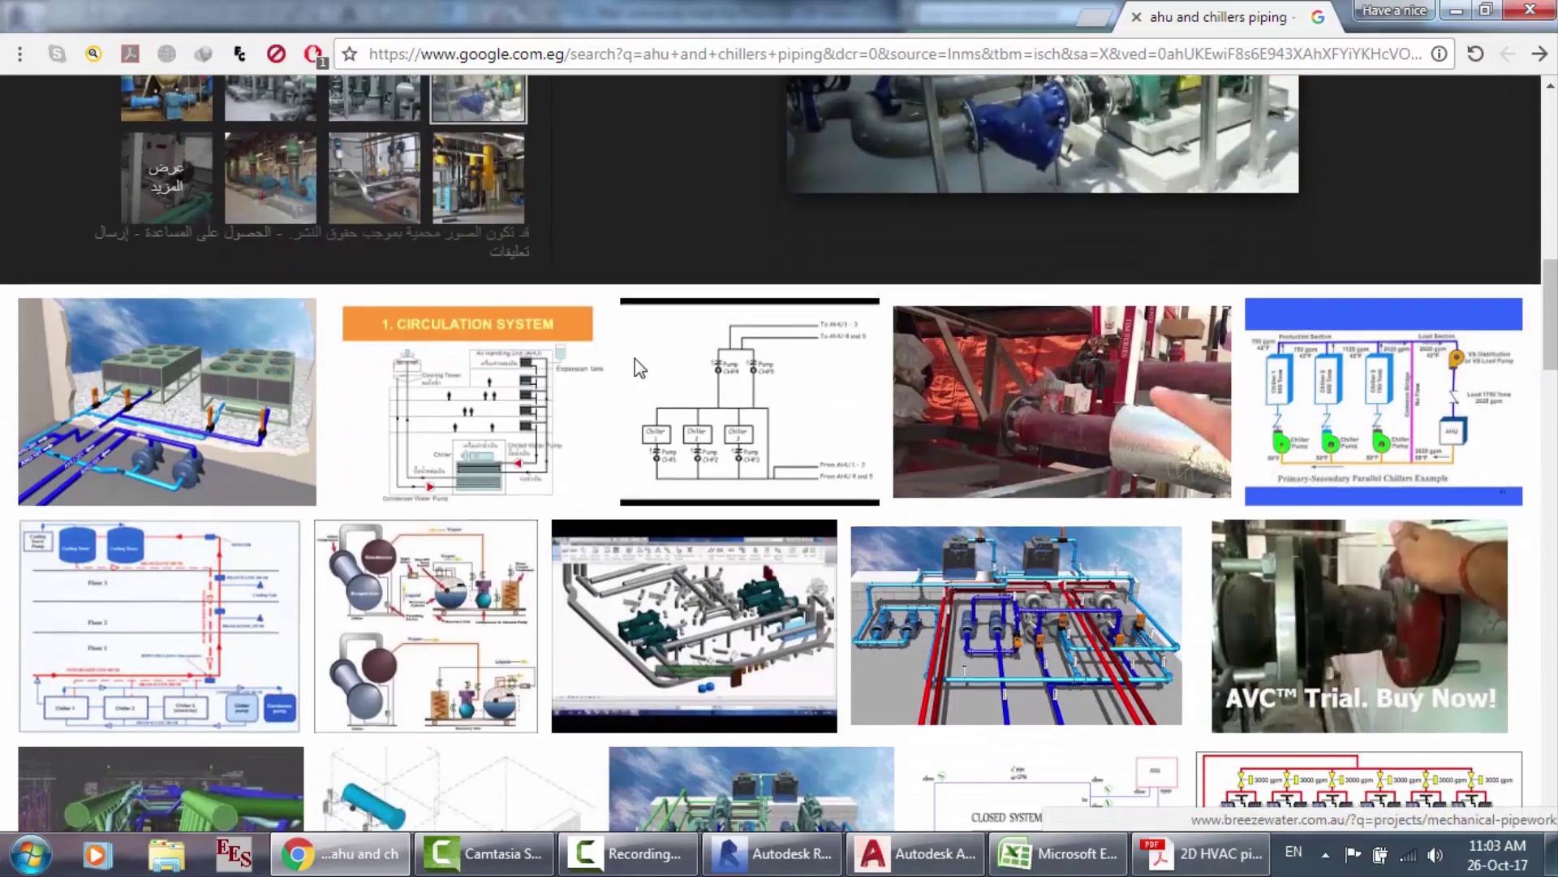
left_click(1033, 555)
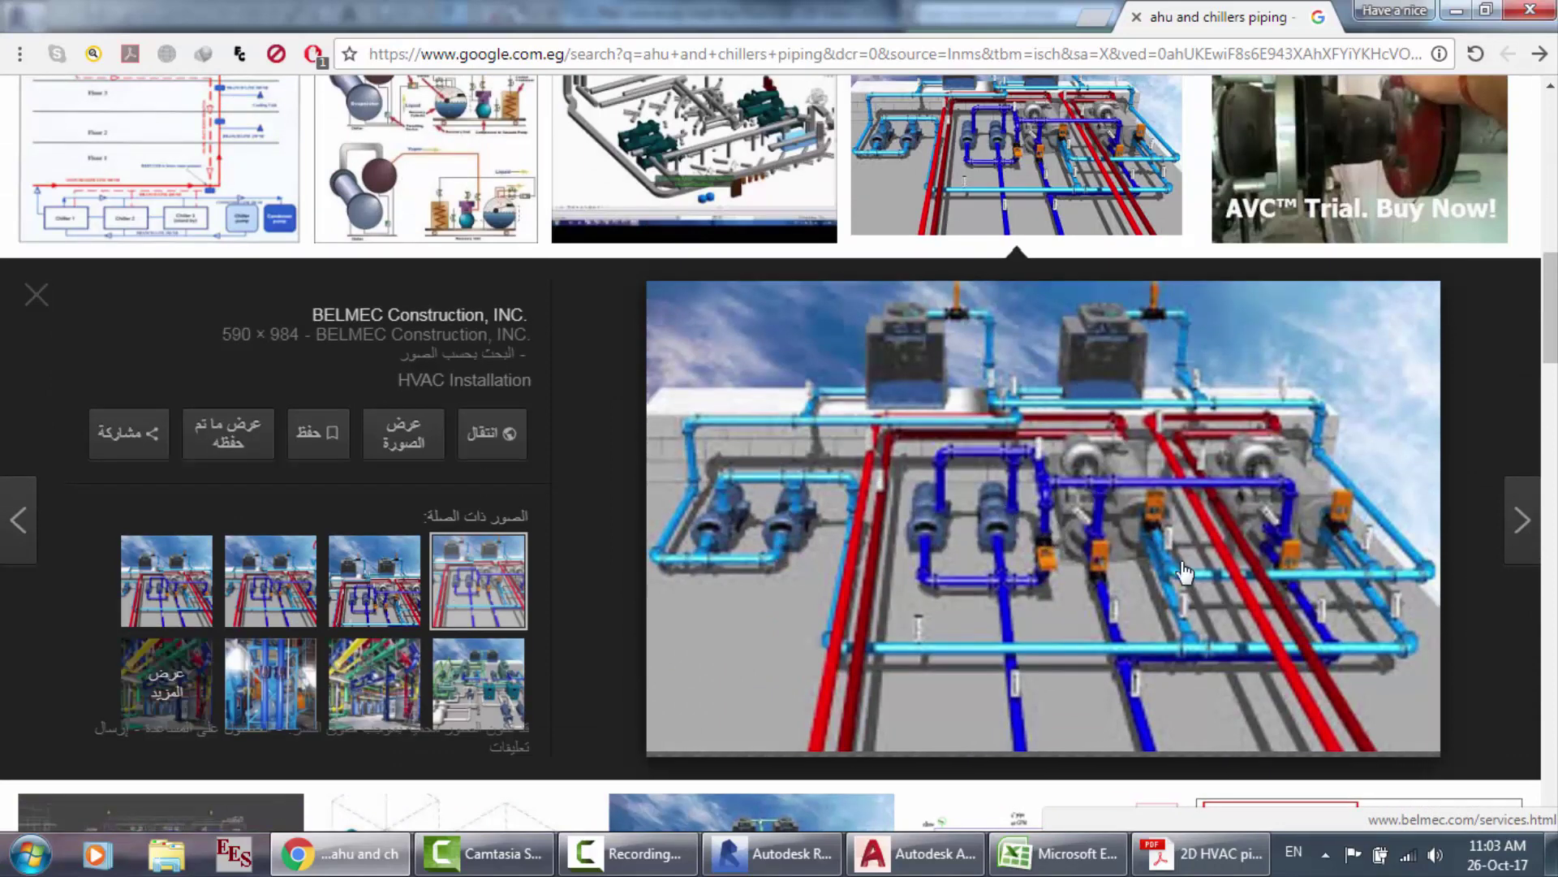
scroll(1185, 572, "down", 5)
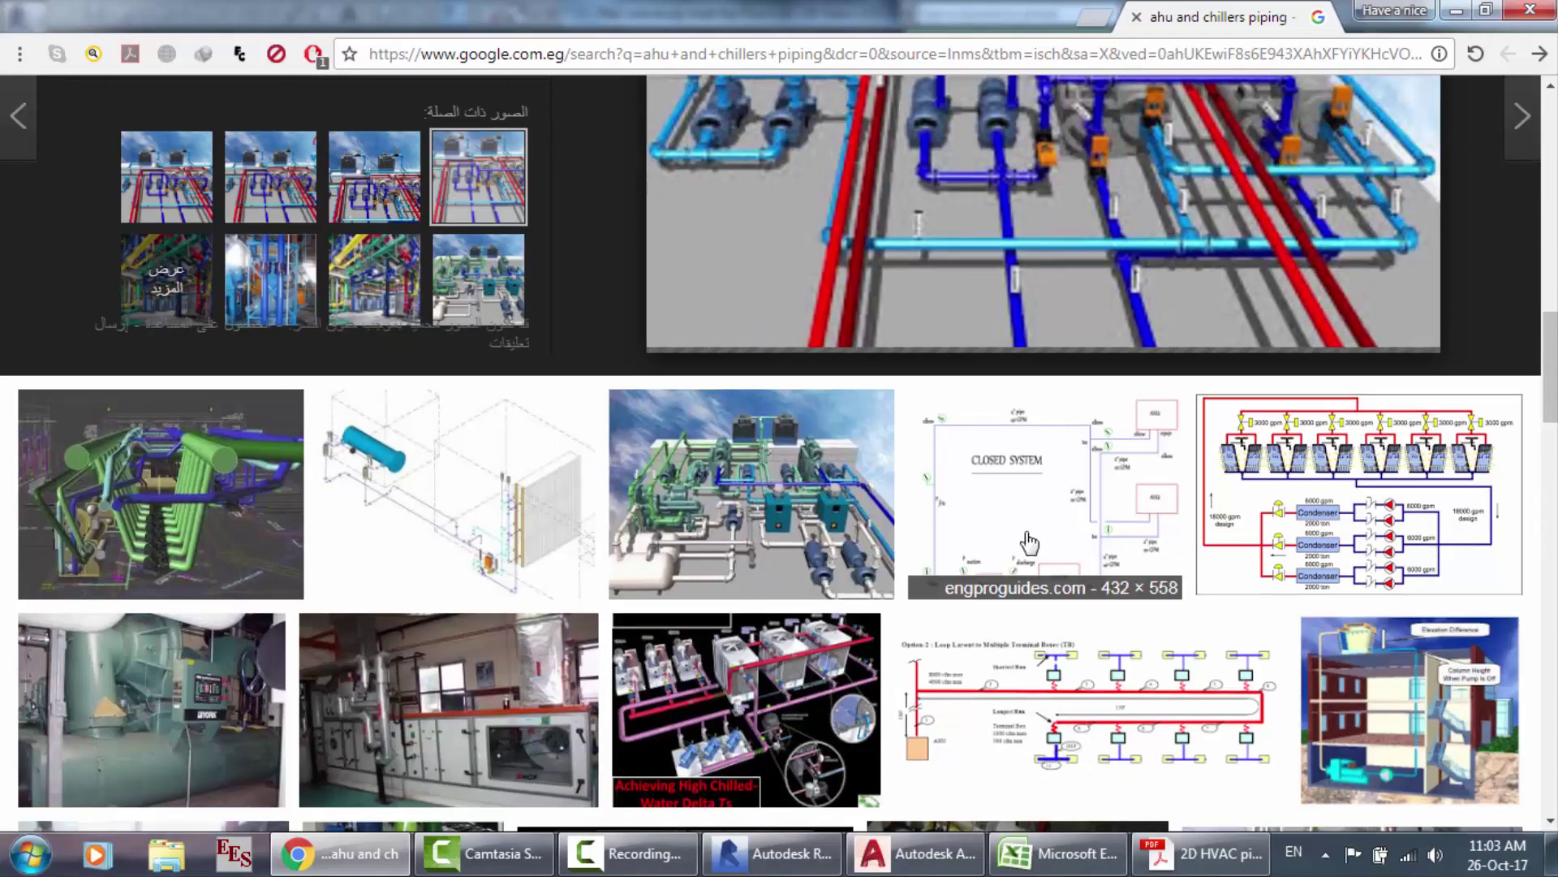
left_click(768, 528)
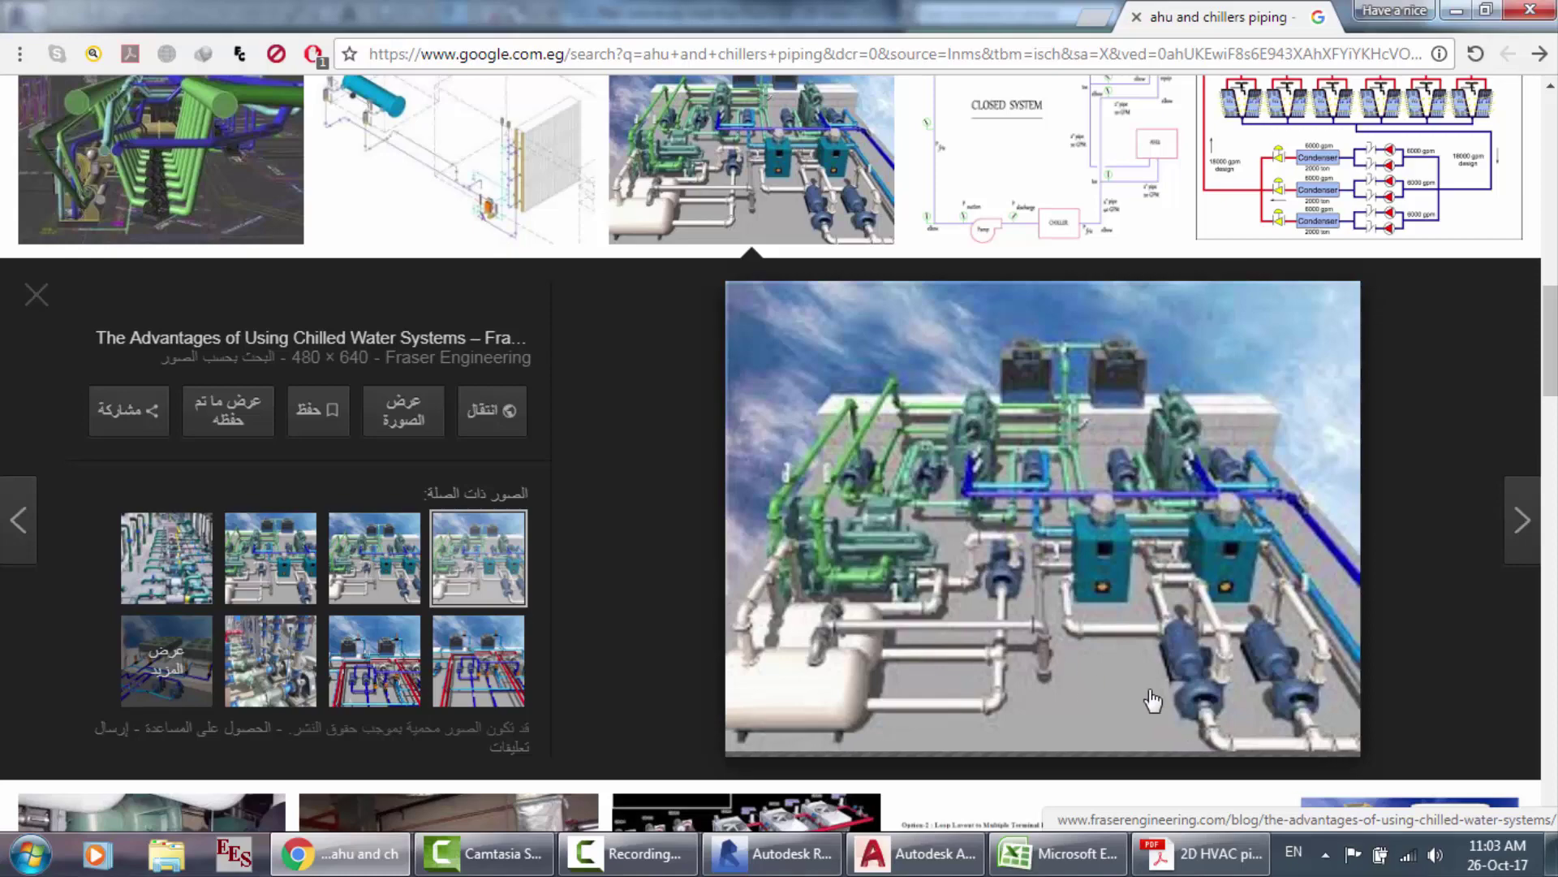
Step: Preview the Primary-Secondary Parallel Chillers Example diagram and study its chiller, pump and AHU loop
scroll(1168, 568, "up", 5)
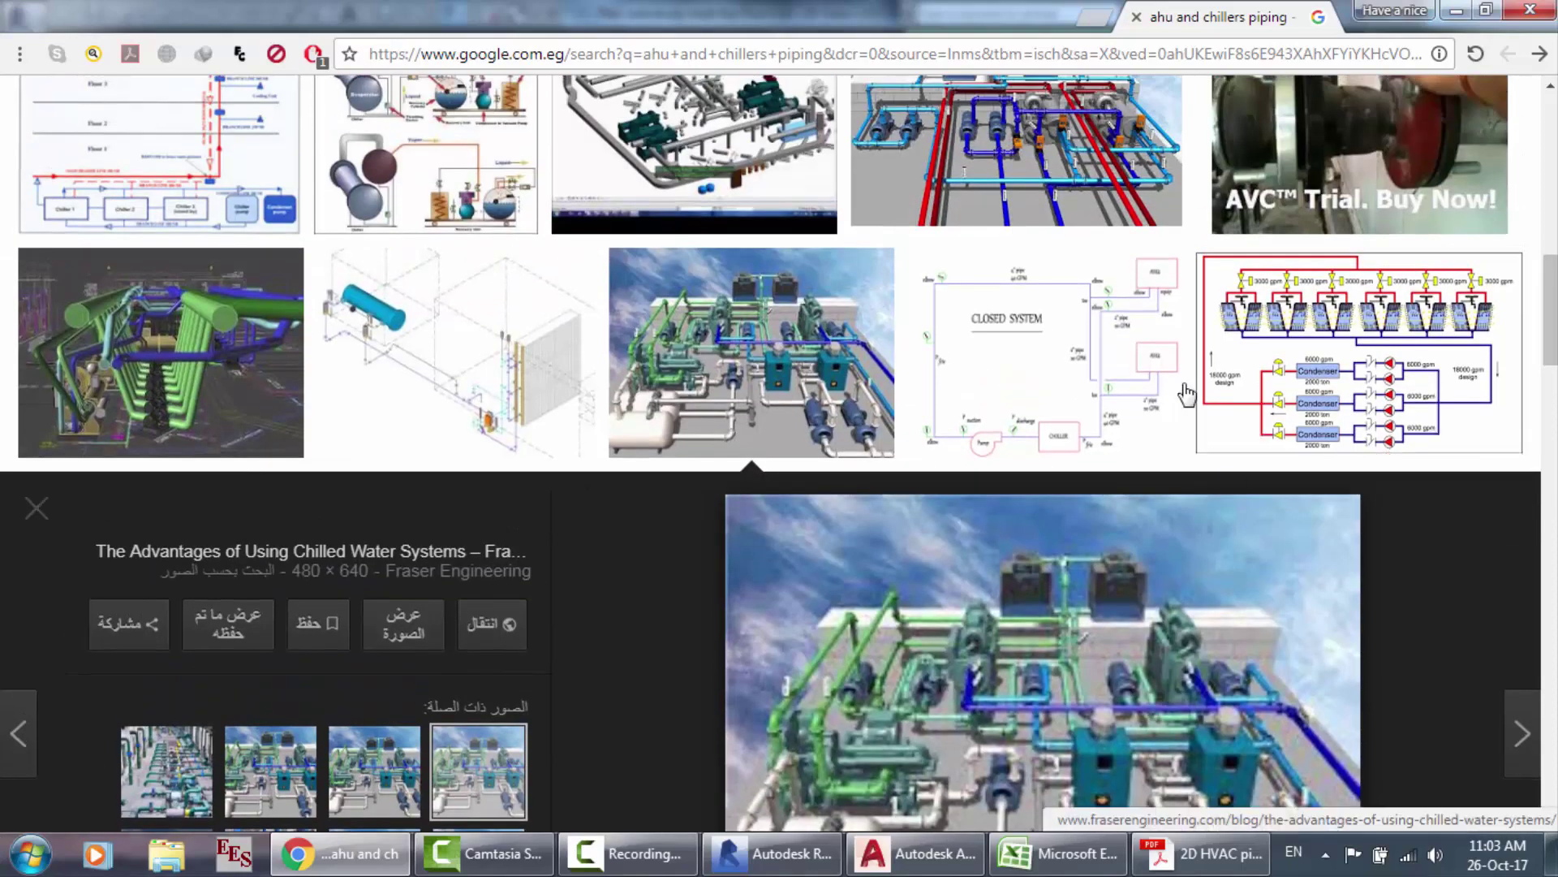
scroll(1187, 396, "up", 4)
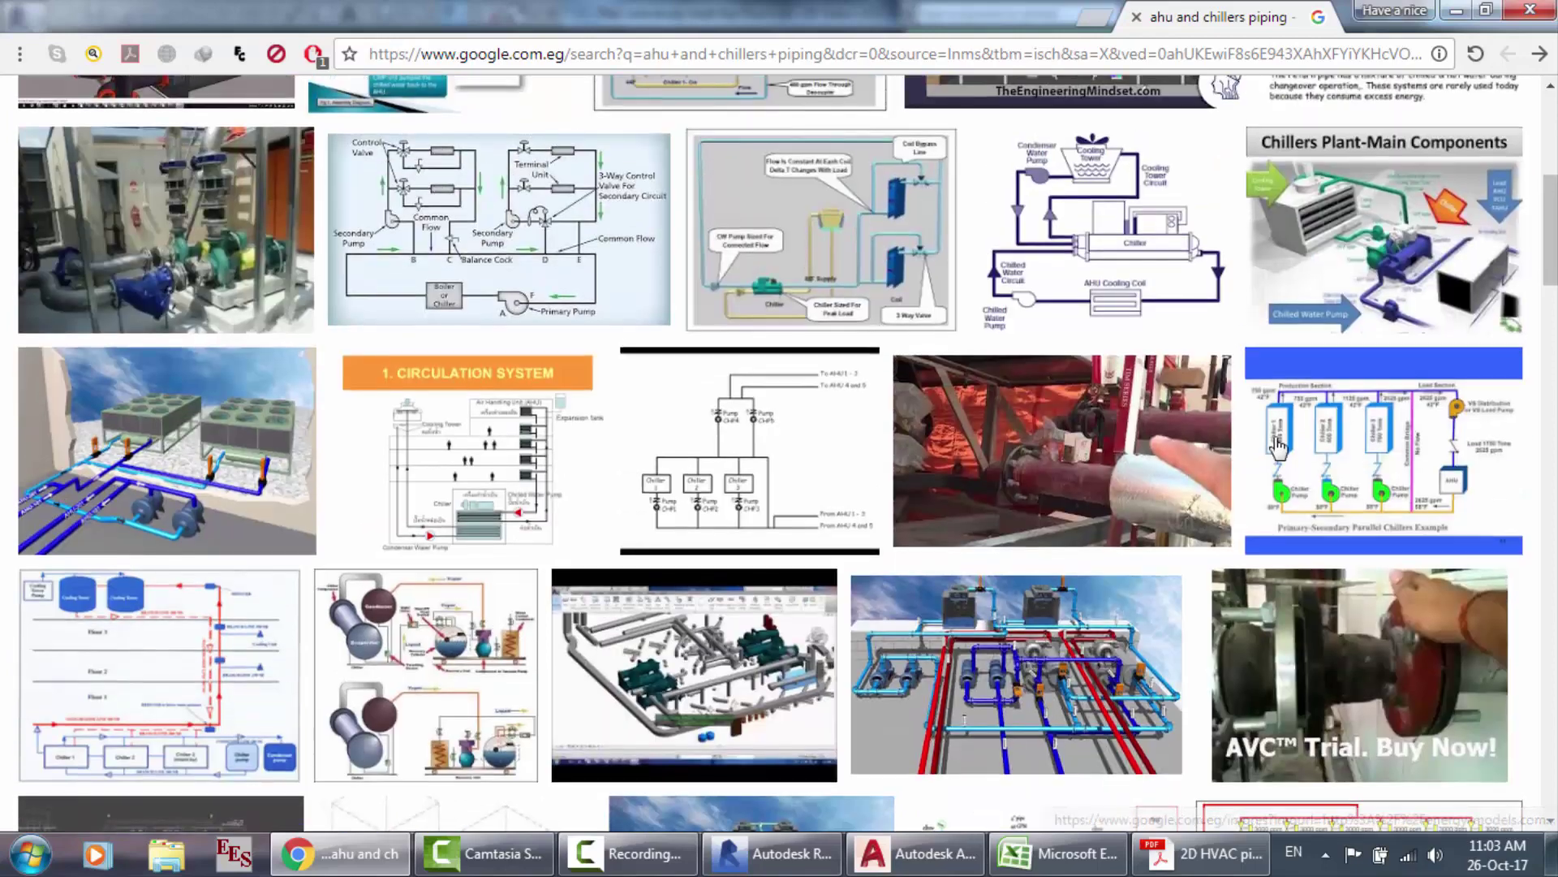
left_click(1278, 445)
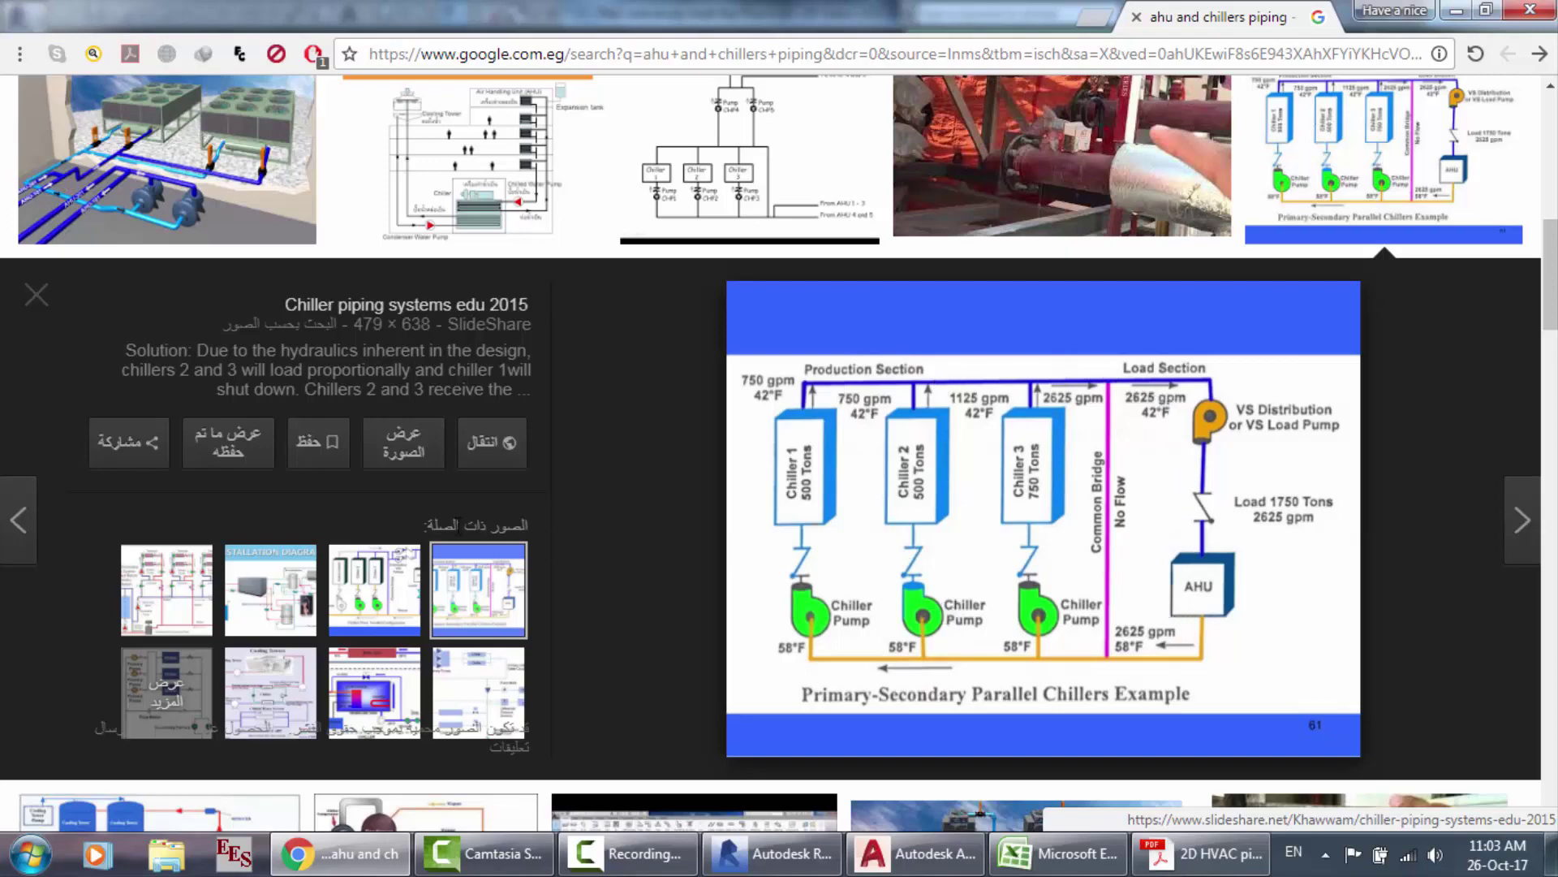
Step: Examine the "Achieving High Chilled-Water Delta Ts" piping illustration and look through further image results
scroll(456, 524, "down", 7)
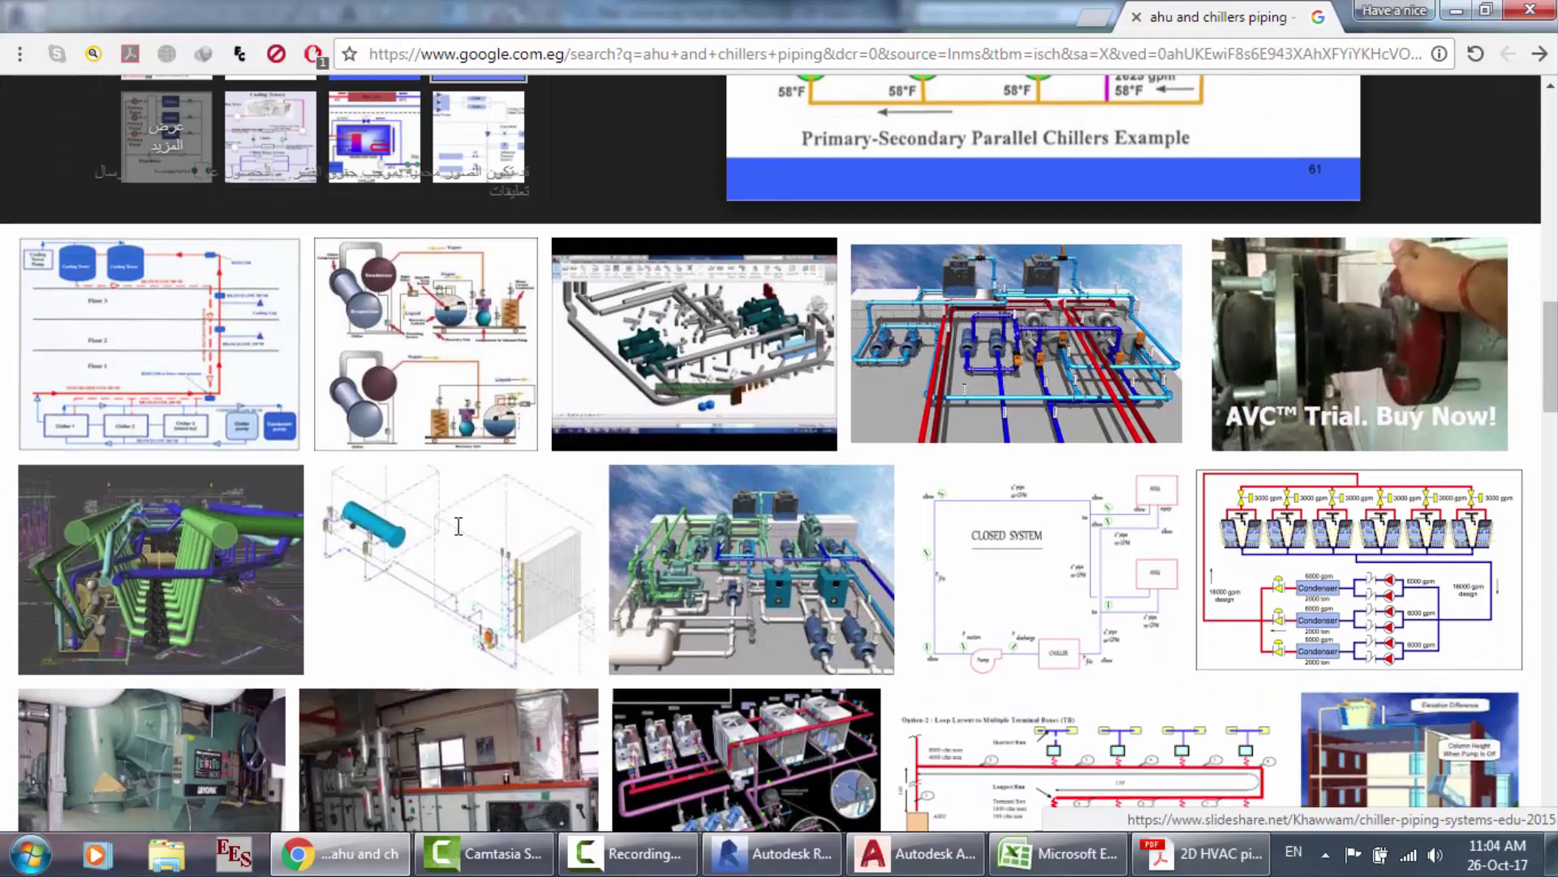
scroll(459, 526, "down", 3)
scroll(481, 529, "down", 3)
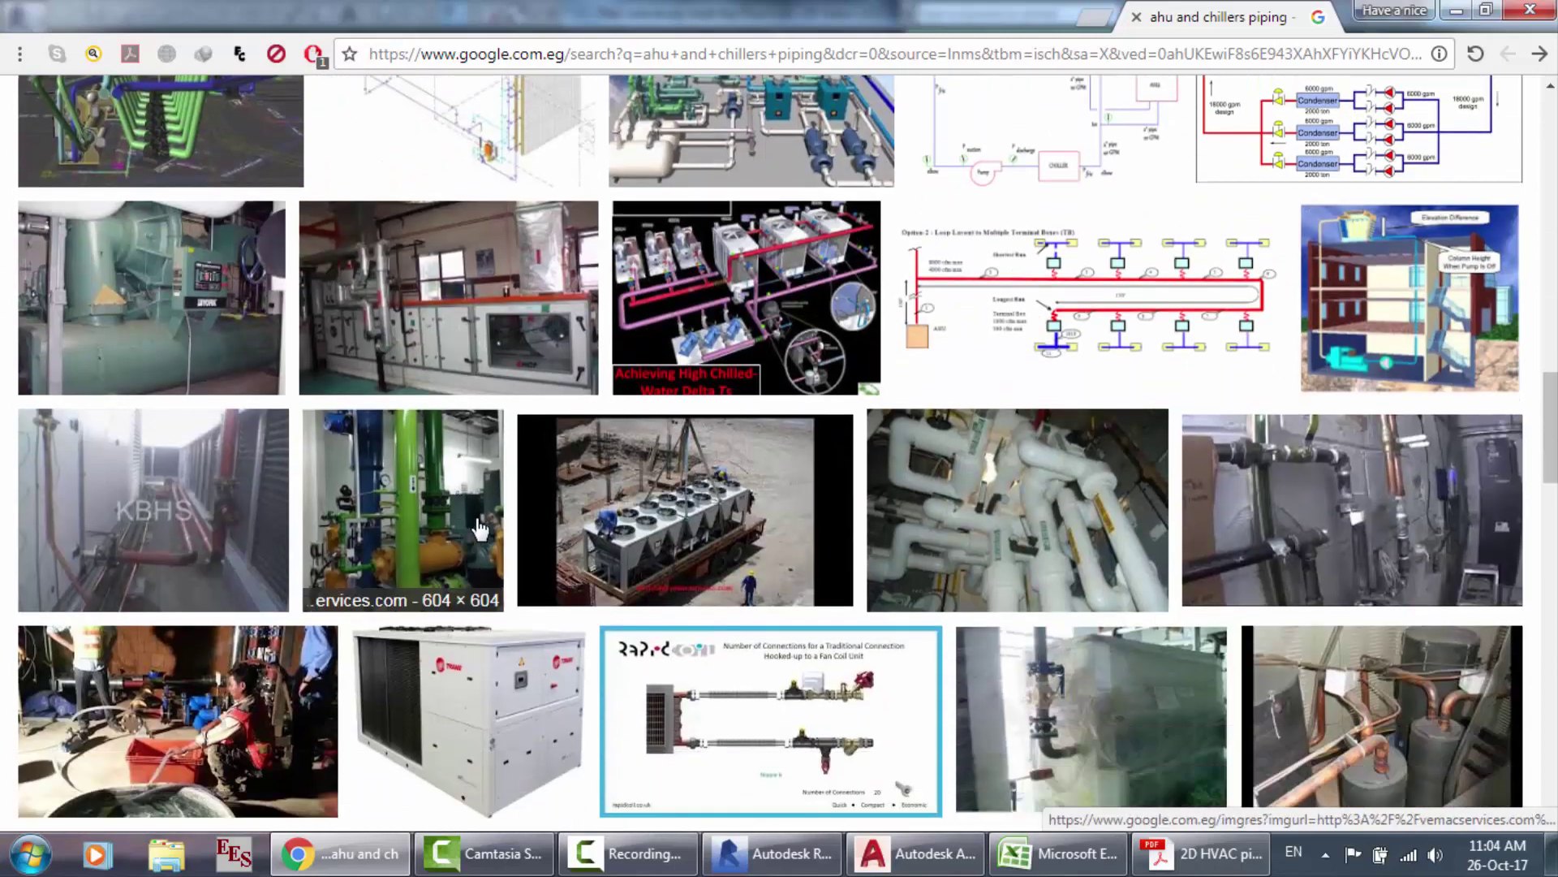
left_click(778, 268)
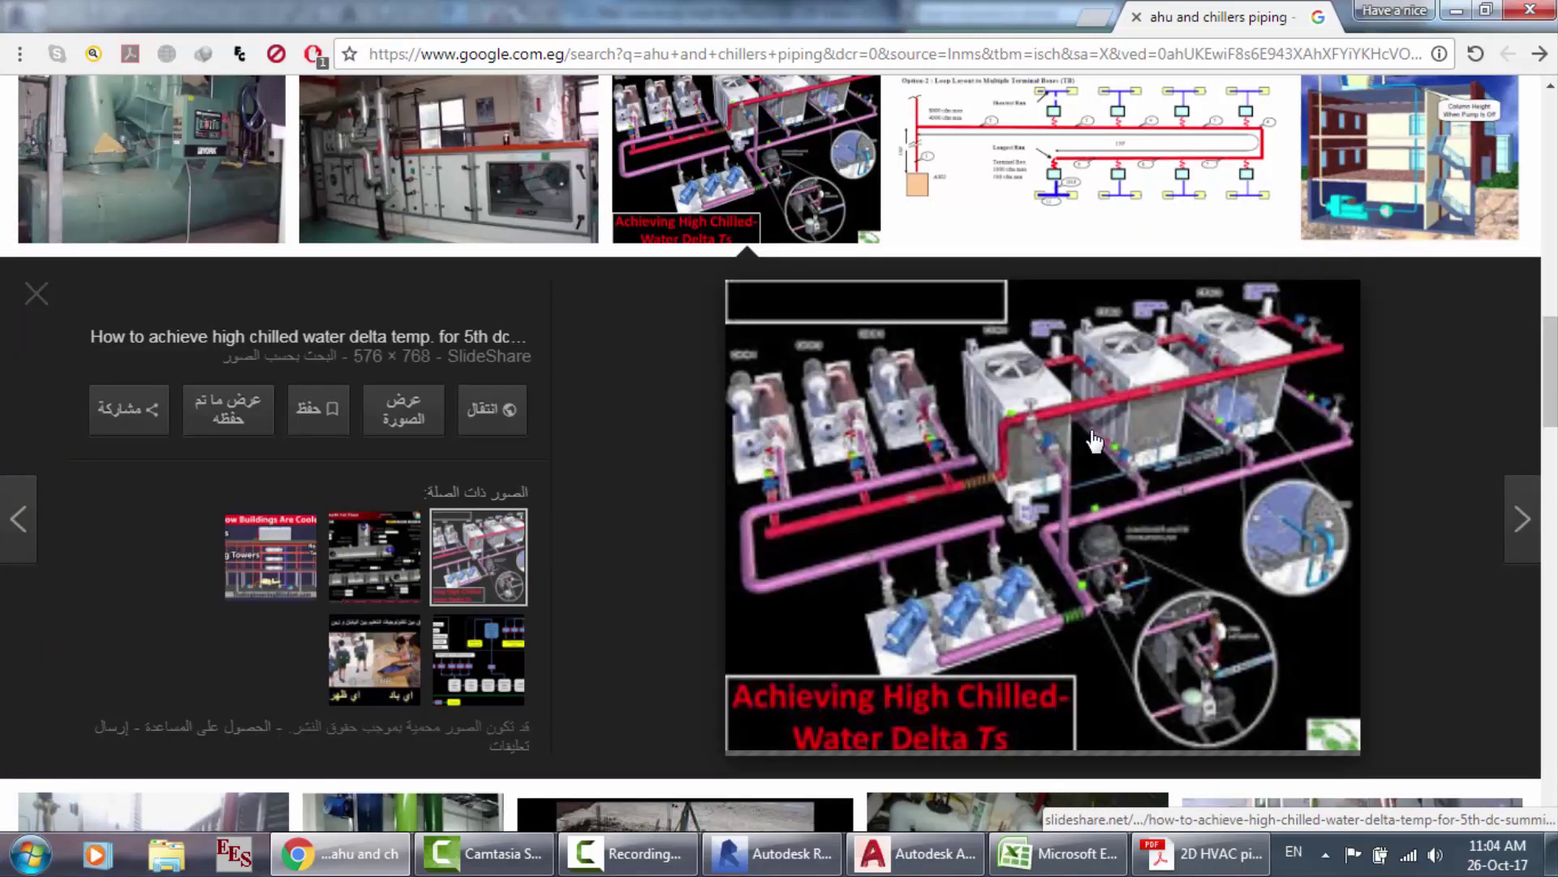
scroll(610, 520, "down", 1)
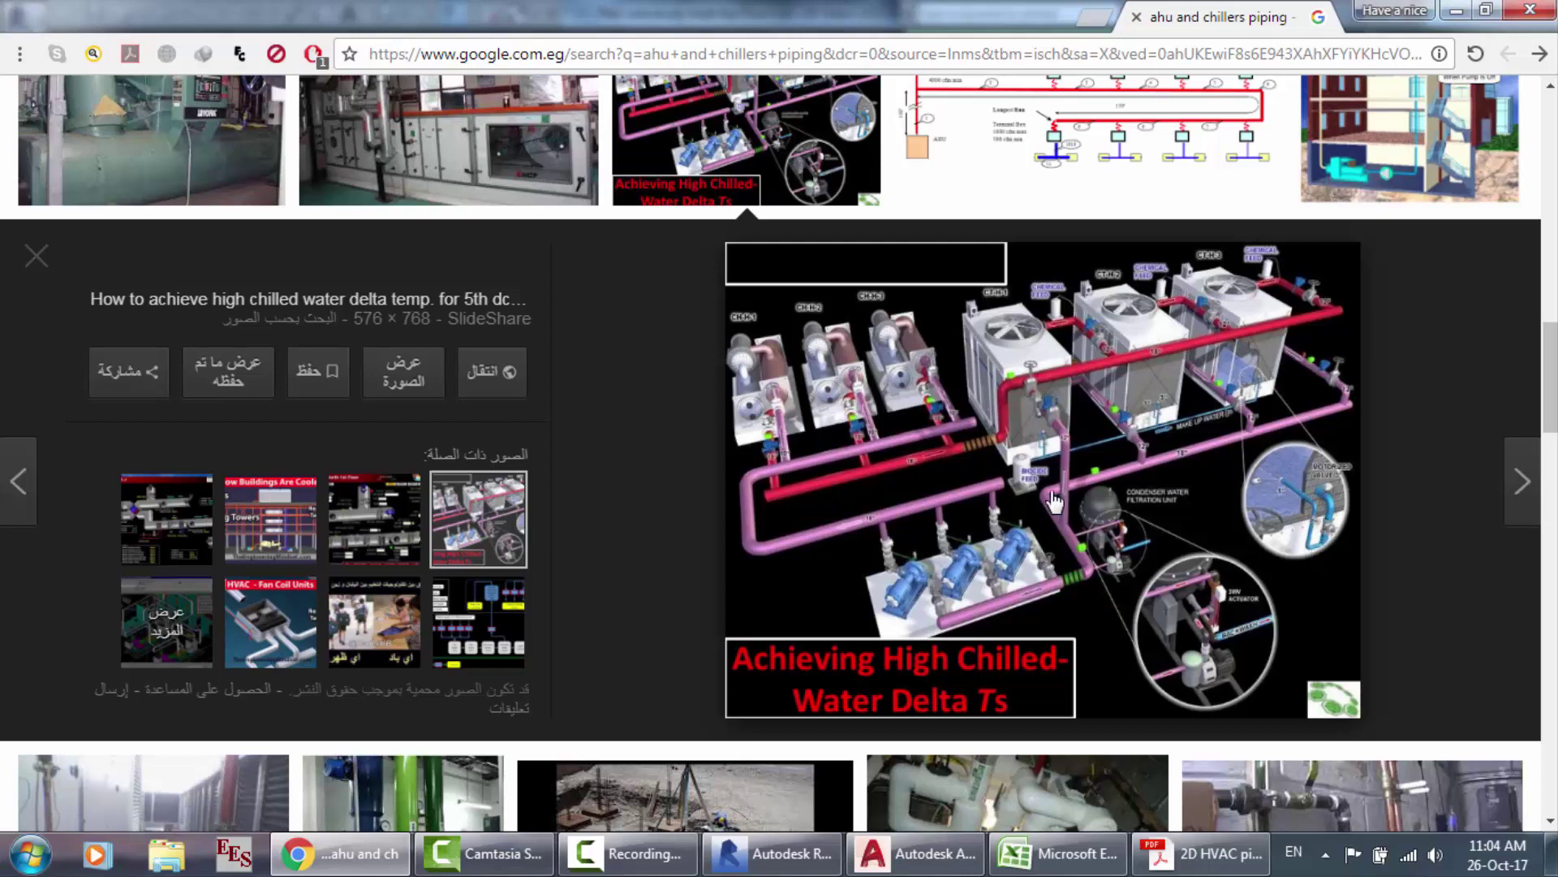
scroll(1055, 501, "down", 2)
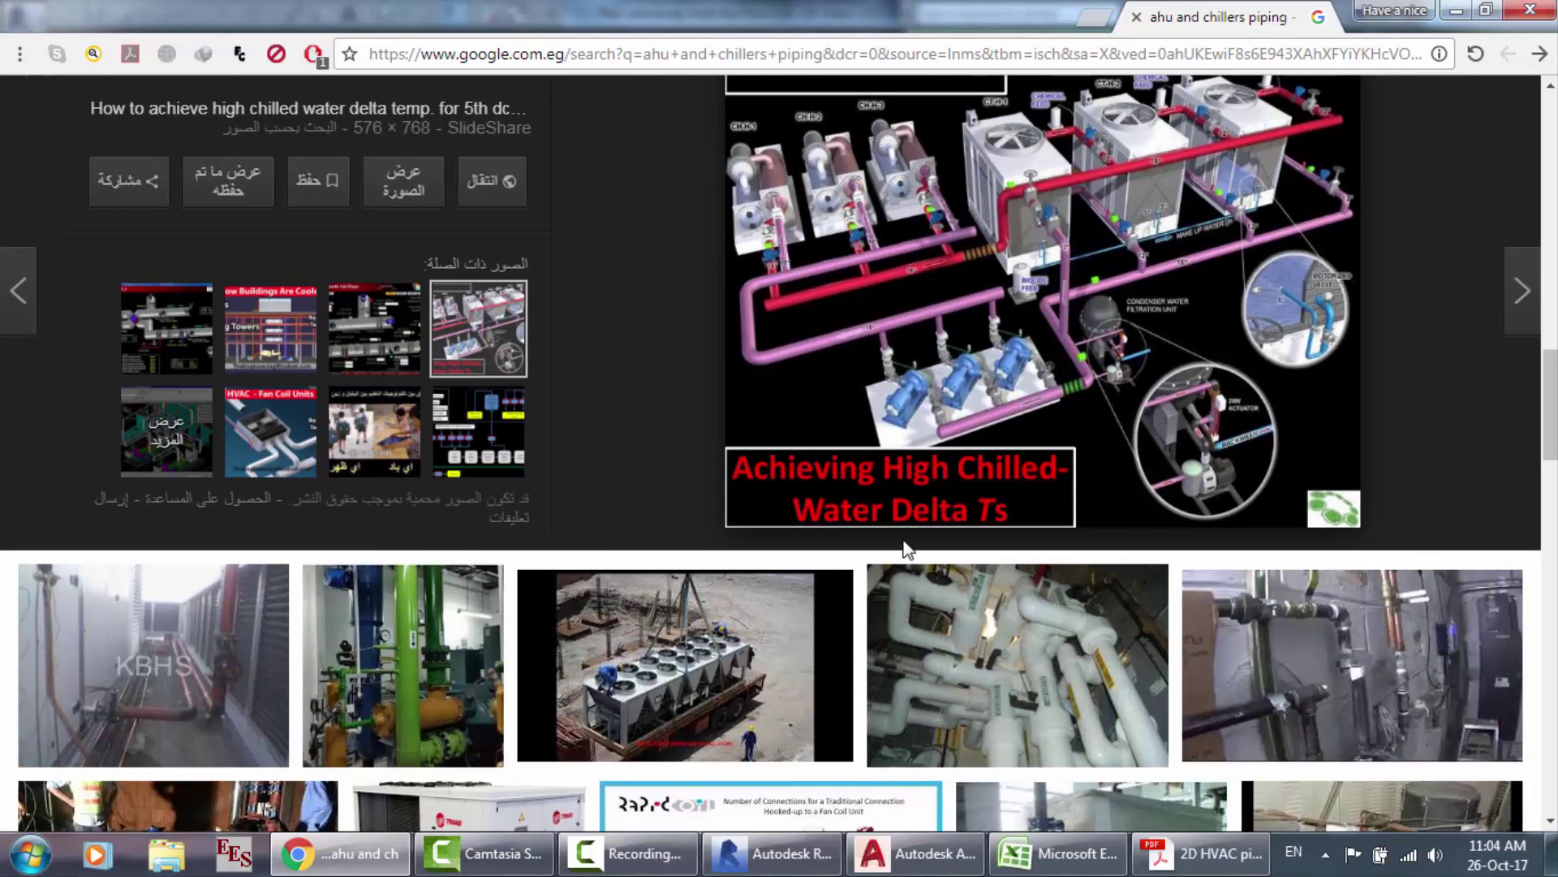
scroll(1052, 538, "down", 6)
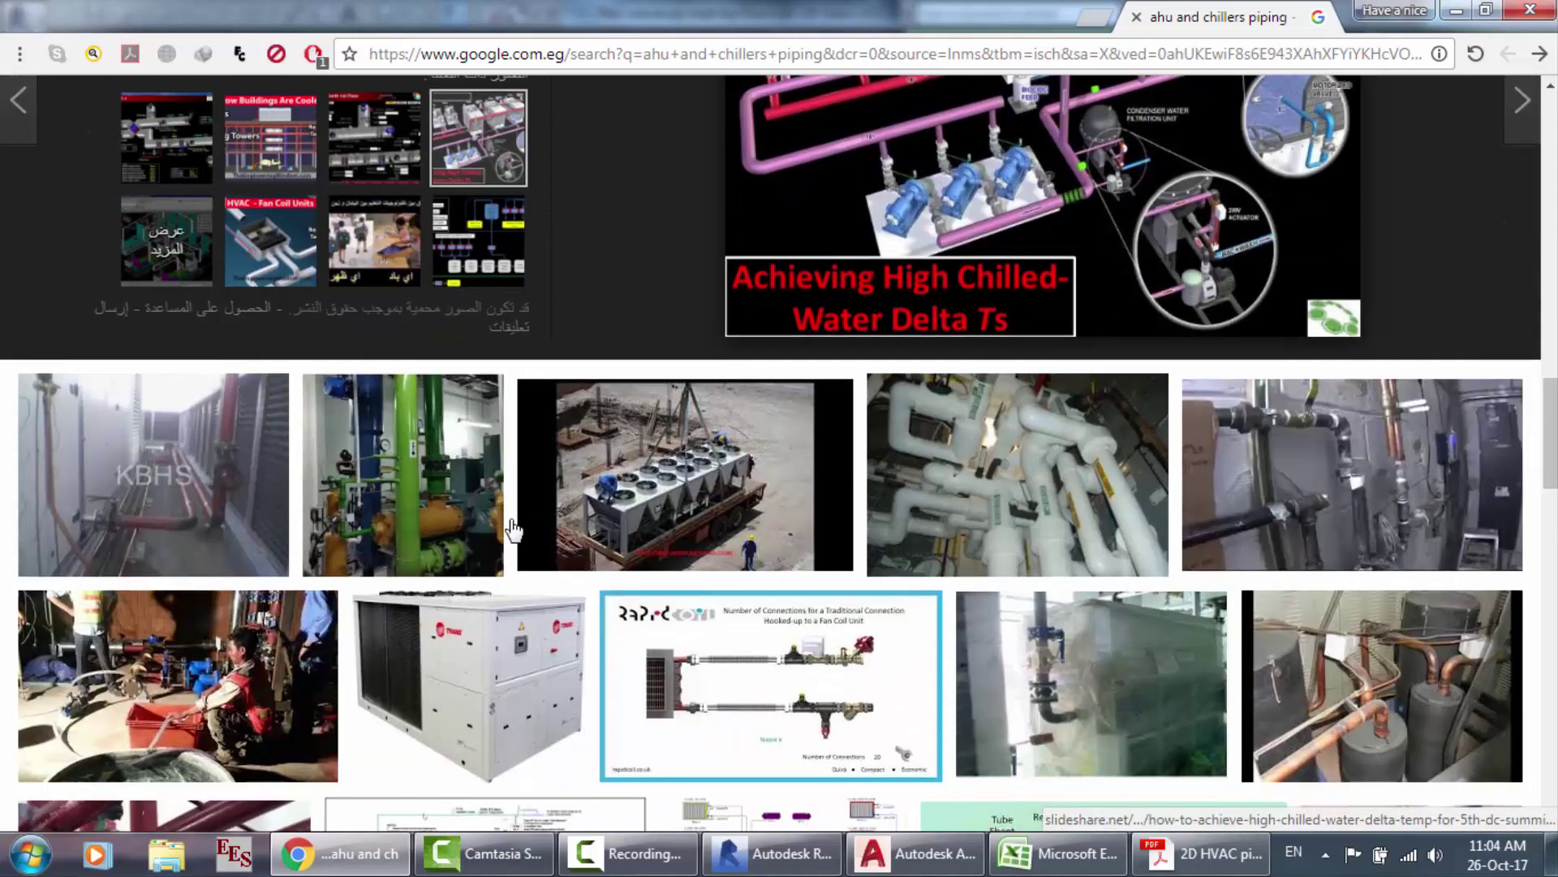
scroll(820, 574, "down", 3)
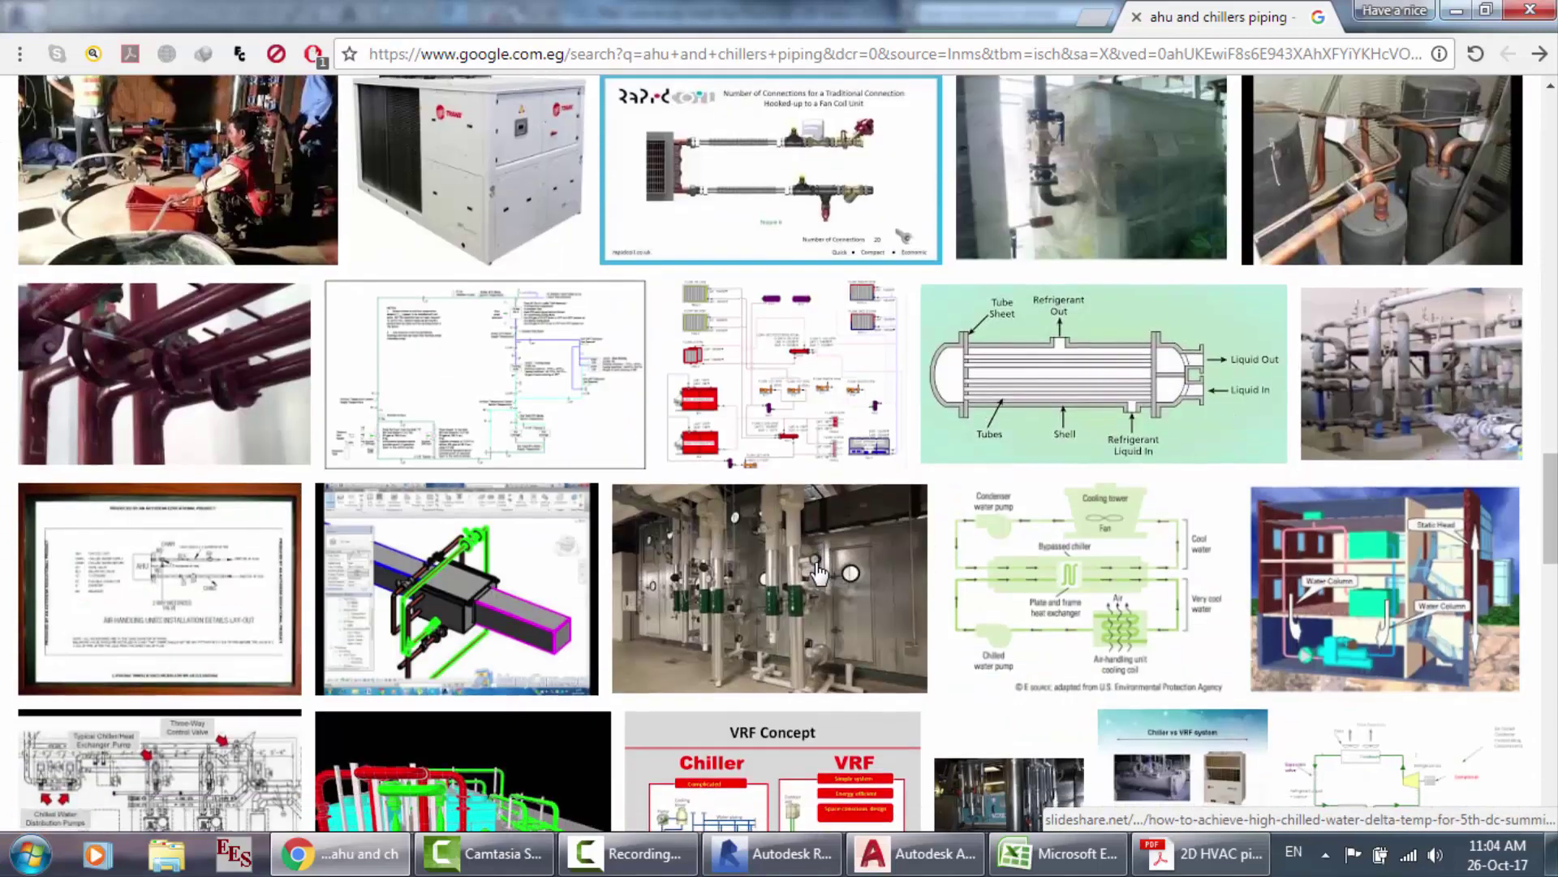
Step: Switch back to Revit and select the scroll chiller nearest the pumps to review its piping in 3D
left_click(767, 854)
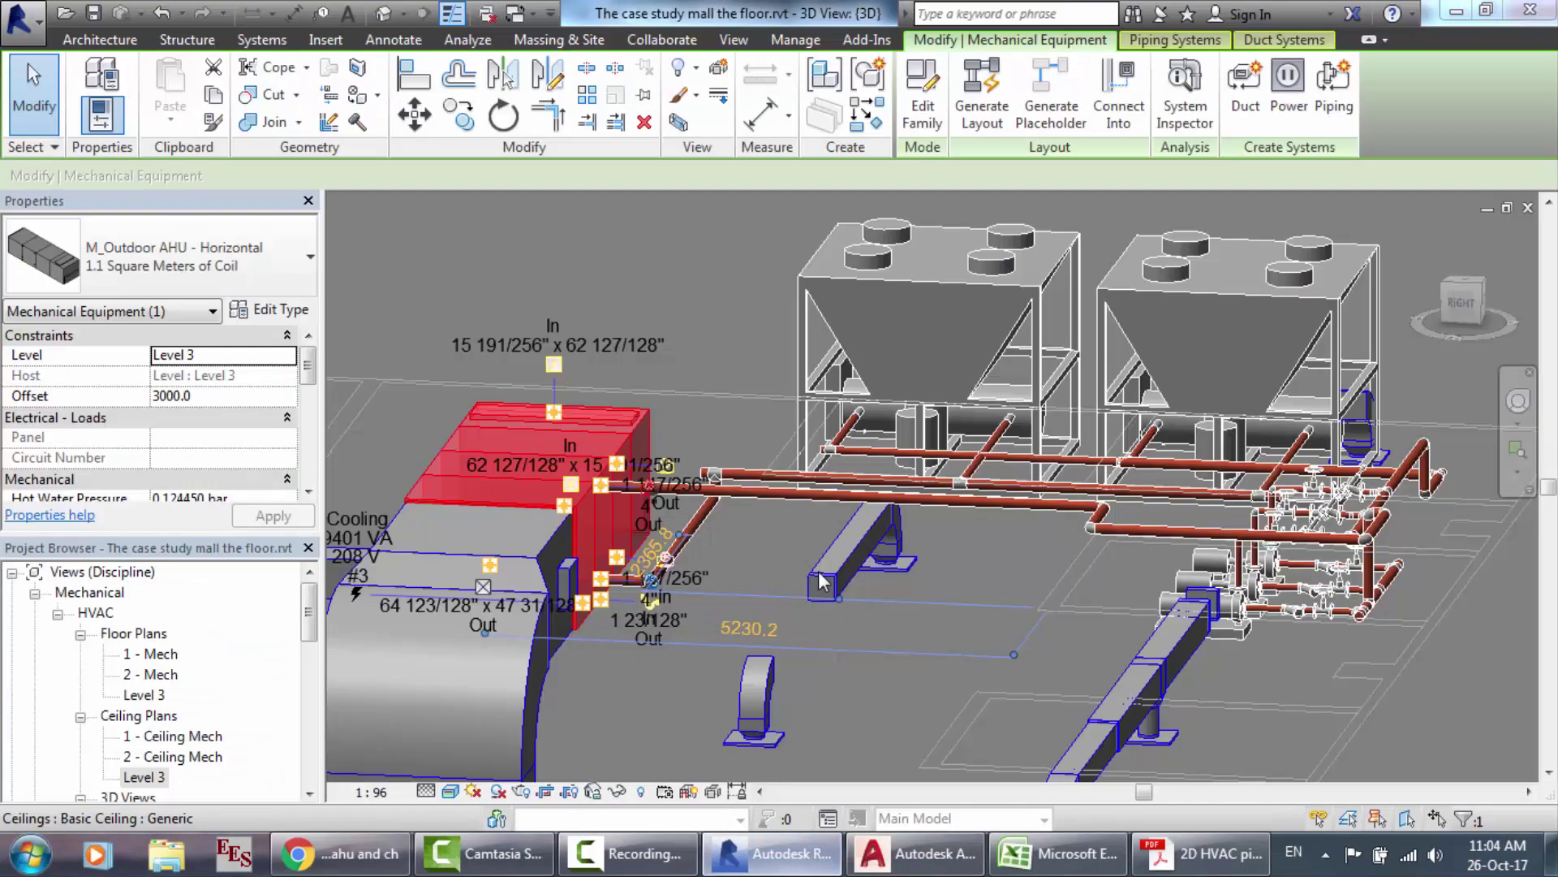
left_click(1186, 313)
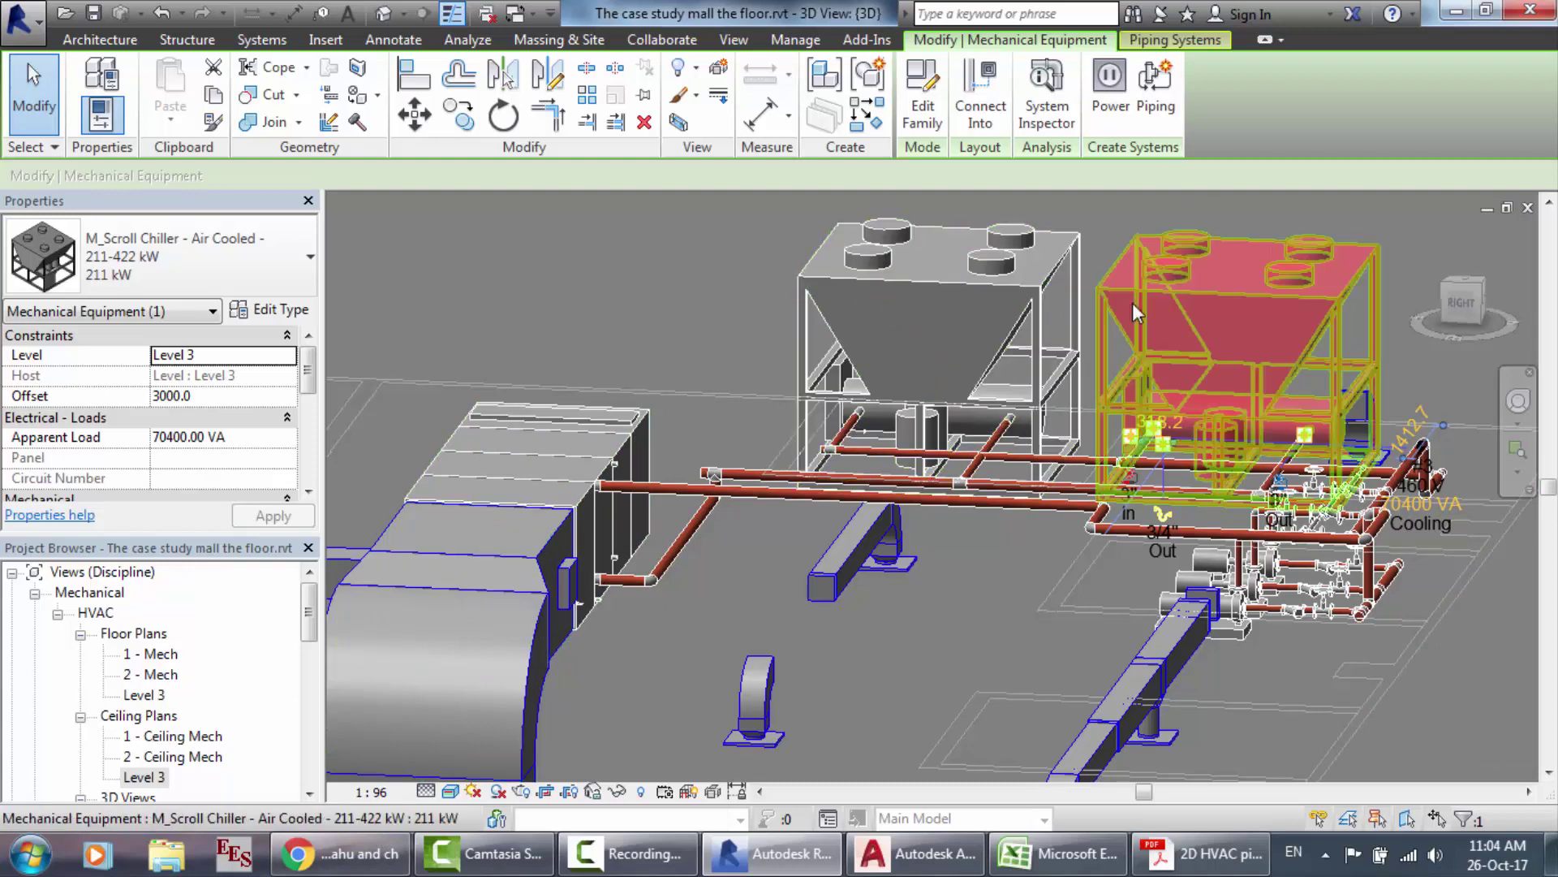
scroll(1132, 303, "down", 1)
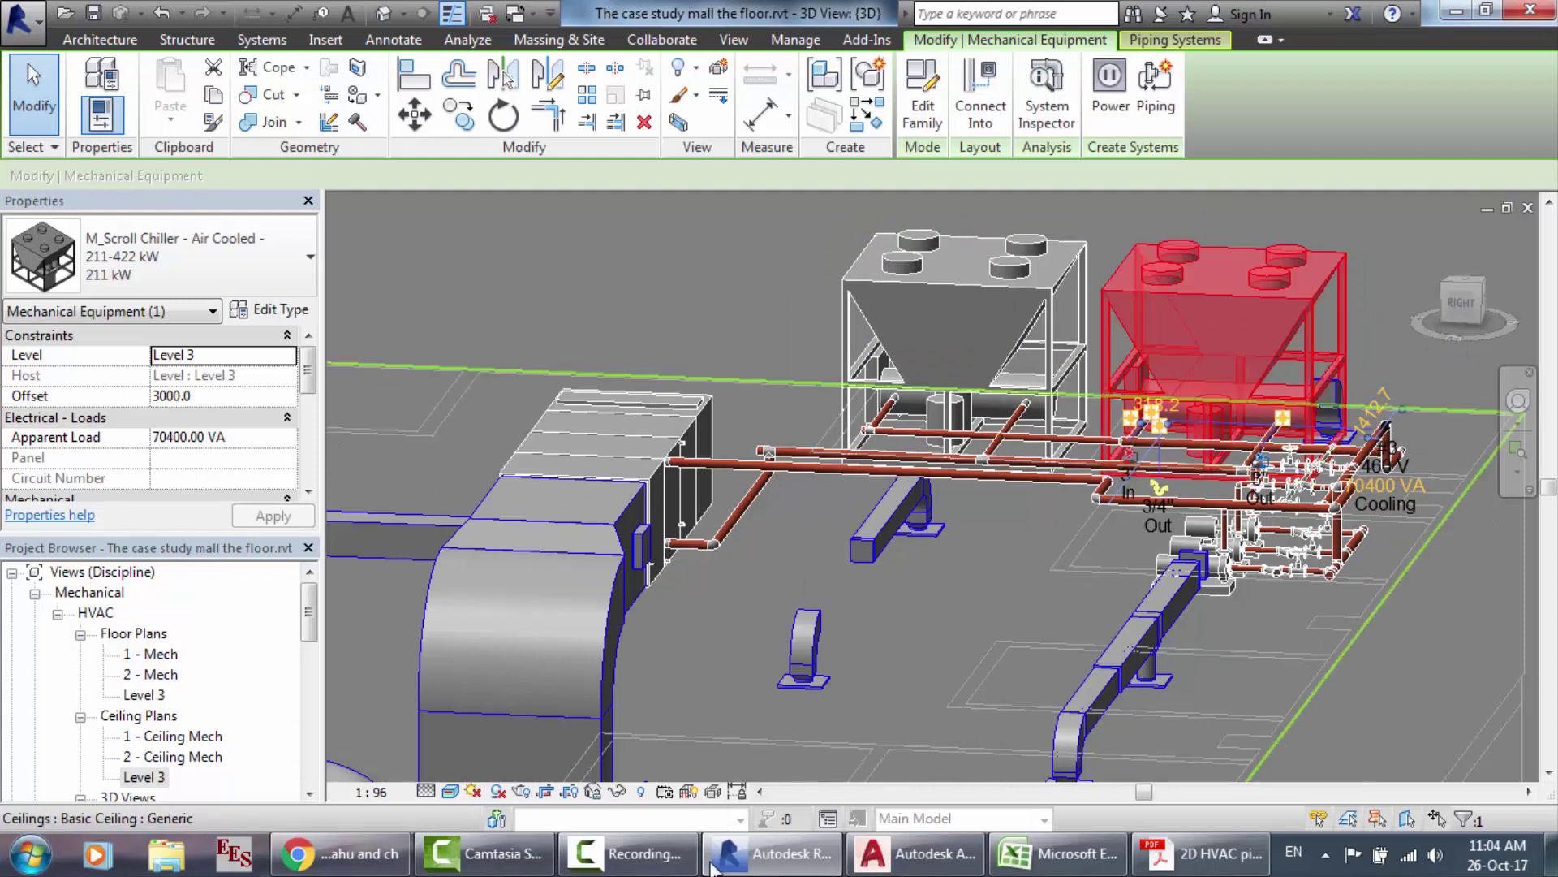
Step: Switch to the Excel workbook Pipe sizing.xlsx and review the pipe section sizing table and the pump head components
left_click(1057, 853)
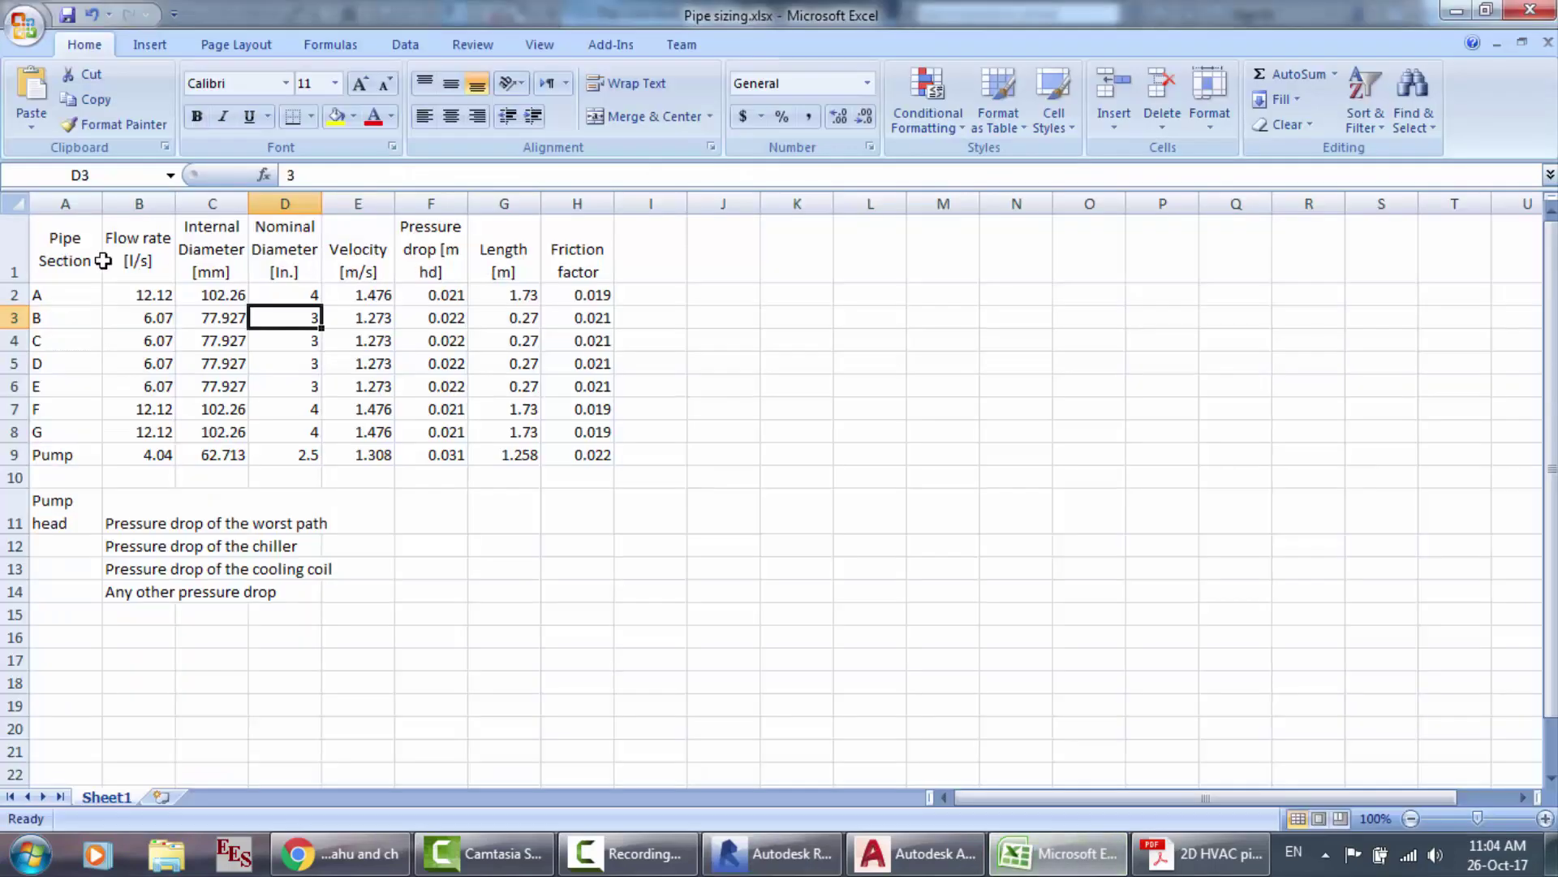
left_click(65, 252)
left_click_drag(58, 242, 595, 452)
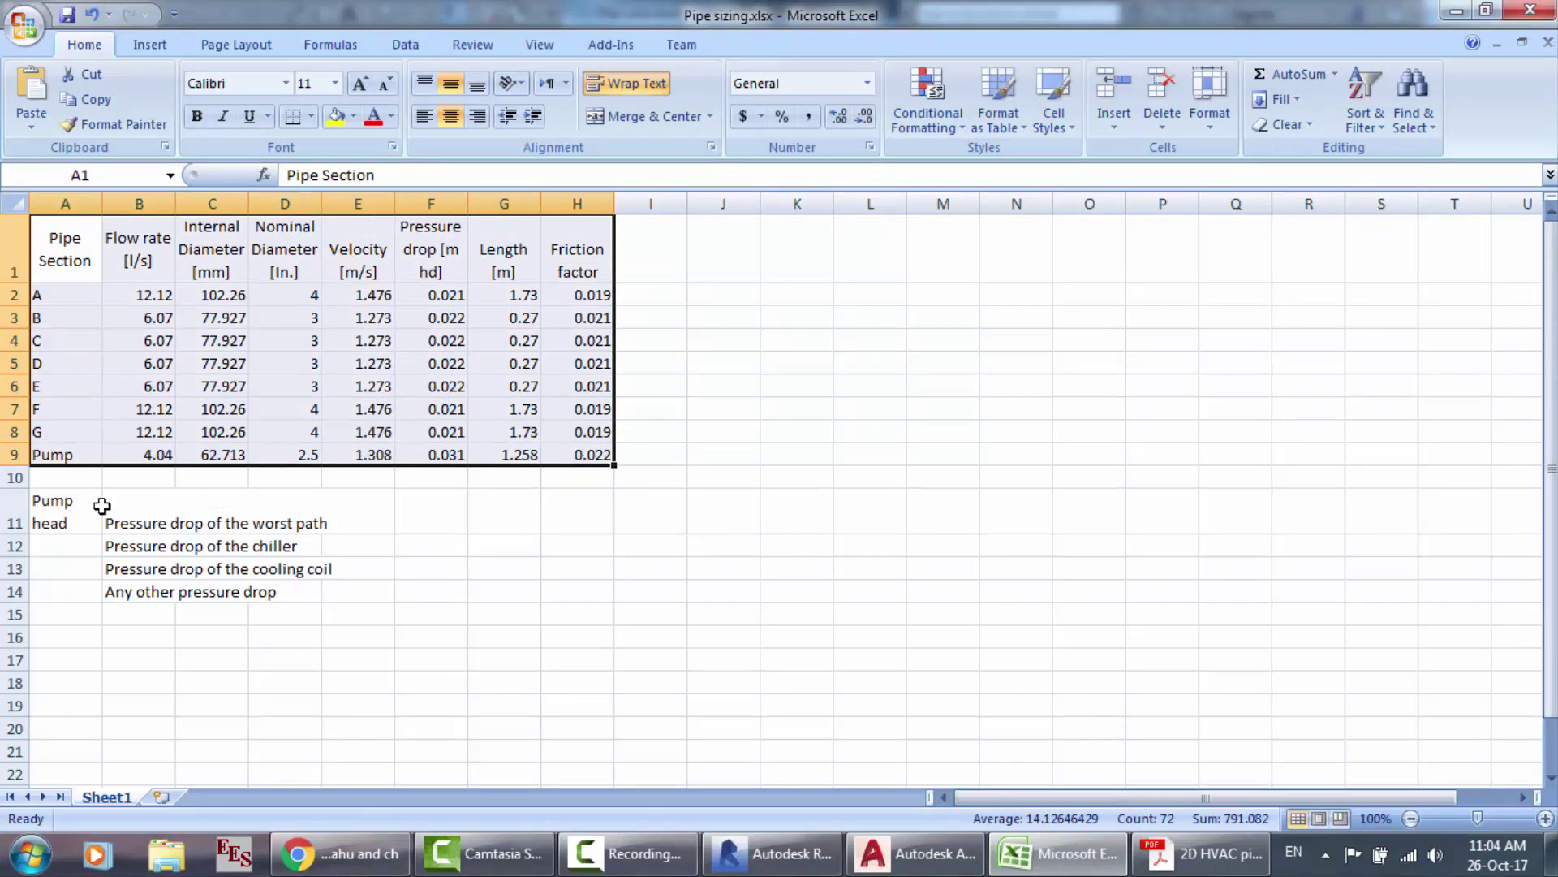
left_click_drag(42, 522, 269, 597)
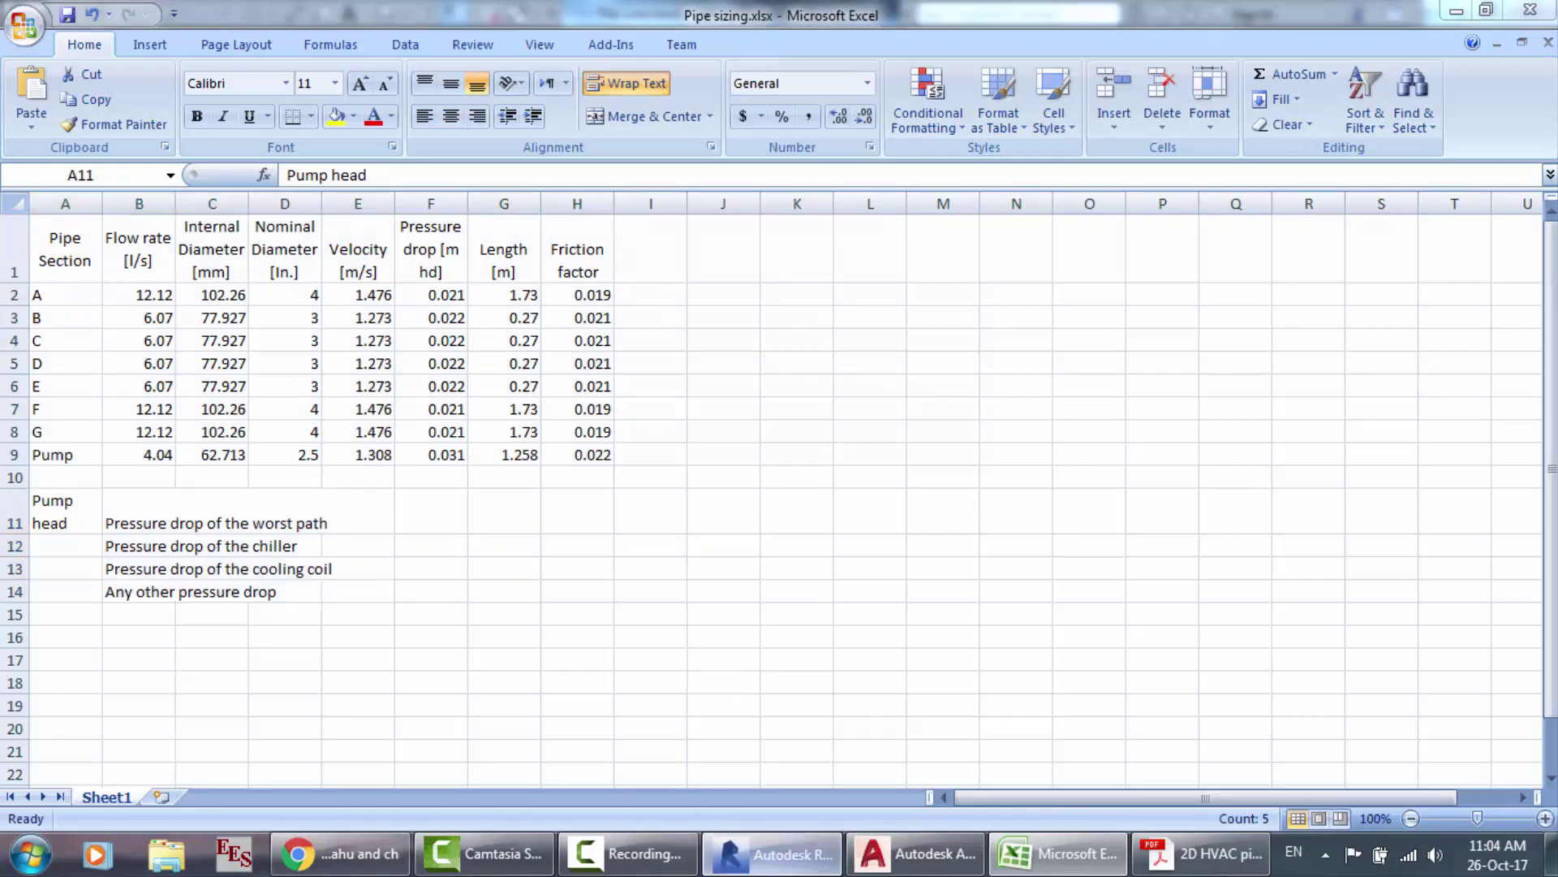
Step: Switch to the AutoCAD pipe layout and examine the lettered pipe sections linking the pumps, chillers and AHU
left_click(758, 853)
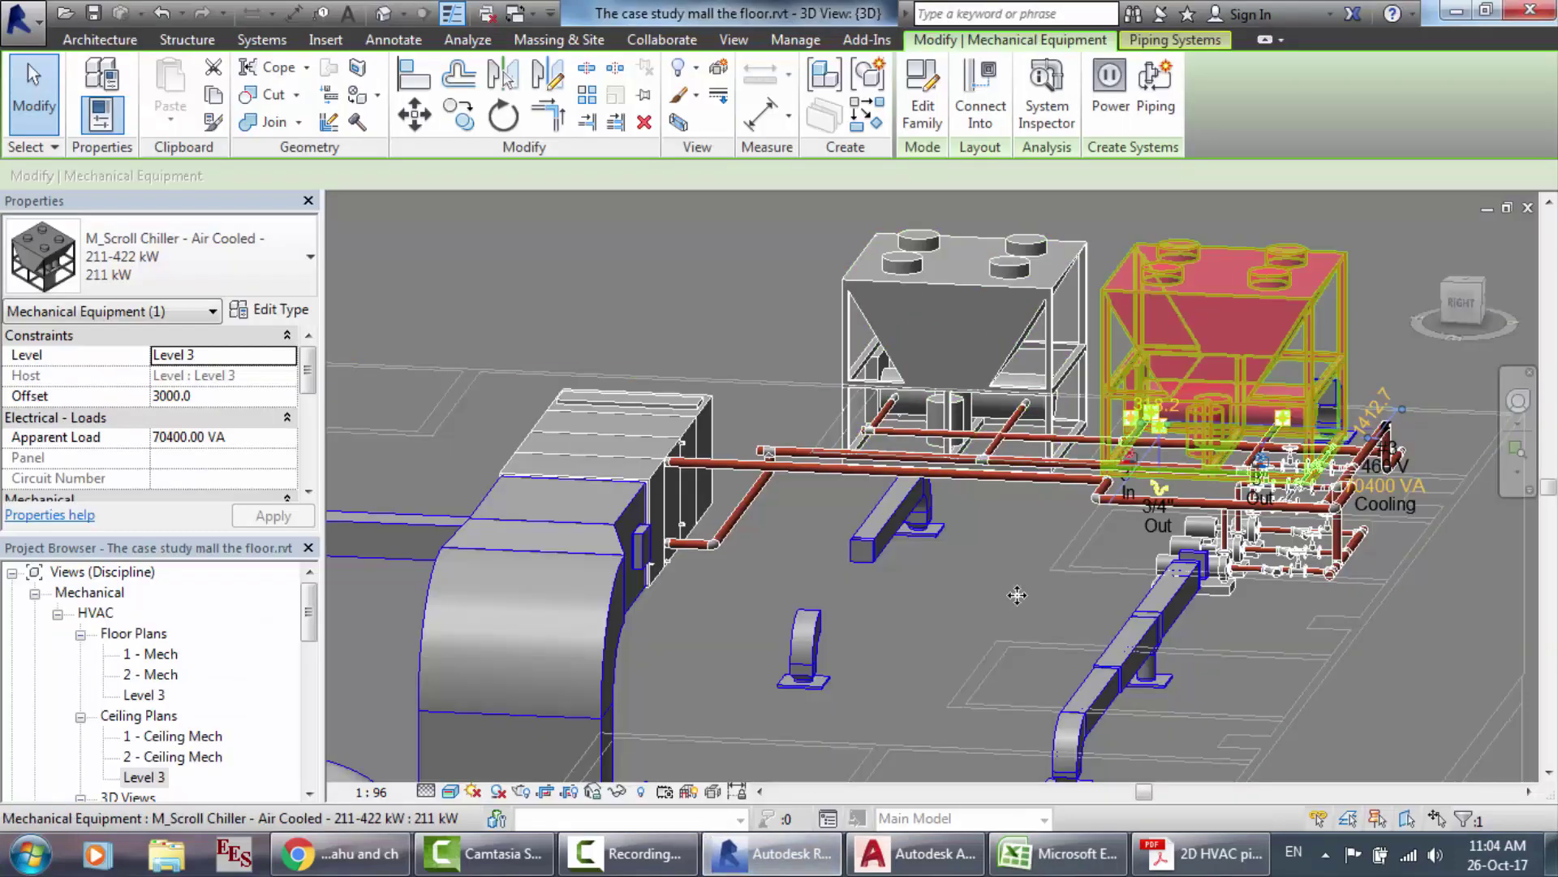
left_click(913, 853)
scroll(810, 328, "down", 4)
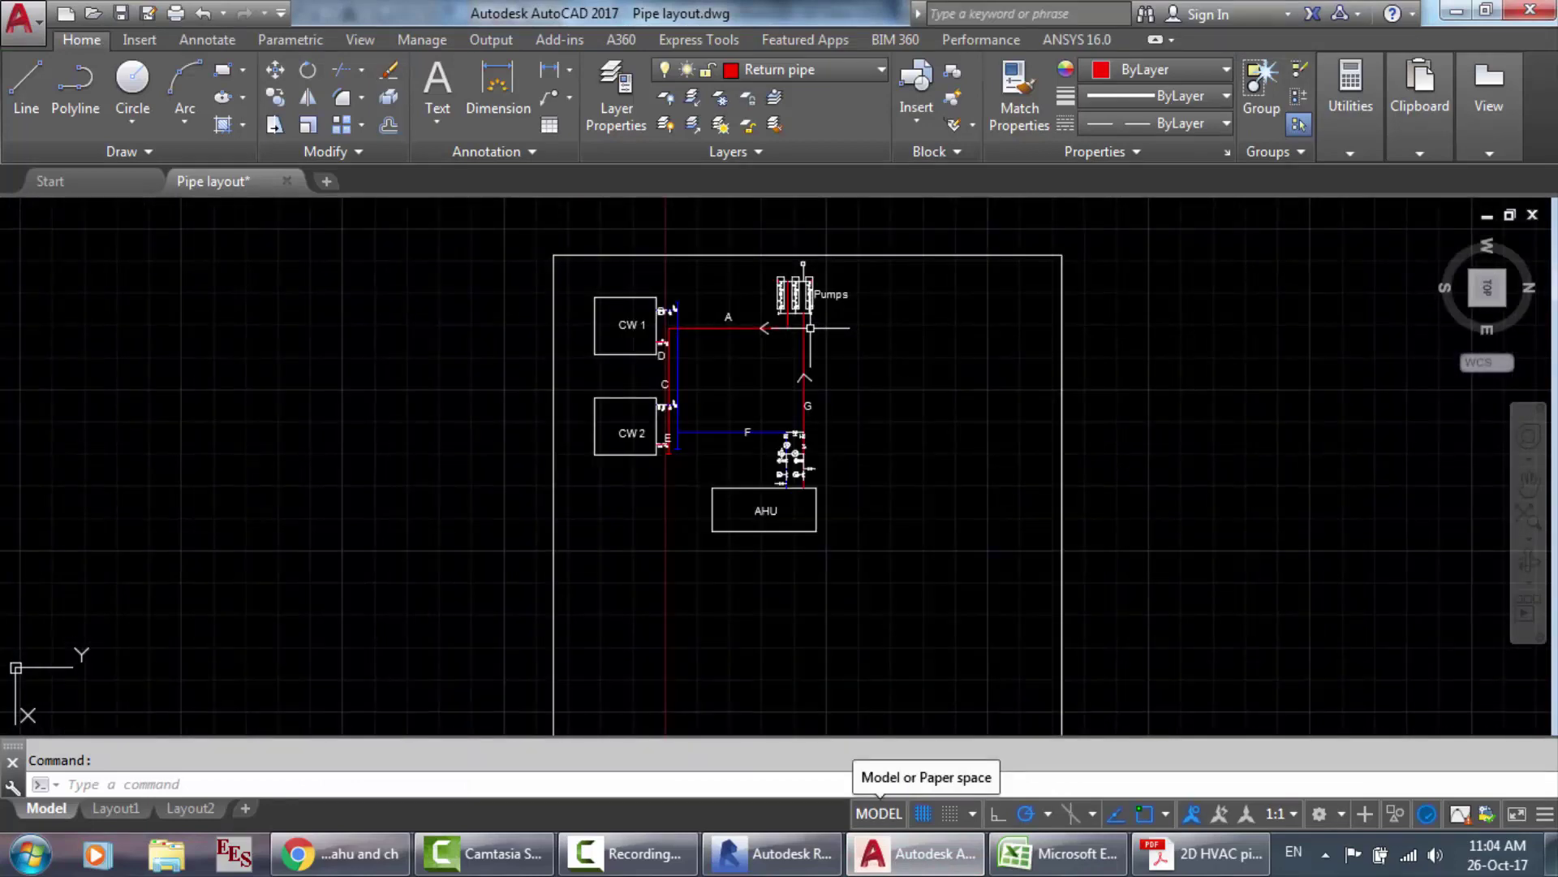
scroll(713, 250, "up", 4)
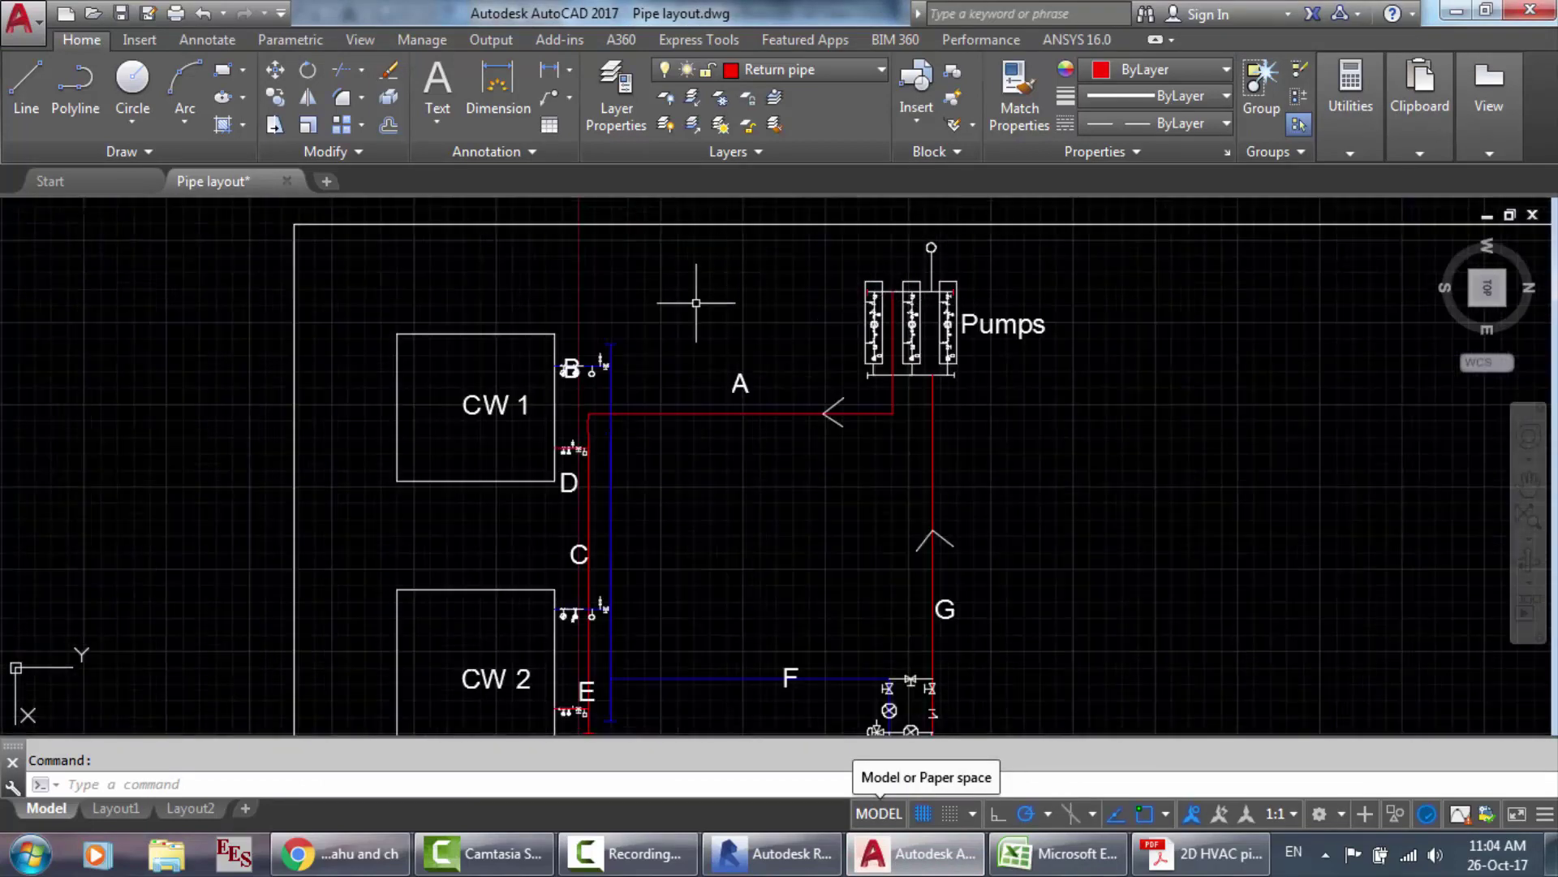
scroll(1005, 431, "down", 2)
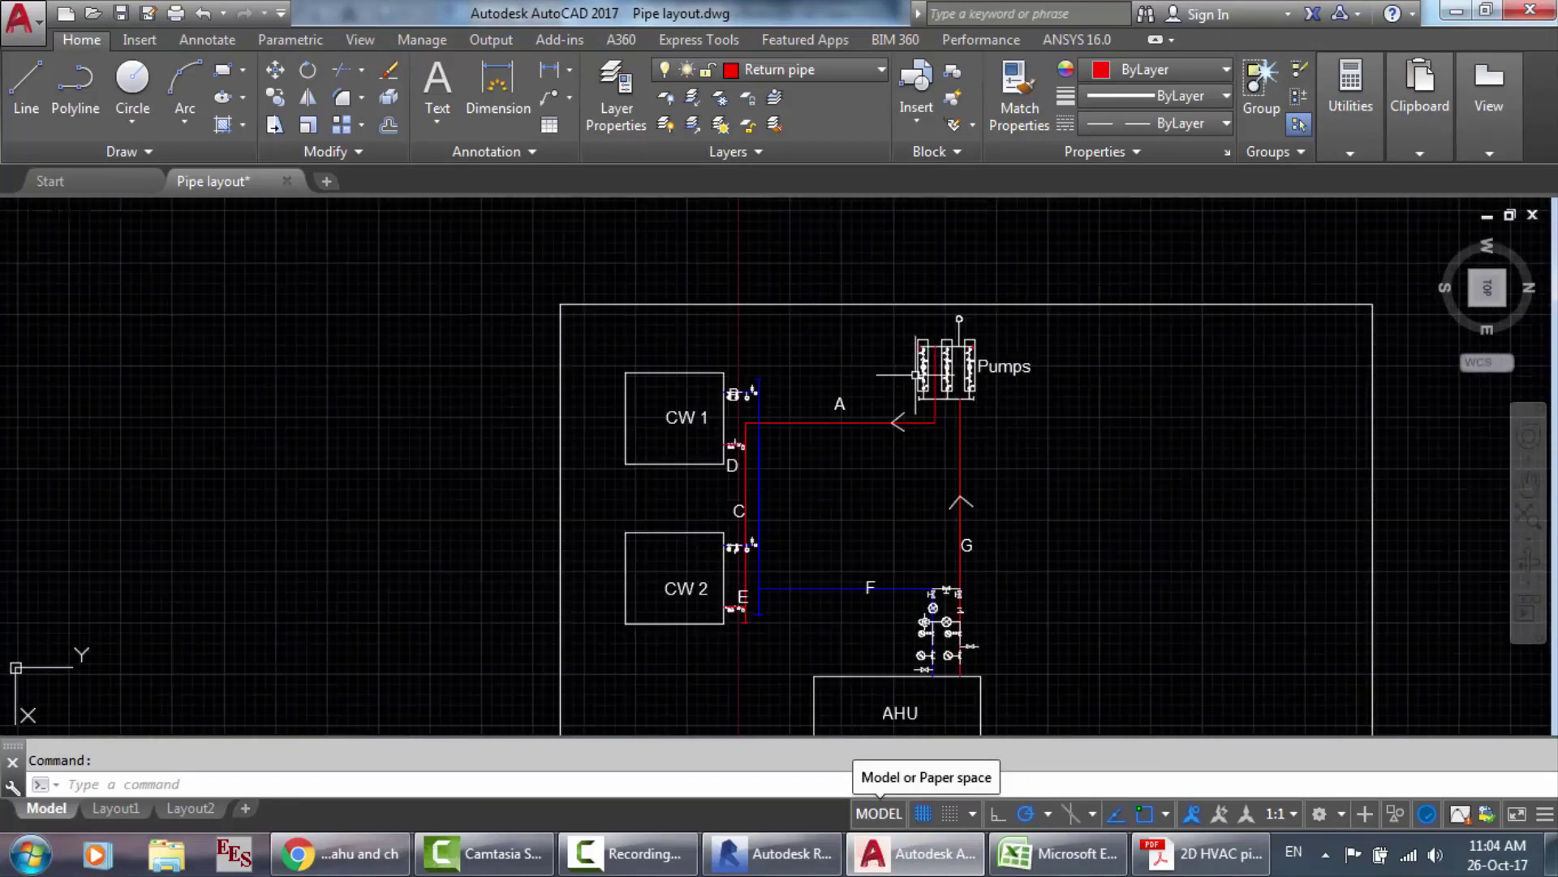
scroll(917, 365, "up", 3)
Step: Switch to Revit and examine the pipe runs between the outdoor AHU, both chillers and the pumps in 3D
left_click(771, 853)
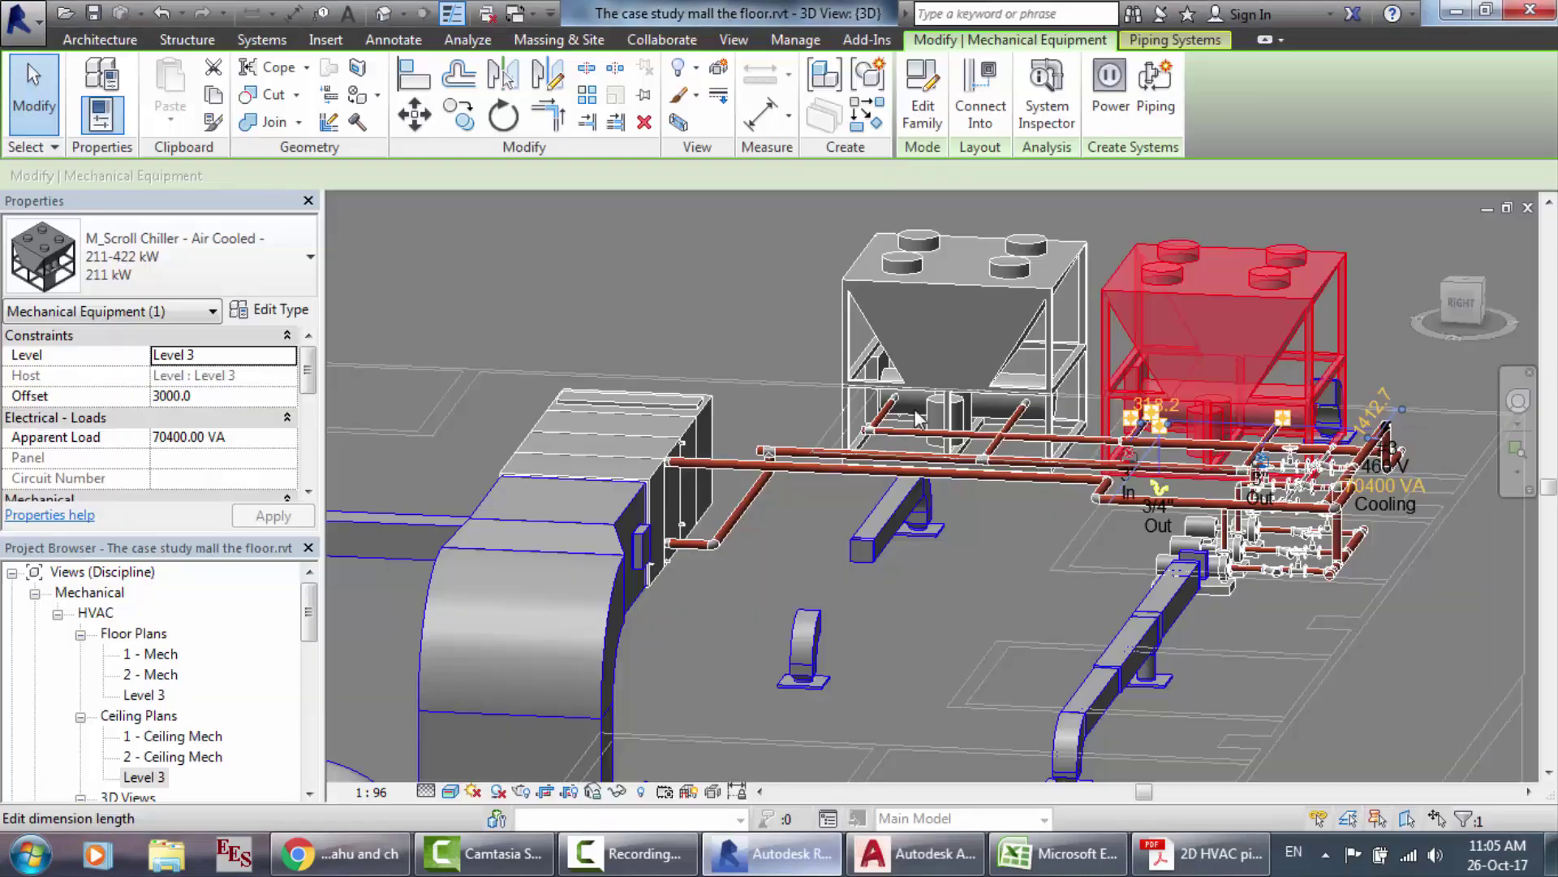
scroll(915, 418, "down", 1)
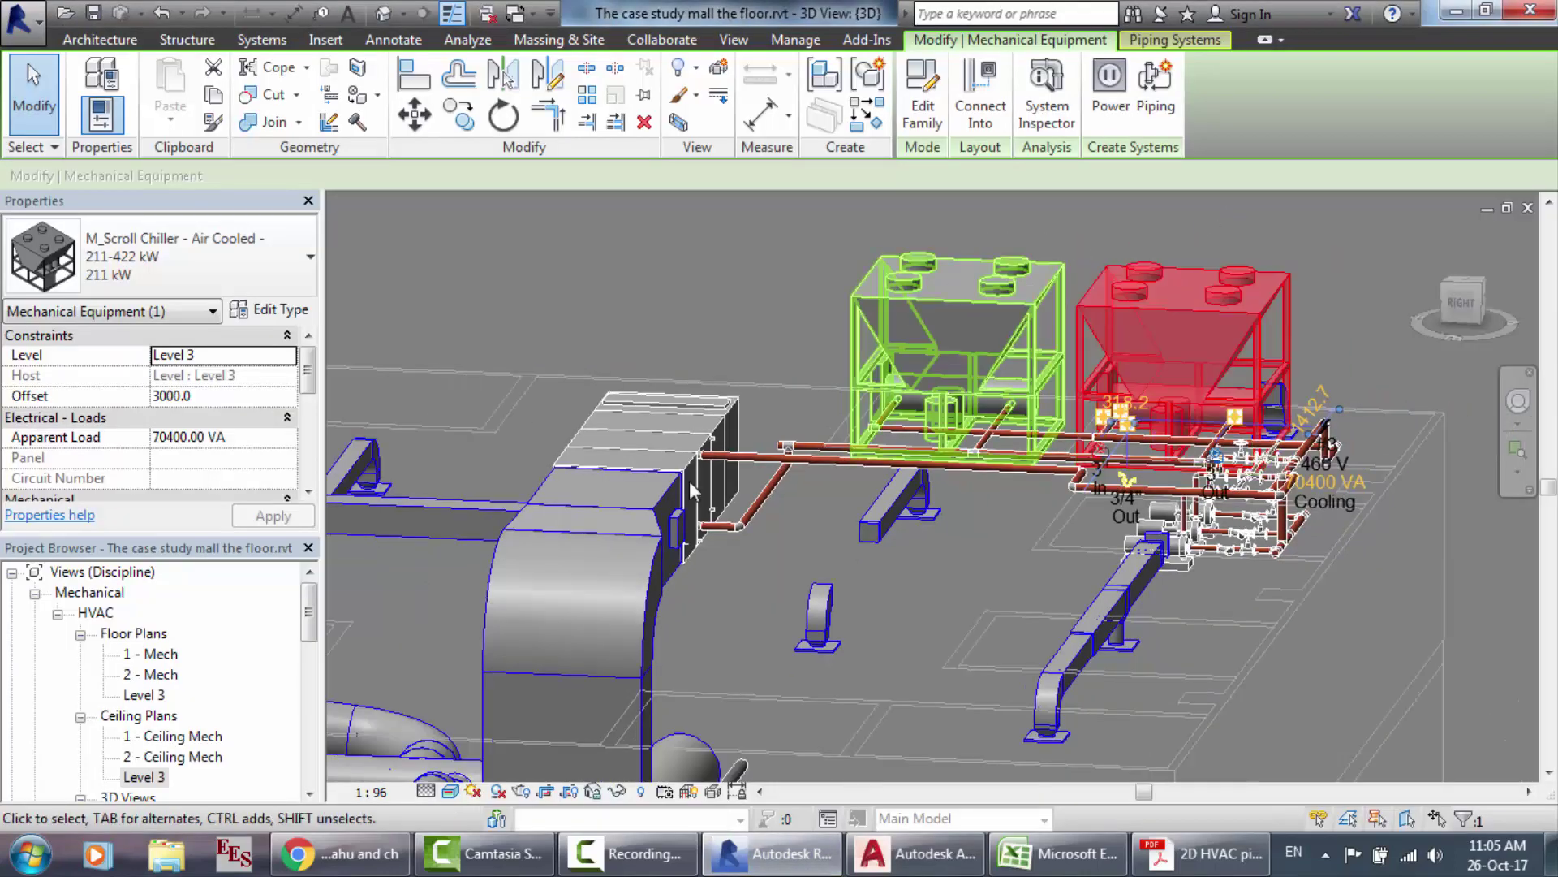
scroll(864, 464, "up", 2)
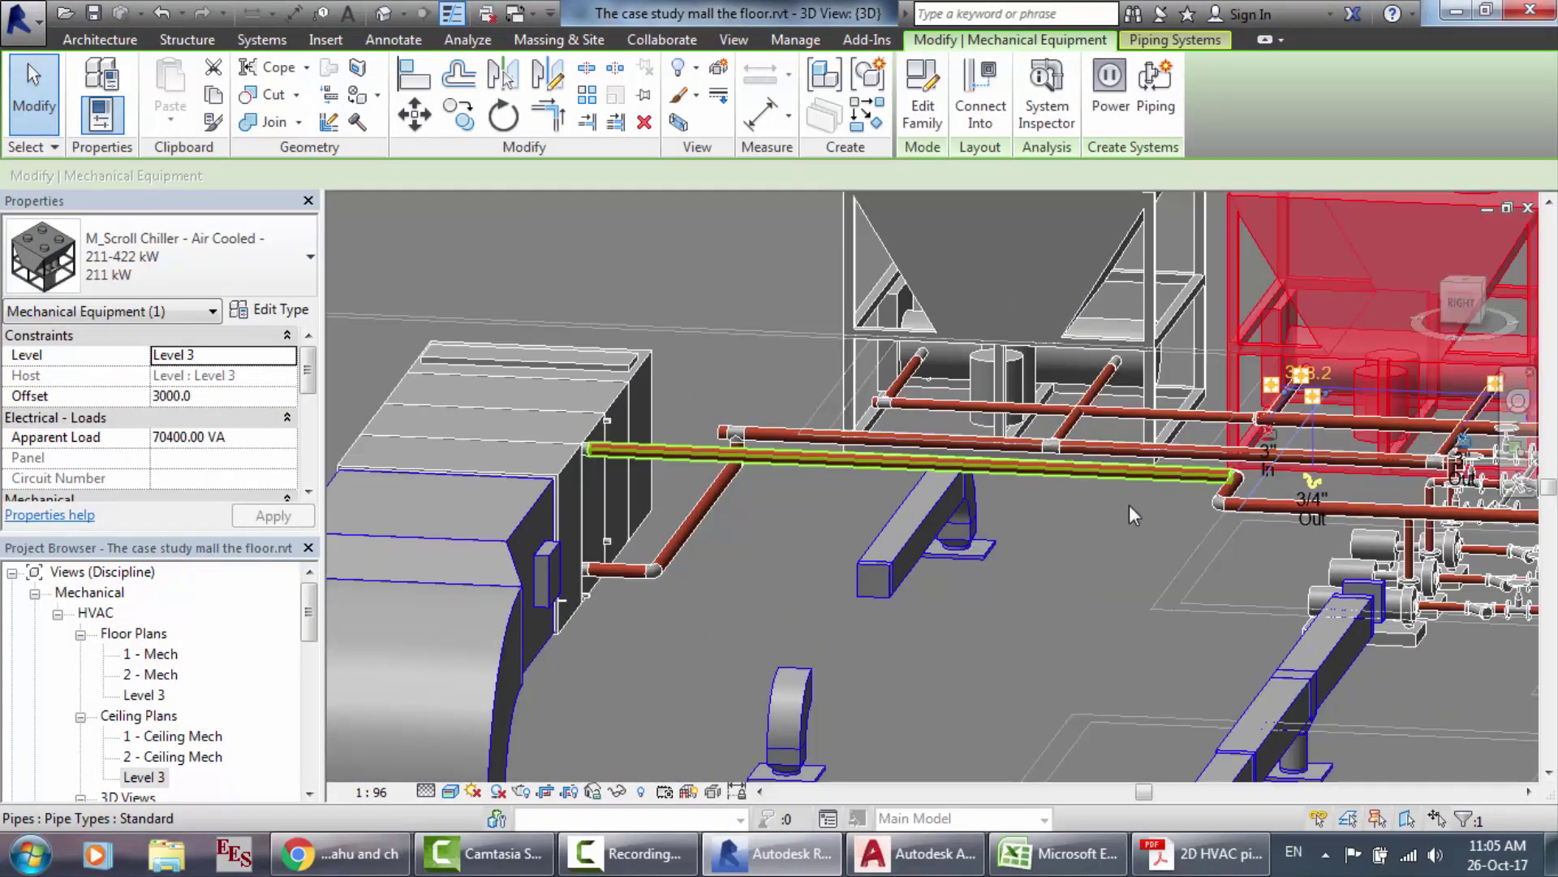
scroll(1458, 554, "down", 2)
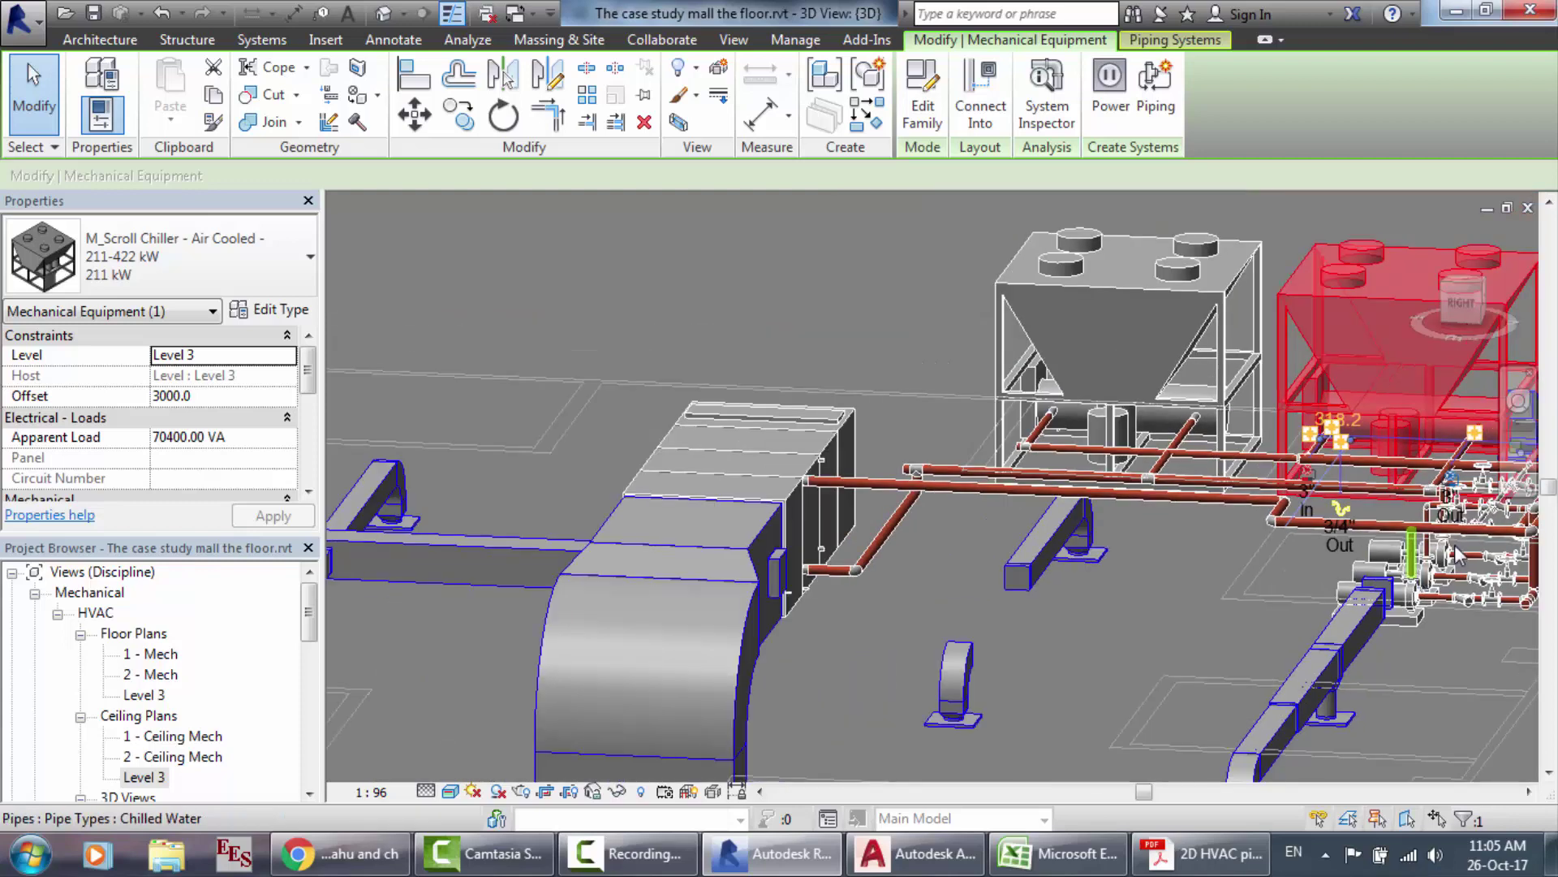
scroll(1458, 554, "down", 2)
scroll(953, 456, "up", 4)
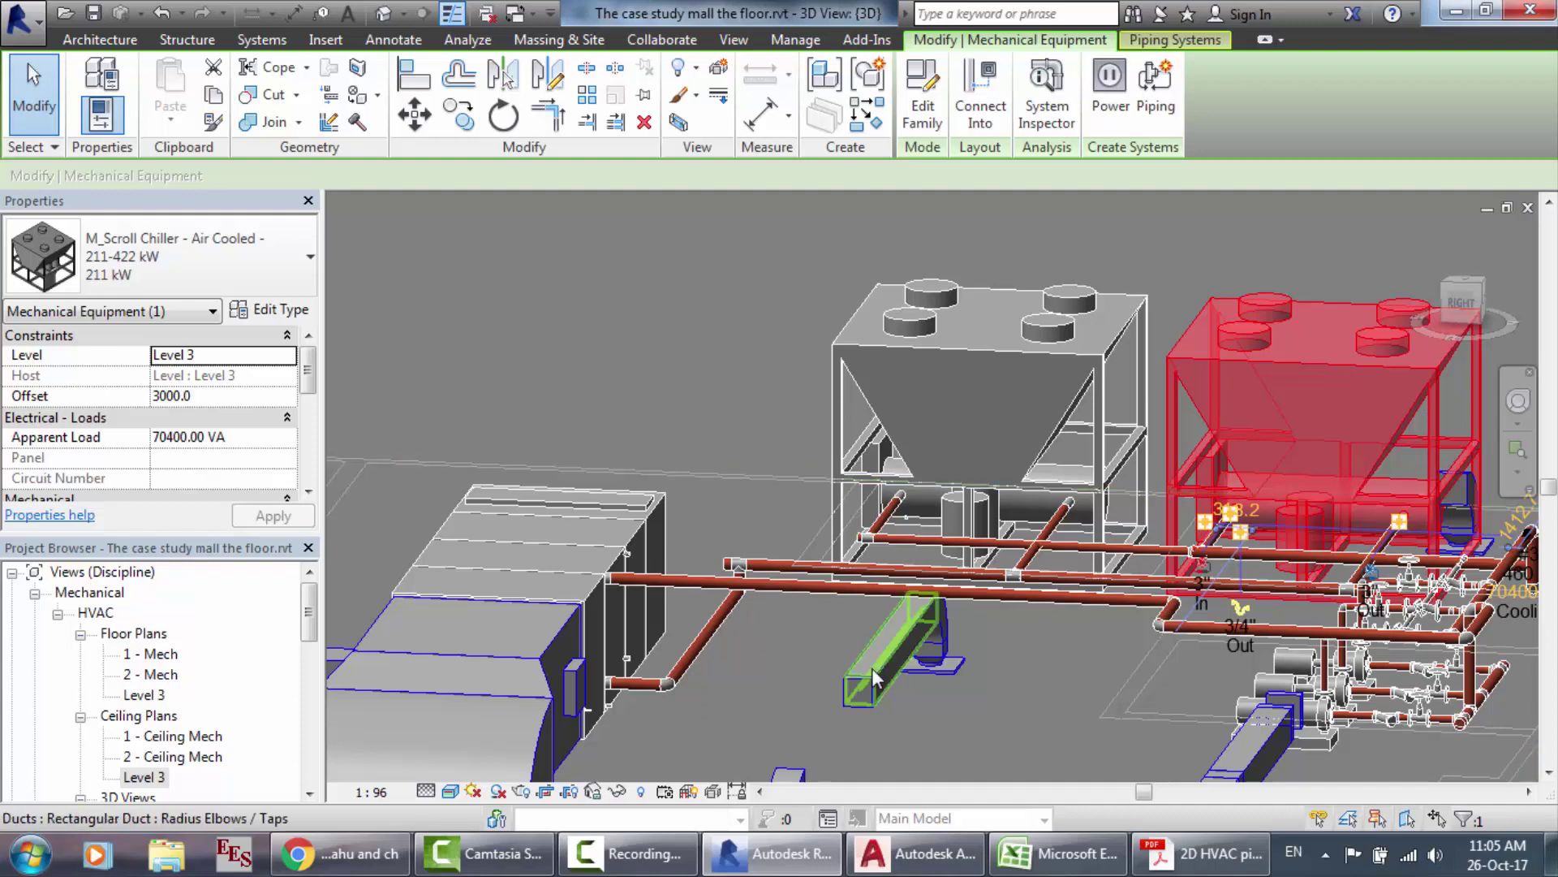
scroll(706, 505, "down", 1)
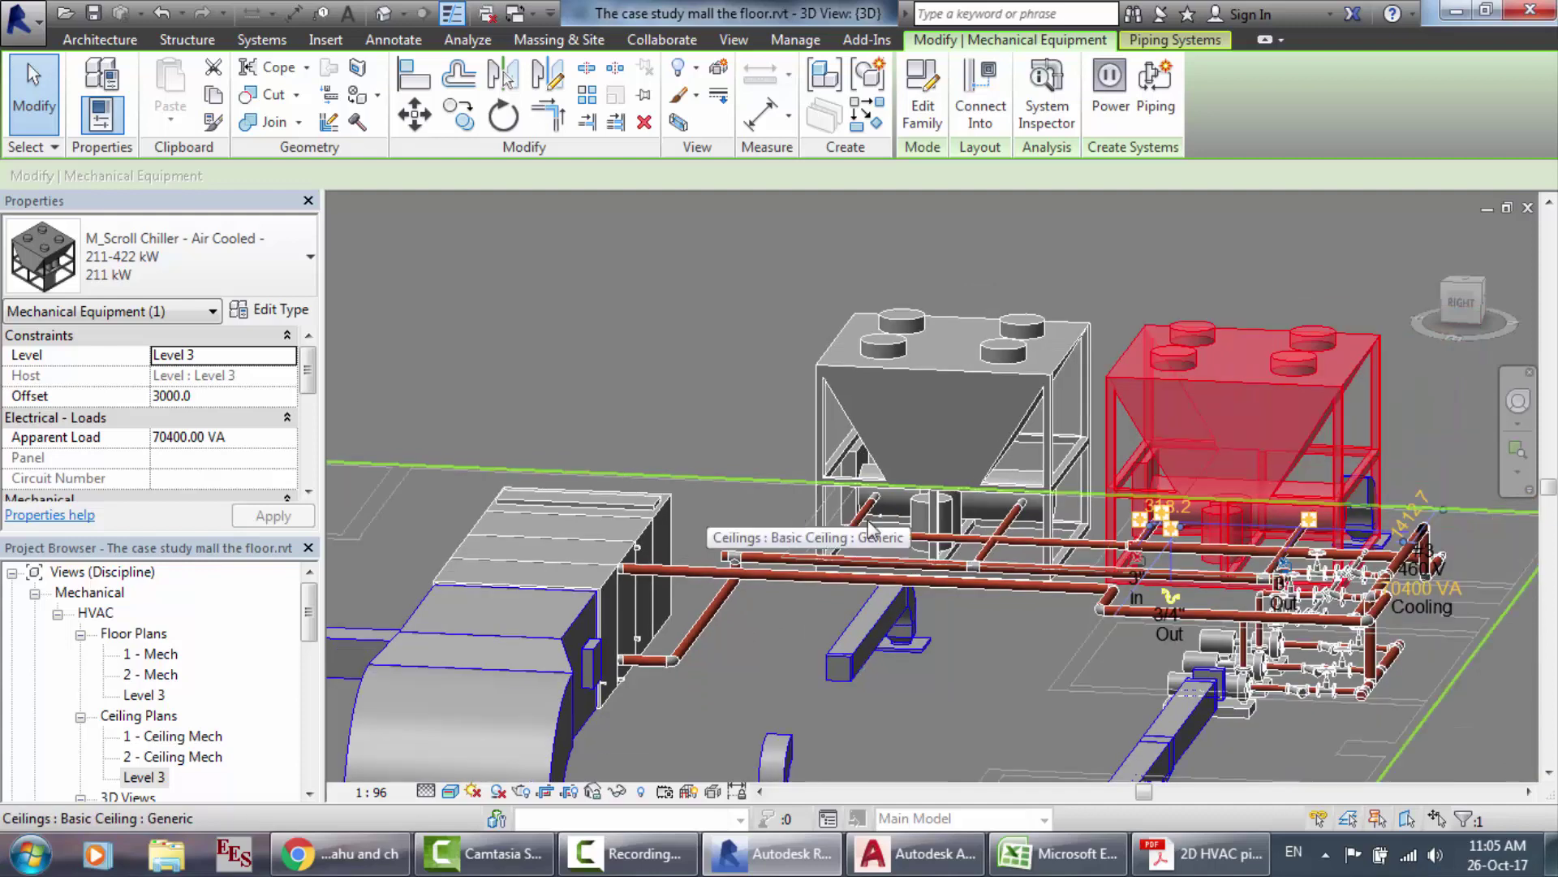
scroll(1315, 608, "up", 3)
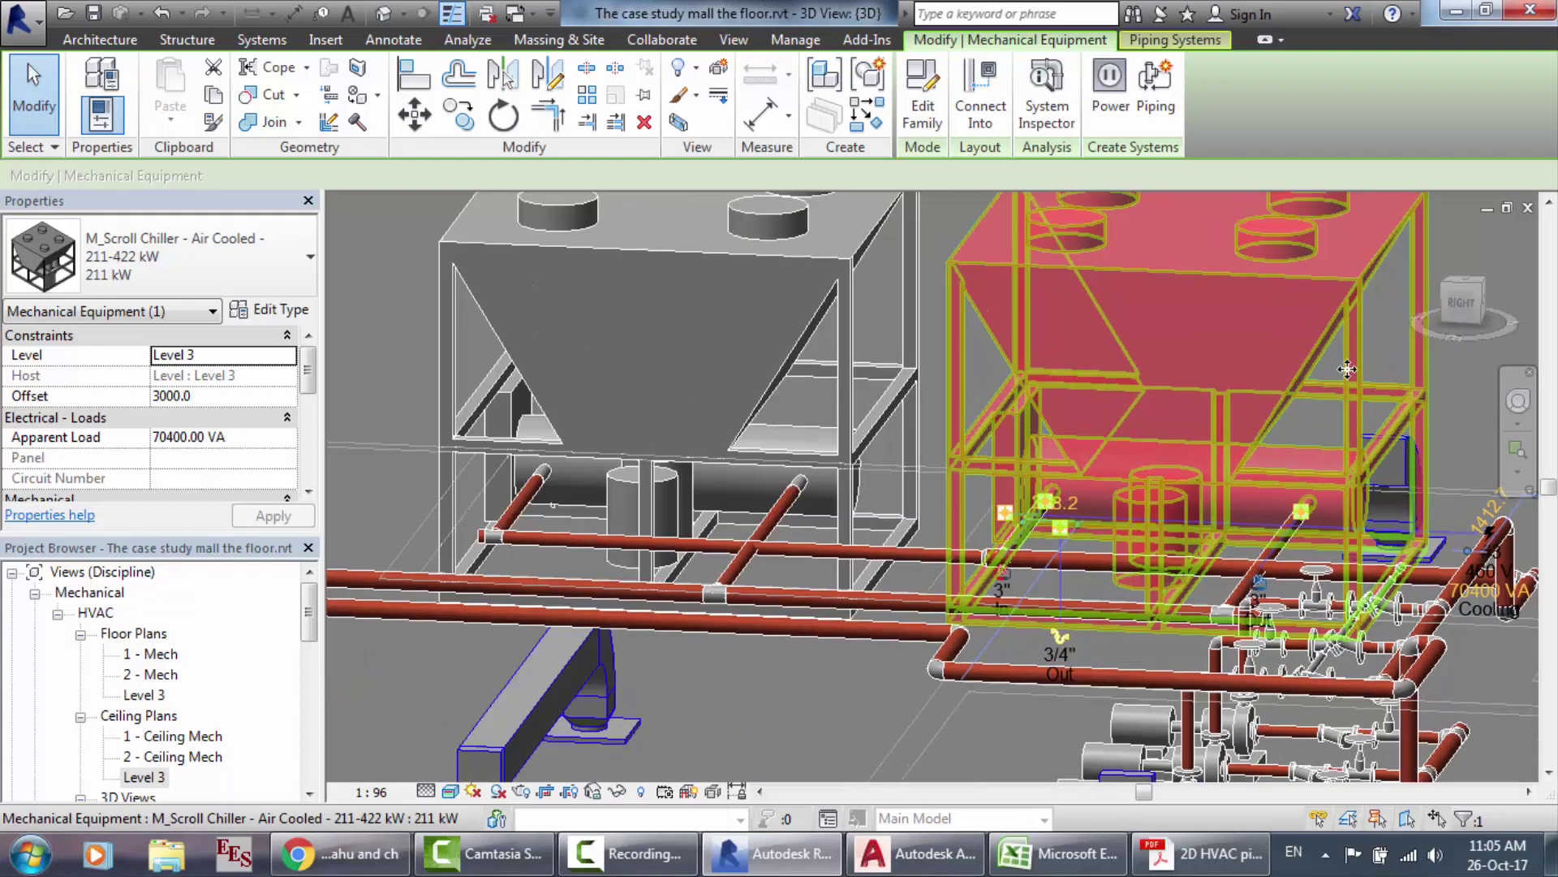
scroll(673, 572, "down", 4)
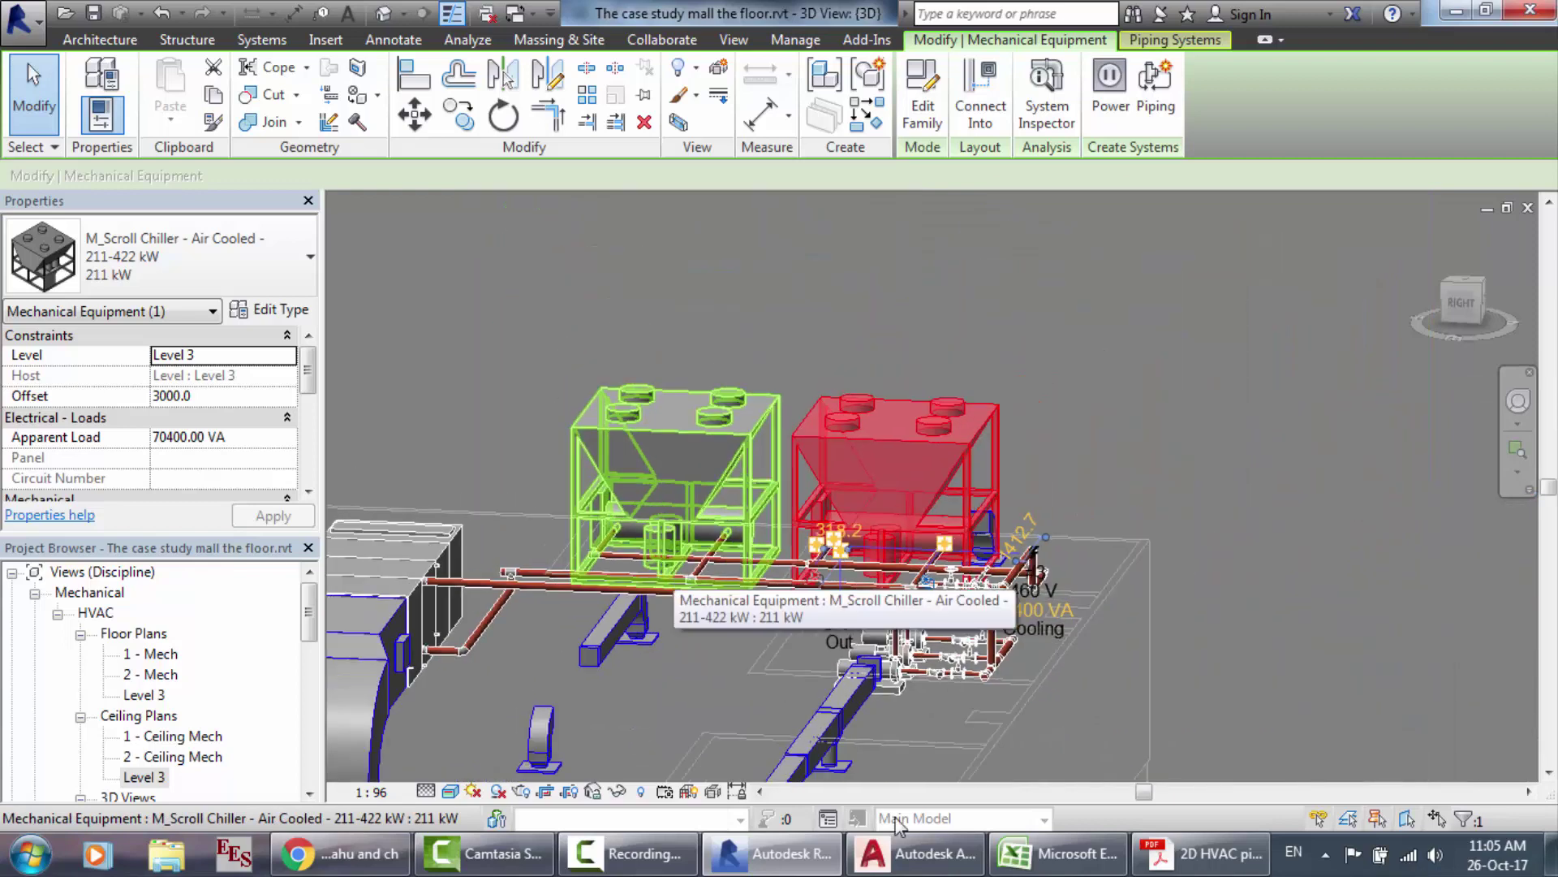
Step: Compare the Excel pipe sizing table with the chilled water piping in Revit and the AutoCAD pipe layout
left_click(1059, 852)
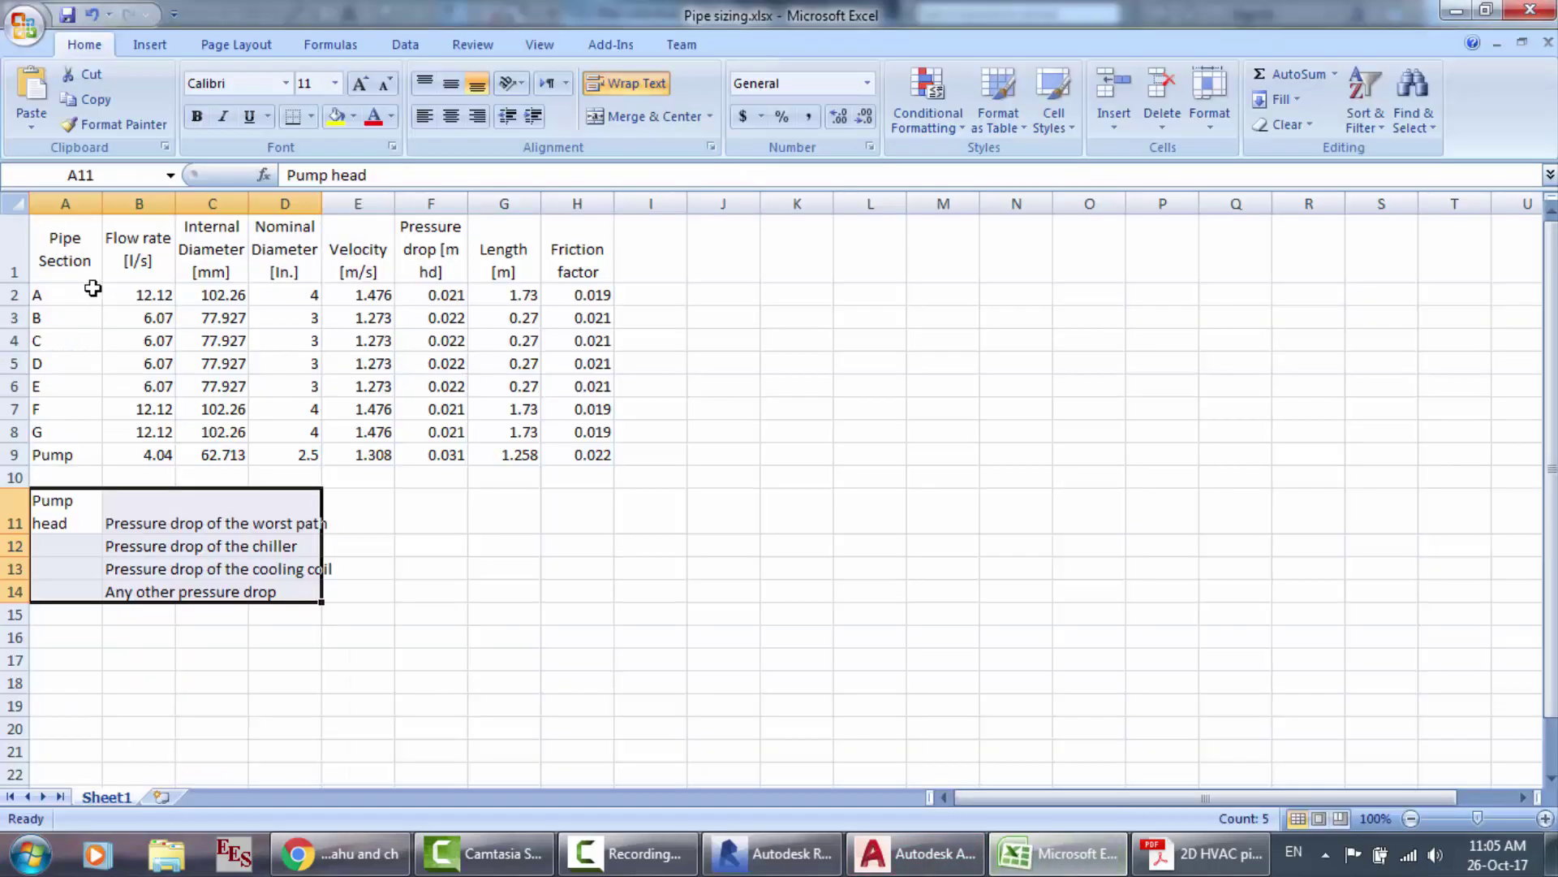
left_click_drag(65, 258, 595, 456)
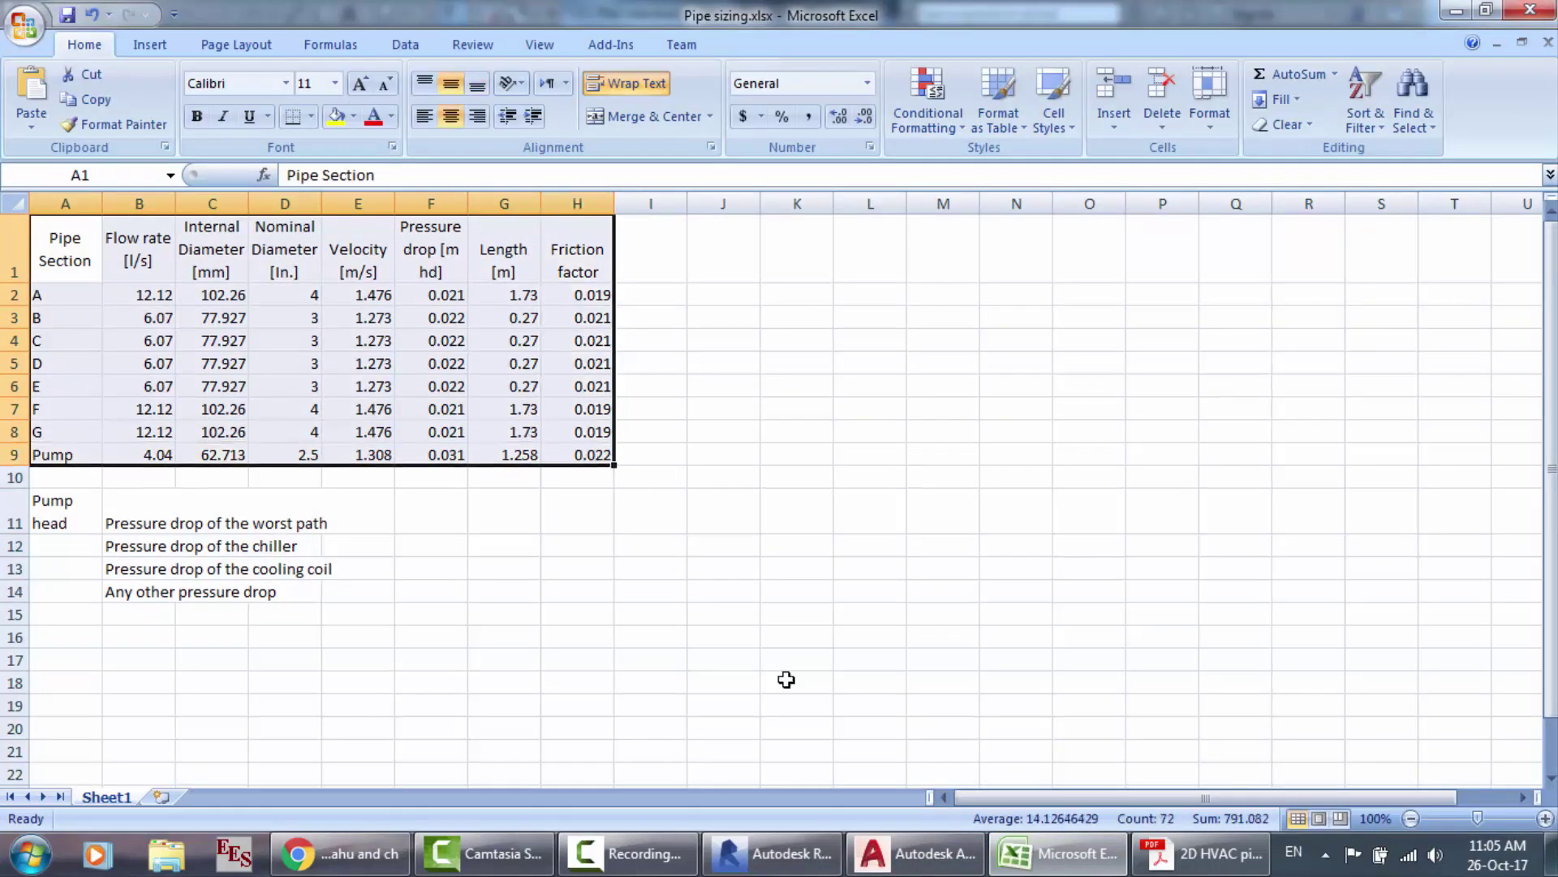
left_click(762, 853)
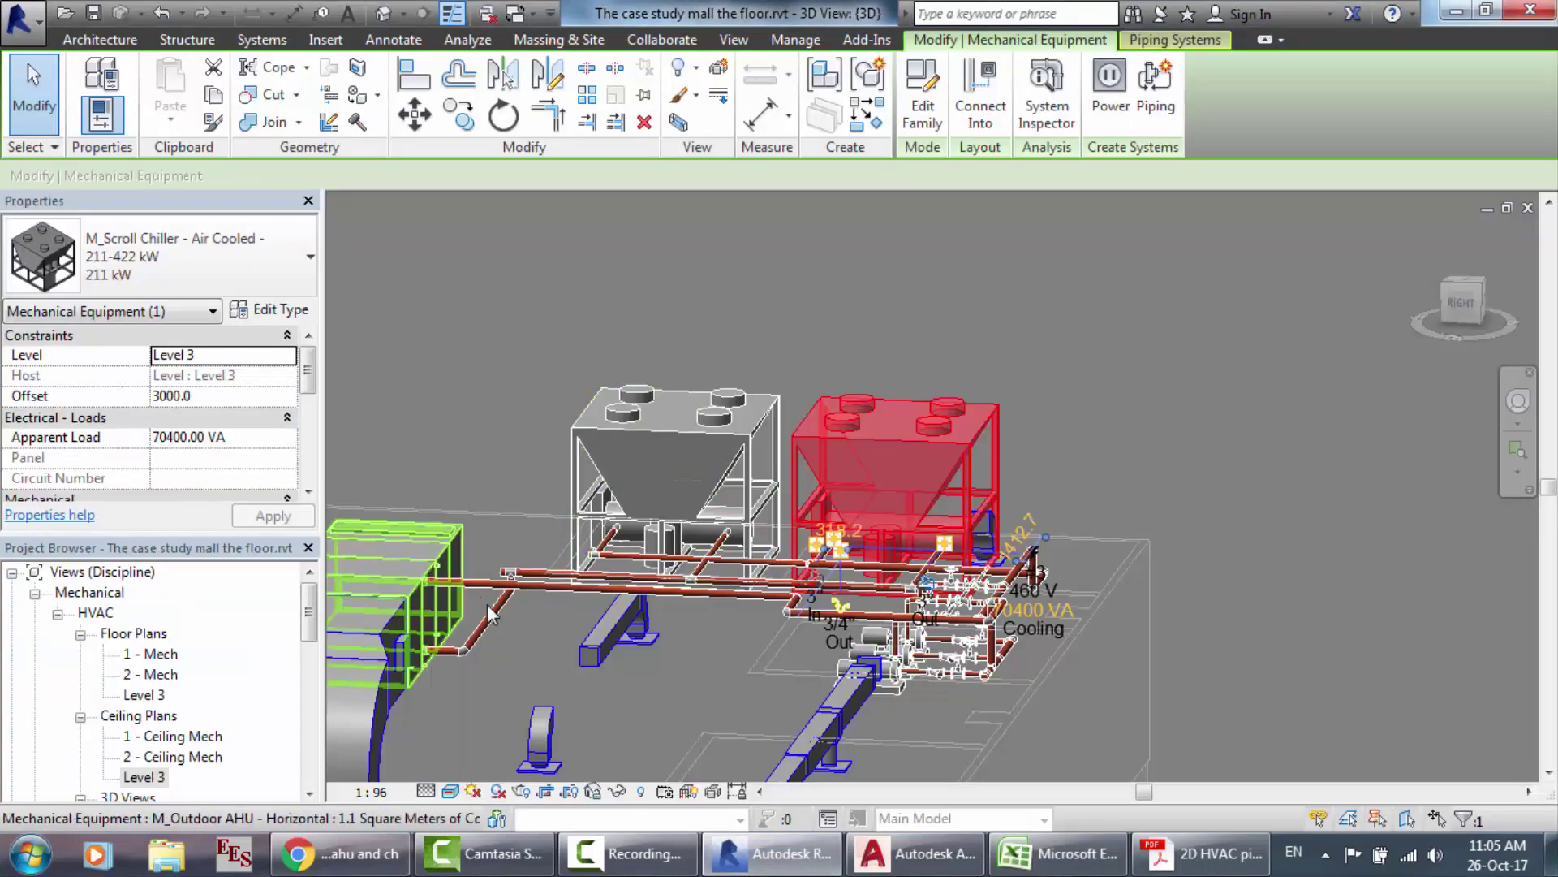
scroll(425, 592, "up", 4)
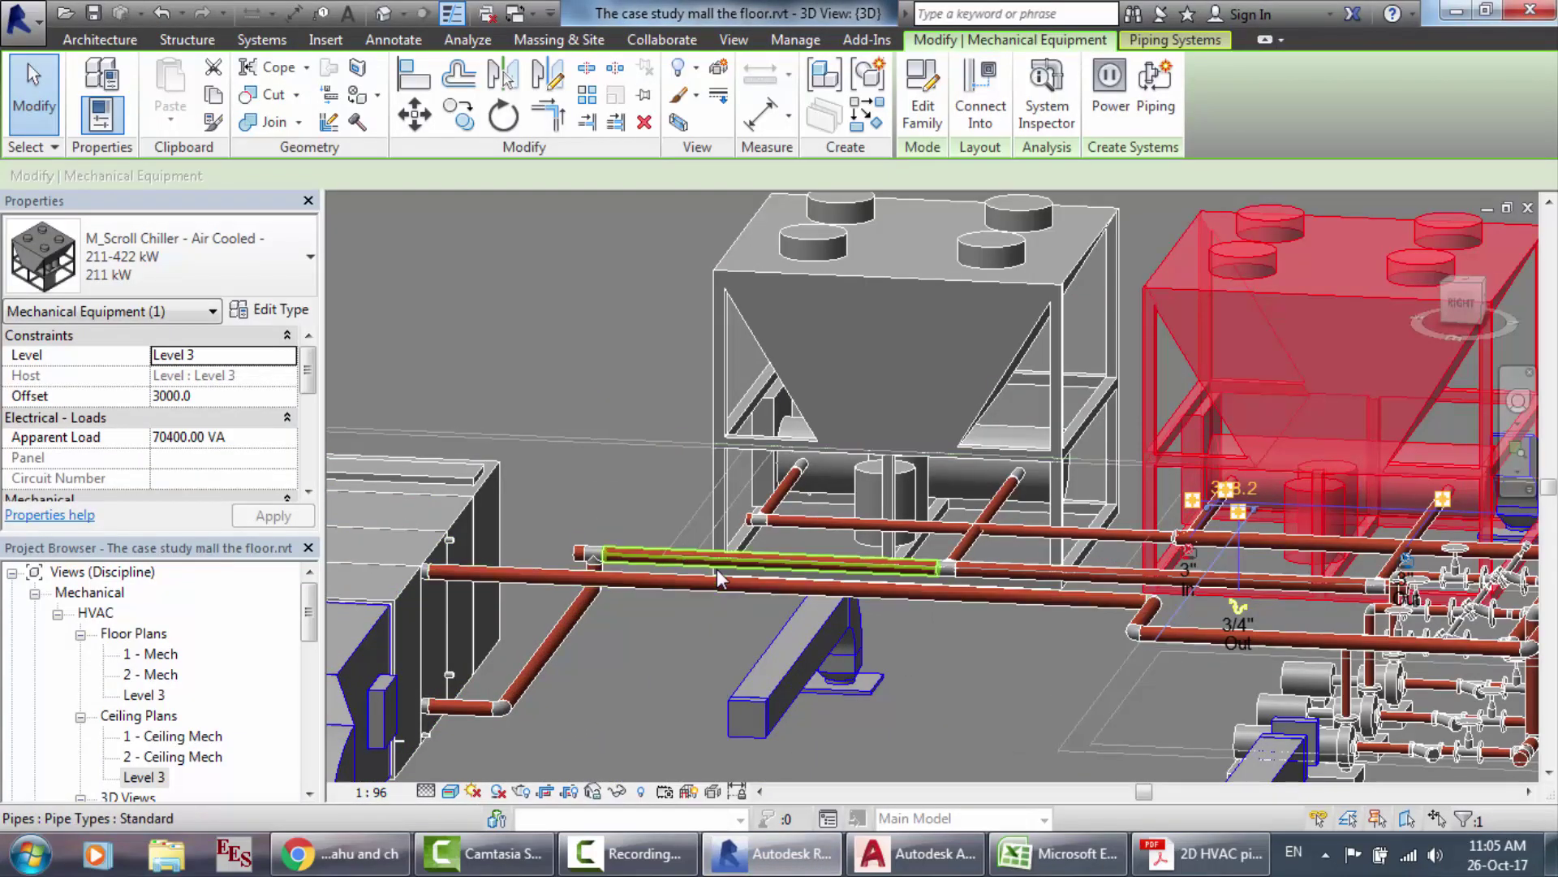
left_click(916, 853)
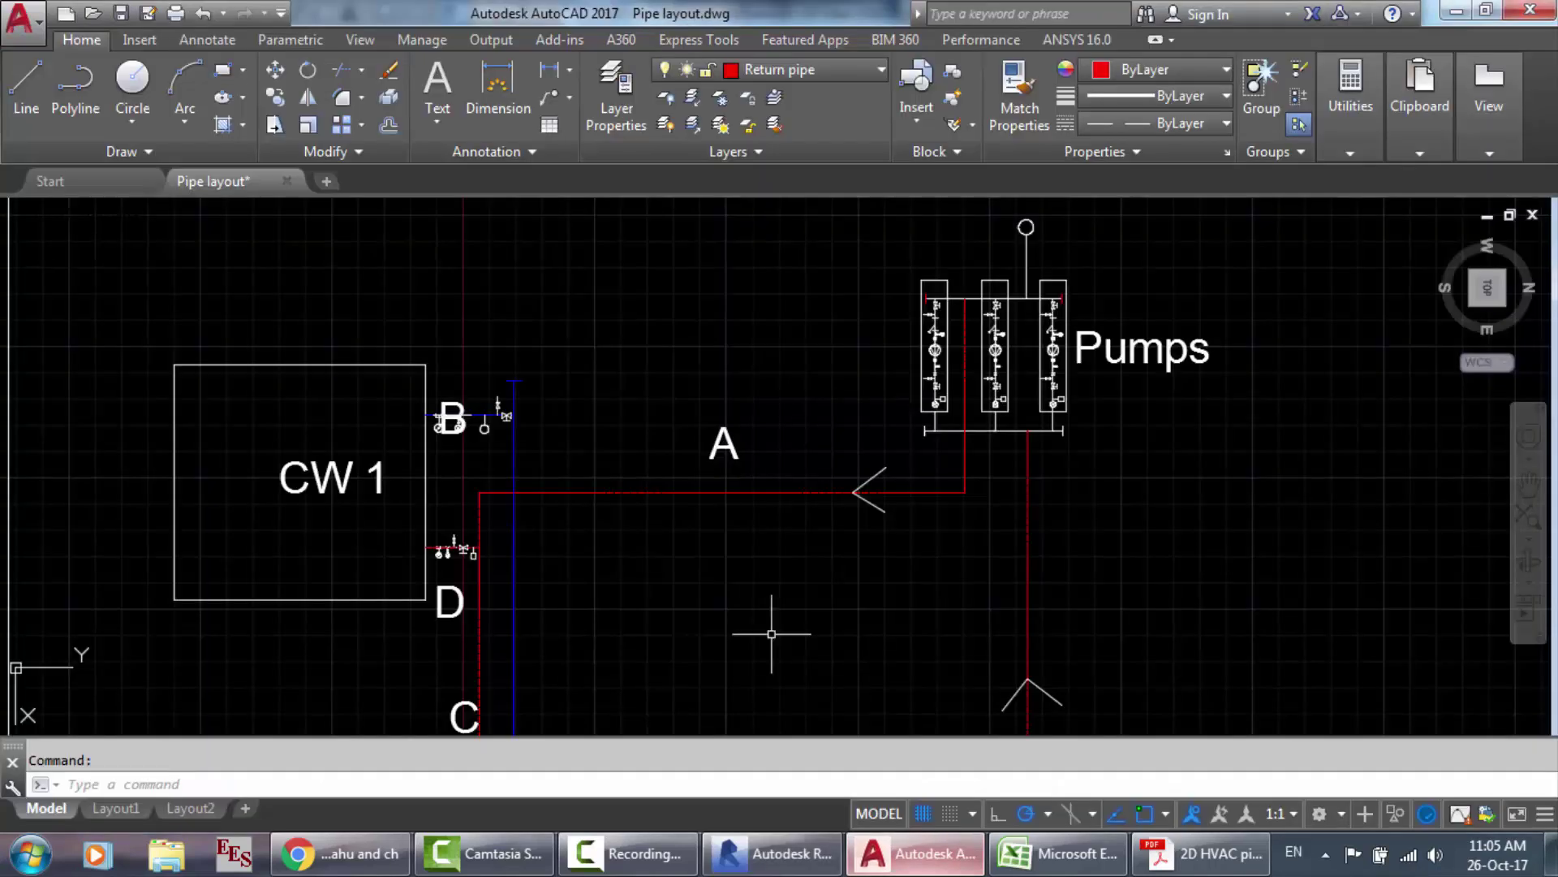
Step: Switch to Excel and review the pump head components, focusing on the pressure drop of the worst path
left_click(1057, 853)
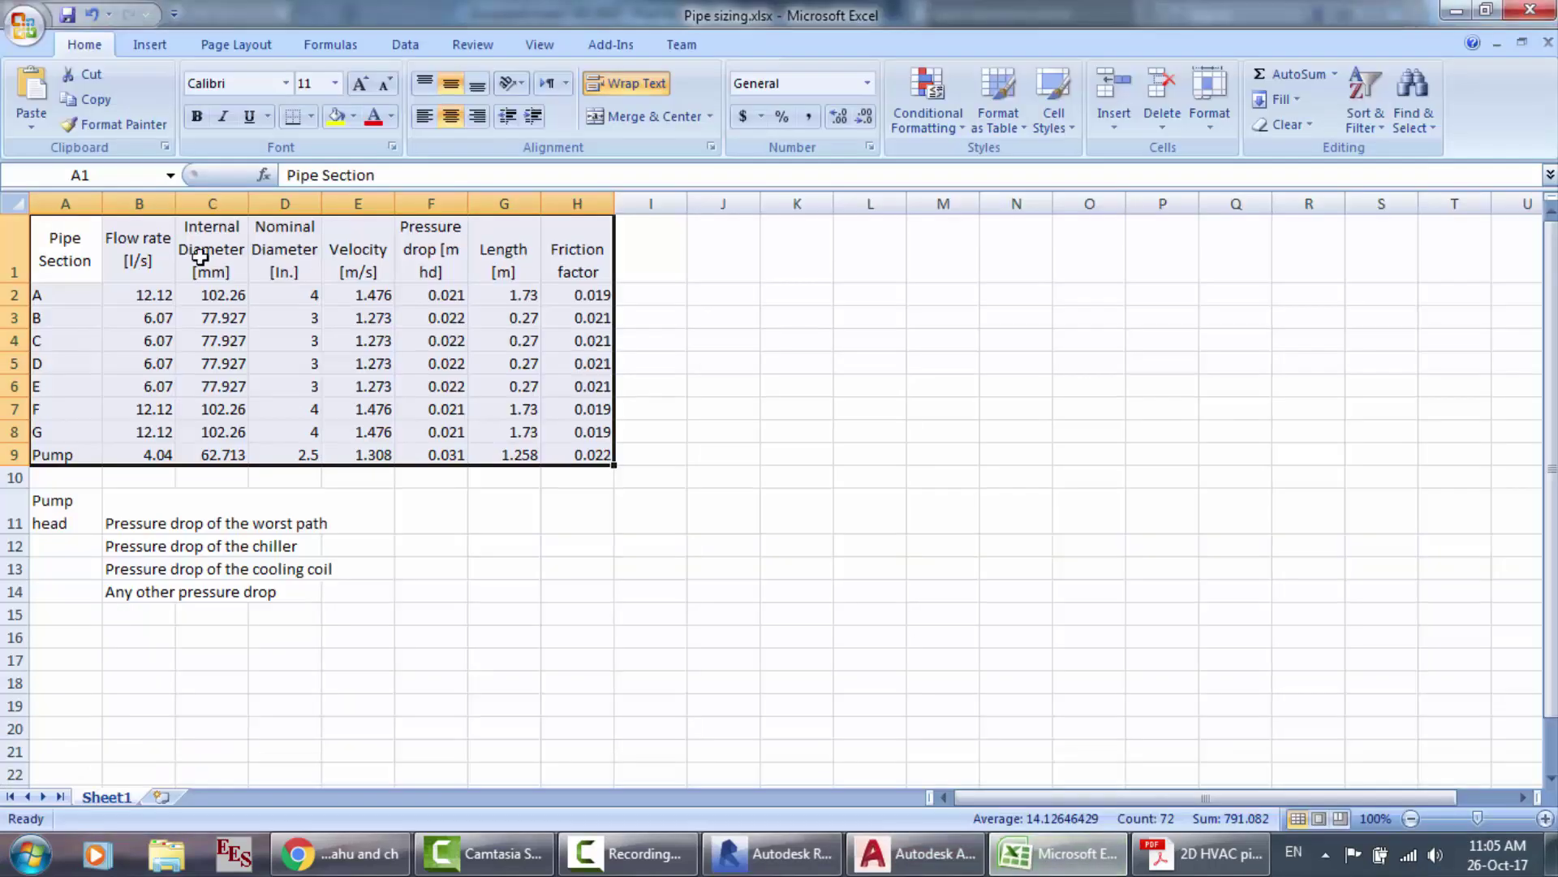
left_click_drag(84, 523, 324, 595)
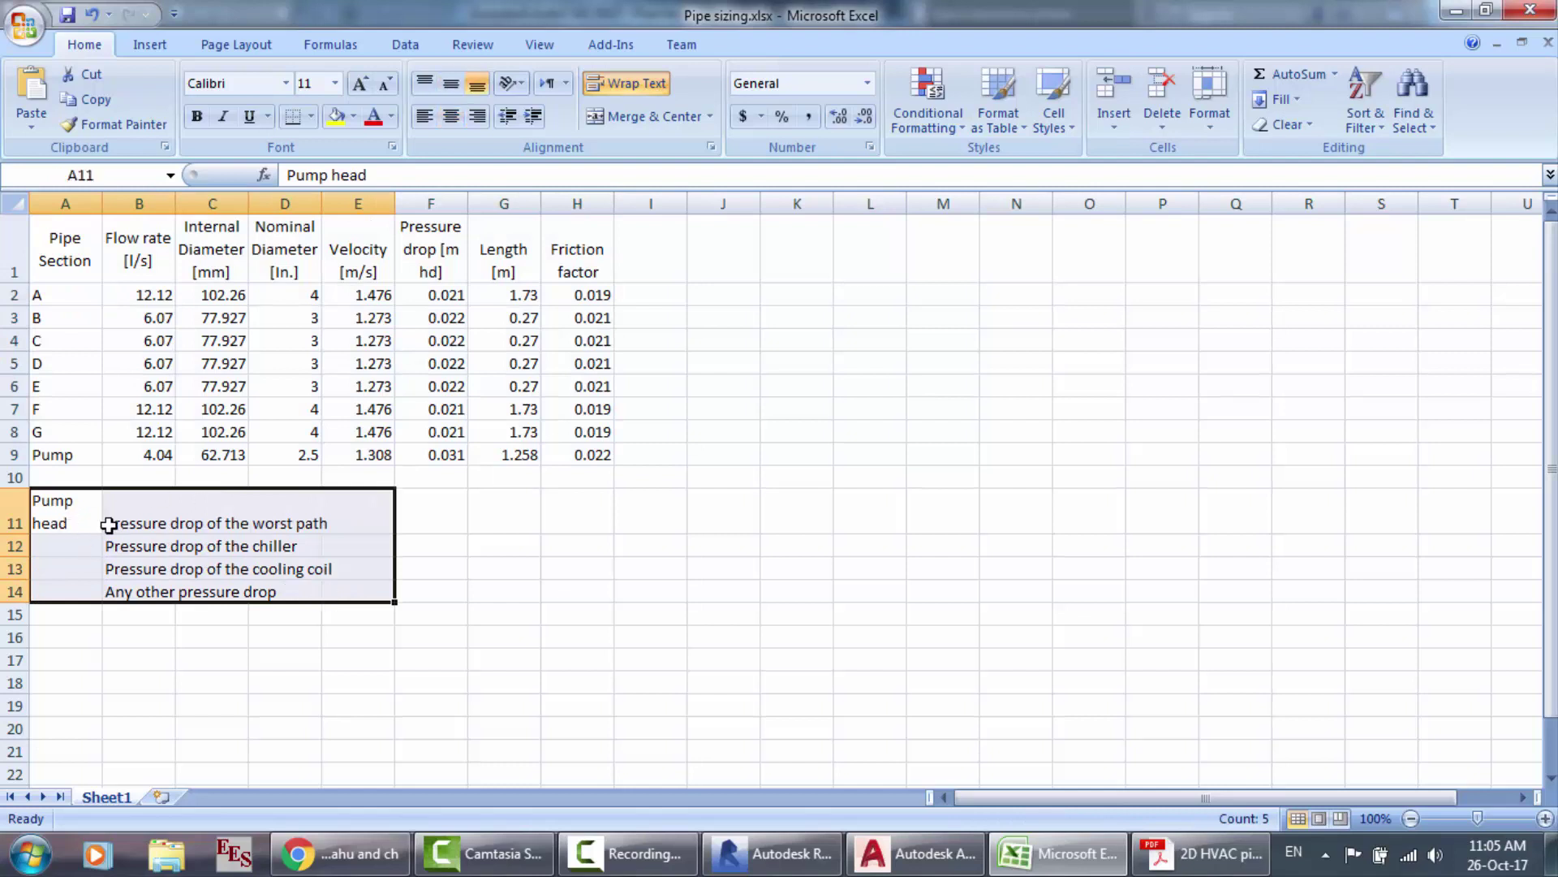
left_click(120, 529)
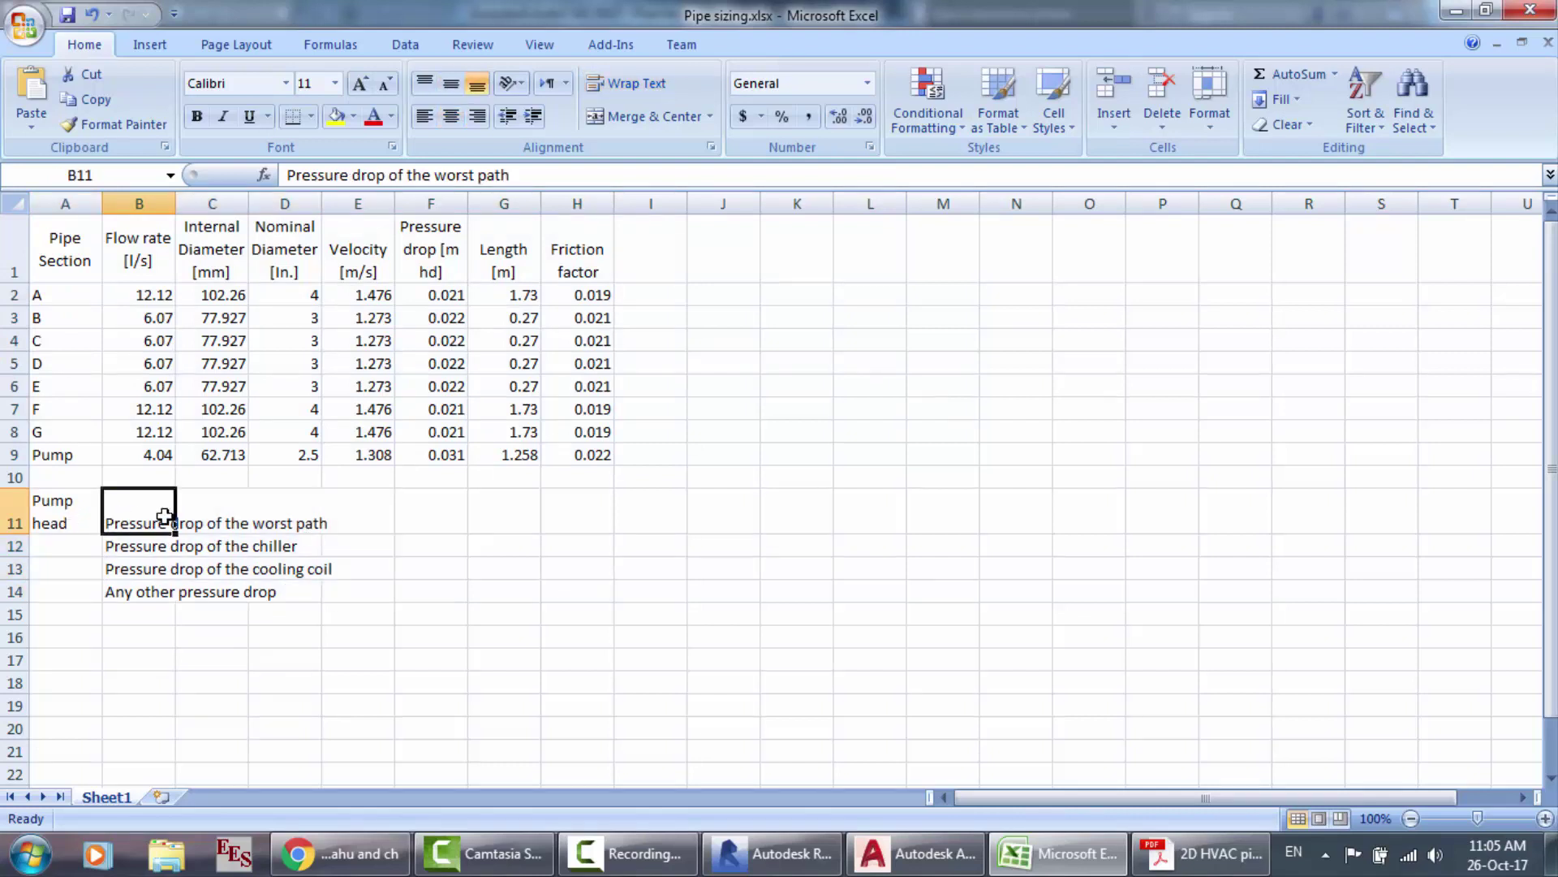
left_click_drag(121, 507, 294, 520)
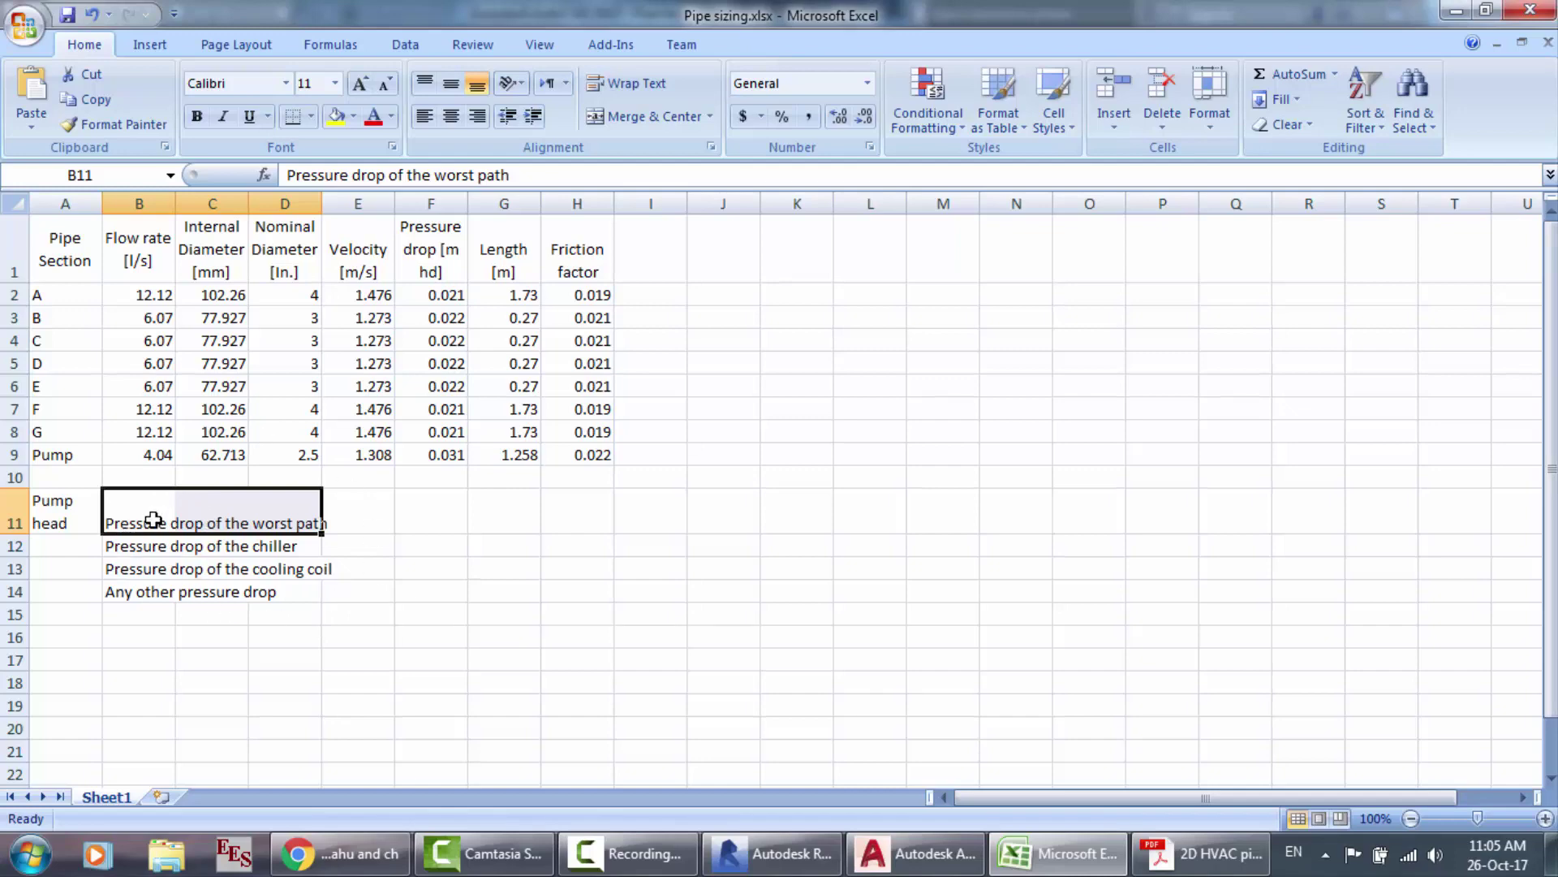
left_click(86, 498)
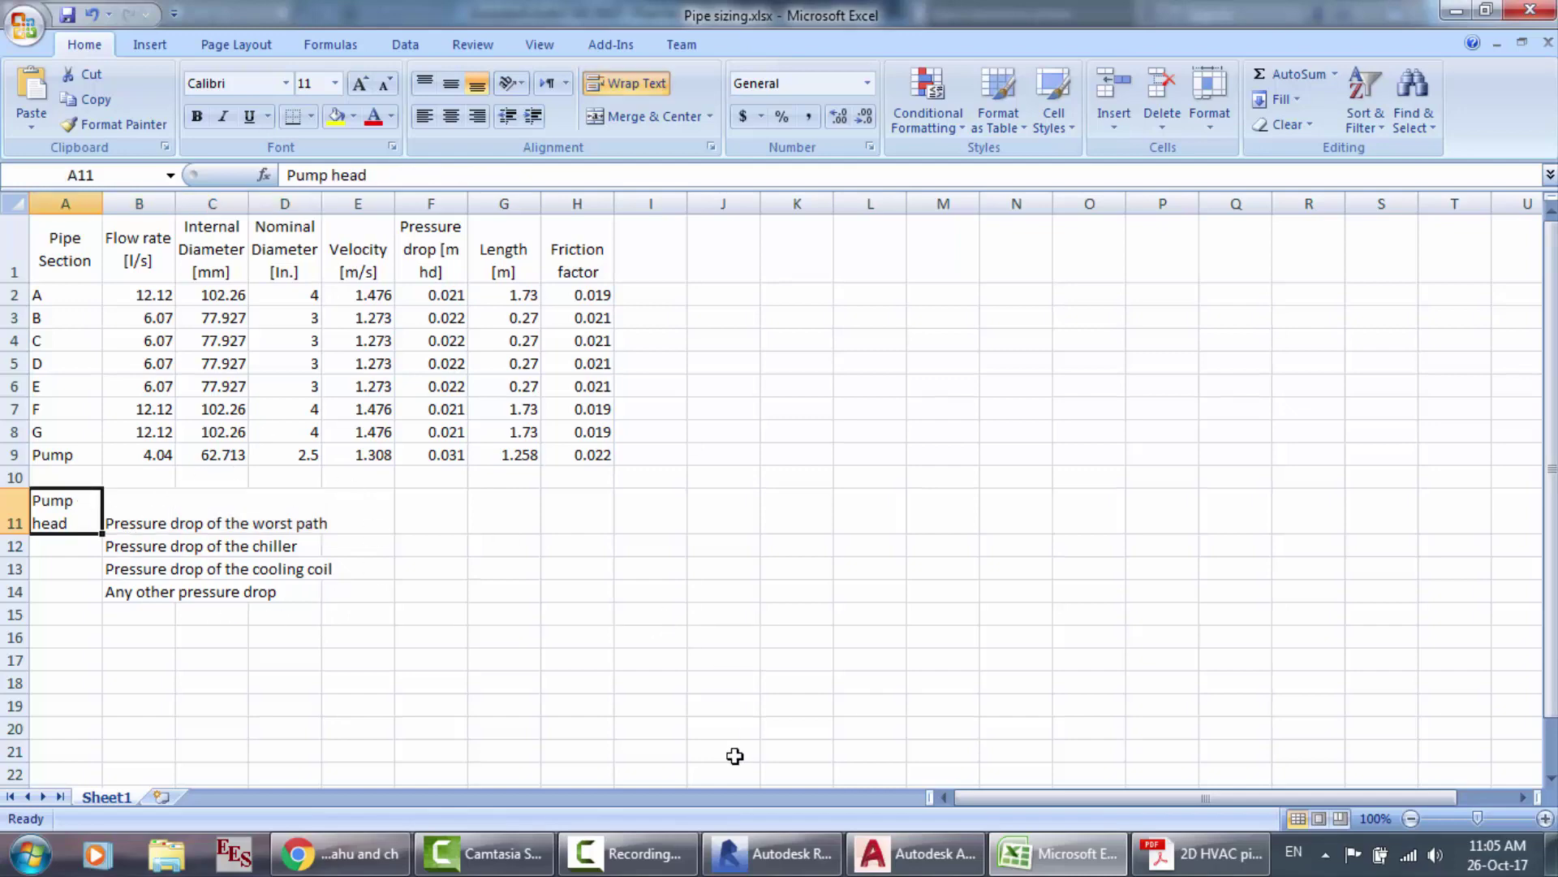
Step: Switch back to Revit, clear the chiller selection and view the whole chilled water system in 3D
left_click(767, 853)
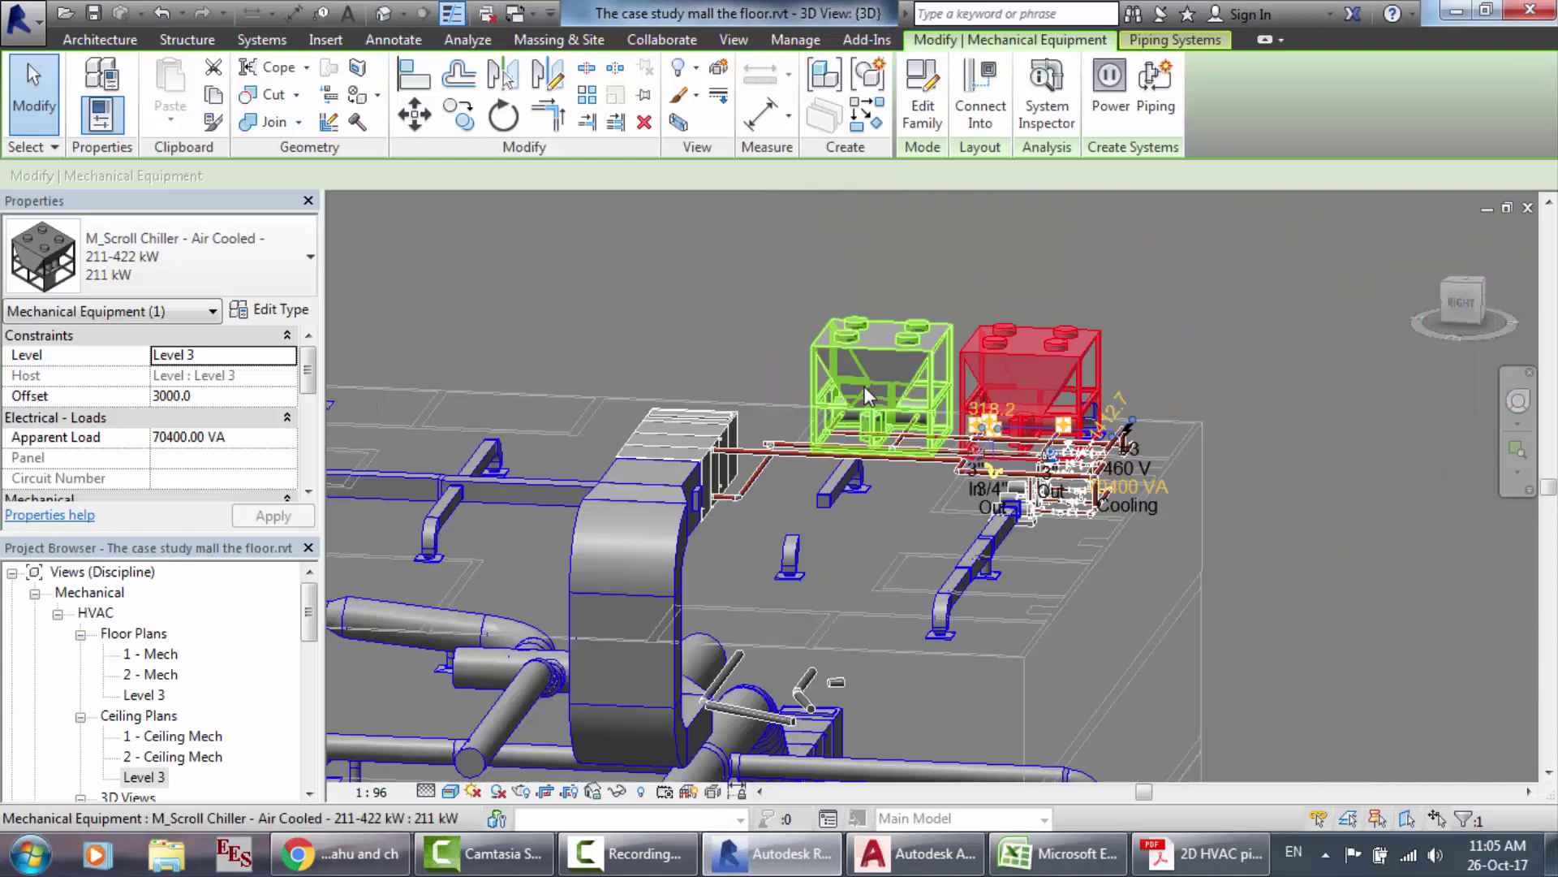
scroll(1051, 297, "up", 1)
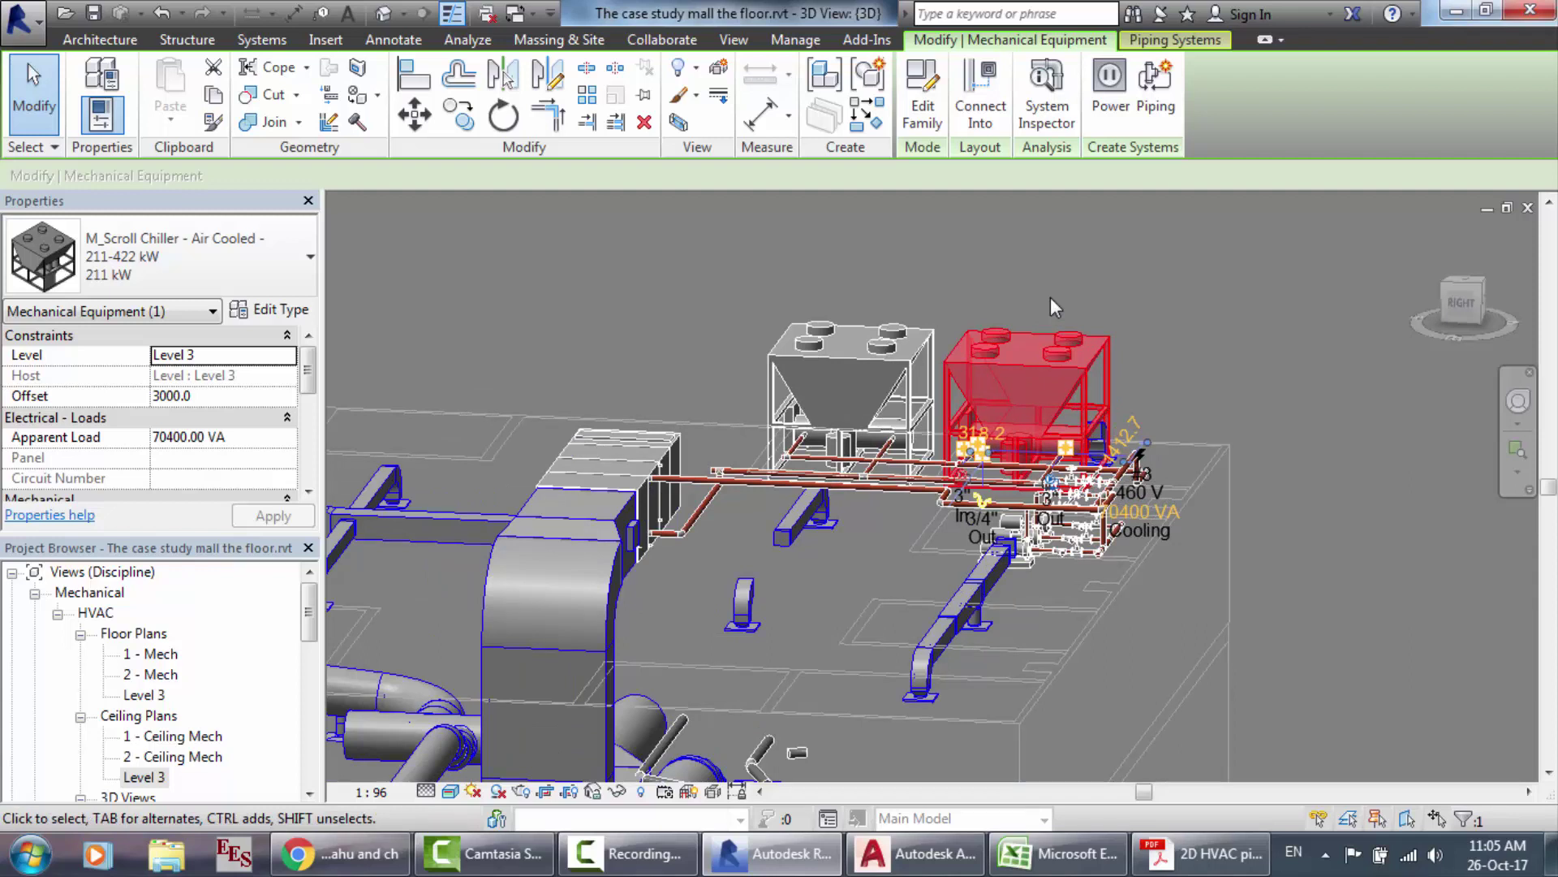
left_click(703, 340)
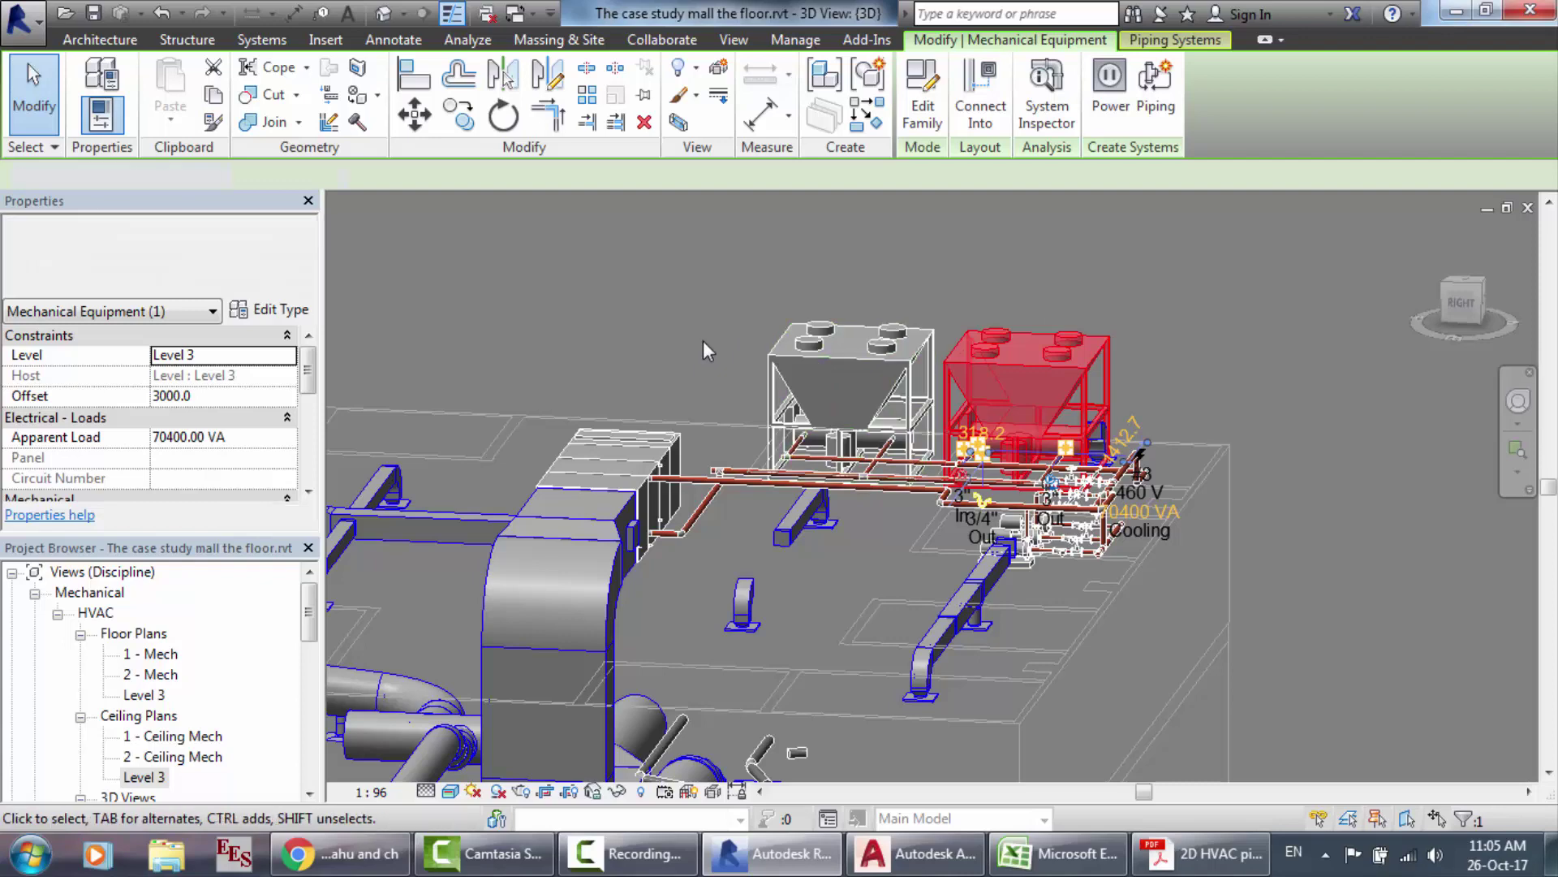
scroll(702, 341, "down", 2)
scroll(963, 284, "up", 2)
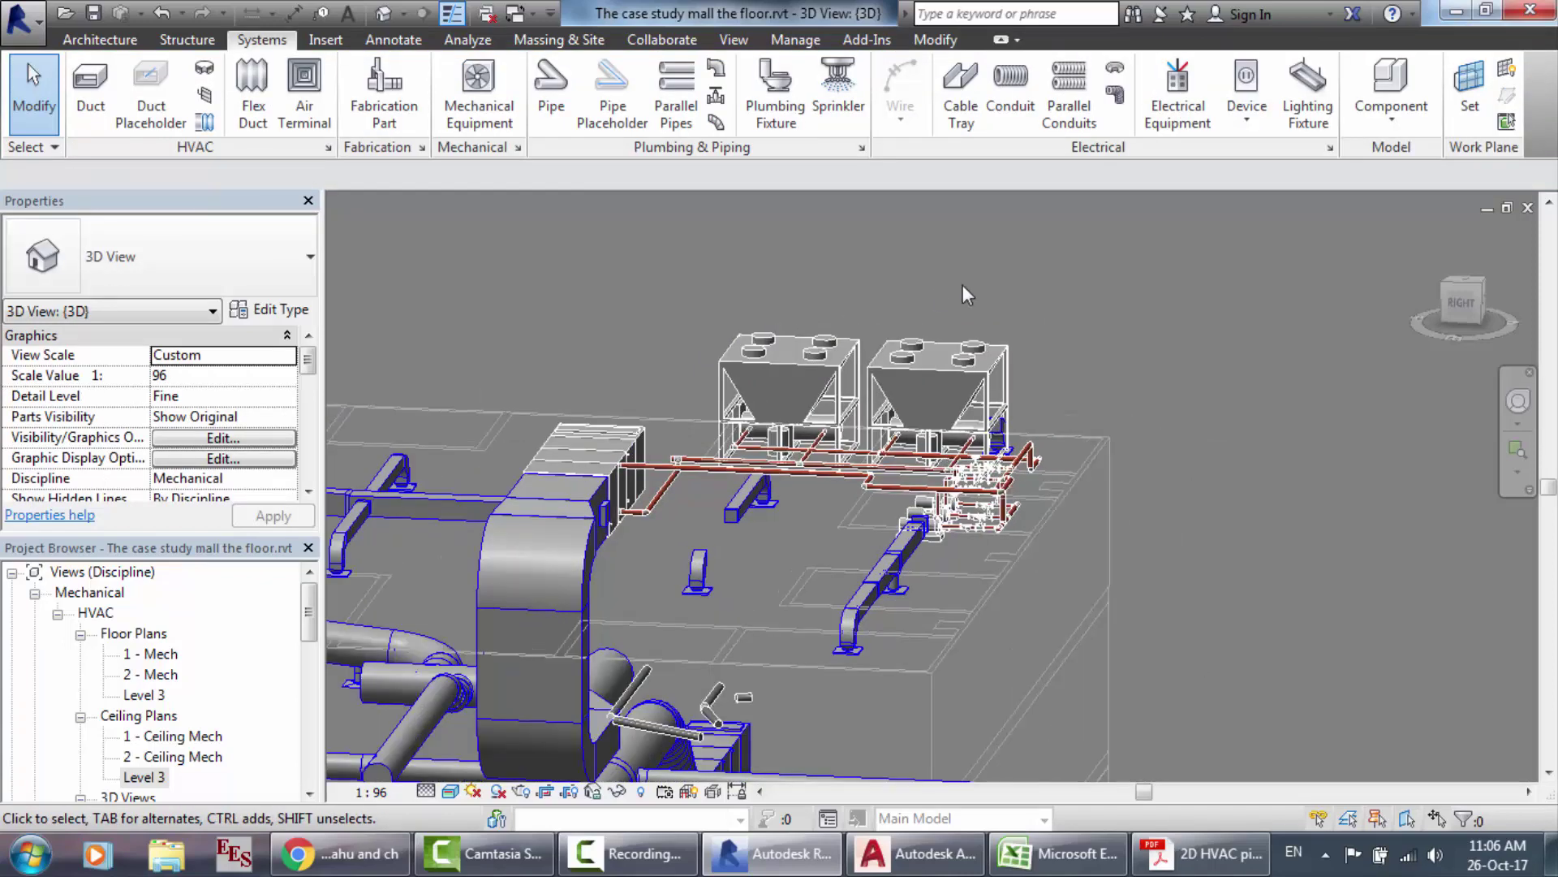